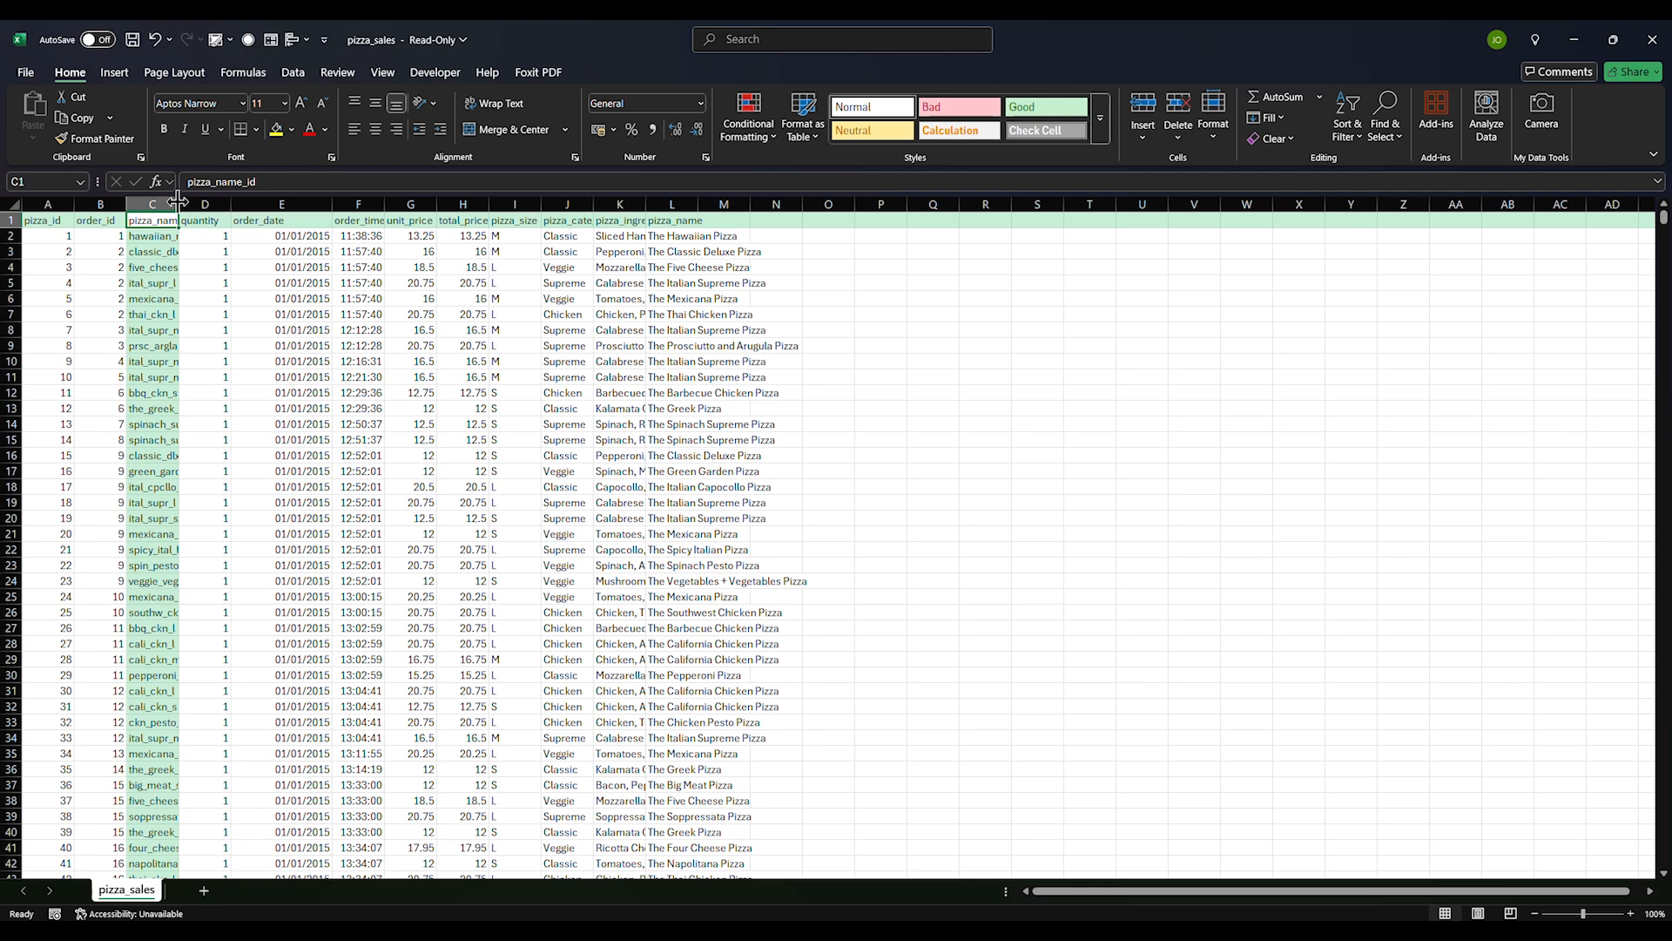
# Widen the order_time and unit_price columns after checking pizza_name_id and order_date values
pyautogui.click(196, 329)
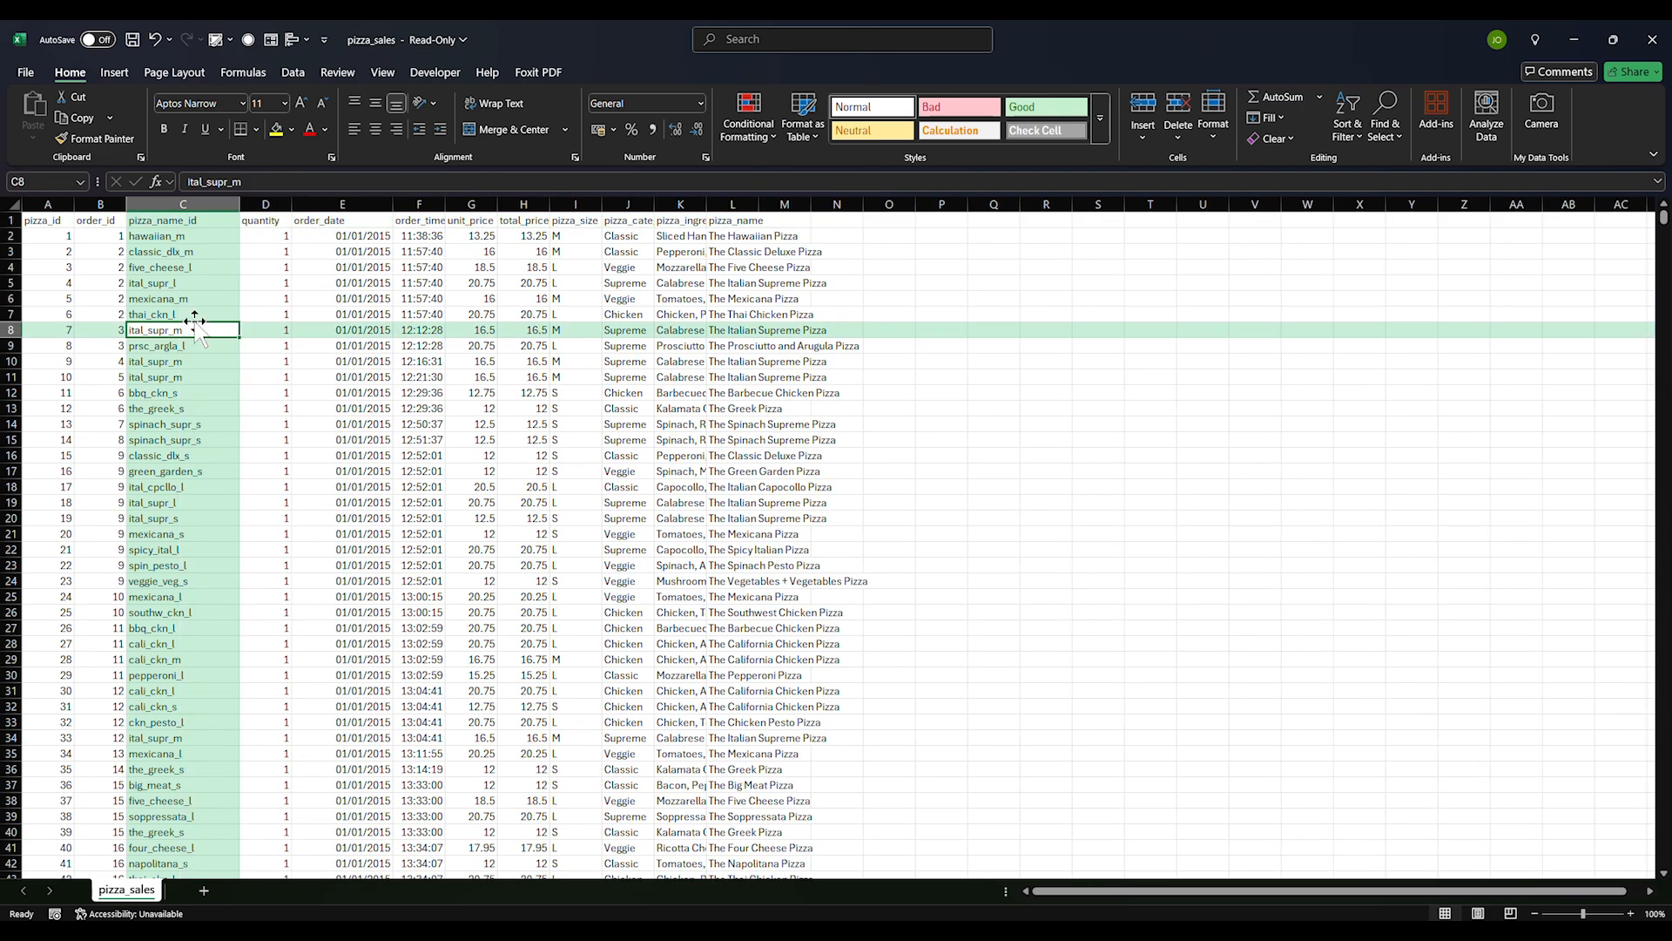
pyautogui.click(181, 267)
pyautogui.click(179, 376)
pyautogui.click(261, 221)
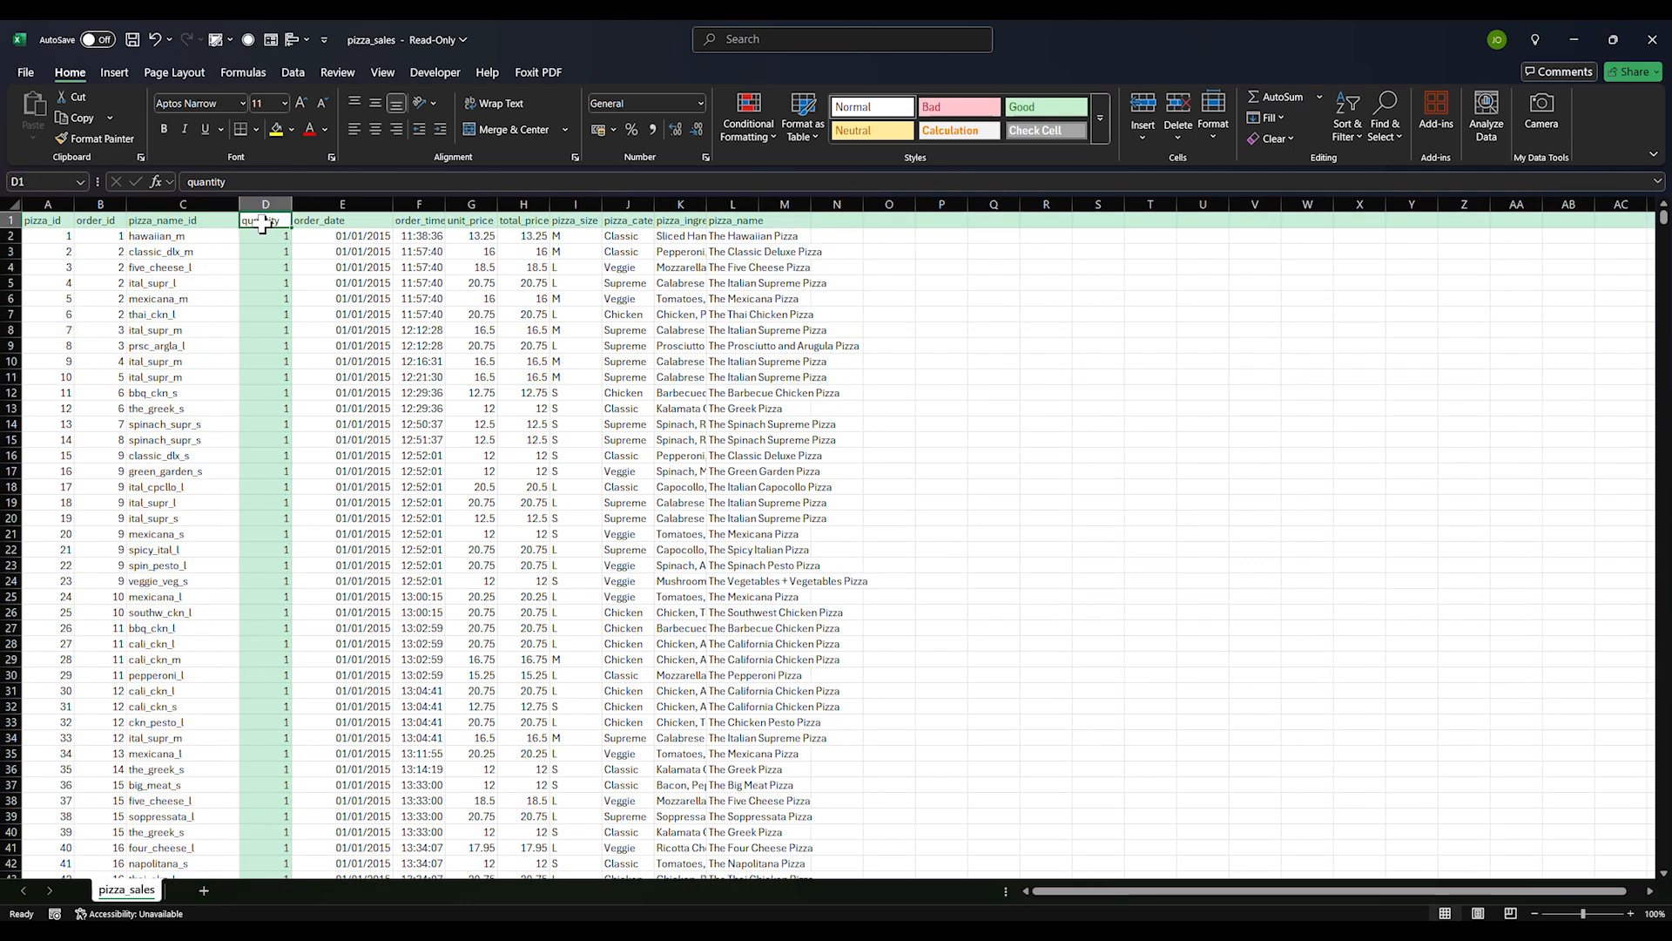
pyautogui.click(343, 221)
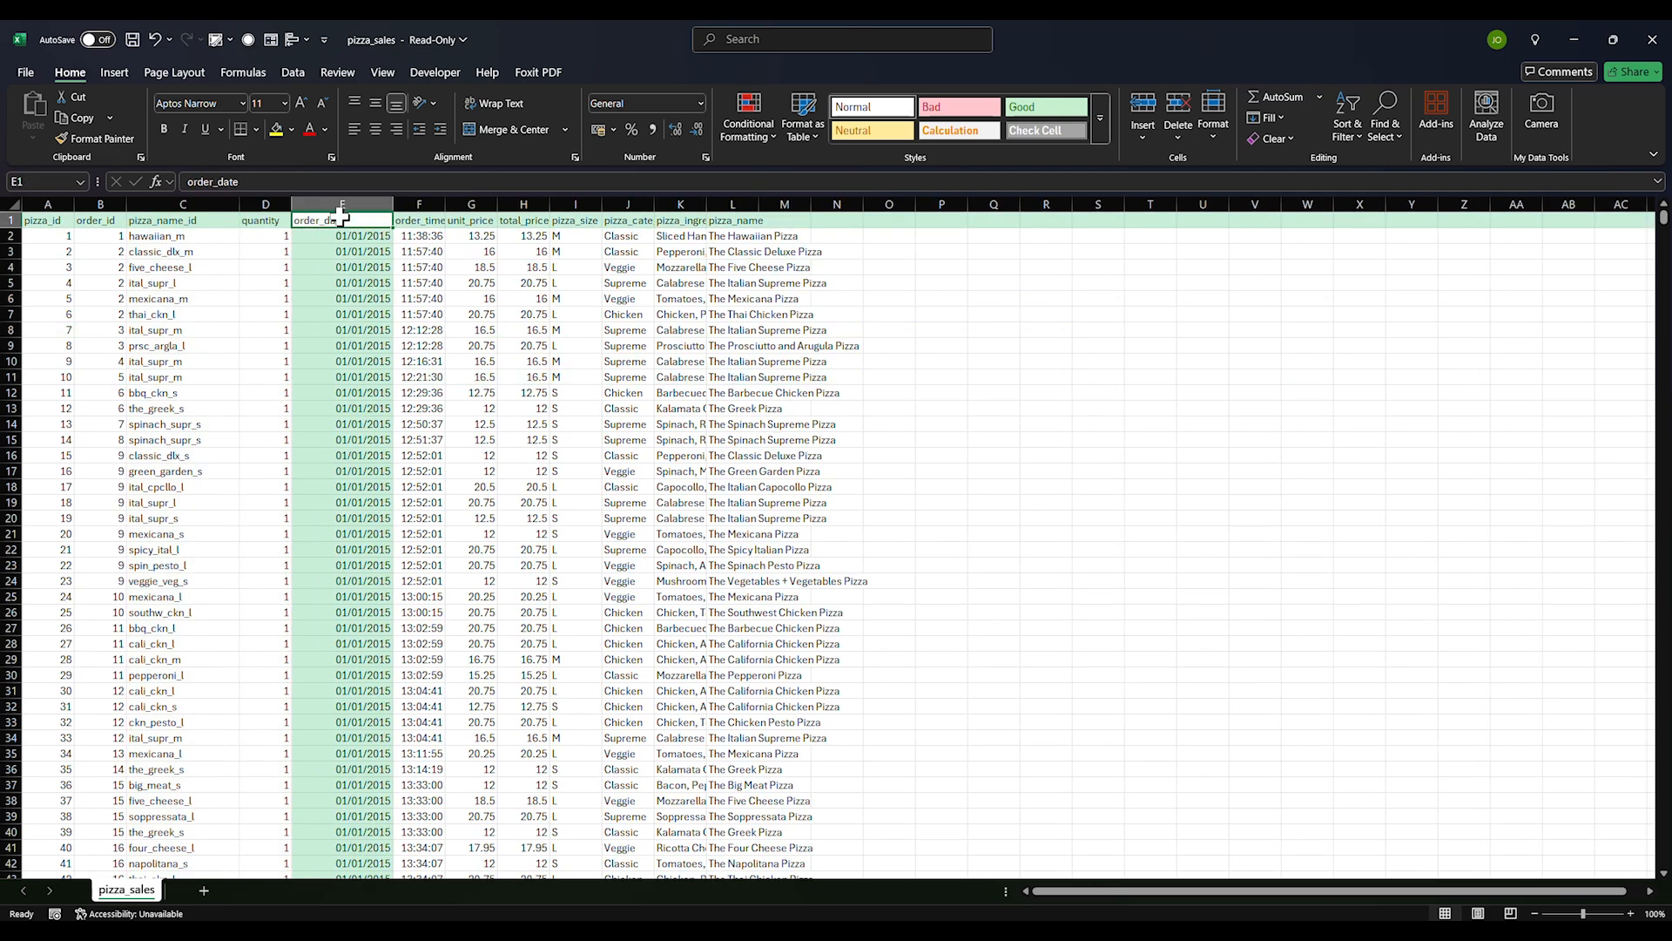
pyautogui.click(345, 265)
pyautogui.click(432, 228)
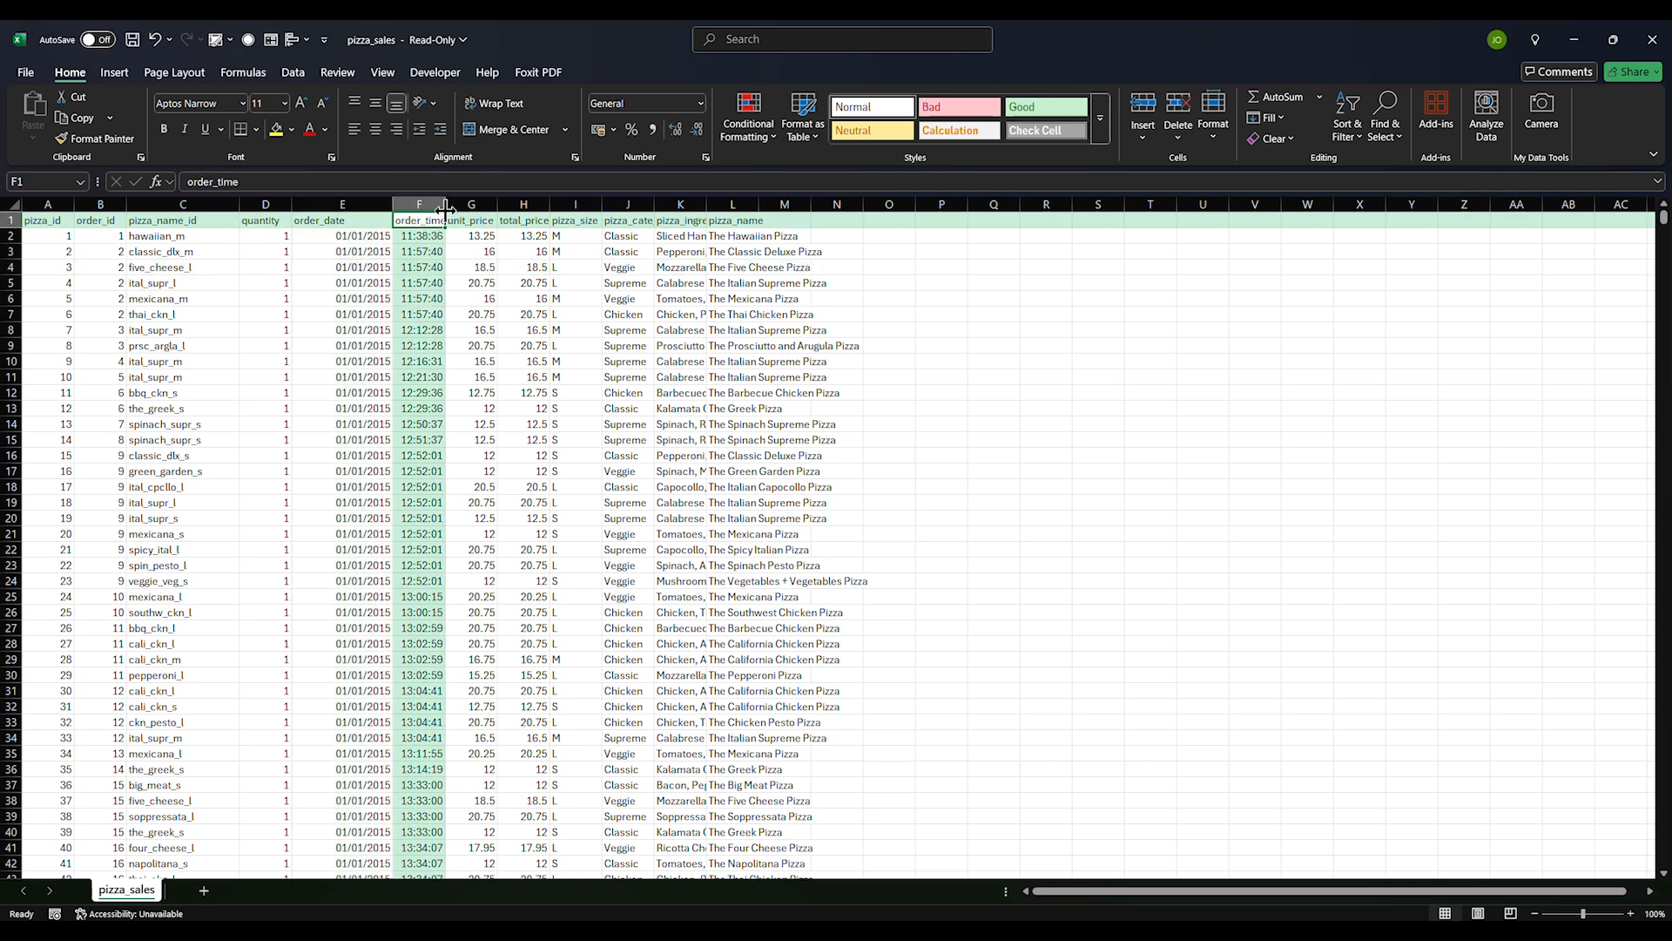
pyautogui.moveTo(445, 206); pyautogui.dragTo(466, 257)
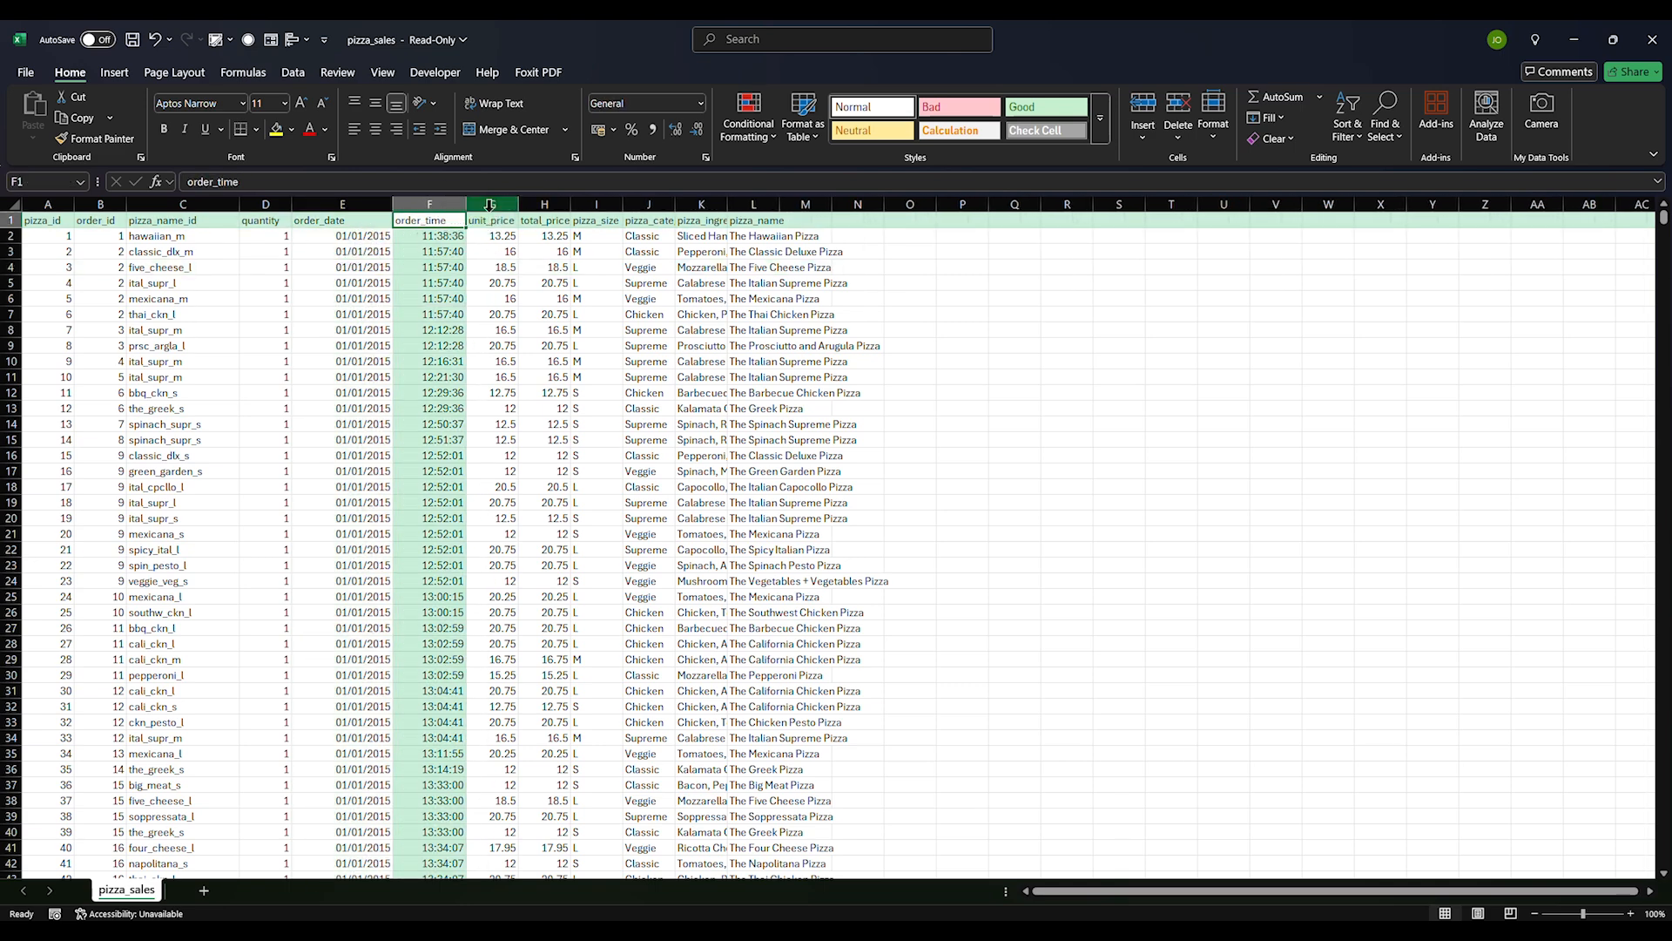
pyautogui.moveTo(536, 206); pyautogui.dragTo(540, 206)
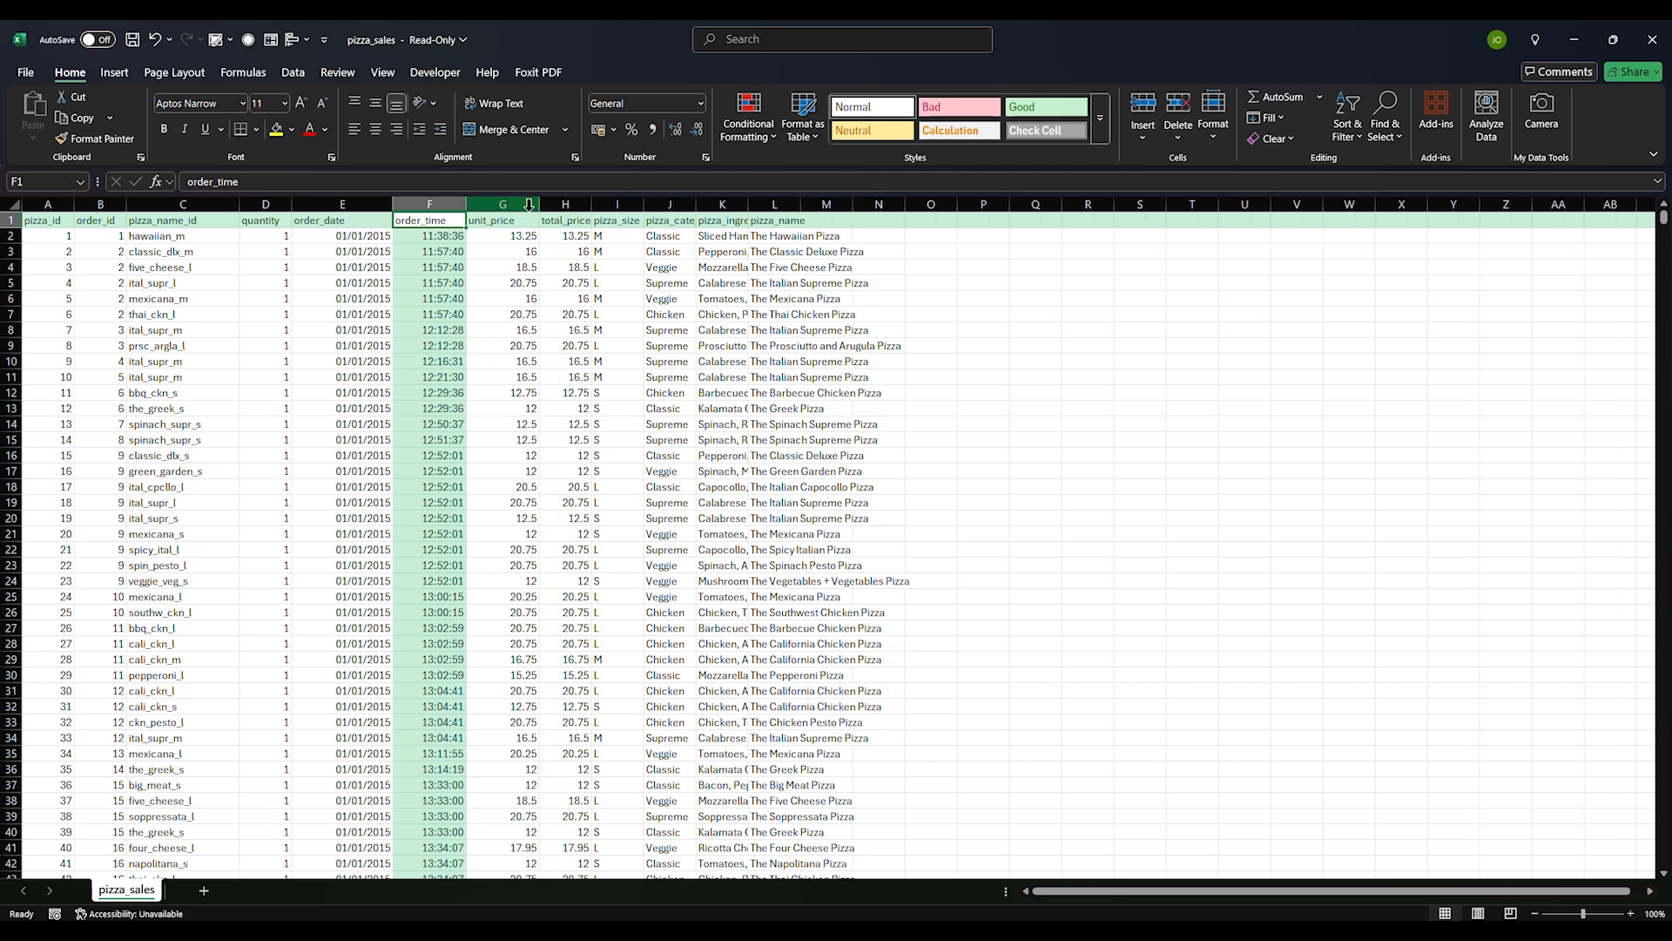
# Widen the pizza_category, pizza_ingredients and pizza_name columns so full values are readable
pyautogui.click(631, 235)
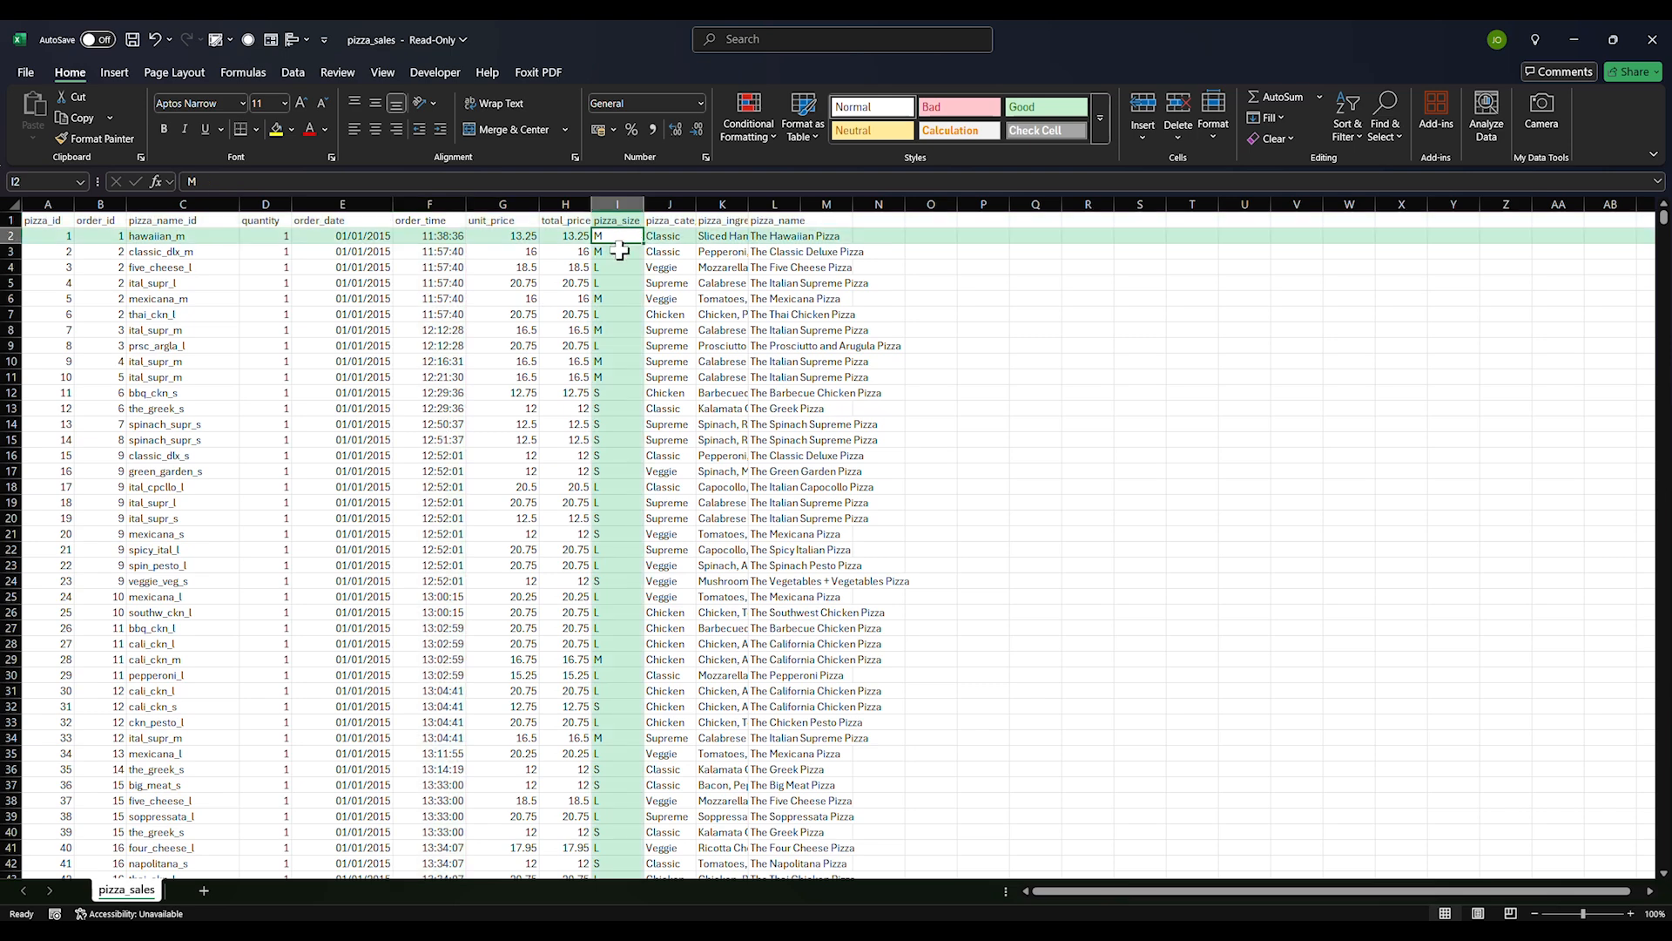
pyautogui.click(619, 282)
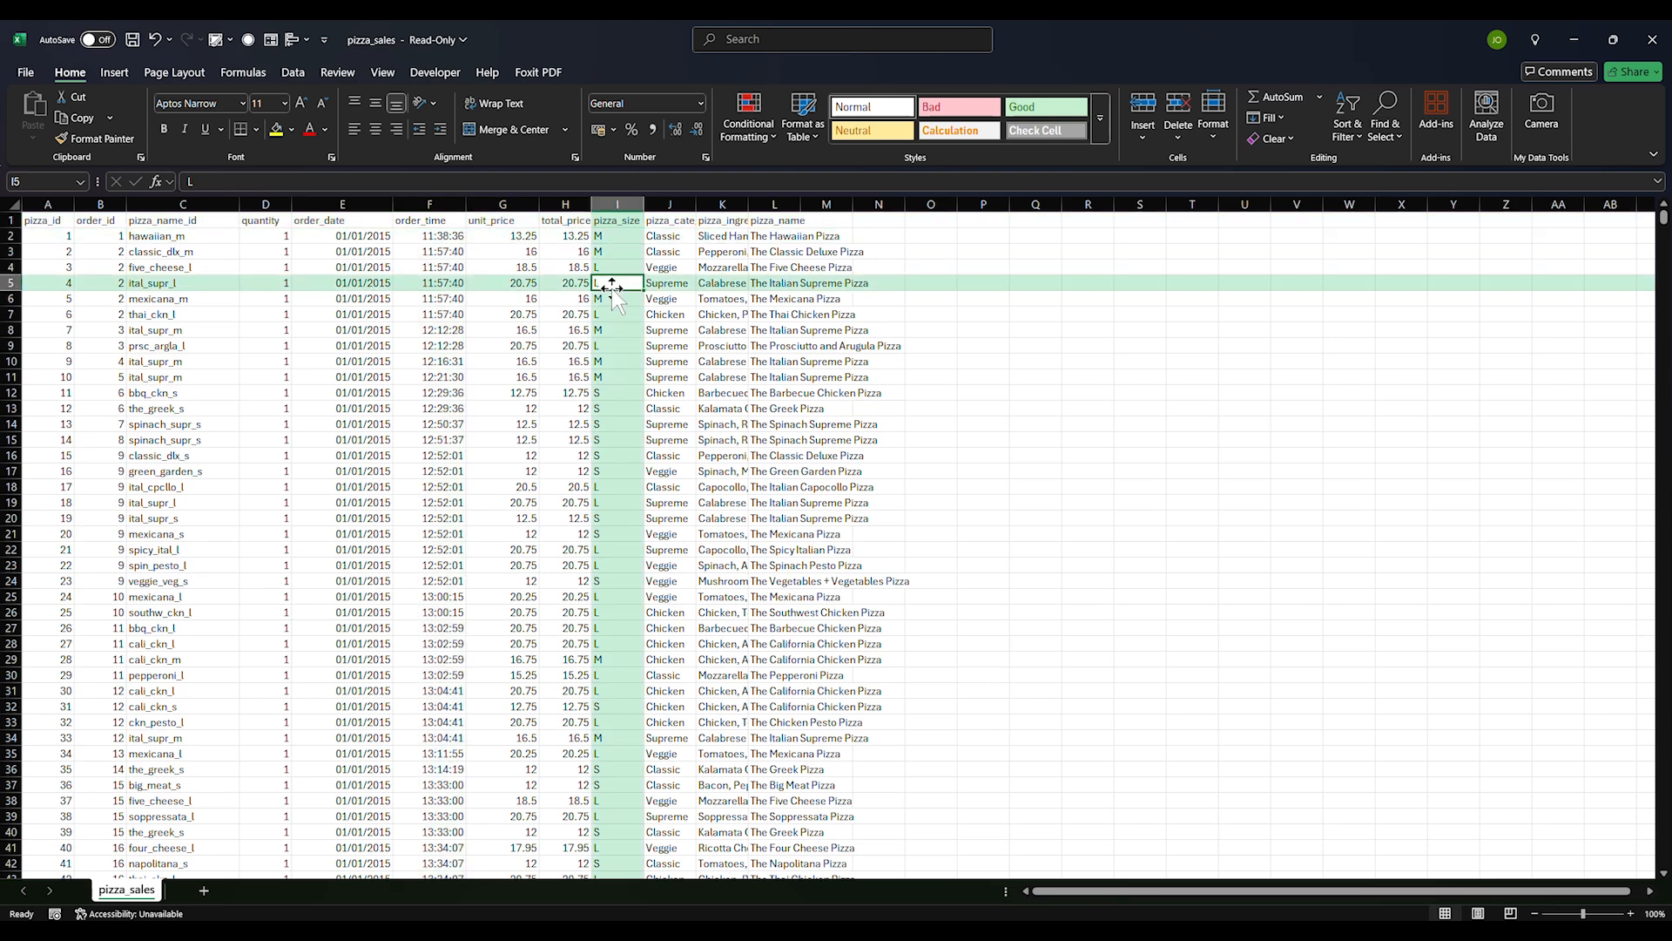
pyautogui.click(612, 252)
pyautogui.click(609, 413)
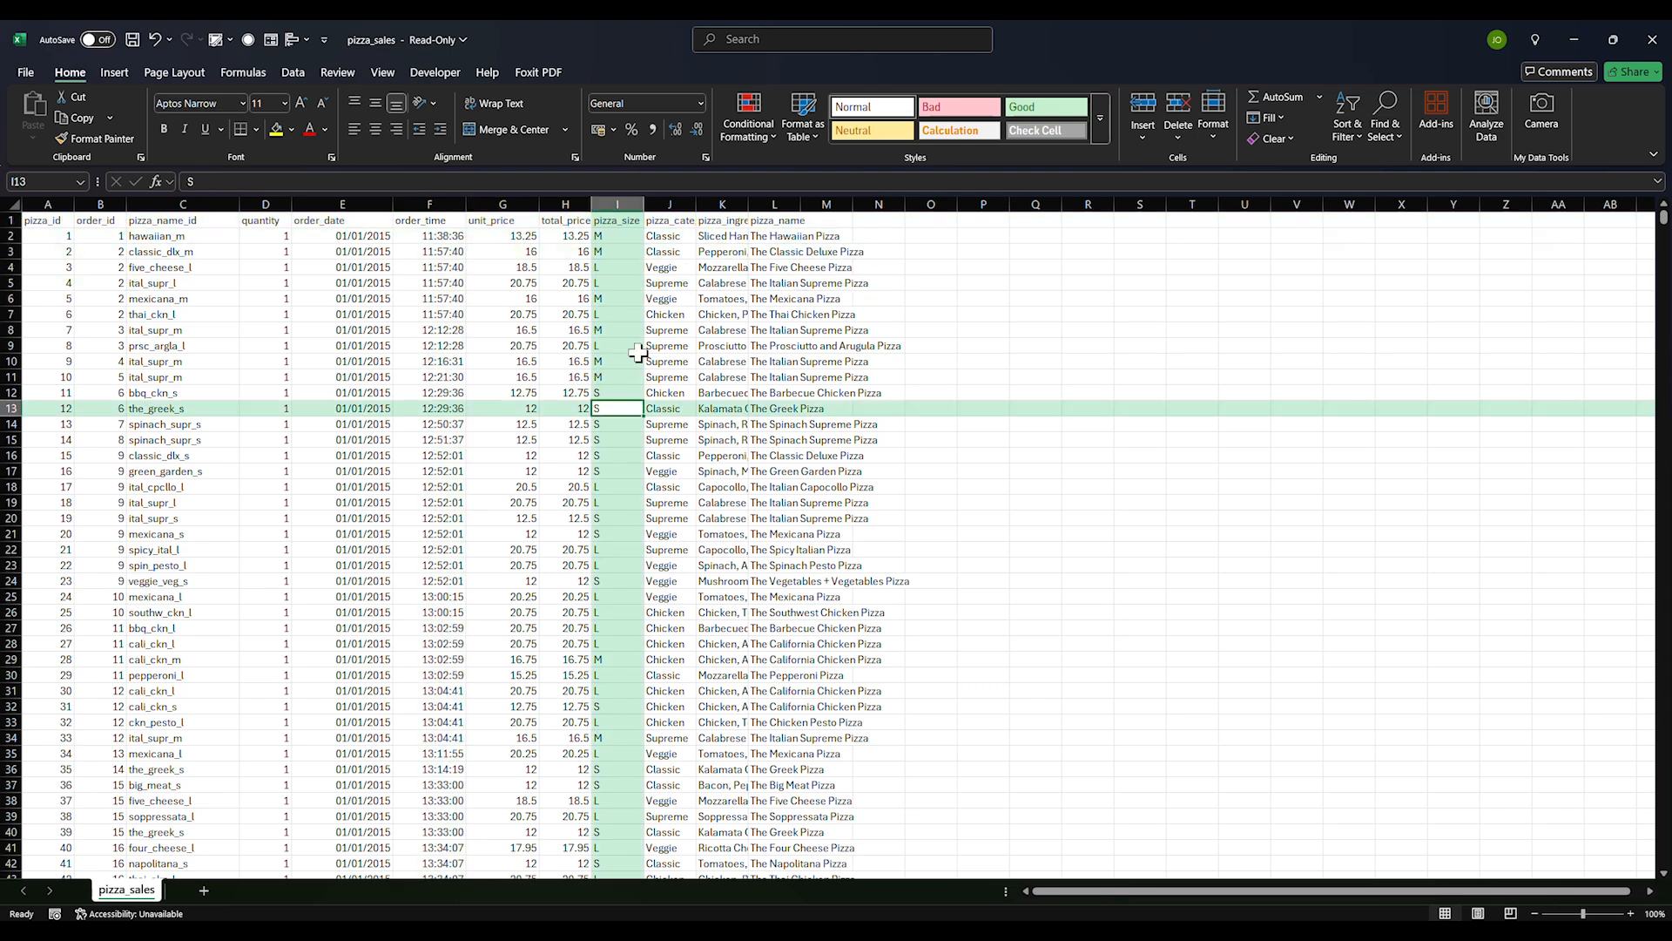
pyautogui.moveTo(696, 206); pyautogui.dragTo(723, 207)
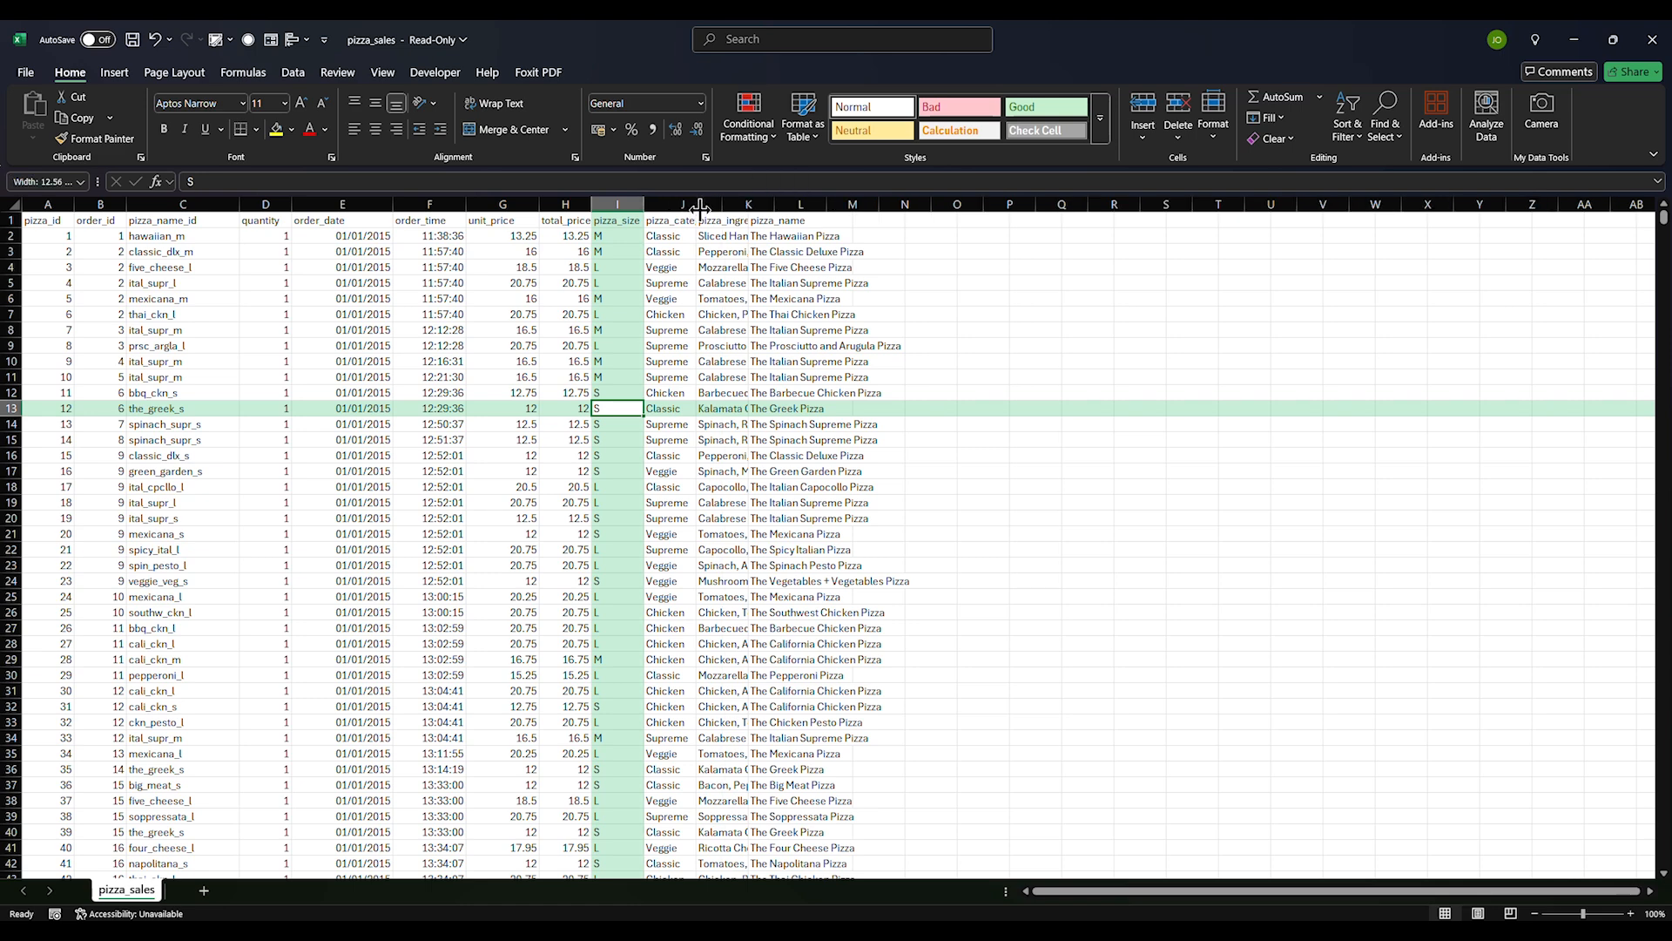
pyautogui.click(689, 264)
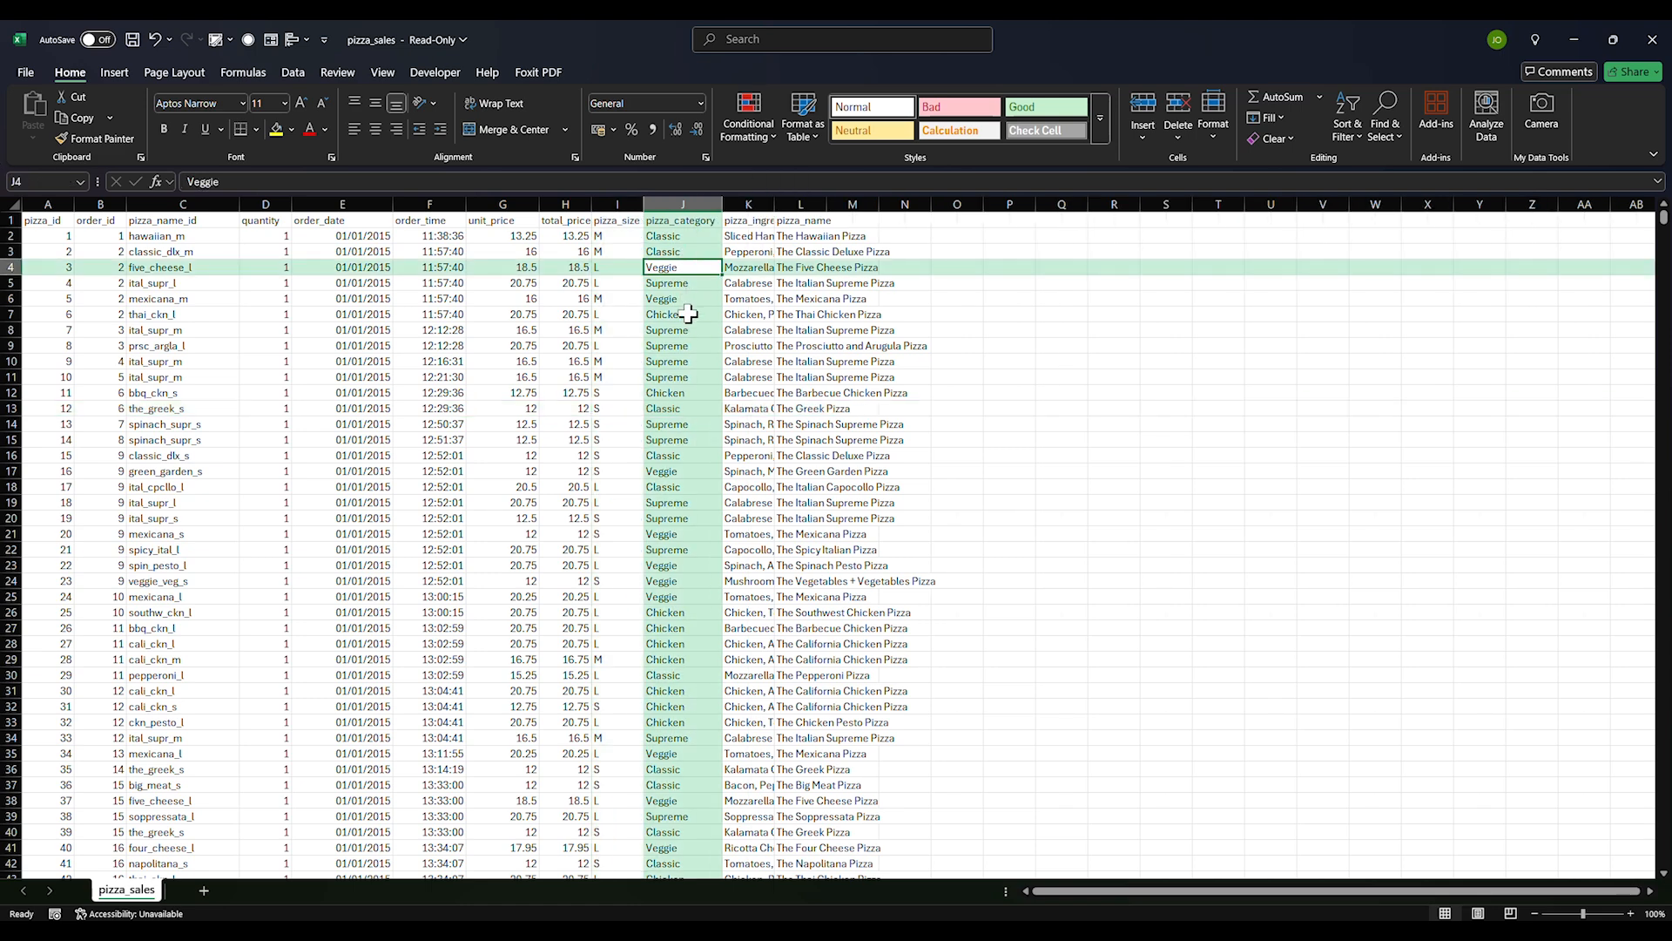
pyautogui.click(691, 361)
pyautogui.click(748, 203)
pyautogui.moveTo(774, 205); pyautogui.dragTo(820, 230)
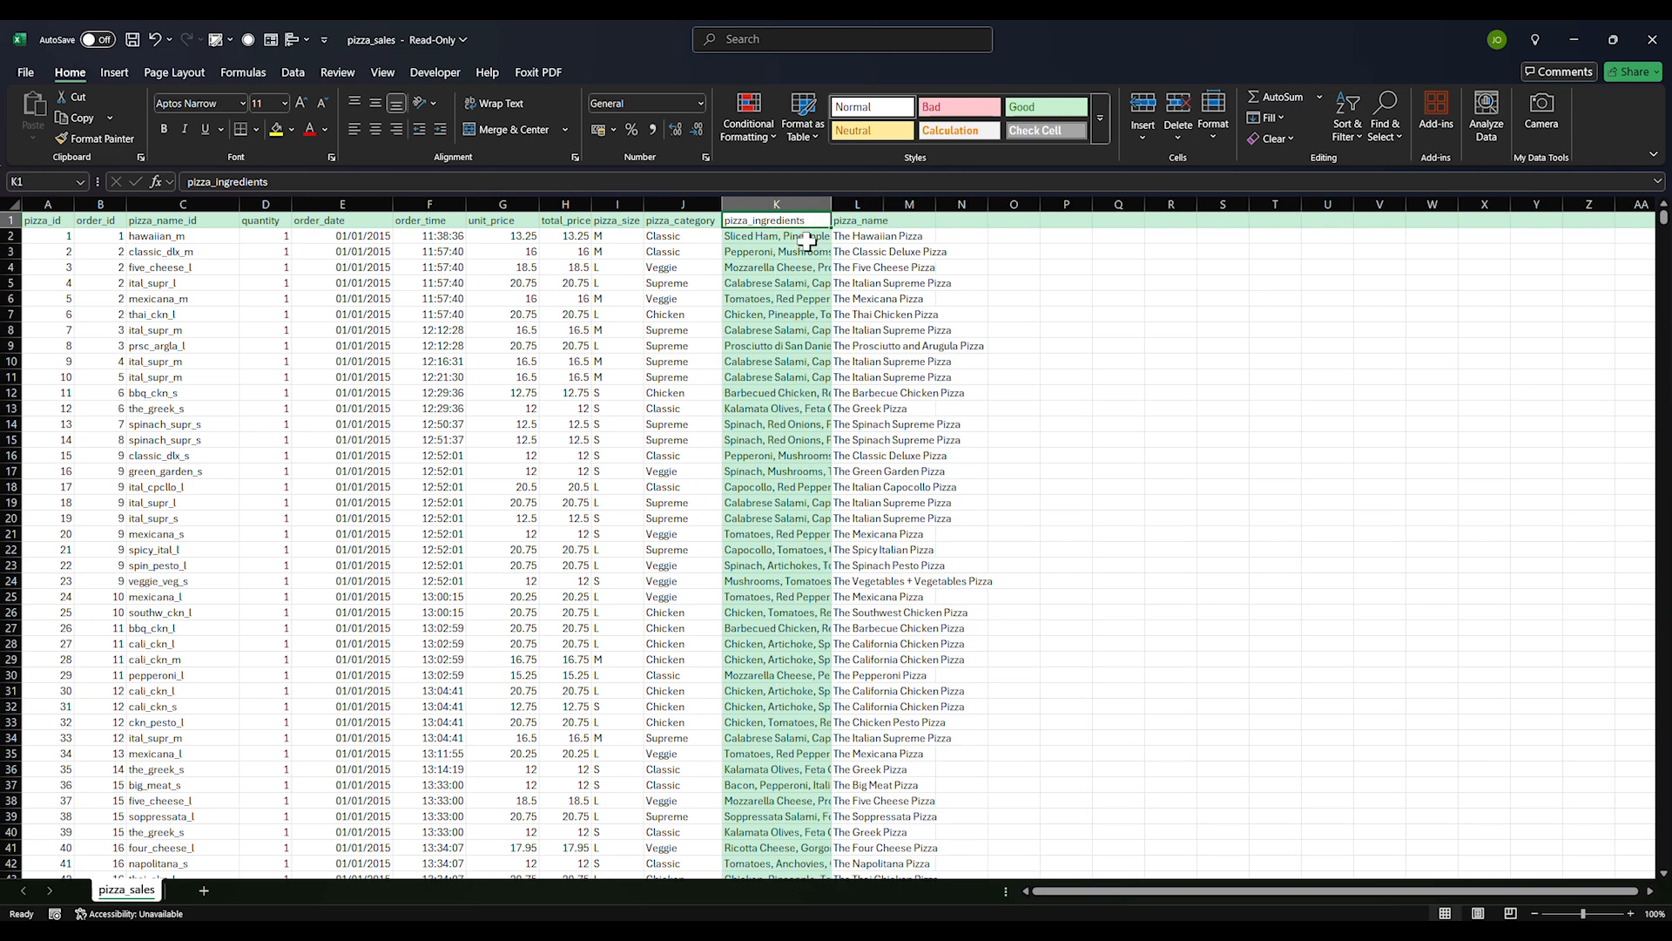
pyautogui.click(772, 313)
pyautogui.click(841, 252)
pyautogui.moveTo(879, 204); pyautogui.dragTo(995, 252)
# Select the entire pizza_sales data range with Ctrl+A
pyautogui.click(1066, 344)
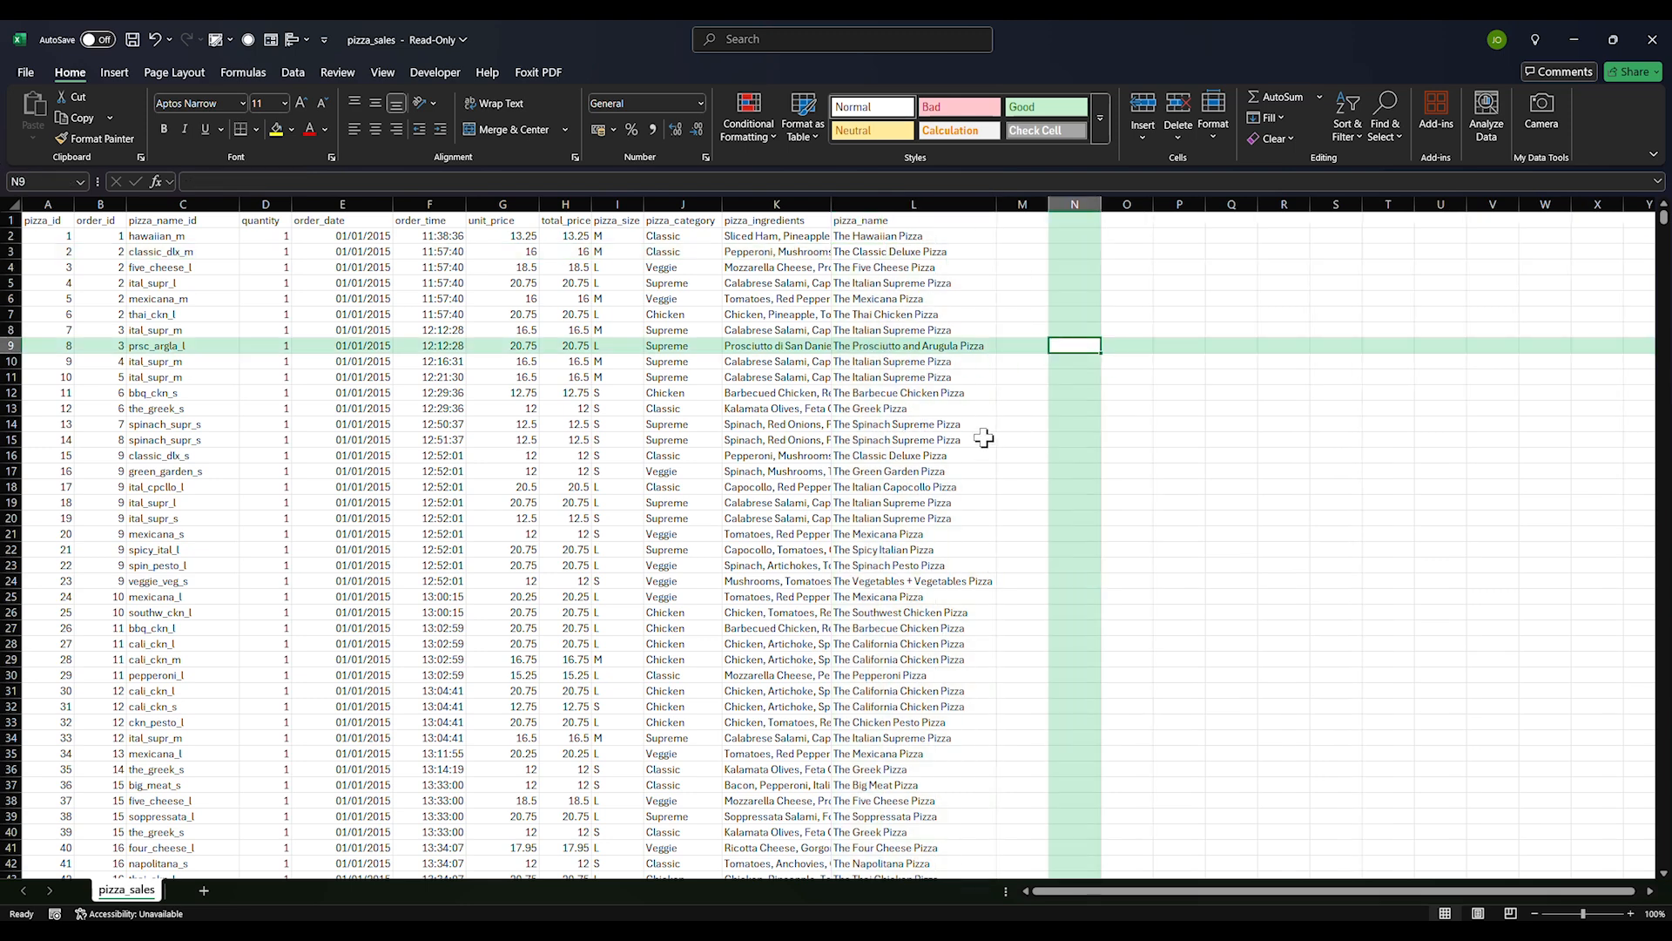
pyautogui.click(658, 535)
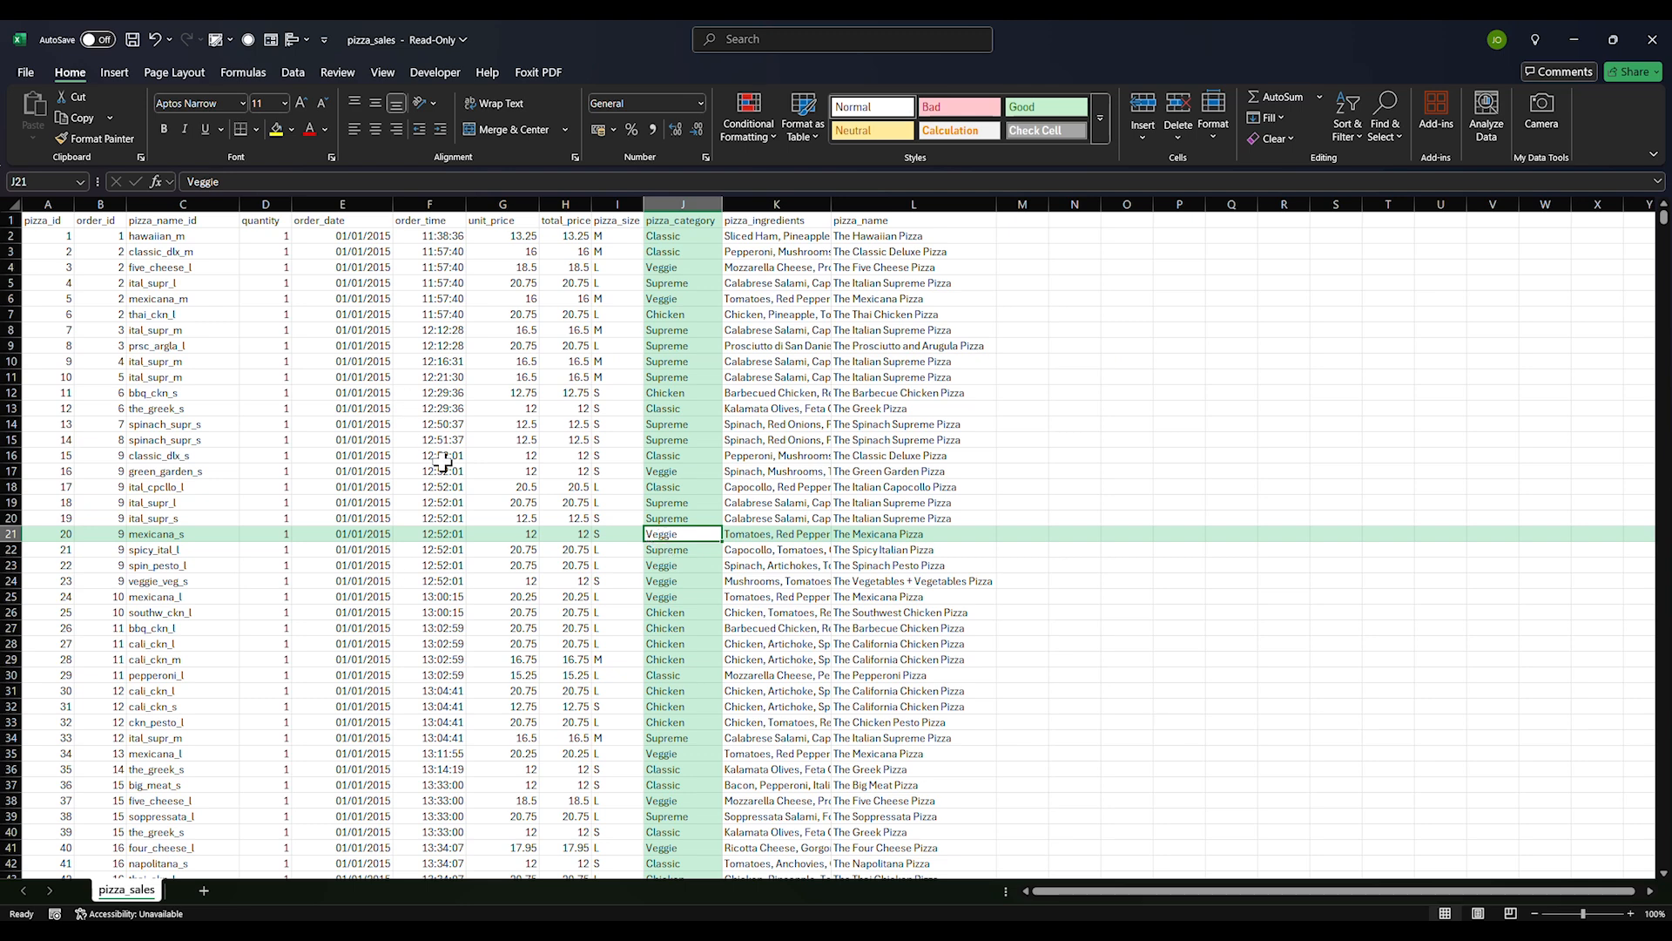
pyautogui.click(778, 443)
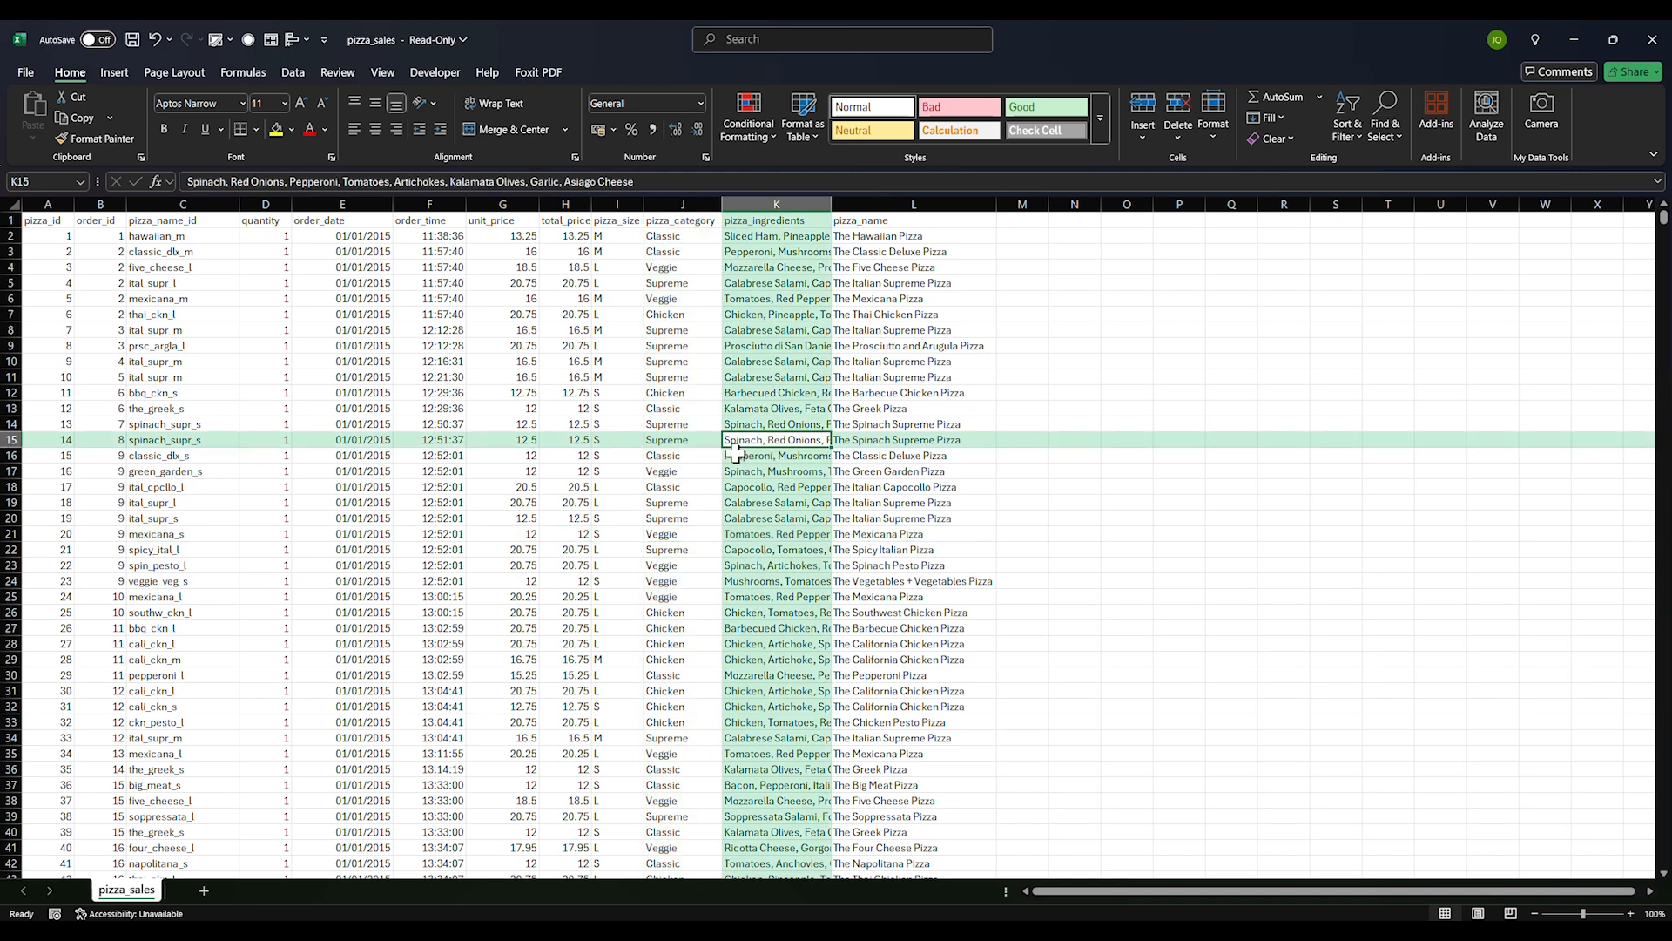
pyautogui.click(590, 503)
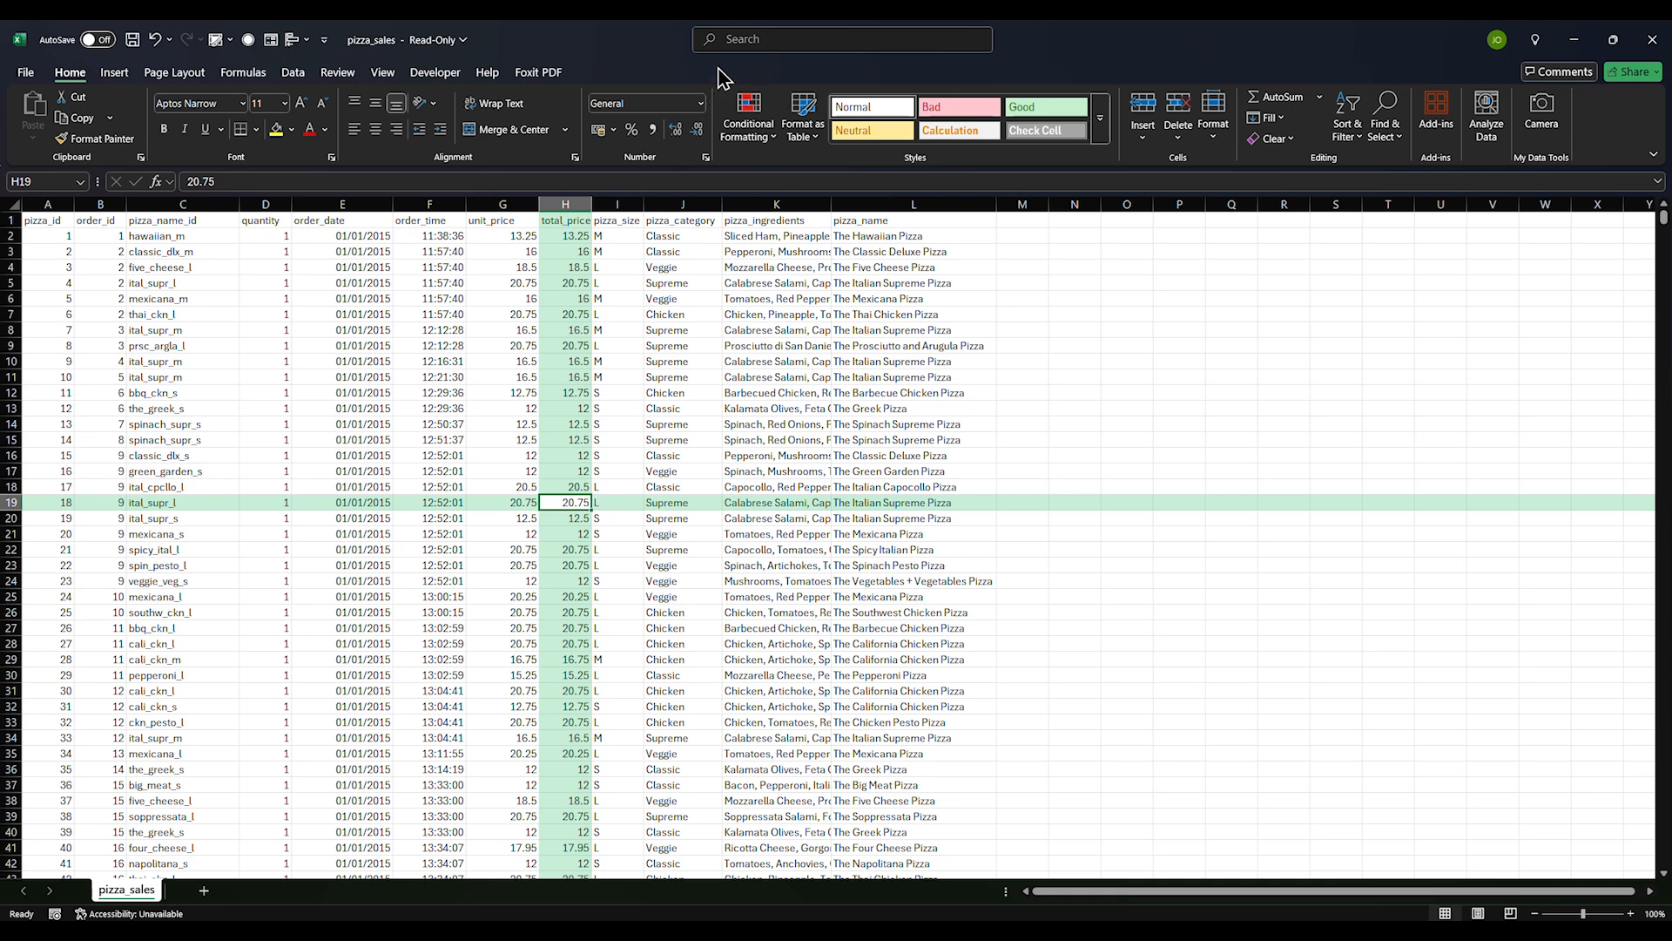
pyautogui.hotkey('alt', 'Tab')
pyautogui.hotkey('alt', 'Tab')
pyautogui.click(682, 425)
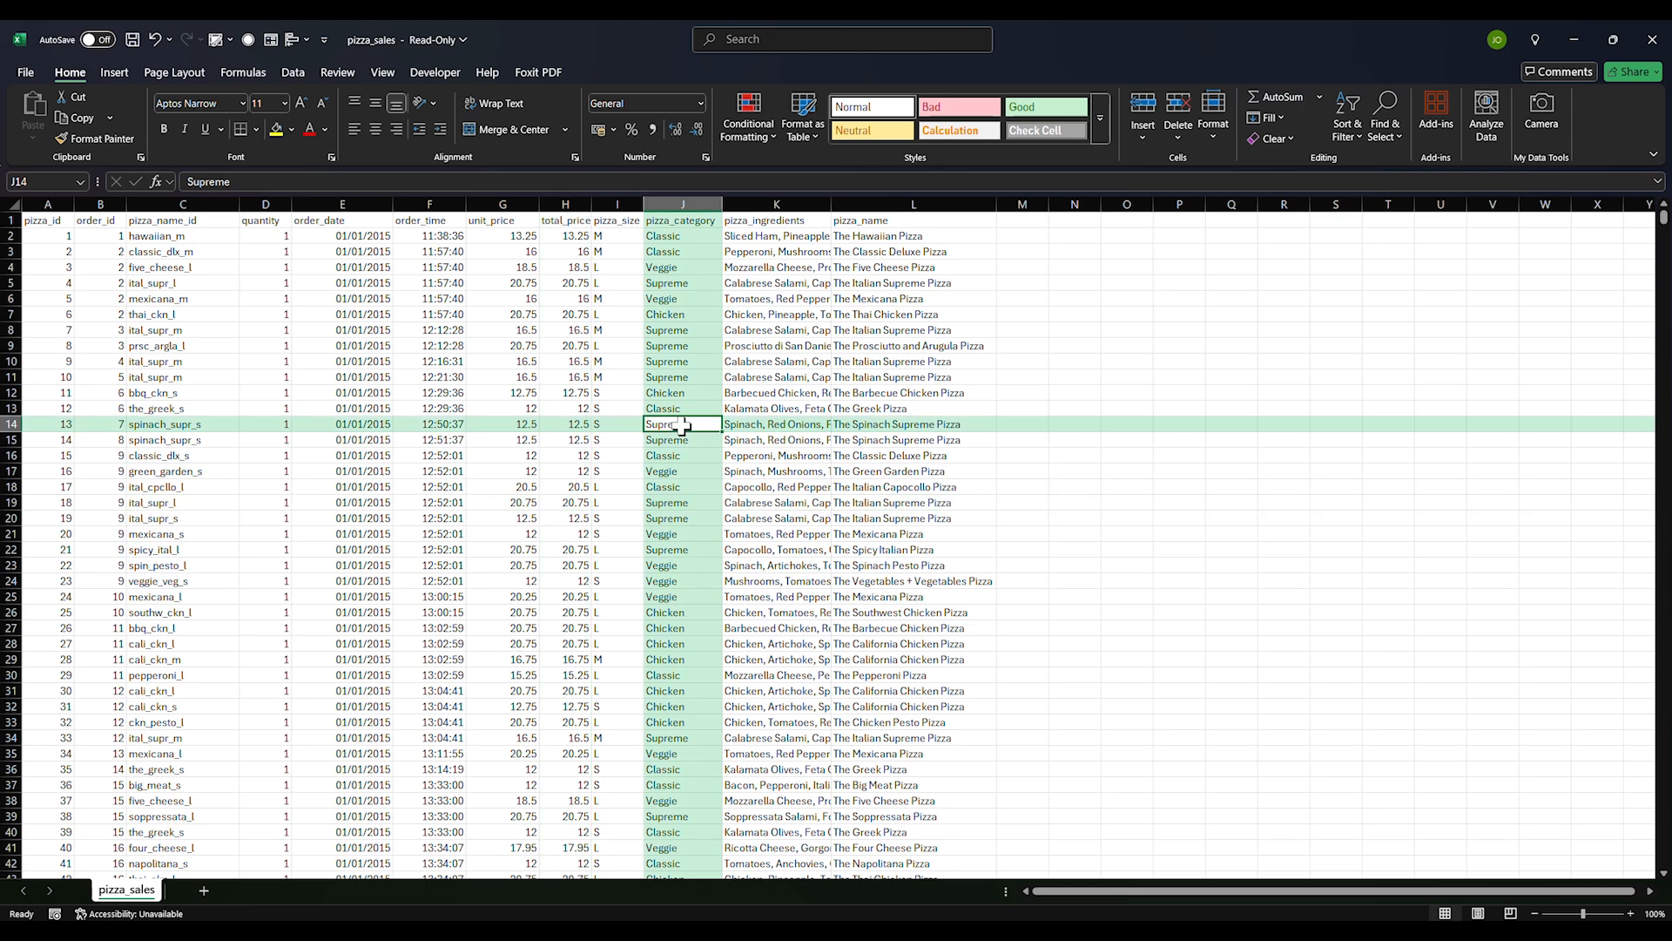
pyautogui.click(633, 472)
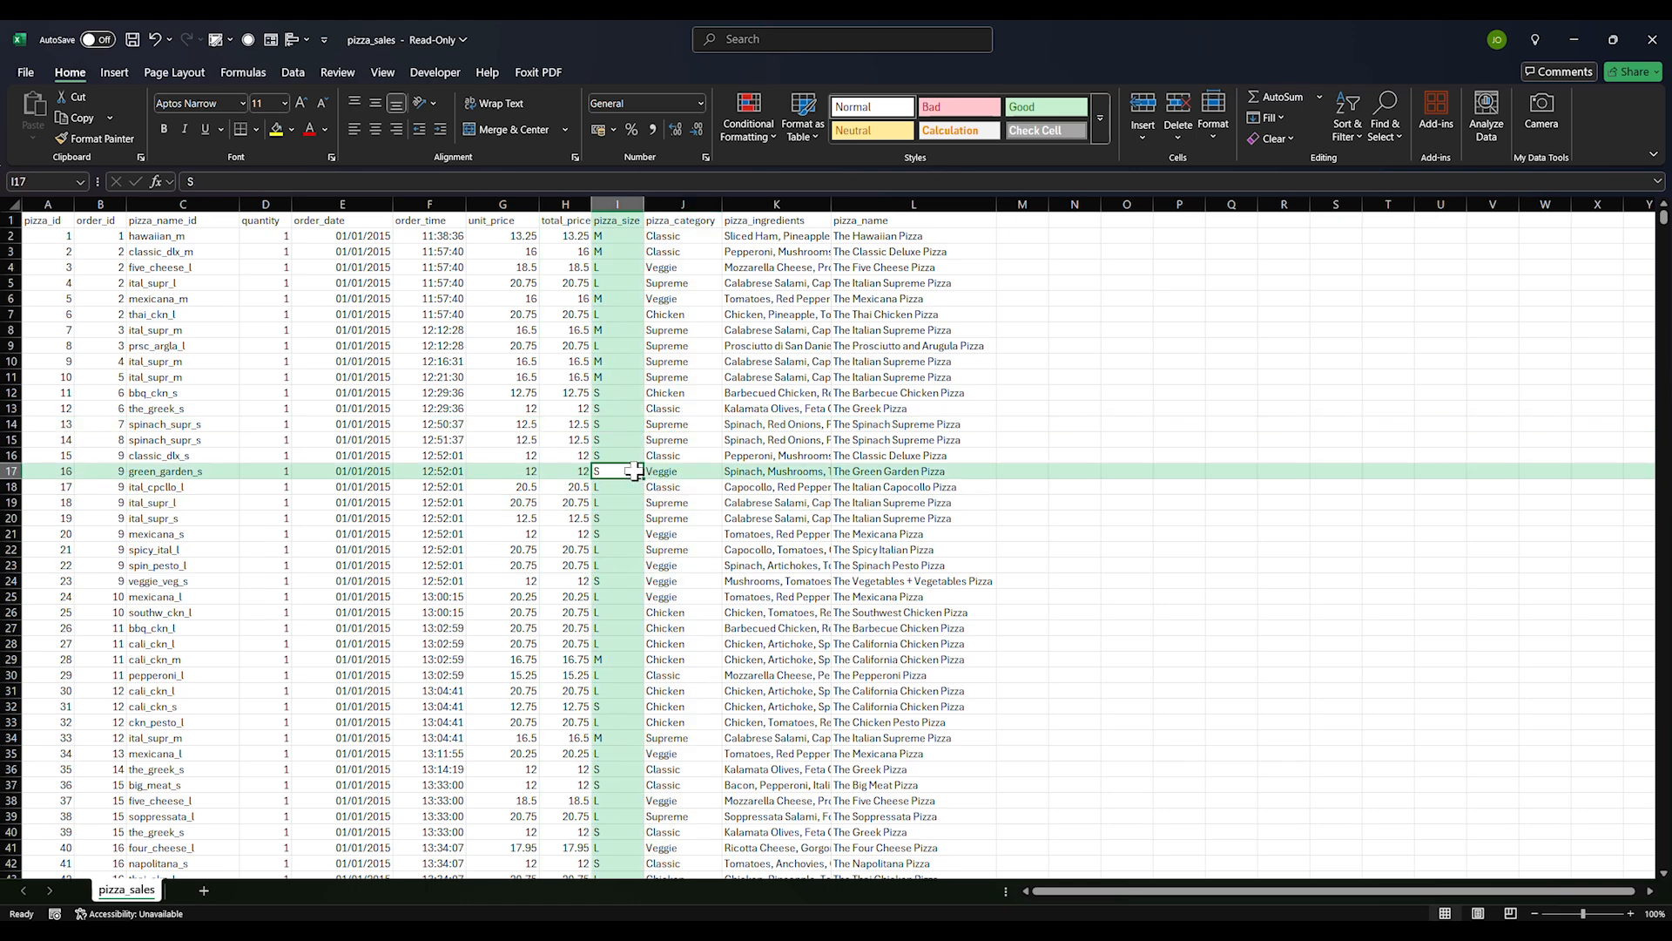
pyautogui.hotkey('ctrl', 'a')
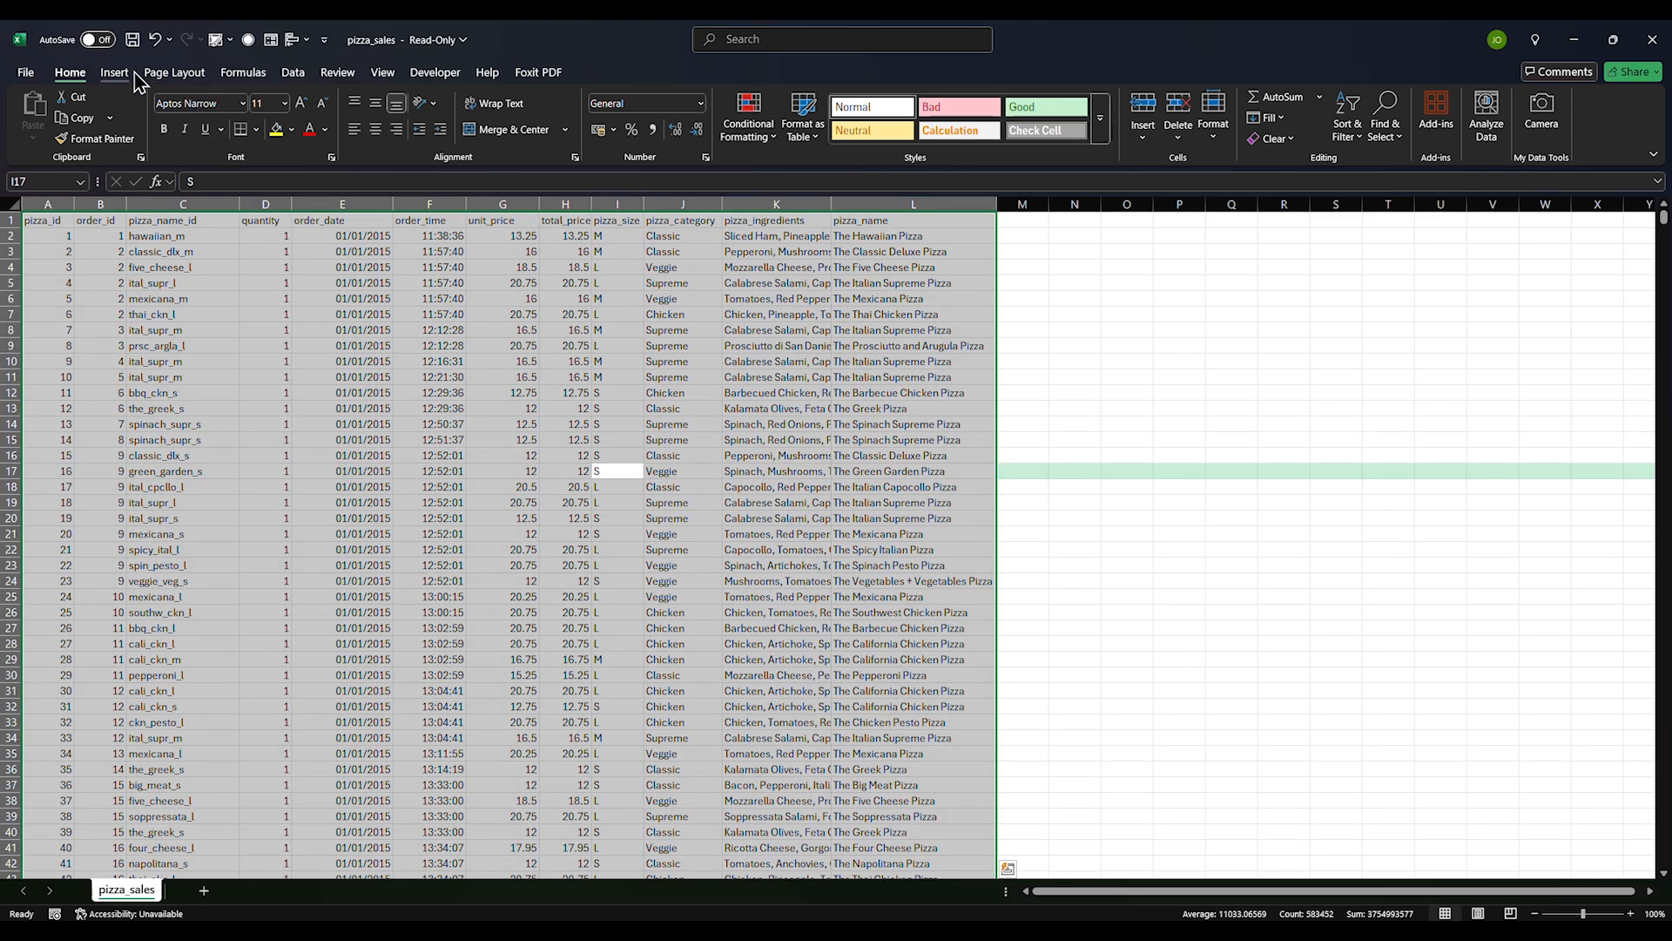
# Use Data > From Table/Range, with headers, to load pizza_sales into the Power Query Editor
pyautogui.click(291, 75)
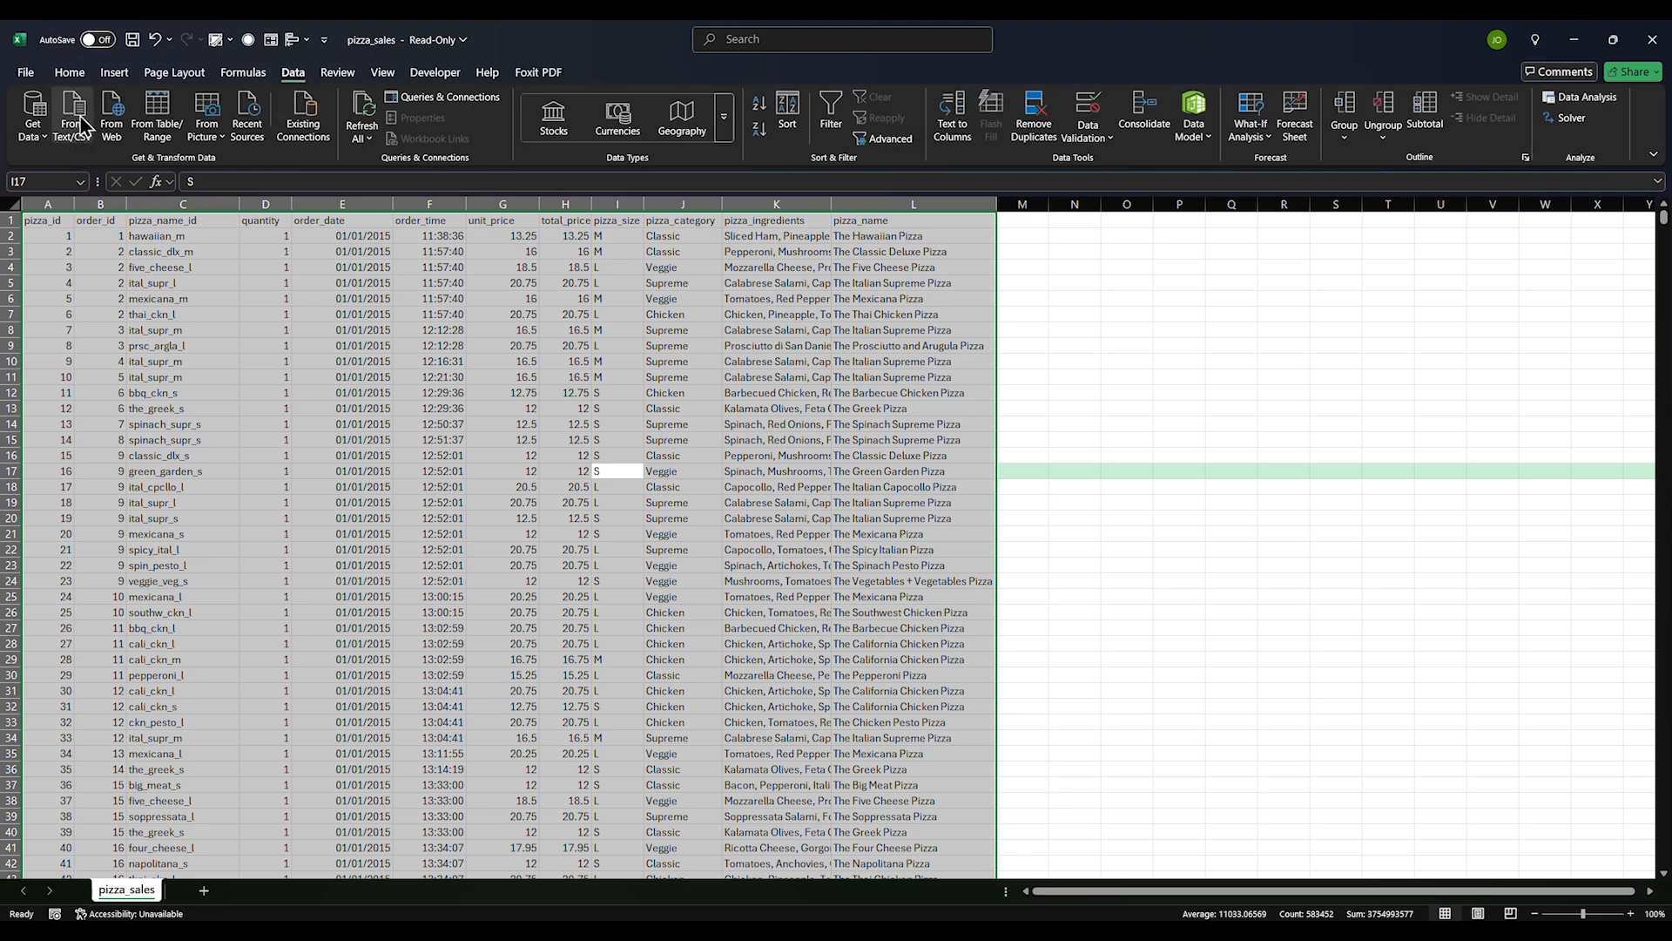
pyautogui.click(157, 113)
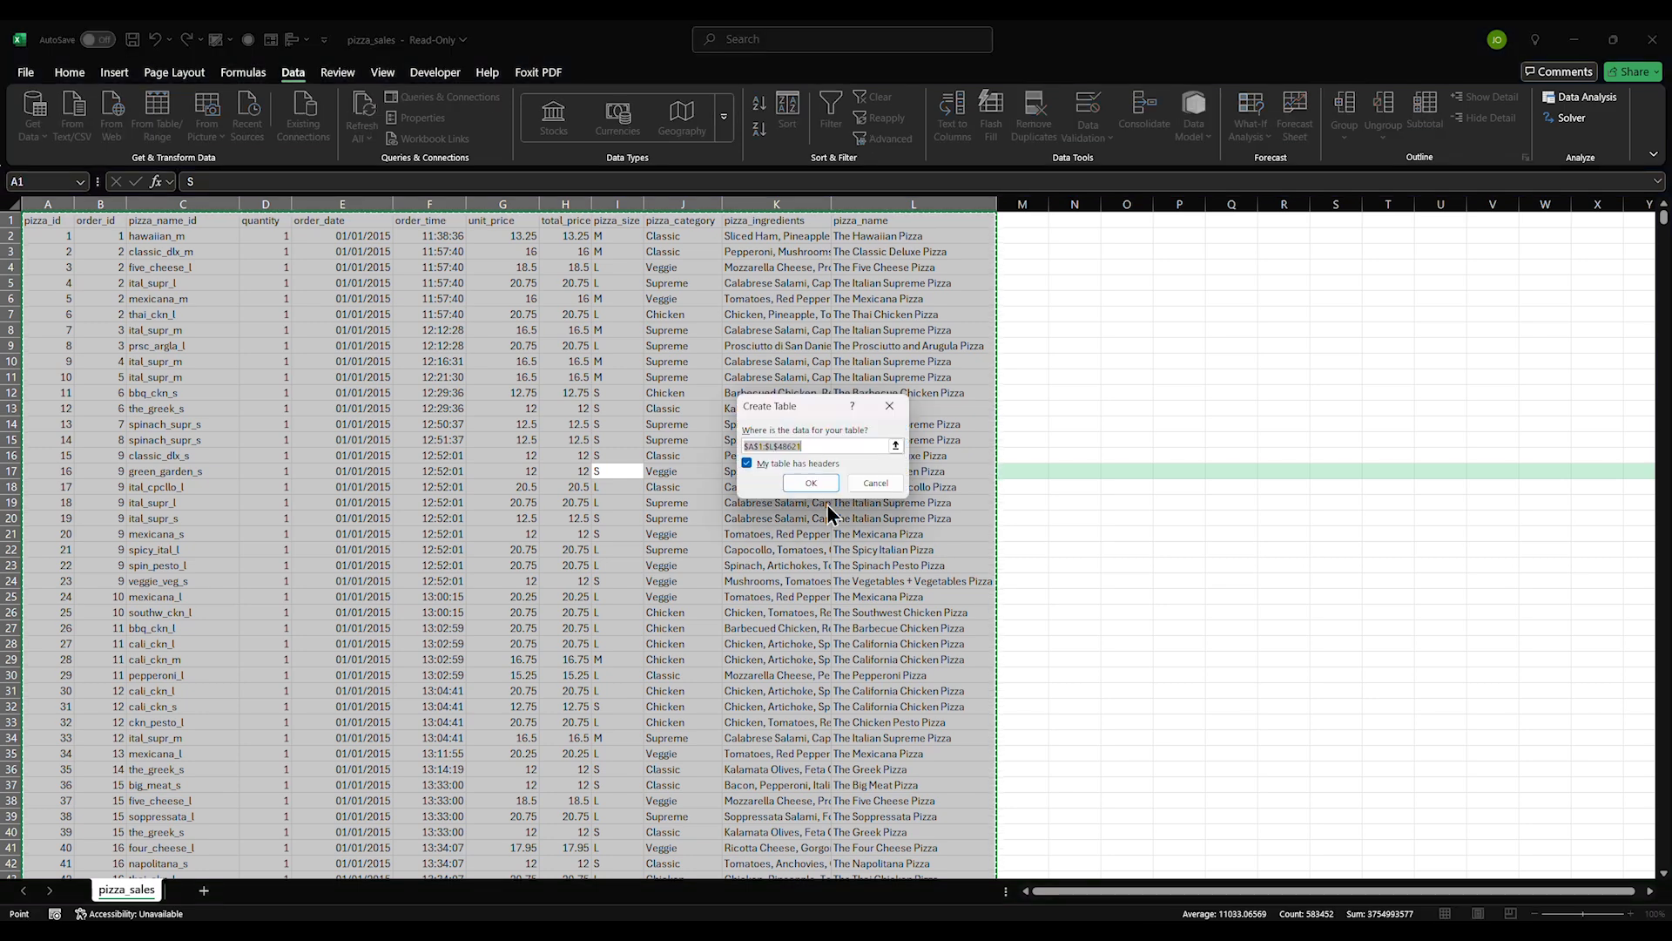
pyautogui.click(819, 488)
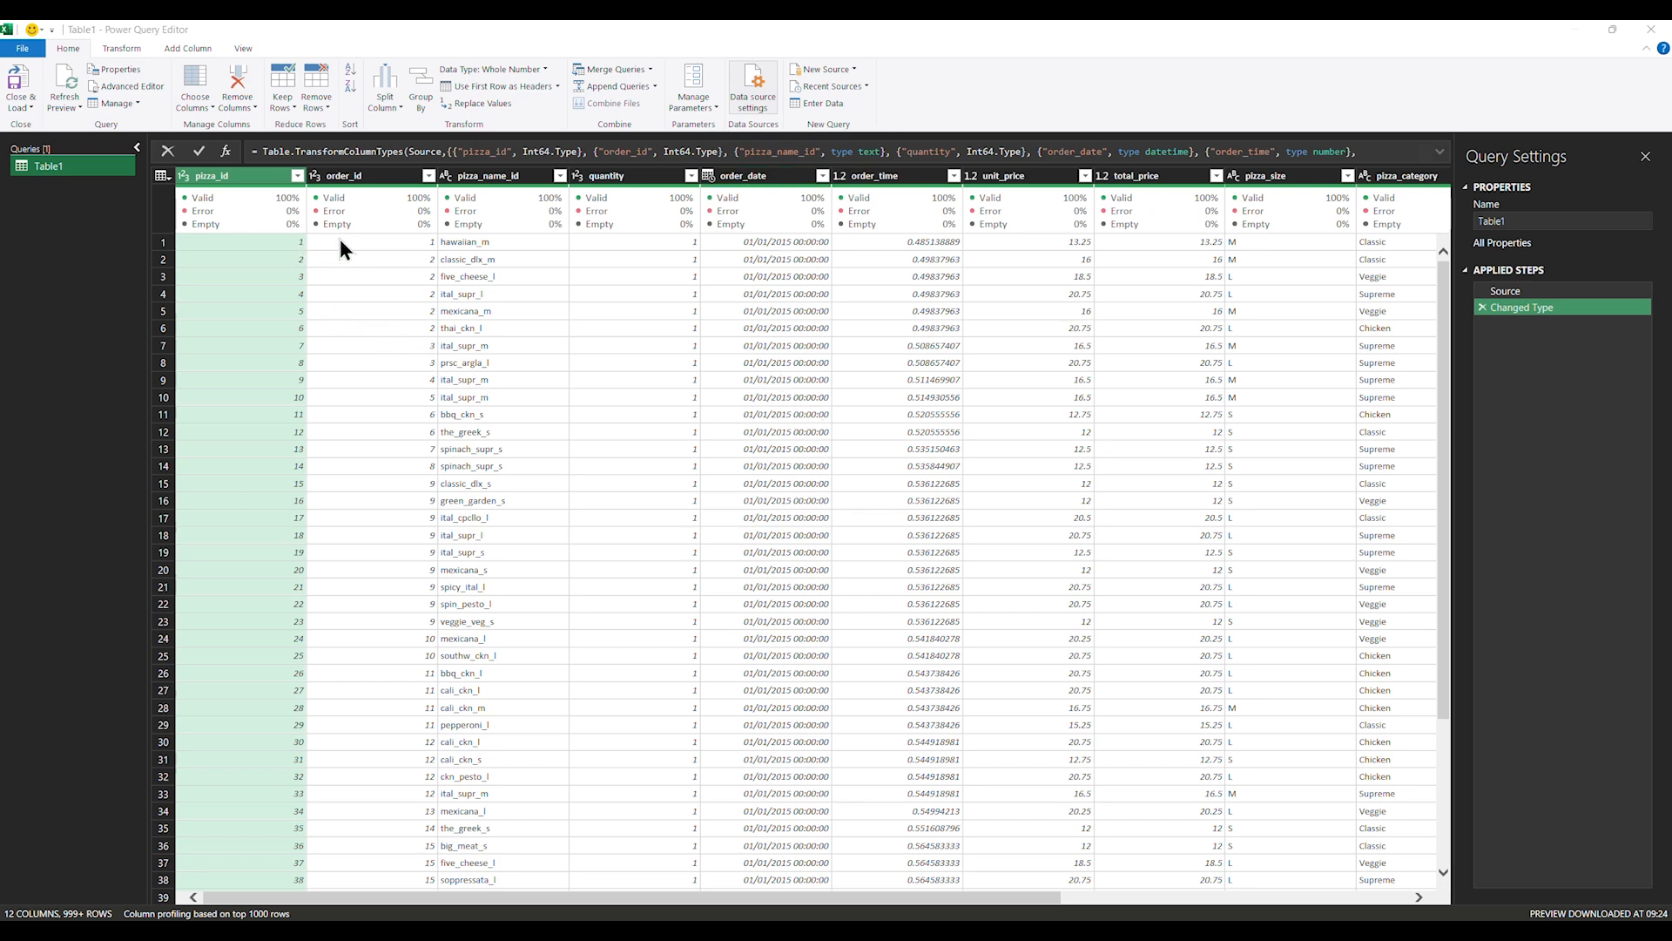
pyautogui.moveTo(223, 228)
pyautogui.click(239, 50)
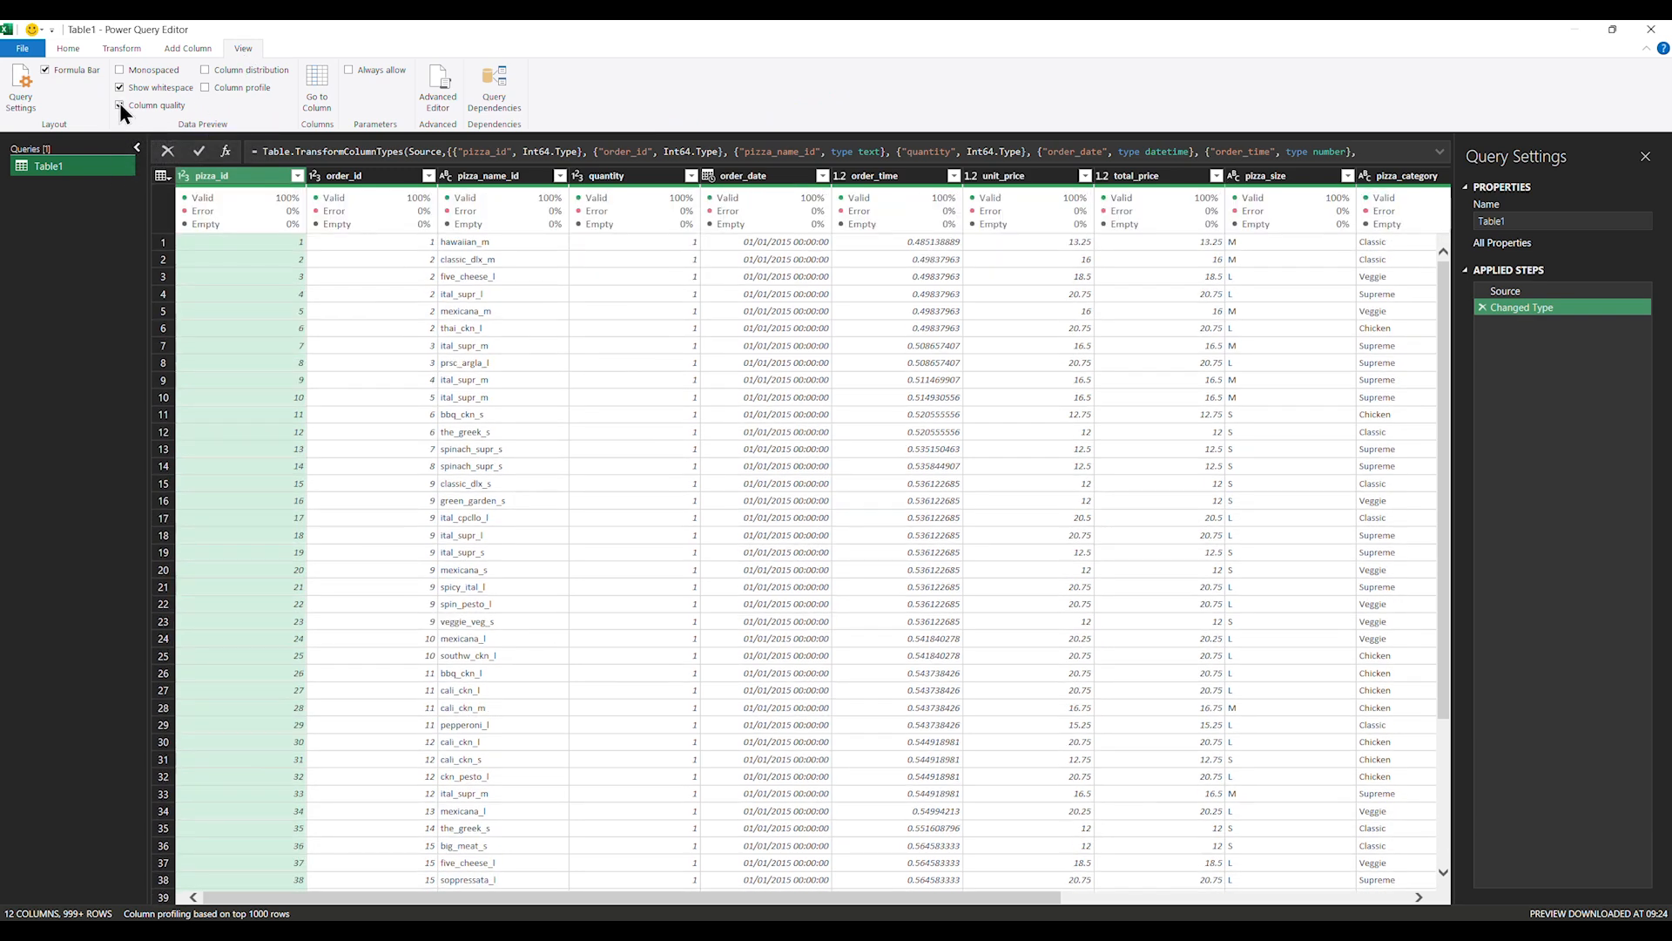
pyautogui.click(119, 105)
pyautogui.click(119, 106)
pyautogui.moveTo(253, 896); pyautogui.dragTo(880, 888)
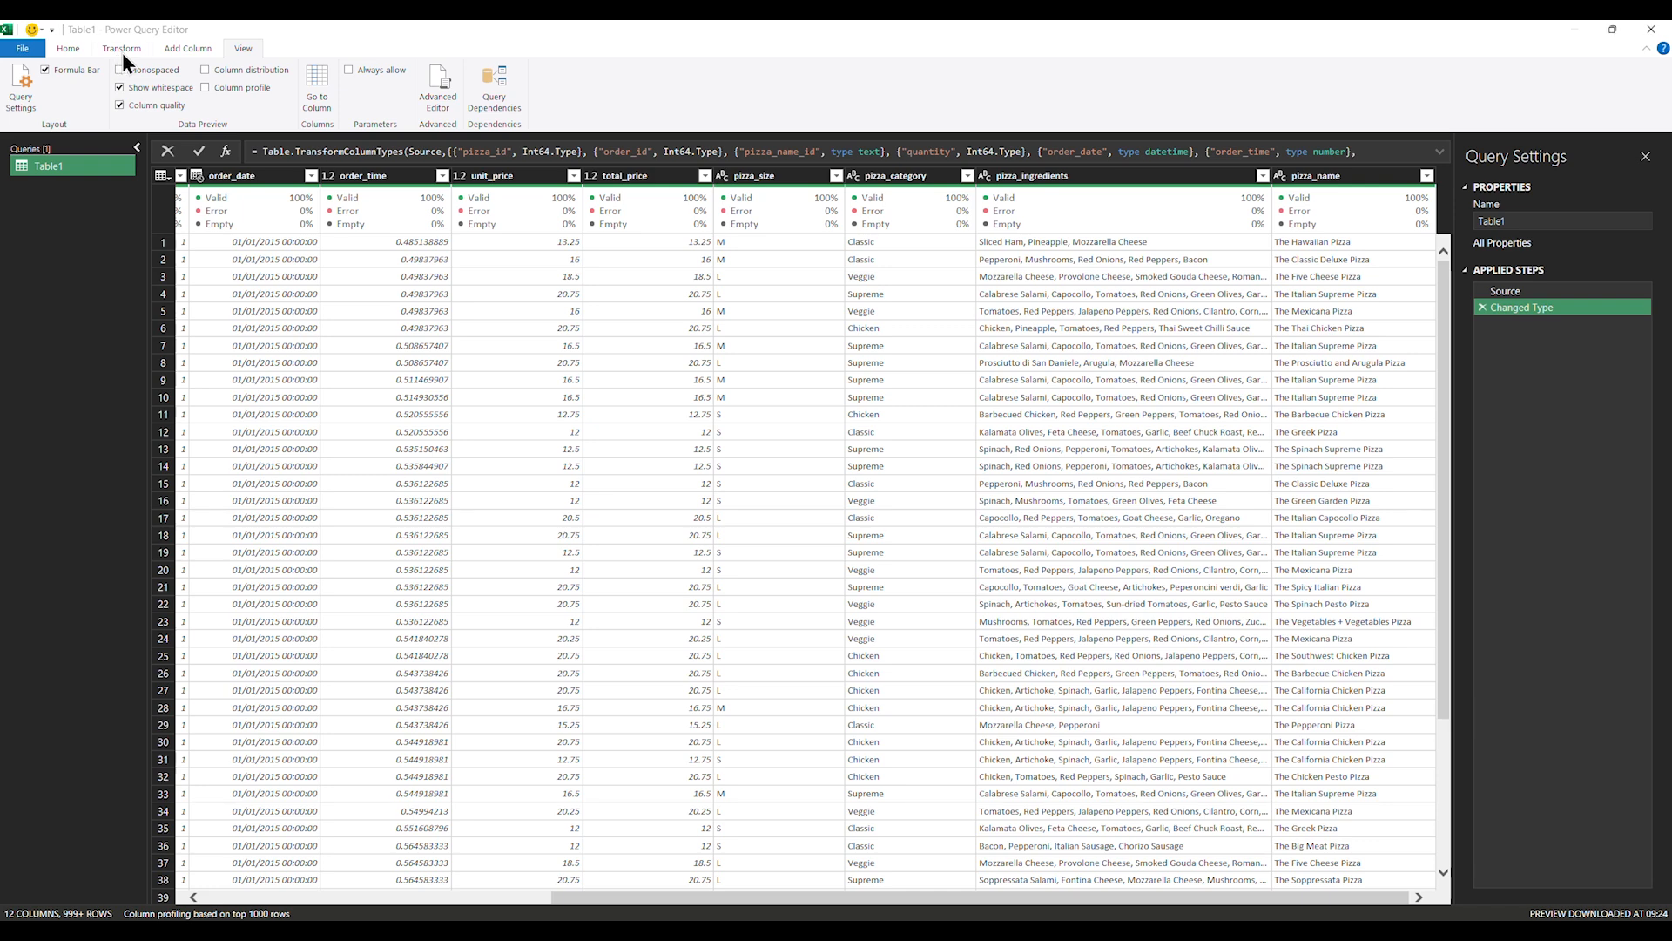
pyautogui.click(67, 48)
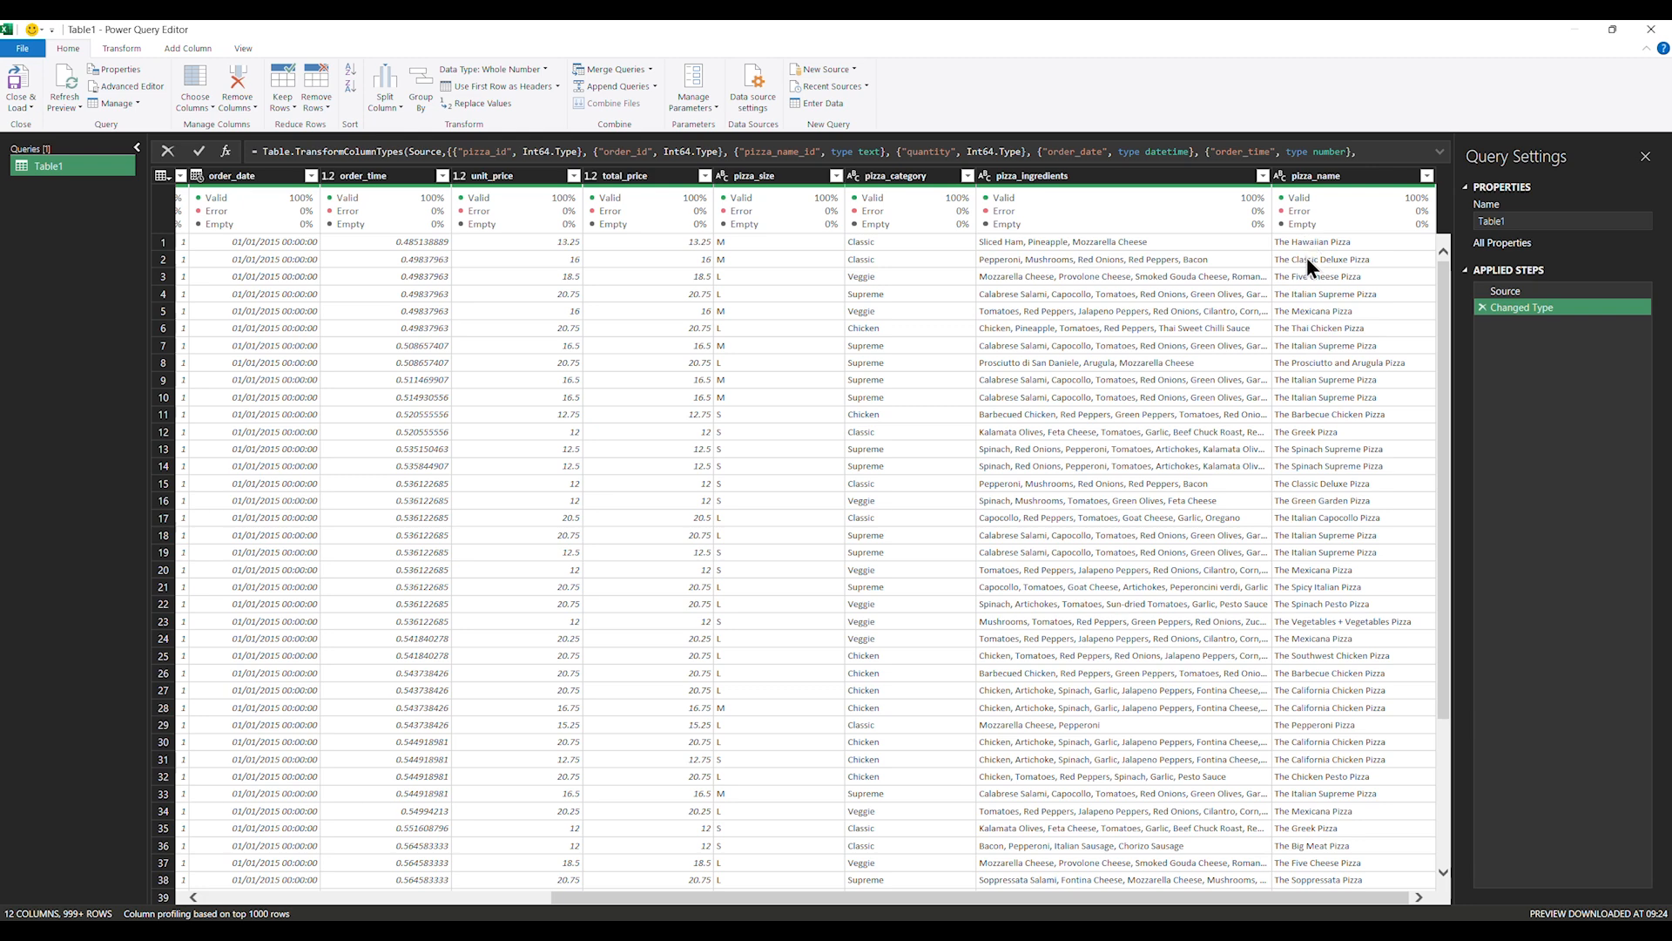
pyautogui.click(1343, 246)
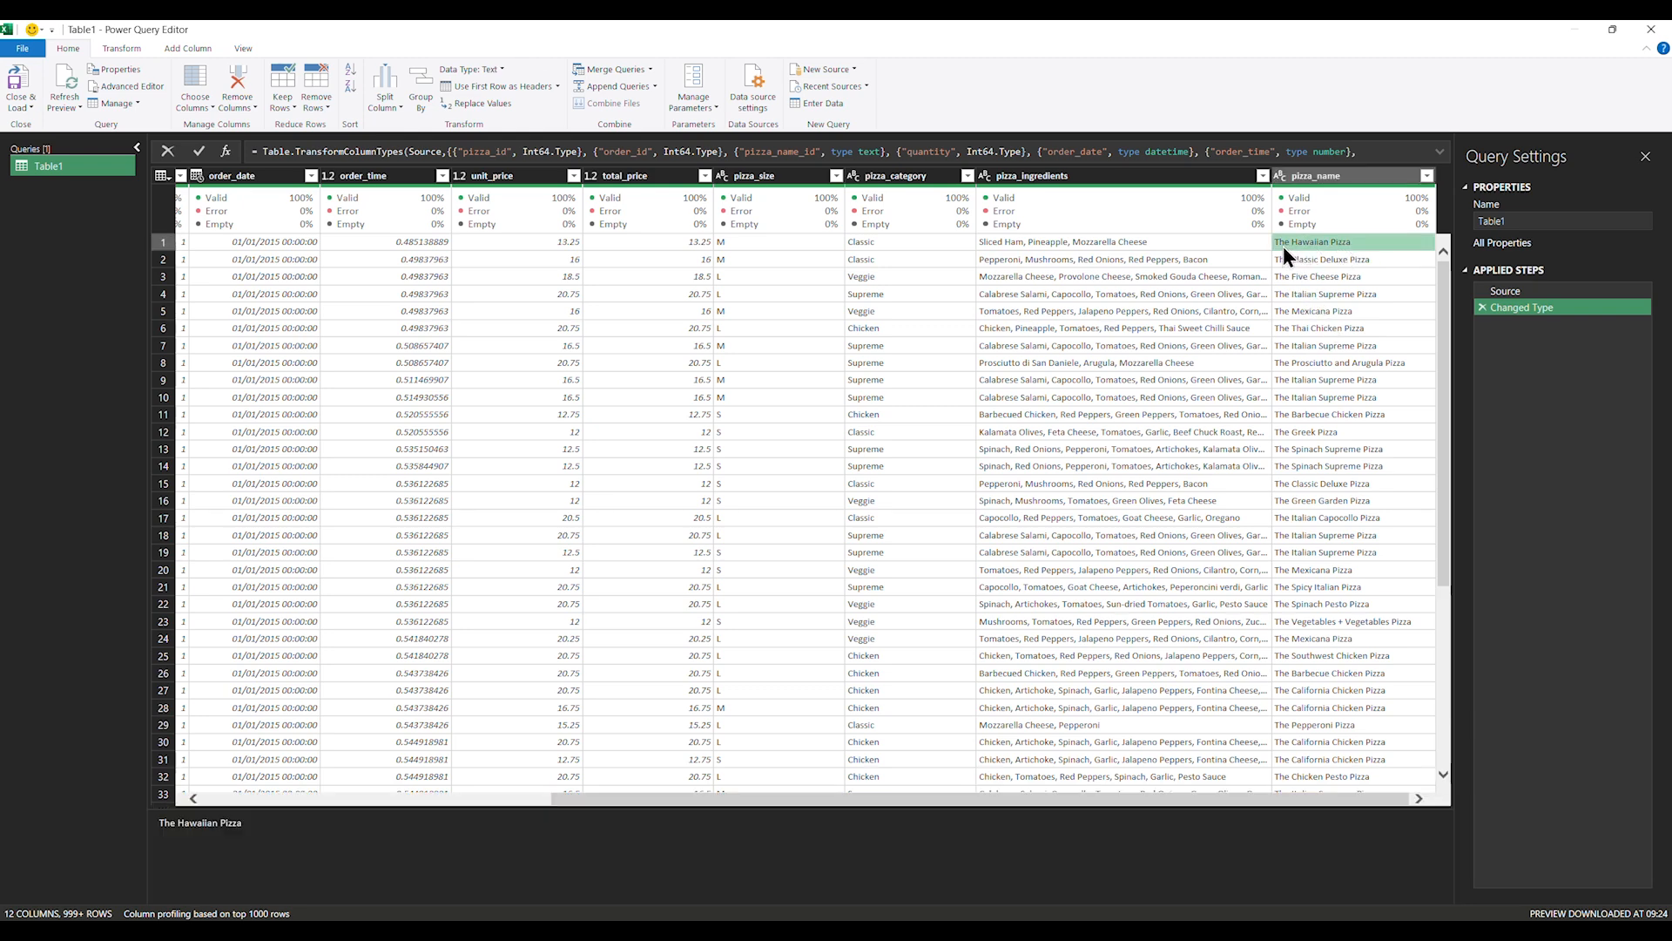
pyautogui.click(1339, 176)
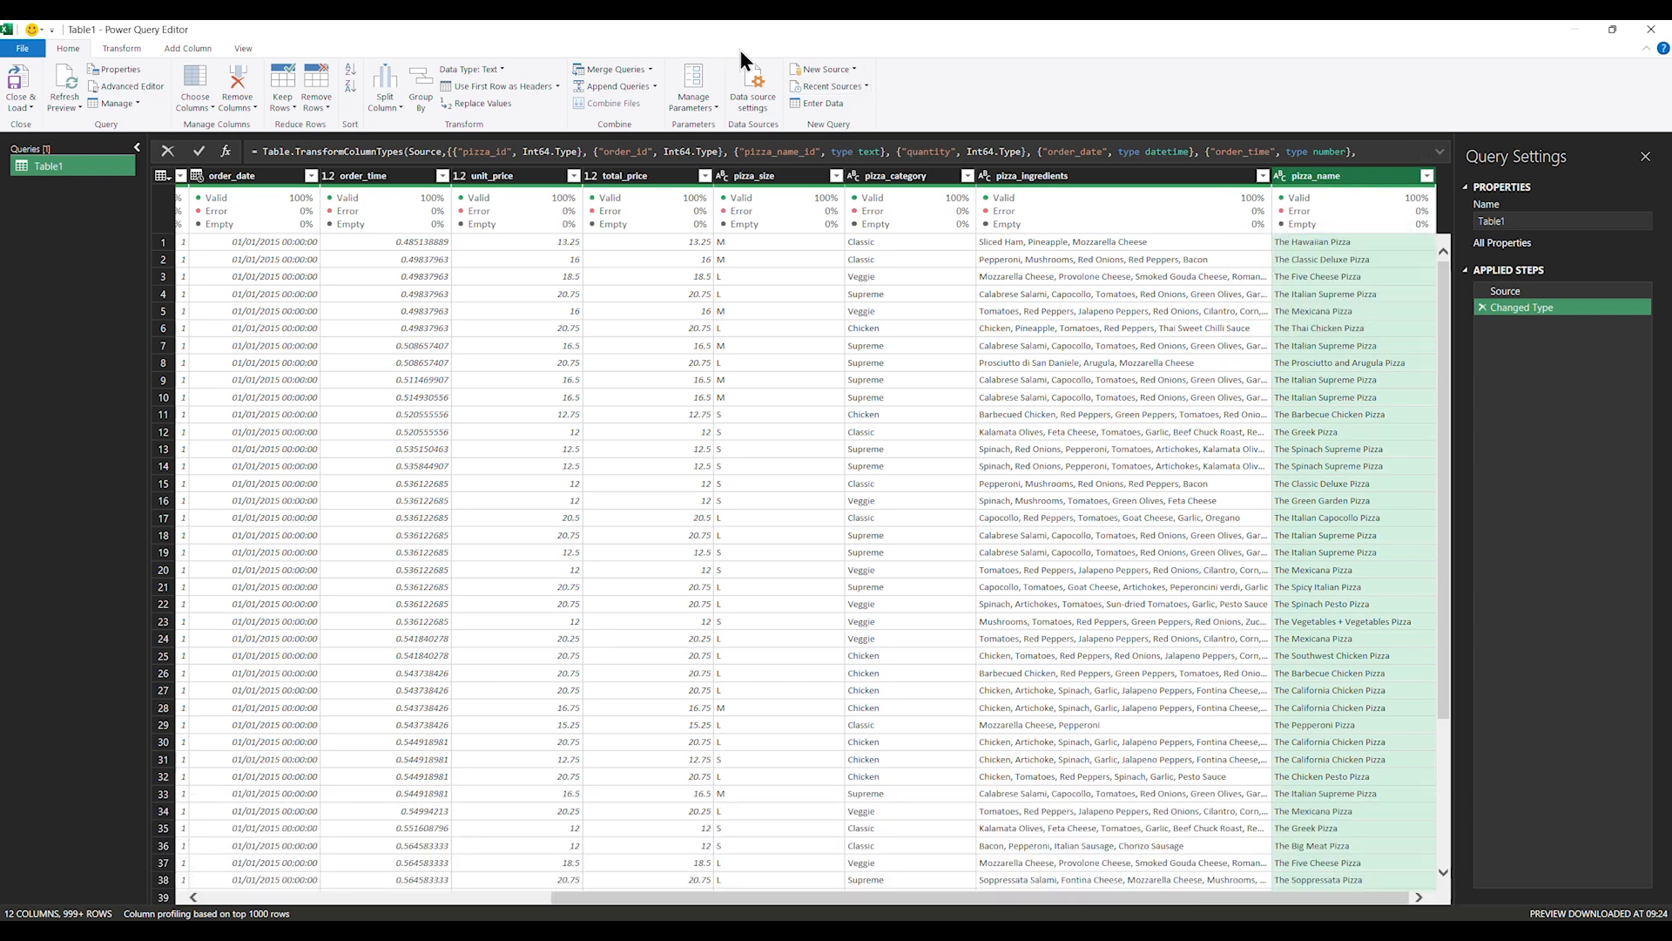
pyautogui.click(243, 48)
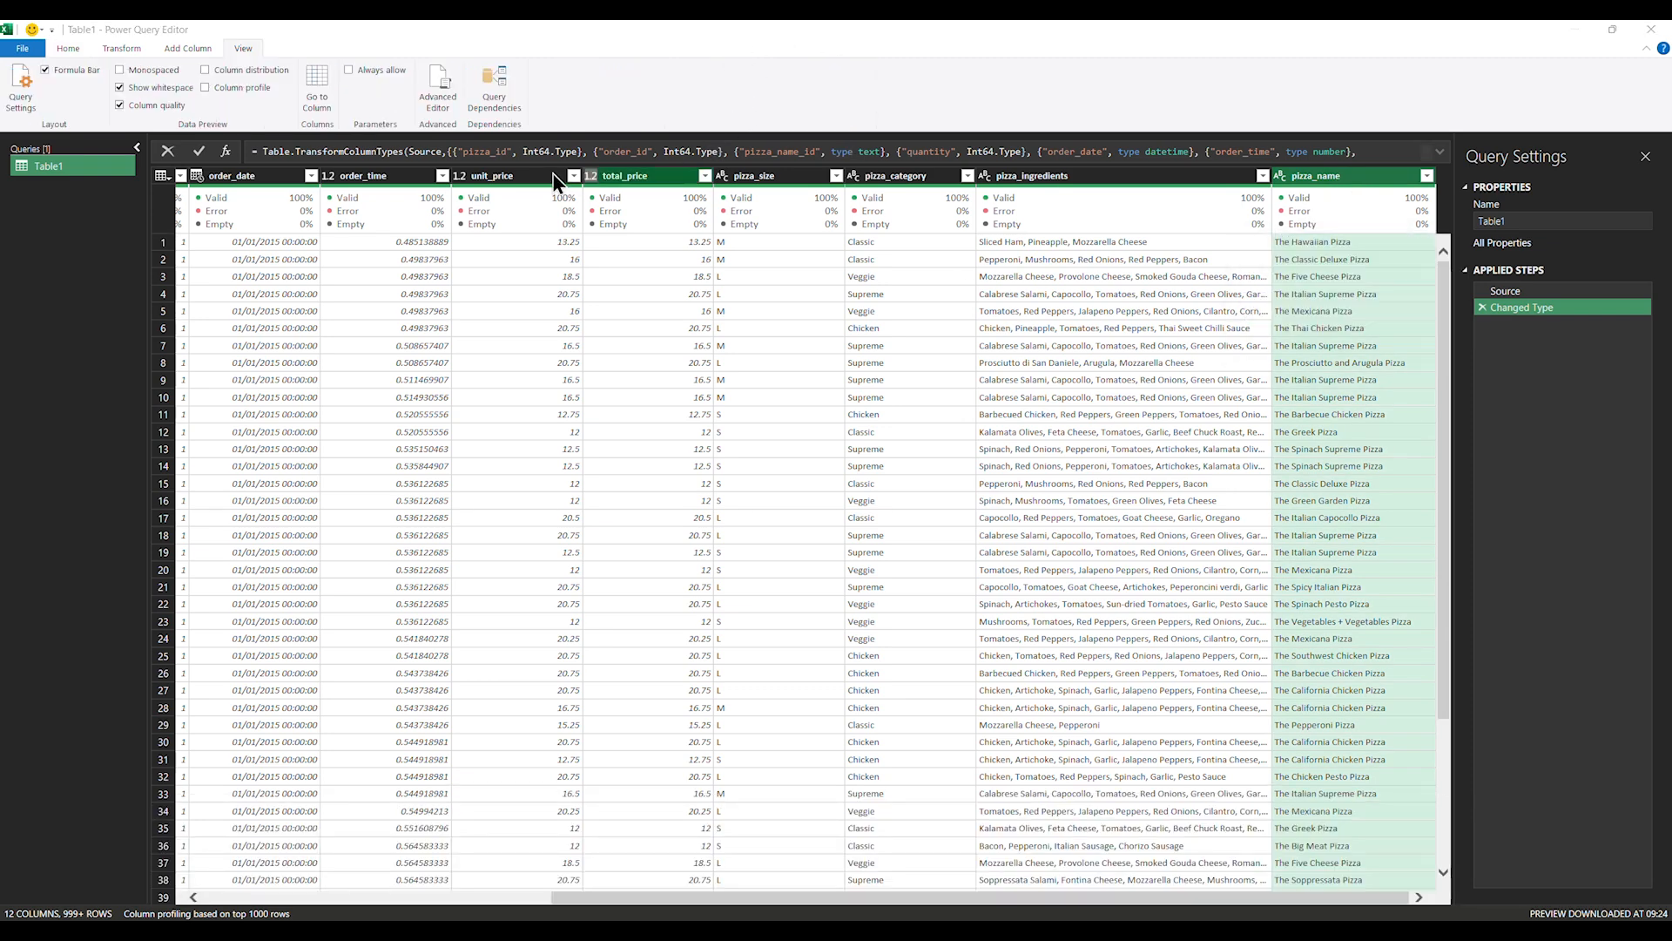
# Replace 'The ' with nothing in the pizza_name values
pyautogui.click(120, 49)
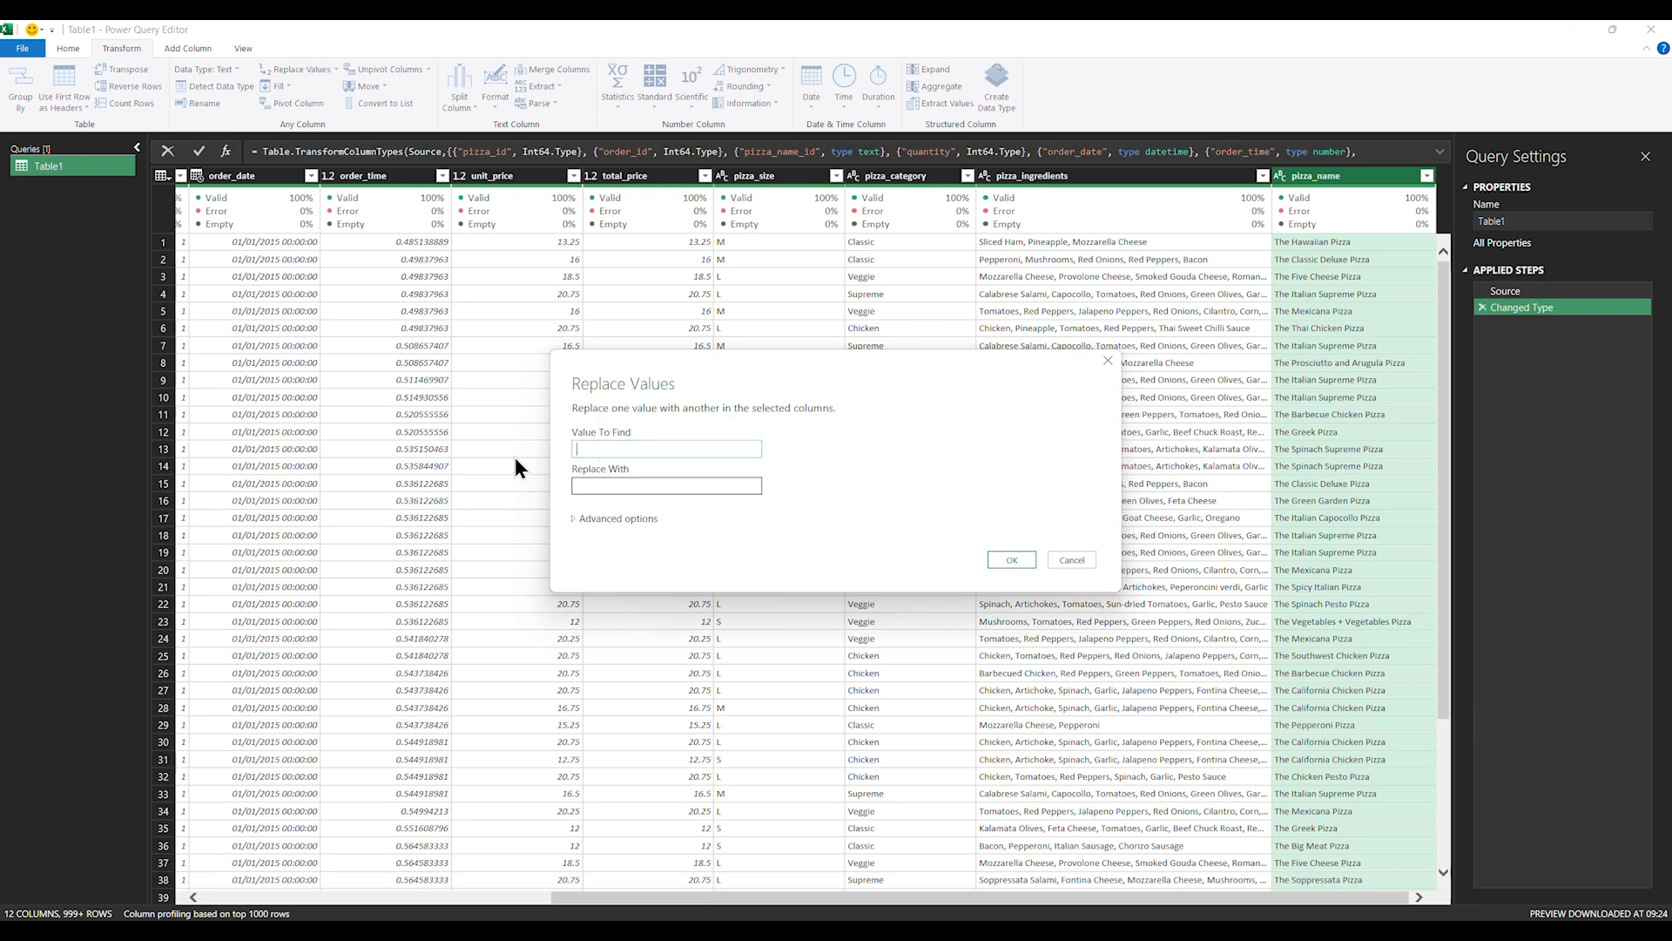
pyautogui.write('The')
pyautogui.click(588, 488)
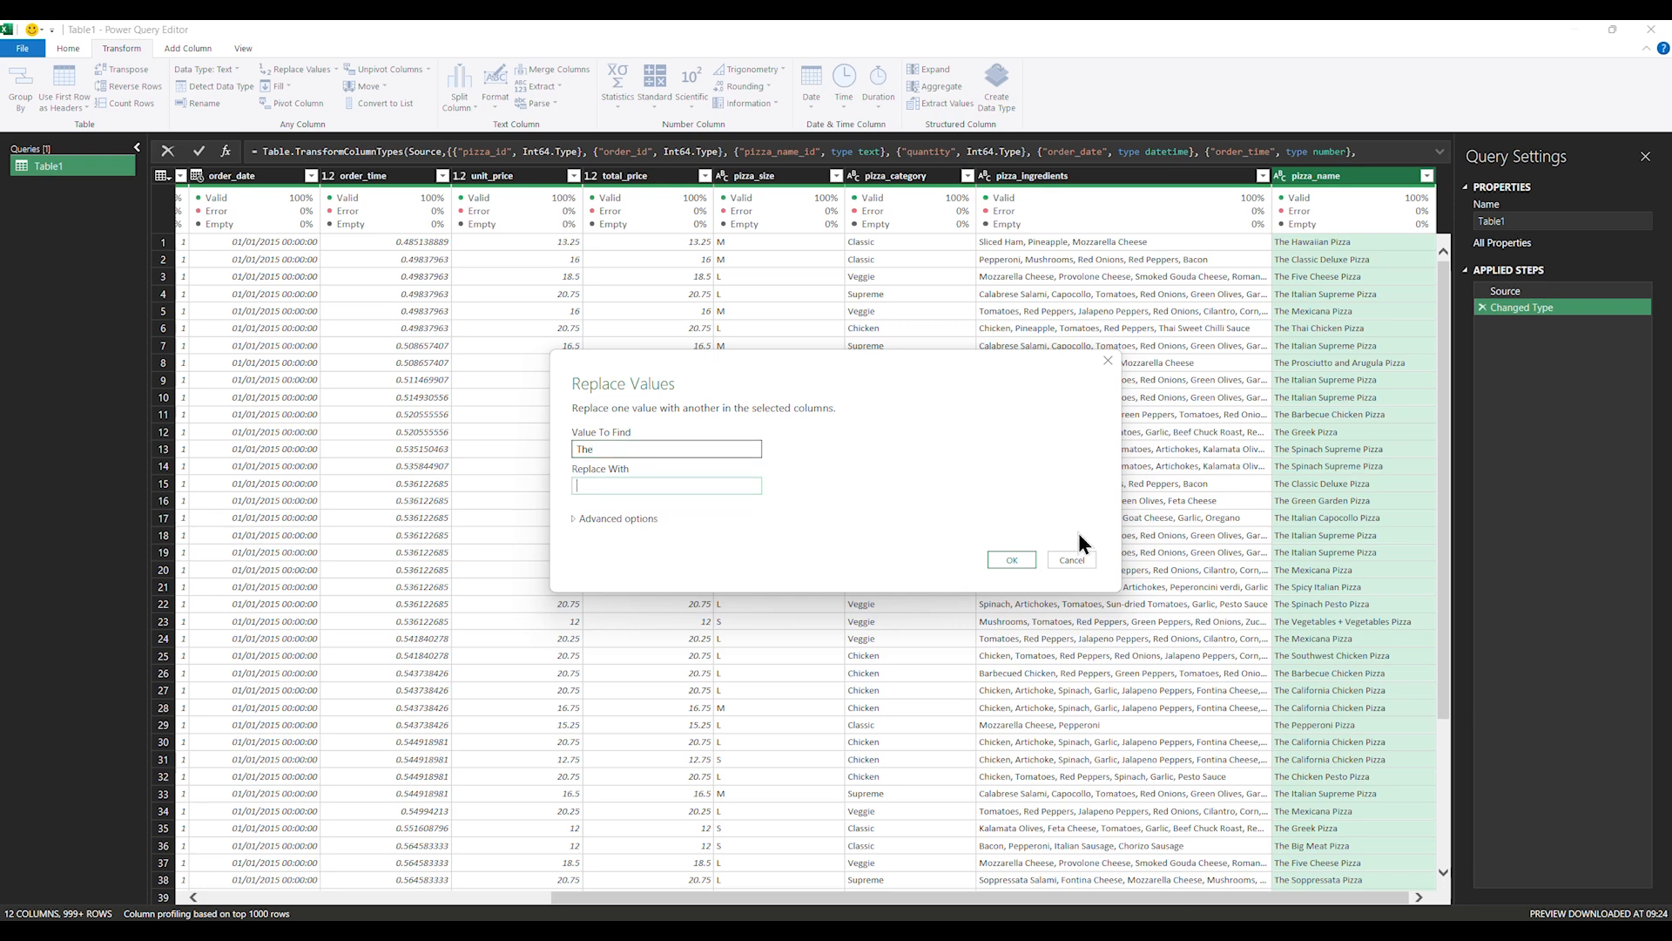
pyautogui.click(1020, 559)
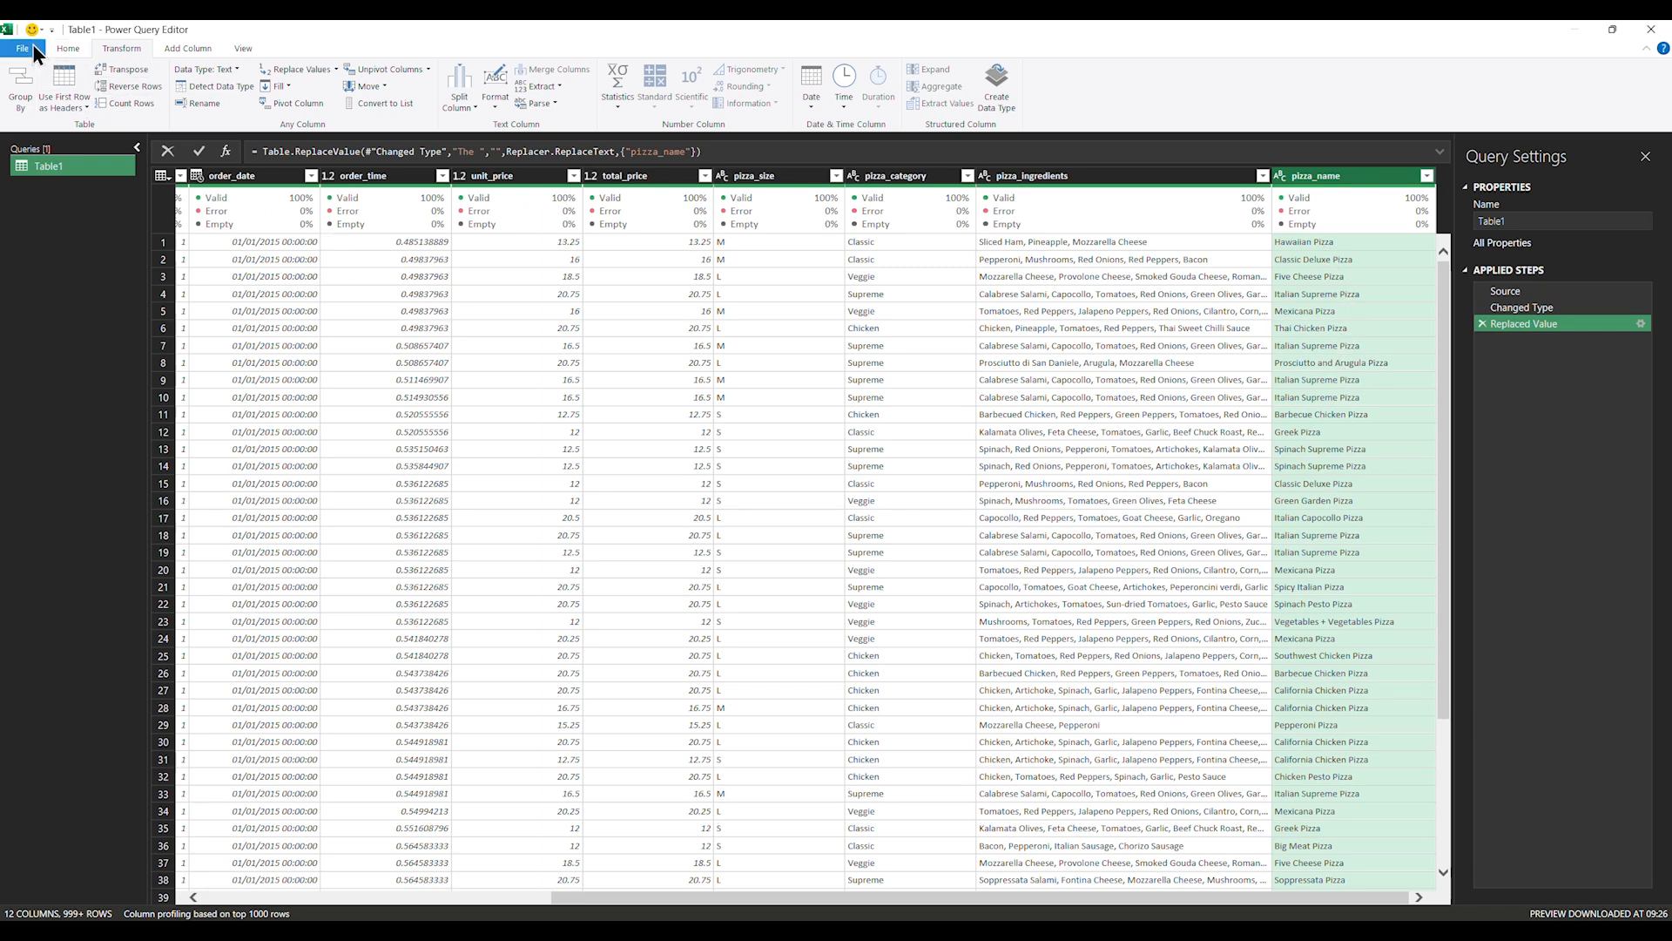
# Replace ' Pizza' with nothing in the pizza_name values
pyautogui.click(293, 69)
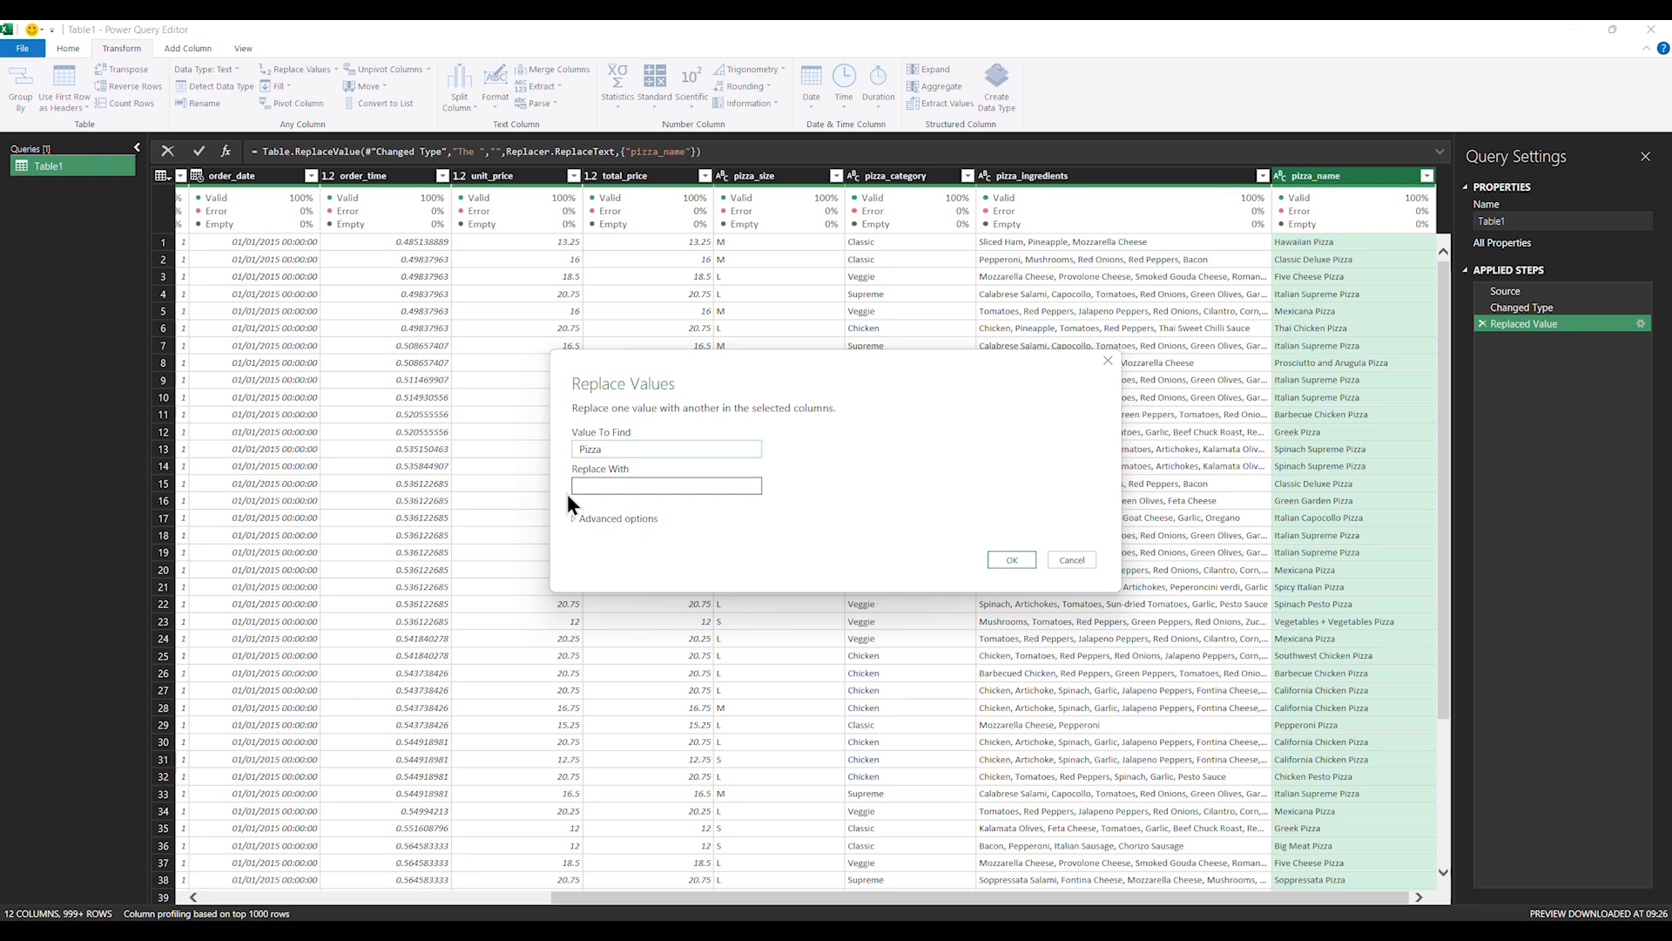
pyautogui.click(1005, 557)
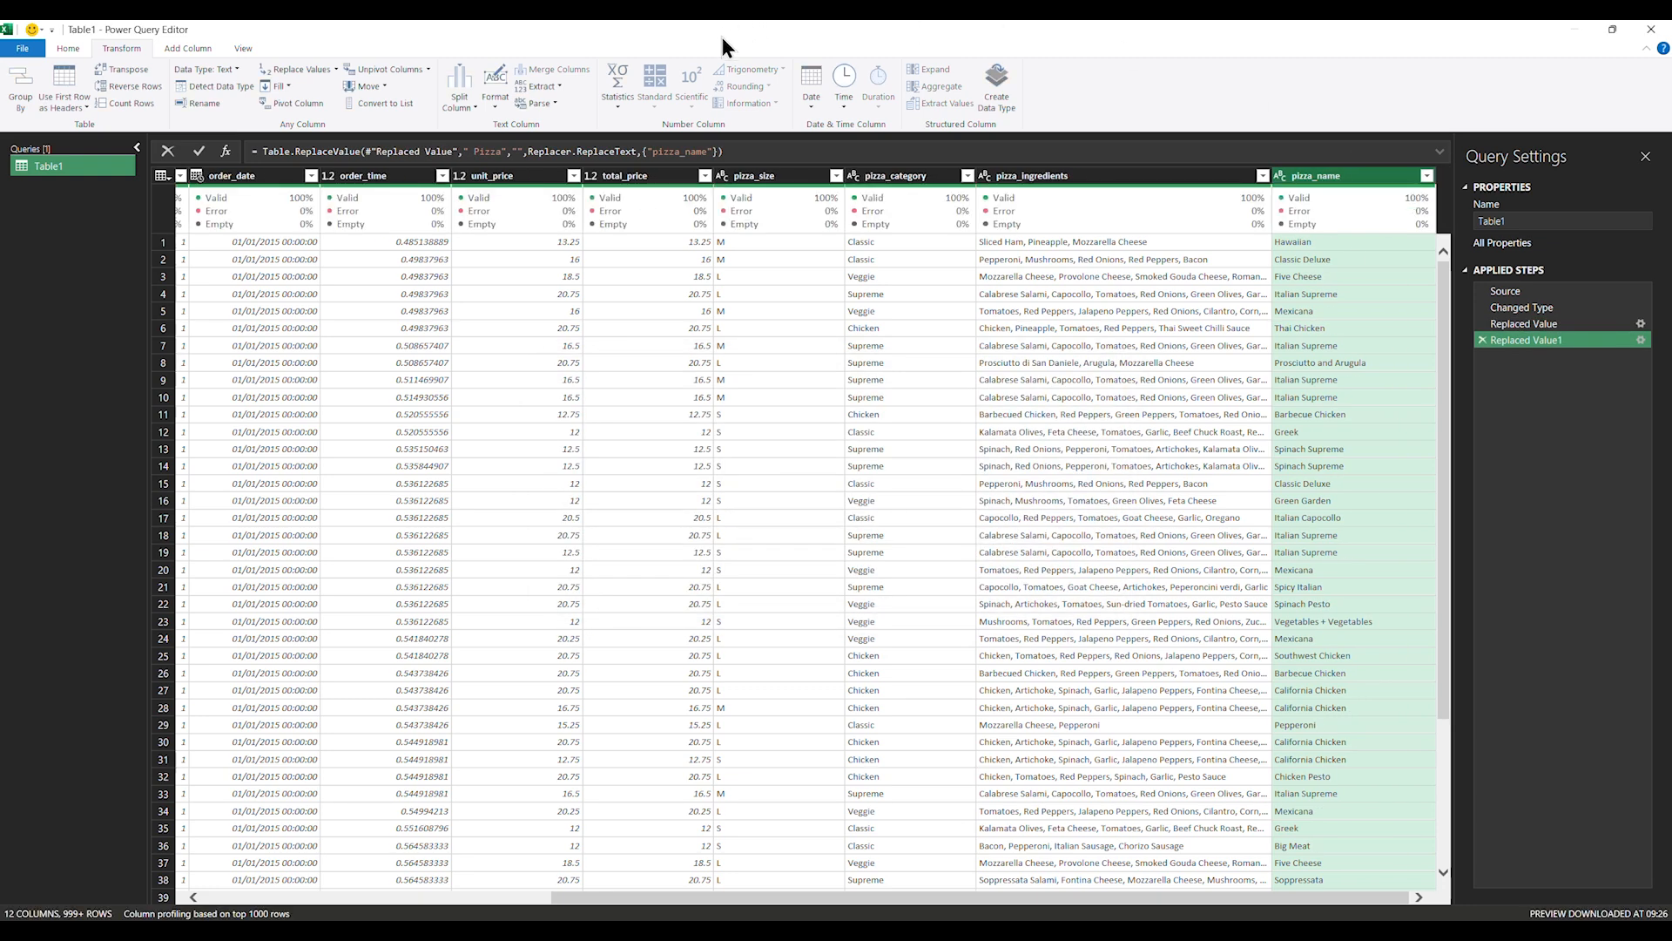
pyautogui.click(334, 70)
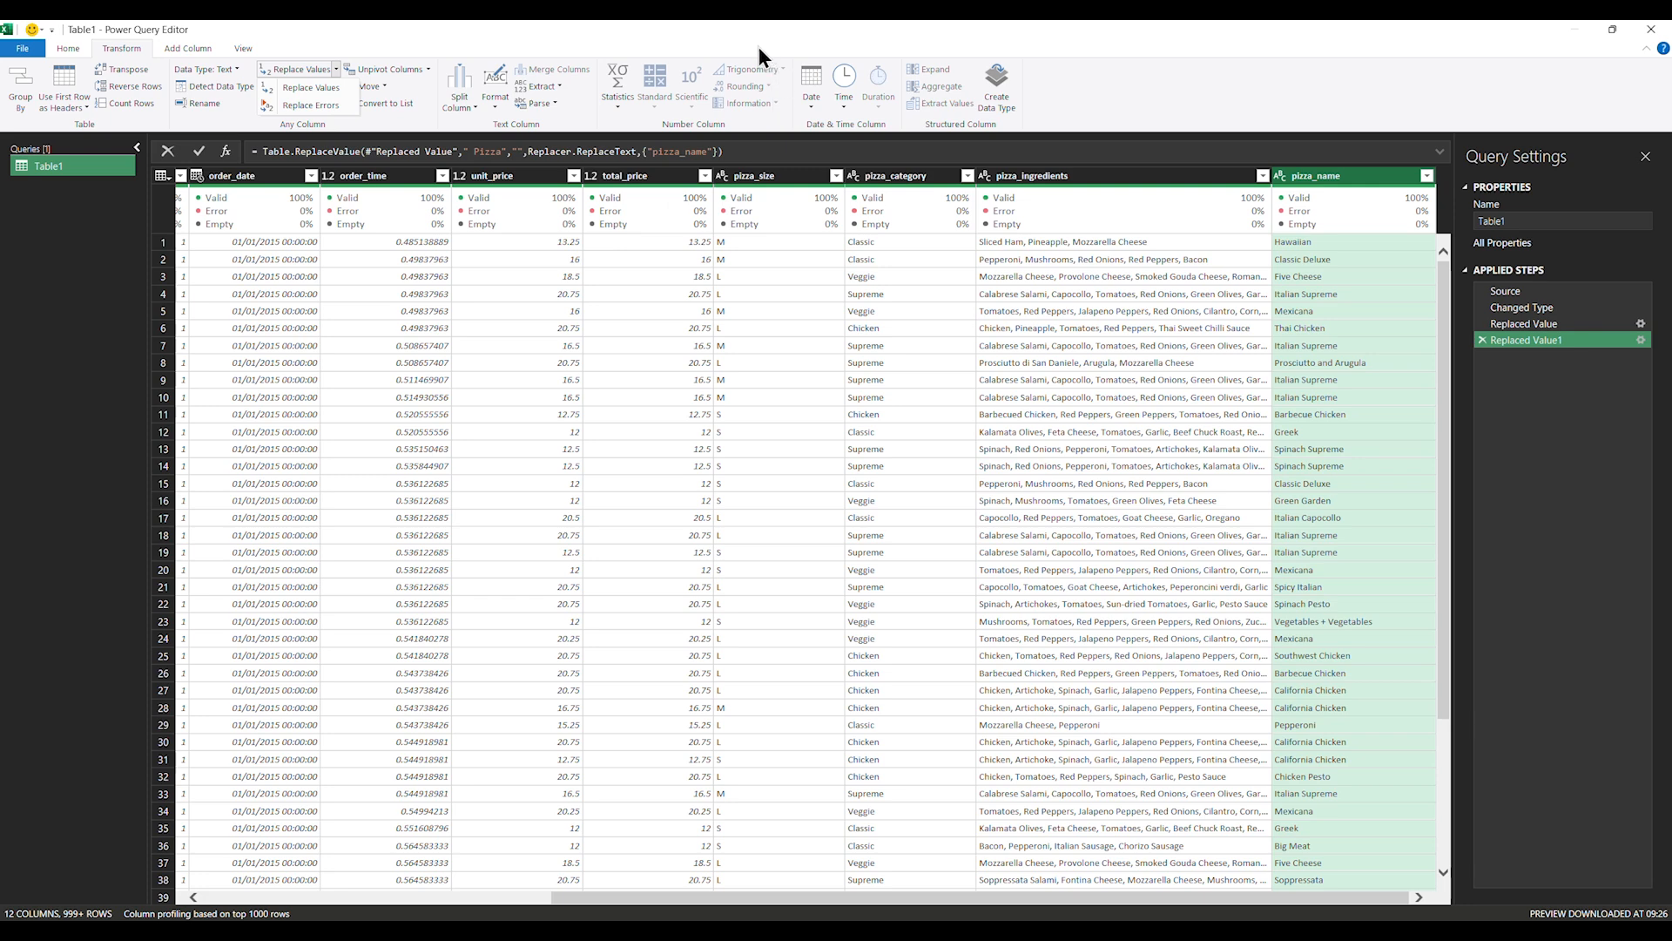
pyautogui.click(1050, 350)
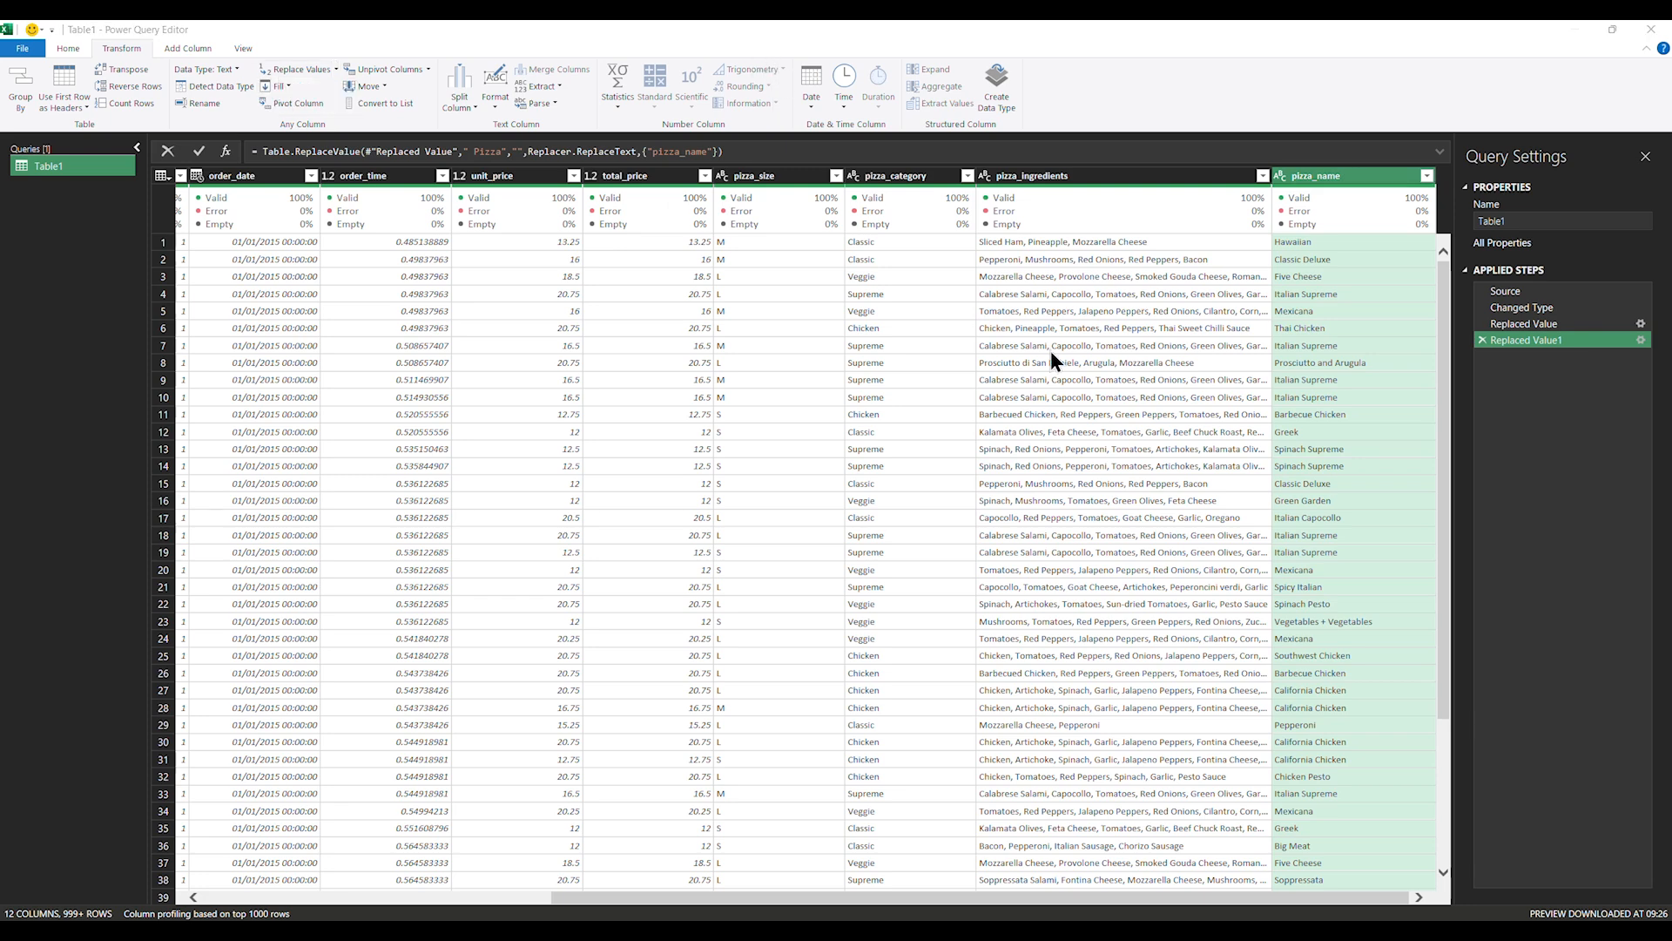
# Remove the pizza_ingredients column
pyautogui.keyDown('ctrl'); pyautogui.click(1075, 176); pyautogui.keyUp('ctrl')
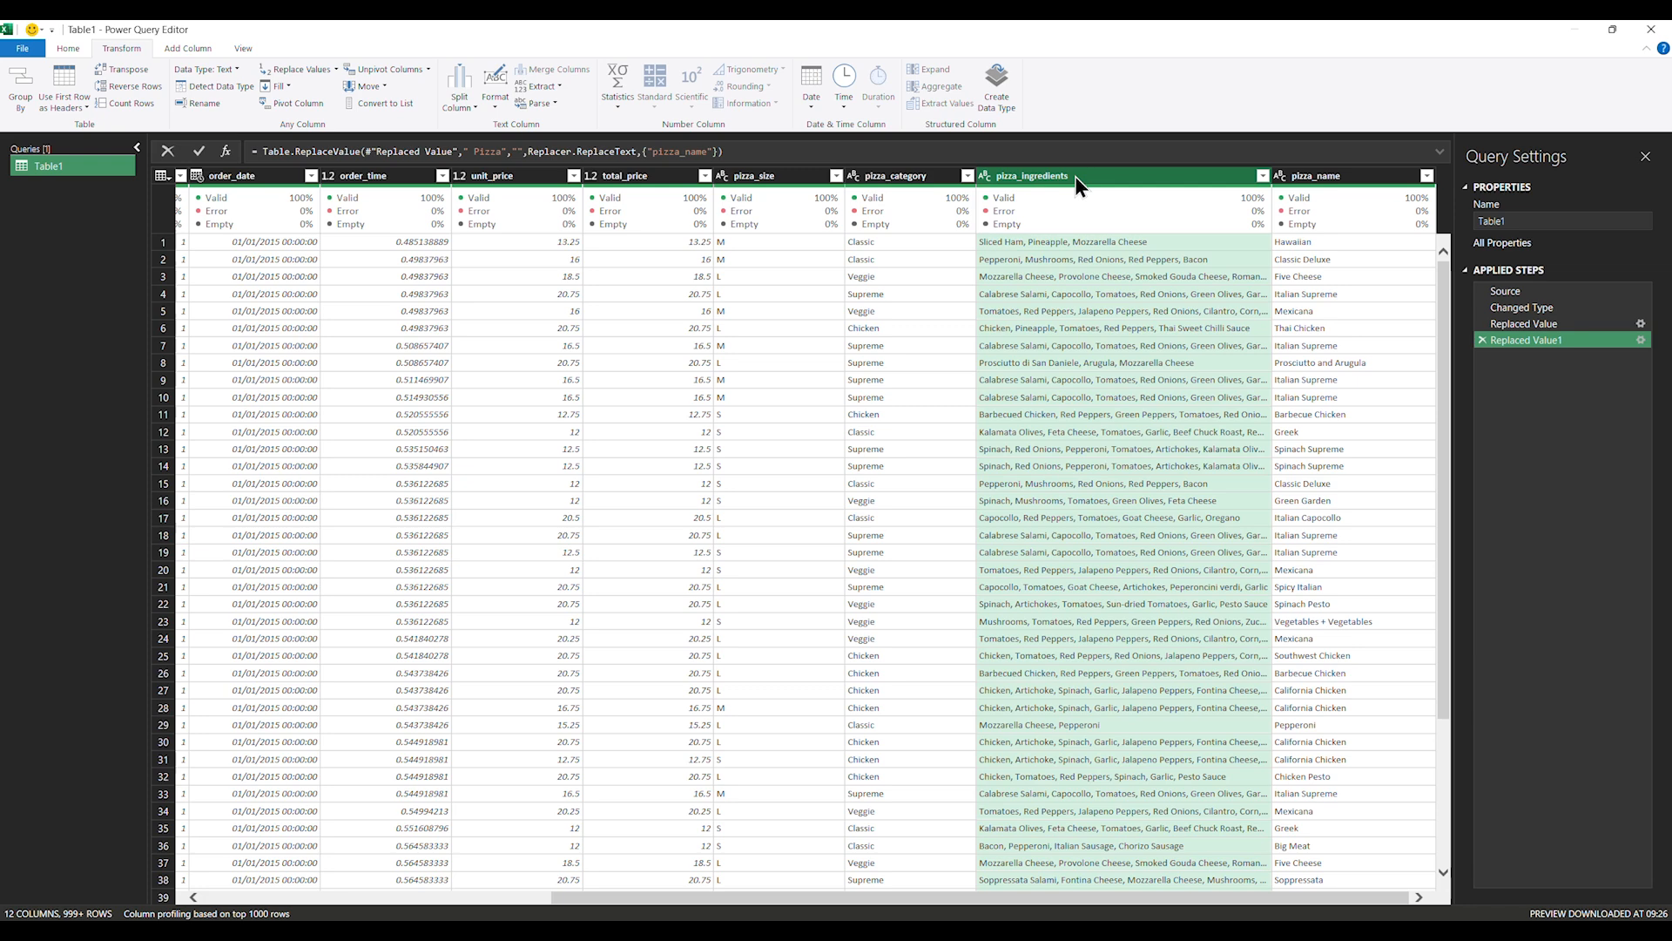
pyautogui.rightClick(1075, 176)
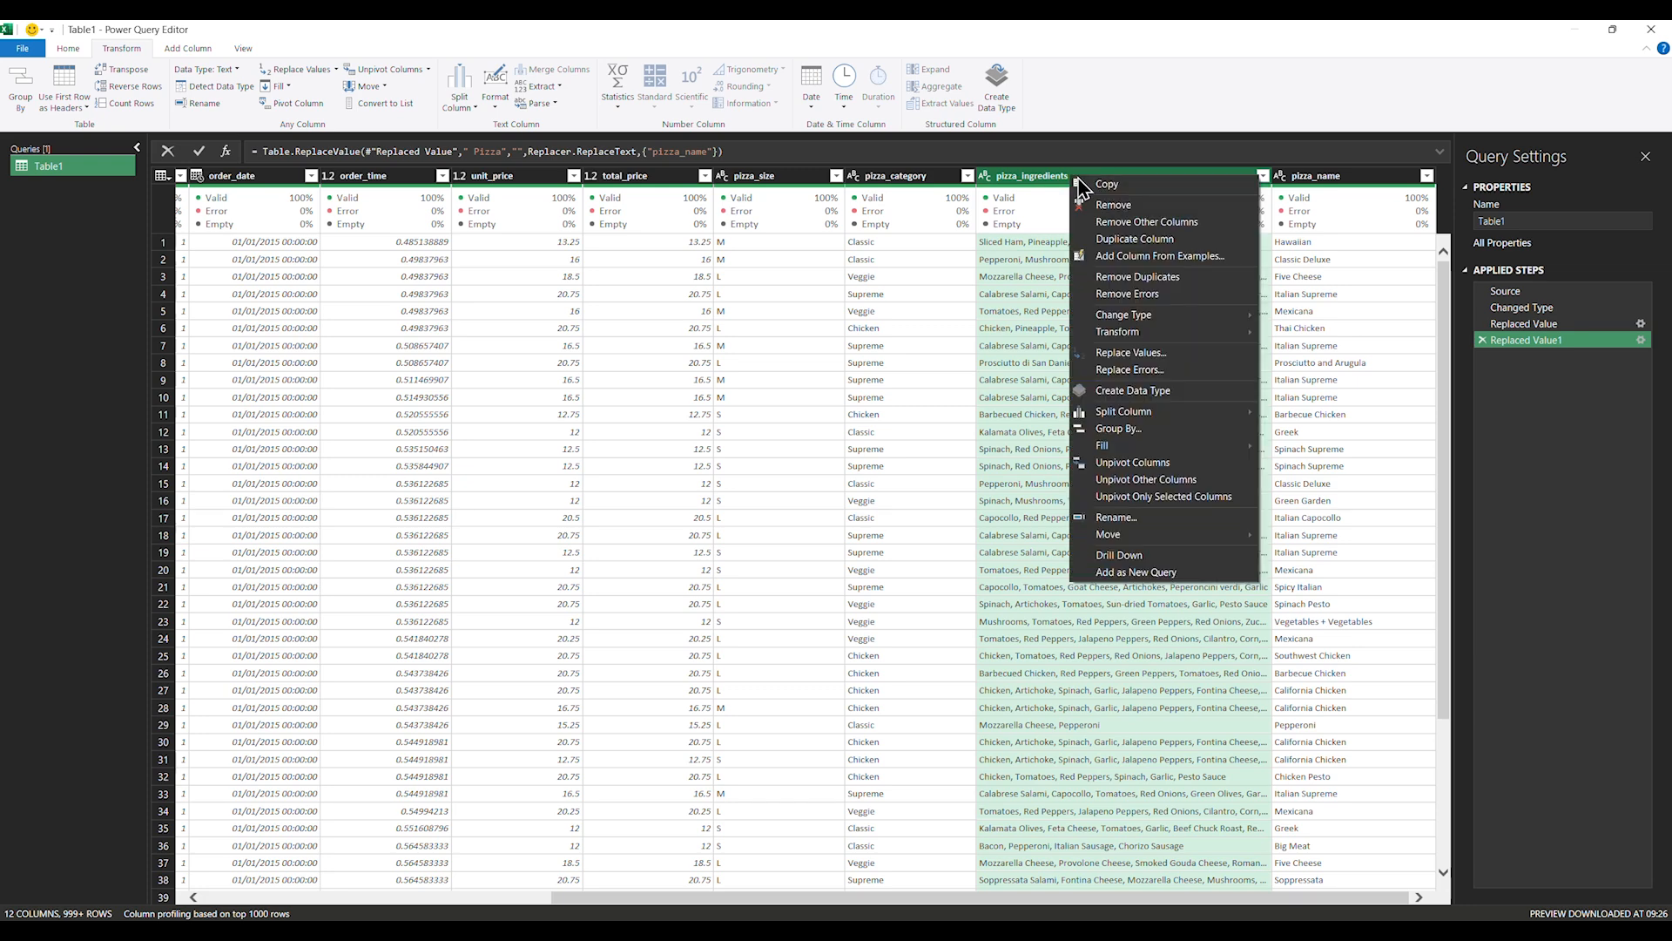
pyautogui.click(1114, 204)
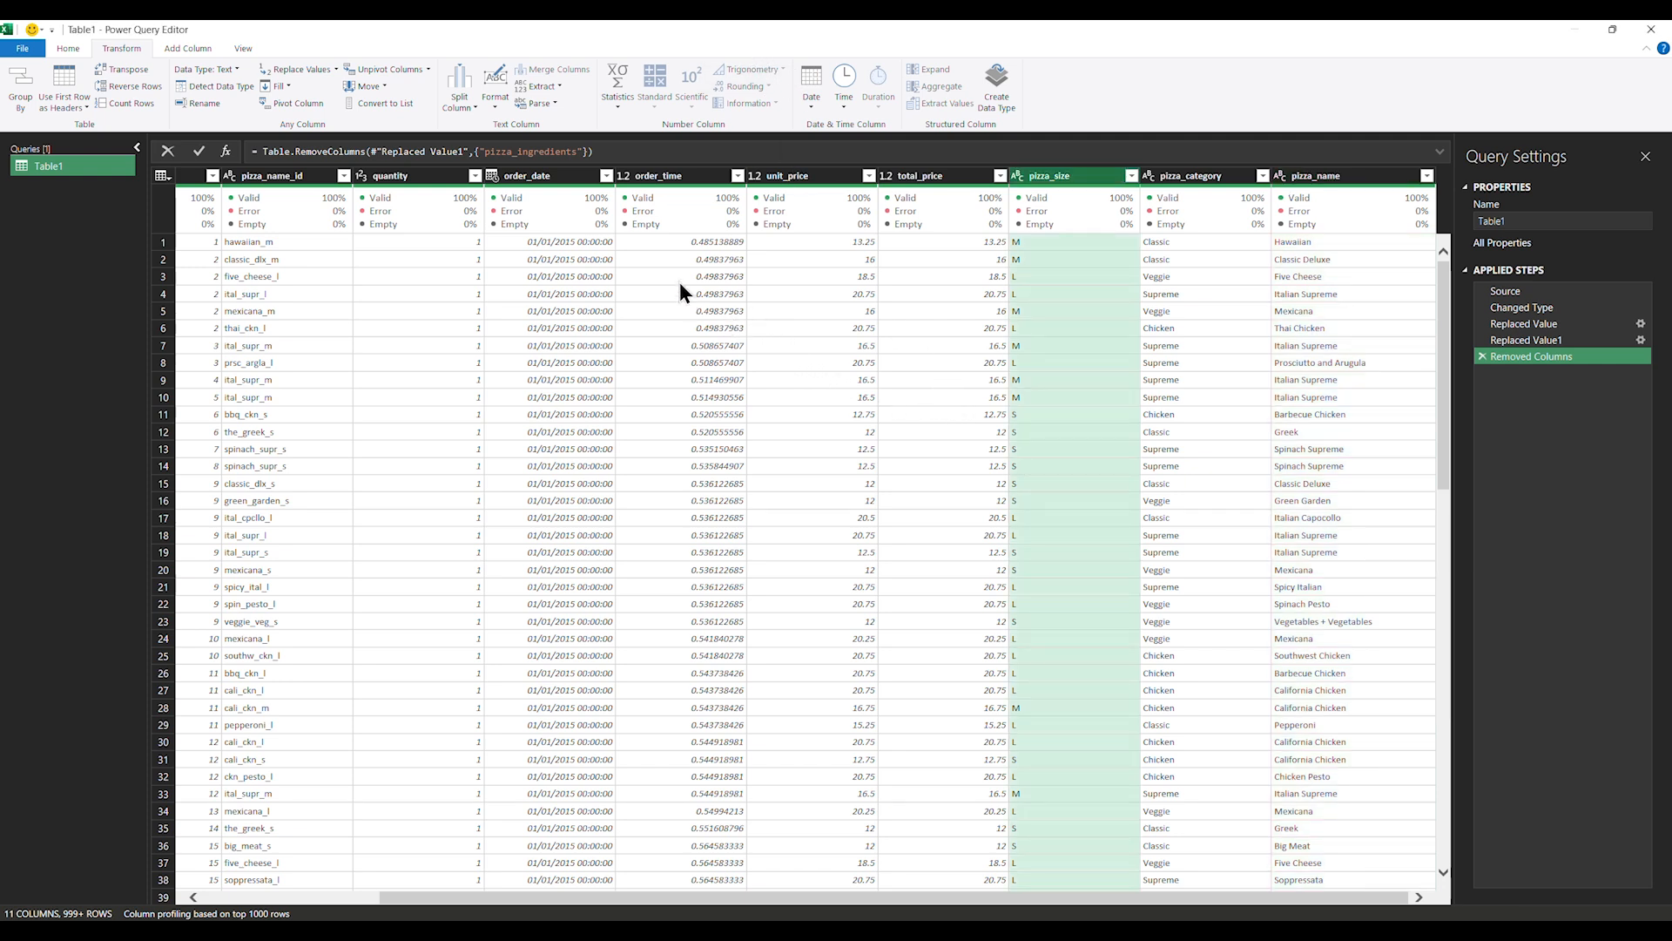
# Set order_time to the Time data type and order_date to the Date data type
pyautogui.click(664, 179)
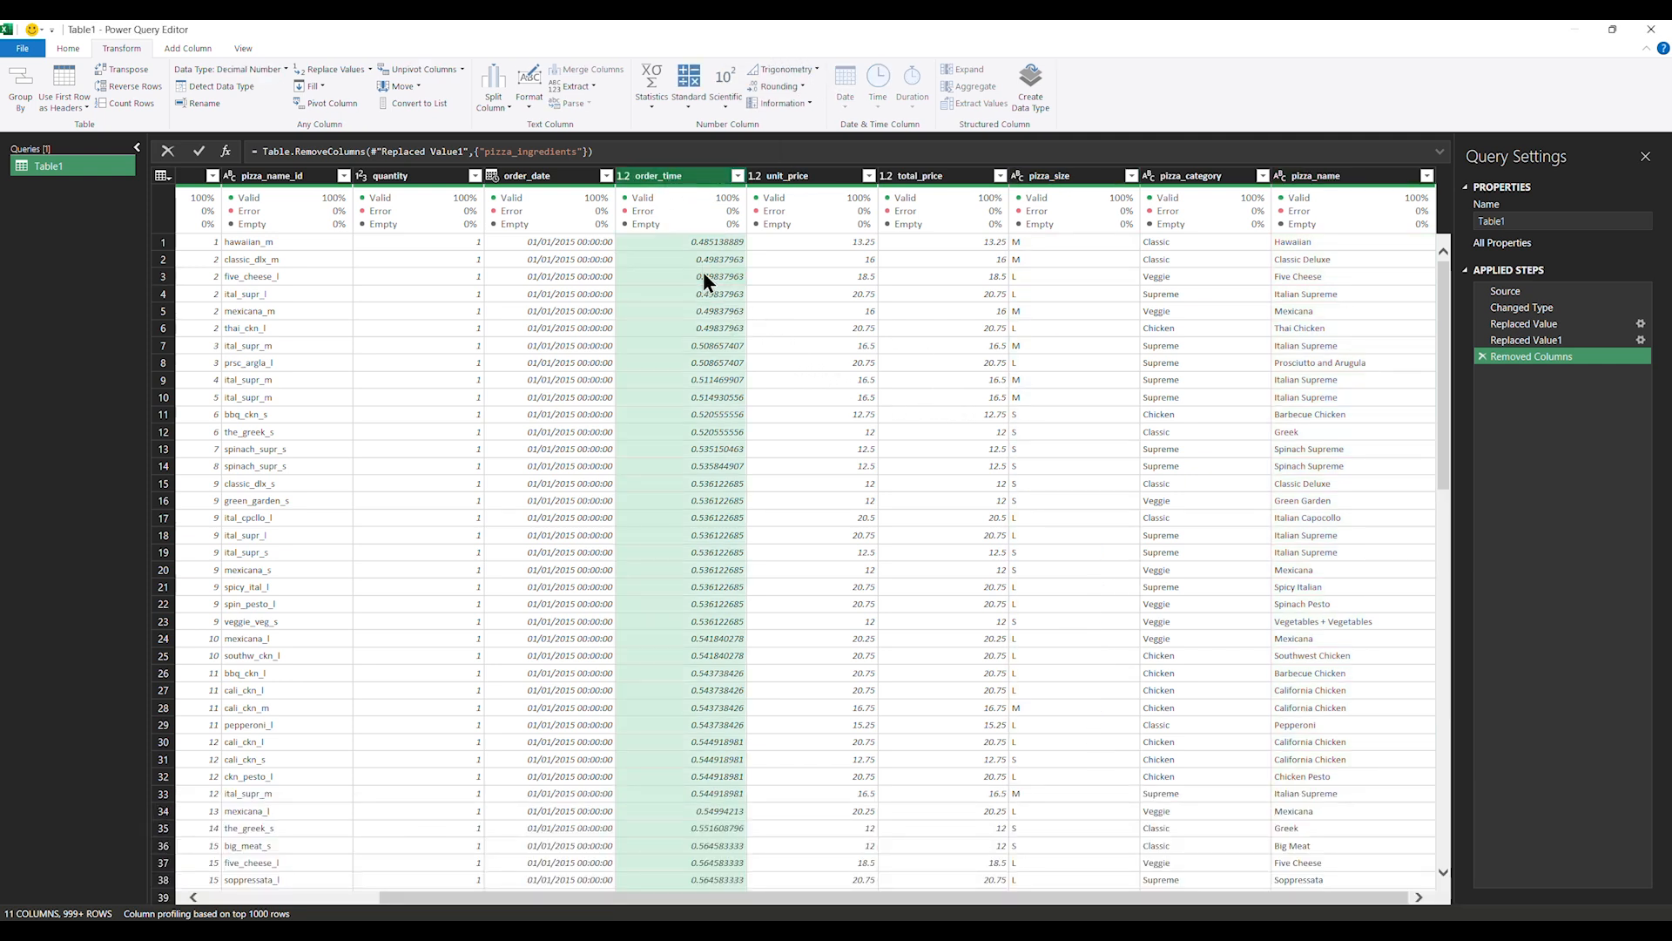
pyautogui.click(736, 177)
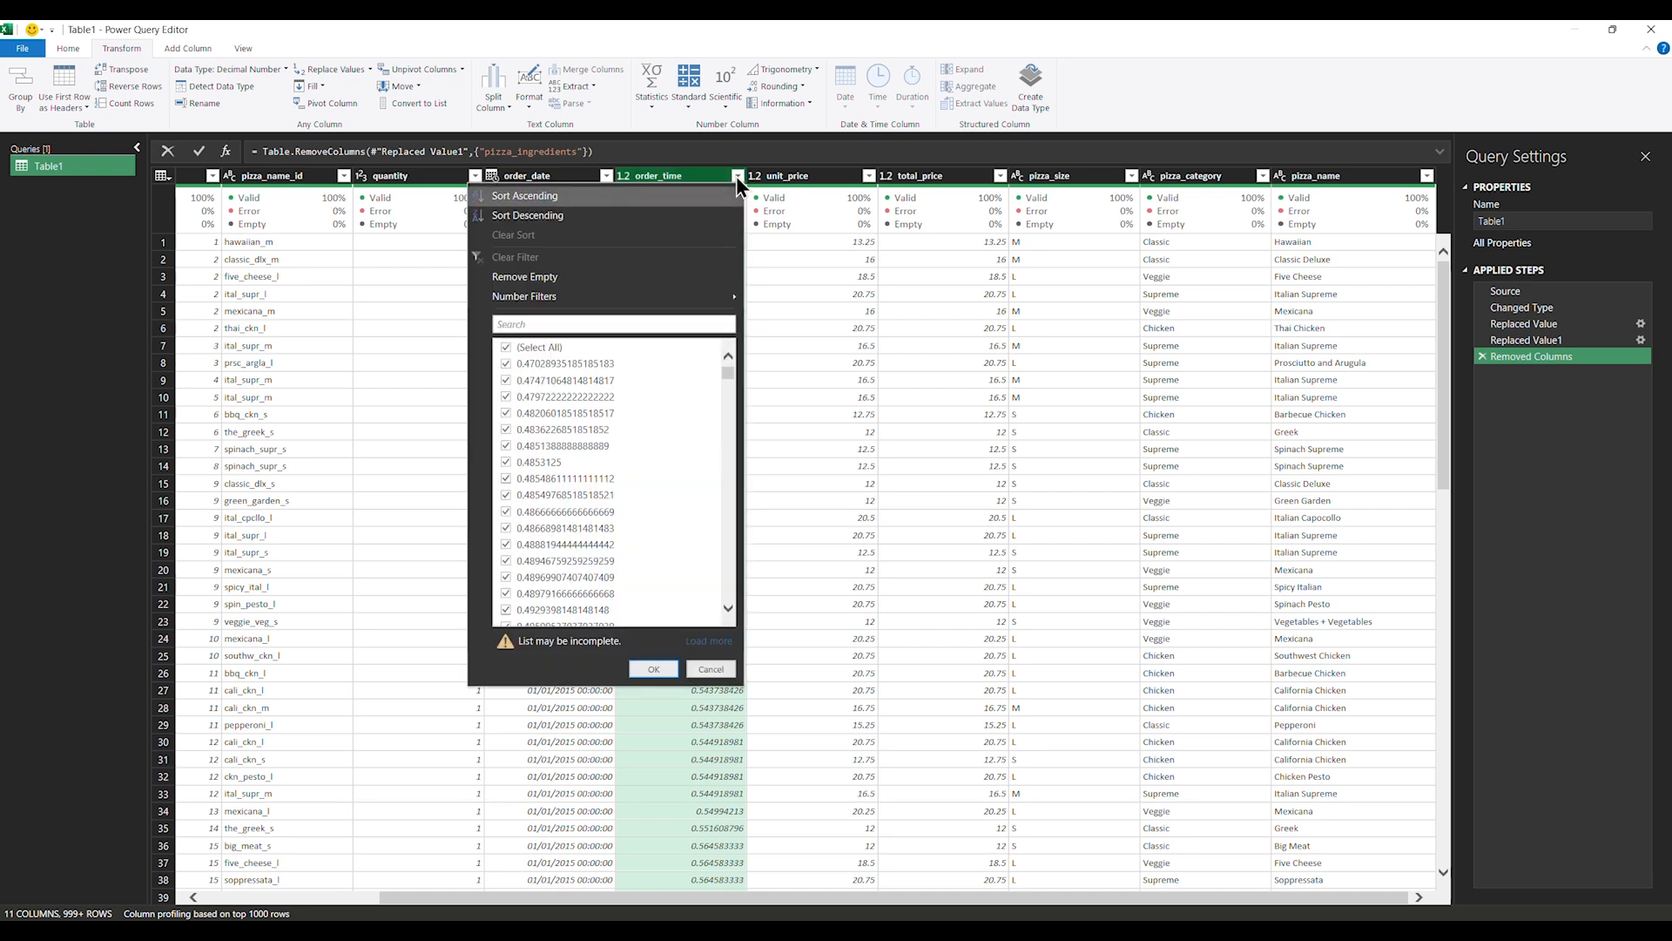
pyautogui.click(629, 174)
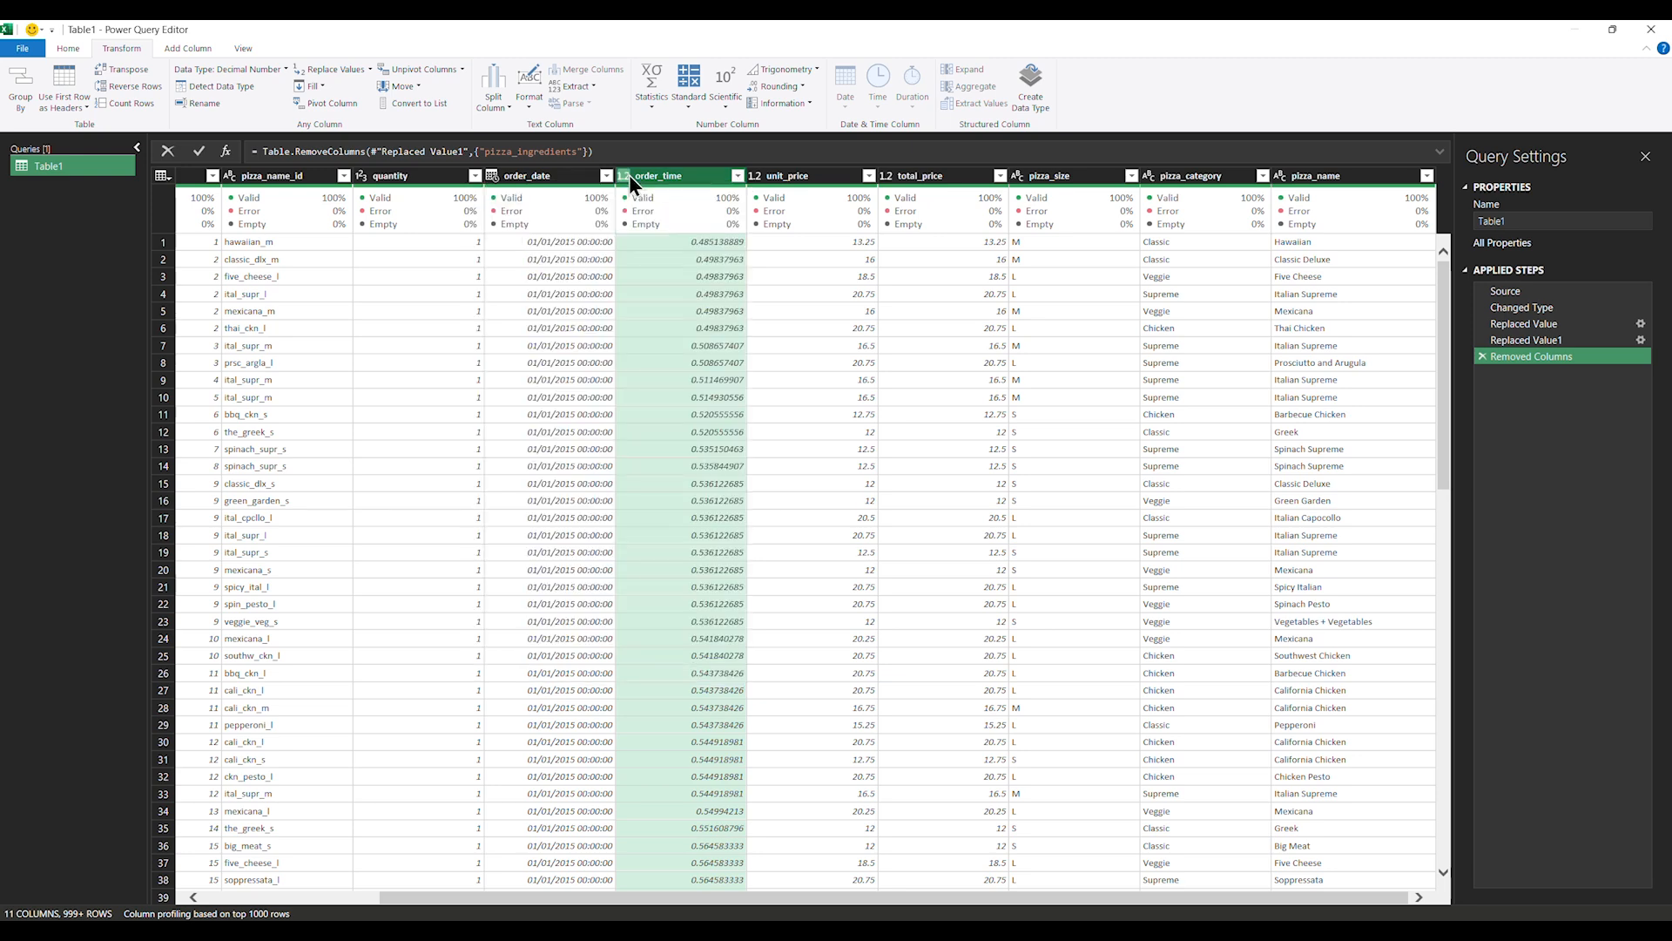
pyautogui.click(540, 345)
pyautogui.click(629, 176)
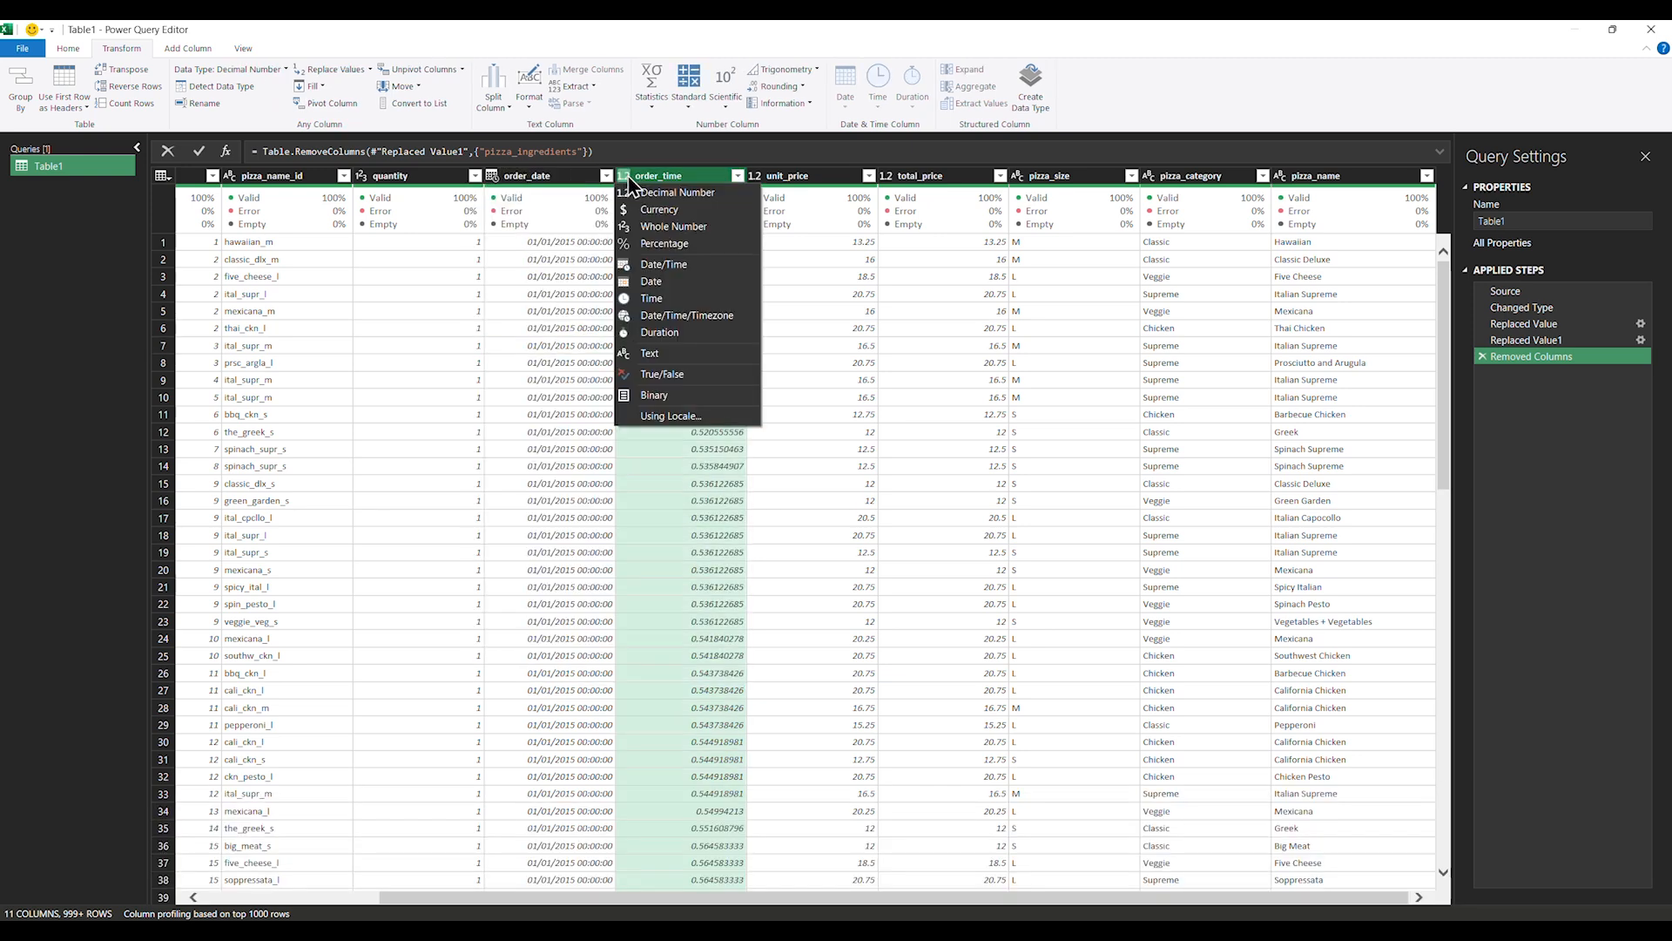
pyautogui.click(653, 299)
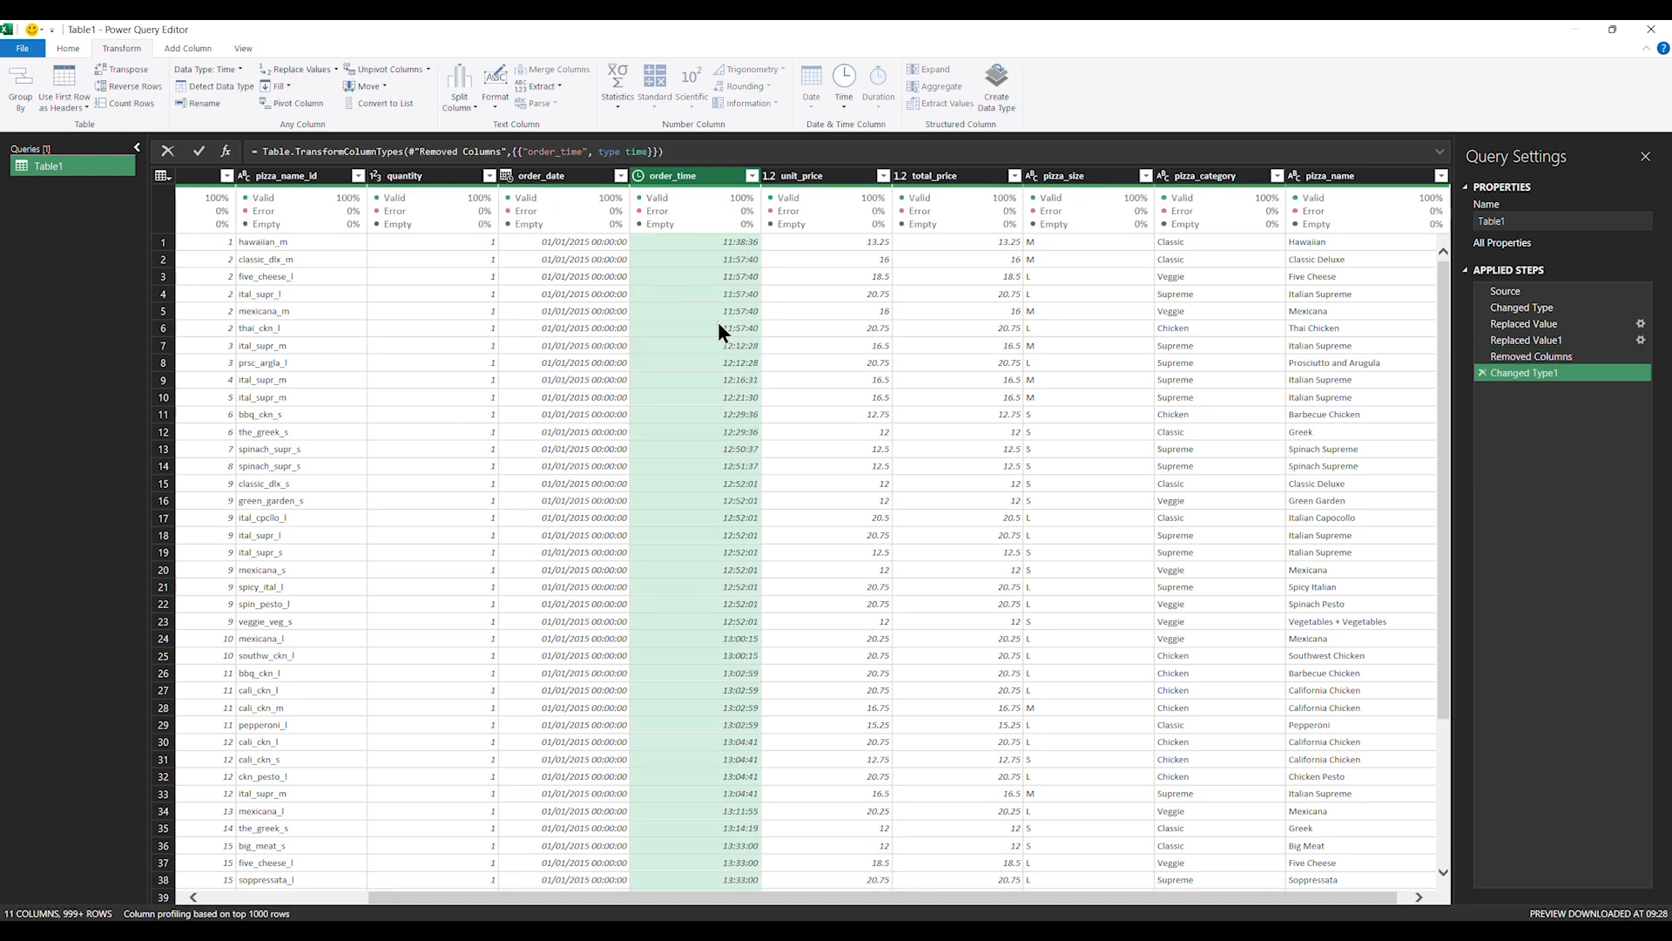
pyautogui.click(503, 175)
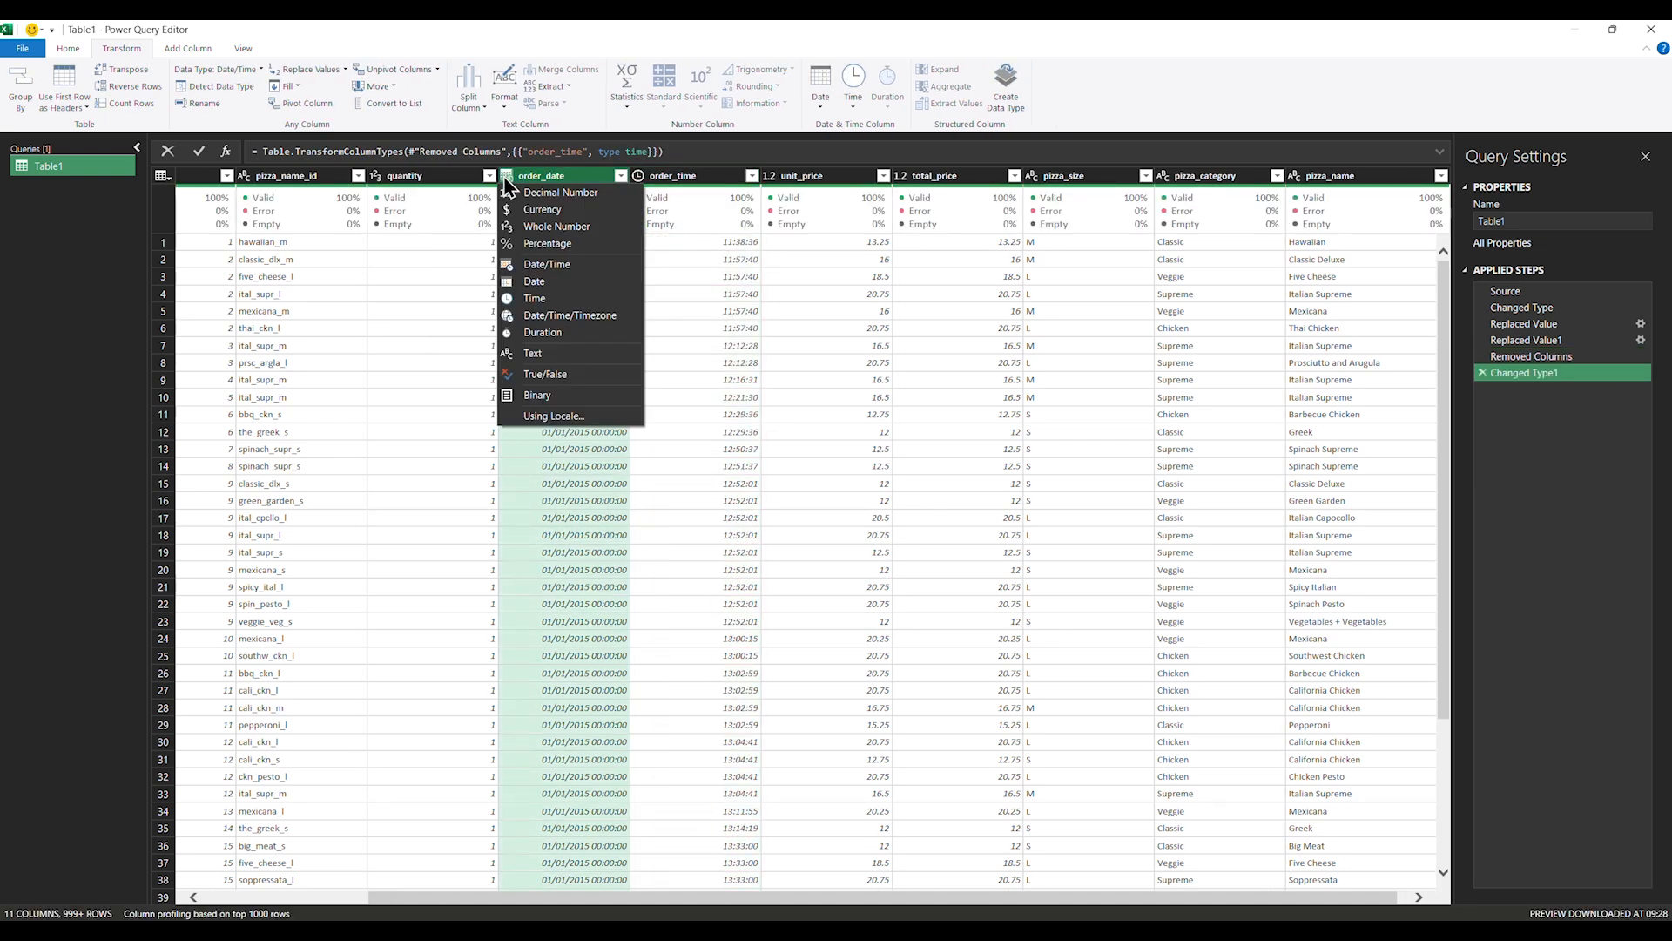
pyautogui.click(535, 279)
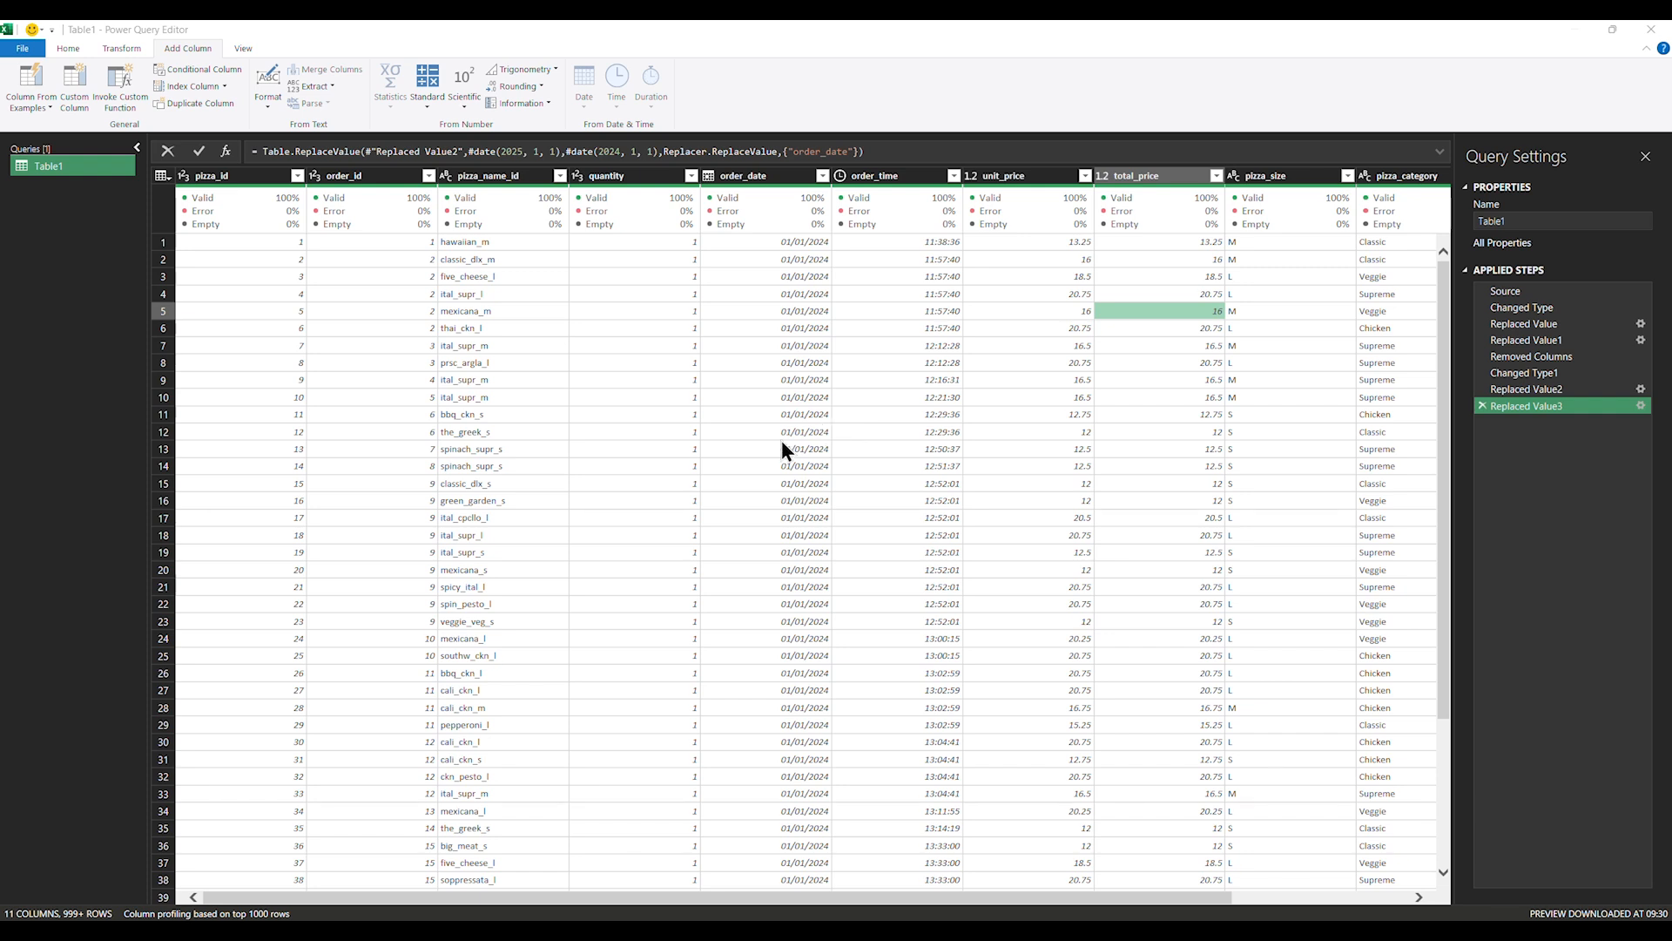
# Select the order_date column and bring up the Add Column Extract options
pyautogui.click(776, 174)
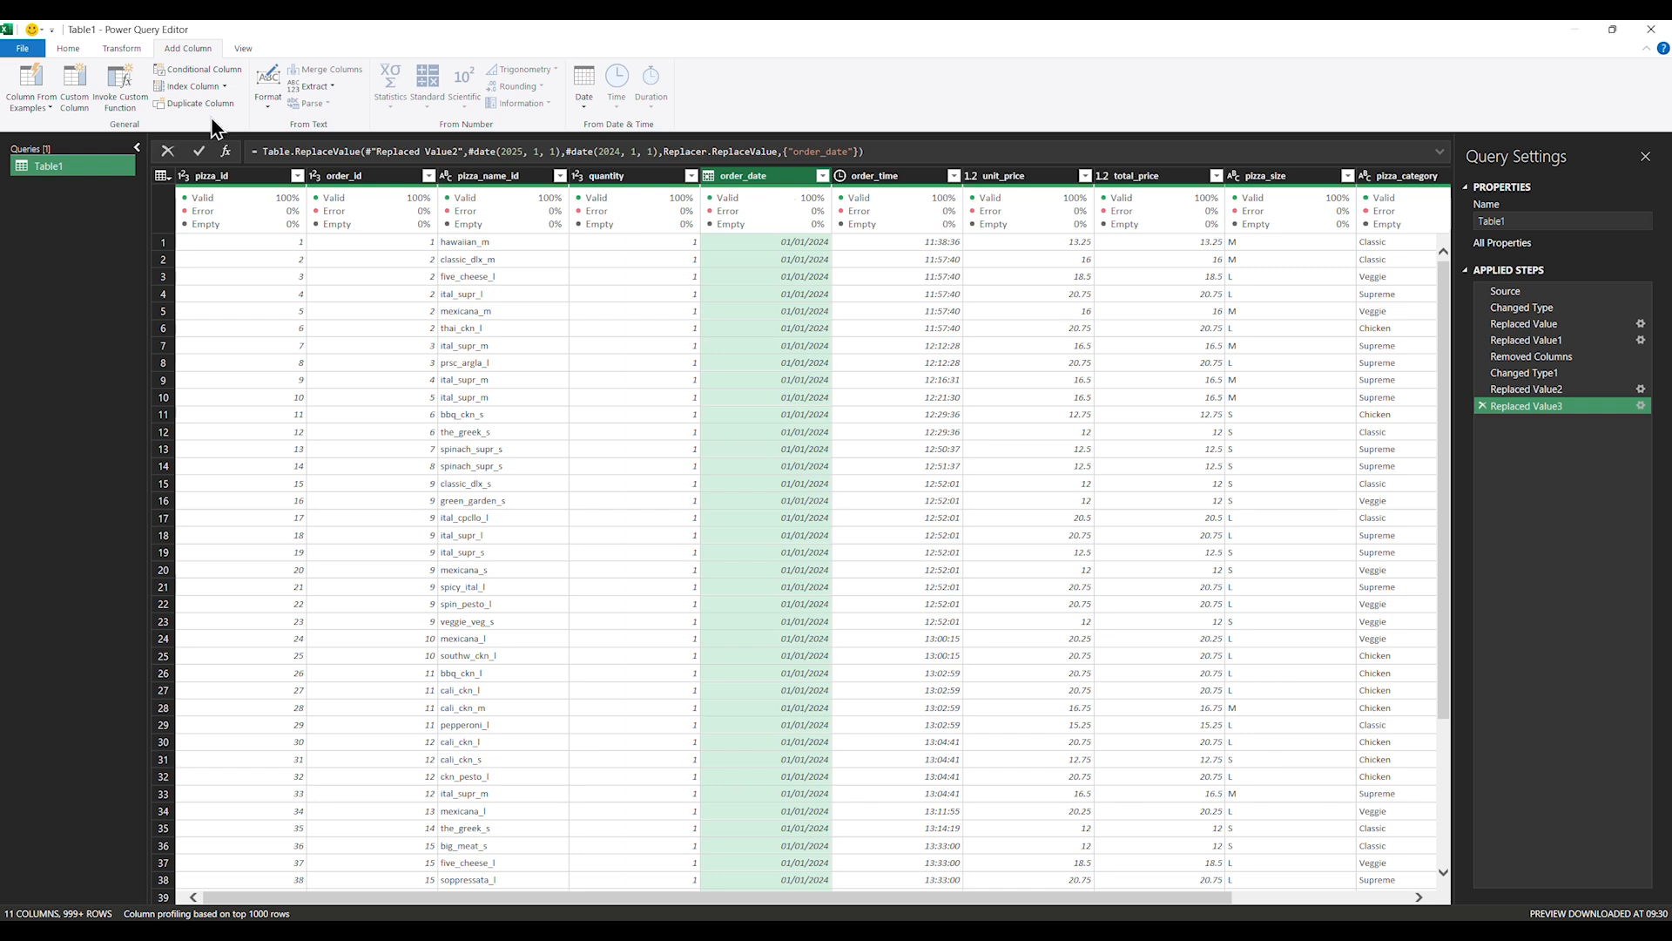
pyautogui.click(327, 86)
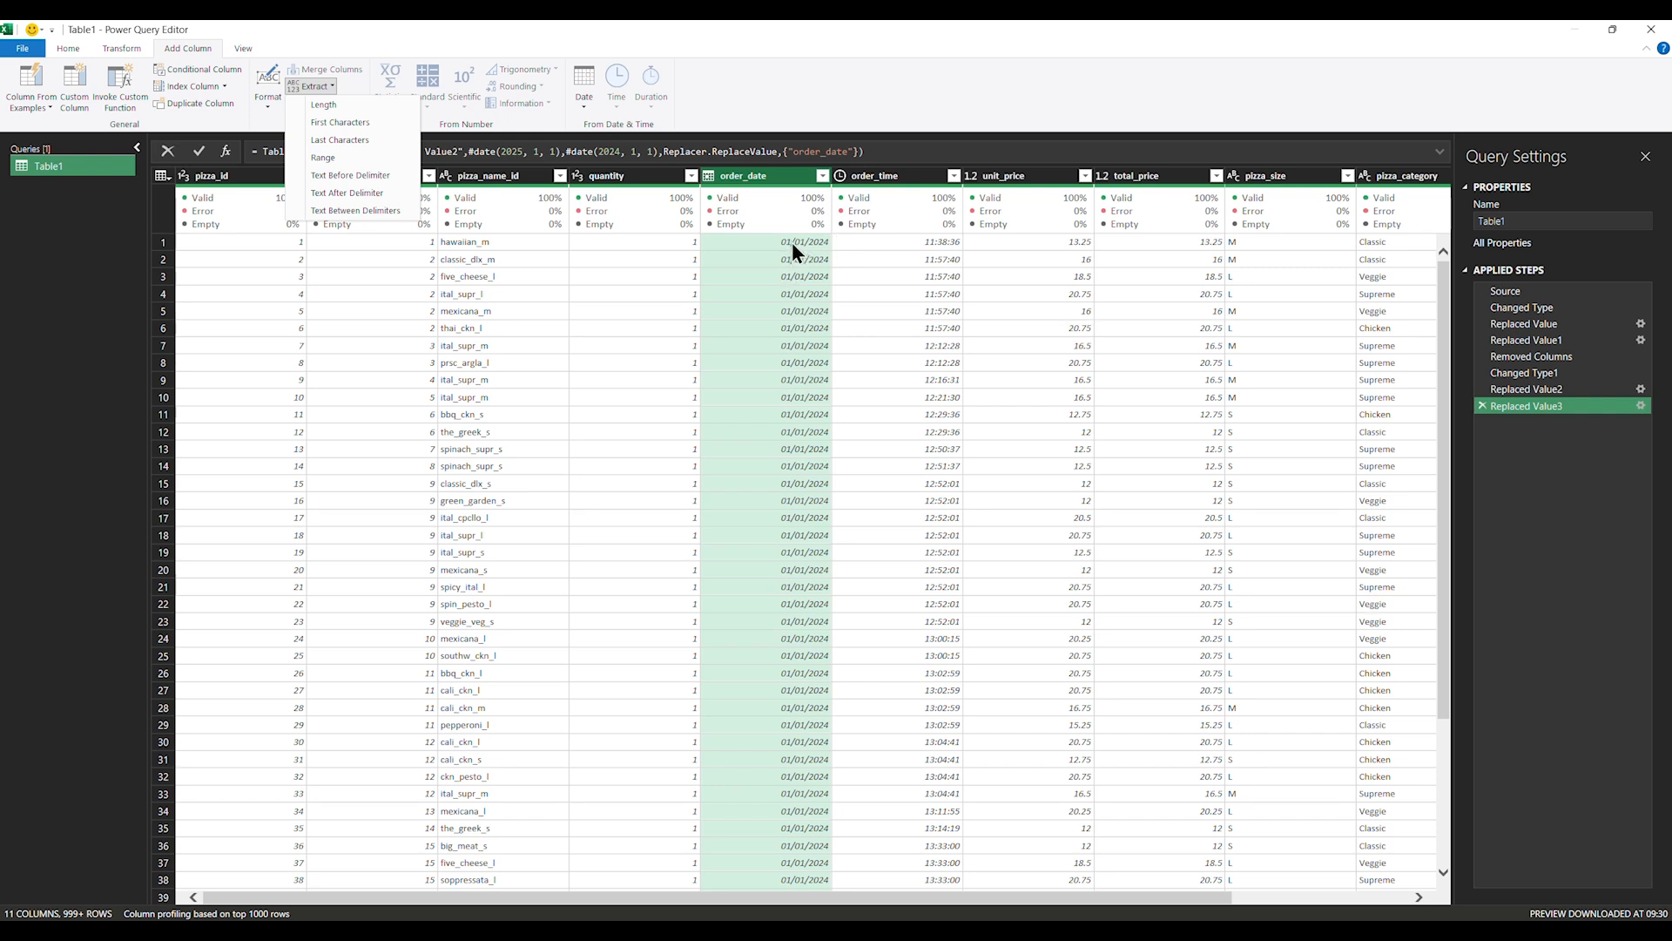
# Add a Text Before Delimiter column from order_date holding the day, such as 01
pyautogui.click(750, 41)
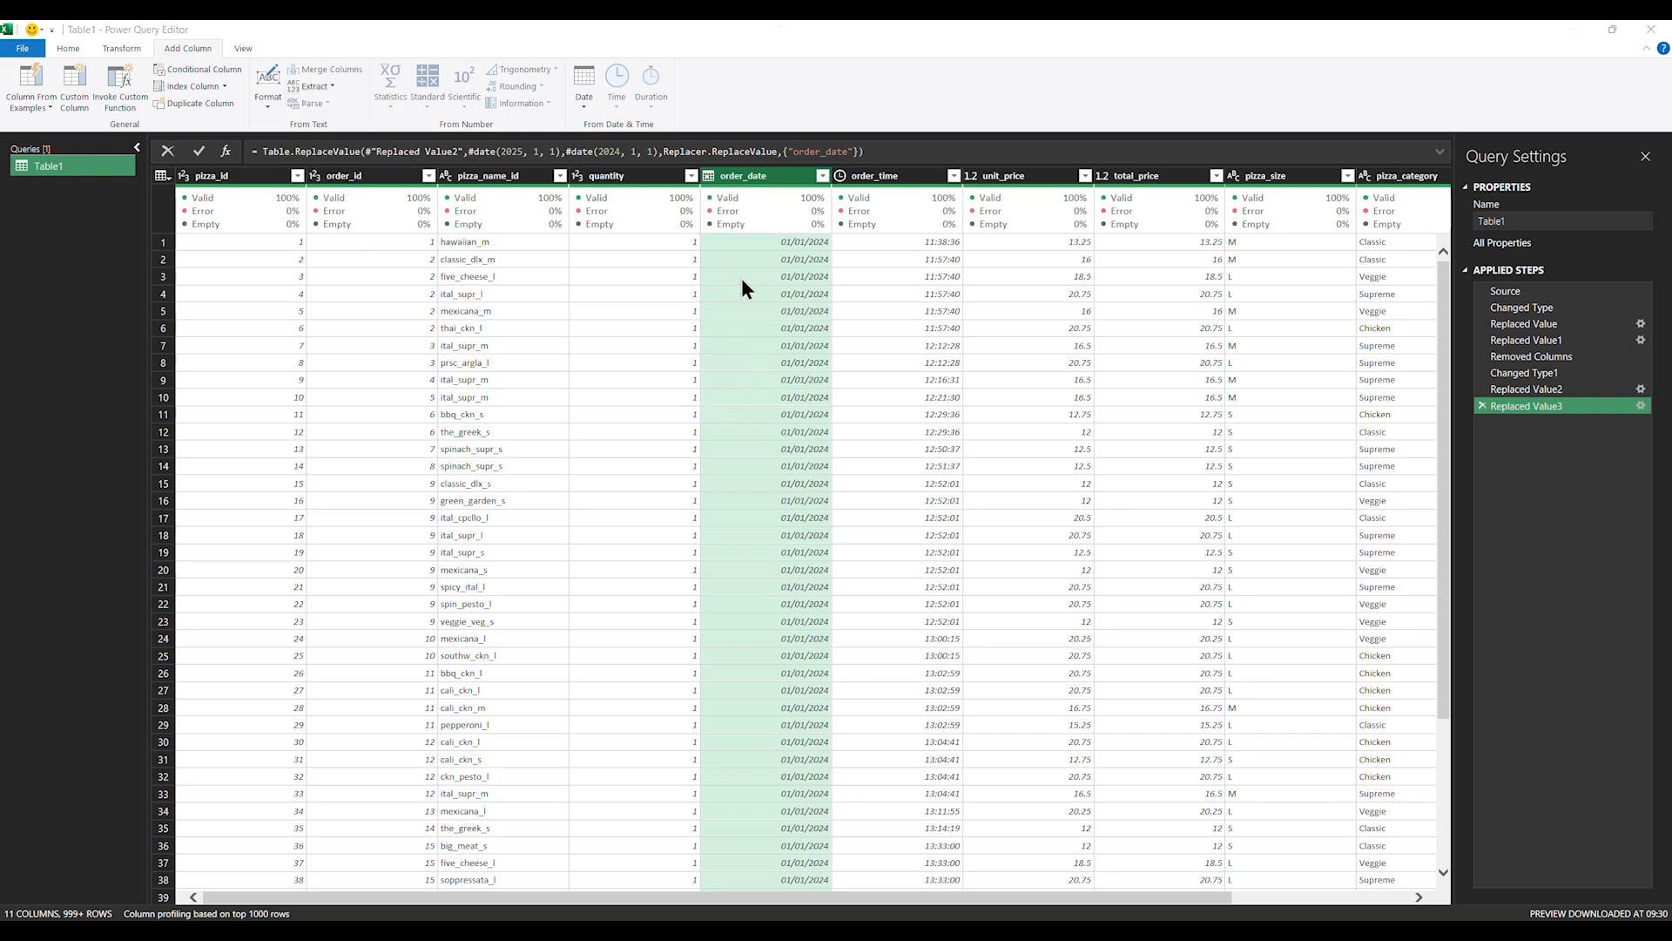
pyautogui.click(319, 86)
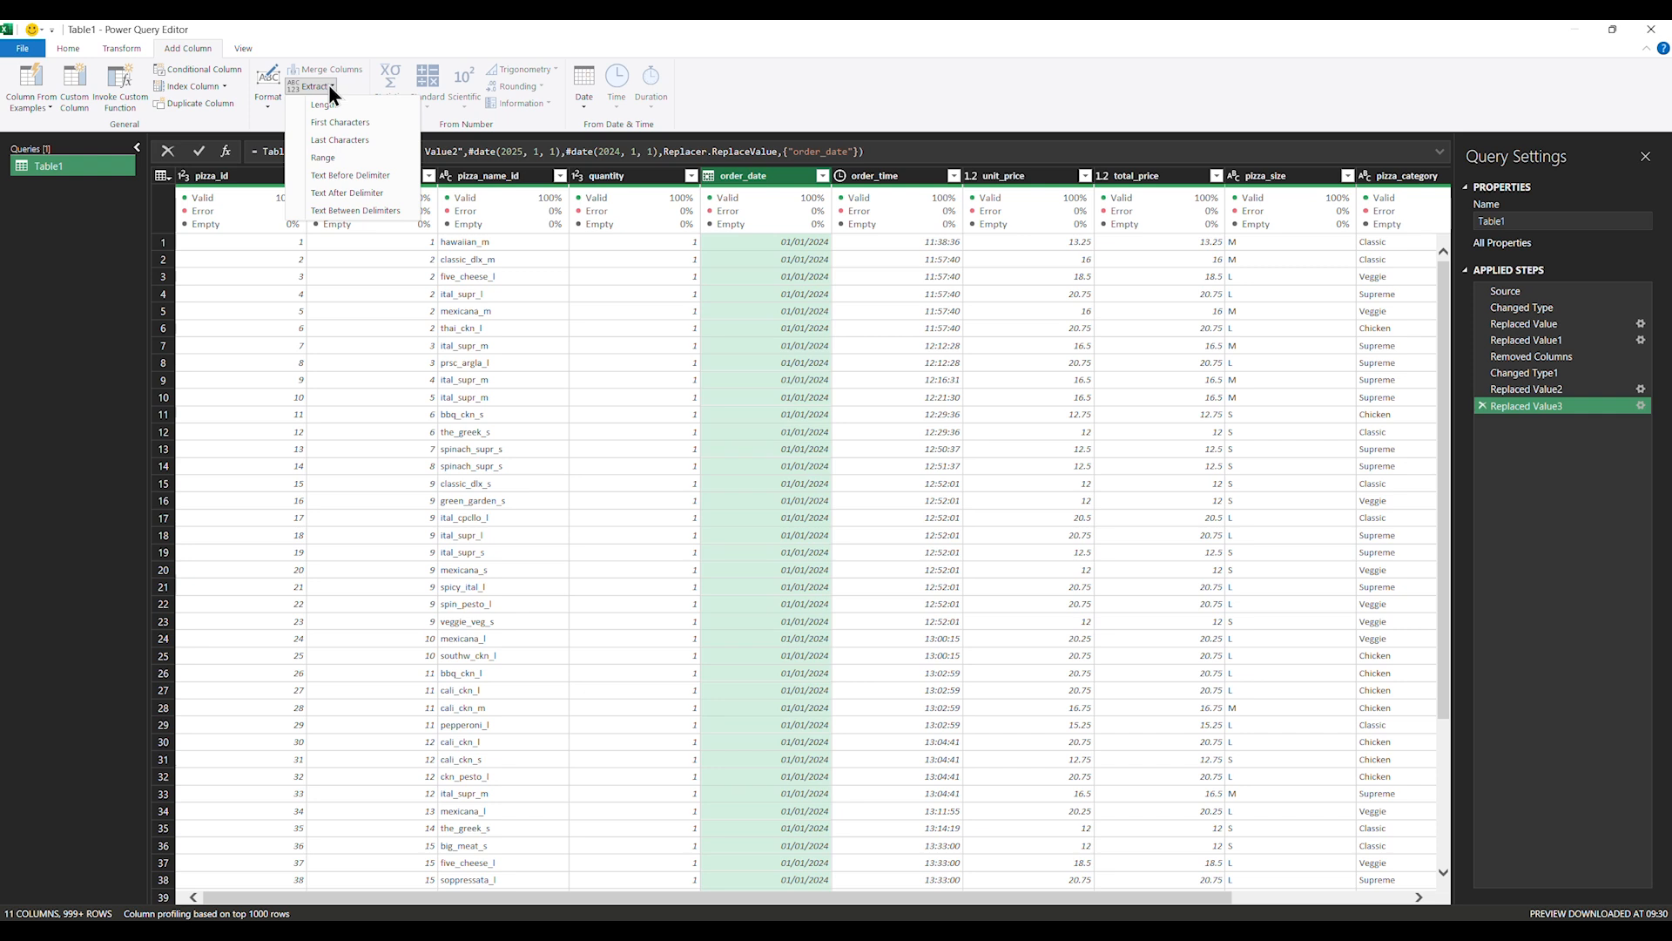
pyautogui.click(380, 175)
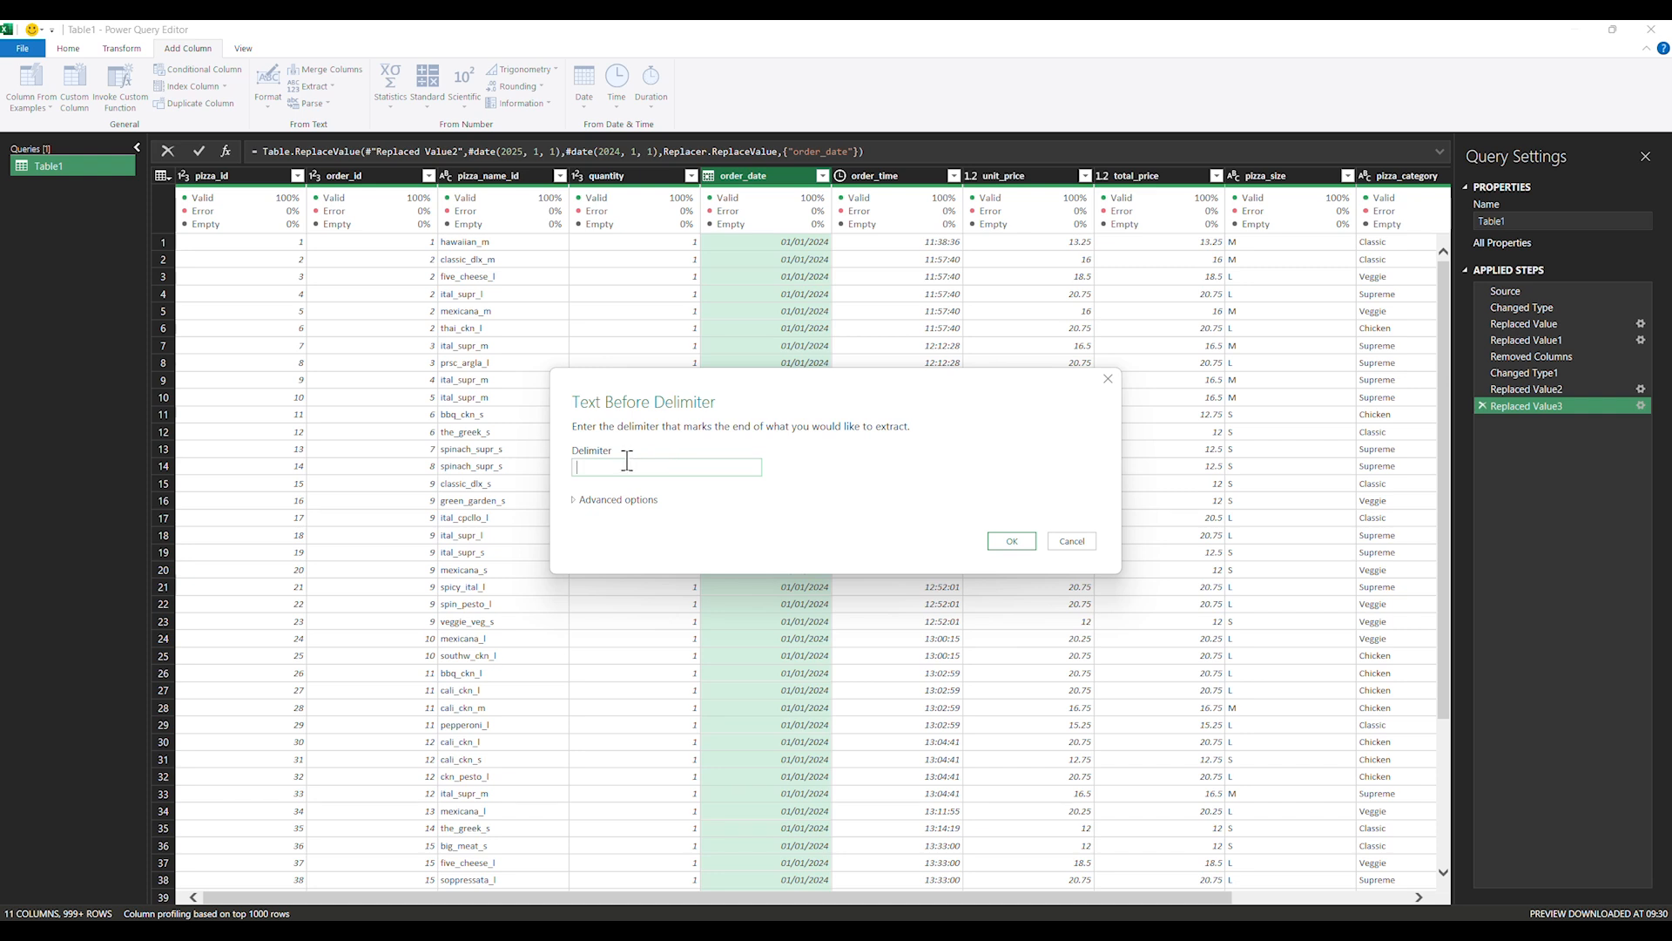
pyautogui.click(1017, 542)
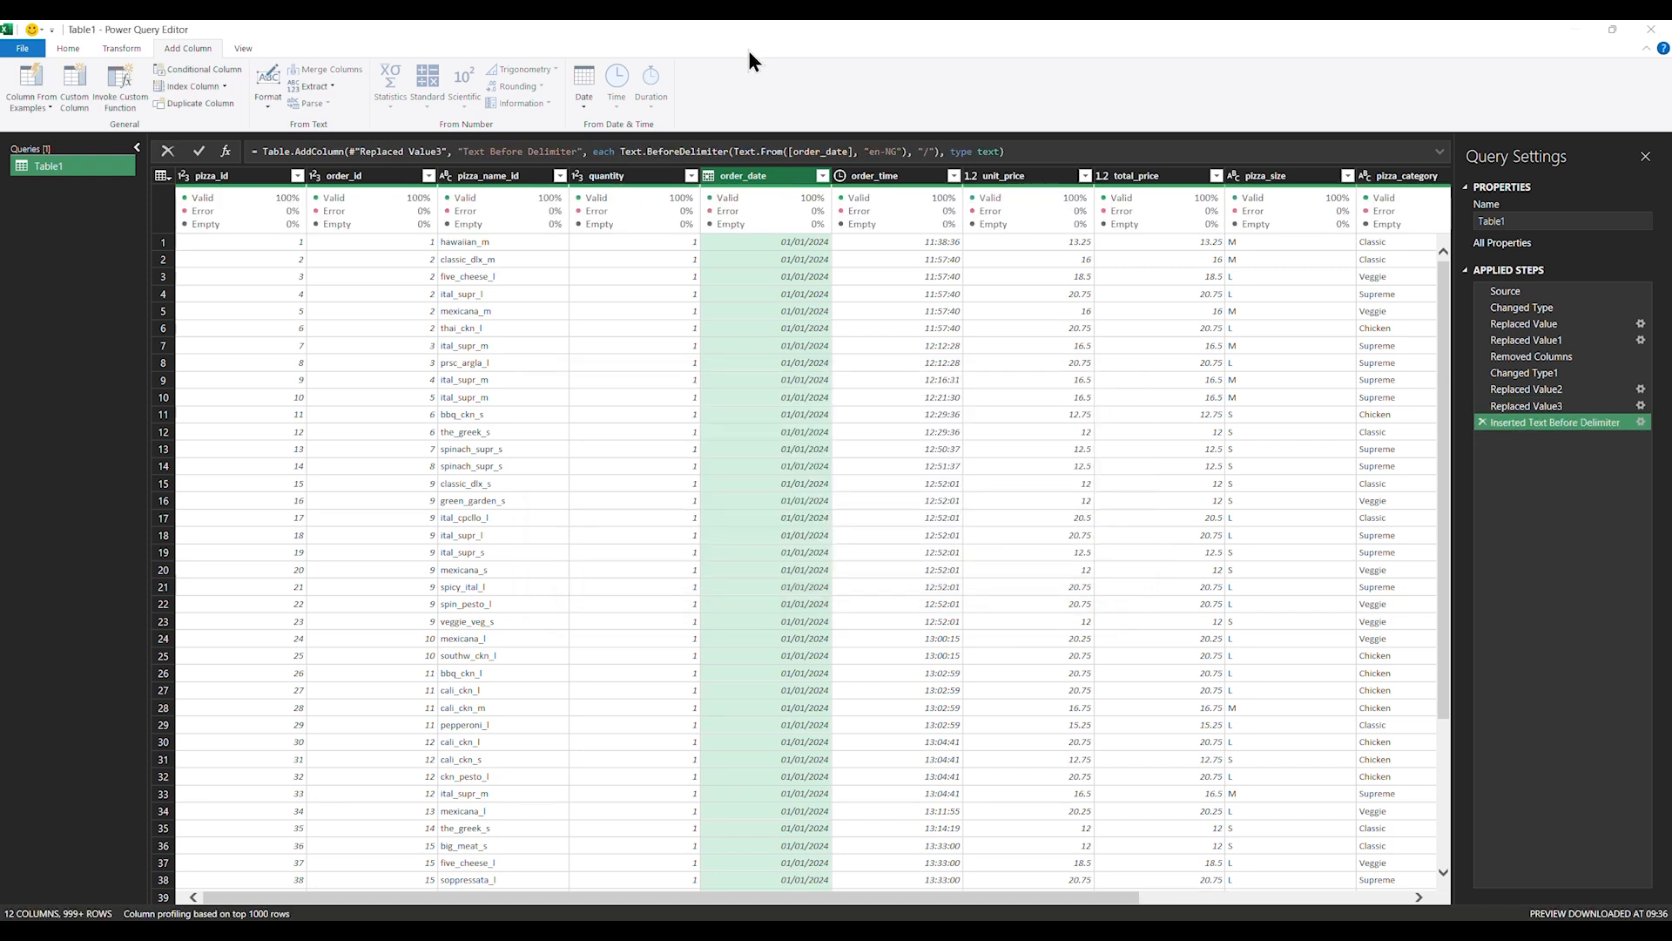
pyautogui.moveTo(1089, 898); pyautogui.dragTo(1403, 902)
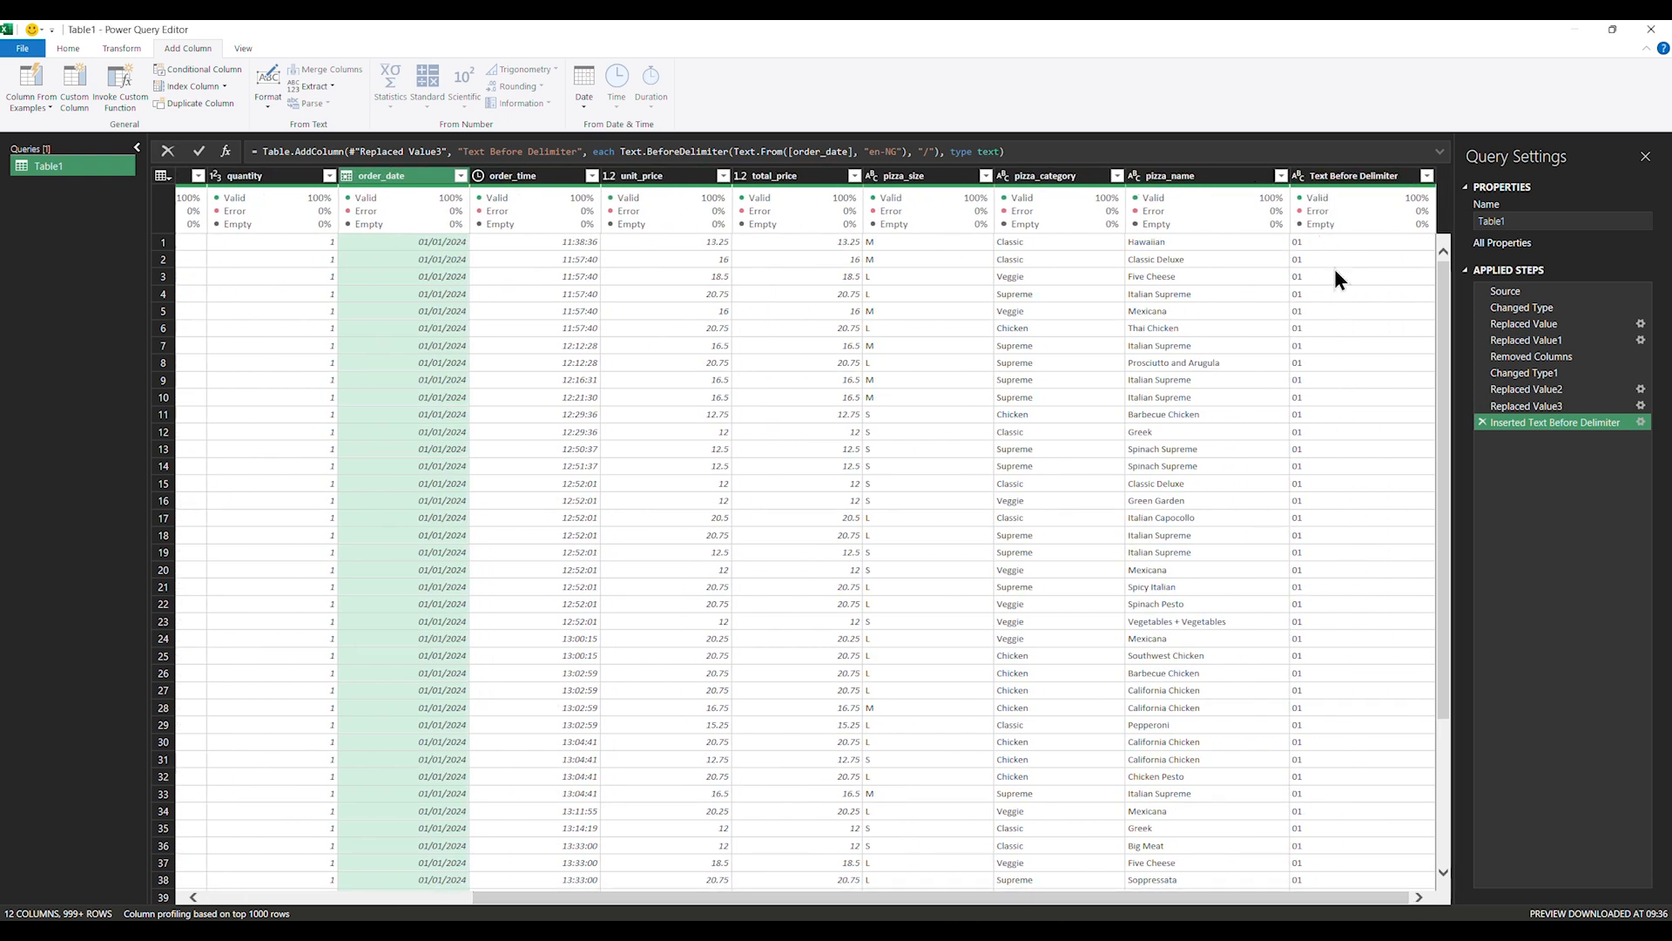
pyautogui.moveTo(1169, 898); pyautogui.dragTo(727, 766)
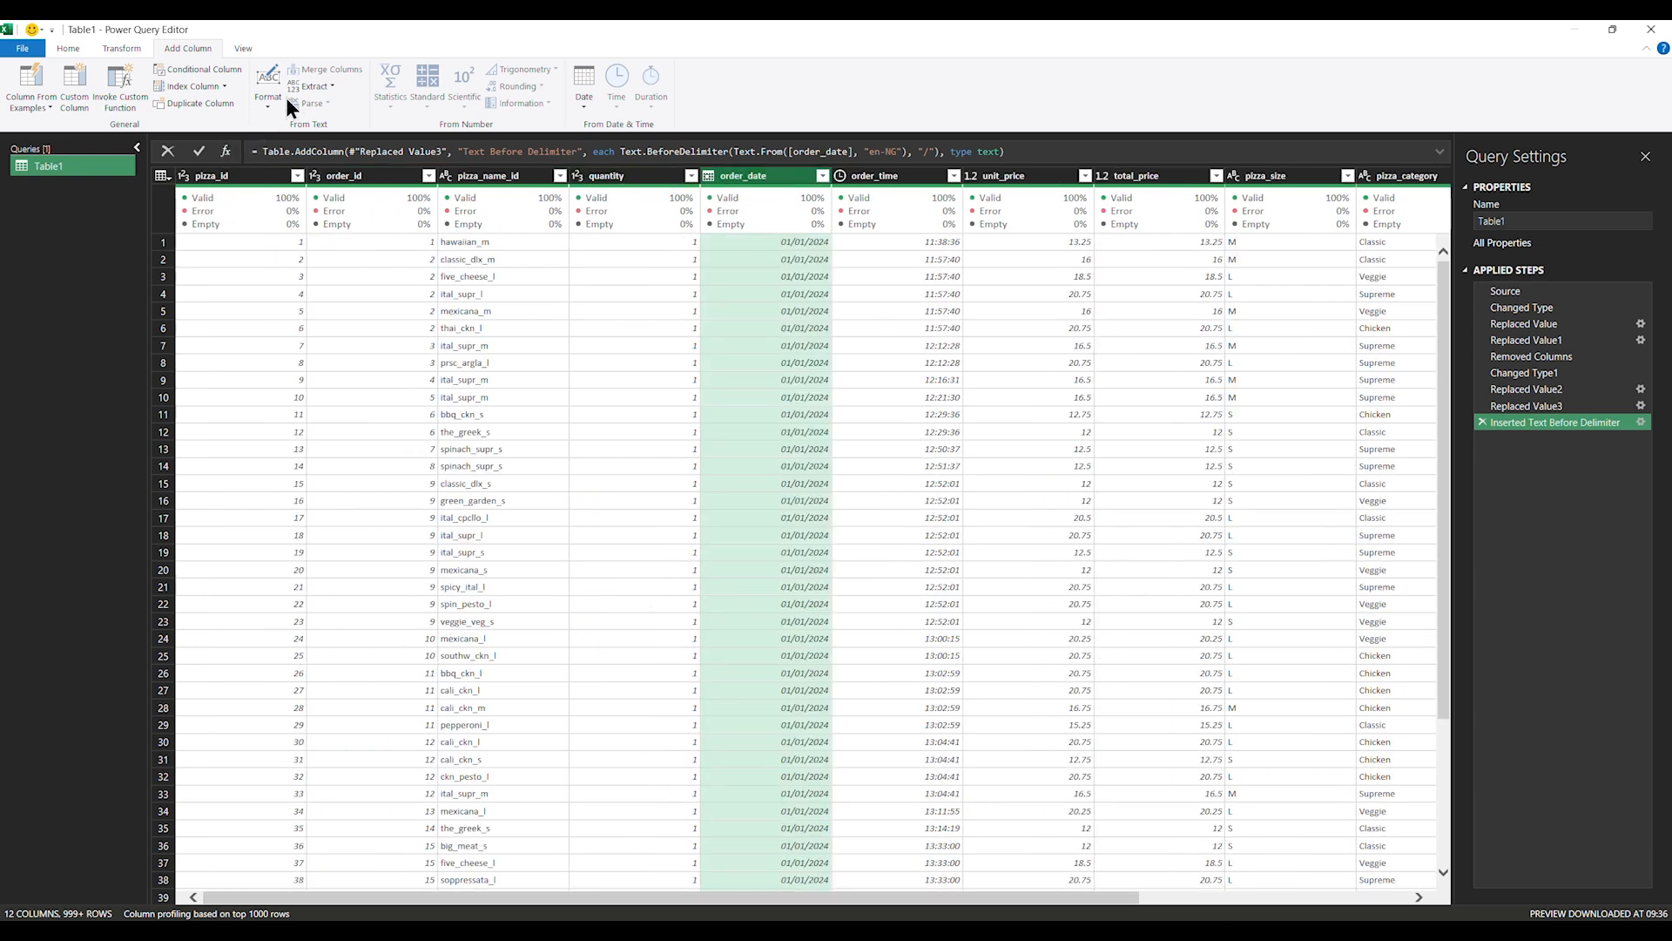
# Add a Text After Delimiter column on '/' from order_date, giving values like 01/2024
pyautogui.click(329, 87)
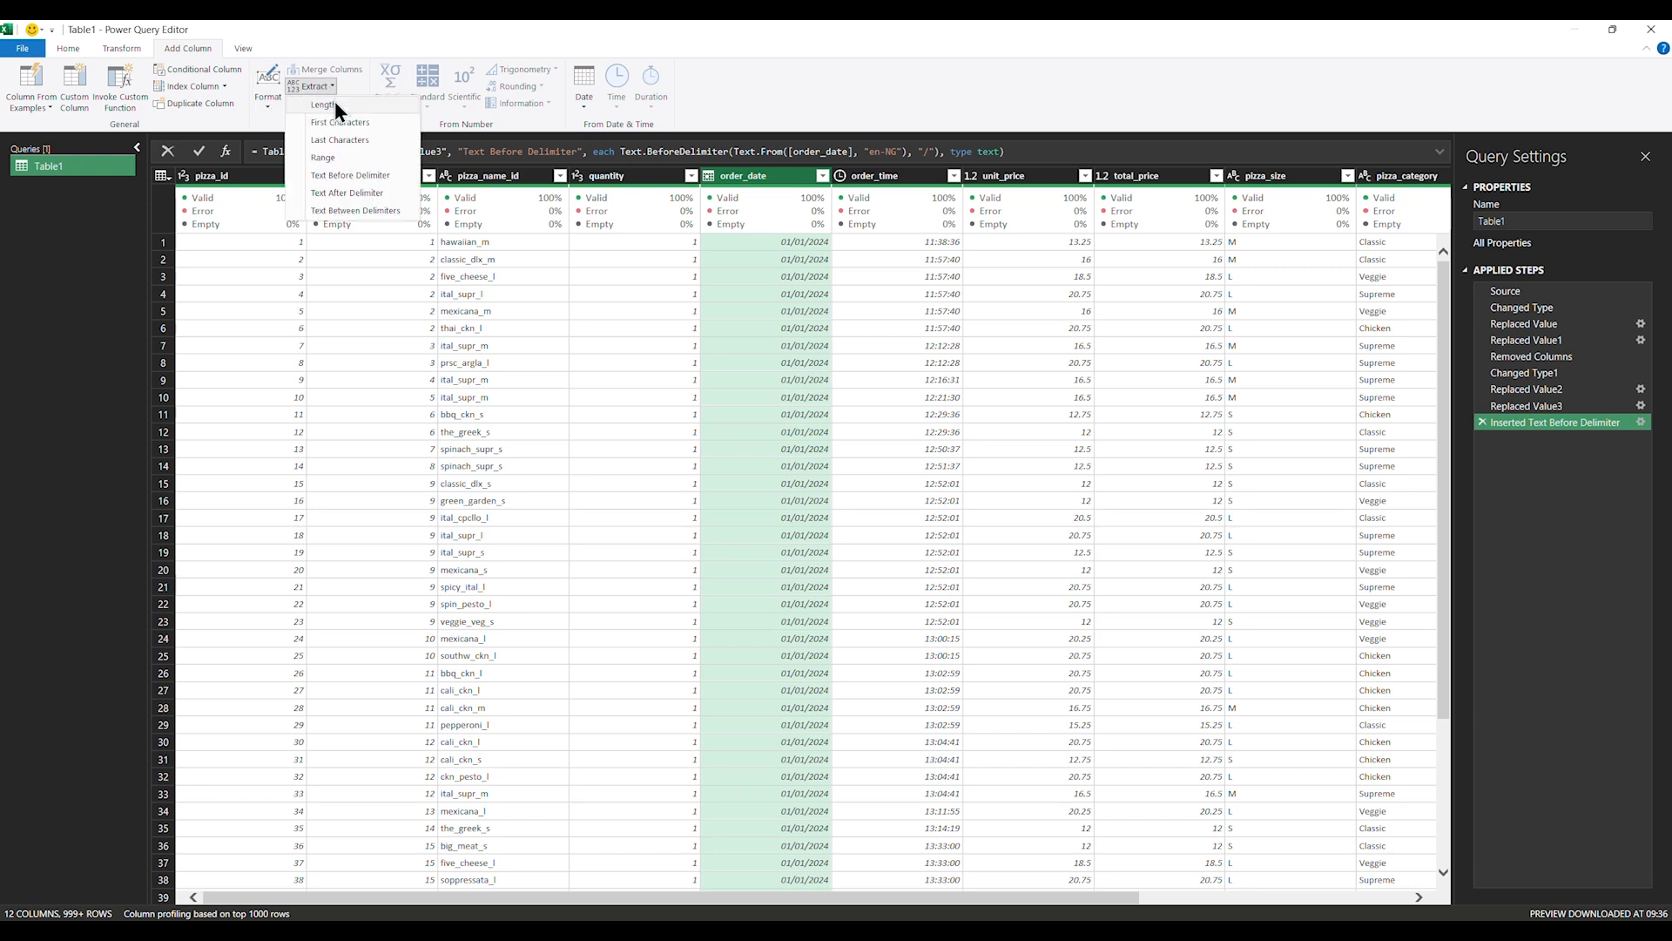
pyautogui.click(360, 194)
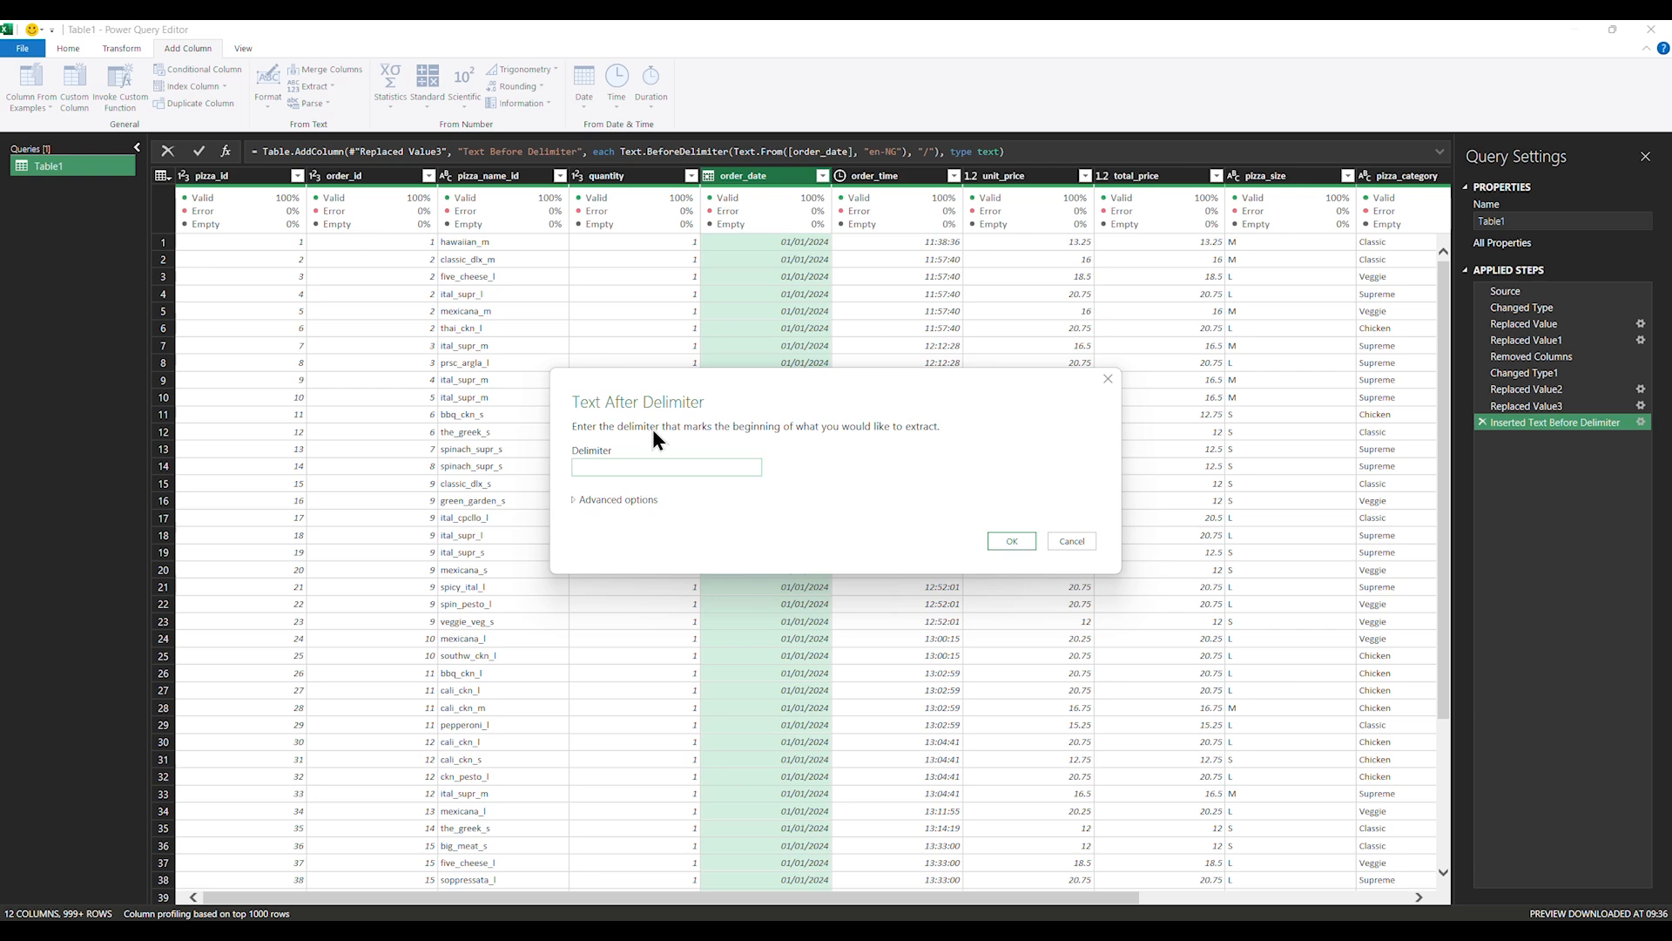
pyautogui.write('/')
pyautogui.click(1002, 542)
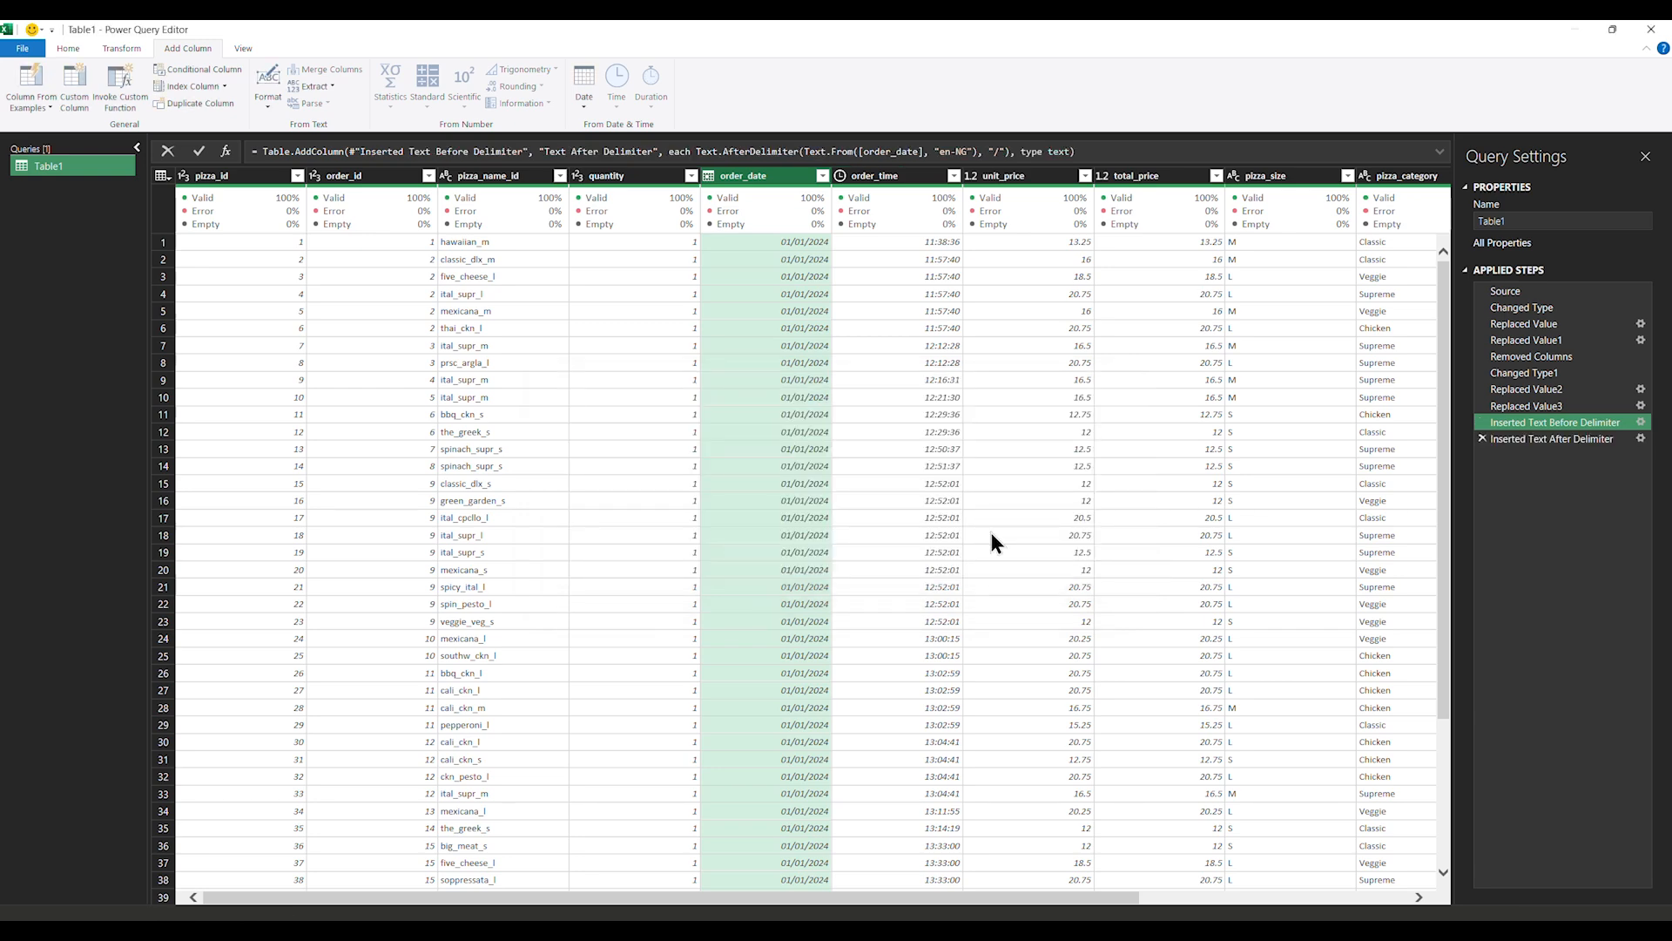
pyautogui.moveTo(1008, 903); pyautogui.dragTo(1388, 900)
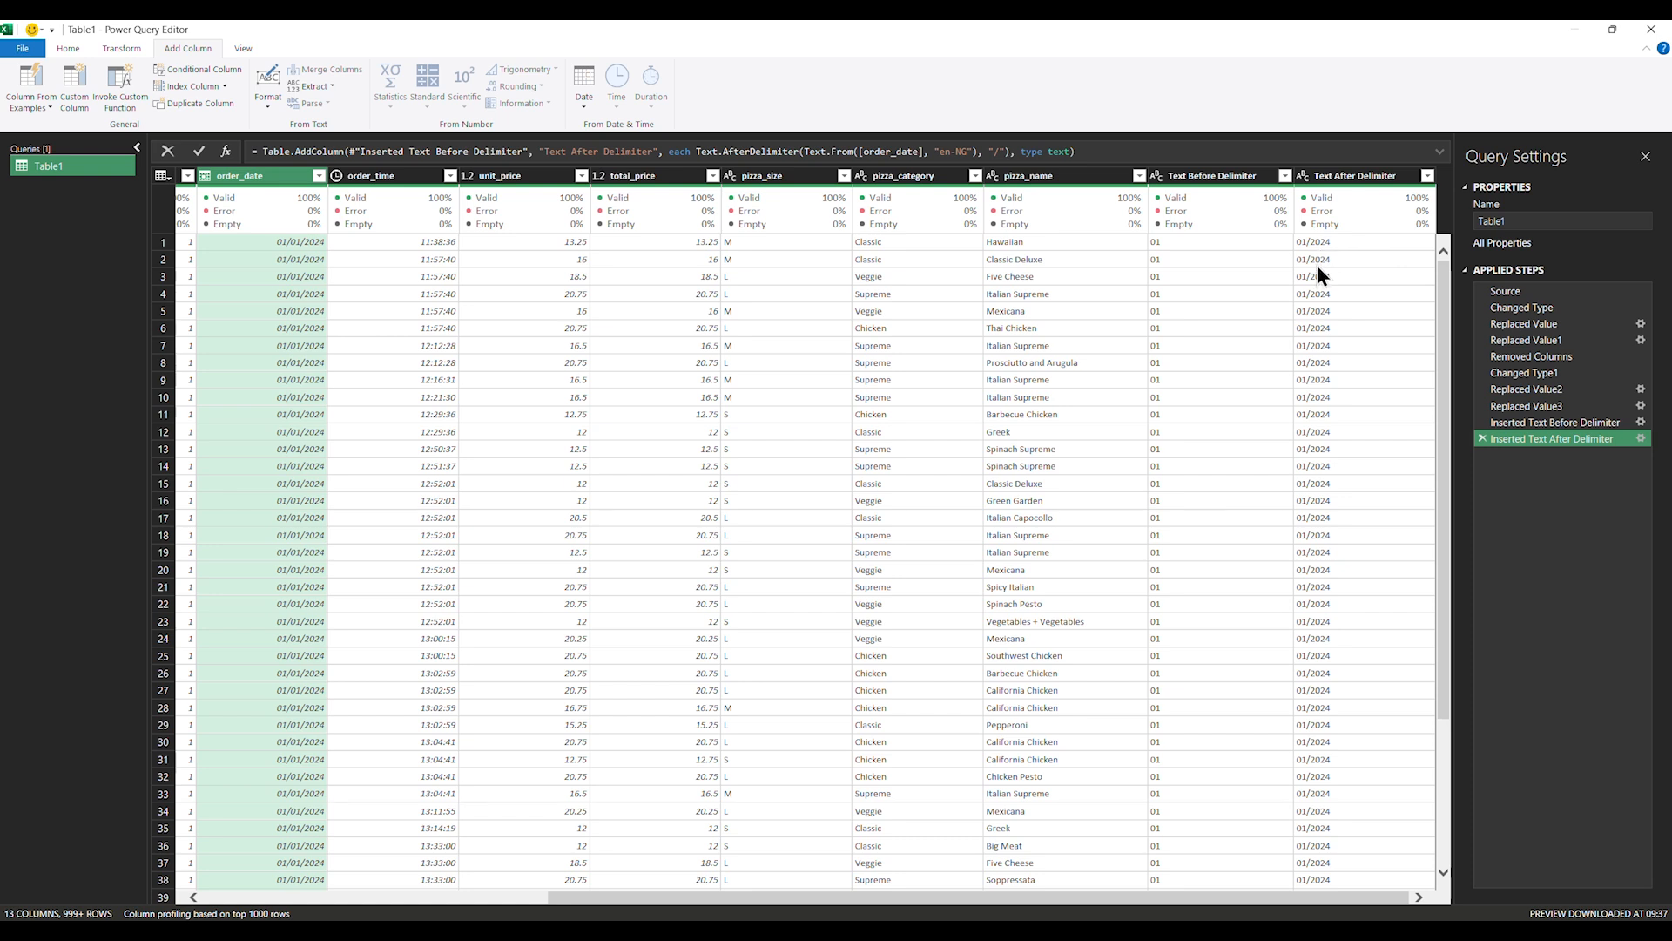
pyautogui.click(1341, 174)
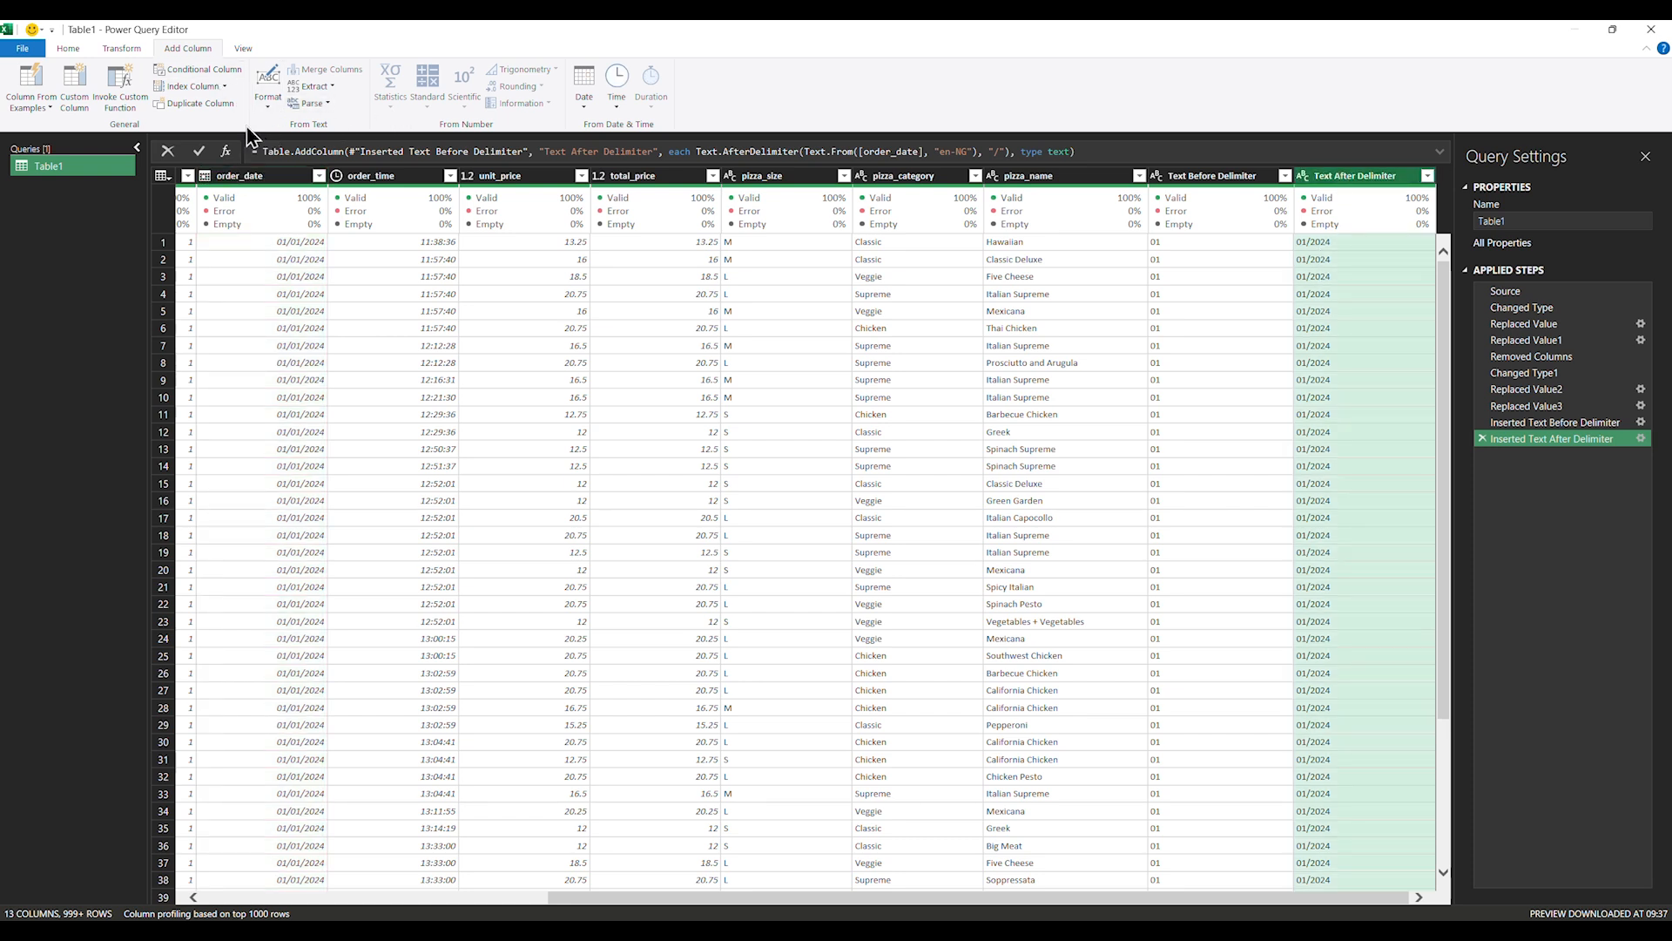
# Extract the text before '/' into Text Before Delimiter.1, holding the month 01
pyautogui.click(330, 86)
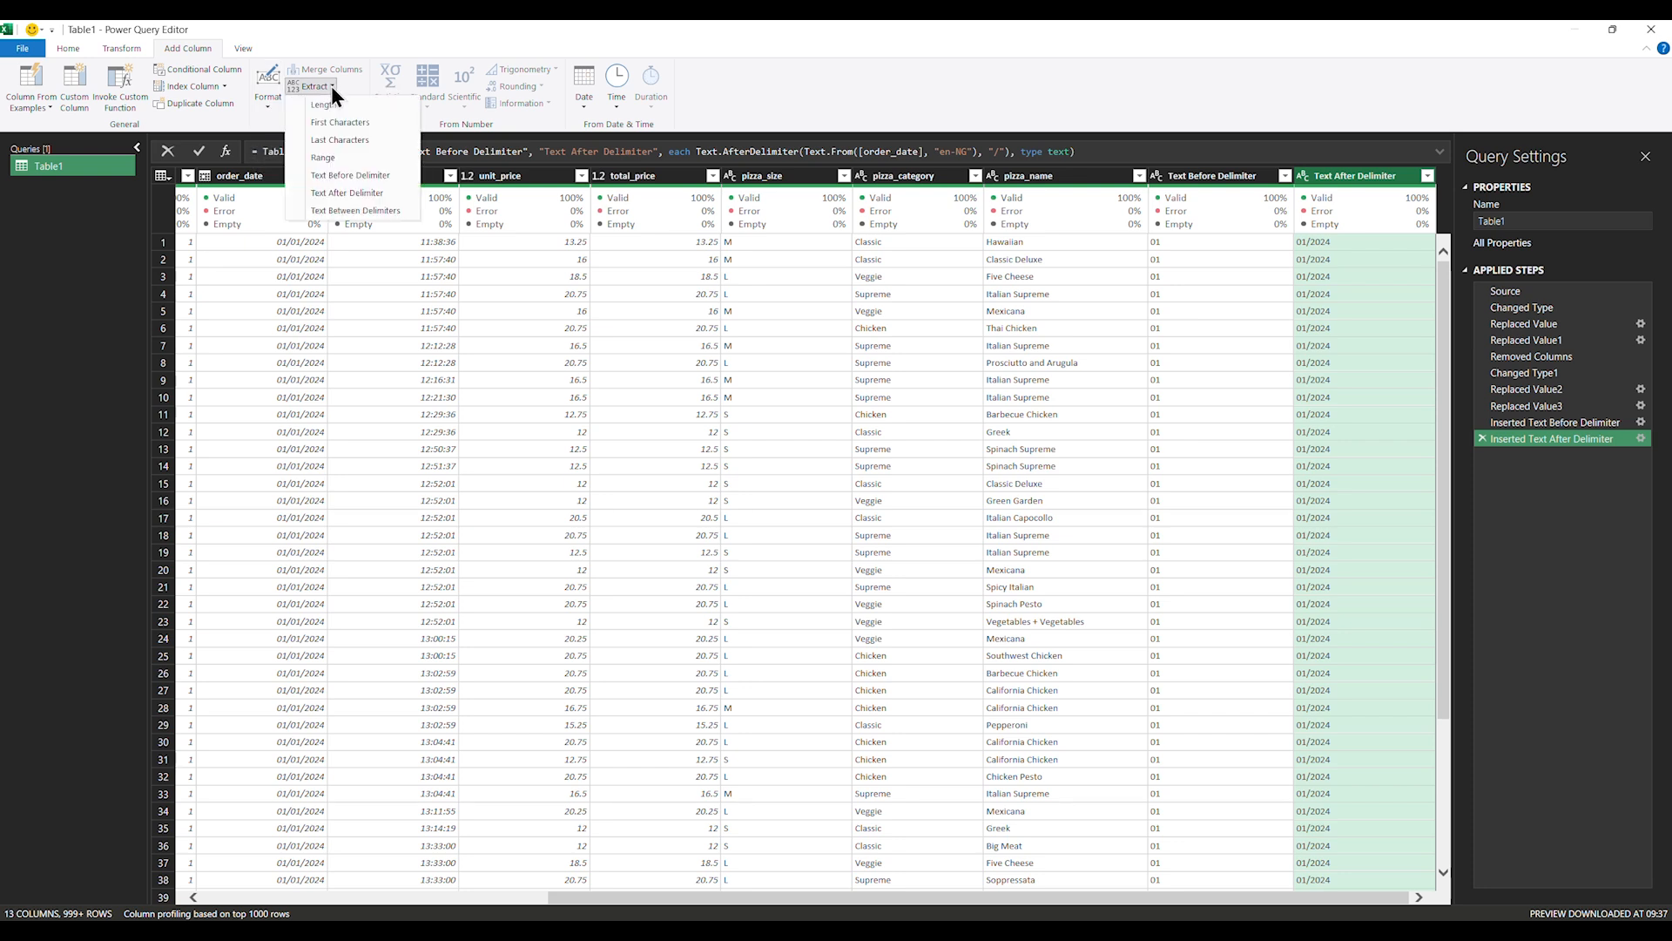
pyautogui.click(379, 174)
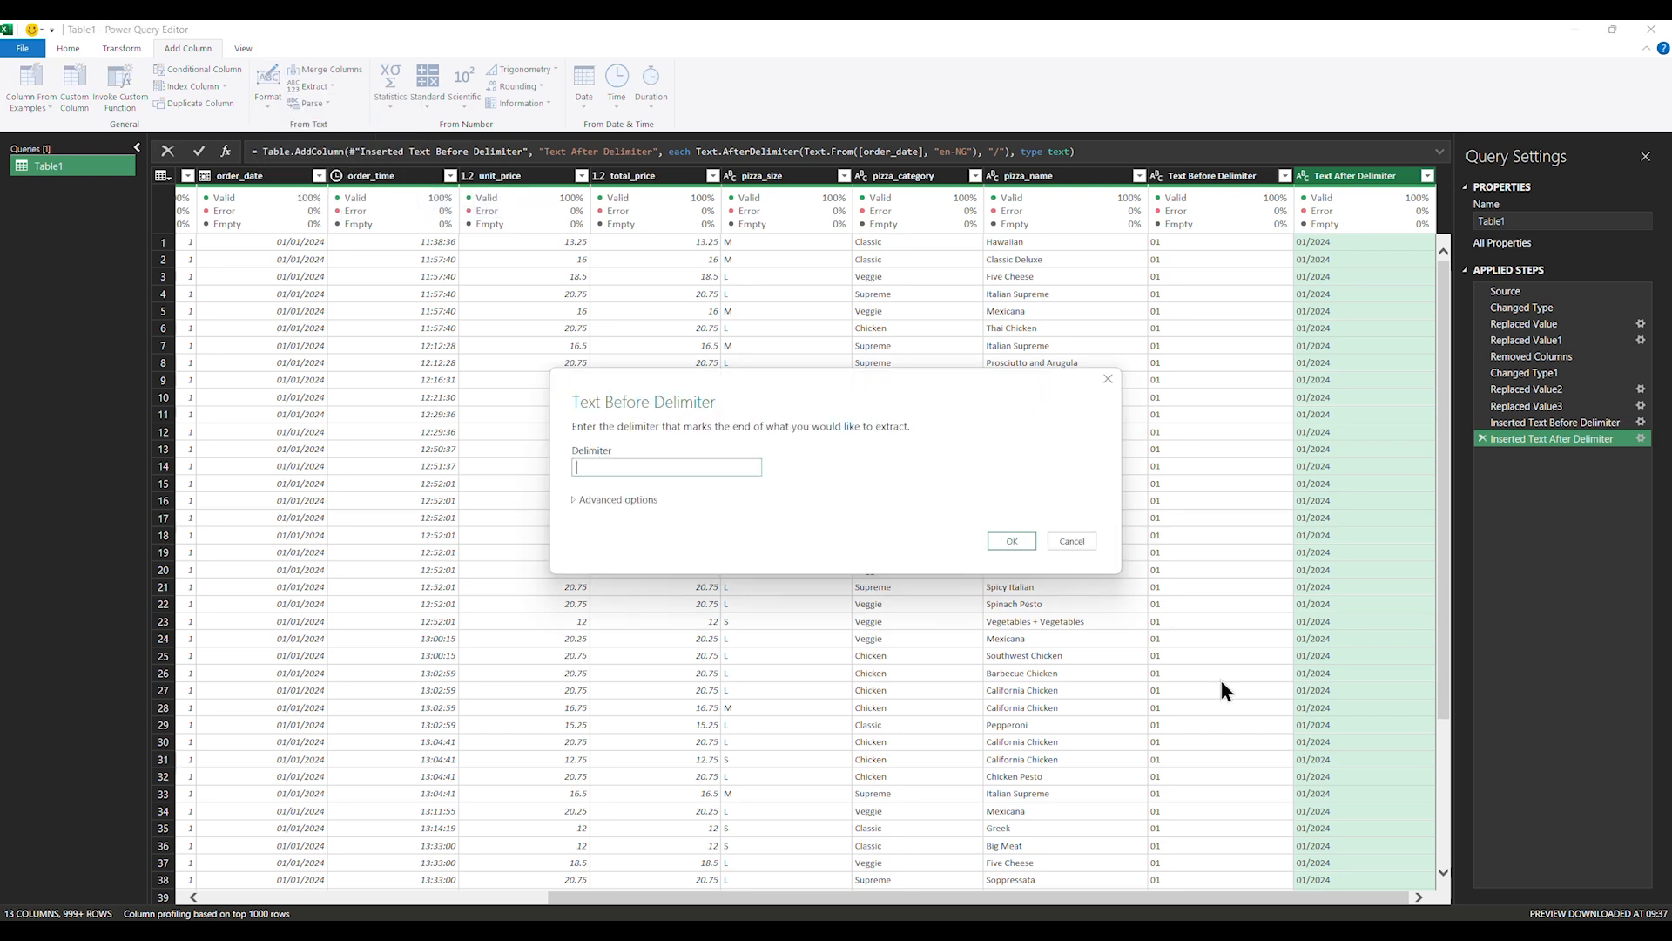
pyautogui.write('/')
pyautogui.click(1003, 541)
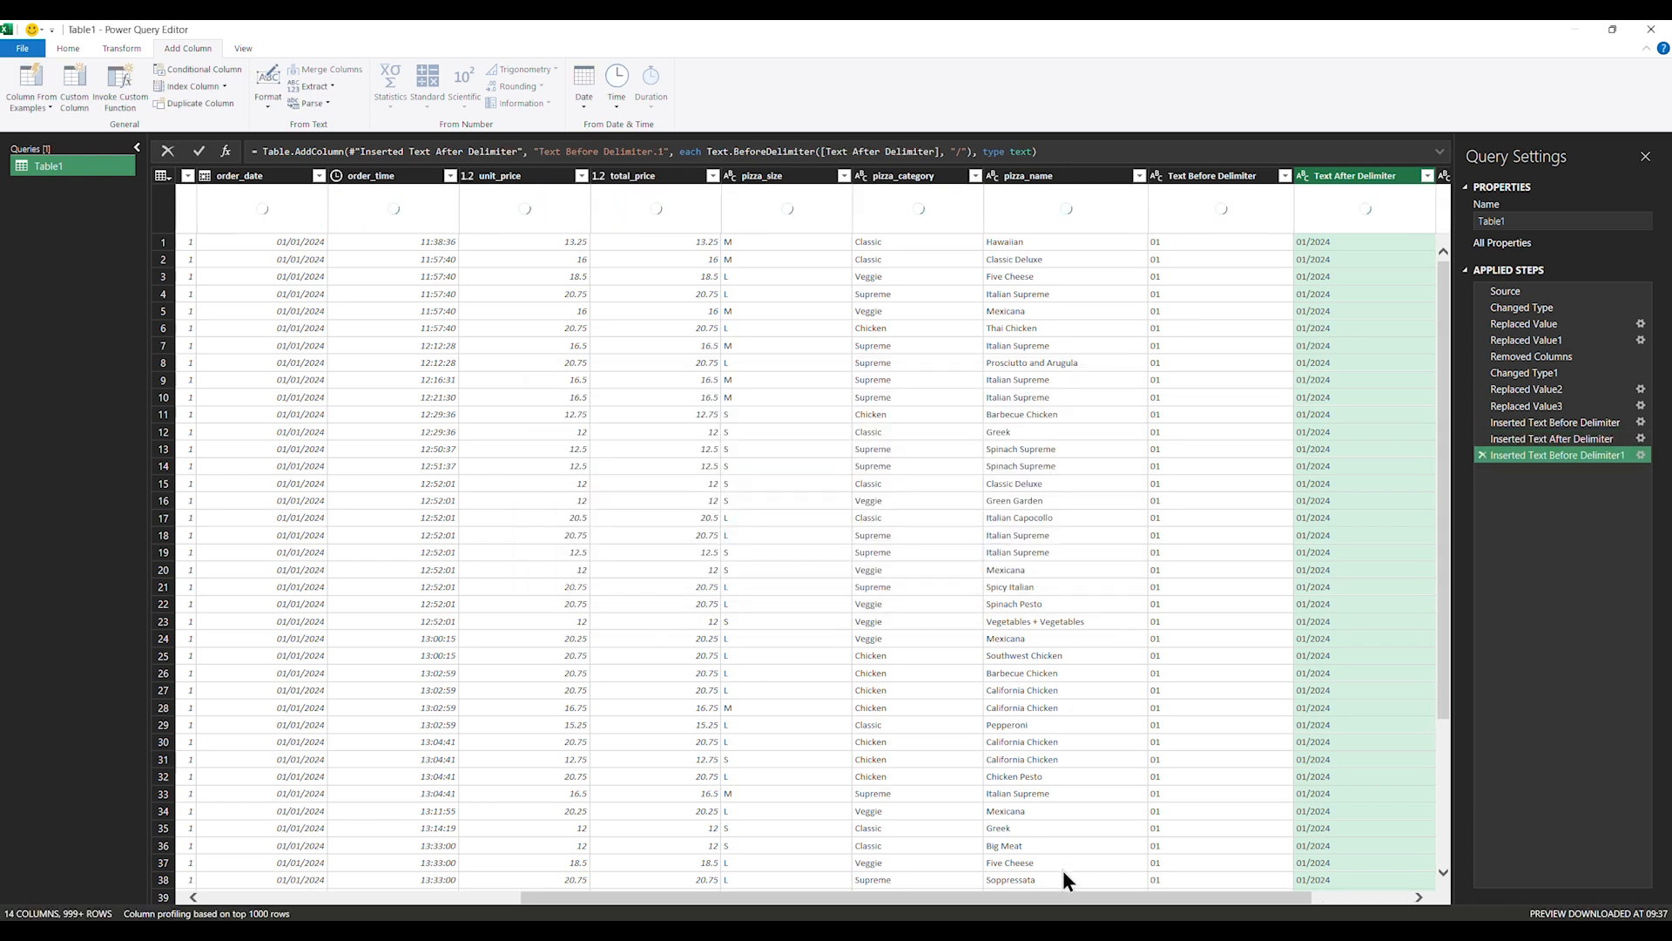
pyautogui.moveTo(1083, 898); pyautogui.dragTo(1392, 899)
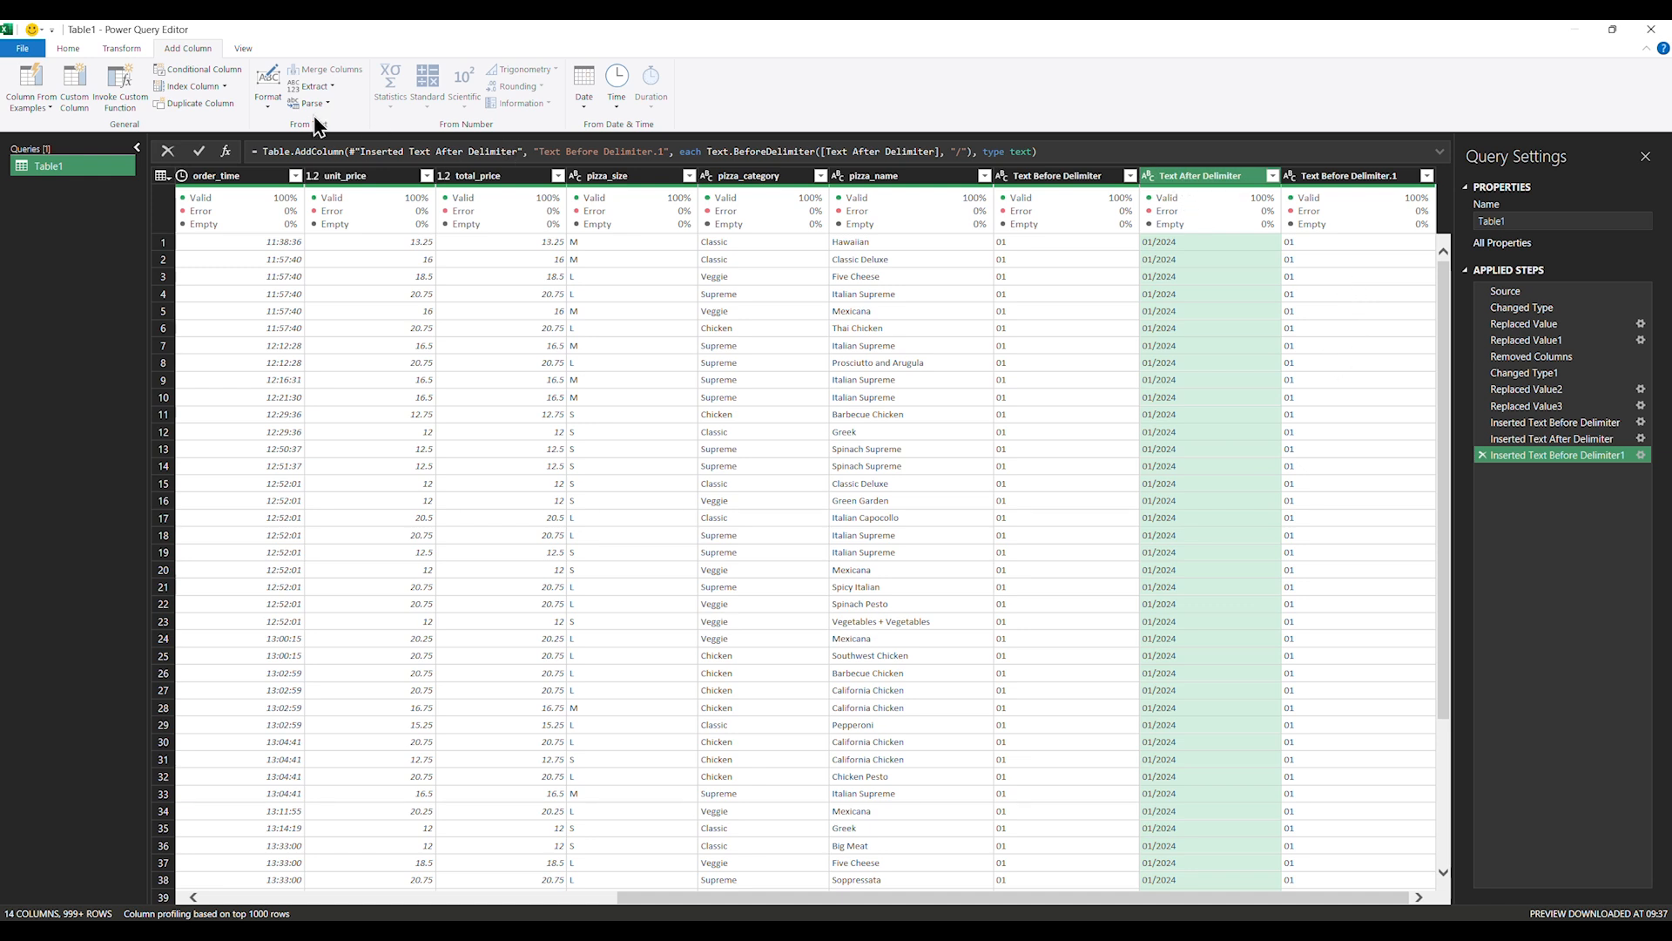
# Extract the text after '/' into Text After Delimiter.1, holding the year 2024
pyautogui.click(327, 87)
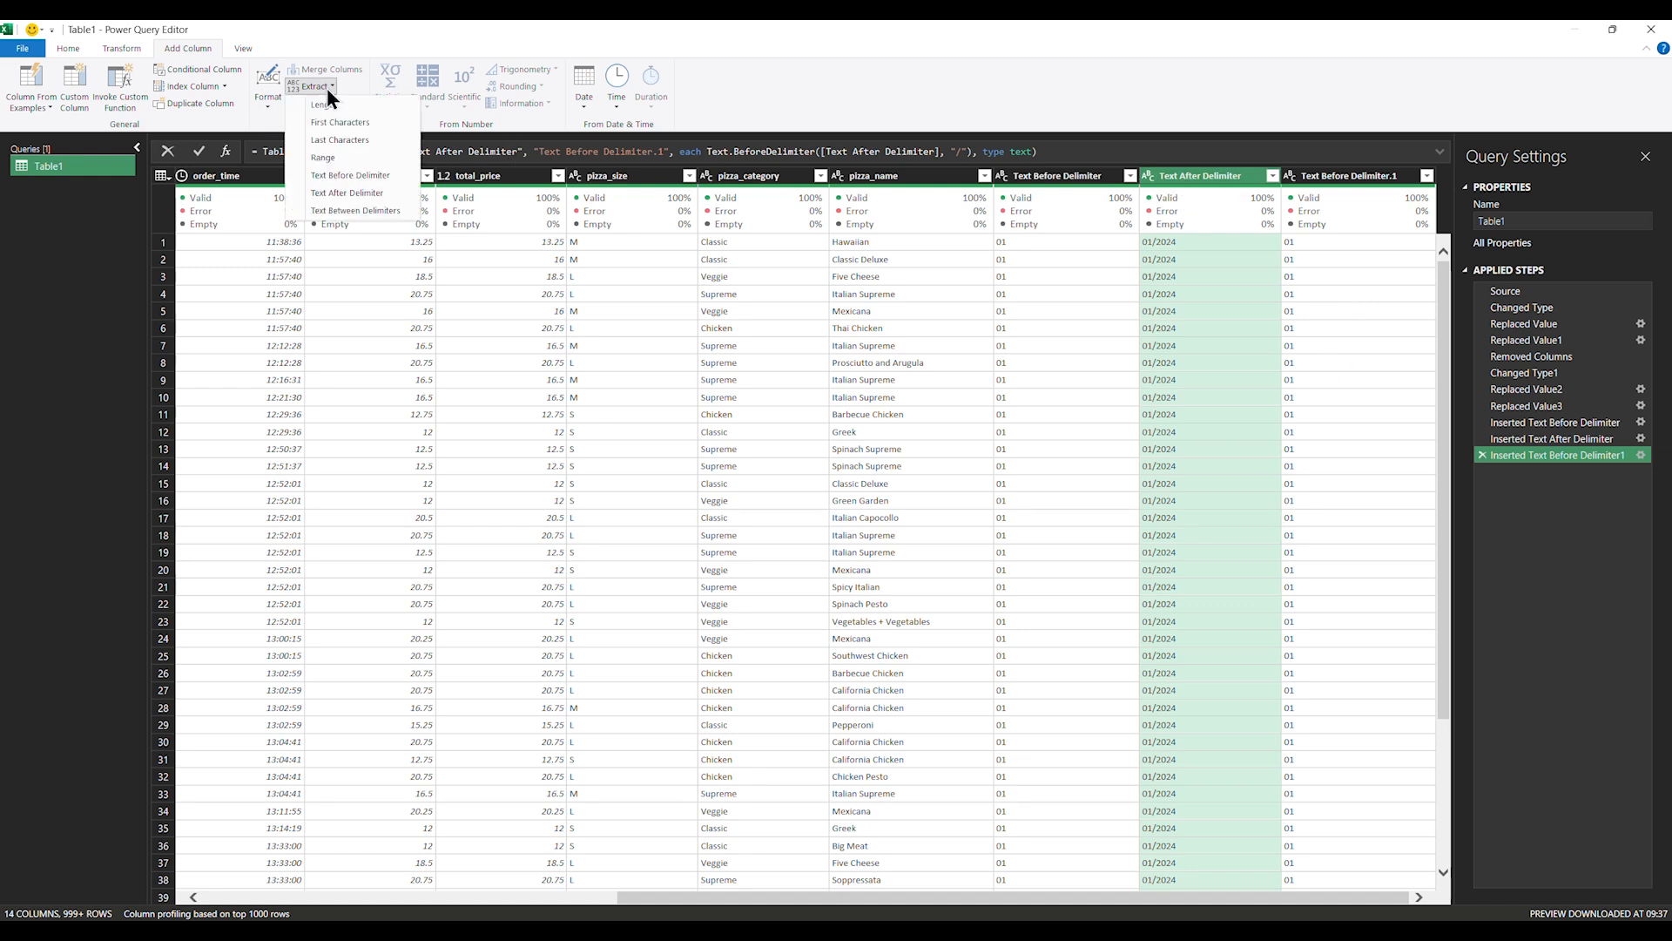
pyautogui.click(354, 194)
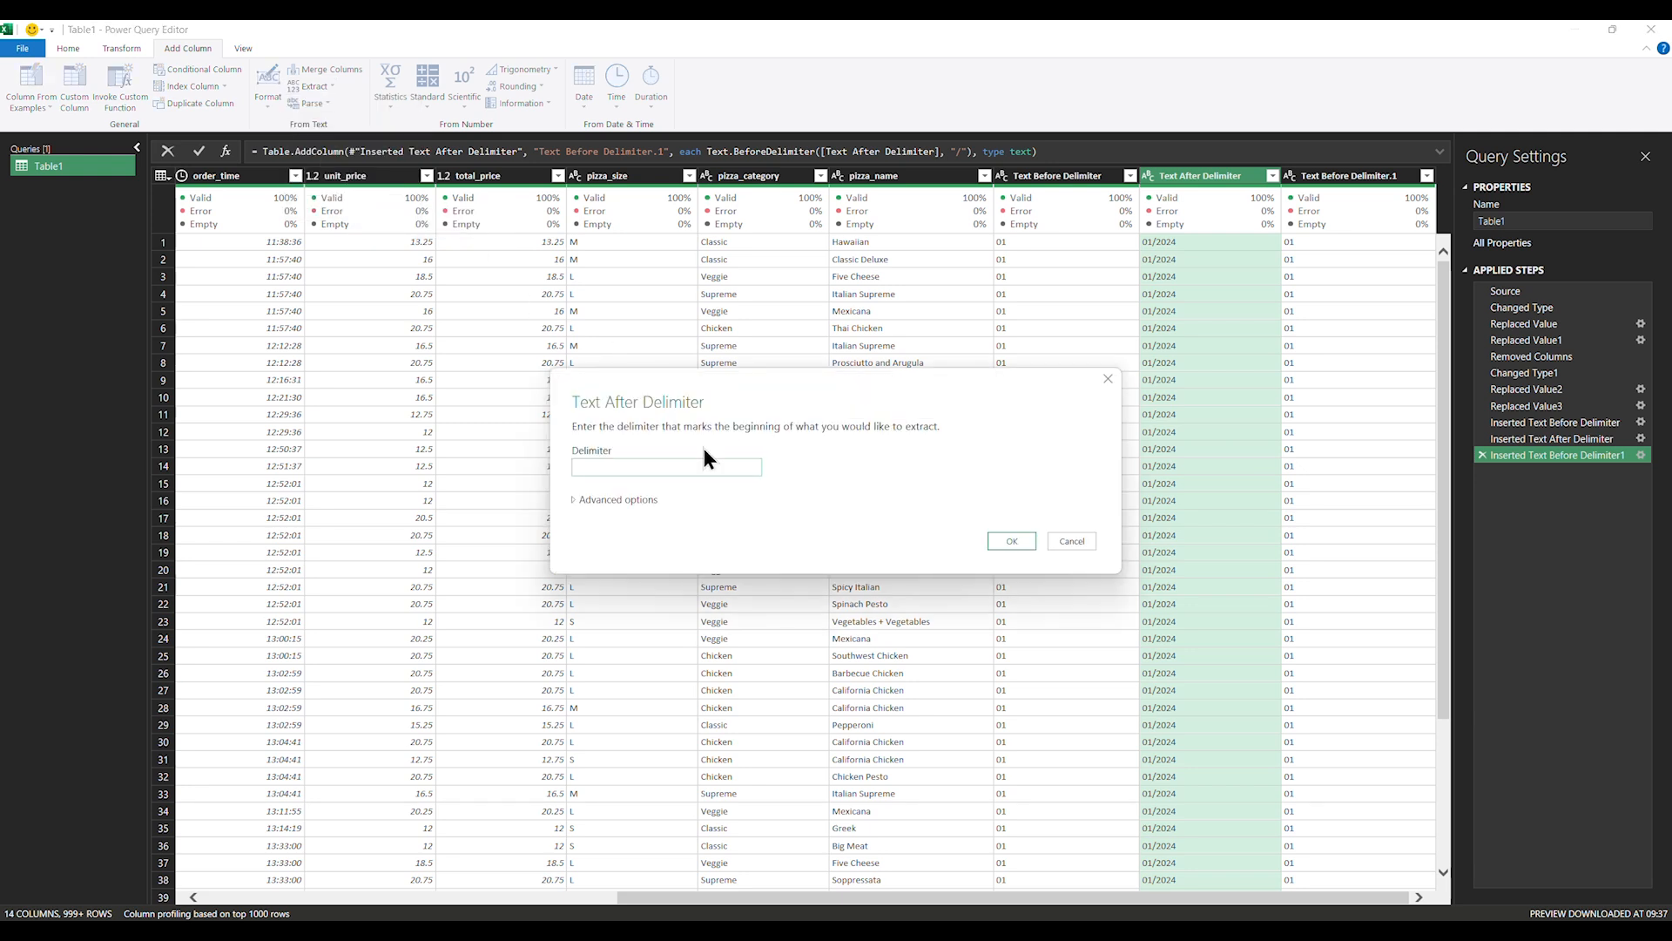
pyautogui.write('/')
pyautogui.click(1009, 539)
pyautogui.moveTo(1124, 905); pyautogui.dragTo(1277, 896)
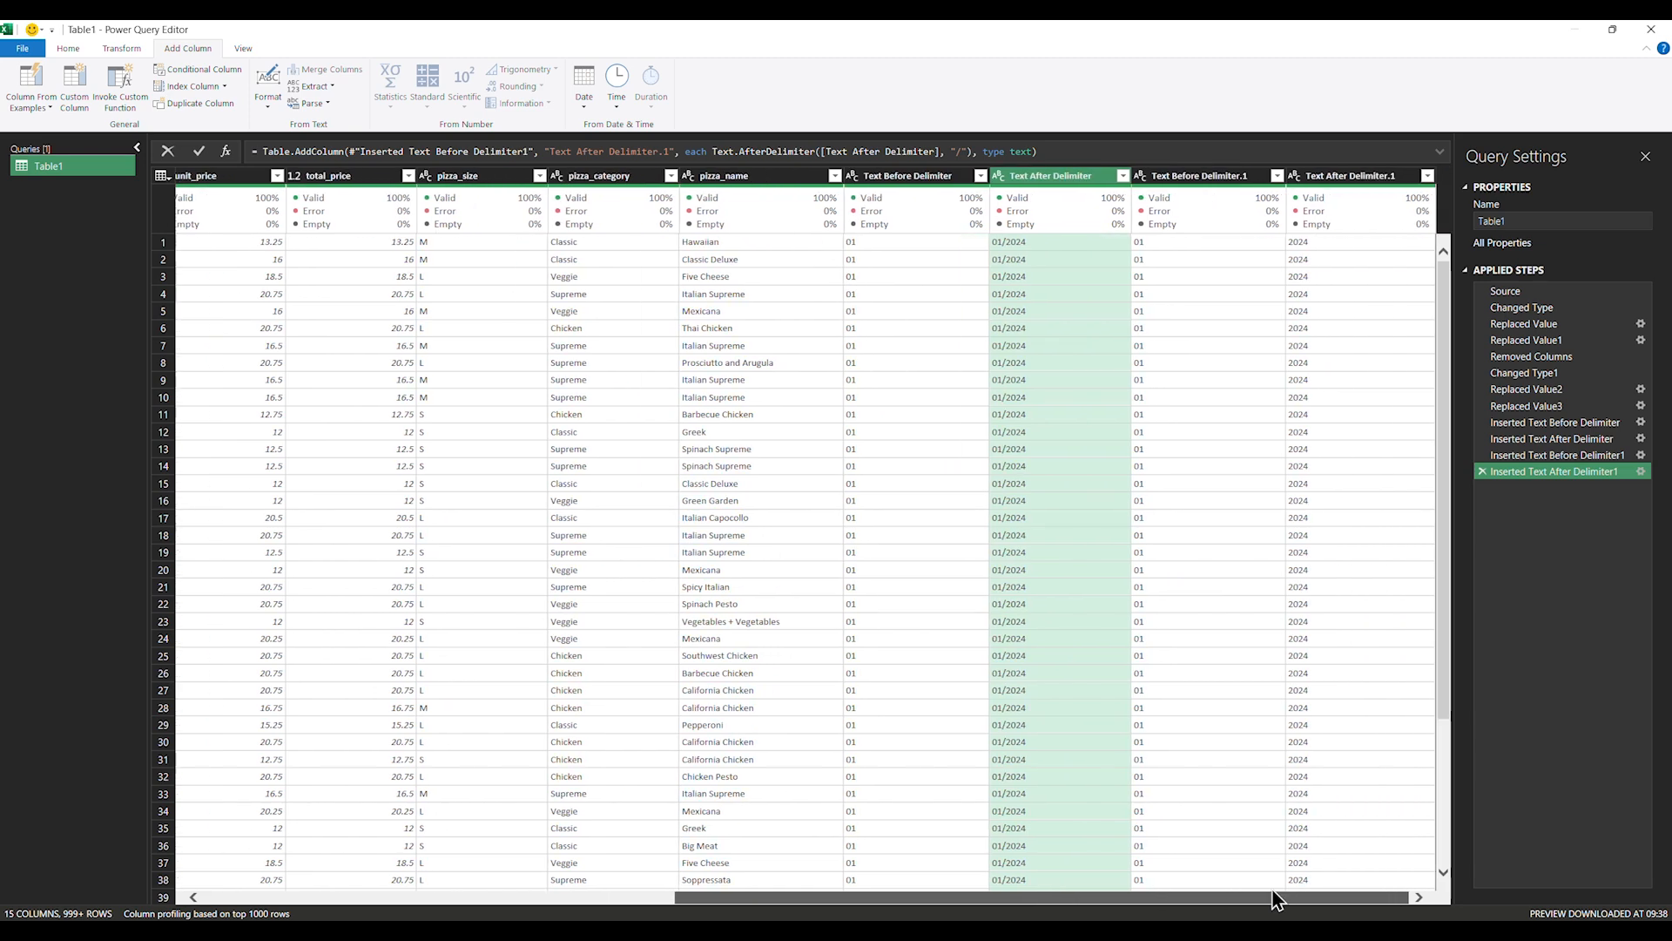
# Remove the combined Text After Delimiter column holding 01/2024
pyautogui.rightClick(1061, 174)
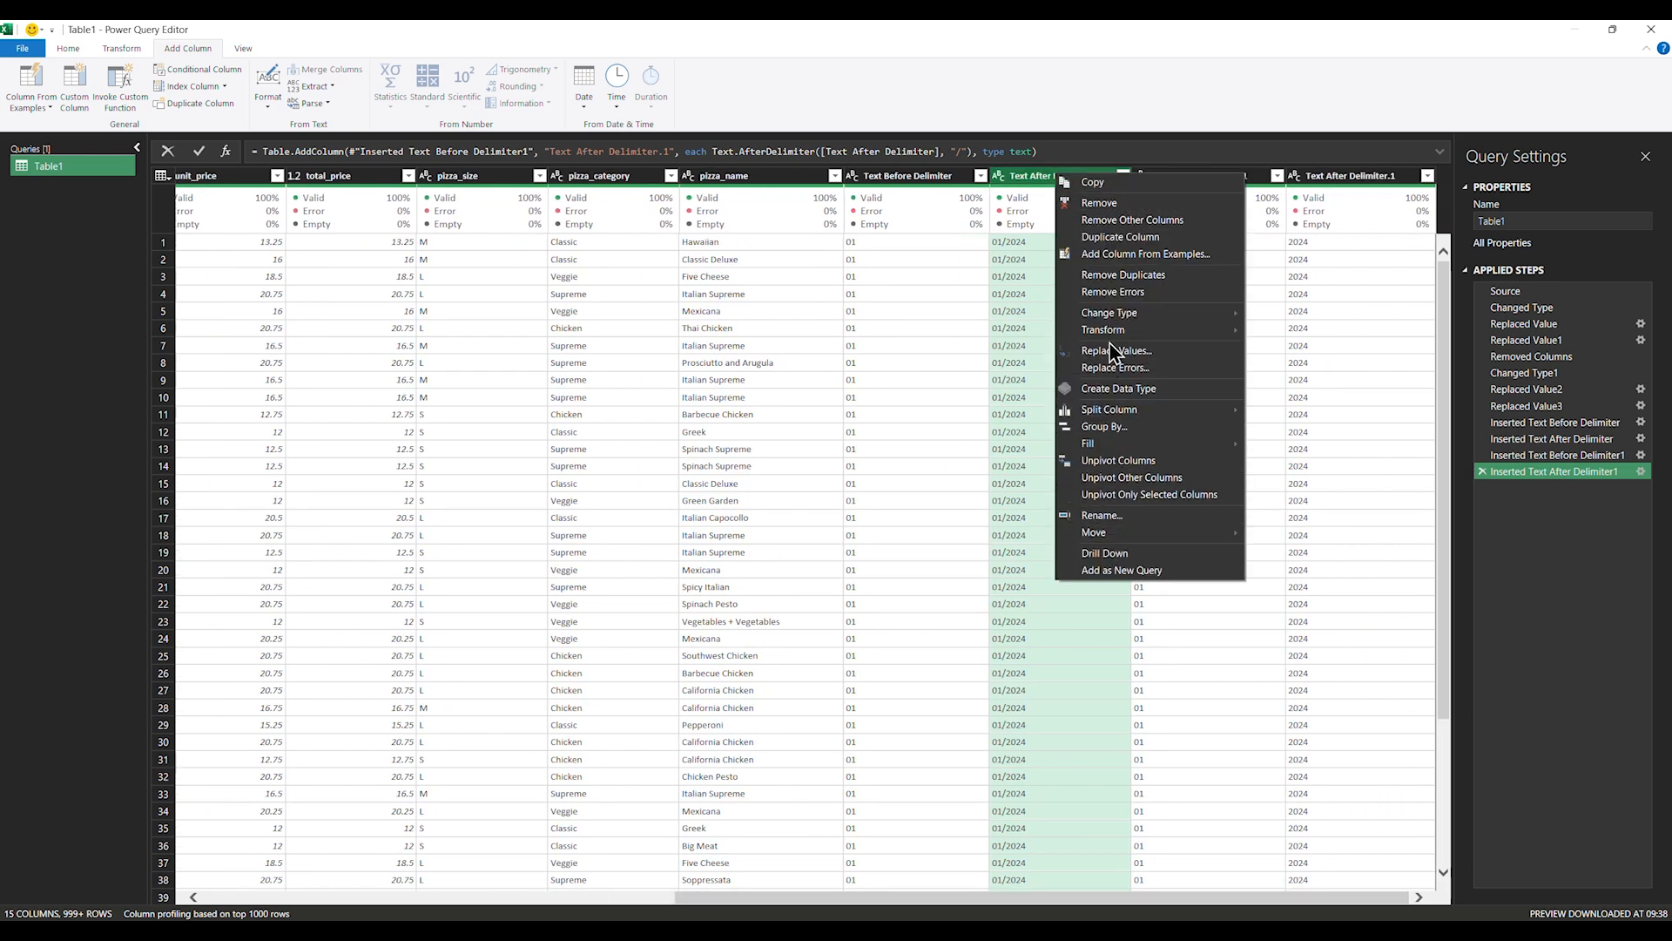
pyautogui.click(1115, 203)
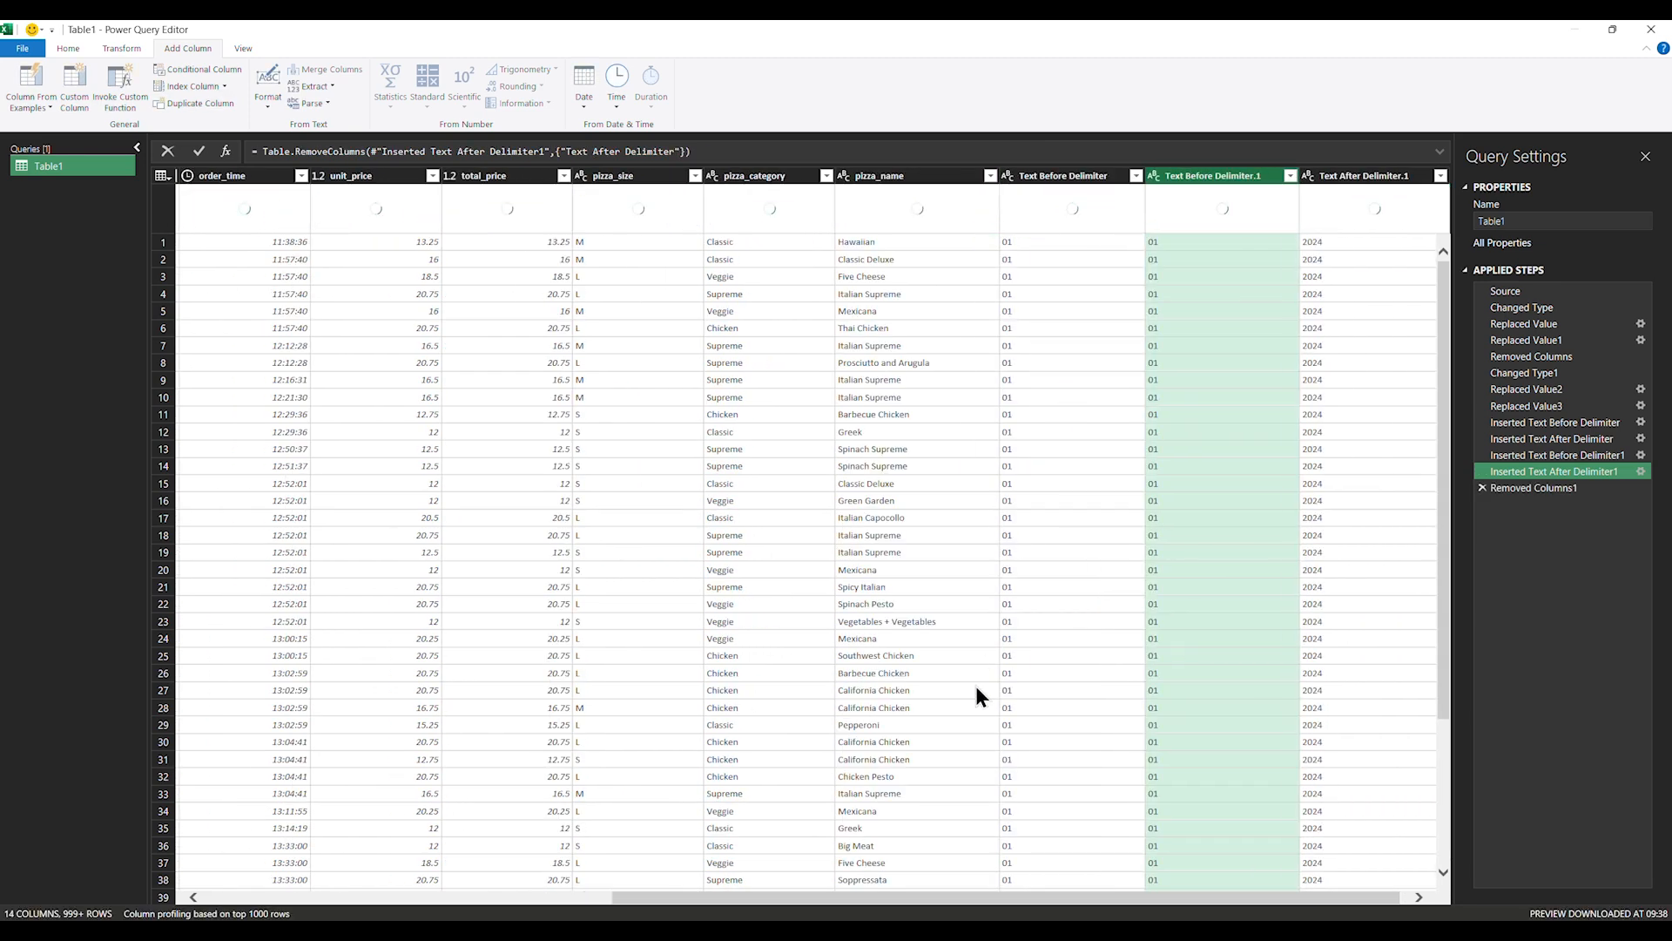
pyautogui.moveTo(1042, 900); pyautogui.dragTo(1111, 892)
# Rename Text Before Delimiter.1 to Month and Text After Delimiter.1 to Year
pyautogui.doubleClick(1190, 175)
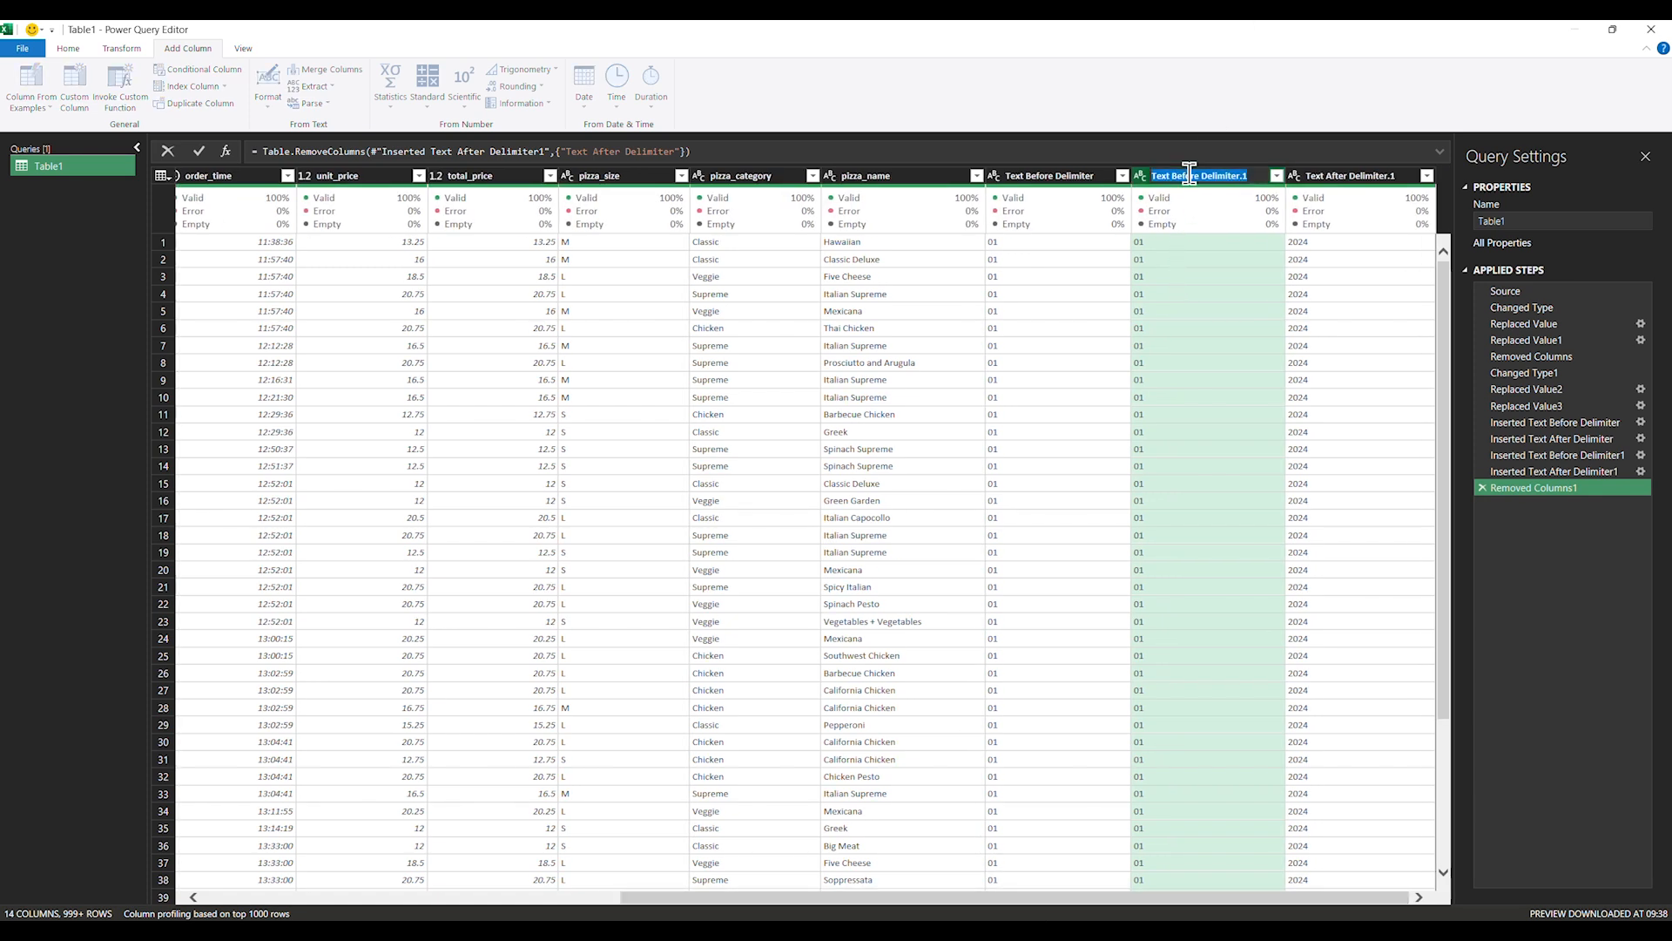
pyautogui.write('Month')
pyautogui.doubleClick(1341, 175)
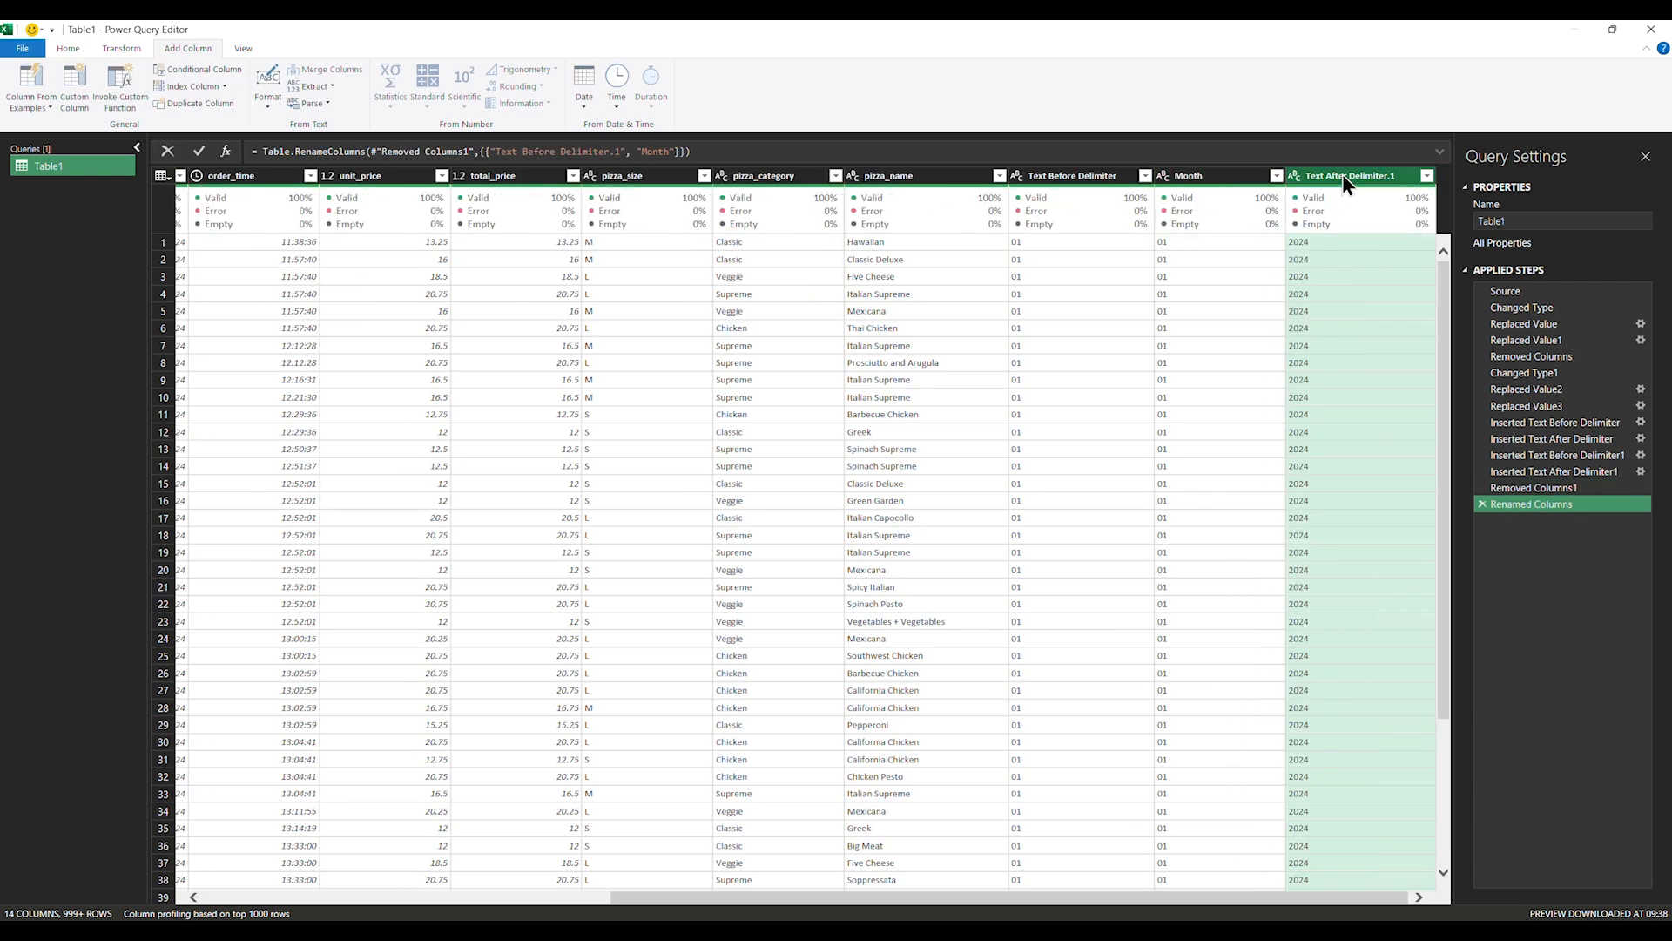
pyautogui.write('Year')
pyautogui.press('Return')
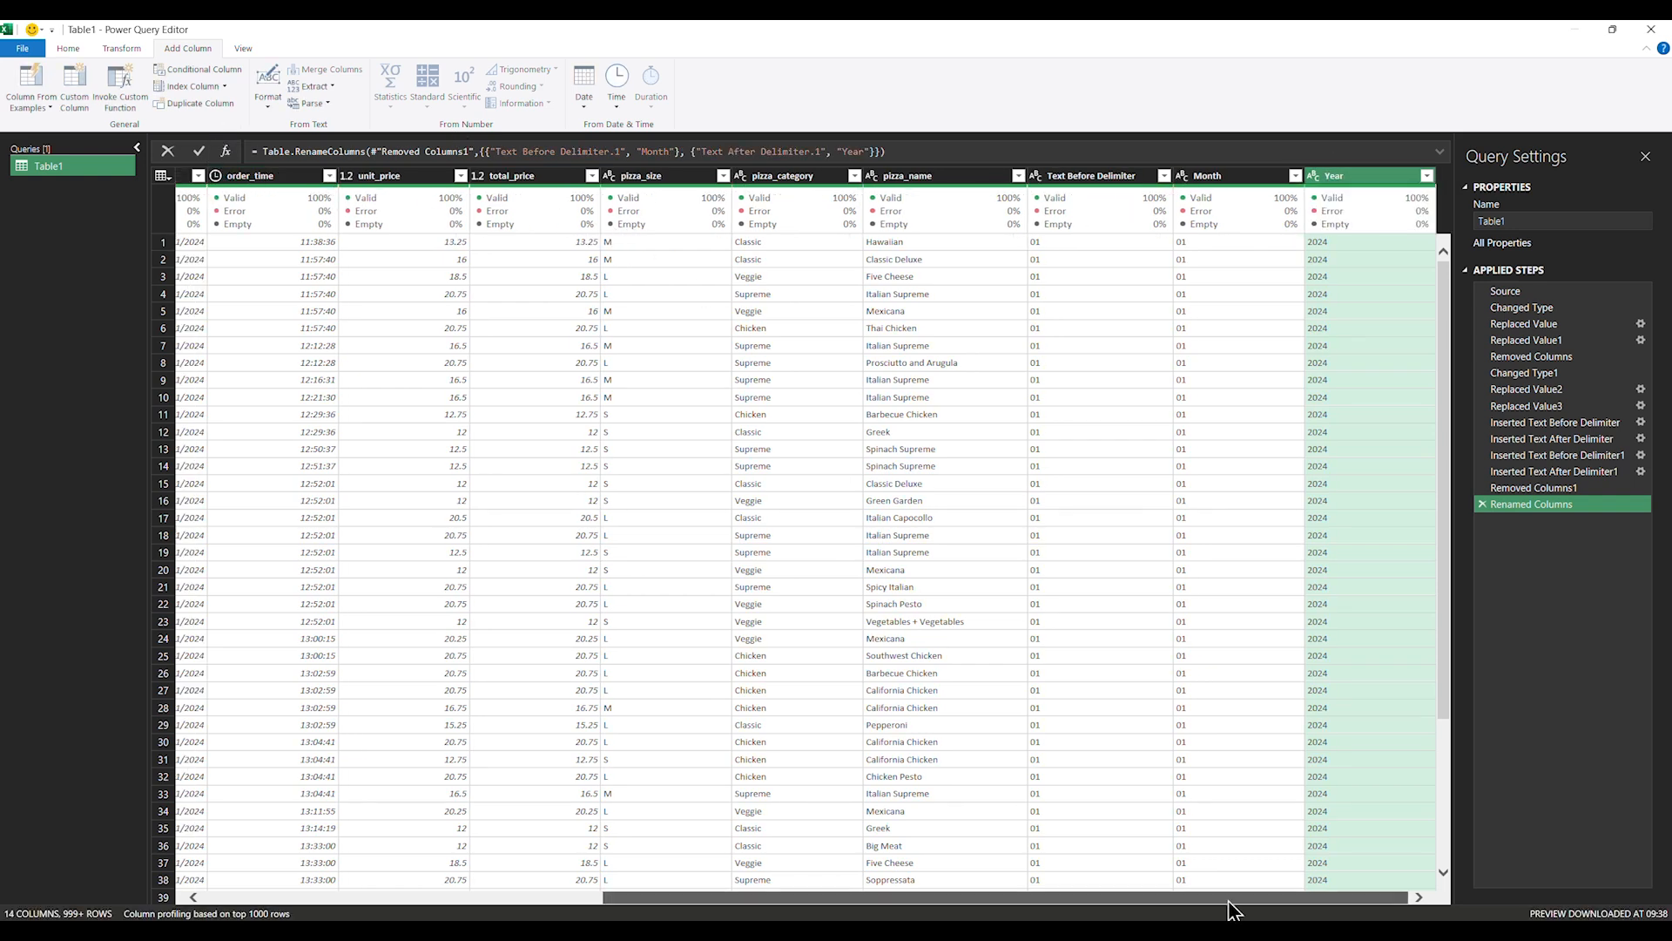
pyautogui.moveTo(1232, 898); pyautogui.dragTo(999, 898)
# Rename Text Before Delimiter to Day and select the Day, Month and Year columns
pyautogui.click(366, 180)
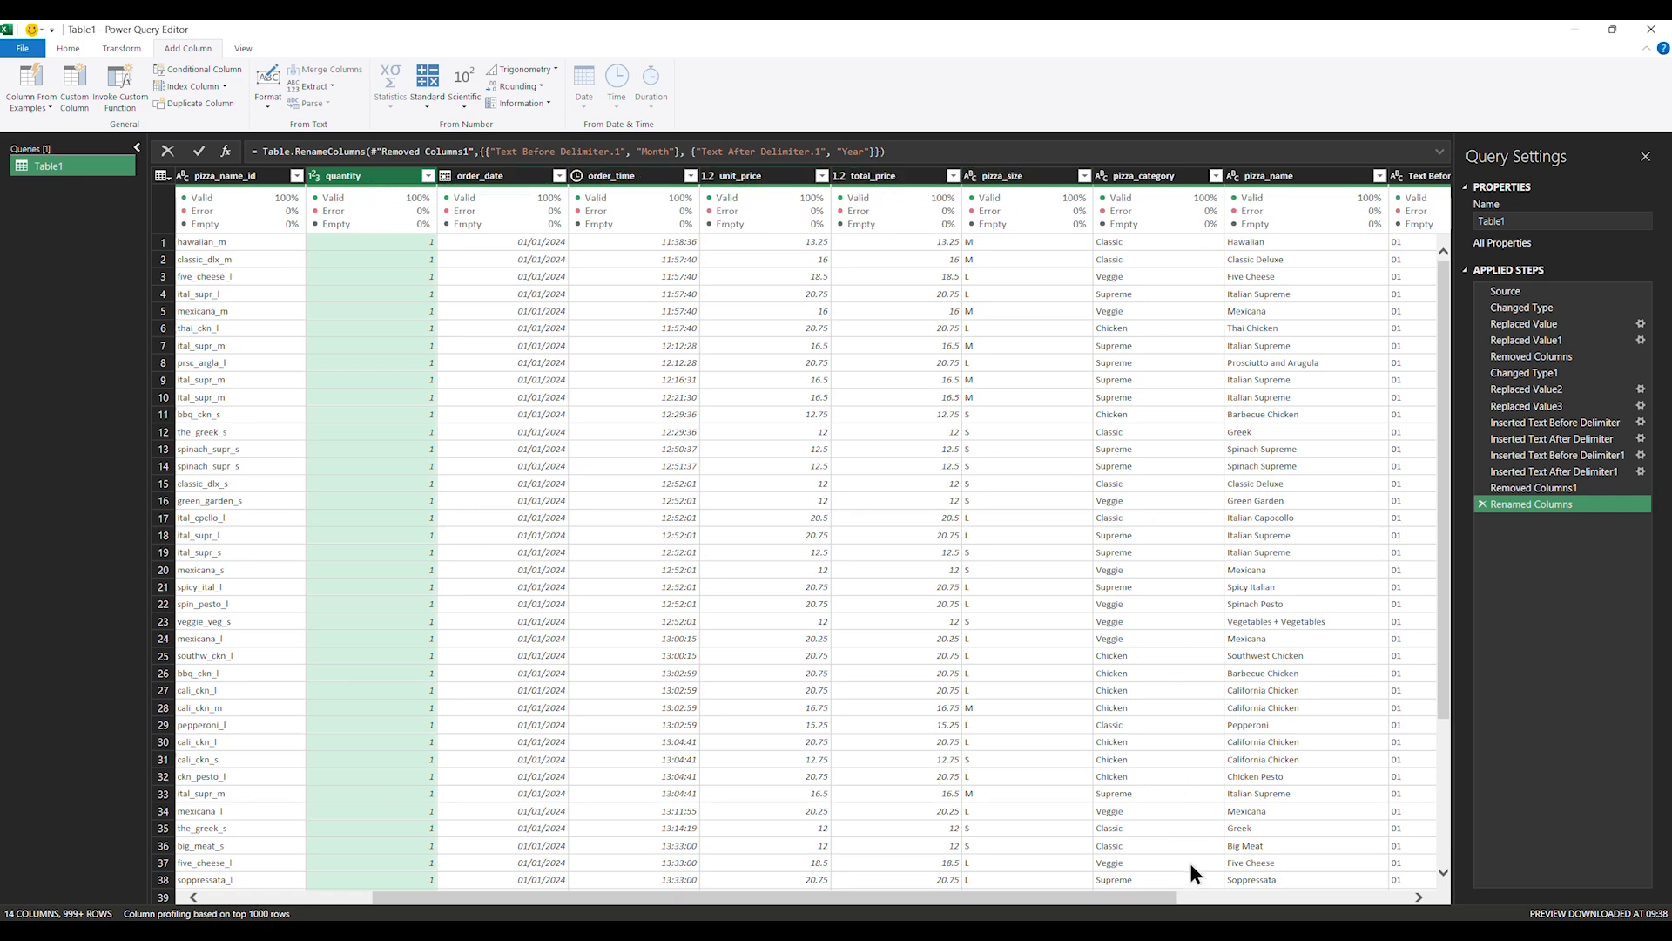
pyautogui.moveTo(1148, 897); pyautogui.dragTo(1402, 895)
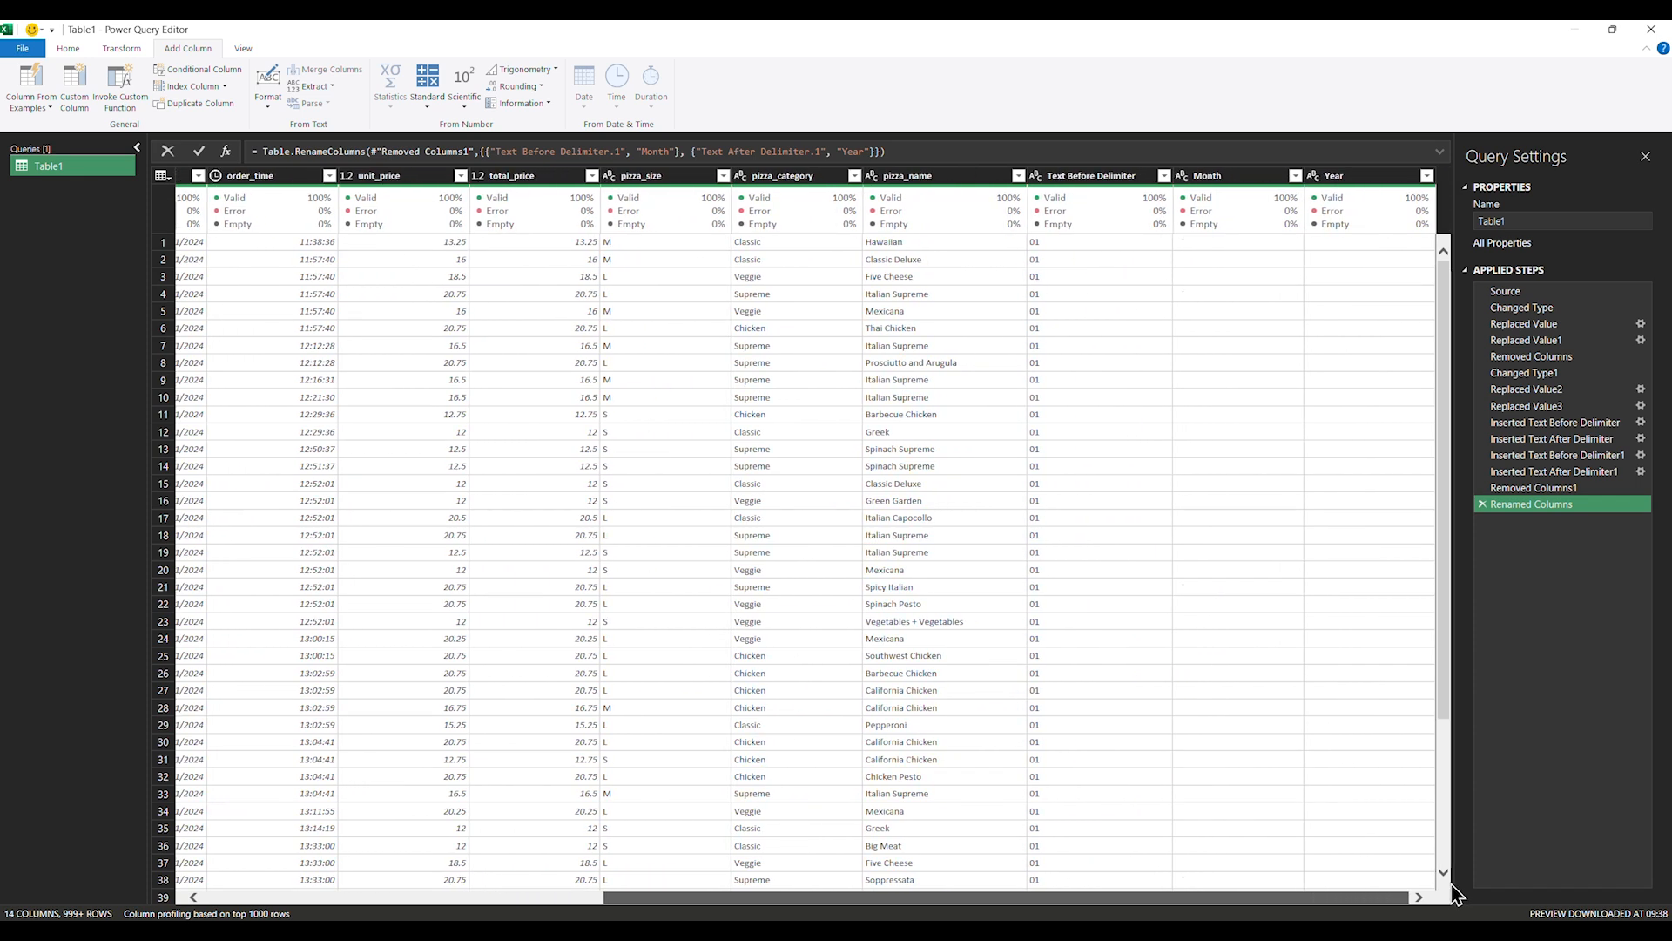
pyautogui.doubleClick(1086, 175)
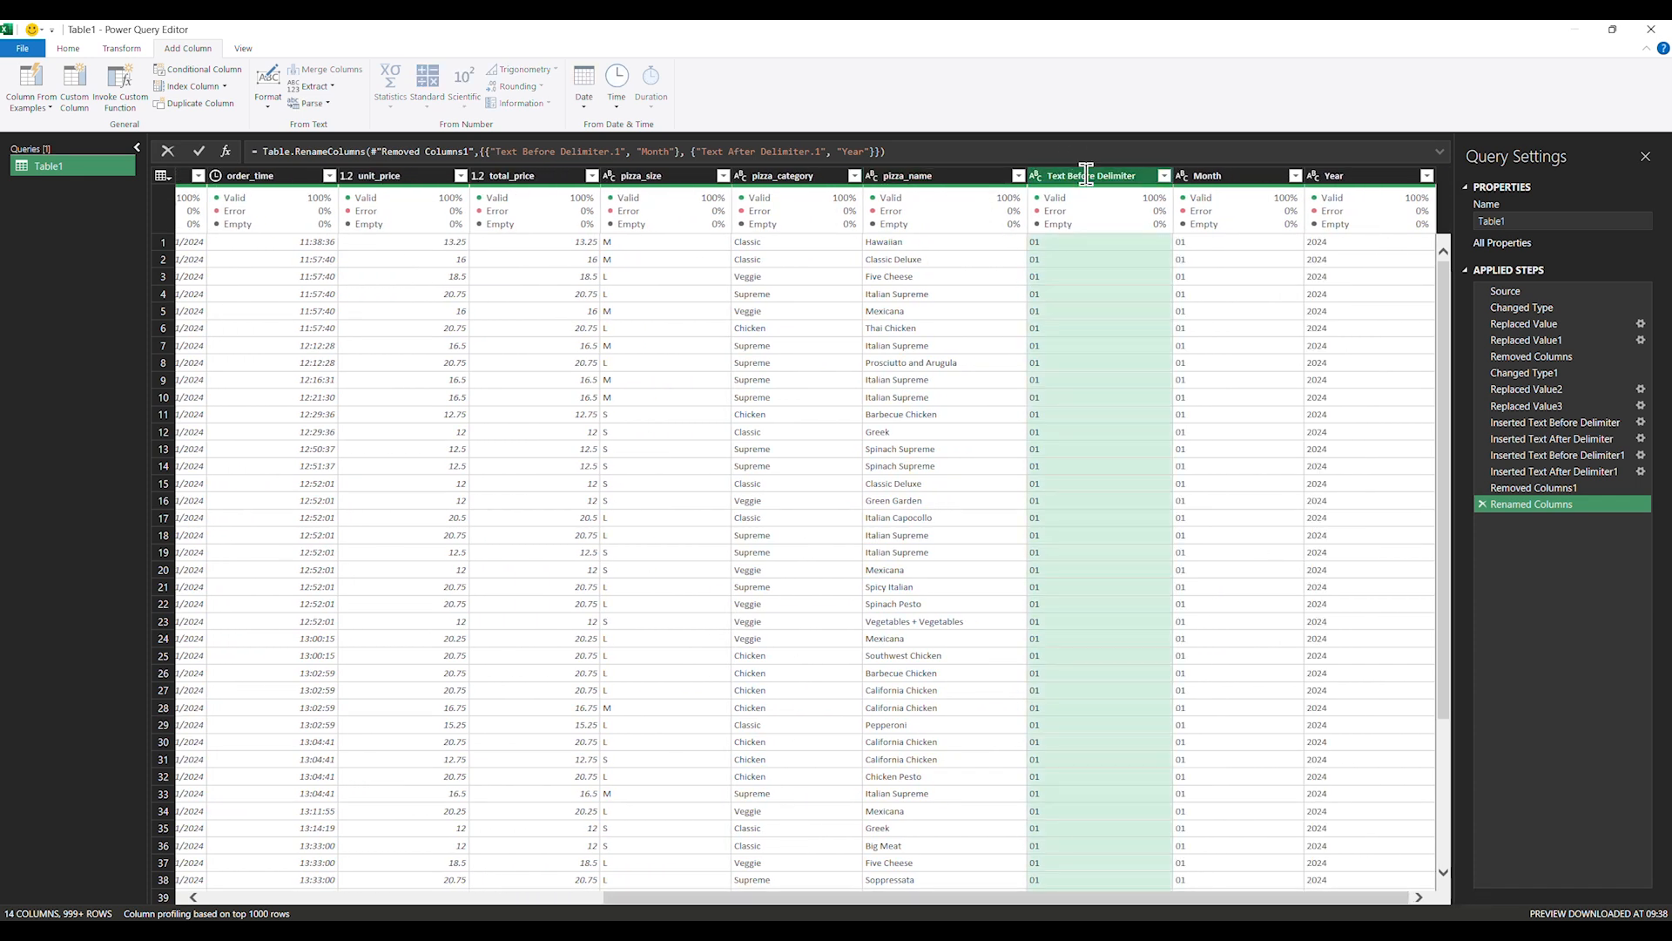
pyautogui.write('D')
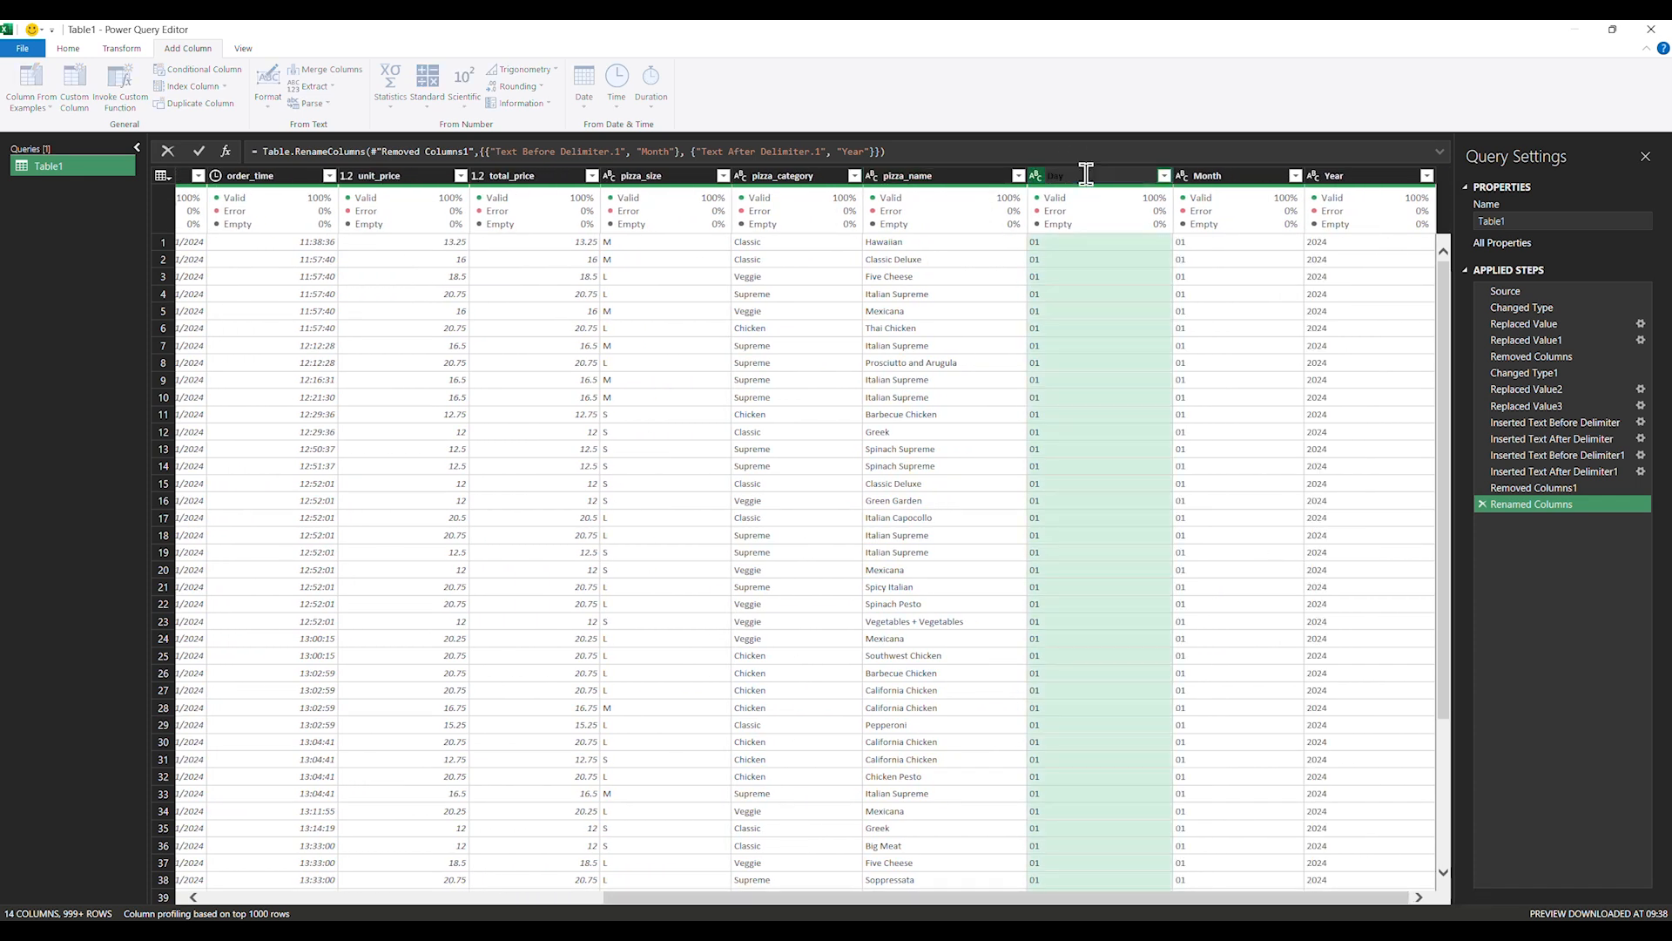
pyautogui.write('ay')
pyautogui.press('Return')
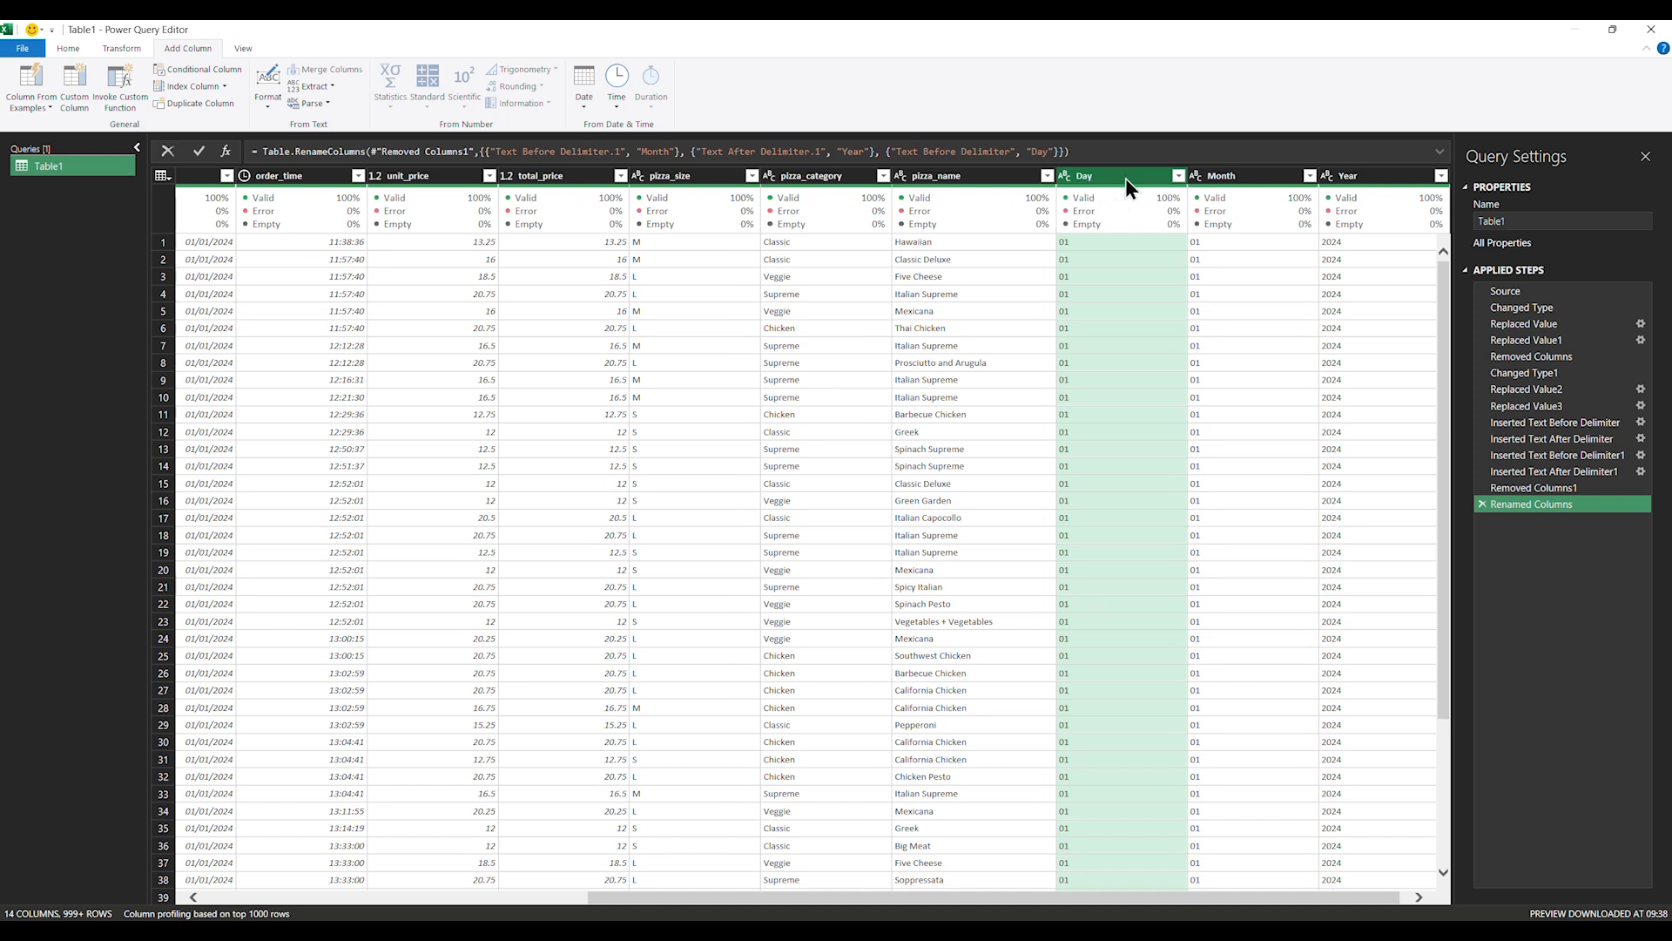
pyautogui.keyDown('ctrl'); pyautogui.click(1215, 178); pyautogui.keyUp('ctrl')
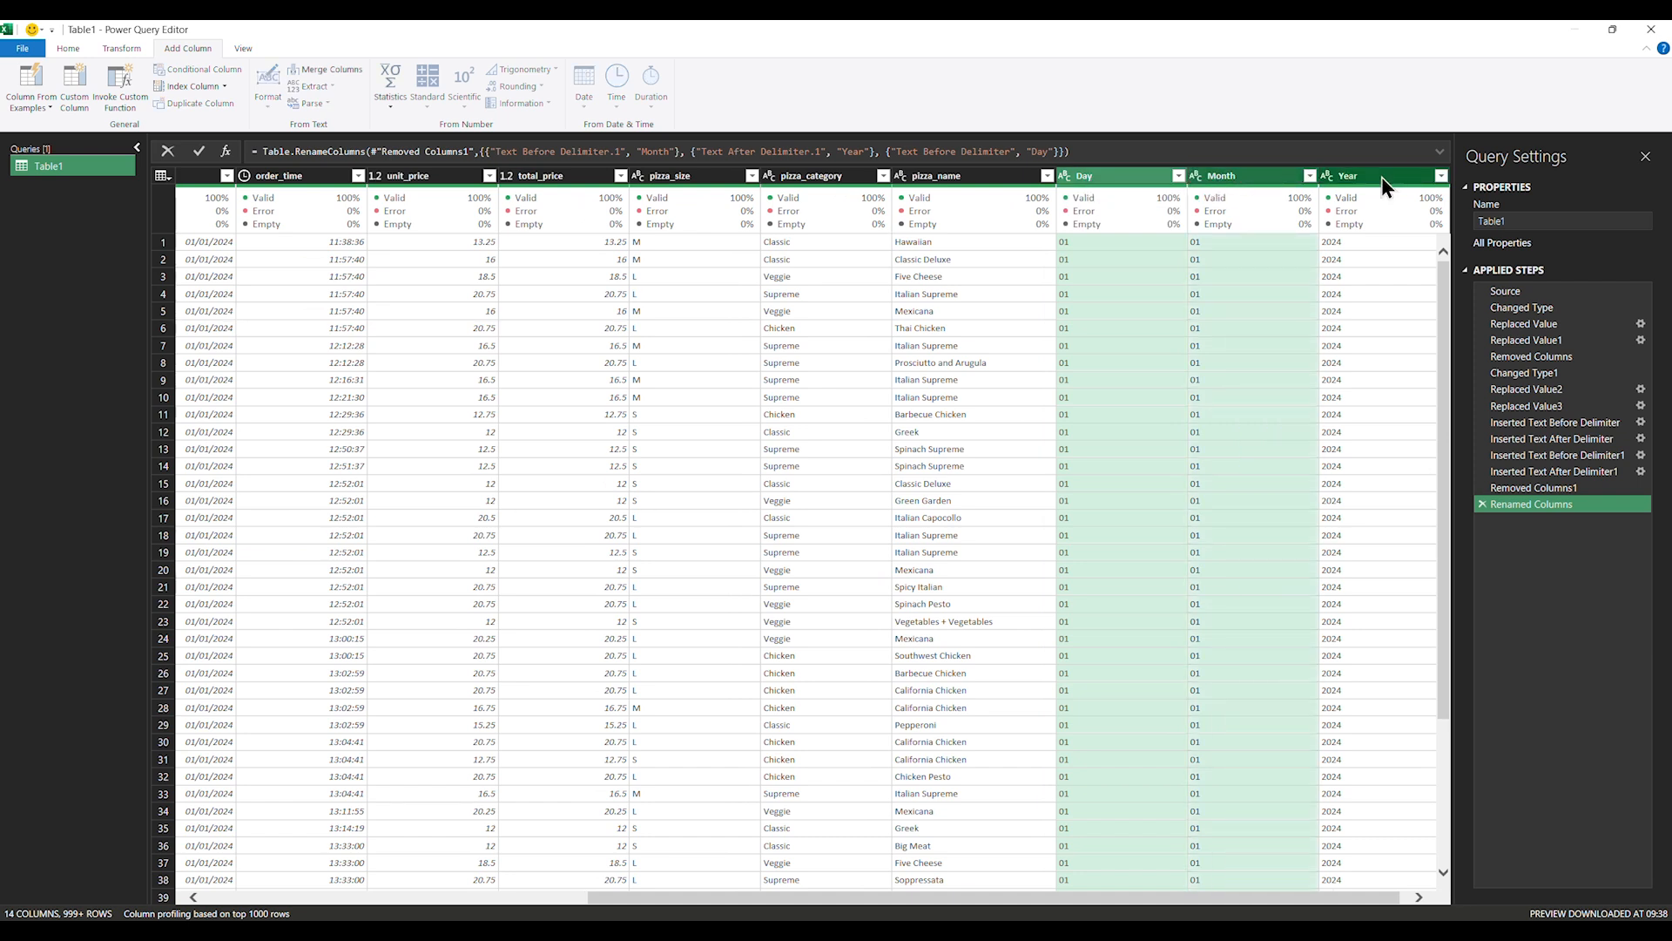
pyautogui.keyDown('ctrl'); pyautogui.click(1376, 176); pyautogui.keyUp('ctrl')
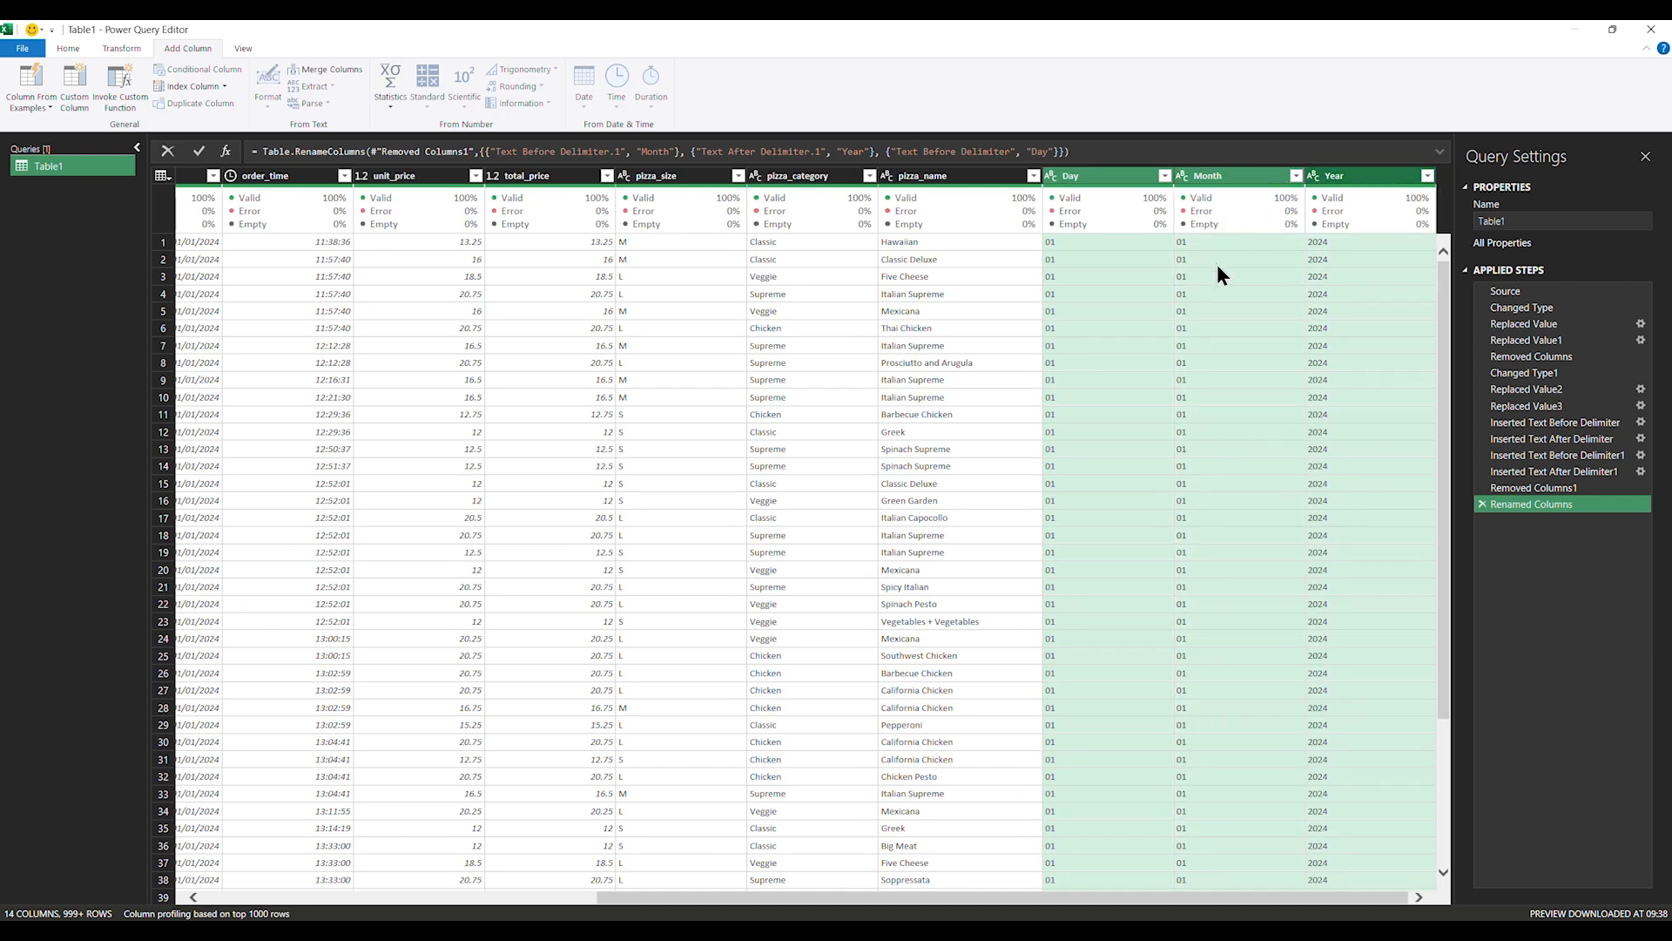
# Drag the selected Day, Month and Year headers to just after order_date
pyautogui.moveTo(1104, 172); pyautogui.dragTo(338, 227)
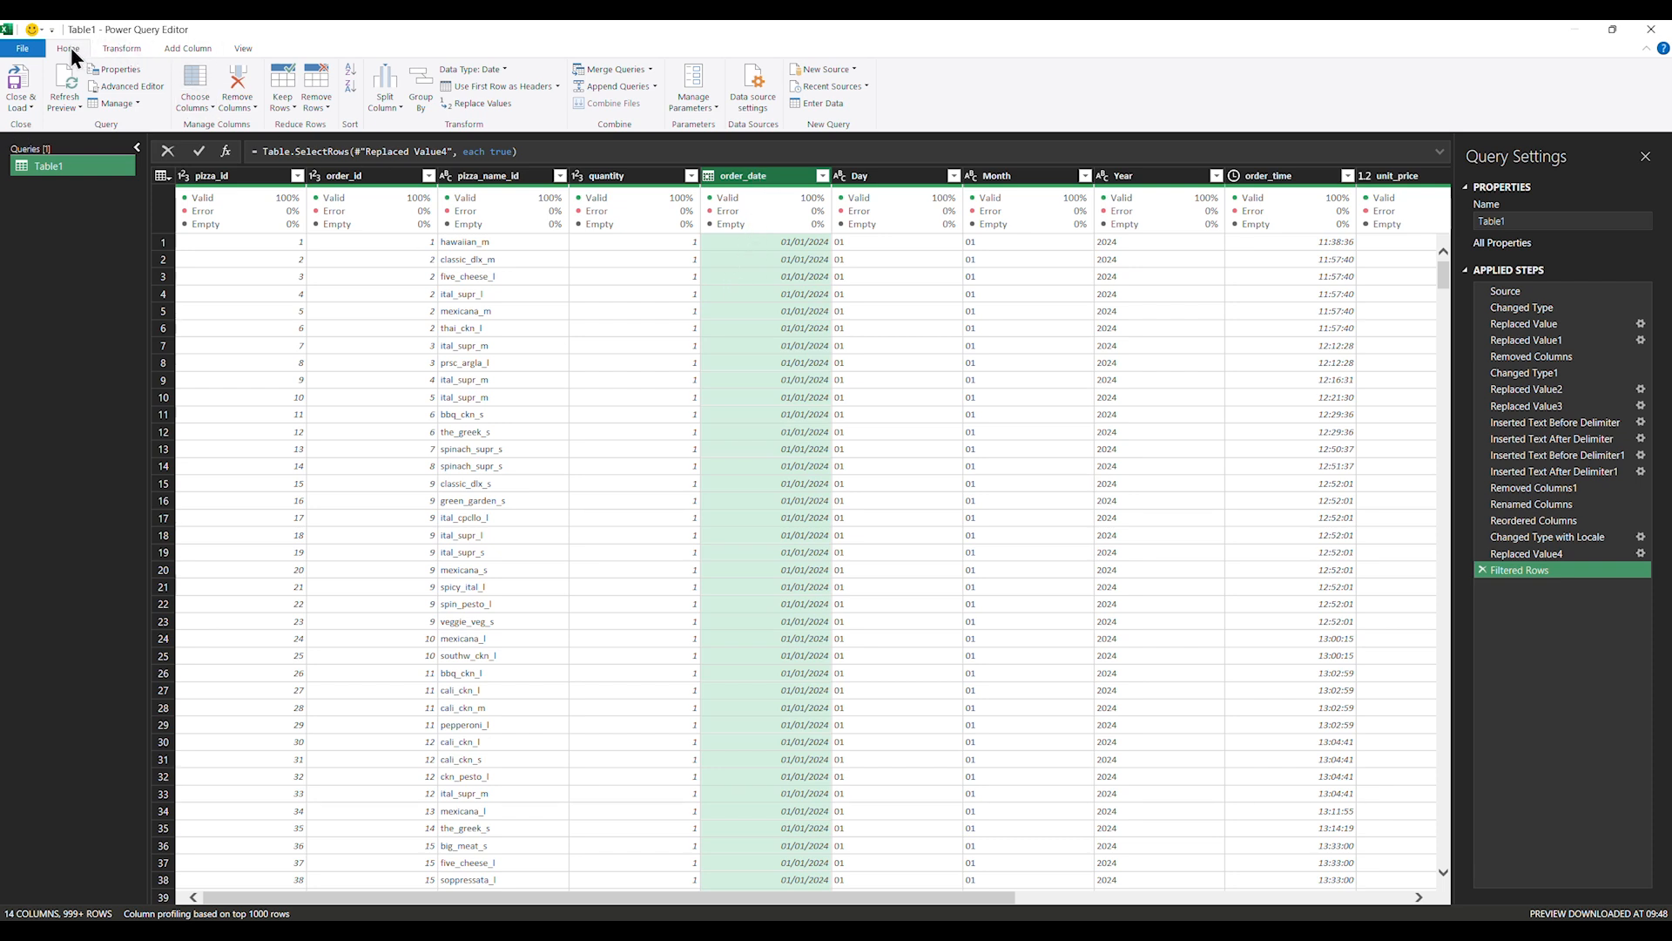
pyautogui.click(119, 49)
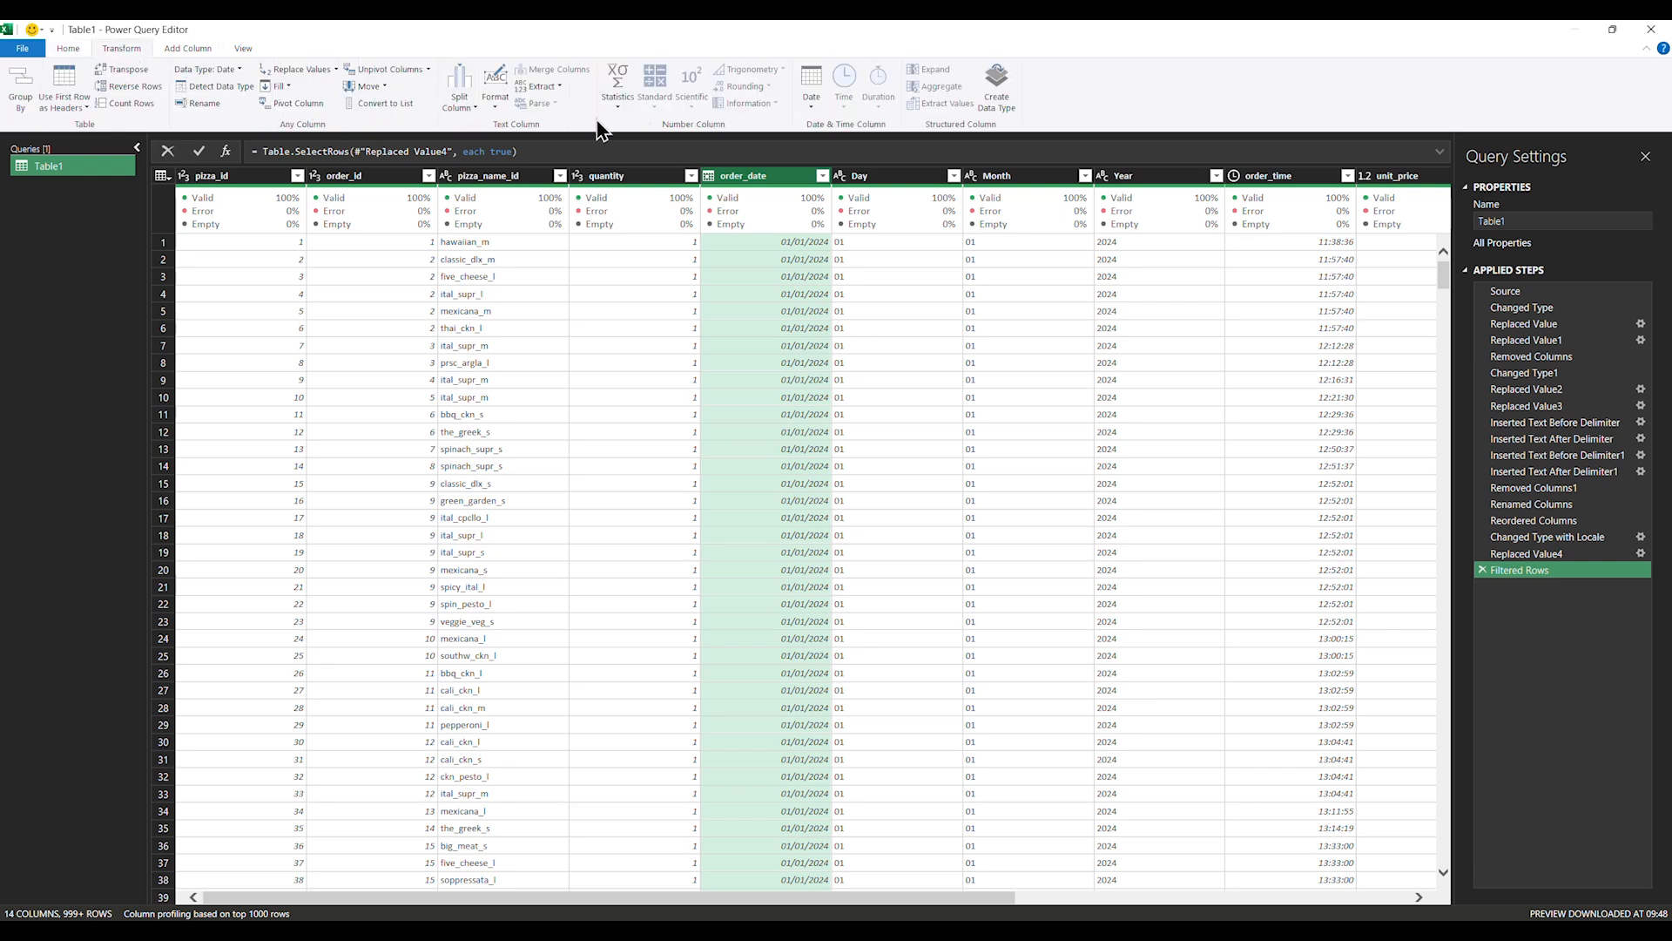
pyautogui.click(809, 101)
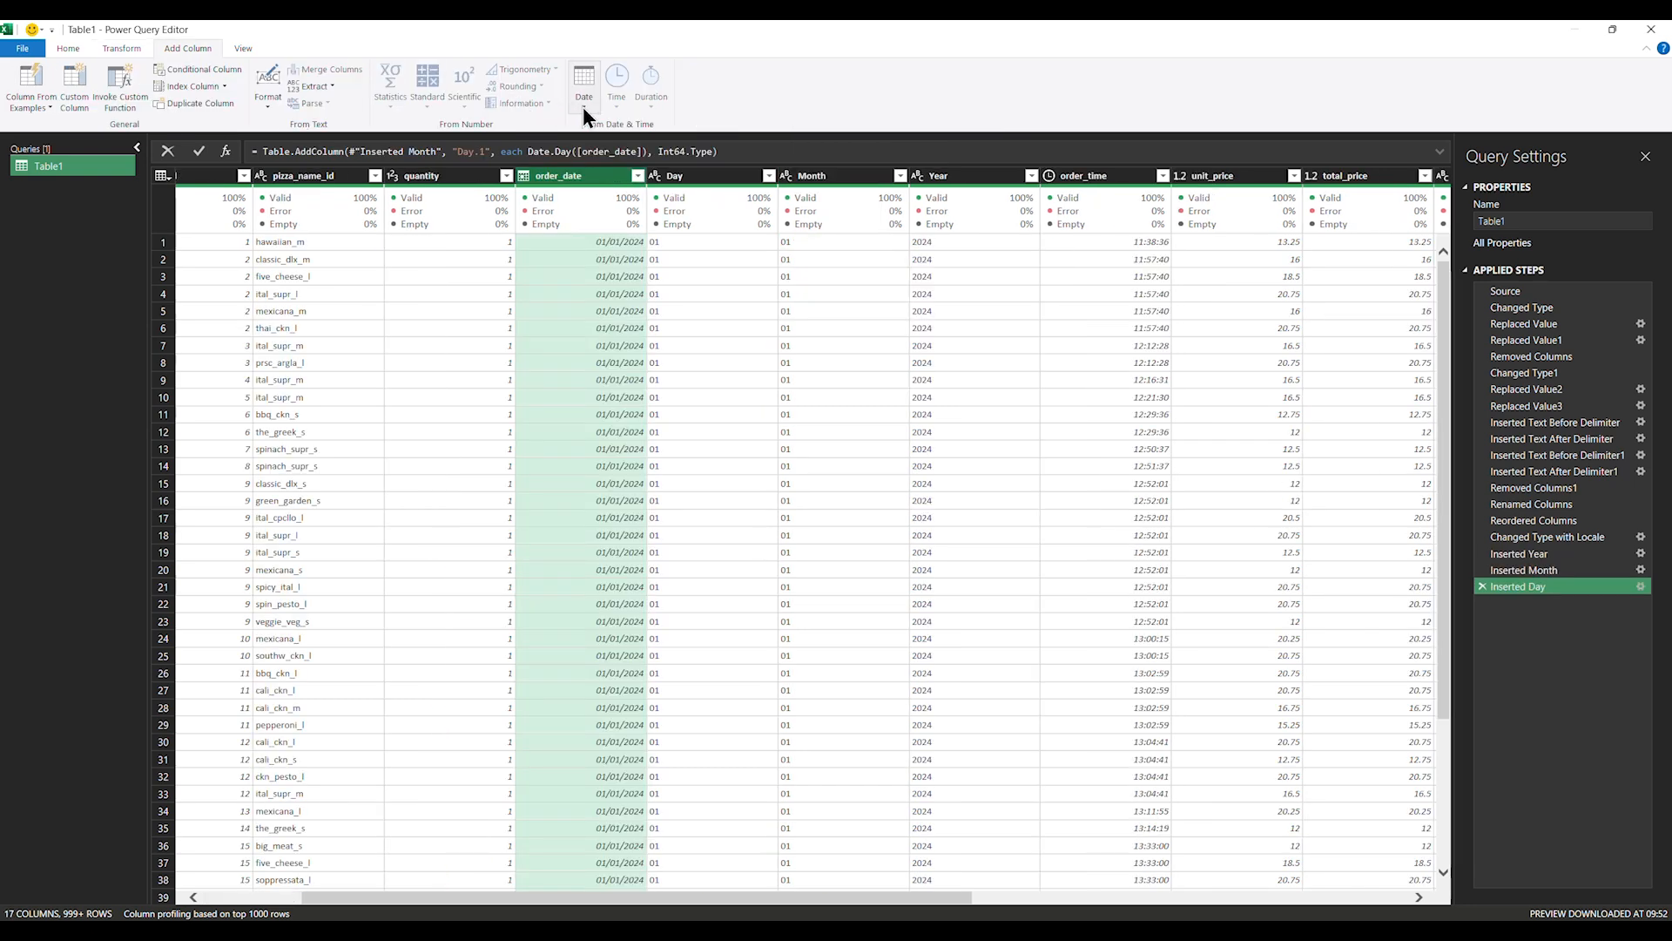
# Add a Day Name column with the weekday of order_date
pyautogui.click(584, 103)
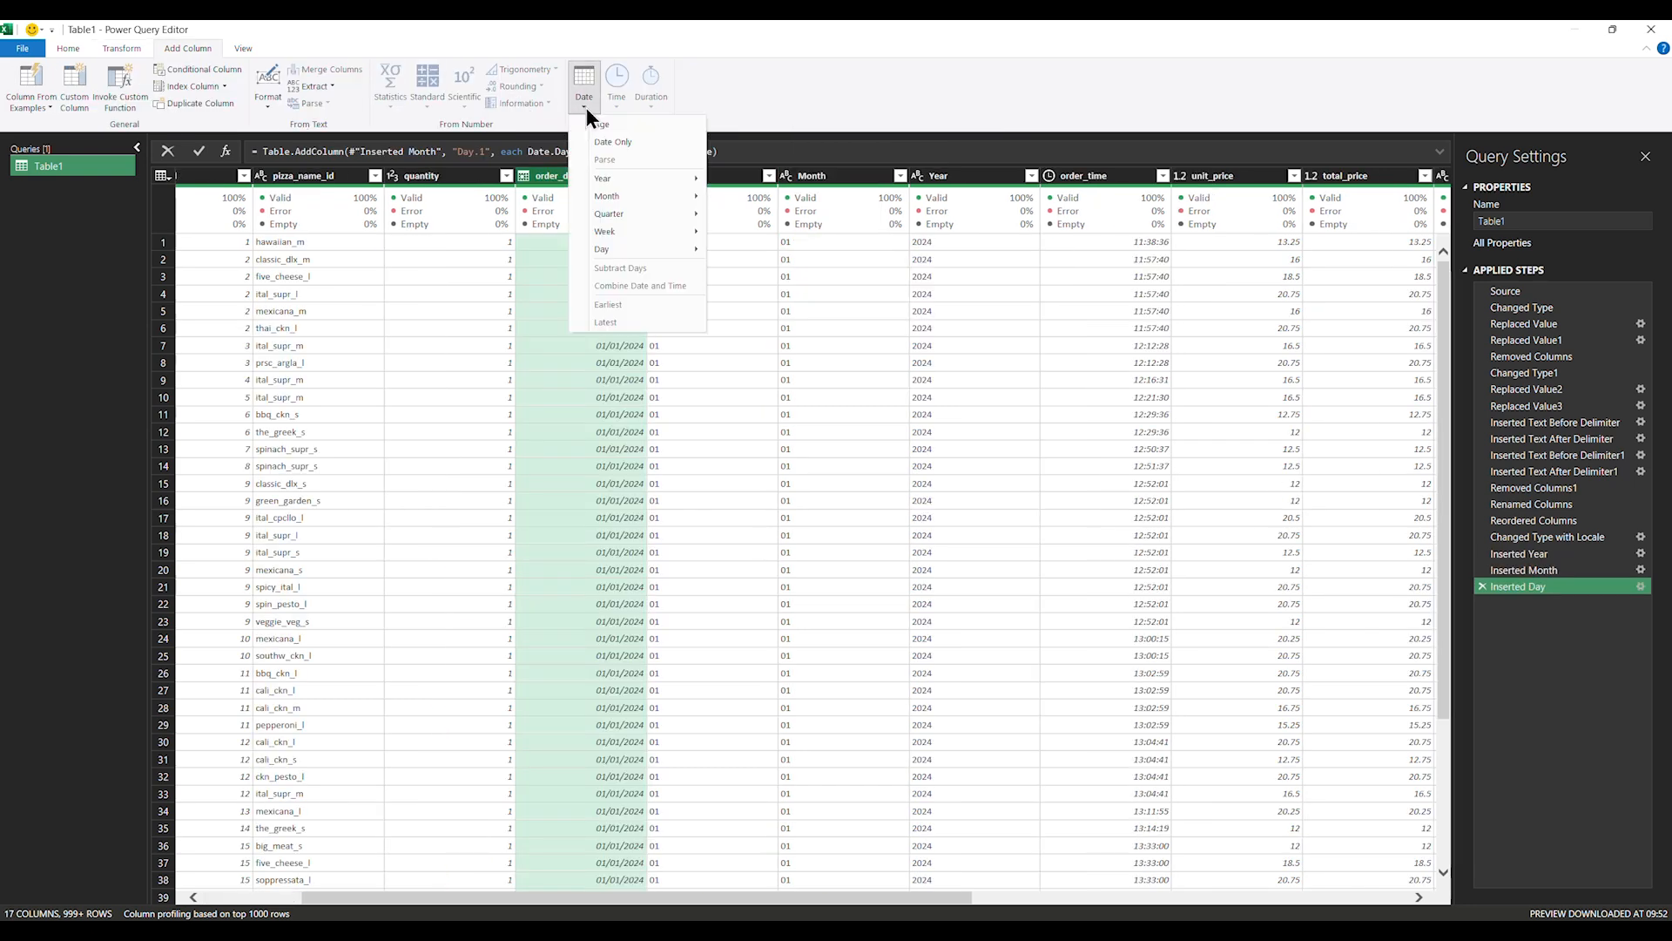
pyautogui.moveTo(640, 251)
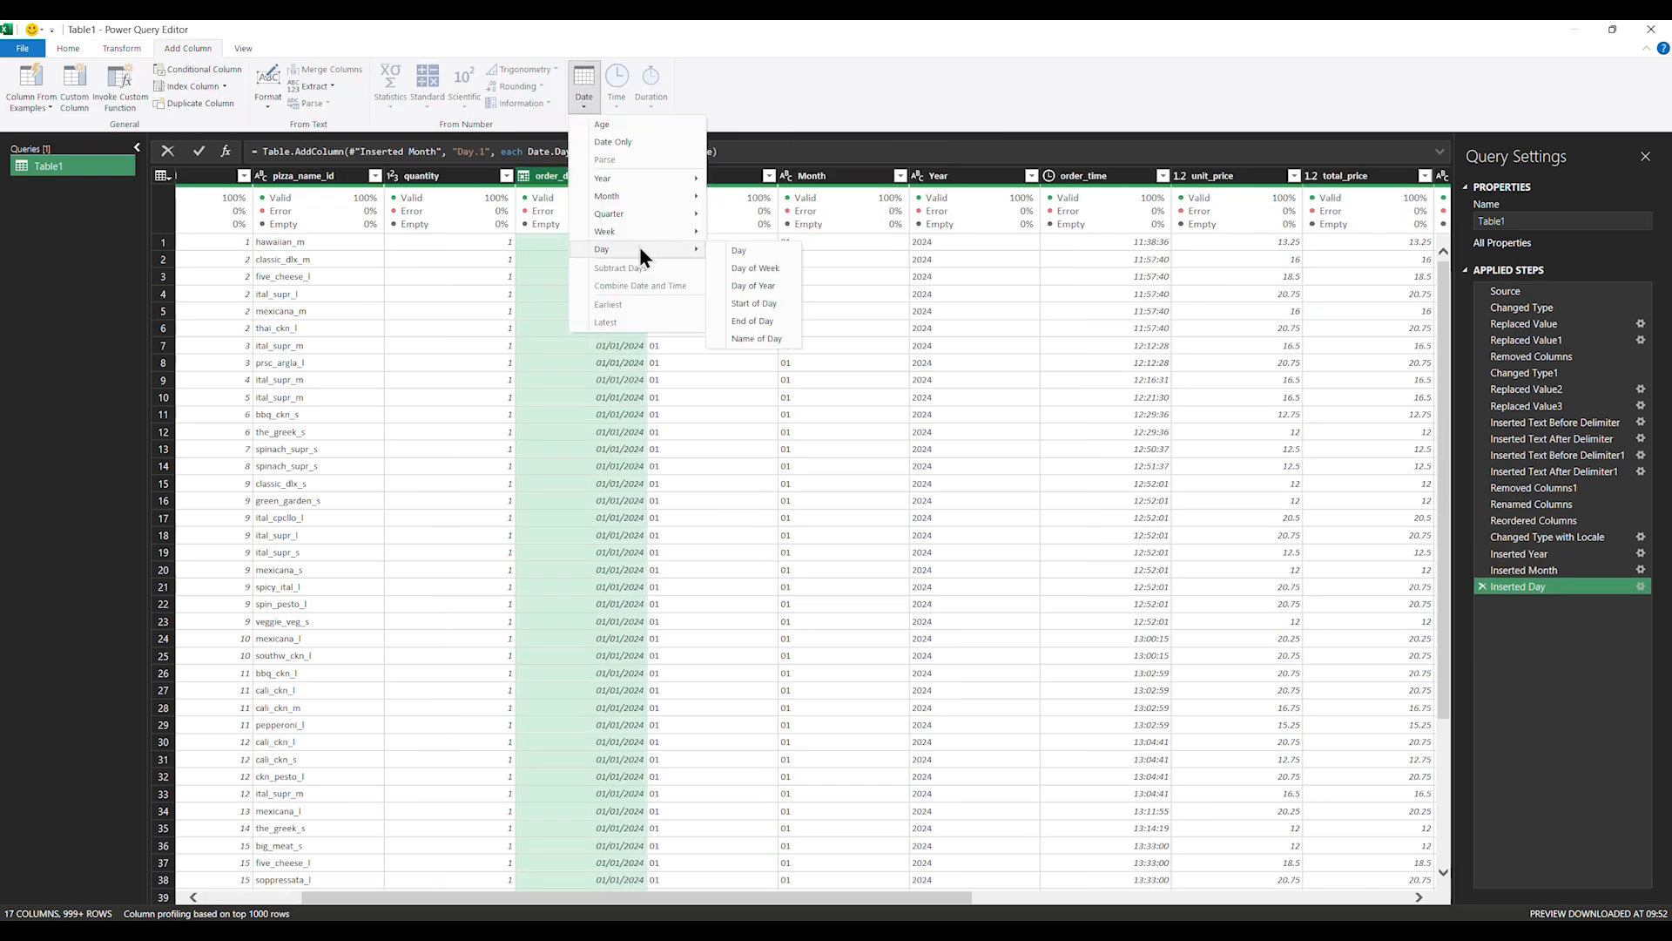
pyautogui.click(758, 338)
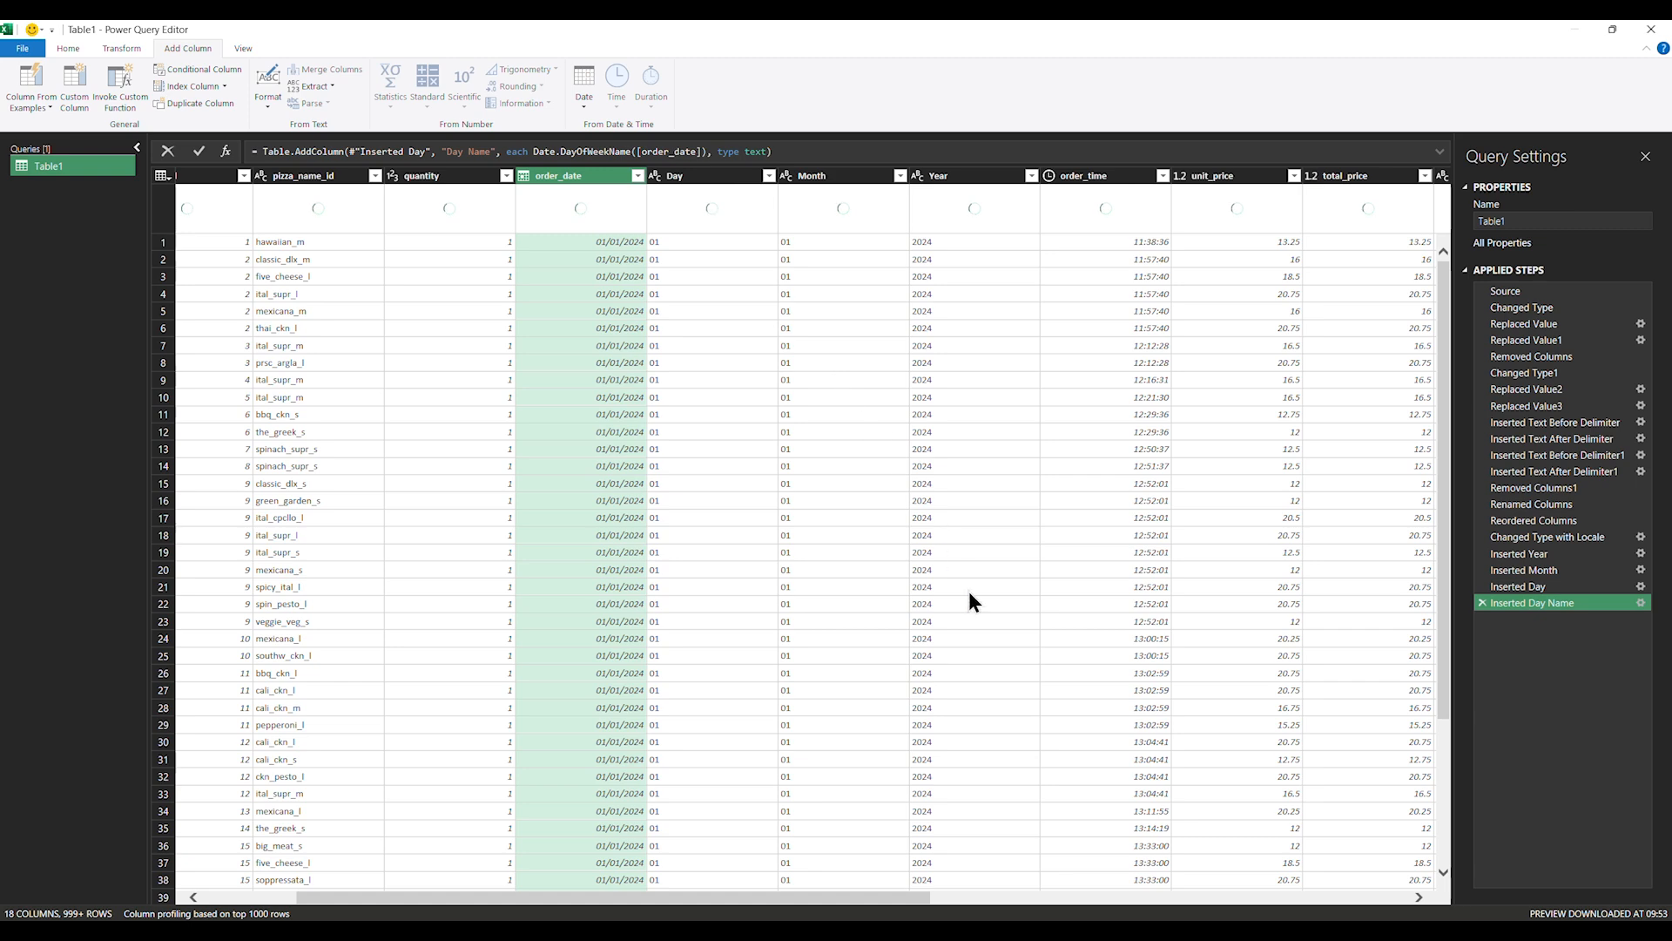
pyautogui.moveTo(893, 906); pyautogui.dragTo(1372, 898)
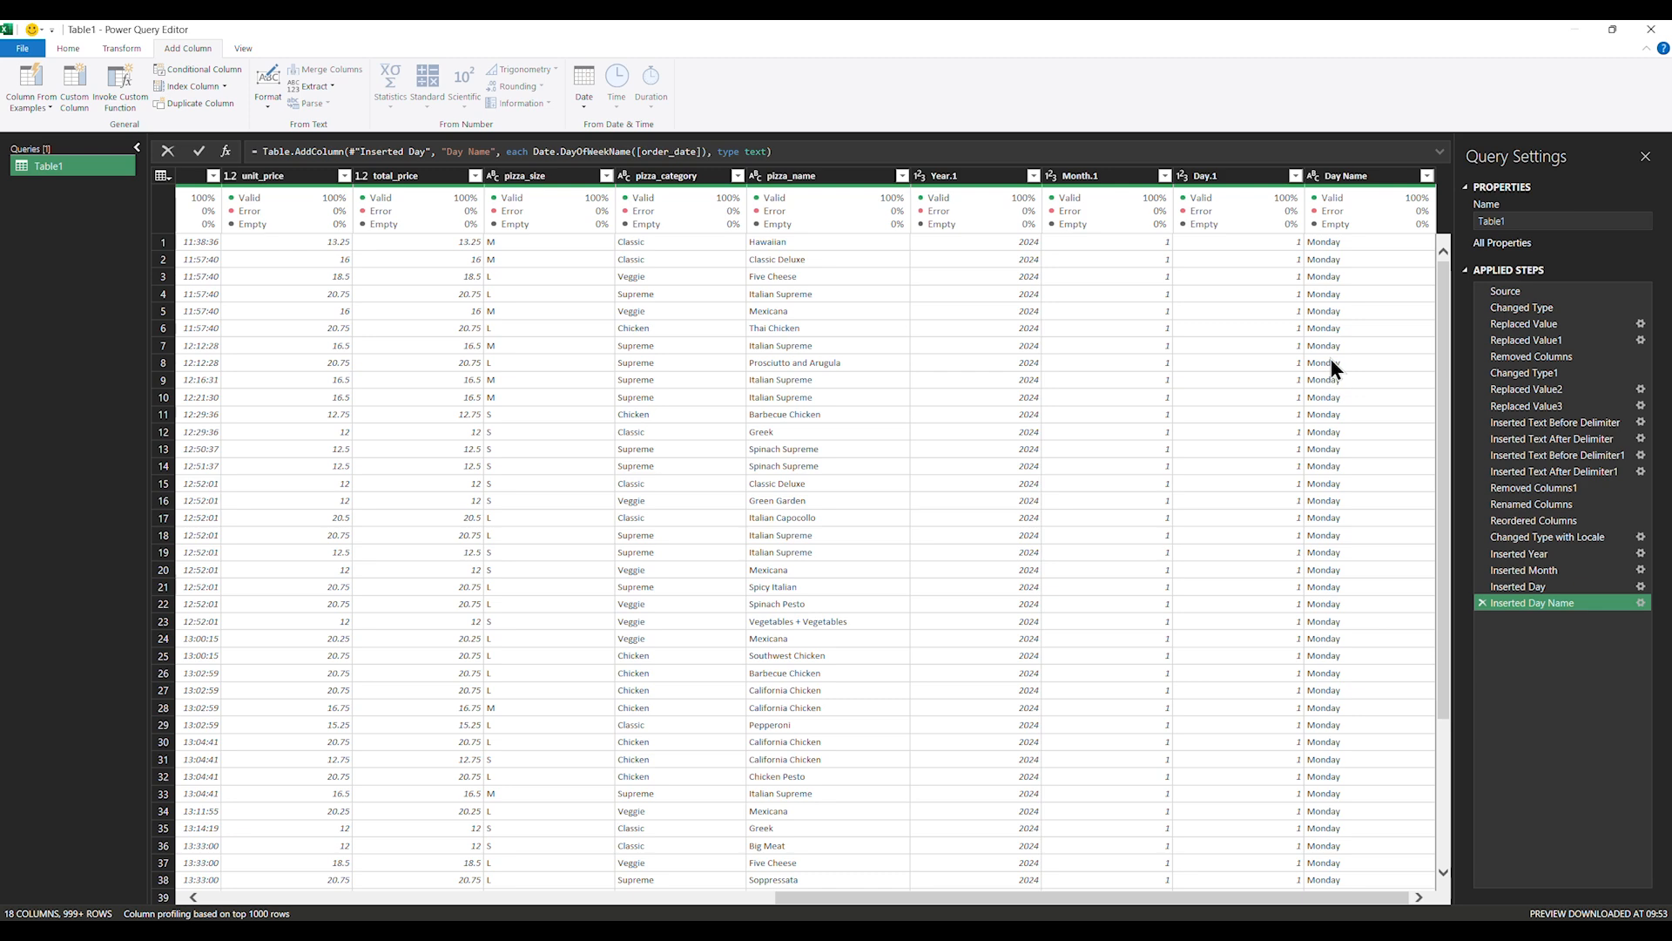
# Remove the text Day, Month and Year columns, keeping Year.1, Month.1 and Day.1
pyautogui.click(1262, 179)
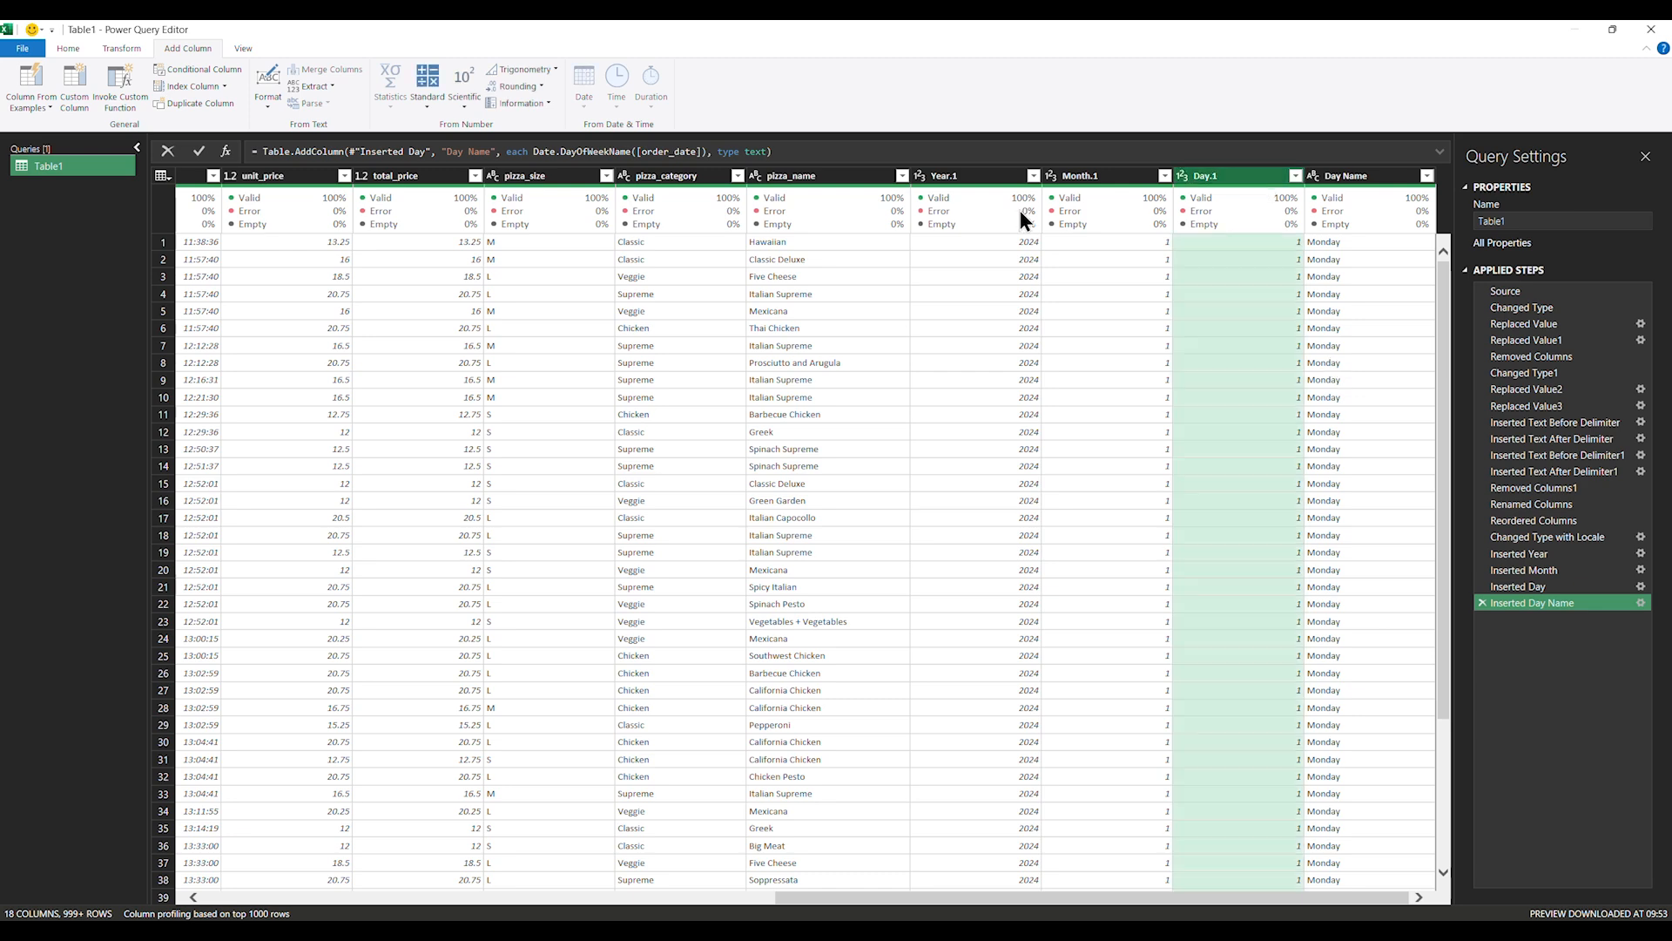
pyautogui.click(998, 180)
pyautogui.moveTo(1067, 903); pyautogui.dragTo(682, 910)
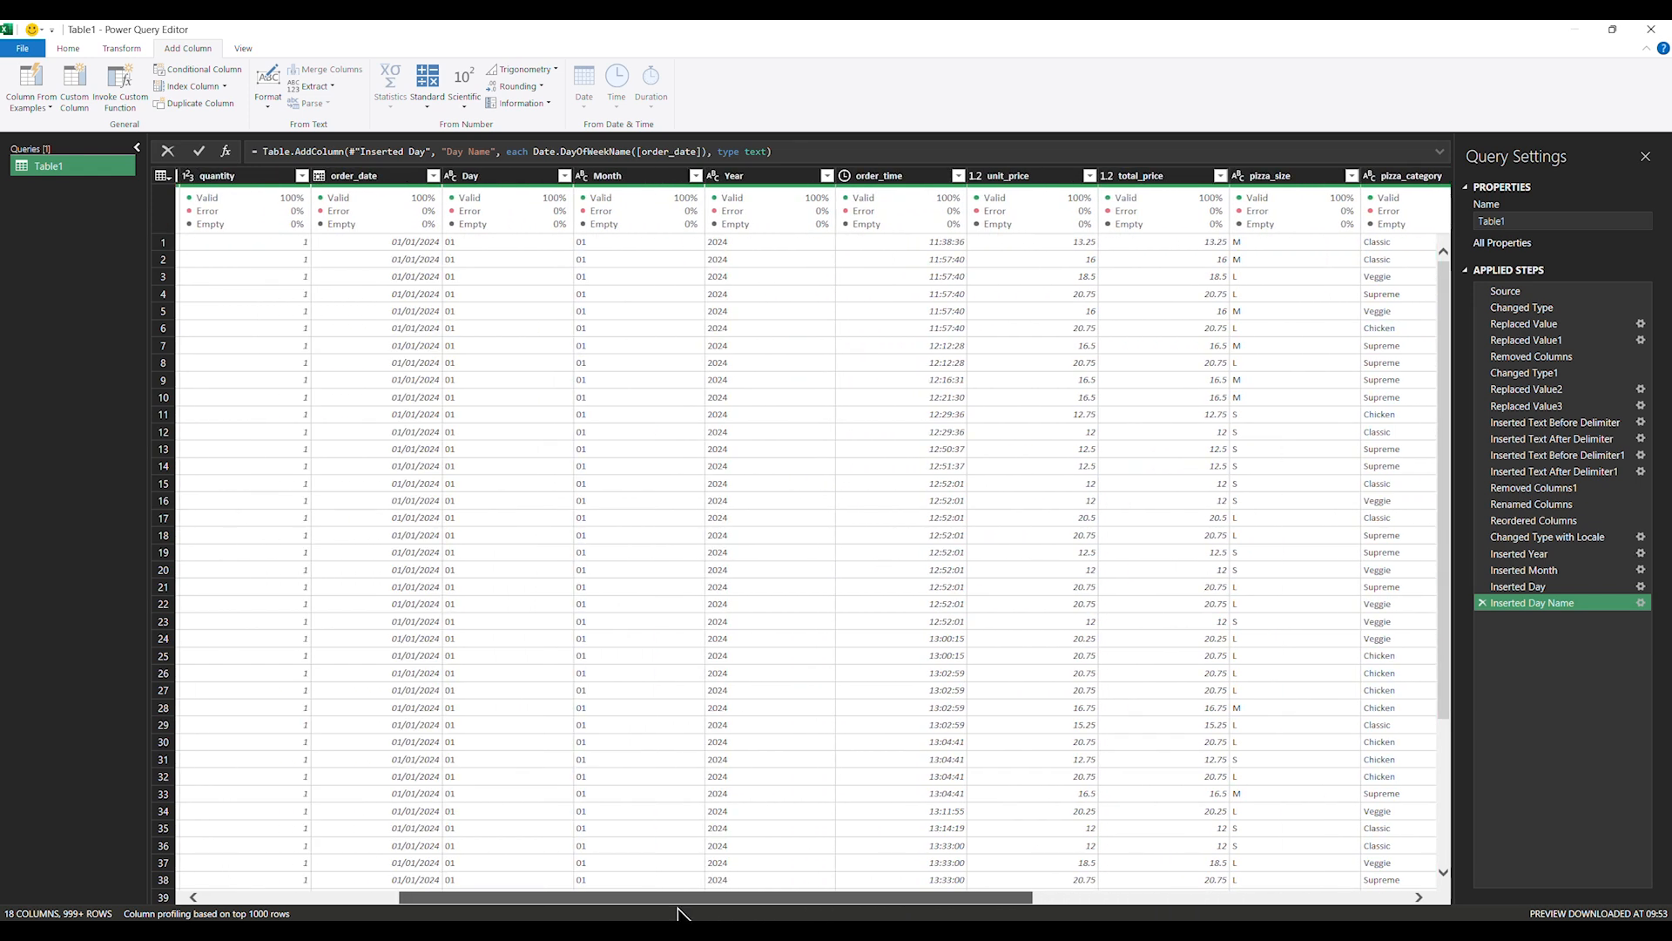
pyautogui.click(472, 177)
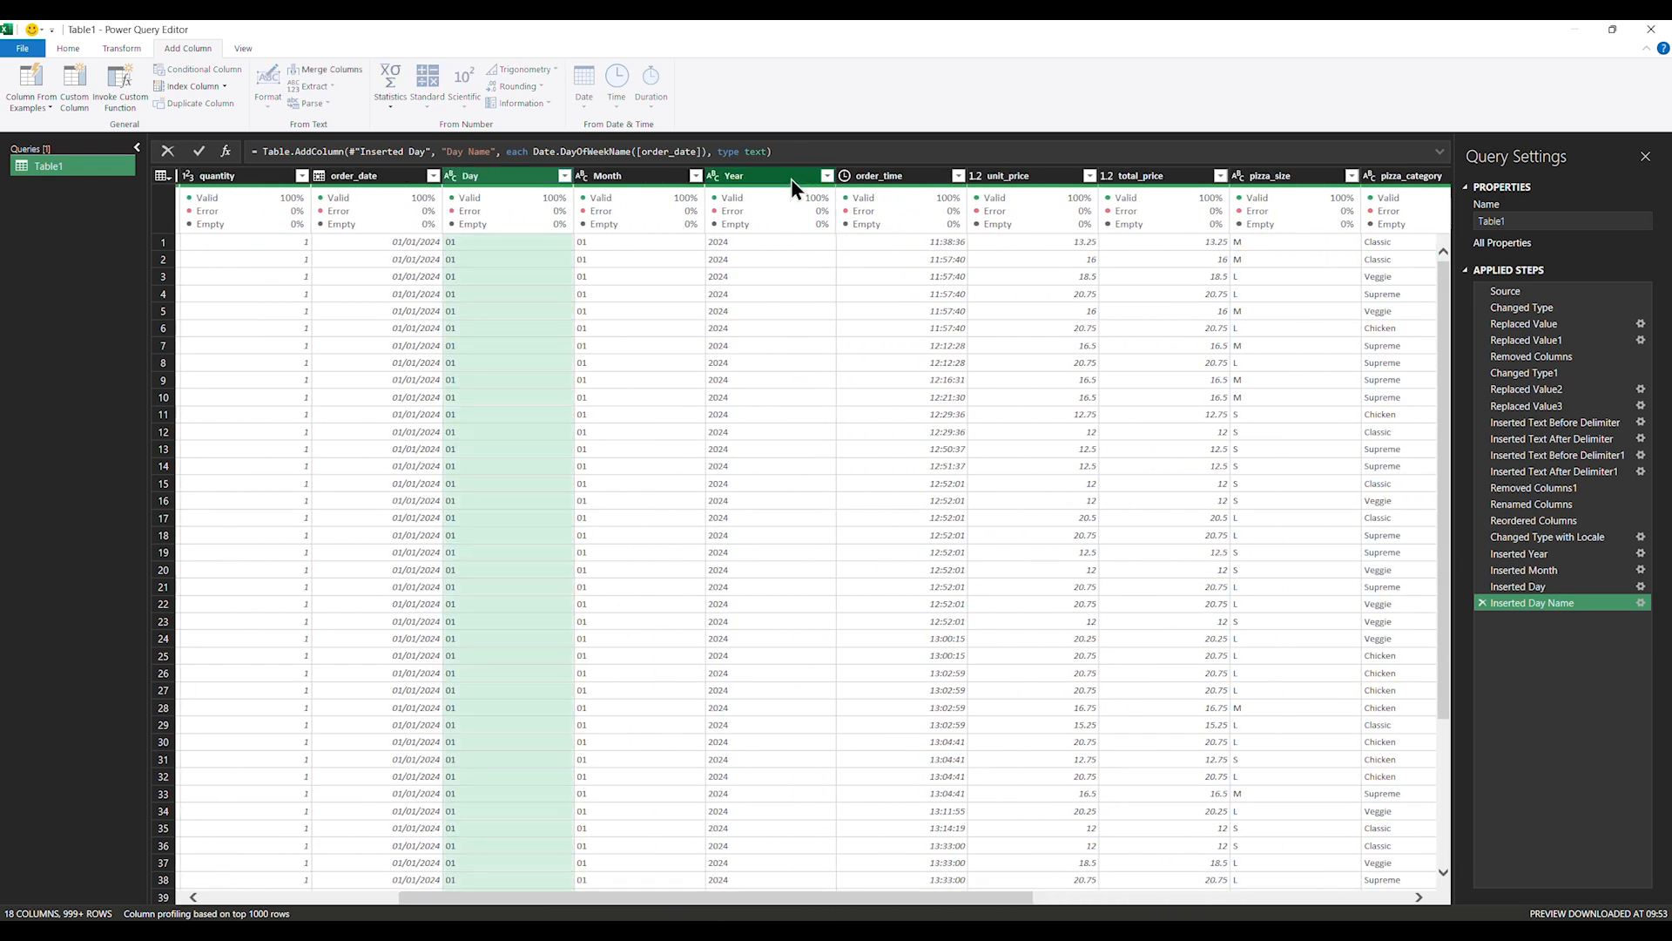
pyautogui.keyDown('shift'); pyautogui.click(792, 179); pyautogui.keyUp('shift')
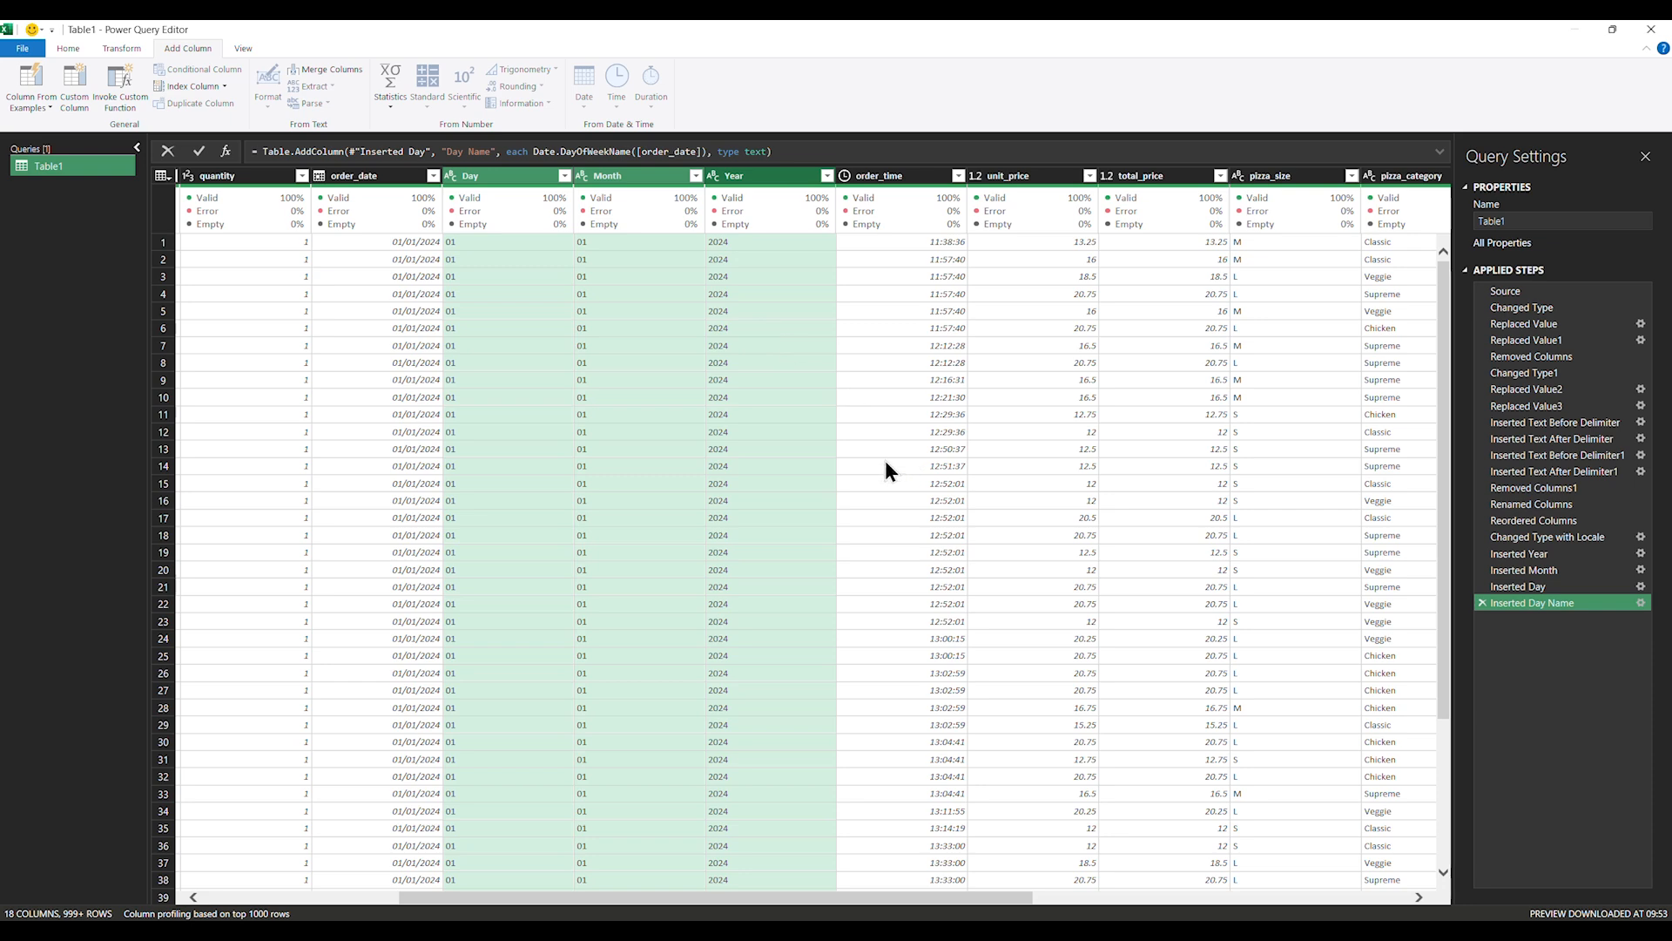
pyautogui.rightClick(515, 181)
pyautogui.click(591, 206)
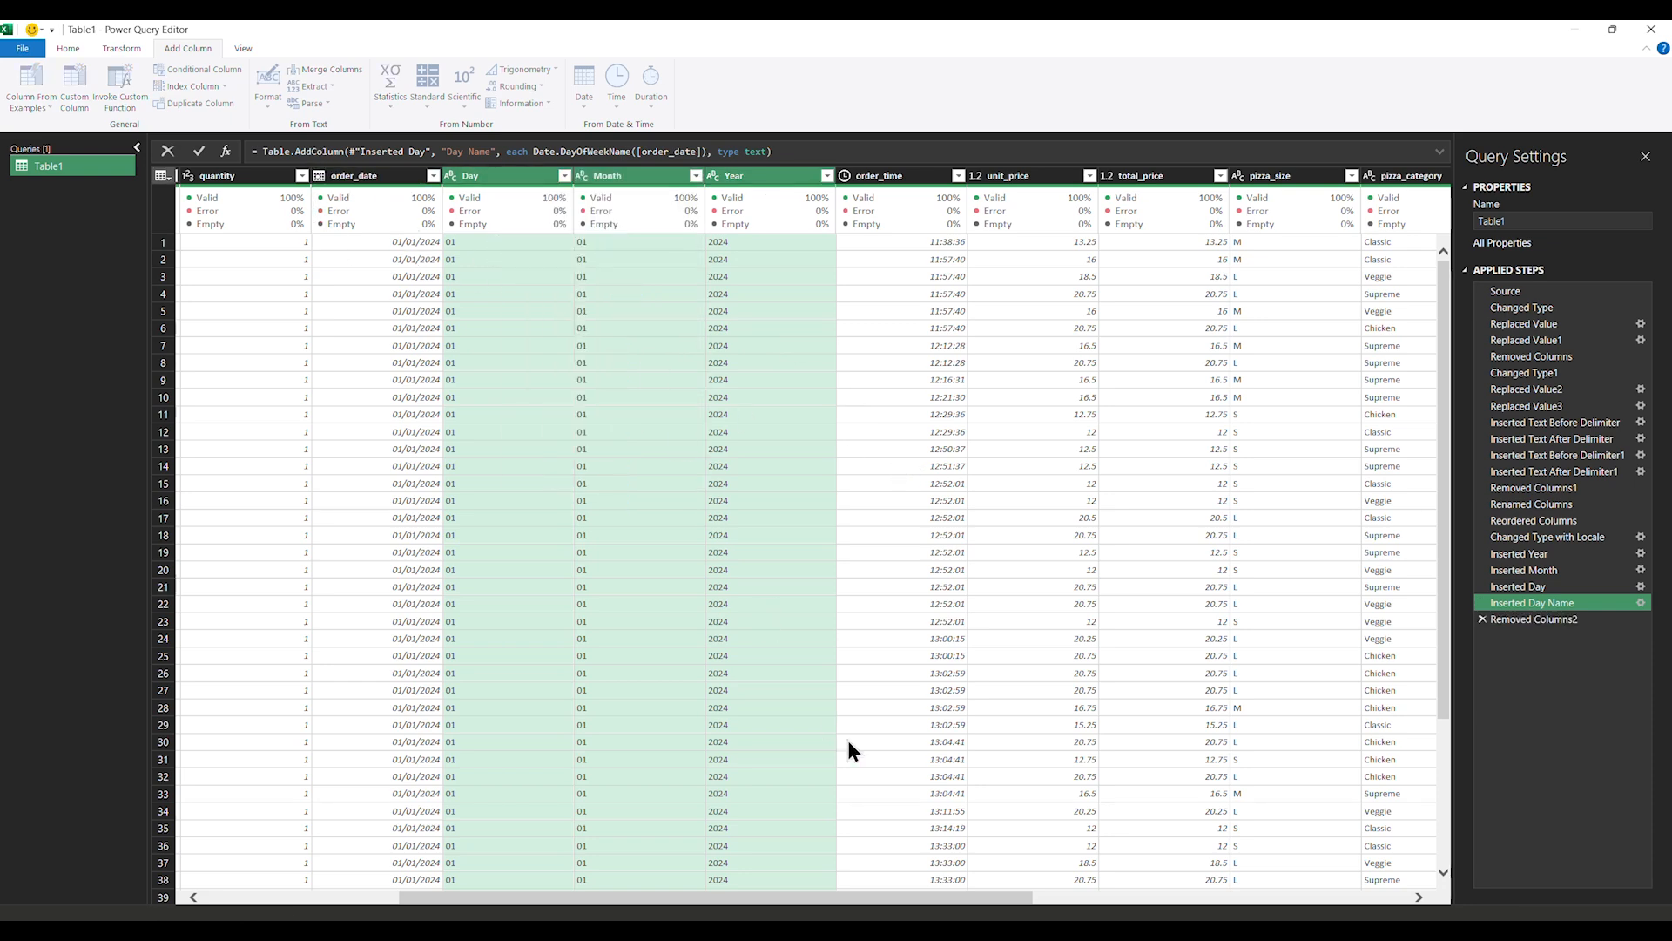
pyautogui.moveTo(920, 906); pyautogui.dragTo(1344, 904)
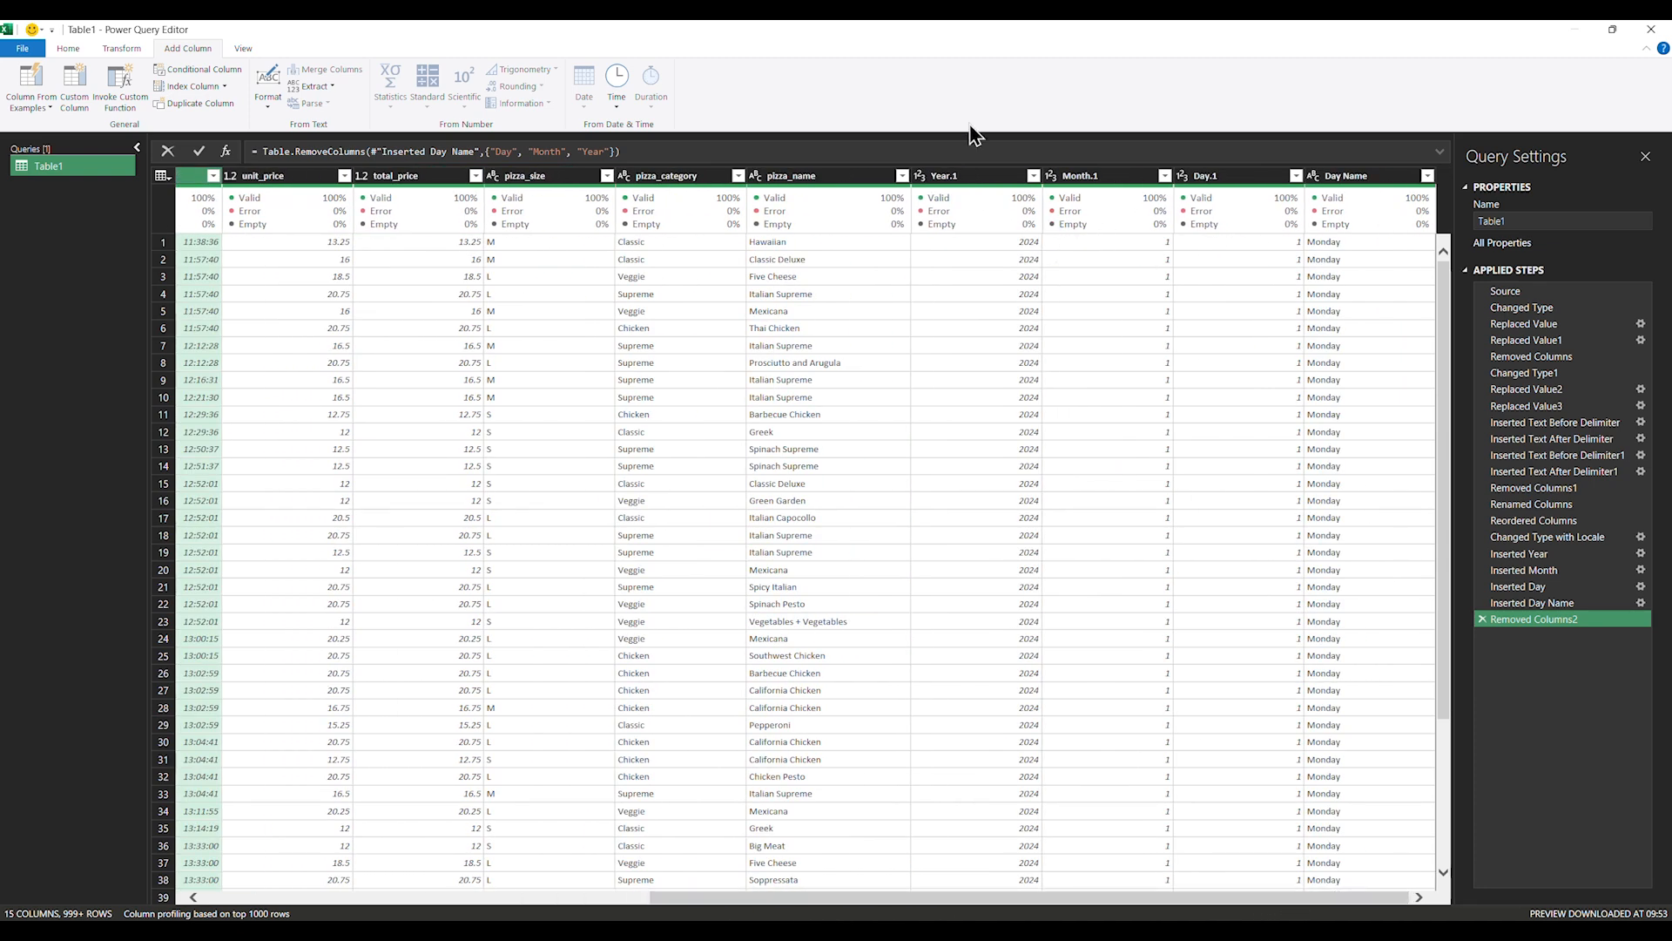
# Rename the Year.1, Month.1 and Day.1 column headers to Year, Month and Day
pyautogui.doubleClick(960, 174)
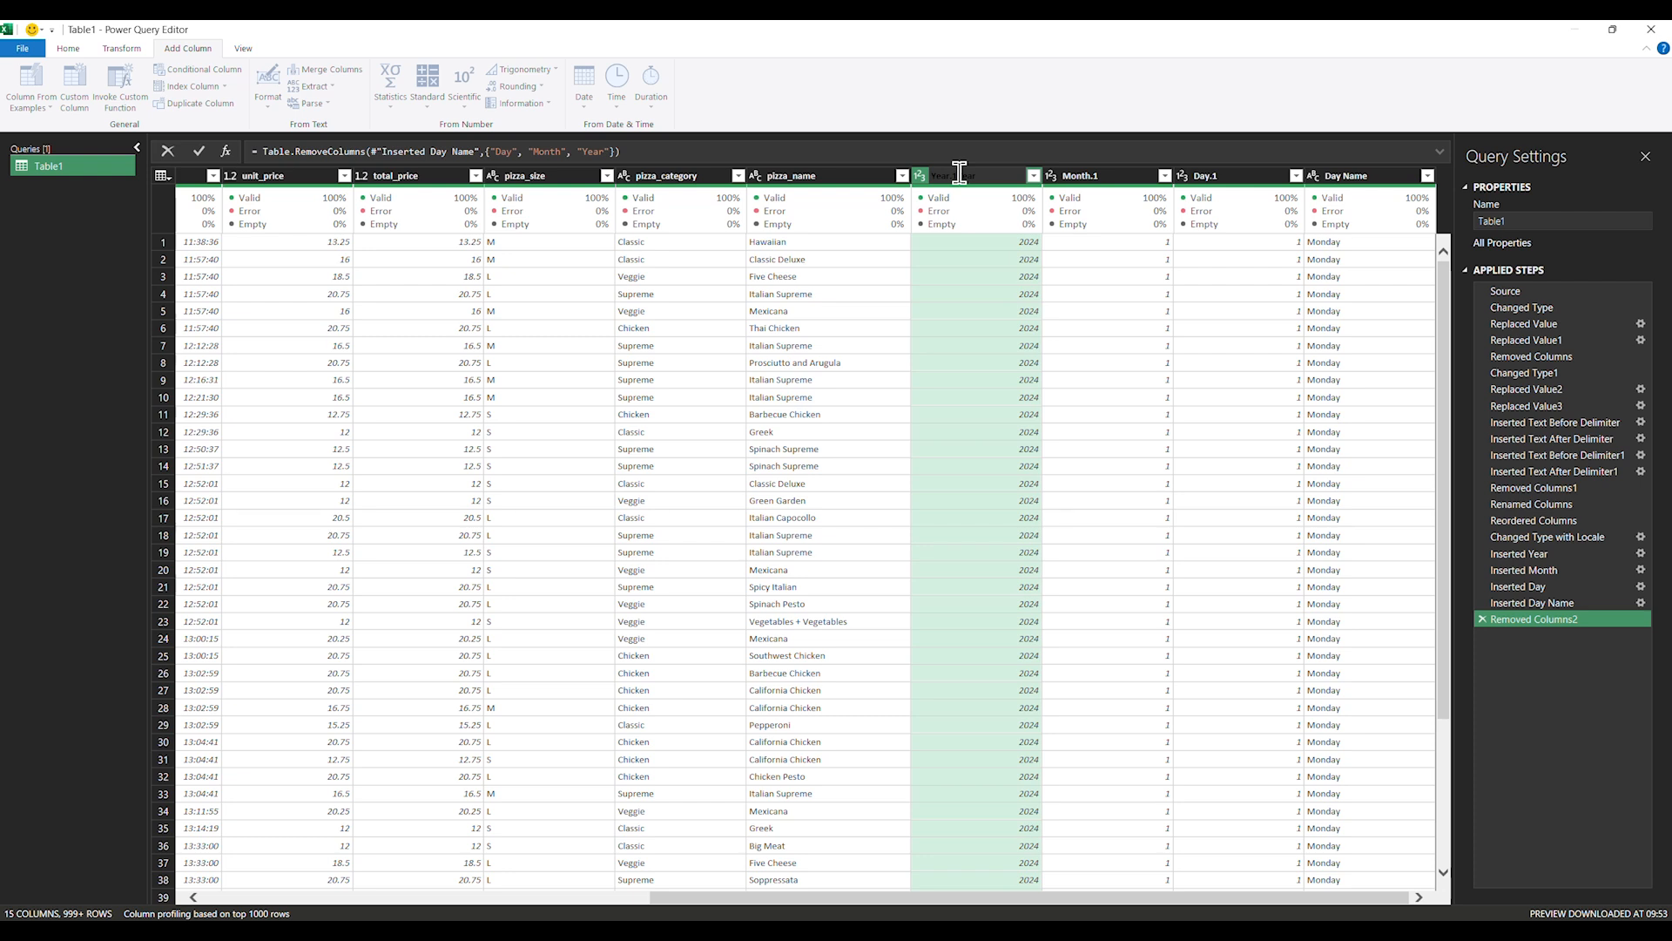
pyautogui.hotkey('ctrl', 'a')
pyautogui.press('BackSpace')
pyautogui.write('Year')
pyautogui.press('Return')
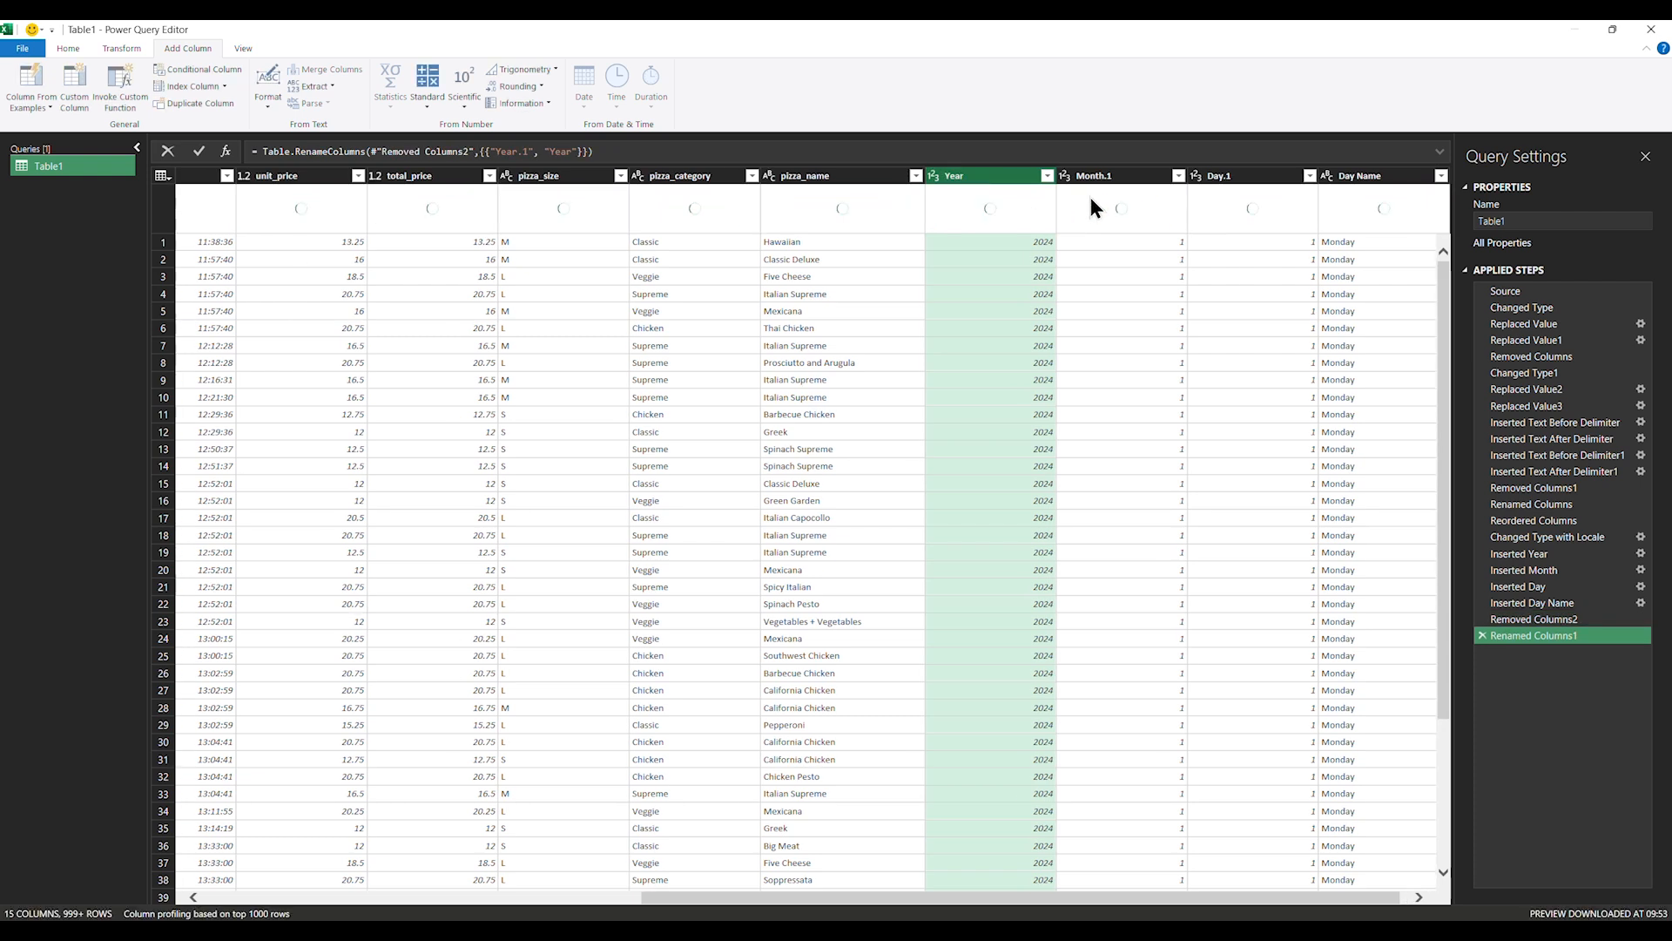
pyautogui.doubleClick(1114, 175)
pyautogui.click(1112, 174)
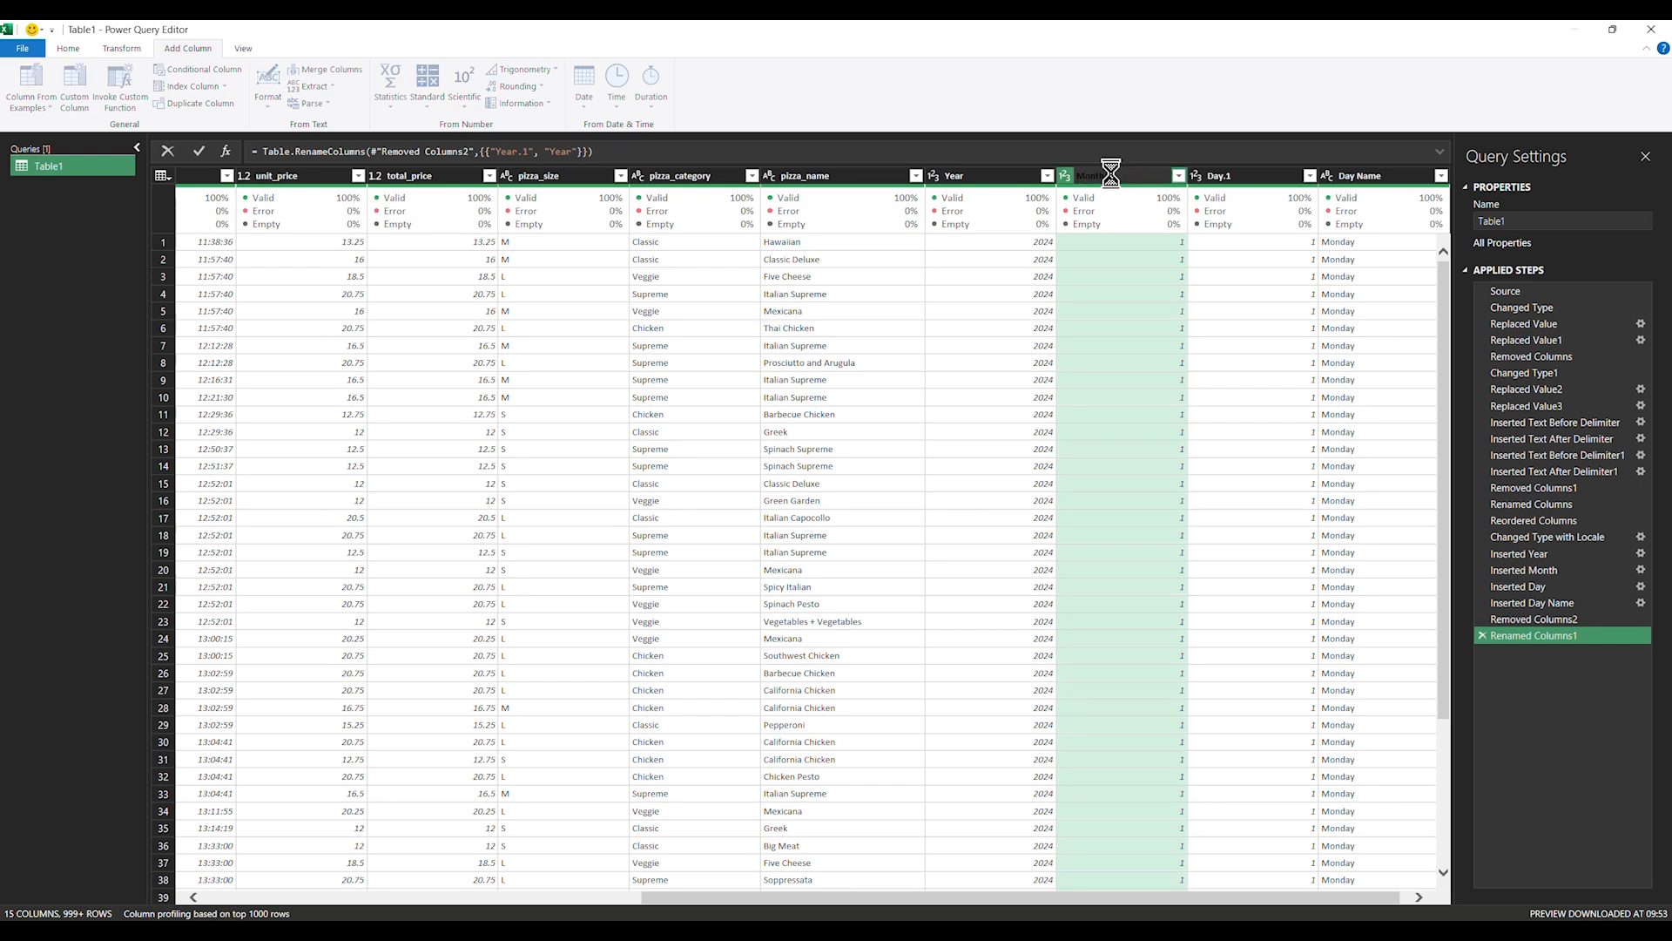
pyautogui.press('Return')
pyautogui.doubleClick(1230, 175)
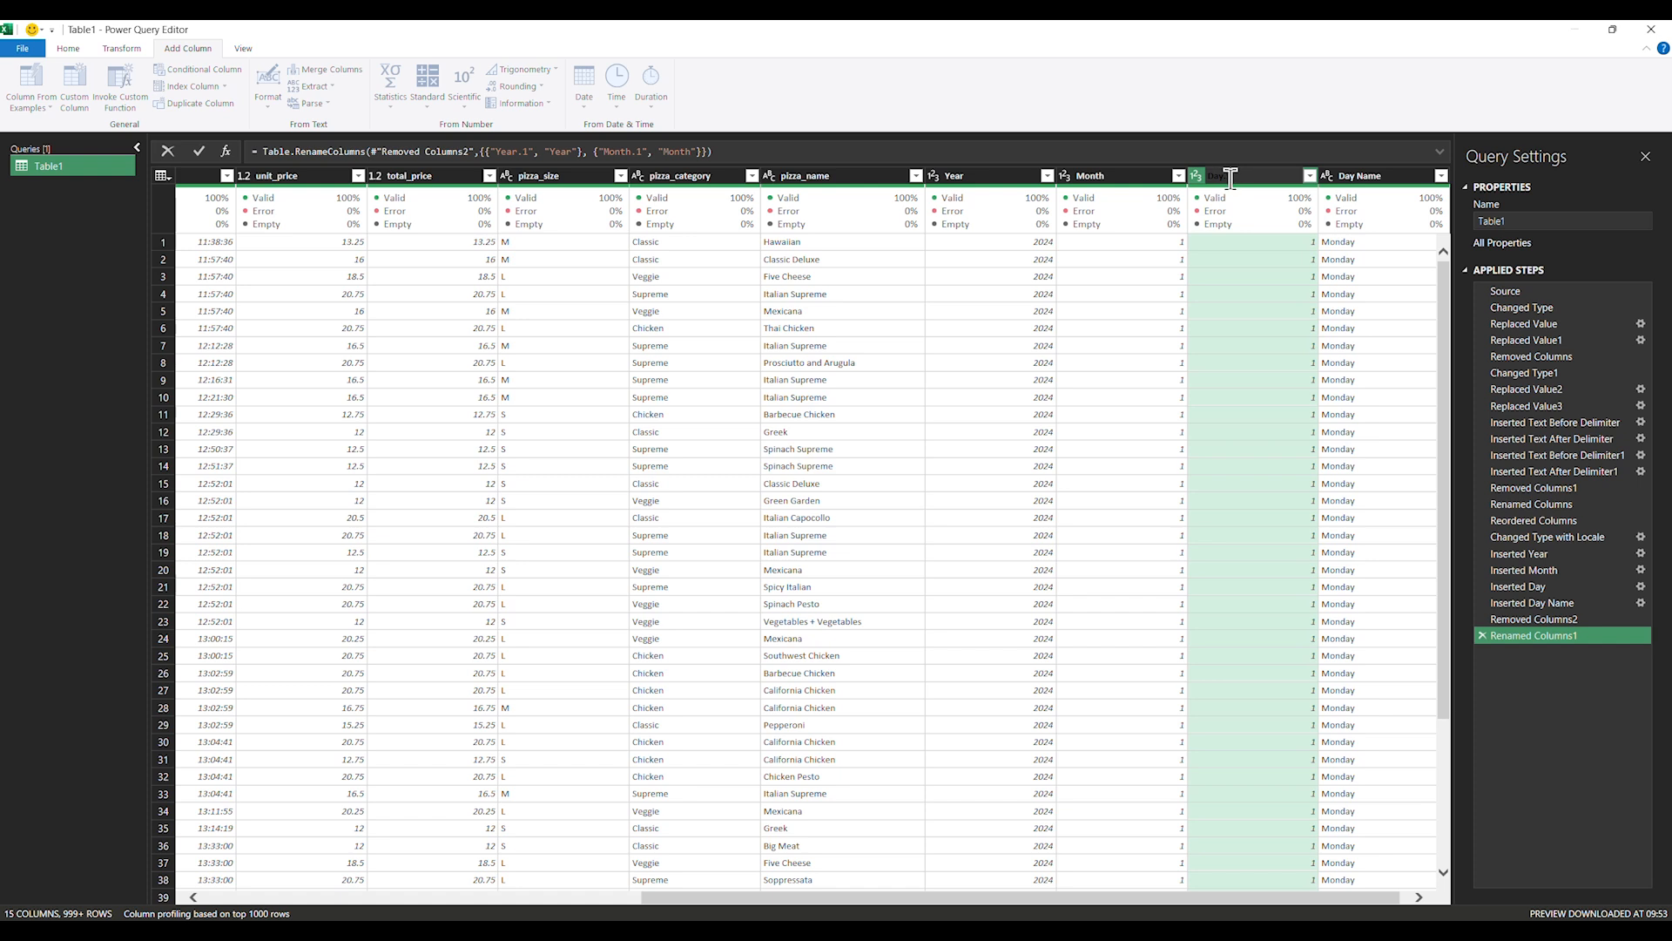
pyautogui.press('Return')
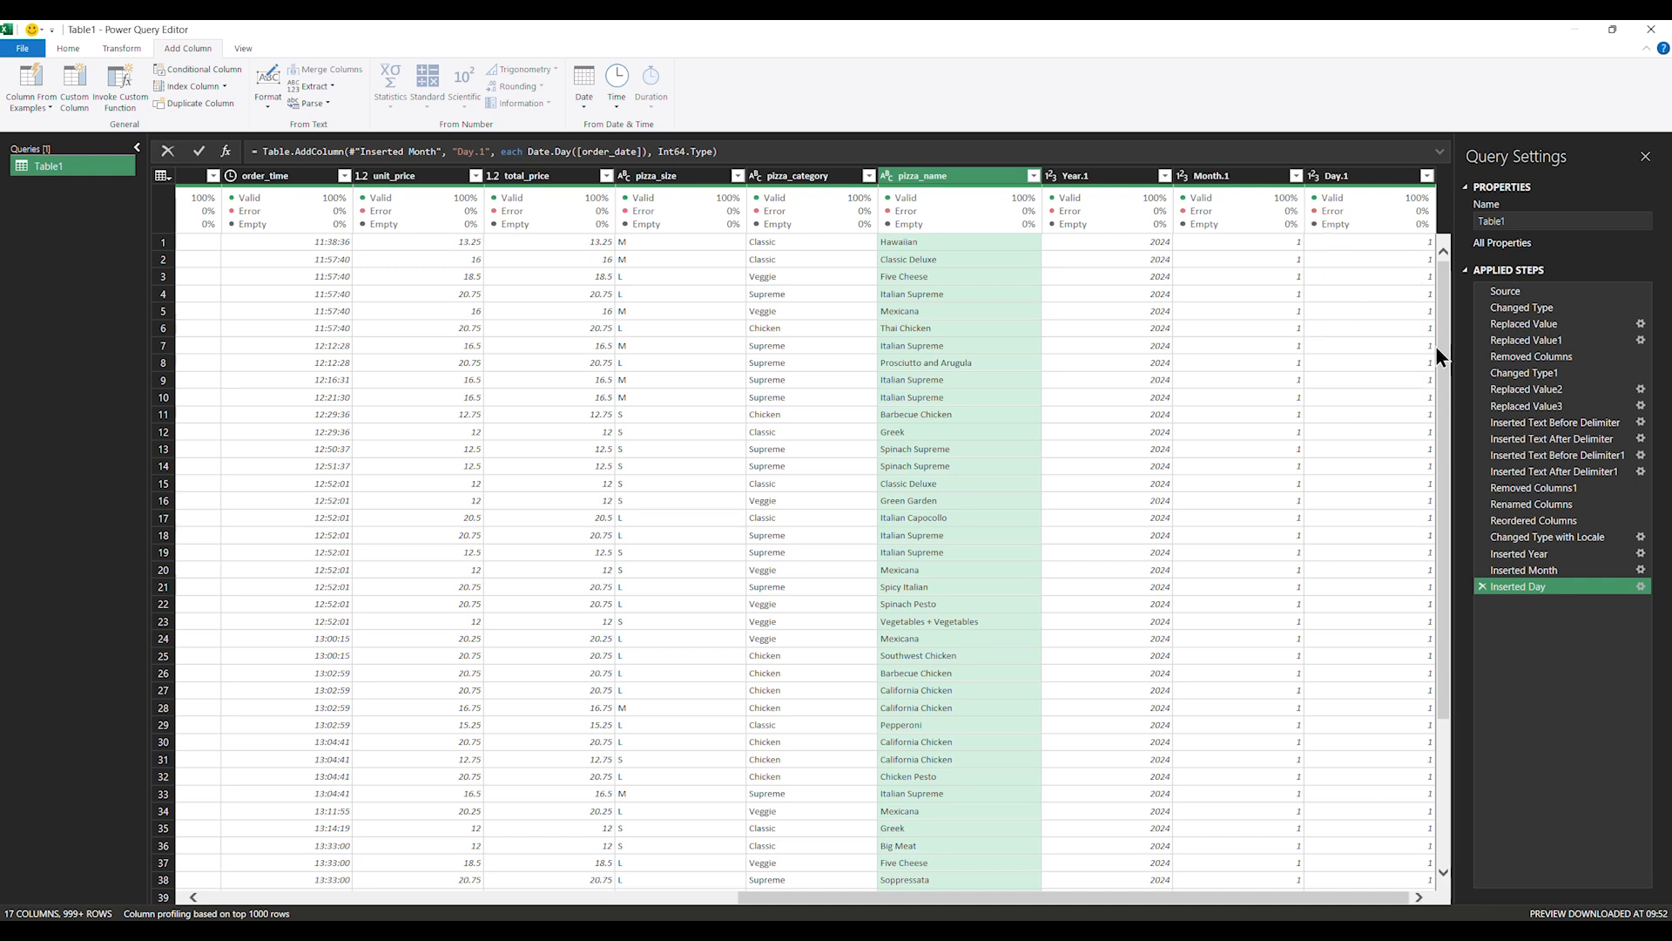
# Select Year.1 through Day.1 together and remove those three columns
pyautogui.click(1118, 176)
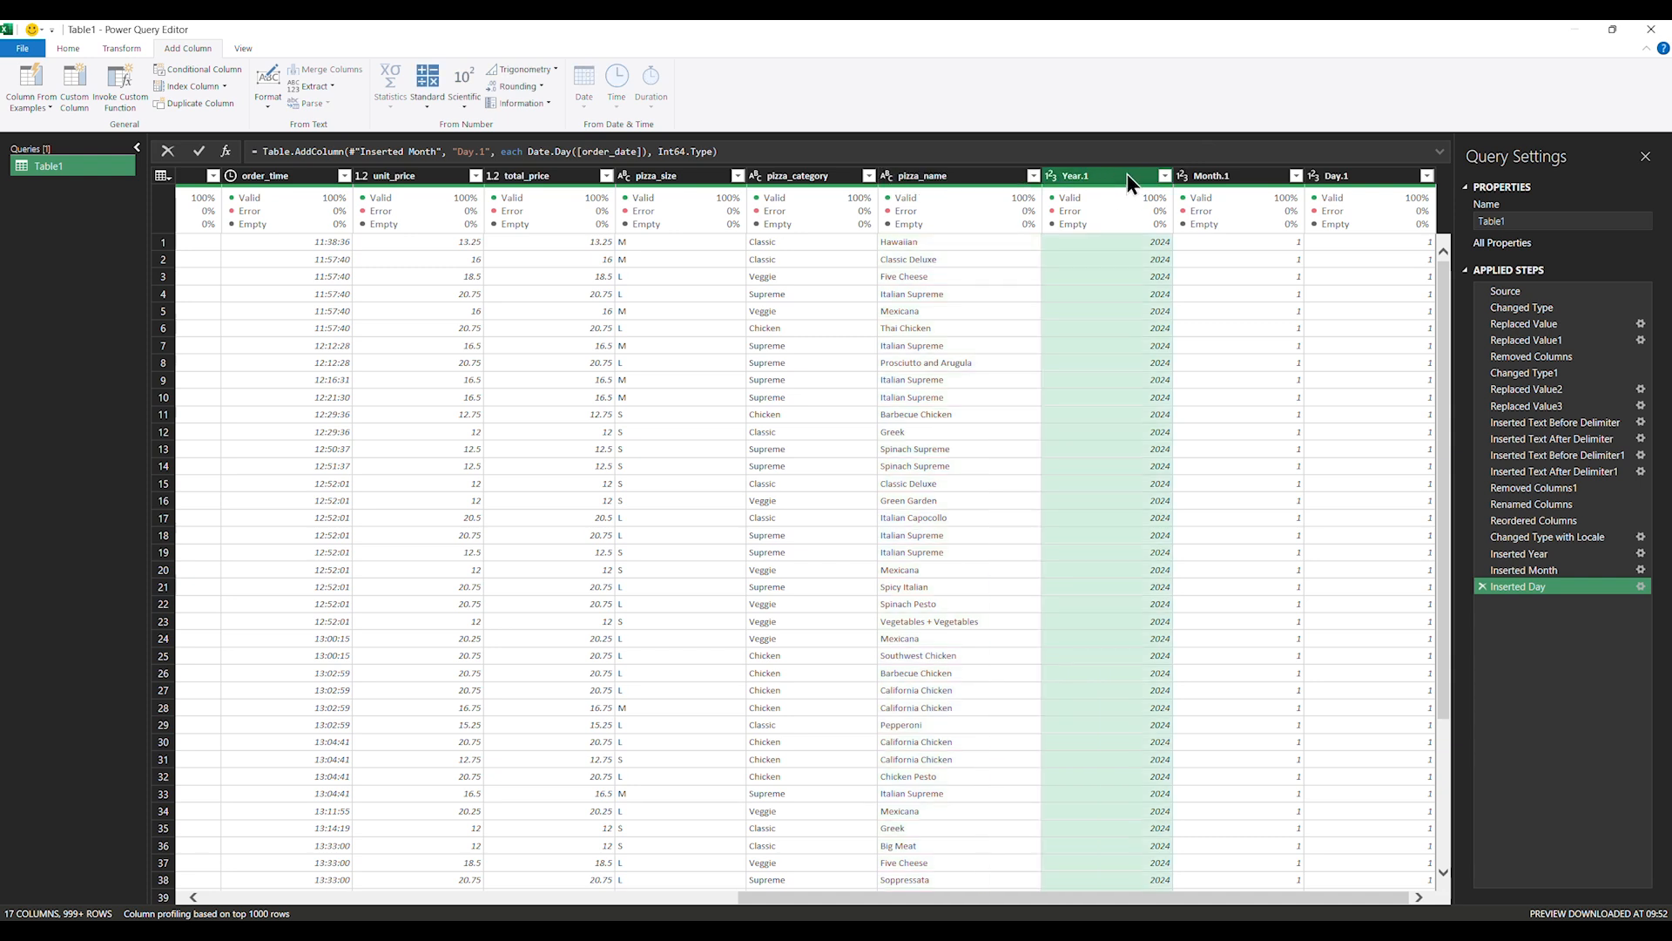
pyautogui.keyDown('shift'); pyautogui.click(1363, 176); pyautogui.keyUp('shift')
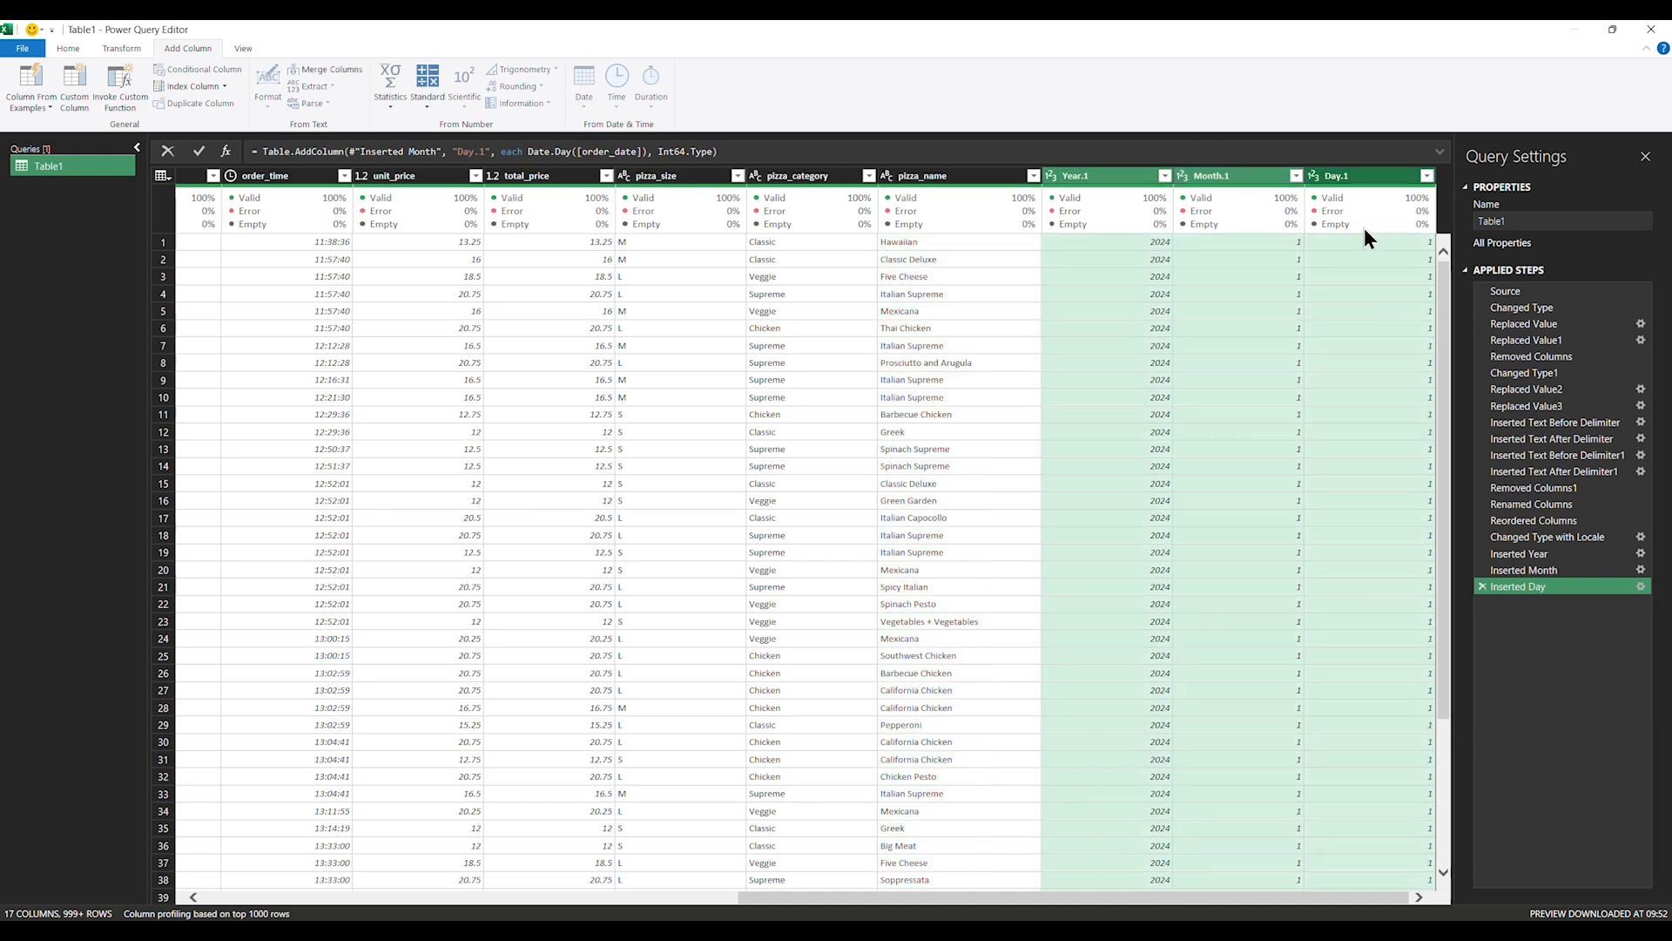
pyautogui.rightClick(1377, 180)
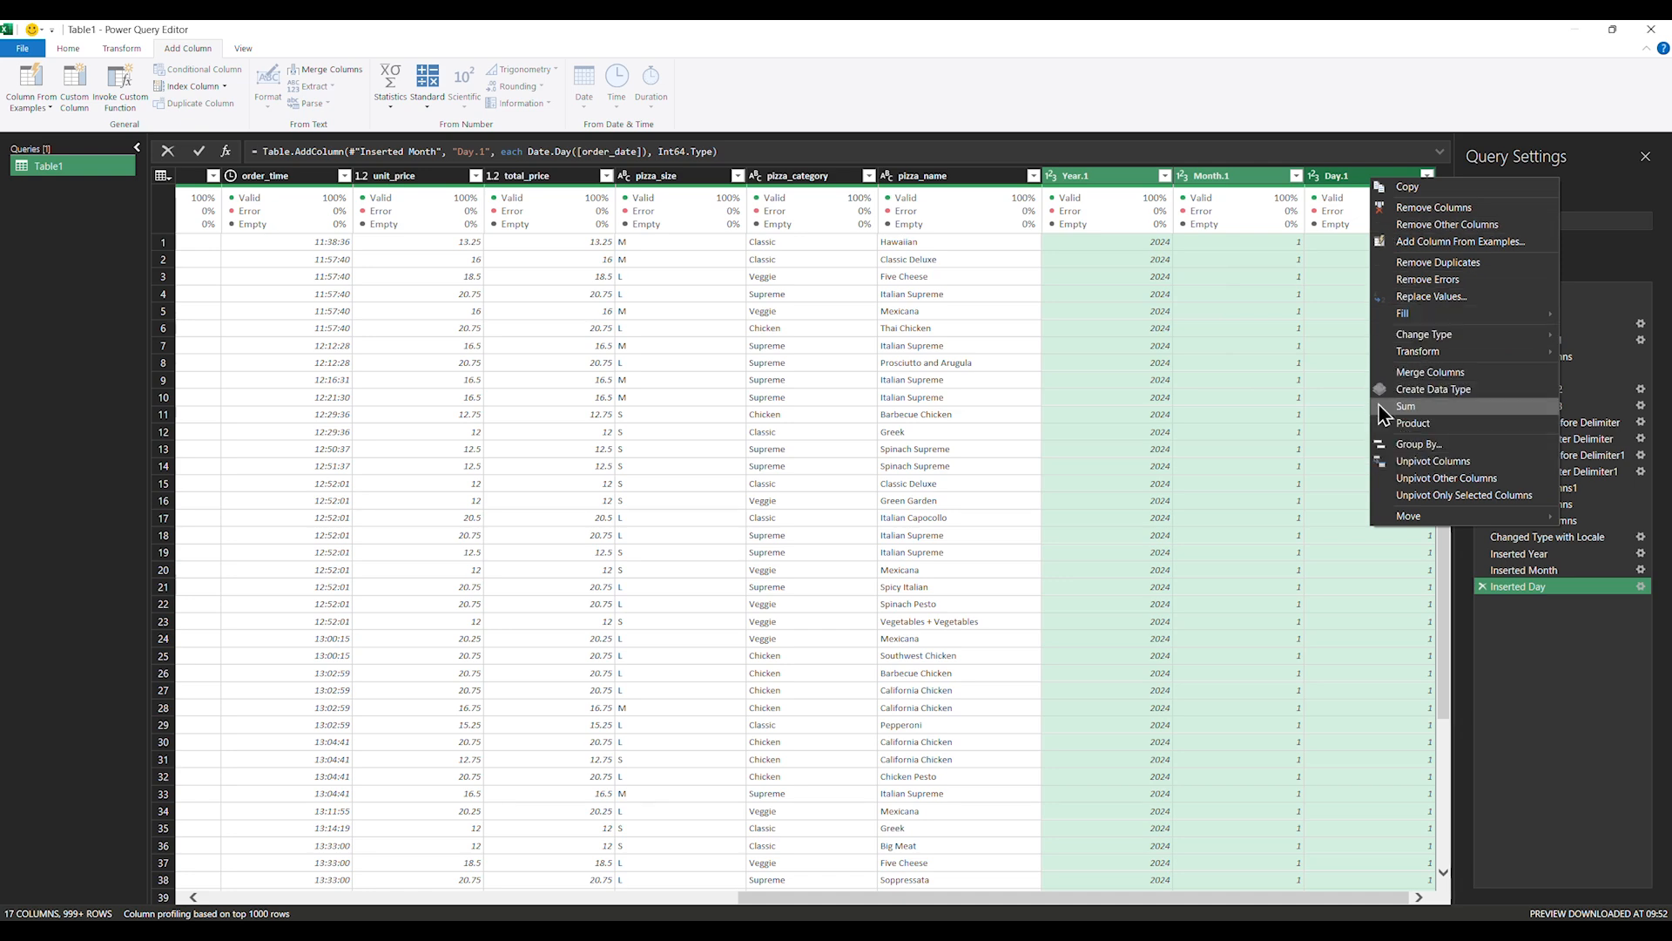
pyautogui.click(1421, 207)
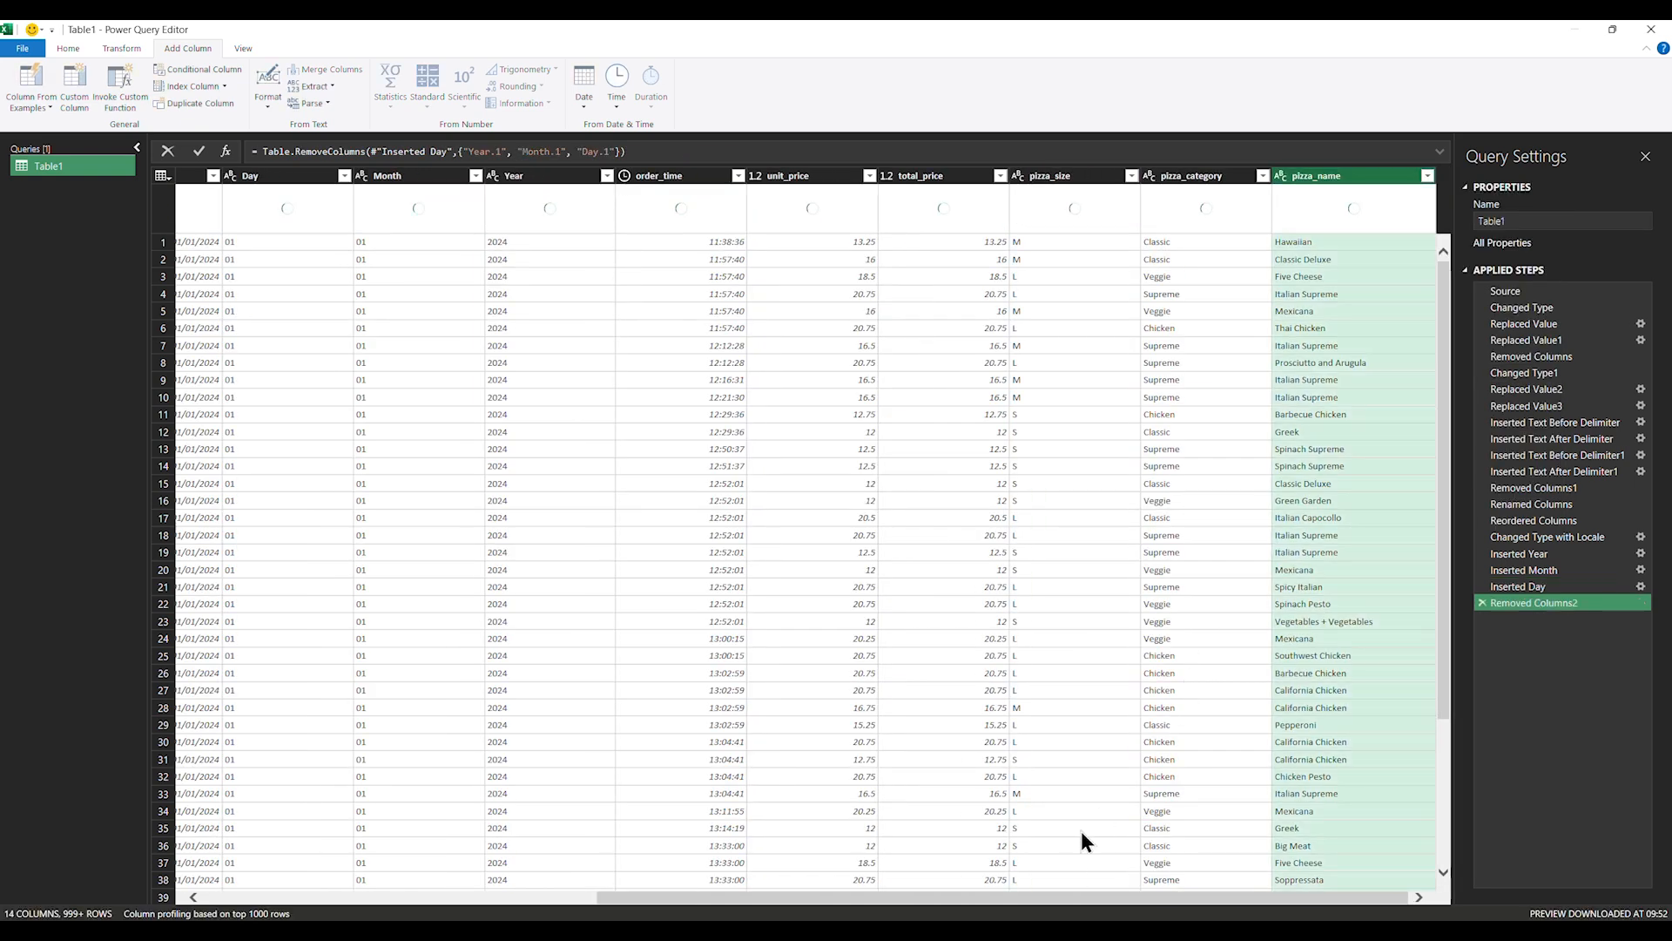
pyautogui.moveTo(1130, 906); pyautogui.dragTo(746, 902)
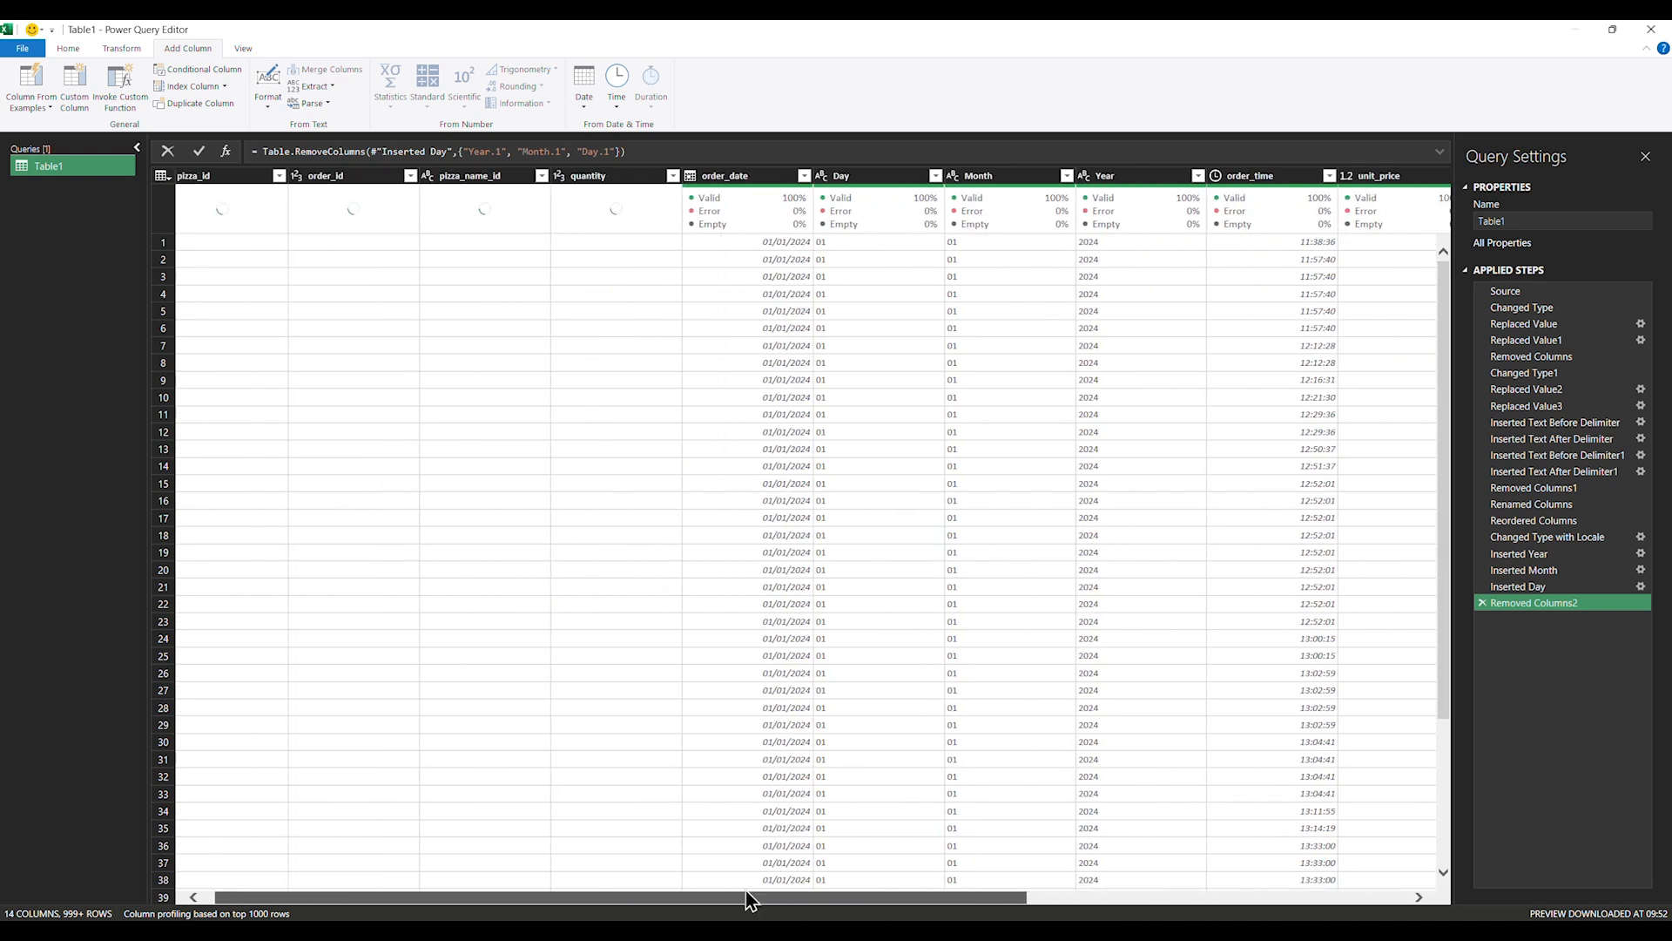
# Select the order_date column
pyautogui.click(791, 176)
pyautogui.rightClick(791, 176)
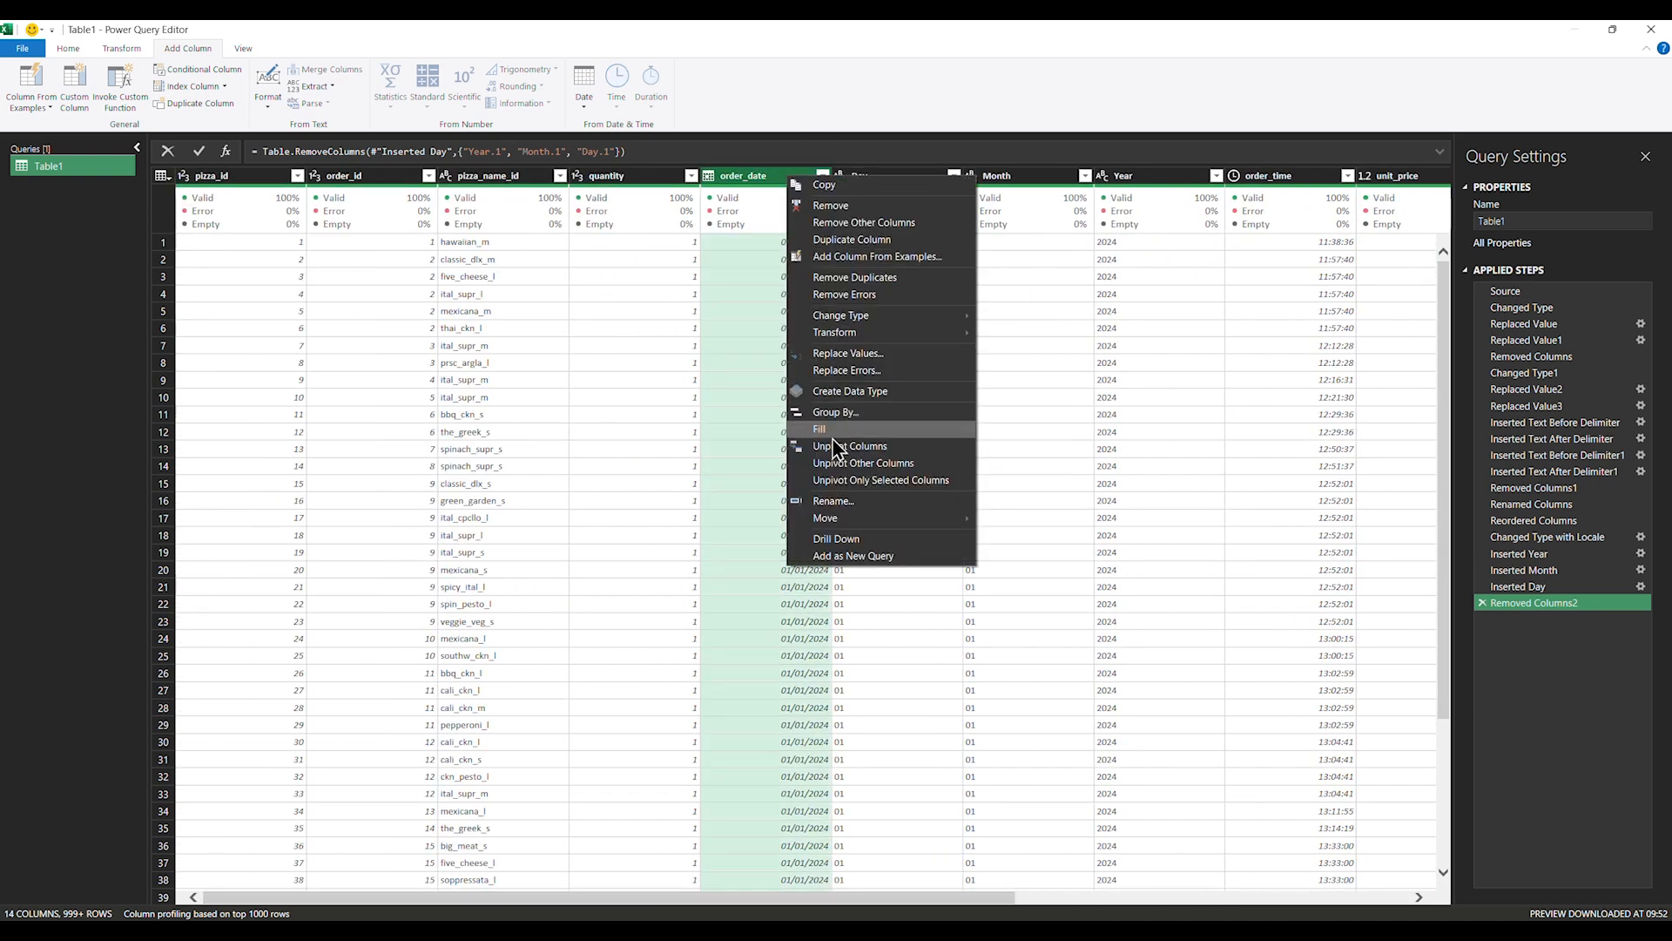
pyautogui.click(633, 22)
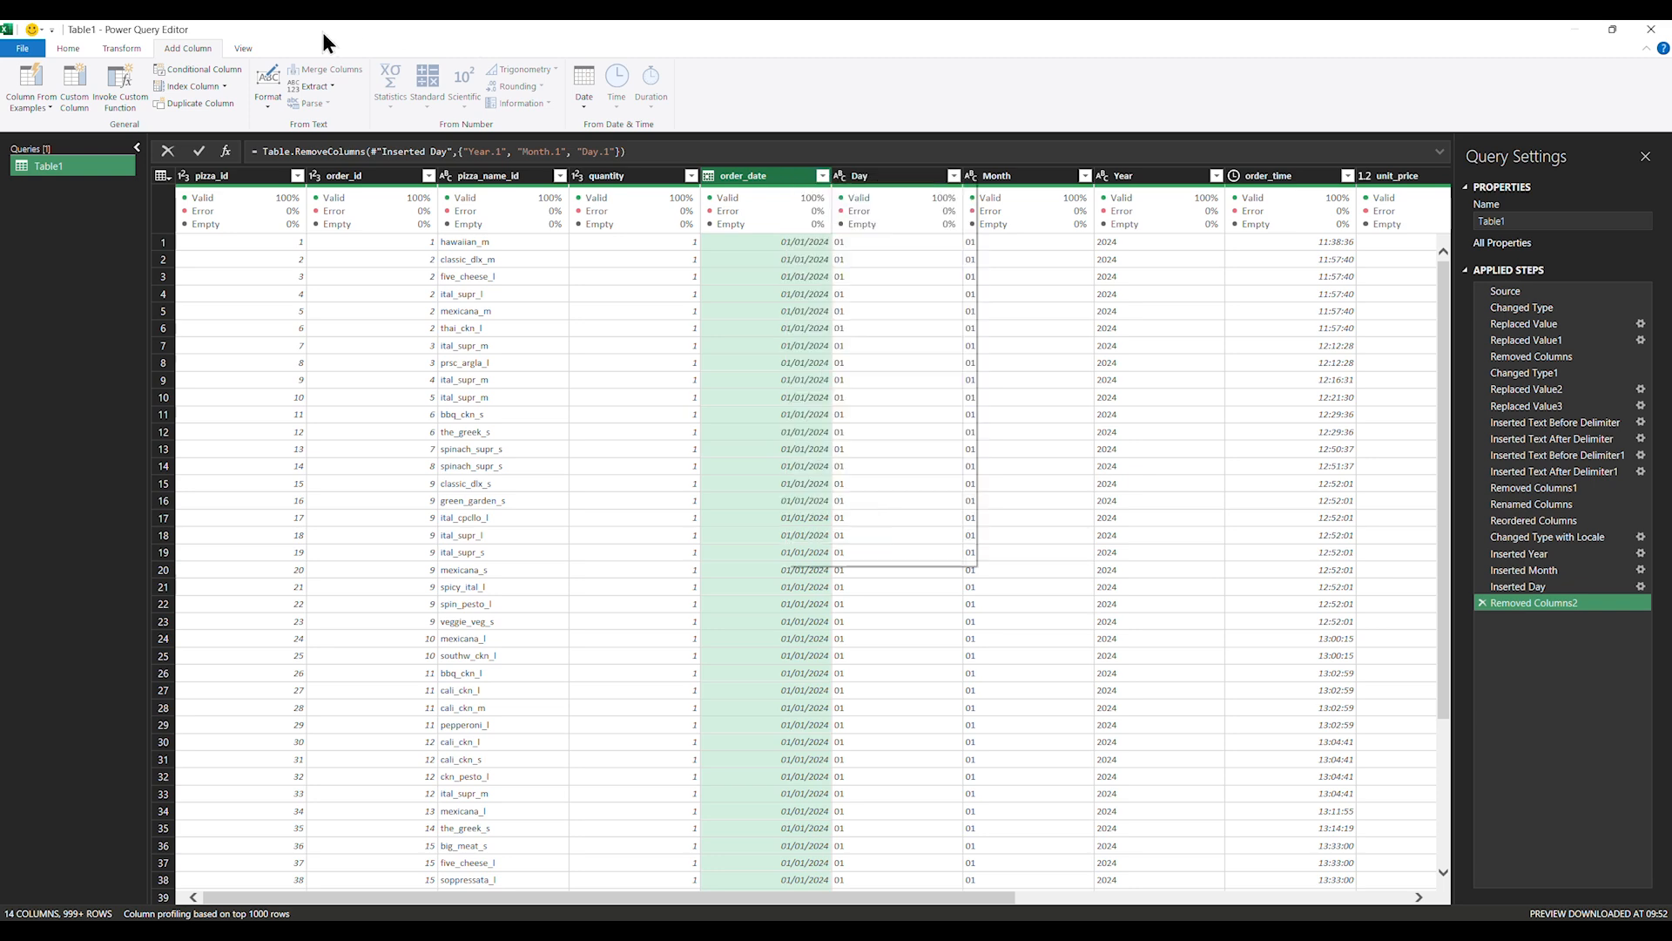
# Add a Quarter of Year column from order_date via Add Column > Date > Quarter
pyautogui.click(586, 102)
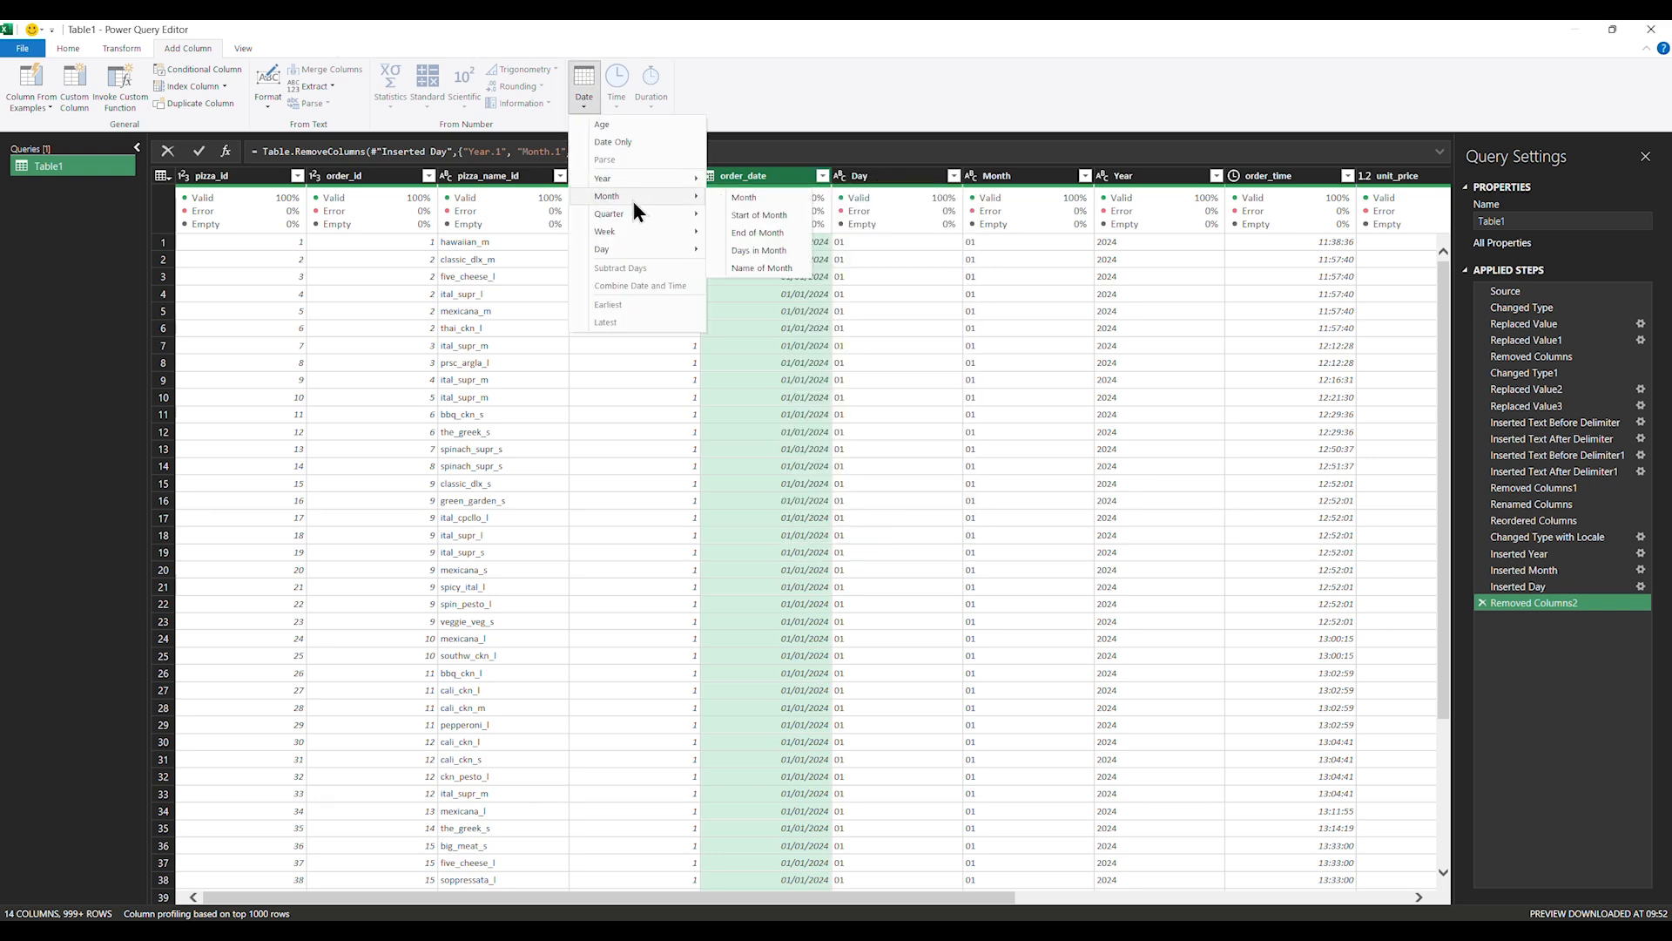
pyautogui.moveTo(636, 213)
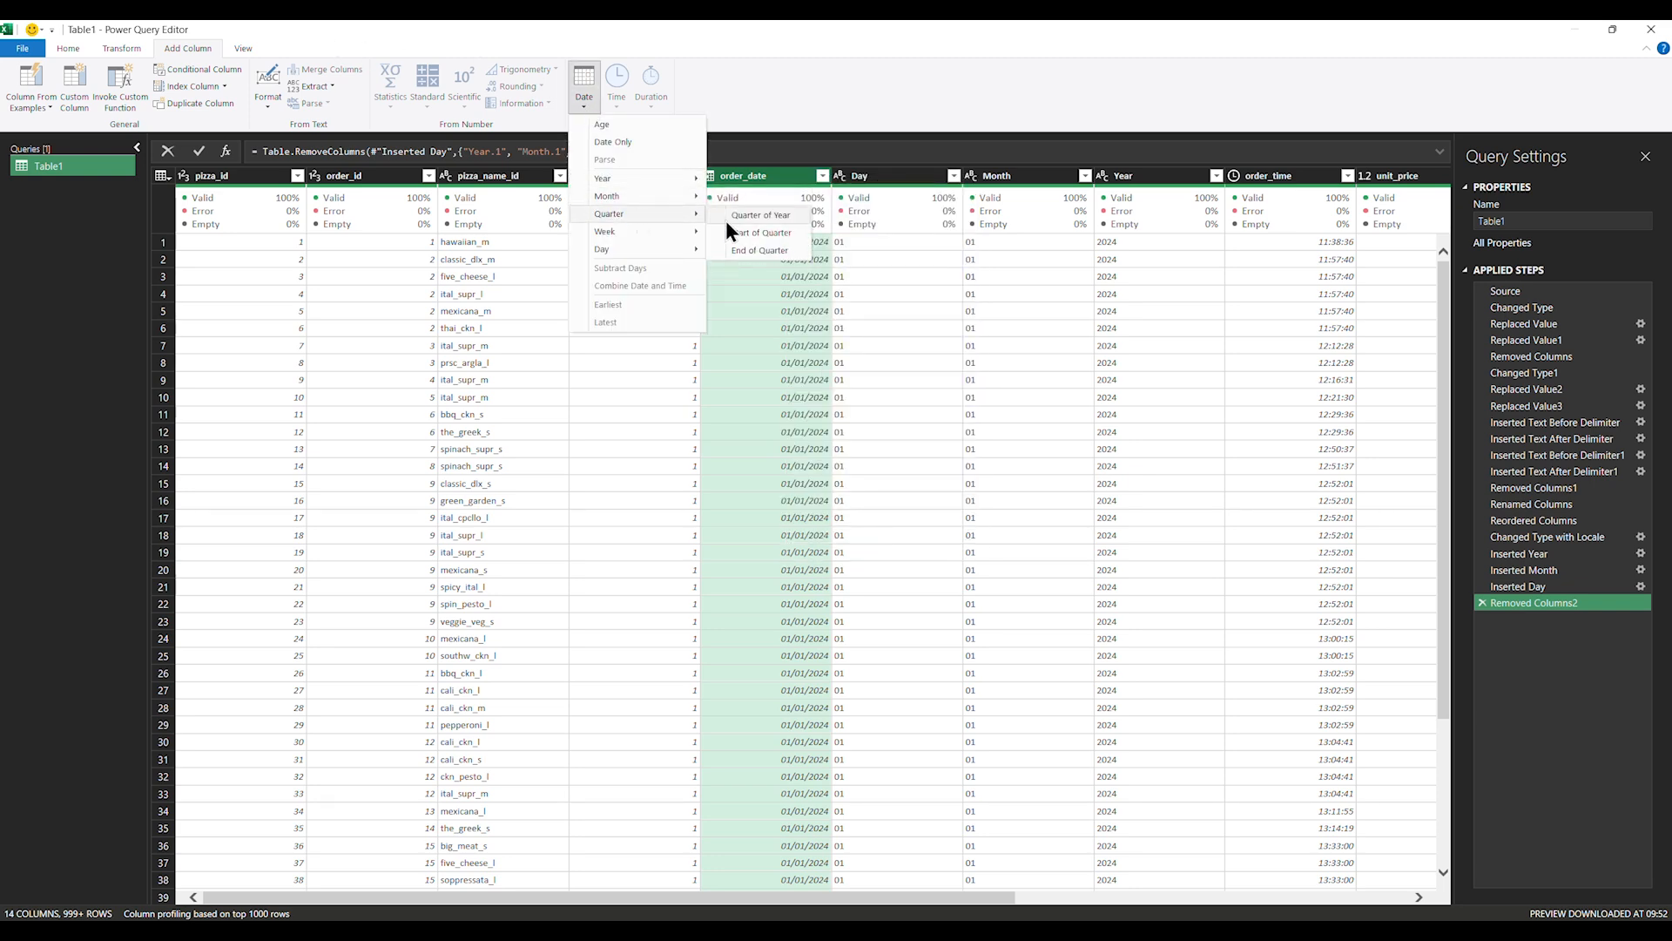
pyautogui.click(788, 218)
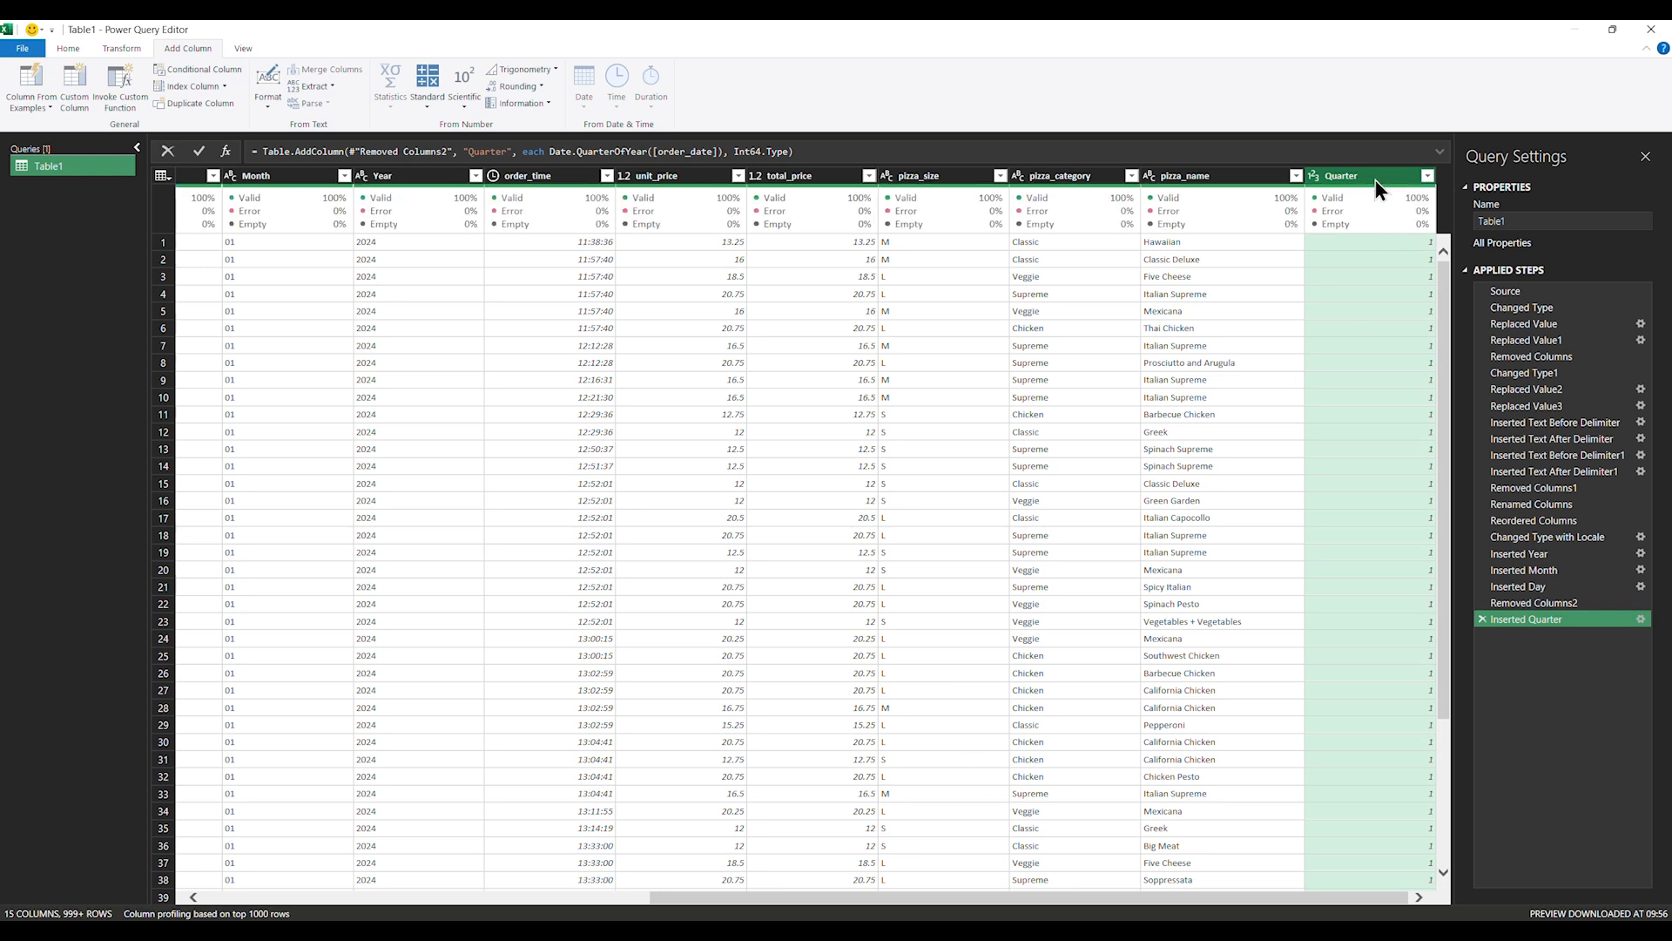
# Move the new Quarter column so it sits between Month and Year
pyautogui.moveTo(1376, 179); pyautogui.dragTo(364, 223)
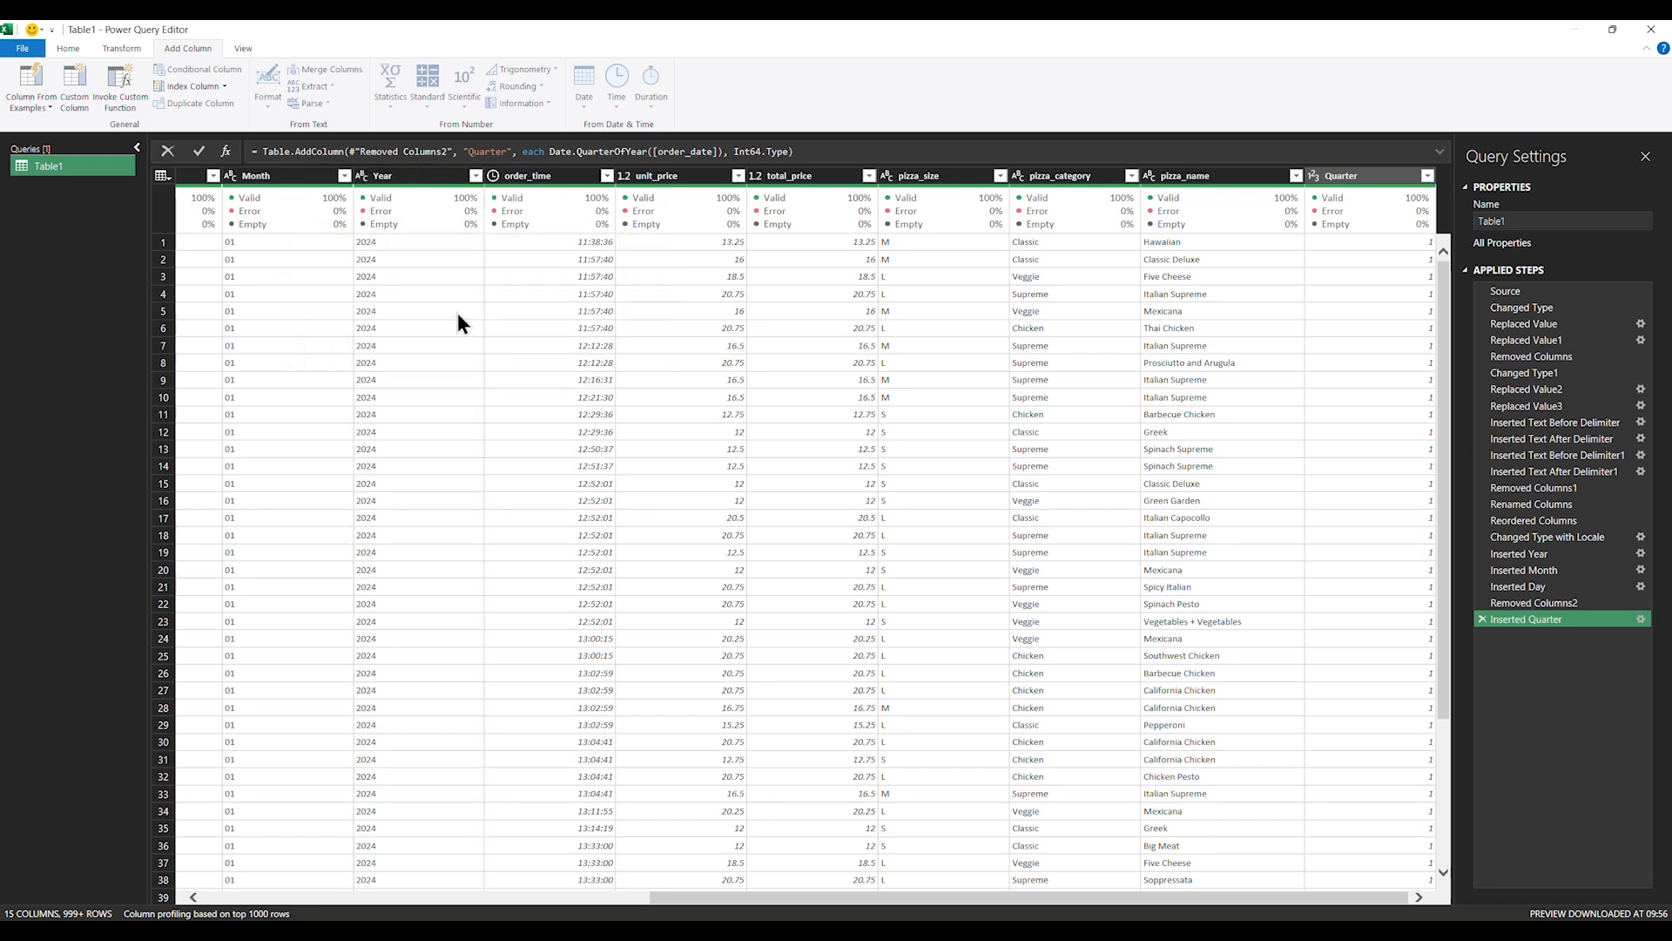
pyautogui.moveTo(1351, 179); pyautogui.dragTo(379, 246)
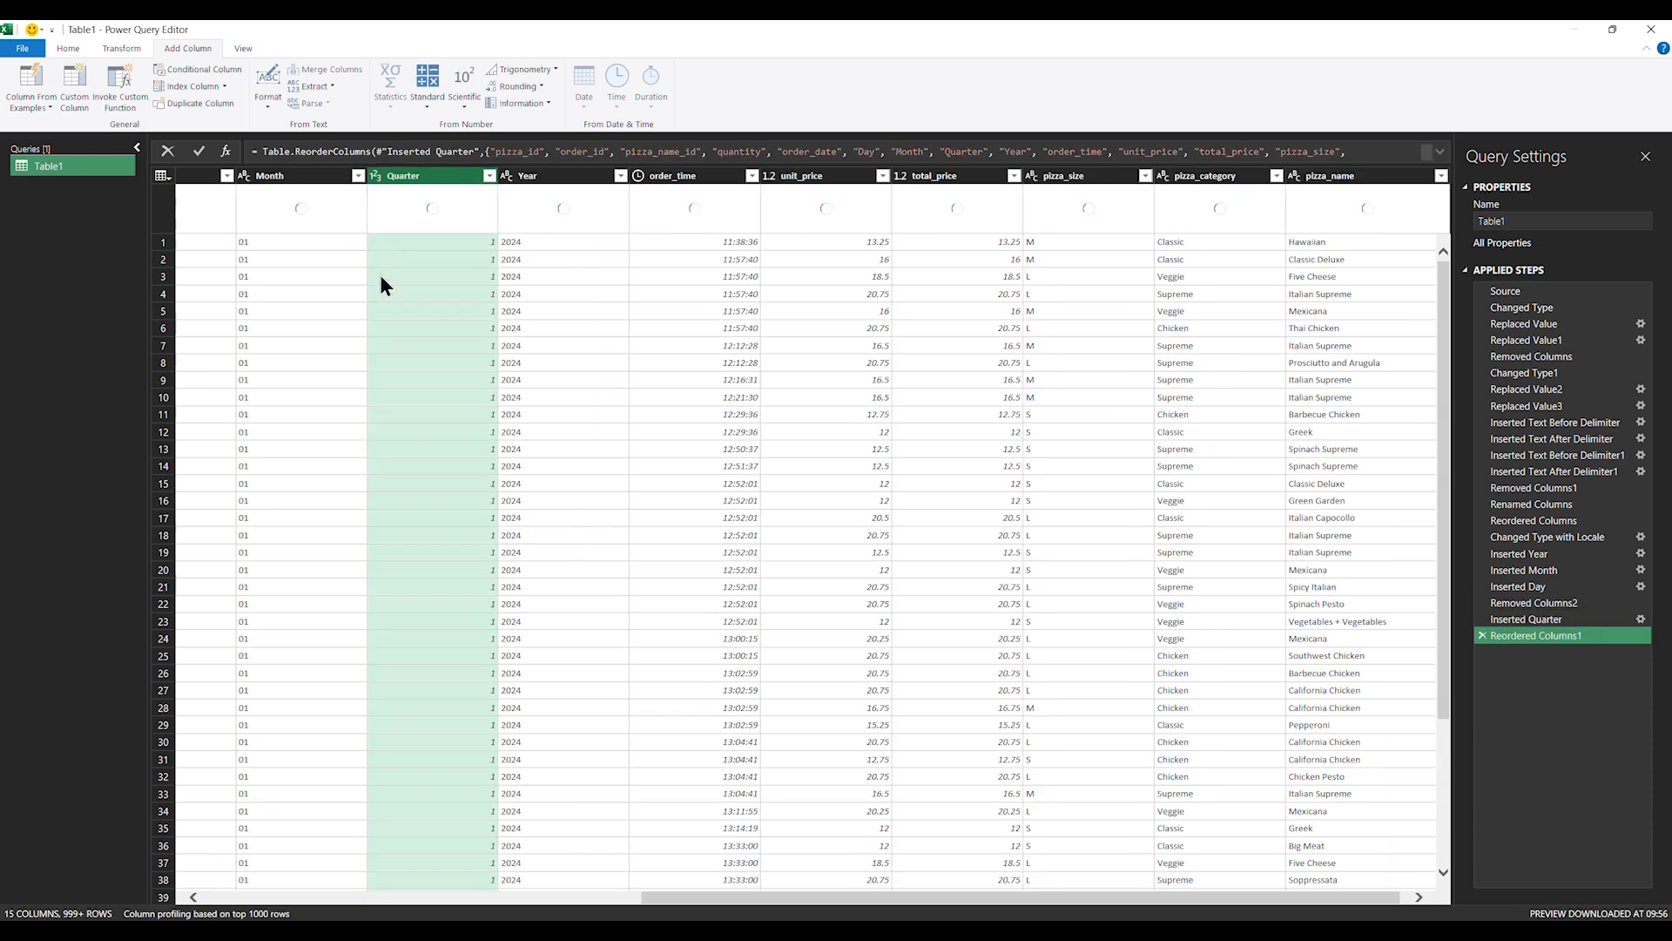
pyautogui.click(775, 883)
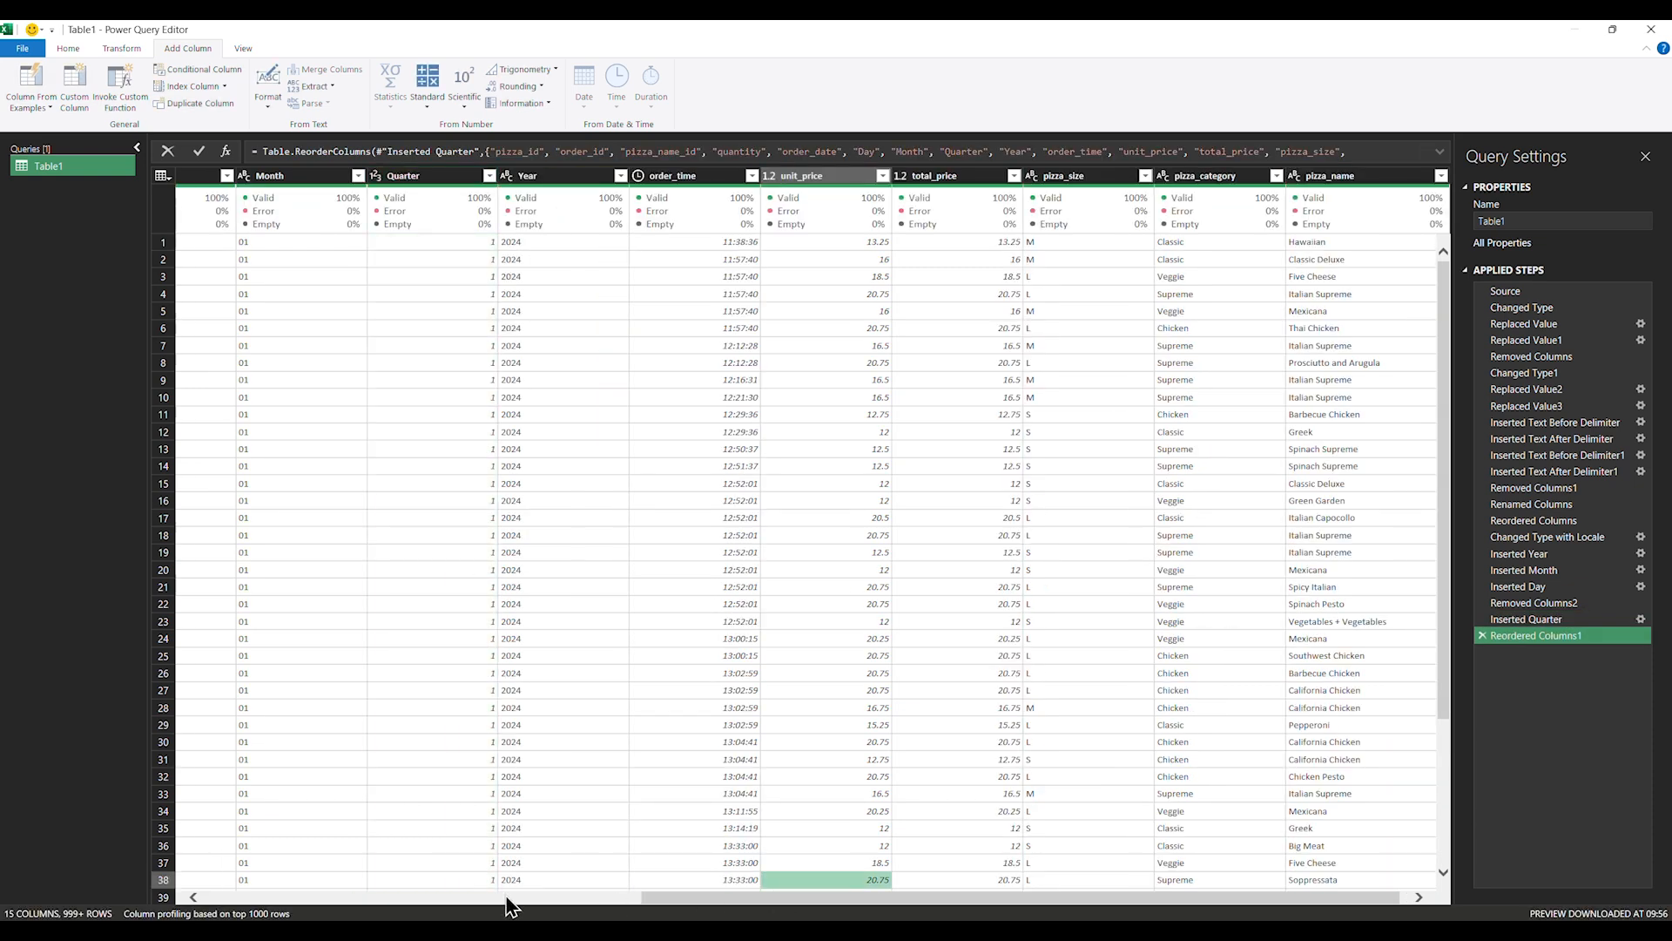
pyautogui.moveTo(703, 898); pyautogui.dragTo(272, 888)
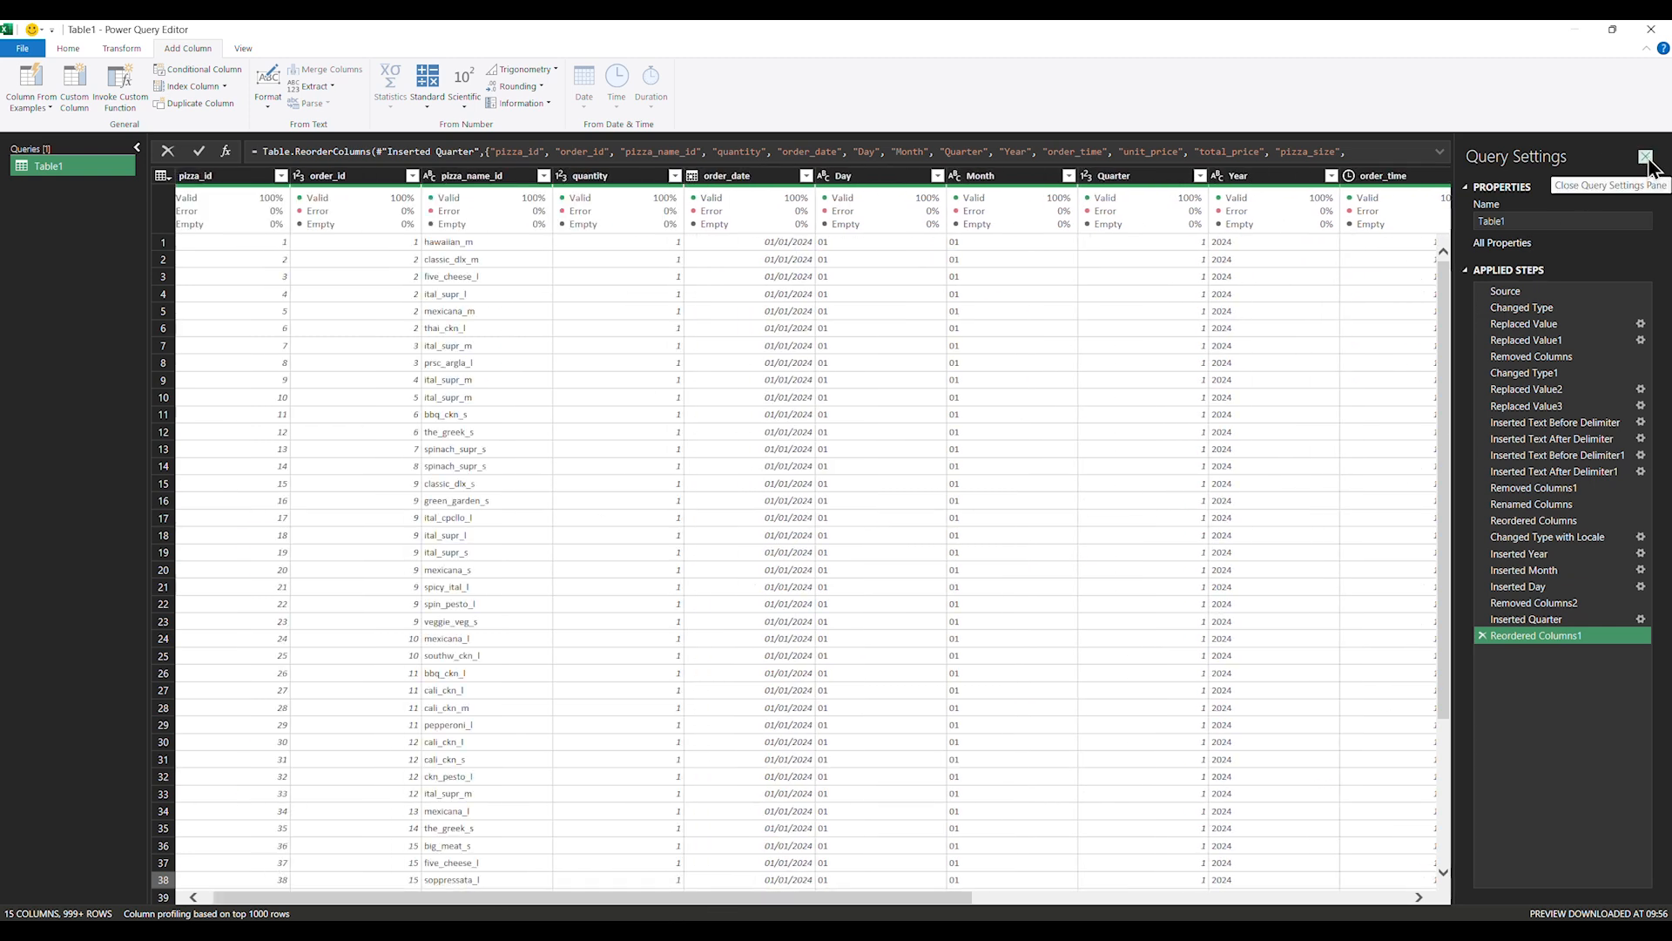
# Load the Power Query results into the workbook as Table1
pyautogui.click(70, 47)
pyautogui.click(20, 105)
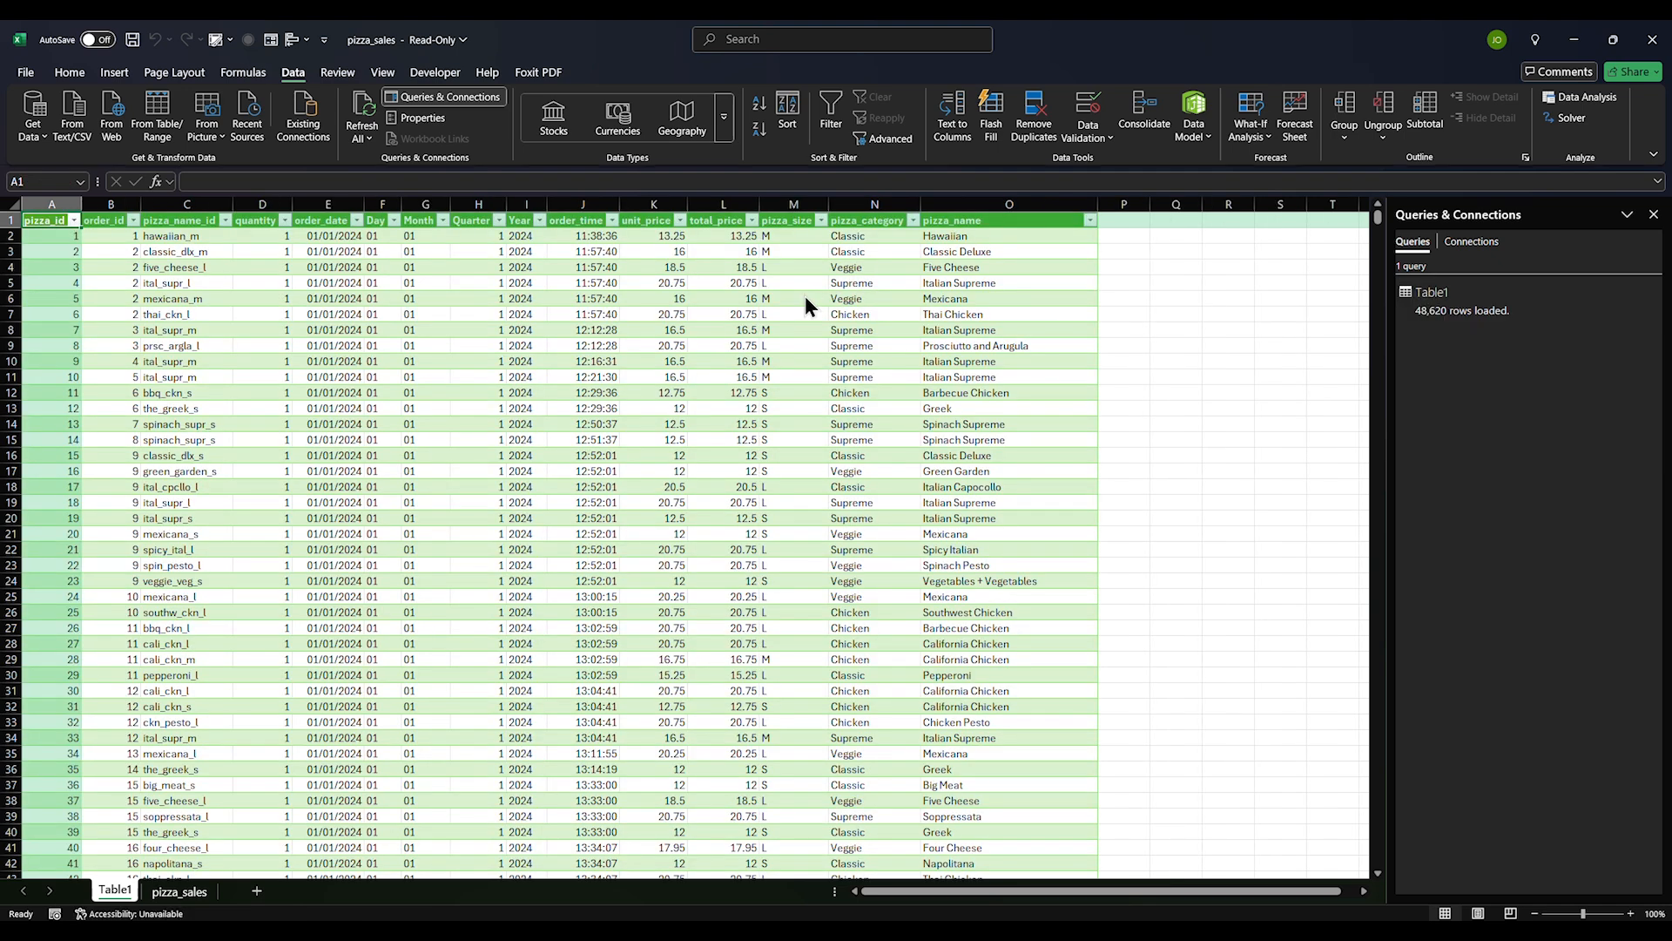
pyautogui.click(627, 567)
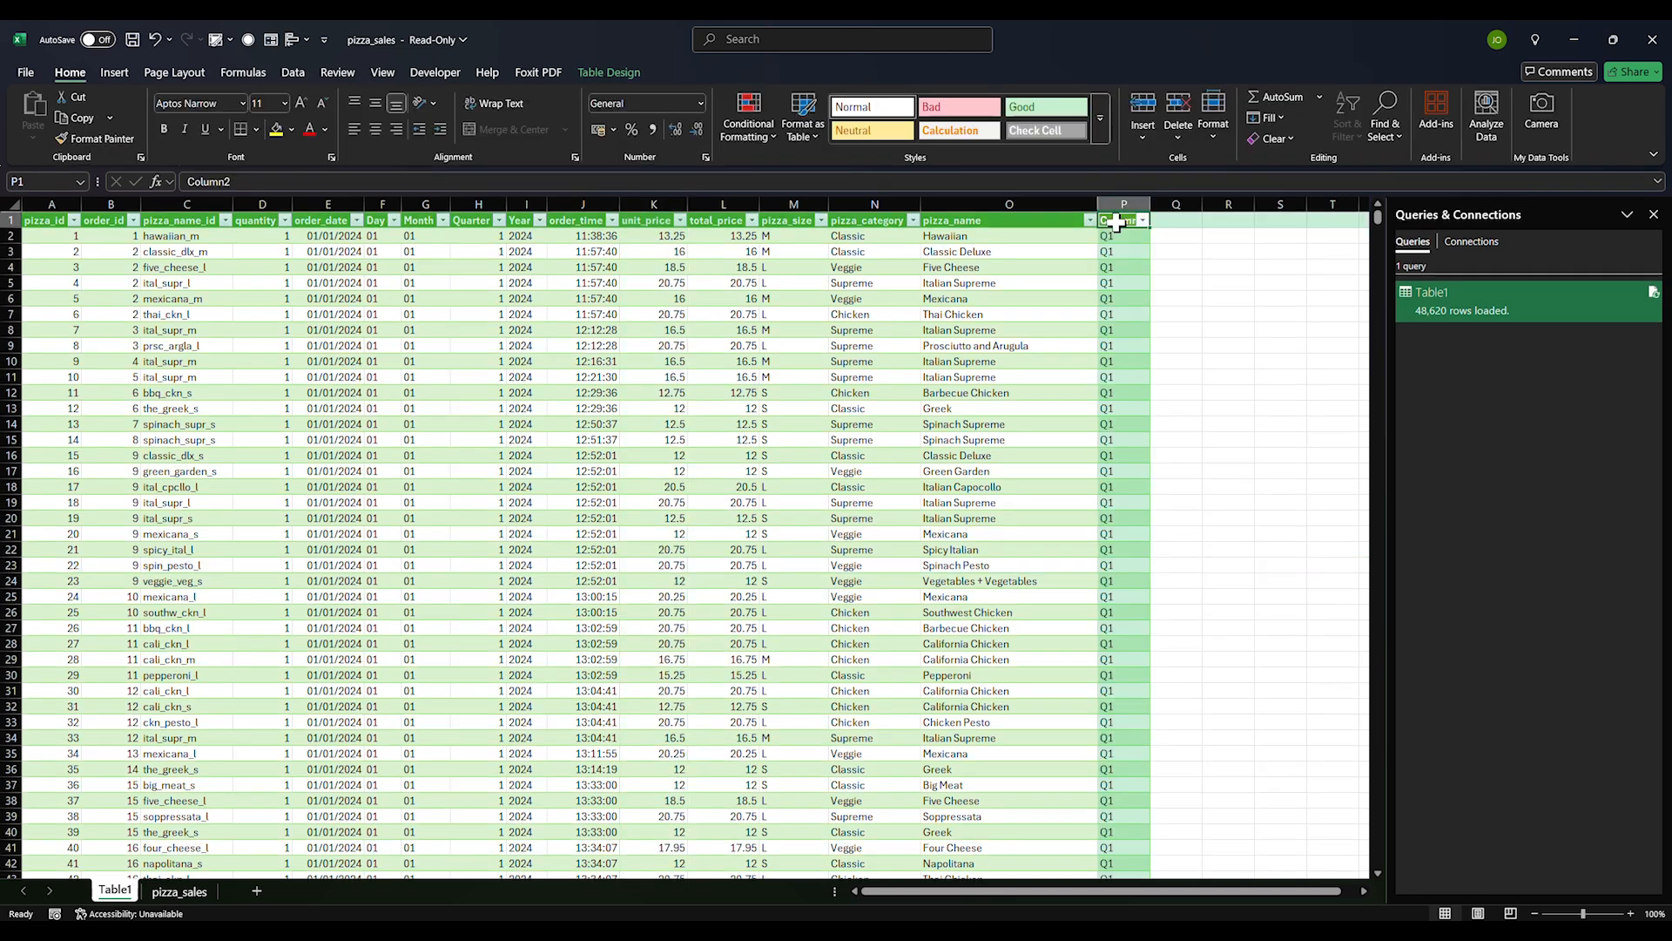
# Rename the Quarter header to Quarter1 and retitle column P's Column2 header
pyautogui.click(470, 216)
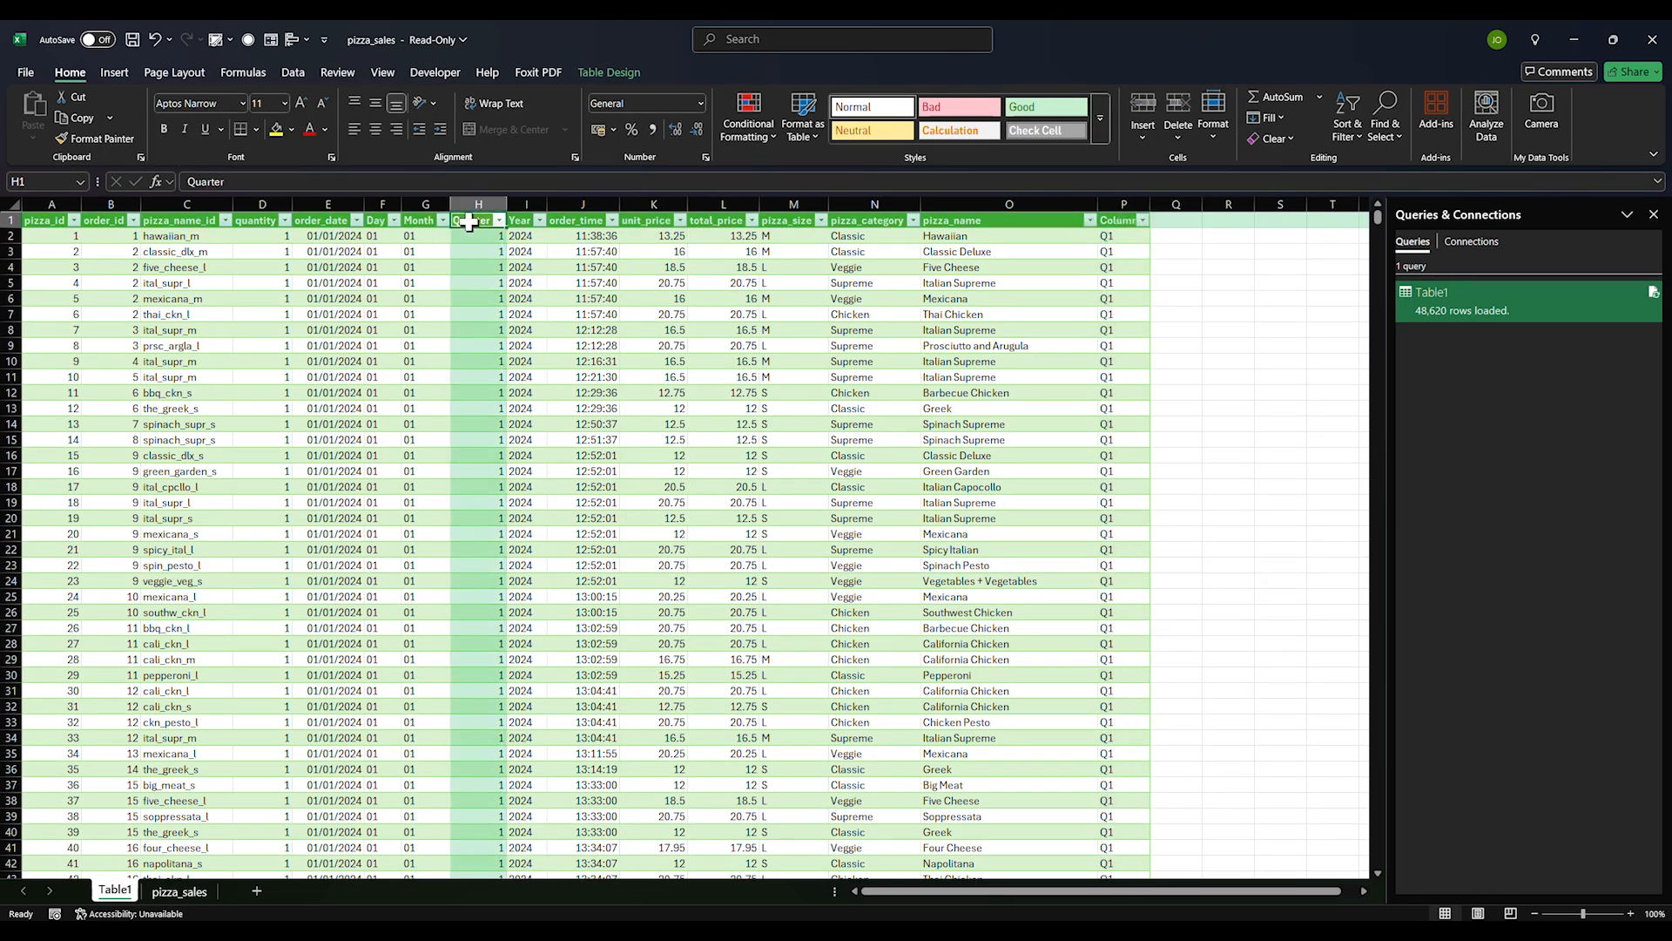
pyautogui.click(400, 181)
pyautogui.write('1')
pyautogui.press('Return')
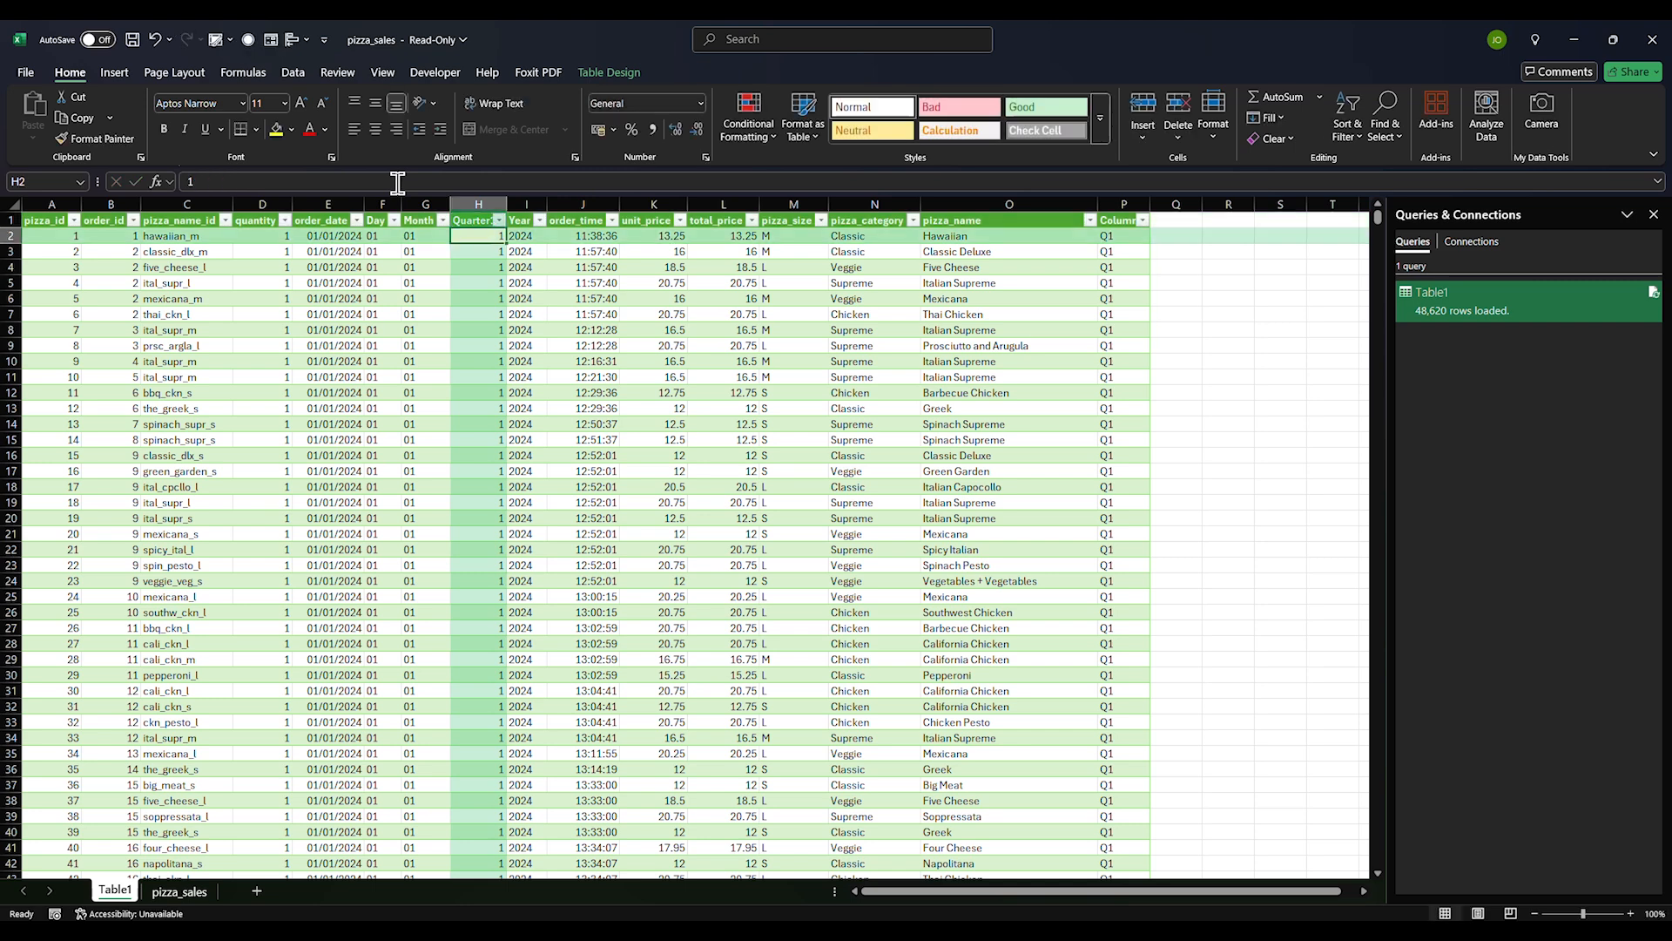
pyautogui.click(1121, 218)
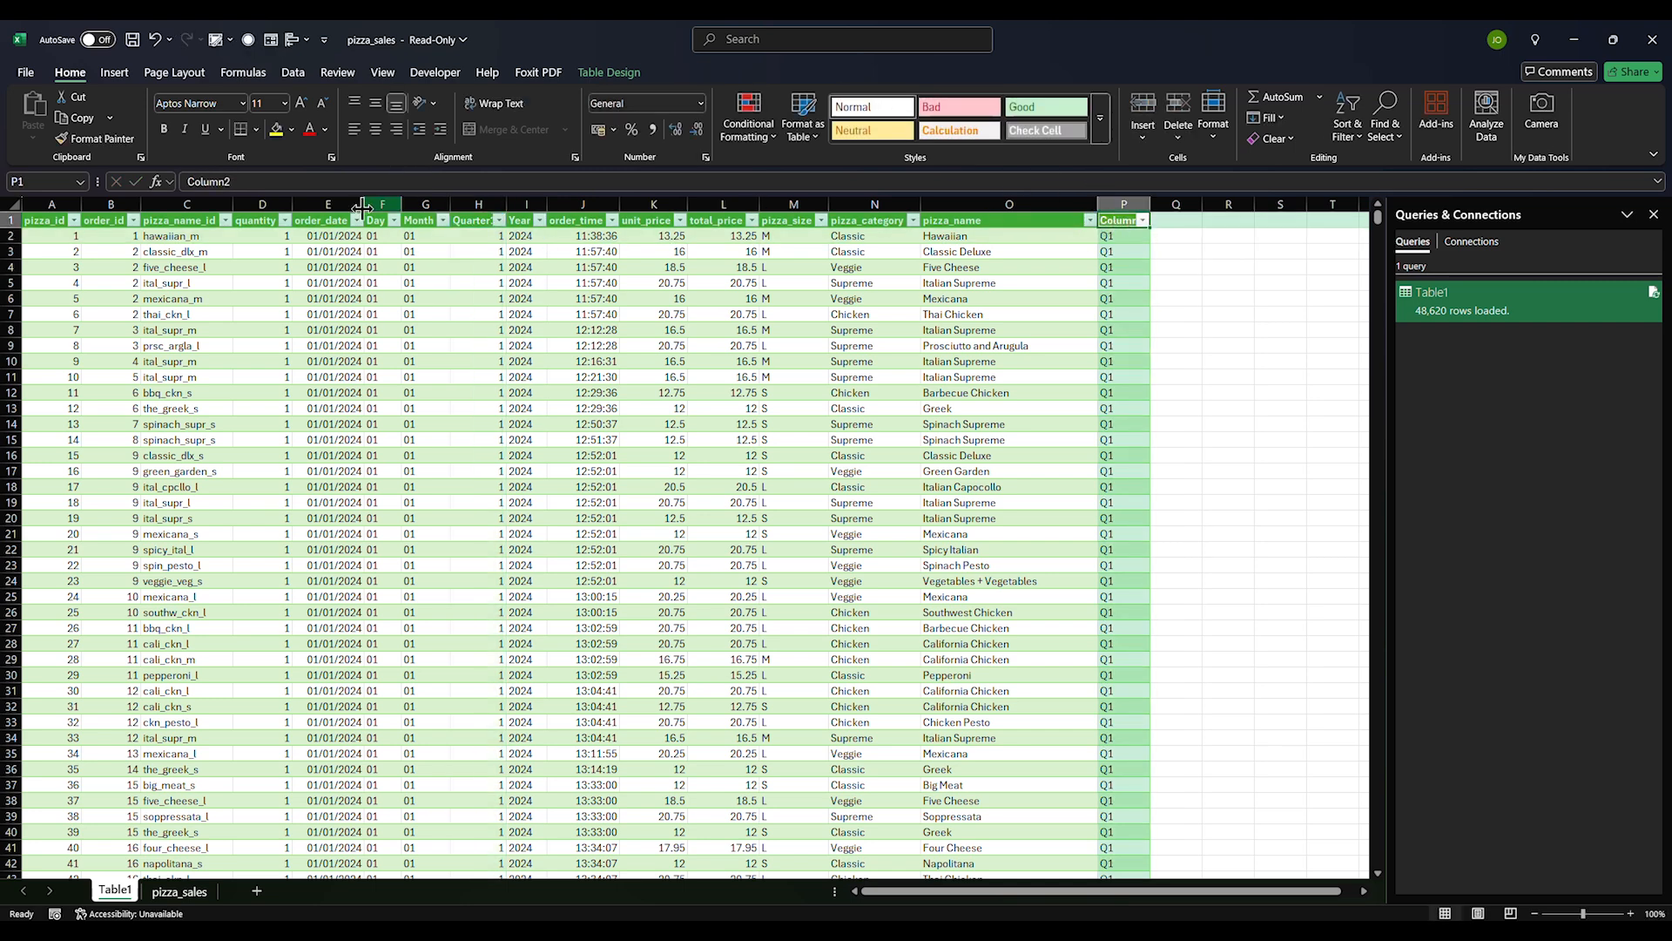
pyautogui.moveTo(242, 183); pyautogui.dragTo(59, 193)
pyautogui.write('Q1')
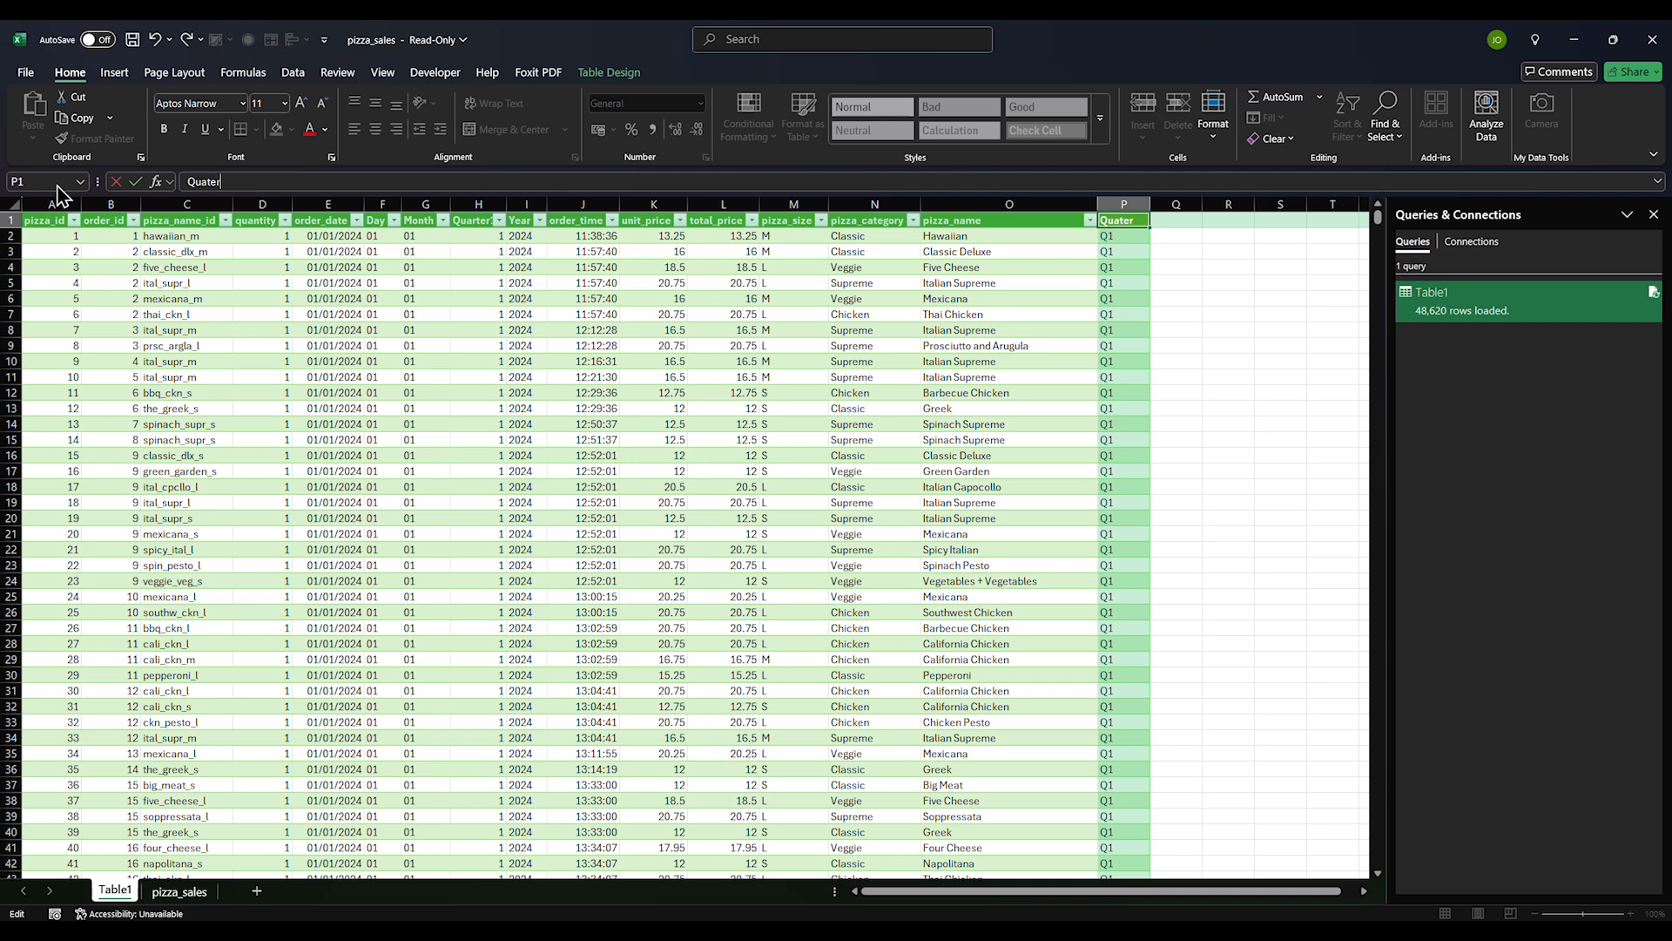
pyautogui.press('Return')
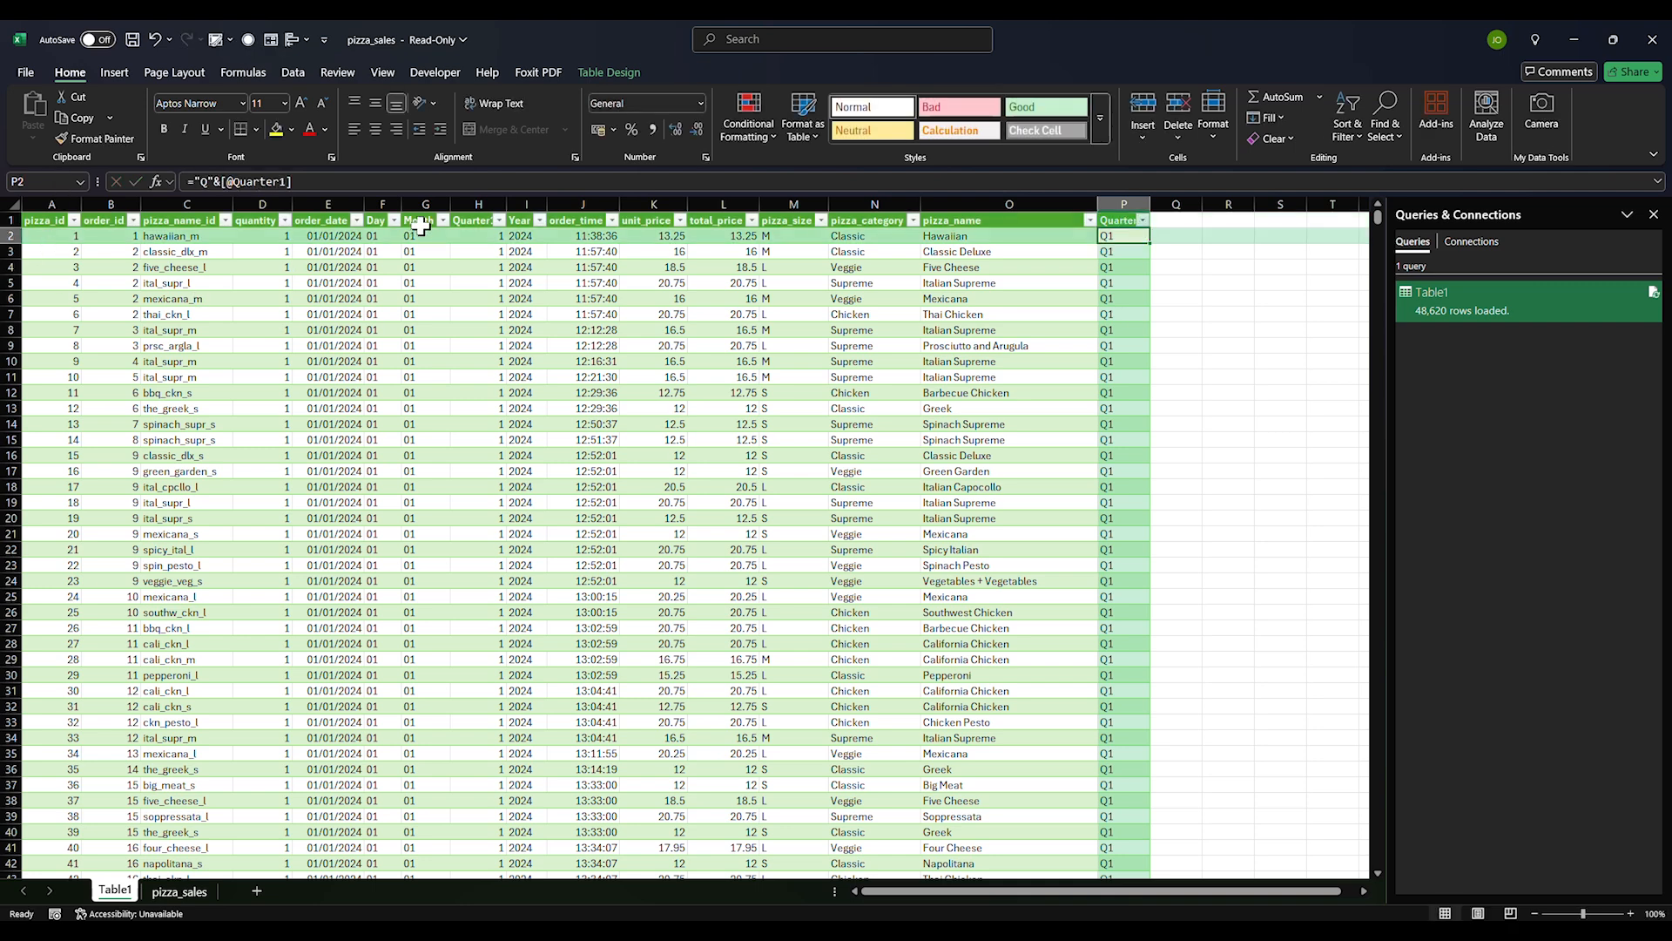
# Try deleting Quarter1, undo after the #REF! errors, then copy the whole Quarter column
pyautogui.click(482, 202)
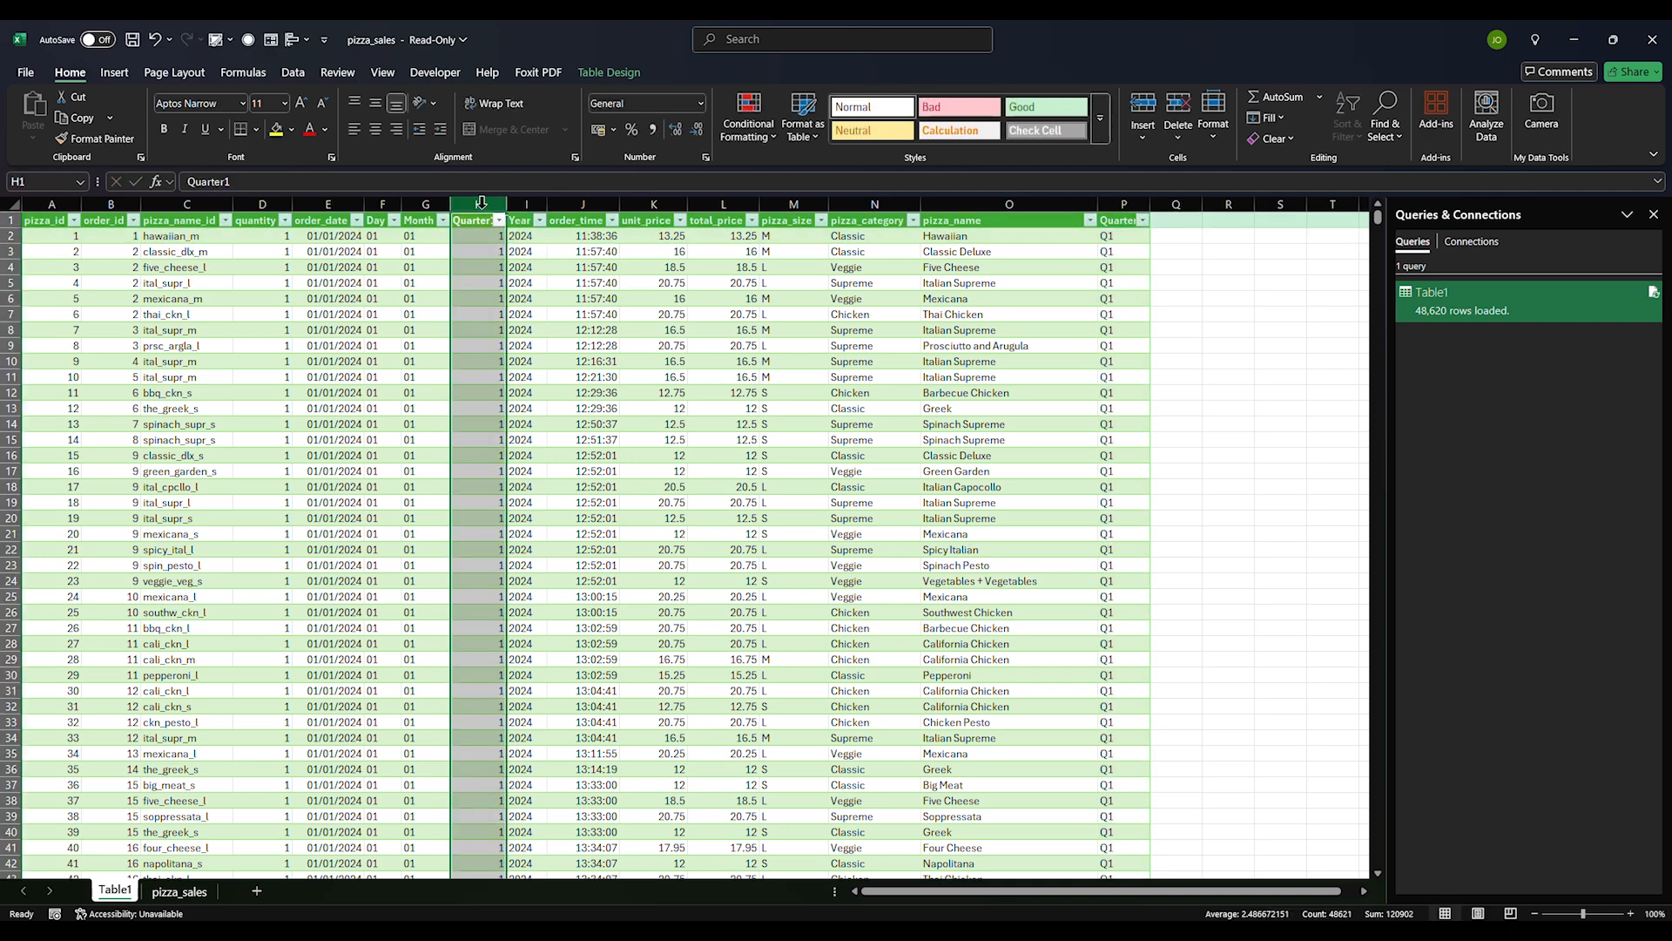
pyautogui.hotkey('ctrl', '-')
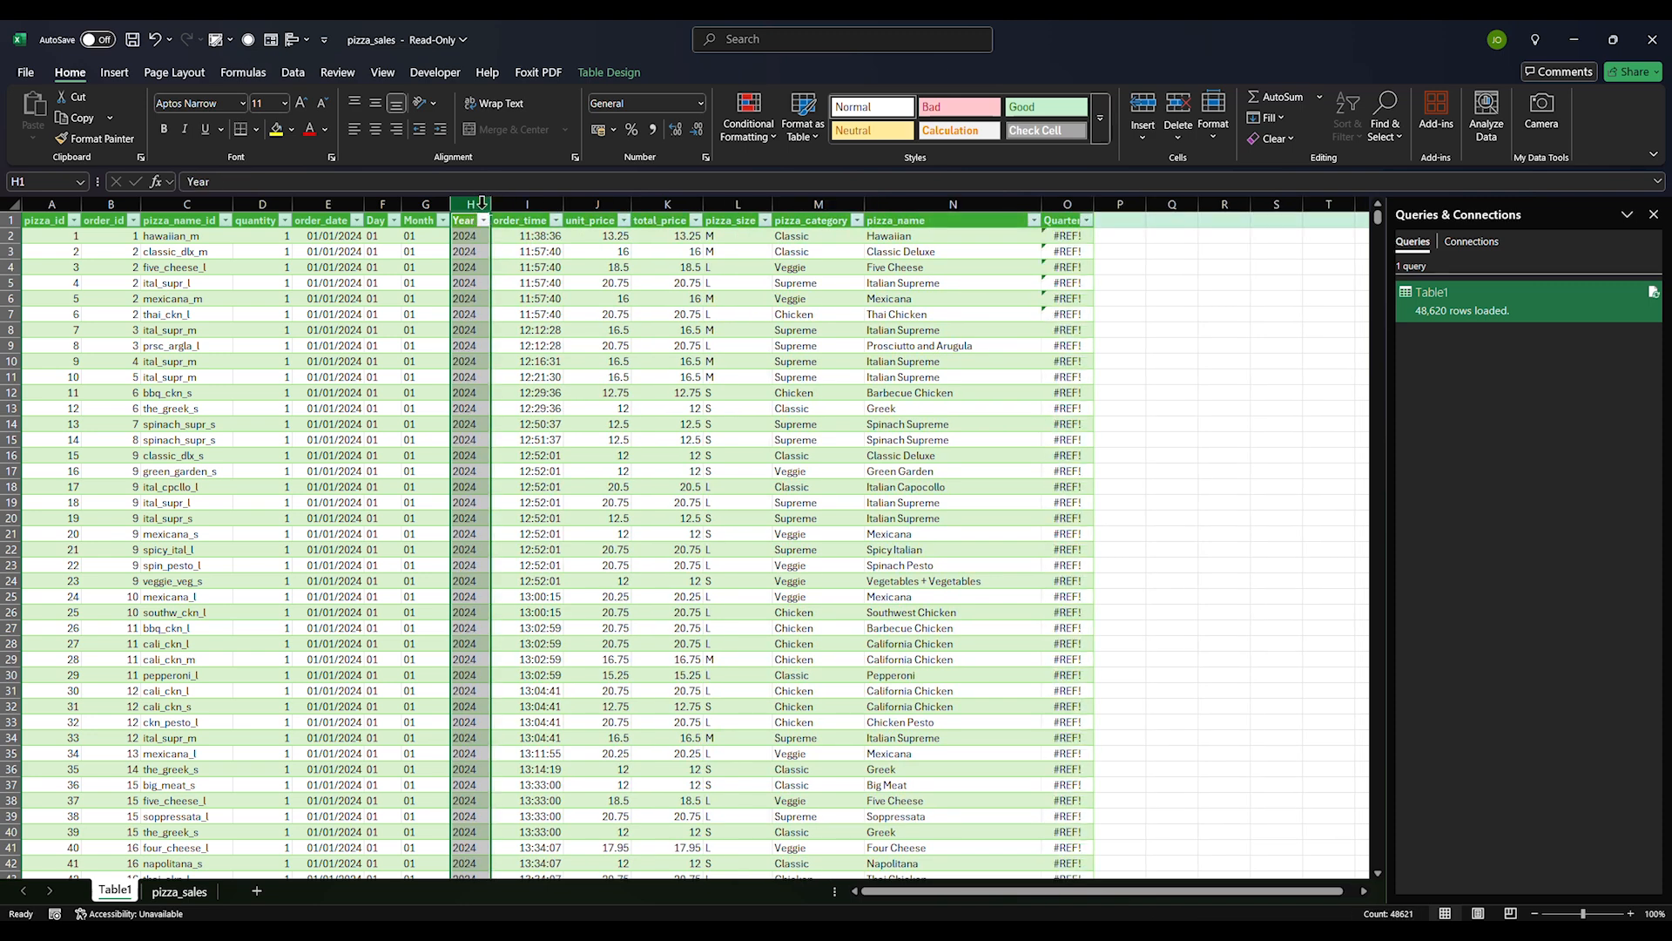
pyautogui.hotkey('ctrl', 'z')
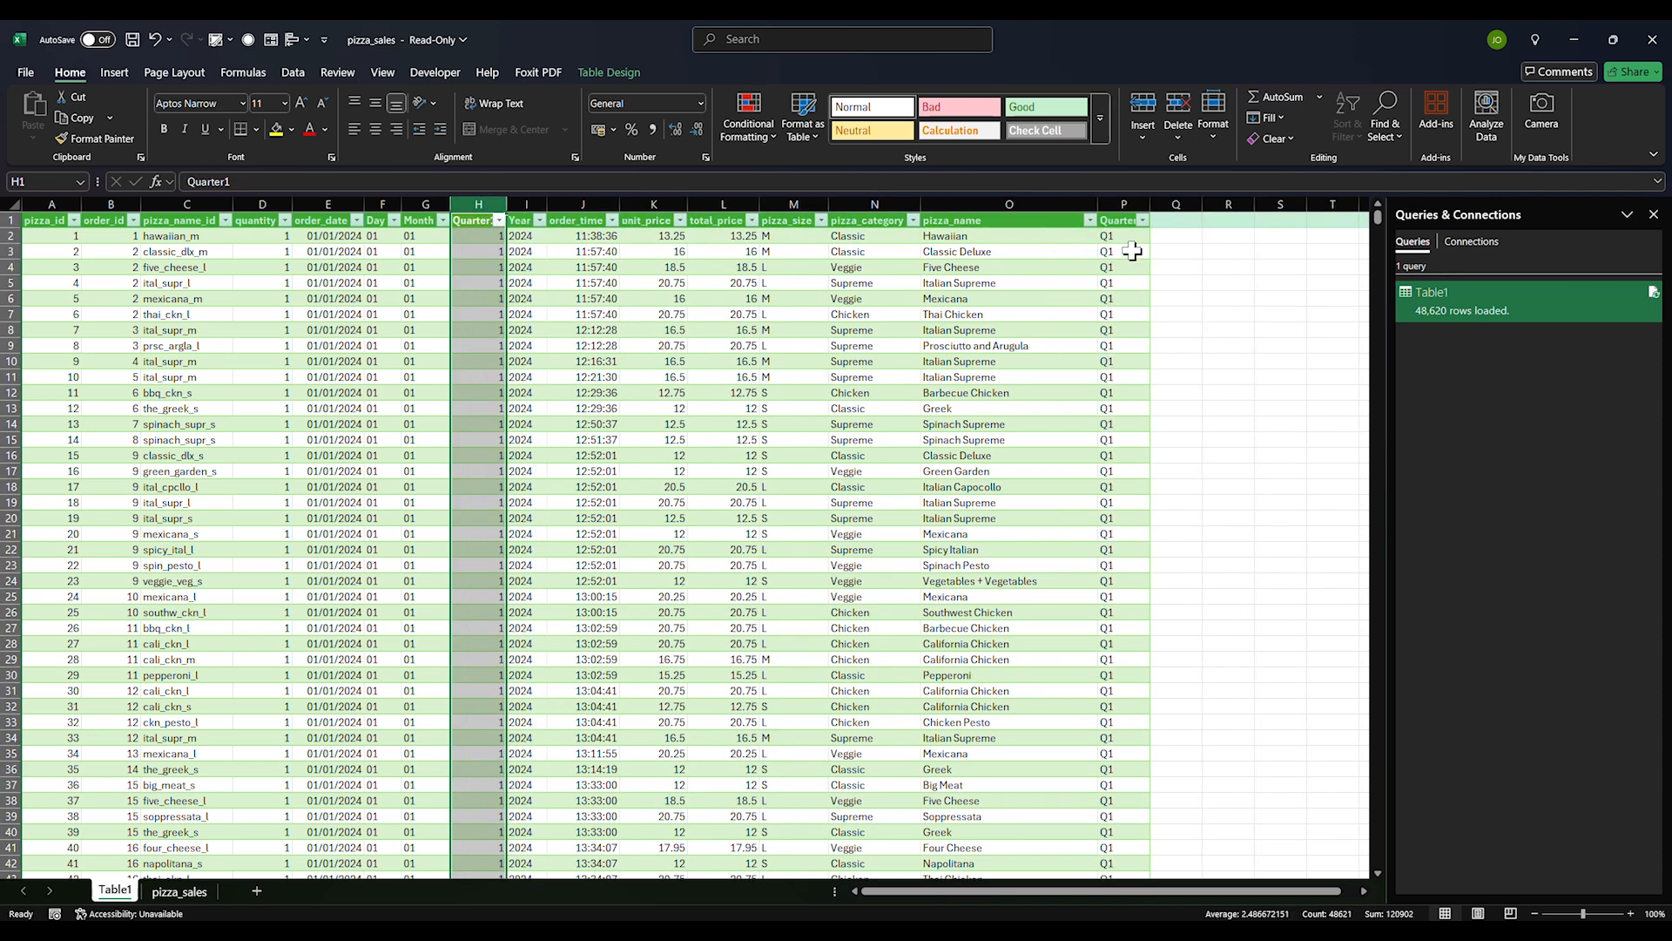
pyautogui.click(1124, 202)
pyautogui.hotkey('ctrl', 'c')
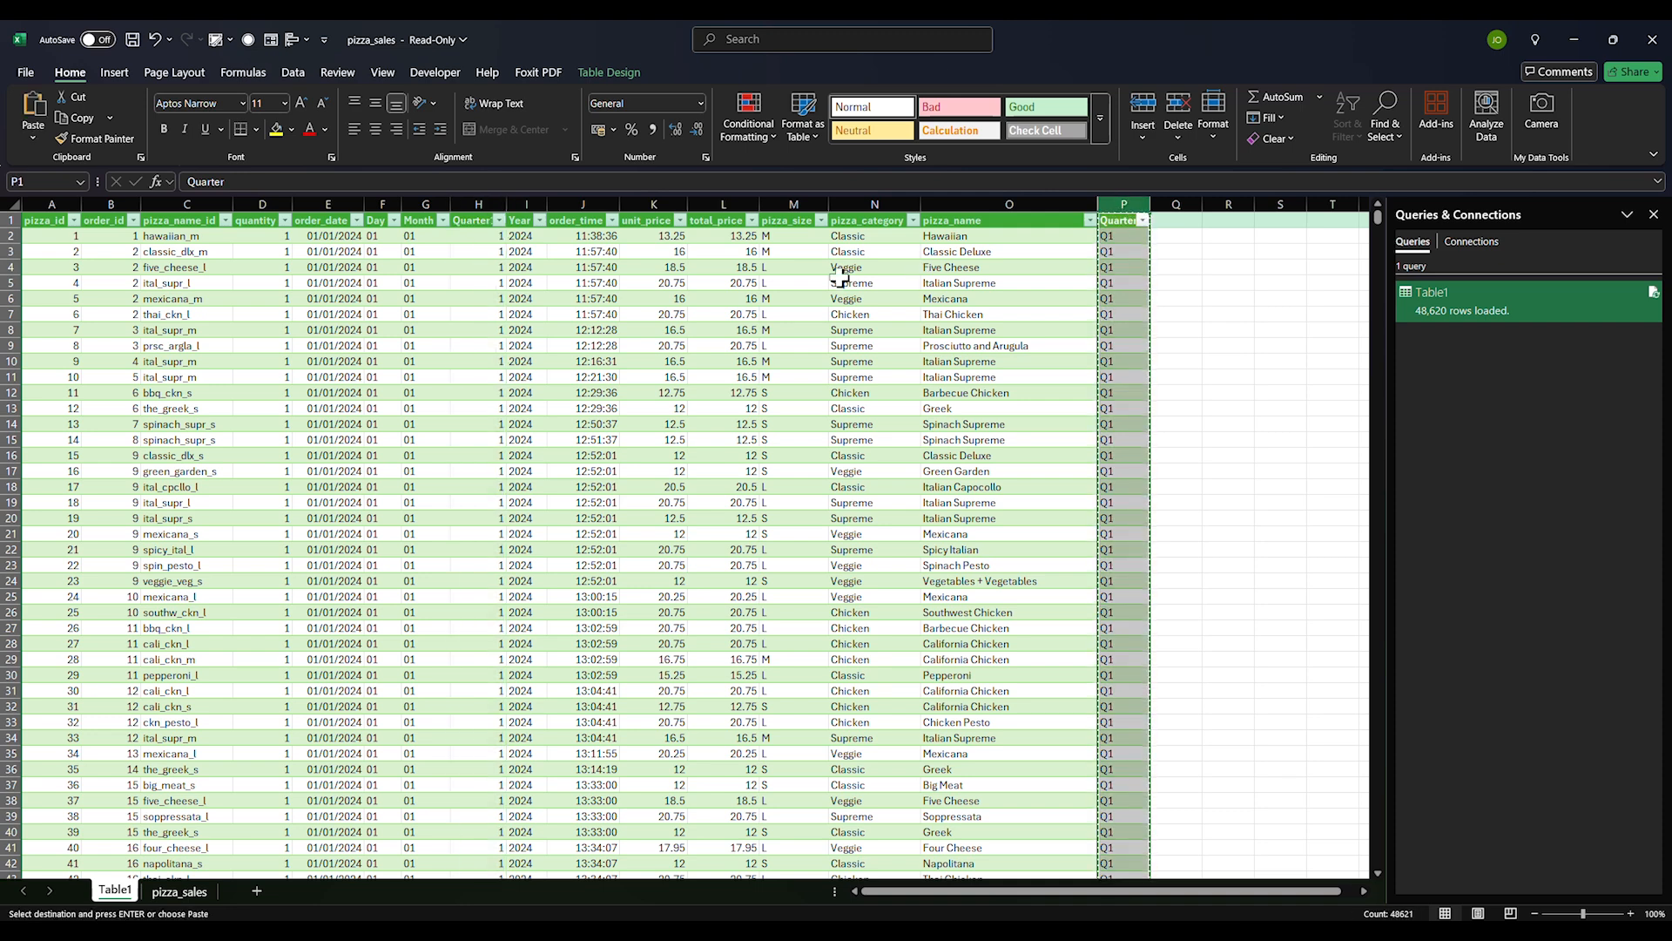
# Attempt pasting the copied Quarter column over Quarter1 and dismiss the table paste error
pyautogui.click(481, 202)
pyautogui.rightClick(481, 202)
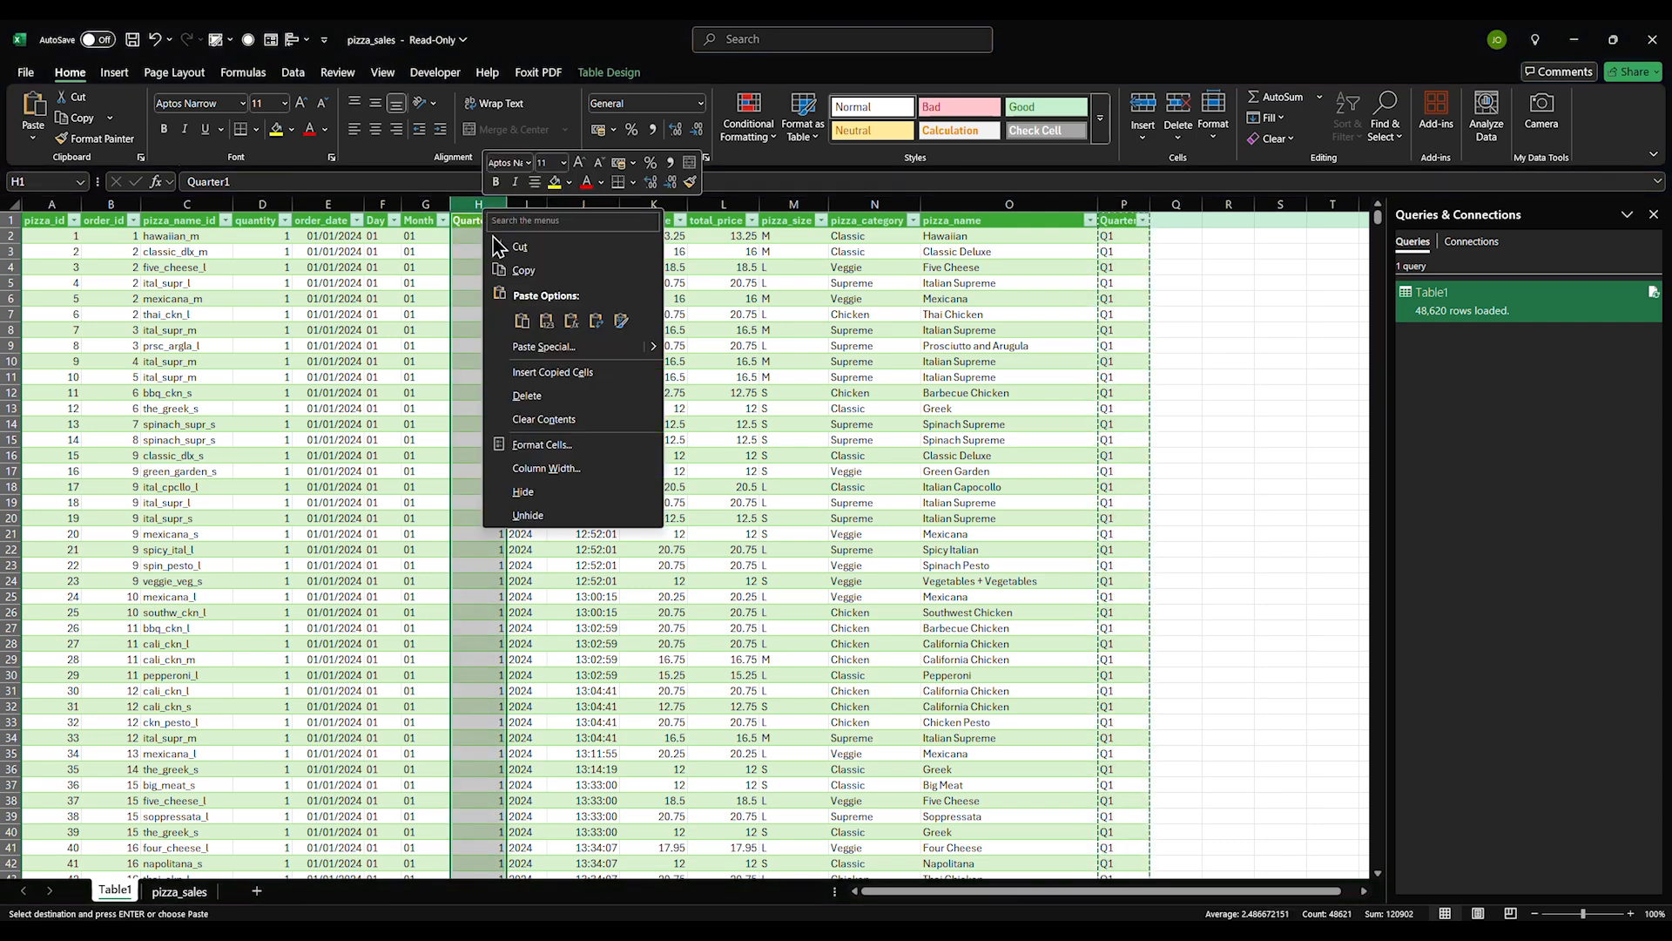
pyautogui.click(522, 321)
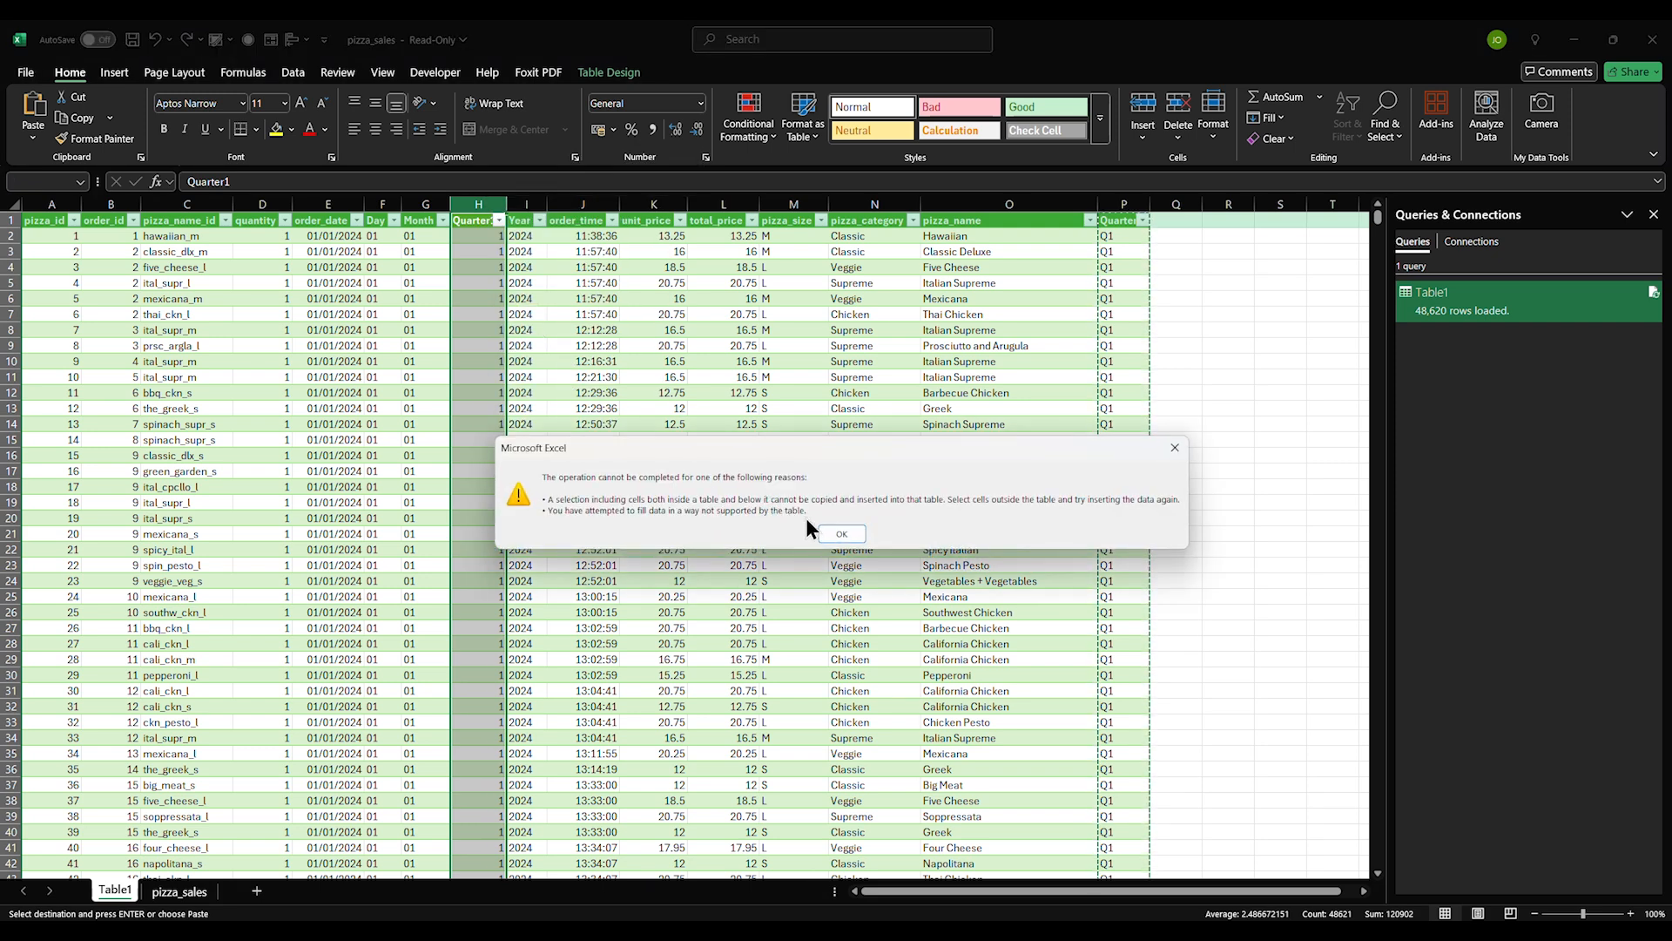
pyautogui.click(834, 533)
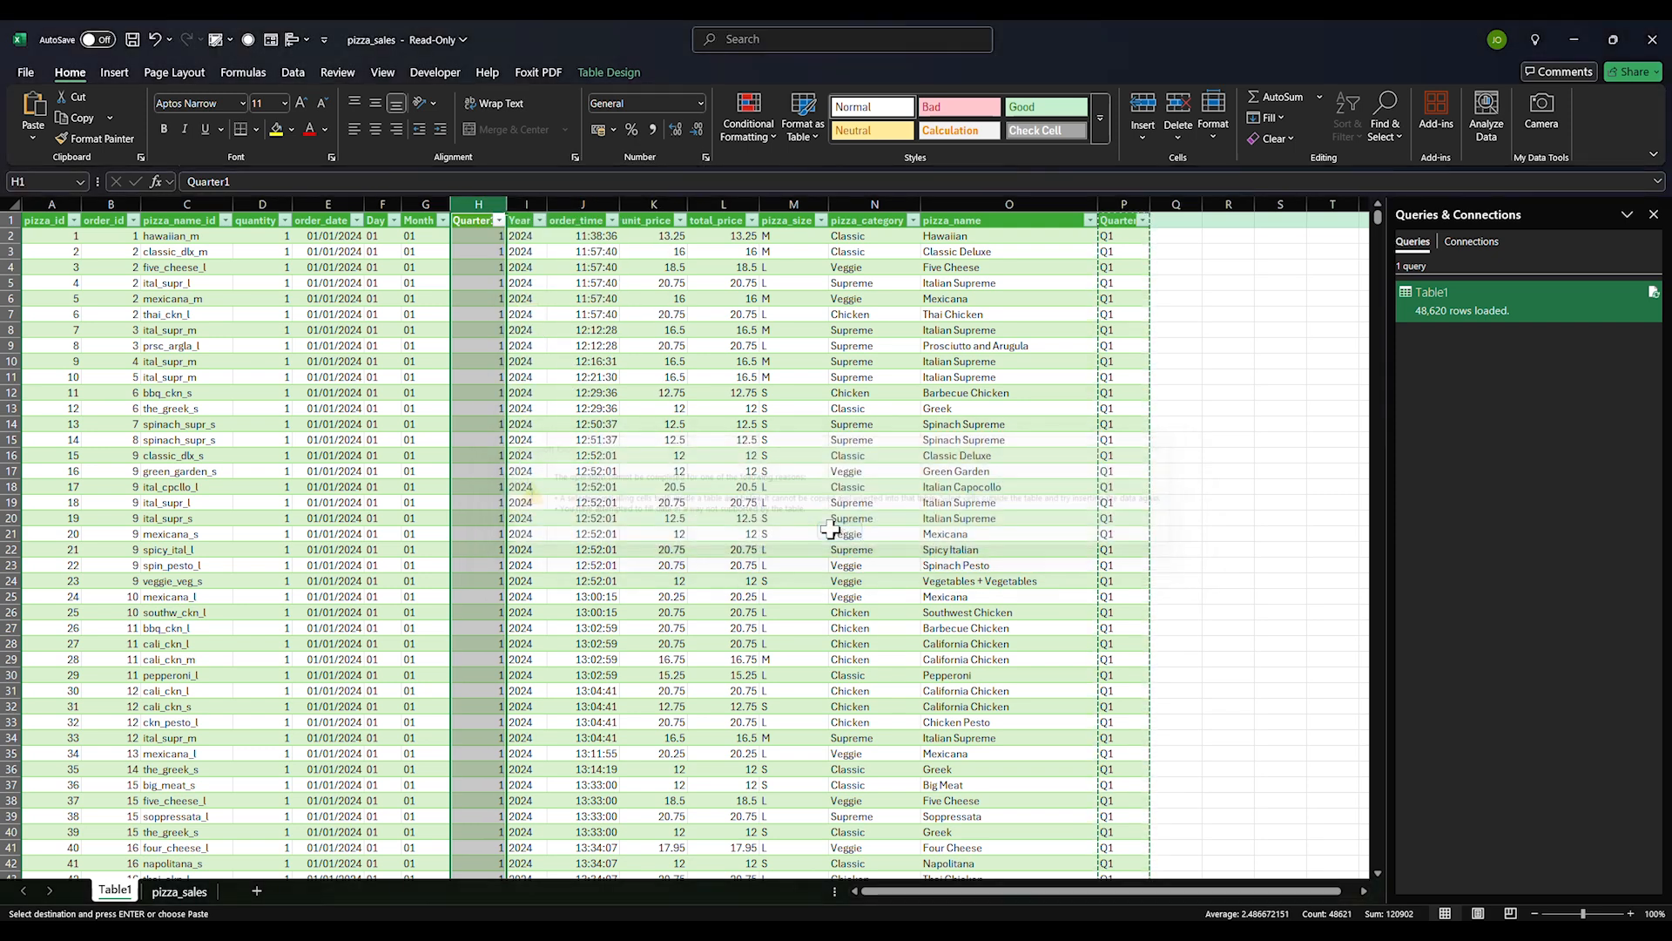
# Paste the Quarter column's data back onto itself as plain values
pyautogui.click(1115, 237)
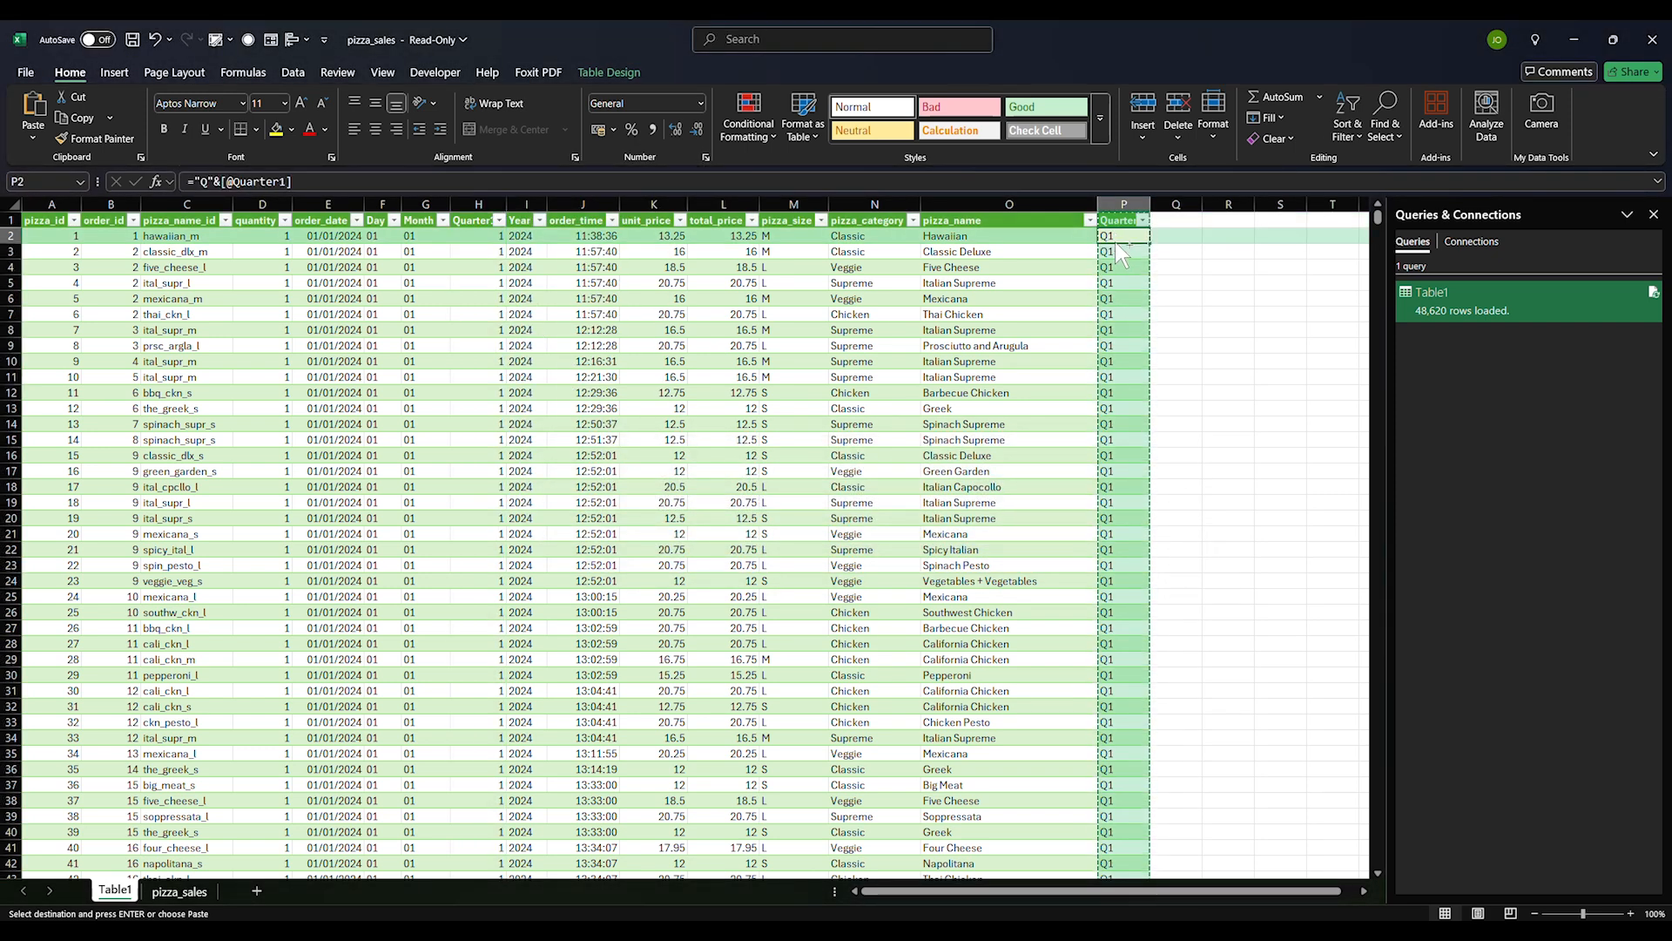
pyautogui.hotkey('ctrl', 'shift', 'Down')
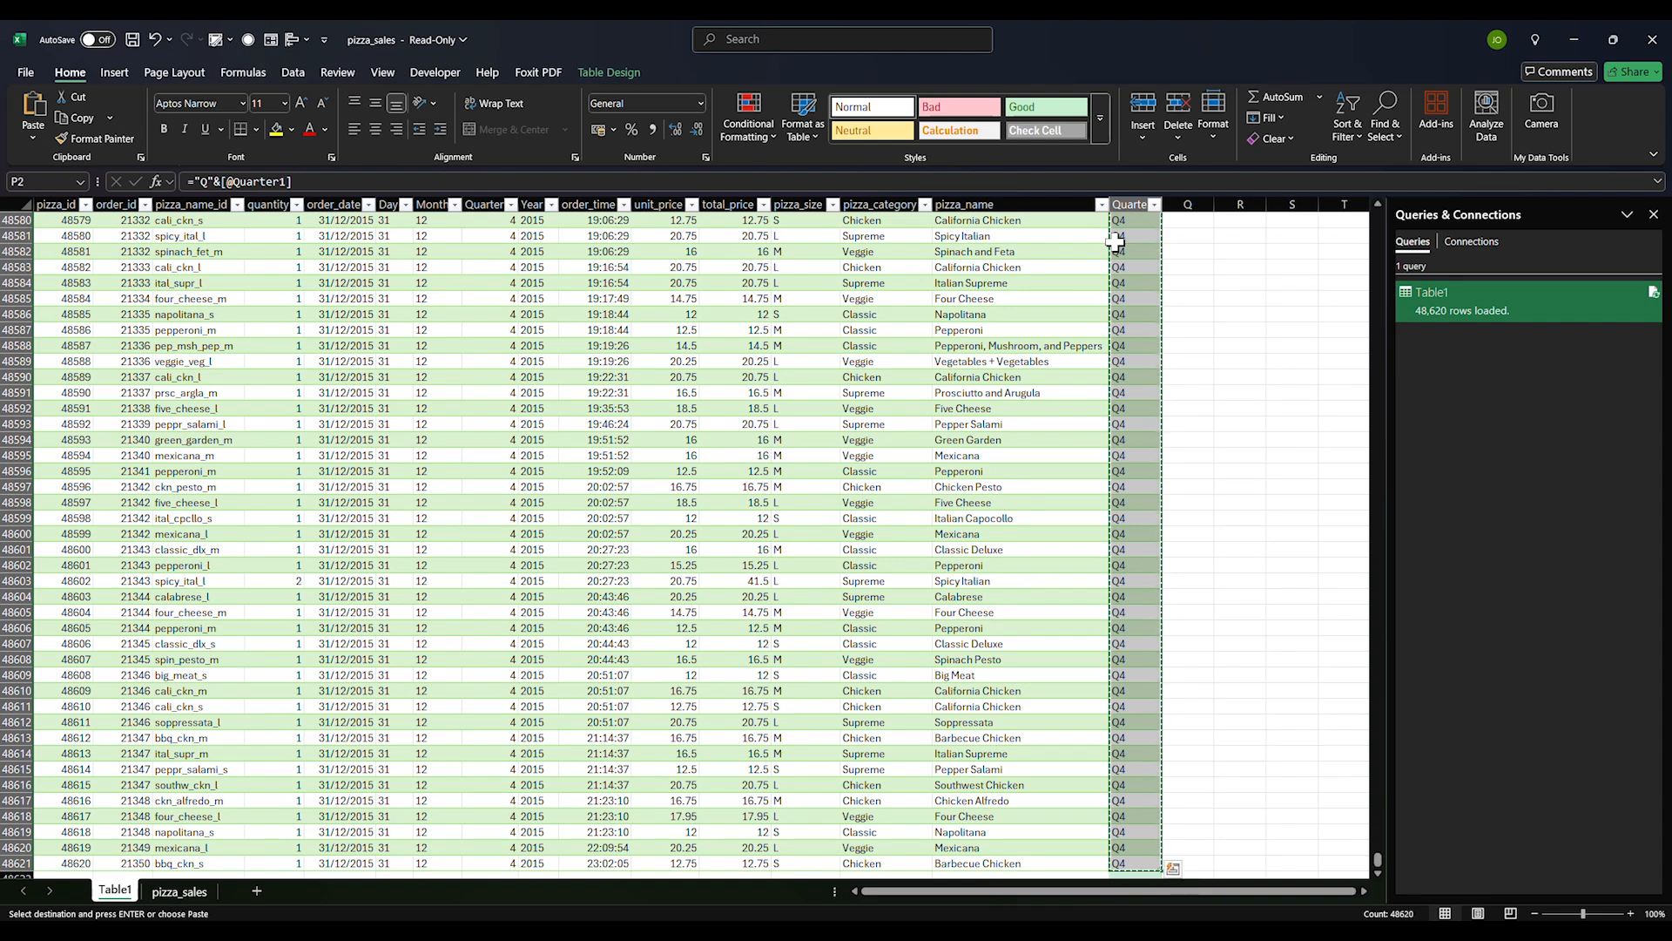
pyautogui.hotkey('ctrl', 'Up')
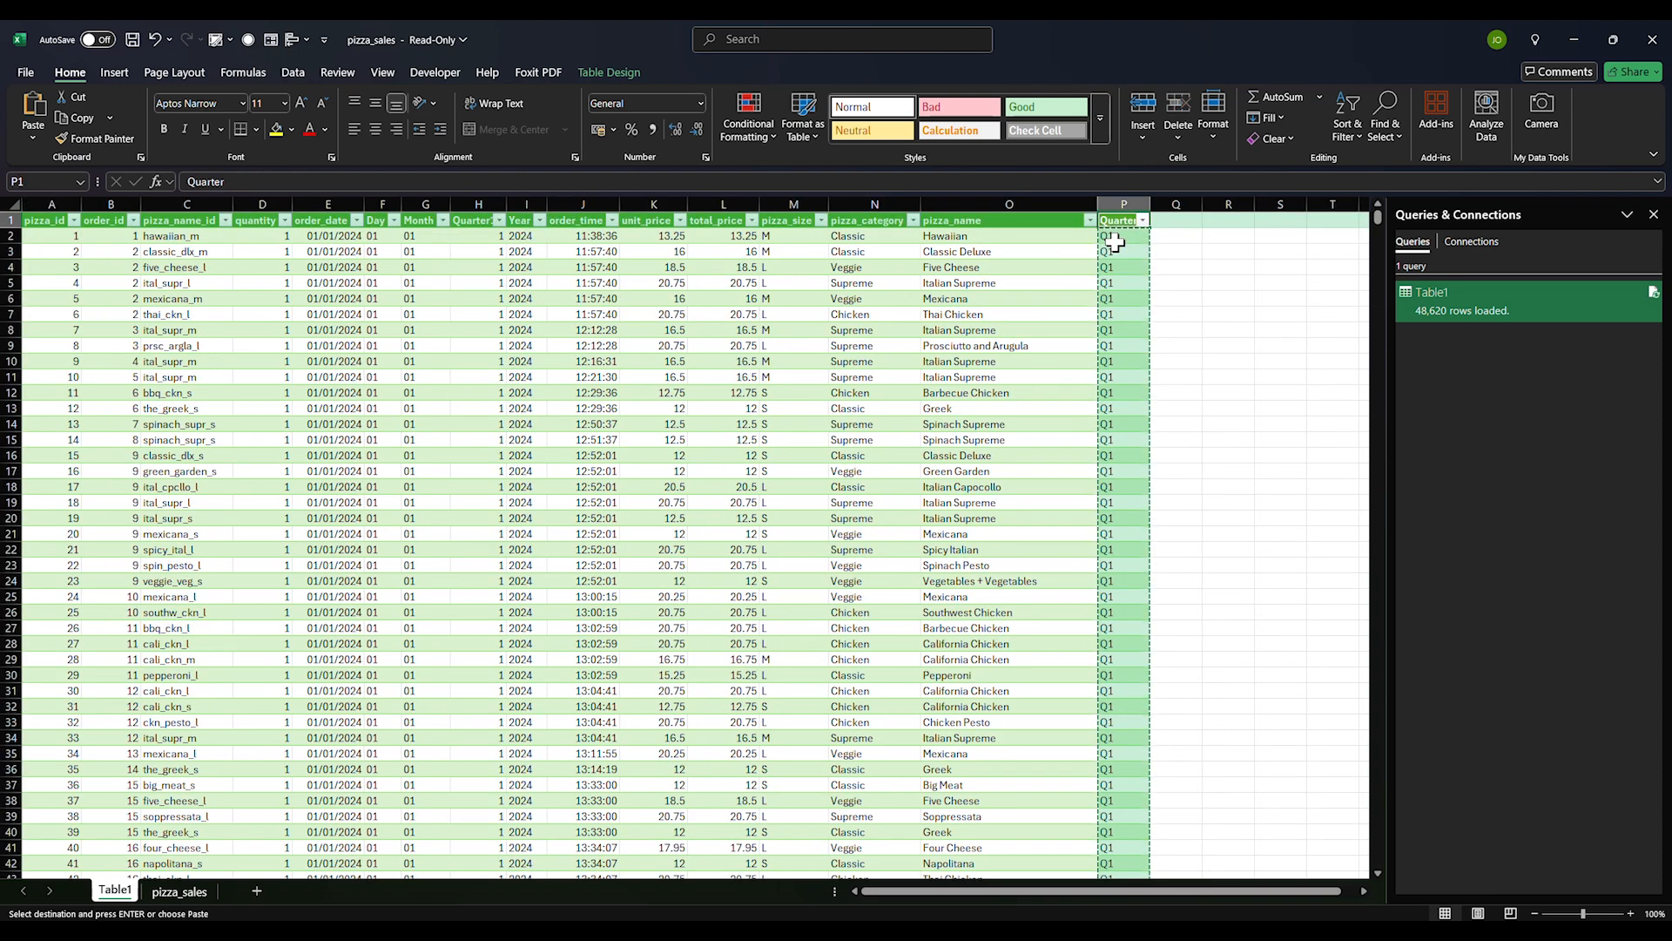
pyautogui.rightClick(1144, 235)
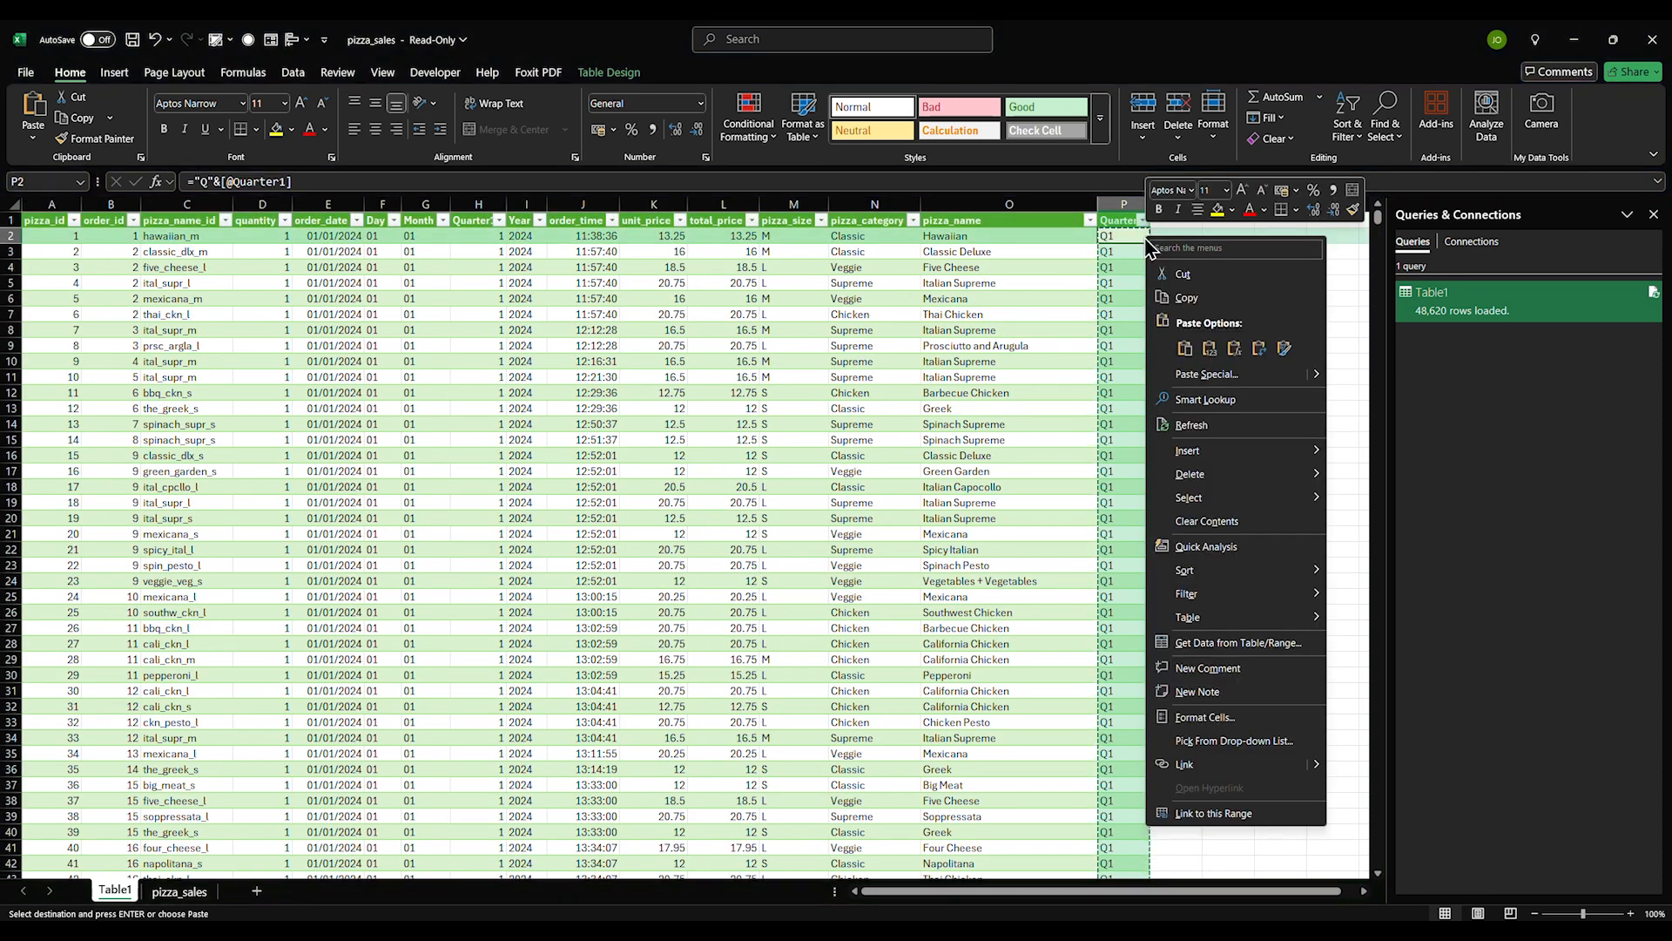
pyautogui.click(1207, 341)
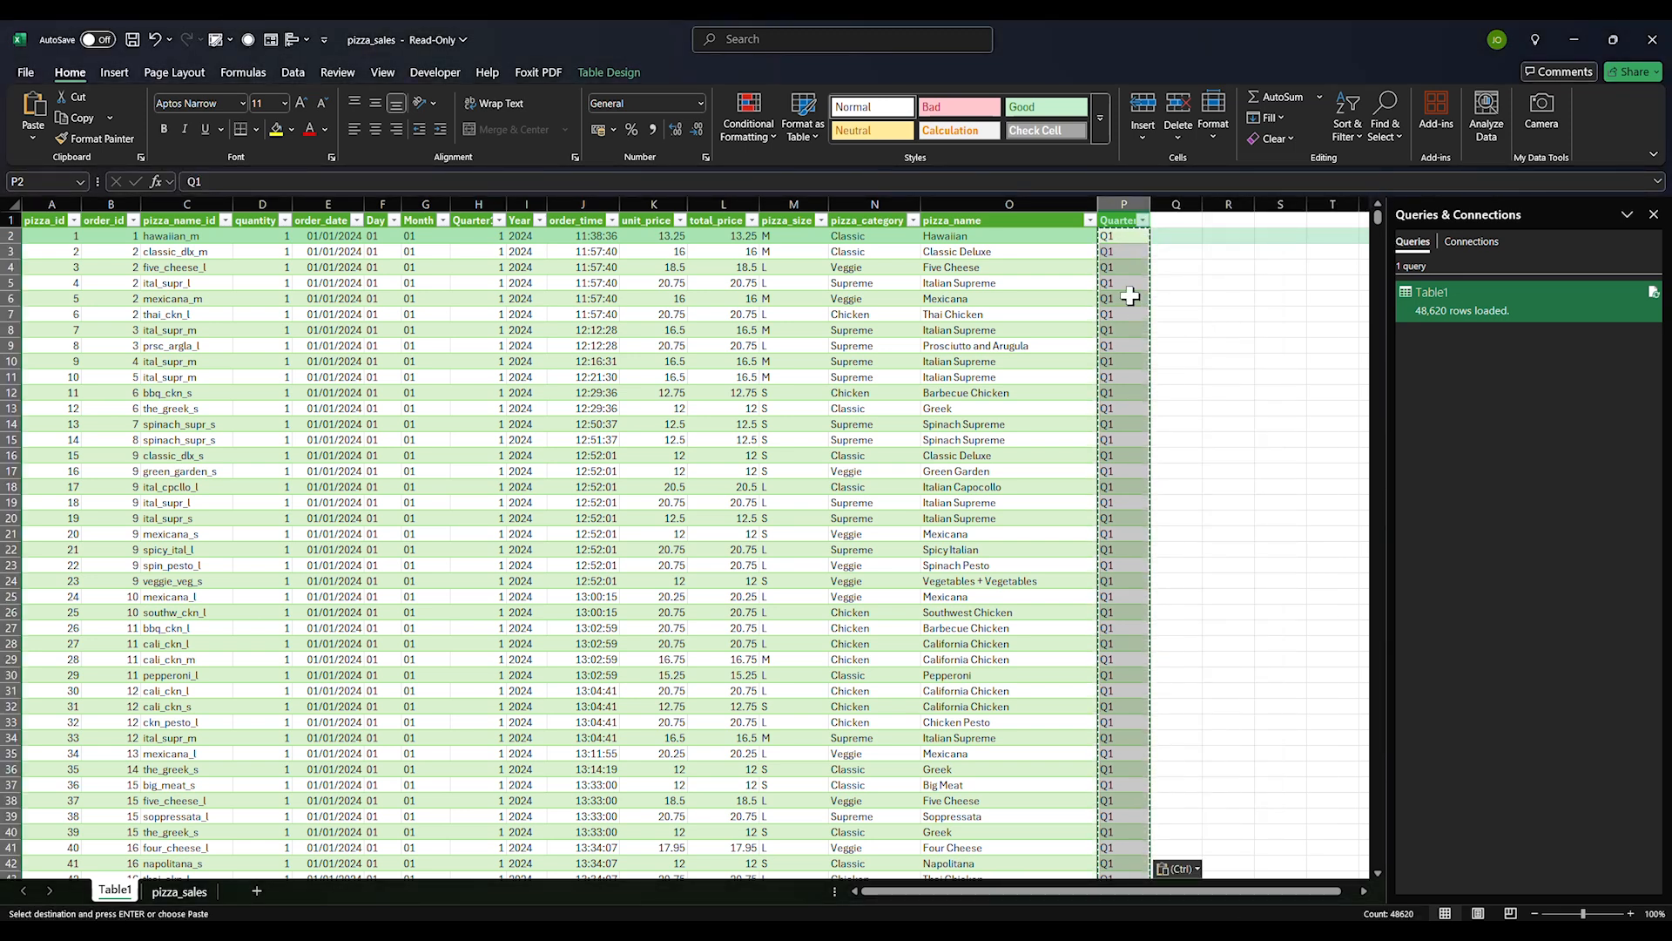
pyautogui.press('ctrl')
pyautogui.click(1121, 201)
# Cancel the pending copy and reselect the Quarter column P
pyautogui.click(1121, 201)
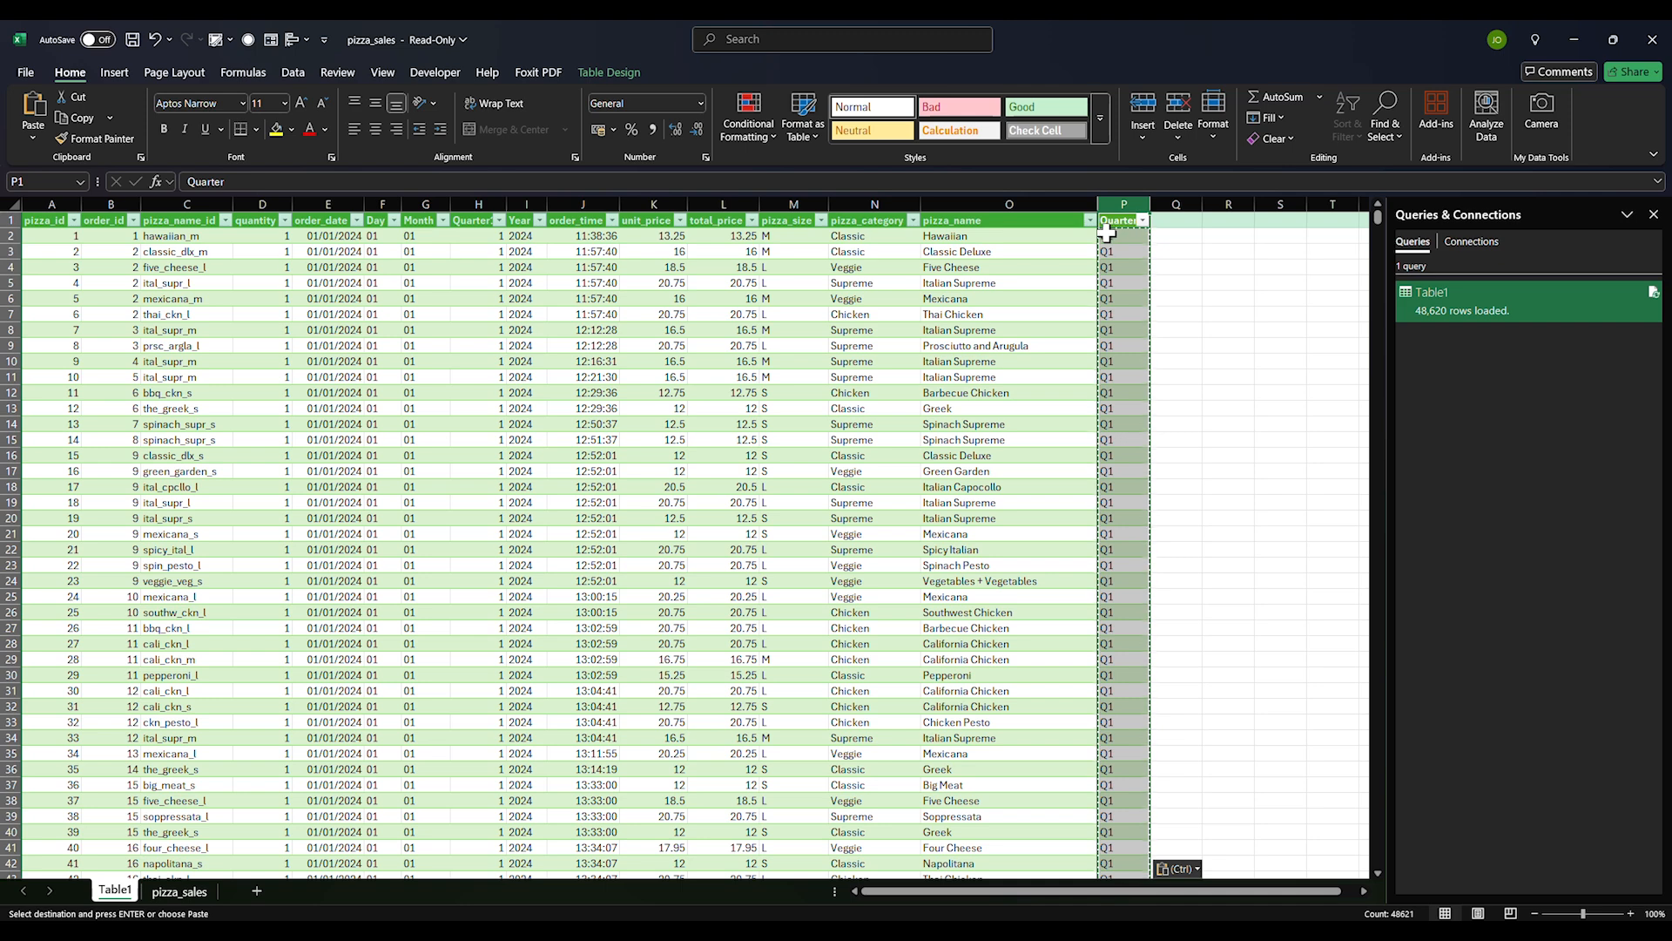
pyautogui.moveTo(1097, 207); pyautogui.dragTo(1099, 207)
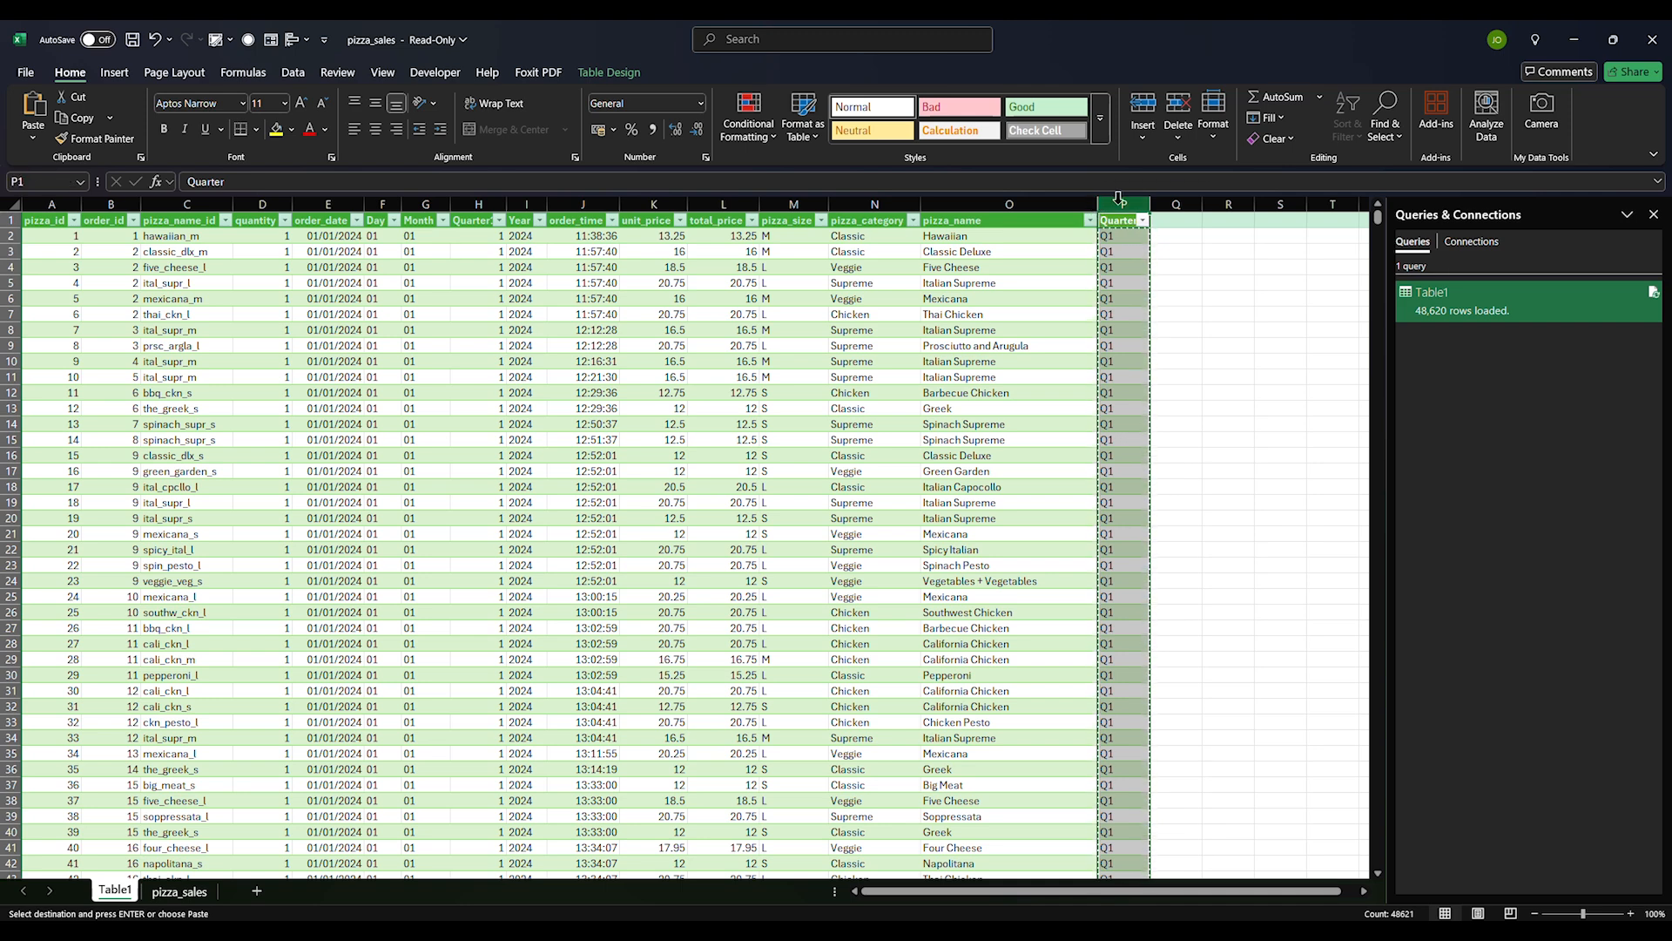
pyautogui.press('Escape')
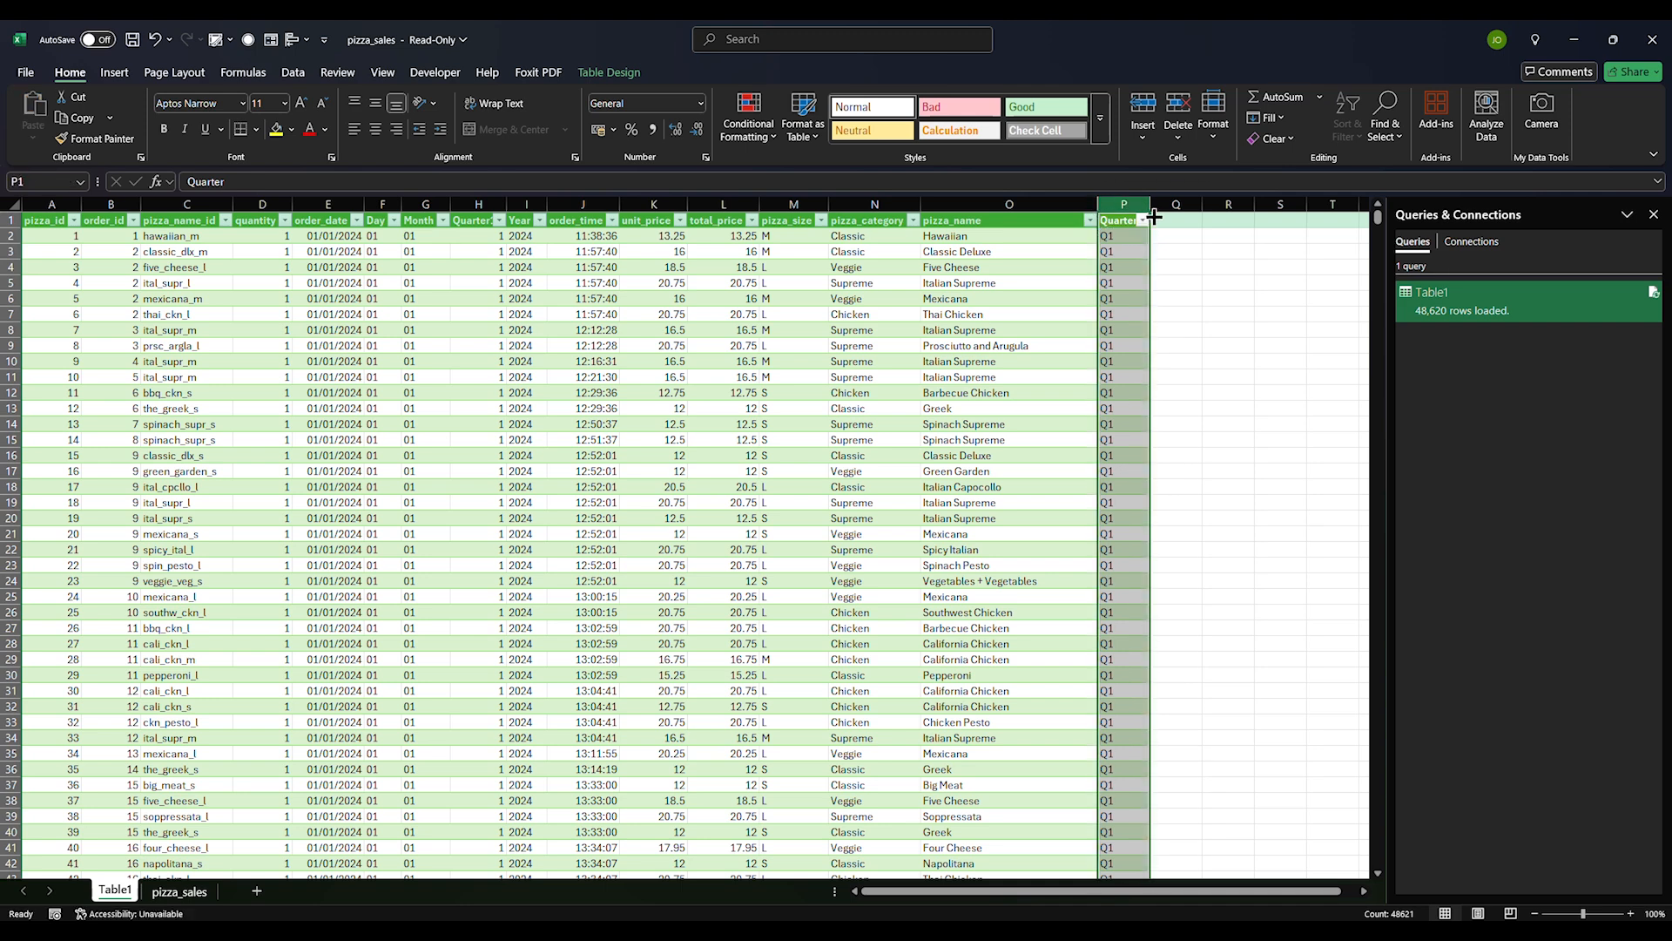
pyautogui.click(1176, 251)
pyautogui.click(1125, 199)
# Move the Quarter column from P to beside Month, then delete the Quarter1 column
pyautogui.moveTo(1110, 218); pyautogui.dragTo(521, 260)
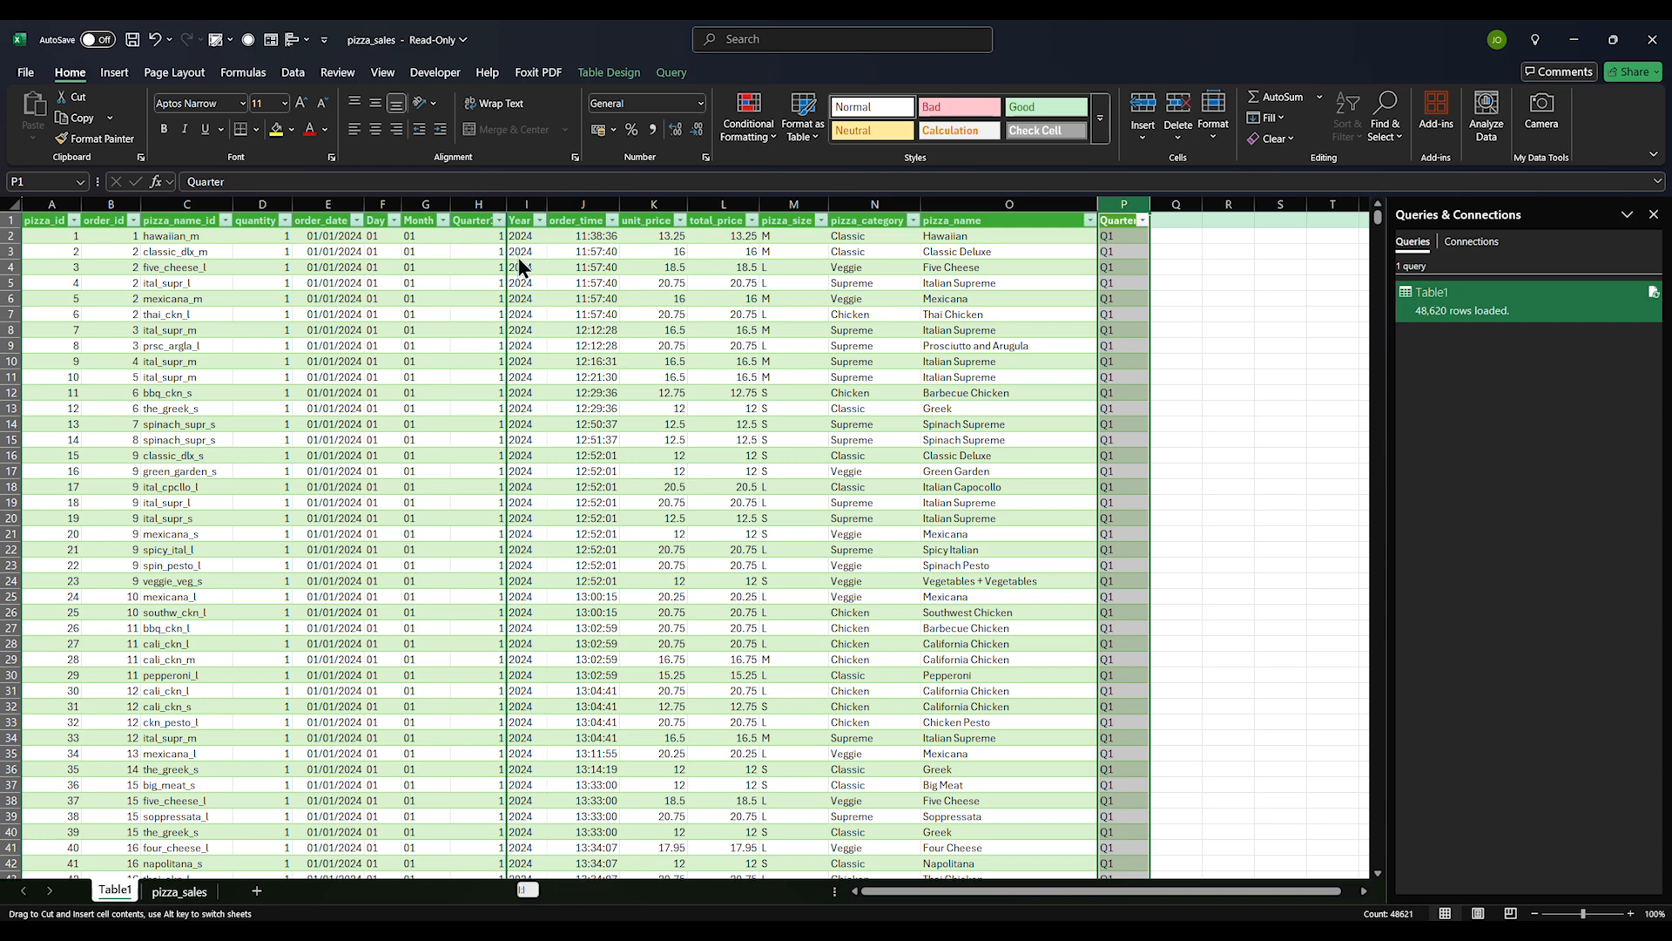
pyautogui.moveTo(520, 268); pyautogui.dragTo(517, 255)
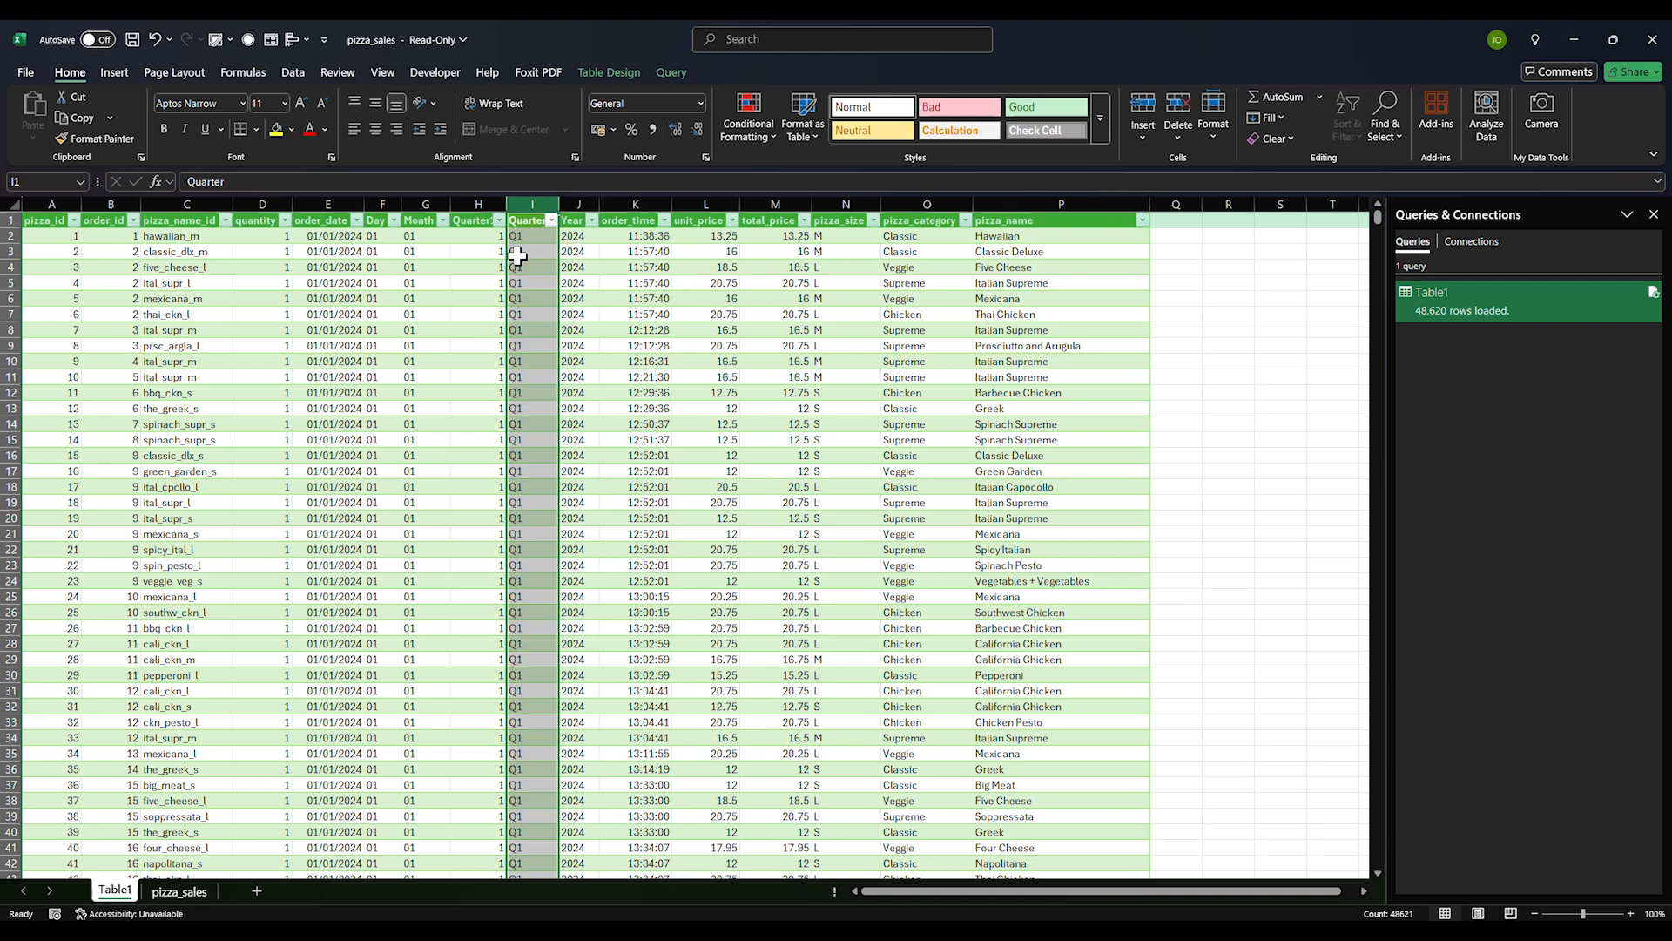
pyautogui.click(479, 203)
pyautogui.rightClick(486, 208)
pyautogui.click(533, 396)
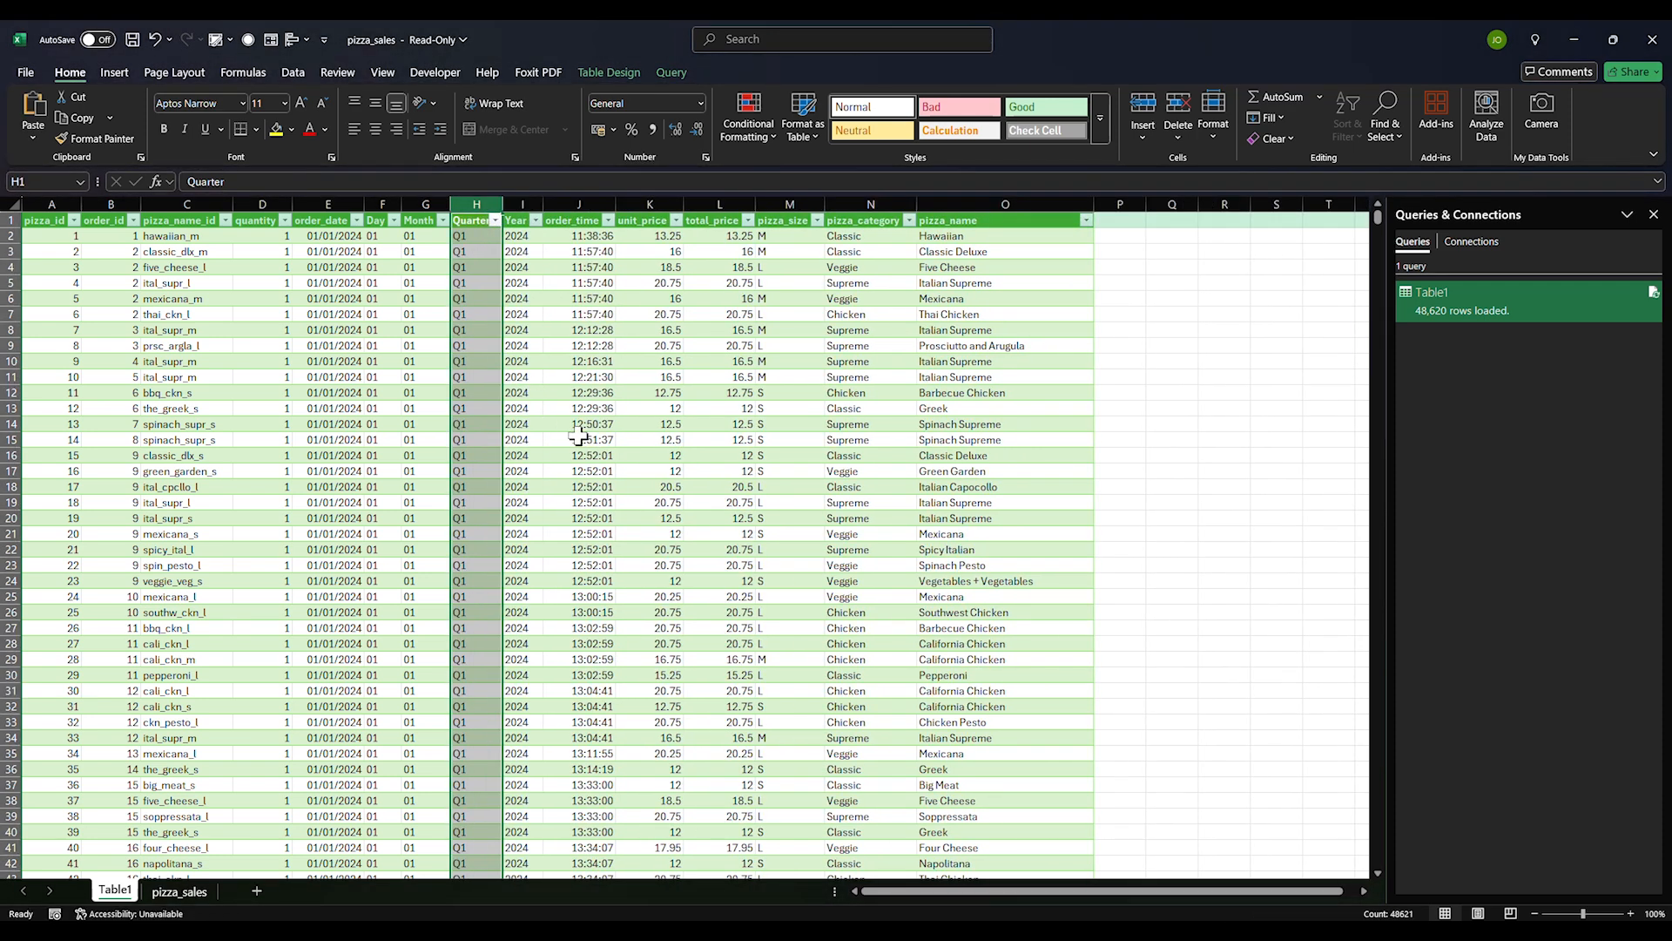
pyautogui.click(766, 454)
pyautogui.click(999, 409)
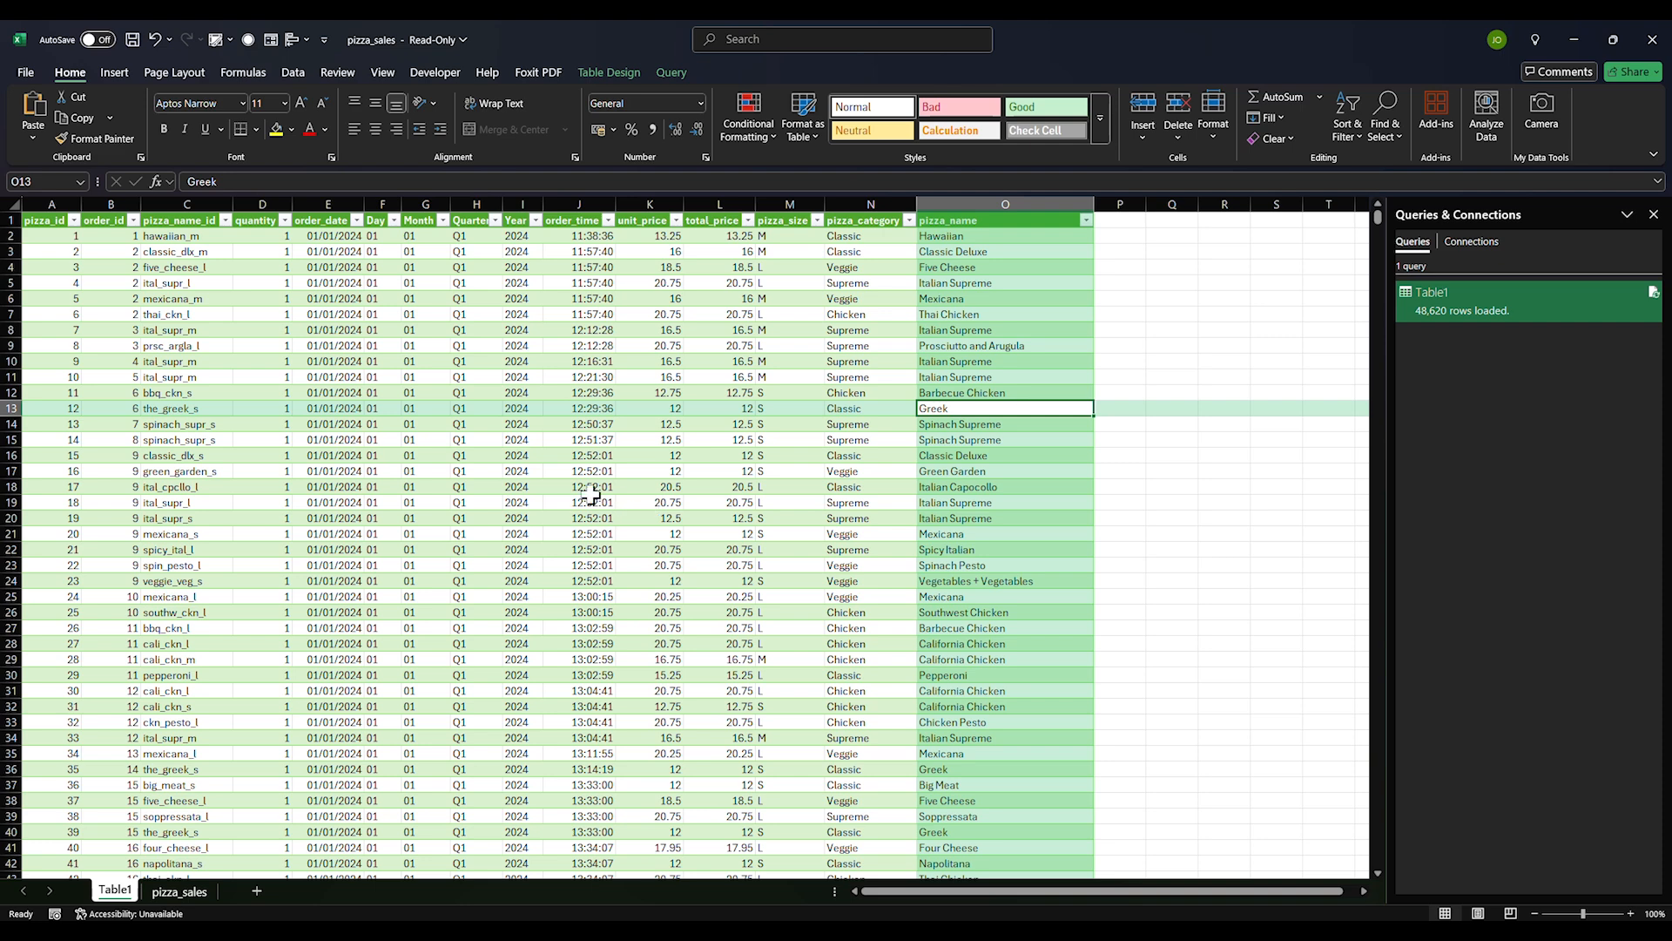
pyautogui.moveTo(591, 491); pyautogui.dragTo(609, 477)
pyautogui.click(771, 388)
pyautogui.click(782, 335)
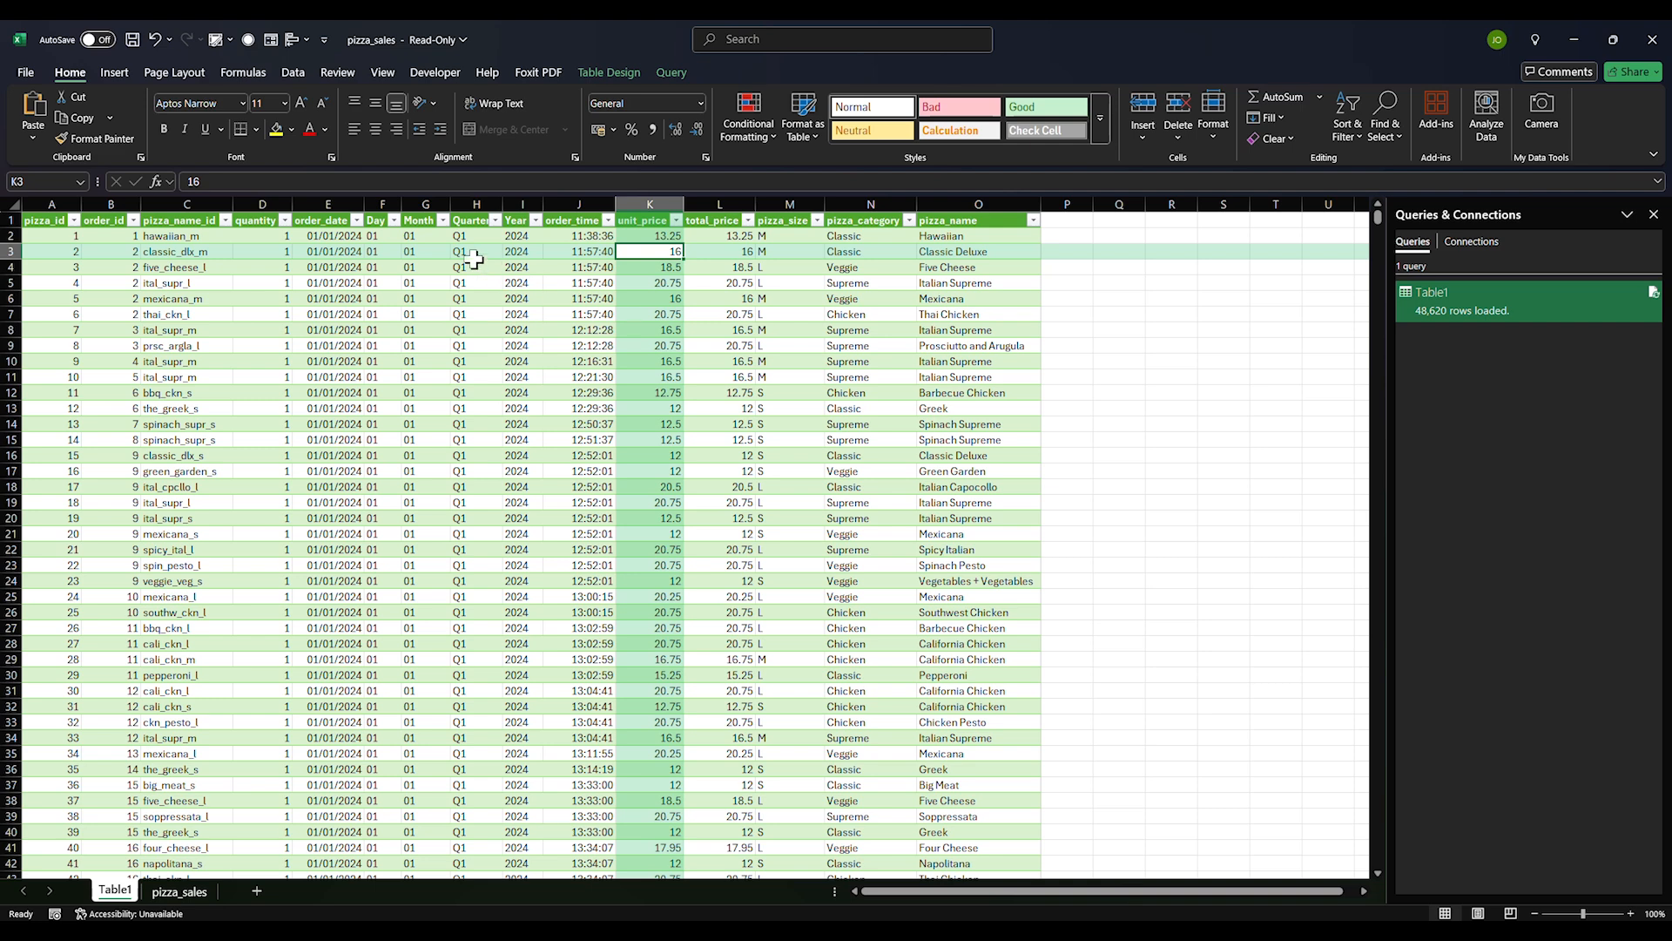
pyautogui.click(440, 235)
pyautogui.click(372, 236)
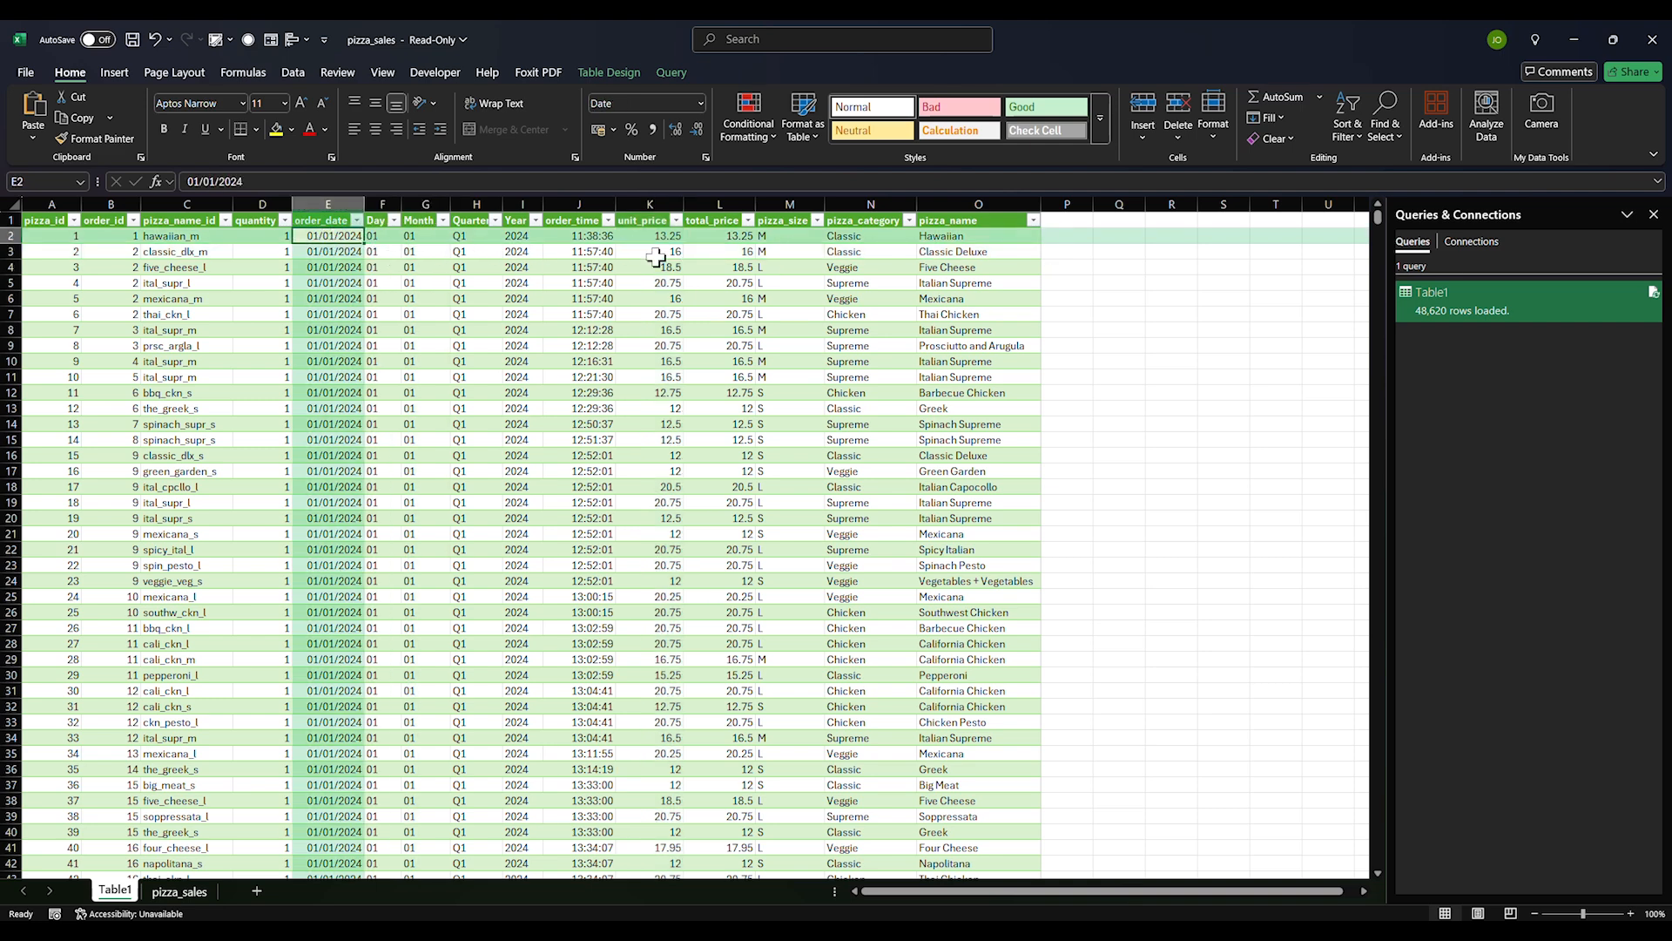
pyautogui.click(1056, 235)
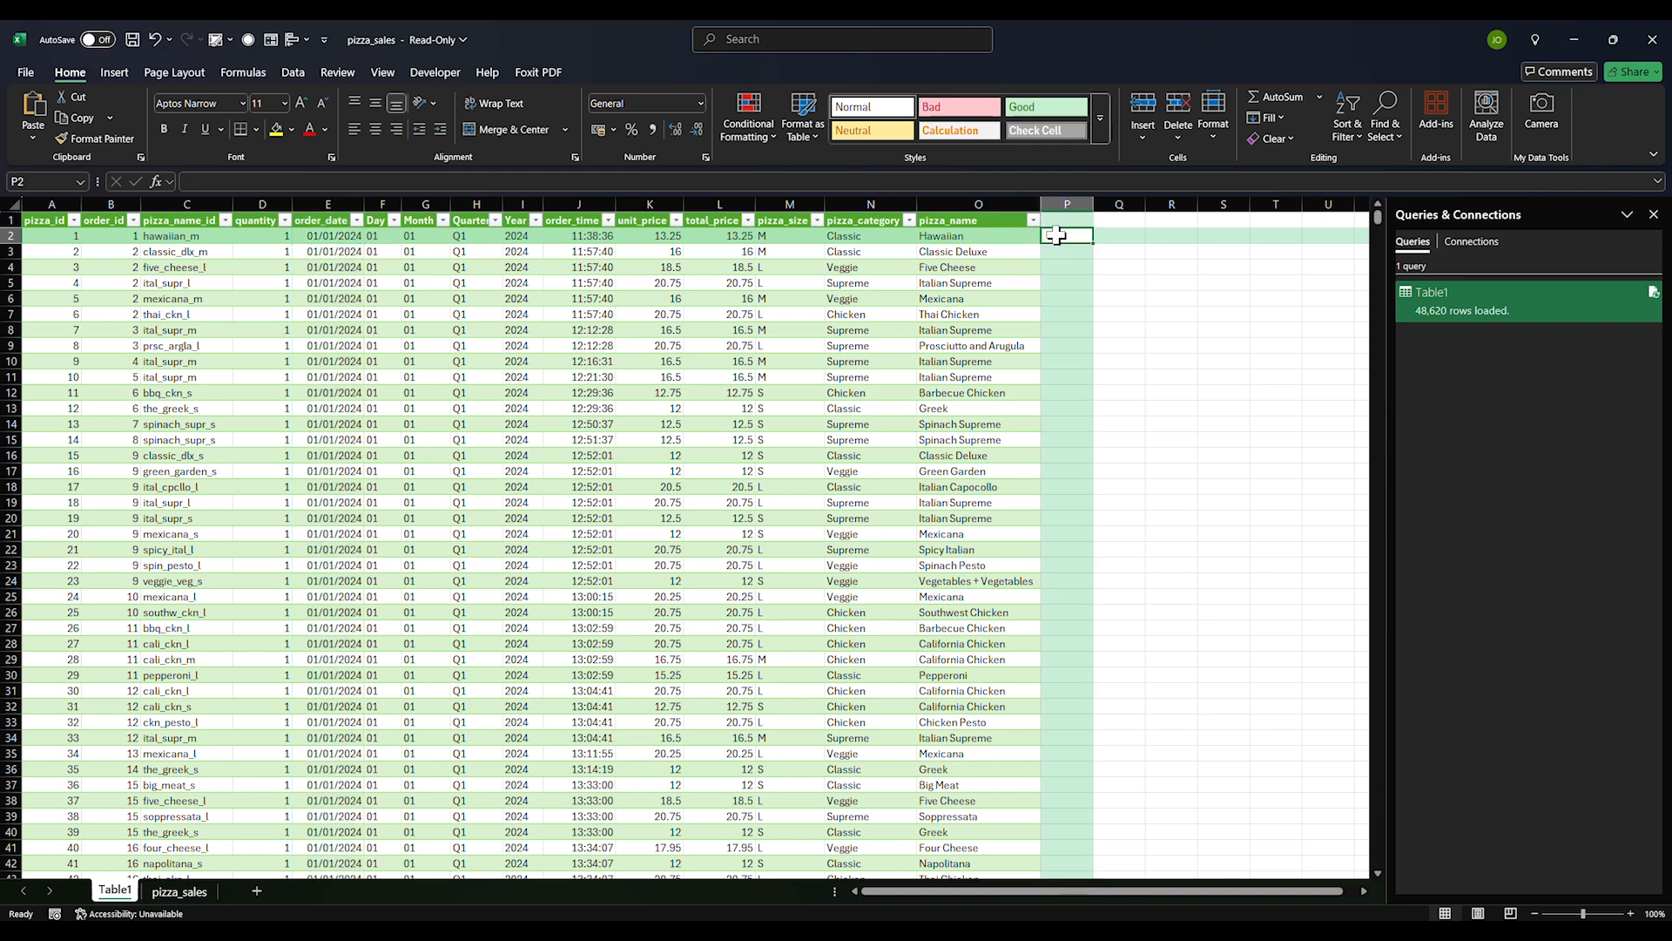
pyautogui.write('=wee')
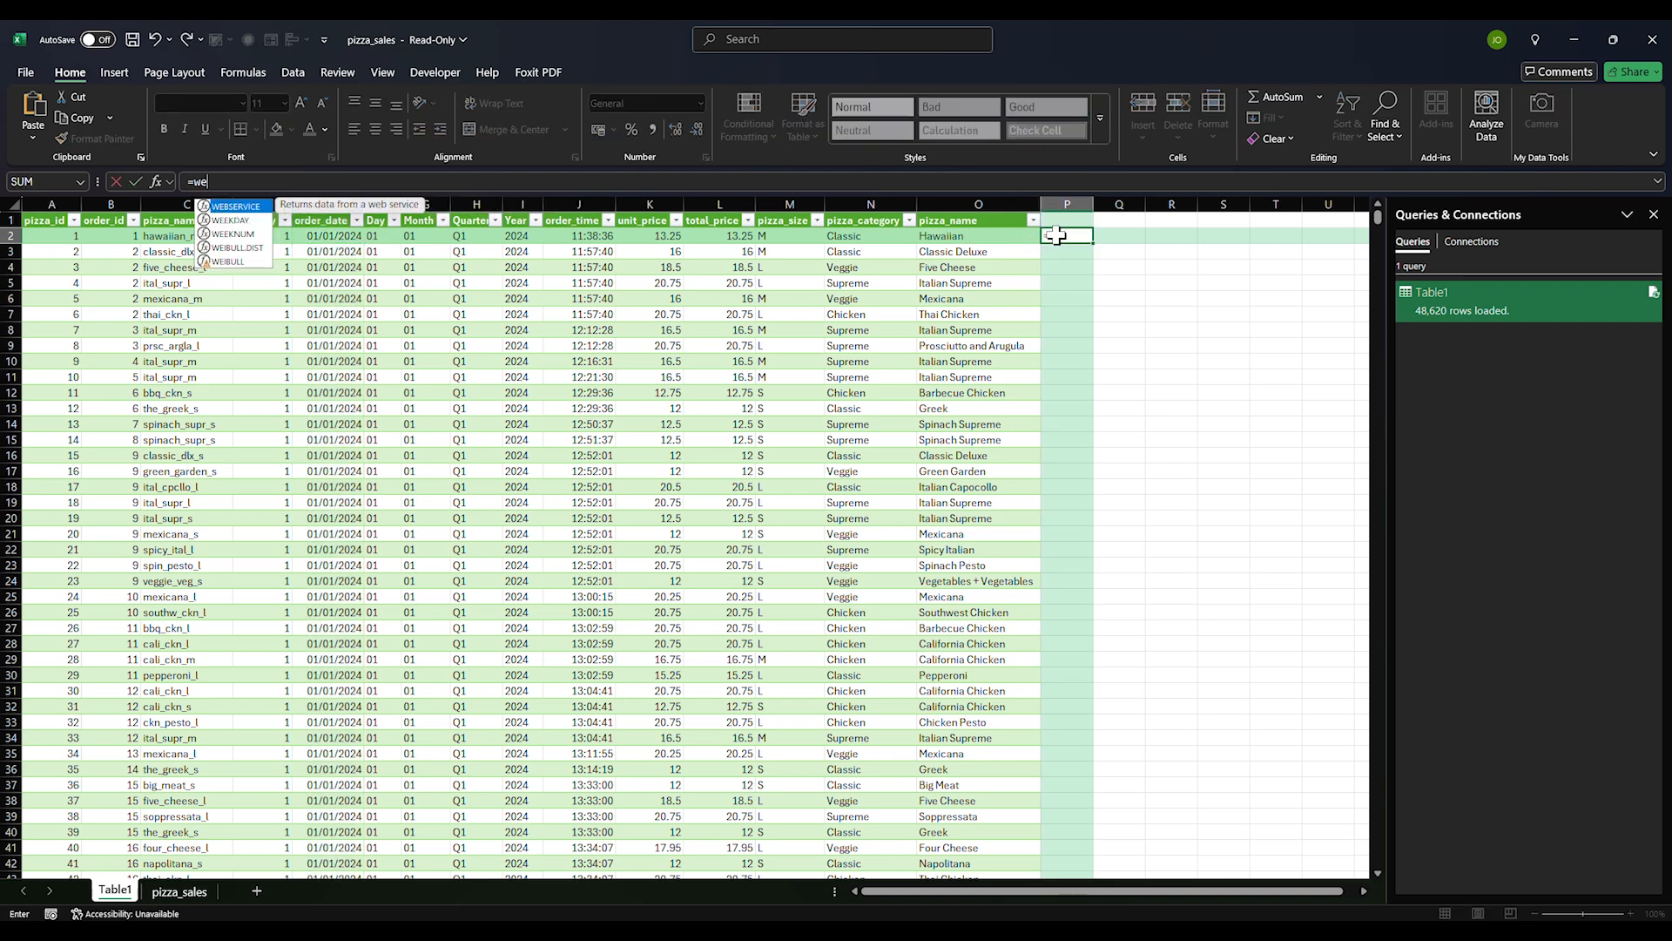
pyautogui.press('BackSpace')
pyautogui.press('BackSpace')
pyautogui.press('BackSpace')
pyautogui.press('BackSpace')
pyautogui.press('Escape')
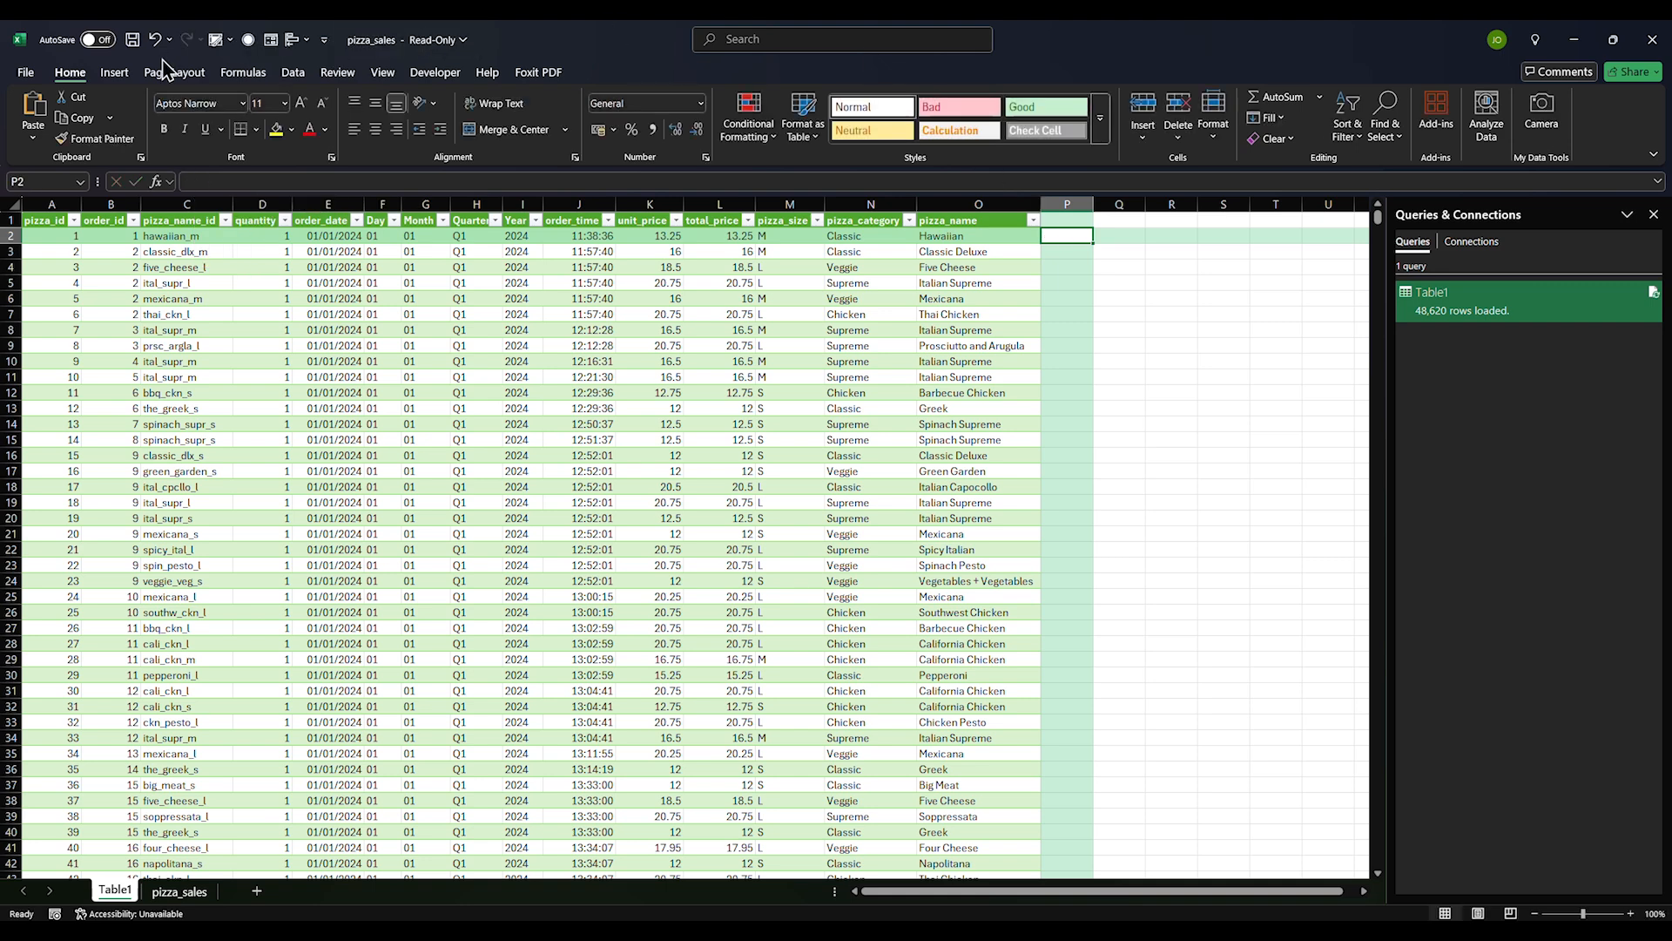
pyautogui.click(384, 216)
# Insert an empty column before Day and start typing =WEEKDAY( in F2
pyautogui.rightClick(384, 218)
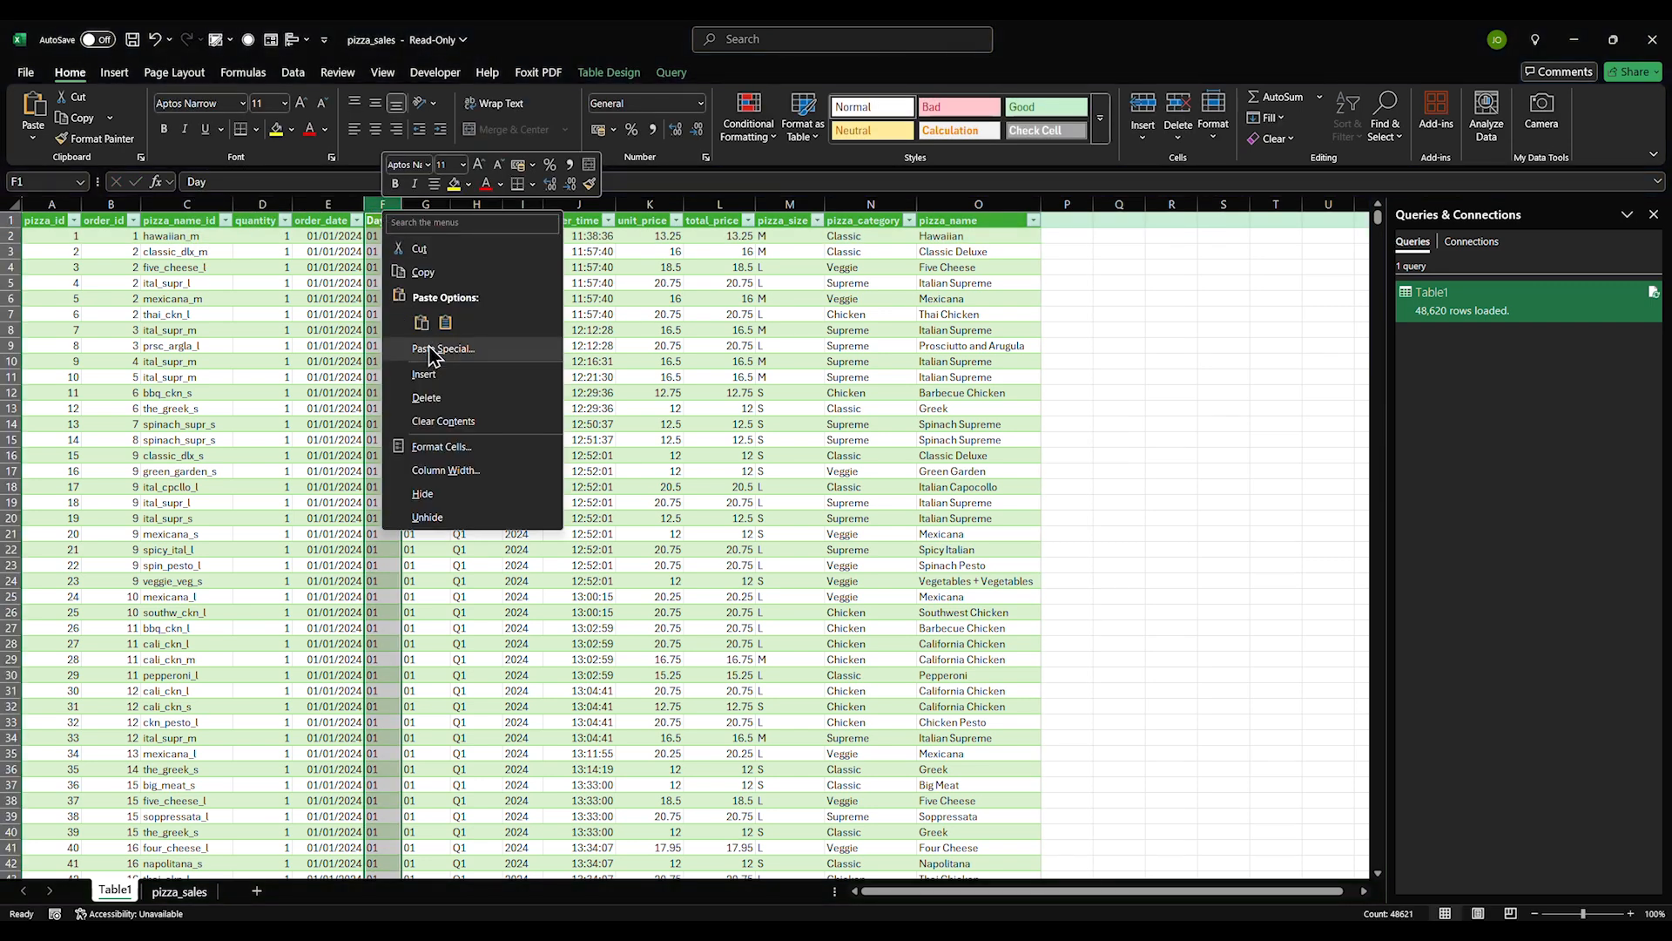
pyautogui.click(427, 375)
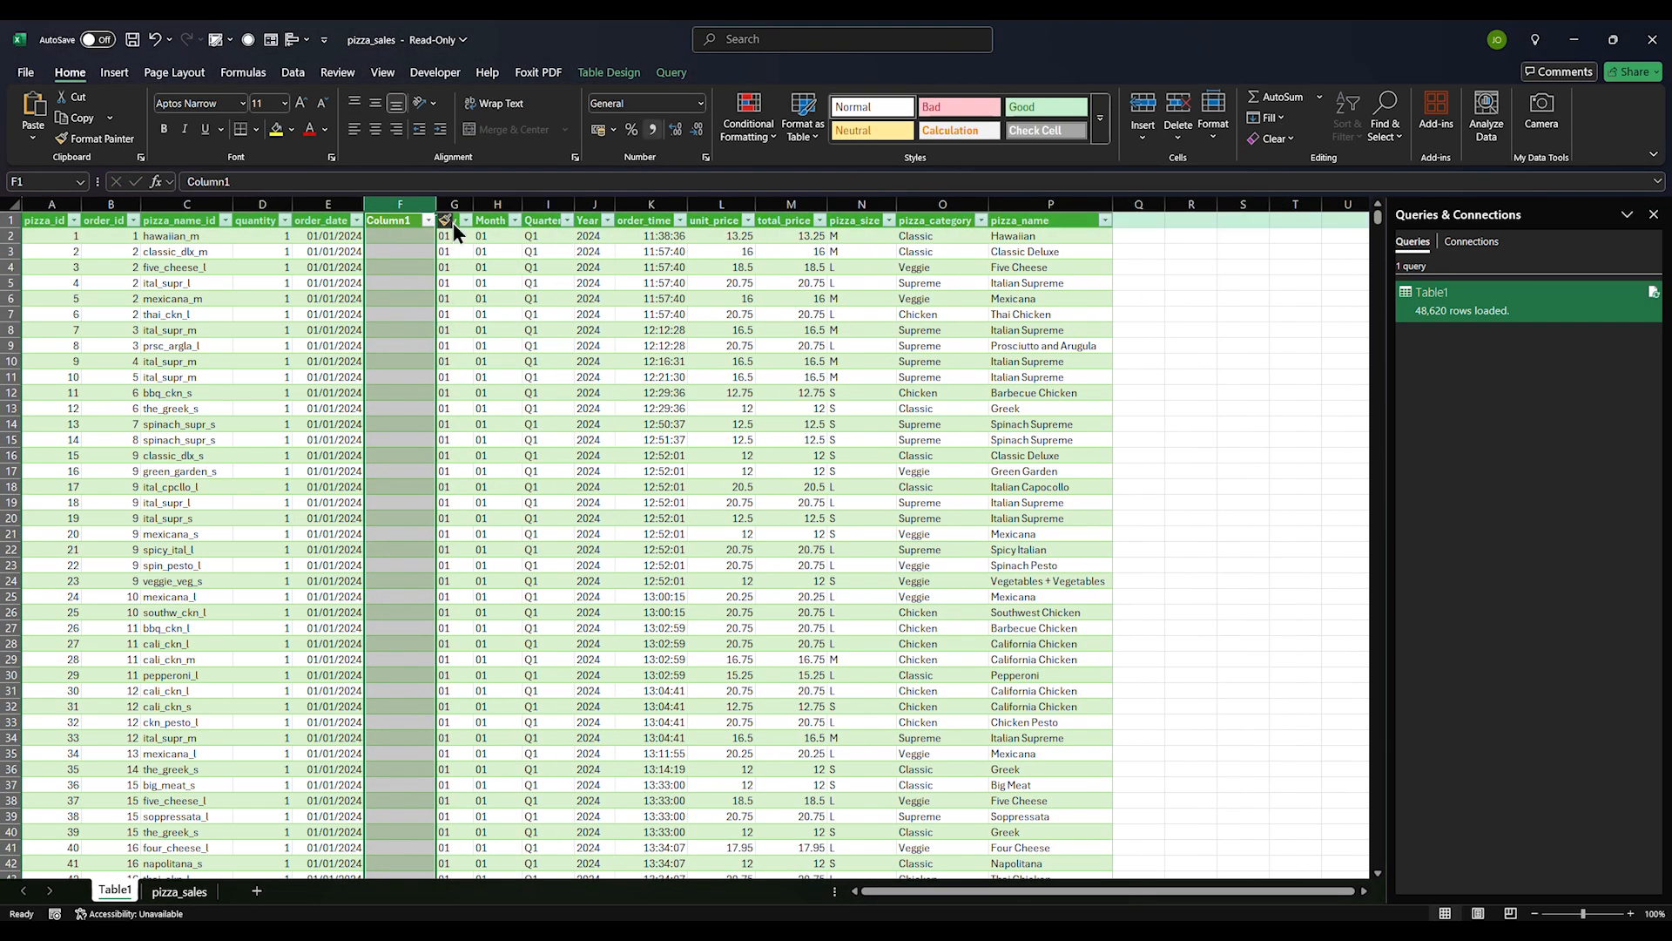
pyautogui.click(405, 231)
pyautogui.write('=WEEKDAY(')
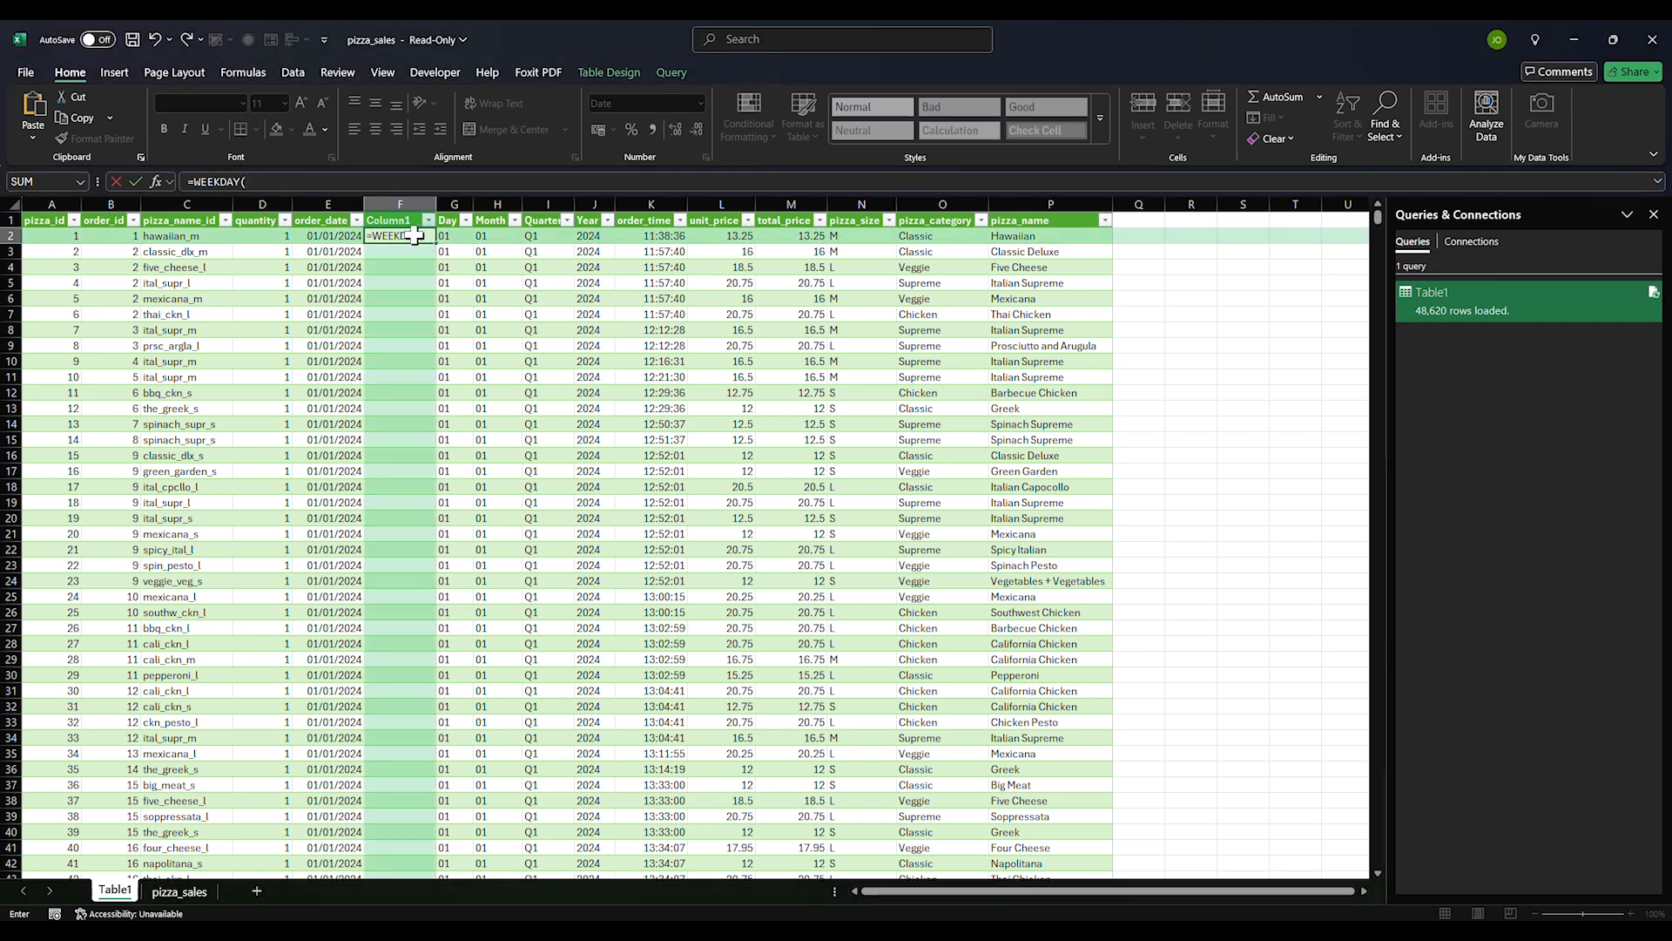
# Complete and commit =WEEKDAY([@[order_date]]) so it fills down Column1
pyautogui.click(339, 183)
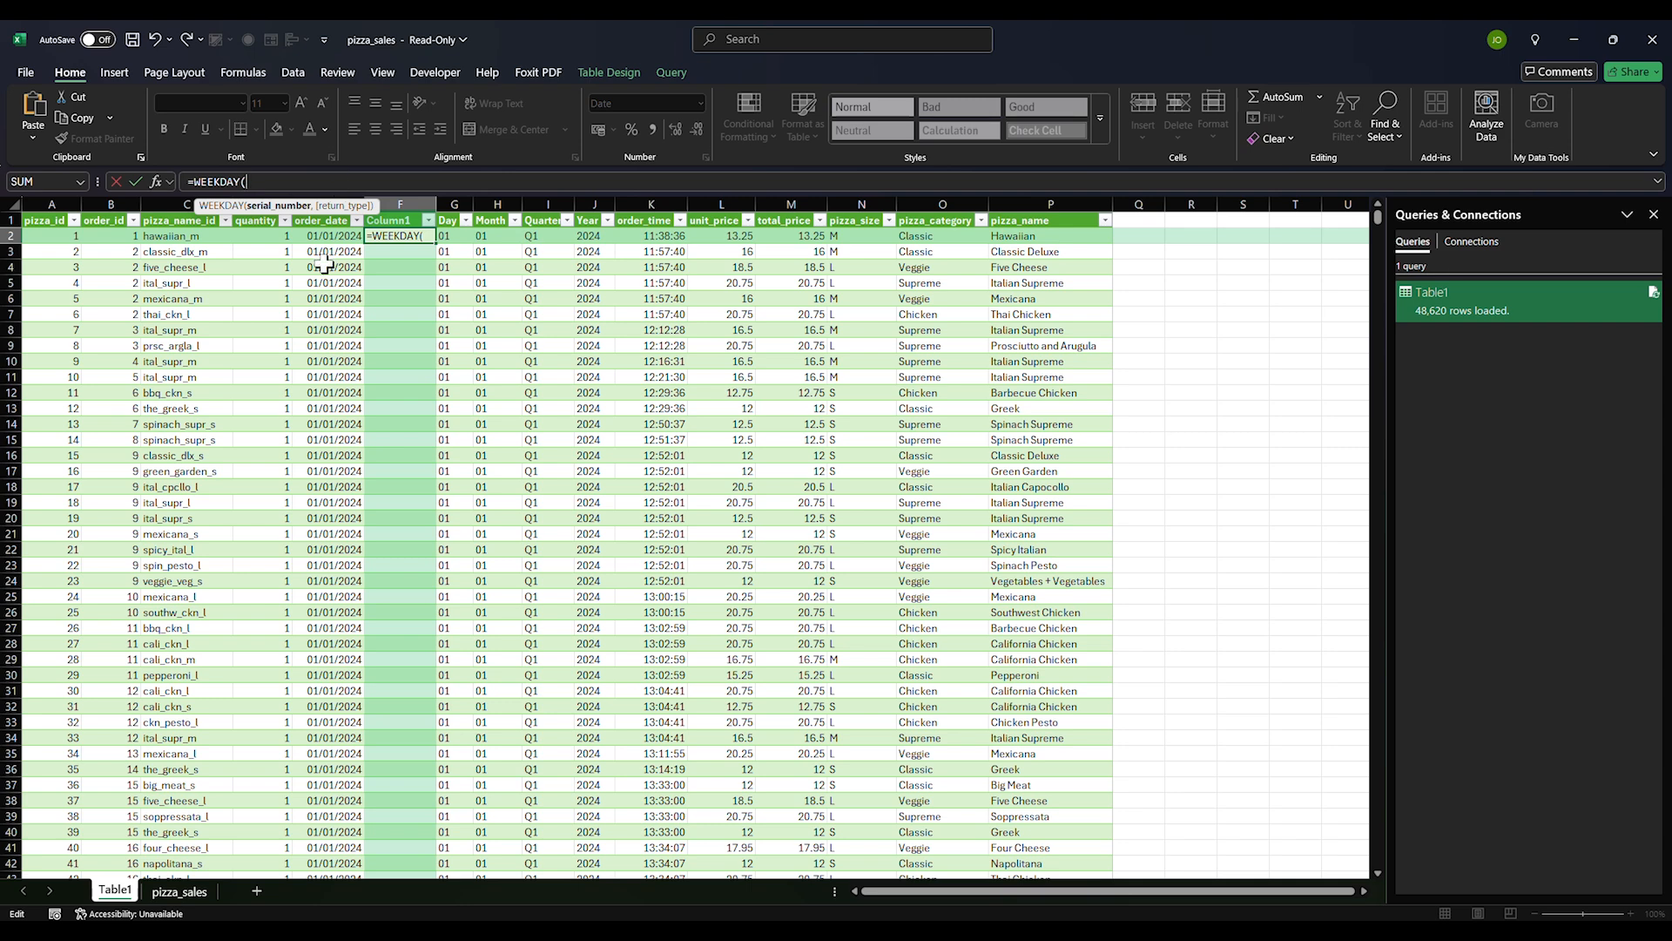
pyautogui.click(324, 237)
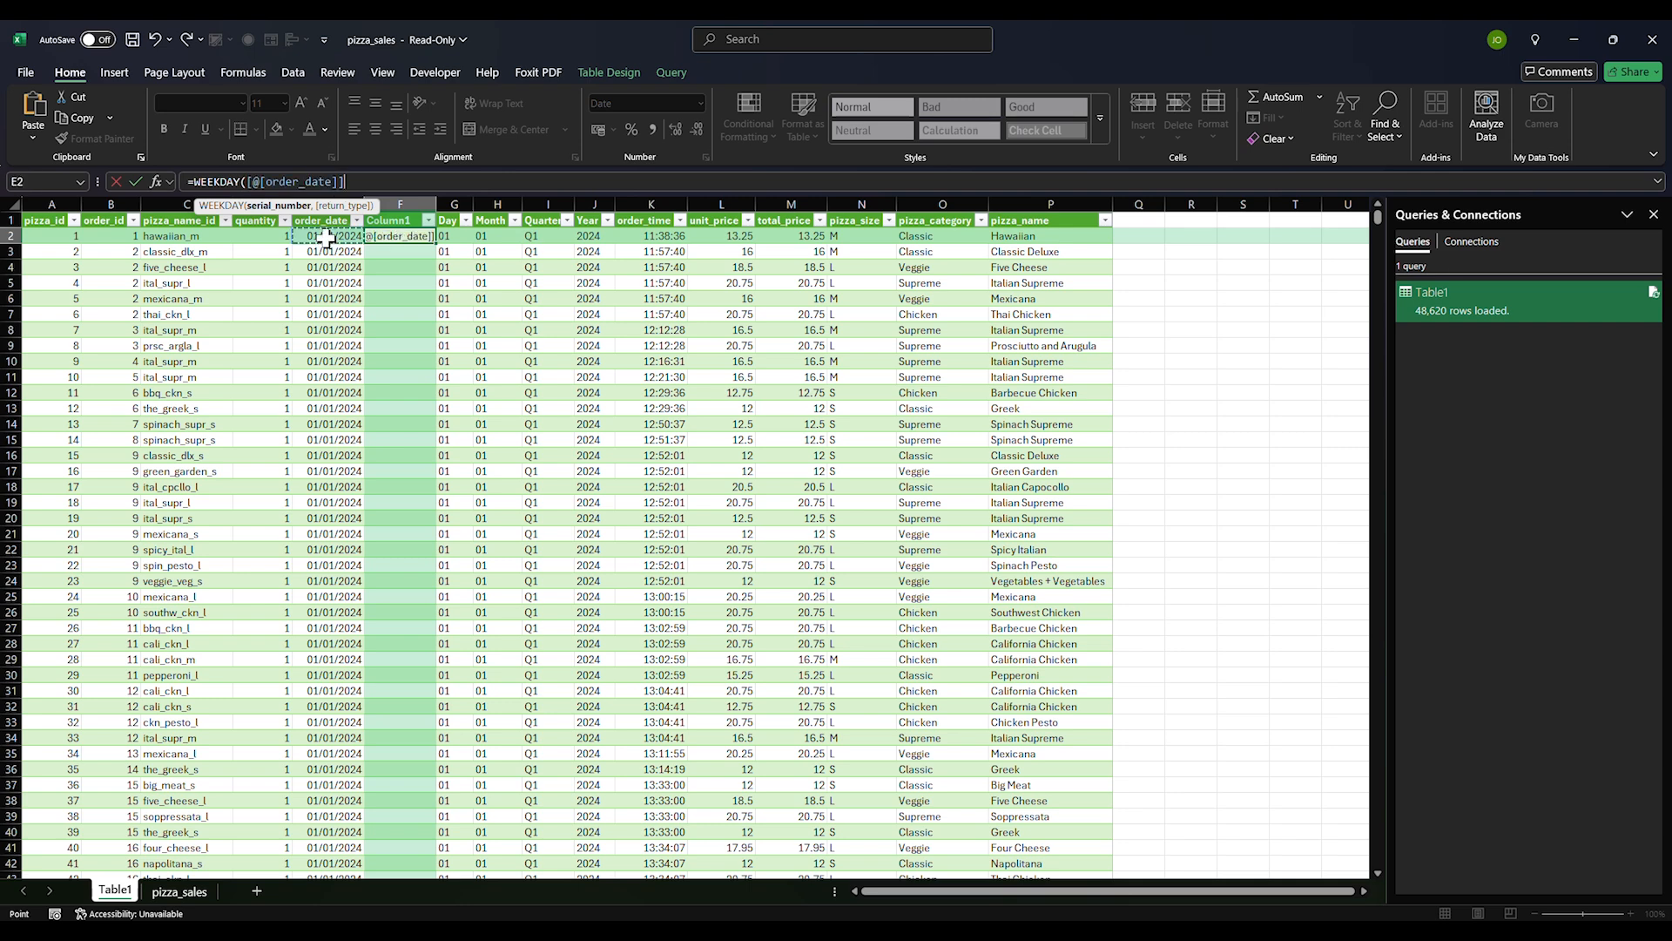
pyautogui.press('Return')
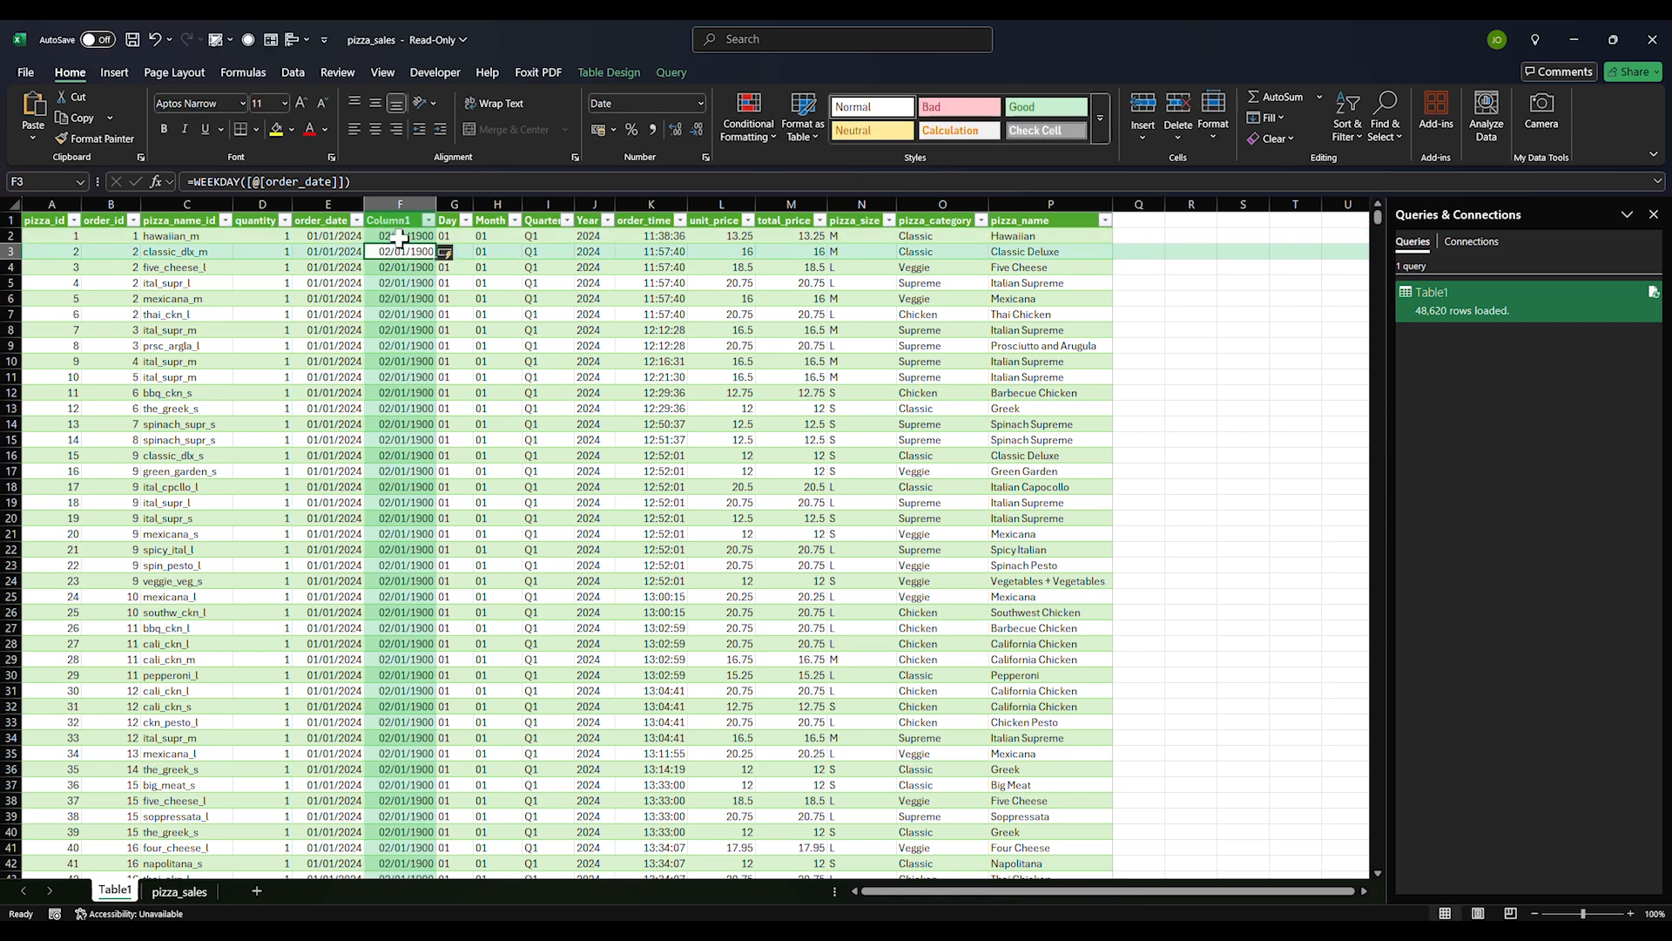
# Set Column1's number format to General so weekdays show as numbers like 2
pyautogui.click(398, 198)
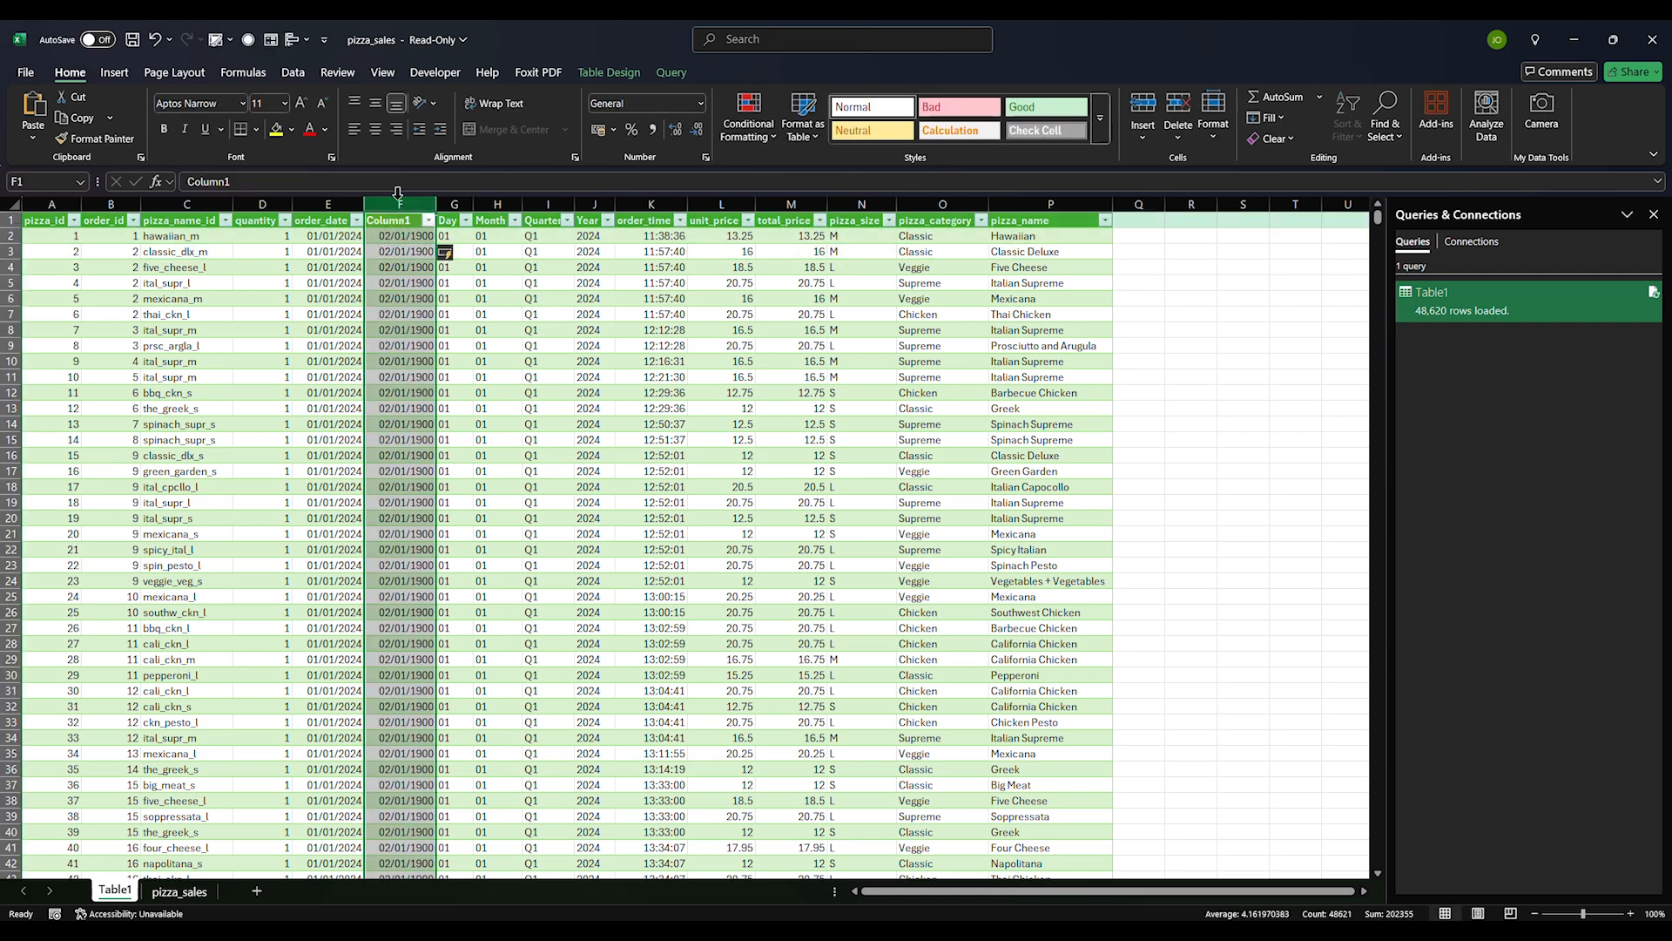
pyautogui.click(635, 105)
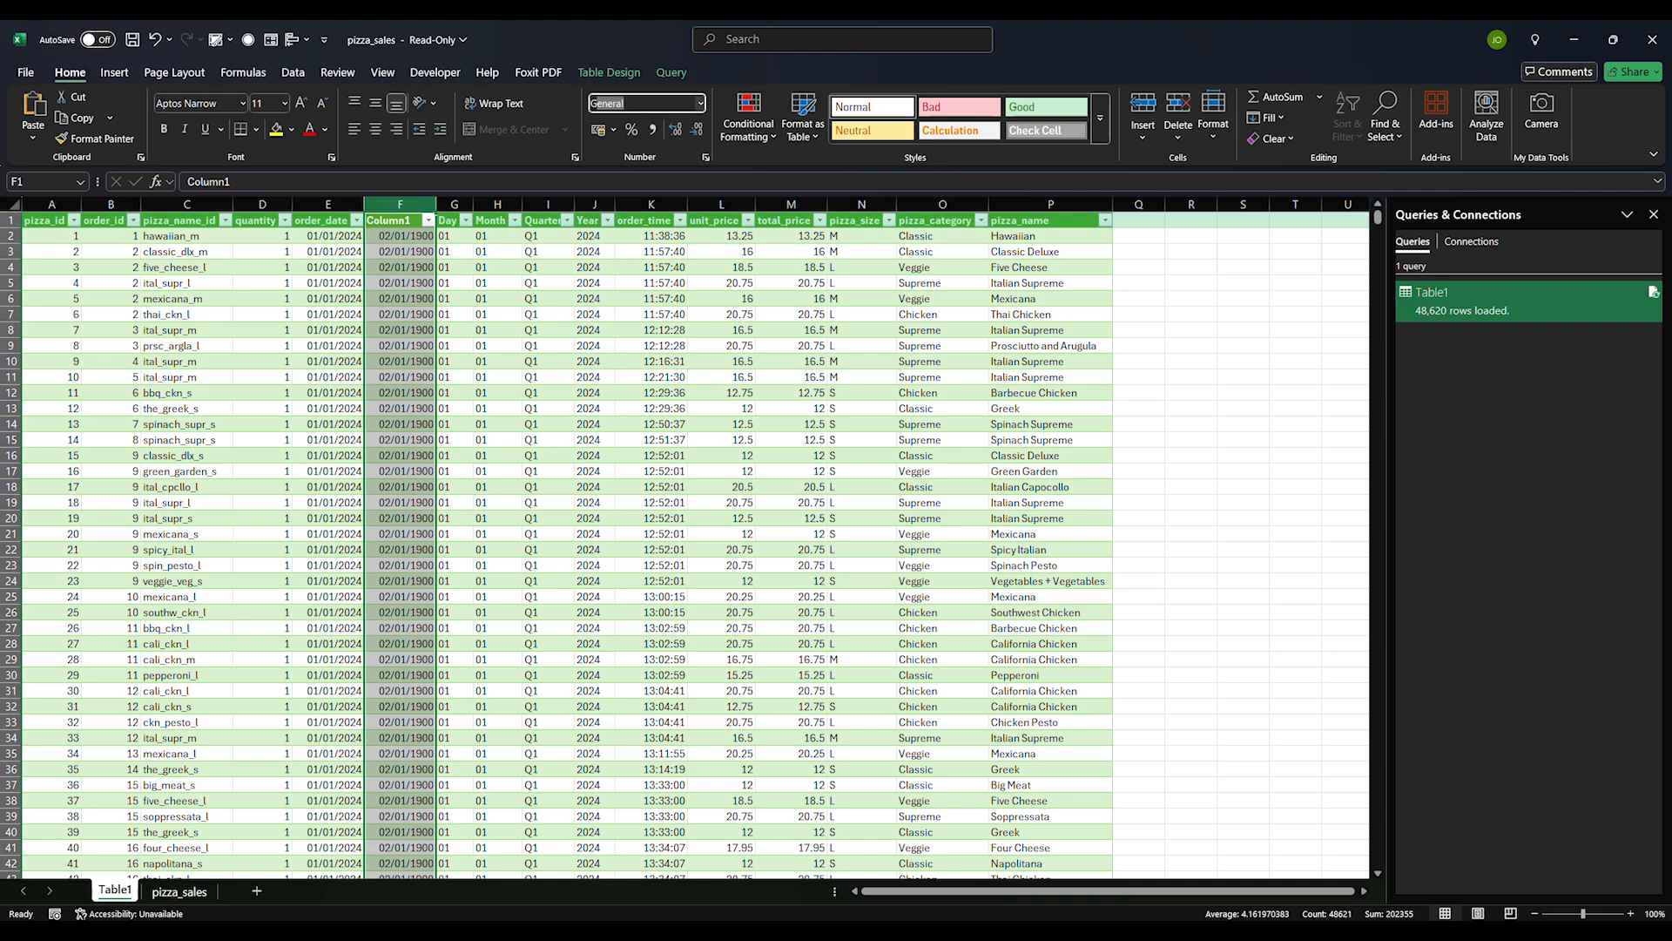
pyautogui.press('Return')
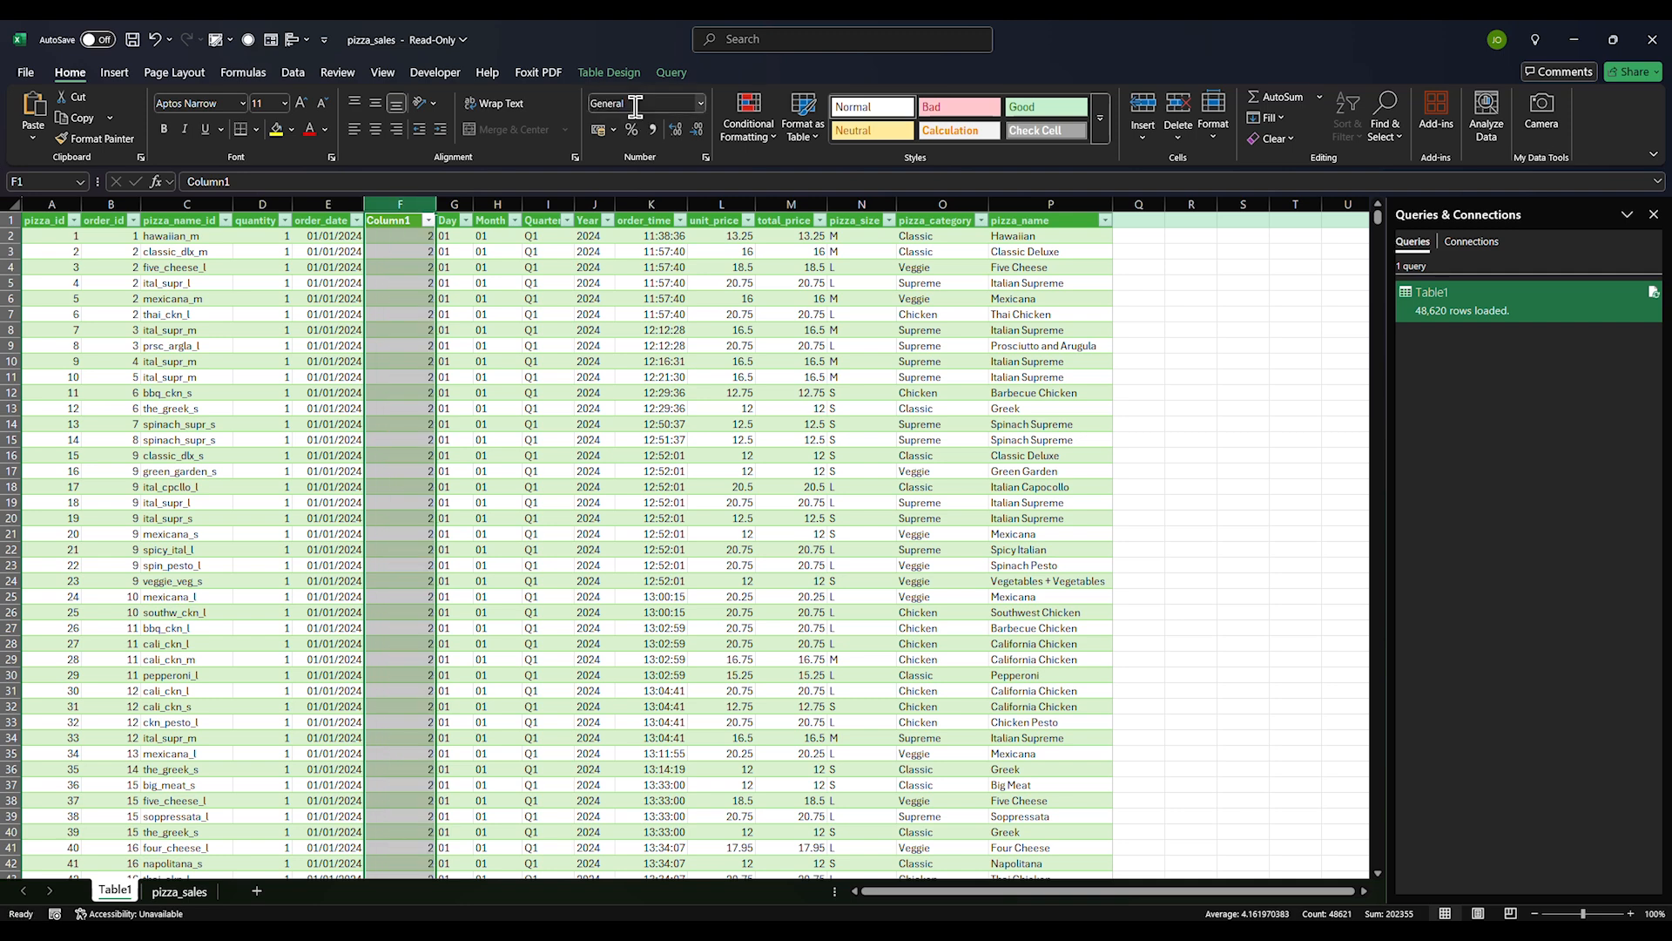
pyautogui.click(405, 346)
pyautogui.click(407, 237)
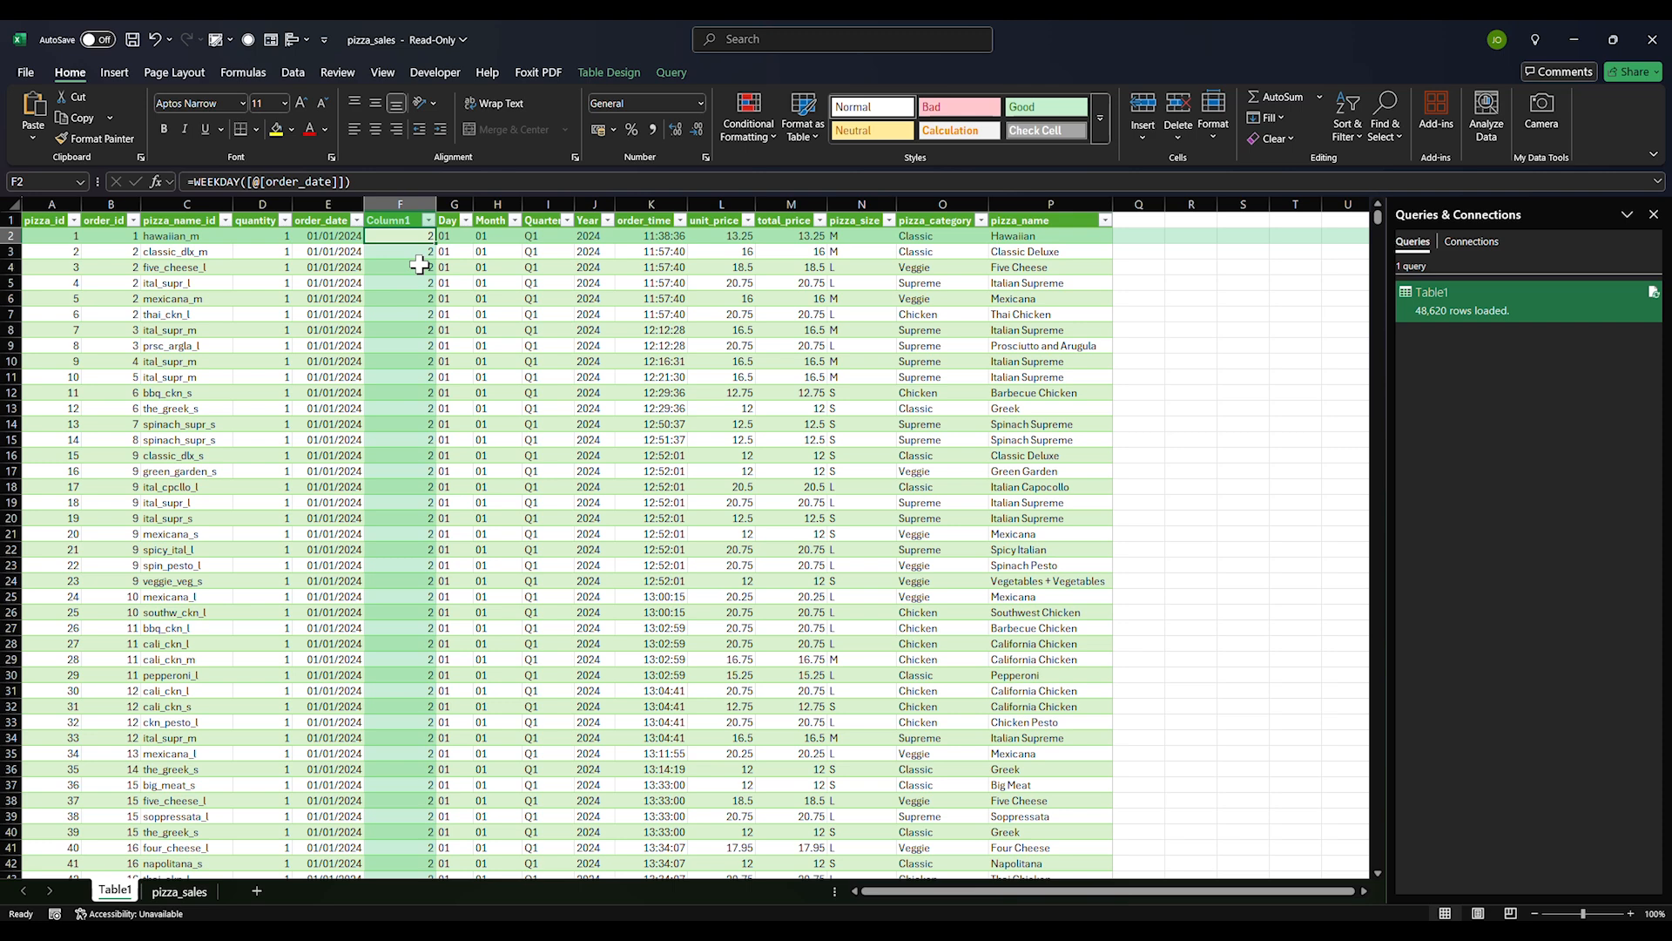
# Check the order_date column's number format in Format Cells without changing it
pyautogui.hotkey('alt', 'Tab')
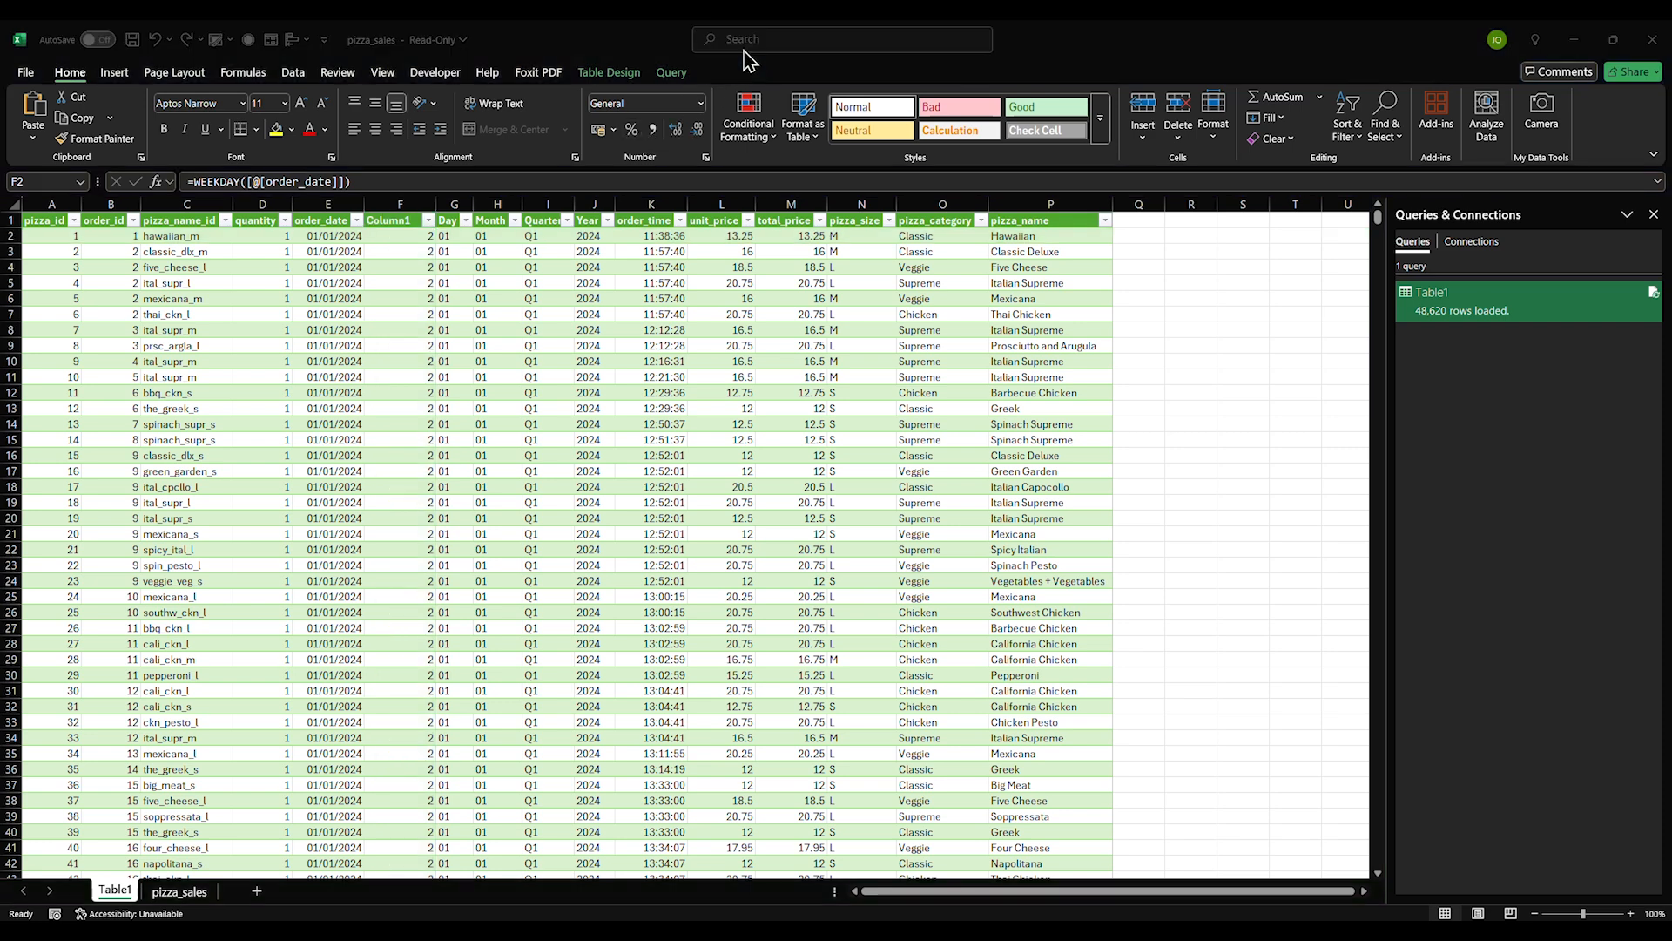
pyautogui.click(301, 216)
pyautogui.click(314, 211)
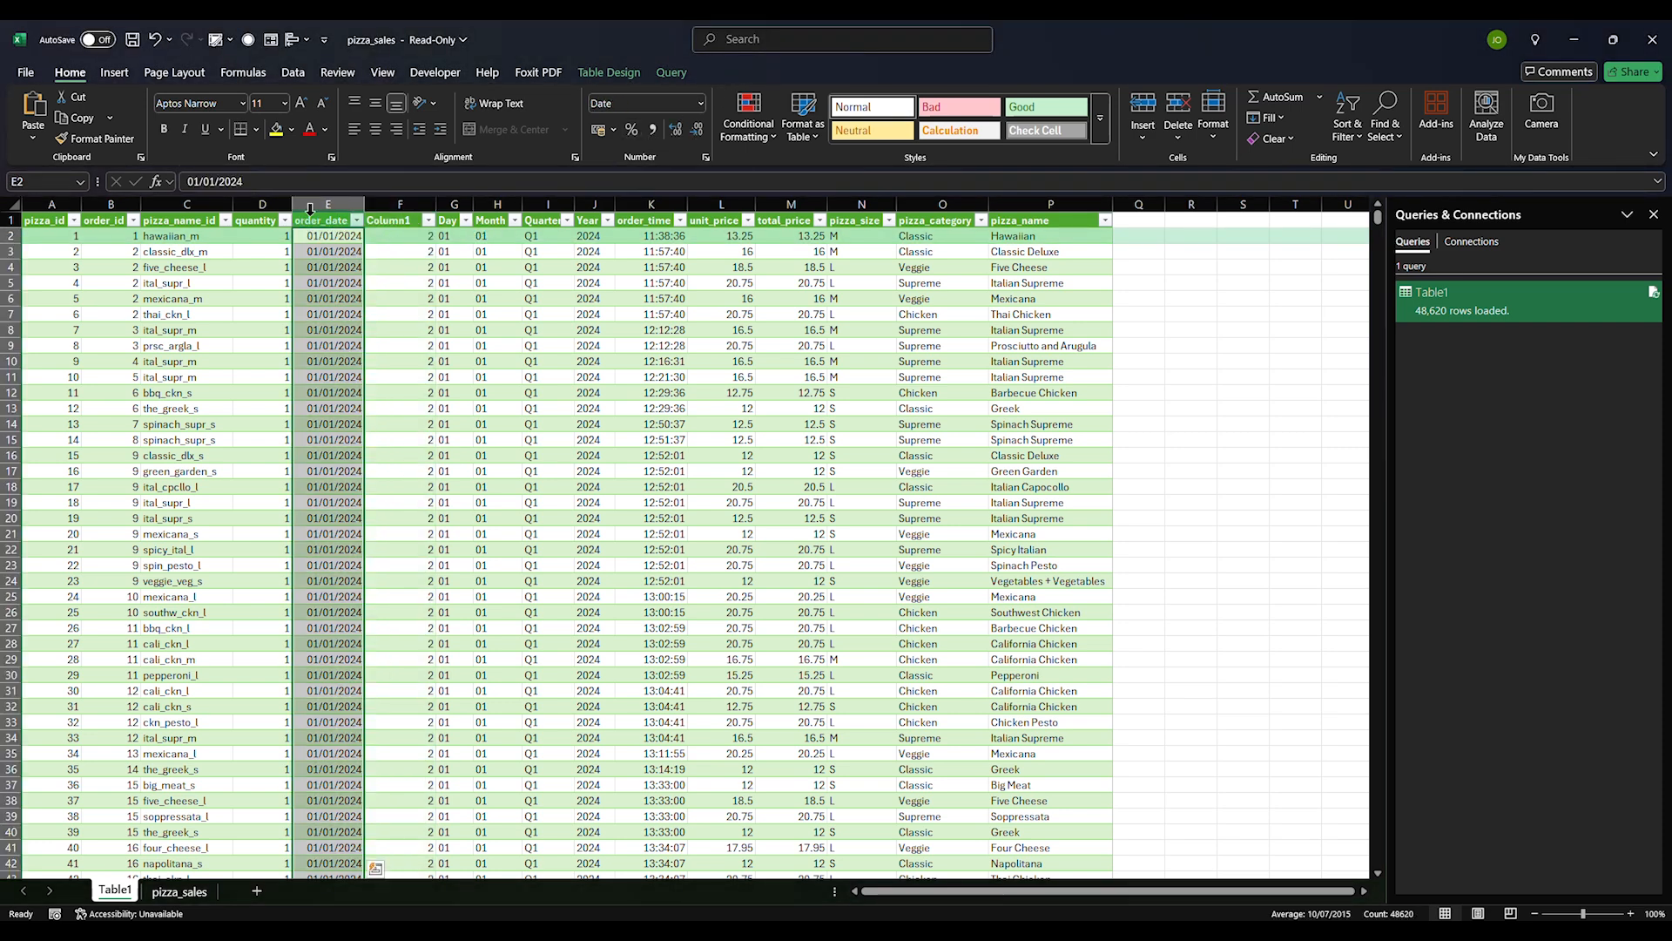
pyautogui.hotkey('ctrl', '1')
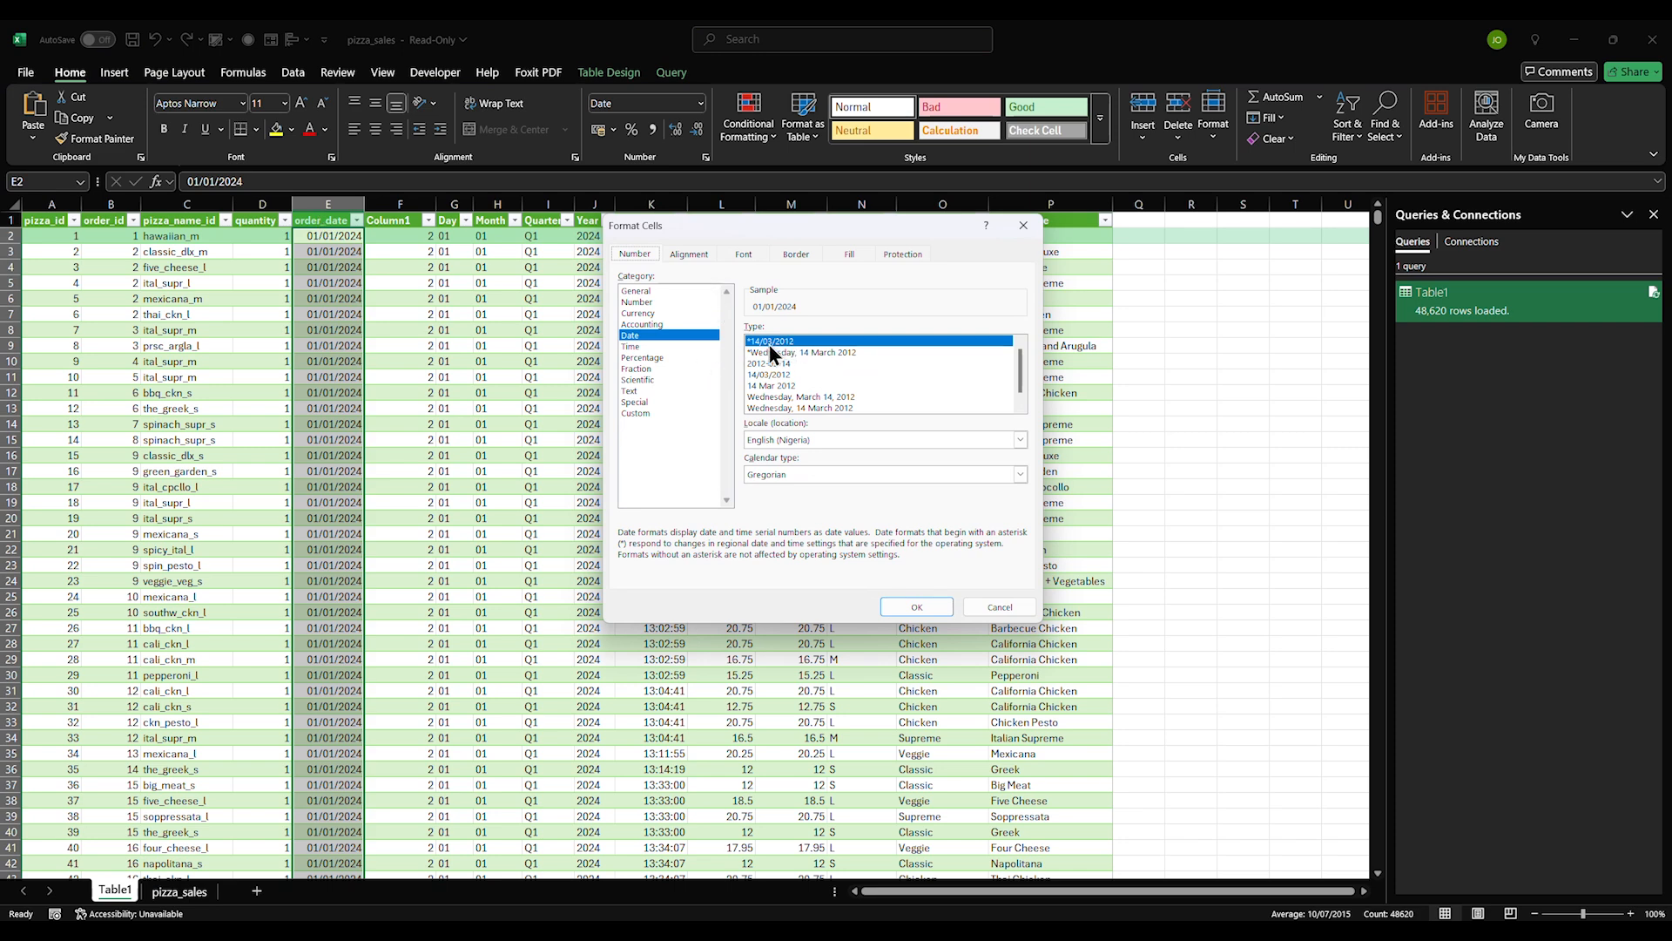
pyautogui.click(897, 608)
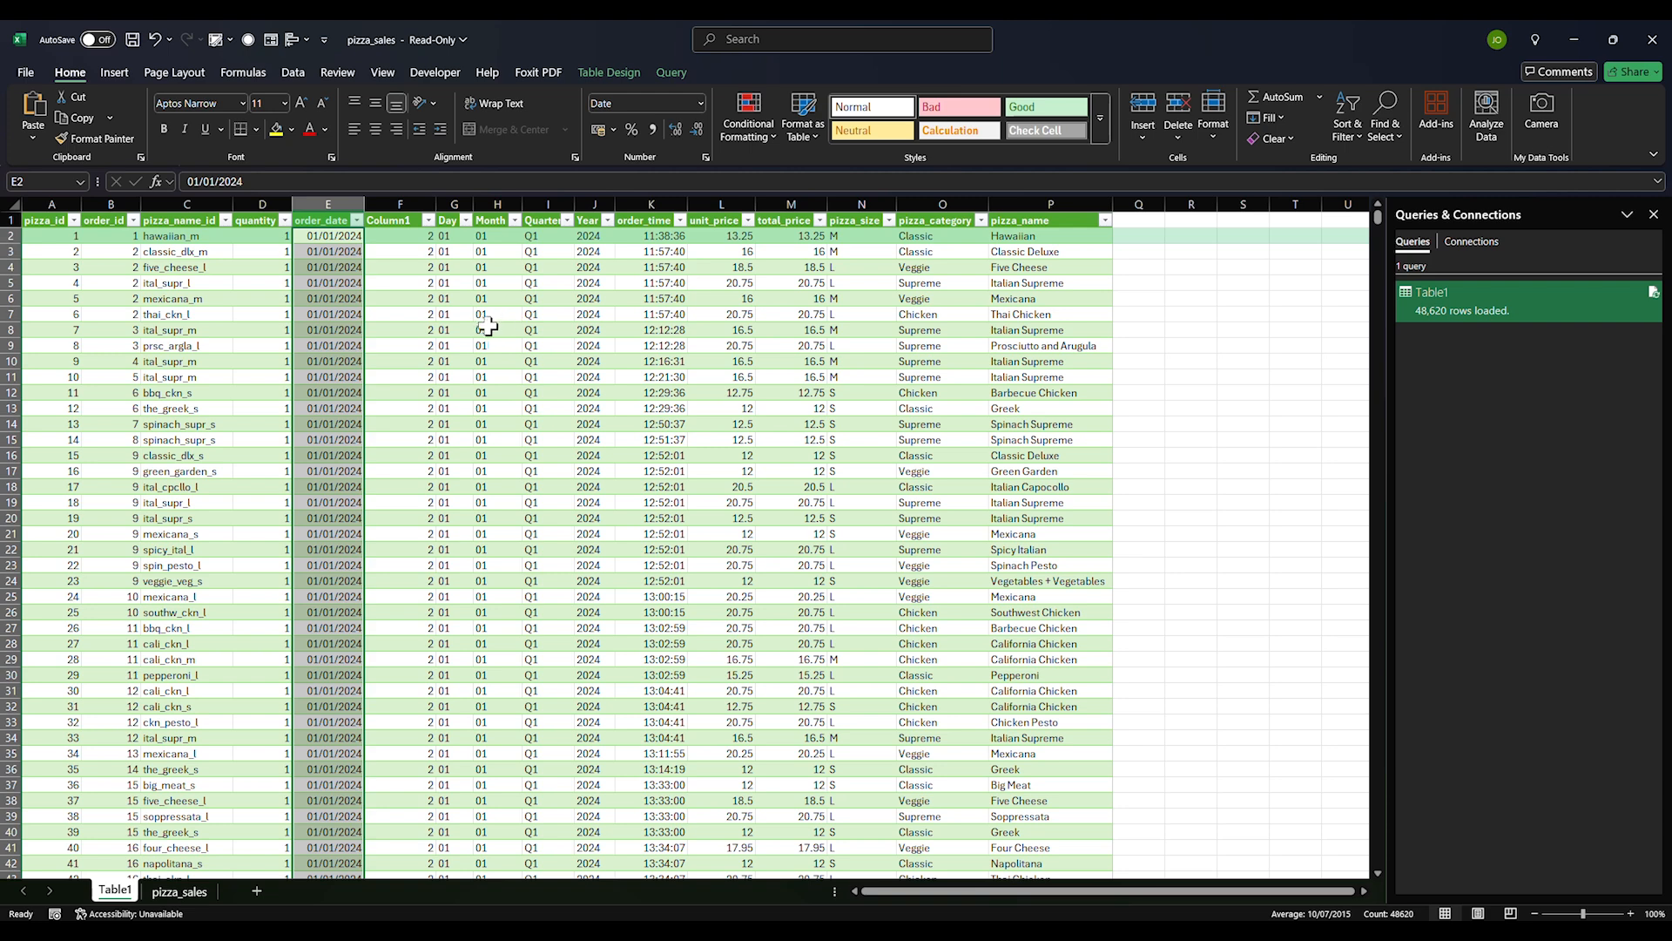
pyautogui.click(412, 237)
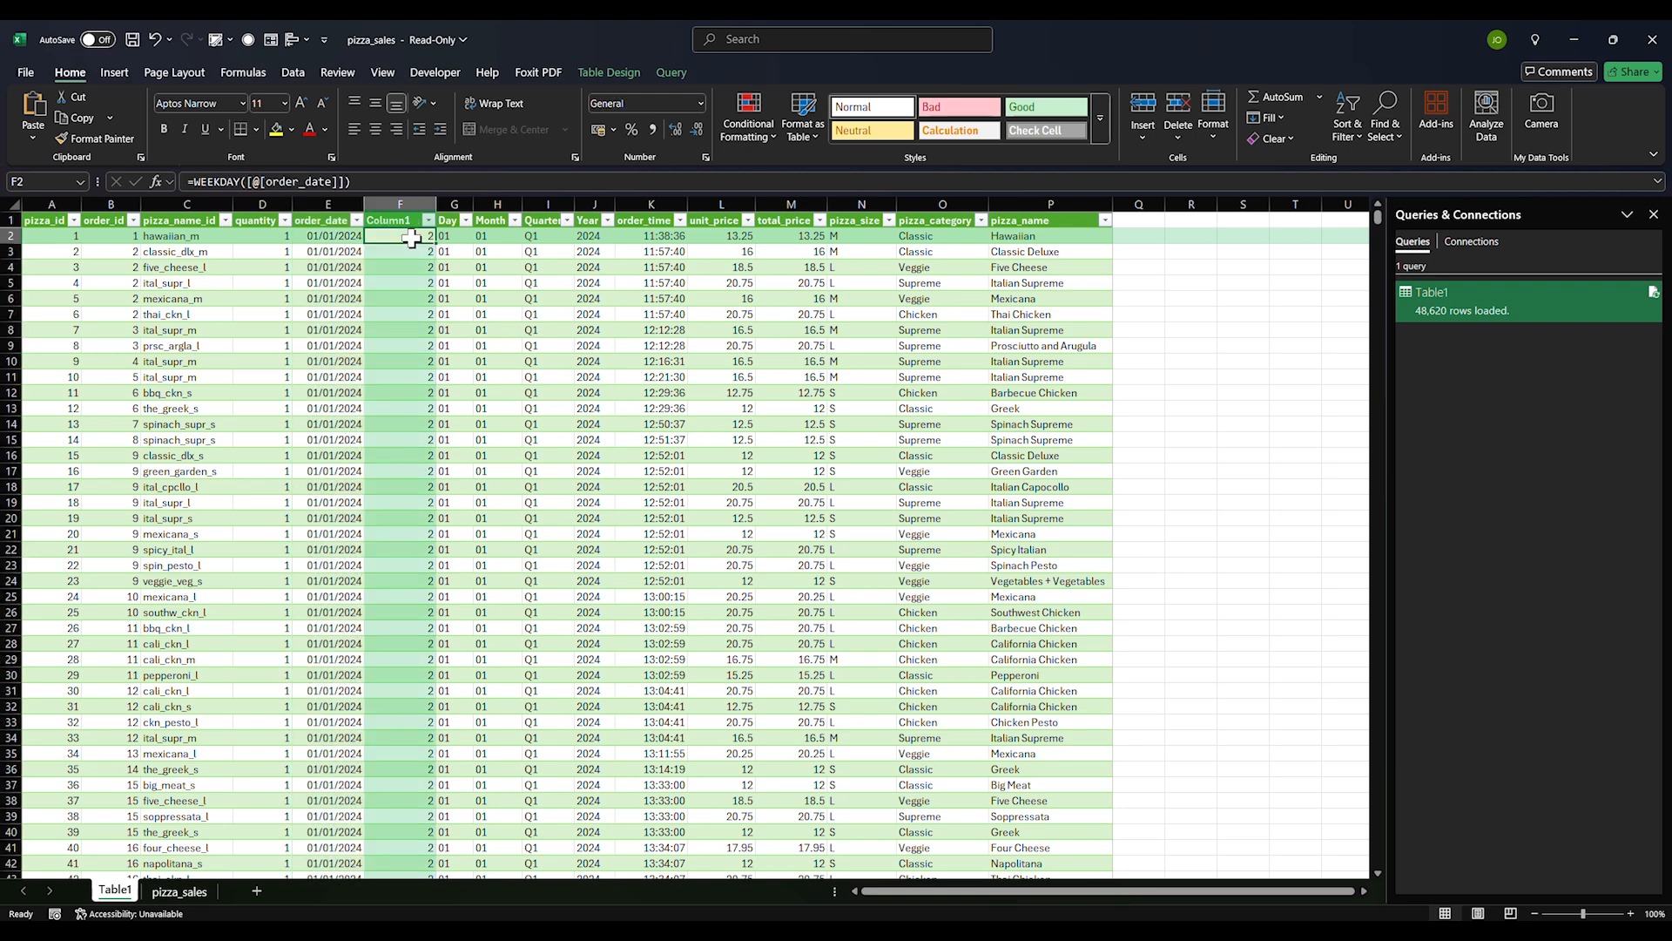
# Replace F2's formula with =TEXT([@[order_date]],"dddd") so Column1 fills with day names
pyautogui.write('=')
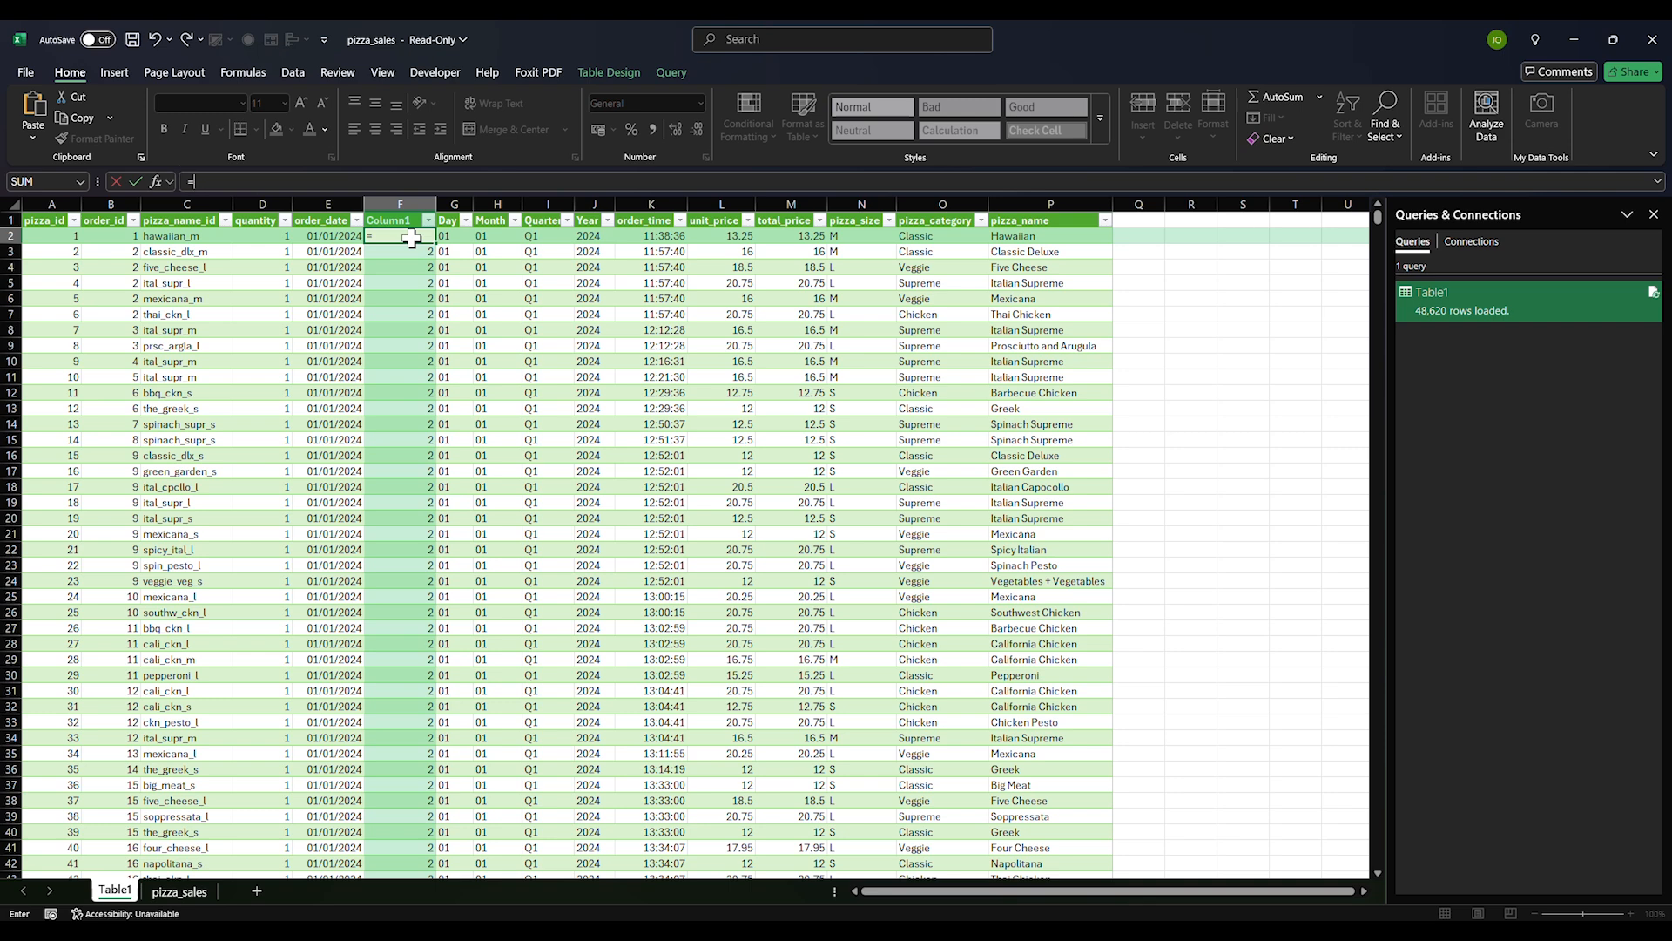
pyautogui.write('TEXT(s')
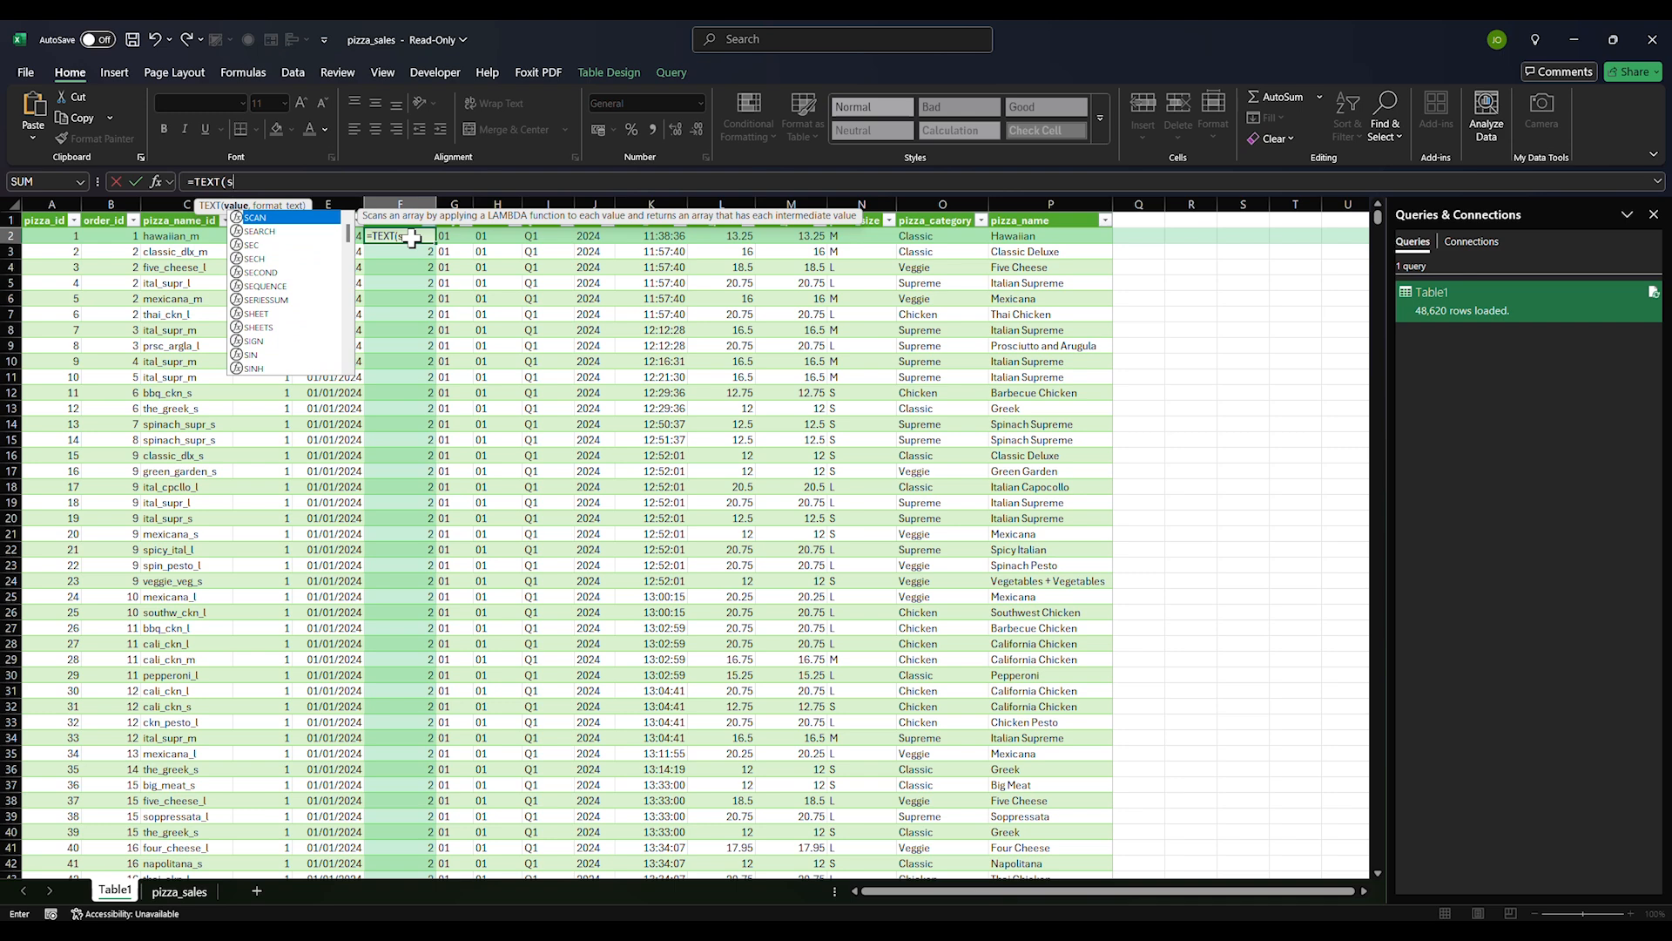
pyautogui.press('BackSpace')
pyautogui.write('d')
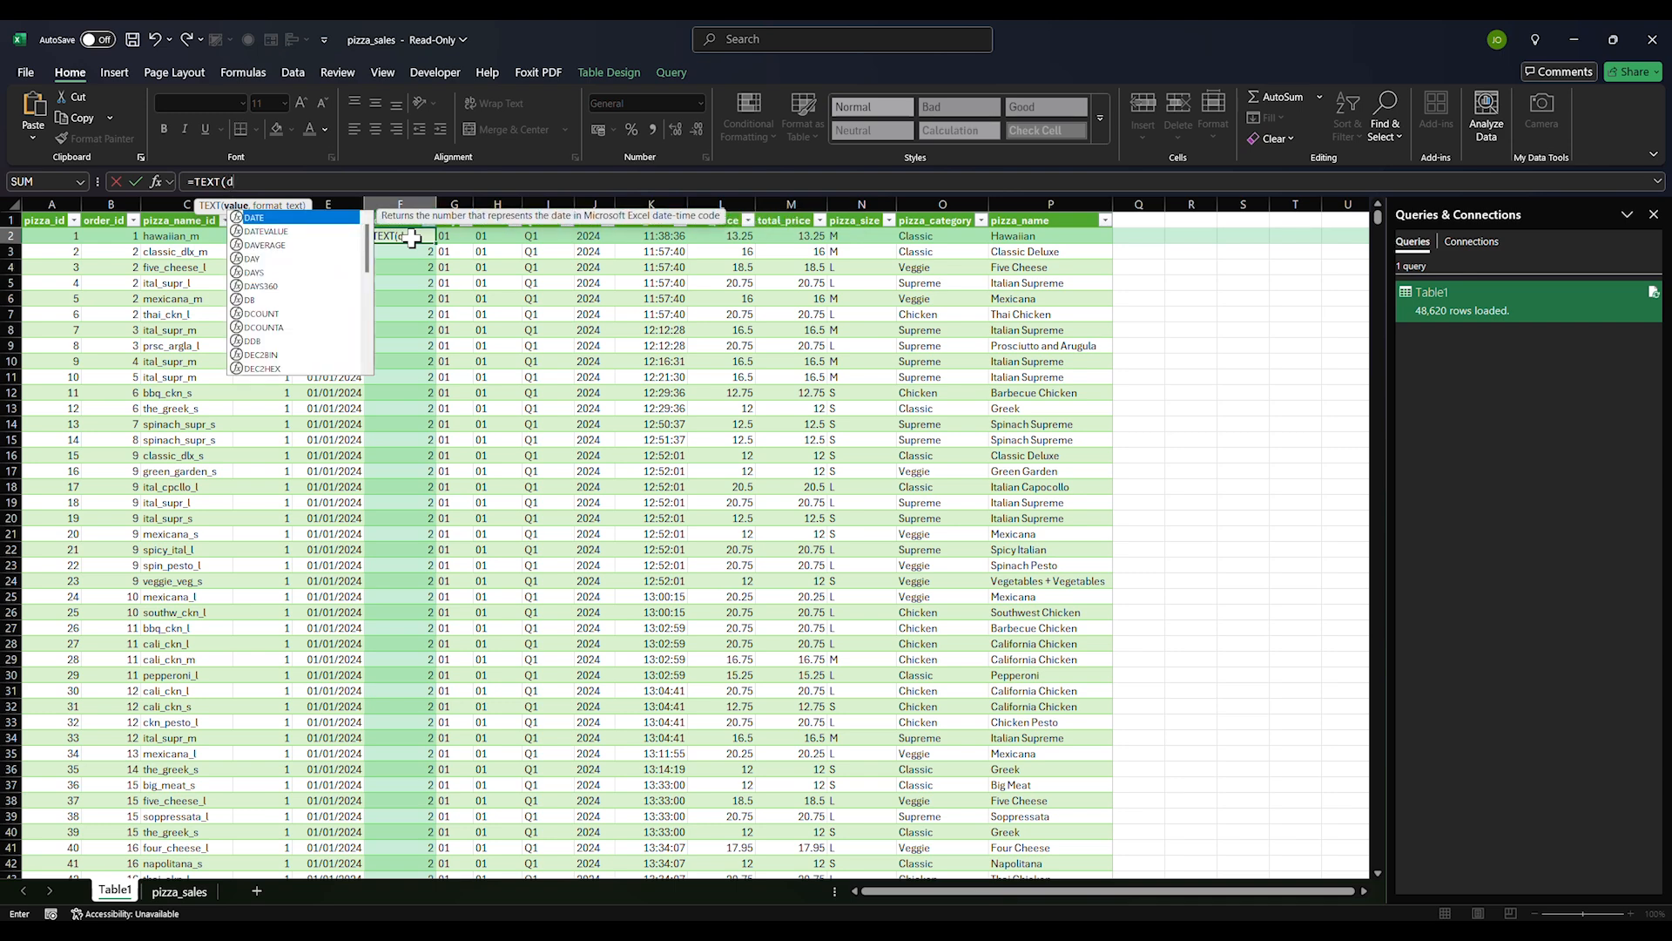
pyautogui.press('BackSpace')
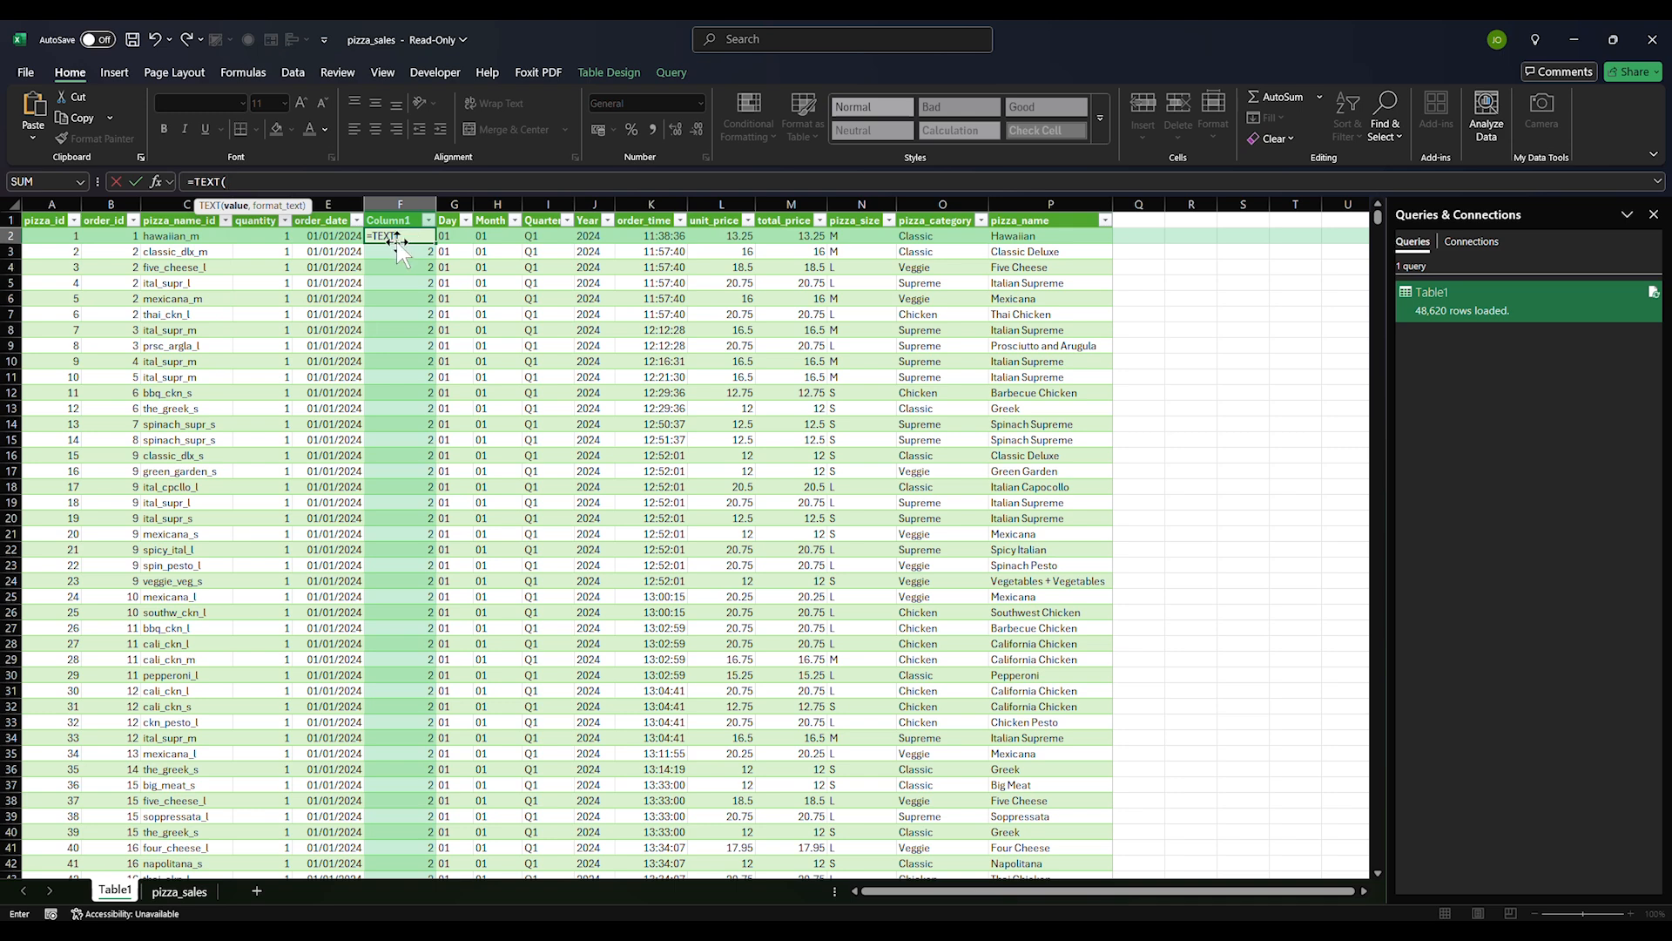
pyautogui.click(352, 237)
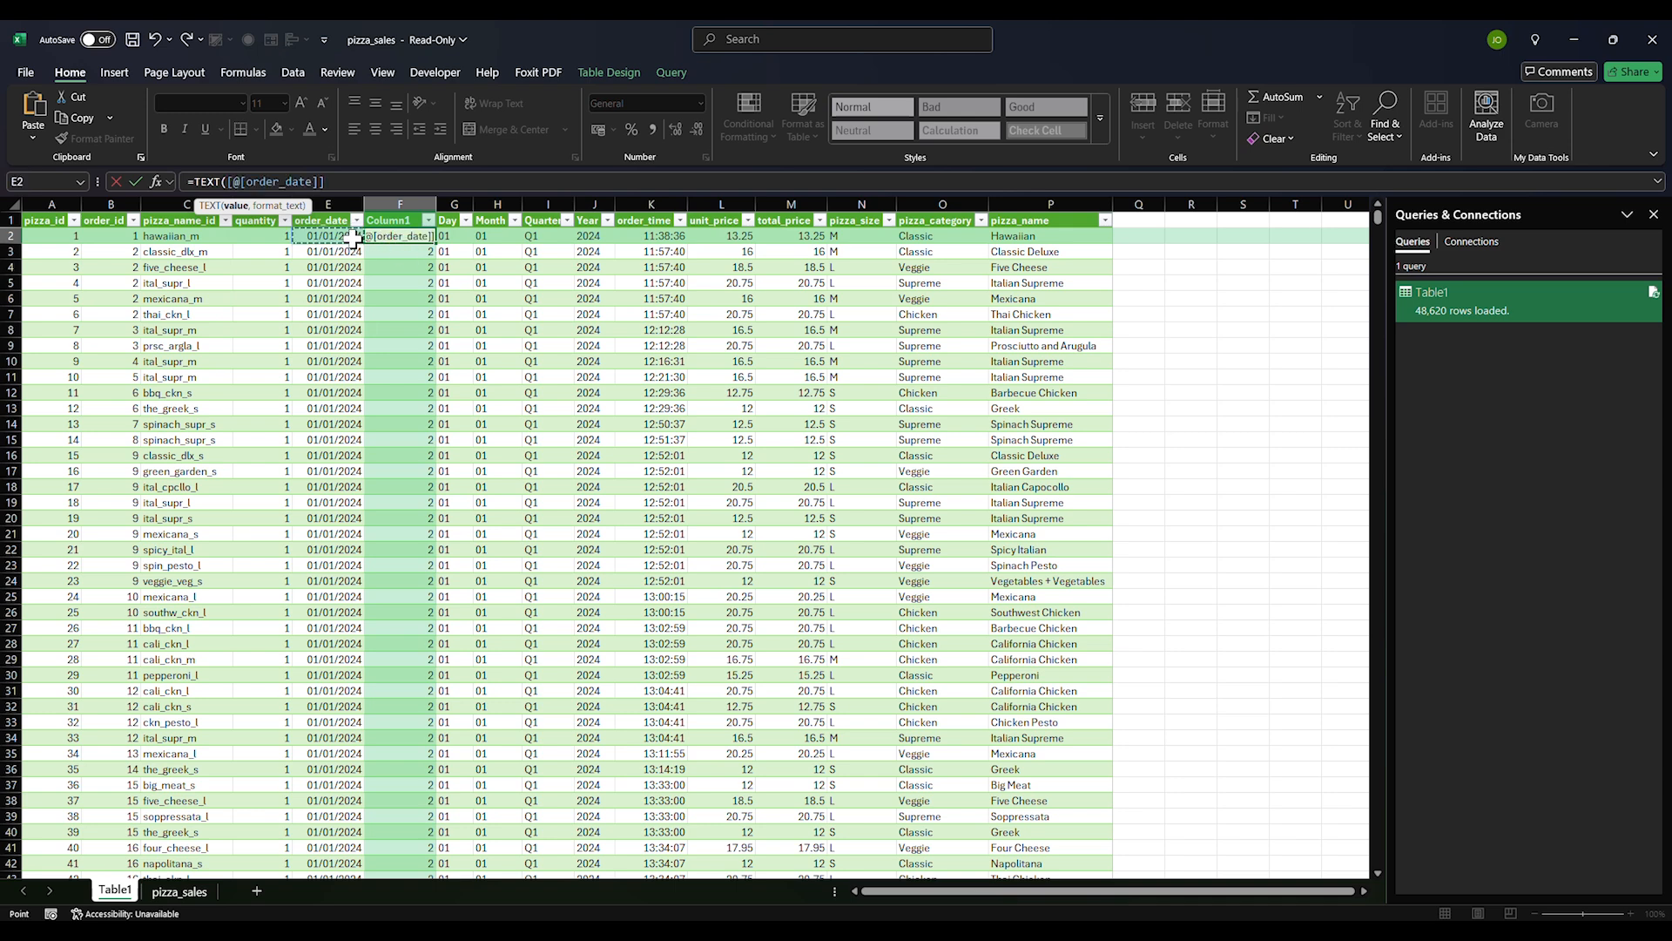
pyautogui.write(',"dddd"')
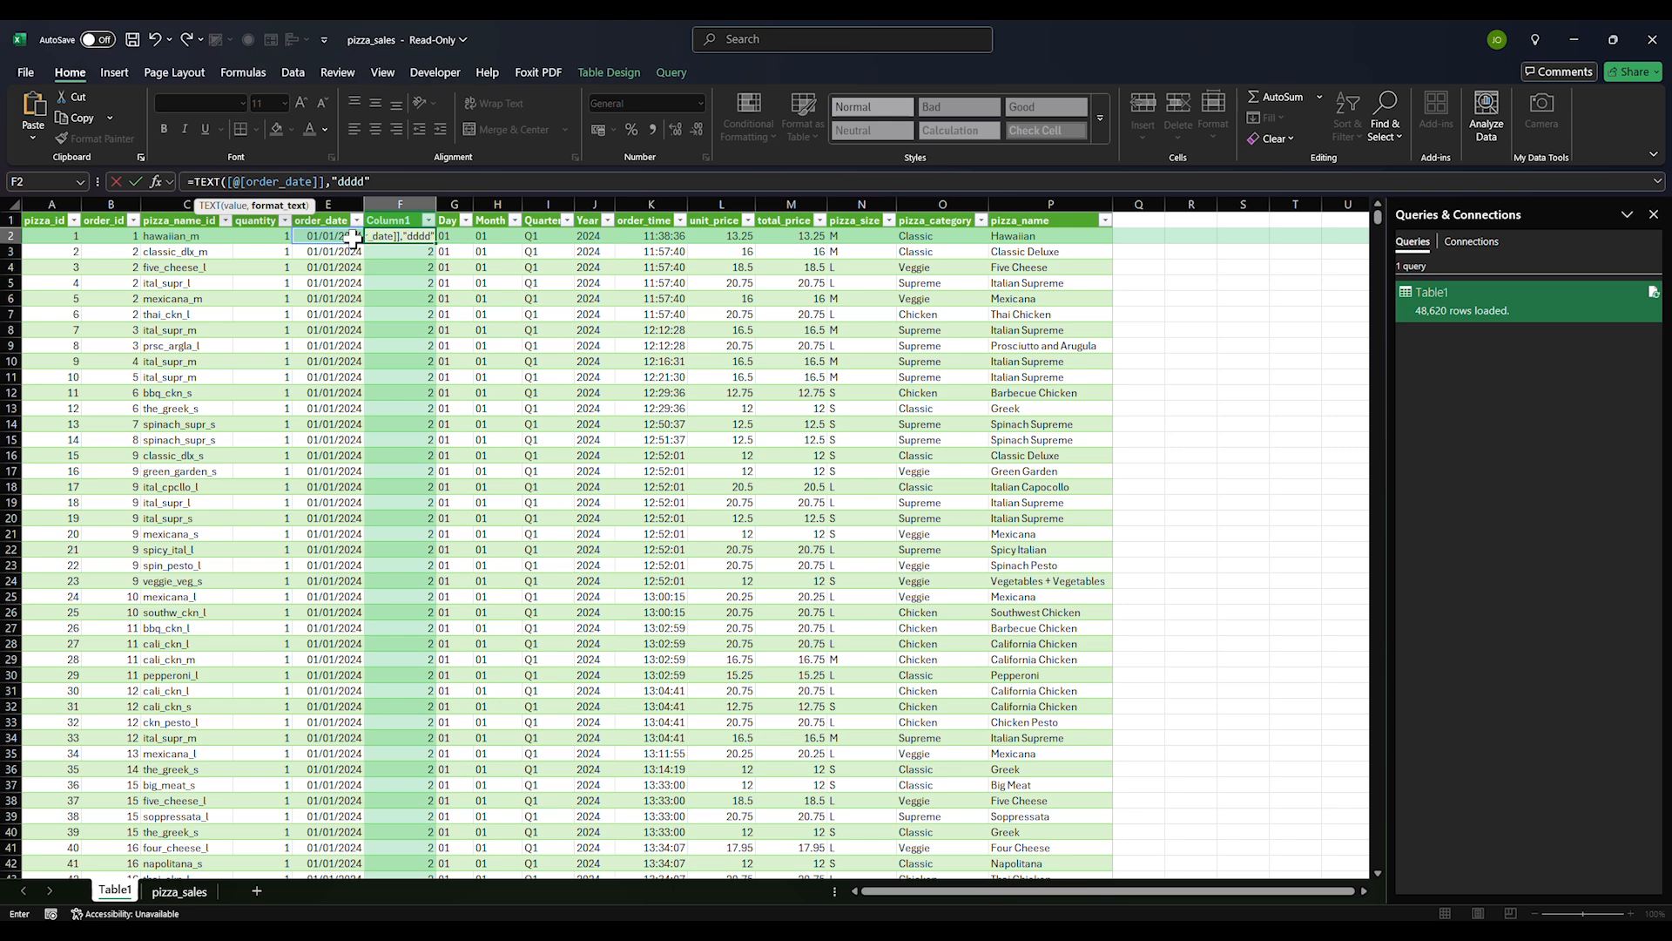
pyautogui.write(')')
pyautogui.press('Return')
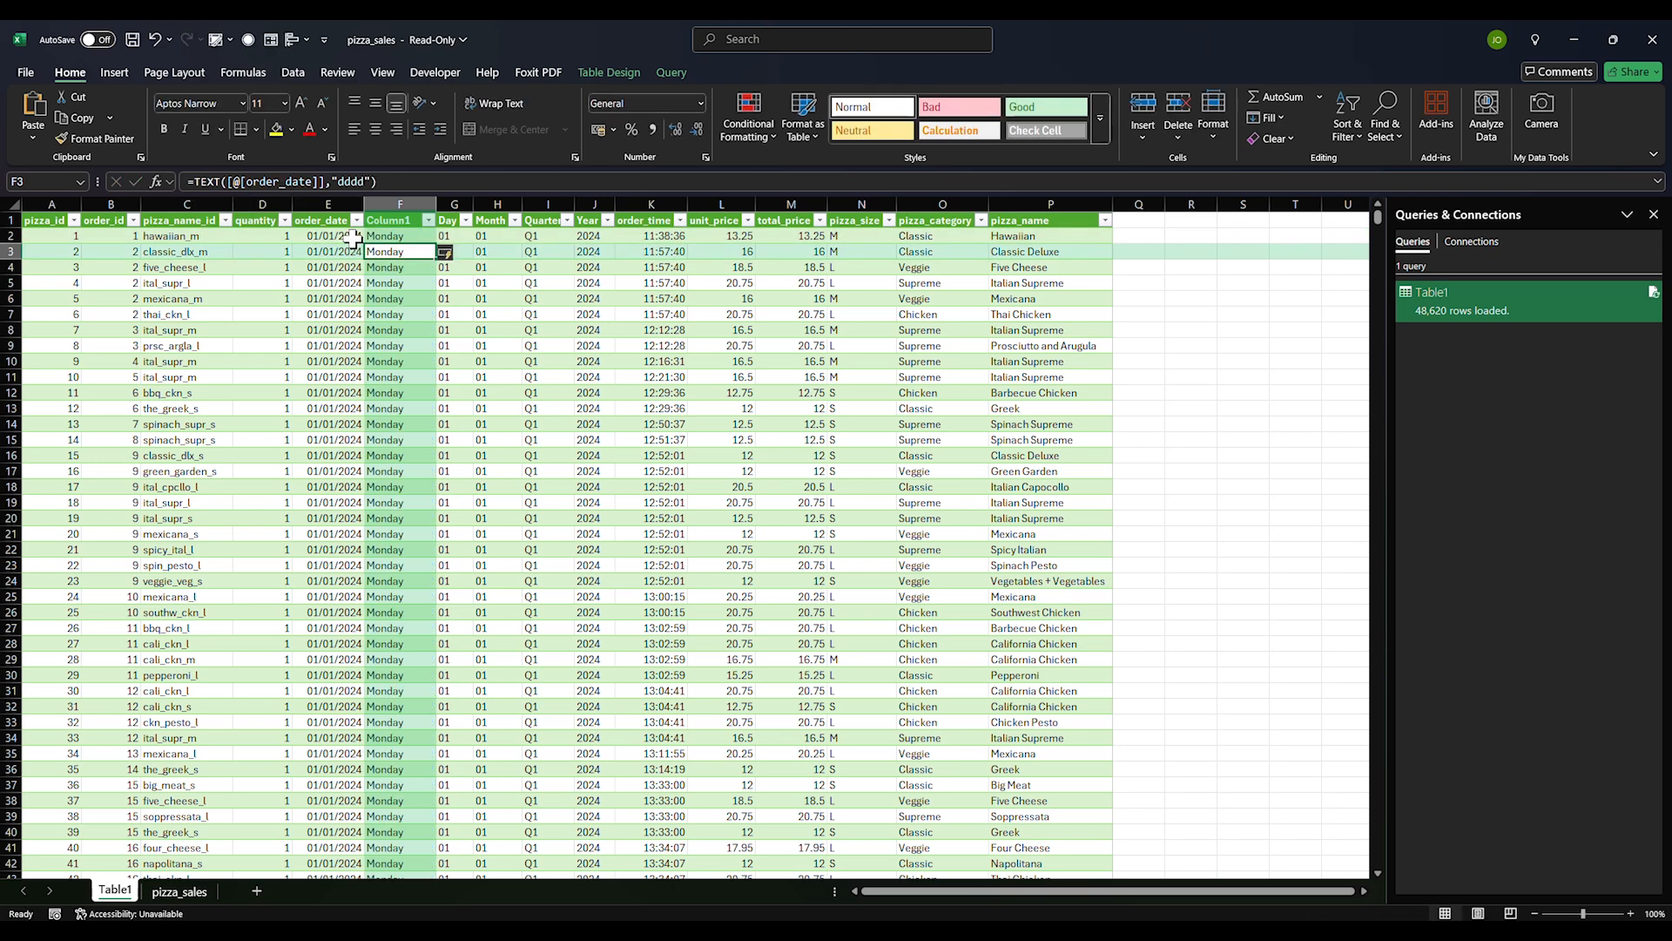
# Review the day-name formula in F2 and a lower Column1 cell without changes
pyautogui.click(395, 234)
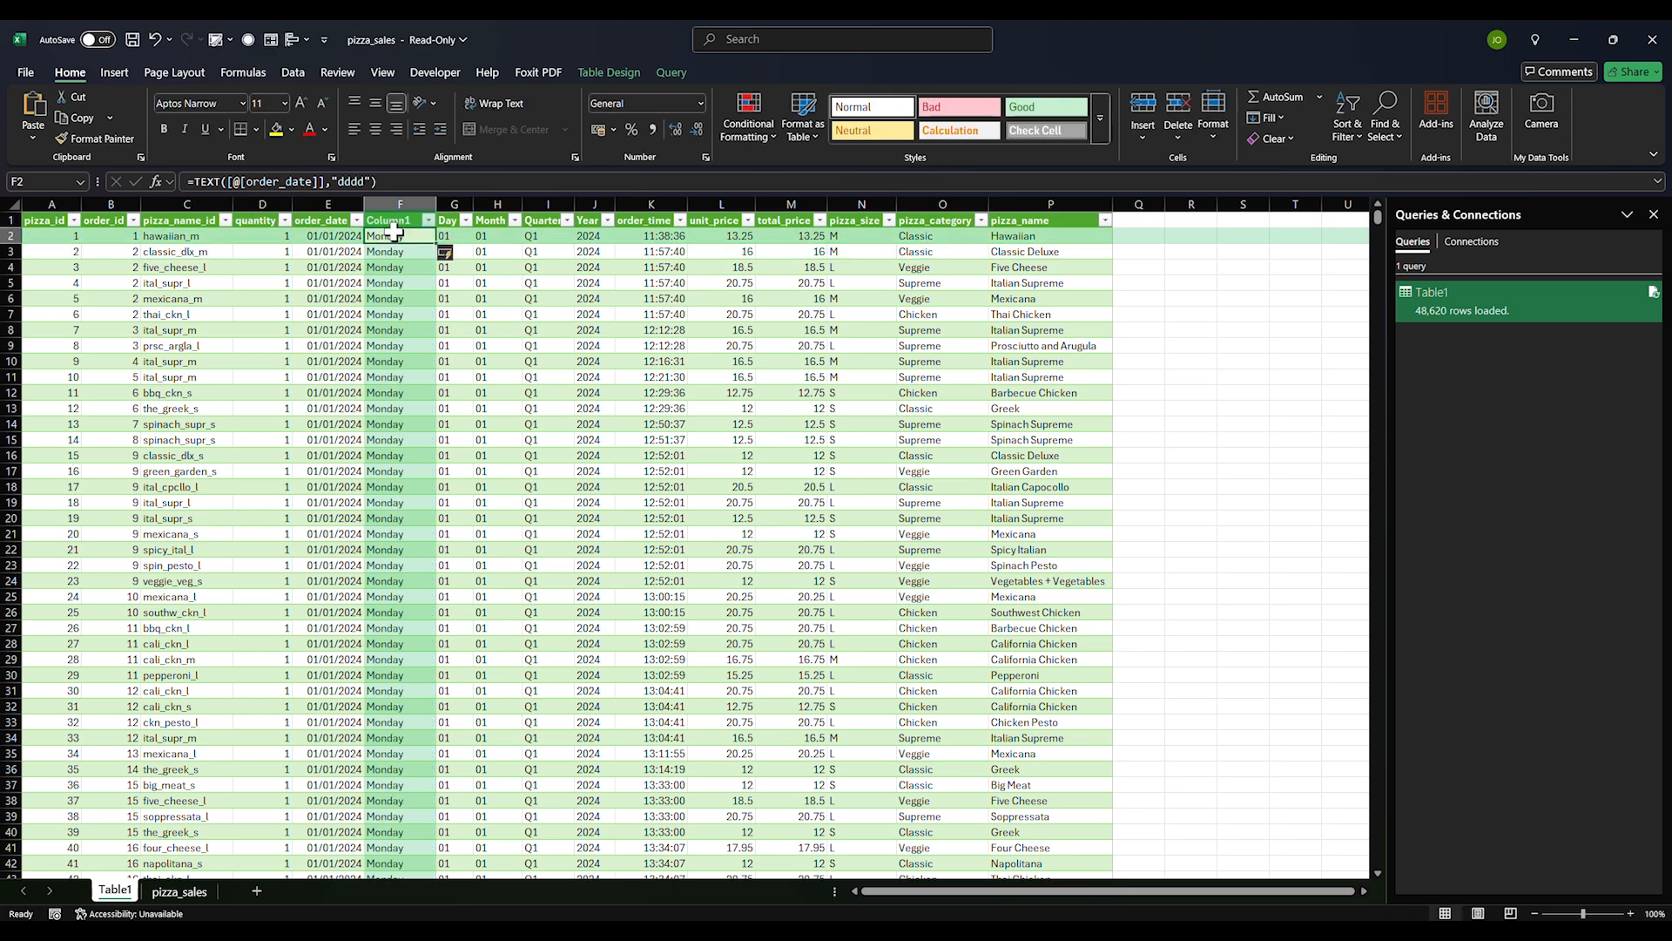
pyautogui.click(369, 183)
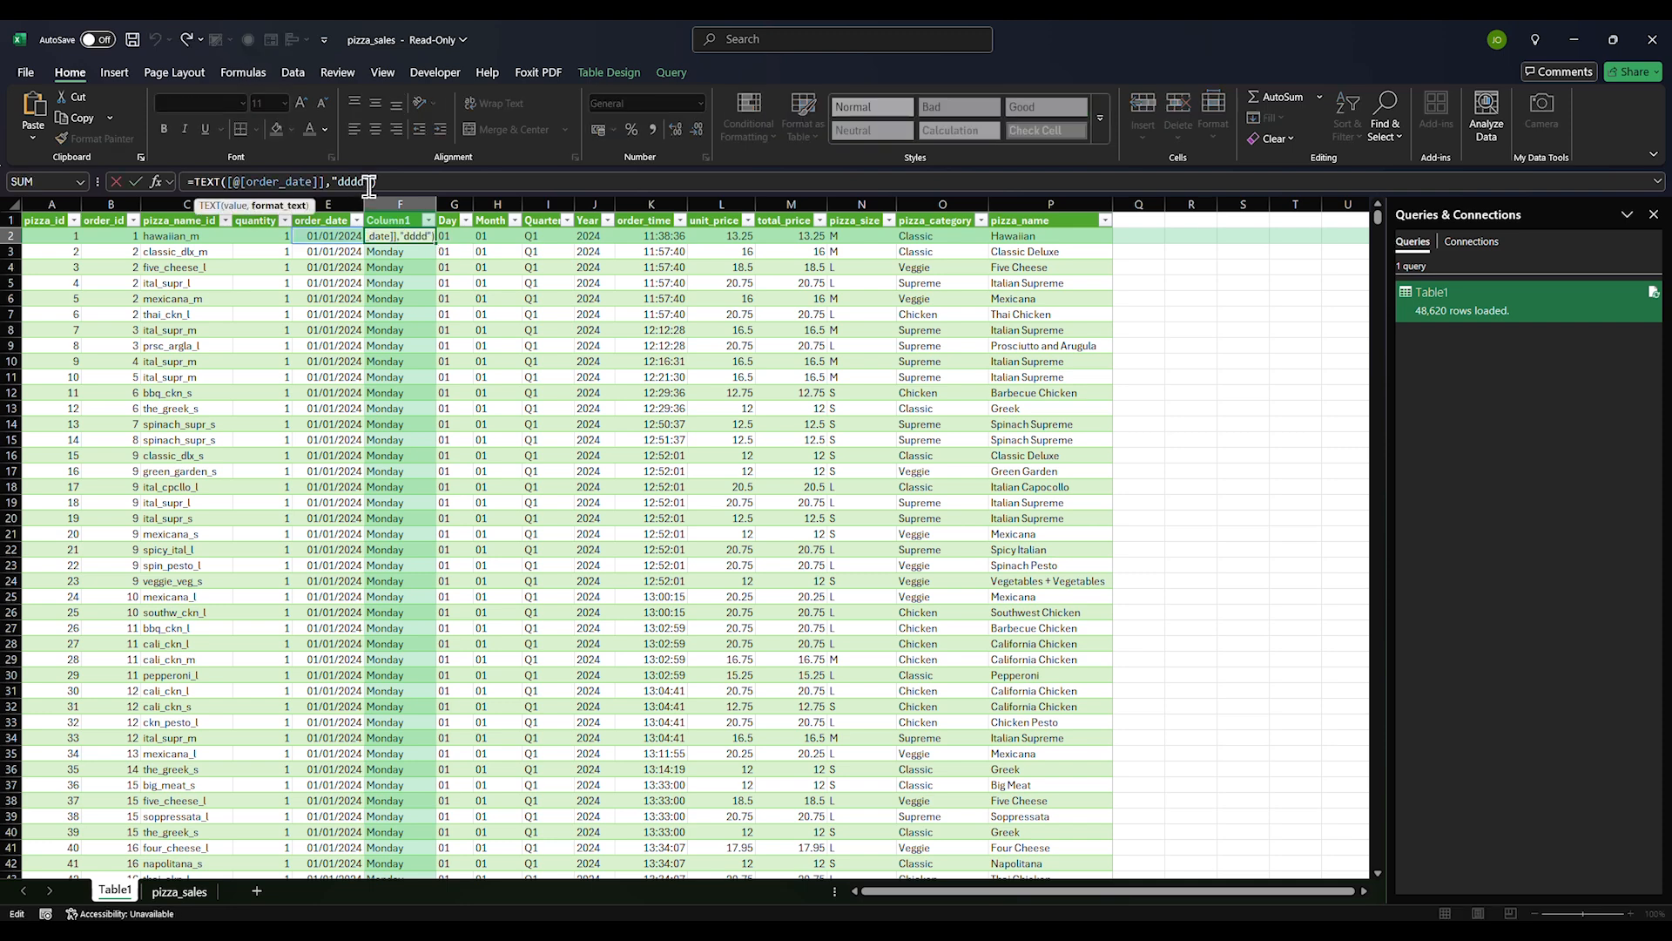
pyautogui.press('Escape')
pyautogui.click(405, 282)
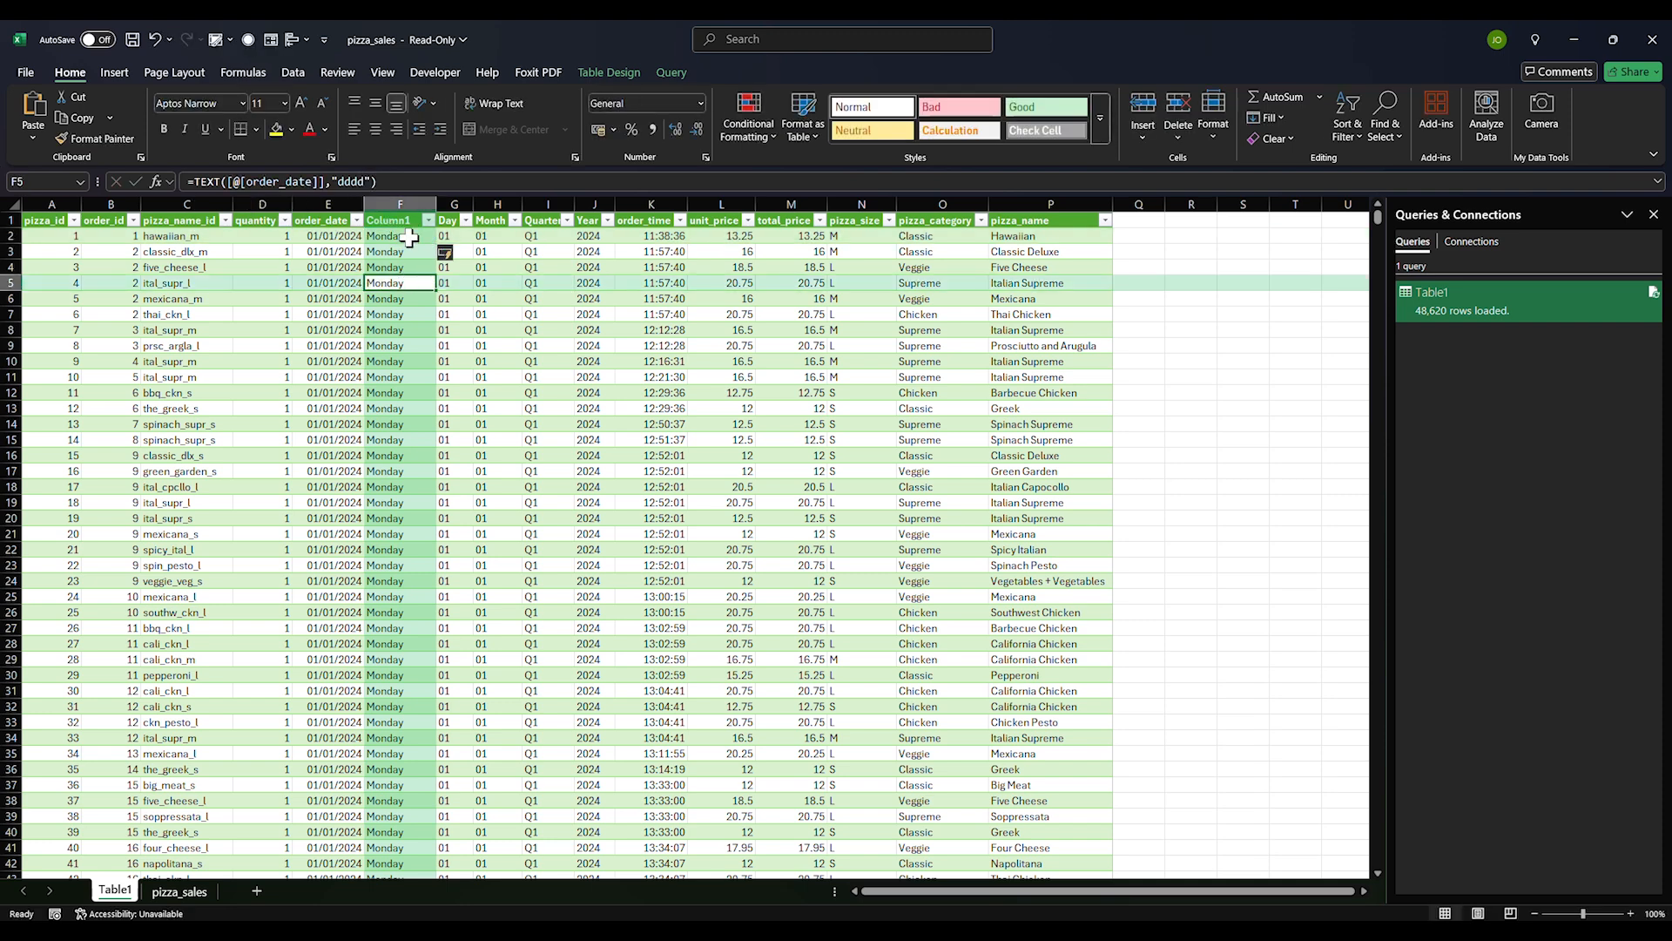
pyautogui.click(409, 236)
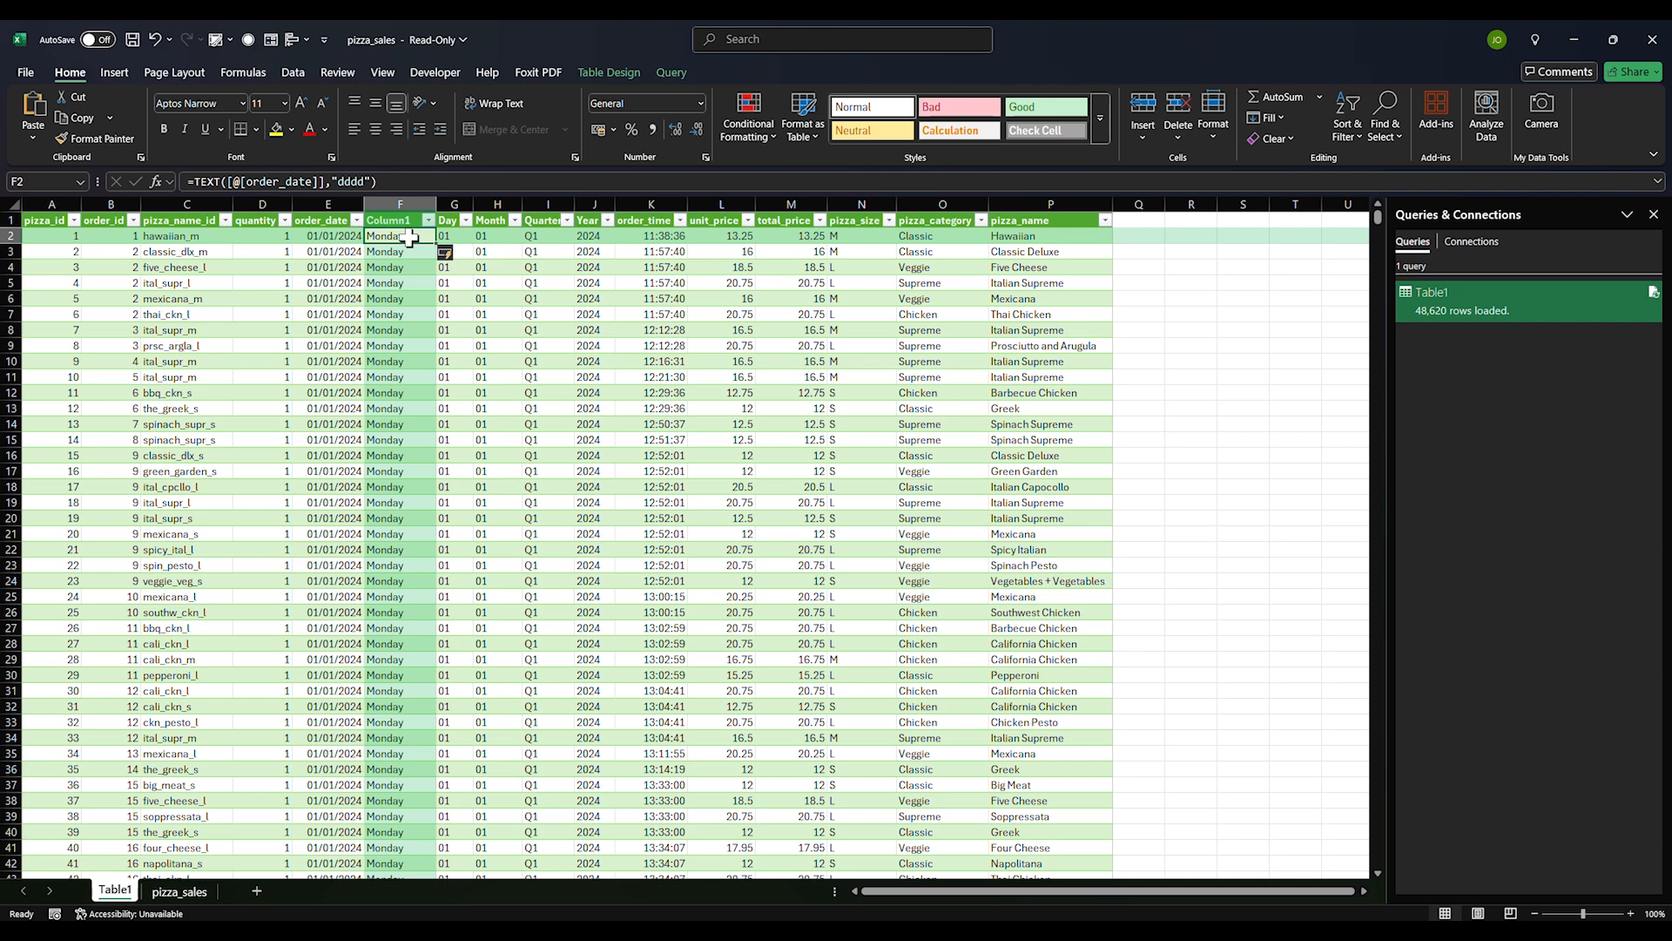
pyautogui.click(1144, 237)
pyautogui.write('=we')
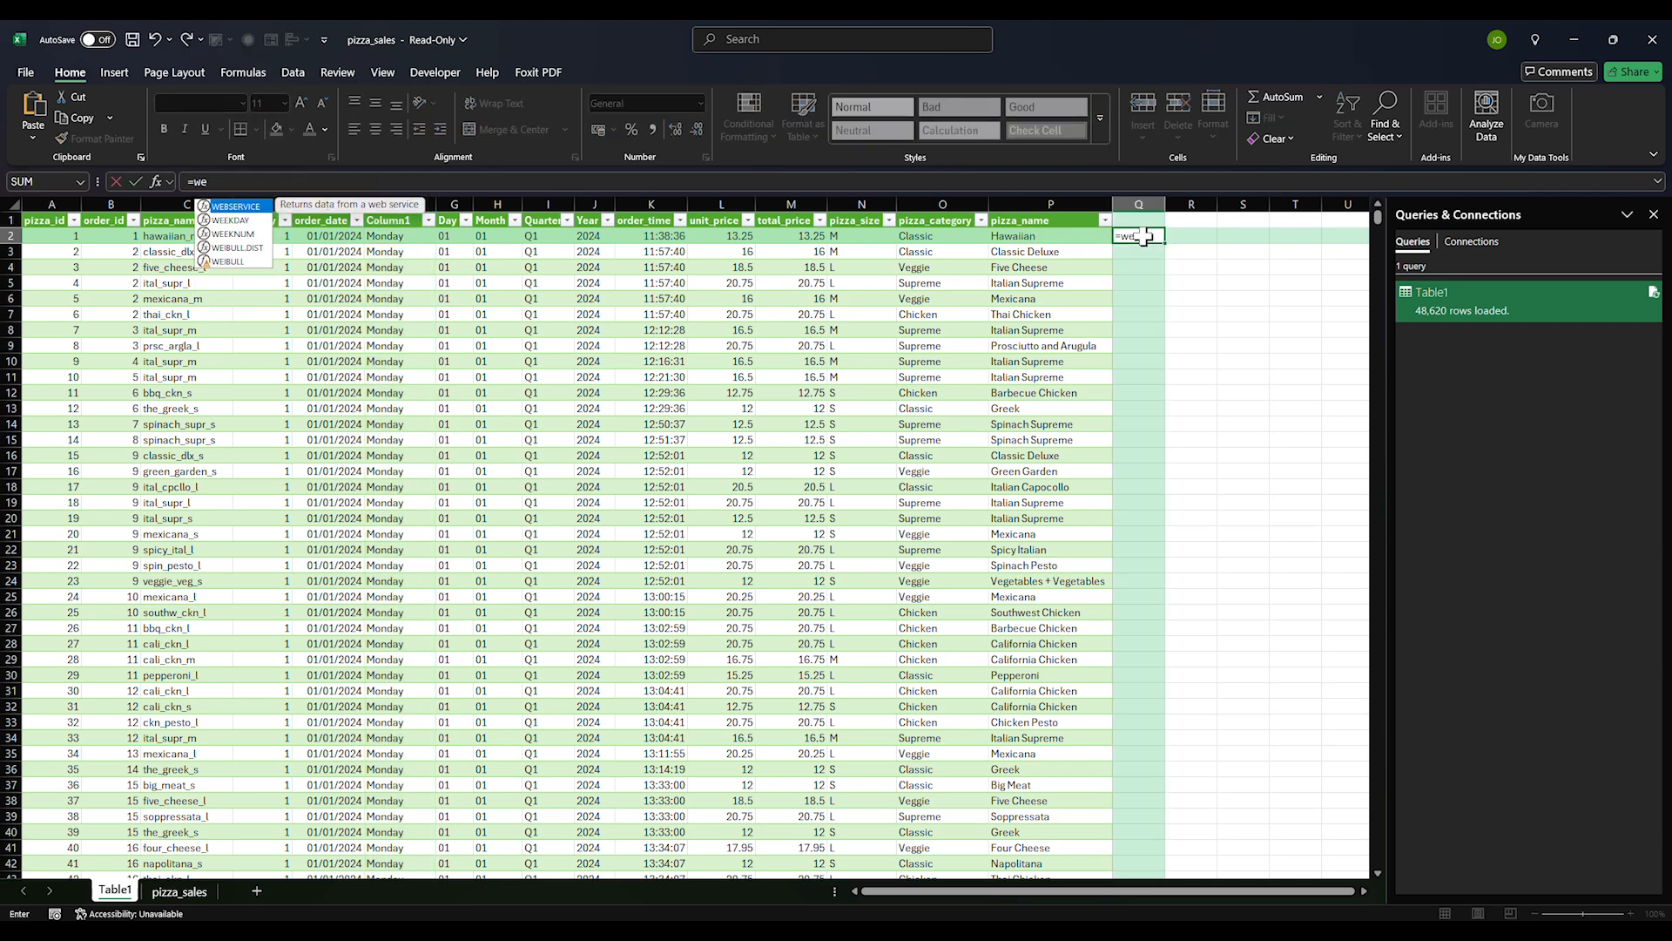
pyautogui.press('Down')
pyautogui.press('Tab')
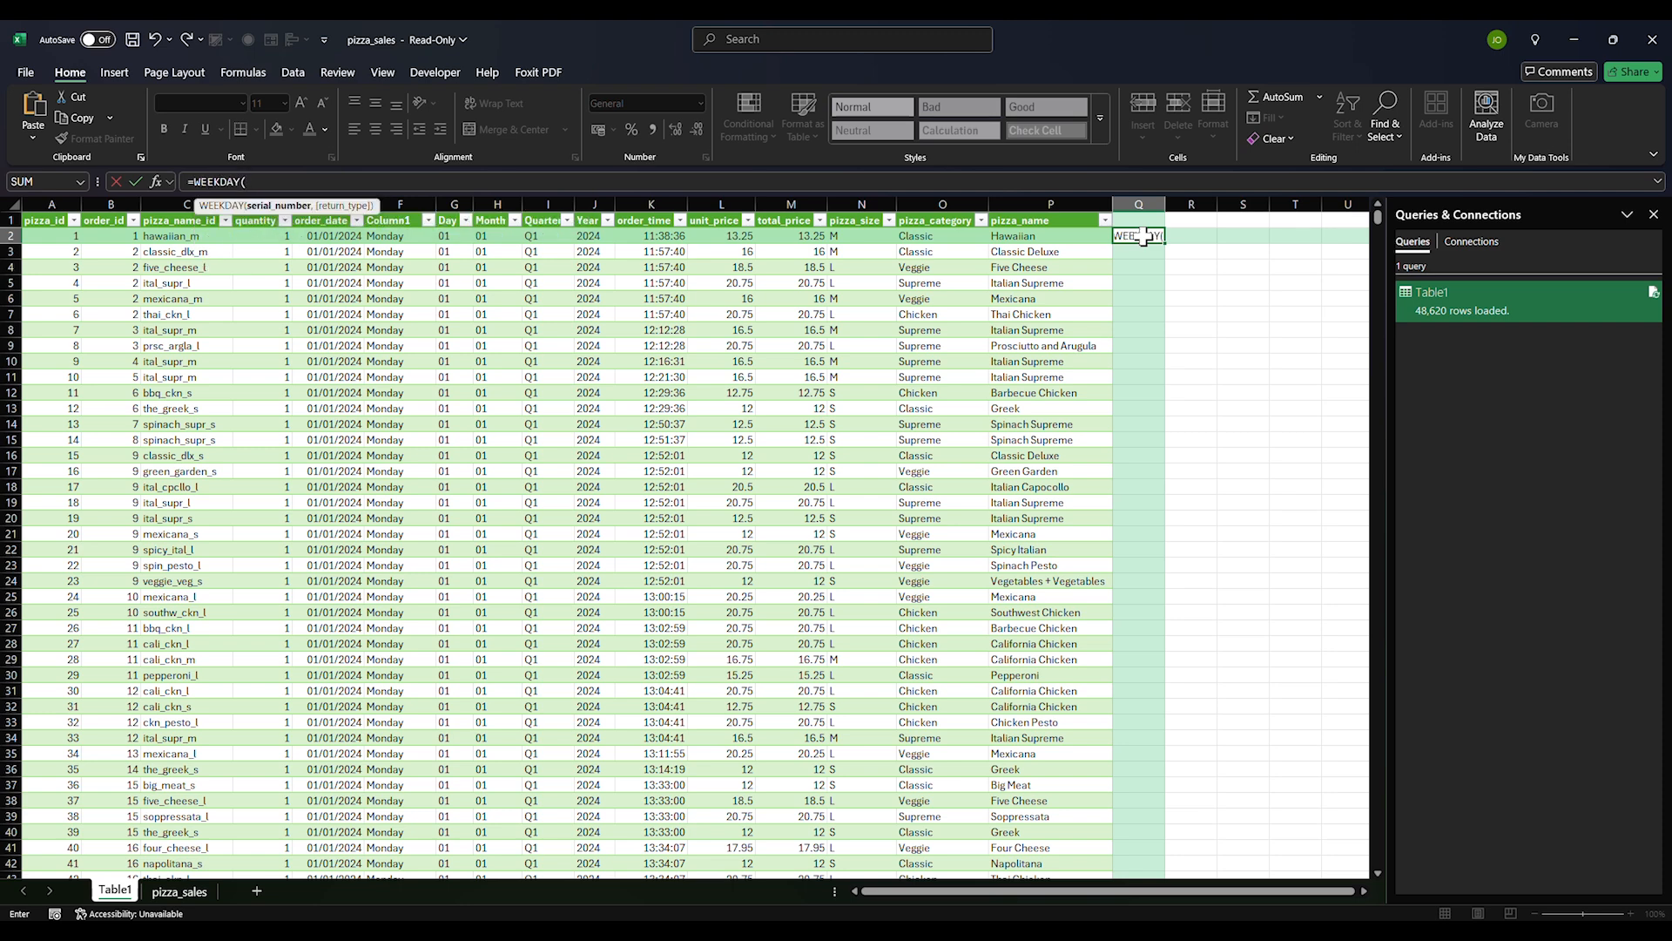
pyautogui.click(337, 236)
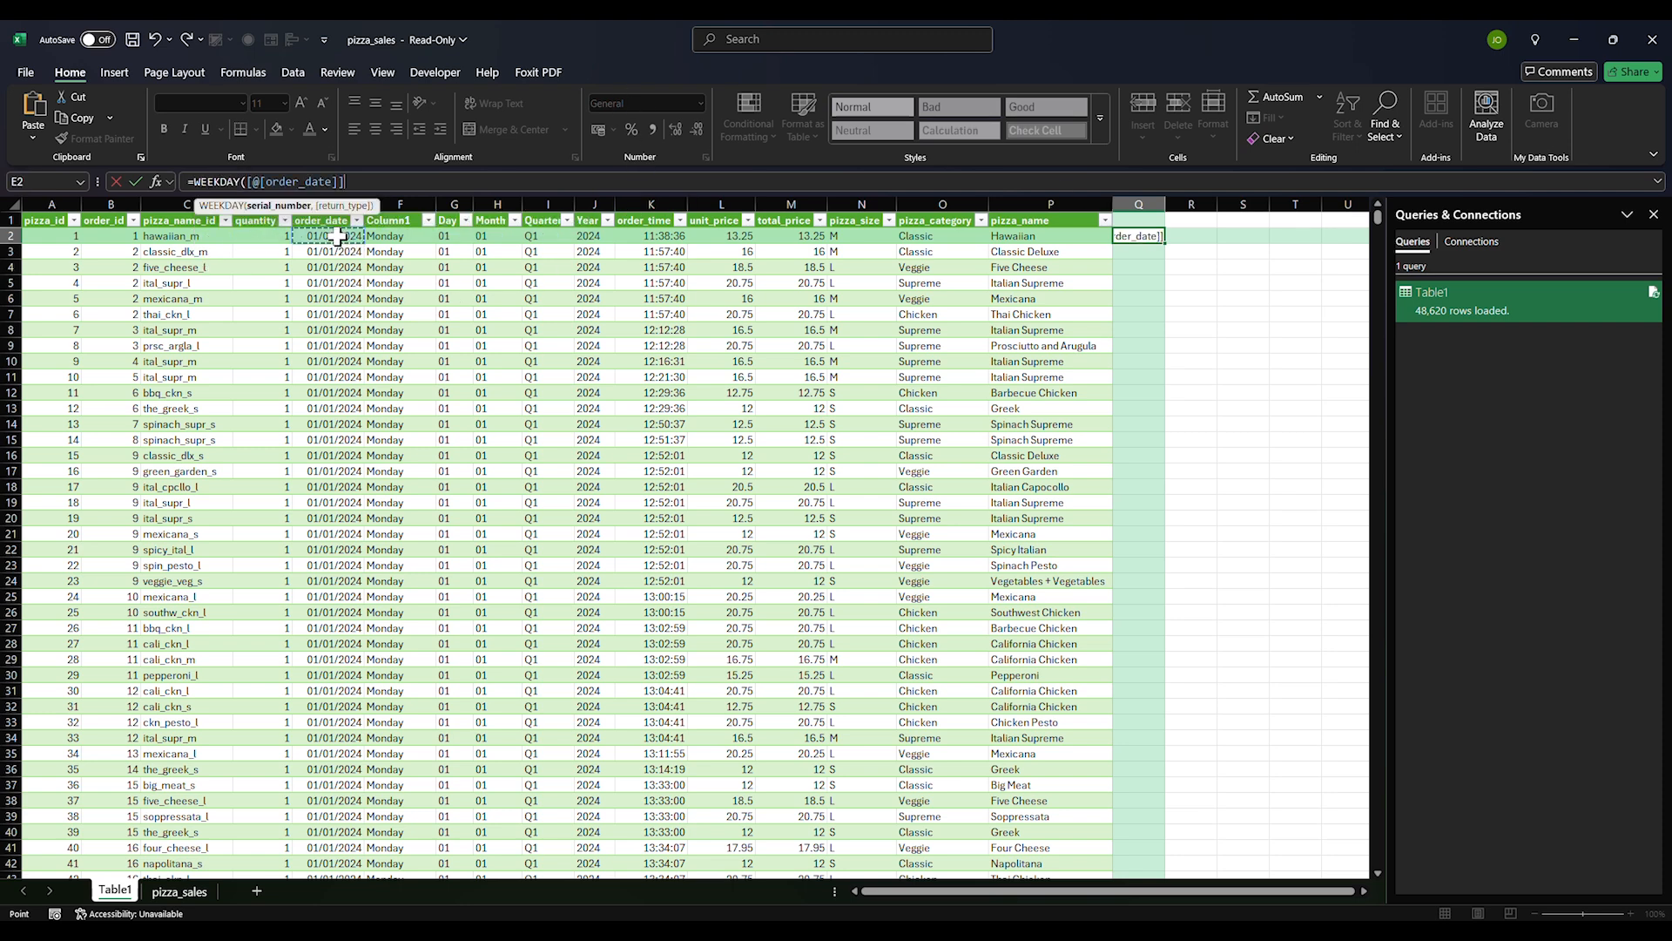
pyautogui.write(',')
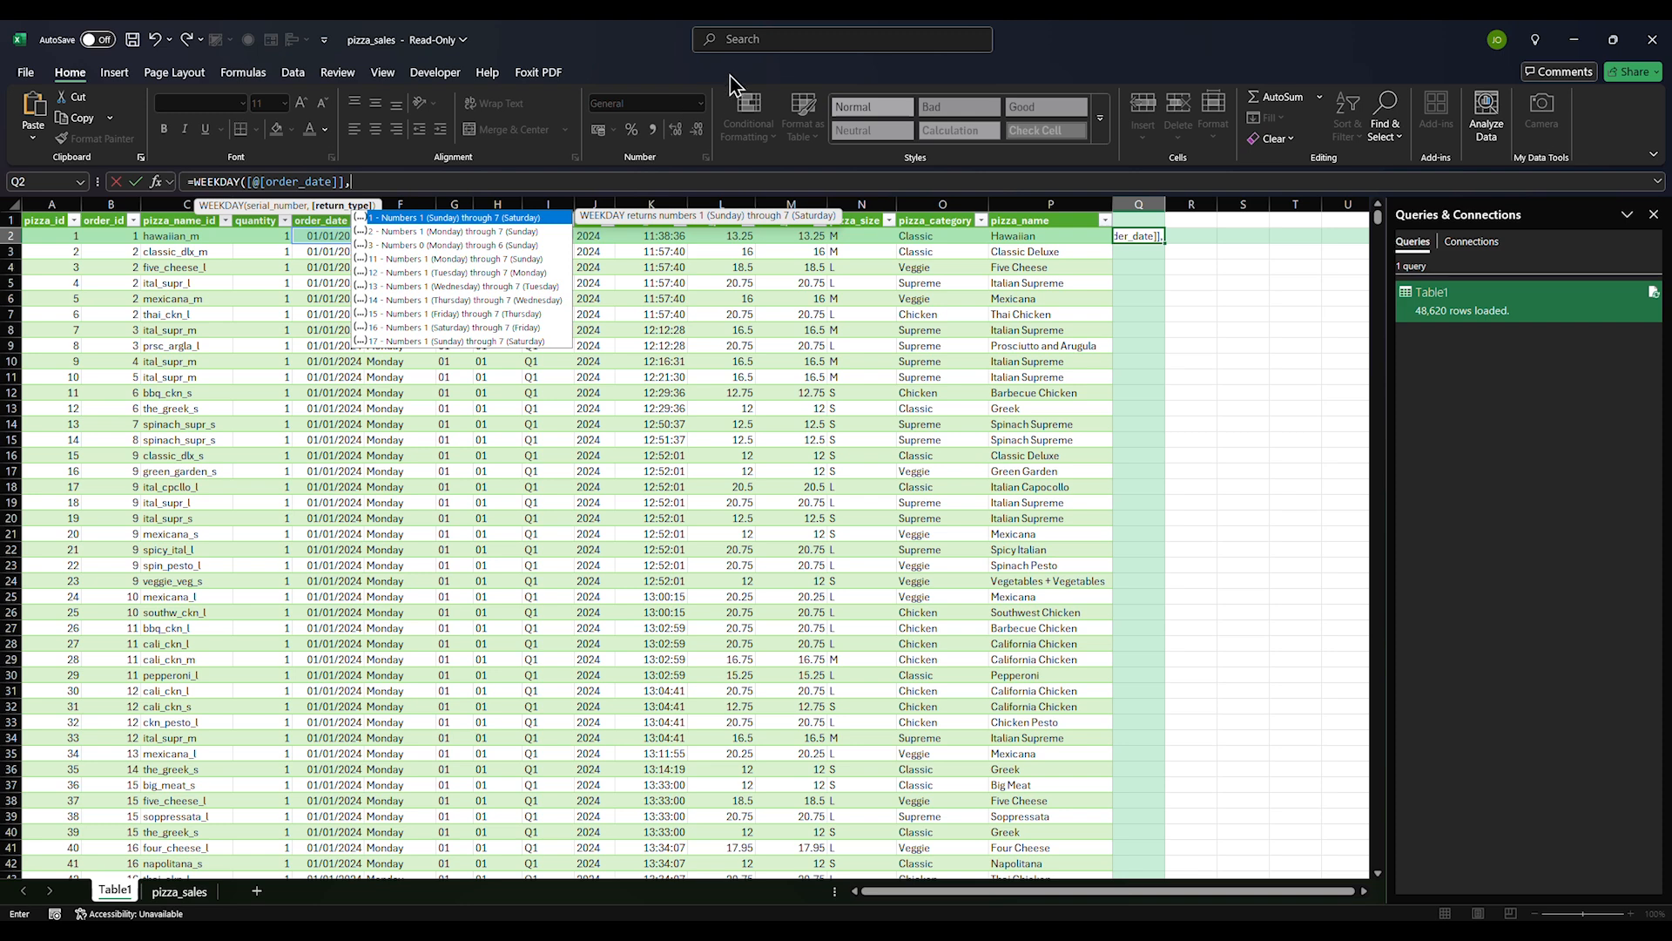
pyautogui.press('Return')
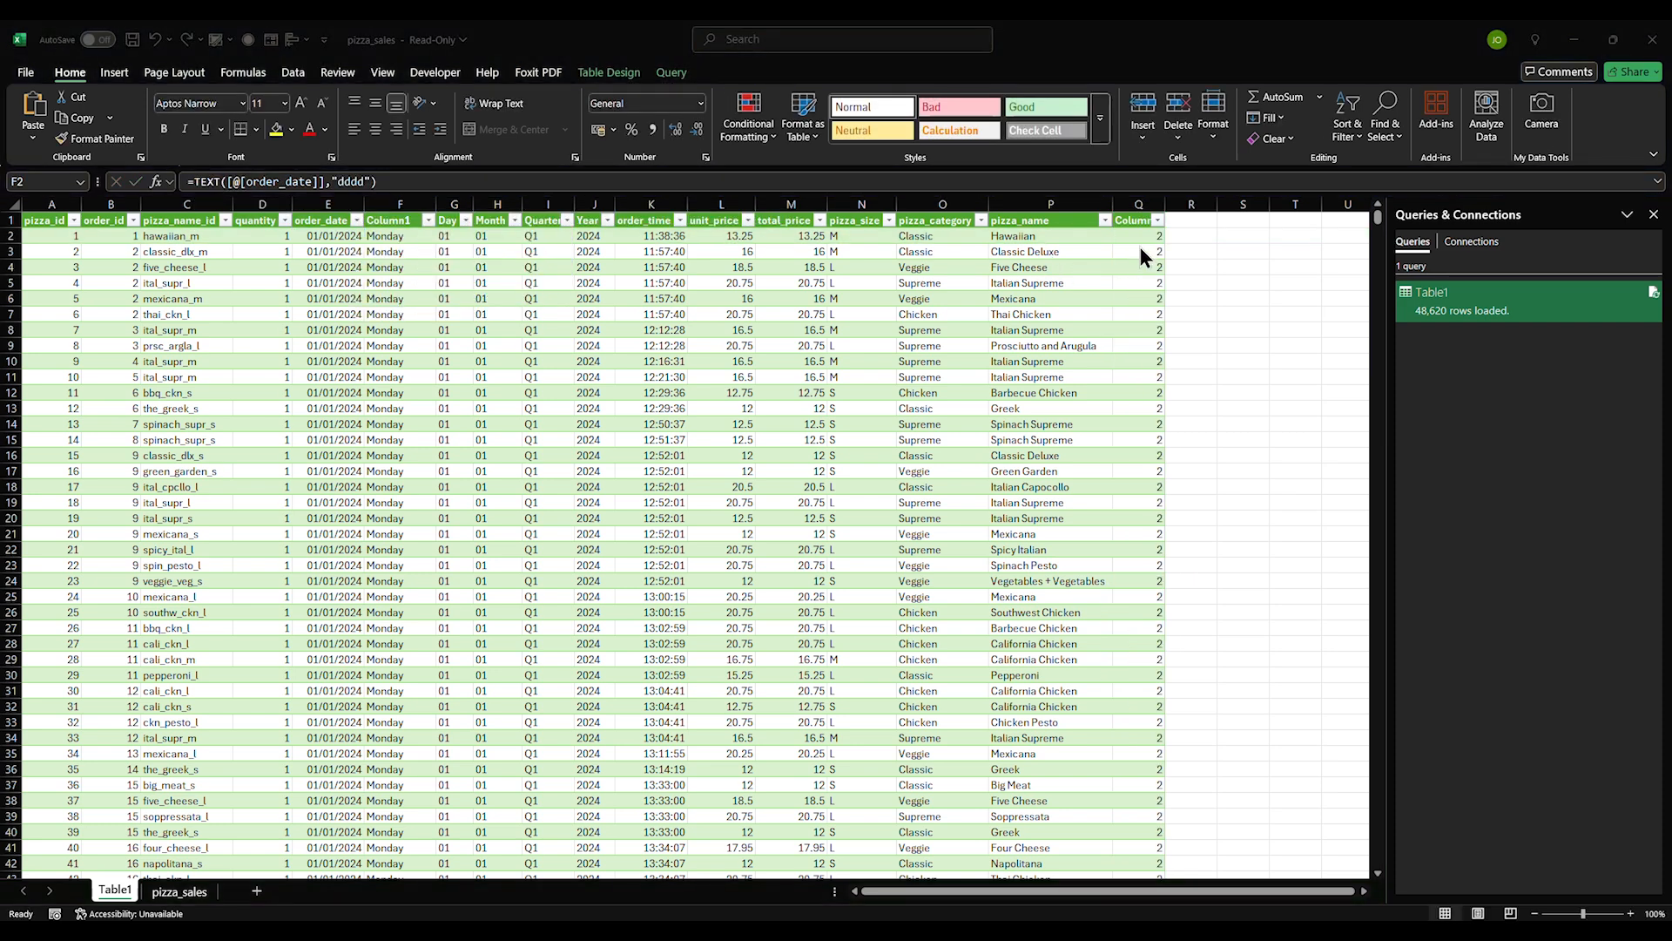
pyautogui.click(1141, 238)
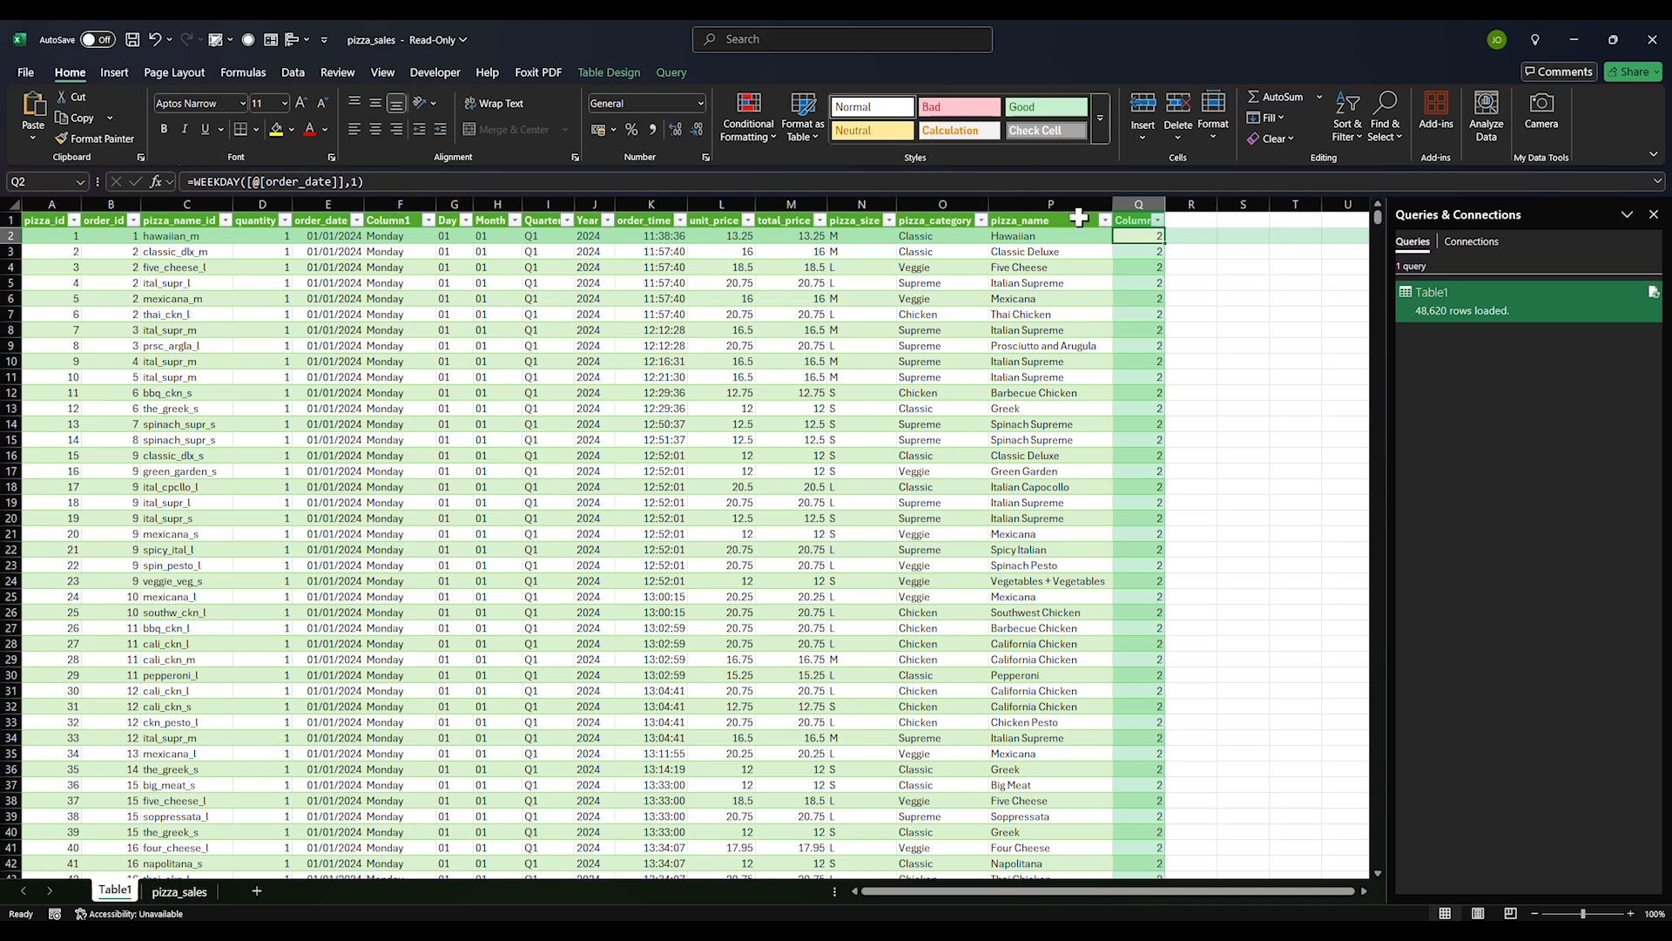
pyautogui.click(1136, 204)
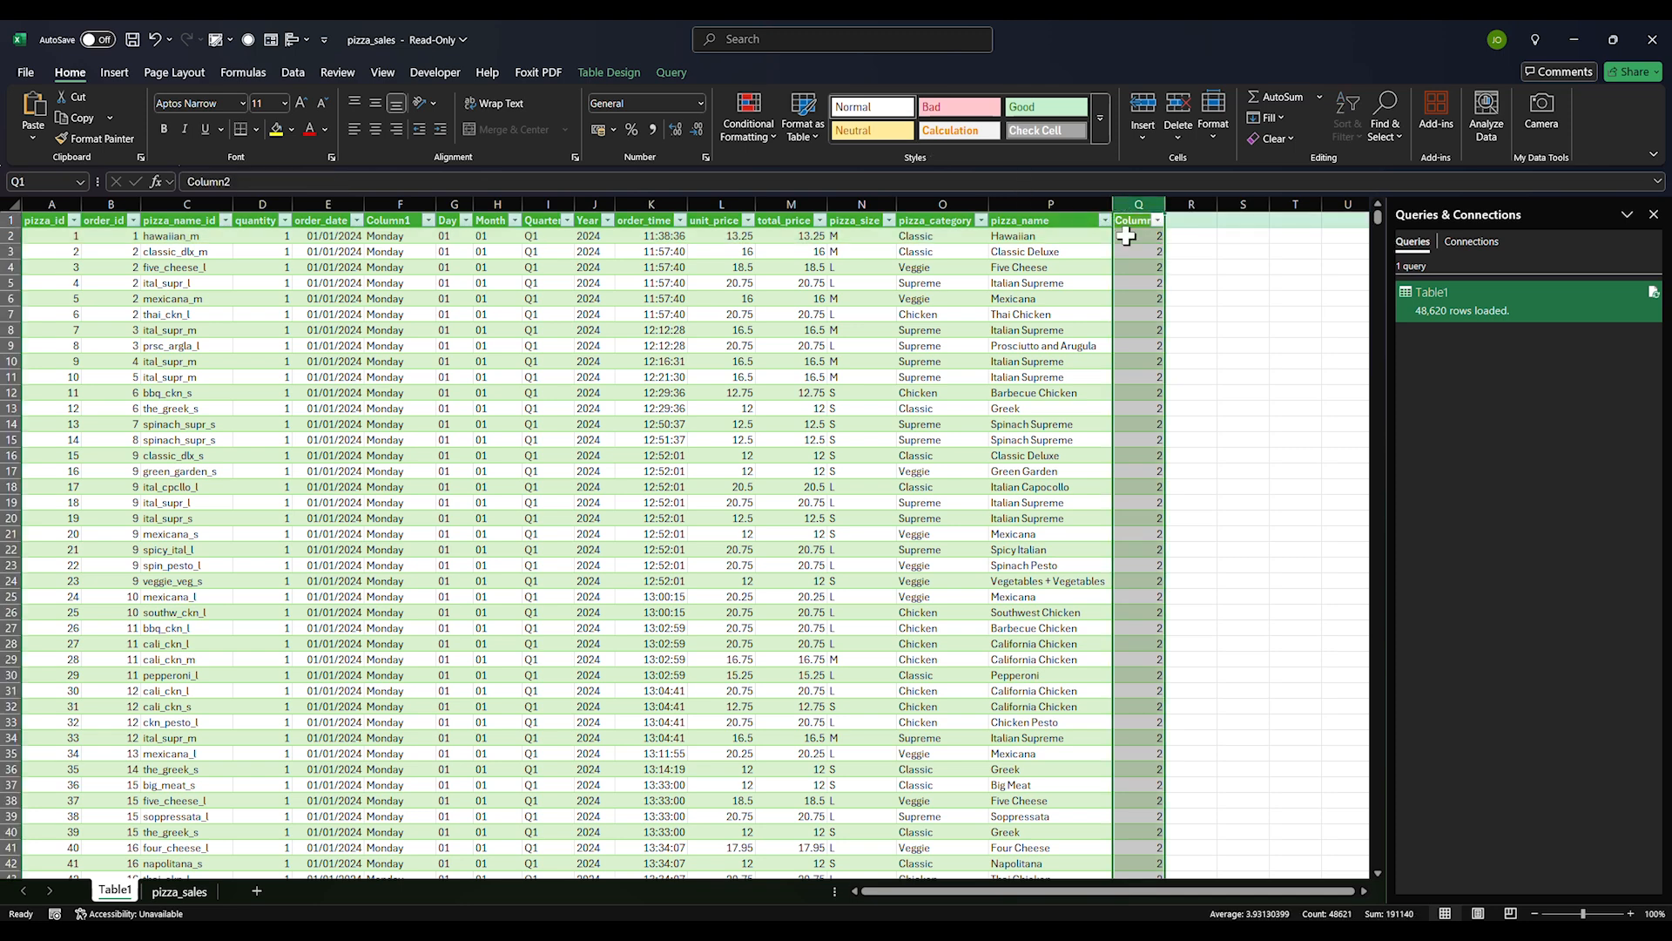
pyautogui.hotkey('ctrl', '-')
pyautogui.click(1205, 328)
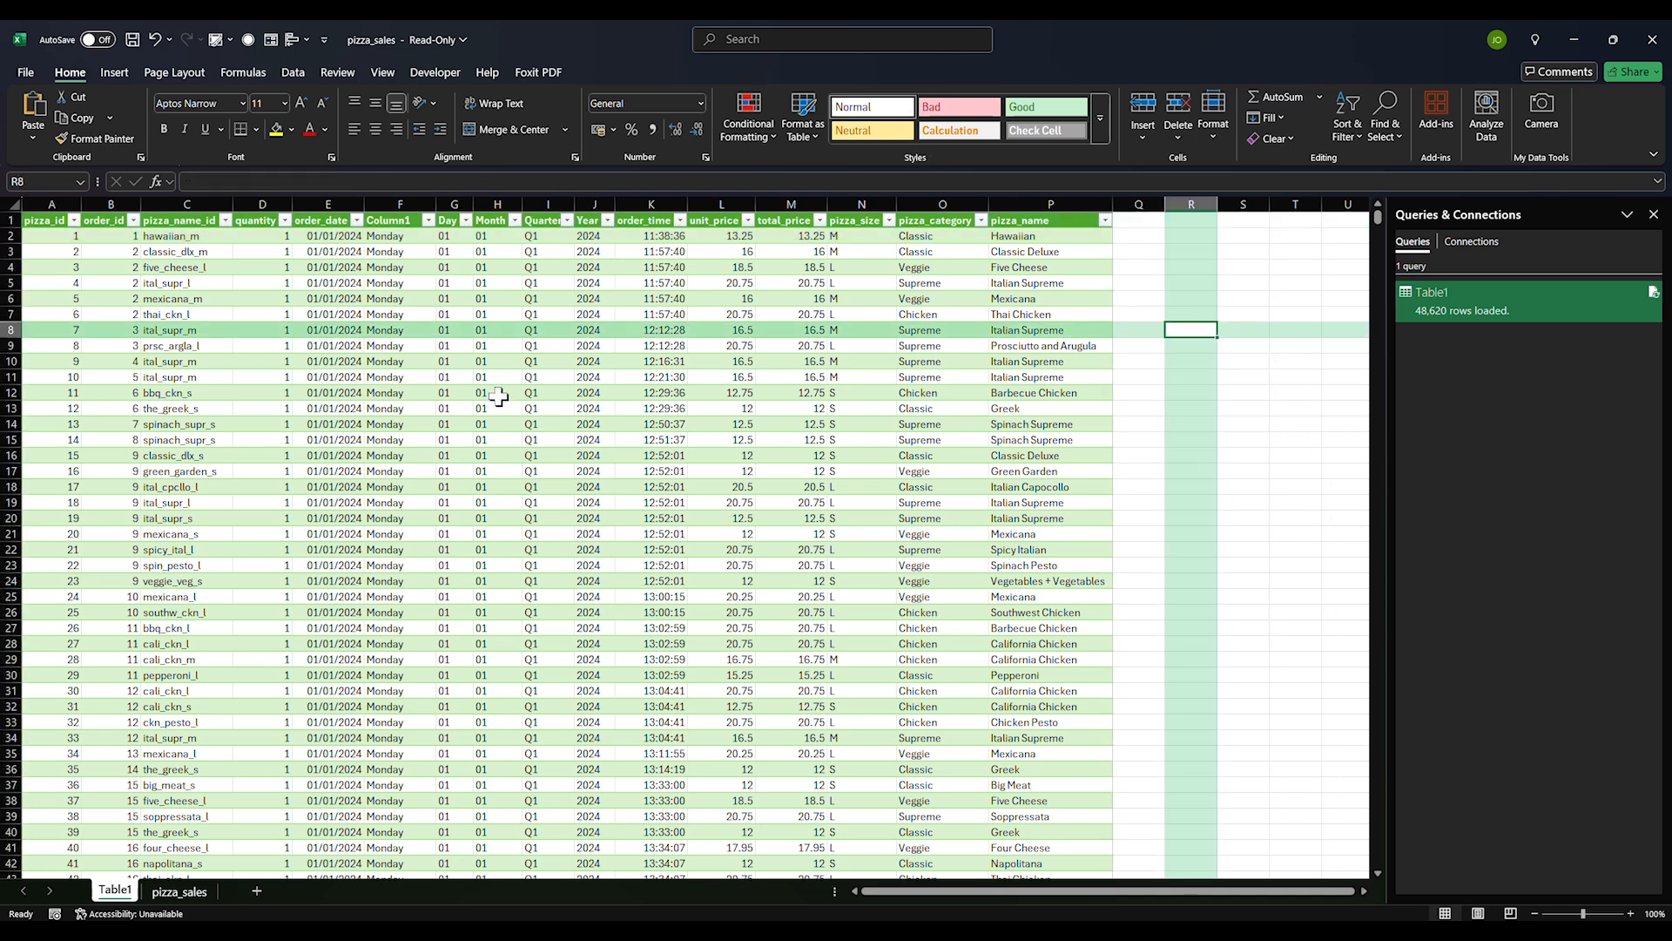
# Type 'Day of the week' over the Column1 header in F1
pyautogui.click(411, 239)
pyautogui.click(390, 211)
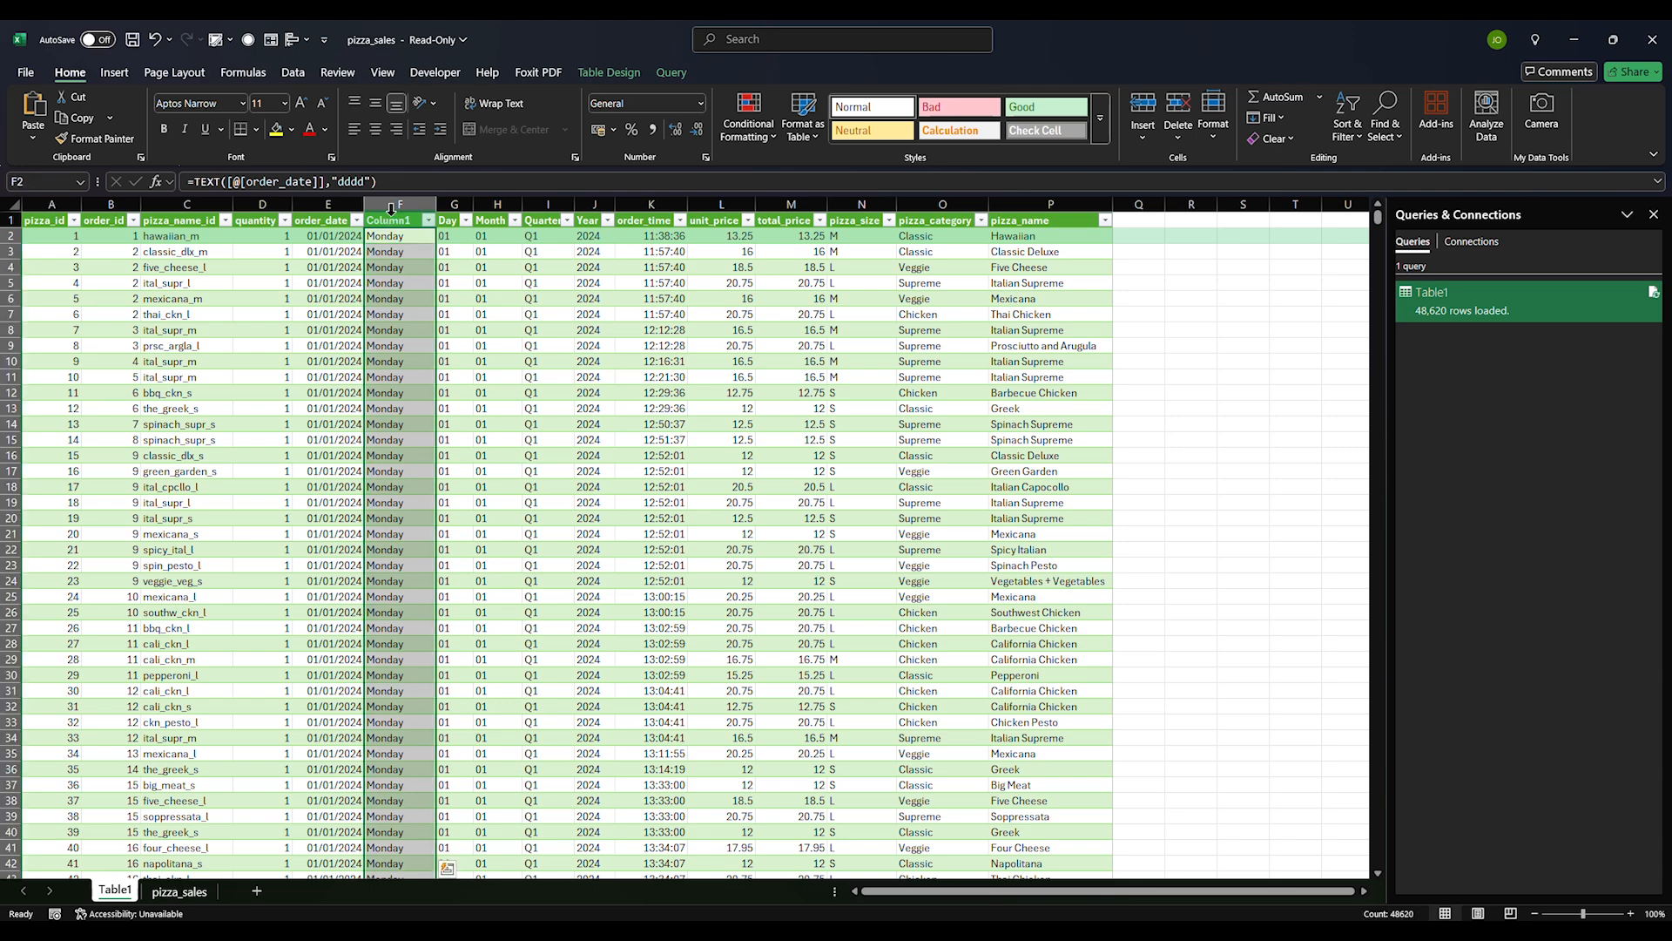
pyautogui.click(391, 223)
pyautogui.write('Day pf')
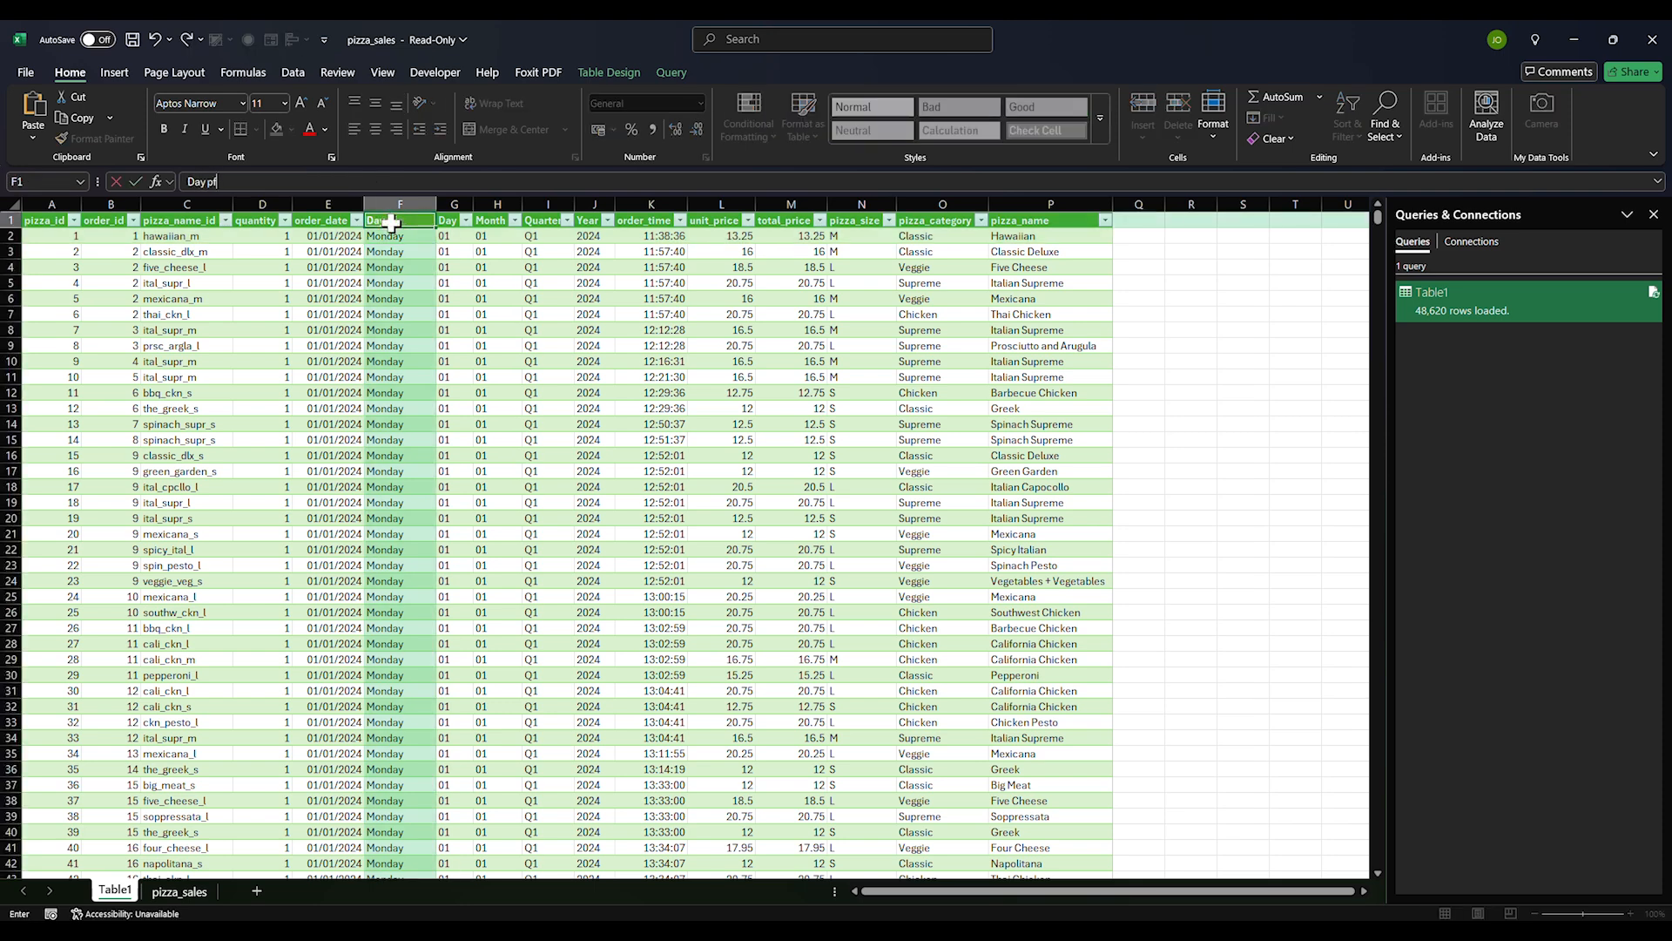
pyautogui.press('BackSpace')
pyautogui.press('BackSpace')
pyautogui.write('of the week')
pyautogui.press('Return')
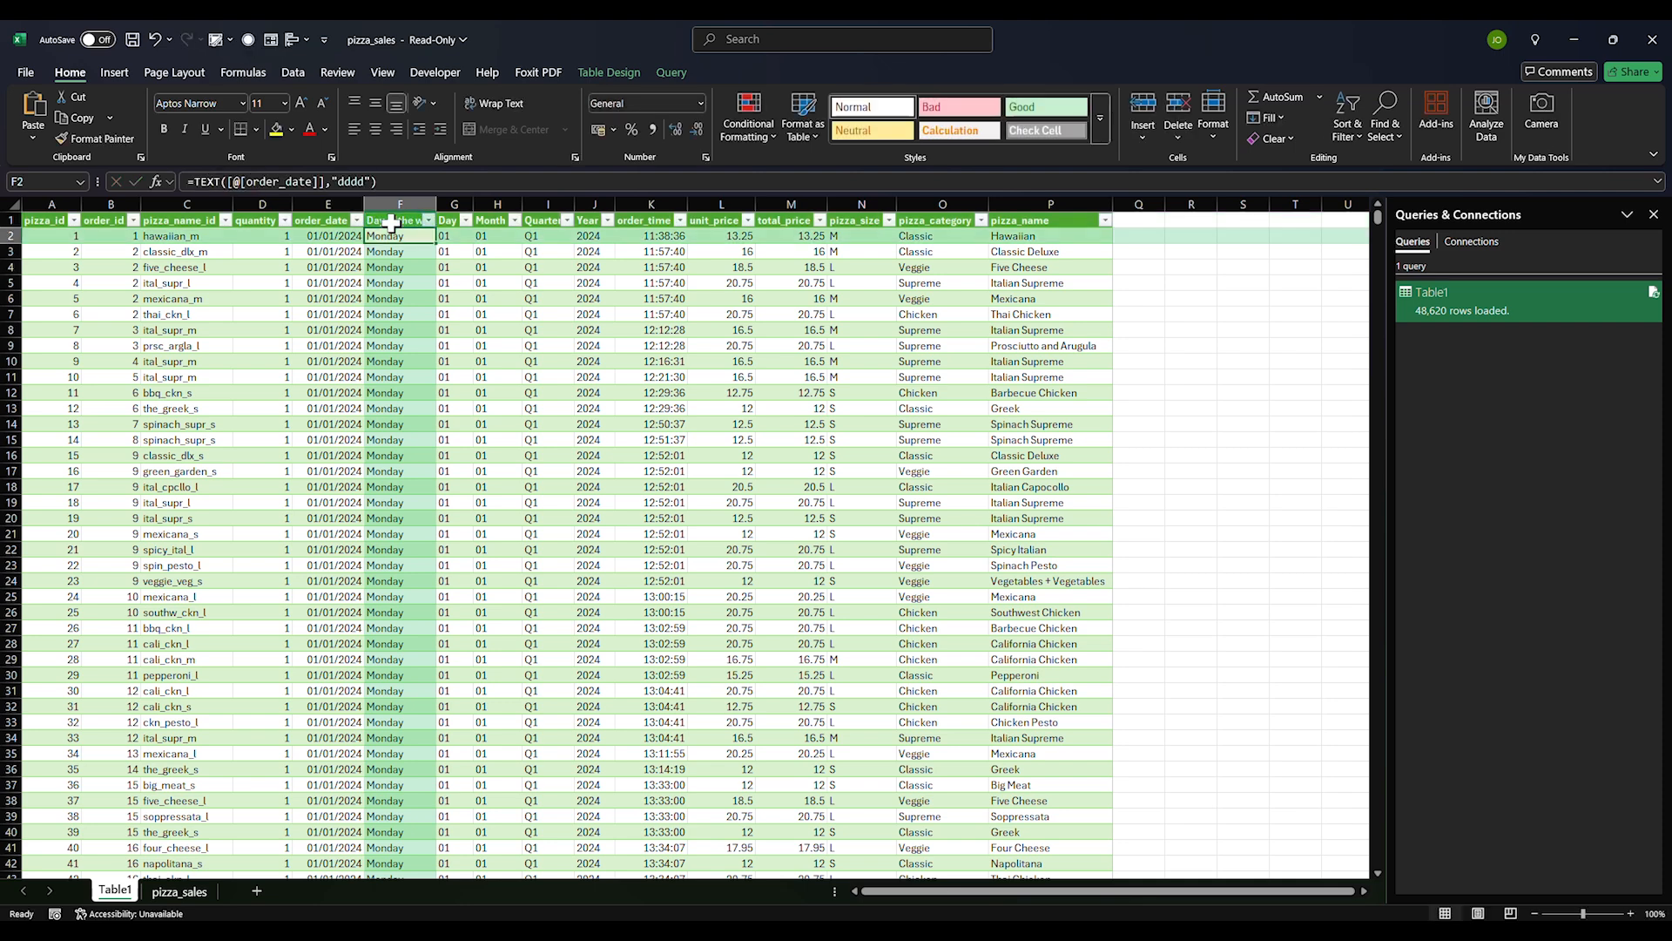
# Inspect the weekday formula in F2 without changing it and reselect the column
pyautogui.click(270, 183)
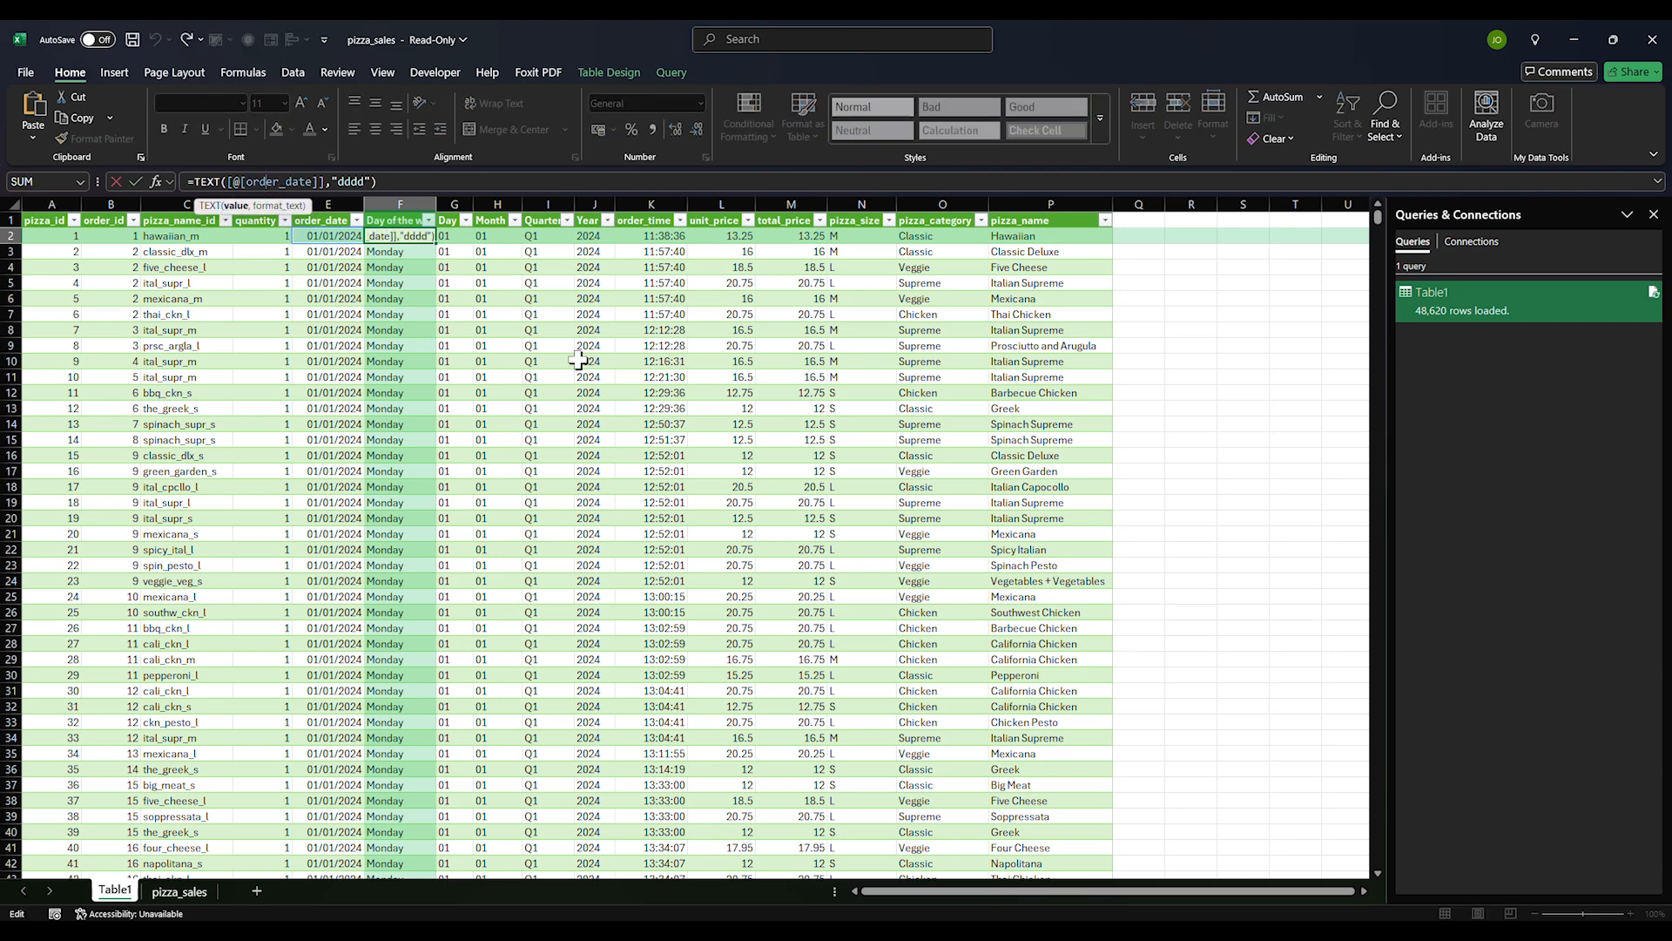
pyautogui.press('Escape')
pyautogui.click(396, 221)
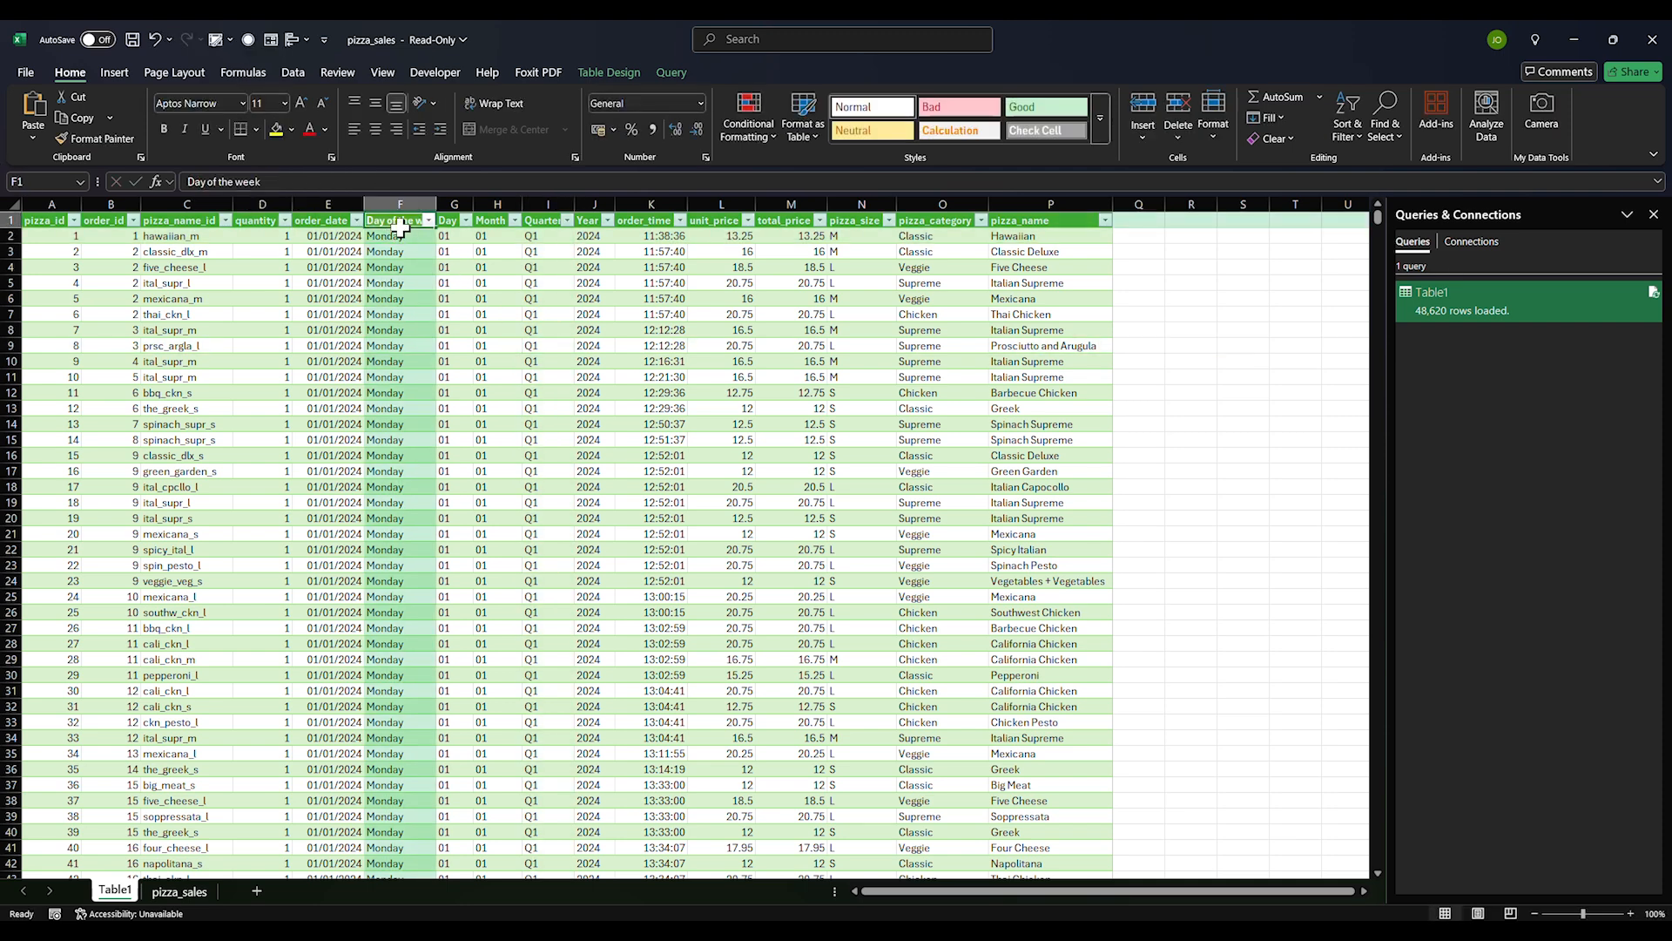
pyautogui.click(403, 237)
# Enter =TEXT([@[order_date]],"dddd") in F2 and fill it down the Day of the week column
pyautogui.write('=')
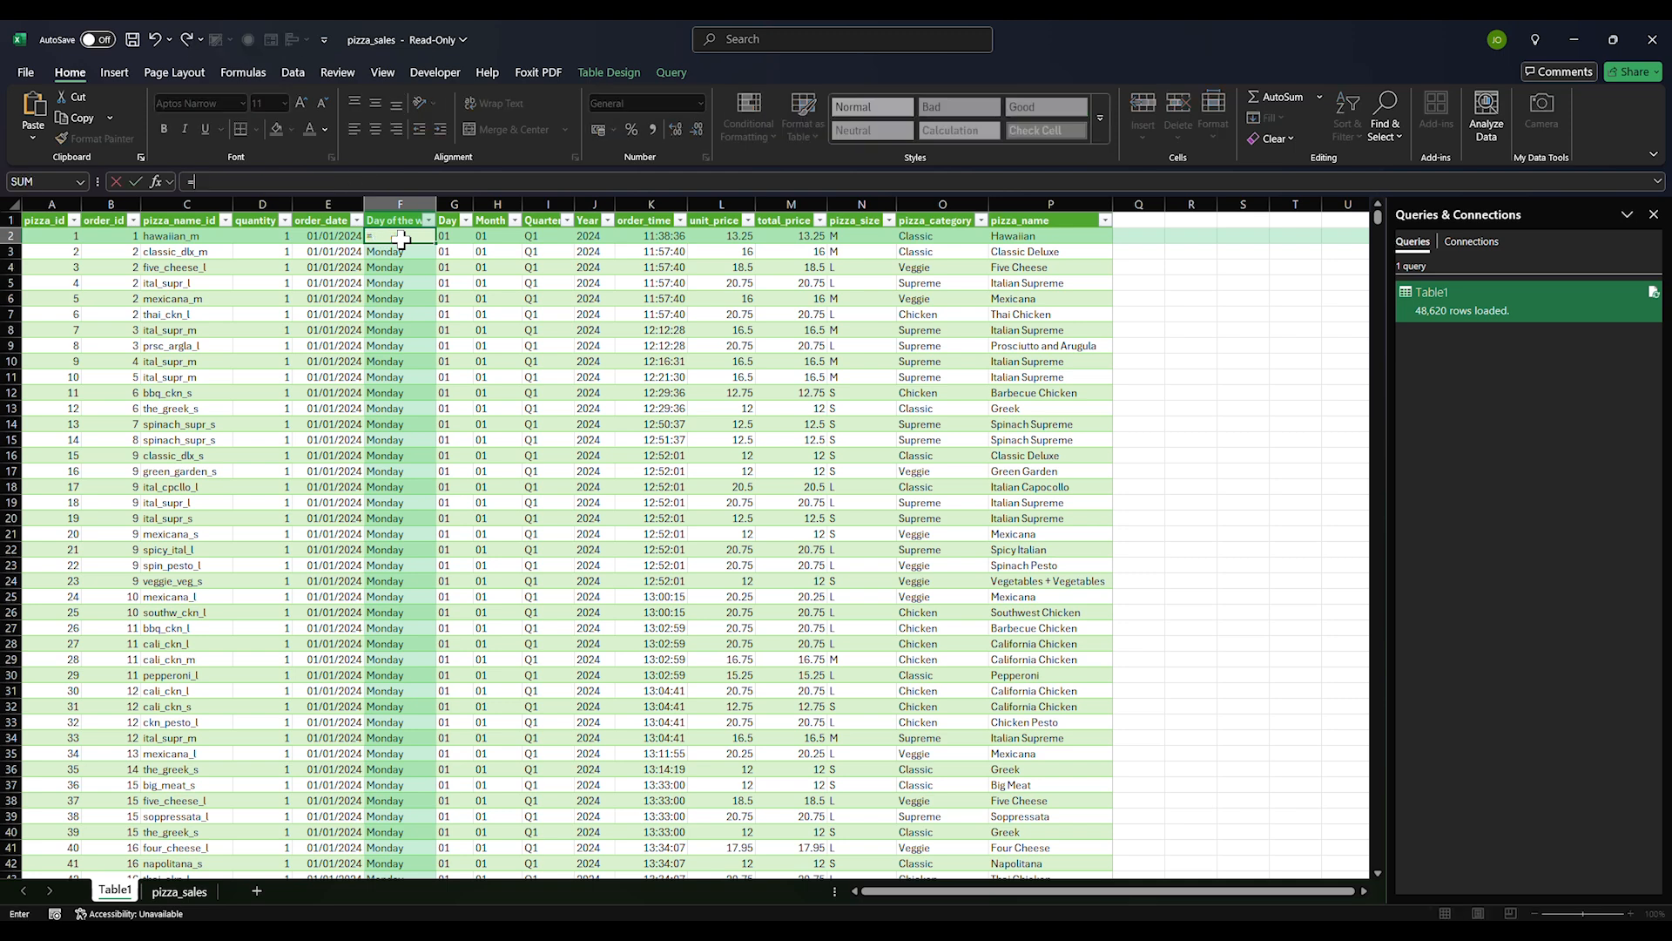
pyautogui.write('TEXT(')
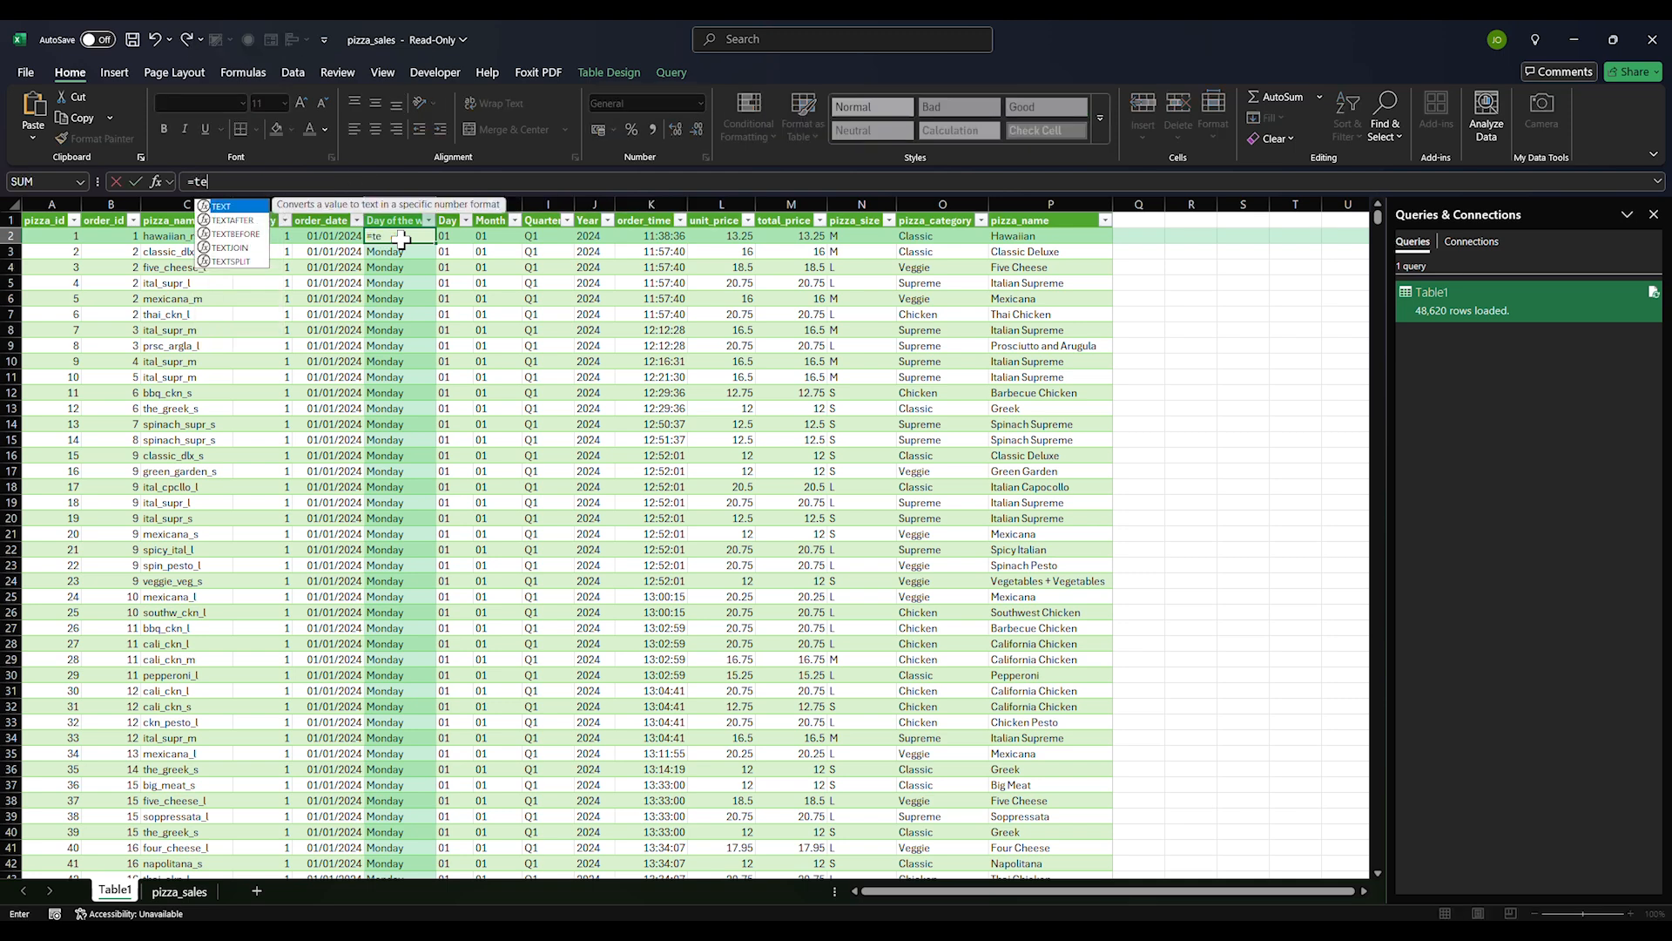
pyautogui.click(341, 236)
pyautogui.write(',"dddd')
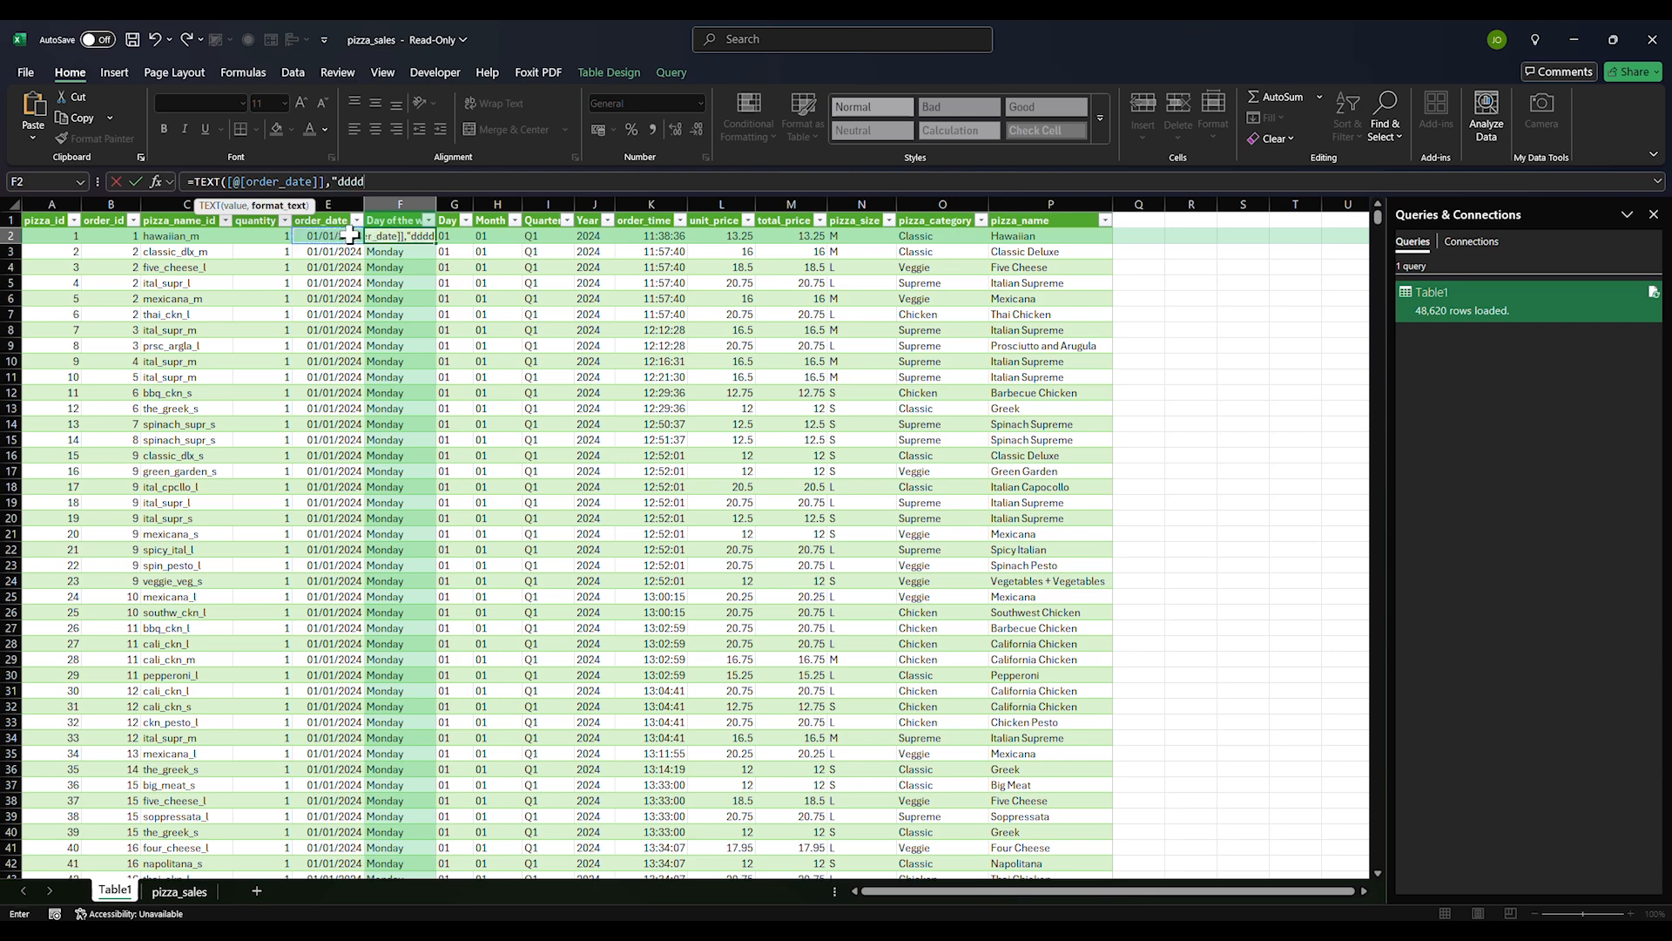
pyautogui.write('")')
pyautogui.press('Return')
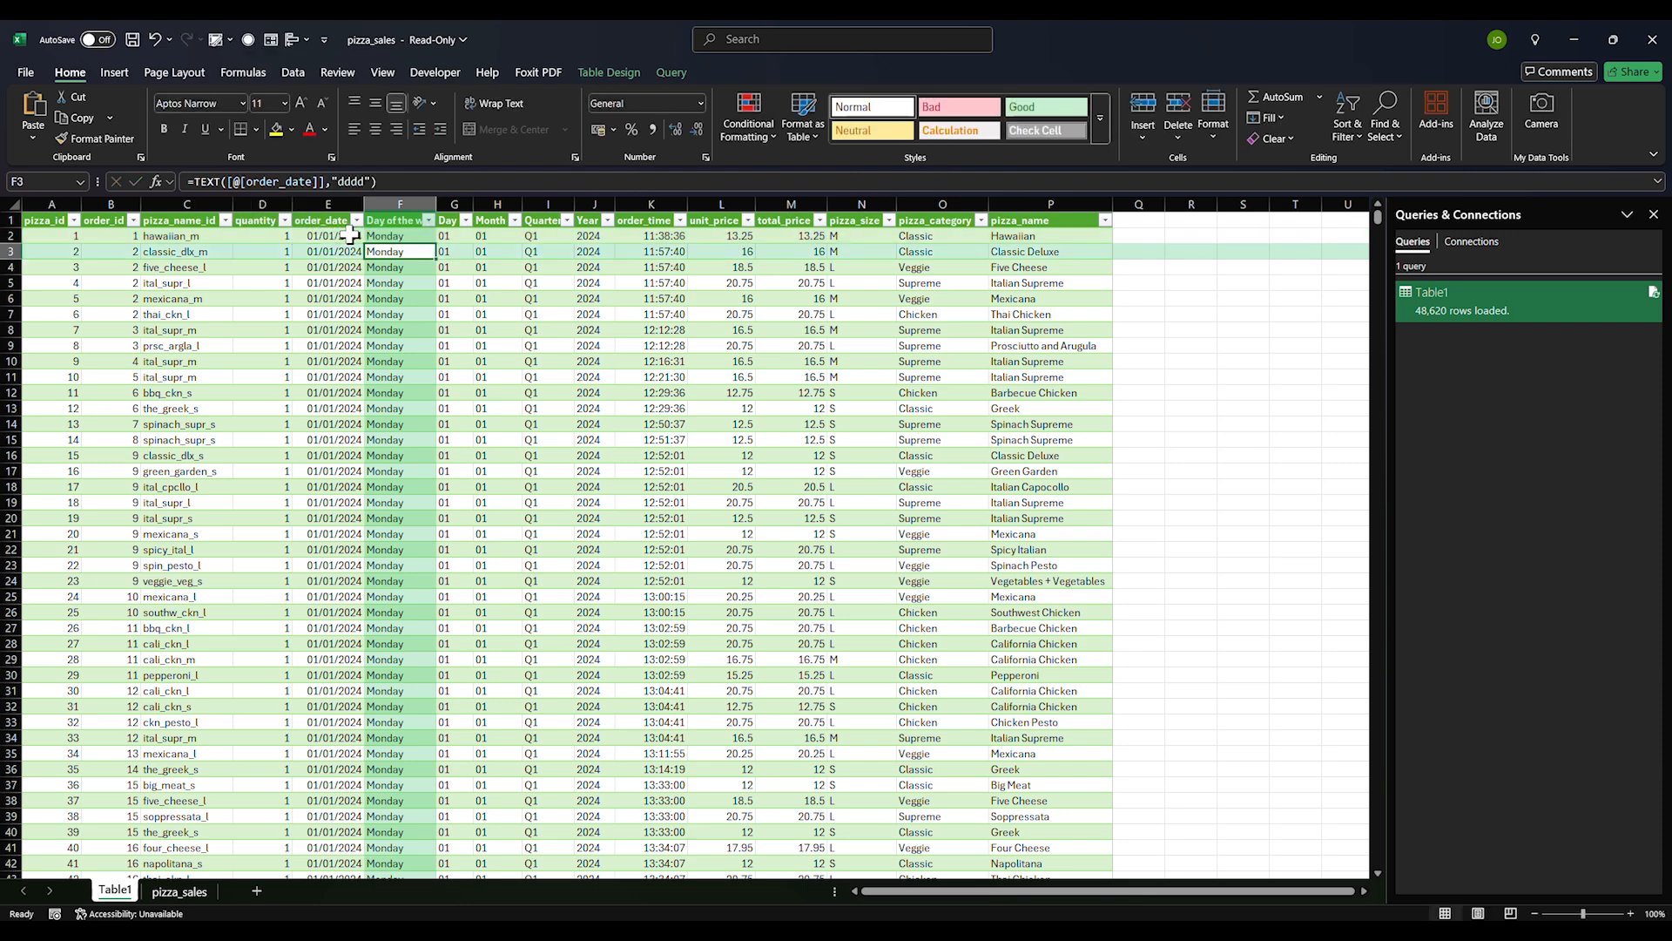
pyautogui.click(401, 238)
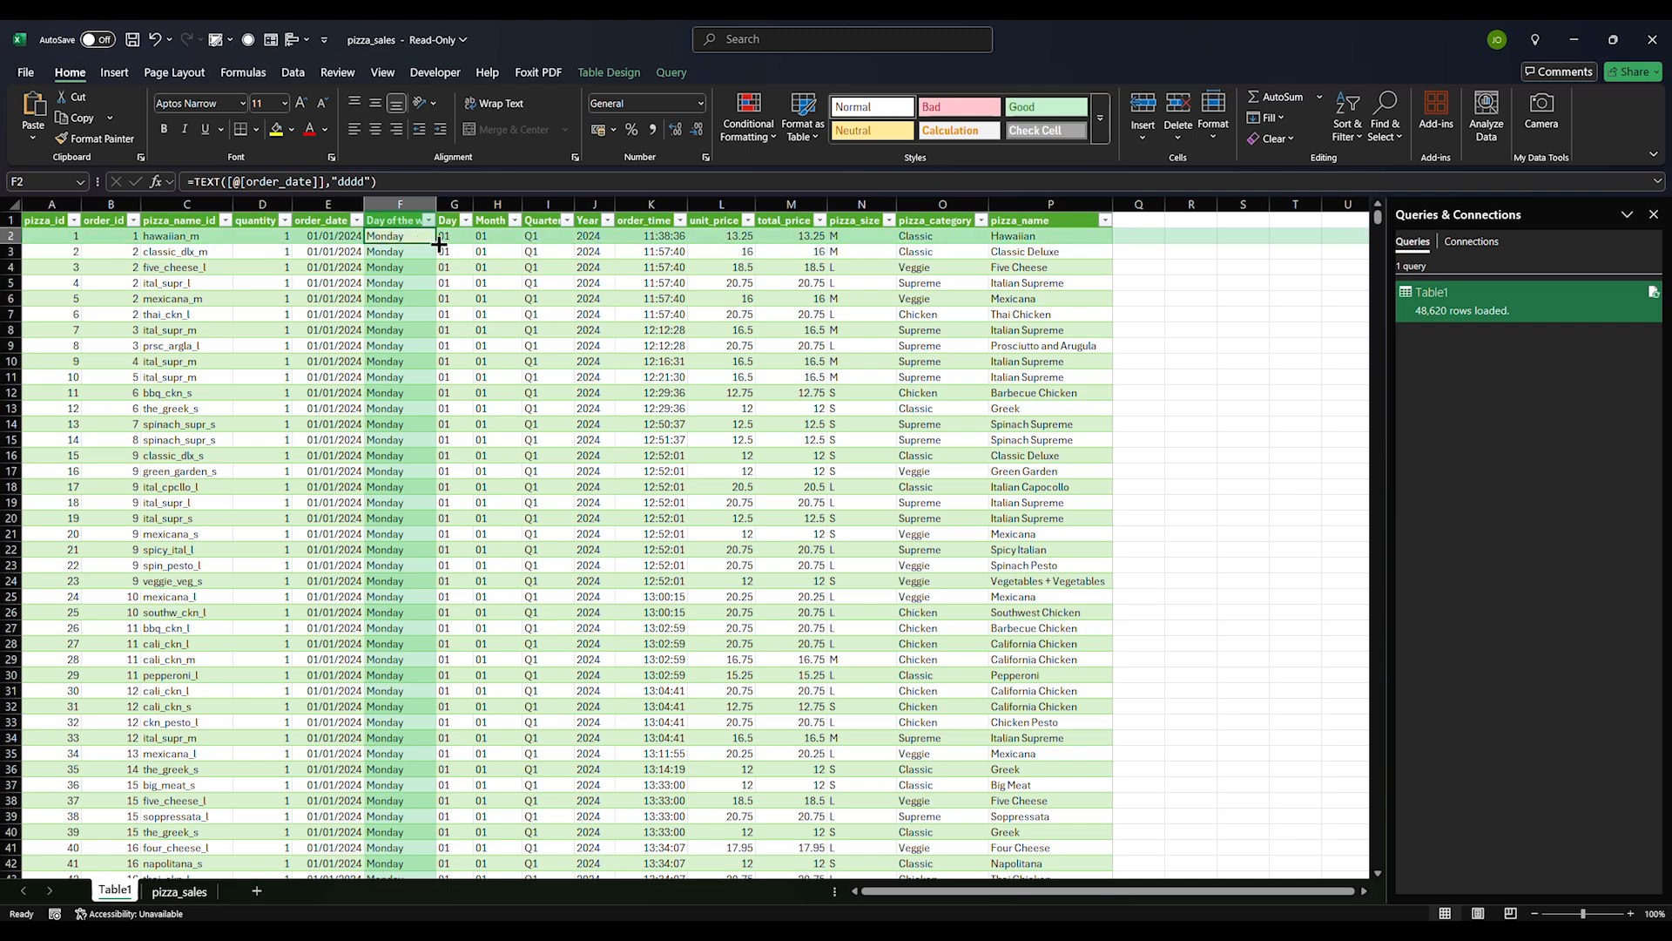
pyautogui.doubleClick(438, 244)
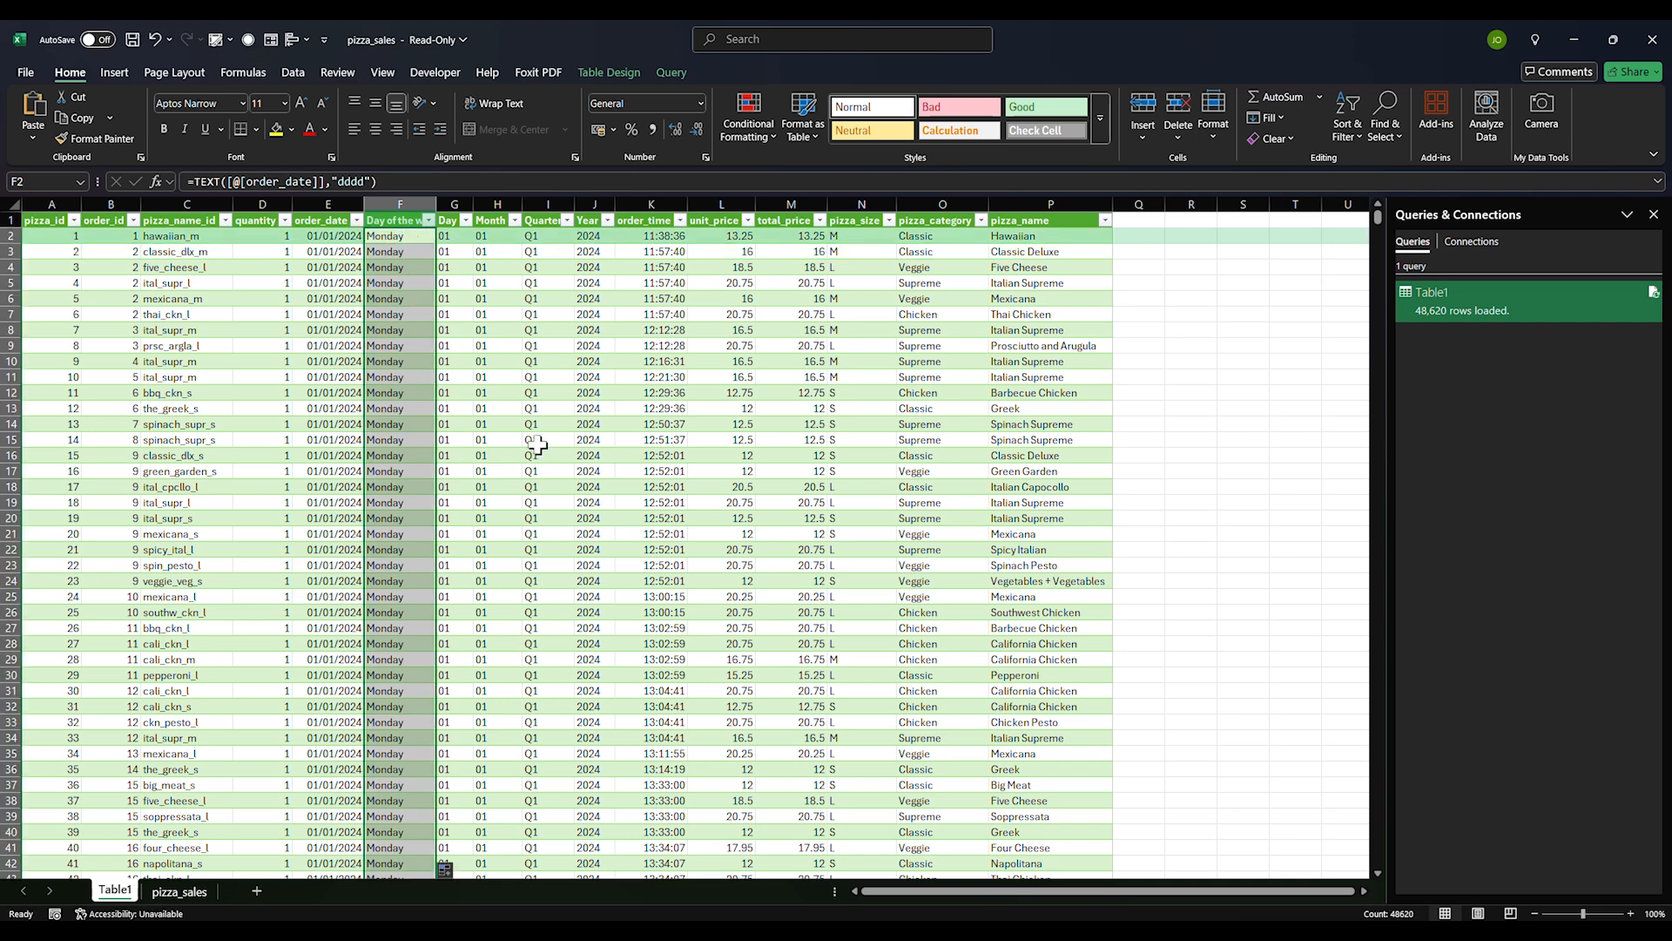
# Check the first order's date against its weekday and bring up the Windows calendar
pyautogui.click(538, 407)
pyautogui.click(480, 421)
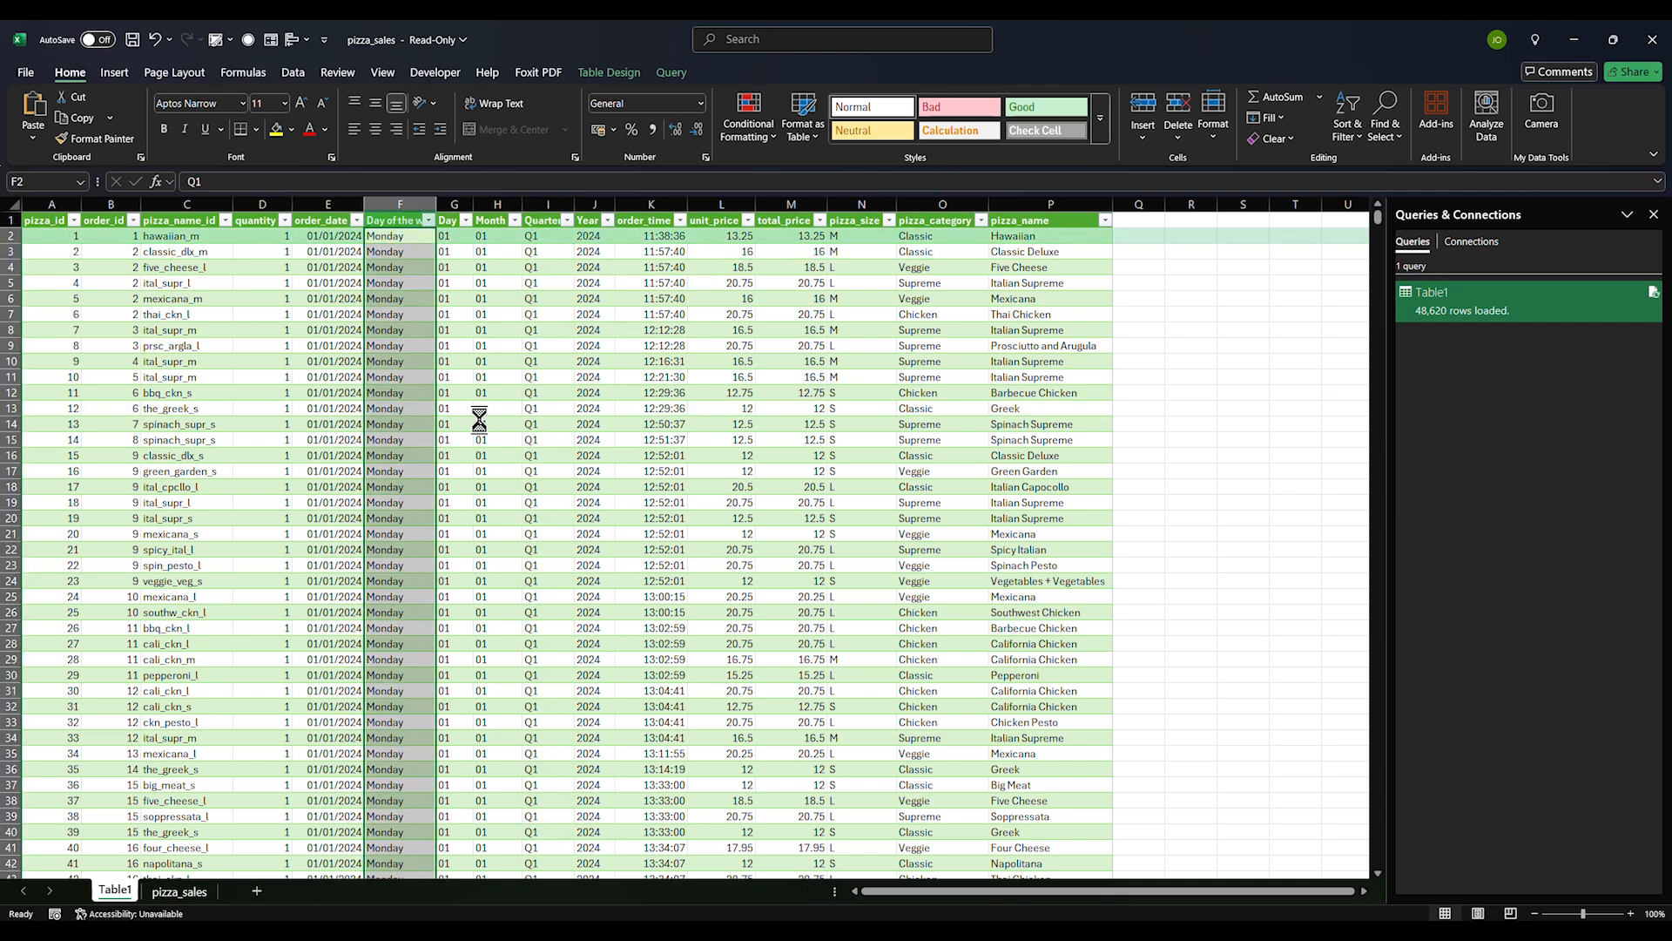
pyautogui.click(463, 407)
pyautogui.click(358, 362)
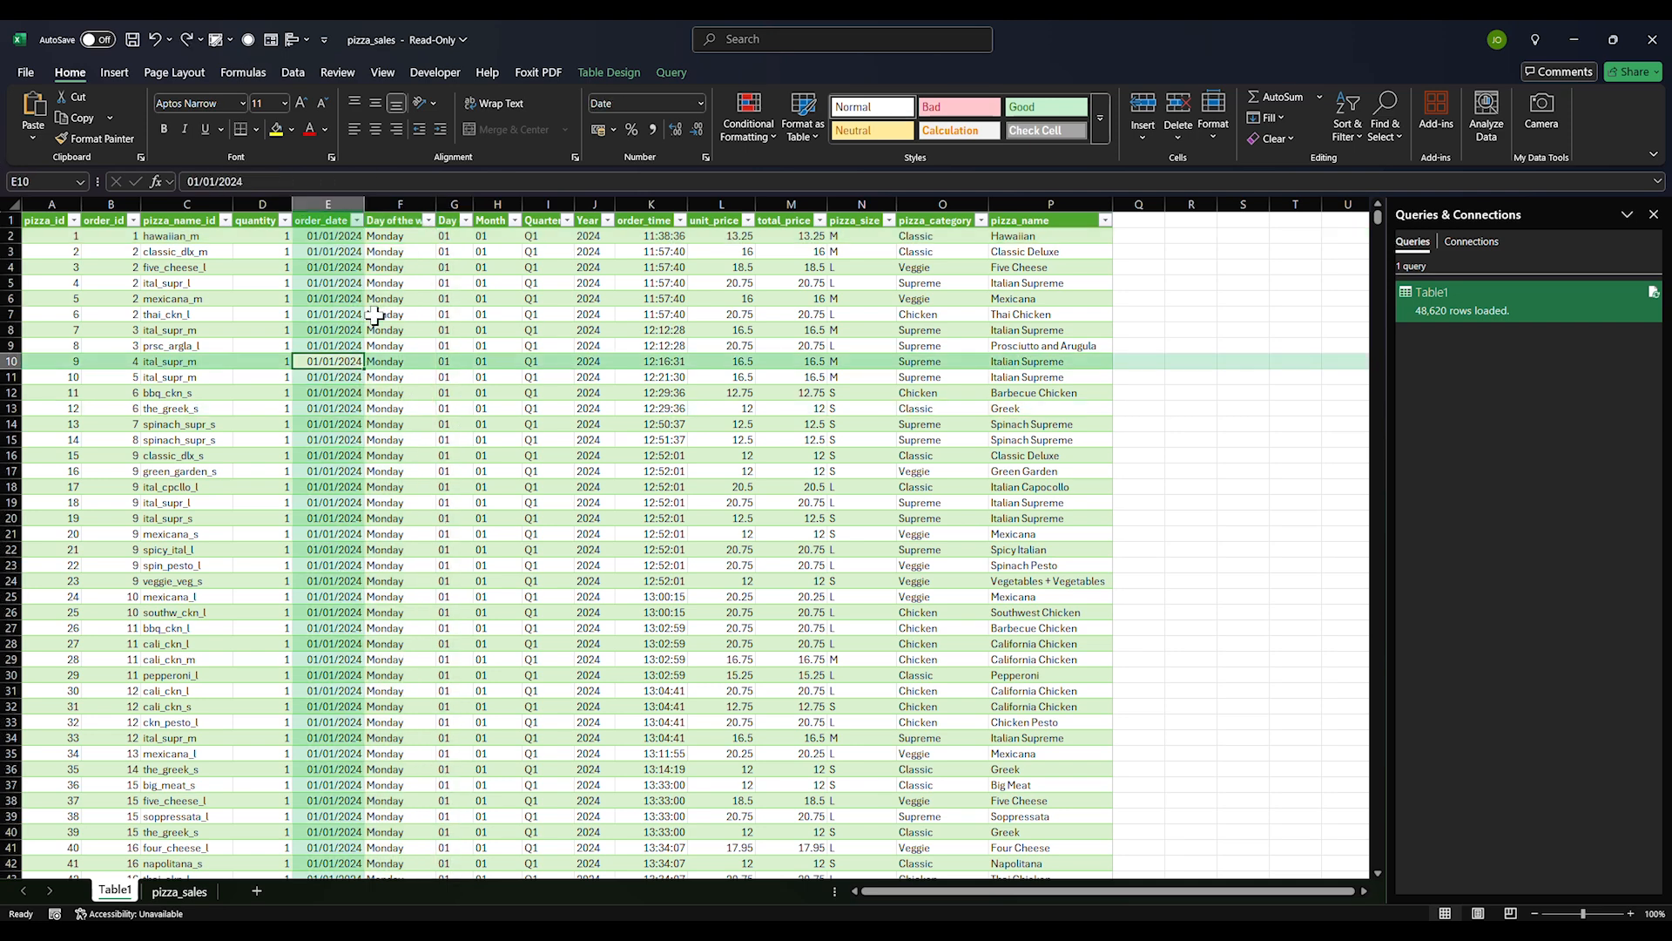
pyautogui.click(405, 238)
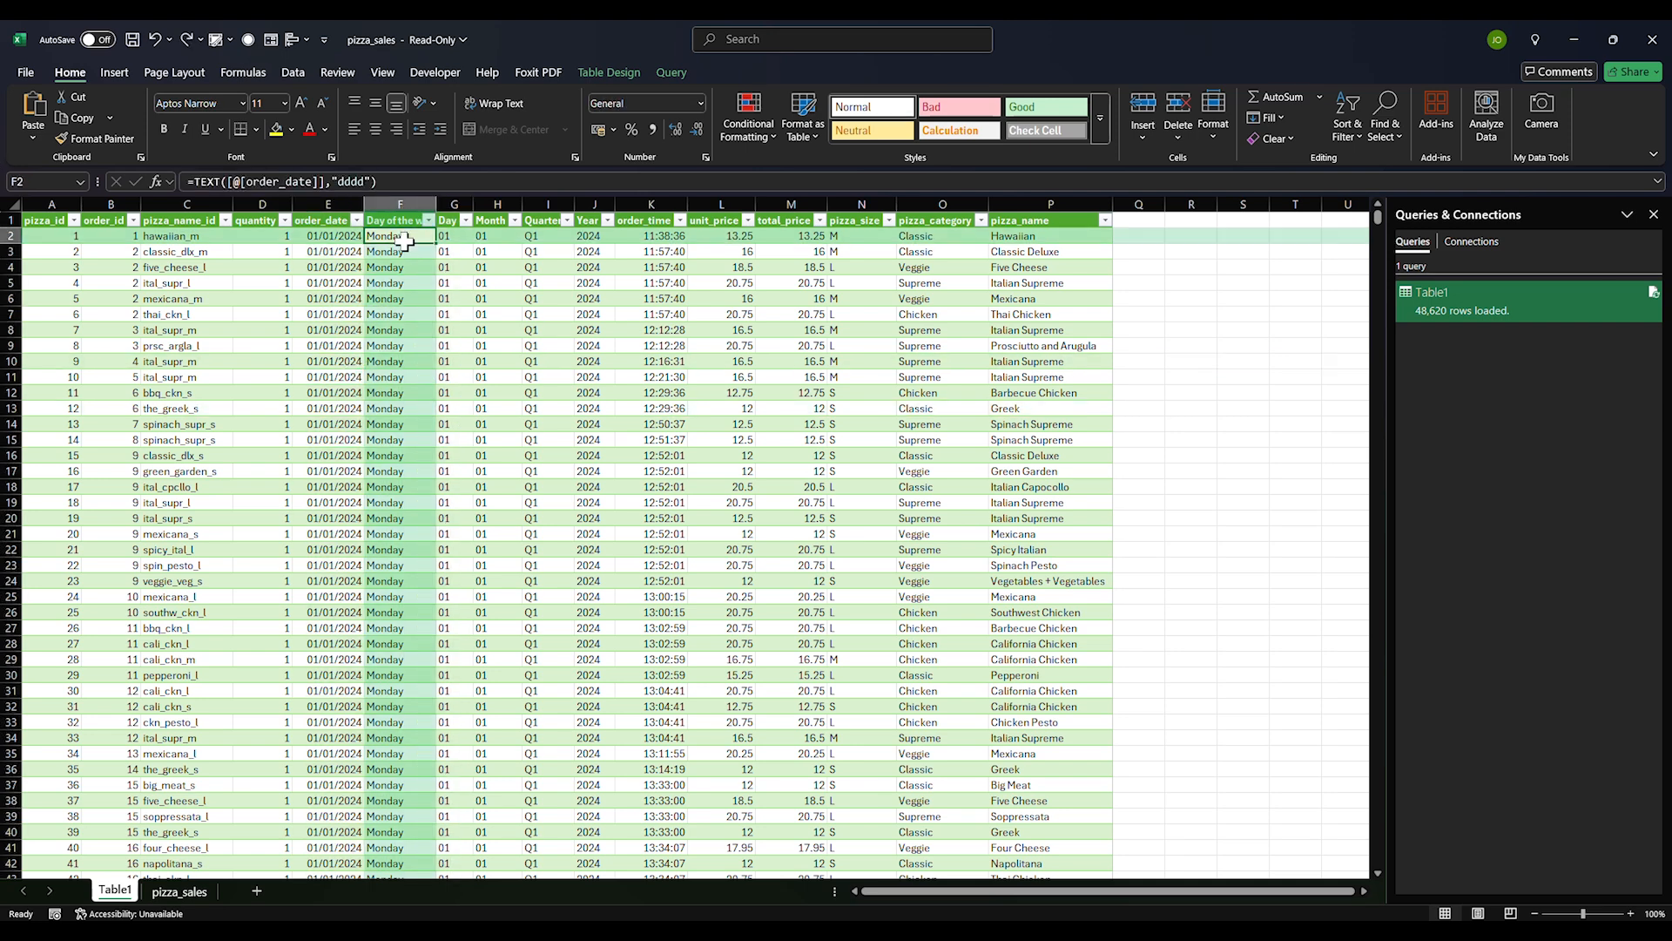
pyautogui.click(338, 238)
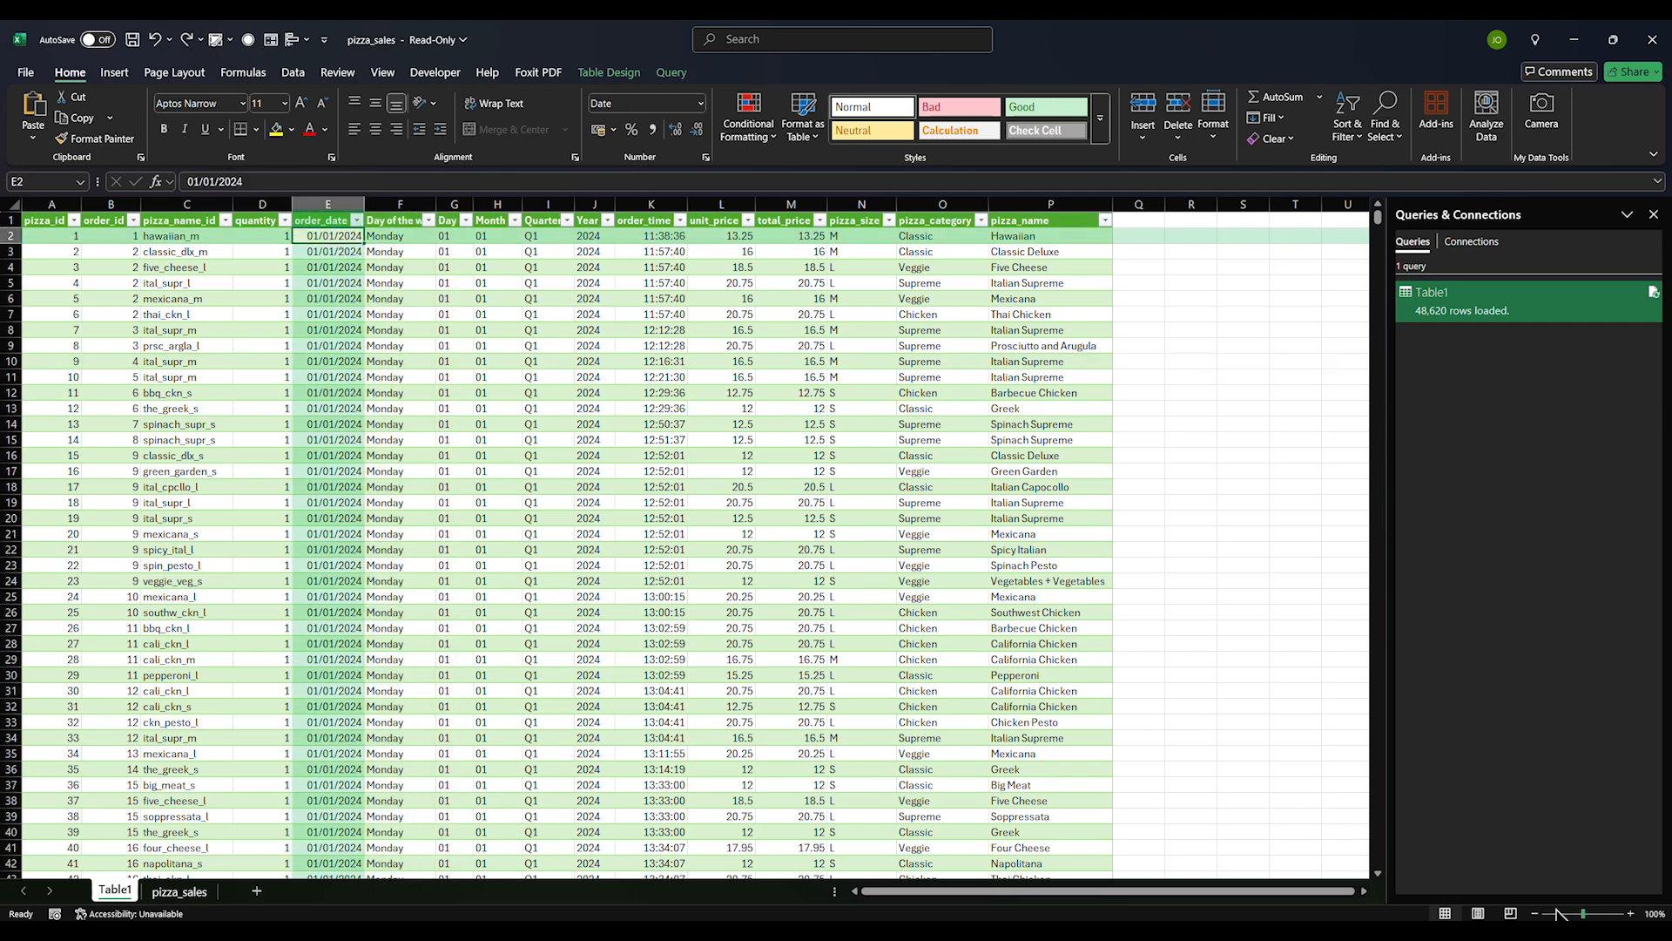
pyautogui.press('super+n')
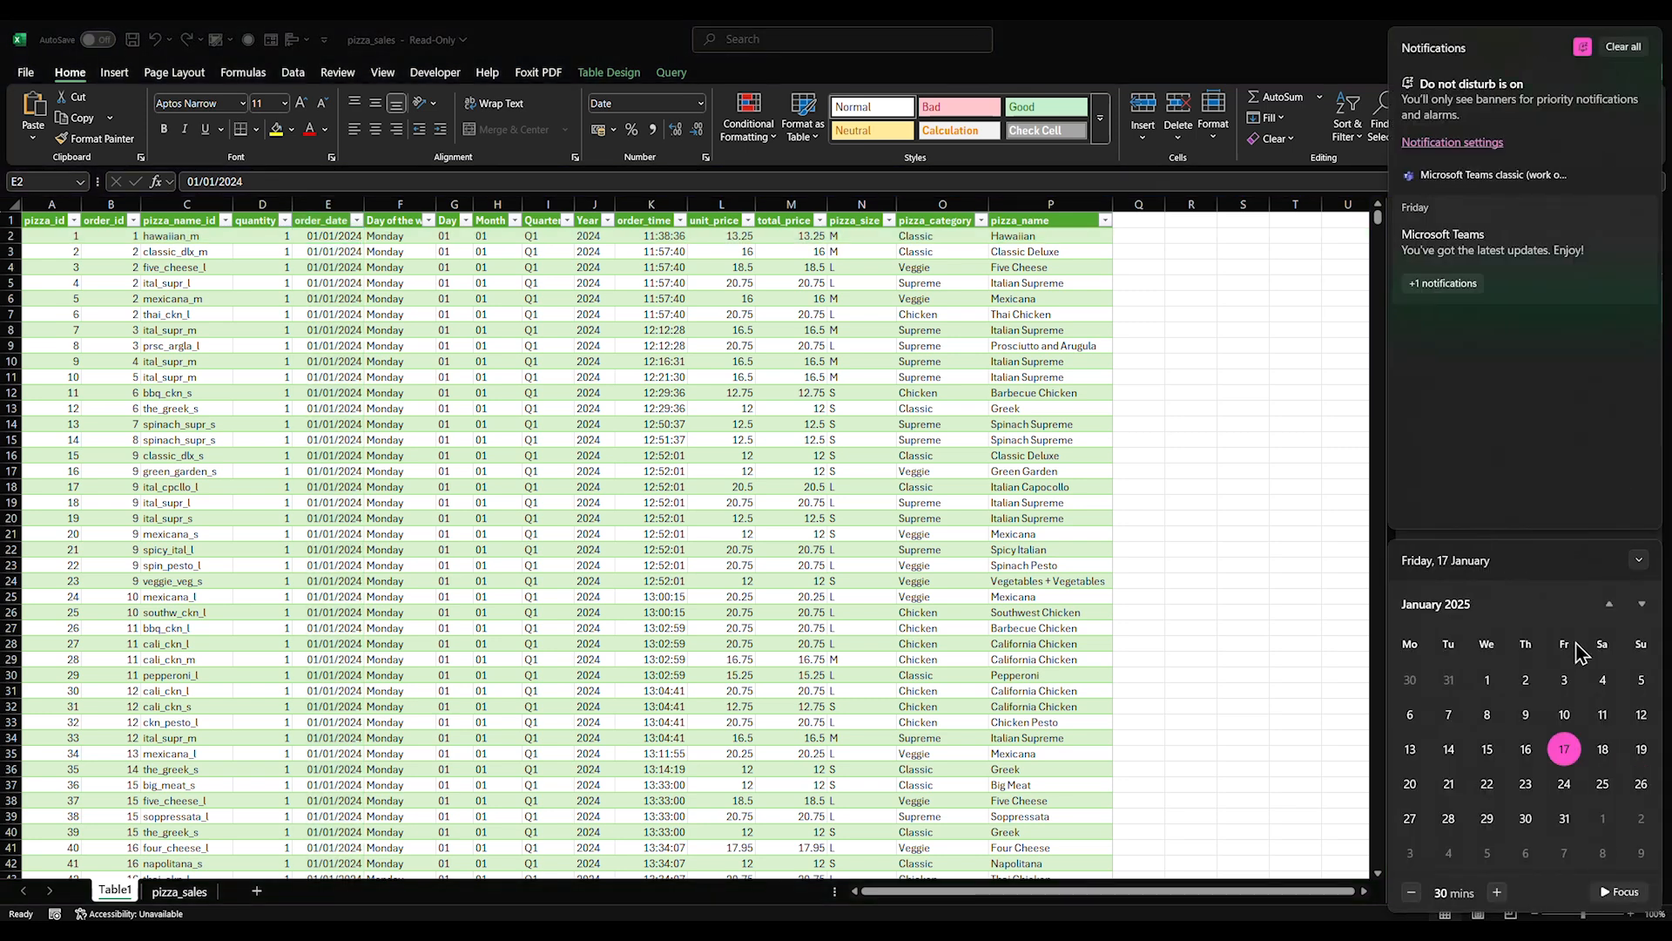
# Page the calendar back to January 2024, confirm the 1st was a Monday, then close it
pyautogui.click(1610, 610)
pyautogui.click(1609, 609)
pyautogui.click(1610, 609)
pyautogui.click(1609, 609)
pyautogui.click(1610, 609)
pyautogui.click(1610, 610)
pyautogui.click(1610, 609)
pyautogui.click(1610, 610)
pyautogui.click(1609, 609)
pyautogui.click(1609, 610)
pyautogui.click(1609, 610)
pyautogui.click(1609, 609)
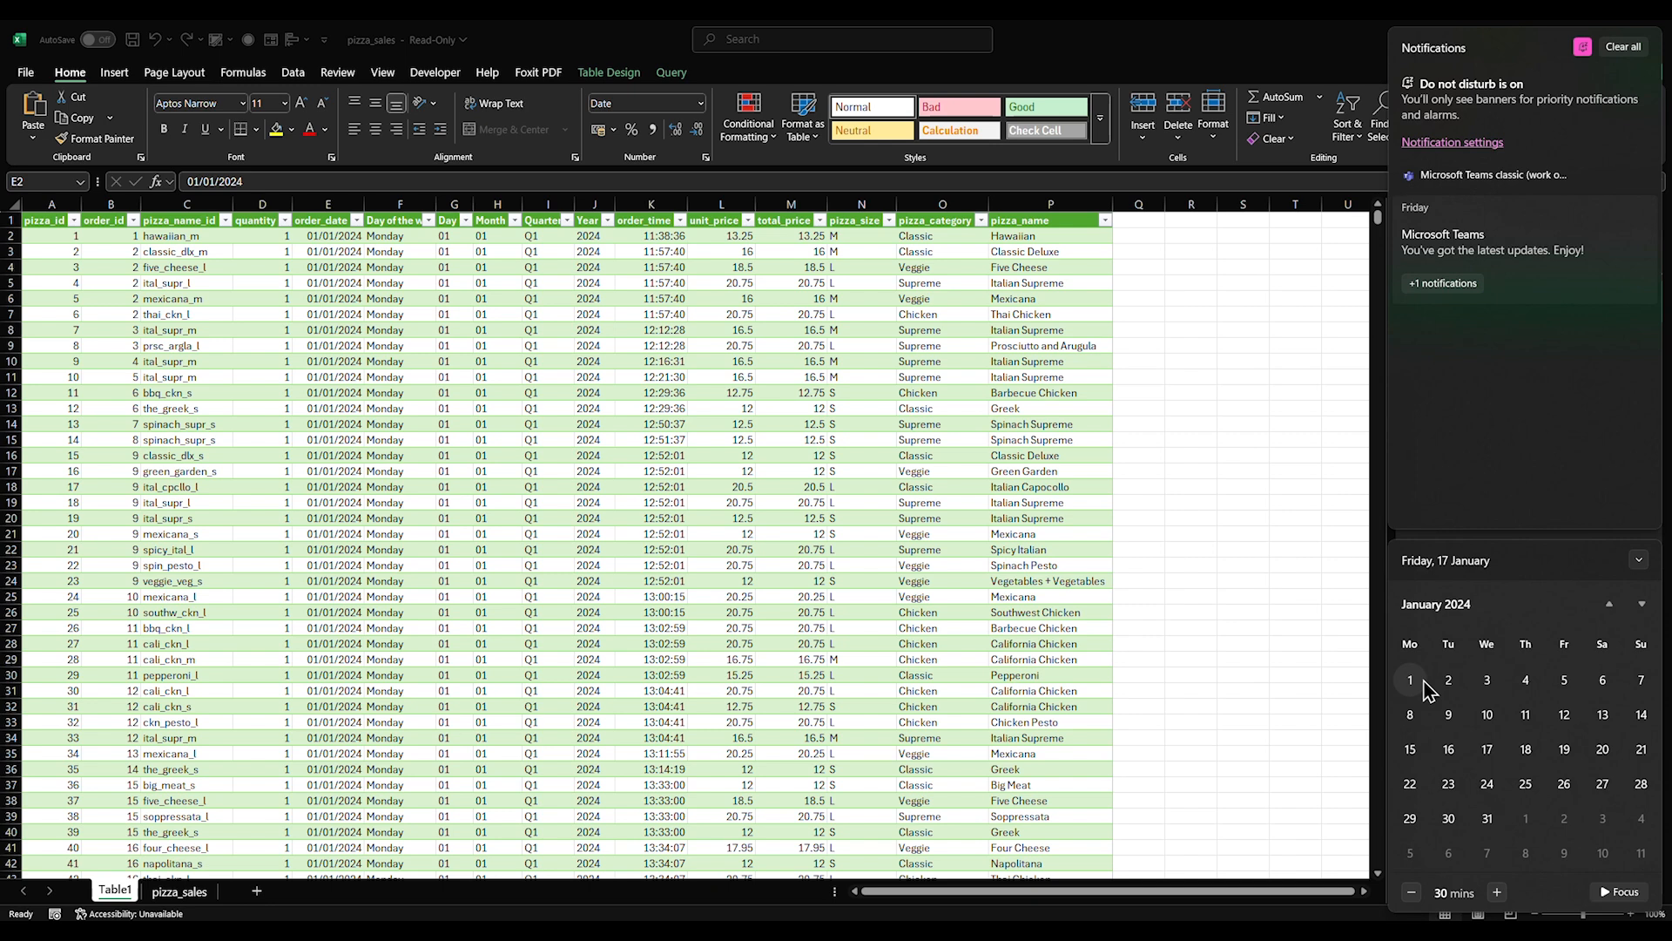
pyautogui.press('Escape')
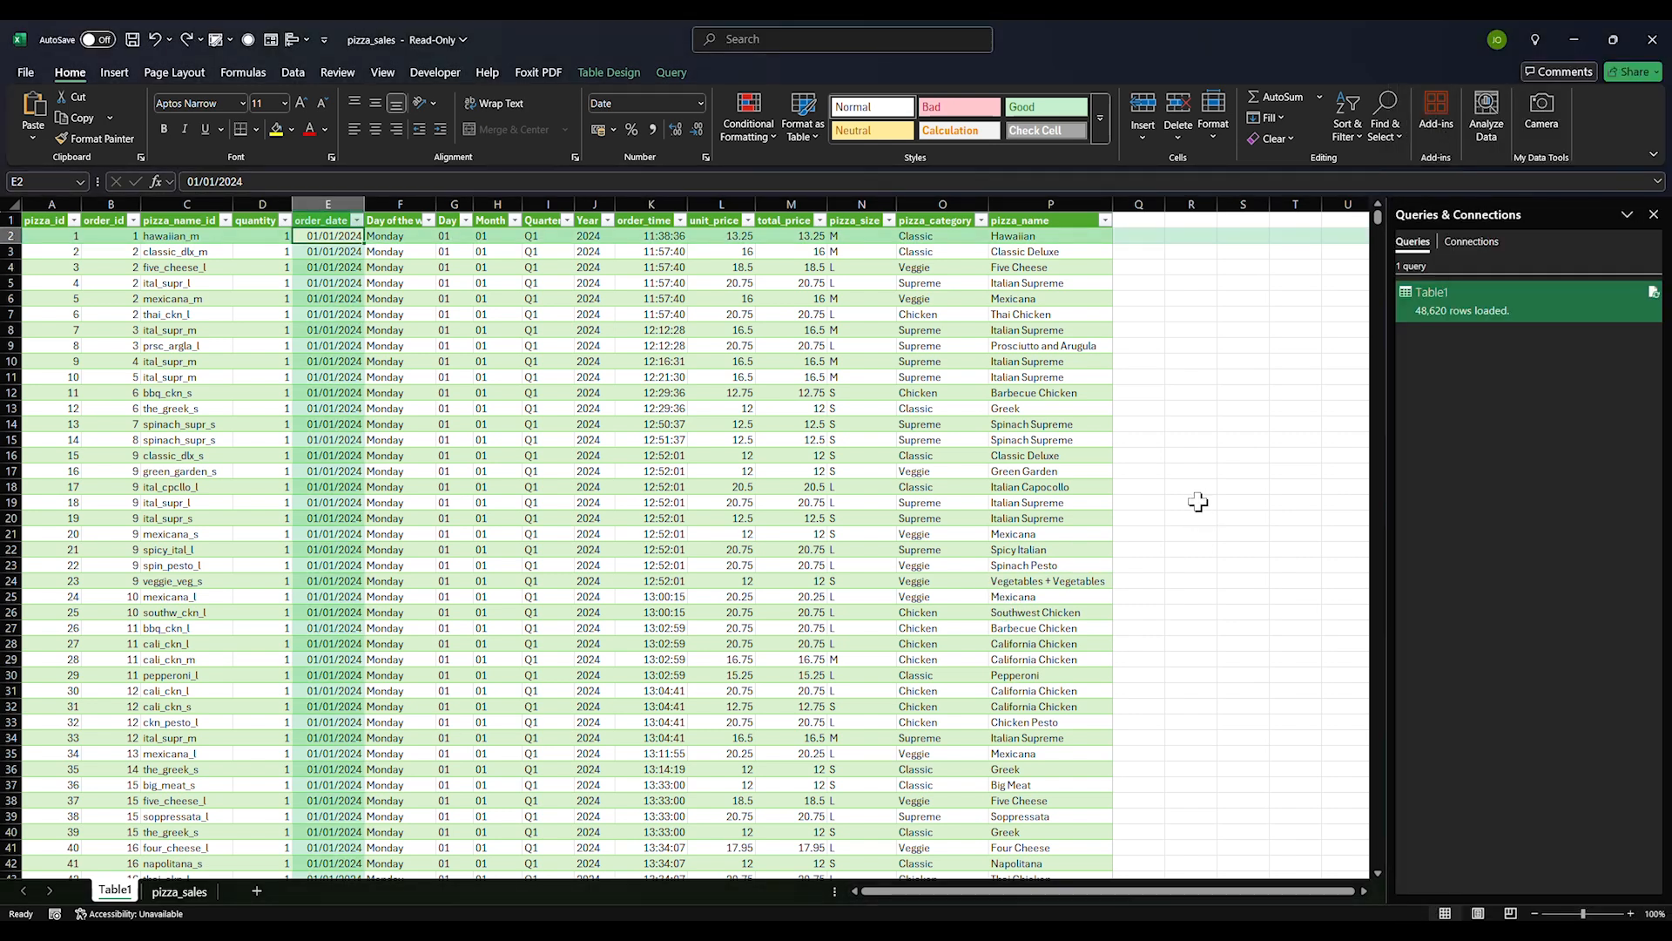
# Copy the pizza_name column into column Q and rename its header to pizza_picture_name
pyautogui.click(1185, 438)
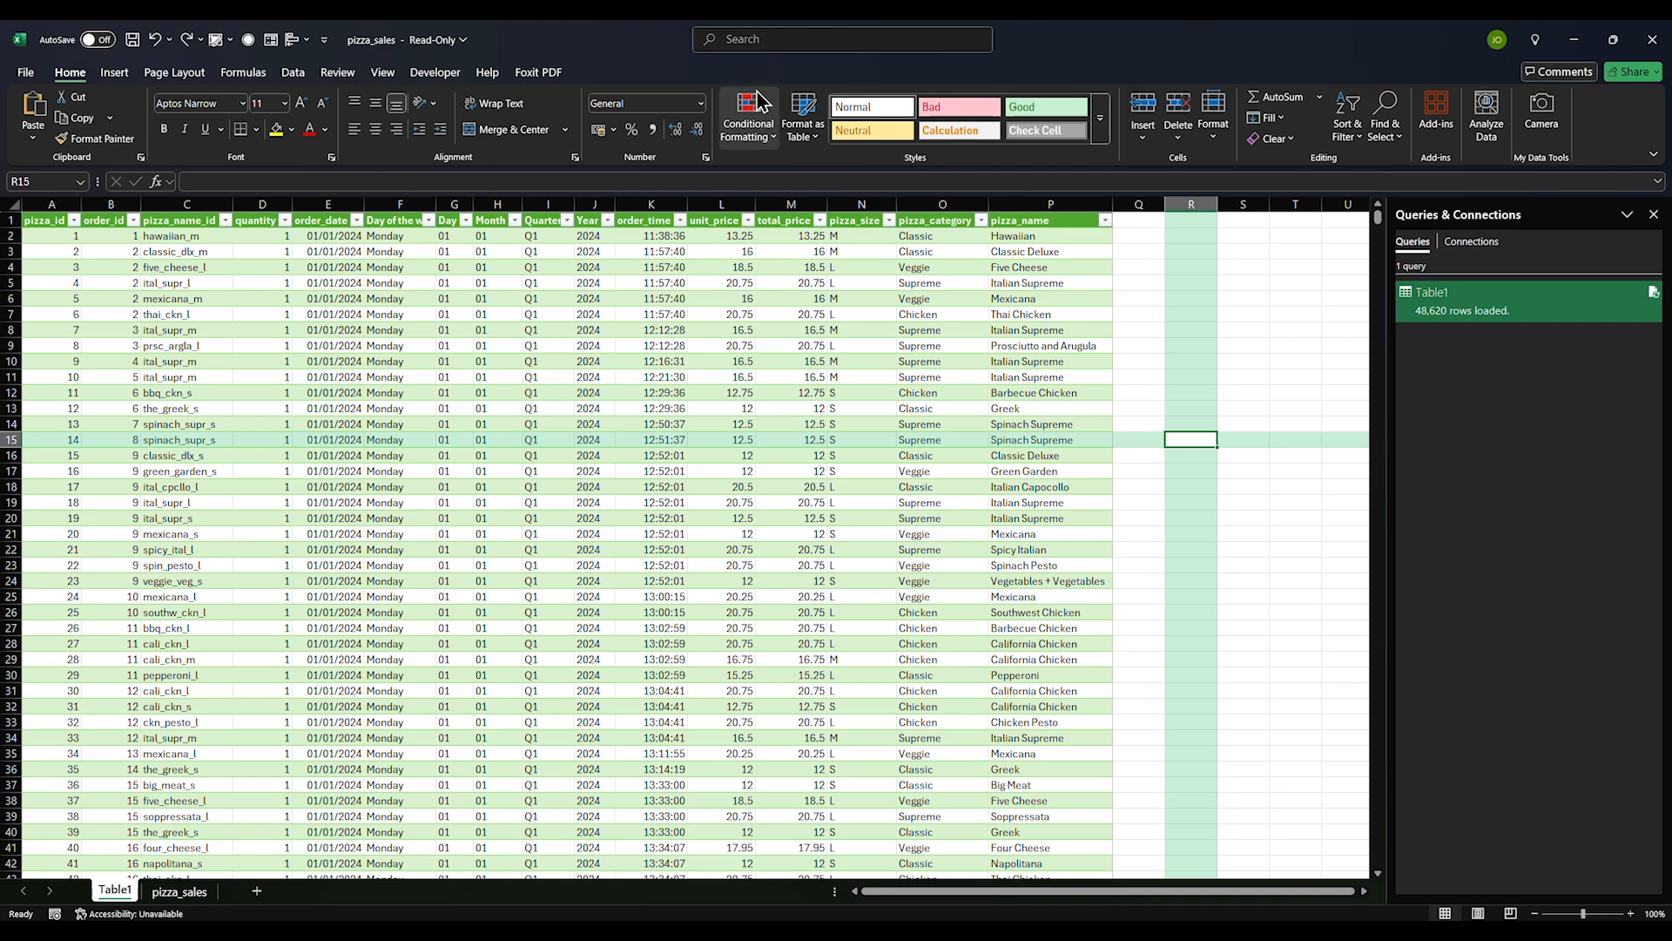
pyautogui.hotkey('alt', 'Tab')
pyautogui.hotkey('alt', 'Tab')
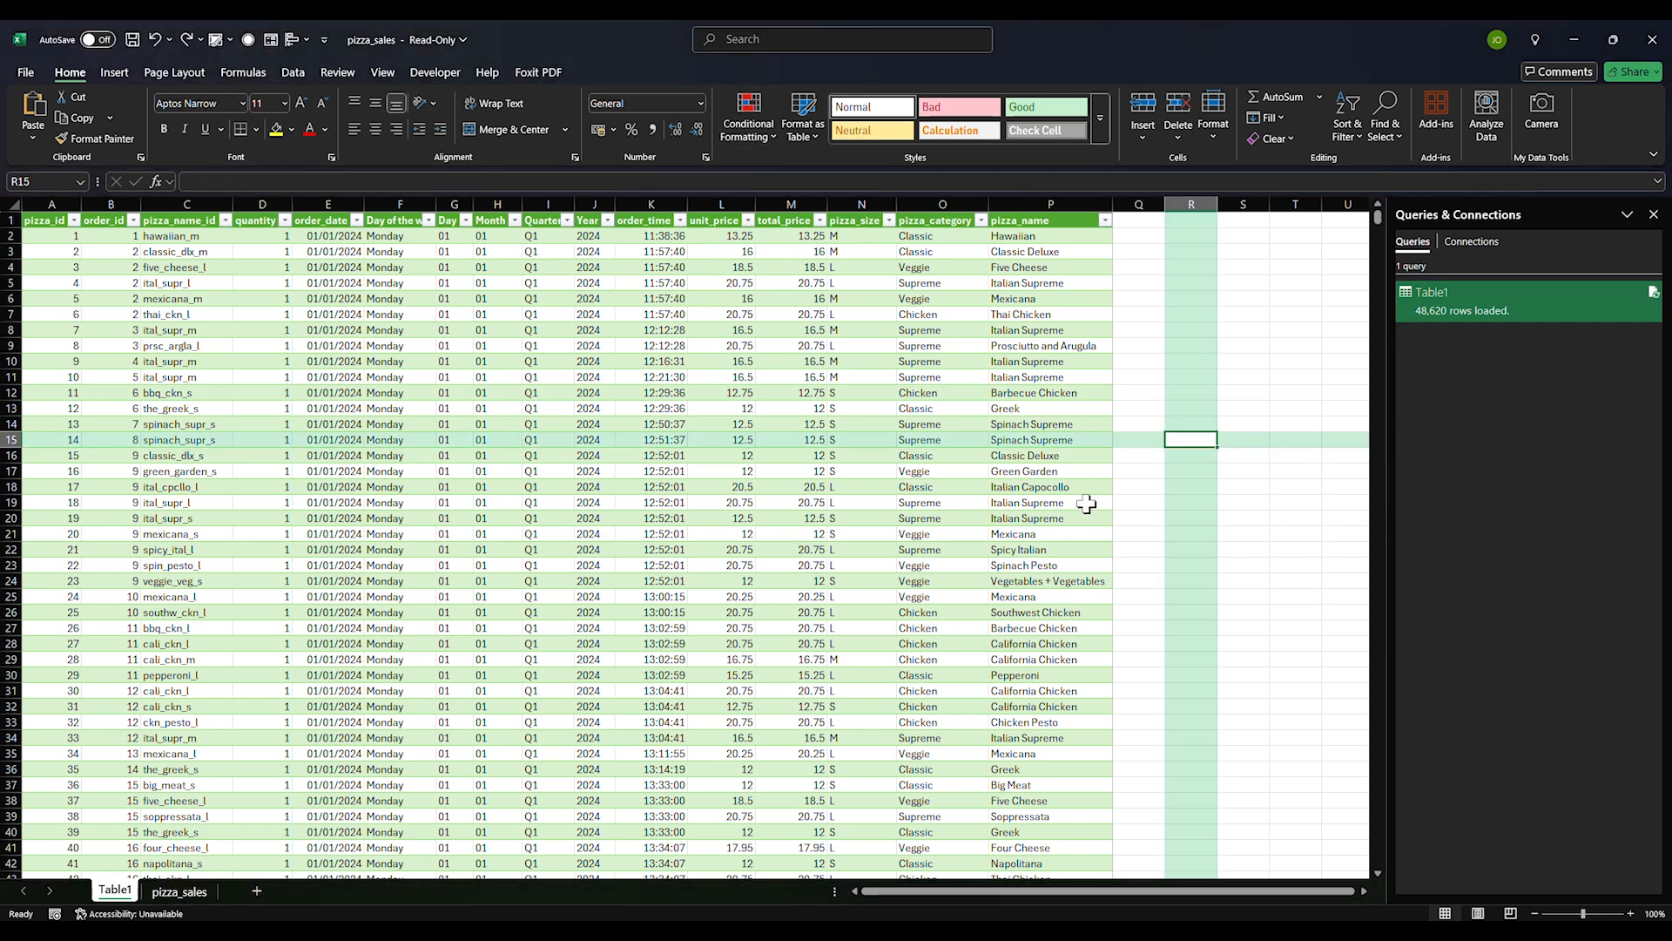
pyautogui.click(1033, 221)
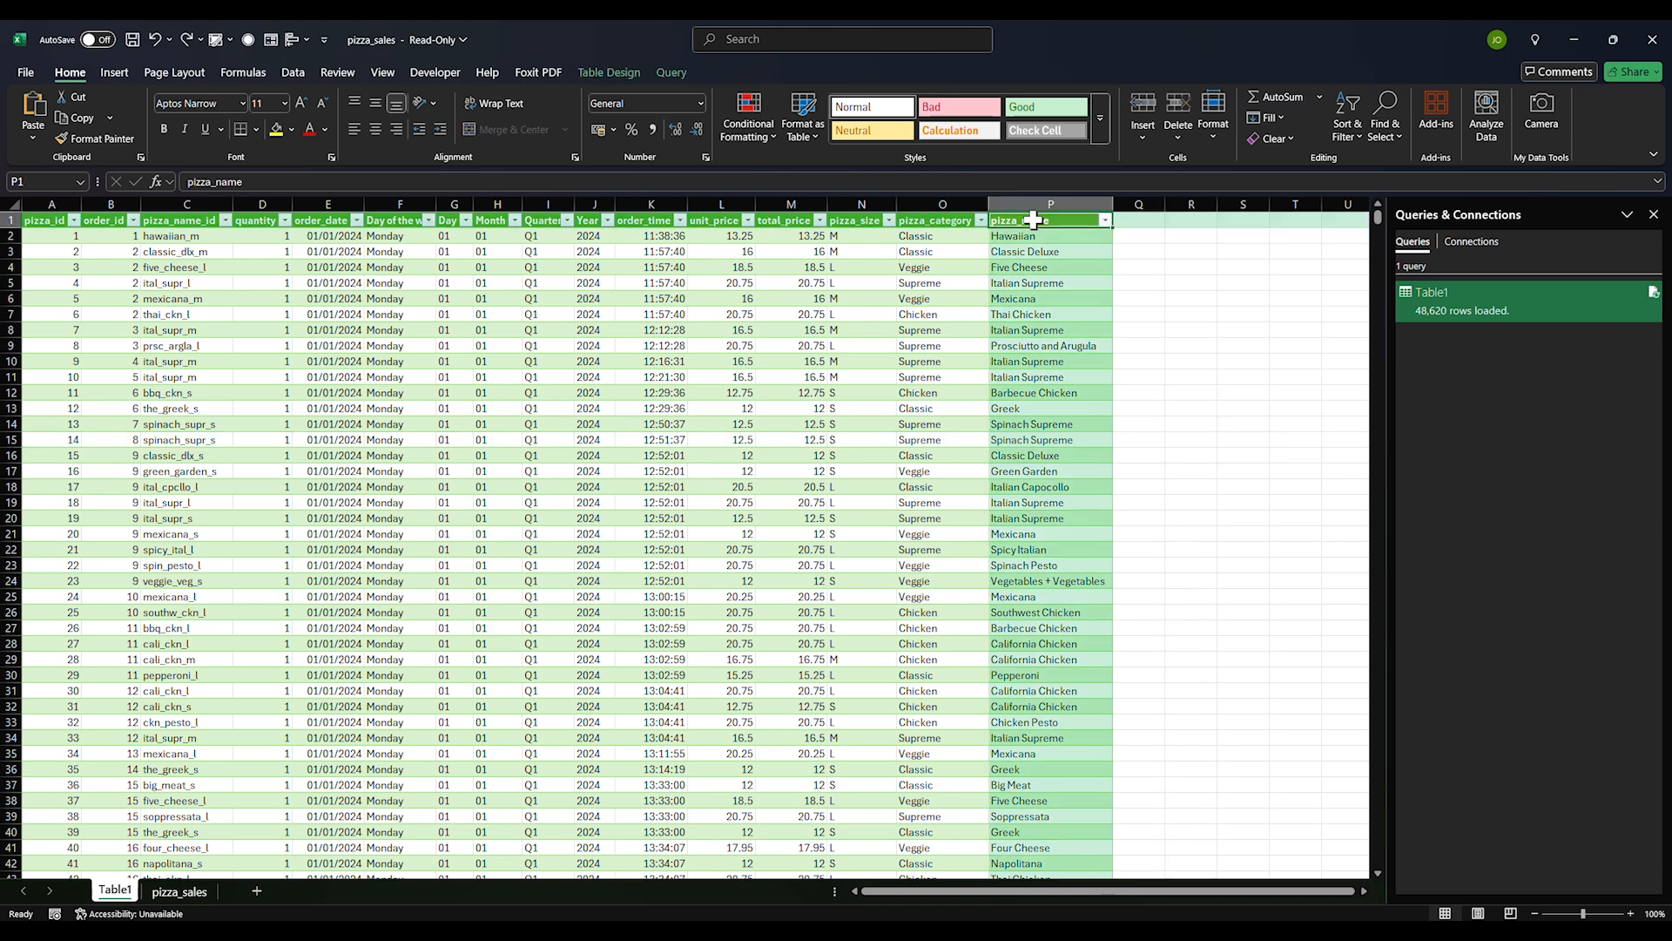
pyautogui.hotkey('ctrl', 'c')
pyautogui.click(1125, 221)
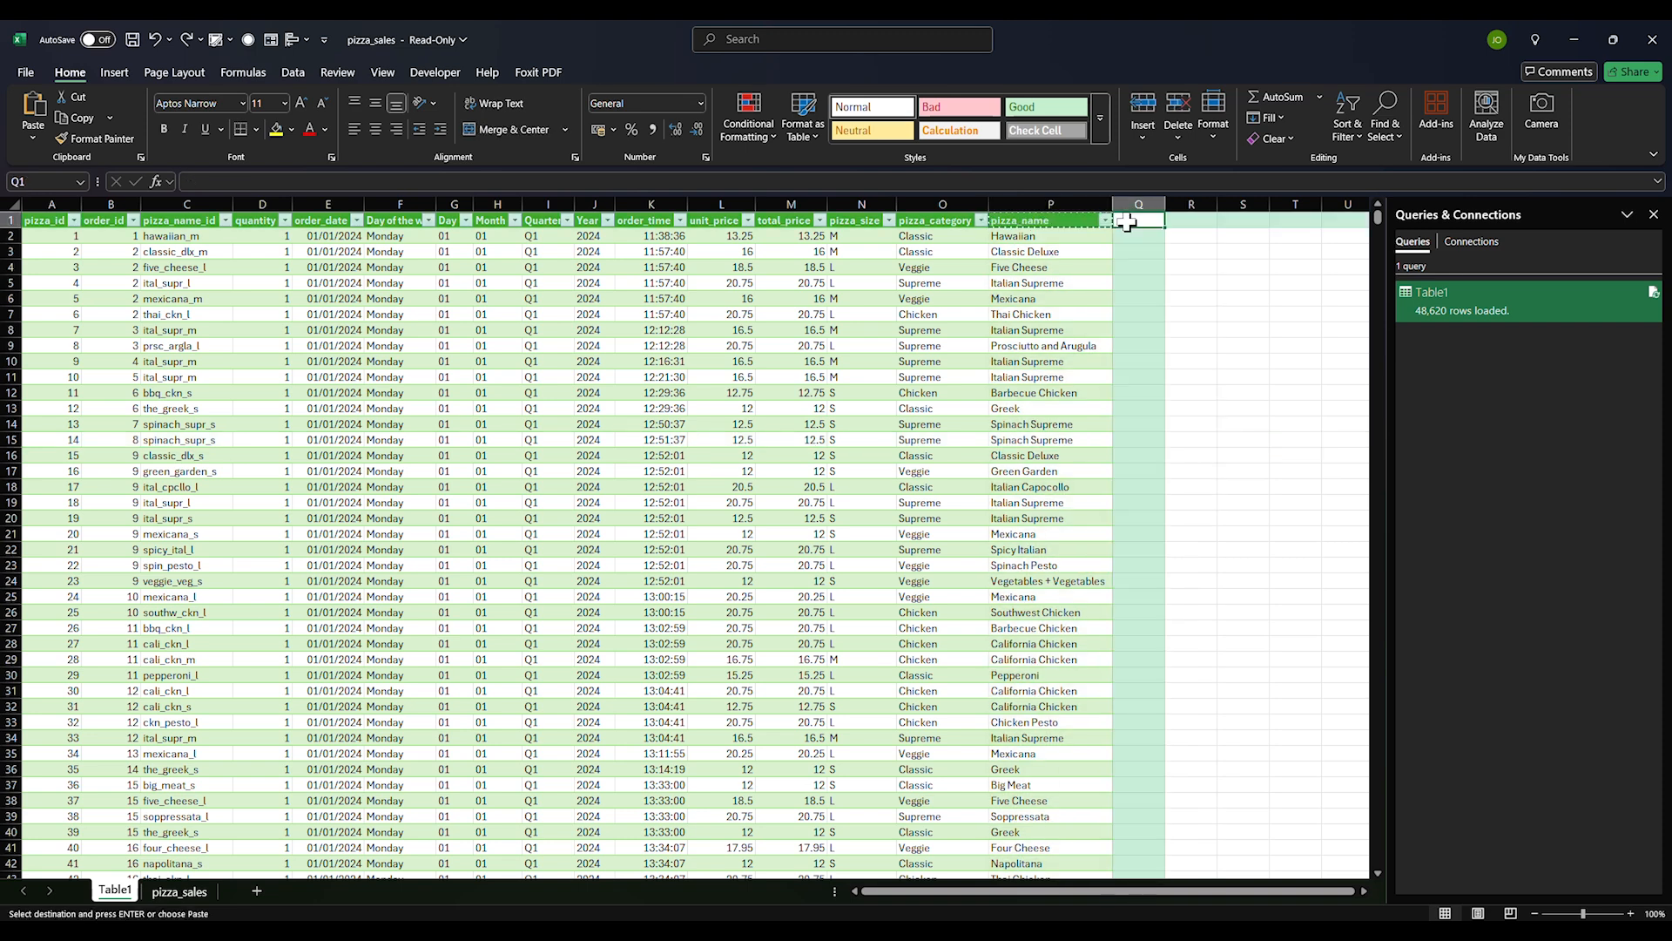
pyautogui.hotkey('ctrl', 'v')
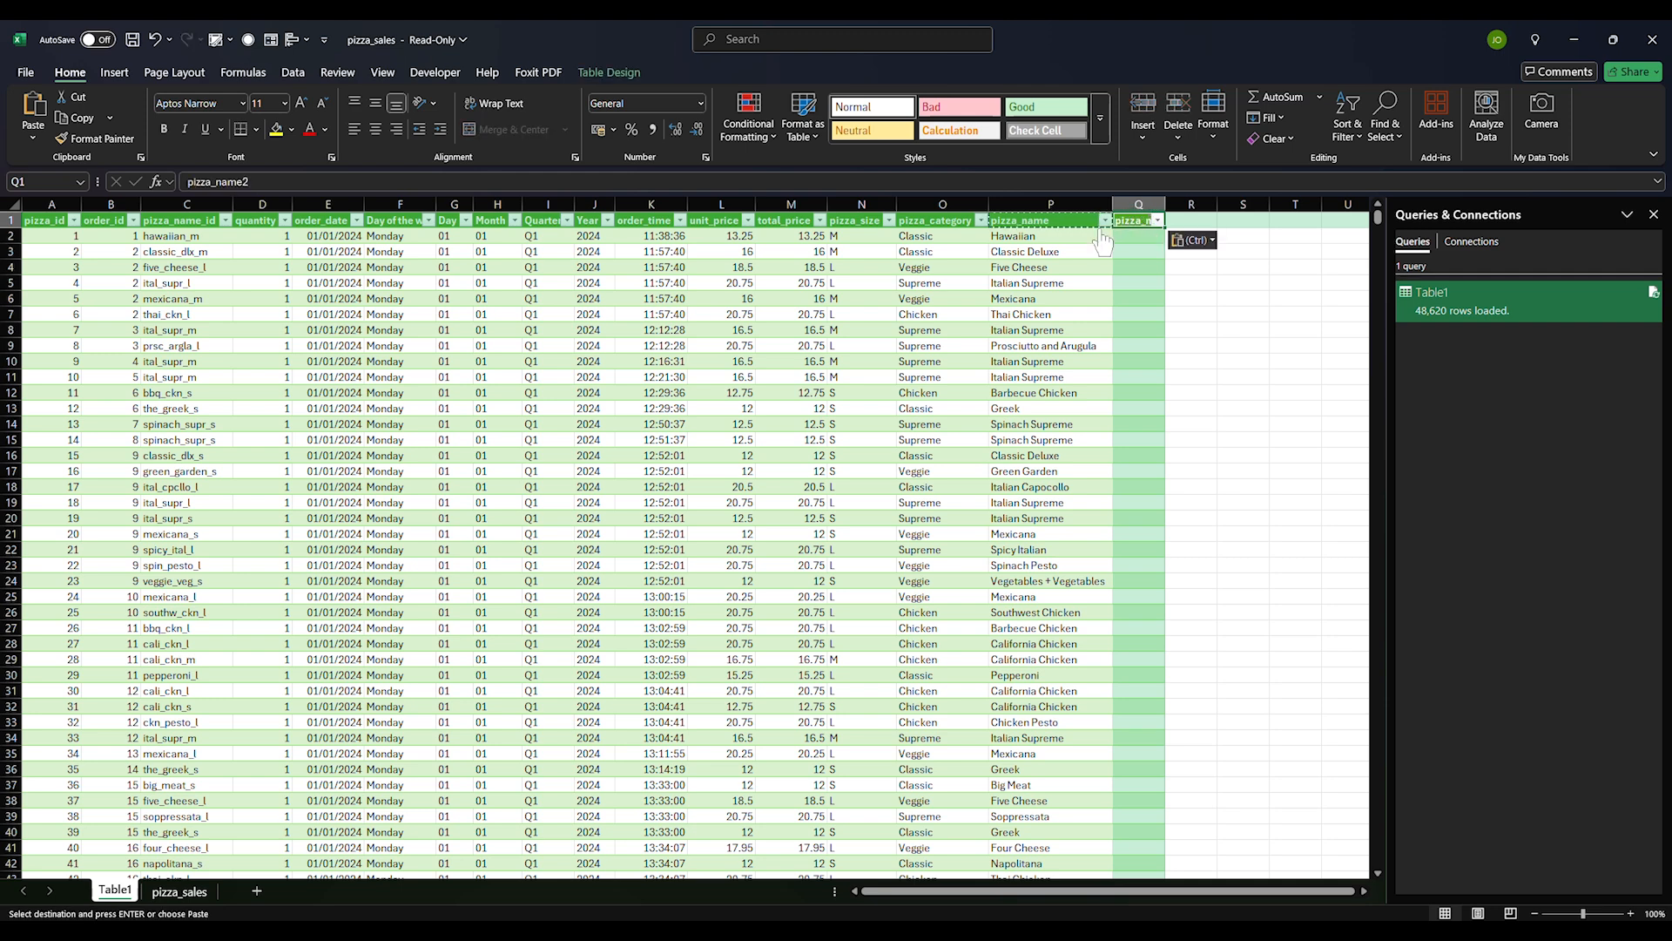
pyautogui.click(254, 181)
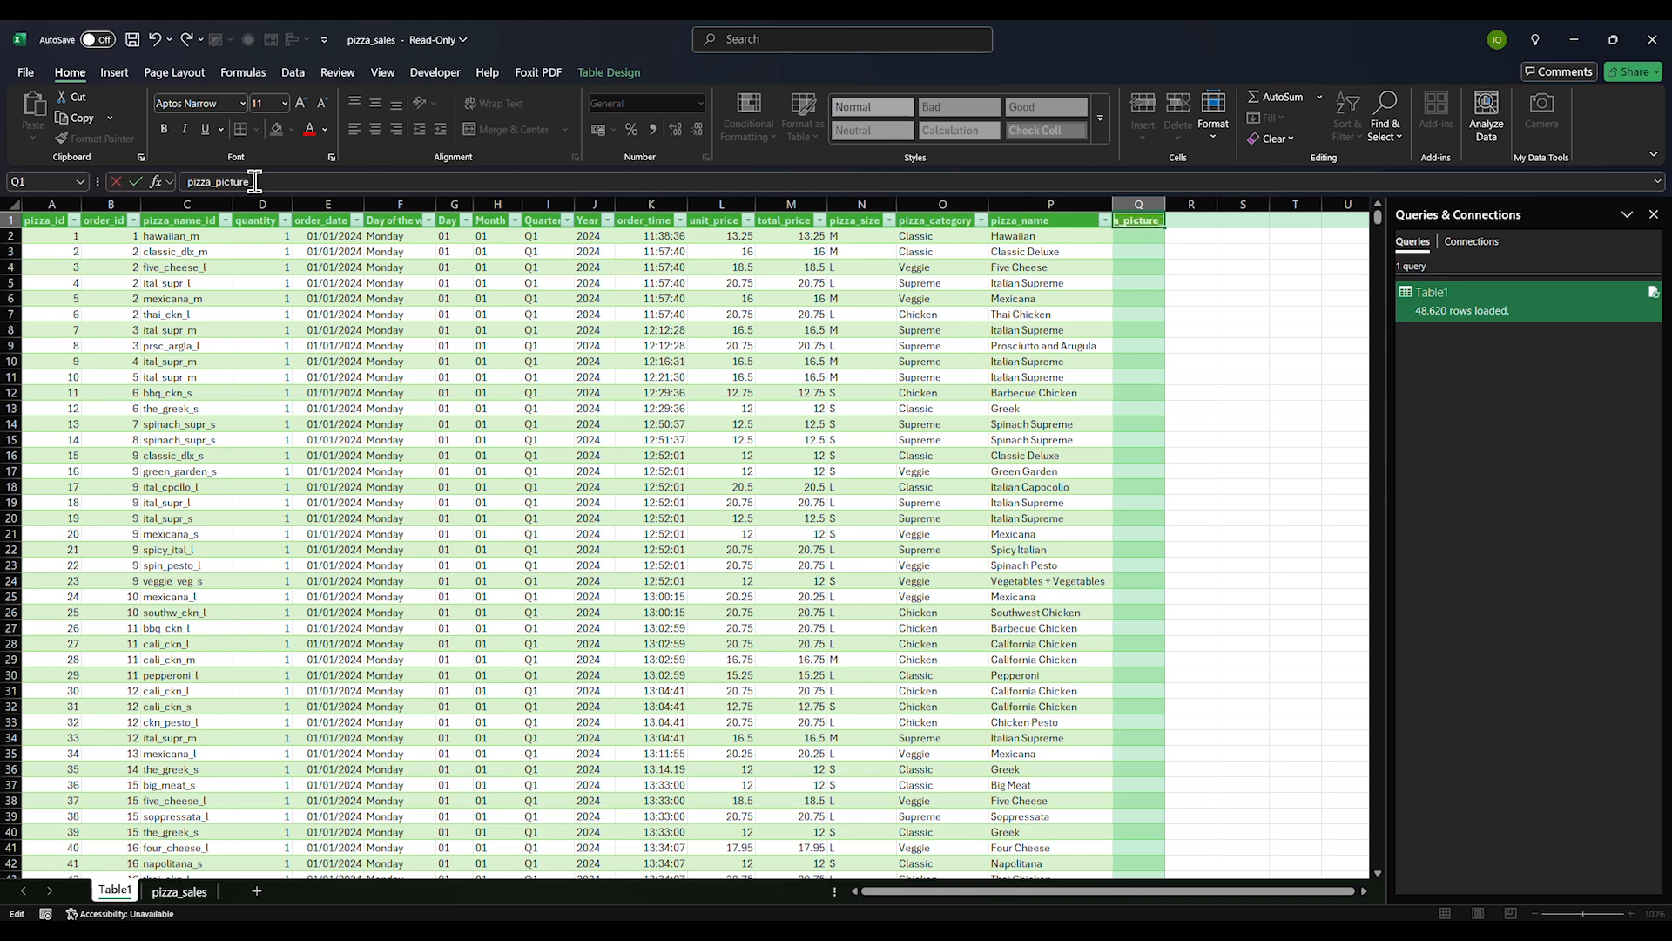
pyautogui.press('Return')
# Select all of Table1's data, ready for inserting a PivotTable
pyautogui.click(410, 441)
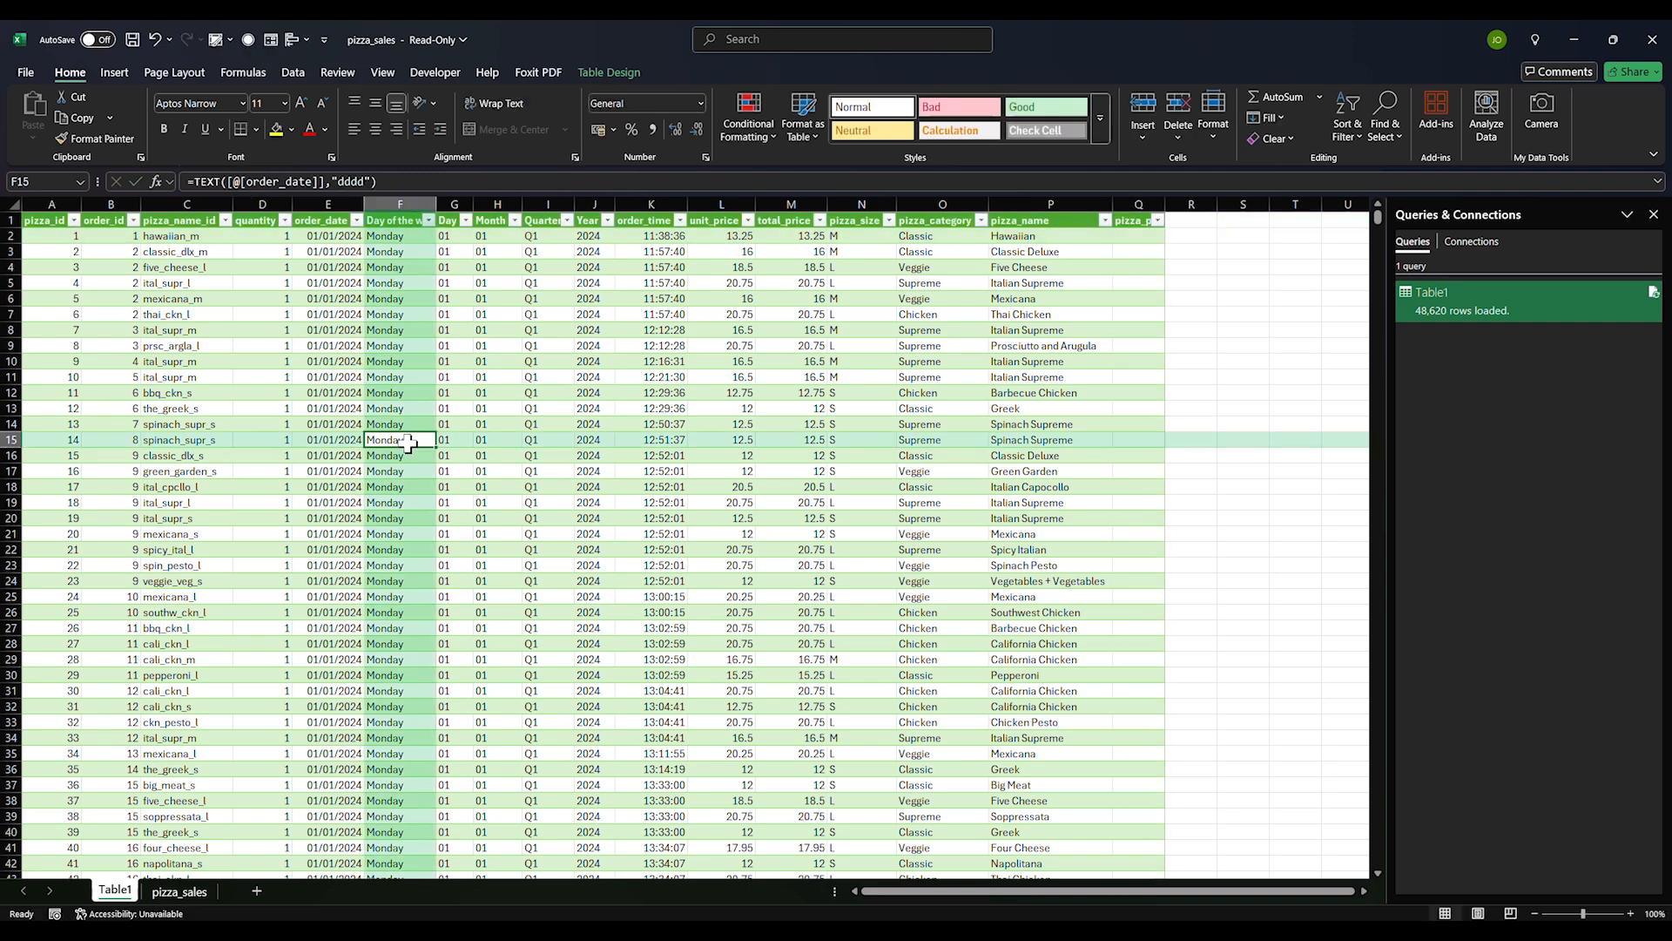
pyautogui.click(445, 502)
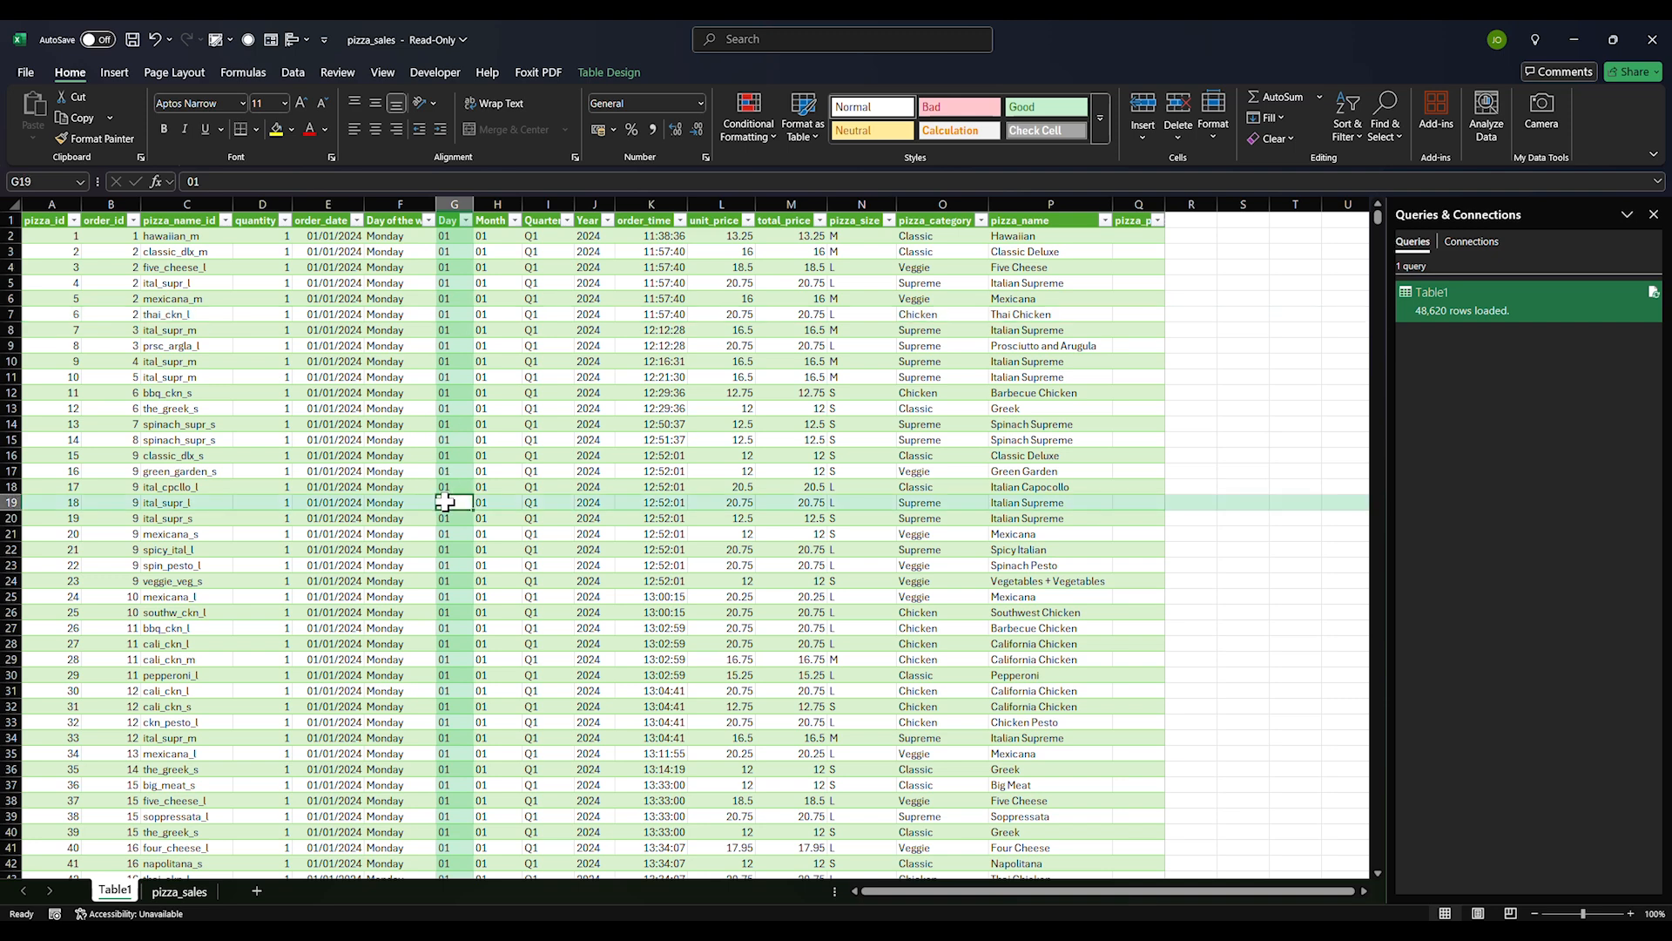
pyautogui.hotkey('ctrl', 'a')
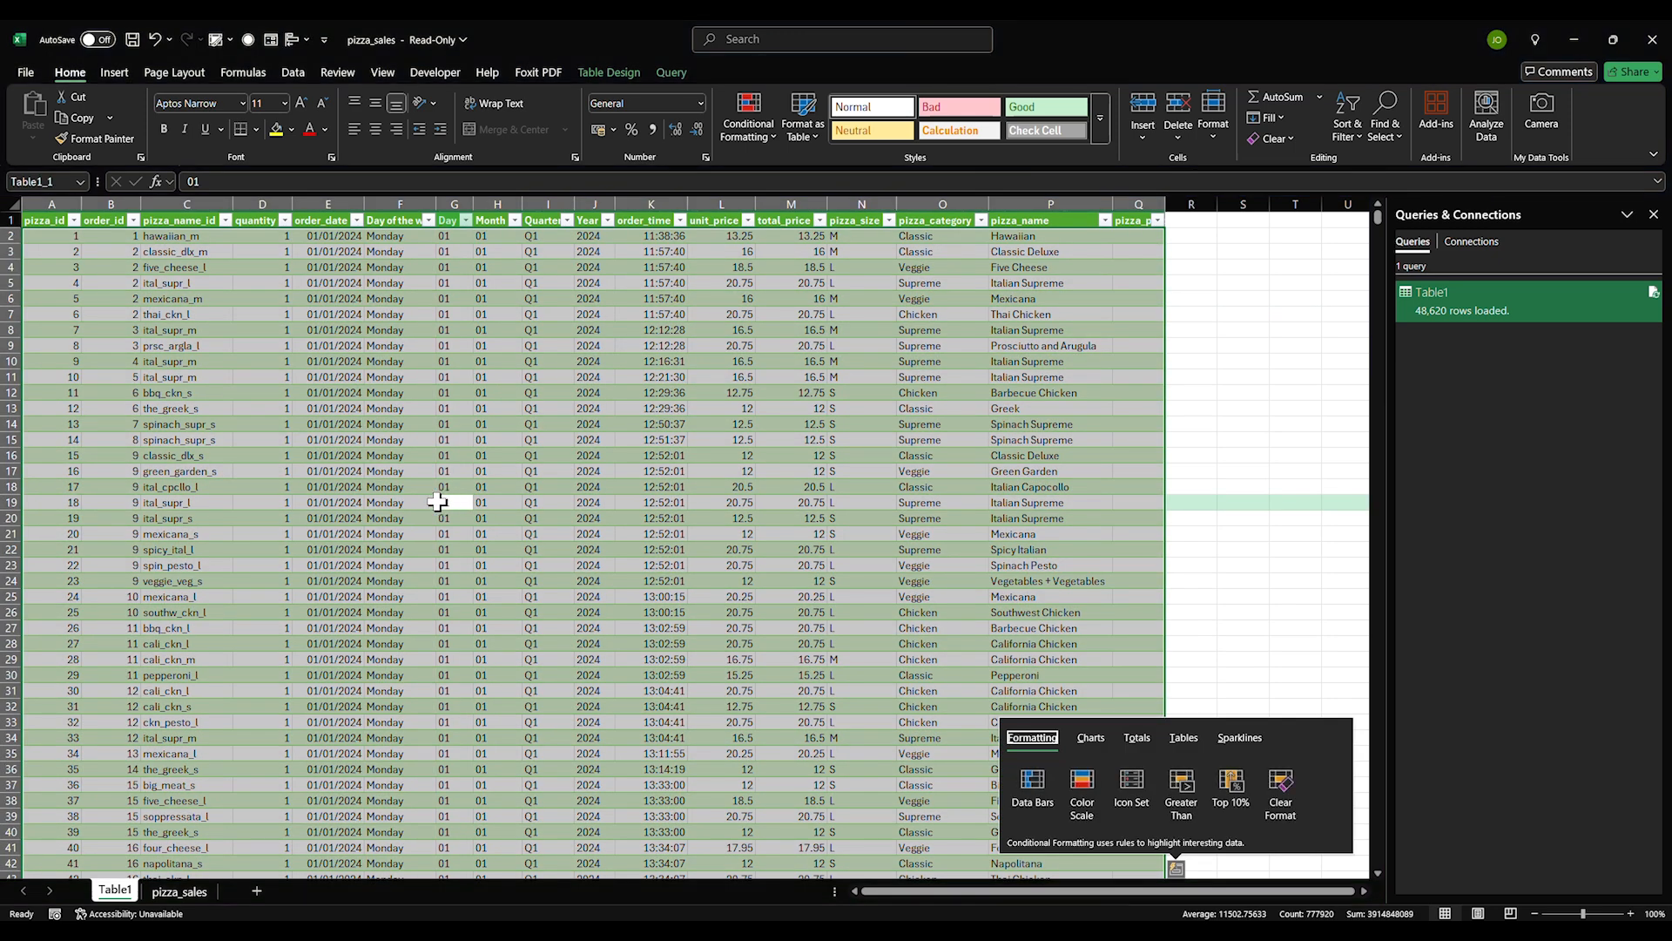
pyautogui.click(458, 471)
pyautogui.hotkey('ctrl', 'a')
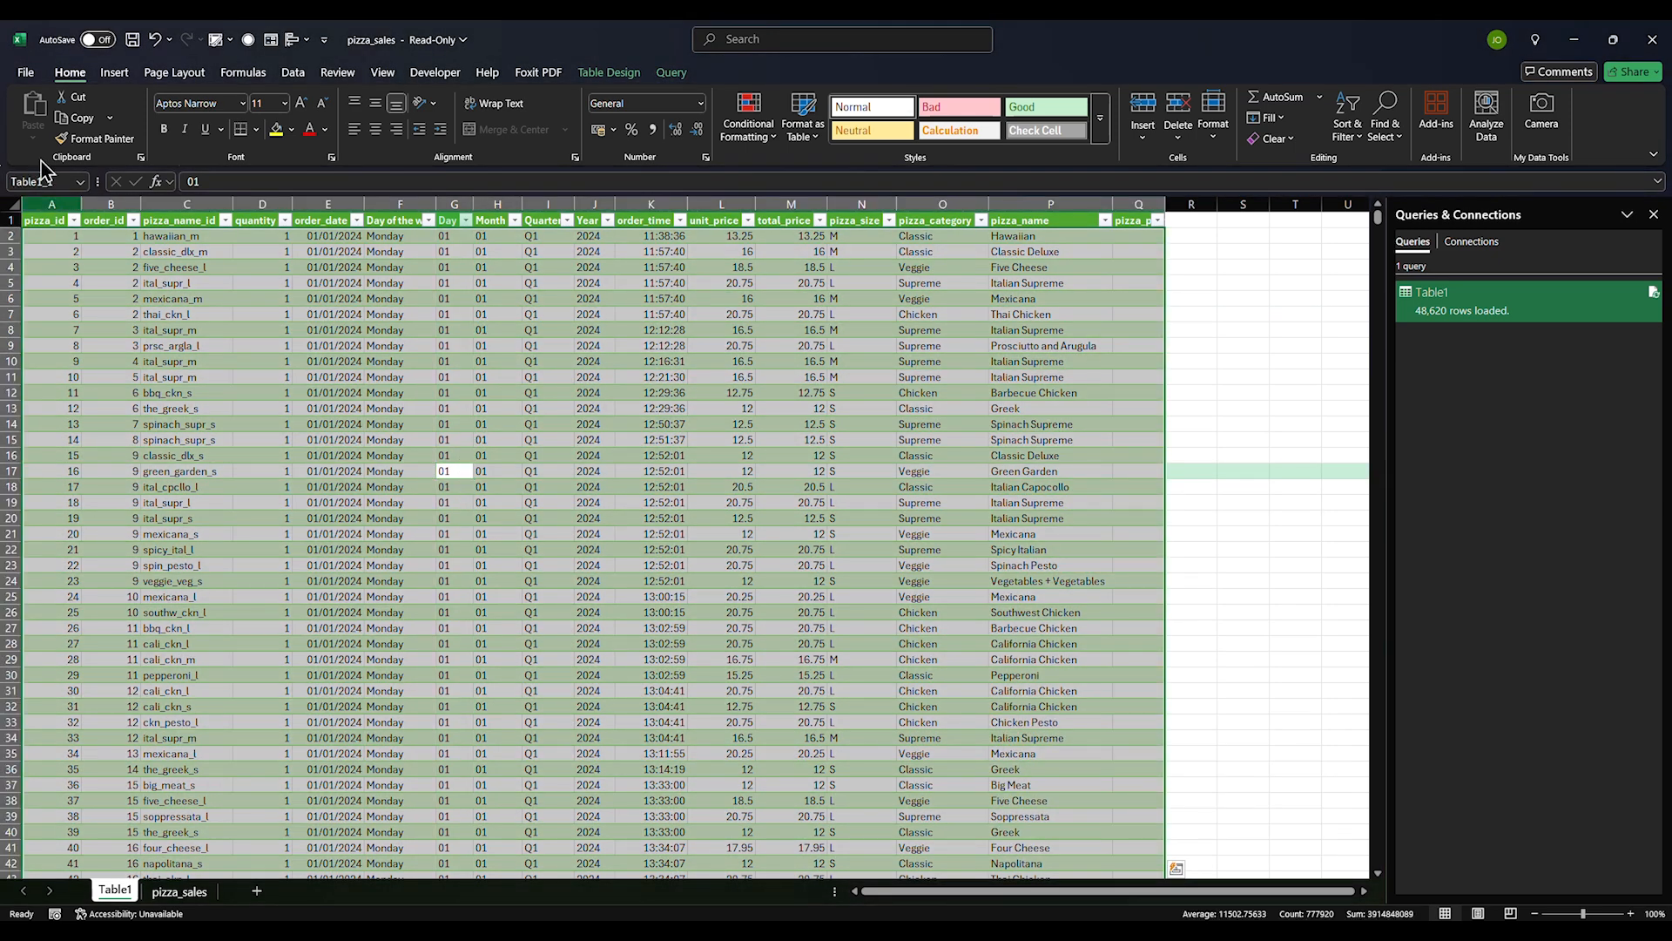
pyautogui.click(114, 73)
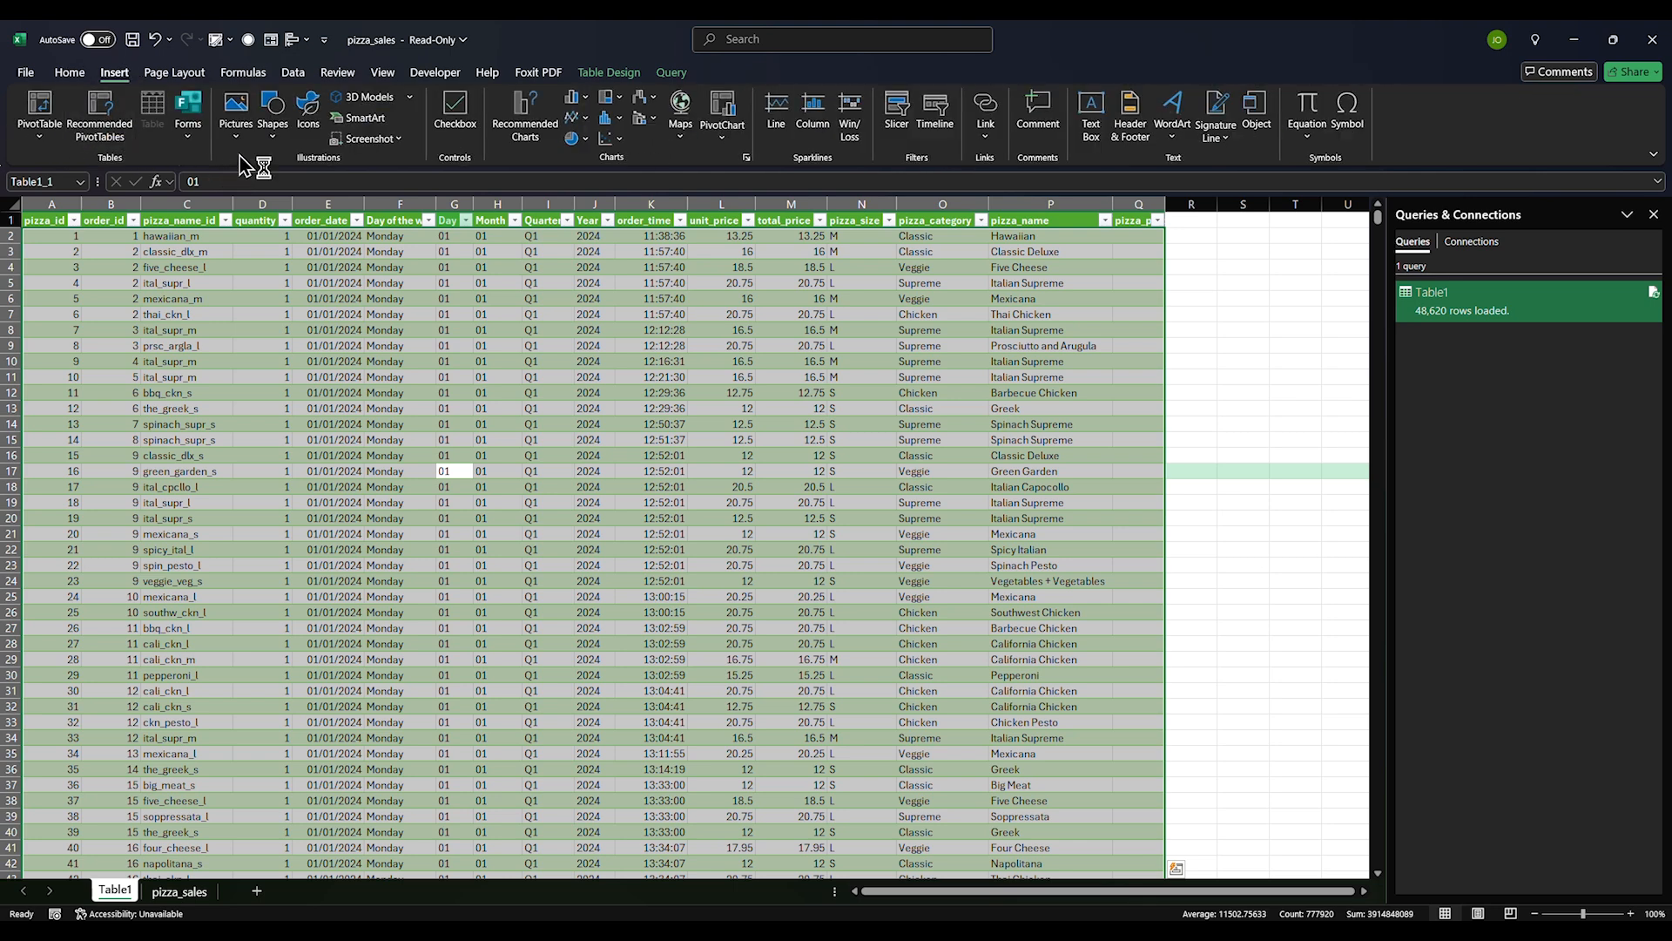
# Insert the recommended 'Sum of unit_price by pizza_size' PivotTable on a new sheet
pyautogui.click(118, 143)
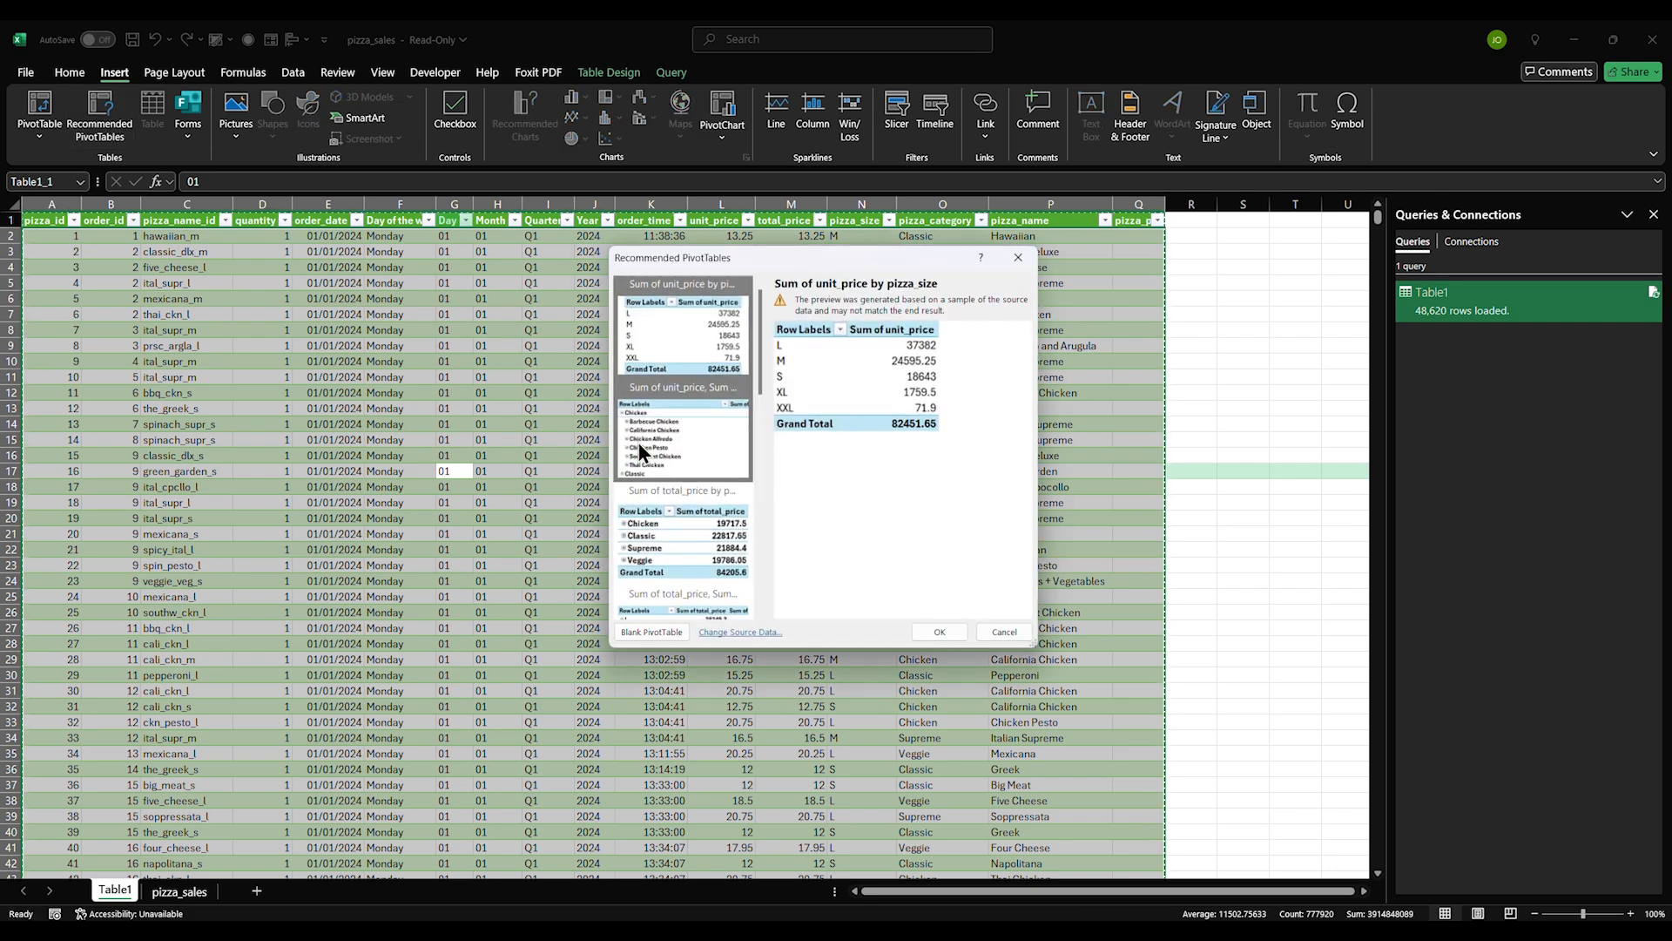
pyautogui.click(940, 631)
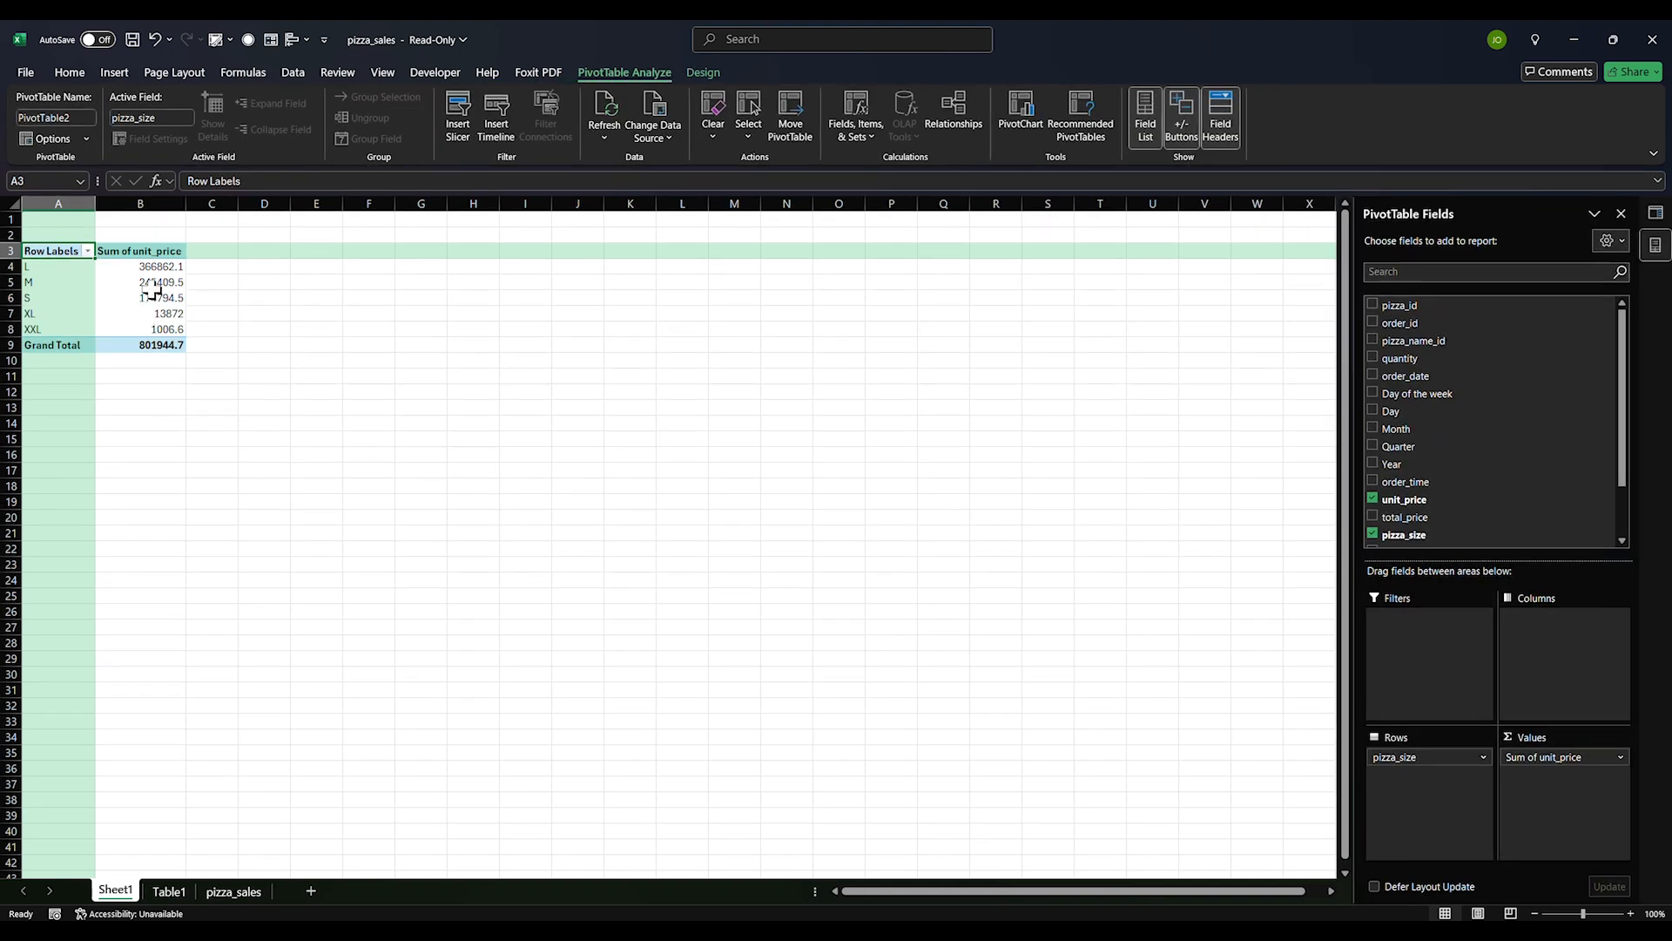
# Select the pizza_size totals, including XL, to check their sum
pyautogui.moveTo(159, 271); pyautogui.dragTo(176, 319)
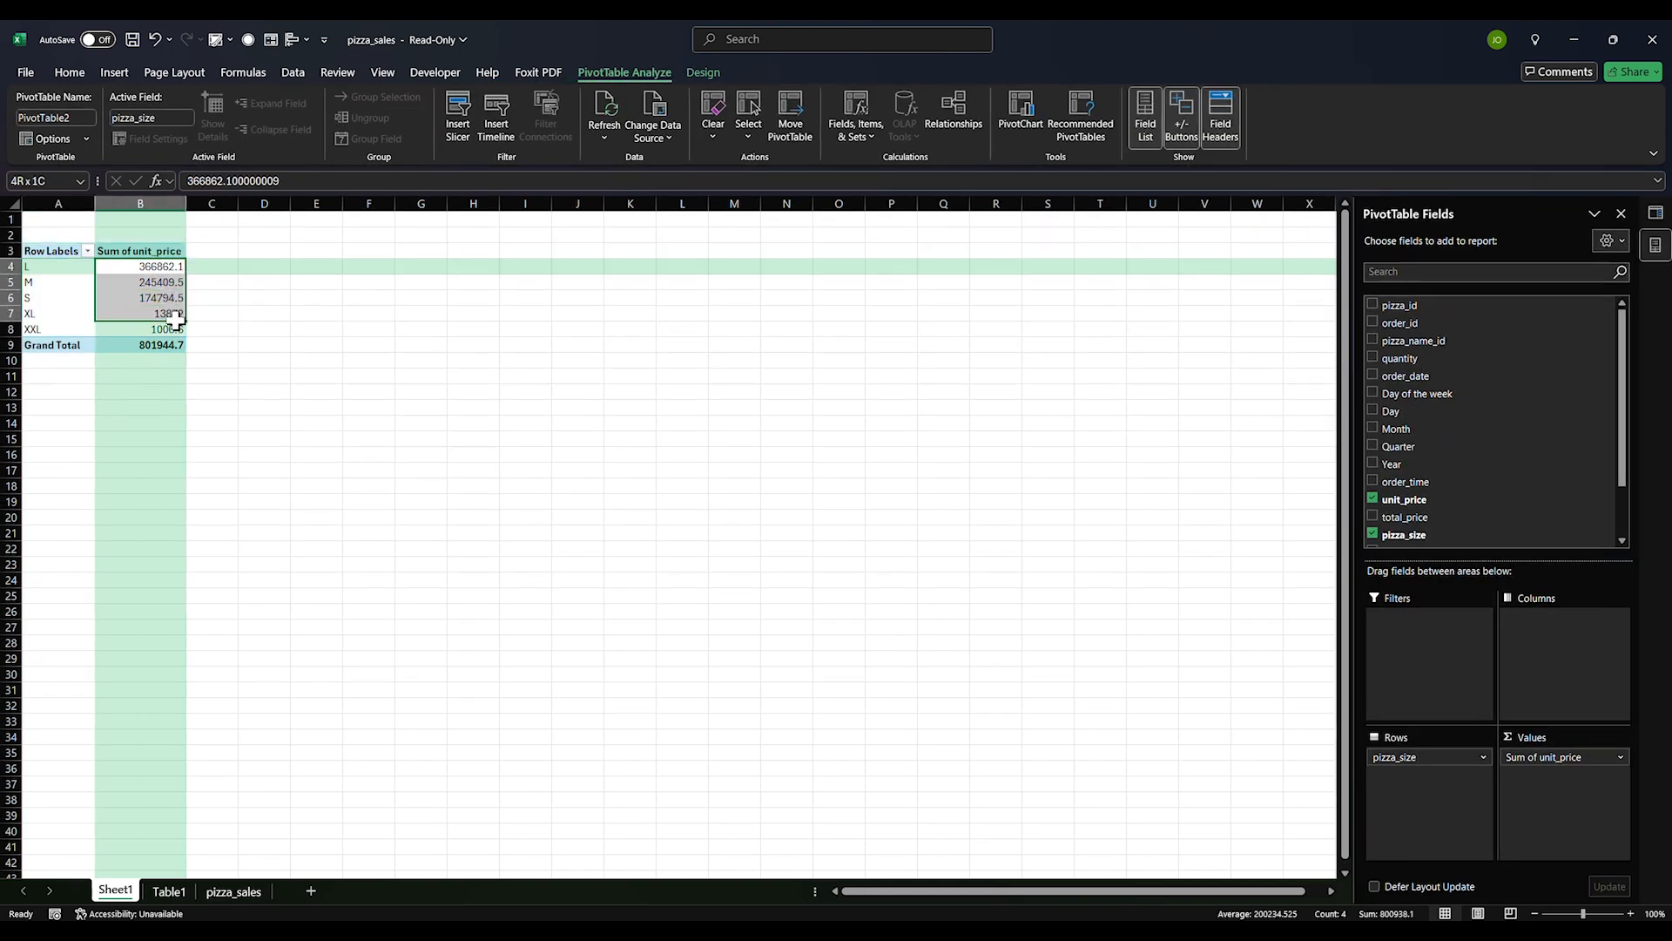
pyautogui.click(170, 315)
pyautogui.scroll(-2, 1429, 453)
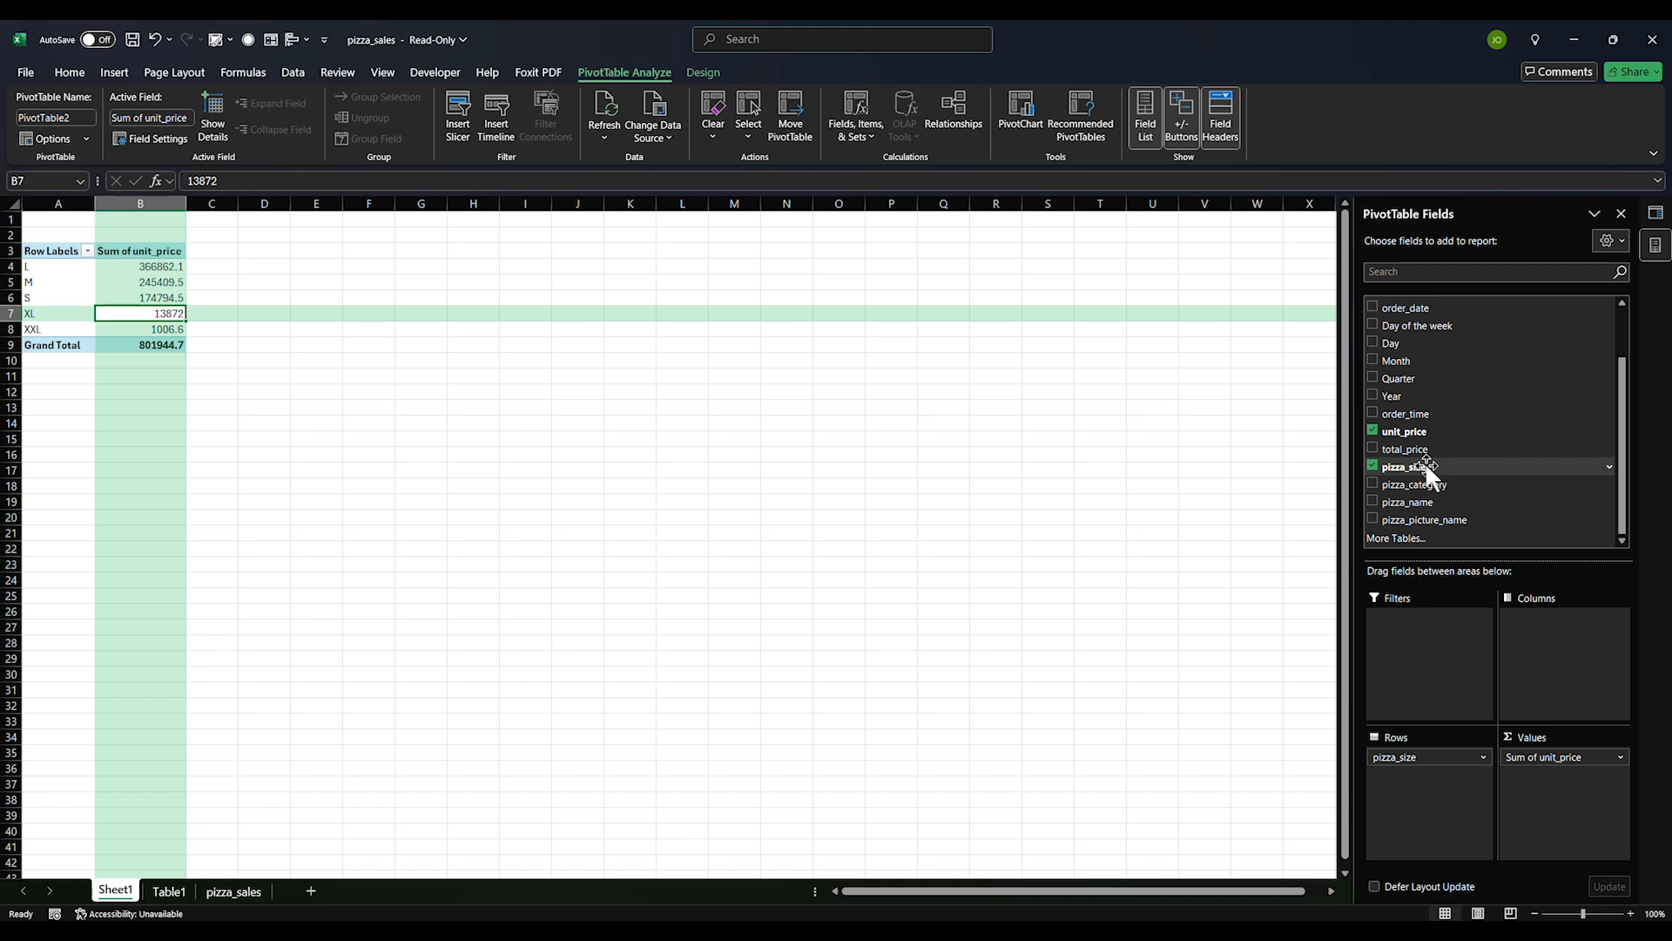
pyautogui.scroll(2, 1410, 474)
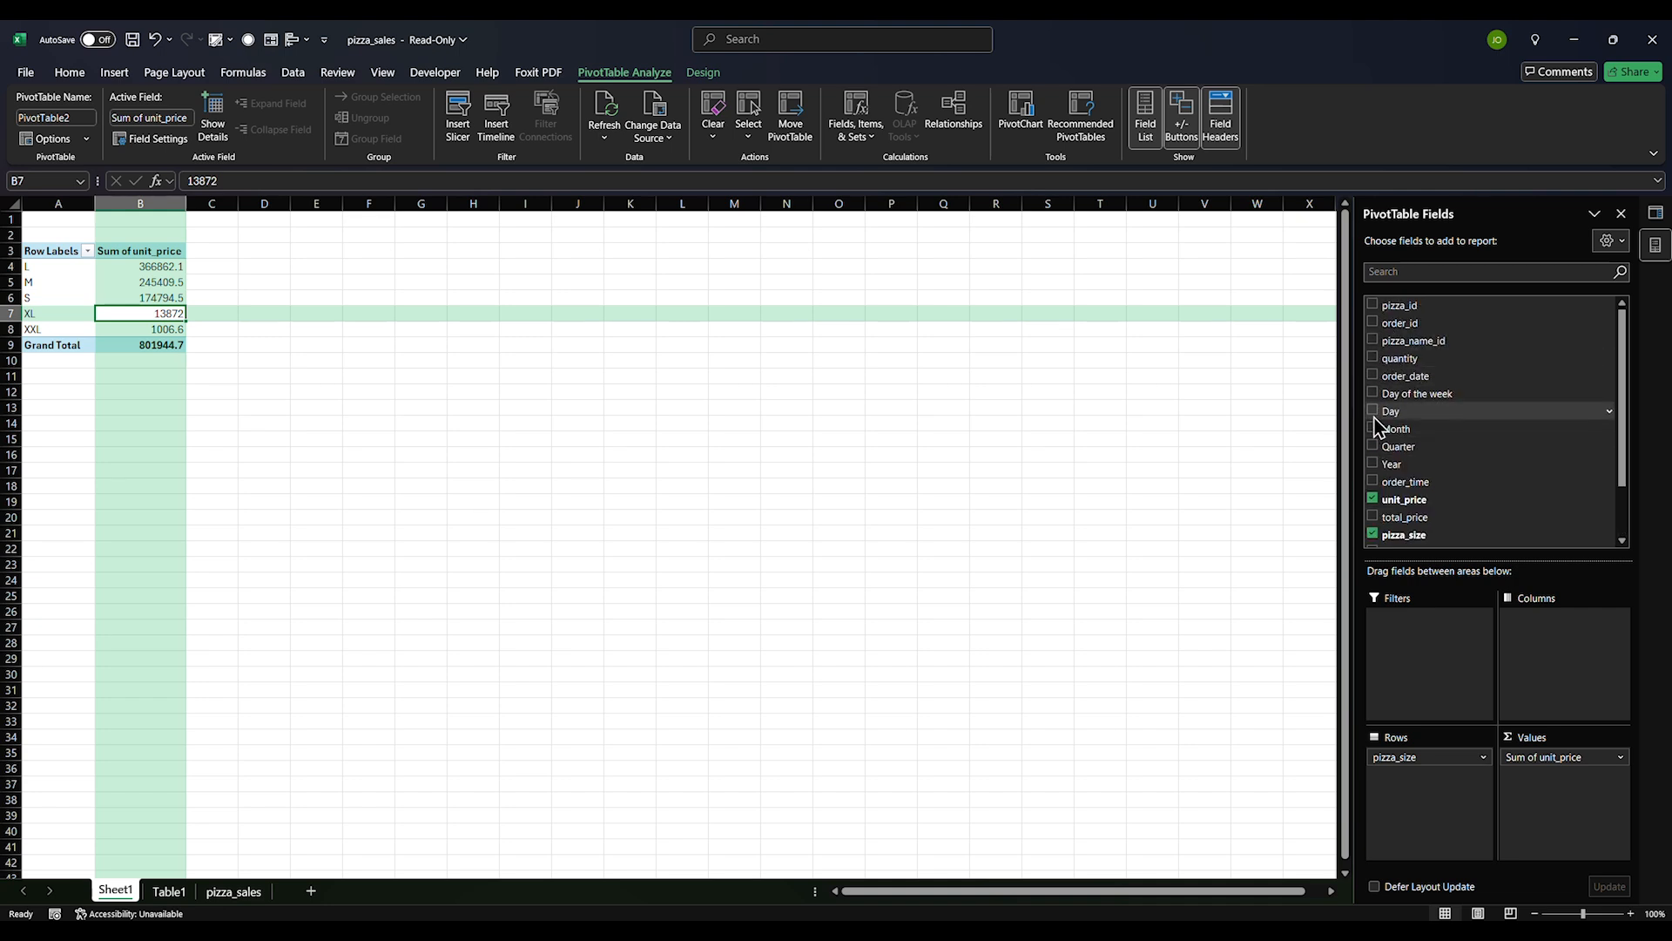
pyautogui.scroll(-2, 1393, 487)
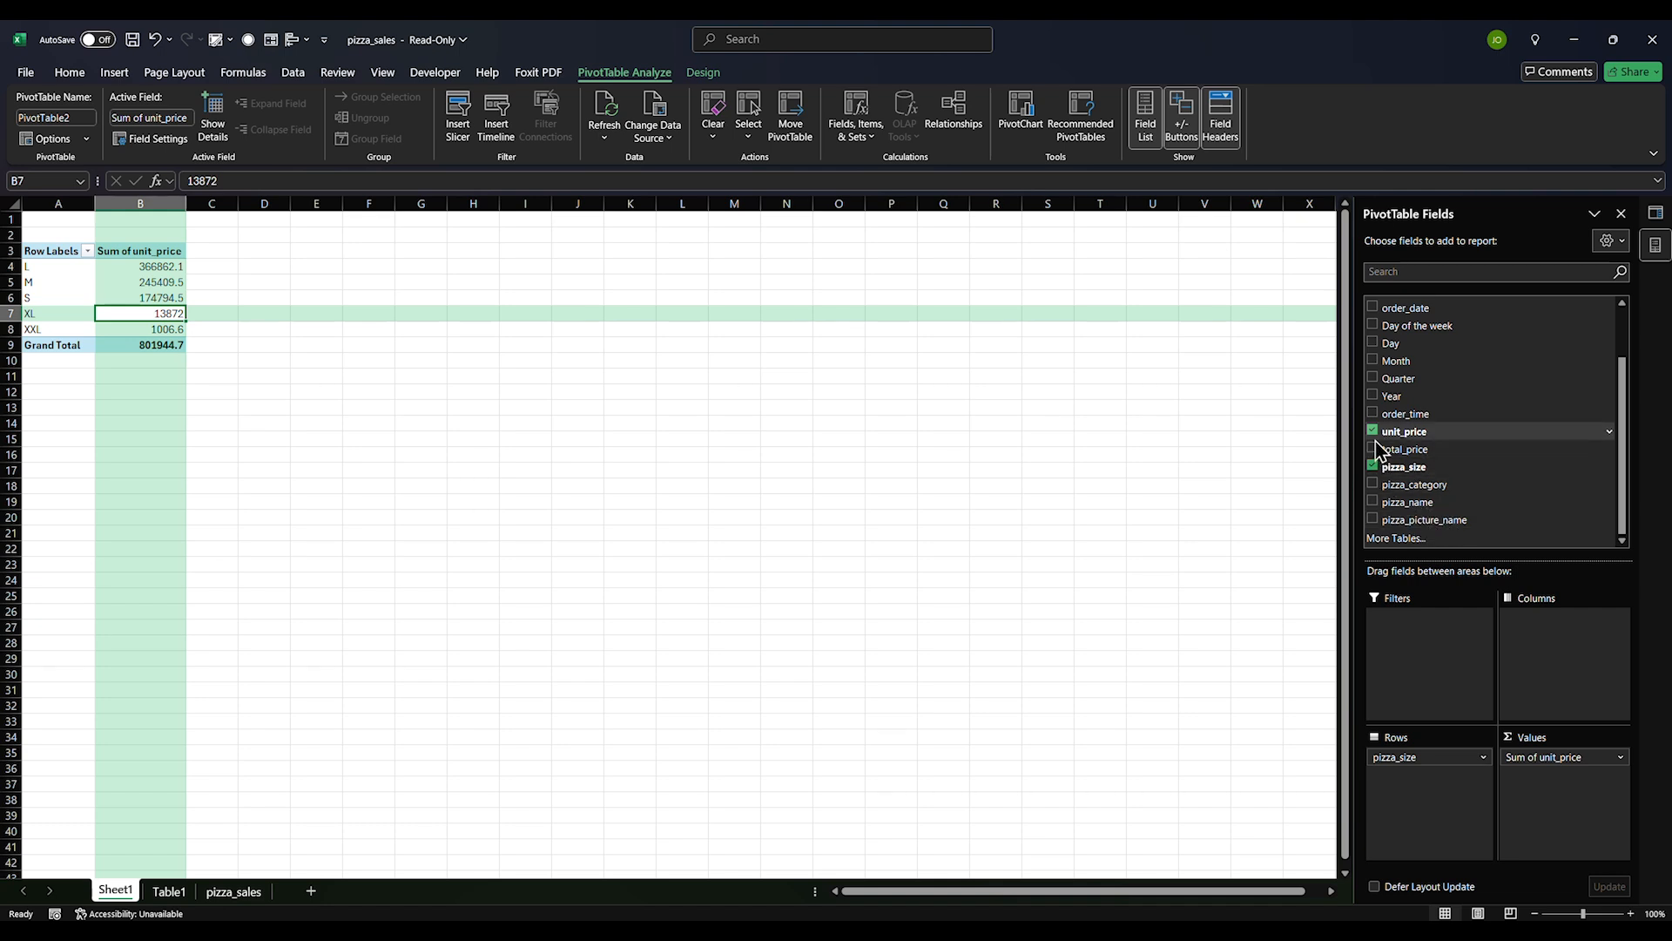
pyautogui.scroll(2, 1385, 406)
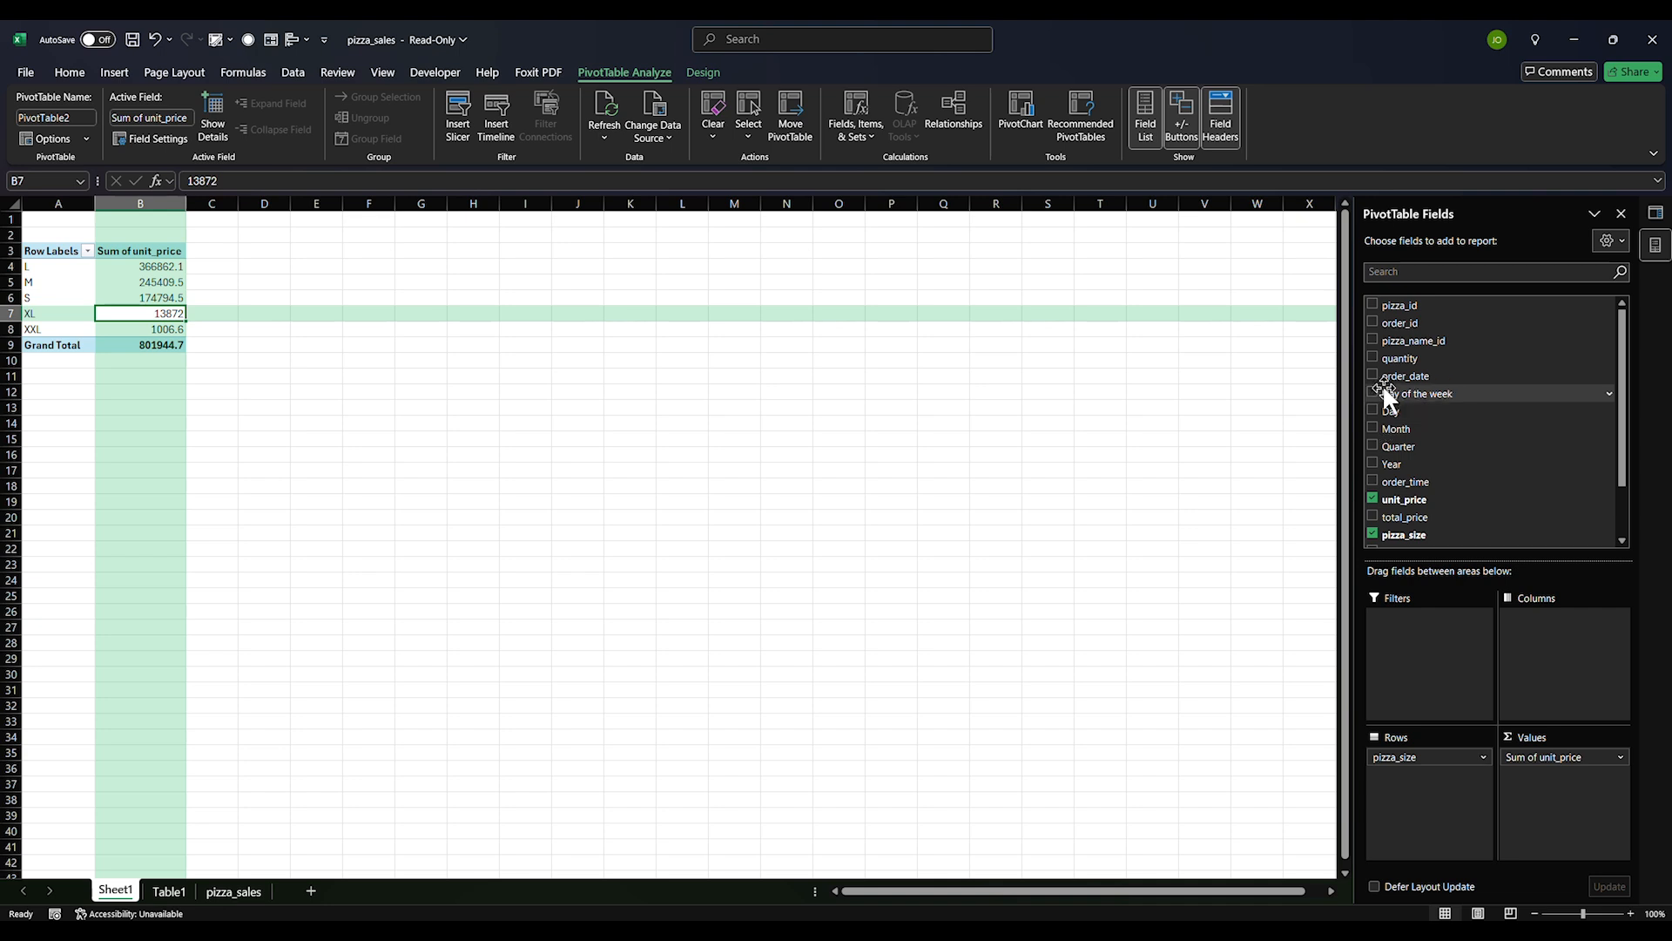
# Add order_date to the rows and remove unit_price and pizza_size from the PivotTable
pyautogui.click(1374, 376)
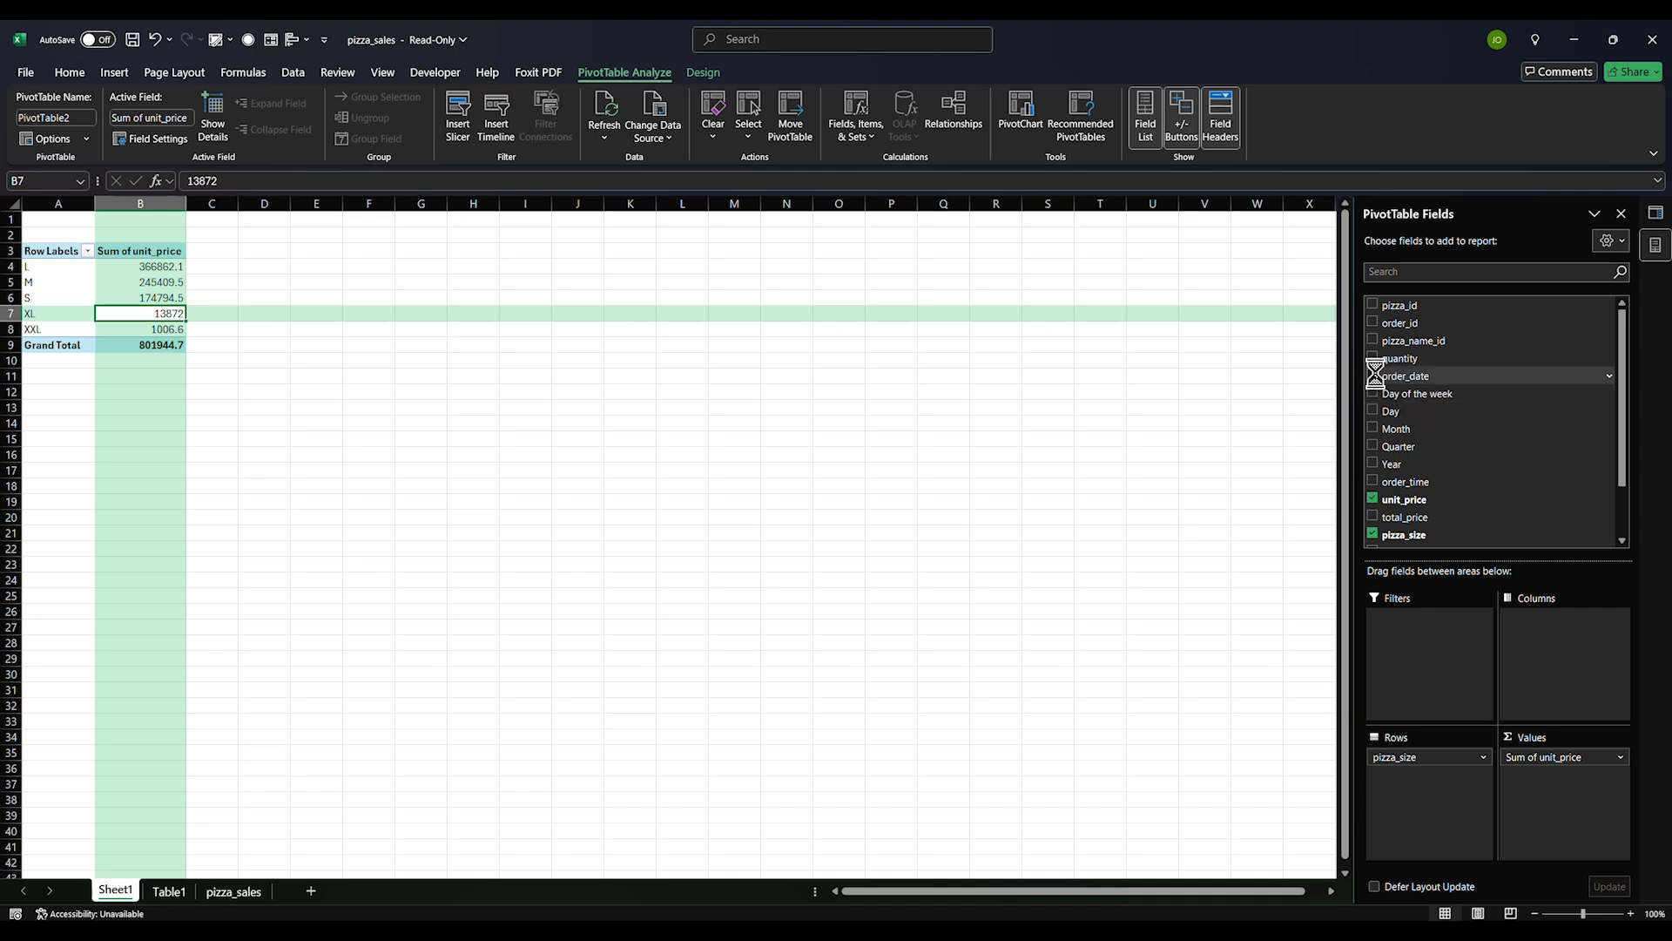
pyautogui.scroll(-3, 1385, 427)
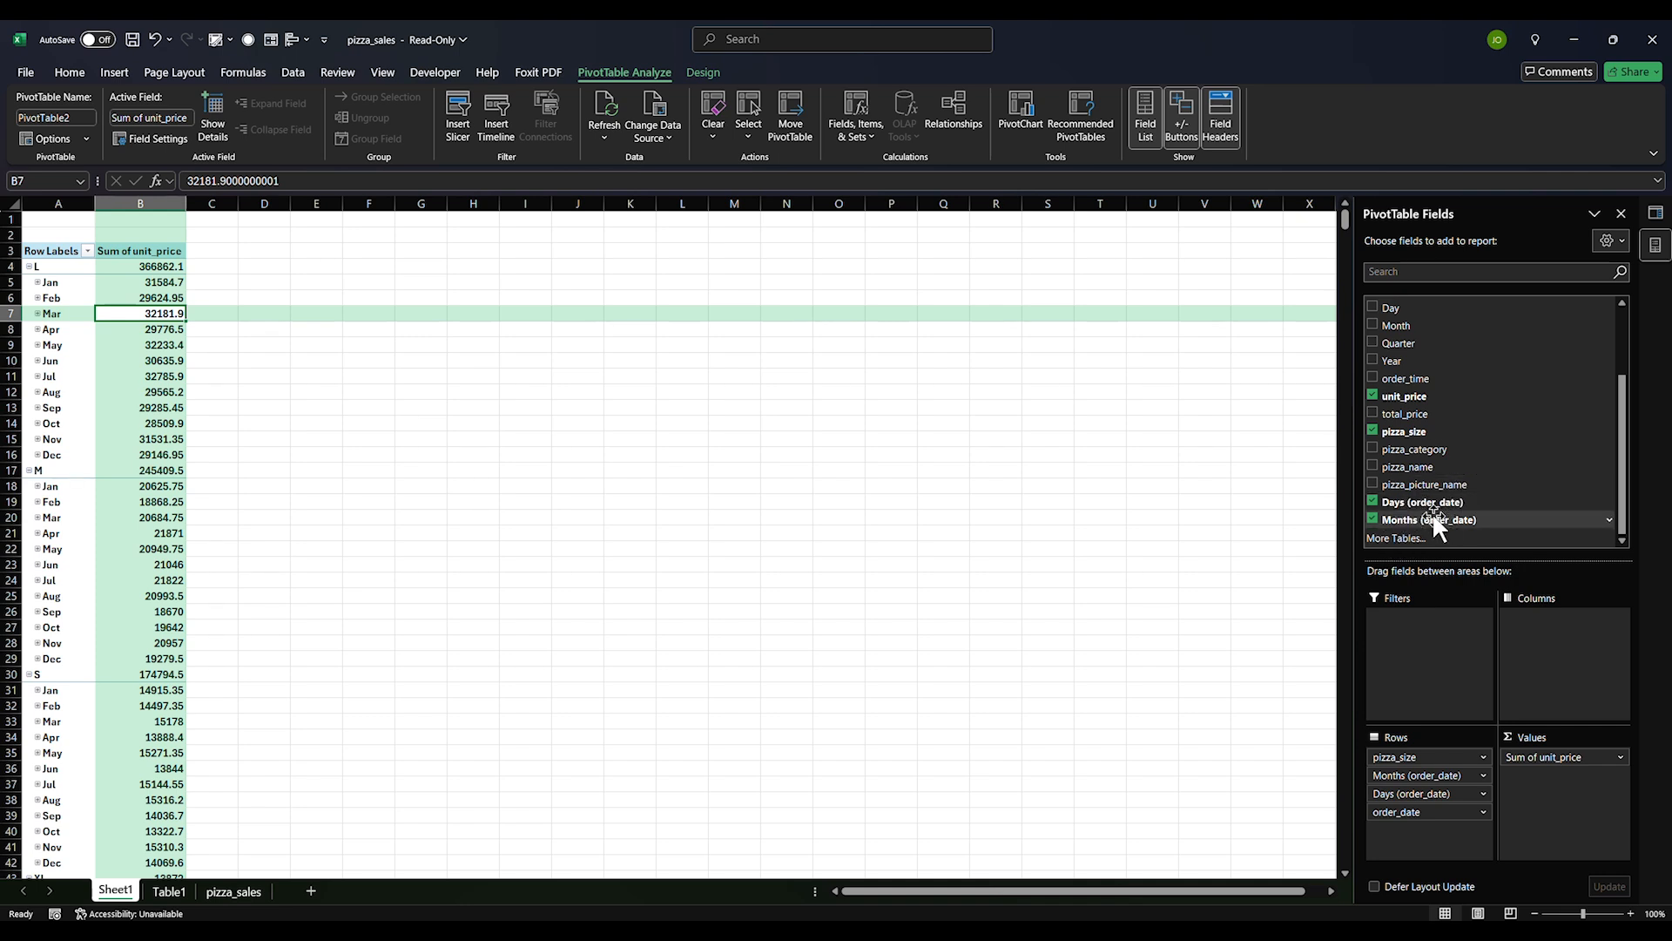
pyautogui.scroll(3, 1428, 509)
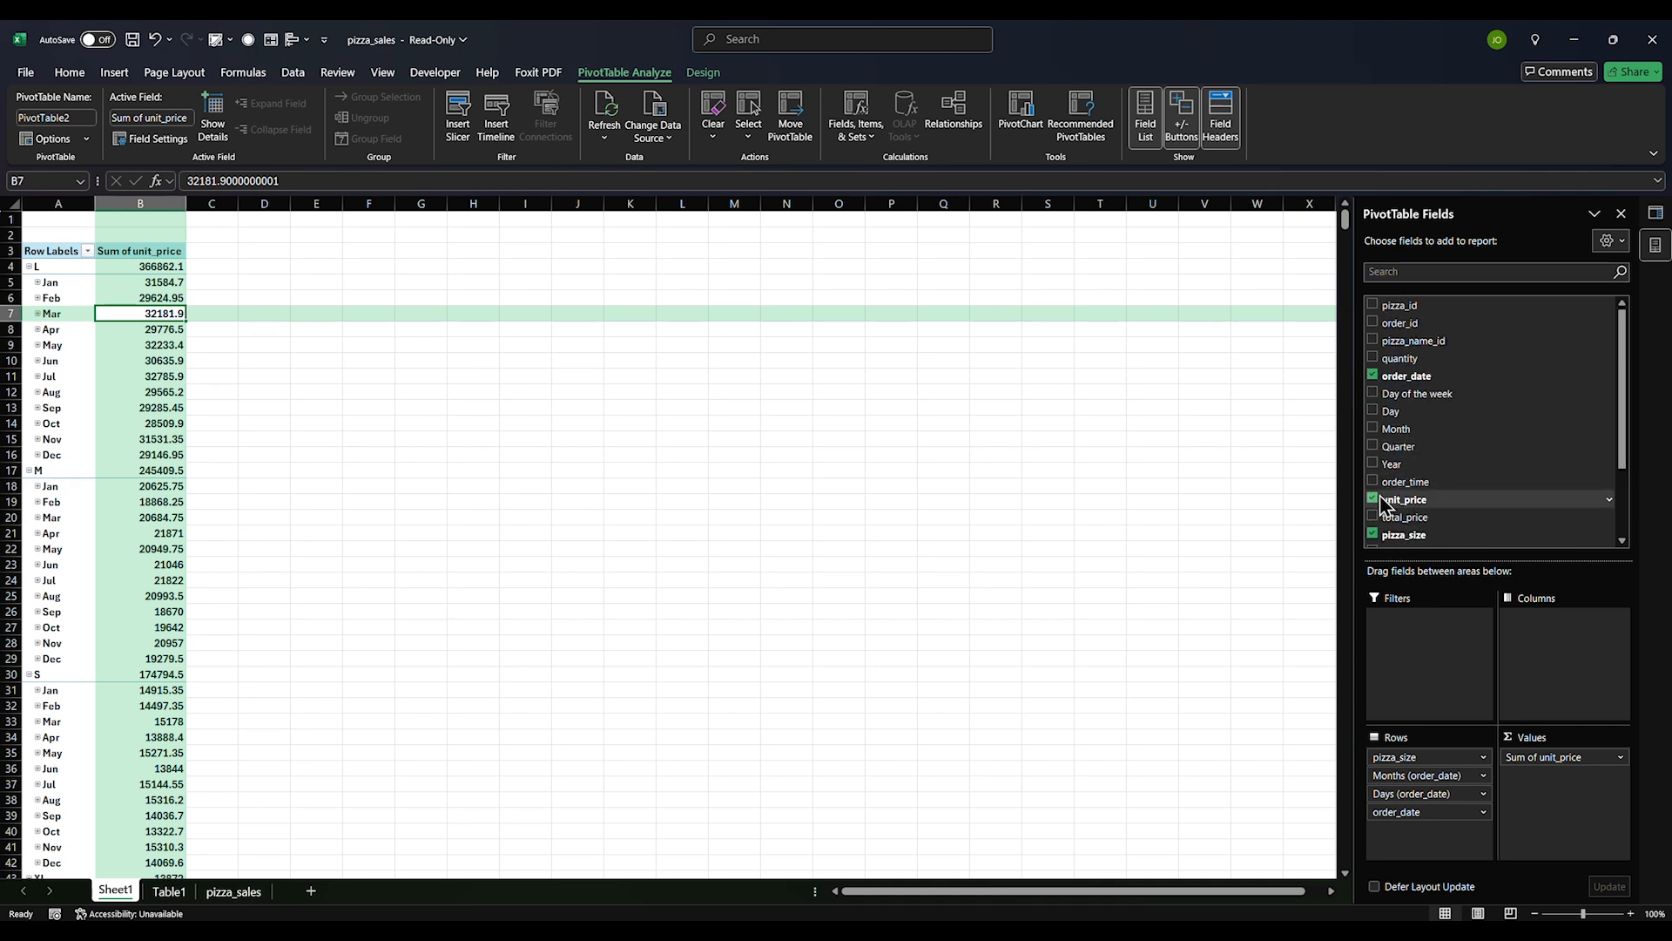
pyautogui.click(1380, 498)
pyautogui.click(1378, 534)
# Remove order_date with its Days and Months groupings, leaving the PivotTable empty
pyautogui.scroll(-2, 1429, 470)
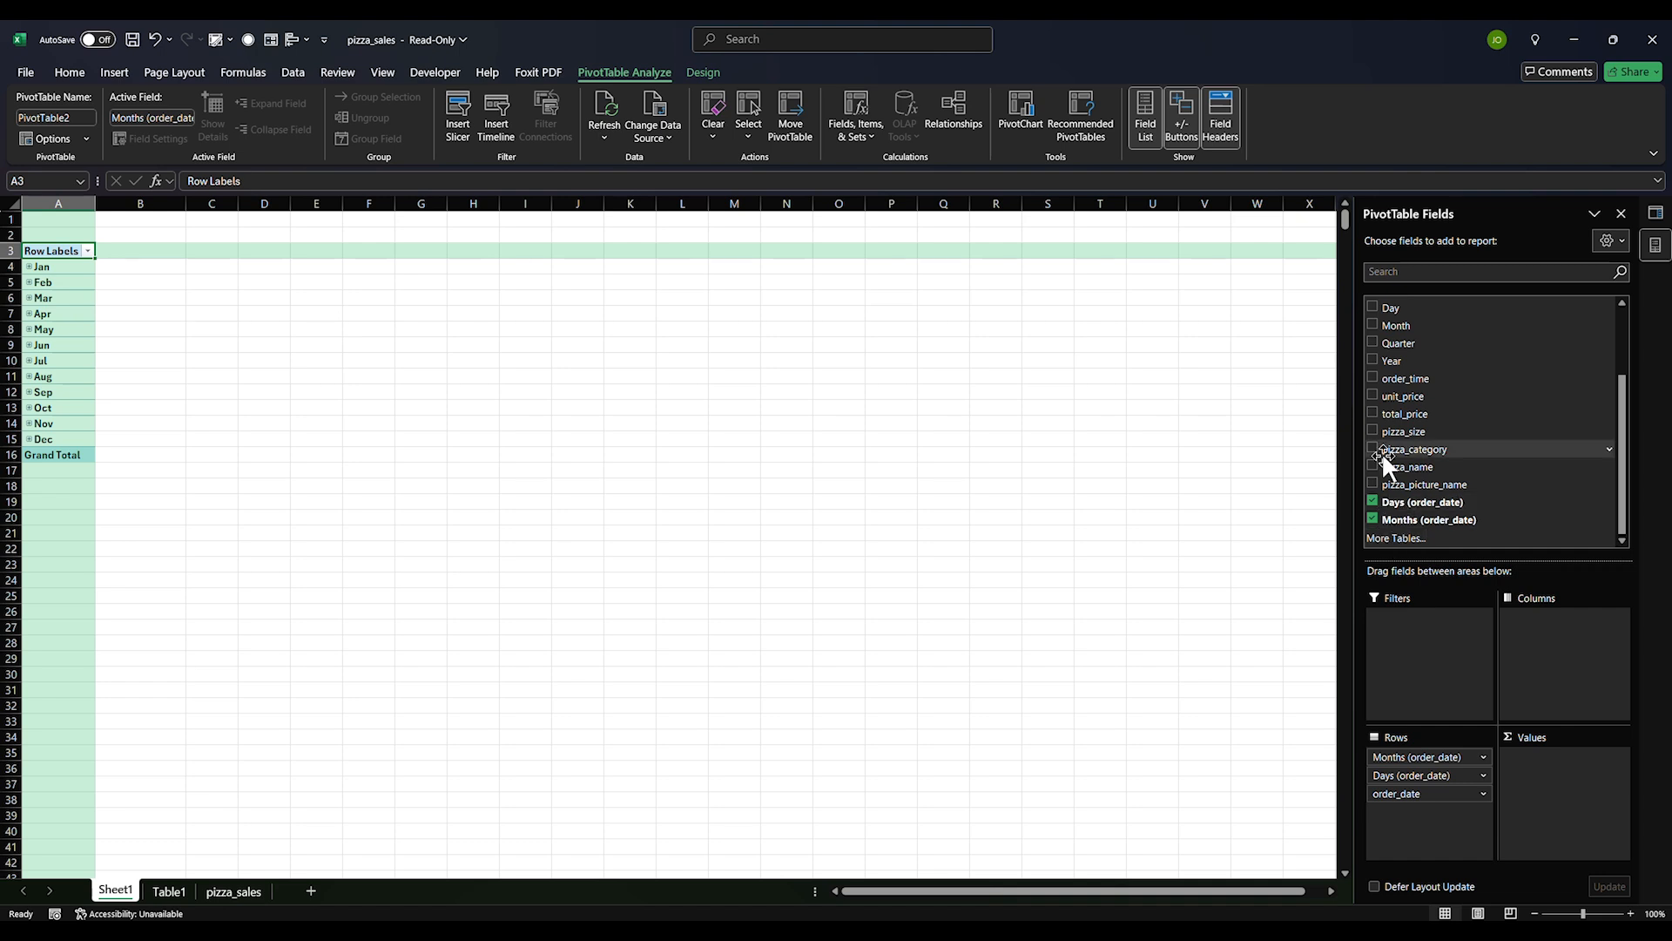
pyautogui.scroll(3, 1386, 418)
pyautogui.click(1373, 377)
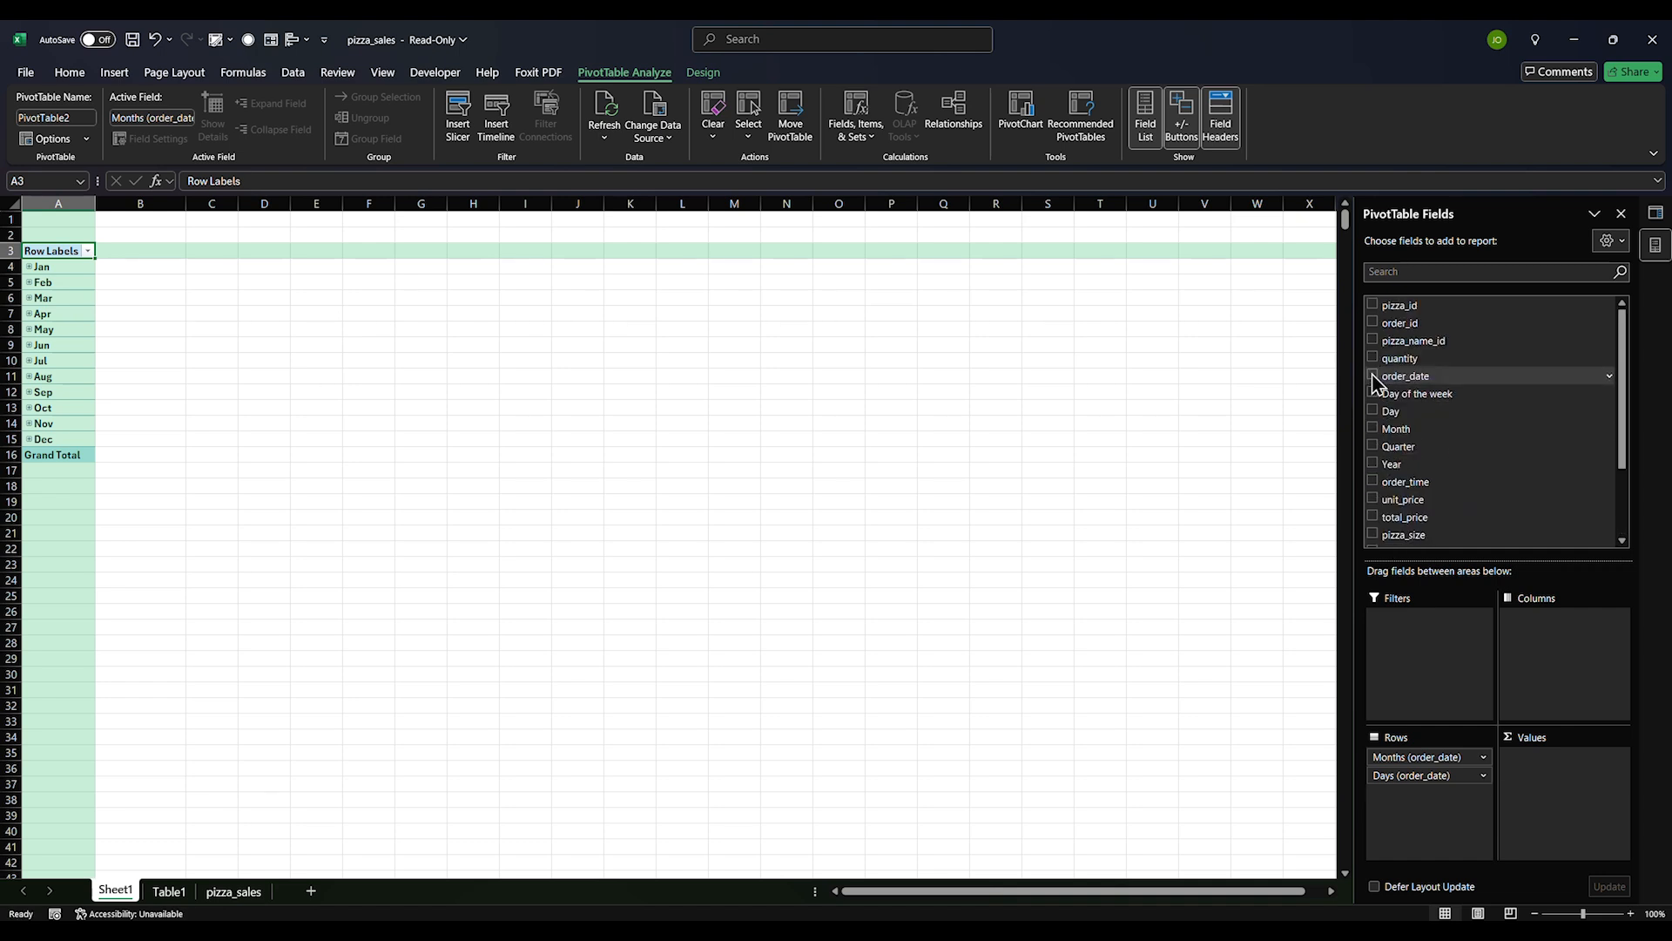
pyautogui.scroll(-2, 1394, 436)
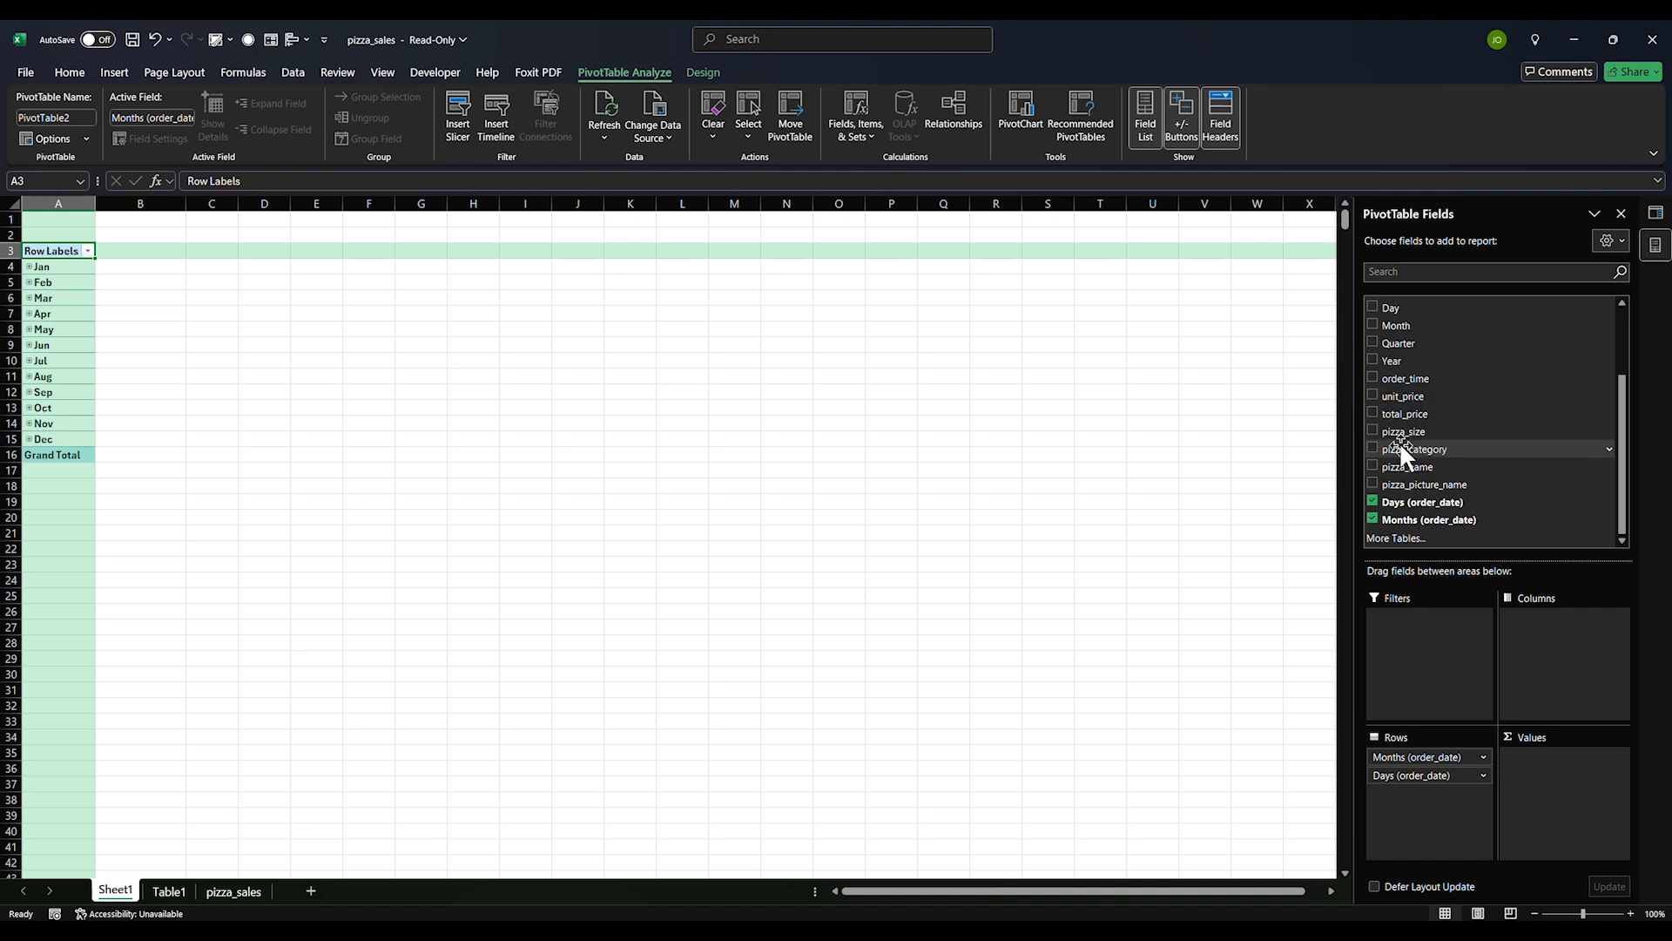
pyautogui.click(1373, 501)
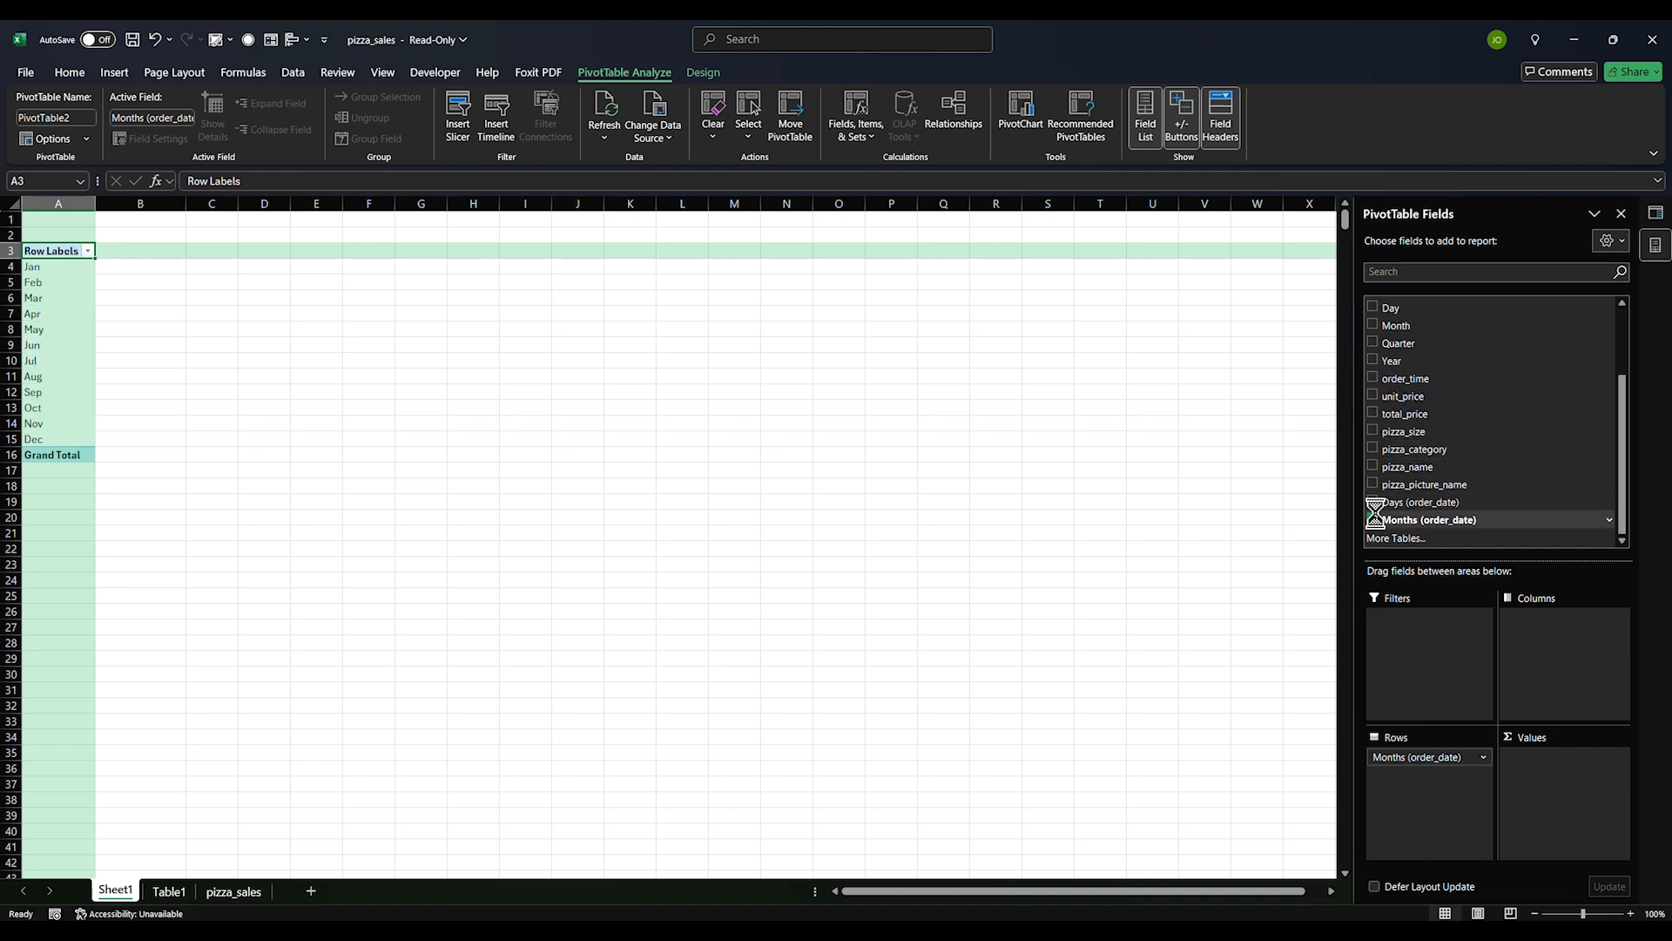
pyautogui.click(1374, 519)
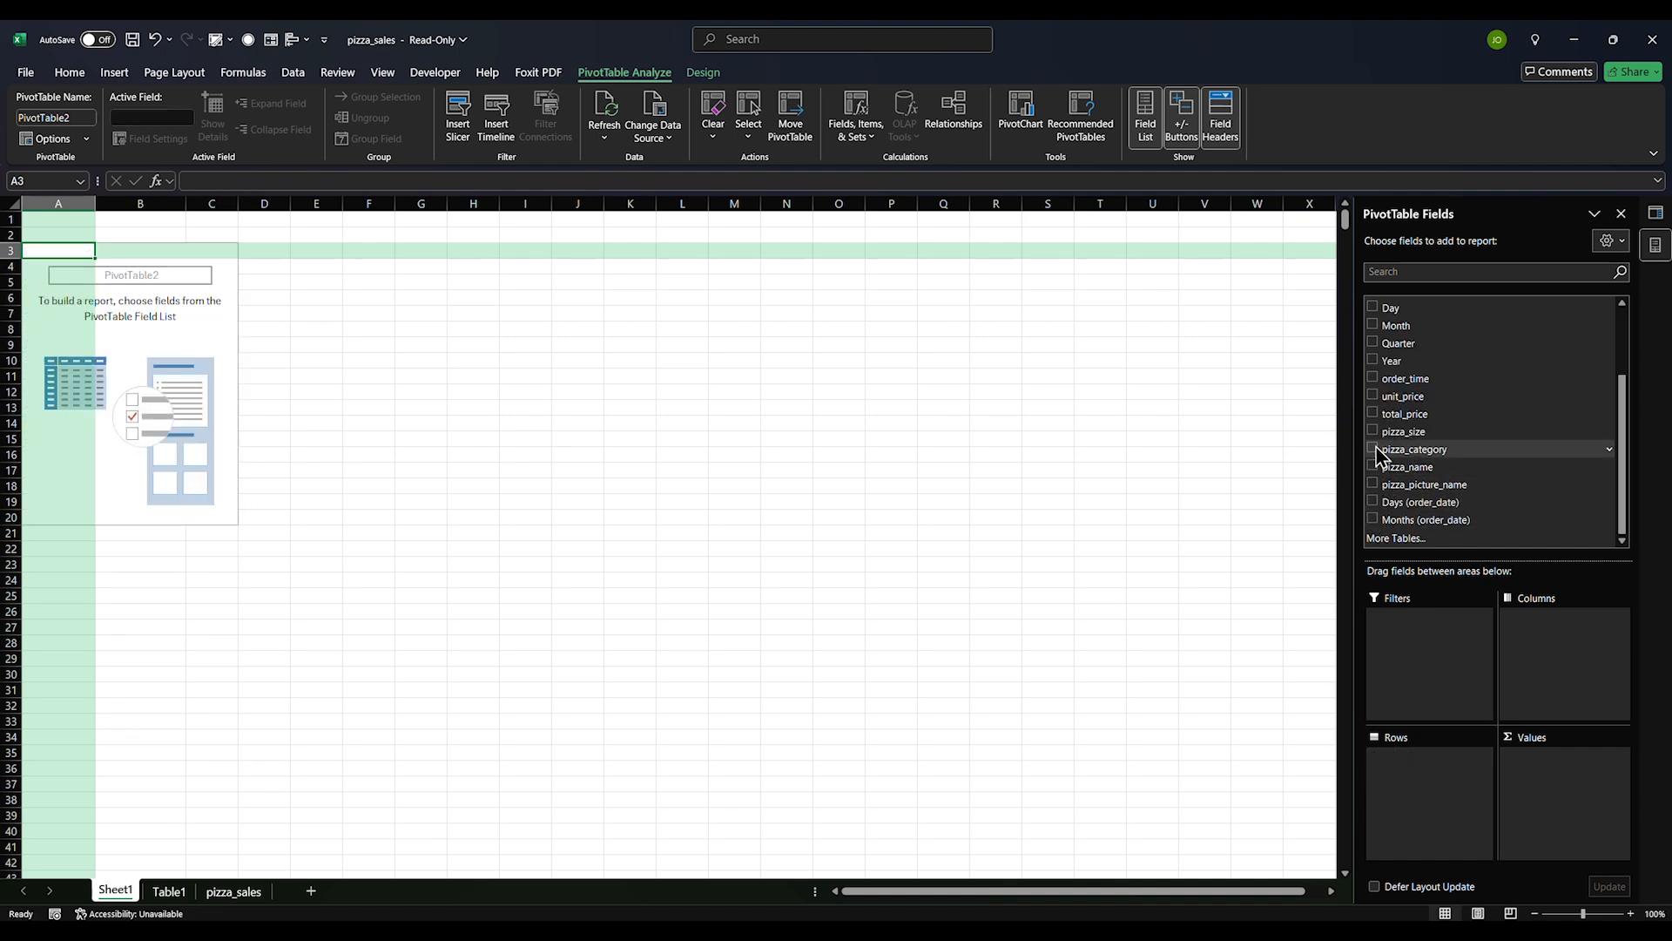
# Put pizza_name in Rows and Sum of total_price in Values, totalling 817860.05
pyautogui.click(1374, 467)
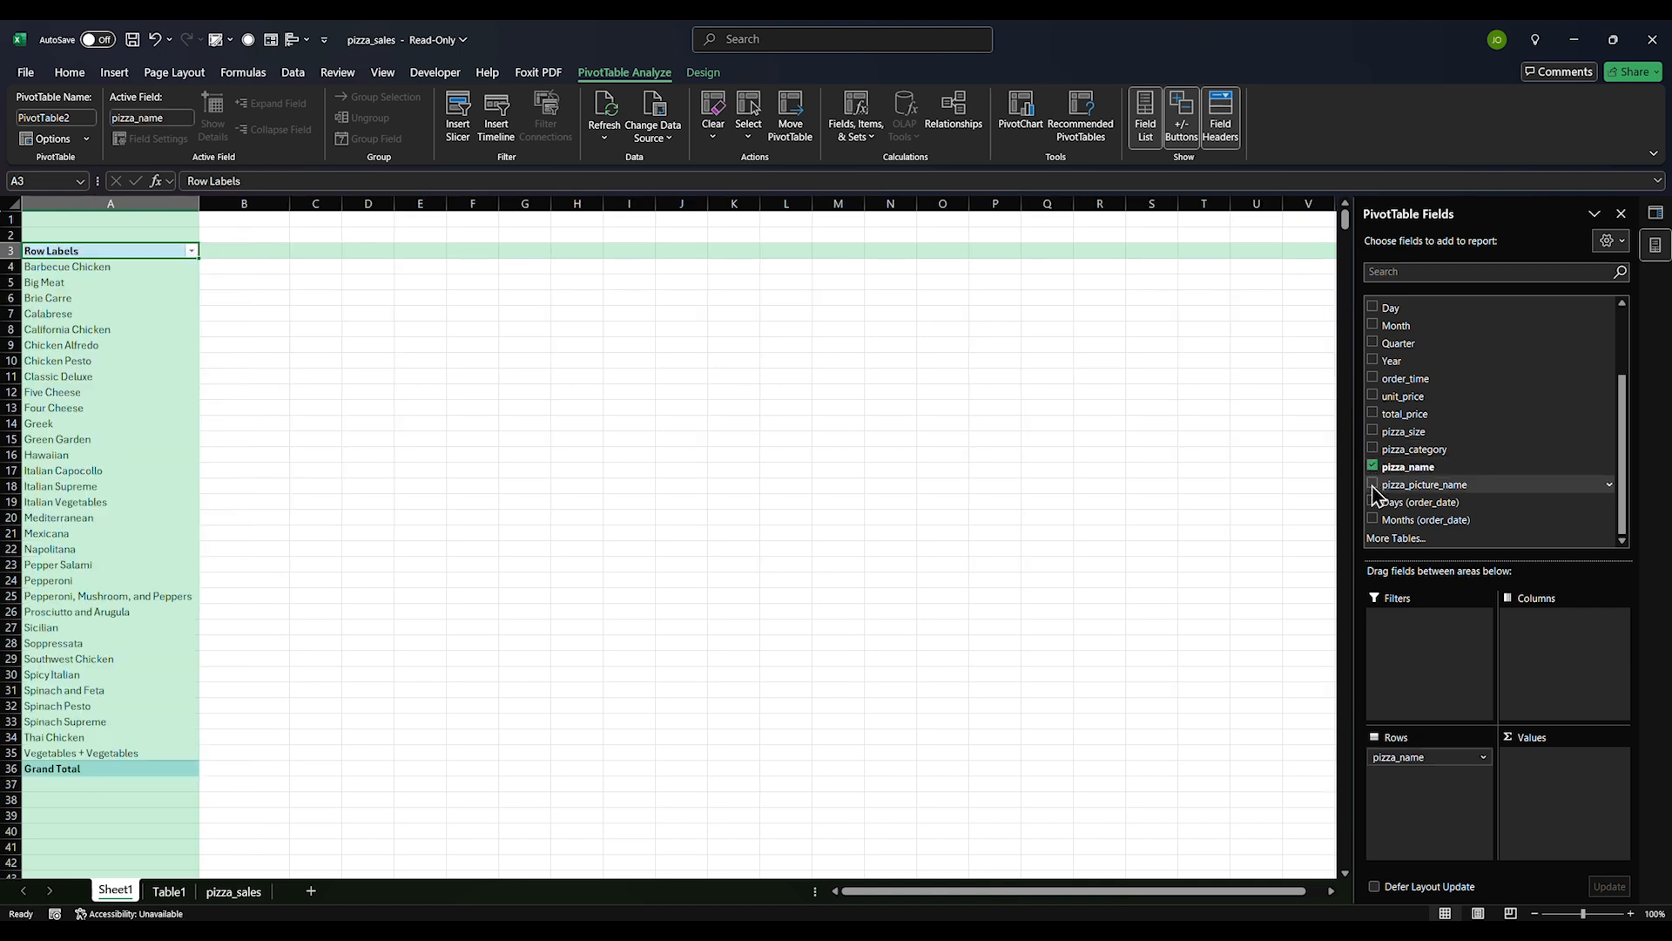
pyautogui.click(315, 361)
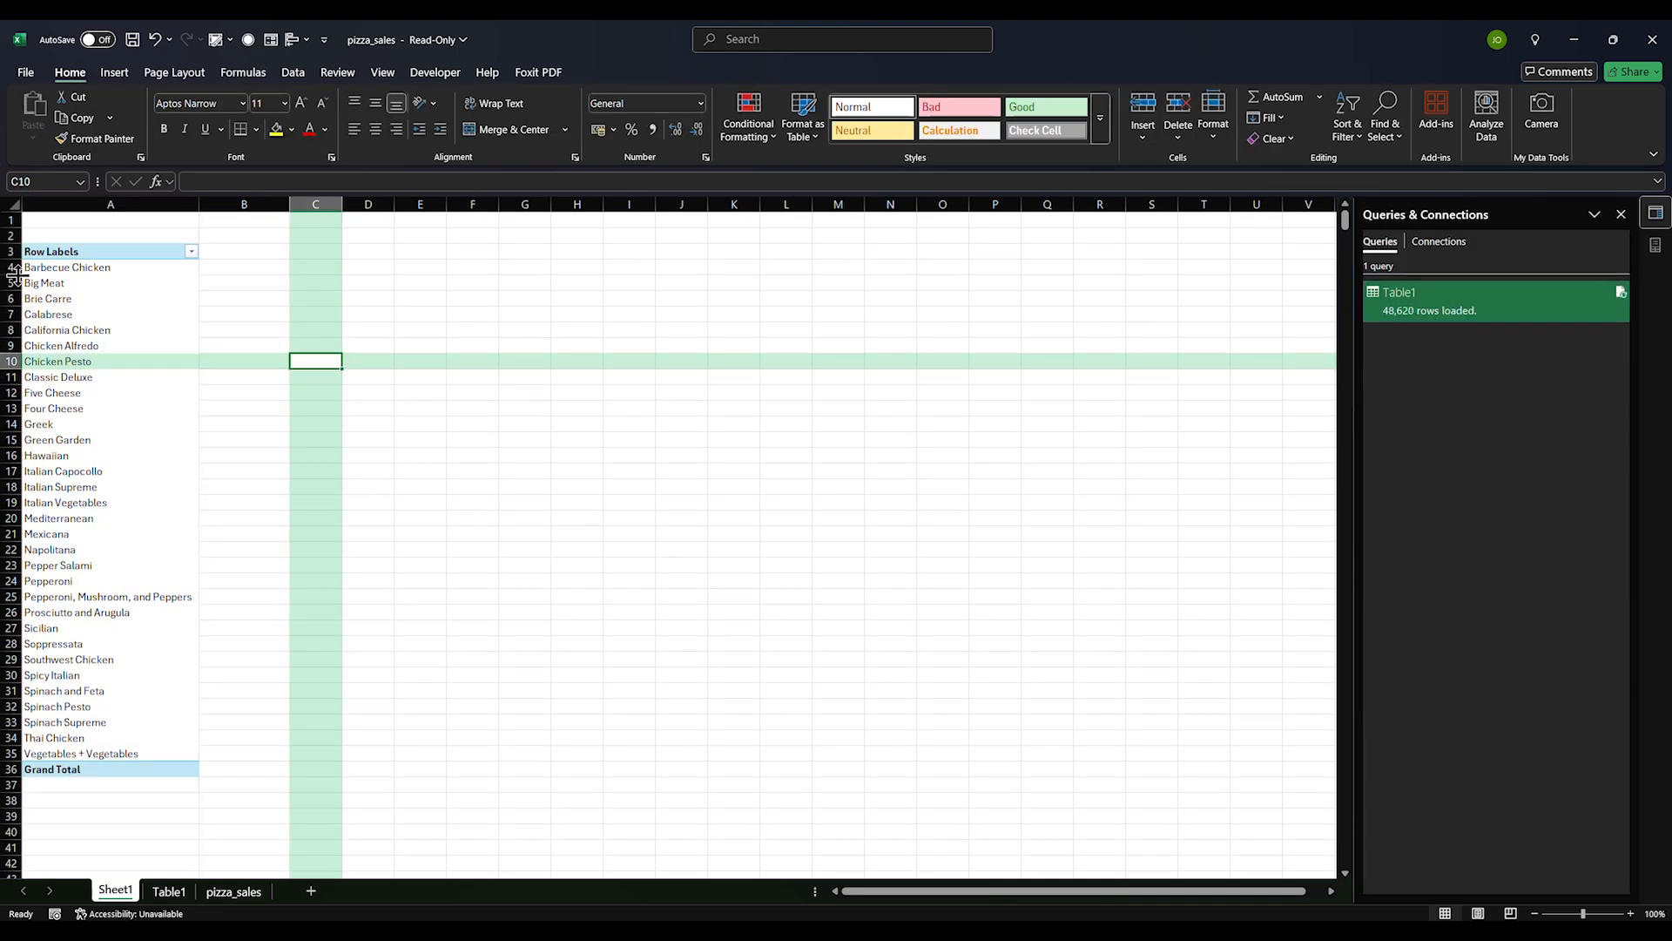
pyautogui.moveTo(52, 267); pyautogui.dragTo(90, 752)
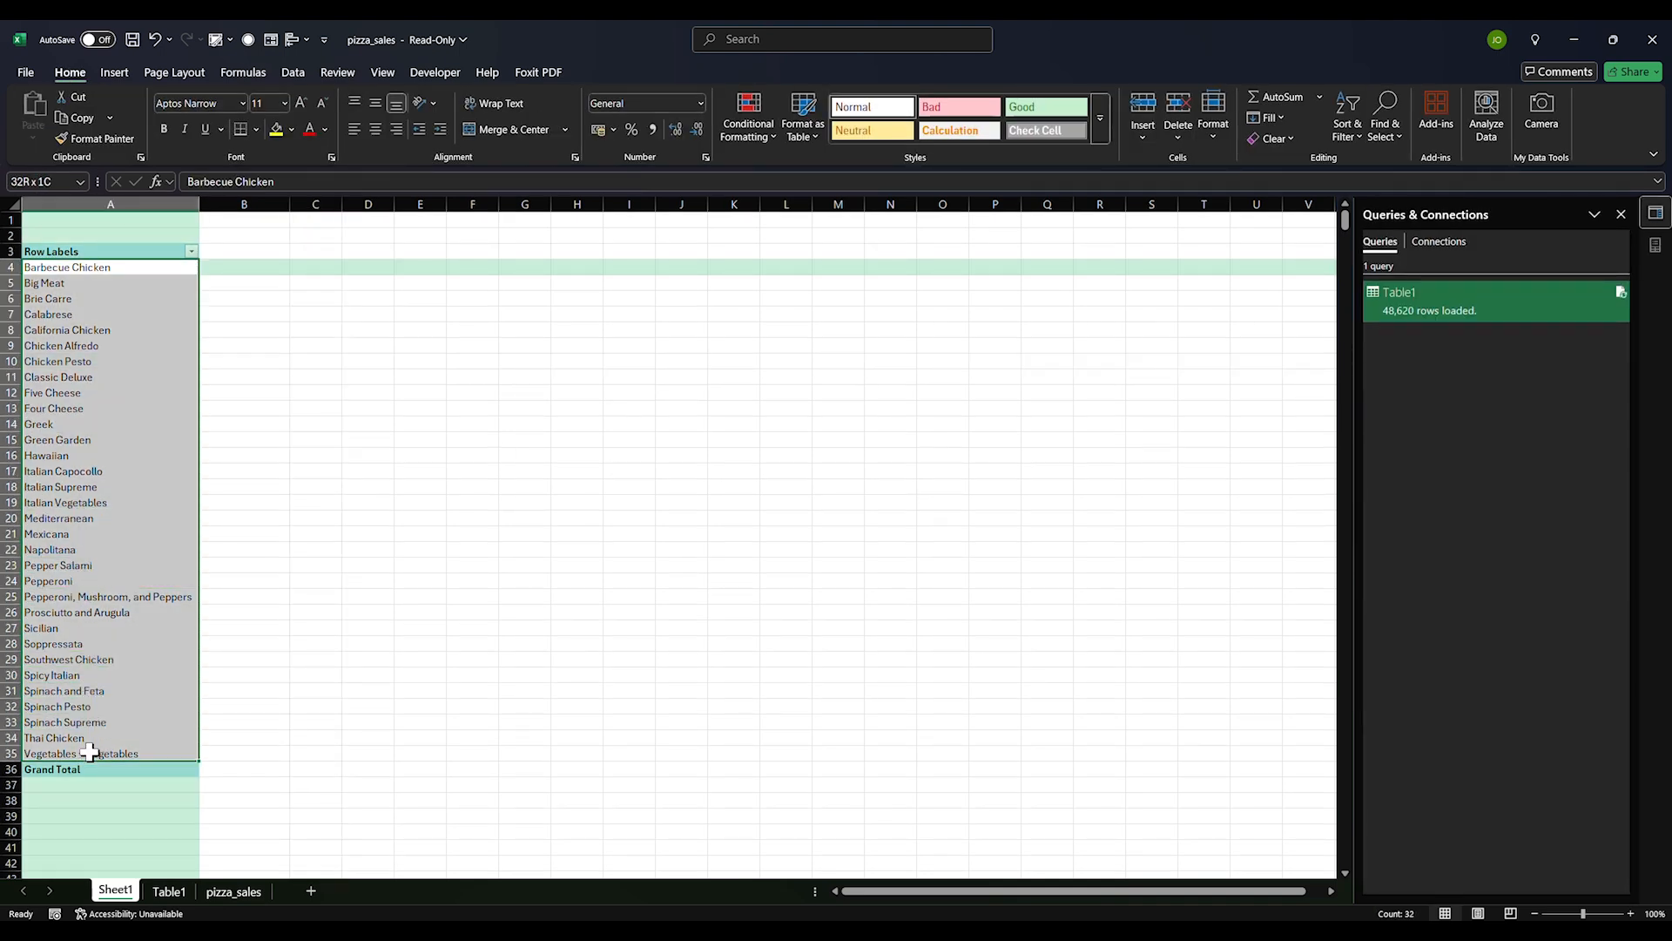
pyautogui.moveTo(91, 752); pyautogui.dragTo(91, 751)
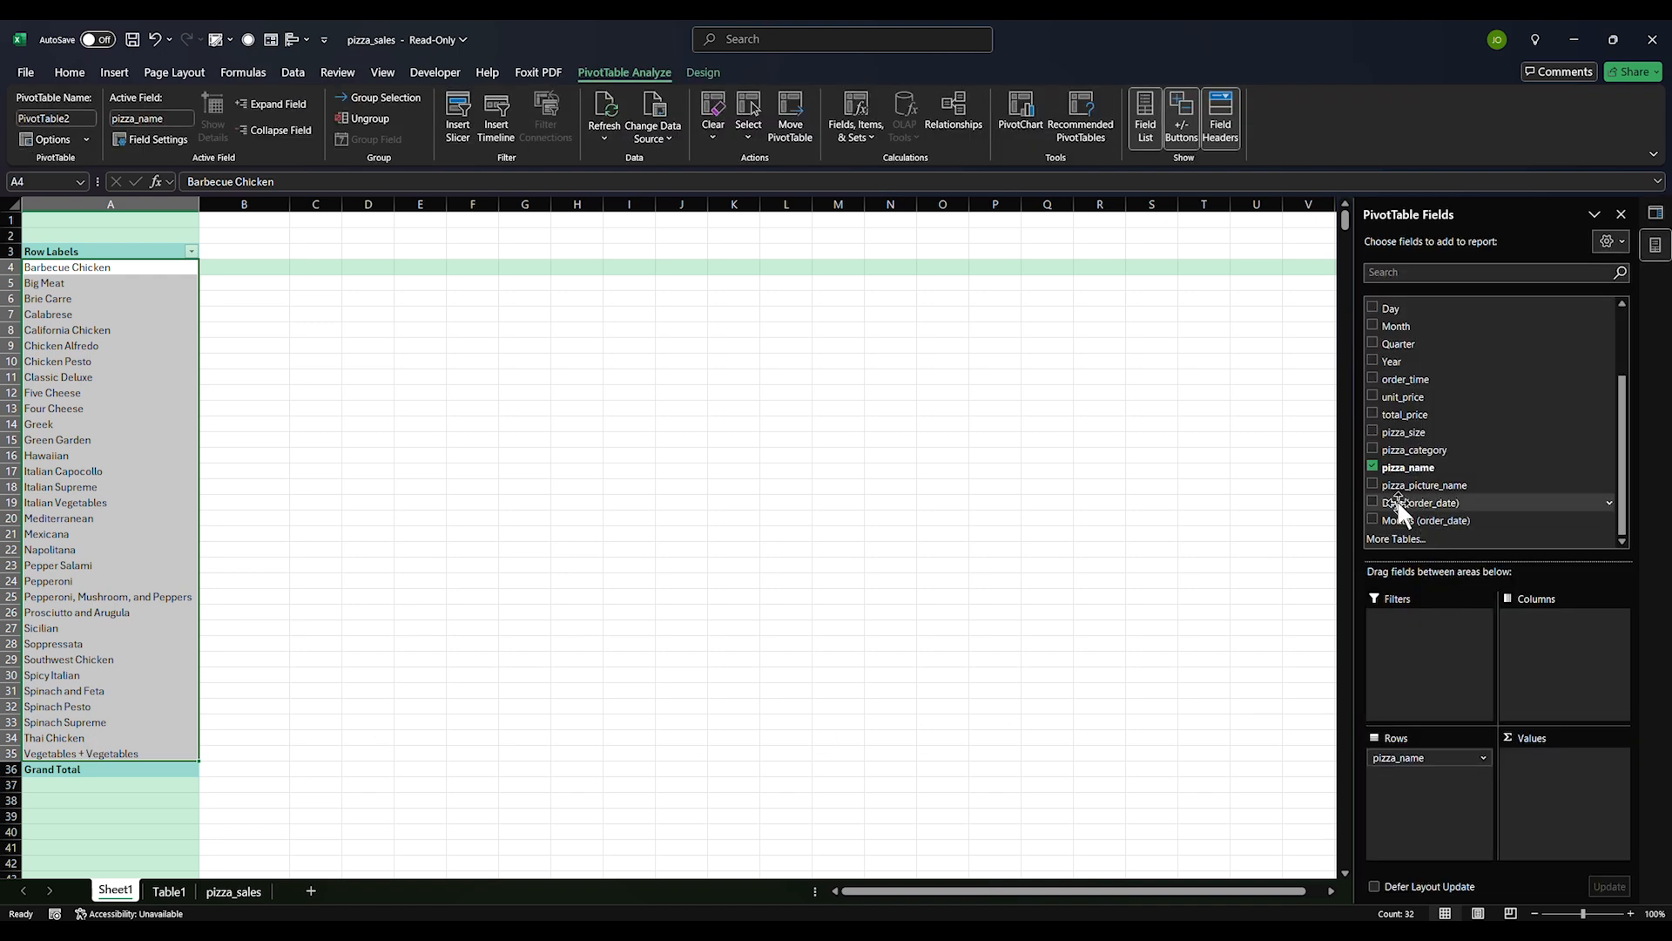
pyautogui.click(1373, 414)
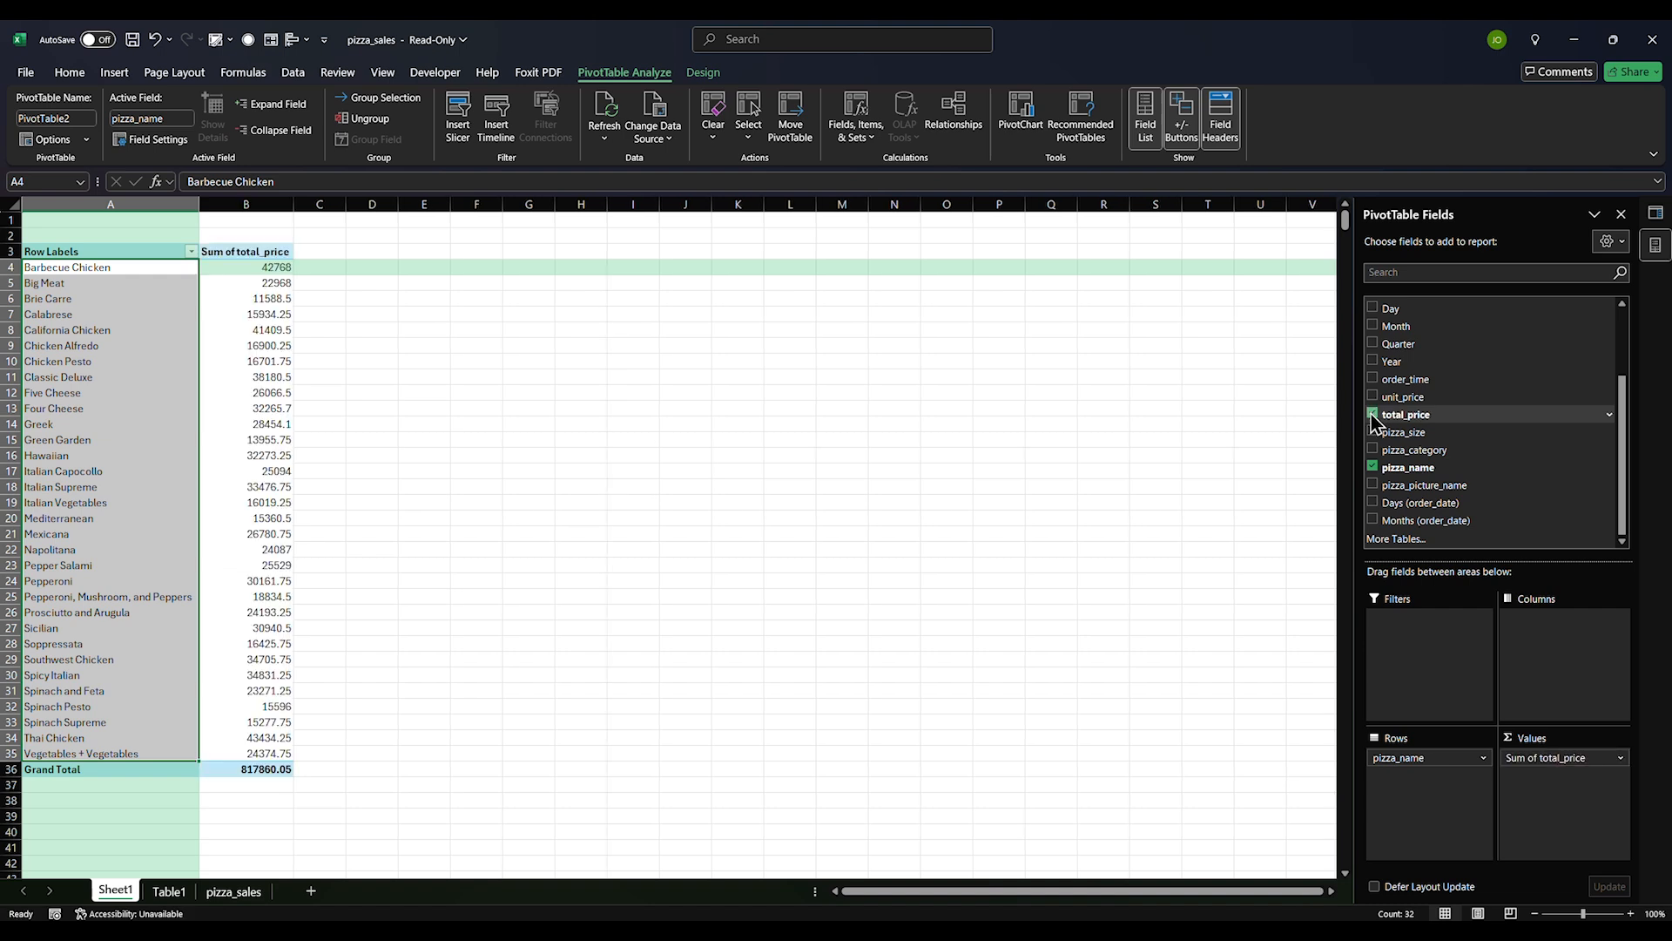
pyautogui.moveTo(266, 268); pyautogui.dragTo(207, 751)
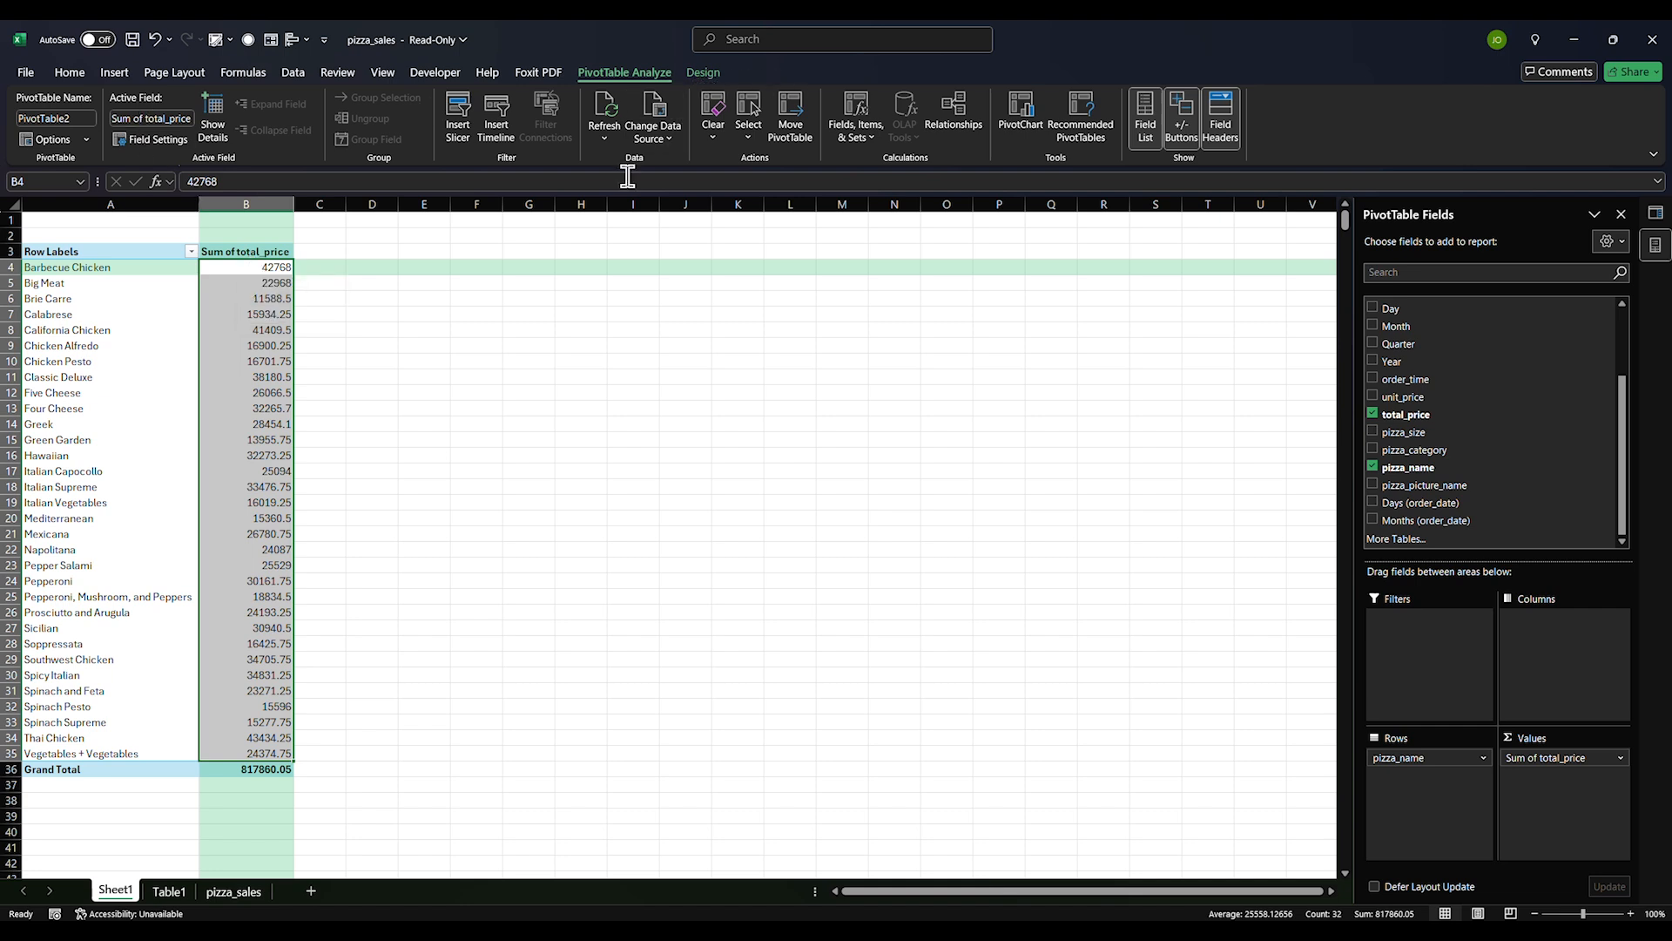
# Sort pizza totals largest to smallest and show them as comma-separated whole numbers
pyautogui.click(64, 75)
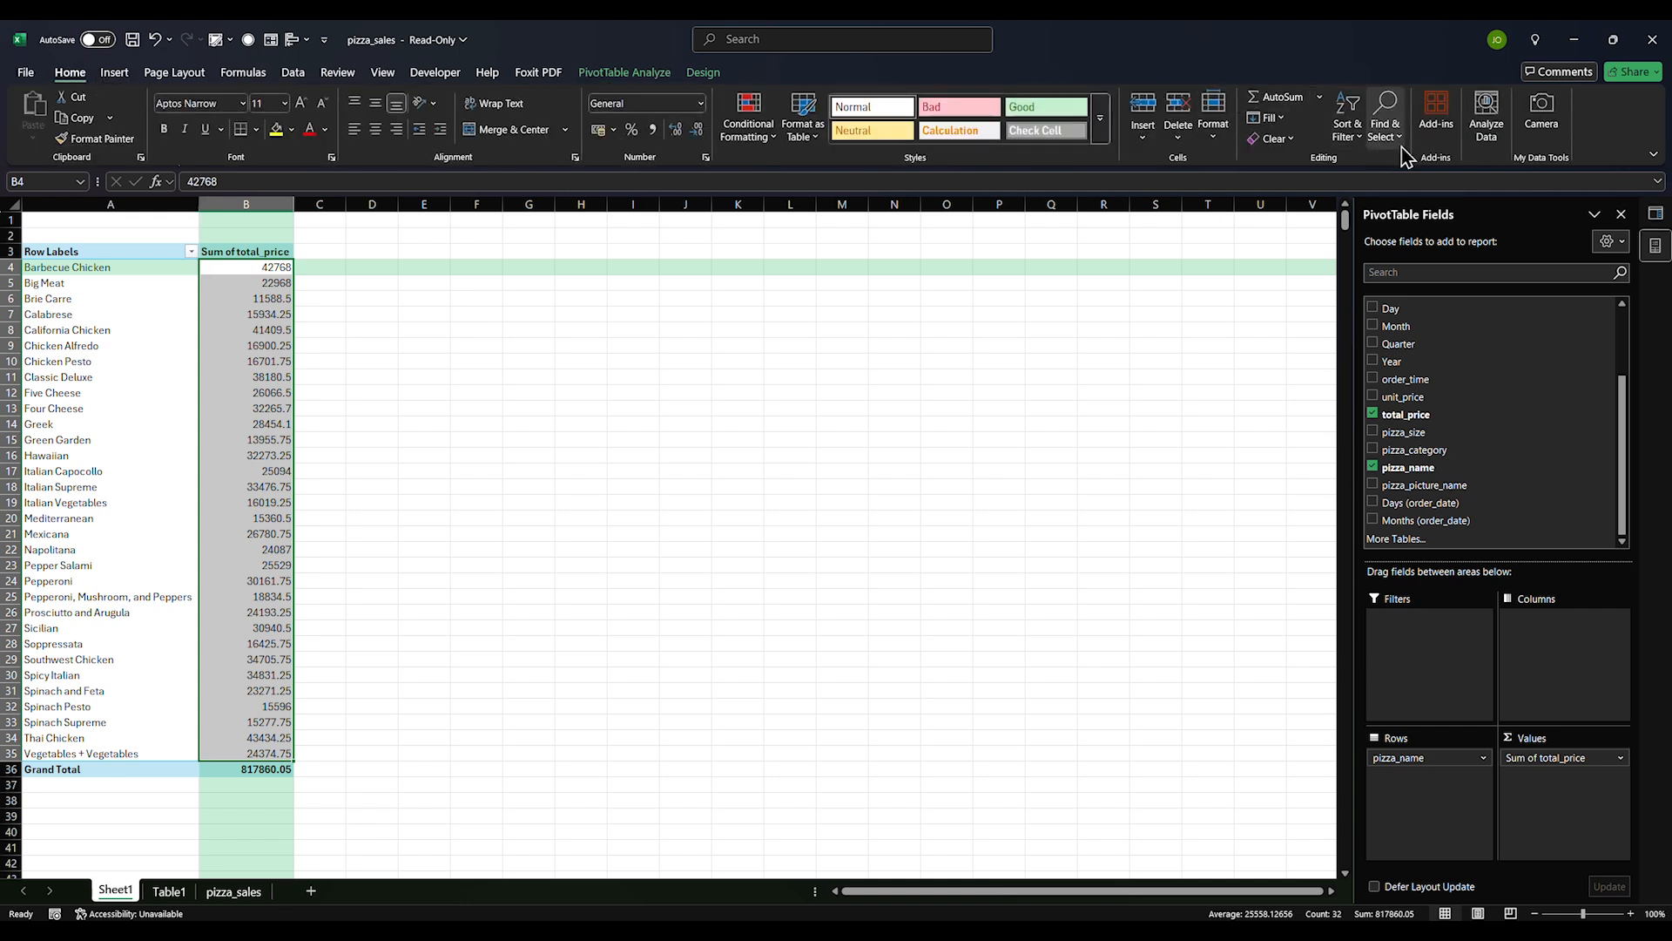
pyautogui.click(1377, 144)
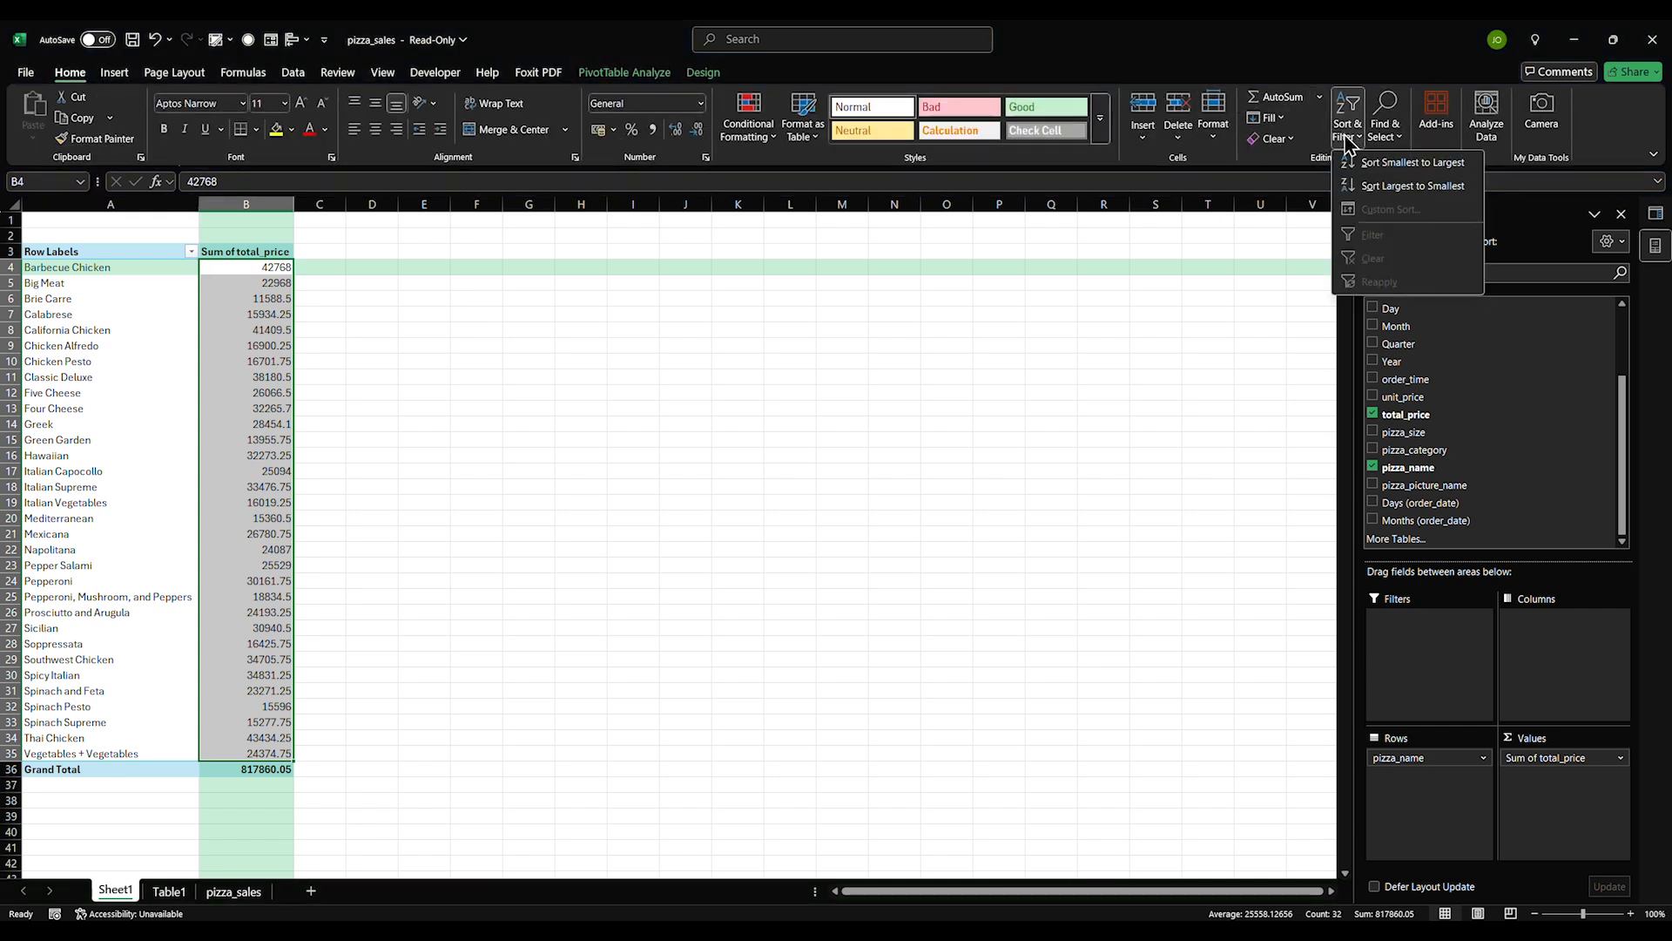
pyautogui.click(1374, 184)
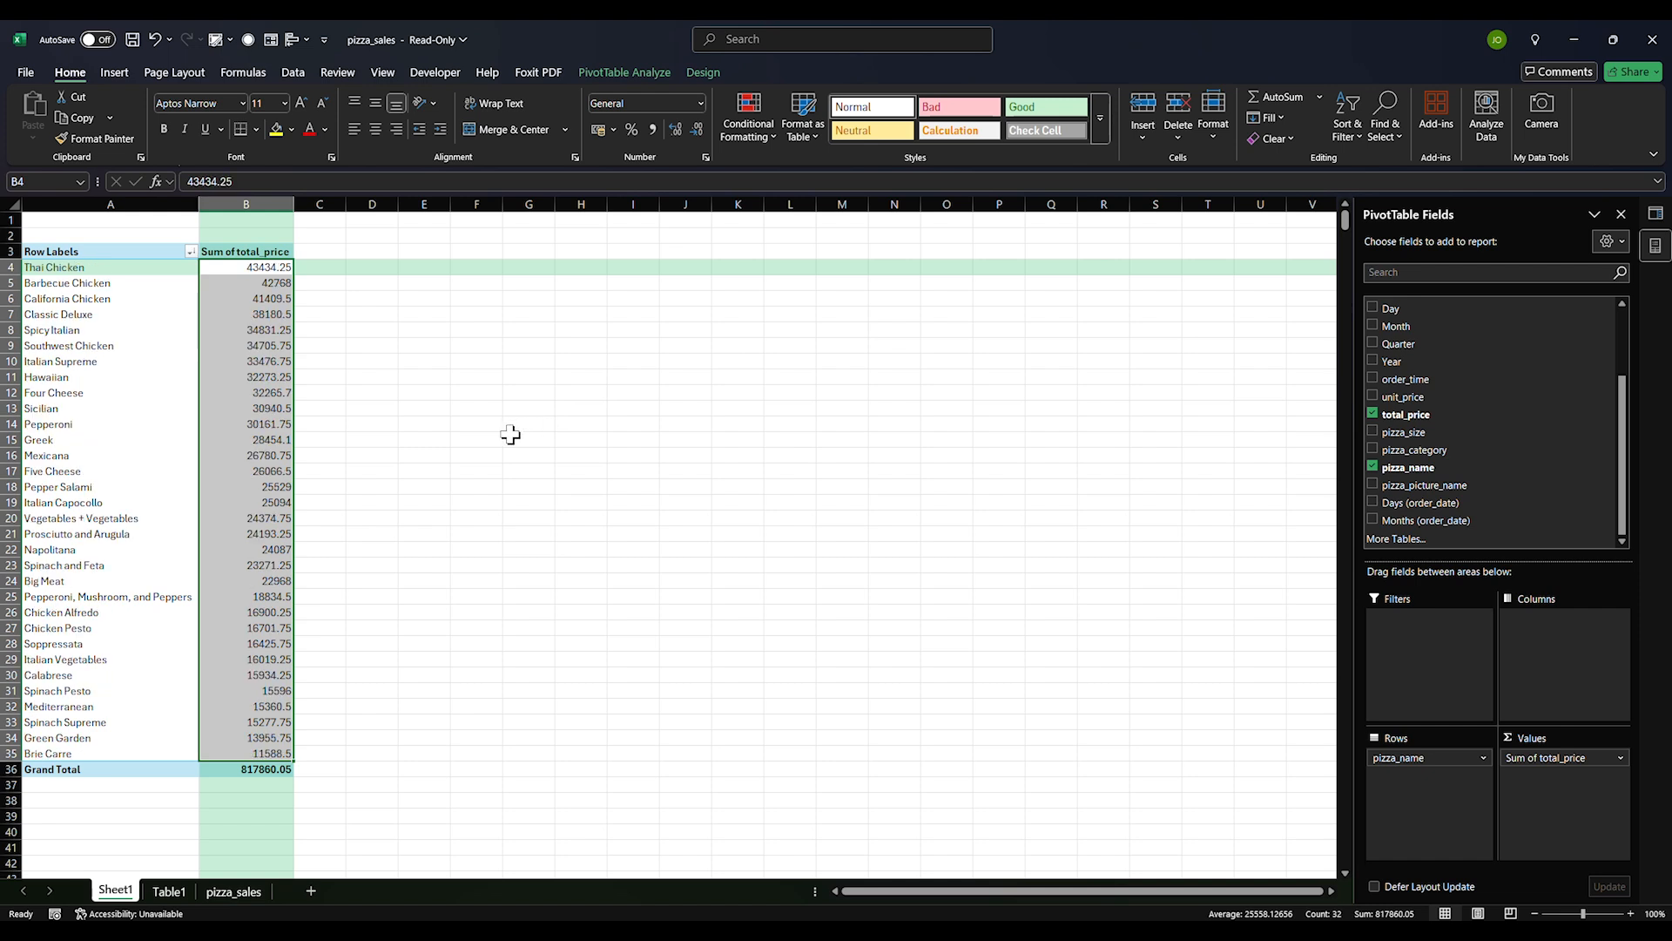
pyautogui.click(659, 135)
pyautogui.click(697, 129)
pyautogui.click(697, 128)
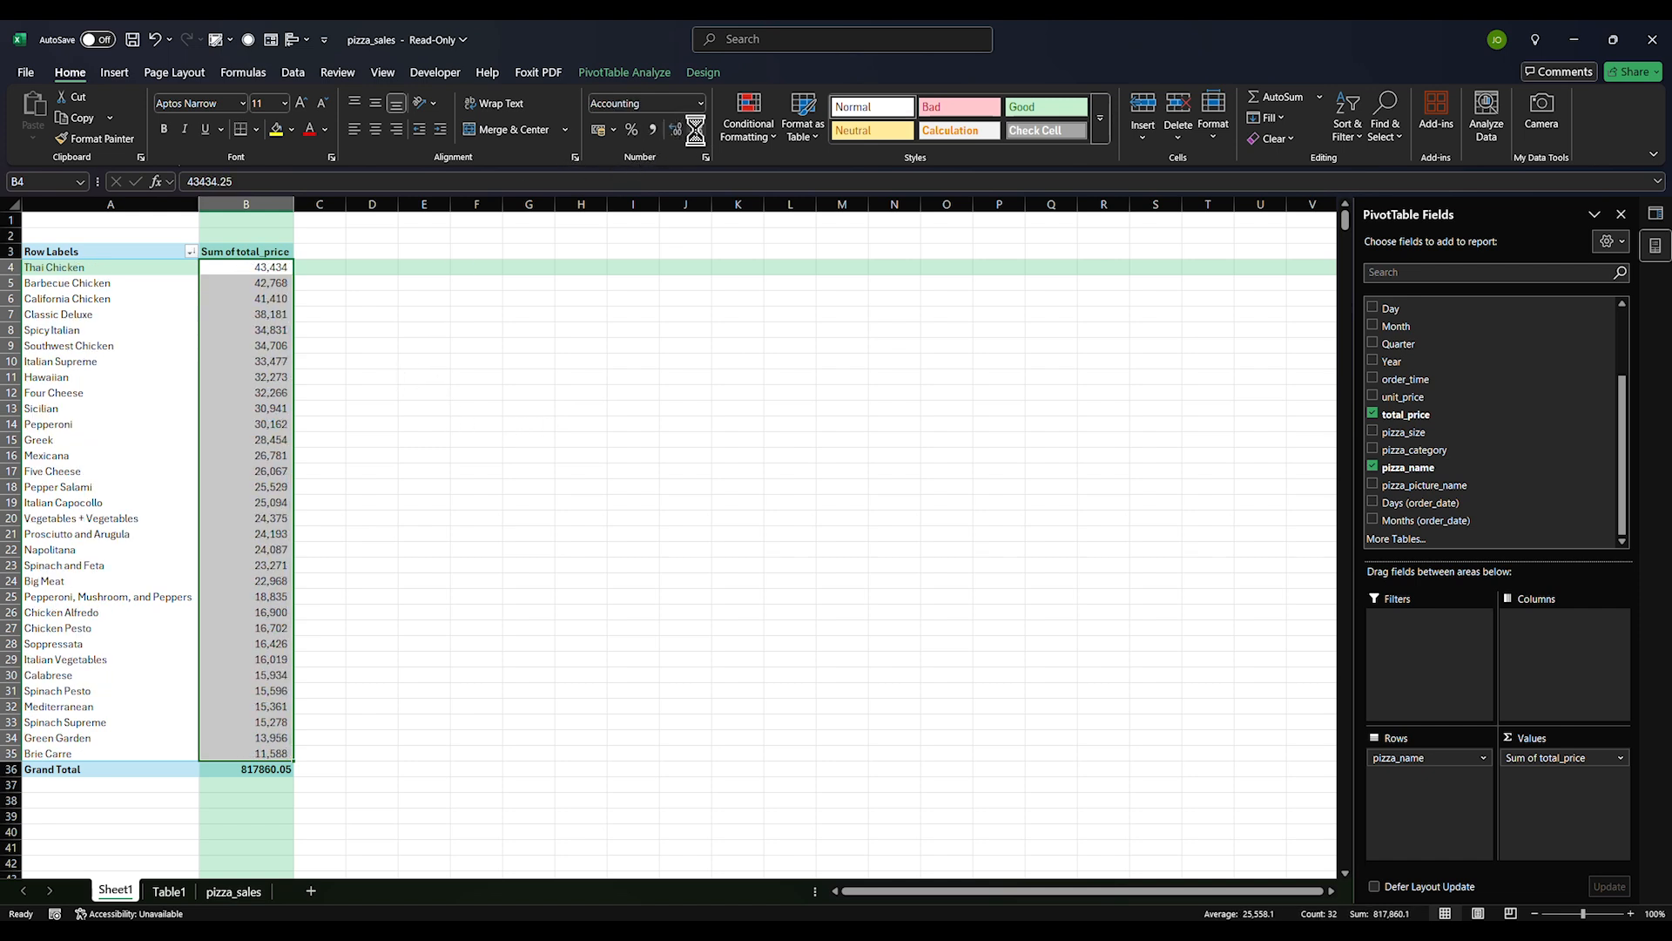
pyautogui.click(528, 400)
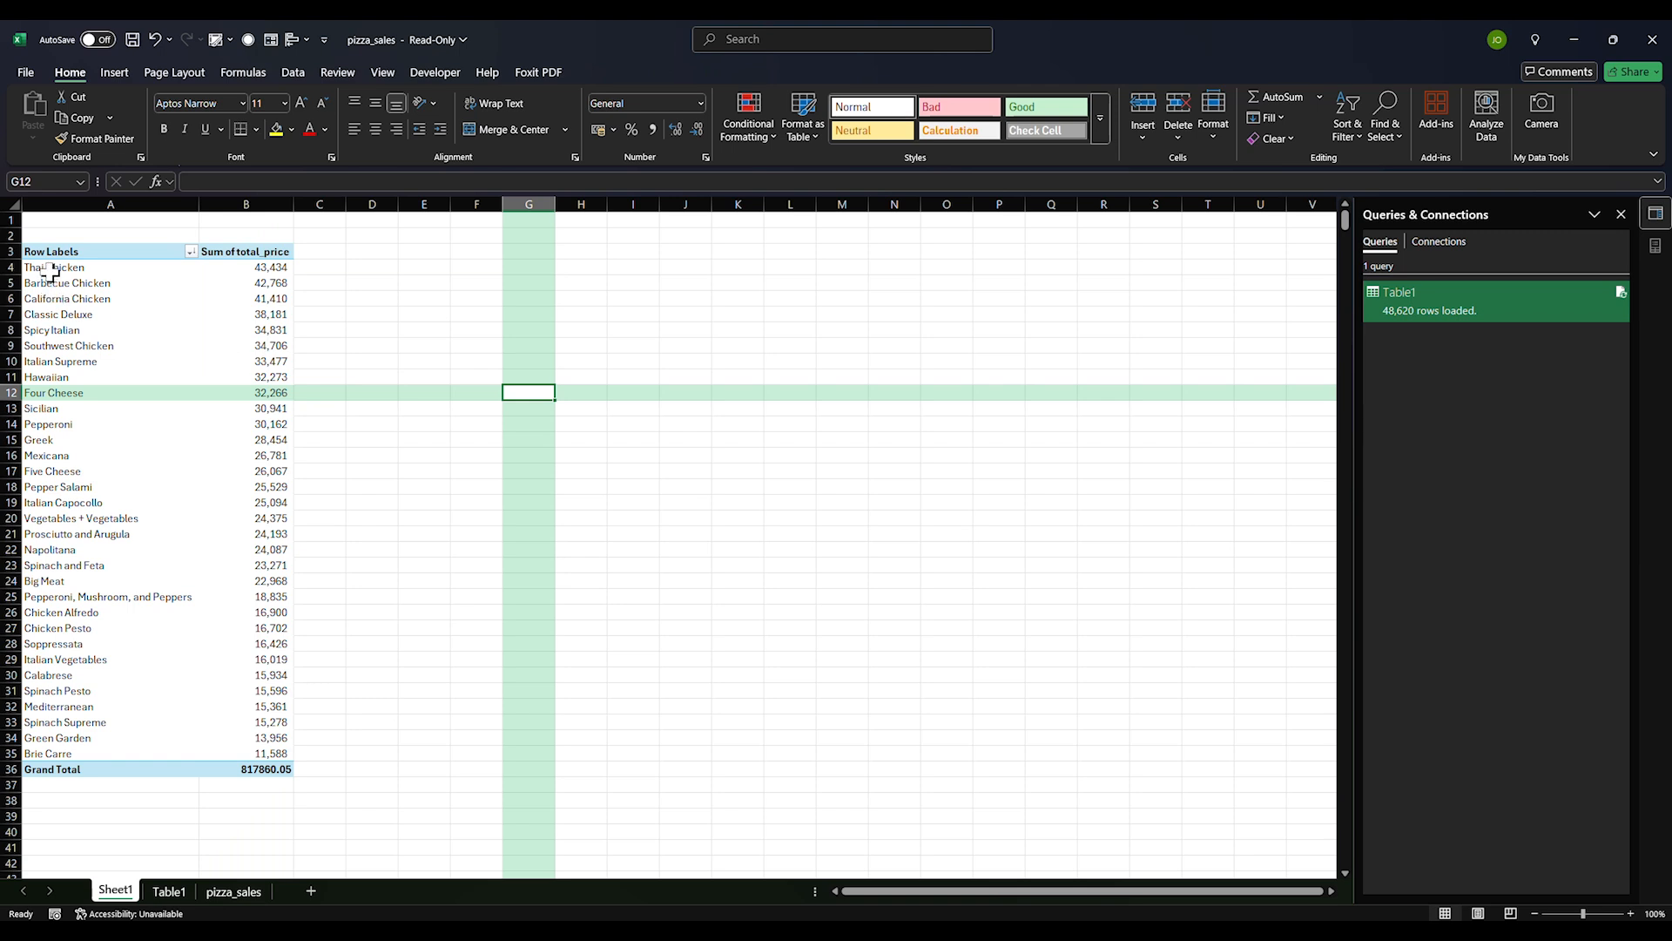
# Copy the ranked pizza names from Thai Chicken to Brie Carre and paste them as values into D4
pyautogui.moveTo(50, 271); pyautogui.dragTo(58, 423)
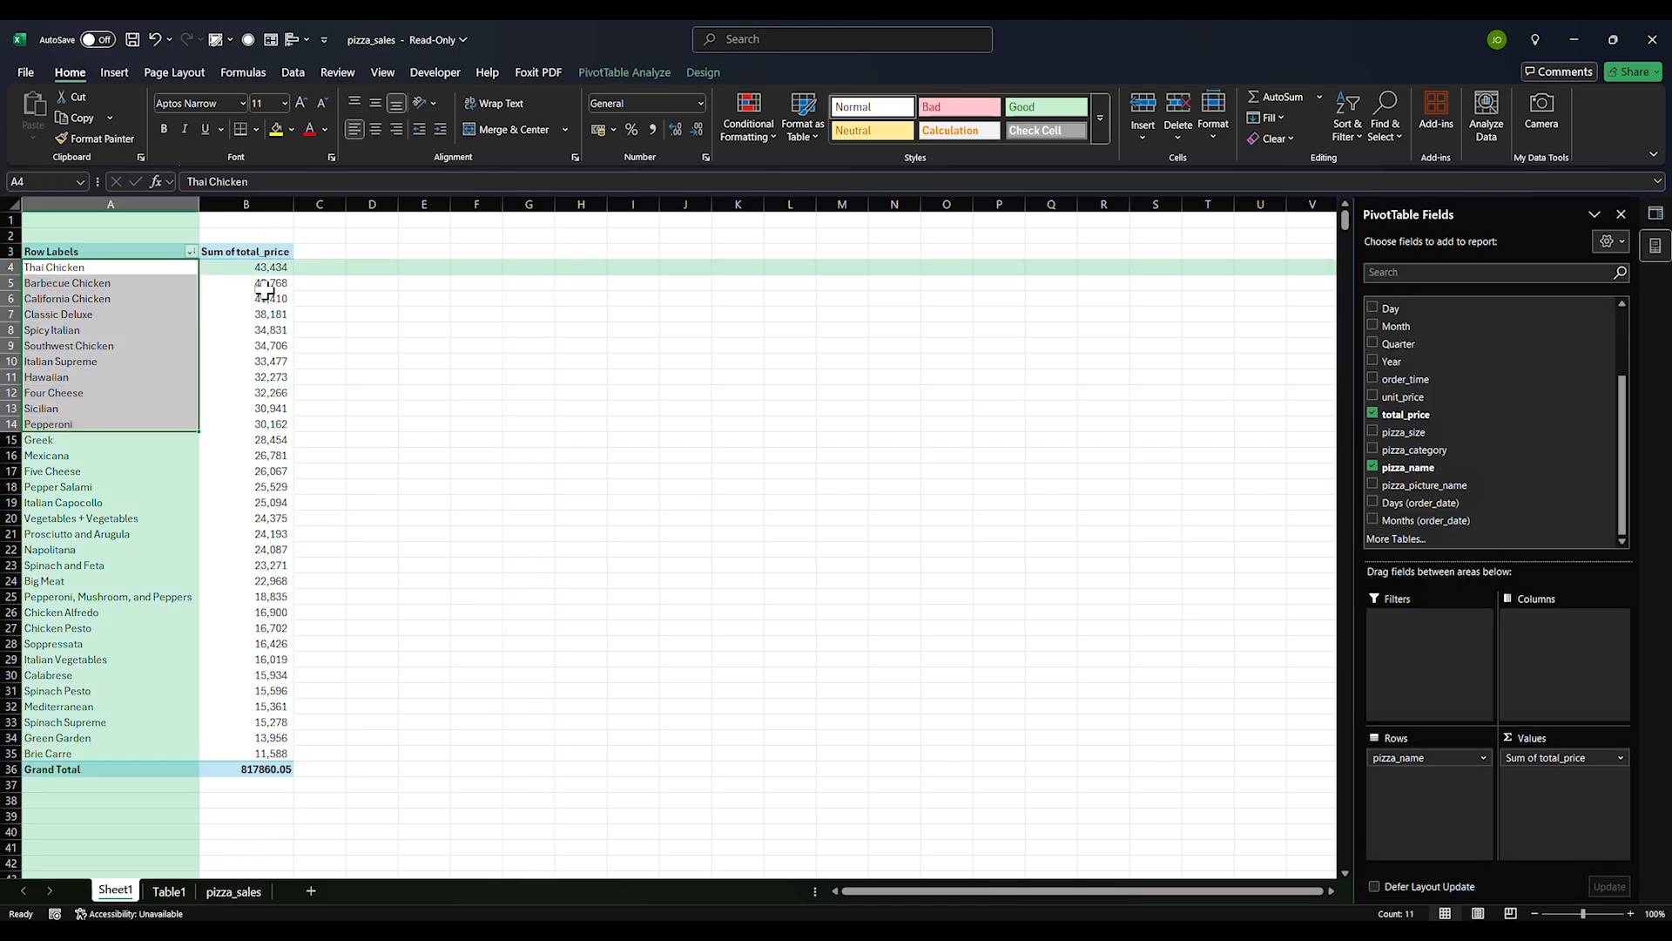
pyautogui.click(129, 293)
pyautogui.click(81, 254)
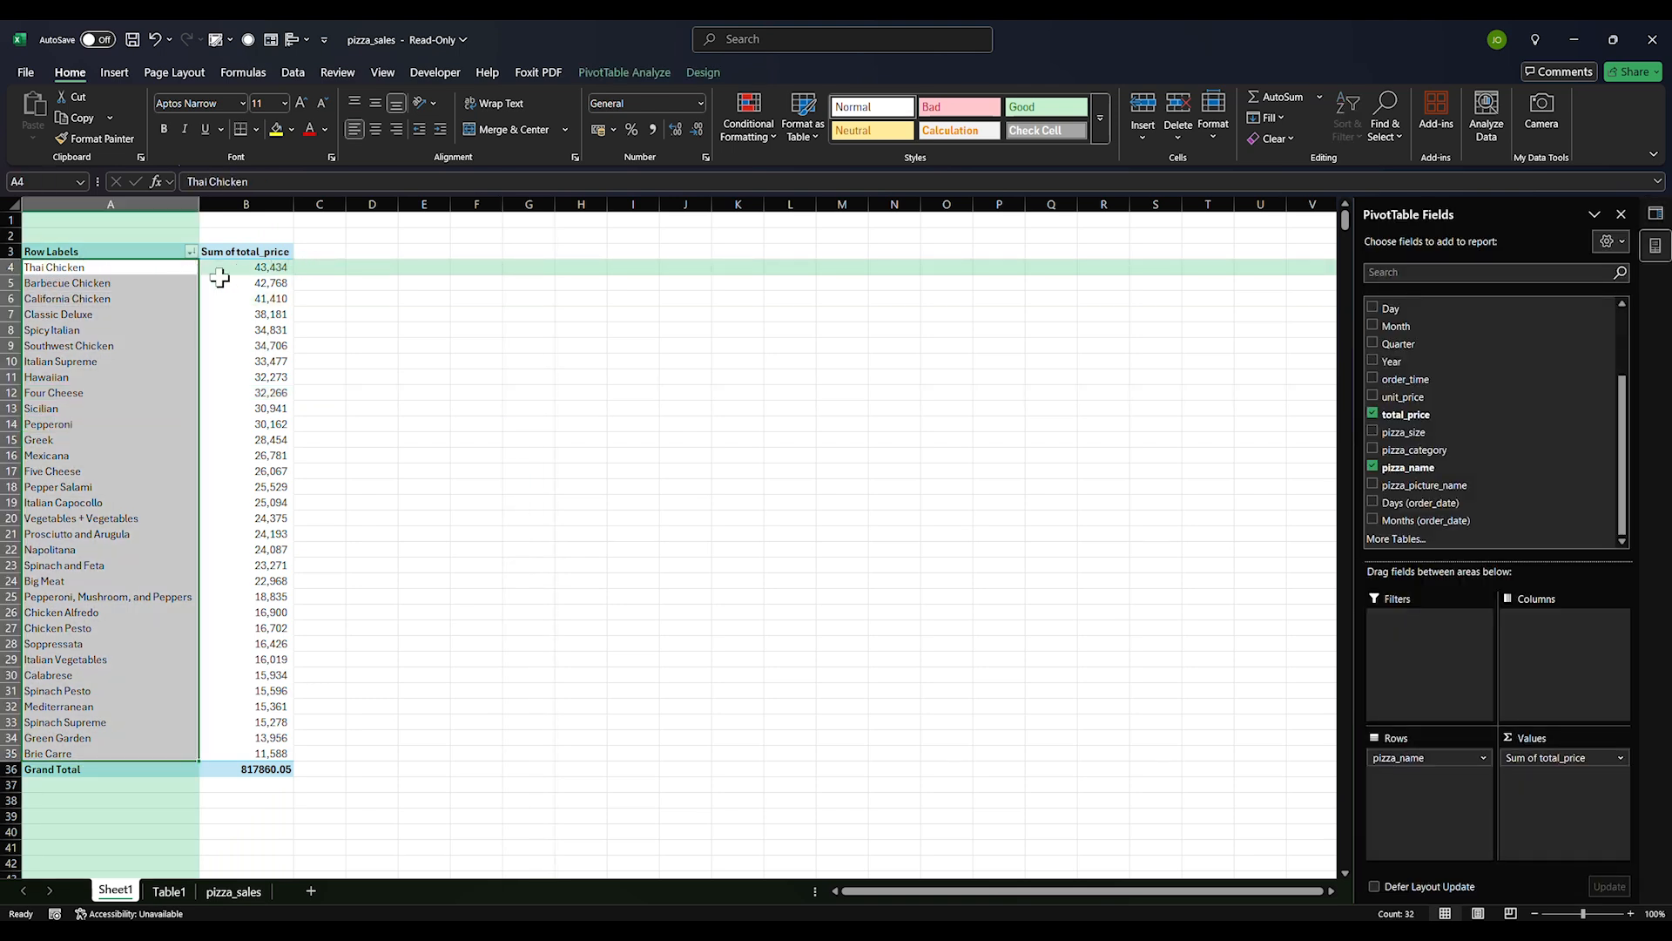
pyautogui.moveTo(111, 272); pyautogui.dragTo(76, 752)
pyautogui.hotkey('ctrl', 'c')
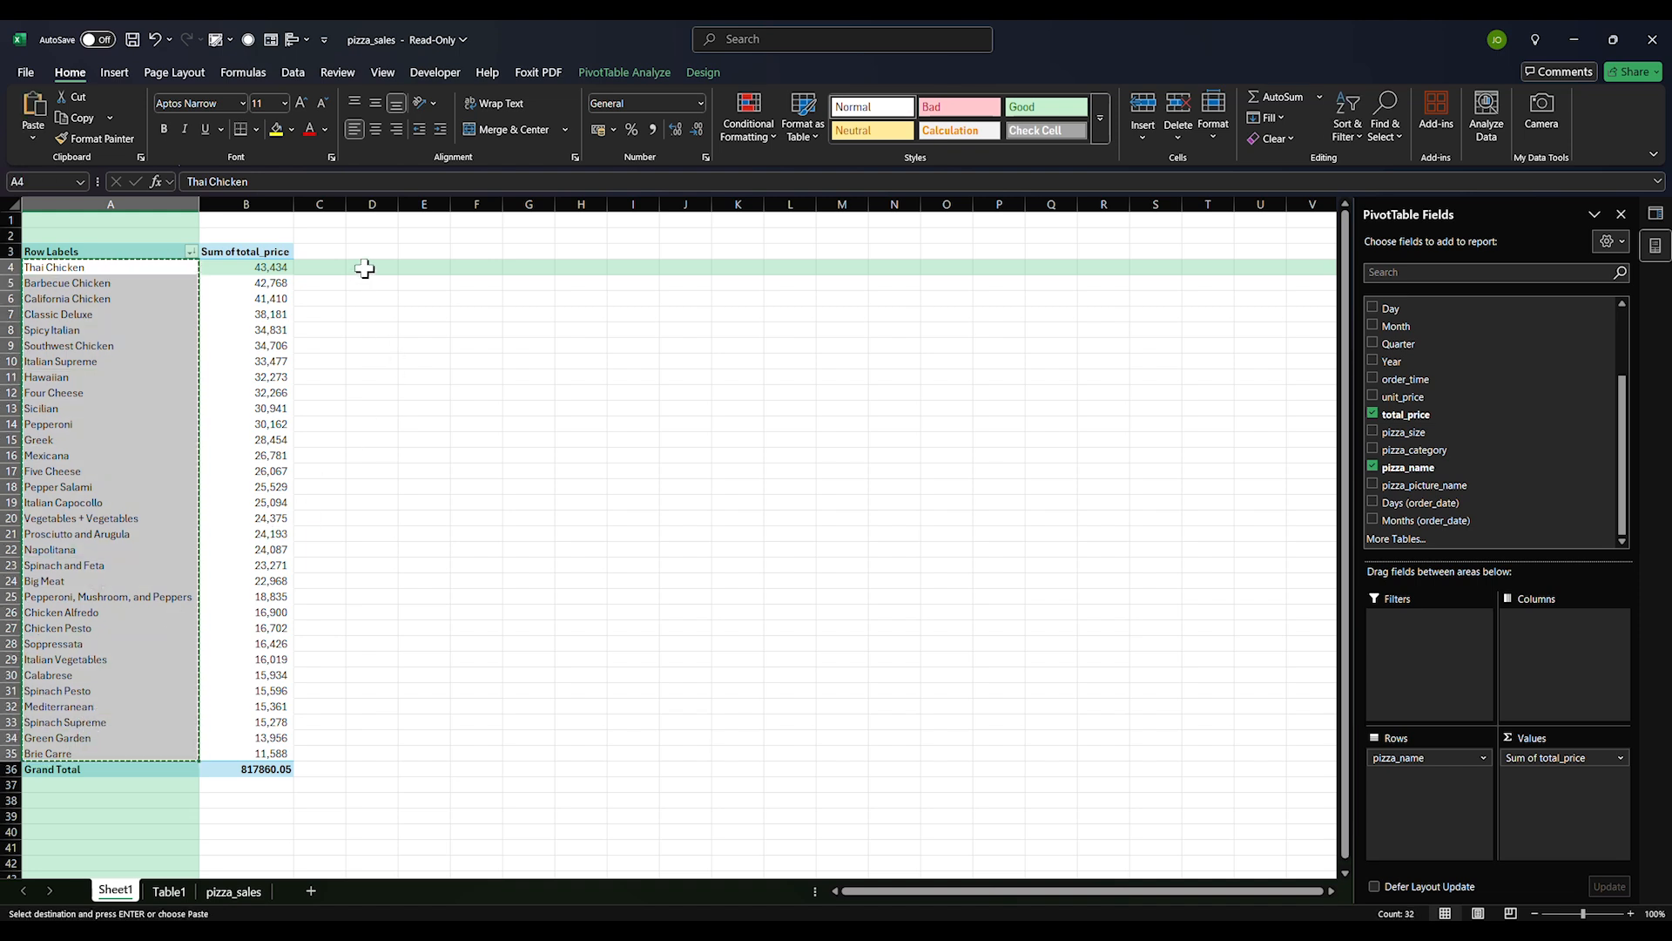
pyautogui.click(372, 268)
pyautogui.rightClick(374, 274)
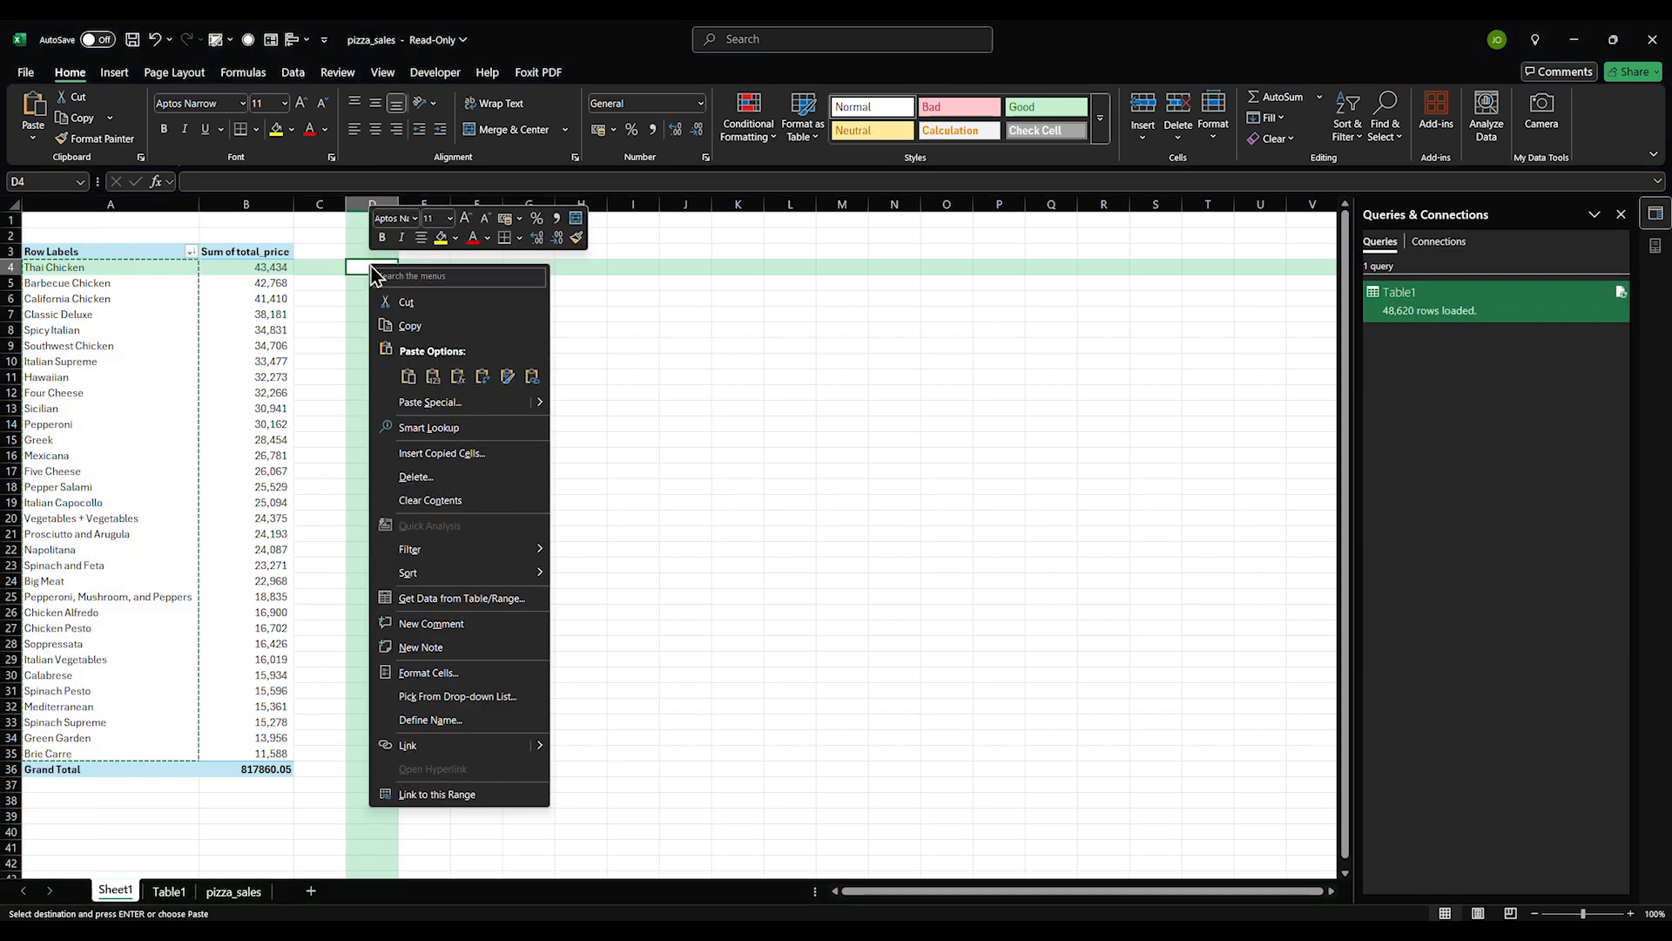
pyautogui.click(433, 376)
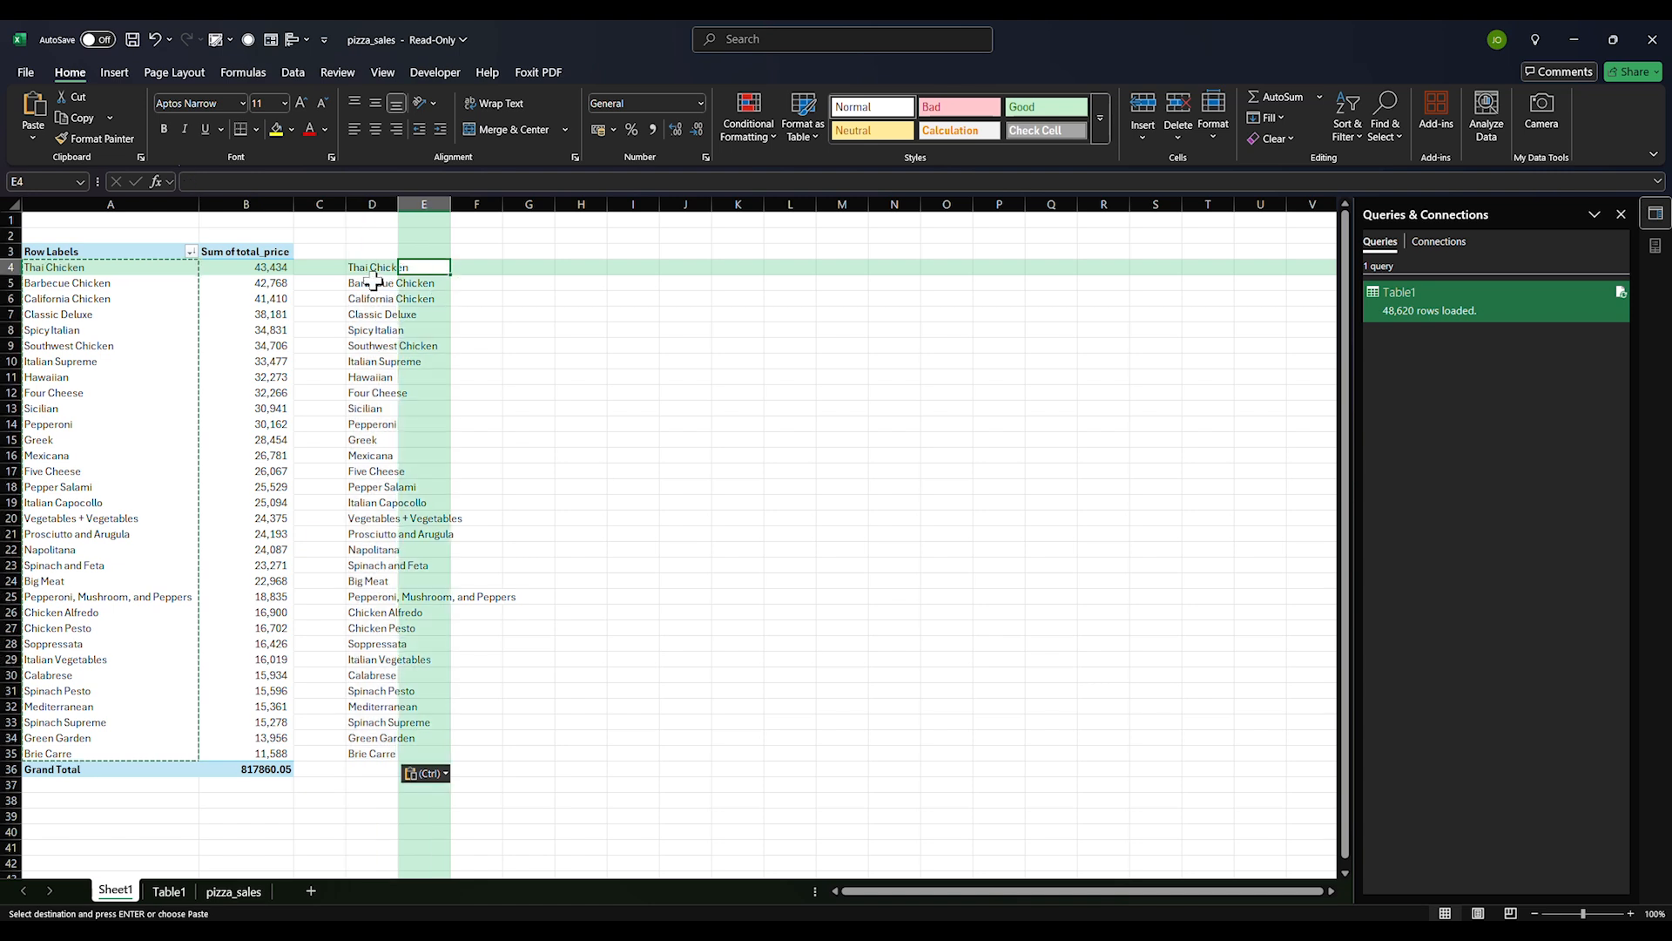
# Number the list 1, 2, 3… down column C and insert an empty column before it
pyautogui.click(317, 267)
pyautogui.write('1')
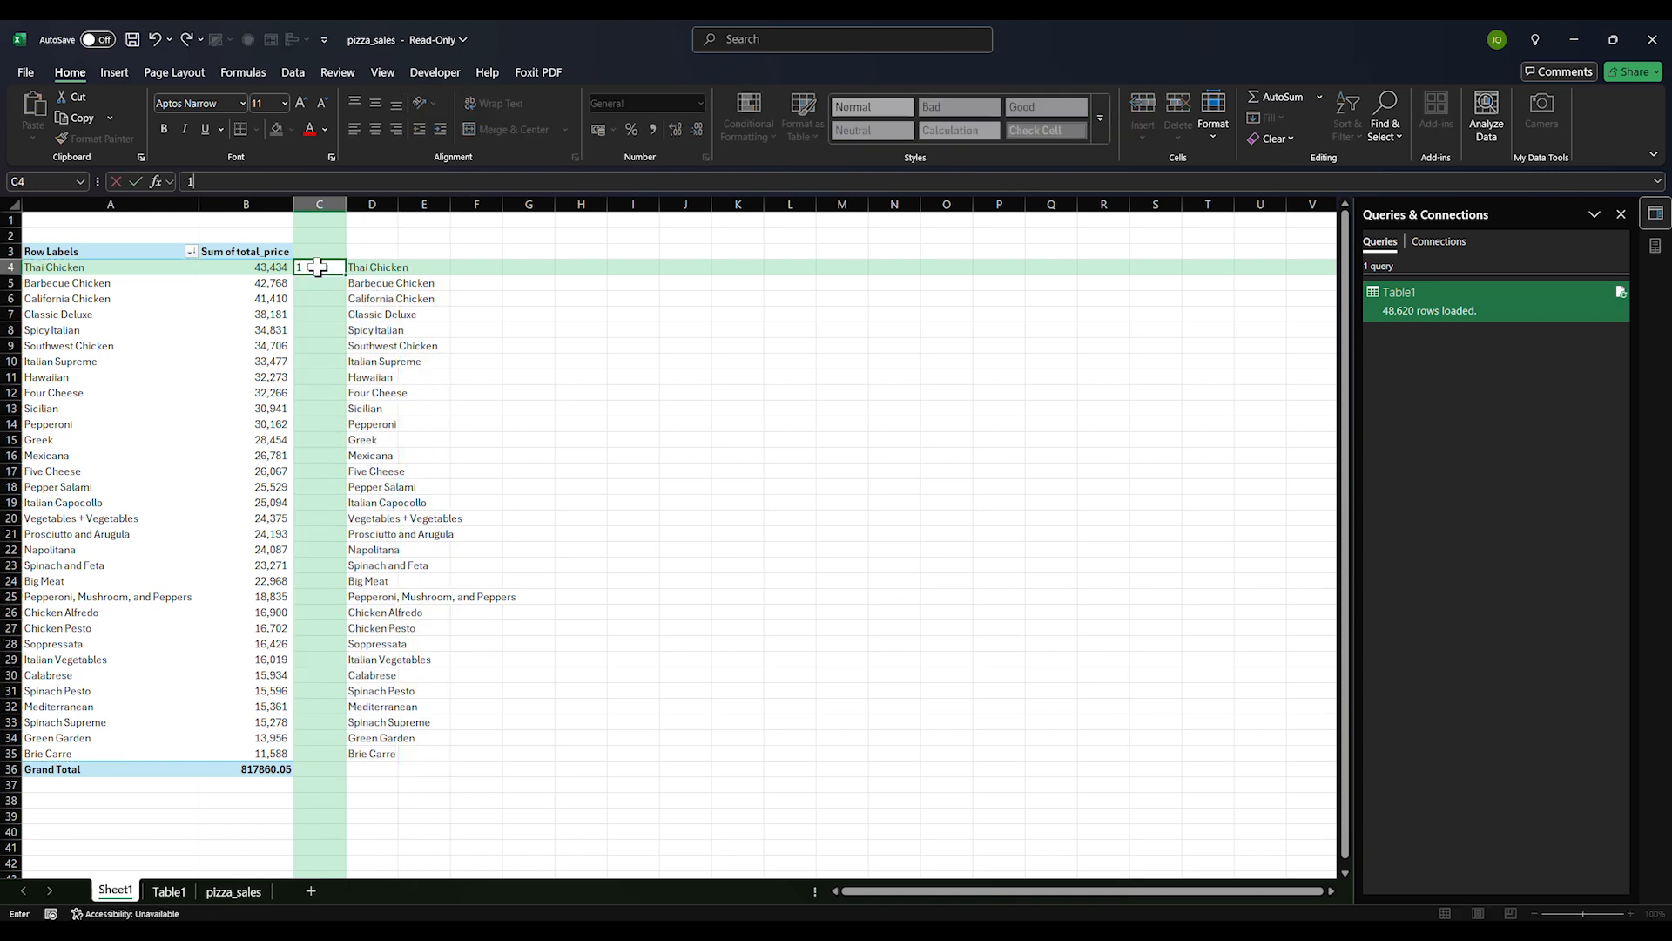
pyautogui.press('Return')
pyautogui.write('2')
pyautogui.press('Return')
pyautogui.moveTo(317, 267); pyautogui.dragTo(341, 286)
pyautogui.doubleClick(344, 289)
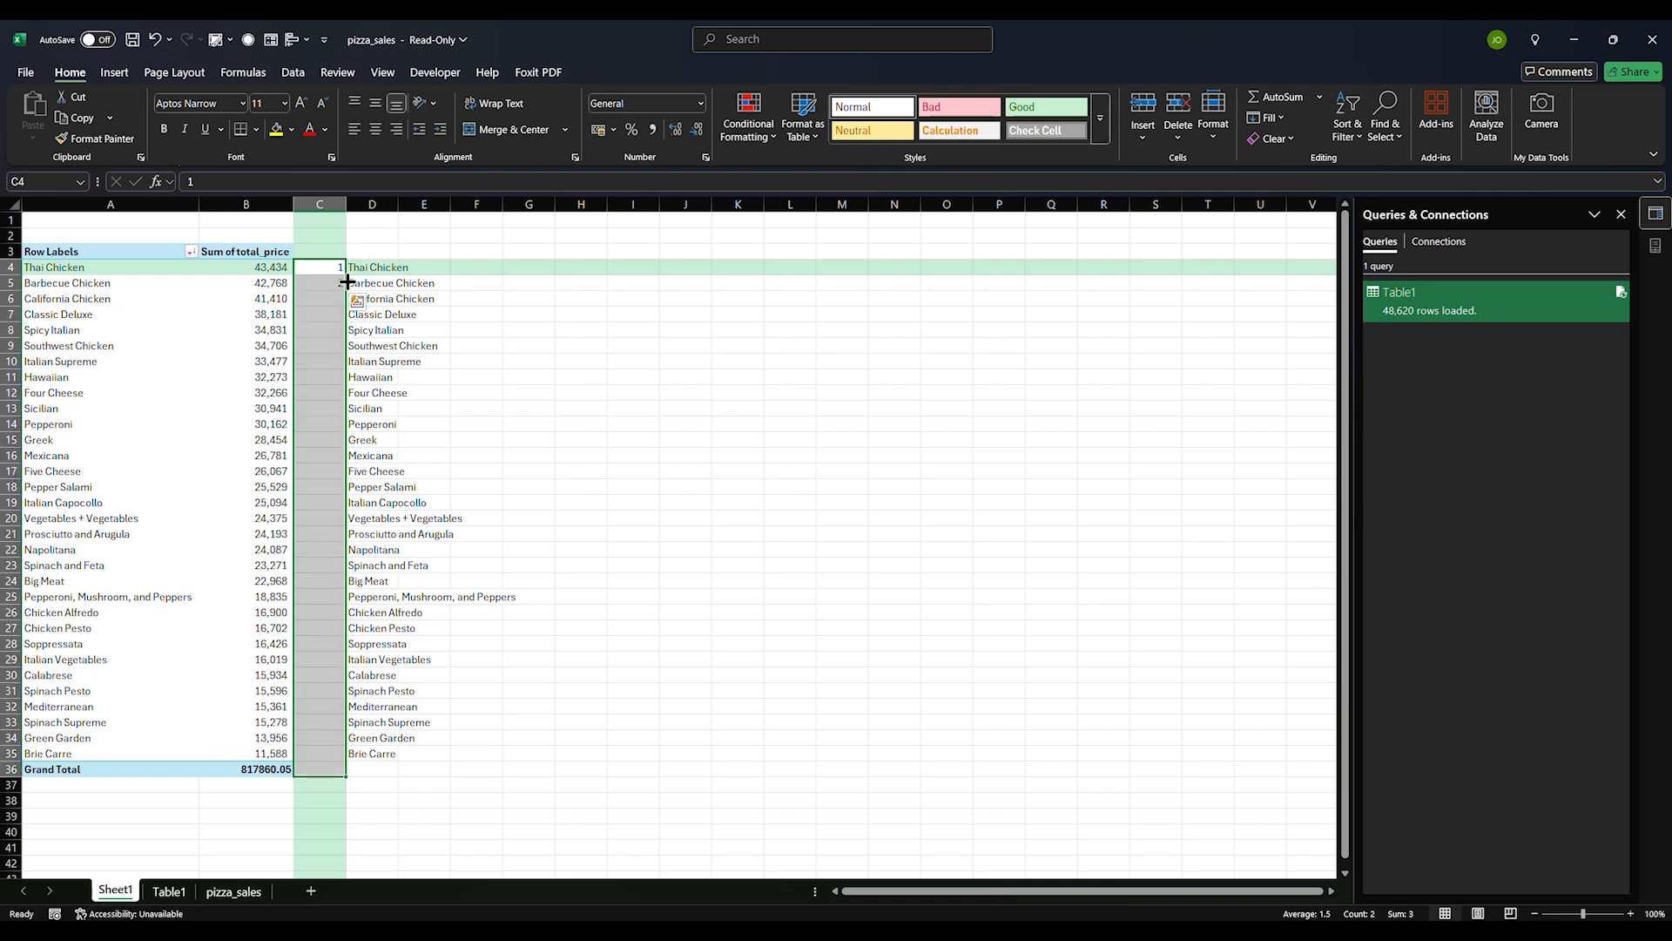
pyautogui.rightClick(333, 207)
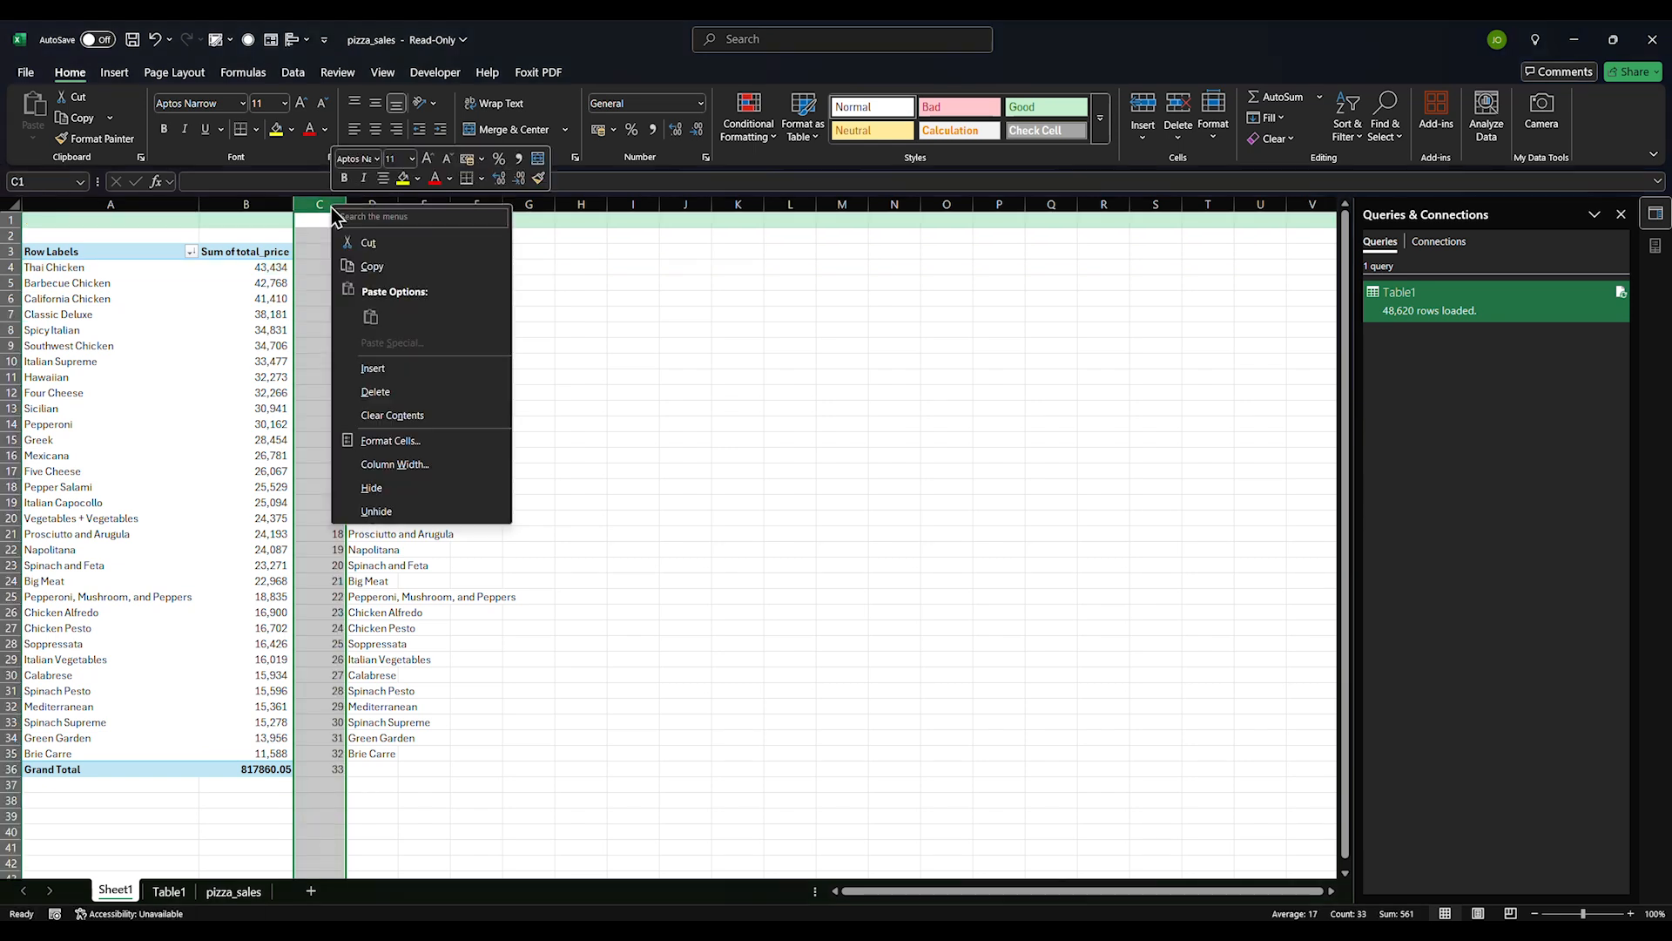
pyautogui.click(372, 367)
pyautogui.click(603, 379)
pyautogui.click(551, 265)
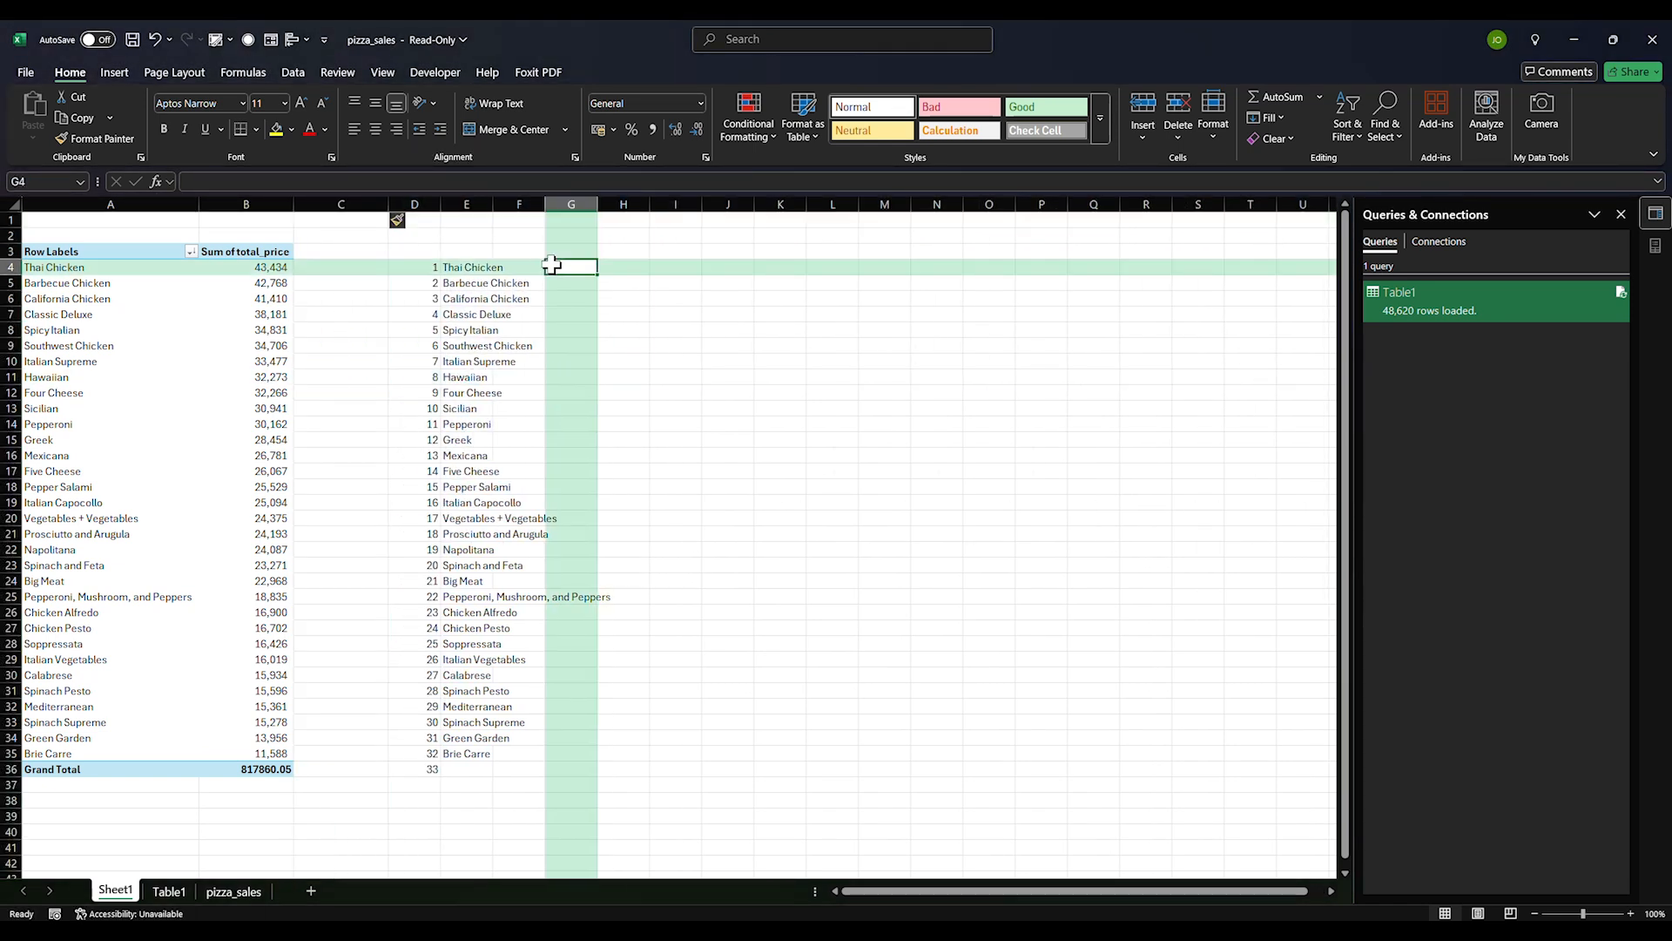
# Enter =E4&D4 in G4 and fill it to G35, giving Thai Chicken1 through Brie Carre32
pyautogui.write('=')
pyautogui.click(448, 268)
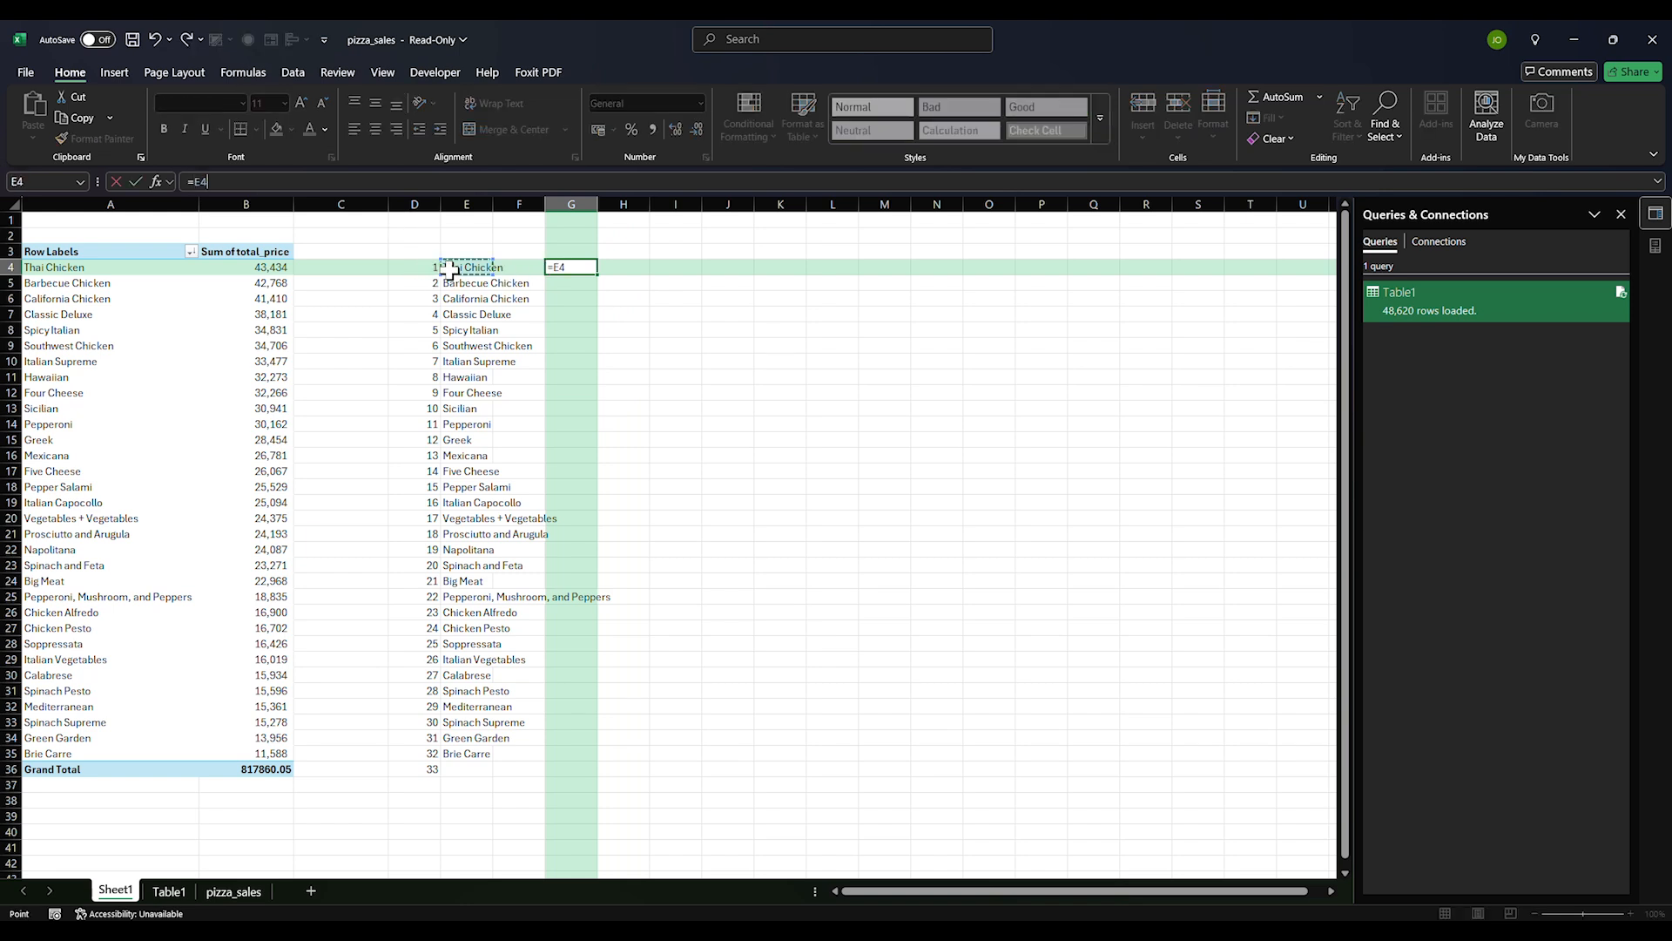
pyautogui.write('&')
pyautogui.click(434, 268)
pyautogui.press('Return')
pyautogui.click(557, 270)
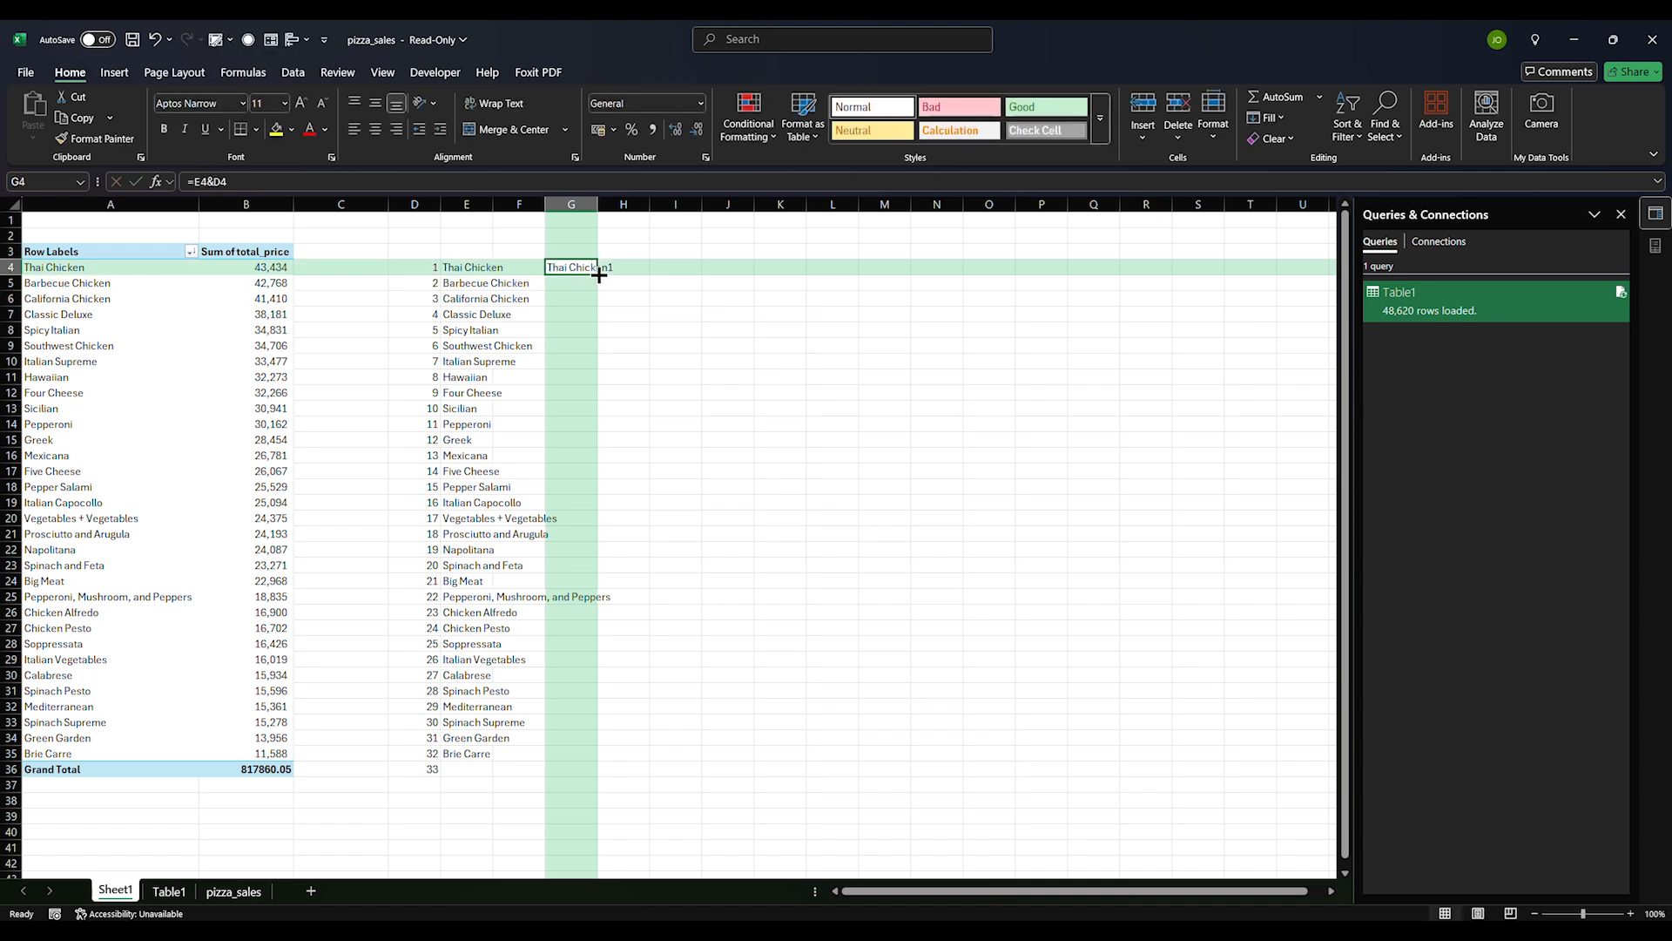
pyautogui.moveTo(599, 275); pyautogui.dragTo(580, 766)
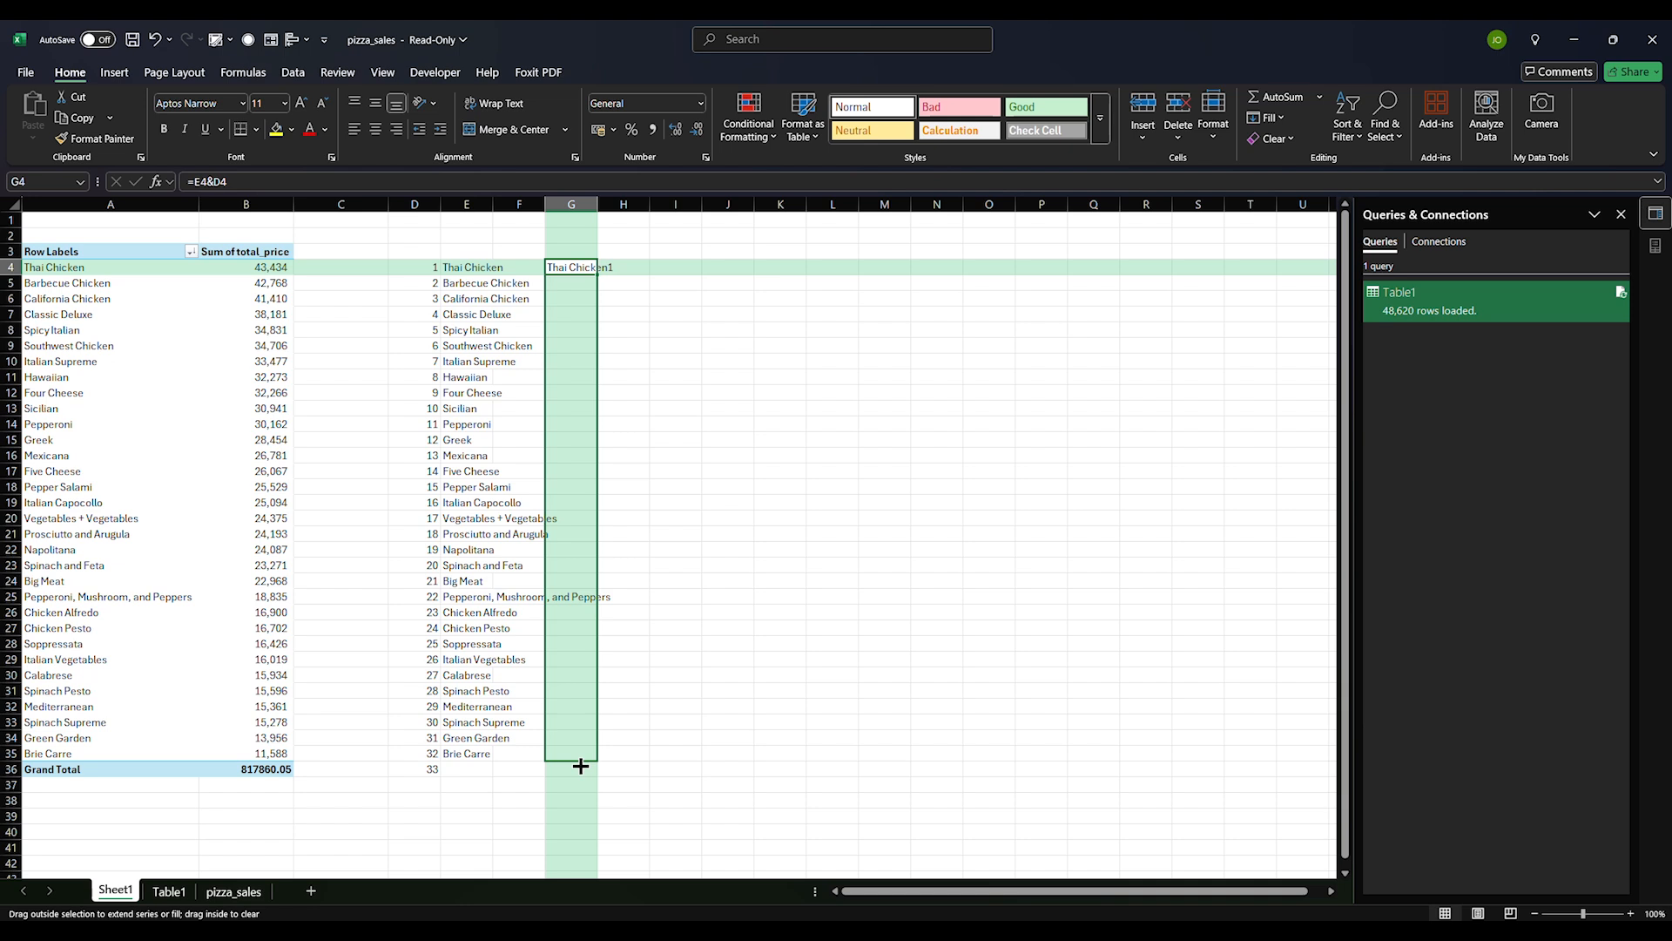
pyautogui.moveTo(580, 766); pyautogui.dragTo(580, 765)
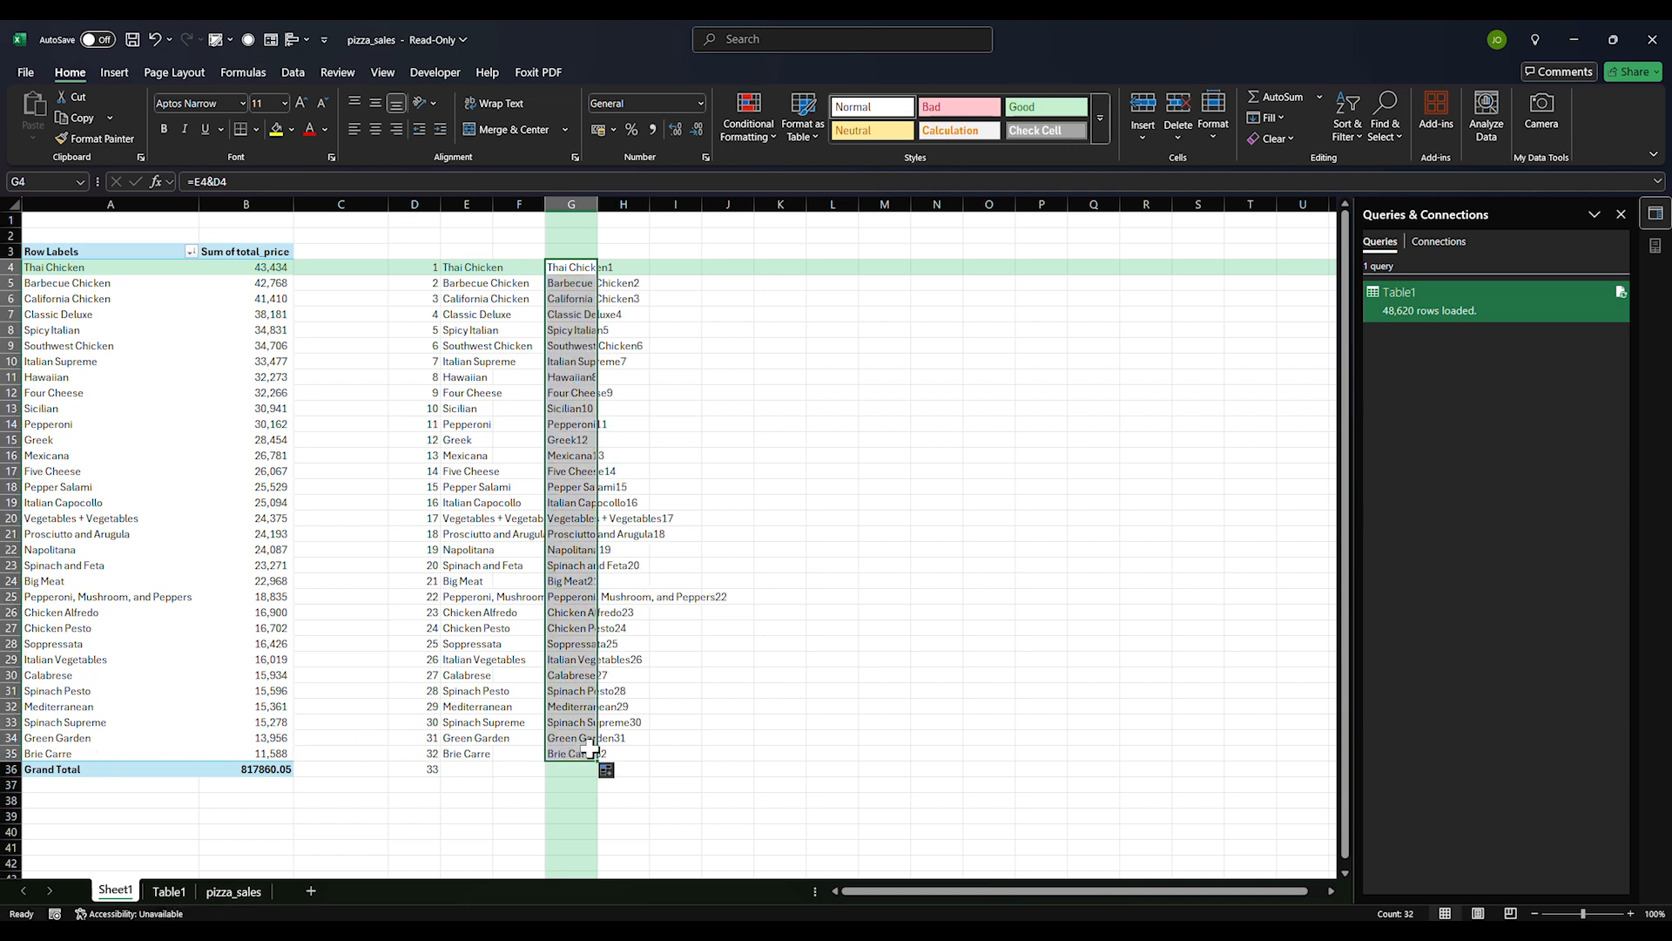
# Copy the pizza_sales pizza_name column into empty column M, then go back to Sheet1
pyautogui.click(233, 892)
pyautogui.click(1133, 360)
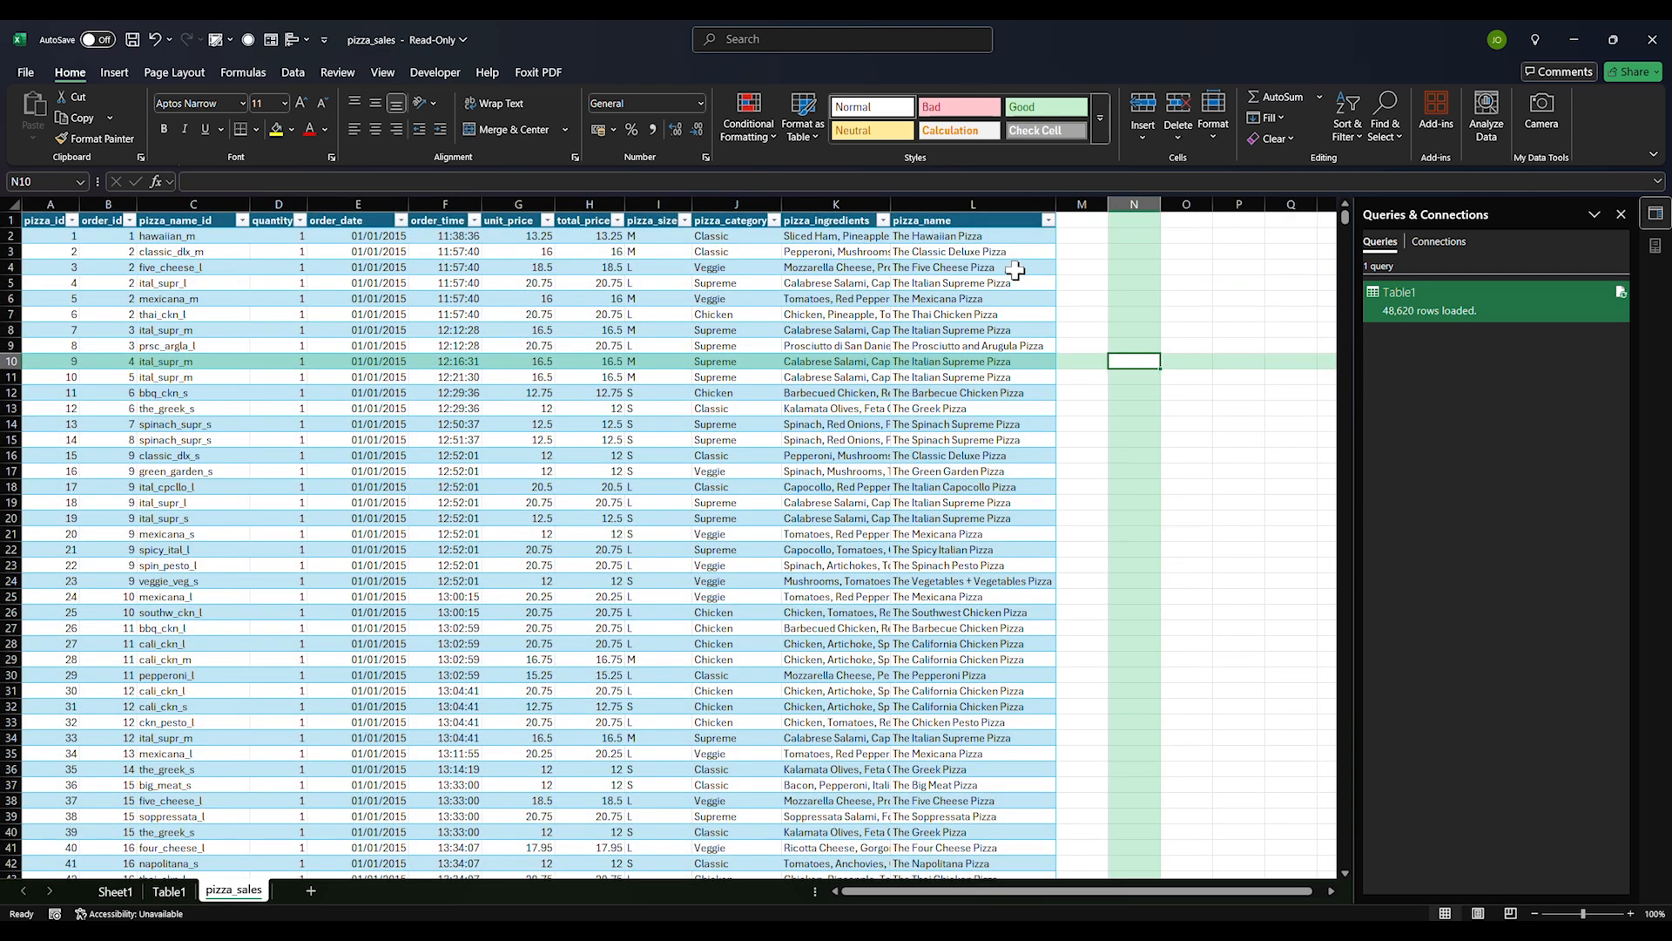
pyautogui.click(990, 203)
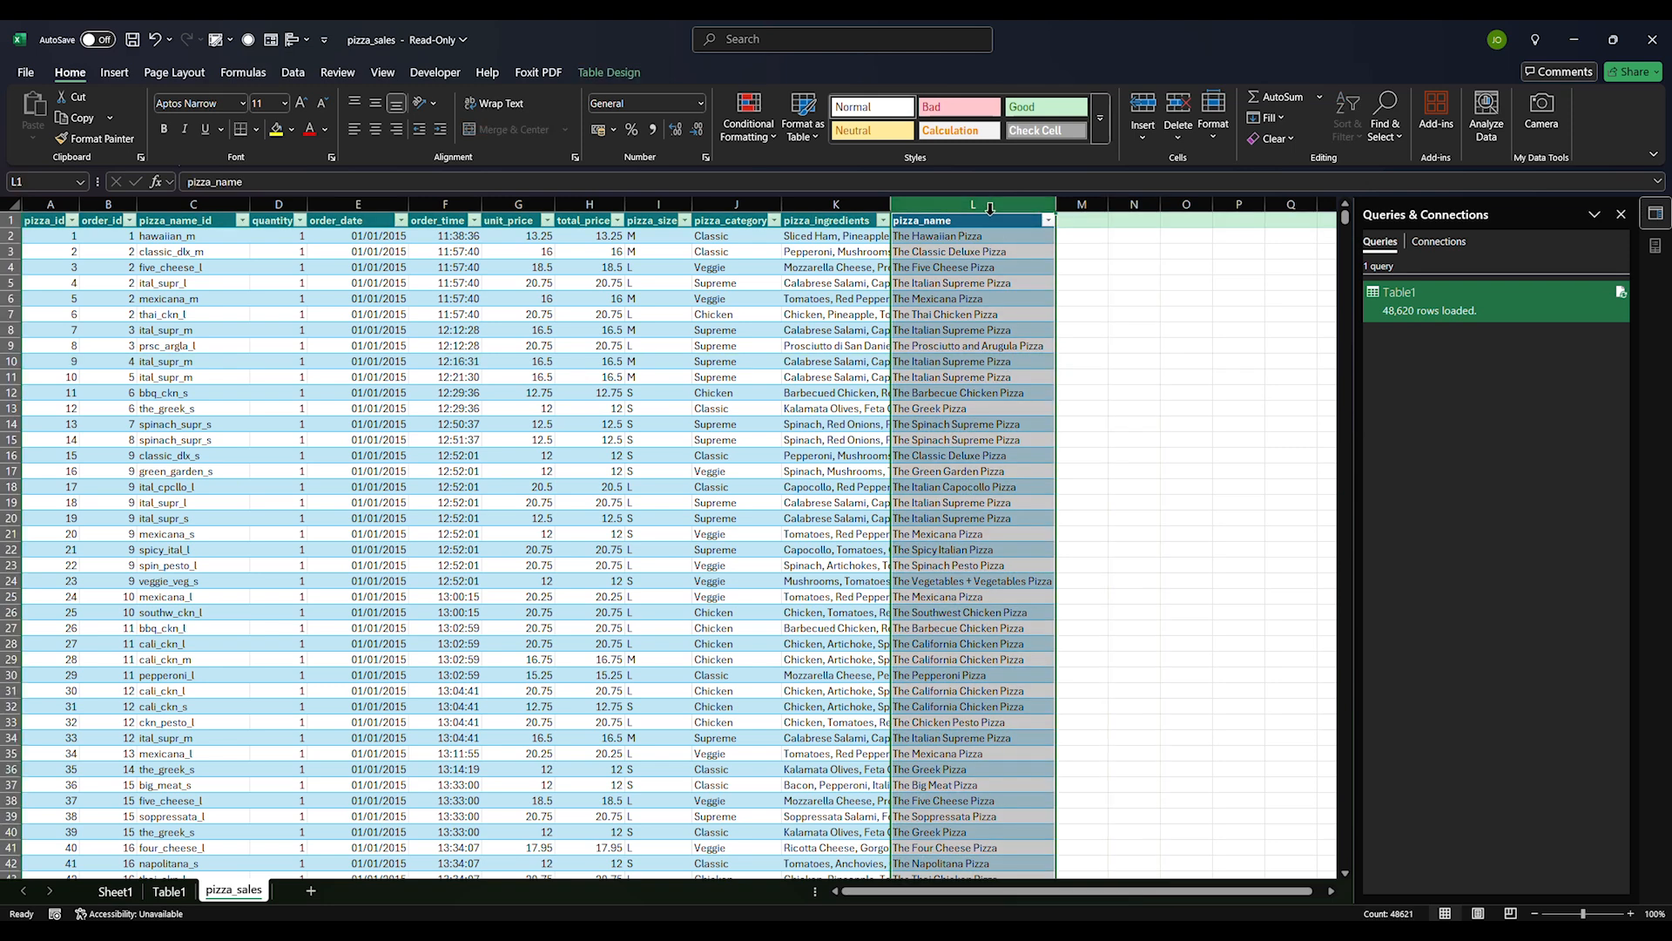
pyautogui.hotkey('ctrl', 'c')
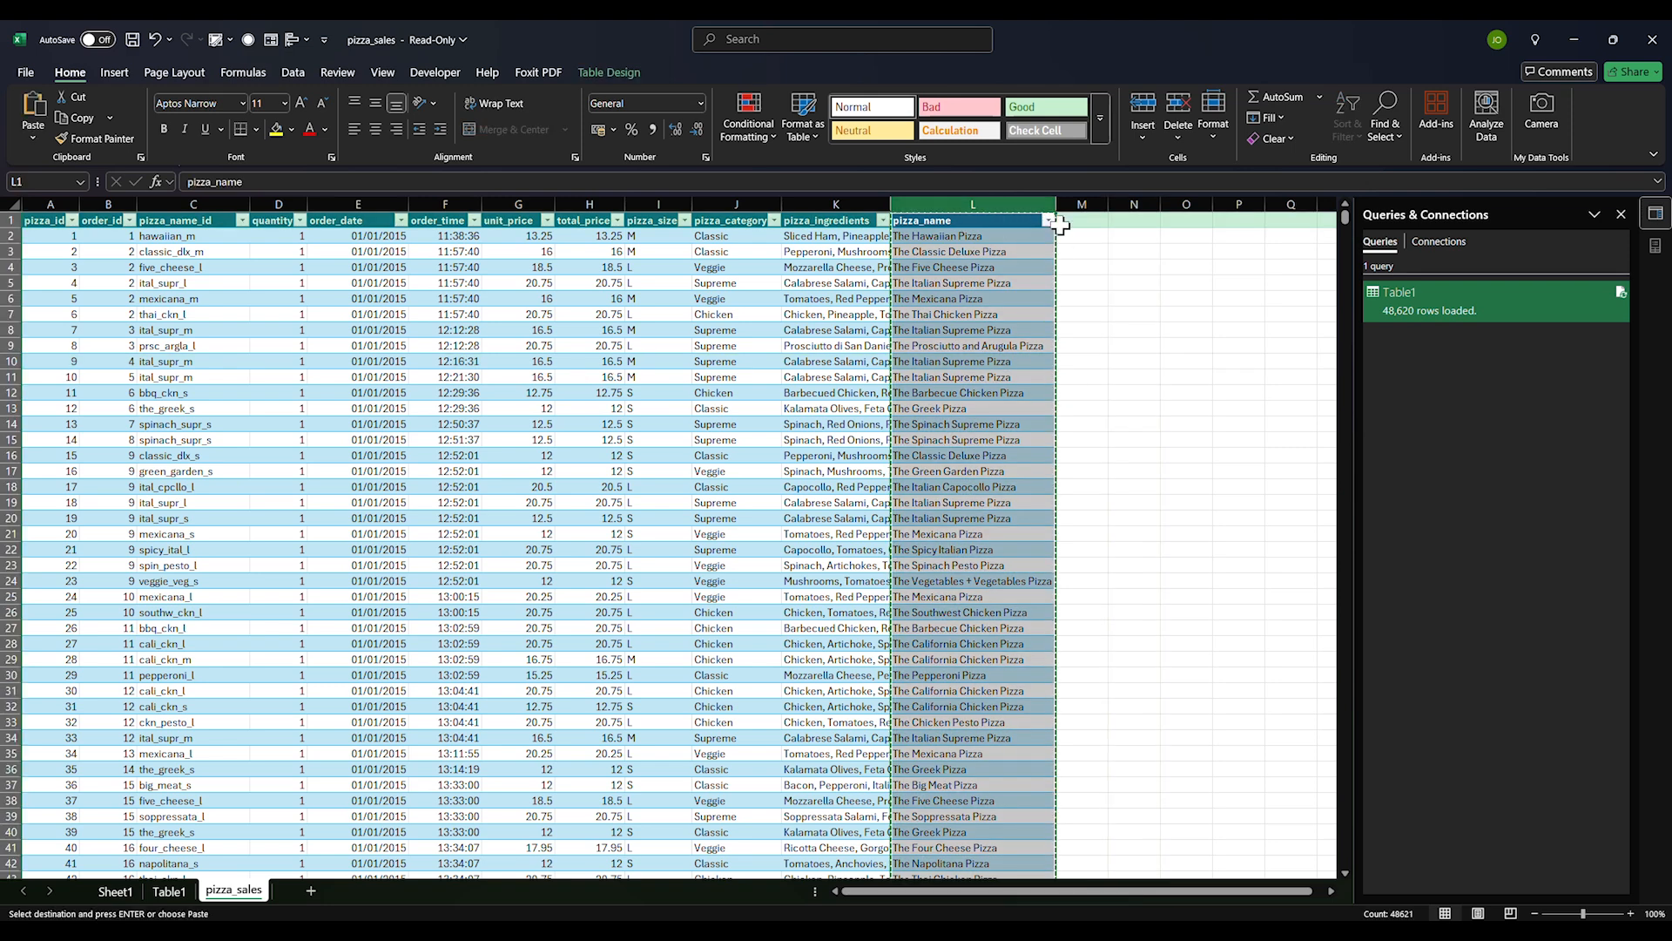
pyautogui.click(1081, 205)
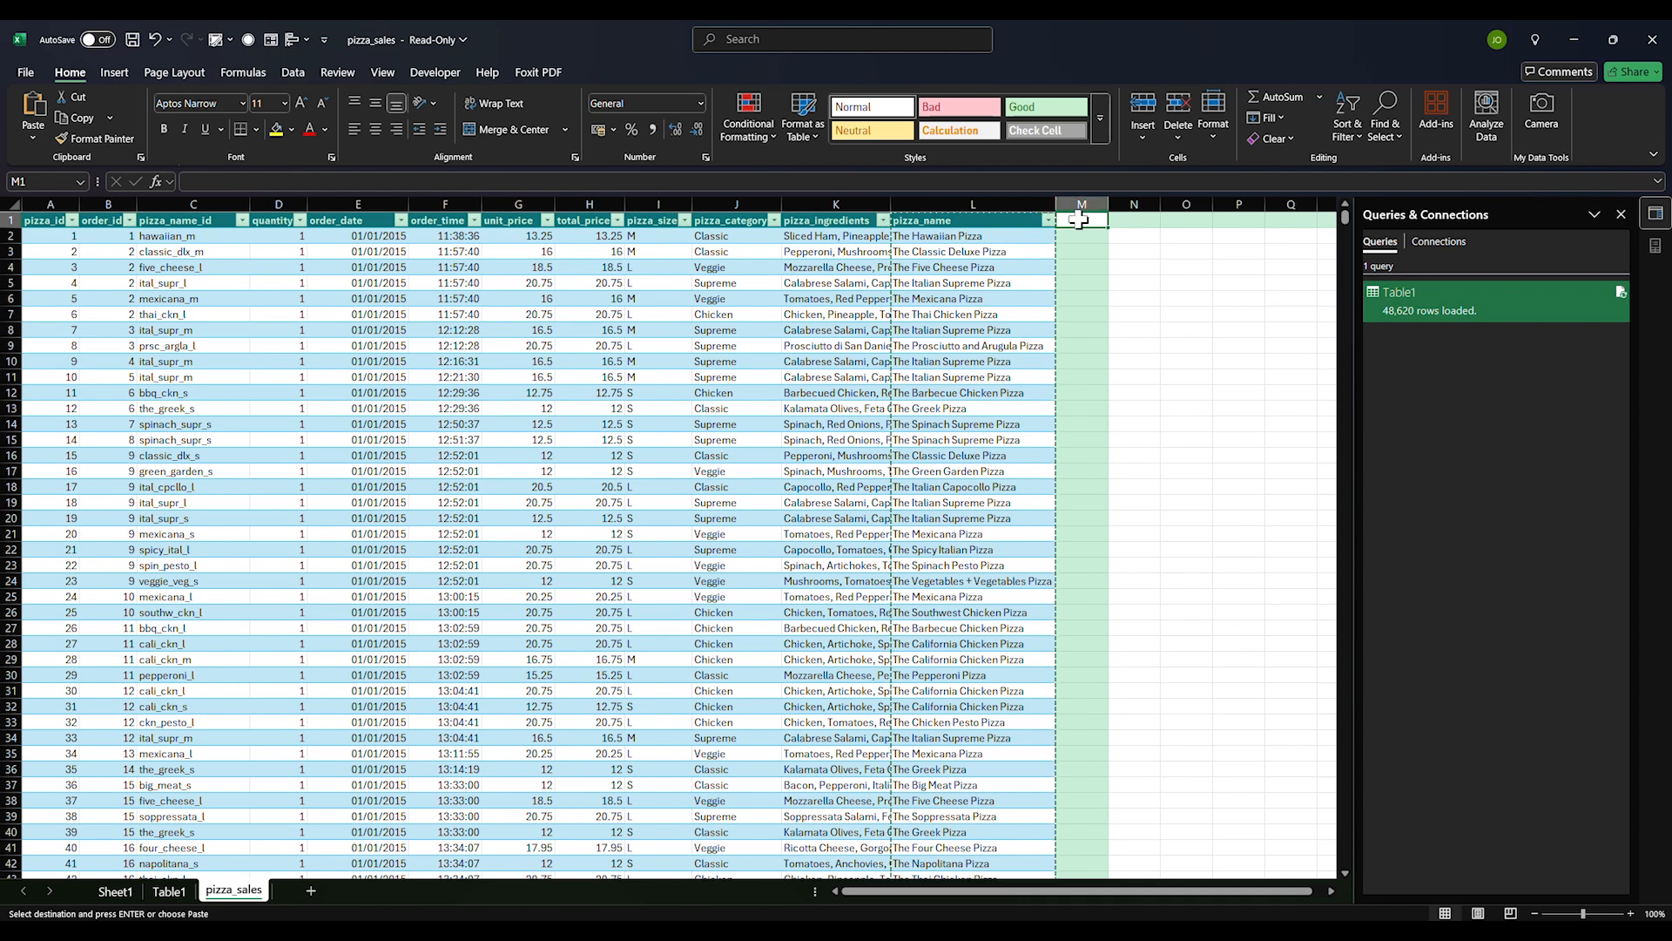
pyautogui.click(996, 202)
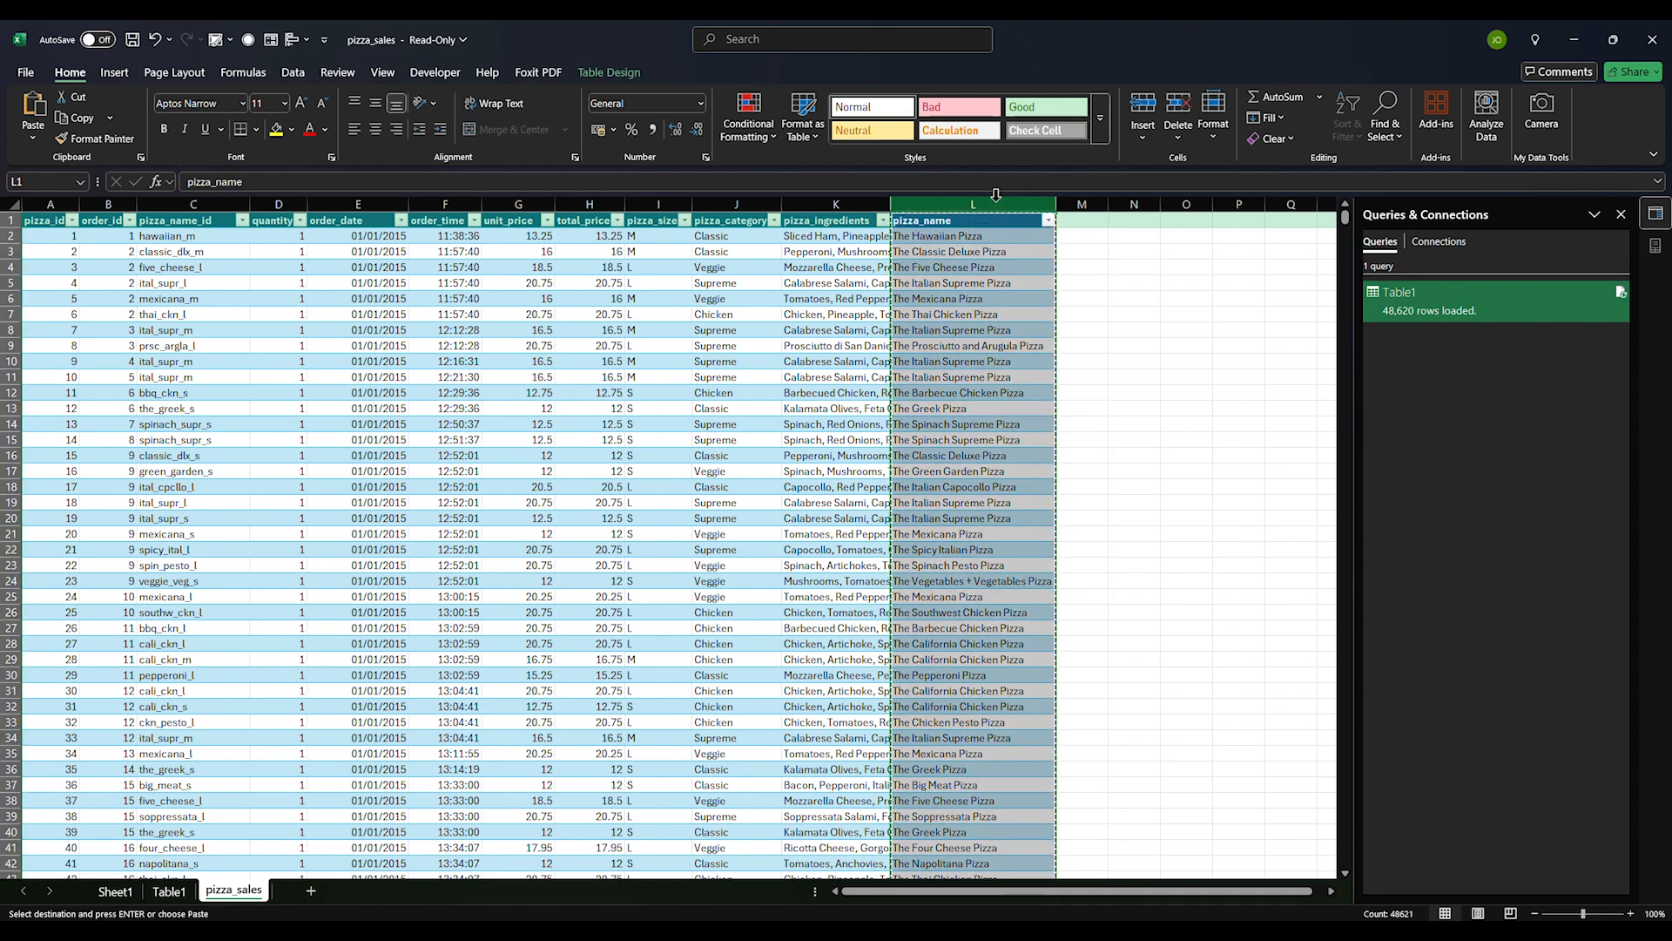
pyautogui.click(1083, 197)
pyautogui.hotkey('ctrl', 'v')
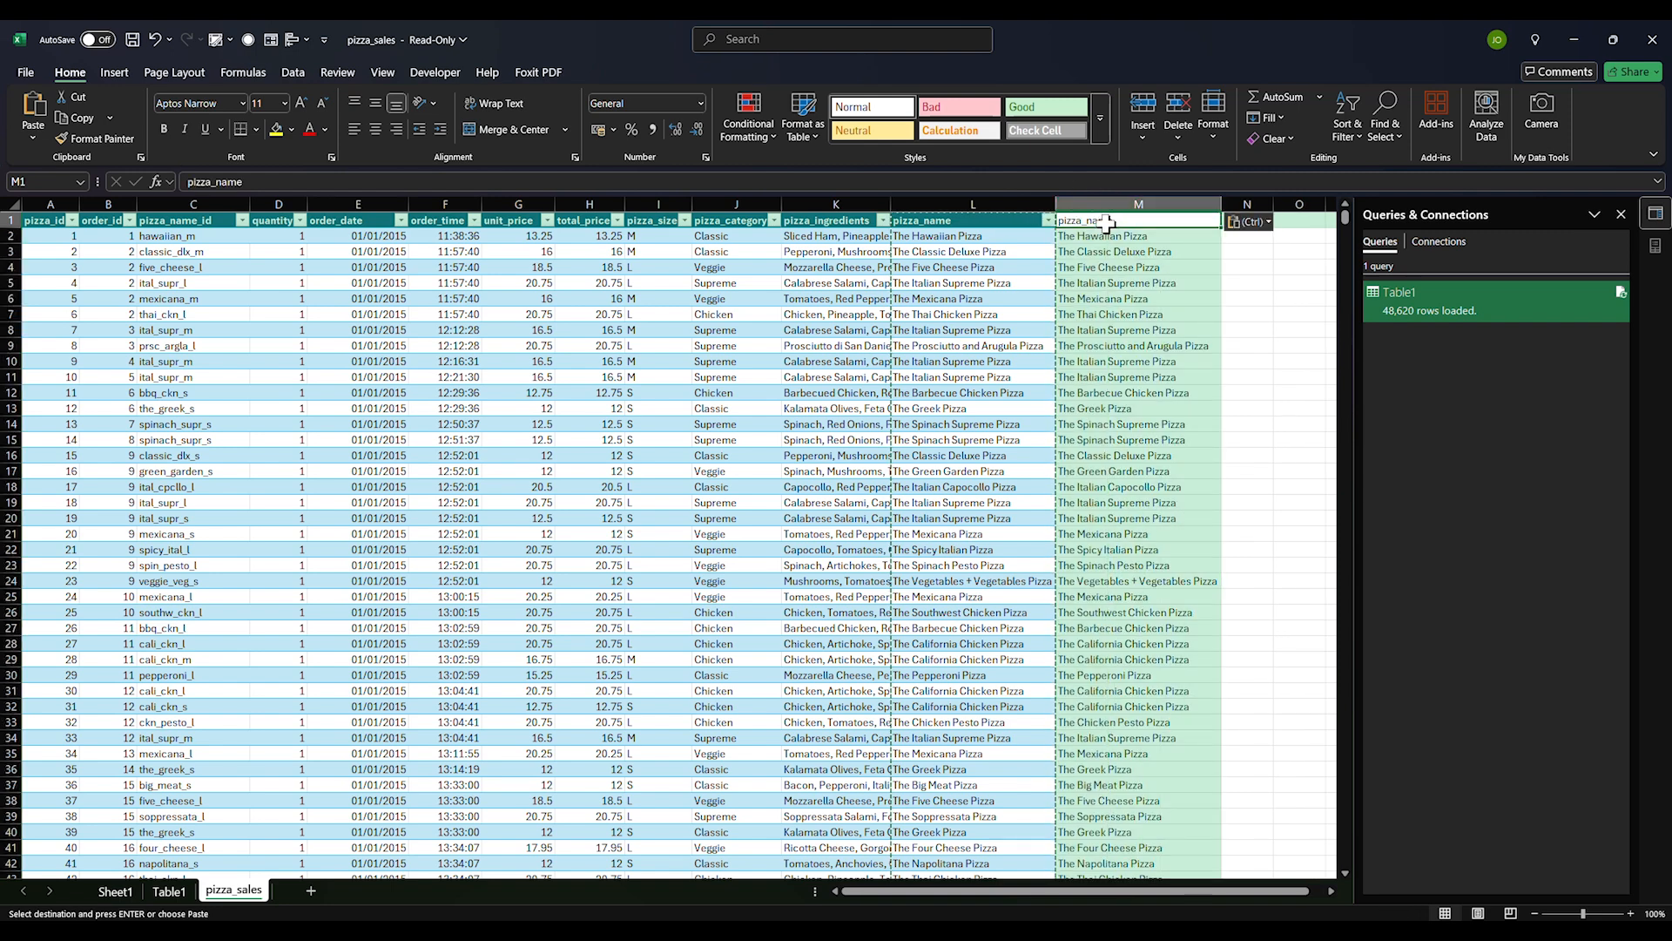
pyautogui.click(120, 897)
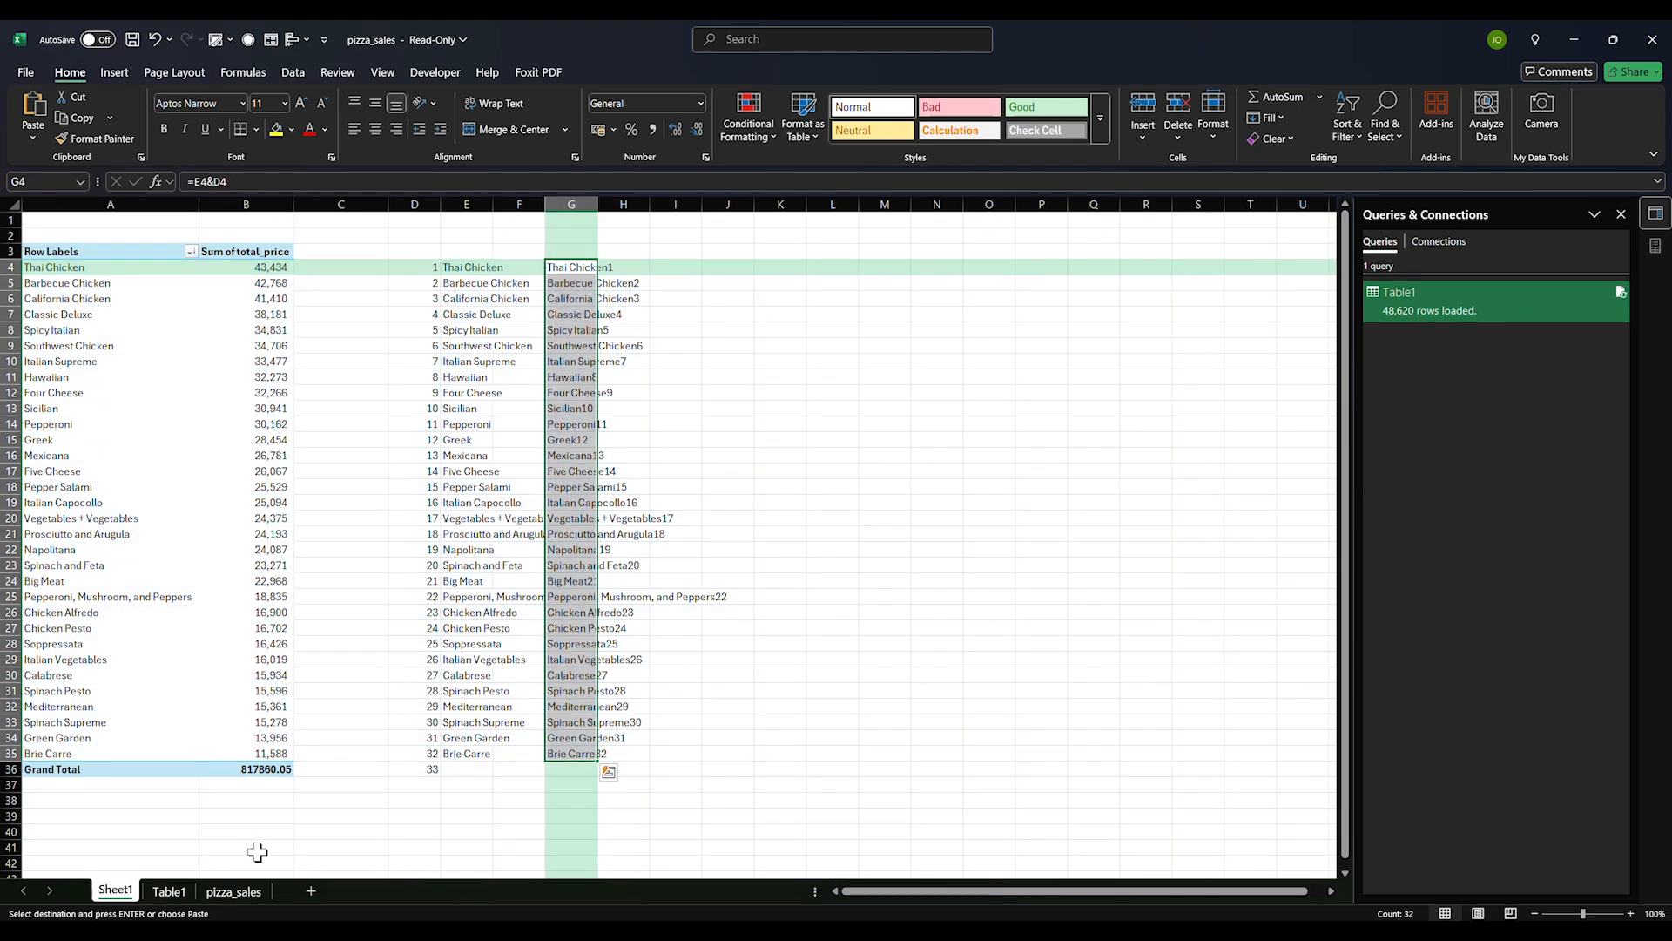
# Paste all pizza_name values from Table1 into its pizza_picture_name column Q
pyautogui.click(171, 891)
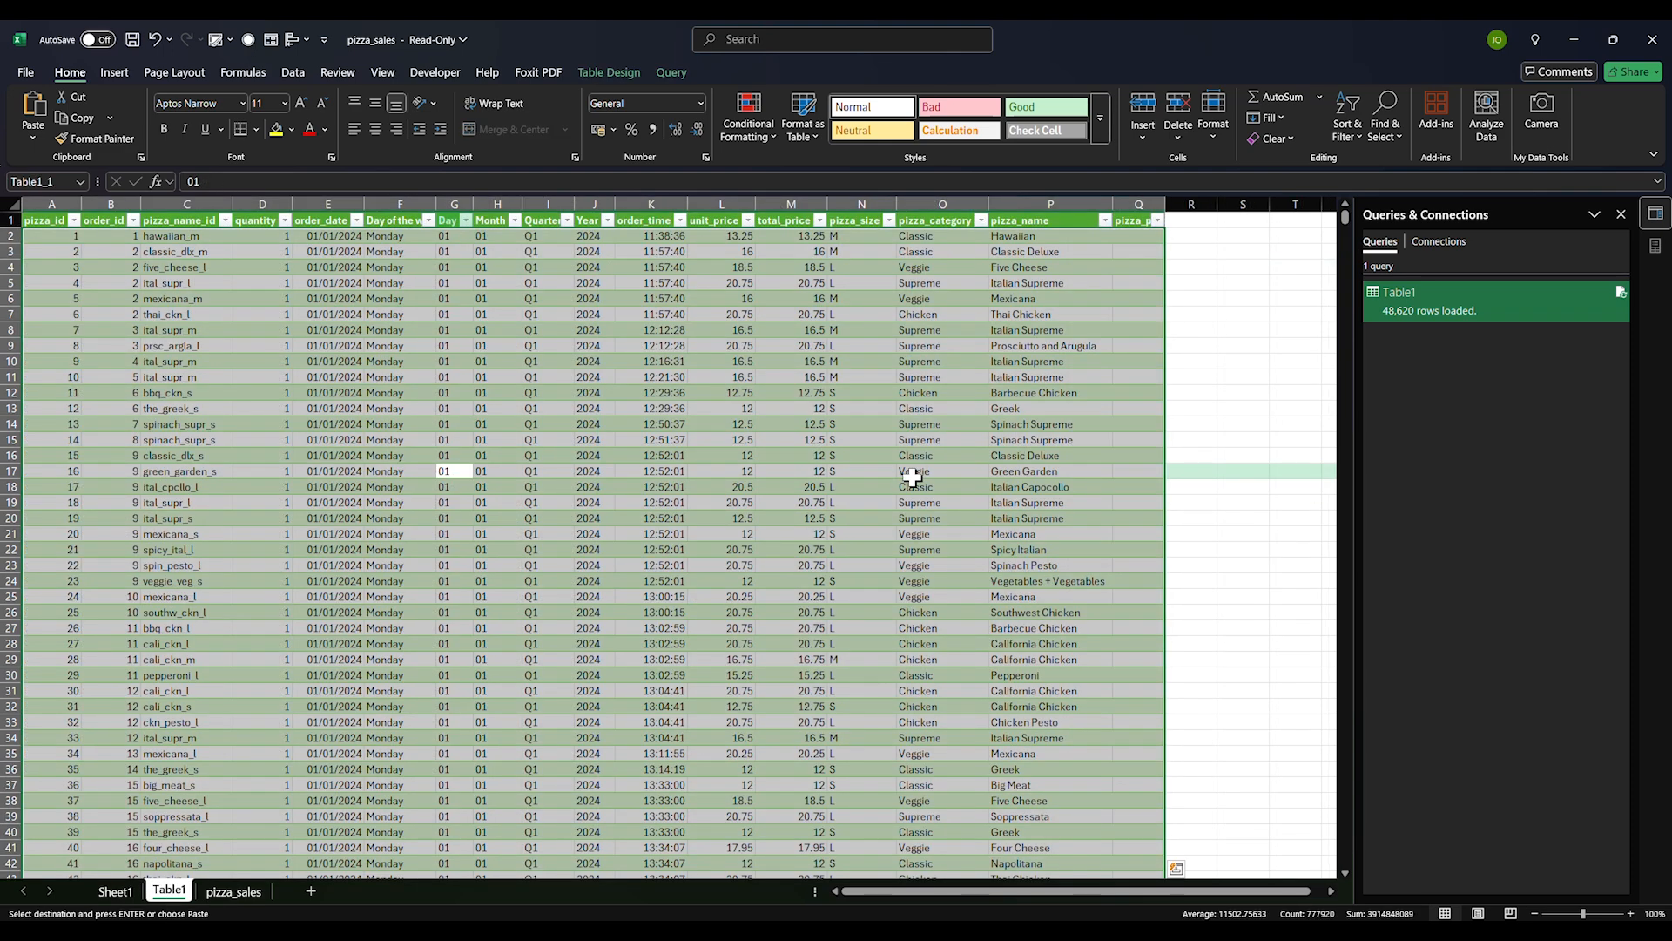
pyautogui.moveTo(1166, 207); pyautogui.dragTo(1201, 210)
pyautogui.click(1038, 203)
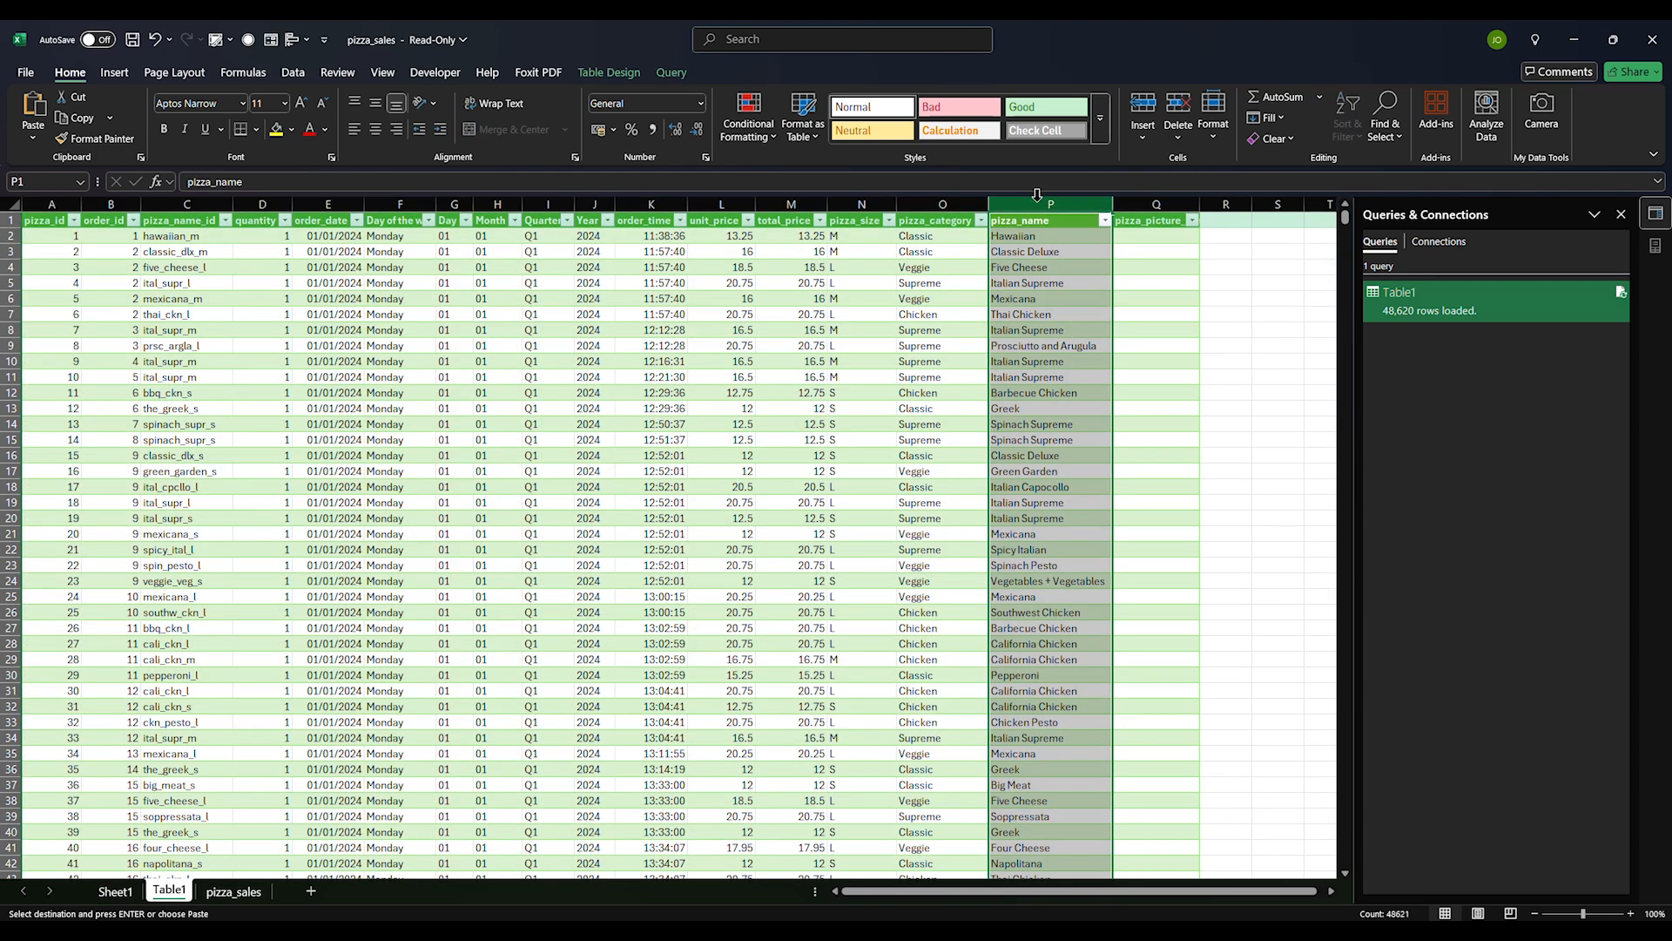
pyautogui.click(1158, 204)
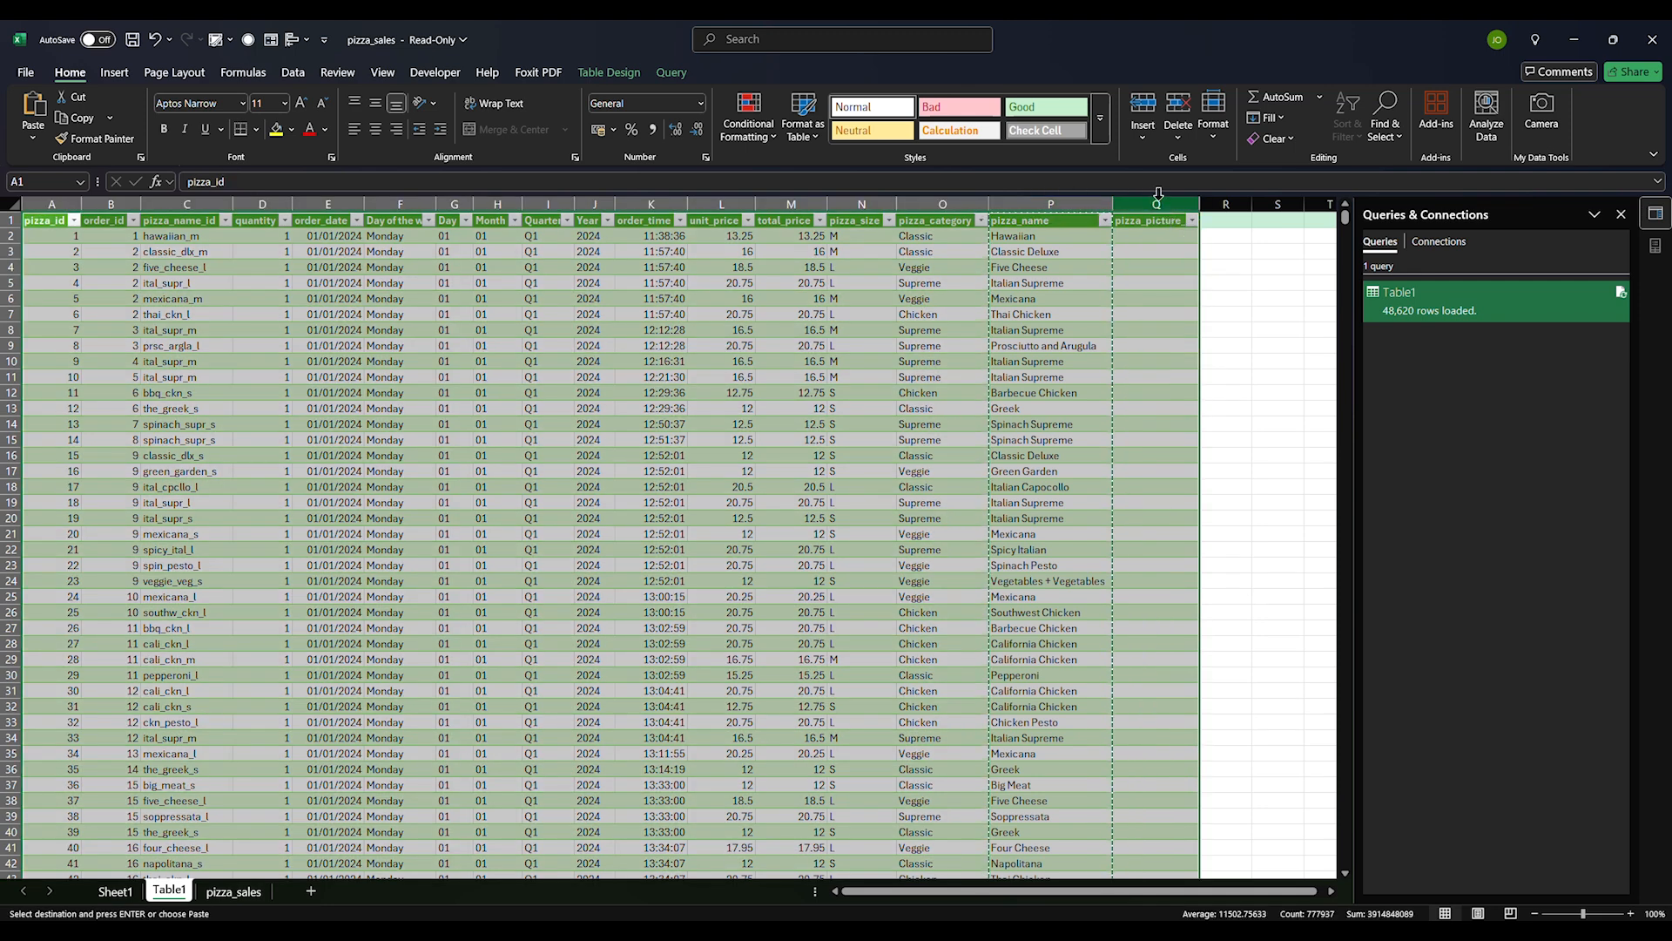
pyautogui.hotkey('ctrl', 'v')
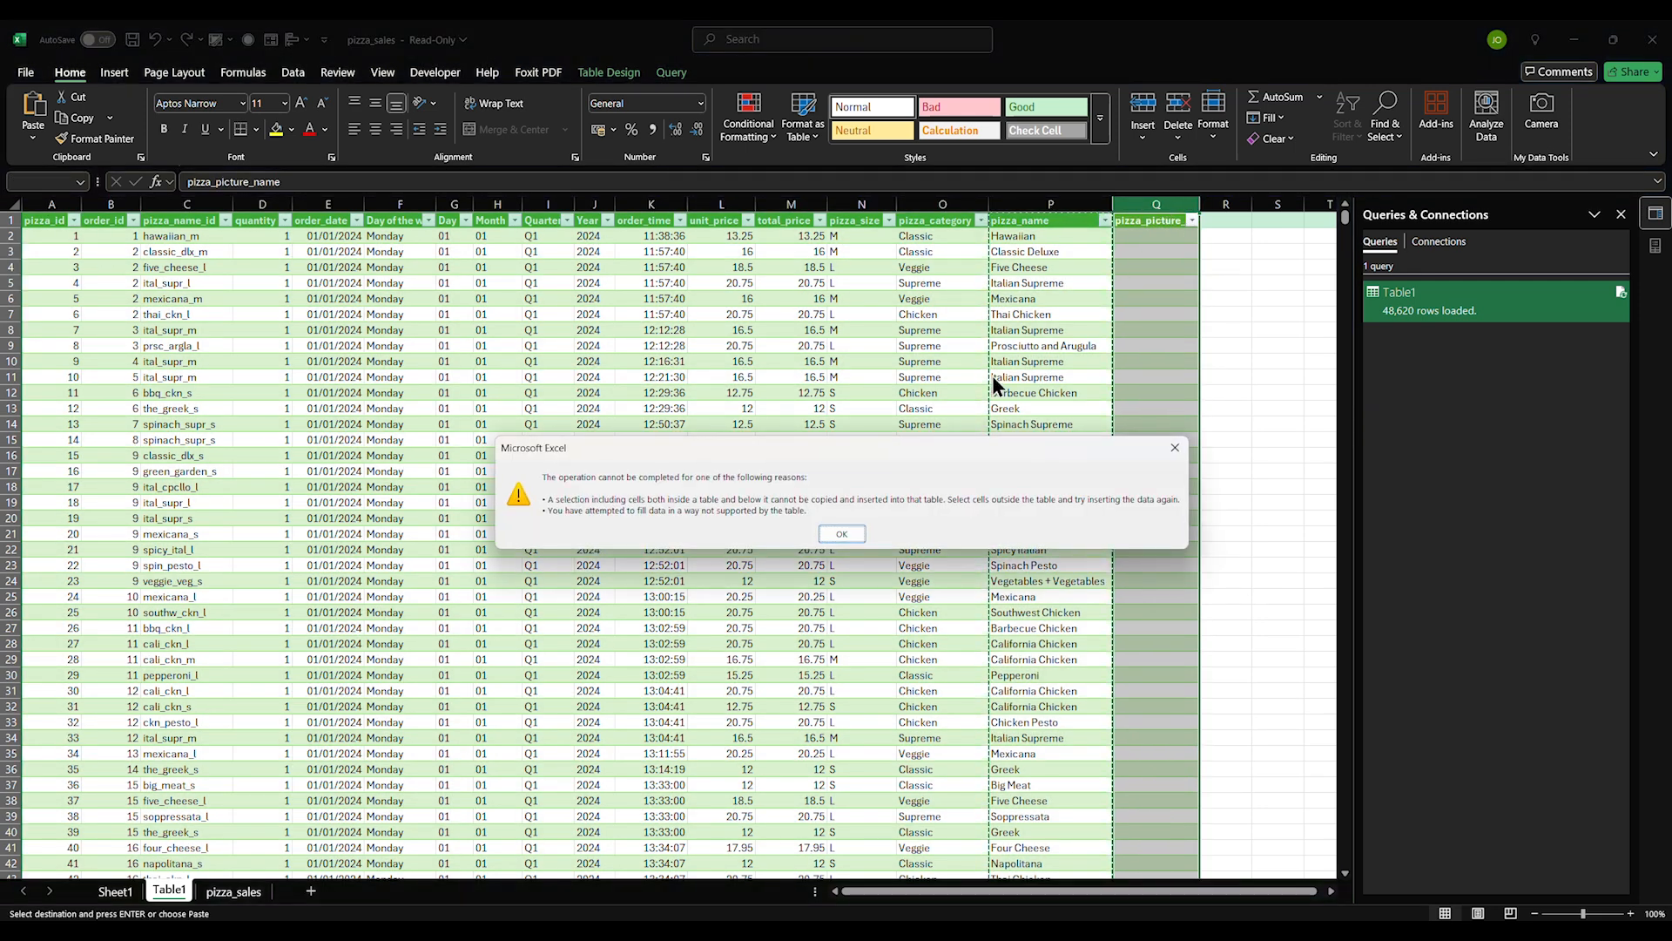
pyautogui.click(841, 533)
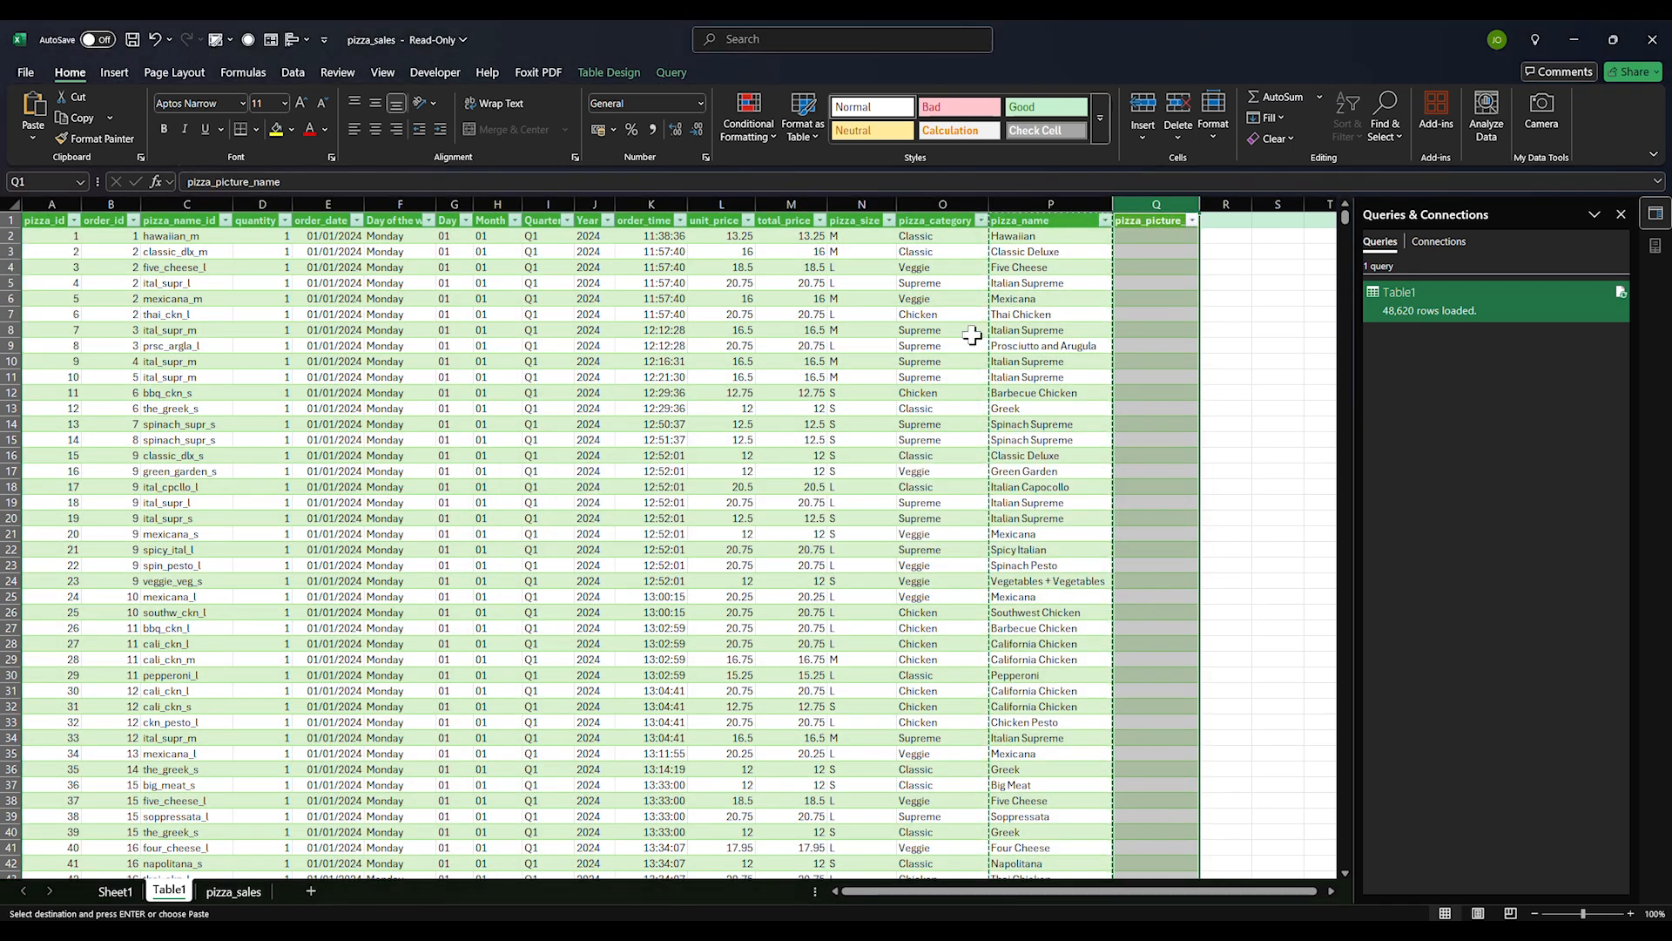
pyautogui.click(1011, 236)
pyautogui.hotkey('ctrl', 'shift', 'Down')
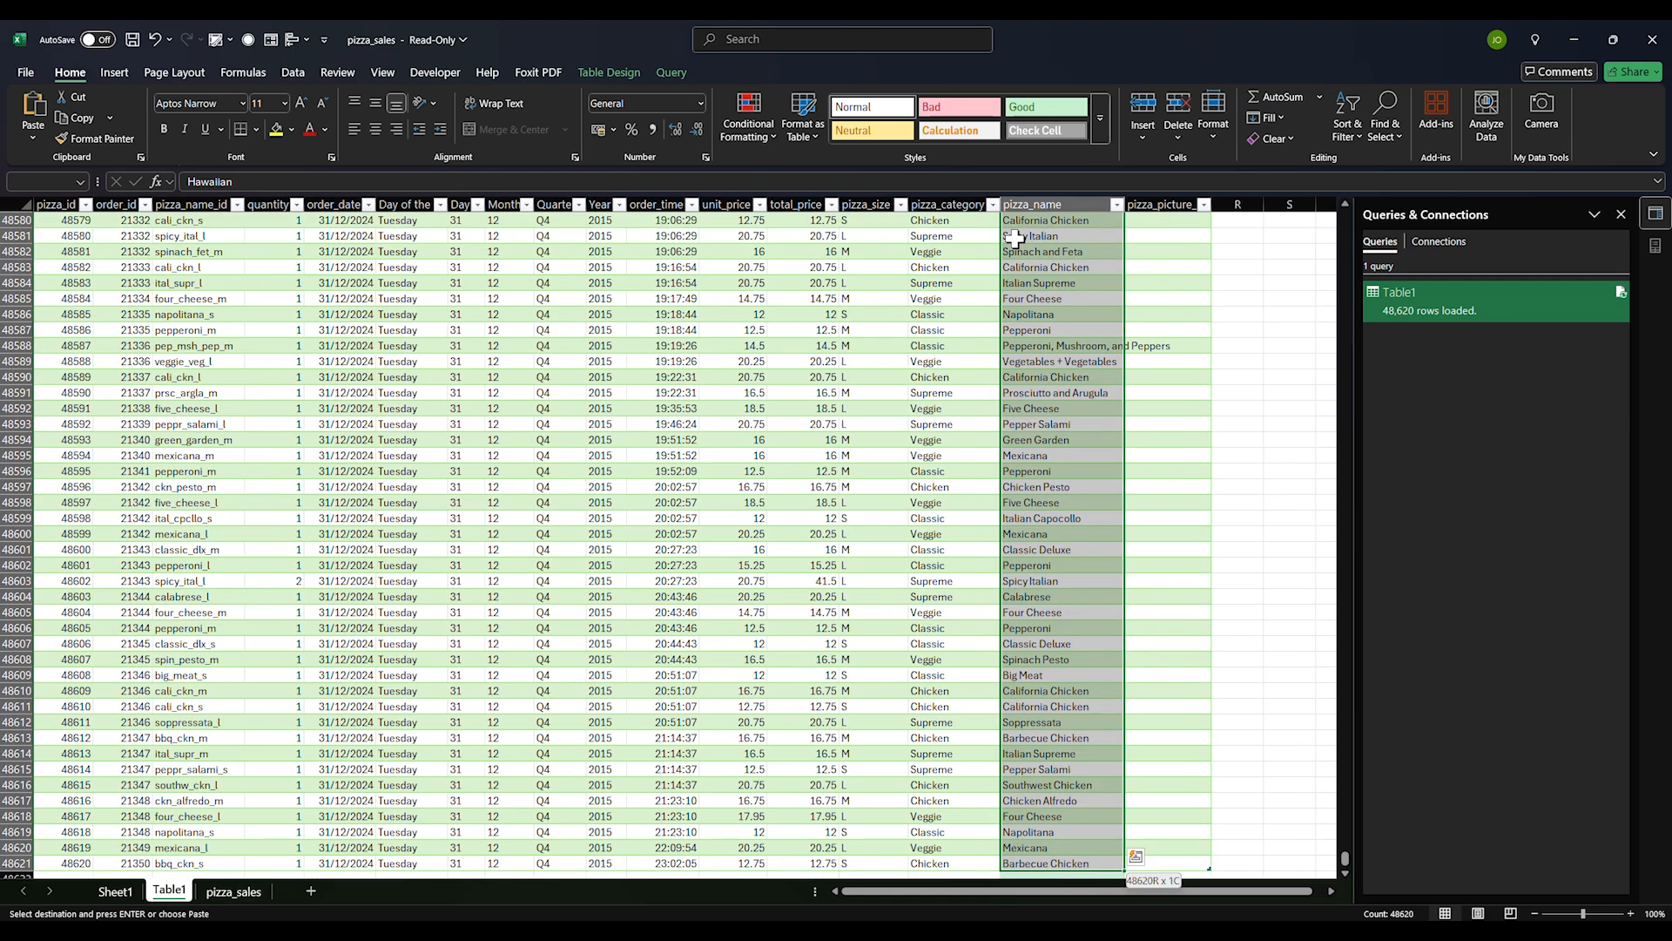
pyautogui.hotkey('ctrl', 'c')
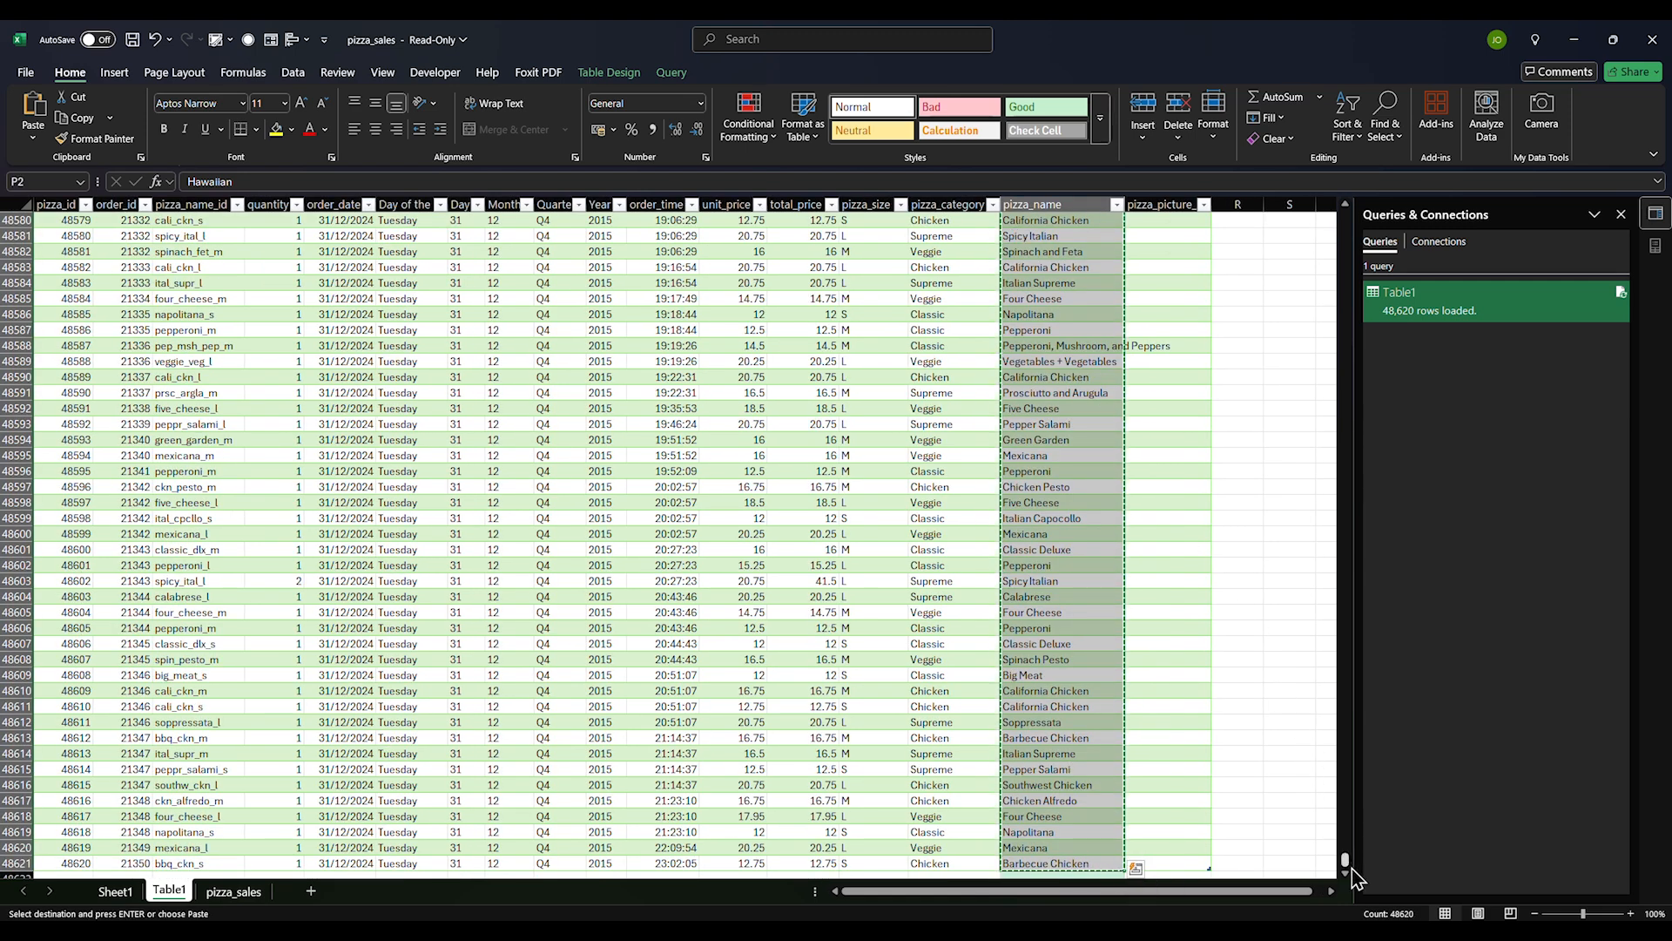
pyautogui.moveTo(1346, 862); pyautogui.dragTo(1314, 153)
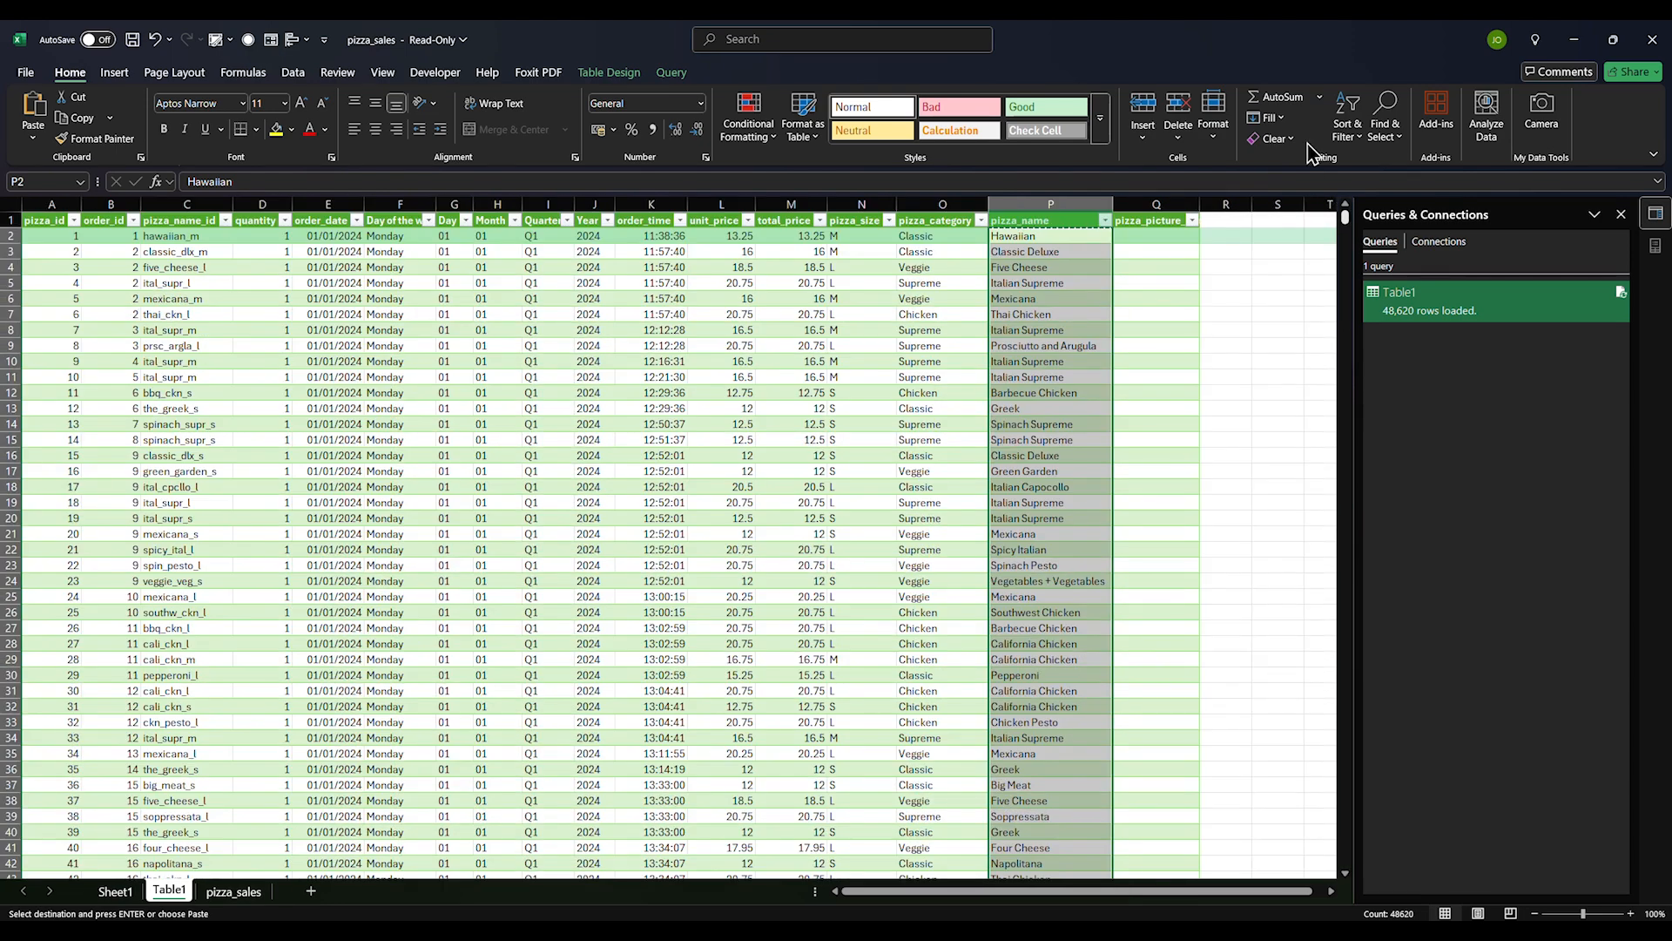
pyautogui.click(1169, 234)
pyautogui.hotkey('ctrl', 'v')
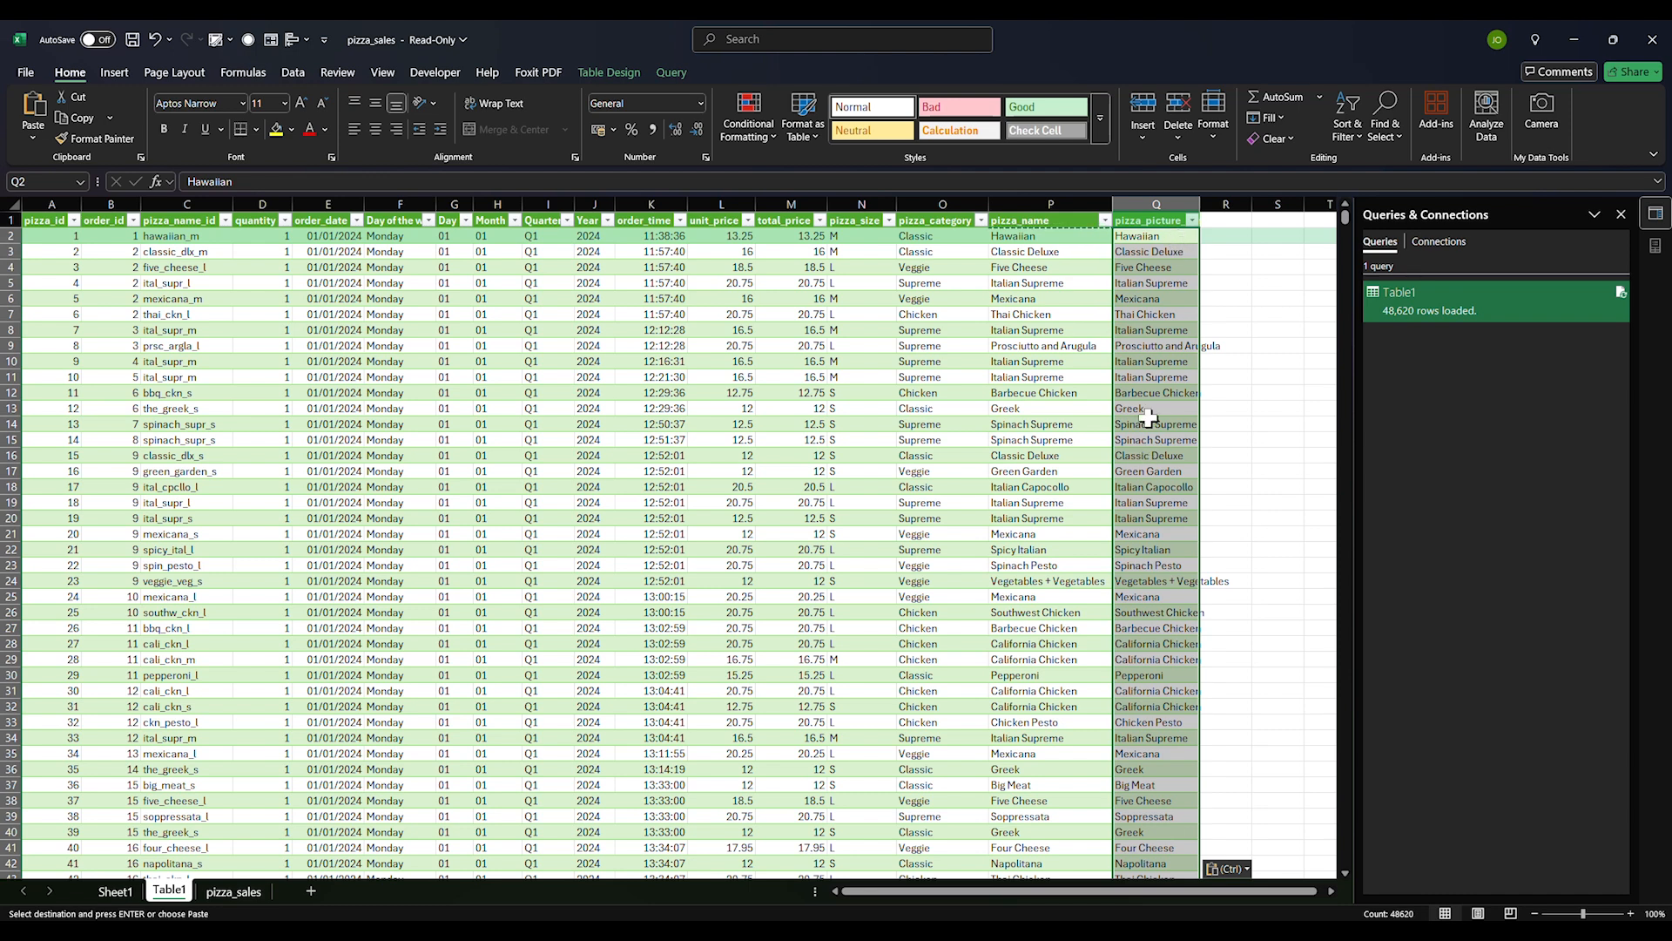
# Review E4 and G4 on Sheet1, then select Table1's pizza_picture_name column for replacing
pyautogui.click(244, 897)
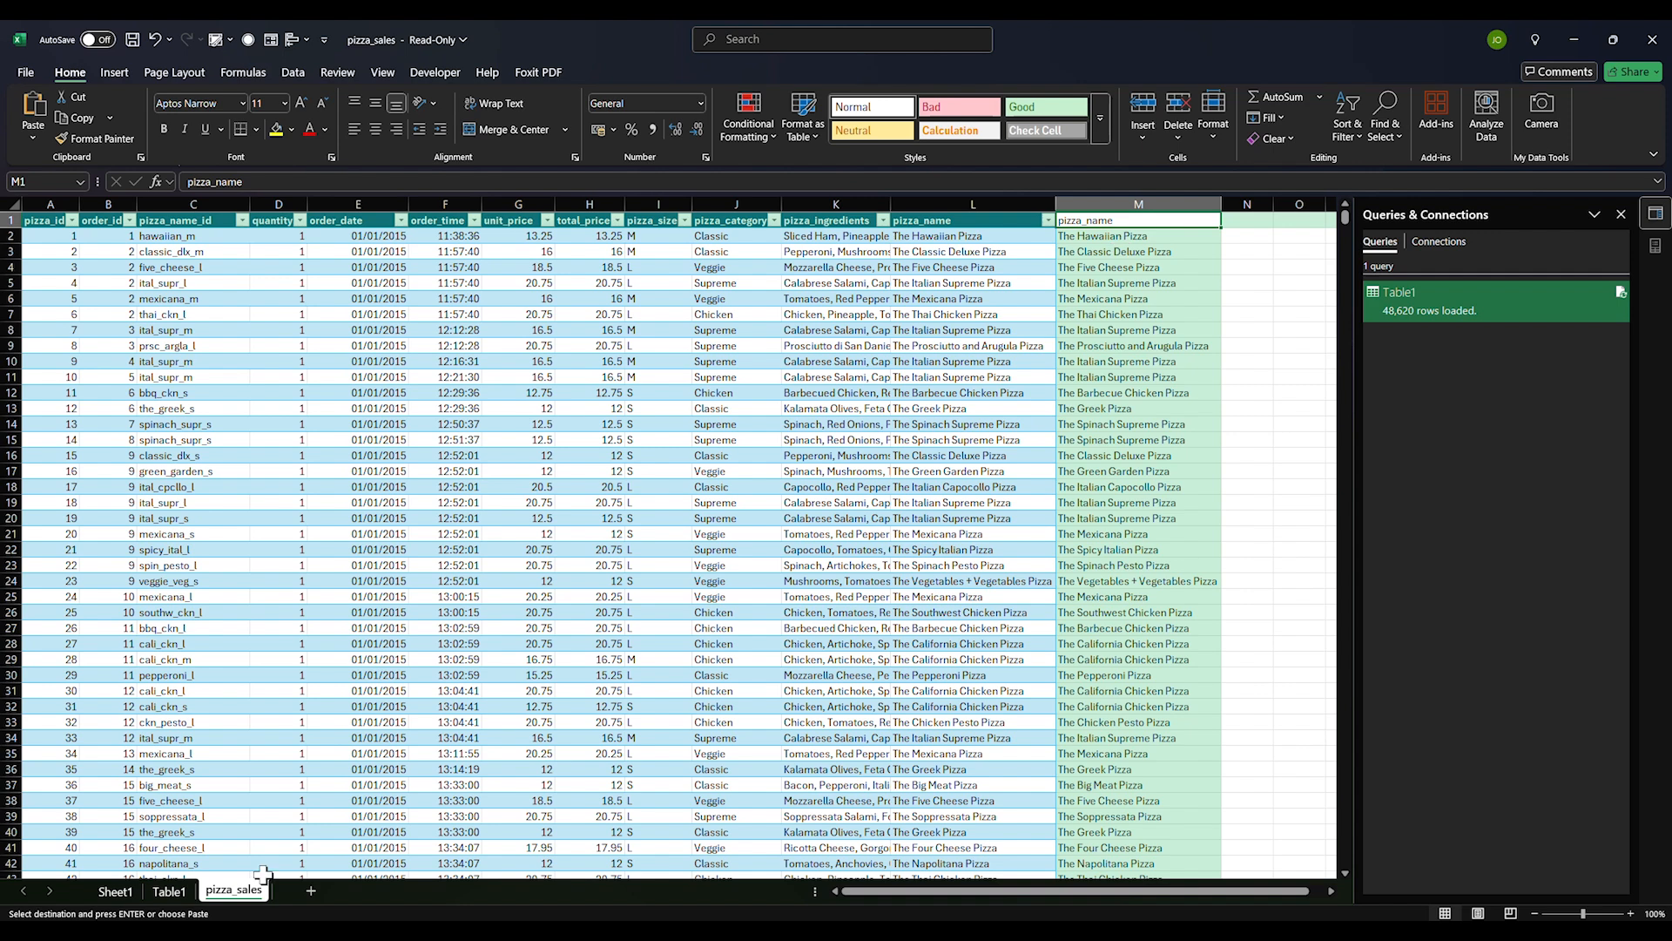
pyautogui.click(115, 890)
pyautogui.click(727, 501)
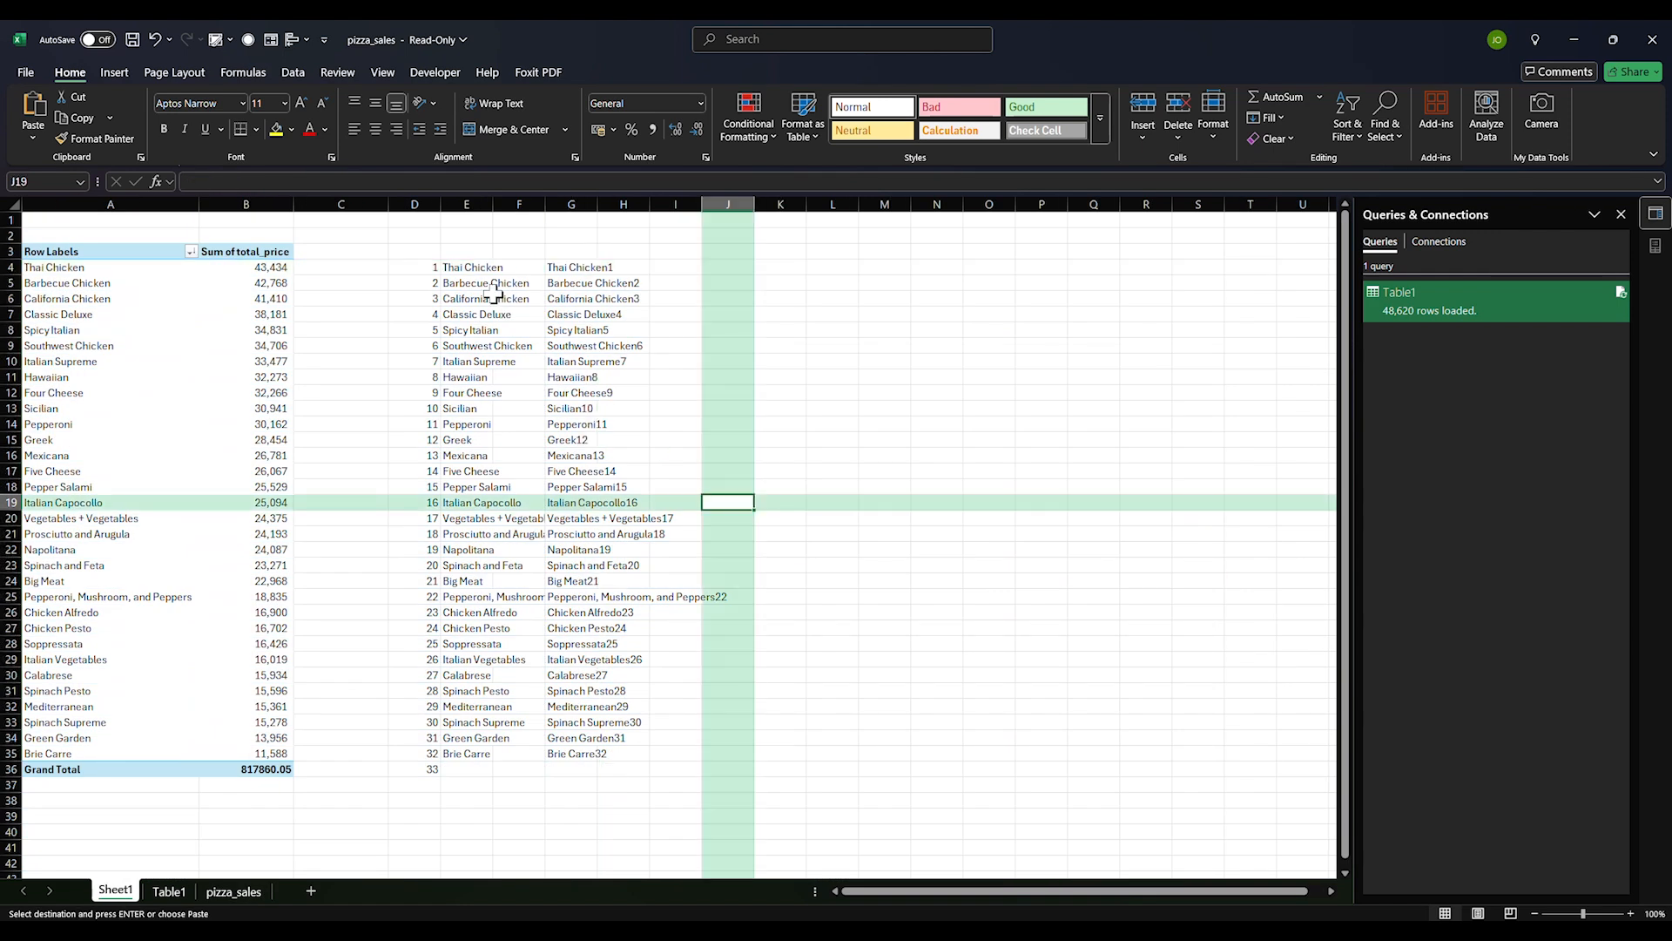
pyautogui.click(469, 267)
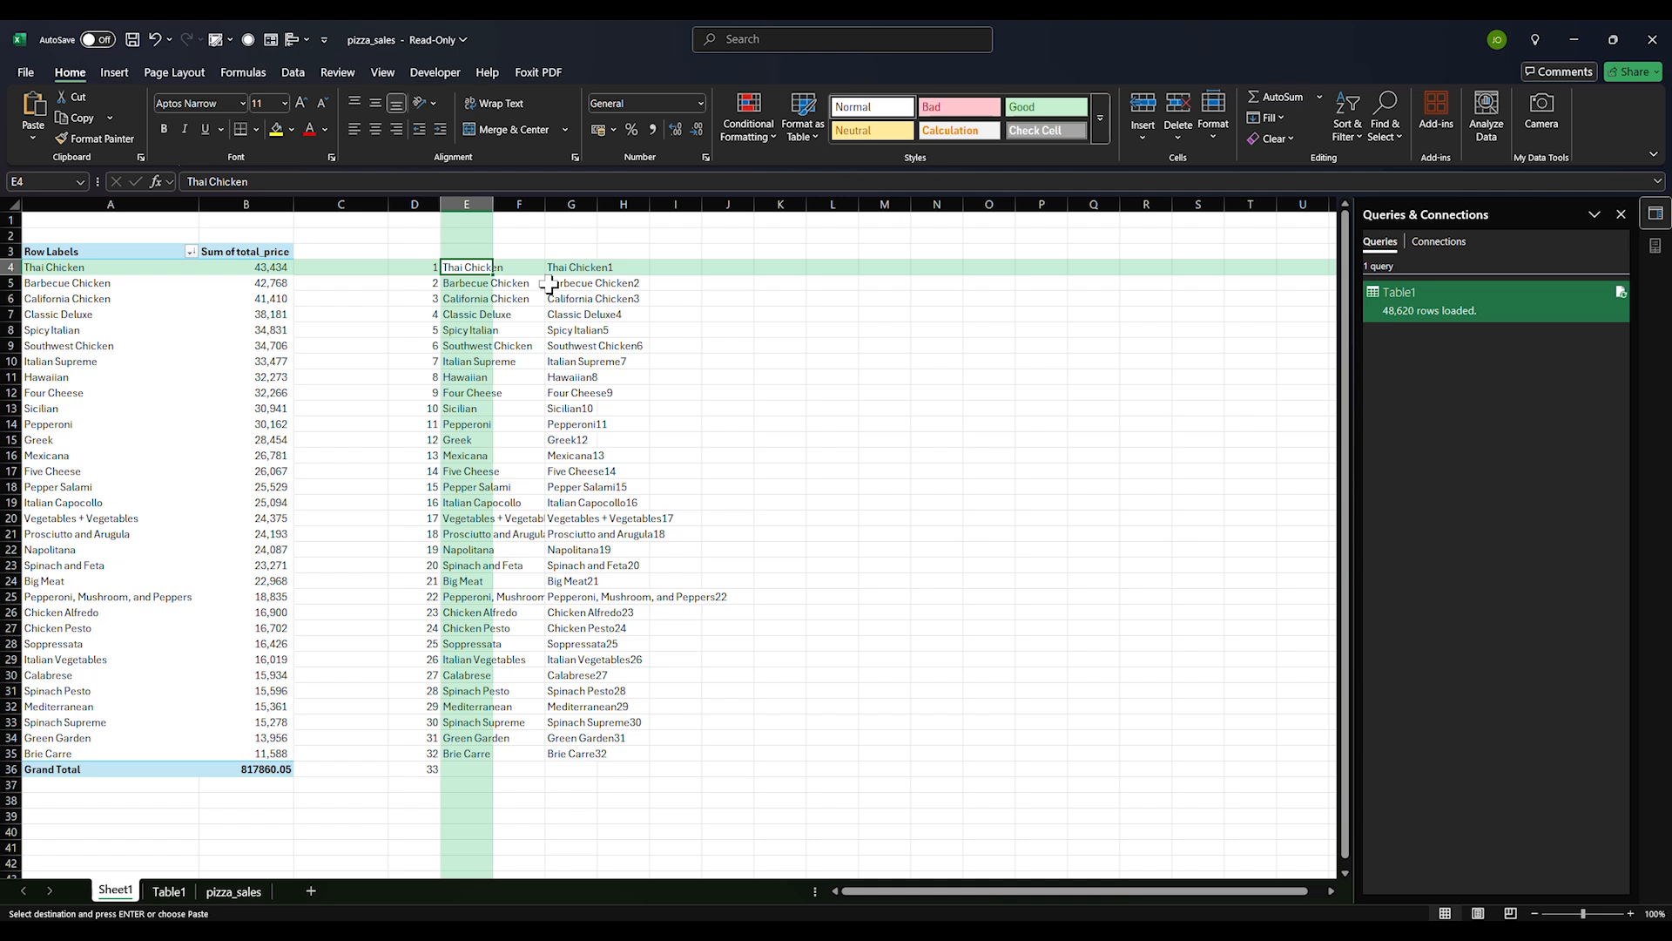
pyautogui.click(558, 268)
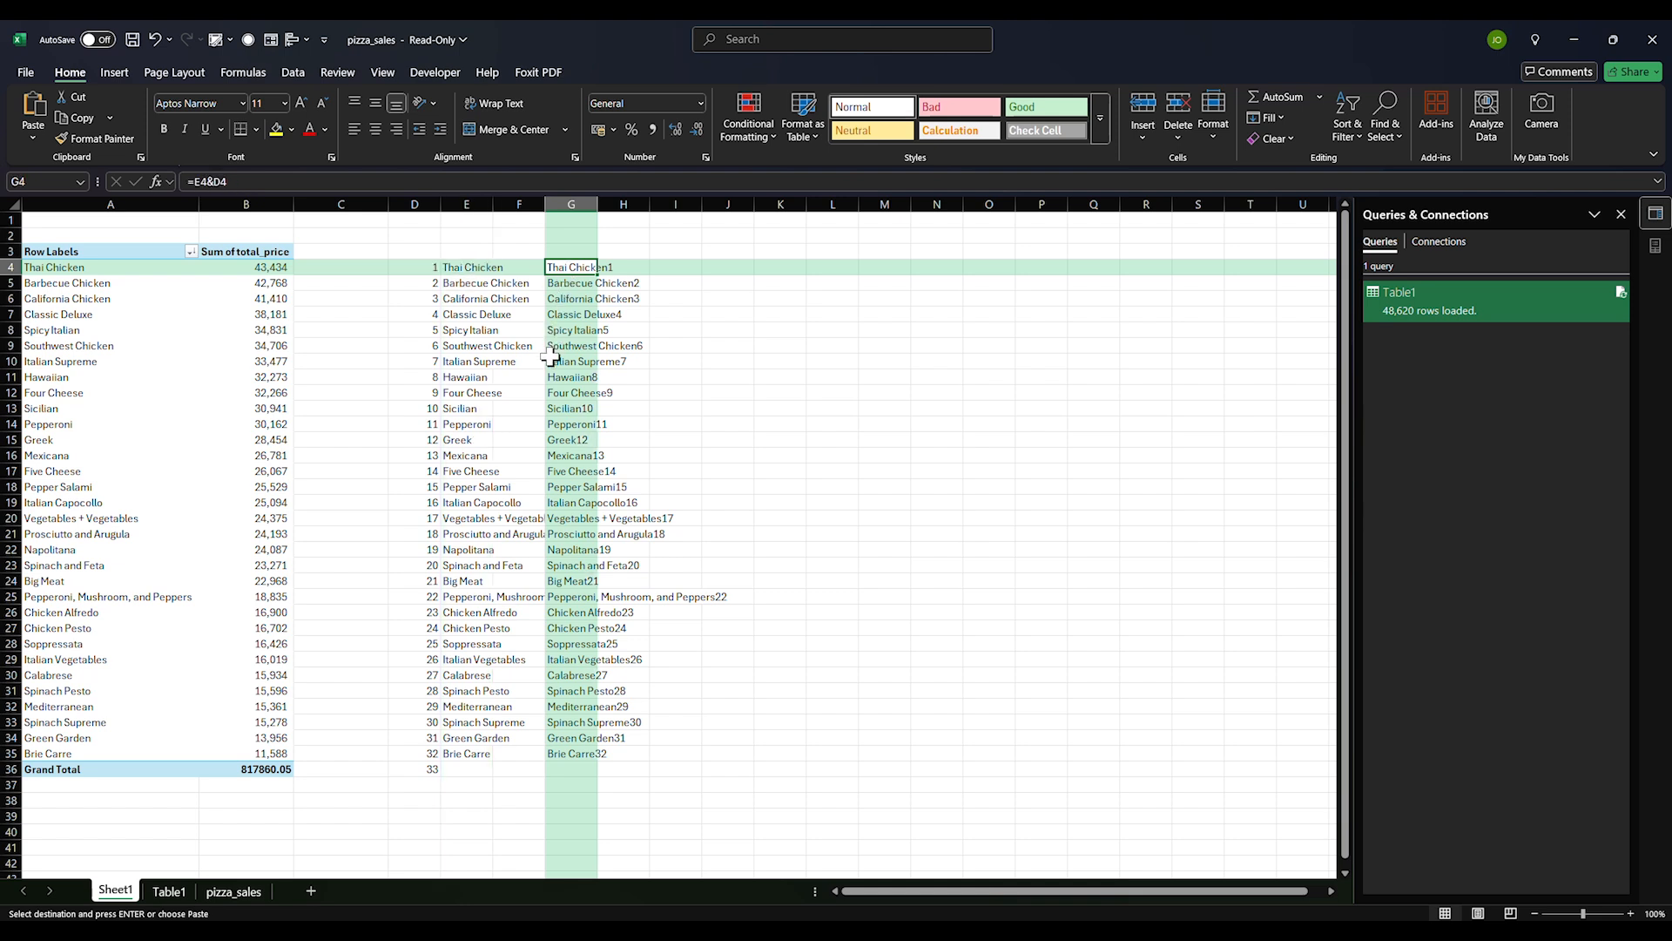
pyautogui.click(468, 267)
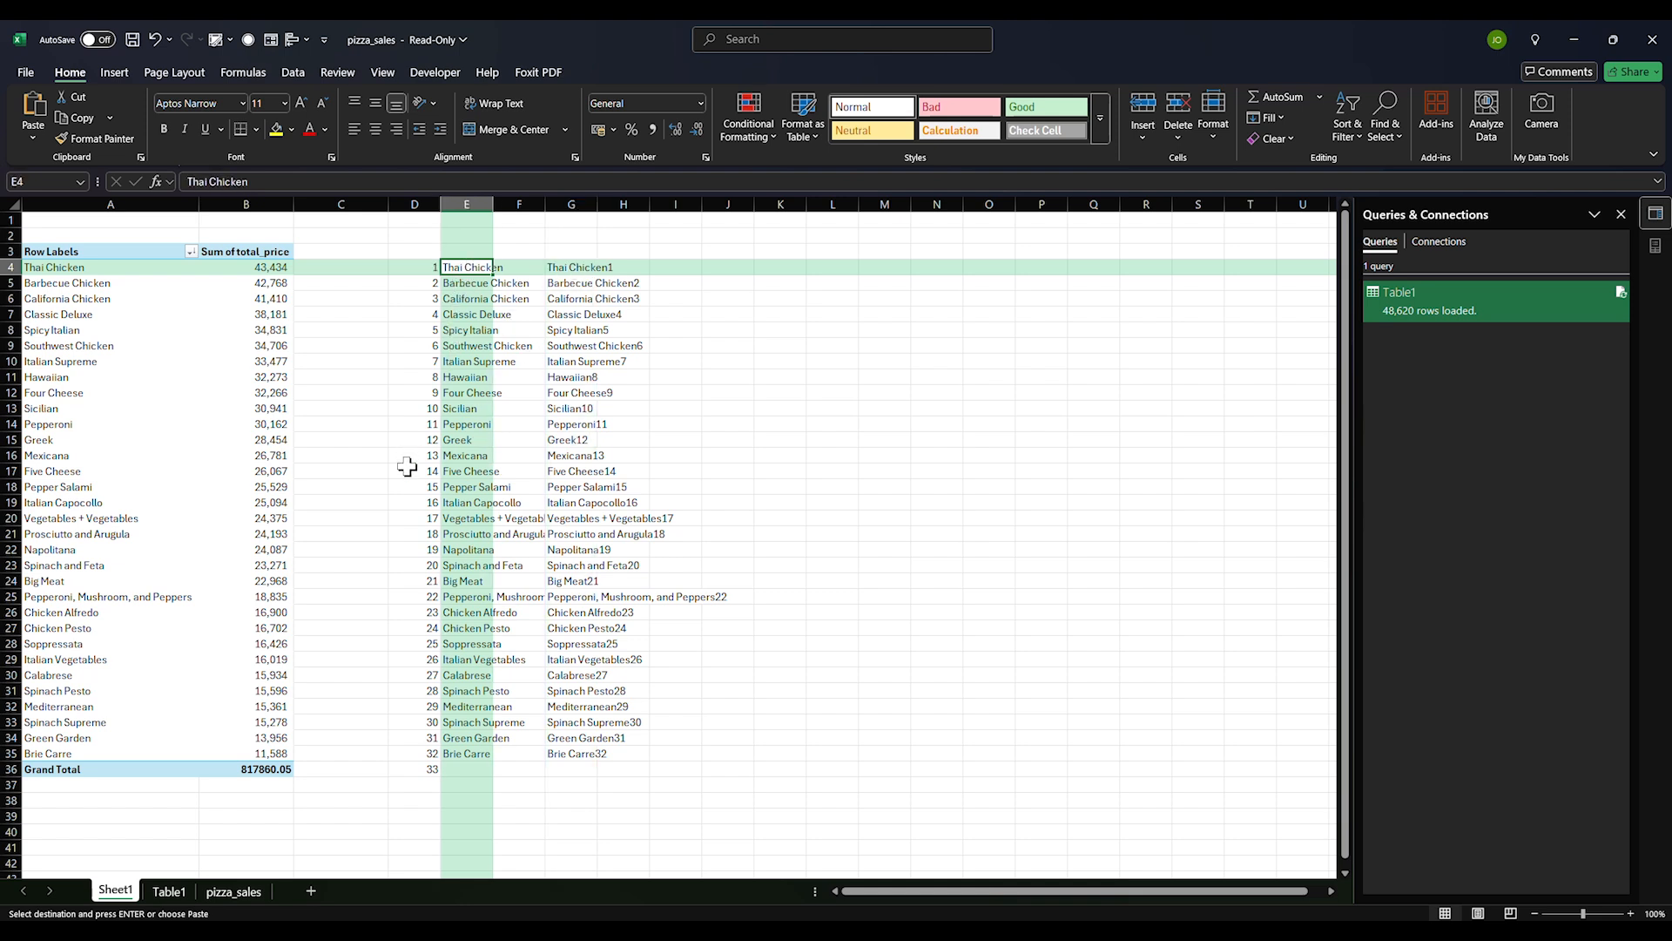
pyautogui.click(170, 891)
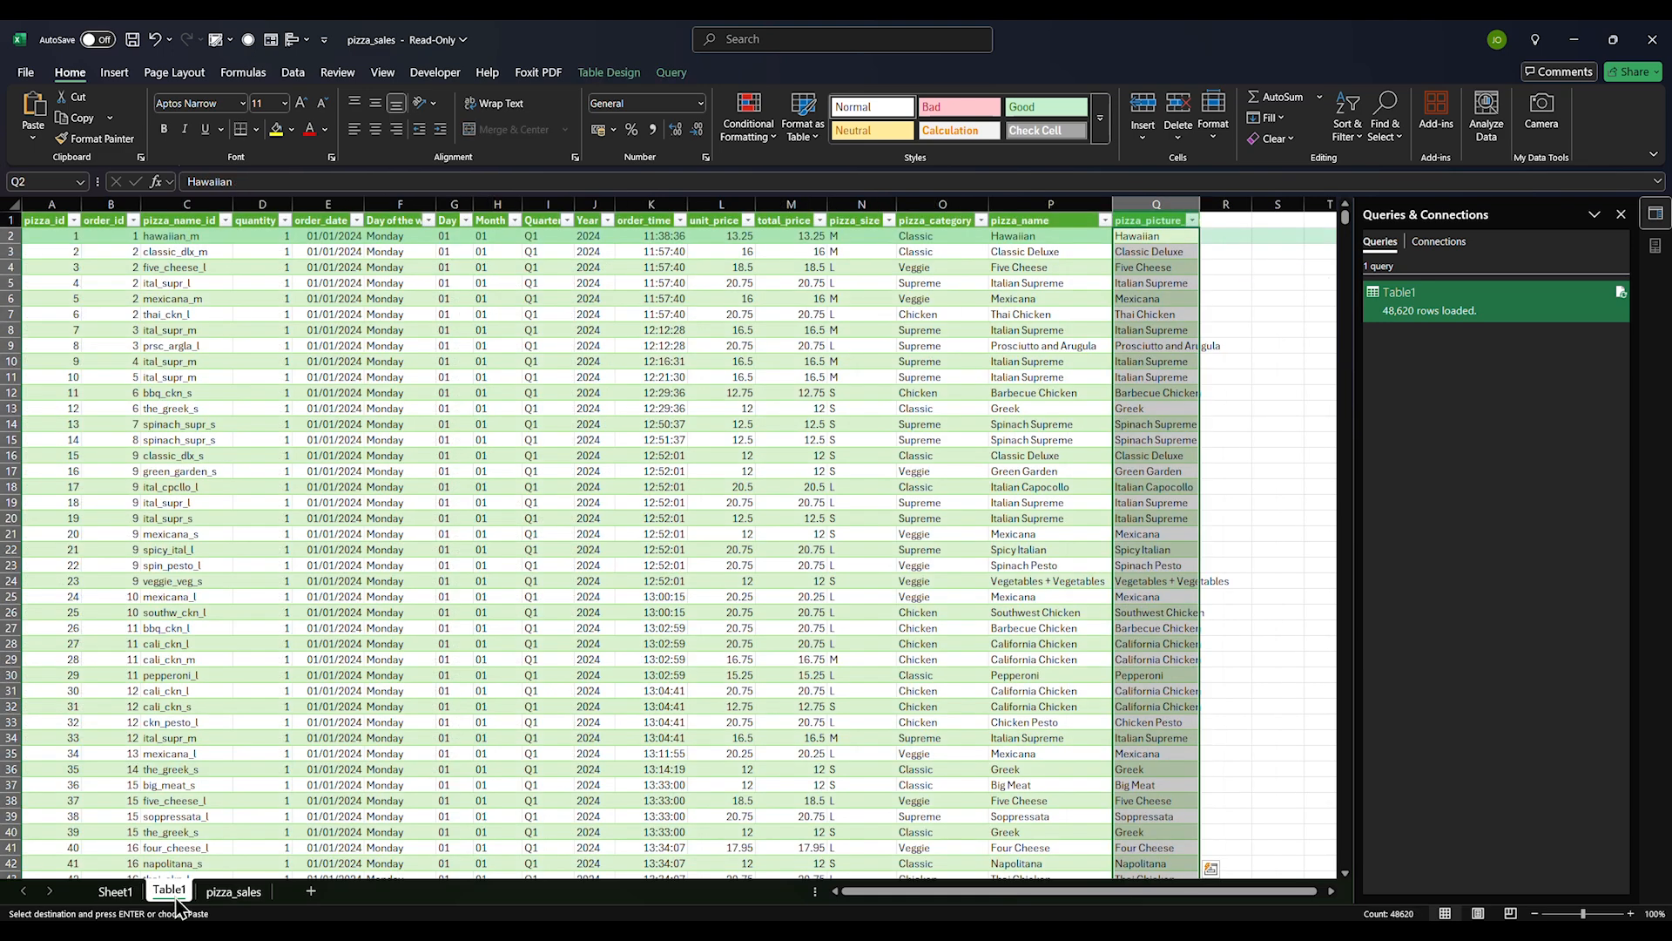
pyautogui.click(1124, 345)
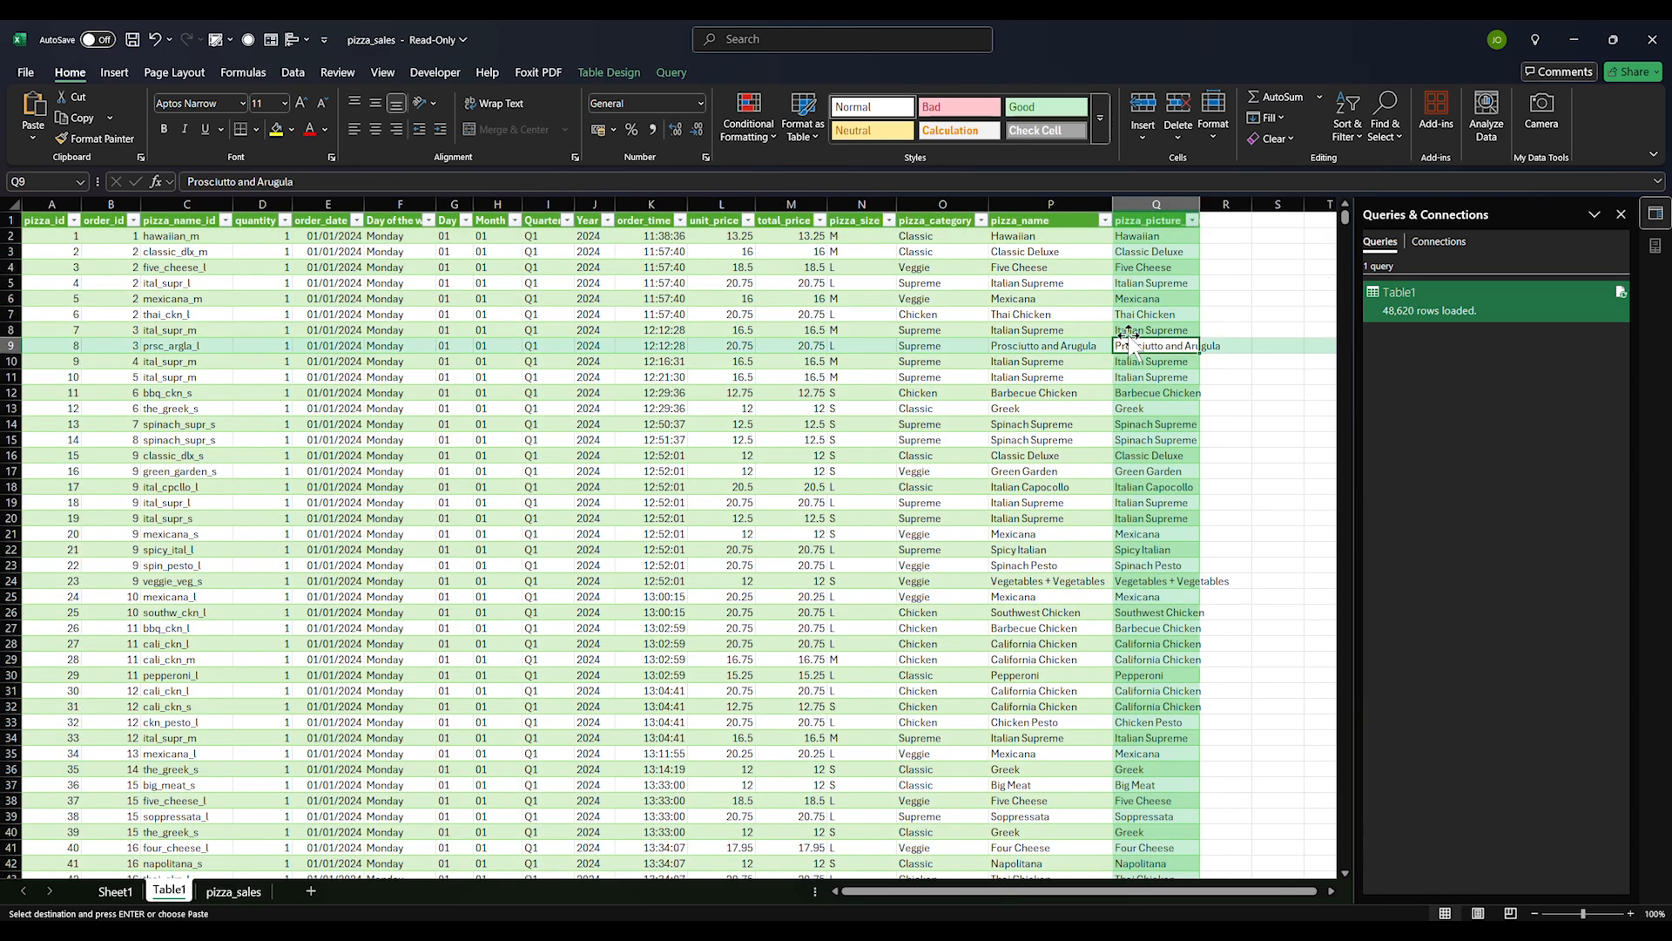
pyautogui.click(1175, 196)
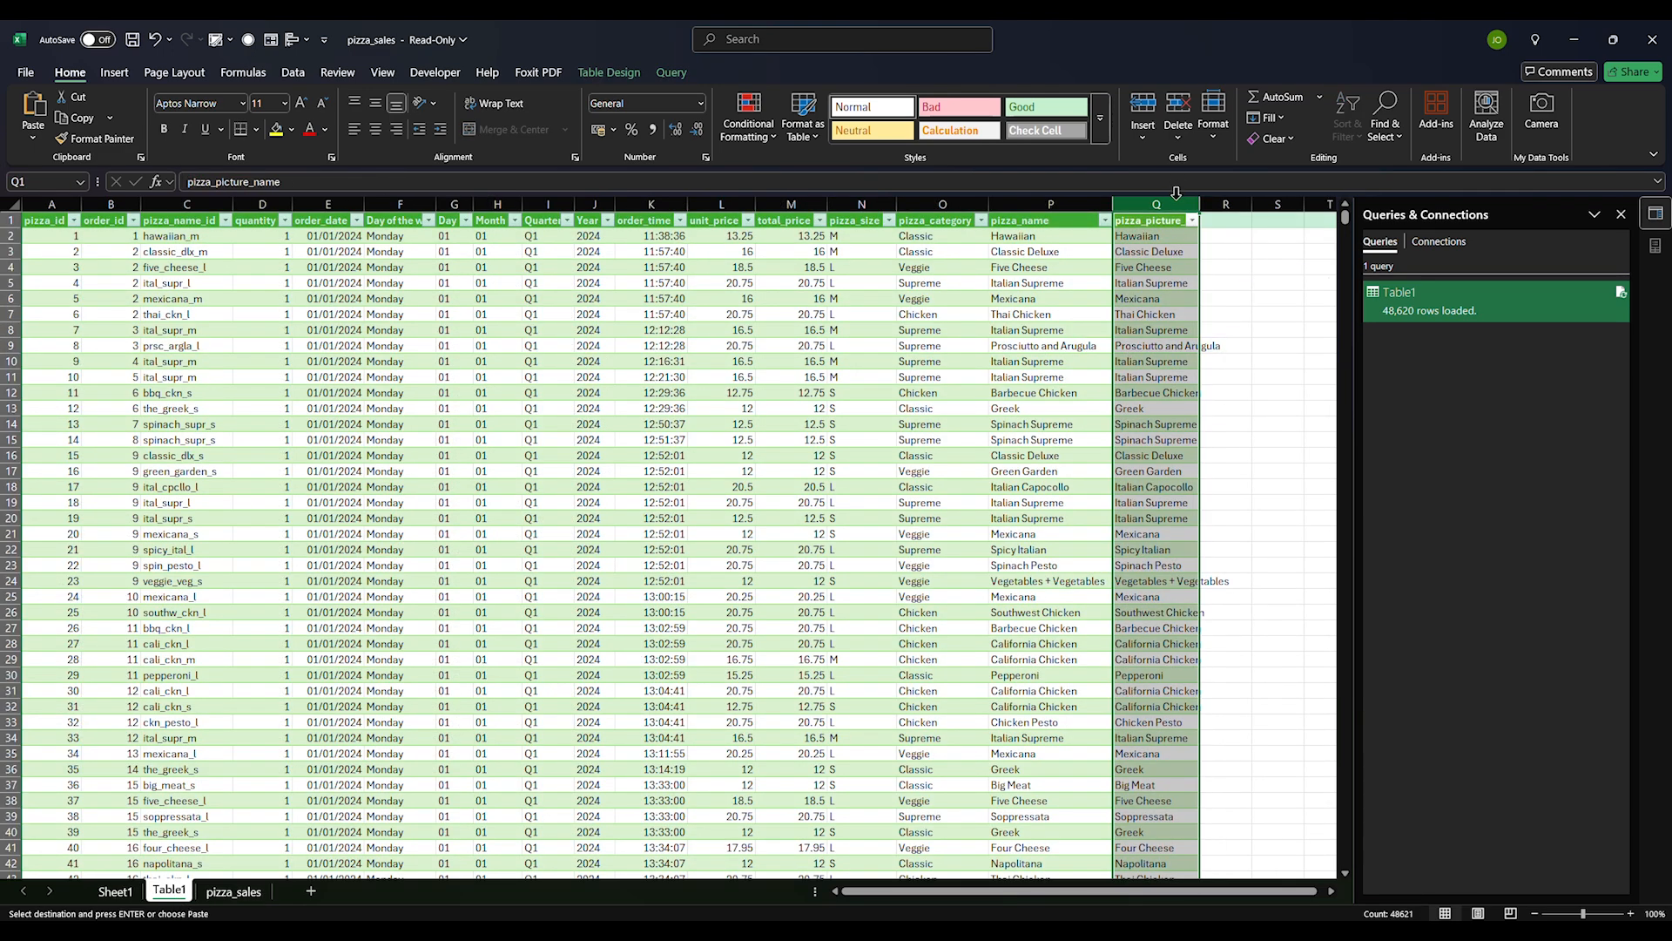
pyautogui.hotkey('ctrl', 'h')
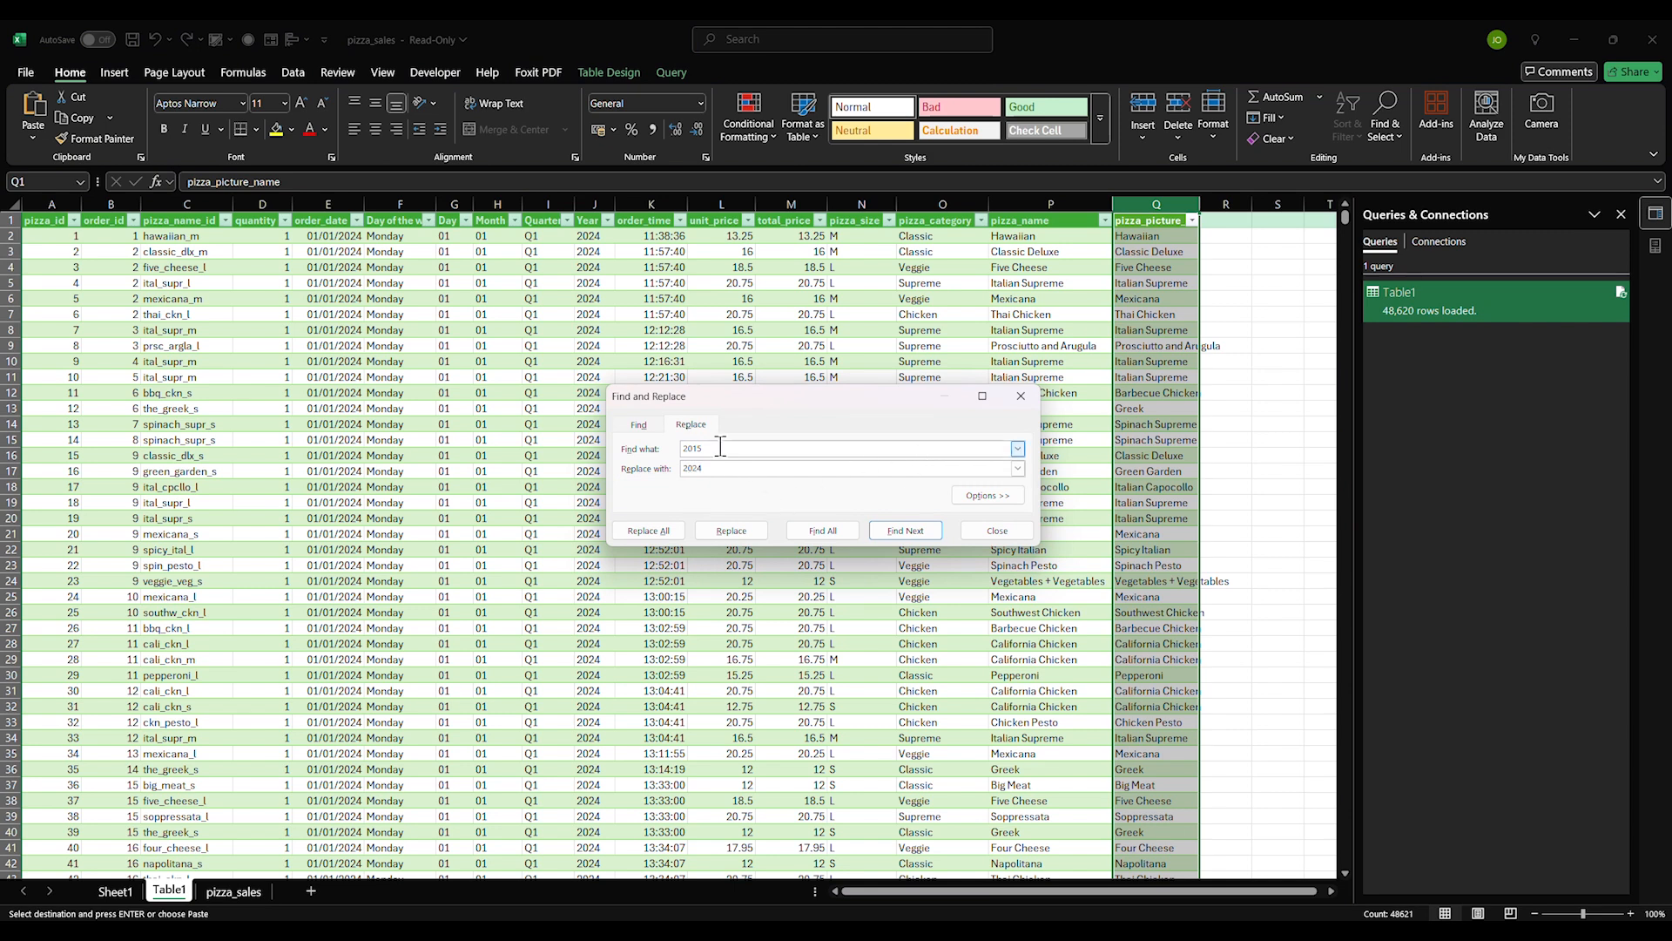
# Set Thai Chicken as the search text and hide the pizza_sales sheet
pyautogui.hotkey('ctrl', 'v')
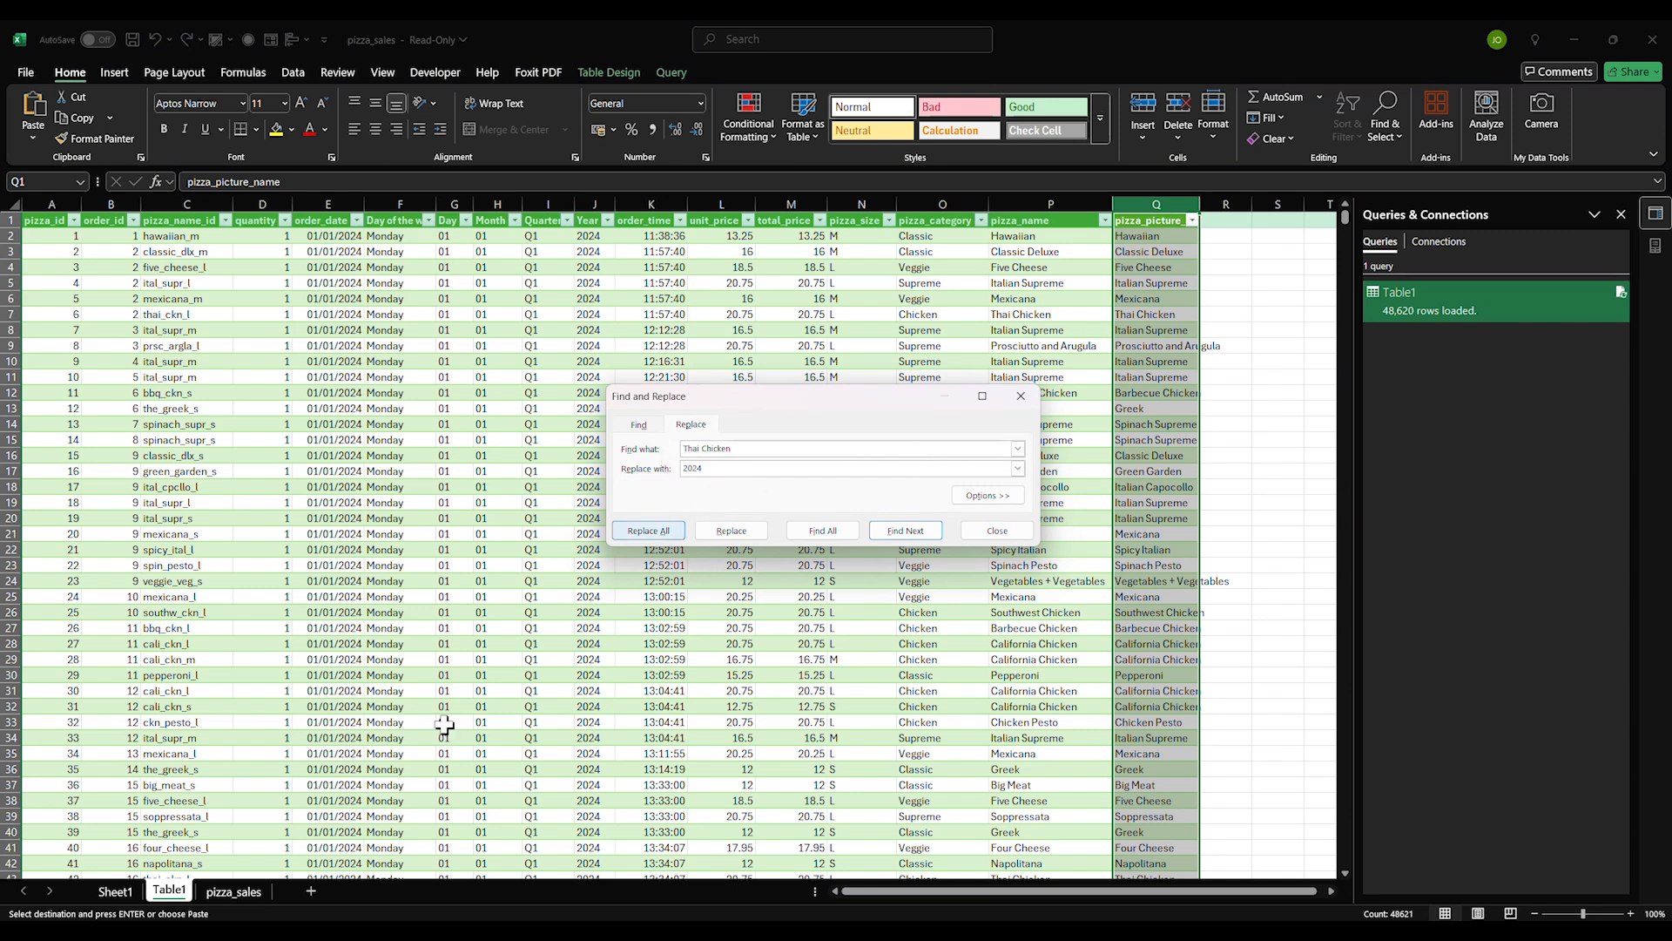
pyautogui.click(233, 897)
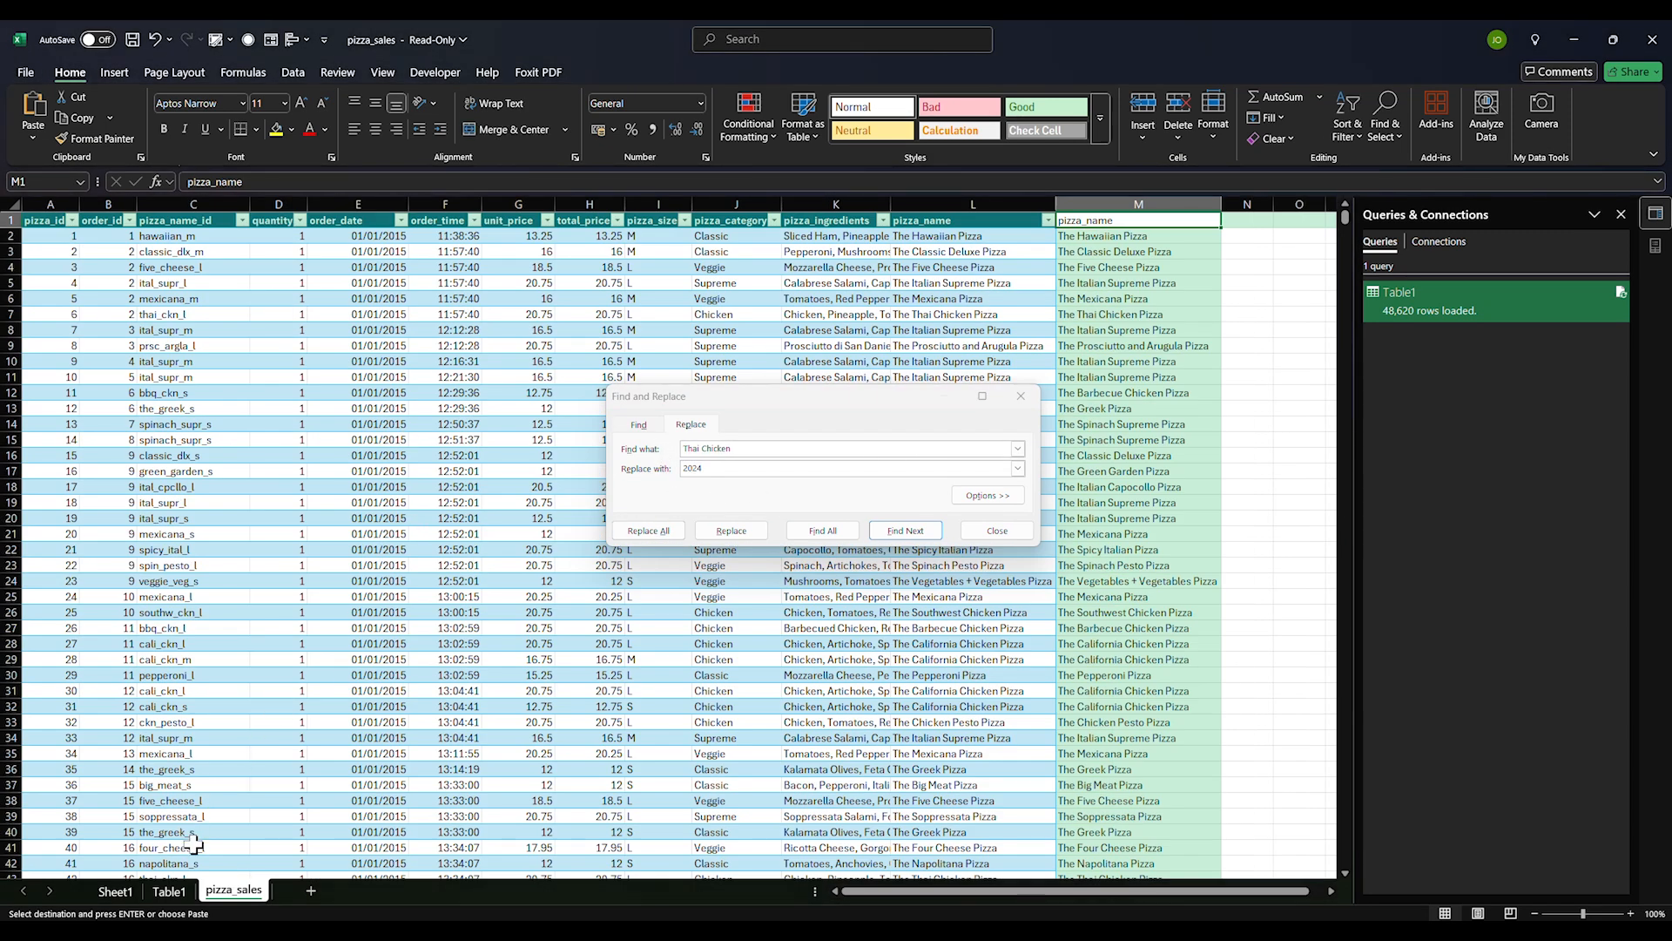
pyautogui.rightClick(233, 897)
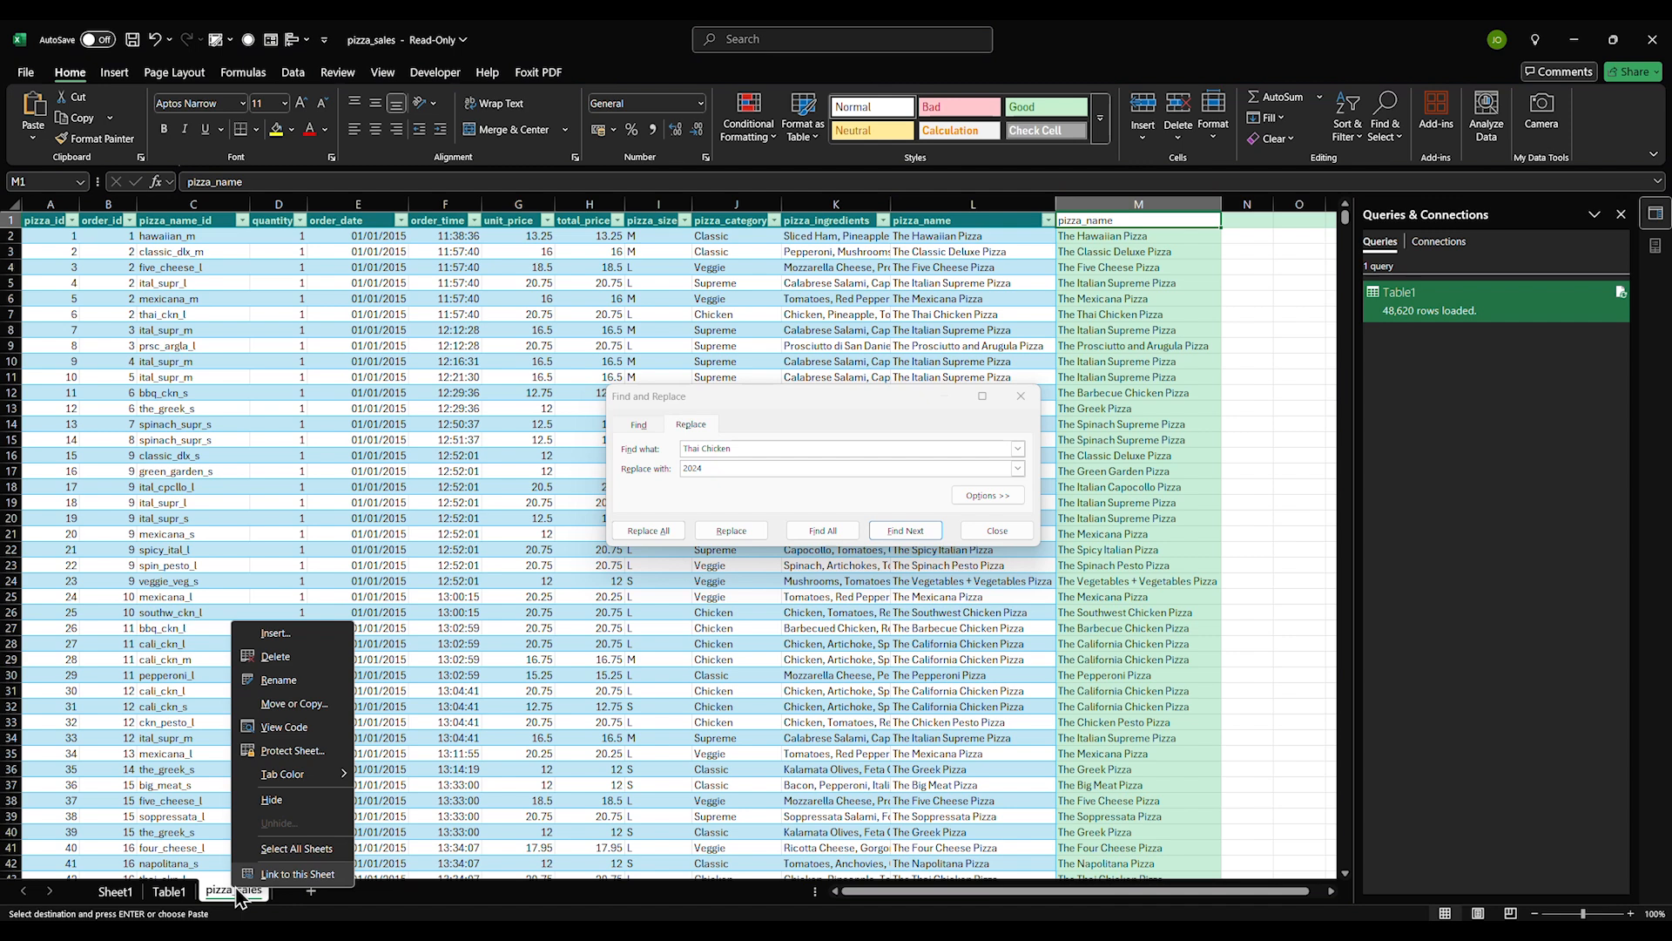
pyautogui.click(273, 800)
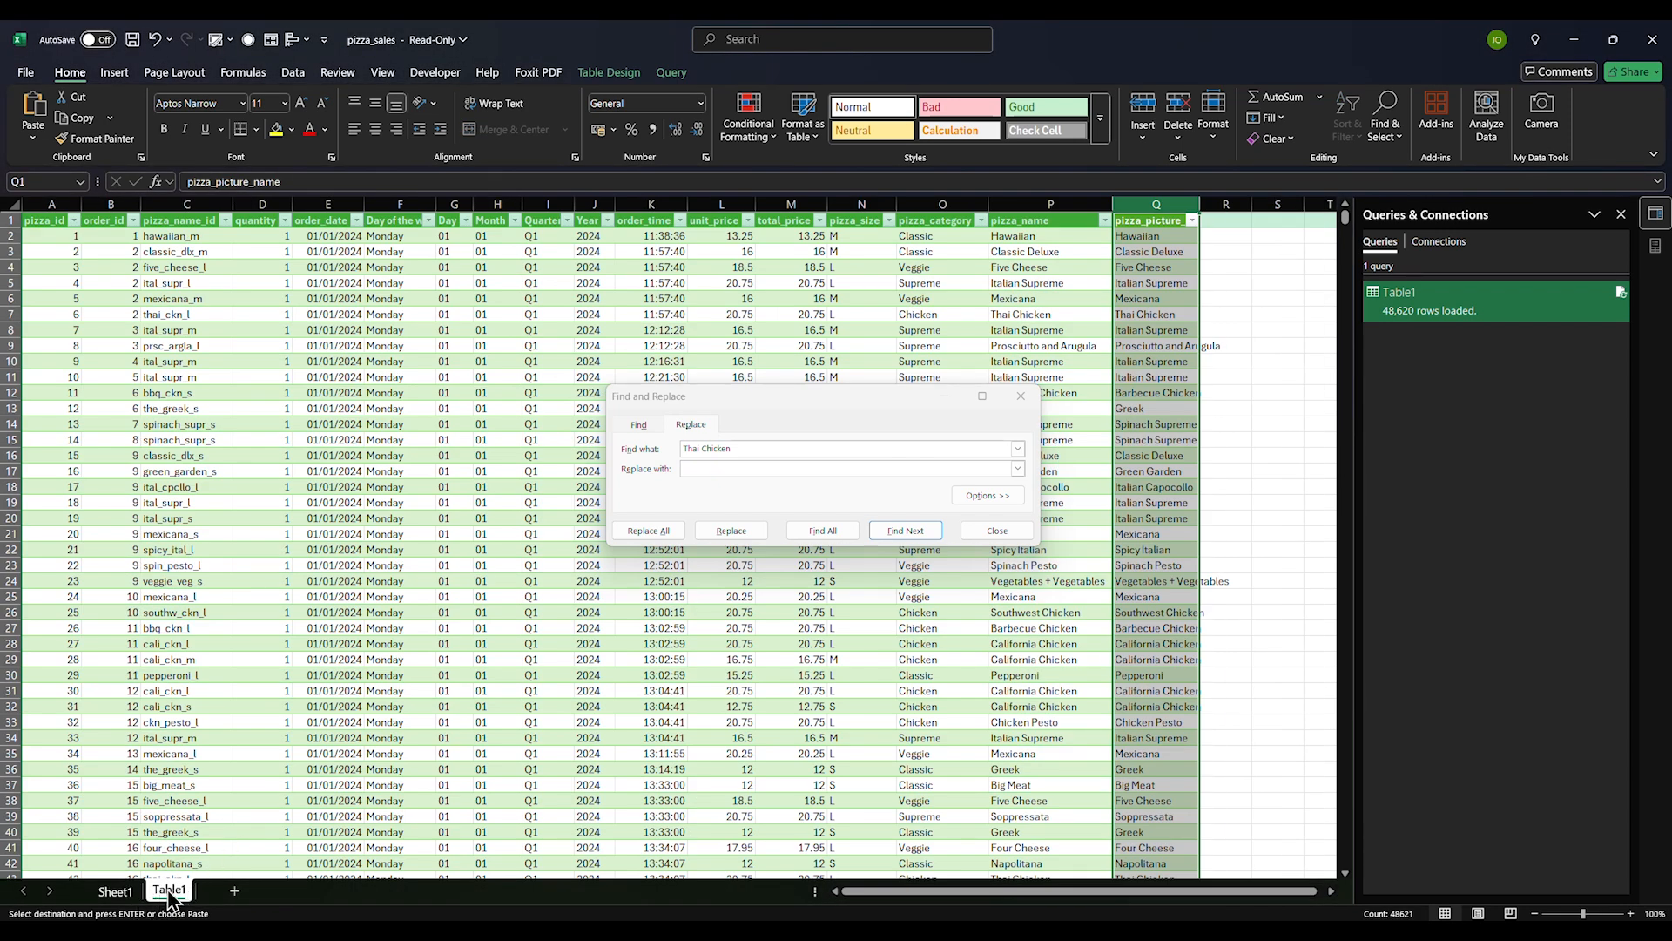
# Rename the Table1 sheet to Data and Sheet1 to Analysis
pyautogui.doubleClick(167, 890)
pyautogui.write('D')
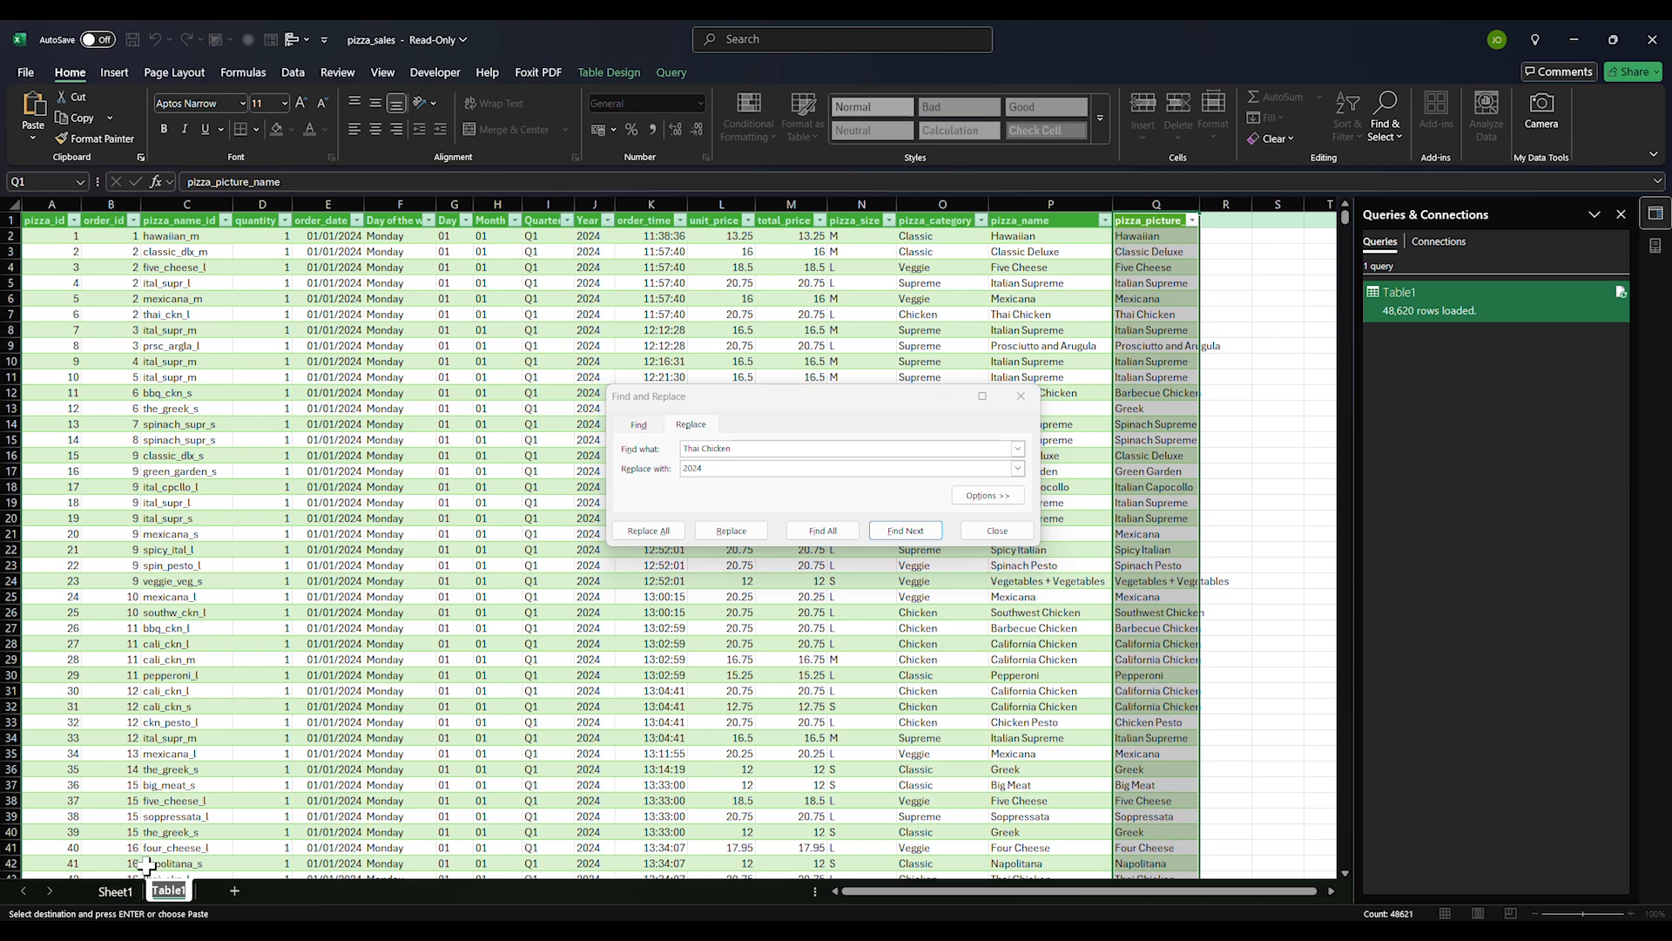
pyautogui.write('ata')
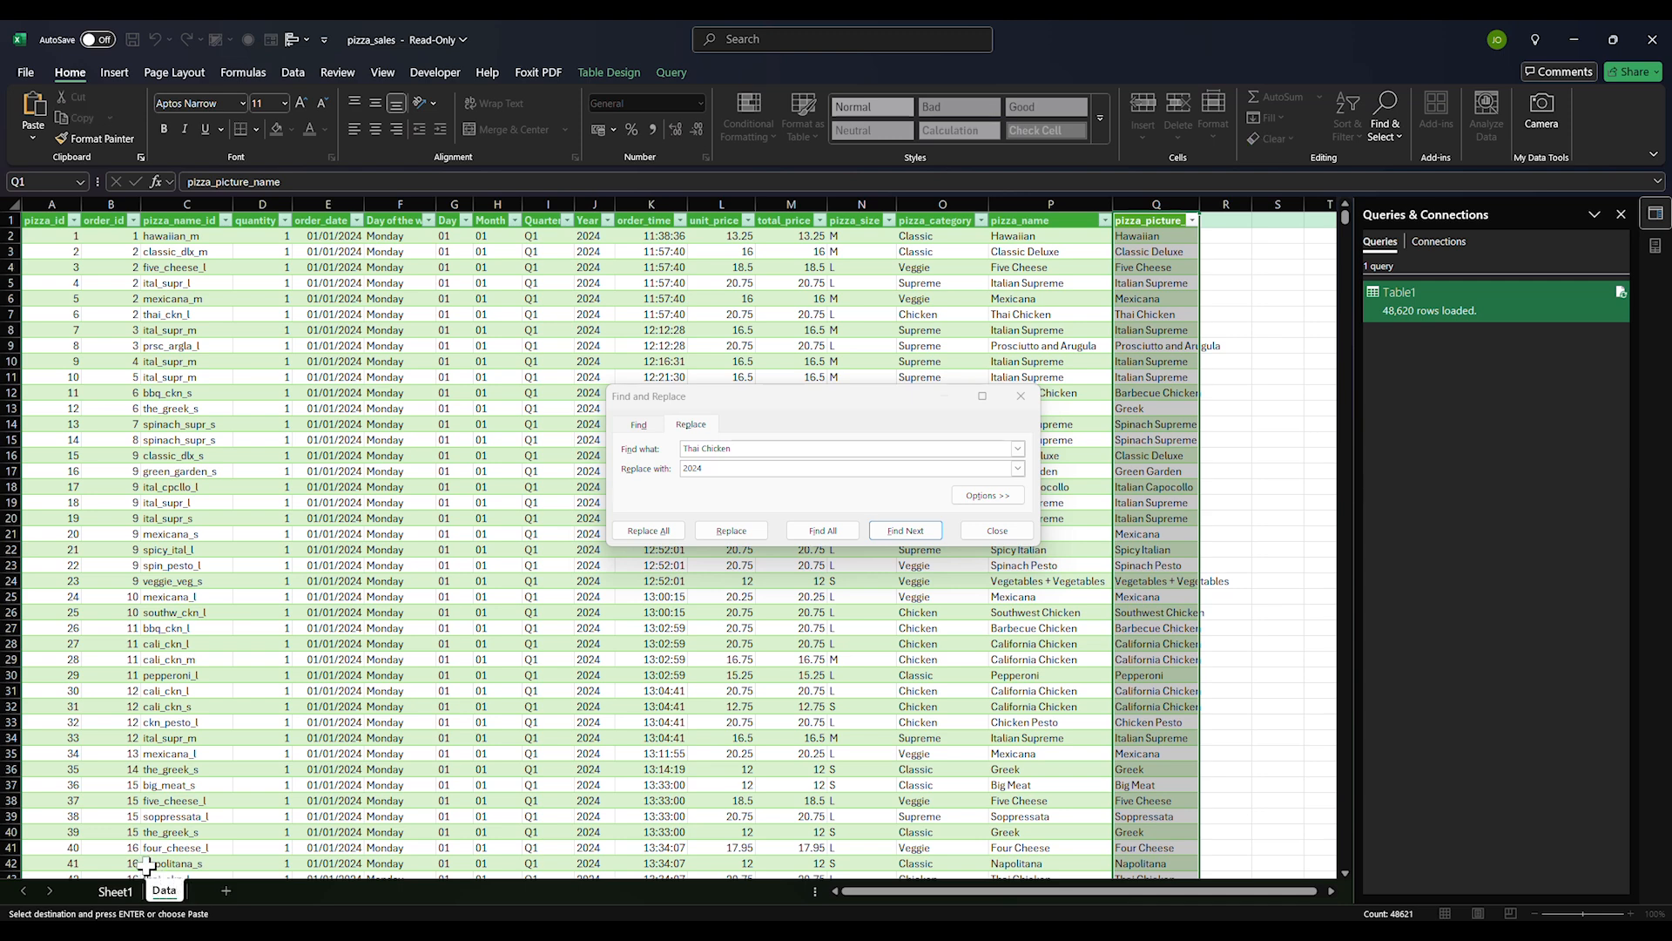
pyautogui.press('Return')
pyautogui.click(116, 891)
pyautogui.doubleClick(116, 890)
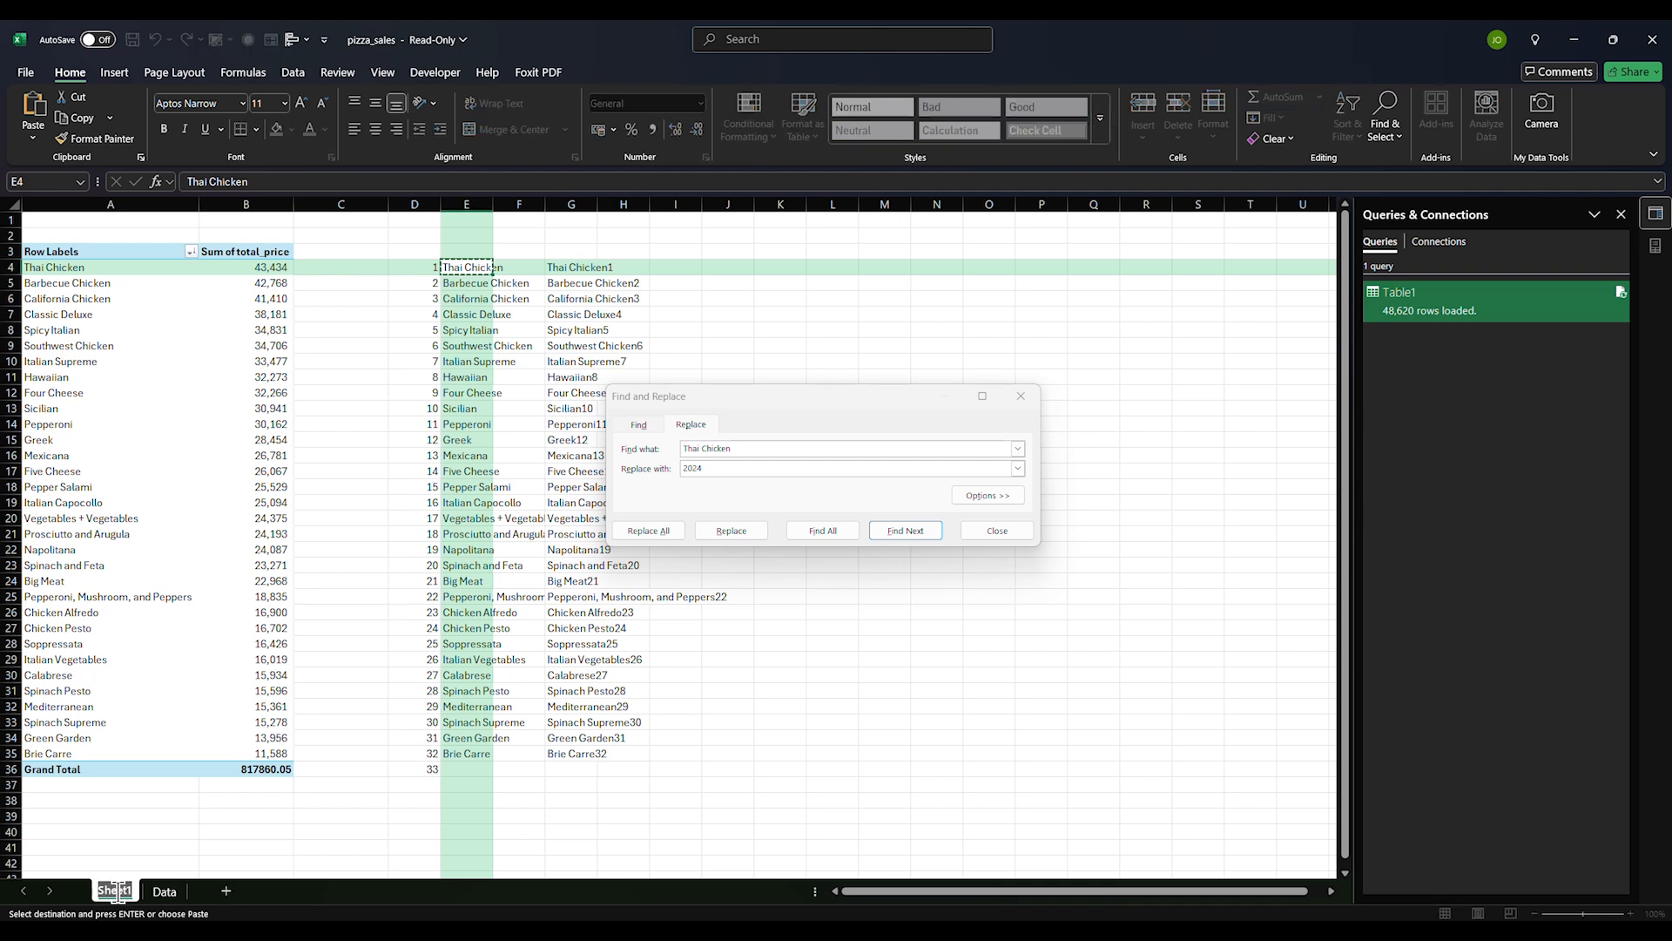
pyautogui.write('Ans')
pyautogui.write('lysis')
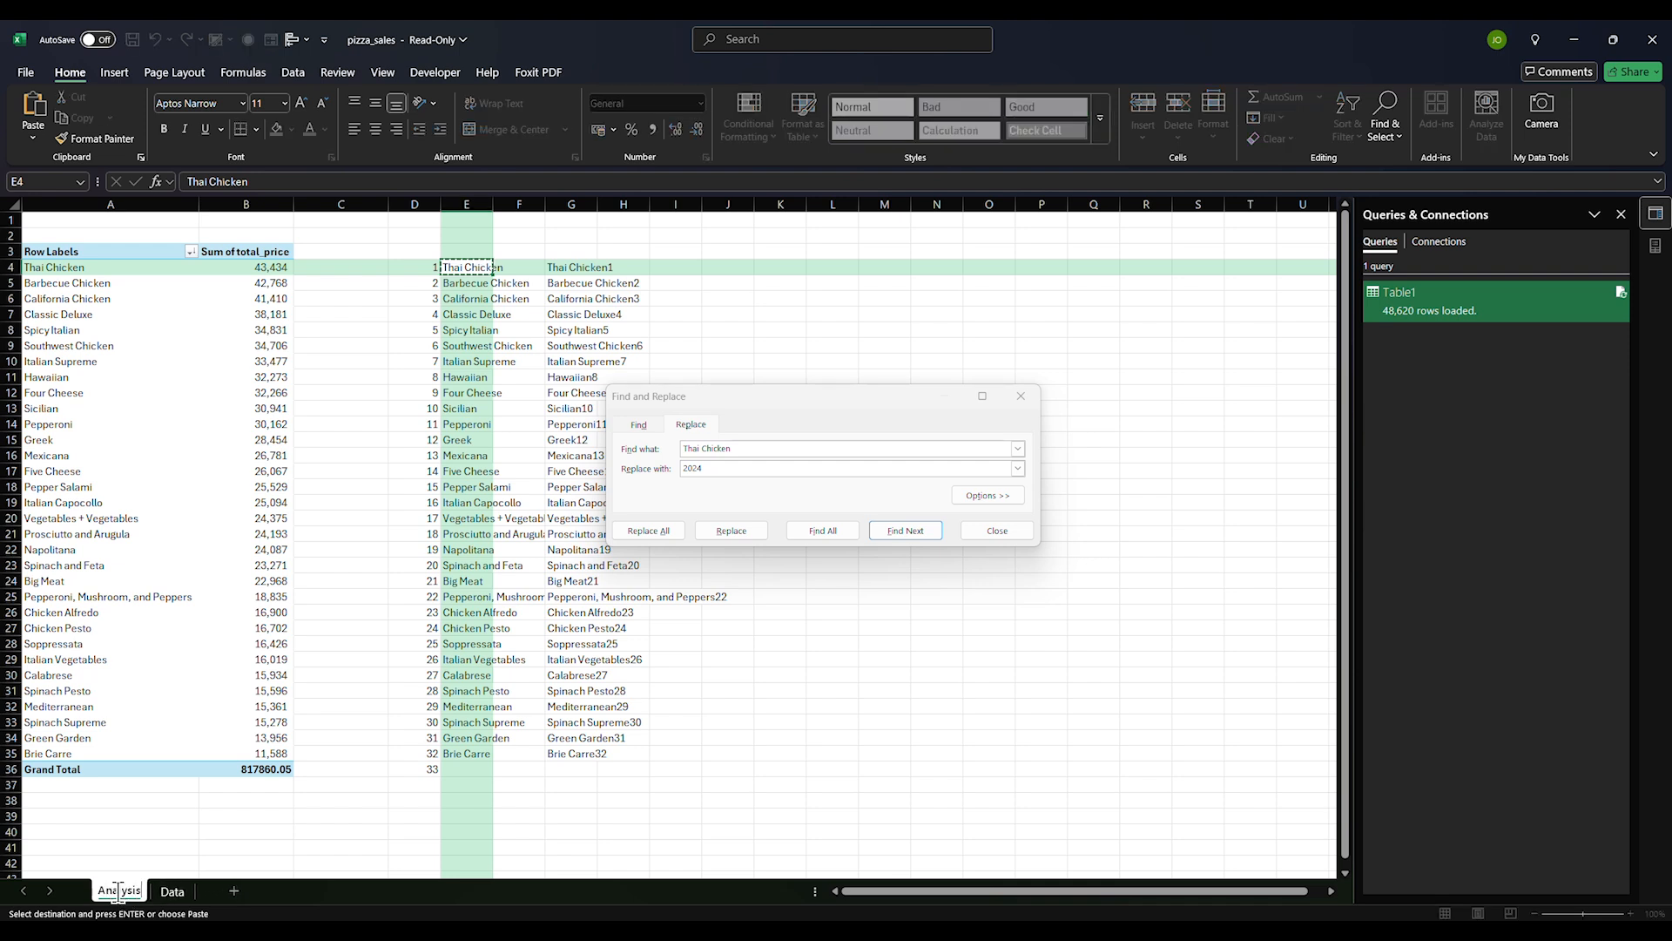
pyautogui.press('Return')
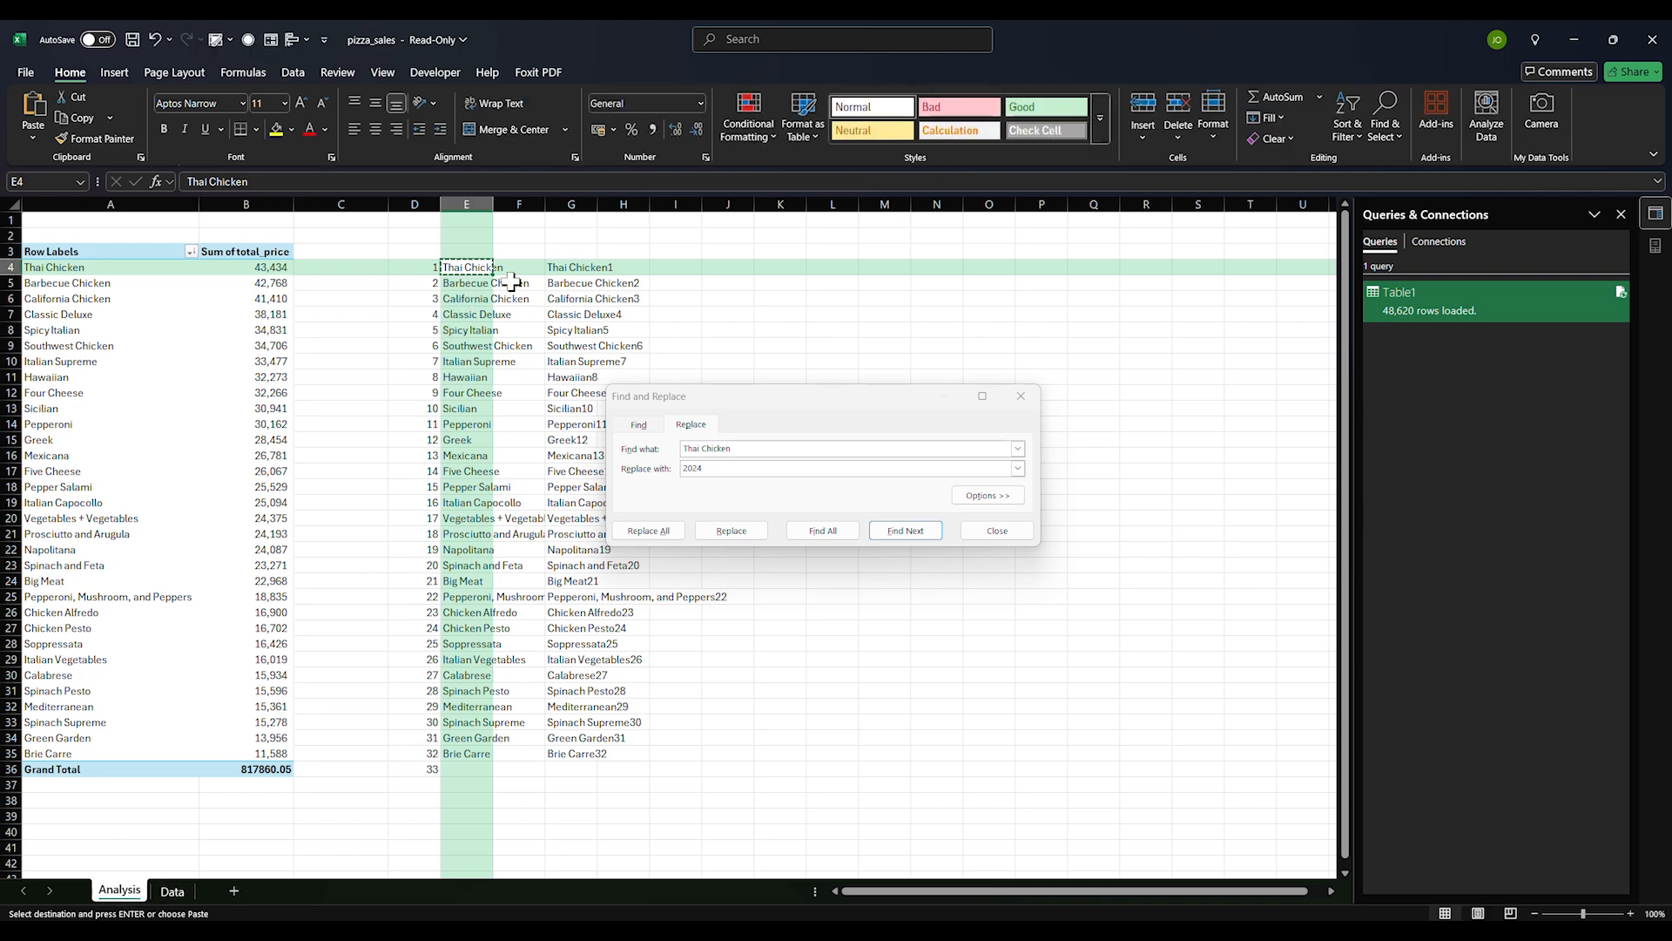
# Replace every Thai Chicken in the Data sheet's pizza_picture_name column with Thai Chicken1
pyautogui.click(556, 274)
pyautogui.hotkey('ctrl', 'c')
pyautogui.click(172, 890)
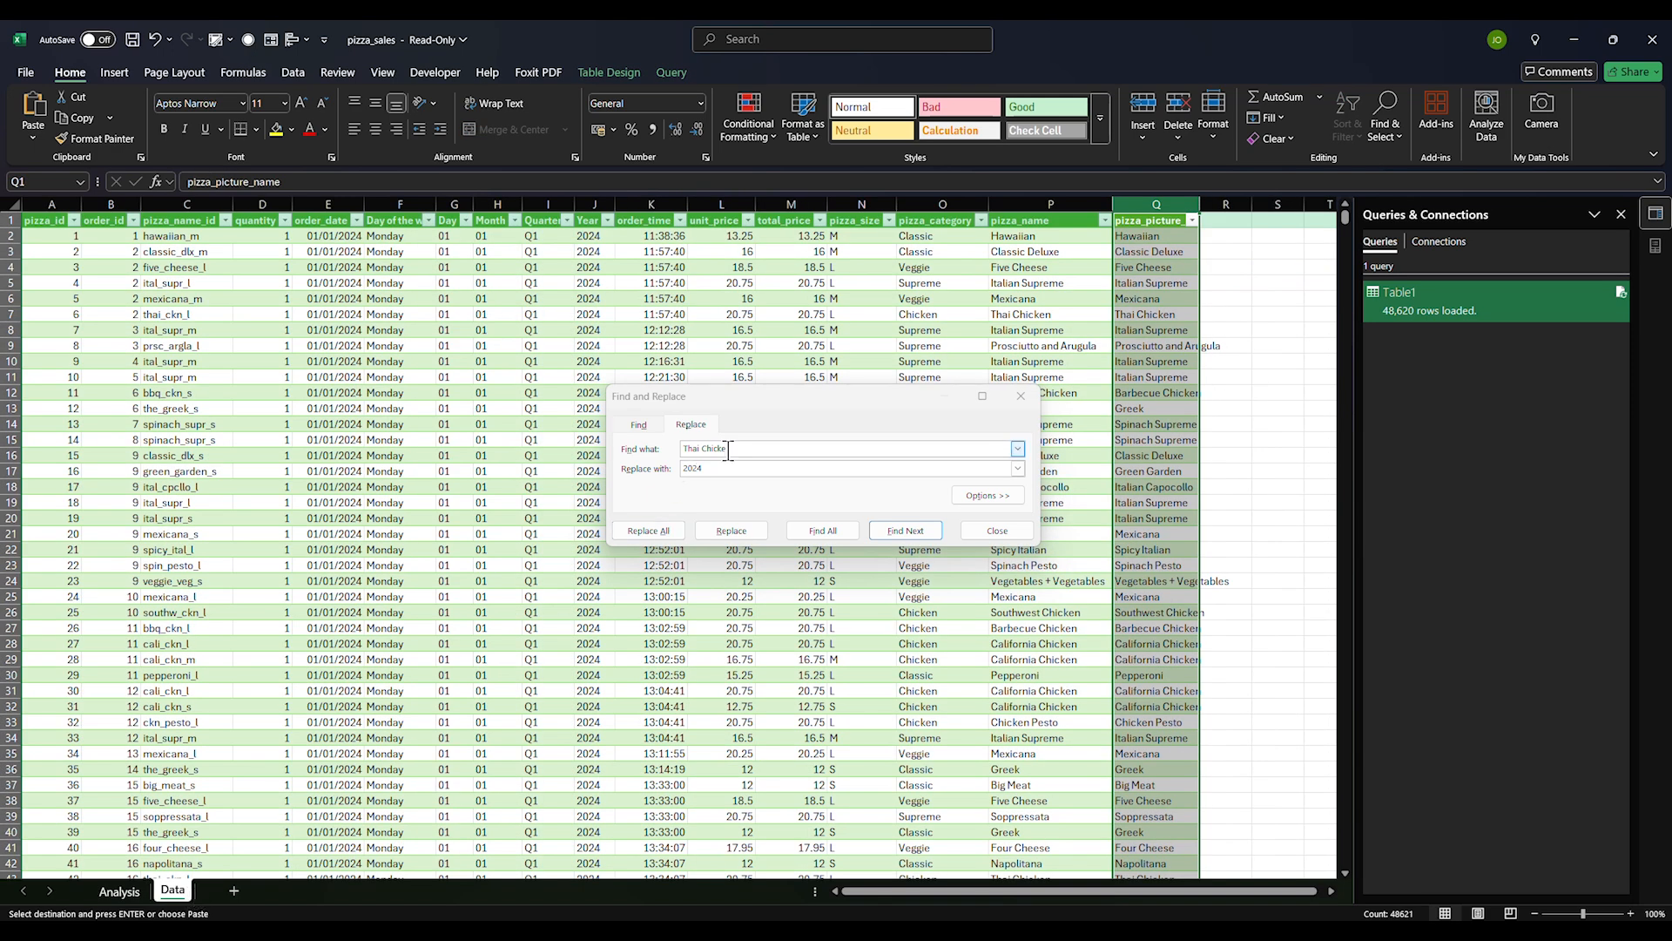
pyautogui.click(730, 490)
pyautogui.moveTo(717, 469); pyautogui.dragTo(656, 472)
pyautogui.hotkey('ctrl', 'v')
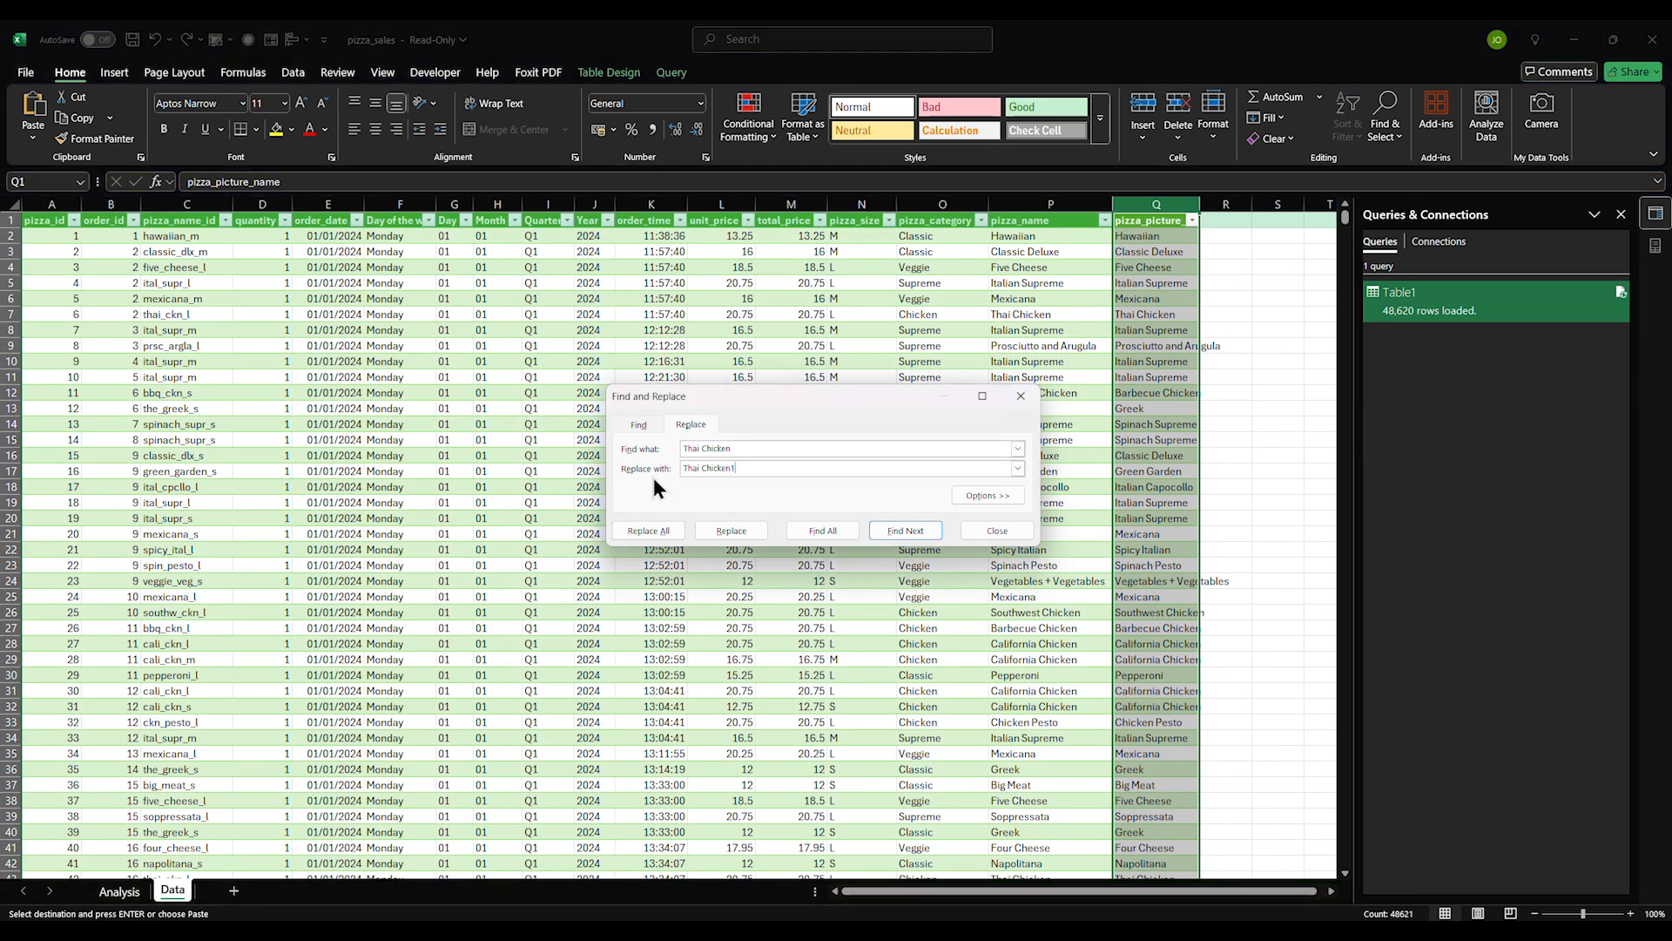
pyautogui.click(722, 449)
pyautogui.click(696, 470)
pyautogui.click(645, 530)
pyautogui.click(121, 891)
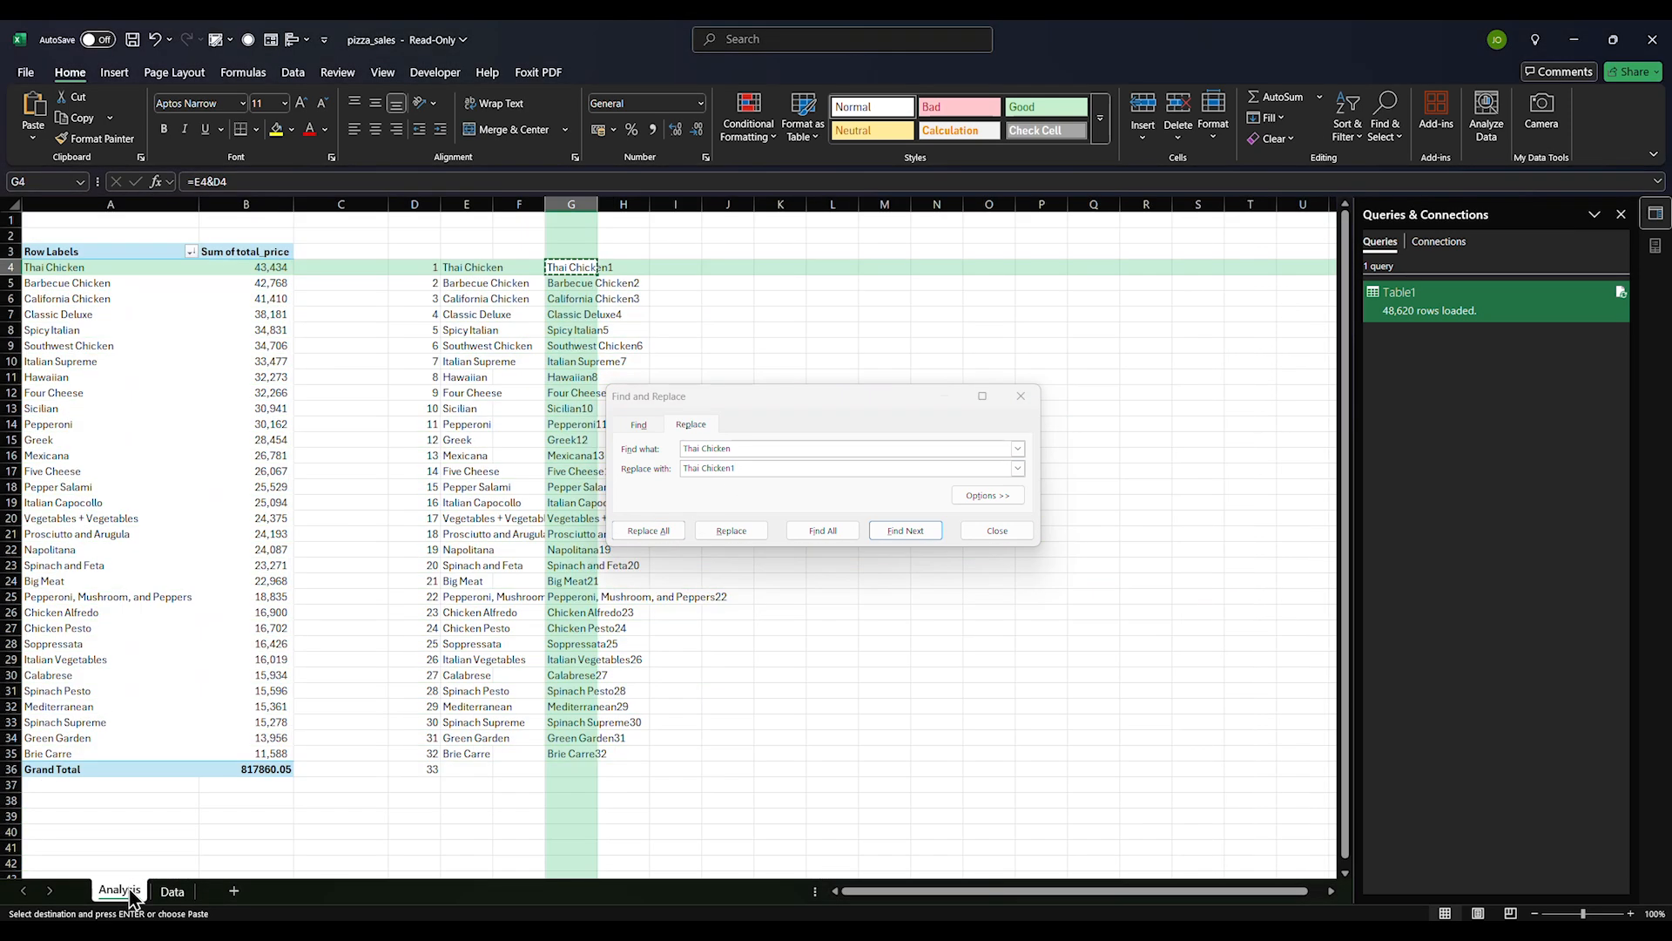
pyautogui.moveTo(831, 400); pyautogui.dragTo(1070, 408)
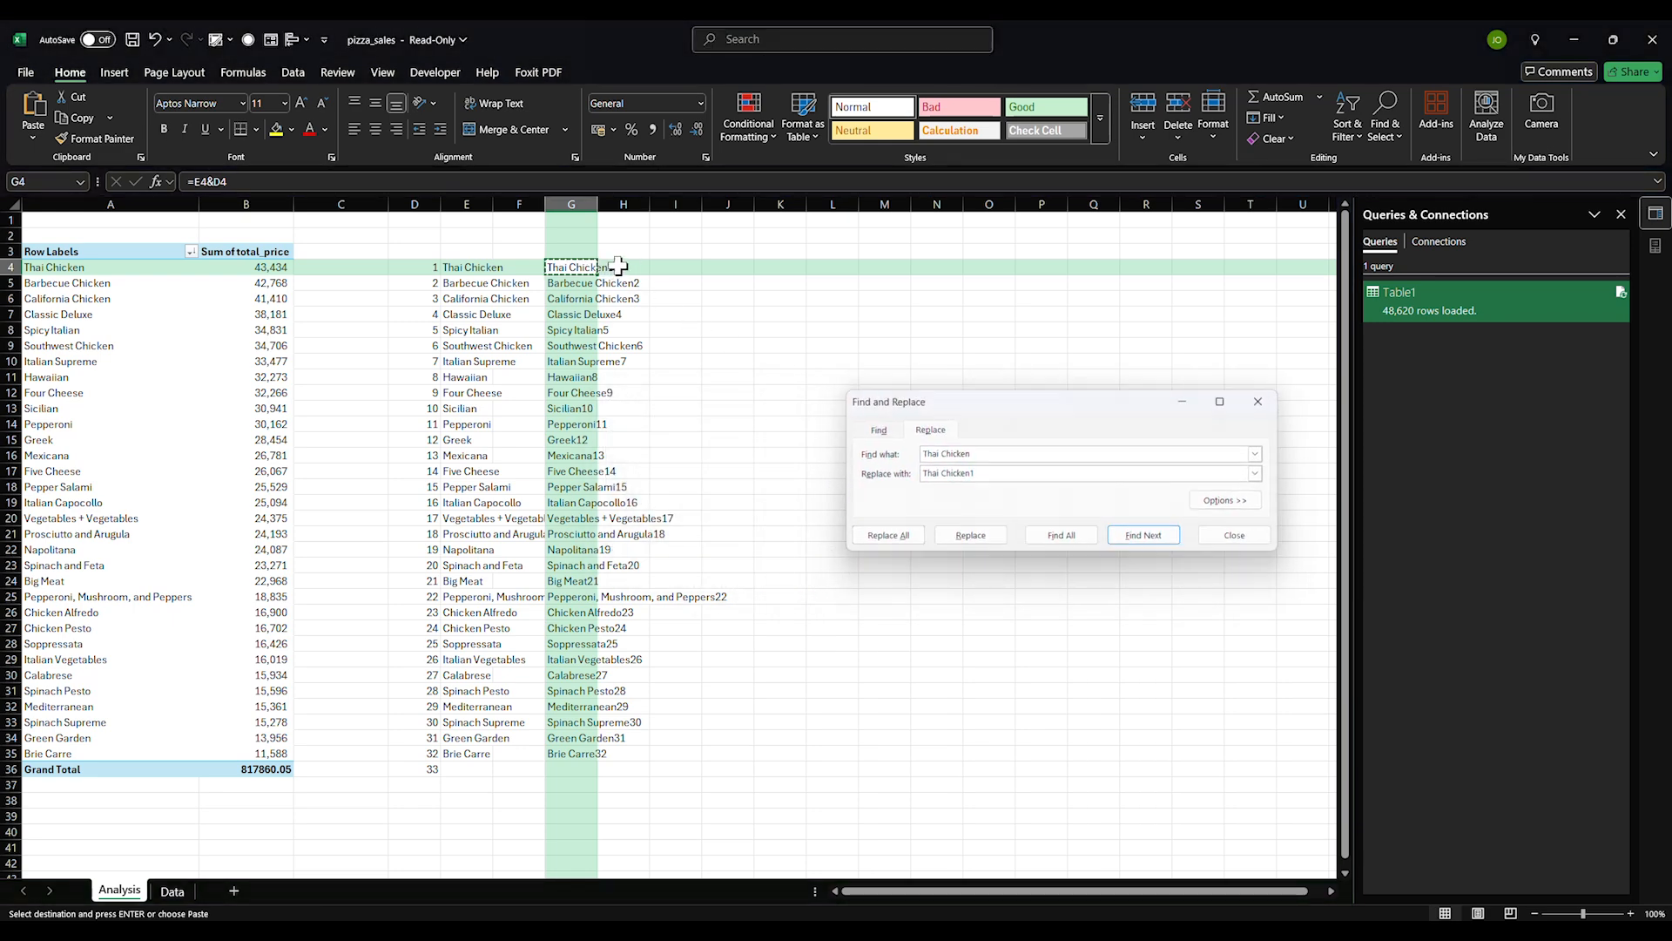
# Reset the Find and Replace entries and try replacing on column G, finding nothing
pyautogui.press('Escape')
pyautogui.click(557, 205)
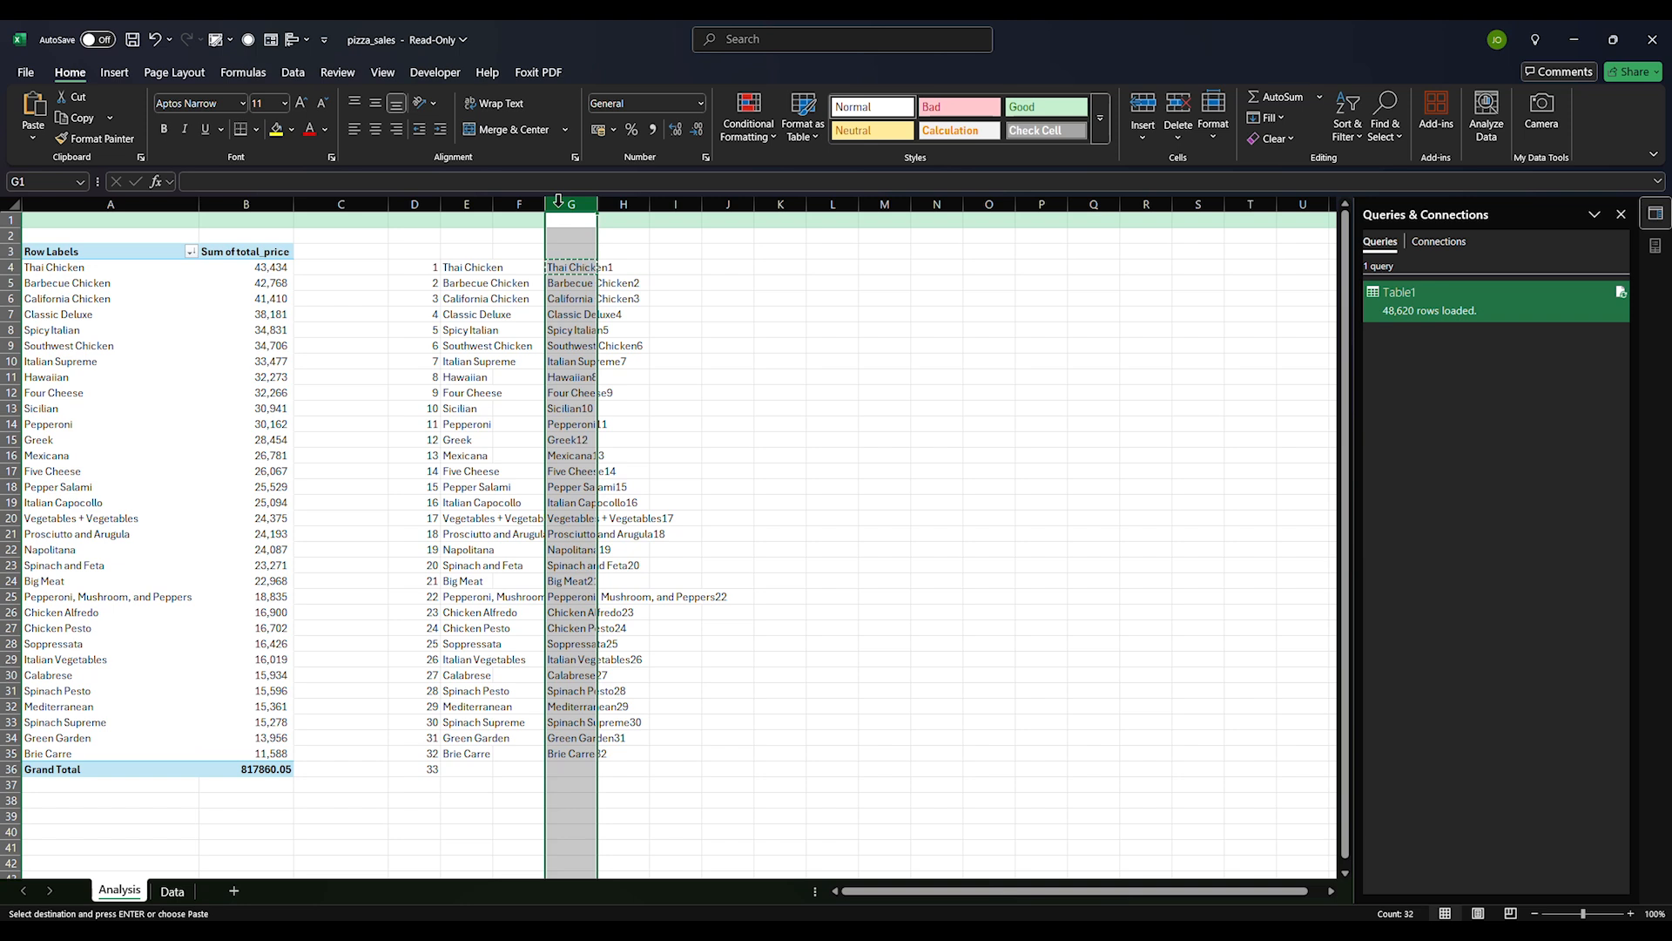
pyautogui.hotkey('ctrl', 'h')
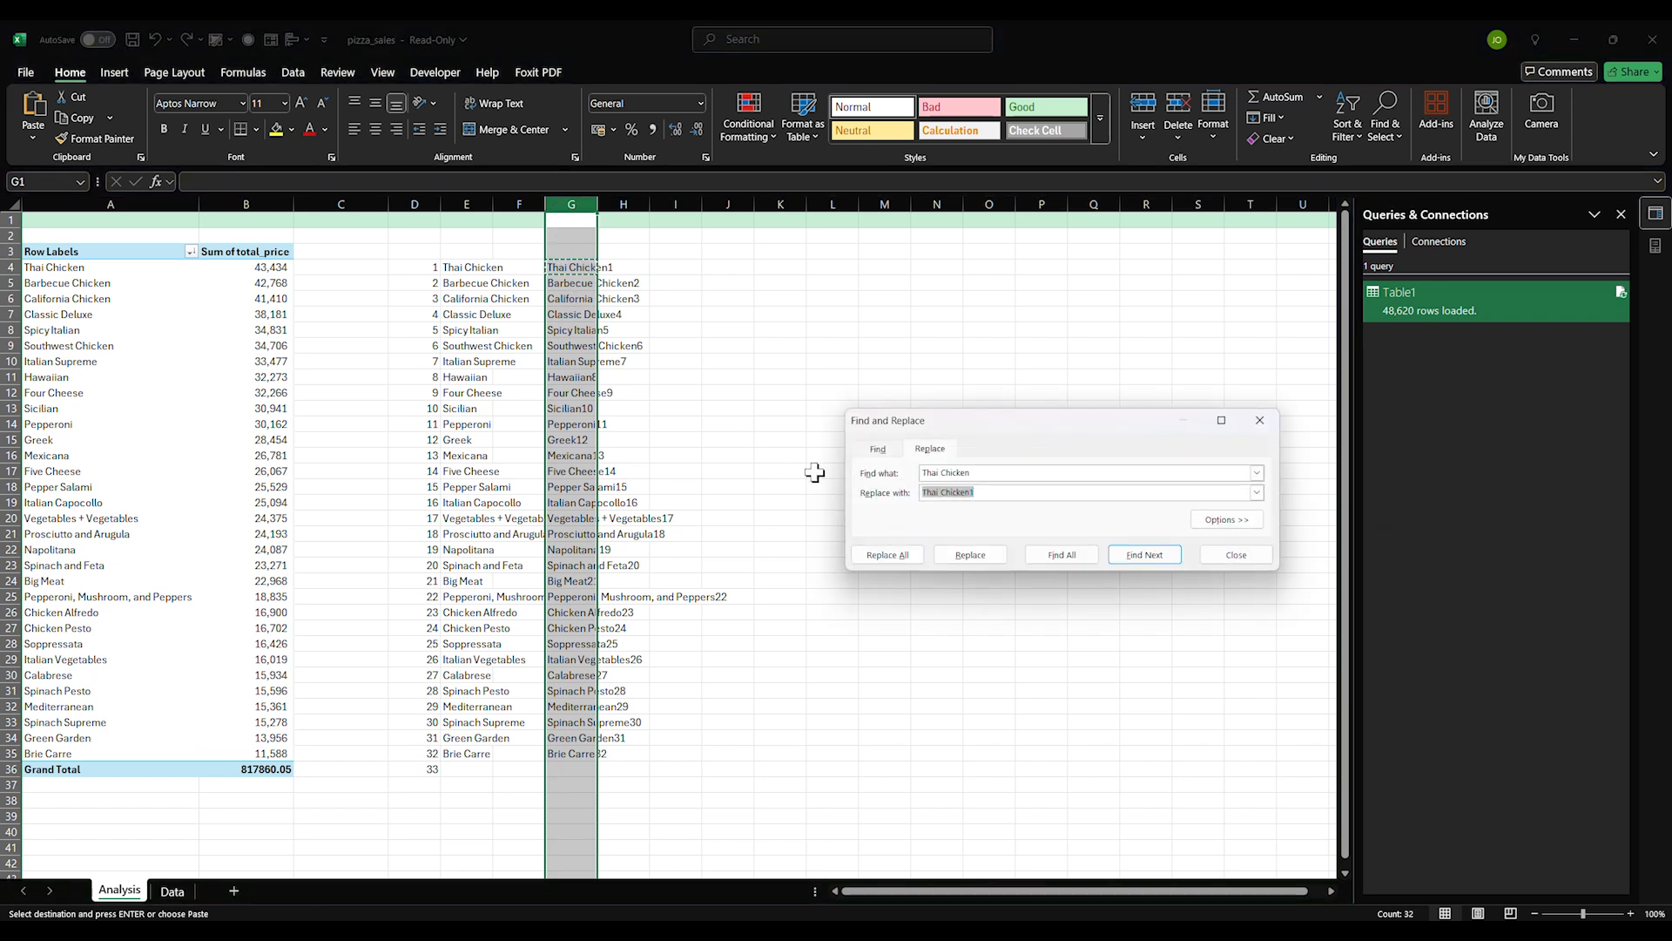
pyautogui.moveTo(974, 473); pyautogui.dragTo(890, 473)
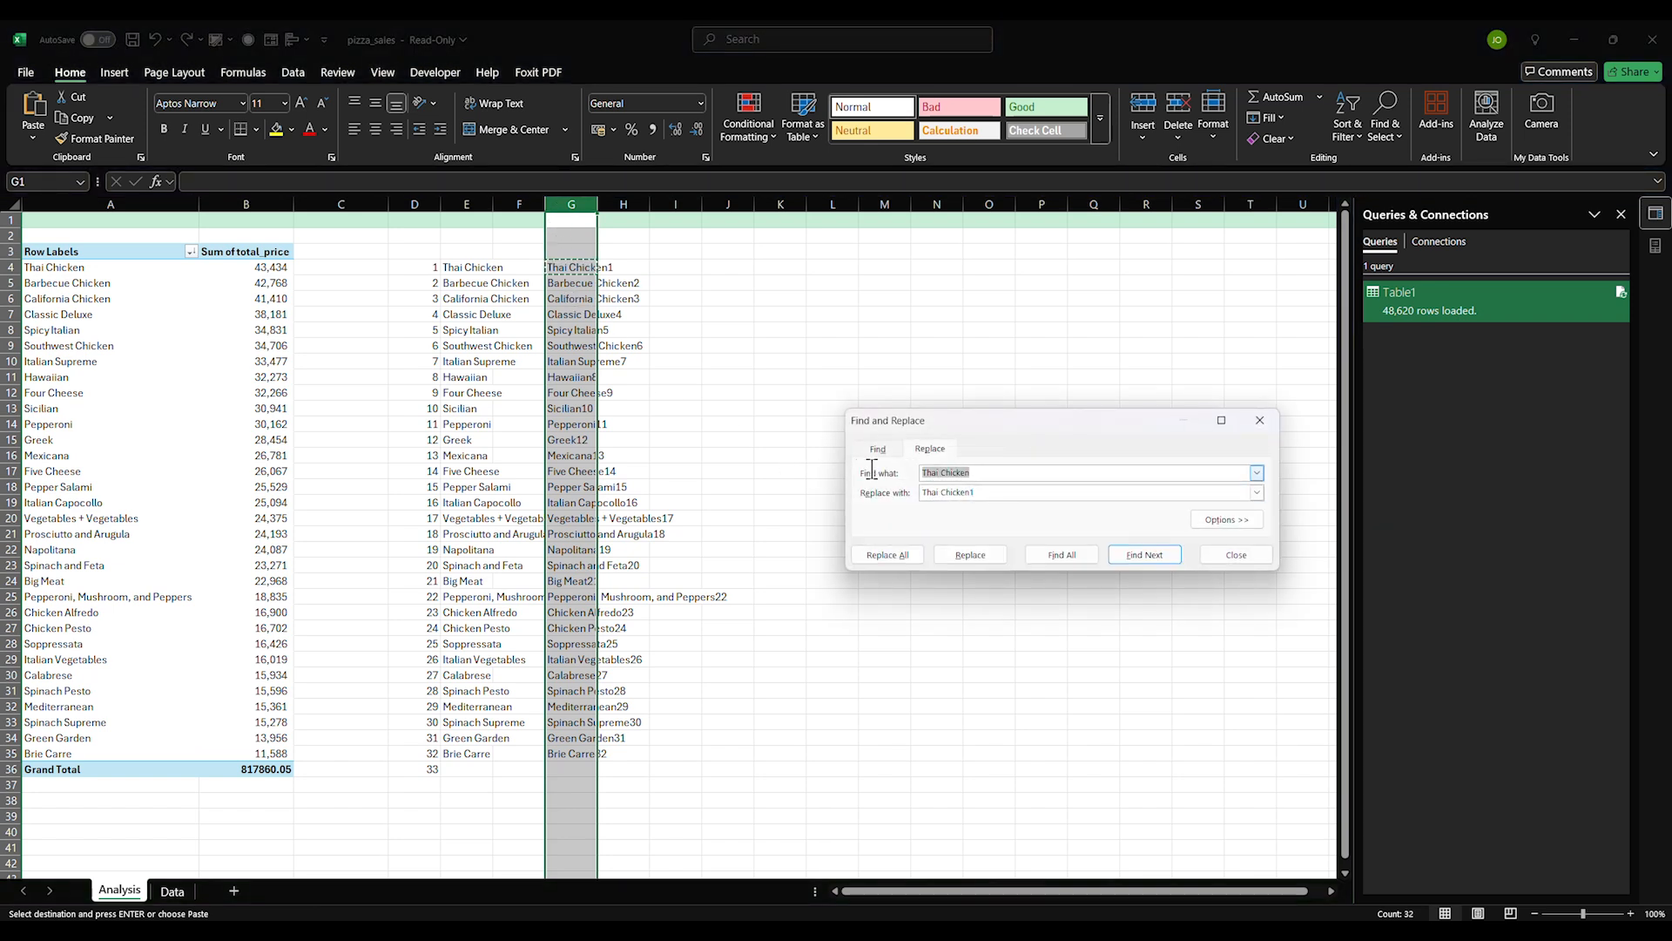
pyautogui.write('=')
pyautogui.moveTo(988, 490); pyautogui.dragTo(899, 495)
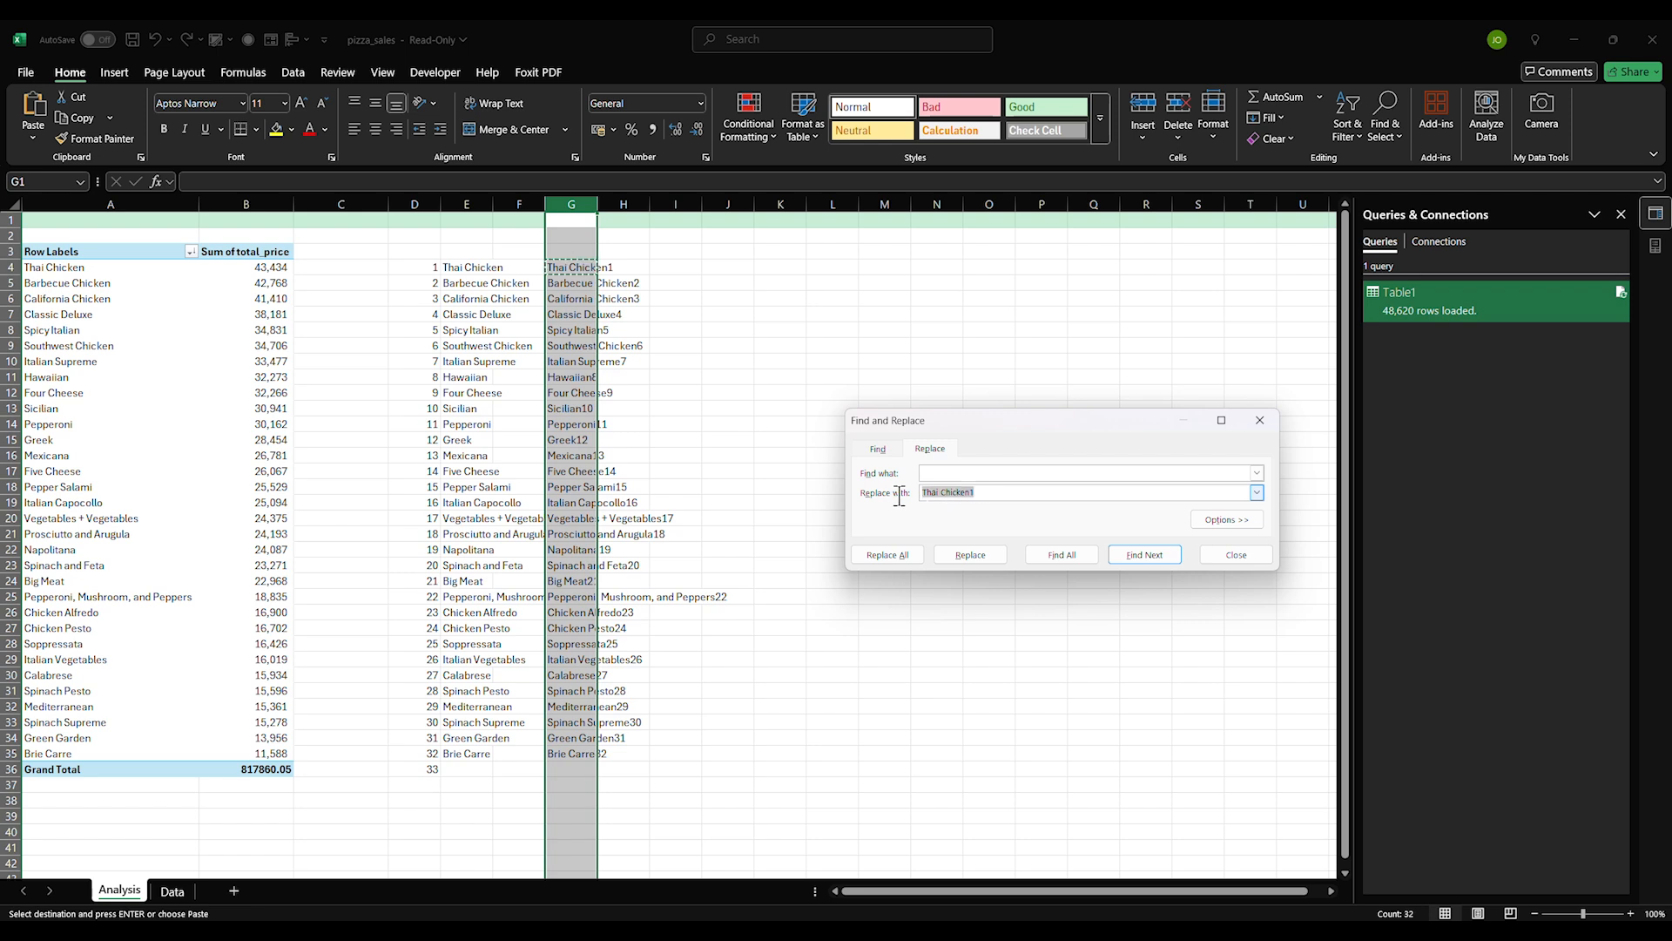
pyautogui.press('BackSpace')
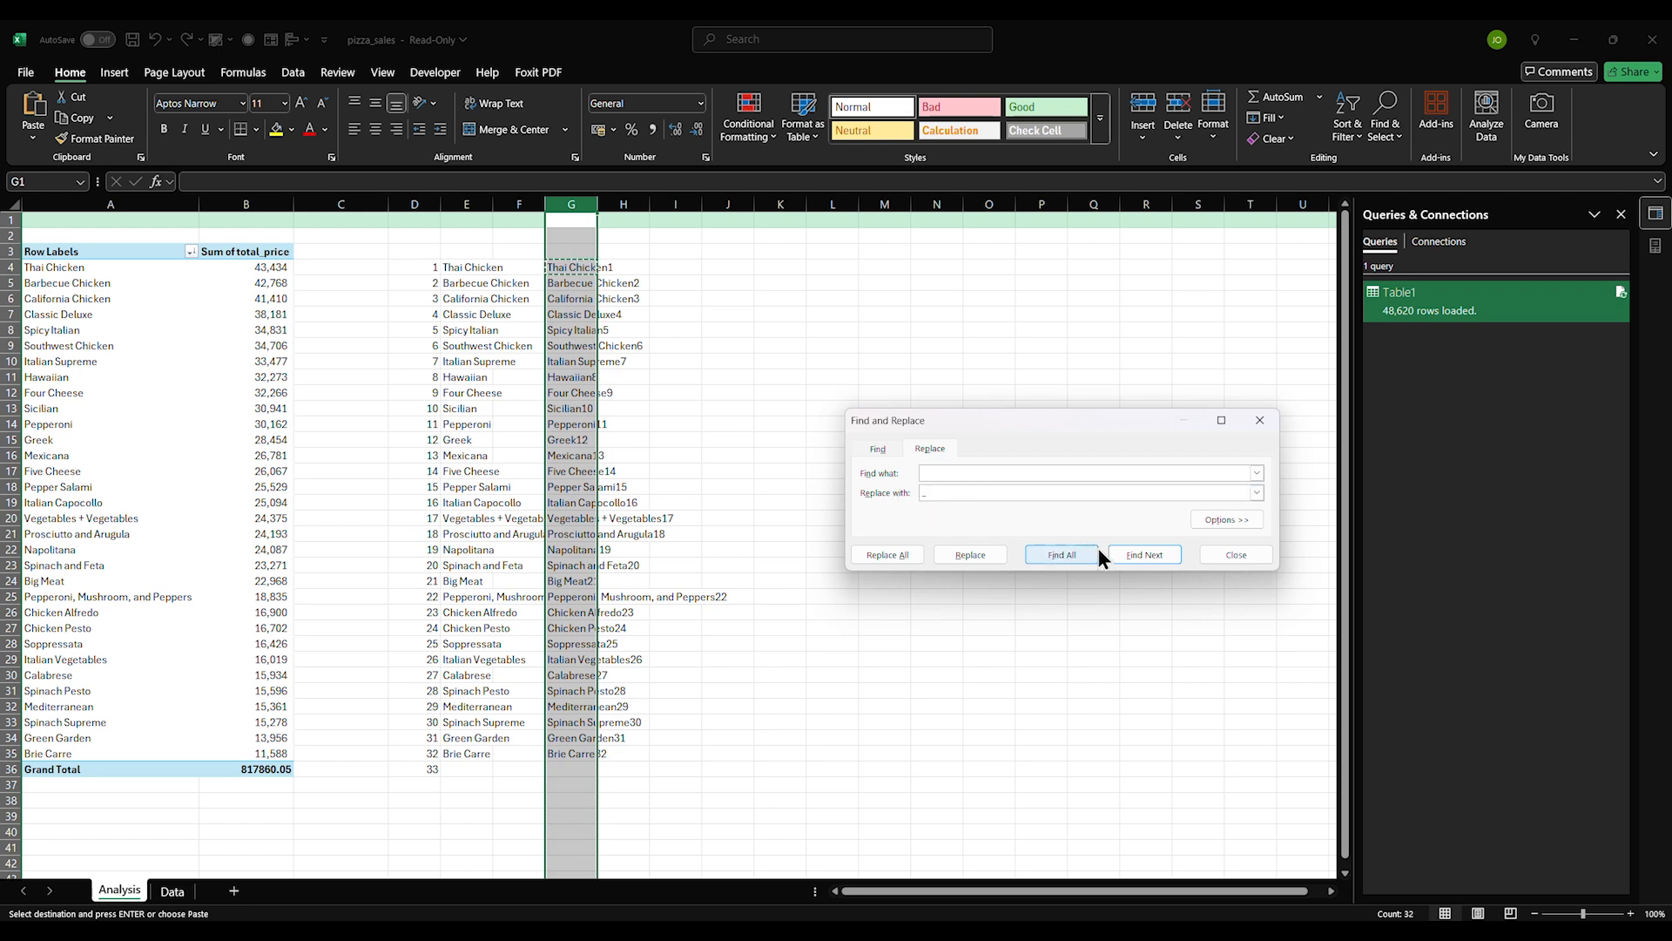
pyautogui.click(906, 556)
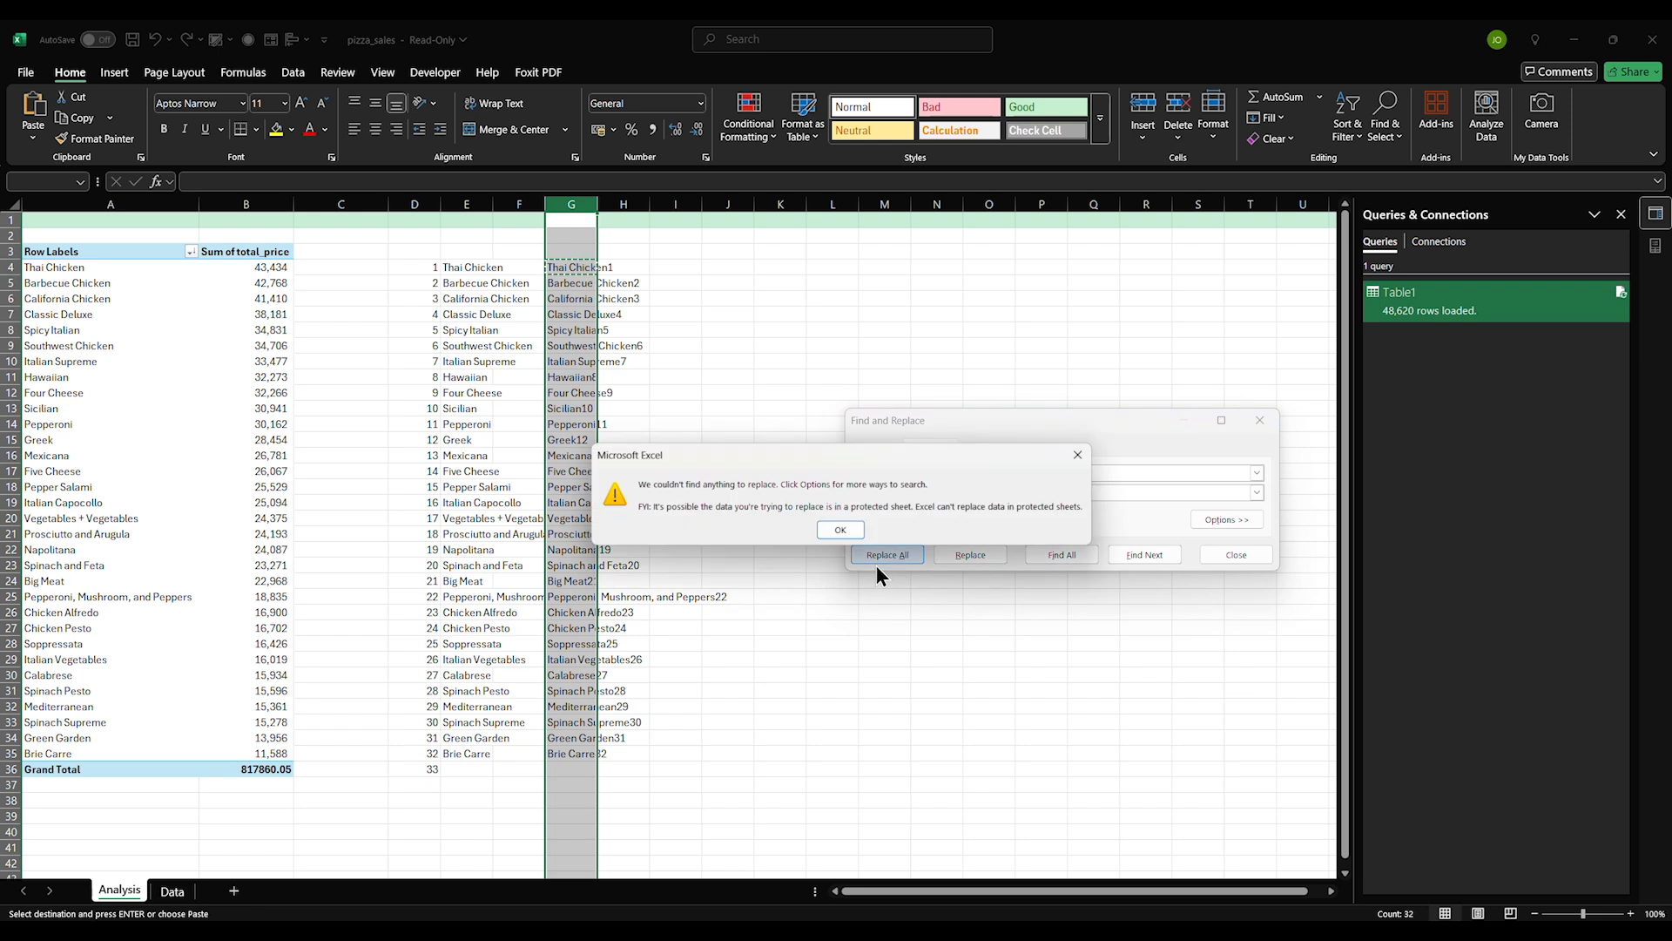
pyautogui.click(840, 531)
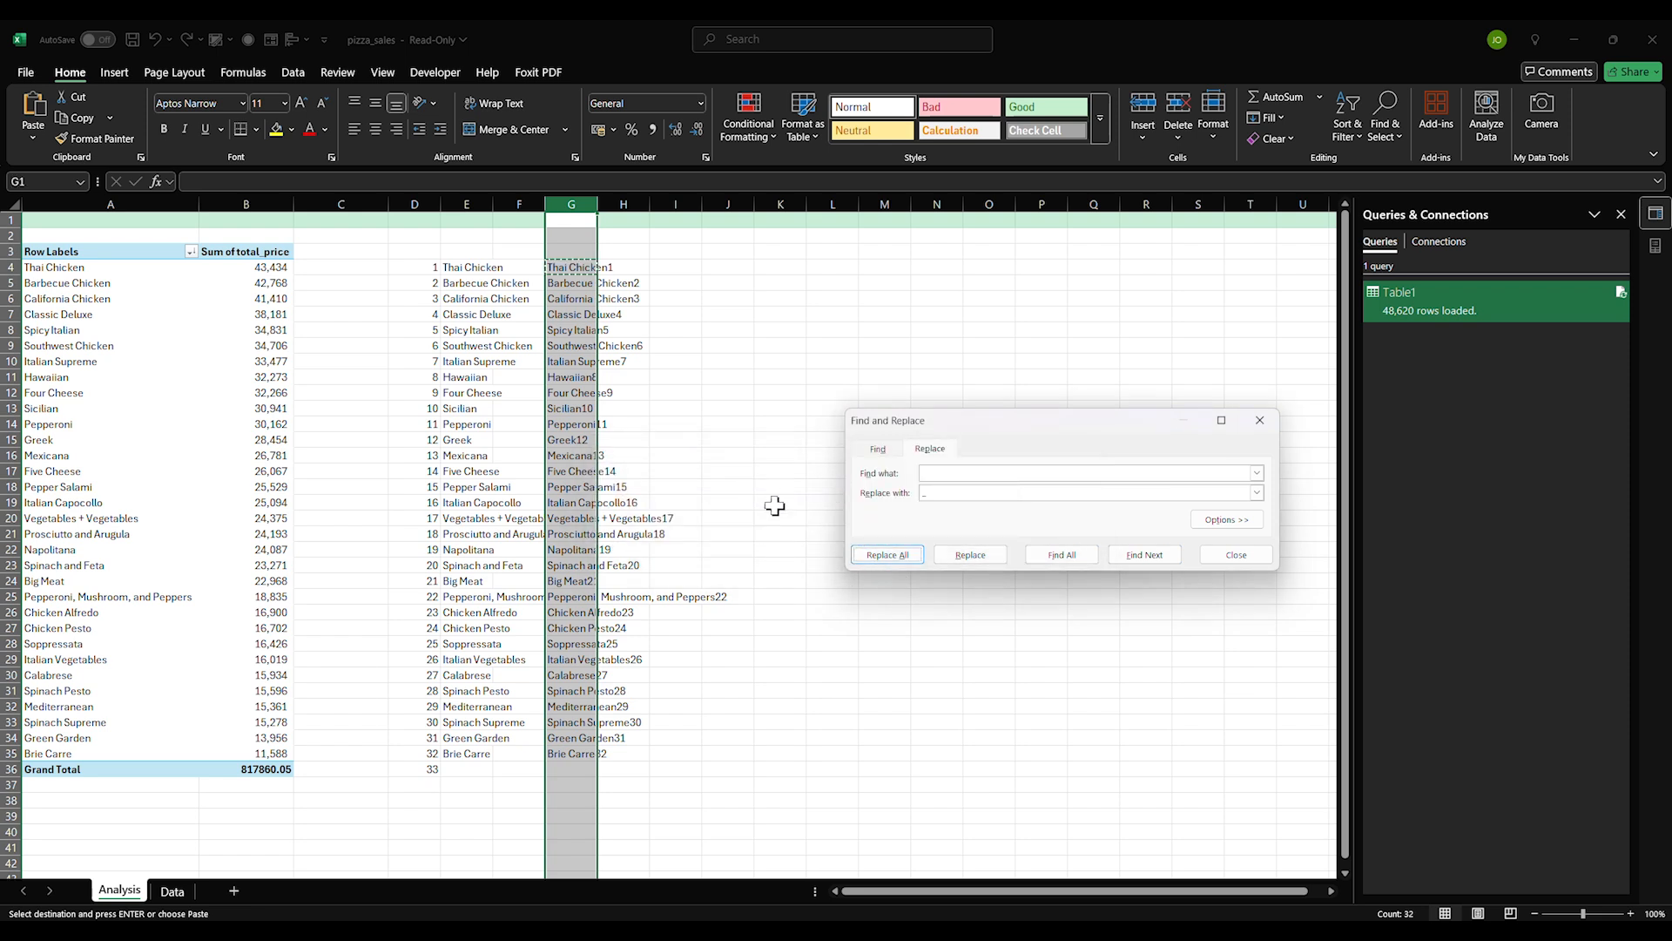
pyautogui.click(732, 450)
pyautogui.moveTo(564, 270); pyautogui.dragTo(562, 754)
pyautogui.click(959, 471)
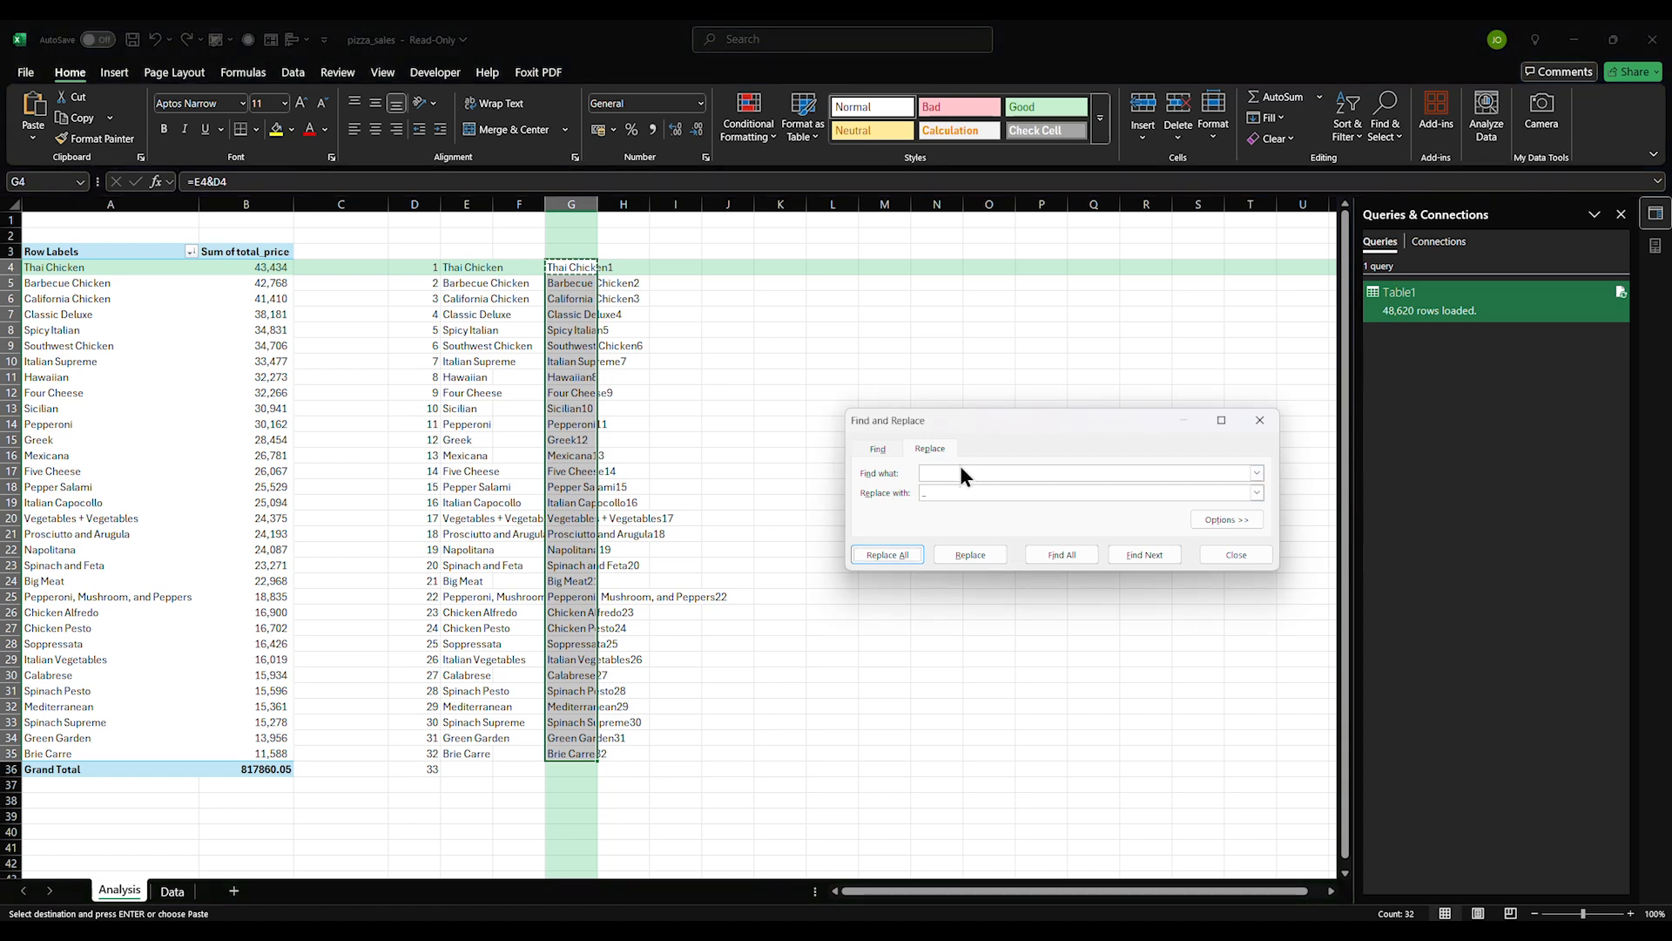
pyautogui.click(884, 554)
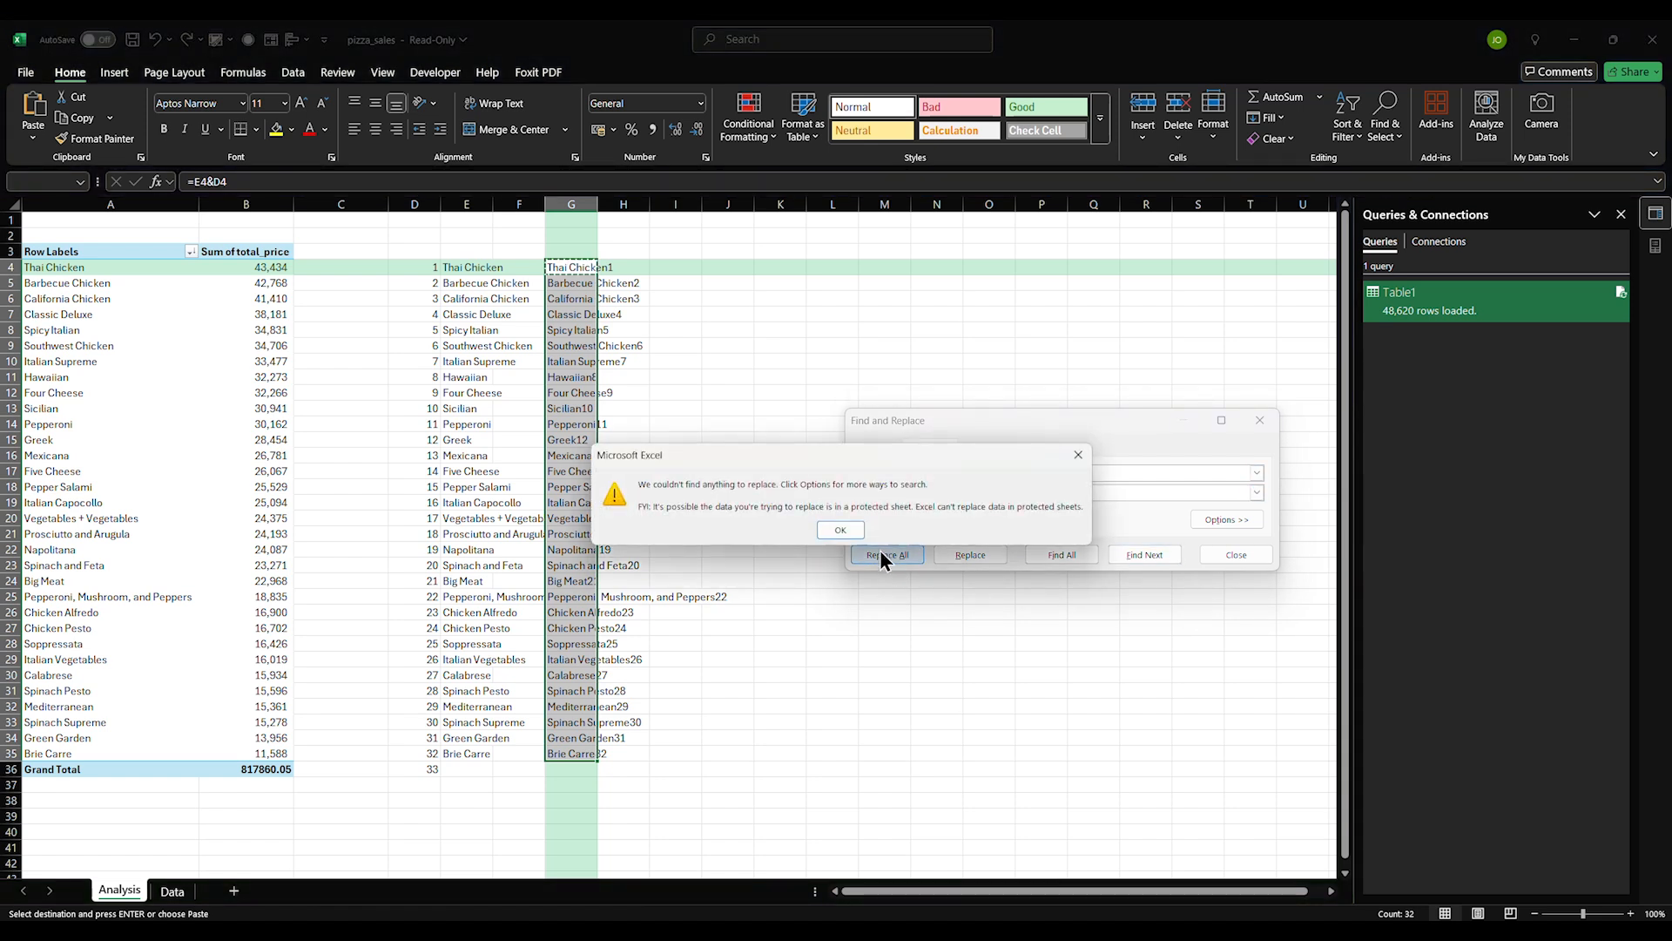
pyautogui.click(839, 530)
# Retry the replacement on G4:G35, then select the pizza names in E4:E35 instead
pyautogui.click(745, 517)
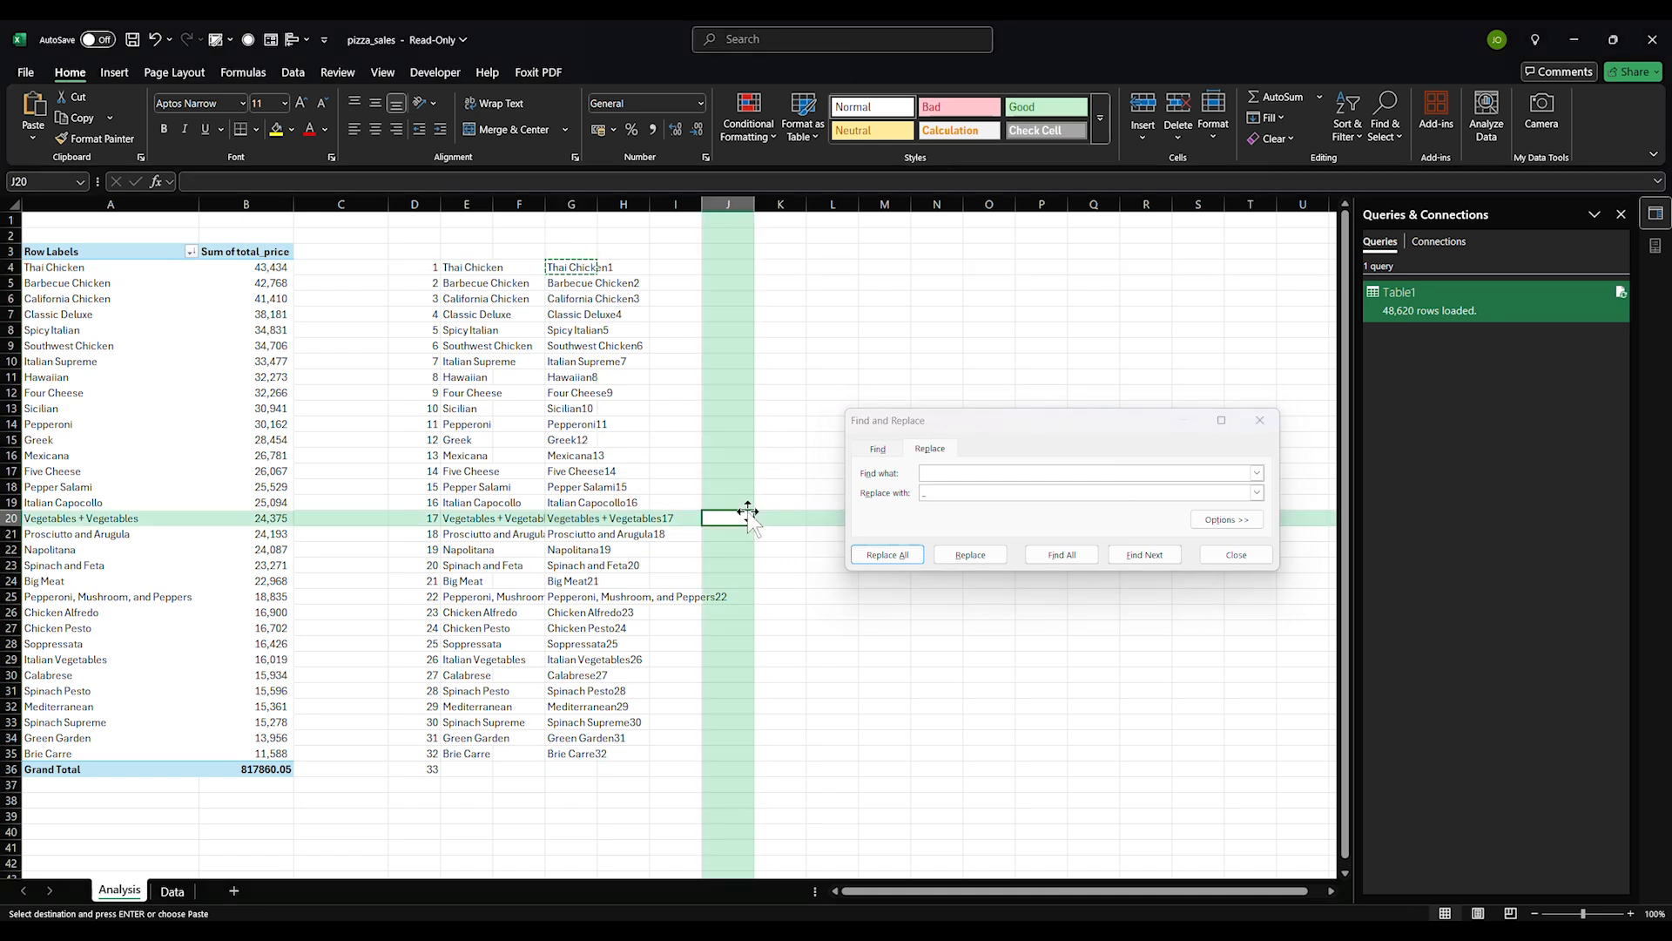
pyautogui.click(609, 361)
pyautogui.moveTo(569, 275); pyautogui.dragTo(567, 754)
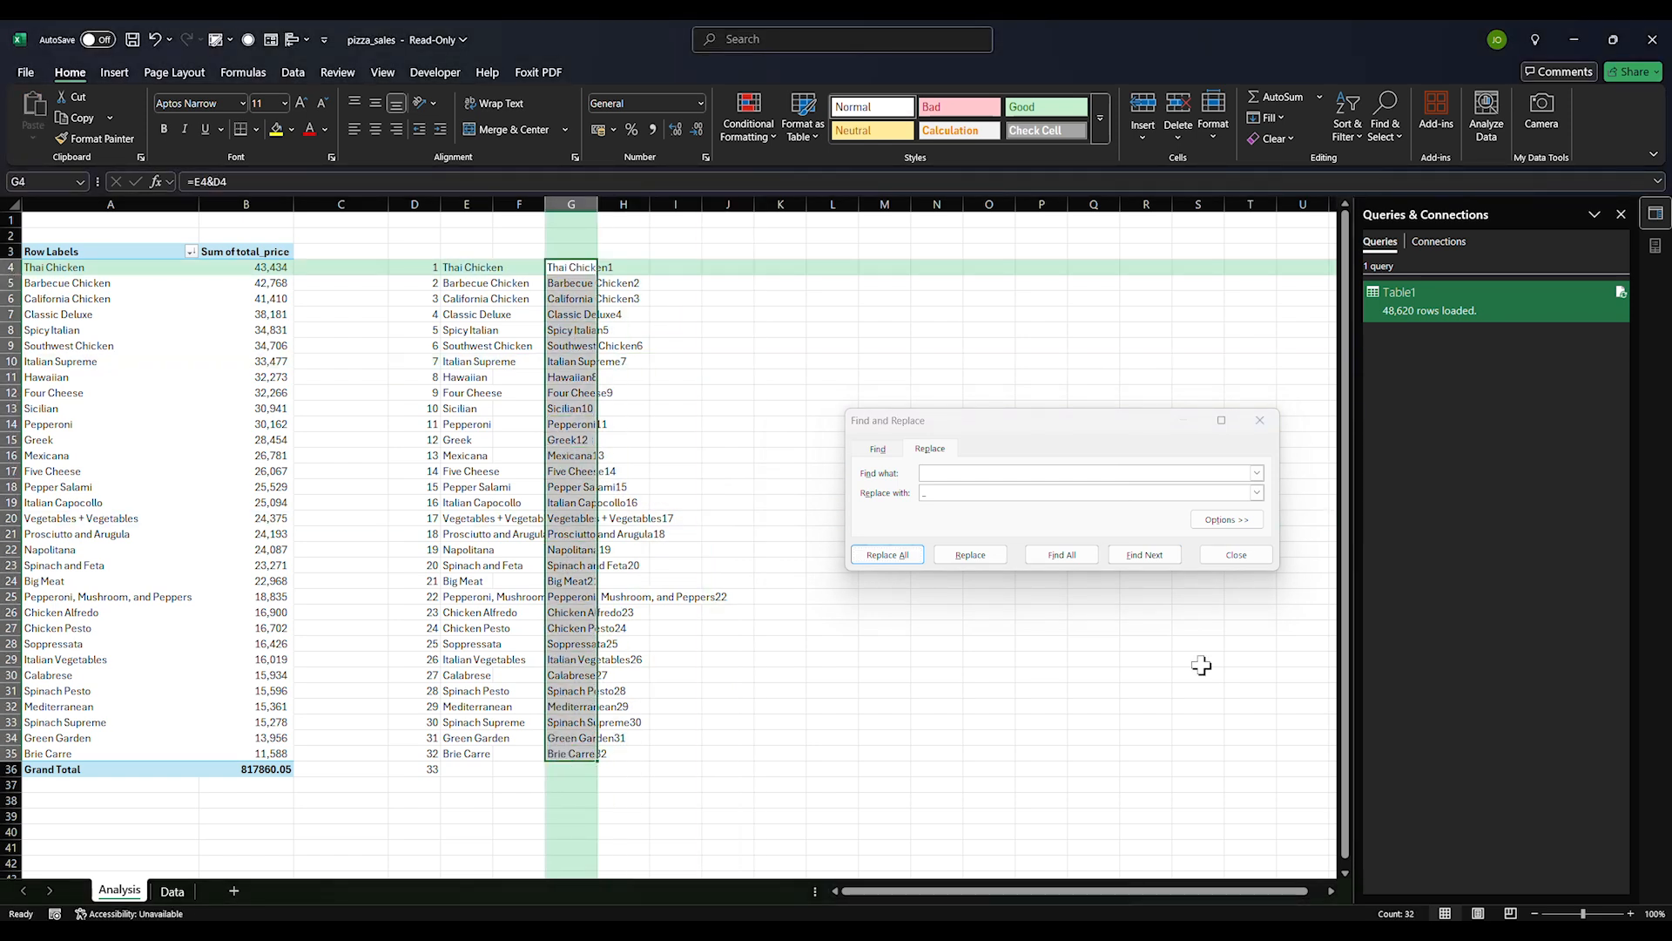
pyautogui.click(1242, 555)
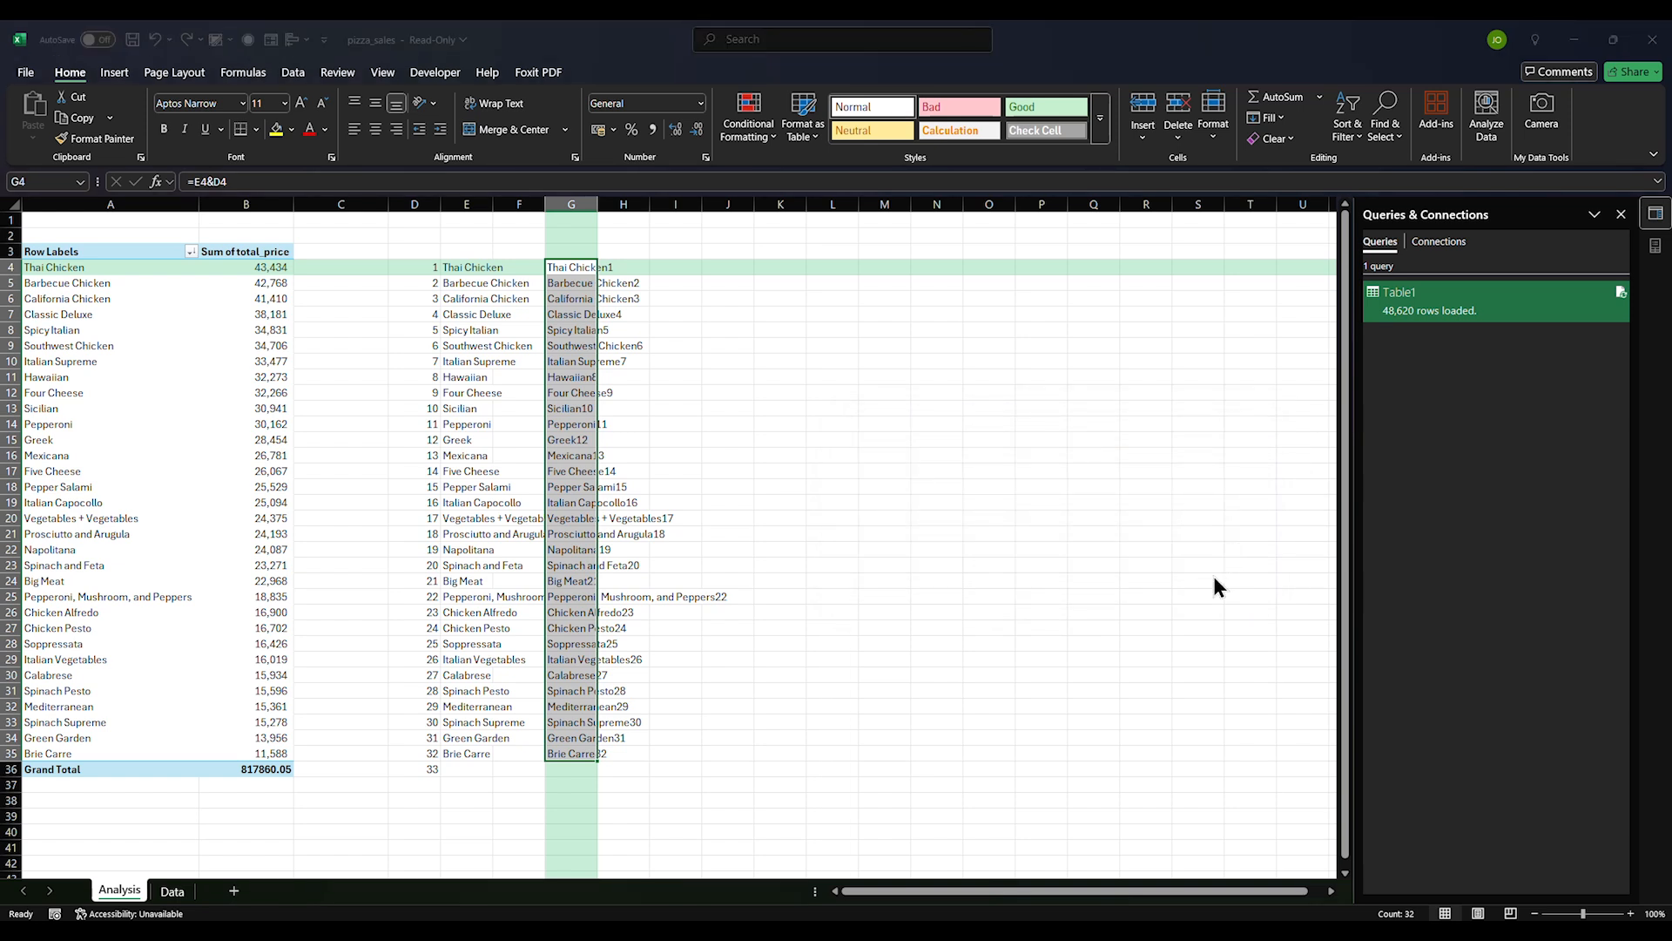
pyautogui.hotkey('ctrl', 'h')
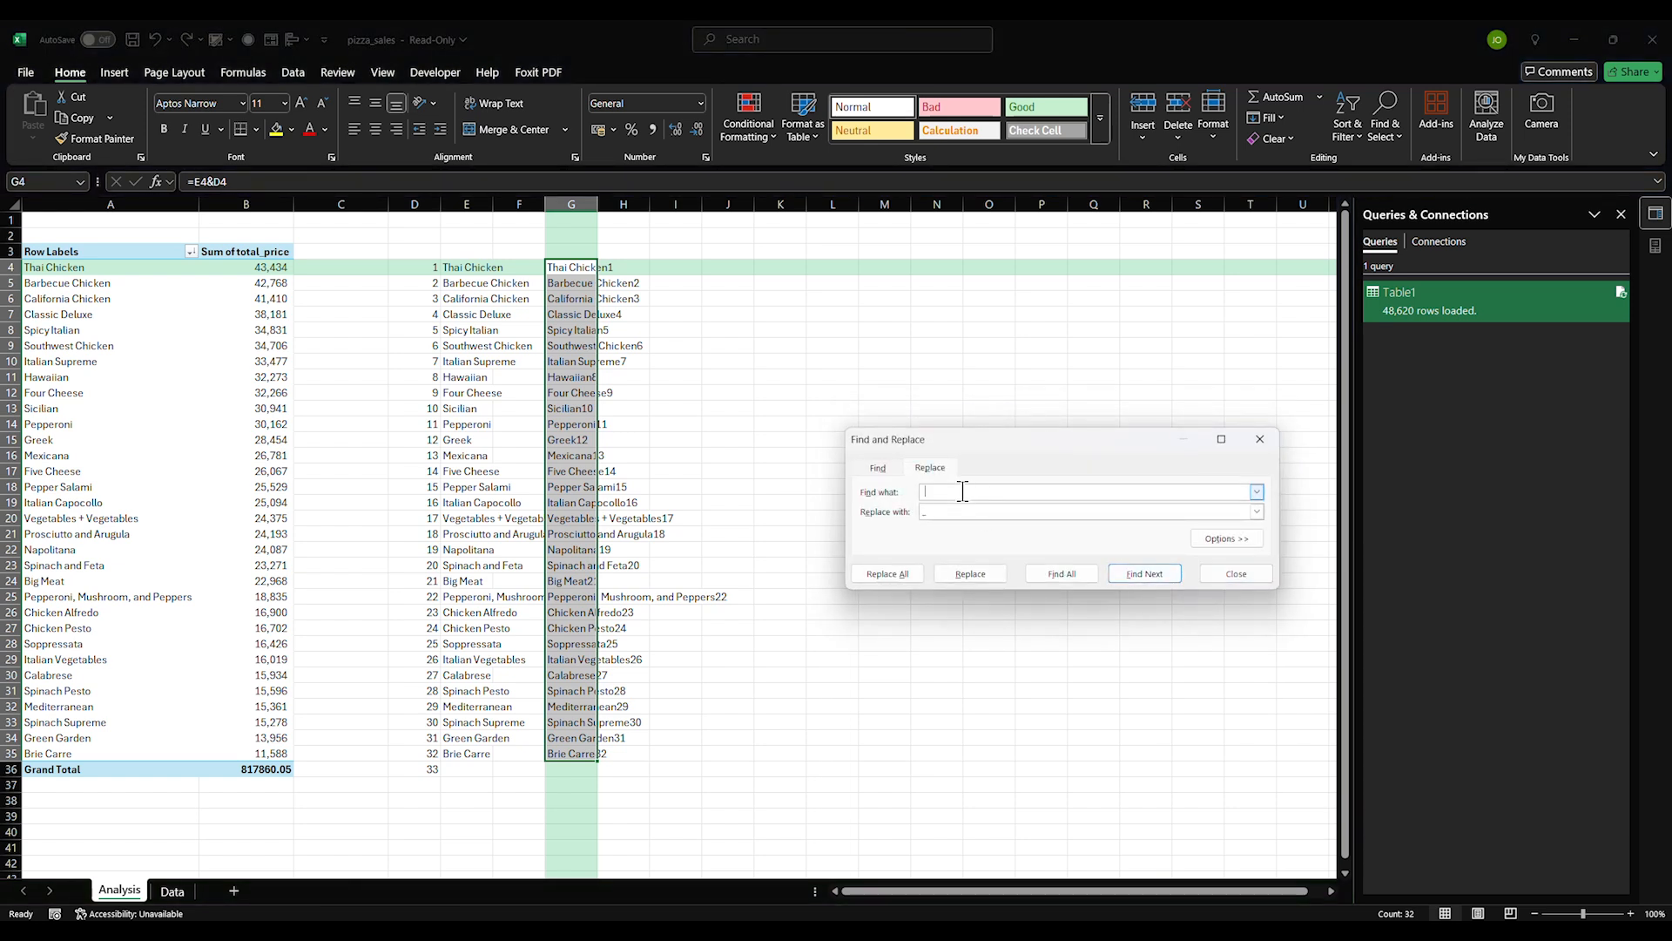
pyautogui.click(885, 575)
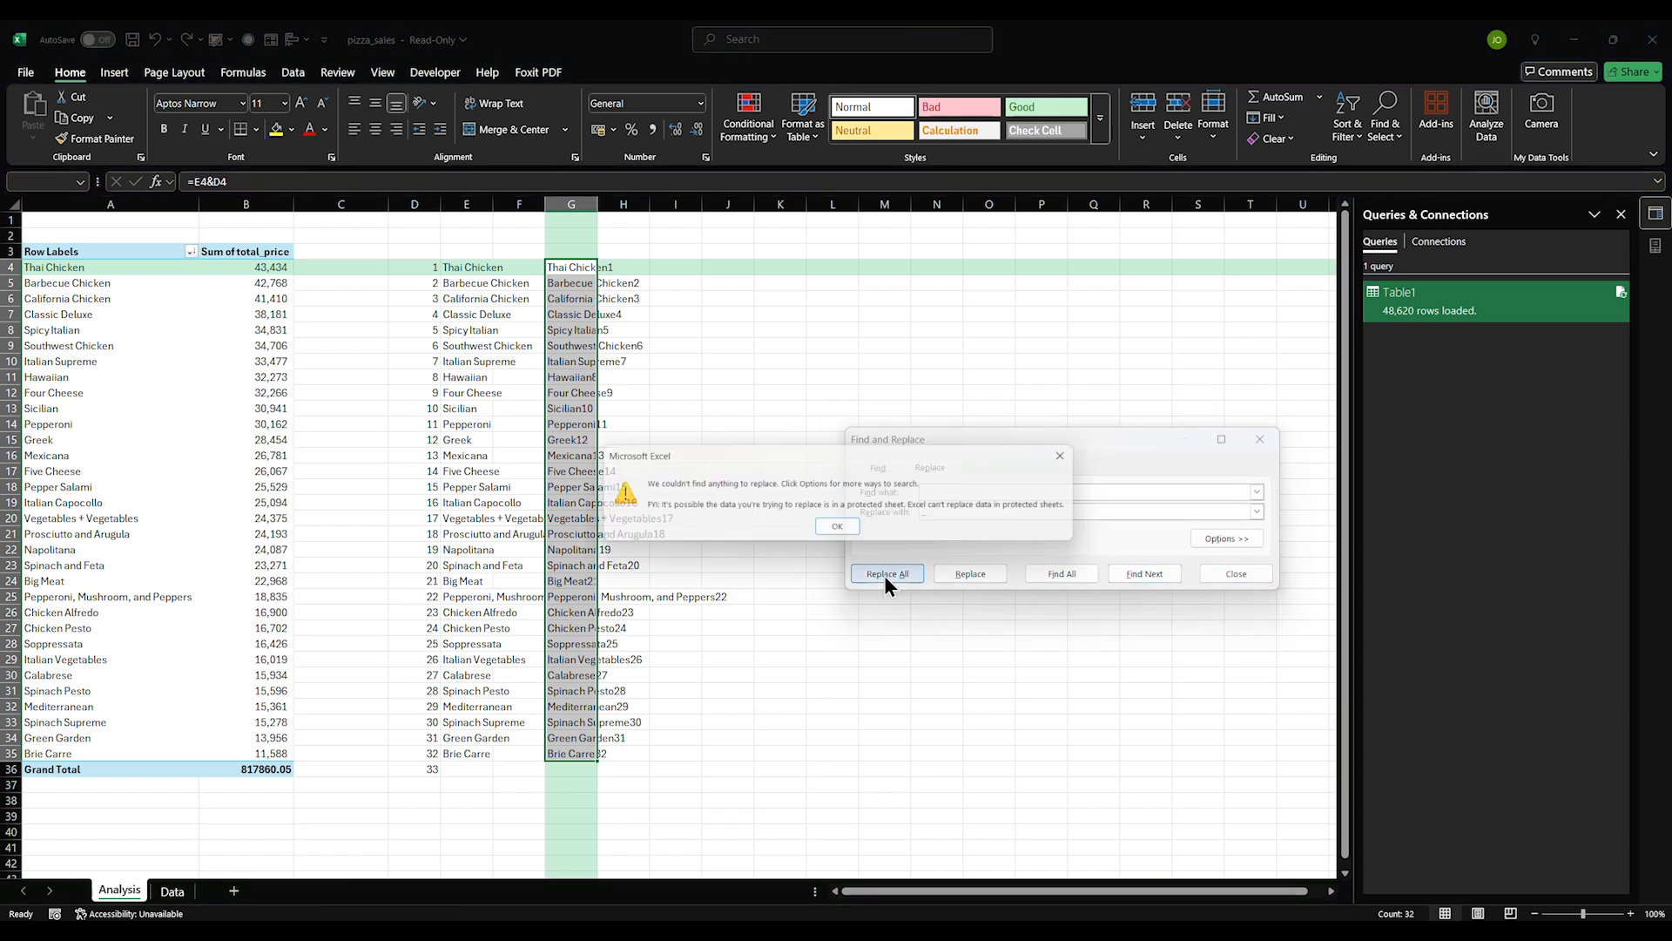
pyautogui.click(841, 531)
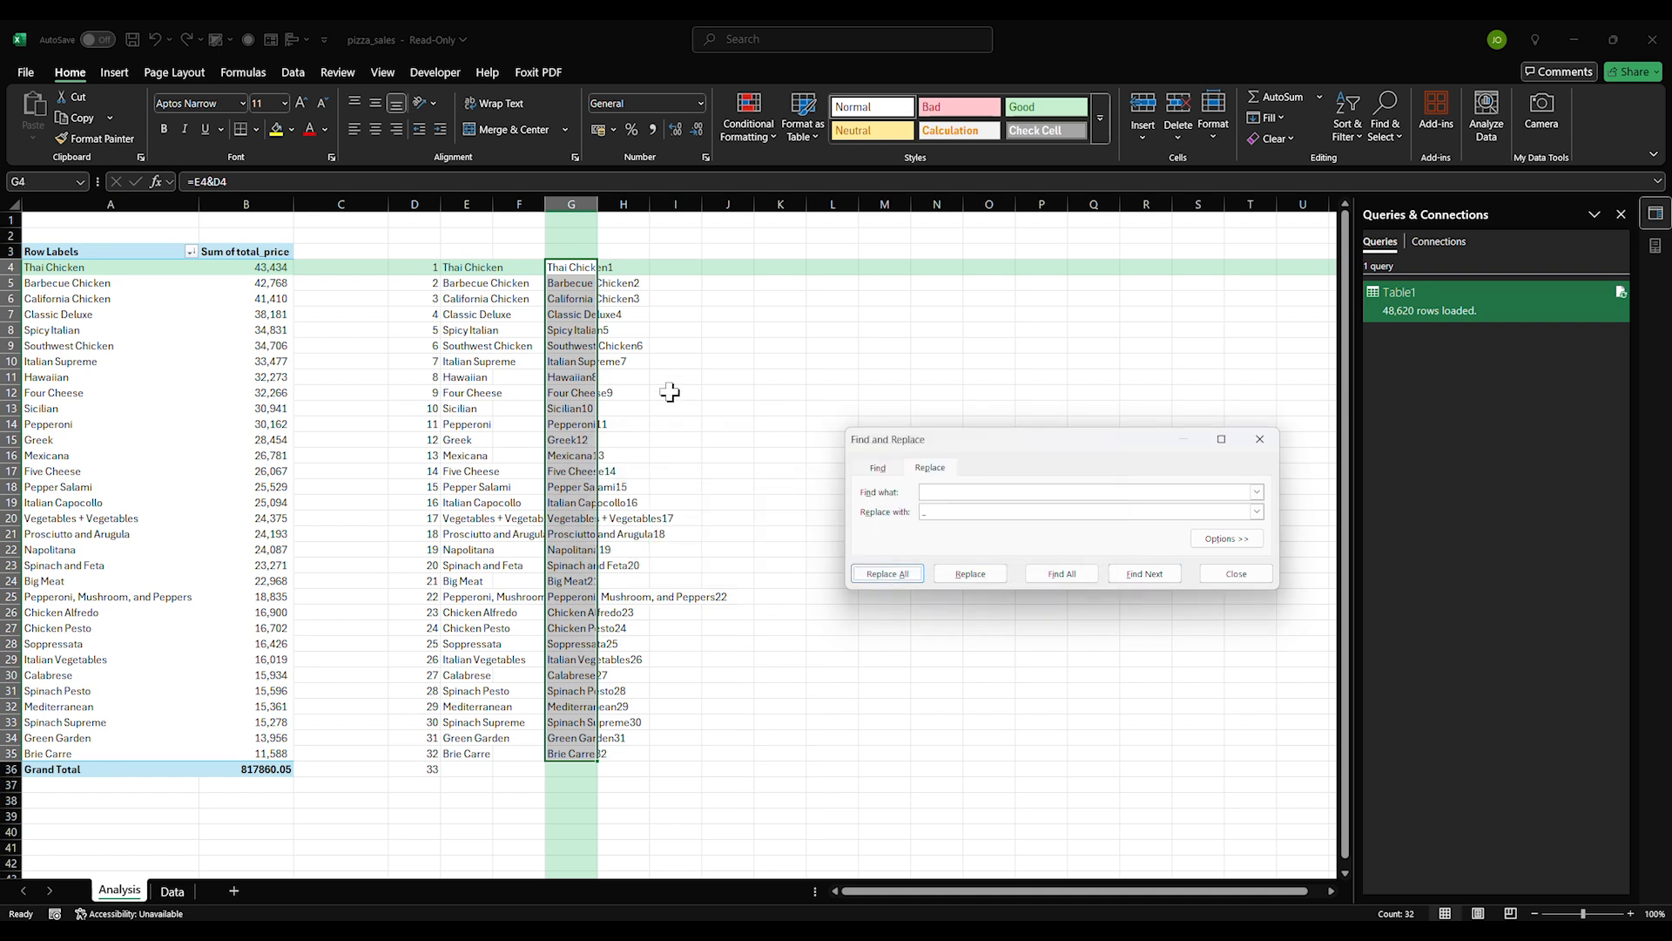
pyautogui.click(673, 378)
pyautogui.click(560, 258)
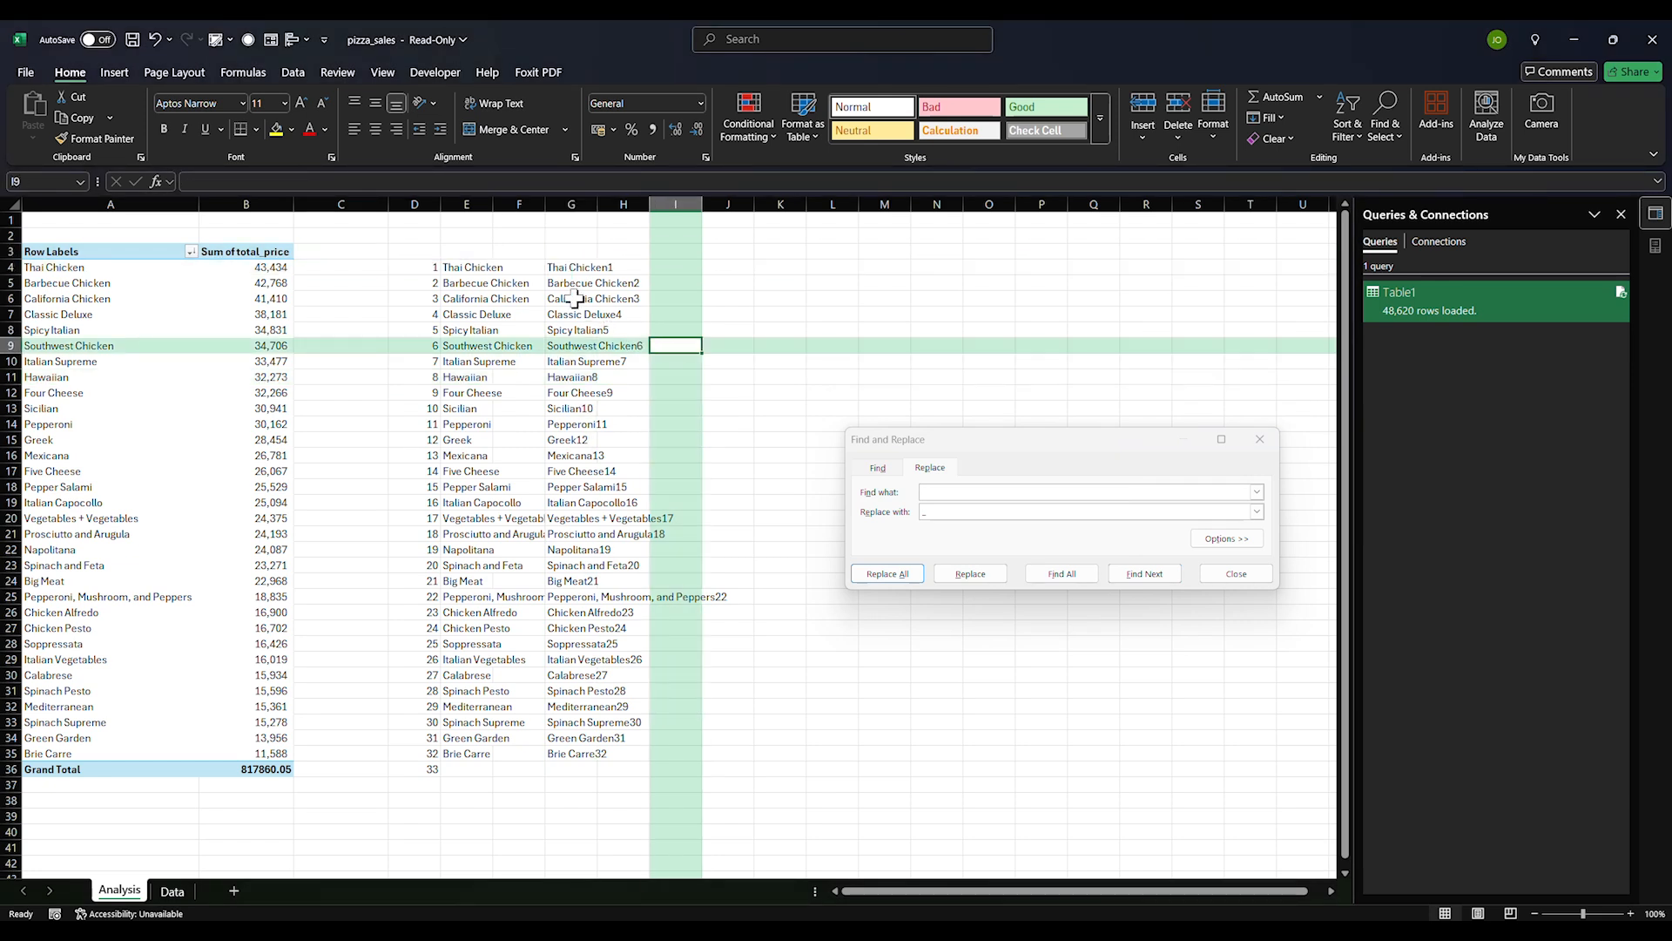
pyautogui.moveTo(577, 267); pyautogui.dragTo(589, 732)
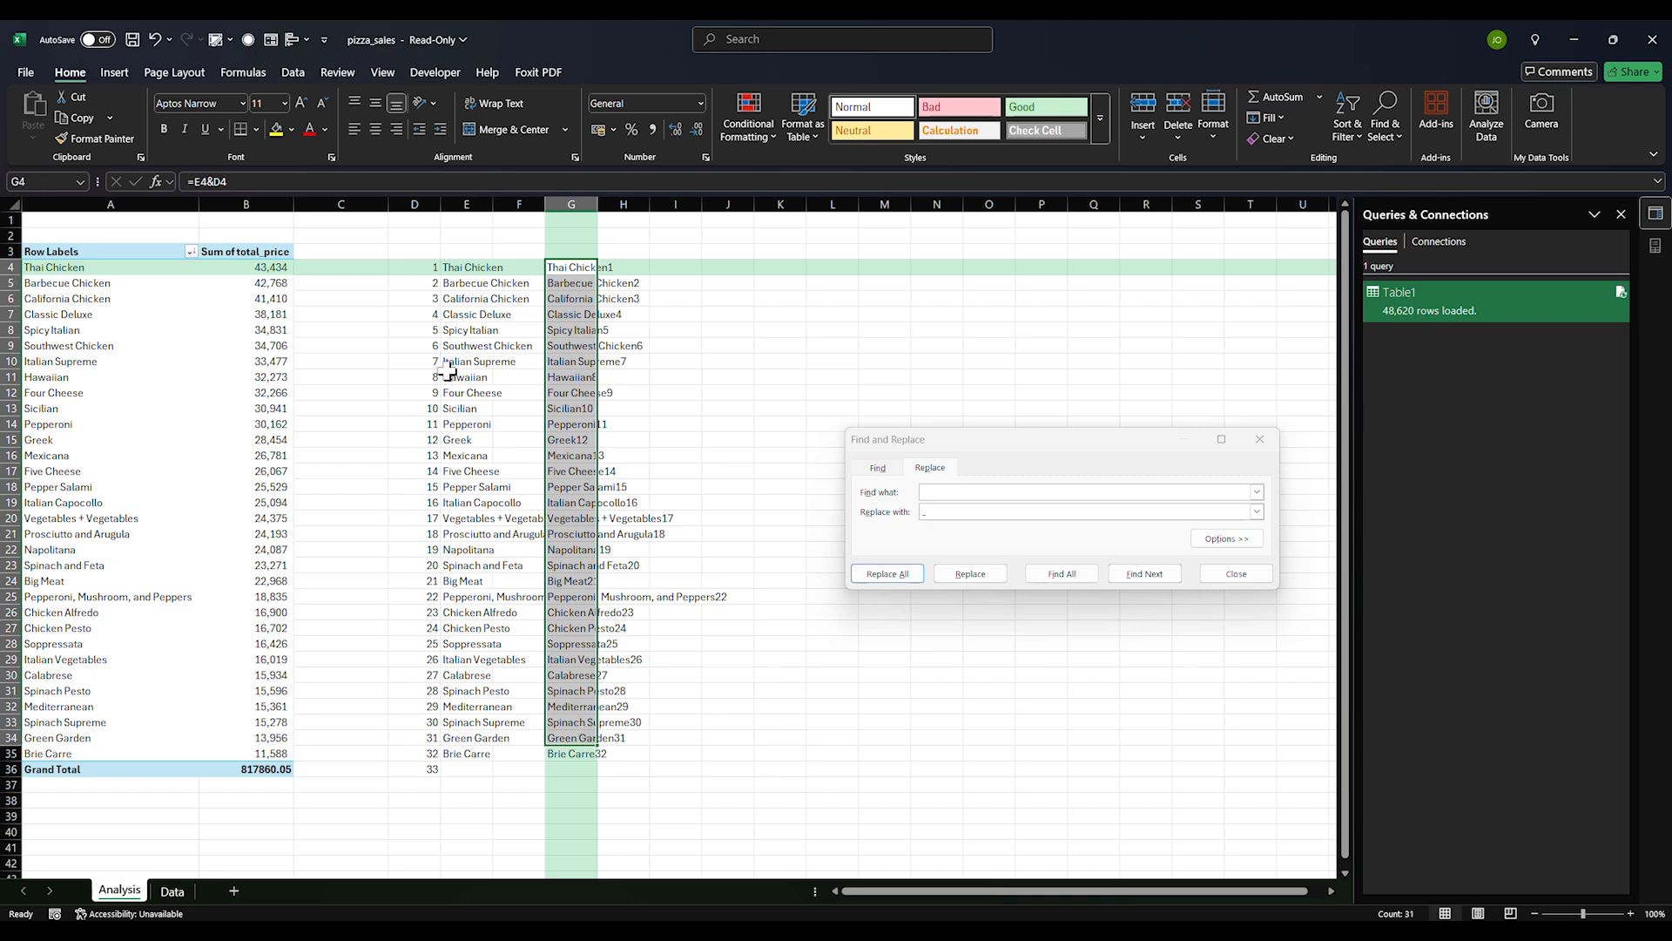
pyautogui.moveTo(463, 268); pyautogui.dragTo(483, 753)
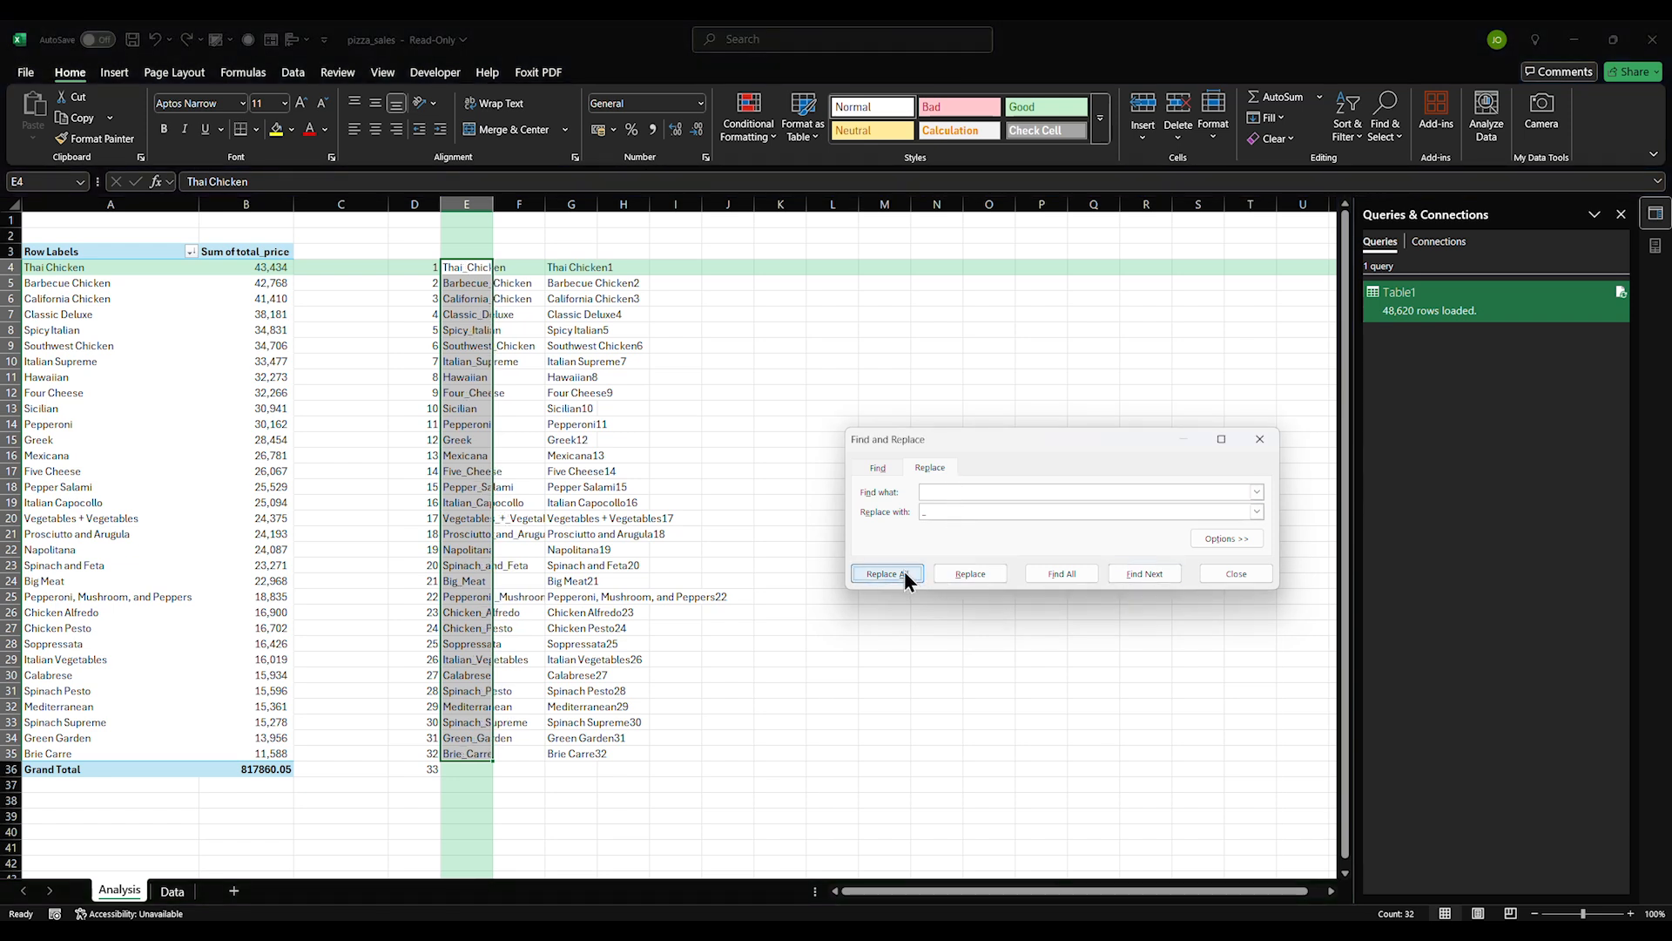
# Replace spaces with underscores in the column E pizza names, making 28 replacements
pyautogui.click(888, 573)
pyautogui.click(852, 524)
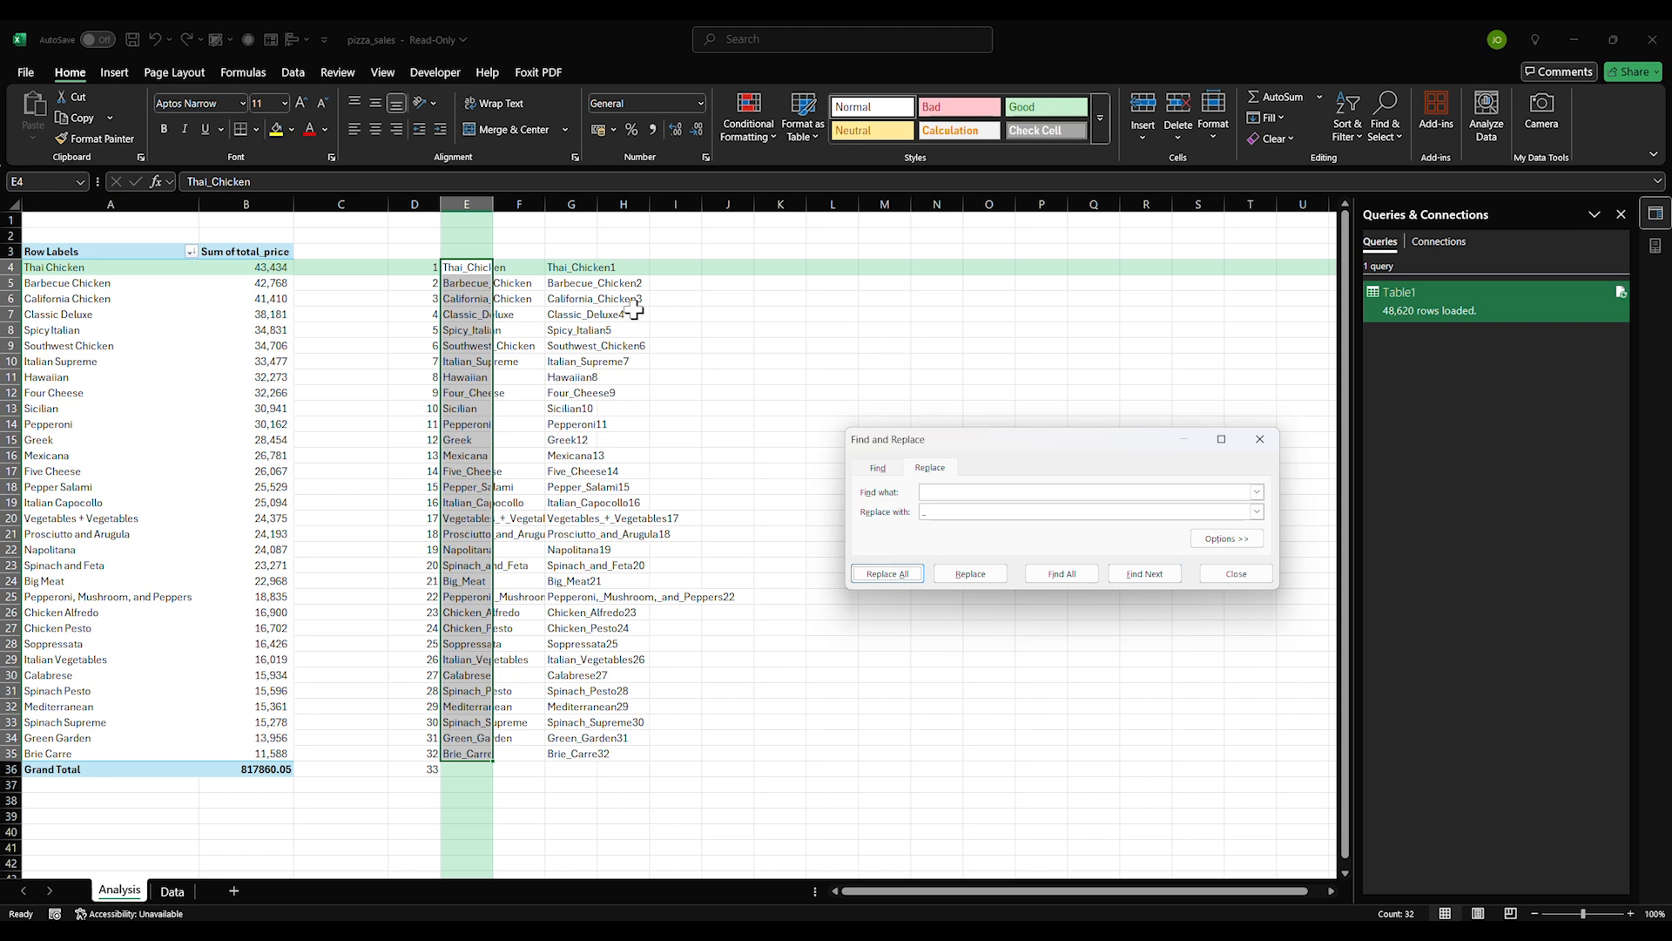
pyautogui.click(575, 270)
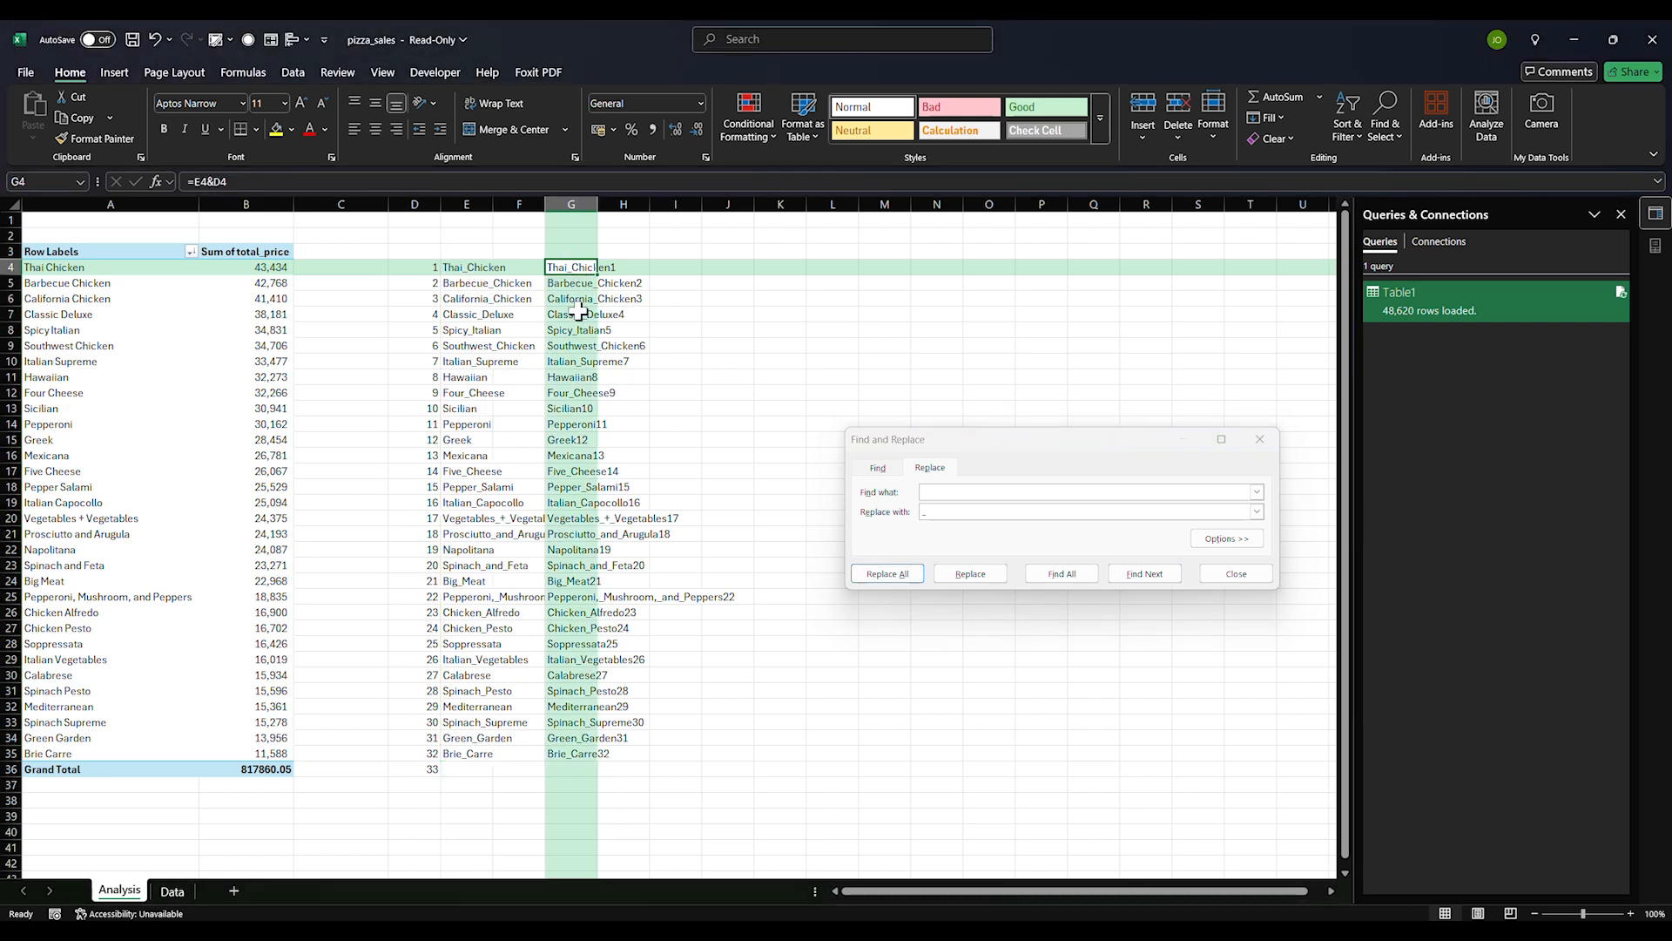
pyautogui.click(941, 736)
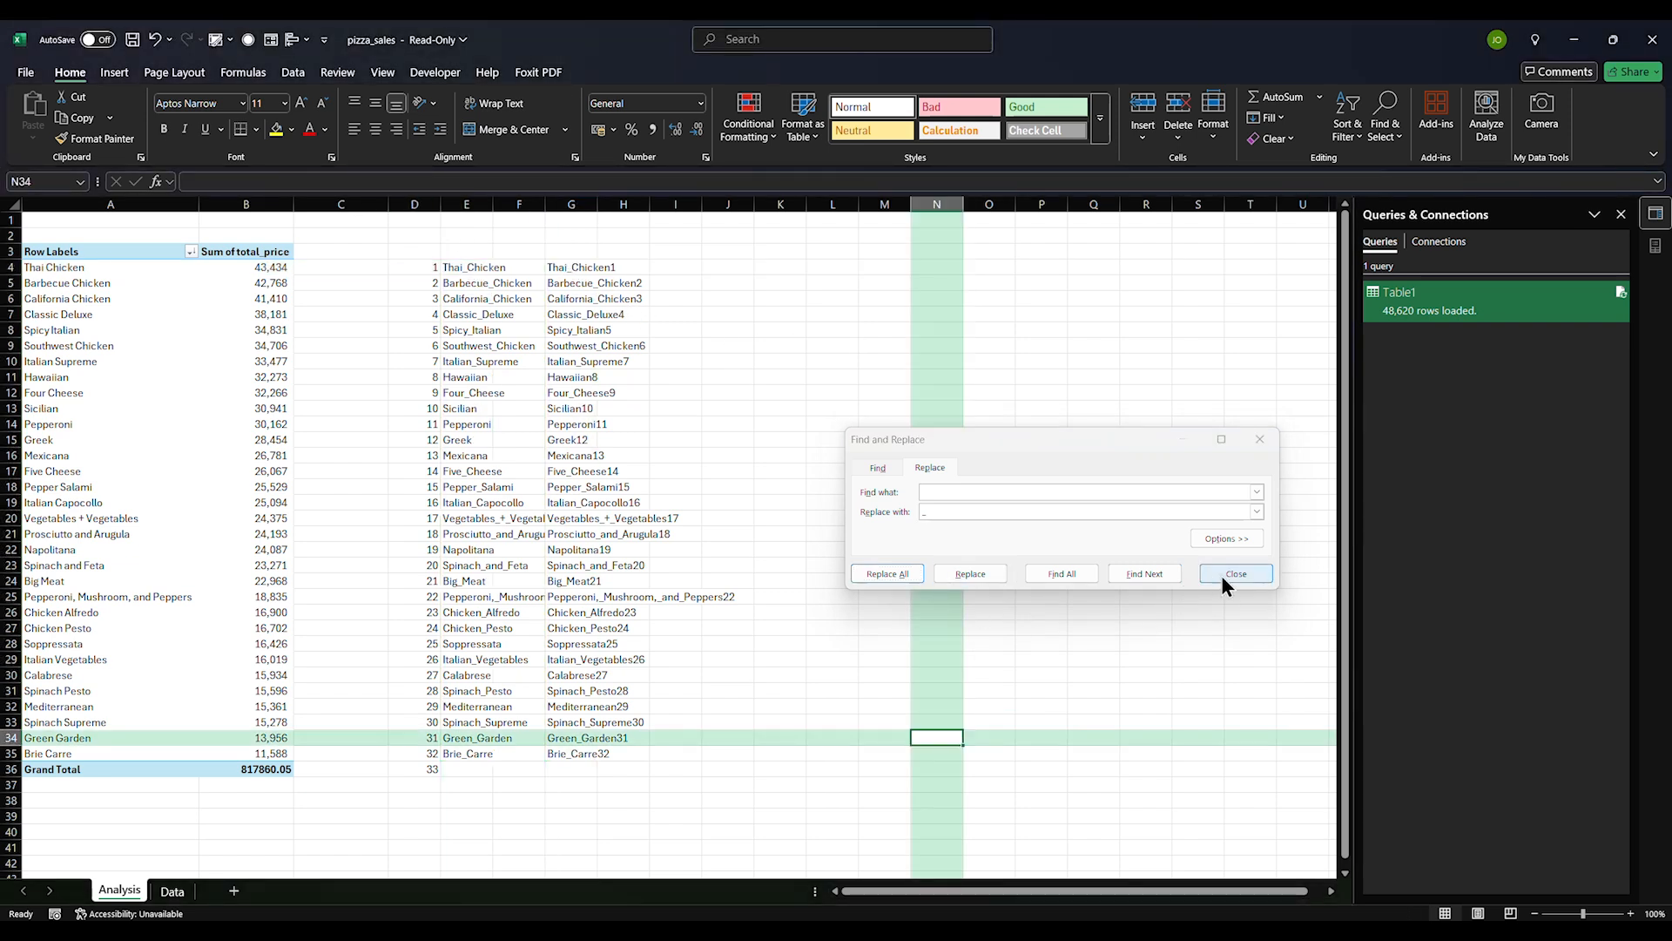
pyautogui.click(627, 374)
# Convert the G4:G35 joined names to plain values and copy Thai_Chicken1 from G4
pyautogui.moveTo(568, 272); pyautogui.dragTo(578, 755)
pyautogui.hotkey('ctrl', 'c')
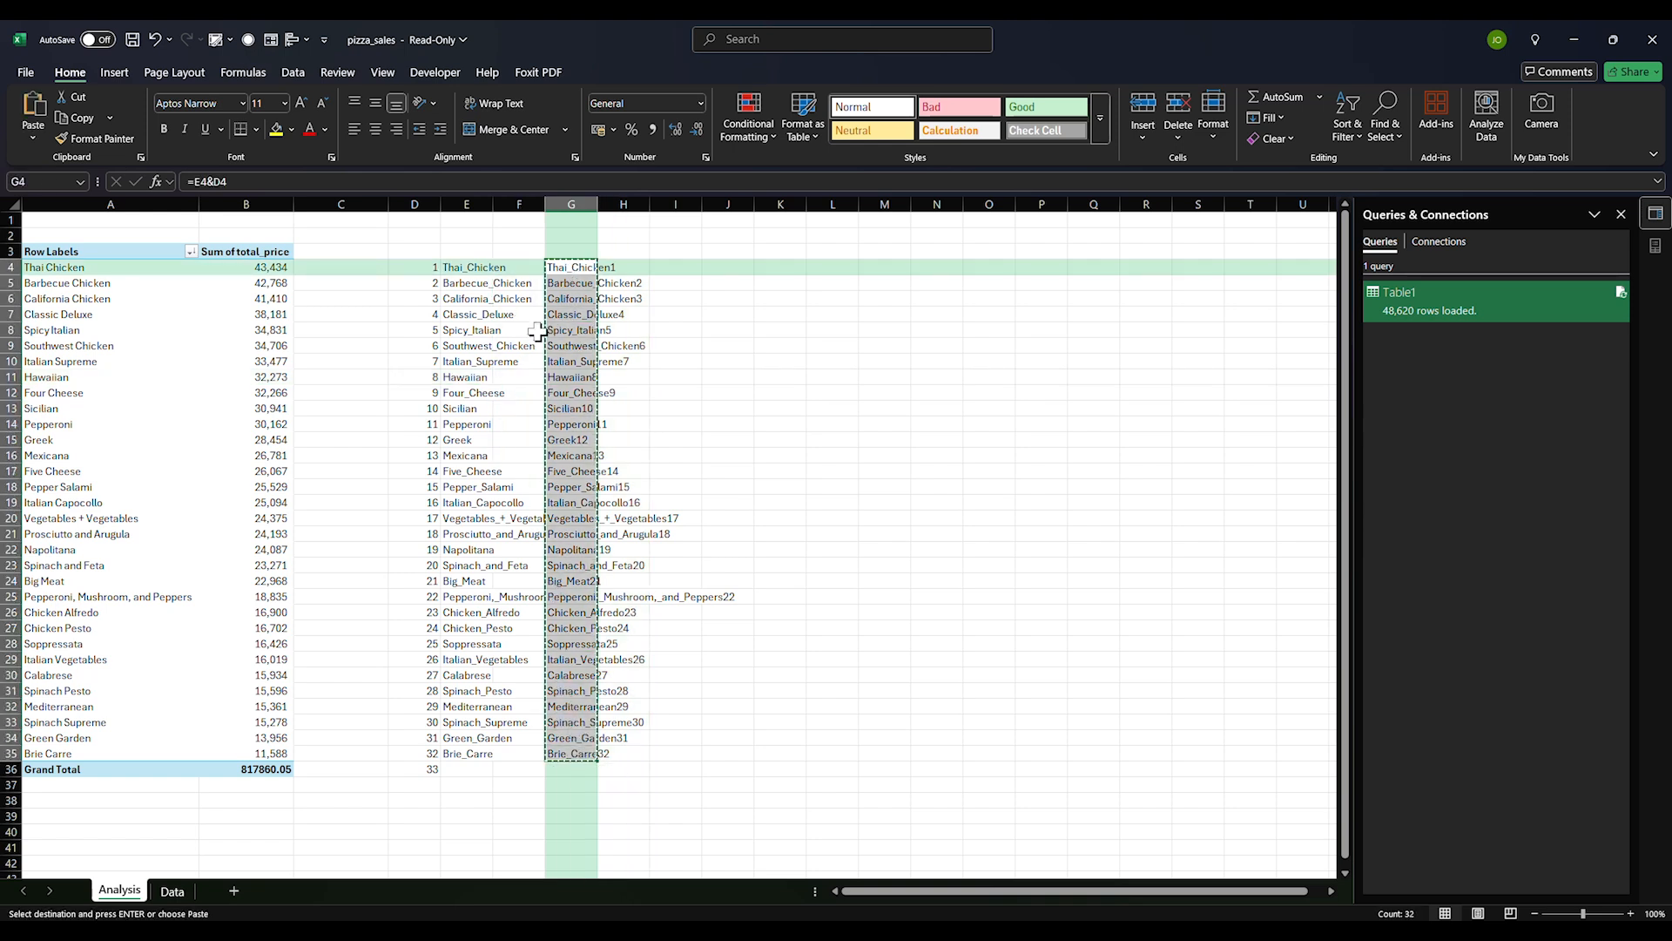
pyautogui.rightClick(565, 271)
pyautogui.click(637, 382)
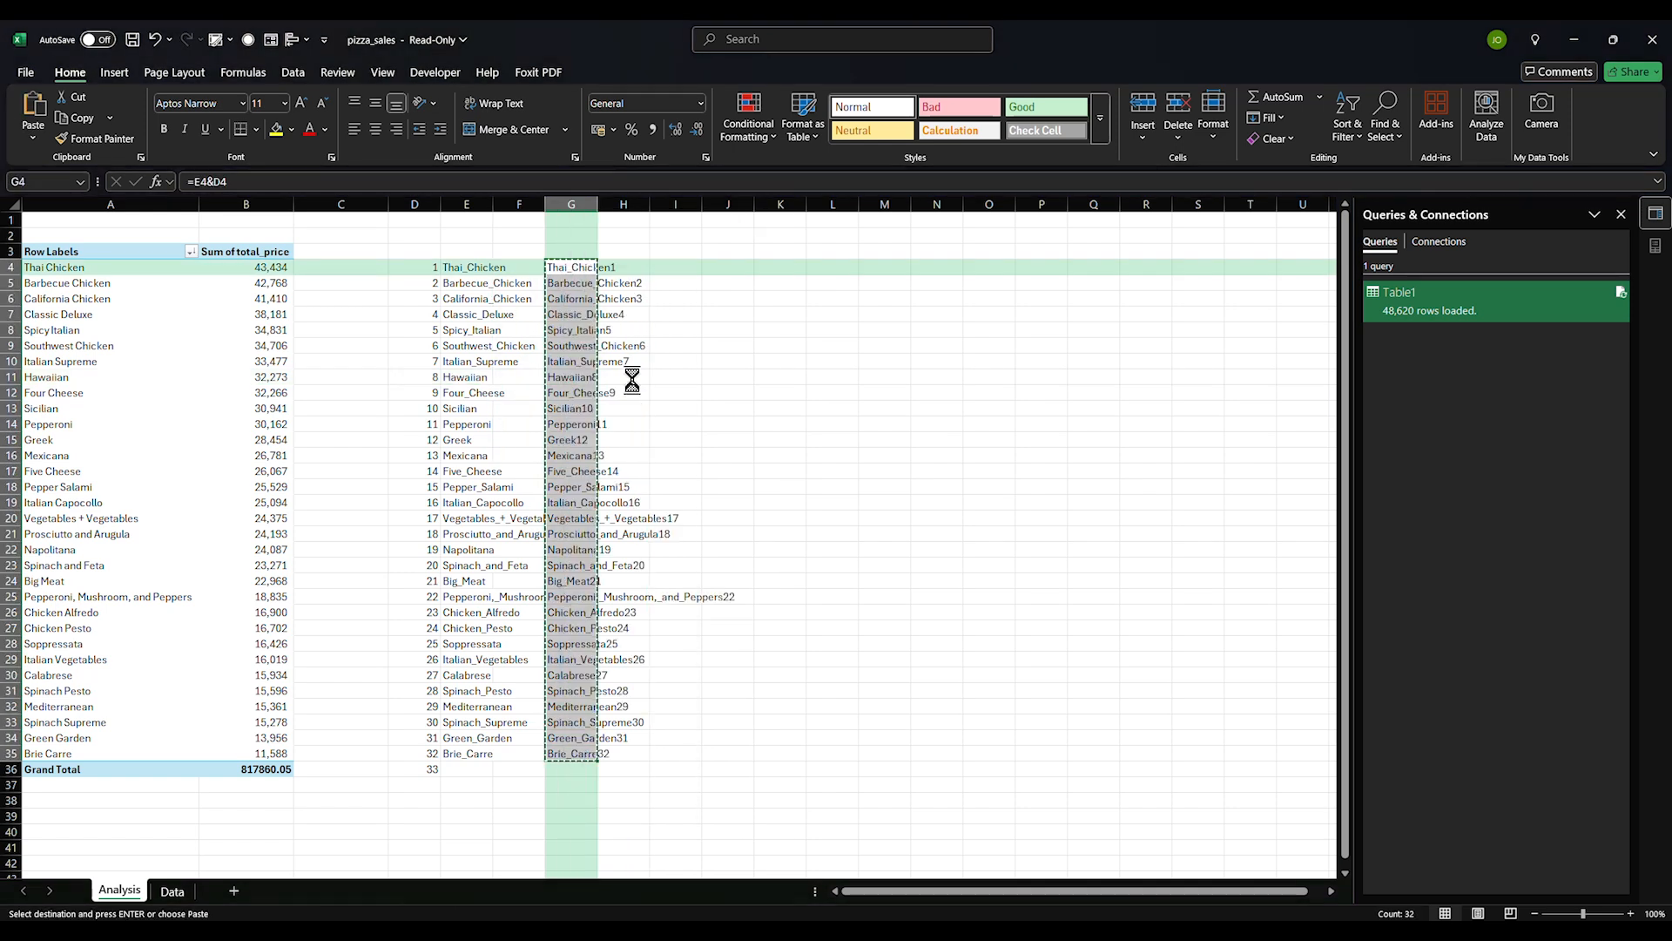
pyautogui.click(684, 345)
pyautogui.click(575, 270)
pyautogui.hotkey('ctrl', 'c')
pyautogui.click(171, 892)
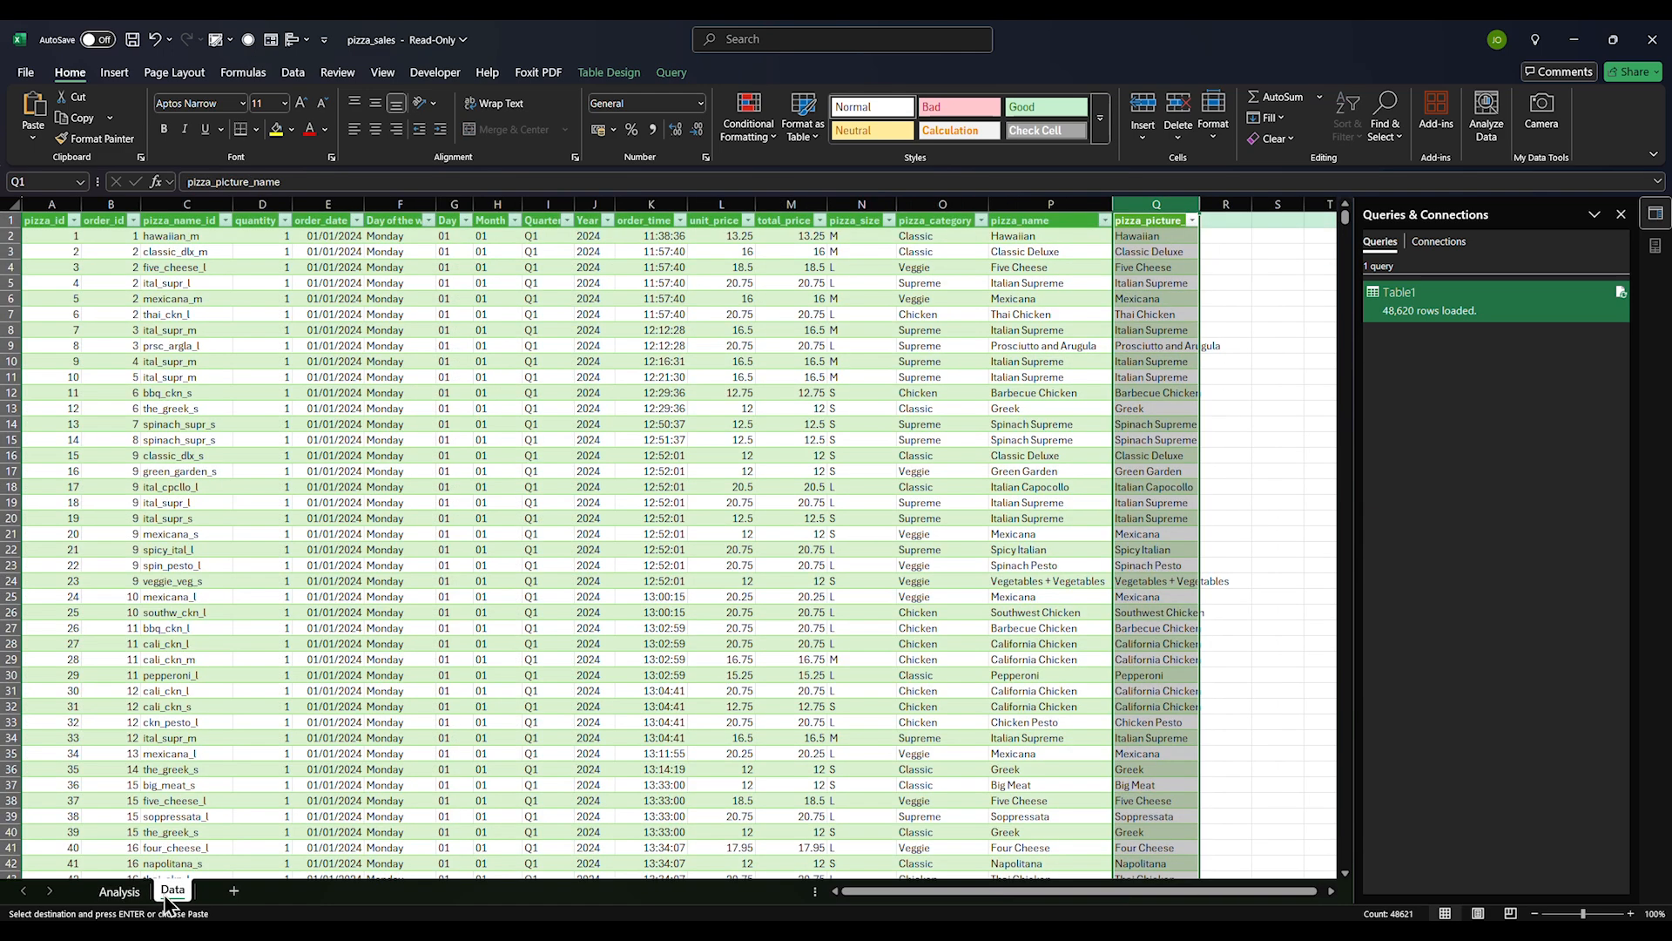
# Select the Data sheet's pizza_picture_name column and set Thai_Chicken1 as the replacement
pyautogui.click(1145, 204)
pyautogui.hotkey('ctrl', 'h')
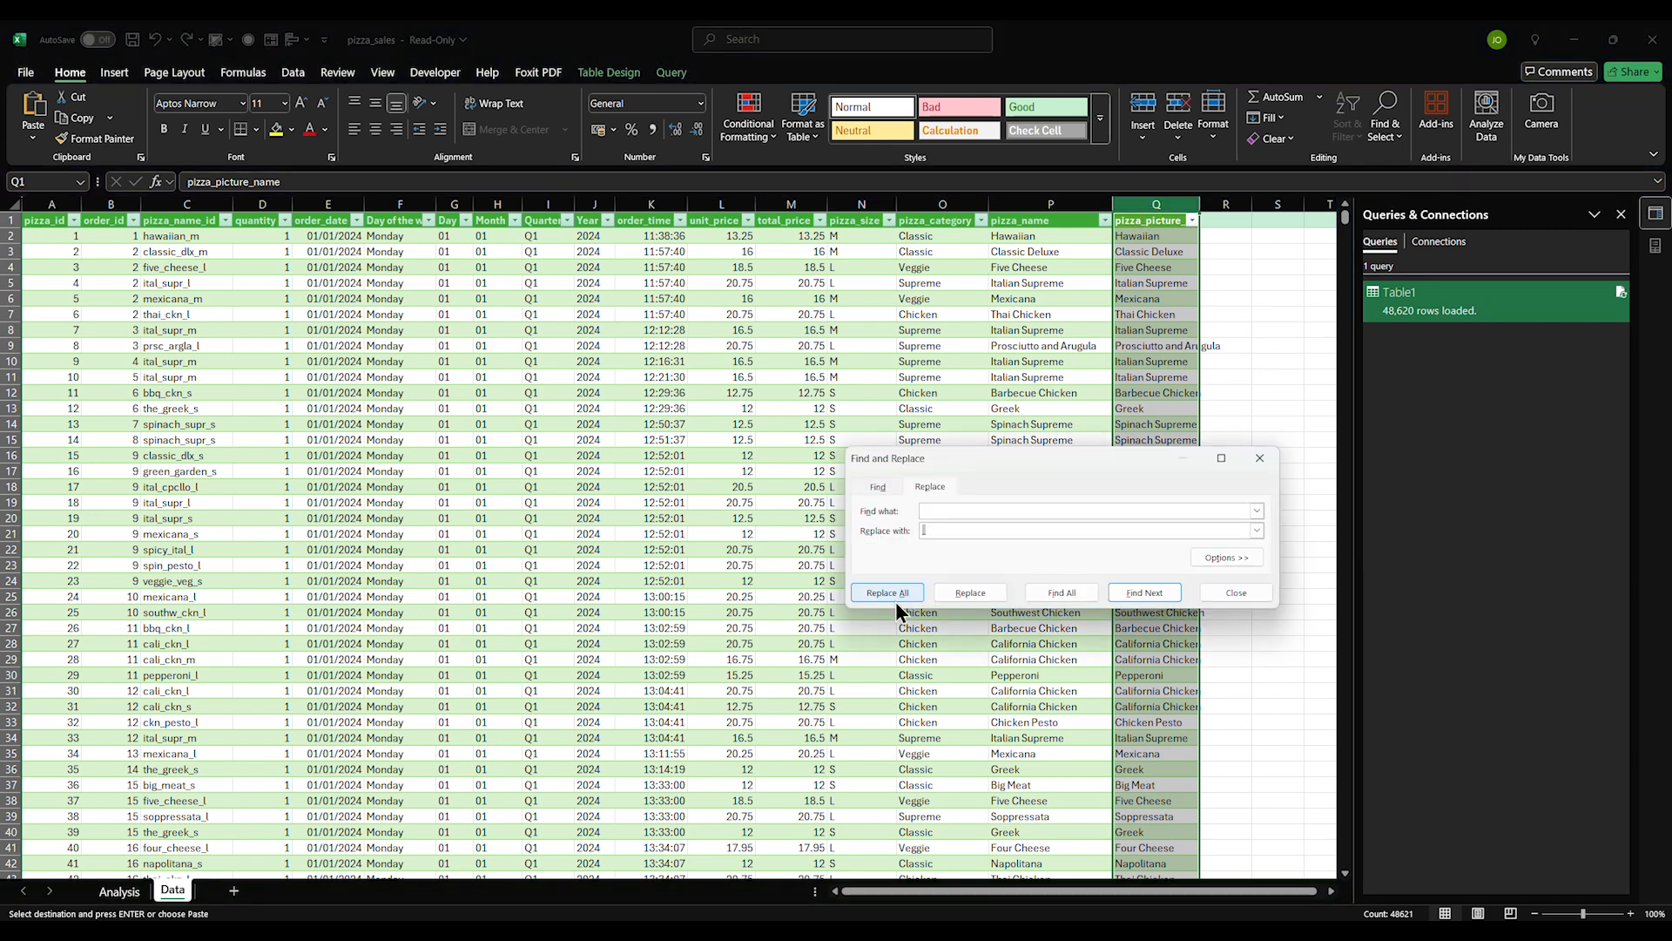
pyautogui.write('Thai_Chicken1')
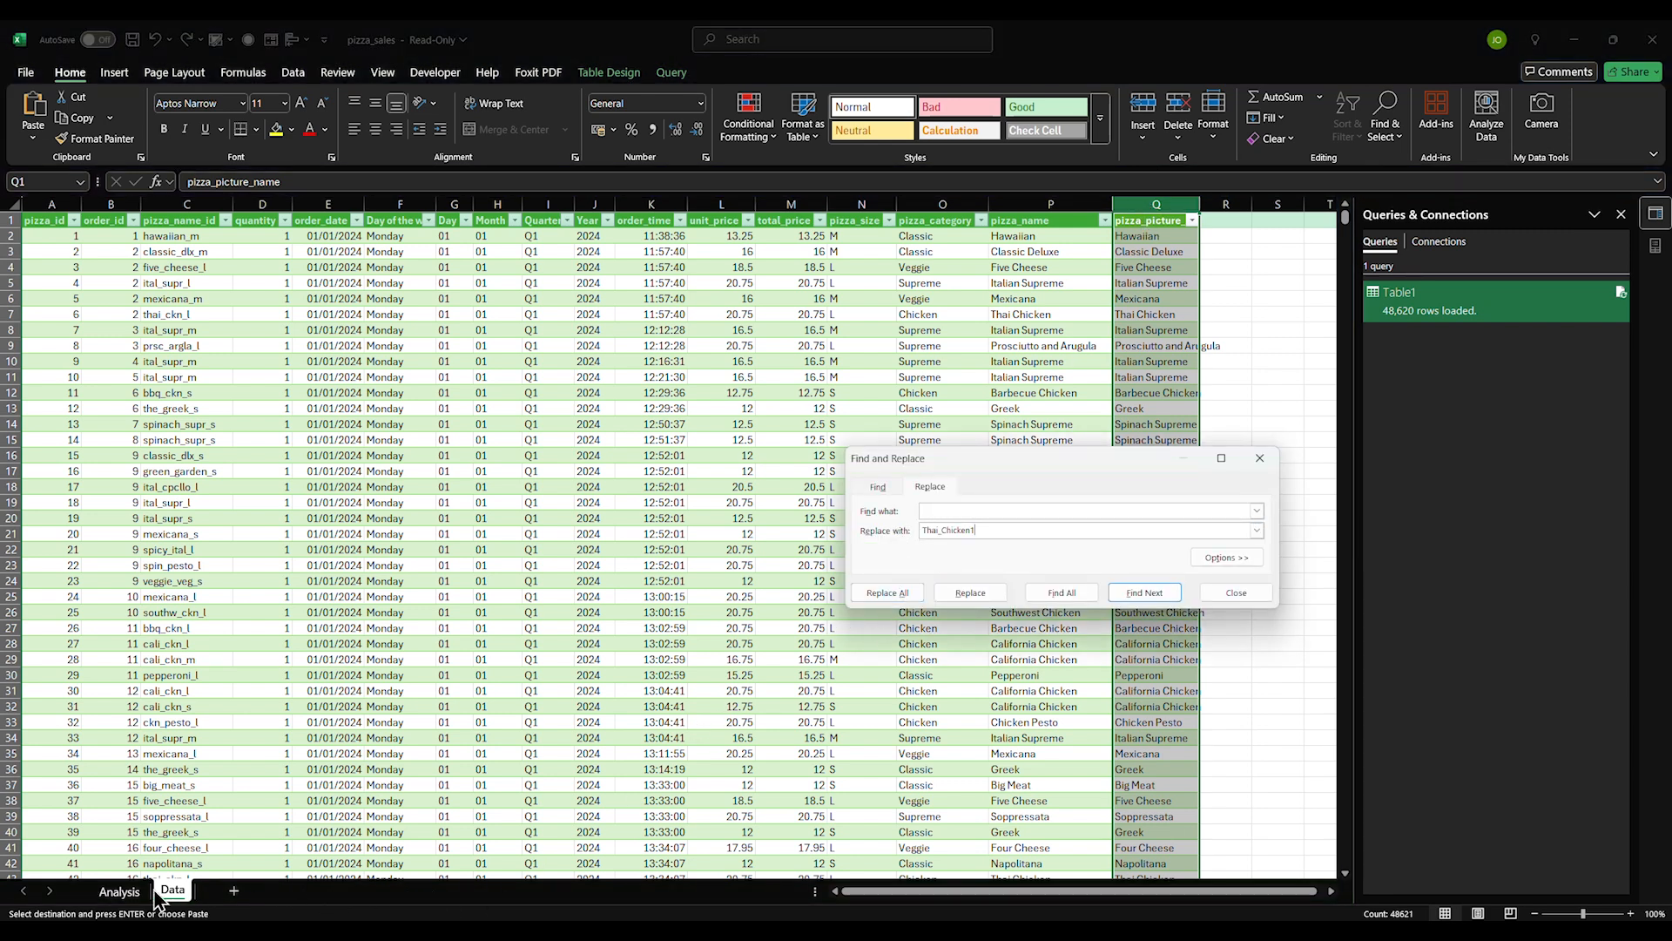
# Find Thai Chicken from Analysis A4 and replace all 2315 occurrences with Thai_Chicken1
pyautogui.click(120, 891)
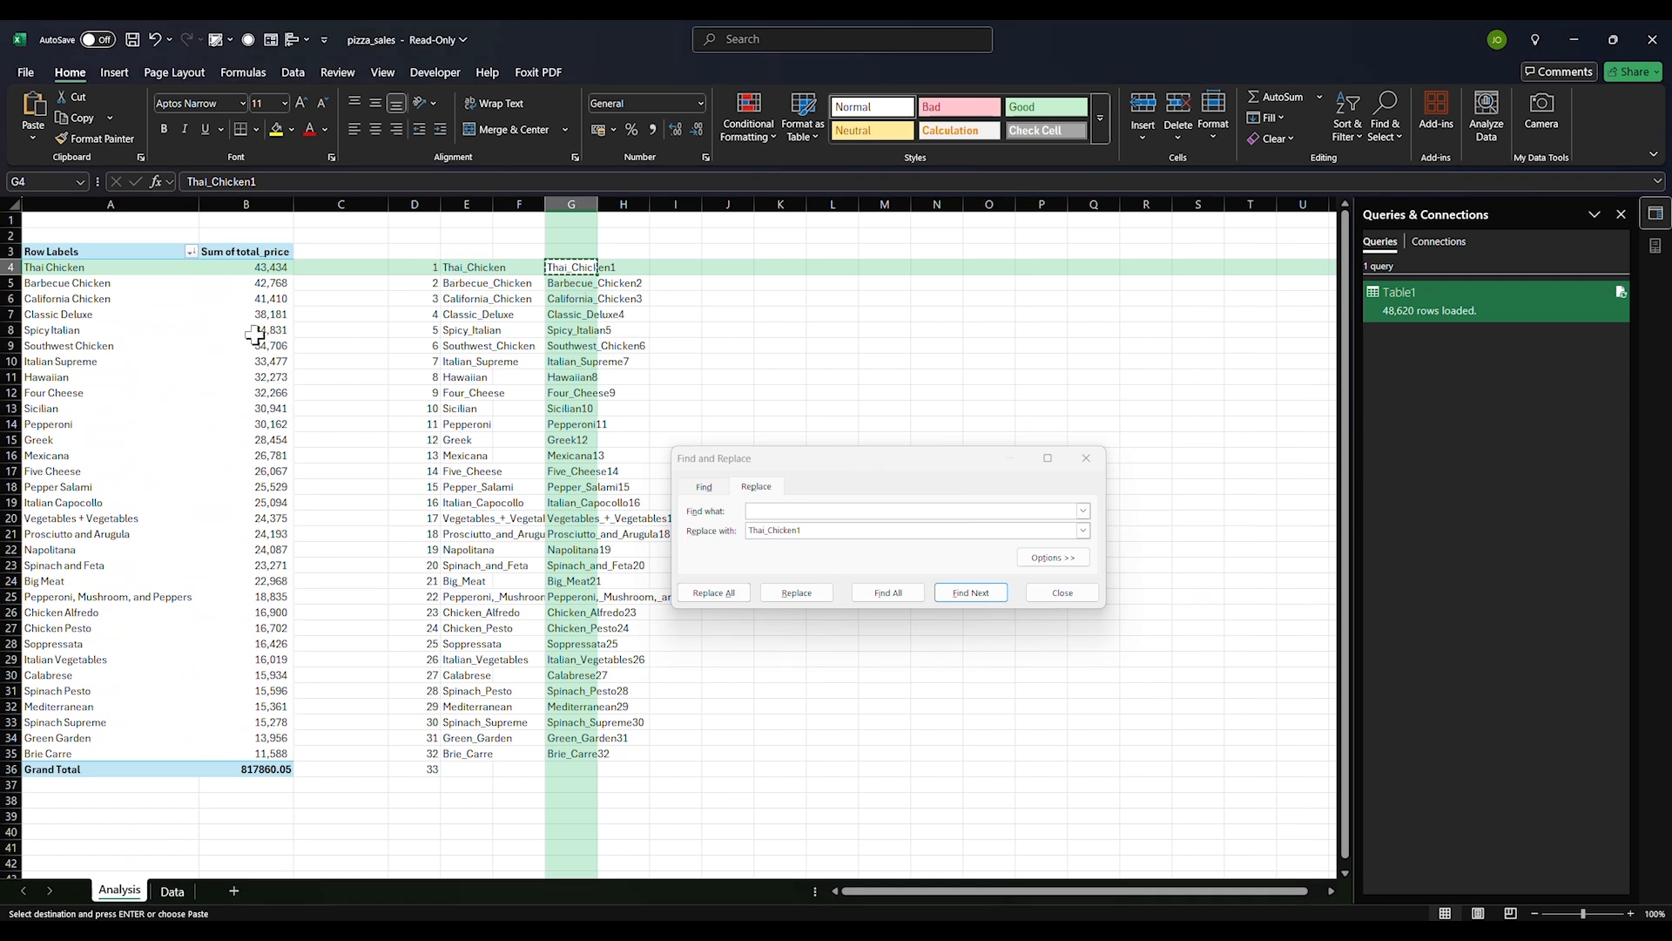
pyautogui.click(50, 269)
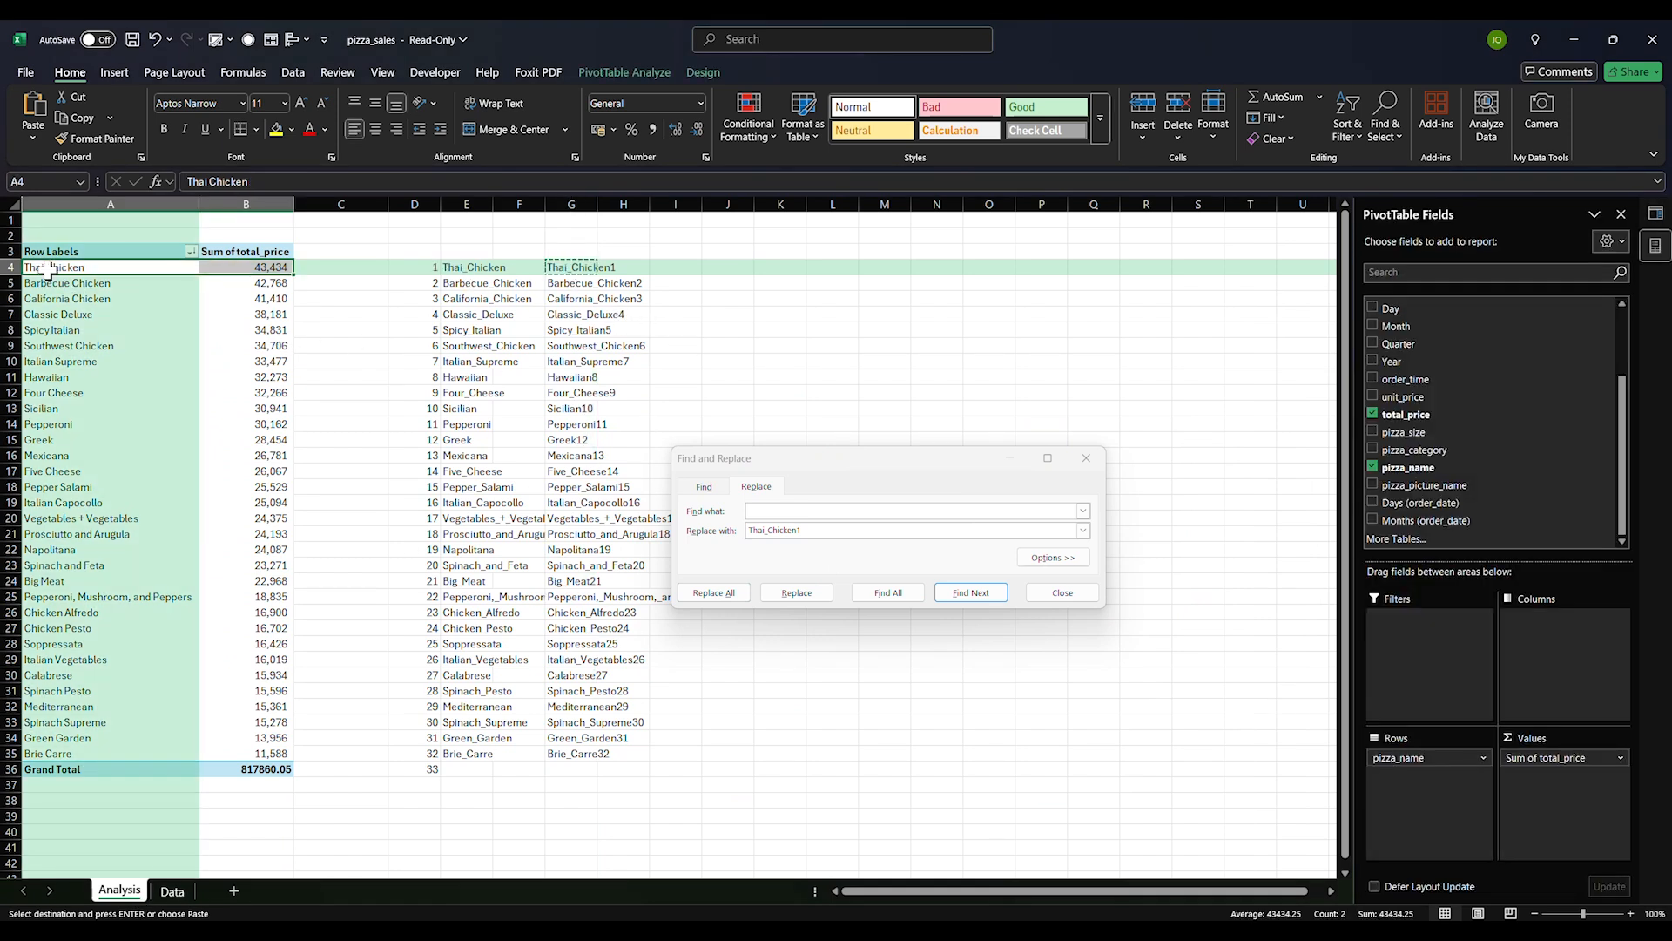
pyautogui.click(50, 269)
pyautogui.hotkey('ctrl', 'c')
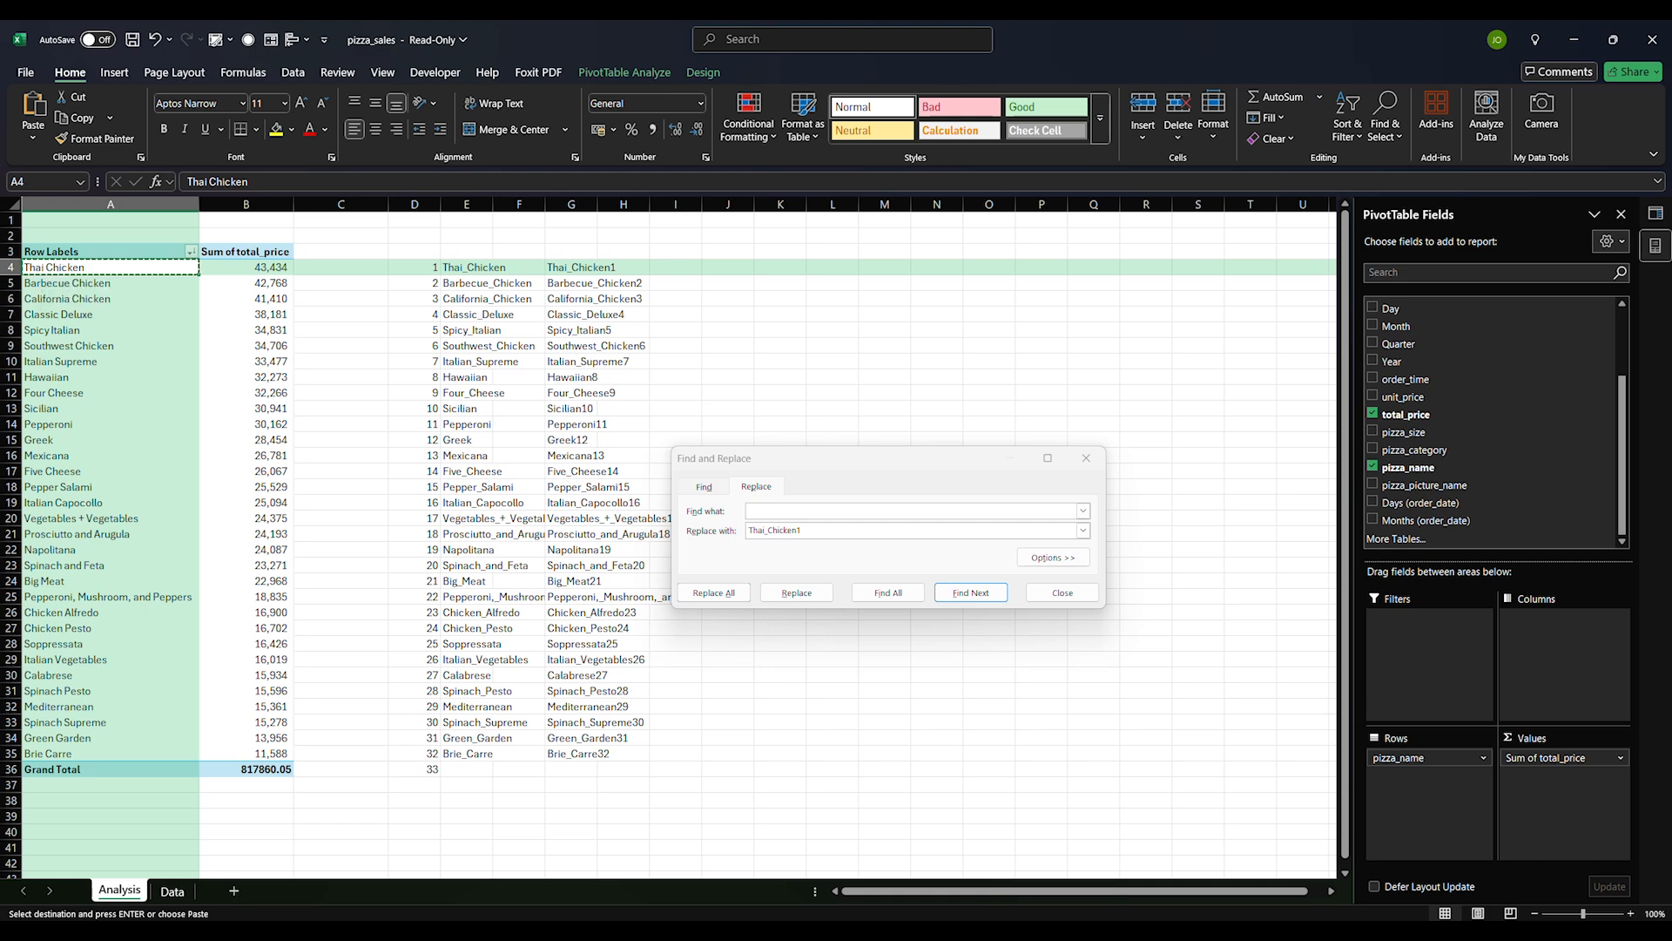
pyautogui.click(172, 890)
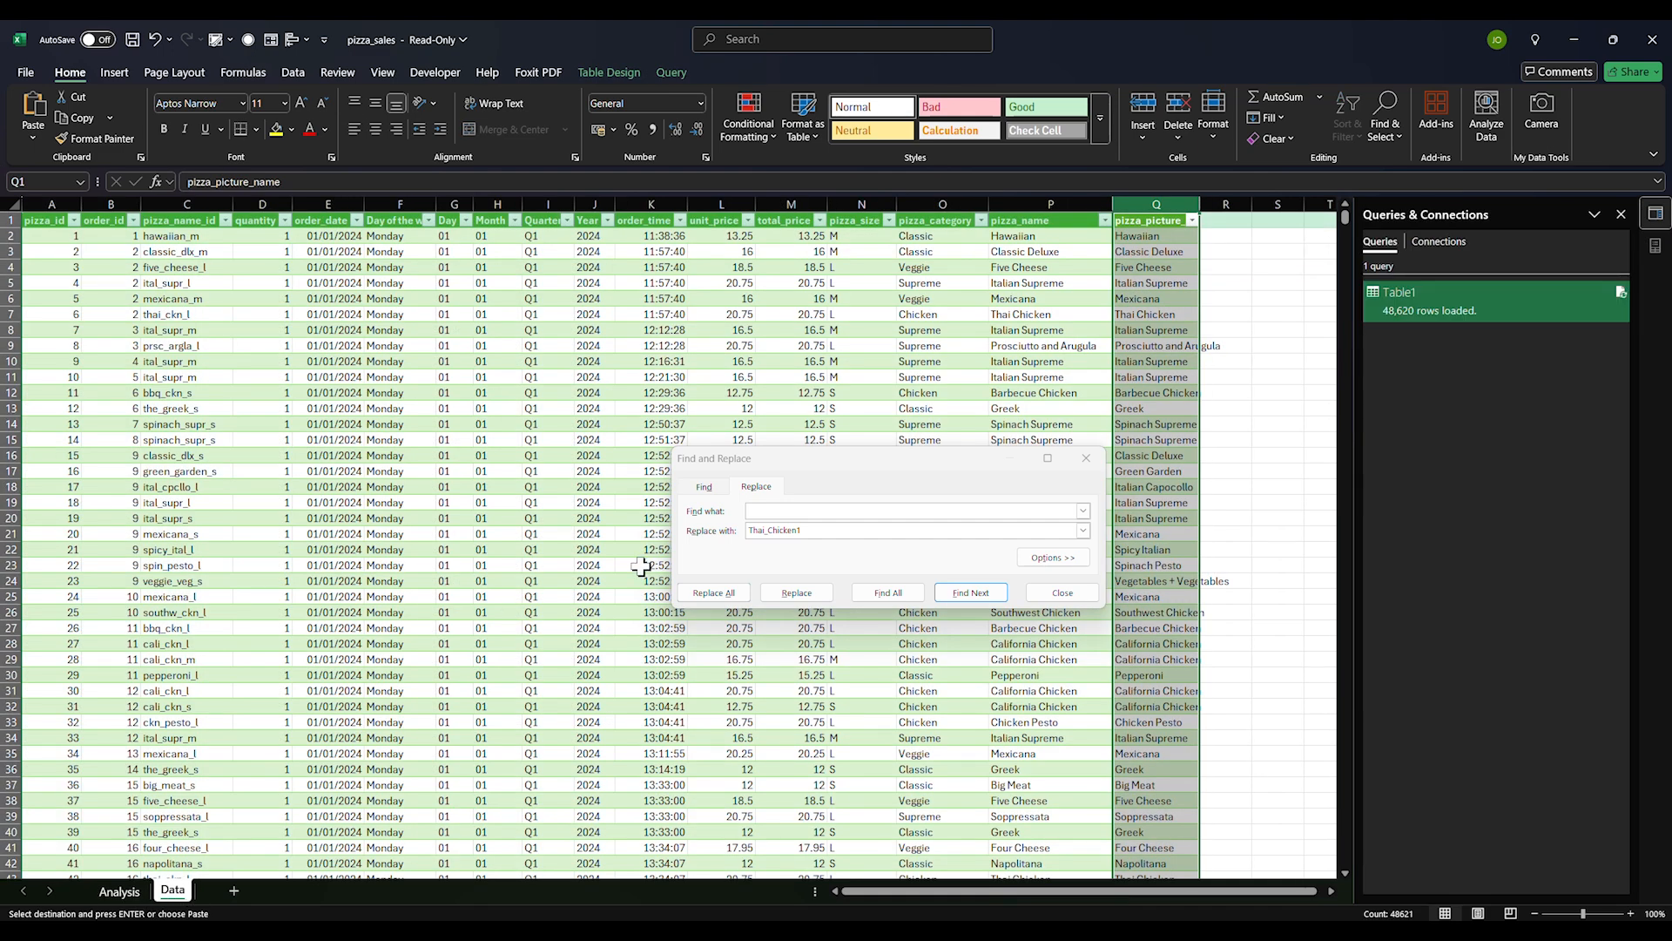
pyautogui.click(755, 510)
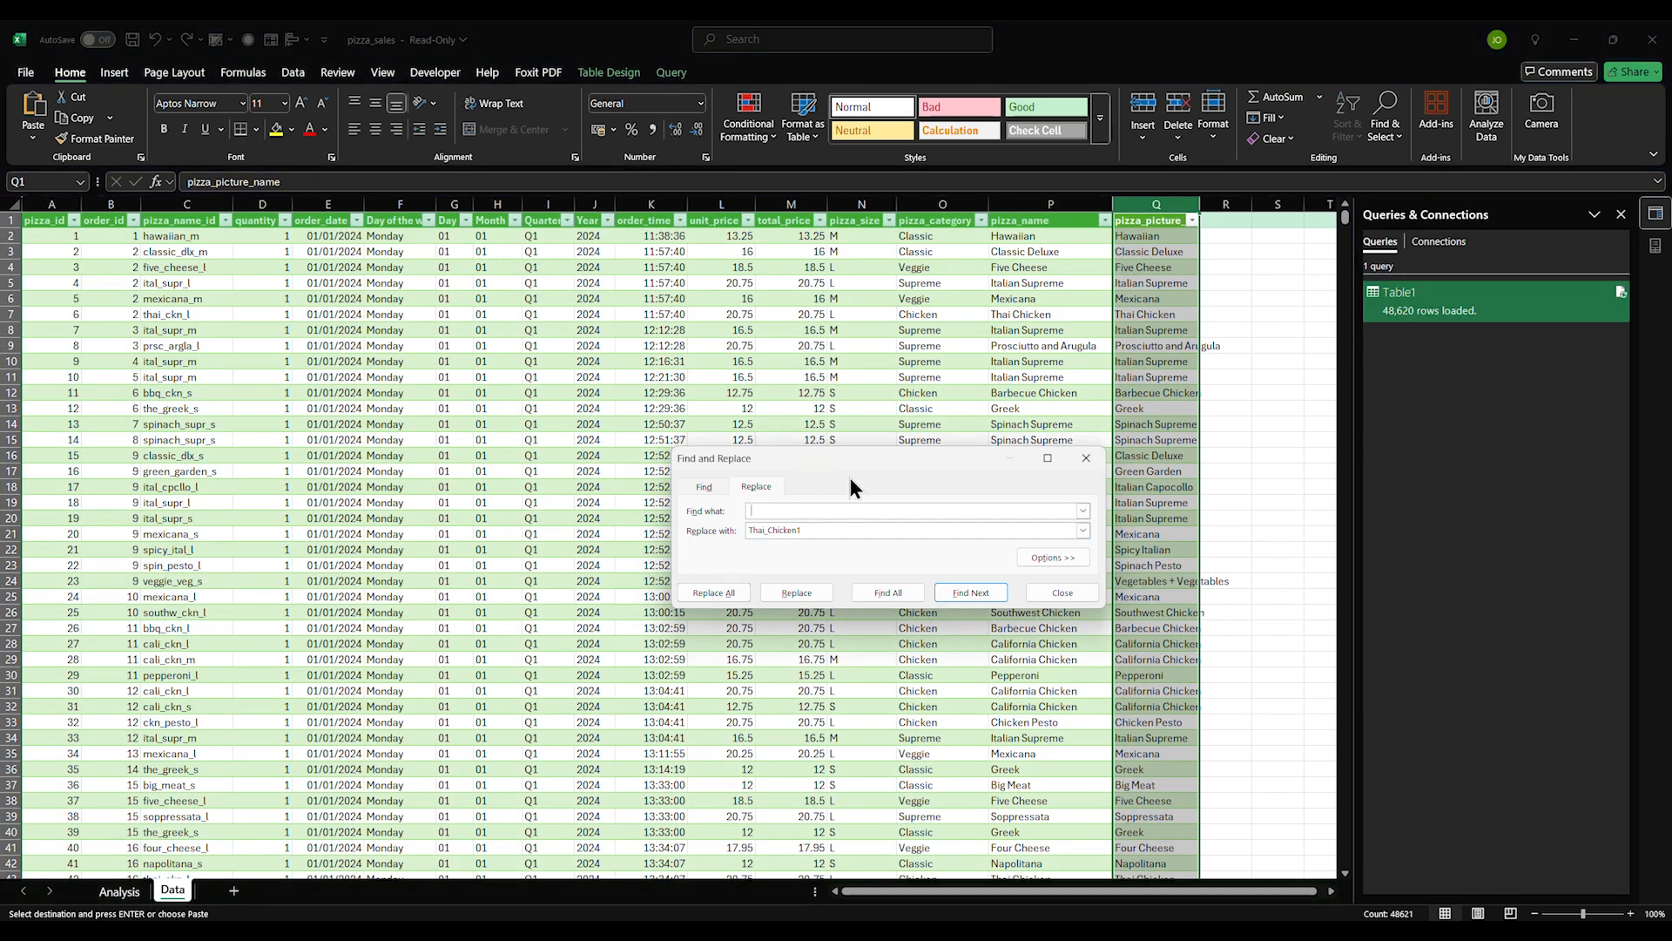
pyautogui.hotkey('ctrl', 'v')
pyautogui.click(727, 592)
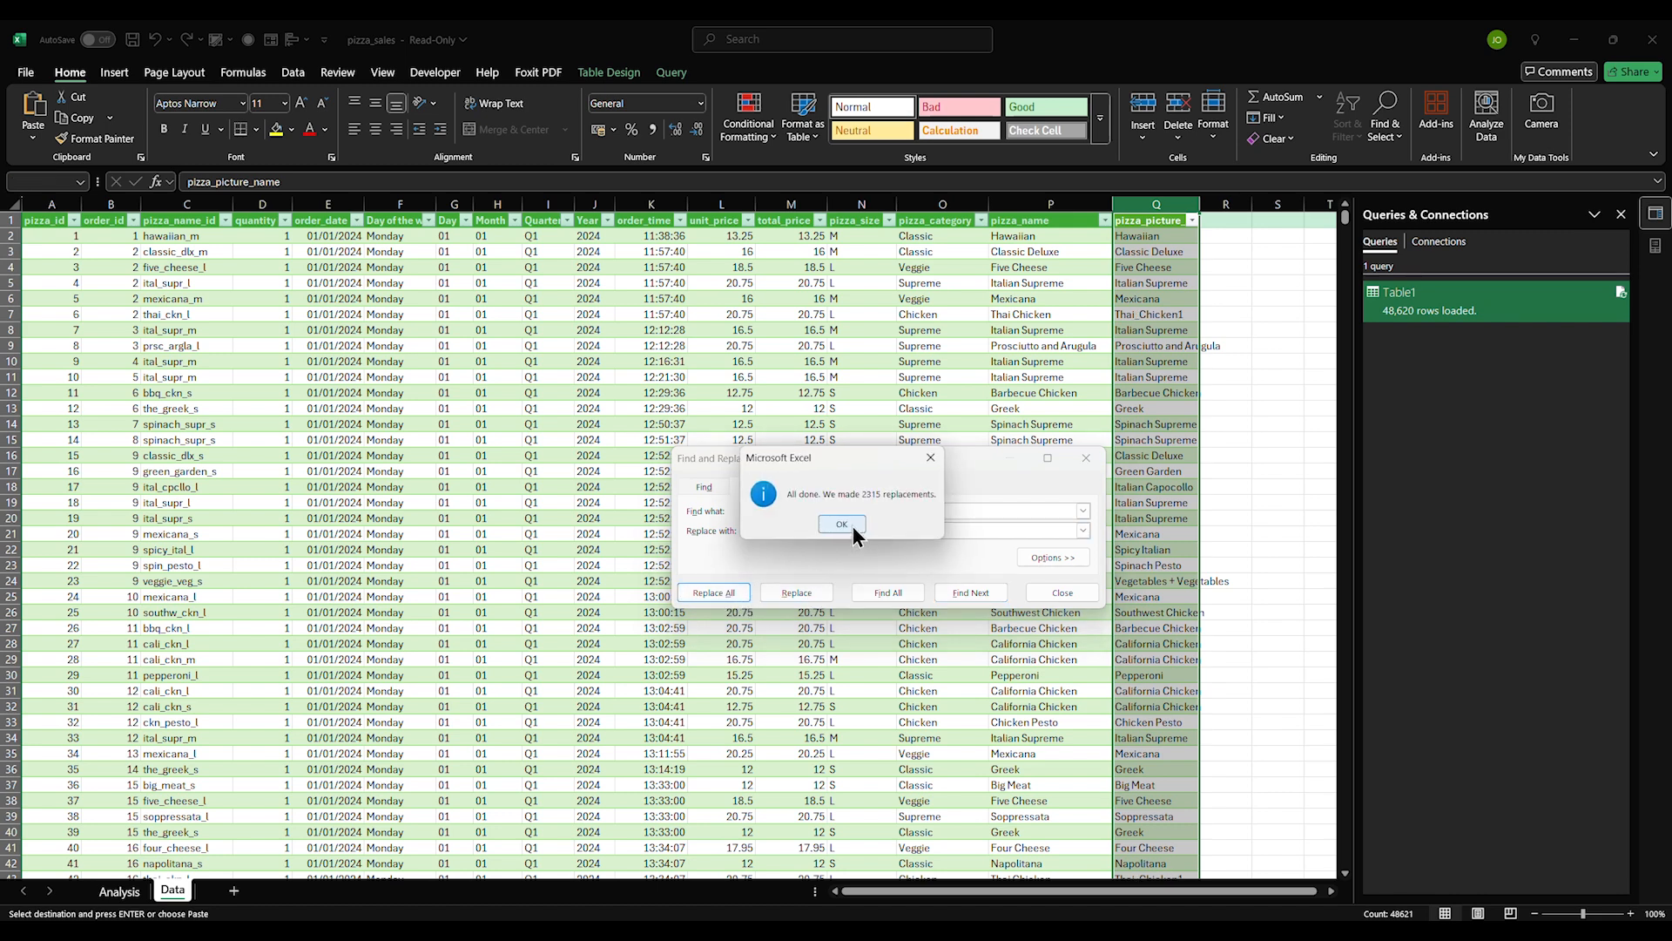
pyautogui.click(842, 525)
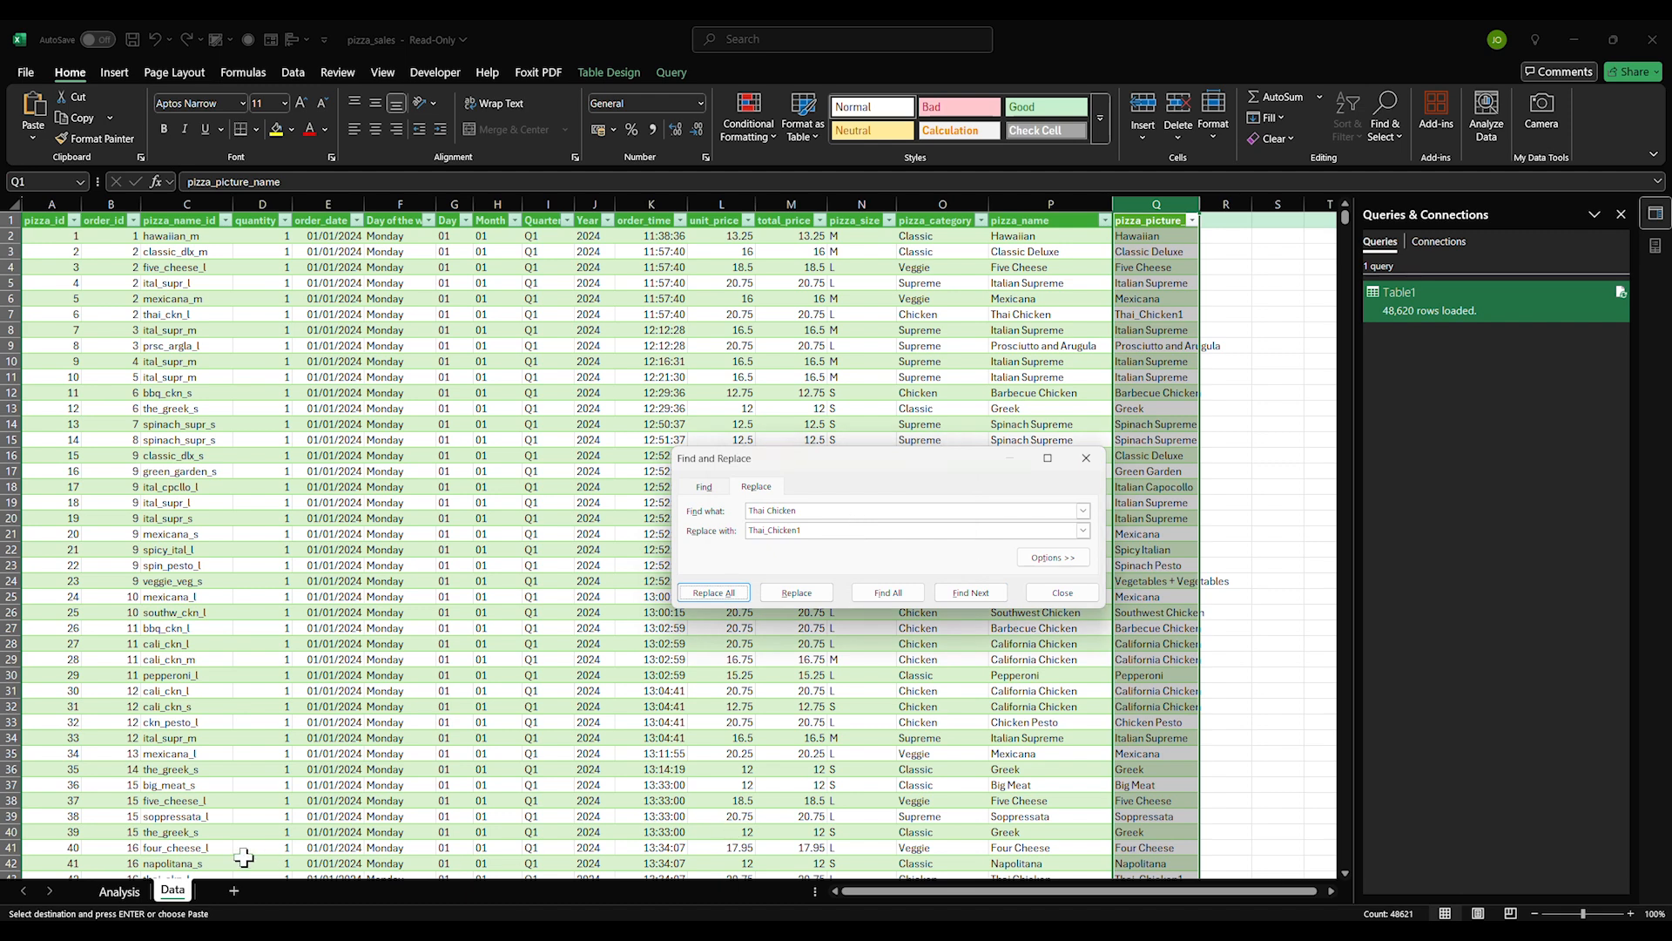
pyautogui.click(113, 904)
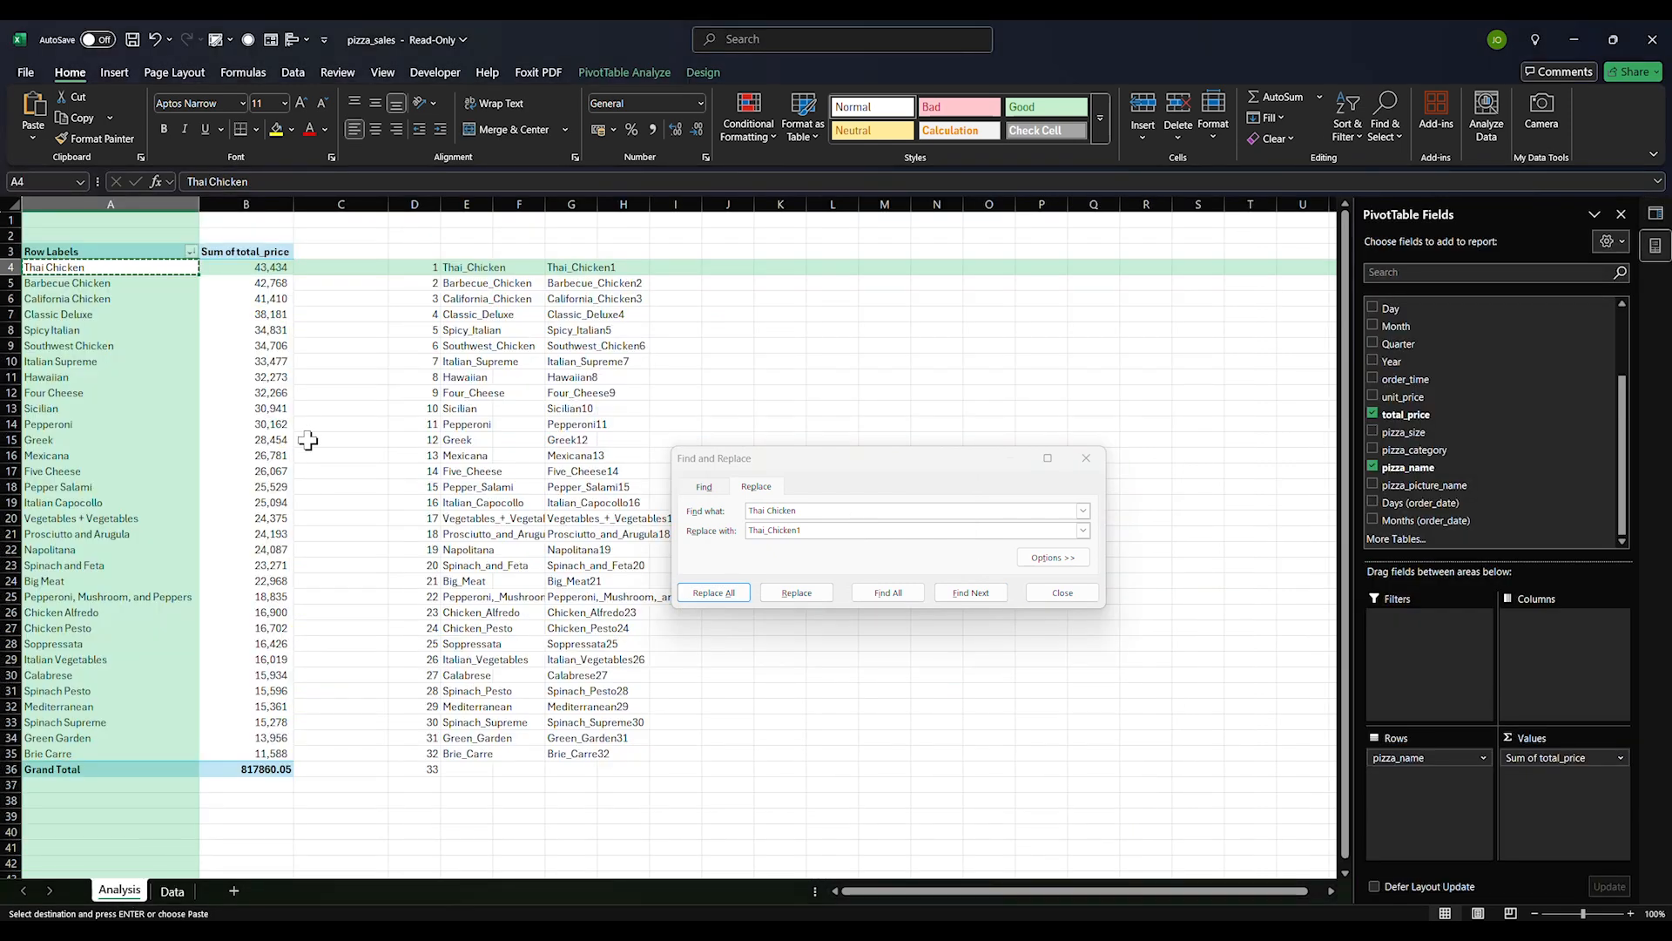
# Find 'Barbecue Chicken' and replace it with 'Barbecue_Chicken2' from G5, replacing all 2372 matches
pyautogui.click(46, 283)
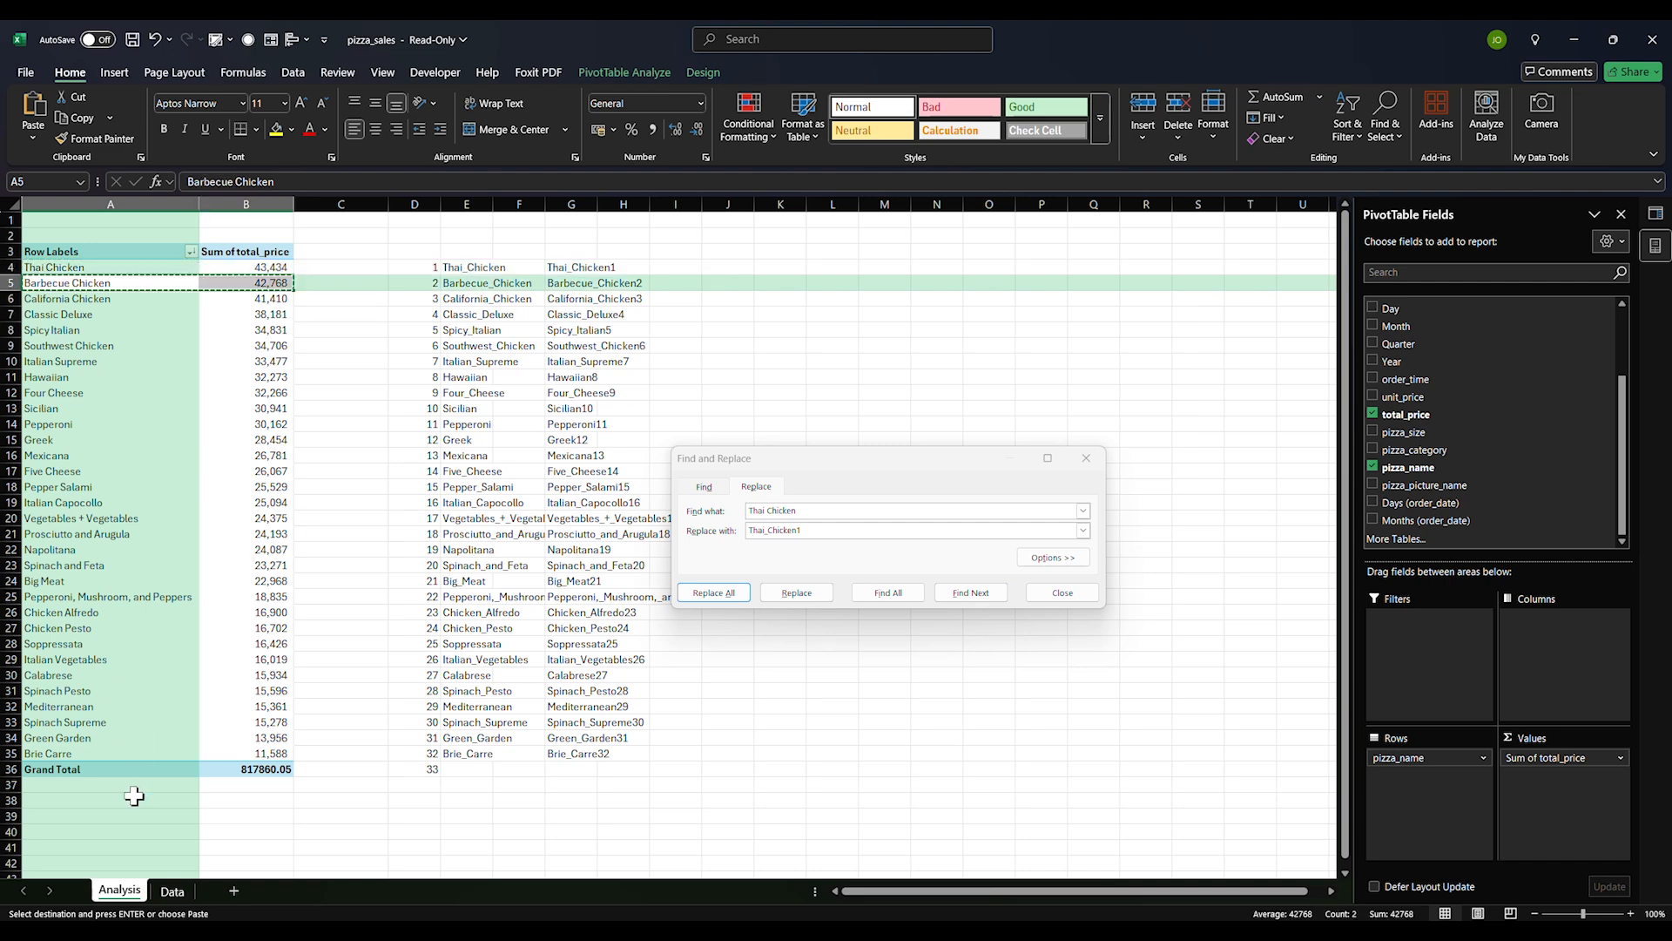
pyautogui.click(173, 890)
pyautogui.click(785, 514)
pyautogui.moveTo(802, 513); pyautogui.dragTo(729, 510)
pyautogui.hotkey('ctrl', 'v')
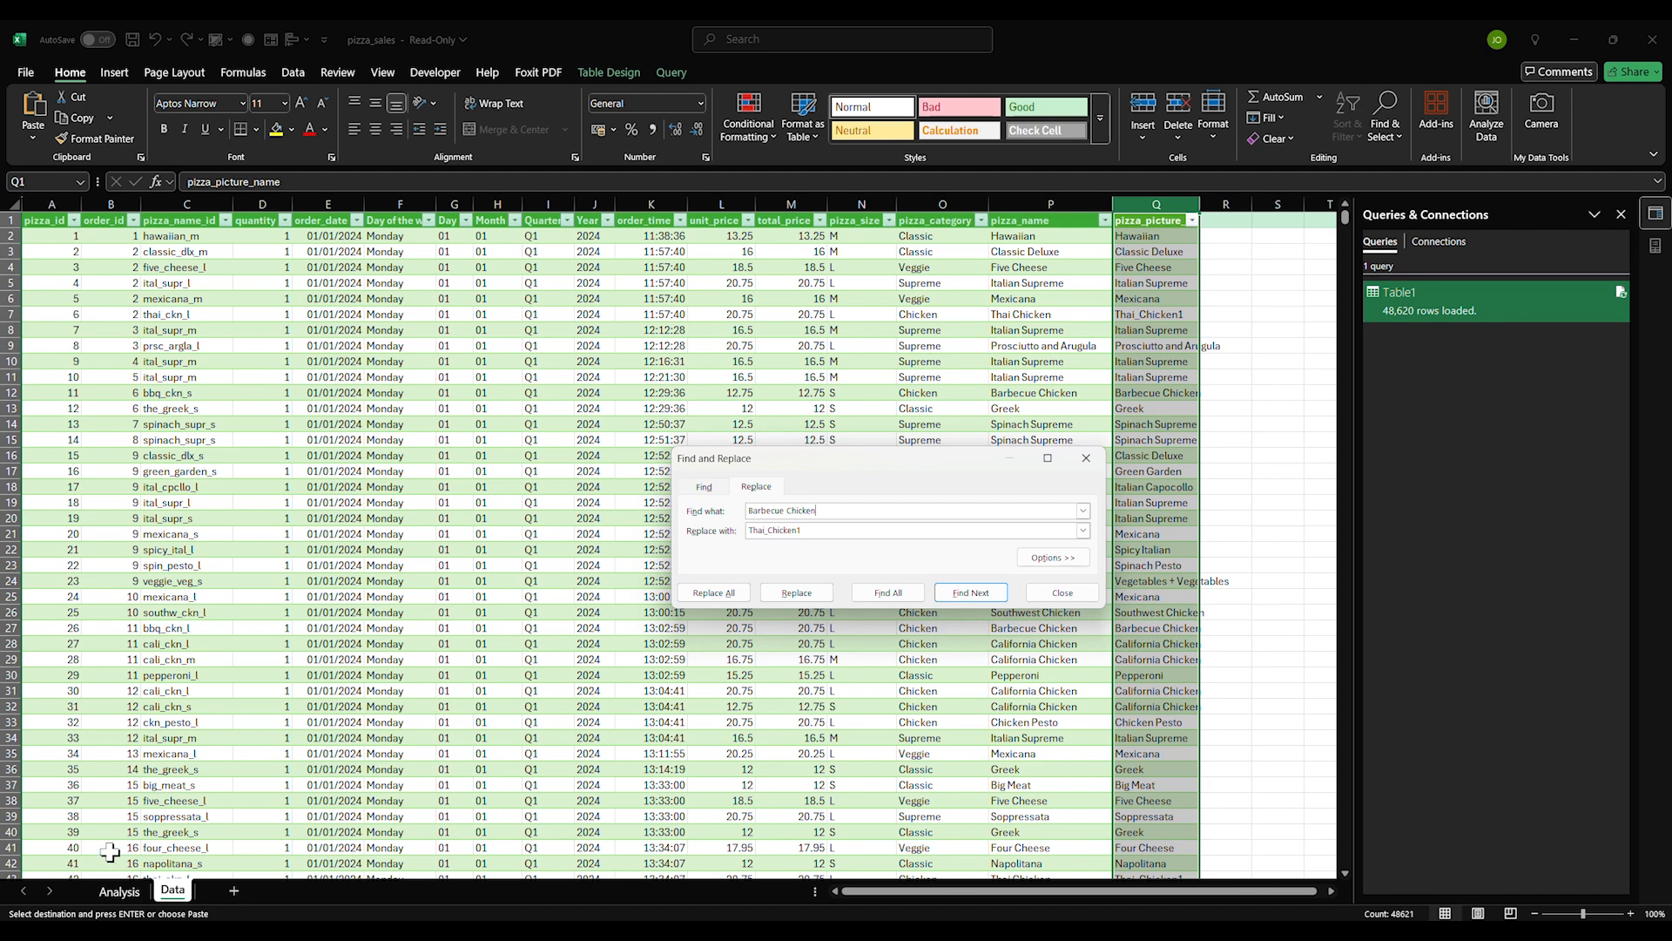
pyautogui.click(119, 890)
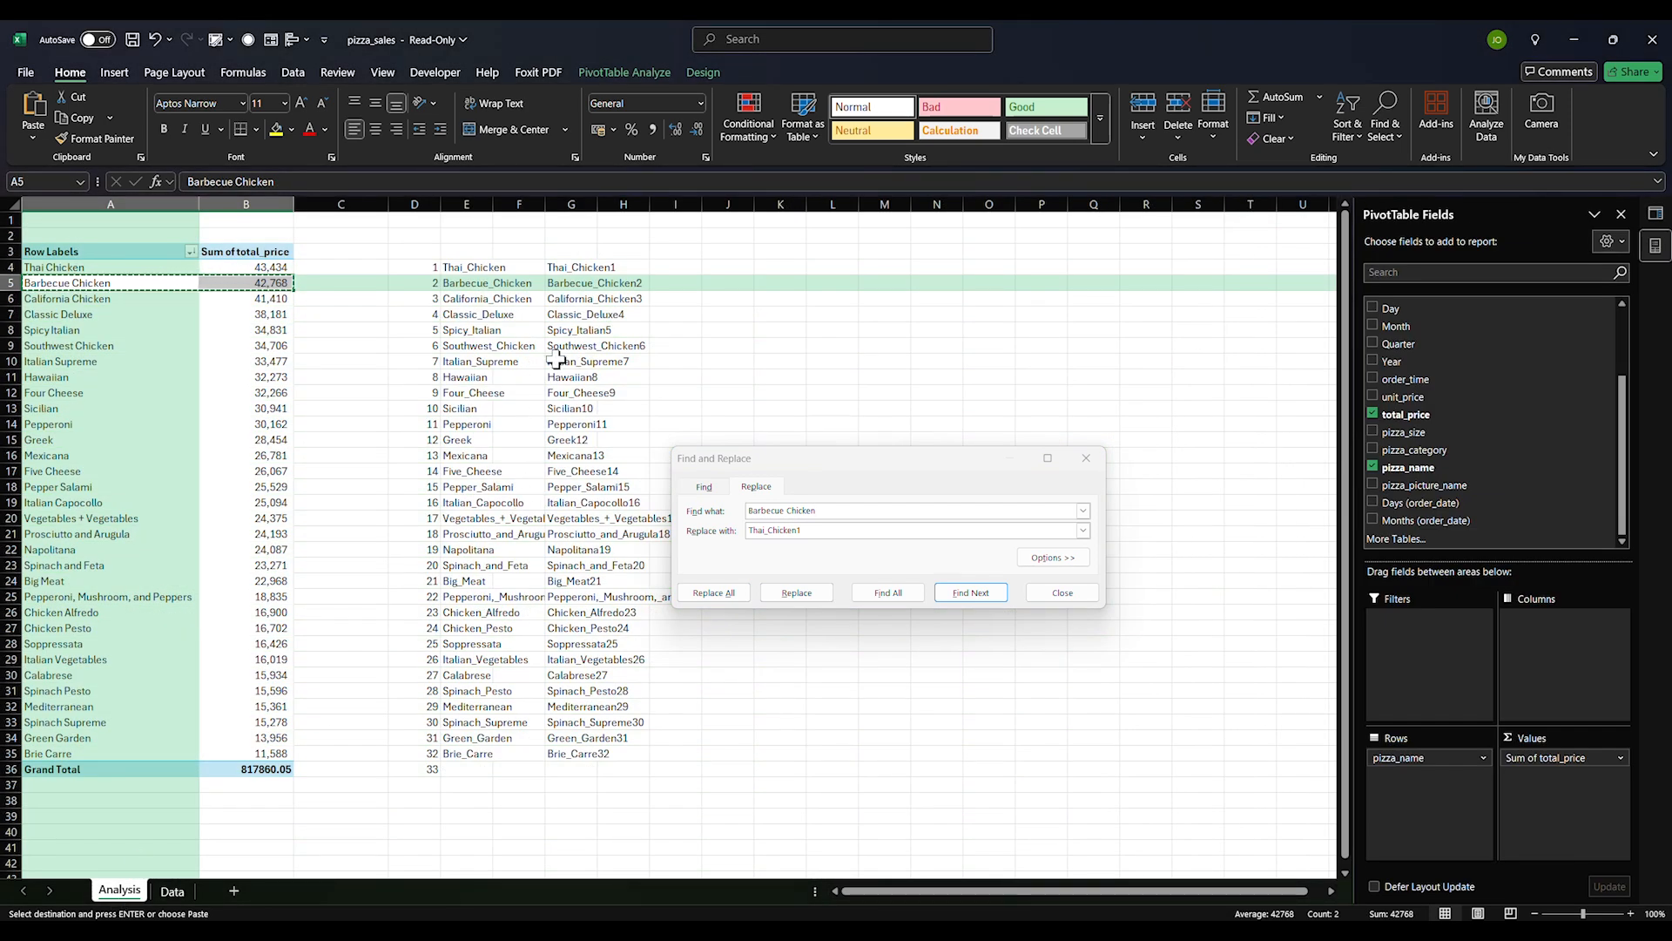
pyautogui.click(567, 286)
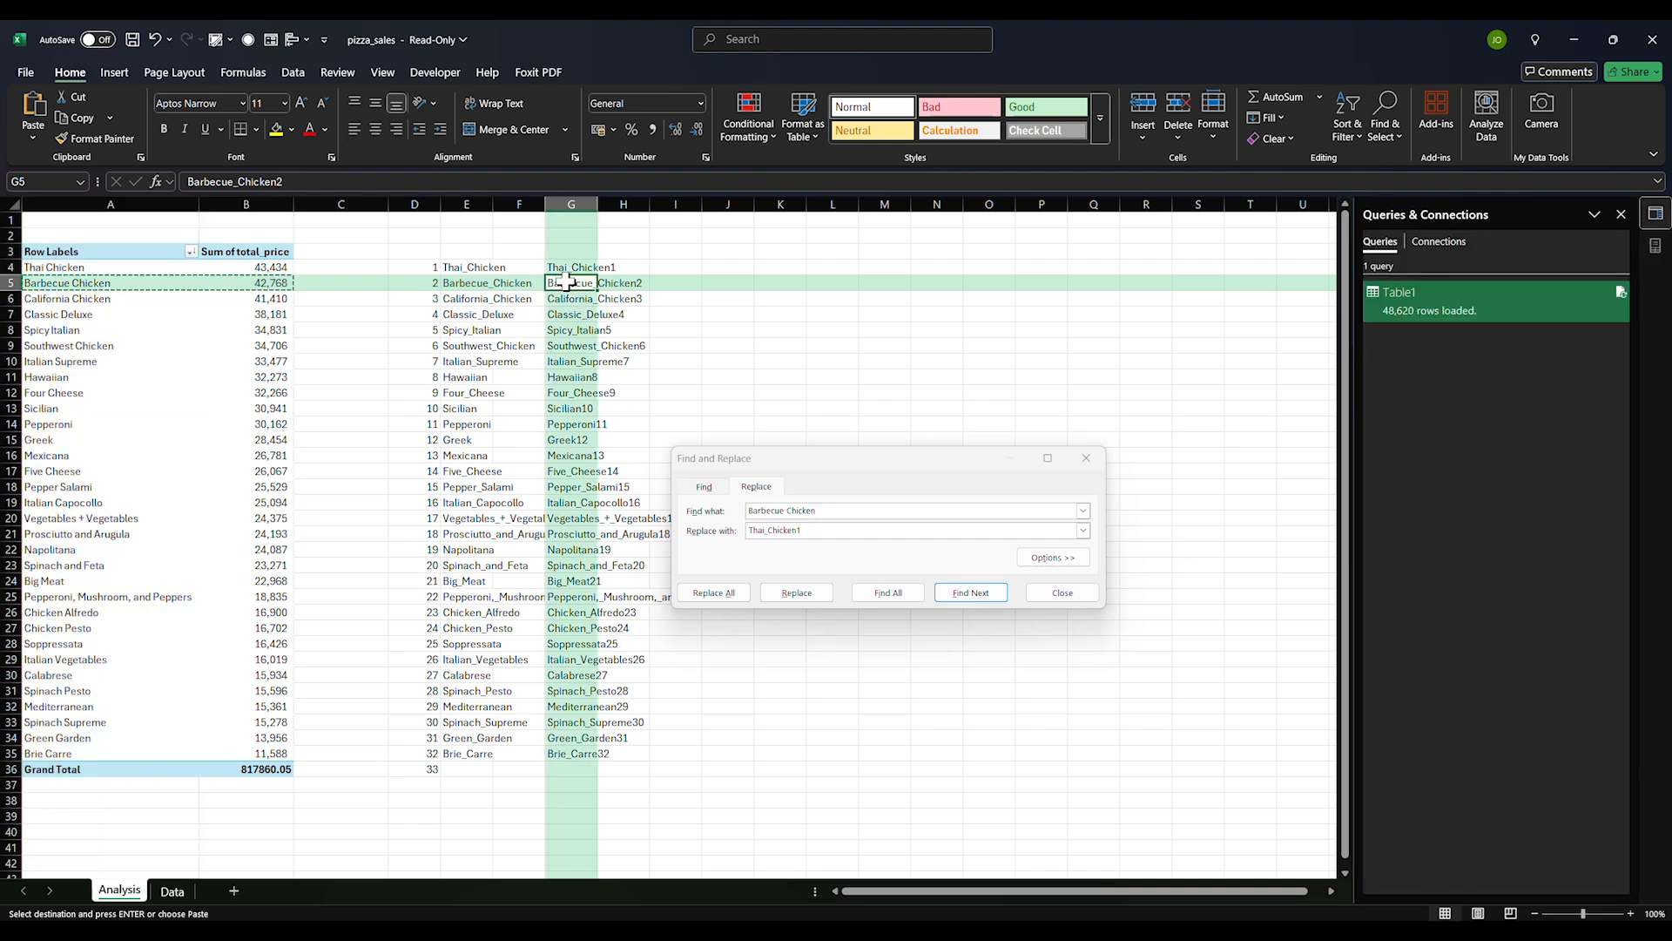
pyautogui.click(173, 892)
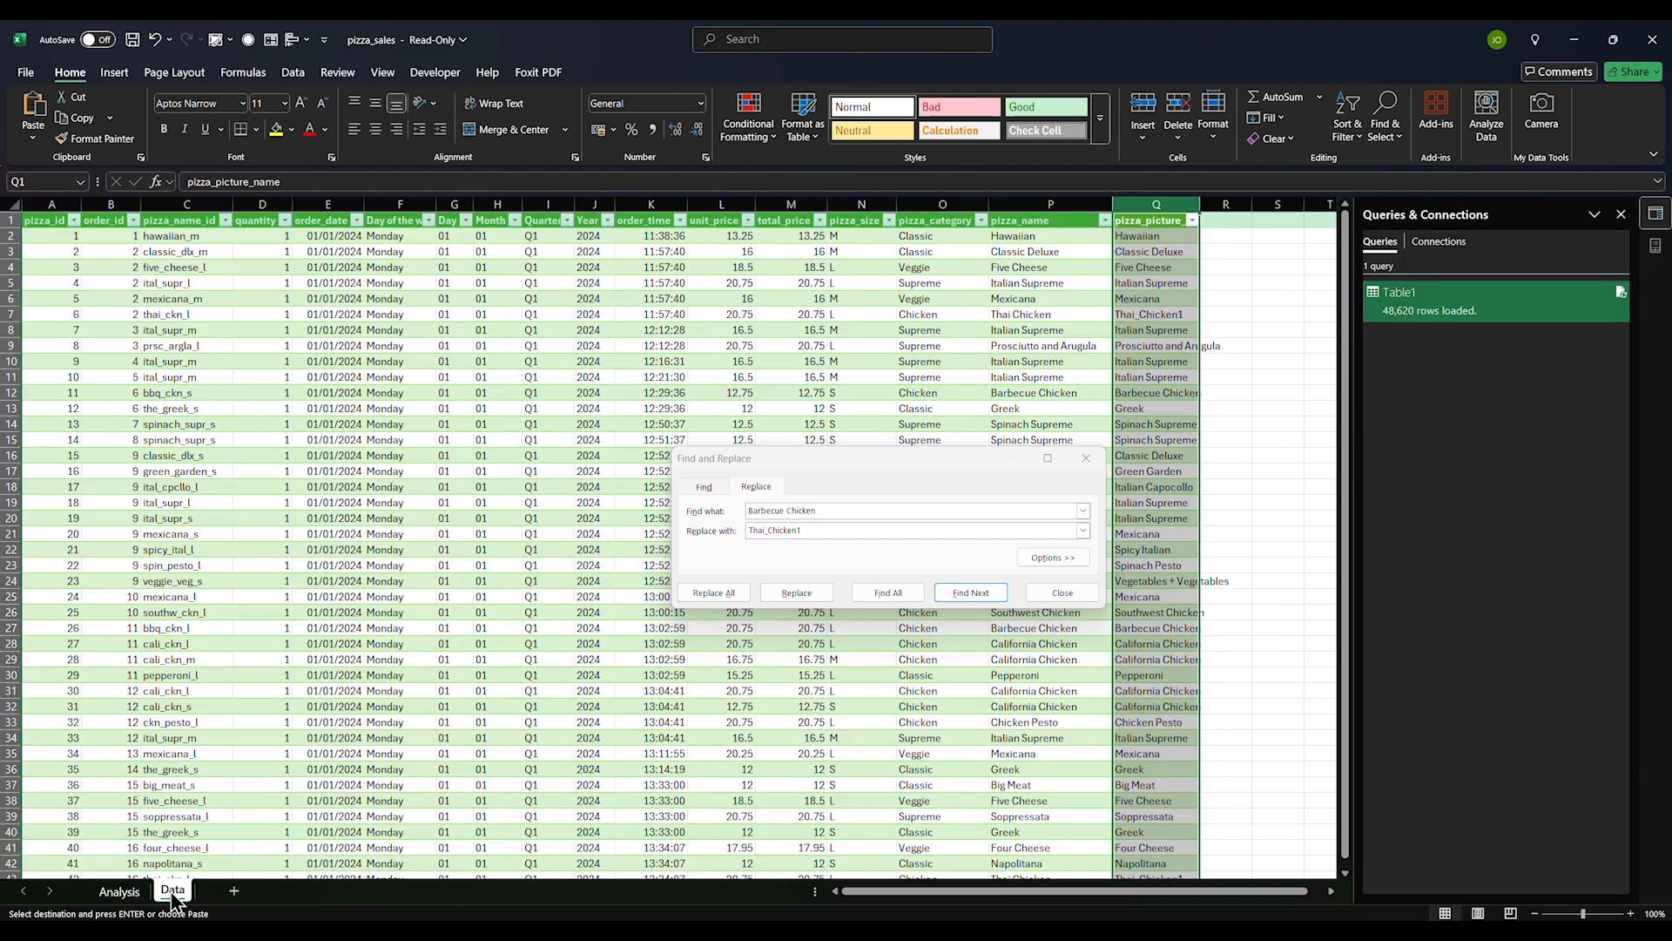
pyautogui.moveTo(1077, 530); pyautogui.dragTo(713, 531)
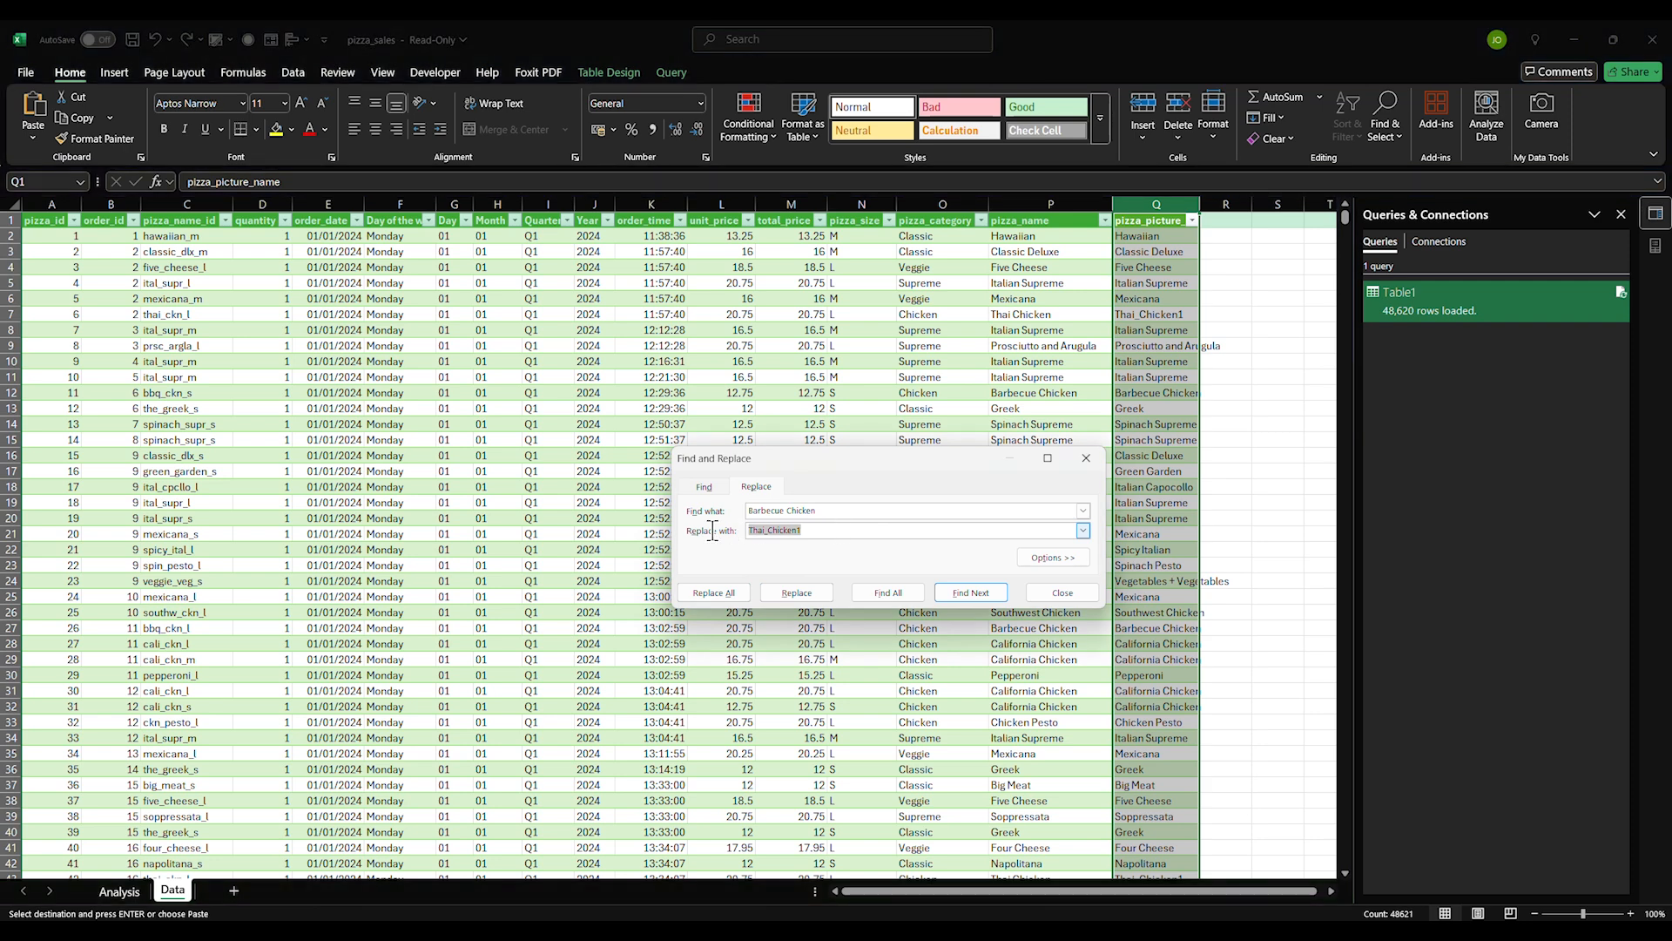
pyautogui.hotkey('ctrl', 'v')
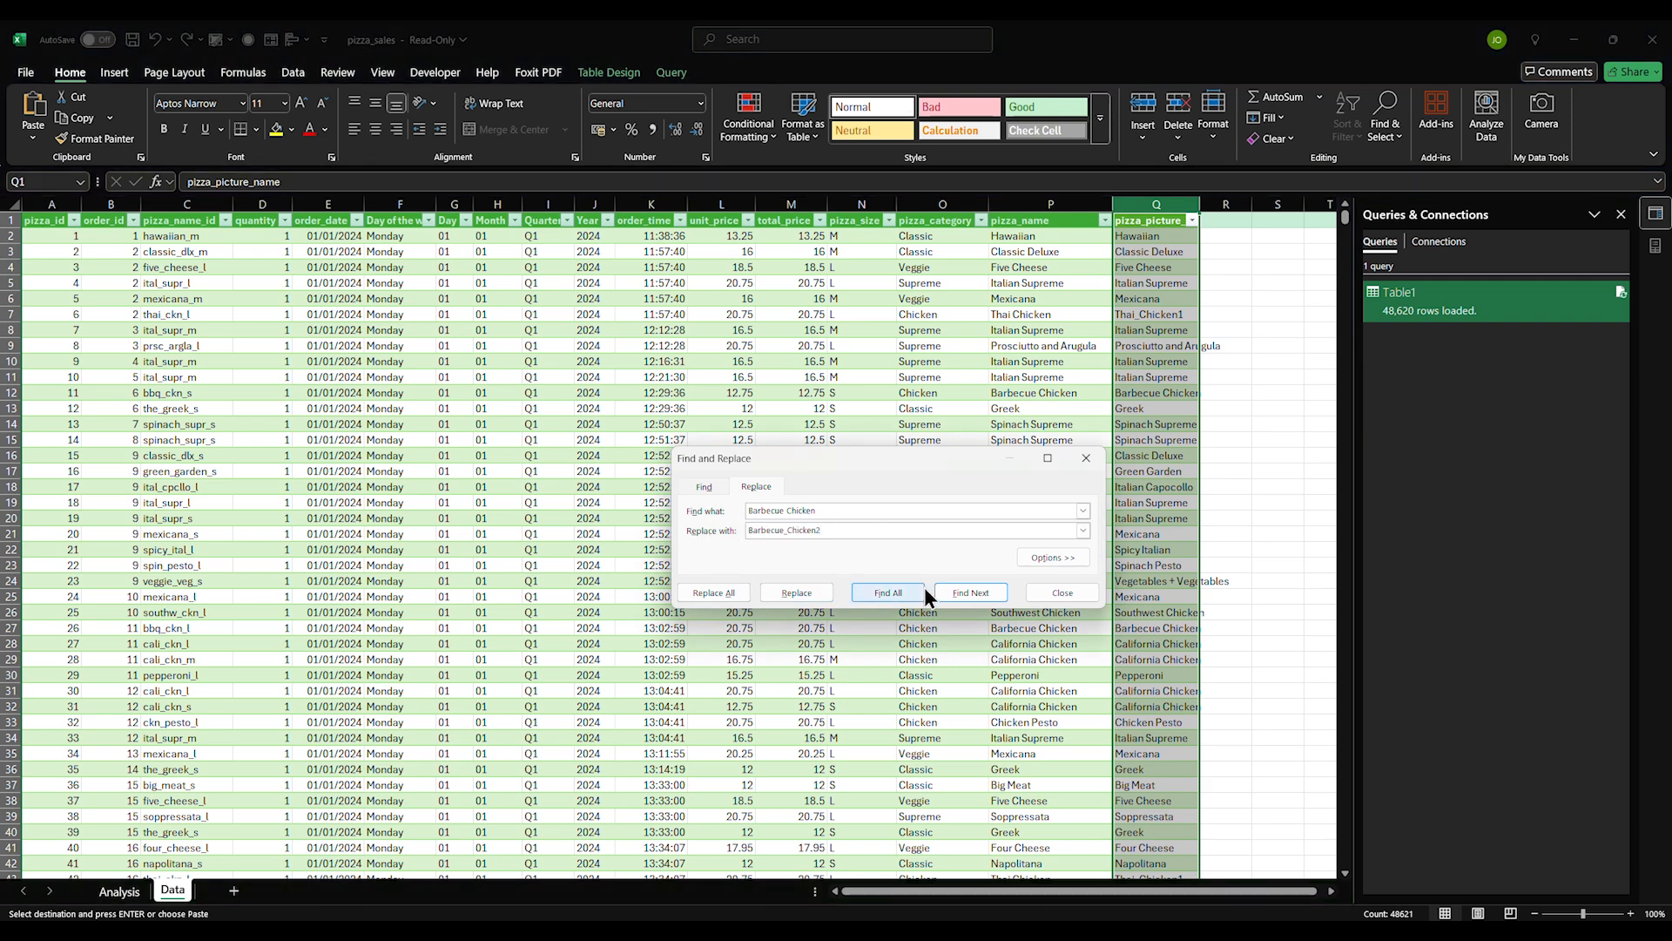
pyautogui.click(725, 590)
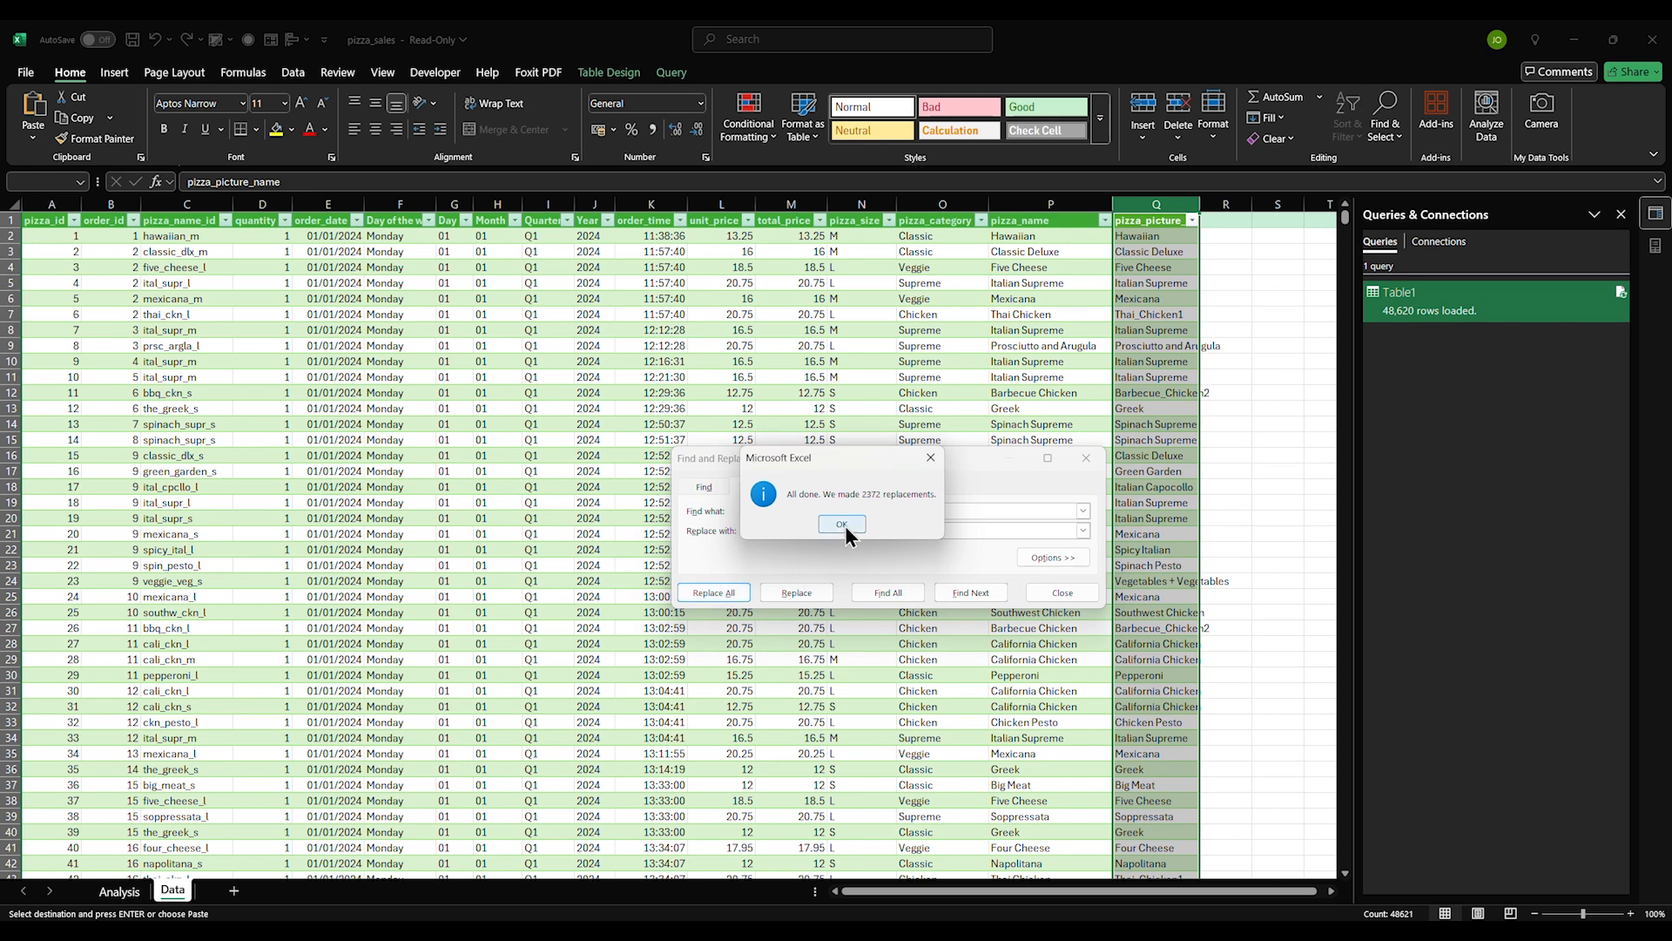
pyautogui.click(851, 525)
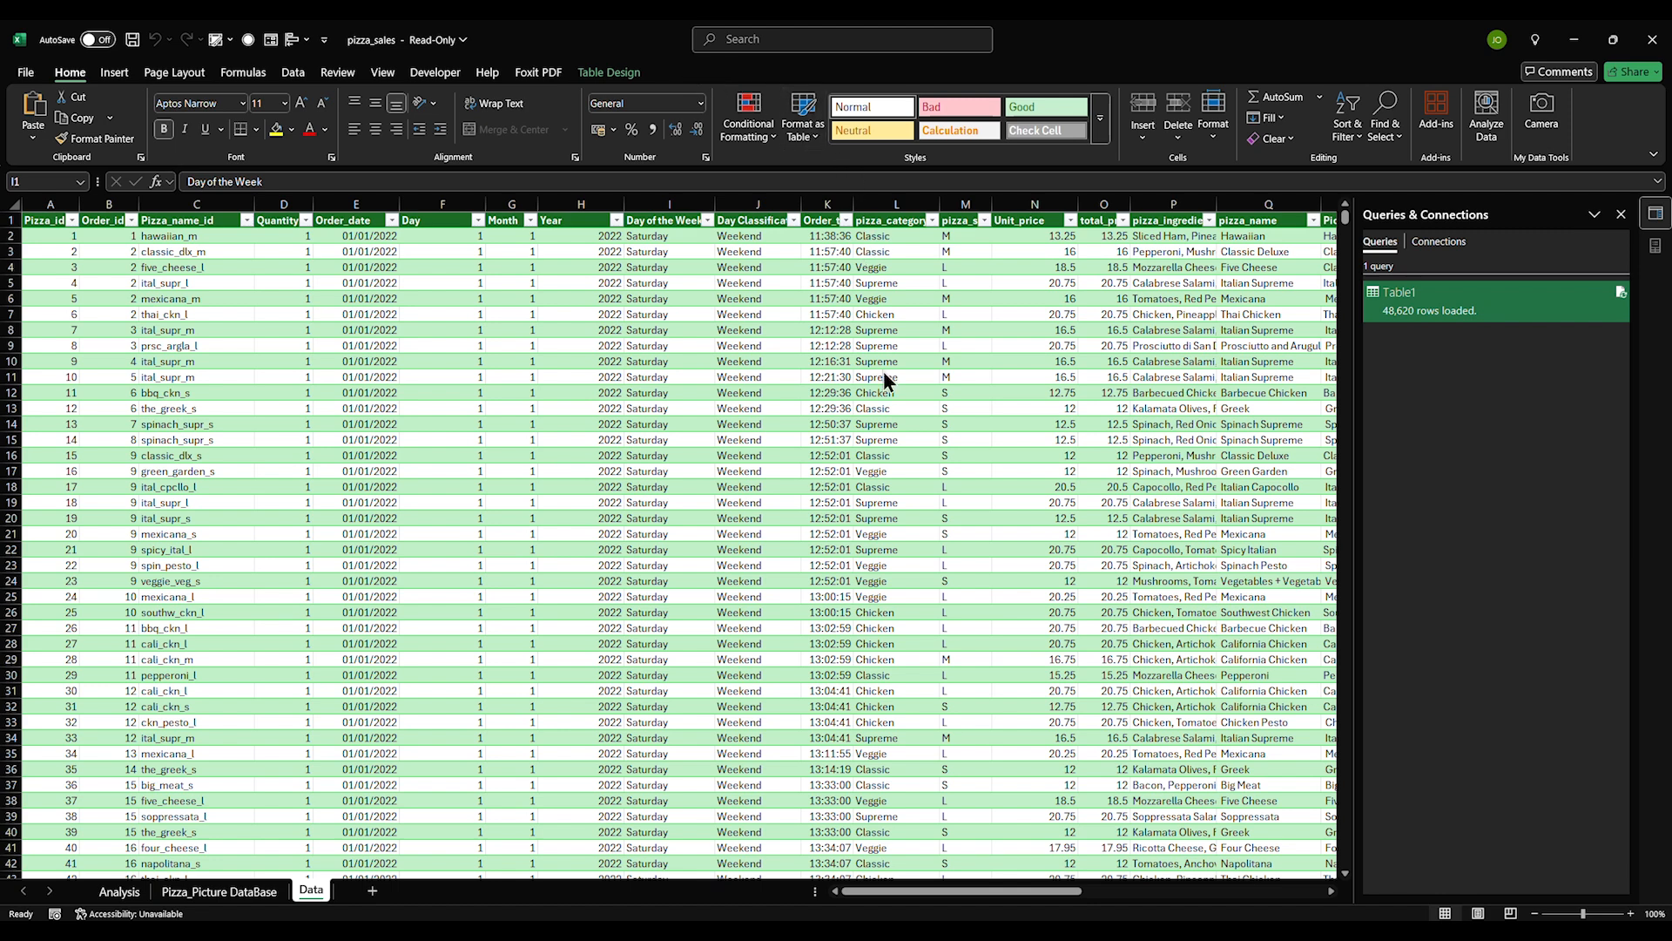
# Inspect the Order_date values and the Day of the Week formula in the data table
pyautogui.click(345, 681)
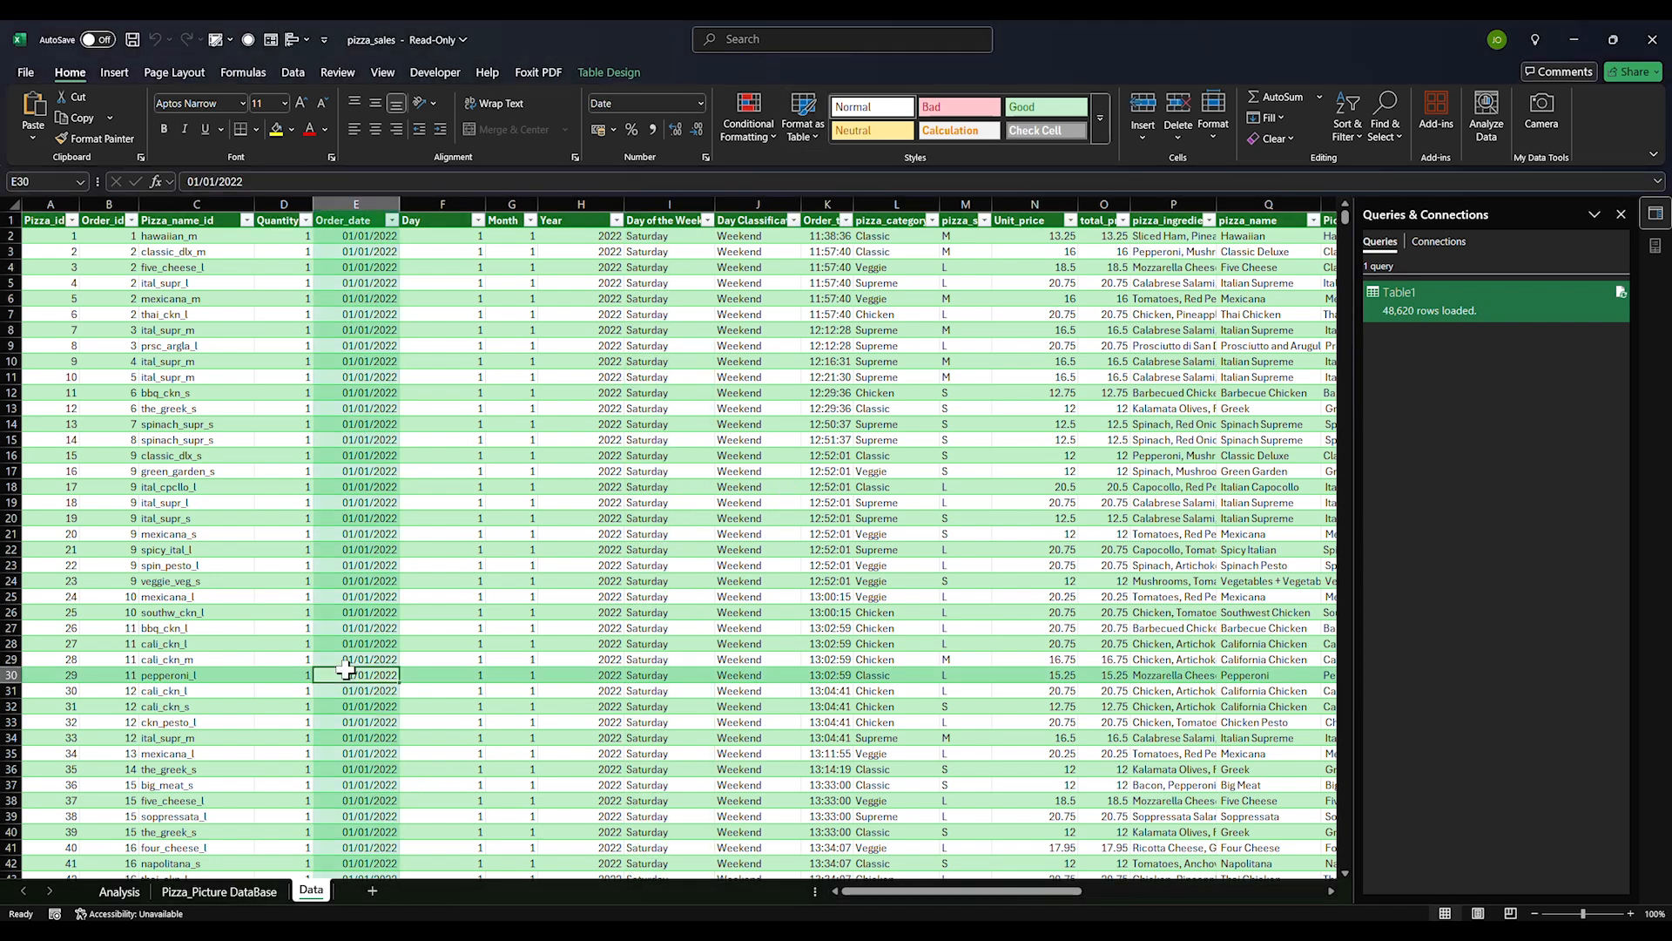
pyautogui.click(383, 237)
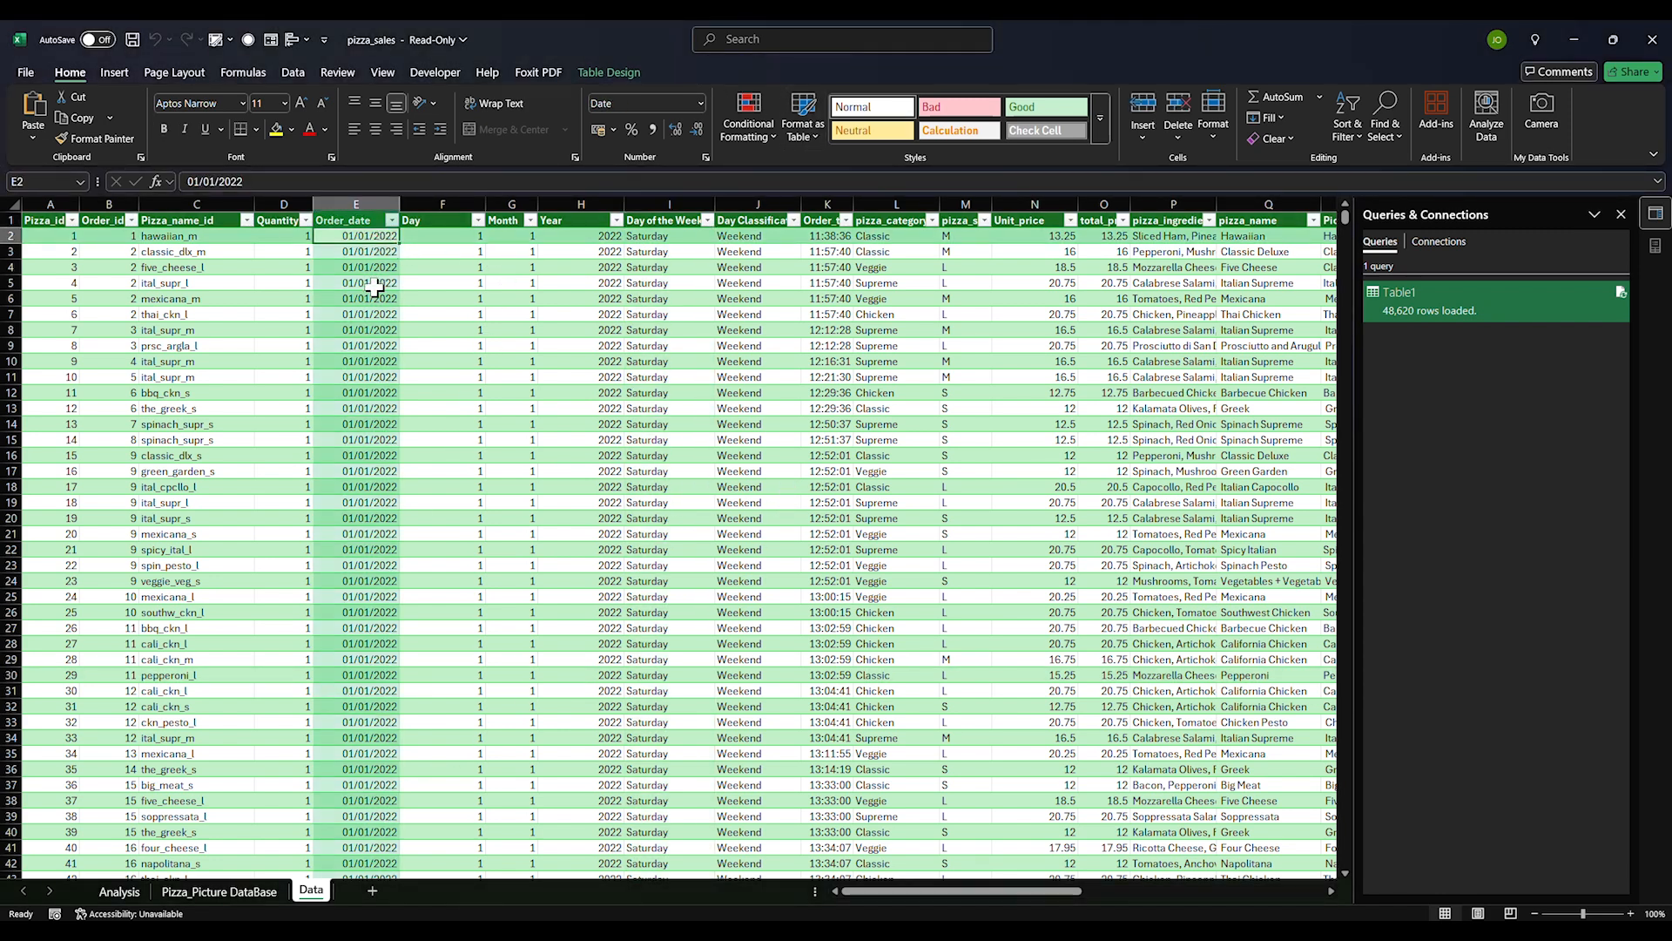
pyautogui.click(374, 285)
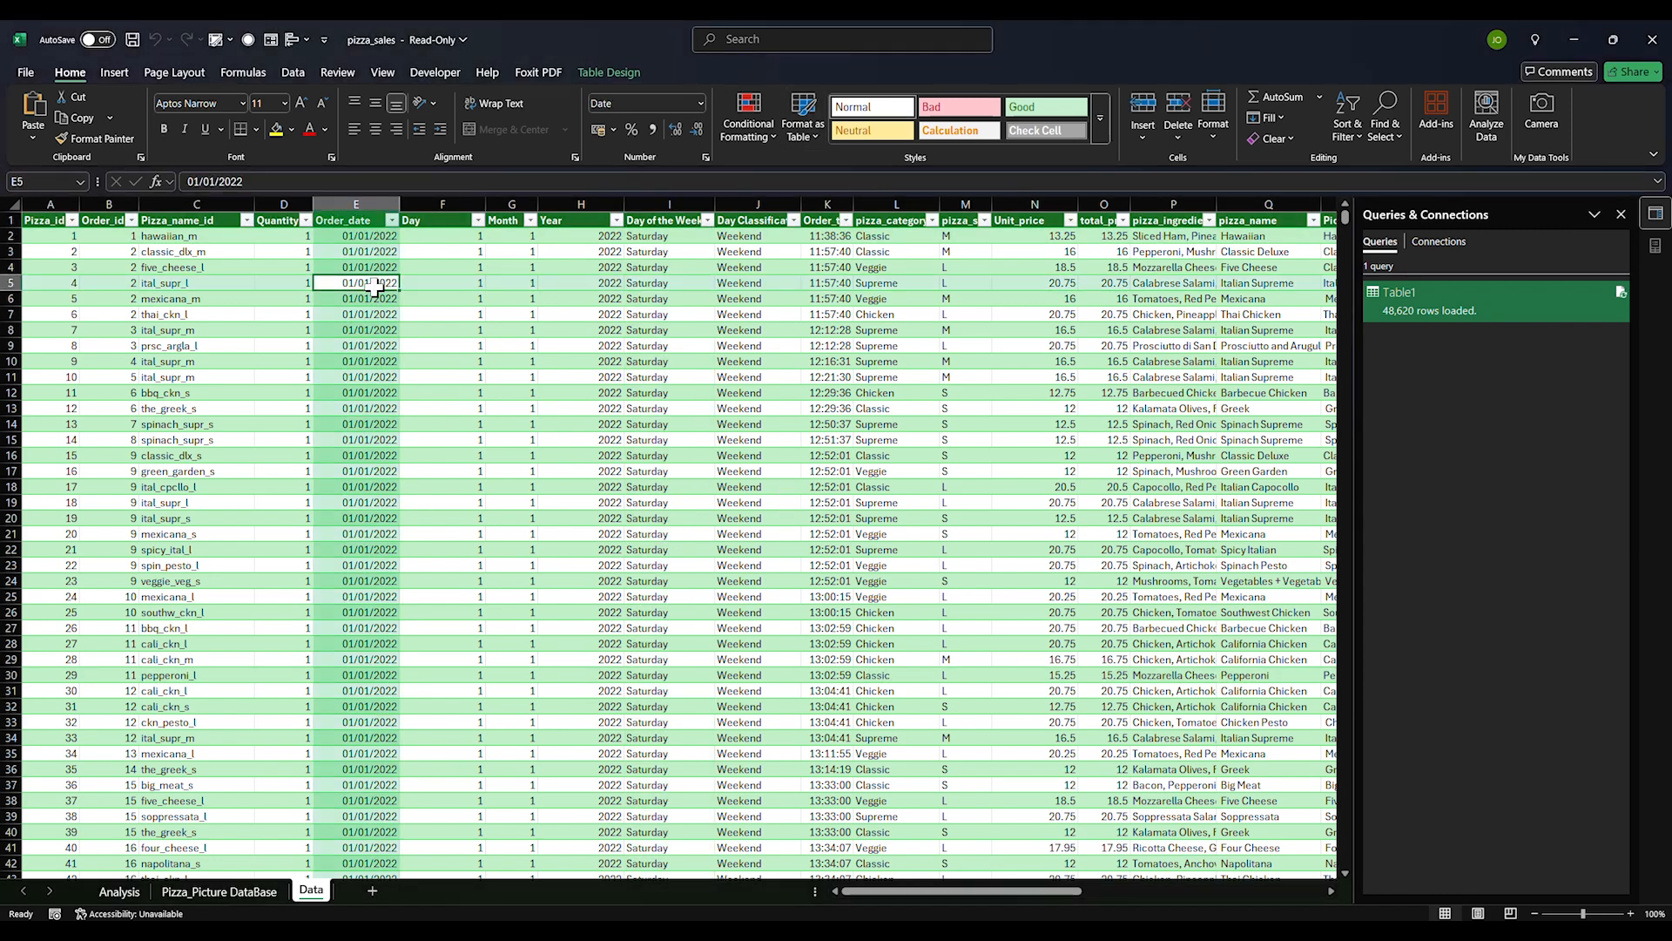
pyautogui.click(392, 220)
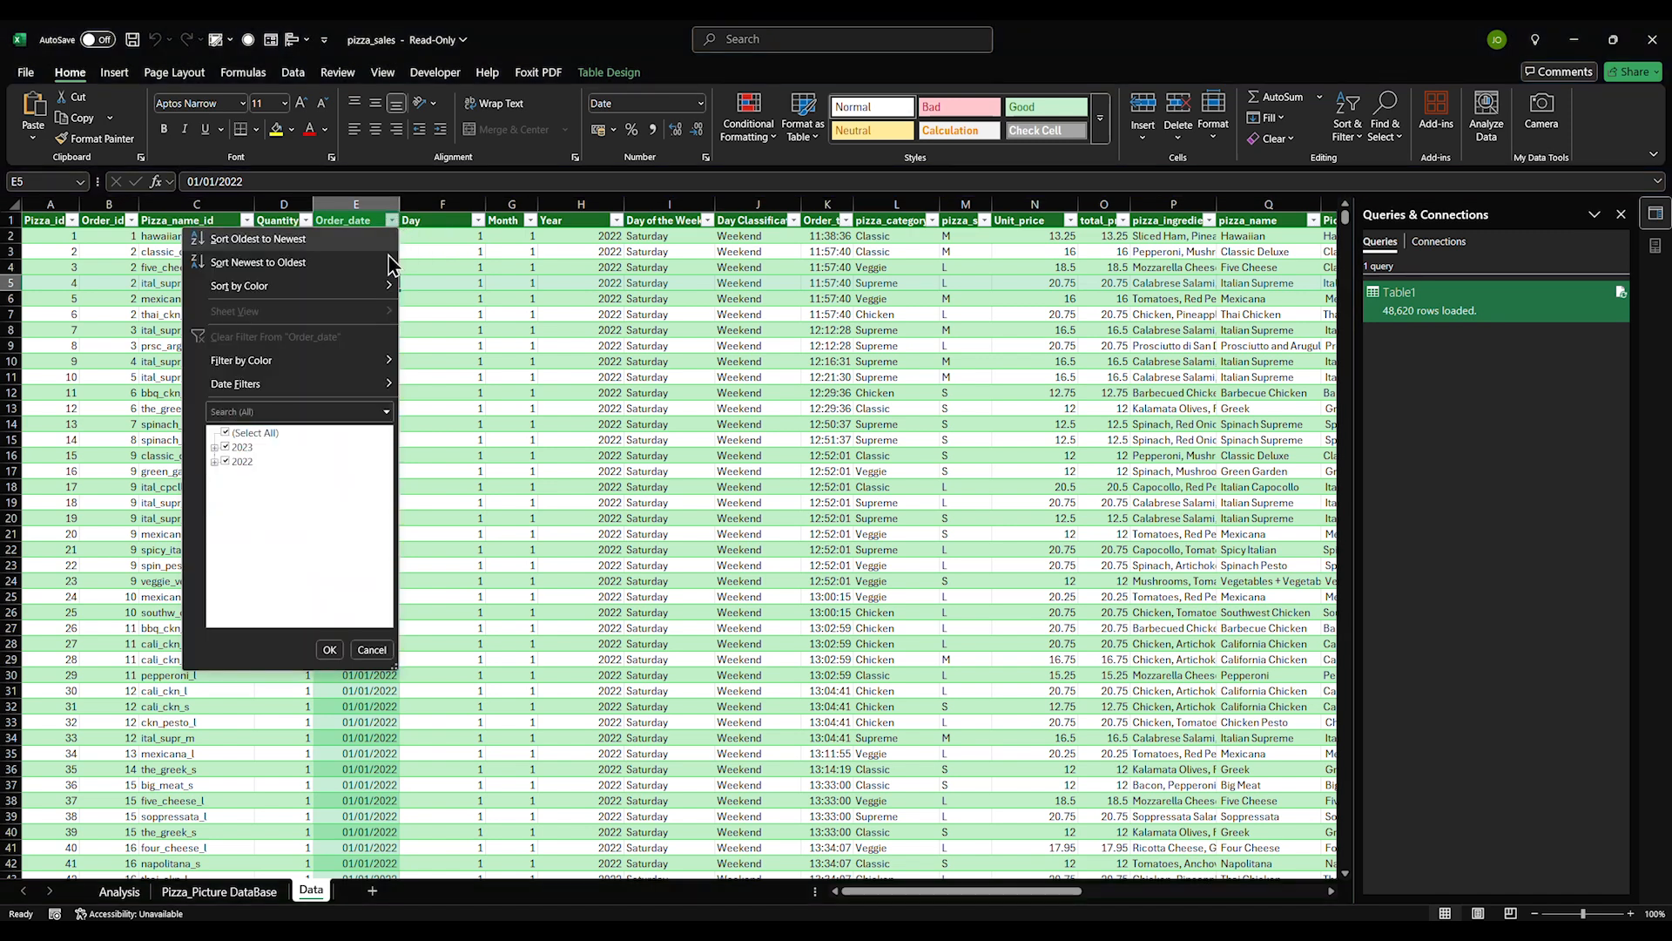
pyautogui.click(329, 650)
pyautogui.click(442, 440)
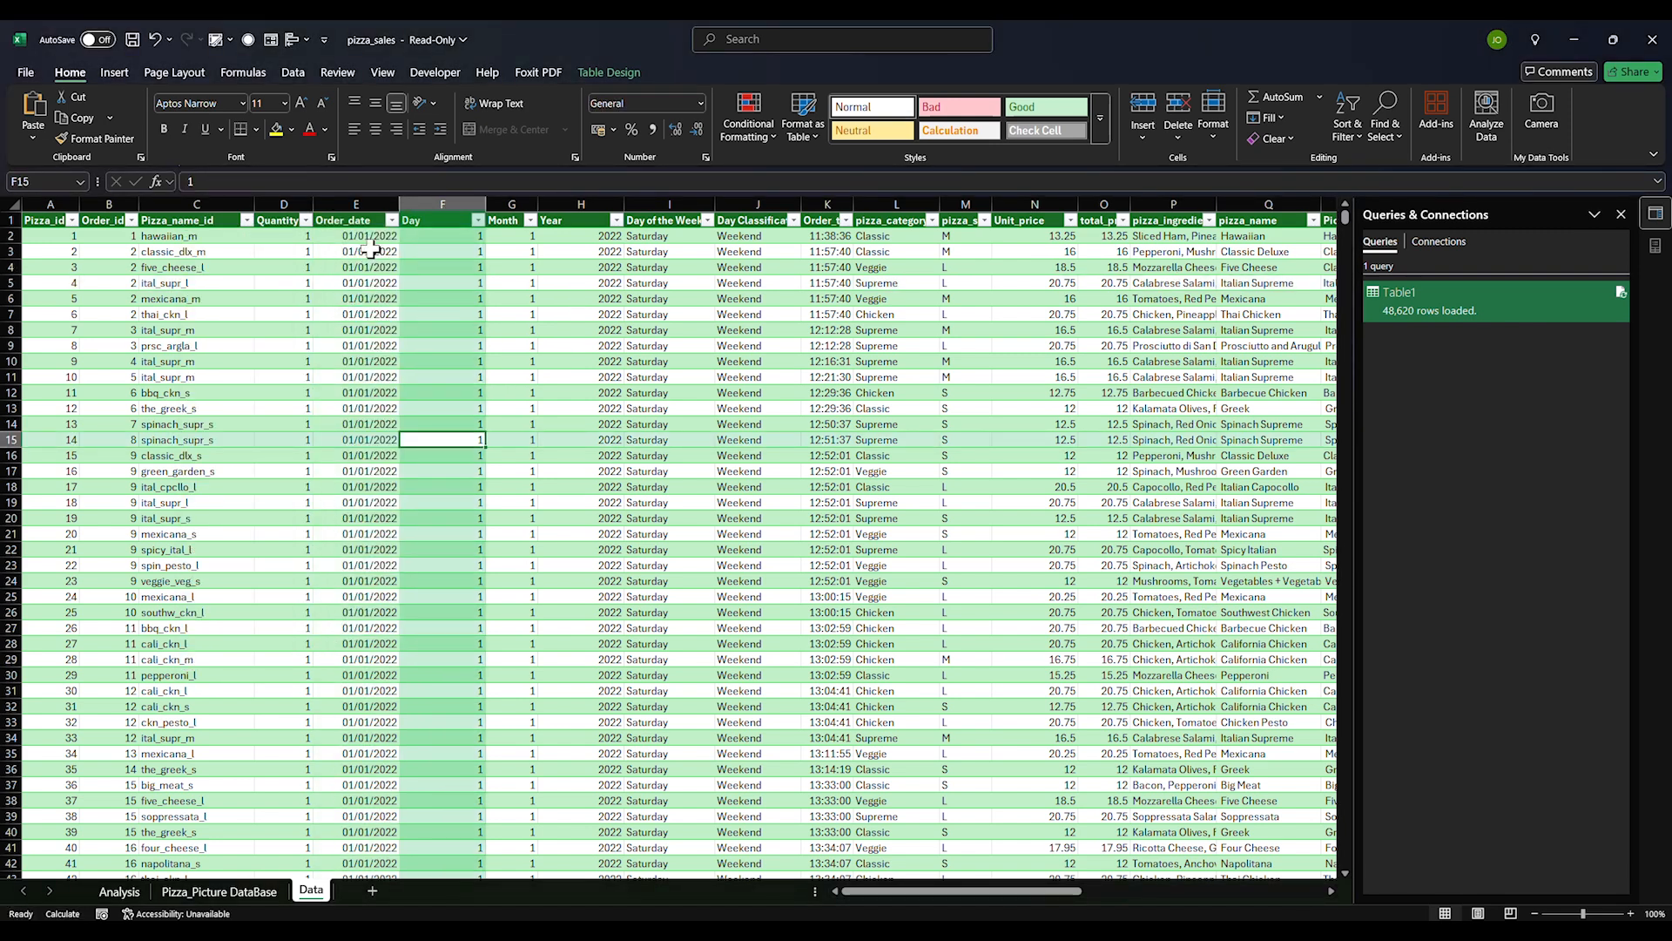
pyautogui.click(369, 237)
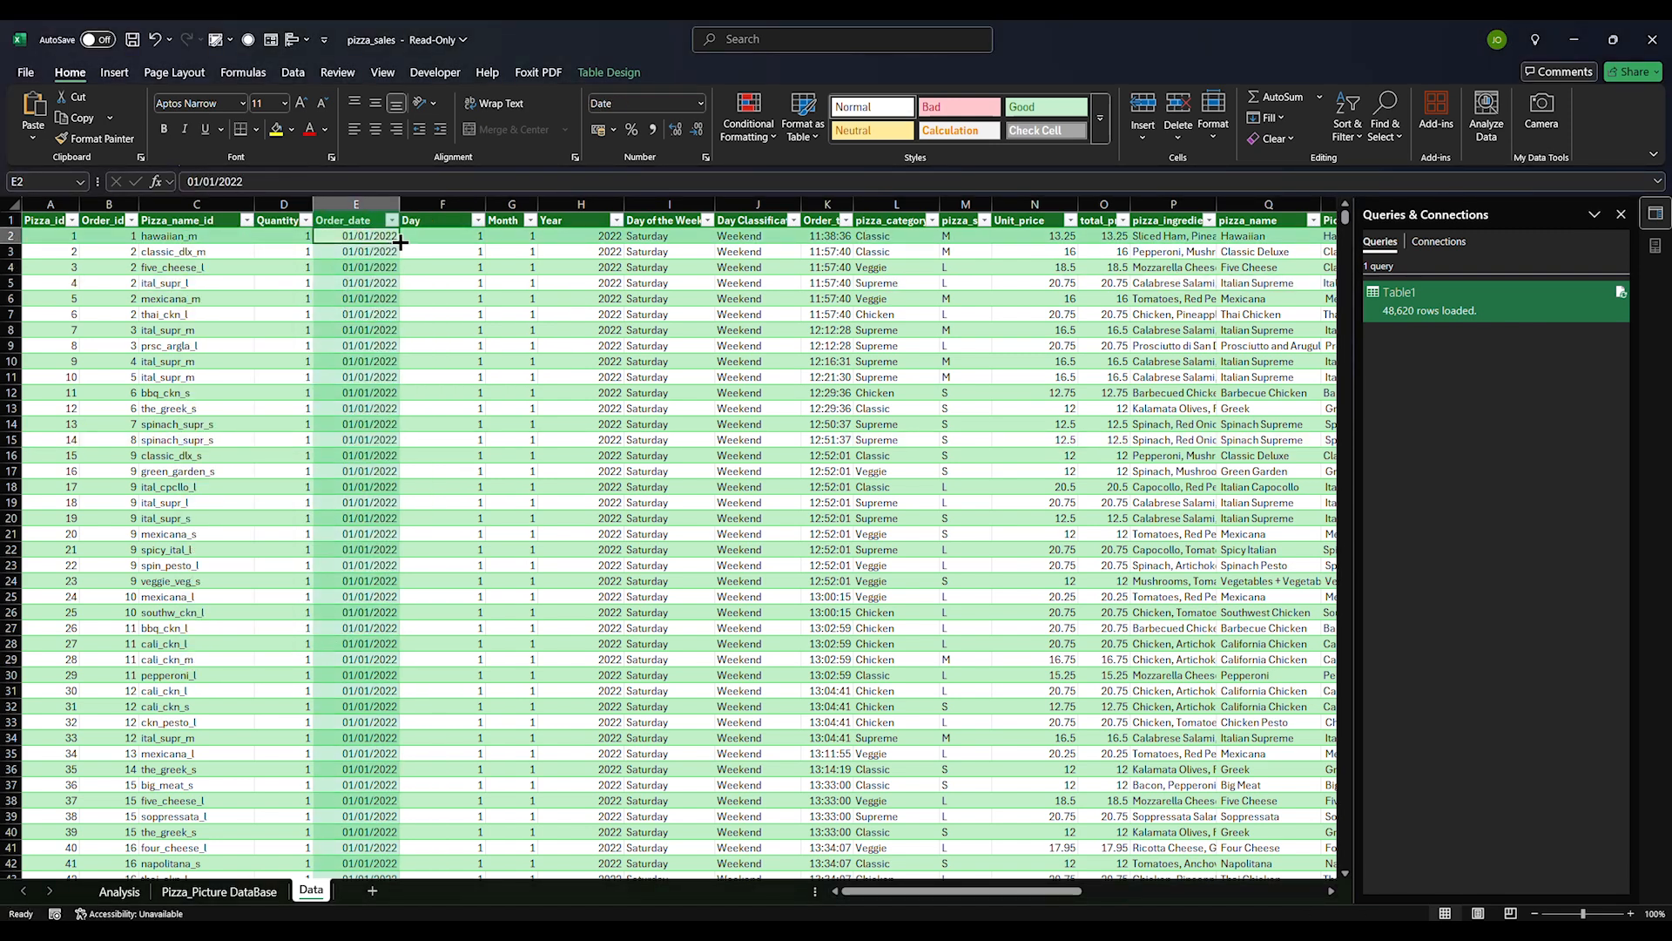
pyautogui.click(642, 242)
pyautogui.hotkey('ctrl', 'space')
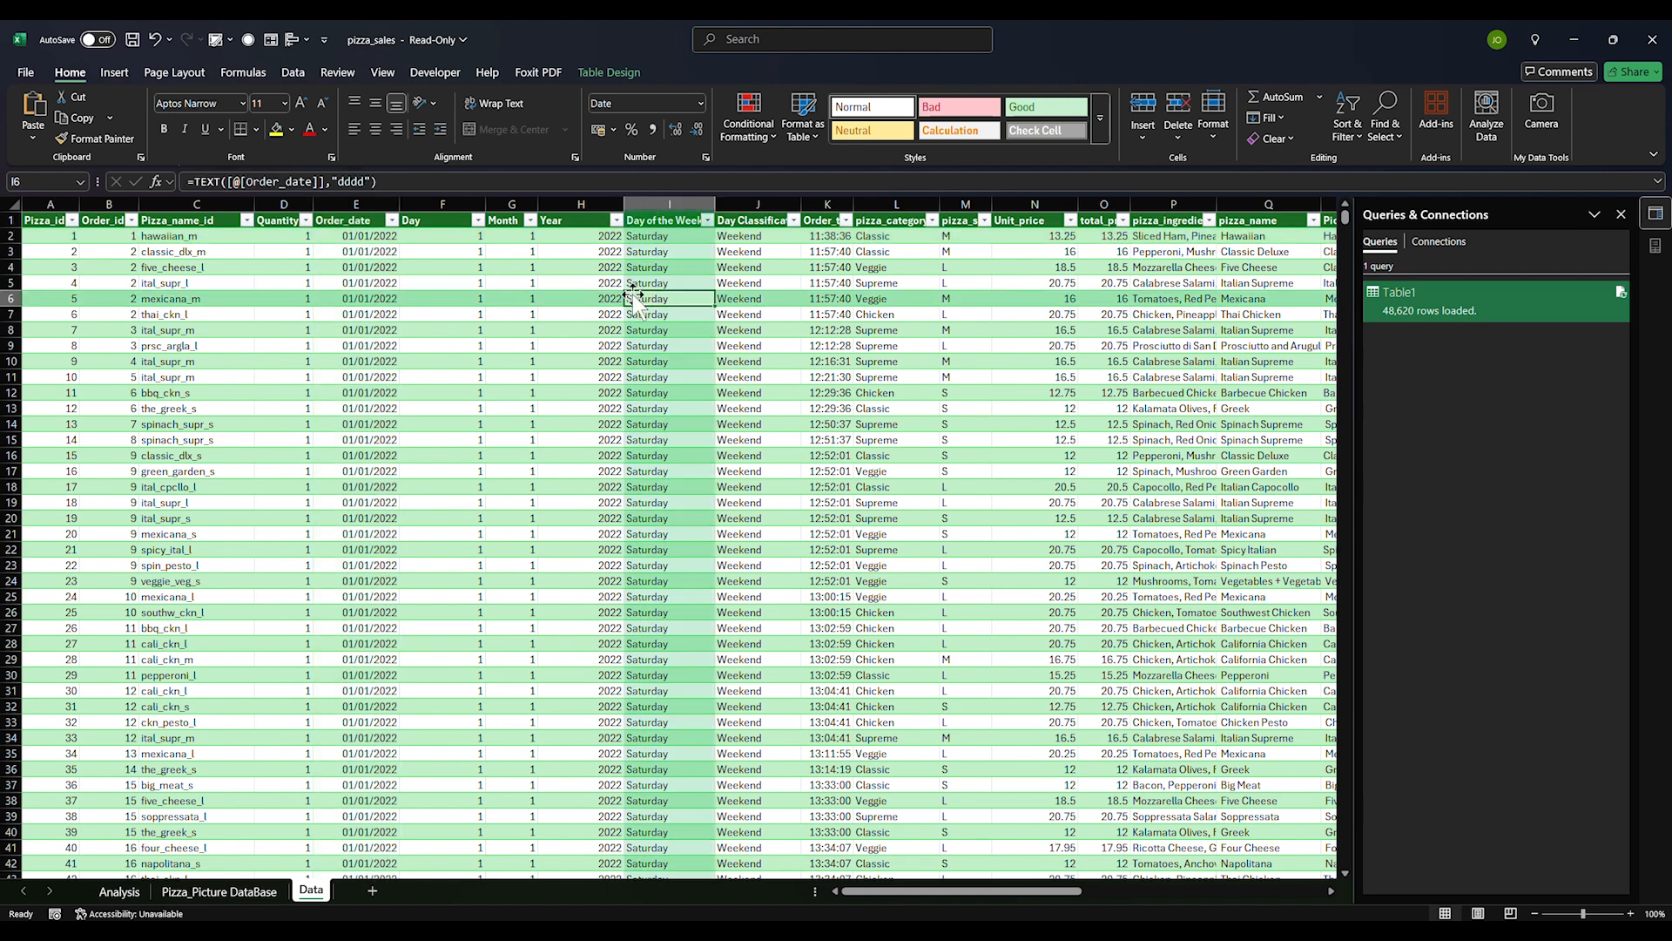
# Clear the Weekend/Workday formulas from J2 down to the last row of Day Classification
pyautogui.click(749, 224)
pyautogui.hotkey('ctrl', 'space')
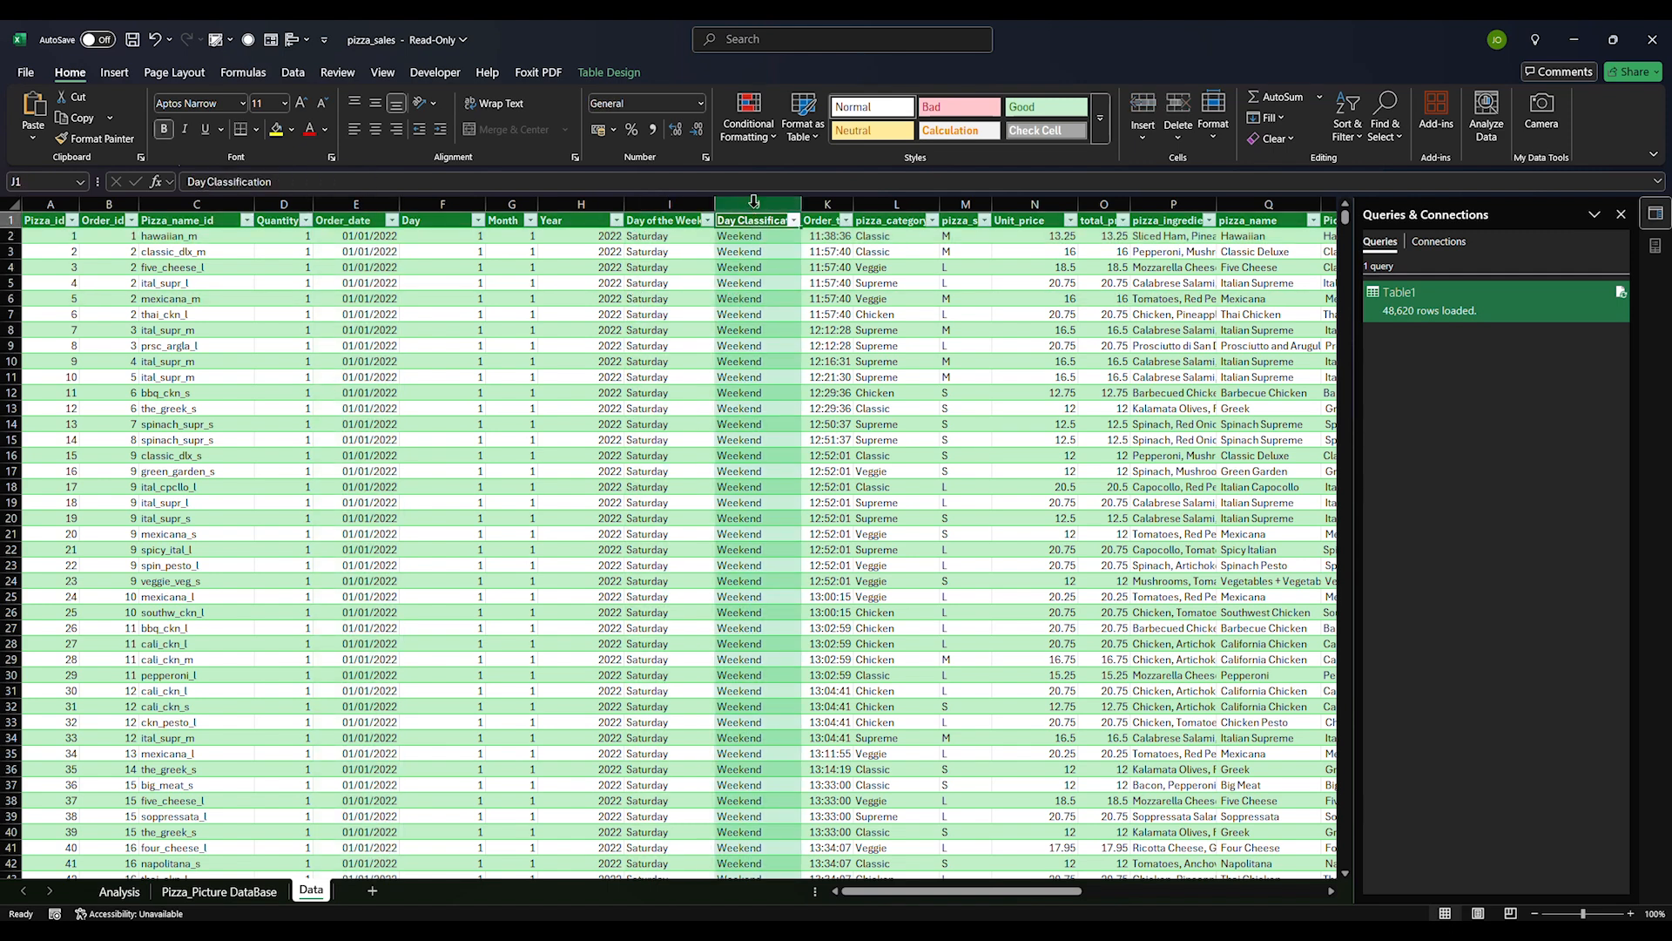
pyautogui.click(736, 282)
pyautogui.click(738, 236)
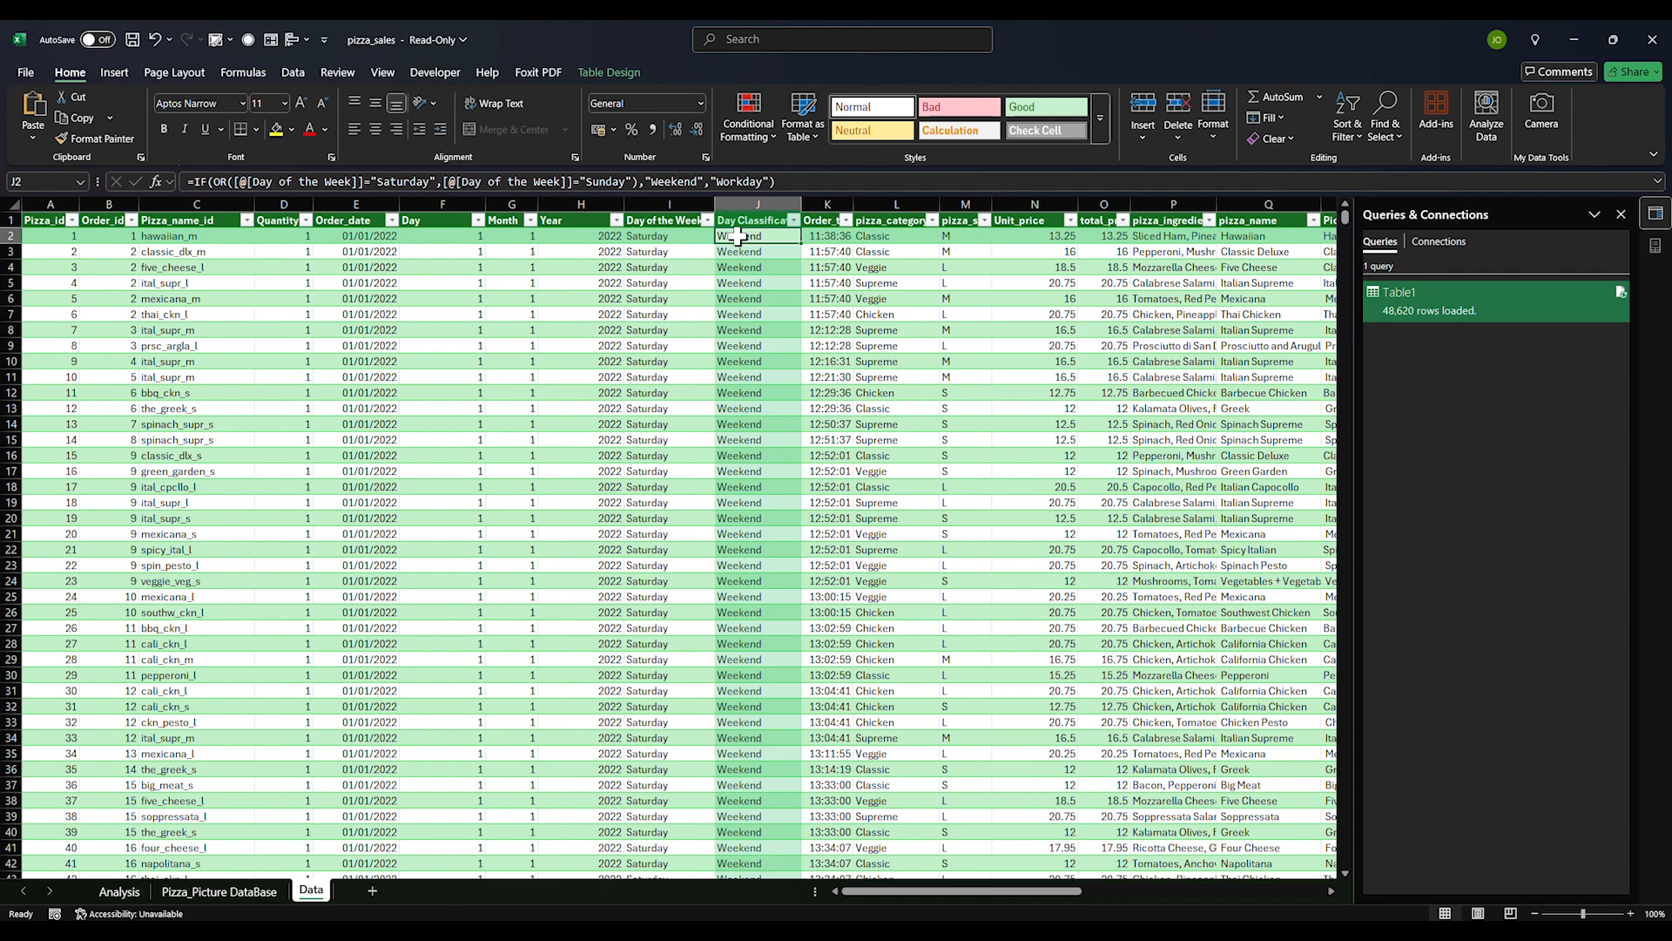
pyautogui.click(695, 377)
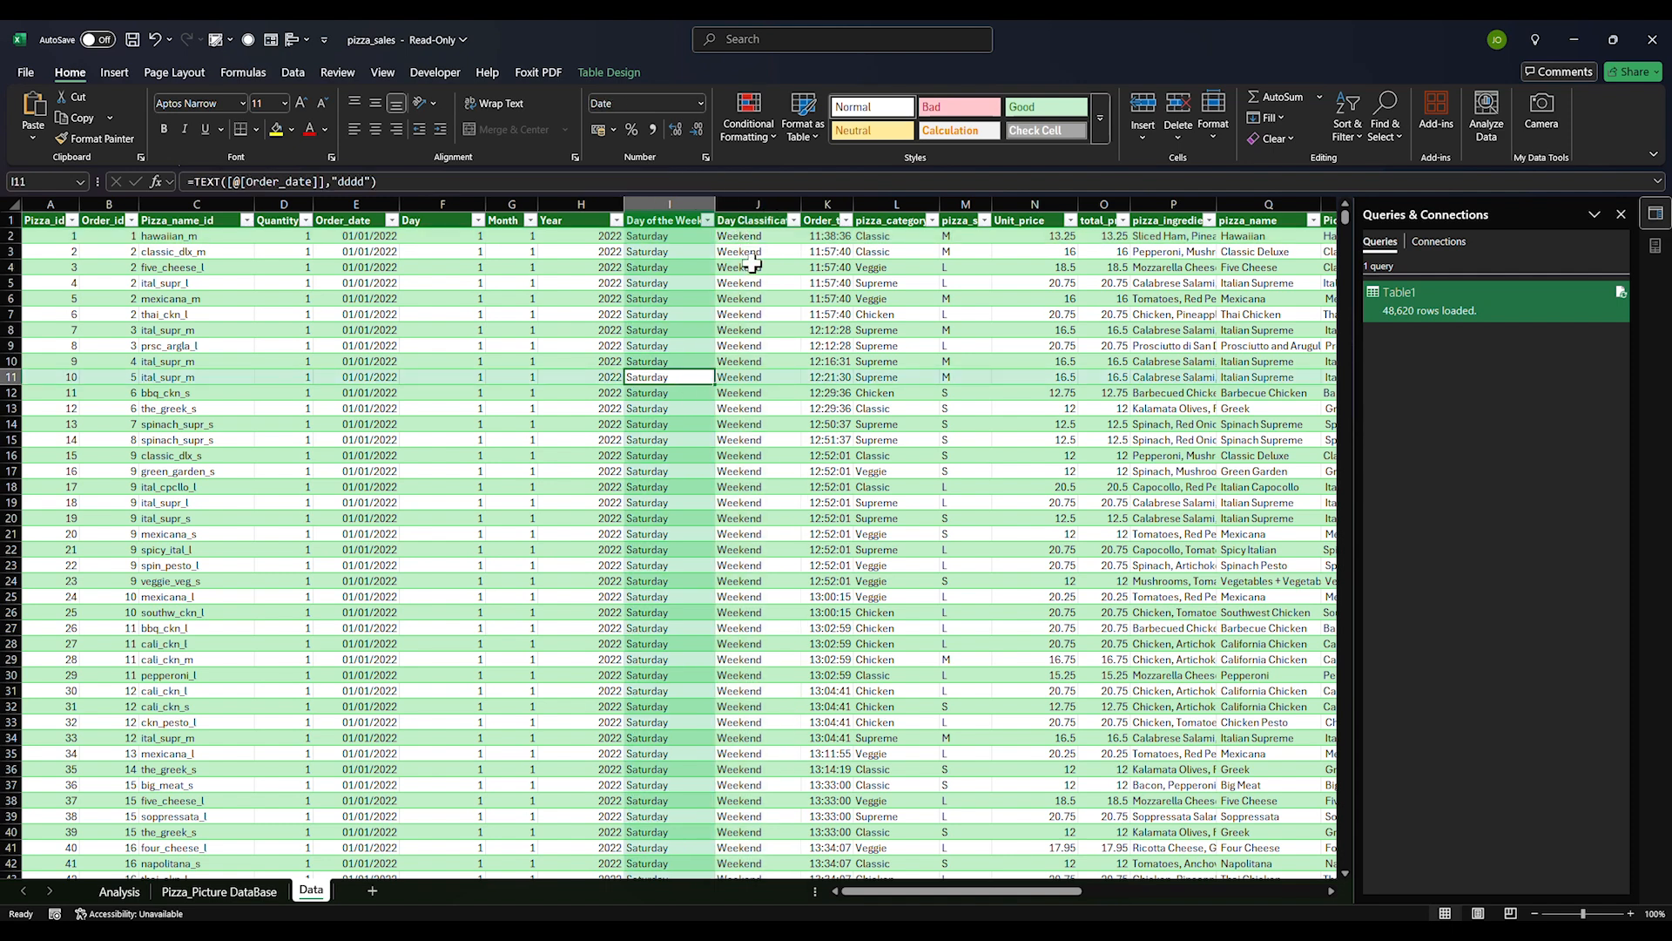
pyautogui.click(750, 237)
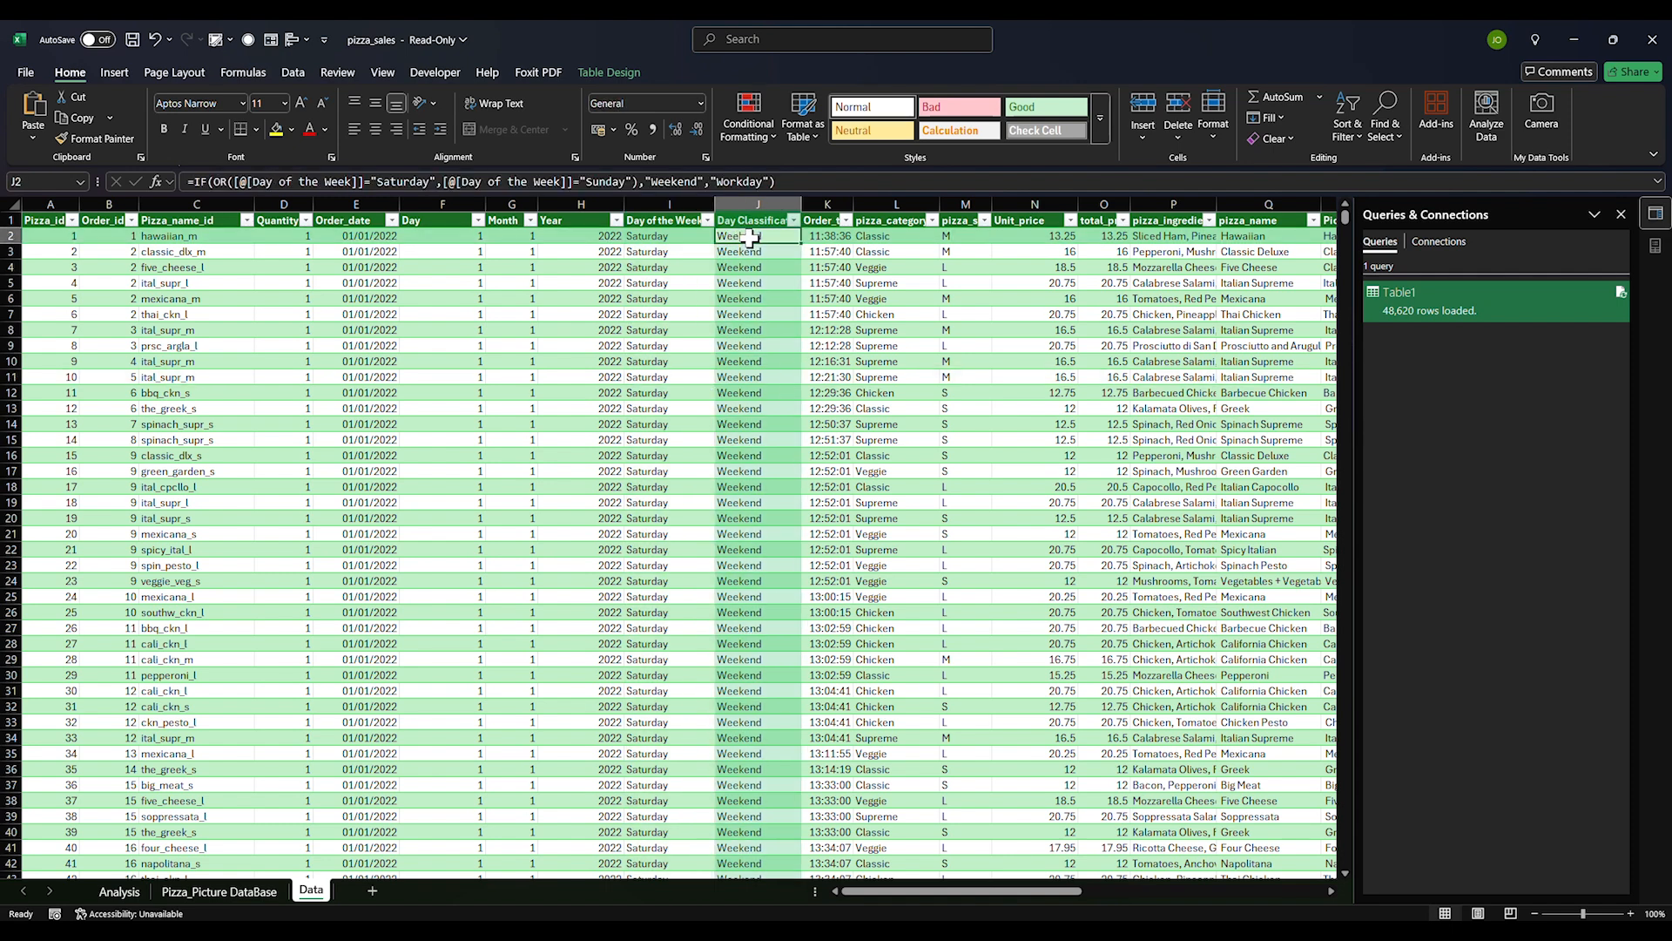
pyautogui.hotkey('ctrl', 'shift', 'Down')
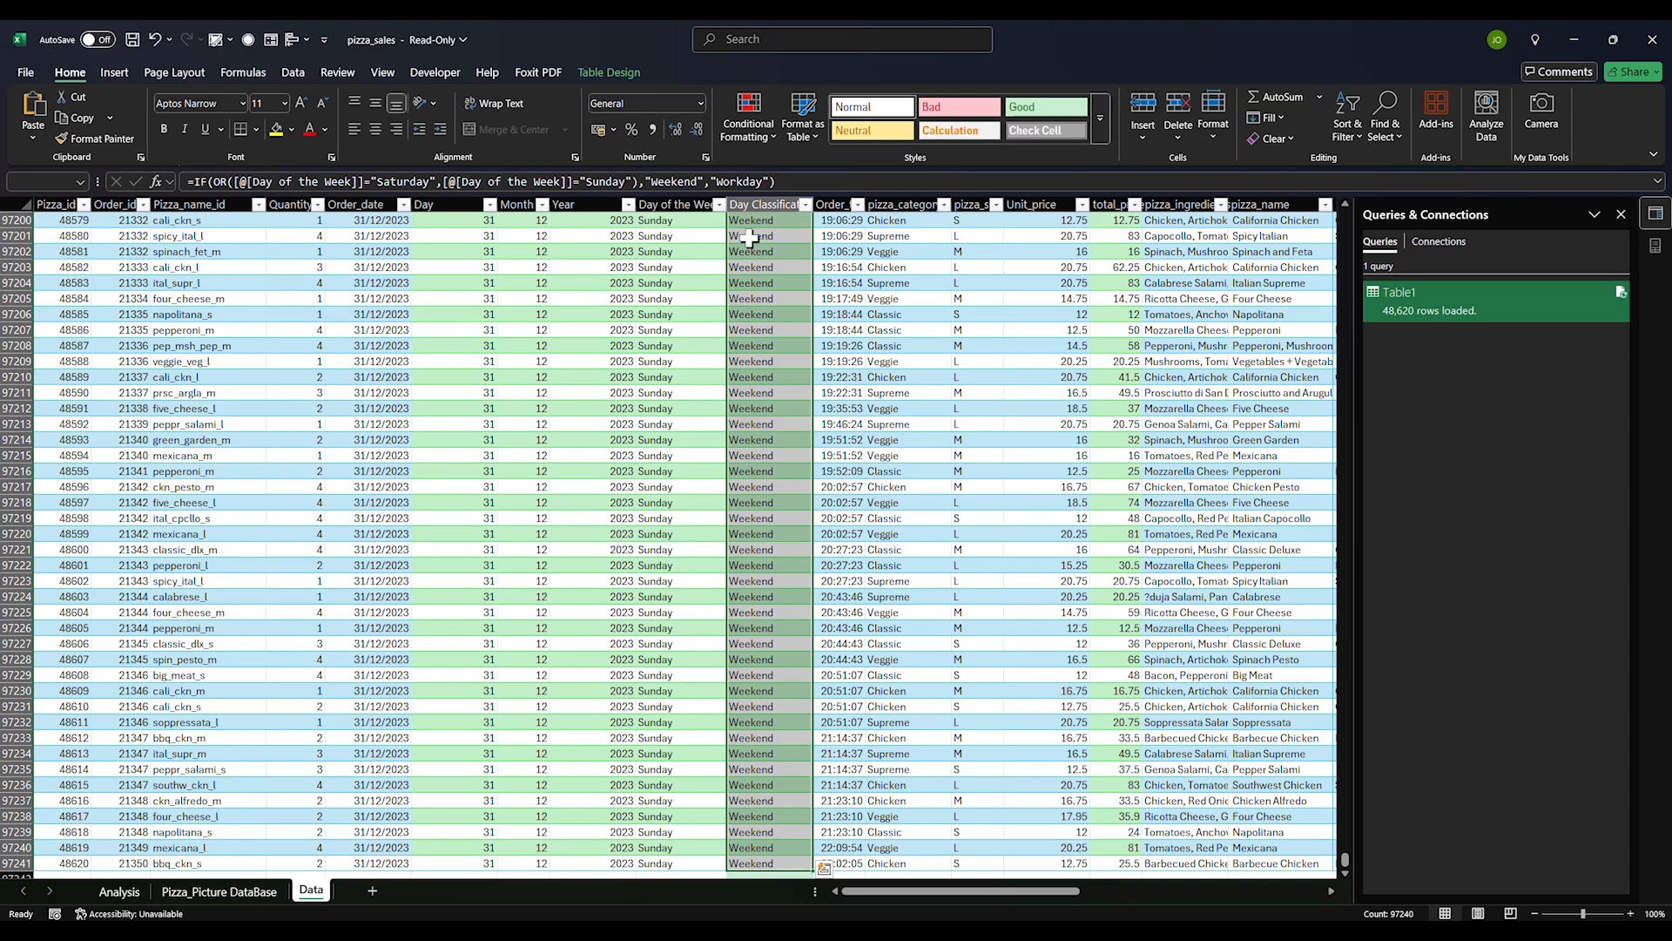
pyautogui.press('Delete')
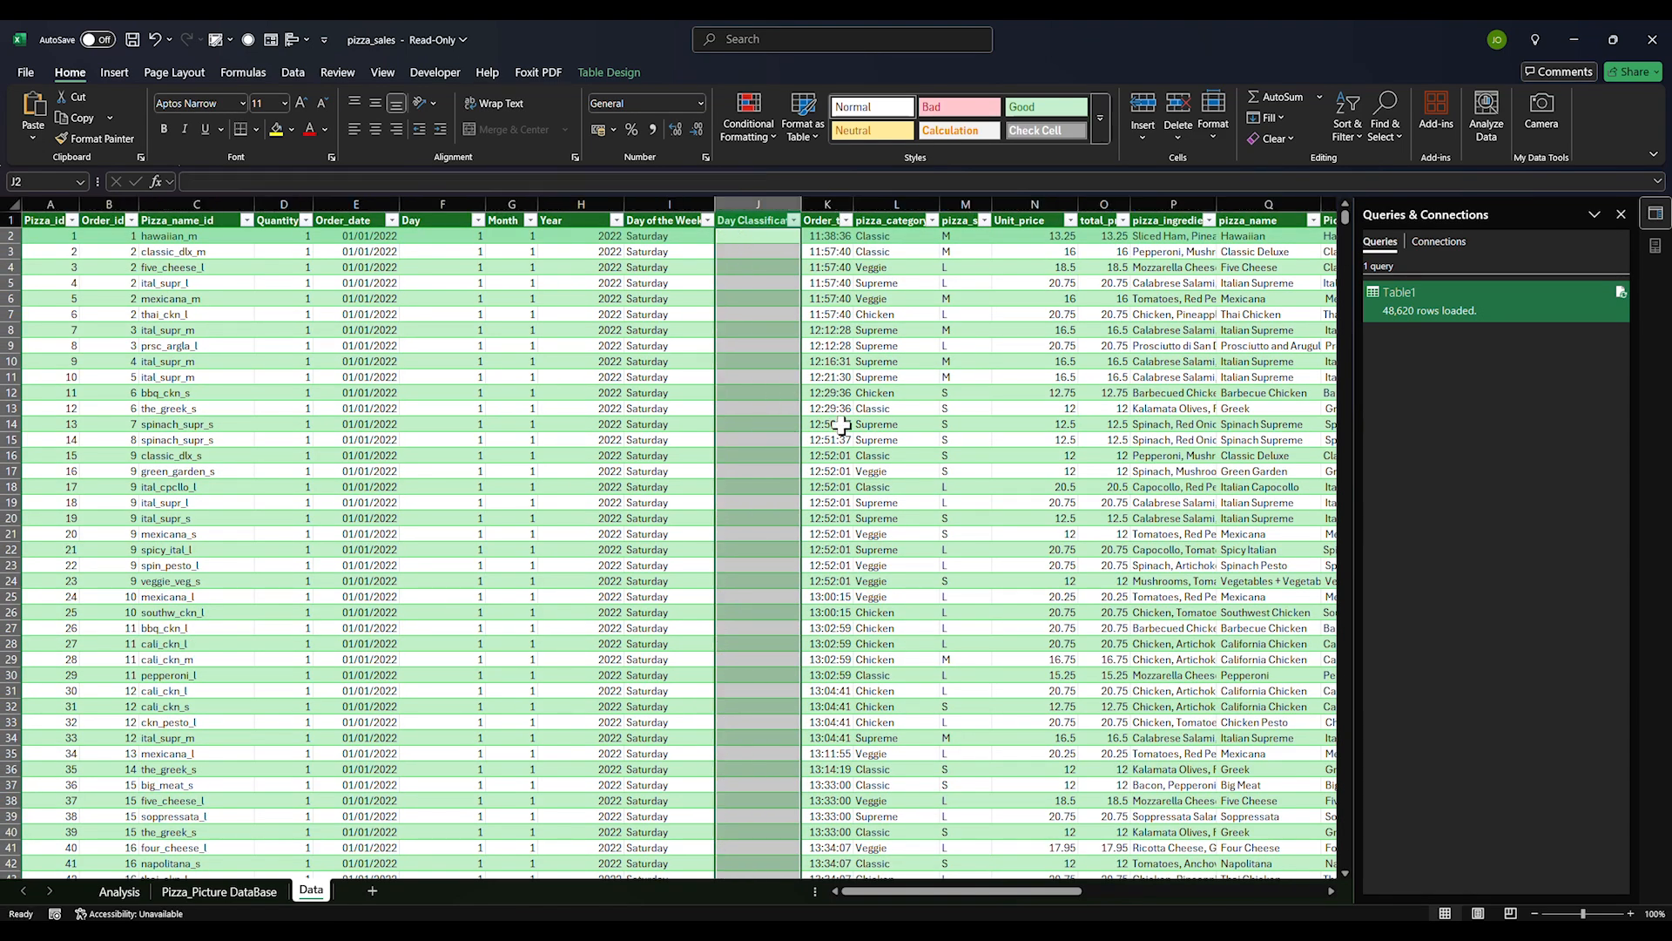
pyautogui.click(841, 425)
# Apply the first (green) table style to the whole data table
pyautogui.hotkey('ctrl', 'a')
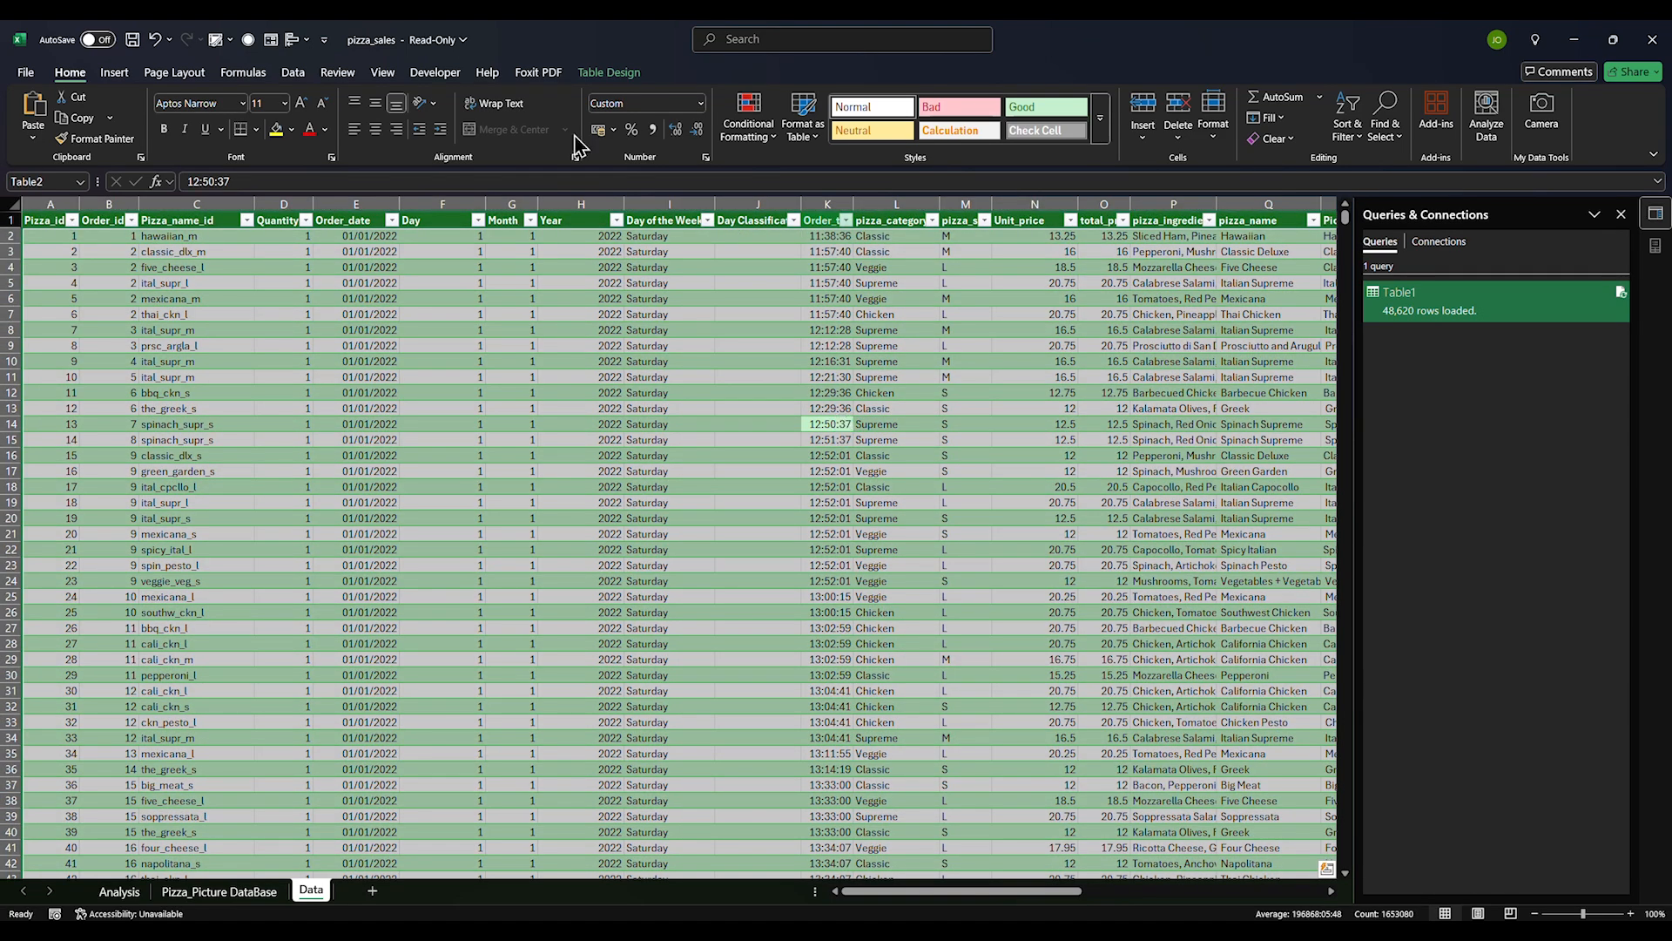
pyautogui.click(608, 72)
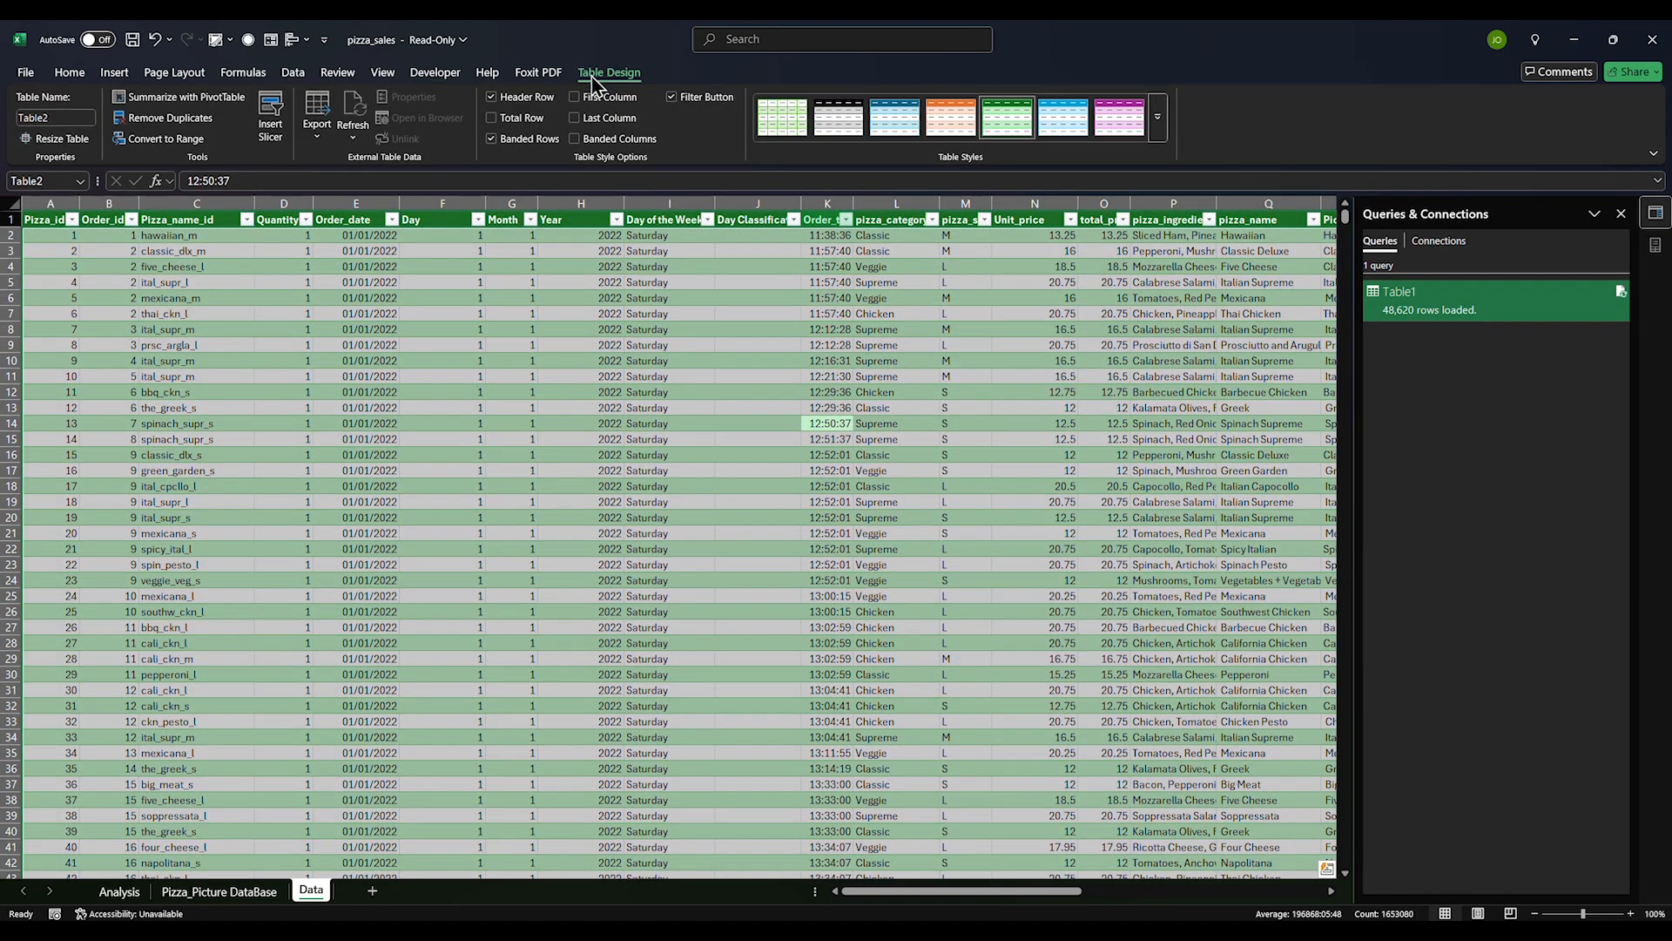
pyautogui.click(782, 117)
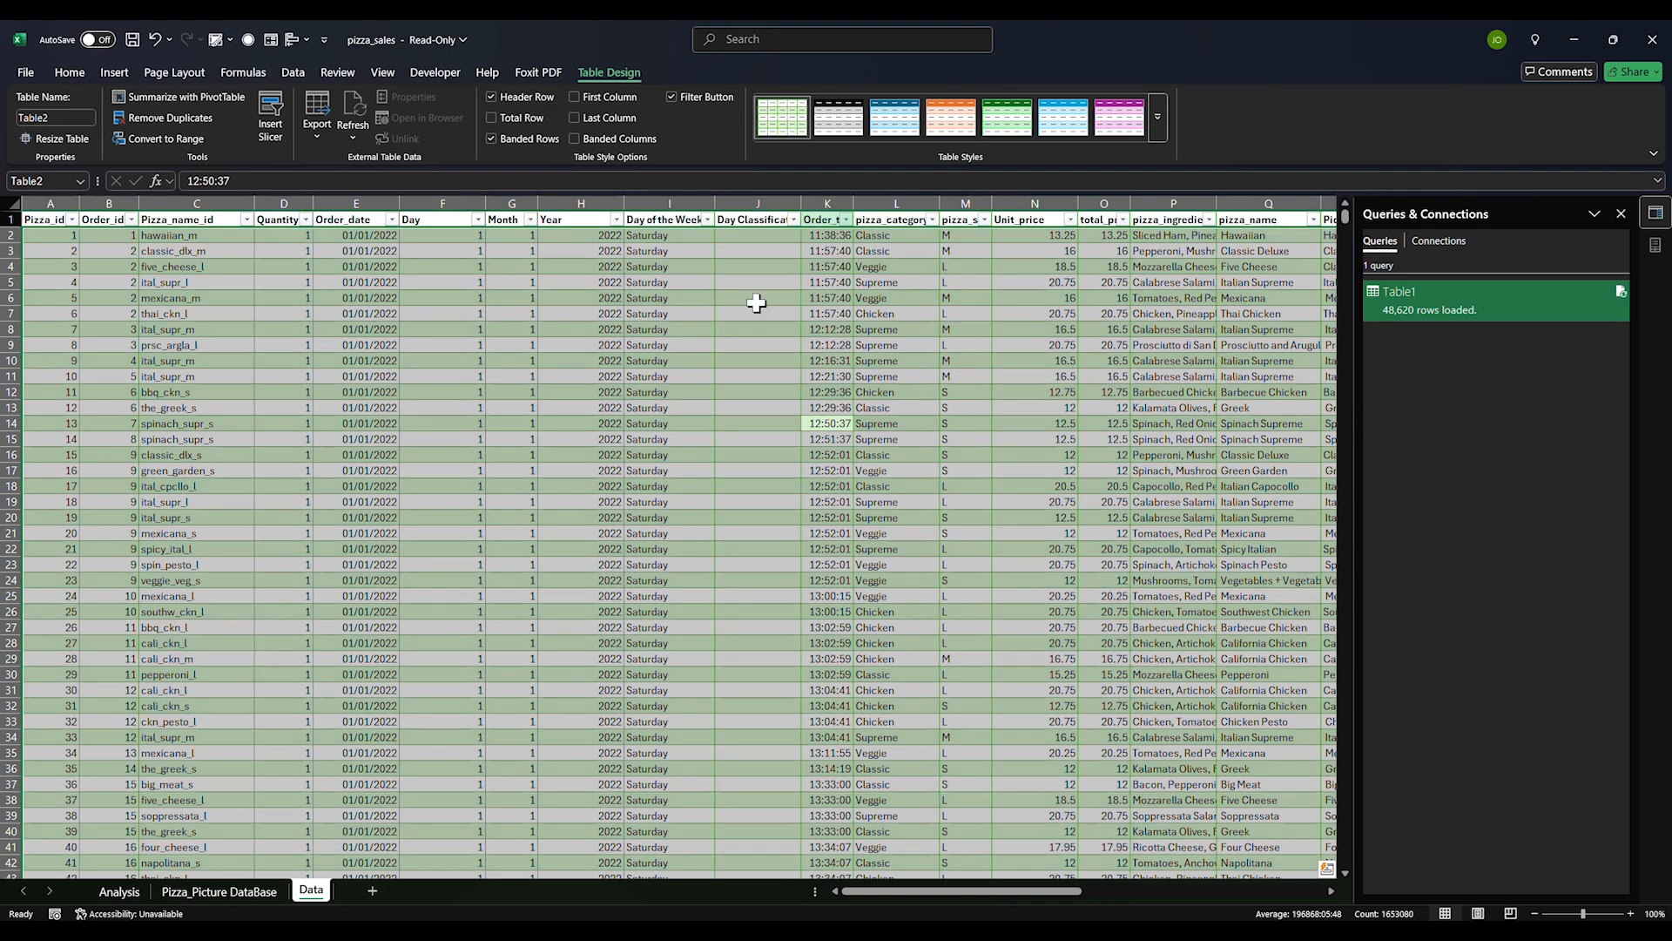
pyautogui.click(758, 391)
pyautogui.click(756, 238)
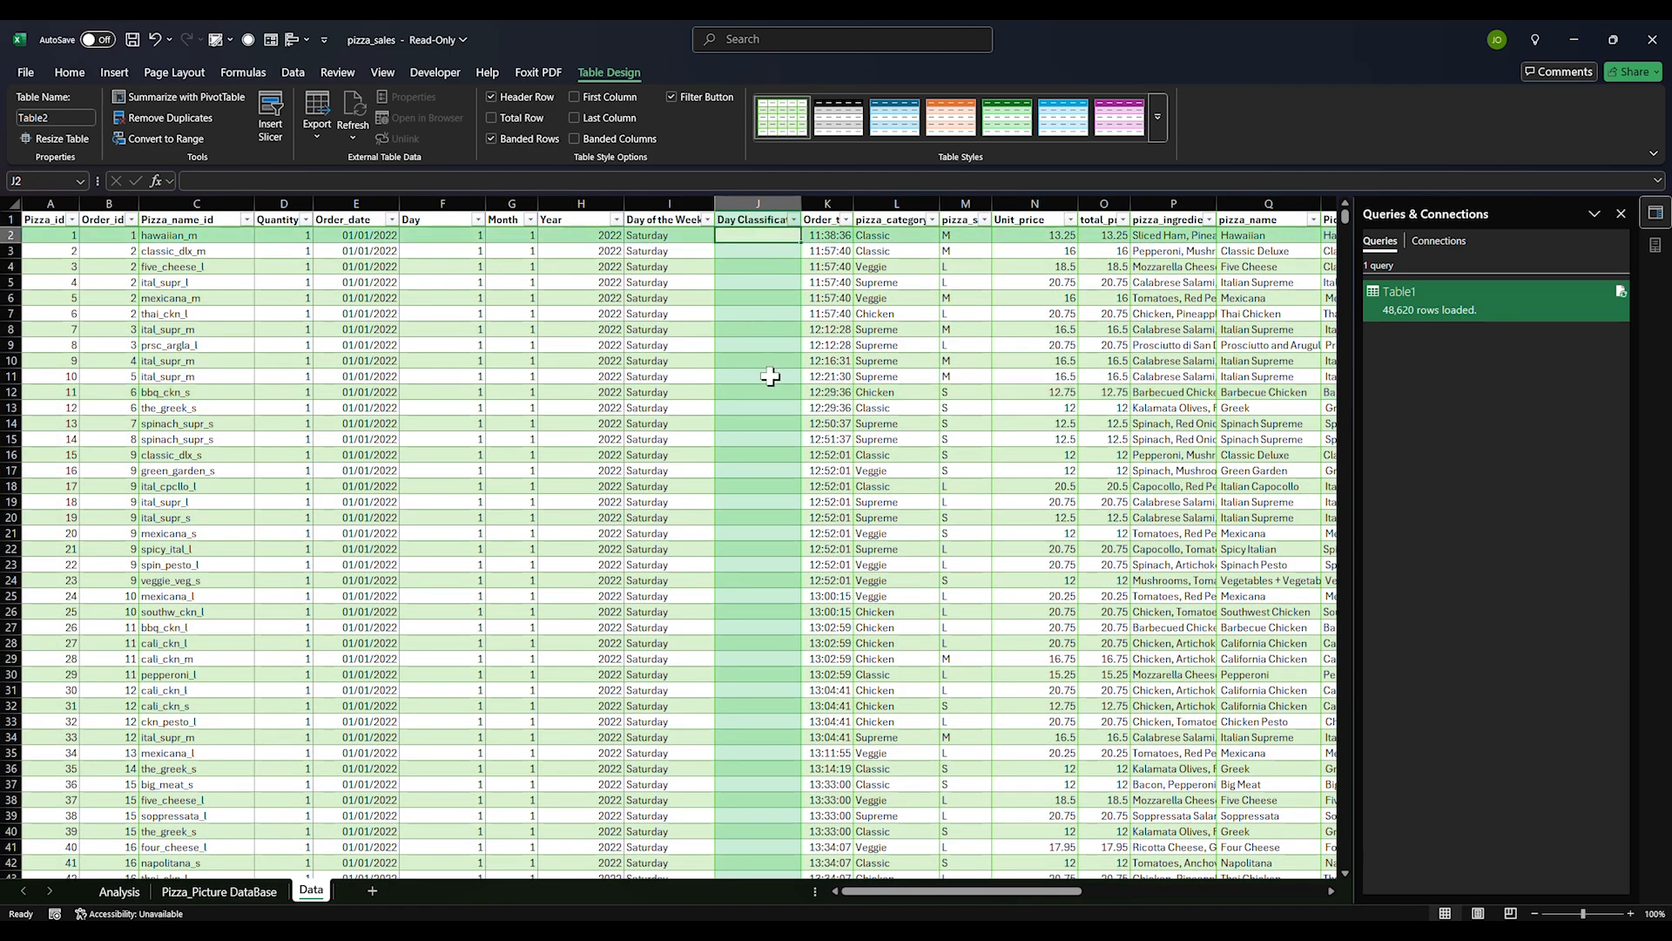
# In J2 start =IF(OR([@[Day of the Week]]="Saturday",[@[Day of the Week]]="Sunday","Weekend"
pyautogui.write('=')
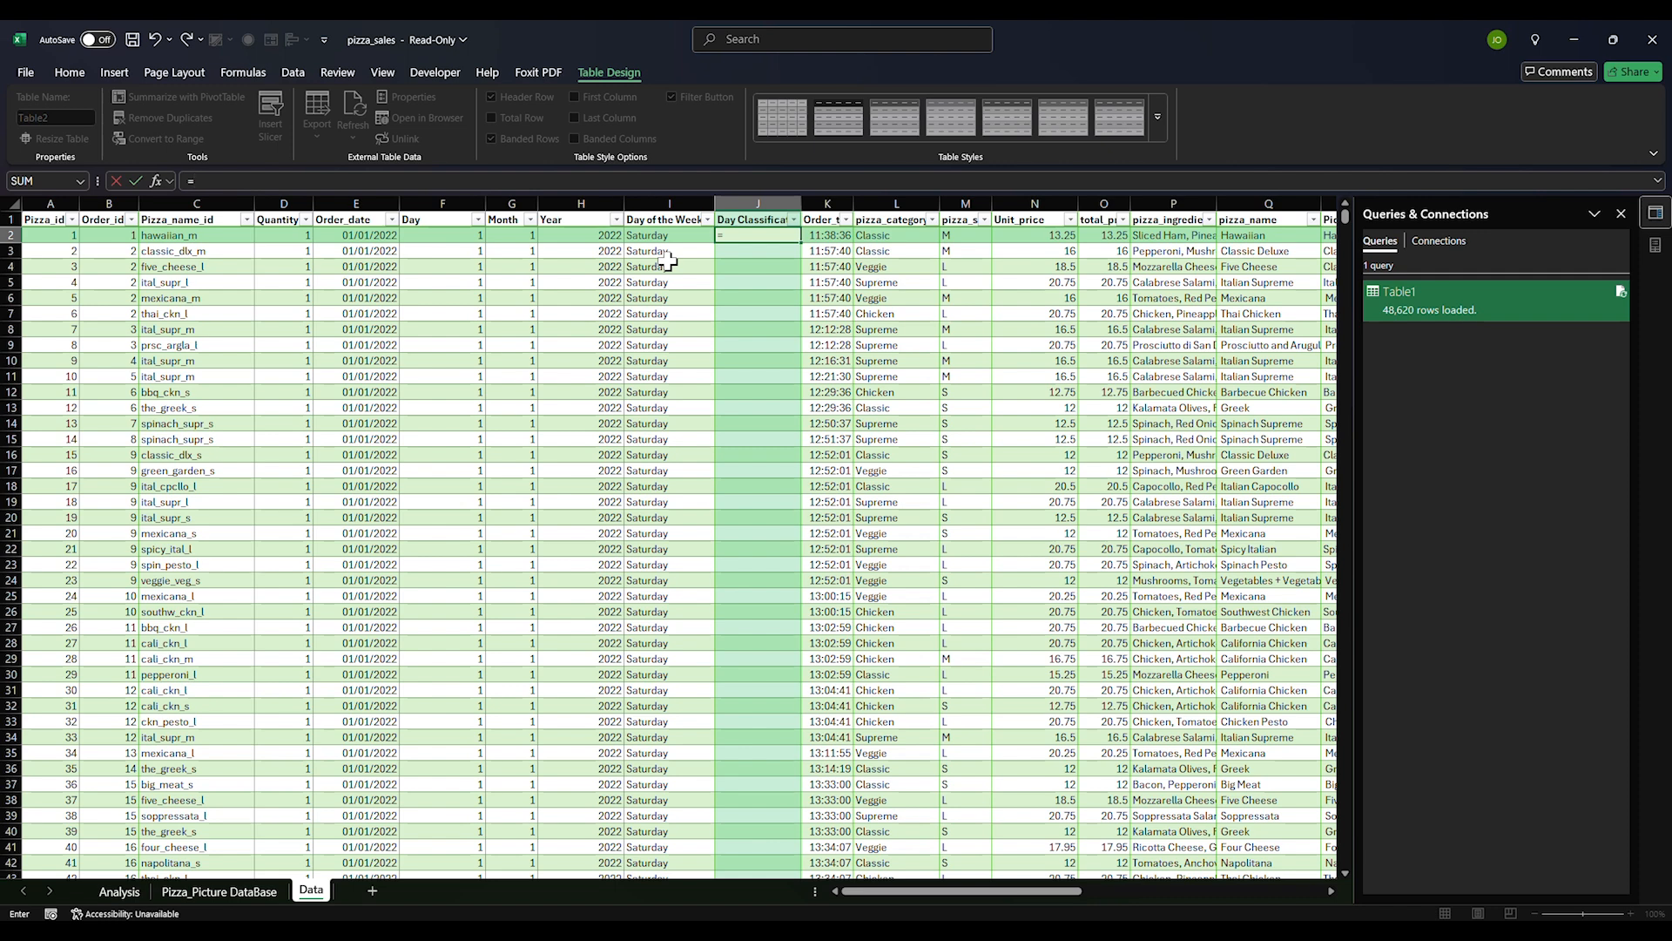
pyautogui.write('IF(')
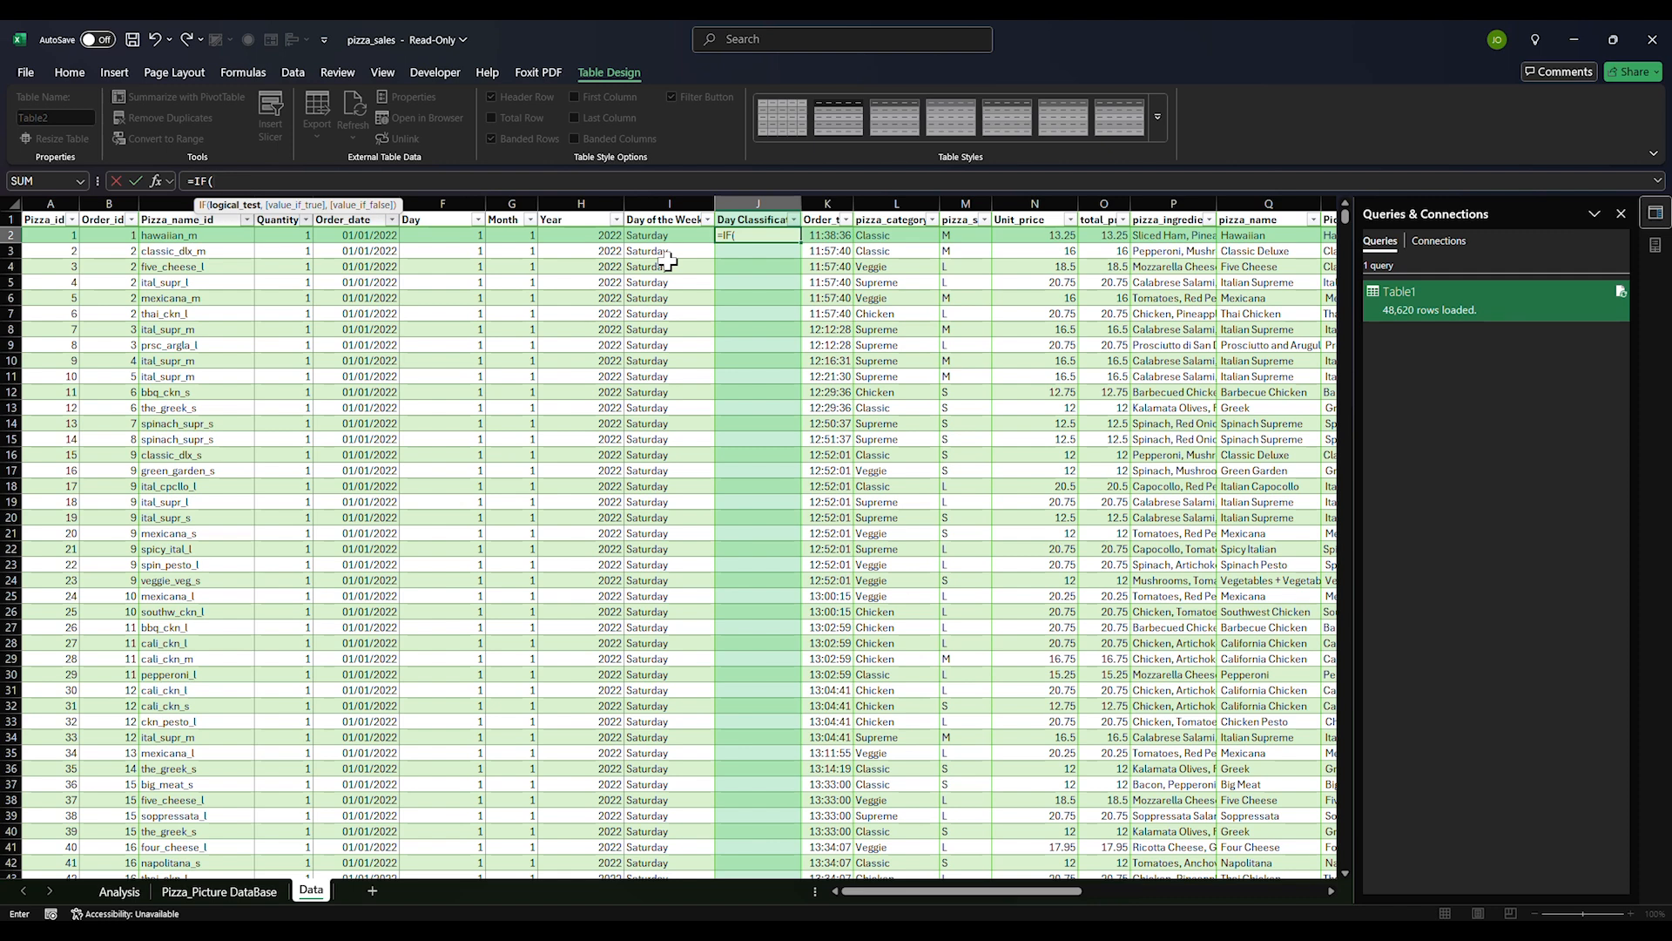
pyautogui.write('OR(')
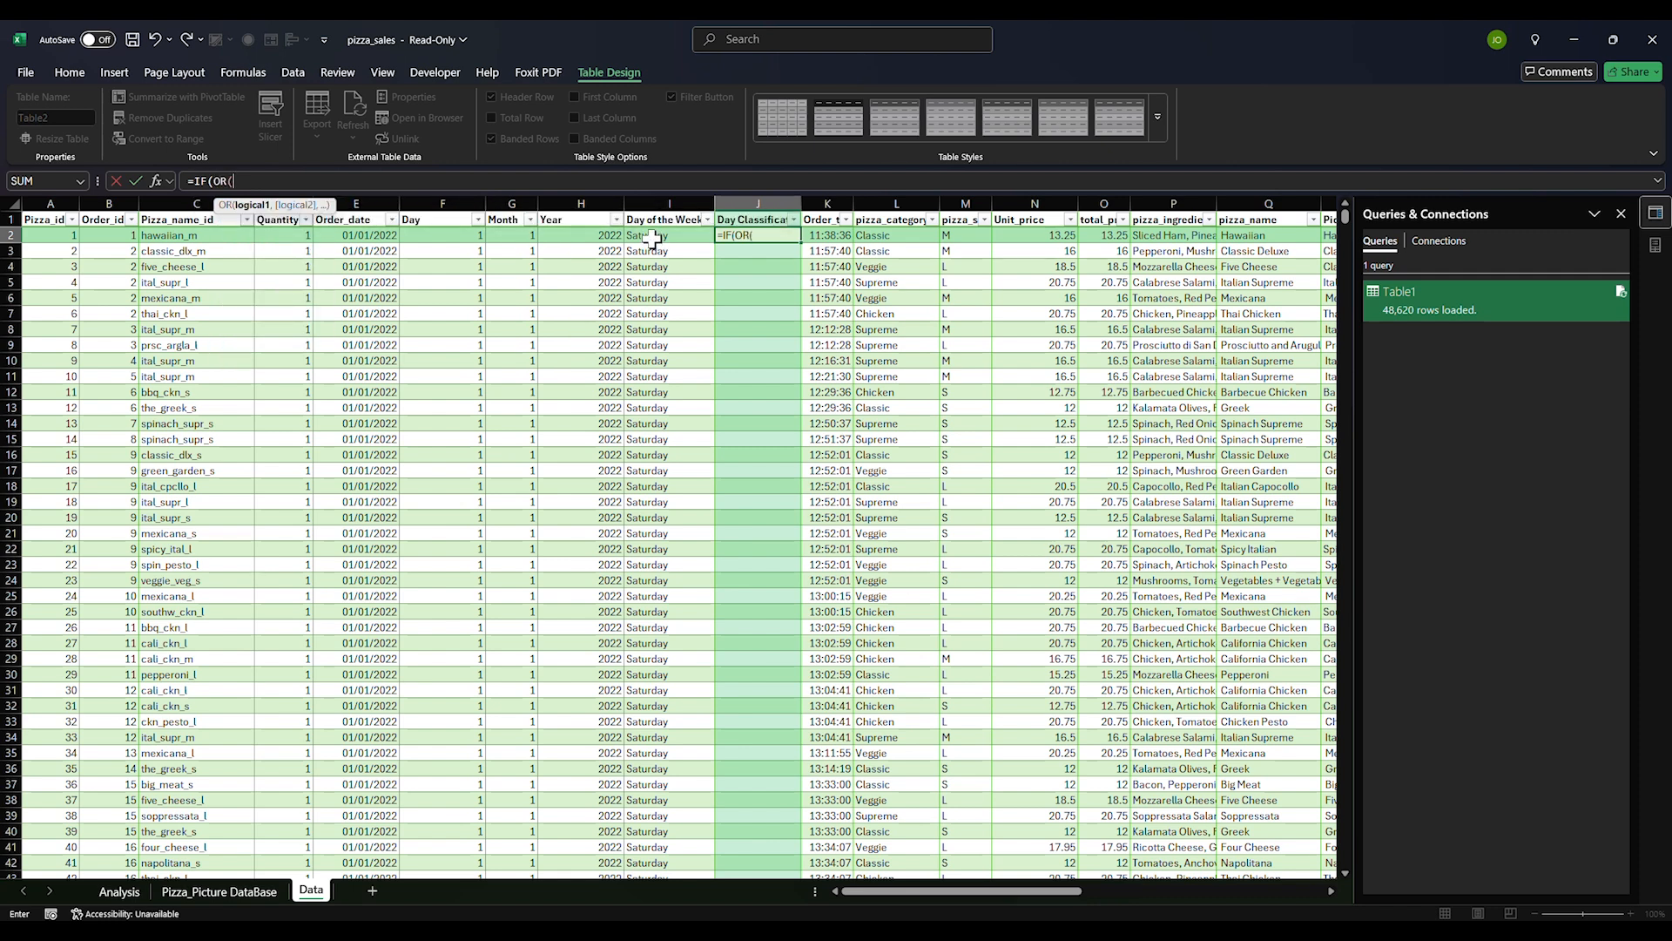
pyautogui.click(652, 239)
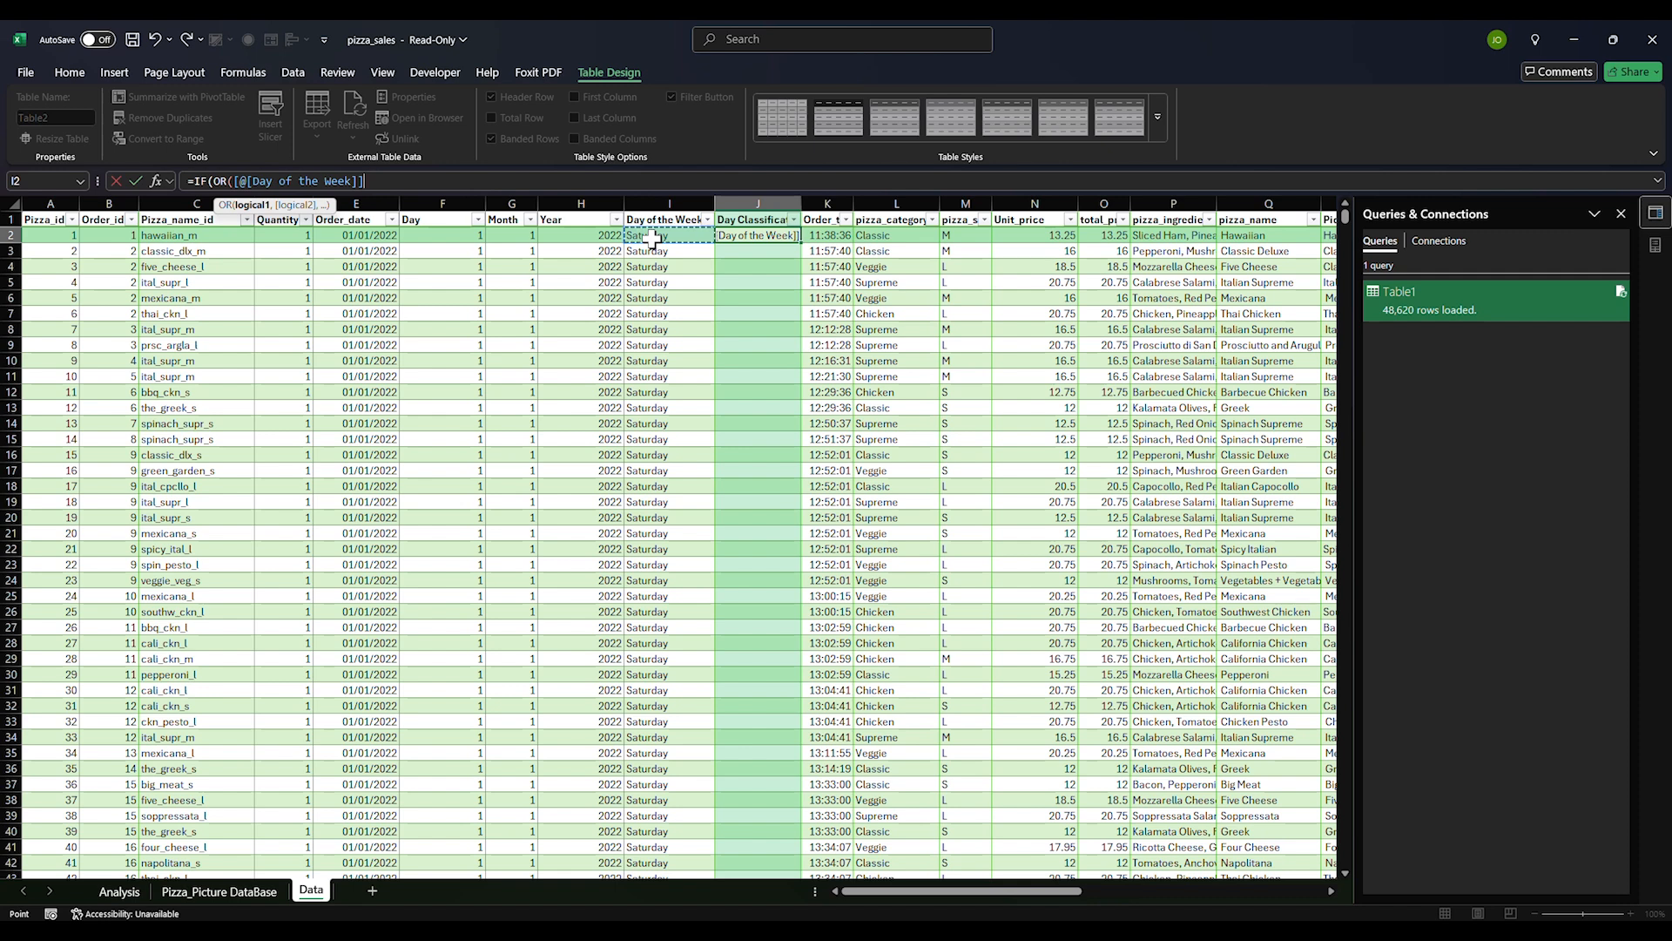
pyautogui.write('="S')
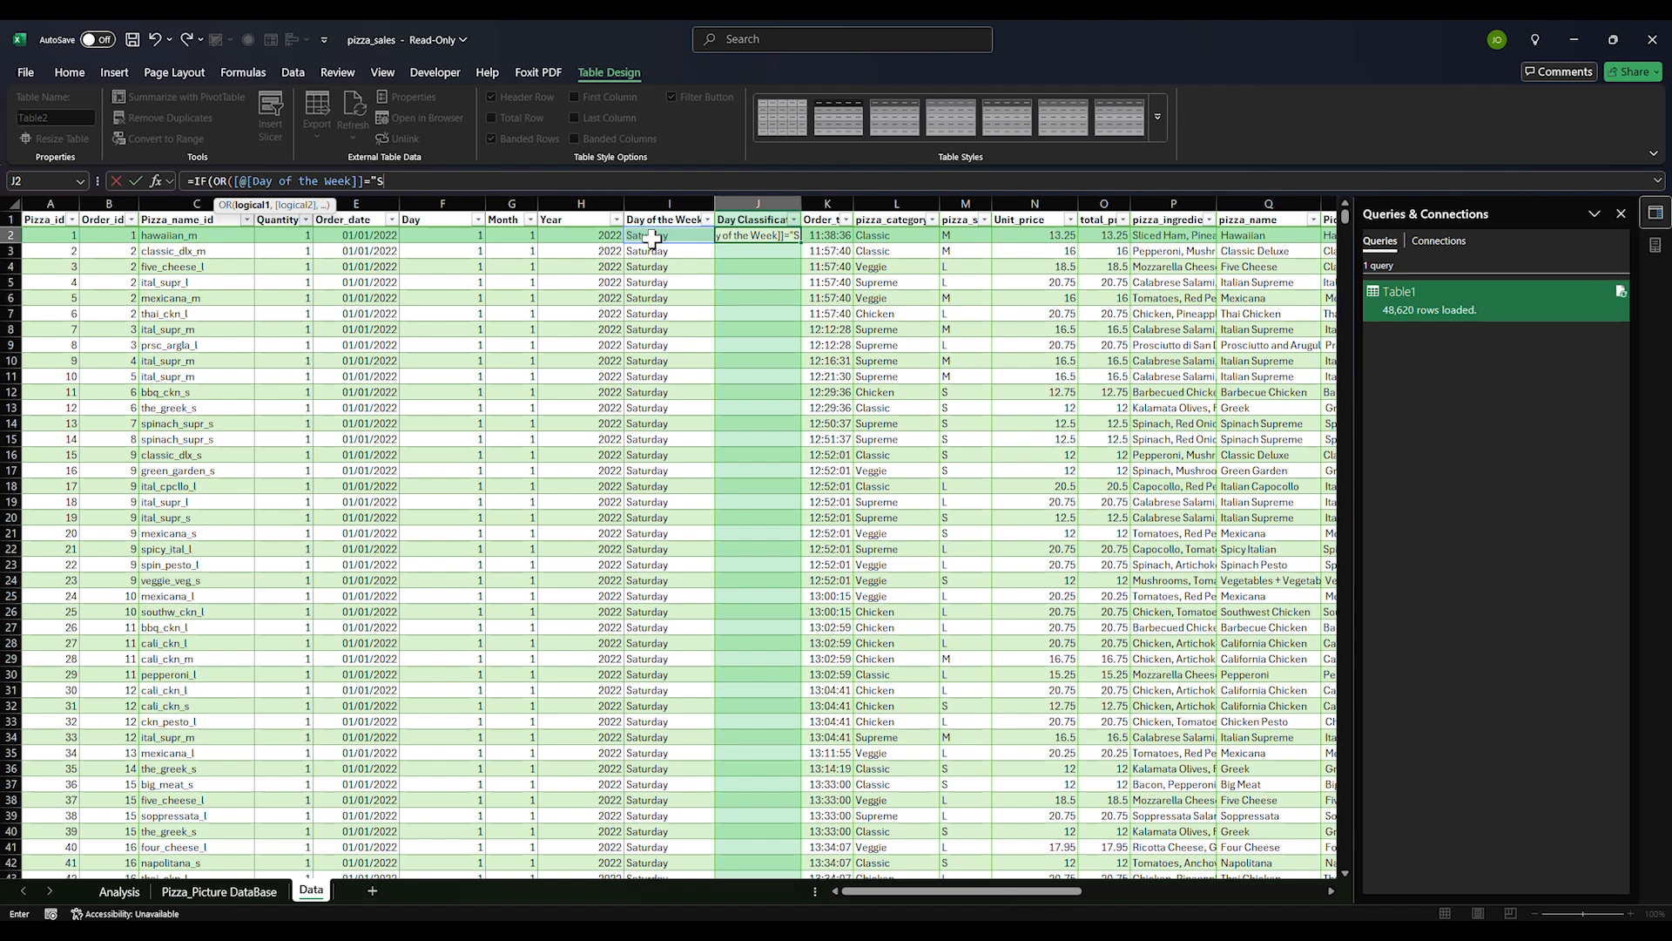
pyautogui.write('aturday",')
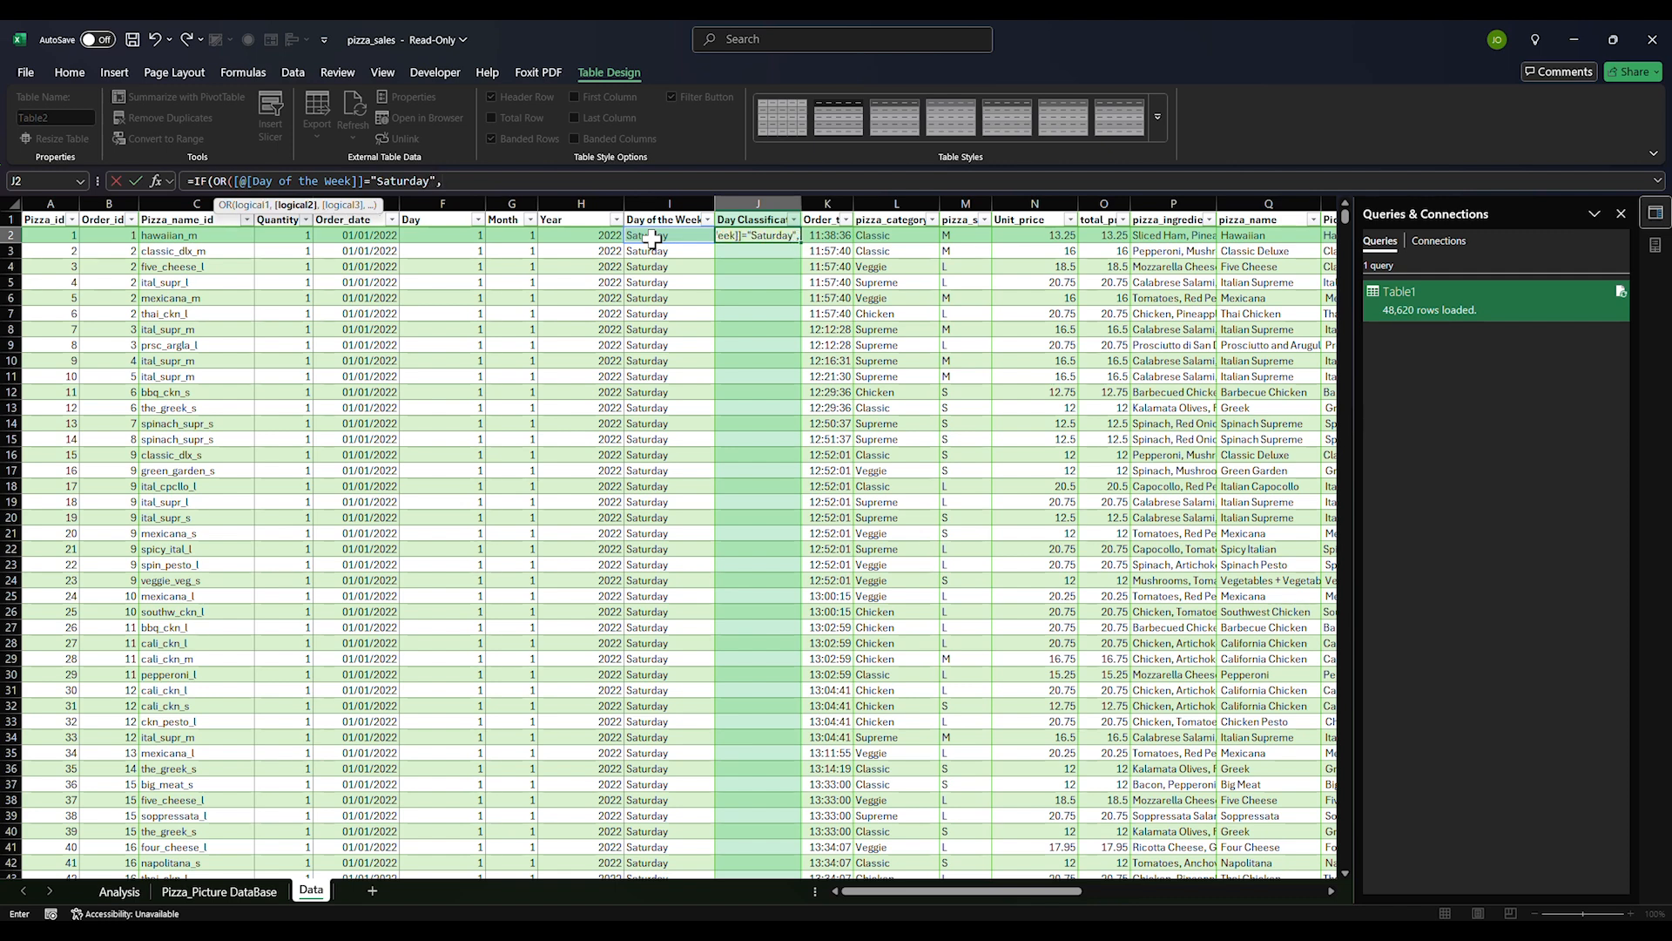
pyautogui.click(653, 240)
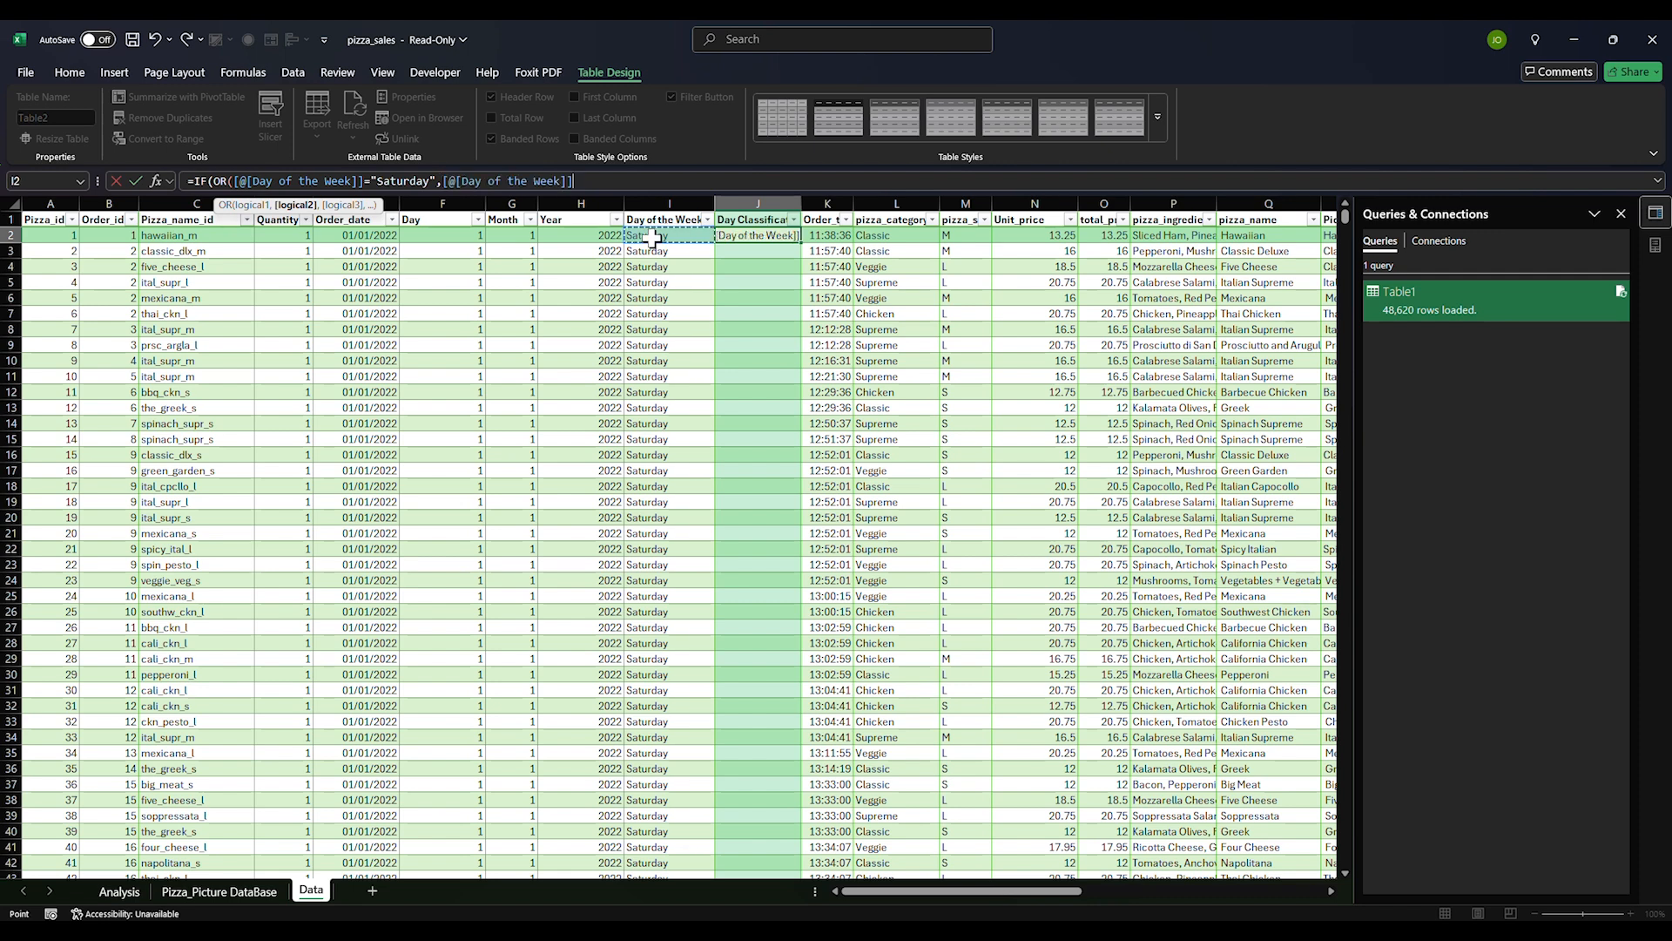
pyautogui.write('="Sunday')
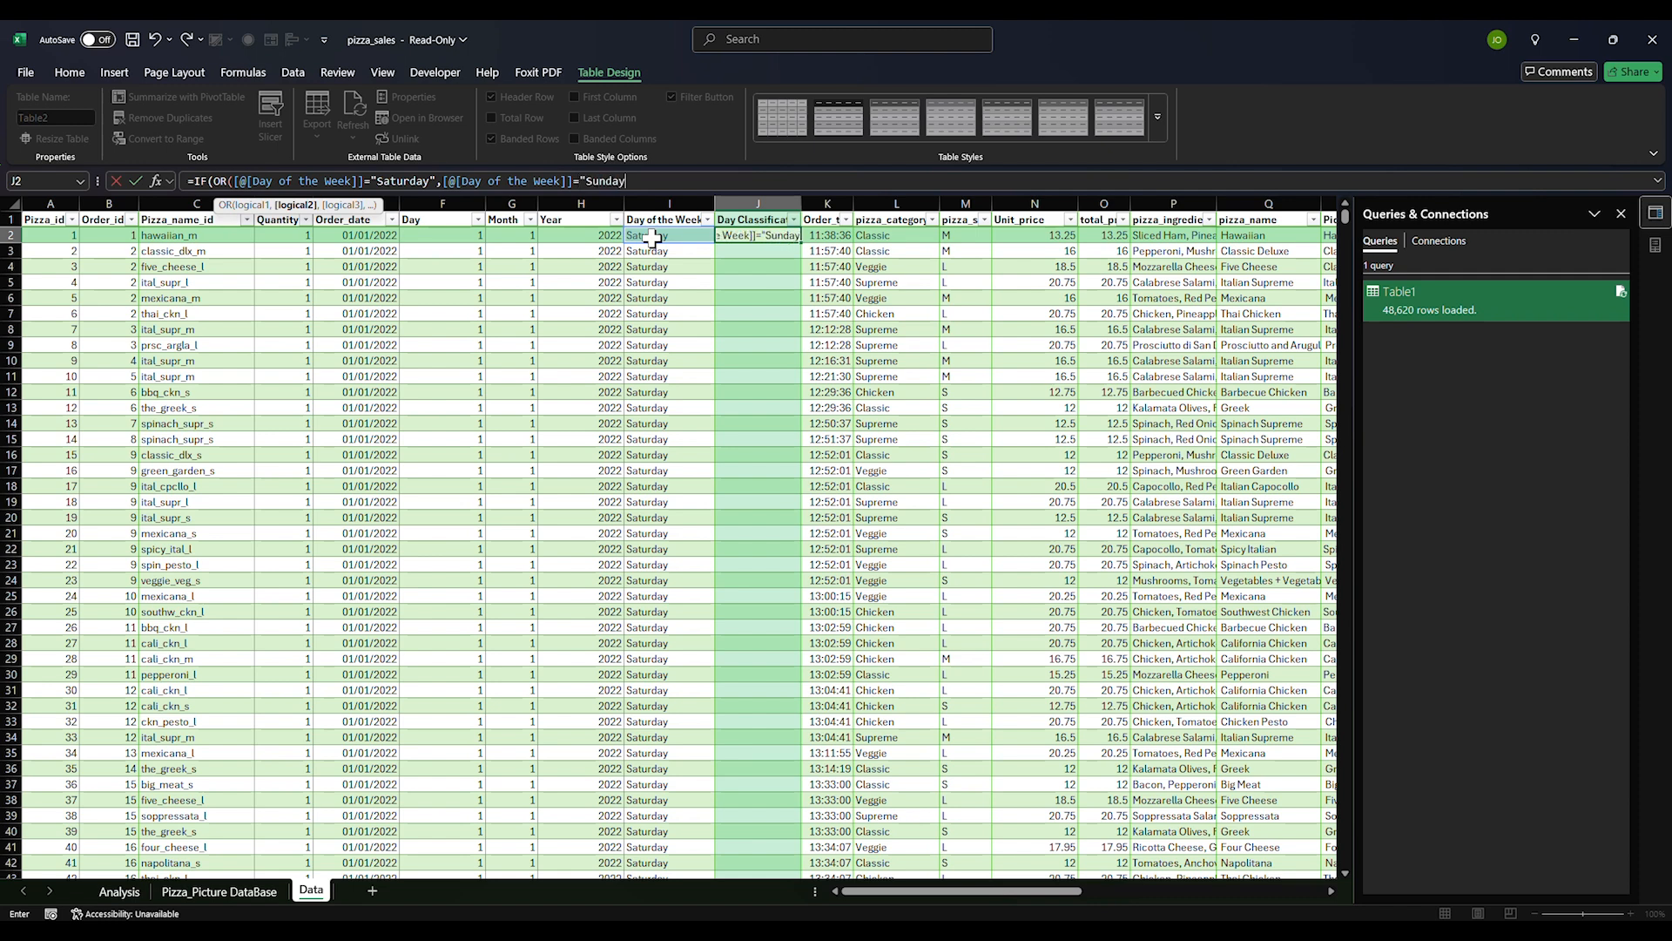
pyautogui.write('"')
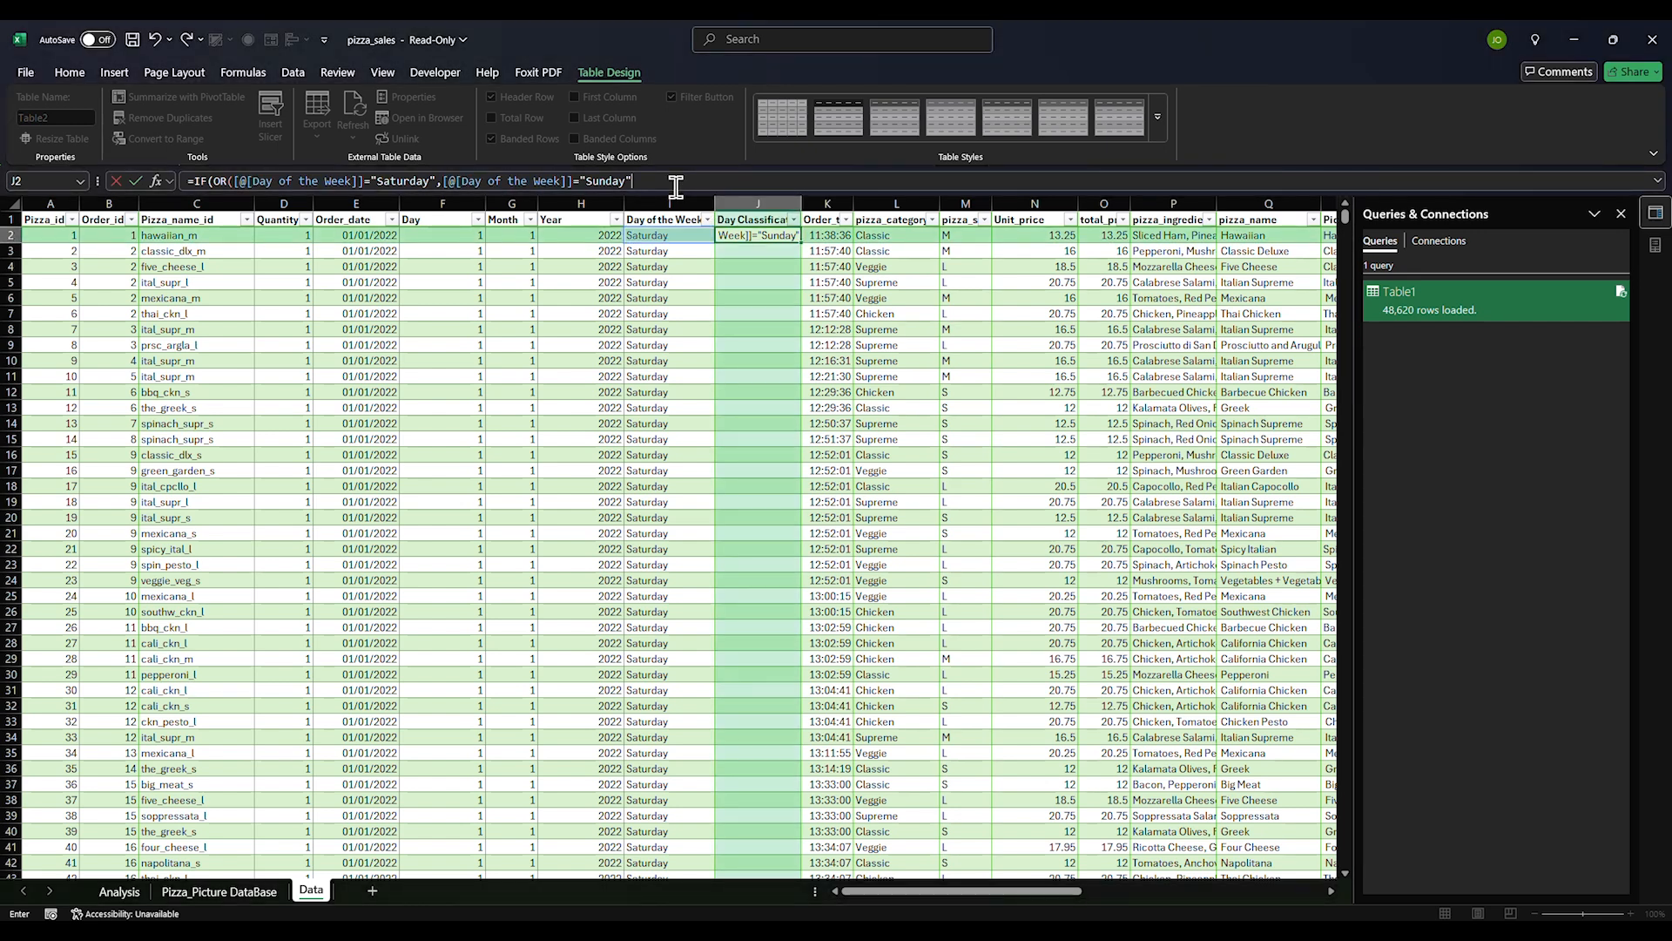
pyautogui.write(',')
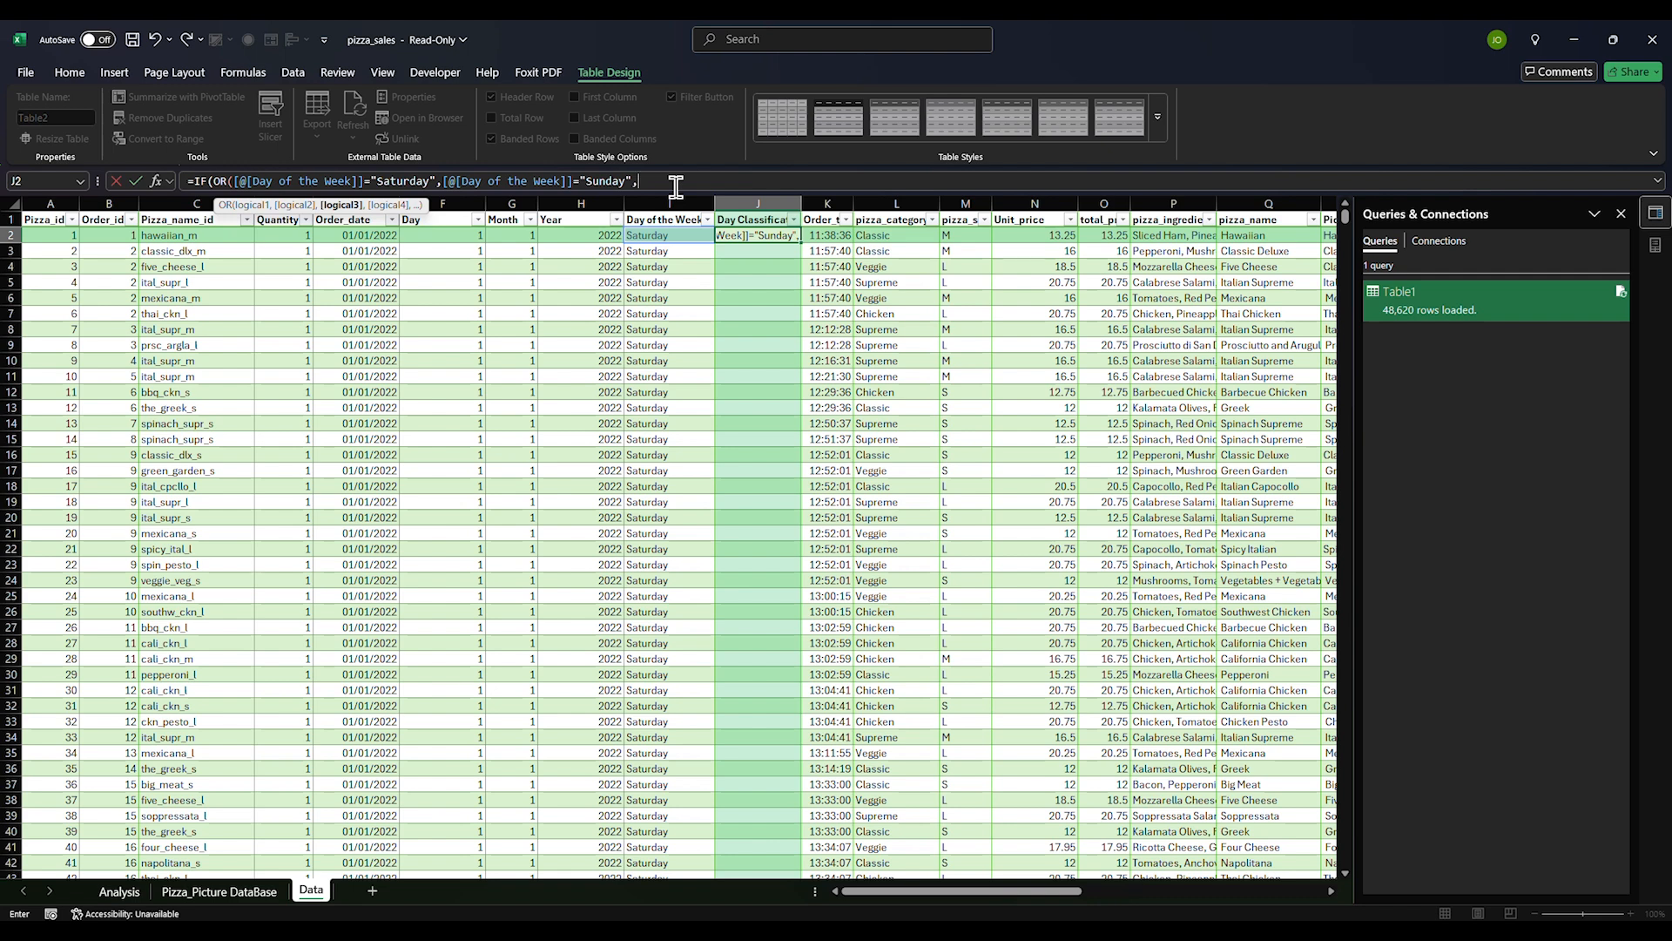
pyautogui.write('"Weekend",')
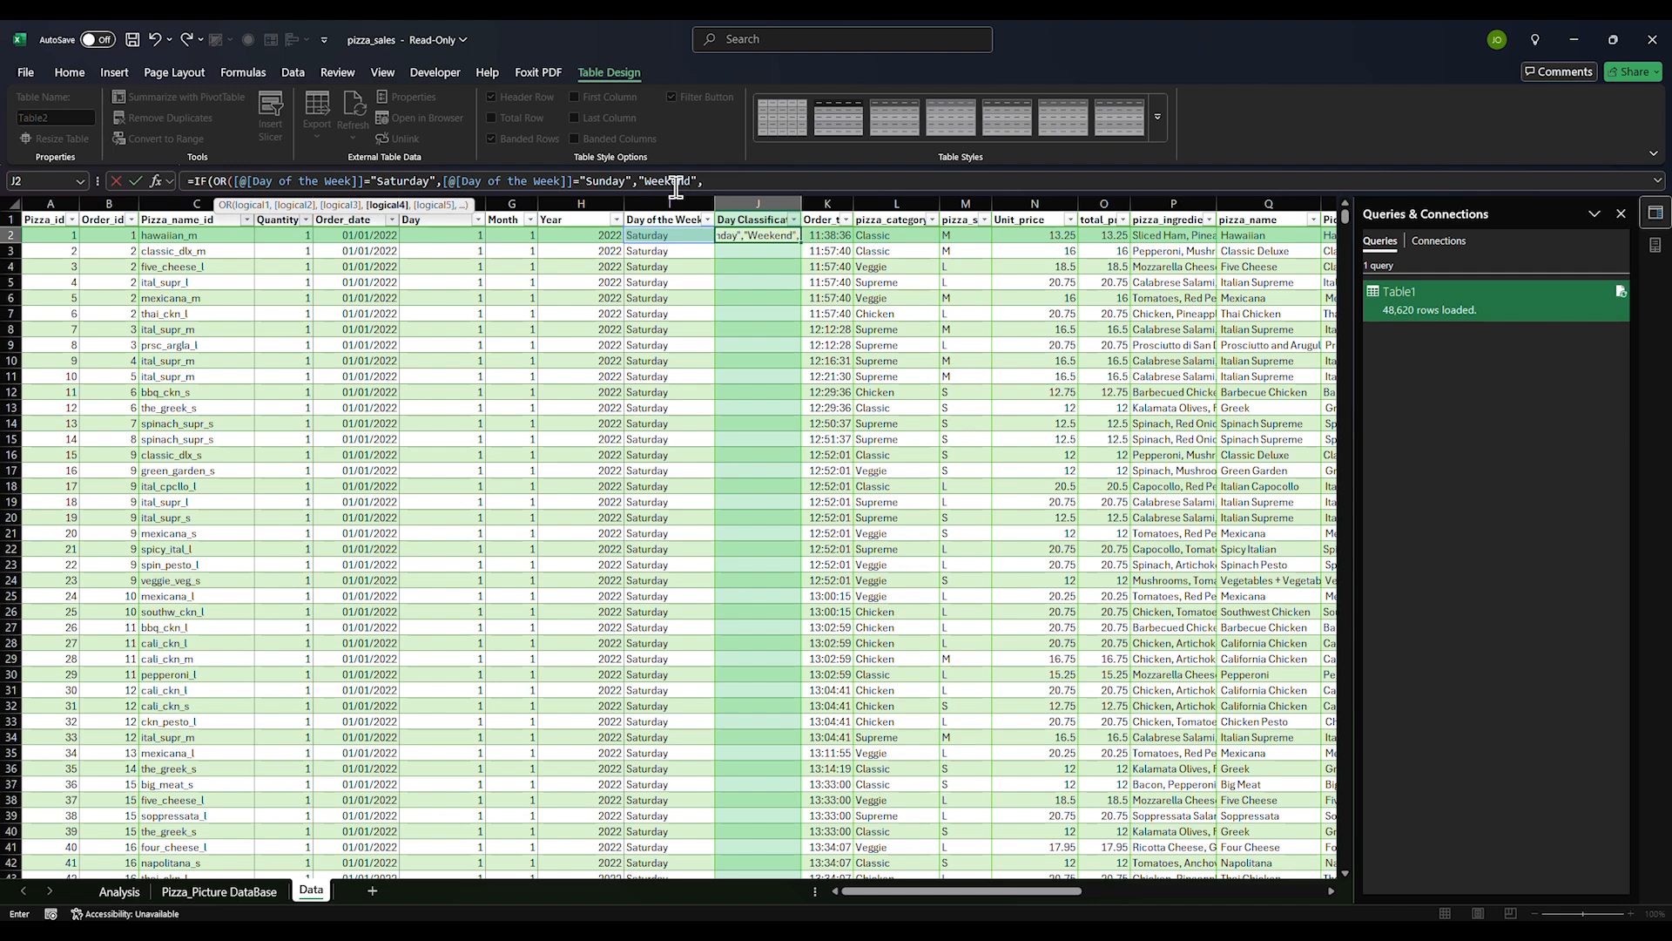
# Close the OR test, add the "Workday" result, and commit so the column fills
pyautogui.click(640, 181)
pyautogui.press('Left')
pyautogui.write(')')
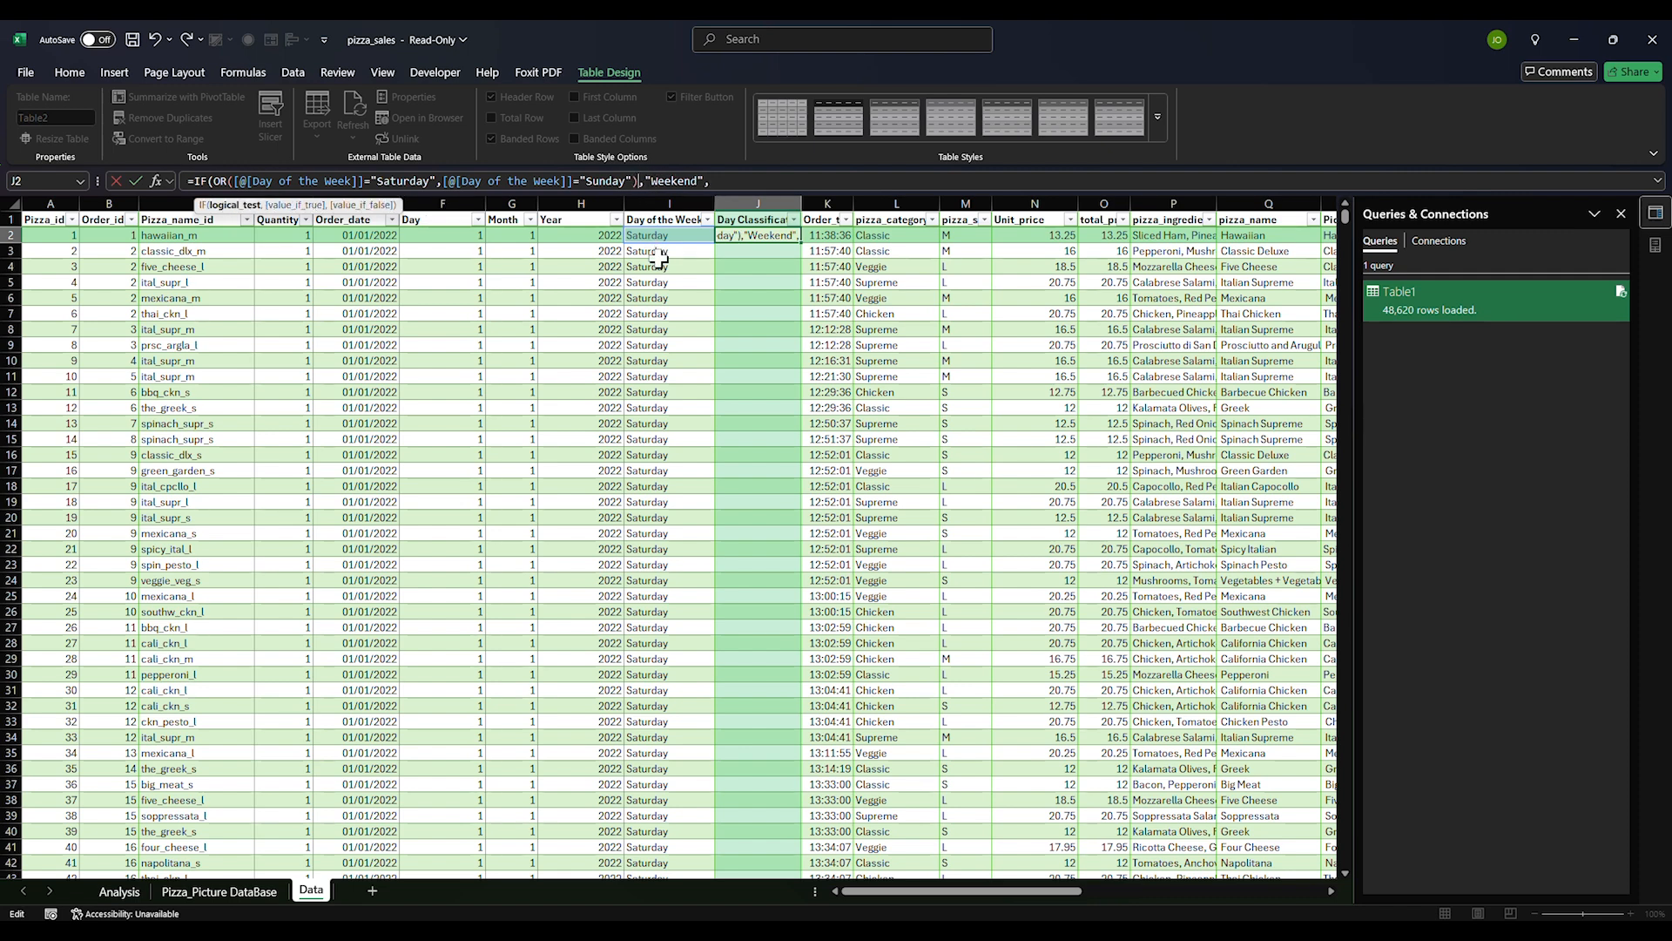
pyautogui.click(738, 183)
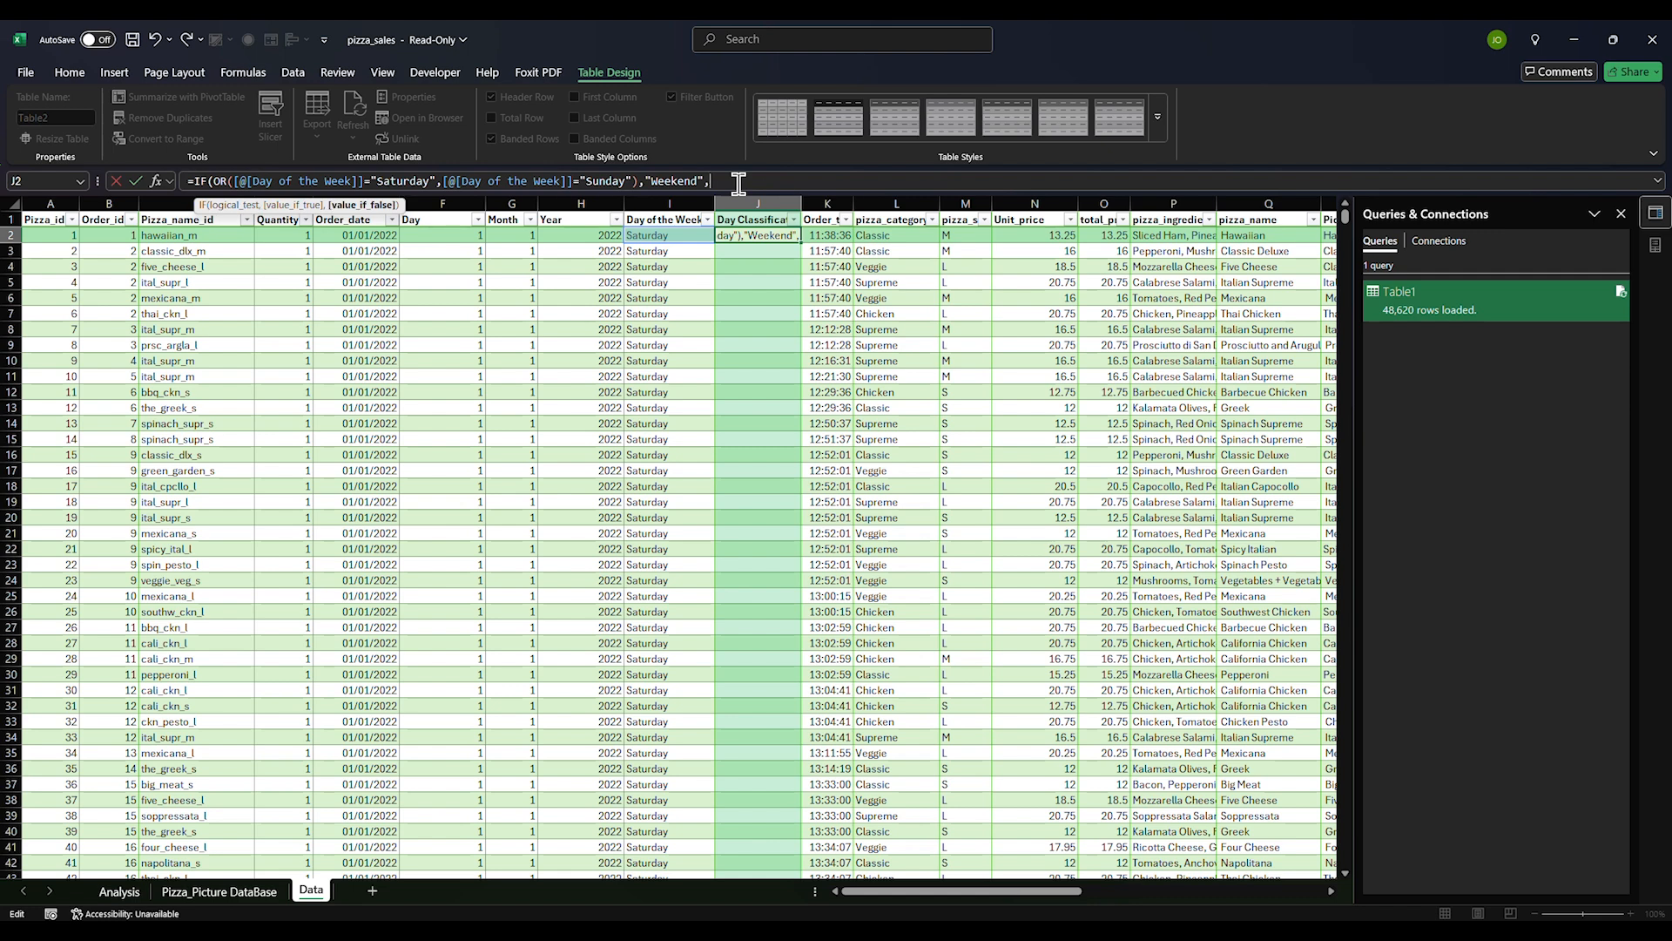
pyautogui.click(680, 183)
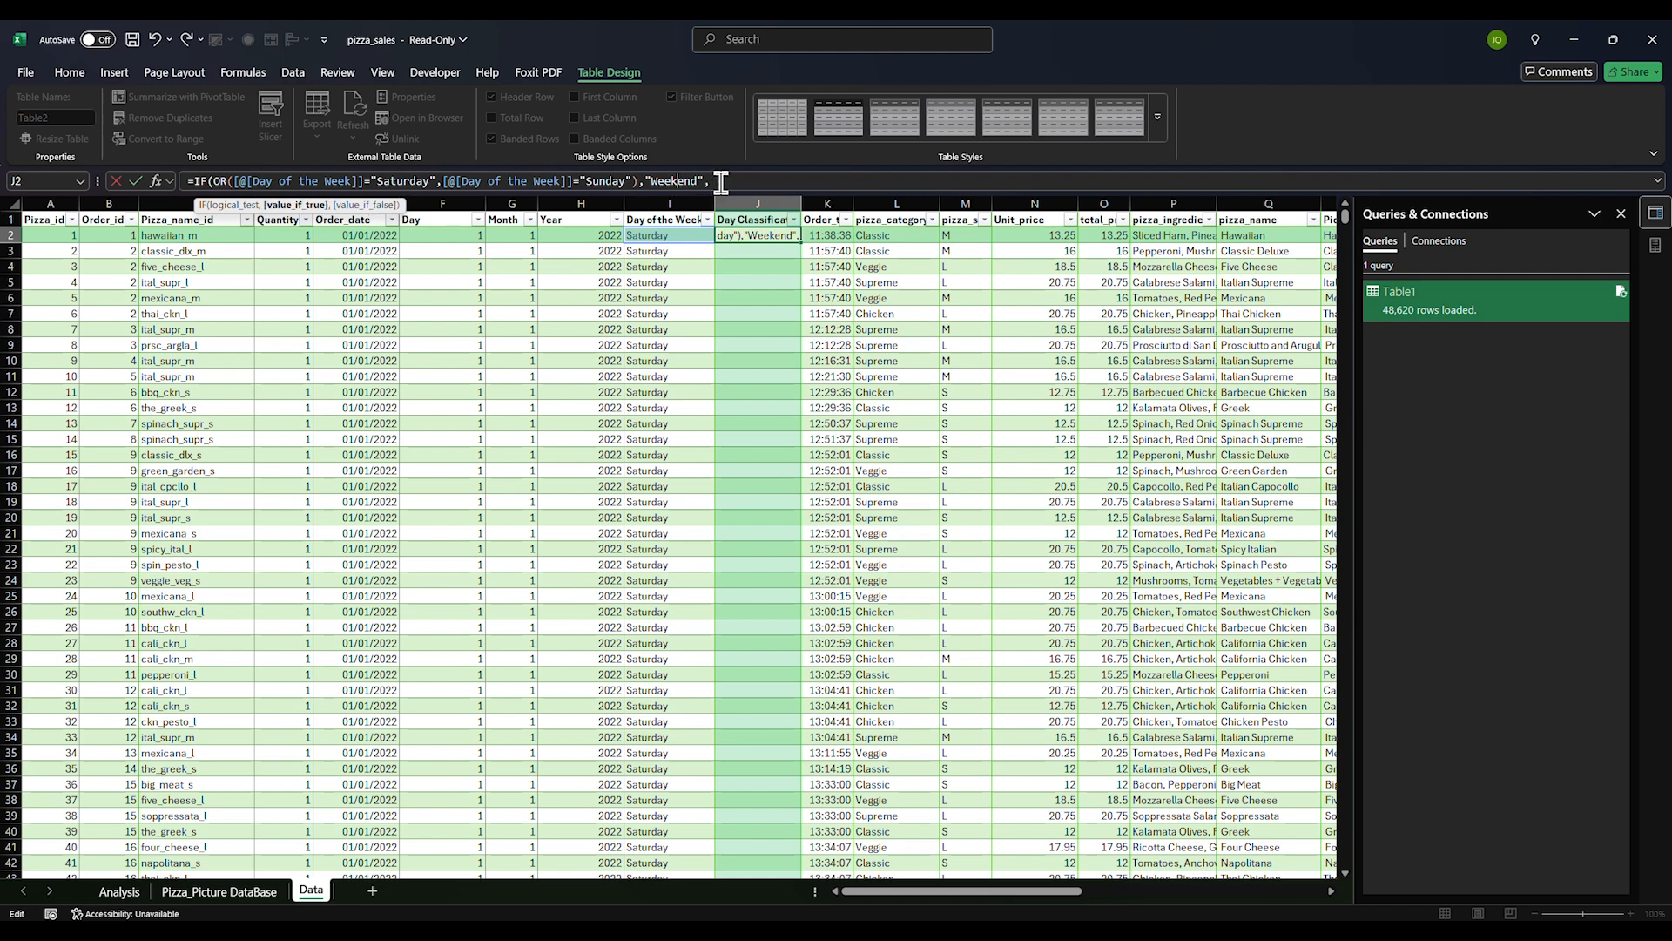
pyautogui.click(734, 182)
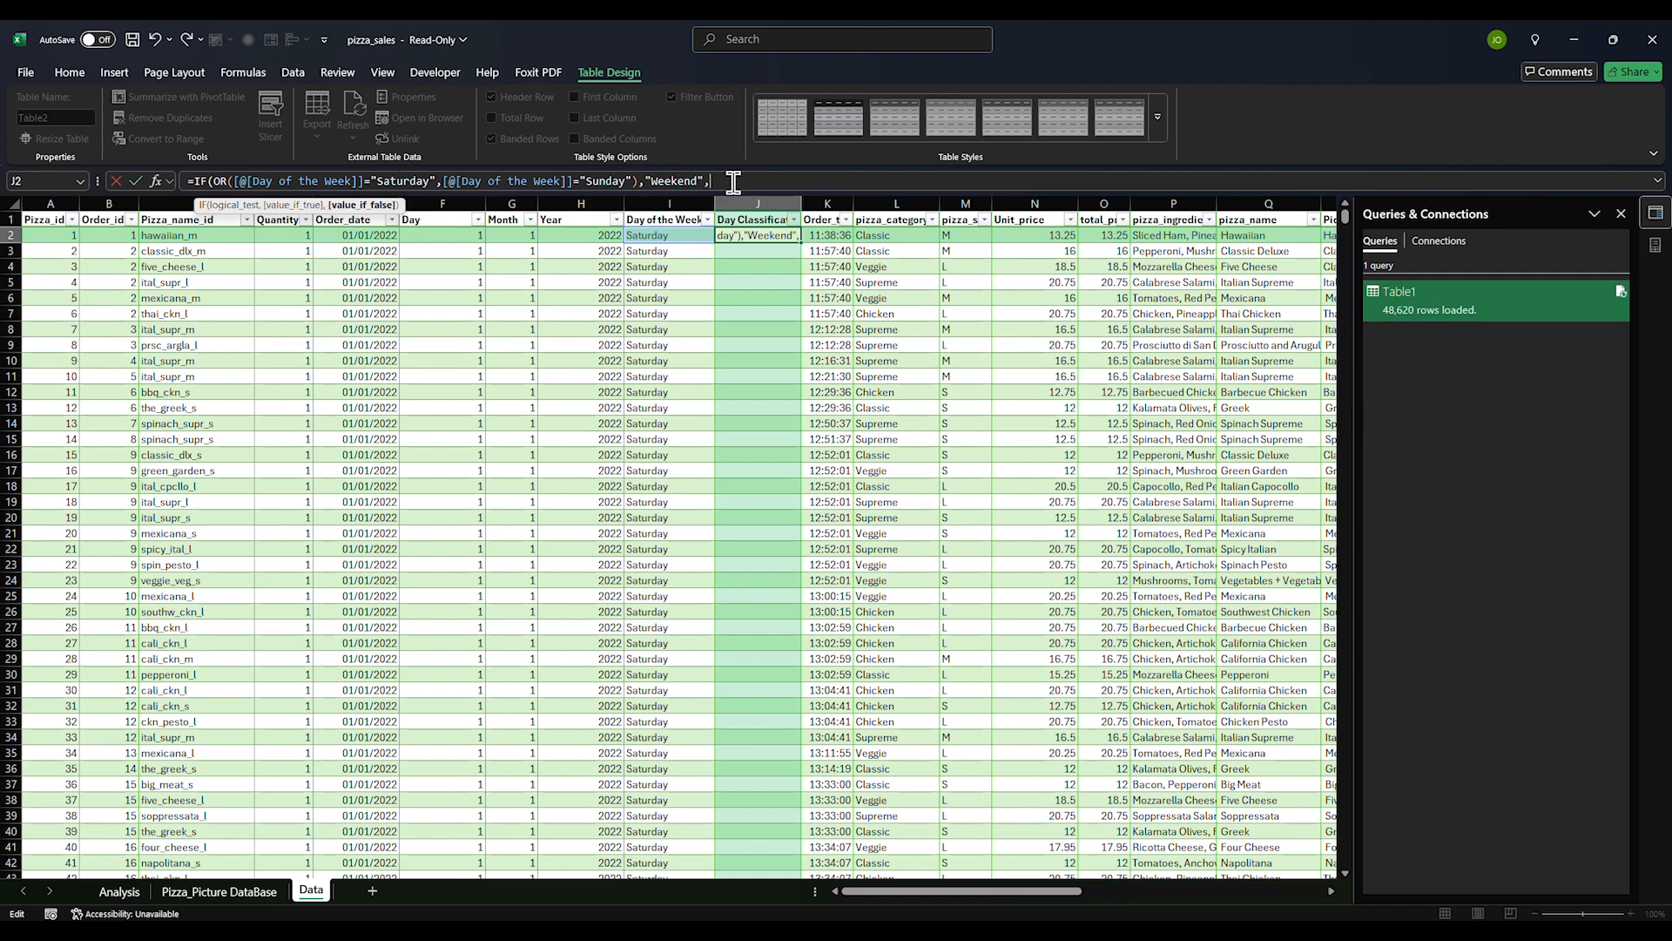
pyautogui.write('"Workday")')
pyautogui.press('Return')
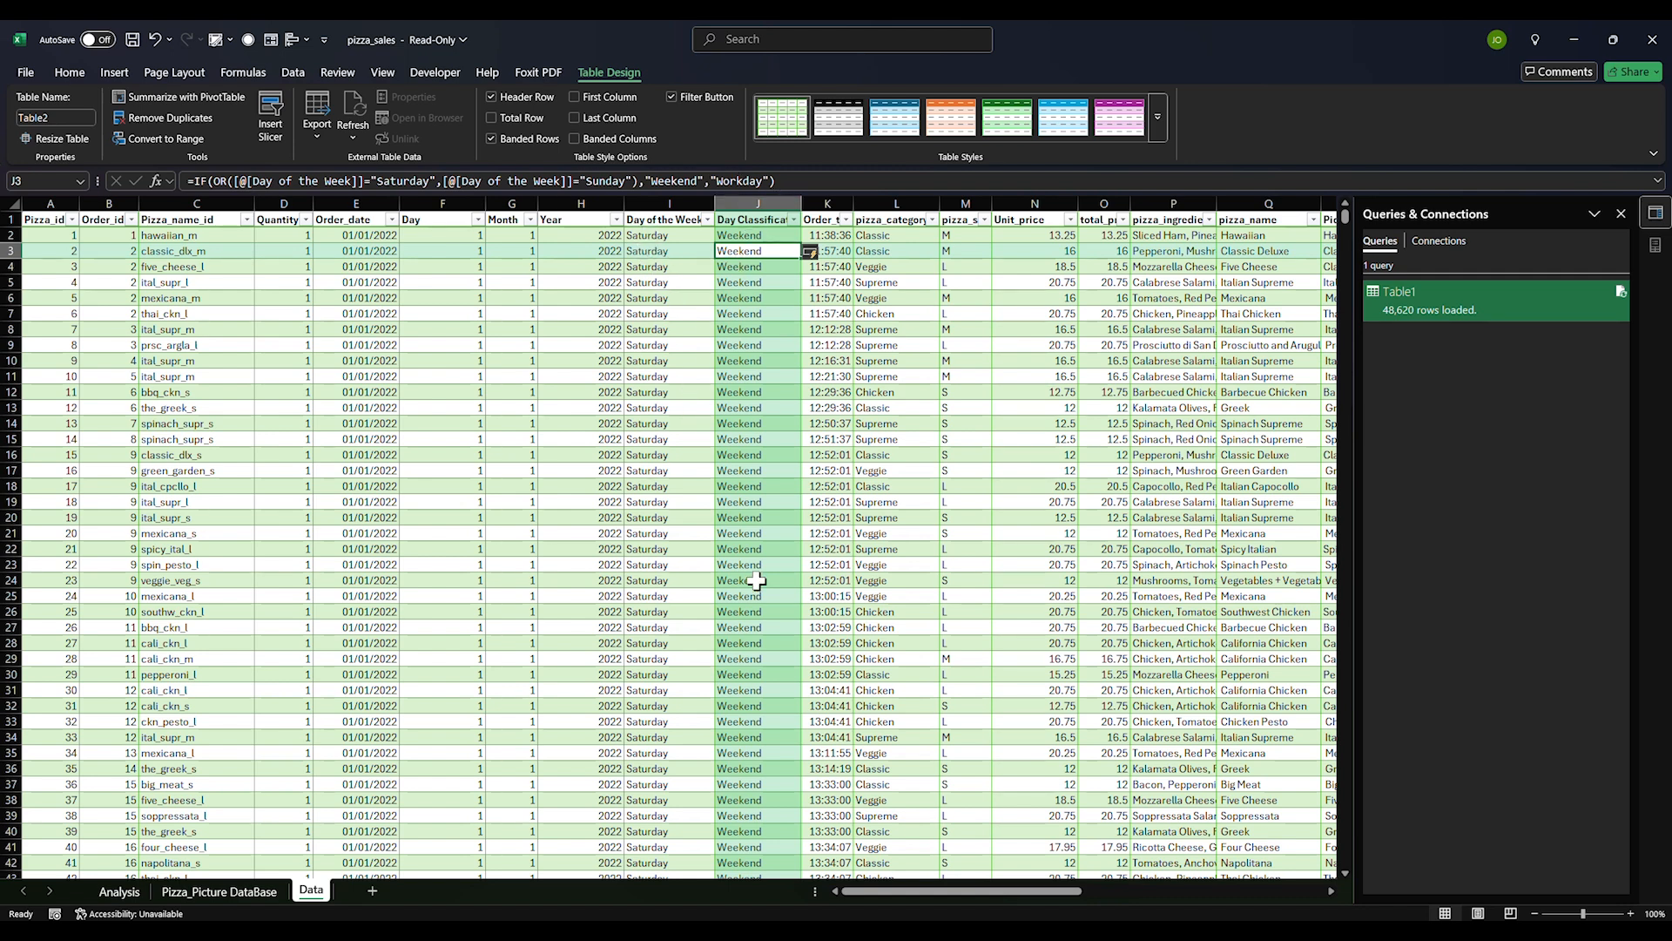
# Check classification results and inspect picture names like Italian Supreme Pizza and Greek Pizza
pyautogui.click(781, 419)
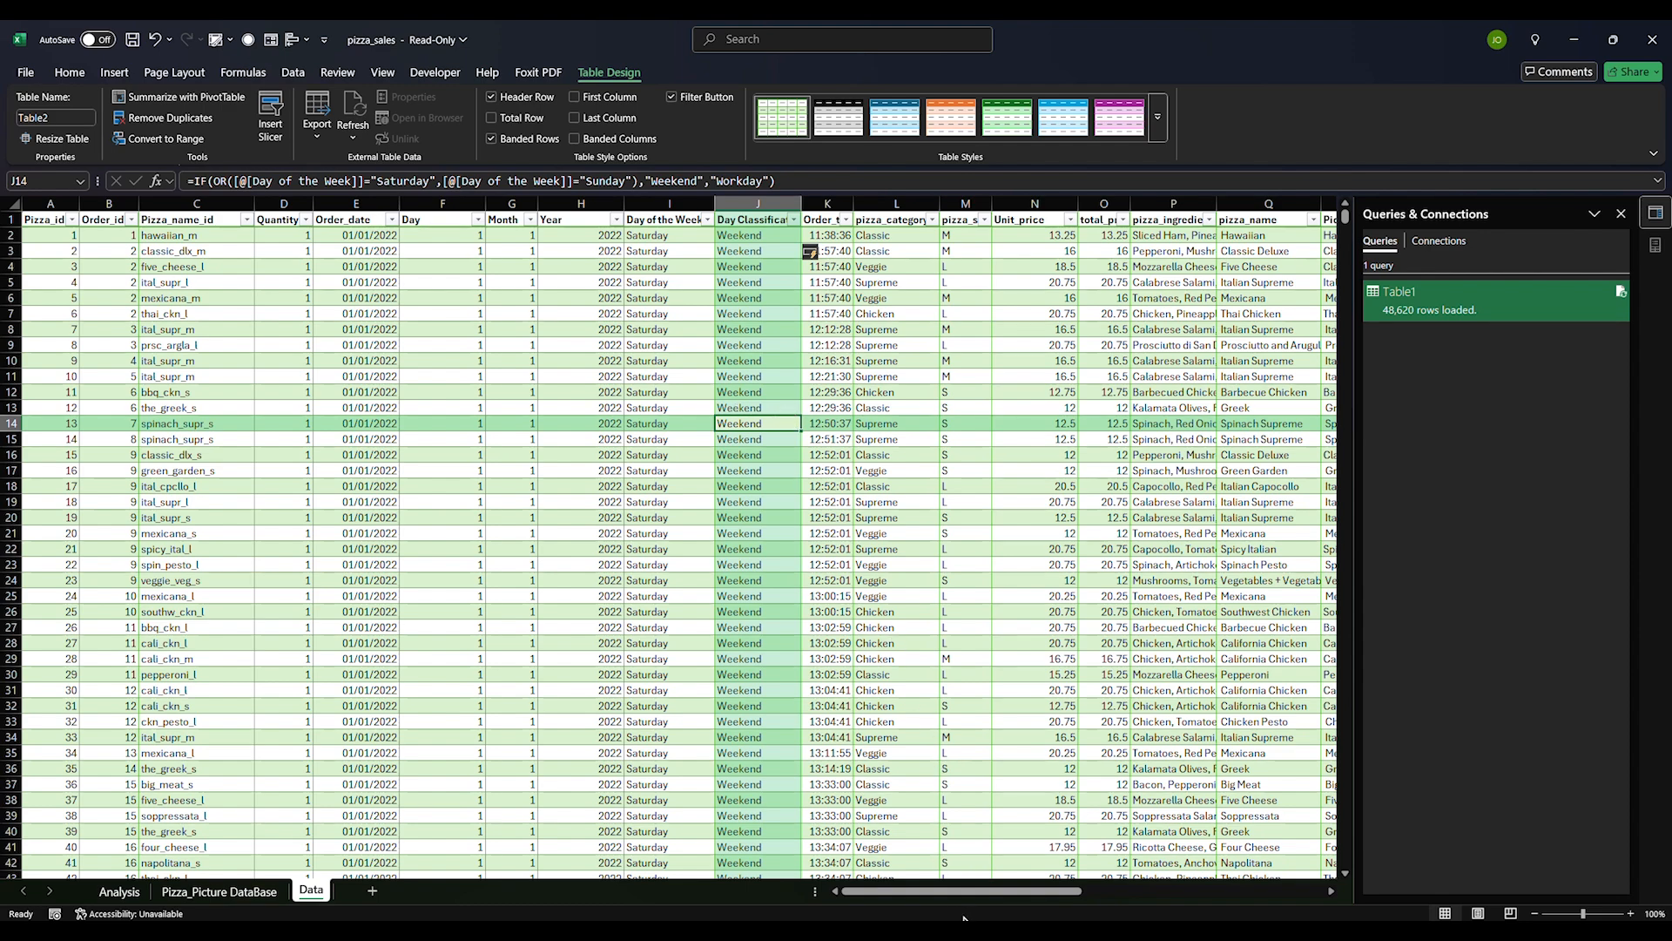
pyautogui.moveTo(973, 891); pyautogui.dragTo(1119, 890)
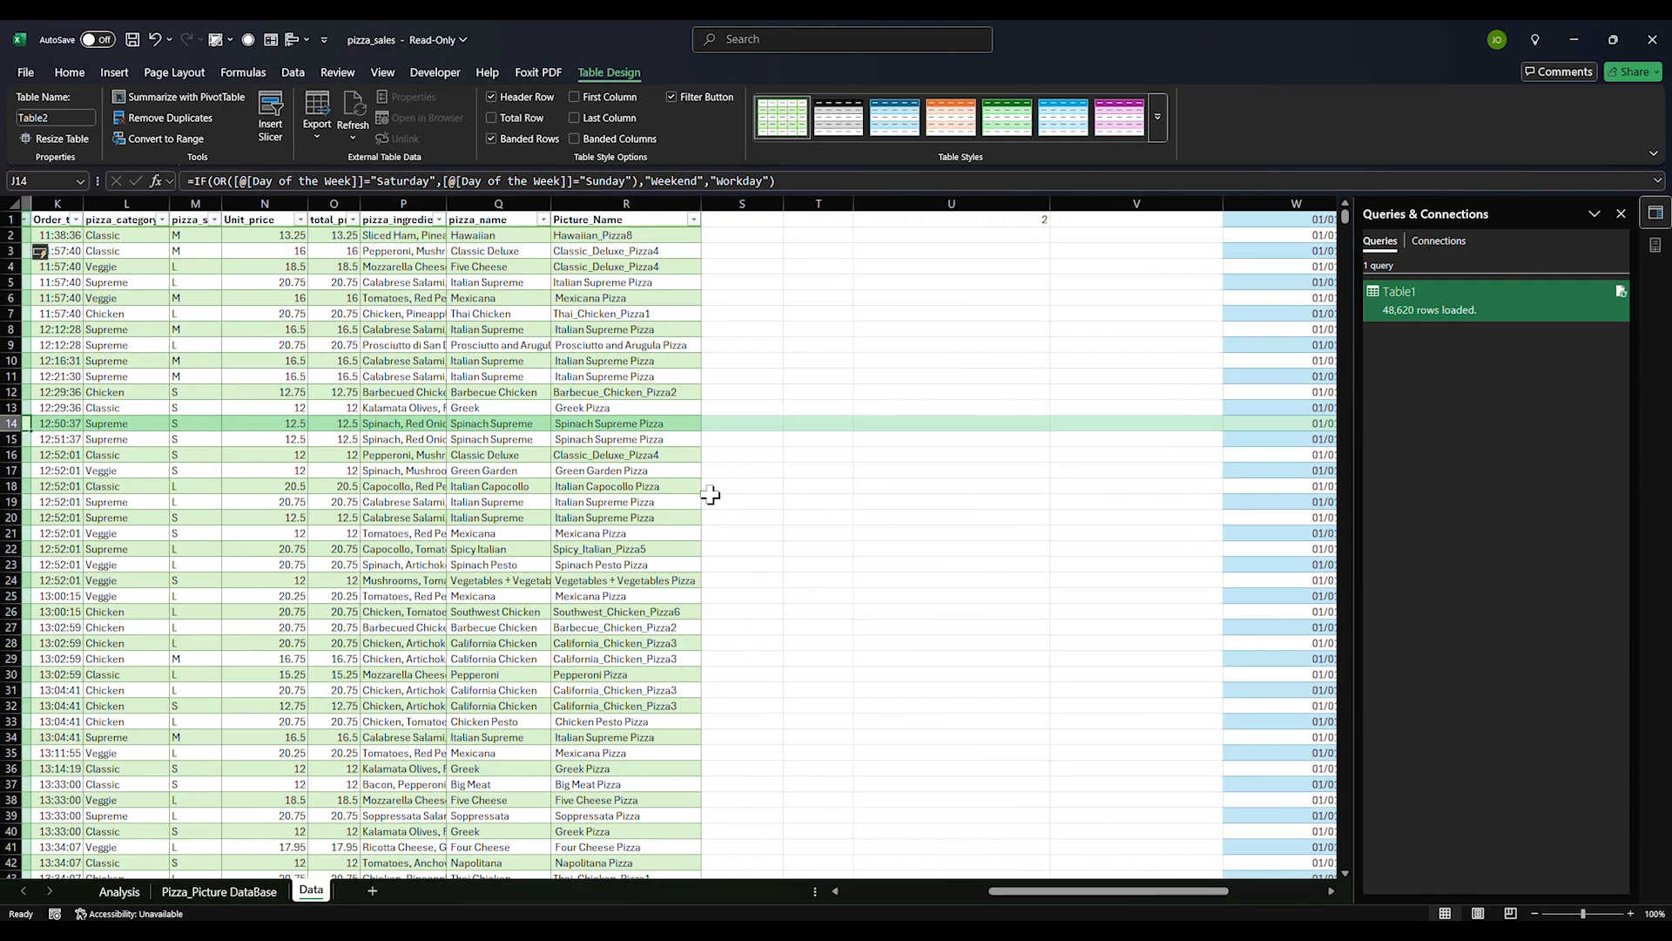
pyautogui.moveTo(993, 890); pyautogui.dragTo(963, 890)
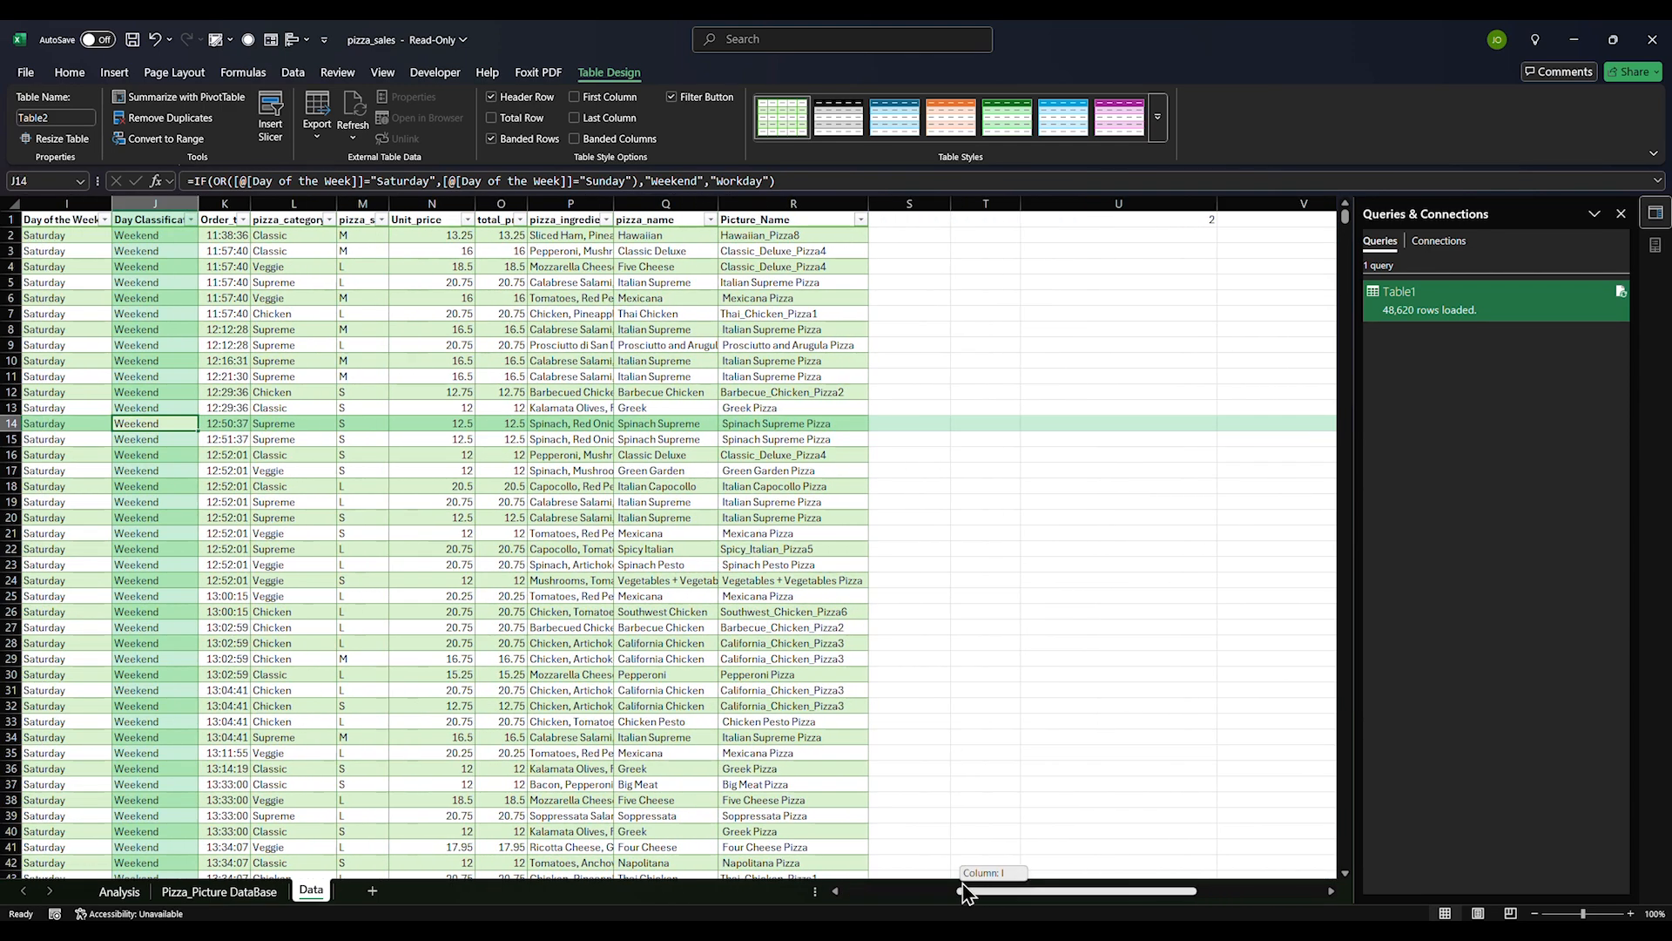
pyautogui.click(761, 281)
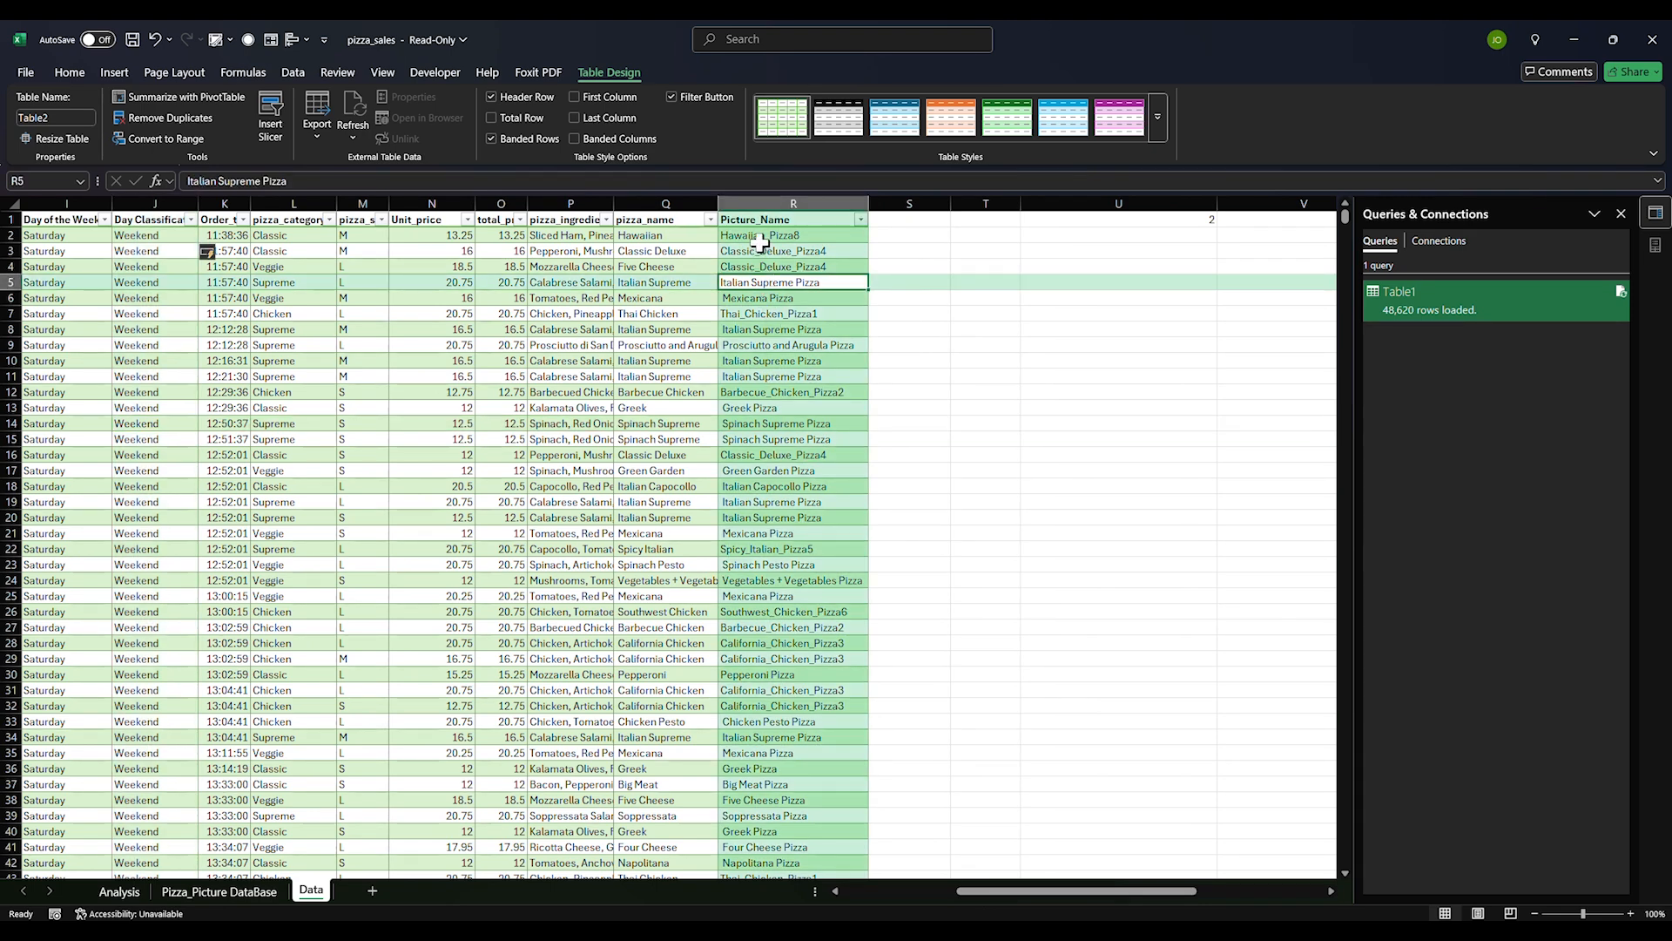
pyautogui.click(802, 407)
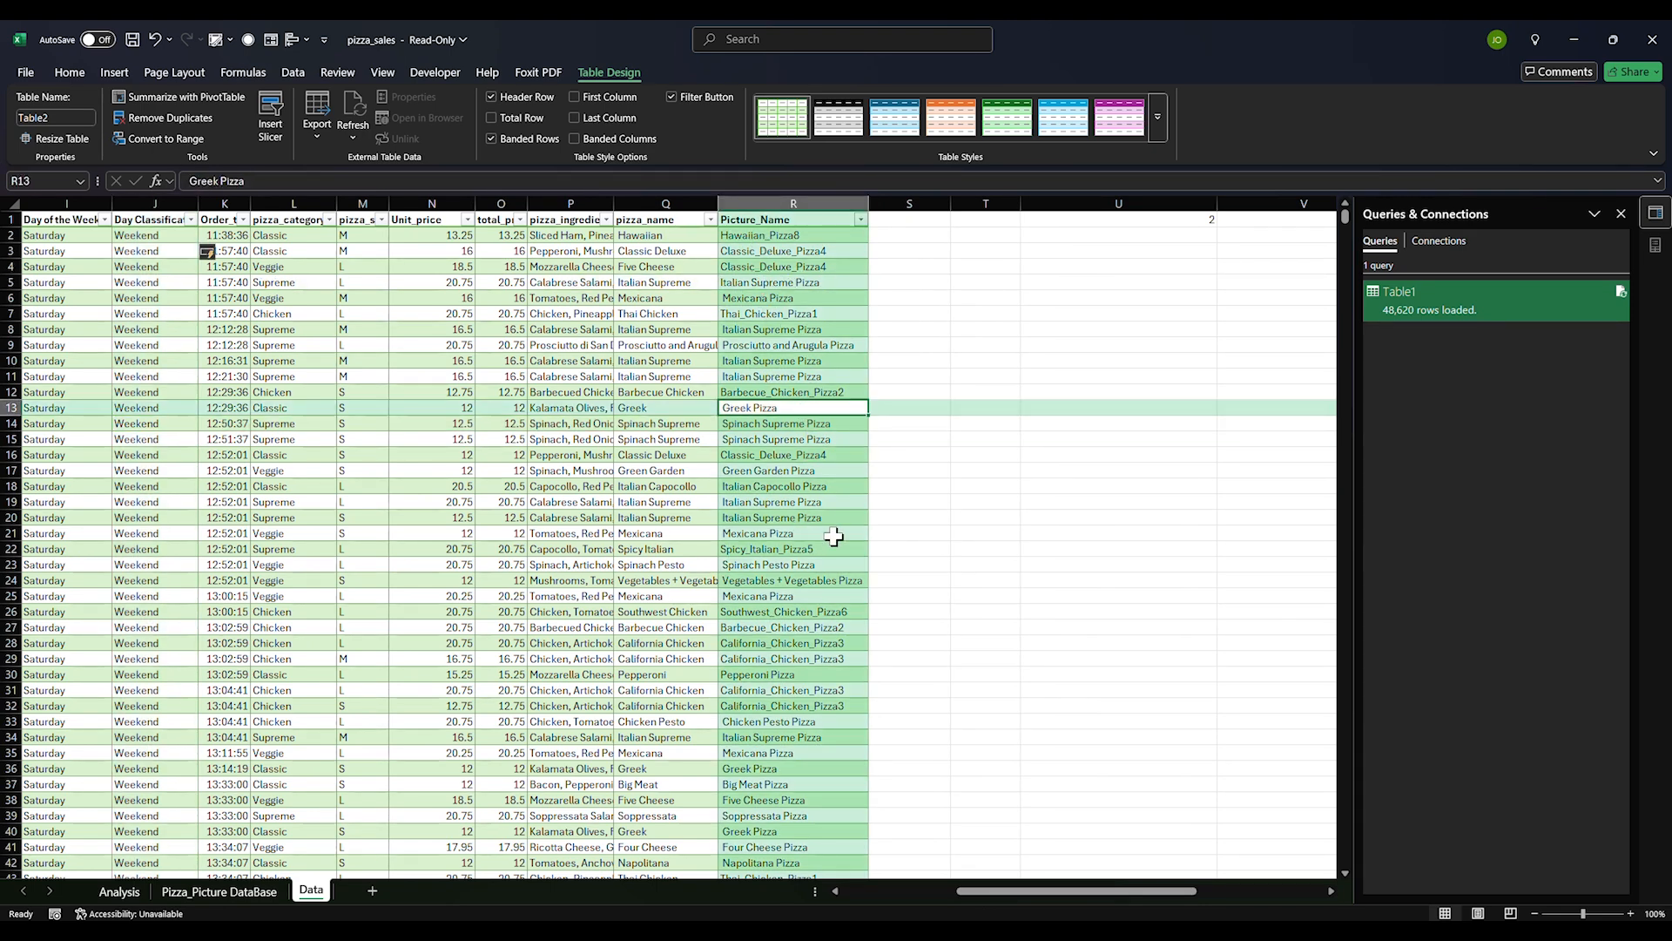
# Replace 'Pizza' with nothing across the Picture_Name column, making 97240 replacements
pyautogui.click(786, 202)
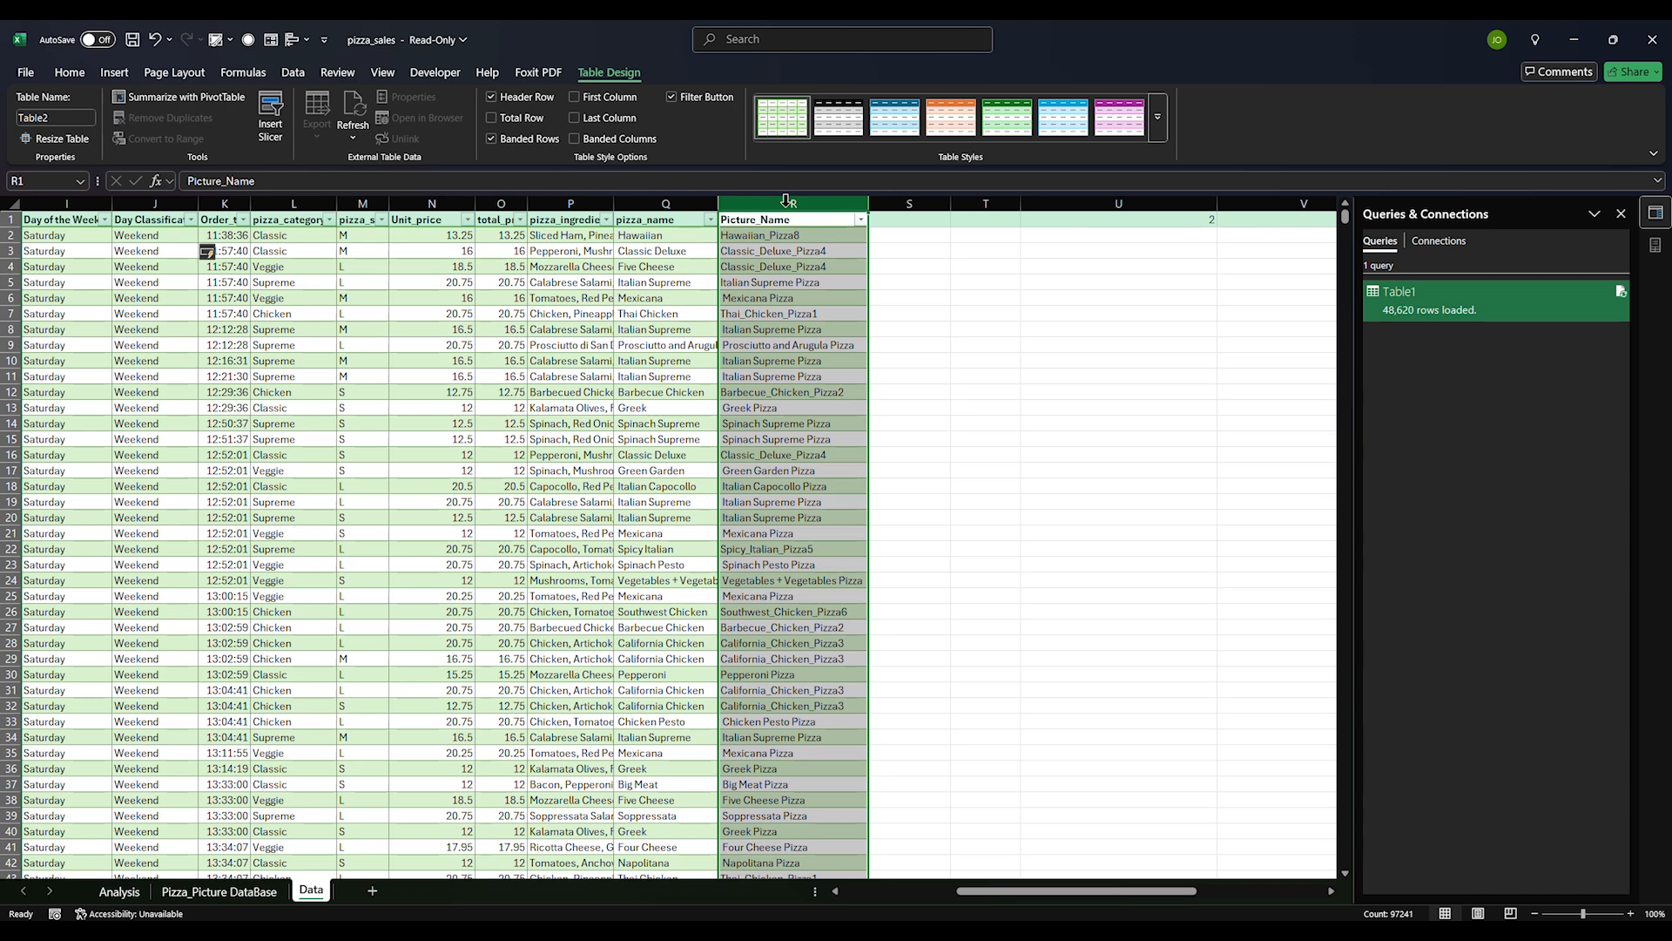
pyautogui.hotkey('ctrl', 'h')
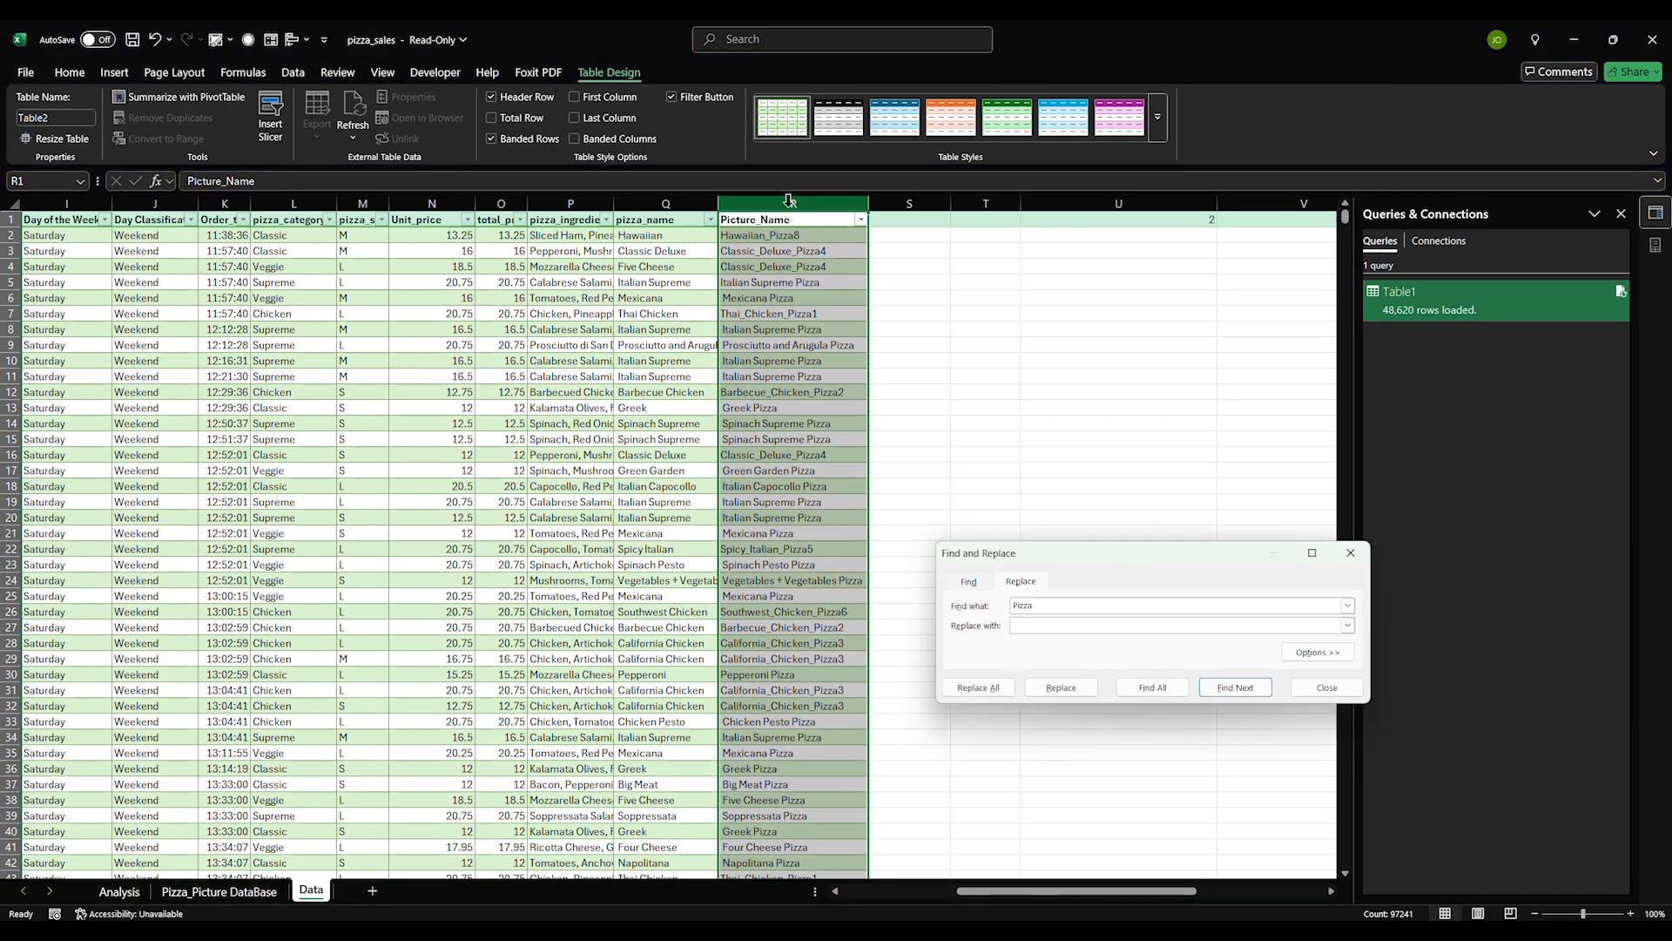
pyautogui.click(983, 690)
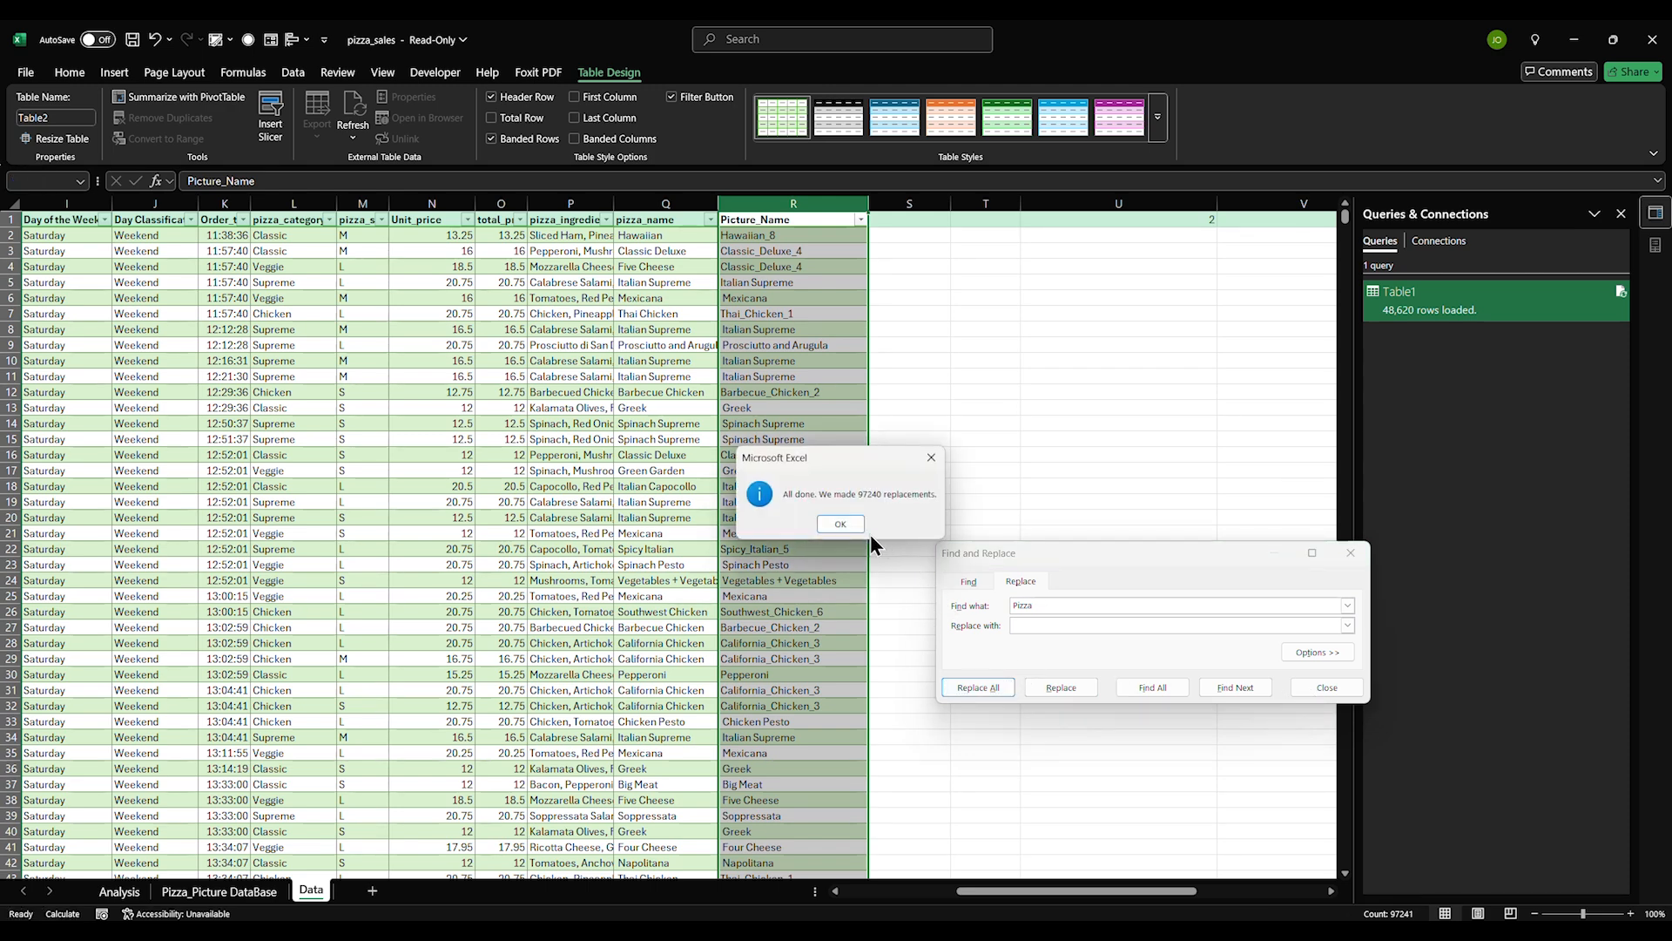
pyautogui.press('Return')
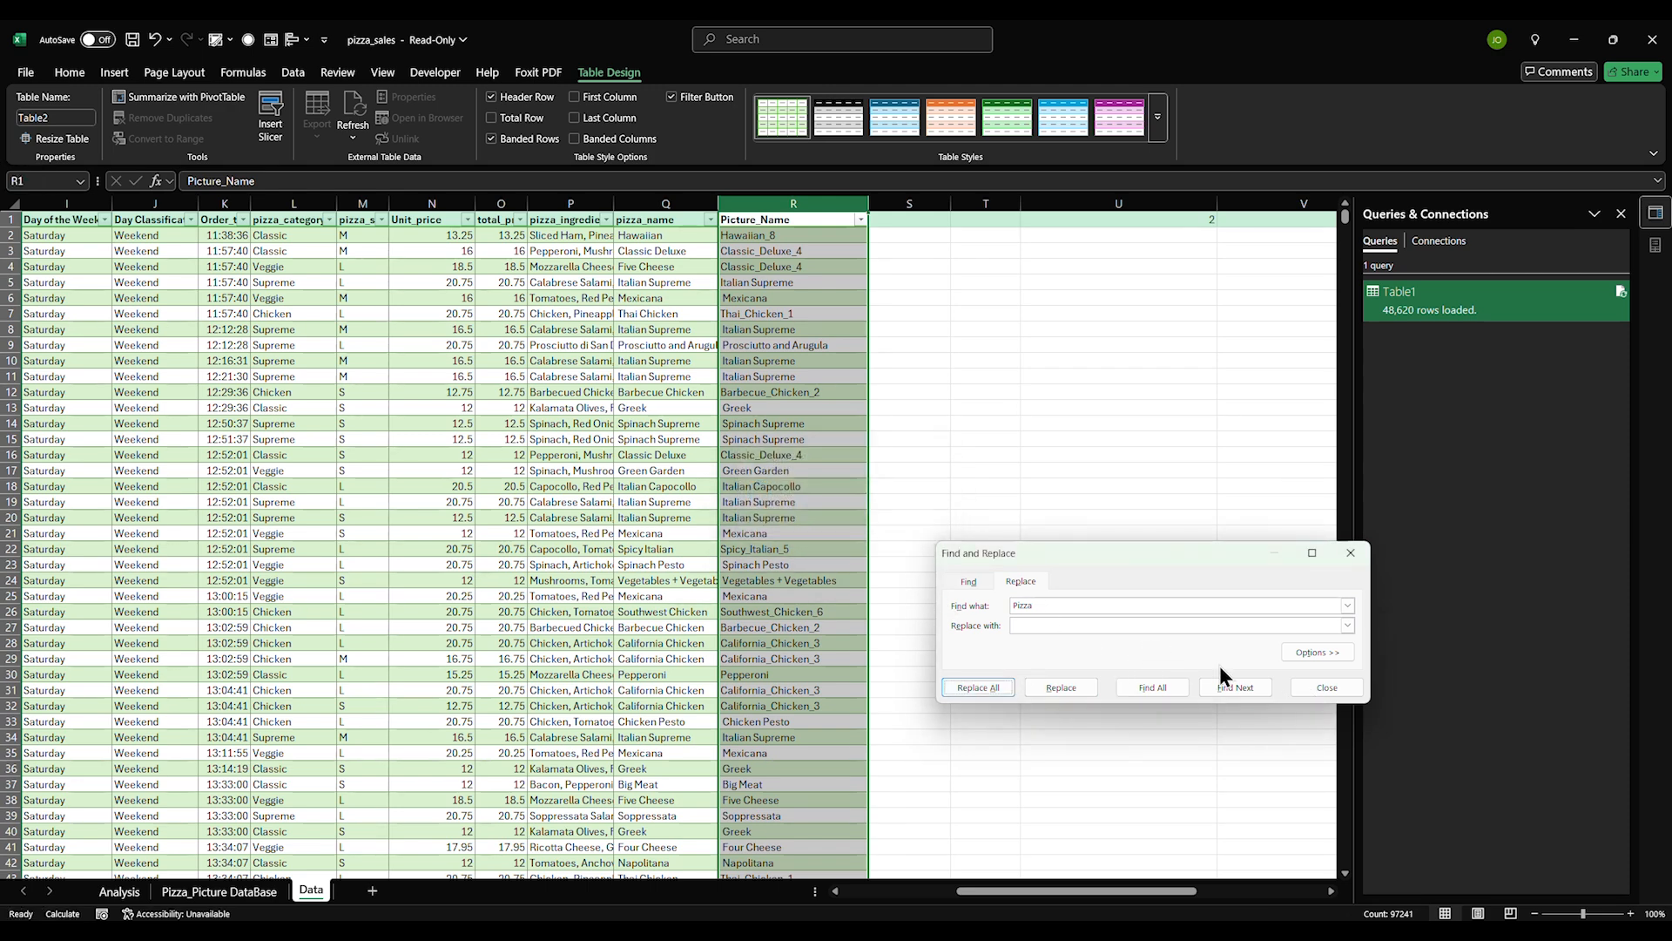
pyautogui.click(1303, 687)
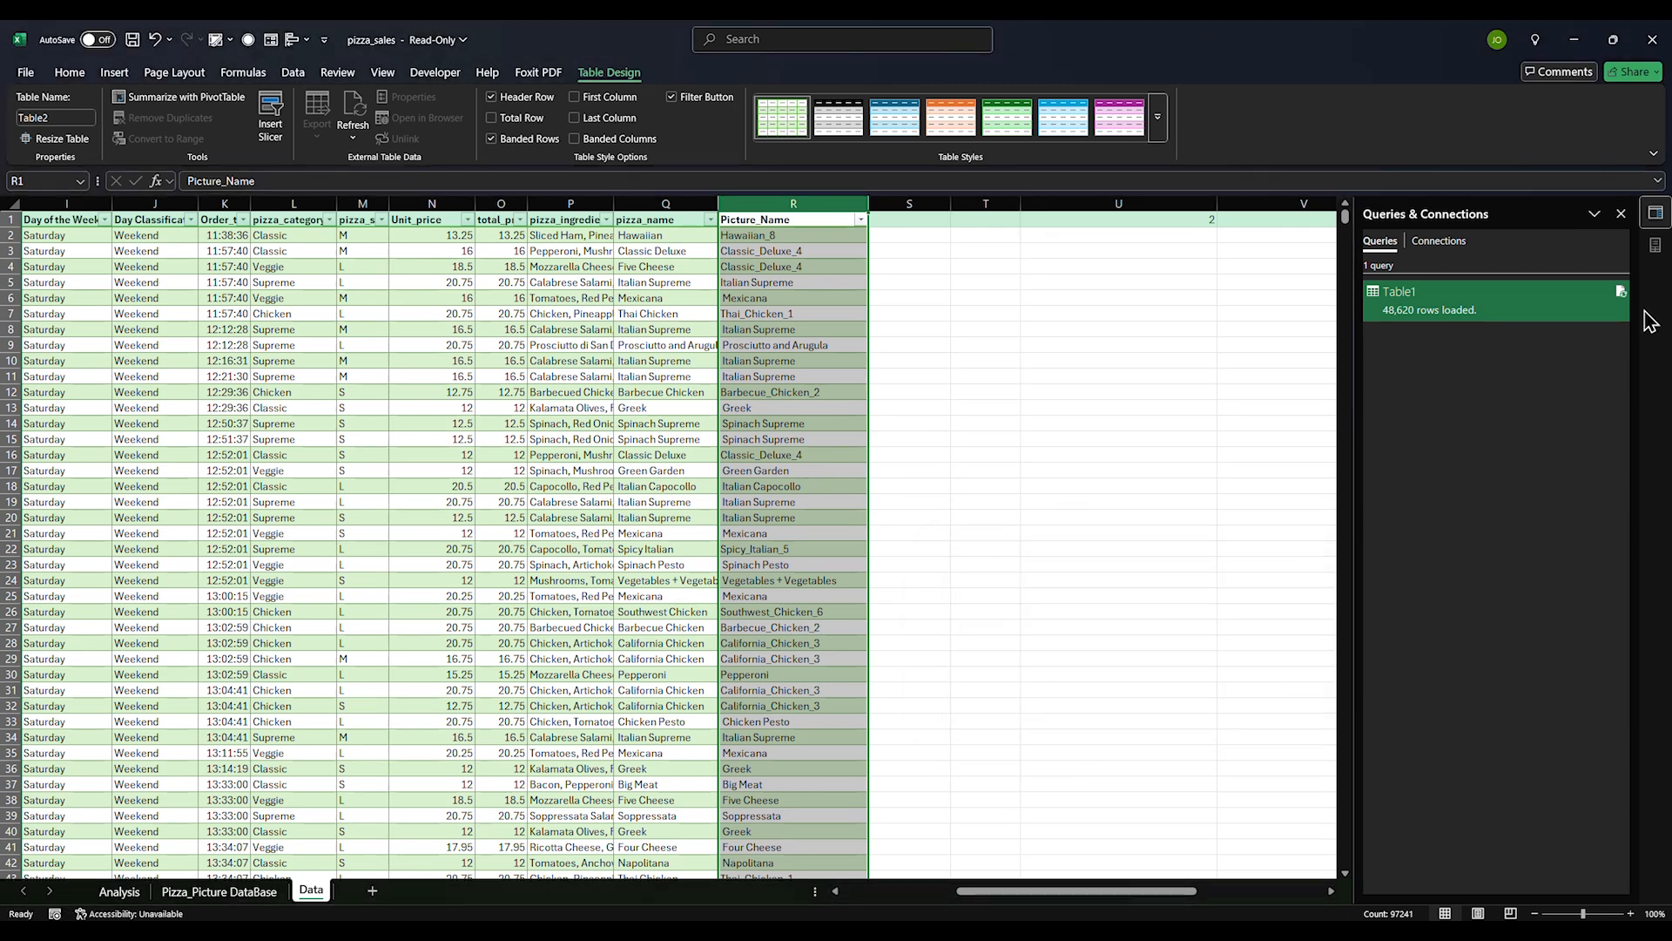
pyautogui.click(1444, 249)
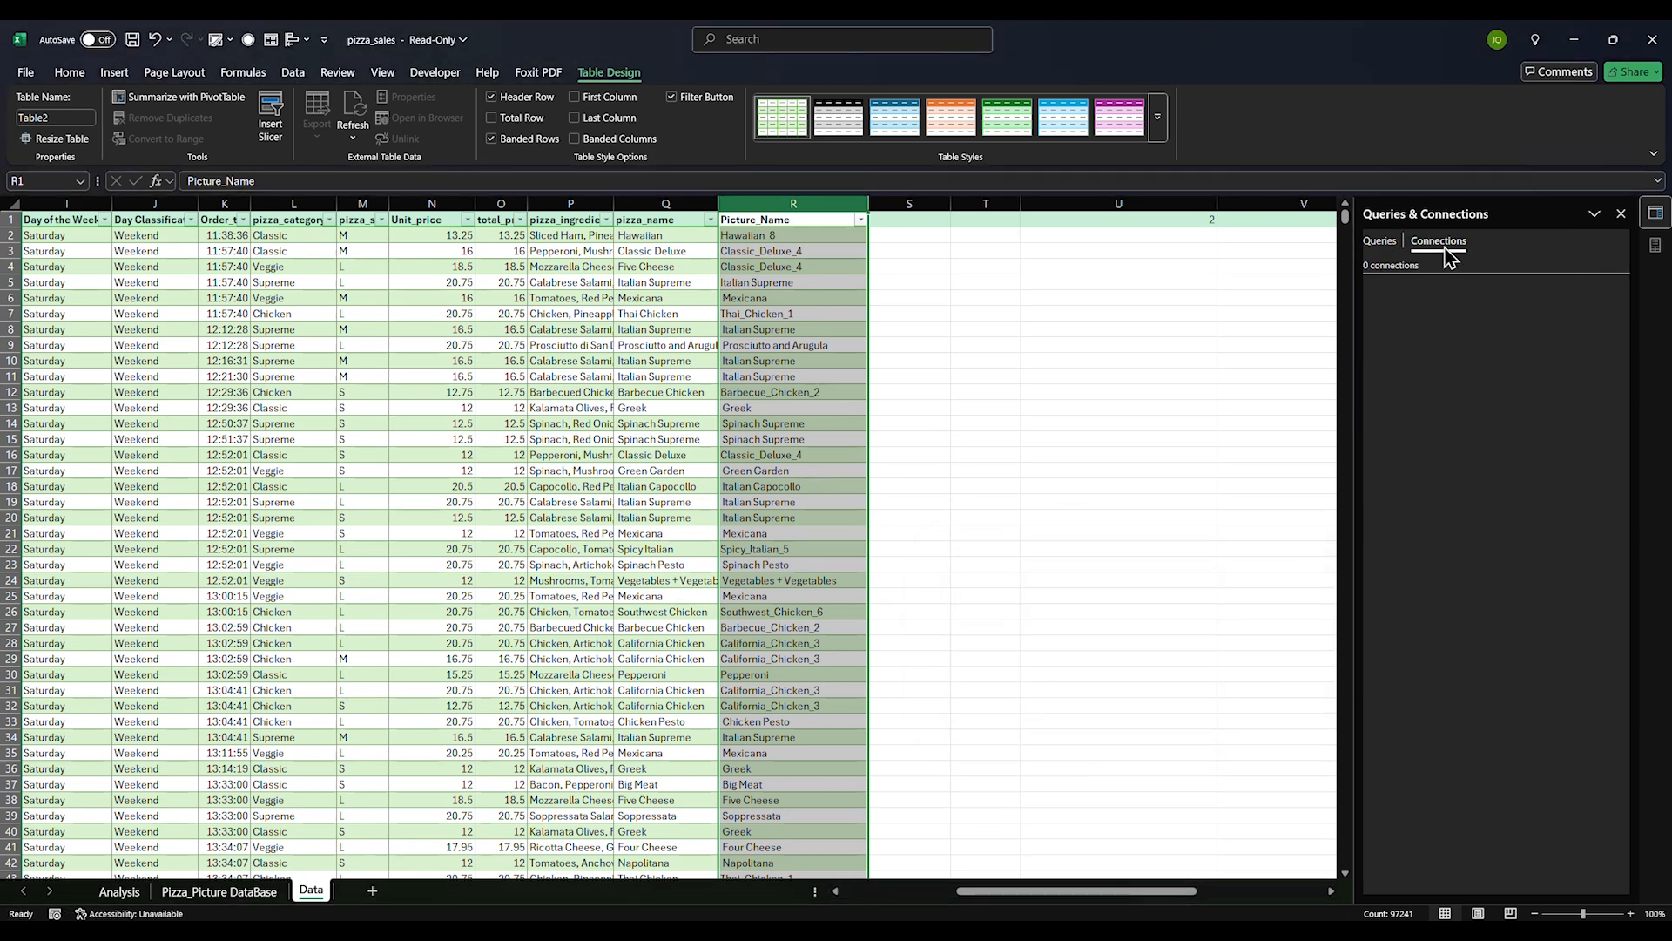
pyautogui.click(1385, 241)
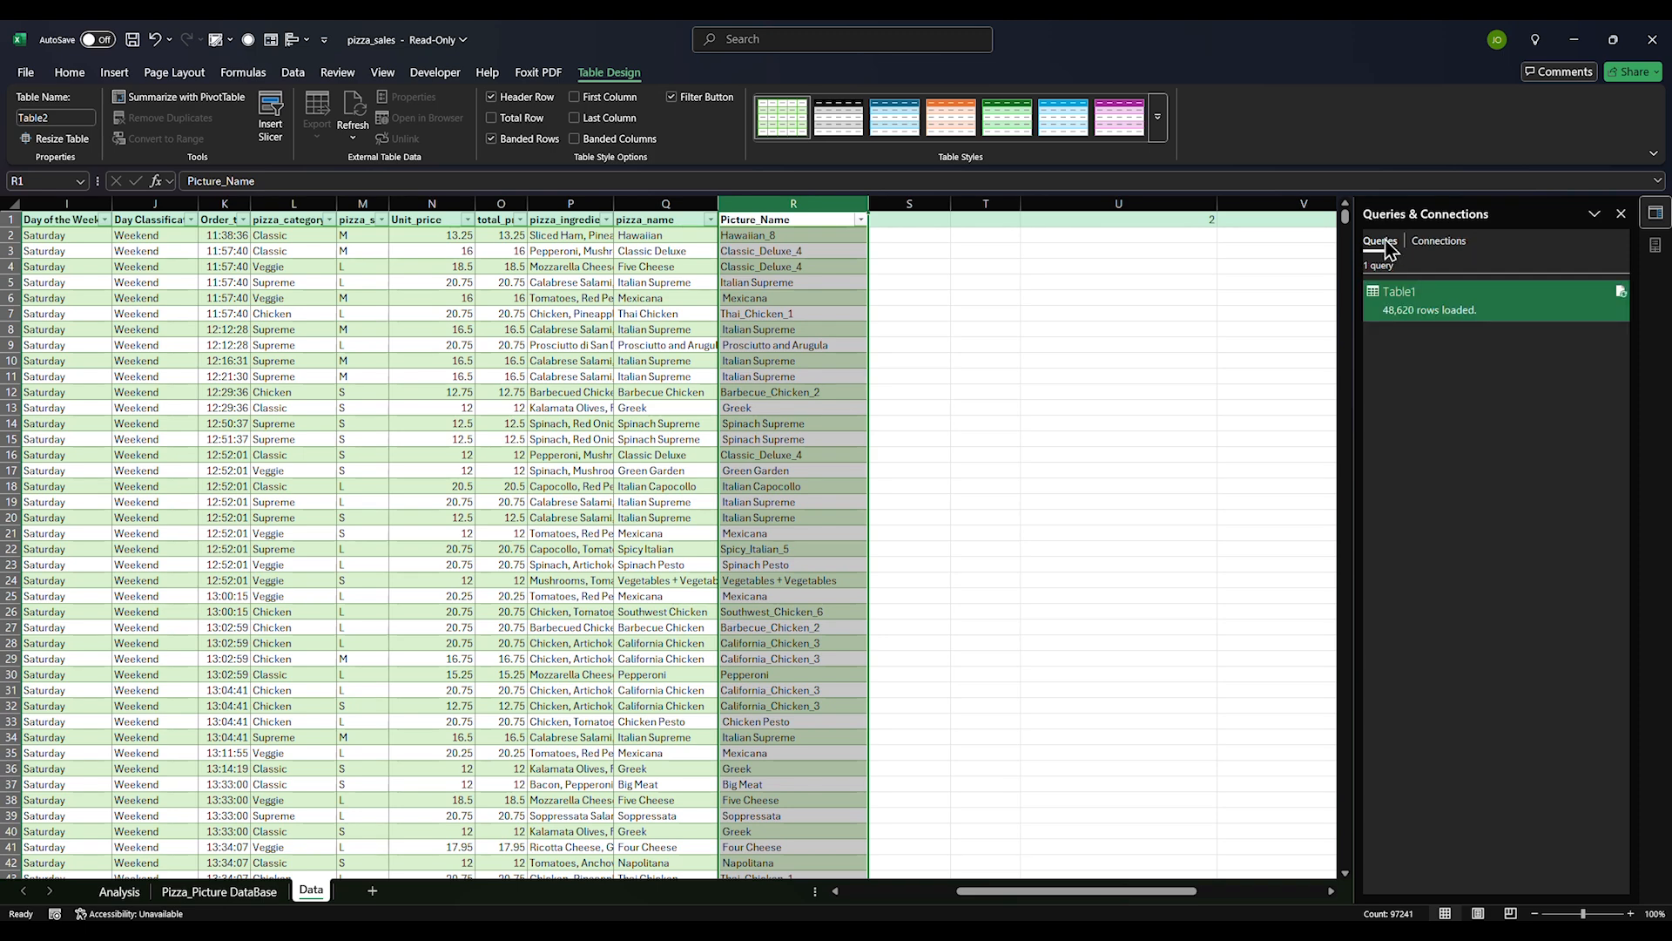
pyautogui.moveTo(1533, 301)
pyautogui.click(1621, 214)
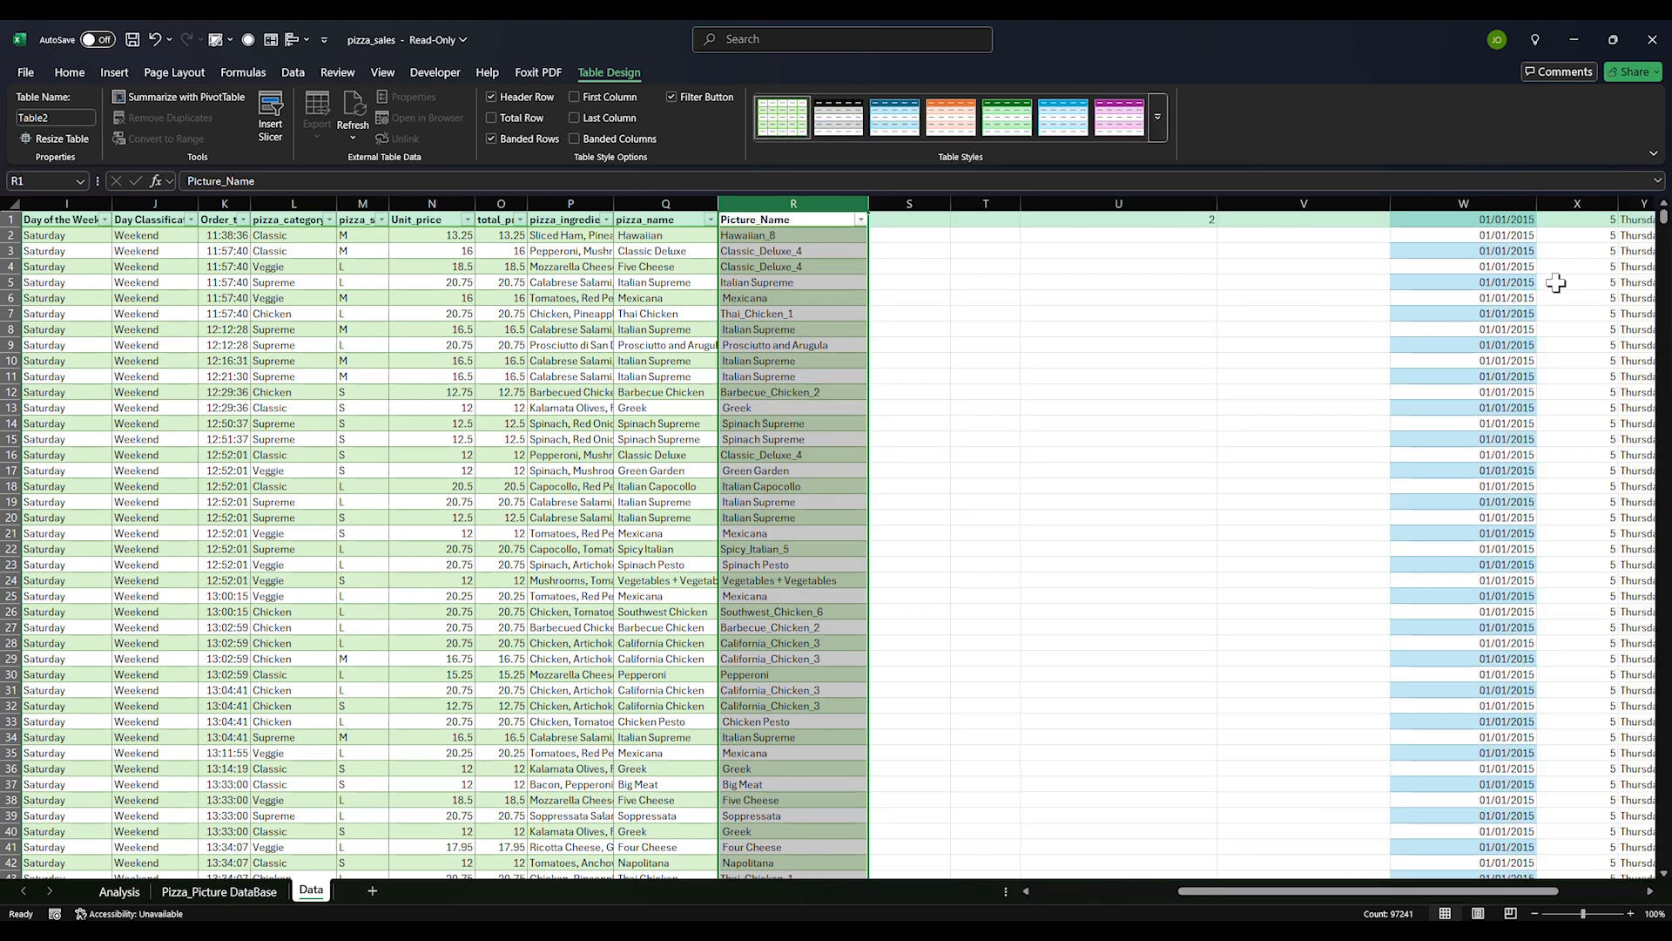
pyautogui.click(1353, 202)
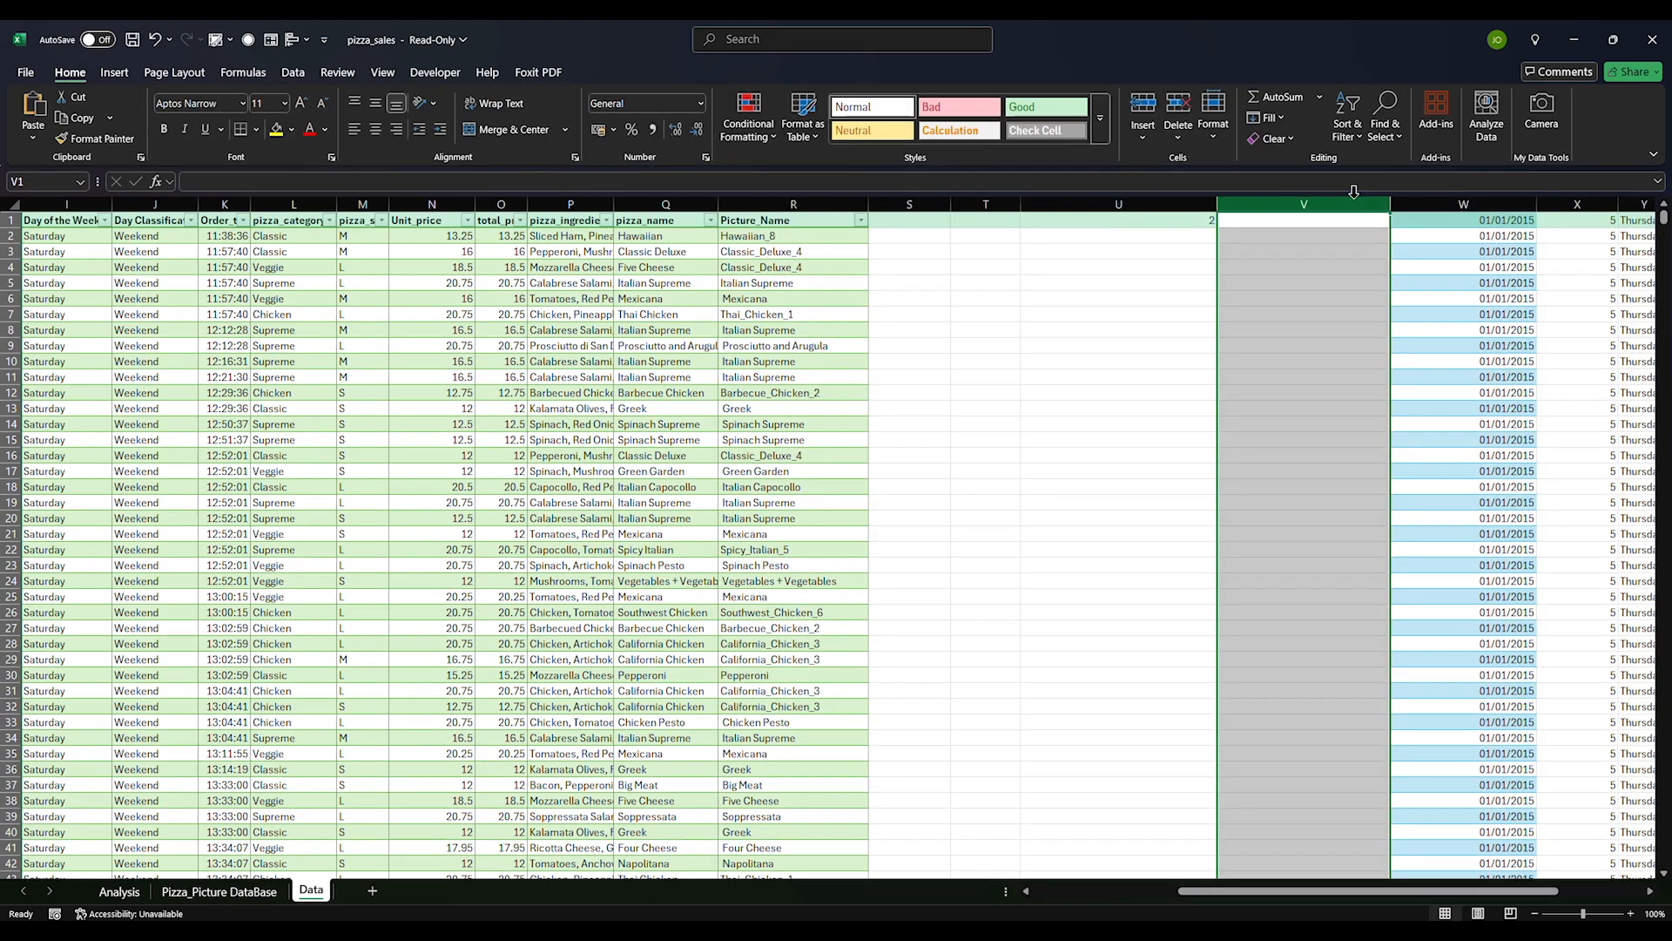
pyautogui.moveTo(1353, 202); pyautogui.dragTo(1540, 202)
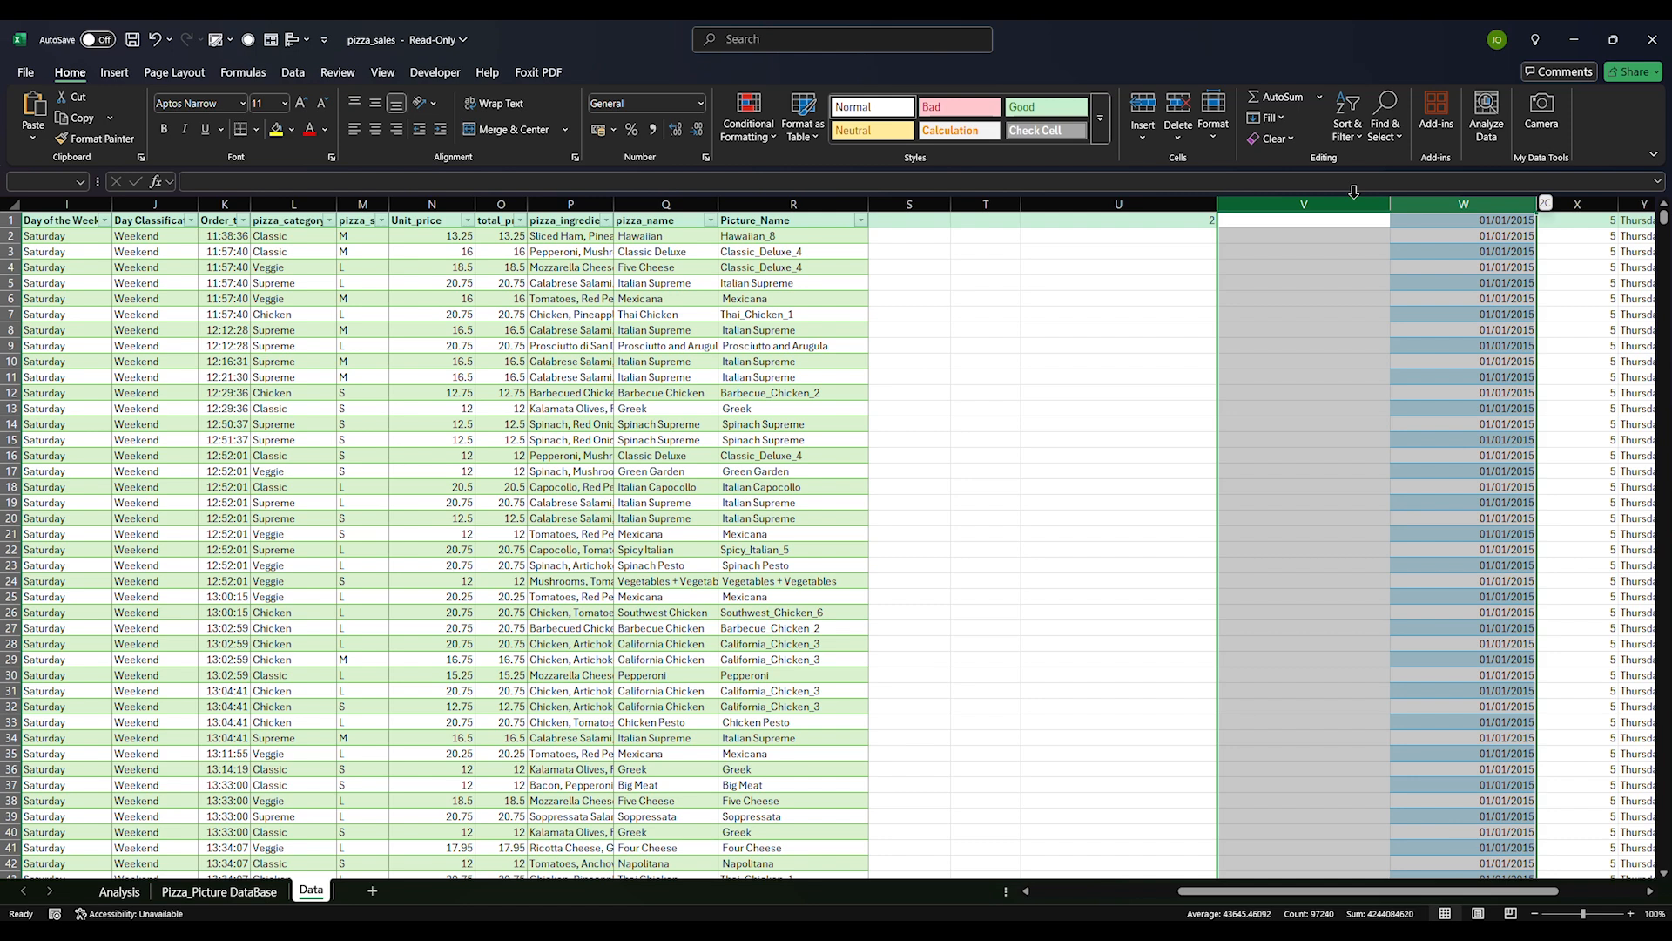
pyautogui.hotkey('ctrl', 'shift', 'Right')
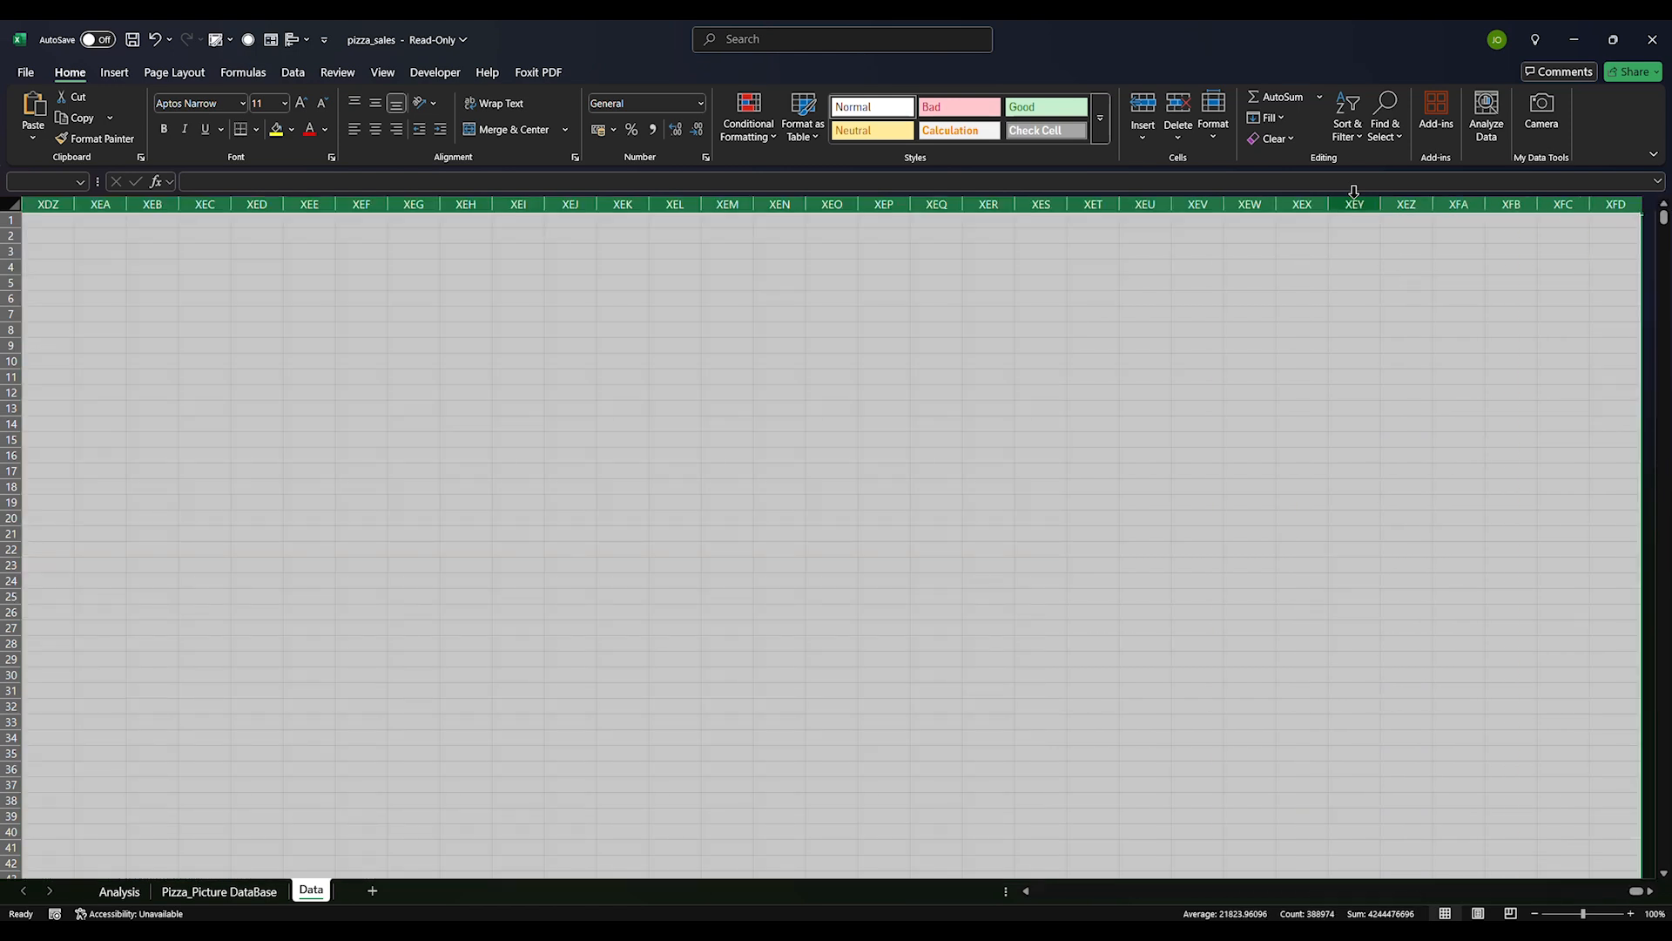
pyautogui.hotkey('ctrl', 'BackSpace')
pyautogui.hotkey('ctrl', '-')
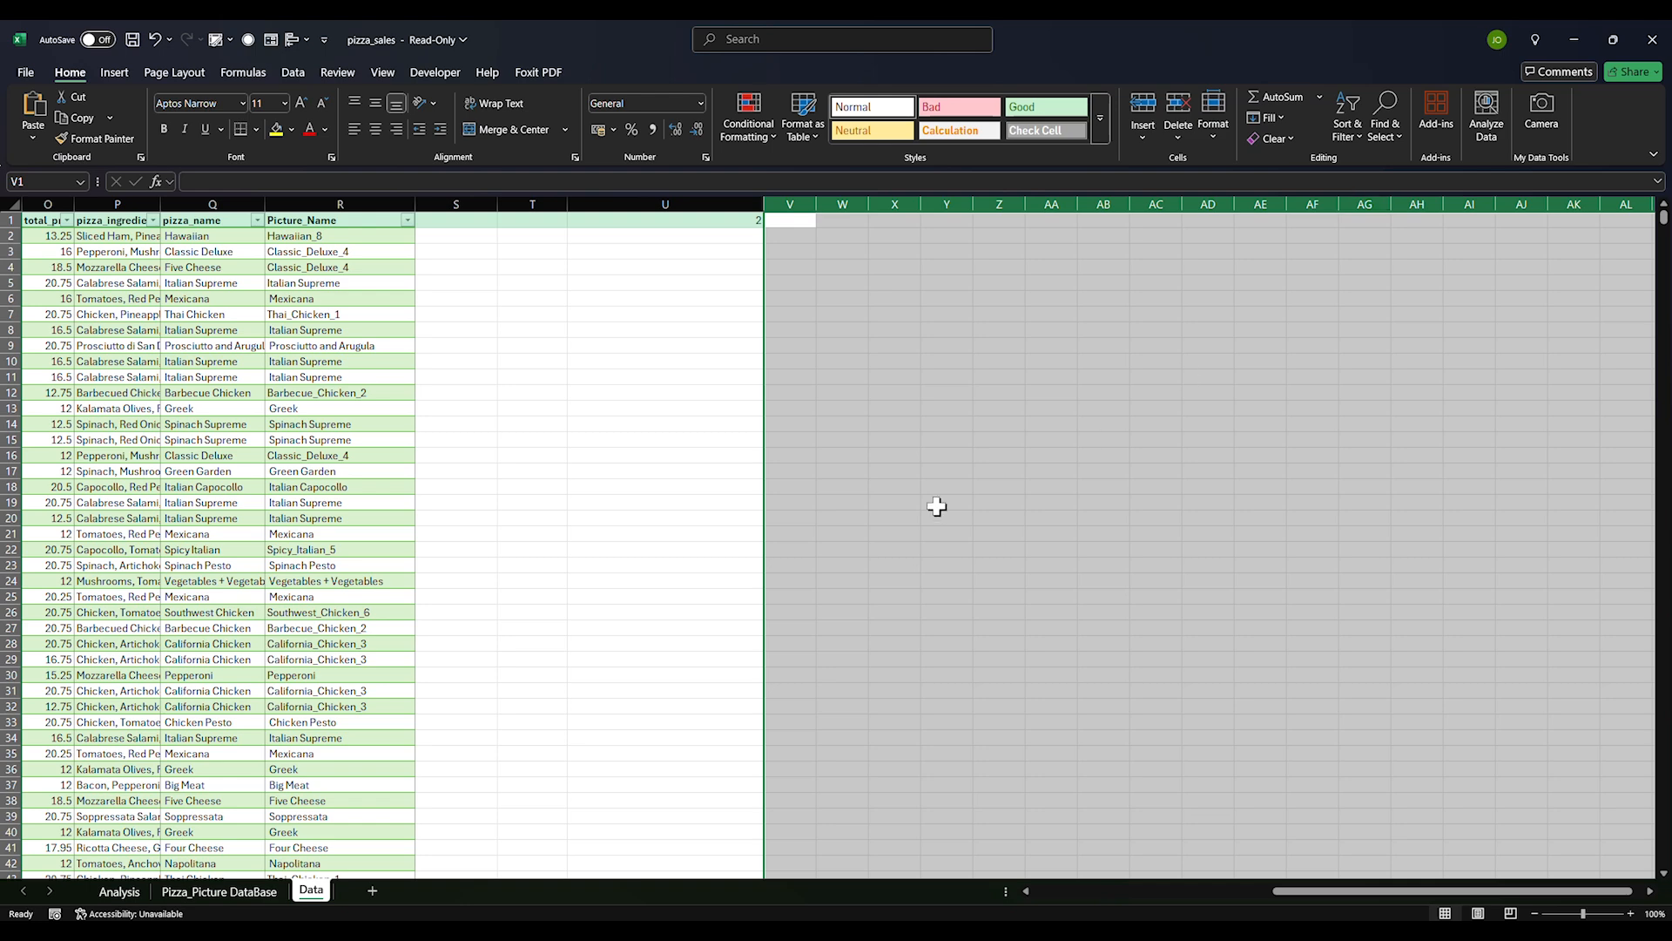
pyautogui.press('Left')
pyautogui.hotkey('ctrl', 'Left')
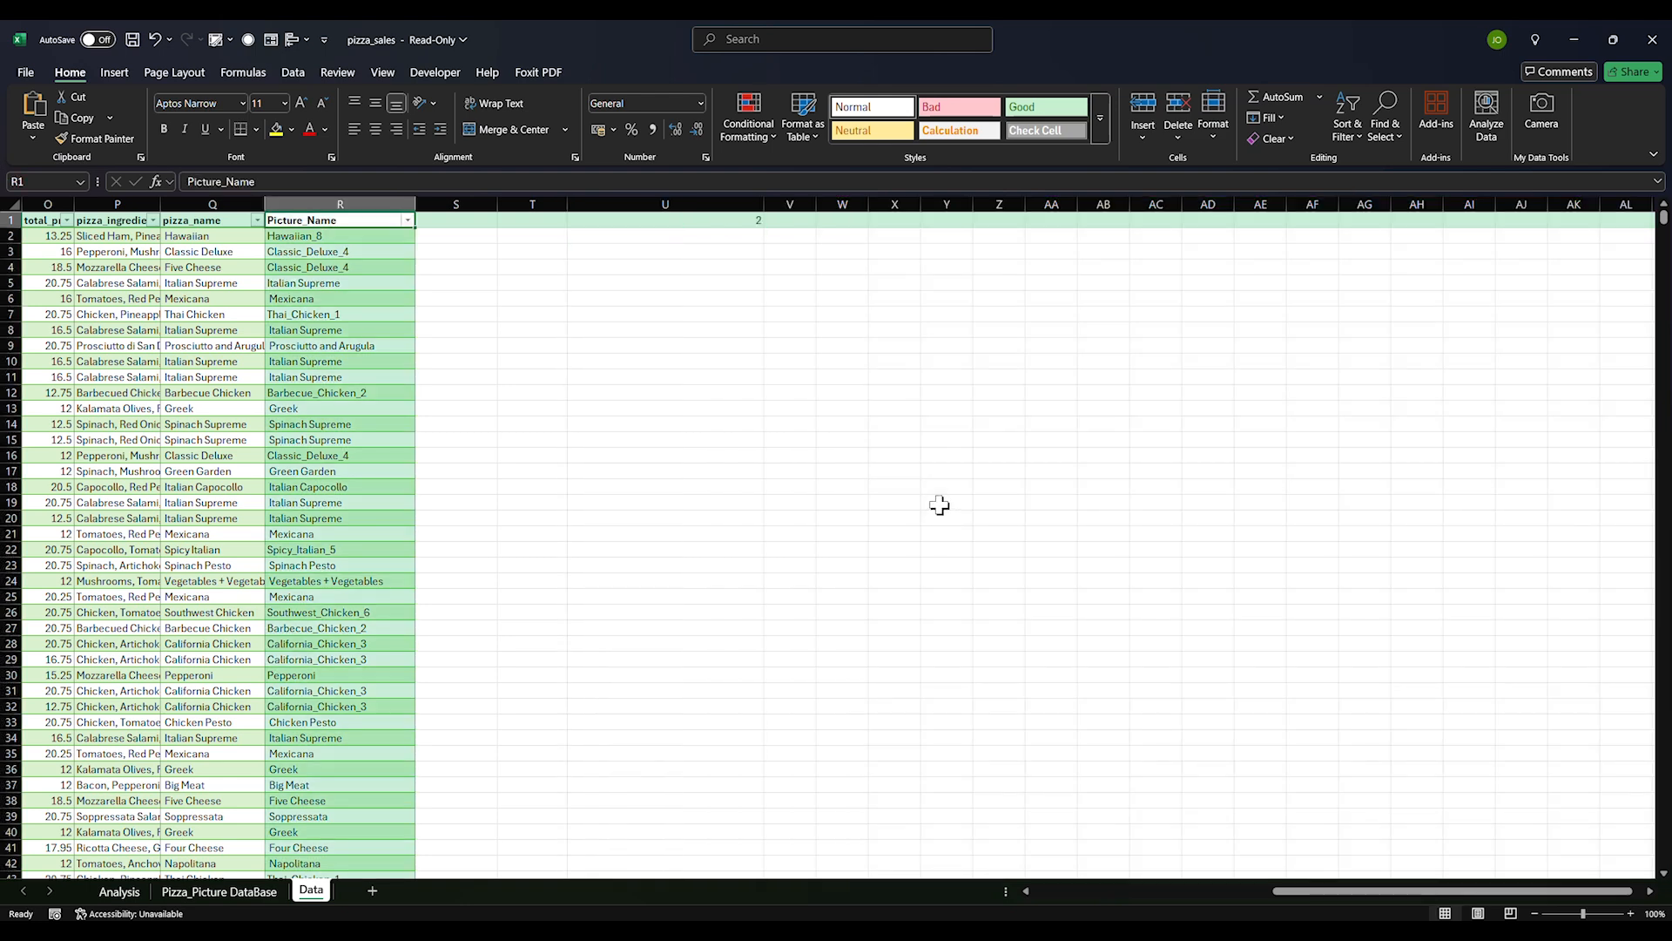
pyautogui.hotkey('ctrl', 'Left')
pyautogui.click(614, 503)
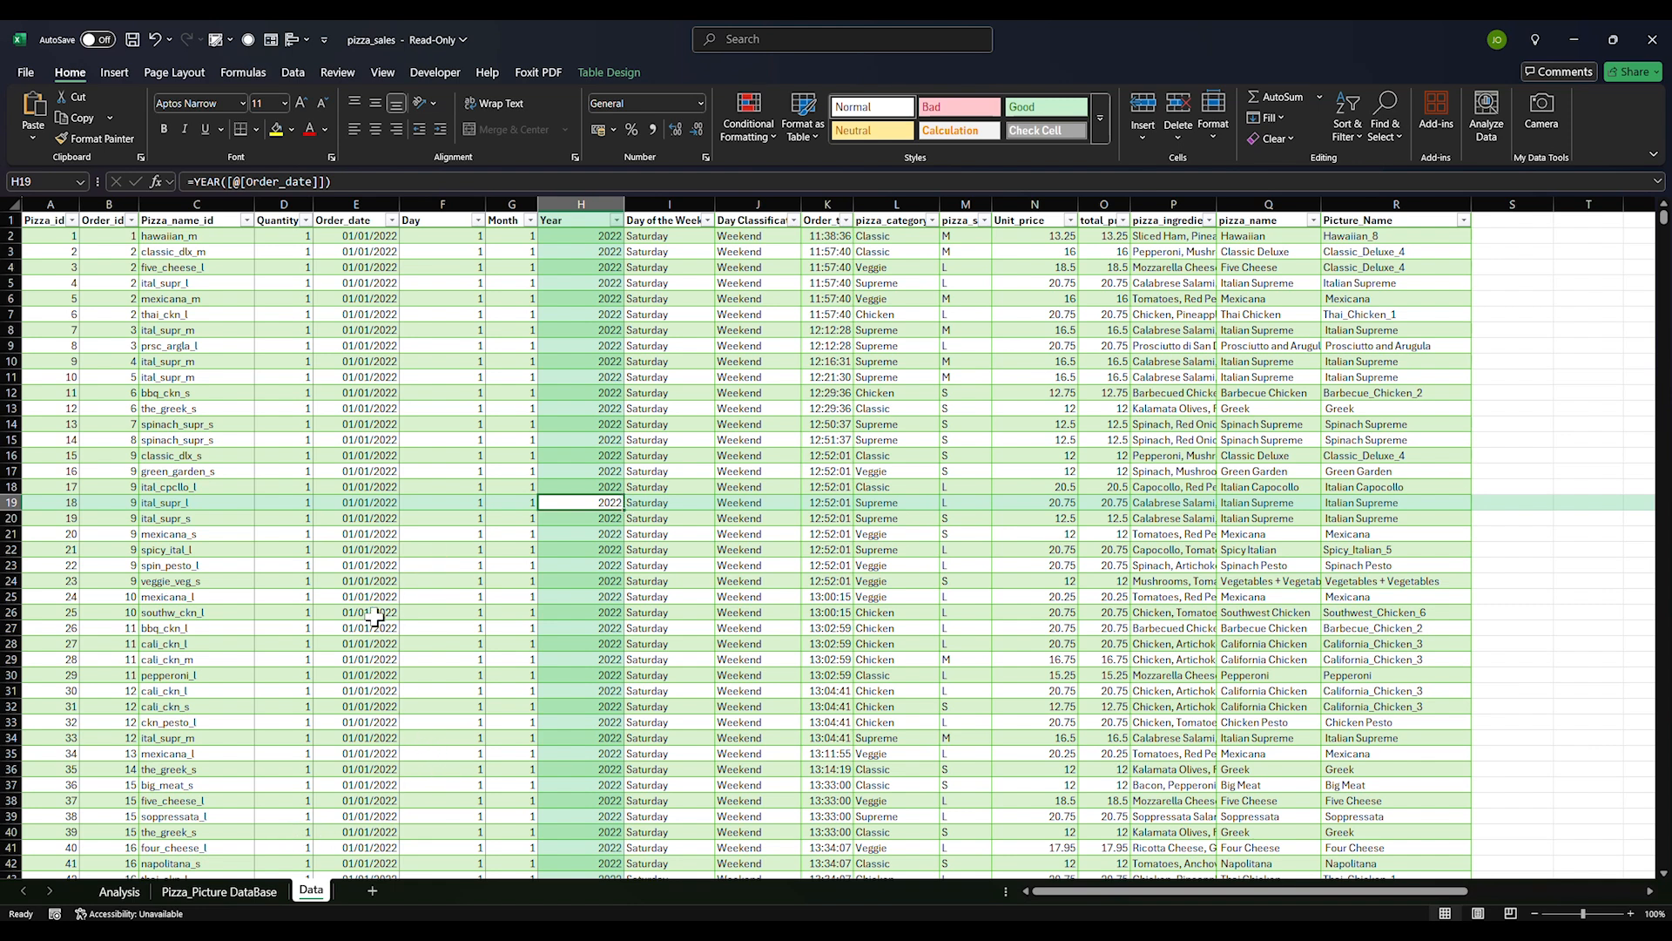
# Permanently delete the old Analysis sheet
pyautogui.click(119, 891)
pyautogui.rightClick(119, 892)
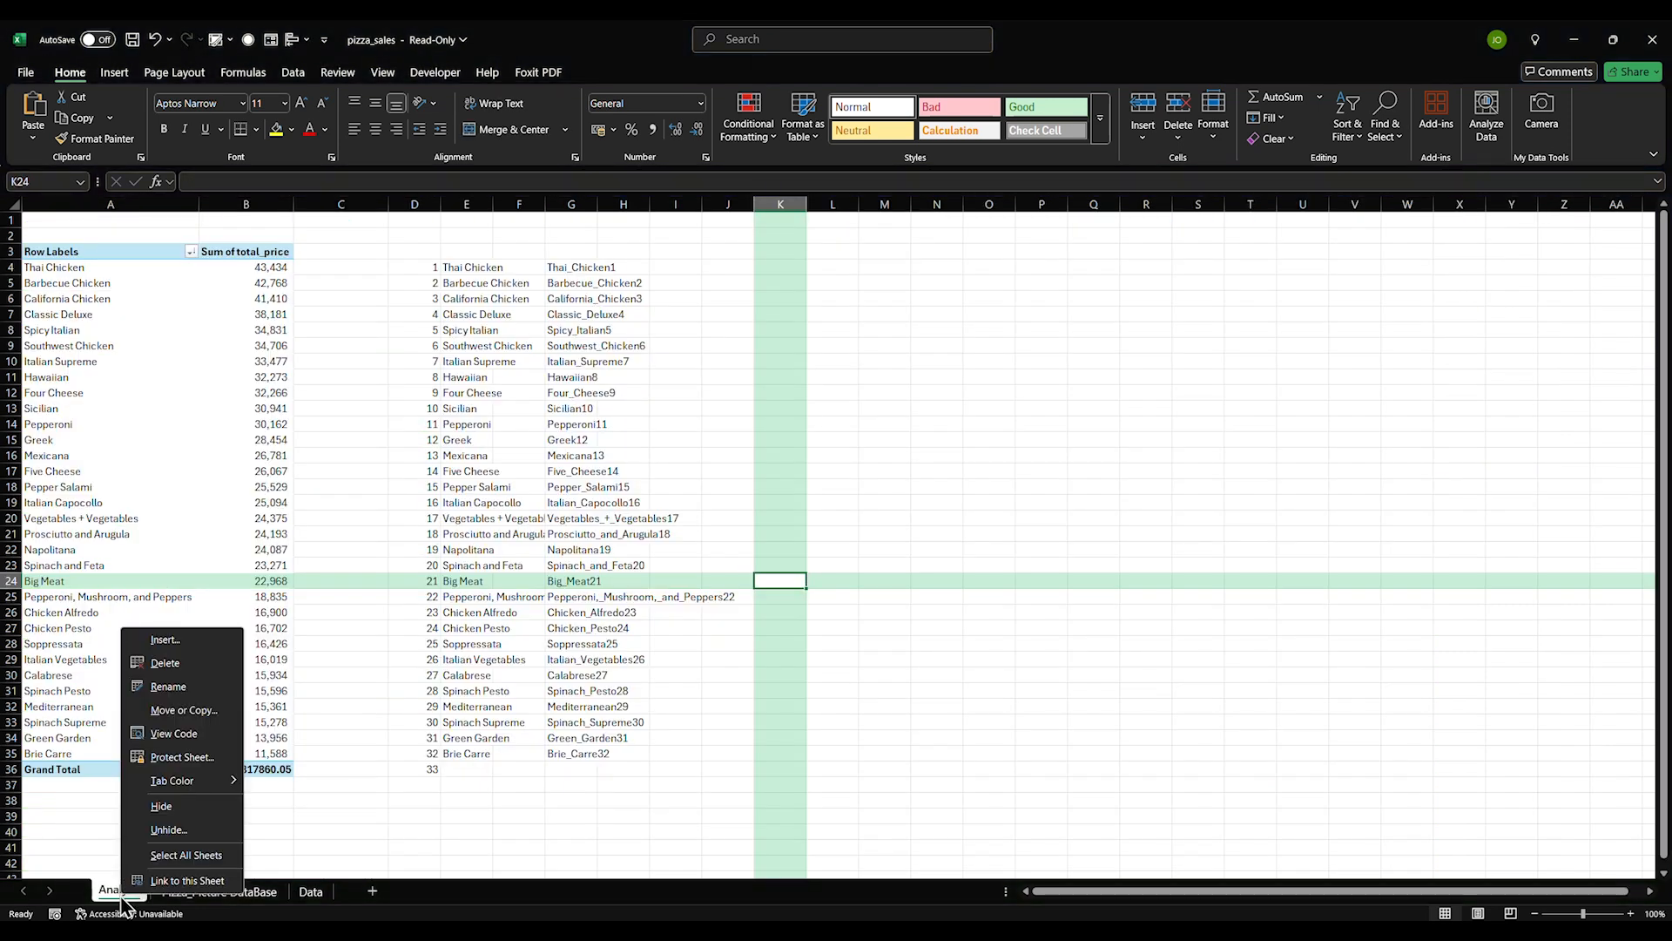
pyautogui.click(165, 663)
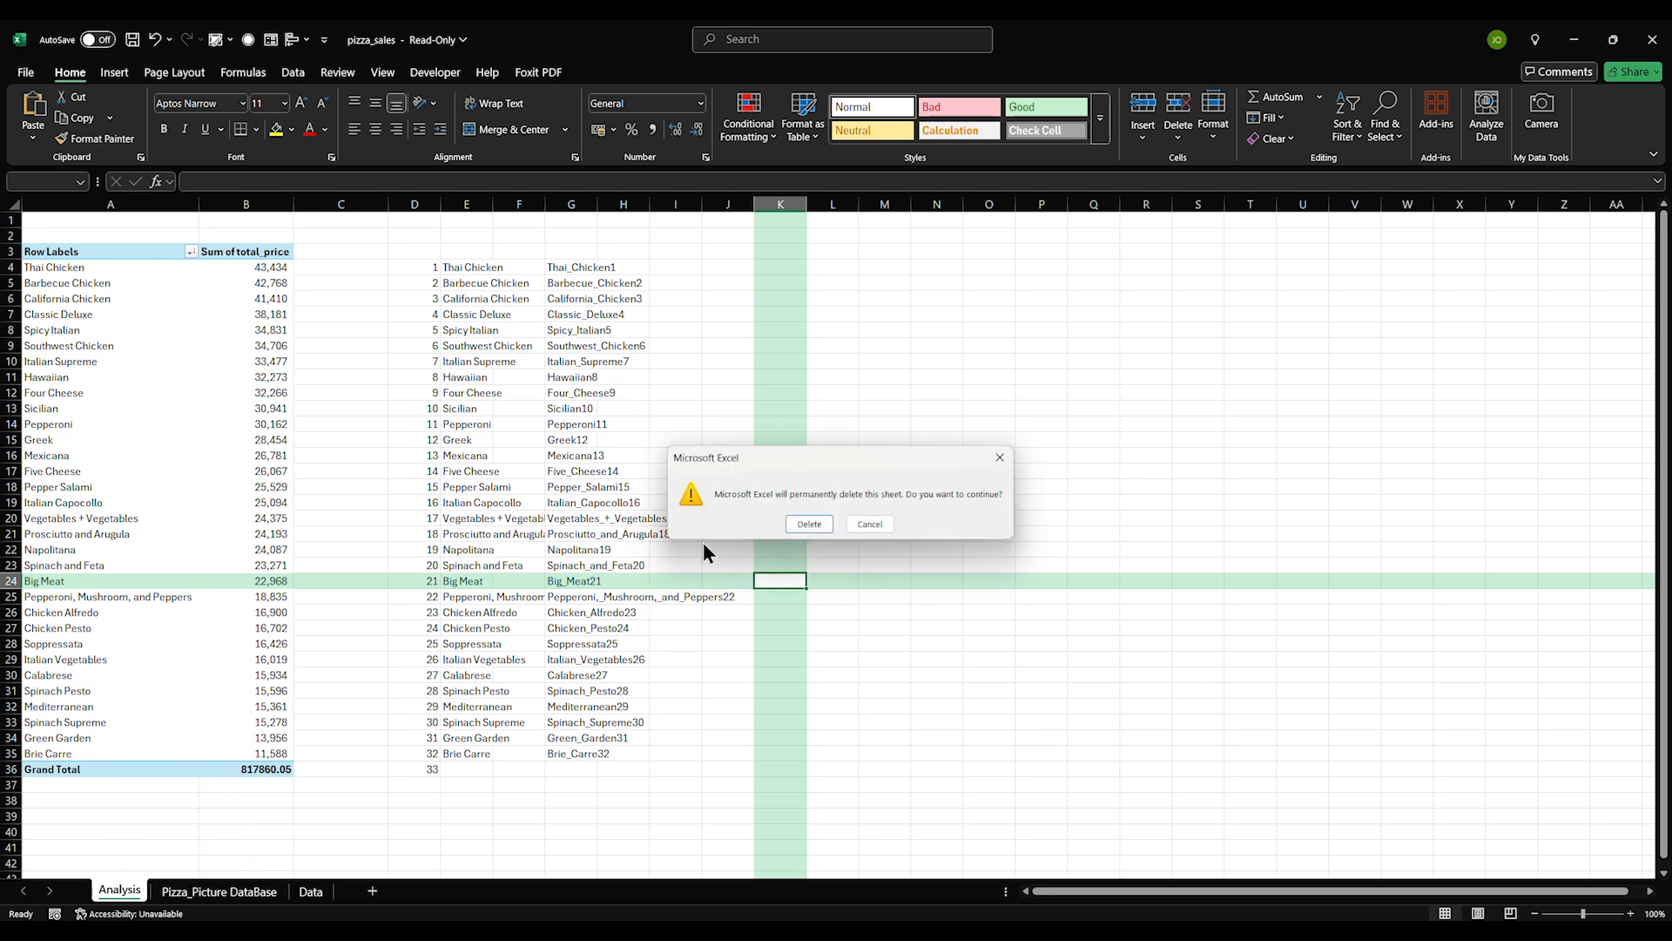
pyautogui.click(808, 523)
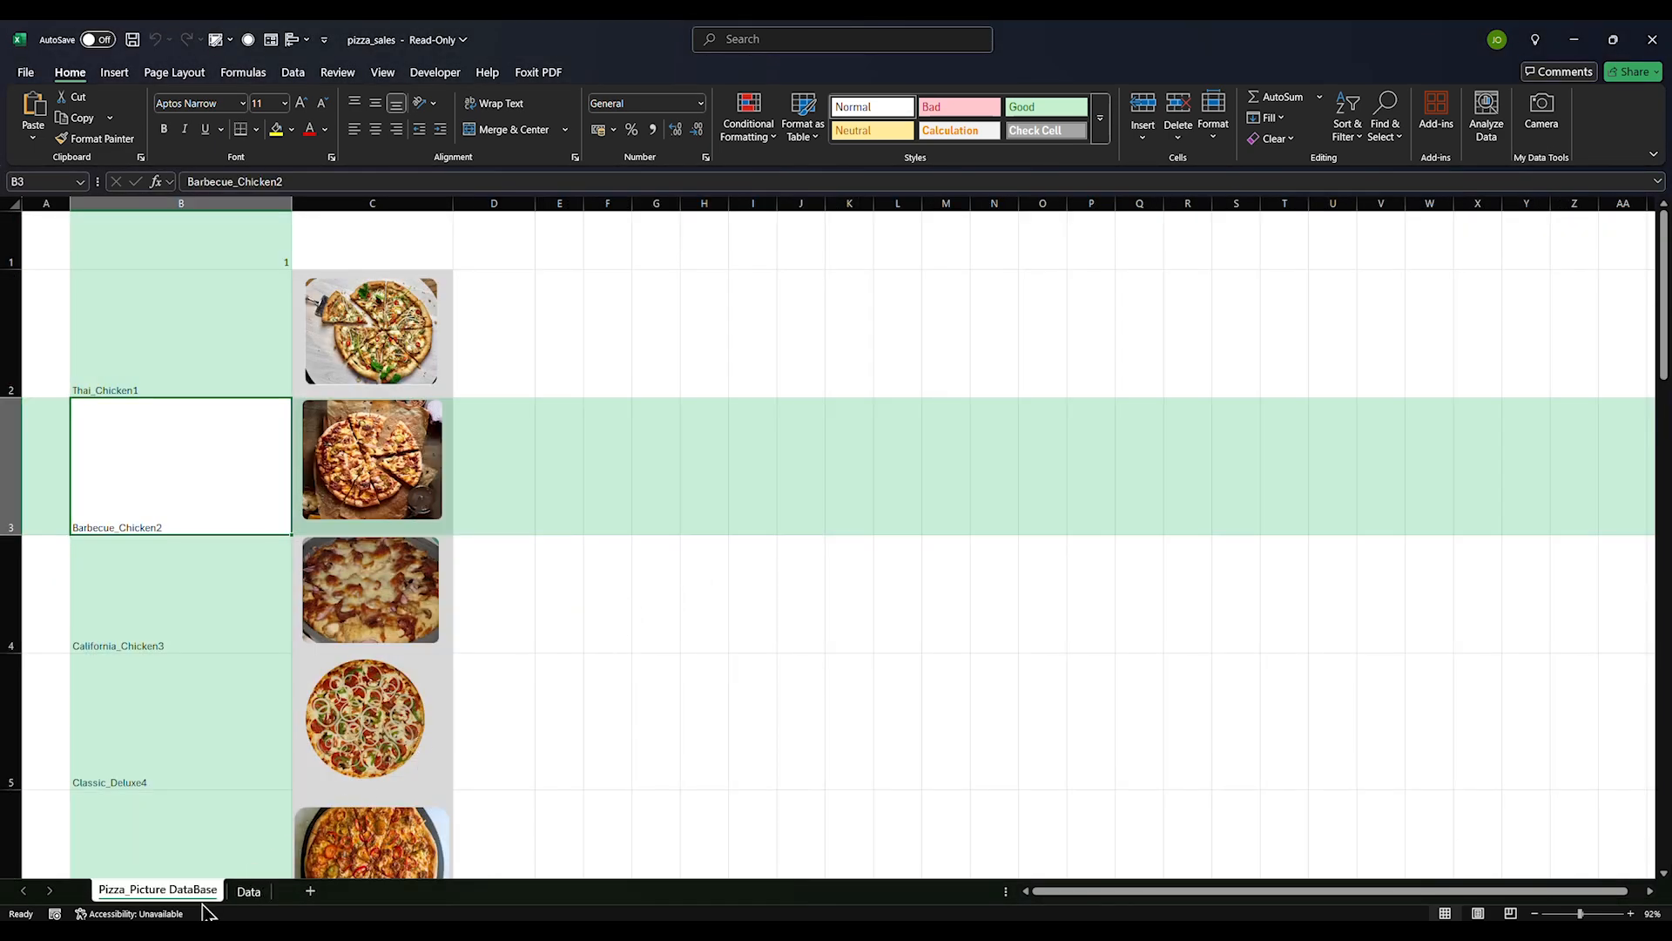
# On Pizza_Picture DataBase, enter headers 'Name' in B1 and 'Picture' in C1
pyautogui.click(173, 676)
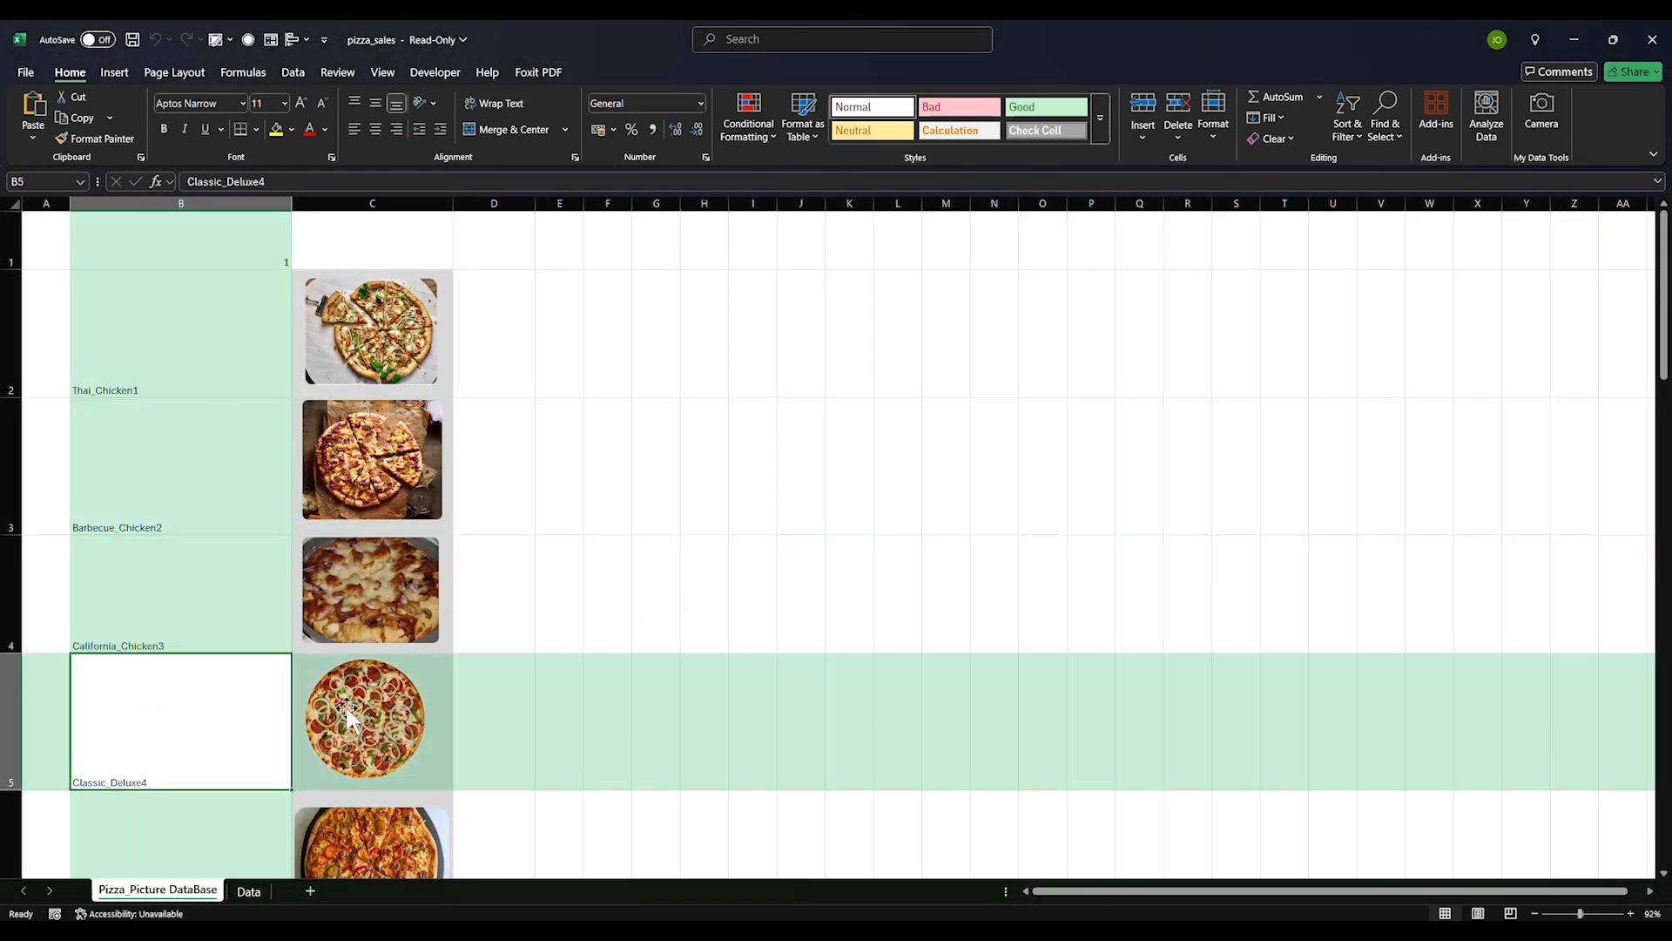
pyautogui.click(1010, 481)
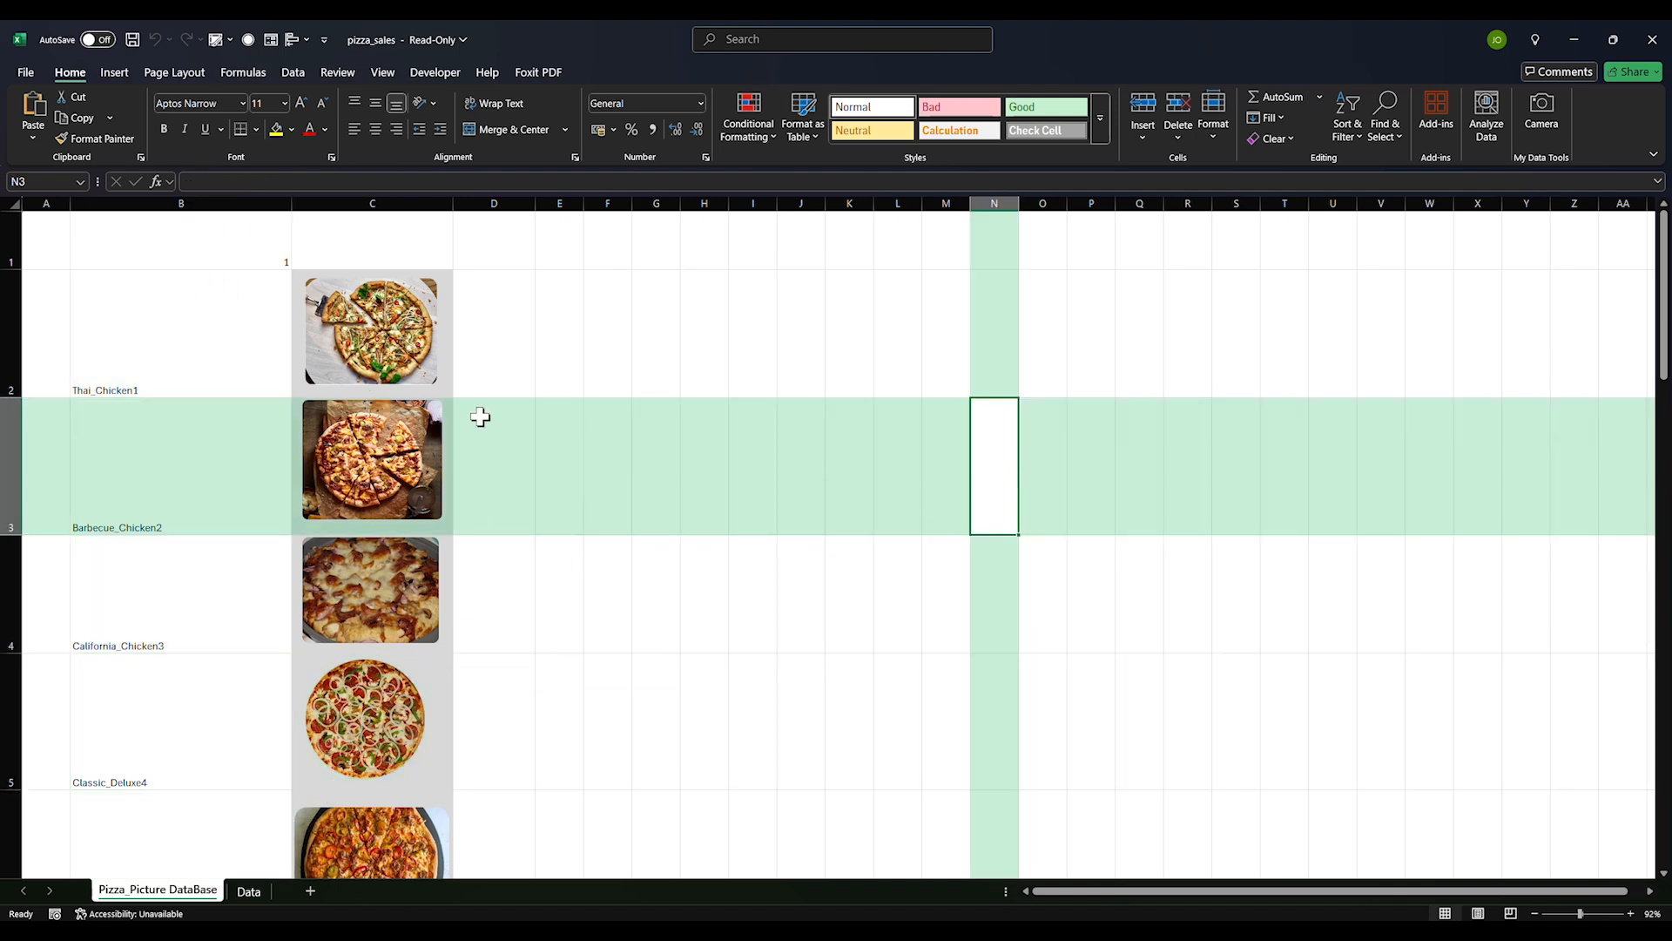
pyautogui.click(204, 255)
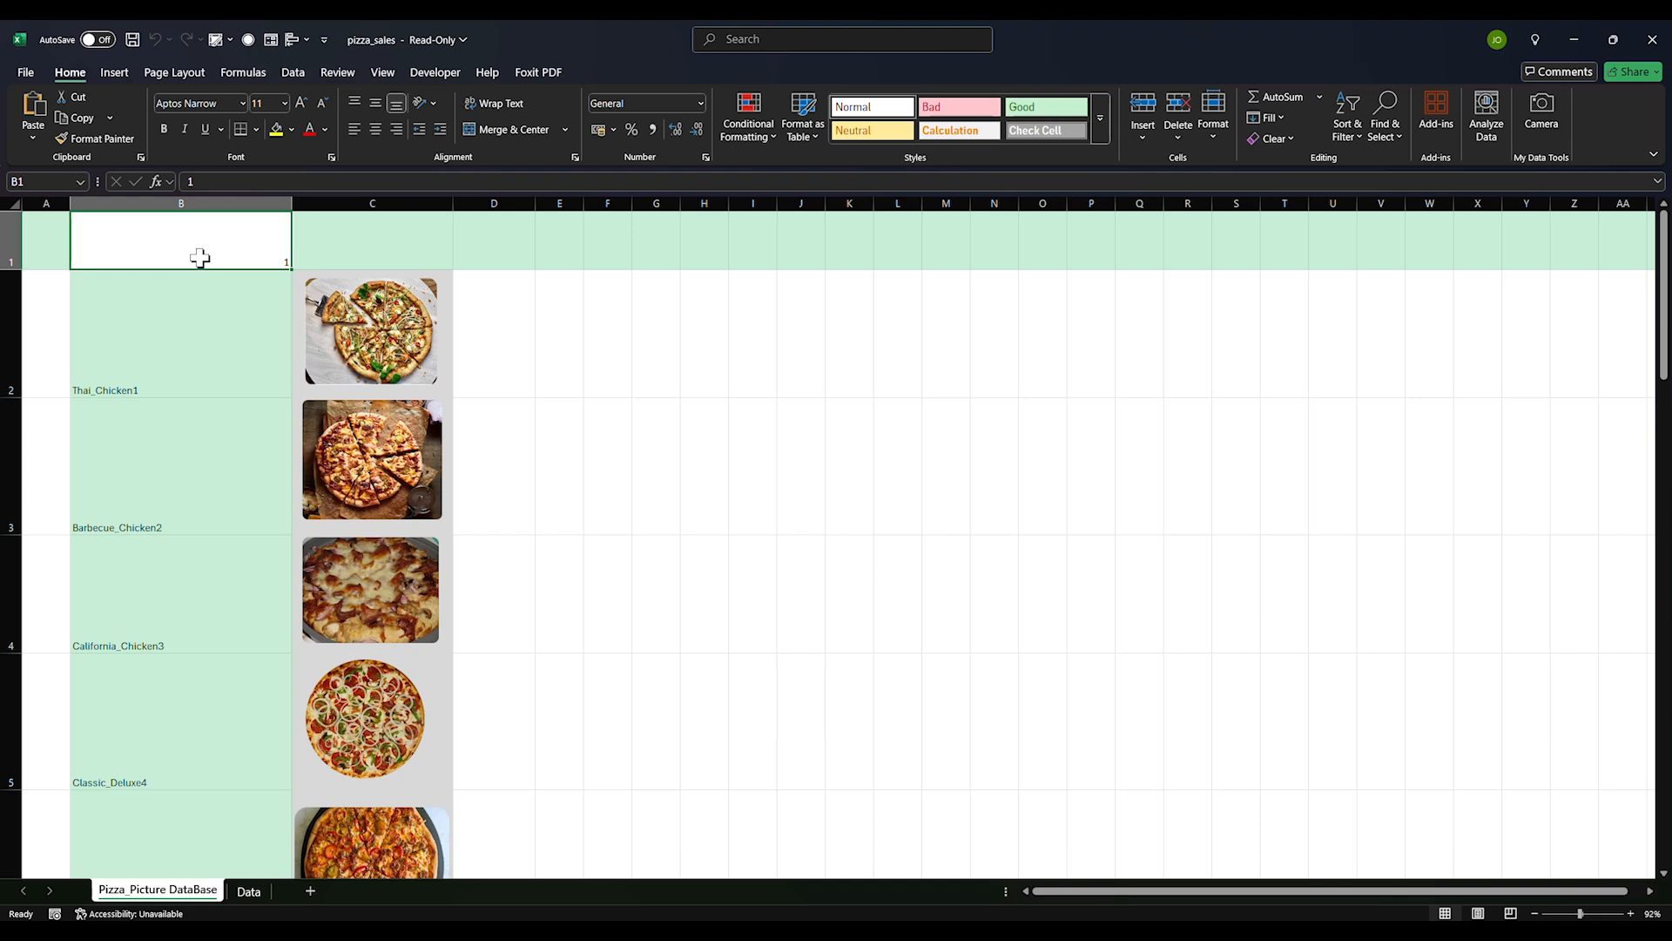
pyautogui.write('Name')
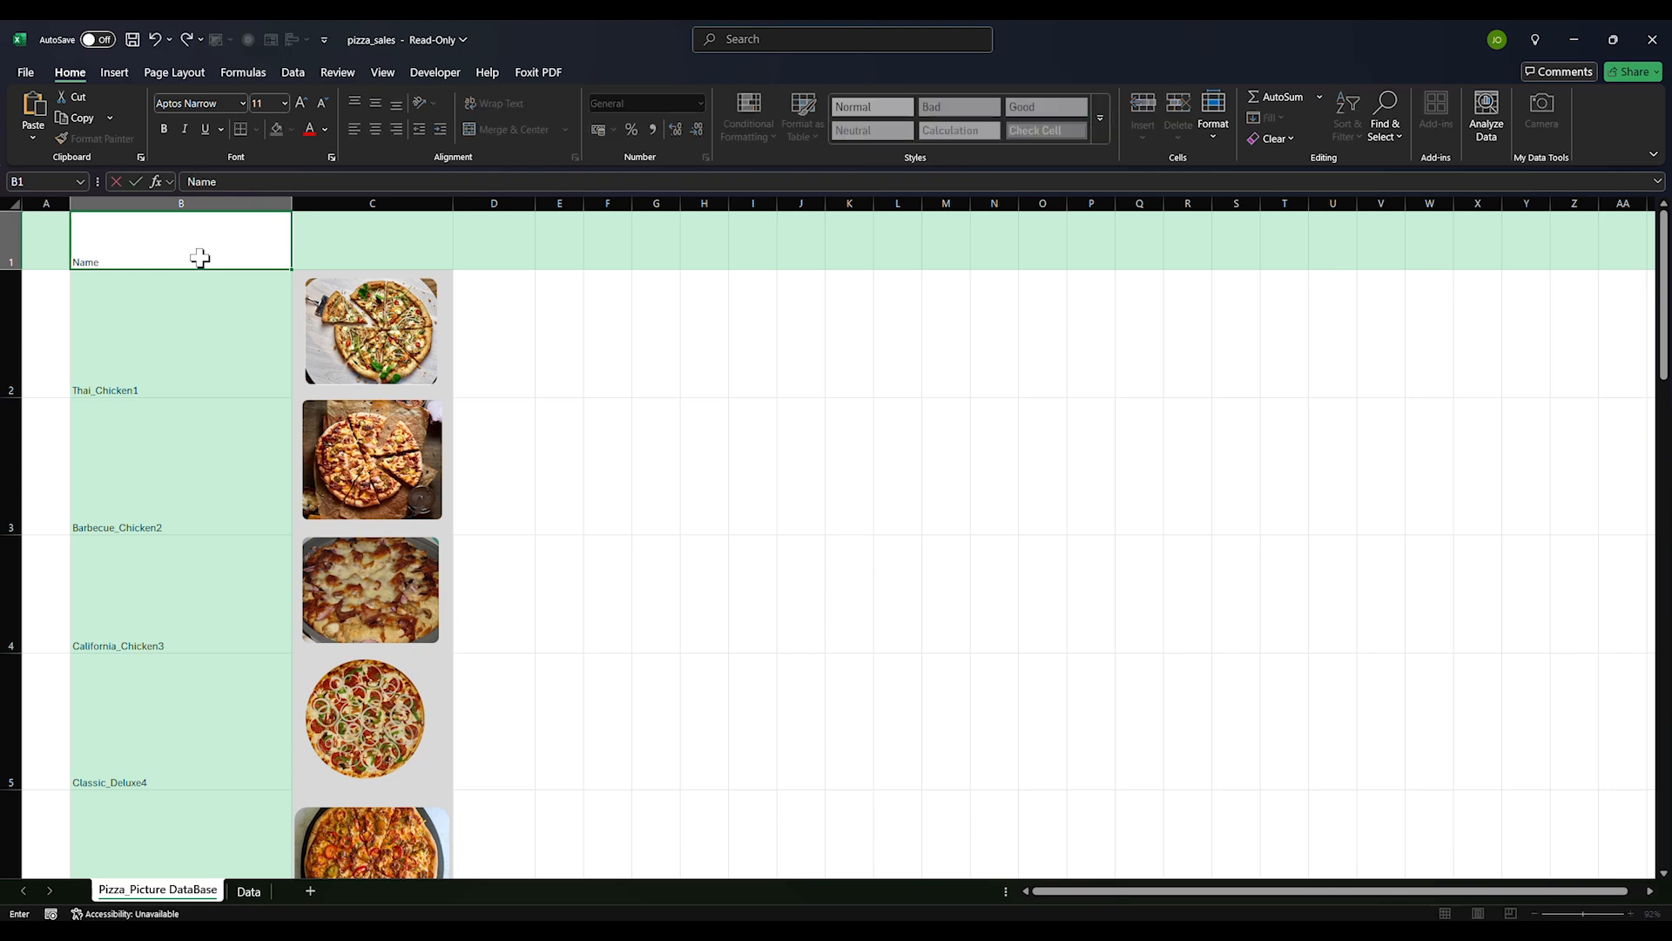
pyautogui.press('Tab')
pyautogui.write('Pic')
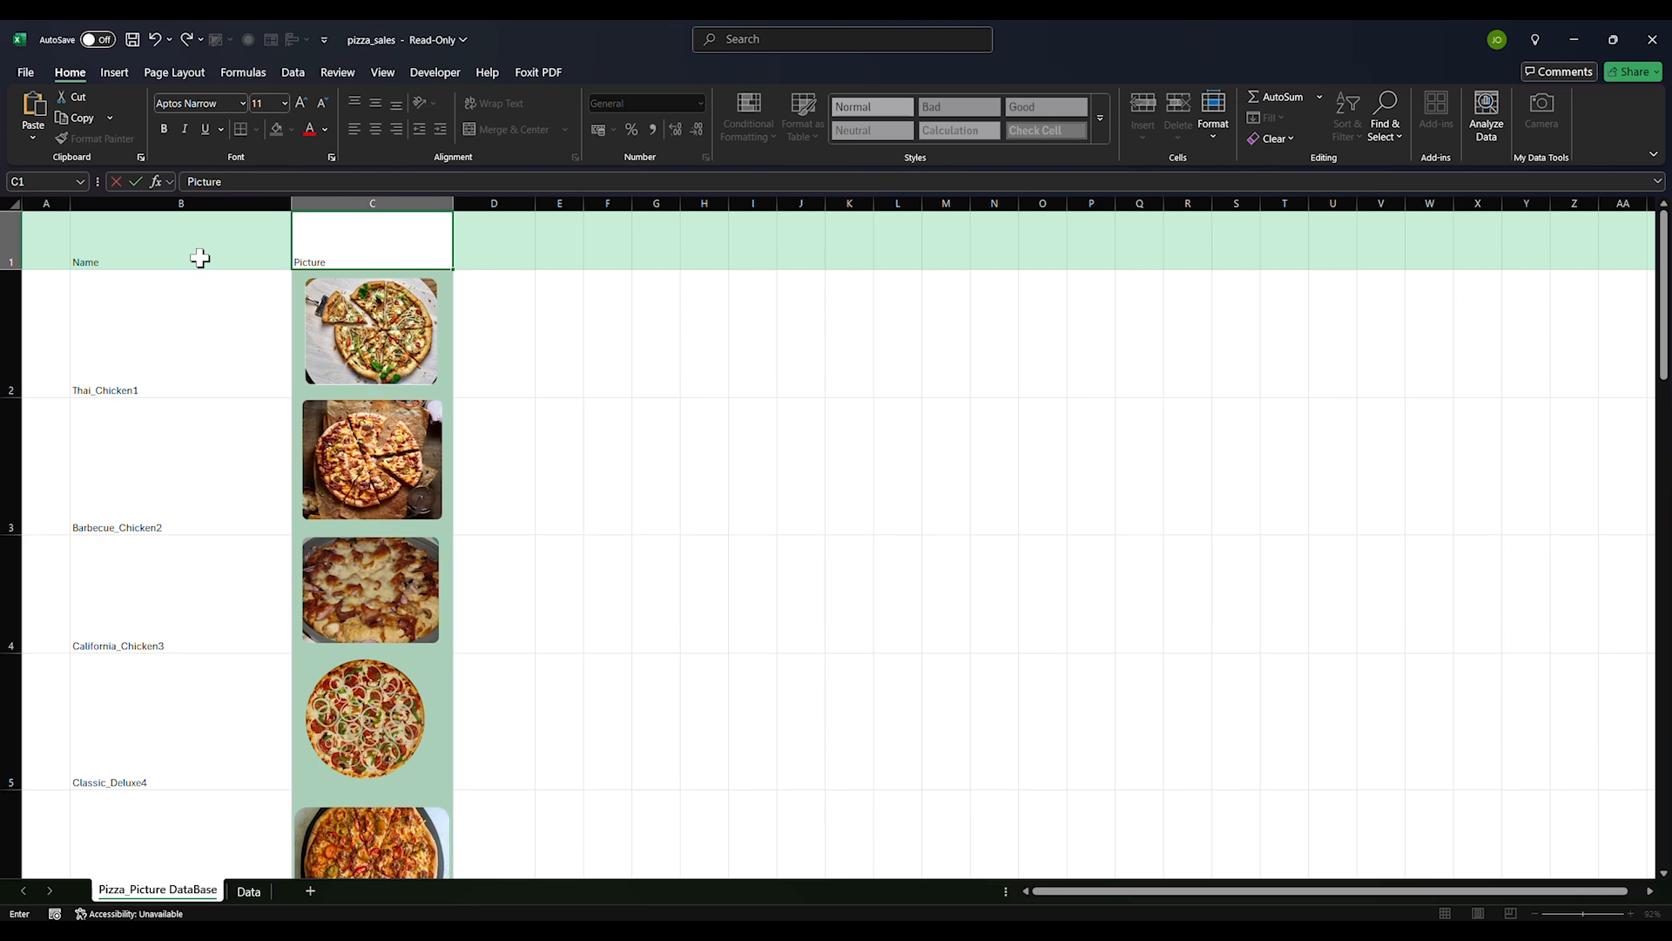
pyautogui.write('ture')
pyautogui.press('Return')
pyautogui.click(249, 890)
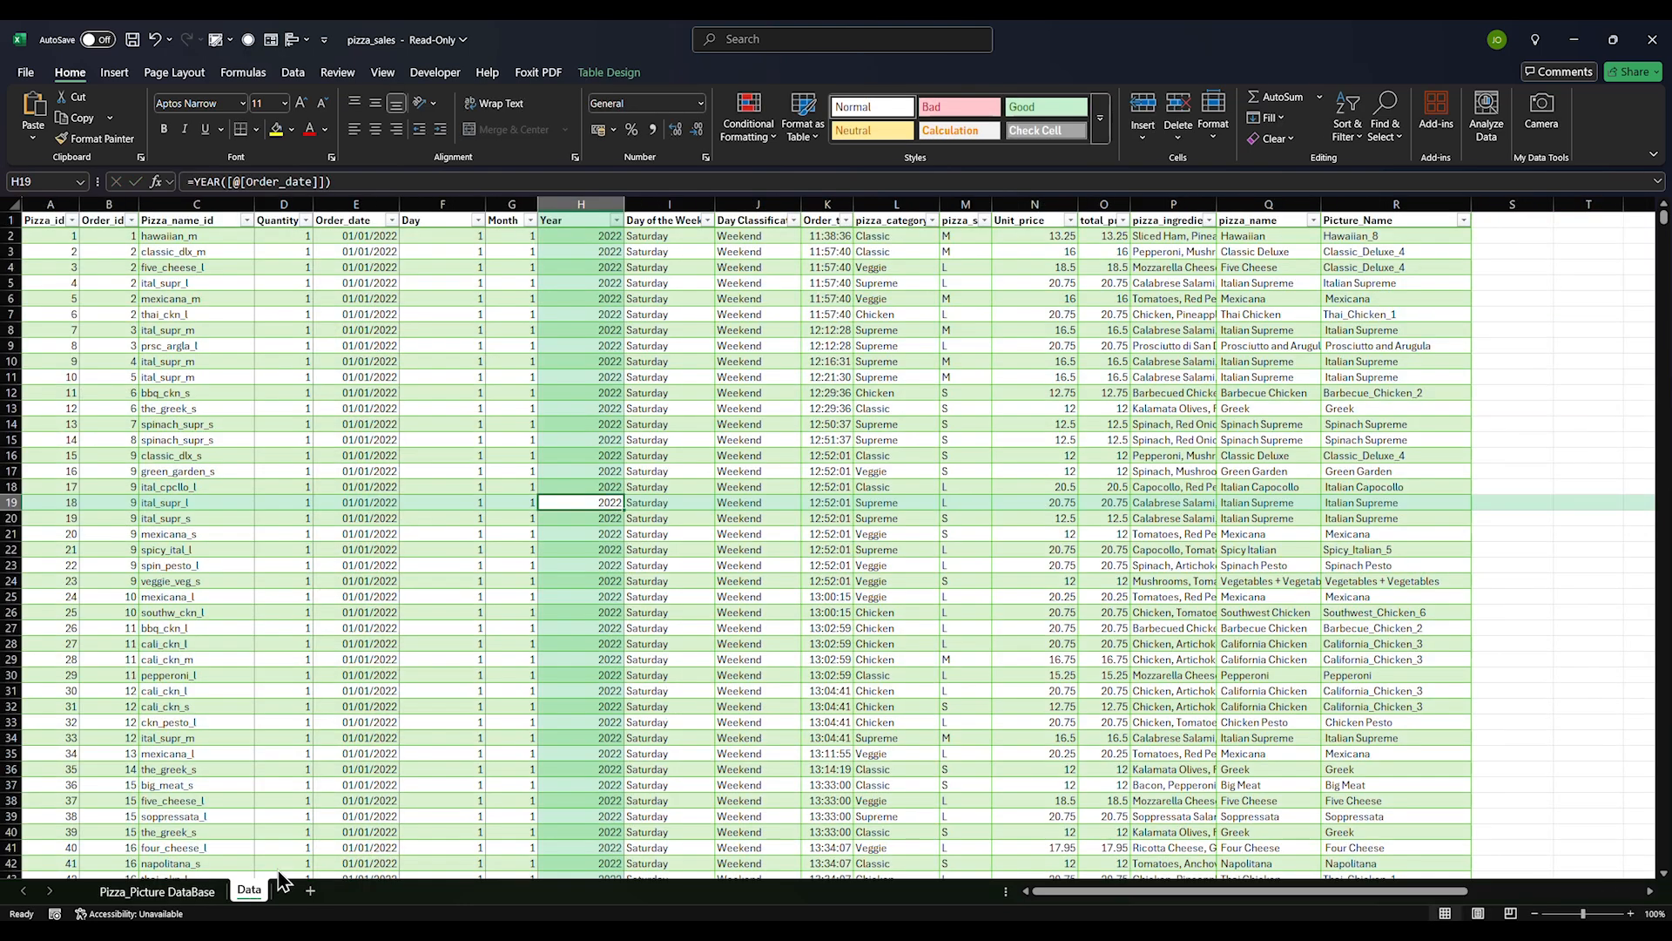
# Insert a PivotTable from the whole Data table on a new worksheet
pyautogui.click(496, 675)
pyautogui.hotkey('ctrl', 'a')
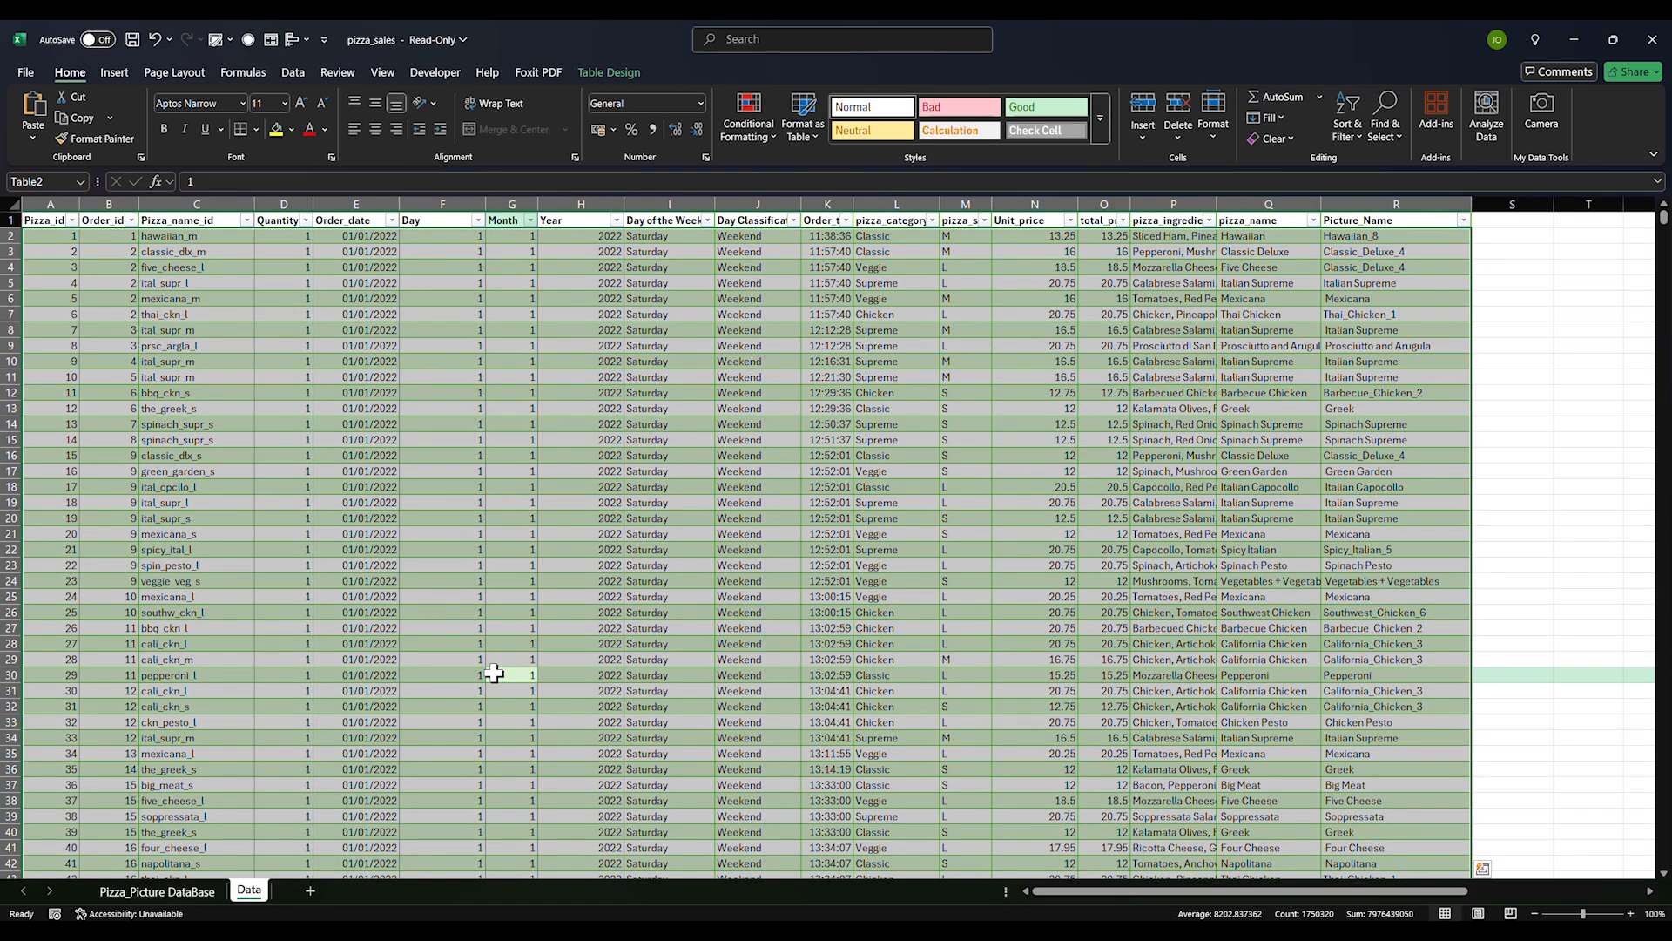
pyautogui.click(103, 75)
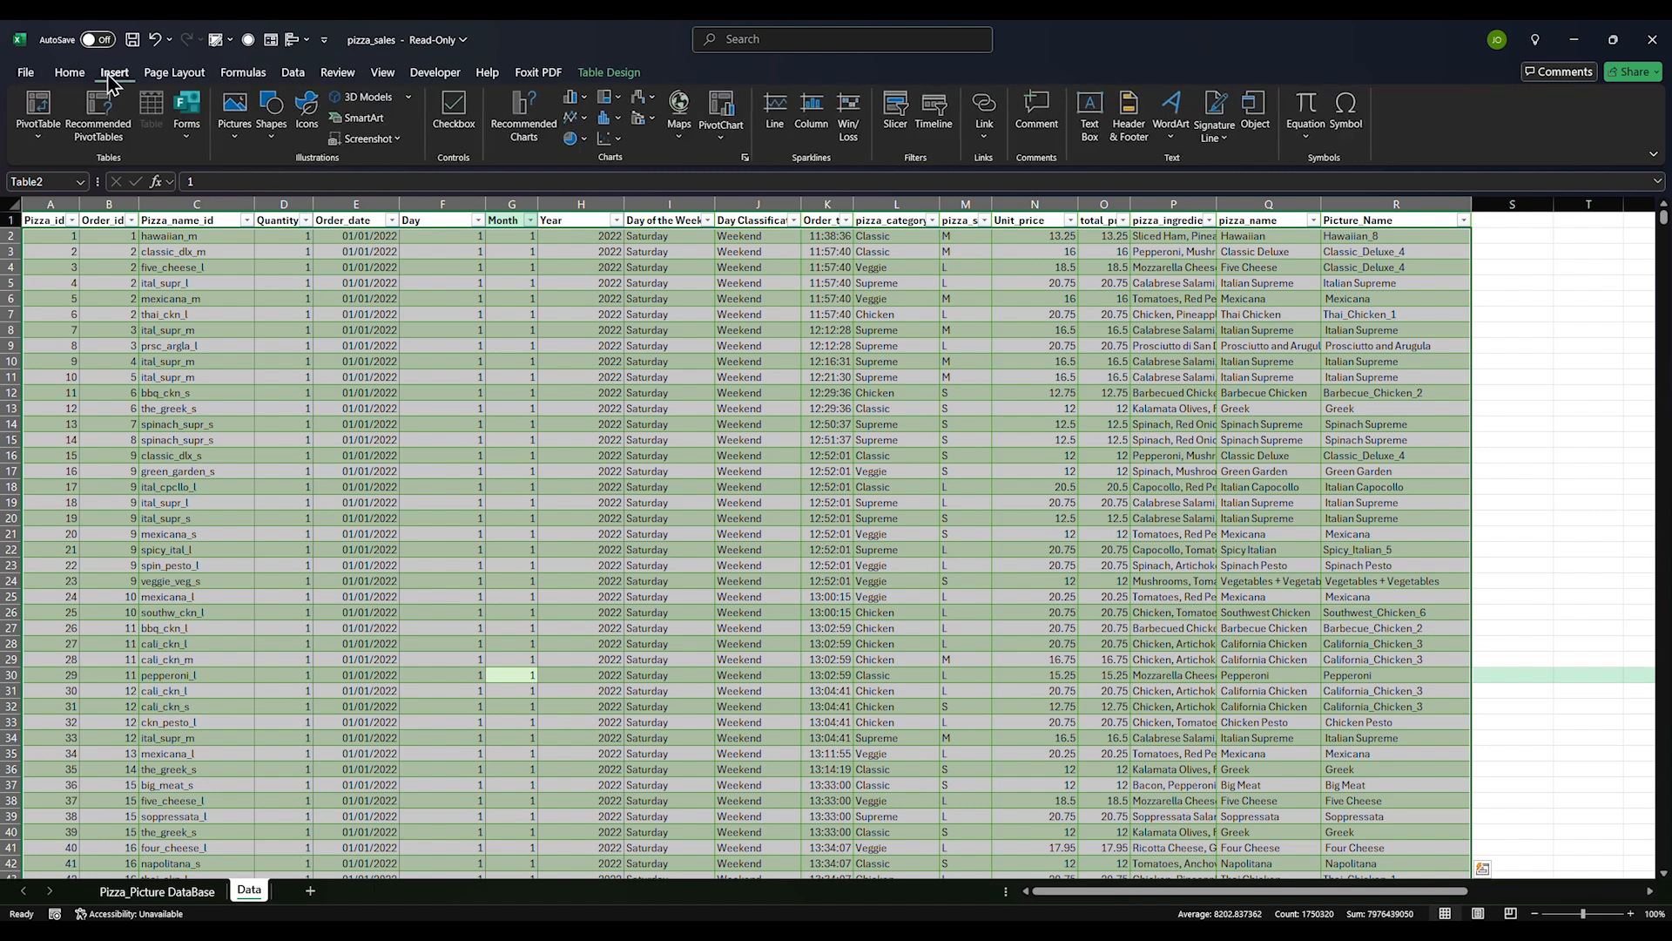
pyautogui.click(40, 131)
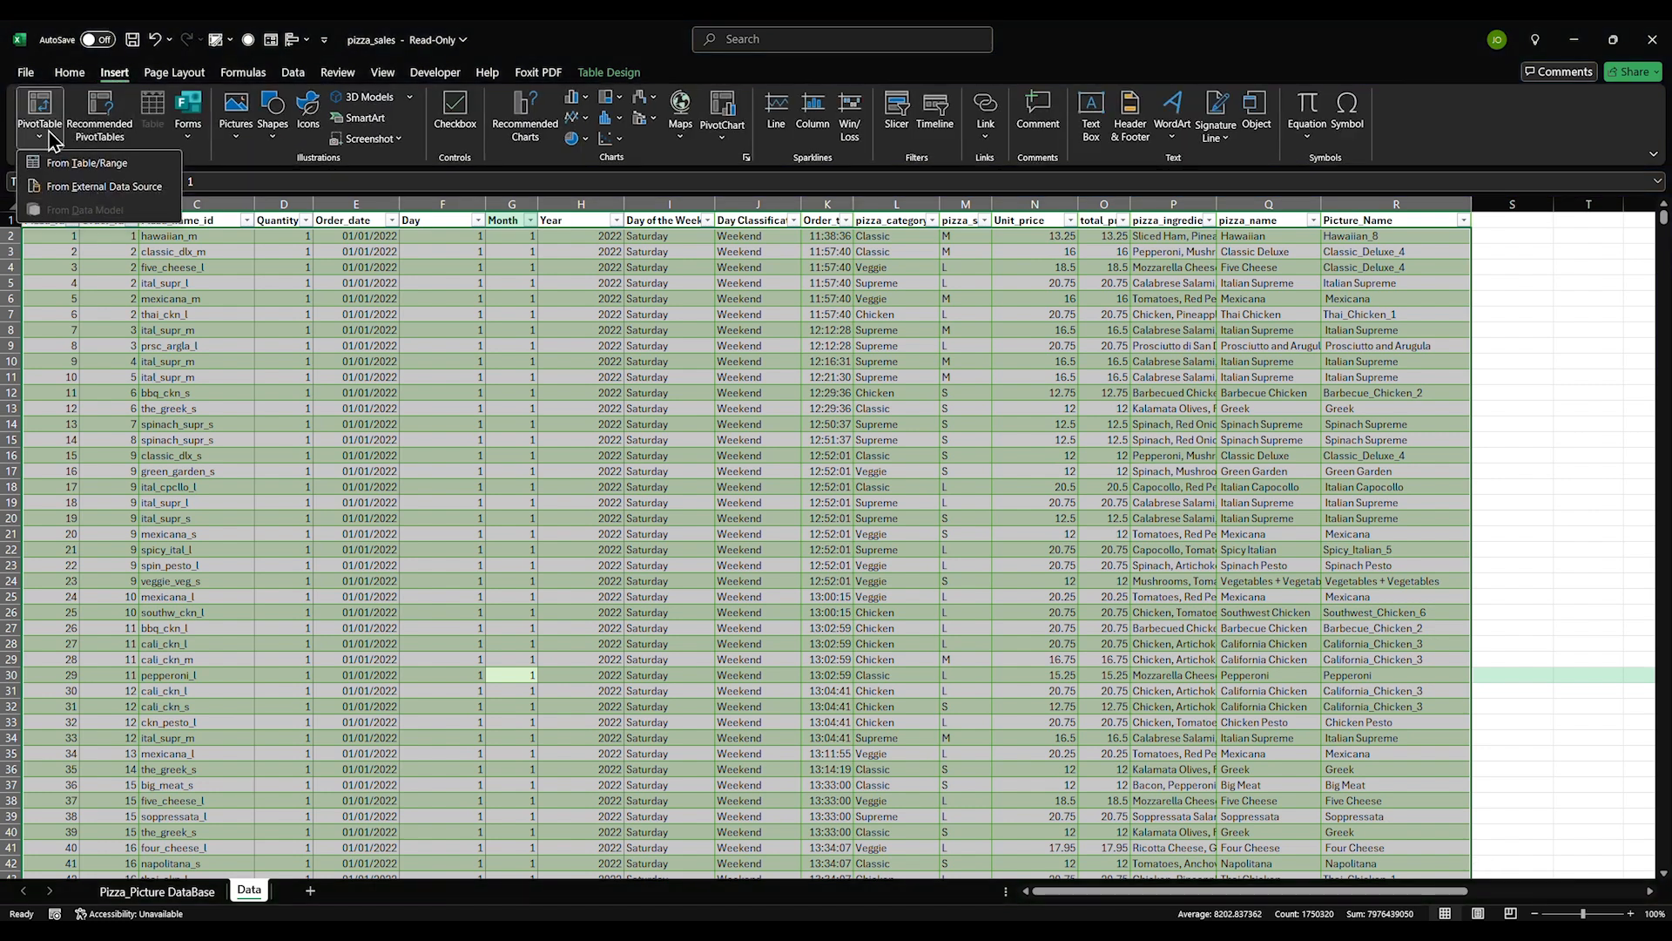
pyautogui.click(92, 165)
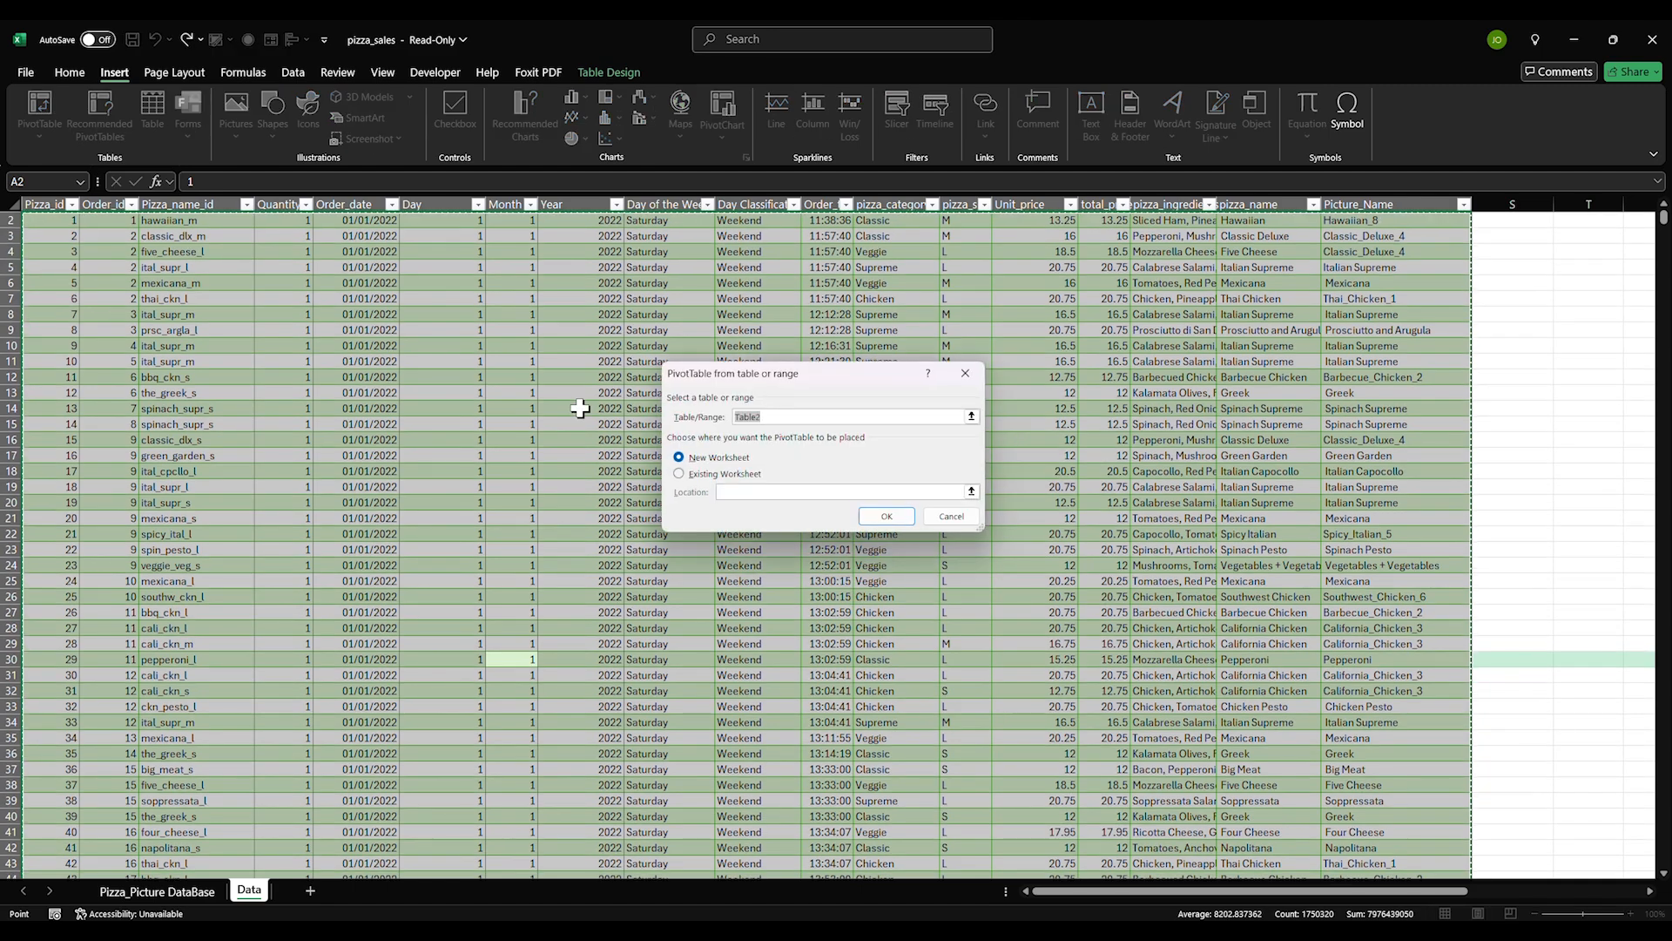
pyautogui.click(873, 517)
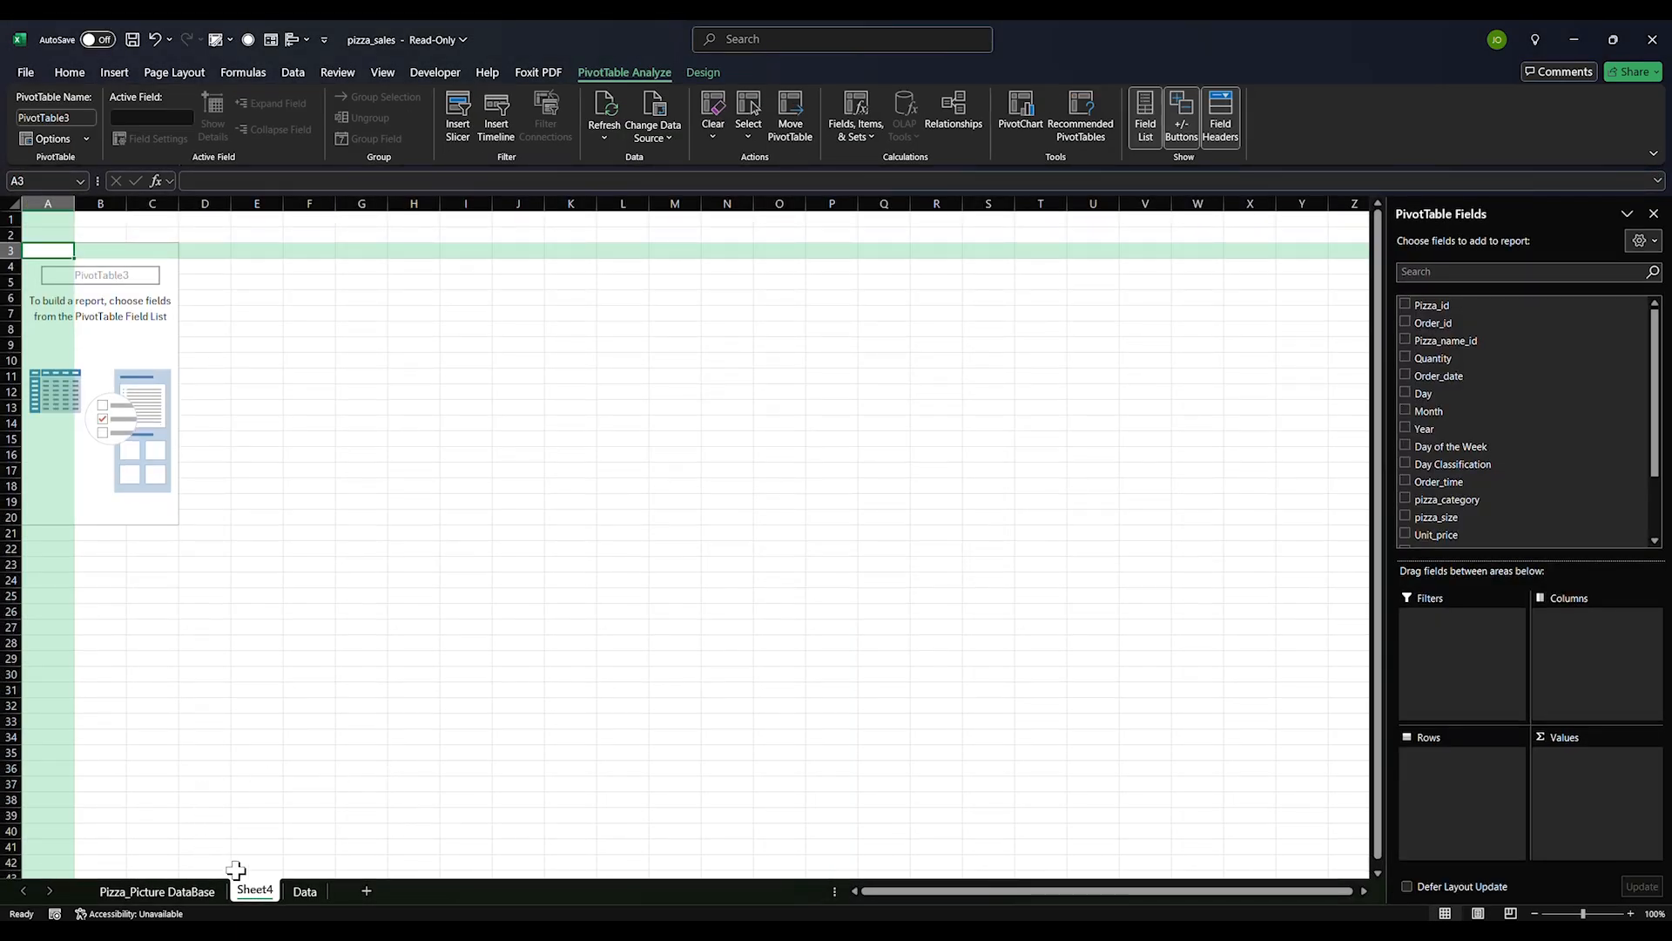
# Rename the new Sheet4 to 'Analysis'
pyautogui.doubleClick(248, 889)
pyautogui.press('BackSpace')
pyautogui.write('Analysis')
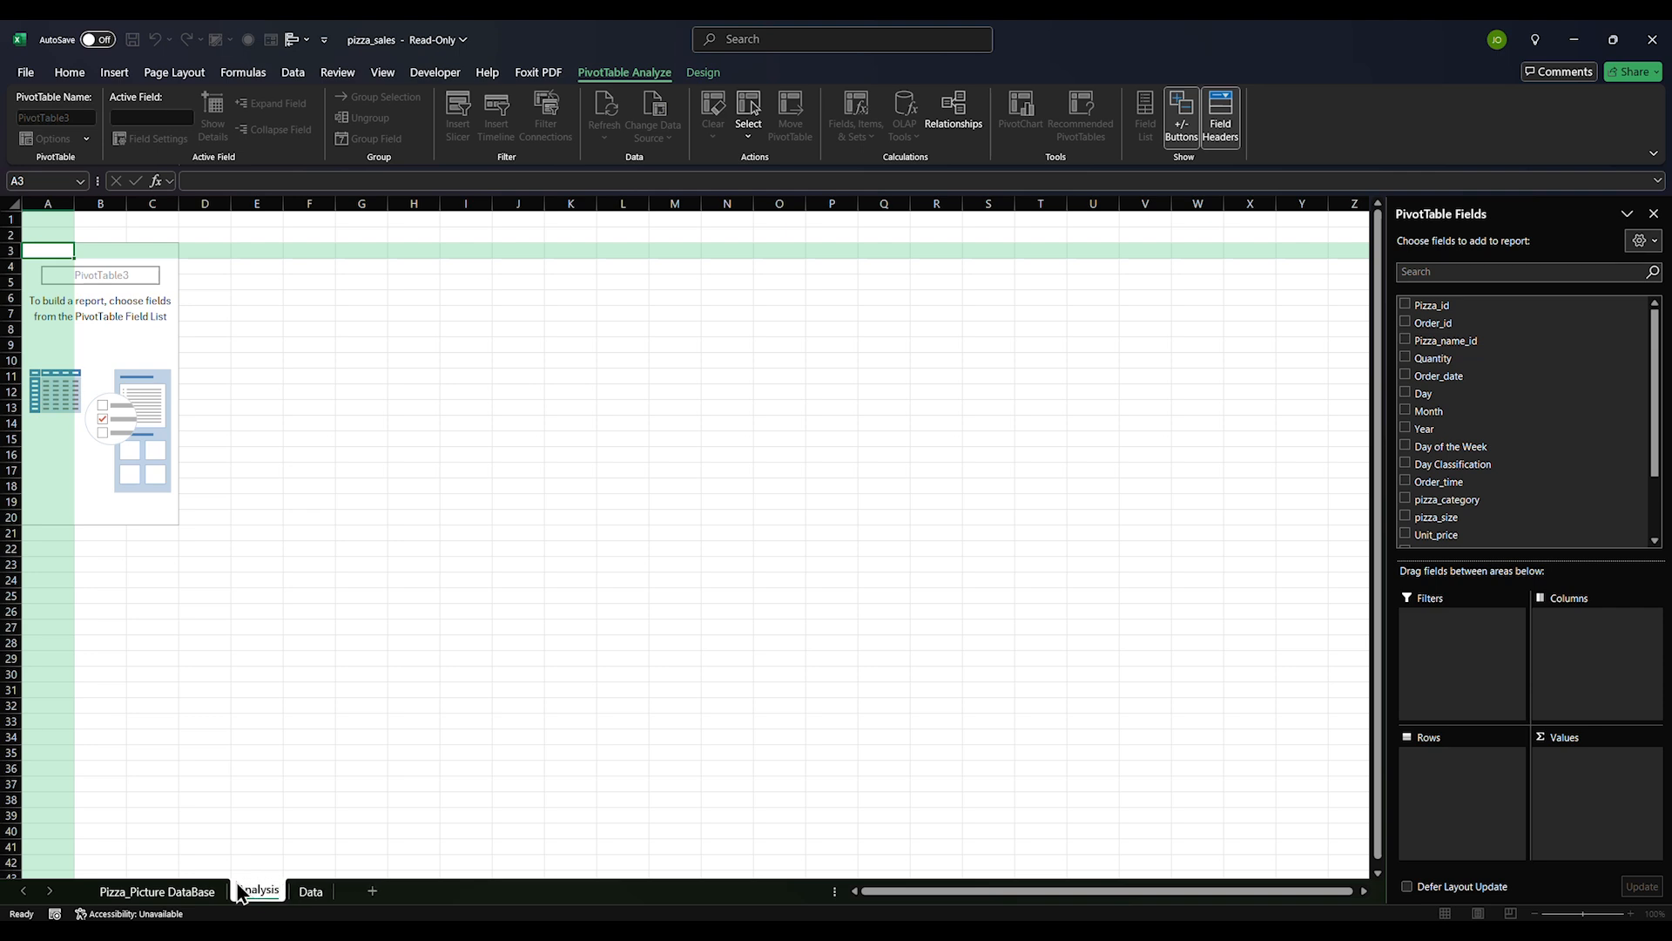
pyautogui.press('Return')
pyautogui.click(360, 720)
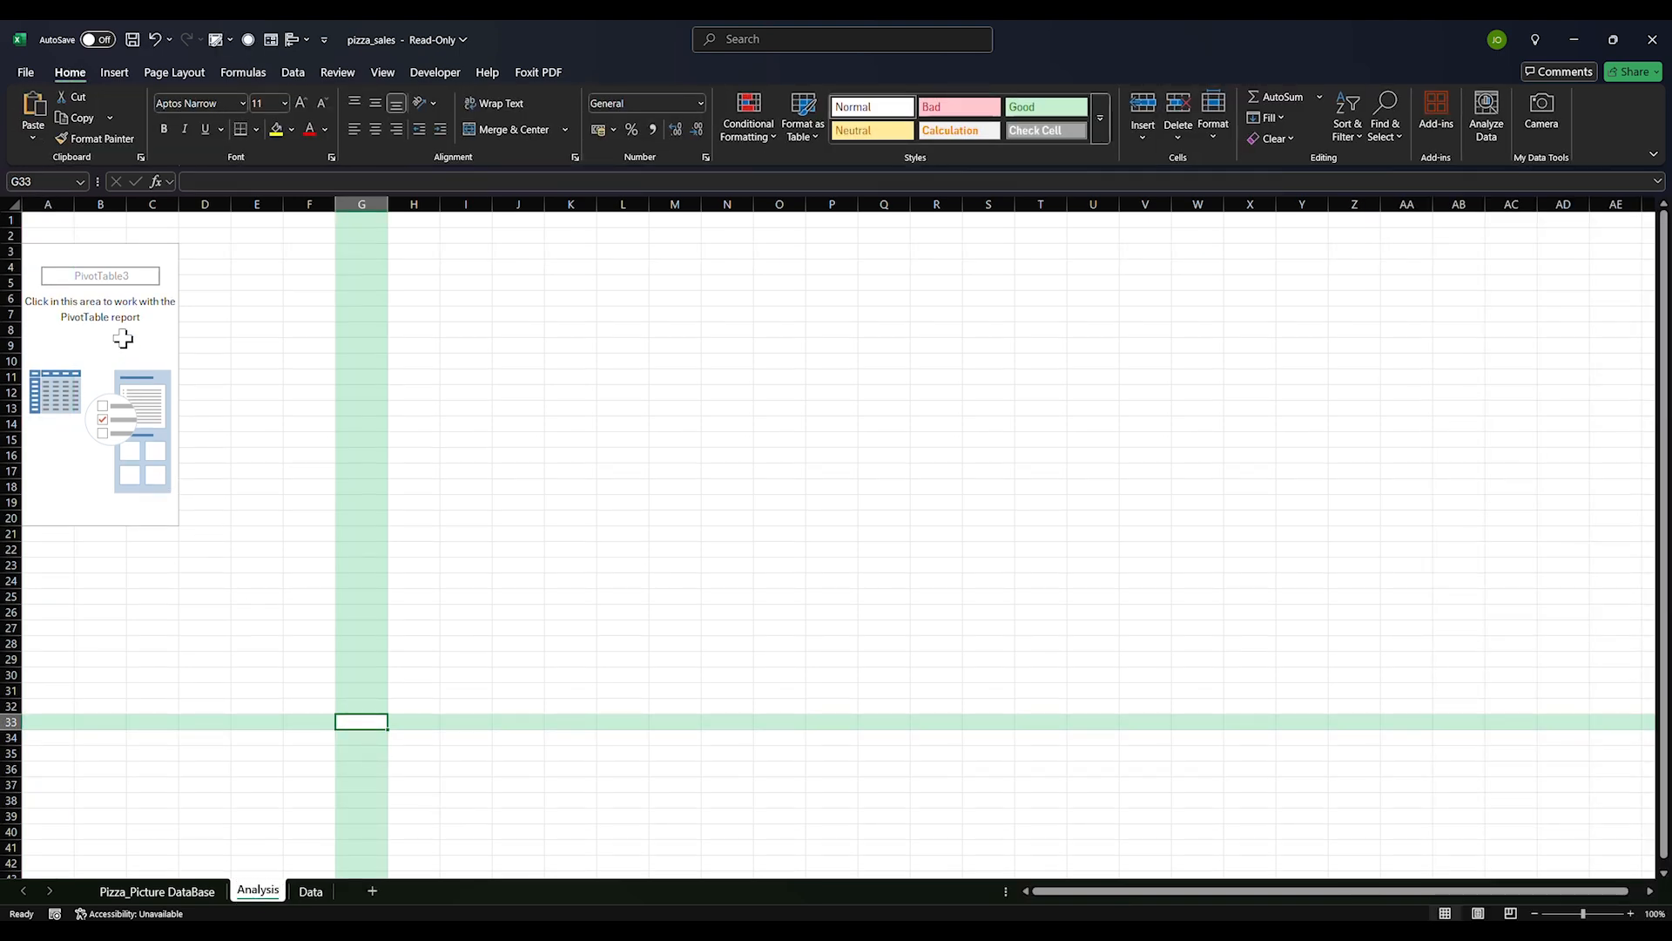
pyautogui.click(123, 316)
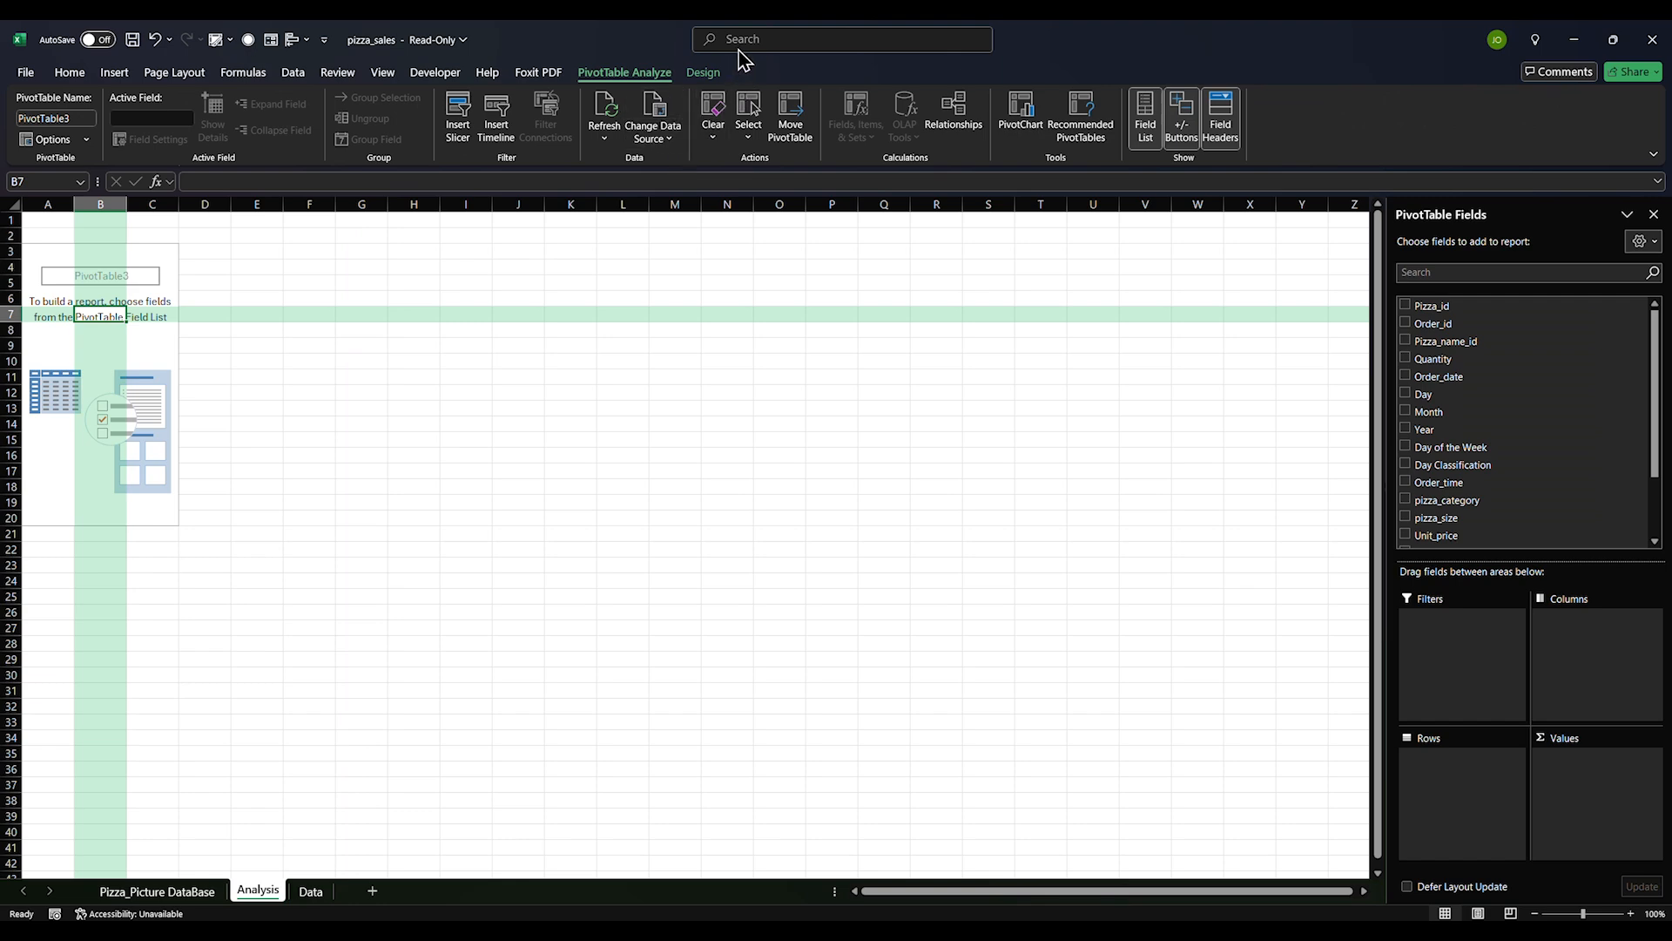
pyautogui.hotkey('ctrl', 'pagedown')
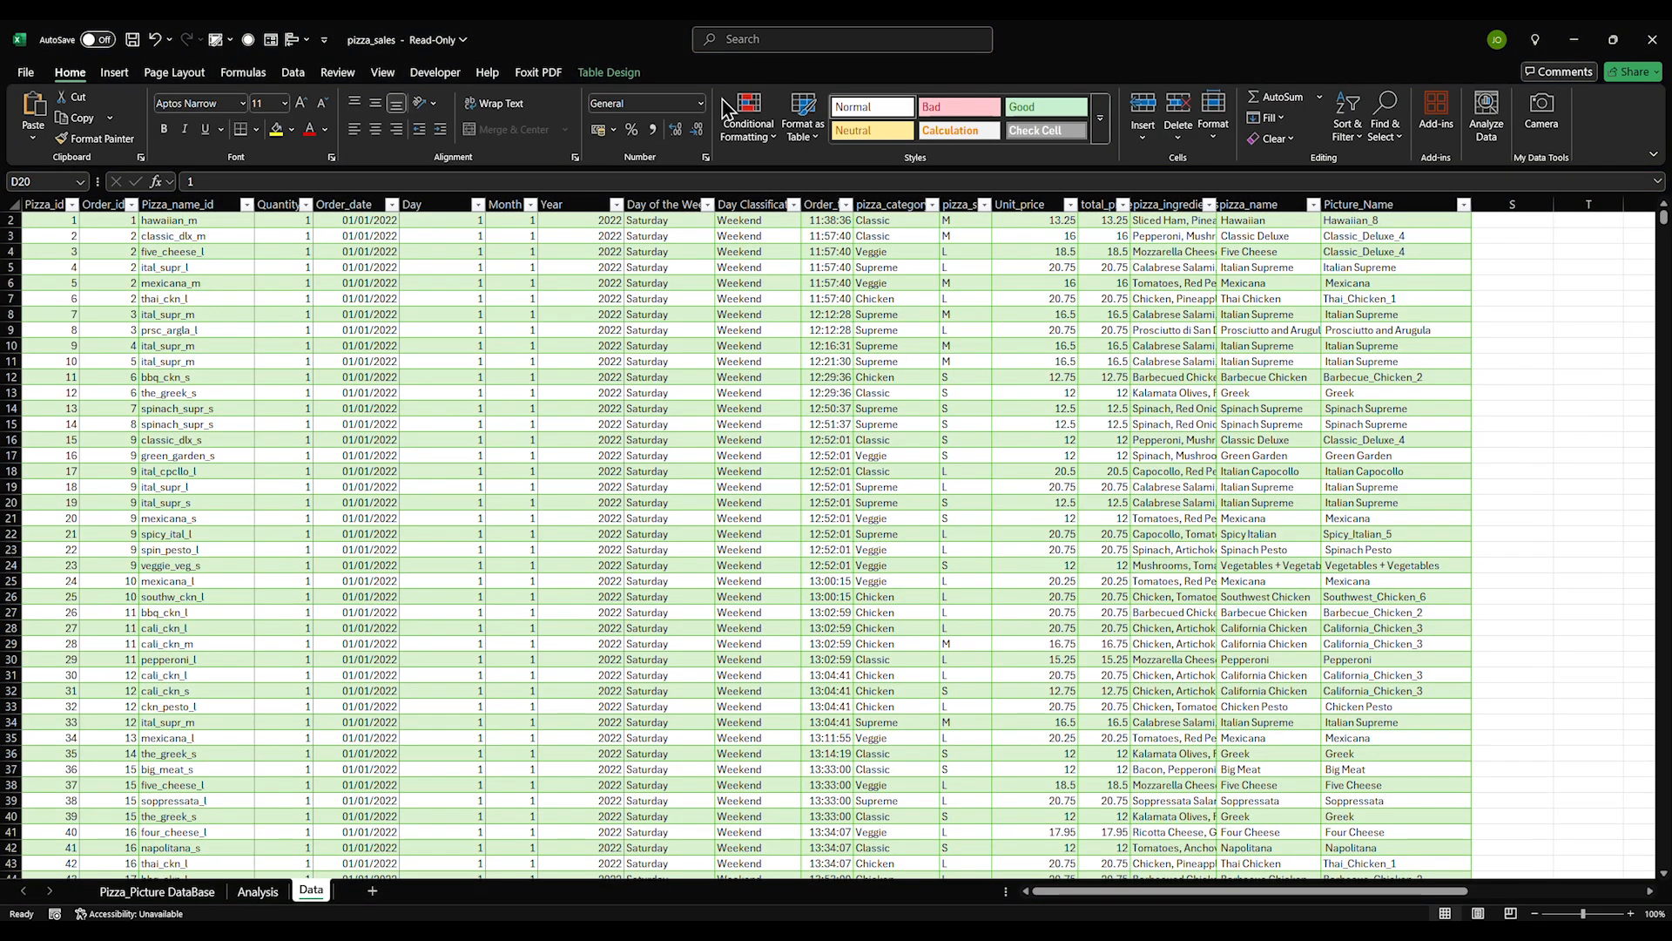
pyautogui.click(208, 891)
pyautogui.click(589, 672)
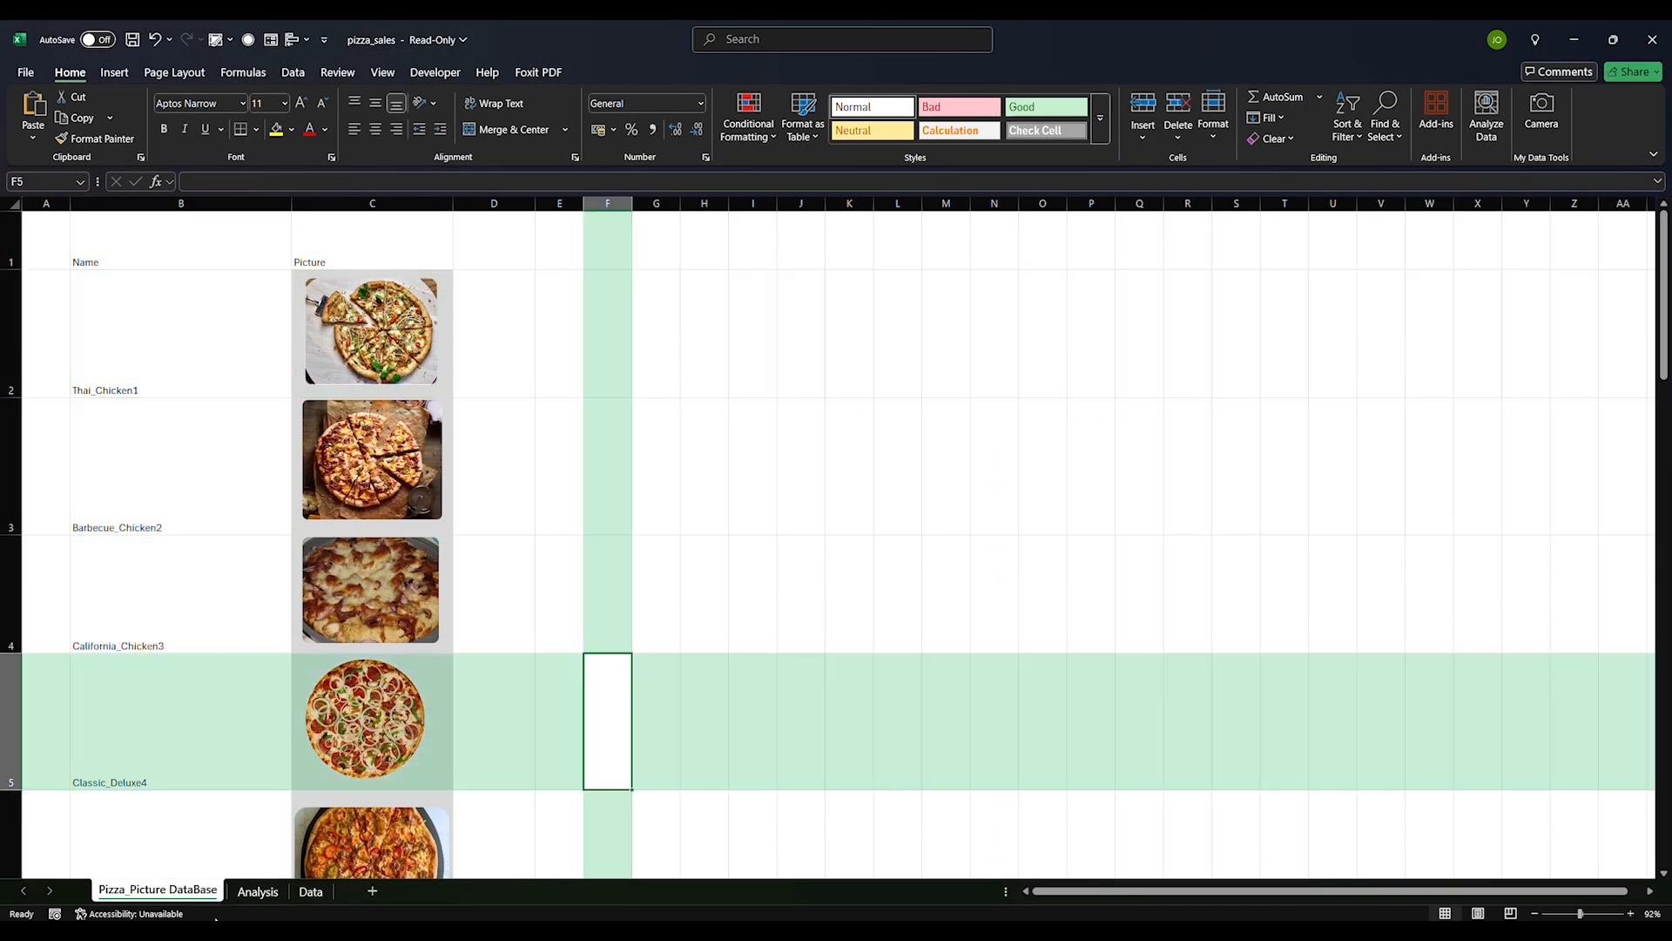
pyautogui.click(258, 891)
pyautogui.click(356, 711)
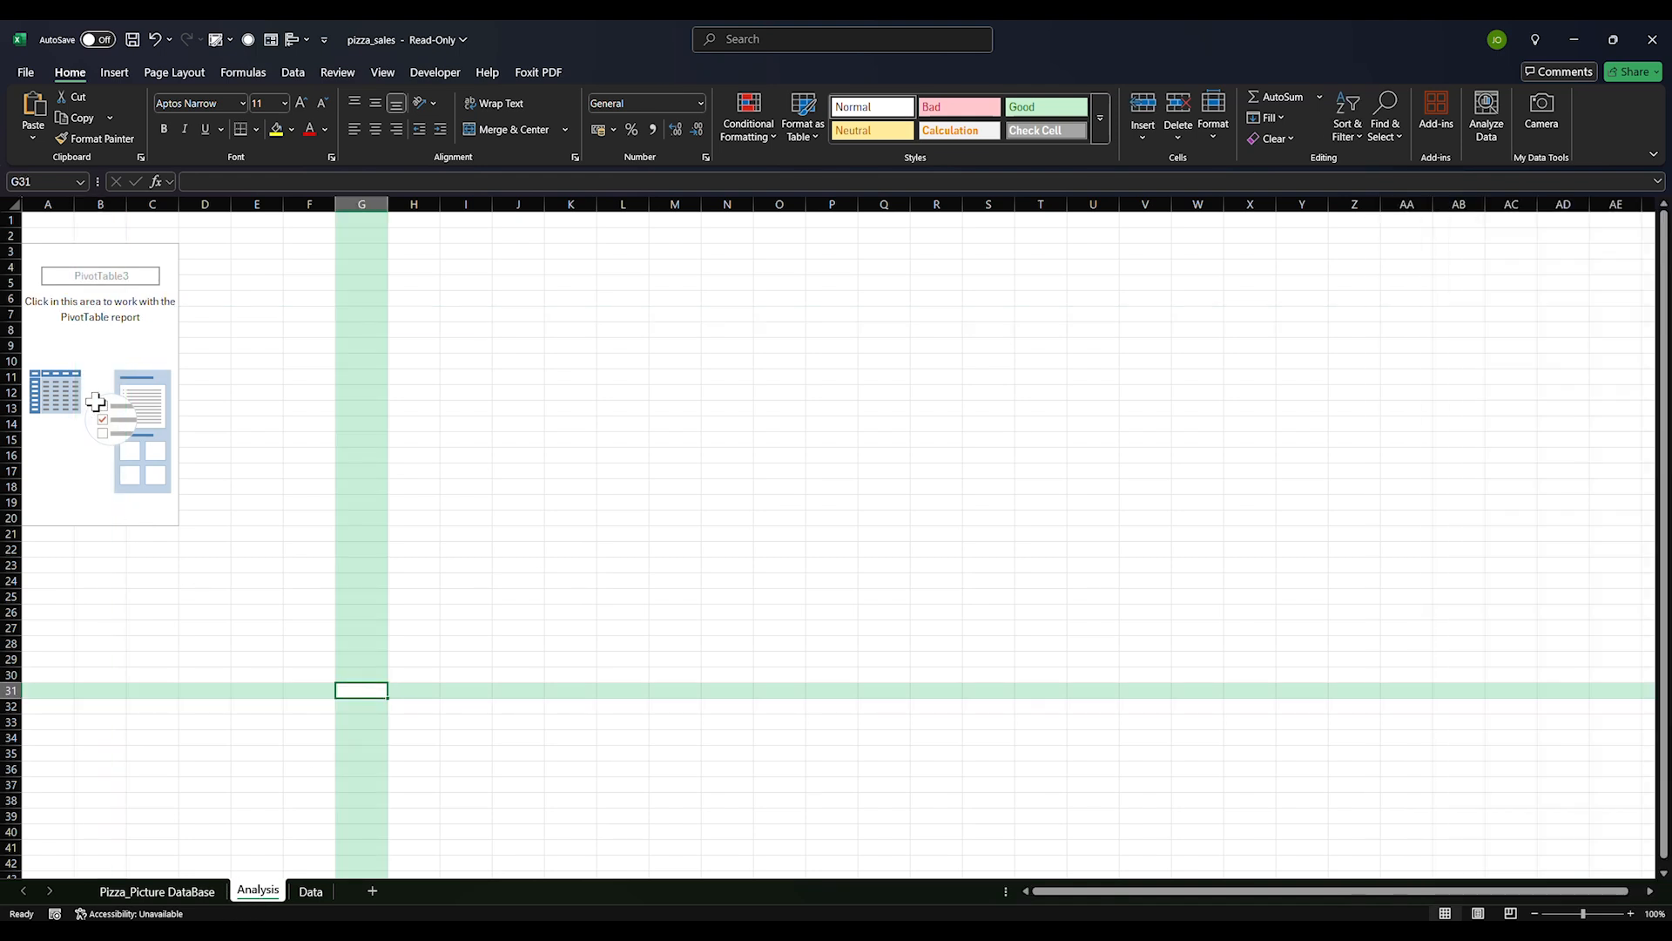
# Add Month and total_price to the Analysis pivot as sums (627308 and 2820592.9)
pyautogui.click(83, 316)
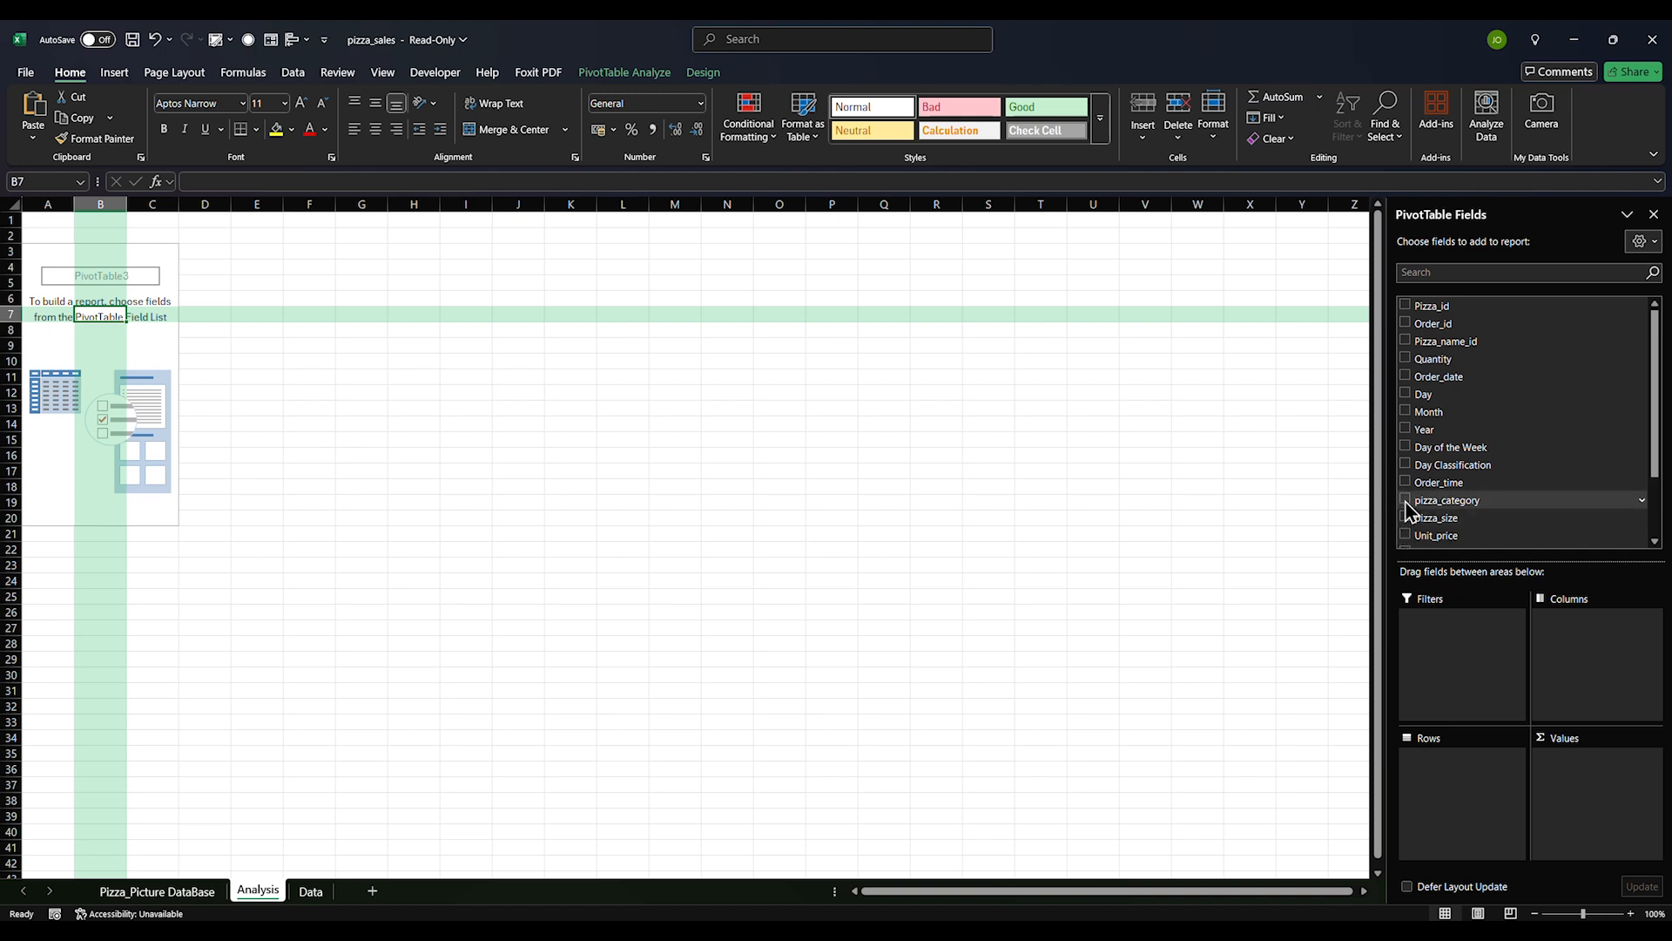
pyautogui.click(1406, 411)
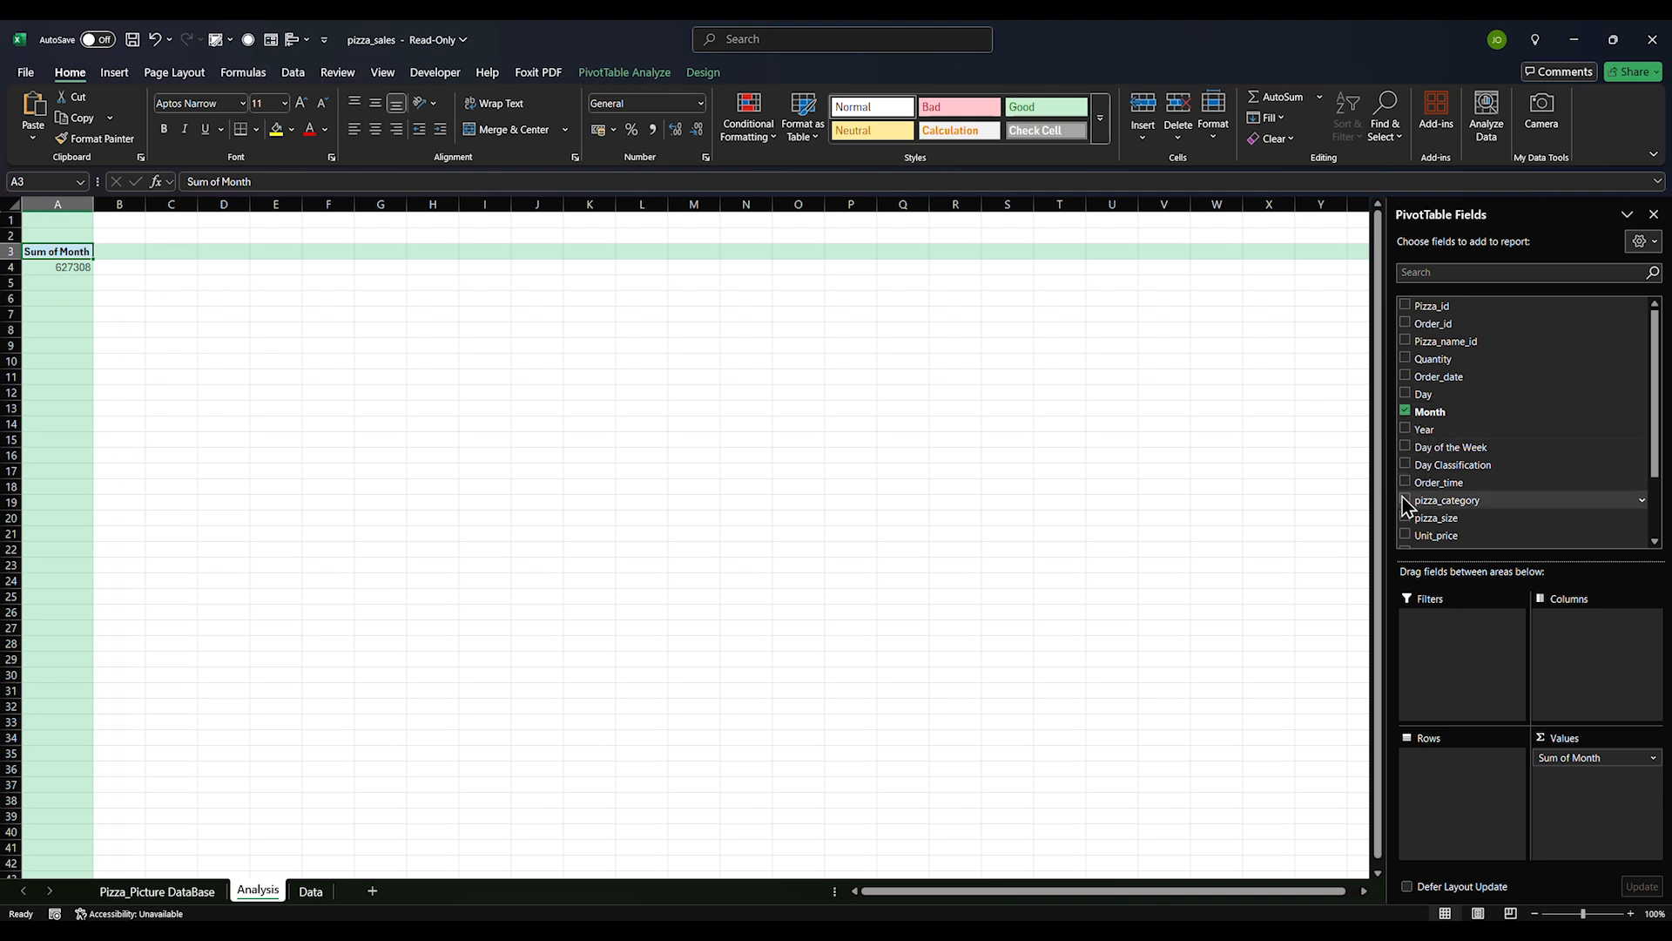
pyautogui.scroll(-2, 1435, 481)
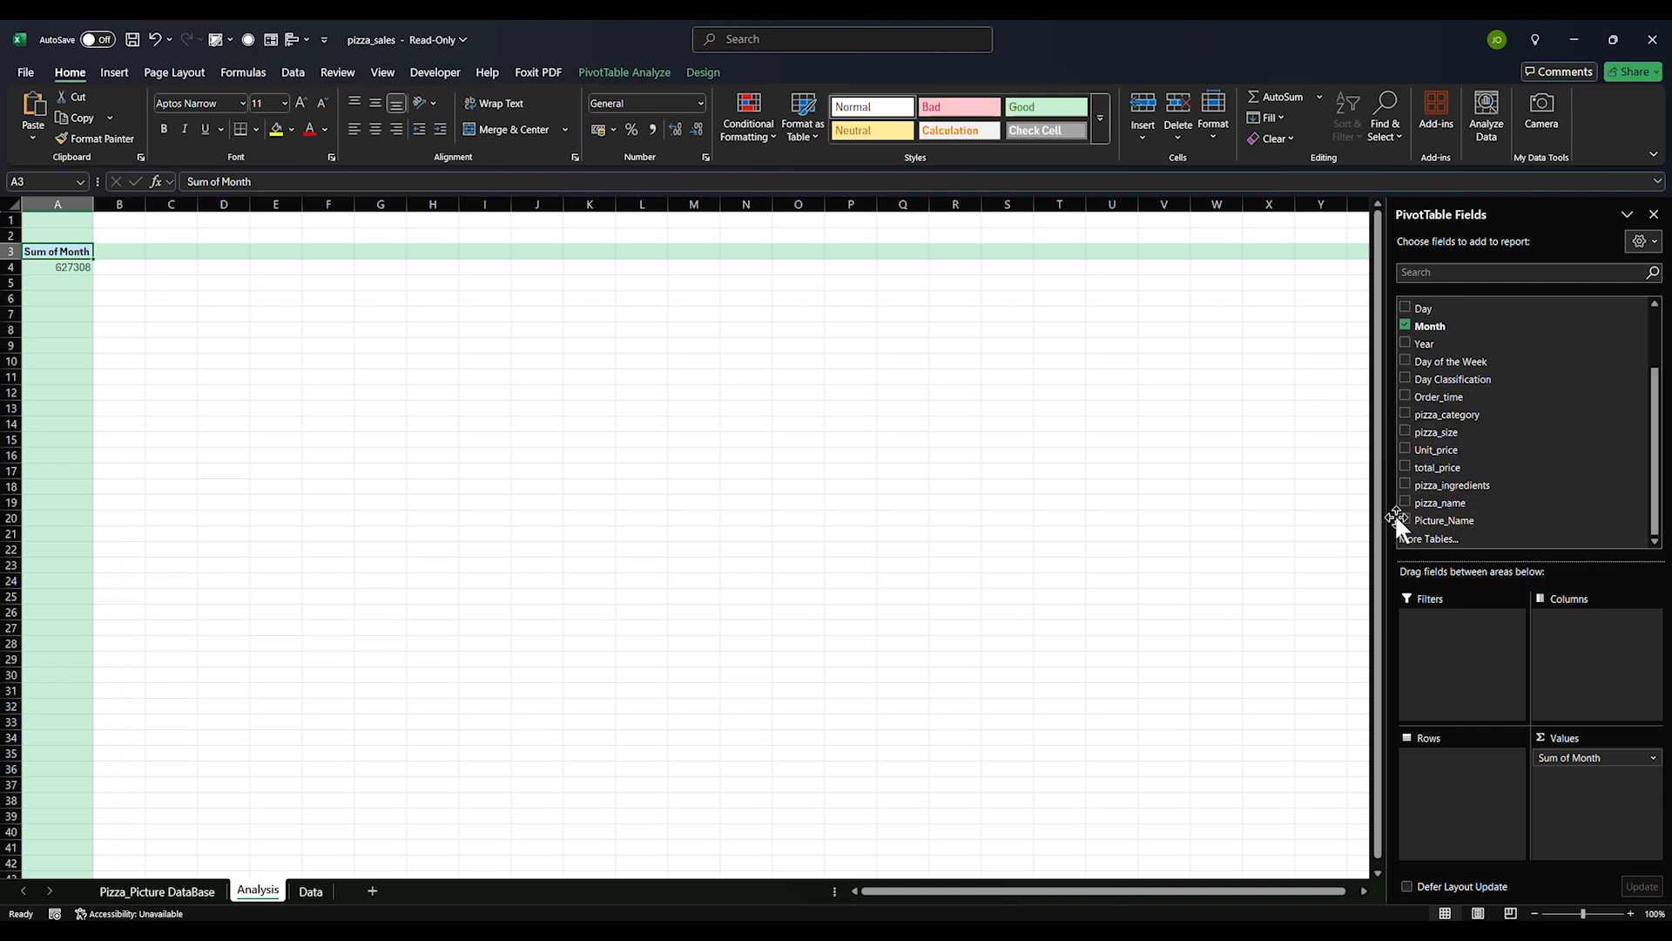
pyautogui.click(1405, 466)
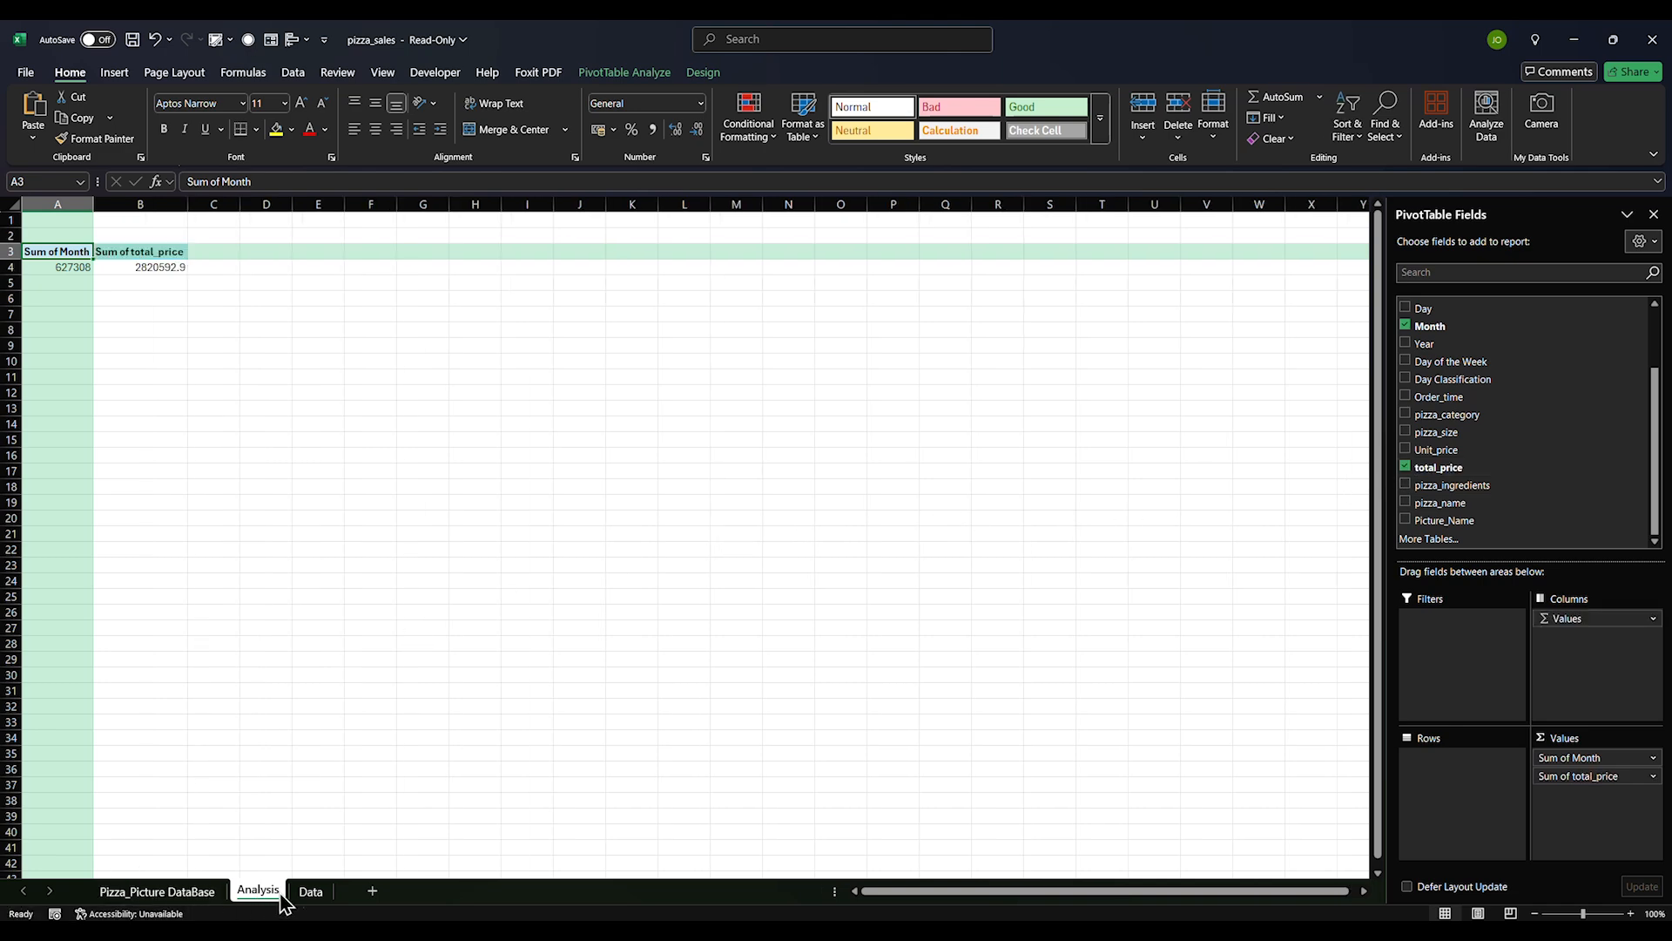
pyautogui.click(310, 892)
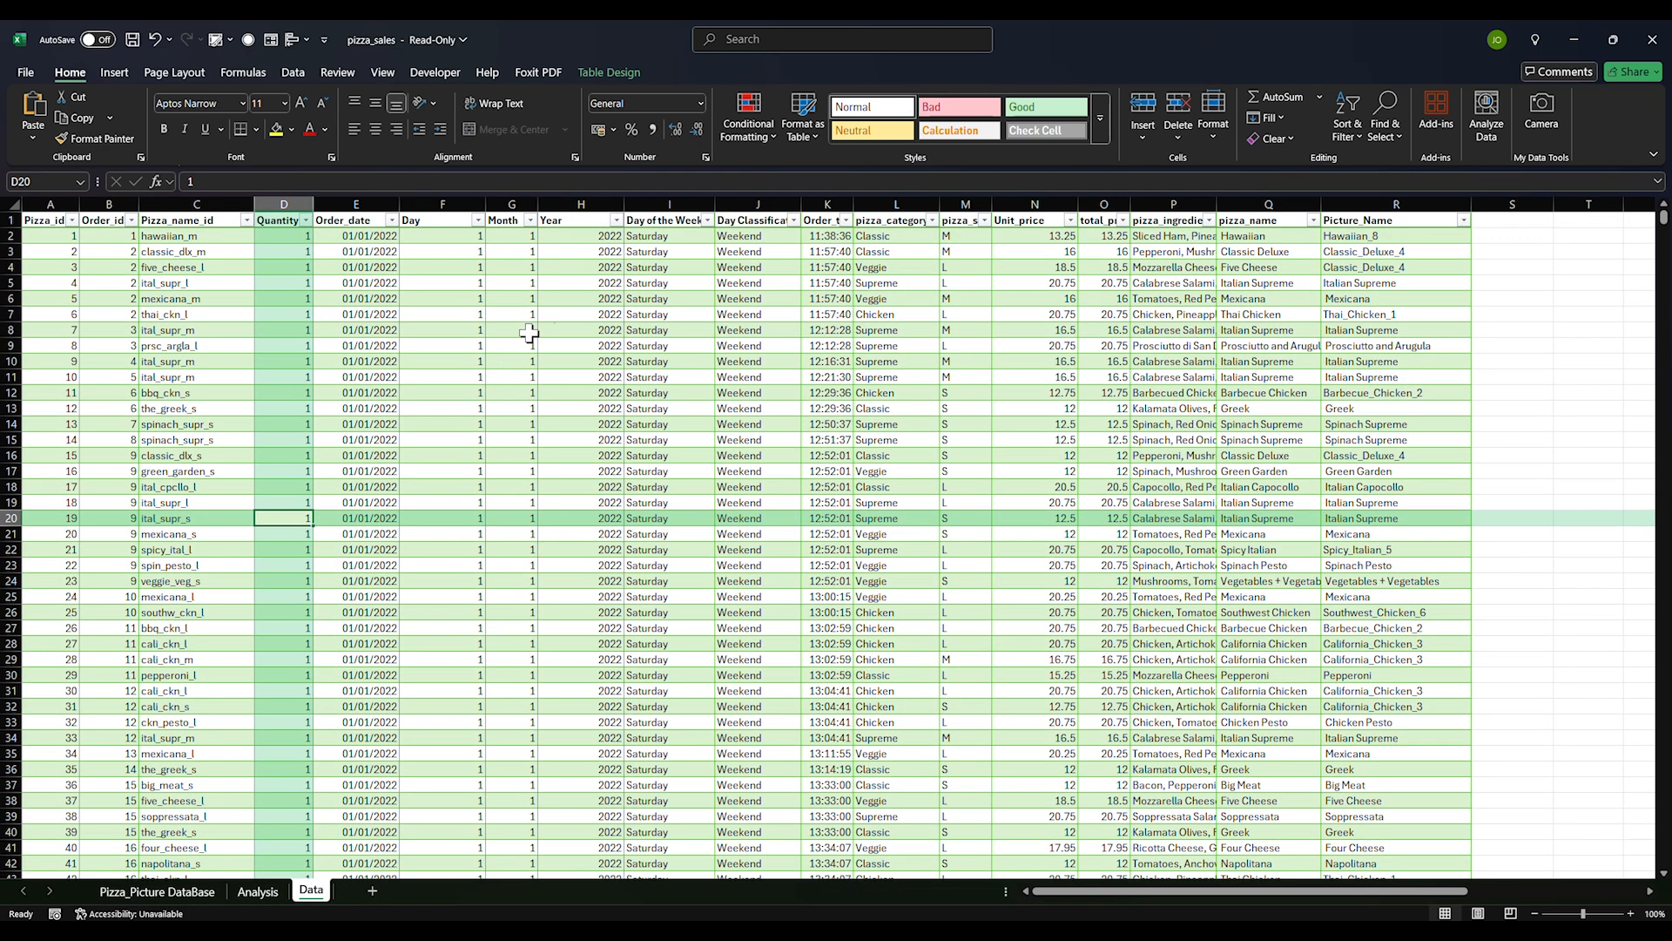
# Rename the total_price header in O1 to 'Total Sales'
pyautogui.click(1100, 222)
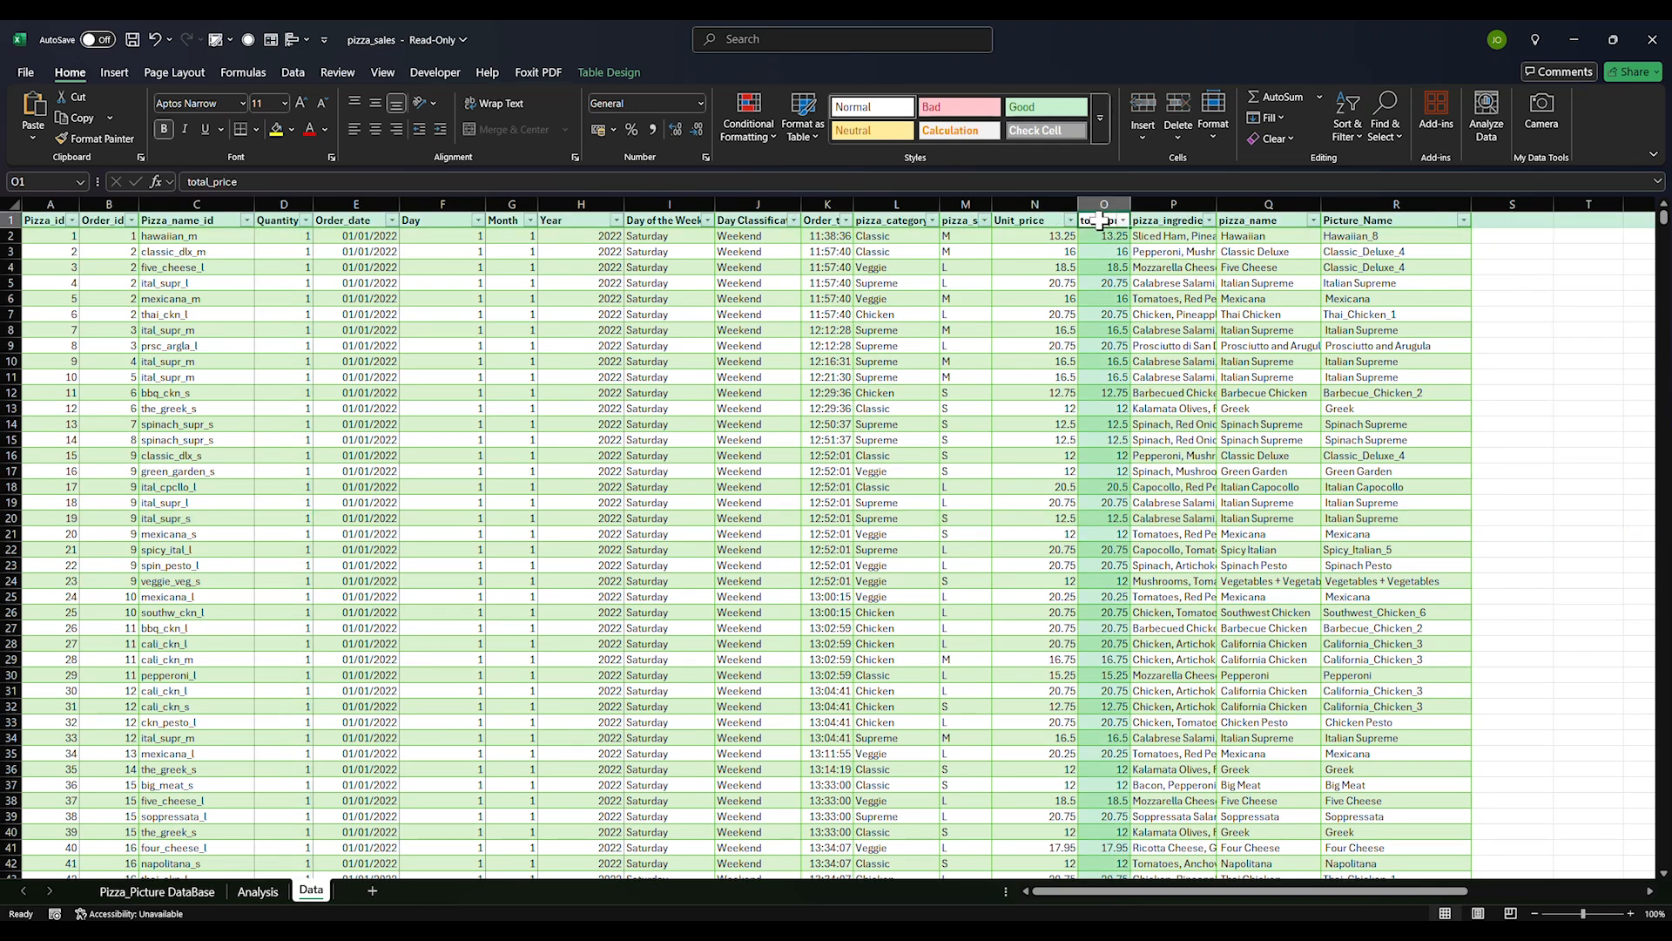
pyautogui.write('Total S')
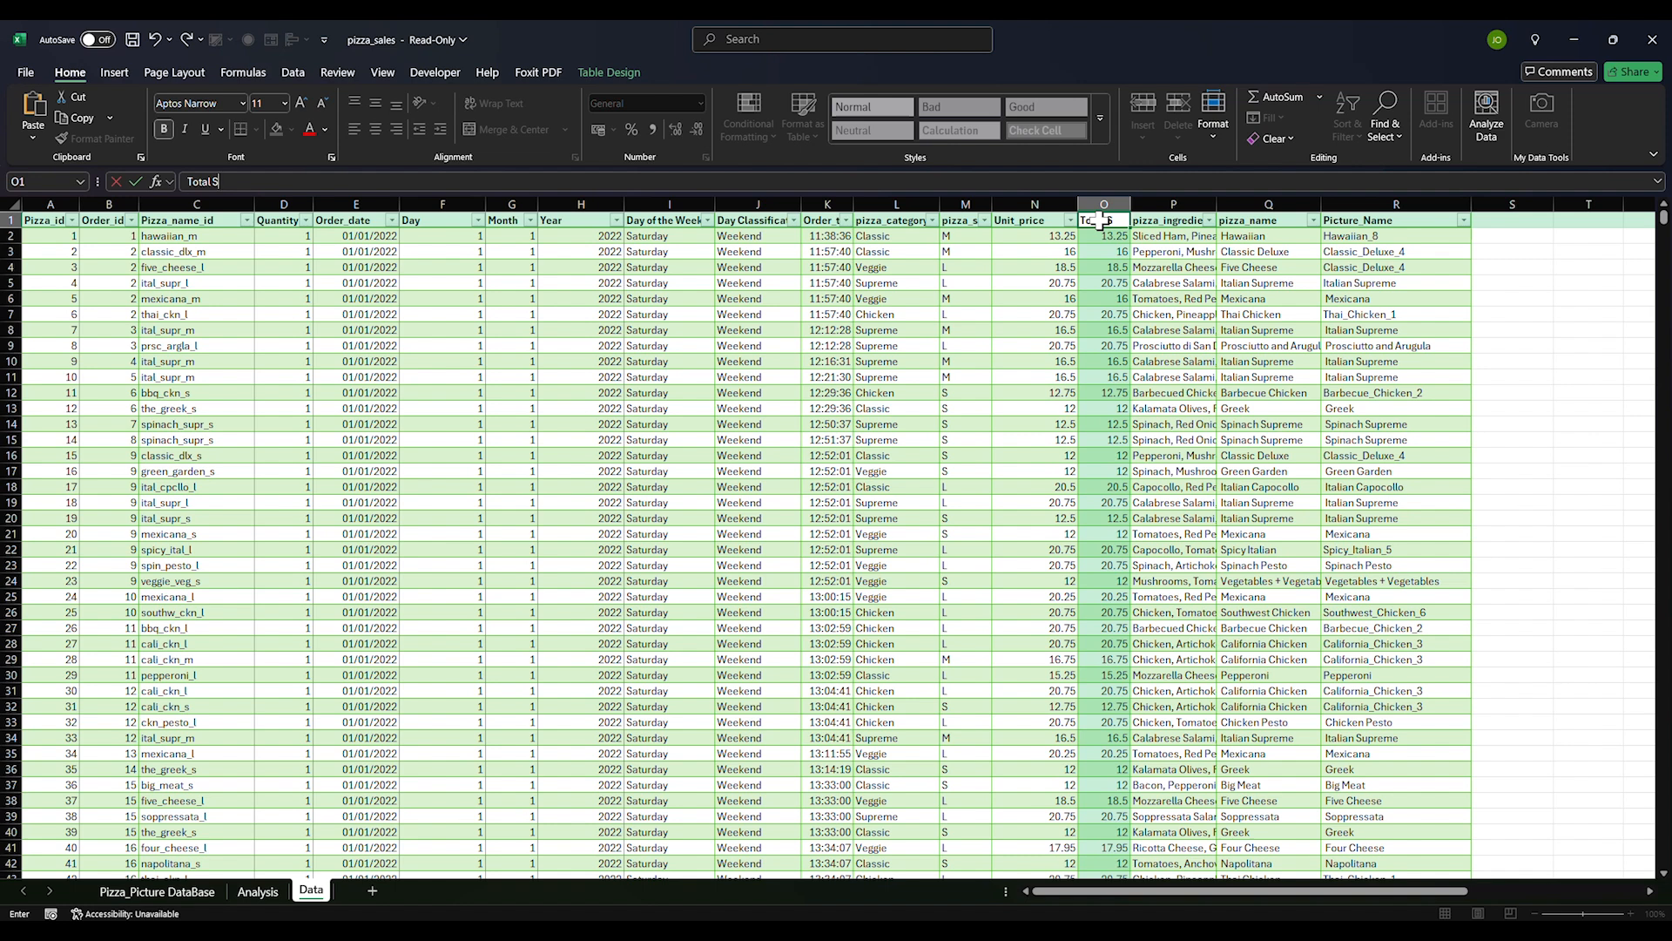
pyautogui.press('Return')
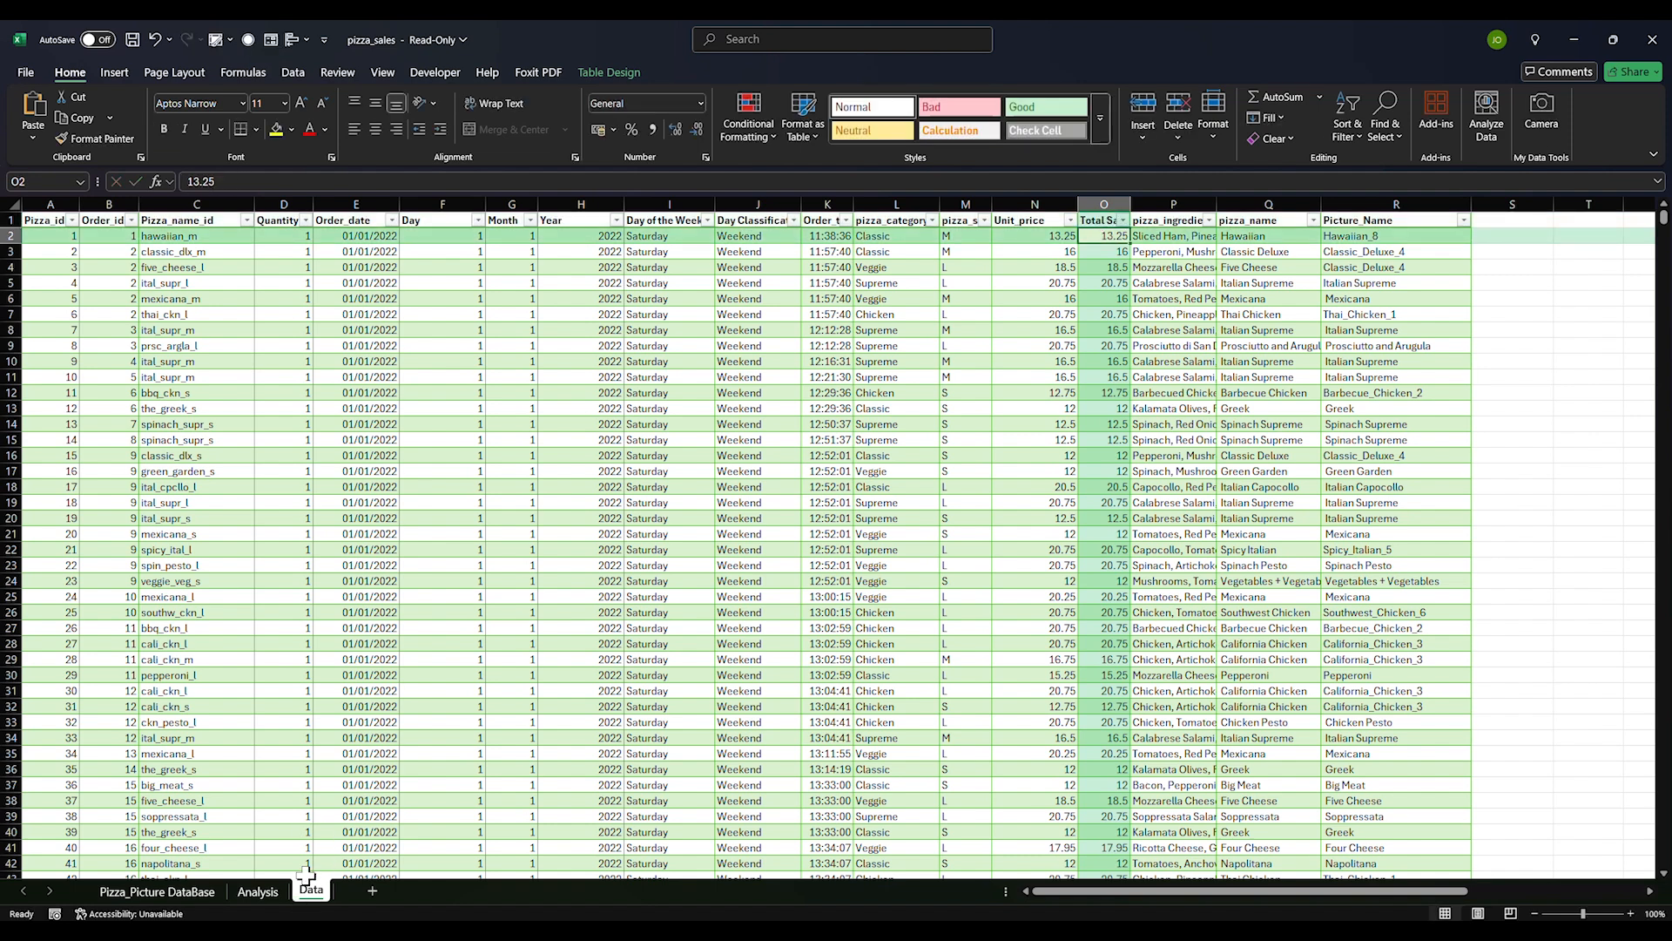
# Refresh the Analysis pivot and add Sum of Total Sales (2820592.9) to its values
pyautogui.click(258, 891)
pyautogui.rightClick(118, 267)
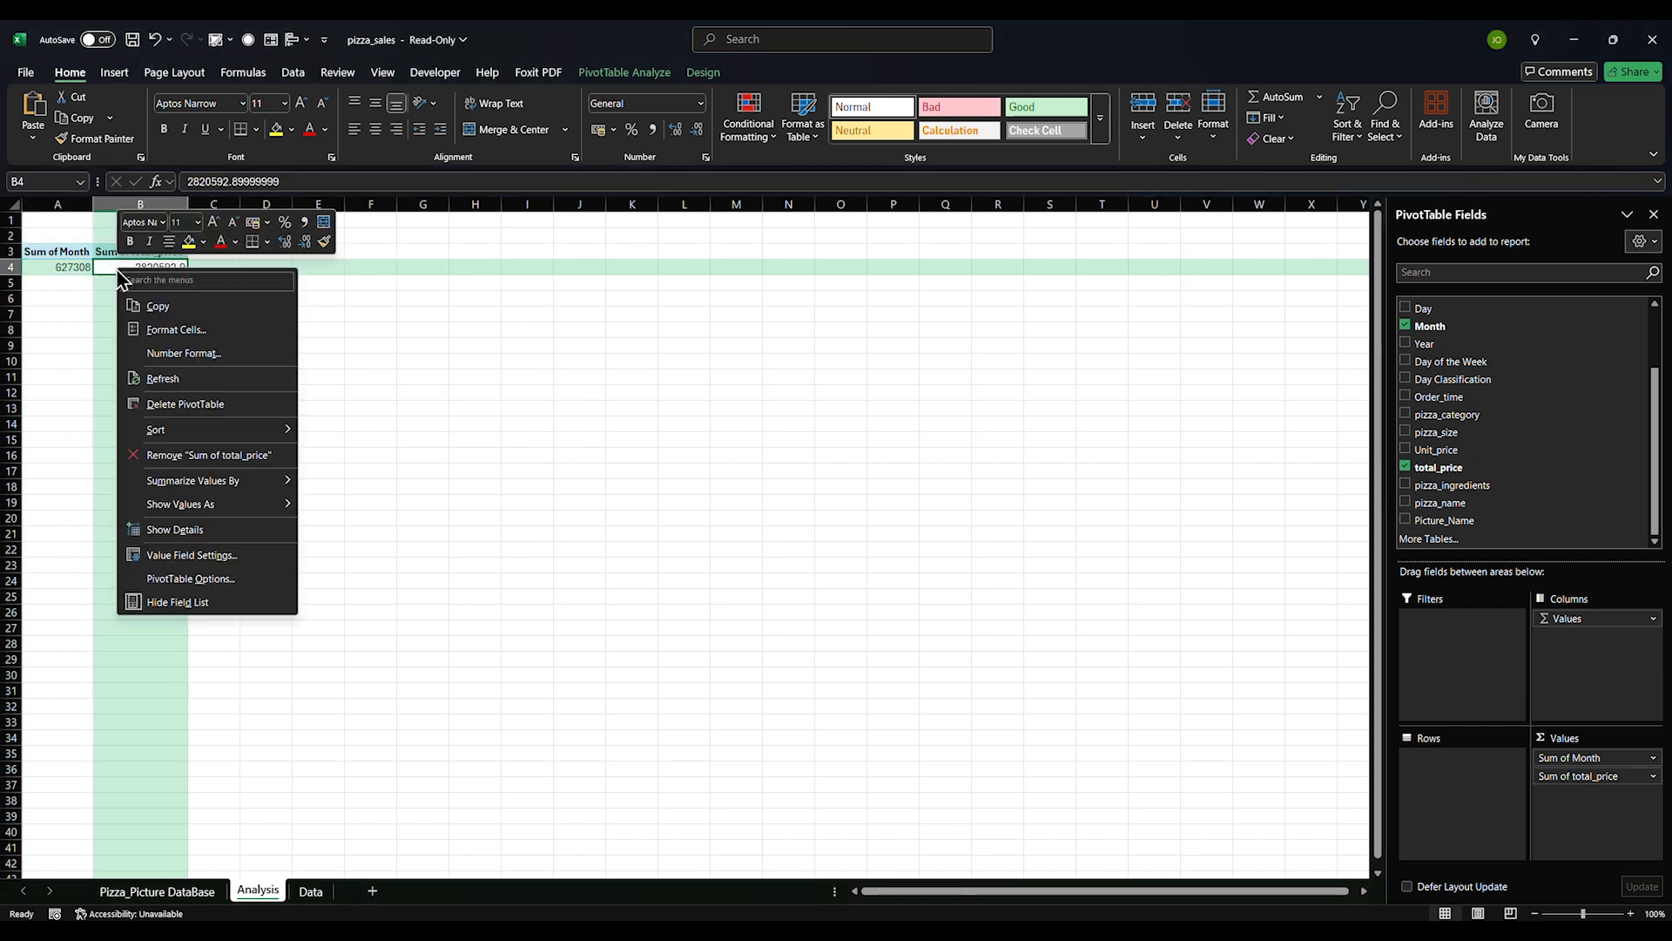
pyautogui.click(158, 375)
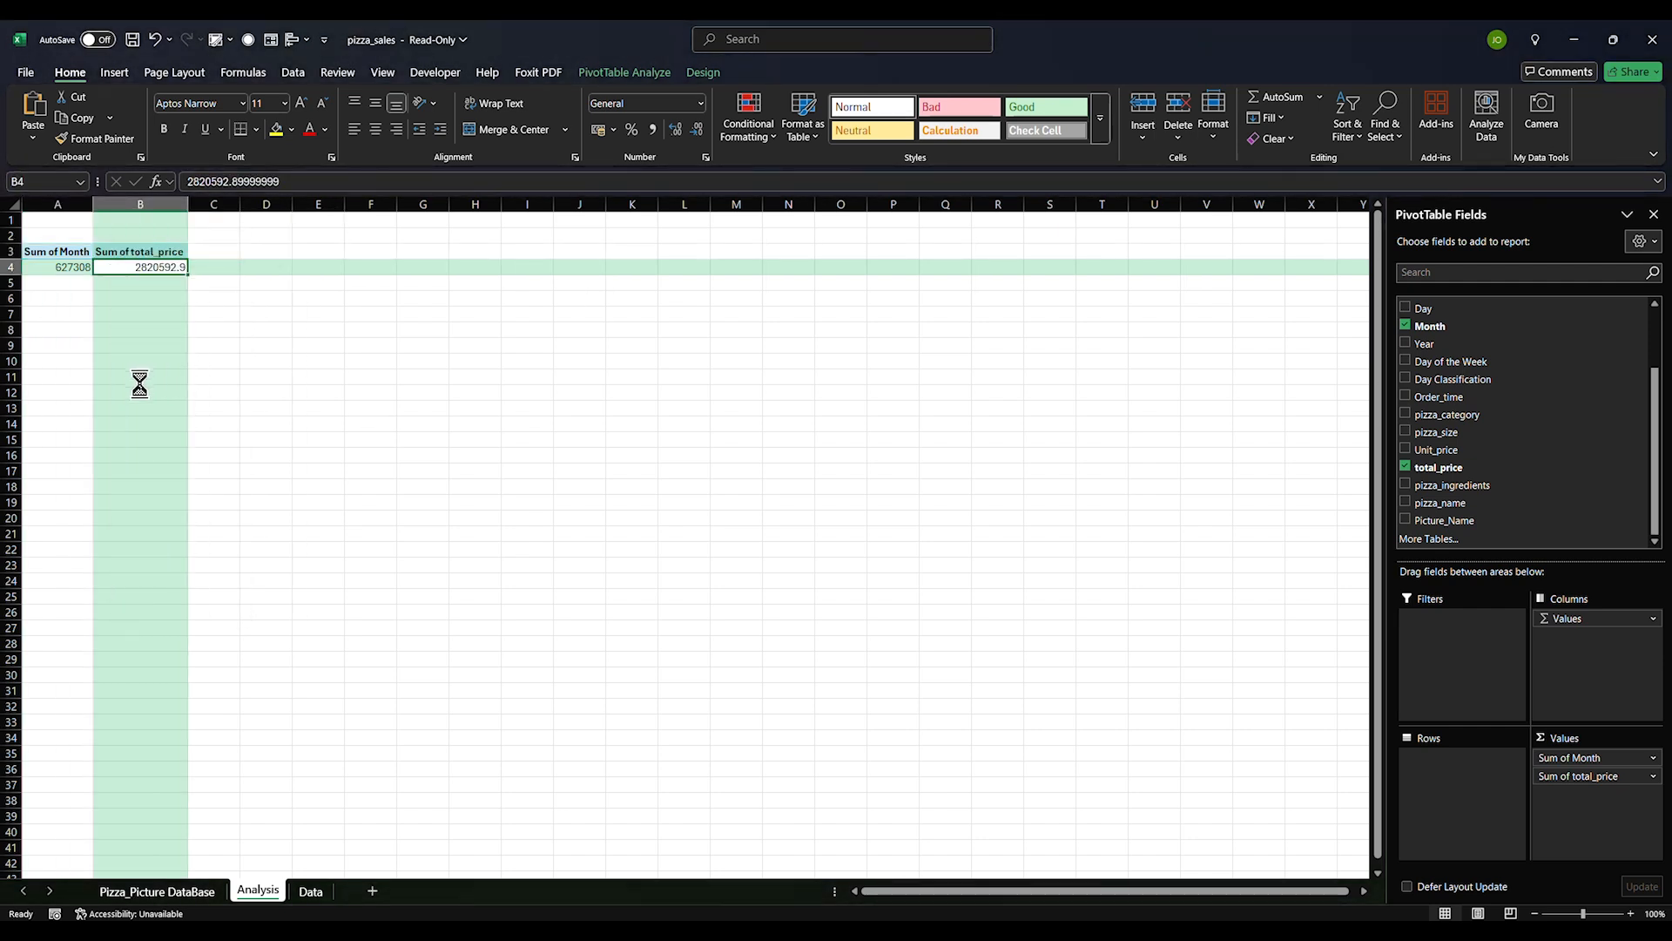
pyautogui.click(67, 268)
pyautogui.click(1405, 467)
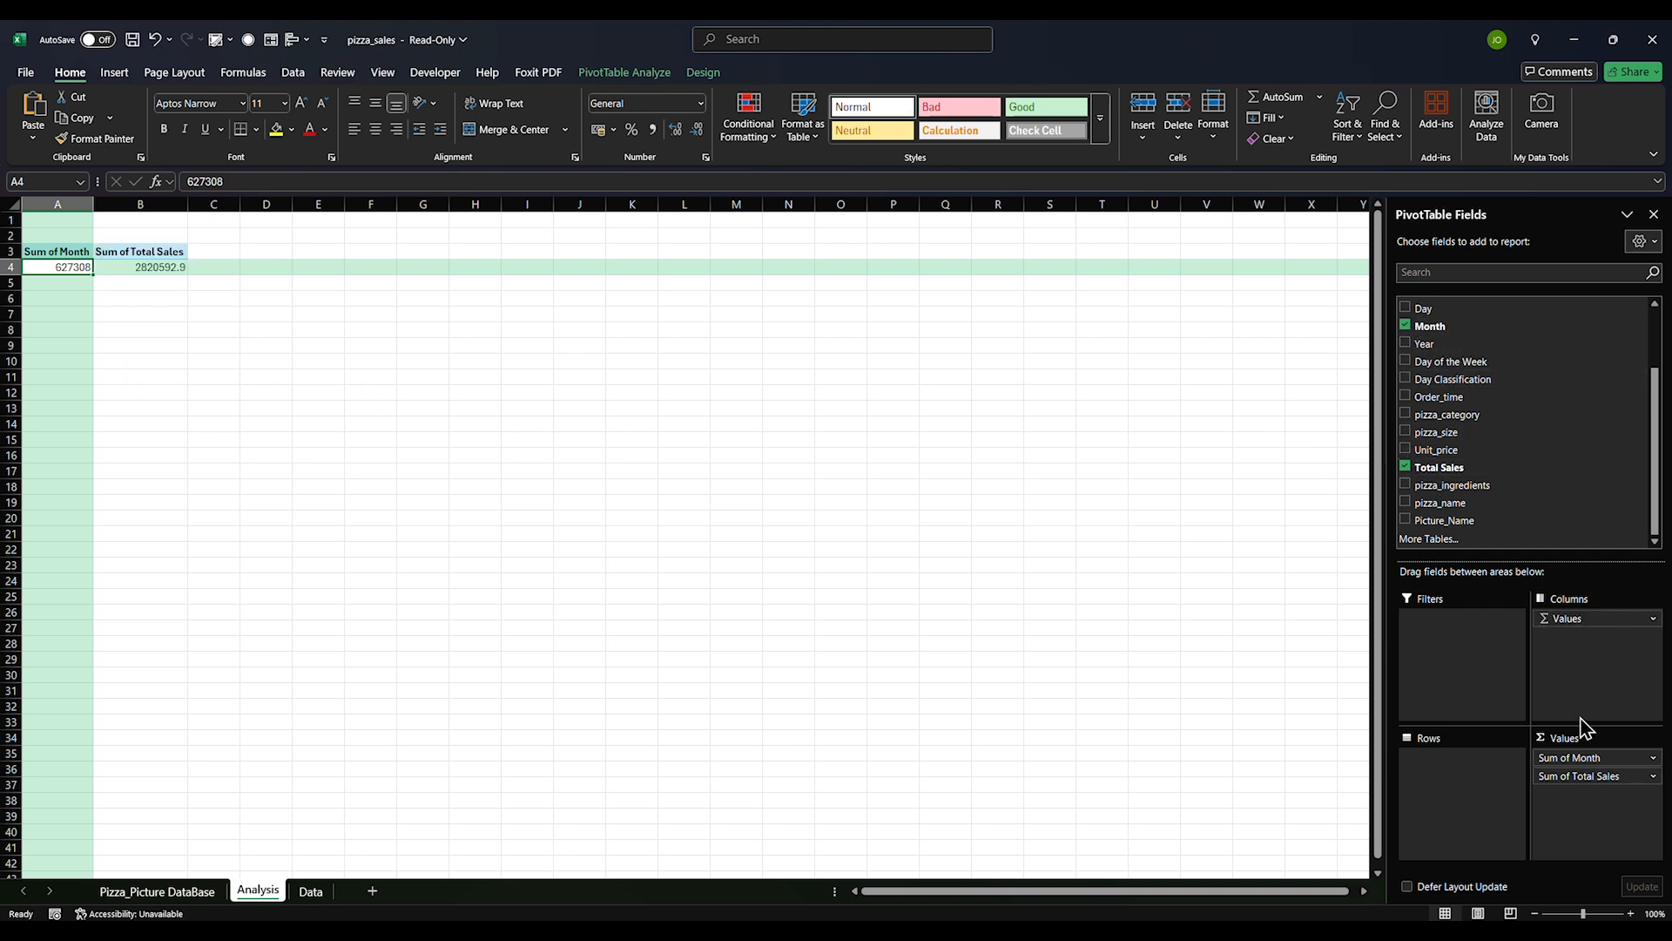
# Put Order_date's Months grouping in the pivot rows, dropping Month, Years and Quarters
pyautogui.moveTo(1571, 757); pyautogui.dragTo(1435, 789)
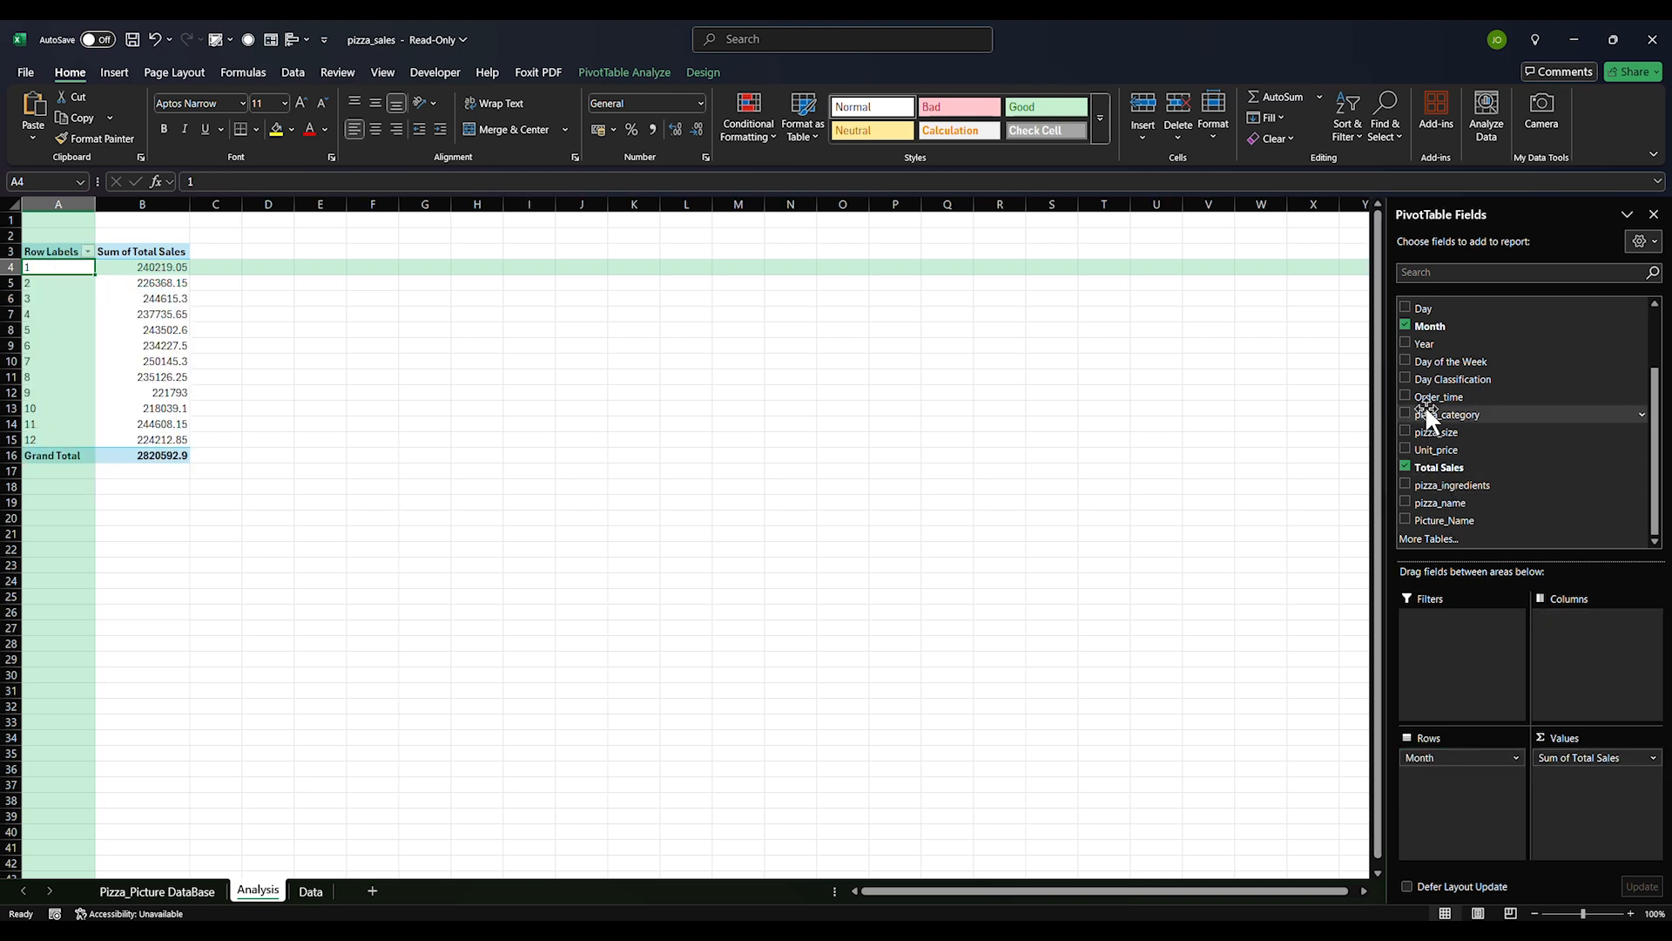
pyautogui.click(1406, 324)
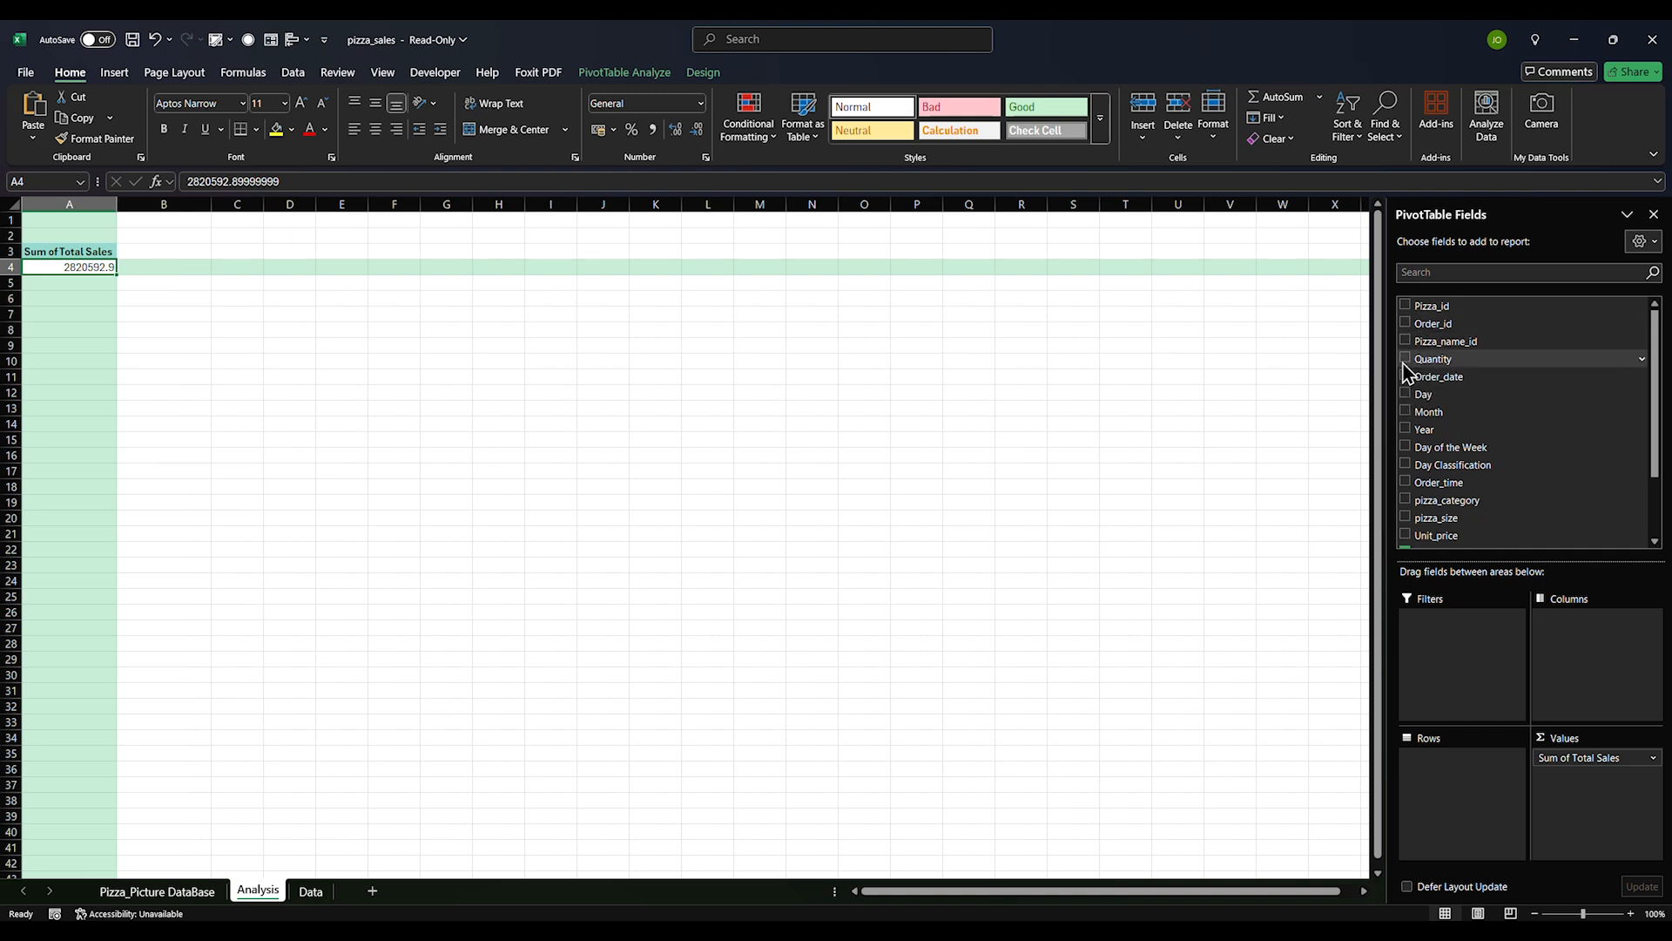
pyautogui.click(1404, 376)
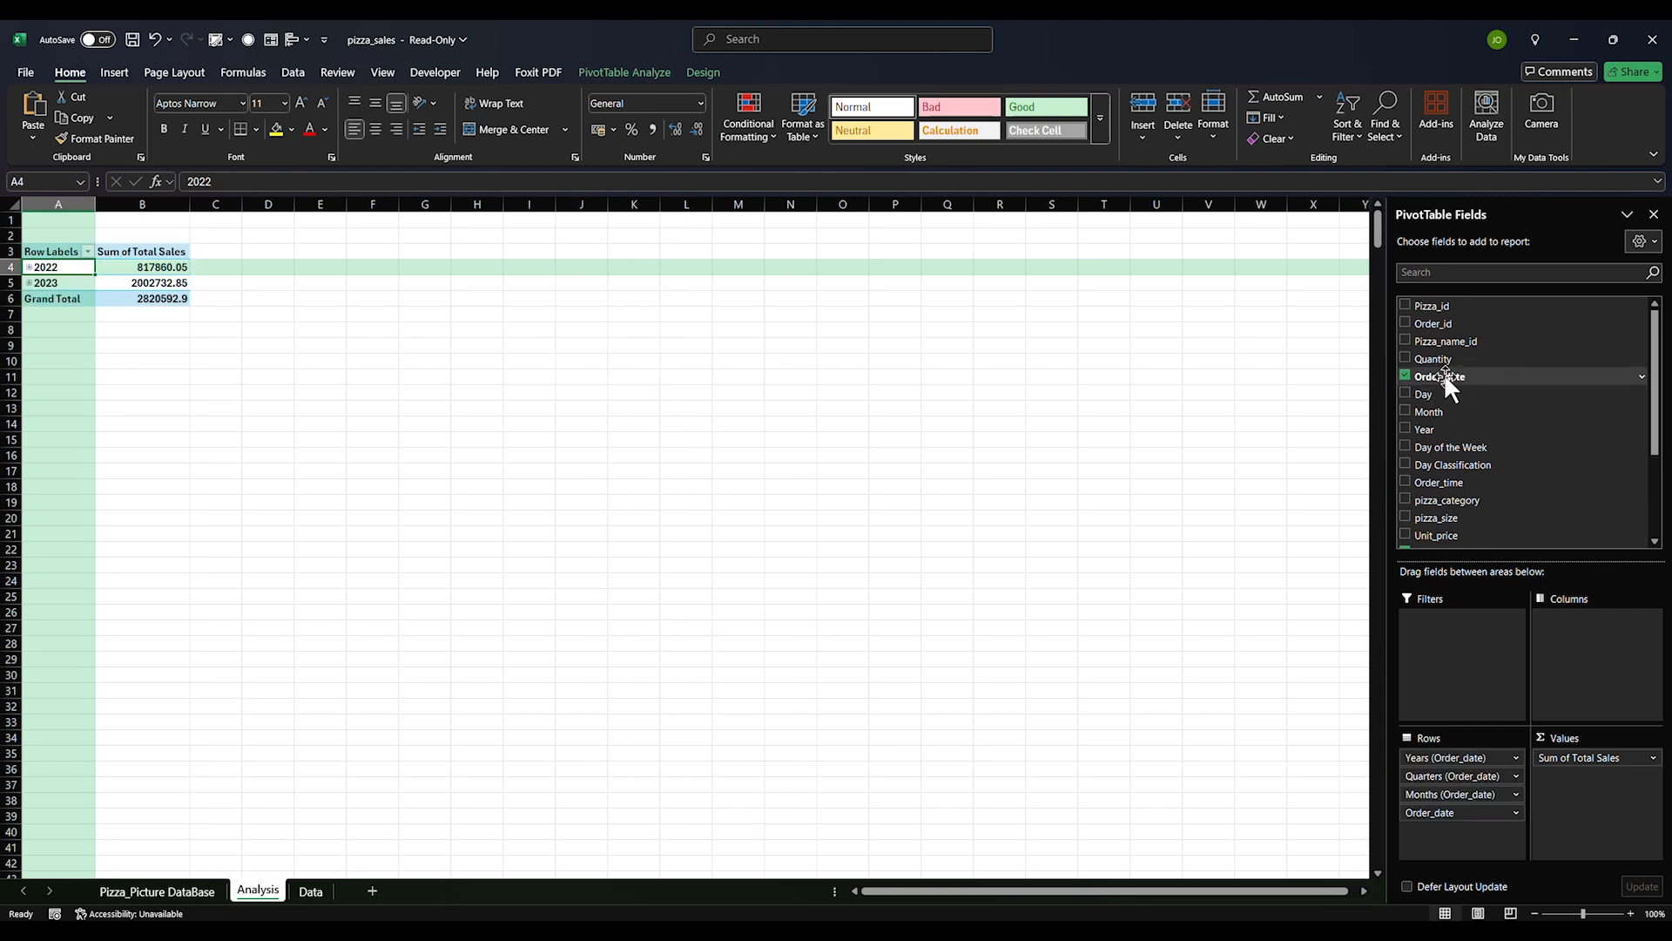
pyautogui.scroll(-3, 1453, 392)
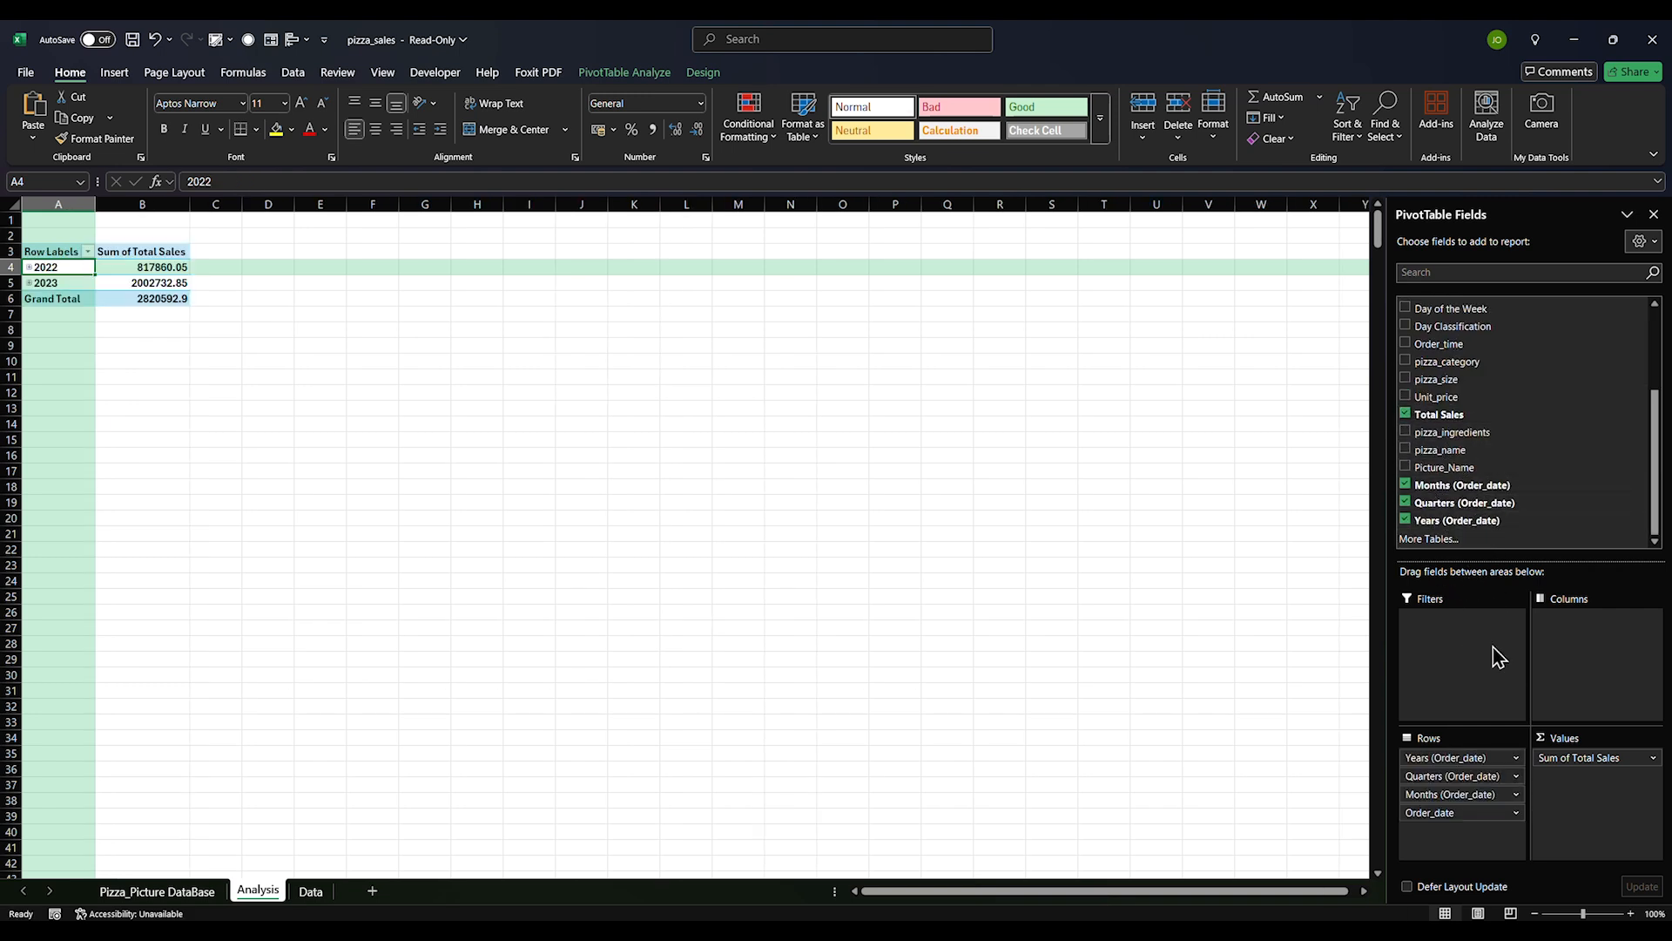
pyautogui.click(1404, 520)
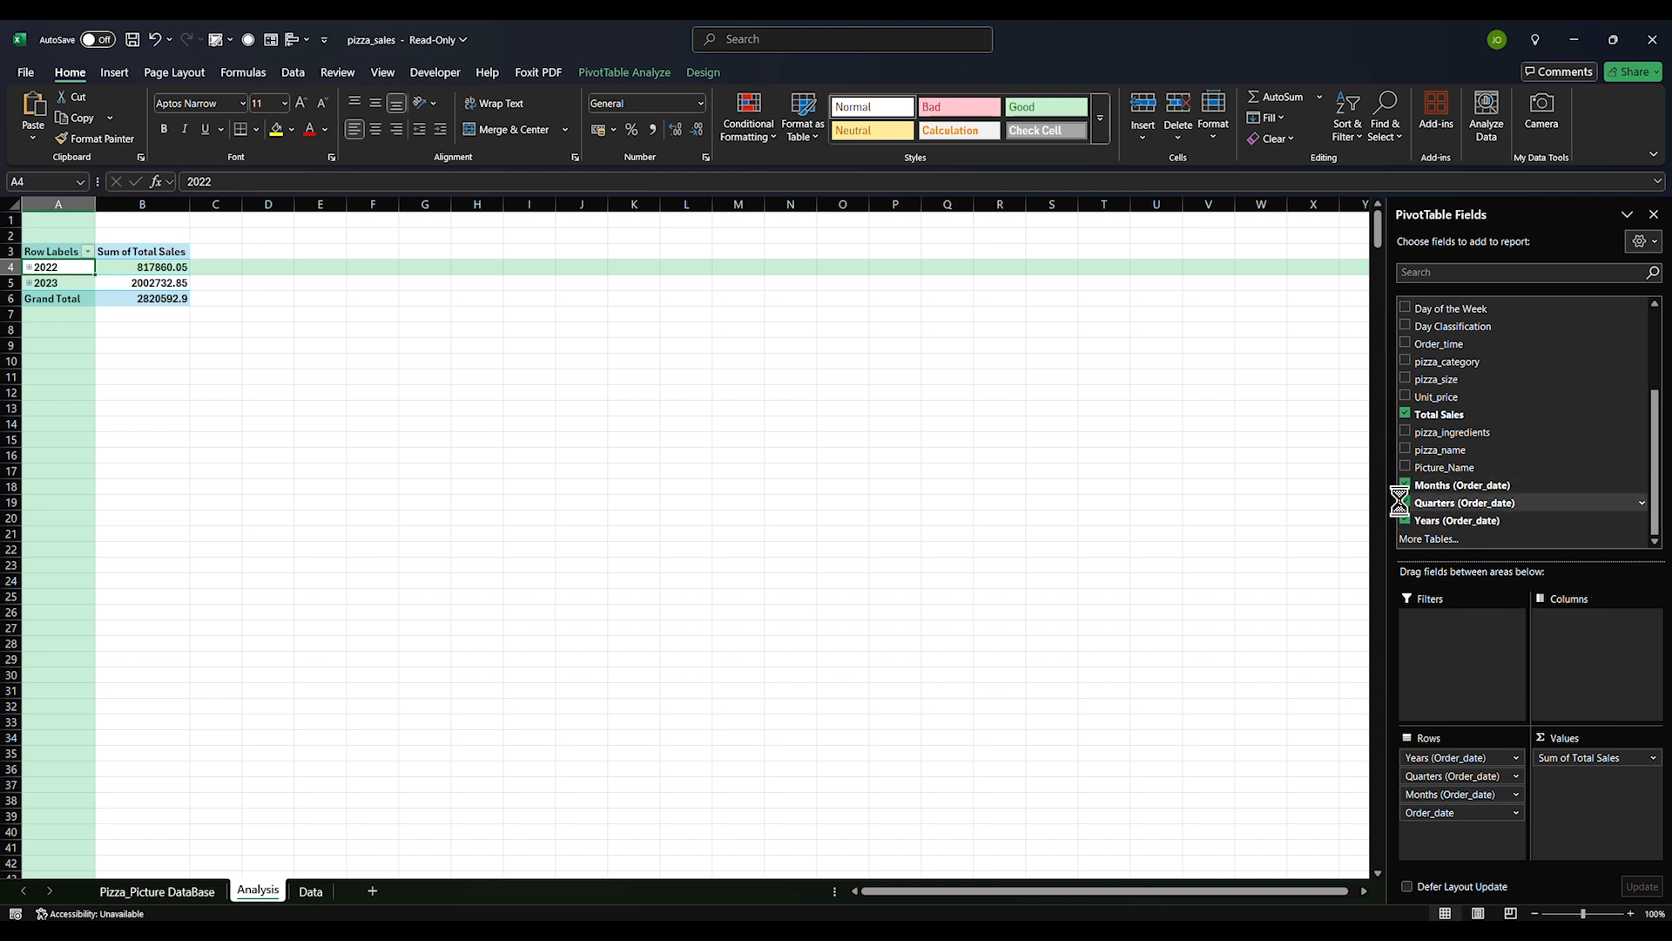
pyautogui.click(1405, 503)
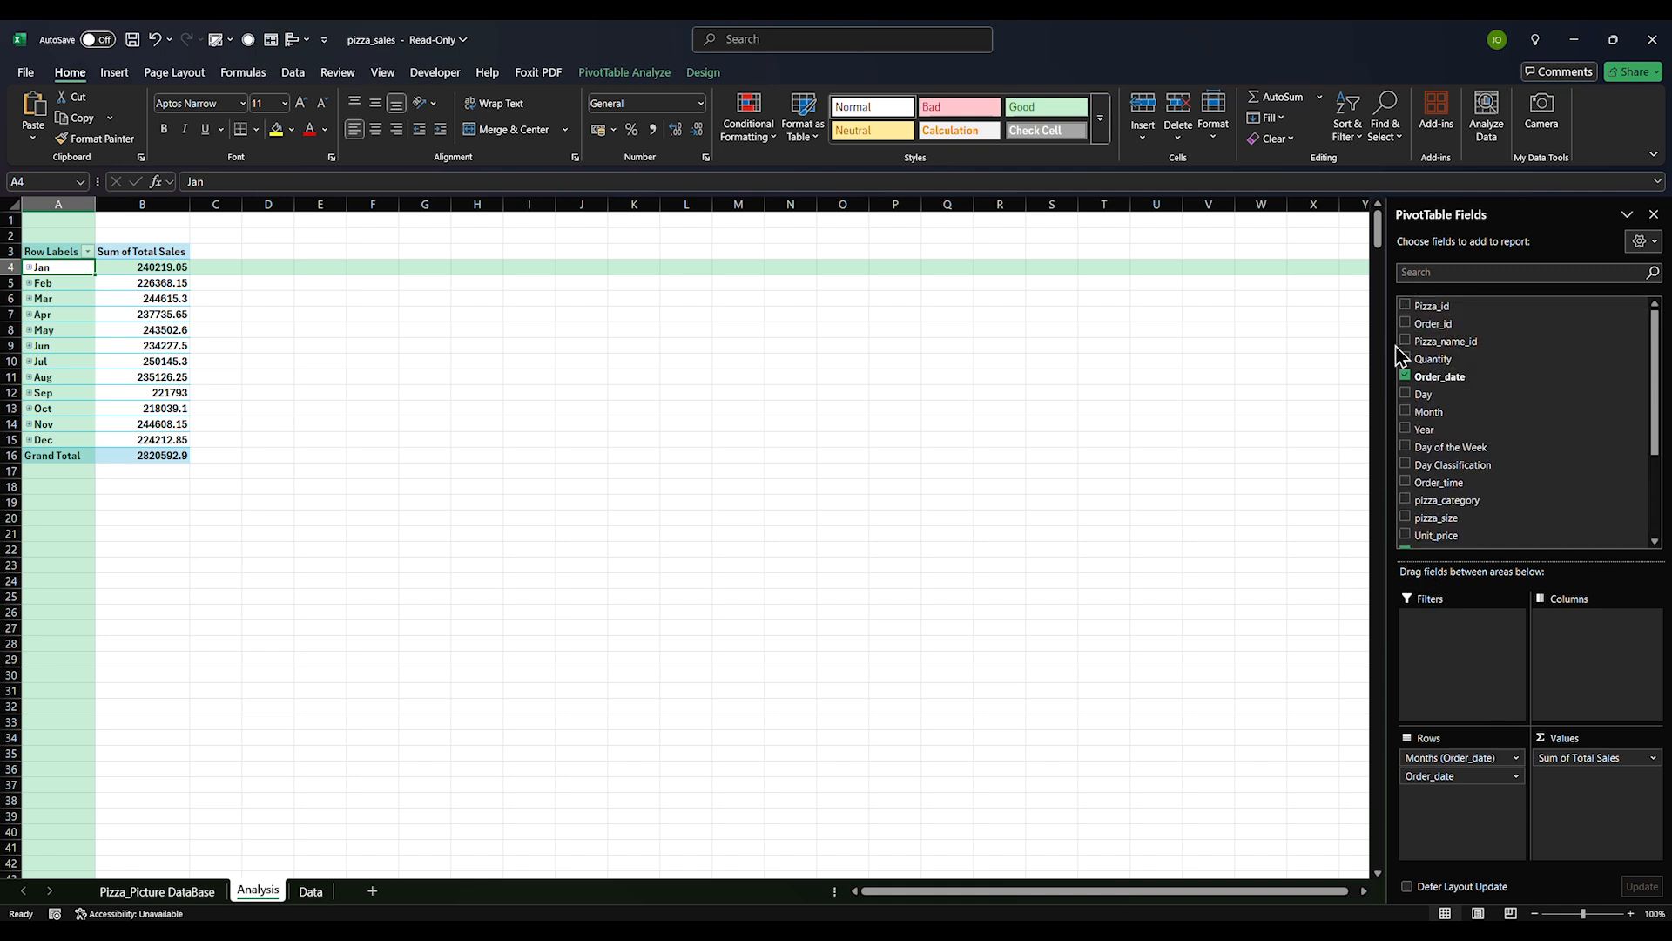
pyautogui.click(1406, 377)
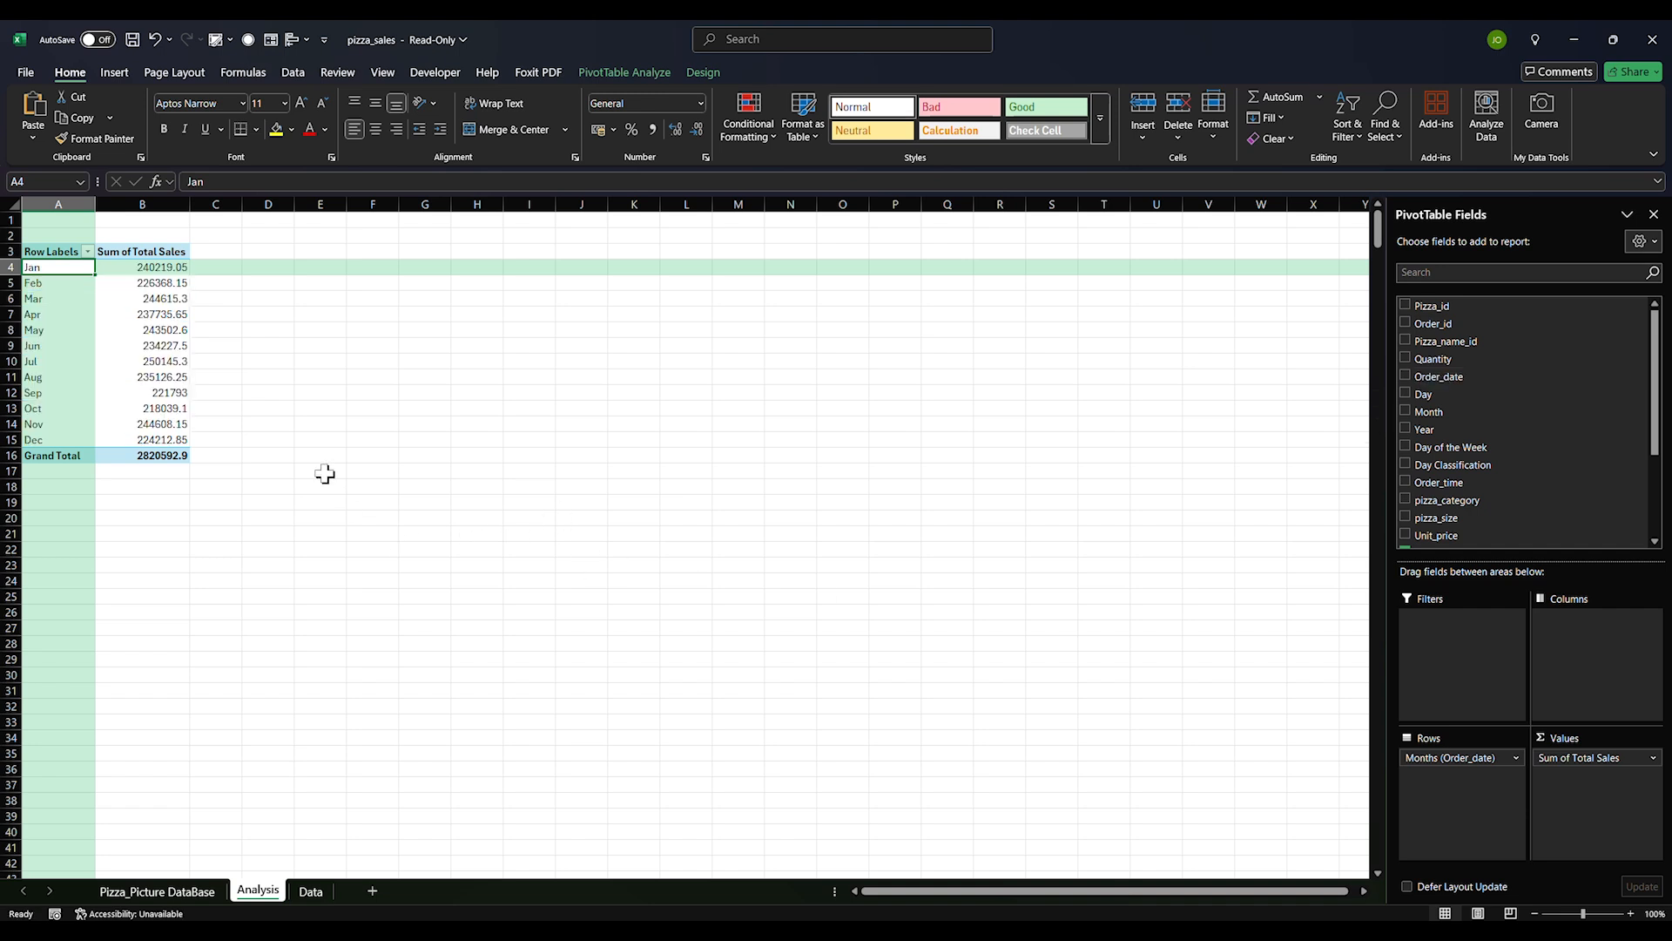
# Format the twelve monthly sales with thousands separators and no decimals
pyautogui.moveTo(152, 268); pyautogui.dragTo(149, 441)
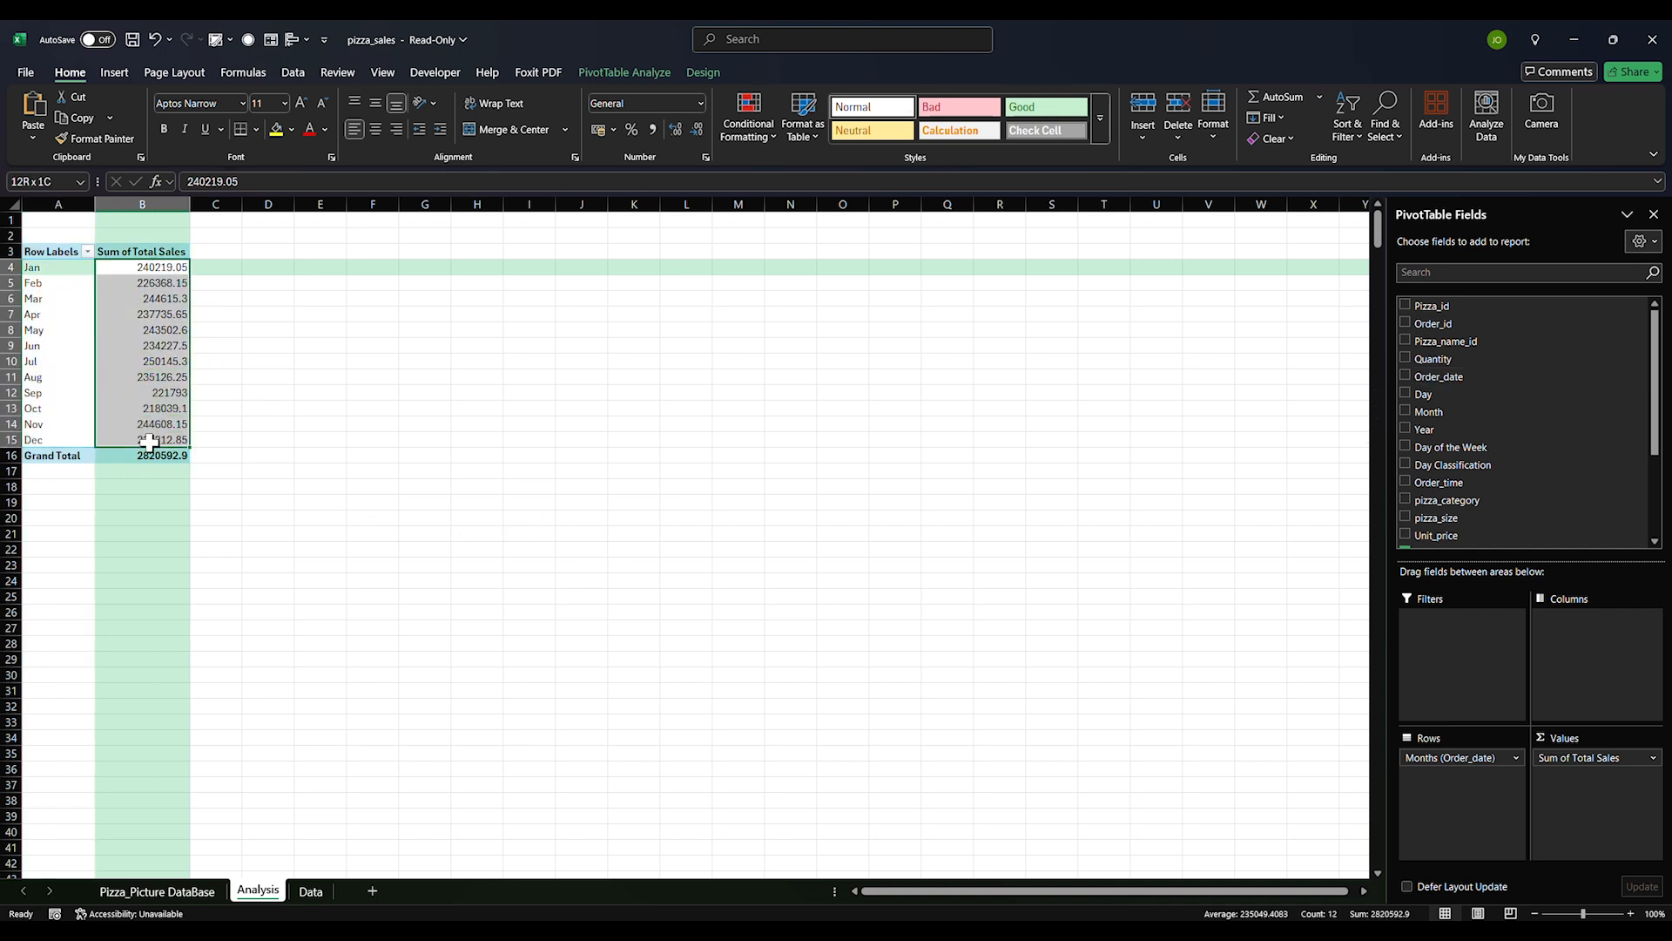
pyautogui.click(653, 129)
pyautogui.click(697, 129)
pyautogui.click(697, 129)
pyautogui.click(397, 435)
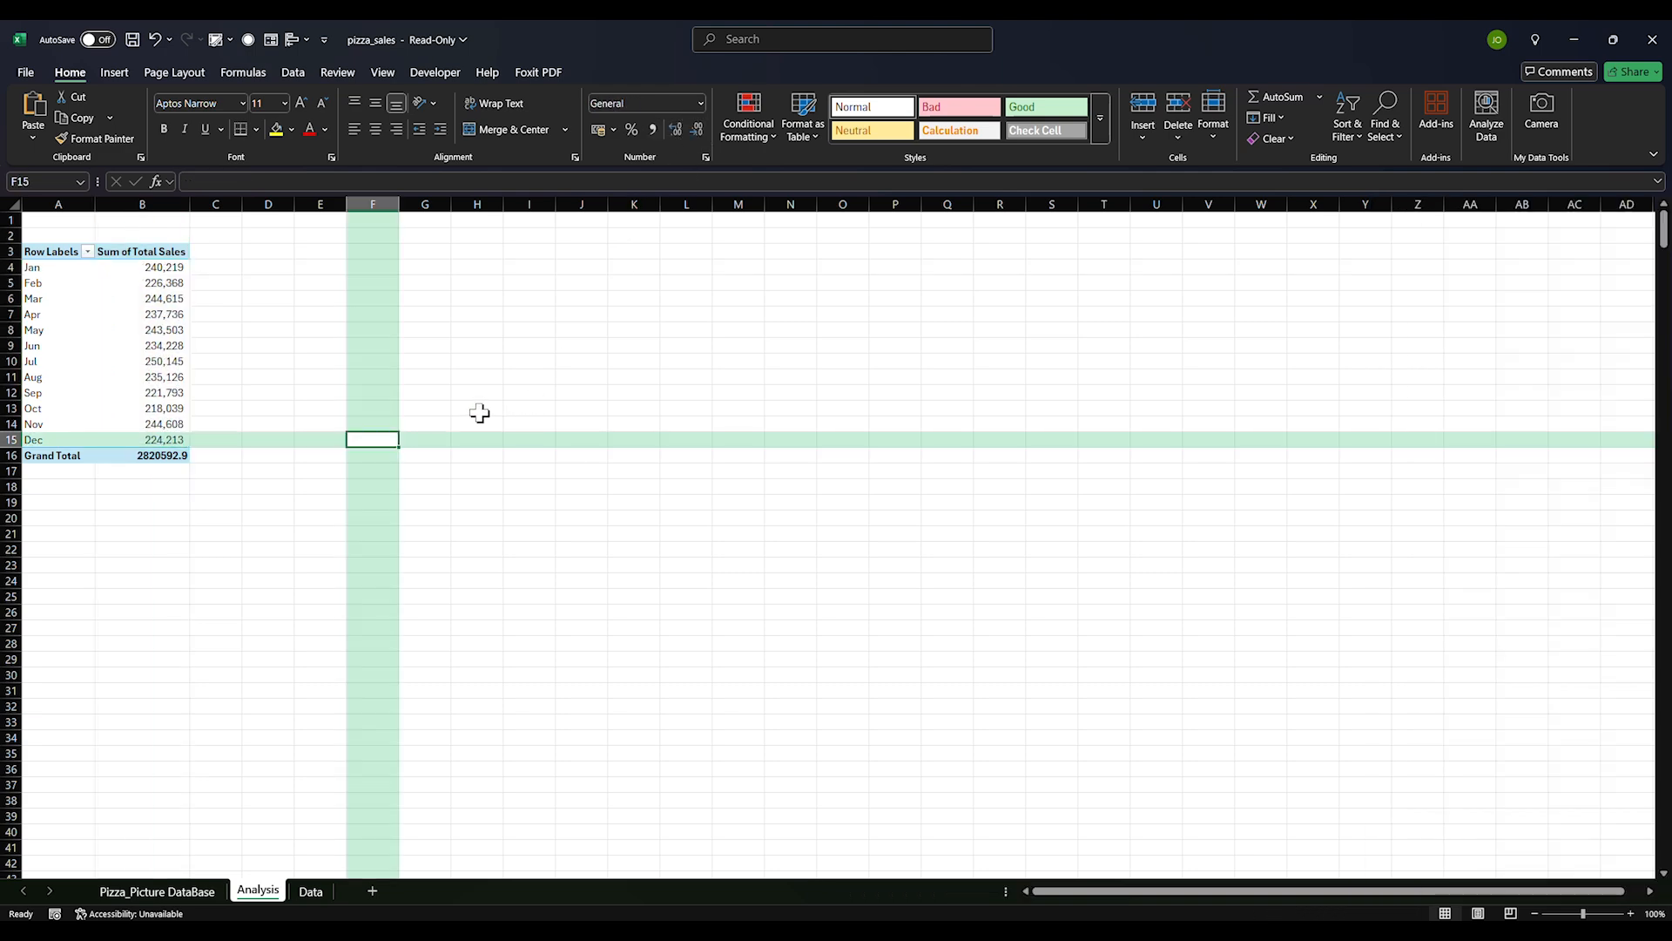
pyautogui.click(183, 891)
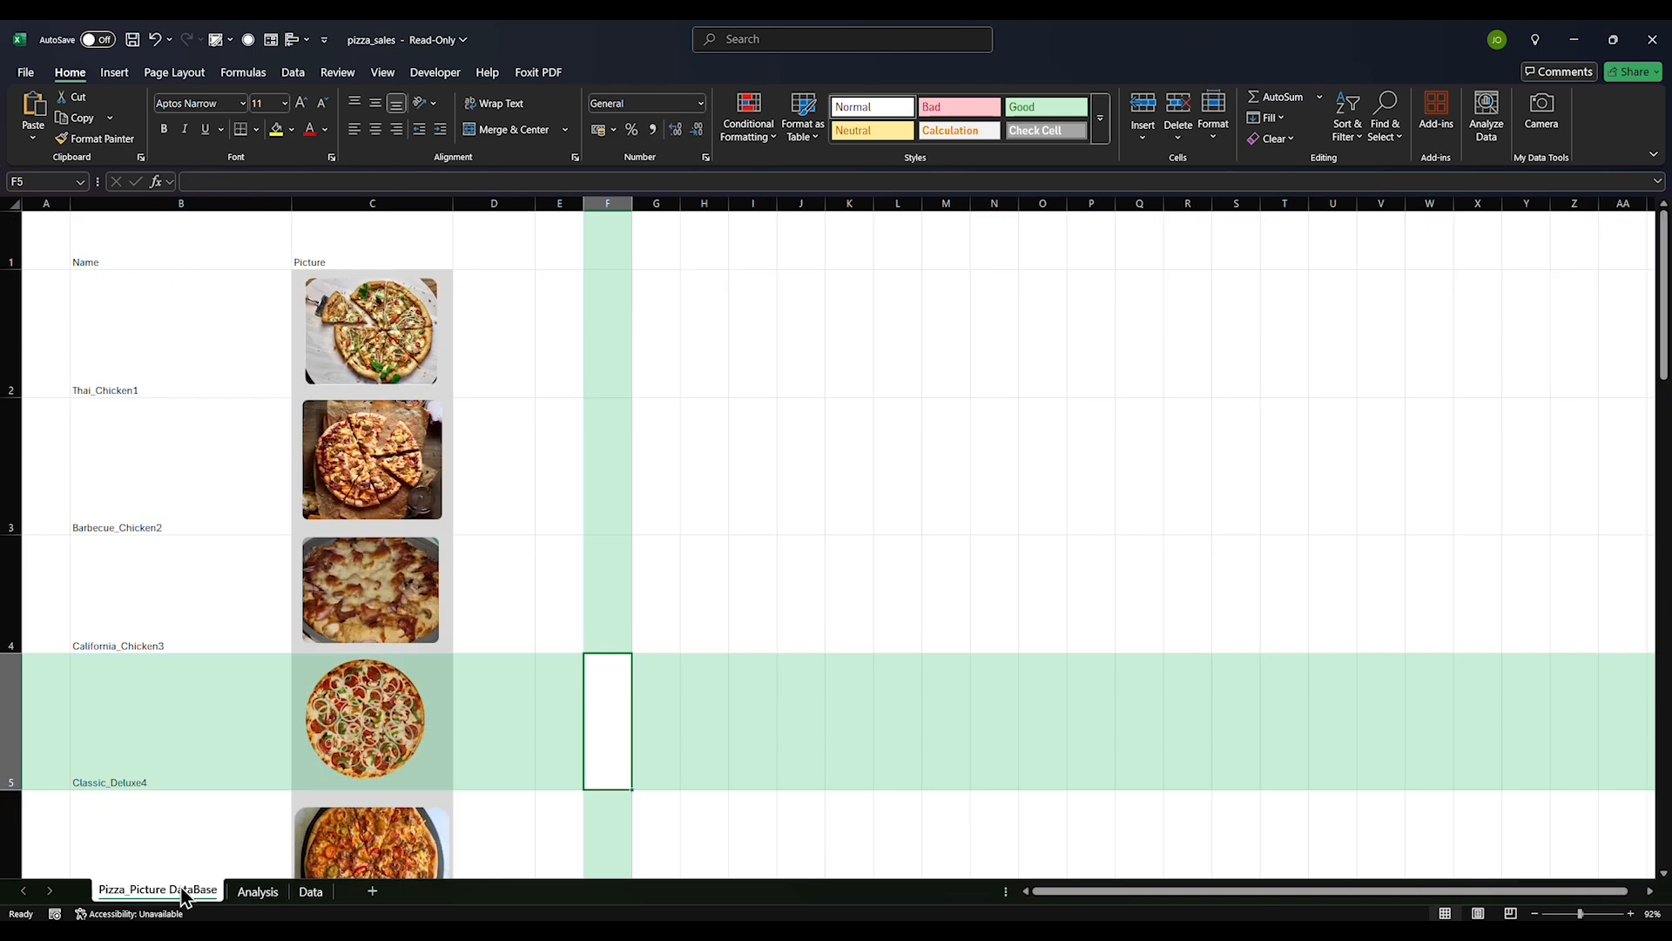
pyautogui.click(258, 891)
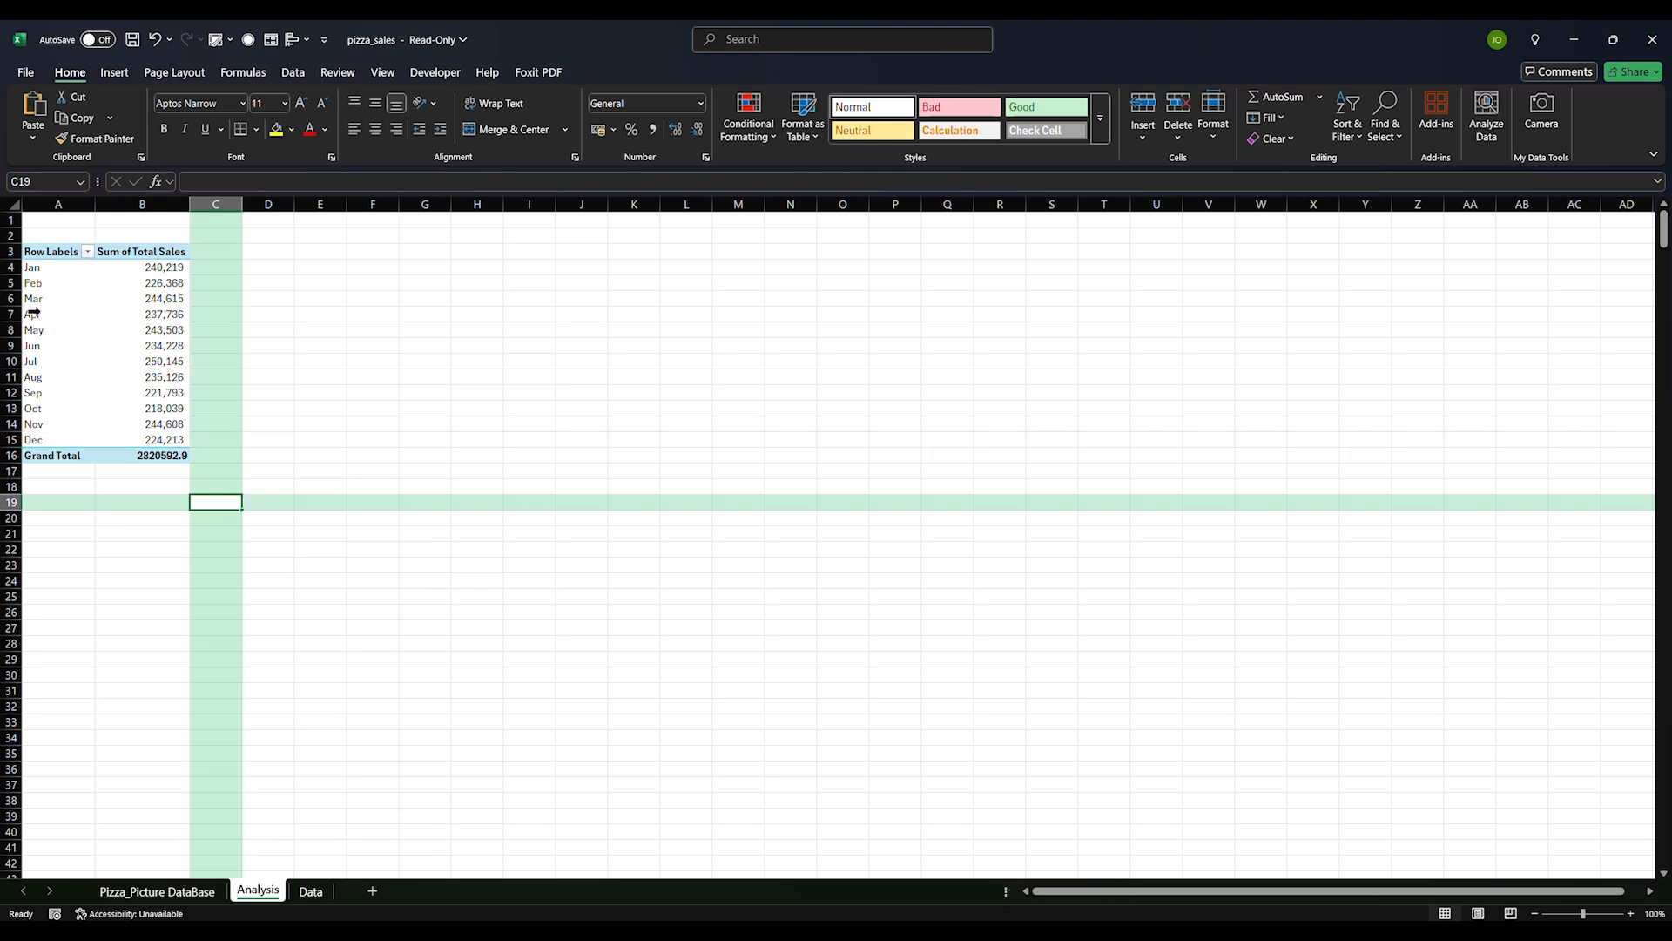
# Format the grand total as 2,820,593 and copy the whole monthly pivot
pyautogui.moveTo(50, 252); pyautogui.dragTo(152, 441)
pyautogui.click(150, 456)
pyautogui.click(654, 129)
pyautogui.click(697, 129)
pyautogui.click(698, 130)
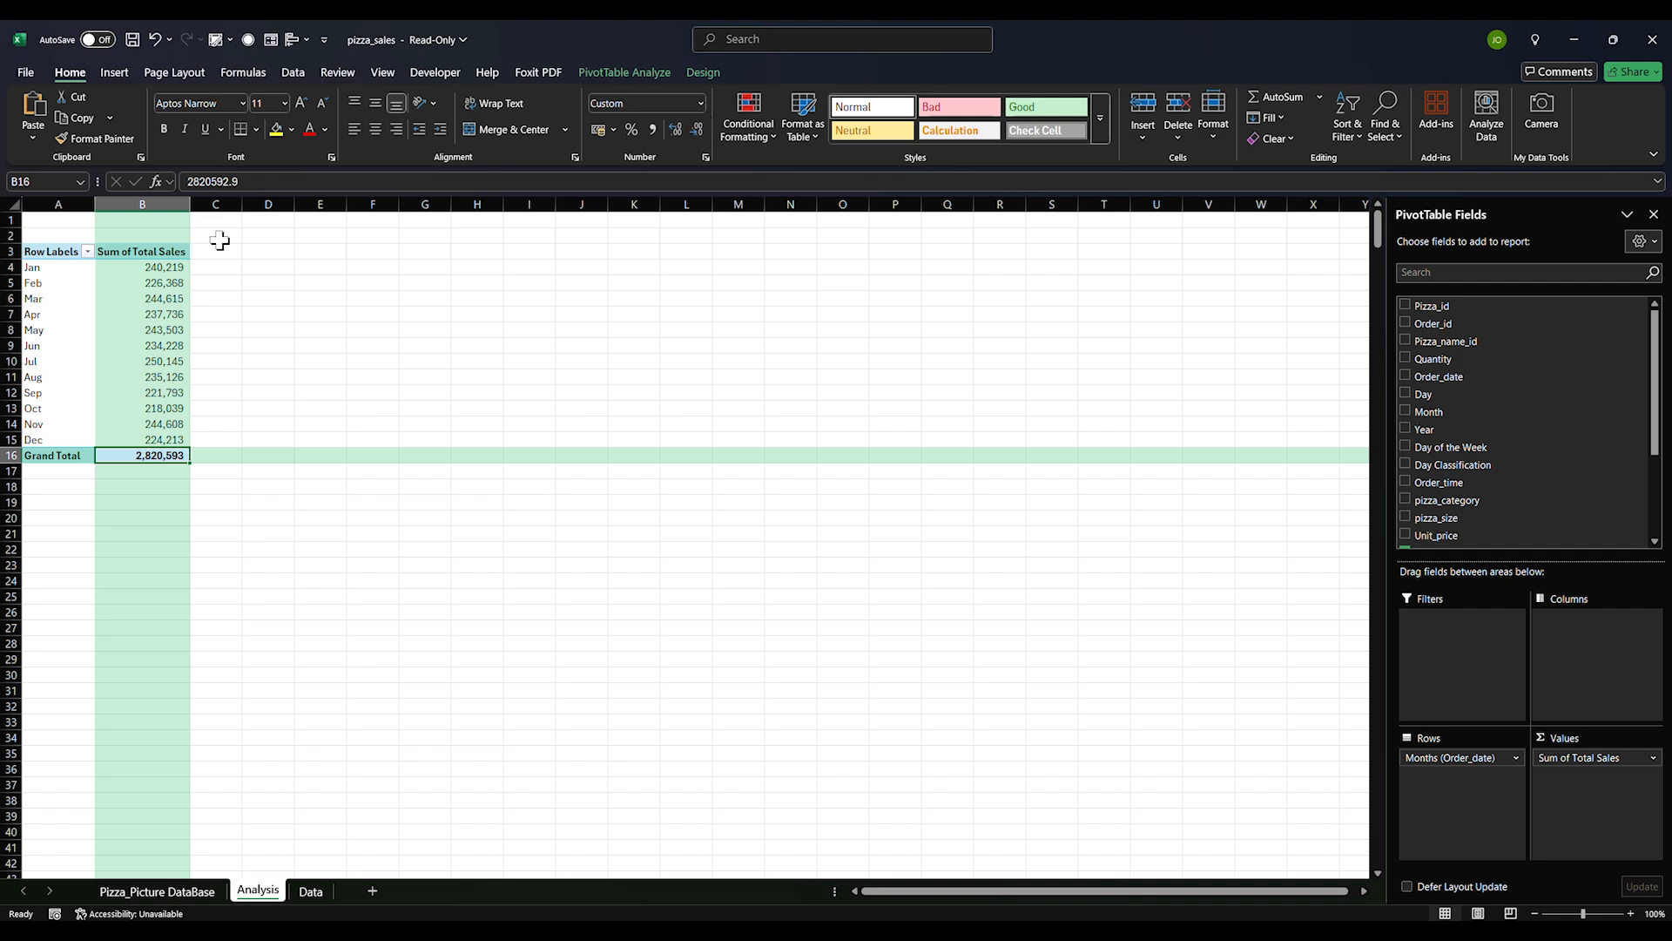
pyautogui.moveTo(46, 245); pyautogui.dragTo(136, 446)
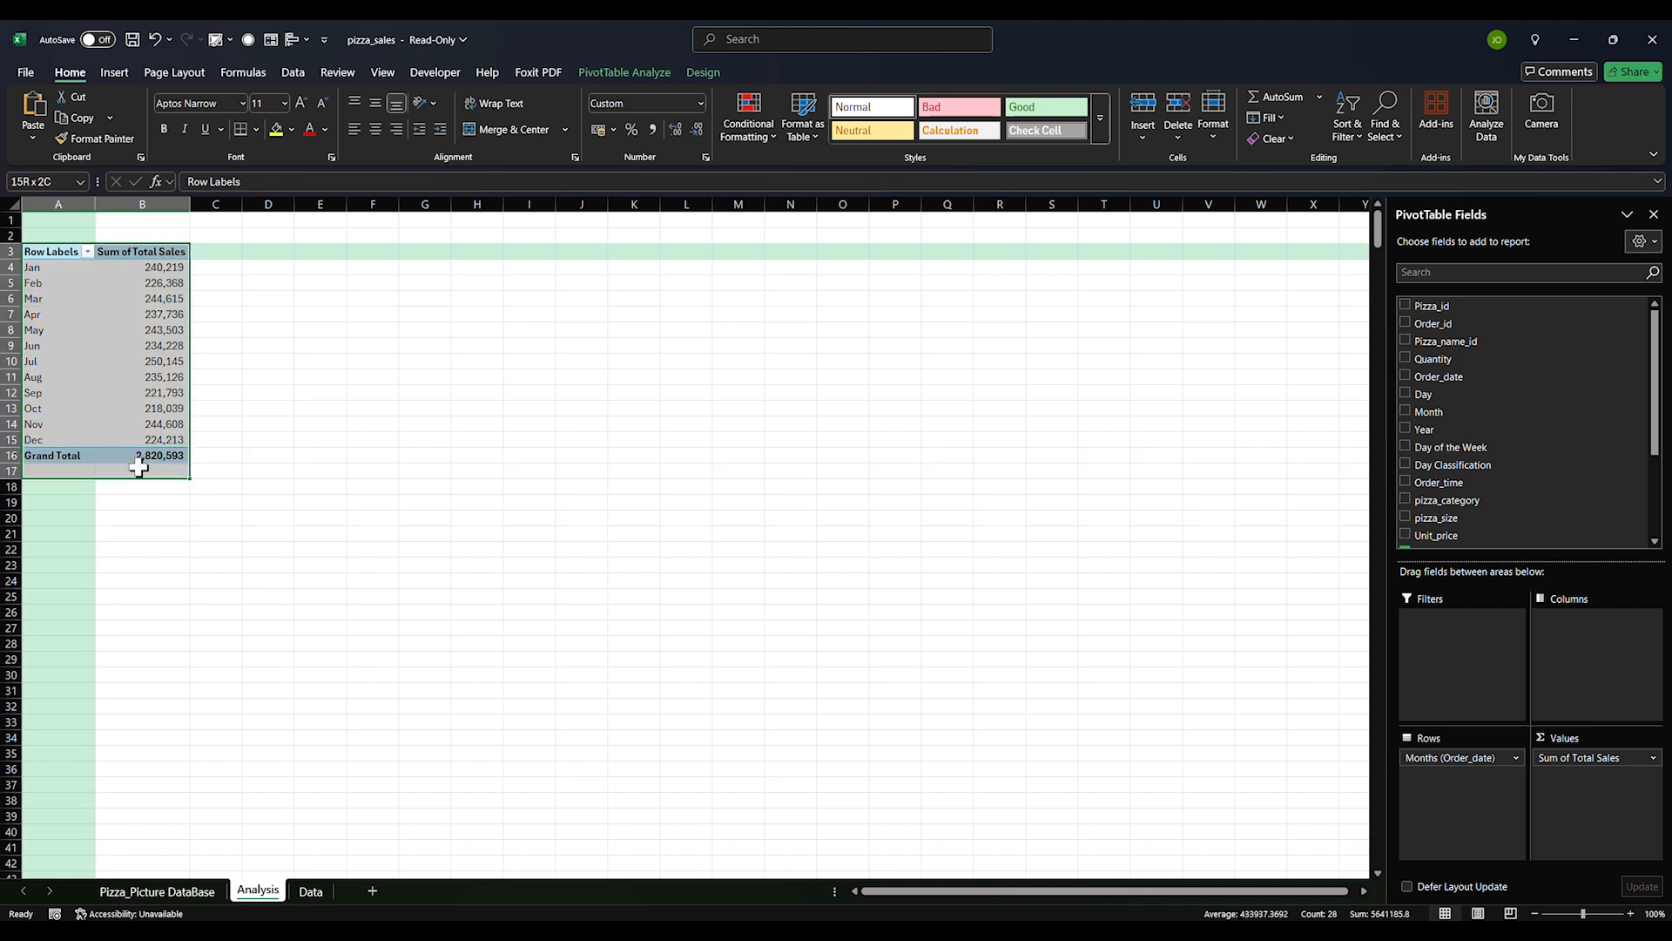
pyautogui.hotkey('ctrl', 'c')
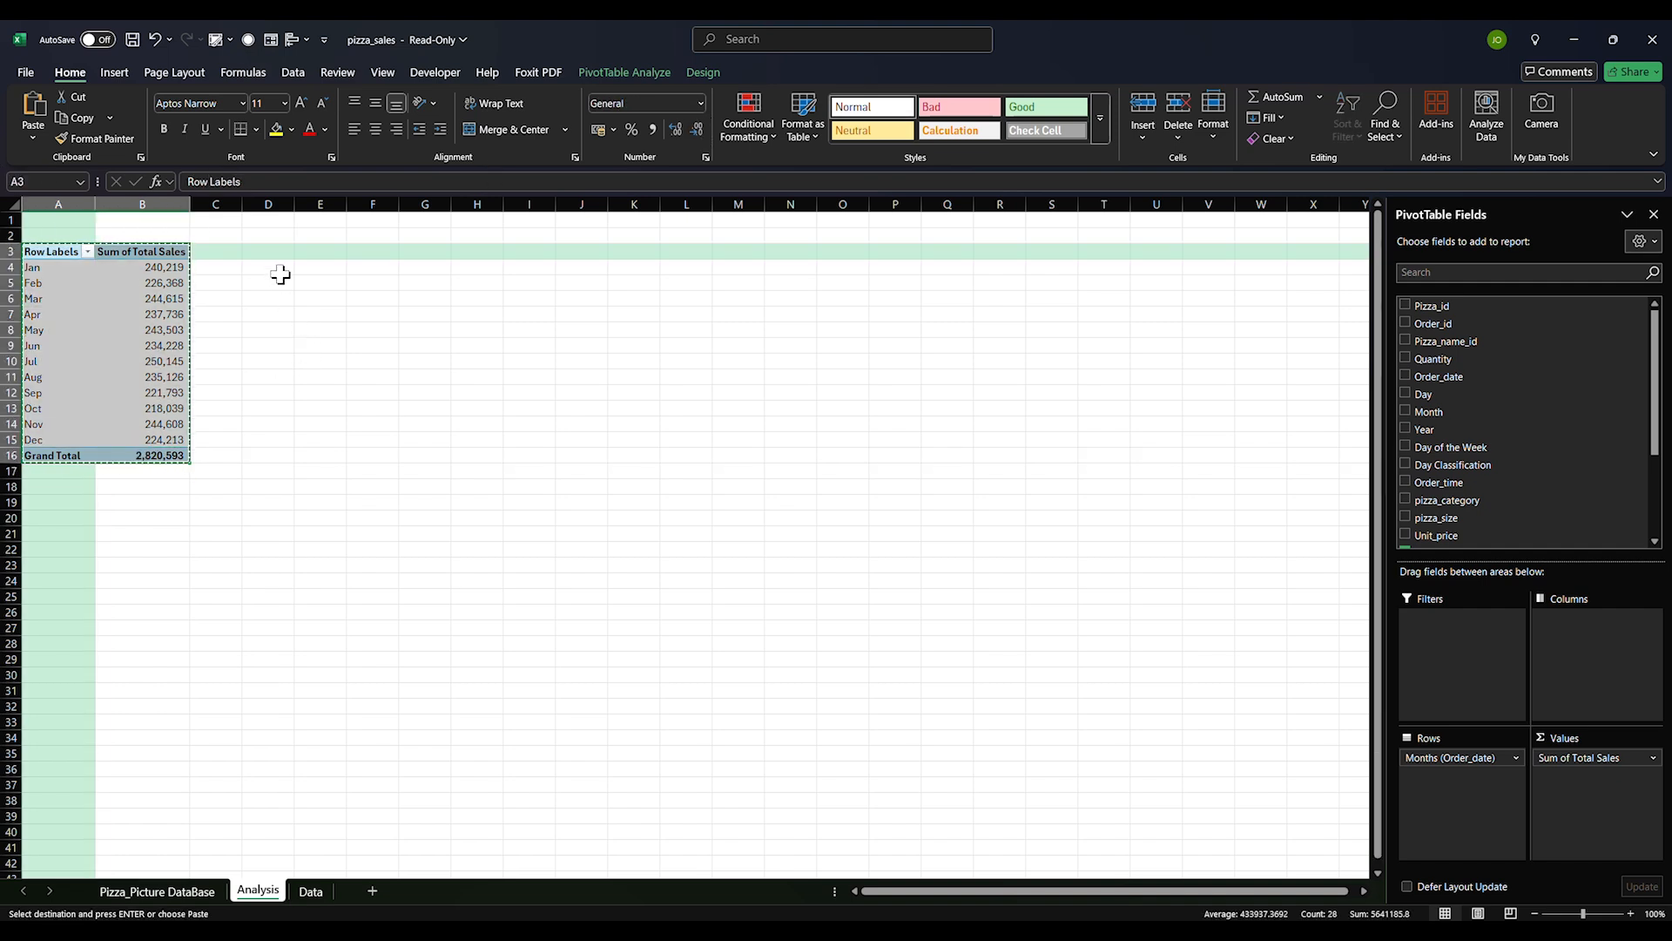
# Paste the pivot at D3, swap Months for Years in columns, and begin a check total in F7
pyautogui.click(277, 251)
pyautogui.hotkey('ctrl', 'v')
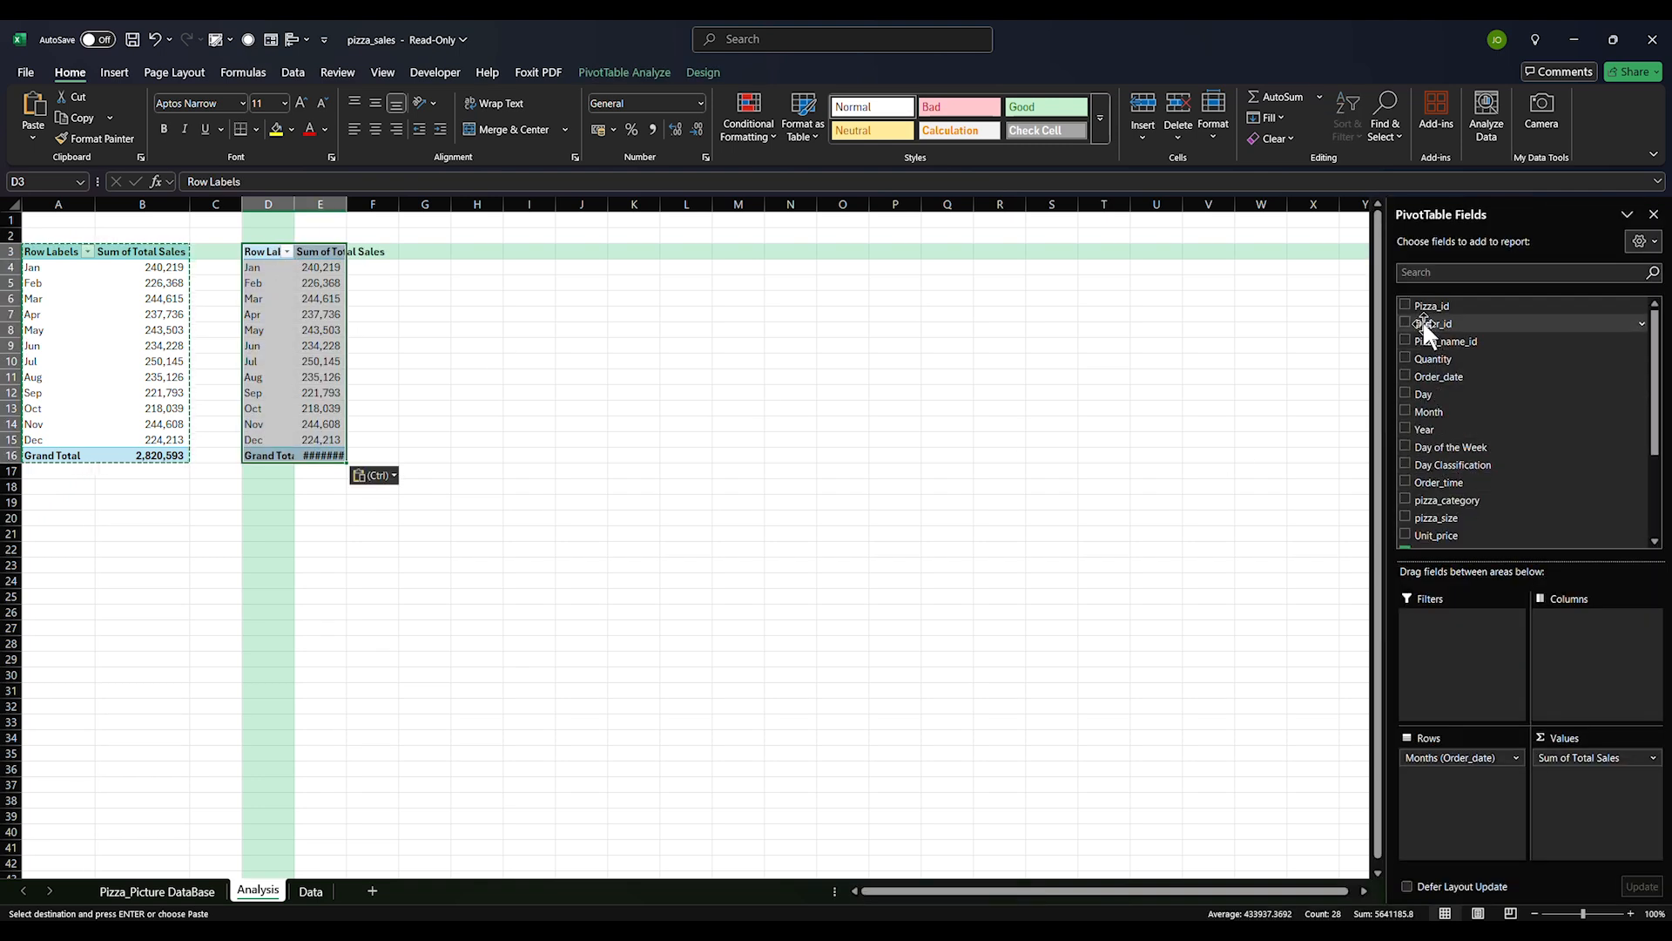
pyautogui.scroll(-2, 1430, 415)
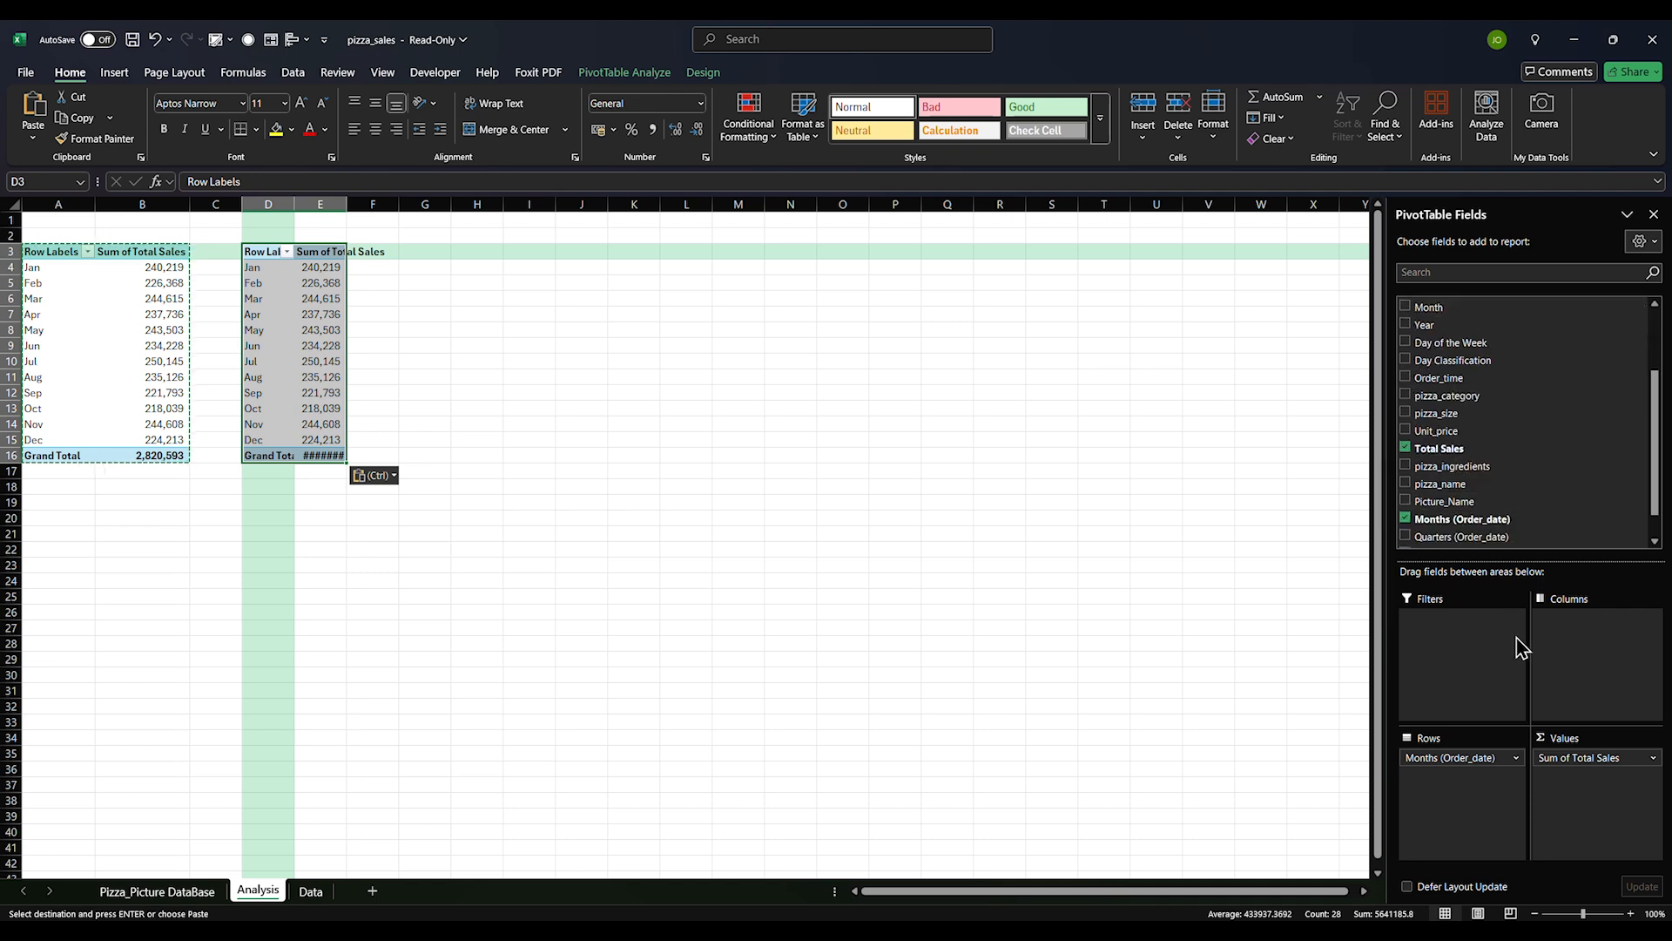
pyautogui.scroll(-1, 1463, 475)
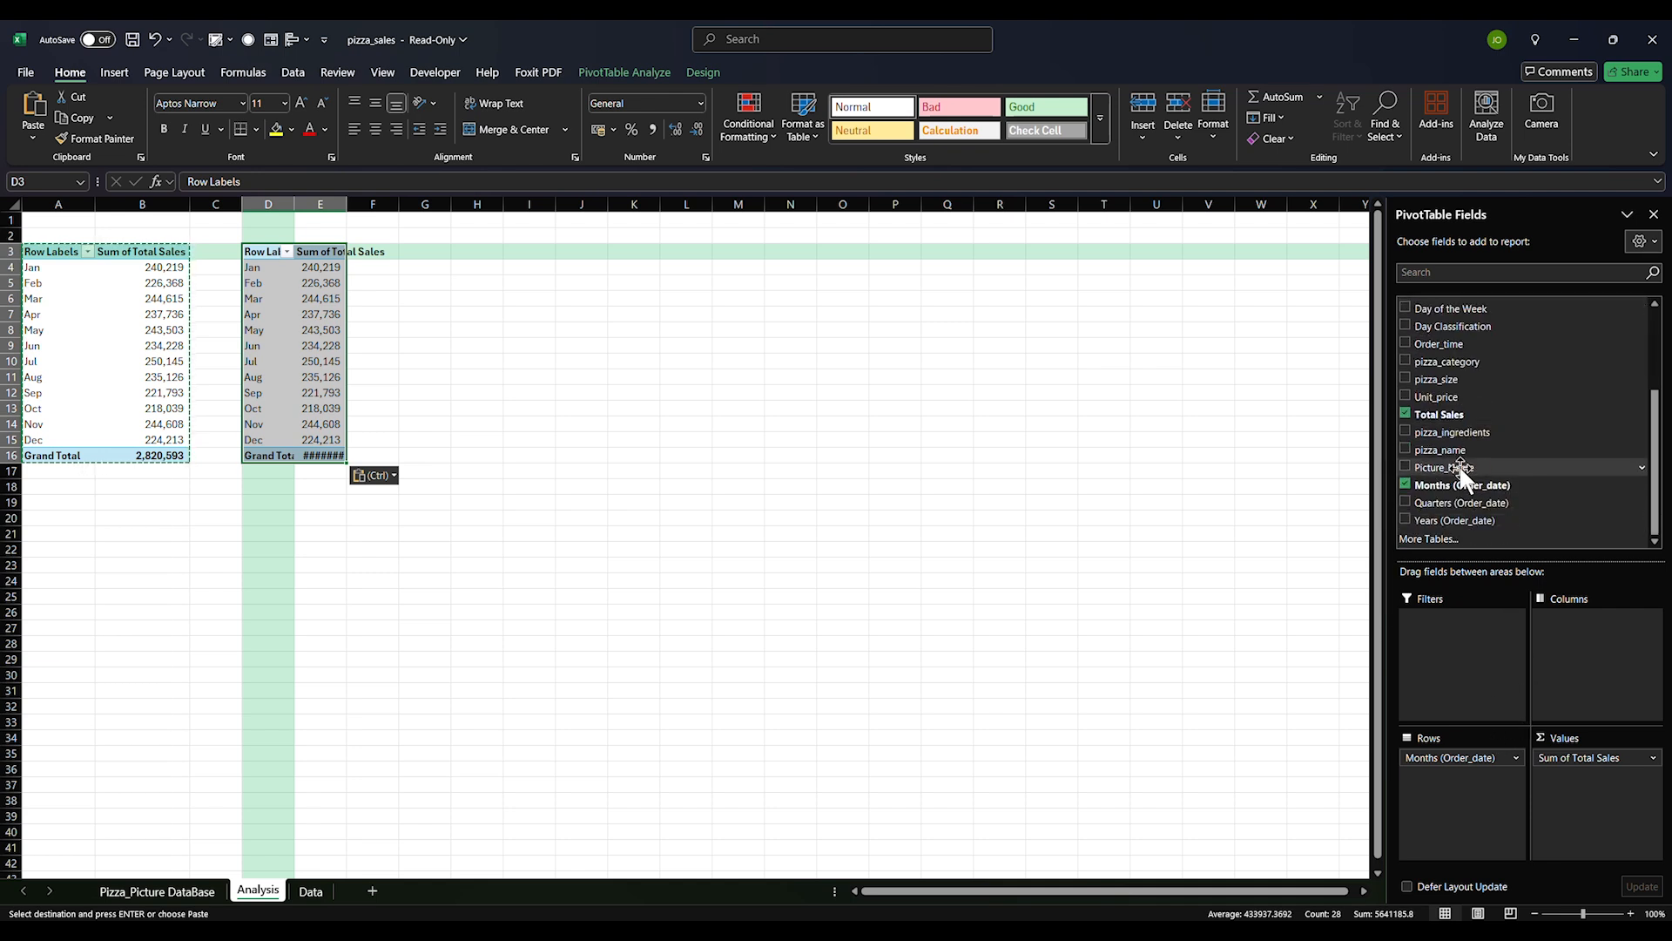
pyautogui.click(1404, 486)
pyautogui.moveTo(1409, 519); pyautogui.dragTo(1574, 670)
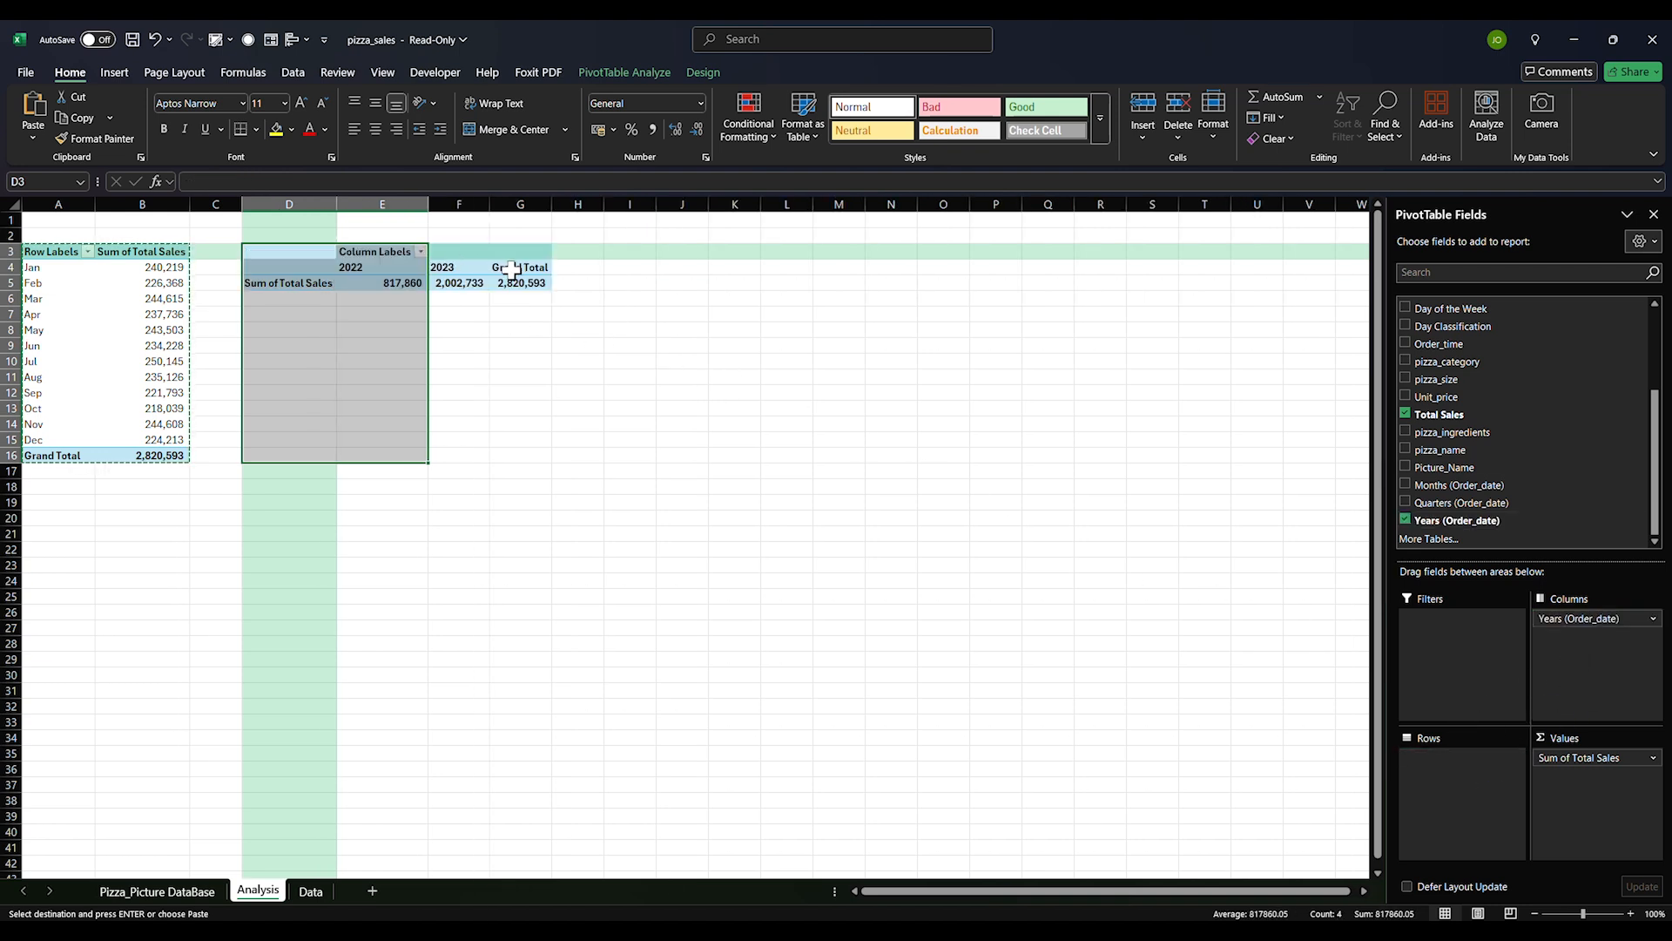
pyautogui.click(454, 310)
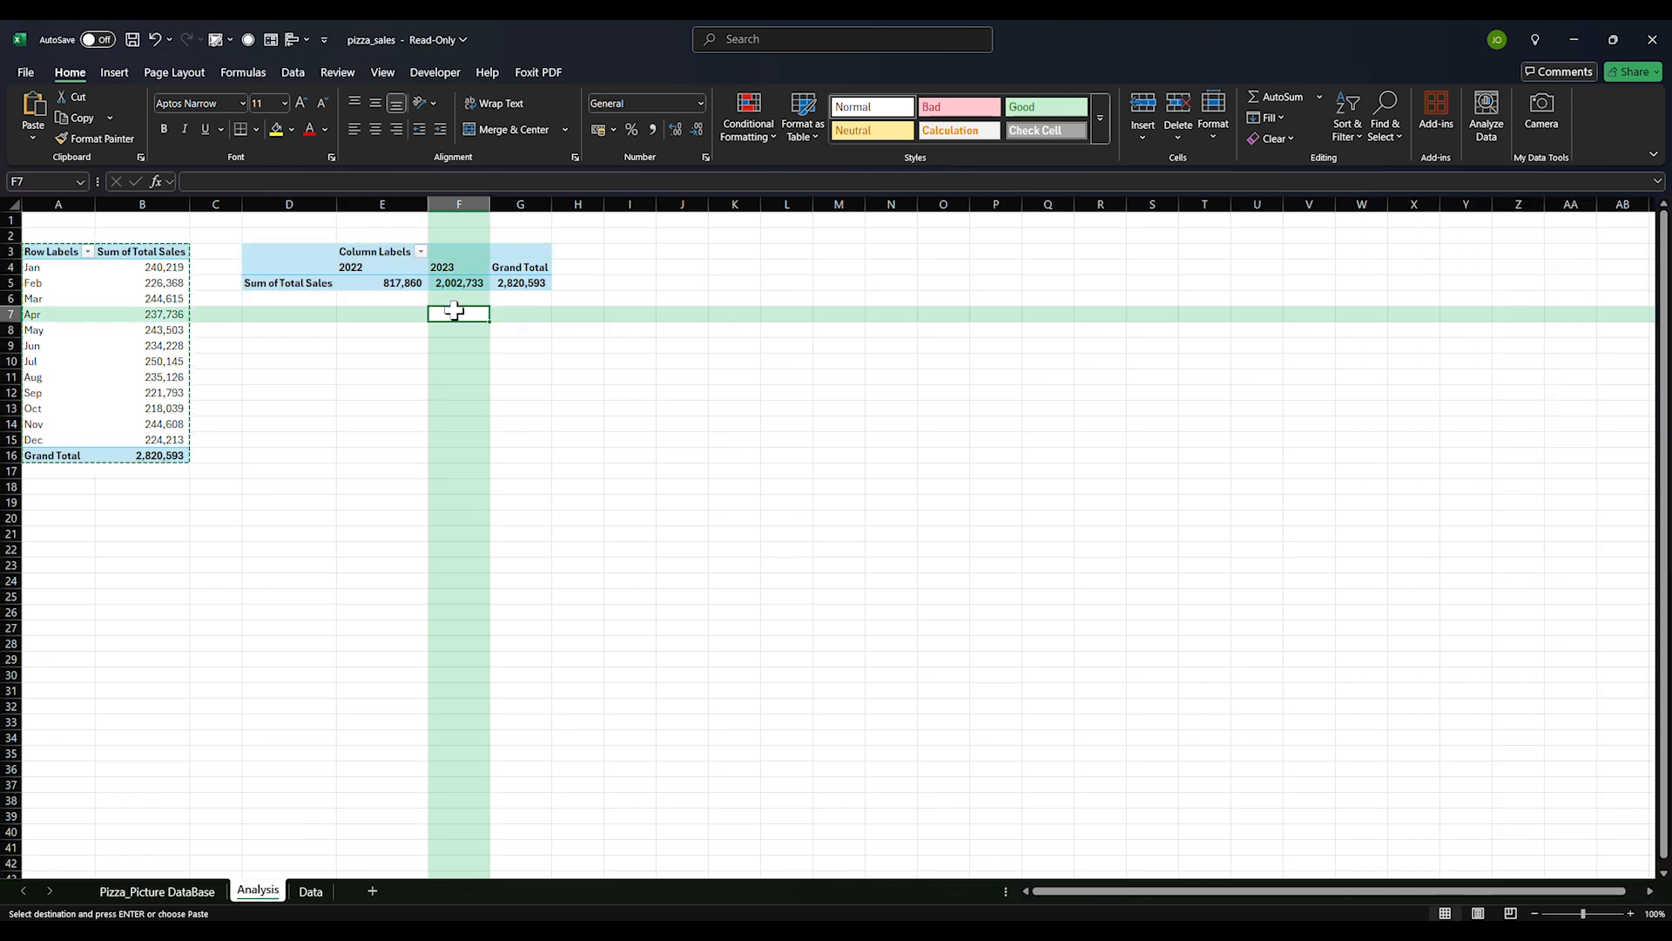
pyautogui.write('=')
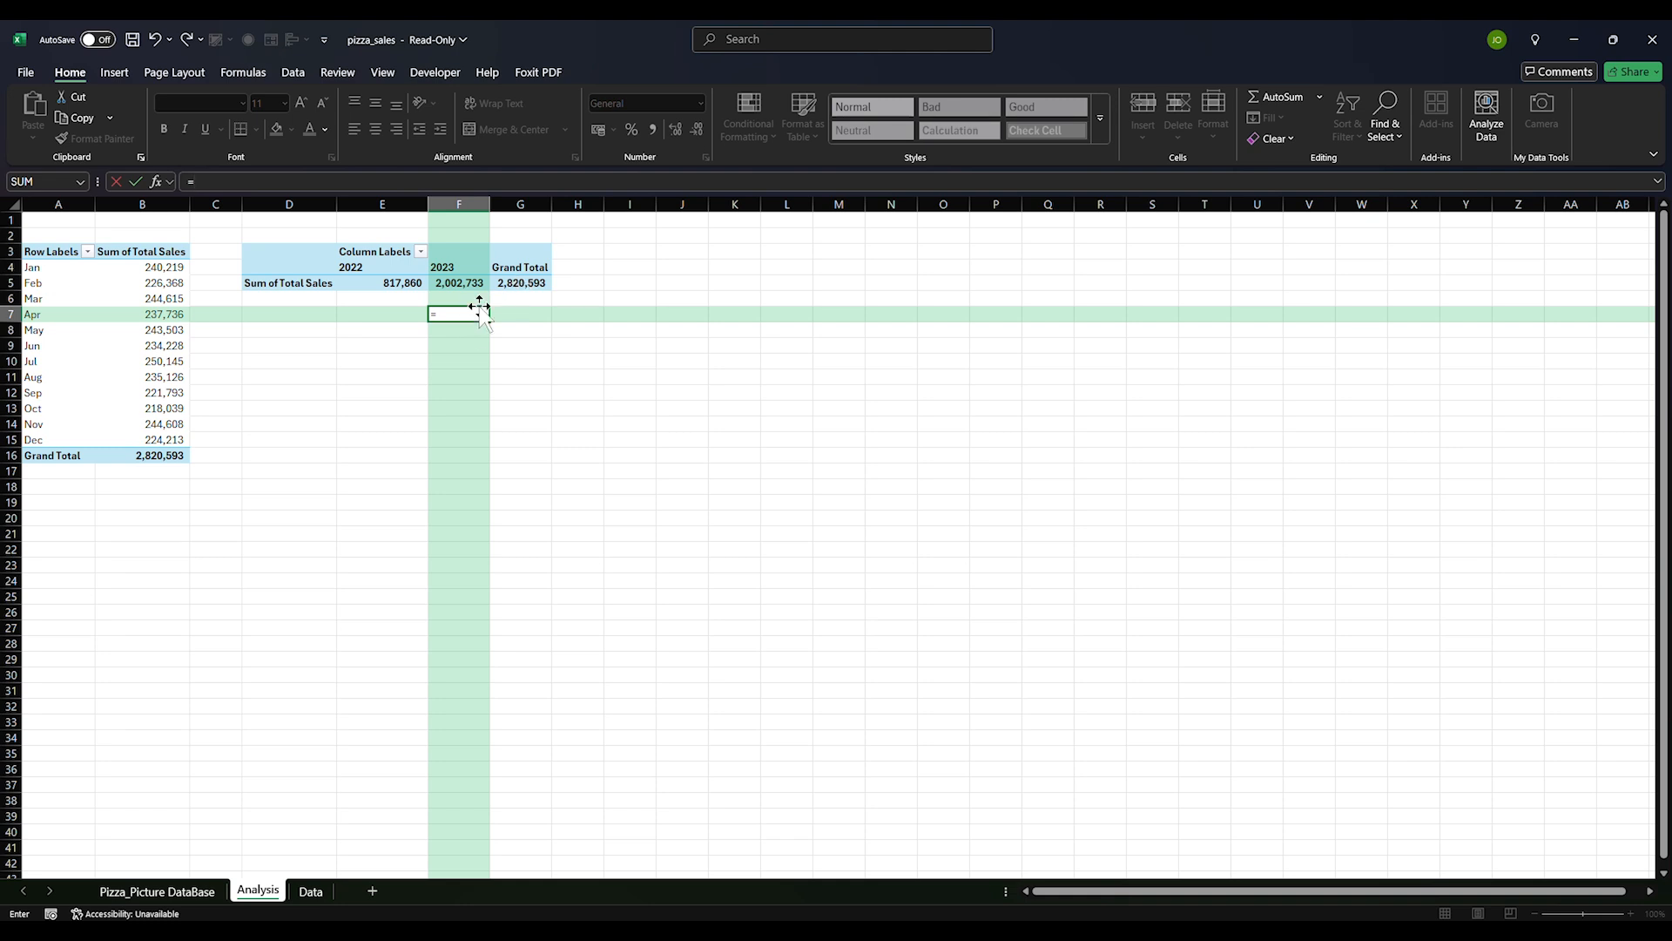
# Enter a SUM formula in F7 that adds the yearly totals in E5:F5
pyautogui.write('sum')
pyautogui.press('Tab')
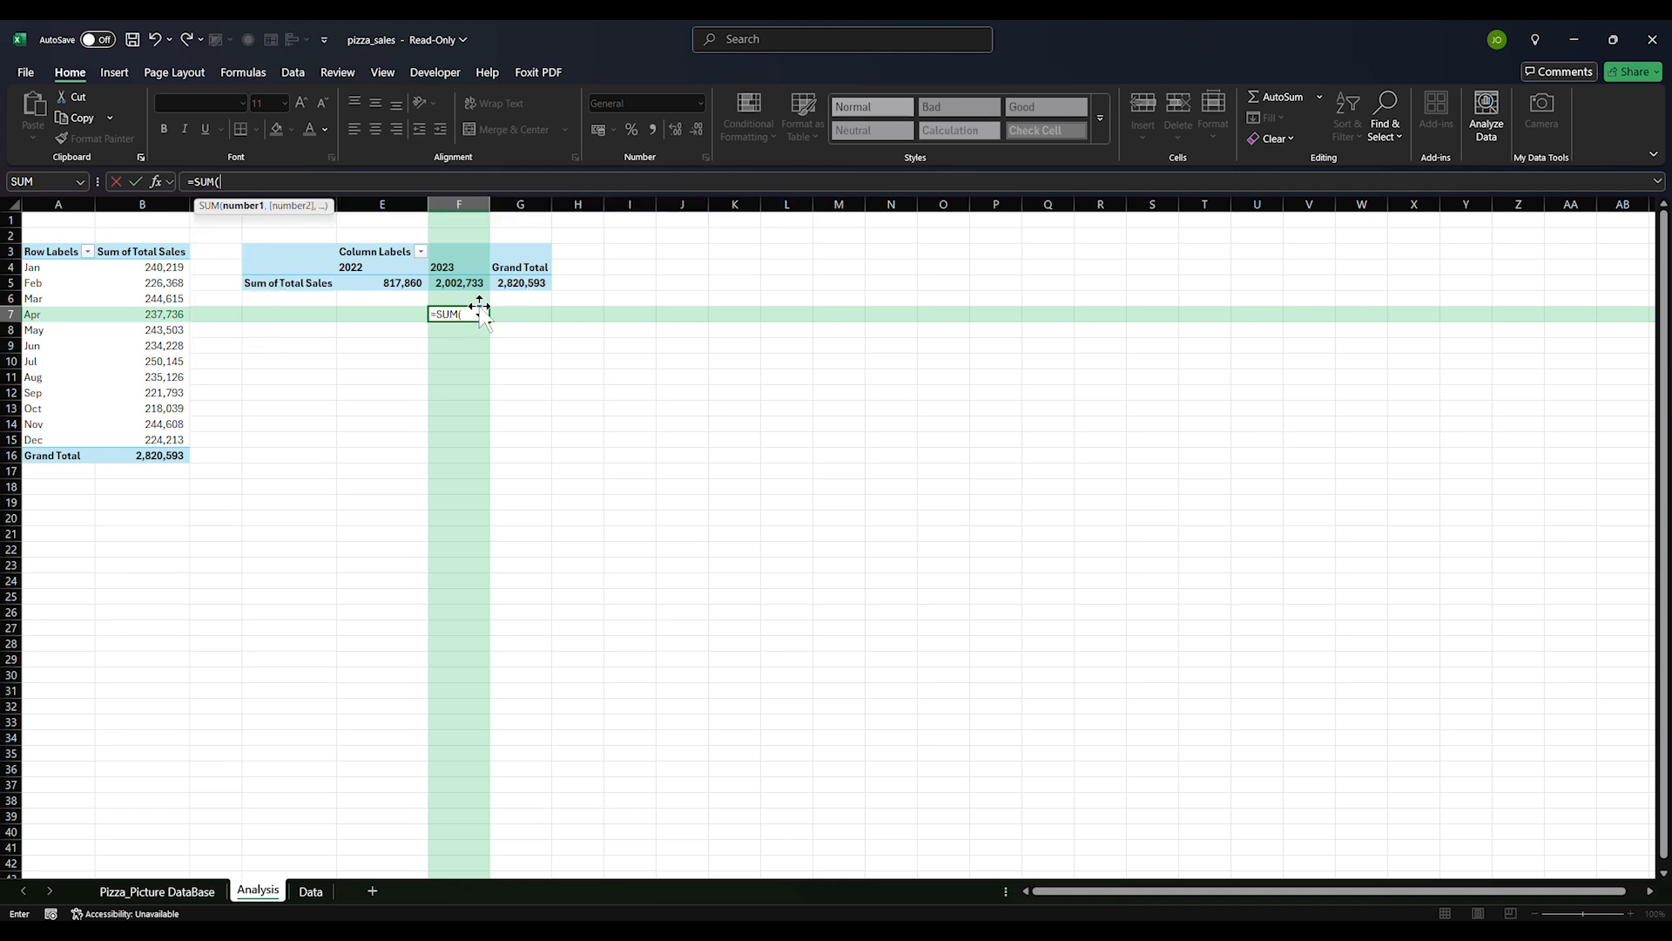
pyautogui.moveTo(369, 285); pyautogui.dragTo(459, 289)
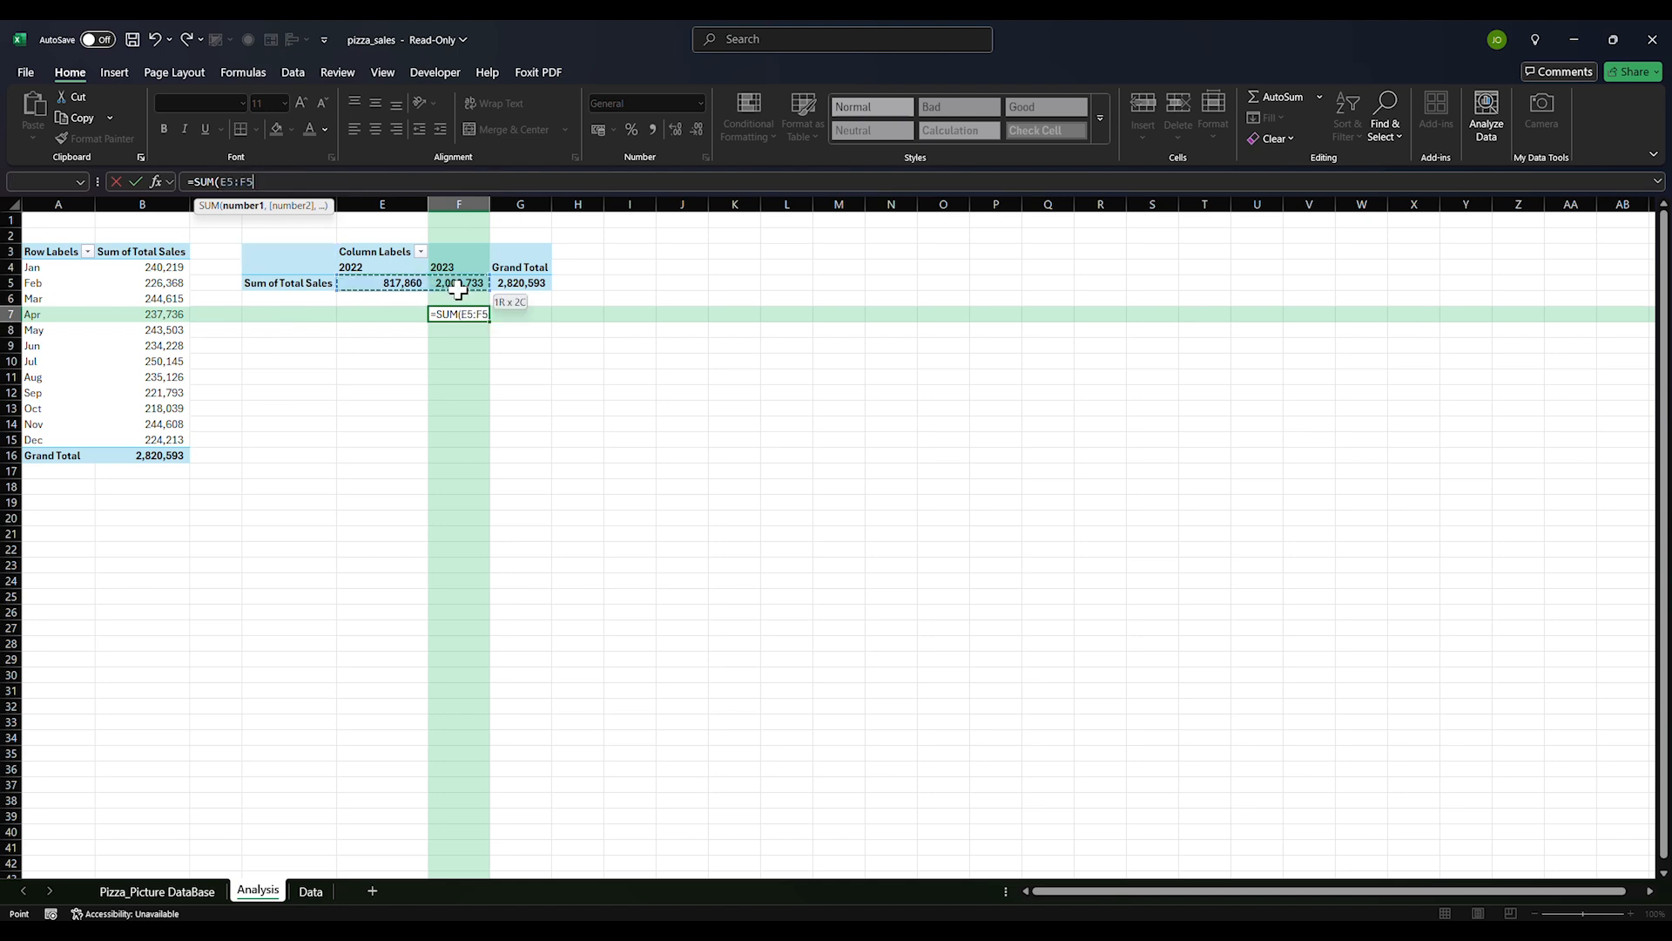
pyautogui.press('Return')
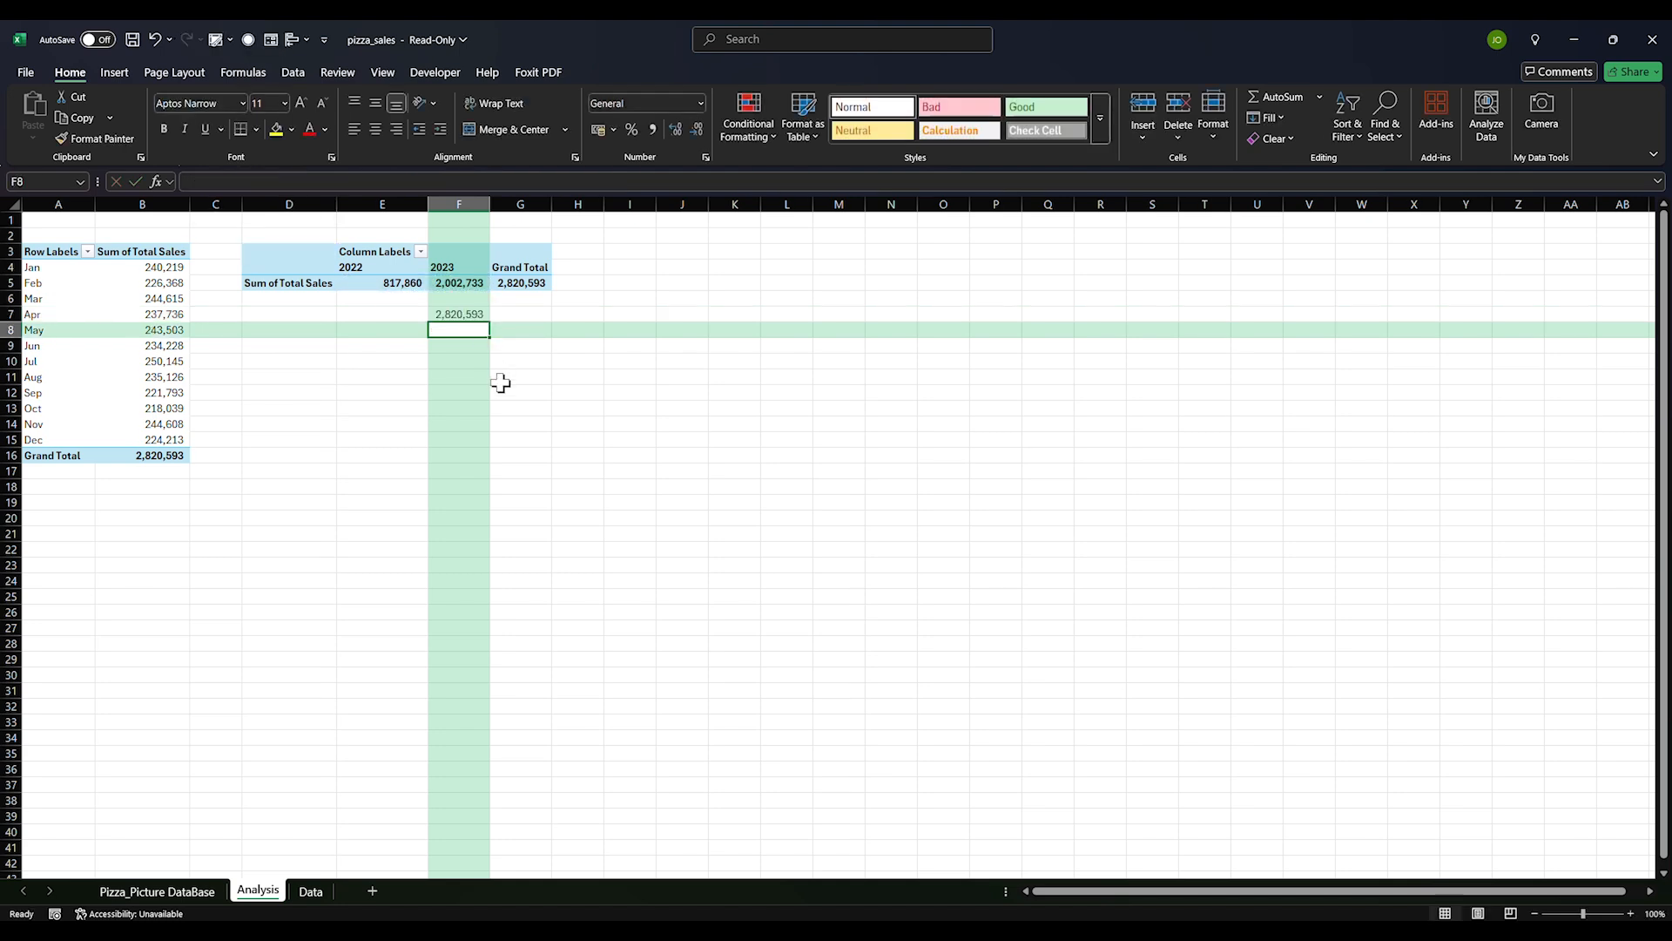
pyautogui.click(466, 316)
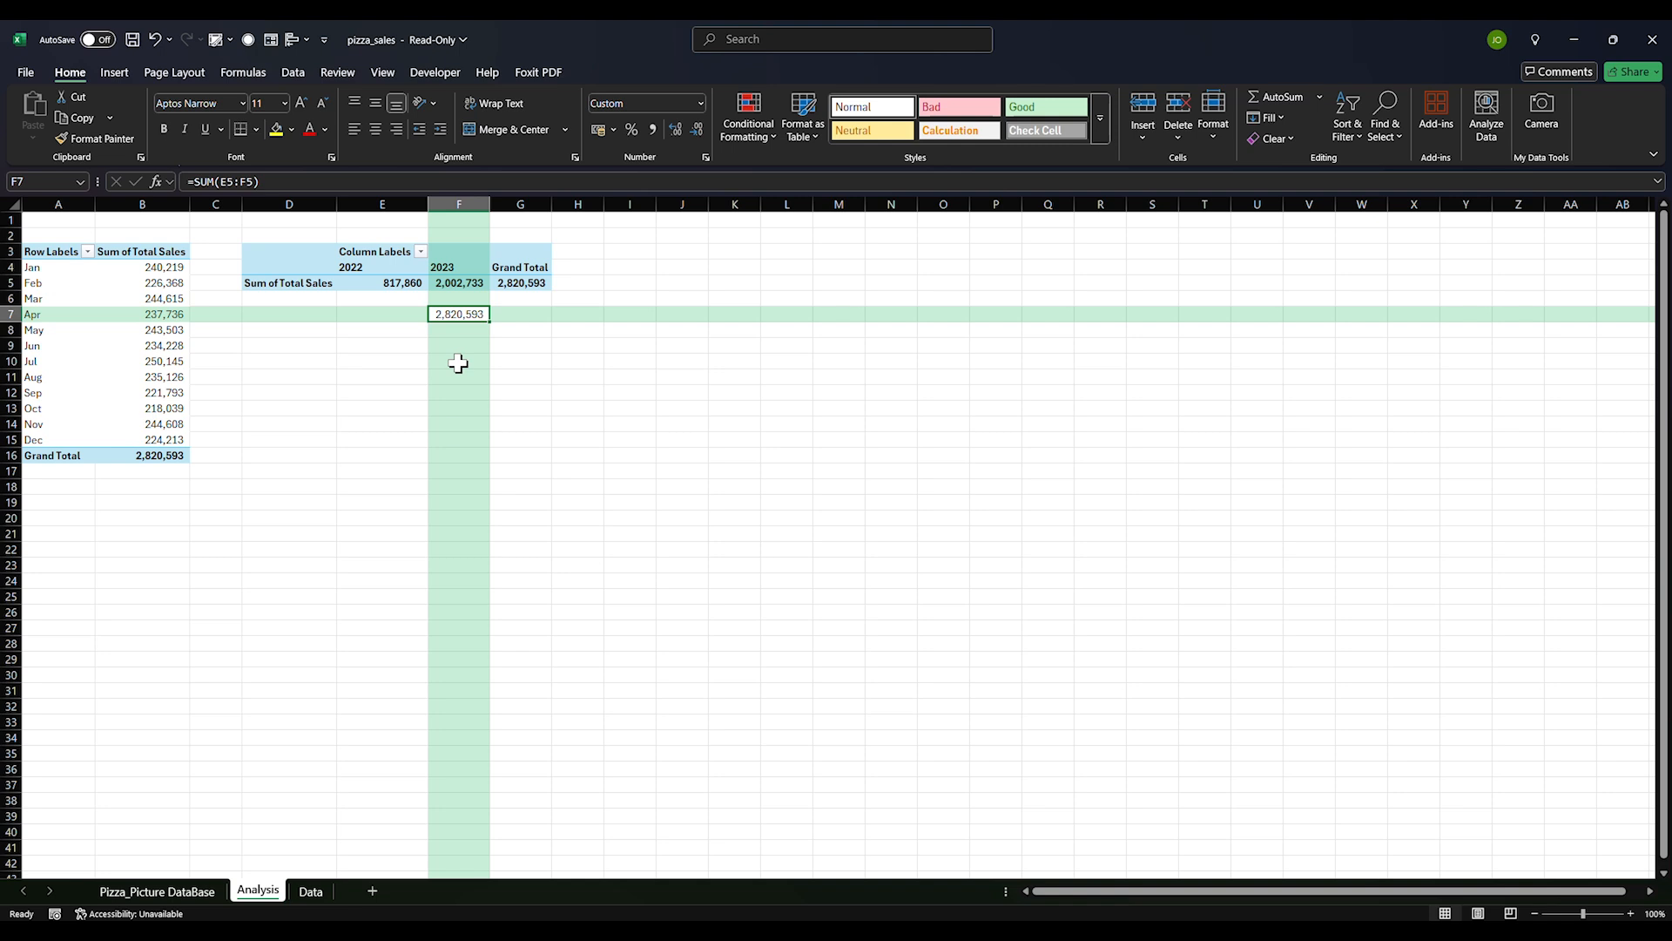
pyautogui.click(454, 438)
pyautogui.click(469, 318)
# Label the pivots with 'Year' in D2 and 'Month' in A2
pyautogui.click(280, 237)
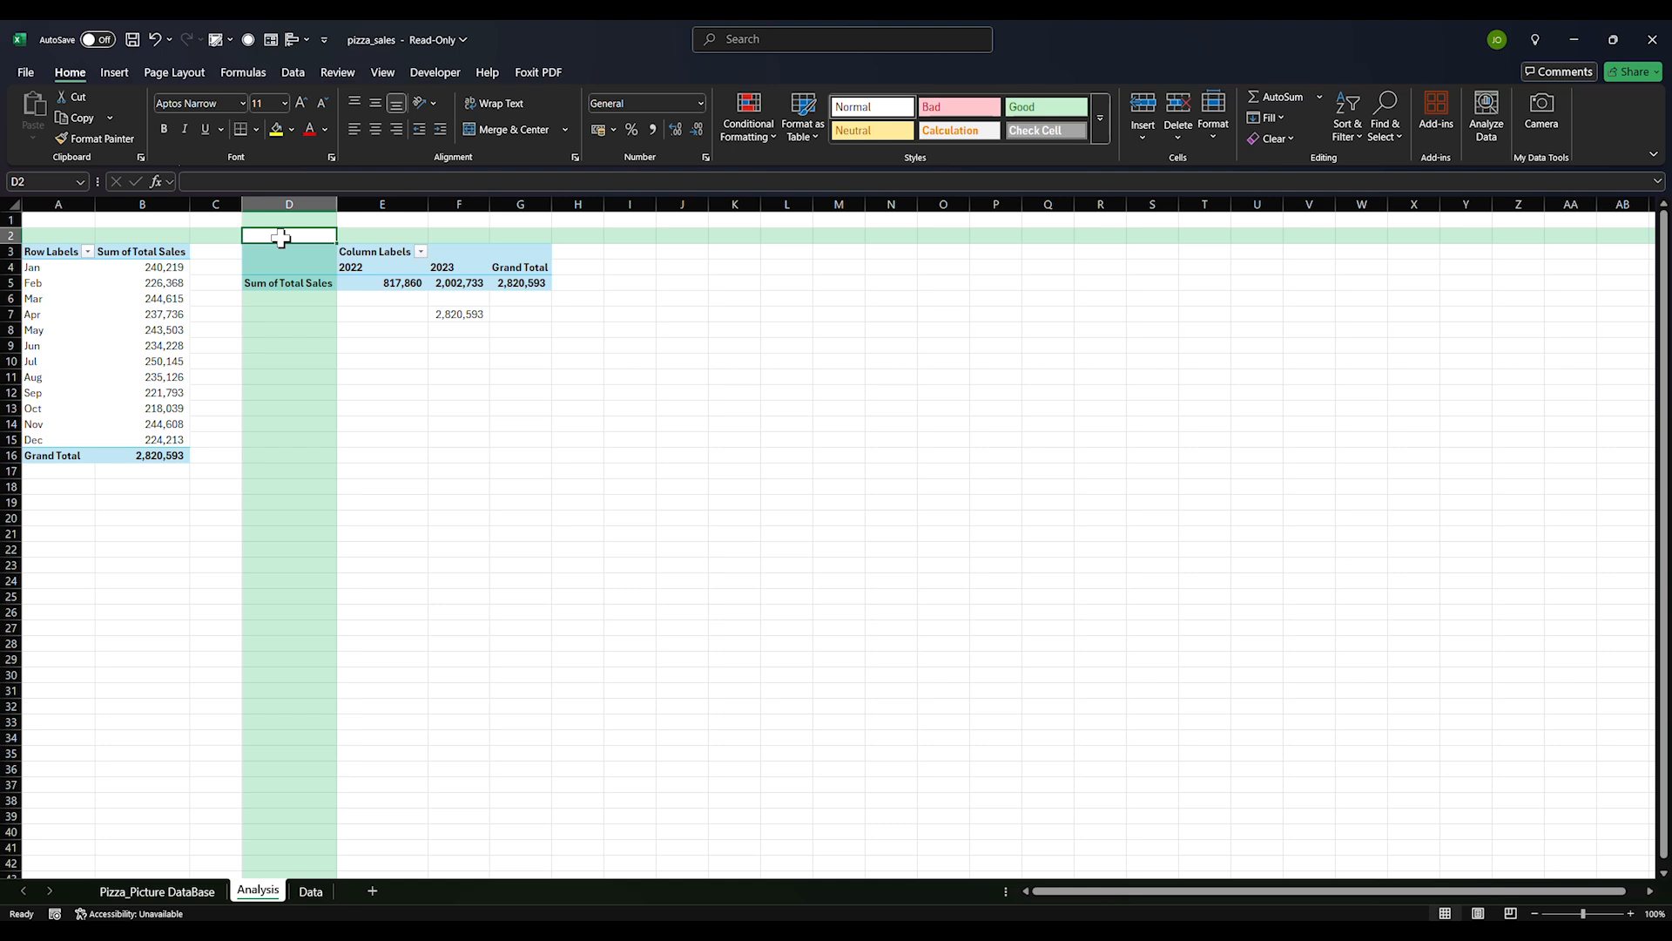
pyautogui.write('Year')
pyautogui.press('Return')
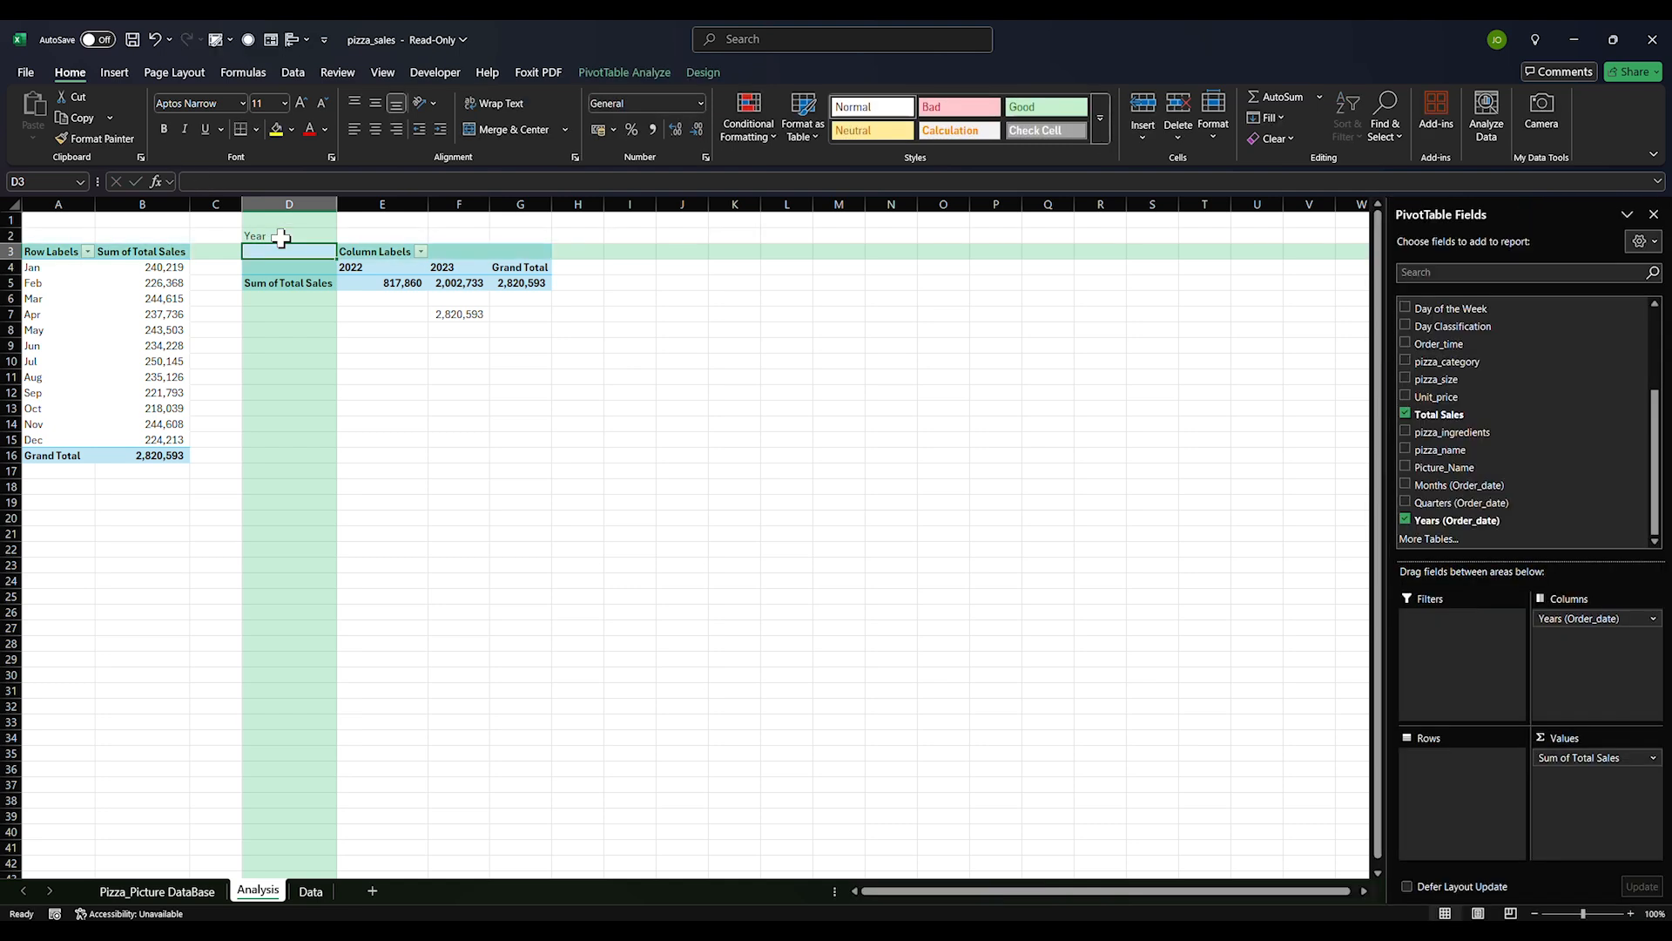
pyautogui.click(62, 236)
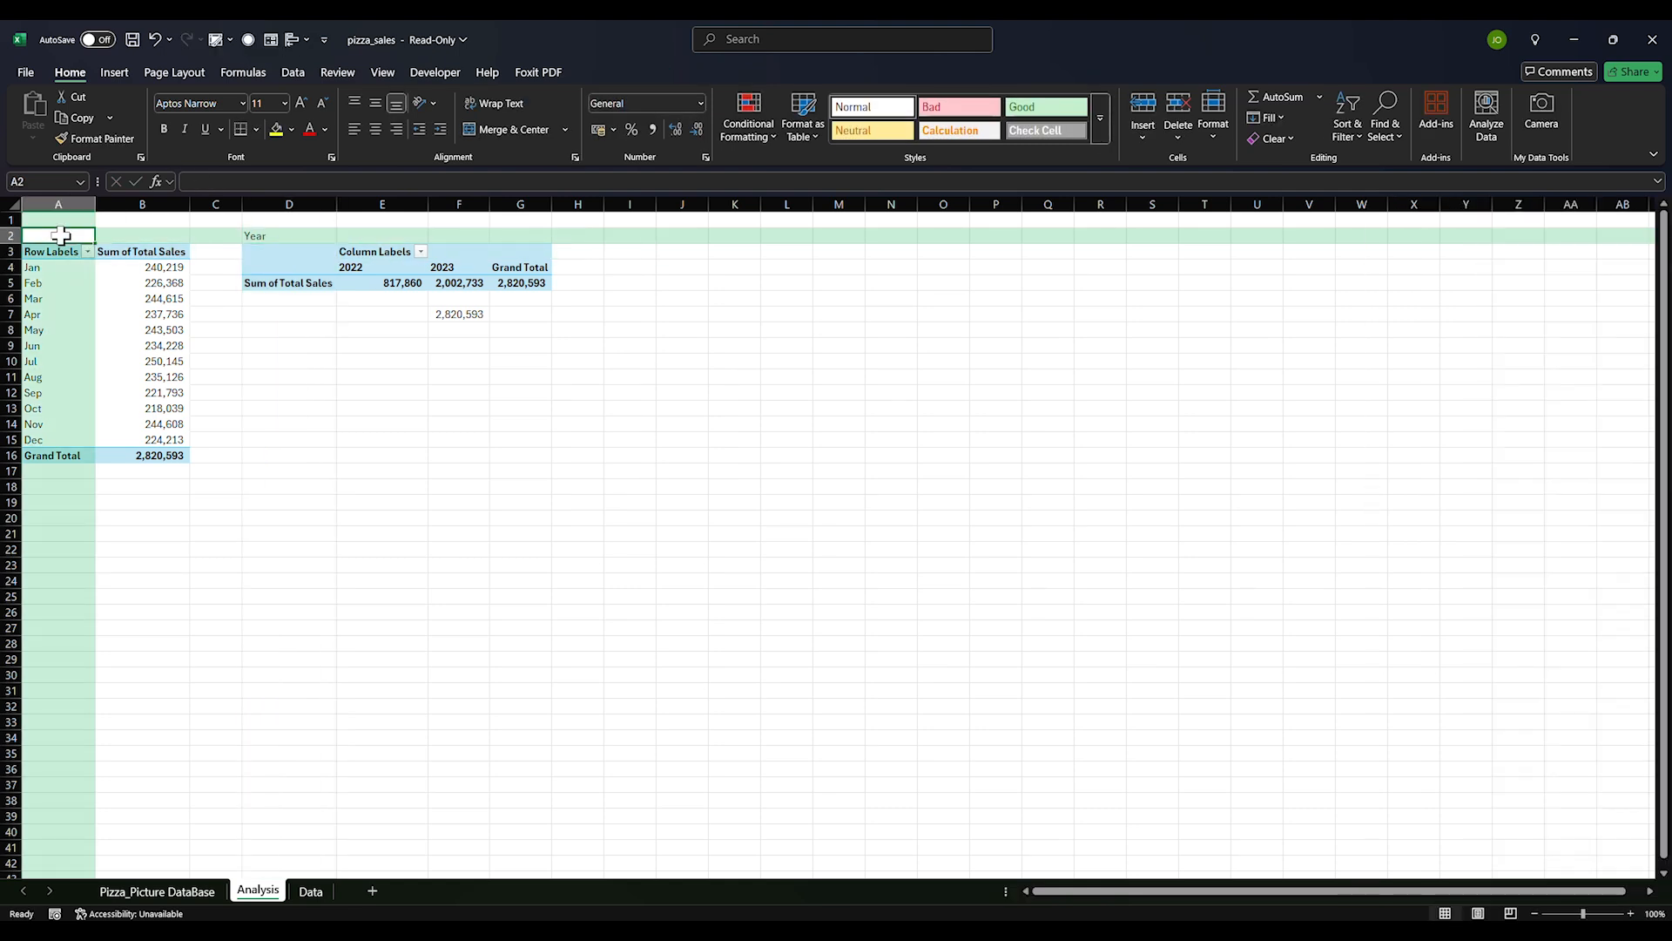
pyautogui.click(459, 423)
# Check the Pizza_Picture DataBase sheet, then return to the Analysis sheet
pyautogui.click(199, 892)
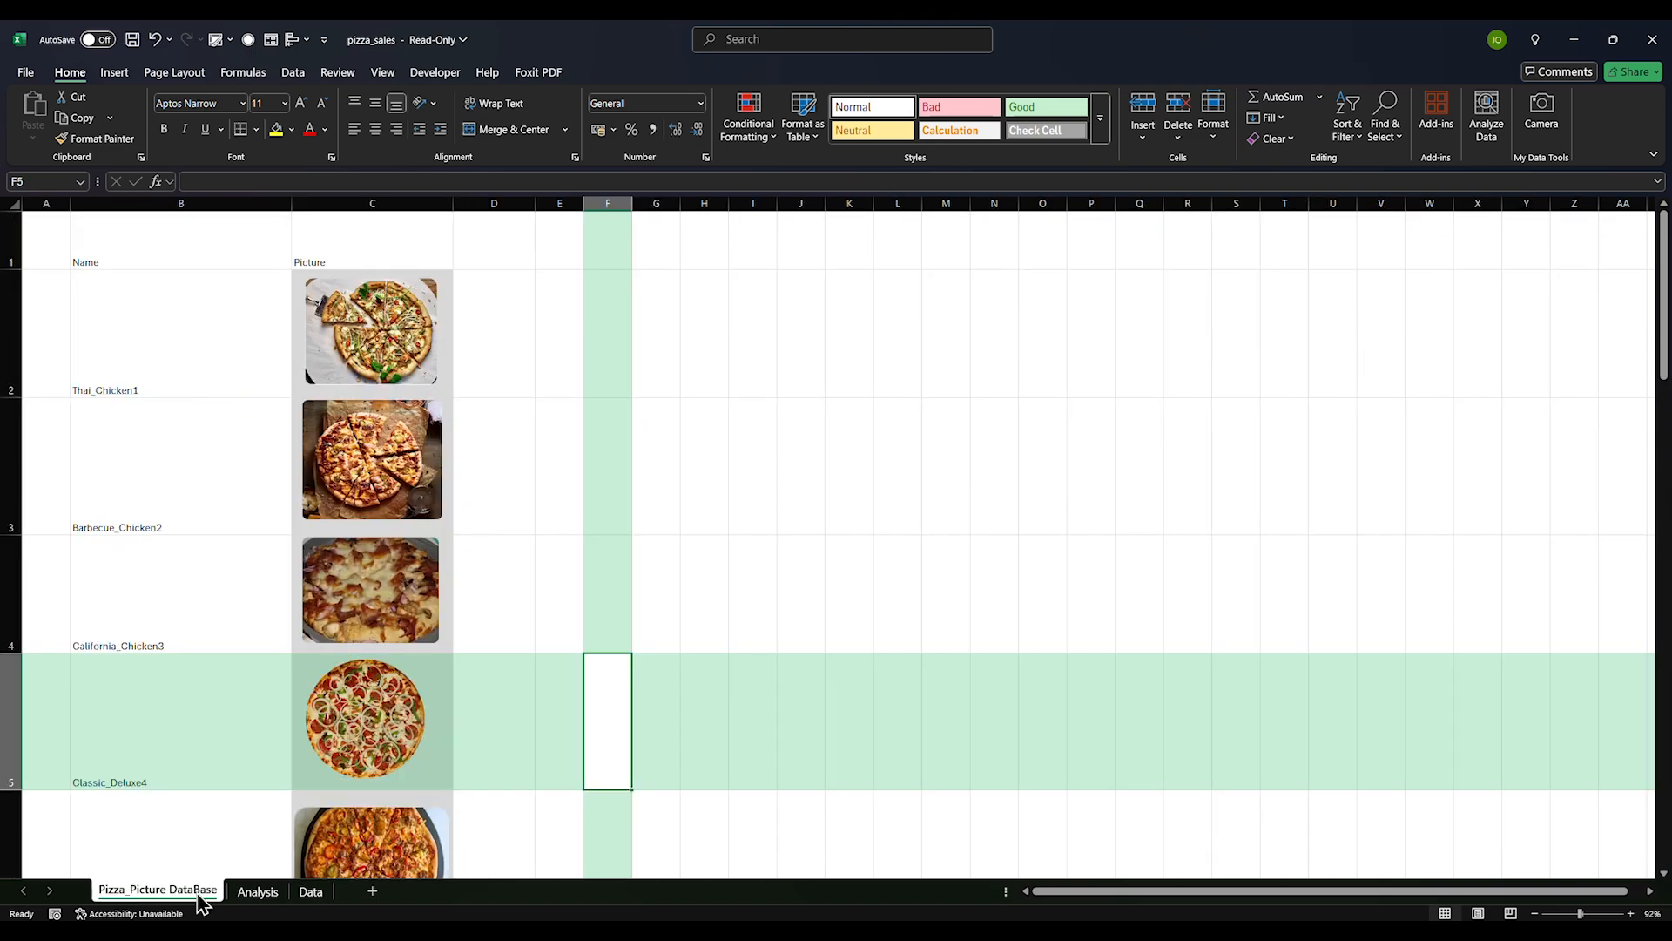
pyautogui.click(258, 892)
pyautogui.click(311, 891)
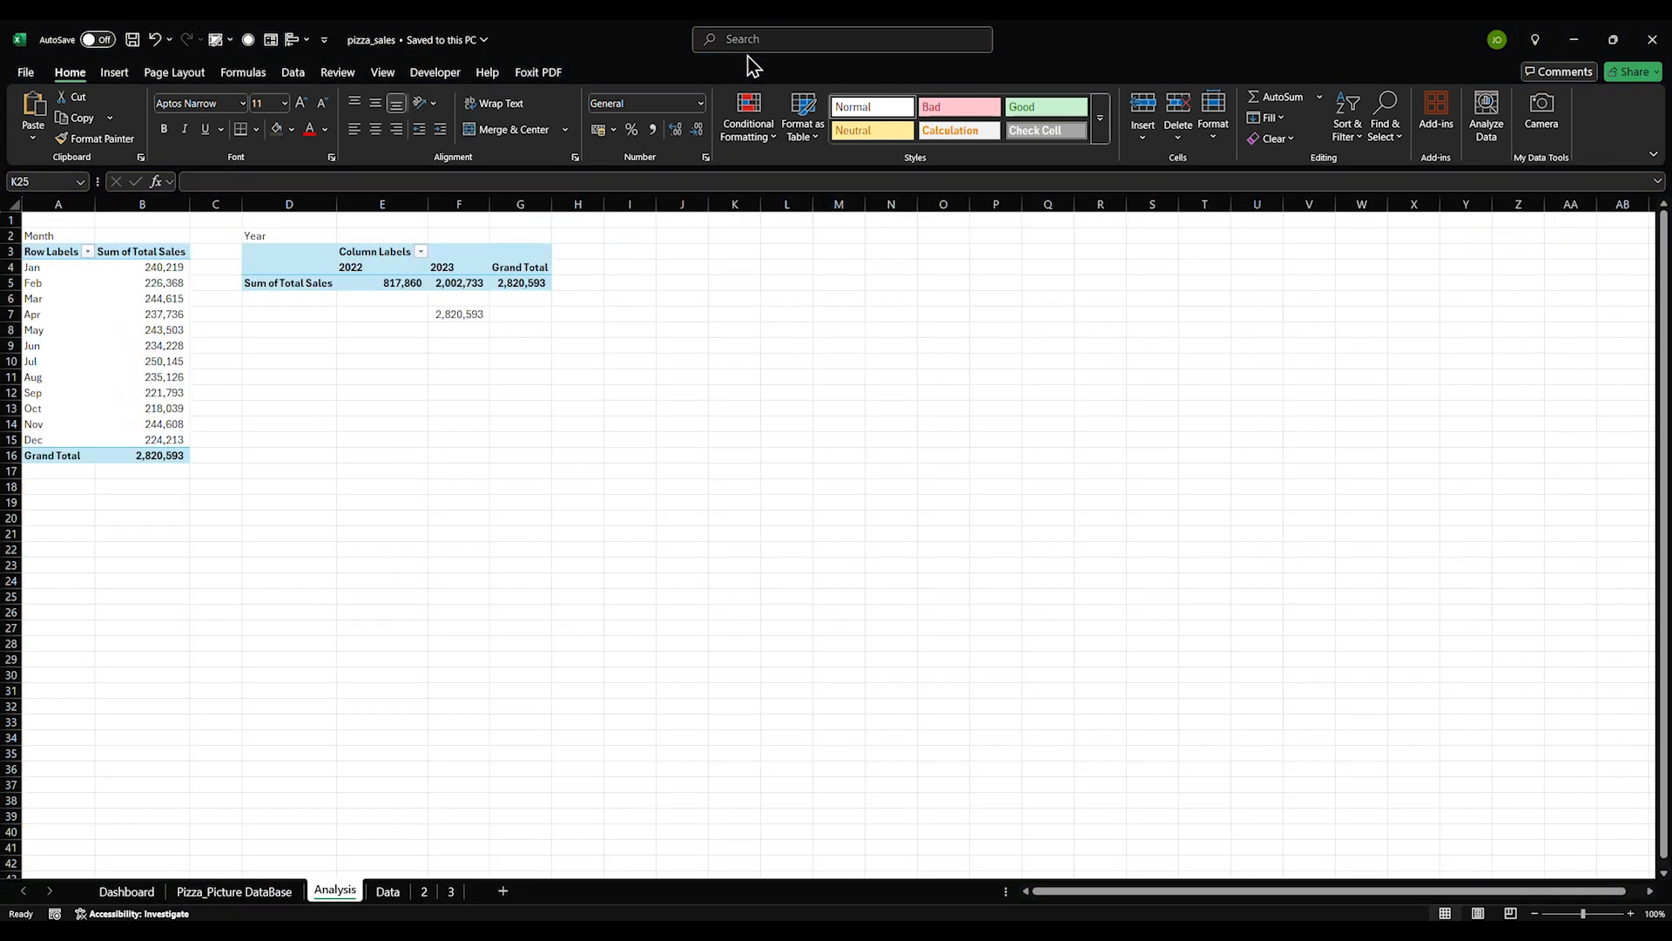
# Copy the month pivot table and paste it at A21
pyautogui.click(294, 498)
pyautogui.click(54, 298)
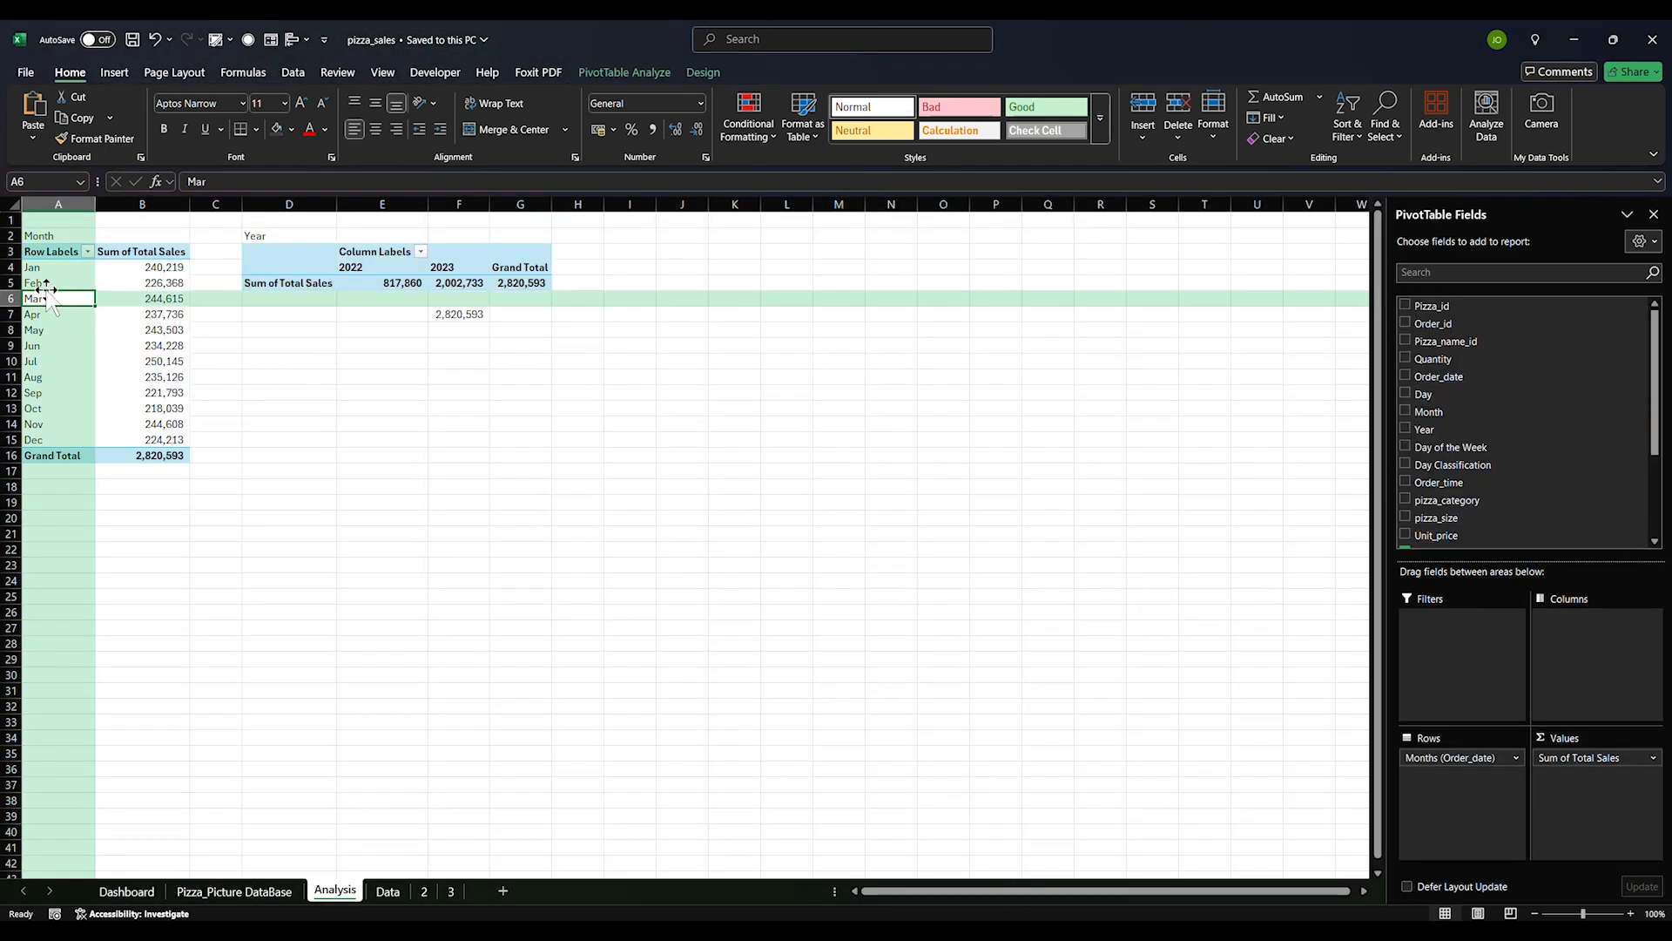
pyautogui.click(39, 236)
pyautogui.moveTo(39, 252); pyautogui.dragTo(182, 450)
pyautogui.hotkey('ctrl', 'c')
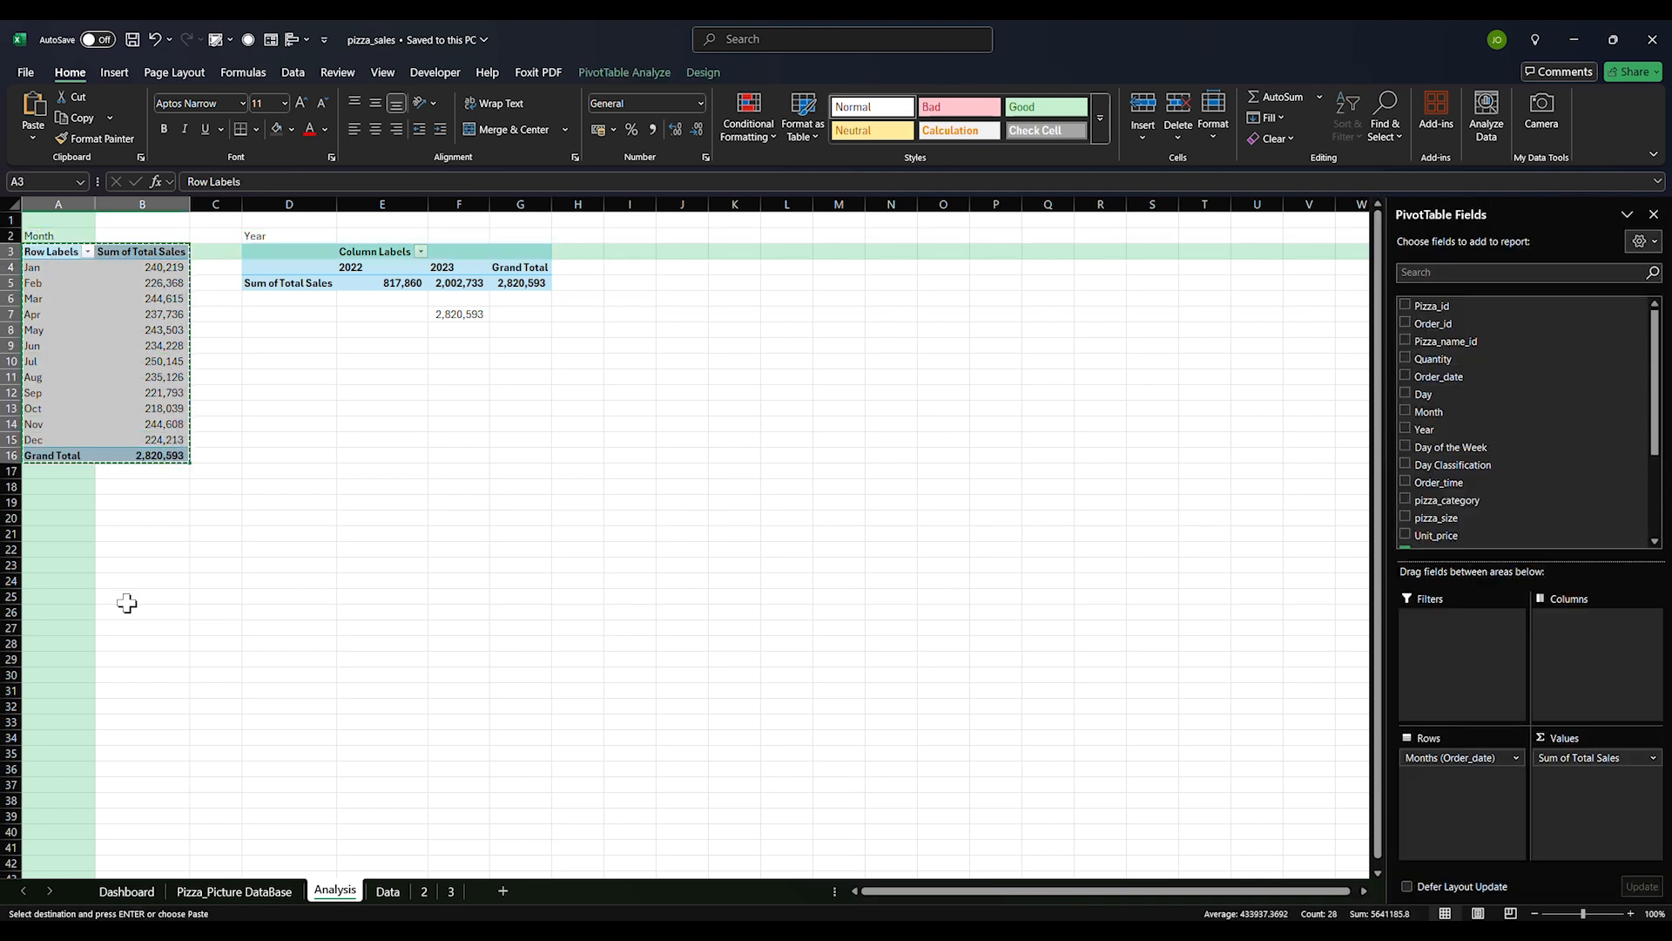
pyautogui.click(123, 610)
pyautogui.click(54, 536)
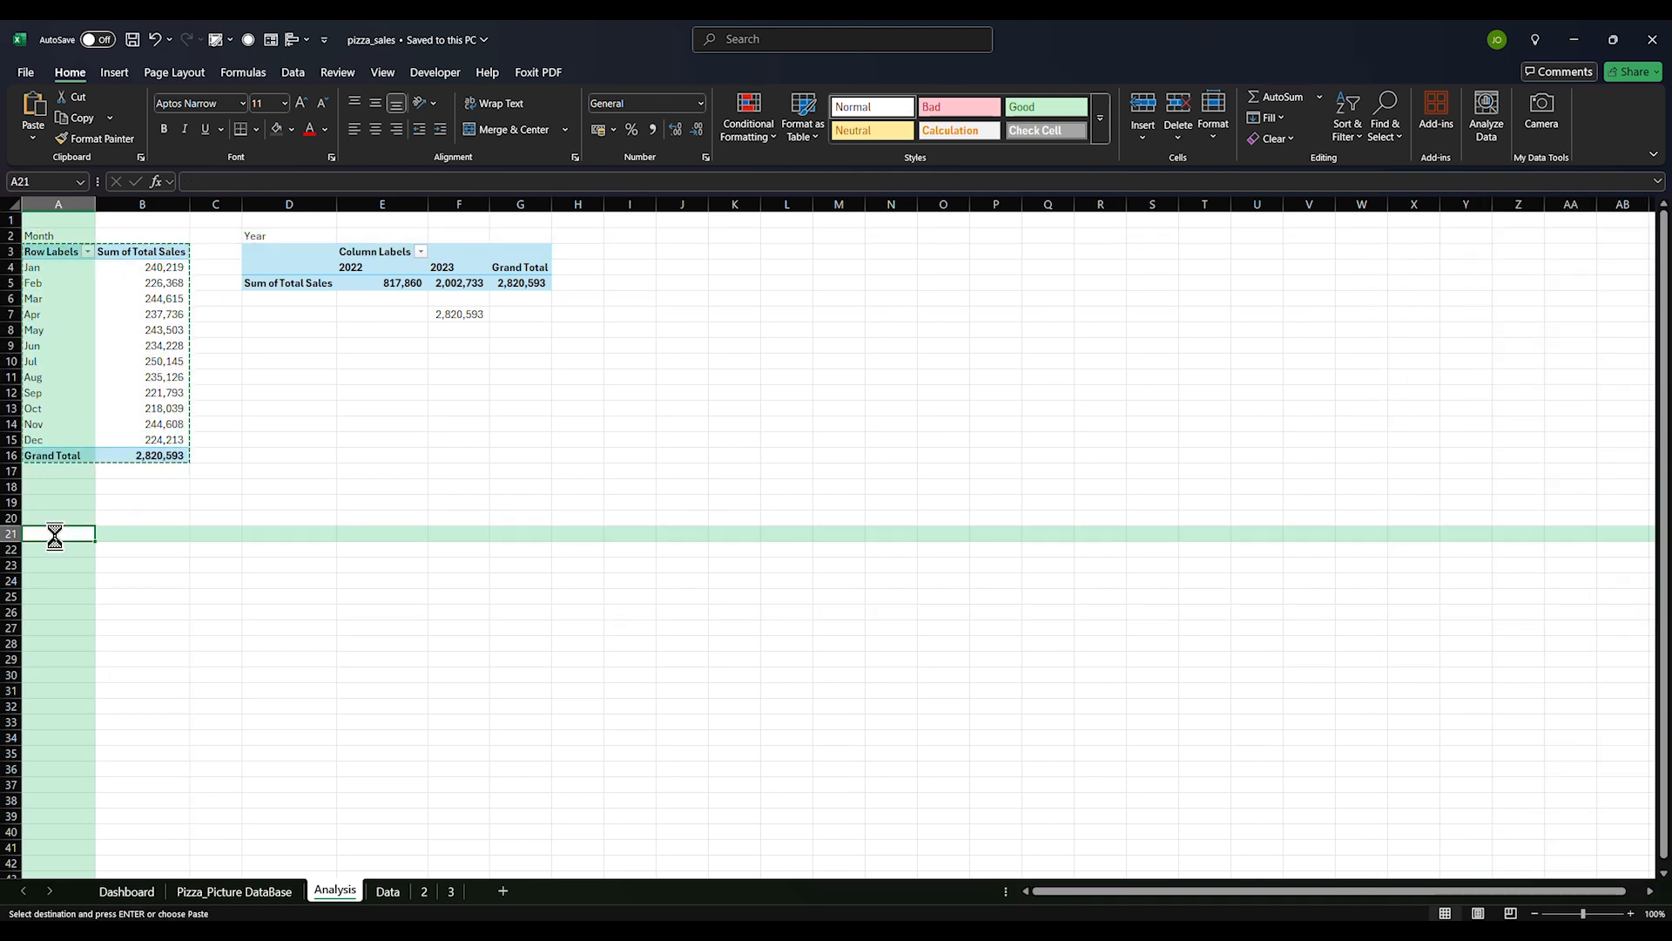
pyautogui.hotkey('ctrl', 'v')
# Replace the copy's Months rows with pizza_category, nesting pizza_name beneath each category
pyautogui.click(55, 597)
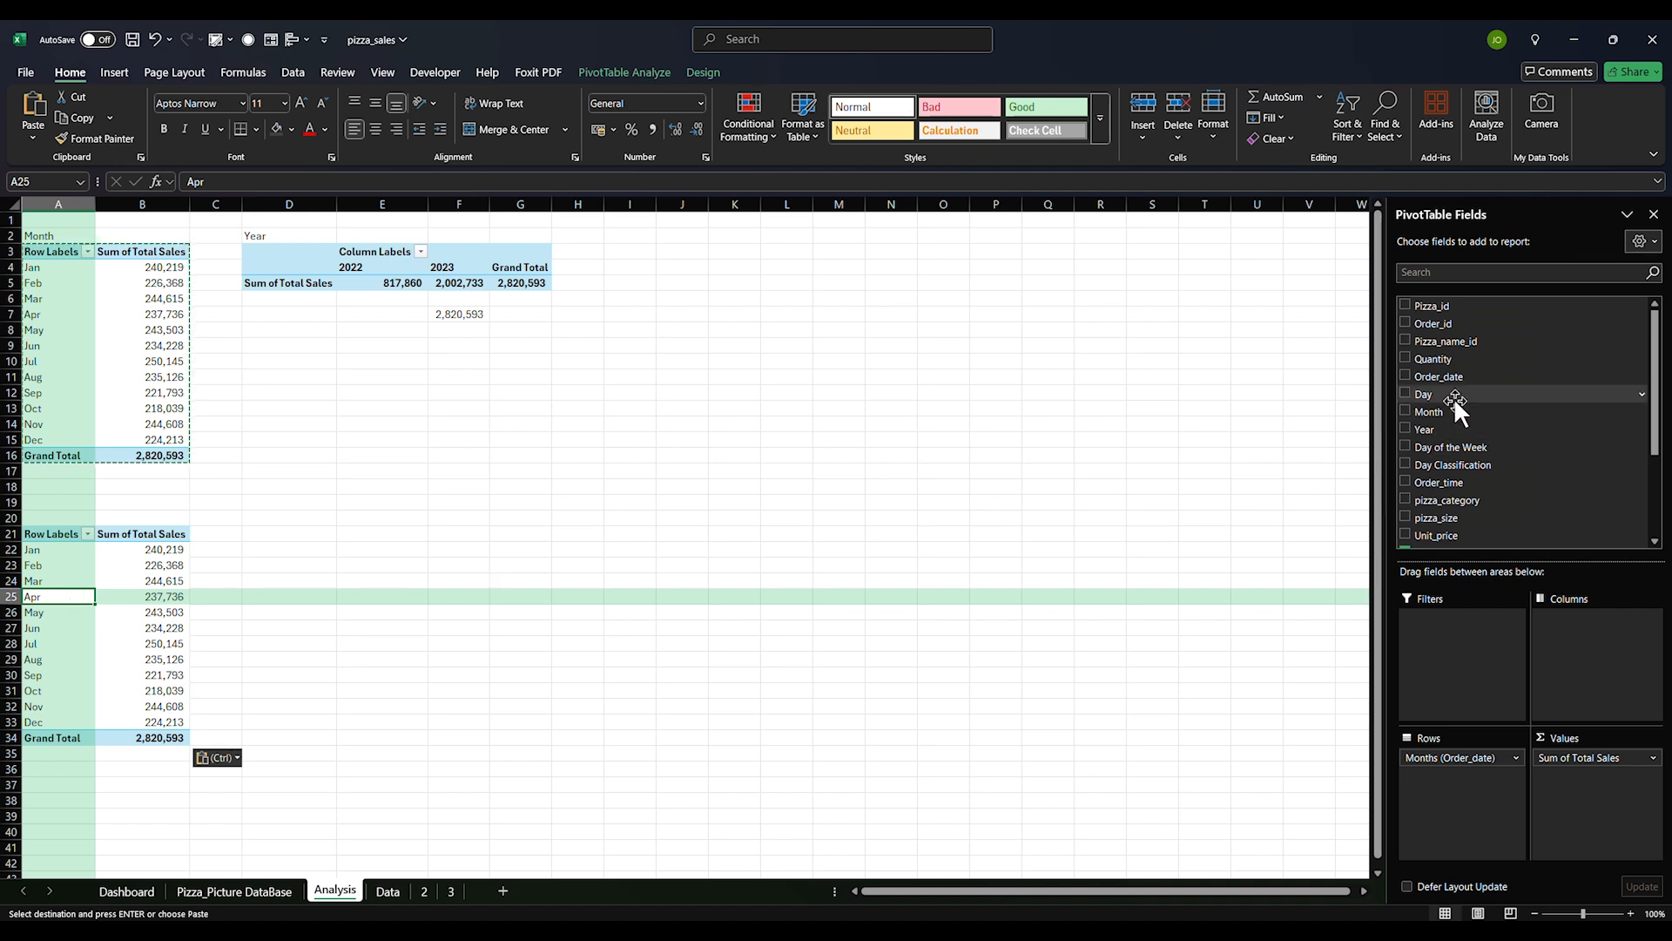
pyautogui.scroll(-3, 1428, 437)
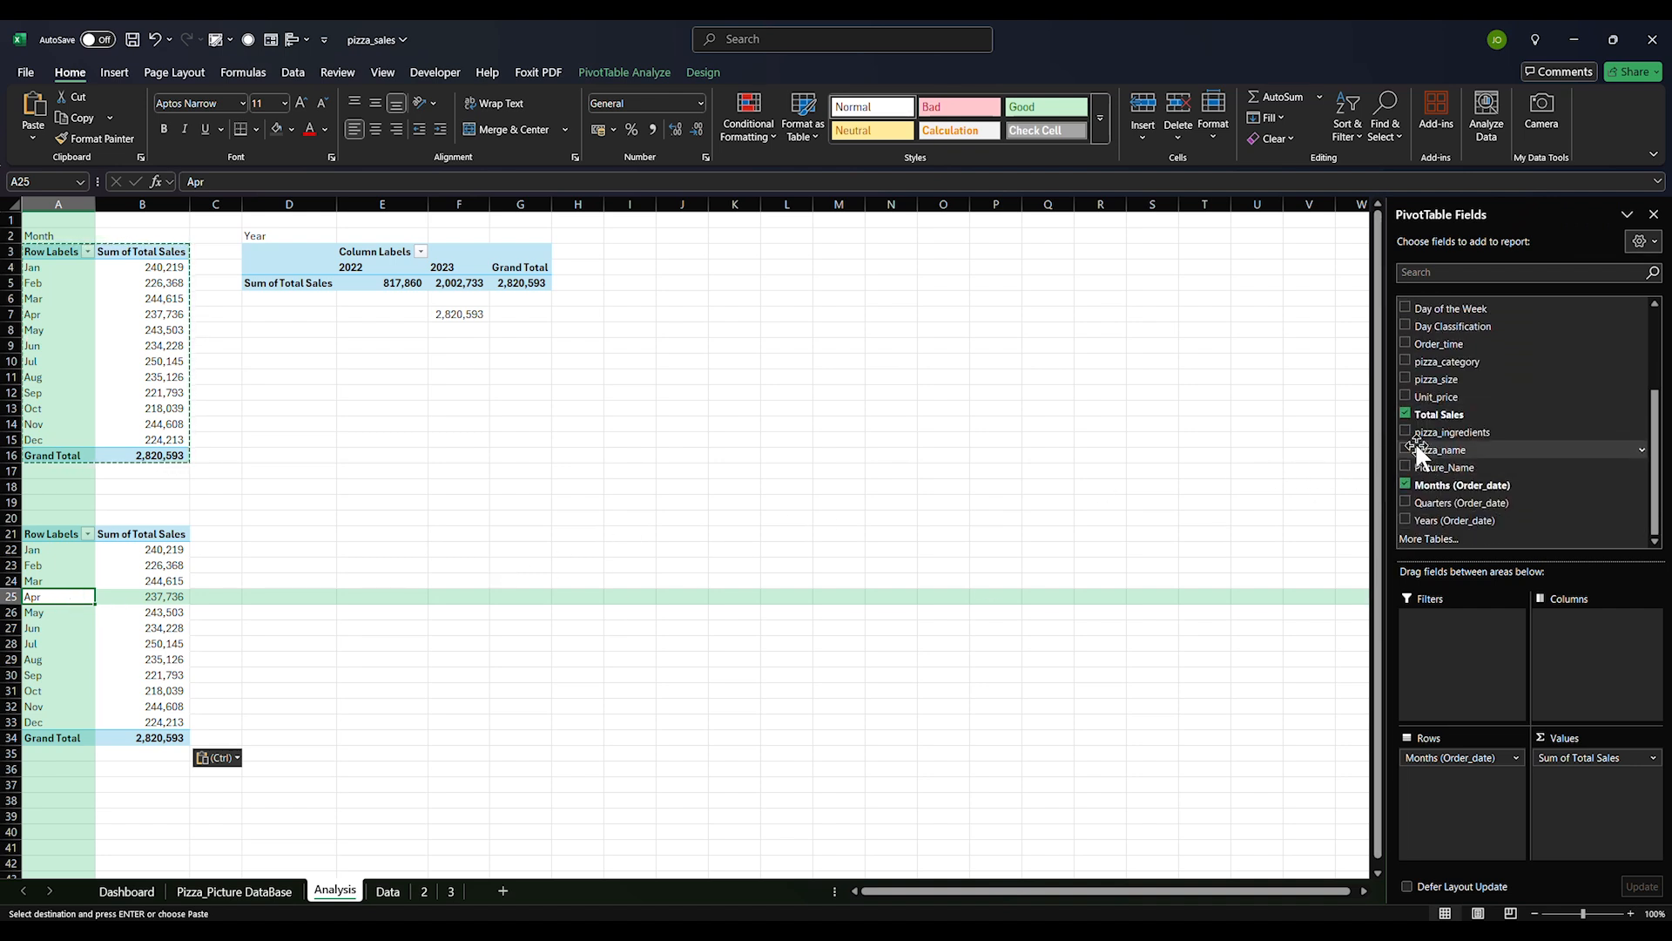
pyautogui.click(1405, 414)
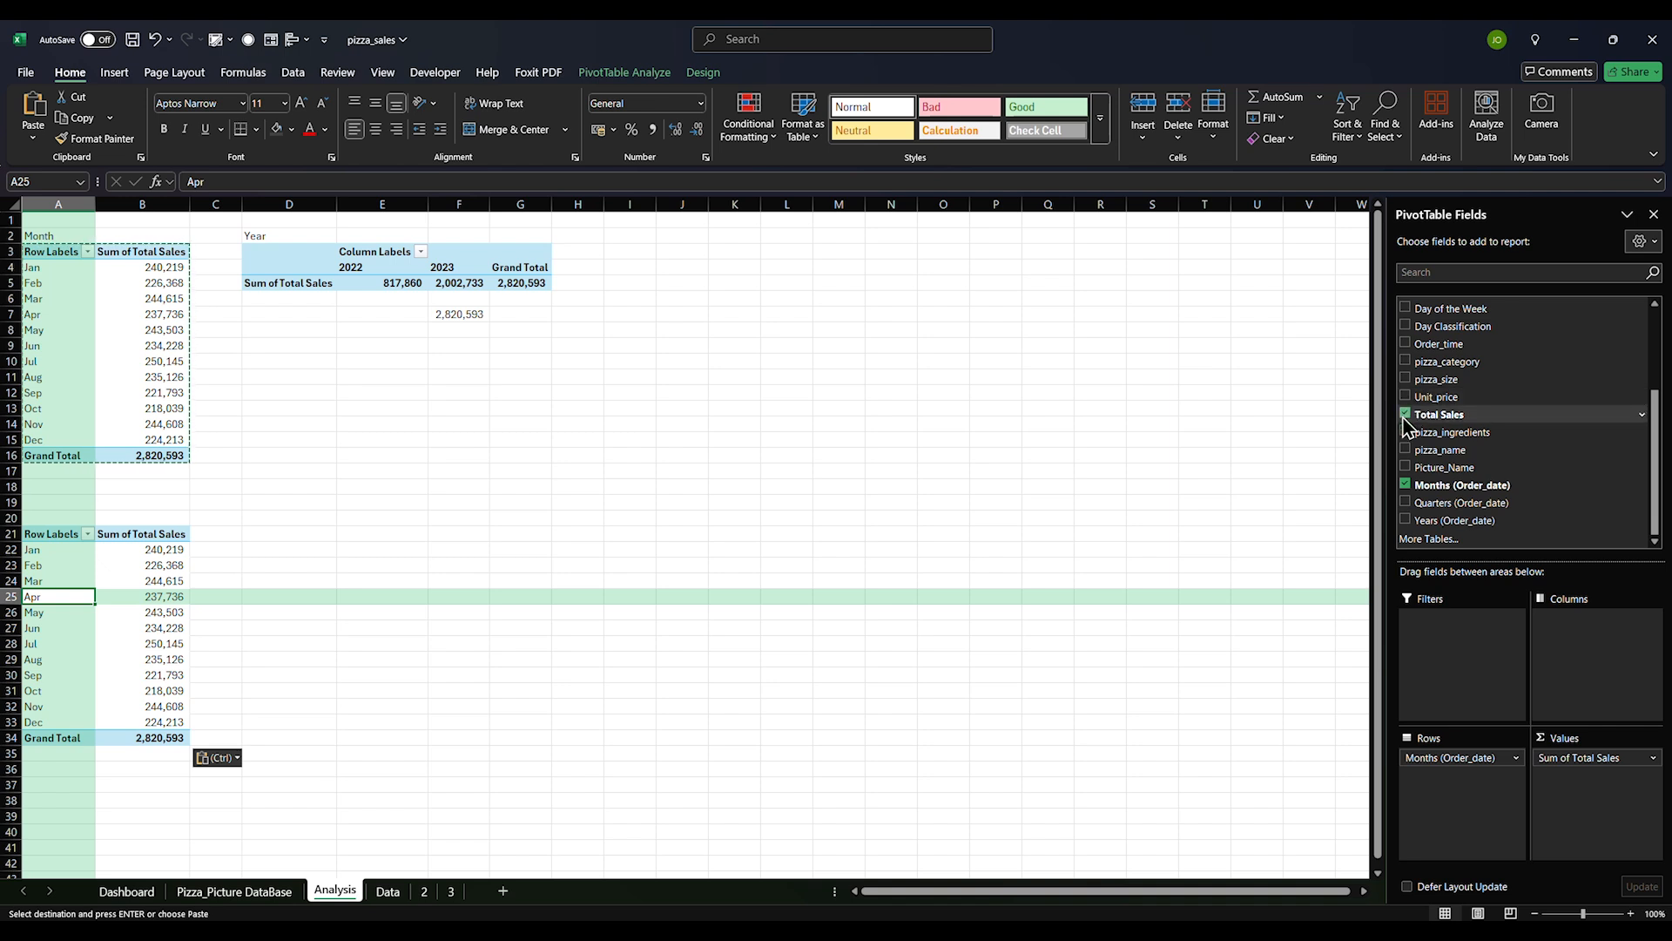
pyautogui.click(1405, 484)
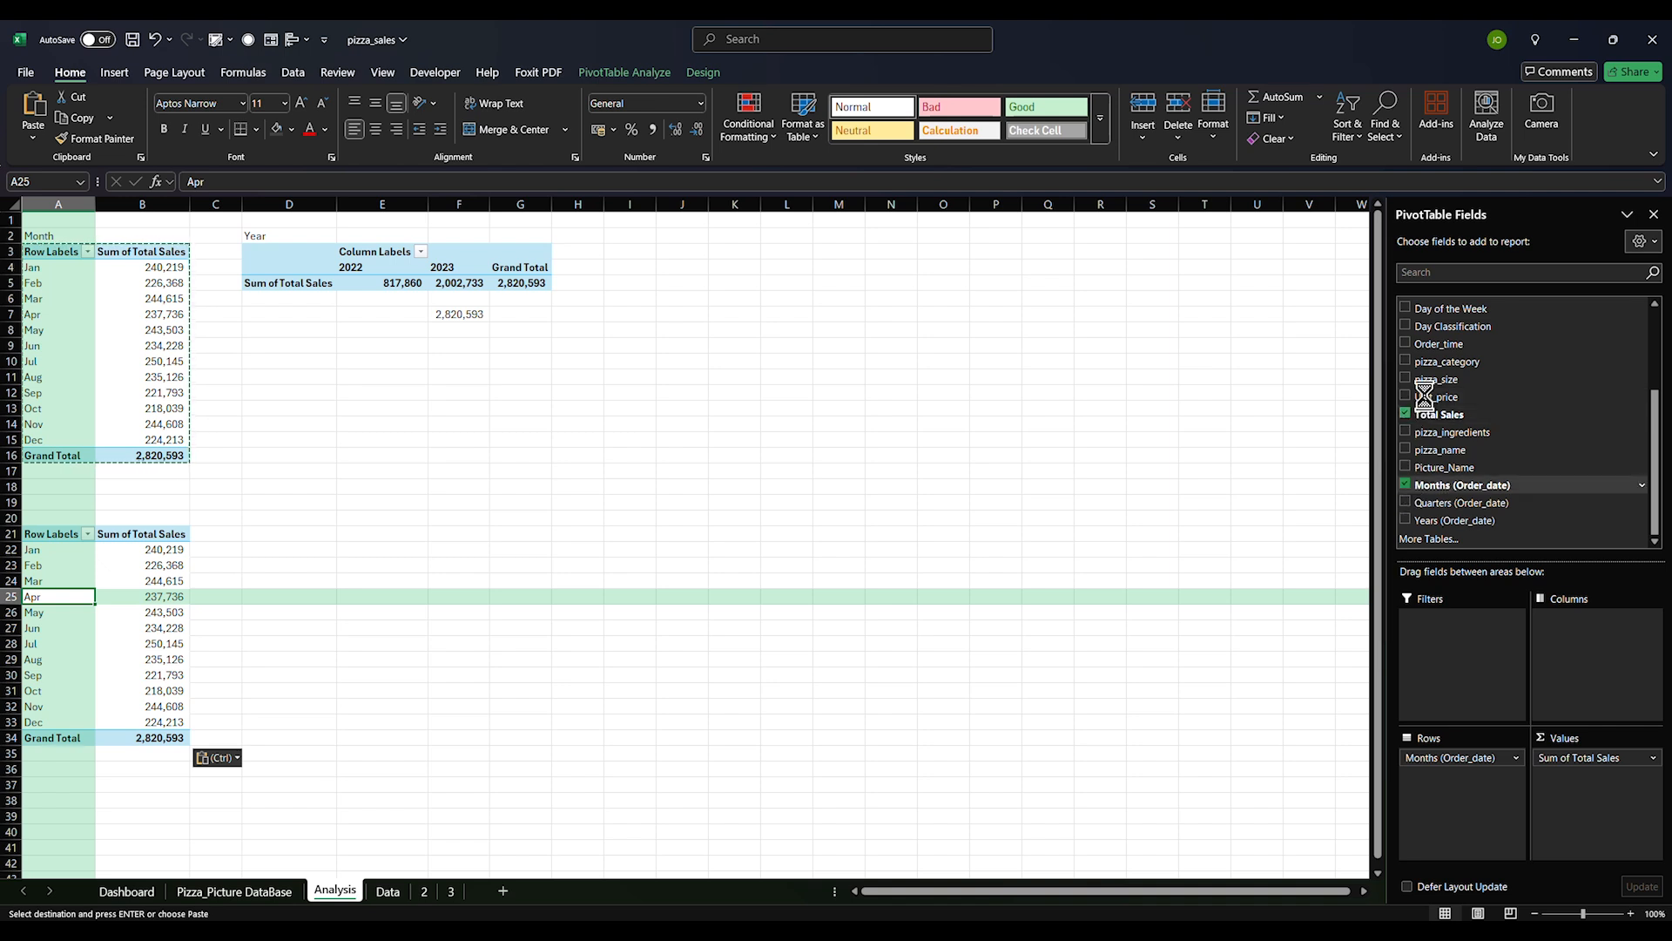
pyautogui.click(1405, 361)
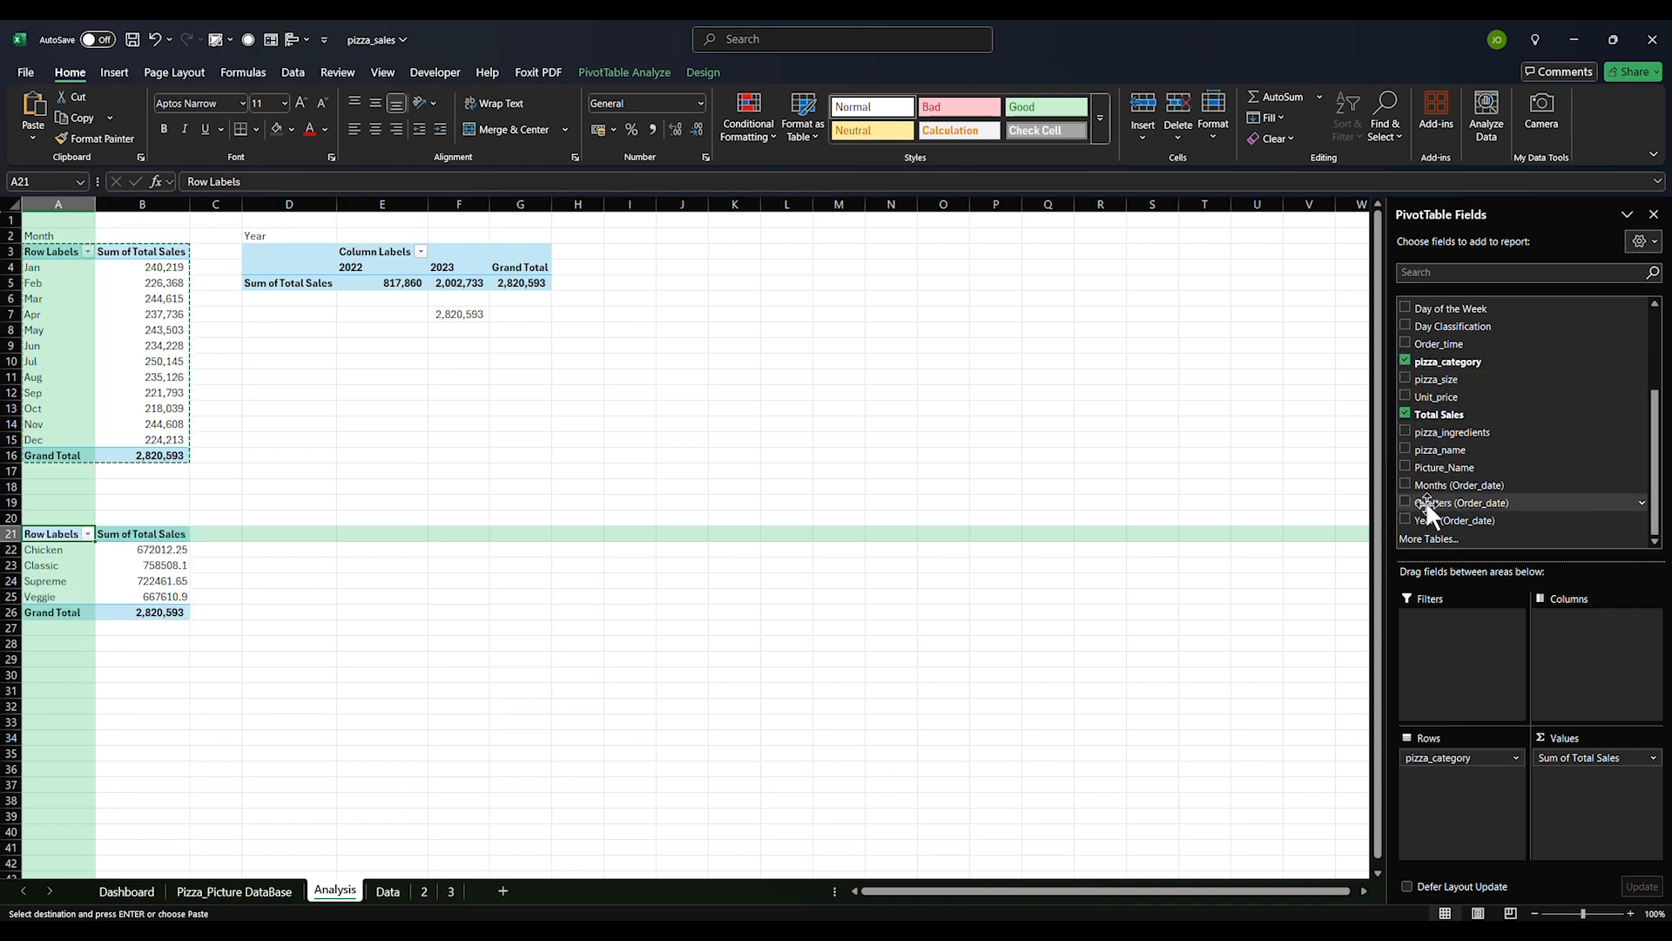
pyautogui.click(1405, 448)
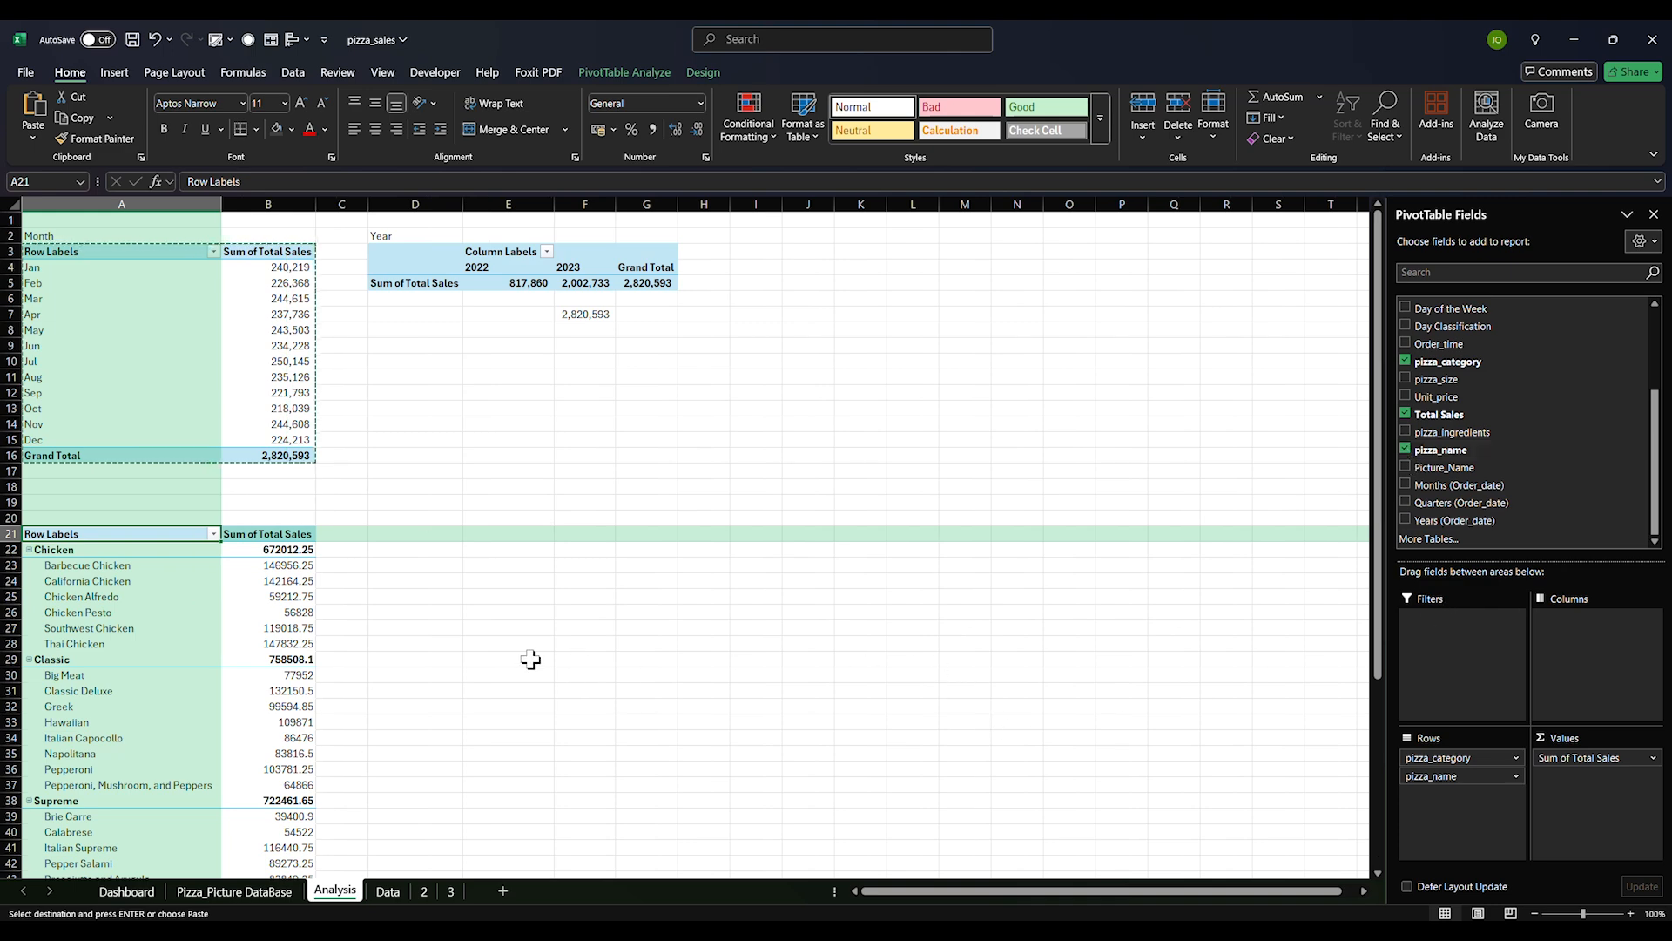
pyautogui.scroll(-3, 522, 661)
pyautogui.scroll(-5, 166, 577)
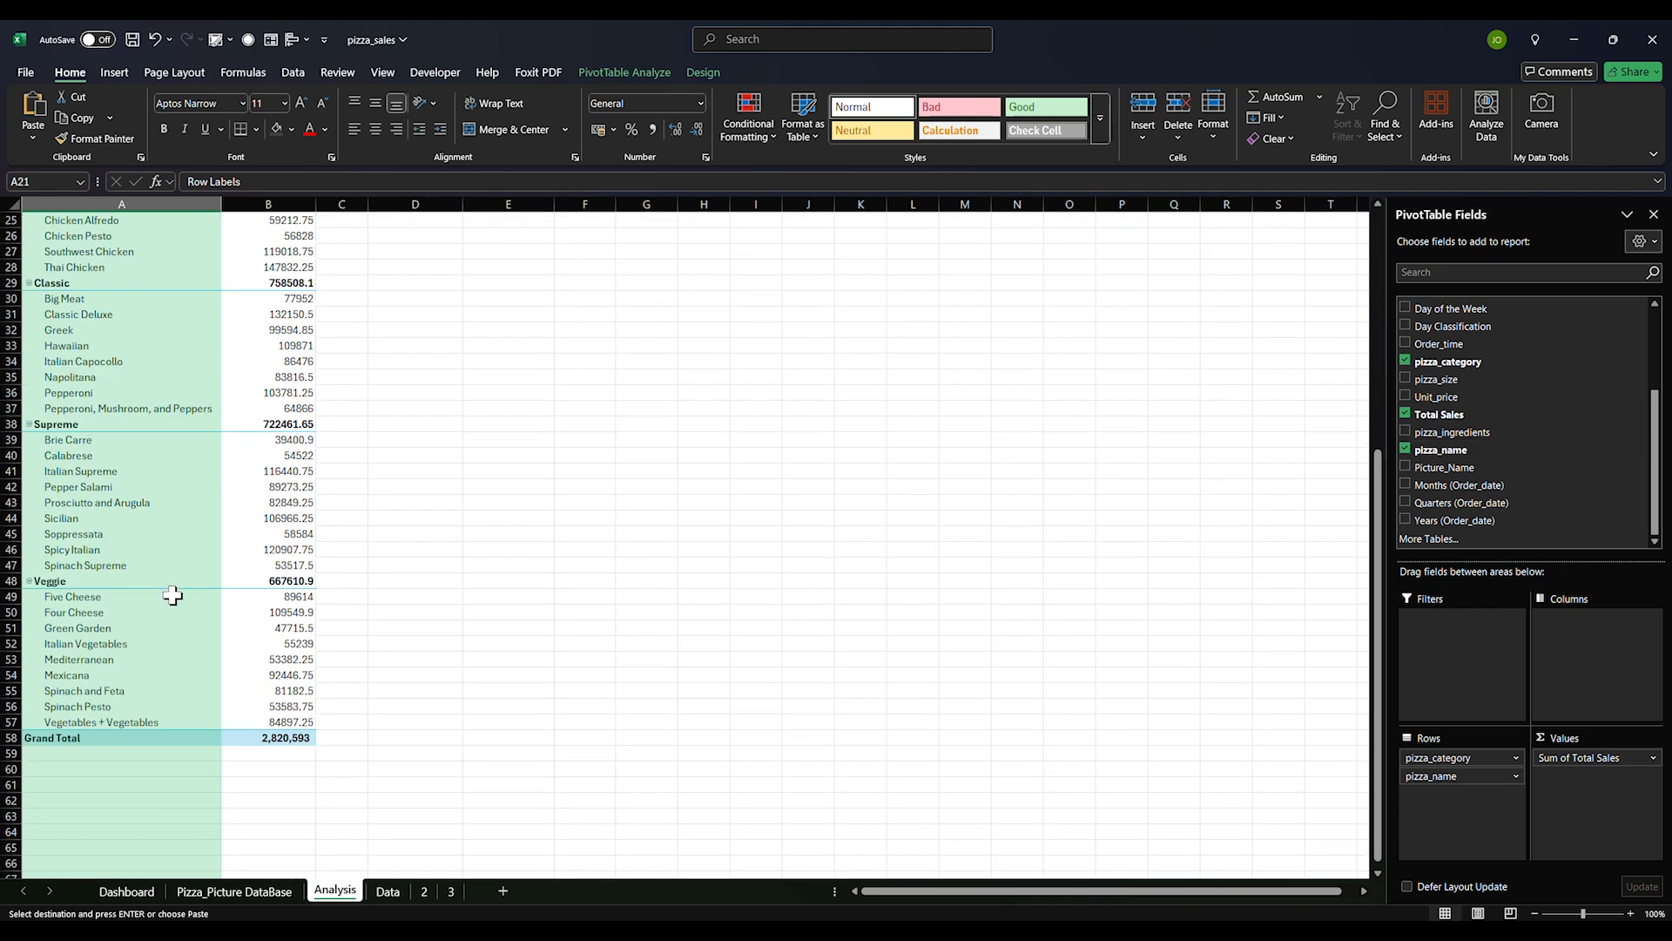
pyautogui.scroll(5, 173, 595)
pyautogui.moveTo(36, 408); pyautogui.dragTo(261, 854)
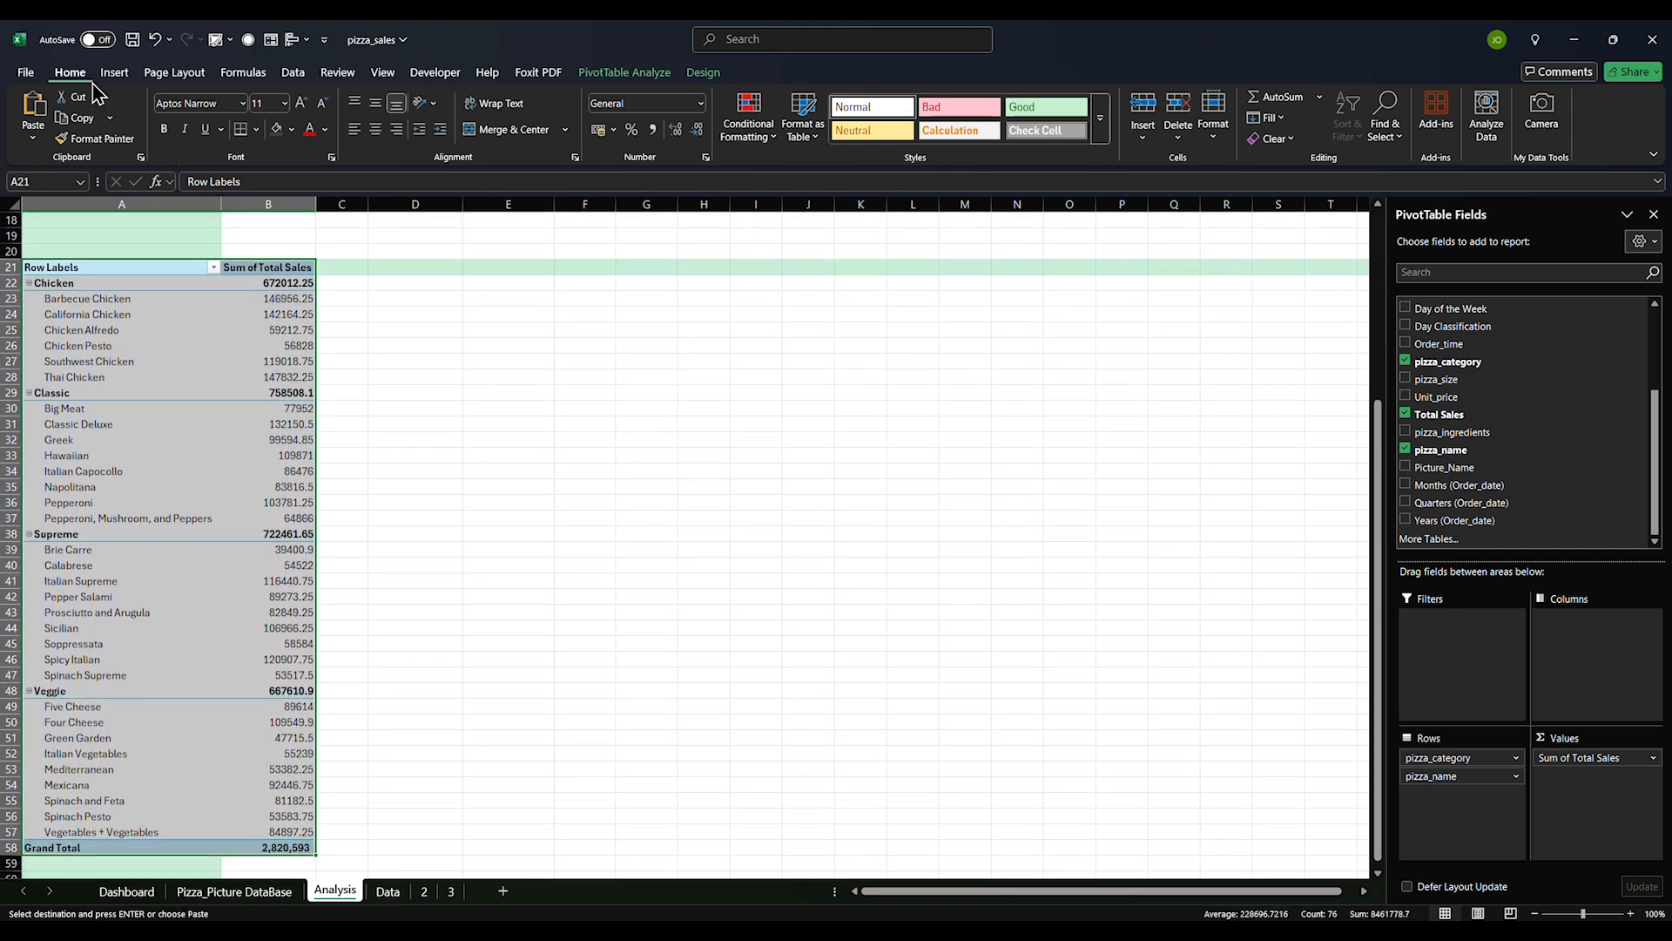
# Switch the category pivot's report layout to Show in Tabular Form
pyautogui.click(114, 72)
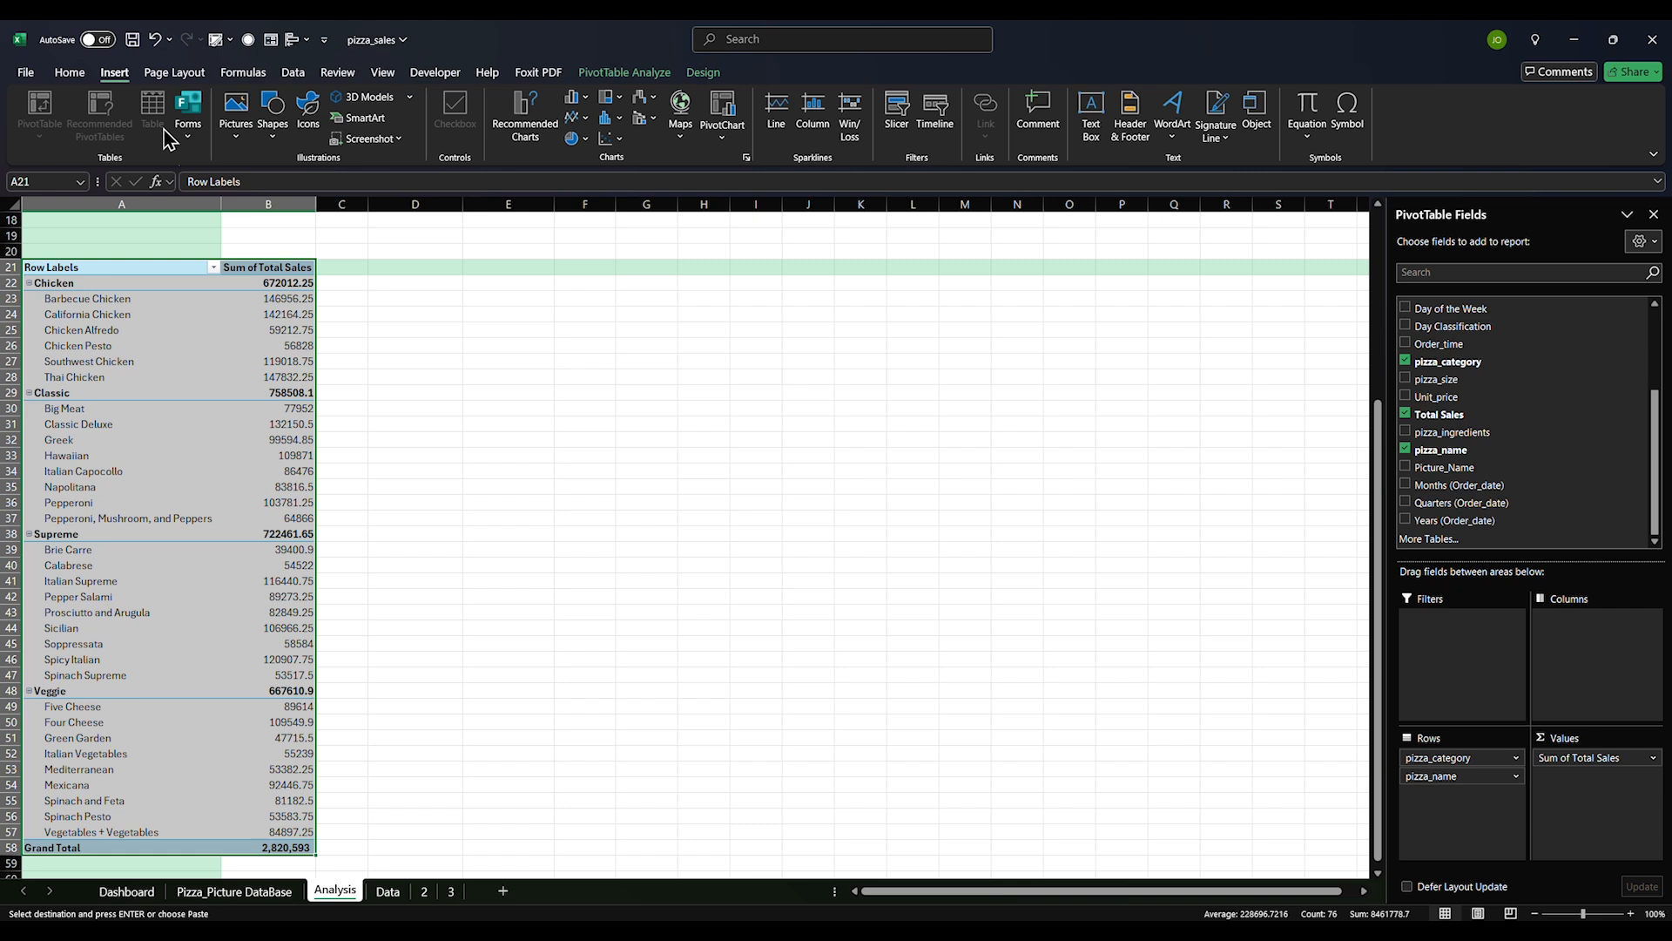
pyautogui.click(622, 75)
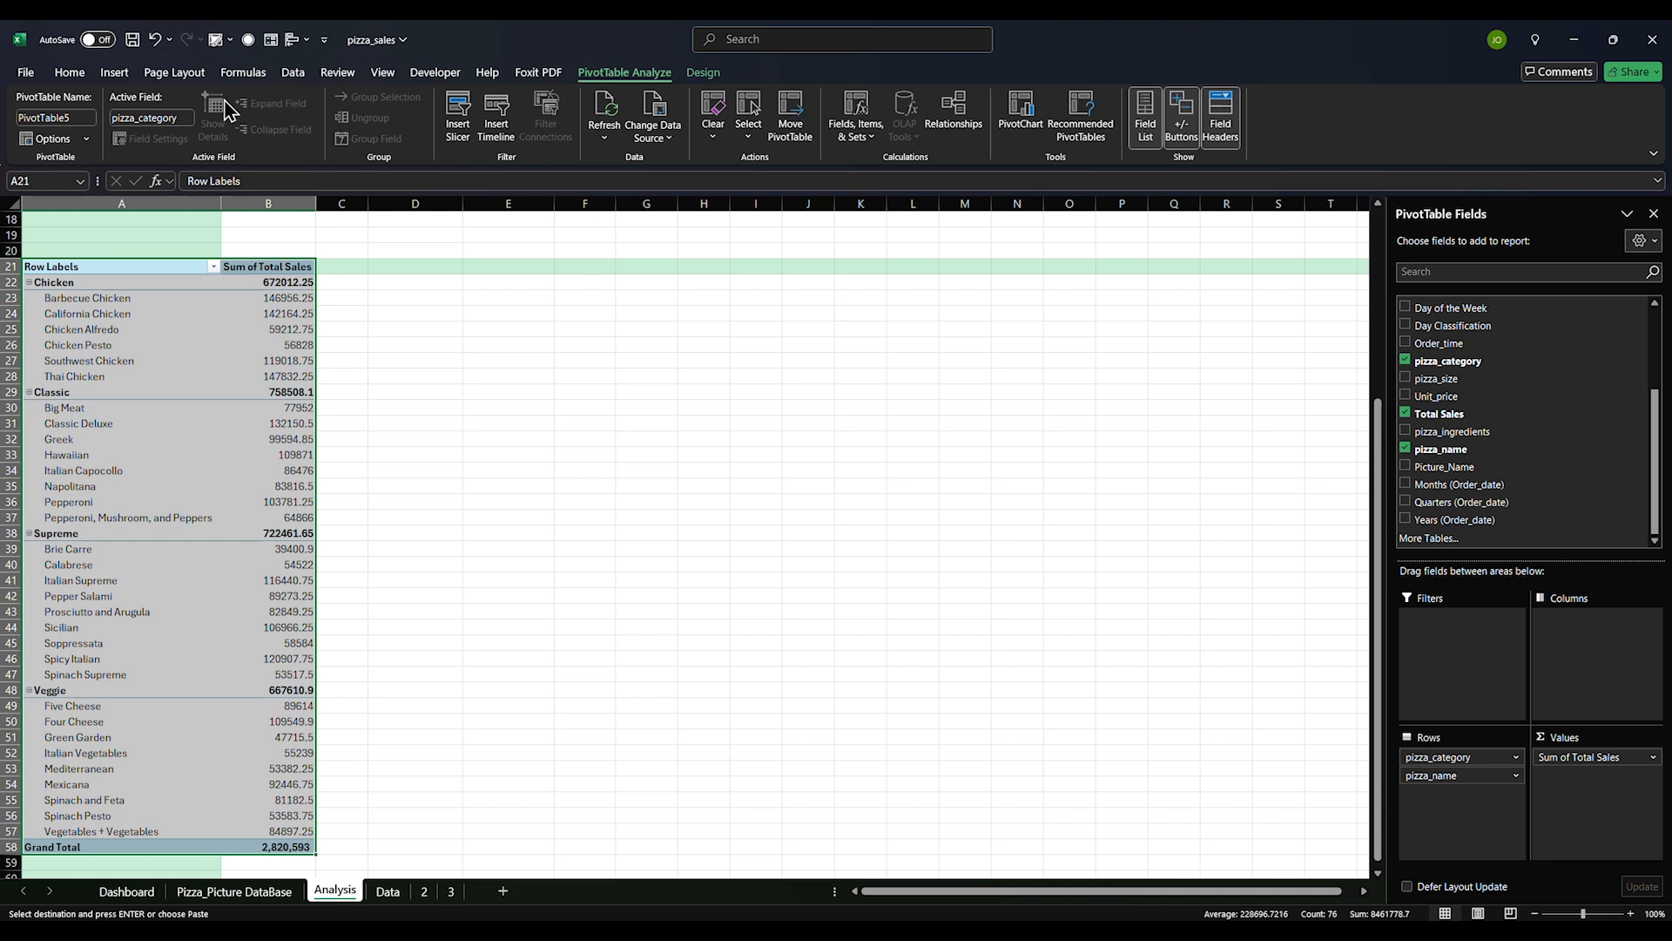
pyautogui.click(701, 73)
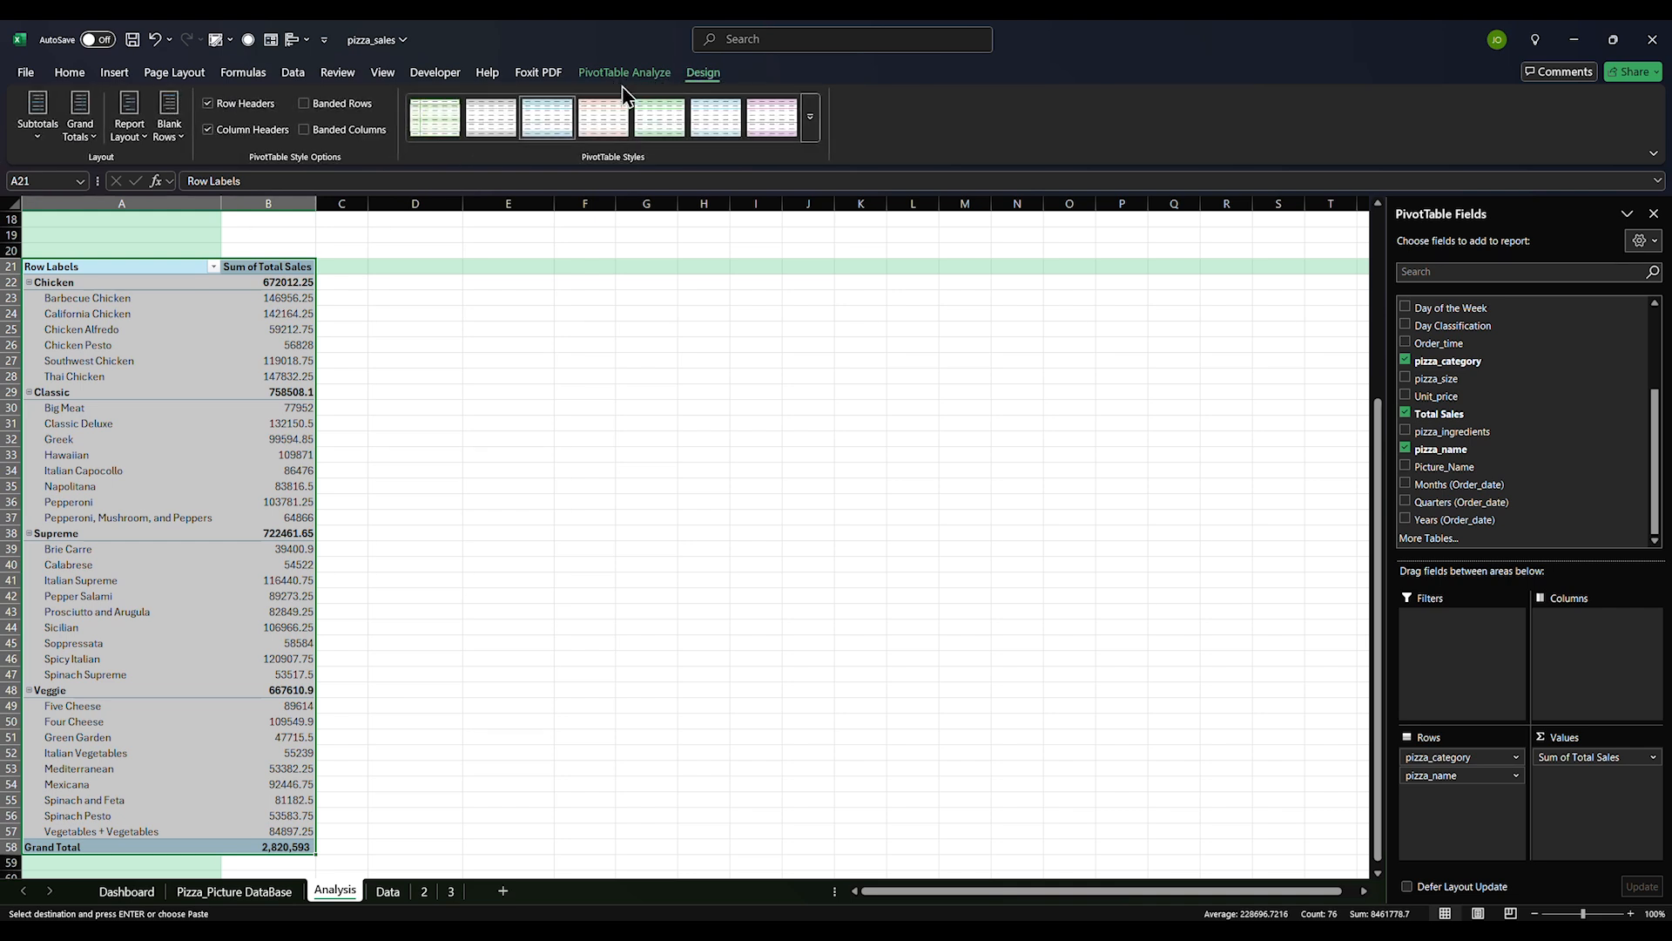
pyautogui.click(129, 130)
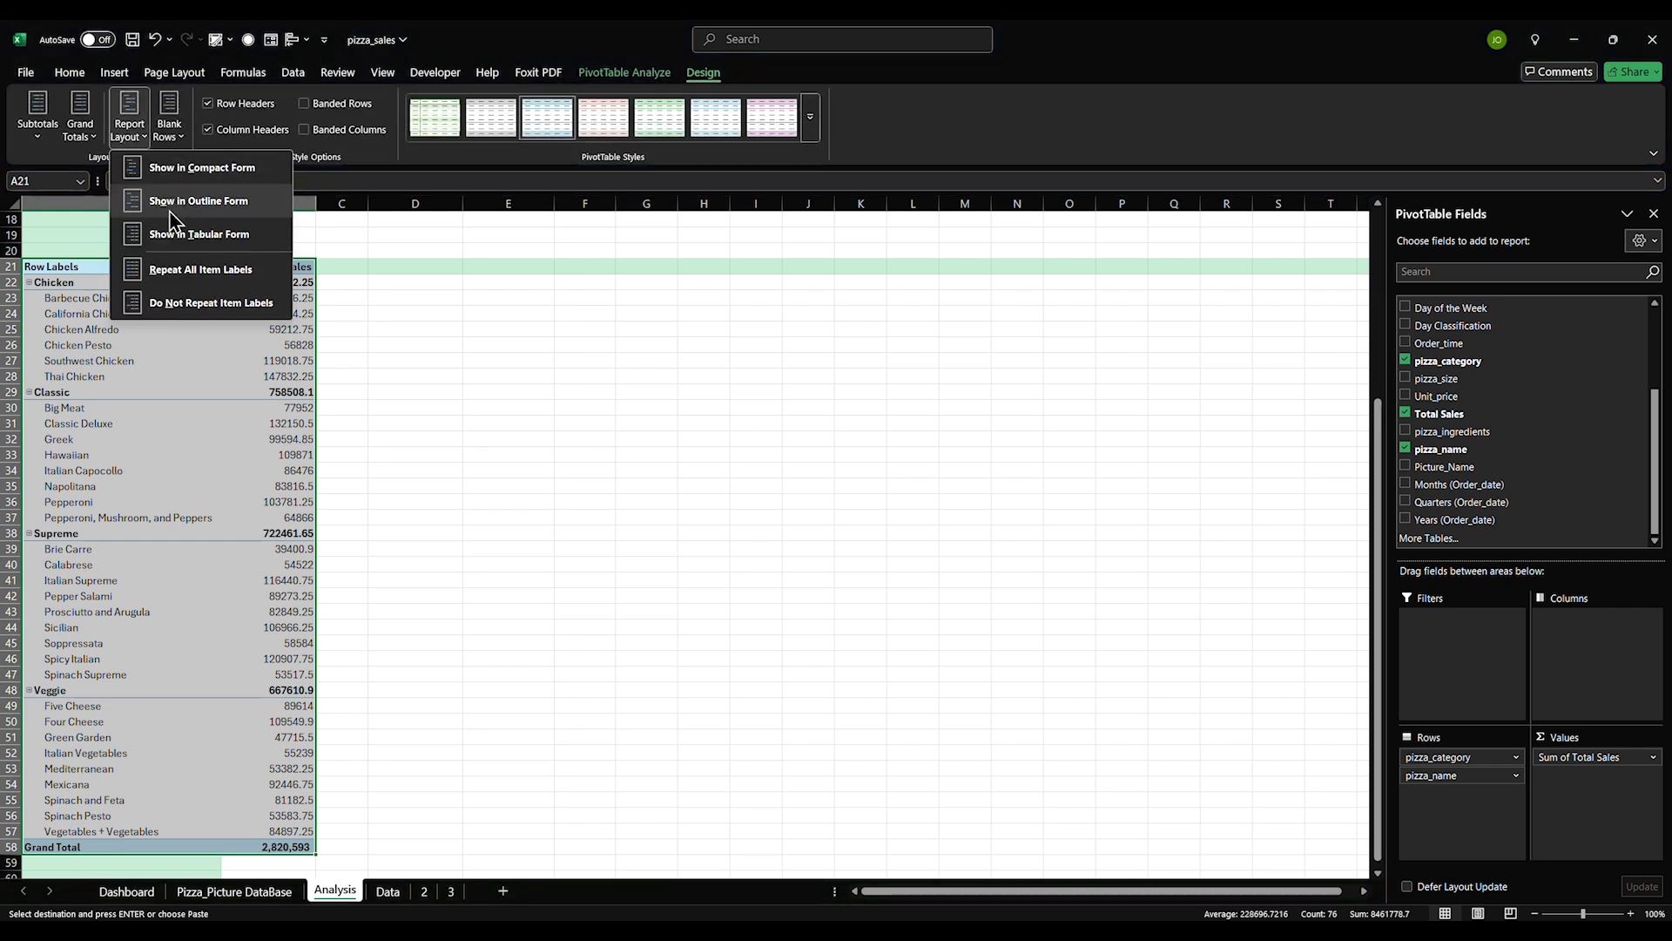
pyautogui.click(200, 234)
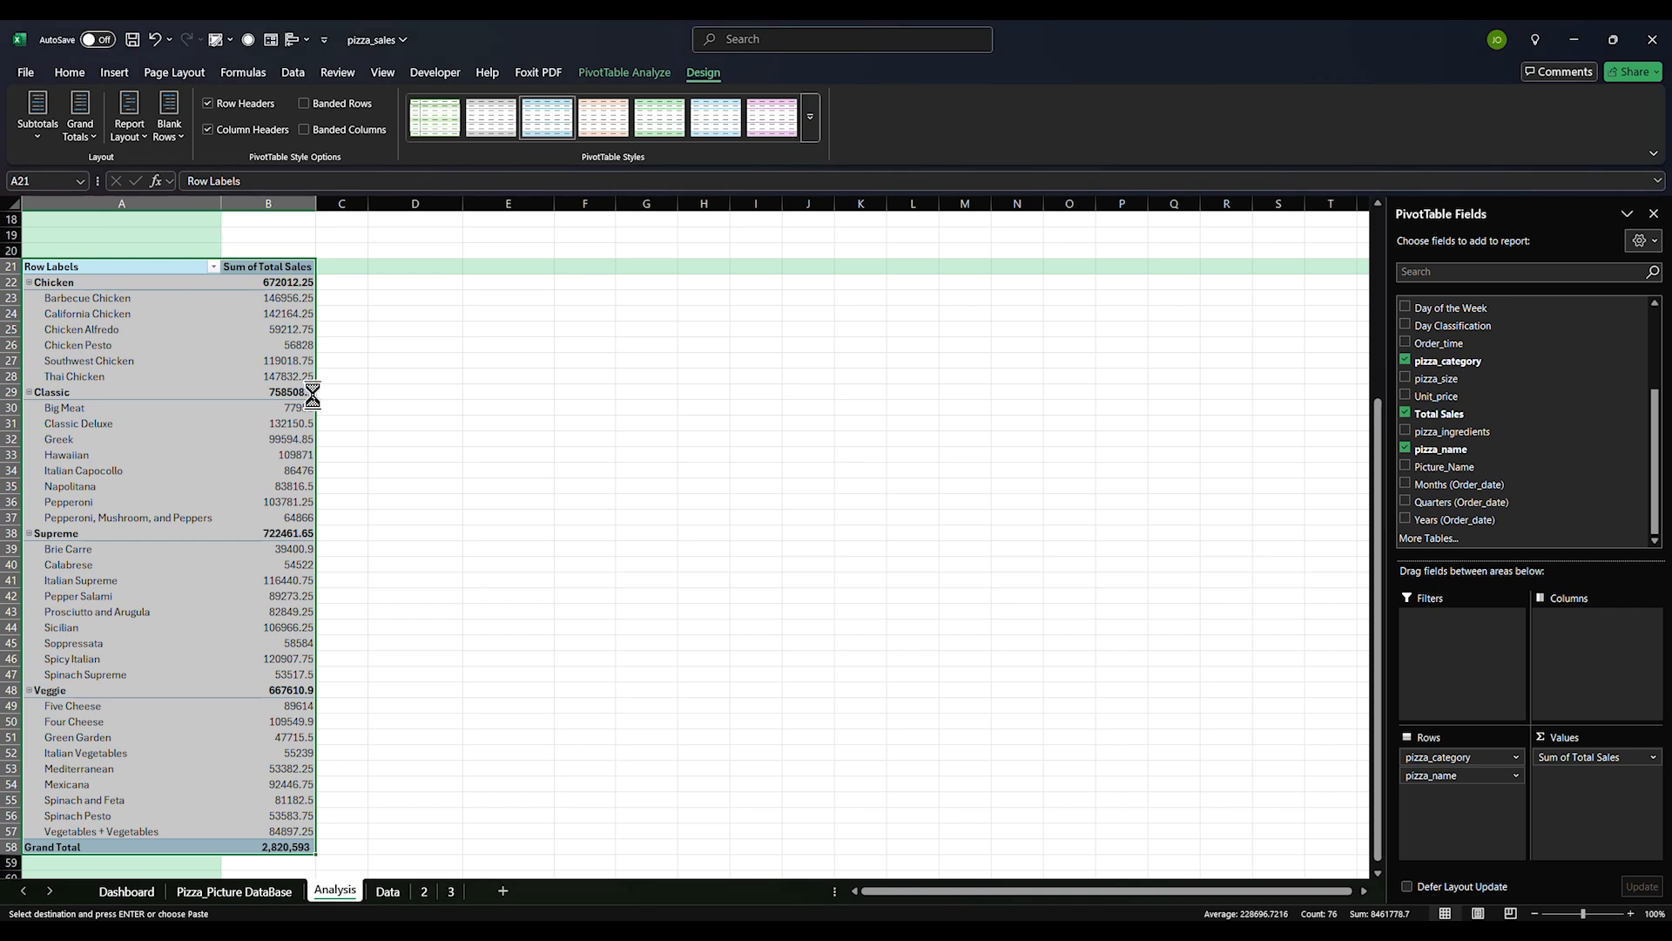
# Set the category pivot's subtotals to Do Not Show Subtotals
pyautogui.click(160, 563)
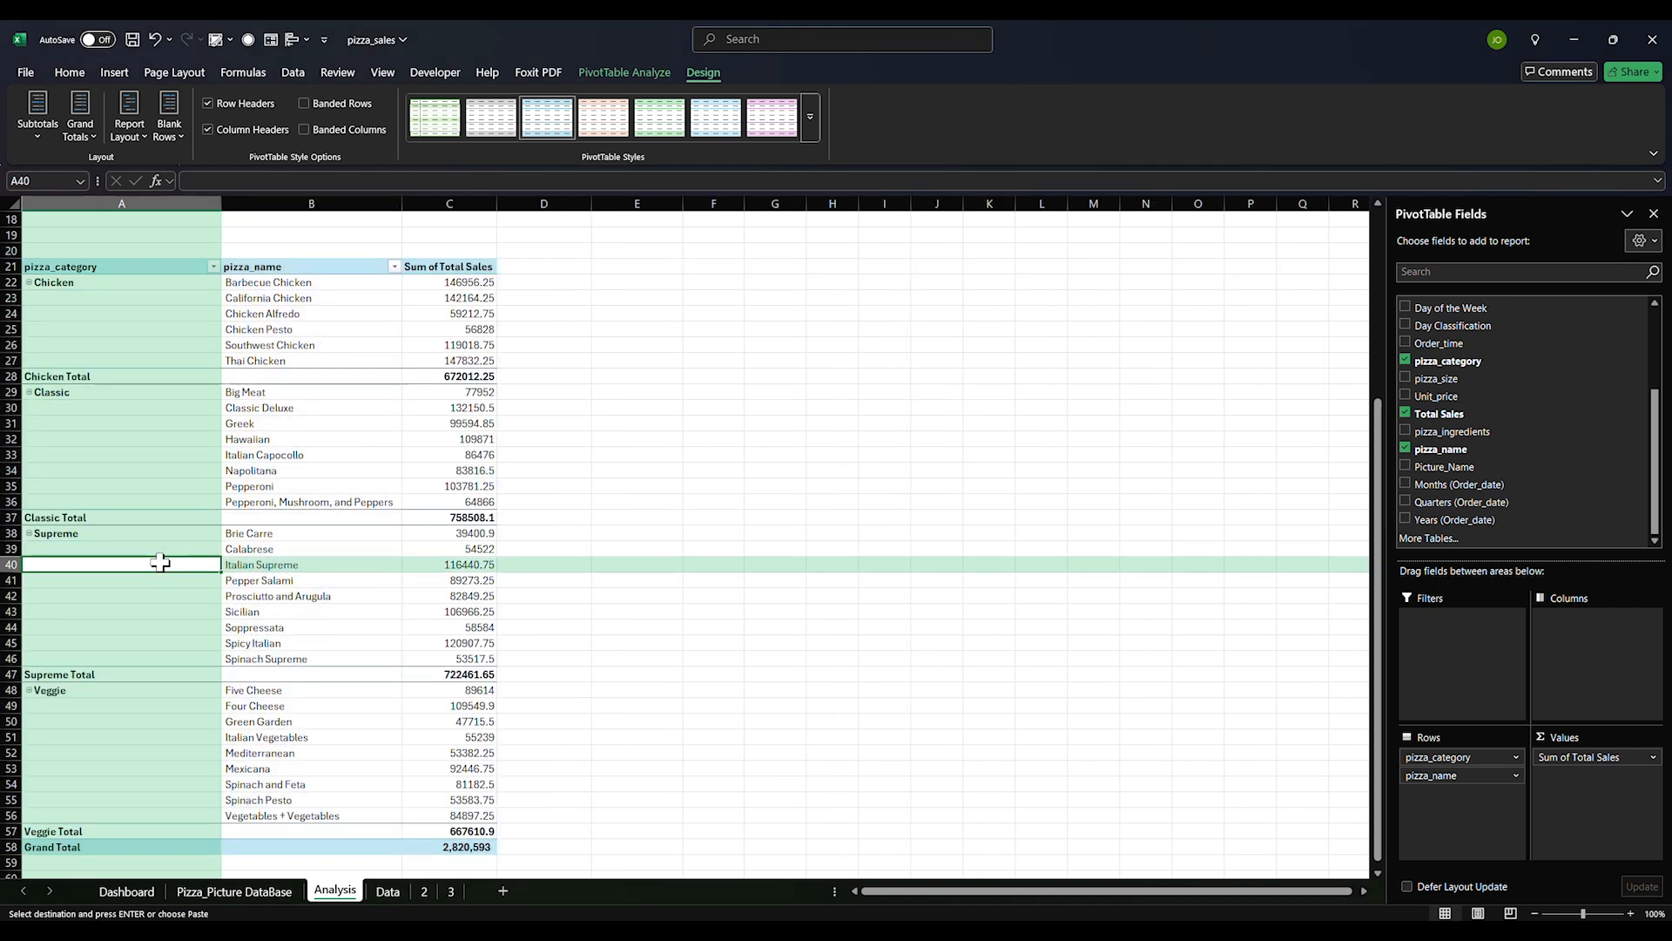
pyautogui.click(77, 267)
pyautogui.moveTo(77, 268); pyautogui.dragTo(448, 850)
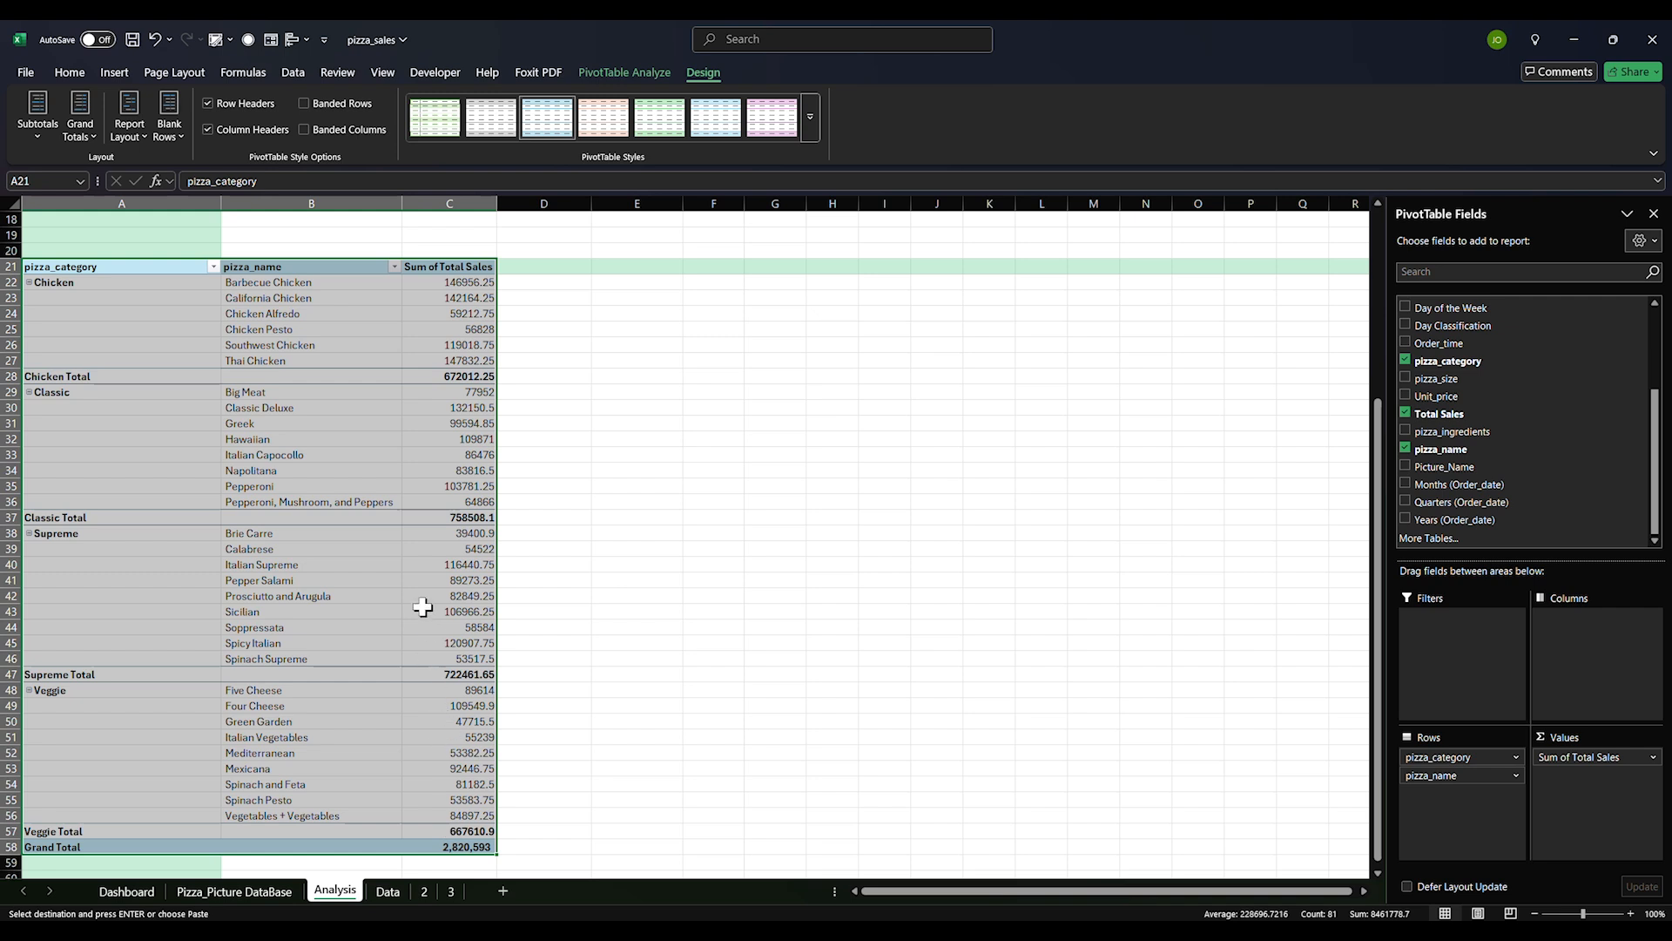
pyautogui.click(53, 138)
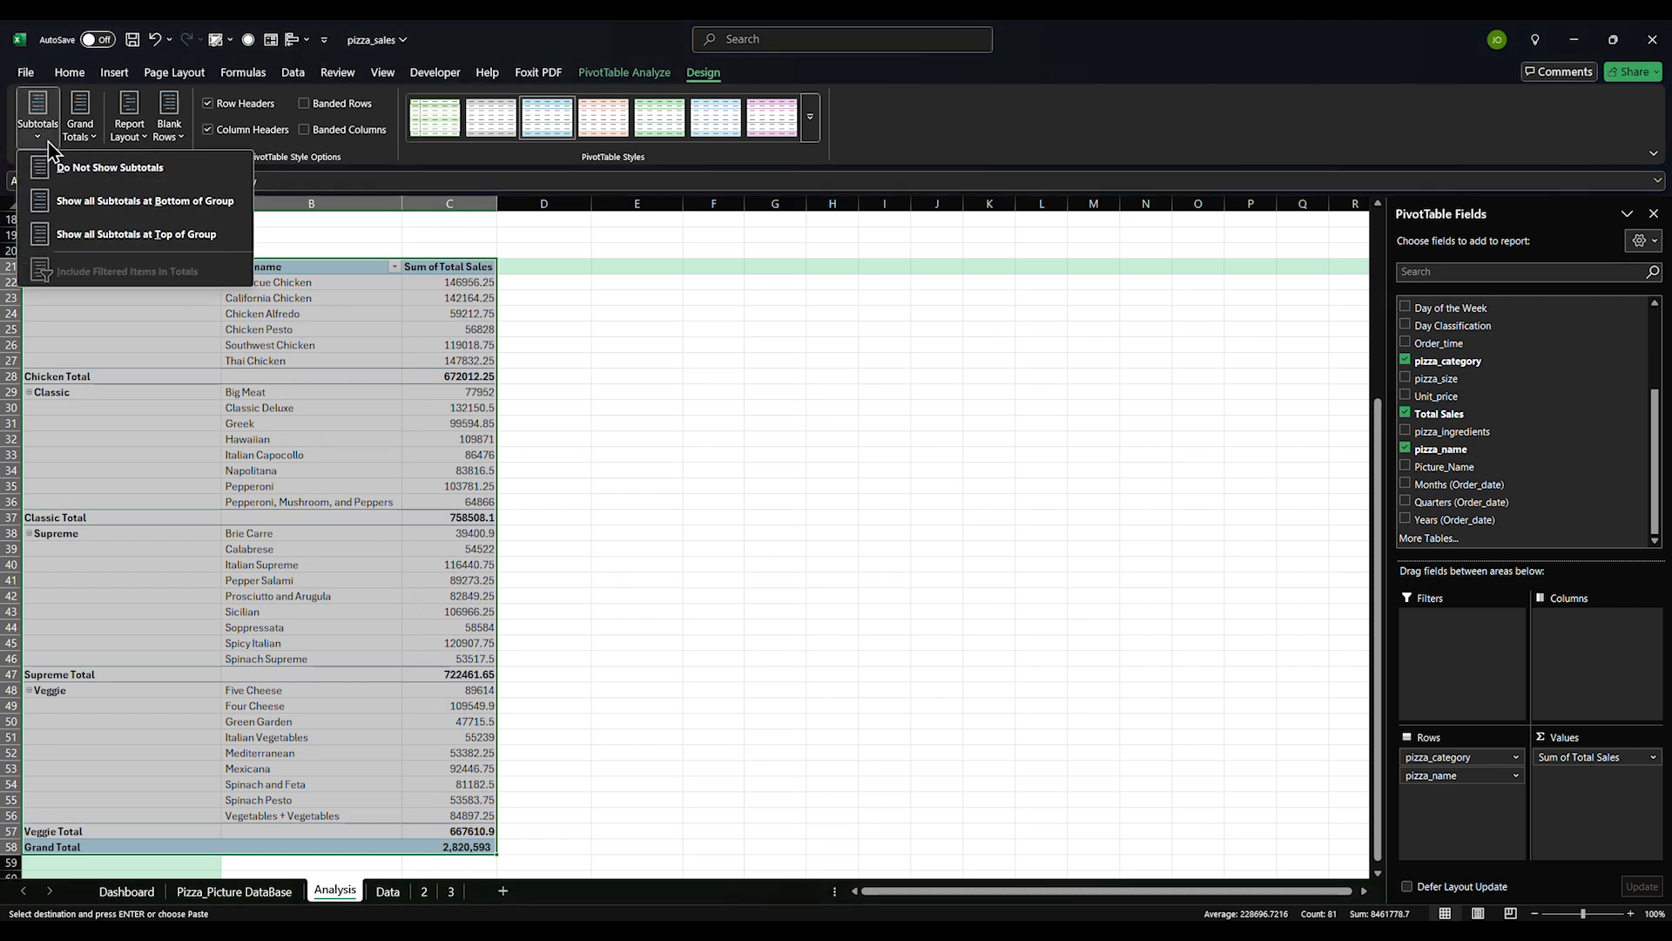
pyautogui.click(137, 170)
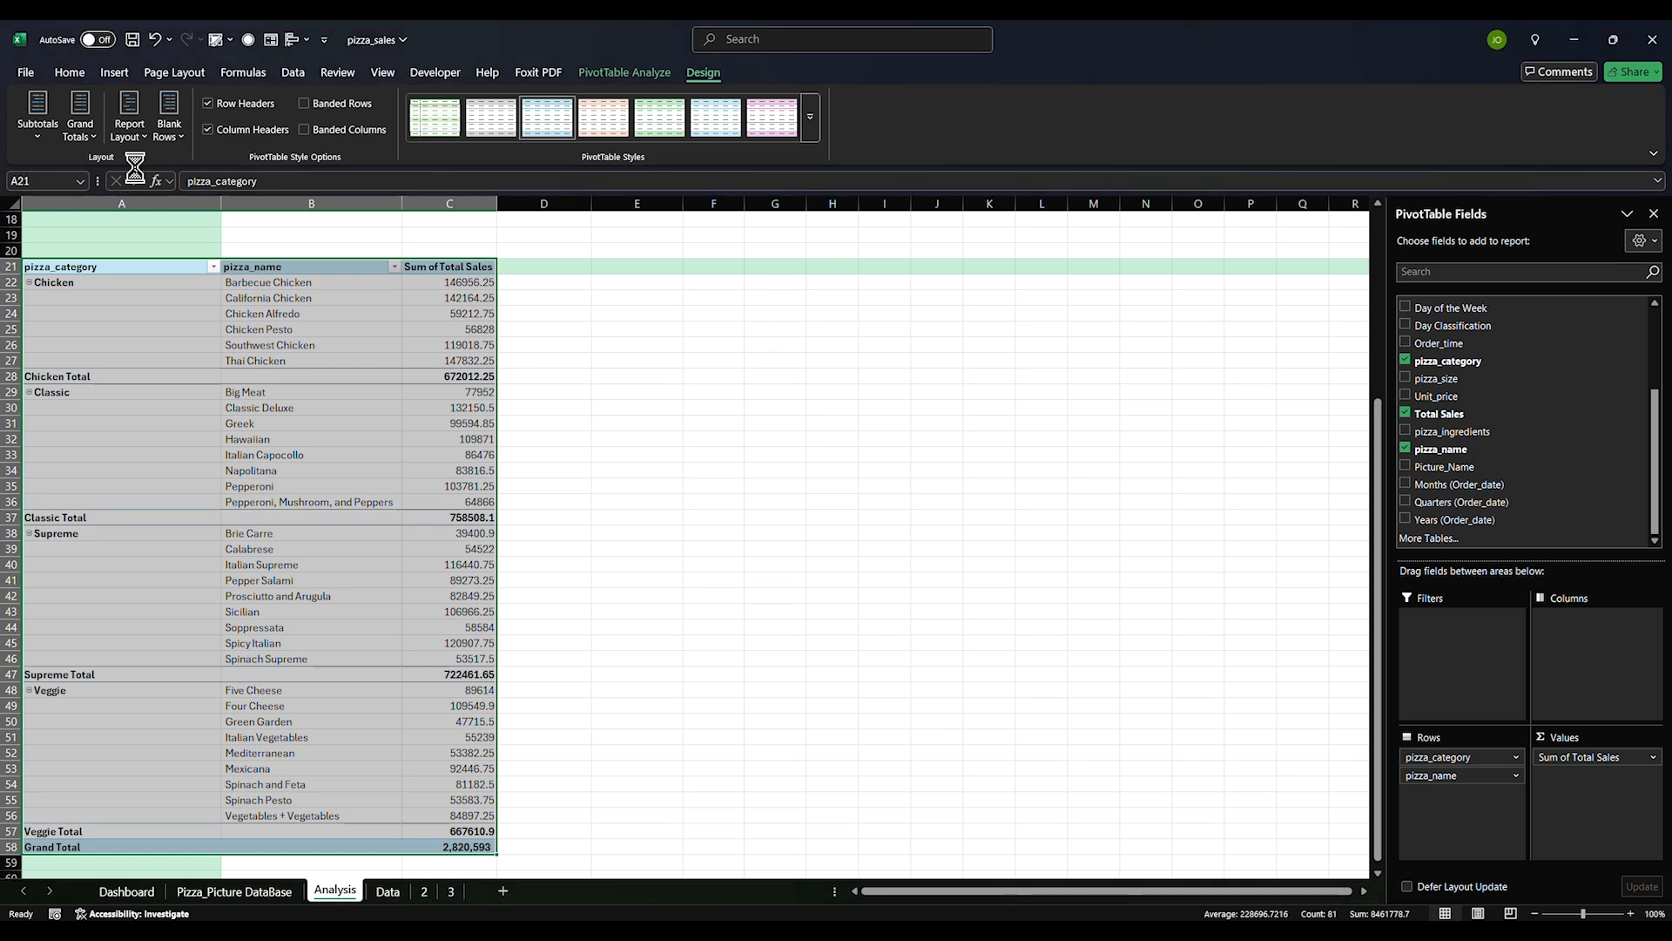
pyautogui.click(558, 517)
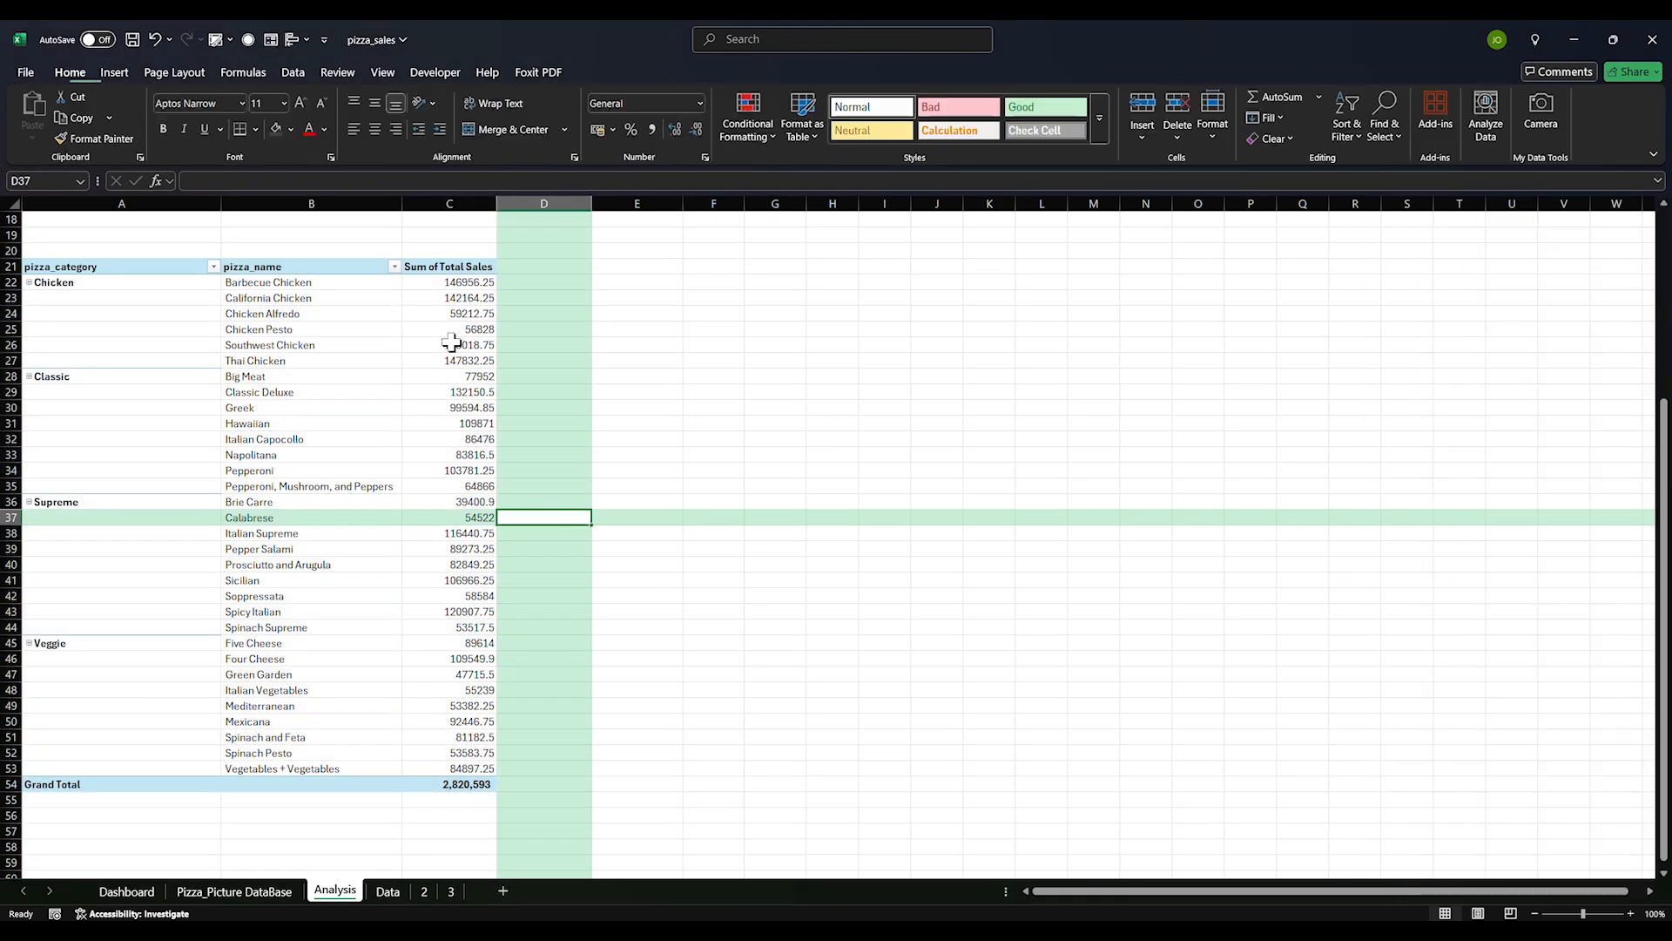
# Turn Grand Totals off for rows and columns in the category pivot
pyautogui.moveTo(48, 274); pyautogui.dragTo(460, 781)
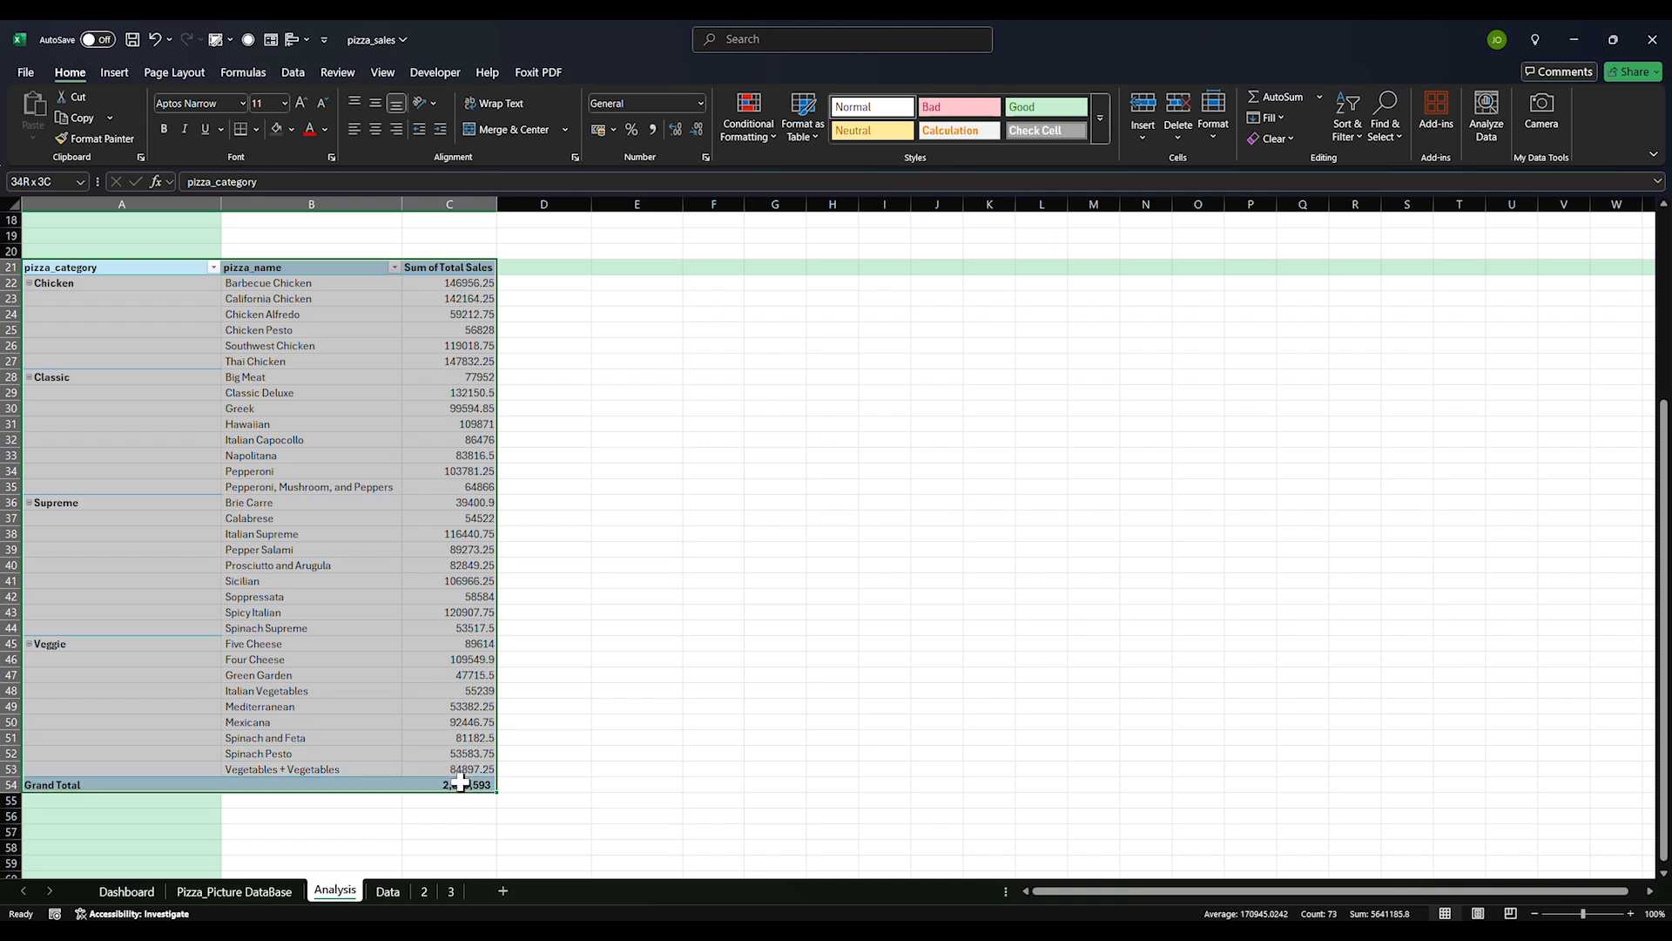
pyautogui.click(80, 117)
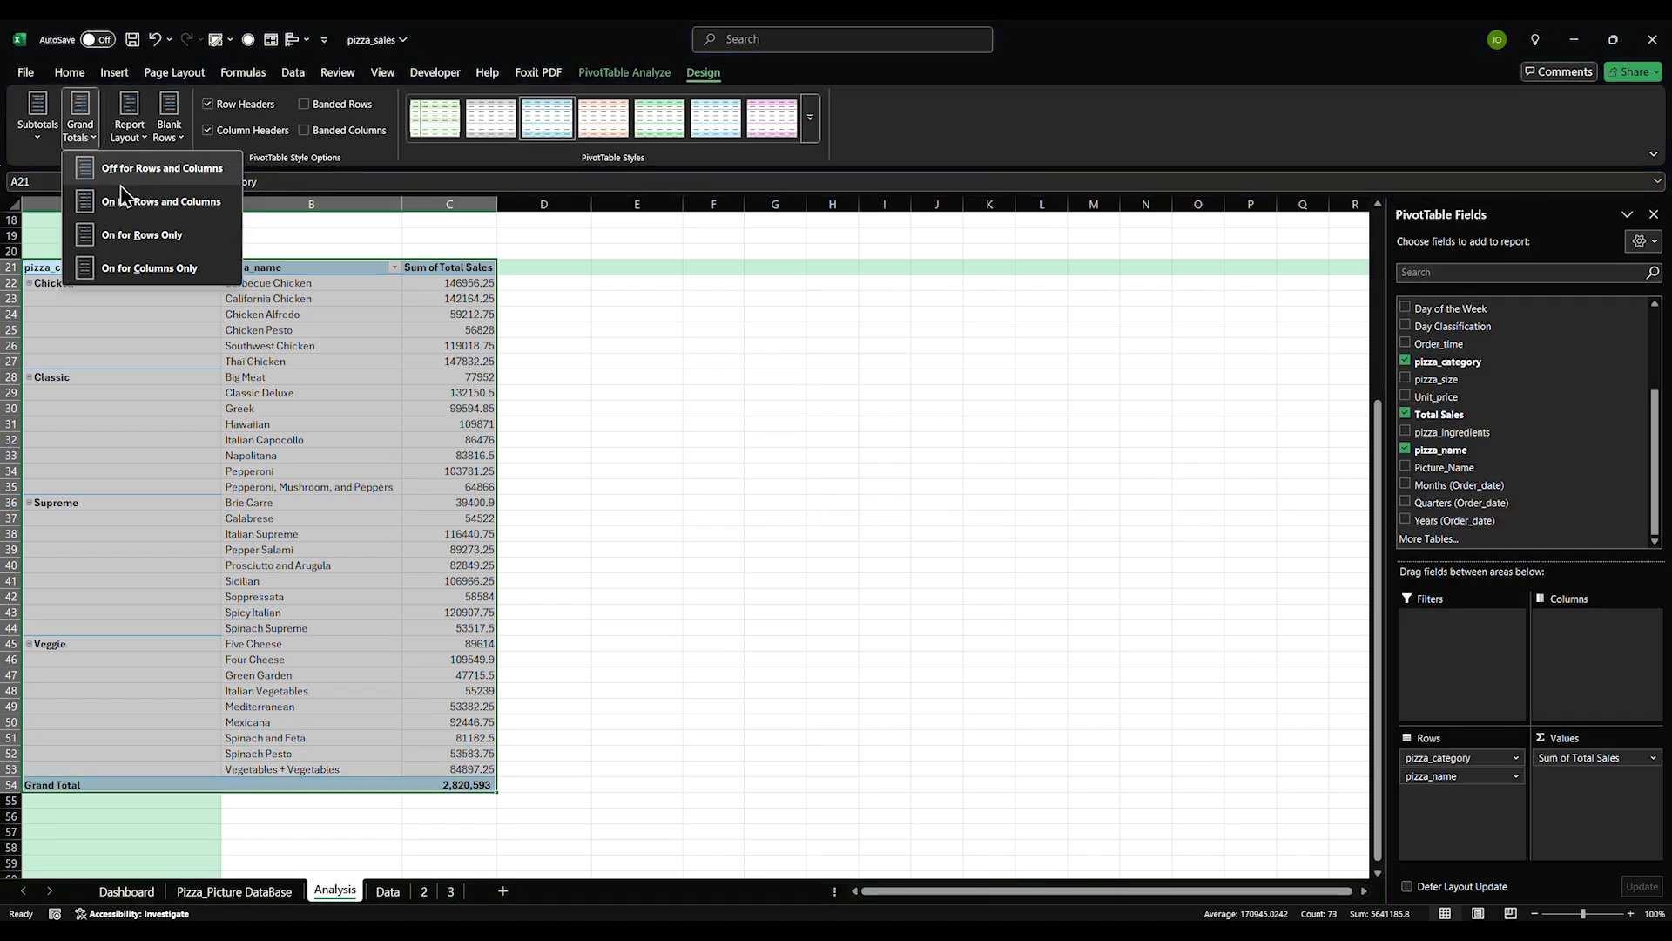
pyautogui.click(155, 197)
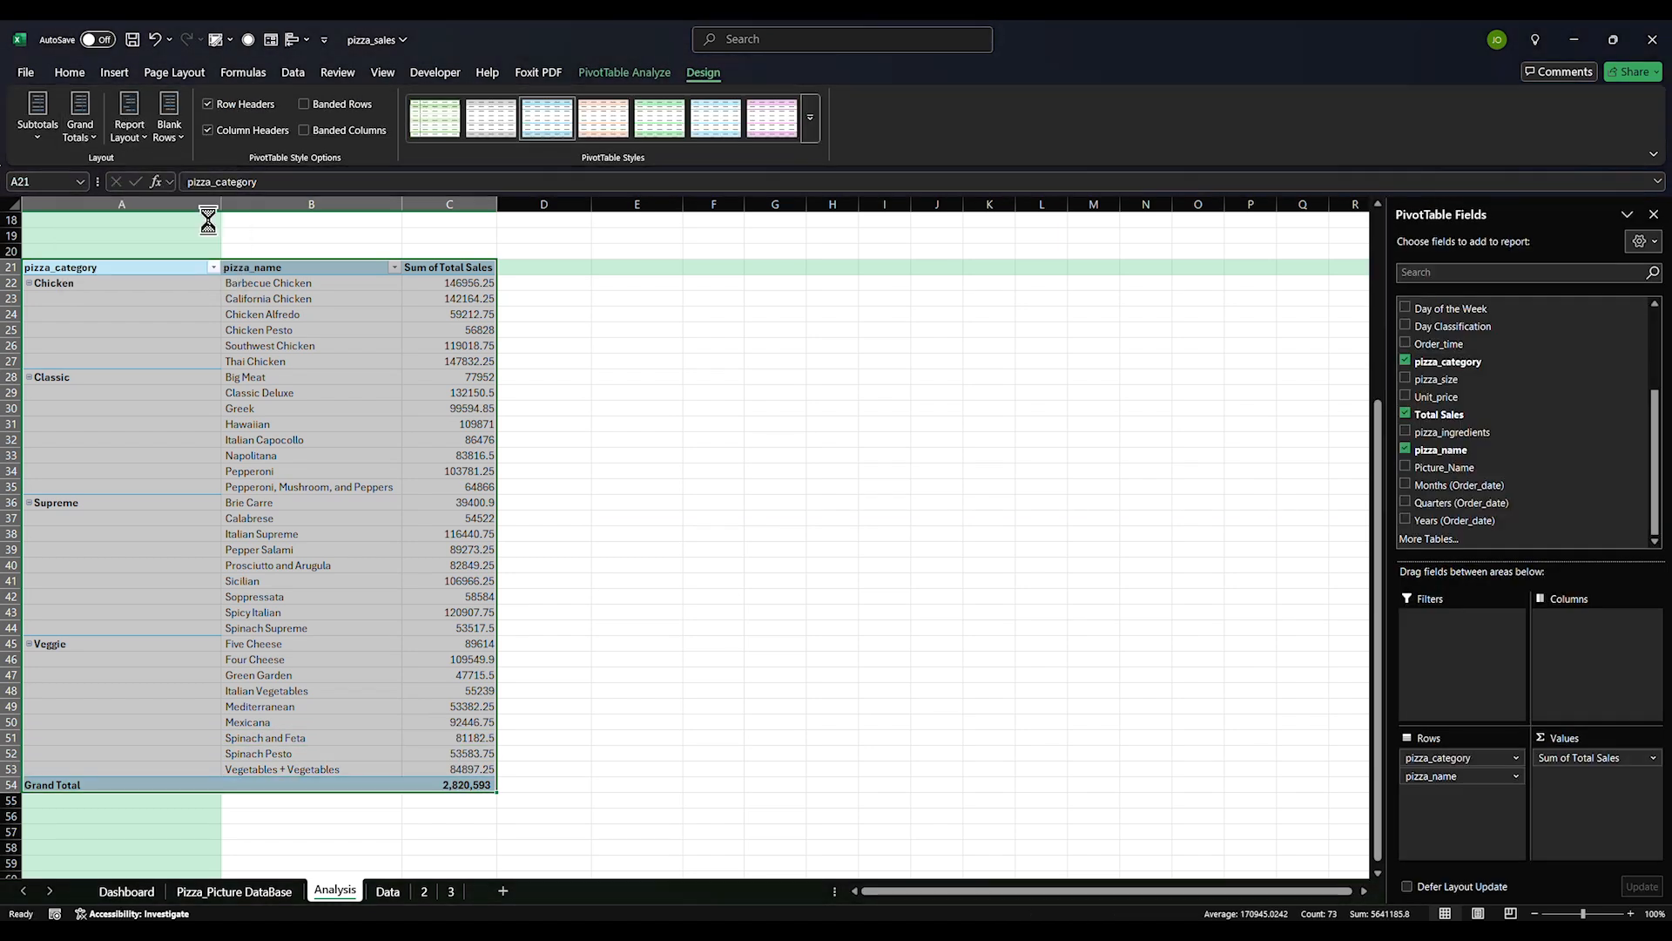
# Format the Sum of Total Sales values with Comma Style and no decimal places
pyautogui.moveTo(459, 284); pyautogui.dragTo(453, 768)
pyautogui.click(77, 75)
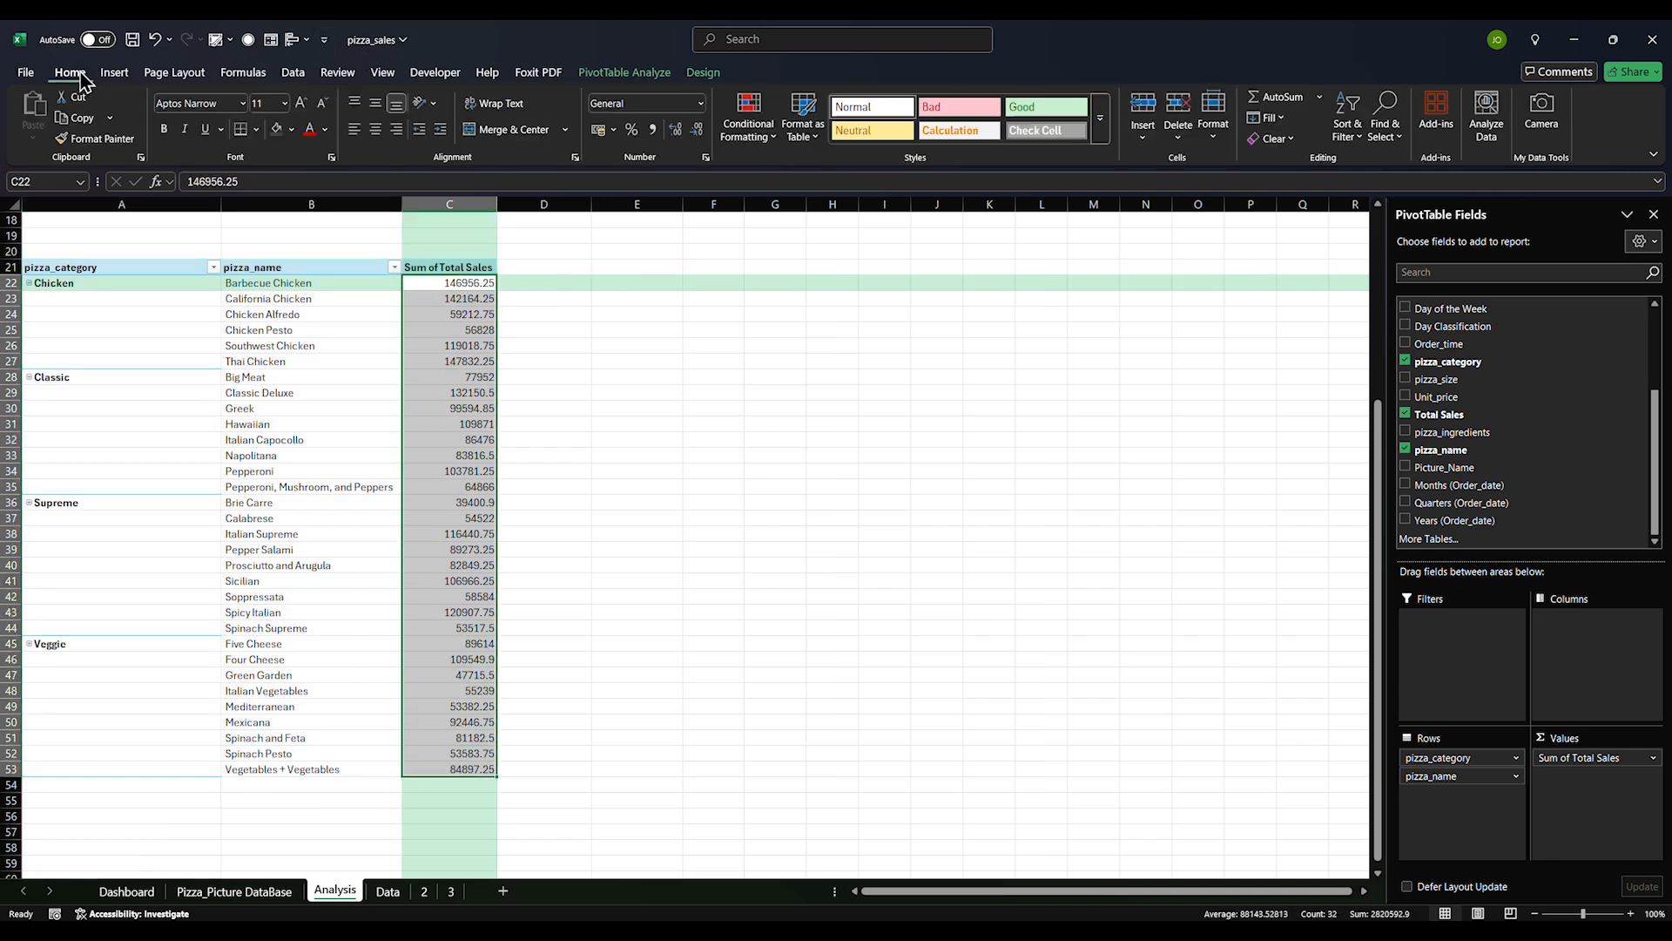
pyautogui.click(652, 129)
pyautogui.click(697, 129)
pyautogui.click(697, 129)
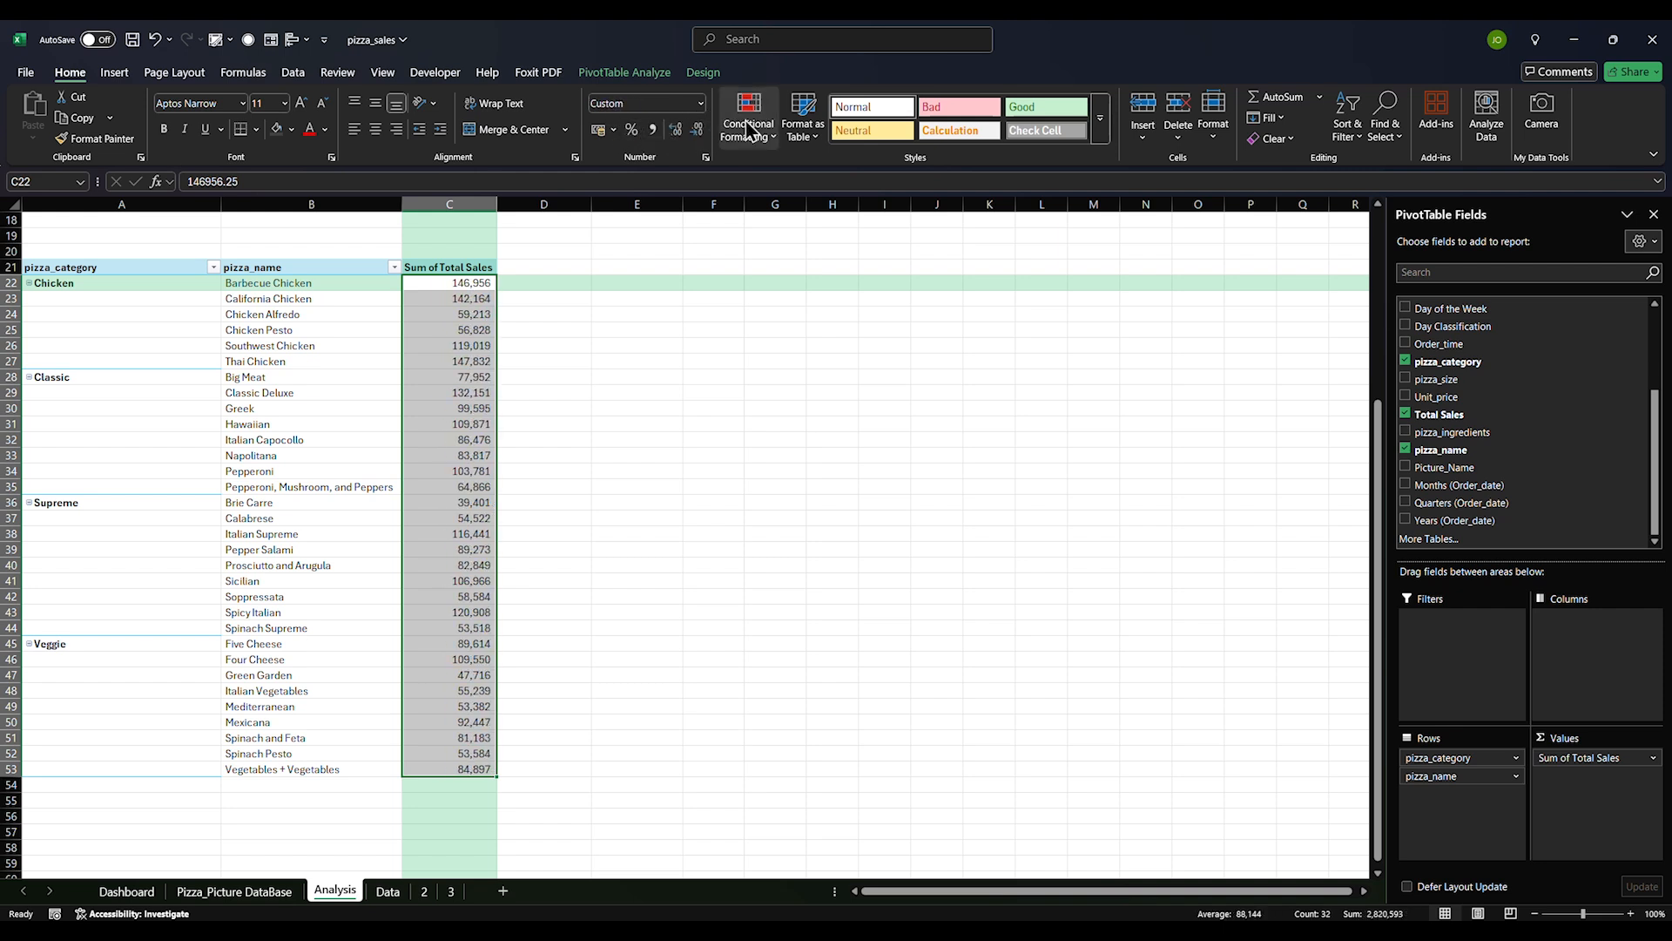
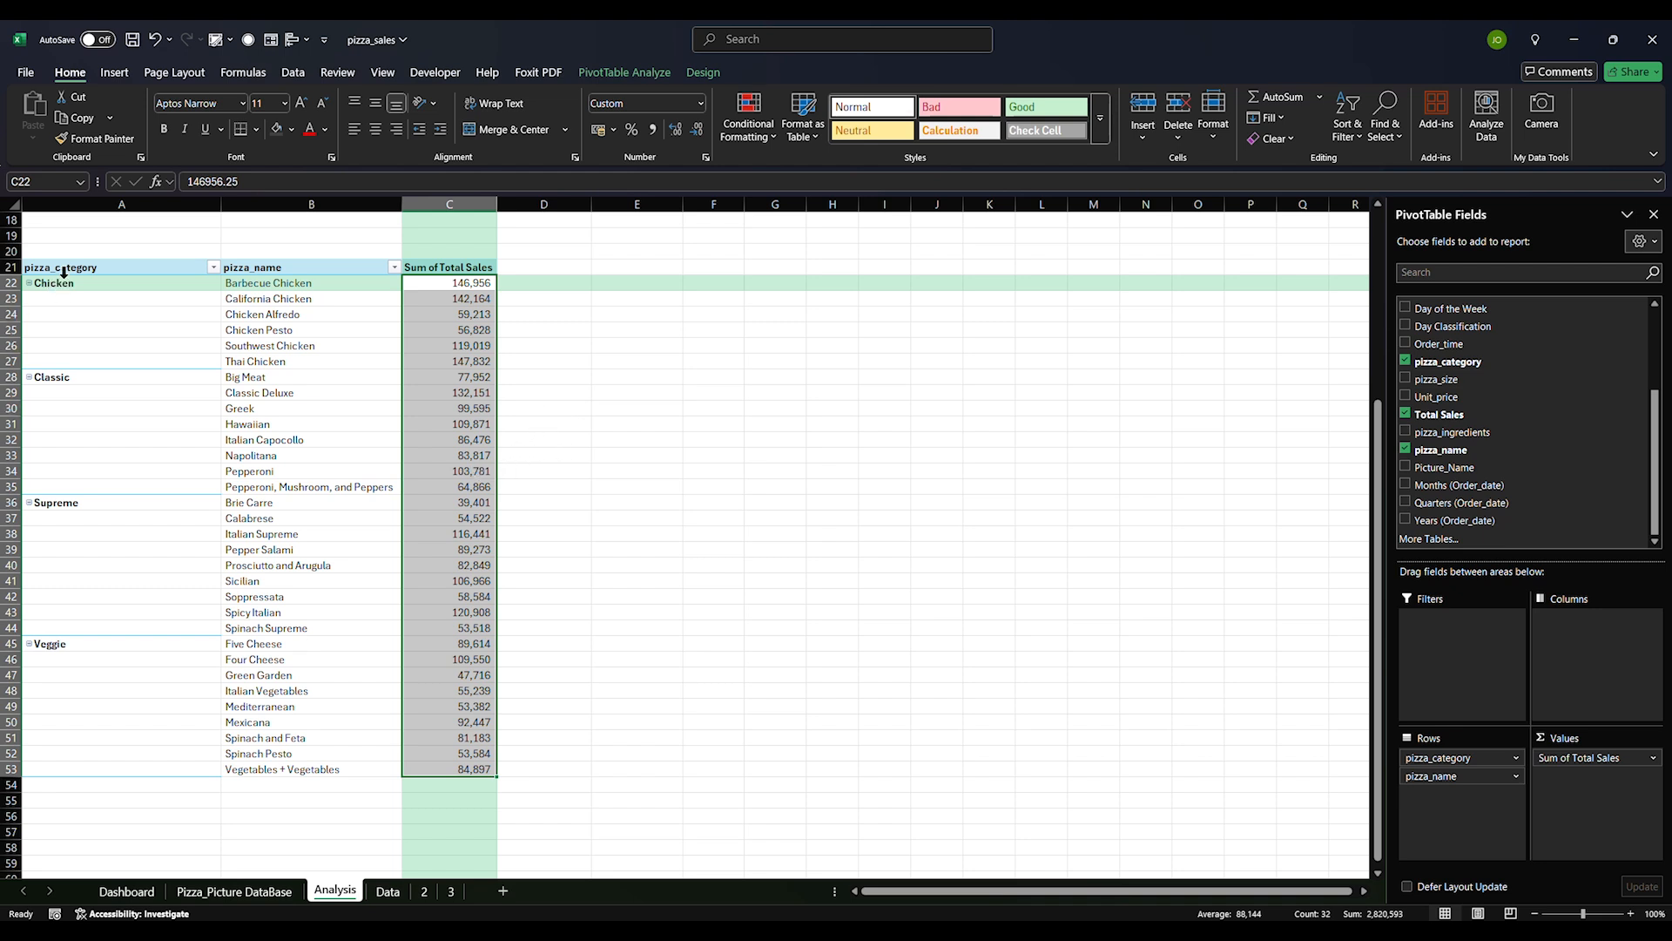
# Enter =A22 in E22 and =B22 in F22 to mirror the pivot's category and pizza name
pyautogui.click(612, 282)
pyautogui.write('=')
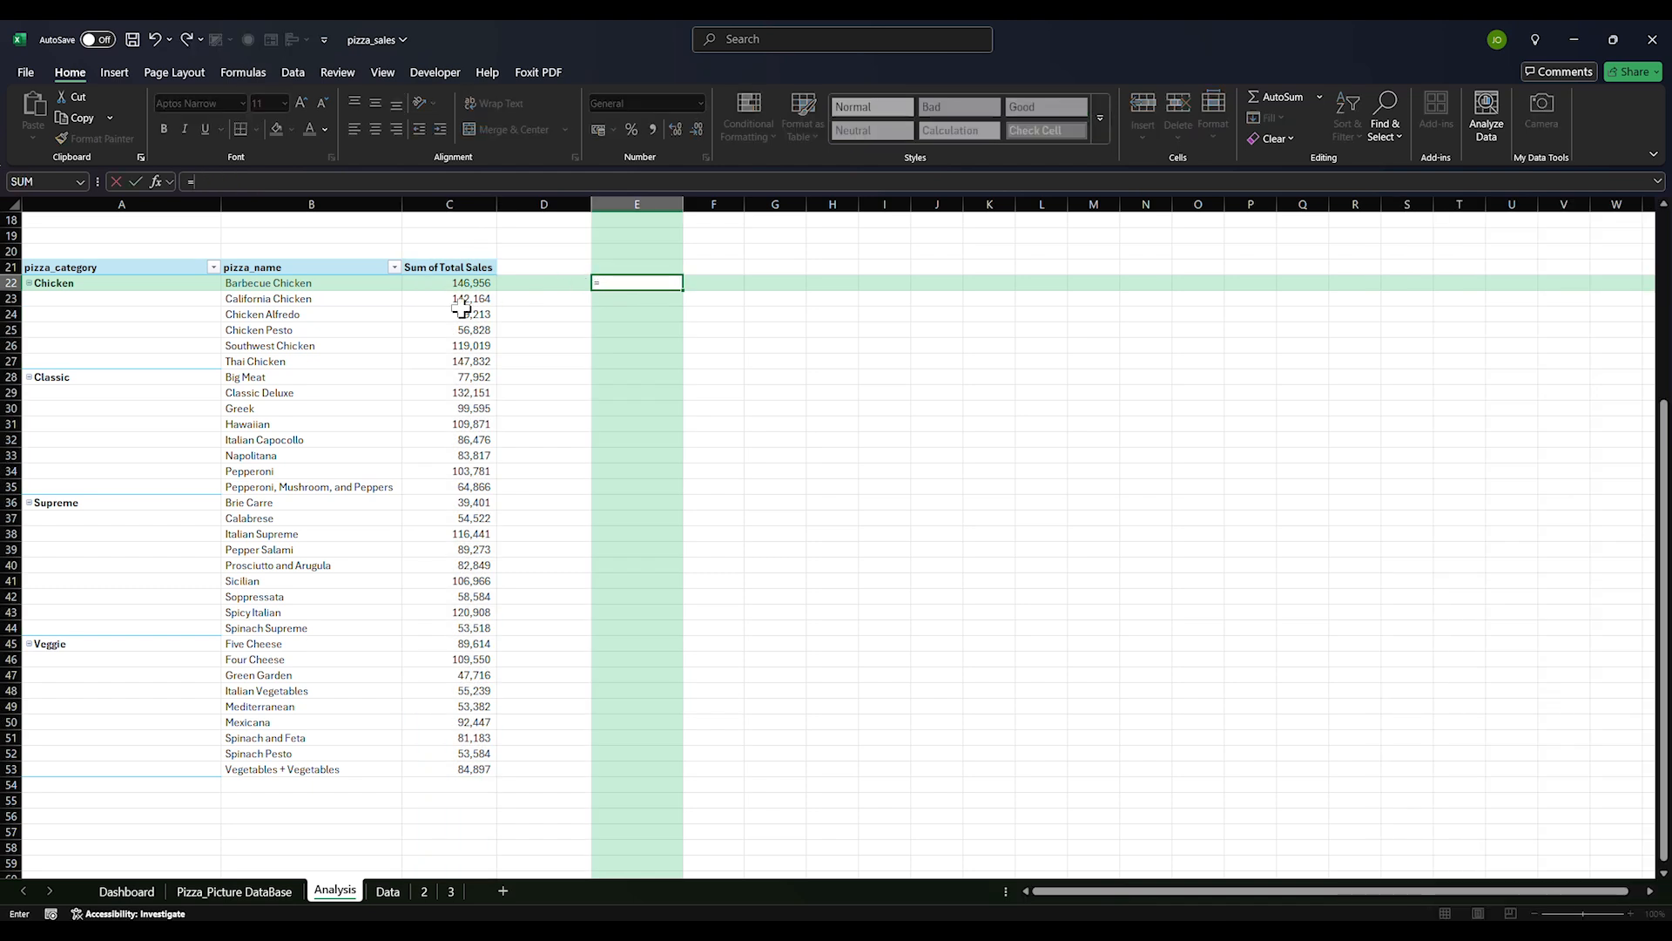
pyautogui.click(82, 288)
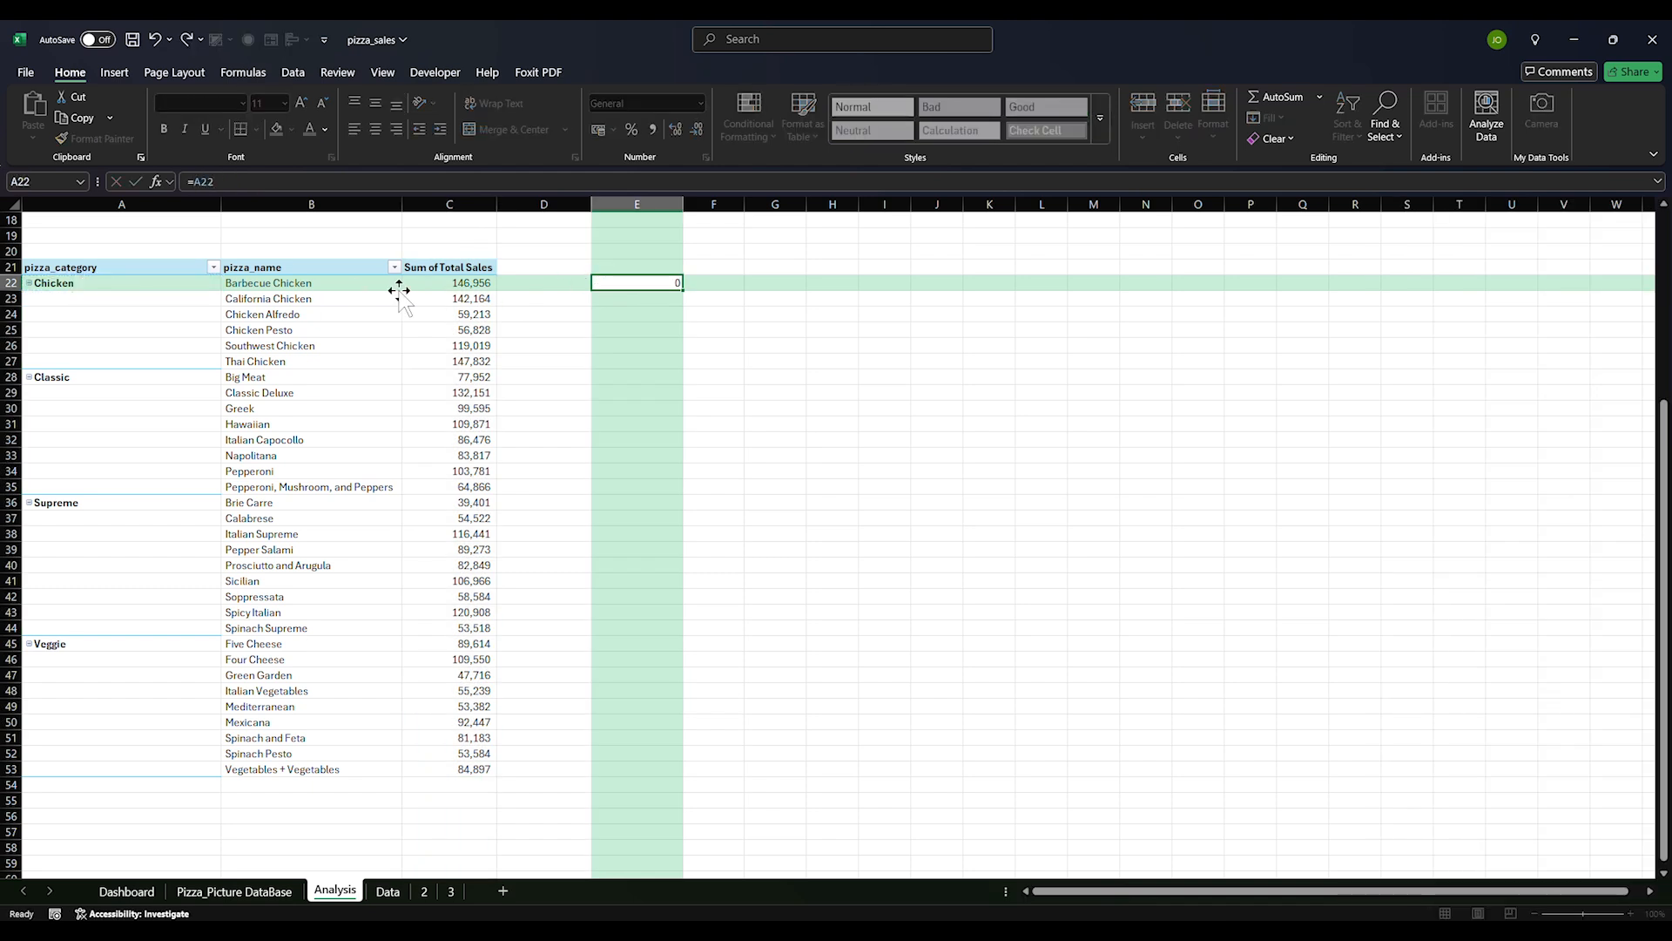
pyautogui.press('Return')
pyautogui.click(716, 284)
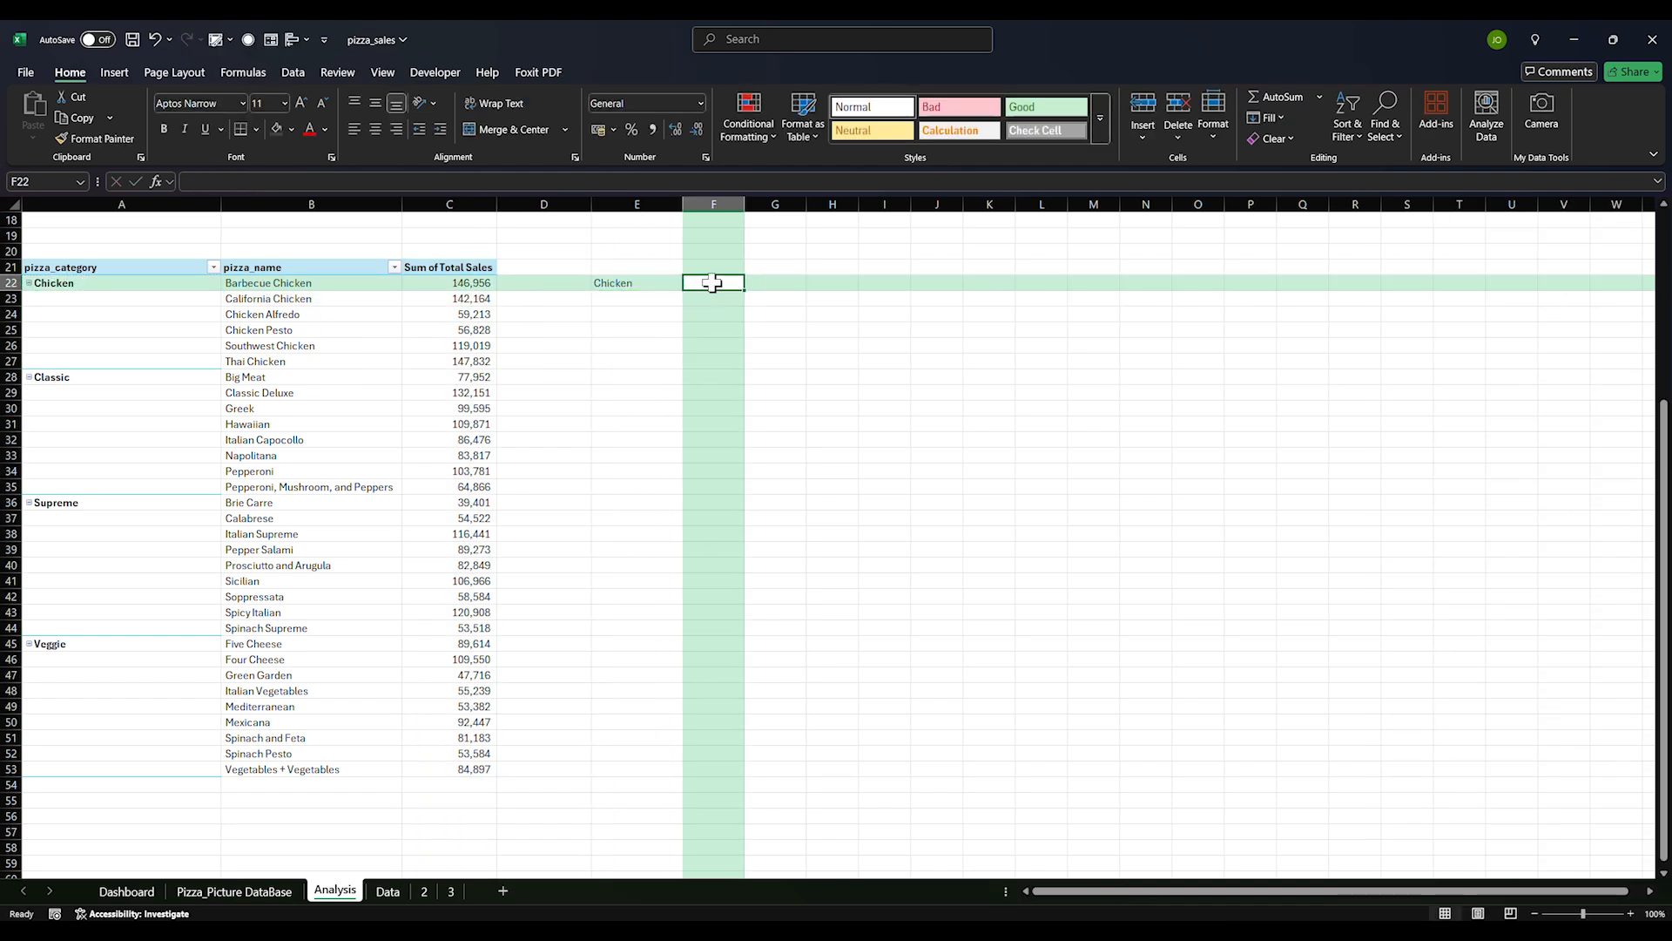
pyautogui.write('=')
pyautogui.click(252, 283)
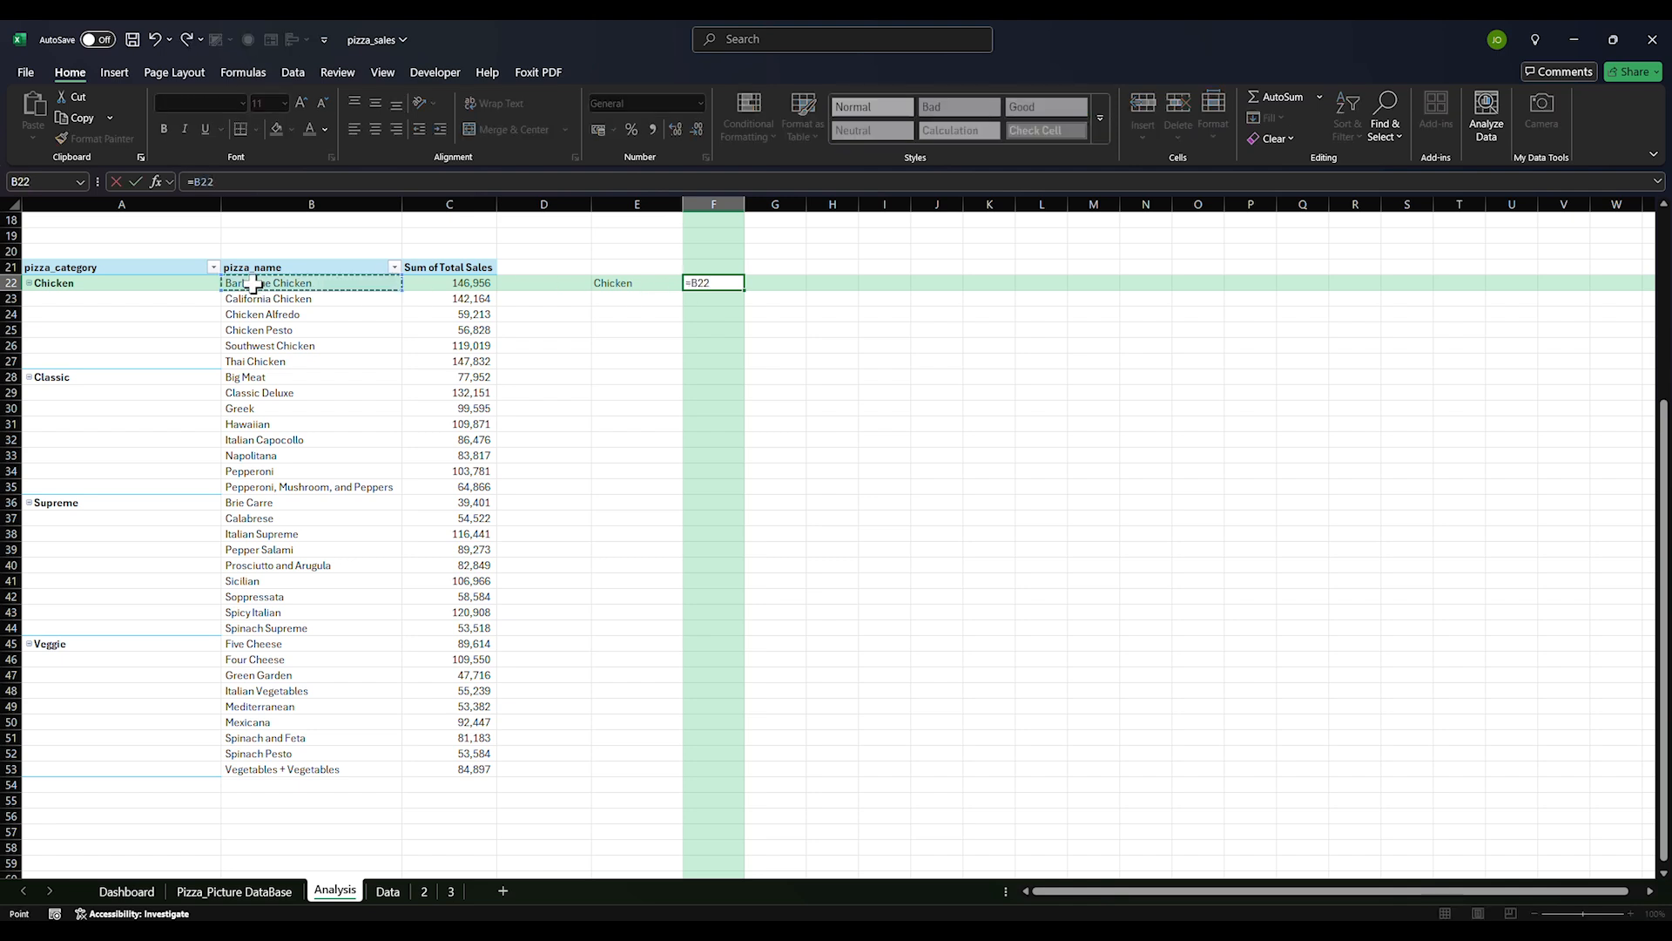
pyautogui.press('Return')
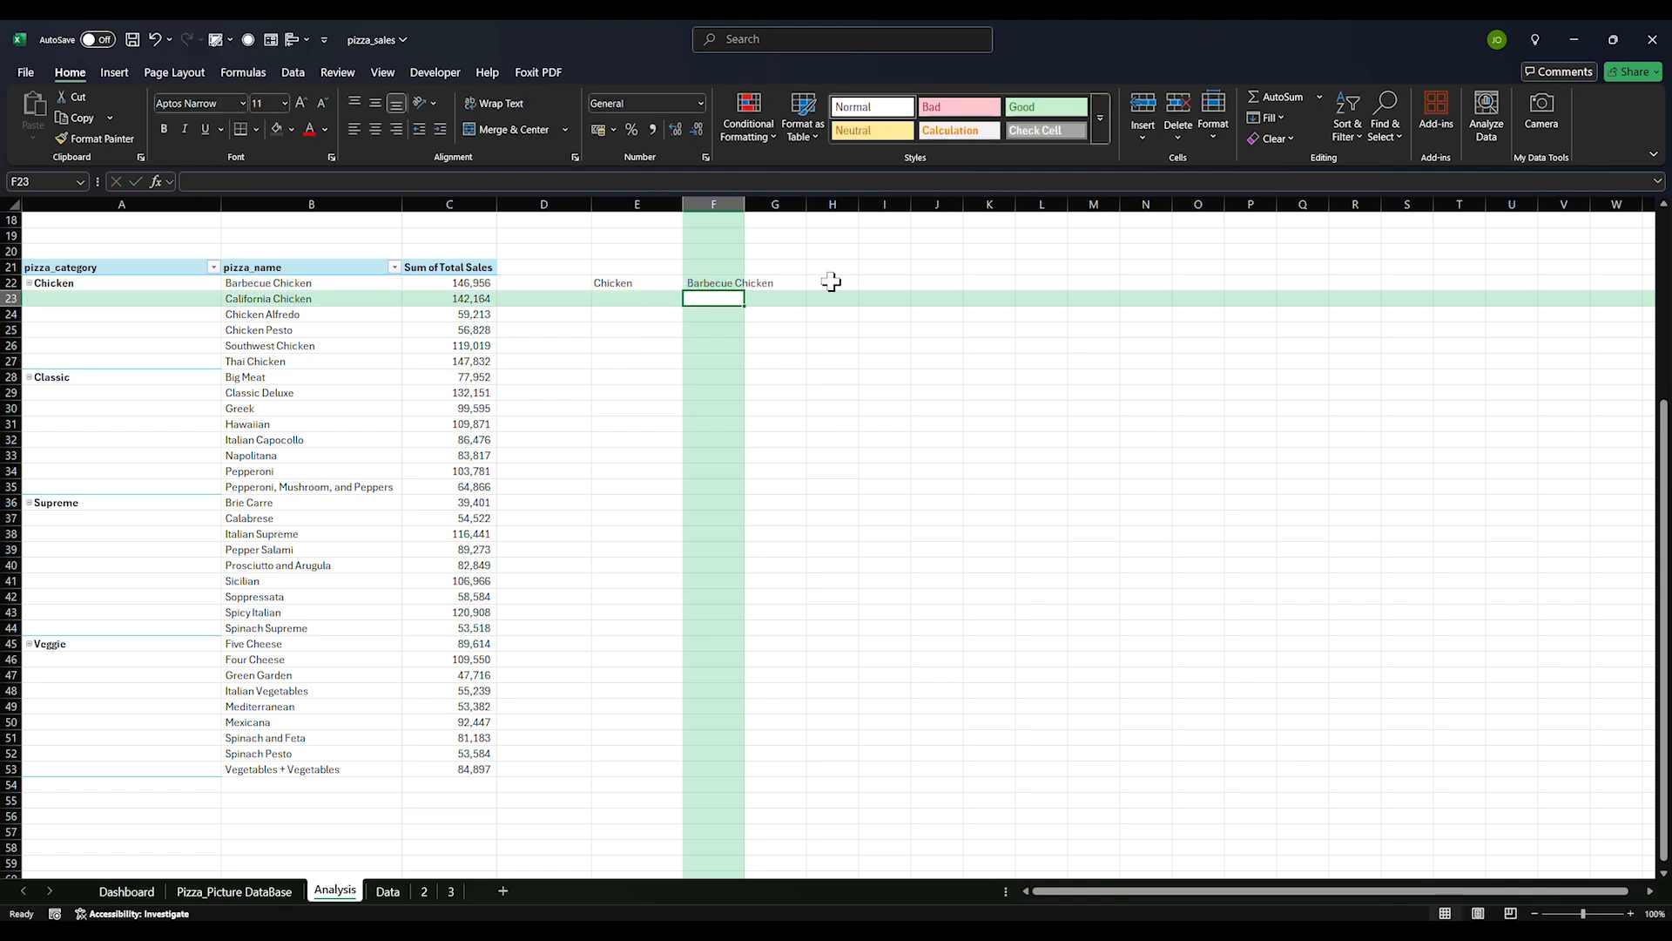
# Fill the formulas down to row 53 and across to column G, then copy E22
pyautogui.click(643, 280)
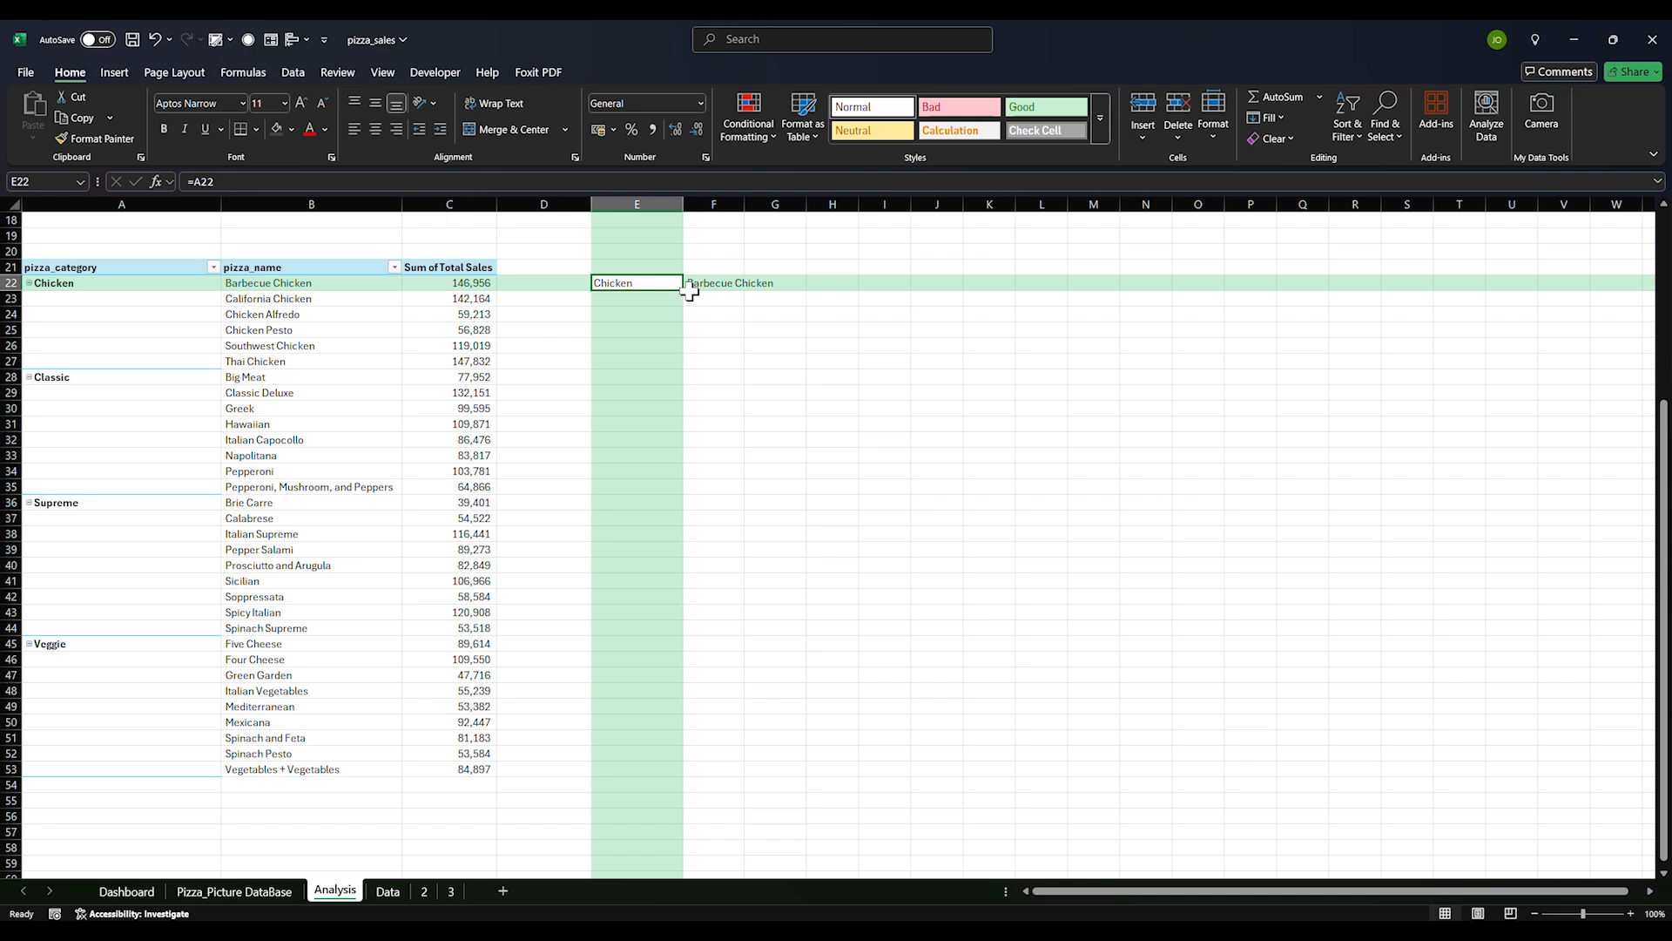
pyautogui.moveTo(684, 291); pyautogui.dragTo(805, 776)
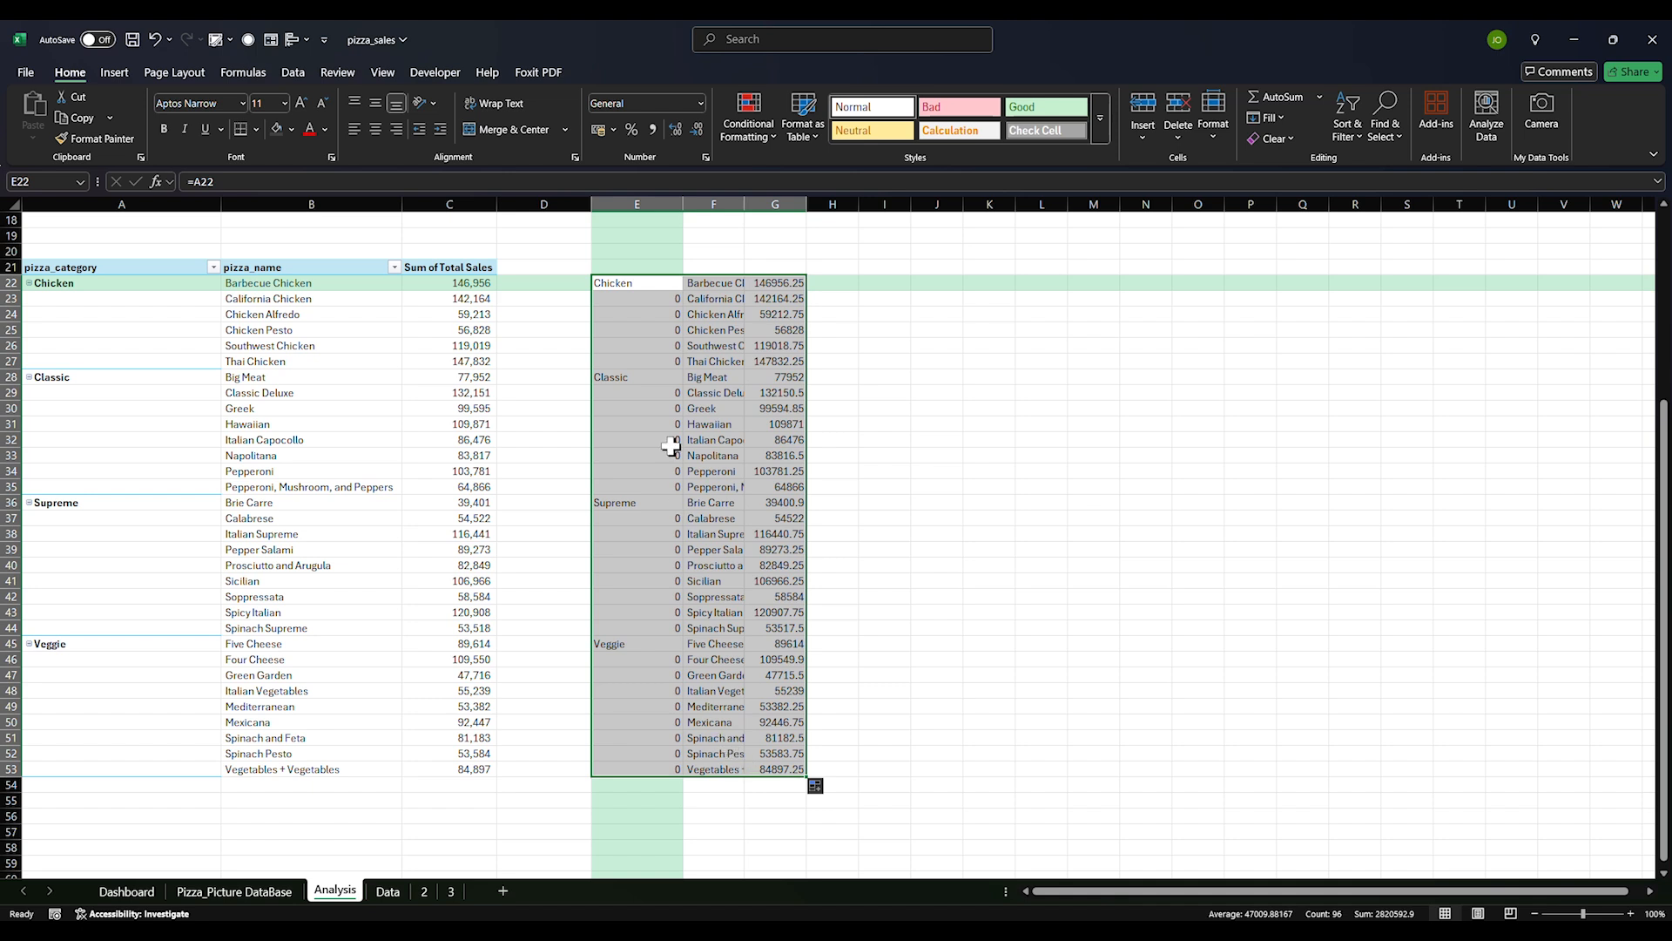
pyautogui.click(624, 283)
pyautogui.hotkey('ctrl', 'c')
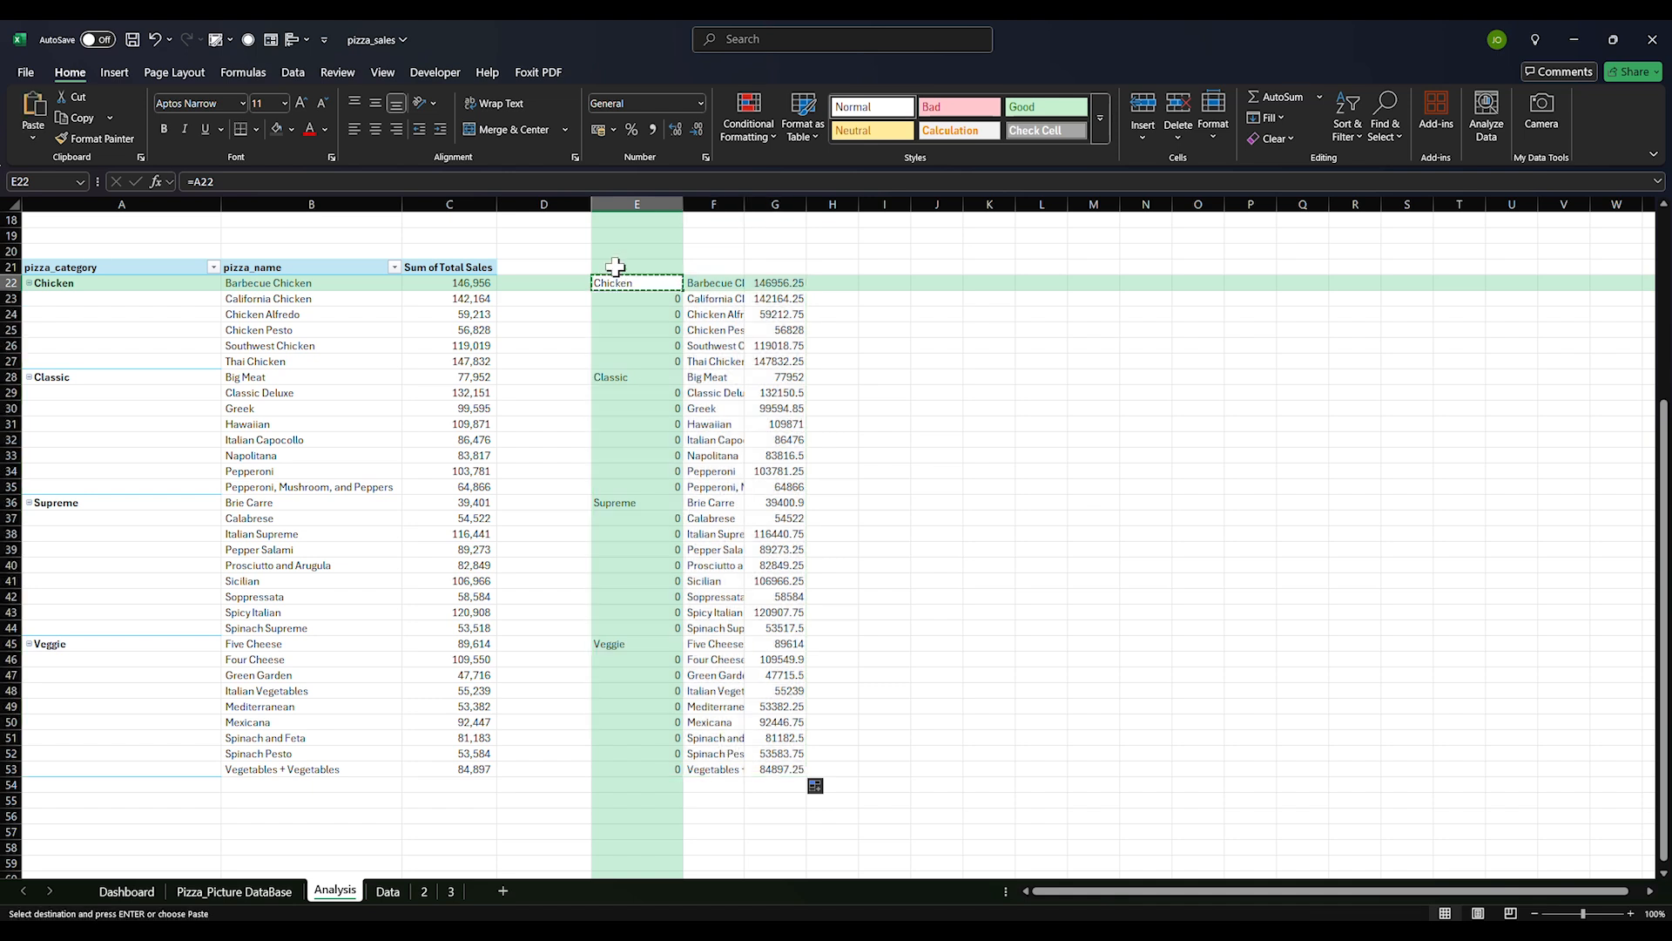
# Paste the formula into E21 as a header row, bold E21:G21 and widen columns E to G
pyautogui.click(627, 267)
pyautogui.hotkey('ctrl', 'v')
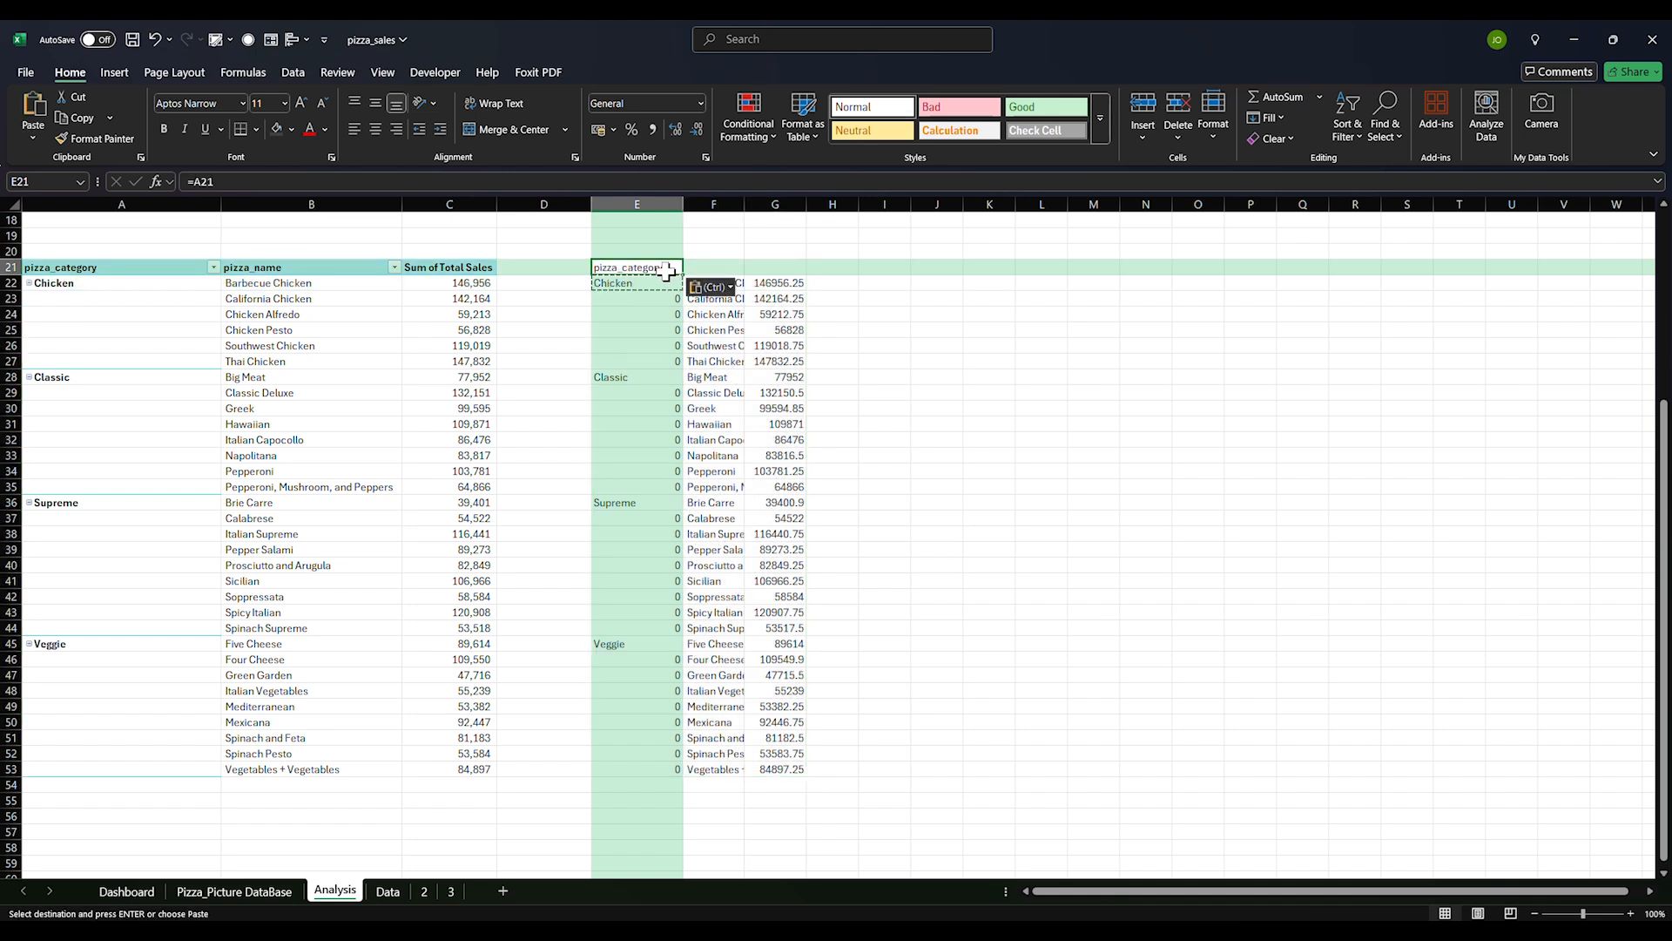
pyautogui.moveTo(652, 269); pyautogui.dragTo(765, 270)
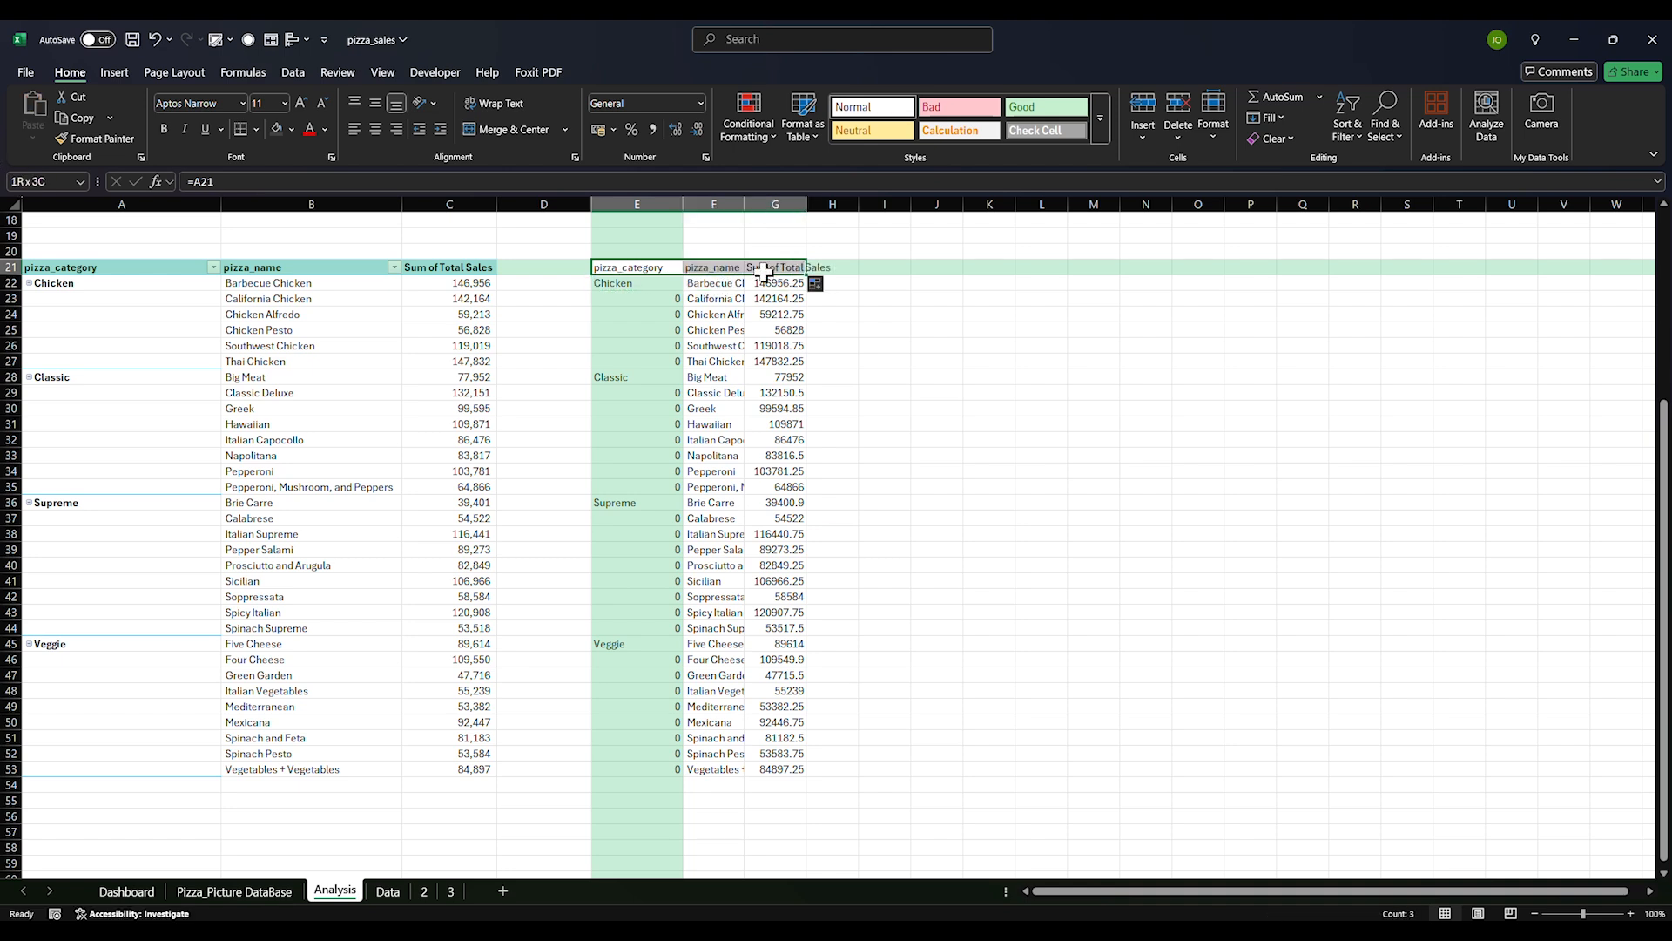
pyautogui.hotkey('ctrl', 'b')
pyautogui.moveTo(633, 204); pyautogui.dragTo(865, 210)
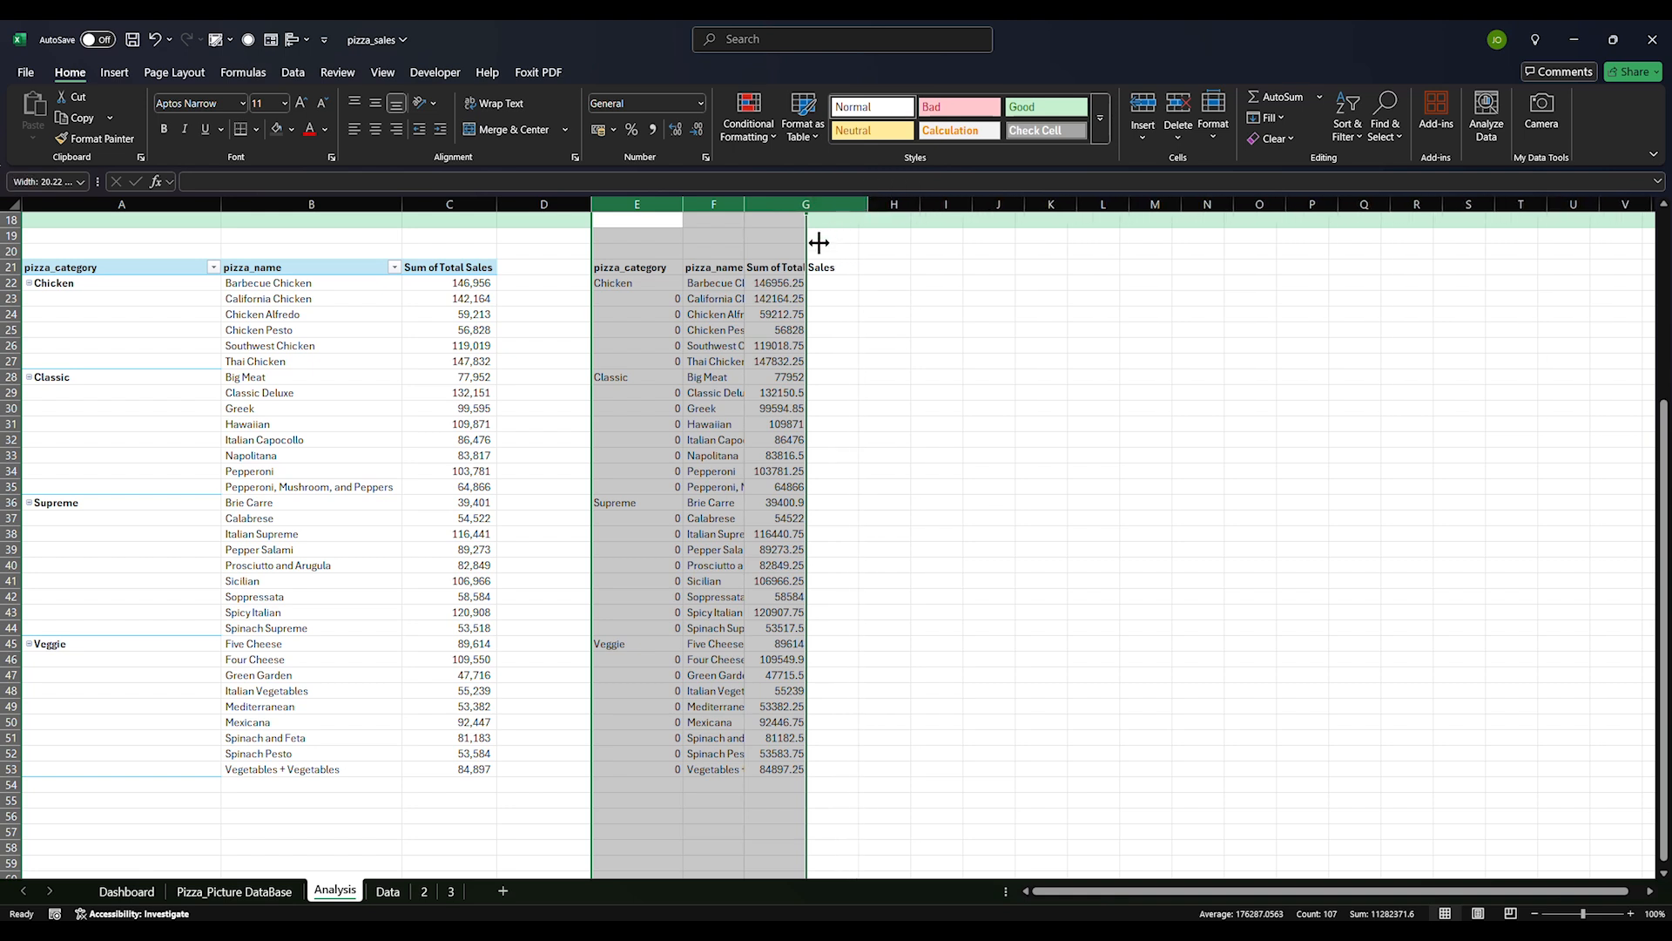
pyautogui.click(741, 345)
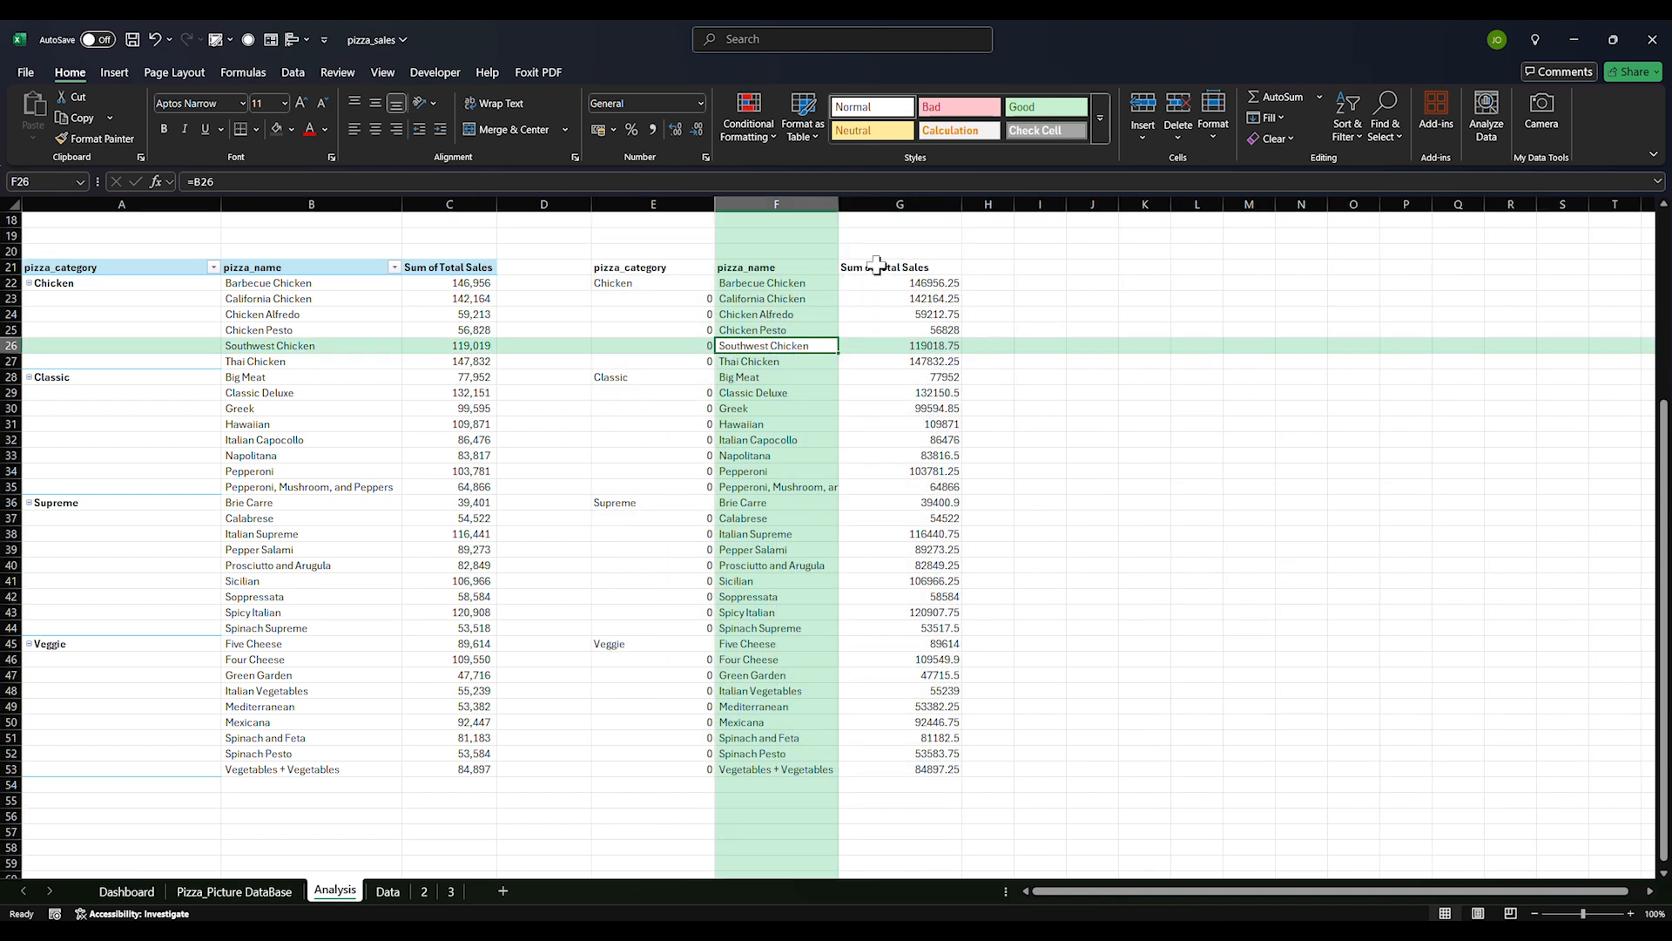
# Rename the headers to Total Sales, Pizza Name and Pizza Category
pyautogui.click(877, 266)
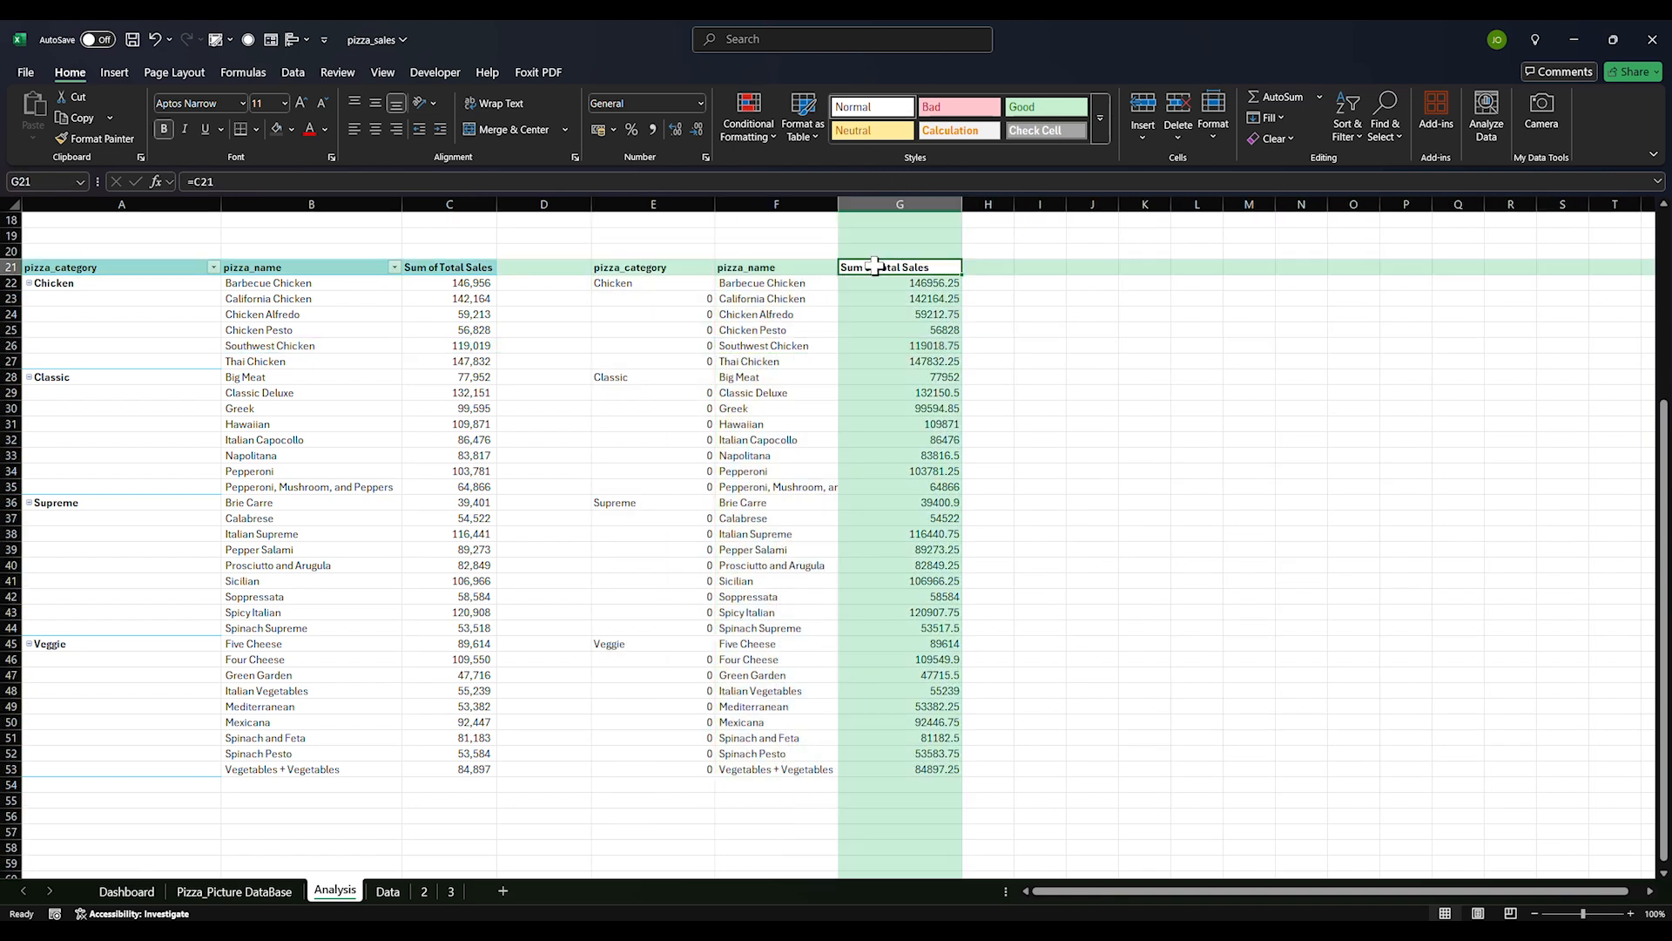
pyautogui.write('Total Sa')
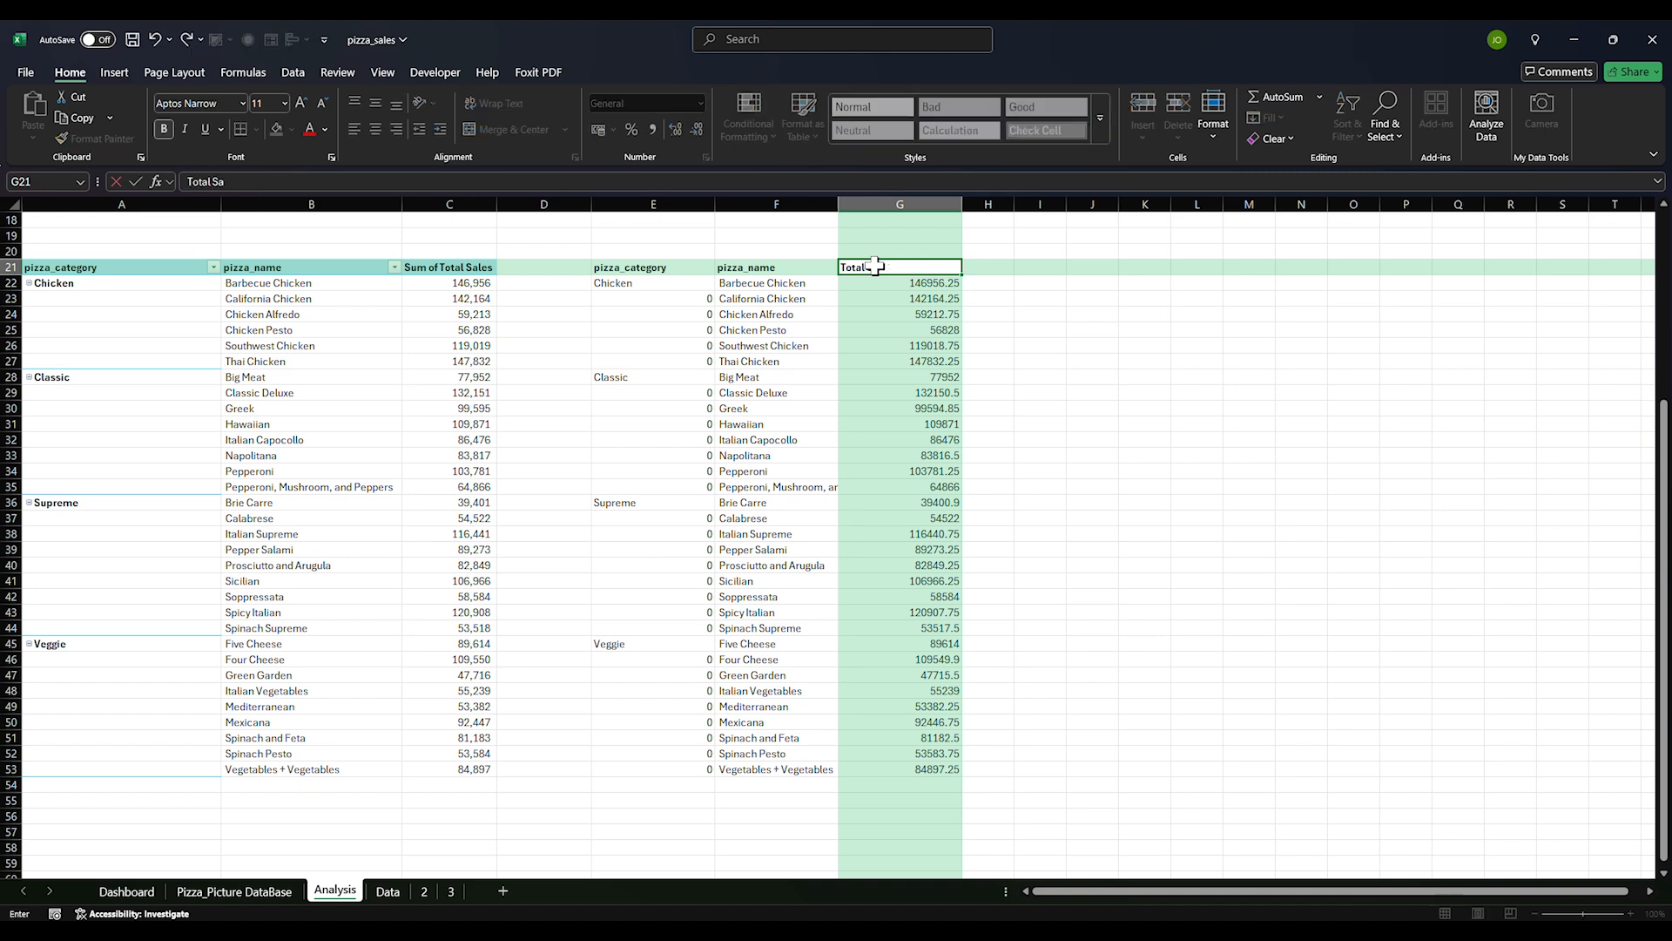
pyautogui.write('les')
pyautogui.press('Return')
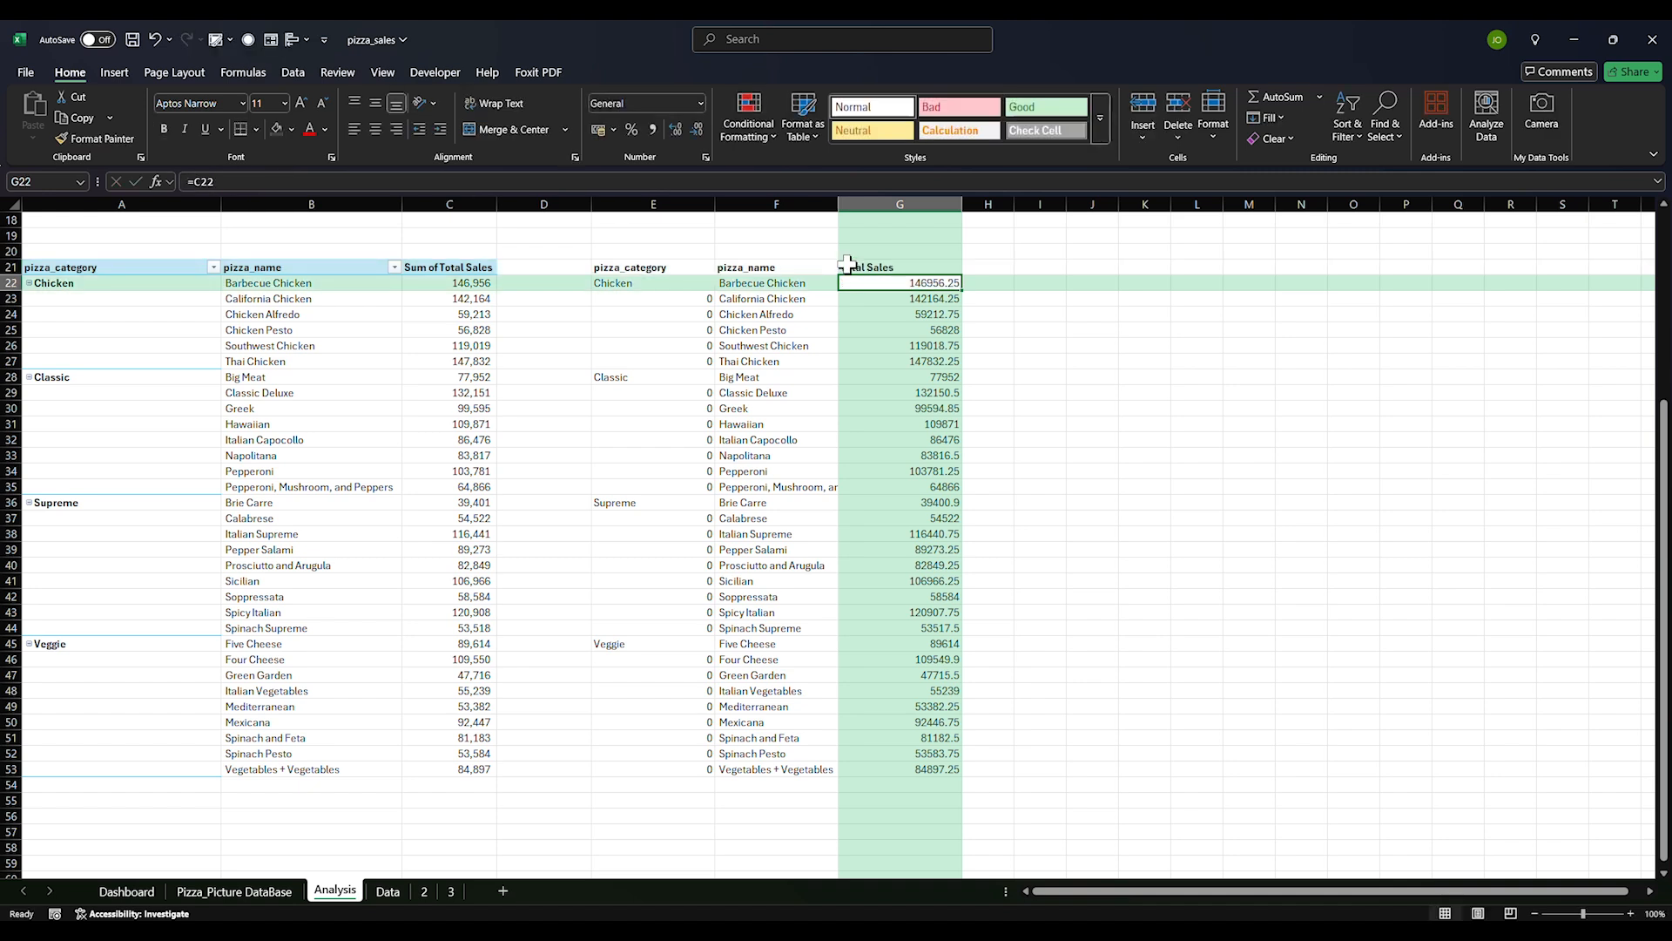
pyautogui.click(732, 269)
pyautogui.write('P')
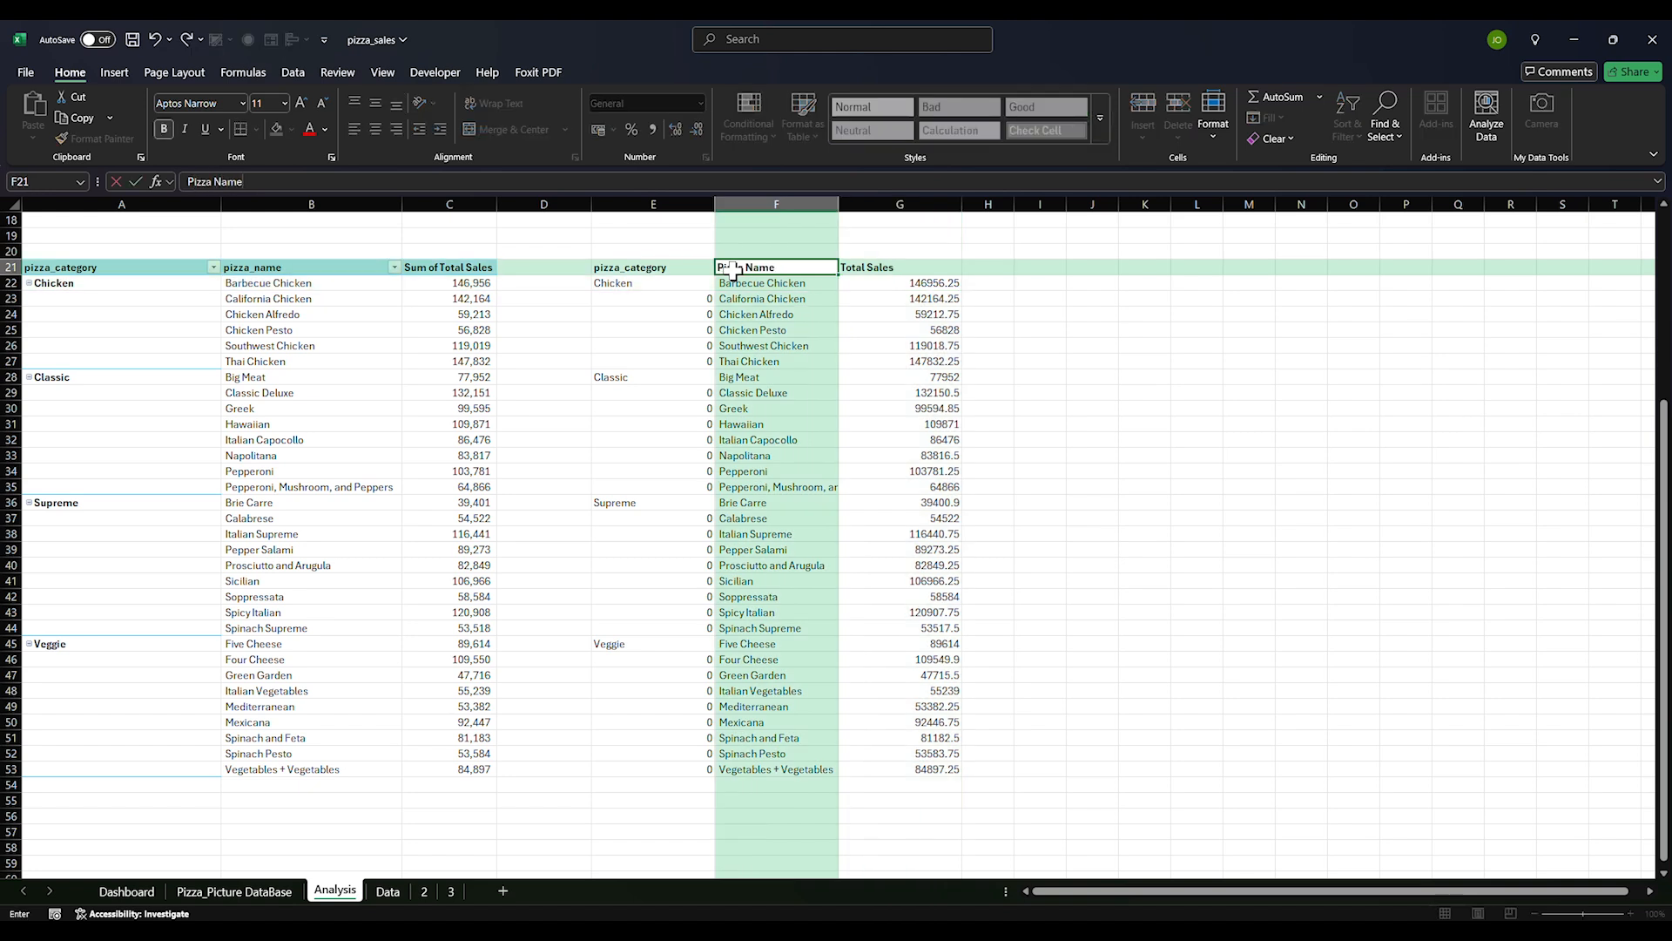
pyautogui.press('Return')
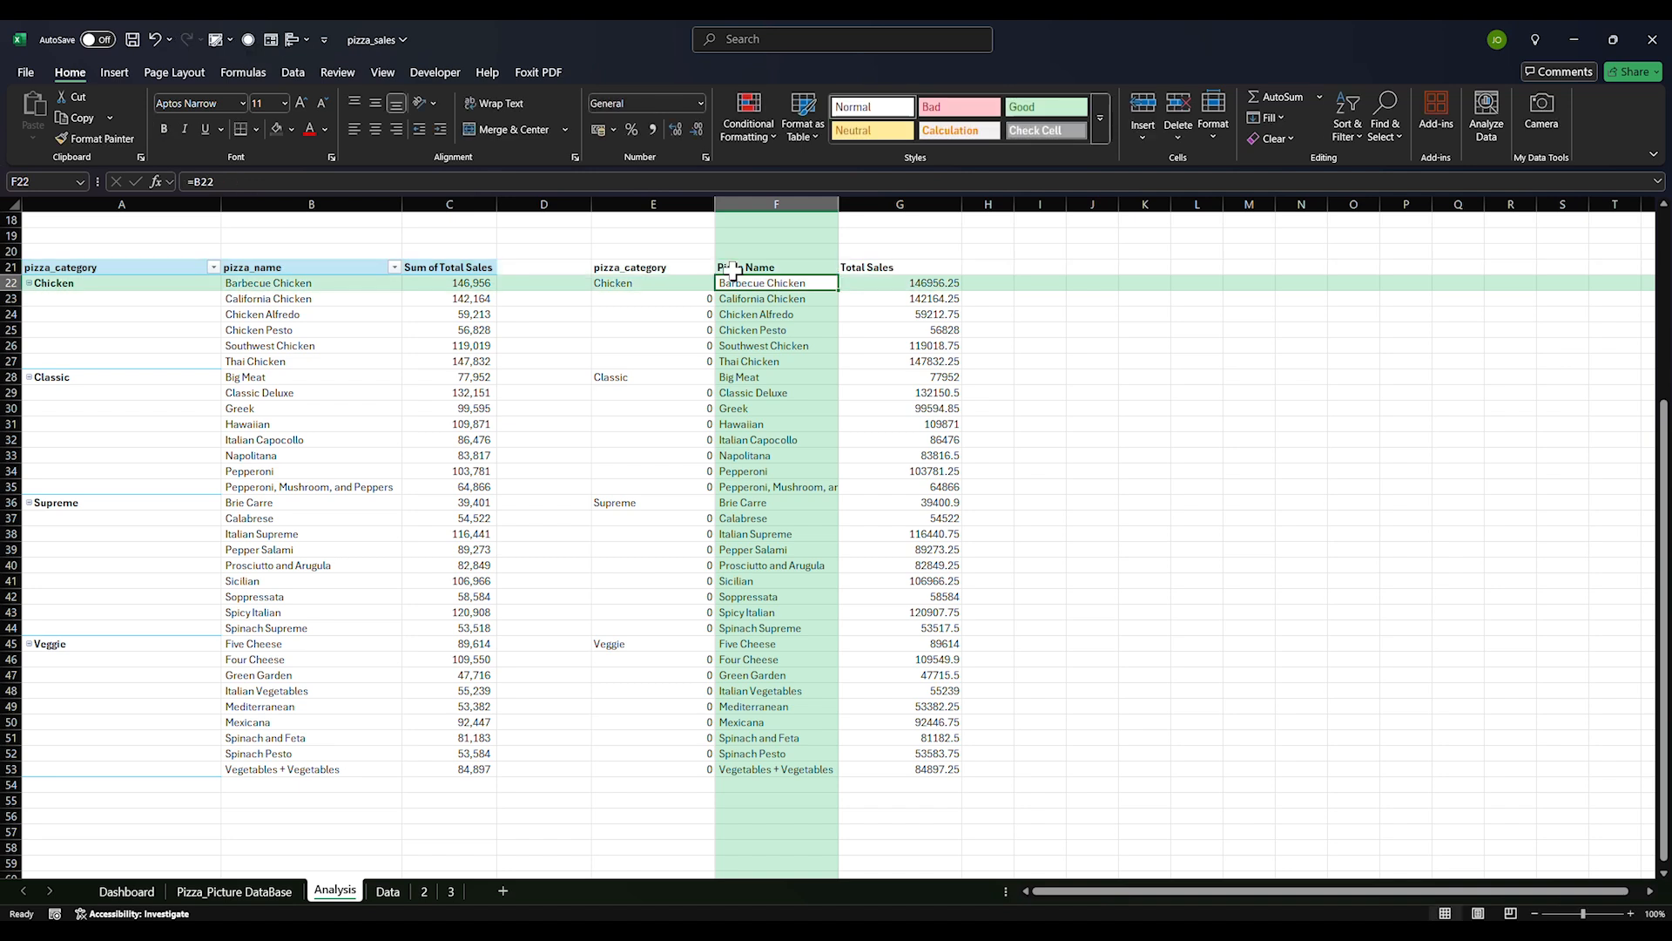
pyautogui.click(667, 272)
pyautogui.write('Pi')
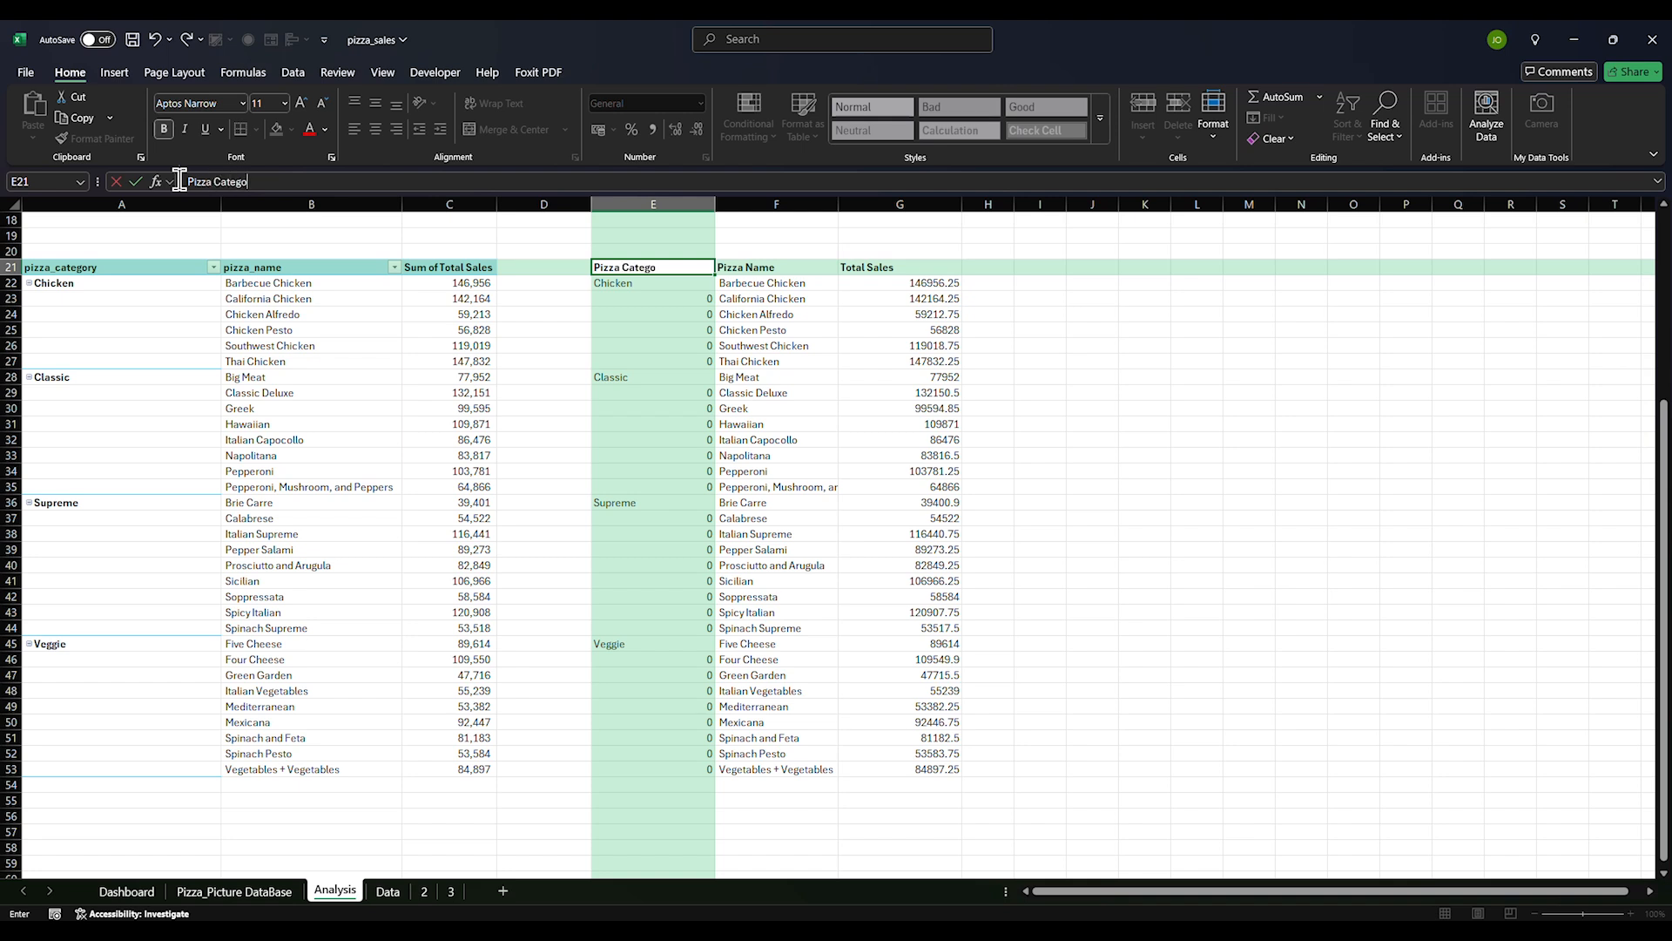
pyautogui.press('Return')
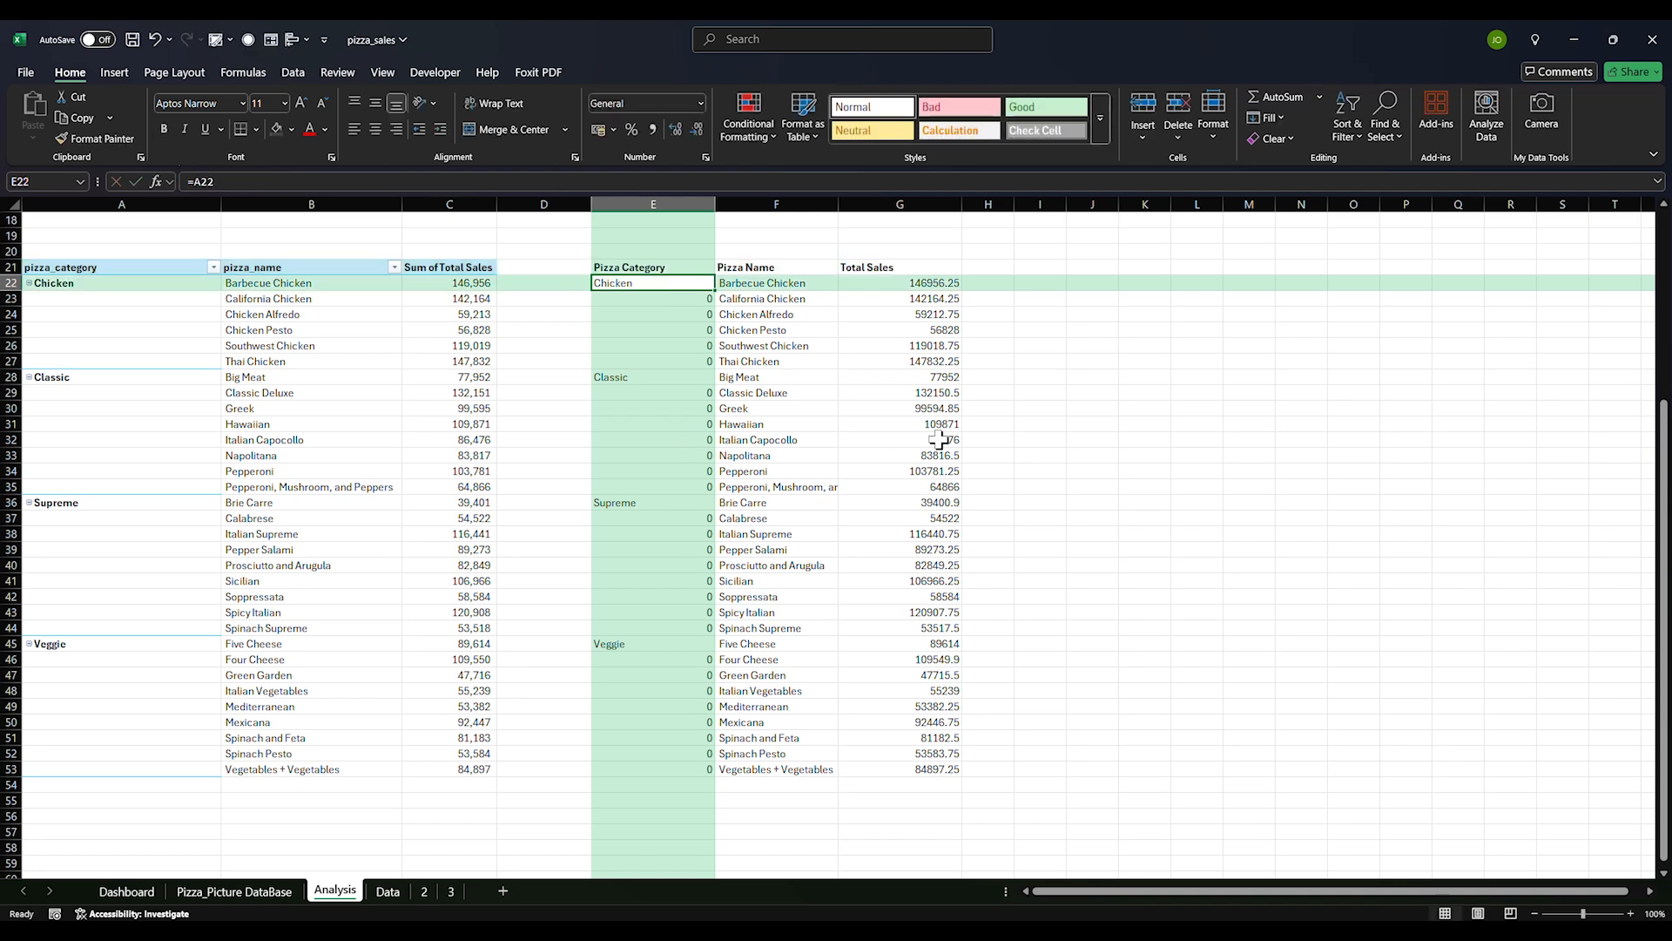
# Clear the 0 placeholders under Chicken in column E
pyautogui.click(642, 299)
pyautogui.moveTo(642, 299); pyautogui.dragTo(662, 358)
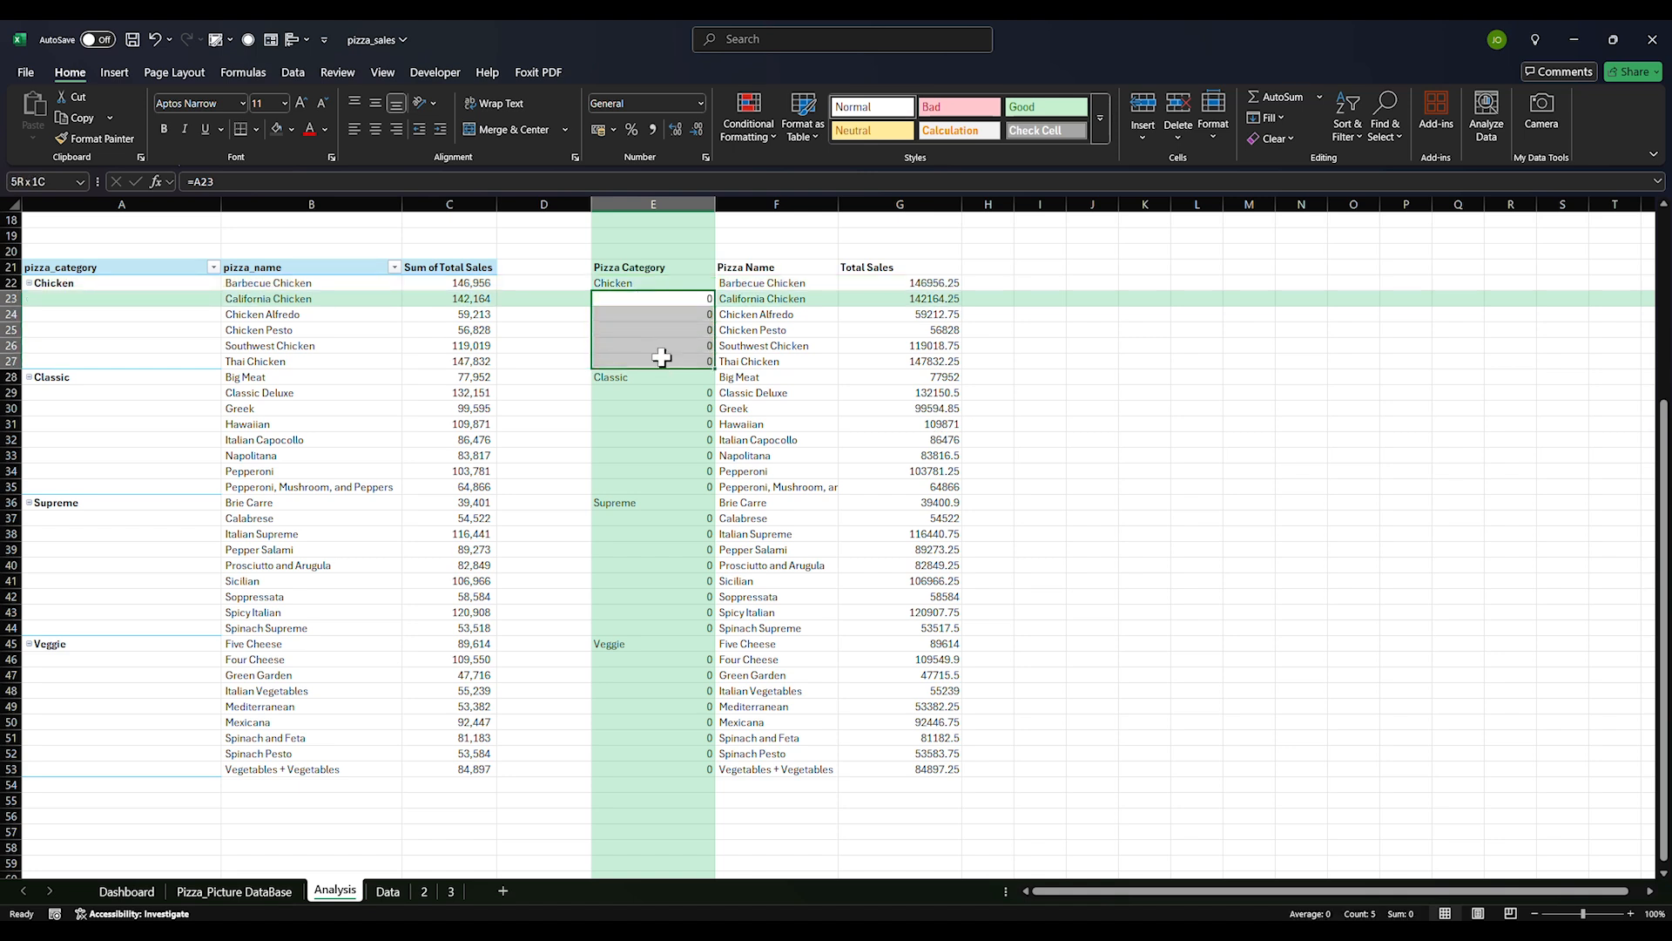
pyautogui.press('Delete')
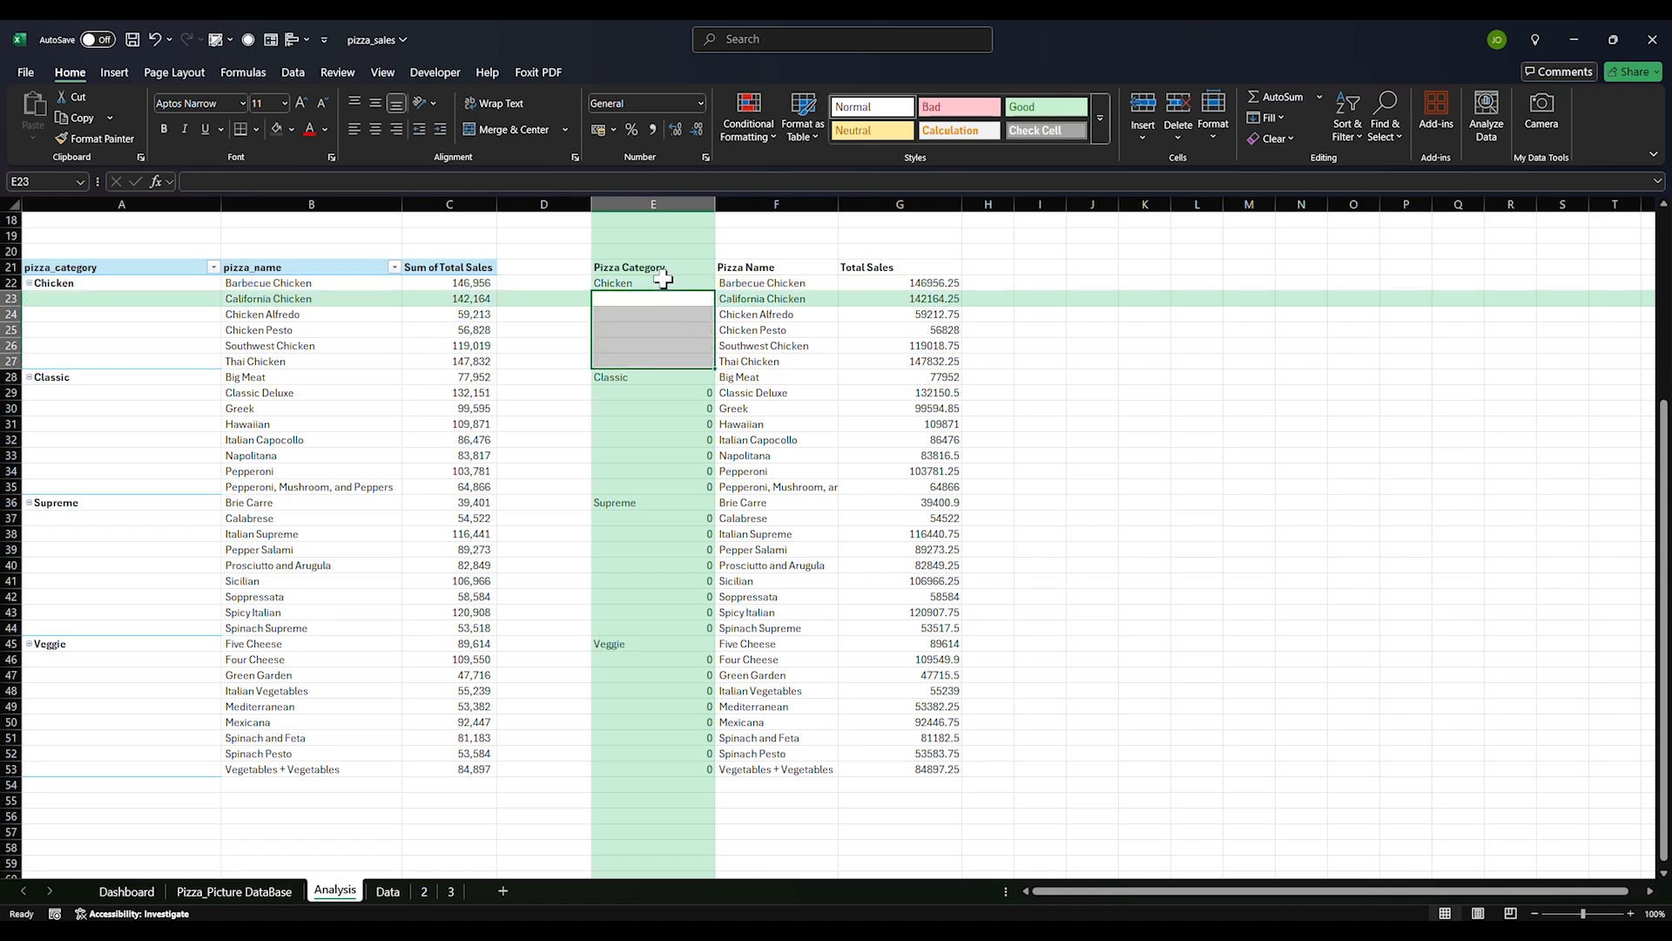
# Try Replace All of 0 with nothing in the category column, then undo it
pyautogui.moveTo(642, 377); pyautogui.dragTo(655, 775)
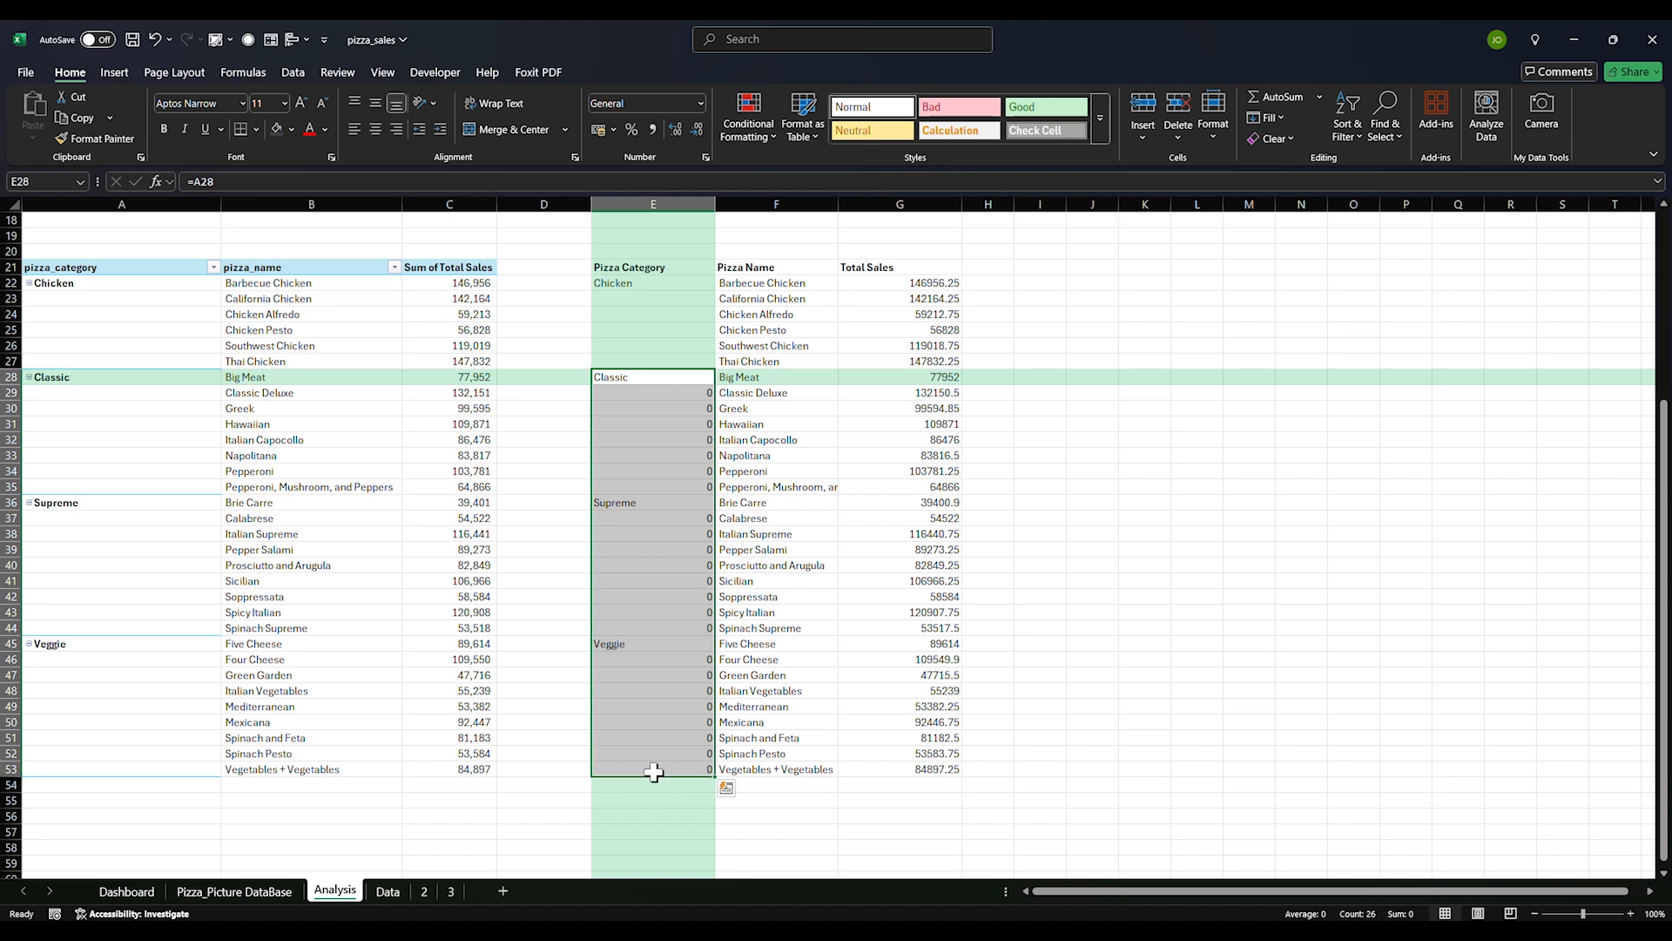
pyautogui.hotkey('ctrl', 'h')
pyautogui.click(1054, 645)
pyautogui.click(1056, 624)
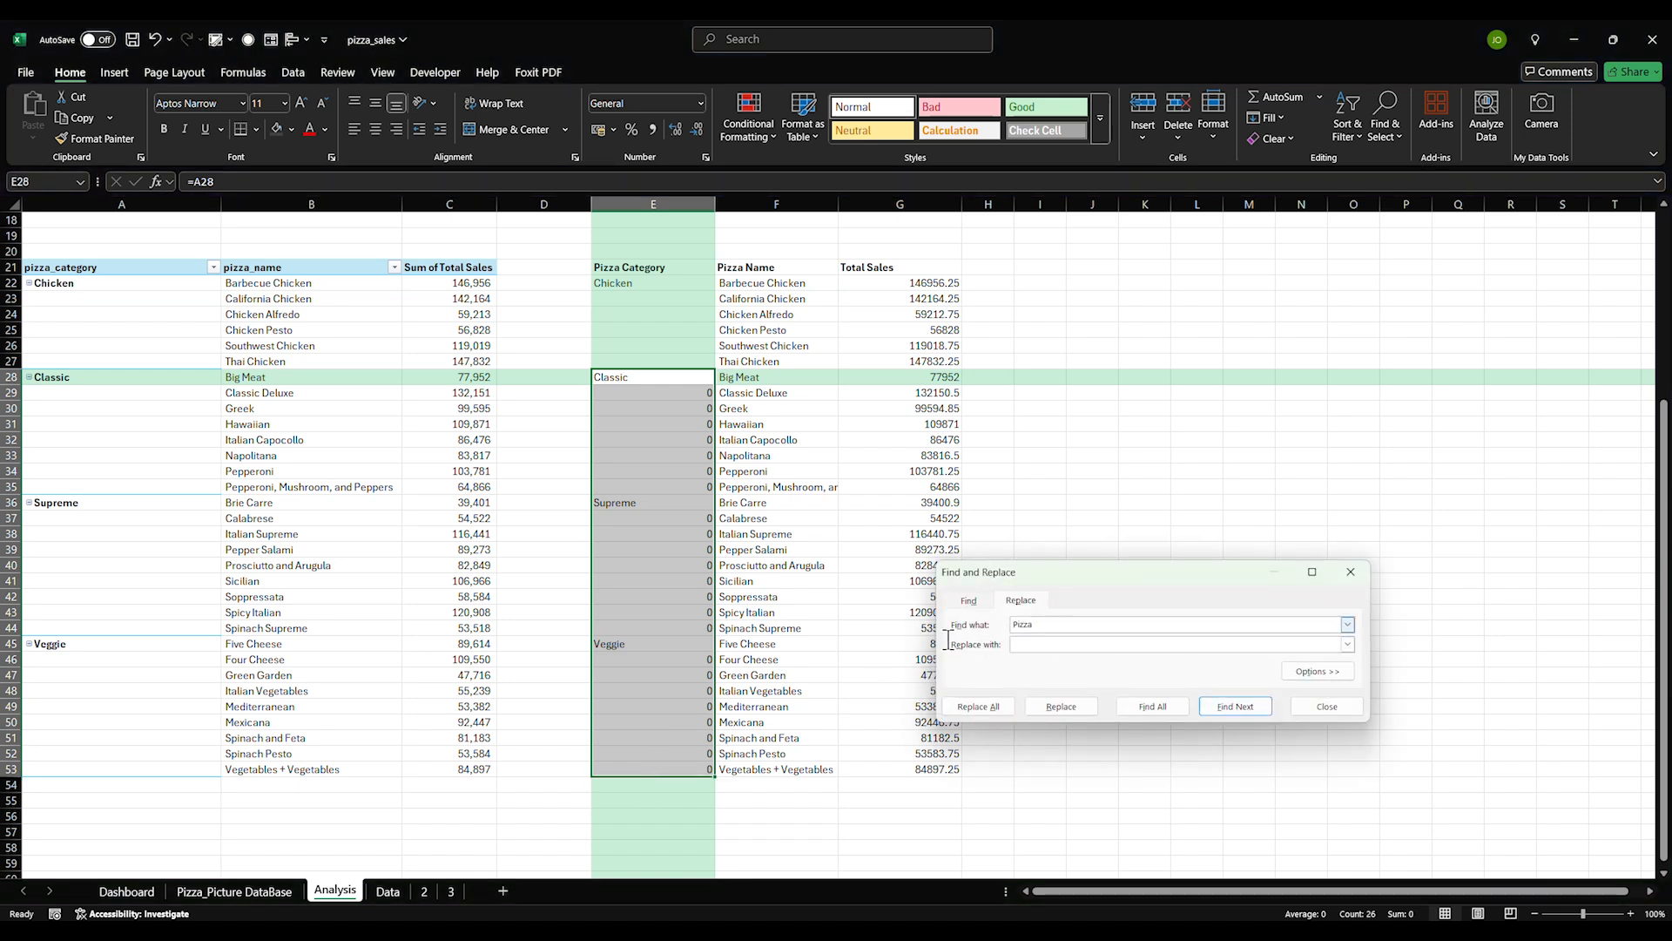
pyautogui.press('BackSpace')
pyautogui.press('BackSpace')
pyautogui.press('BackSpace')
pyautogui.press('BackSpace')
pyautogui.write('0')
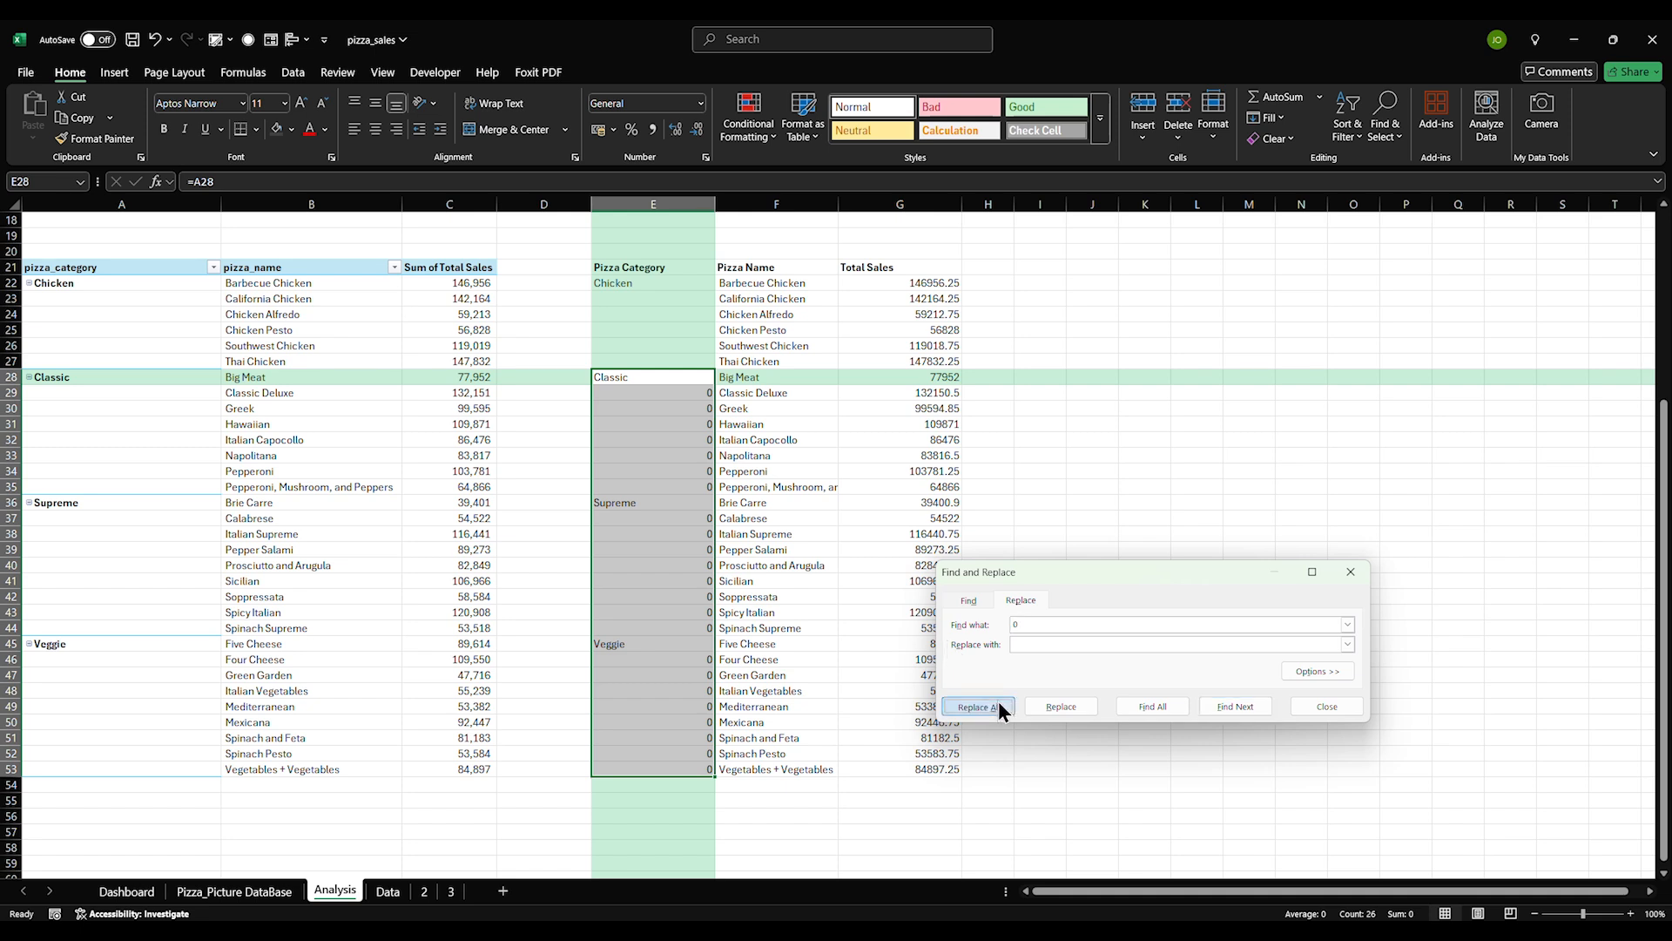
pyautogui.click(1038, 646)
pyautogui.click(984, 702)
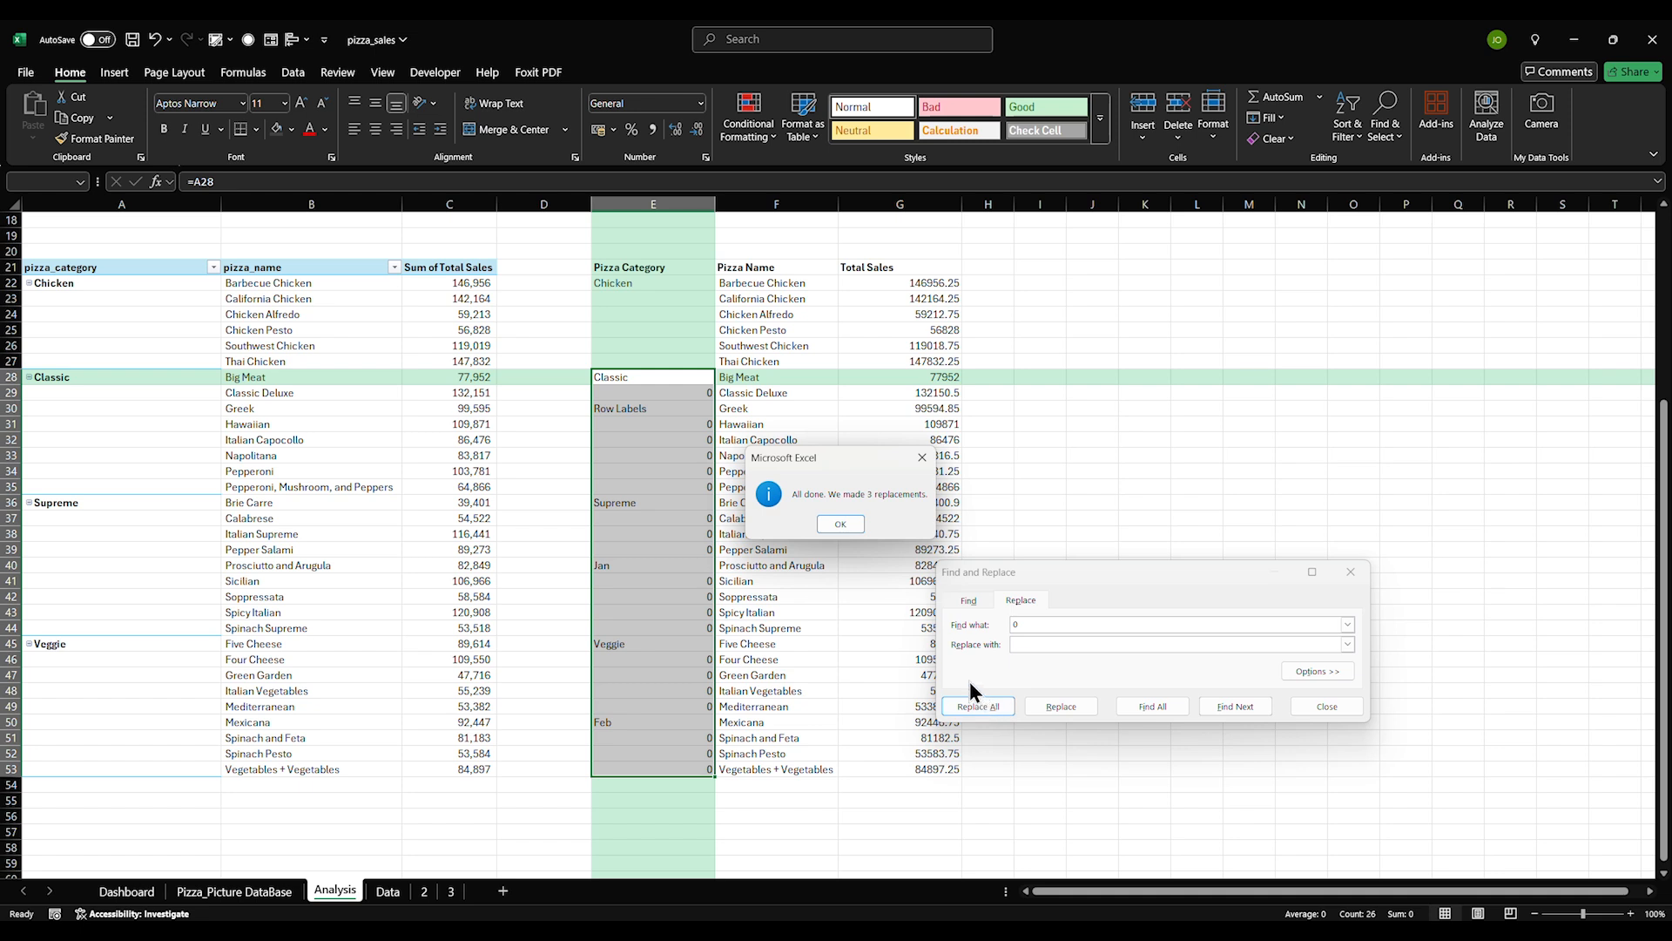
pyautogui.click(840, 526)
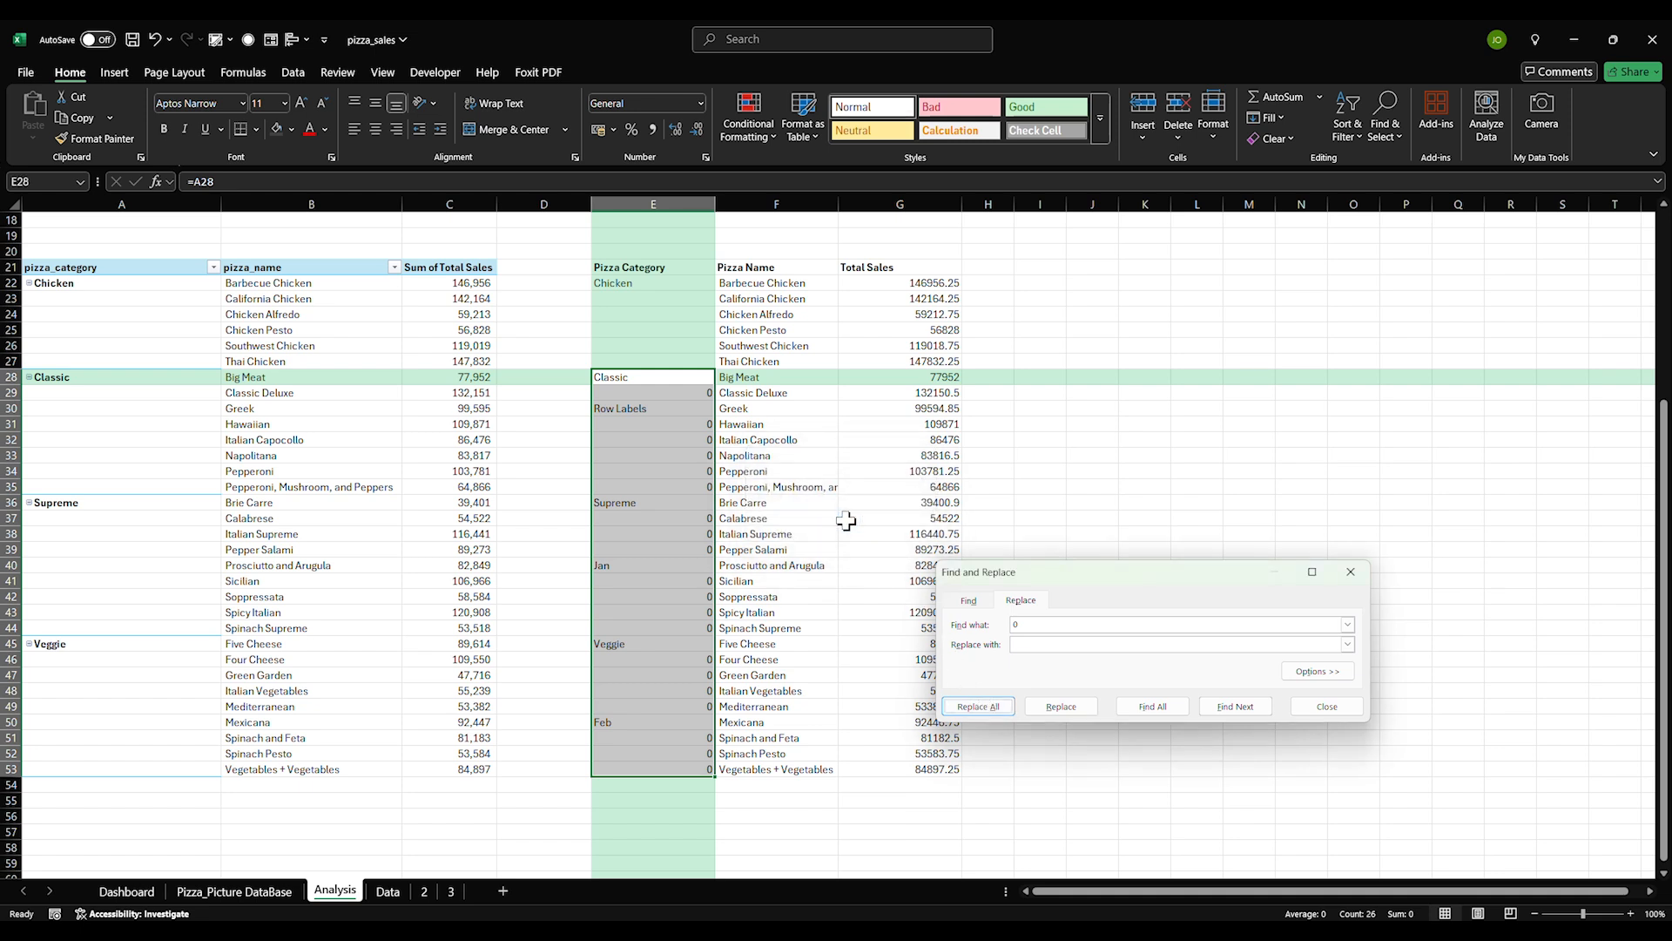
pyautogui.press('Escape')
pyautogui.hotkey('ctrl', 'z')
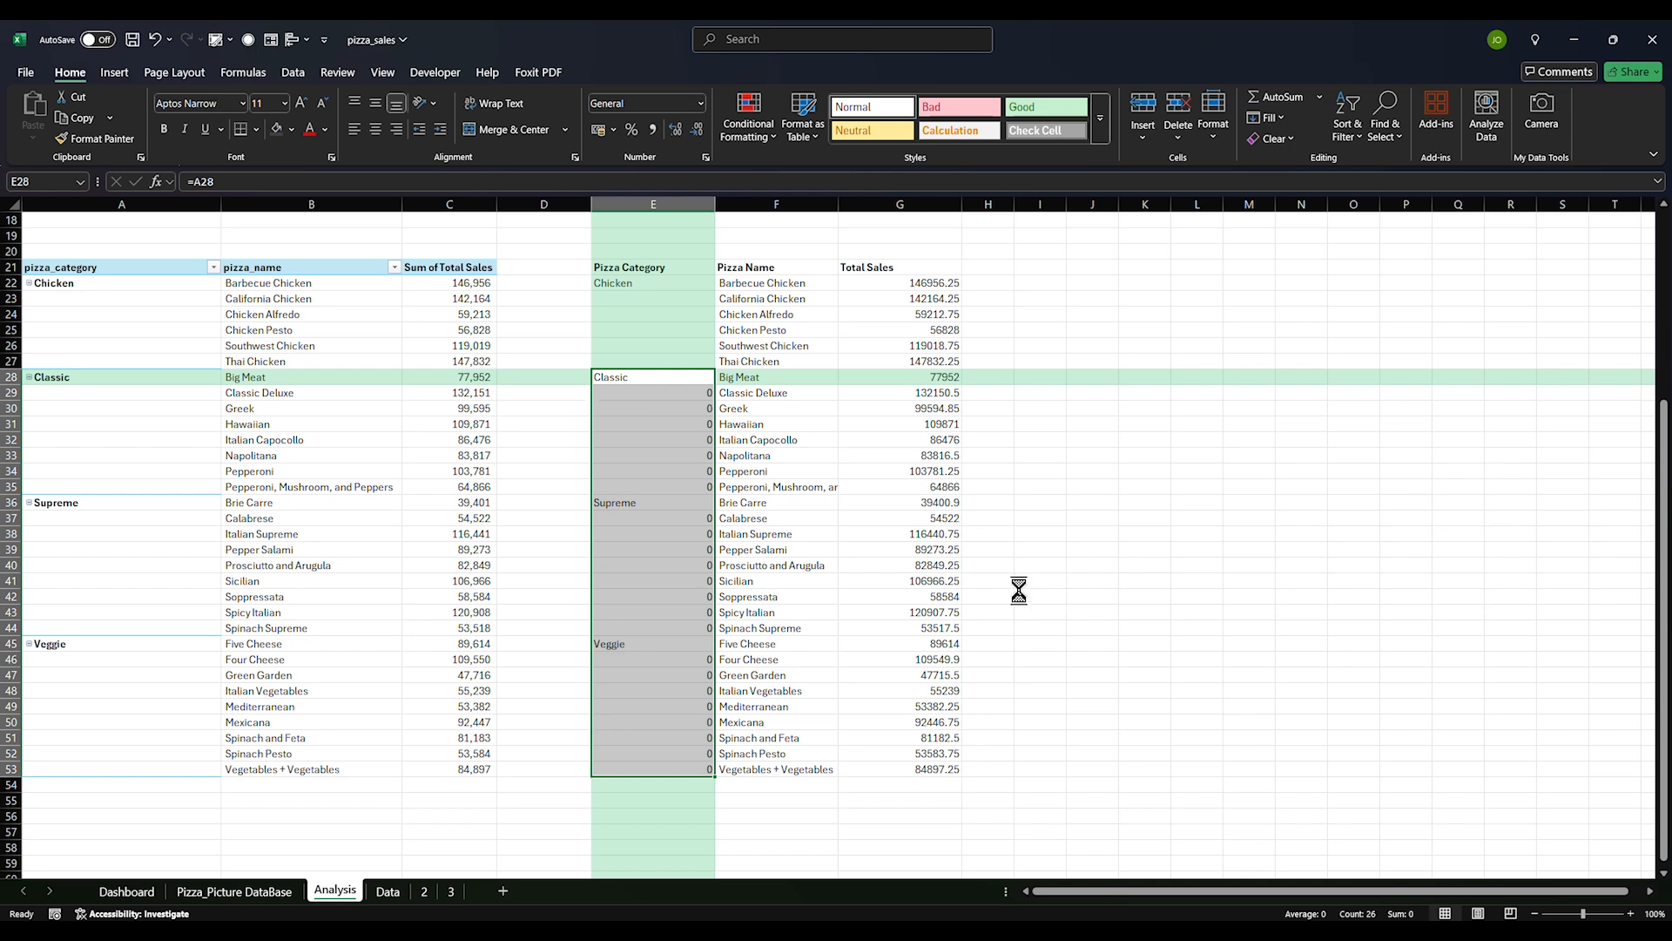
# Clear the 0 placeholders under Classic, Supreme and Veggie in column E
pyautogui.moveTo(679, 390); pyautogui.dragTo(675, 492)
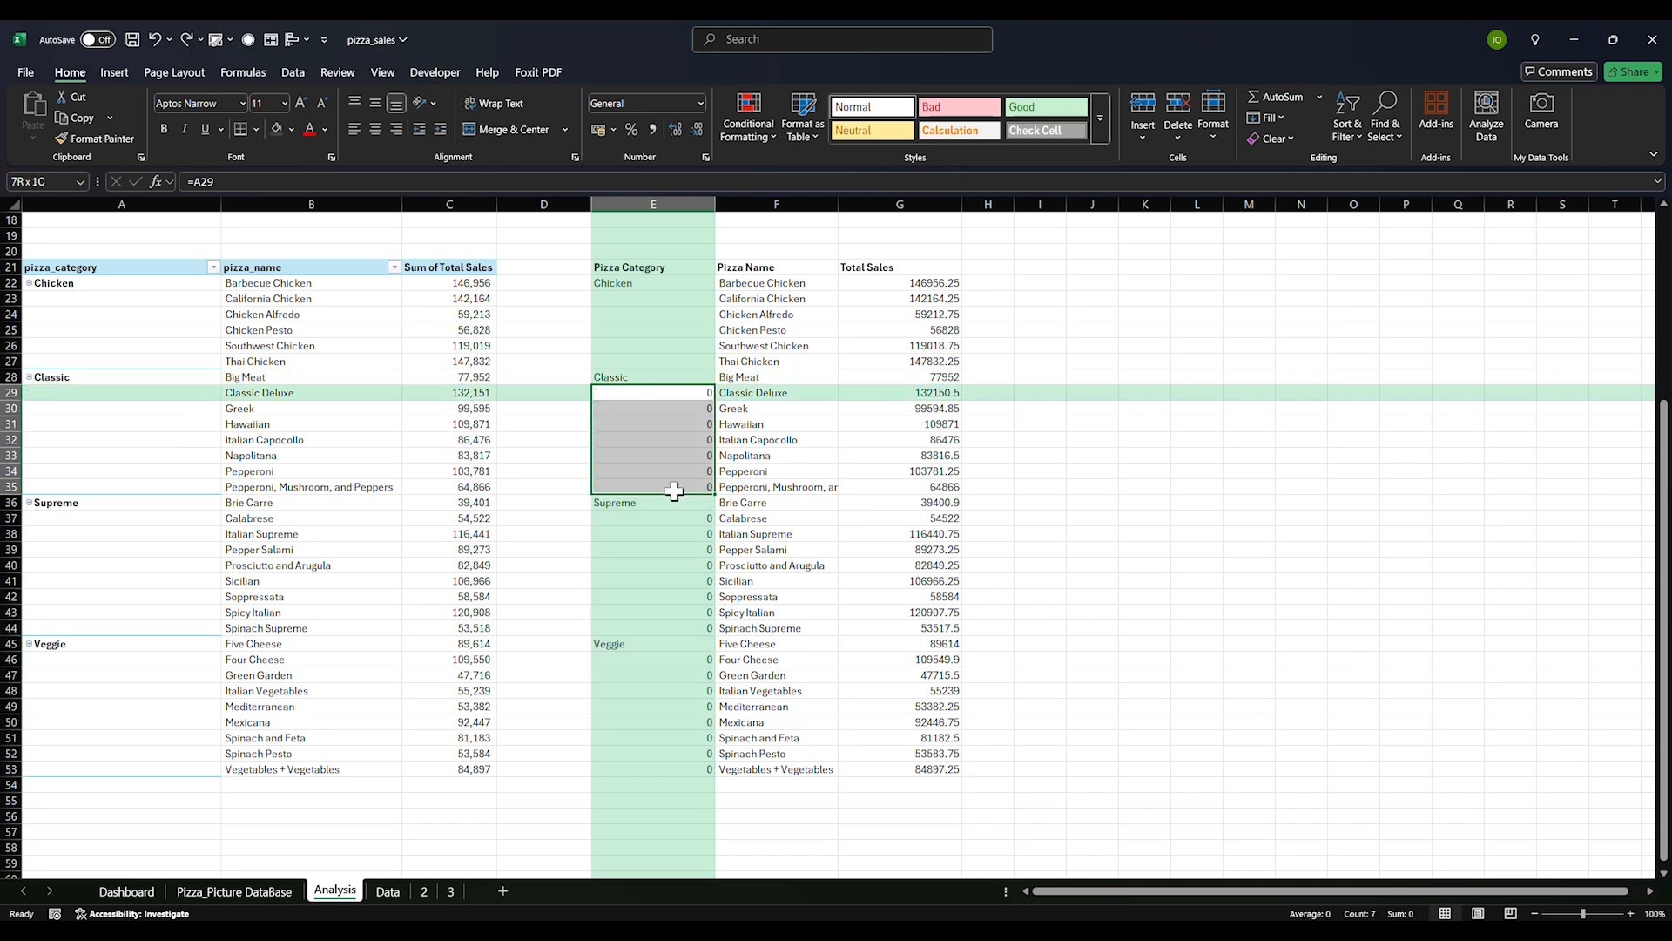
pyautogui.moveTo(683, 520); pyautogui.dragTo(670, 611)
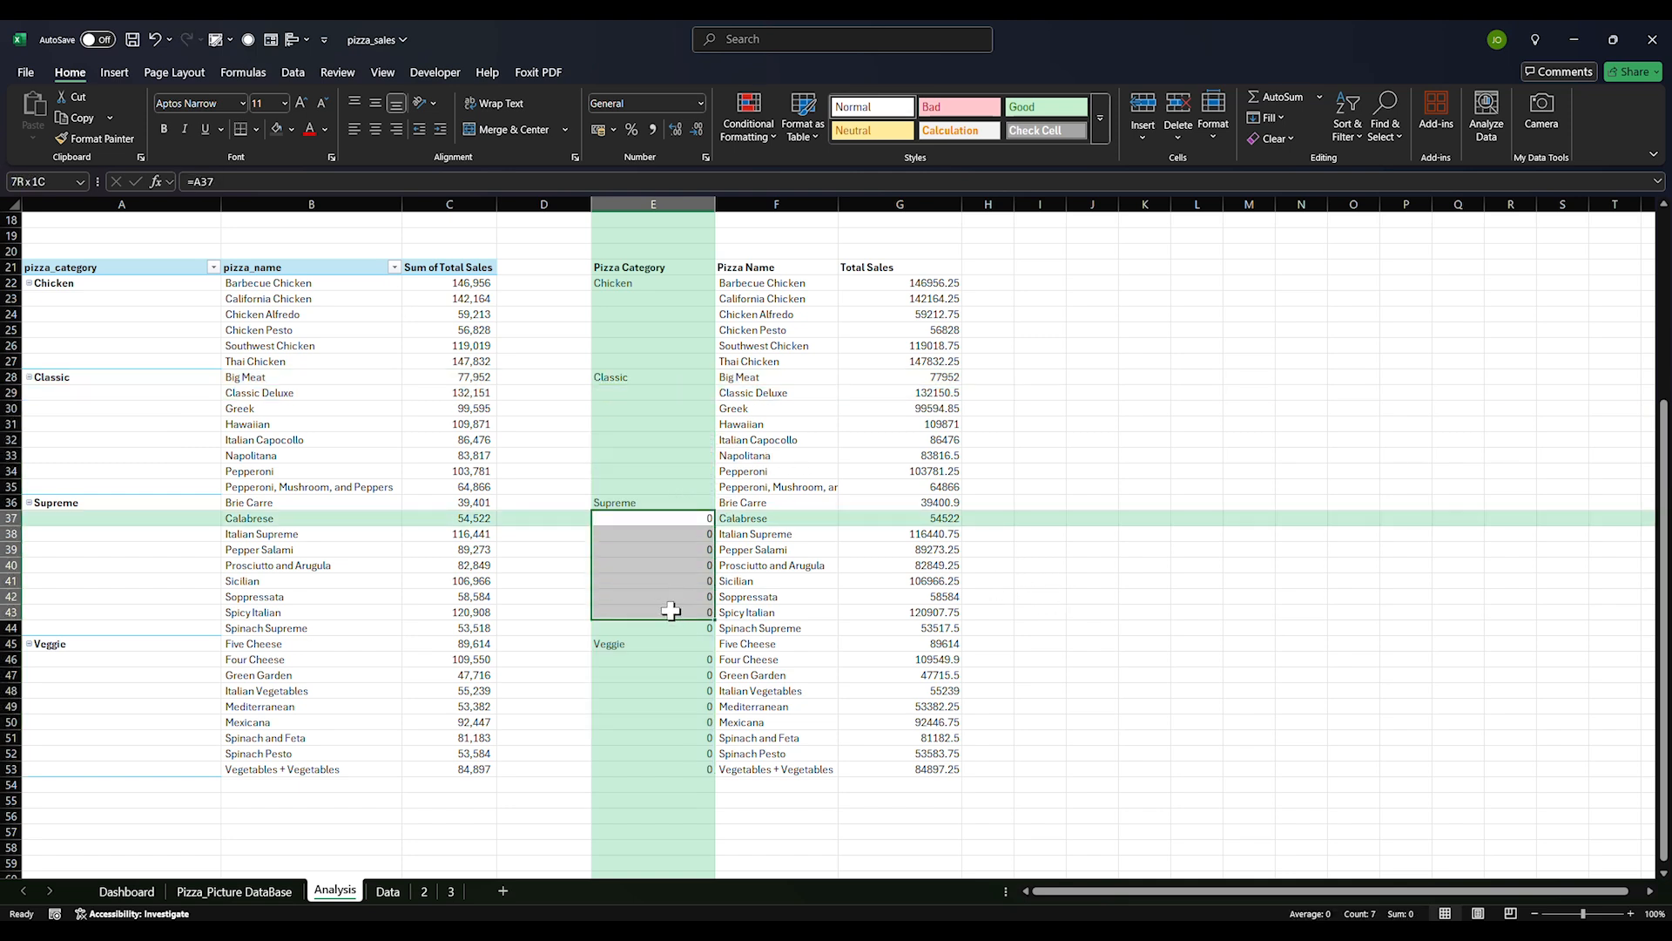
pyautogui.moveTo(679, 660); pyautogui.dragTo(666, 769)
pyautogui.press('Delete')
pyautogui.click(1368, 537)
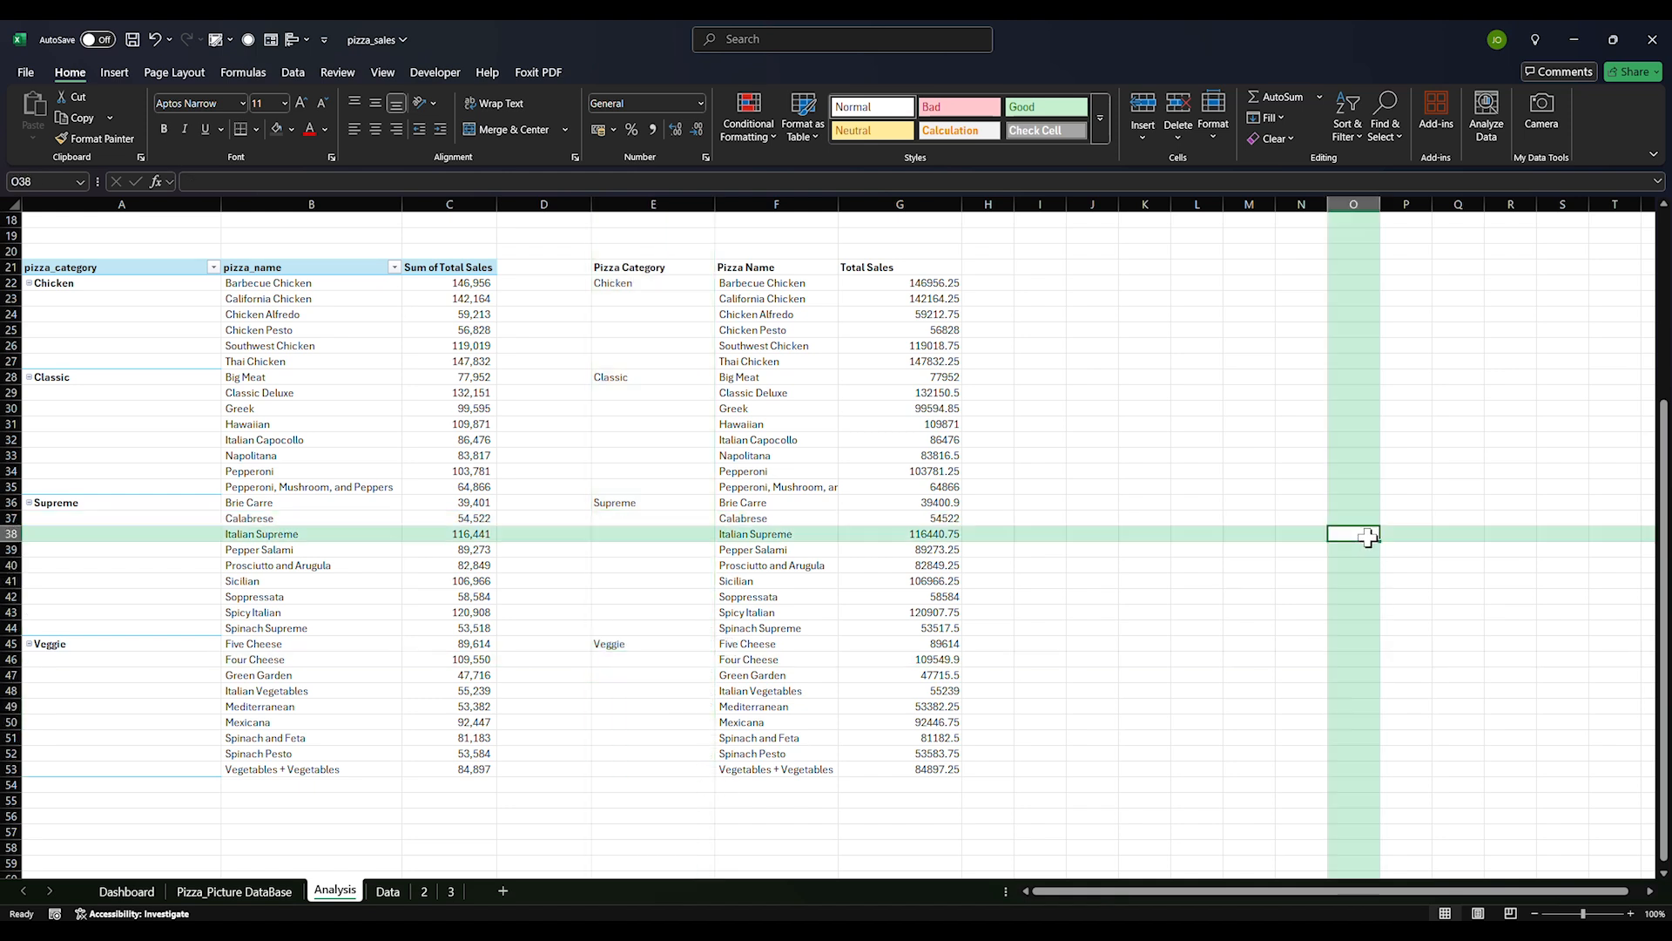
# Save the workbook and format the G22:G53 sales as whole numbers in Format Cells
pyautogui.hotkey('ctrl', 's')
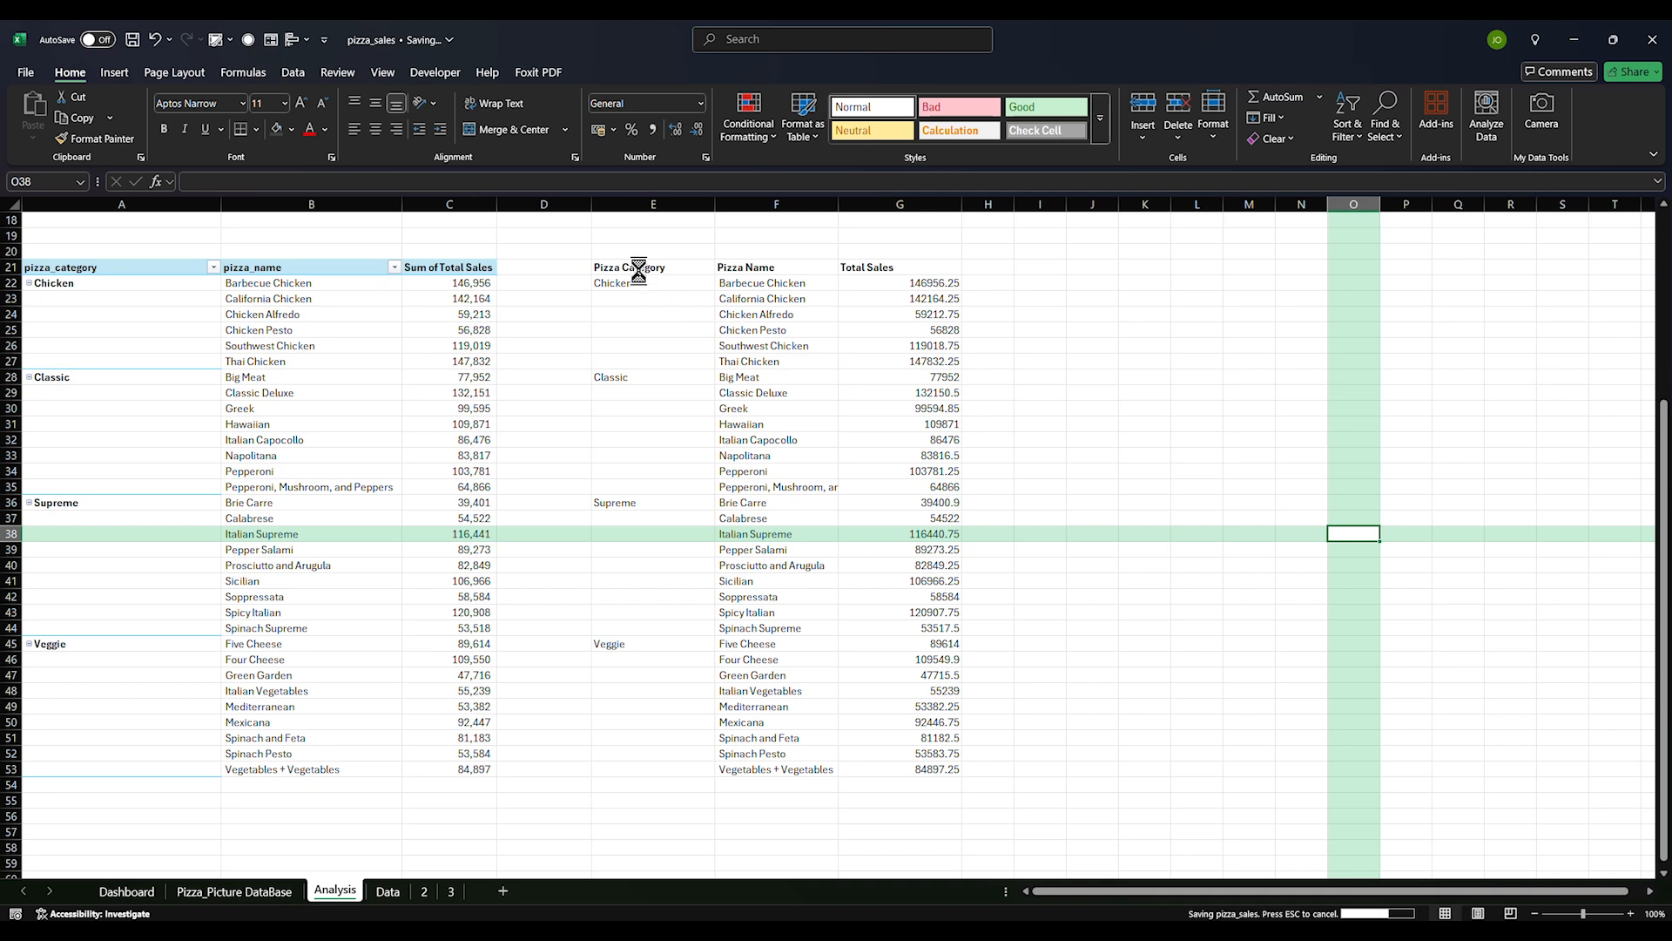
pyautogui.moveTo(948, 286); pyautogui.dragTo(906, 766)
pyautogui.click(701, 130)
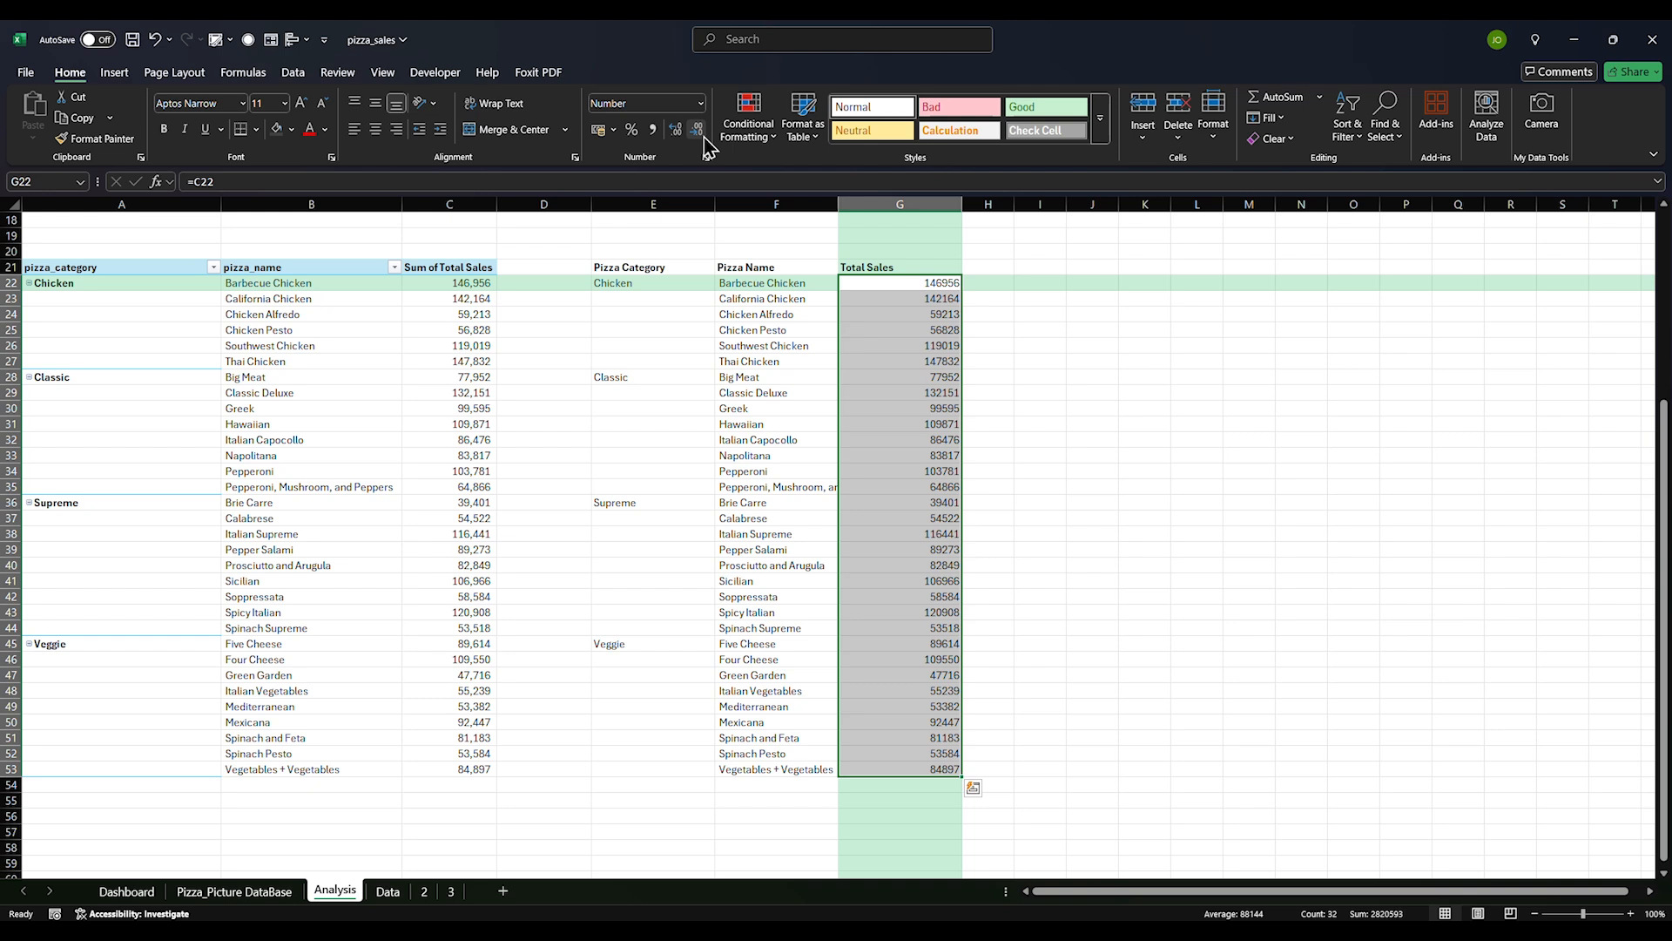
pyautogui.click(706, 158)
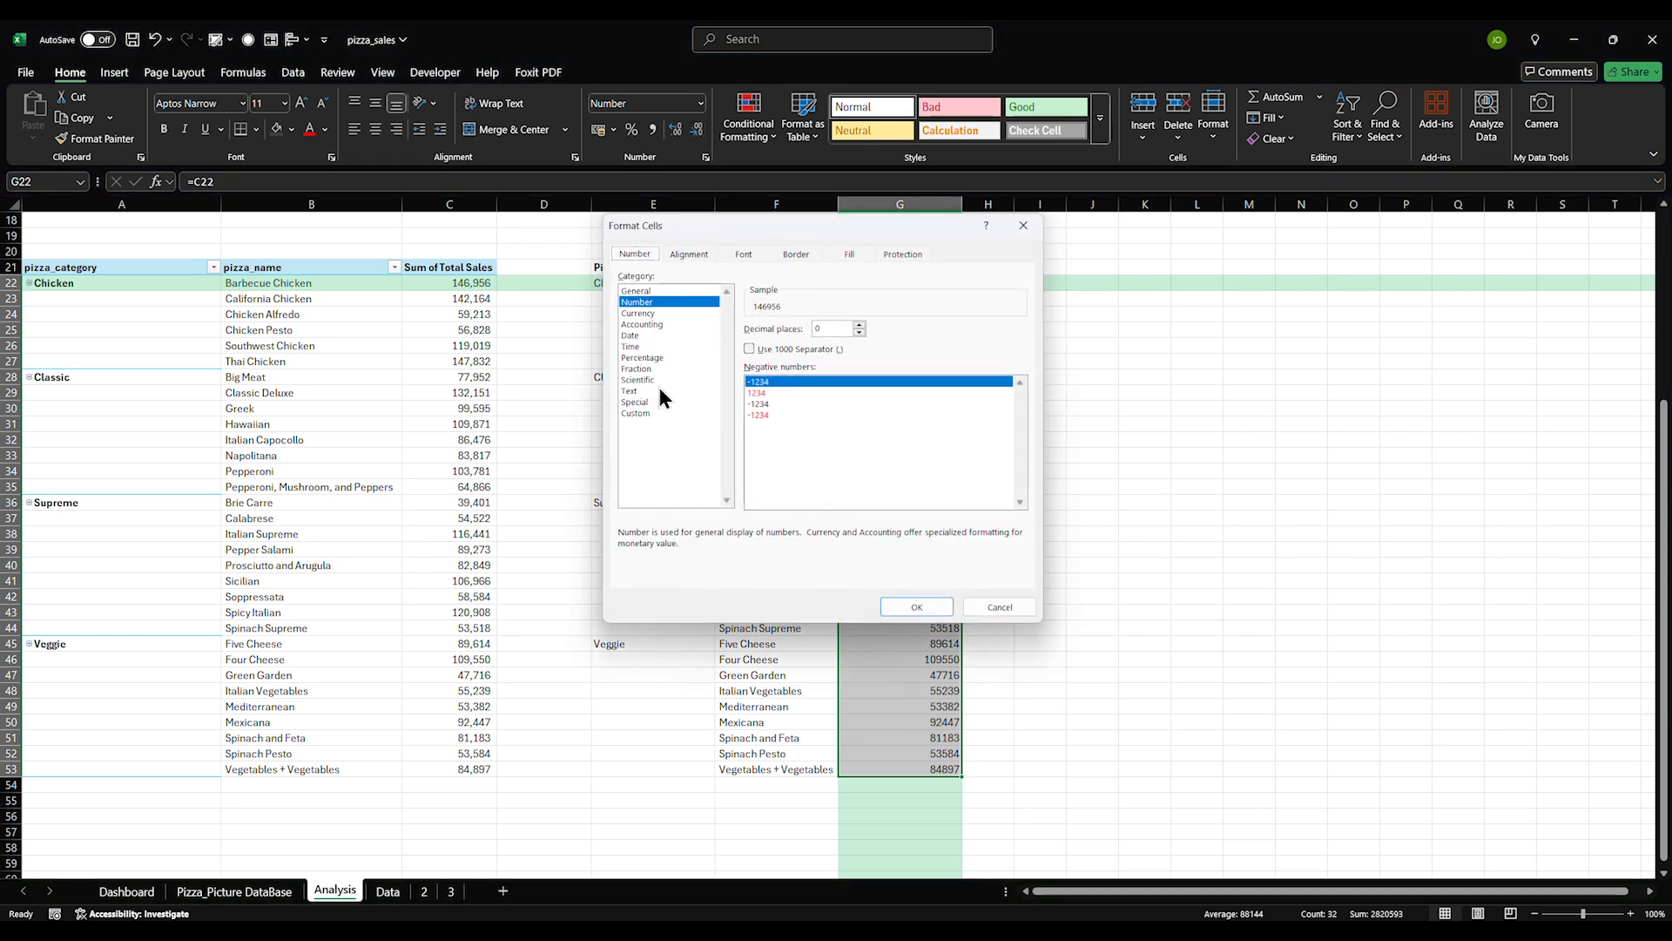
pyautogui.click(648, 412)
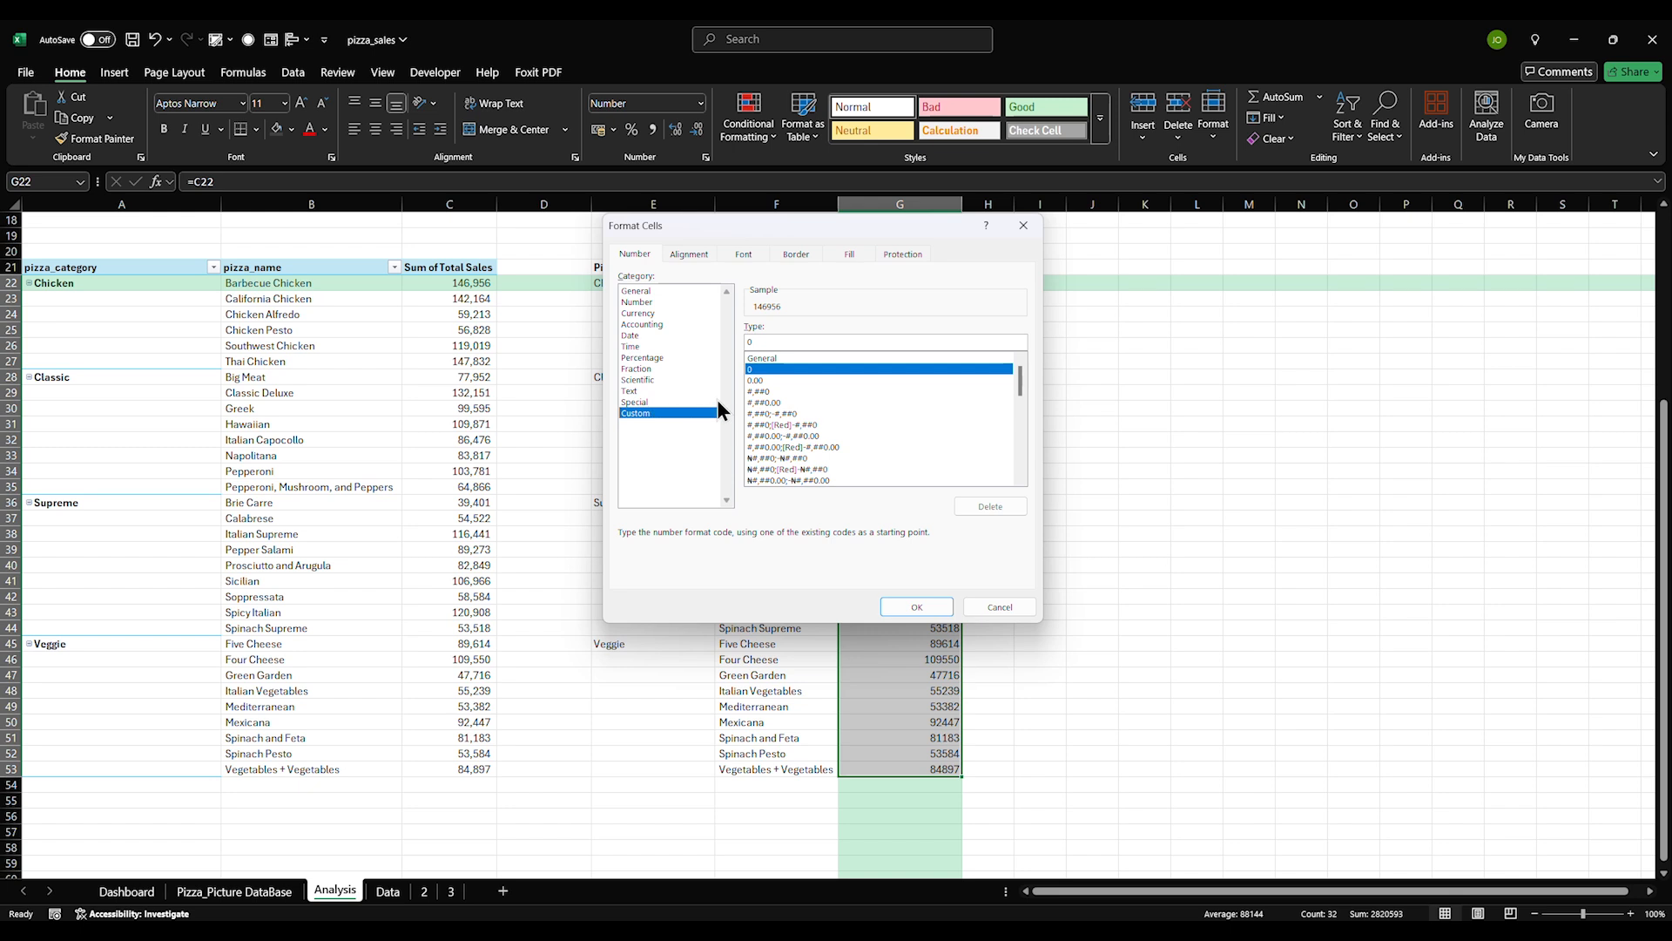
pyautogui.click(643, 303)
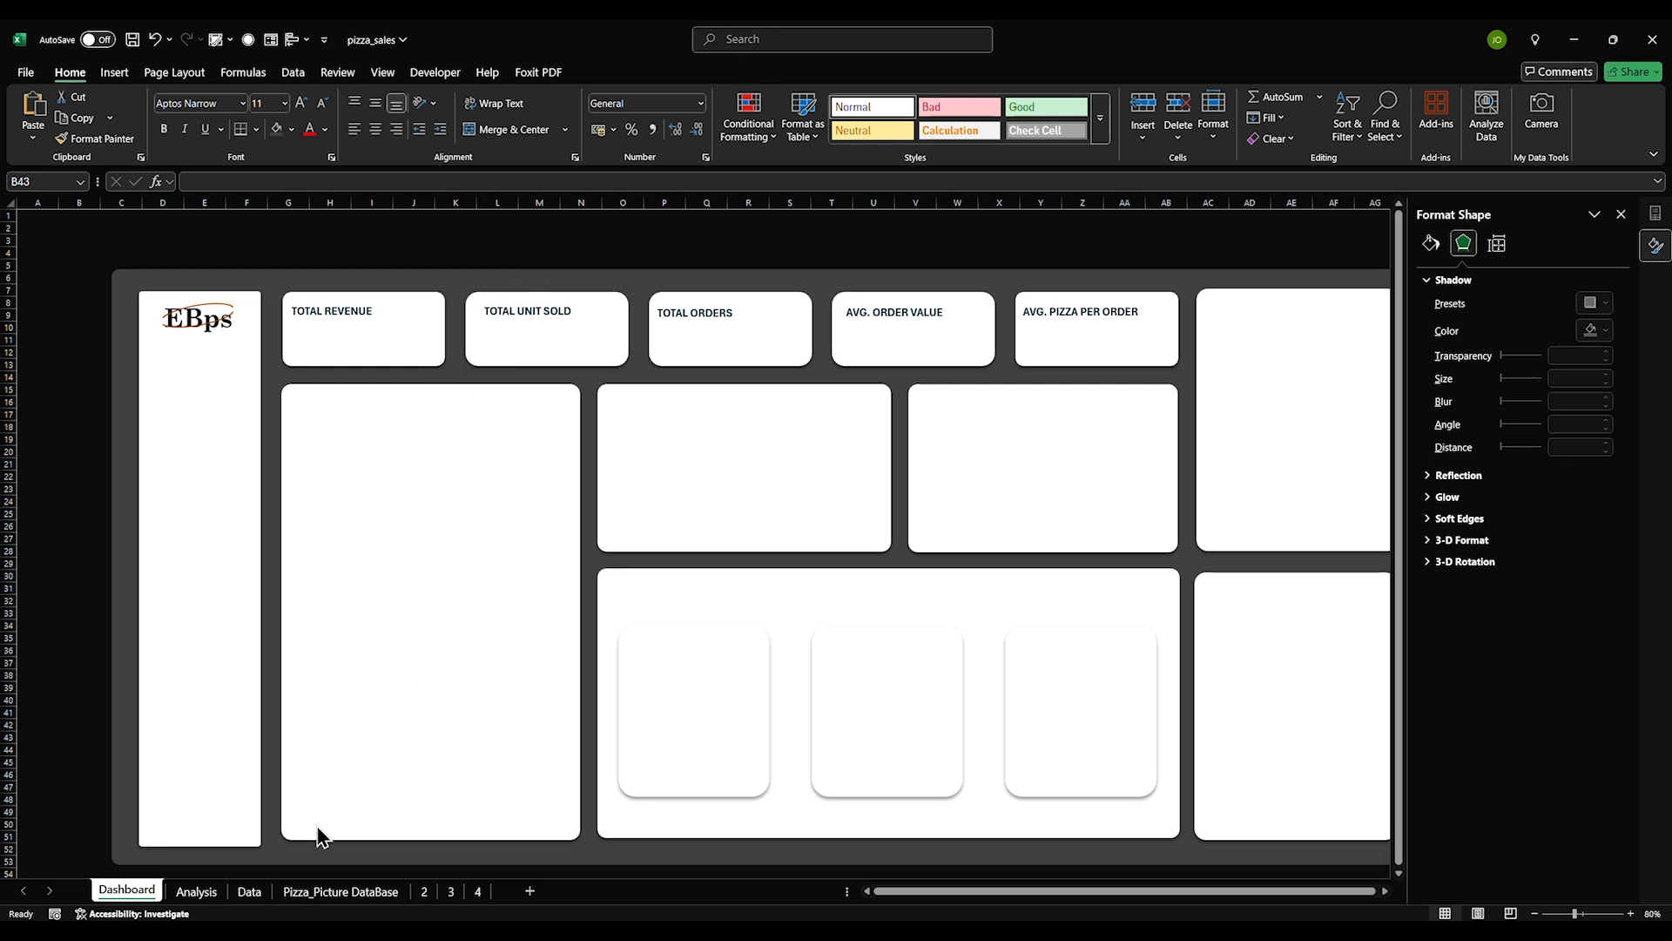
# Show the top of the Analysis sheet and select the 2,820,593 revenue total in F7
pyautogui.click(207, 896)
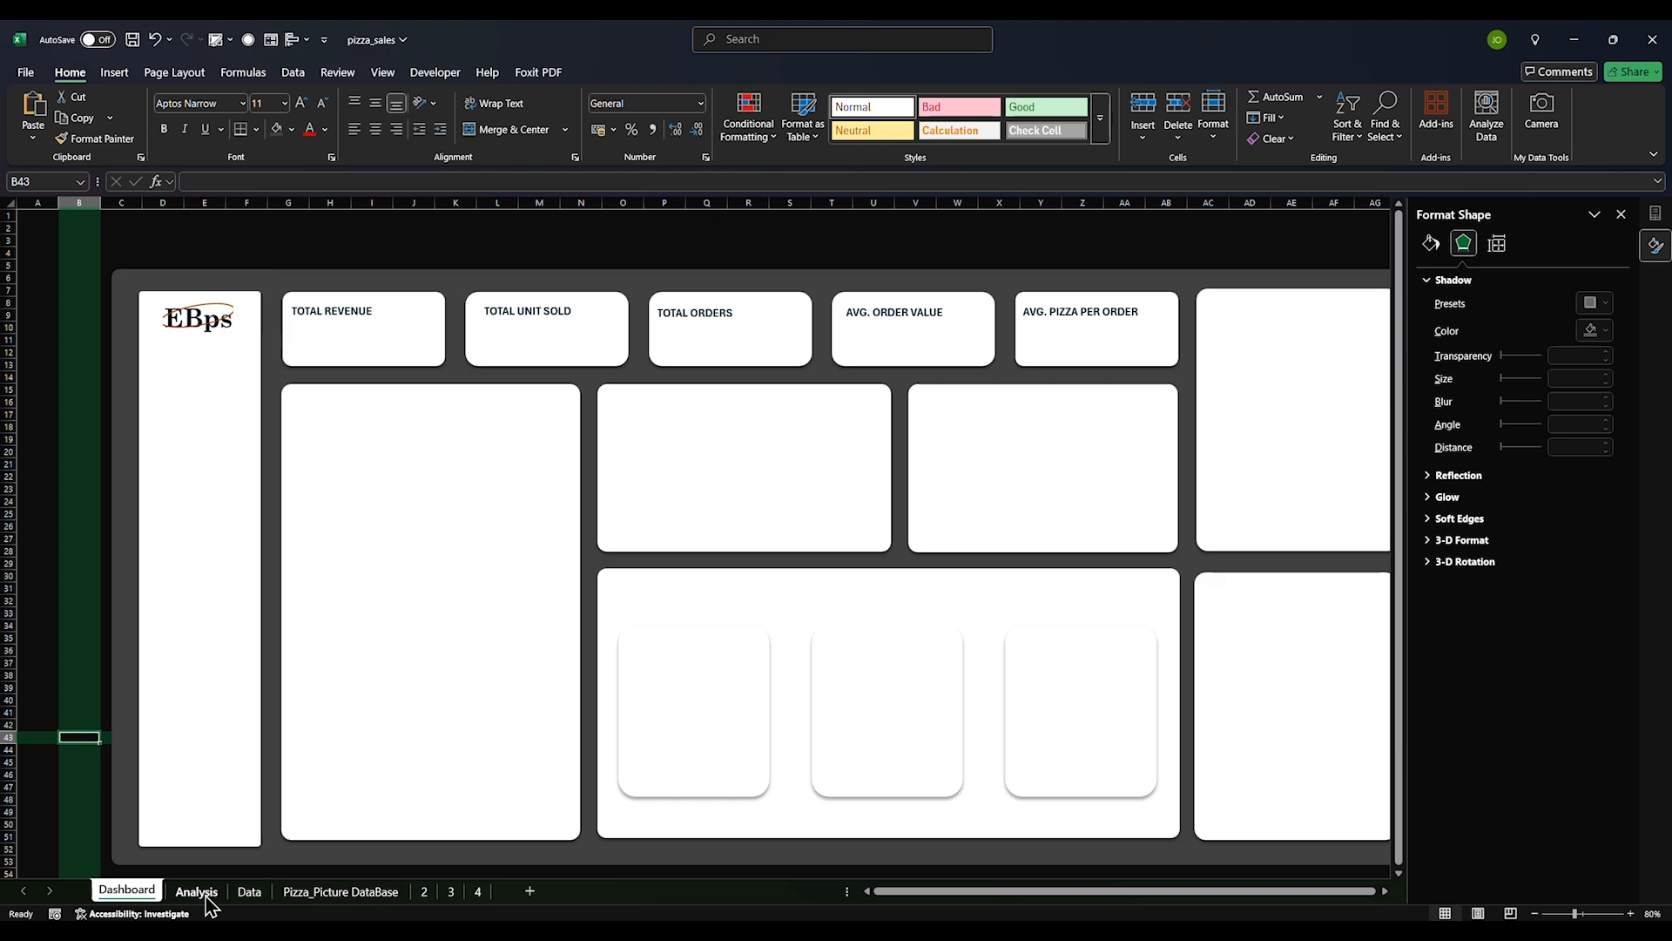
pyautogui.click(197, 892)
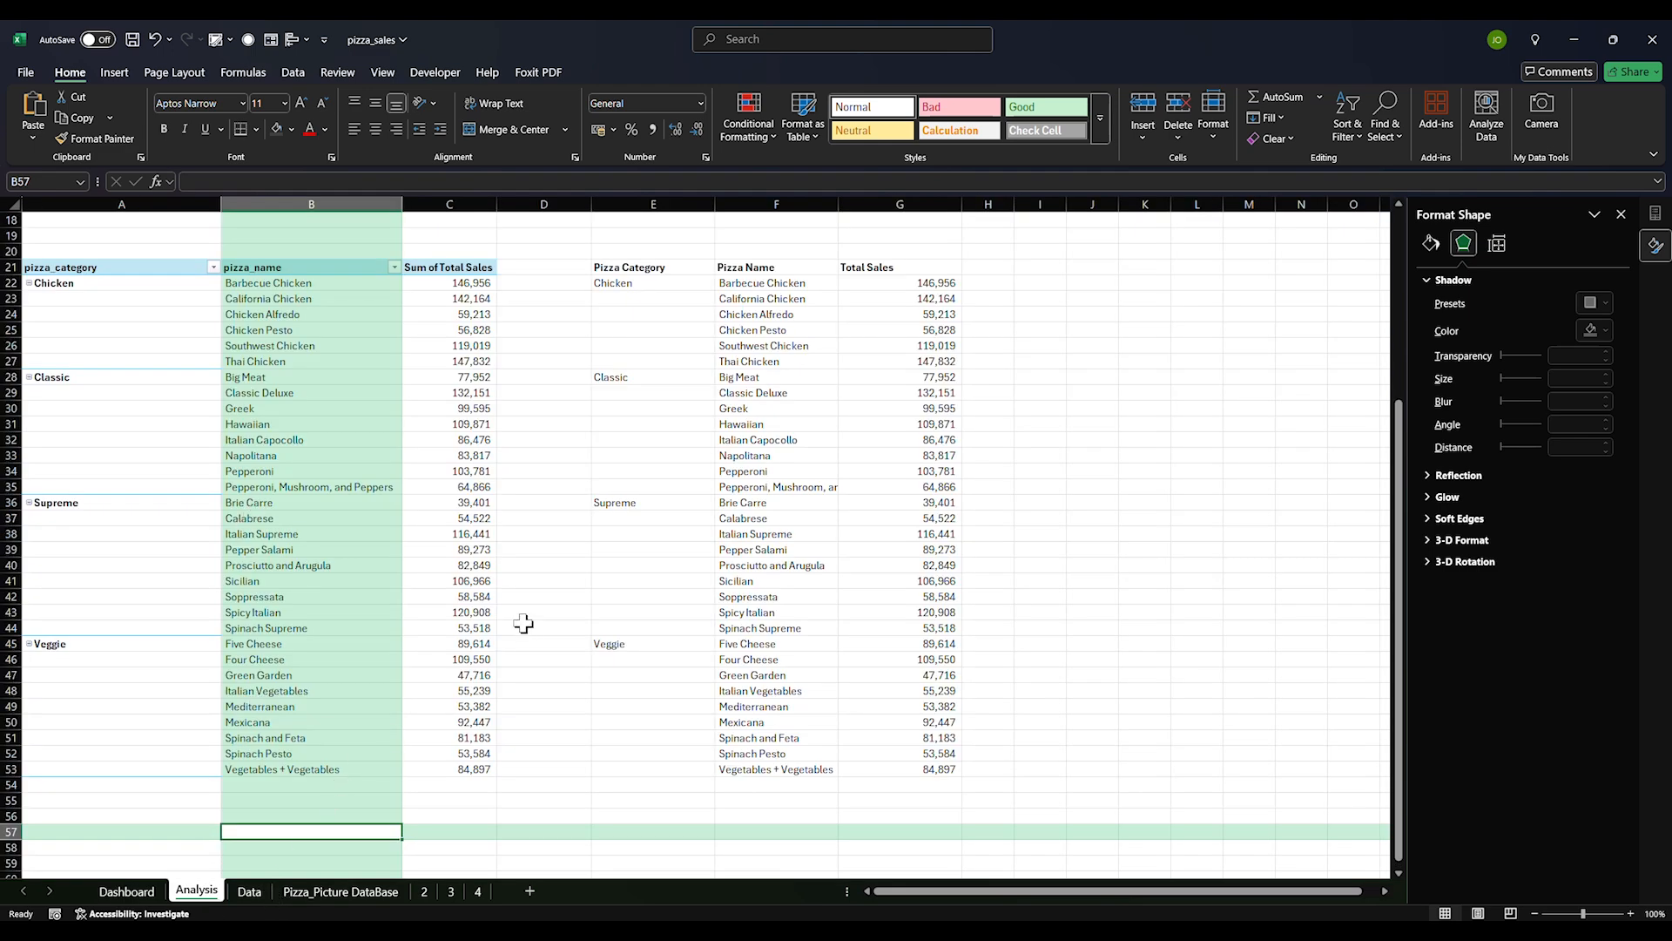
pyautogui.scroll(-5, 524, 622)
pyautogui.scroll(11, 348, 862)
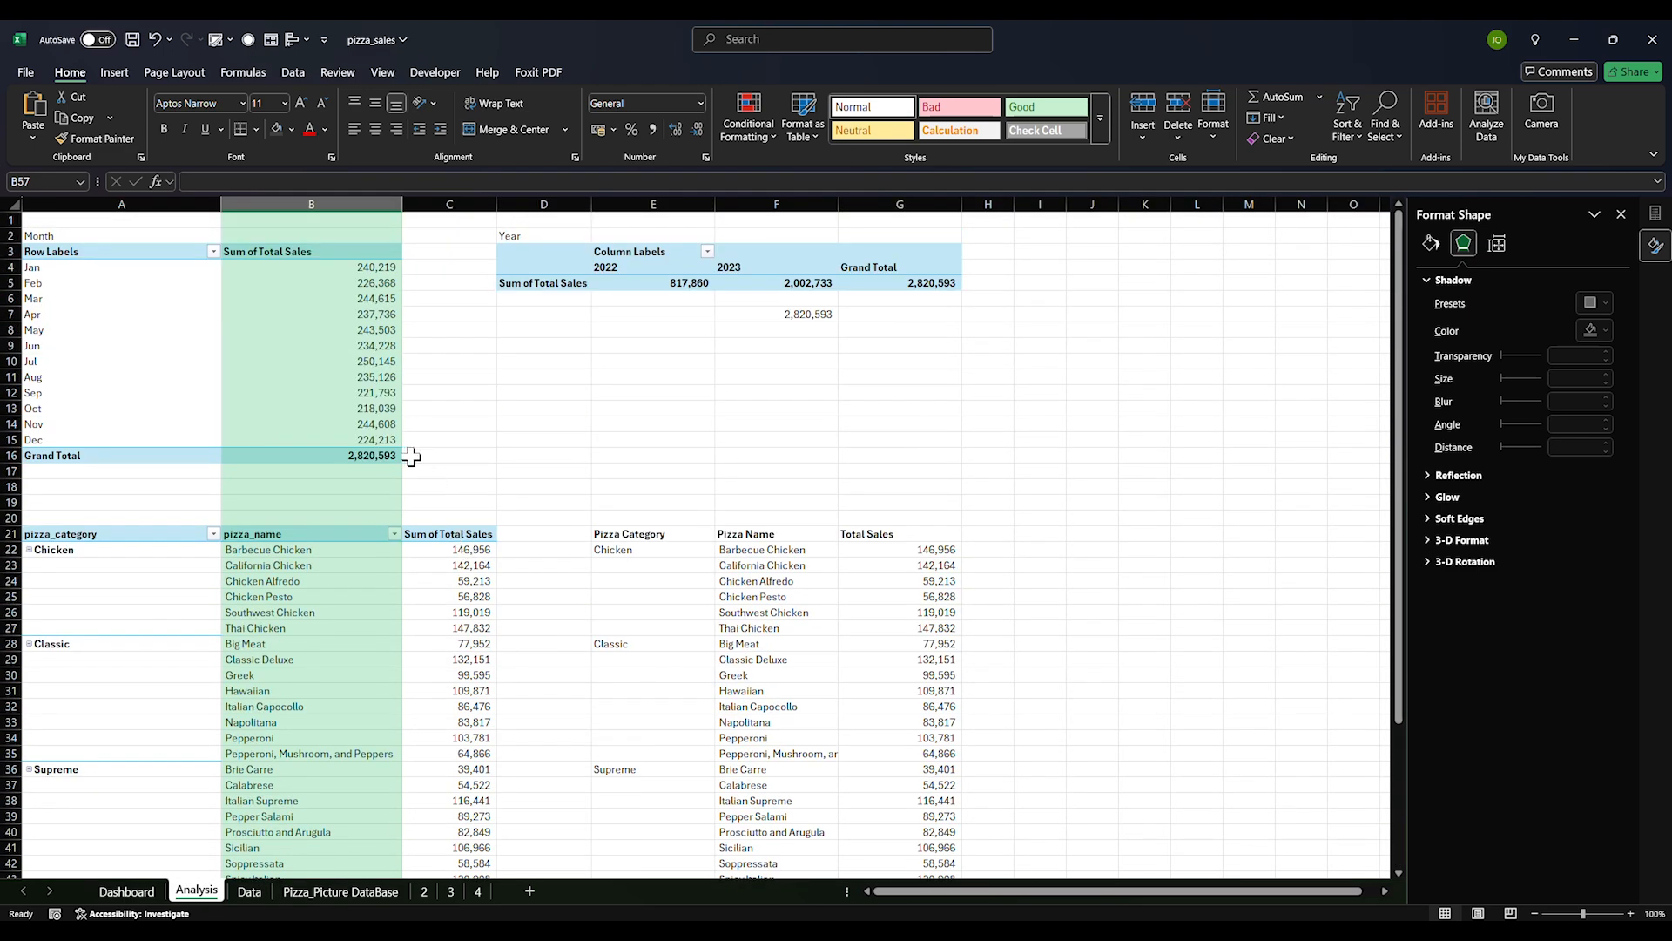
pyautogui.click(801, 316)
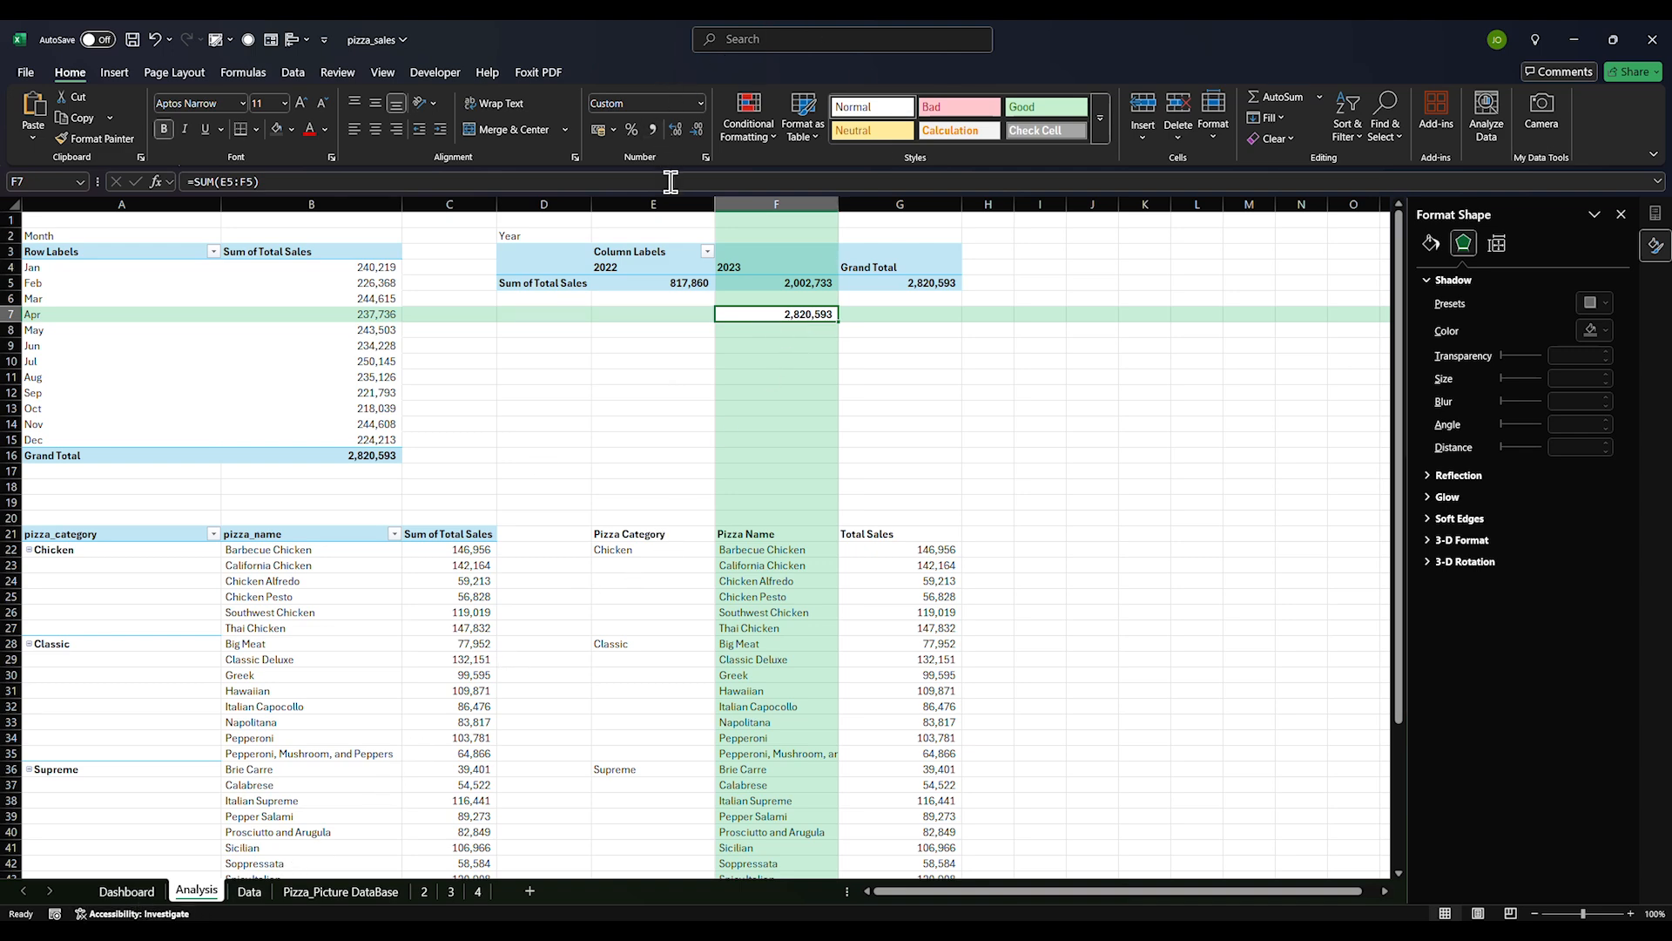
# Format F7 as Currency with the $ English (Canada) symbol and one decimal place
pyautogui.hotkey('ctrl', '1')
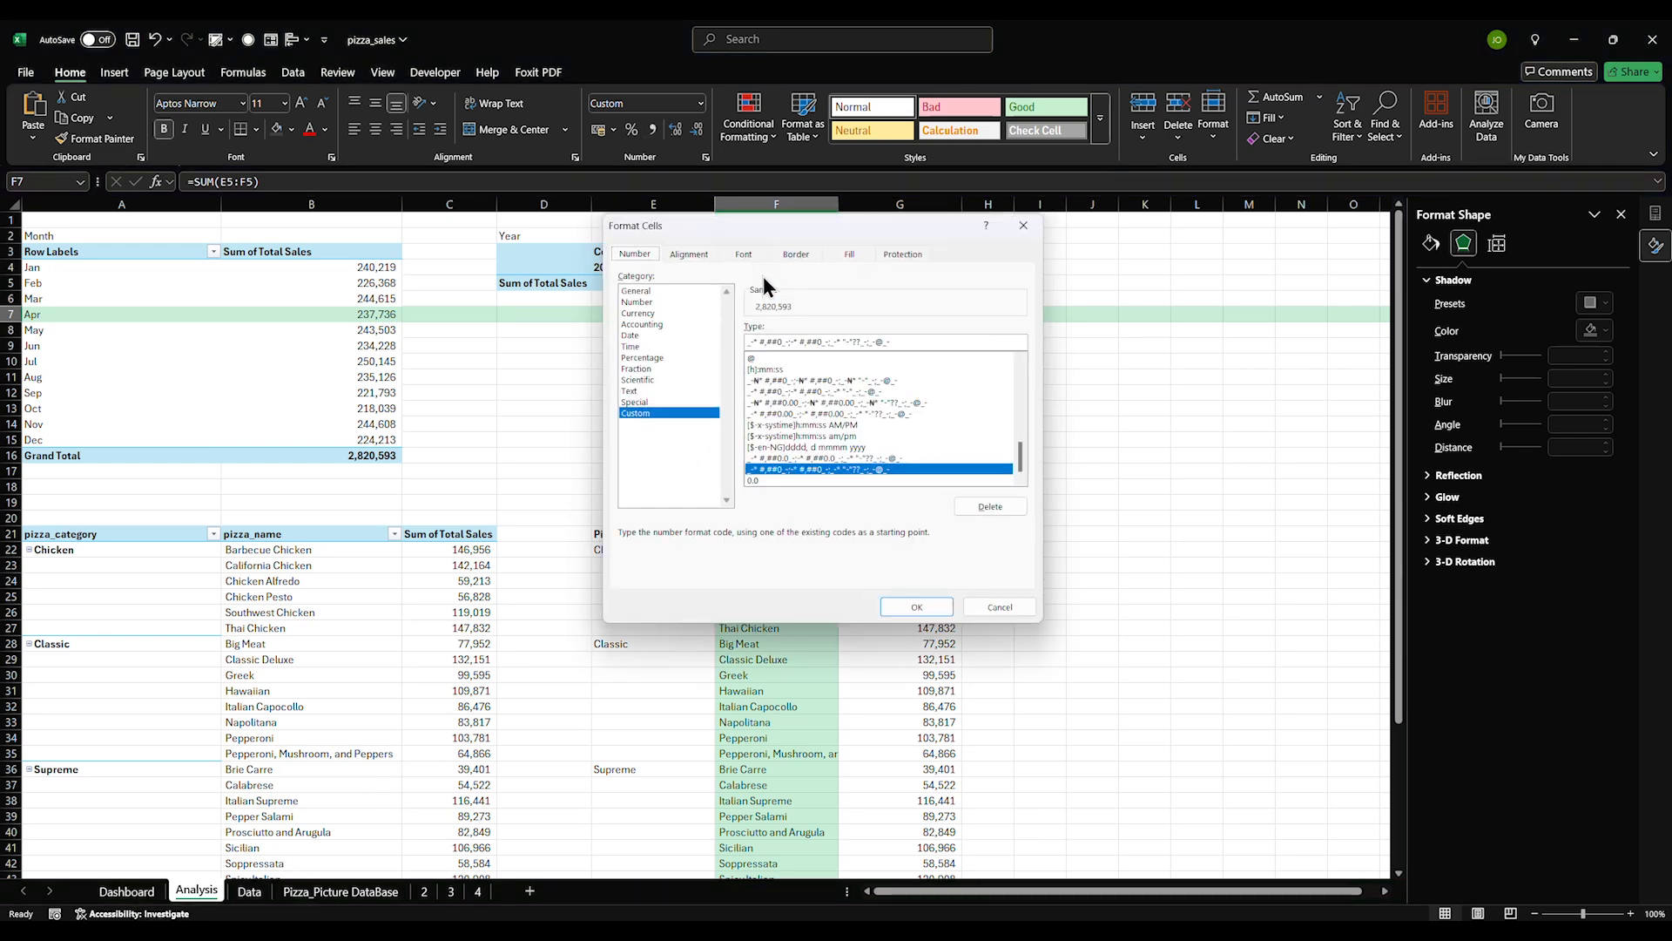
pyautogui.click(636, 313)
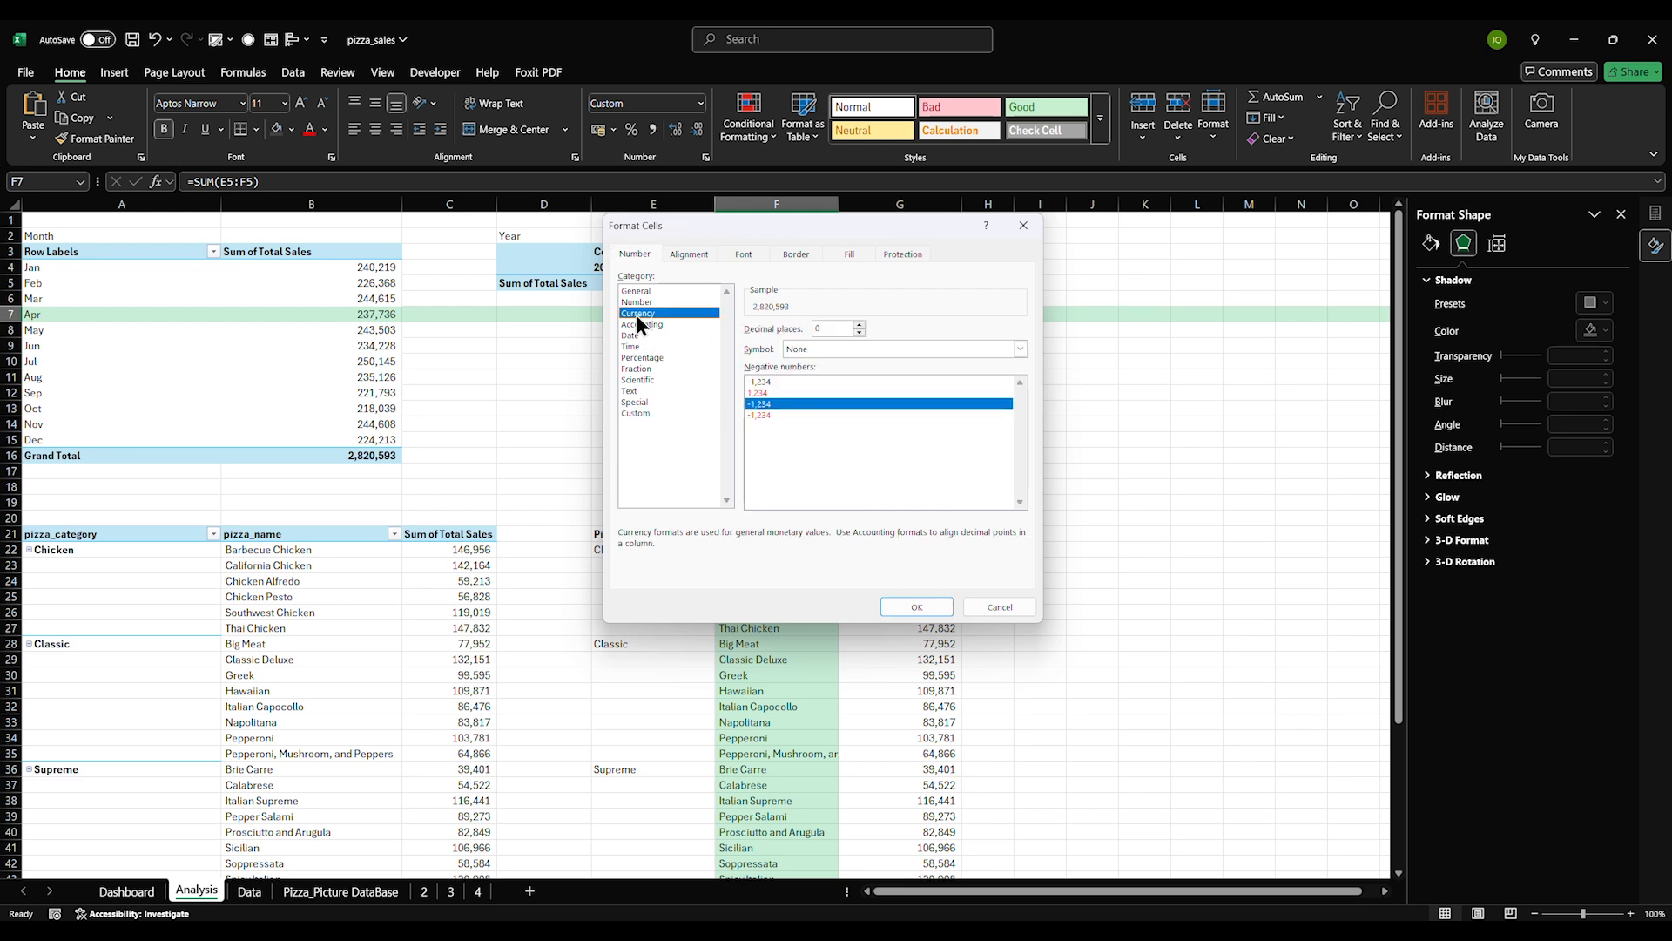
pyautogui.click(829, 352)
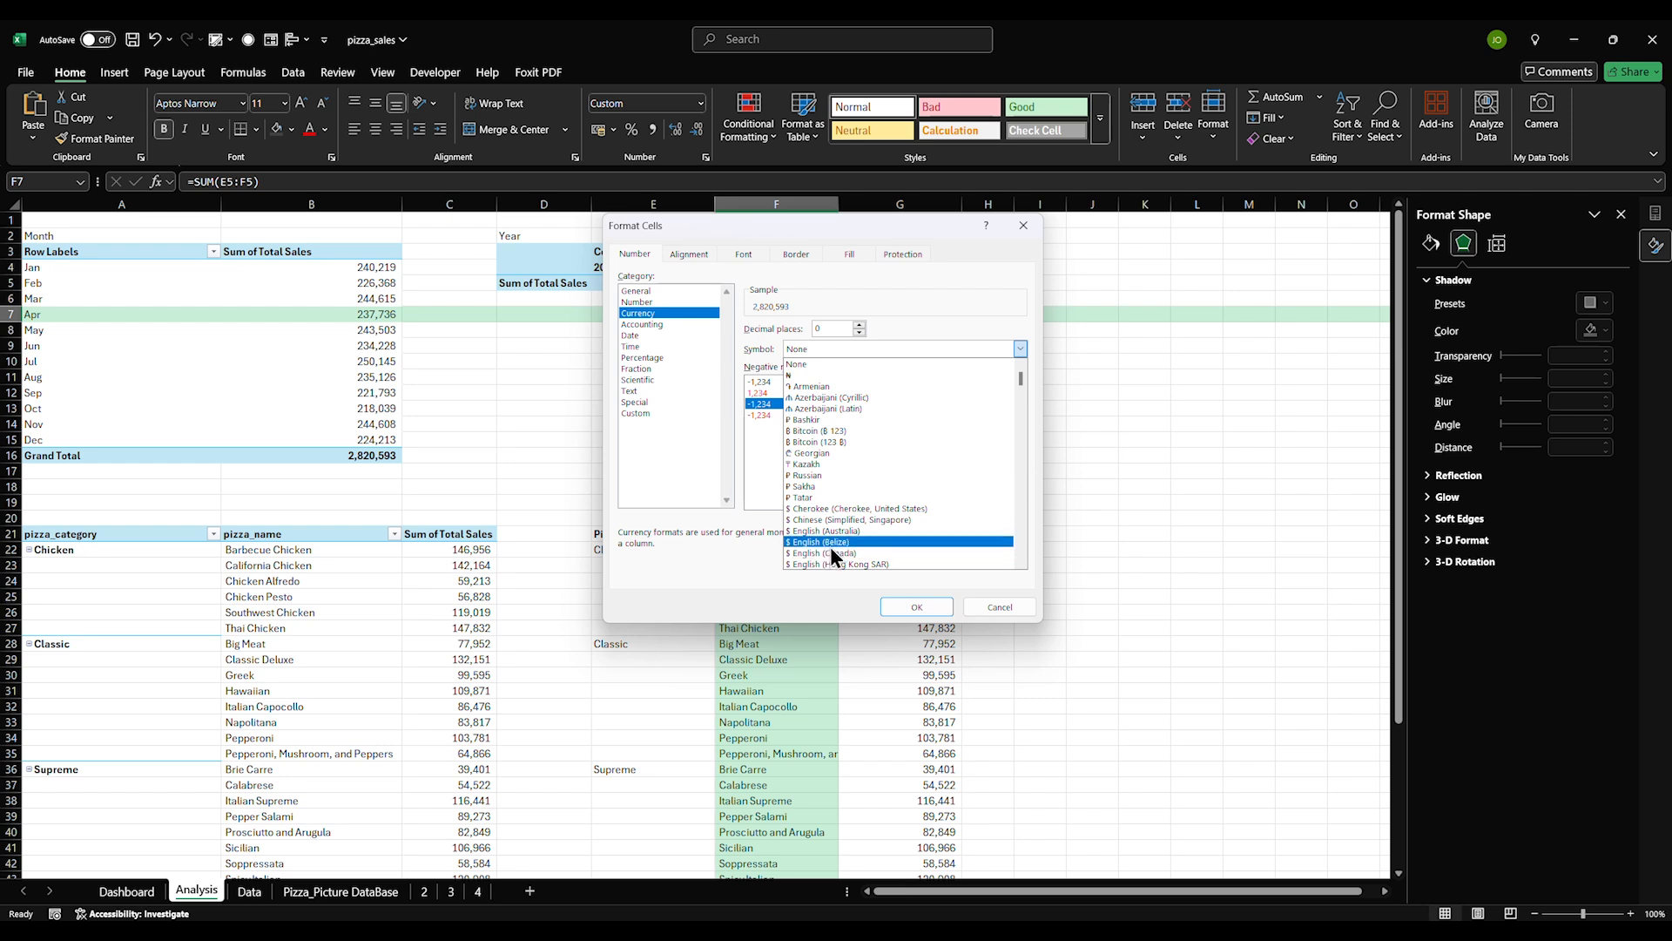
pyautogui.click(827, 541)
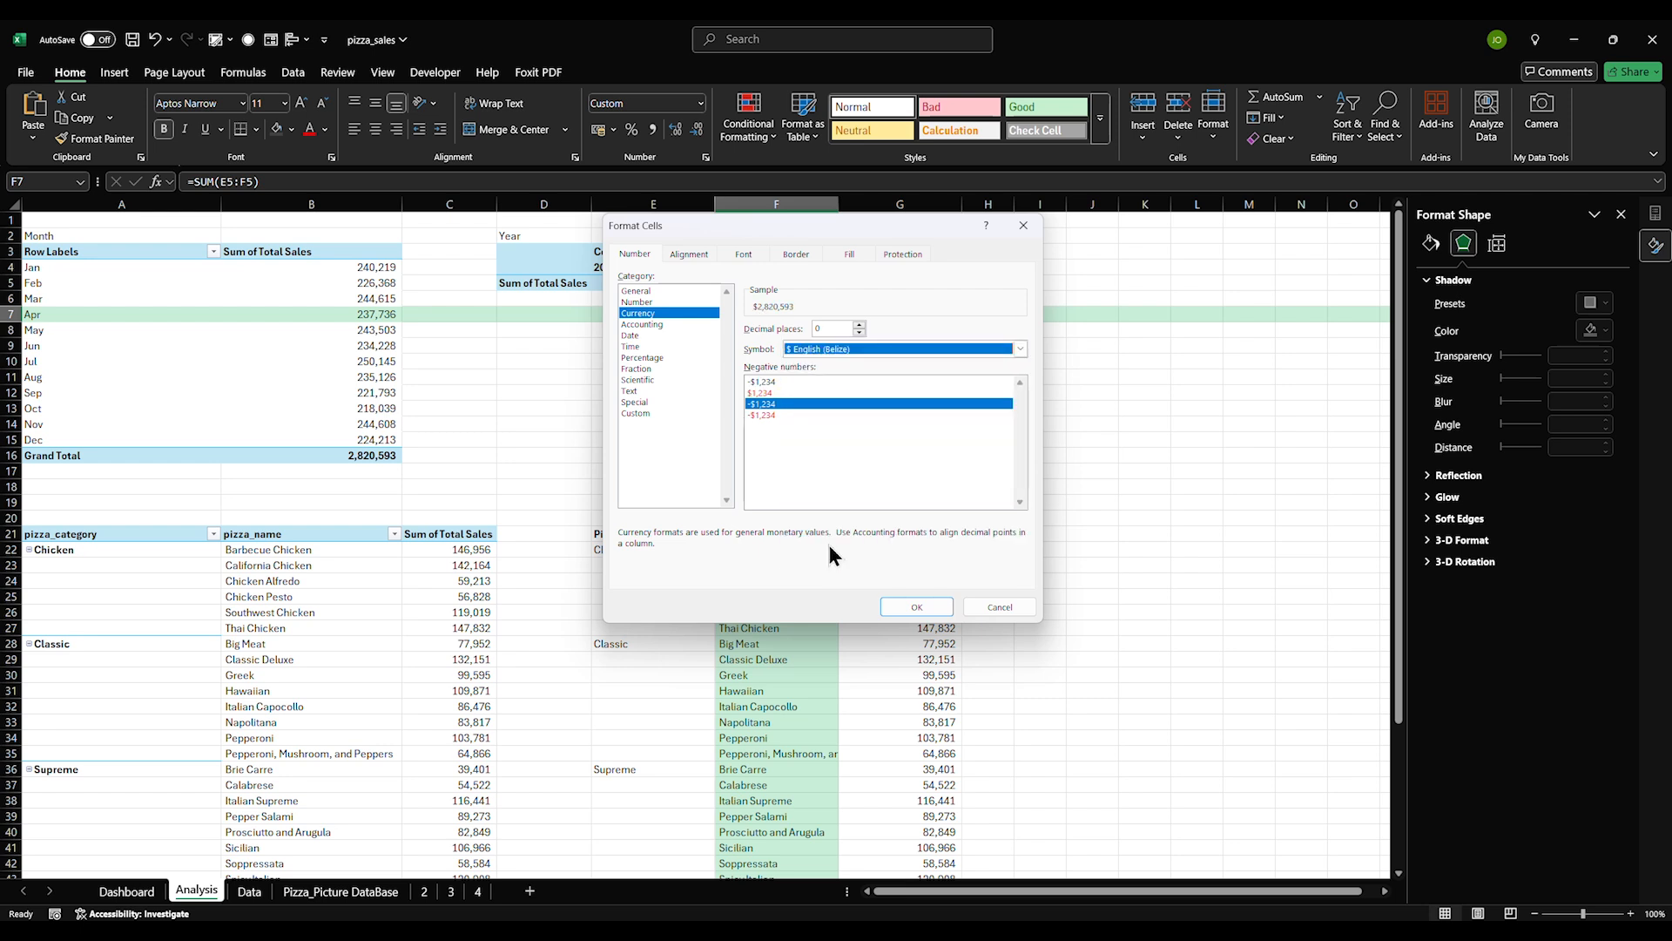
pyautogui.click(854, 350)
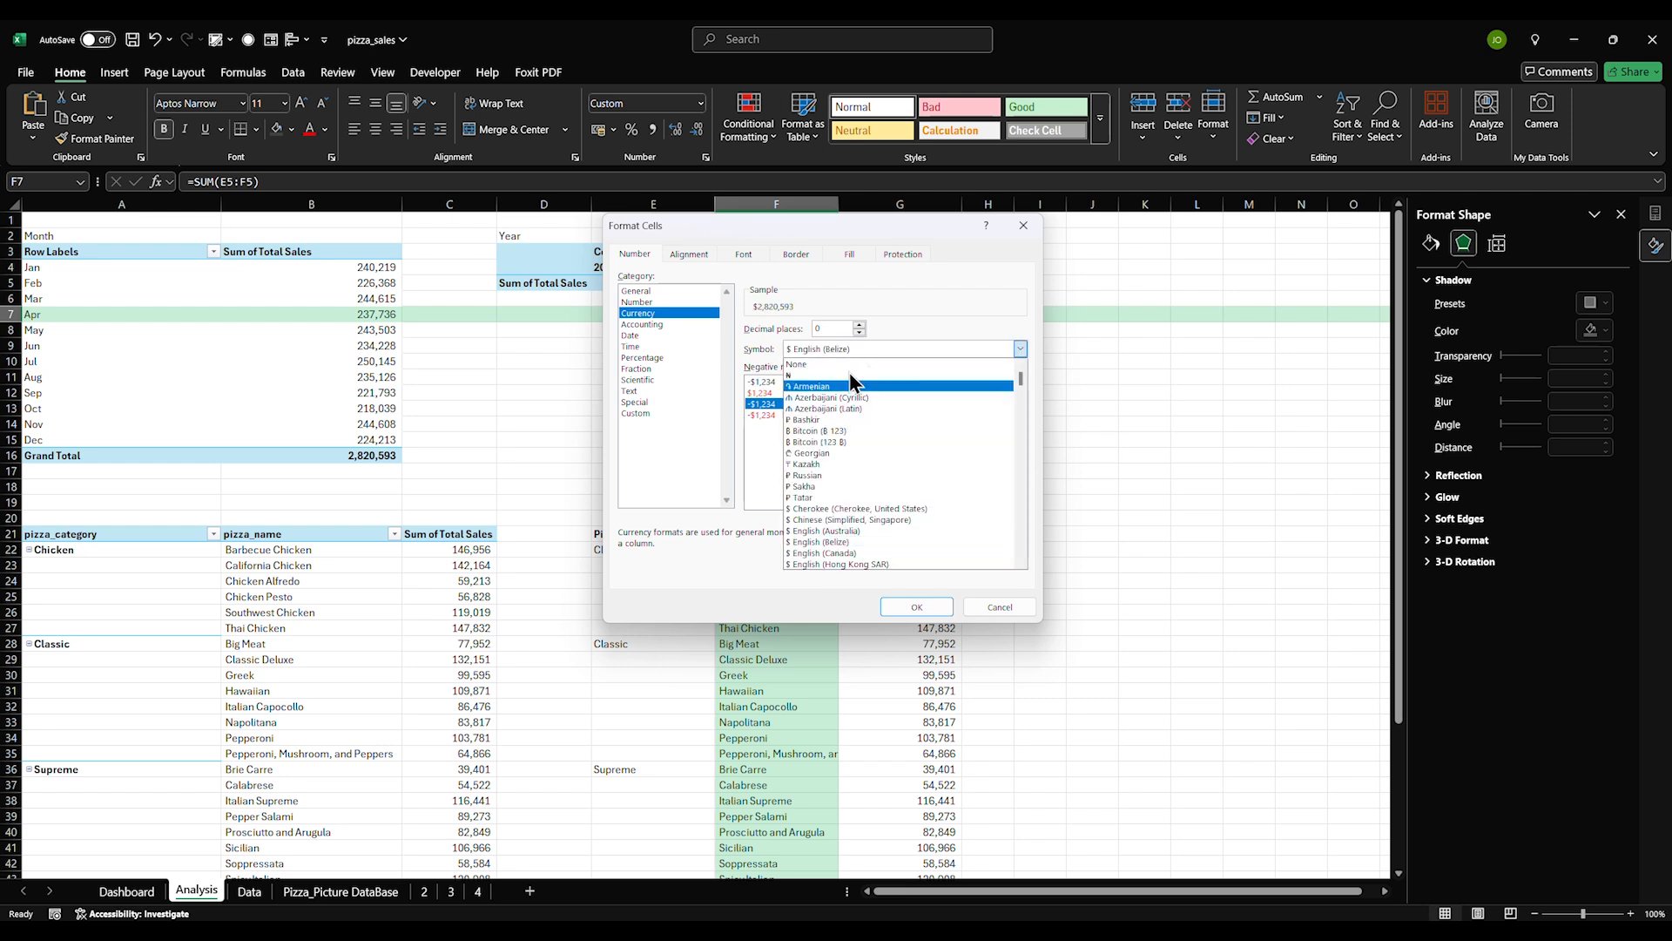
pyautogui.click(858, 552)
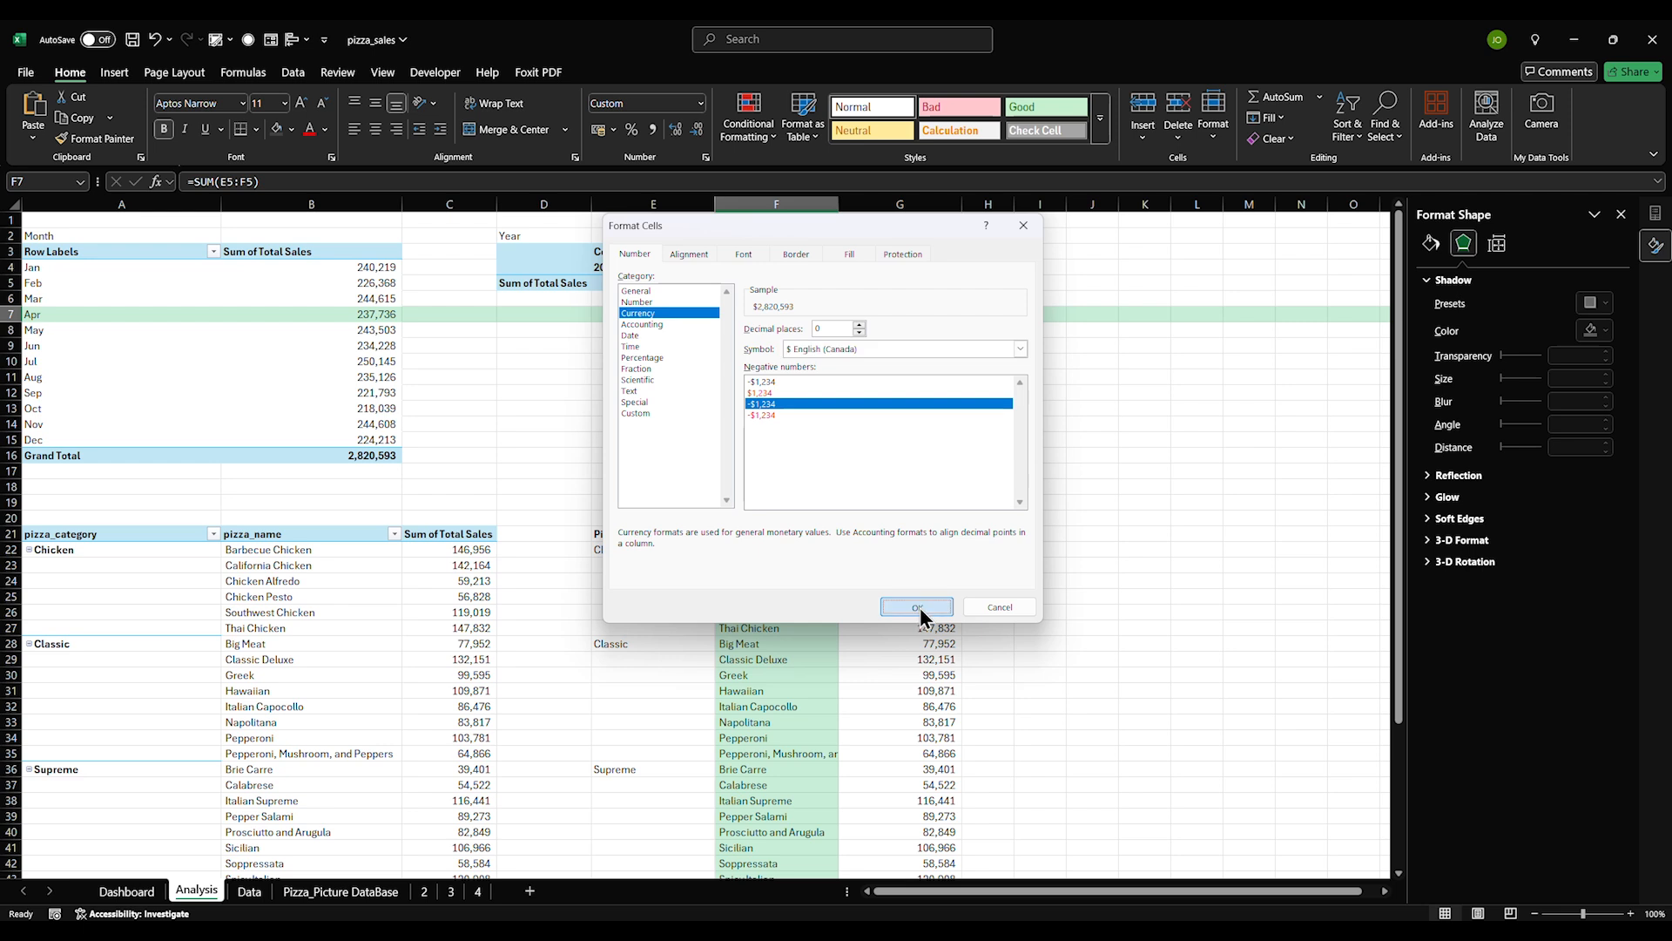
pyautogui.click(917, 607)
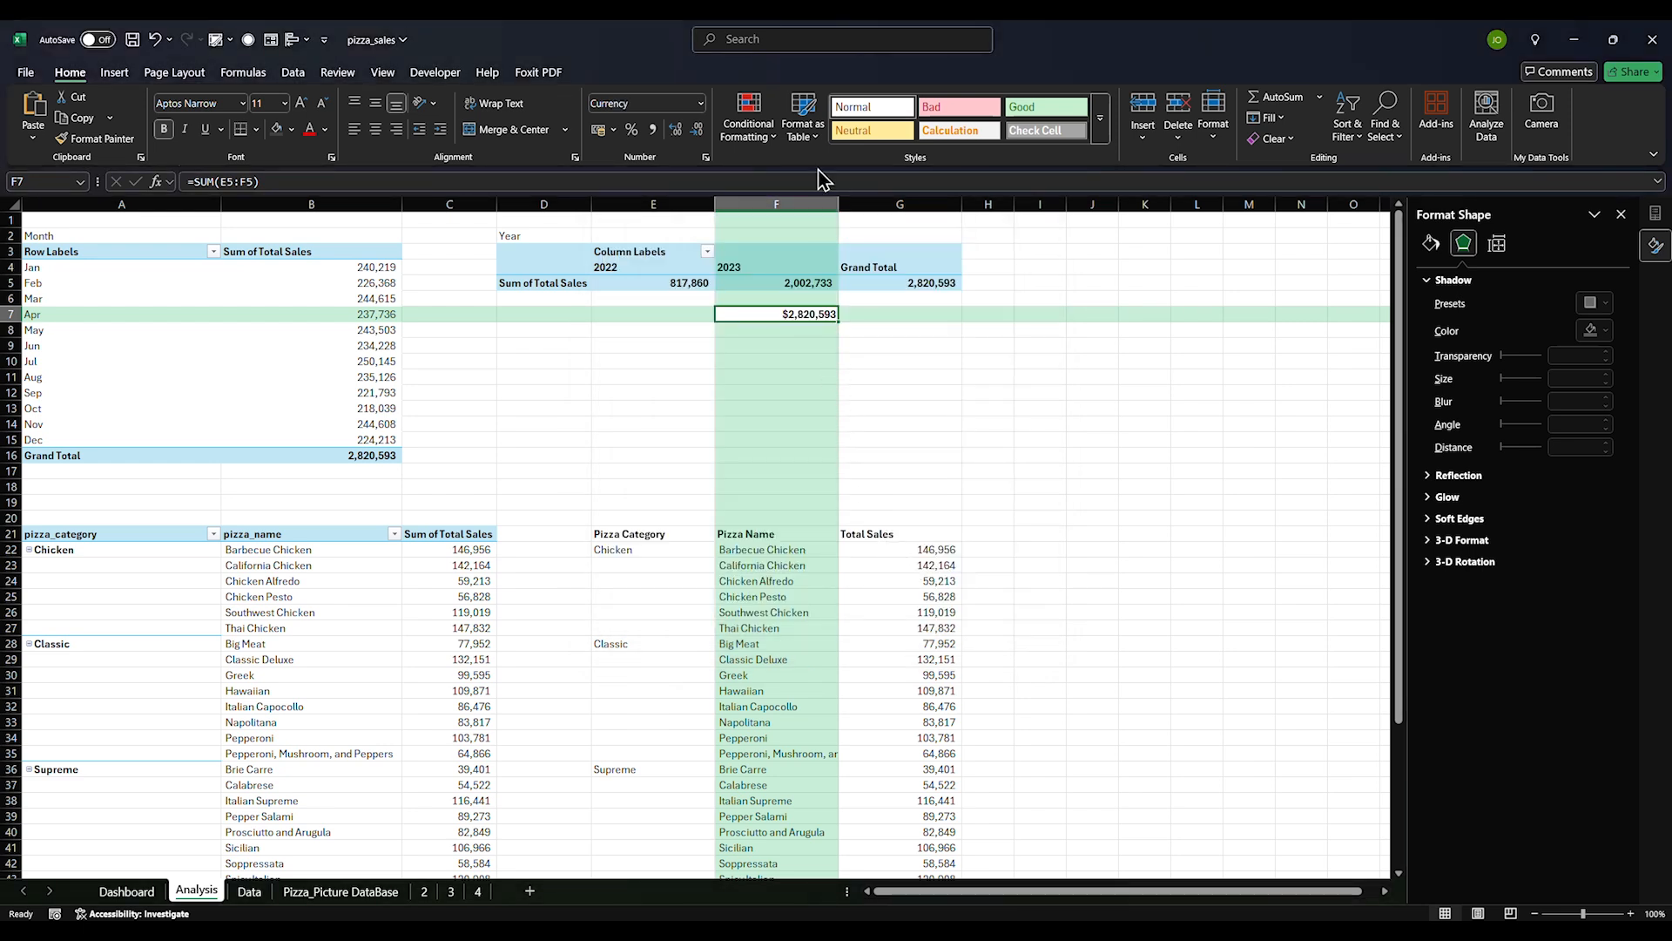
pyautogui.click(676, 129)
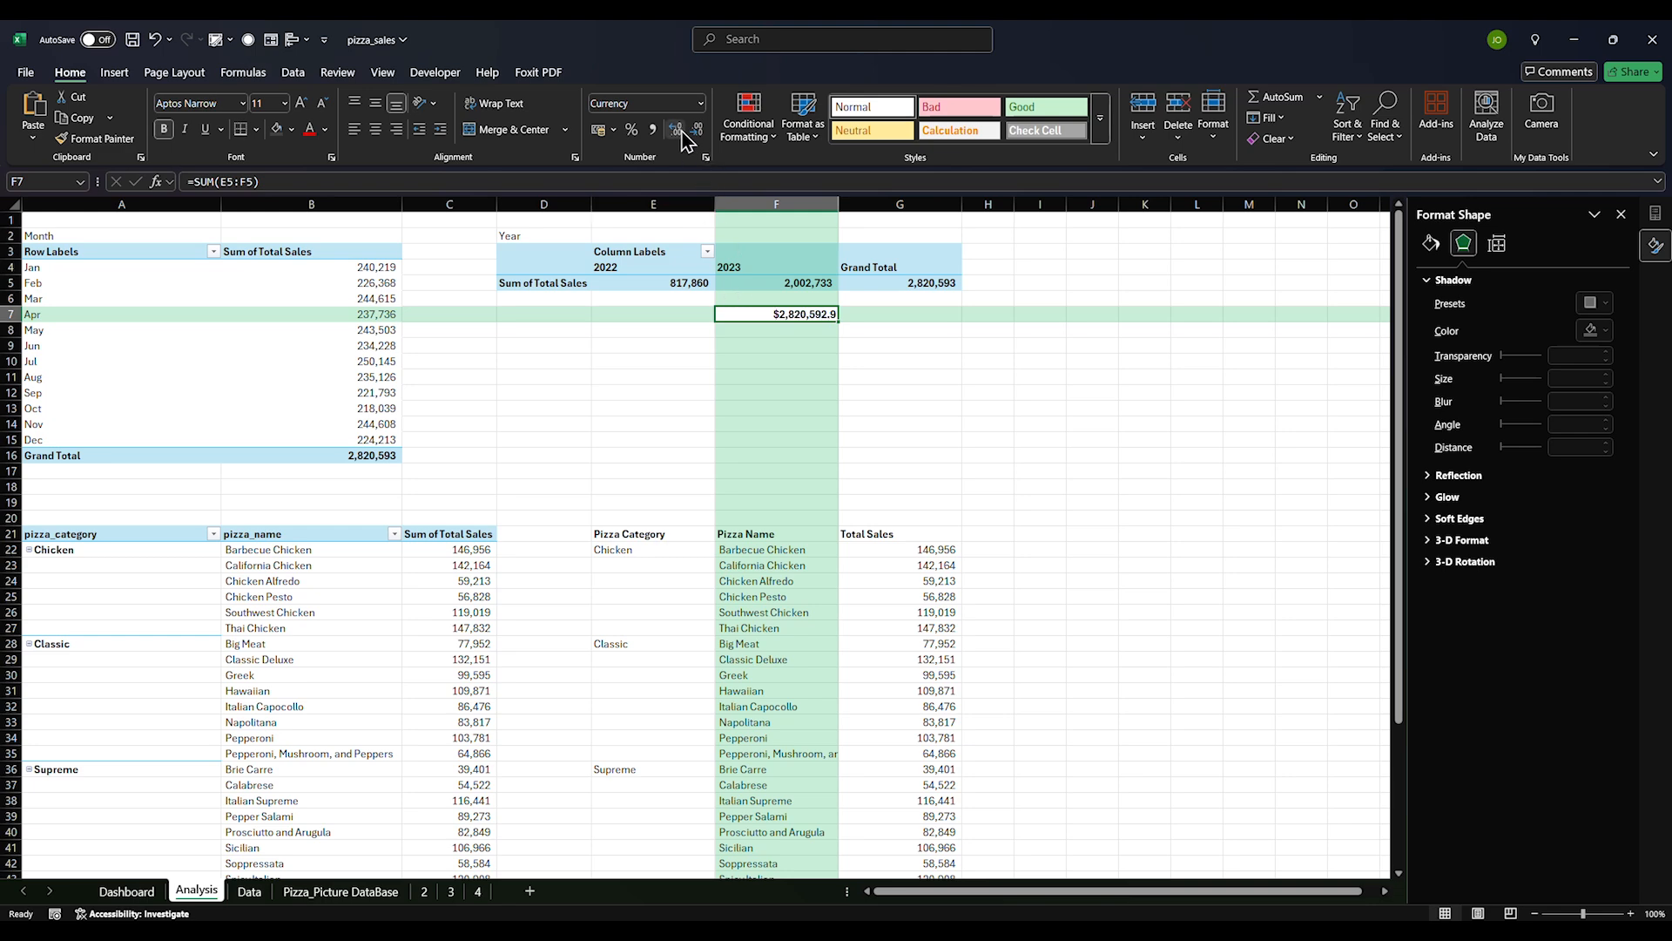
# Copy the TOTAL REVENUE text box into the revenue card and clear its text
pyautogui.click(131, 891)
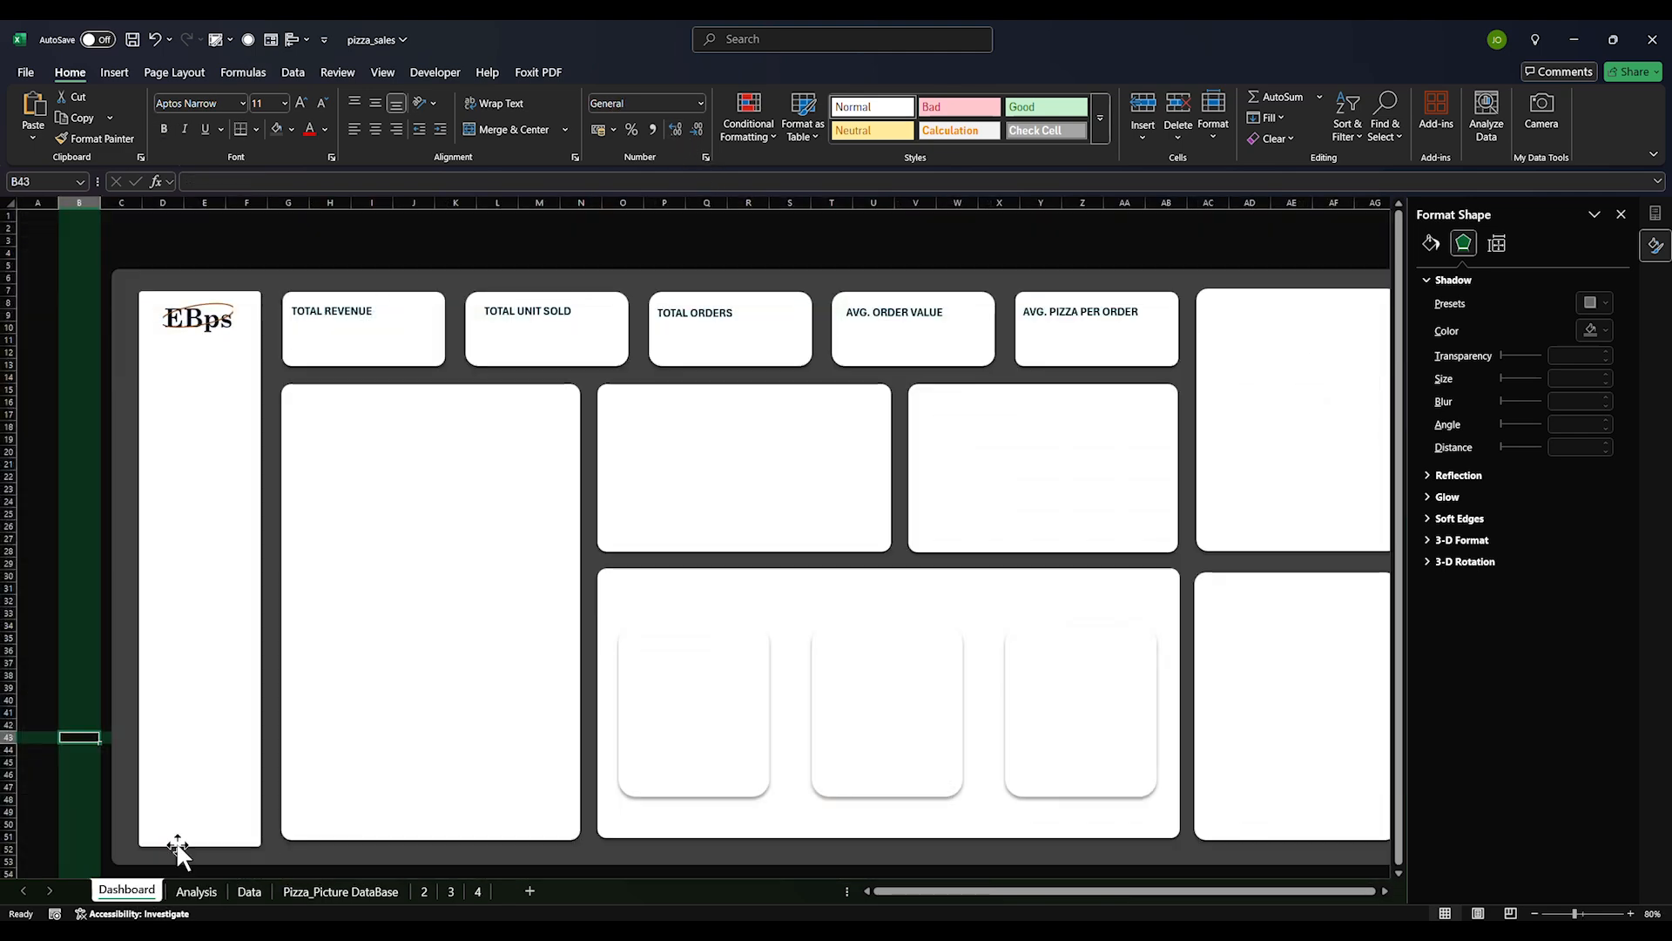
pyautogui.click(333, 312)
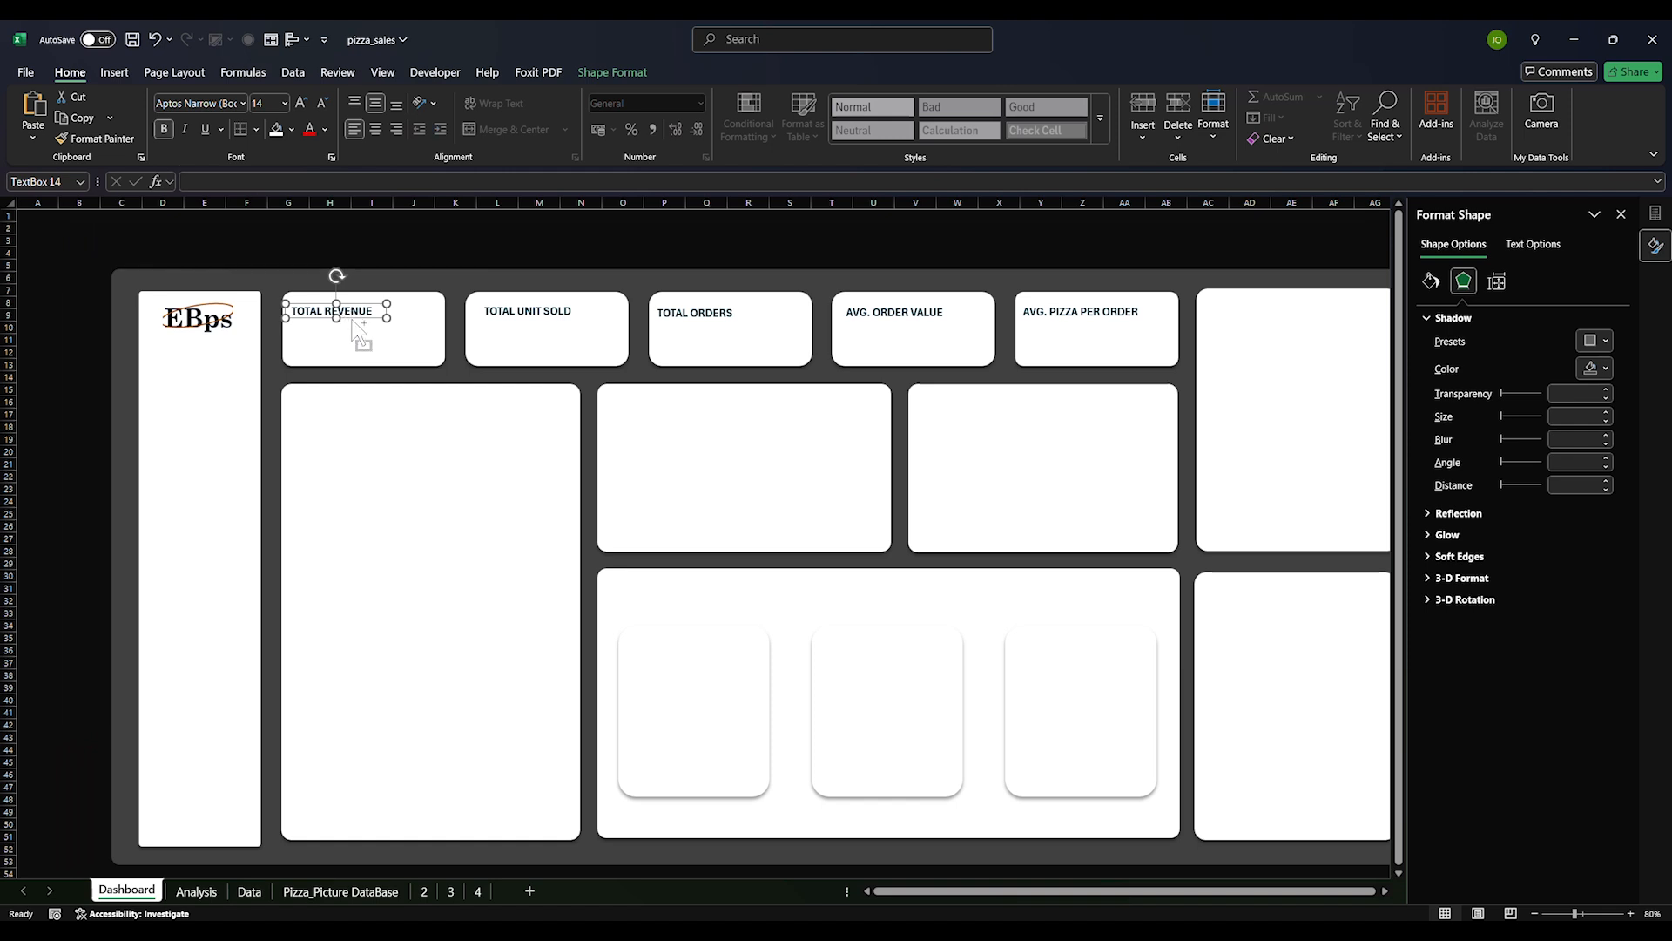
pyautogui.moveTo(357, 331); pyautogui.dragTo(276, 293)
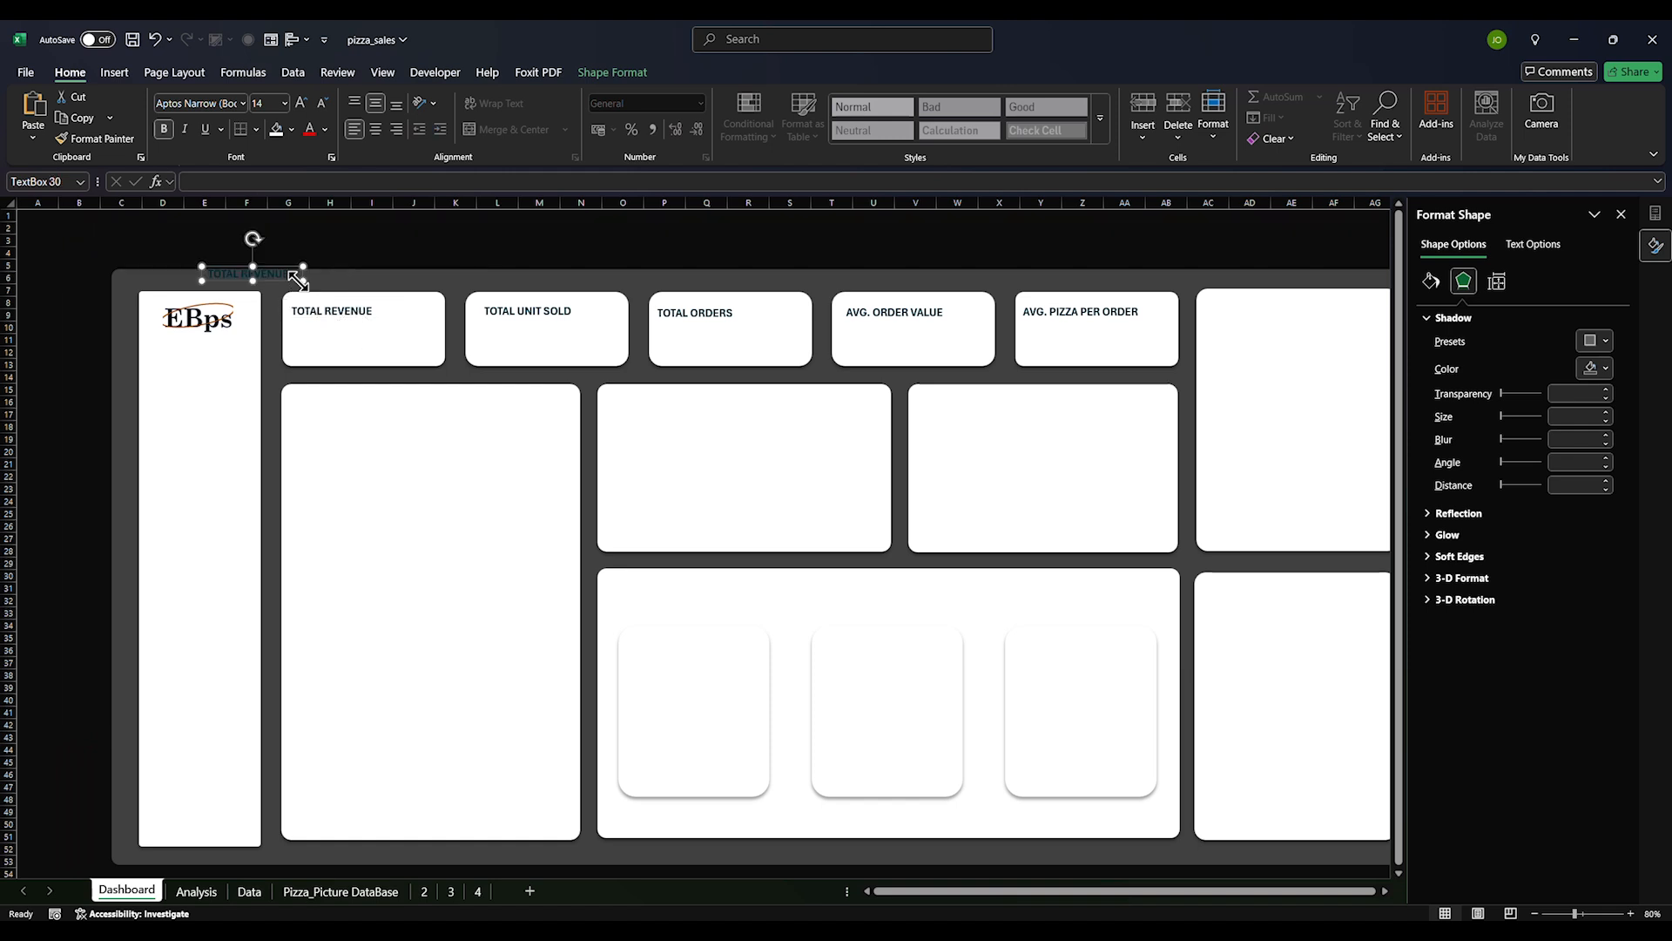
pyautogui.moveTo(291, 279); pyautogui.dragTo(369, 345)
pyautogui.tripleClick(346, 337)
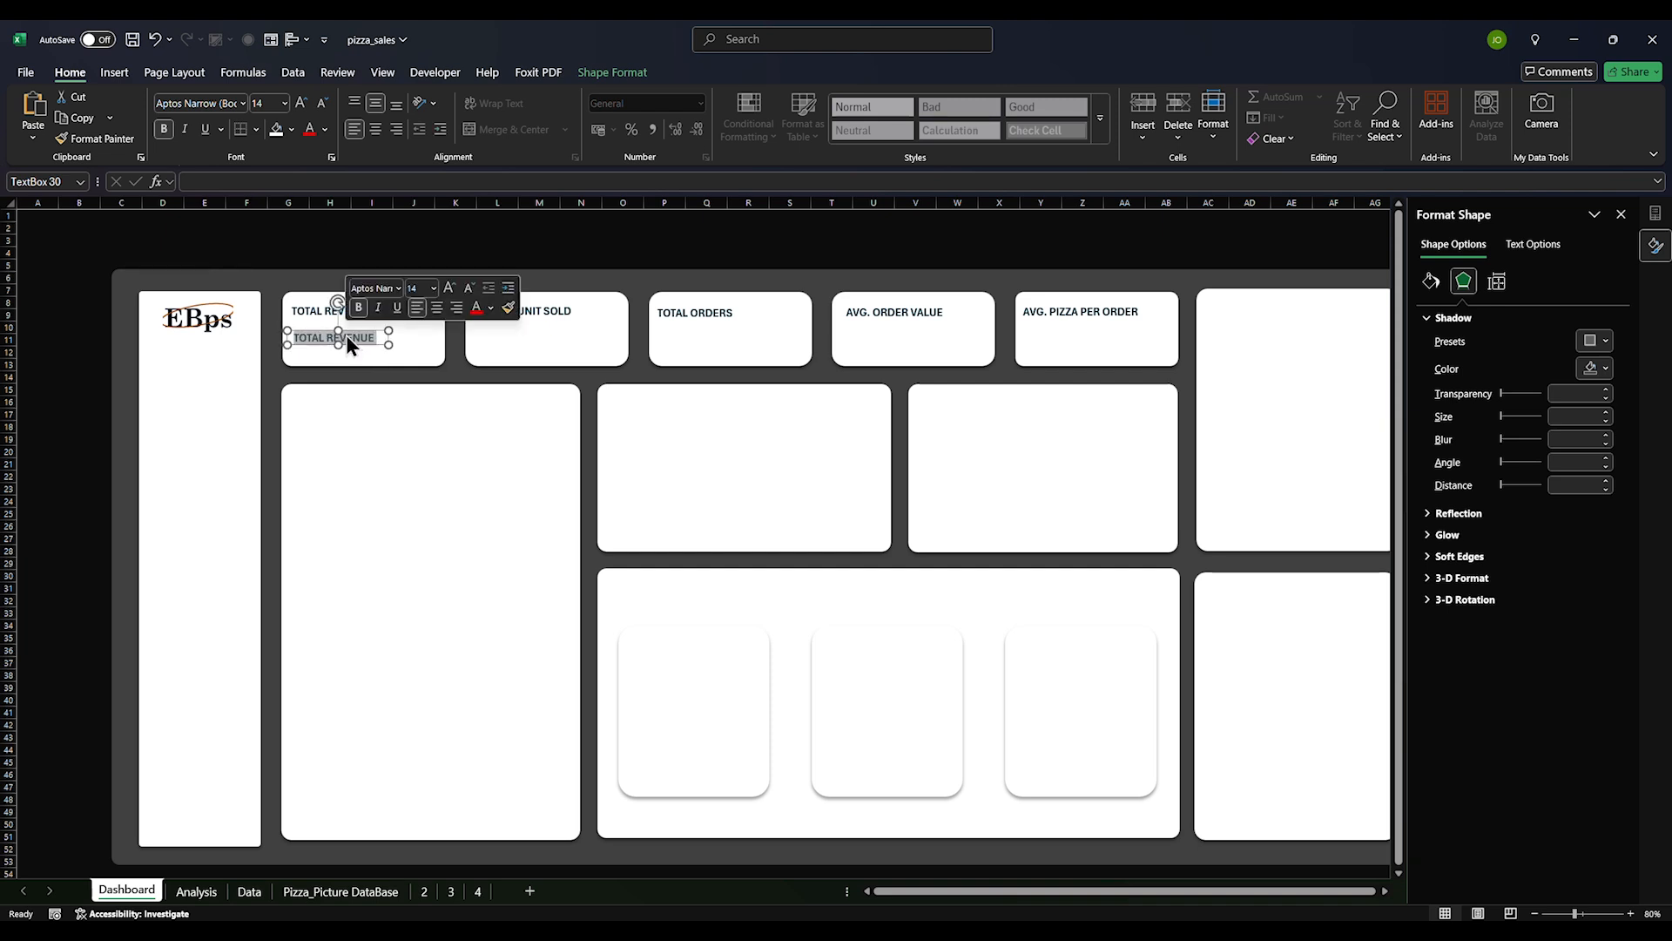
pyautogui.press('BackSpace')
# Link the copied box to the revenue total with =Analysis!F7
pyautogui.click(280, 183)
pyautogui.write('=')
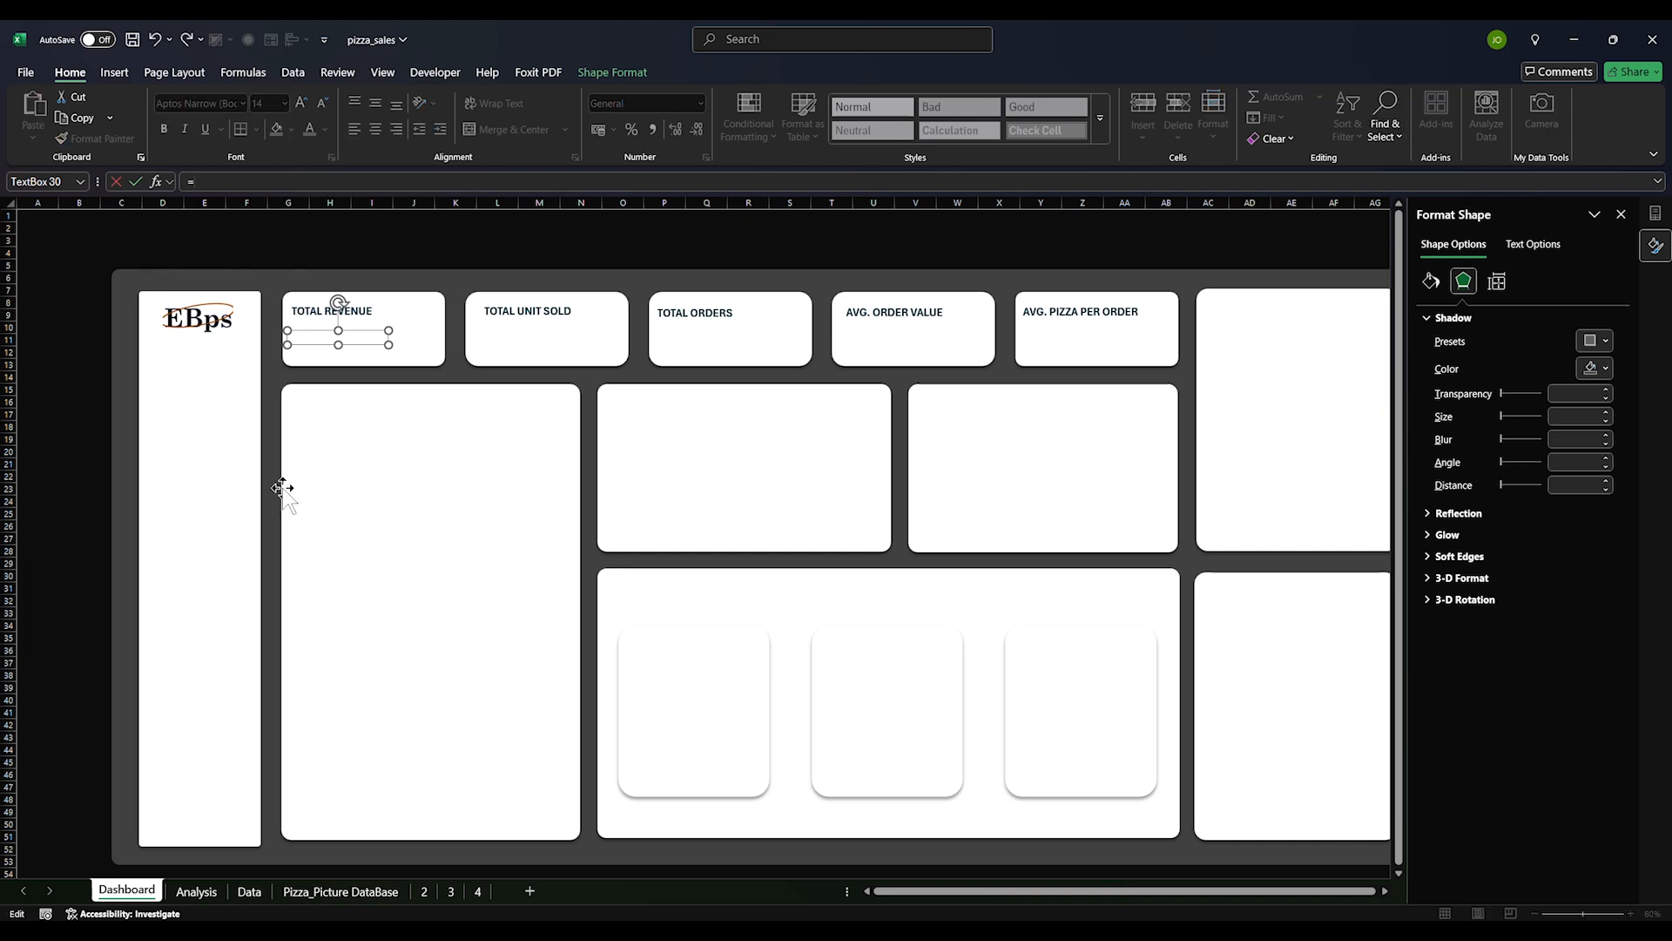
pyautogui.click(196, 890)
pyautogui.click(776, 319)
pyautogui.press('Return')
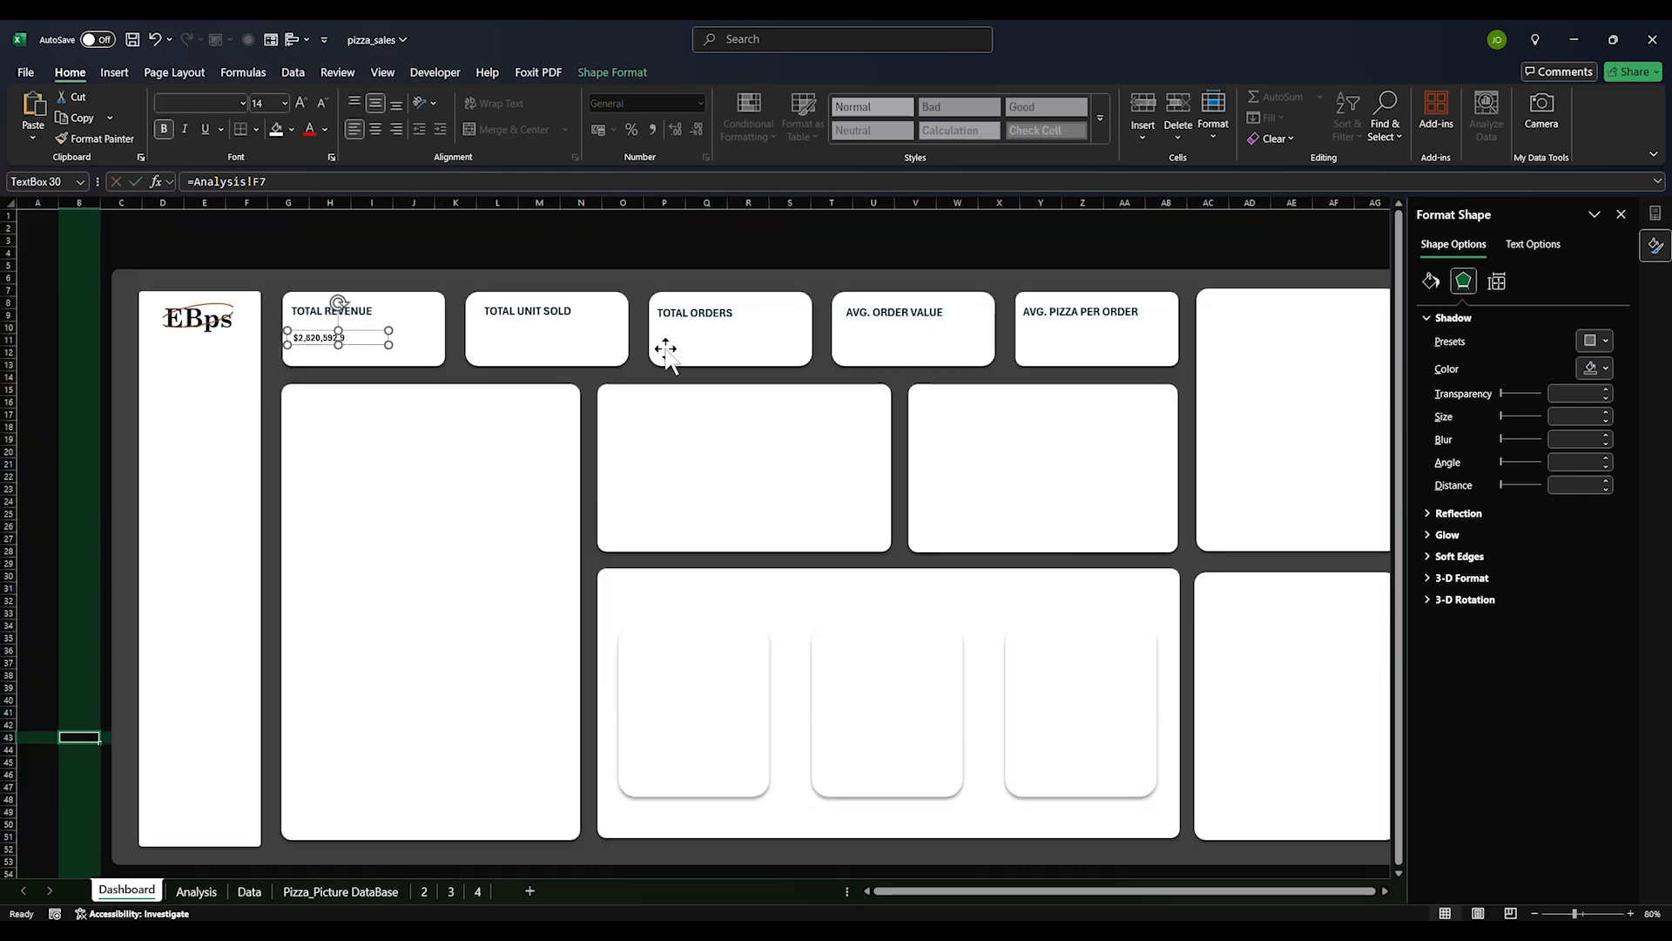
# Set the $2,820,592.9 value to font size 28, widening and positioning the box
pyautogui.click(284, 103)
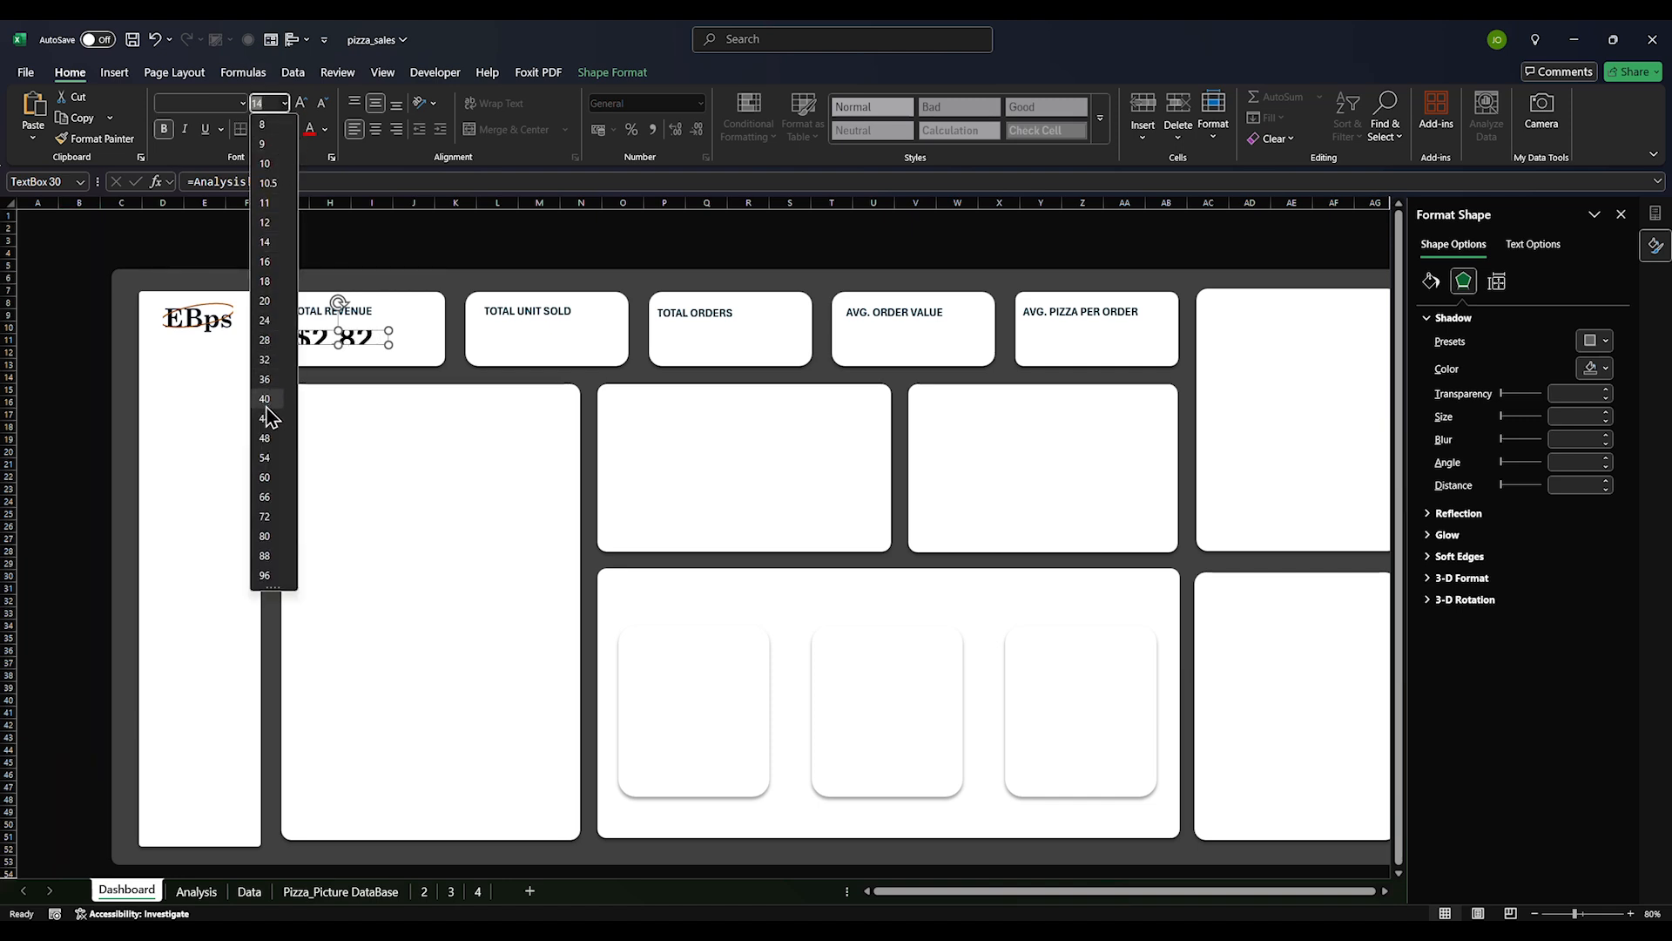
pyautogui.click(263, 340)
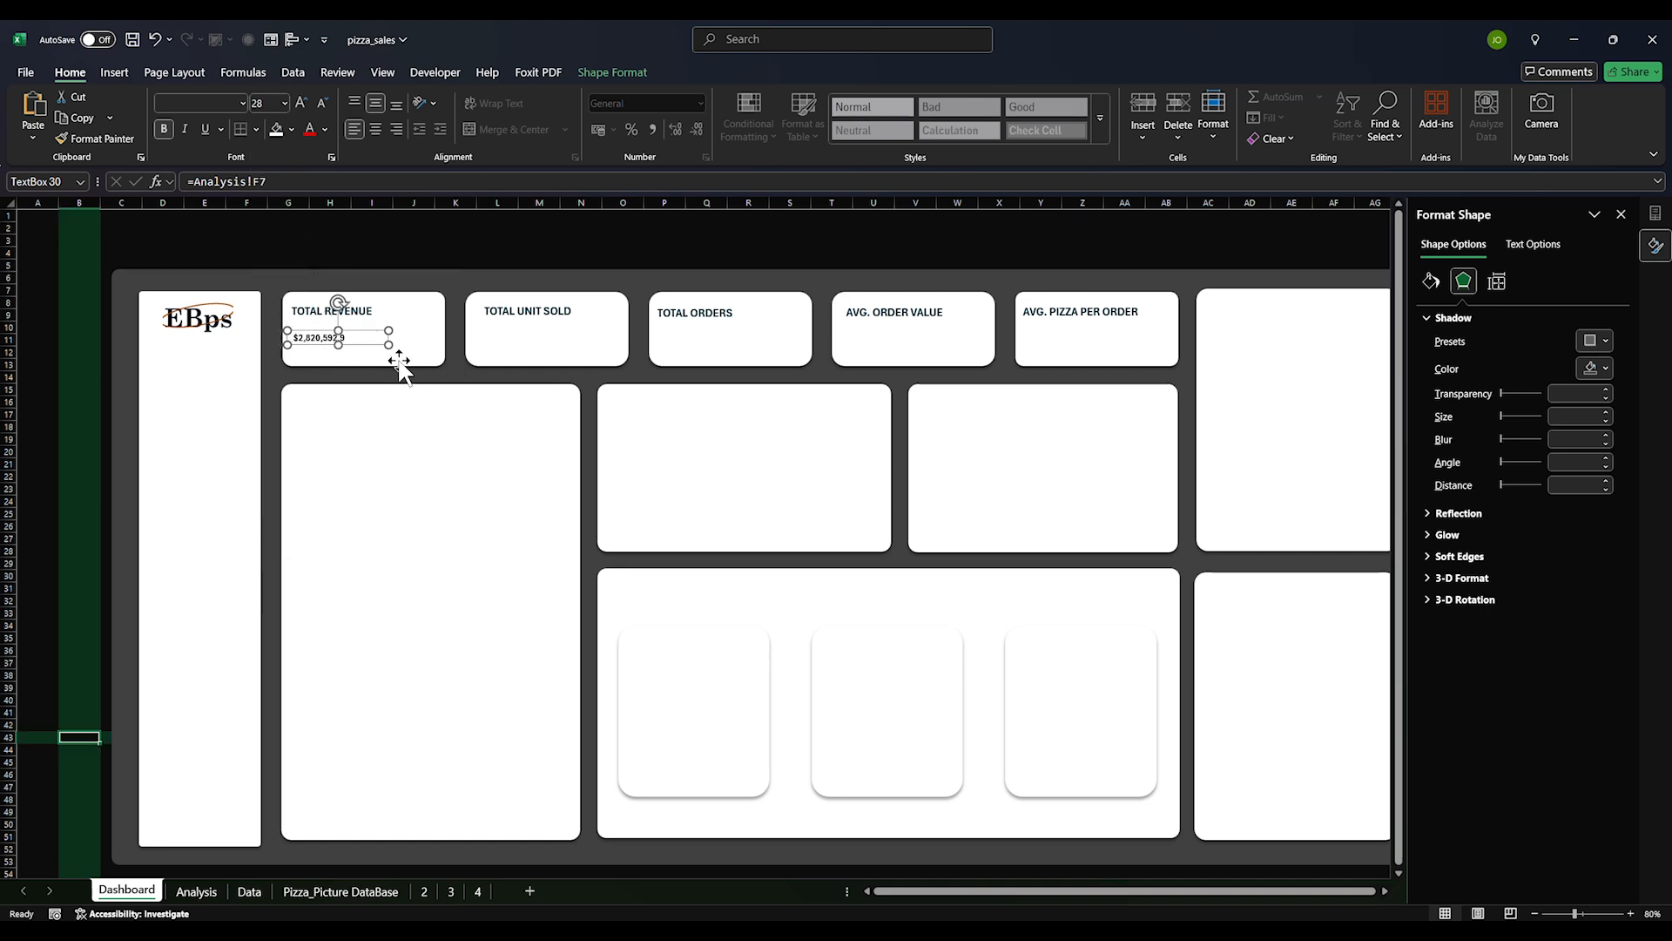
pyautogui.moveTo(386, 346); pyautogui.dragTo(419, 356)
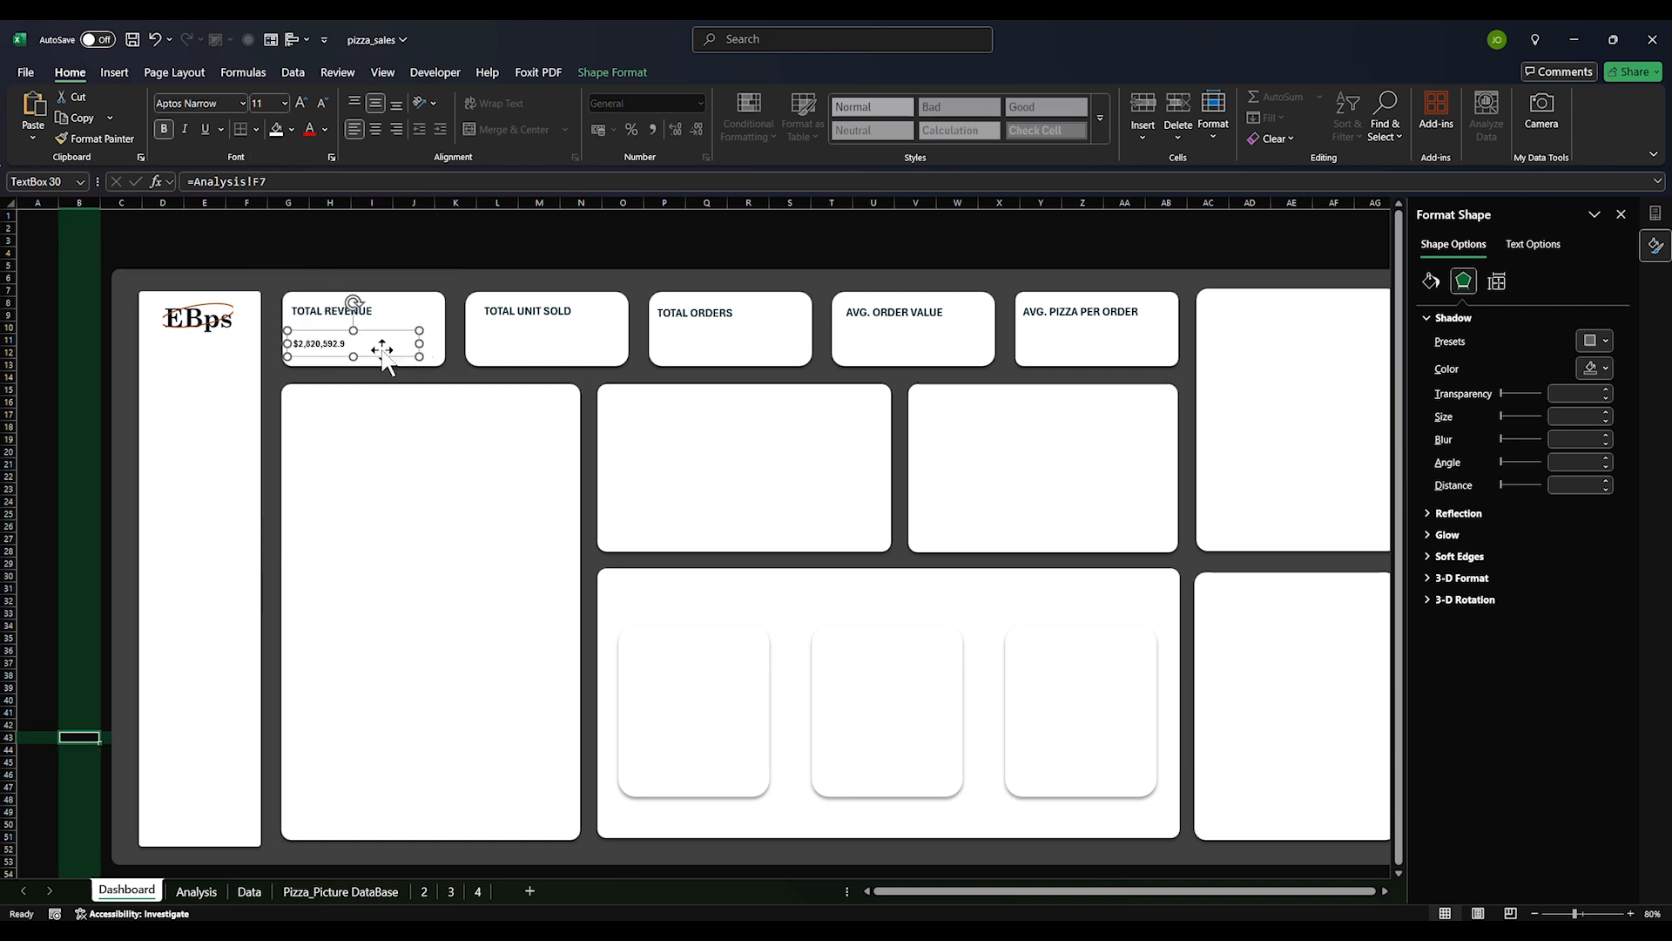
pyautogui.doubleClick(320, 343)
pyautogui.doubleClick(319, 343)
pyautogui.click(266, 103)
pyautogui.write('28')
pyautogui.press('Return')
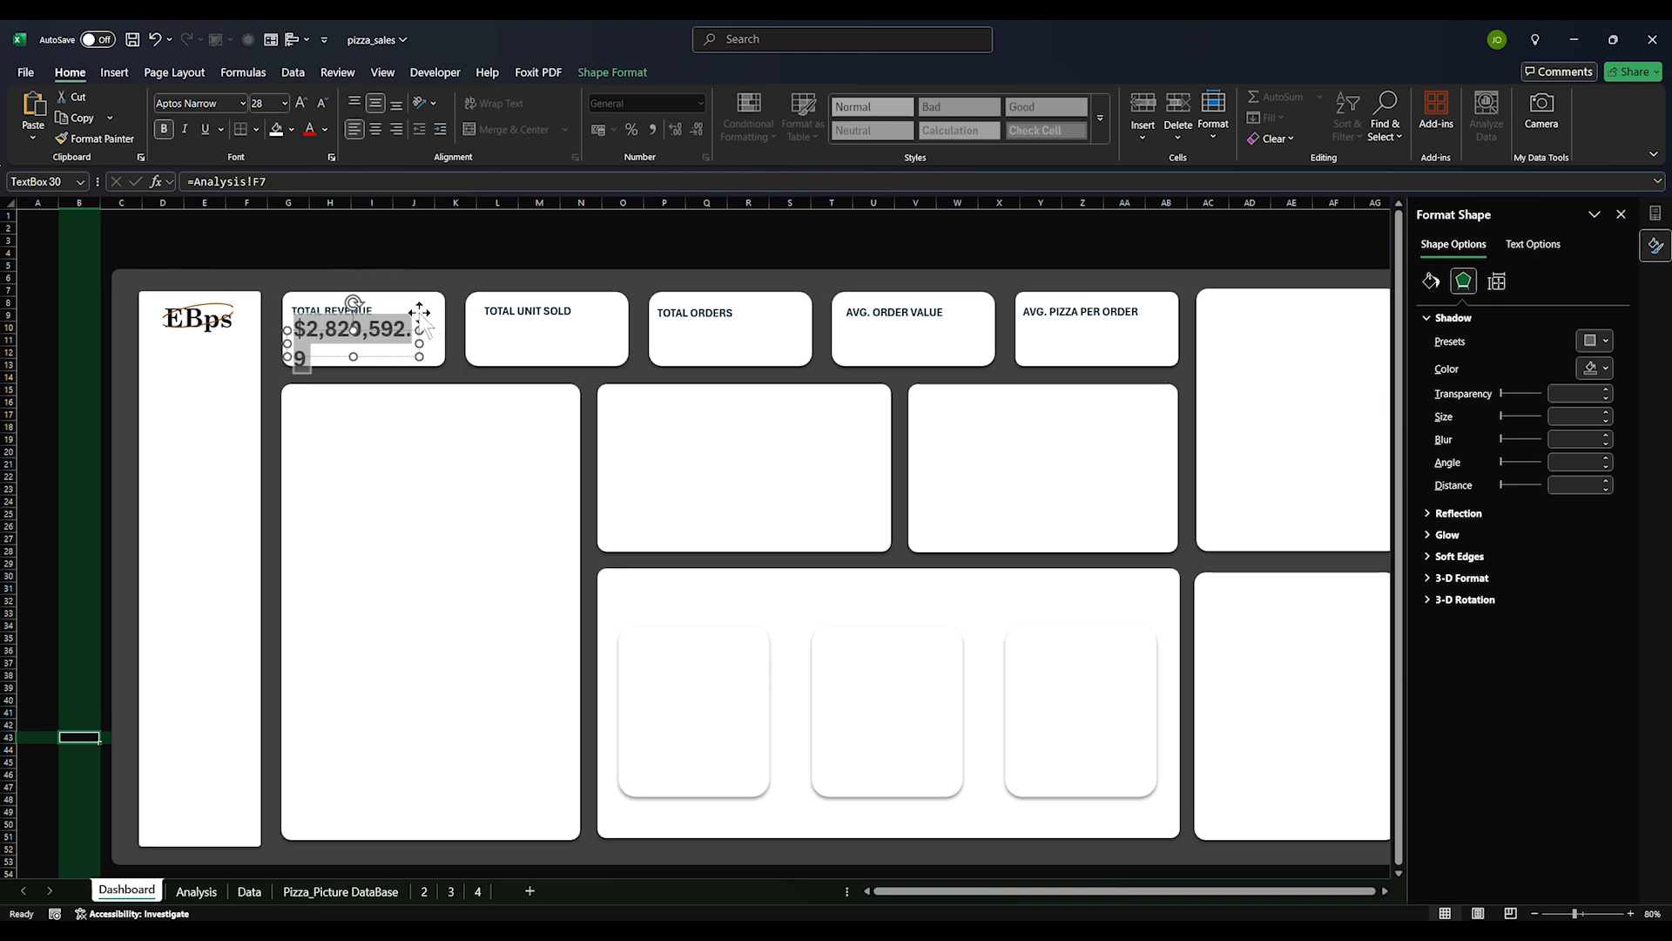
pyautogui.moveTo(421, 345); pyautogui.dragTo(441, 344)
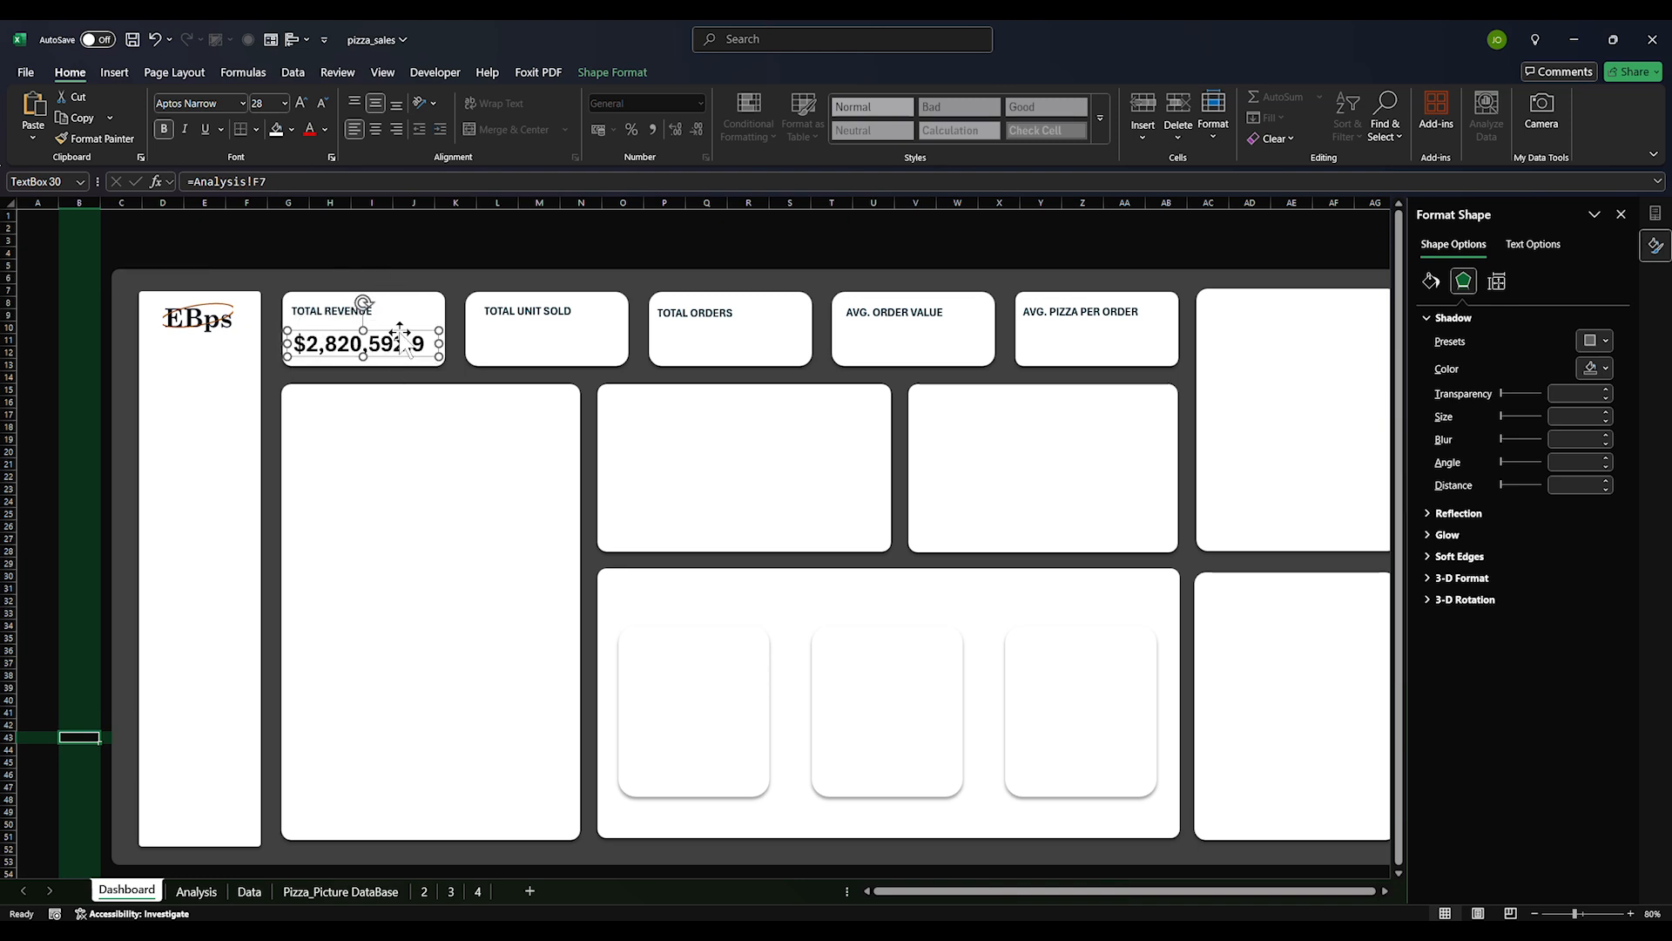
pyautogui.moveTo(392, 331); pyautogui.dragTo(388, 321)
pyautogui.click(408, 481)
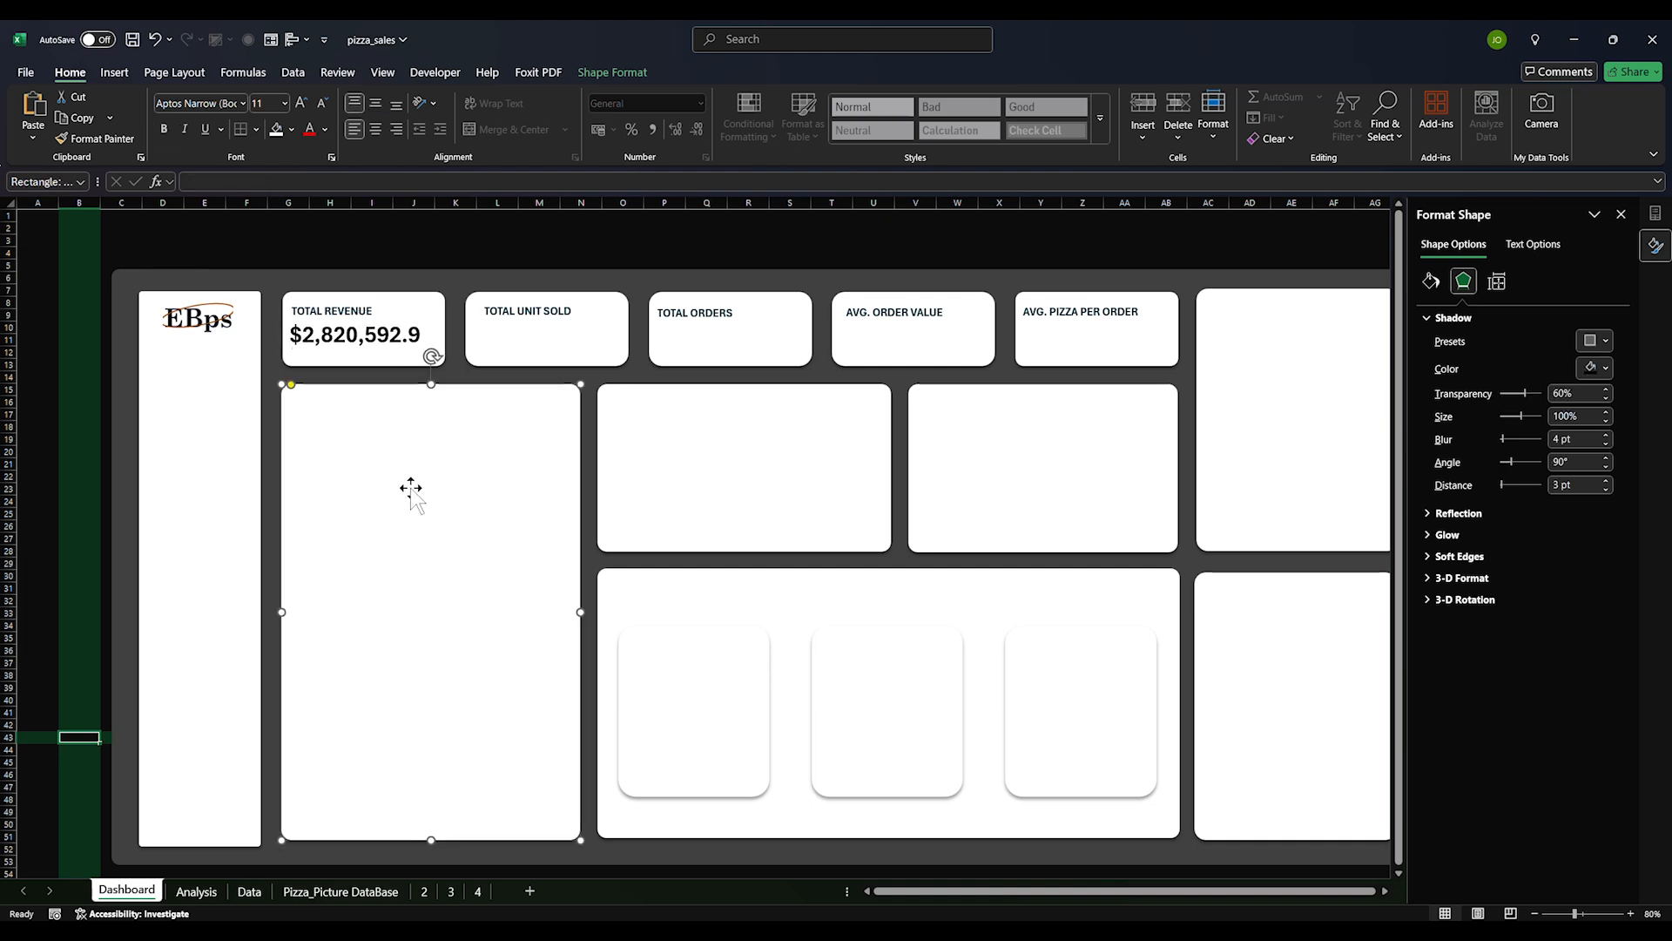
# Nudge the TOTAL REVENUE label up and place a copy of the value box on TOTAL UNIT SOLD
pyautogui.click(365, 306)
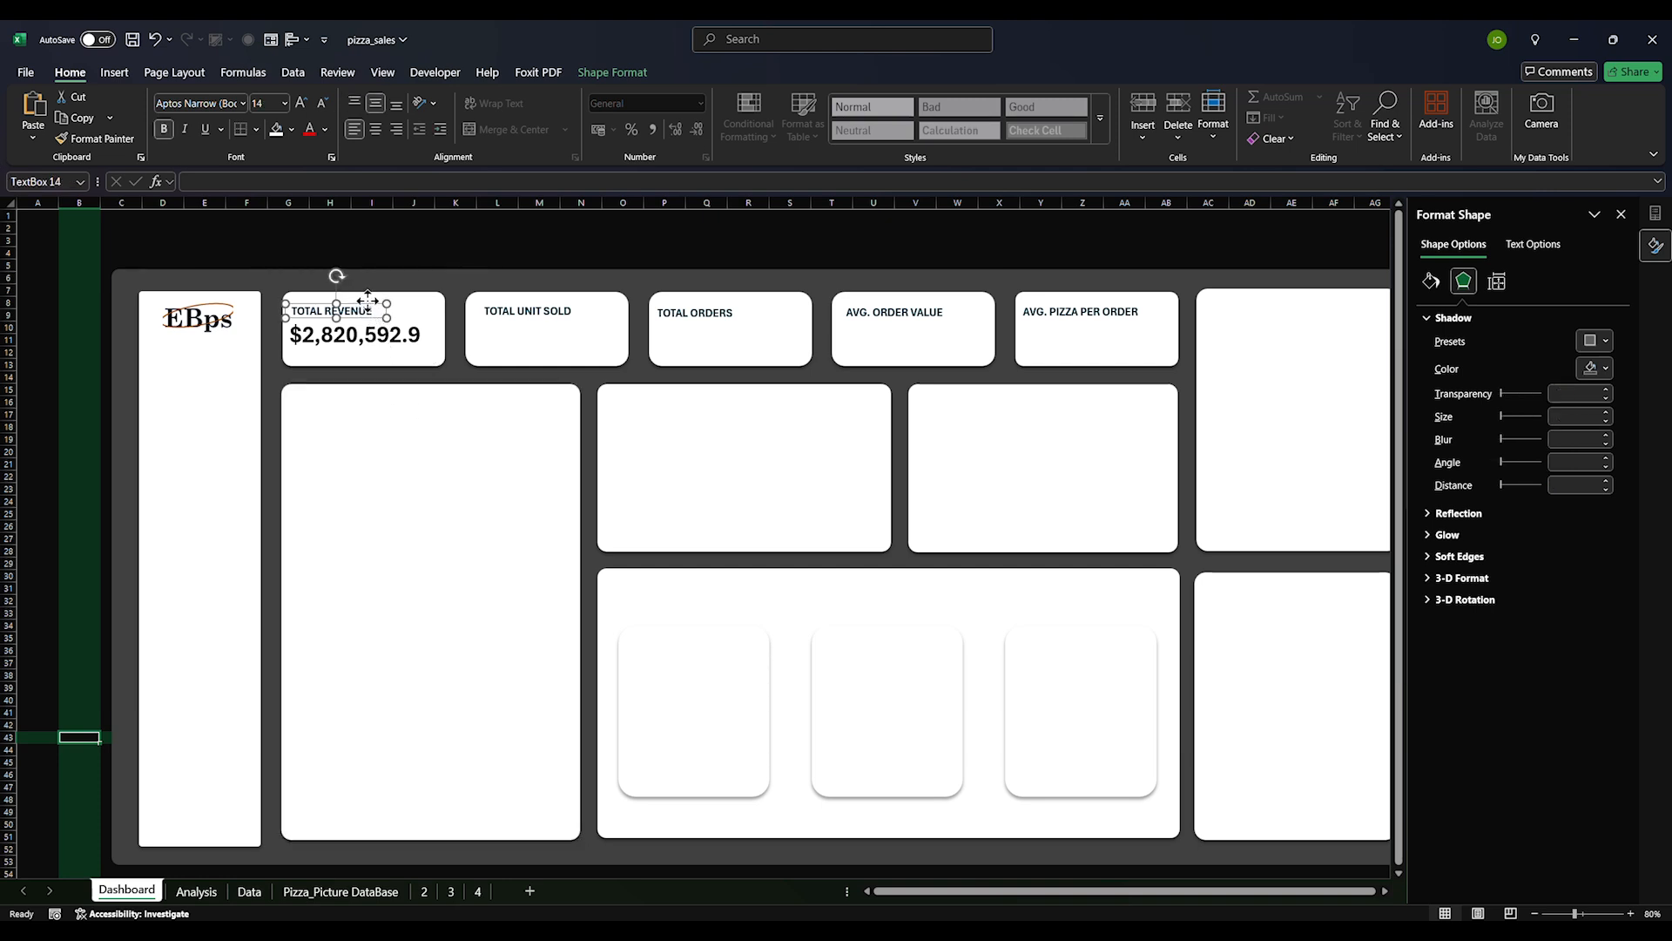
pyautogui.moveTo(368, 301); pyautogui.dragTo(370, 298)
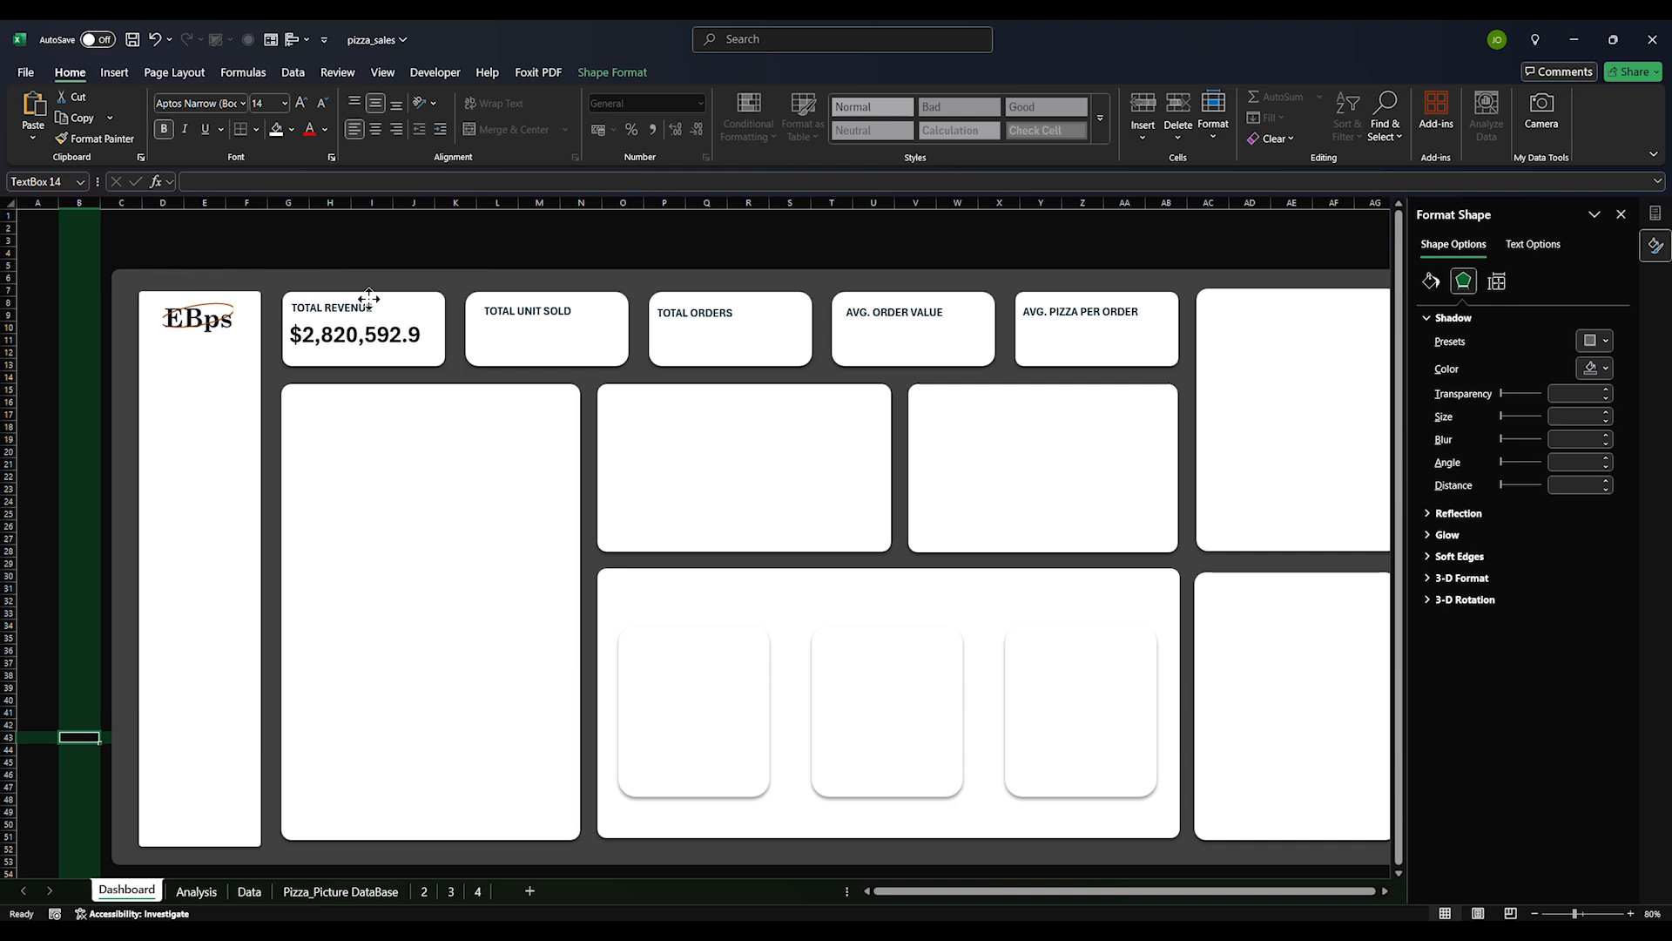
pyautogui.click(373, 345)
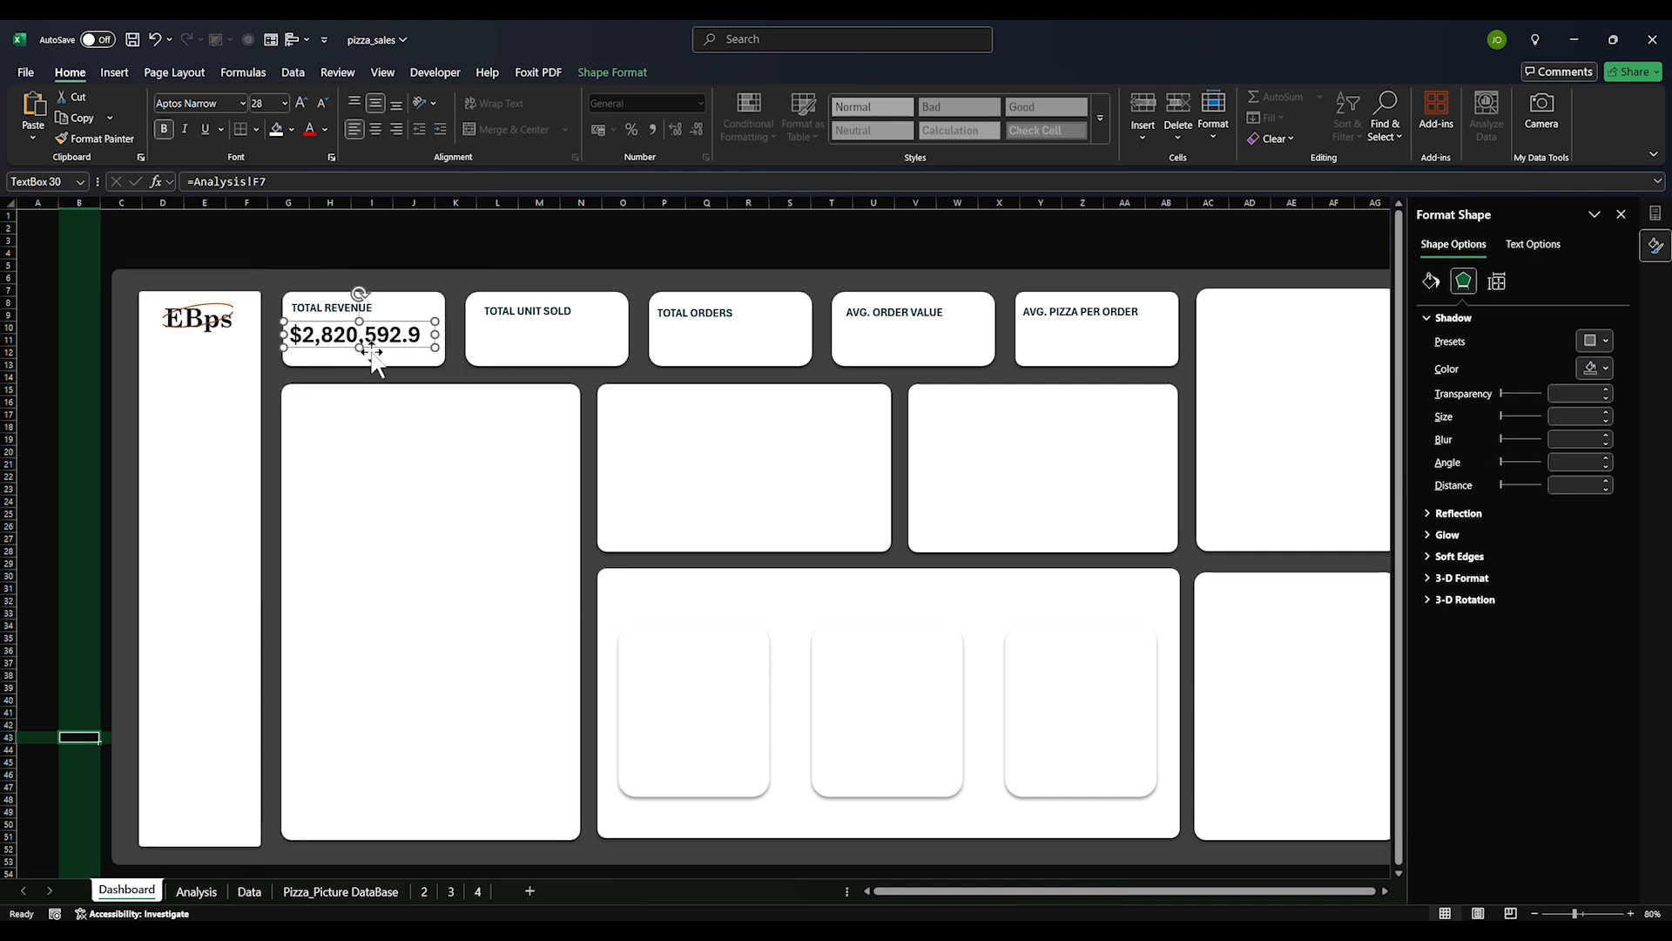
pyautogui.hotkey('ctrl', 'v')
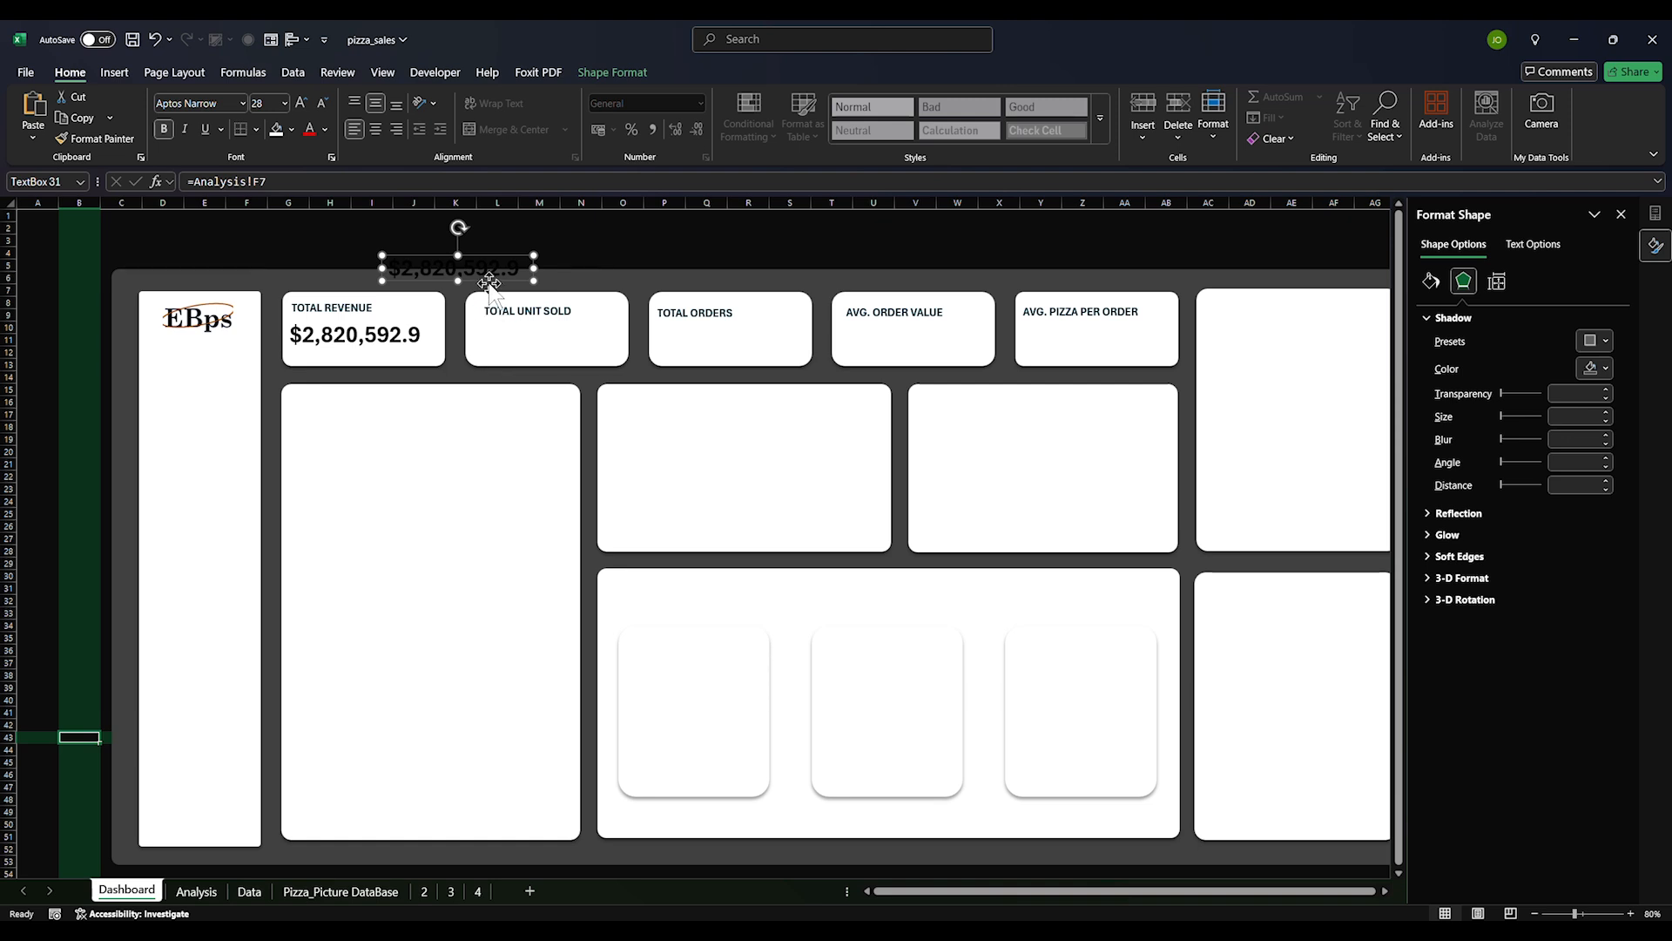
pyautogui.moveTo(492, 277); pyautogui.dragTo(516, 321)
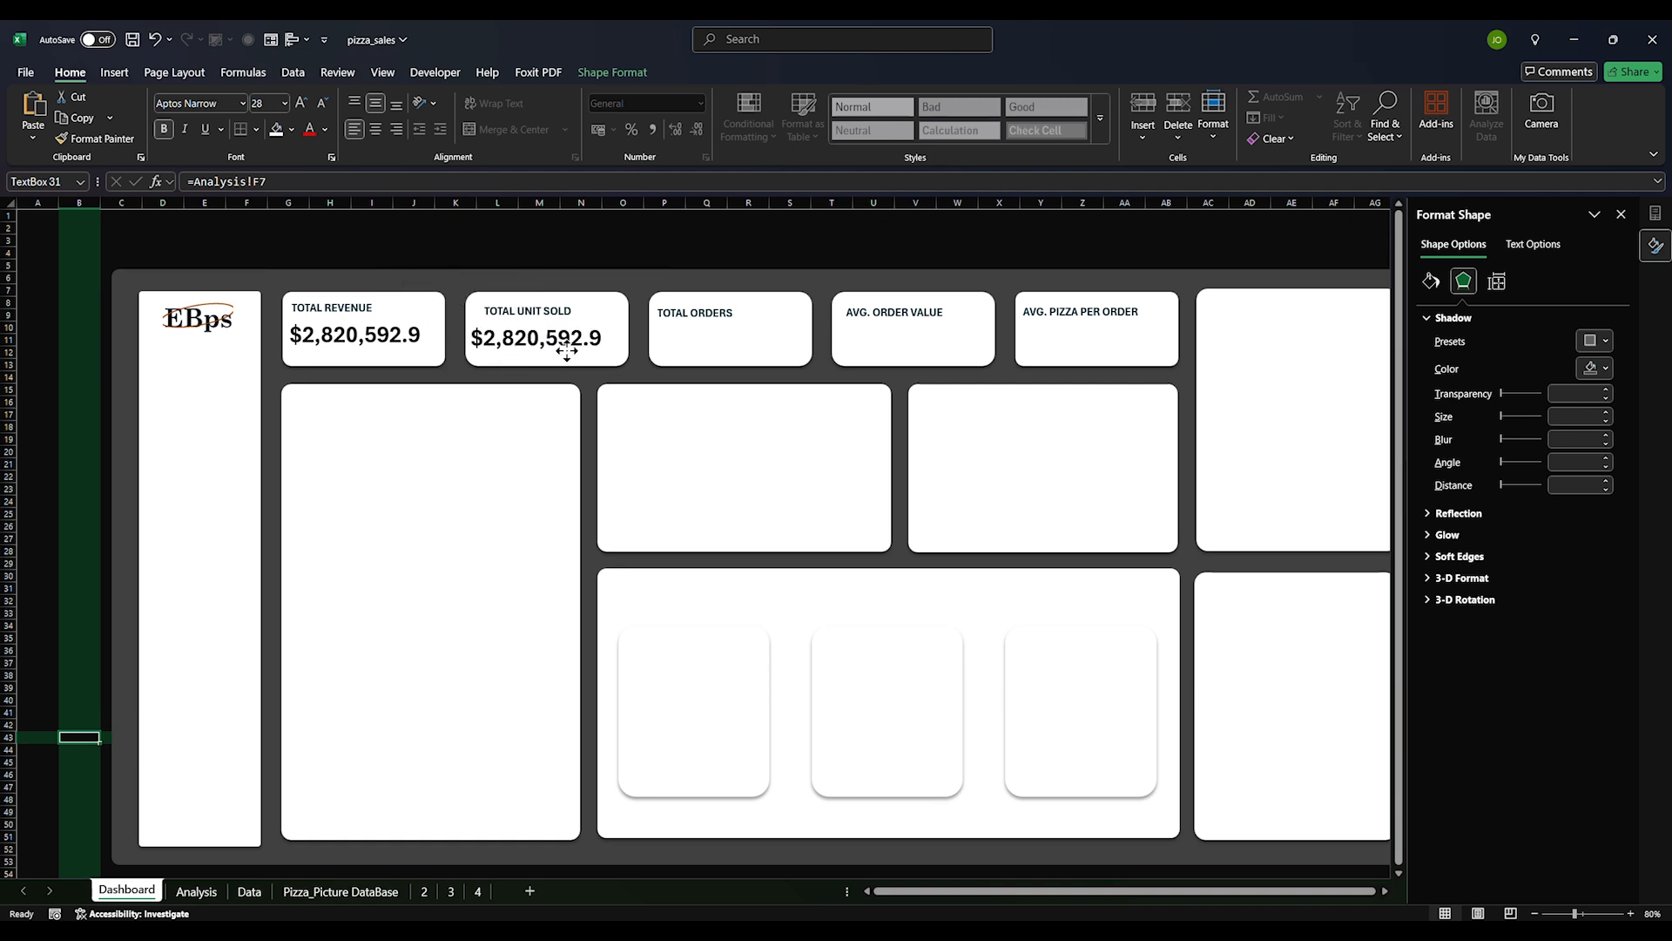
# Copy the yearly sales pivot and its total from D2:G7 to J2
pyautogui.click(197, 890)
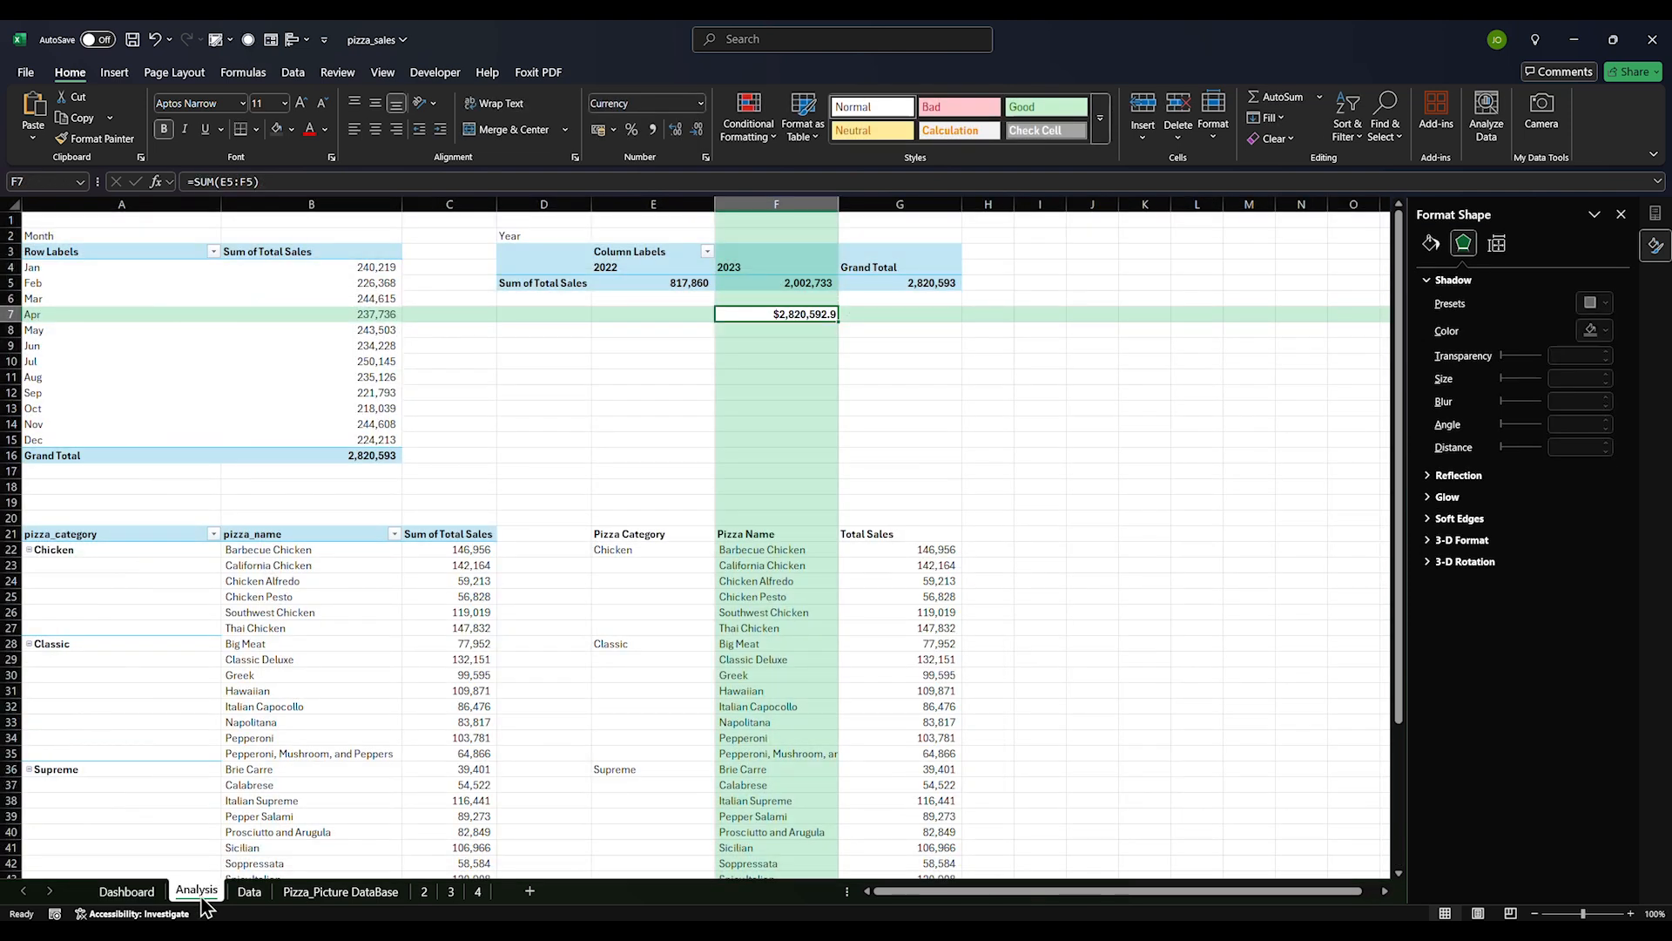
pyautogui.click(530, 408)
pyautogui.moveTo(510, 238); pyautogui.dragTo(895, 317)
pyautogui.hotkey('ctrl', 'c')
pyautogui.click(1096, 238)
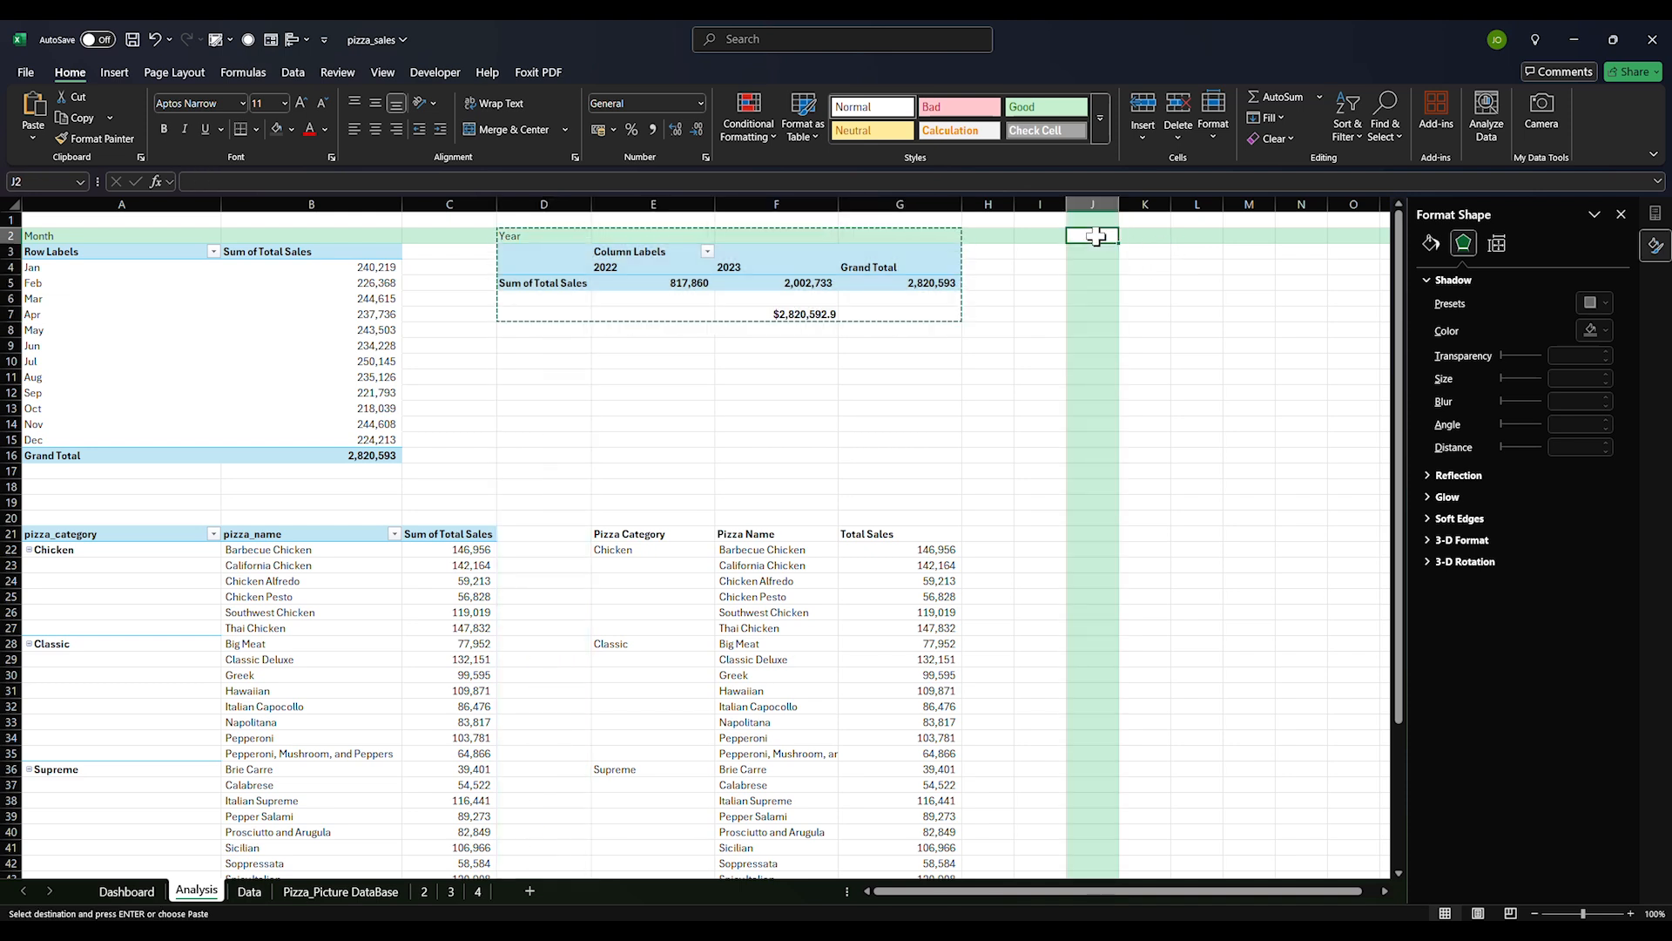
pyautogui.hotkey('ctrl', 'v')
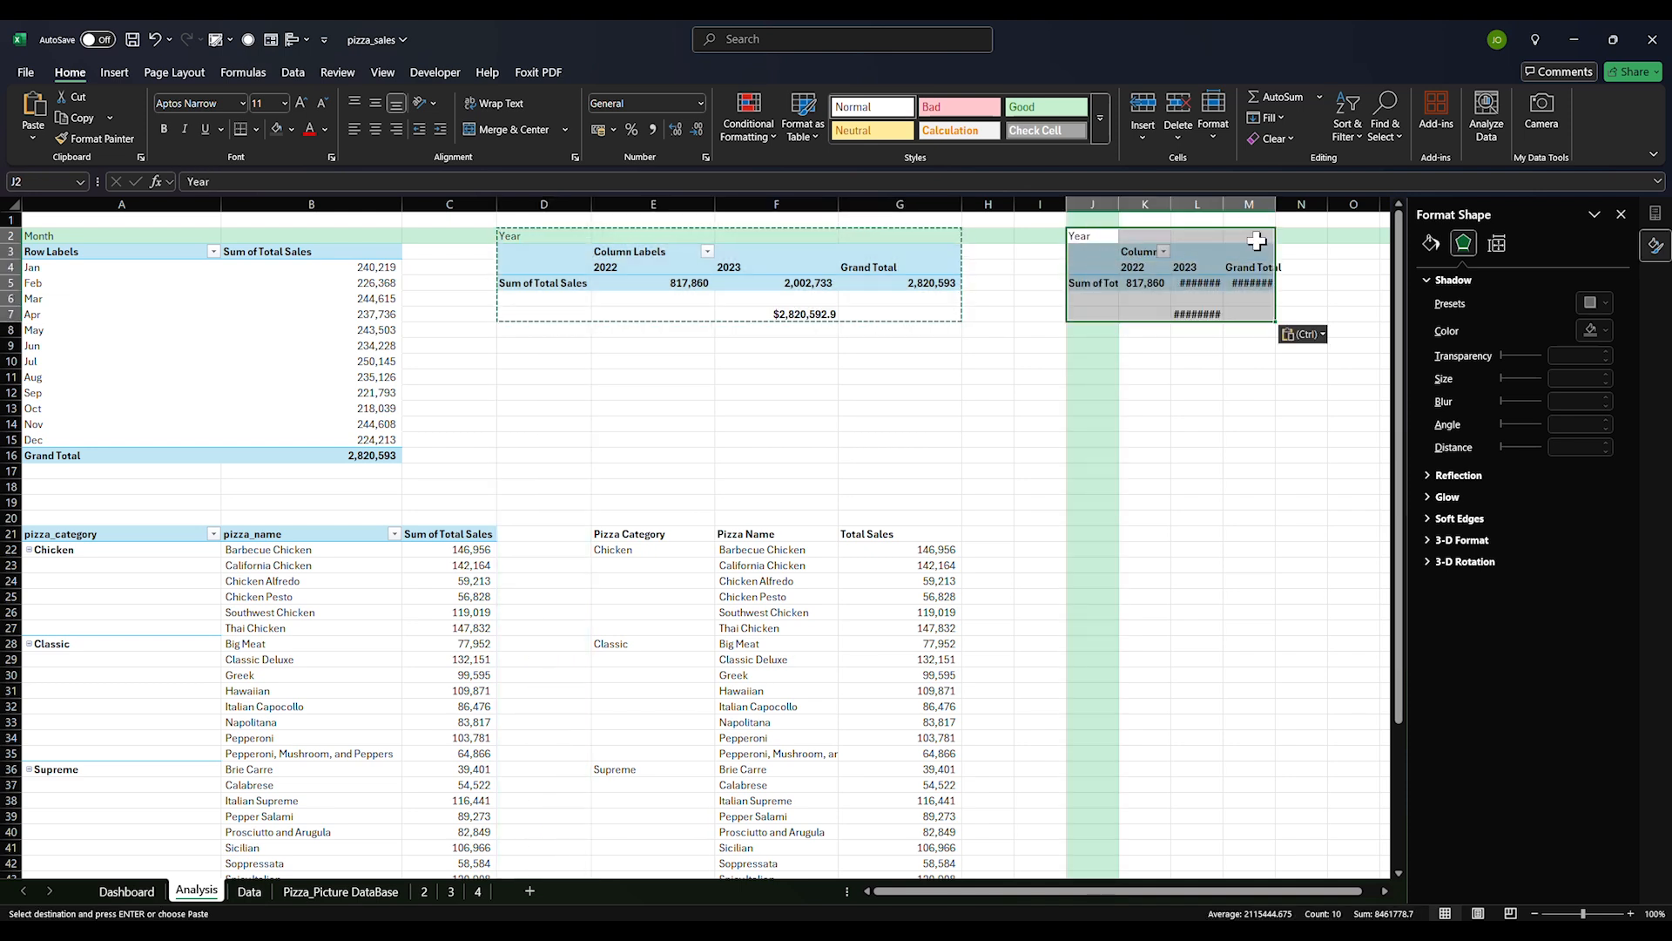
# Make the pasted pivot sum Quantity instead of Total Sales
pyautogui.click(1621, 214)
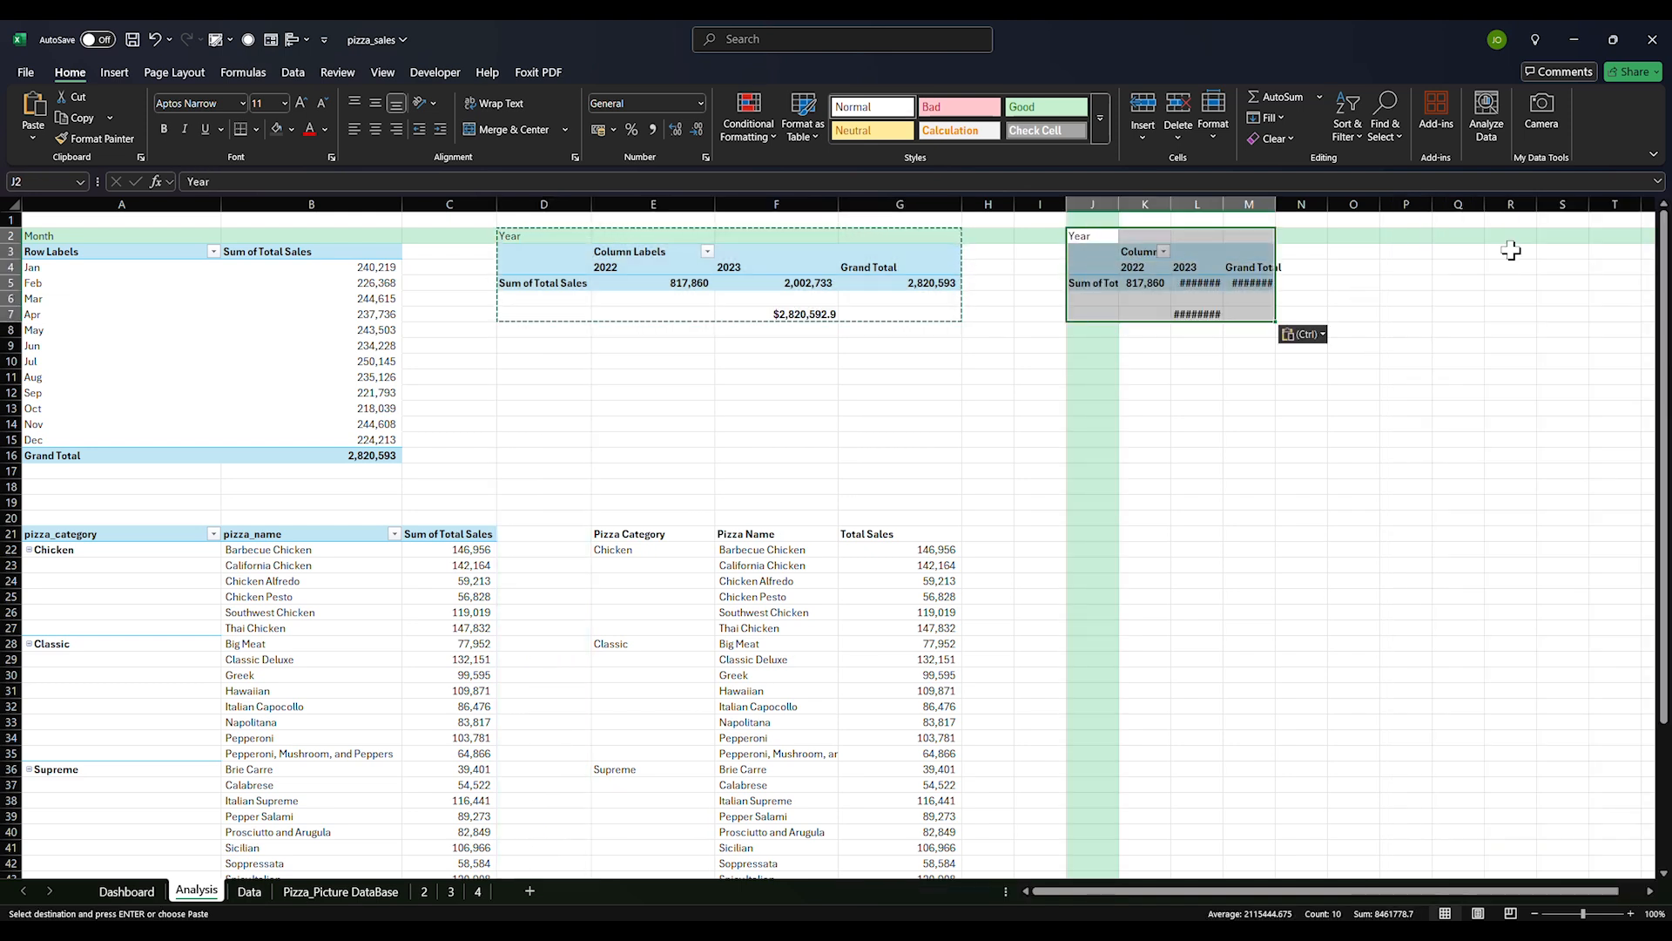
pyautogui.rightClick(1200, 275)
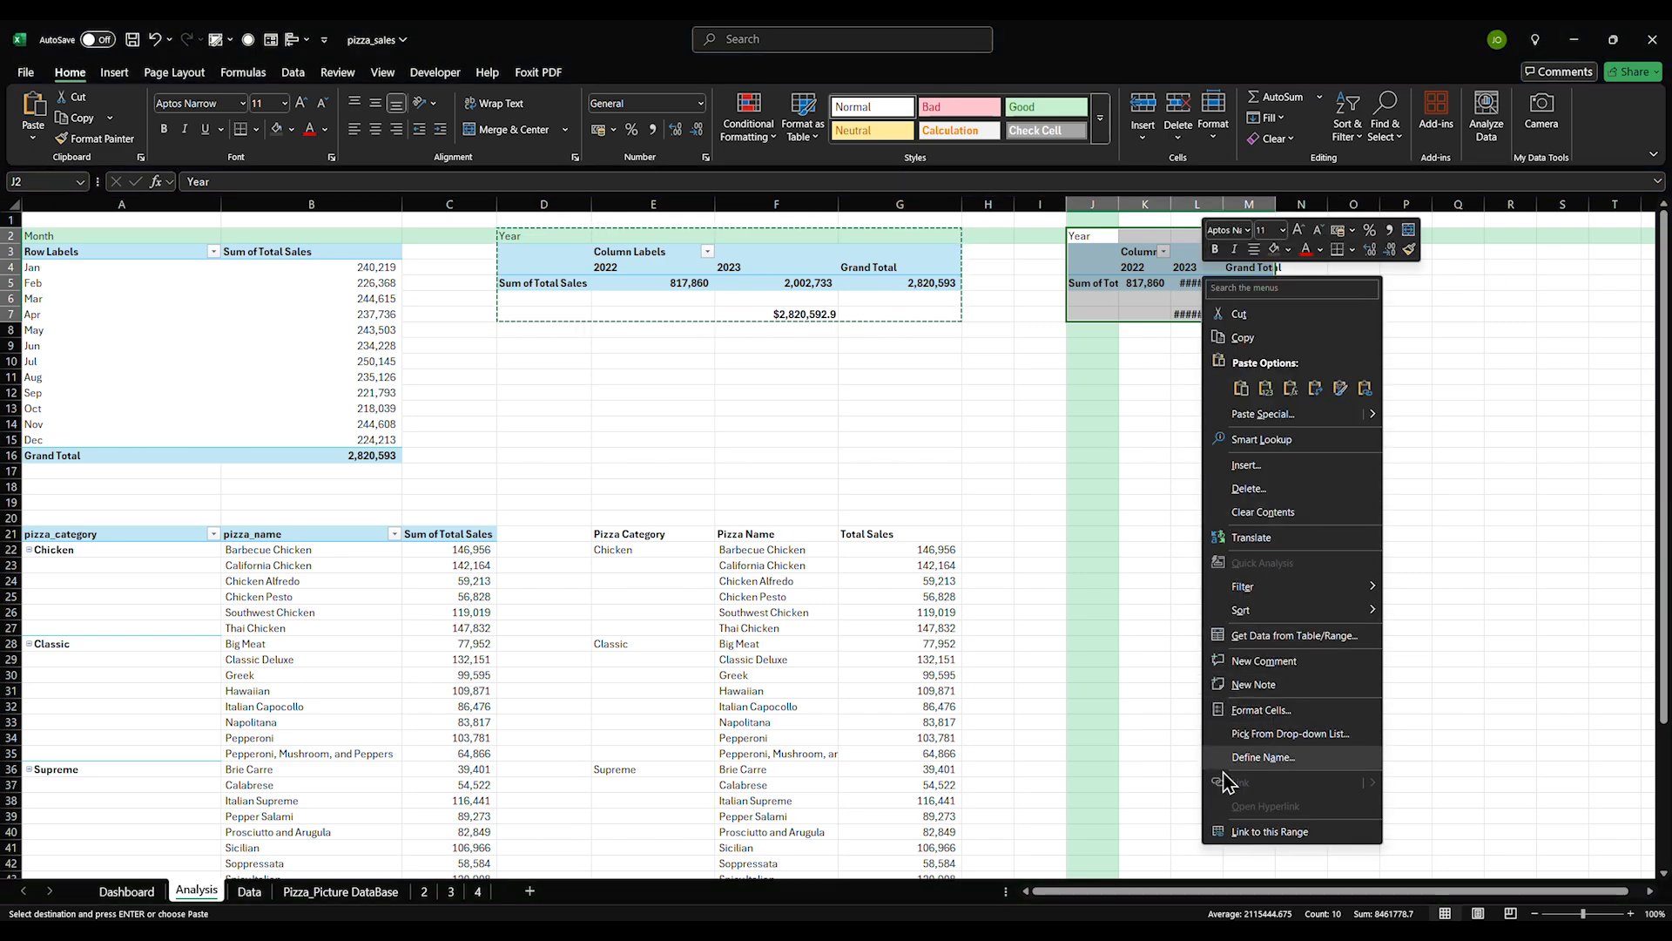
pyautogui.click(1123, 653)
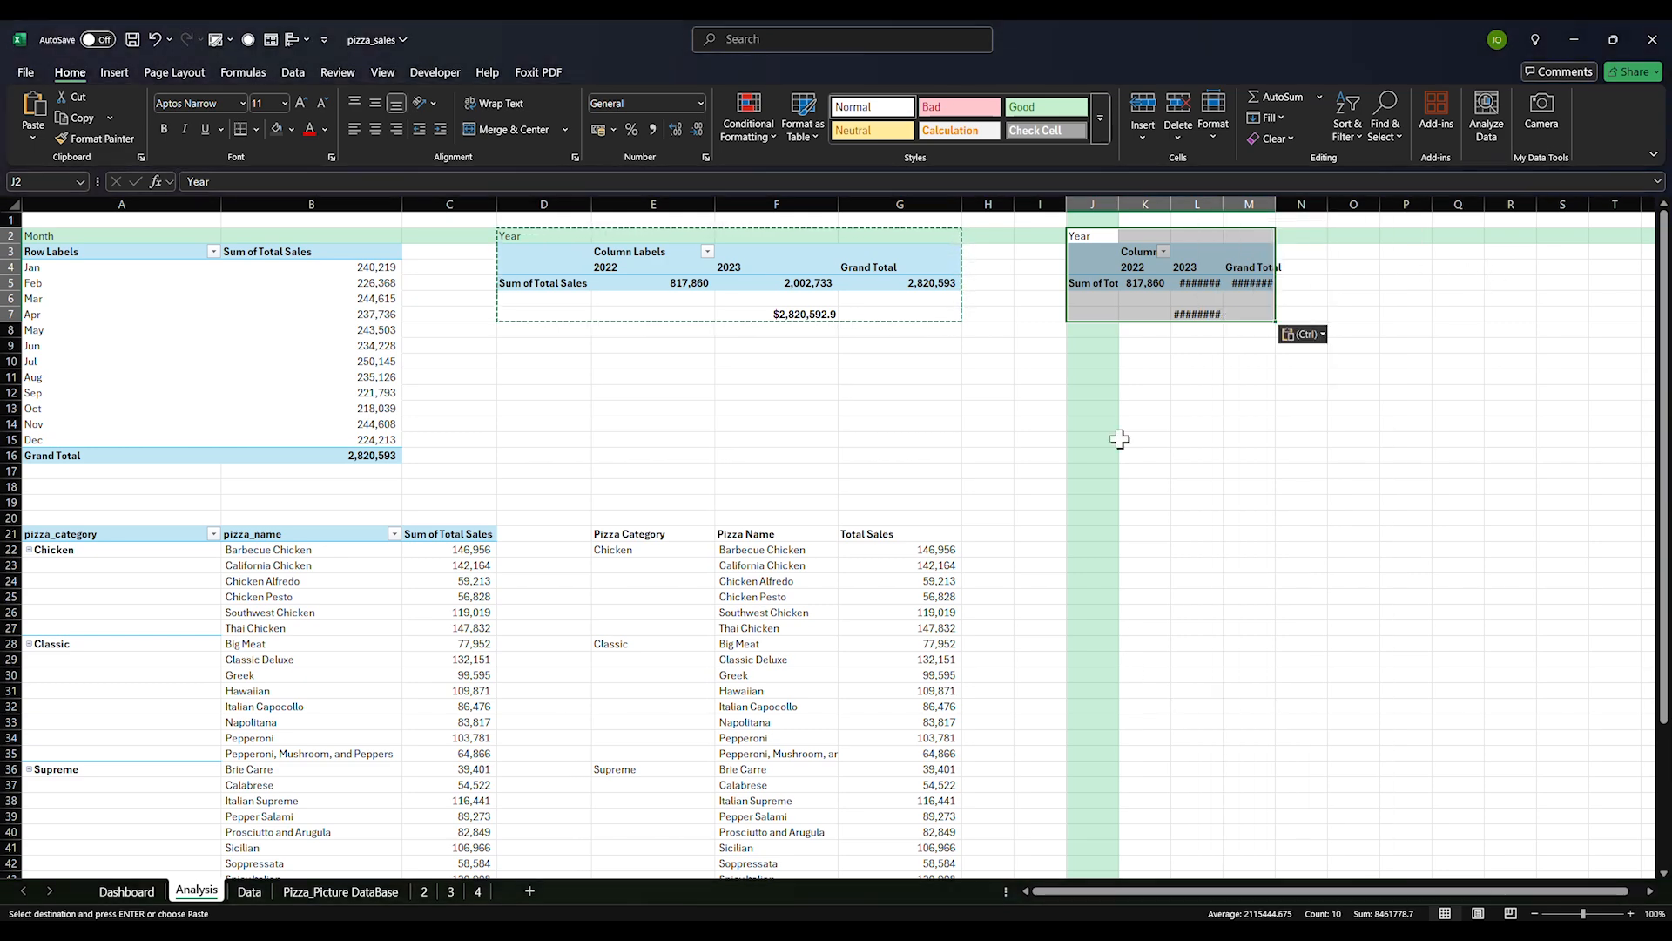
pyautogui.click(1099, 392)
pyautogui.click(1080, 251)
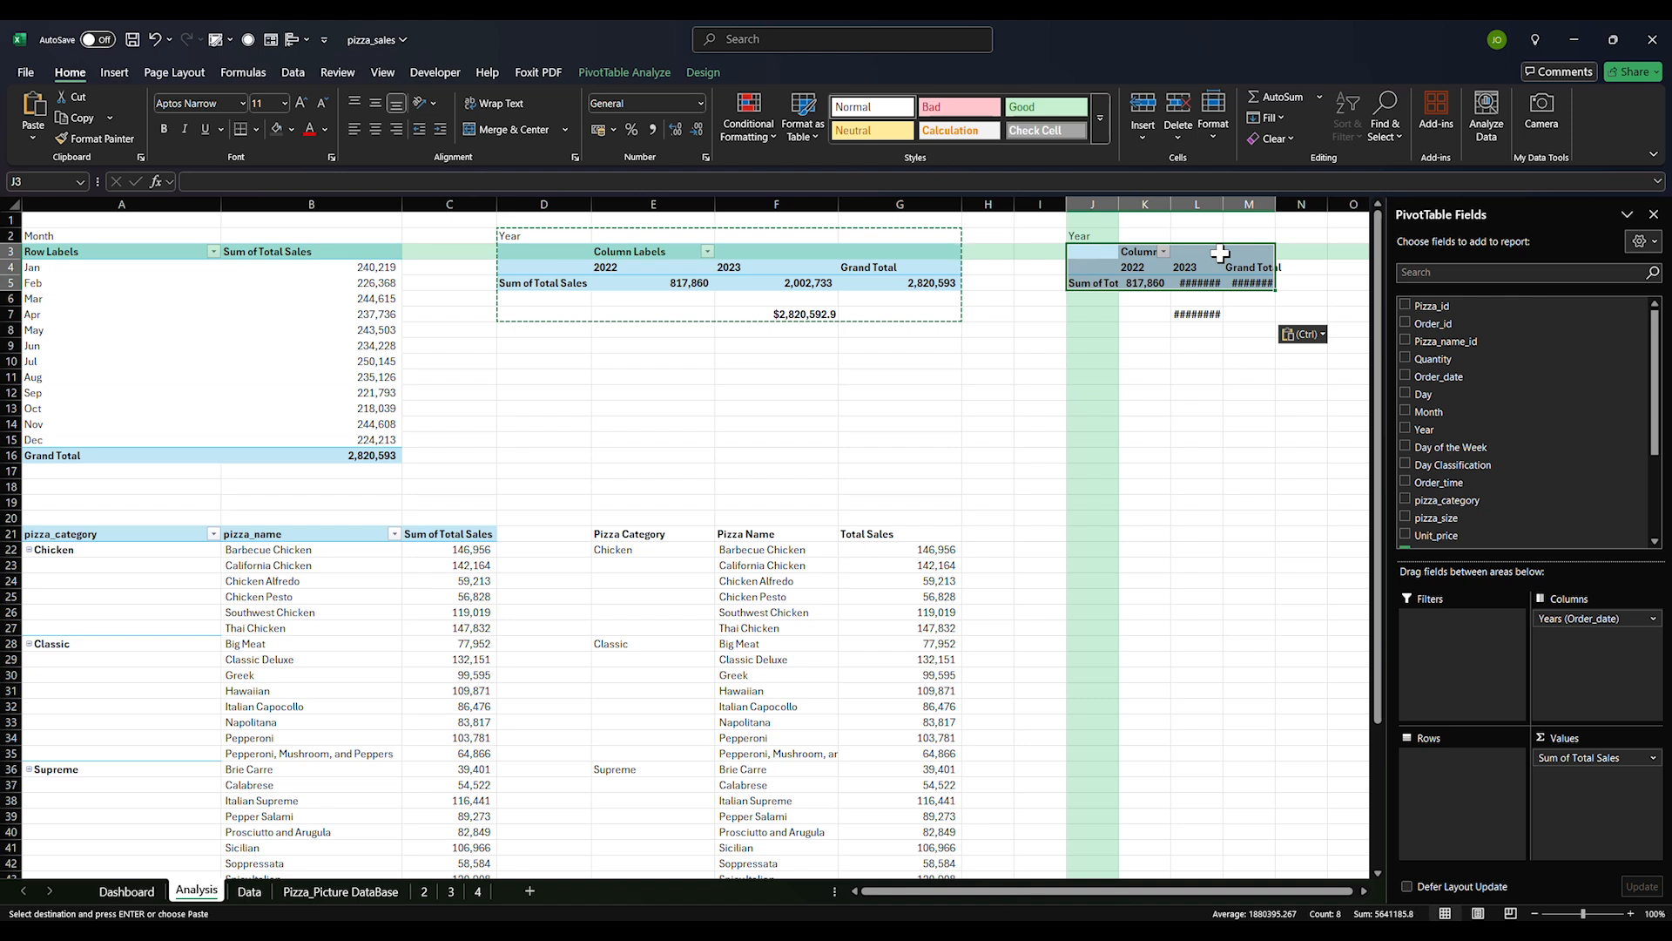
pyautogui.scroll(-3, 1420, 496)
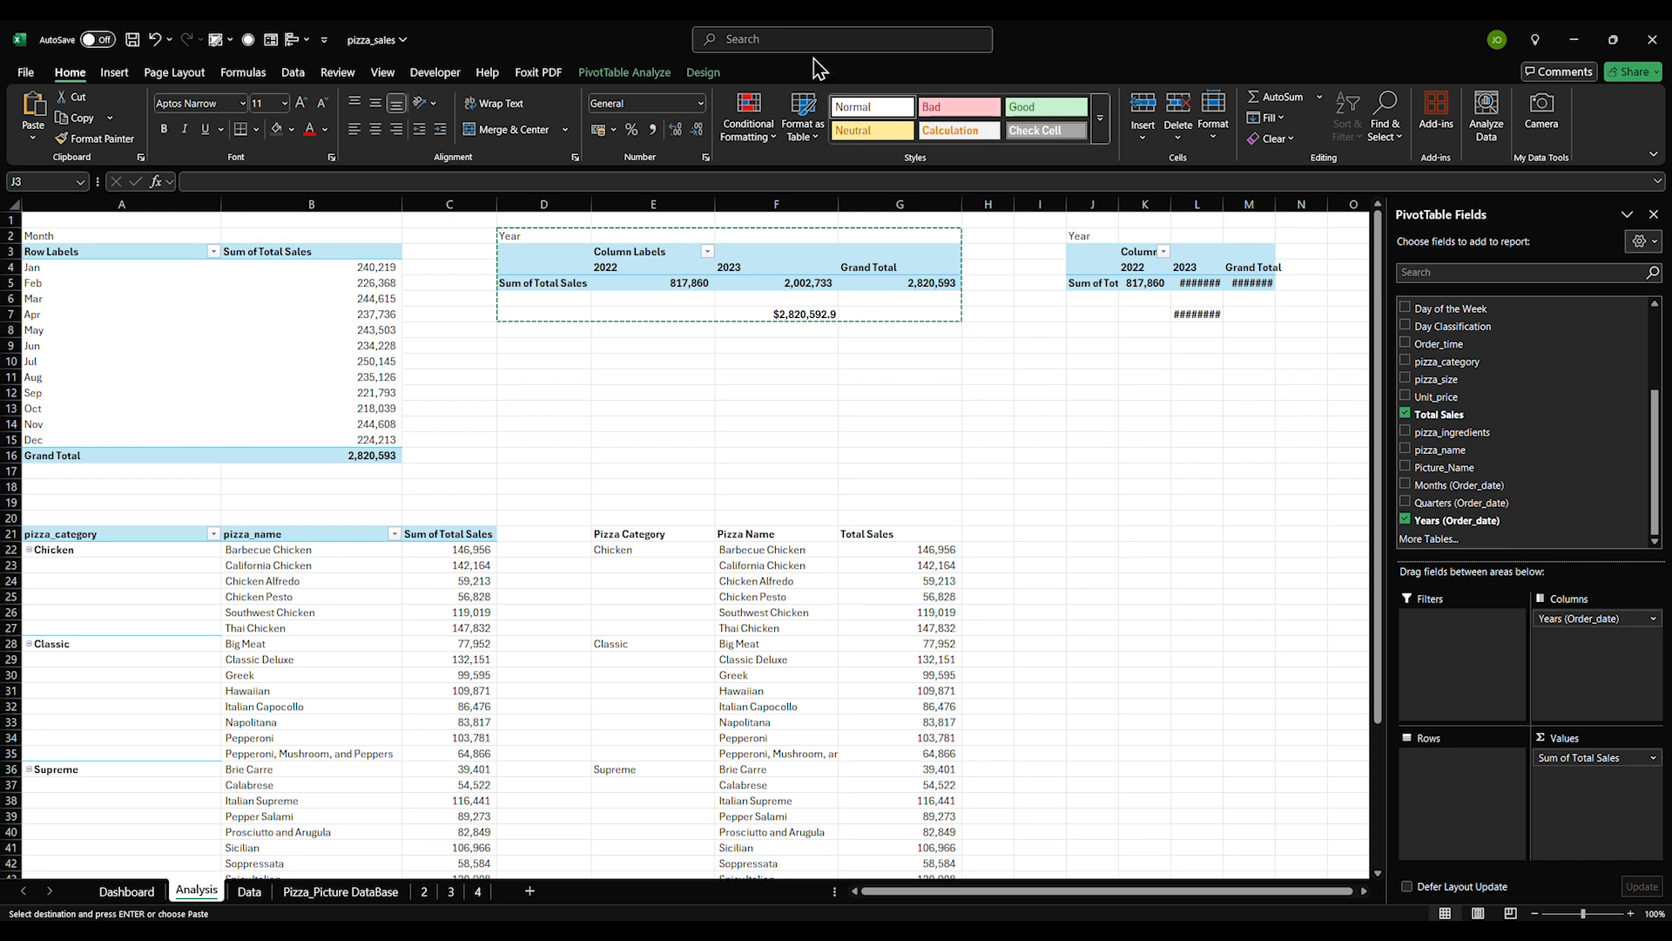
pyautogui.scroll(3, 1455, 471)
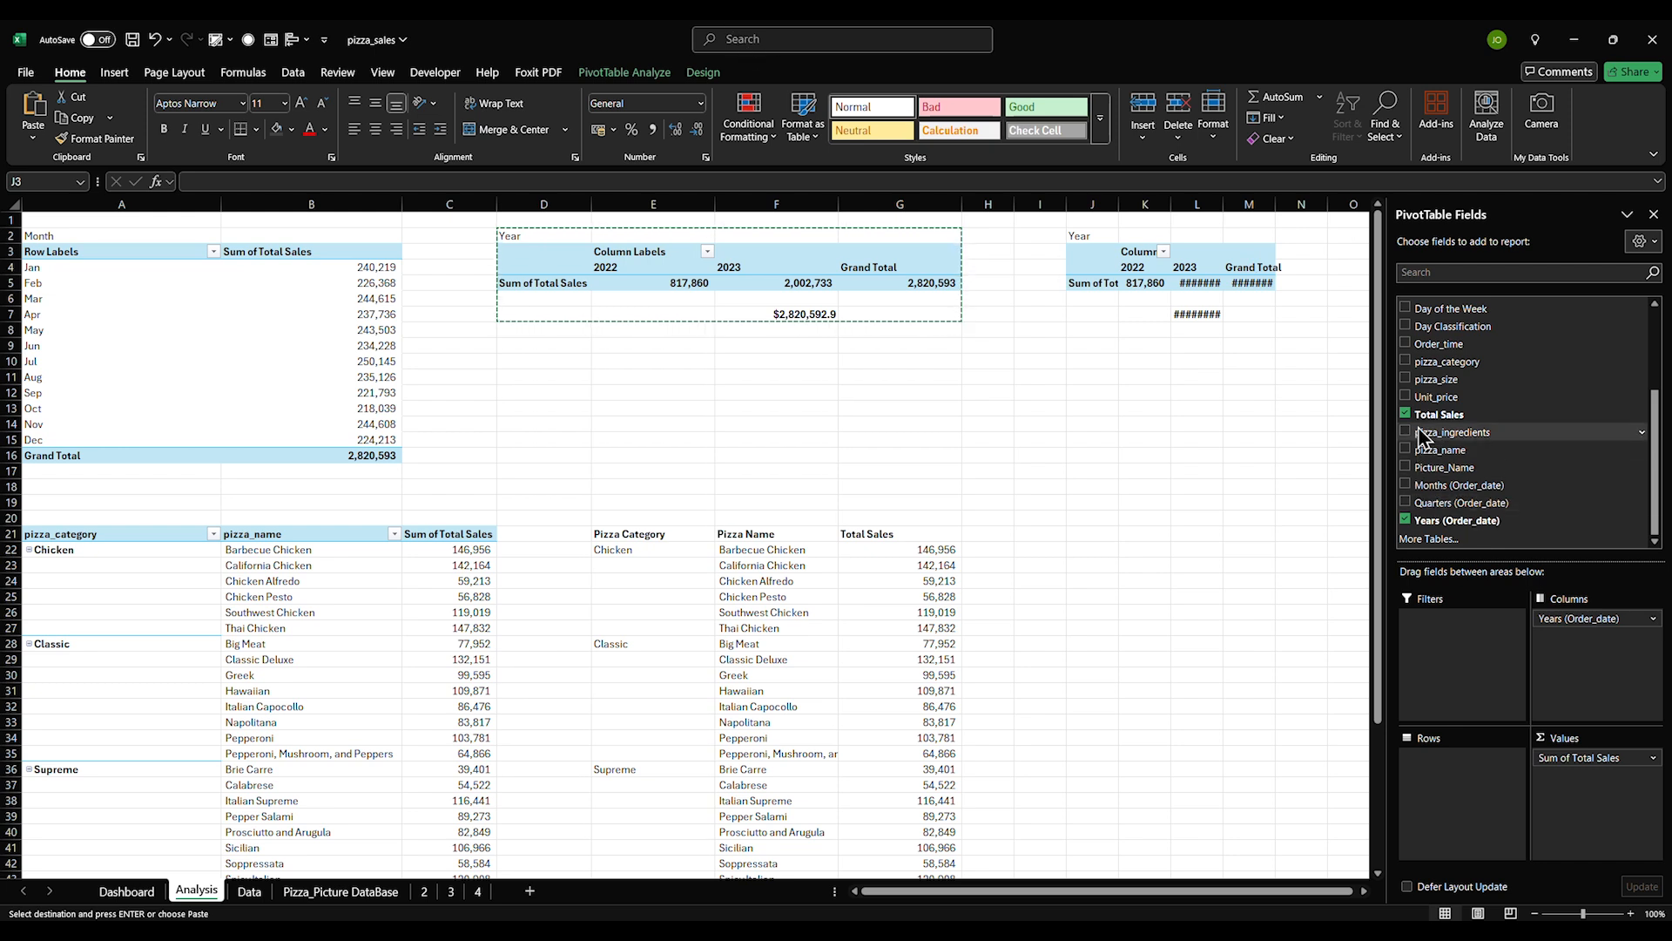
pyautogui.scroll(2, 1433, 380)
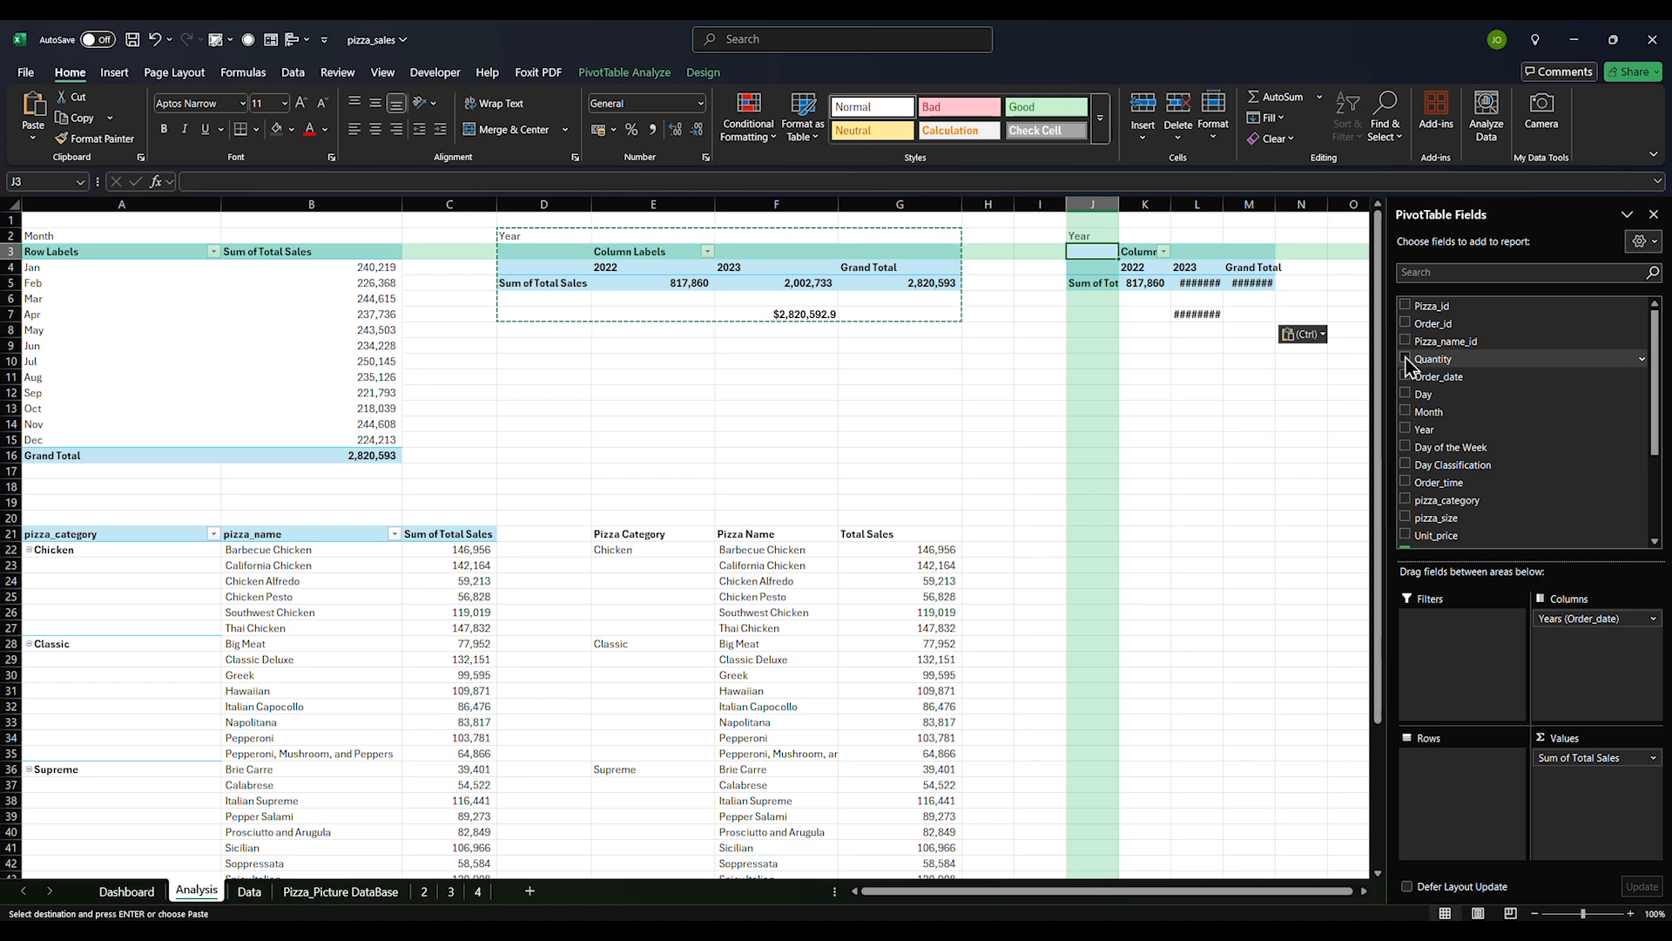
pyautogui.click(1405, 359)
pyautogui.scroll(-3, 1437, 421)
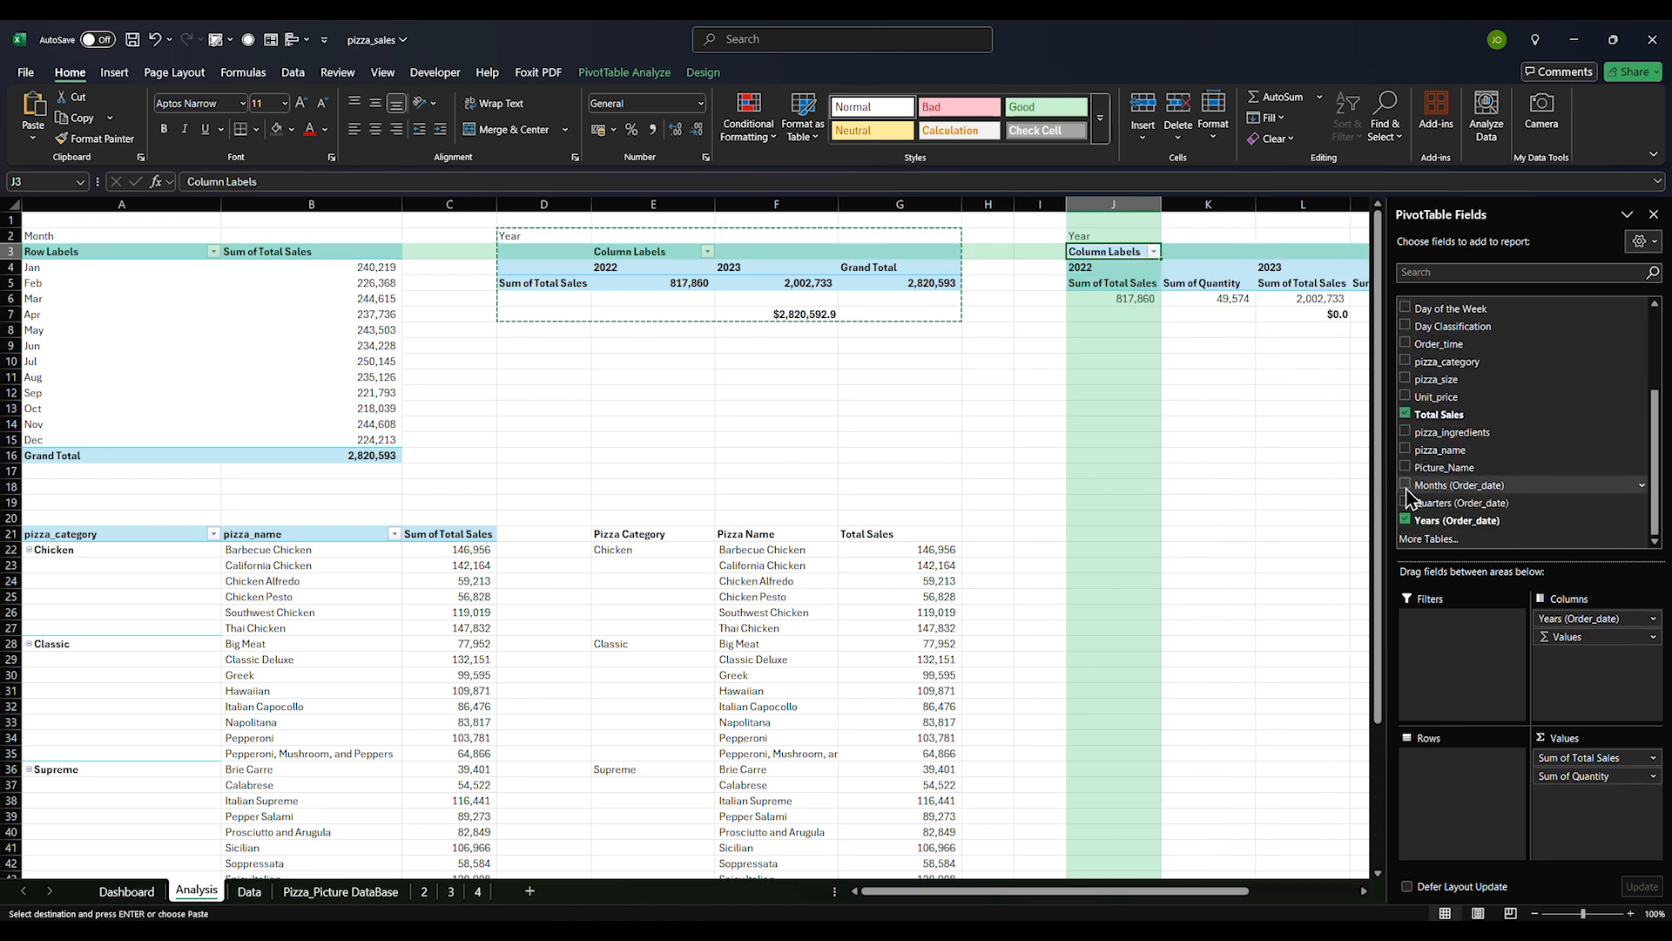
pyautogui.click(1406, 415)
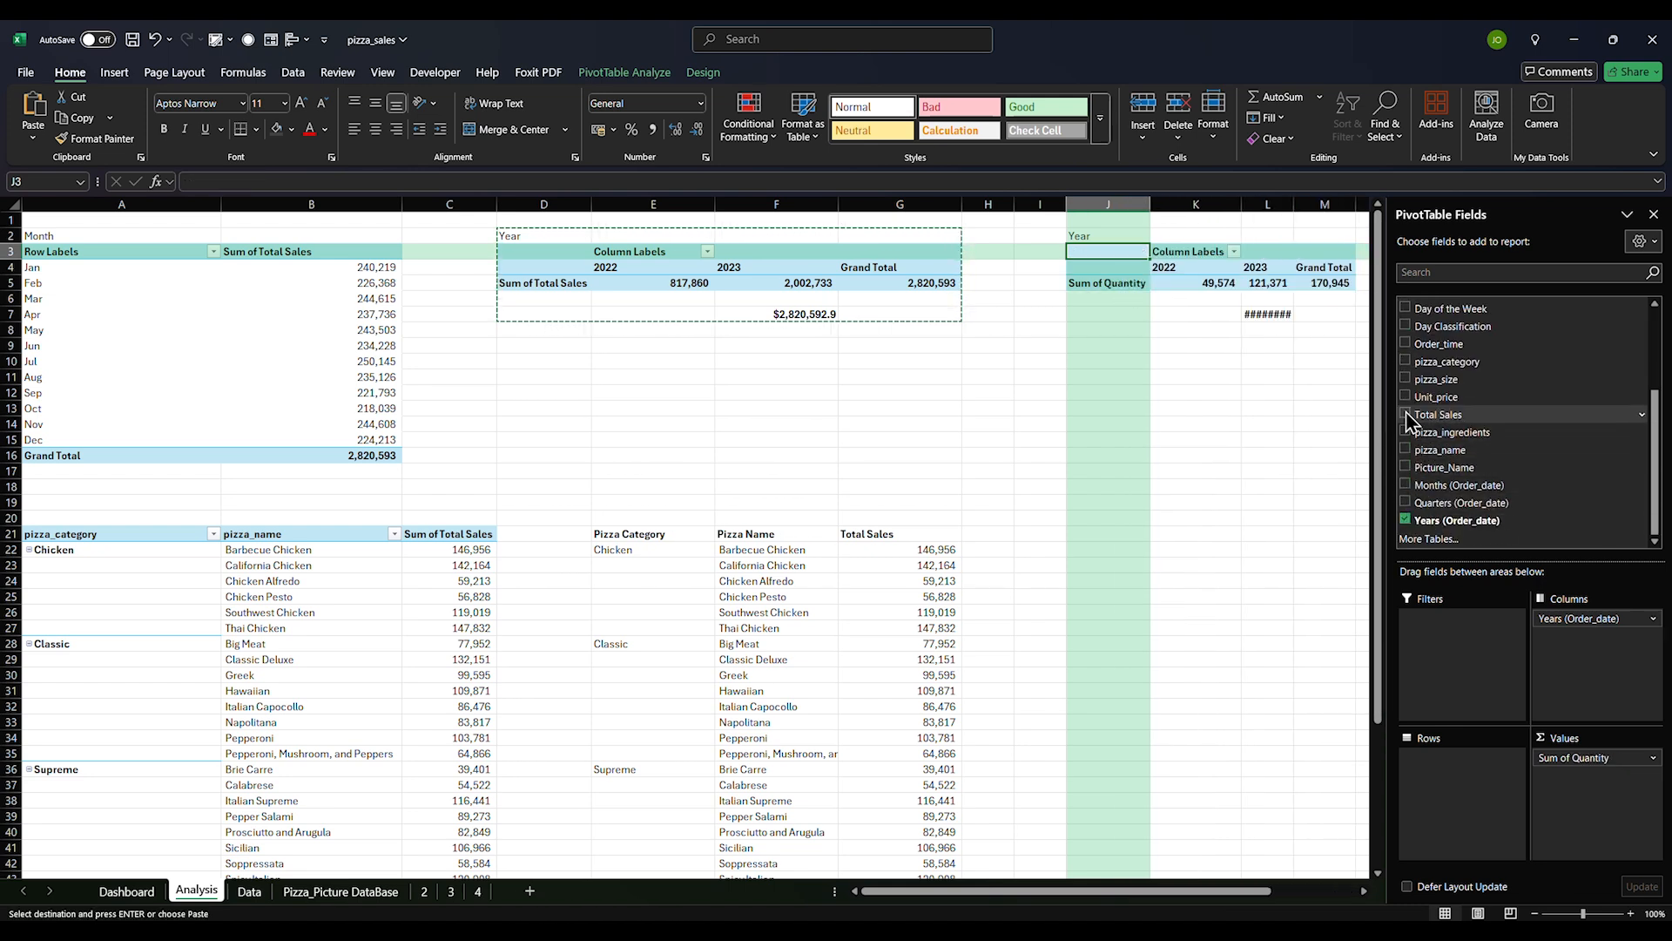
# Autofit column L and show the L7 total as 170,945 with thousands separators, no decimals
pyautogui.doubleClick(1292, 210)
pyautogui.click(1278, 311)
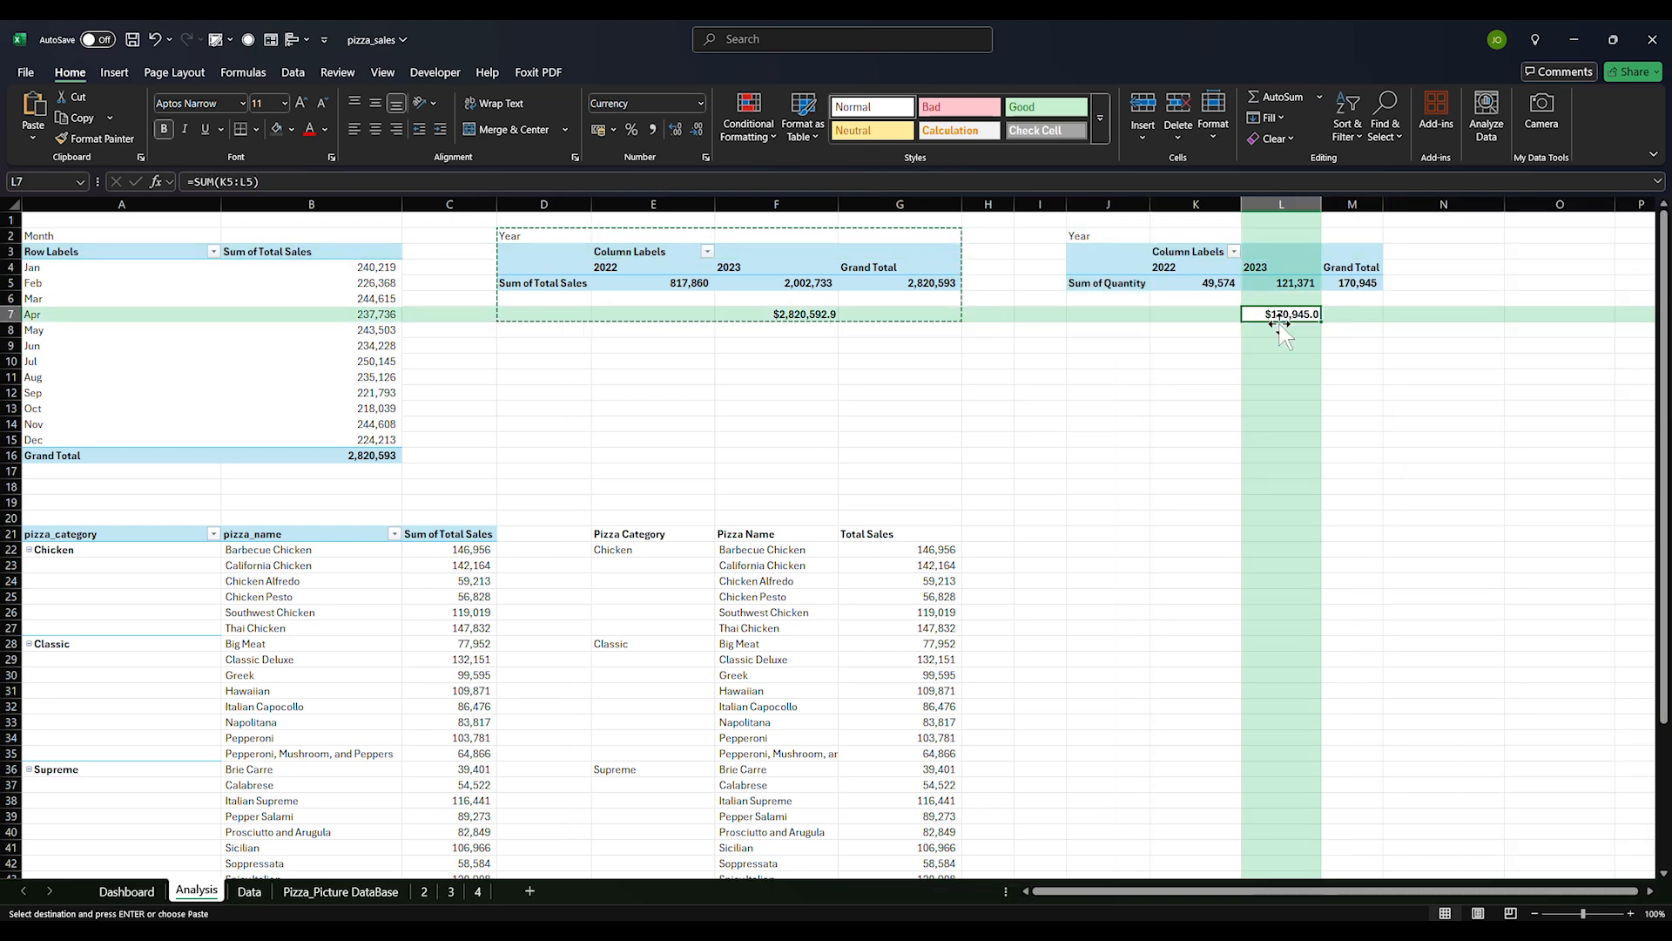
pyautogui.click(667, 102)
pyautogui.press('Return')
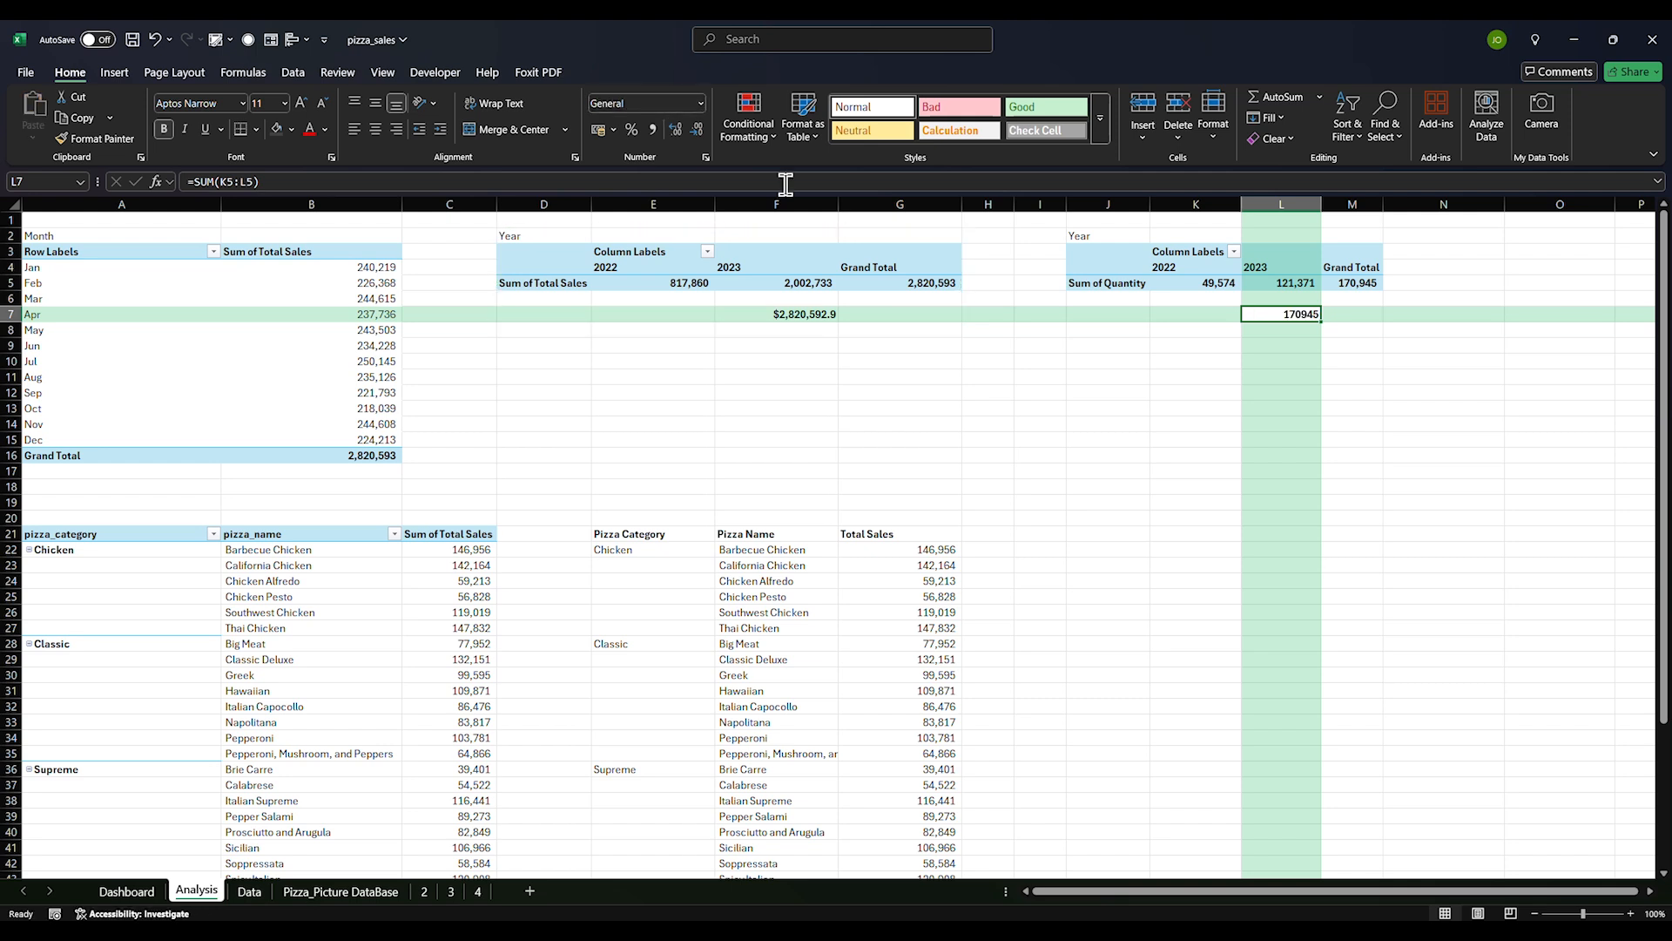
pyautogui.click(651, 130)
pyautogui.doubleClick(696, 127)
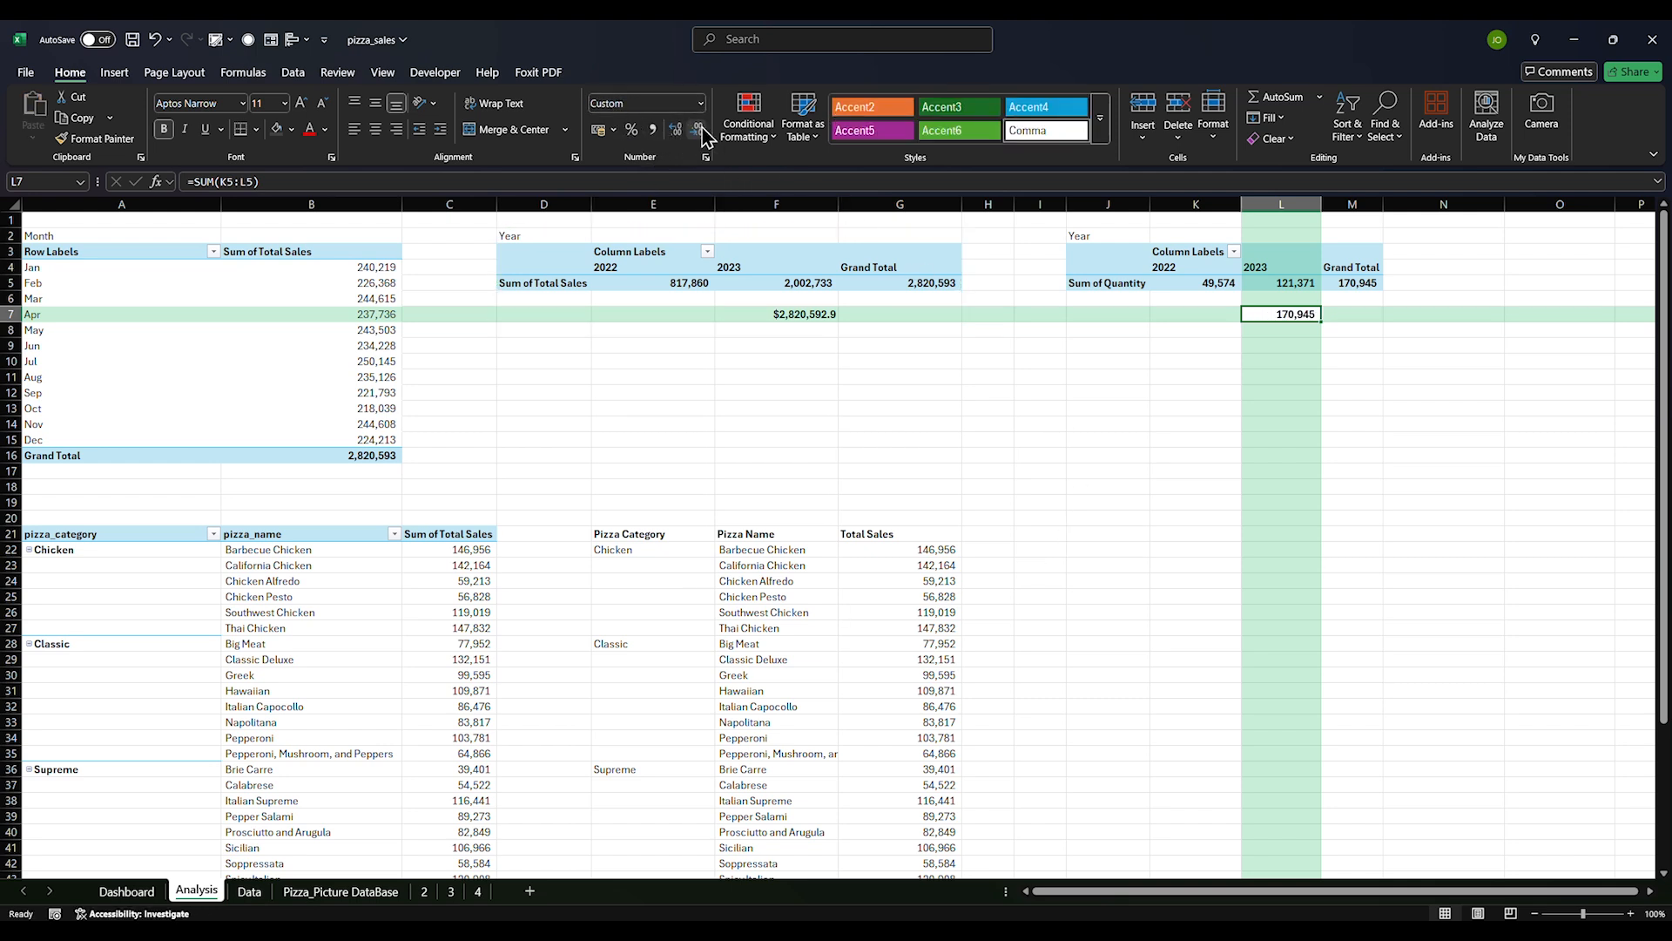
# Link the Total Unit Sold value box to =Analysis!L7
pyautogui.click(126, 890)
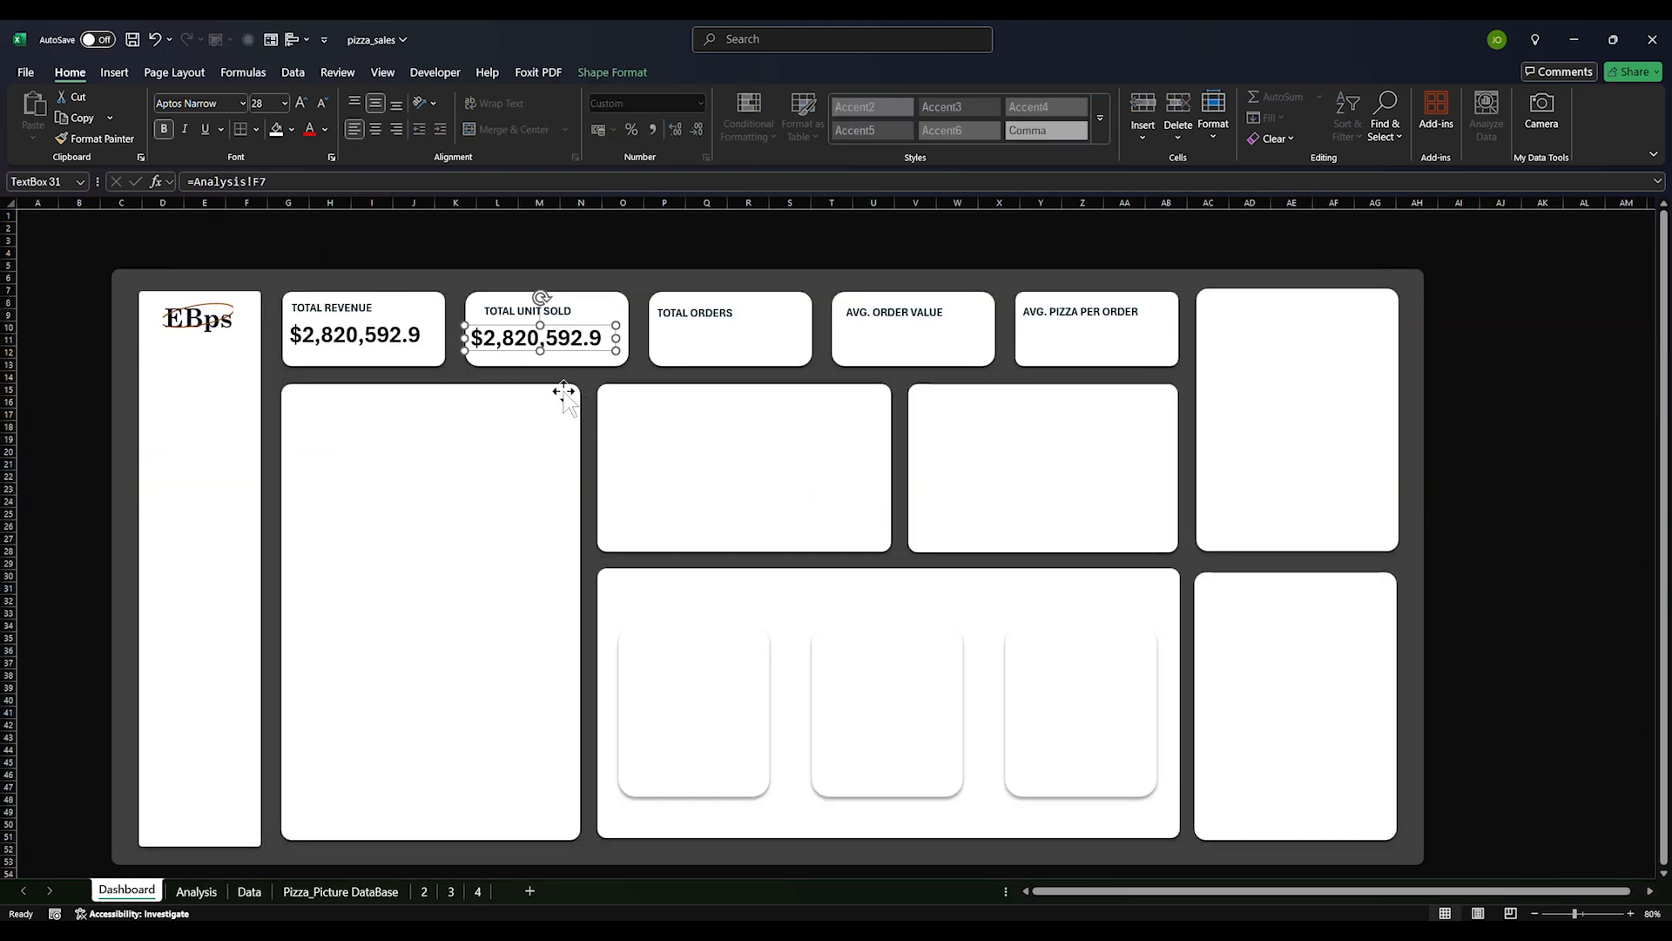
pyautogui.click(322, 180)
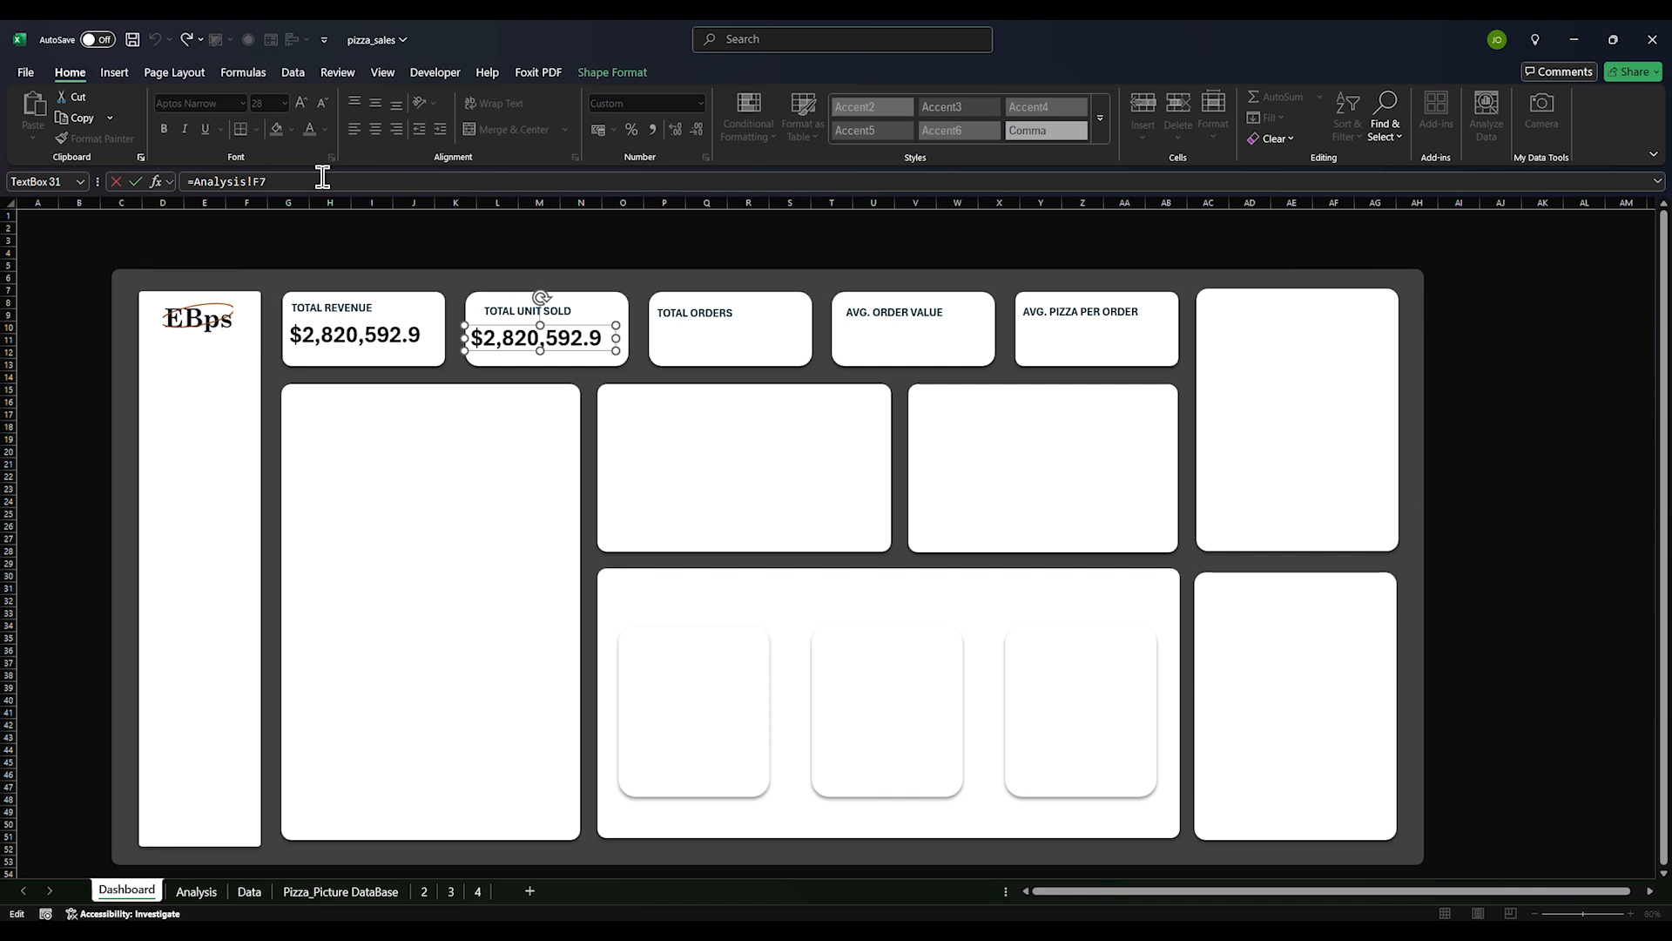
pyautogui.write('=')
pyautogui.click(195, 890)
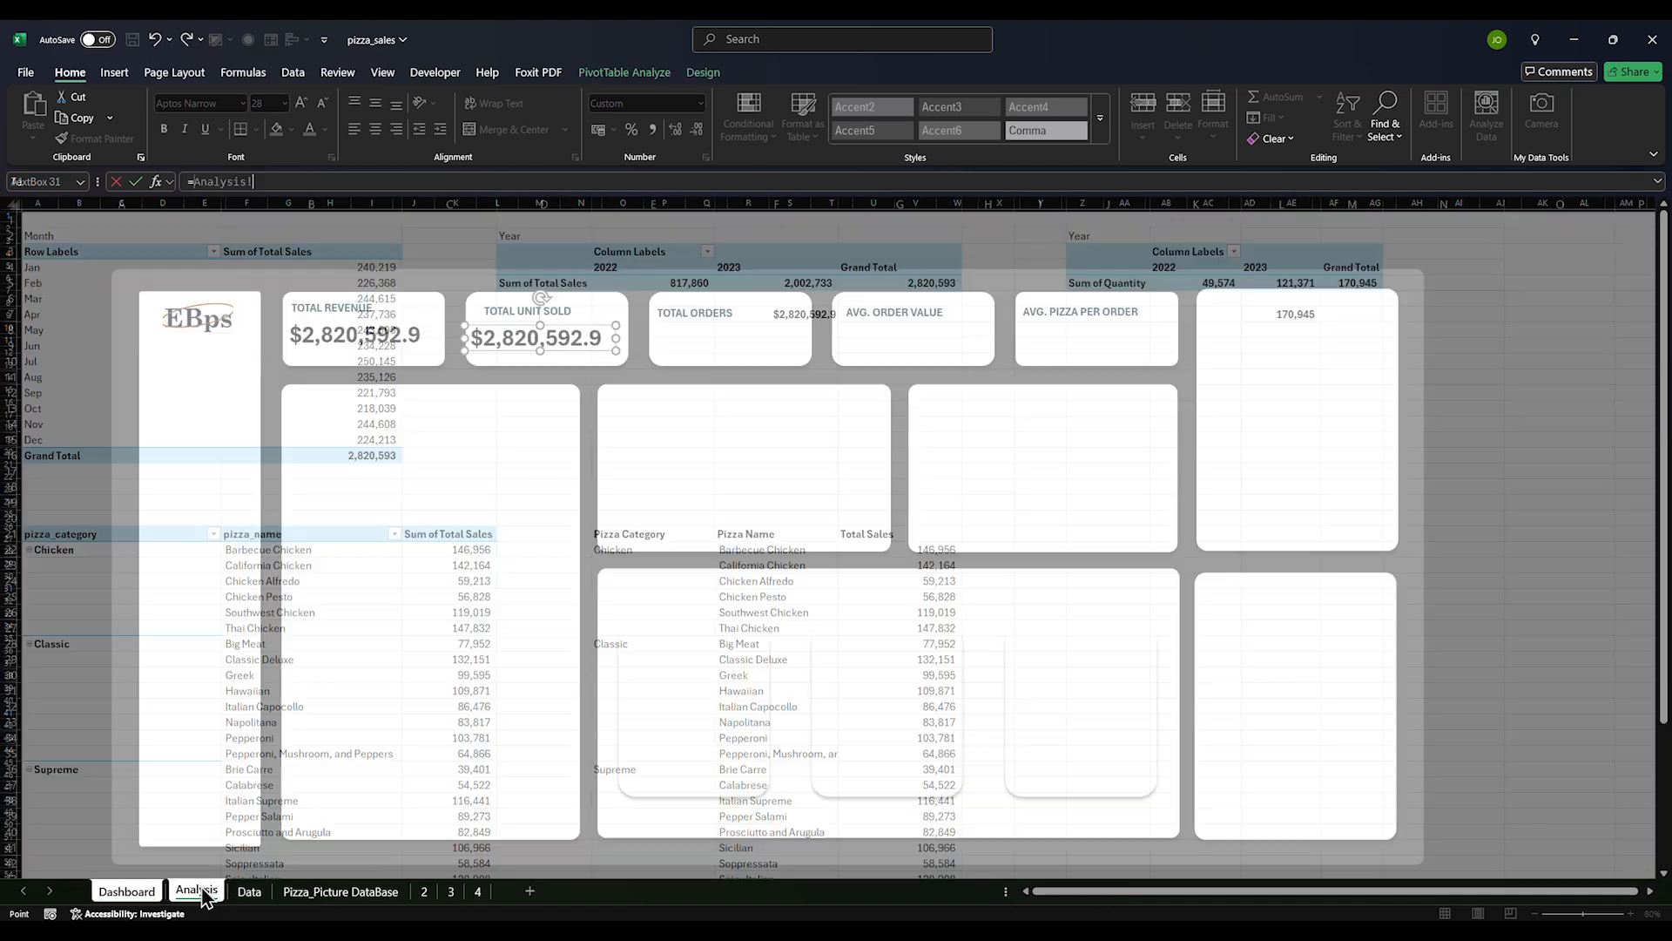
pyautogui.click(1264, 322)
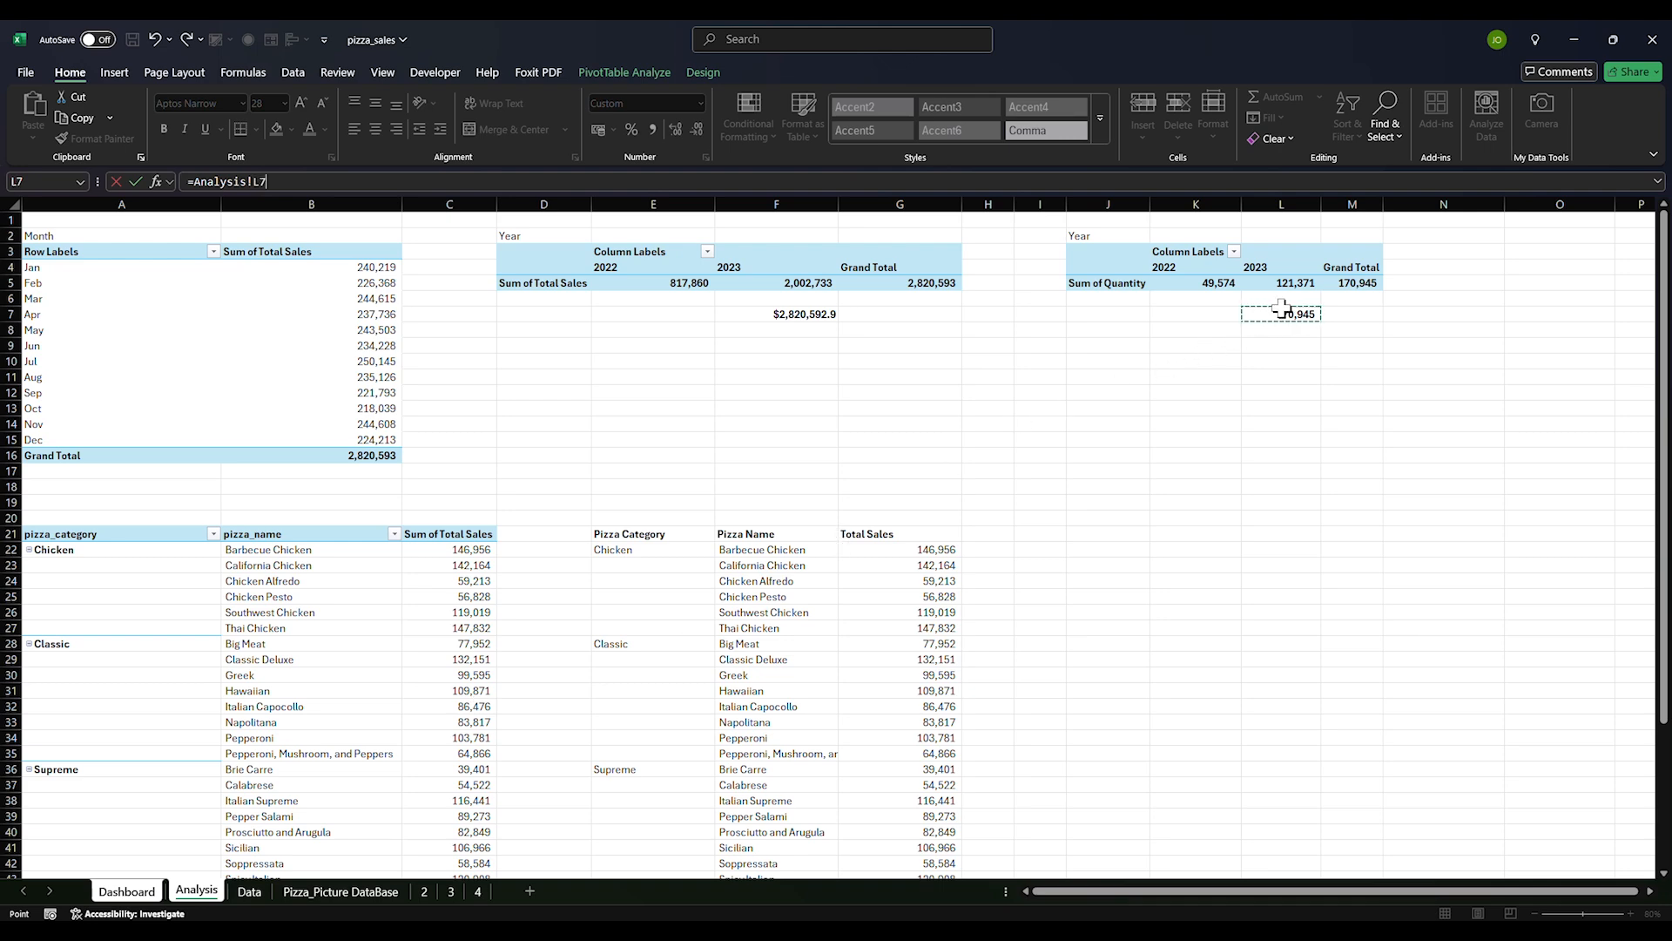
pyautogui.press('Return')
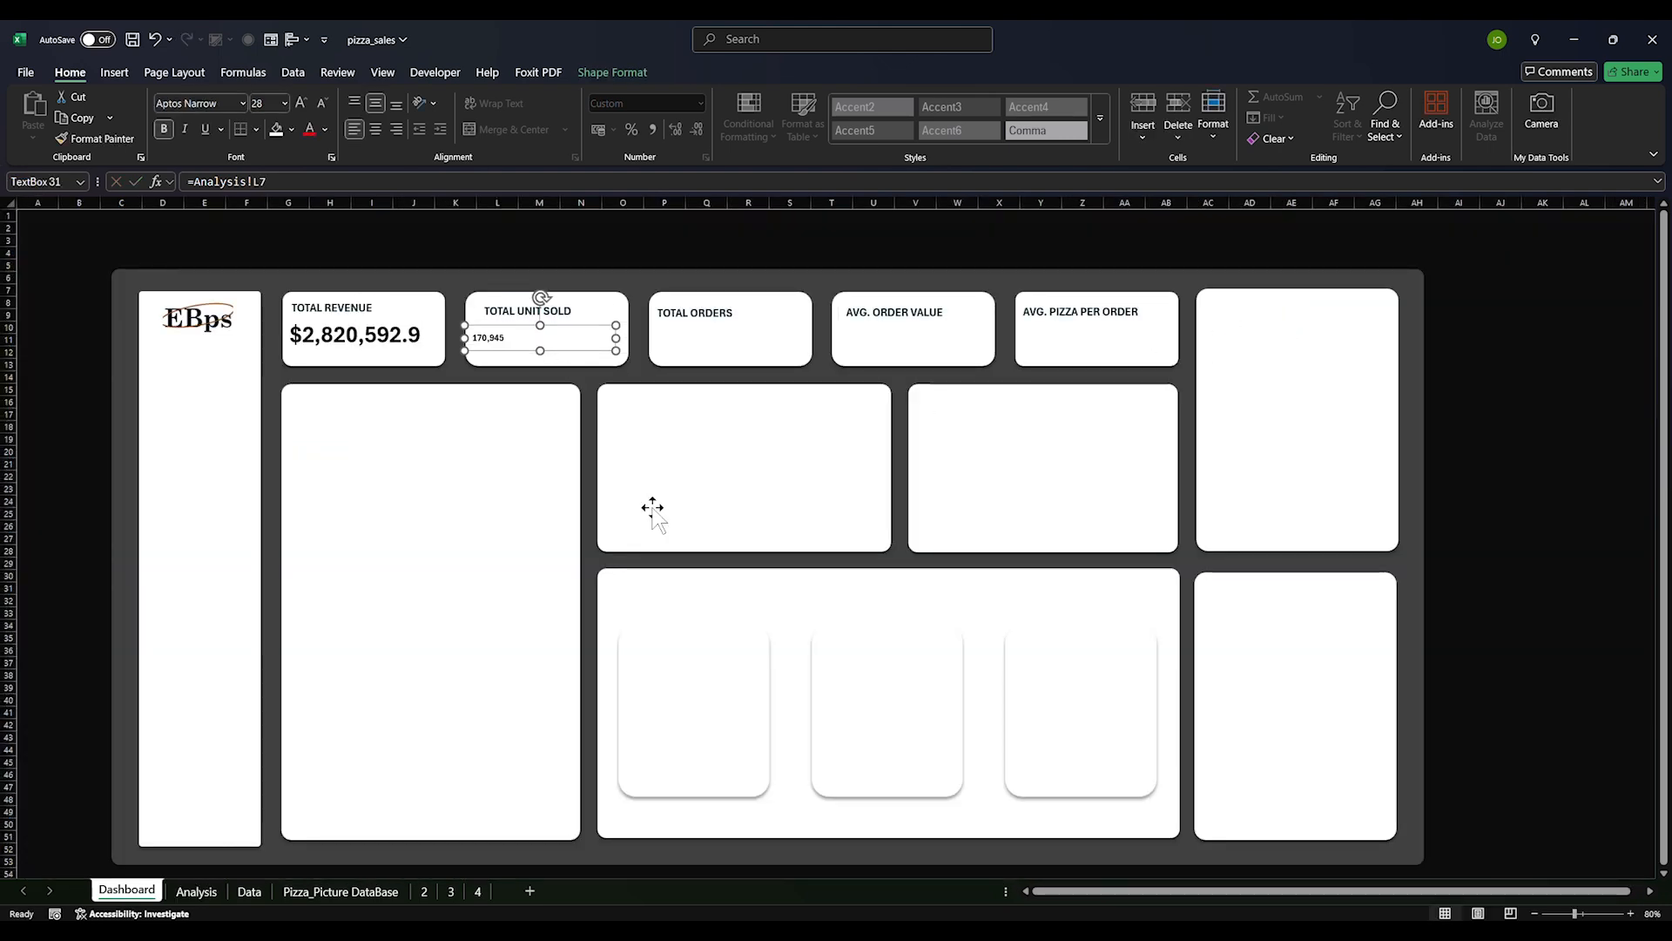
# Copy the 170,945 value box into the Total Orders and Avg. Pizza Per Order cards
pyautogui.click(376, 331)
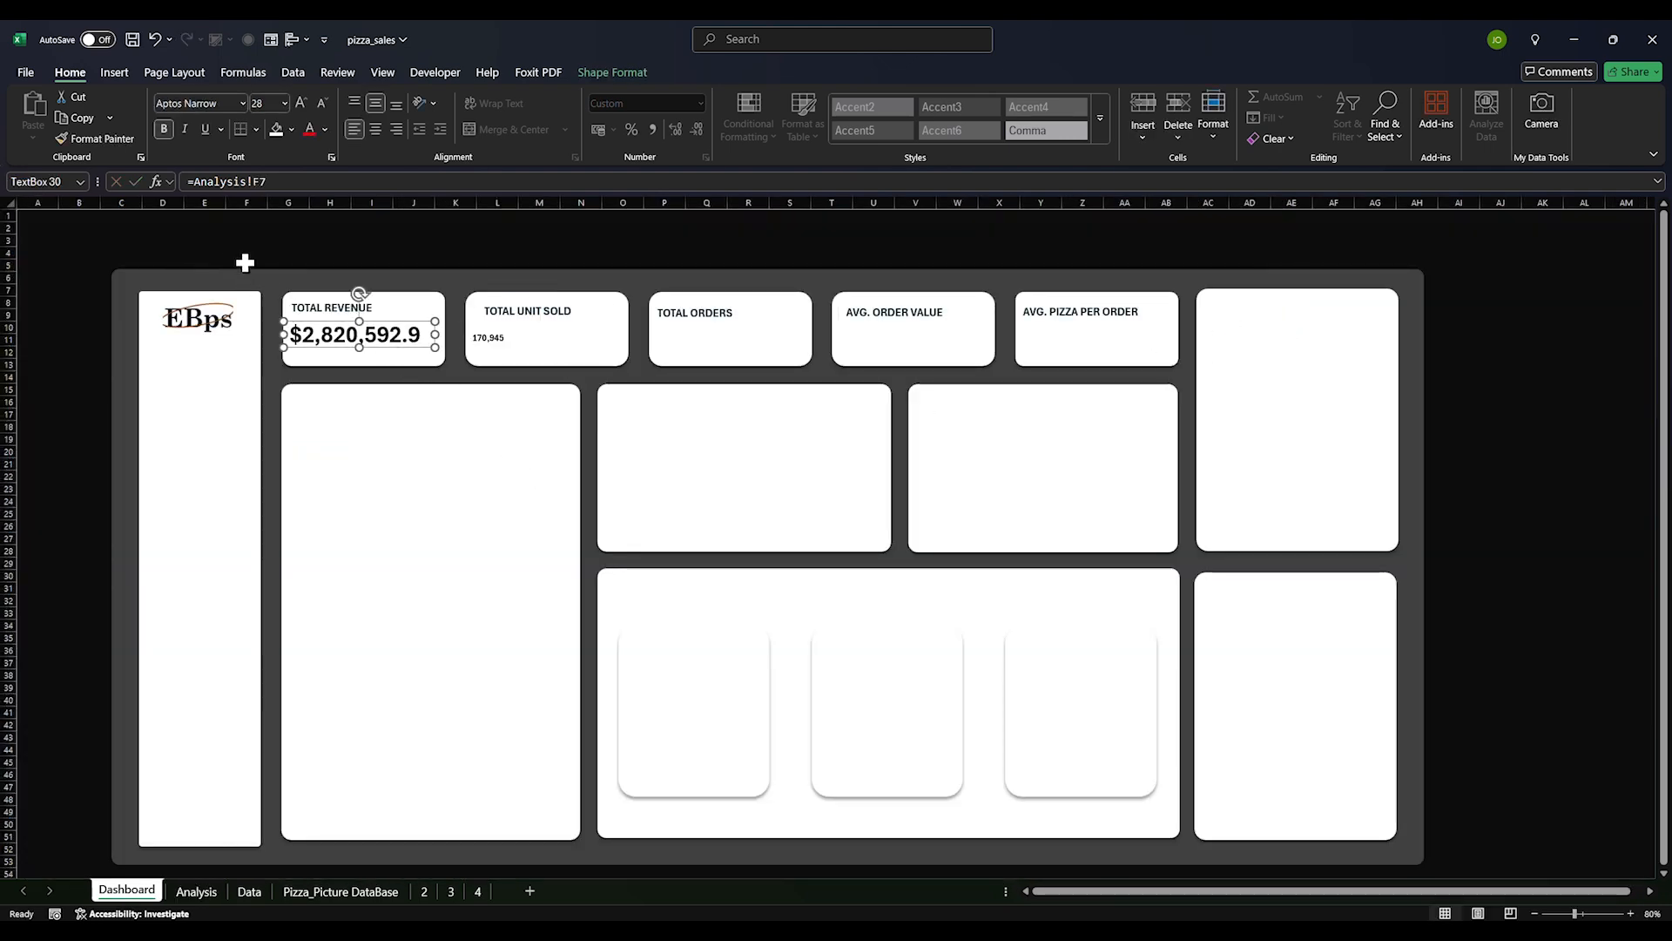
pyautogui.click(520, 346)
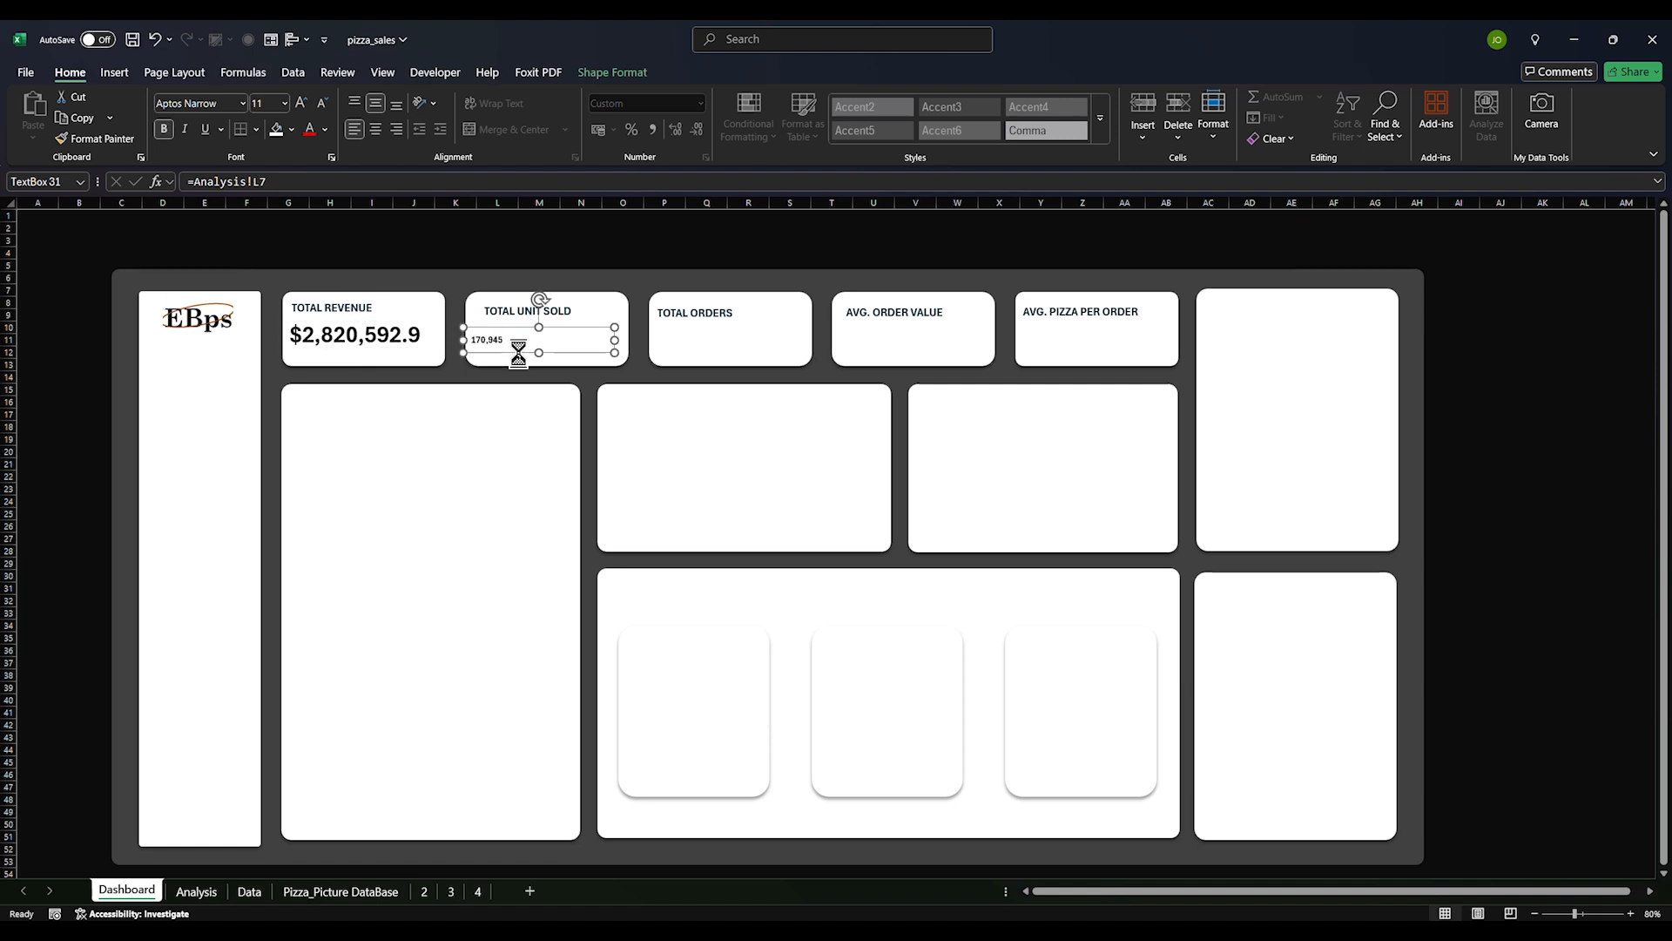
pyautogui.click(690, 338)
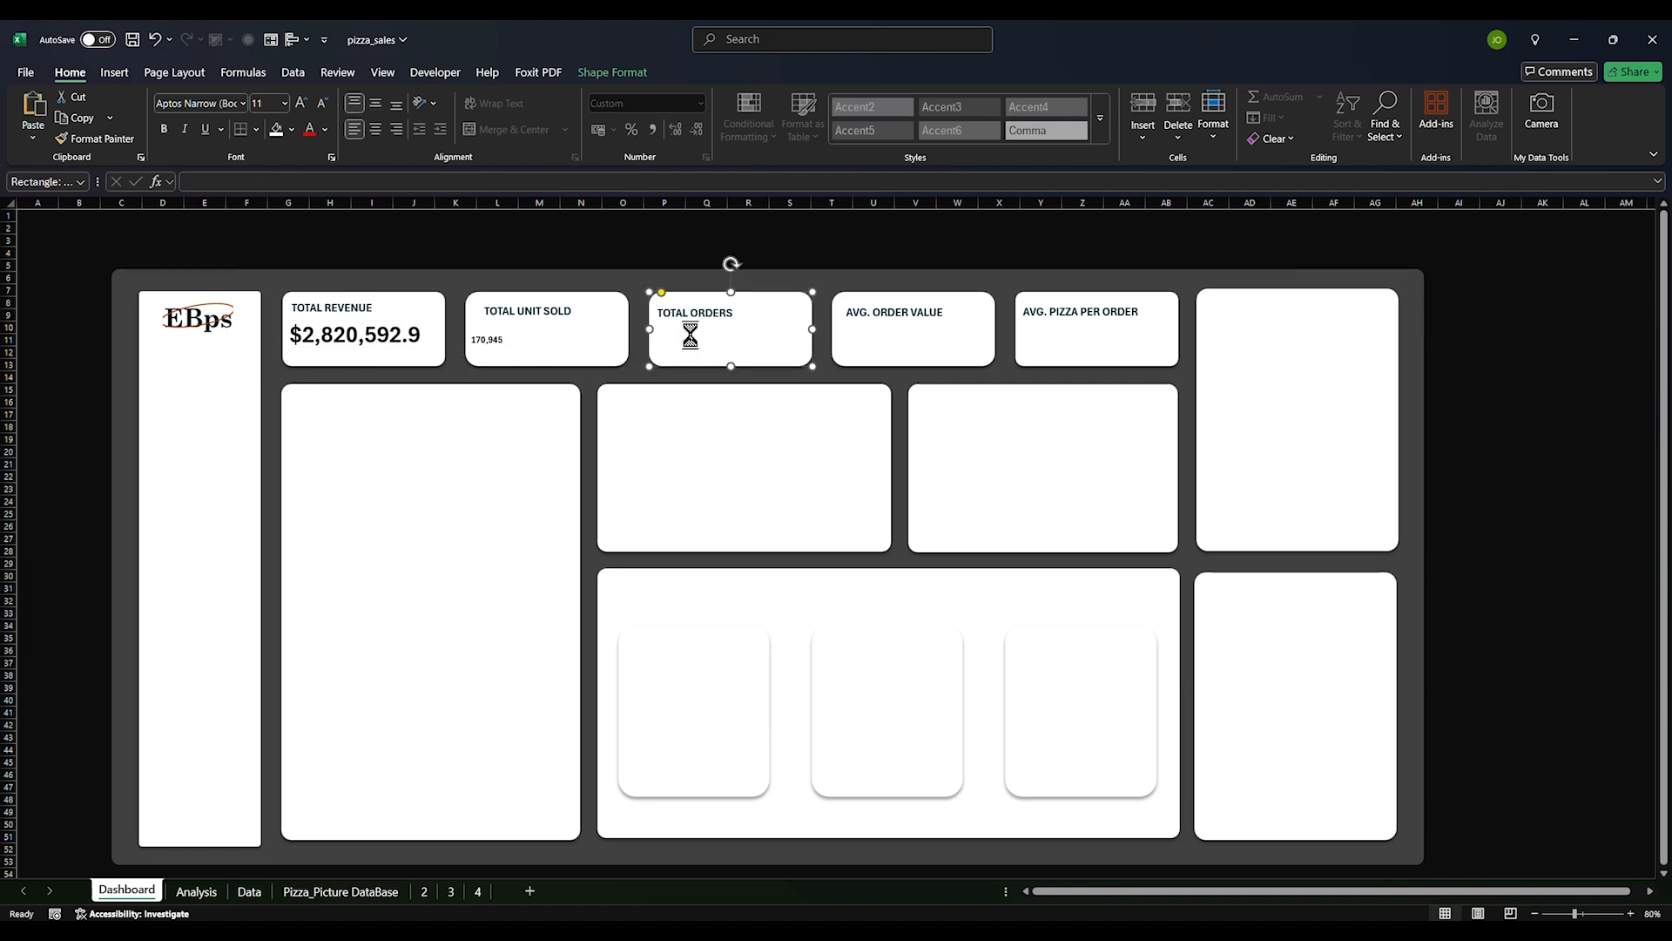
pyautogui.hotkey('ctrl', 'v')
pyautogui.moveTo(658, 277); pyautogui.dragTo(976, 319)
pyautogui.hotkey('ctrl', 'd')
pyautogui.hotkey('ctrl', 'd')
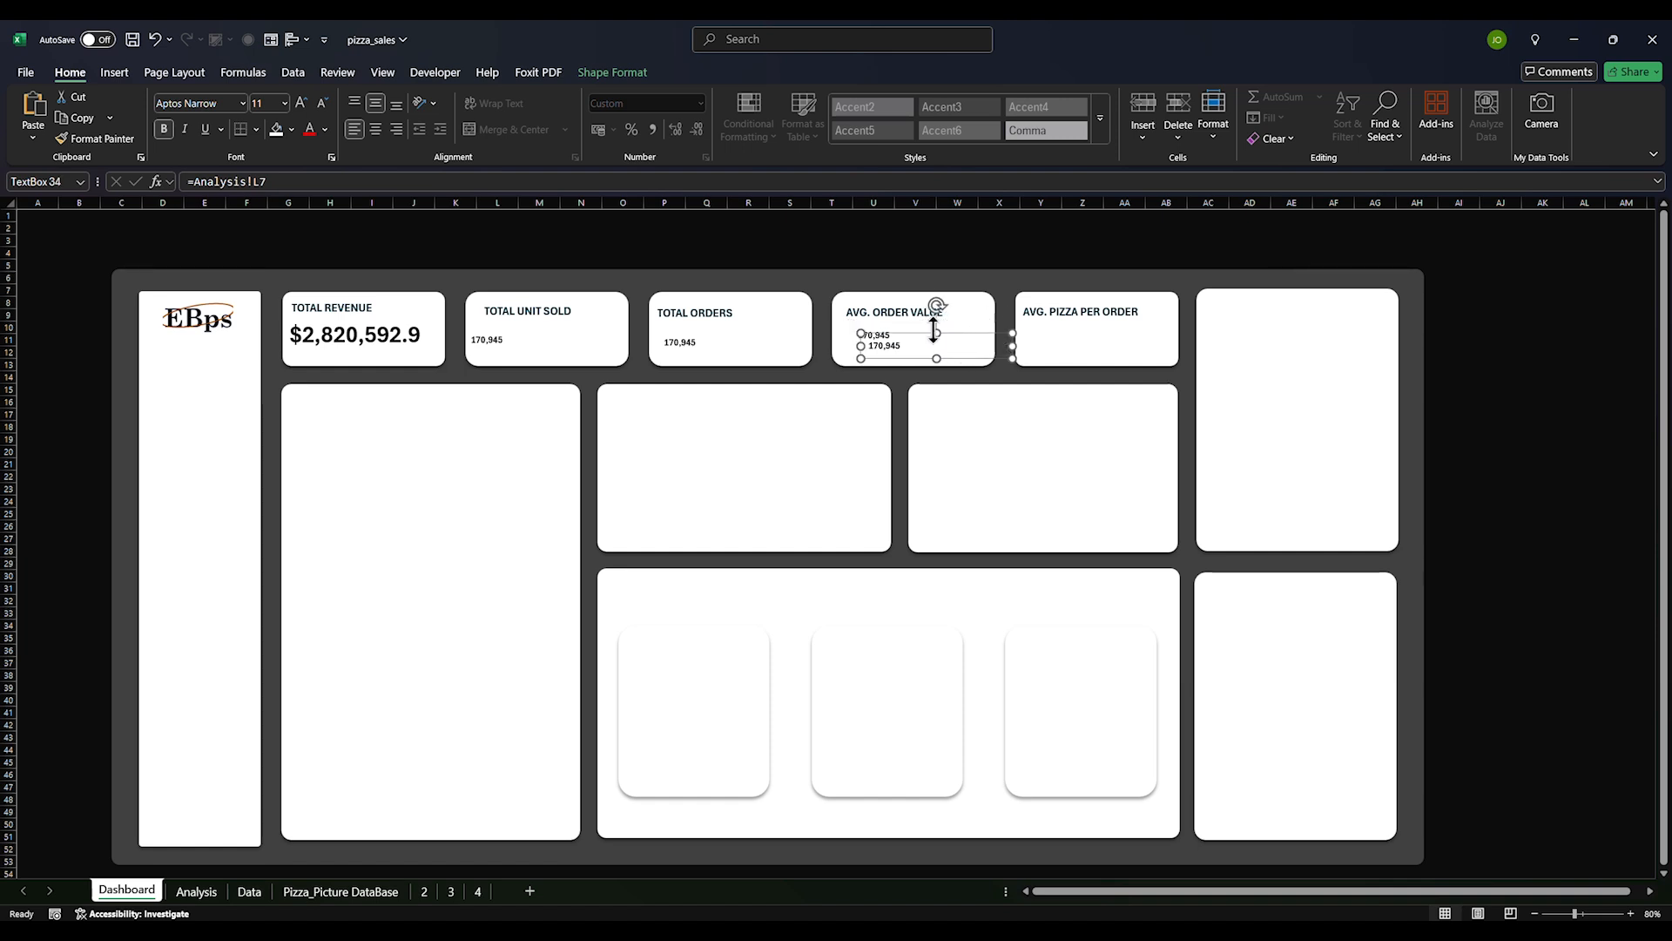
pyautogui.moveTo(925, 335); pyautogui.dragTo(1078, 330)
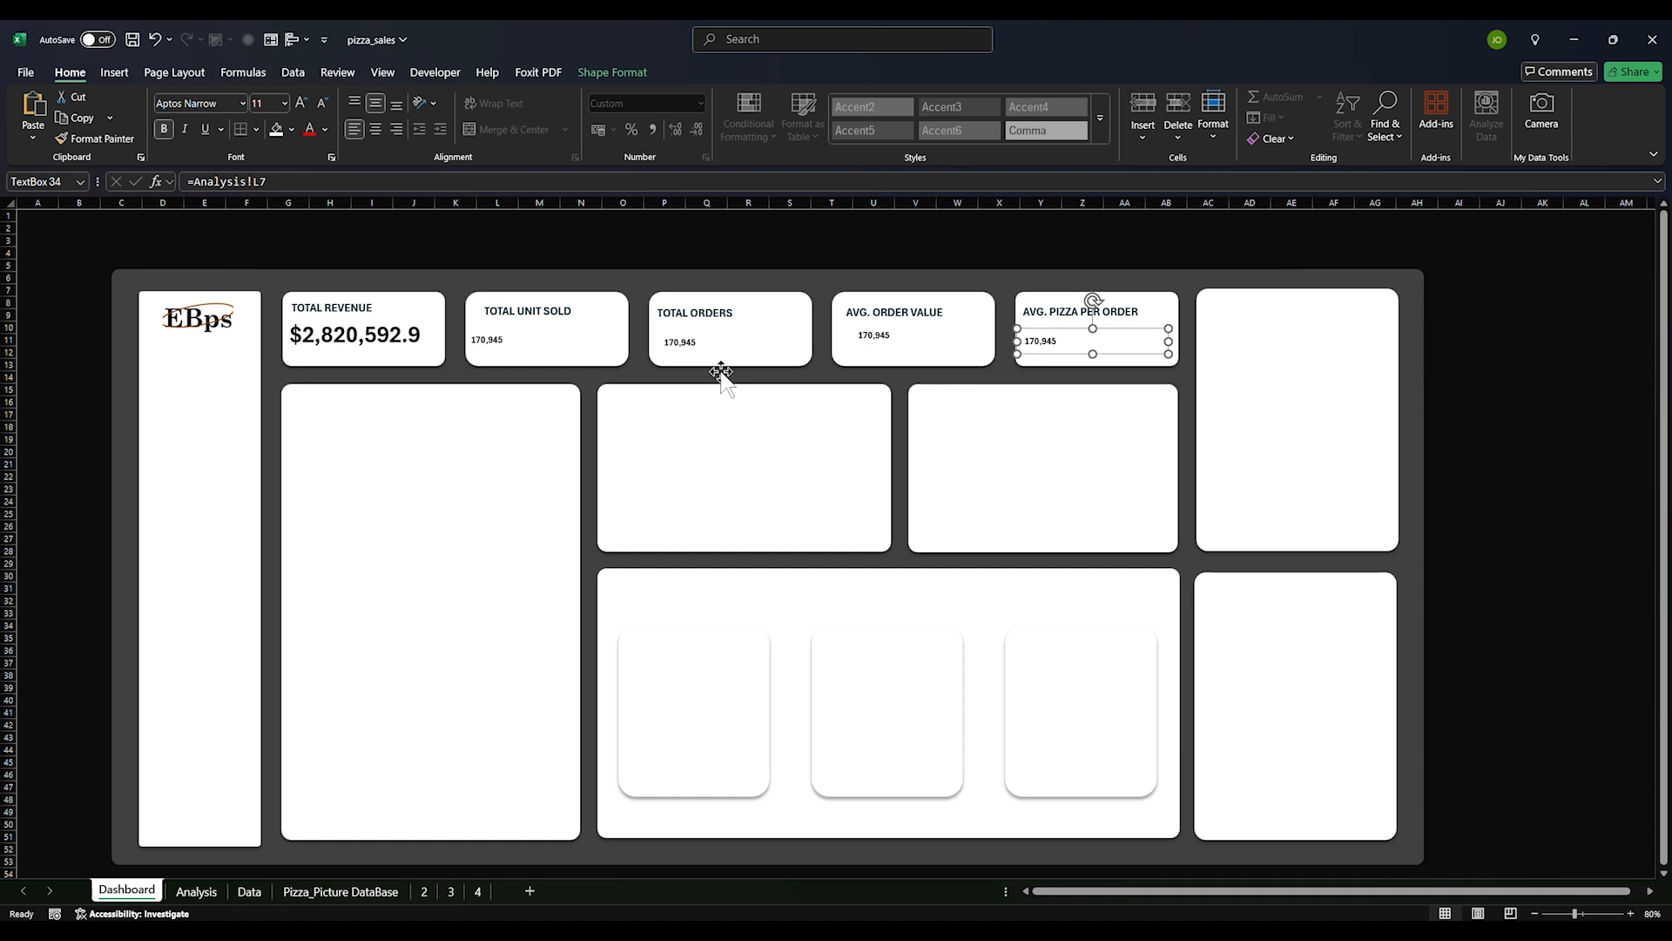
# Go to the Analysis sheet and select the yearly Quantity pivot
pyautogui.click(197, 891)
pyautogui.click(997, 362)
pyautogui.moveTo(1080, 236); pyautogui.dragTo(1327, 278)
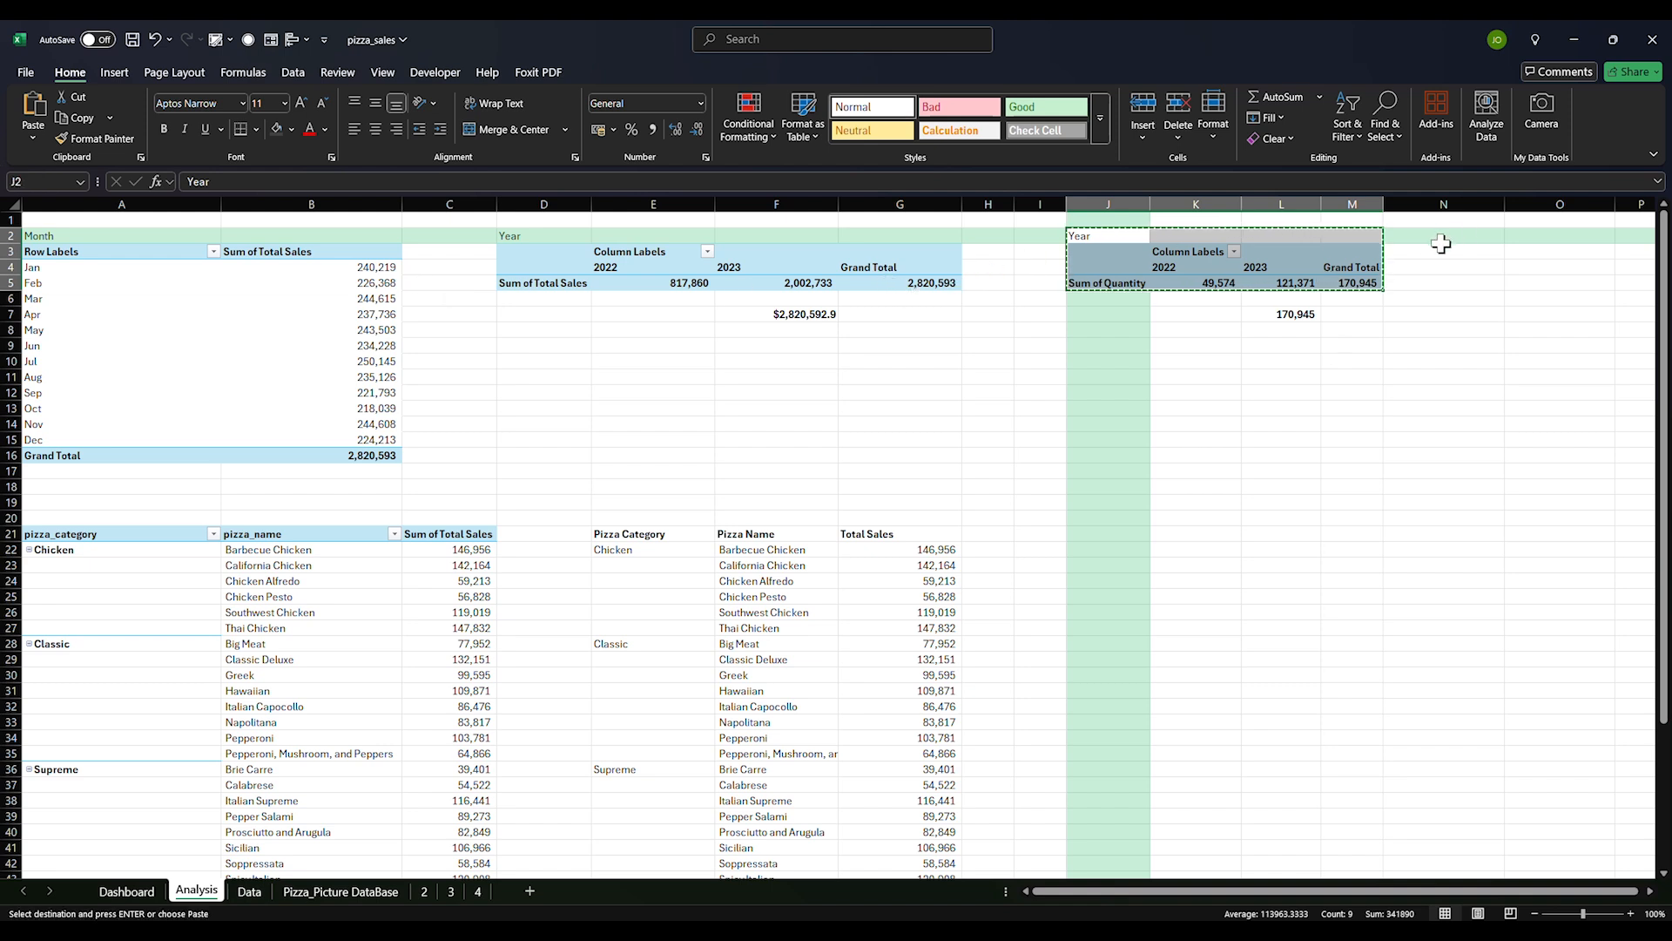
# Paste the copied Quantity pivot at J20, showing 49,574 for 2022 and 121,371 for 2023
pyautogui.click(1510, 234)
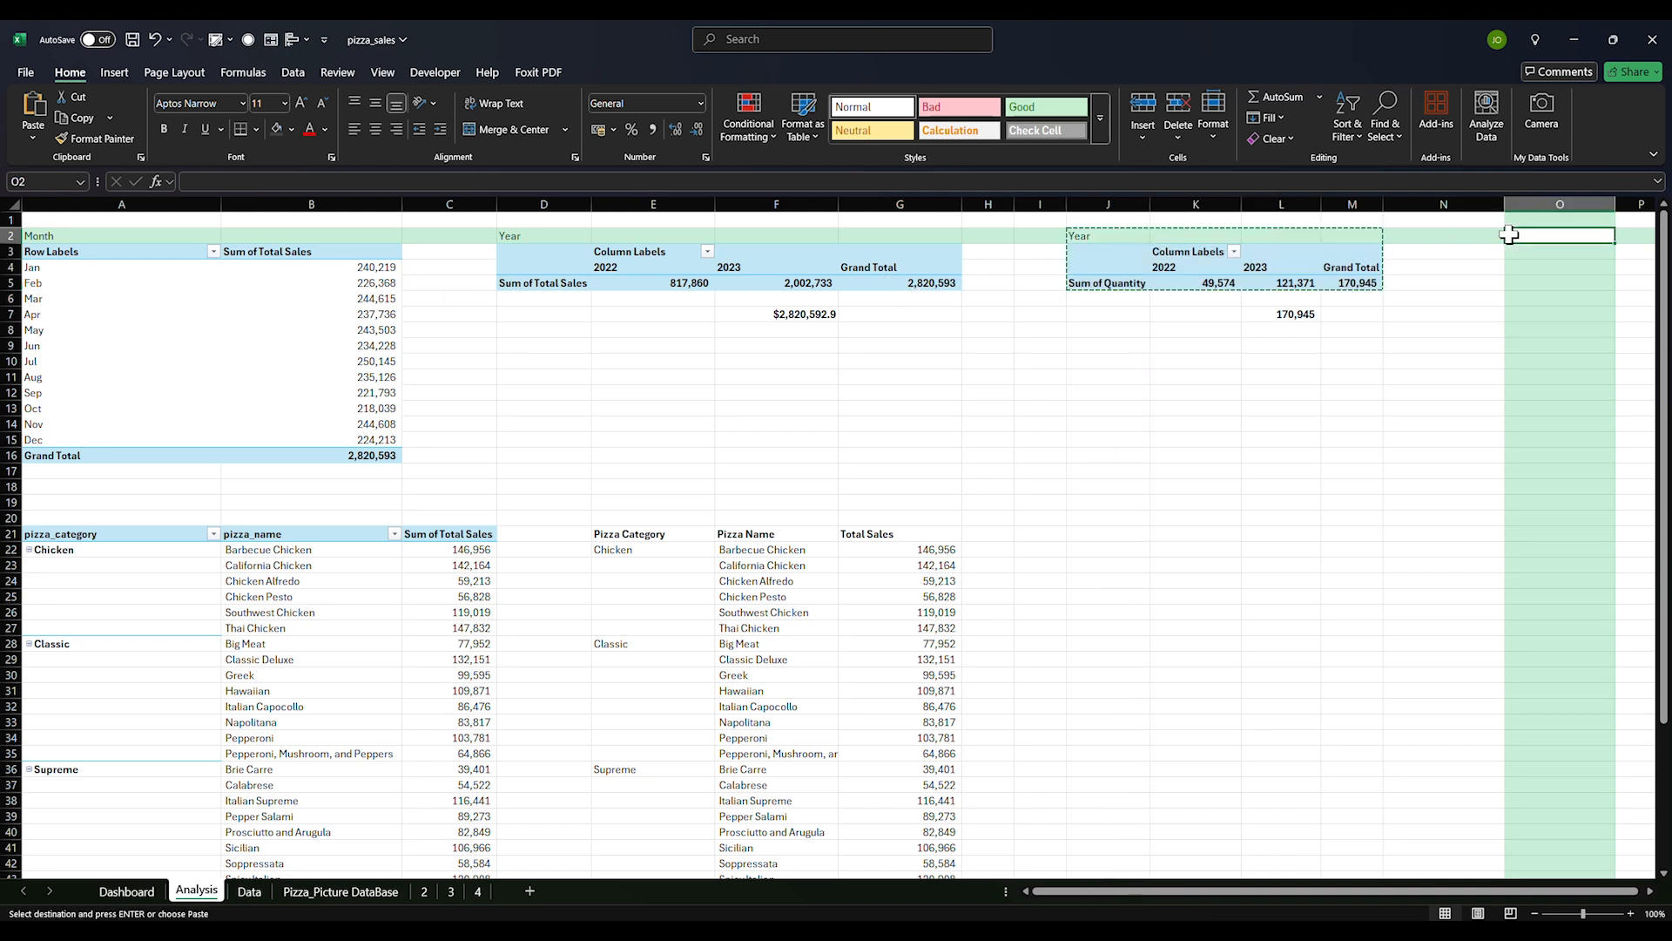
pyautogui.click(1096, 380)
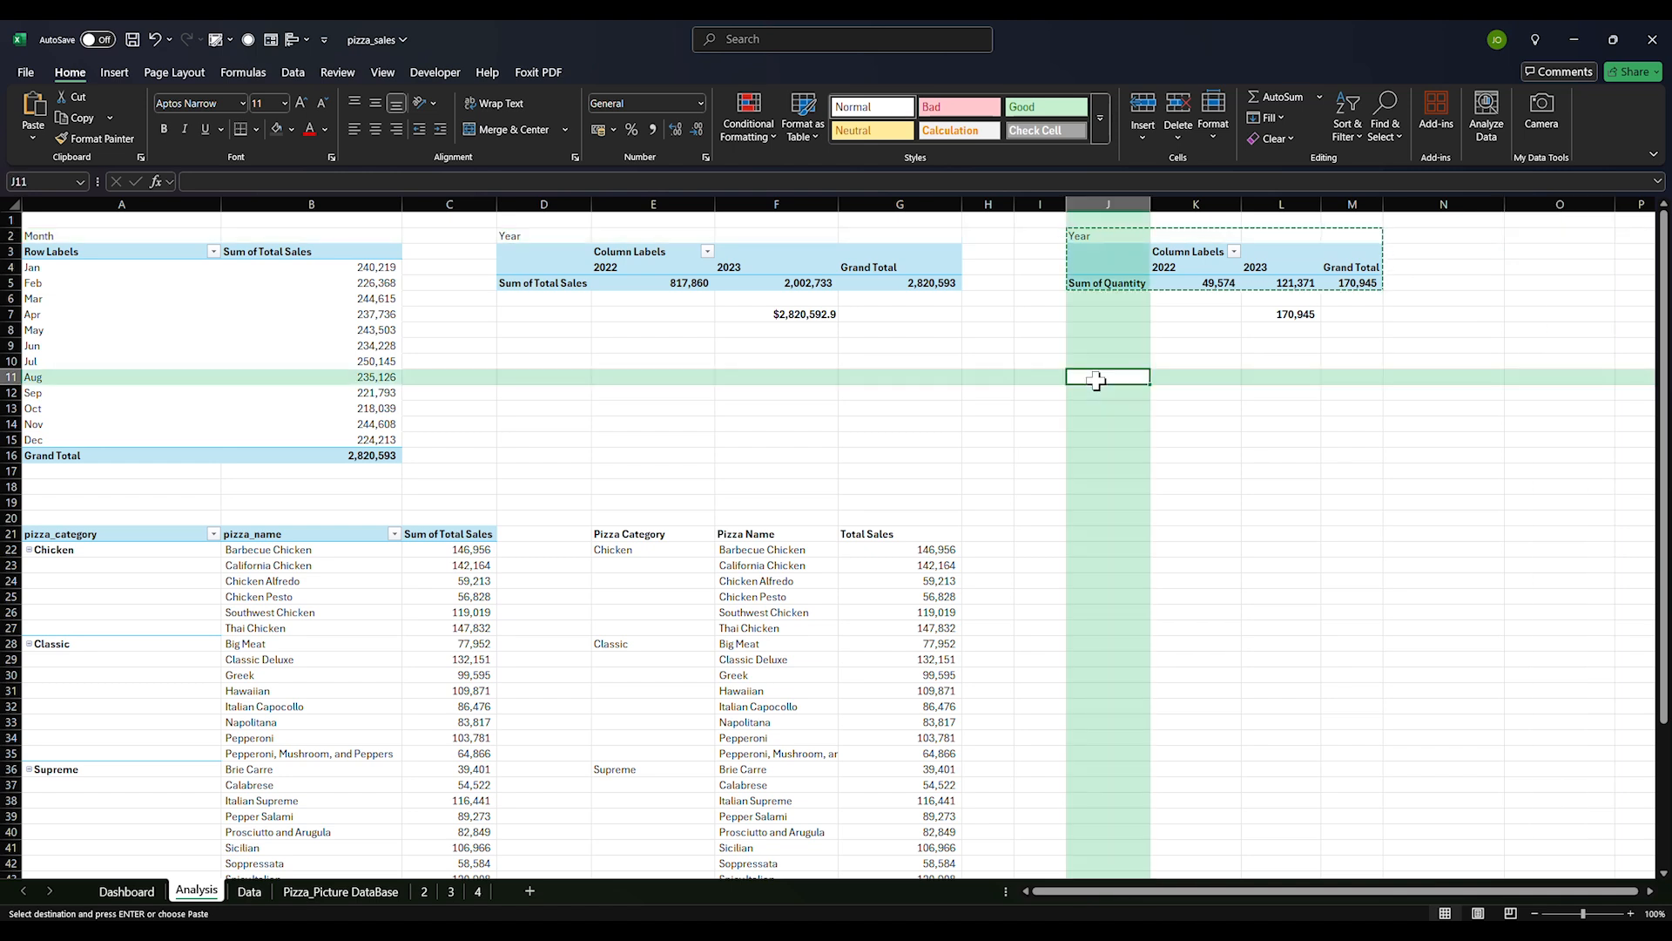
pyautogui.click(1083, 519)
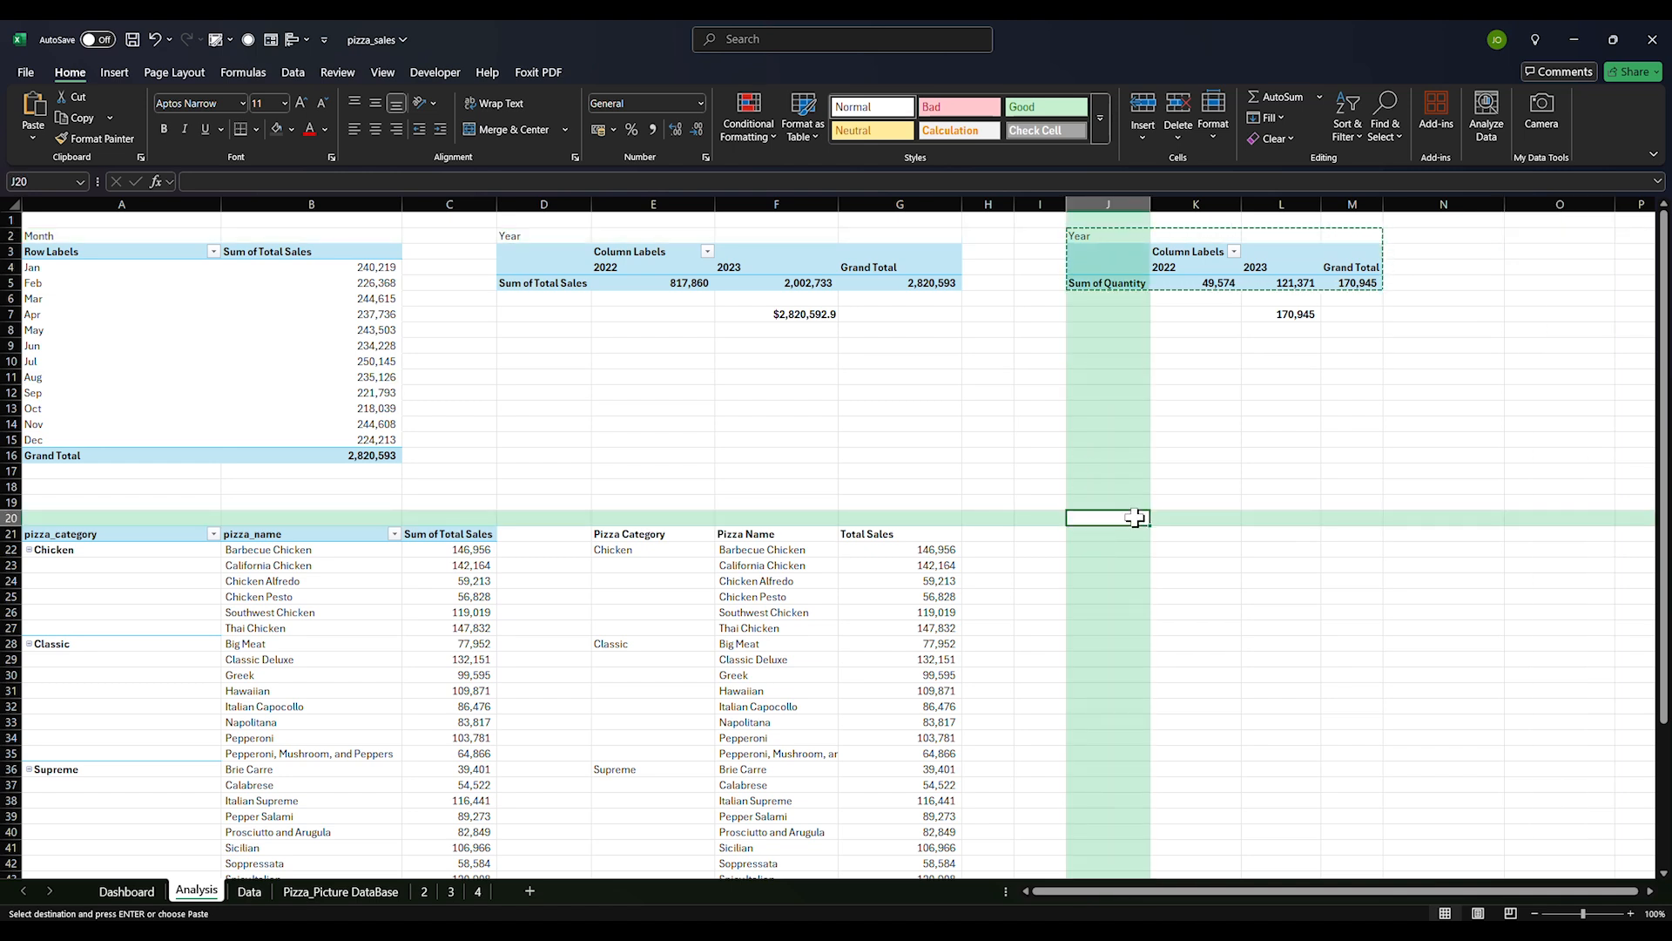
pyautogui.hotkey('ctrl', 'v')
pyautogui.click(1123, 537)
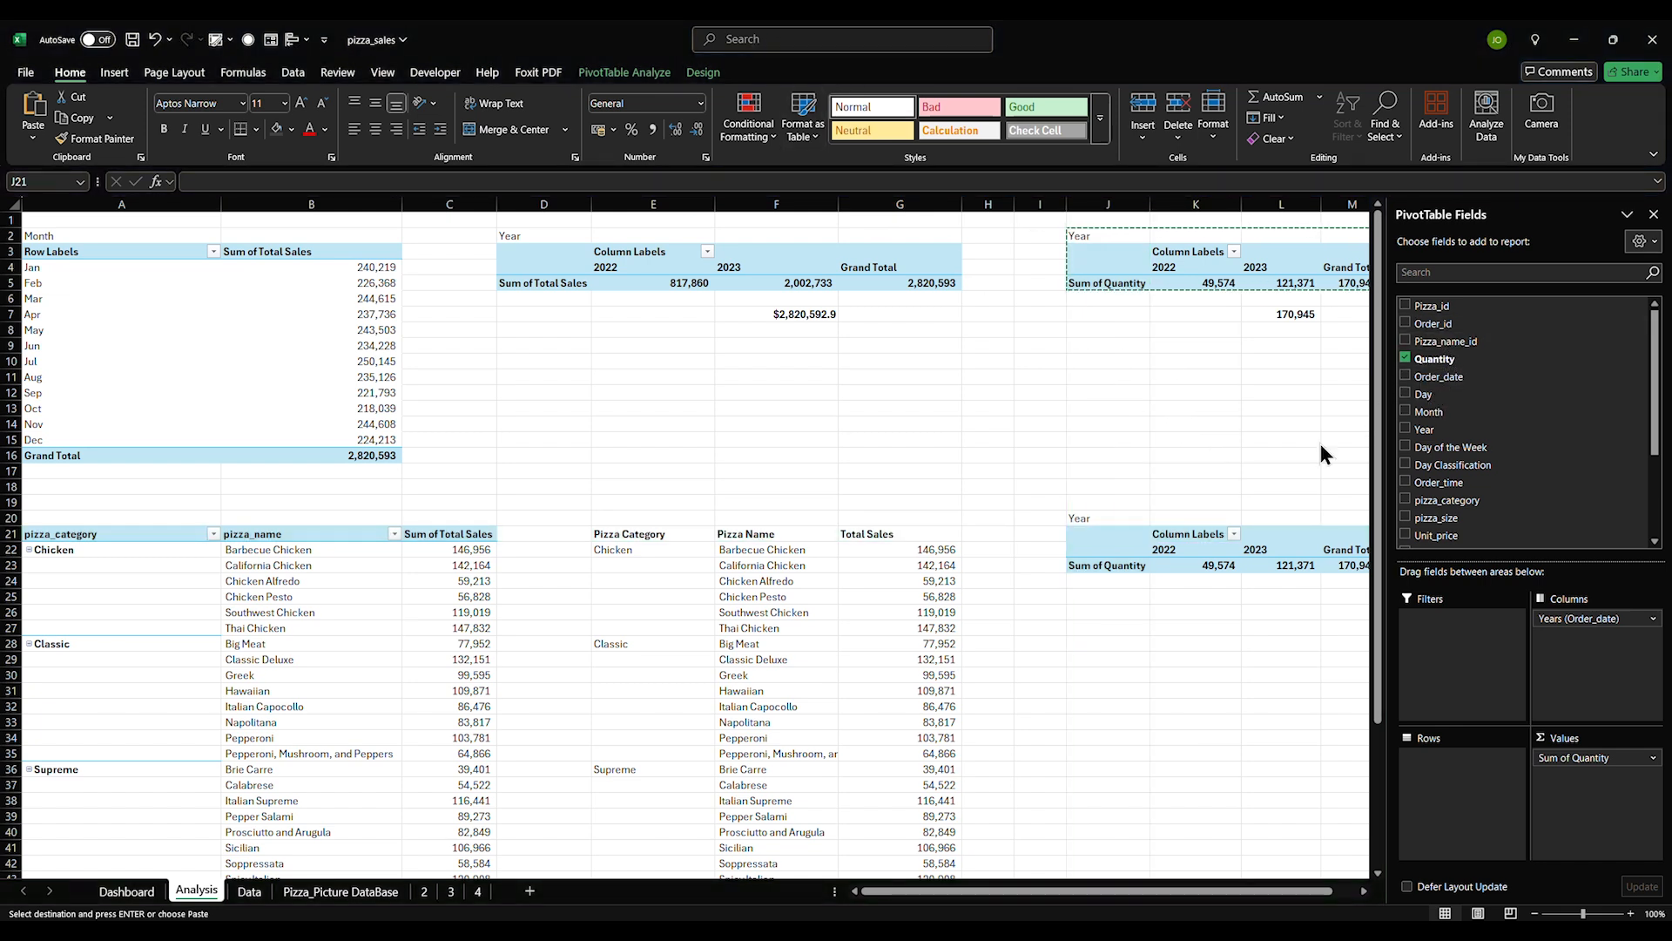
# Make the lower pivot sum Order_id instead of Quantity
pyautogui.click(1298, 538)
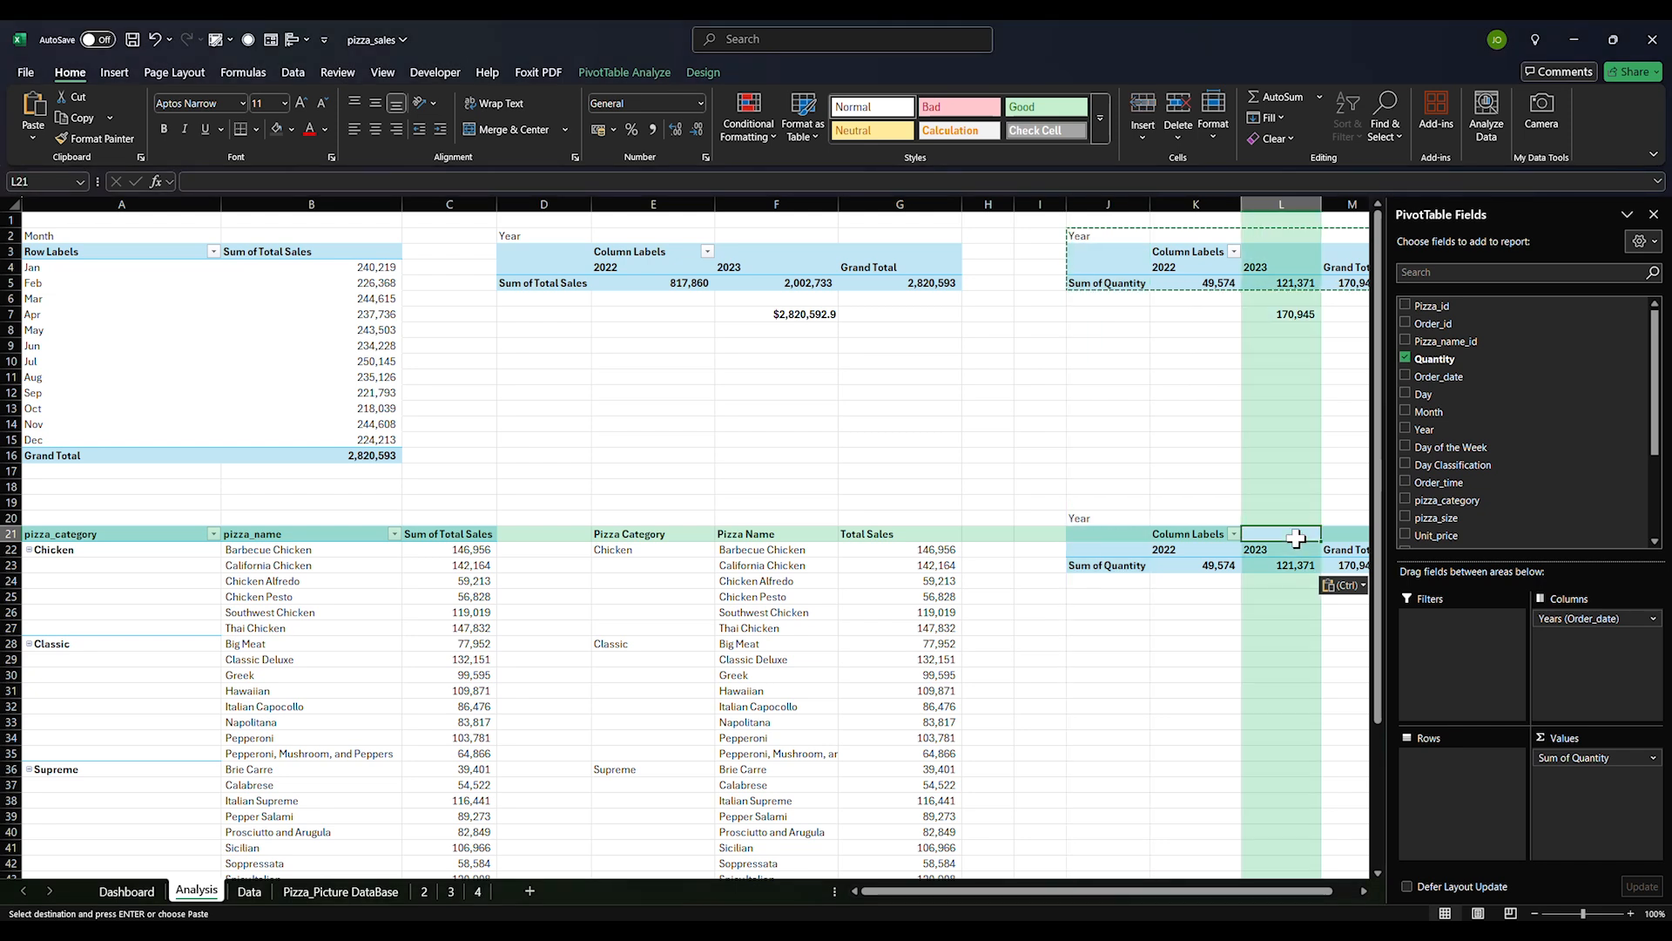
pyautogui.click(1407, 324)
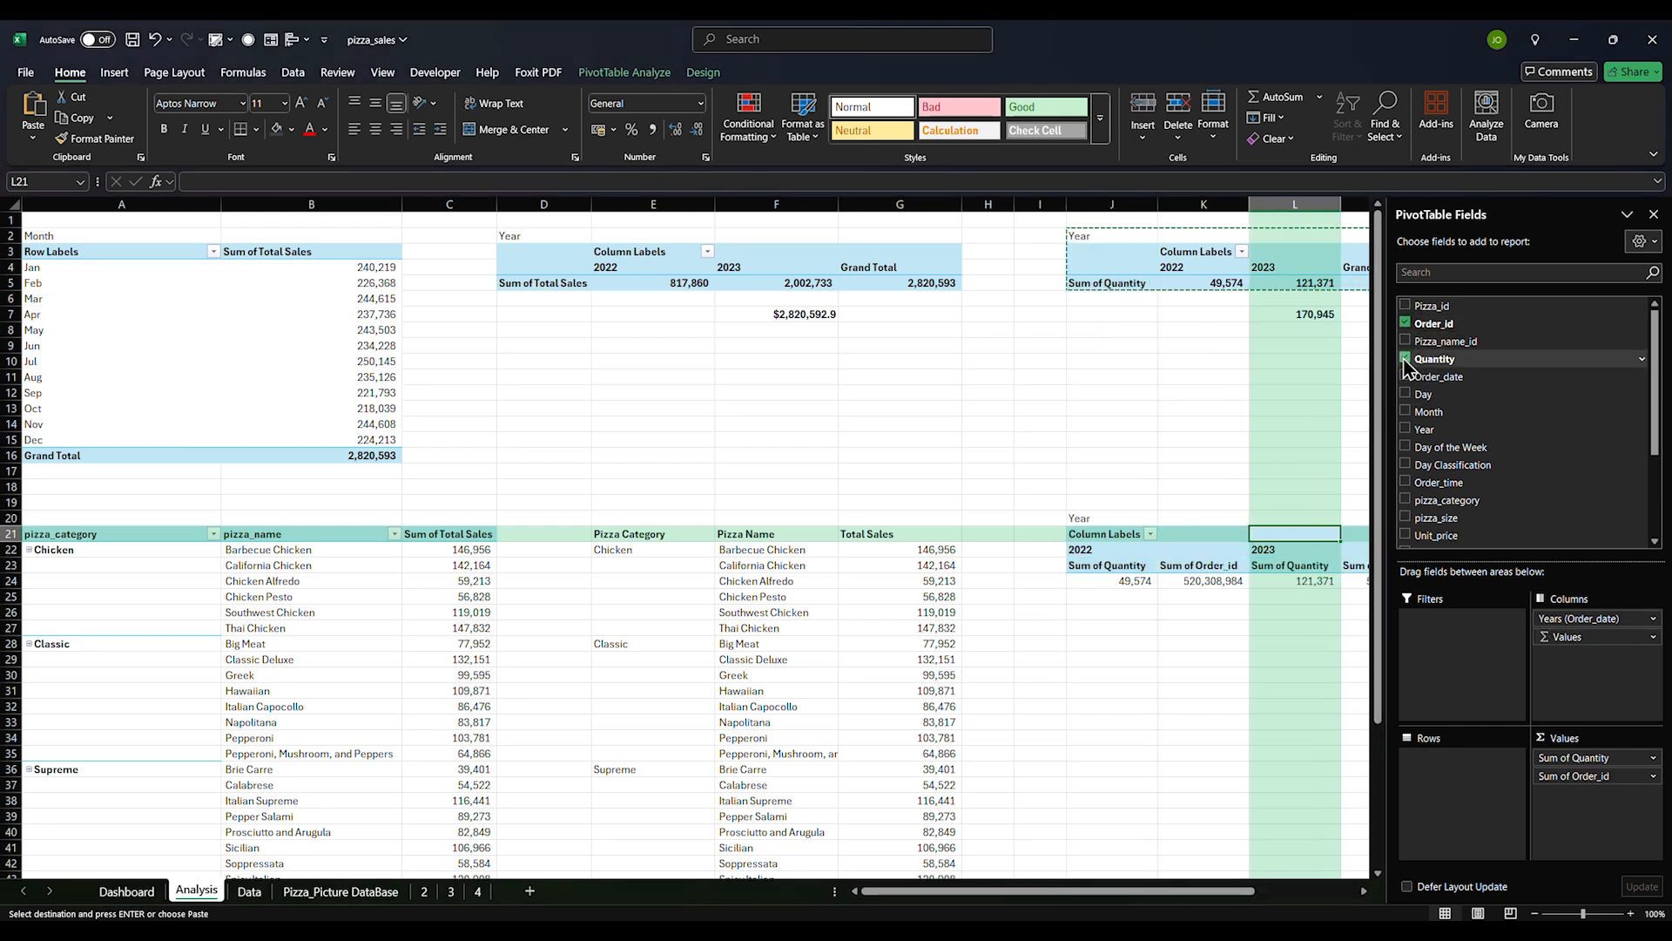
pyautogui.click(1405, 359)
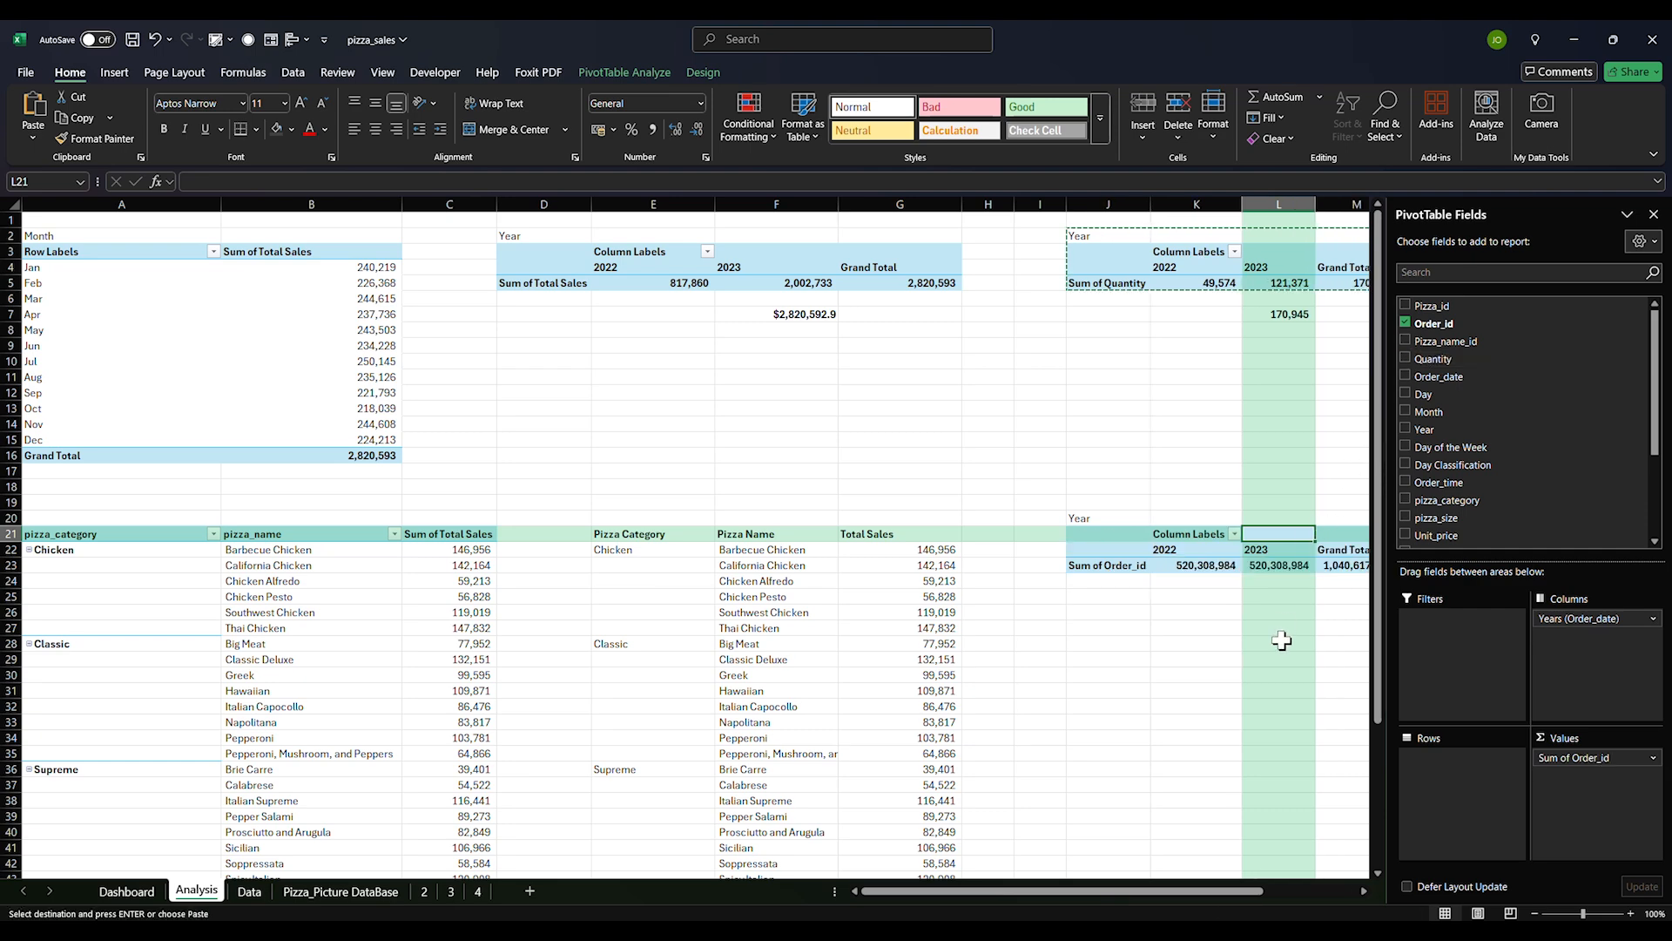
pyautogui.moveTo(1198, 890); pyautogui.dragTo(1243, 890)
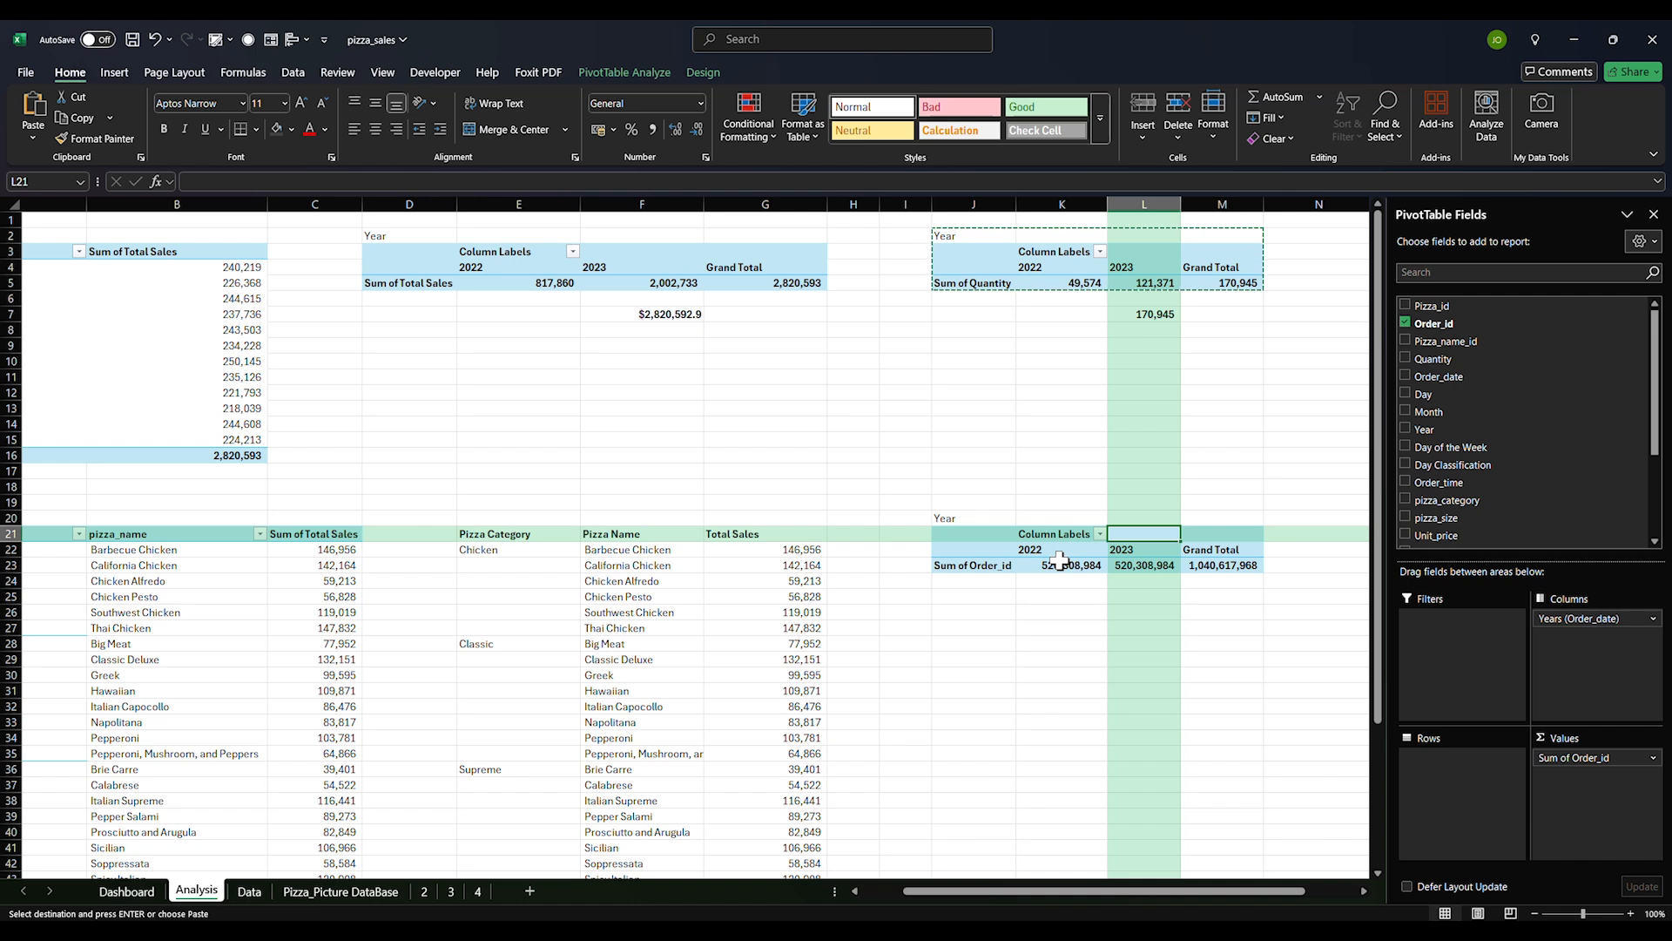
pyautogui.click(1149, 565)
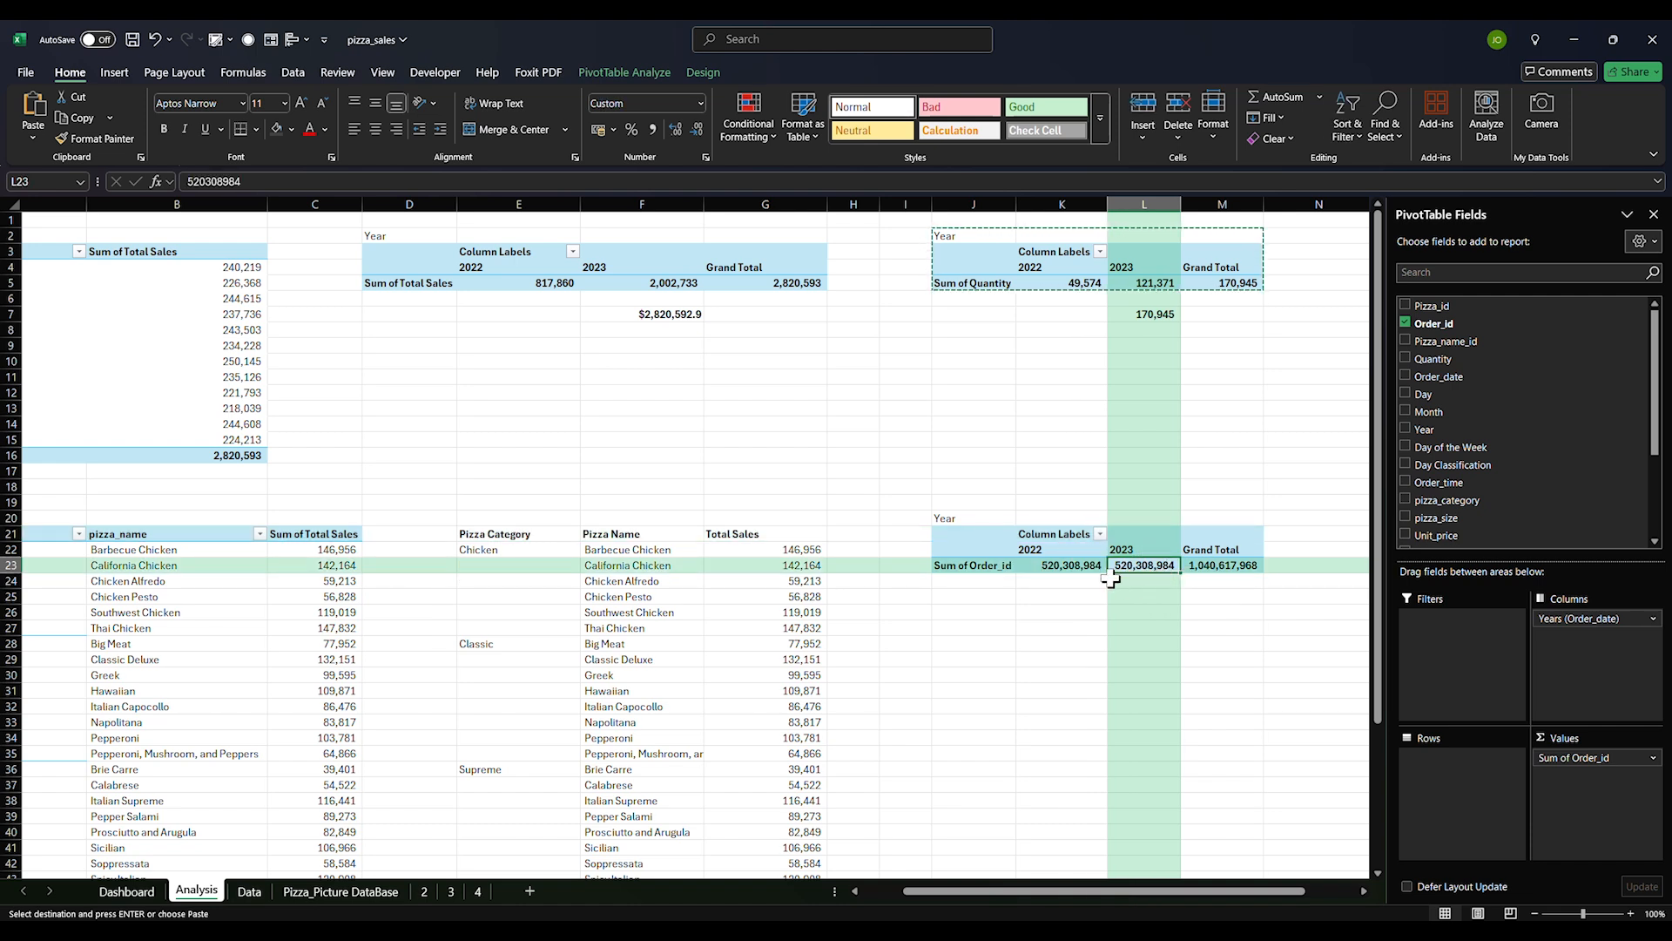
pyautogui.click(1085, 566)
pyautogui.moveTo(1084, 566); pyautogui.dragTo(1206, 566)
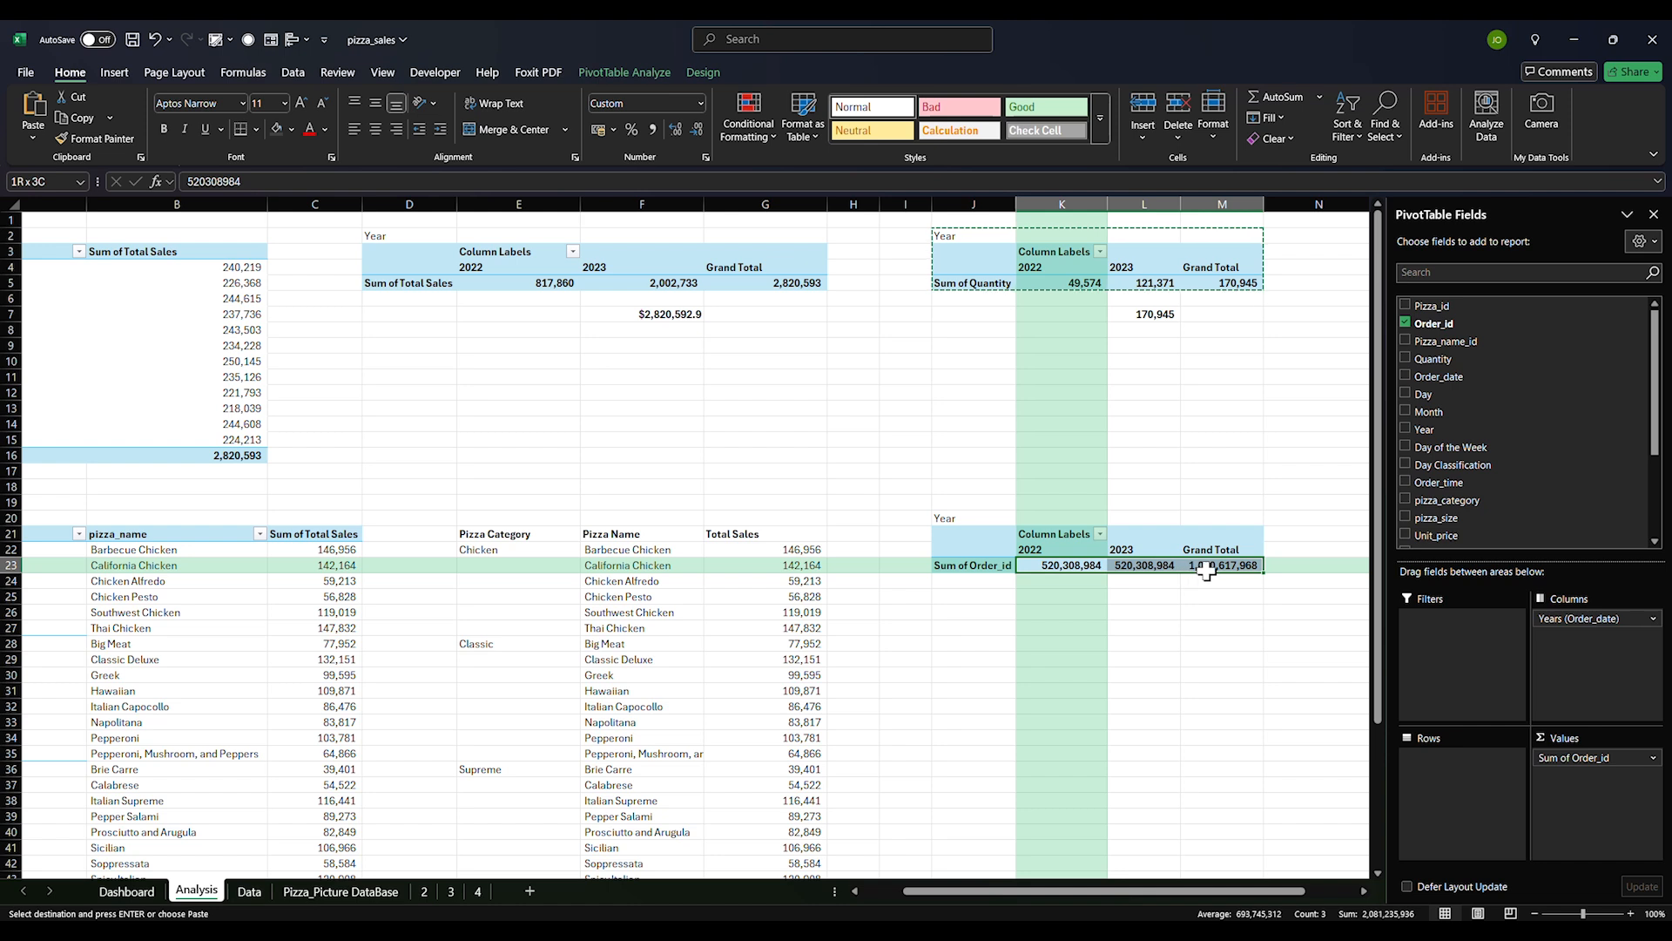
# Copy the L7 sum formula into L25 to total both years (1,040,617,968) and widen column L
pyautogui.click(1159, 319)
pyautogui.hotkey('ctrl', 'c')
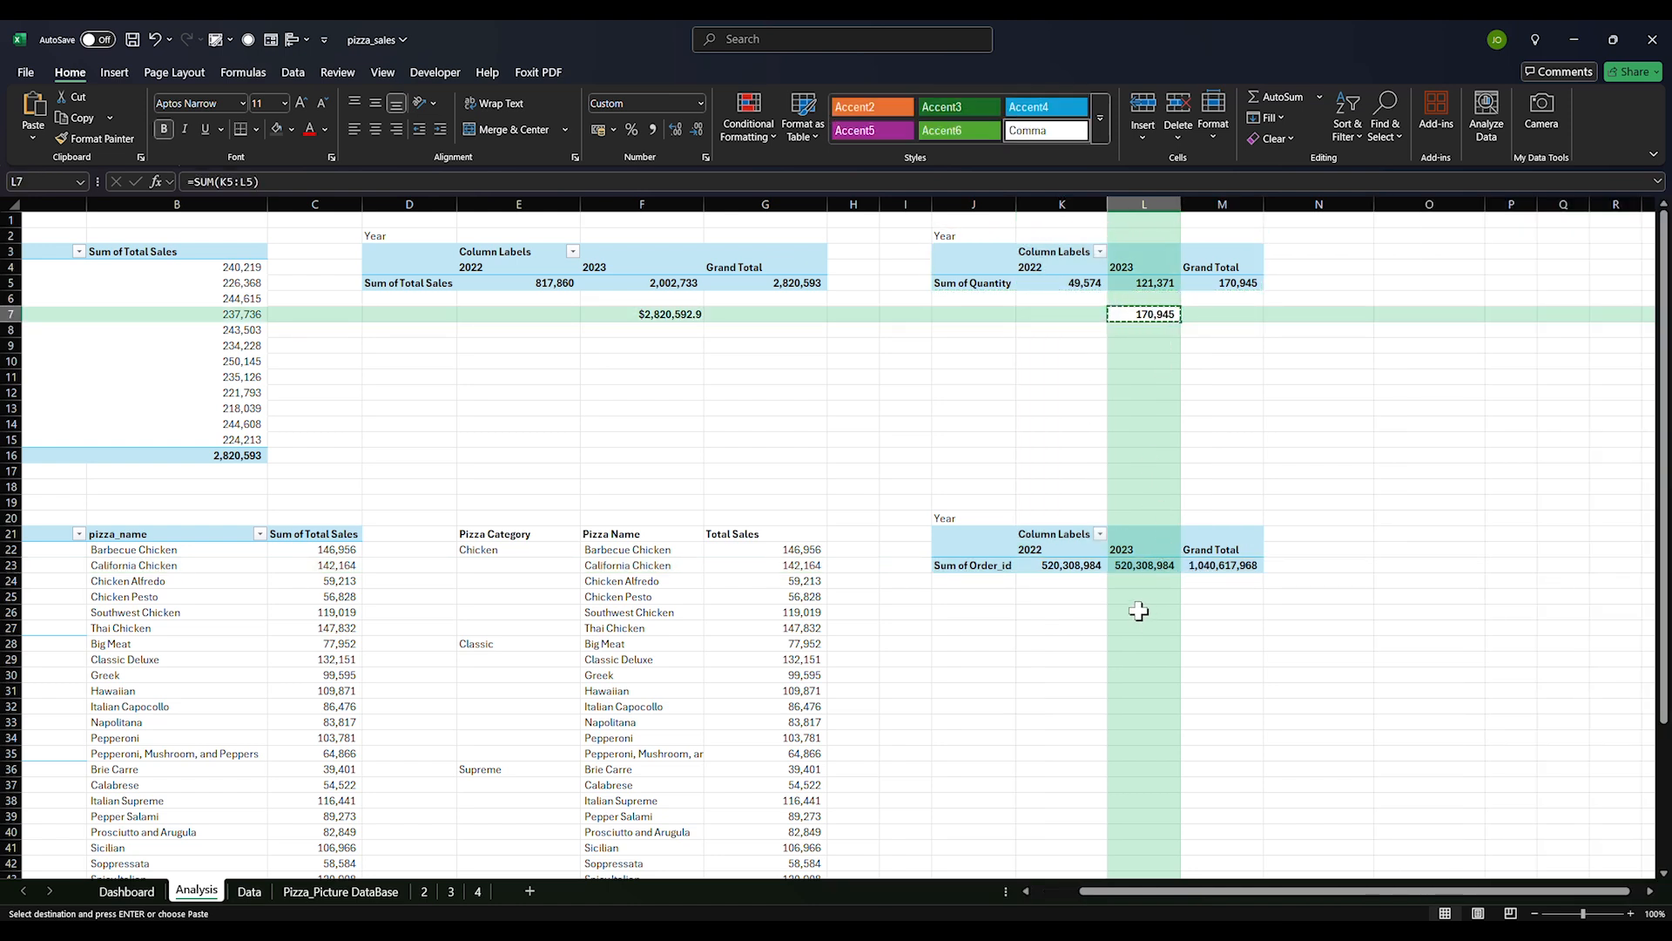
pyautogui.click(1146, 598)
pyautogui.hotkey('ctrl', 'v')
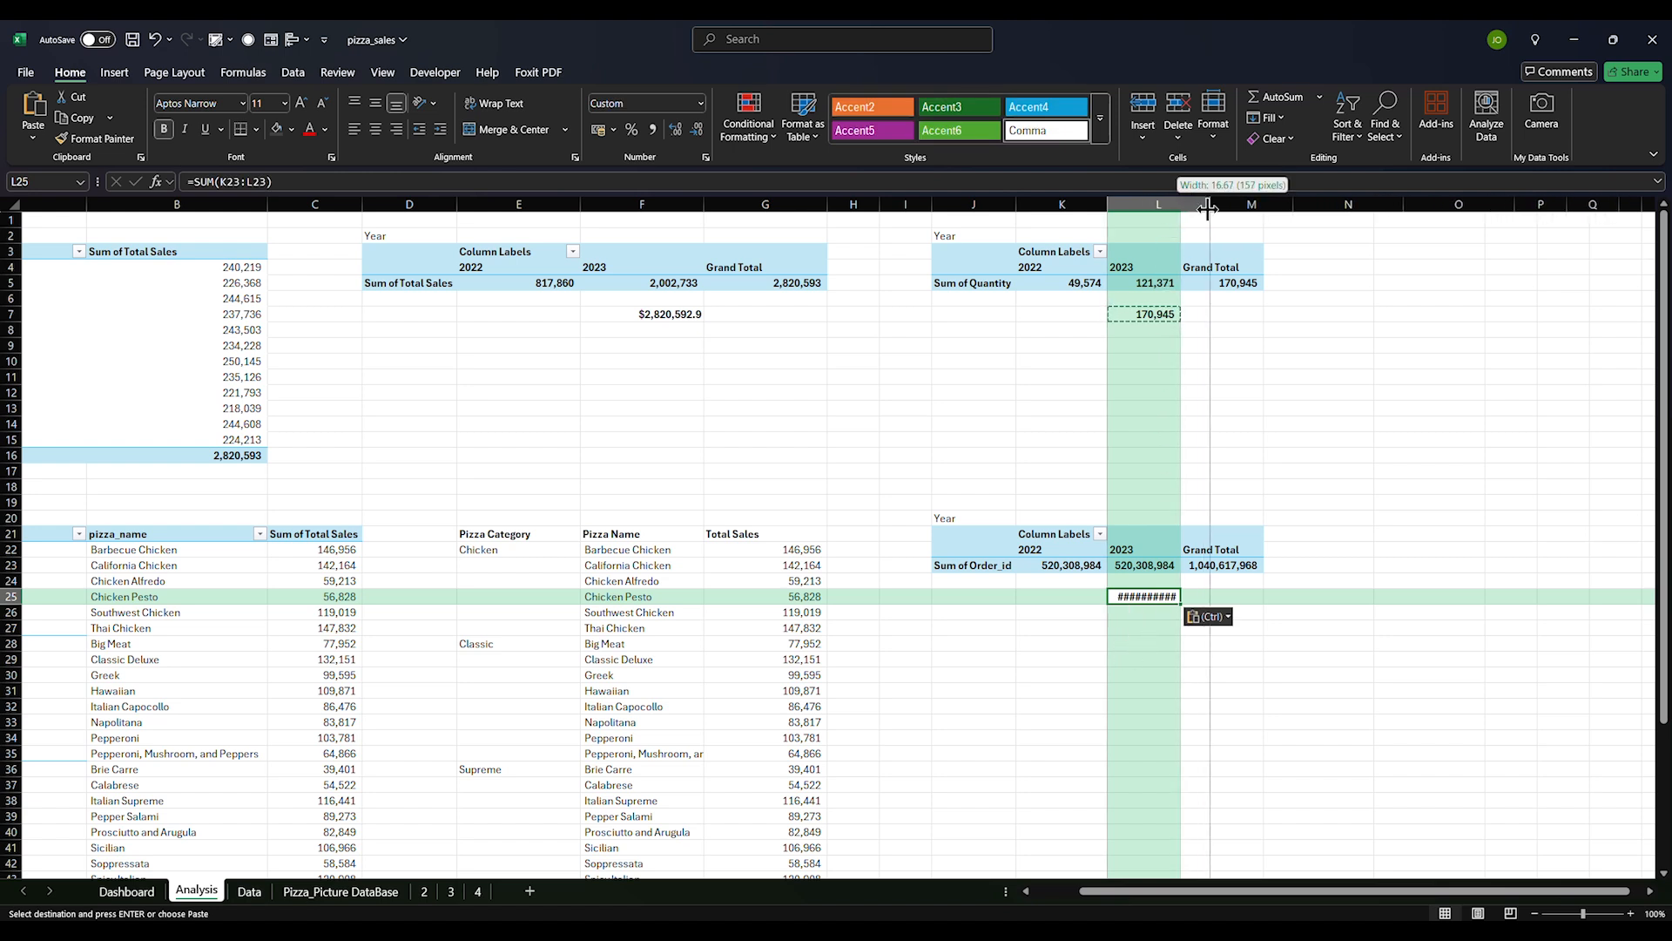
pyautogui.doubleClick(1181, 204)
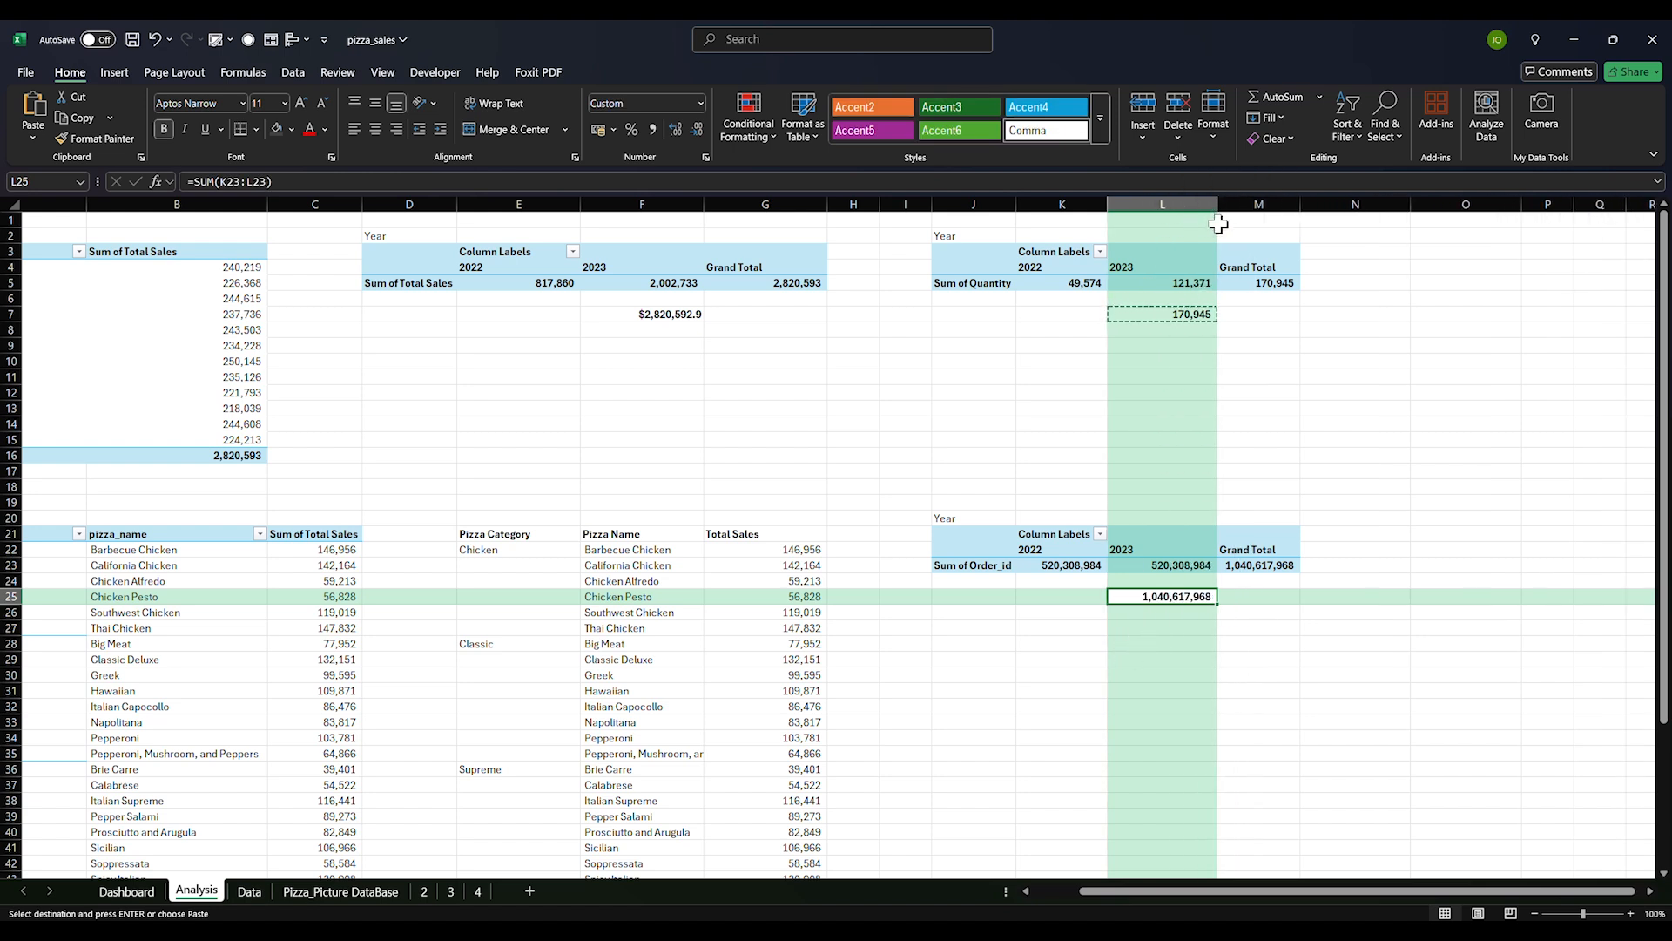
pyautogui.moveTo(1164, 604); pyautogui.dragTo(1180, 600)
pyautogui.click(1169, 628)
pyautogui.click(1172, 576)
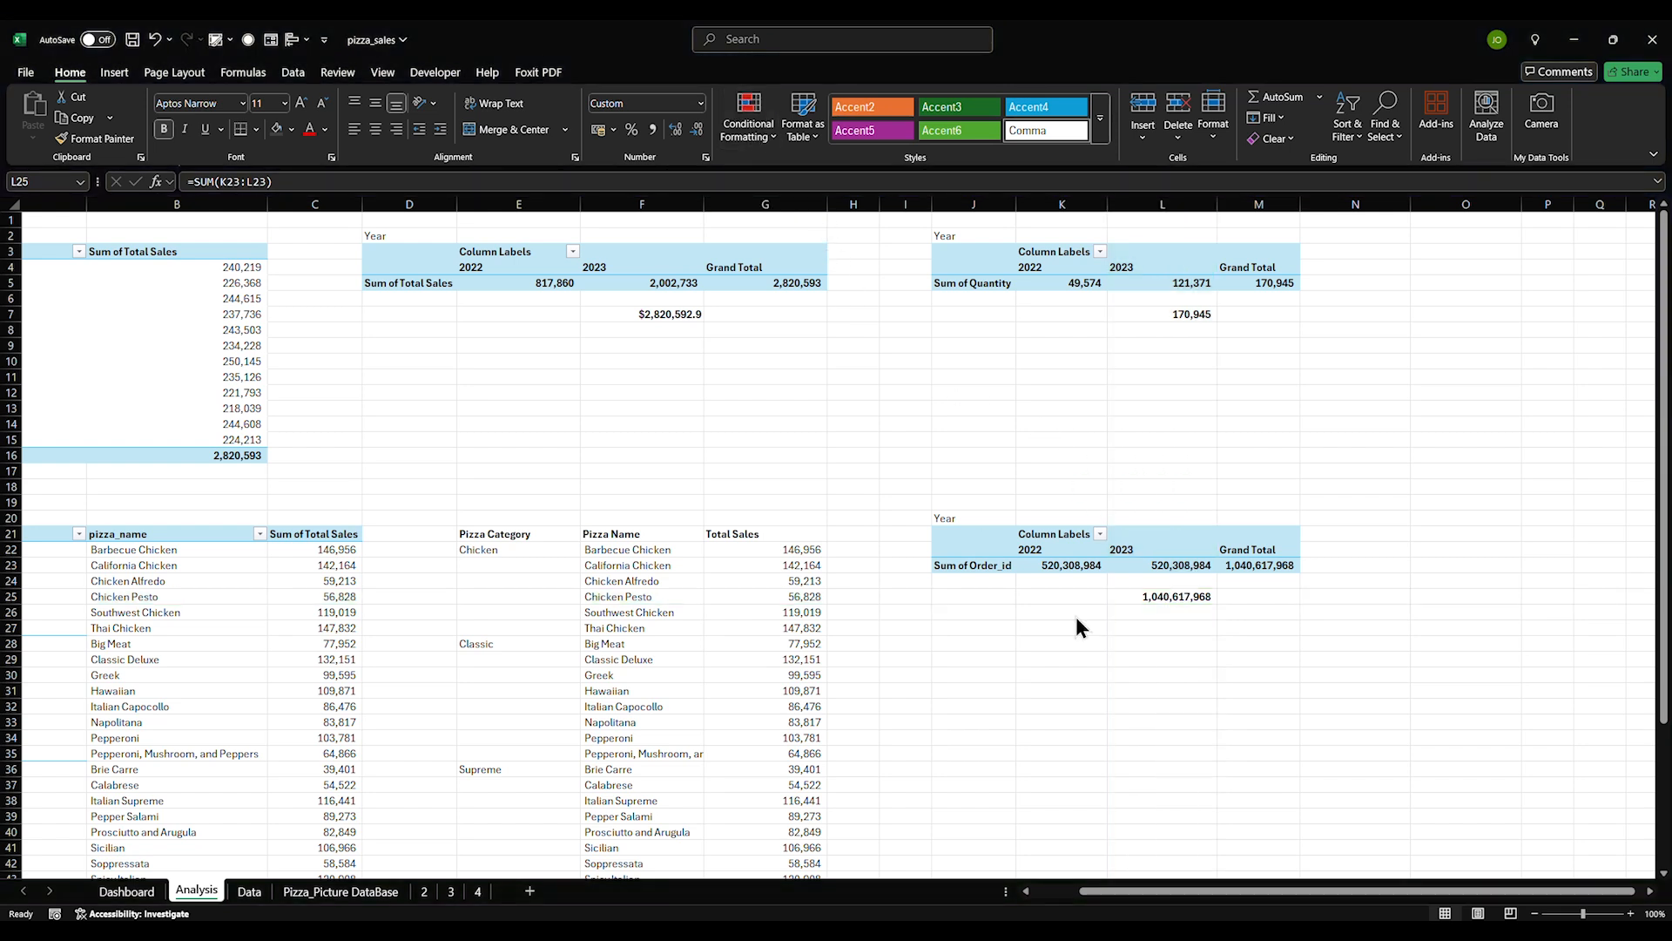
pyautogui.click(1202, 600)
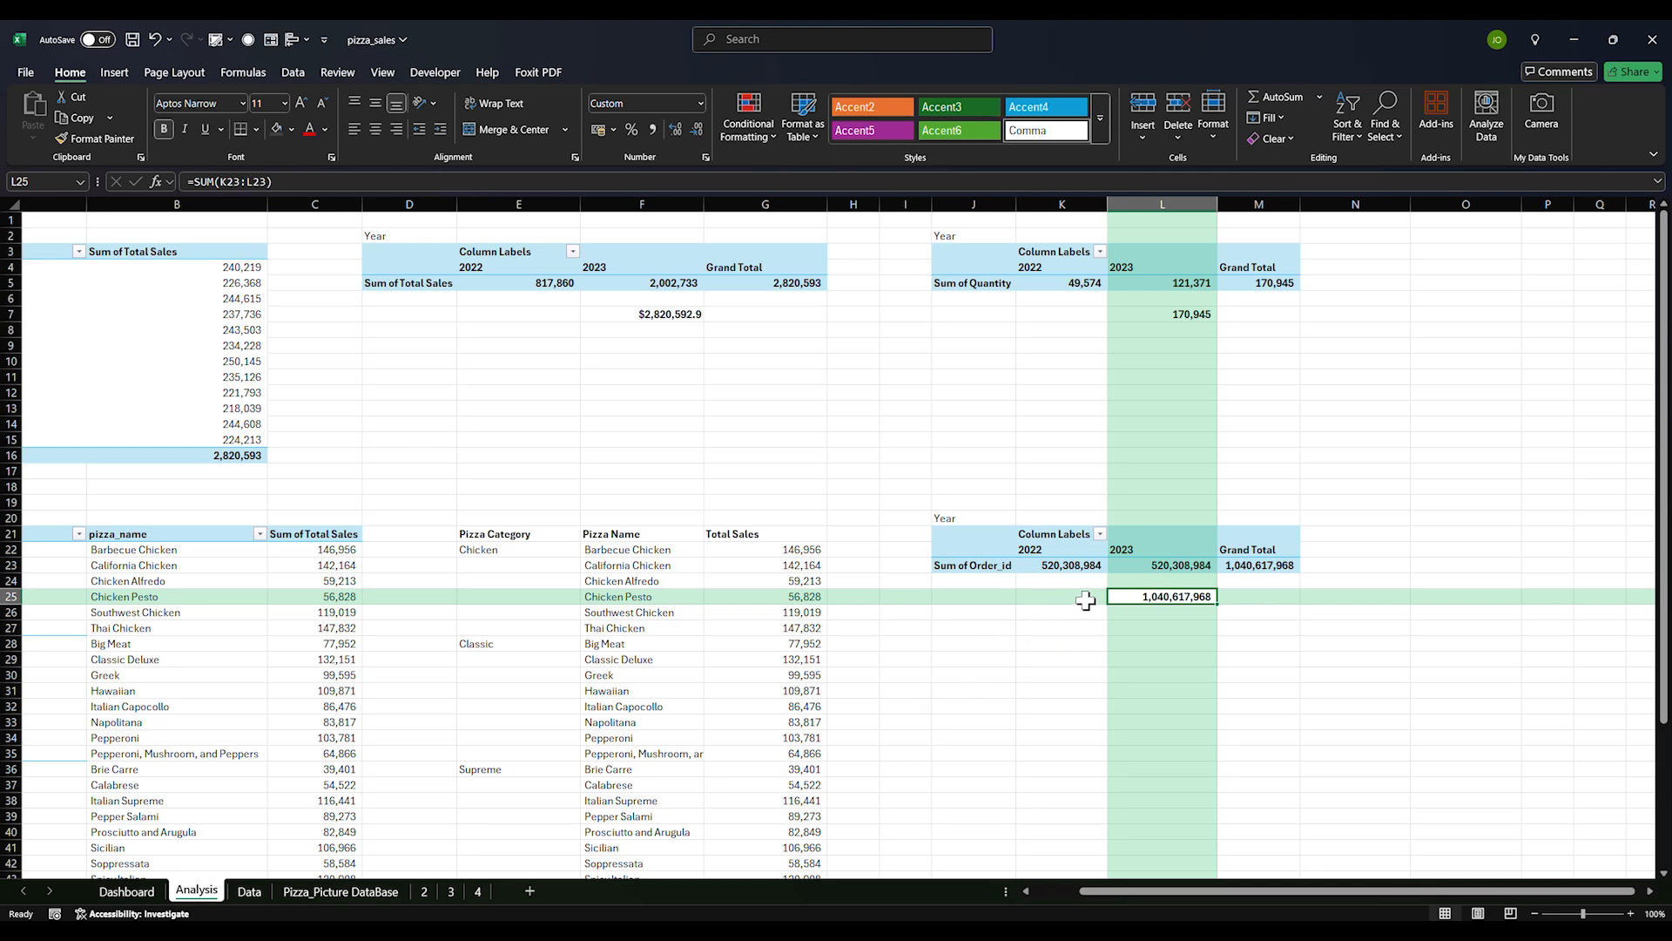
# Switch the lower pivot's Order_id summary from Sum to Count, giving 48,620 per year and 97,240 total
pyautogui.click(246, 894)
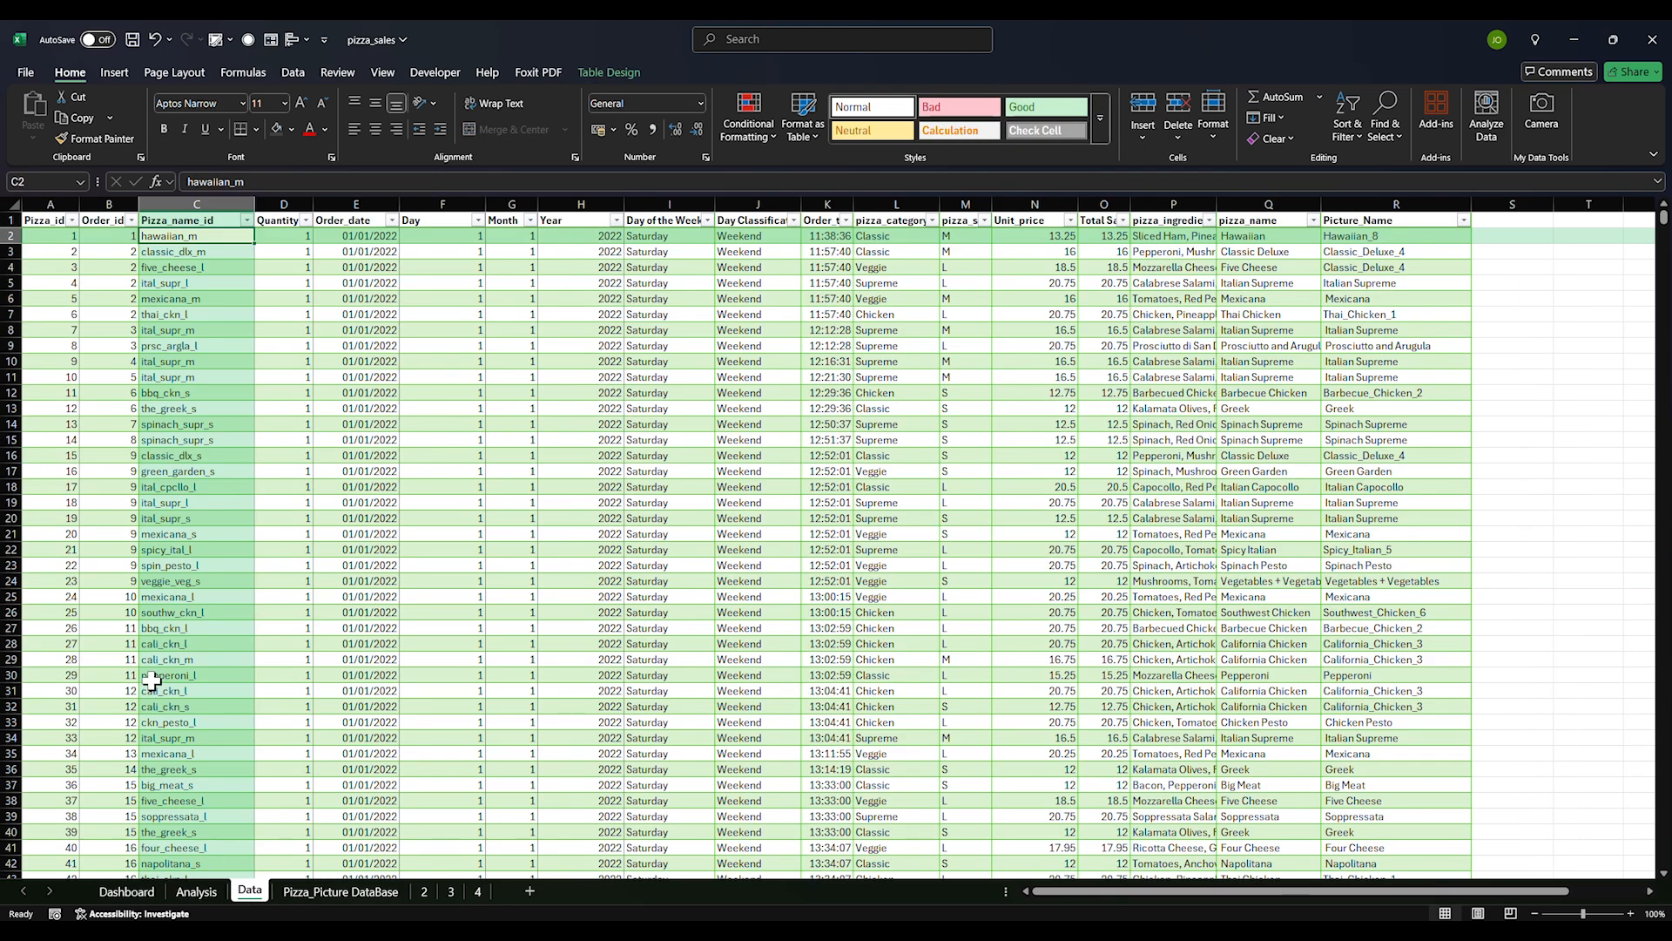
pyautogui.scroll(-13, 160, 661)
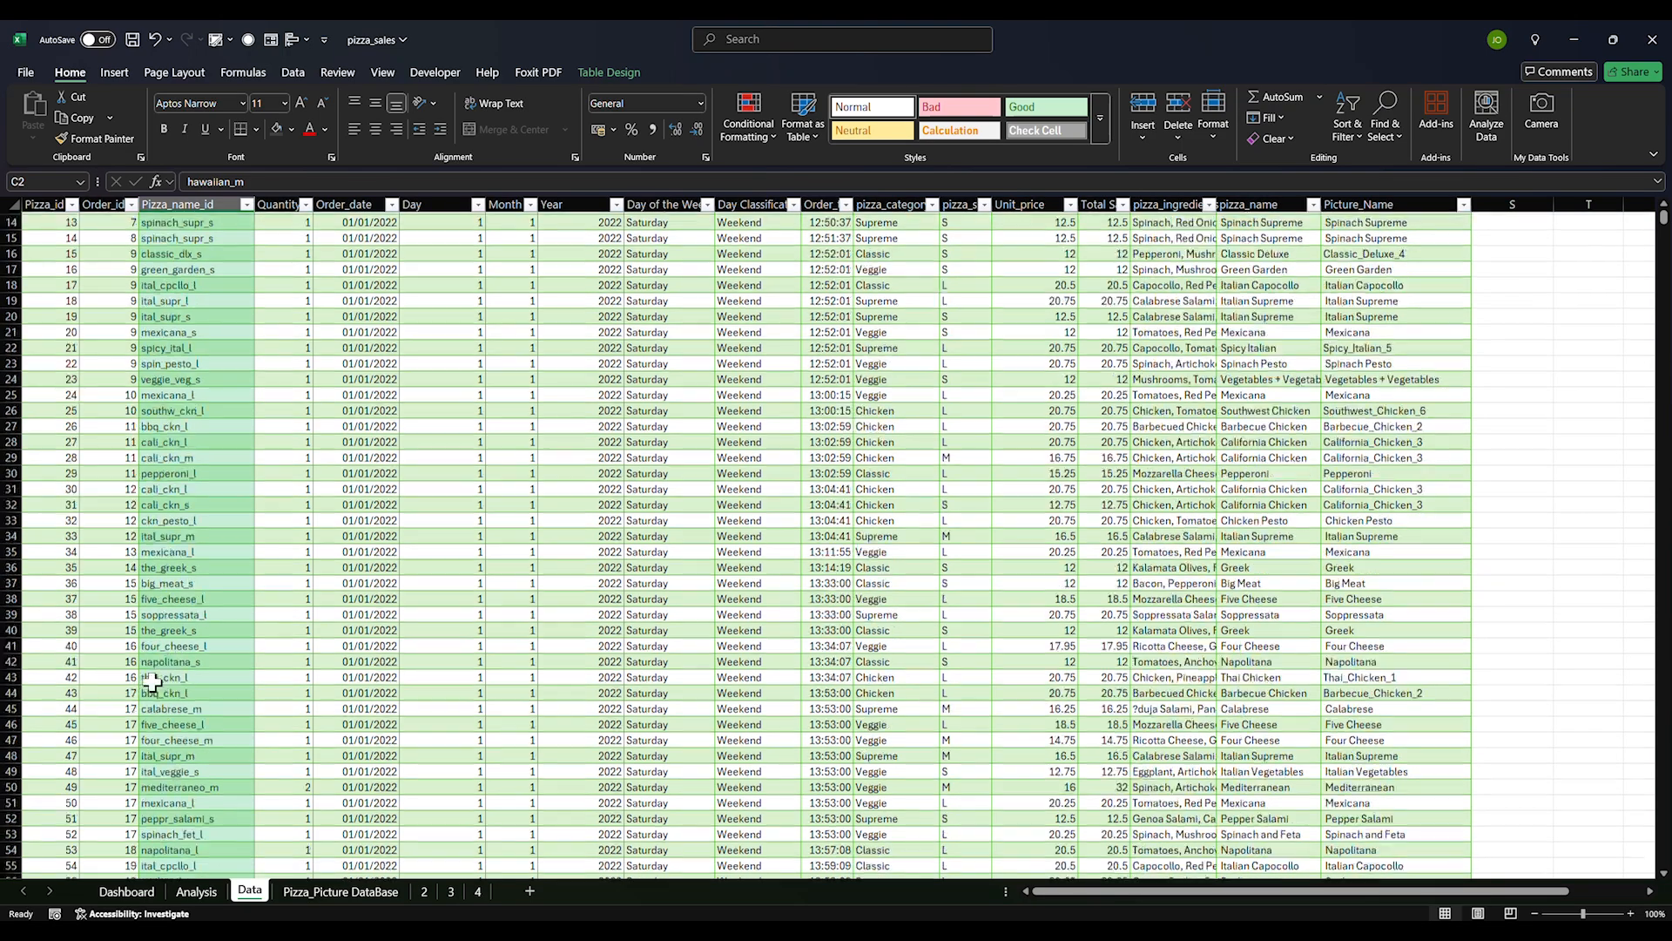
pyautogui.scroll(13, 224, 676)
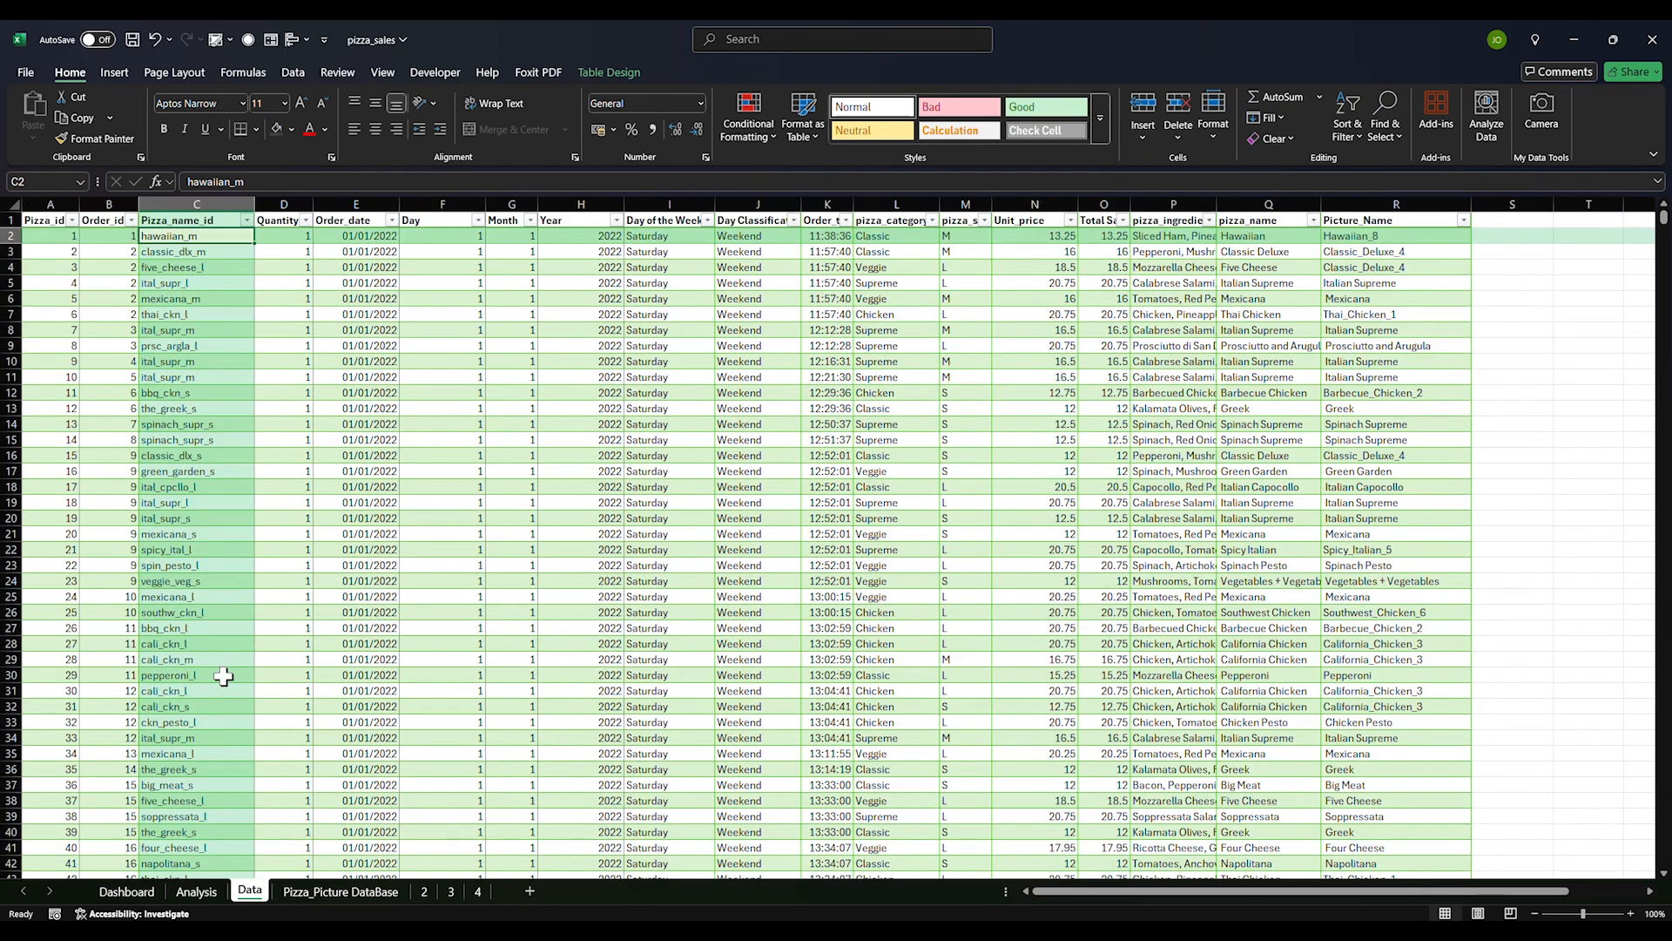
pyautogui.click(195, 892)
pyautogui.click(1179, 567)
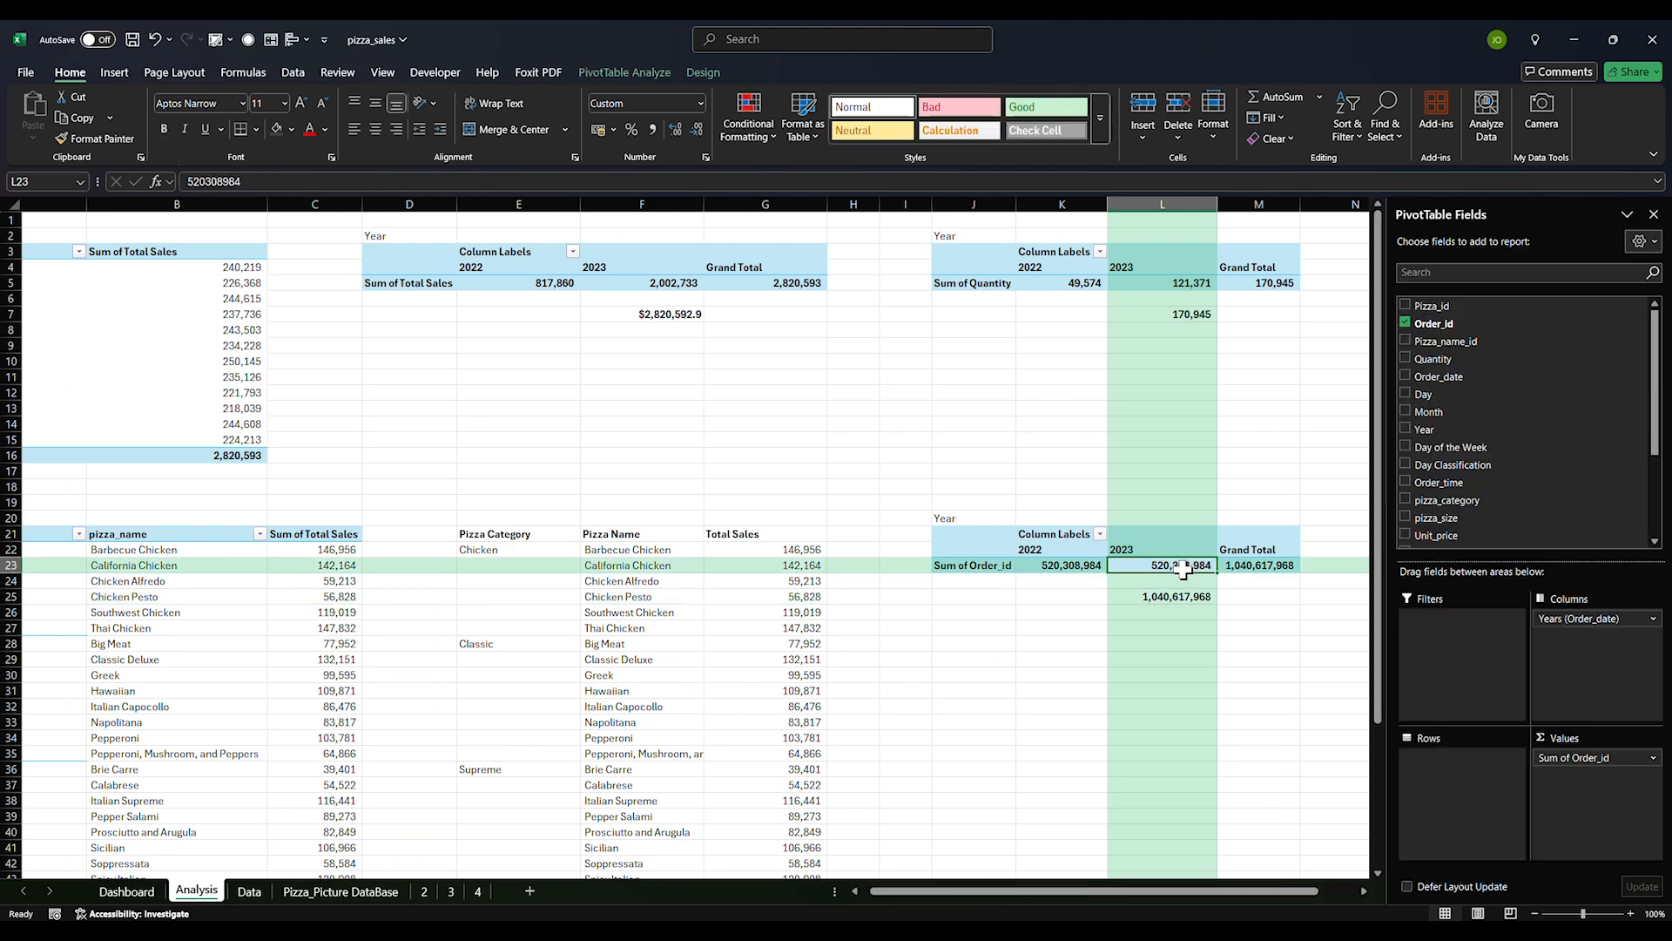
pyautogui.click(1652, 758)
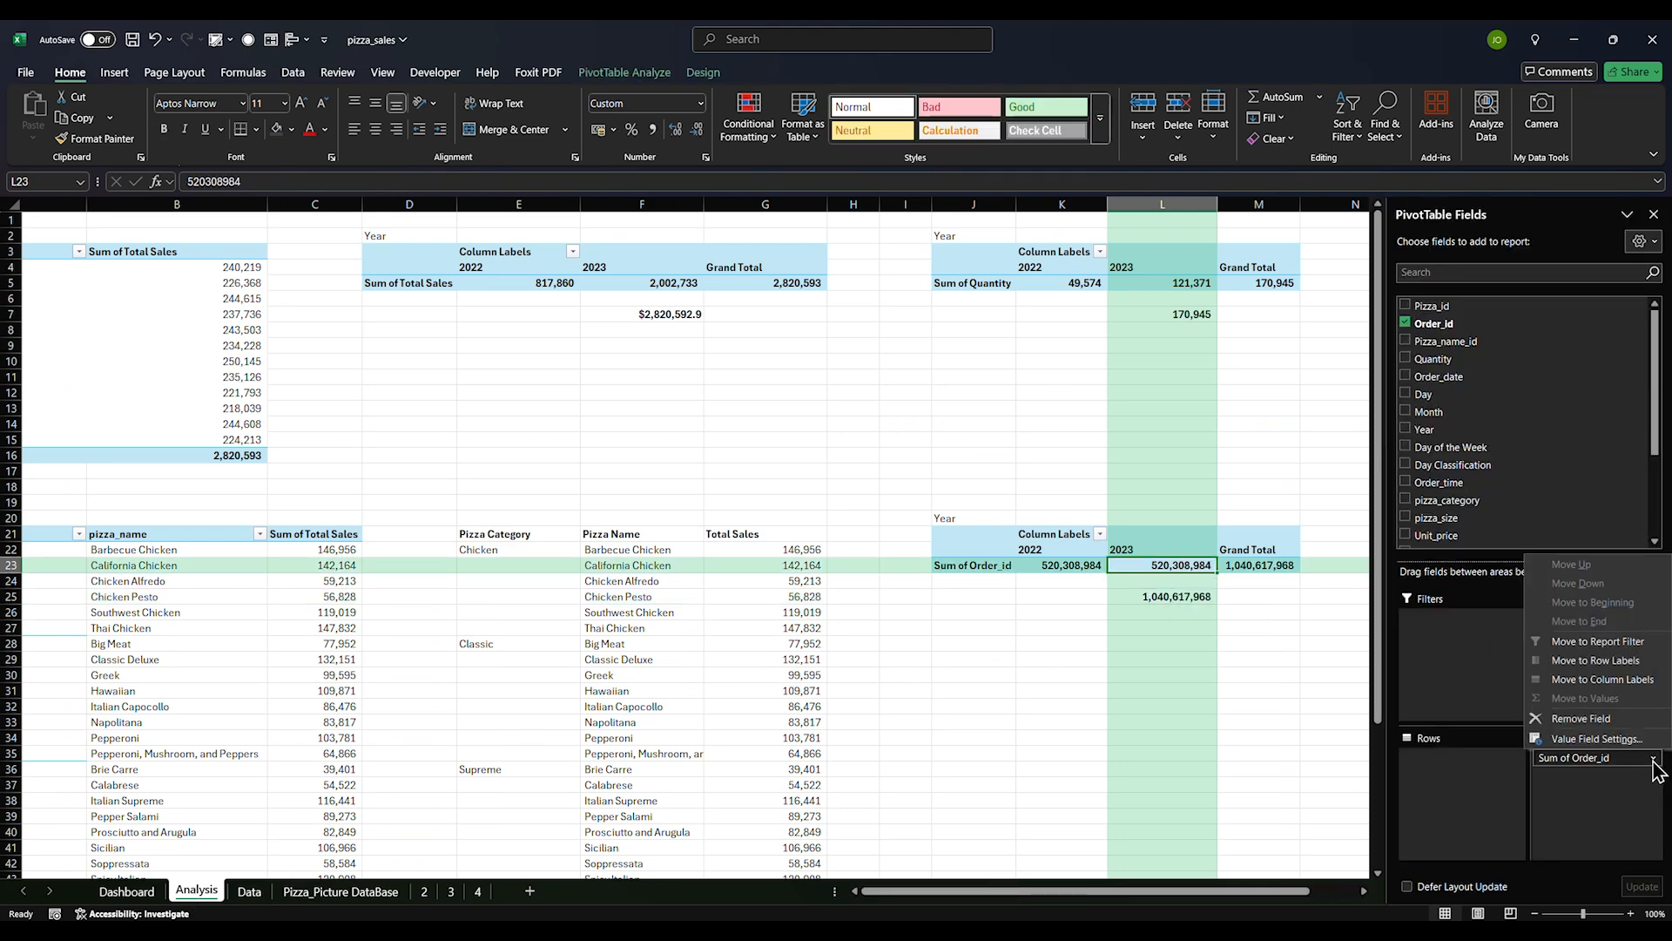
pyautogui.click(1603, 740)
pyautogui.click(725, 446)
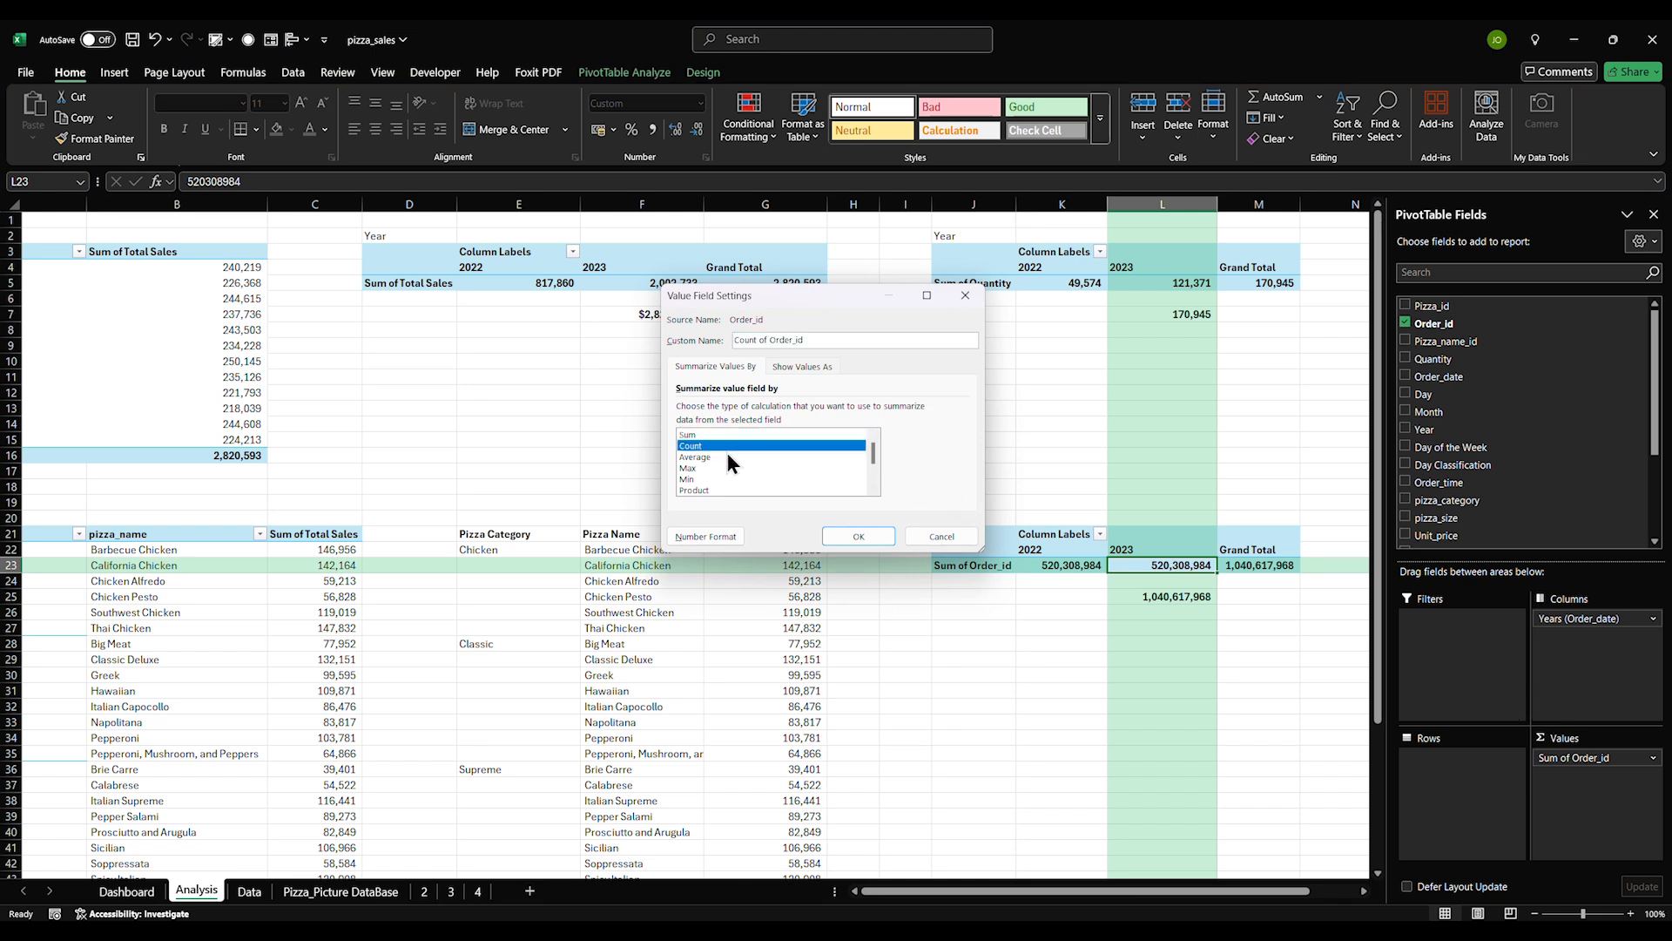
pyautogui.click(858, 536)
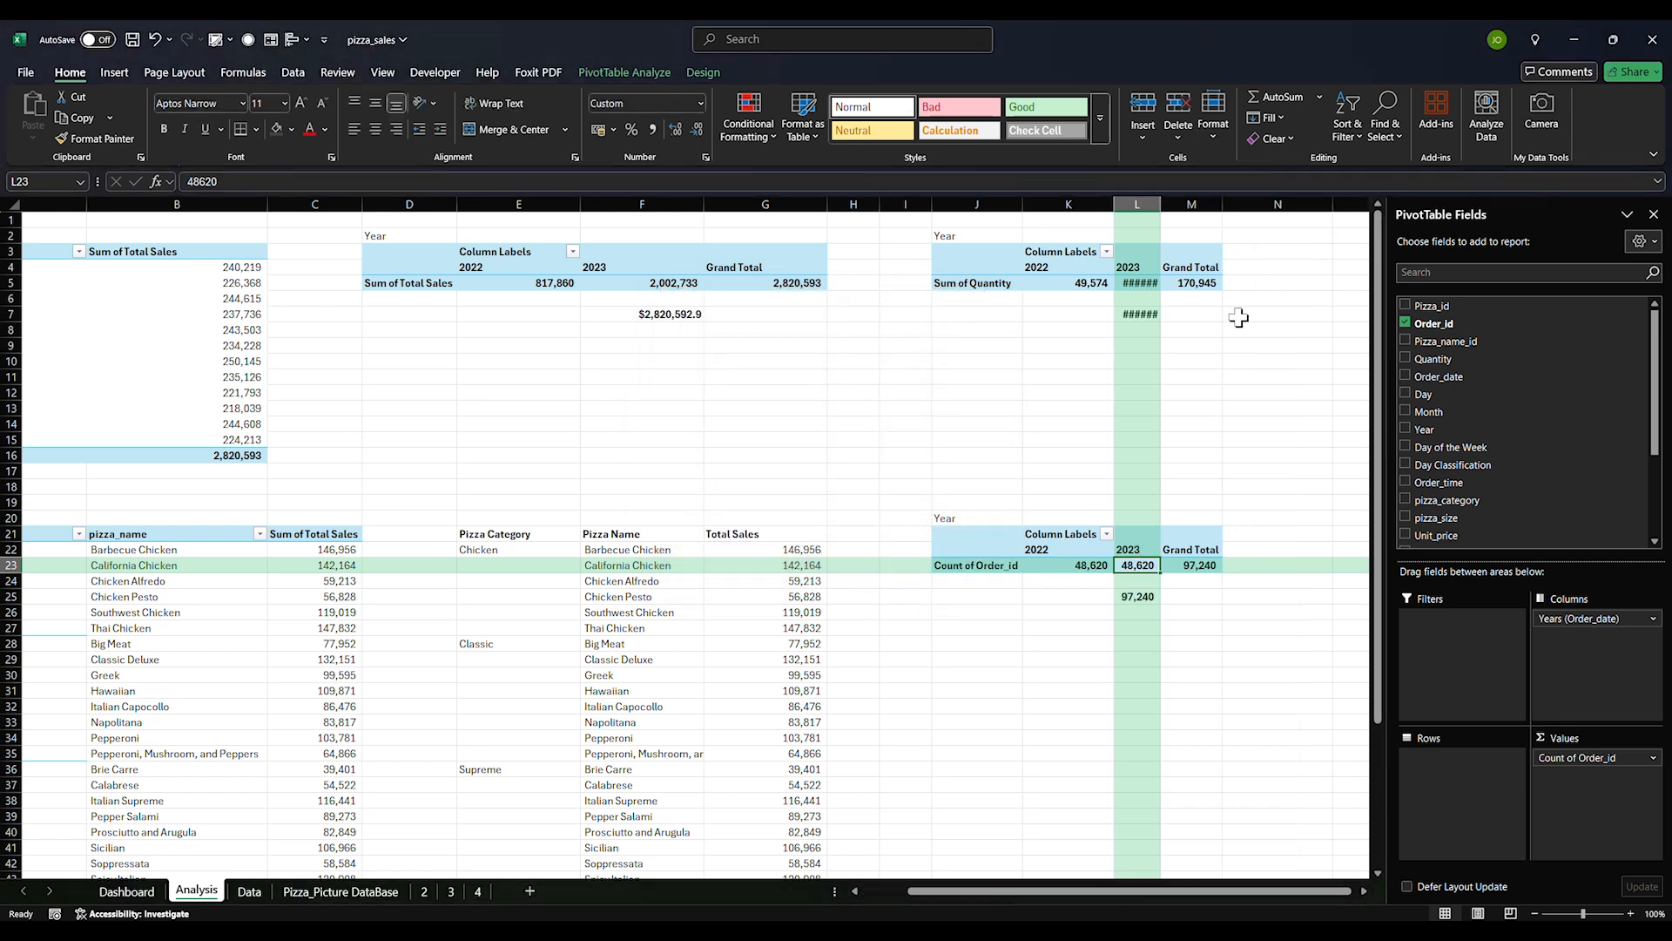
pyautogui.moveTo(1162, 204); pyautogui.dragTo(1223, 209)
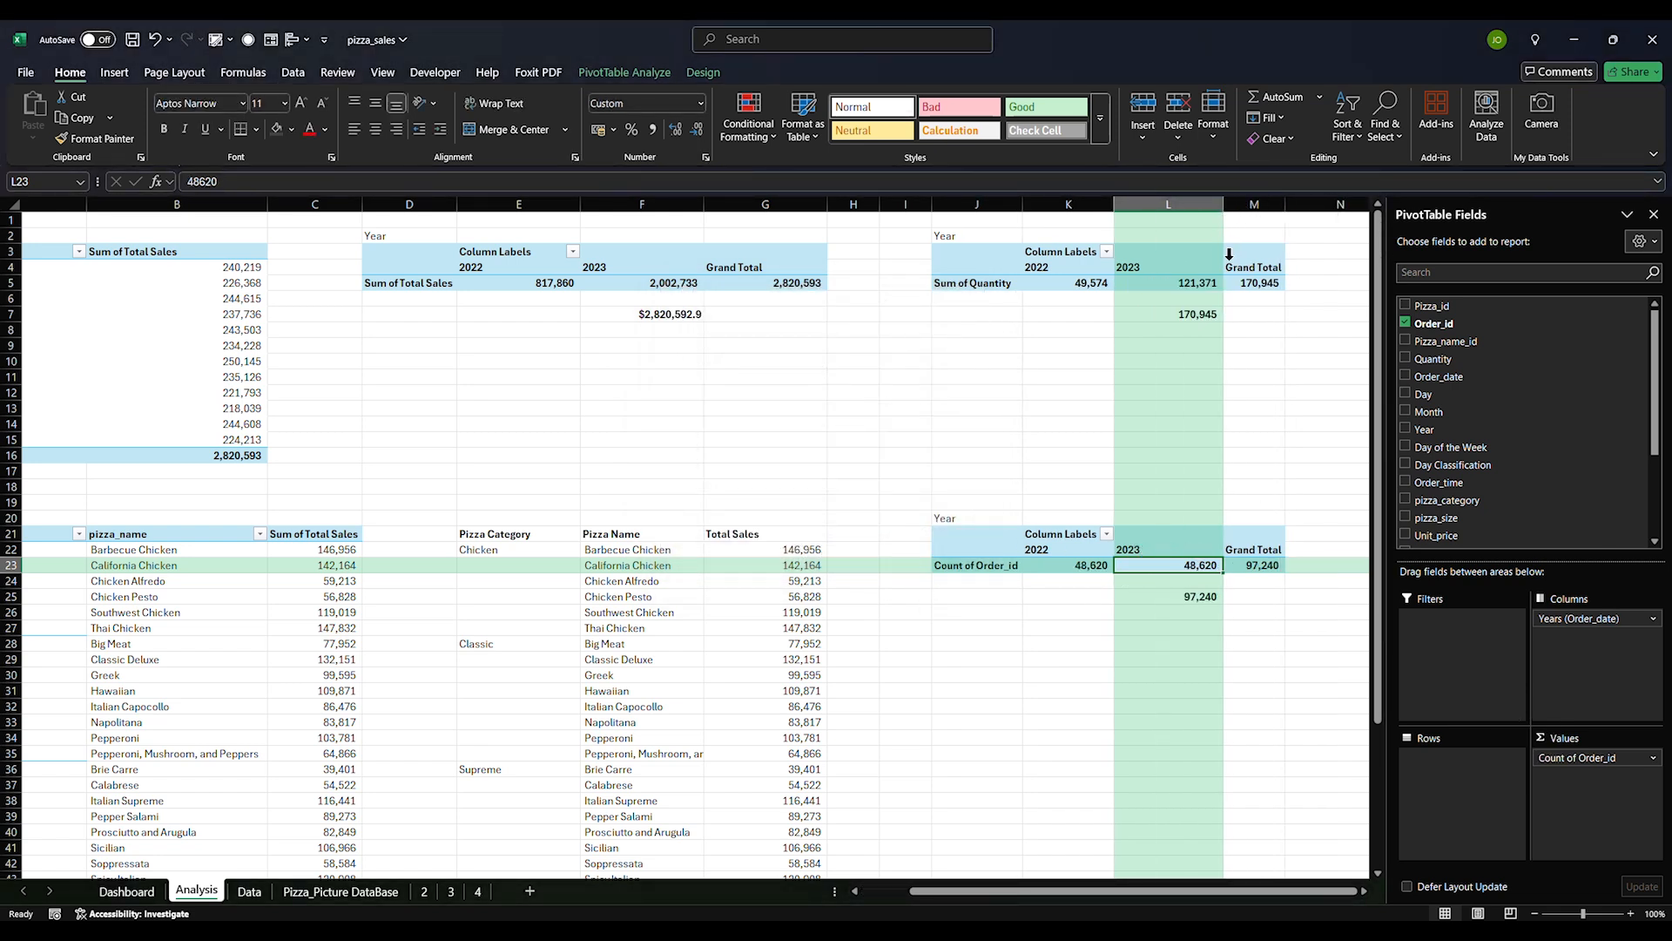
pyautogui.click(1184, 599)
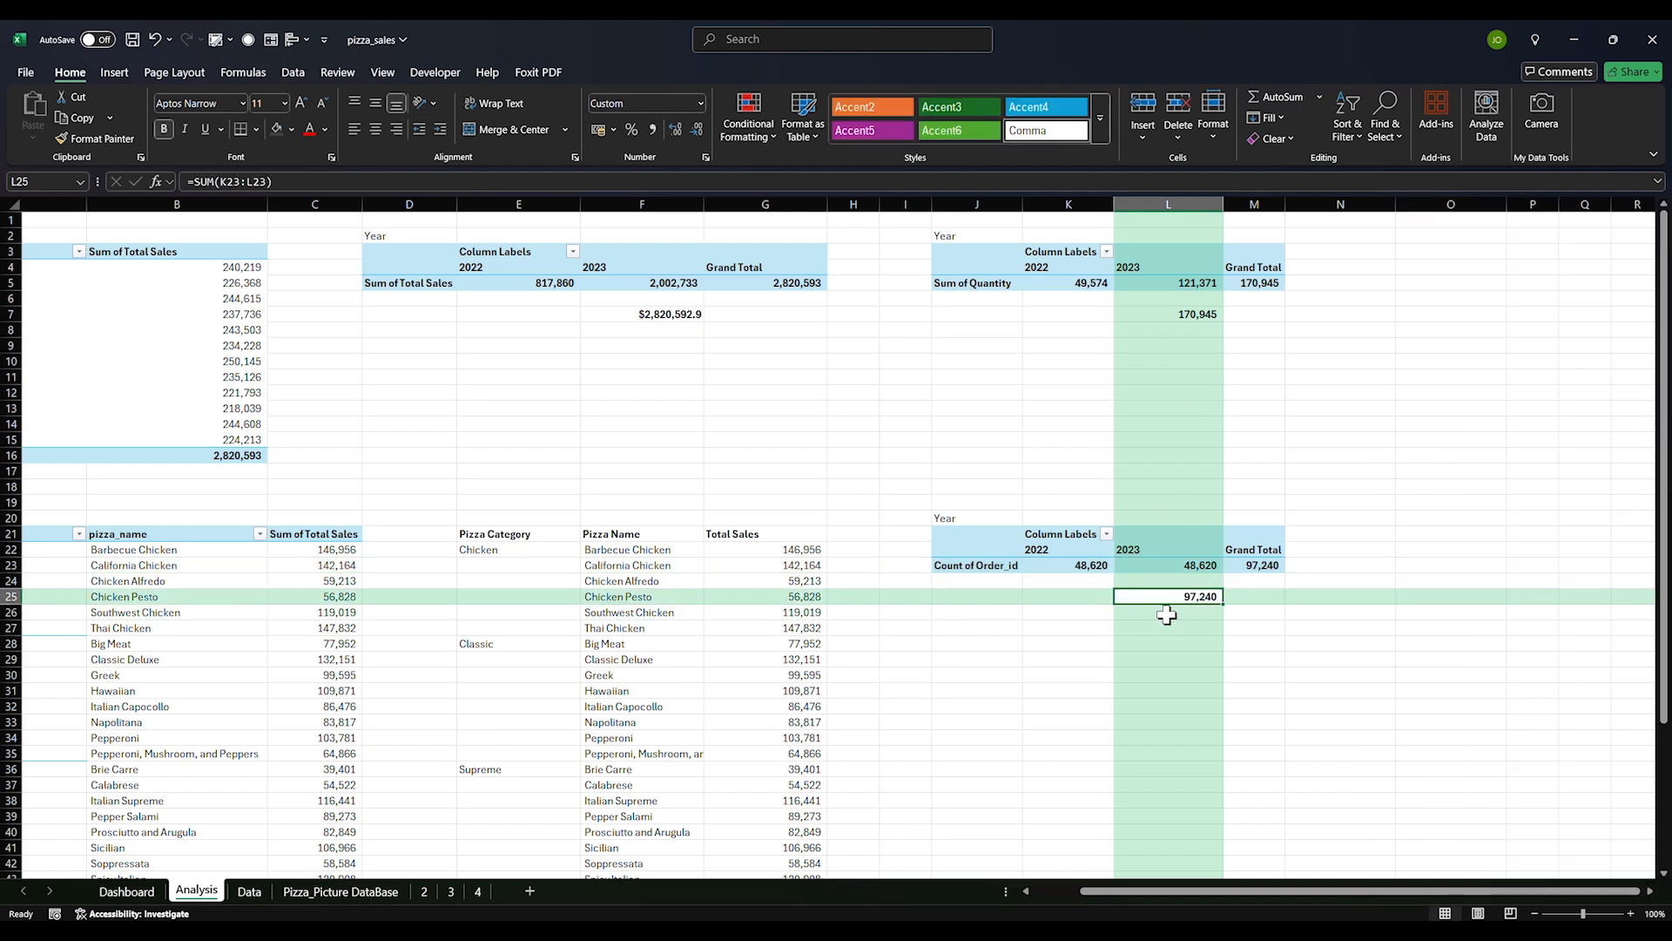
pyautogui.click(1193, 316)
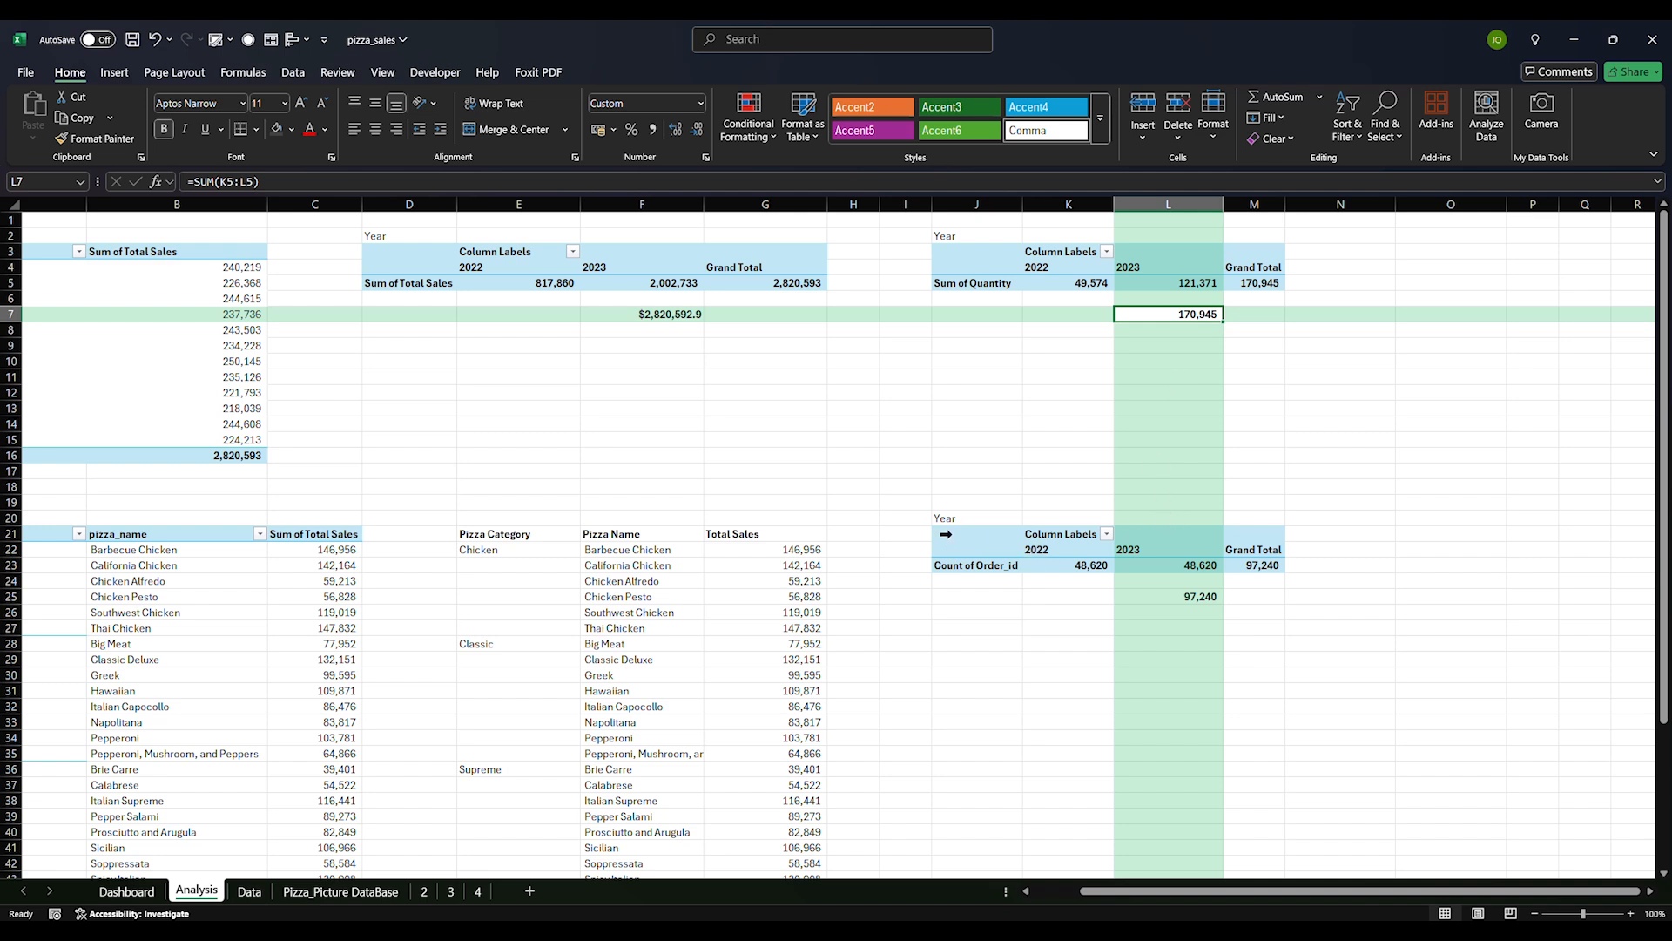
# Copy the order-count pivot and its total (J21:M25) to J30
pyautogui.click(975, 533)
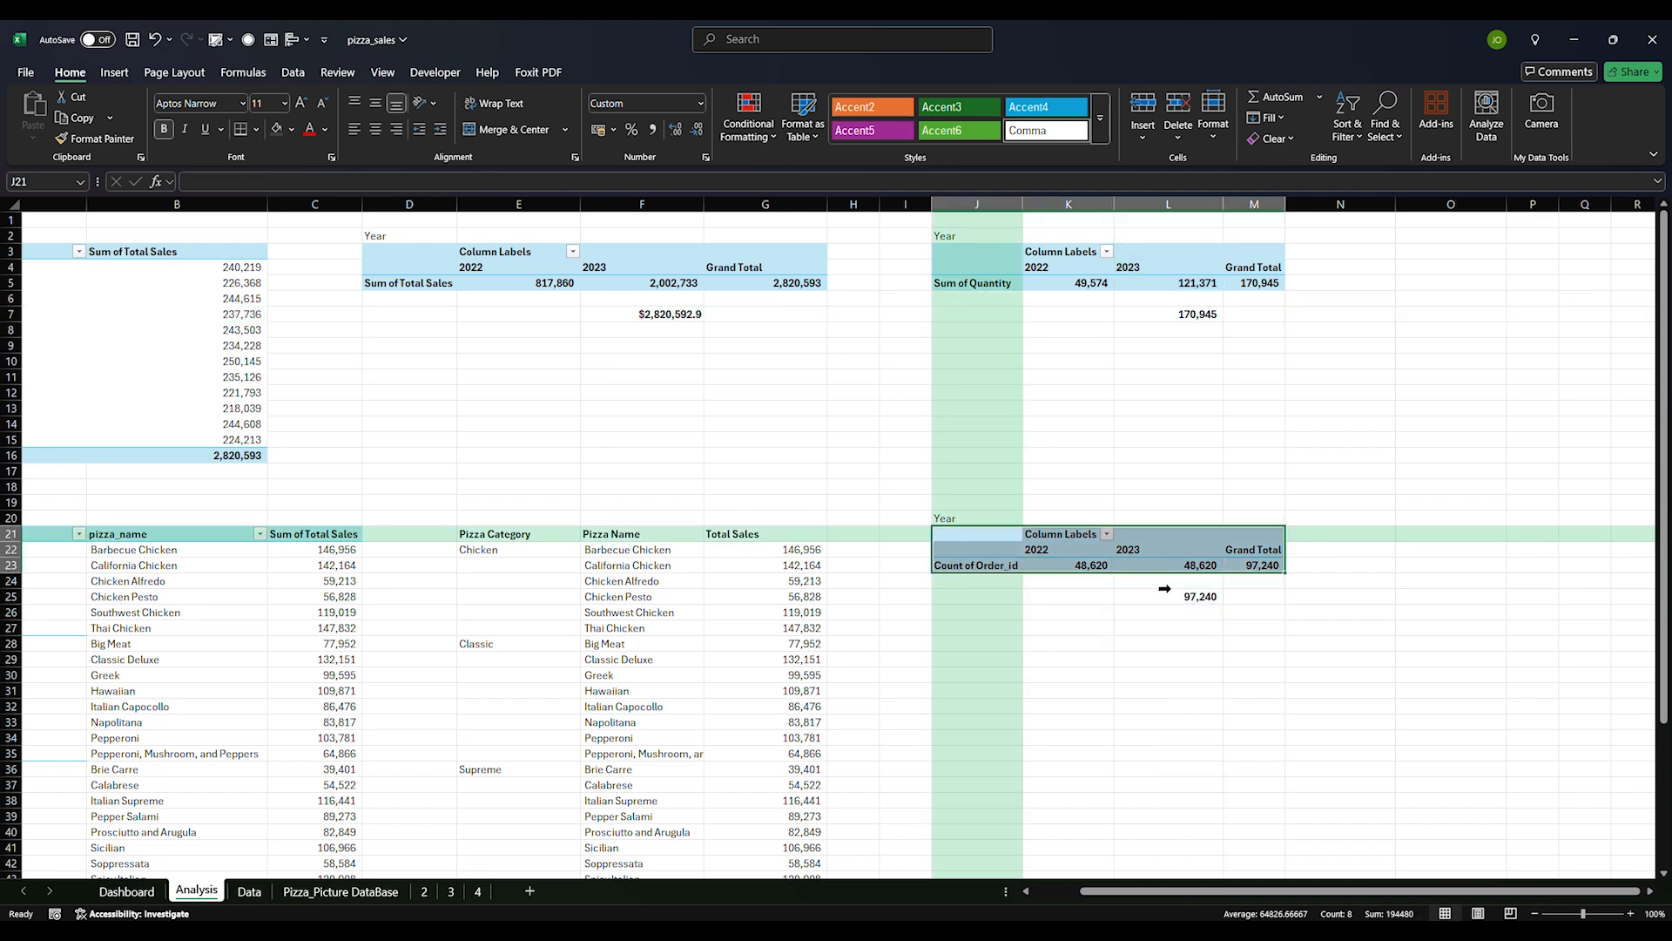
pyautogui.click(1131, 647)
pyautogui.moveTo(976, 538); pyautogui.dragTo(1242, 597)
pyautogui.hotkey('ctrl', 'c')
pyautogui.click(975, 674)
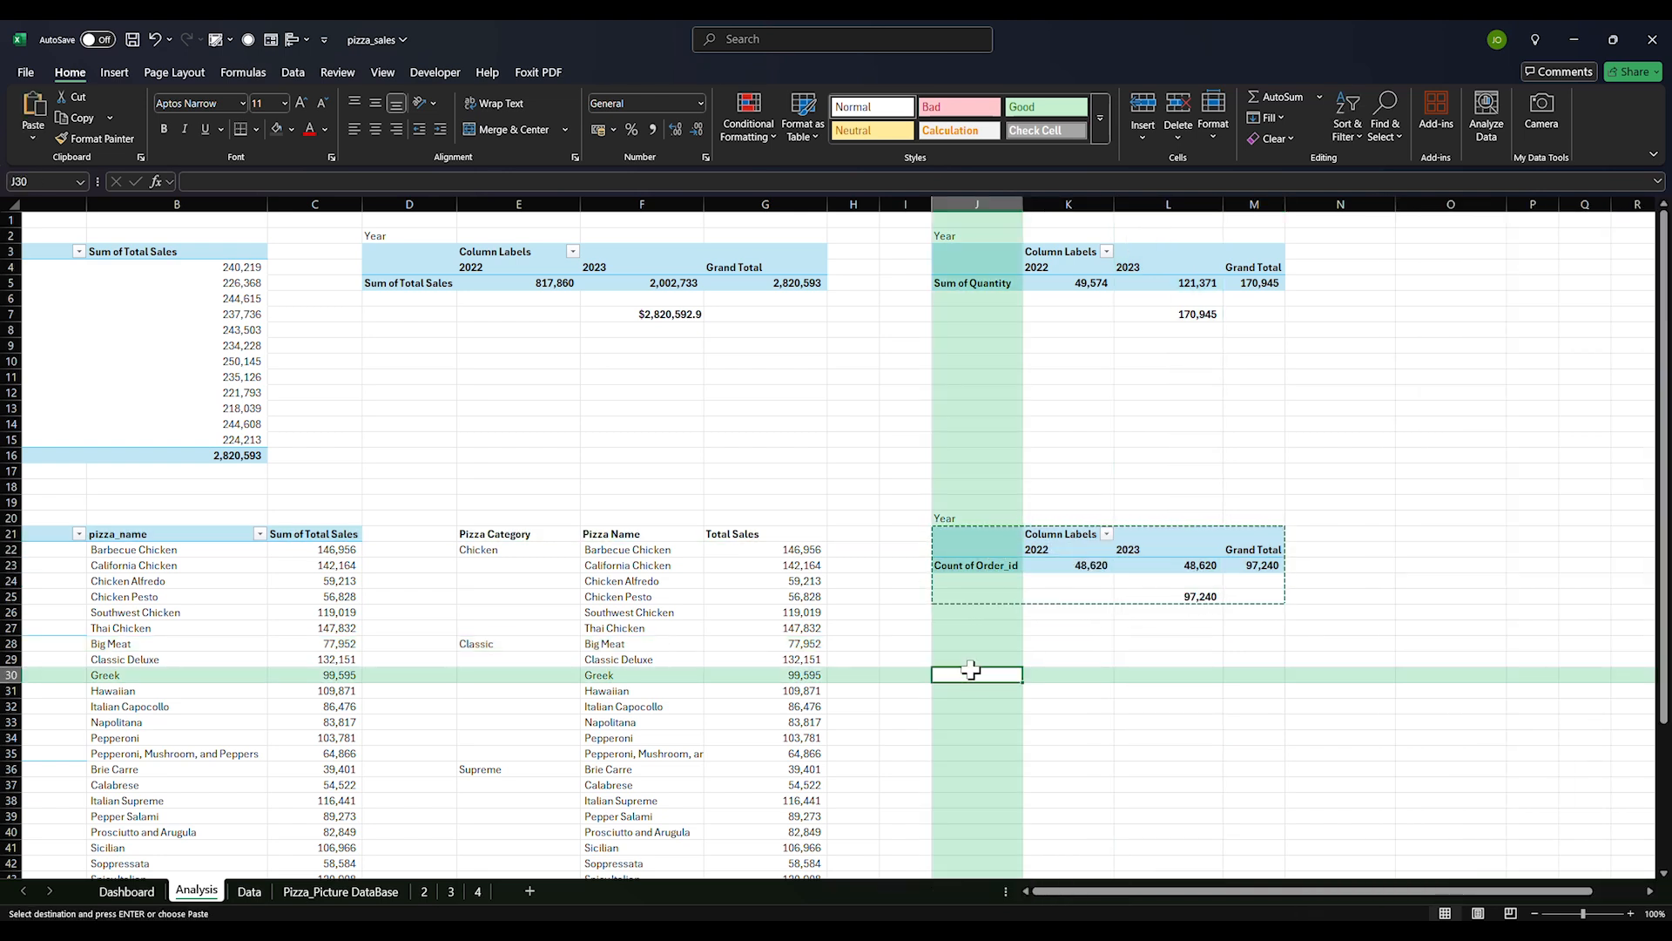
pyautogui.hotkey('ctrl', 'v')
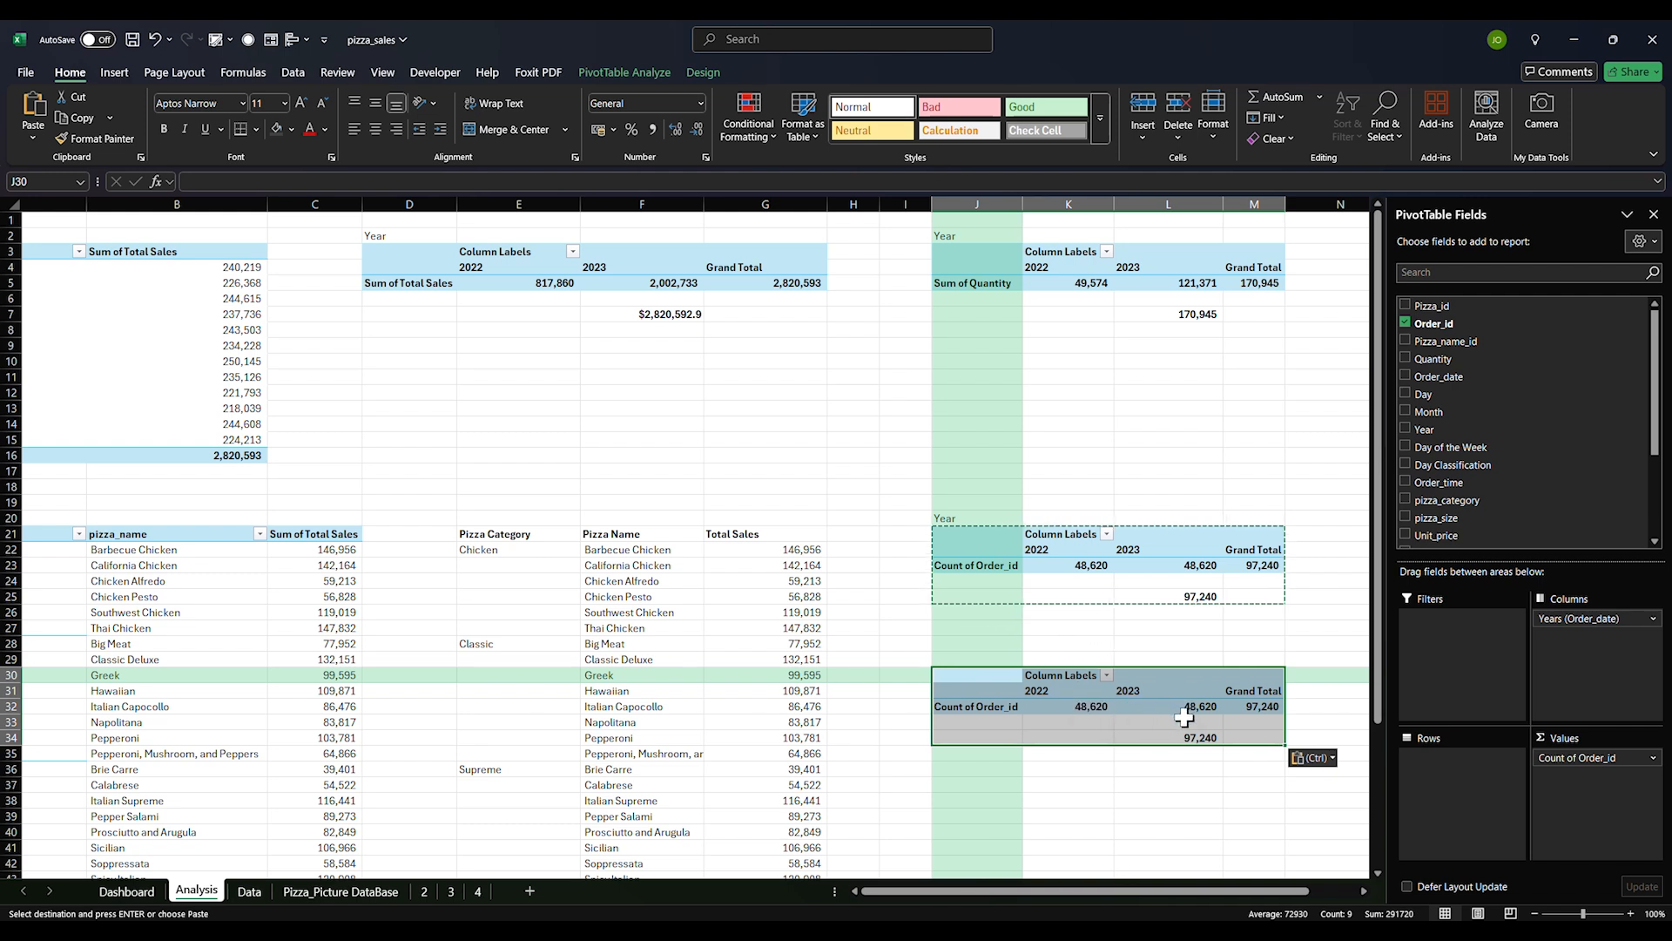
# Enter =L7/L34 in L37 for average pizzas per order, displayed with two decimals as 1.76
pyautogui.click(1194, 785)
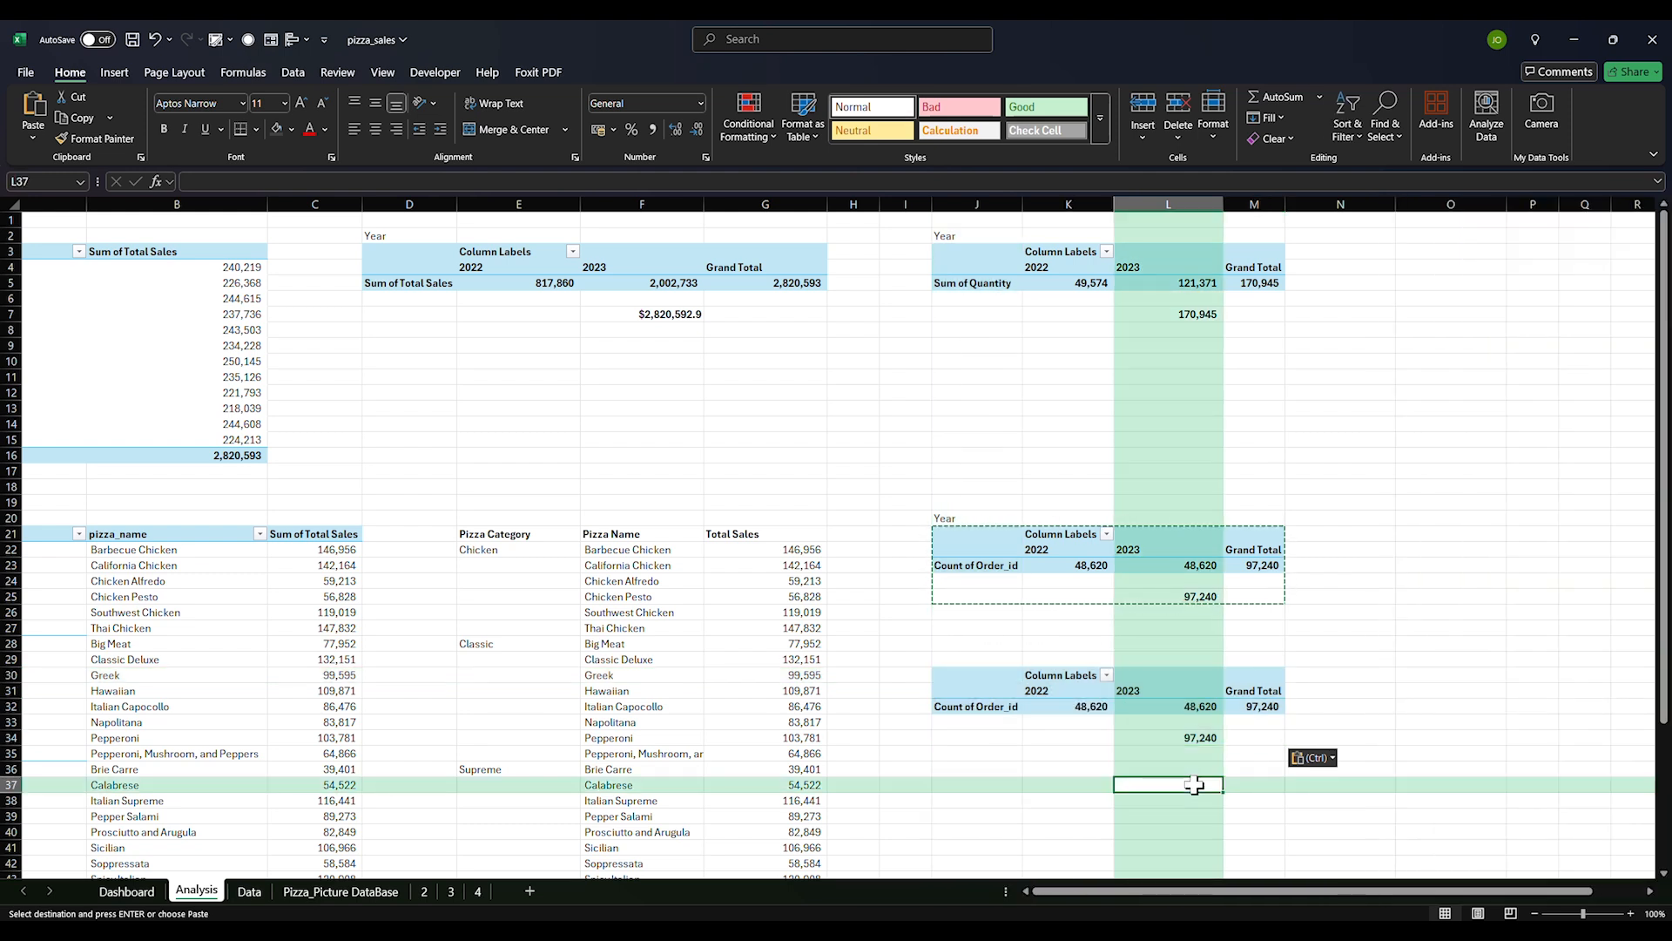
pyautogui.write('=')
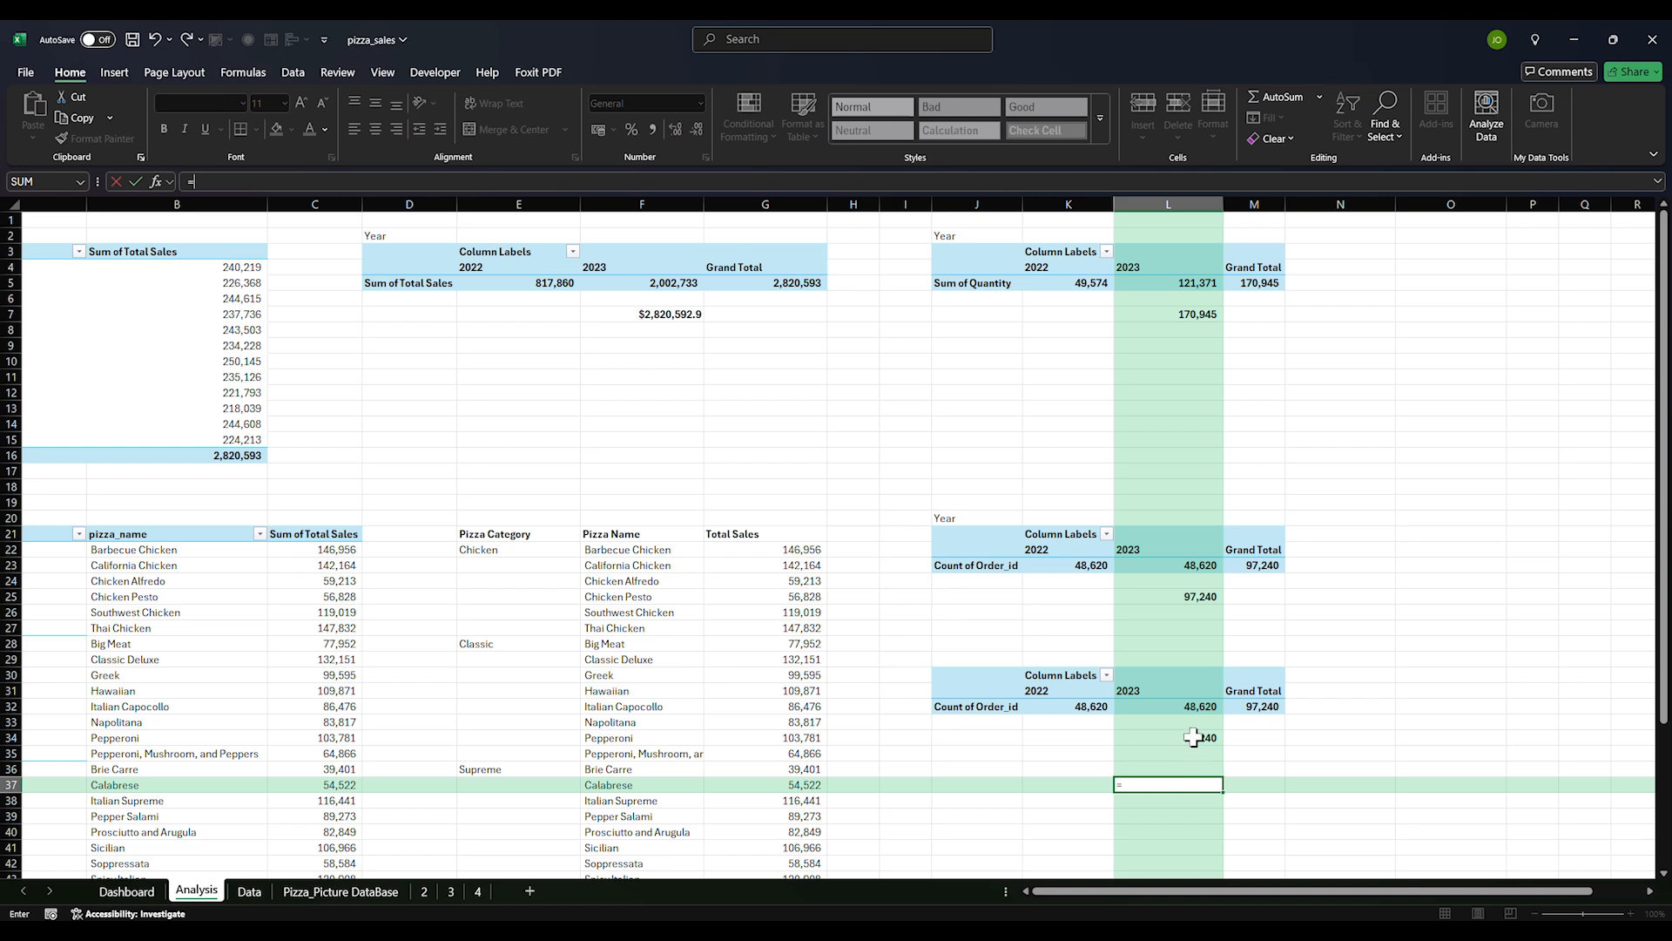
pyautogui.click(1190, 313)
pyautogui.write('/')
pyautogui.click(1202, 738)
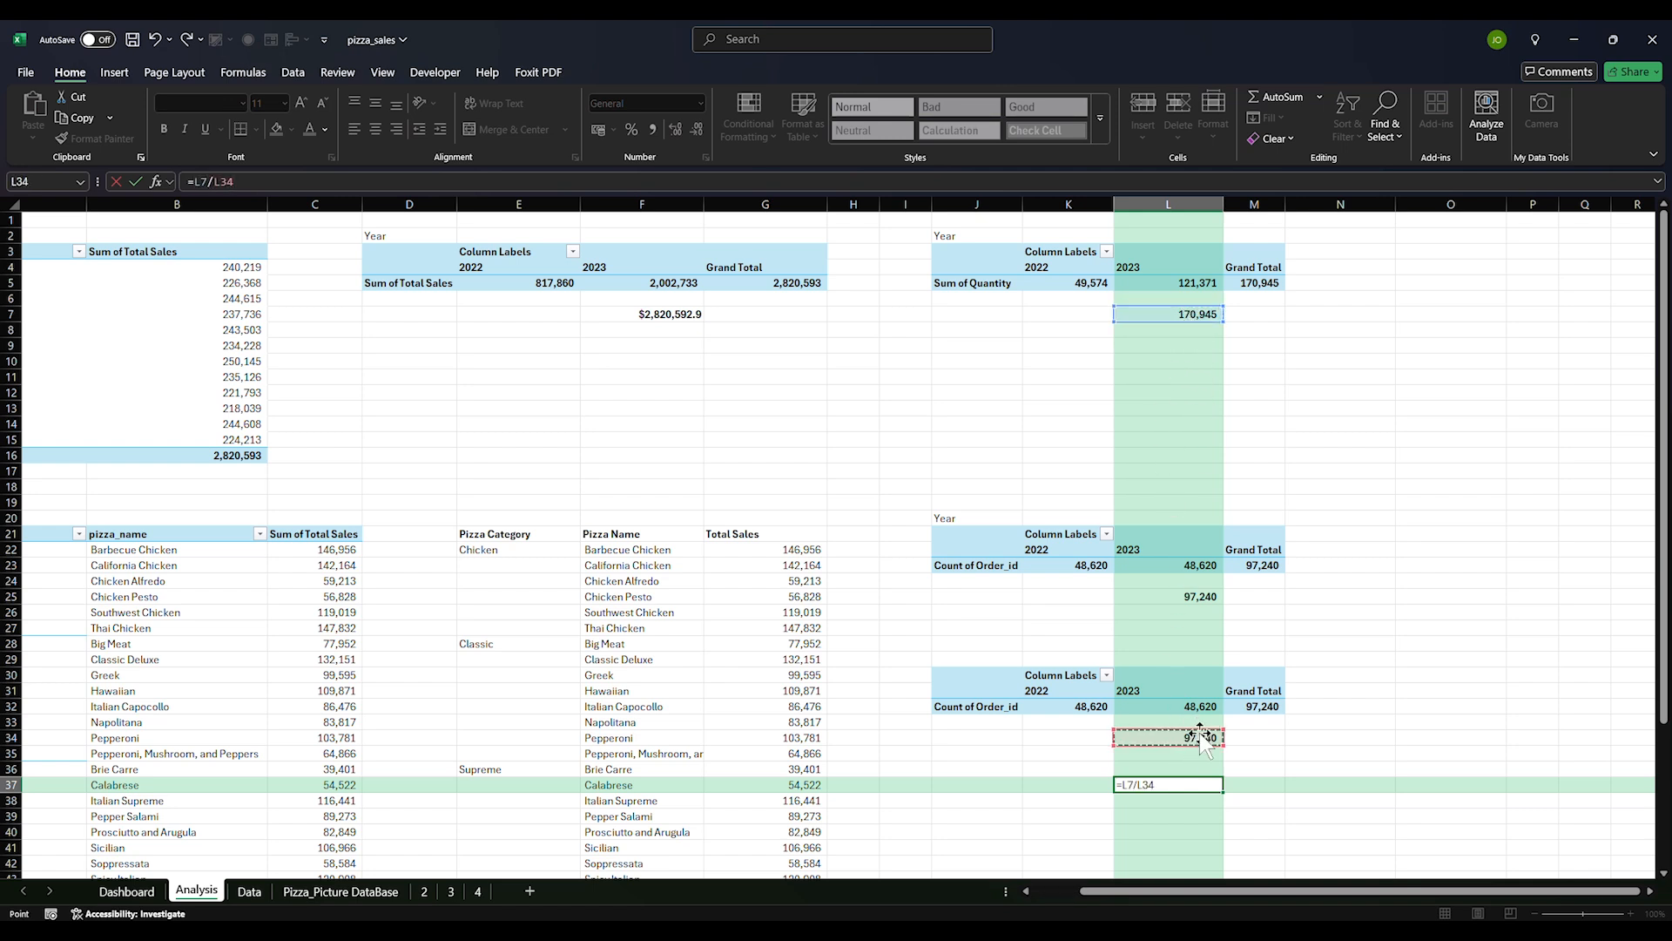
pyautogui.press('Return')
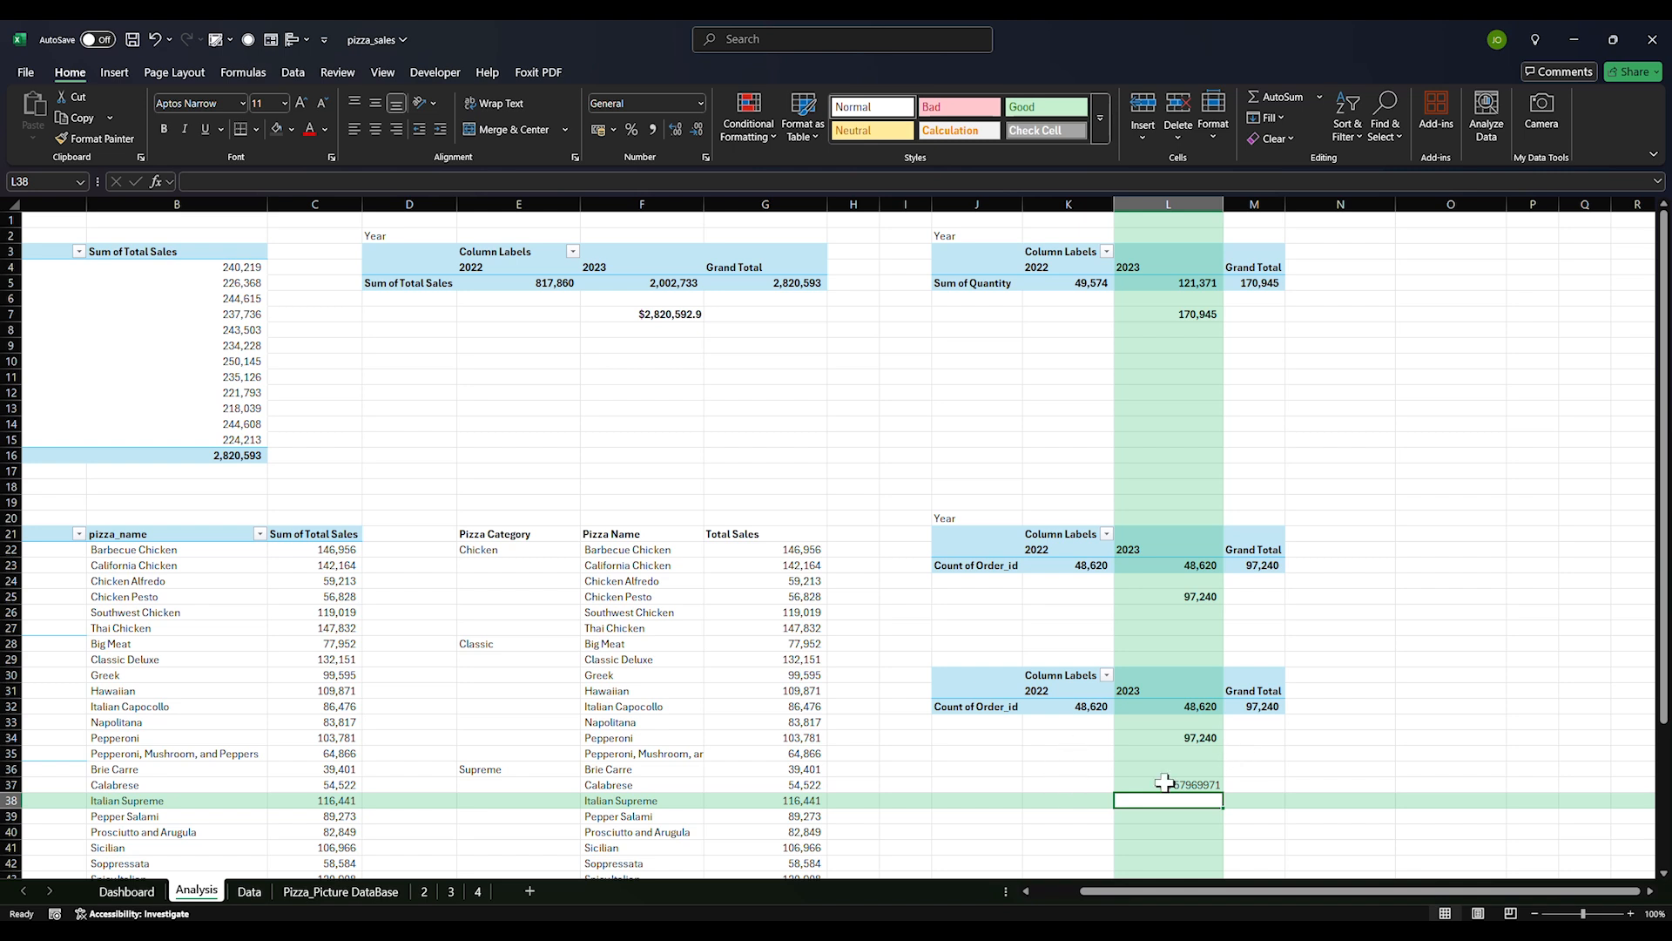
pyautogui.click(1159, 785)
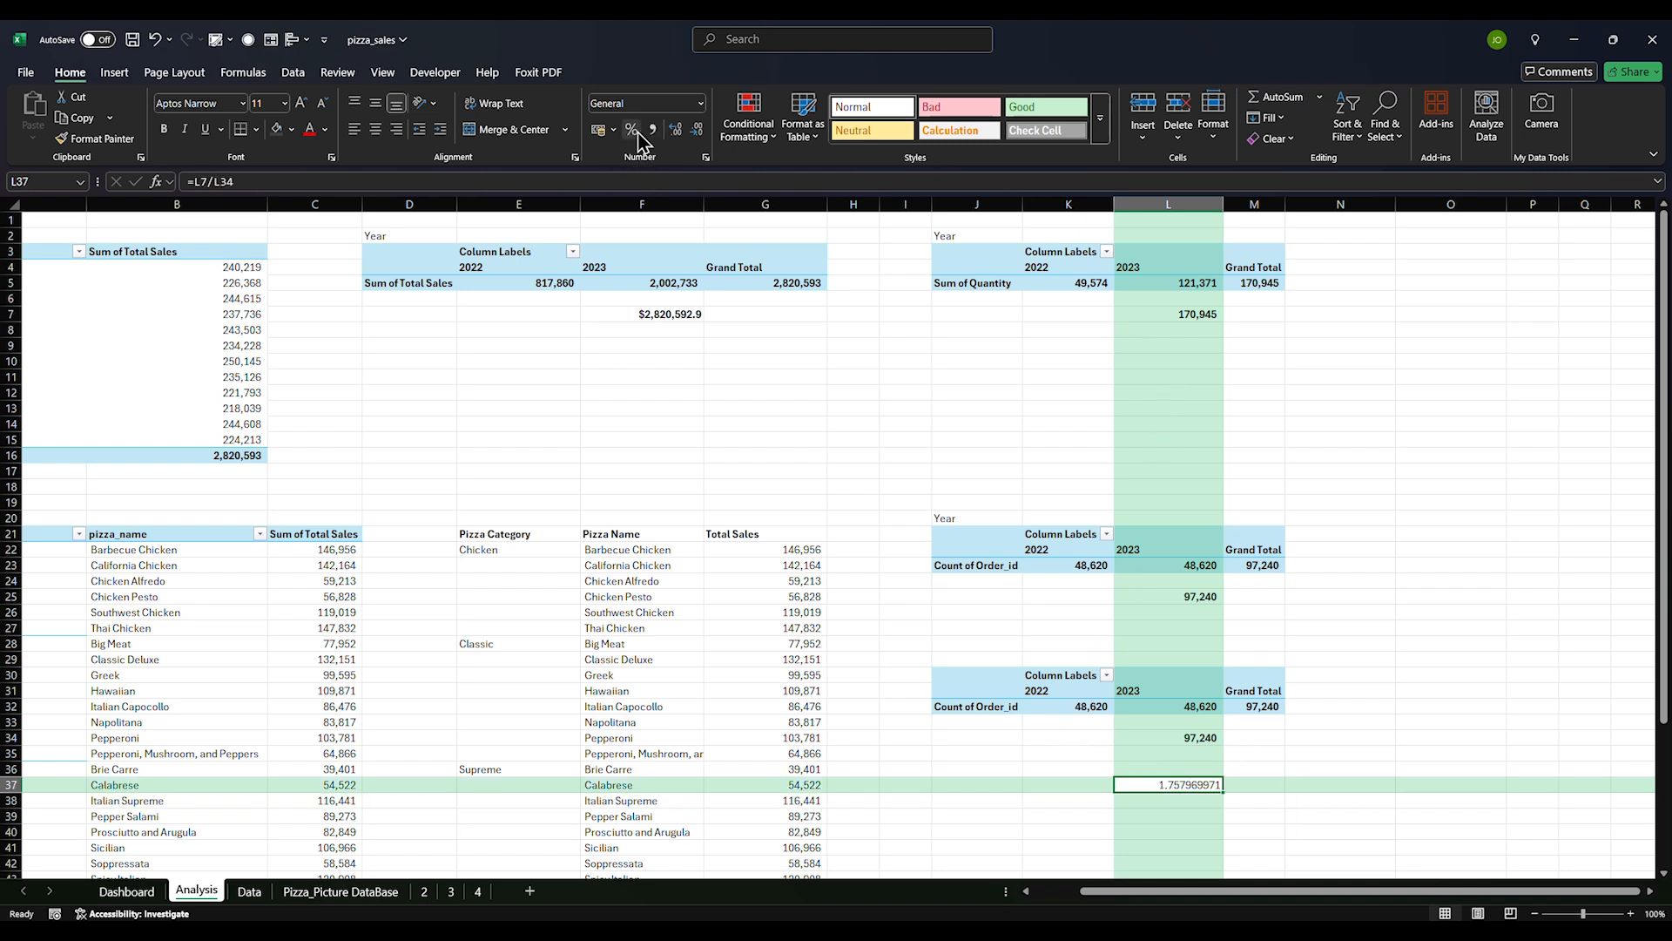
pyautogui.click(698, 133)
pyautogui.click(699, 131)
pyautogui.click(700, 131)
pyautogui.click(697, 131)
pyautogui.click(676, 130)
pyautogui.click(858, 723)
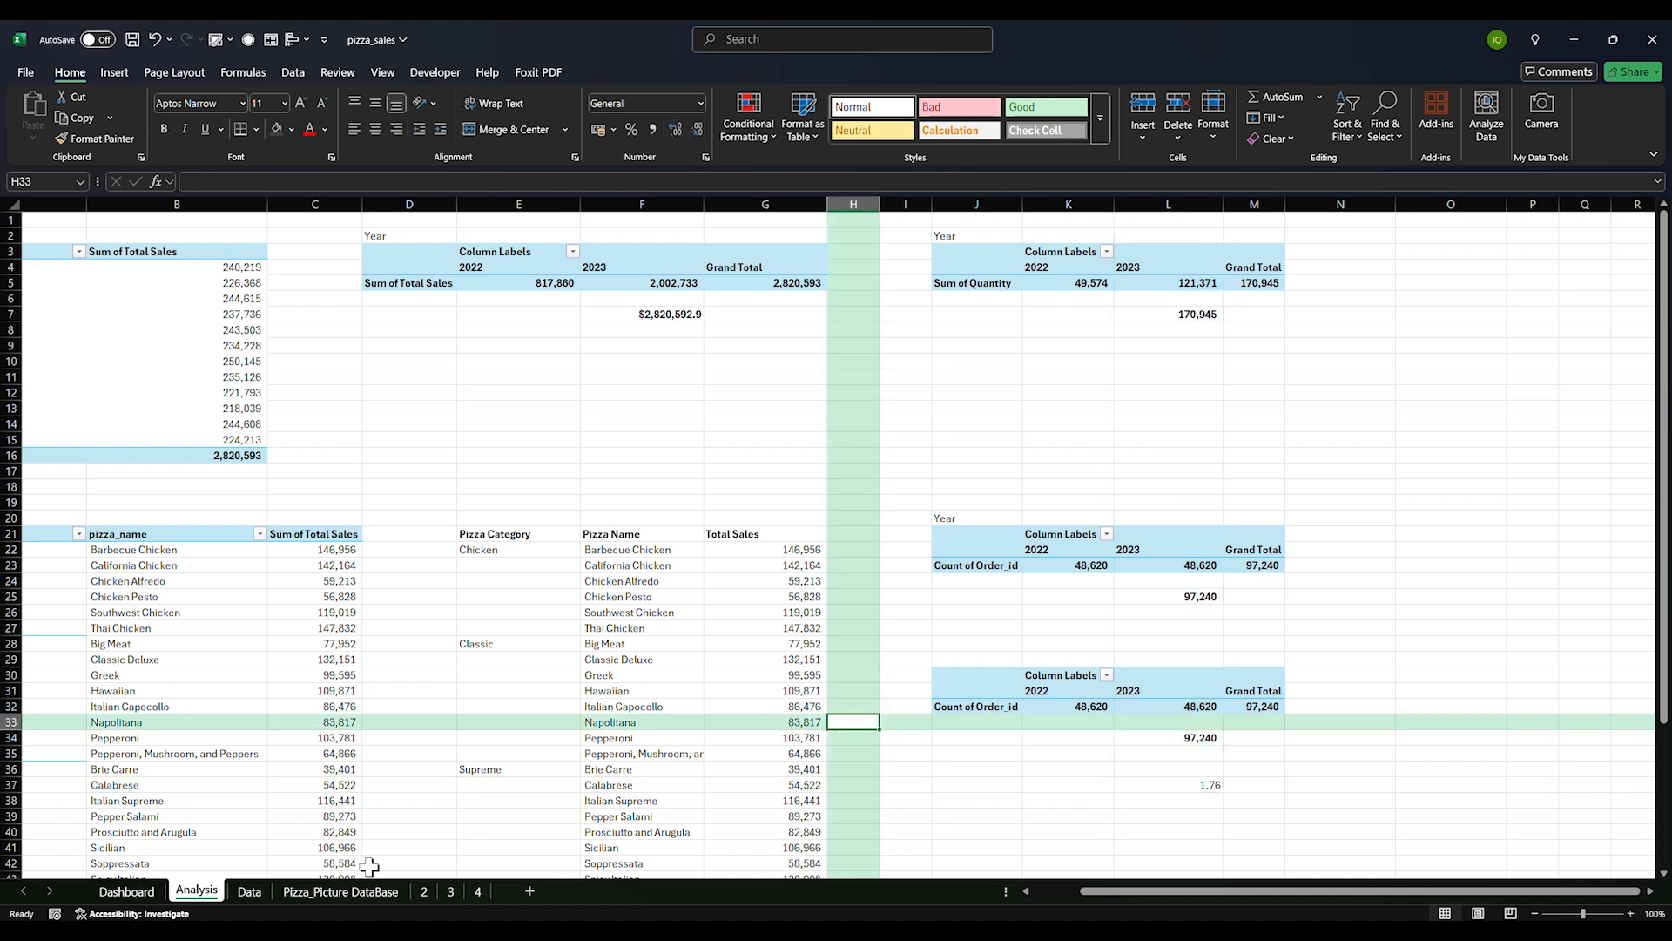
# Link the Dashboard's AVG. ORDER VALUE value box to Analysis cell L7
pyautogui.click(127, 892)
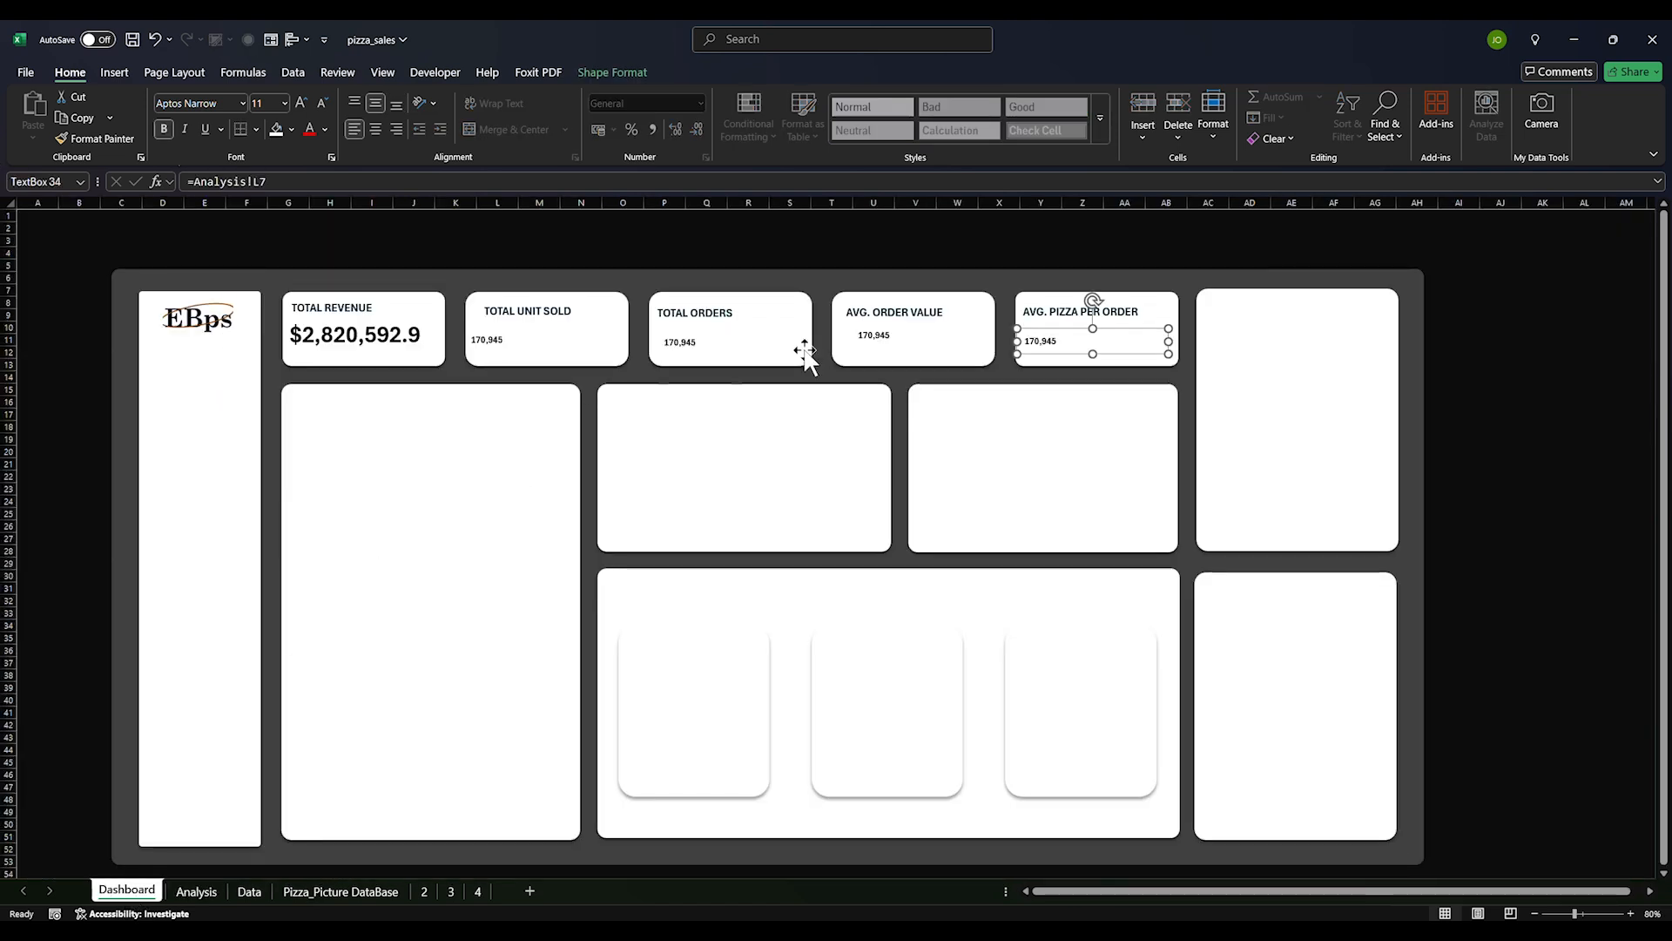
pyautogui.click(871, 341)
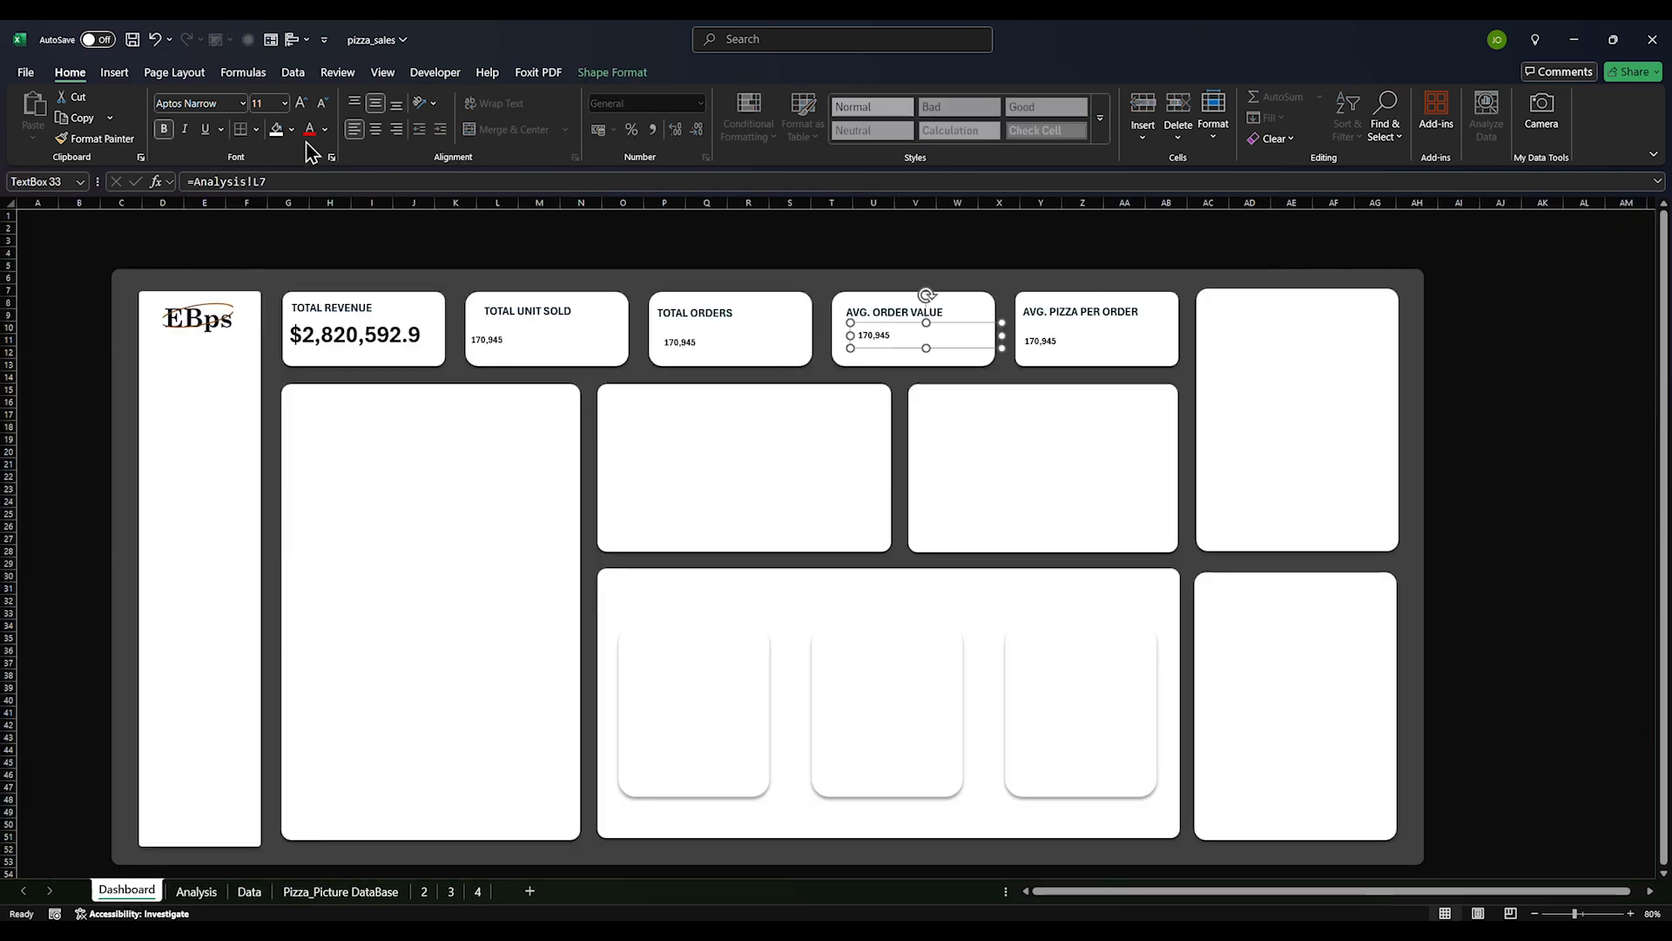
pyautogui.moveTo(270, 181); pyautogui.dragTo(186, 183)
pyautogui.write('=')
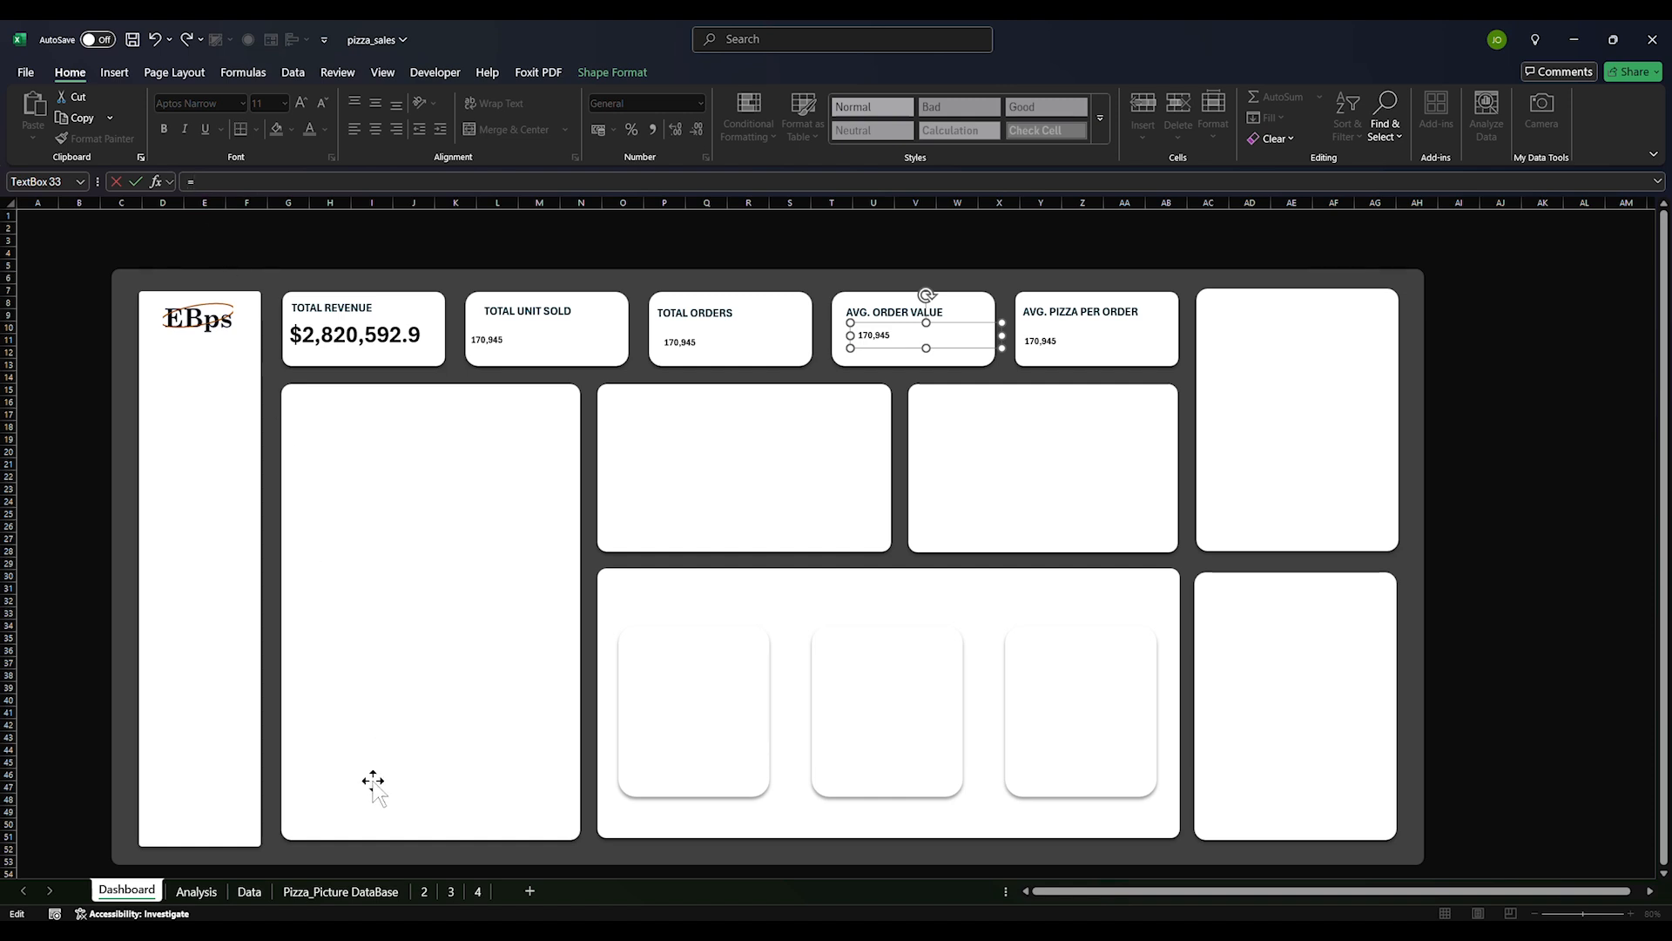
pyautogui.click(357, 894)
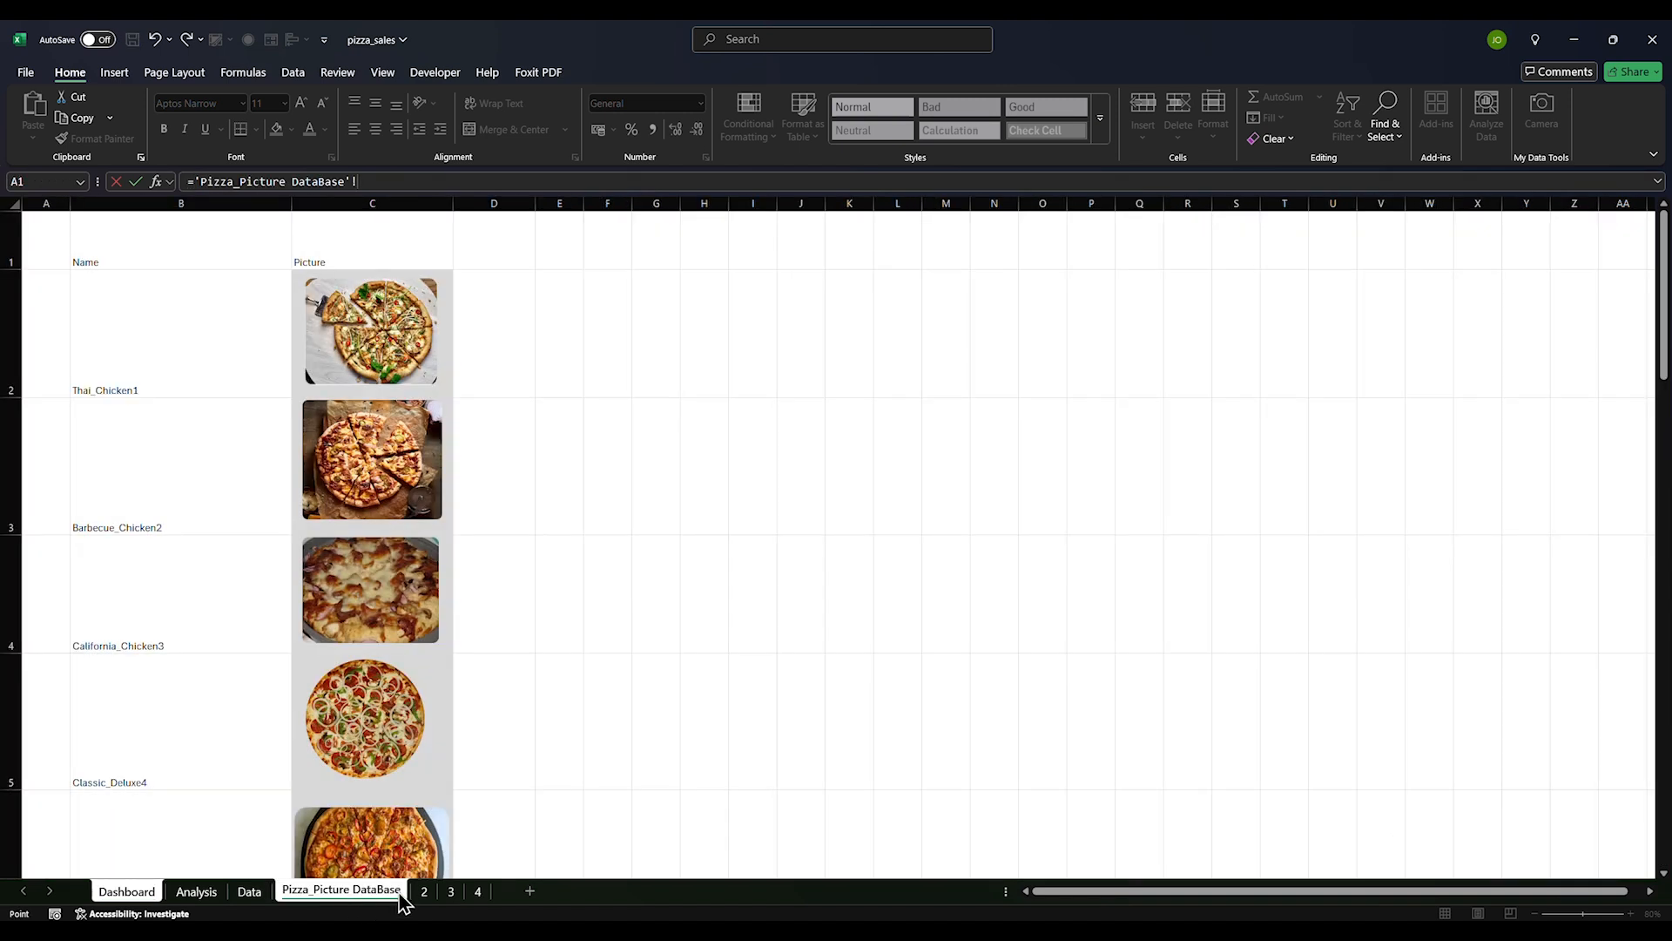
pyautogui.click(422, 893)
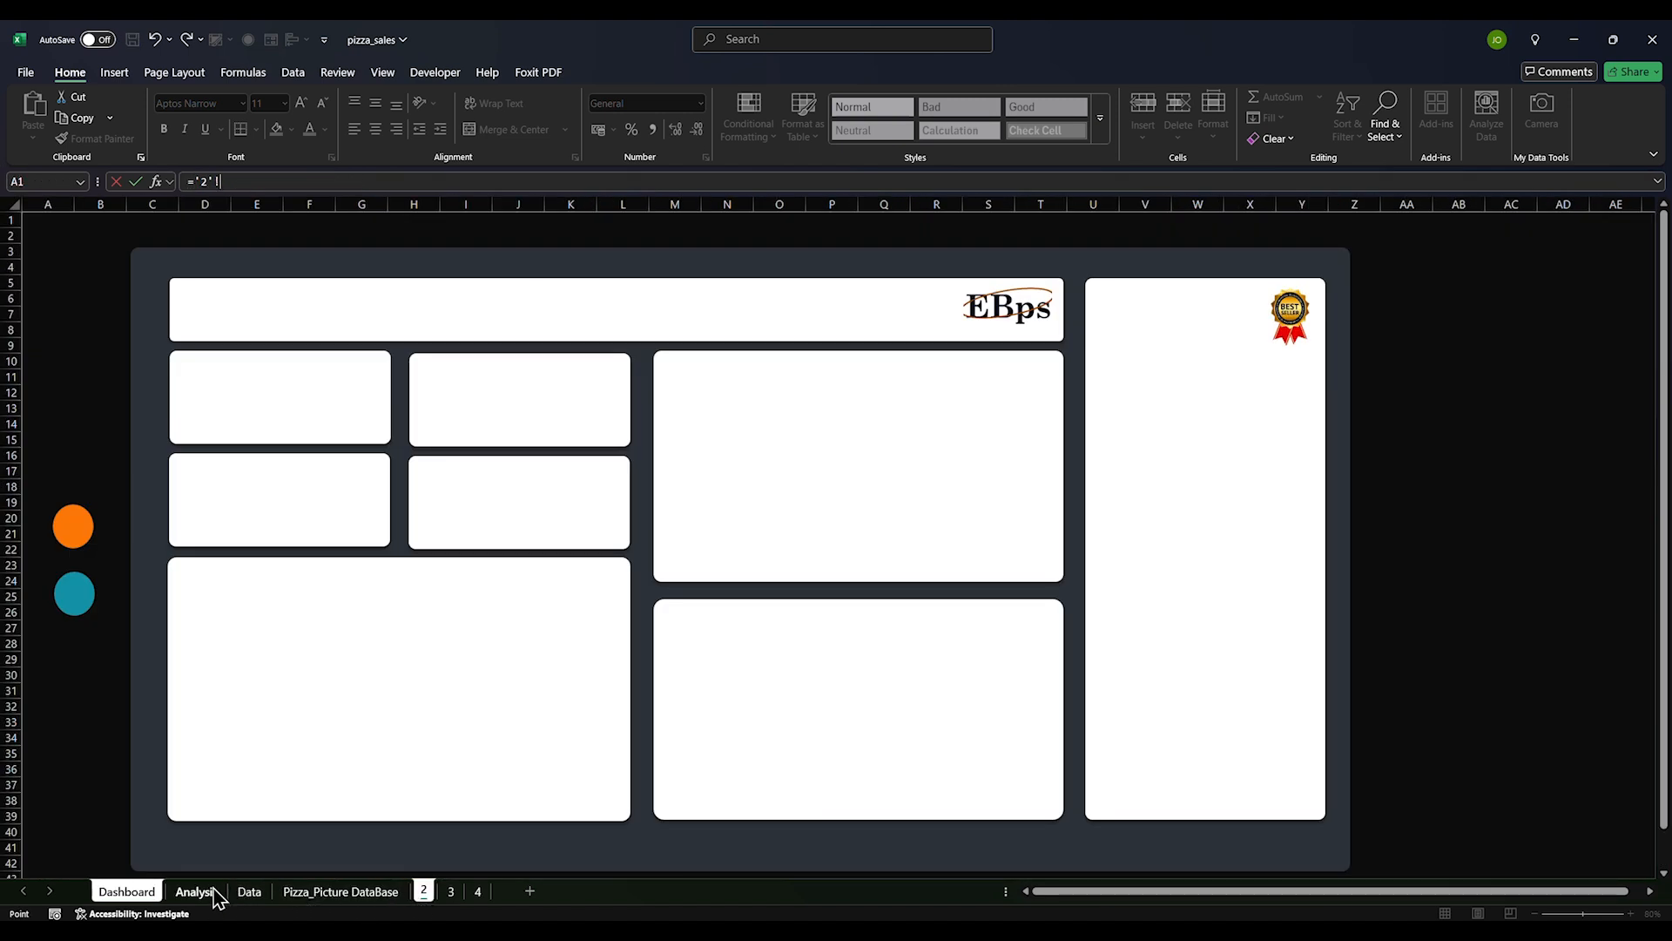
pyautogui.click(211, 893)
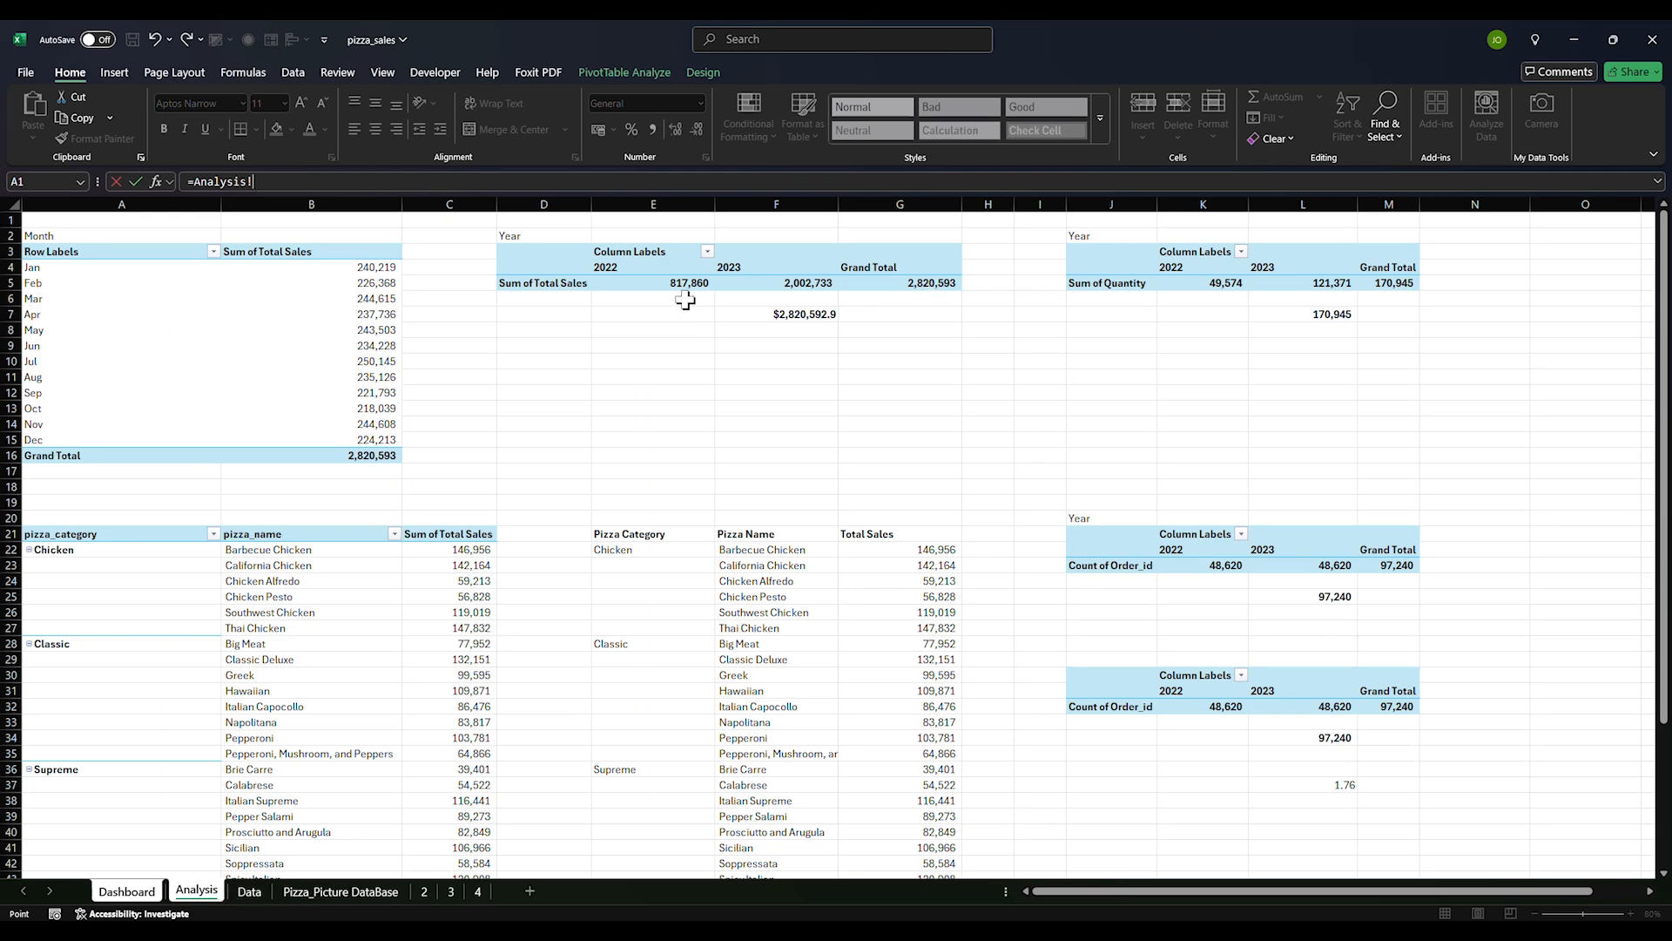
pyautogui.click(1289, 313)
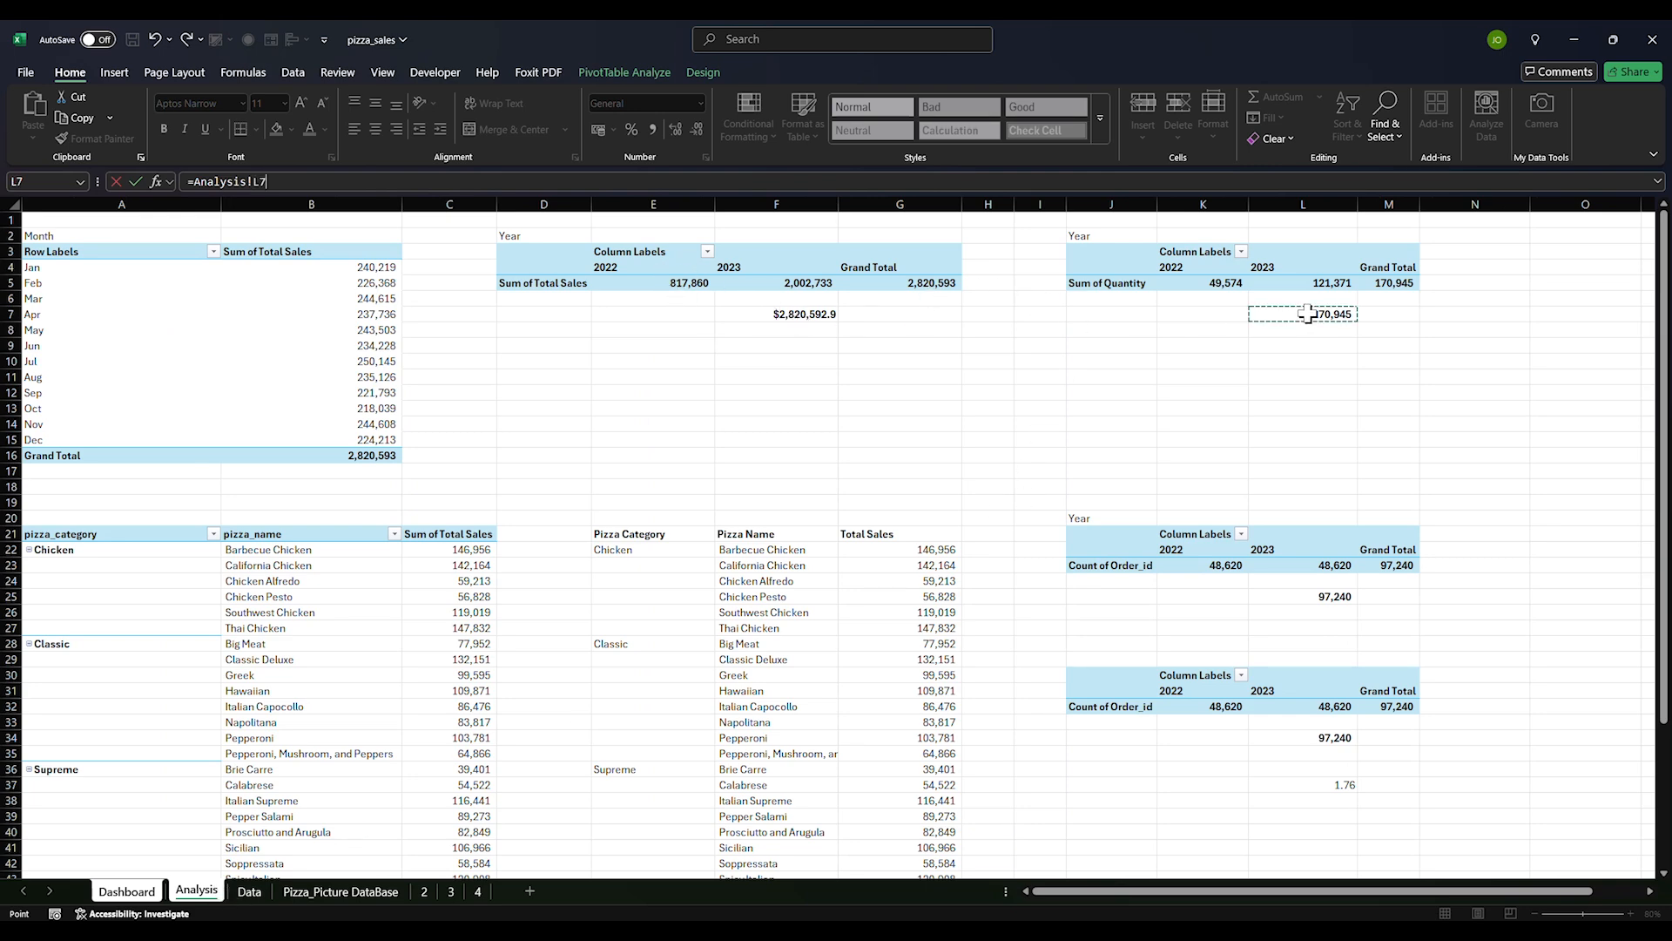
pyautogui.press('Return')
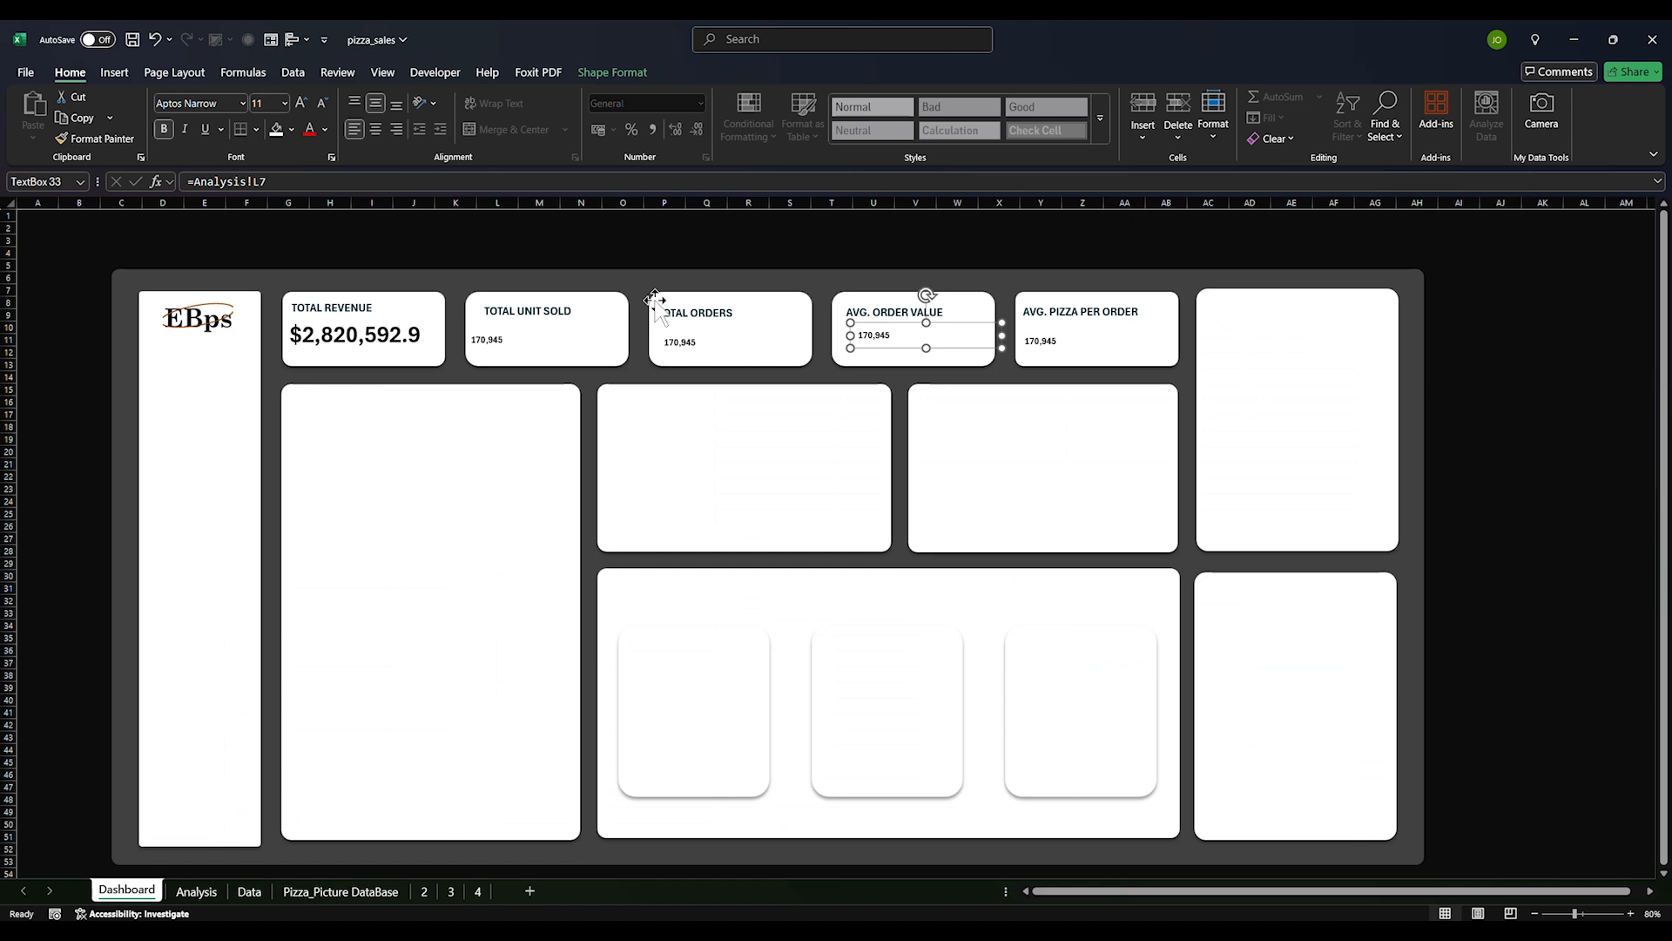
# Relink the TOTAL ORDERS value box to Analysis!L25 so it reads 97,240
pyautogui.click(685, 345)
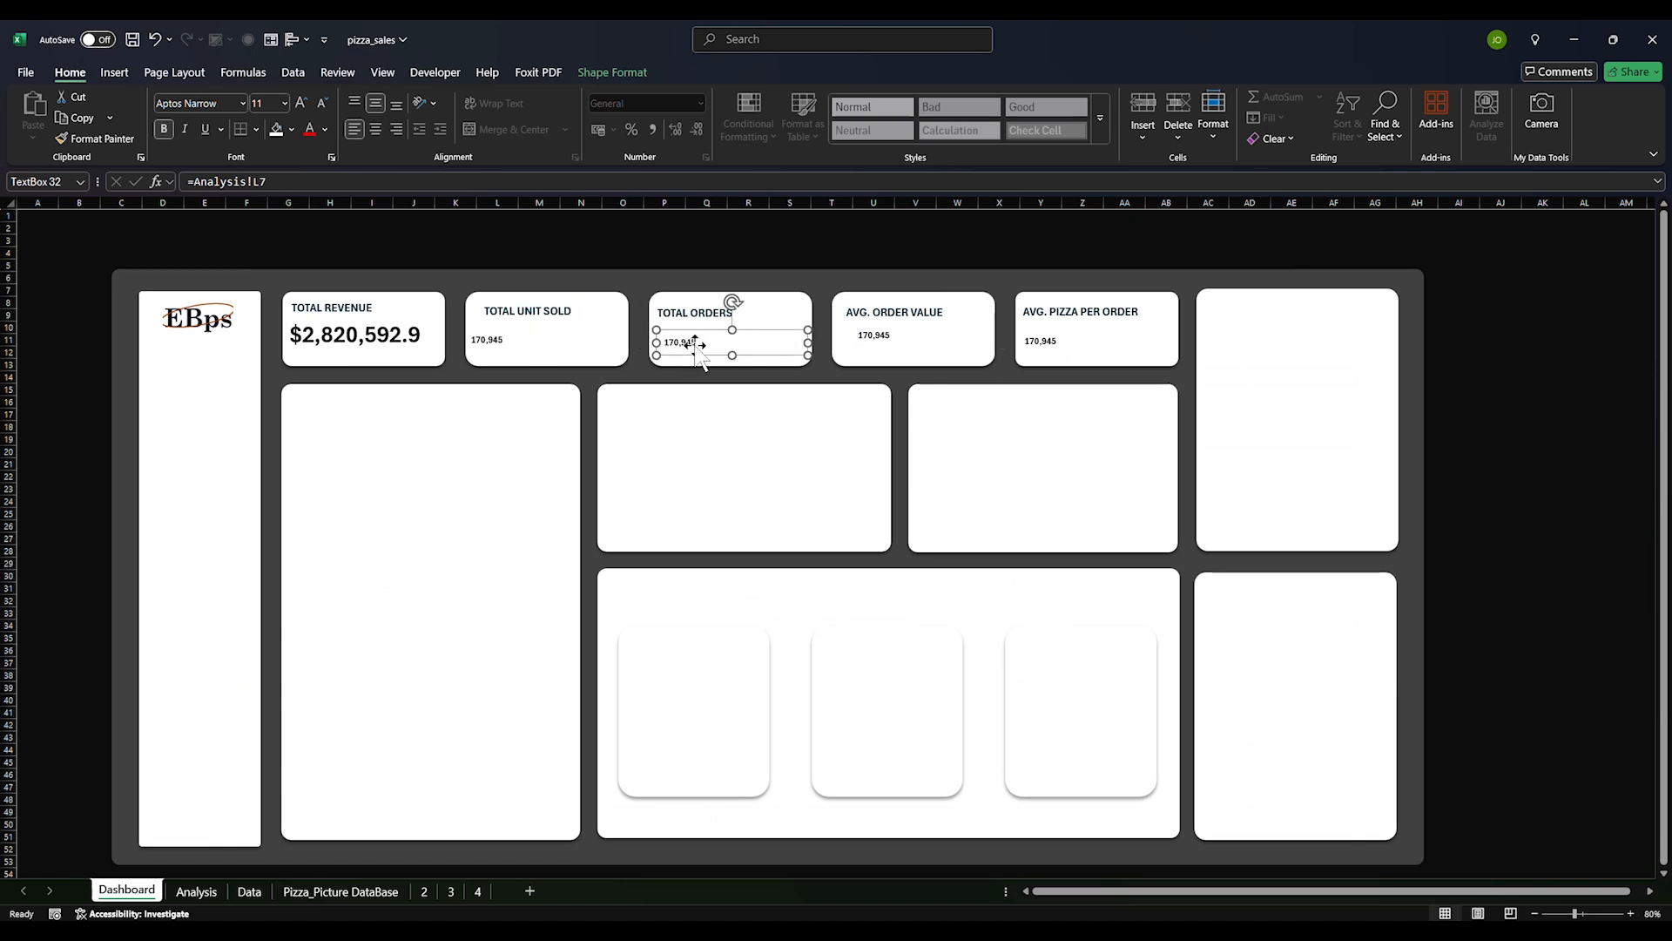
pyautogui.click(349, 185)
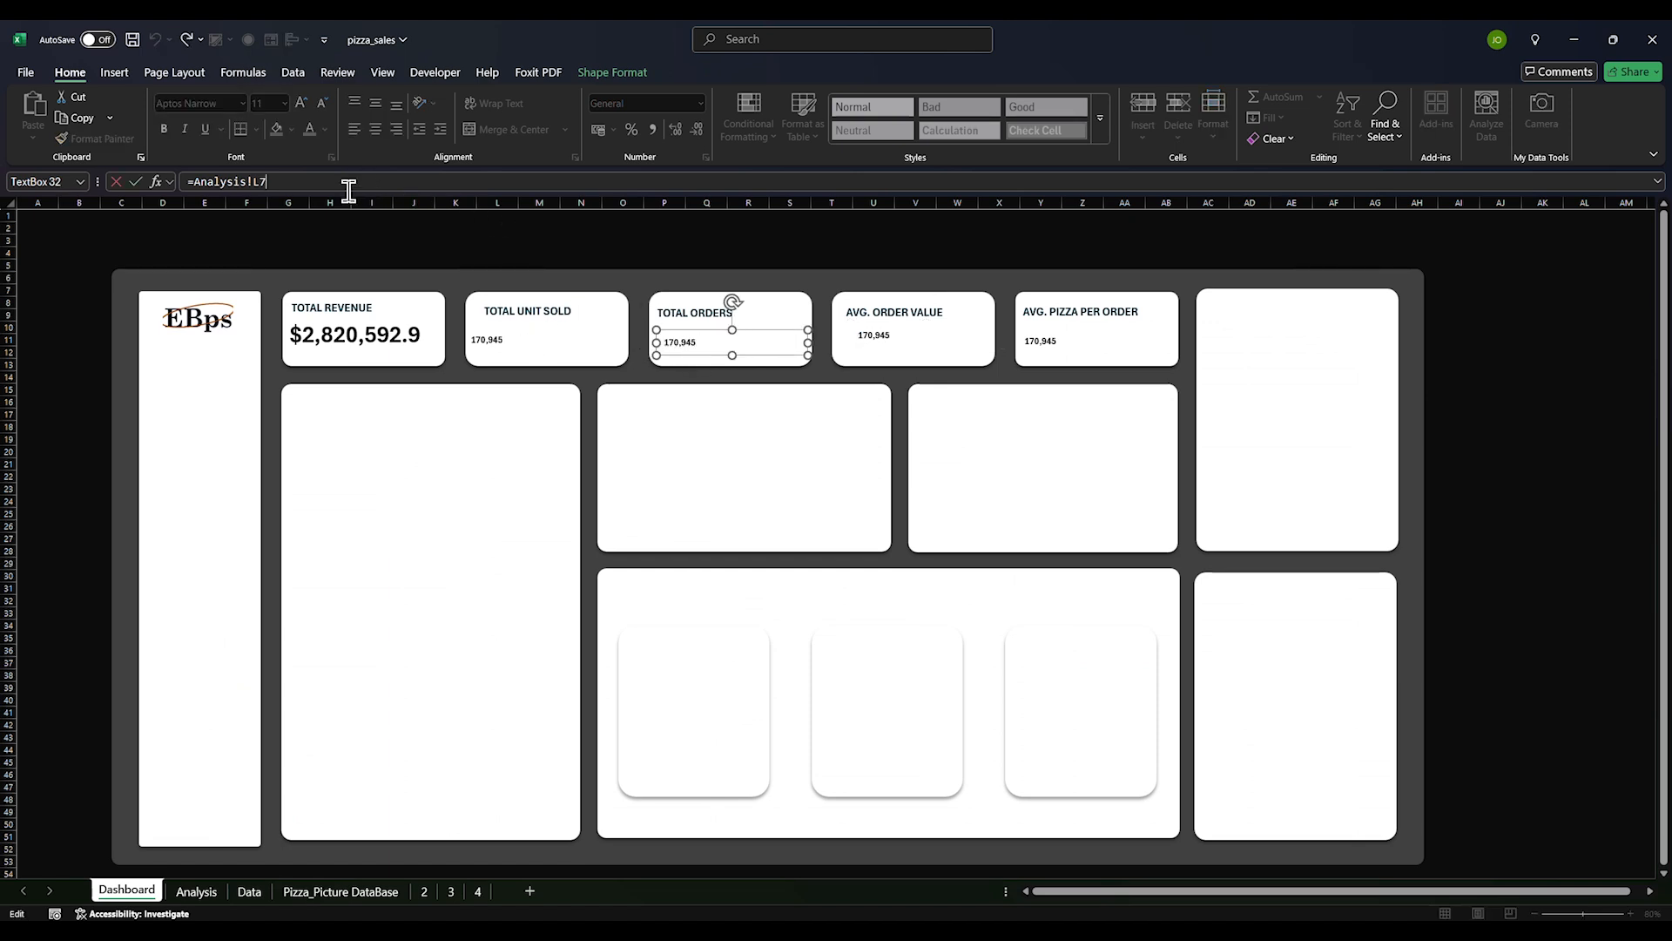
pyautogui.moveTo(322, 185); pyautogui.dragTo(174, 185)
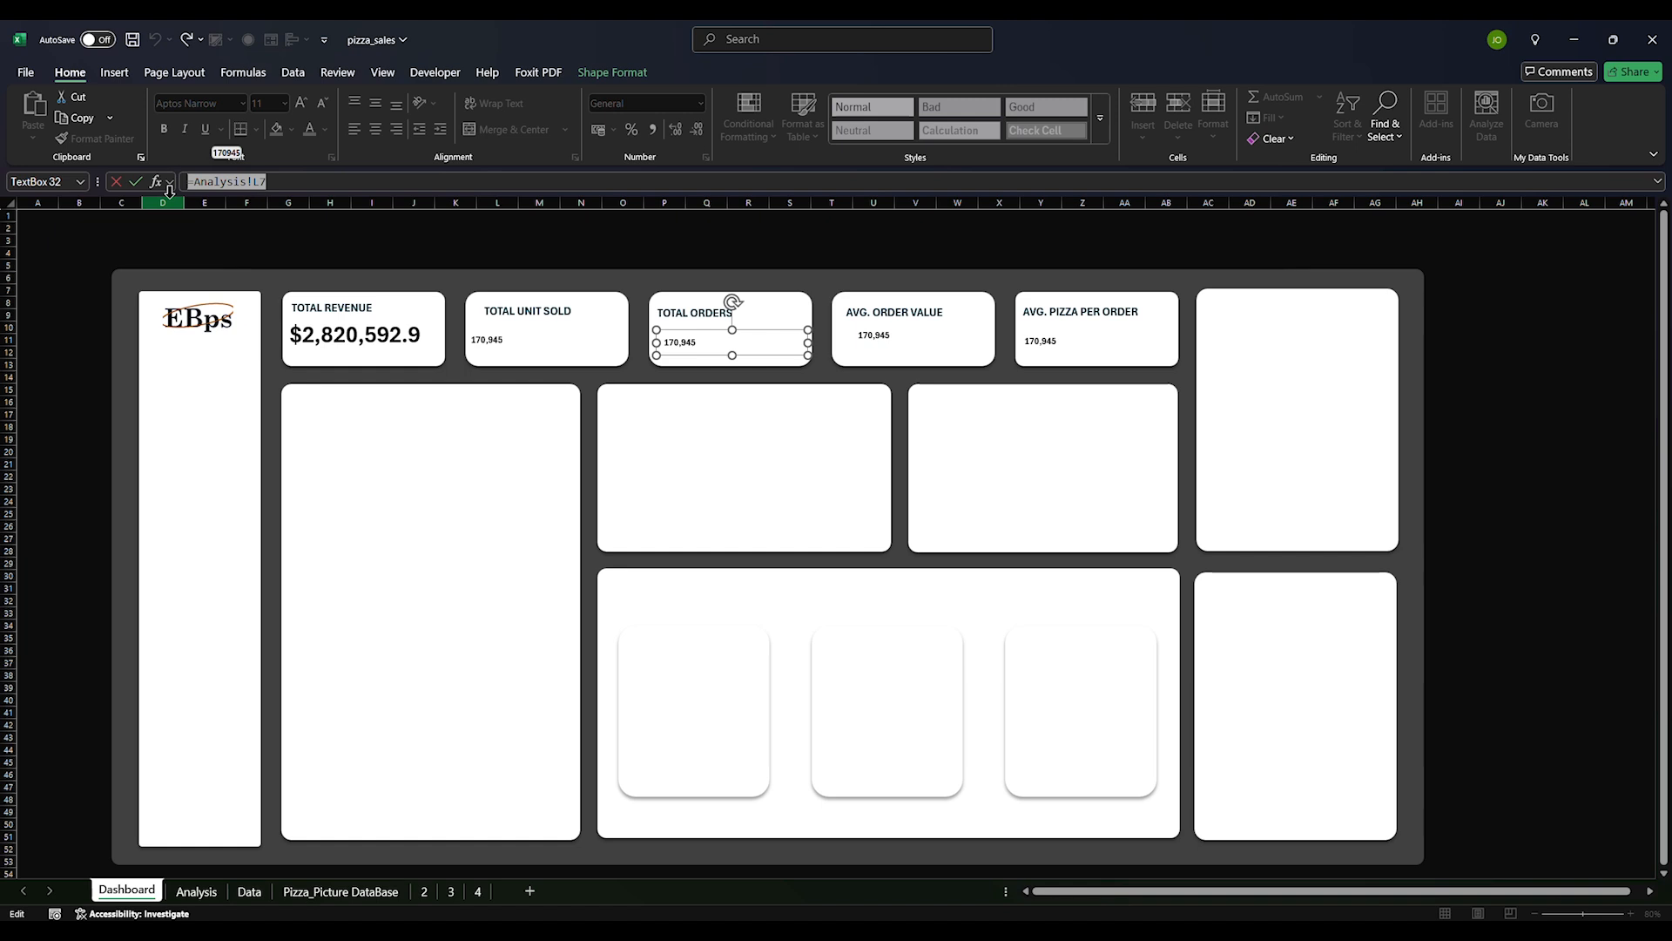
pyautogui.click(208, 892)
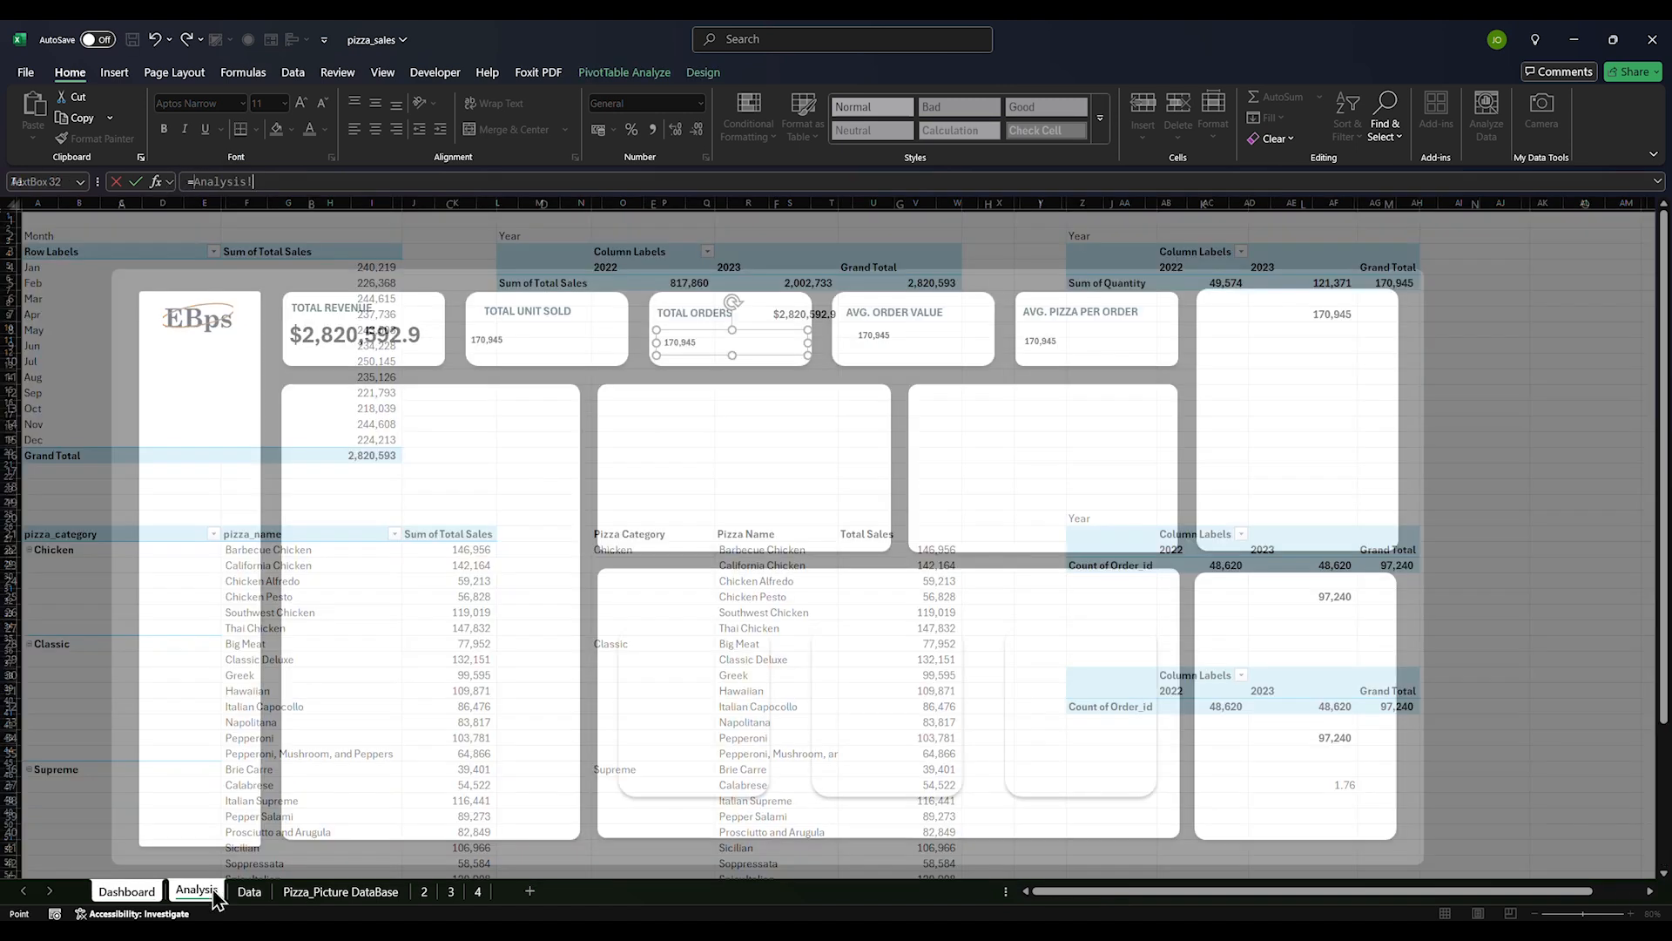
pyautogui.click(1333, 600)
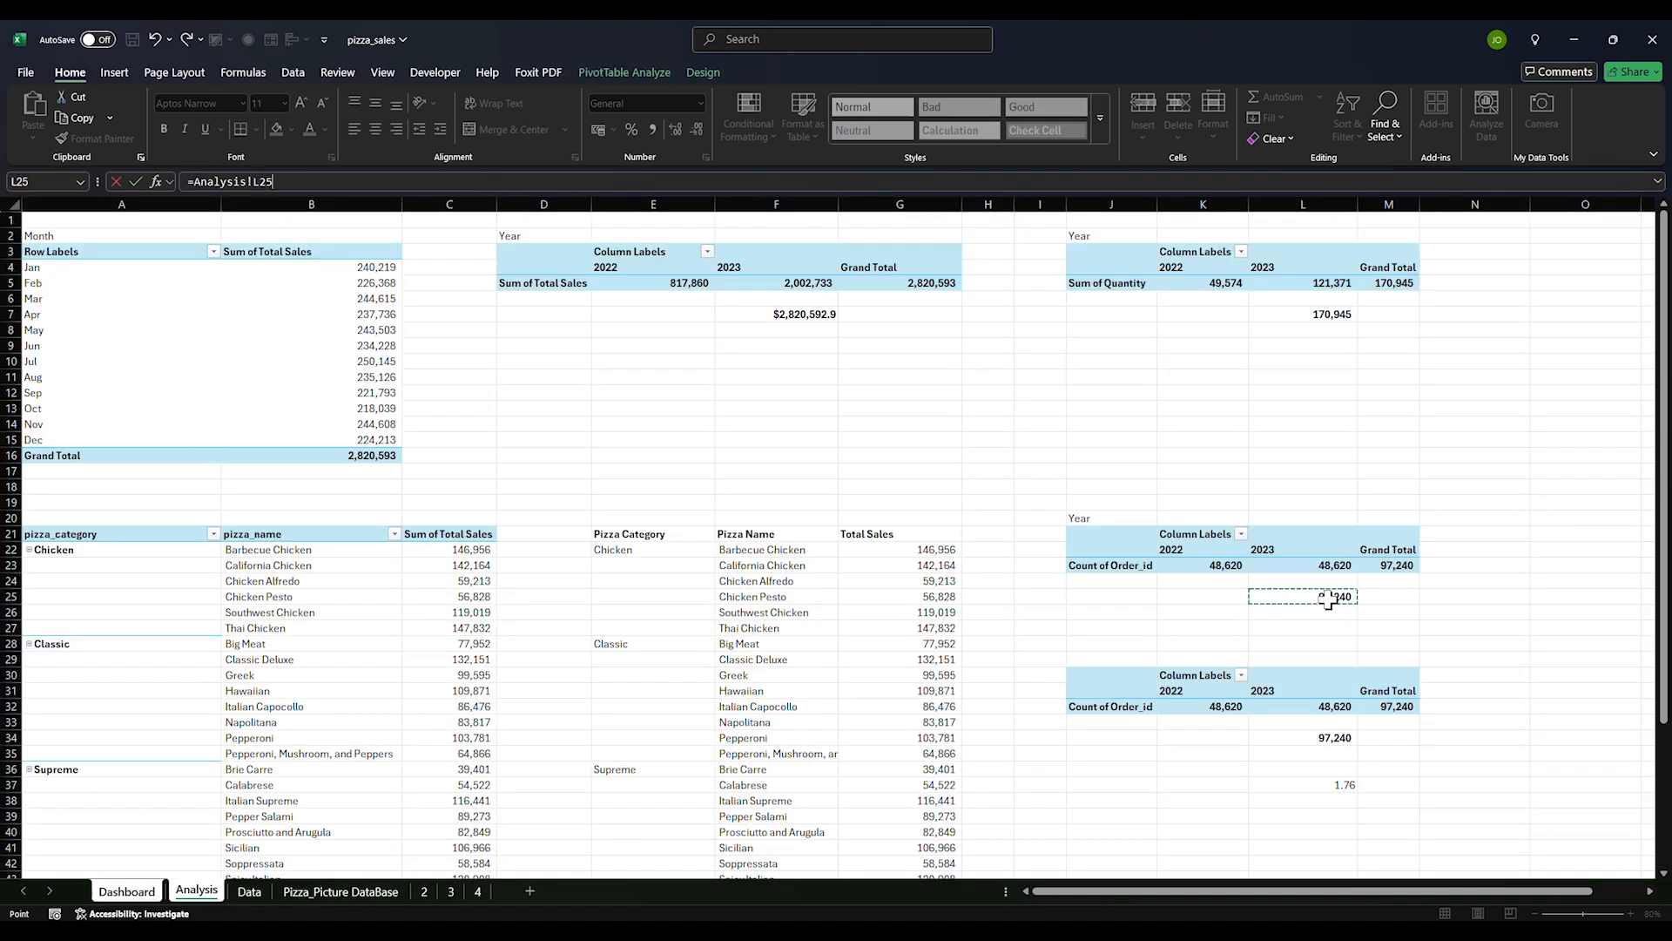
pyautogui.press('Return')
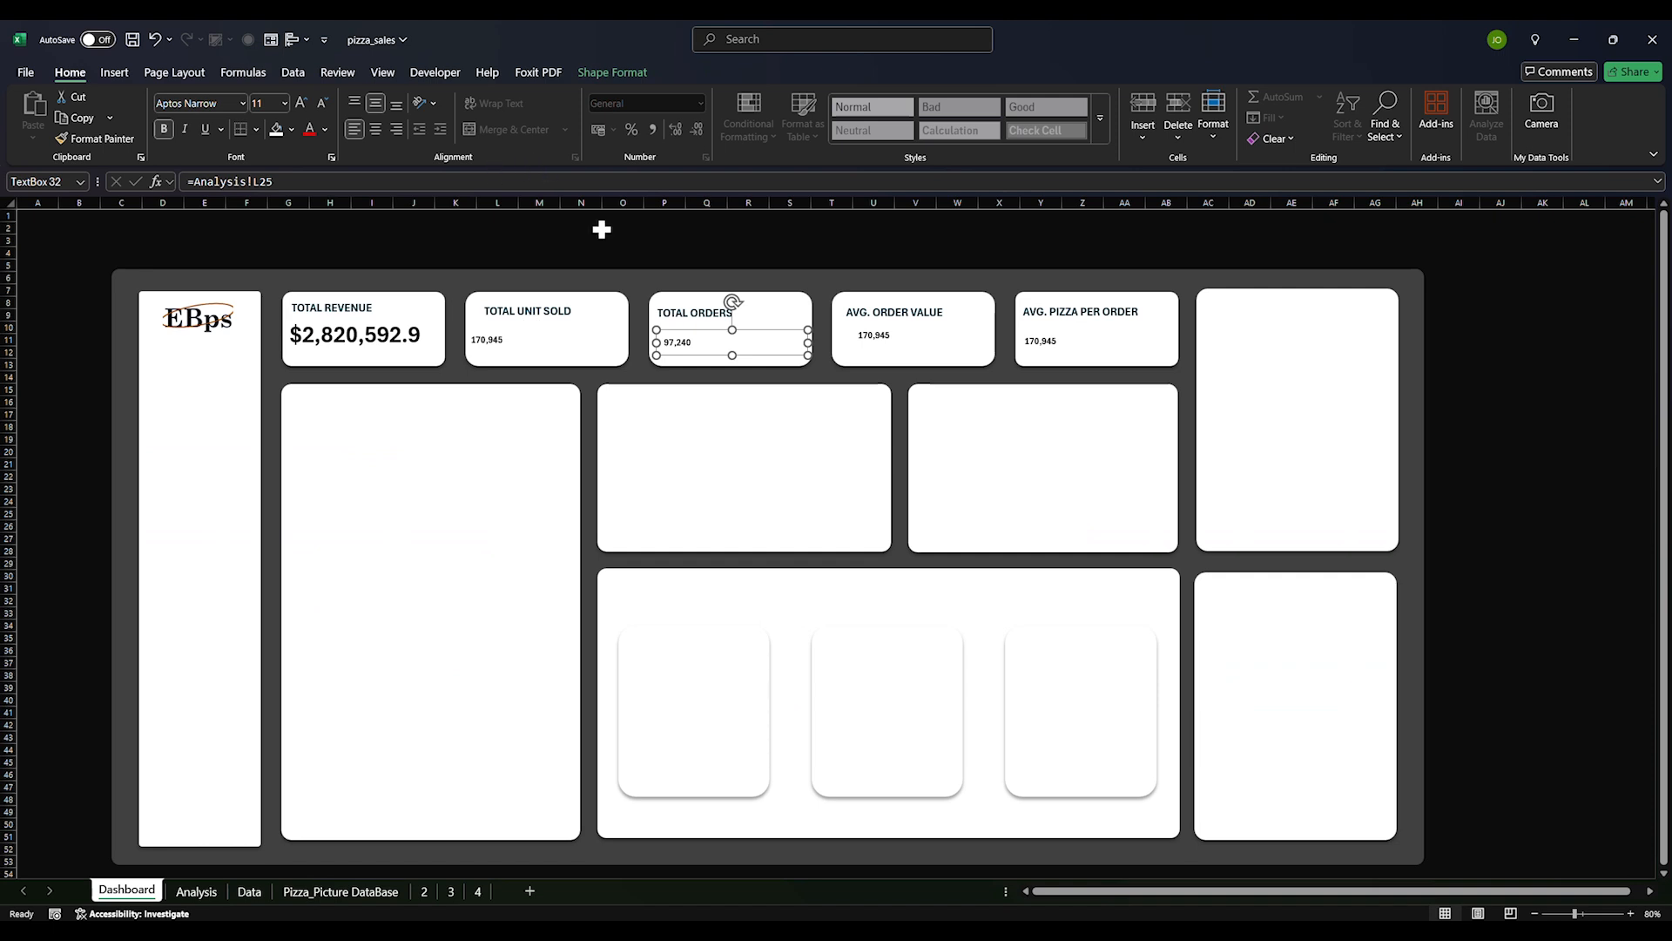
pyautogui.click(867, 340)
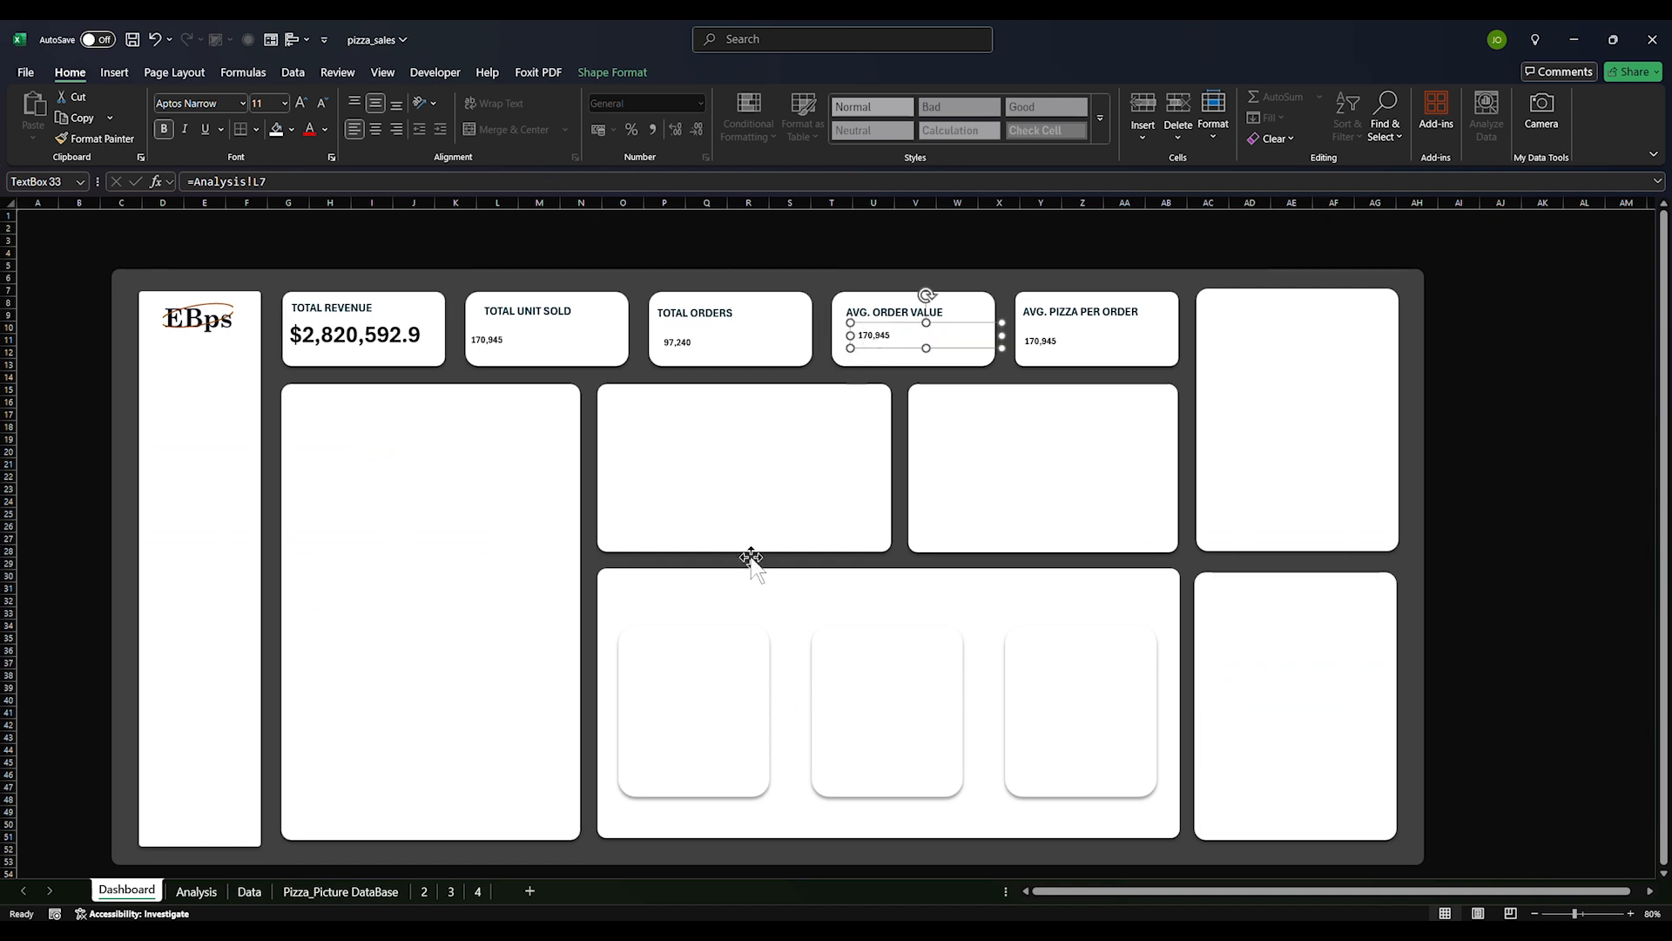
# Paste another copy of the yearly pivot at J42 on the Analysis sheet
pyautogui.click(196, 891)
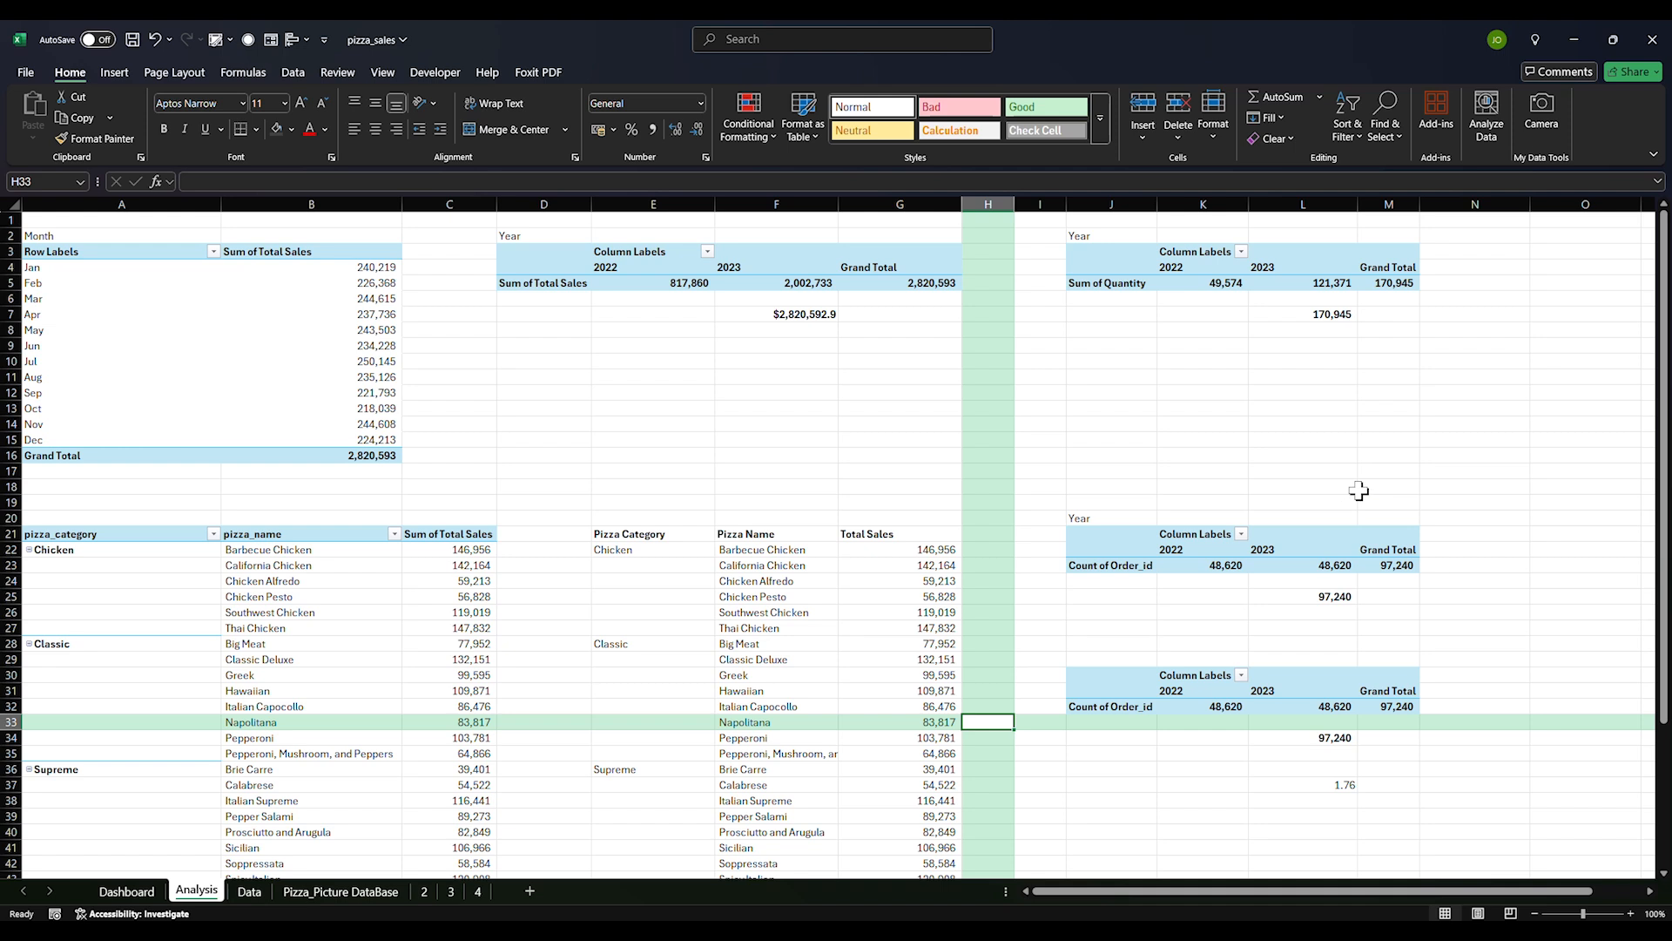
pyautogui.click(800, 314)
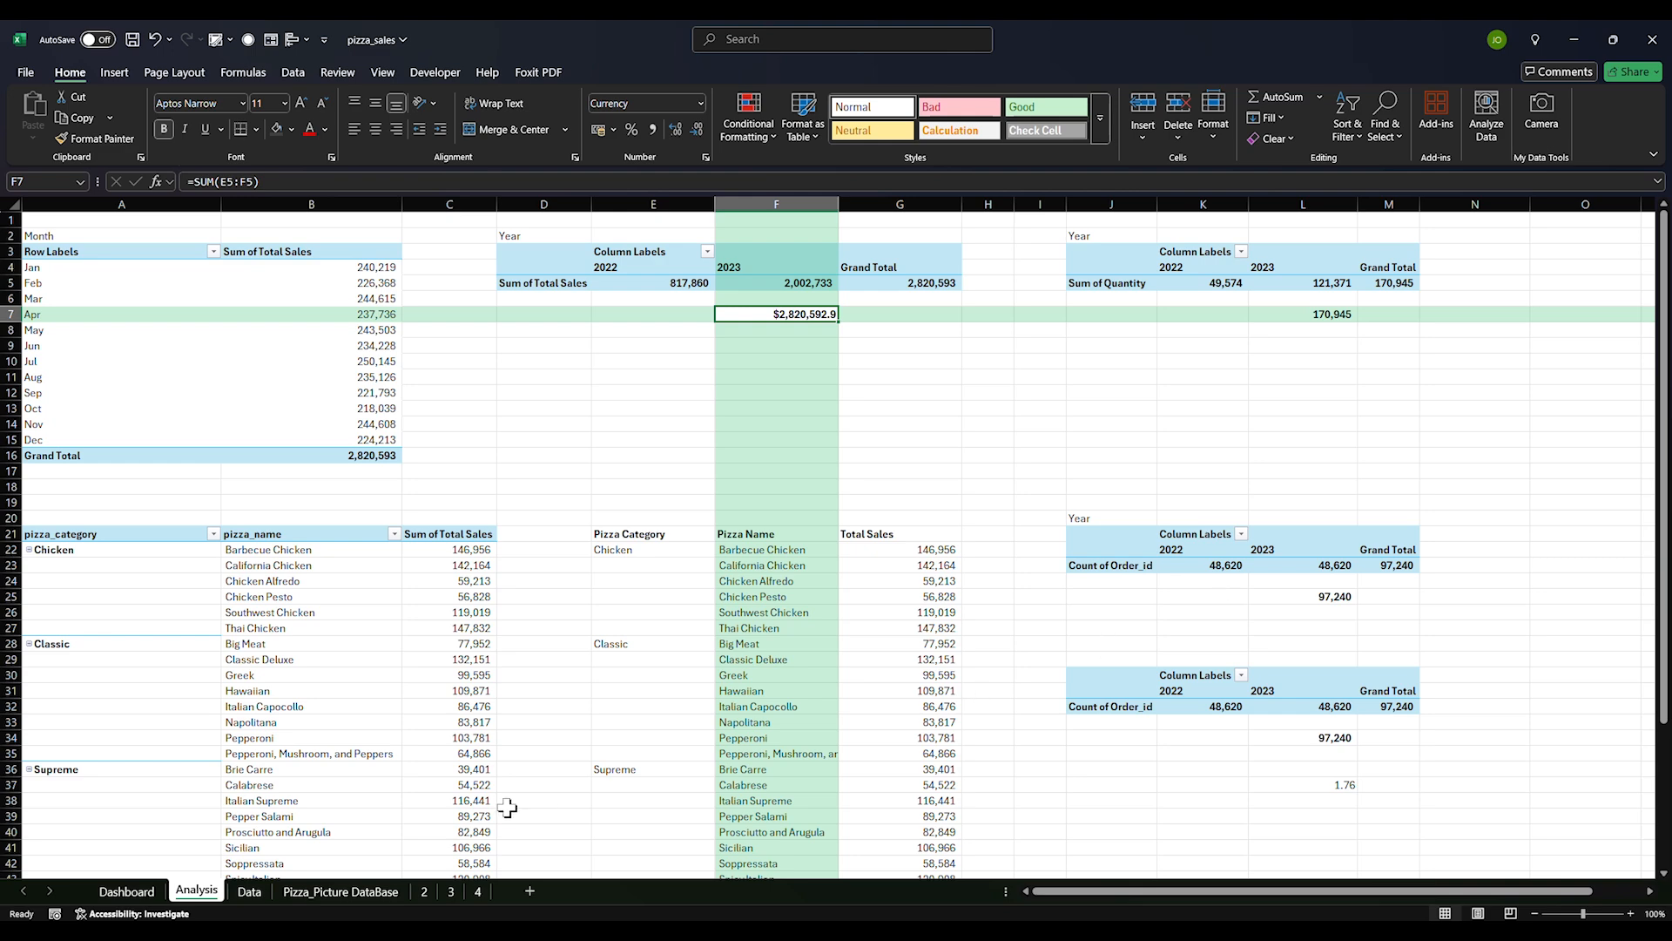
pyautogui.click(126, 890)
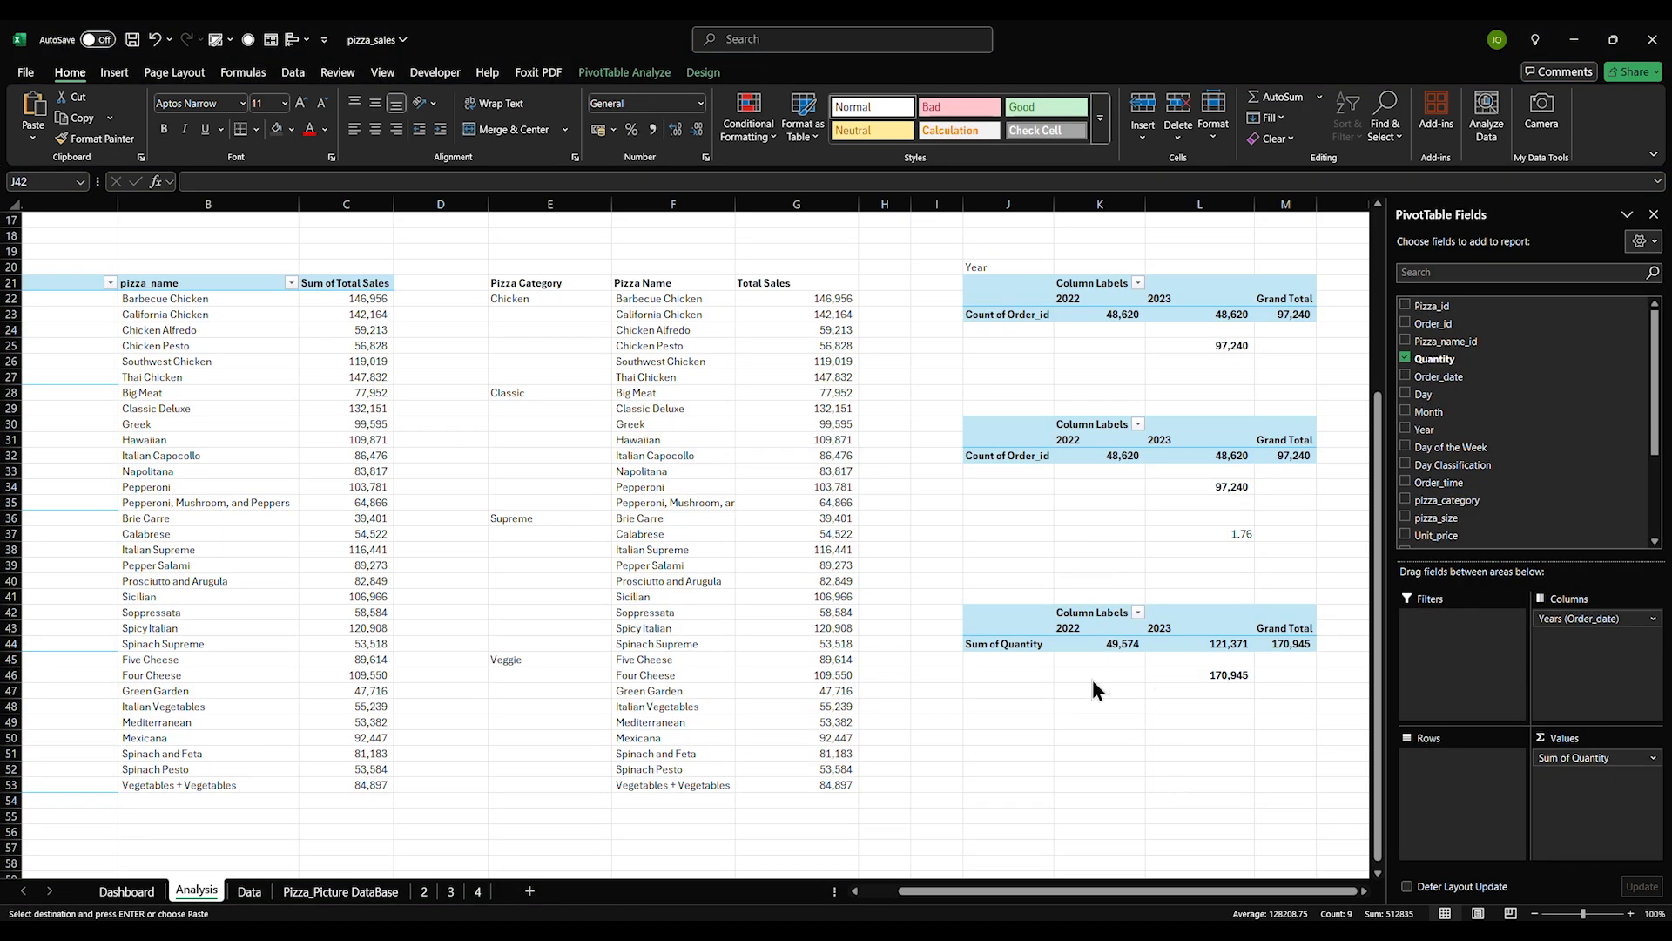
pyautogui.hotkey('ctrl', 'v')
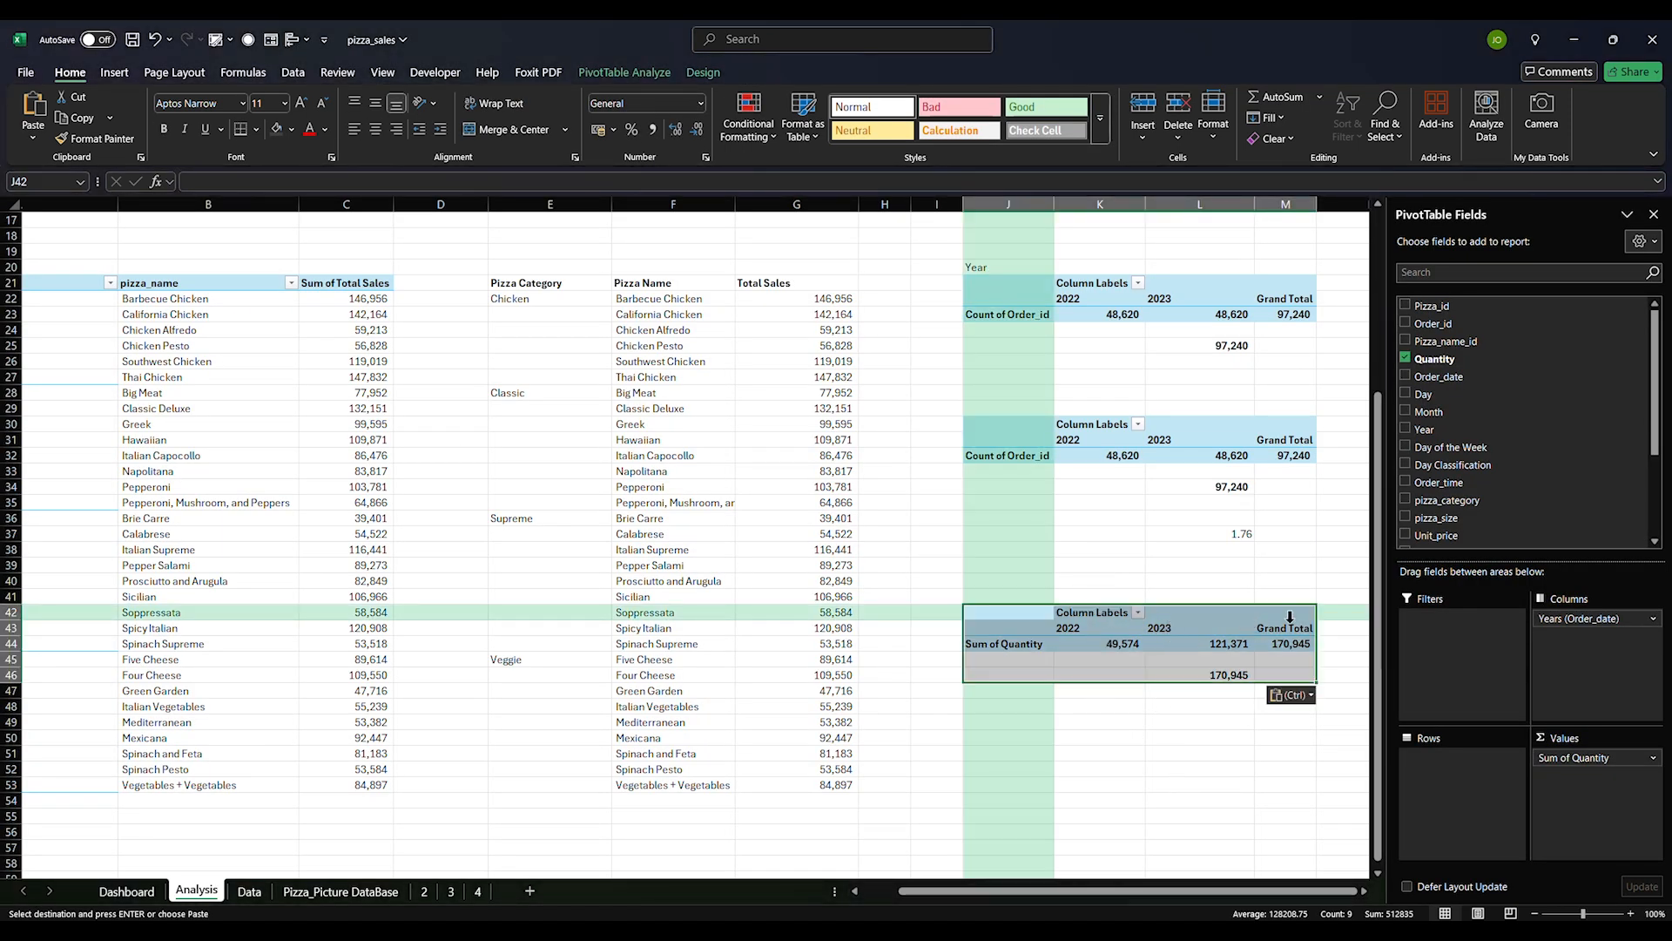
pyautogui.click(1217, 644)
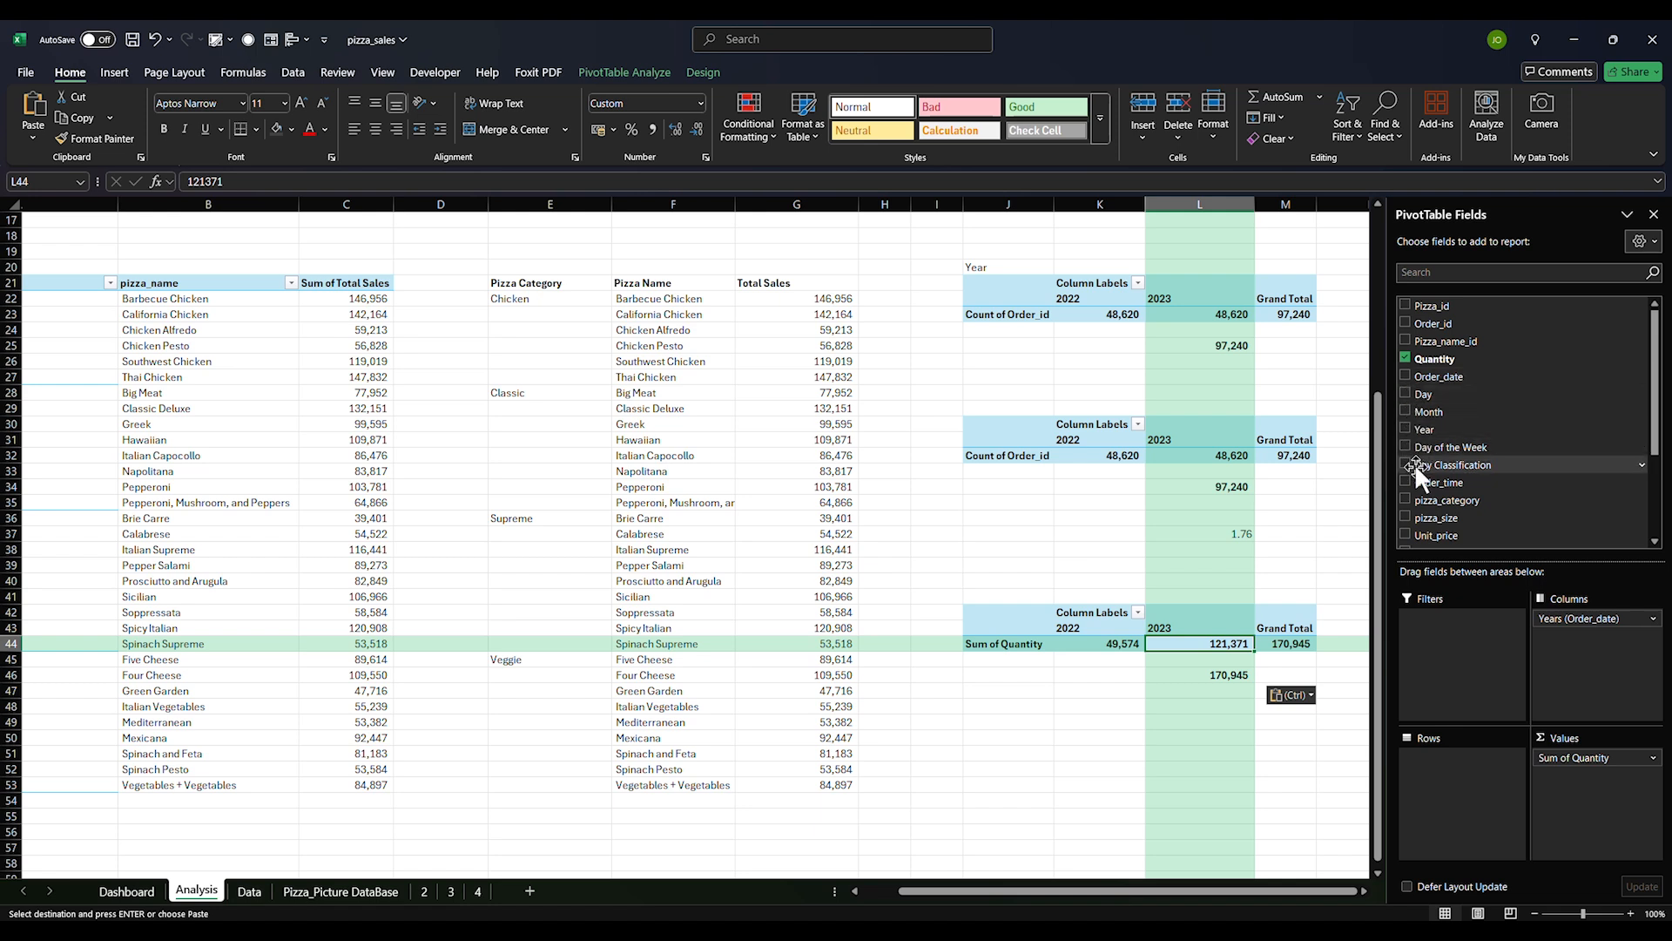
# Make the J42 pivot sum Total Sales instead of Quantity
pyautogui.scroll(-2, 1416, 472)
pyautogui.scroll(-1, 1416, 501)
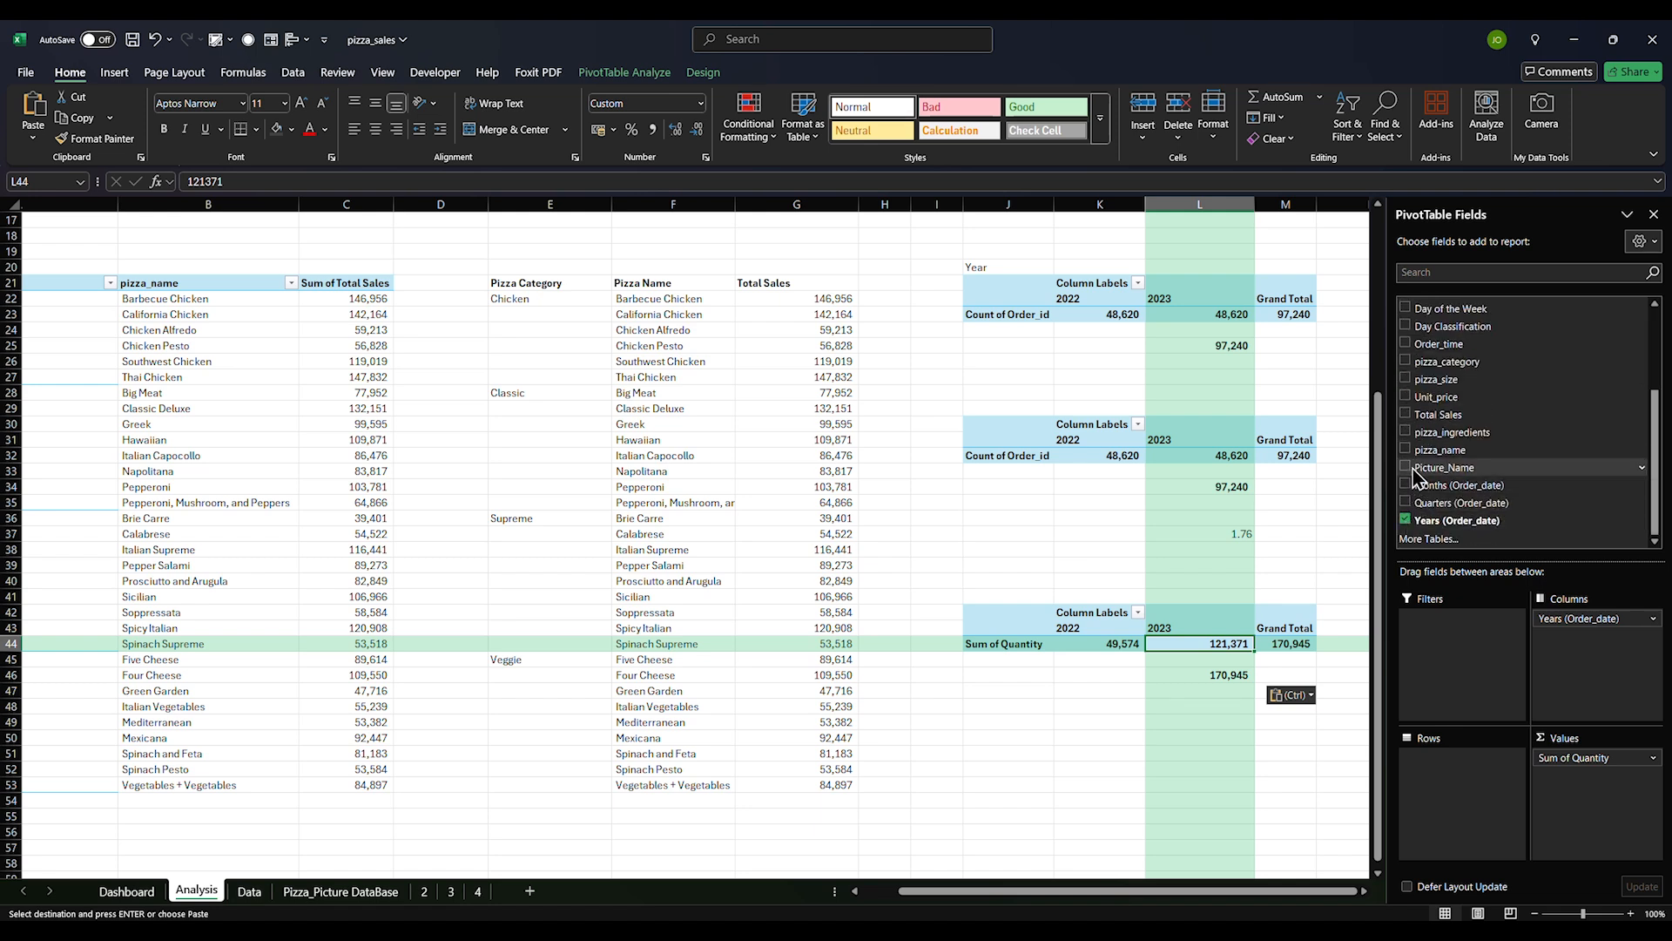
pyautogui.click(1405, 415)
pyautogui.scroll(3, 1410, 436)
pyautogui.click(1406, 358)
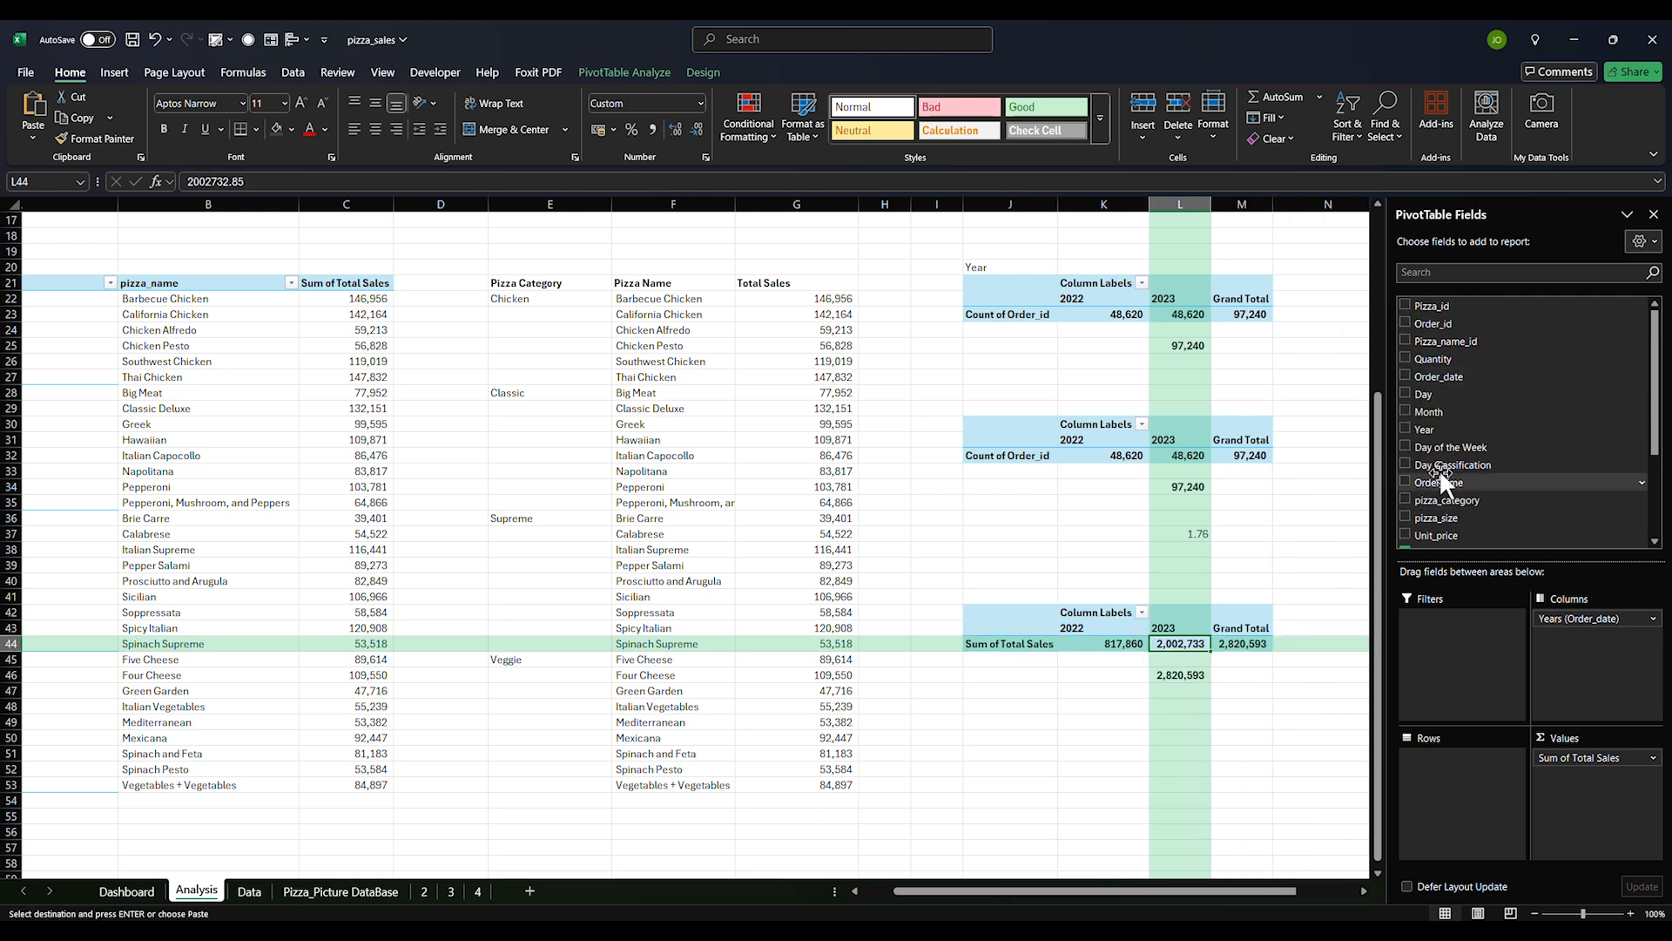
# Change the J42 pivot's Total Sales summary from Sum to Average
pyautogui.click(1654, 758)
pyautogui.click(1655, 759)
pyautogui.click(1652, 758)
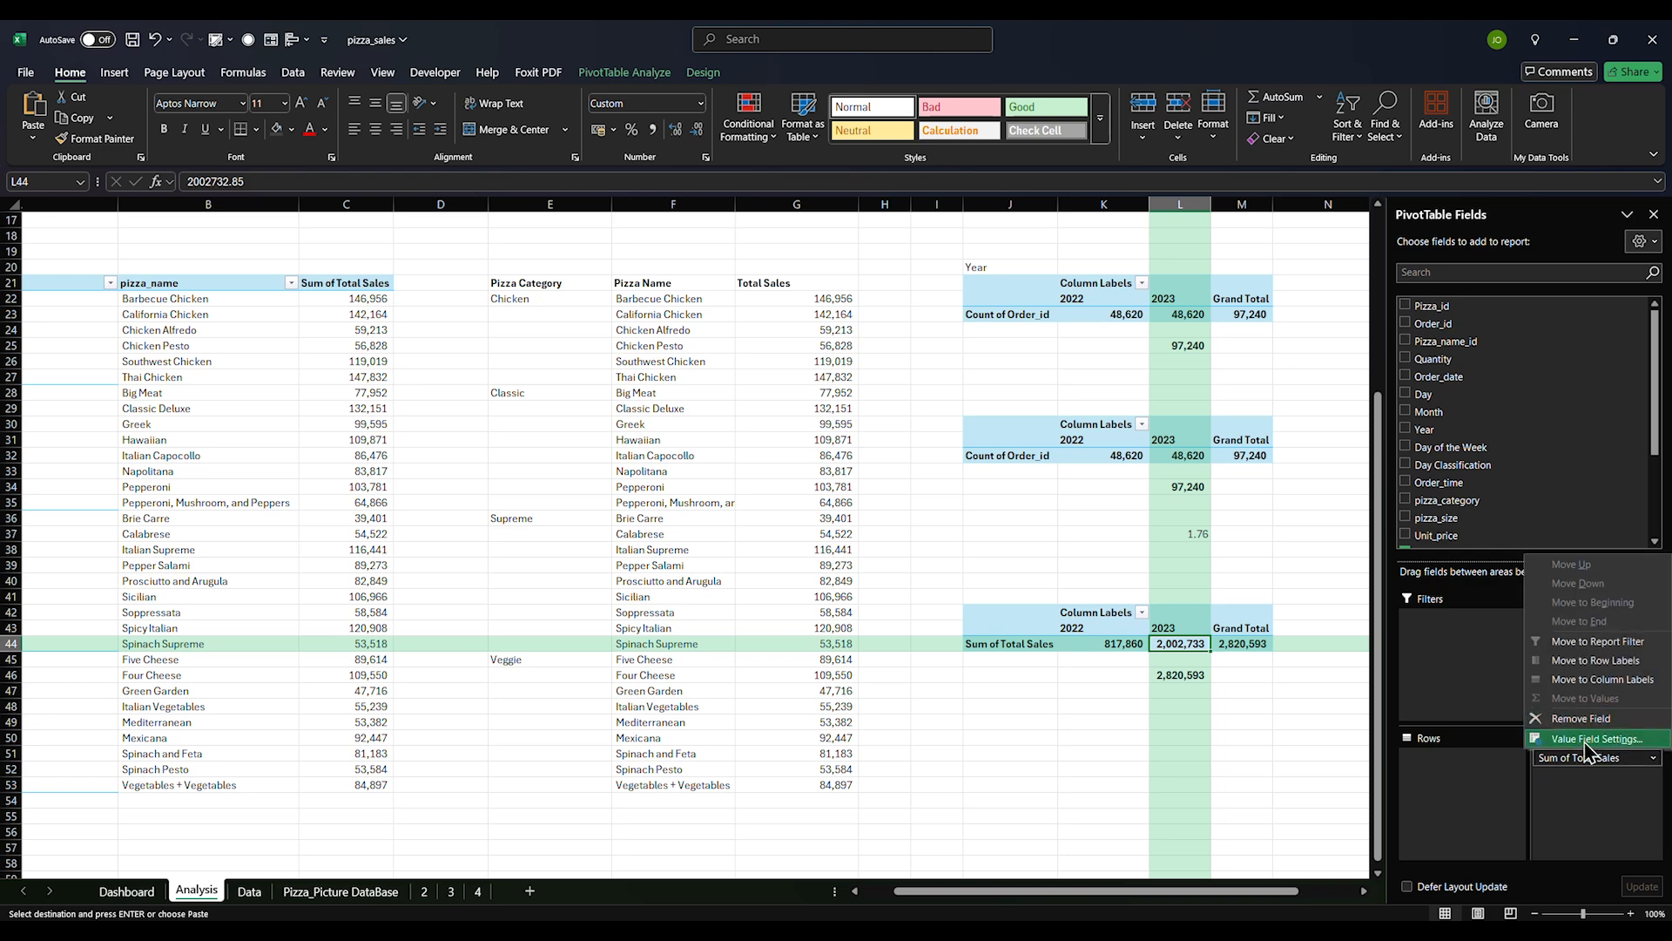
pyautogui.click(1590, 749)
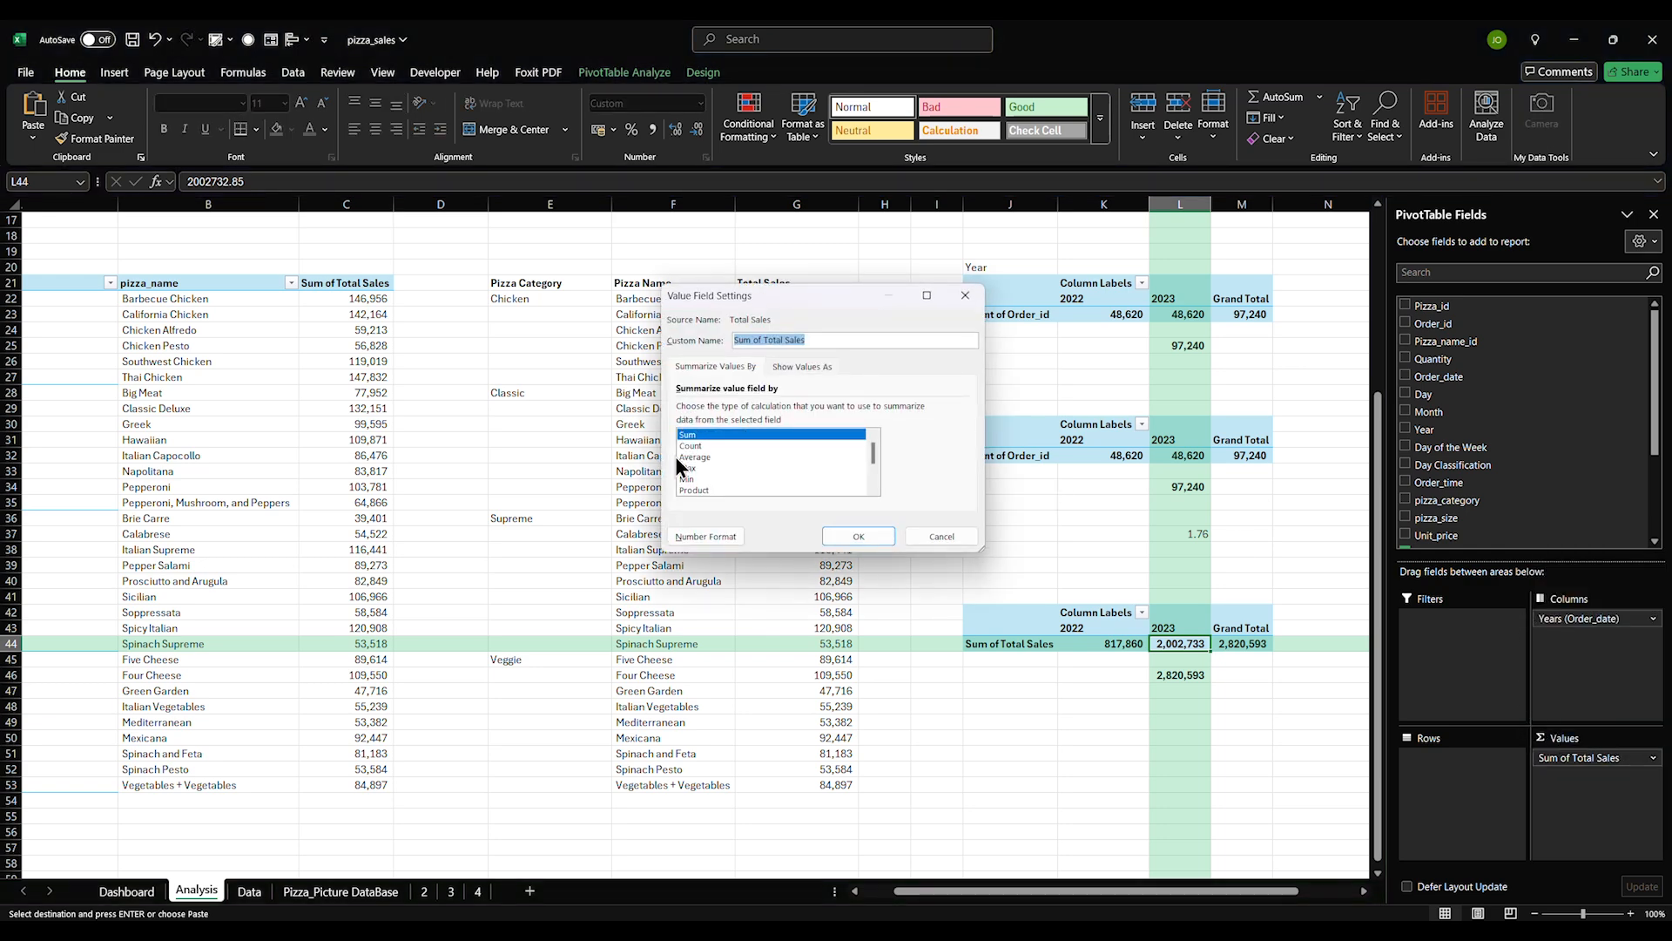
pyautogui.click(682, 468)
pyautogui.click(693, 458)
pyautogui.click(853, 537)
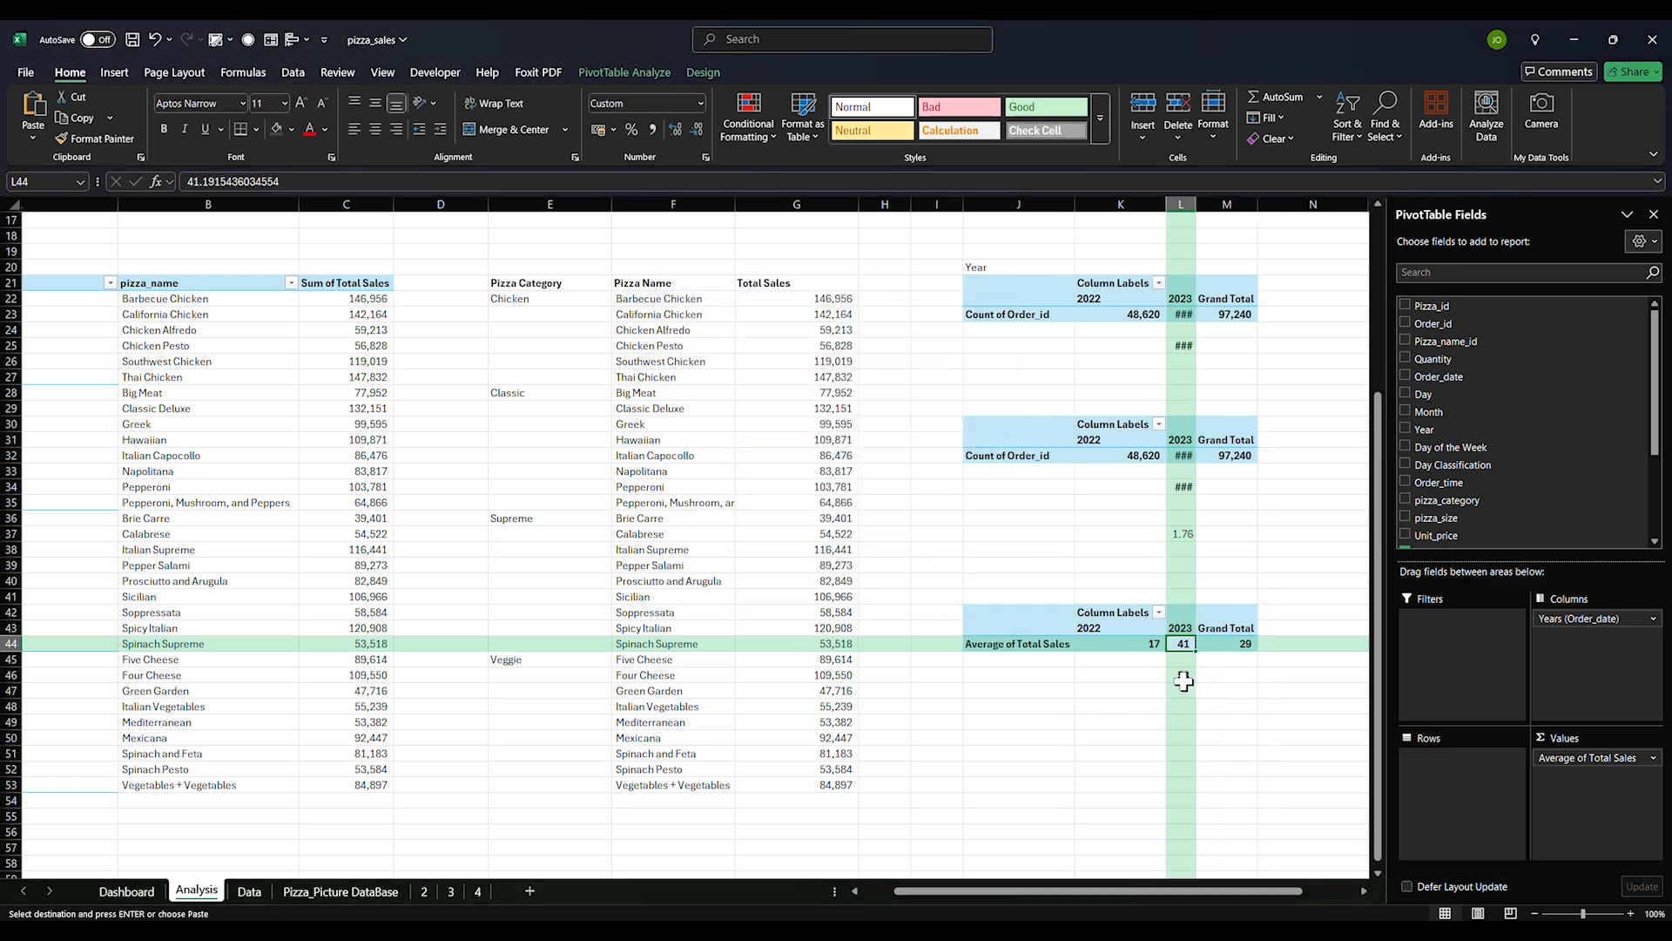
# Check the averages (17, 41, total 29, 58 in L46) and widen column L to show them
pyautogui.click(1149, 685)
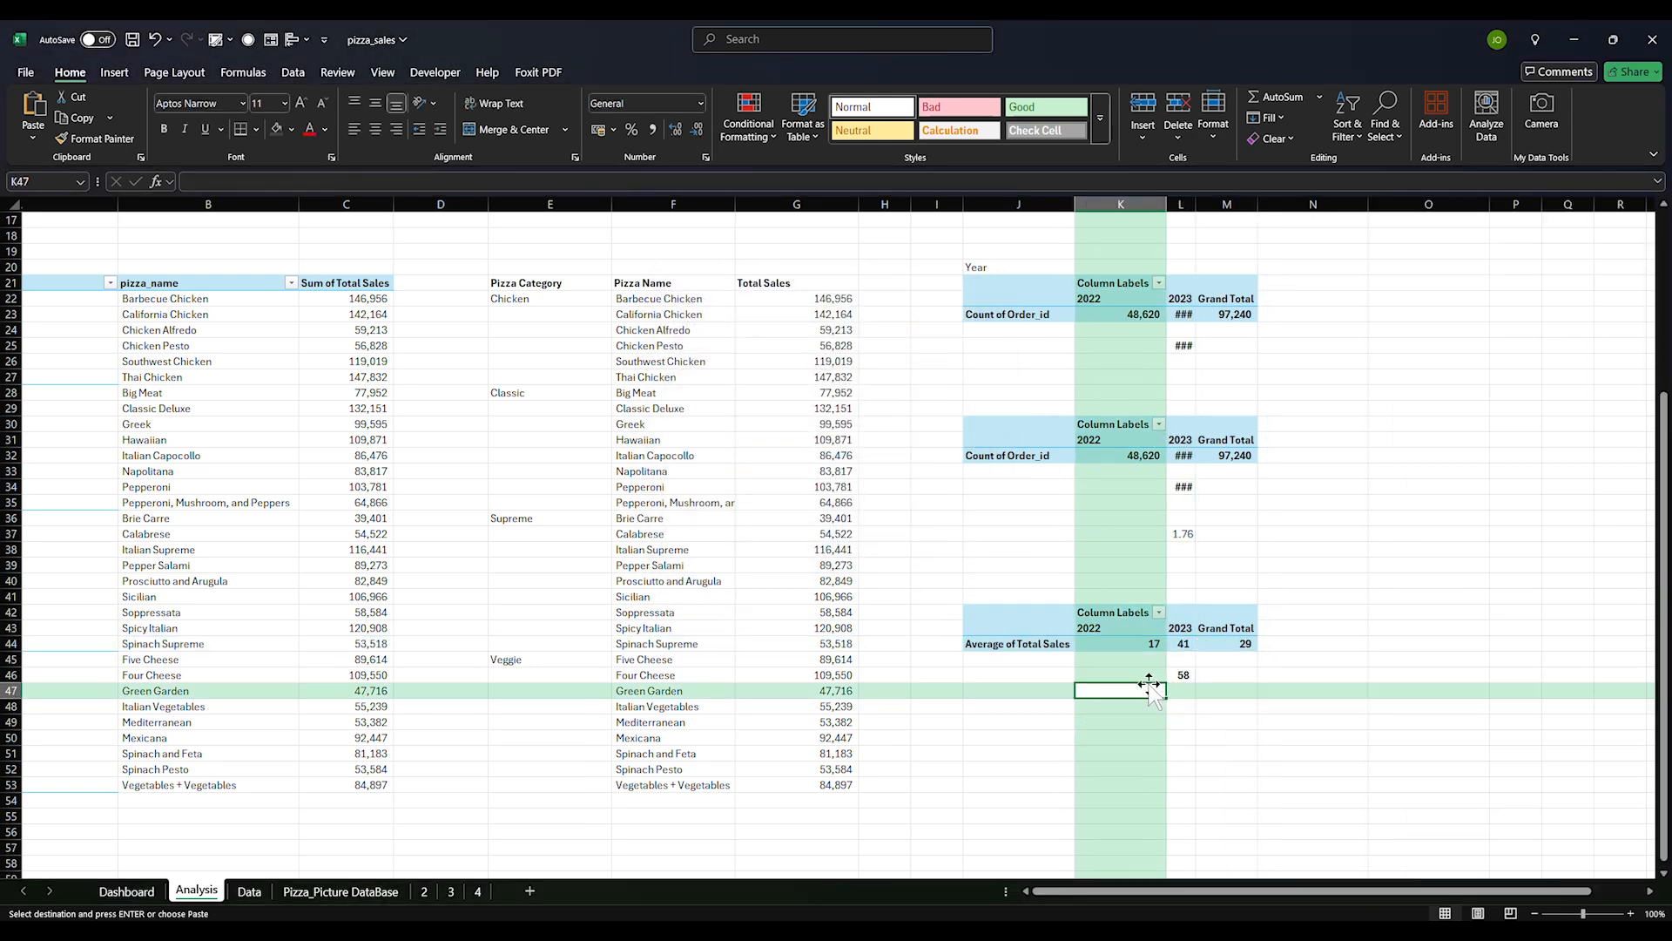
pyautogui.click(1148, 641)
pyautogui.click(1081, 619)
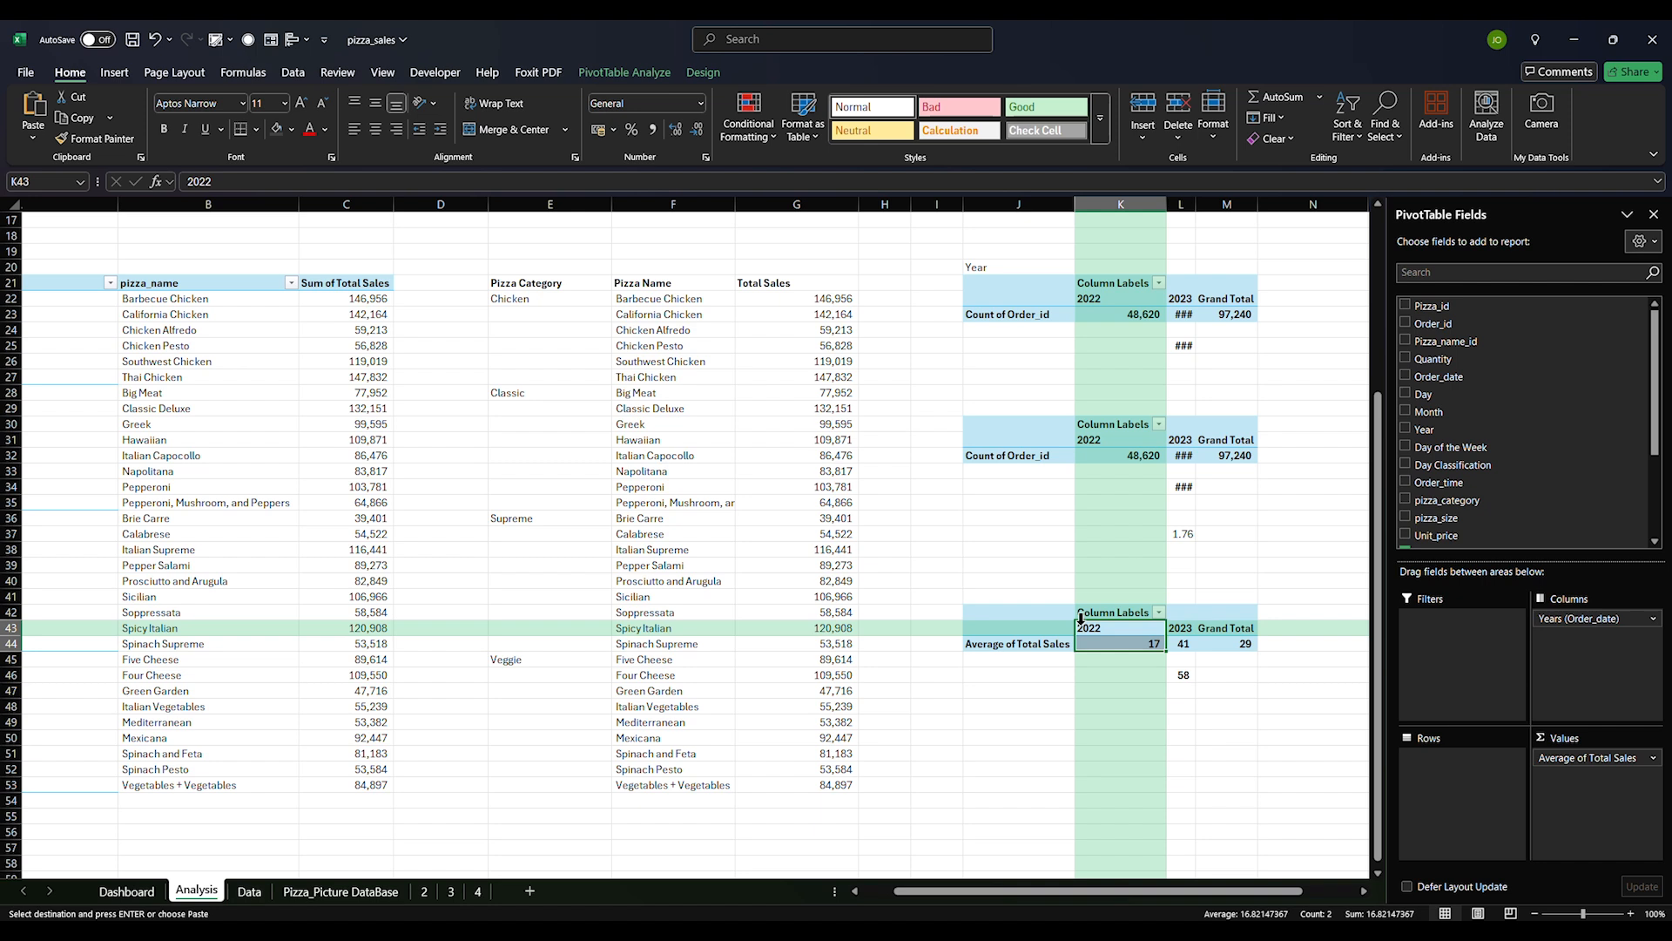
pyautogui.moveTo(1037, 616); pyautogui.dragTo(1210, 641)
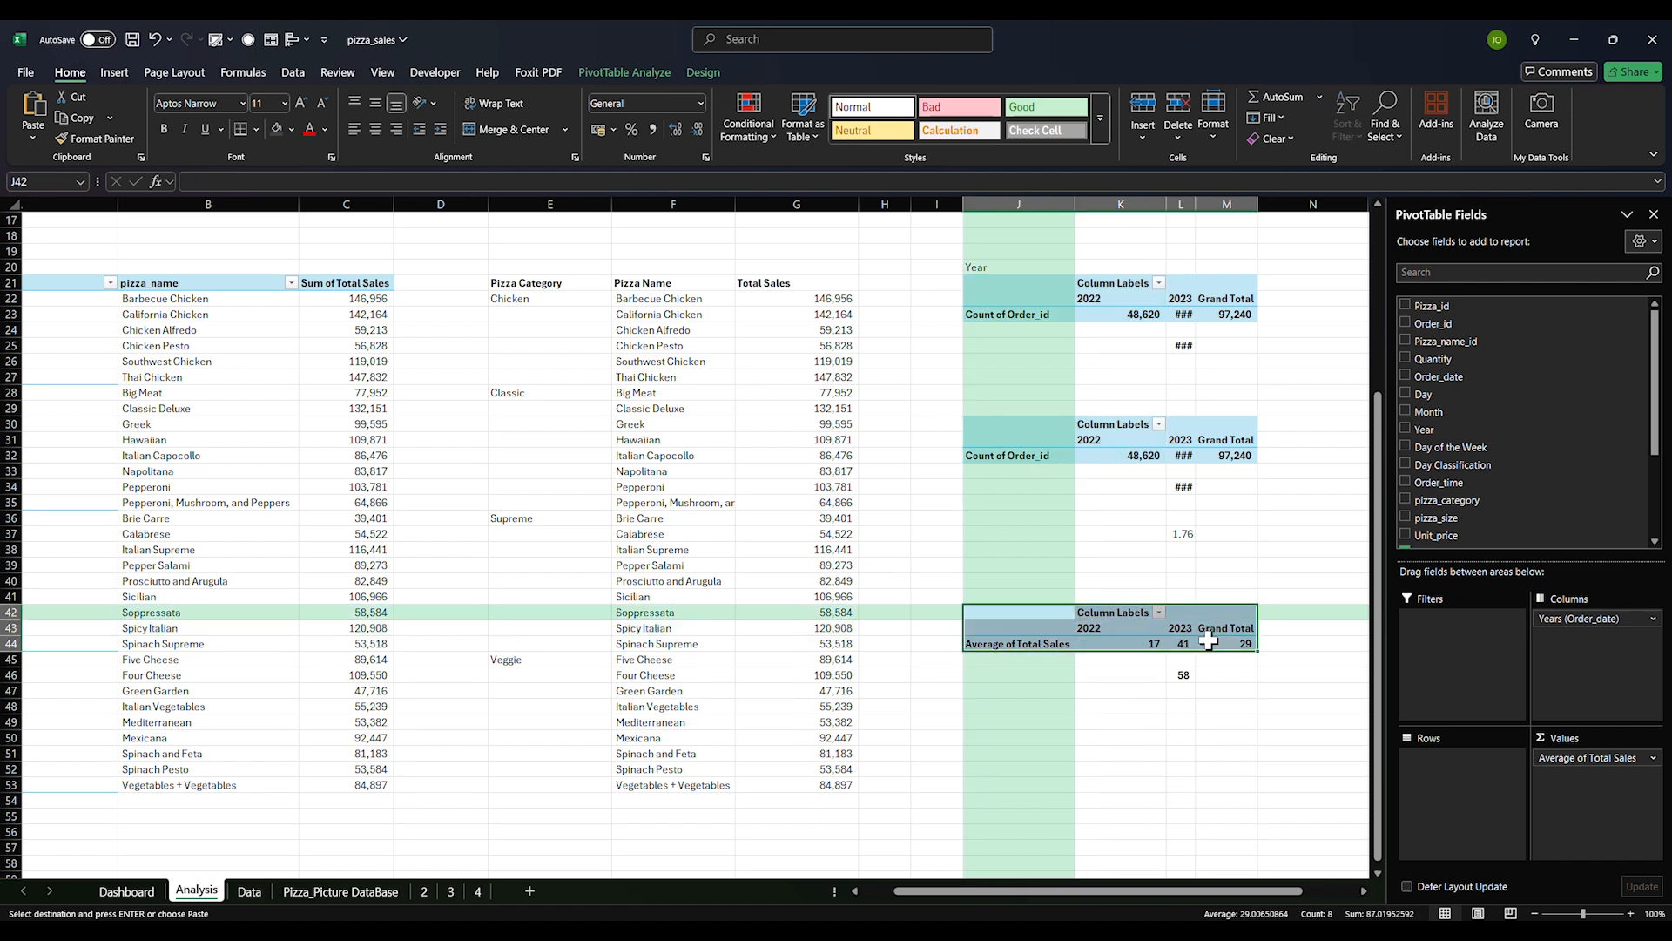
pyautogui.click(1148, 648)
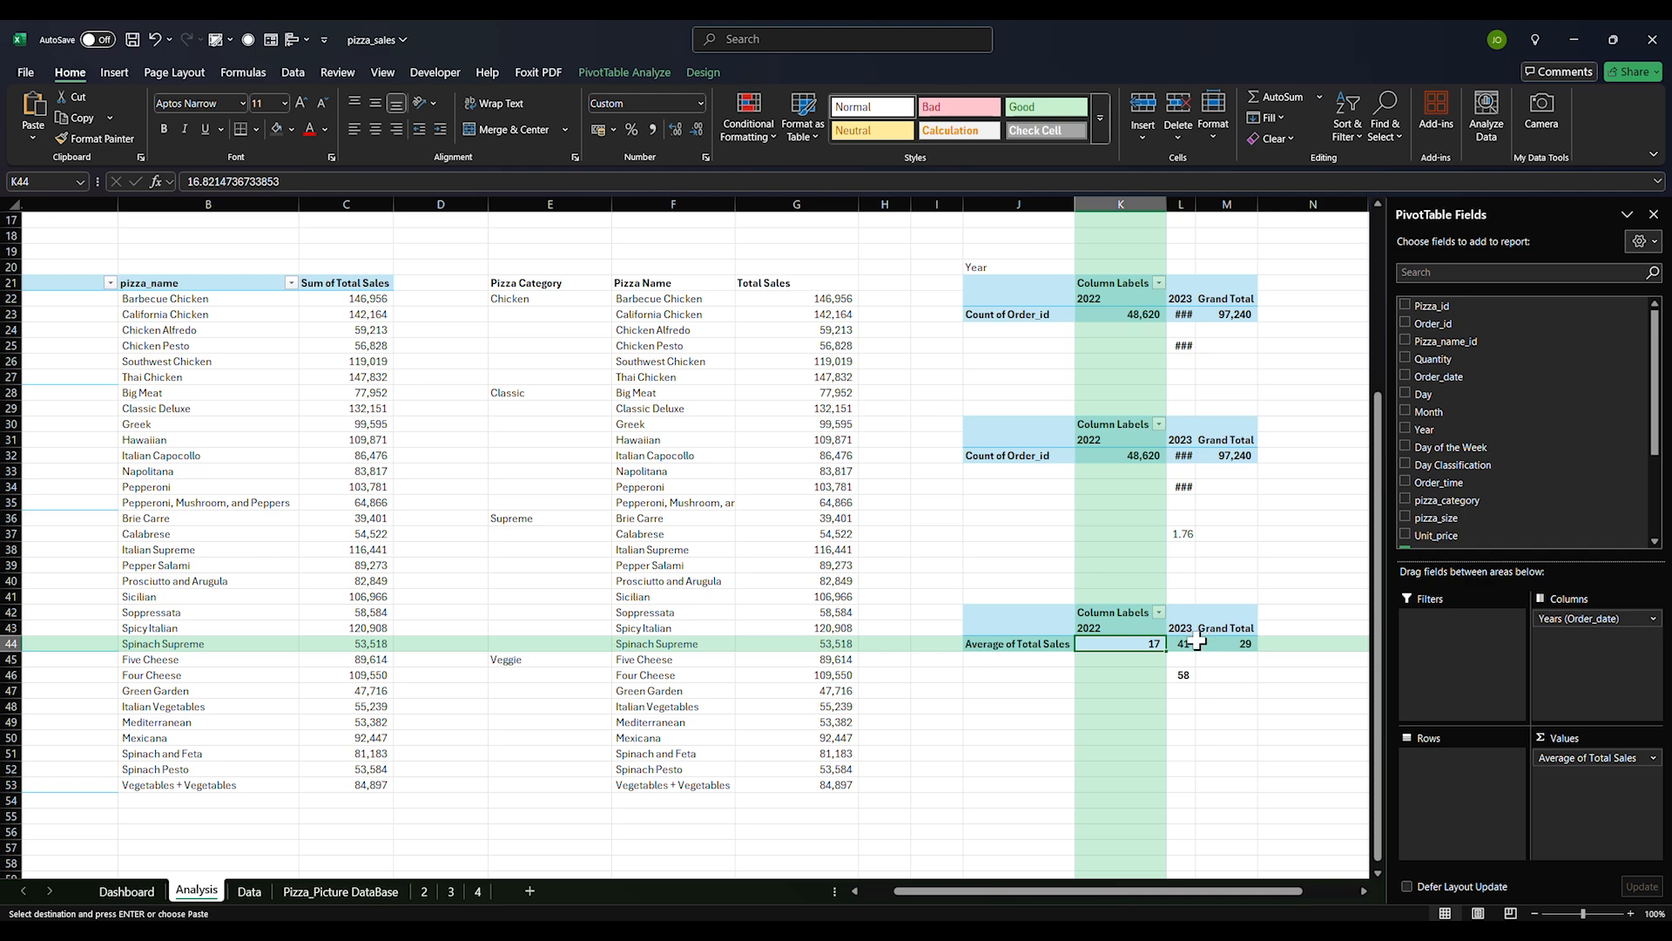
pyautogui.click(1200, 643)
pyautogui.click(1176, 673)
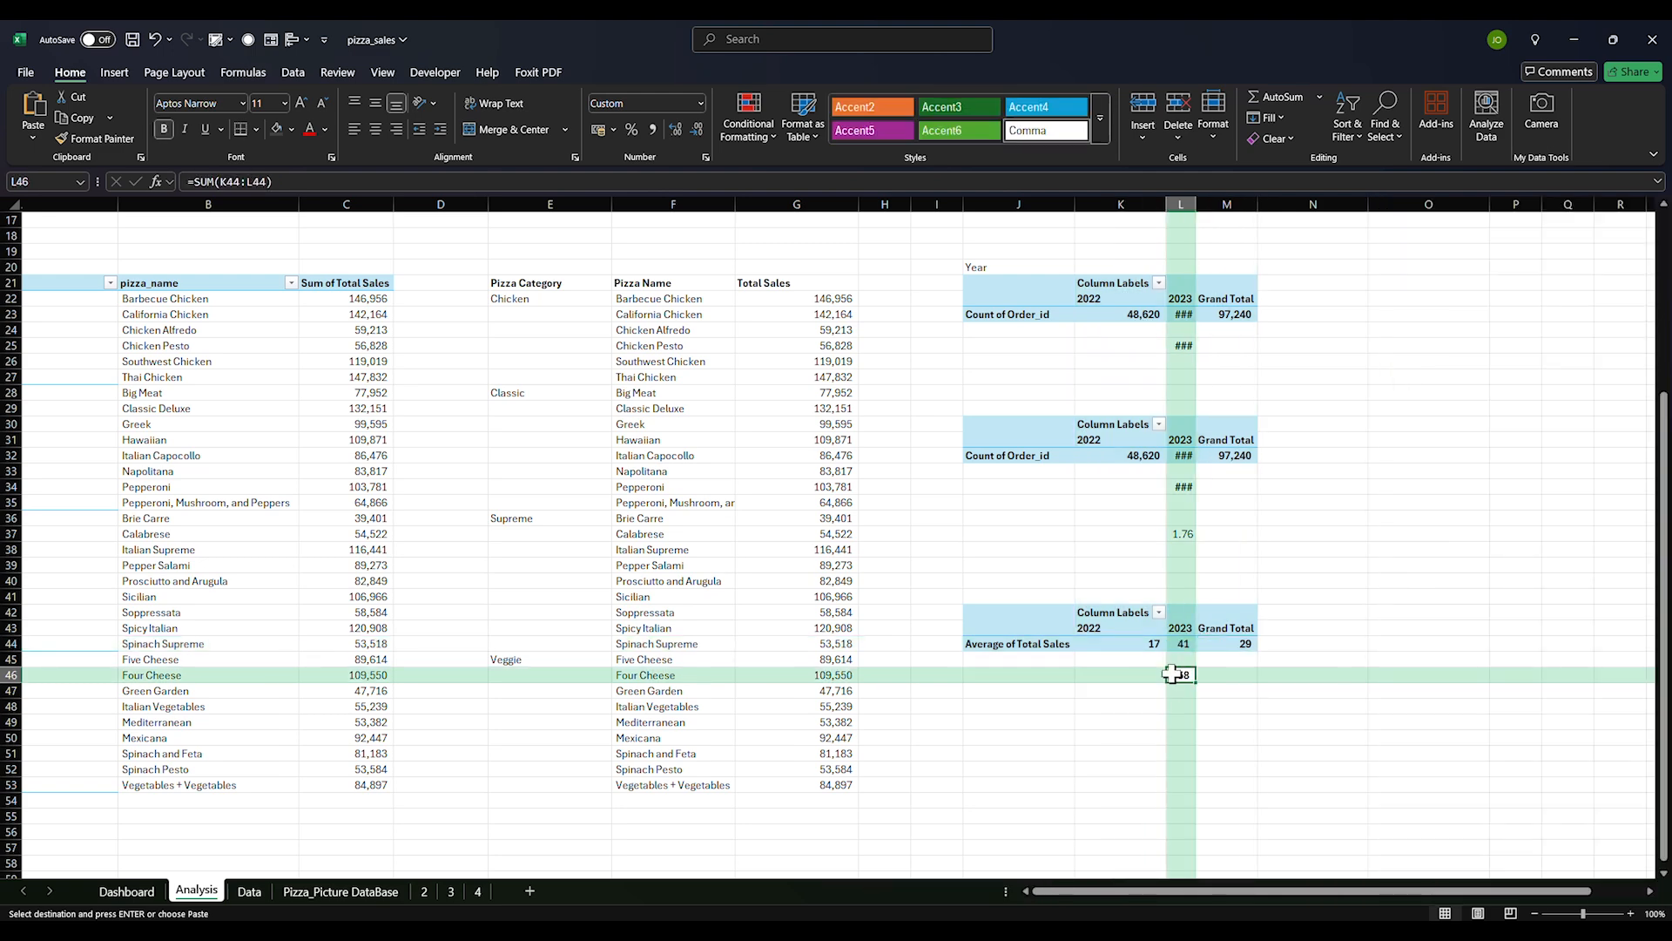
pyautogui.click(1177, 643)
pyautogui.moveTo(990, 616); pyautogui.dragTo(1152, 645)
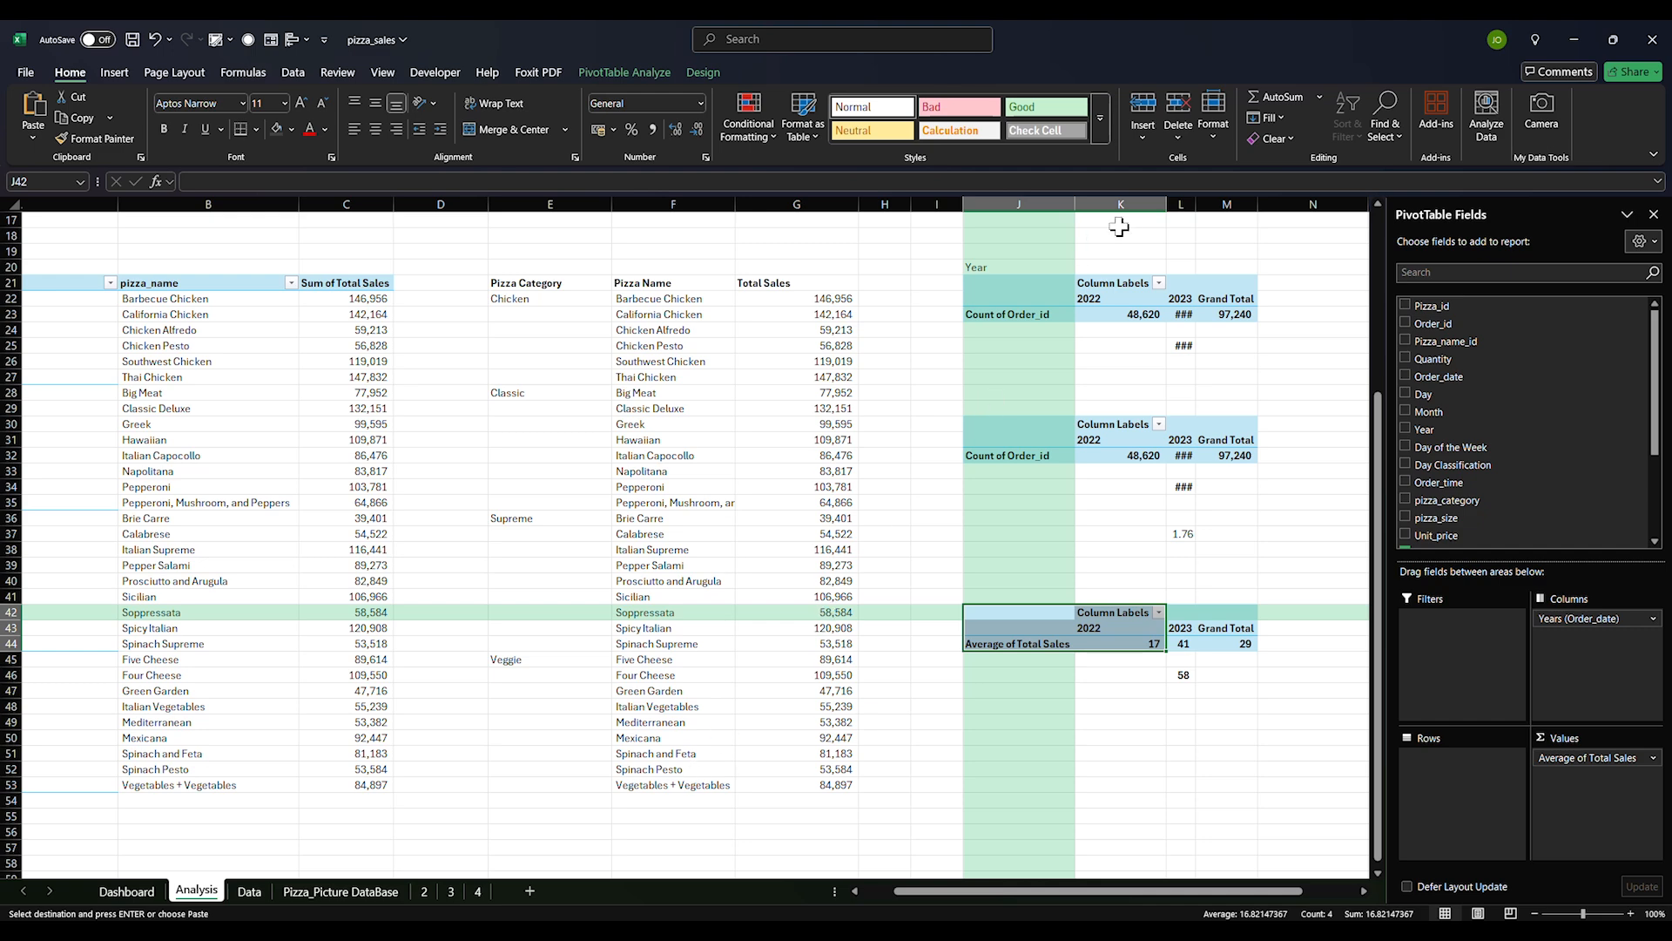
pyautogui.moveTo(1196, 203); pyautogui.dragTo(1261, 231)
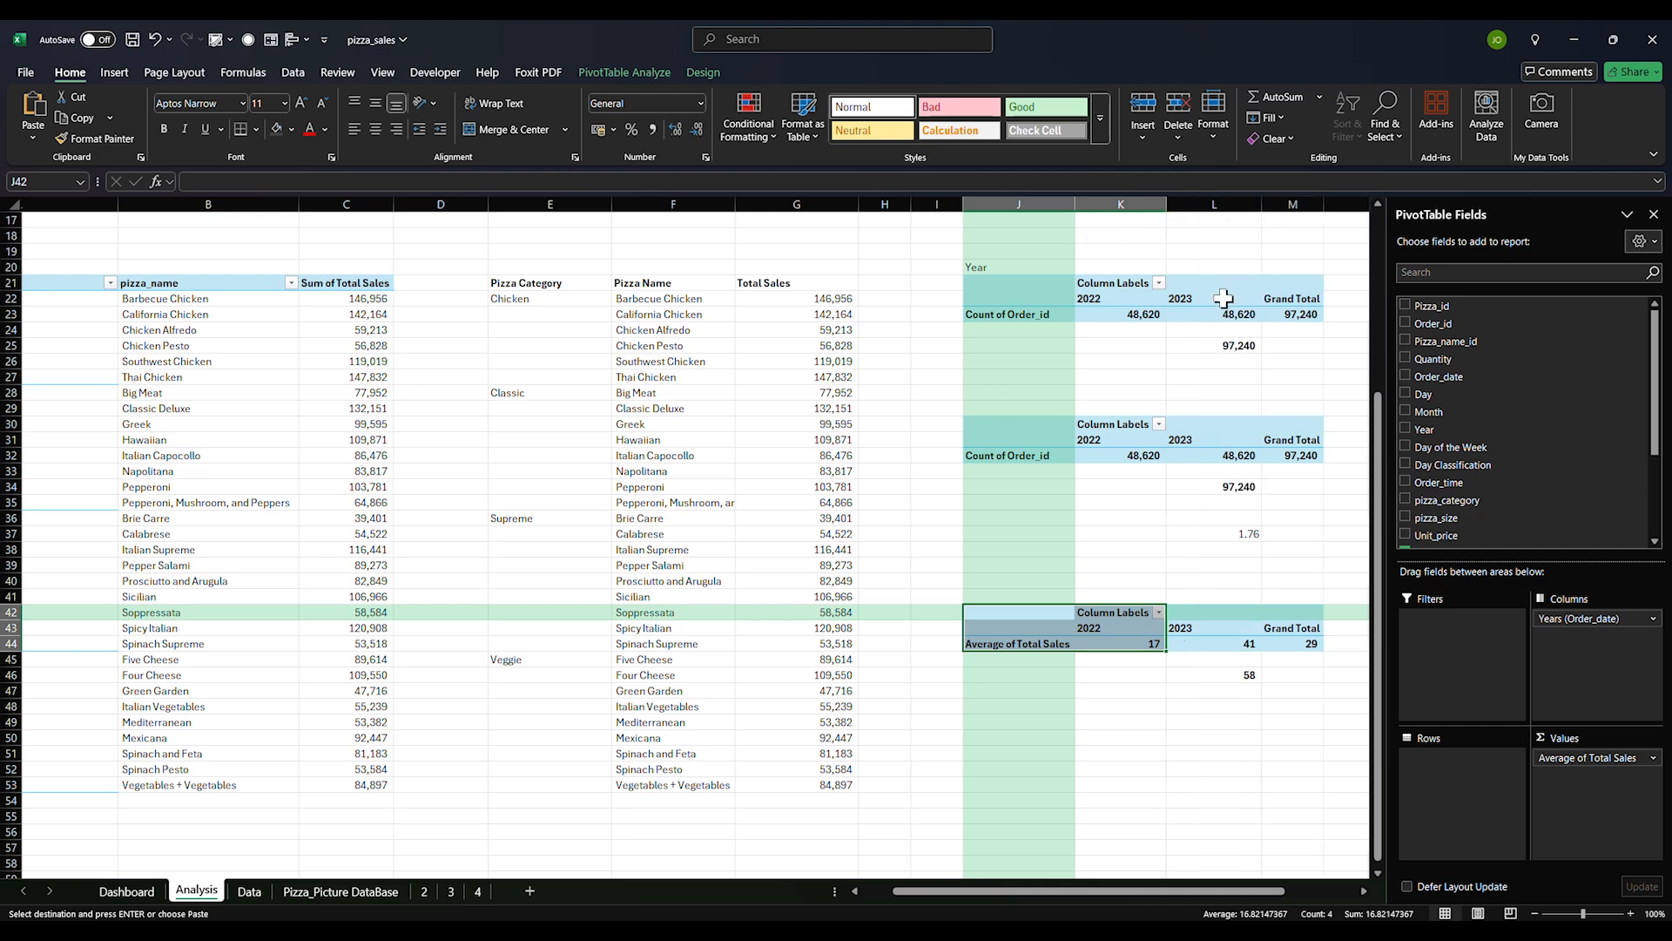
# Relink the AVG. ORDER VALUE value box to Analysis!L46 so the card reads 58
pyautogui.click(251, 891)
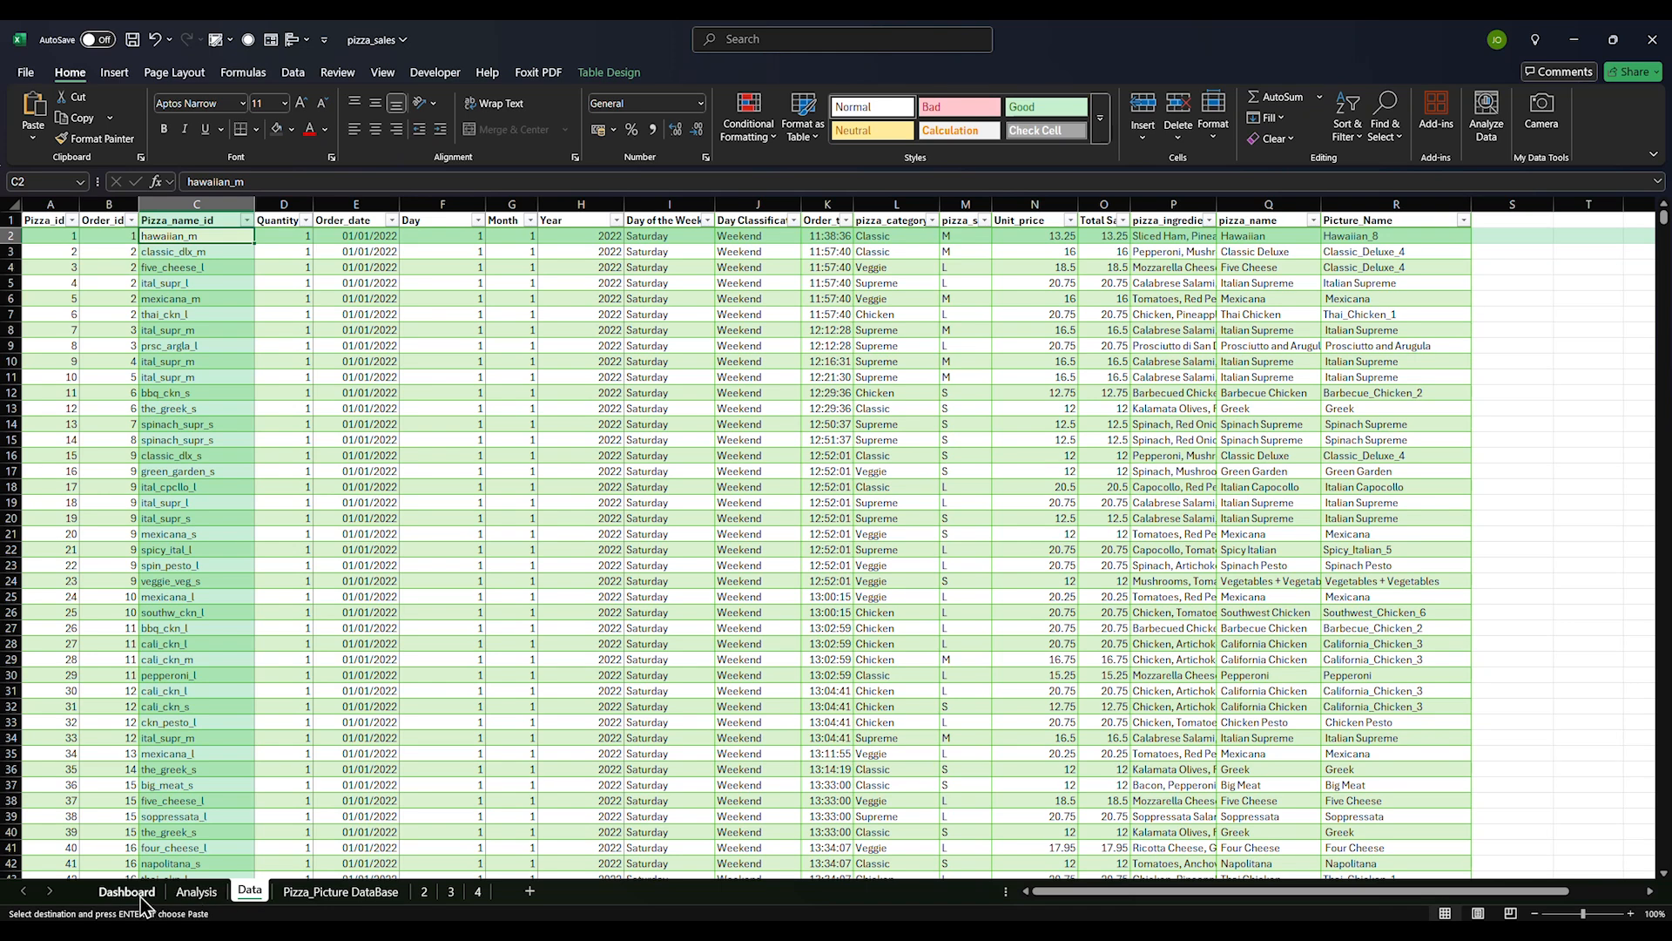
pyautogui.click(138, 895)
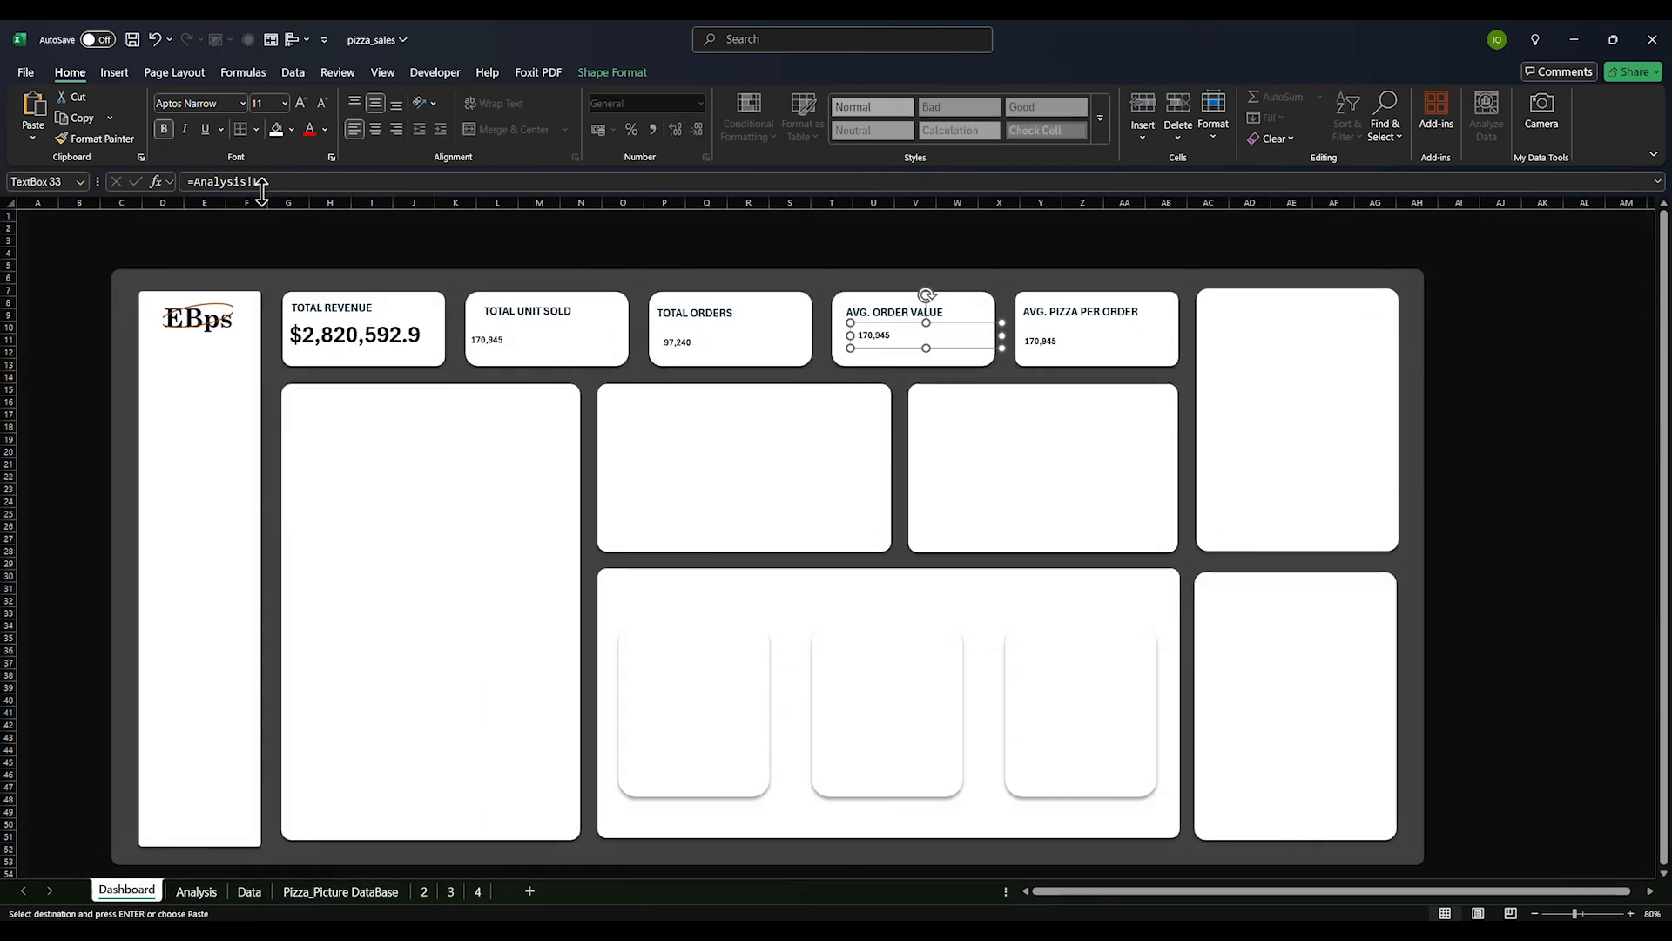
pyautogui.moveTo(287, 180); pyautogui.dragTo(79, 191)
pyautogui.write('=')
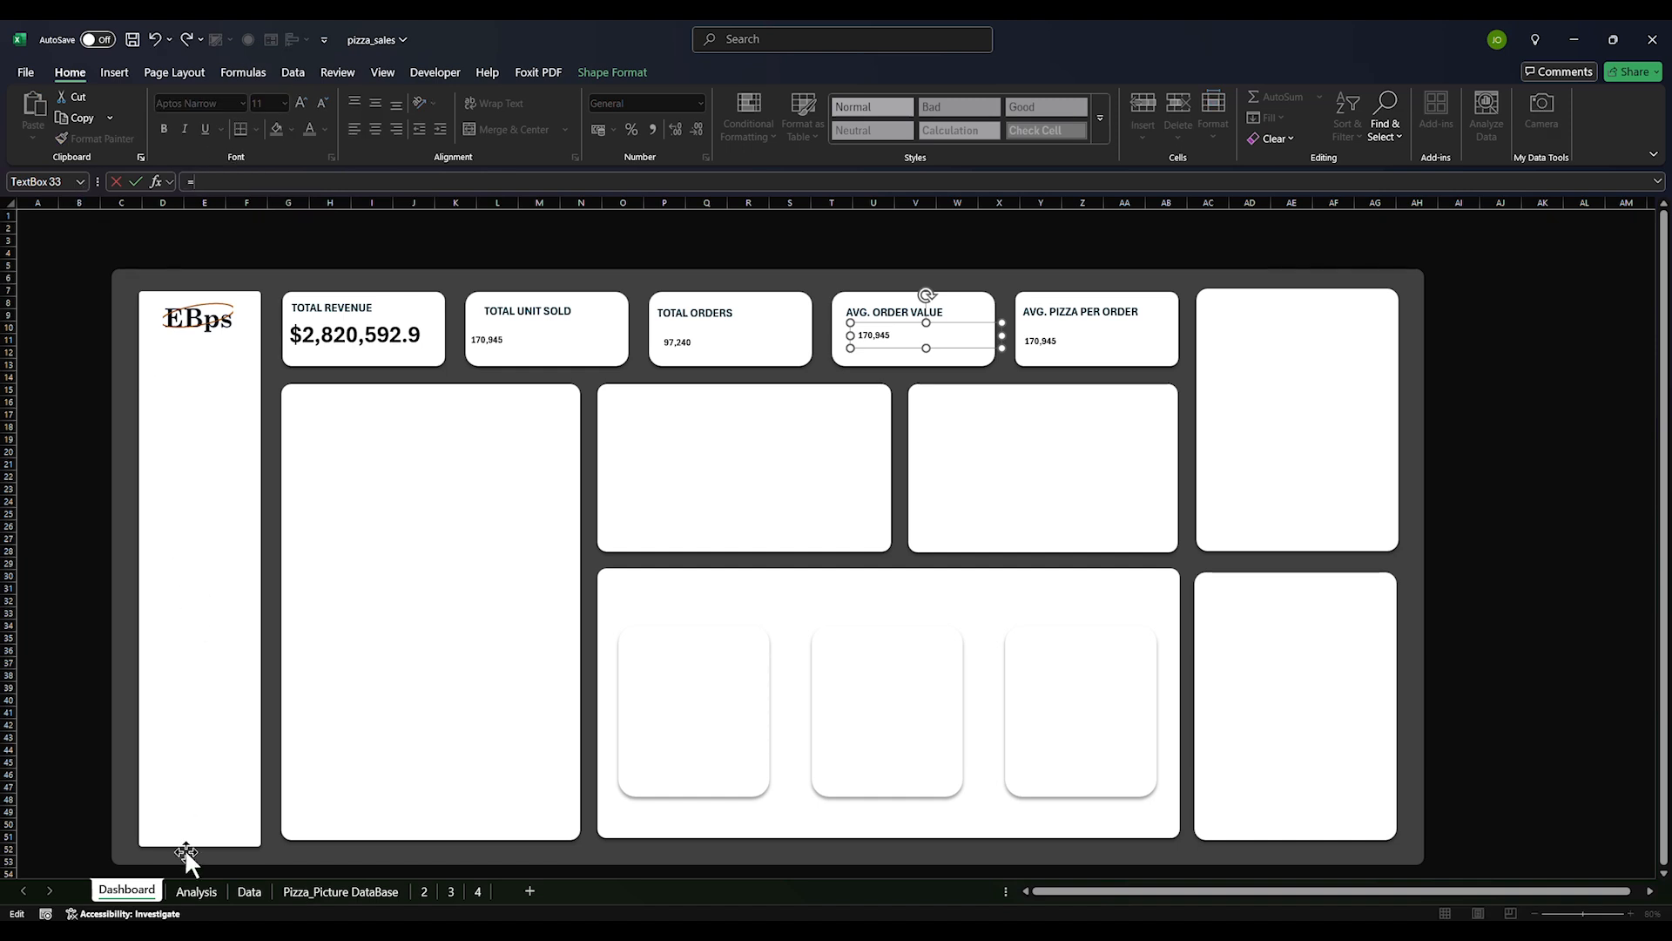
pyautogui.click(196, 891)
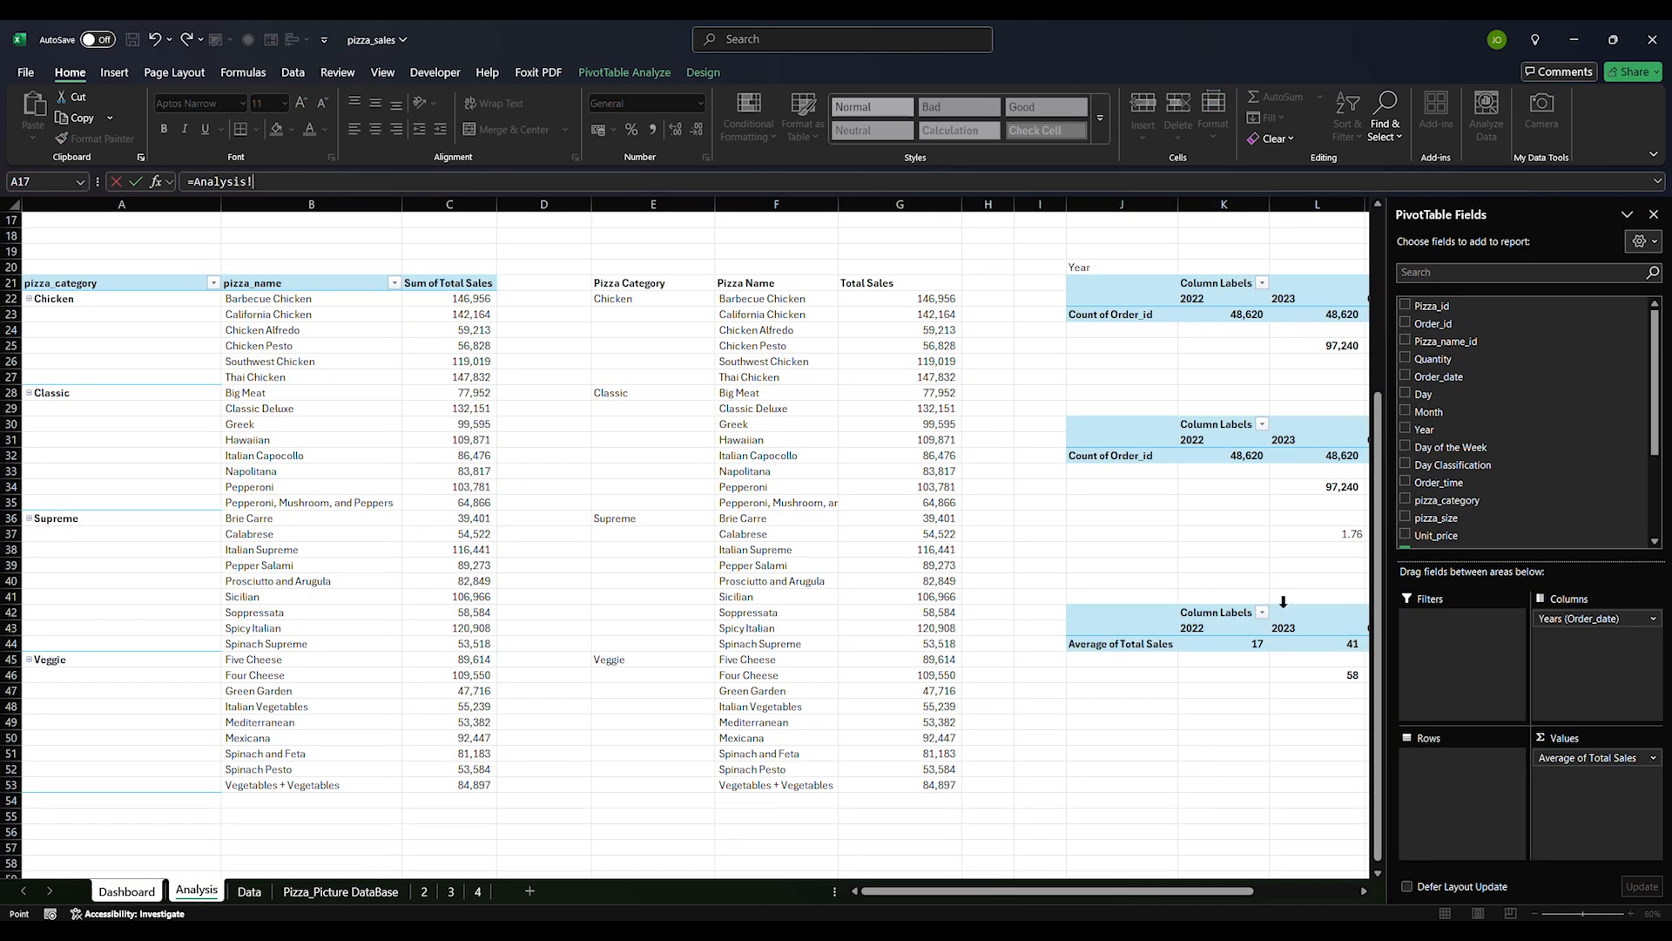
pyautogui.click(1314, 678)
pyautogui.hscroll(5, 1317, 676)
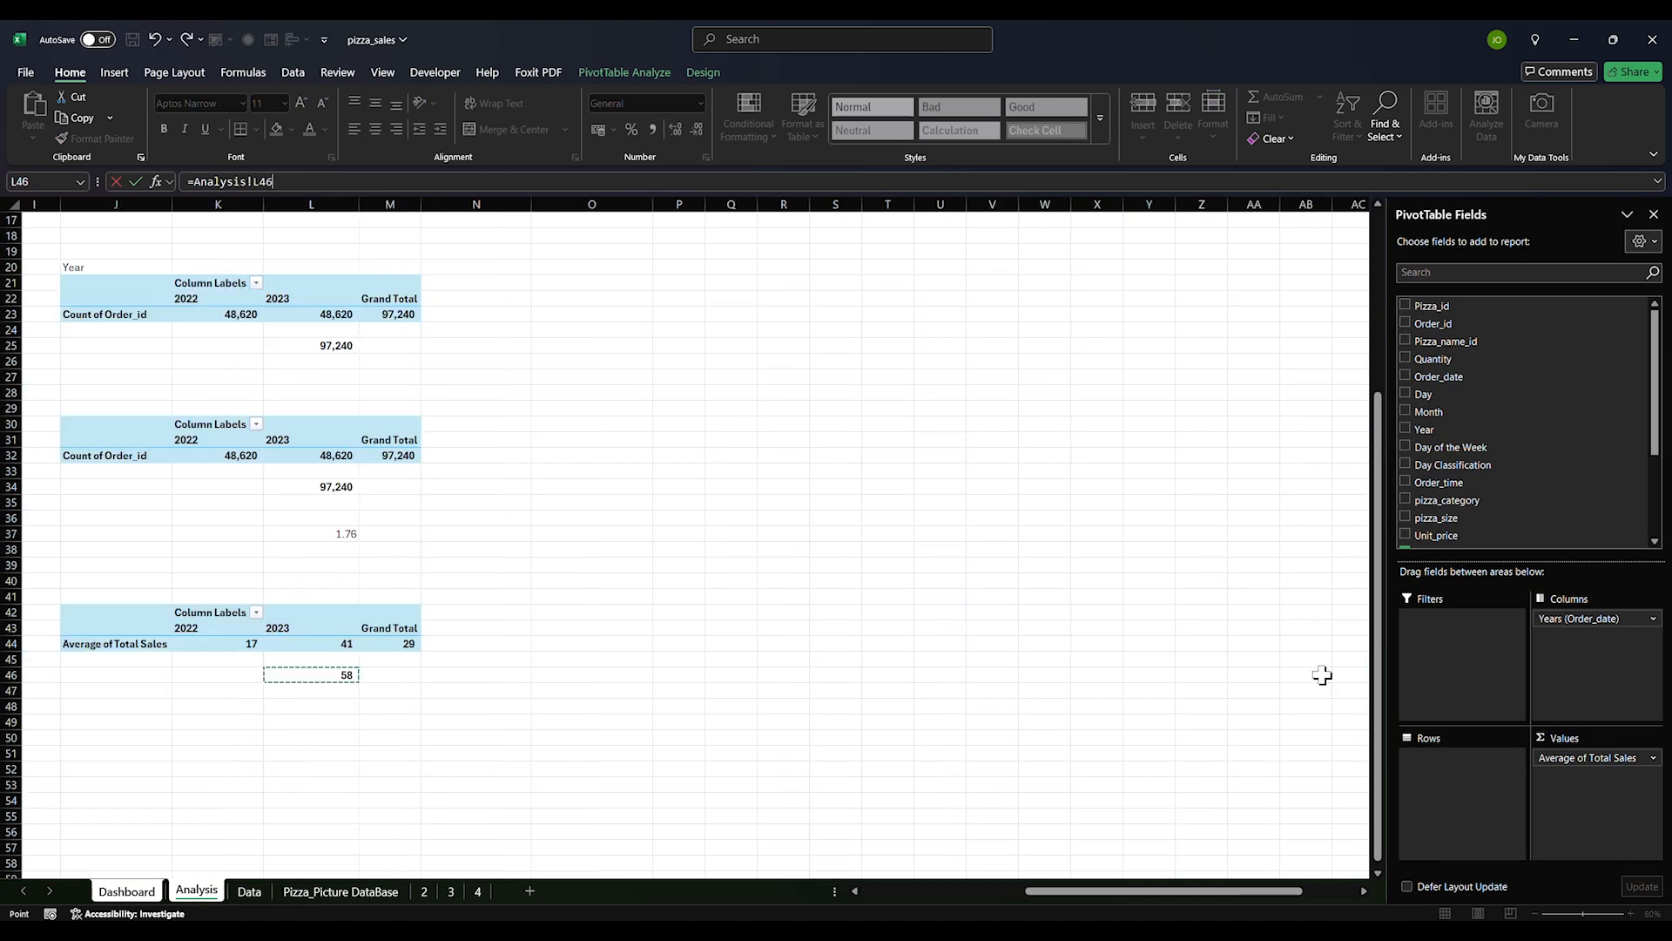
pyautogui.press('Return')
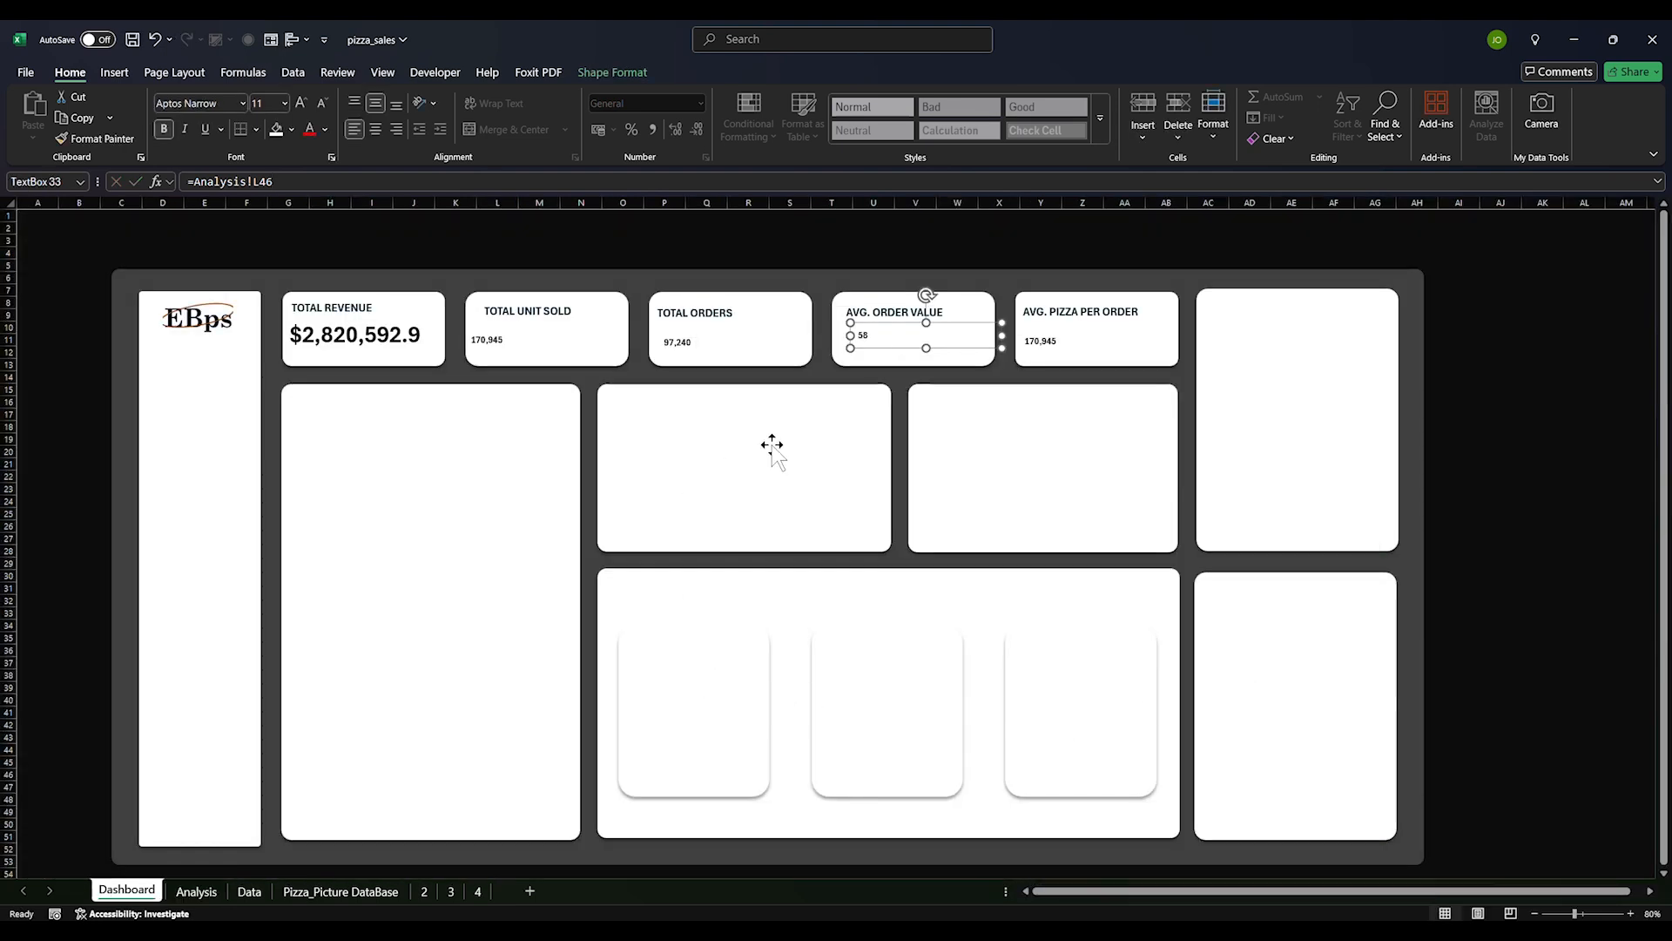
pyautogui.click(1051, 340)
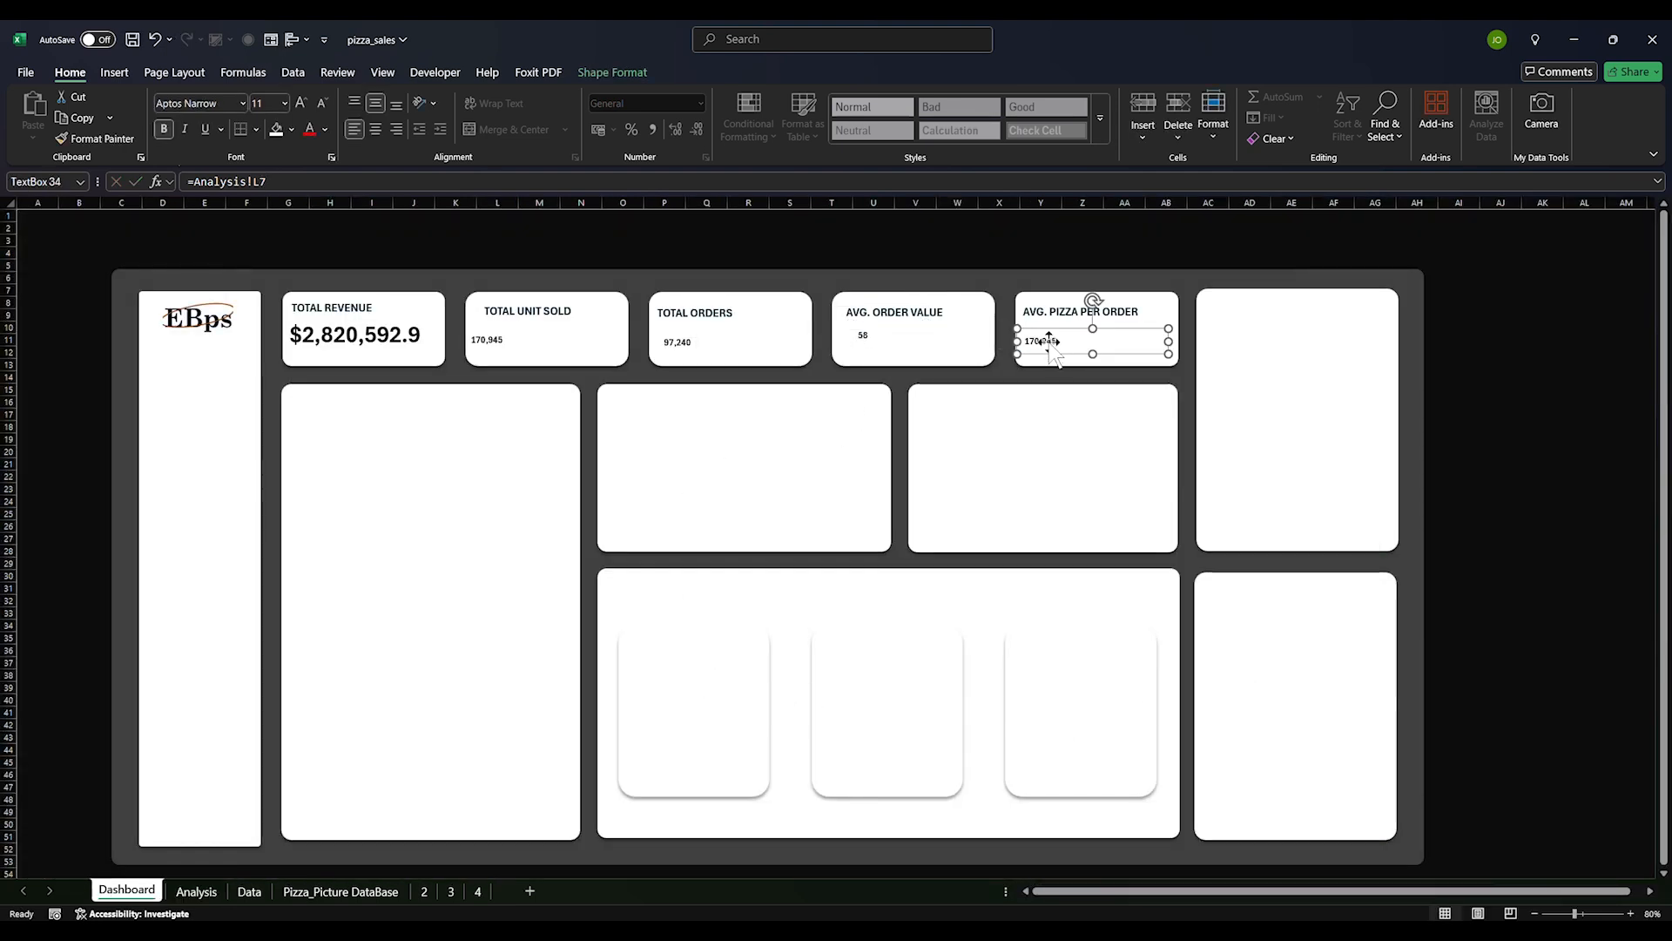
# Link the AVG. PIZZA PER ORDER value box to Analysis!L37 so it displays 1.76
pyautogui.click(1055, 275)
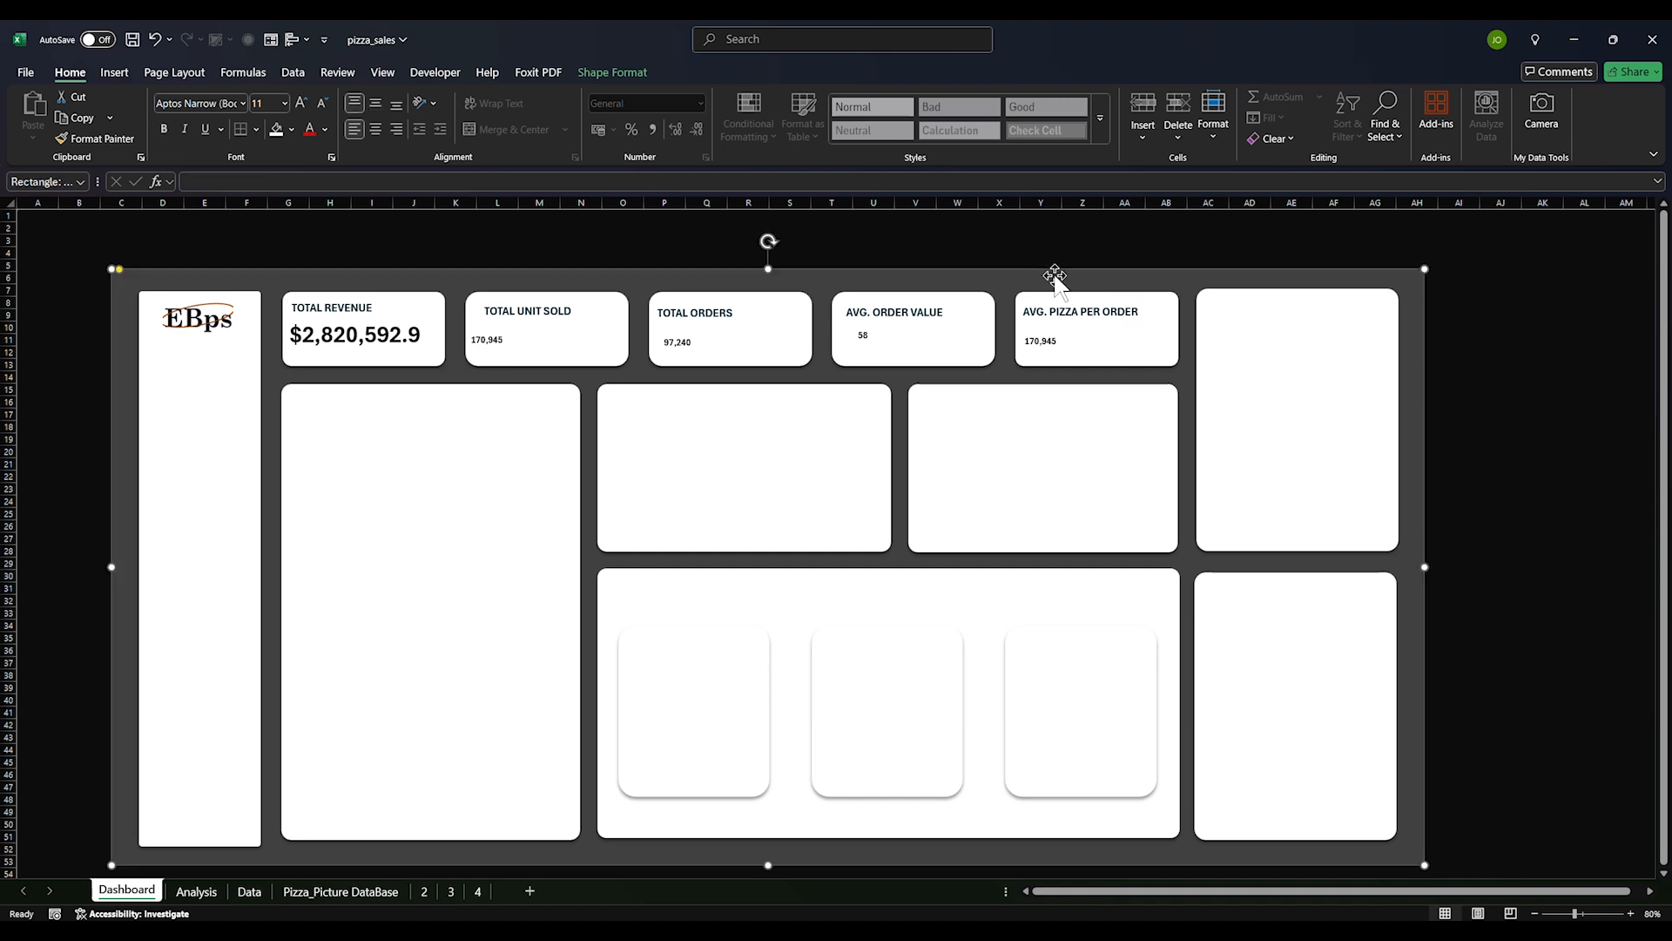
pyautogui.click(1040, 339)
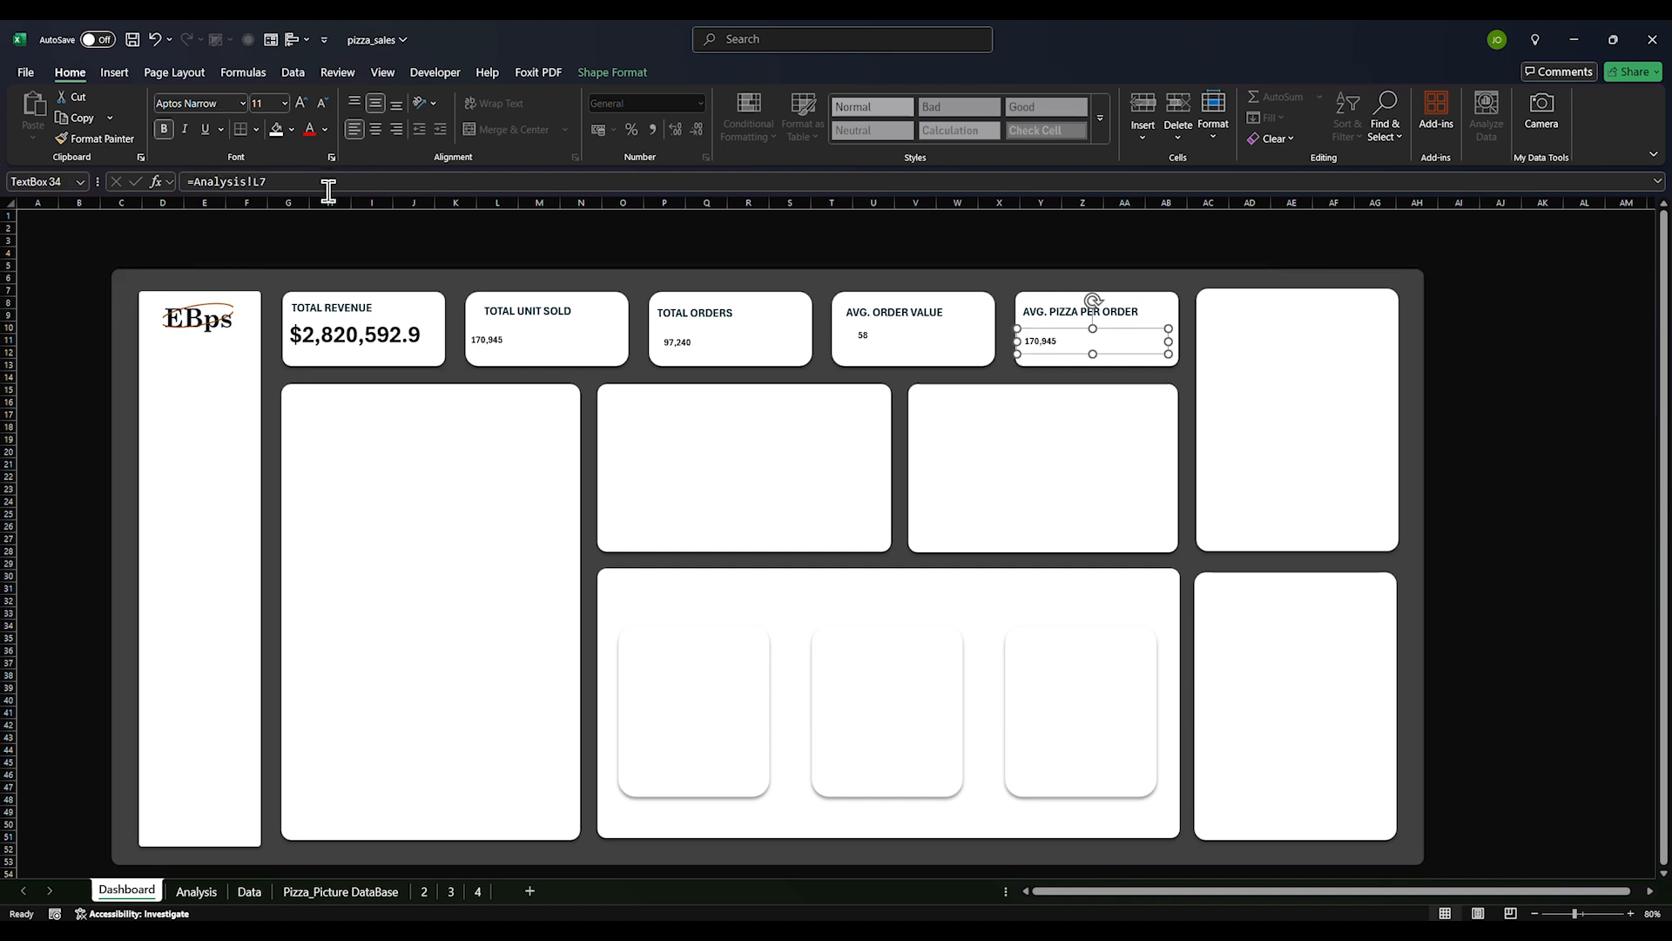
pyautogui.moveTo(283, 179); pyautogui.dragTo(158, 186)
pyautogui.write('=')
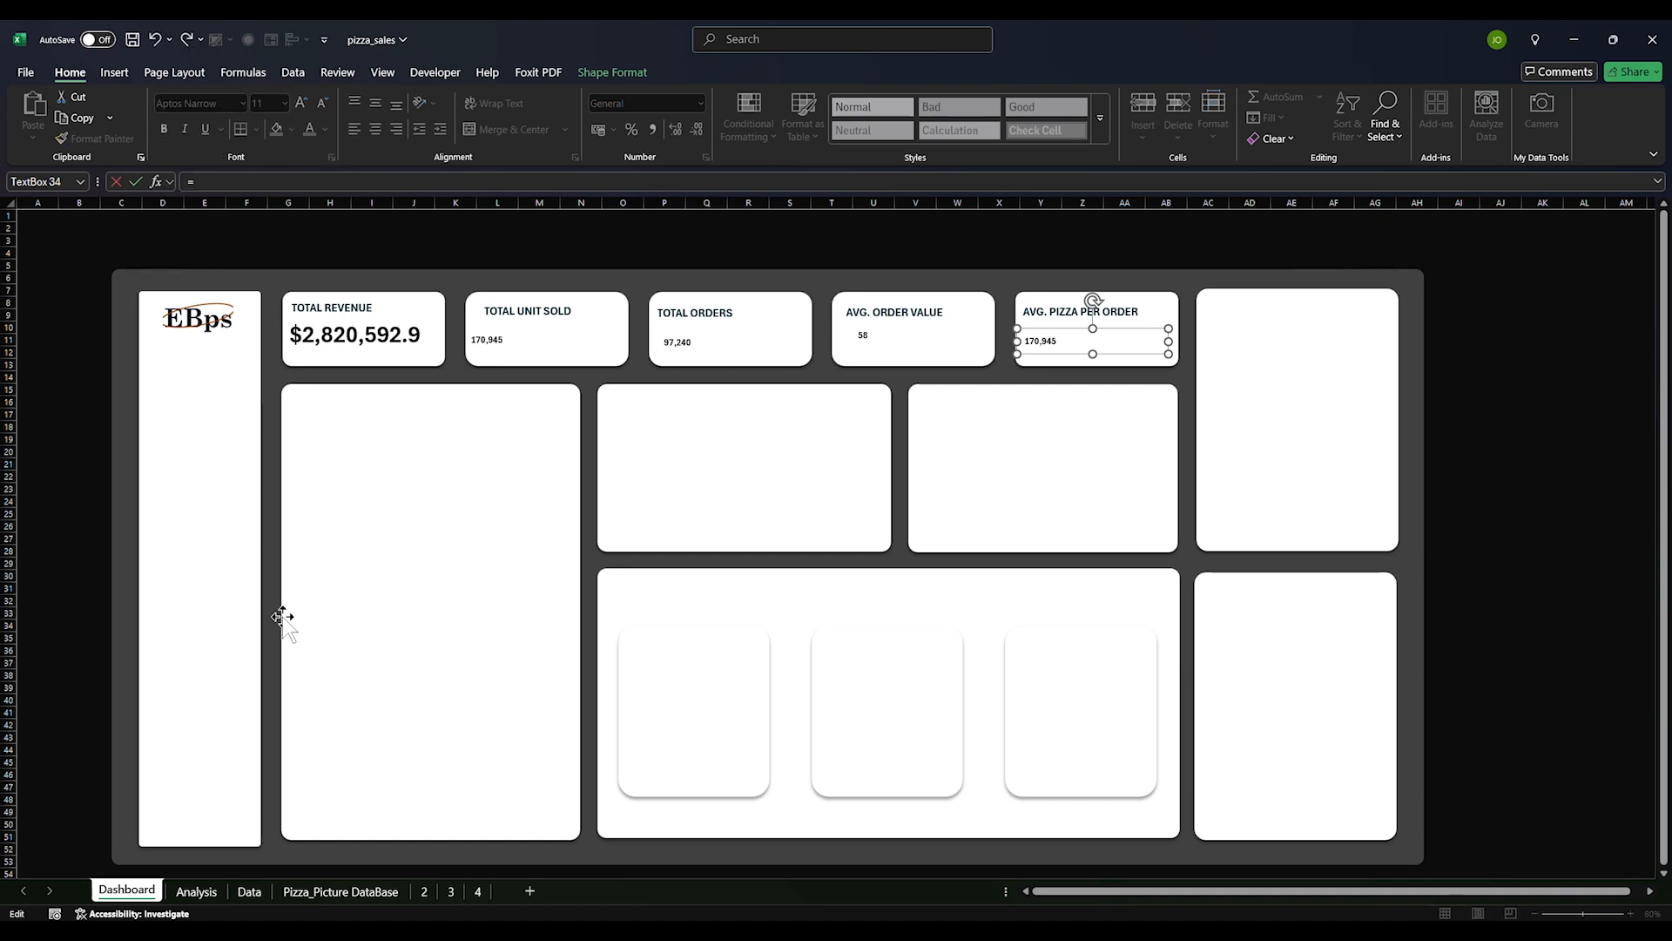
pyautogui.click(196, 891)
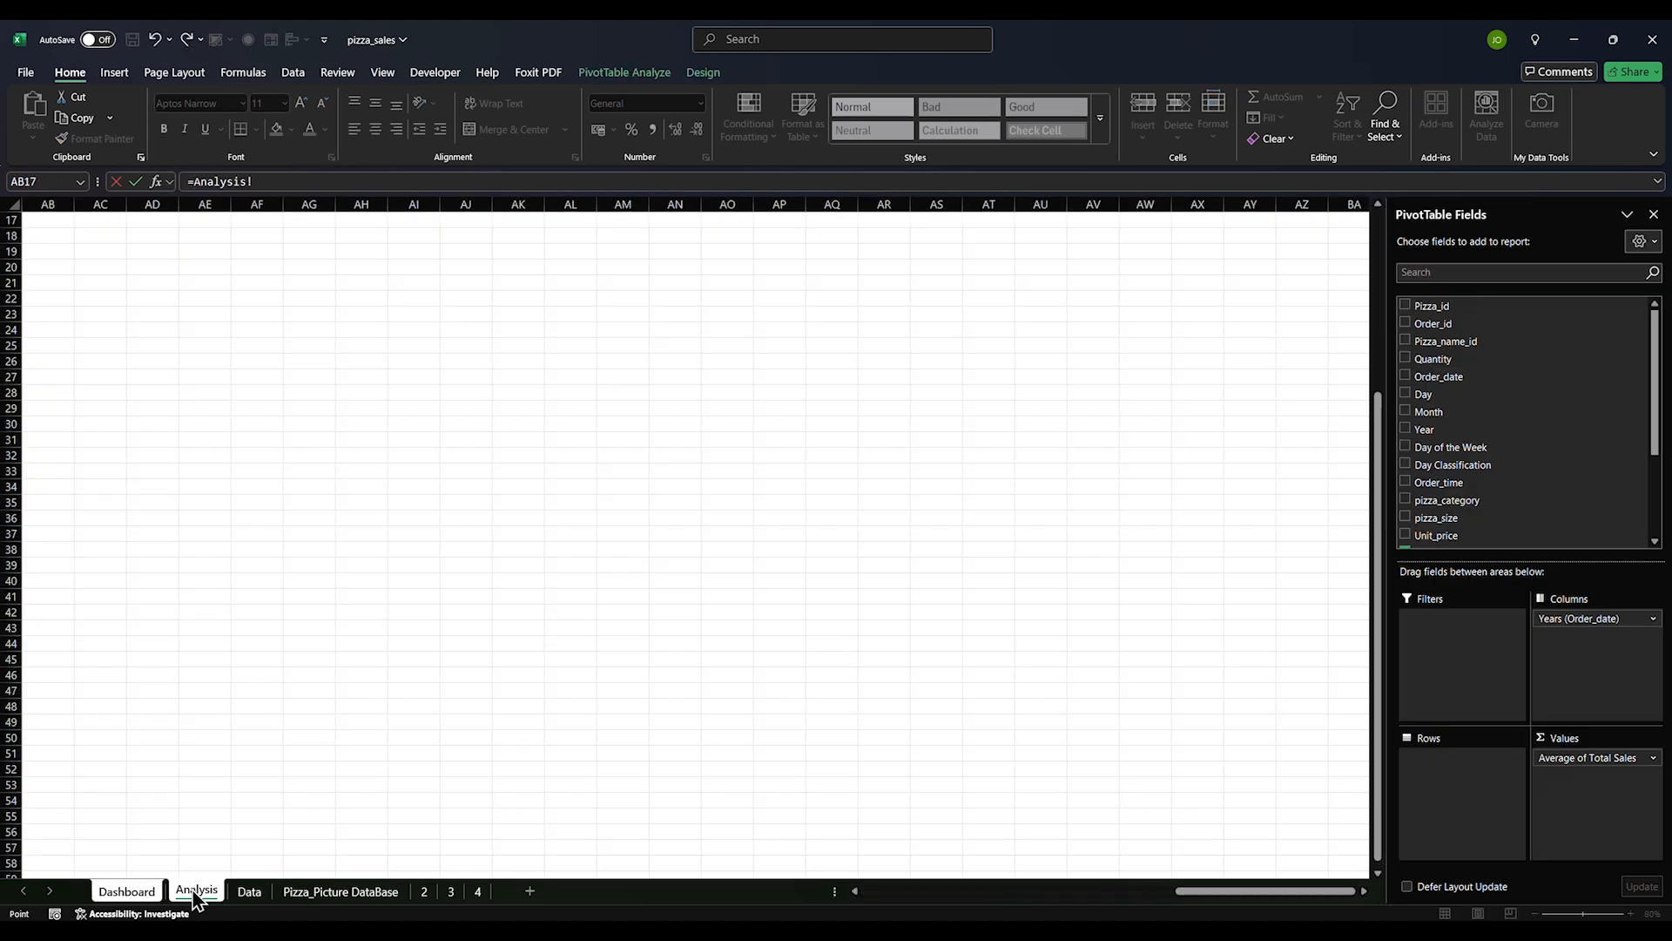
pyautogui.click(161, 893)
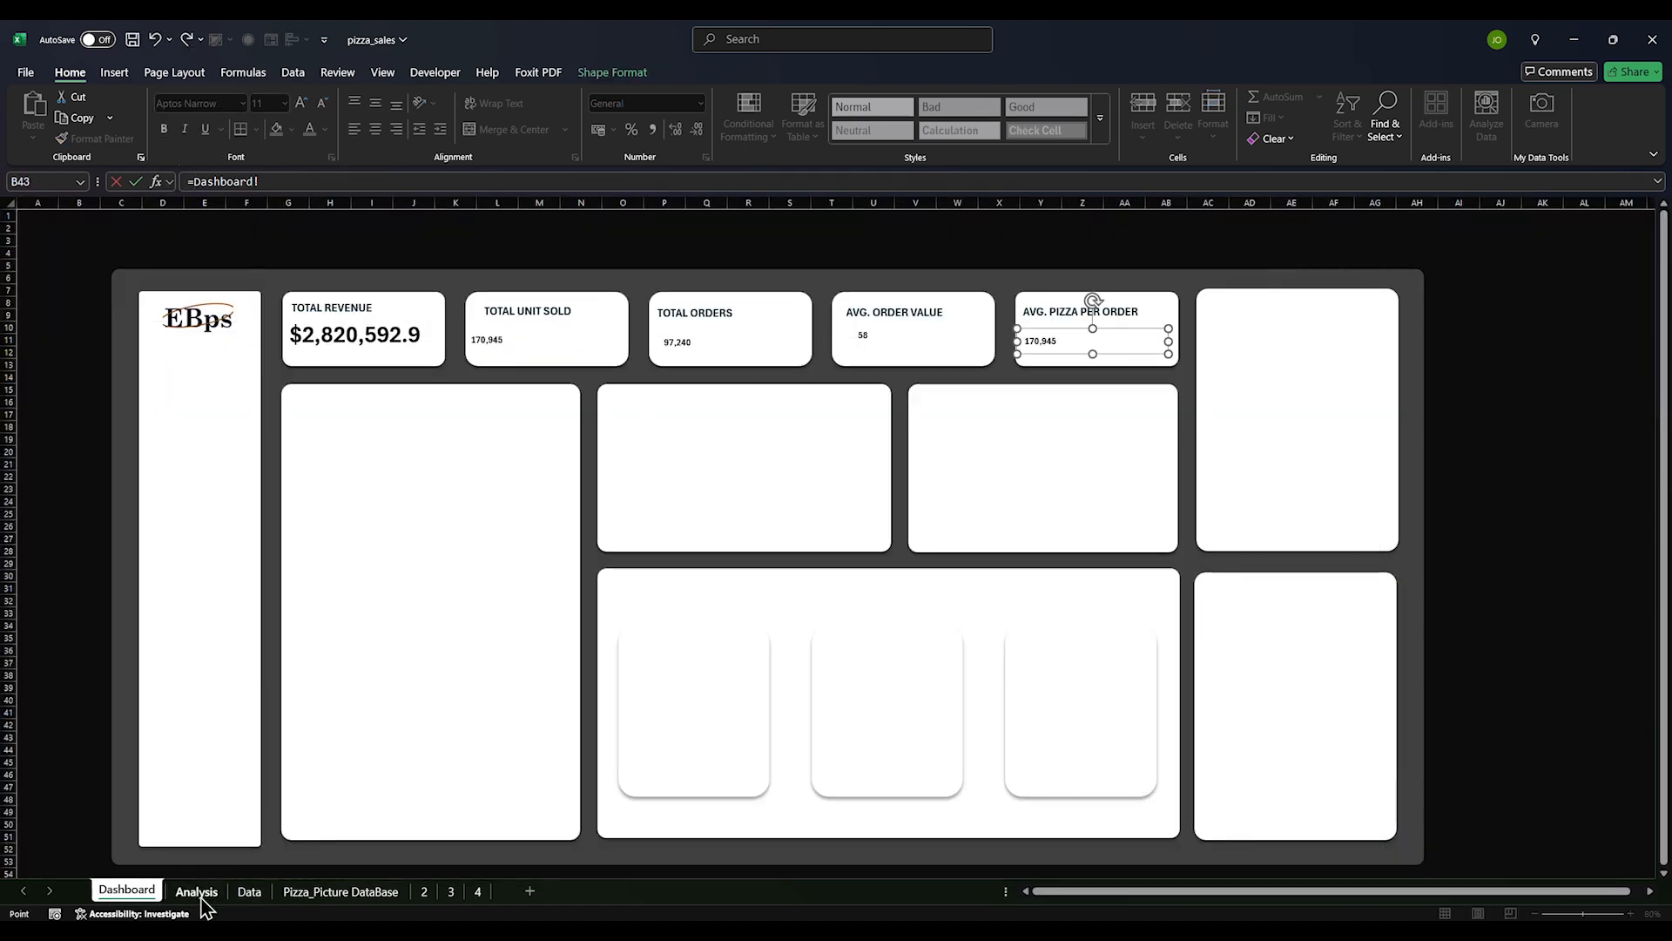
pyautogui.click(199, 891)
pyautogui.moveTo(1202, 890); pyautogui.dragTo(749, 887)
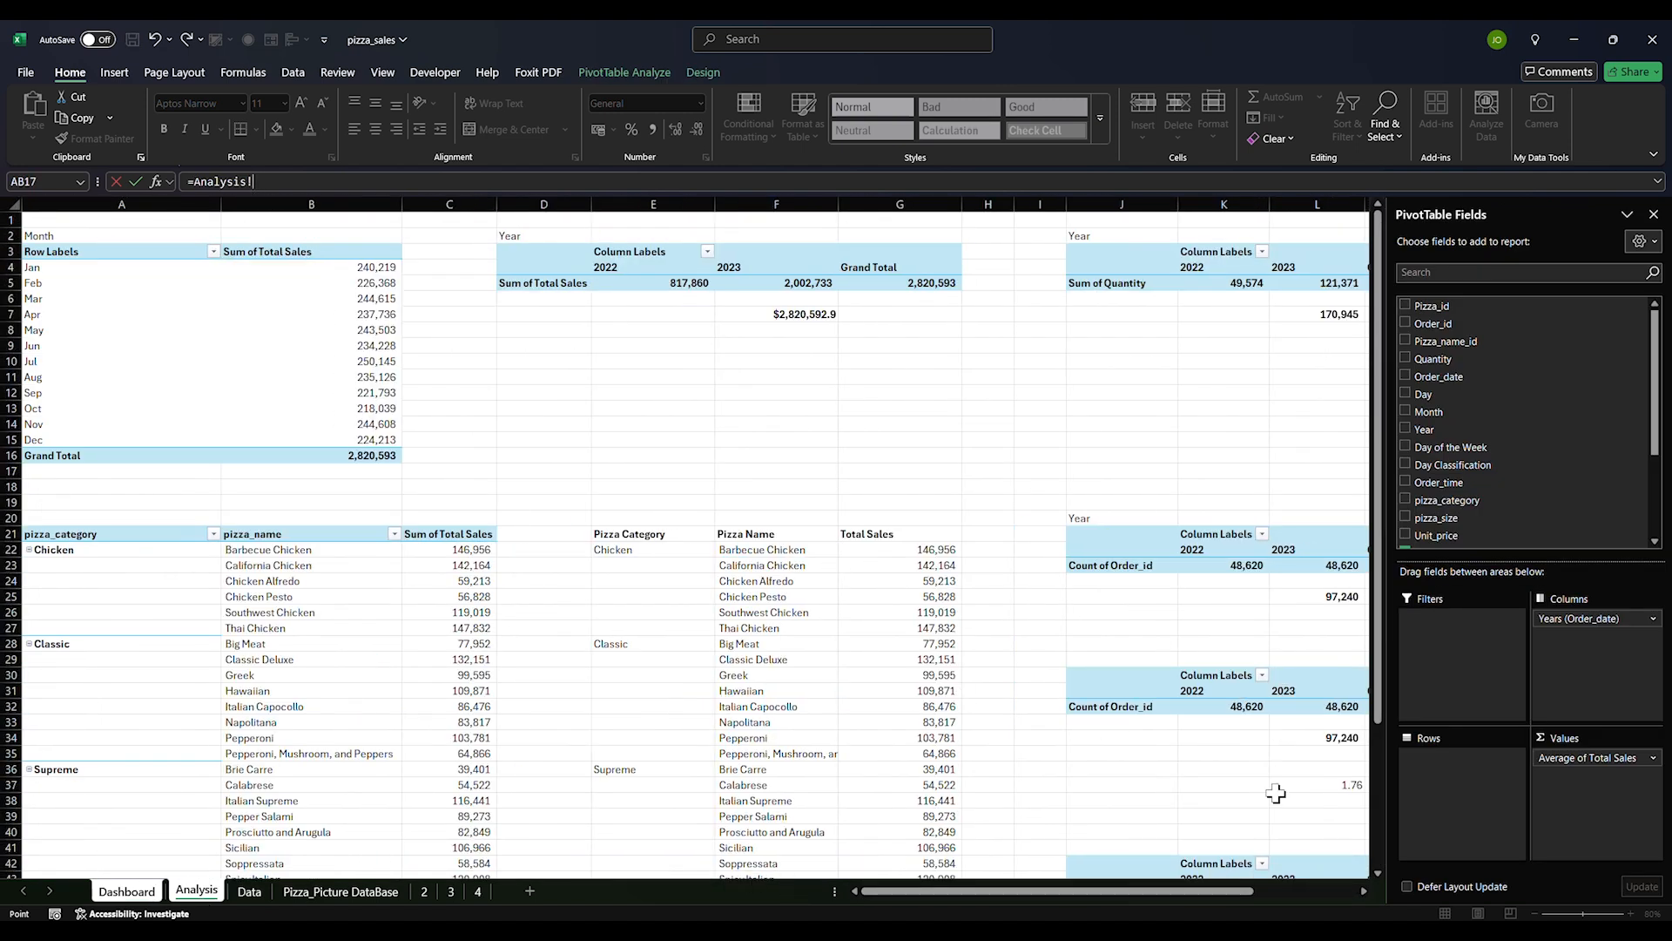
pyautogui.click(1354, 789)
pyautogui.press('Return')
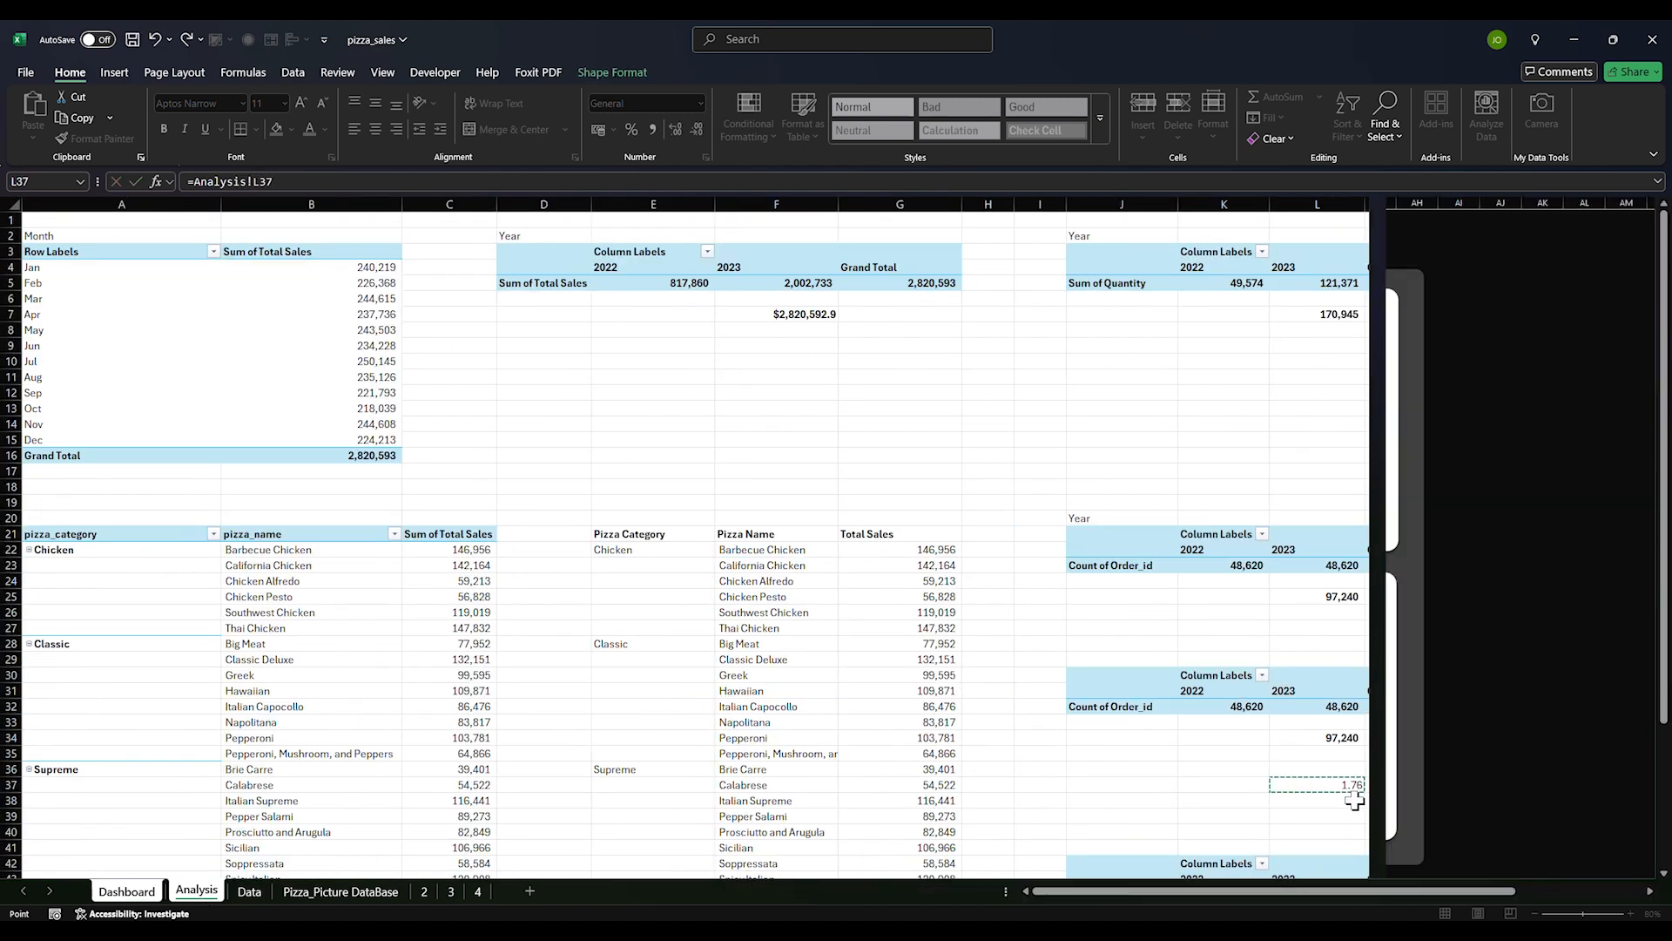
pyautogui.click(1488, 378)
pyautogui.click(1036, 344)
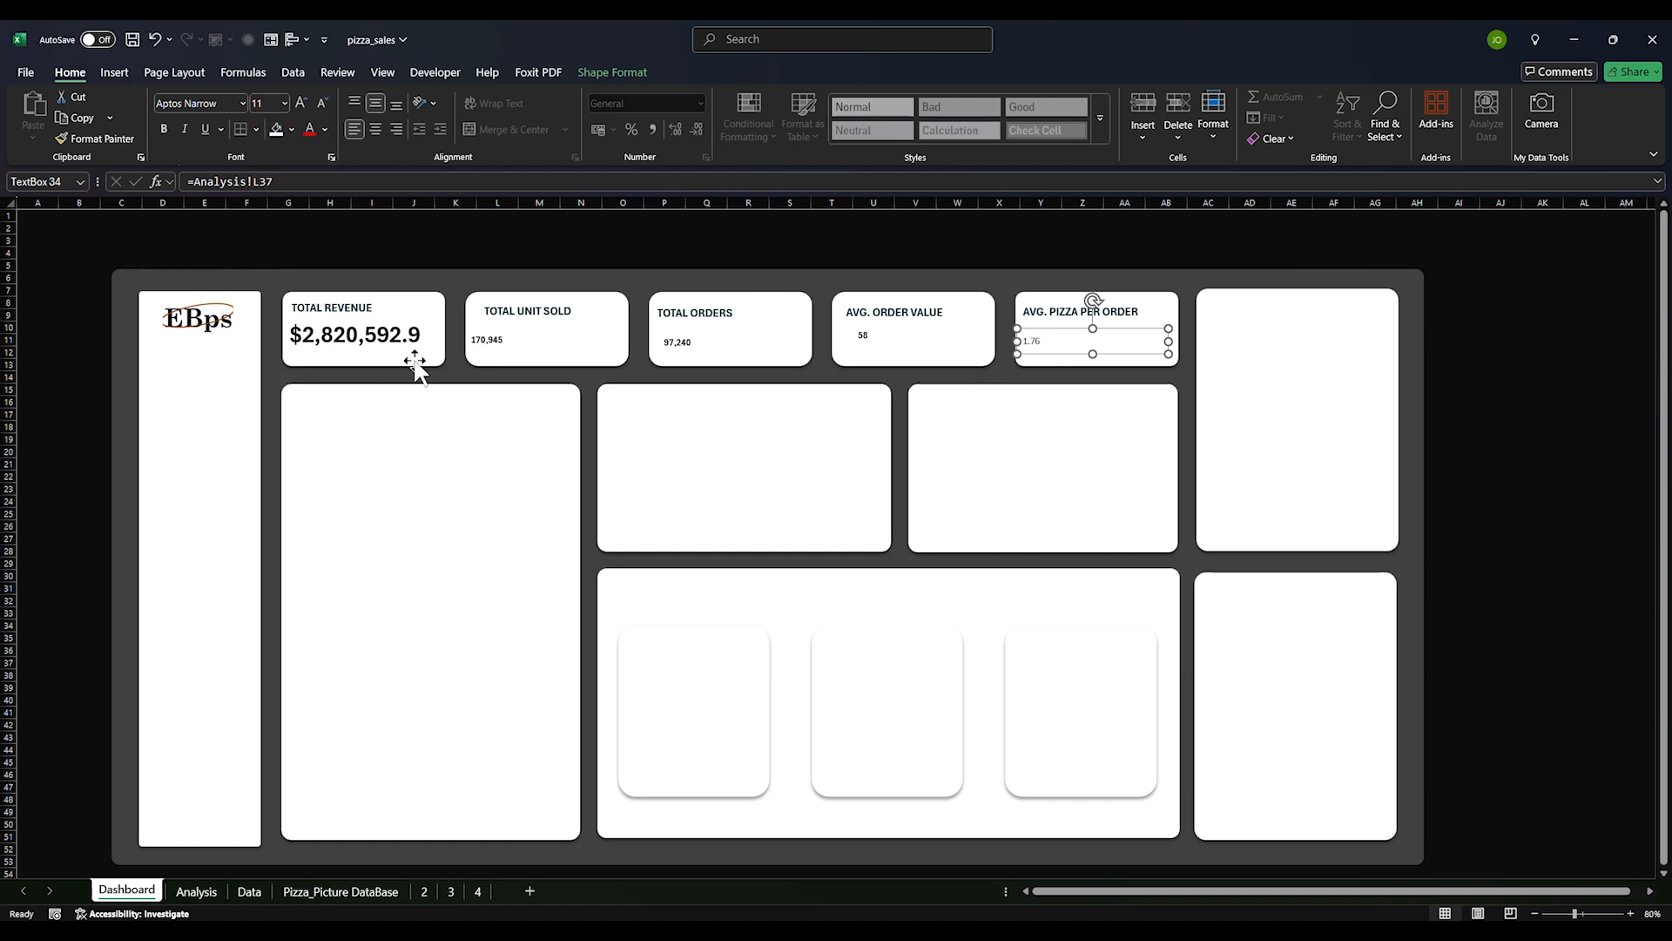
pyautogui.click(379, 270)
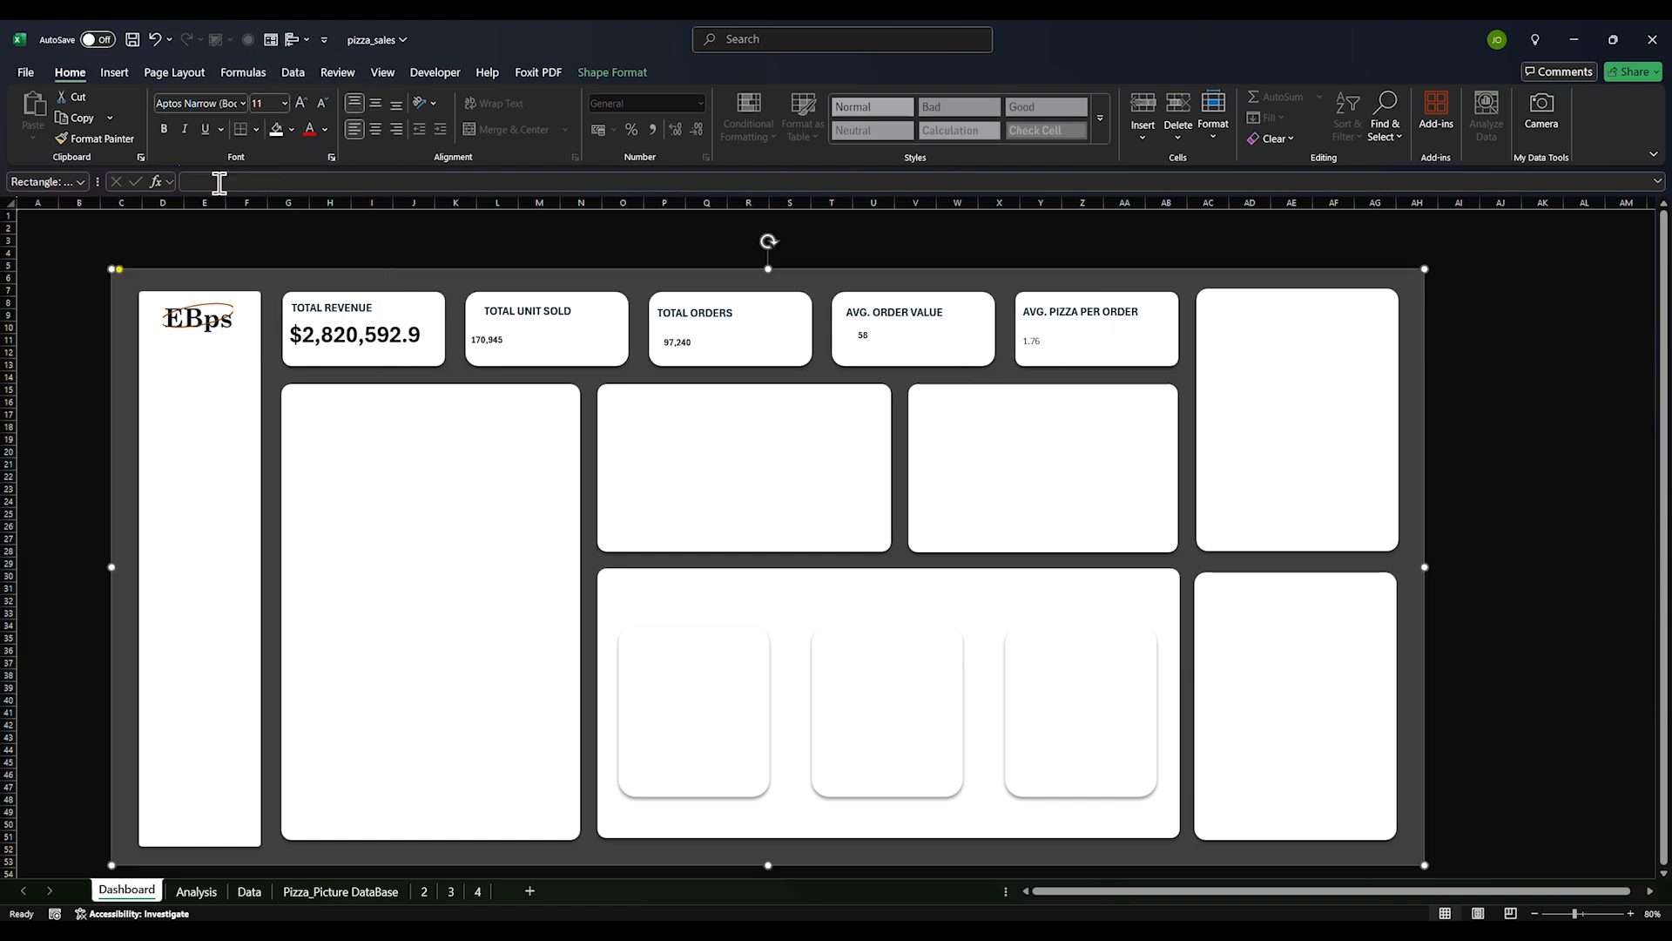
# Apply the Total Revenue value's large bold style to 170,945, 97,240, 58 and 1.76
pyautogui.click(102, 141)
pyautogui.click(499, 347)
pyautogui.click(379, 338)
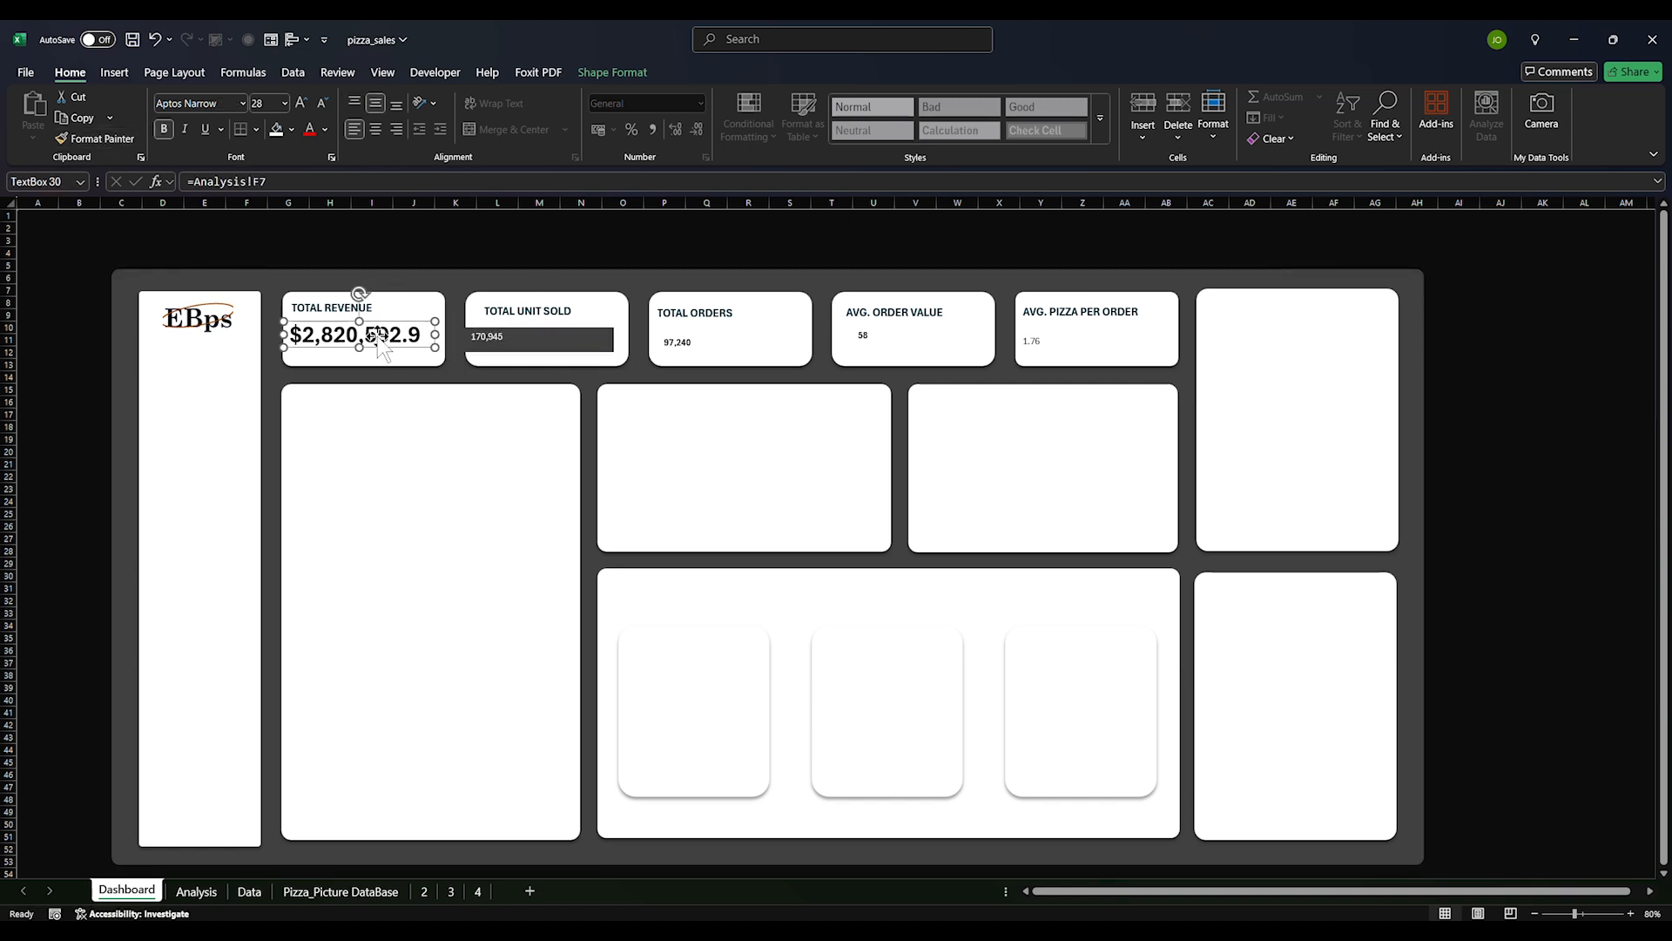
pyautogui.hotkey('ctrl', 'z')
pyautogui.click(389, 342)
pyautogui.click(101, 139)
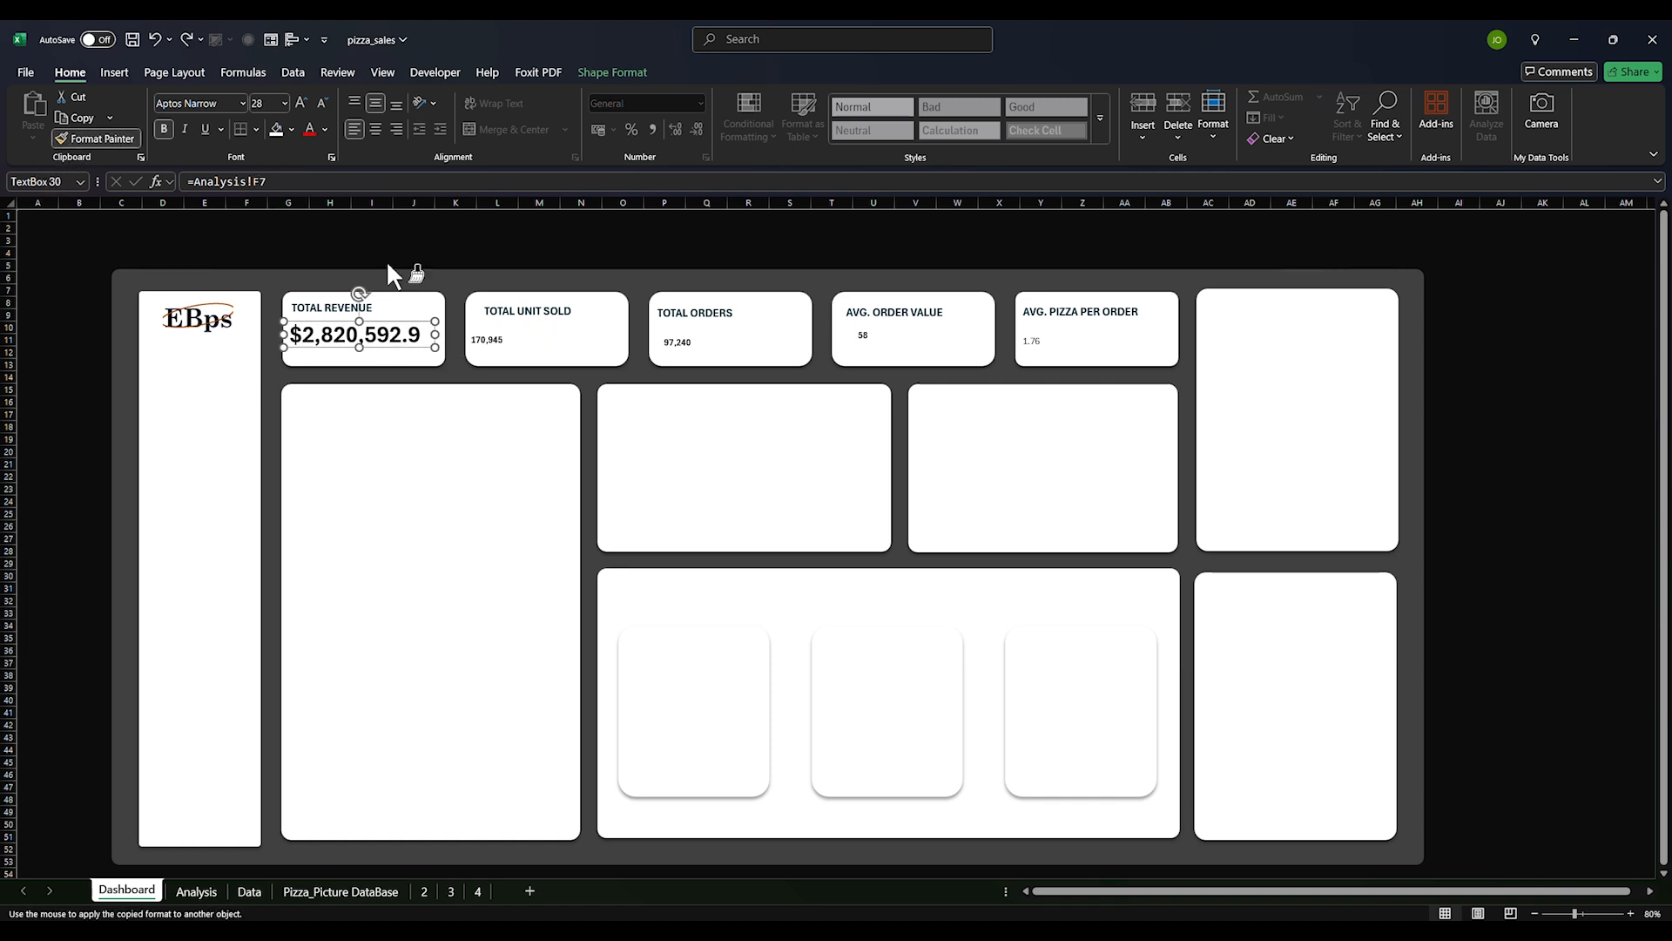
pyautogui.click(510, 343)
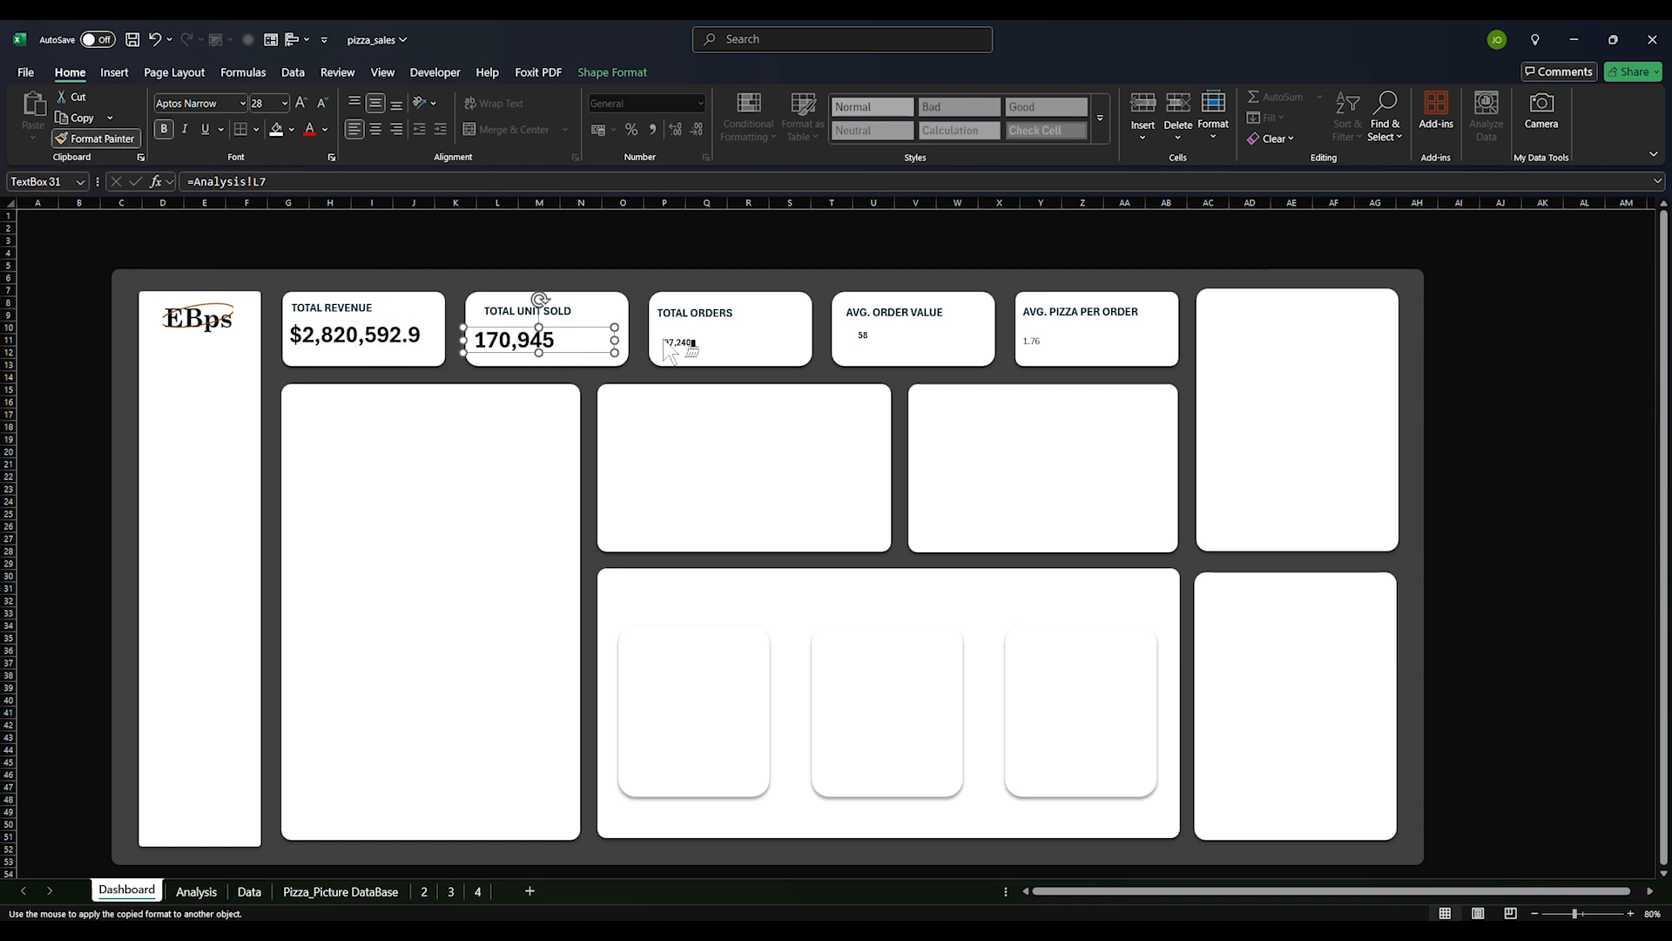
pyautogui.click(675, 343)
pyautogui.click(864, 342)
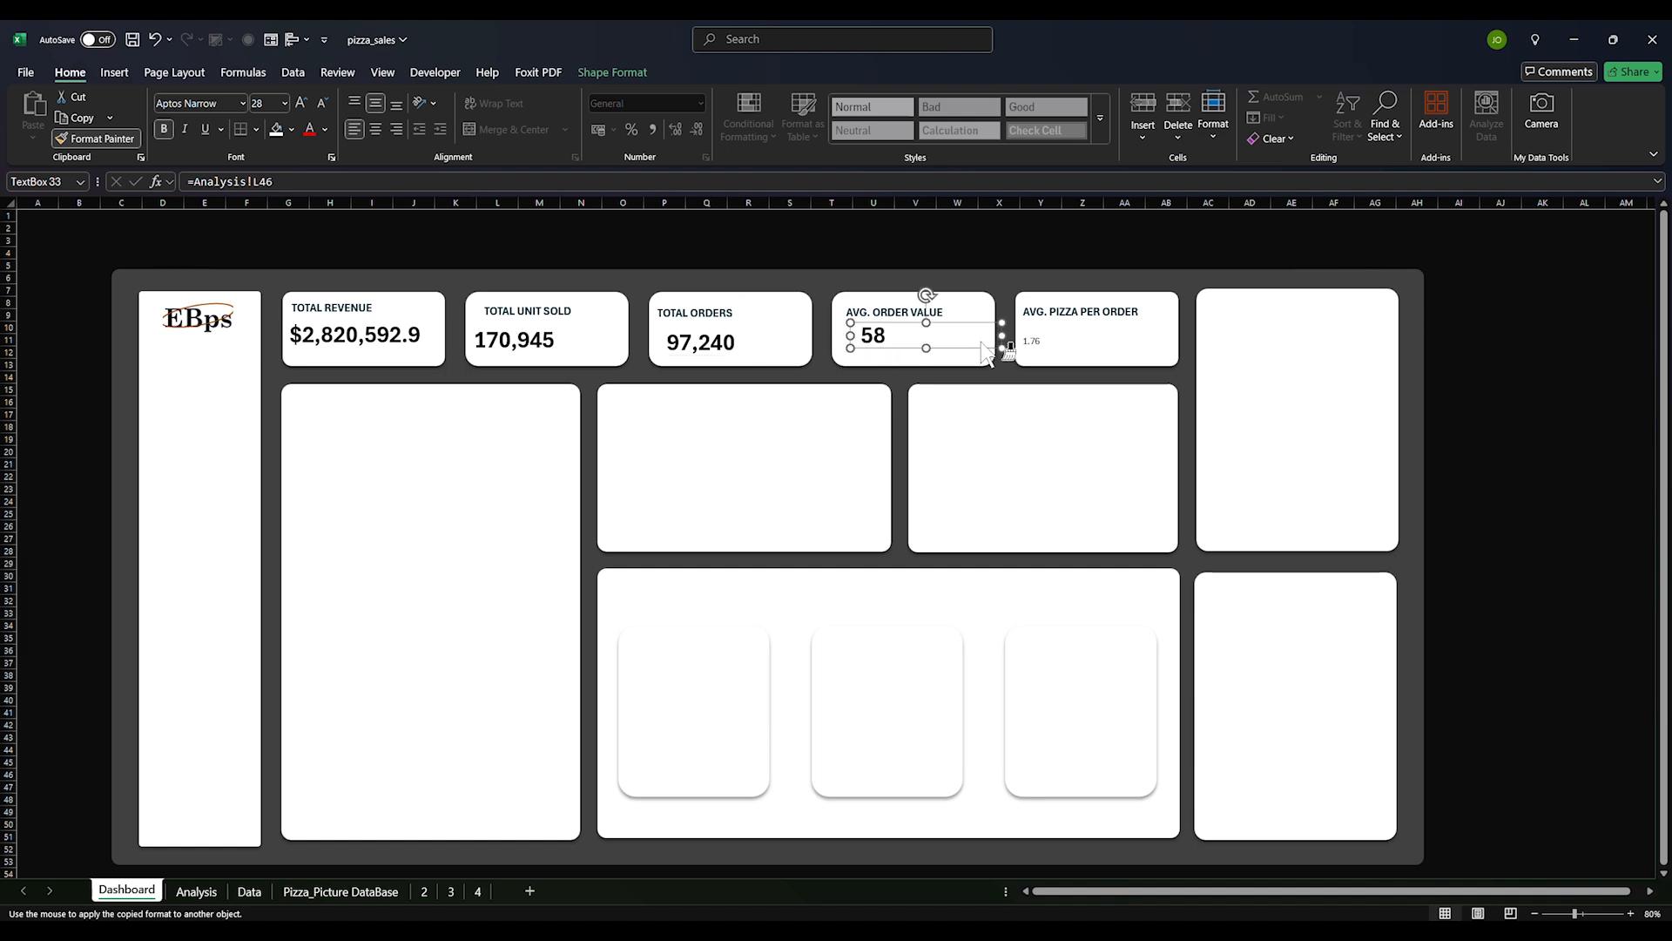
pyautogui.click(1028, 349)
pyautogui.press('Escape')
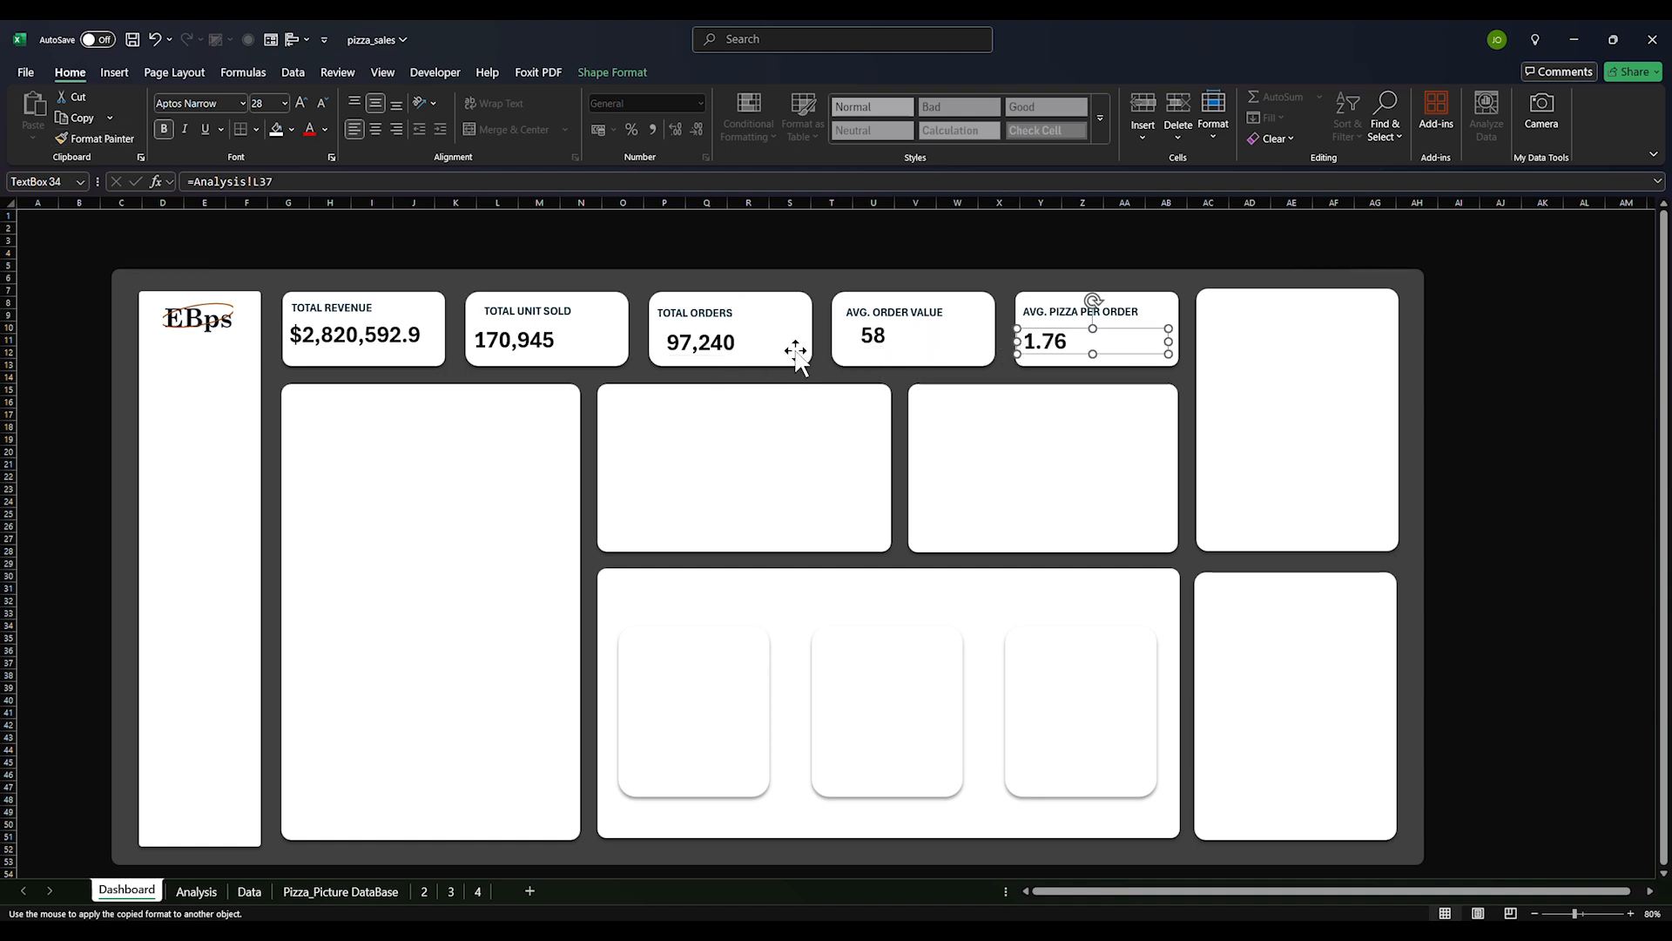
# Nudge the 1.76, 58, 97,240 and 170,945 values, TOTAL UNIT SOLD label and logo into alignment
pyautogui.click(1050, 351)
pyautogui.moveTo(1051, 343); pyautogui.dragTo(1051, 349)
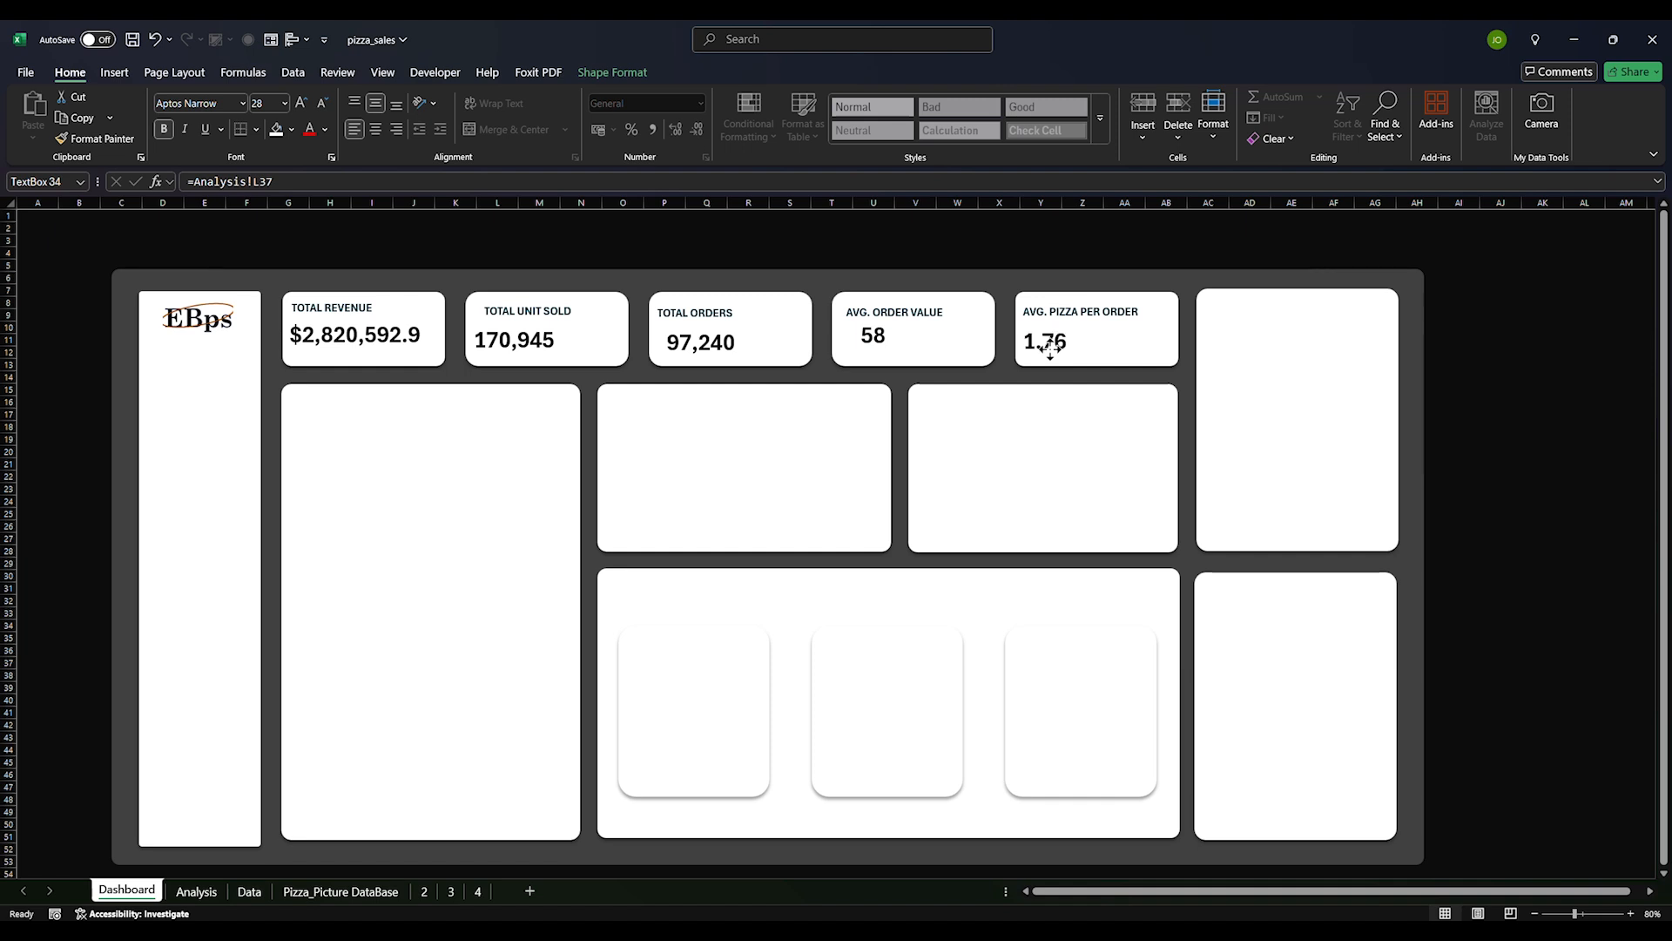
pyautogui.click(885, 340)
pyautogui.moveTo(900, 343); pyautogui.dragTo(889, 351)
pyautogui.click(709, 349)
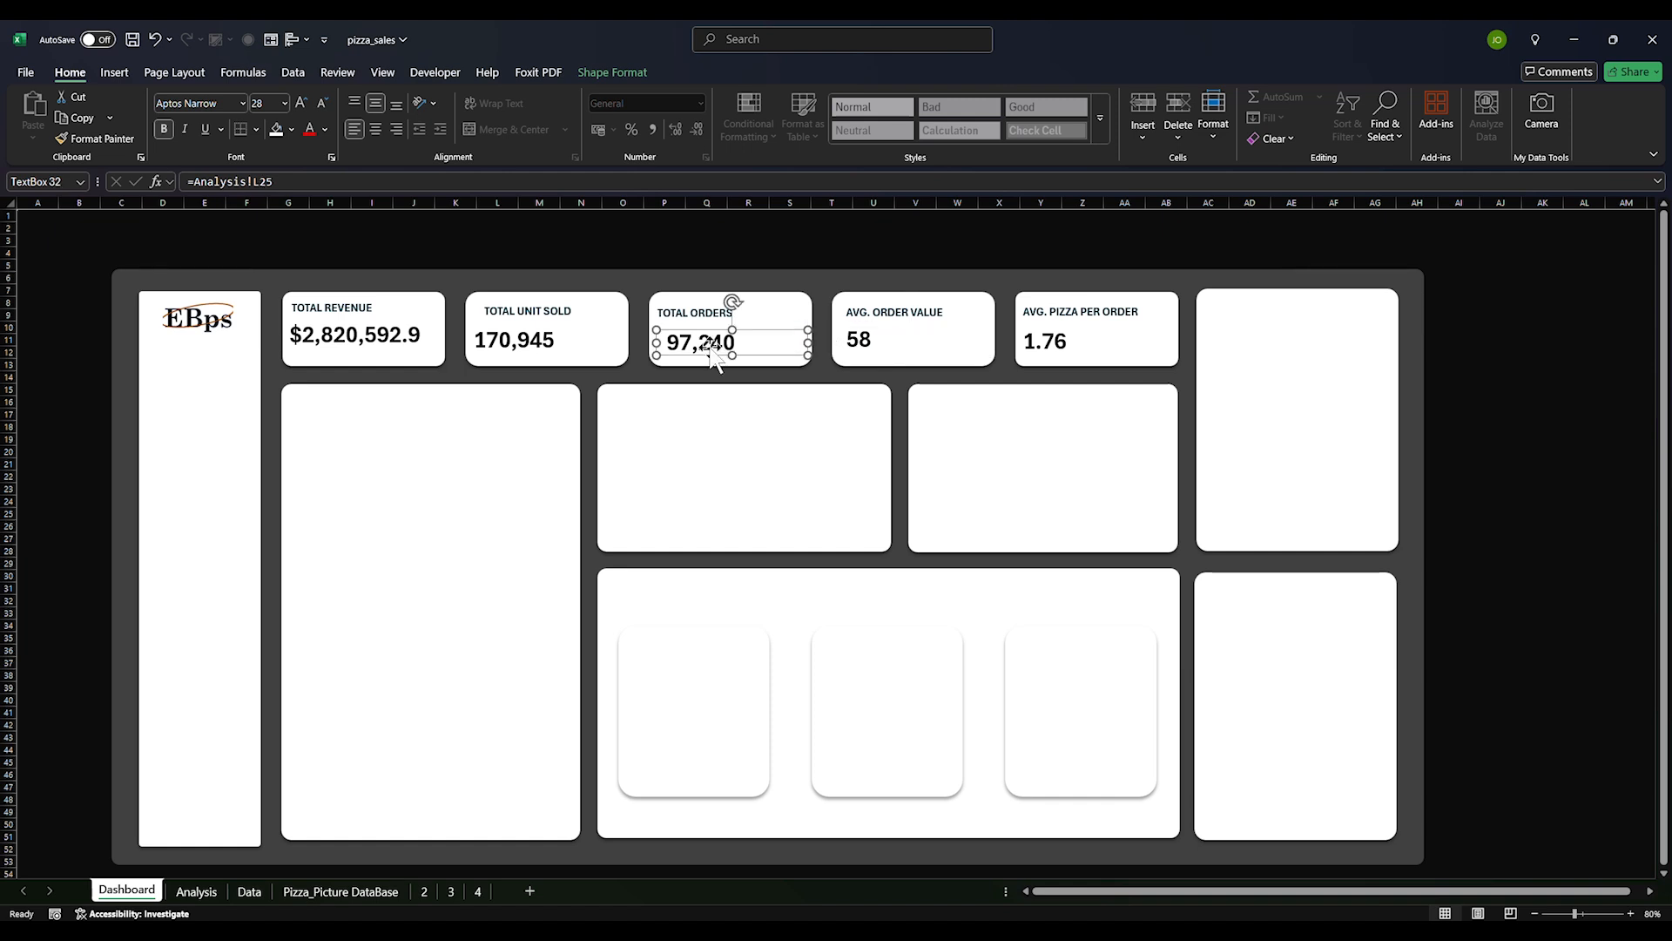
pyautogui.moveTo(716, 354); pyautogui.dragTo(702, 349)
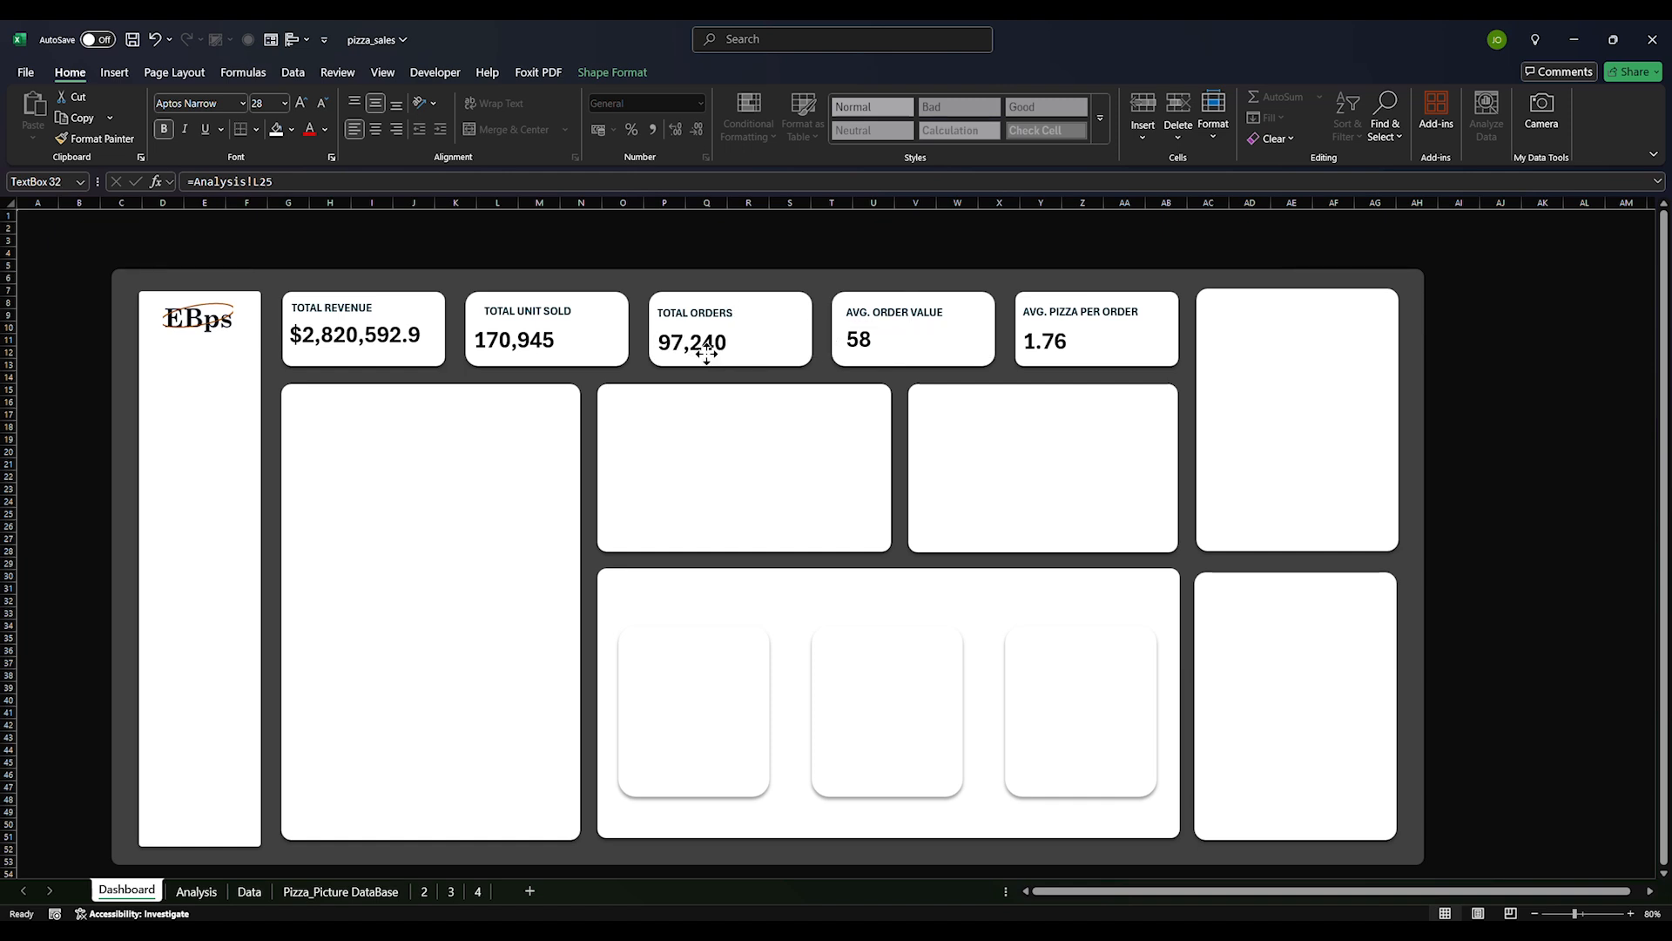
pyautogui.click(548, 343)
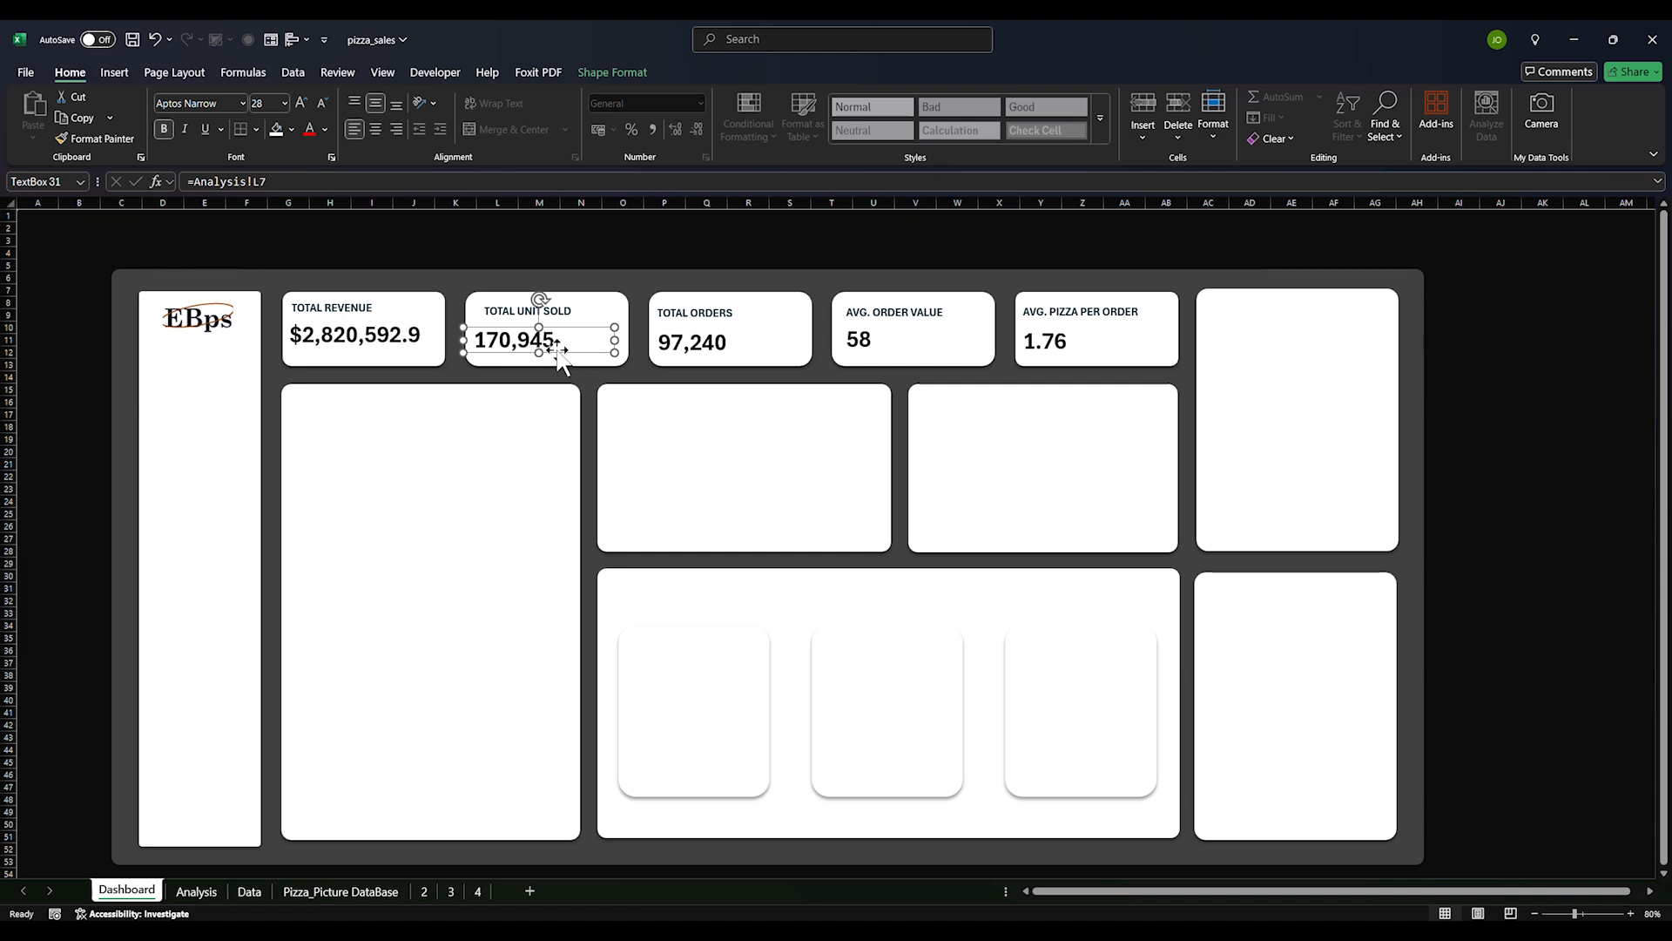
pyautogui.moveTo(557, 349); pyautogui.dragTo(564, 351)
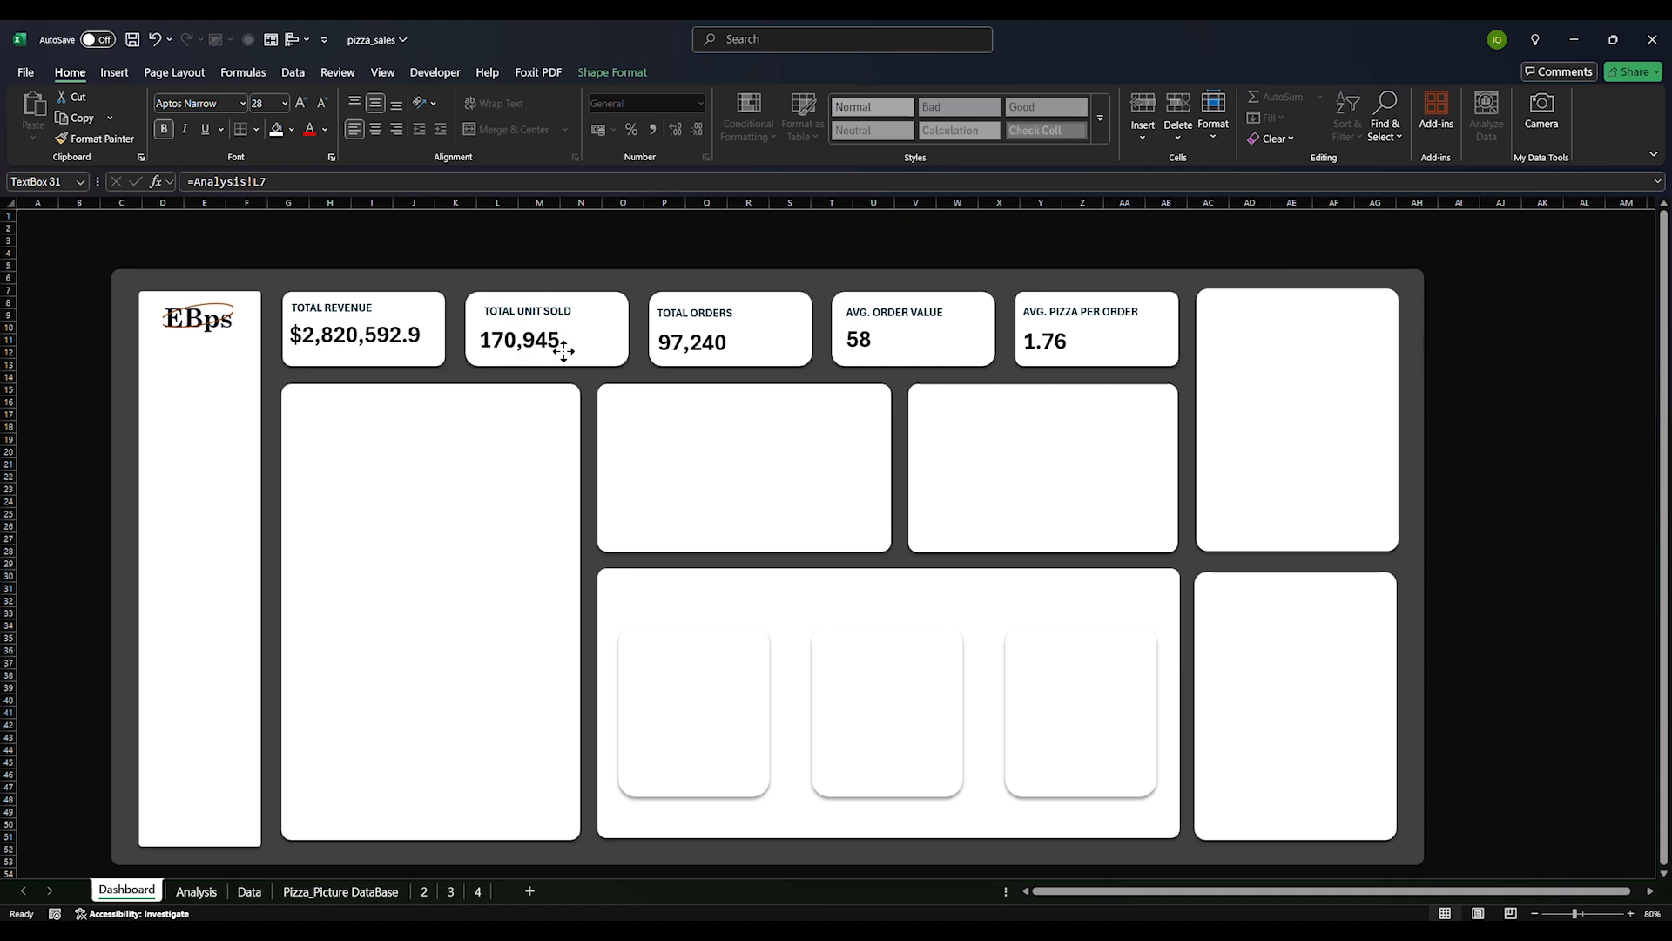
pyautogui.click(503, 316)
pyautogui.moveTo(507, 319); pyautogui.dragTo(502, 321)
pyautogui.click(682, 318)
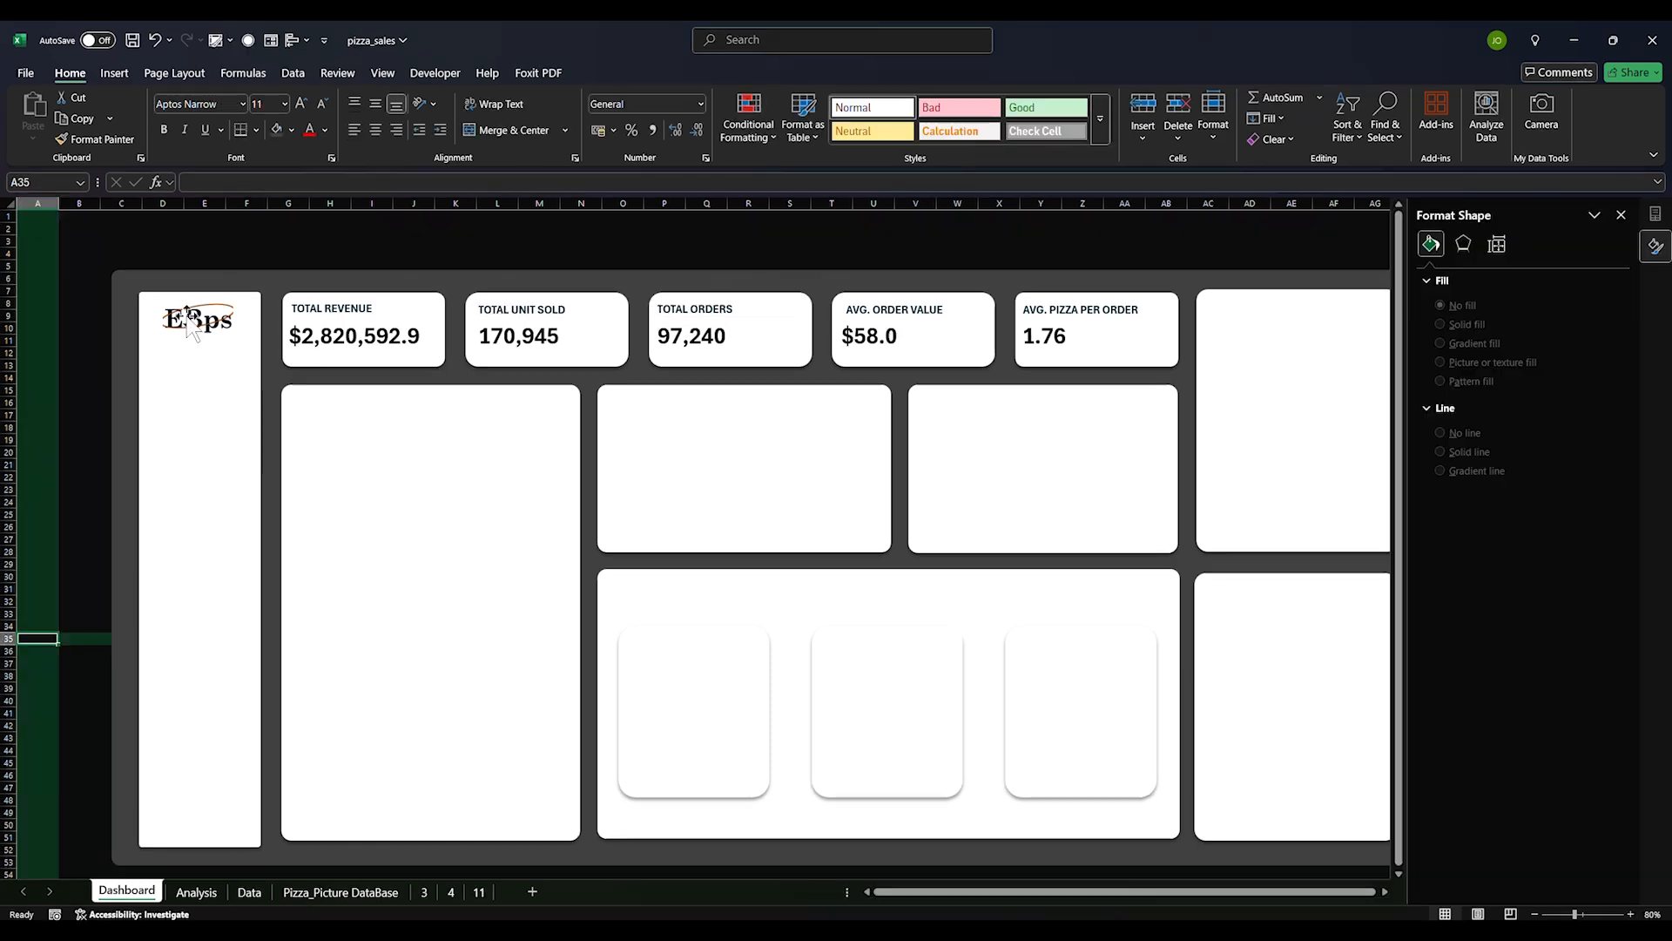
pyautogui.moveTo(184, 312); pyautogui.dragTo(183, 326)
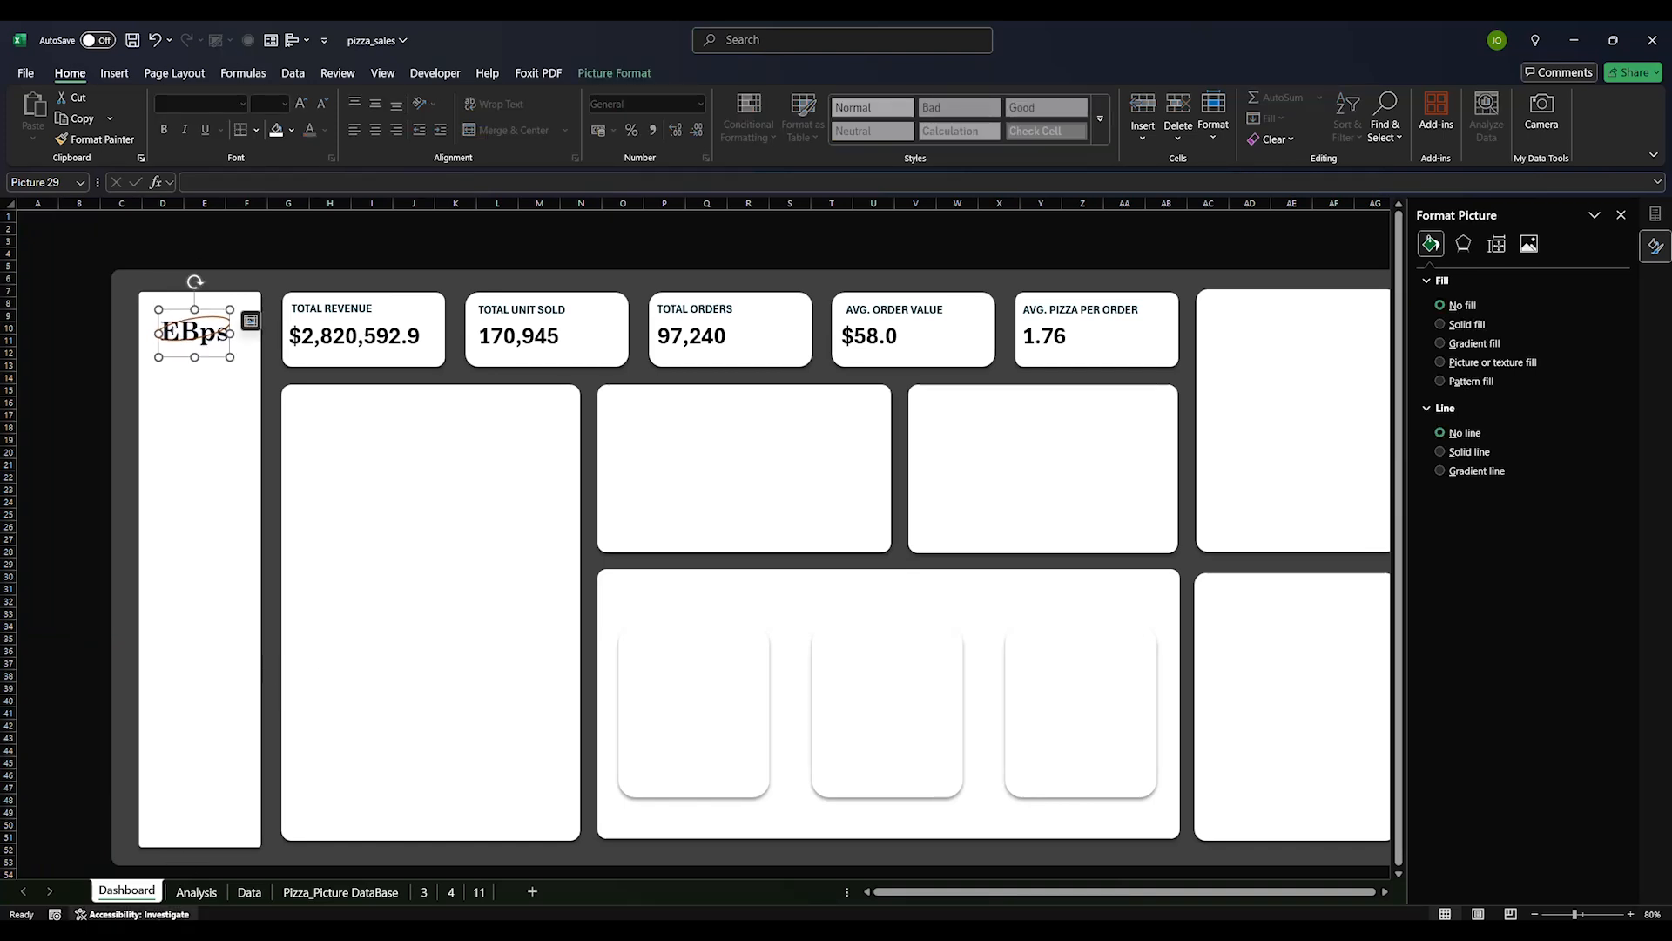
pyautogui.click(197, 892)
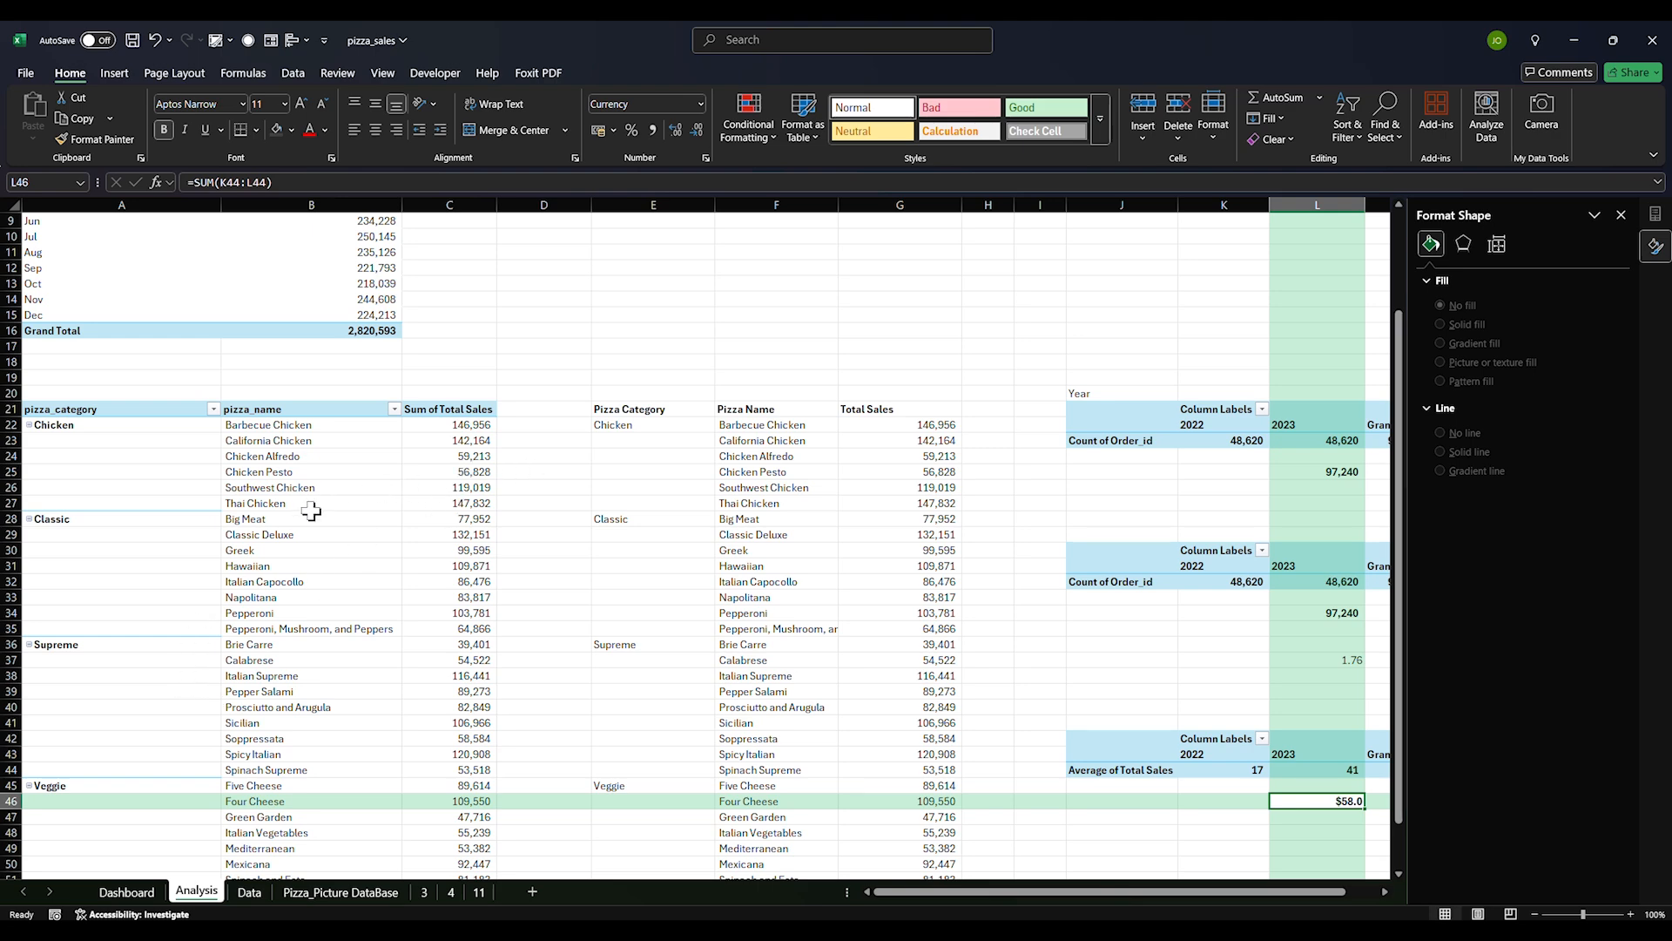
# Select the Pizza Category entries and the Total Sales values G22:G53, discarding a formula started in H22
pyautogui.scroll(-4, 291, 548)
pyautogui.scroll(1, 264, 615)
pyautogui.click(575, 567)
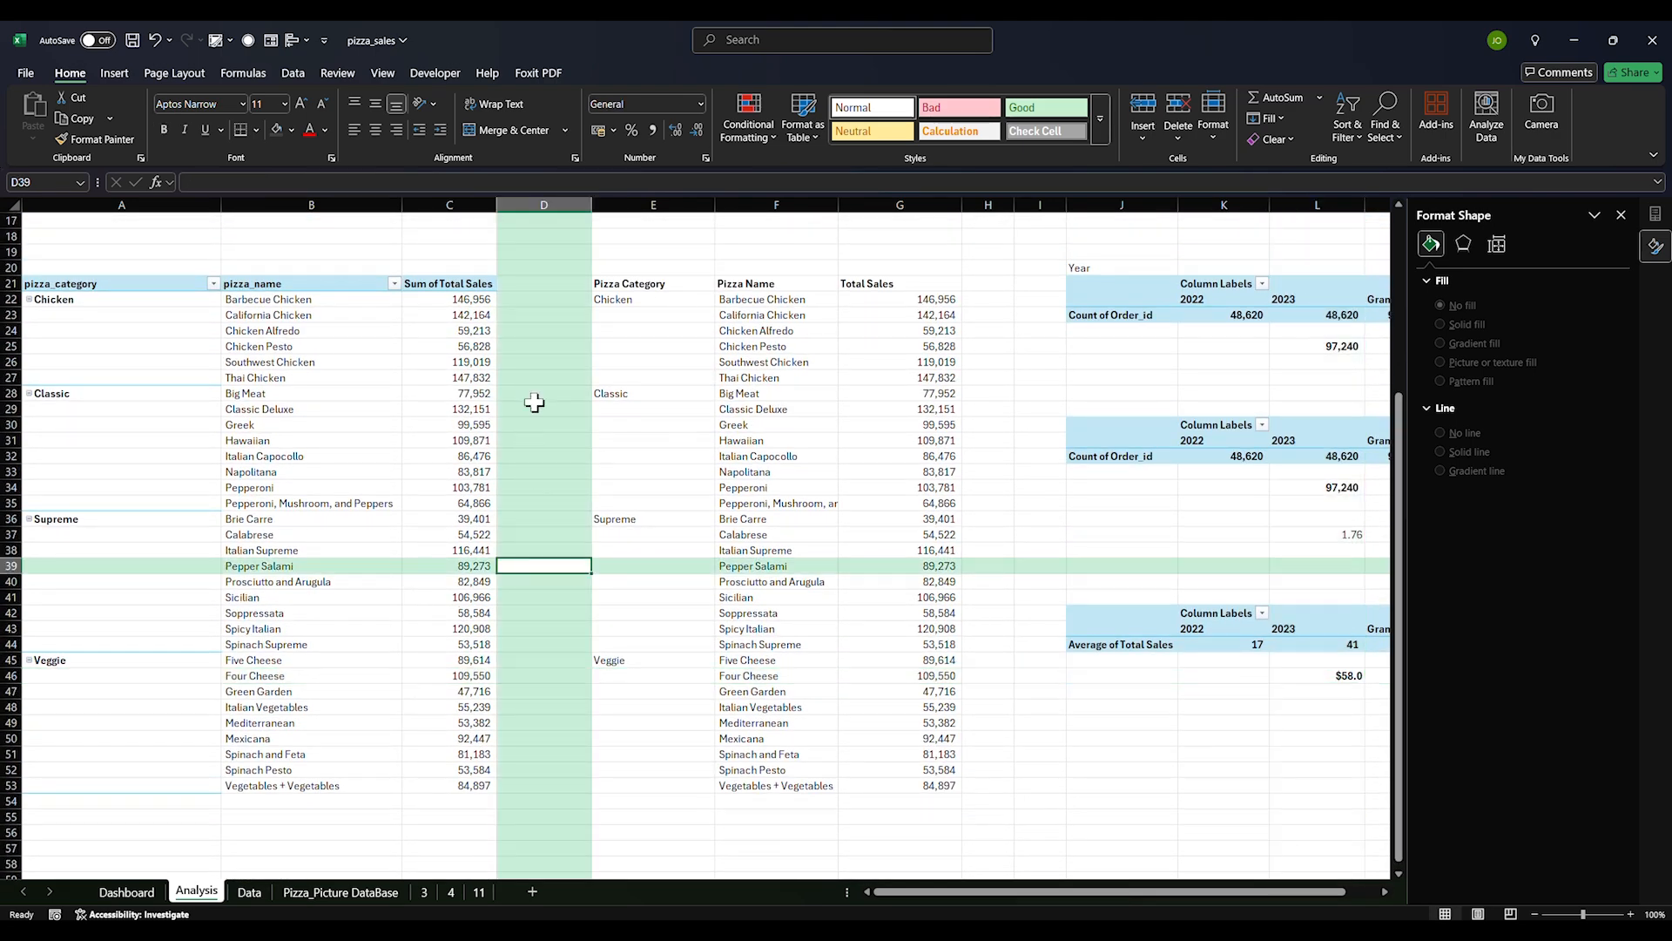
pyautogui.moveTo(617, 286); pyautogui.dragTo(654, 669)
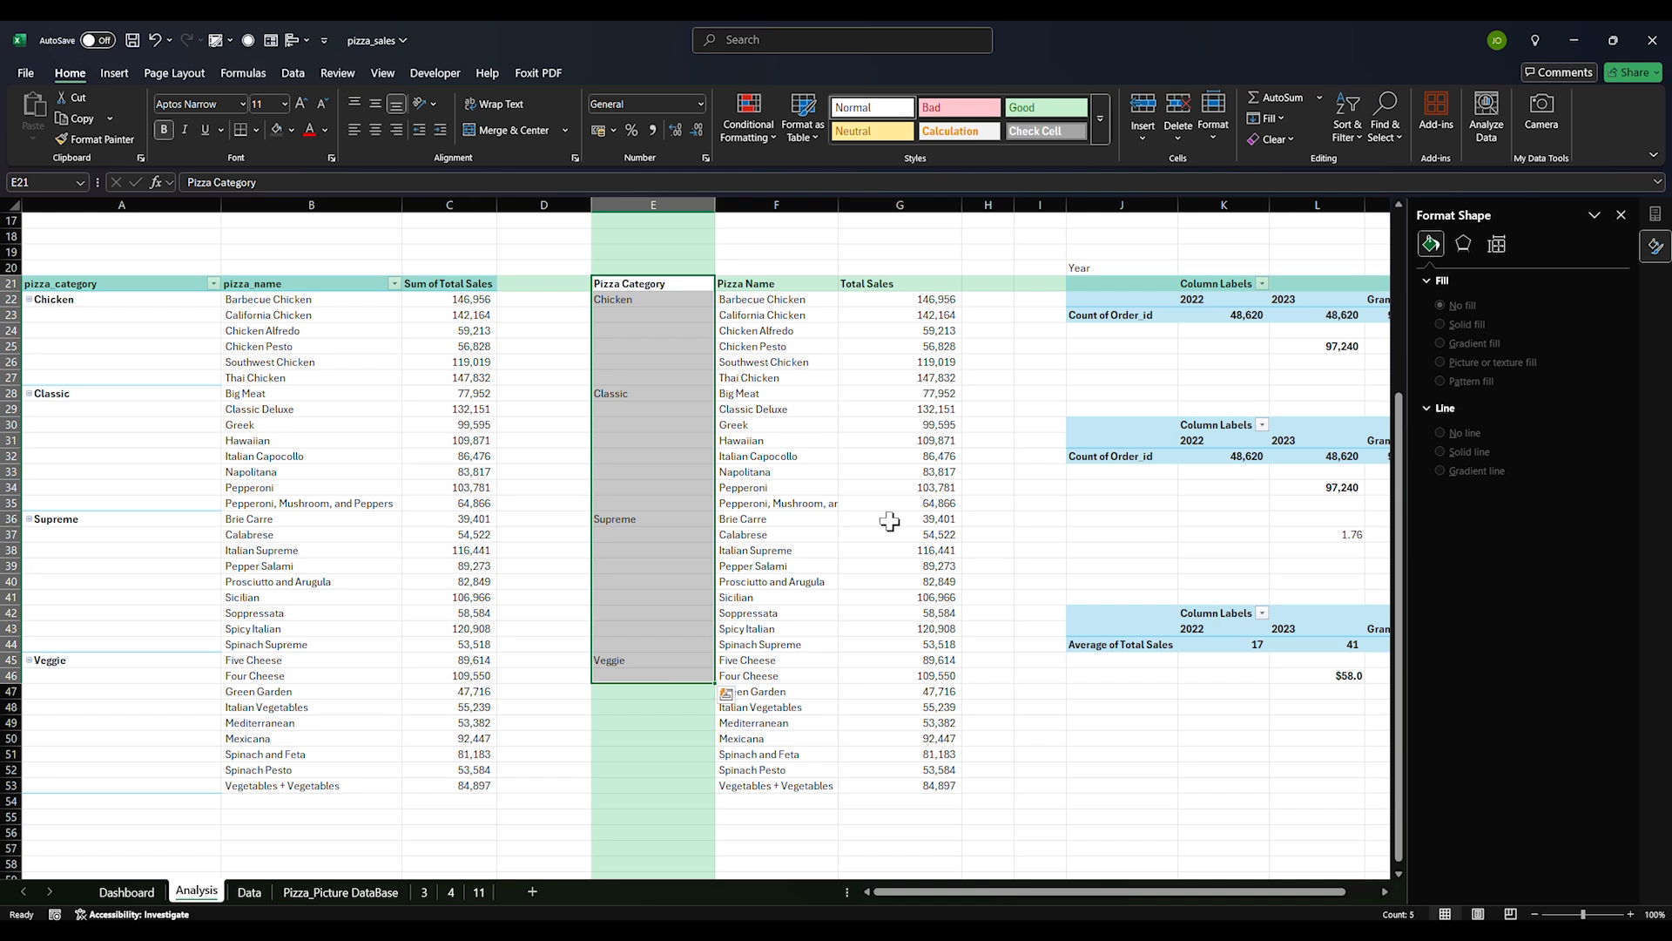
pyautogui.moveTo(923, 299); pyautogui.dragTo(908, 784)
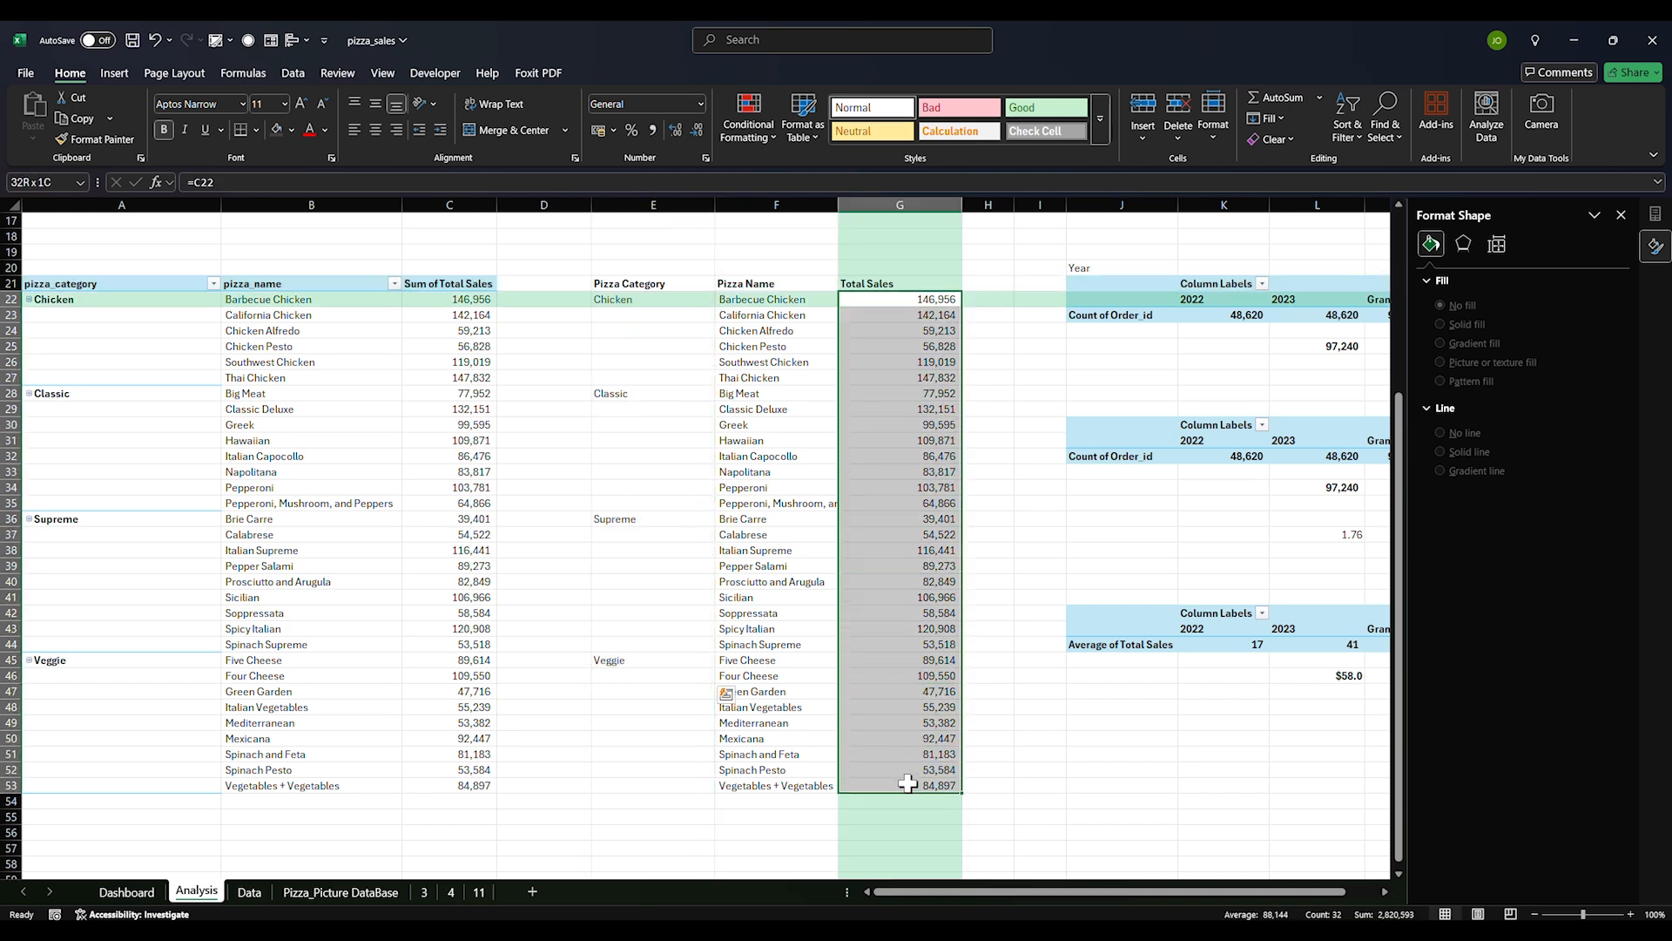
pyautogui.click(980, 300)
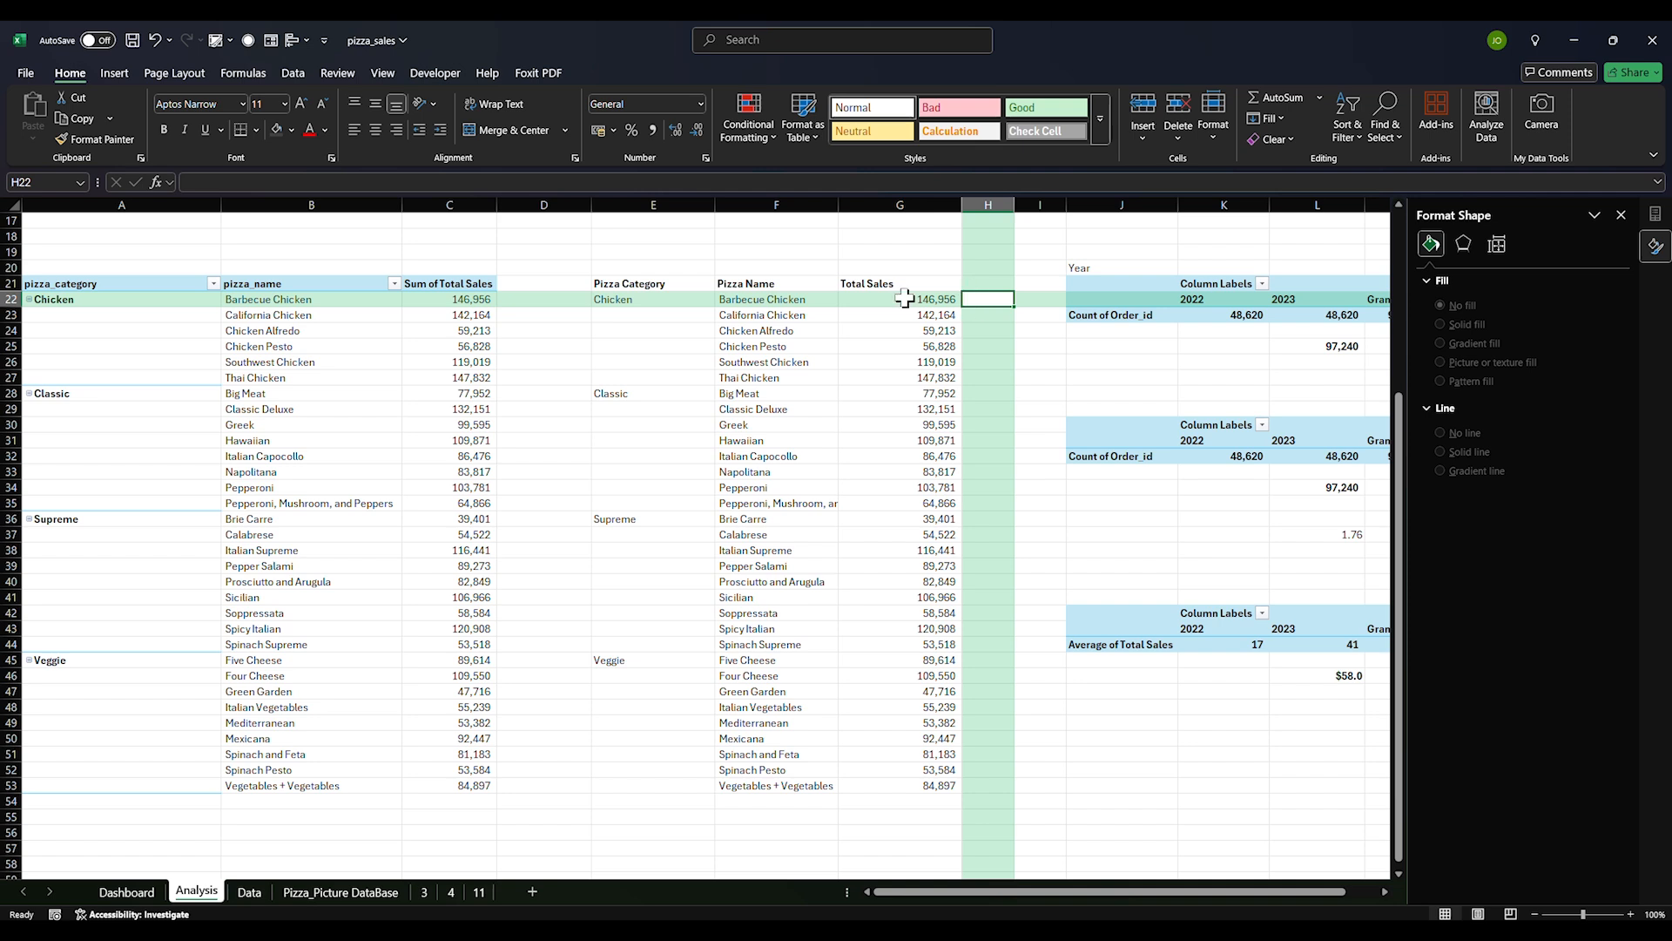
pyautogui.write('=')
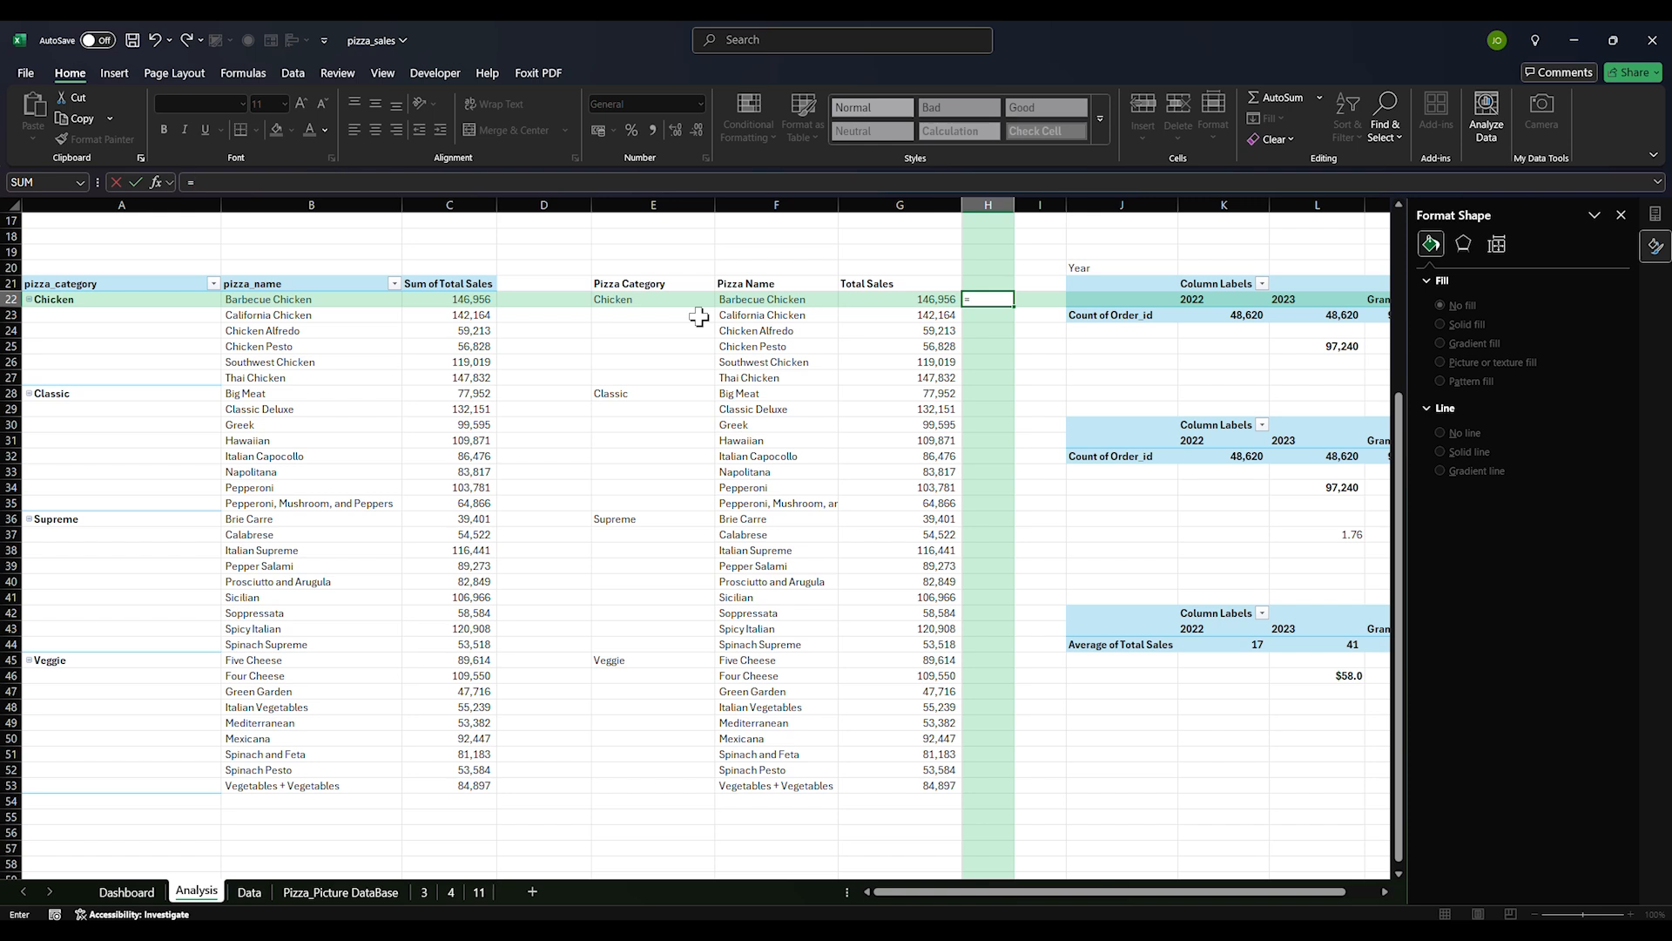
pyautogui.press('BackSpace')
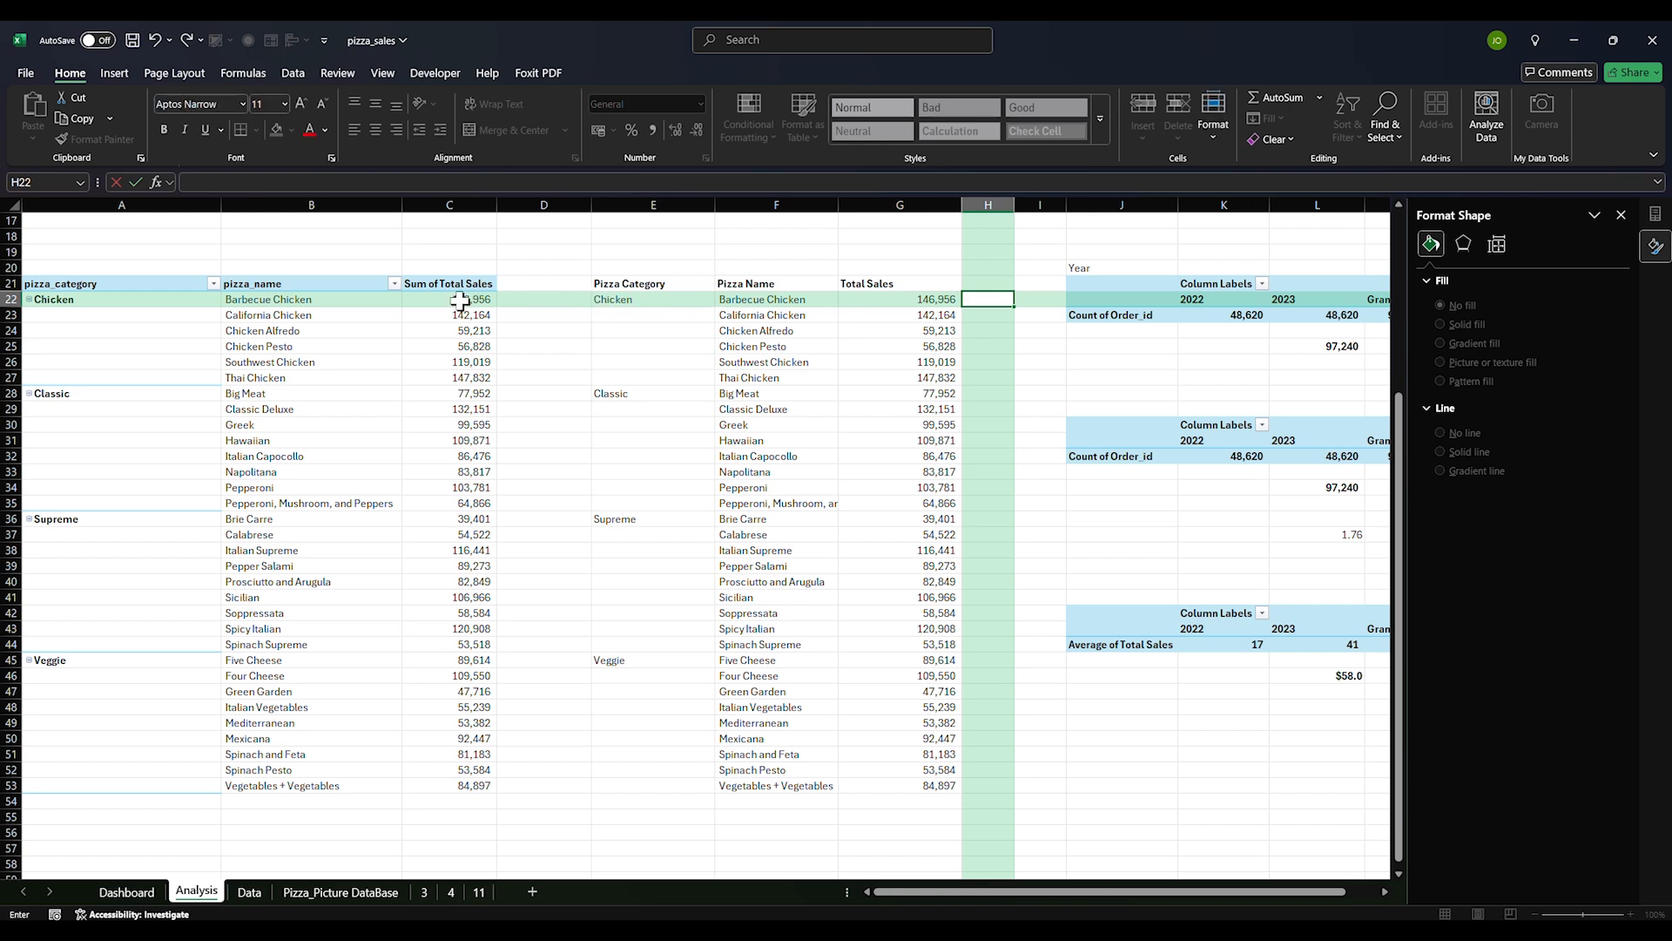
# Enter the divisor 1000 in G19 and copy it
pyautogui.click(882, 254)
pyautogui.write('1000')
pyautogui.press('Return')
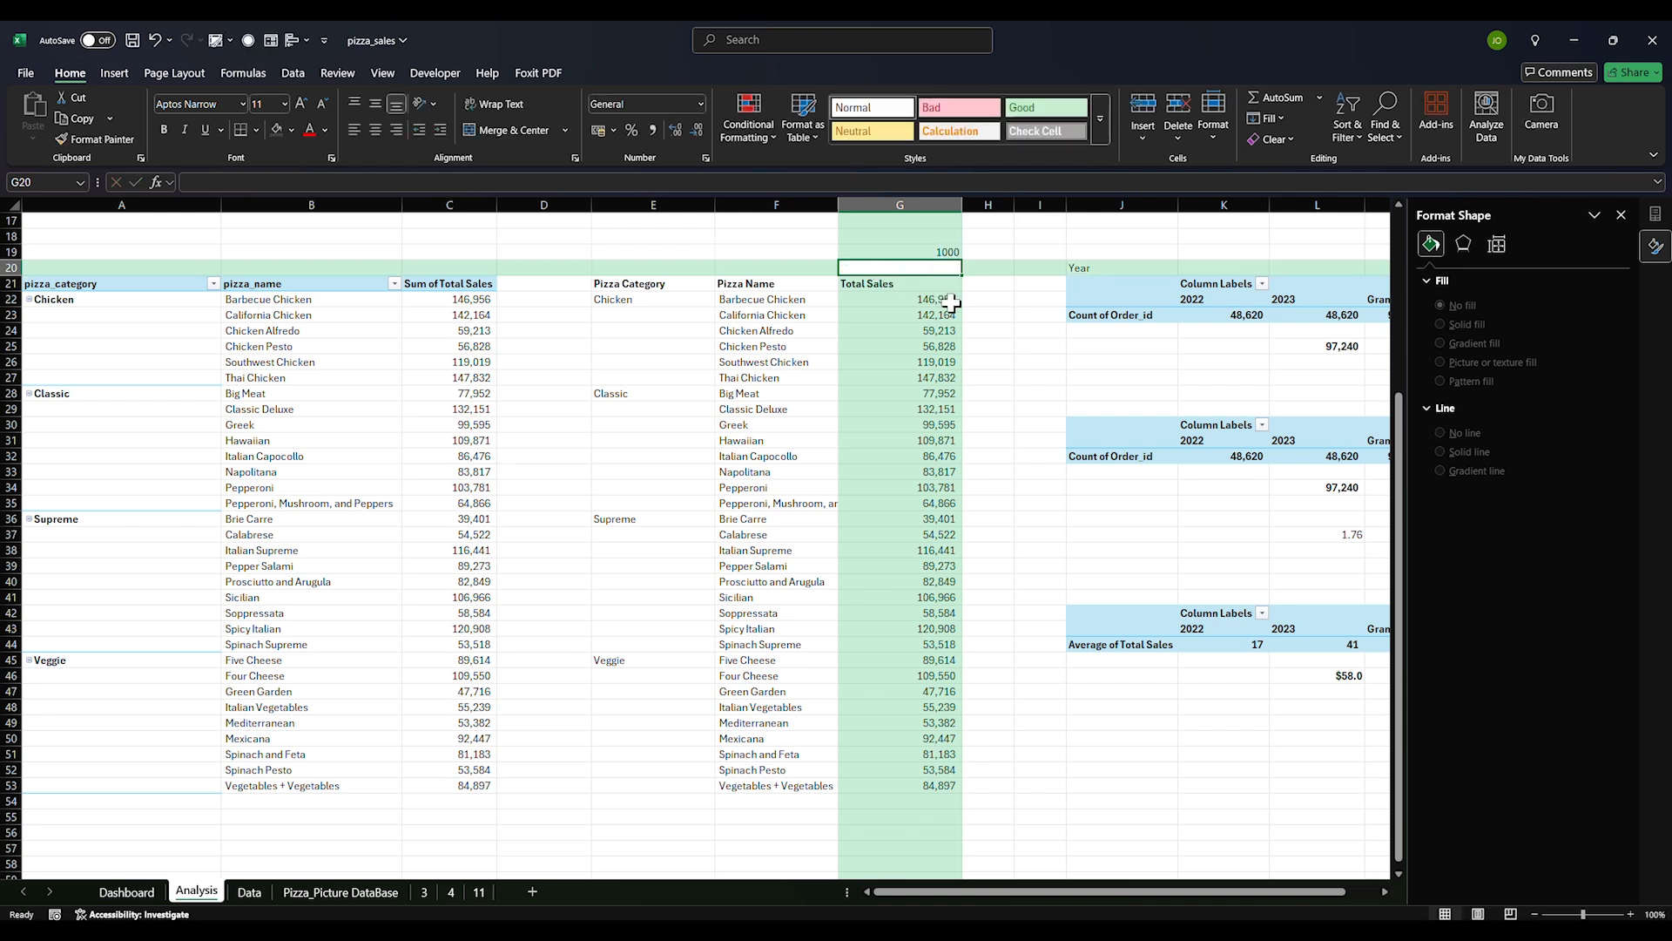
pyautogui.moveTo(943, 300); pyautogui.dragTo(931, 786)
pyautogui.click(906, 254)
pyautogui.hotkey('ctrl', 'c')
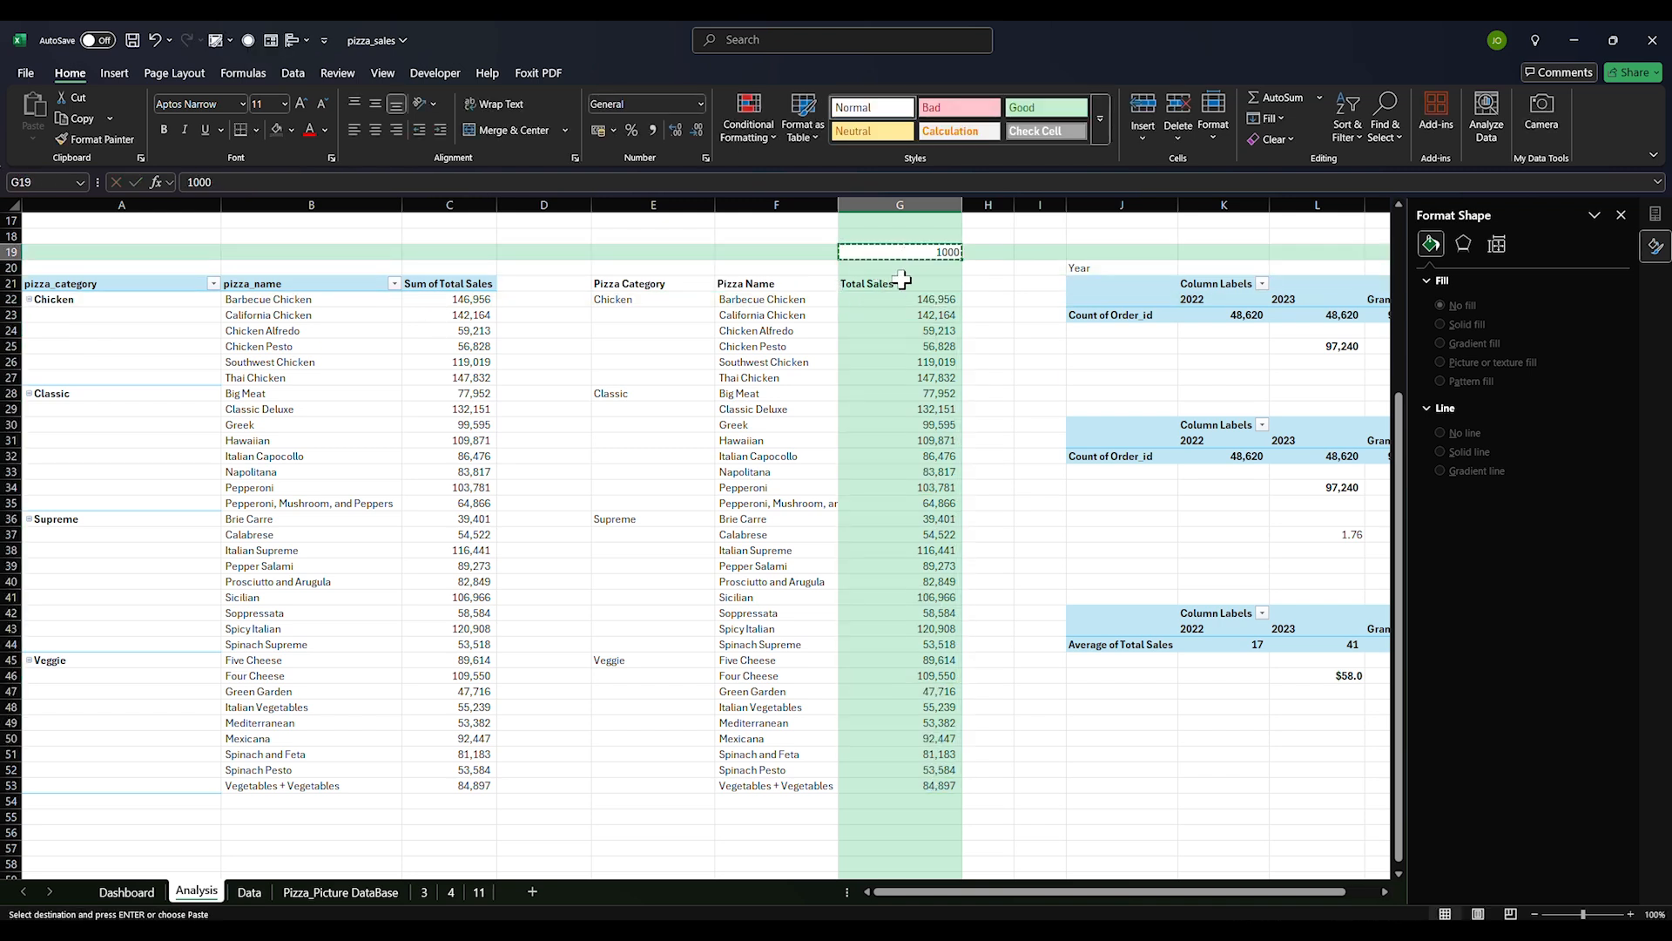
# Paste Special onto G22:G53 with Values and Divide, converting Total Sales to thousands
pyautogui.click(906, 307)
pyautogui.moveTo(906, 307); pyautogui.dragTo(908, 771)
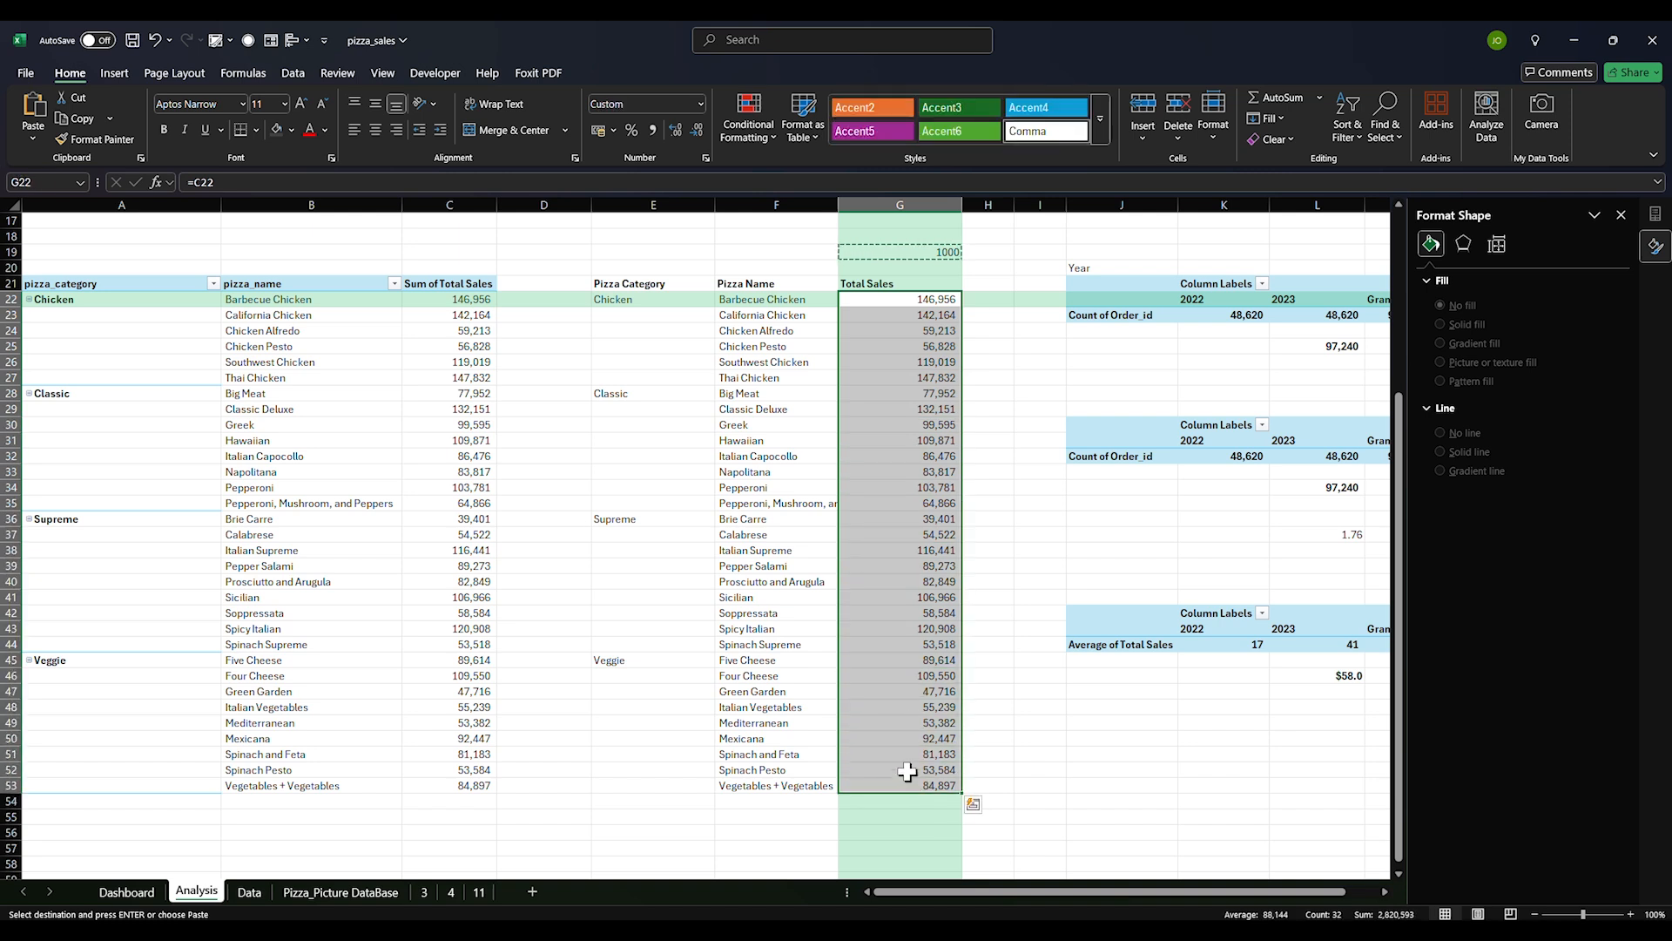
pyautogui.click(33, 132)
pyautogui.click(70, 341)
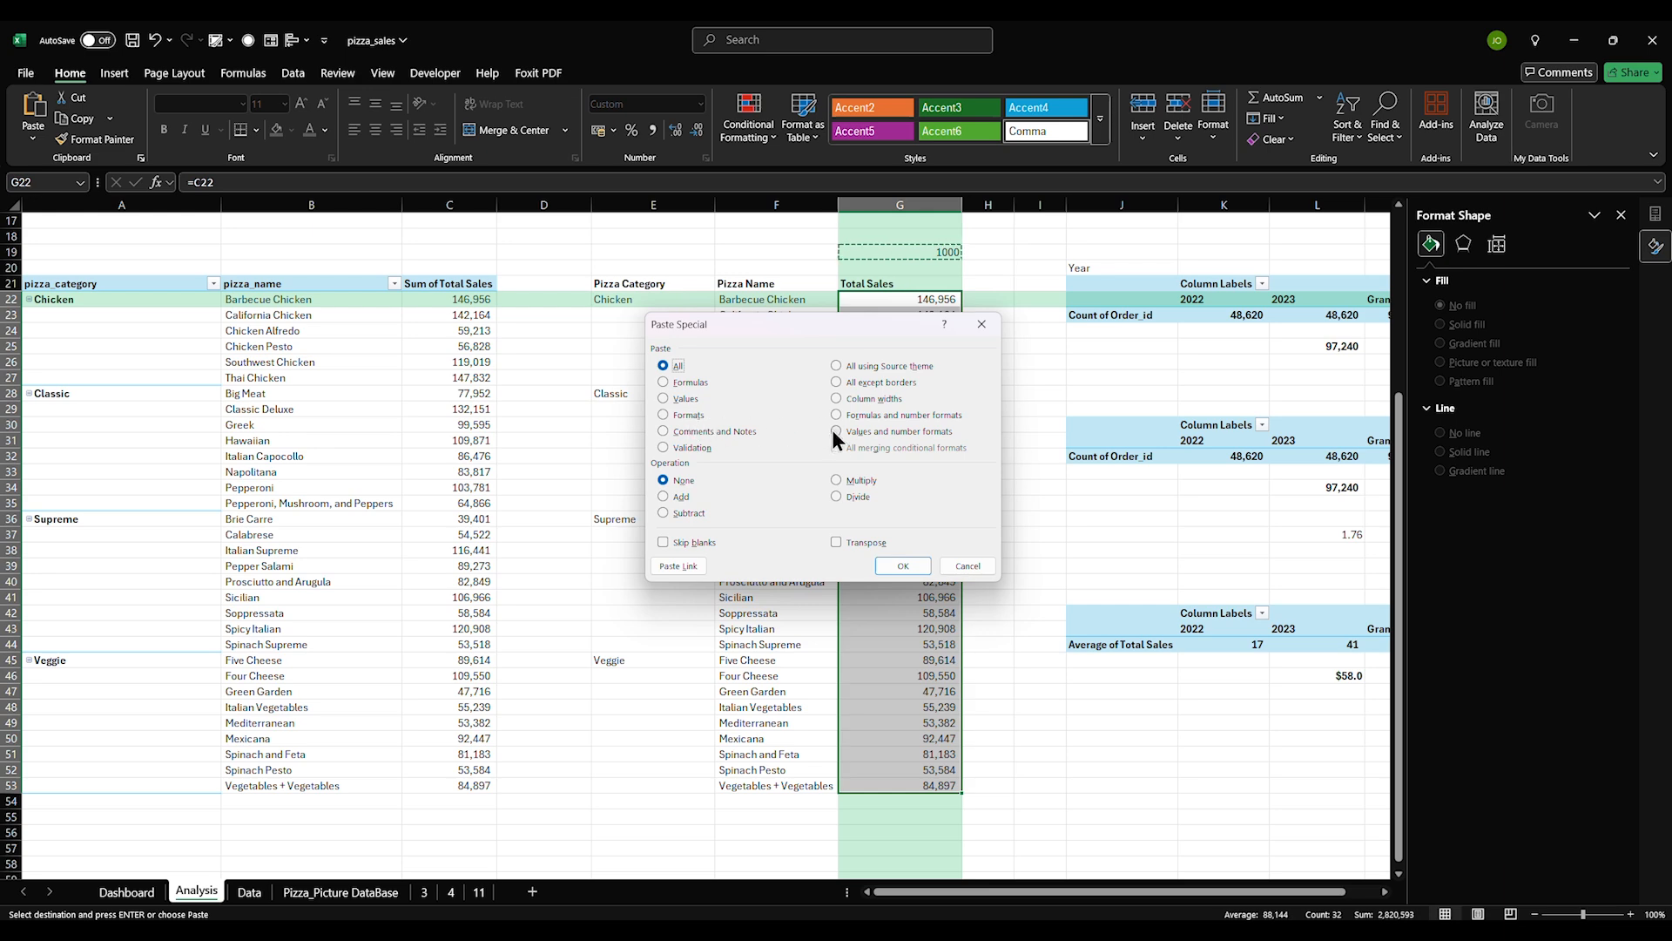
pyautogui.click(839, 496)
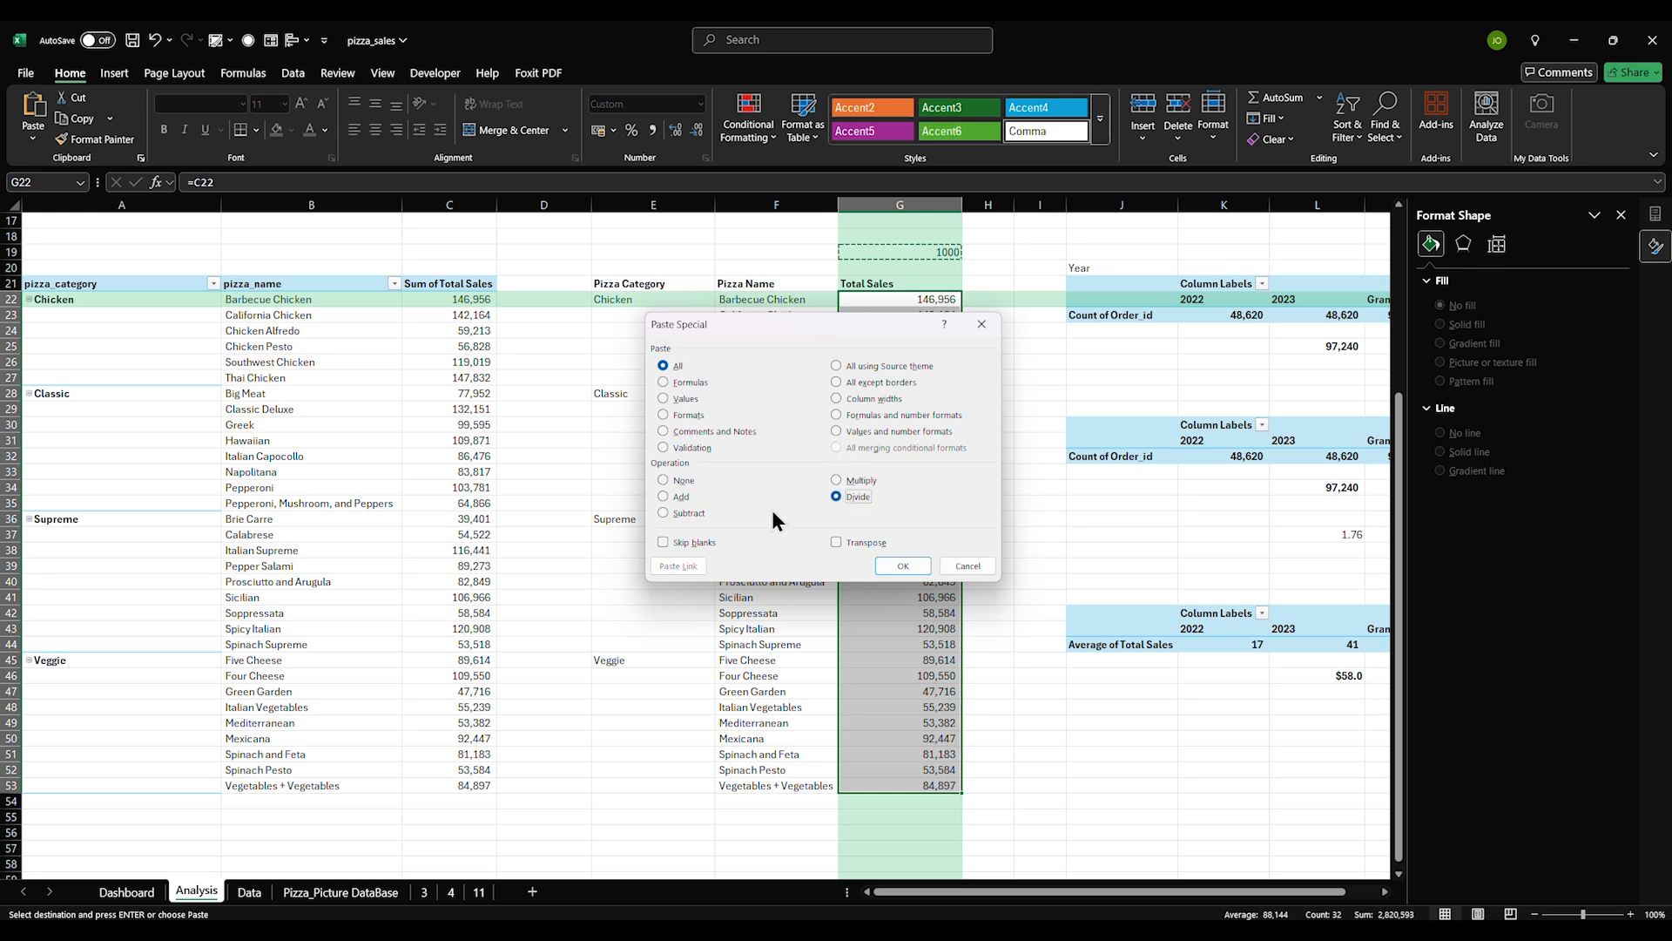
pyautogui.click(663, 399)
pyautogui.click(898, 566)
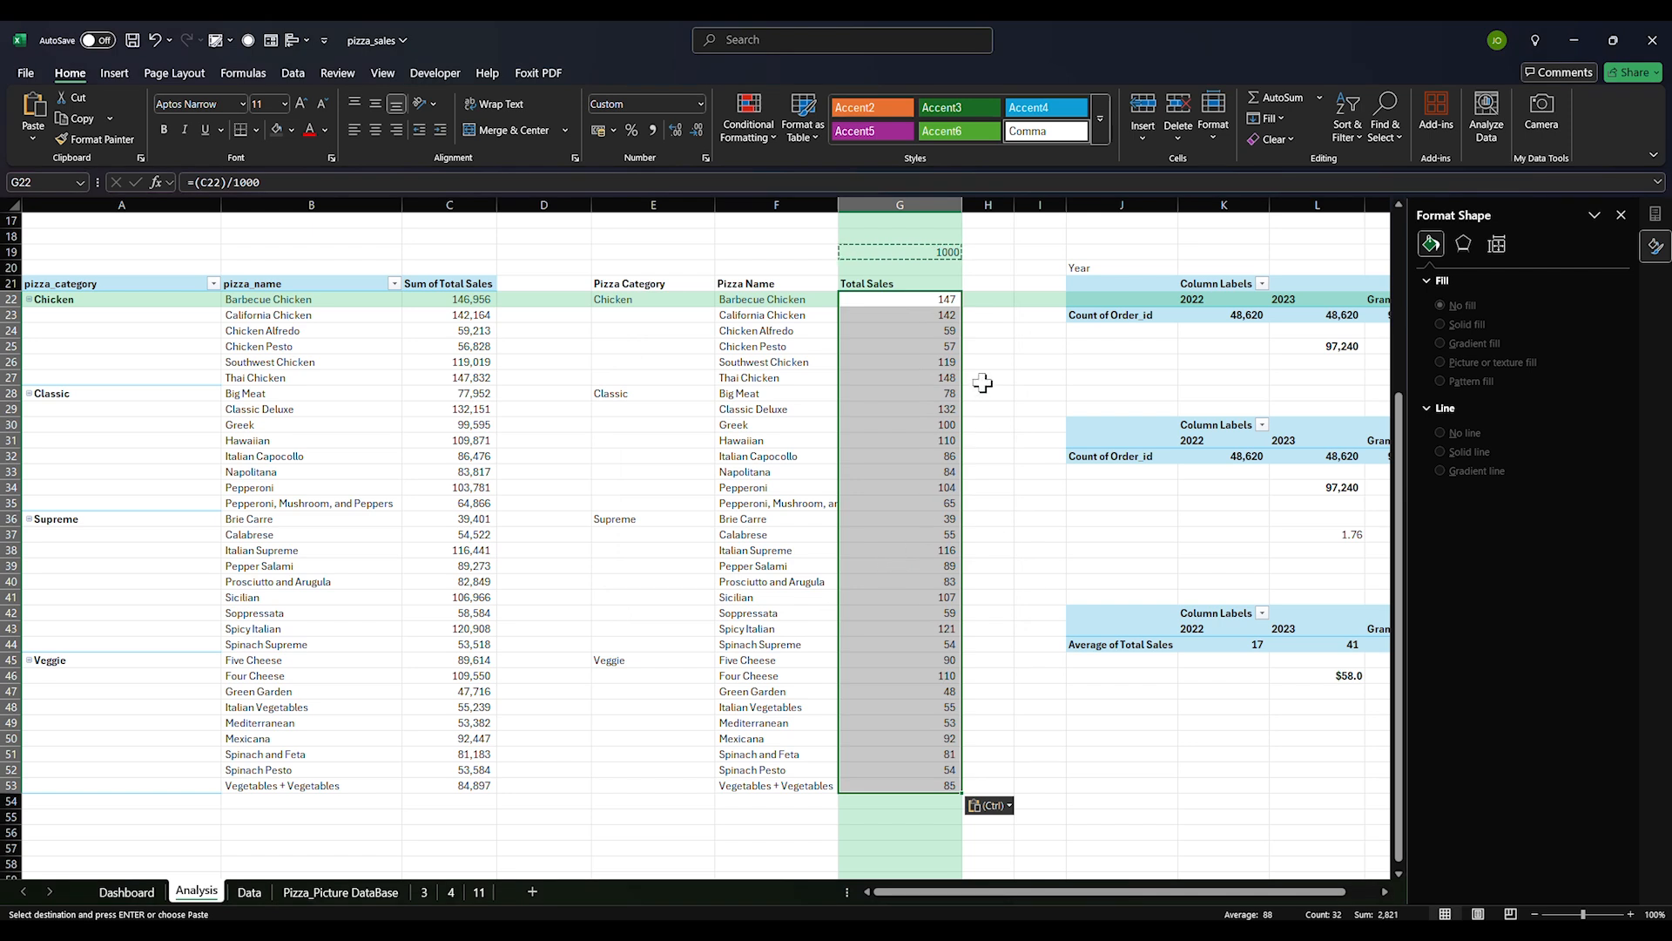
# Select the table E21:G53 as the chart data
pyautogui.click(964, 336)
pyautogui.moveTo(921, 303); pyautogui.dragTo(897, 768)
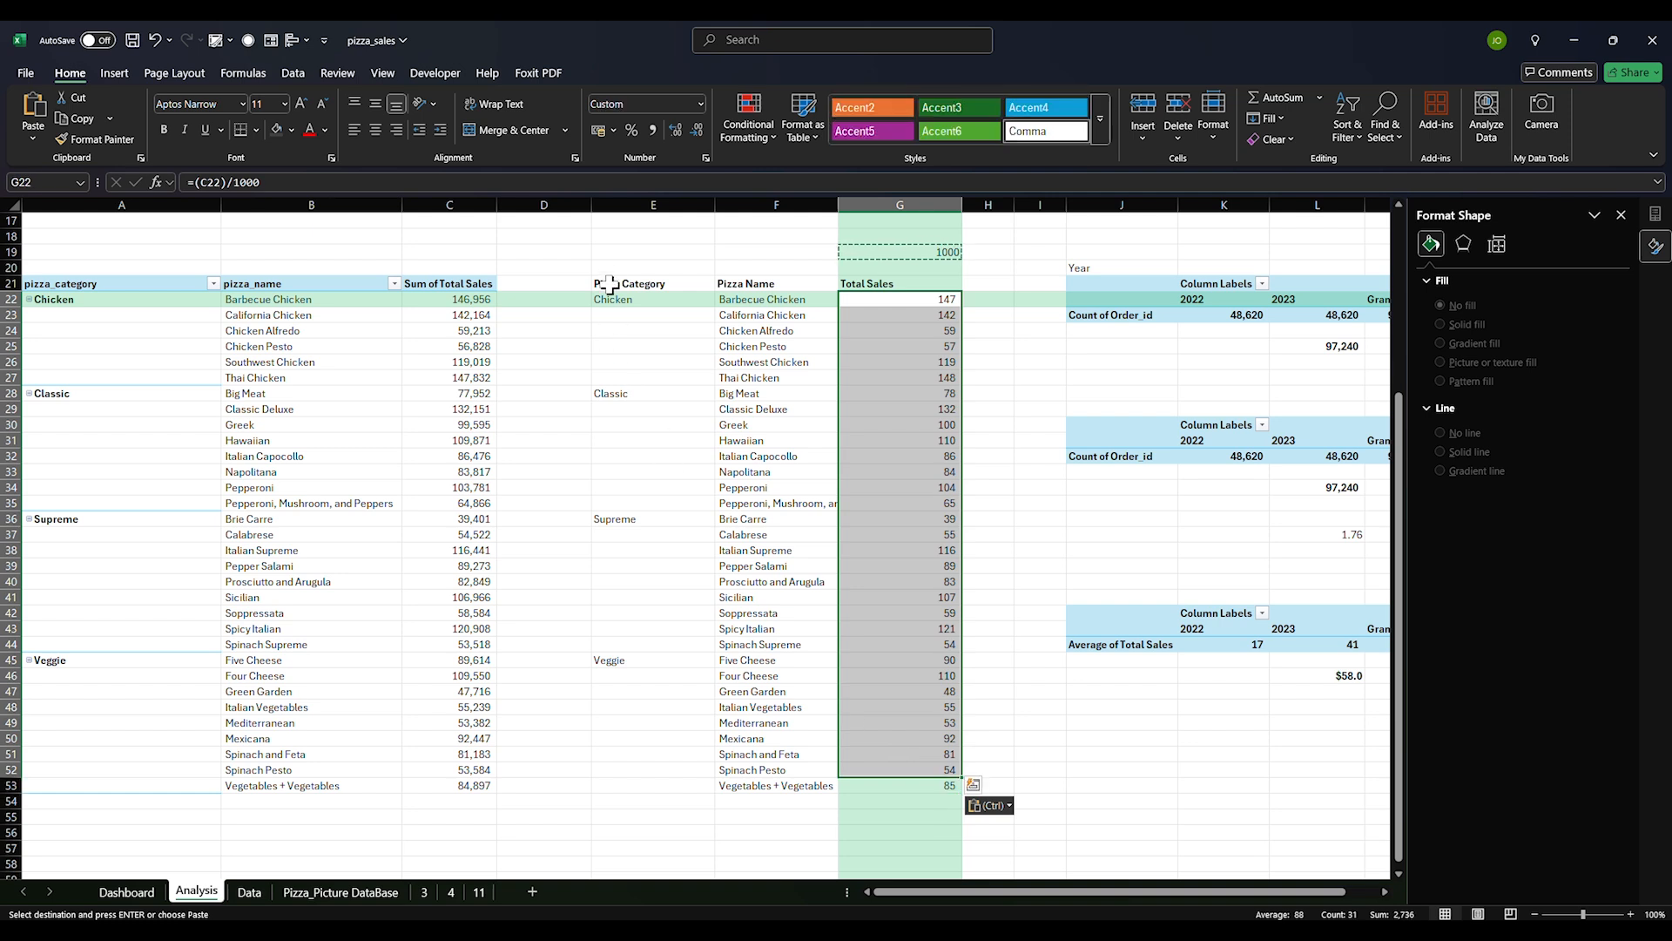
pyautogui.moveTo(610, 277); pyautogui.dragTo(897, 766)
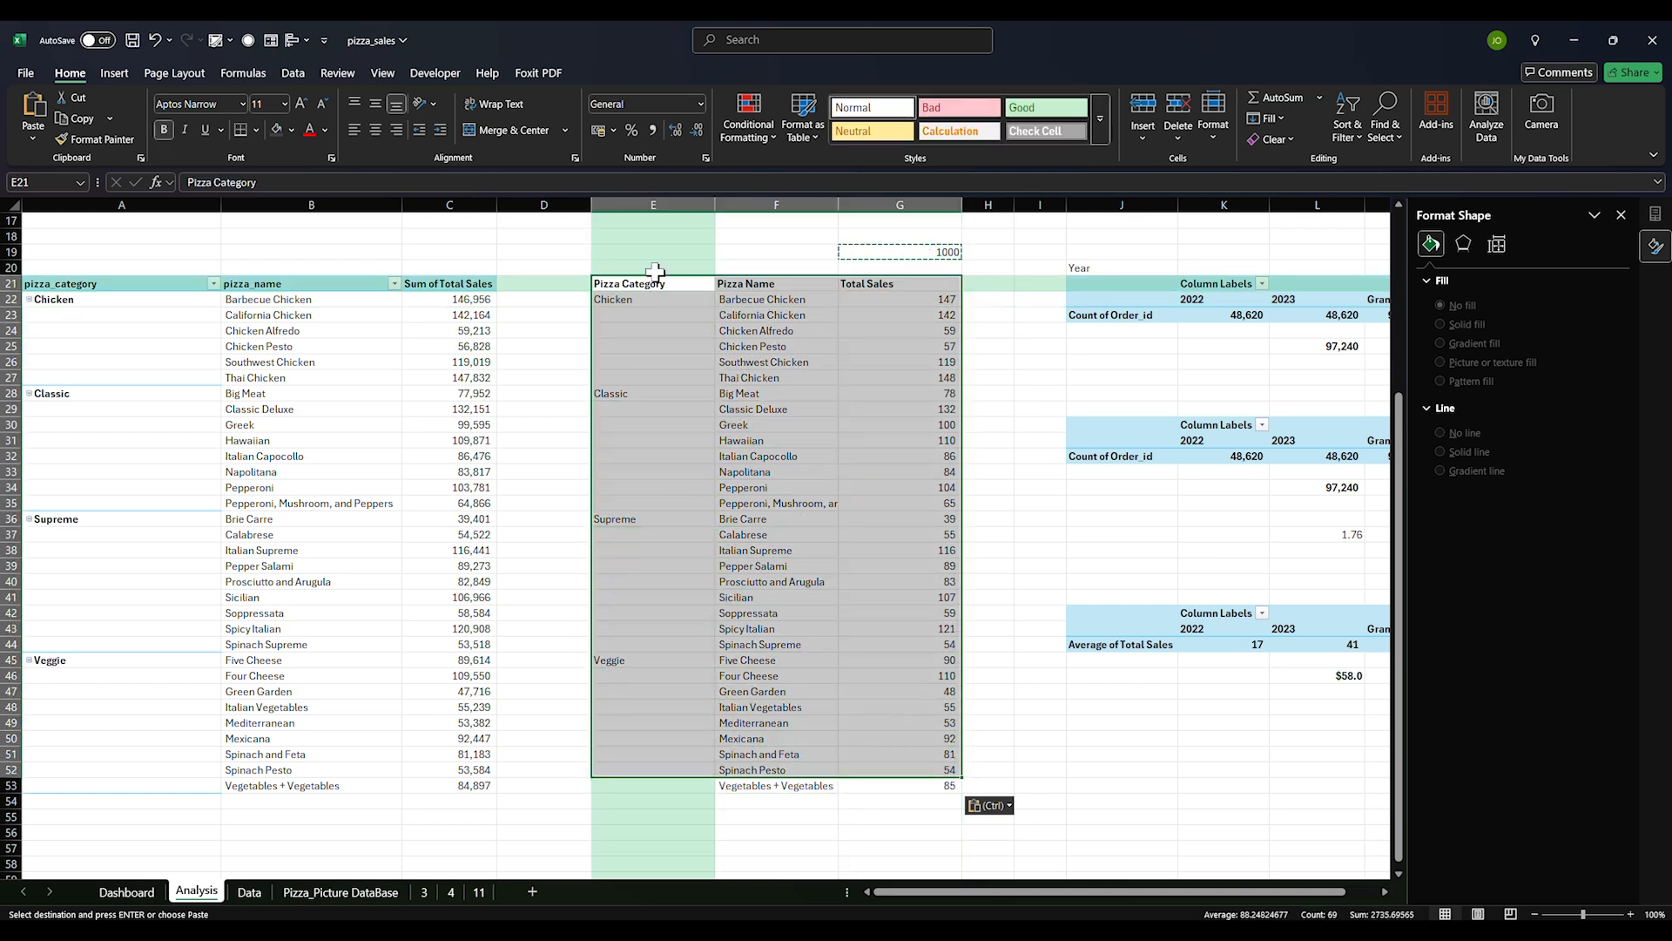
pyautogui.moveTo(655, 277); pyautogui.dragTo(916, 787)
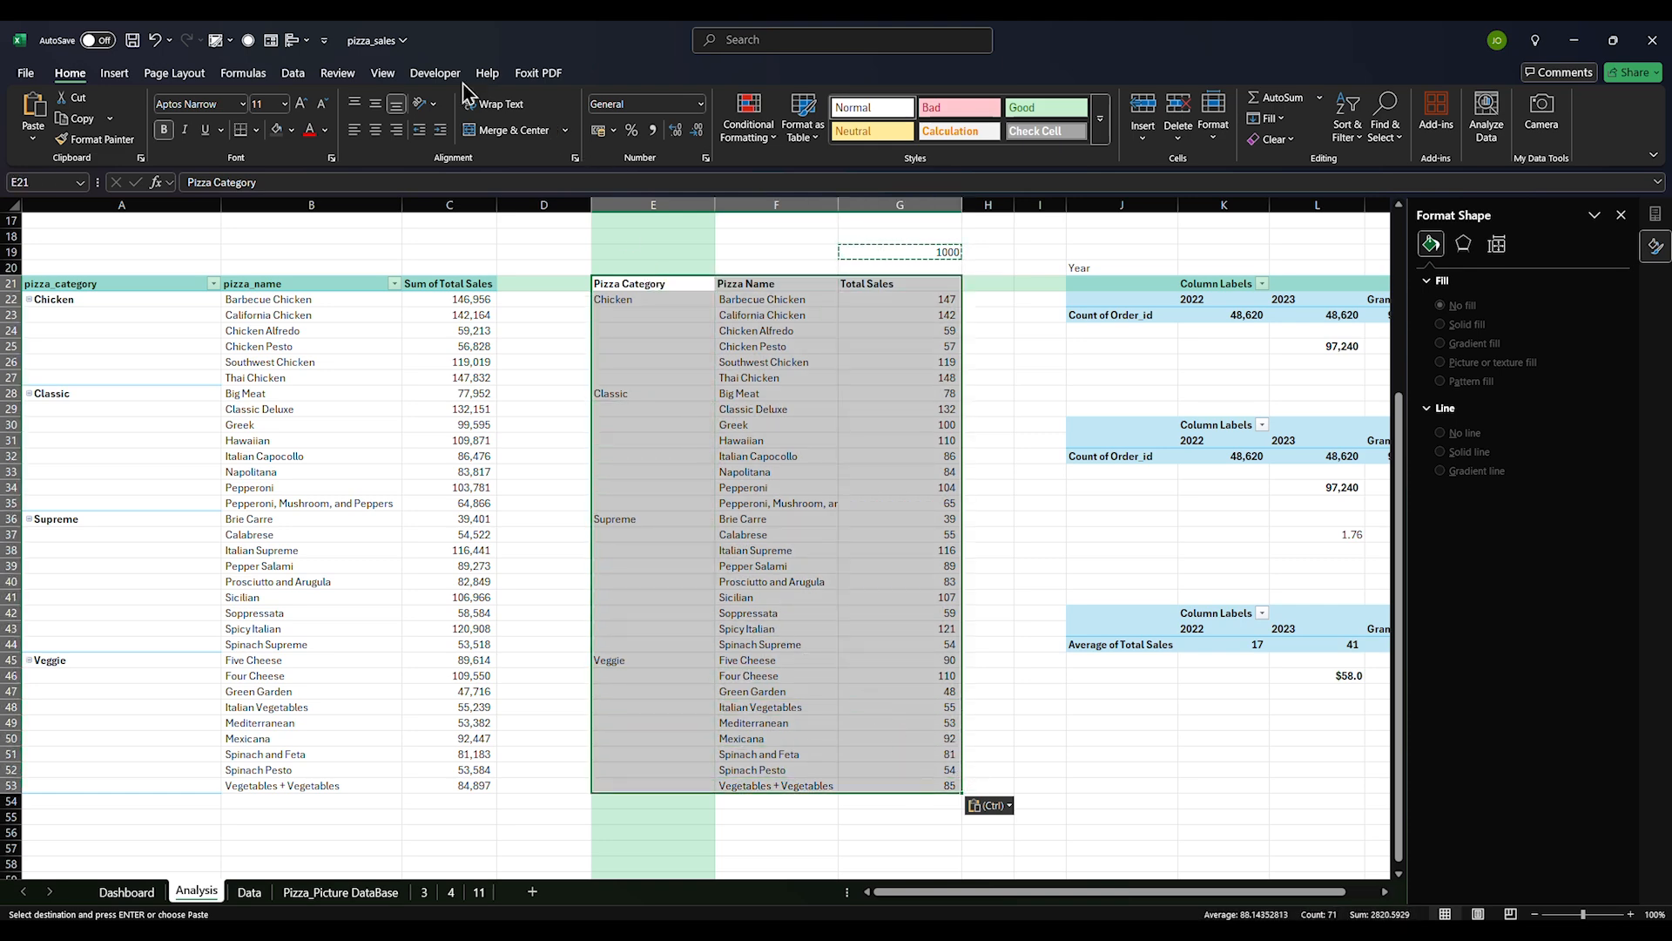
# Insert a sunburst chart from Recommended Charts > All Charts
pyautogui.click(122, 75)
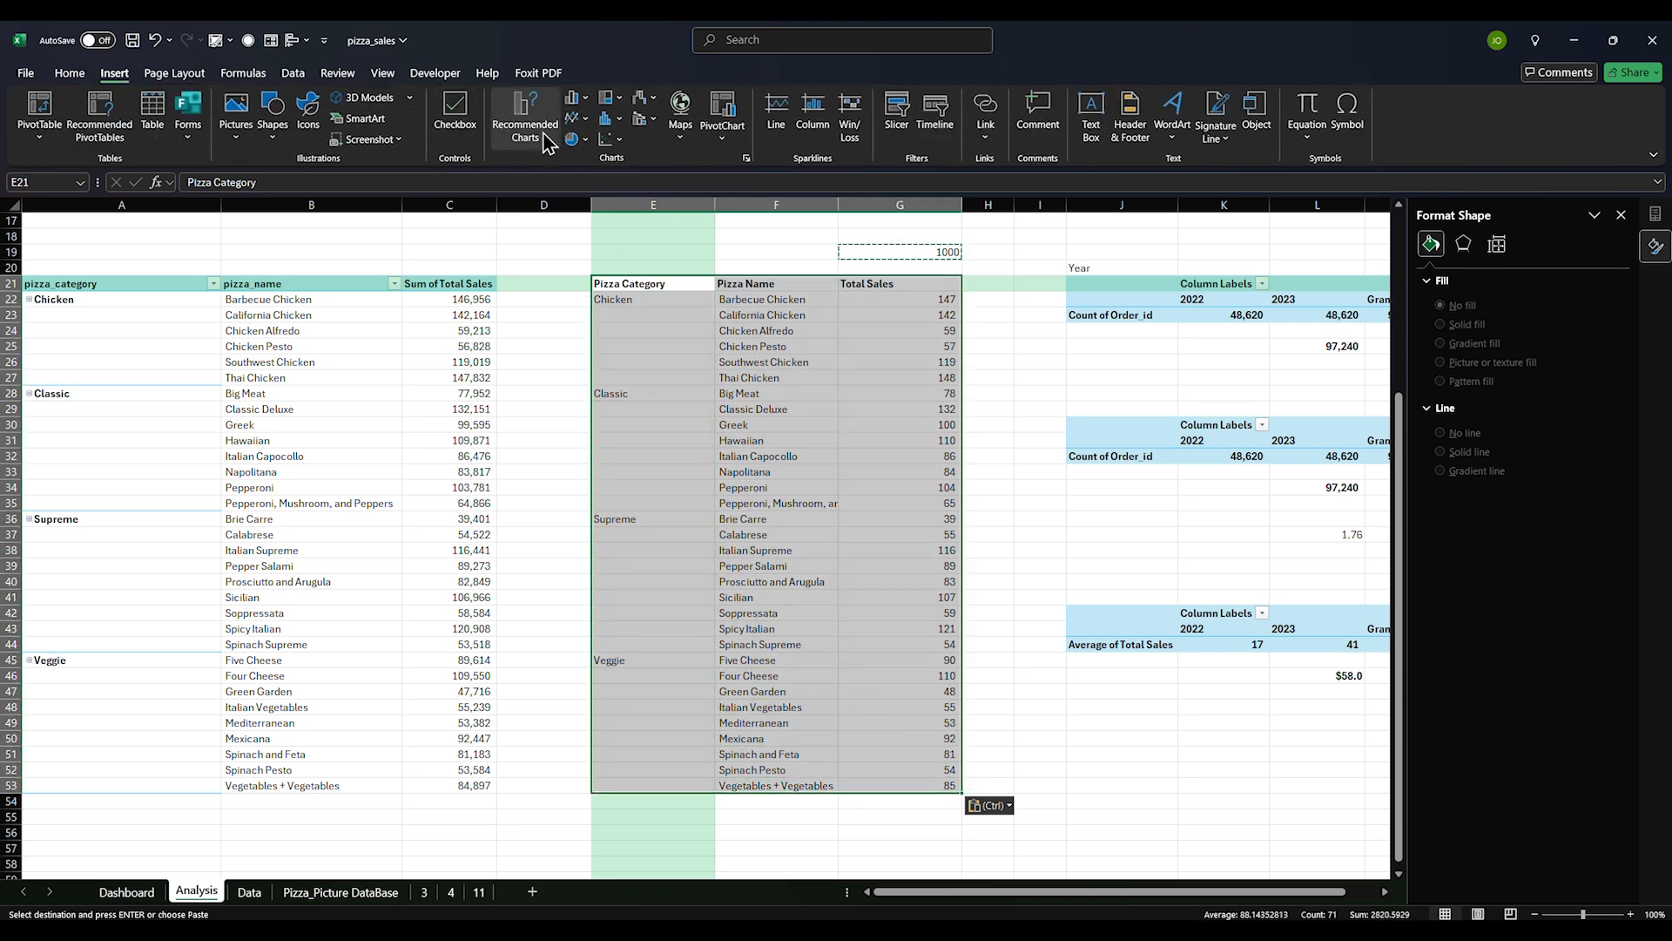
pyautogui.click(528, 139)
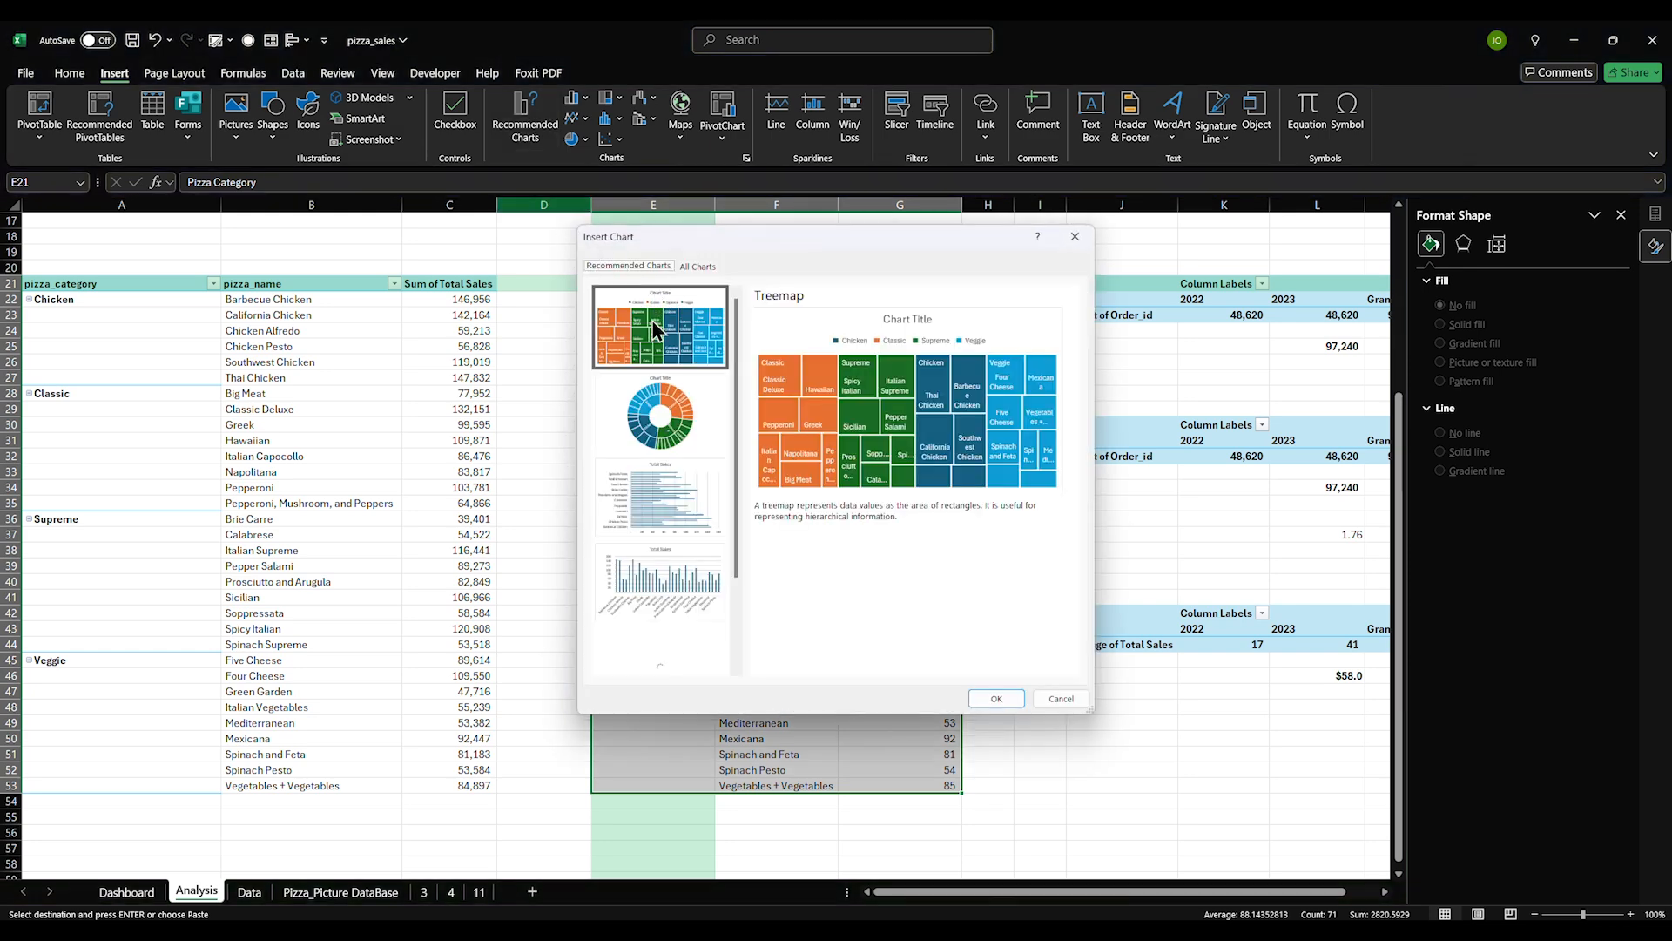
pyautogui.click(699, 267)
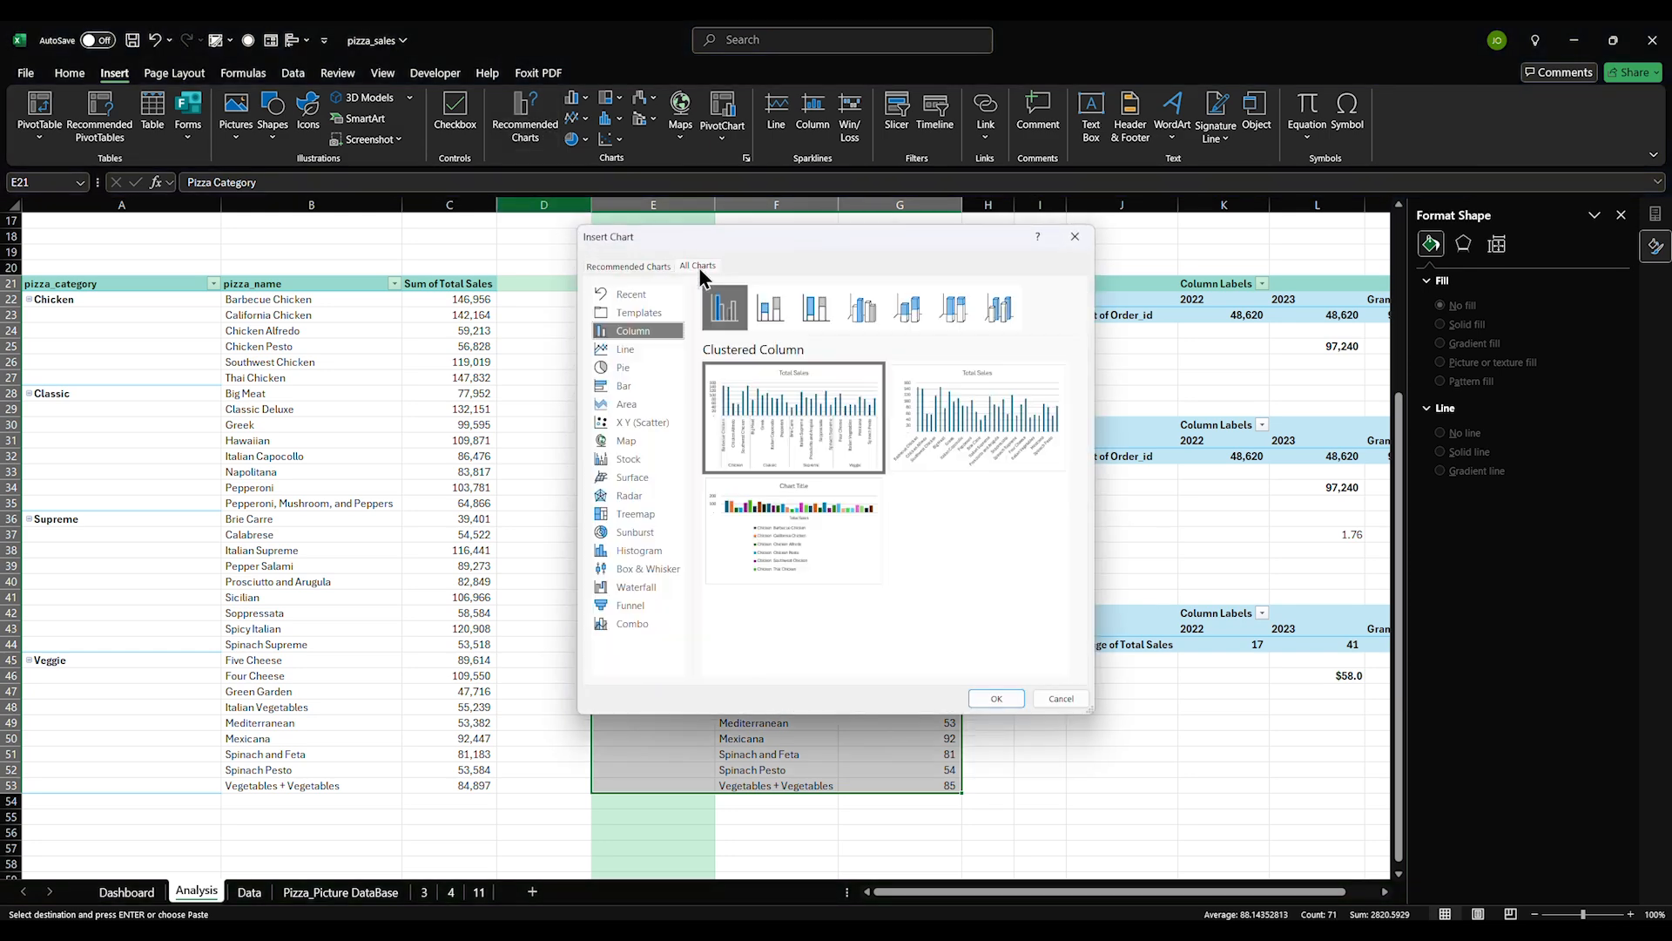
pyautogui.click(638, 532)
pyautogui.moveTo(787, 441)
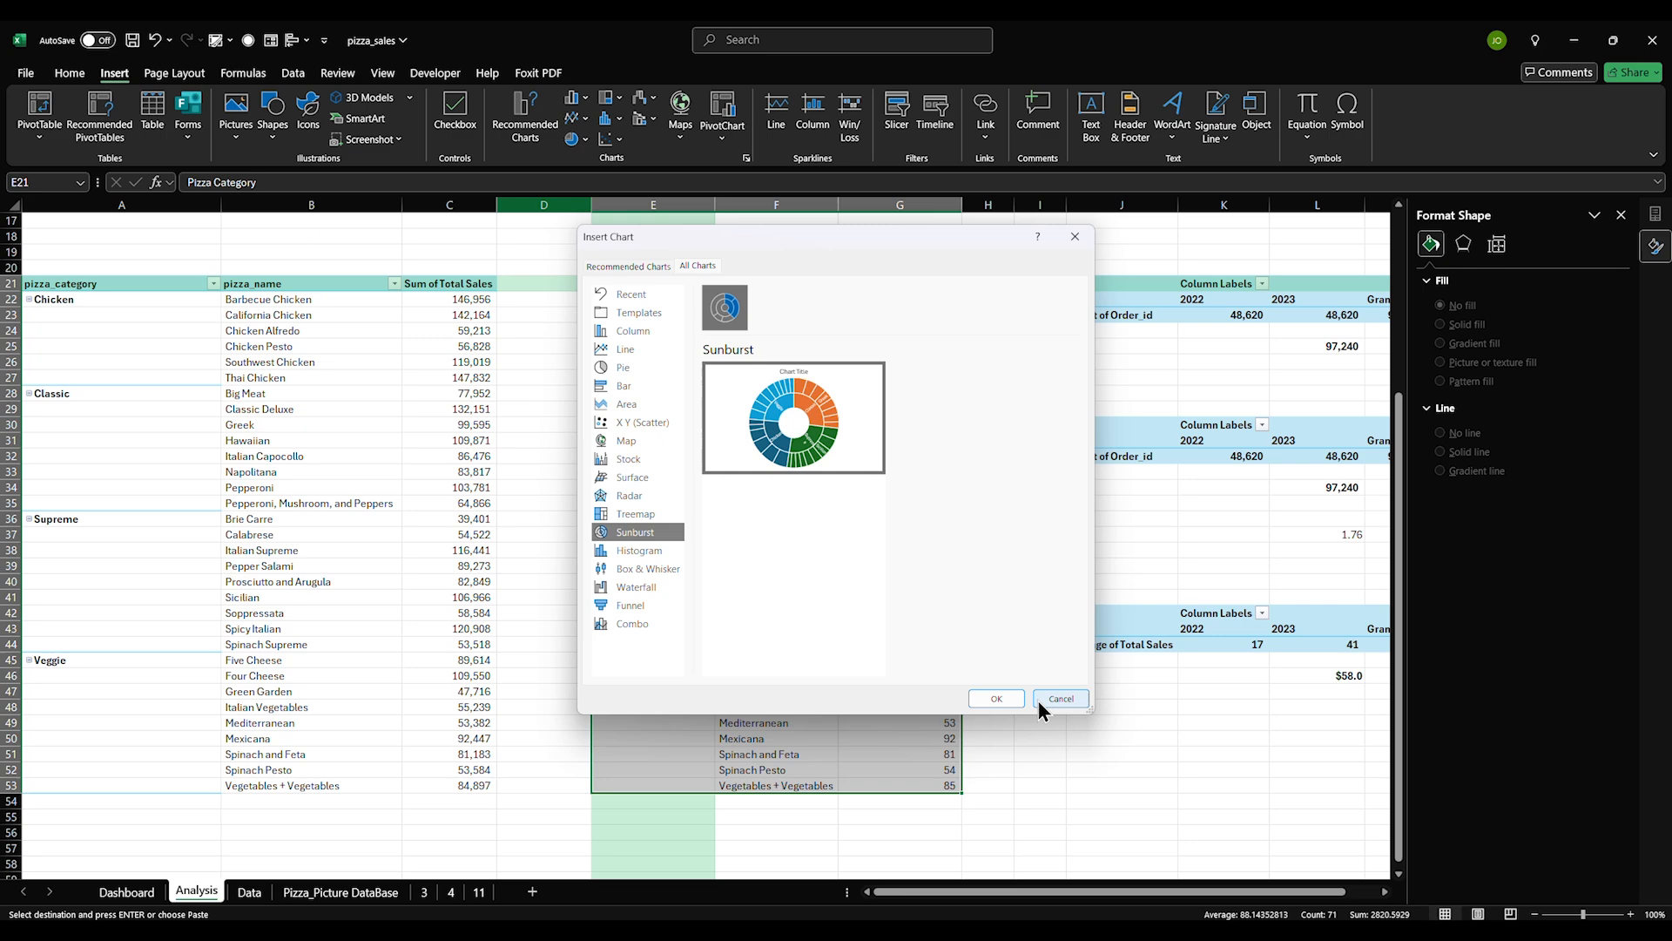
pyautogui.click(996, 698)
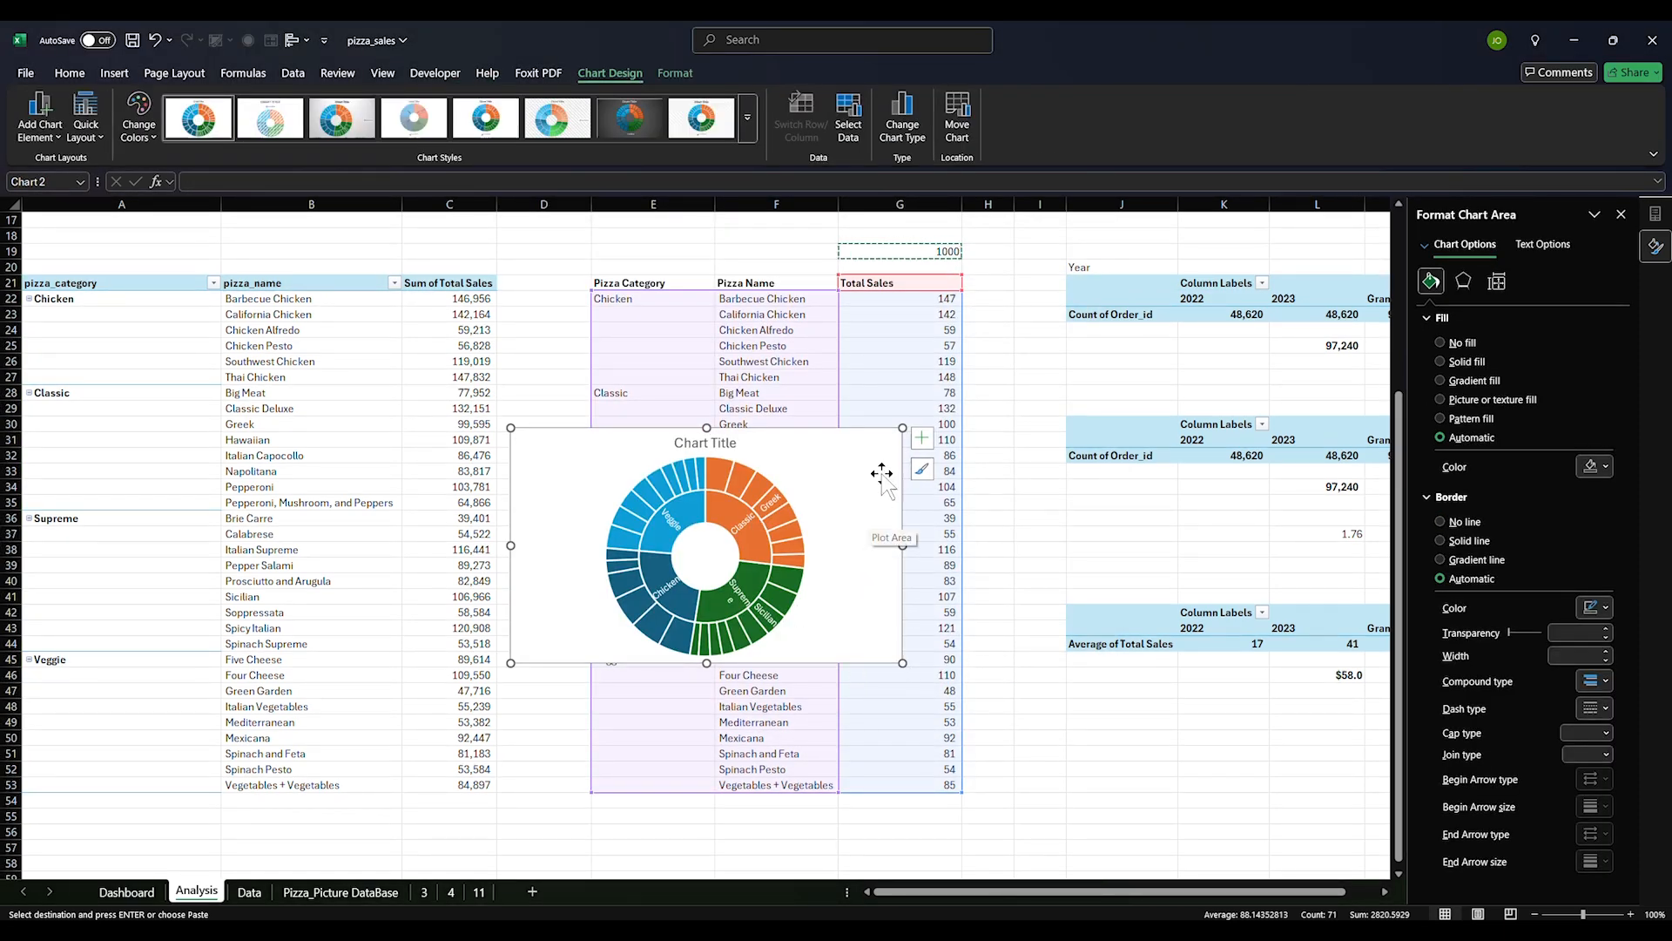
# Give the chart No fill and No line, delete its title, and cut it
pyautogui.click(1464, 344)
pyautogui.click(1464, 490)
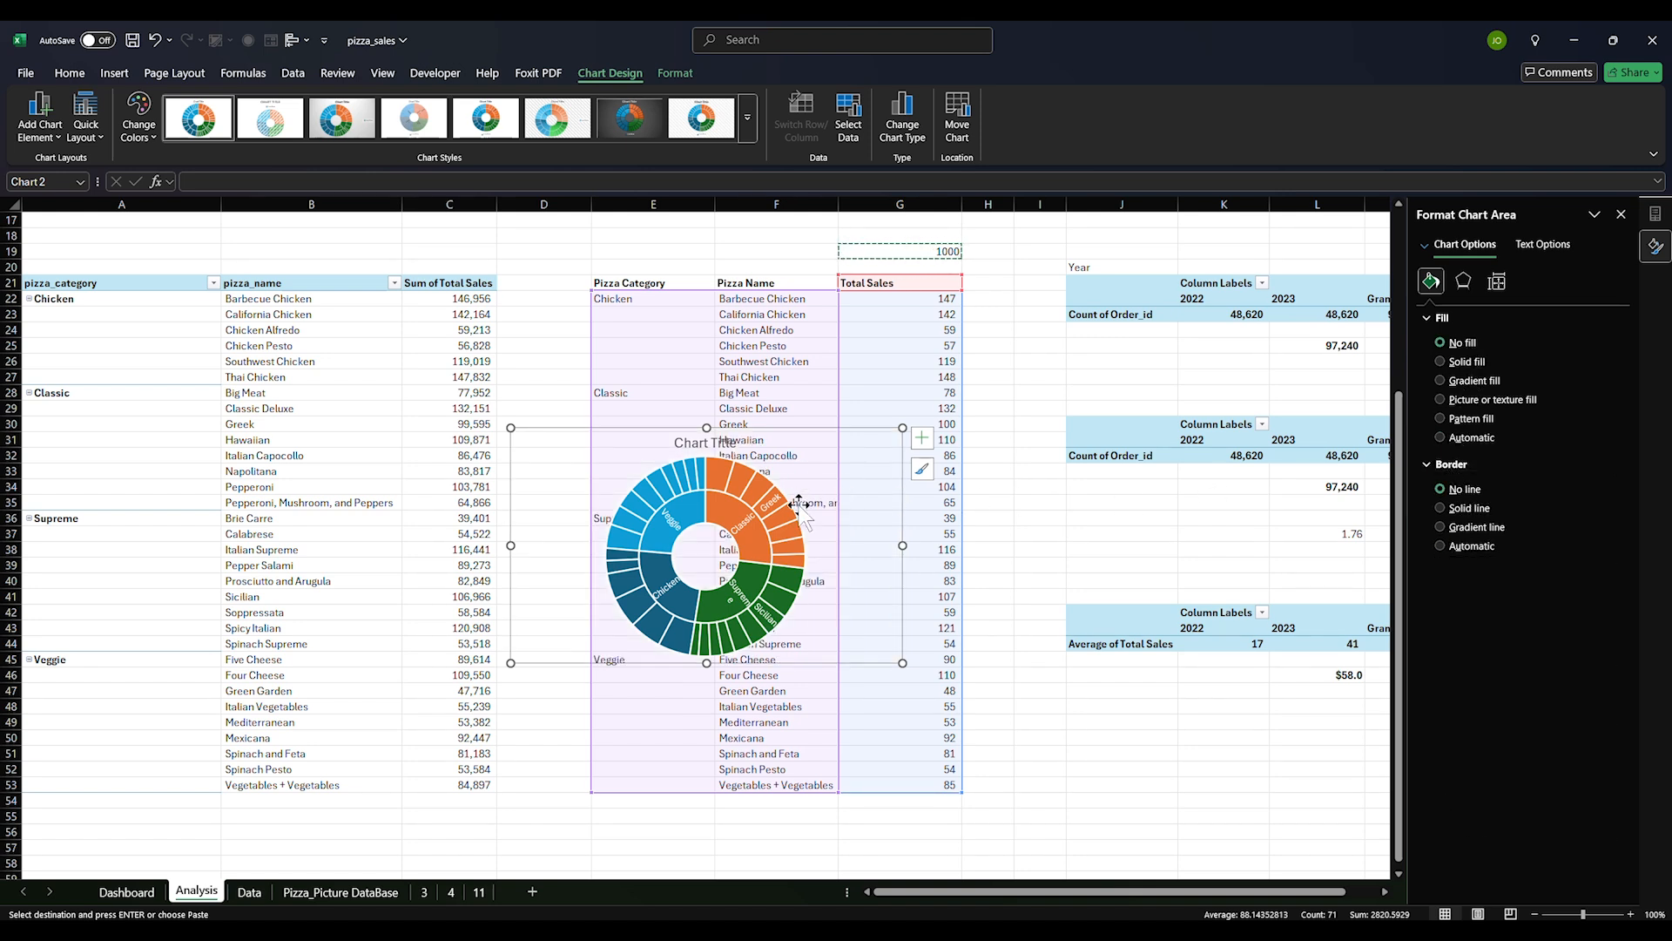
pyautogui.click(706, 445)
pyautogui.press('Delete')
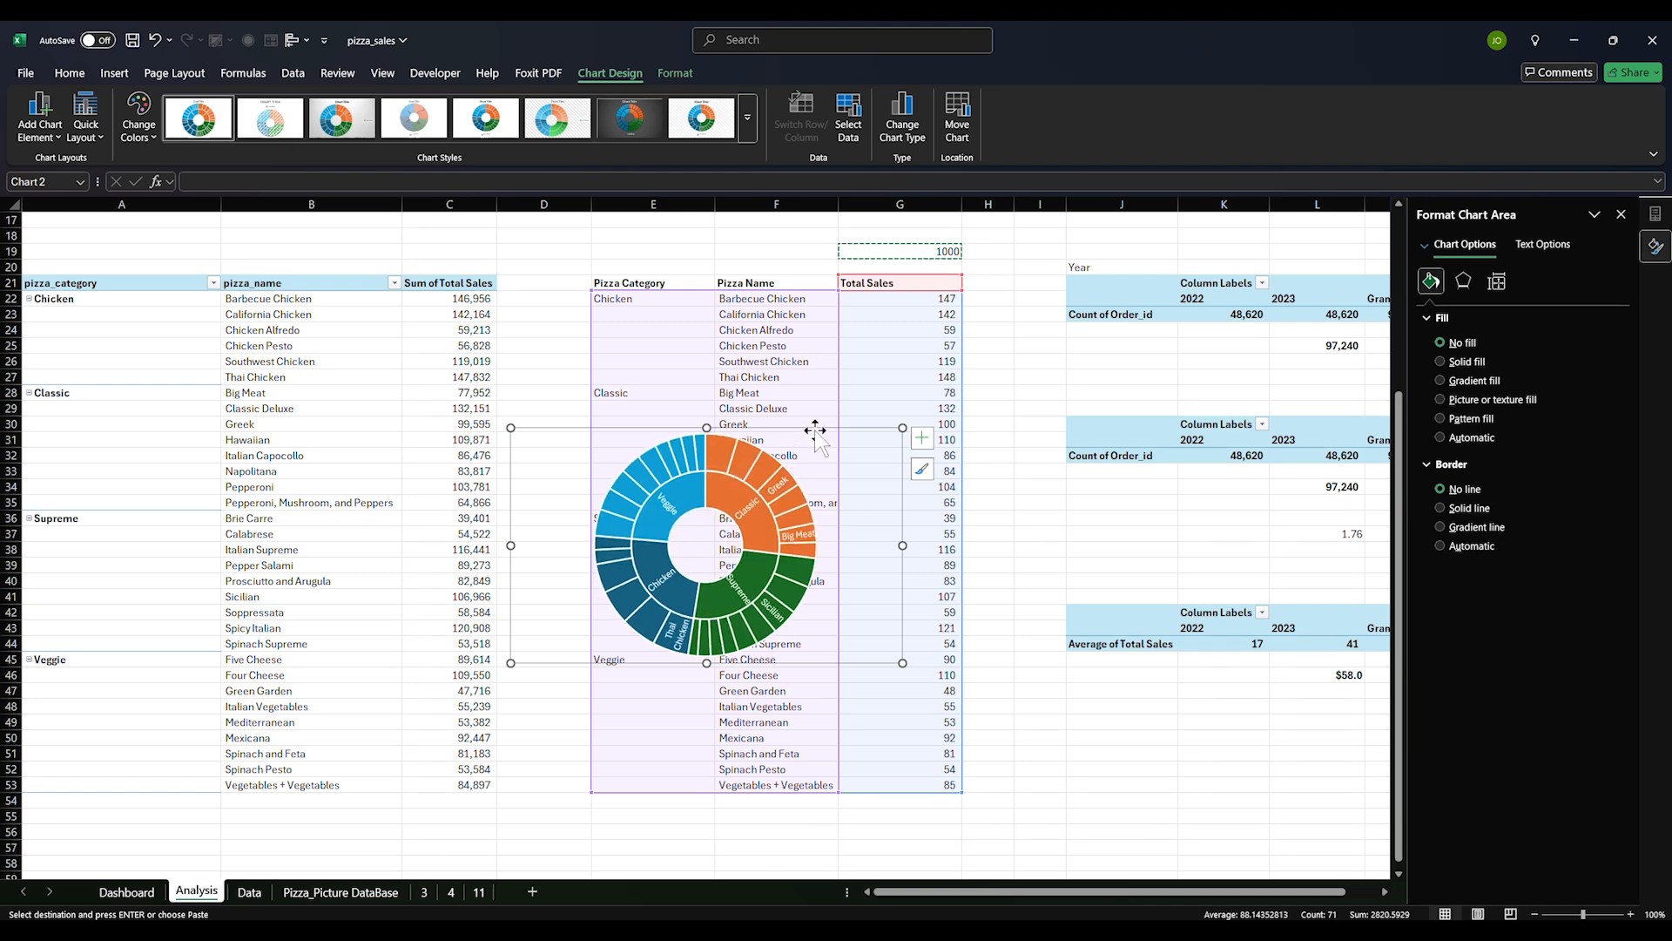
pyautogui.hotkey('ctrl', 'x')
# Paste the sunburst chart on the Dashboard sheet, move it onto the tall left card, and narrow it
pyautogui.click(160, 897)
pyautogui.click(311, 505)
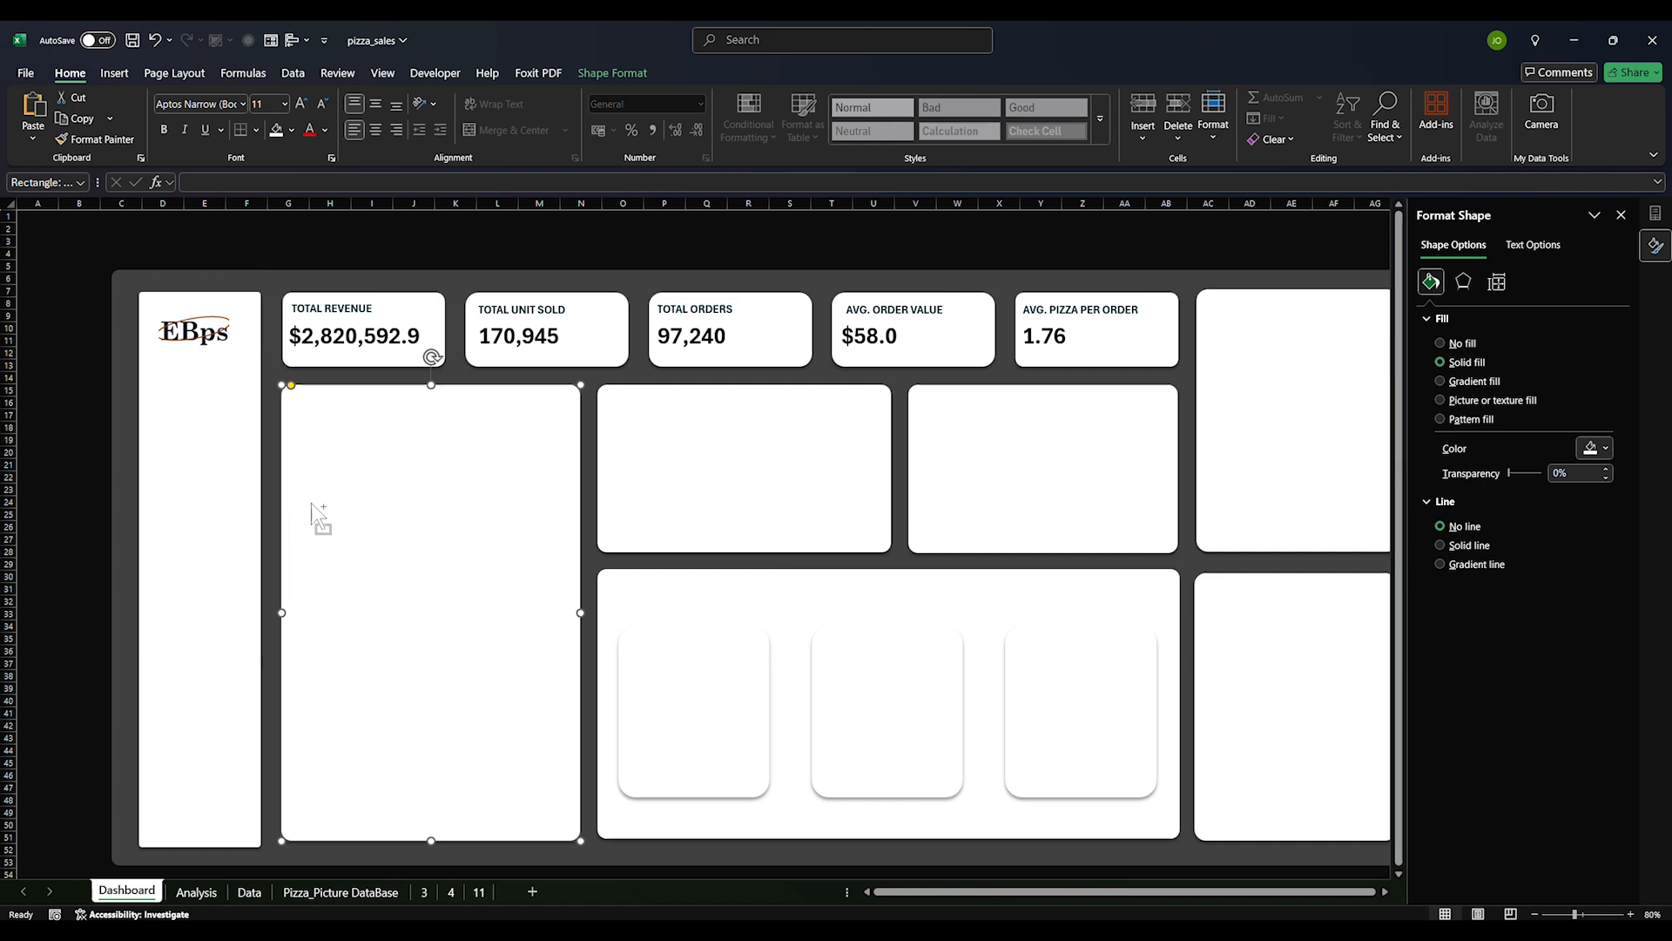
pyautogui.hotkey('ctrl', 'v')
pyautogui.moveTo(440, 534); pyautogui.dragTo(463, 834)
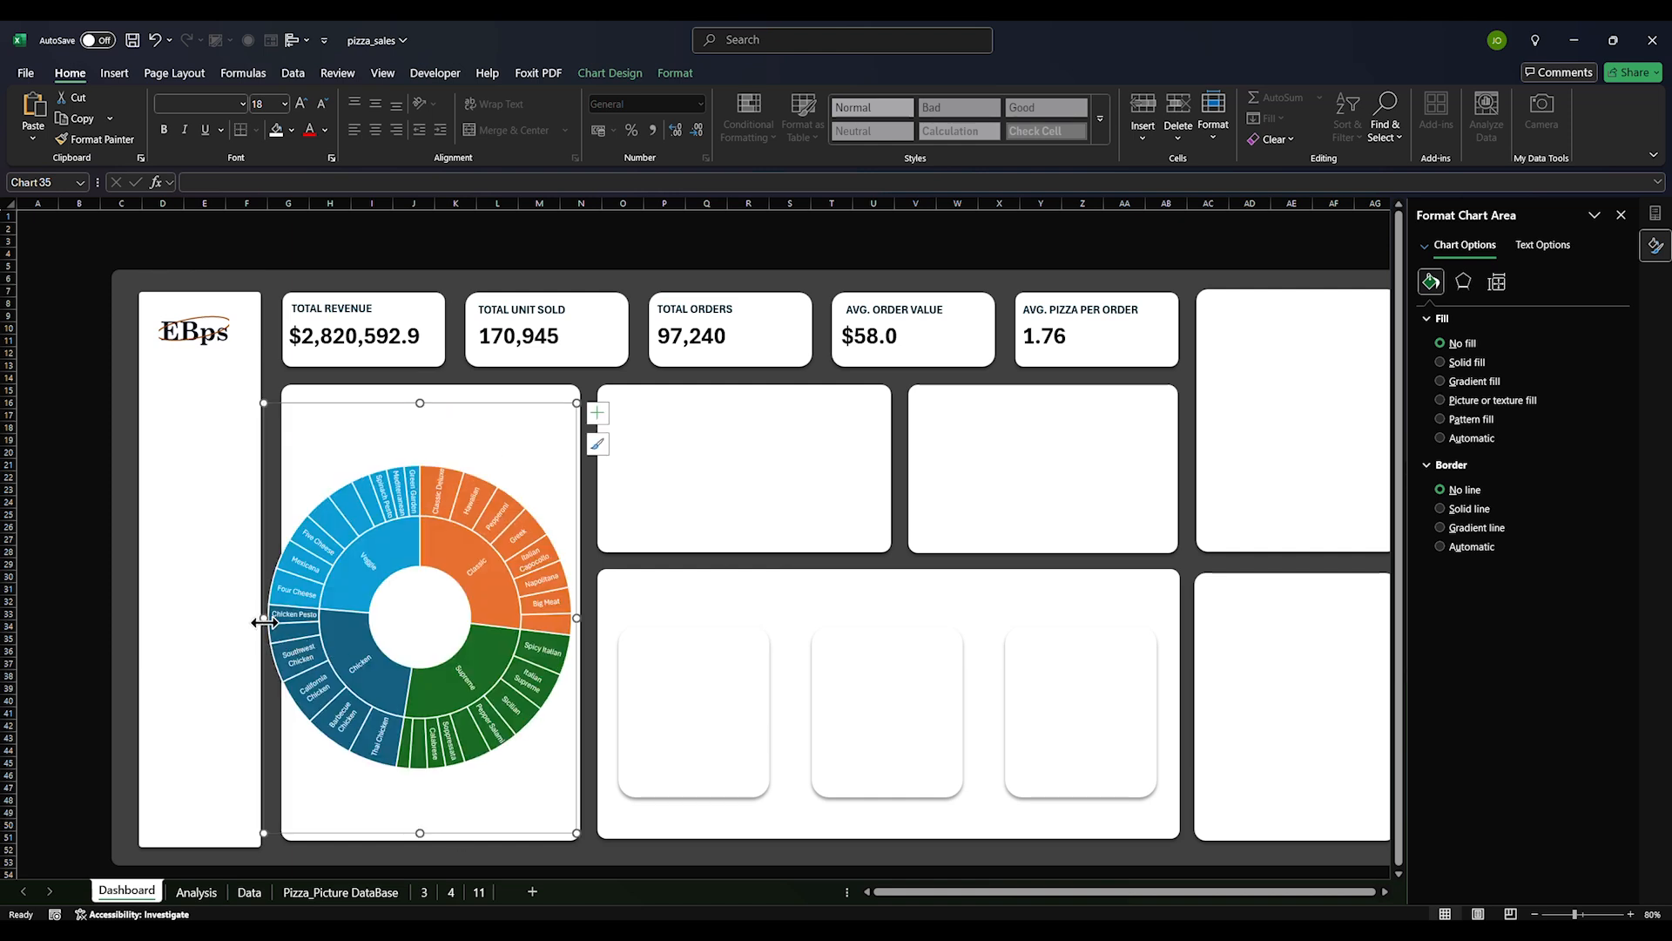
pyautogui.moveTo(264, 621); pyautogui.dragTo(280, 618)
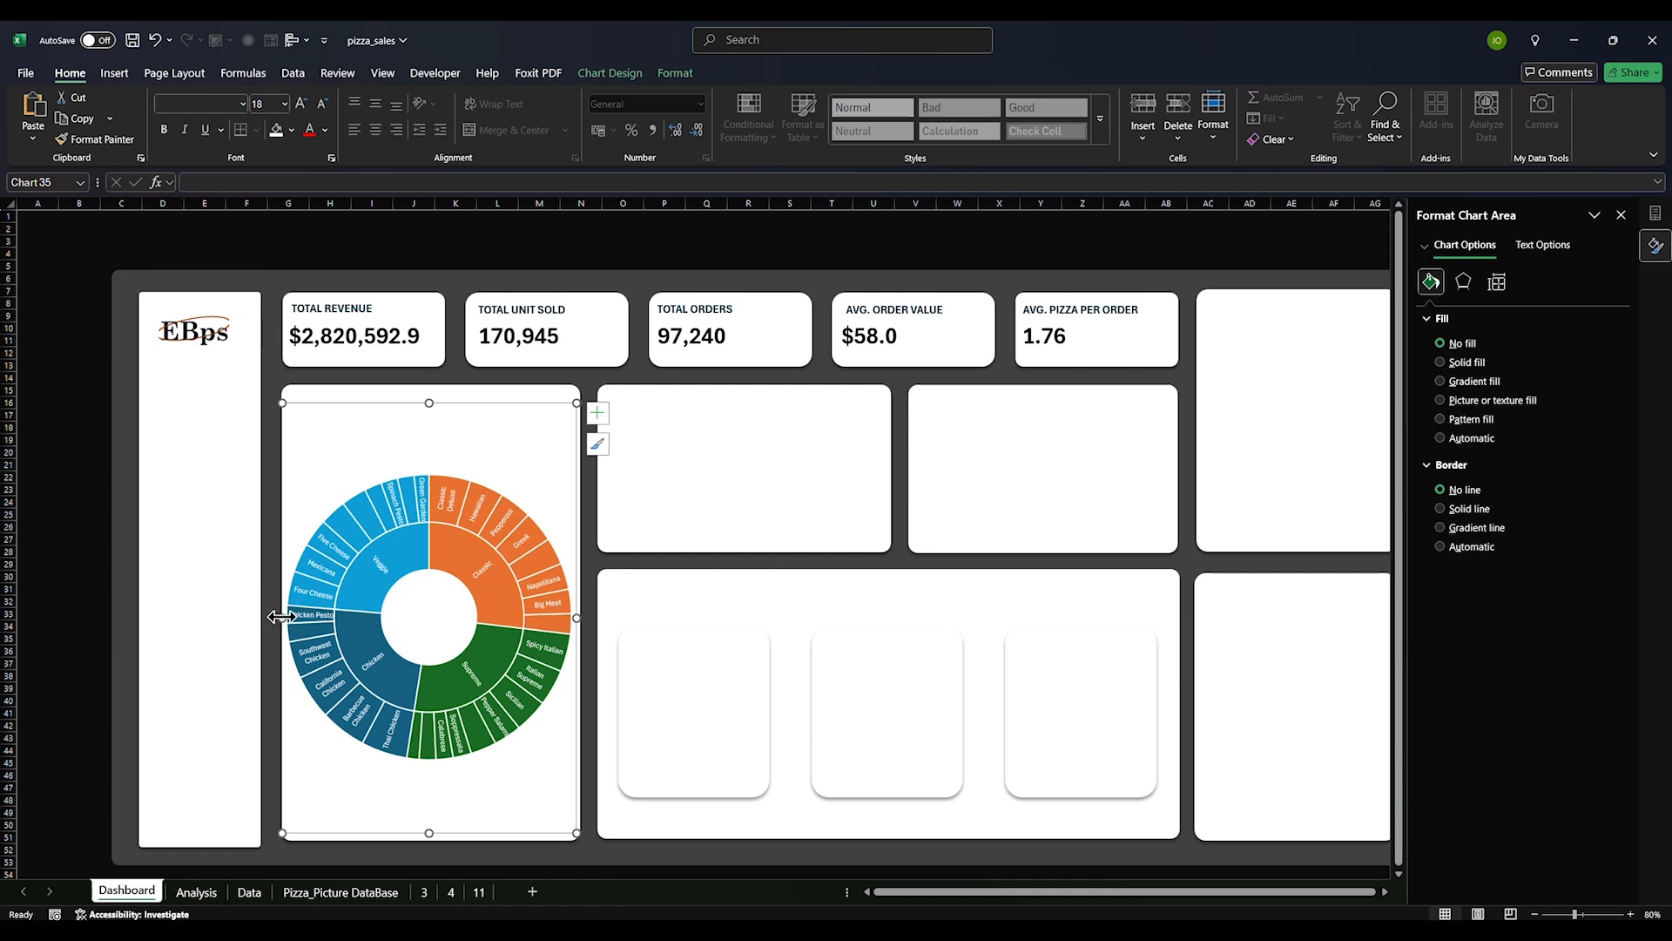
pyautogui.moveTo(280, 616); pyautogui.dragTo(283, 618)
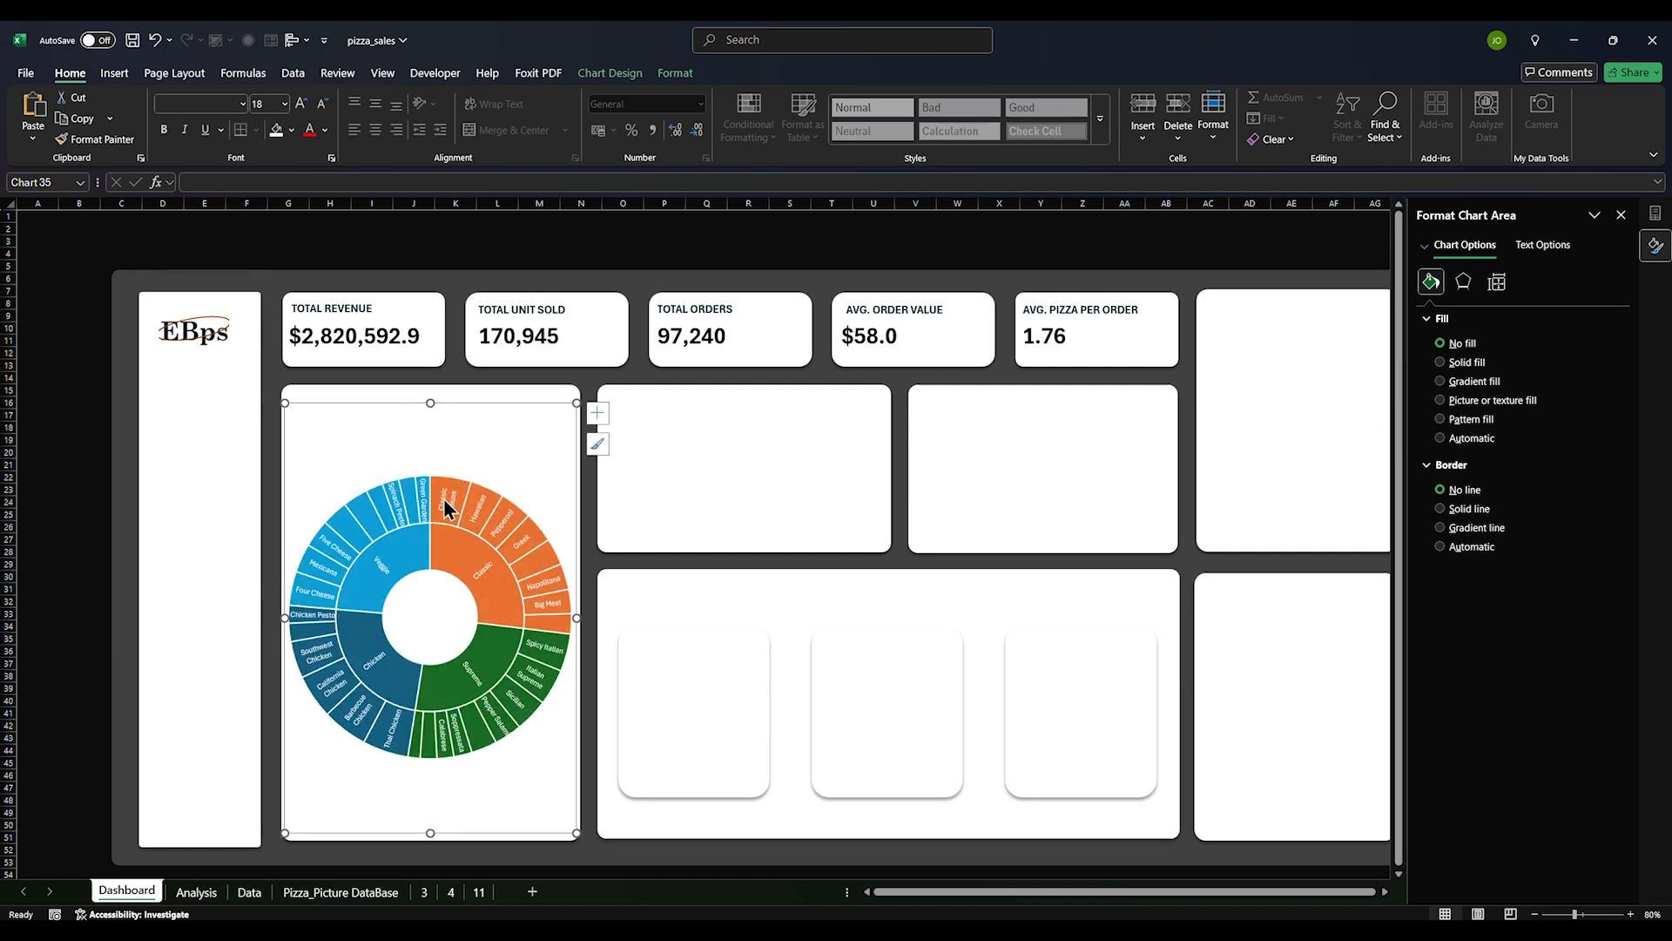
# Resize the chart's plot area so the sunburst fills the card without overflowing
pyautogui.click(460, 442)
pyautogui.click(446, 555)
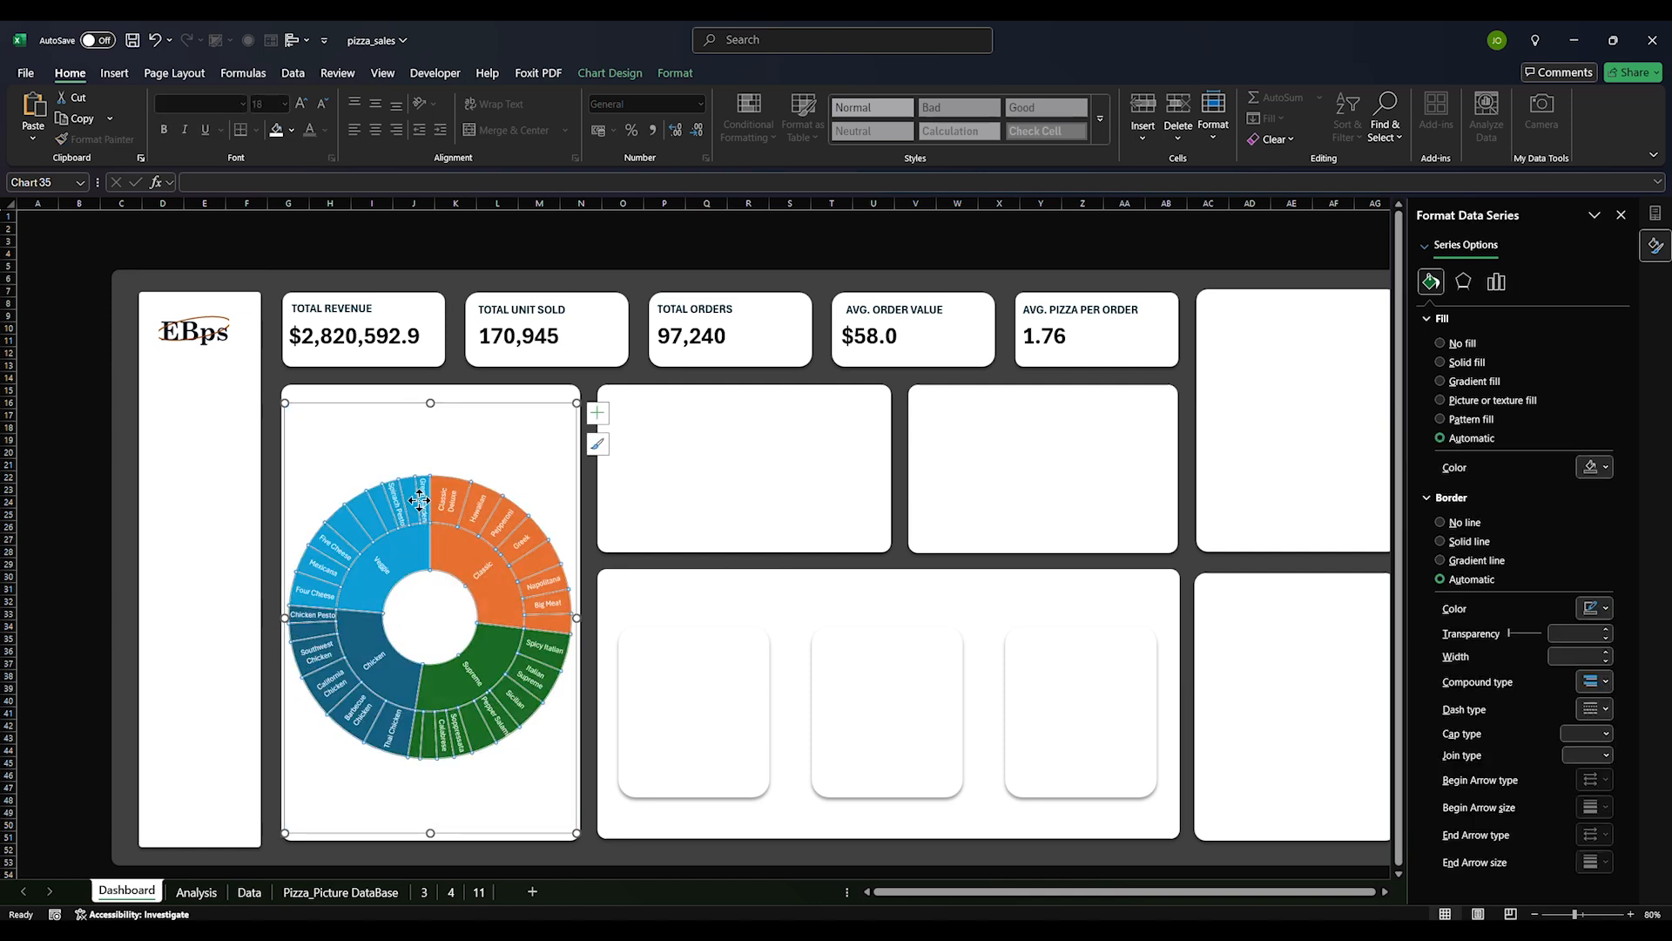
pyautogui.click(389, 452)
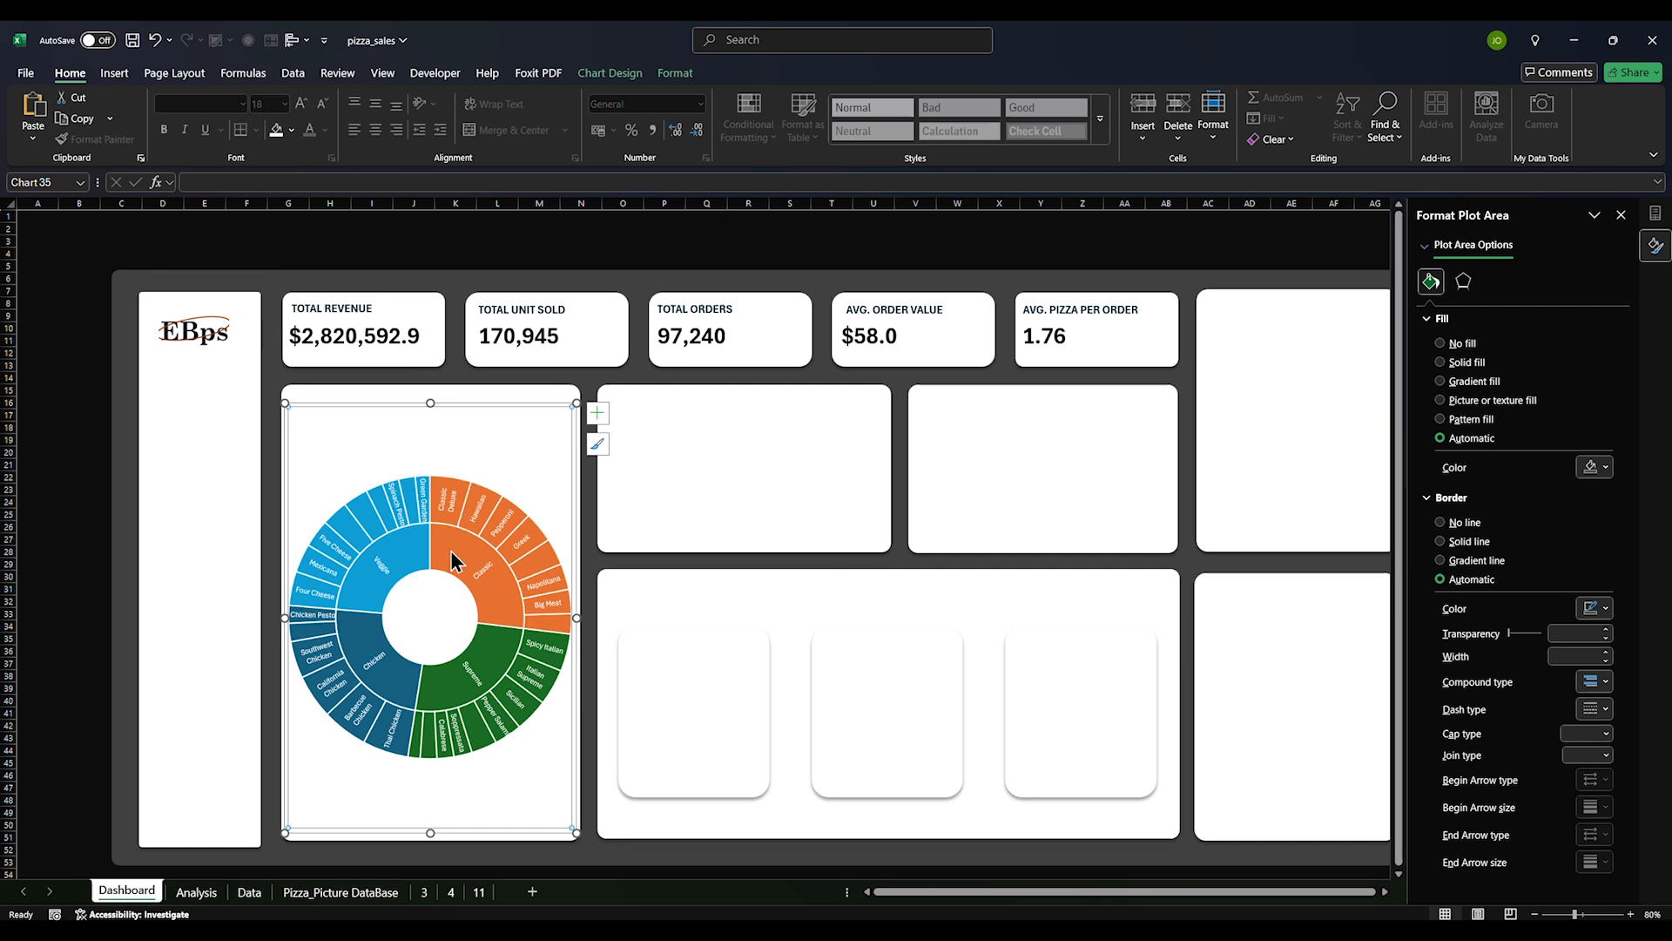
pyautogui.click(482, 616)
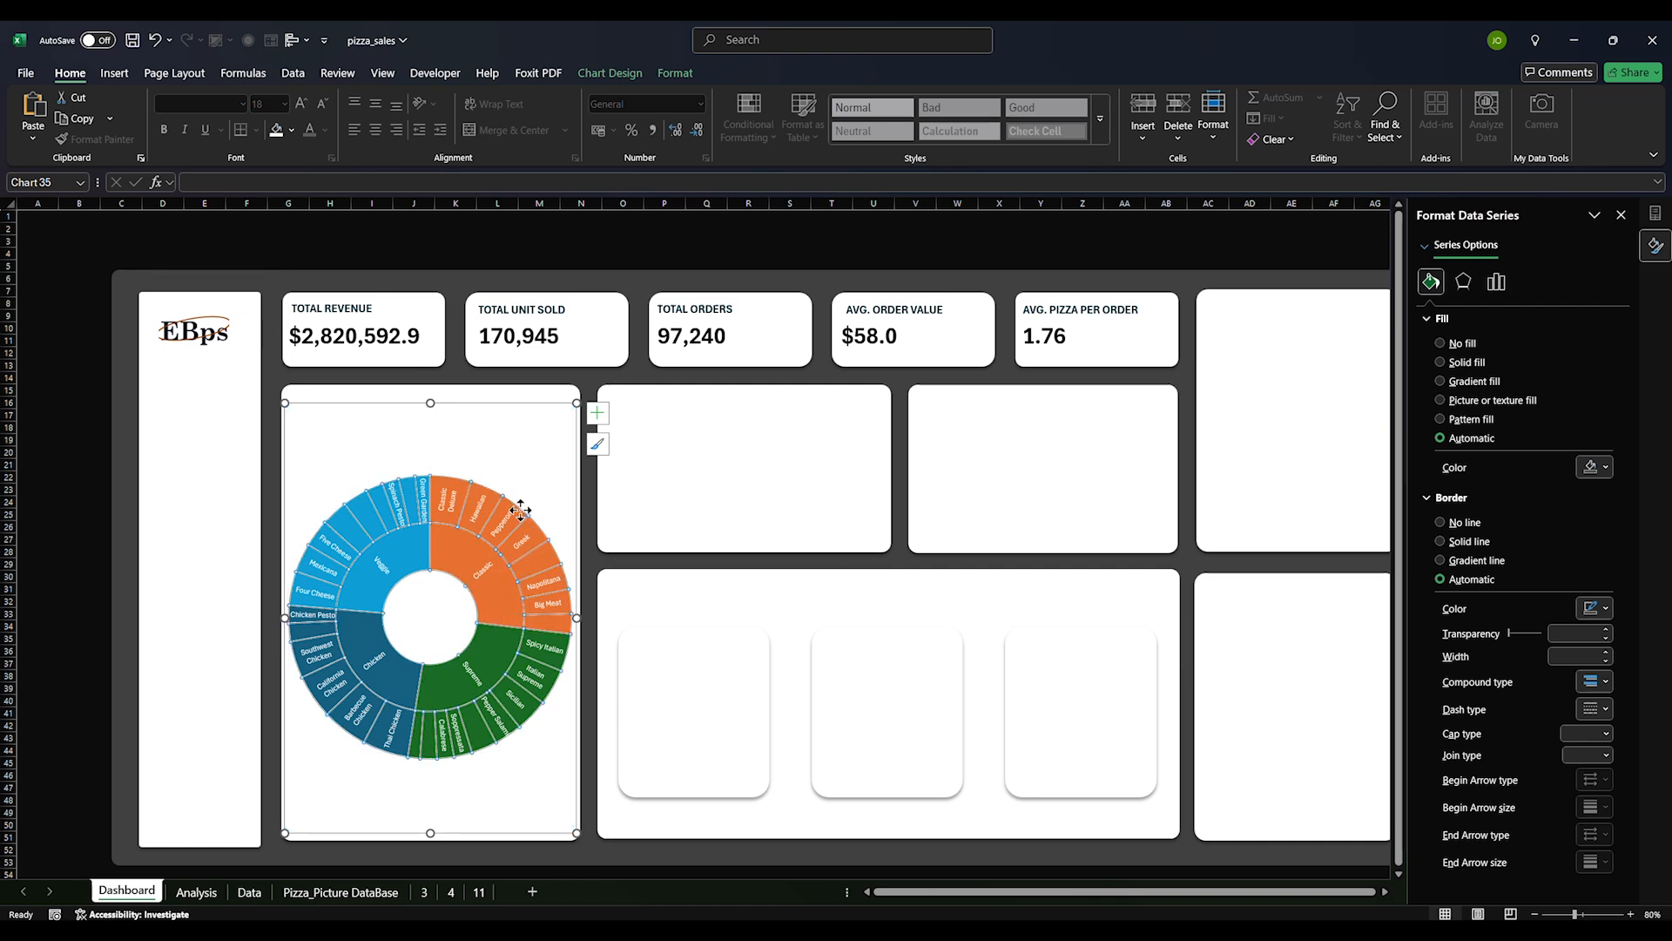
pyautogui.click(537, 484)
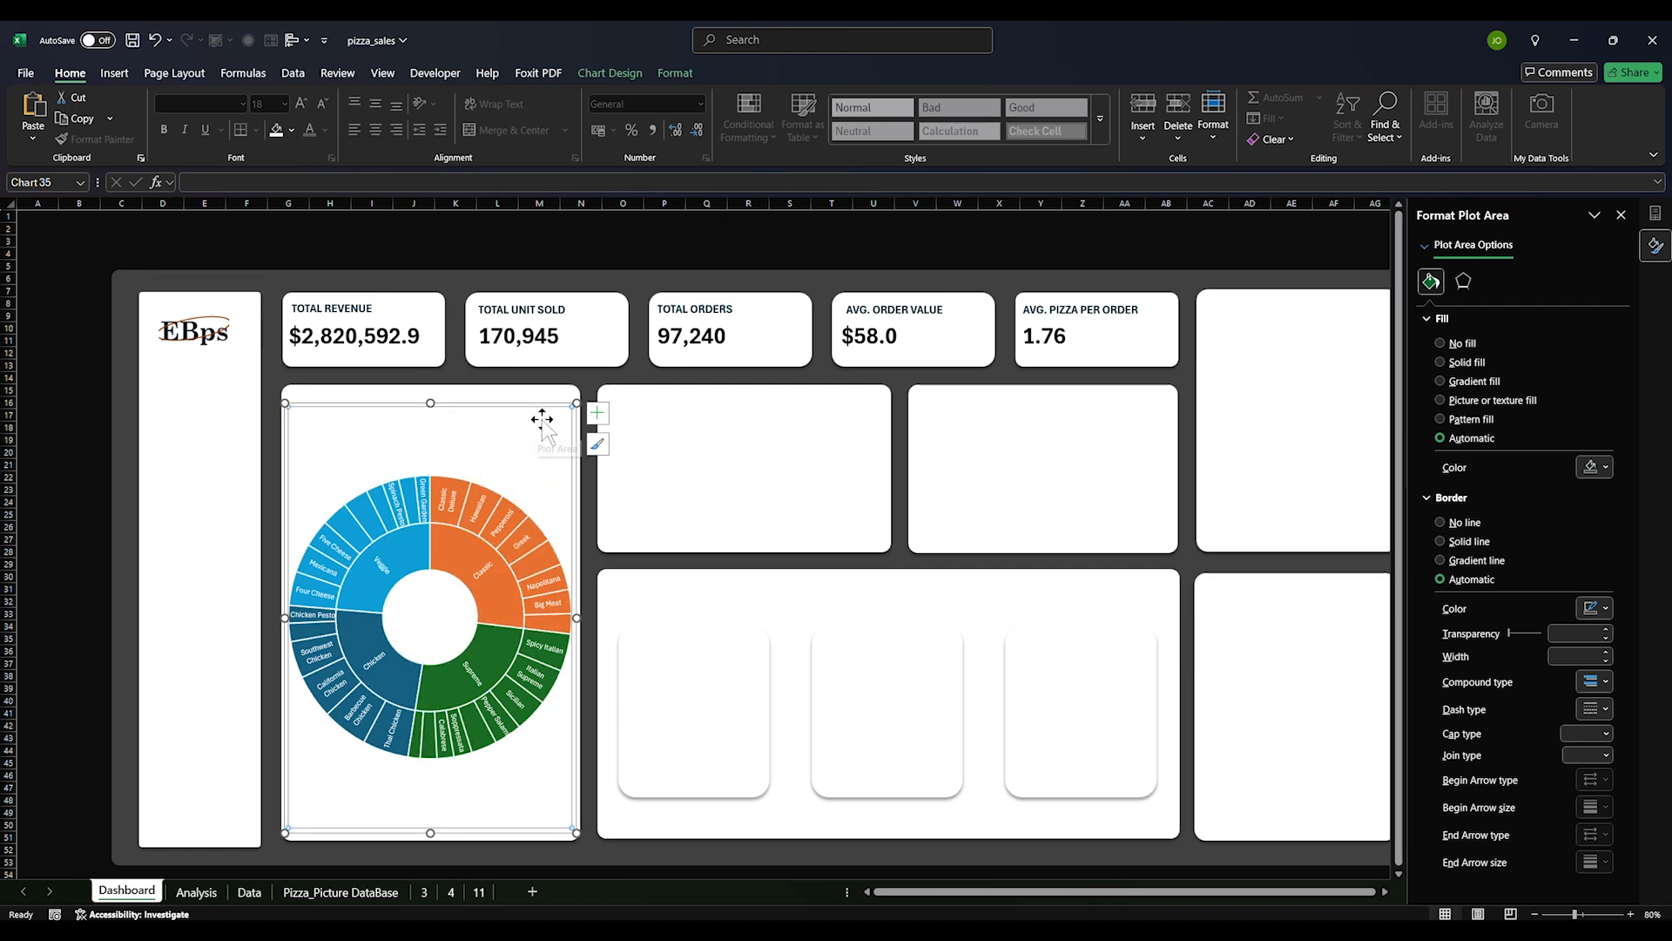
pyautogui.moveTo(572, 616); pyautogui.dragTo(624, 621)
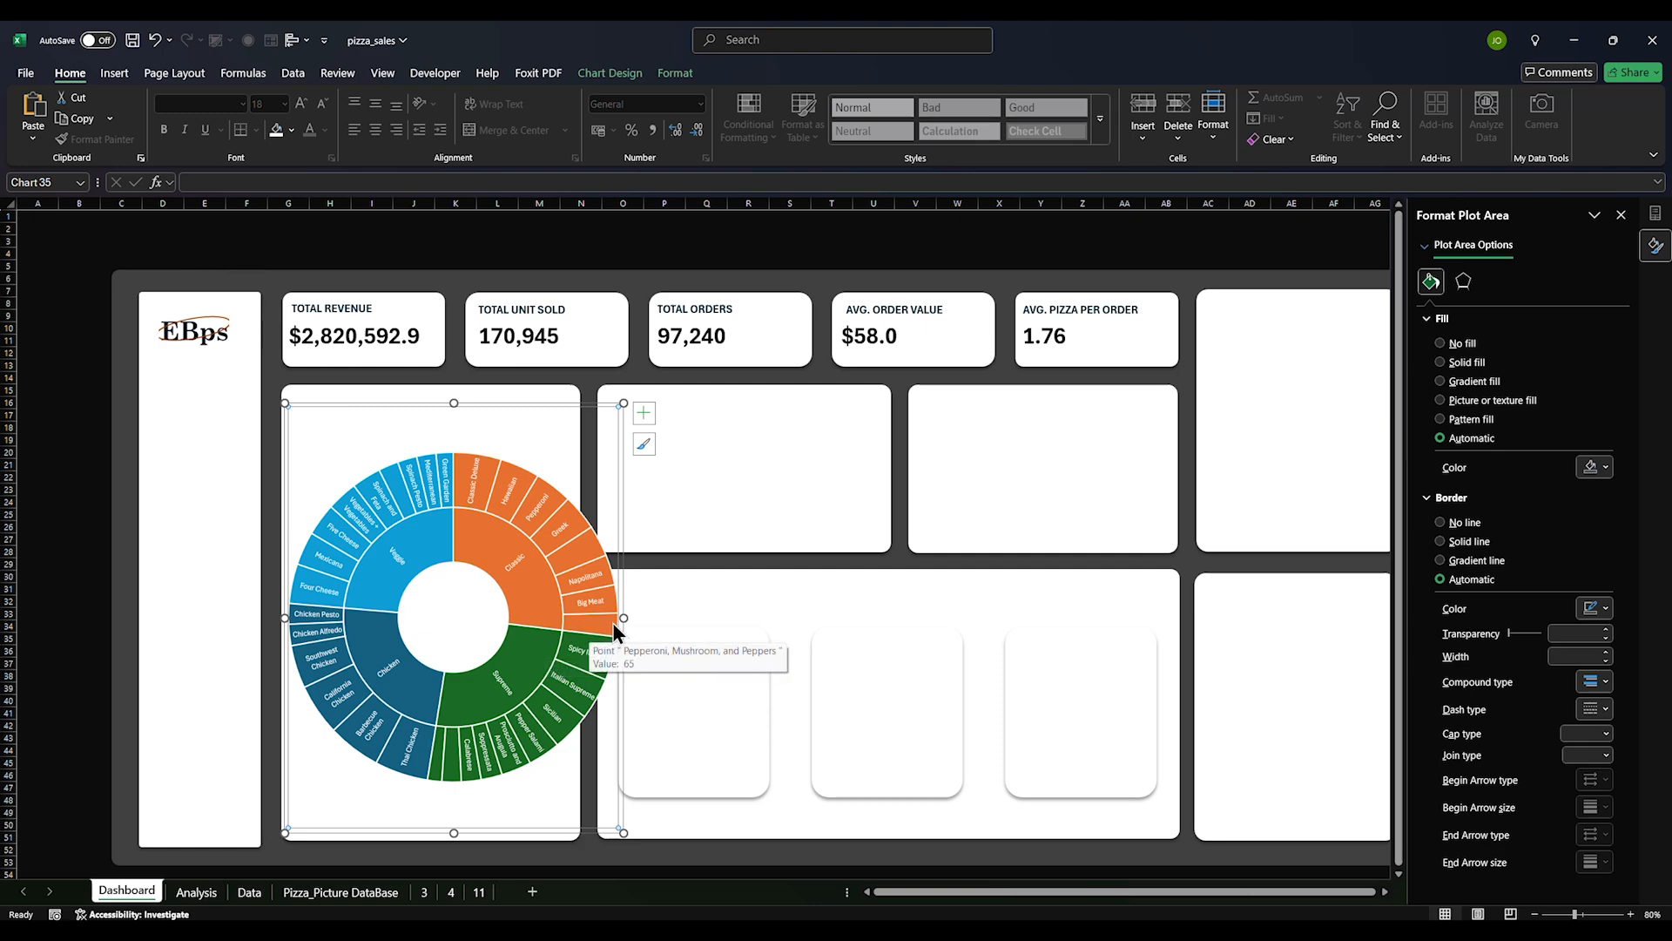
pyautogui.moveTo(623, 619); pyautogui.dragTo(717, 620)
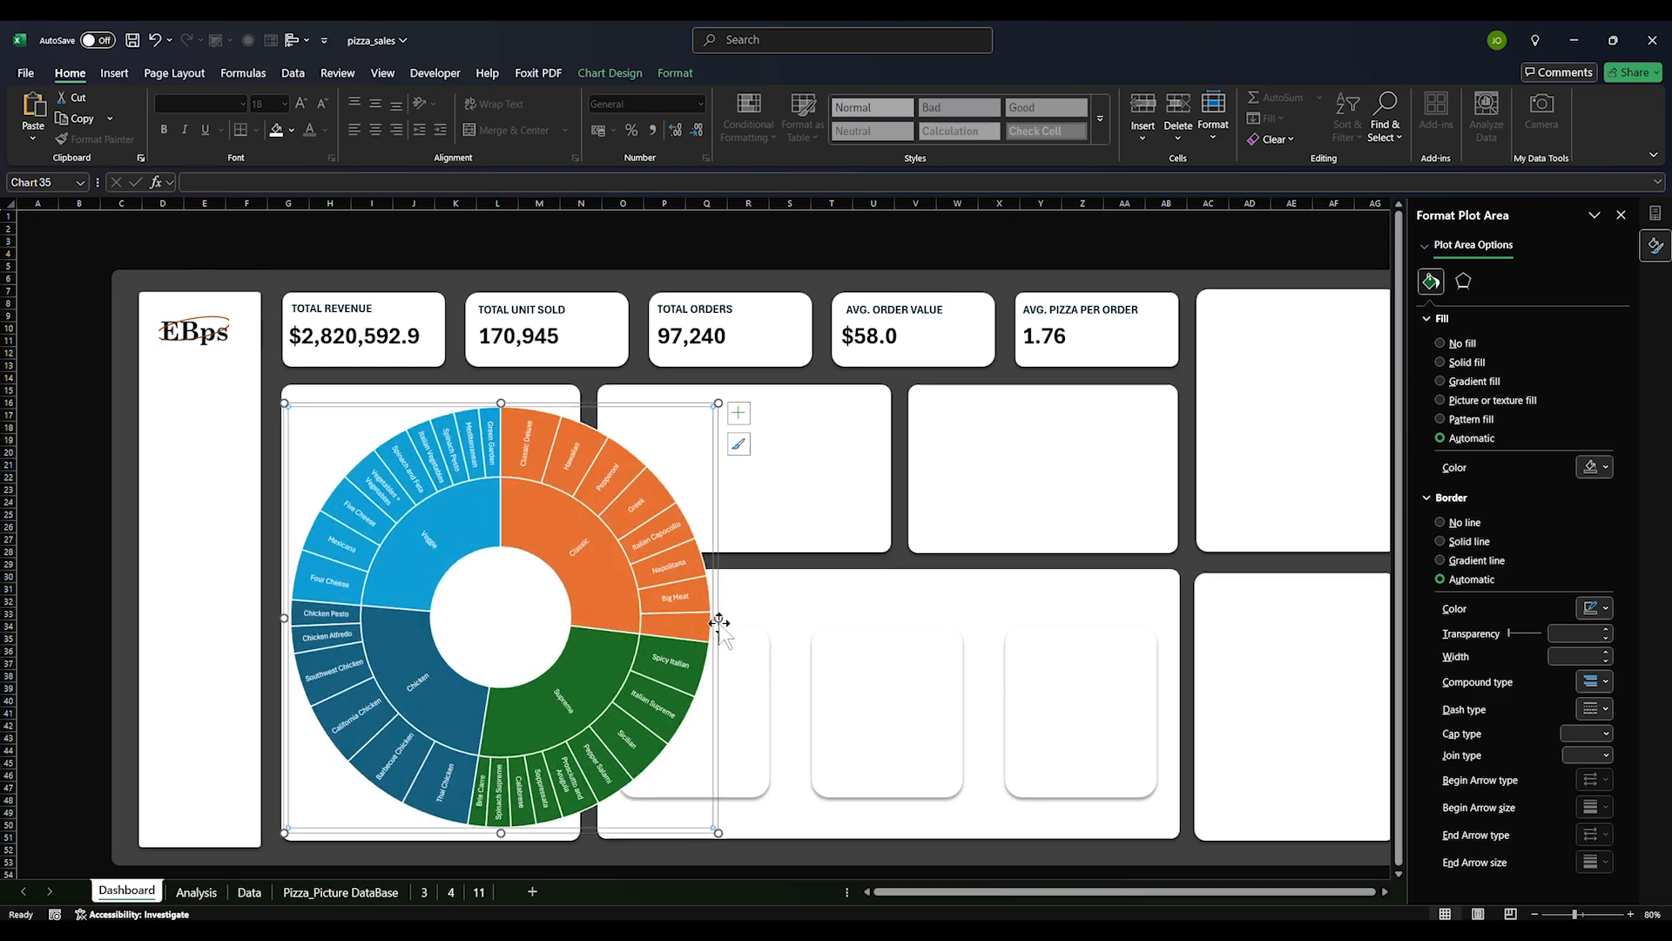
pyautogui.moveTo(718, 617); pyautogui.dragTo(810, 619)
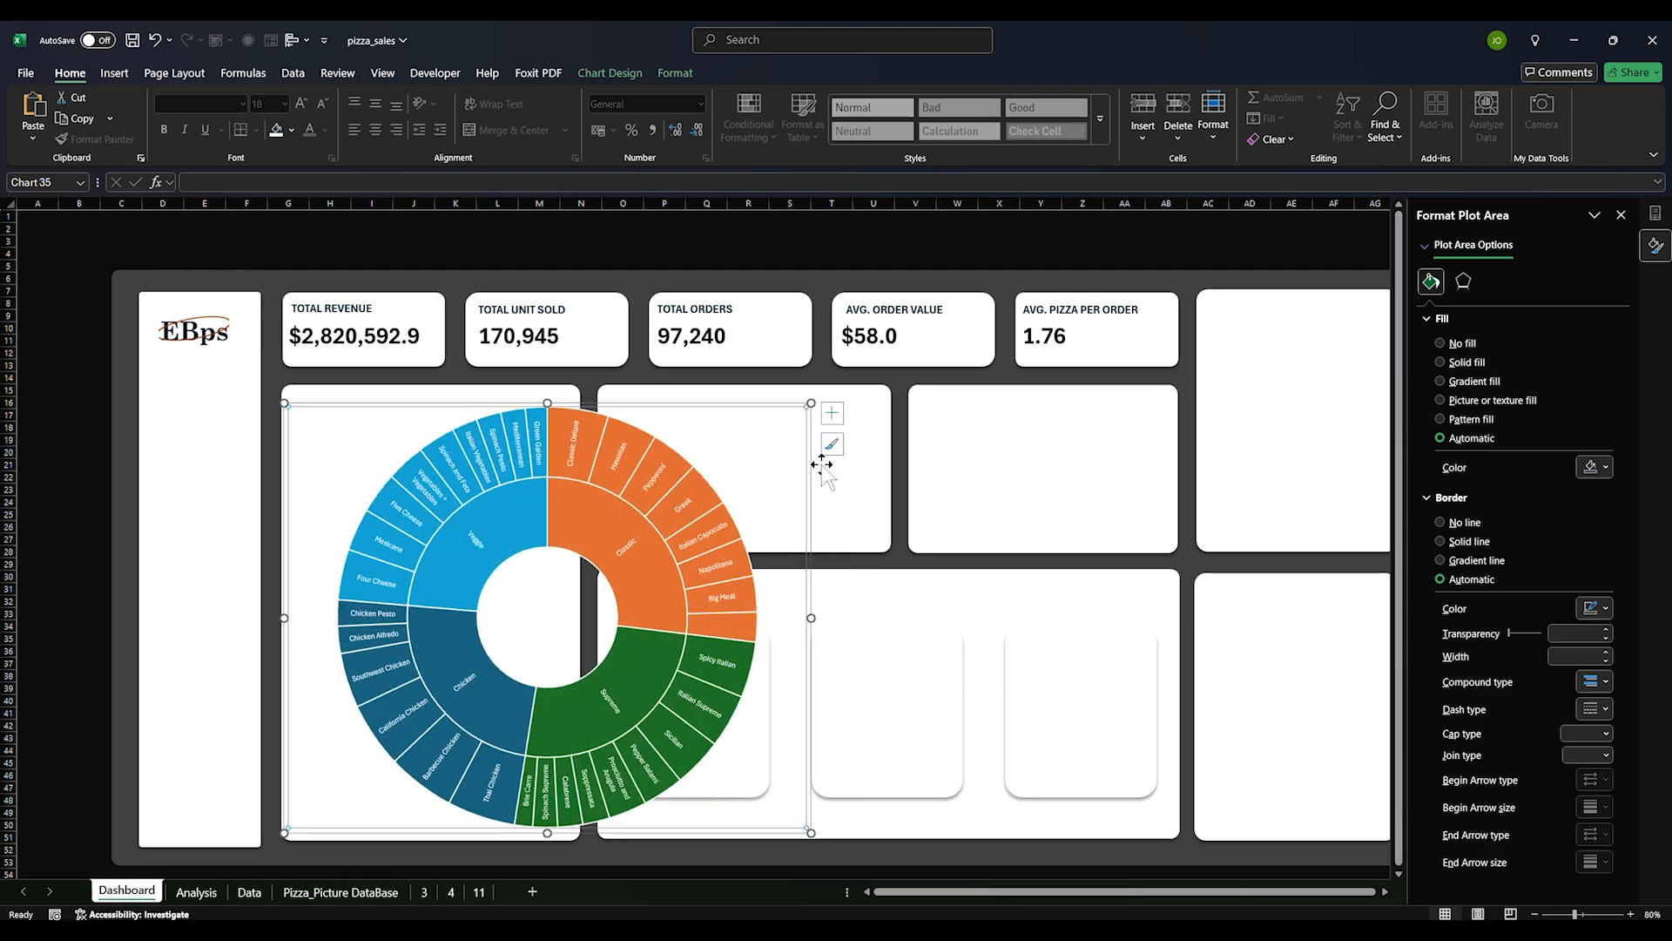
pyautogui.moveTo(809, 402); pyautogui.dragTo(578, 413)
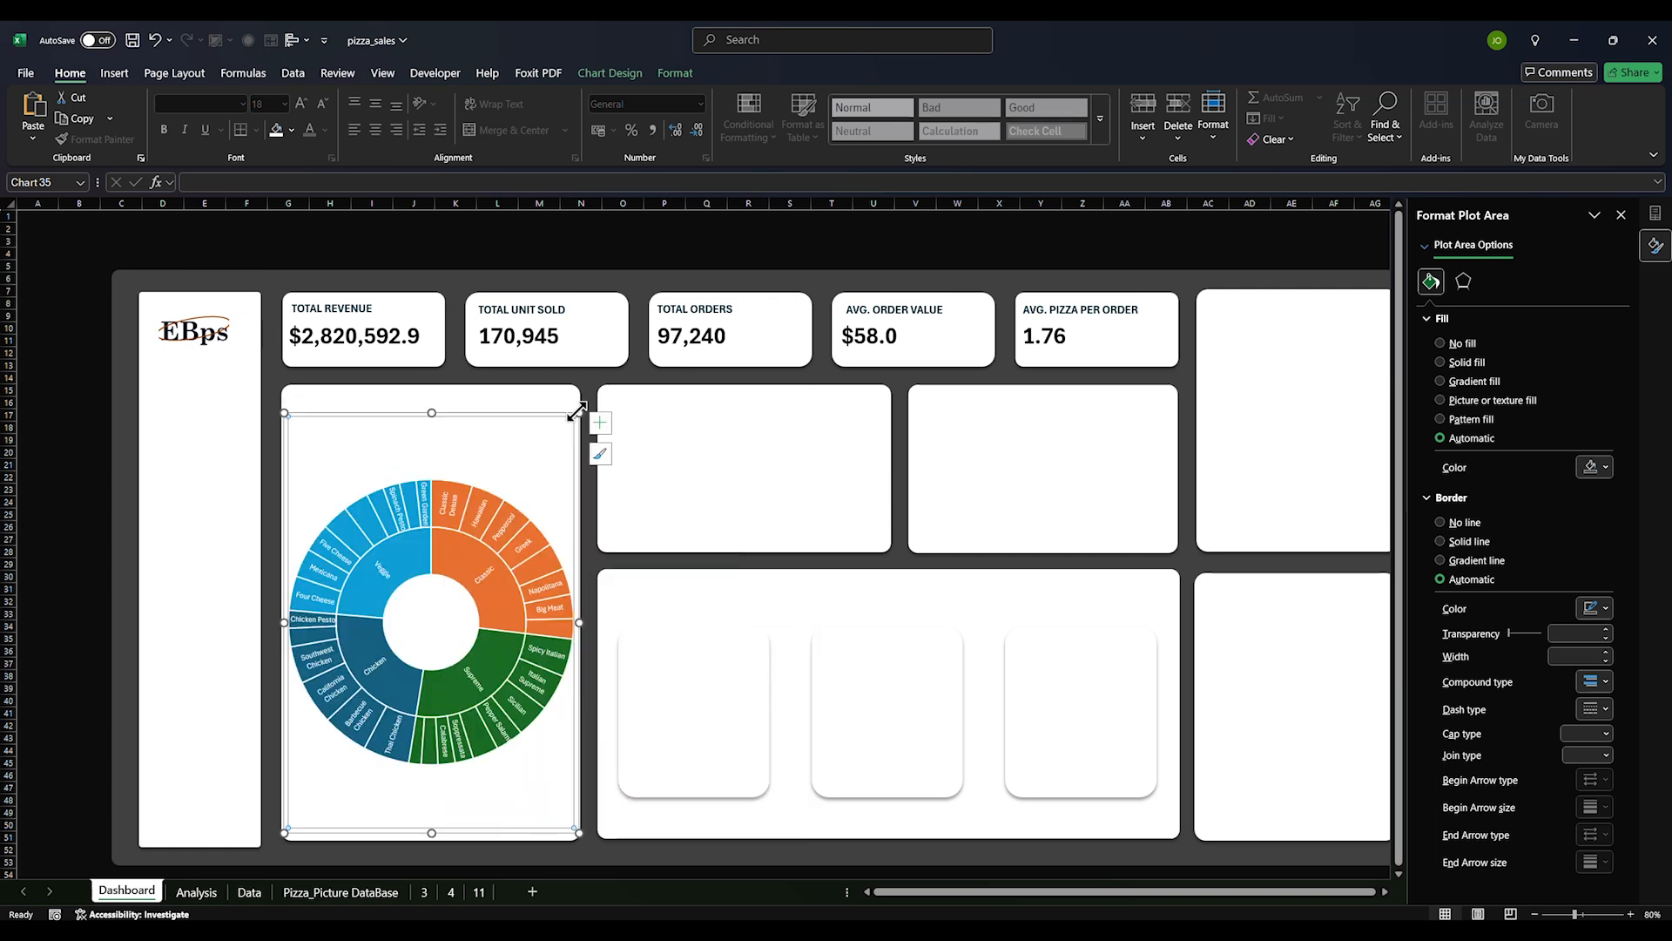
pyautogui.click(80, 641)
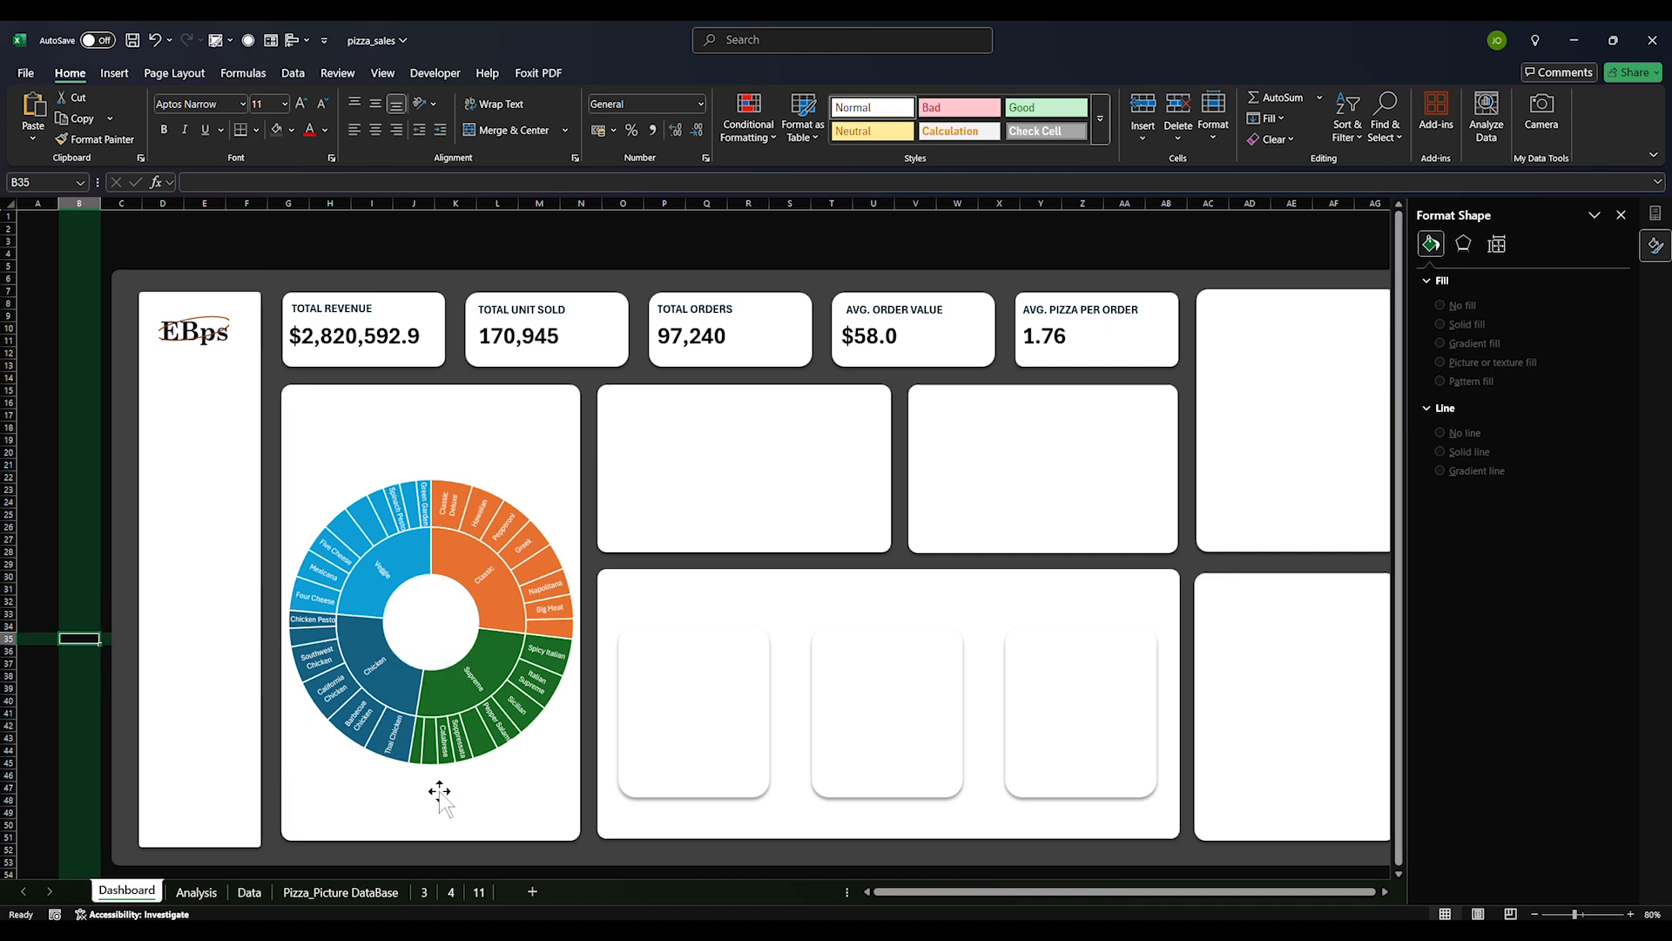
# Check the placed chart by deselecting it and switching between the Analysis and Dashboard sheets
pyautogui.click(422, 620)
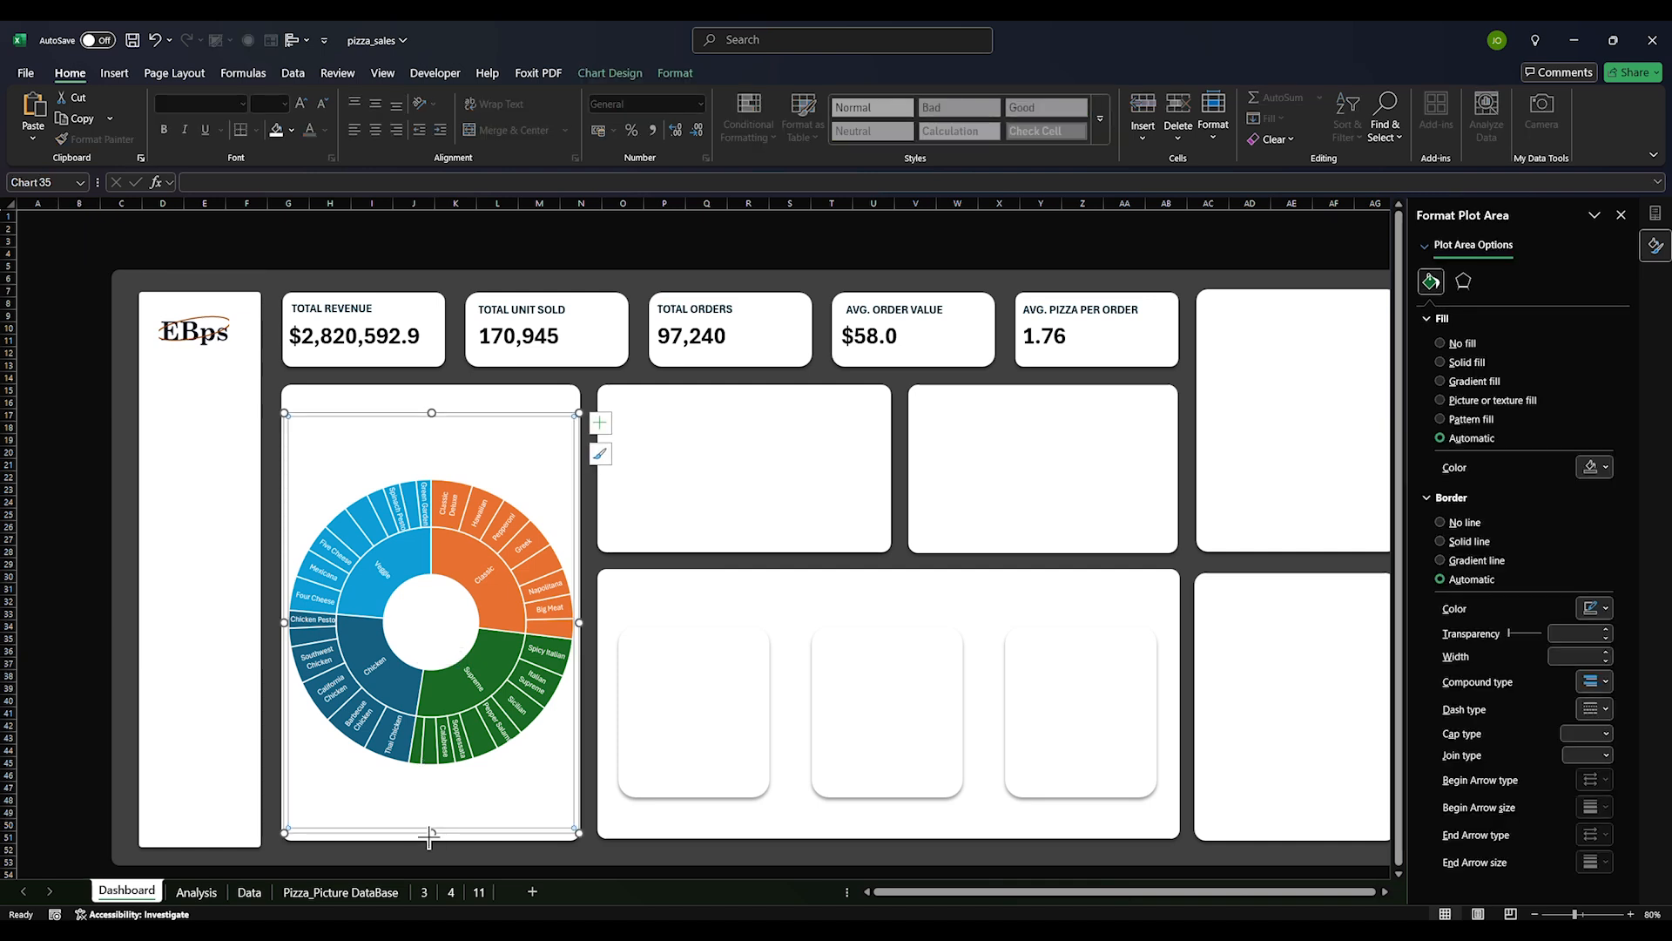
pyautogui.click(83, 551)
pyautogui.click(197, 893)
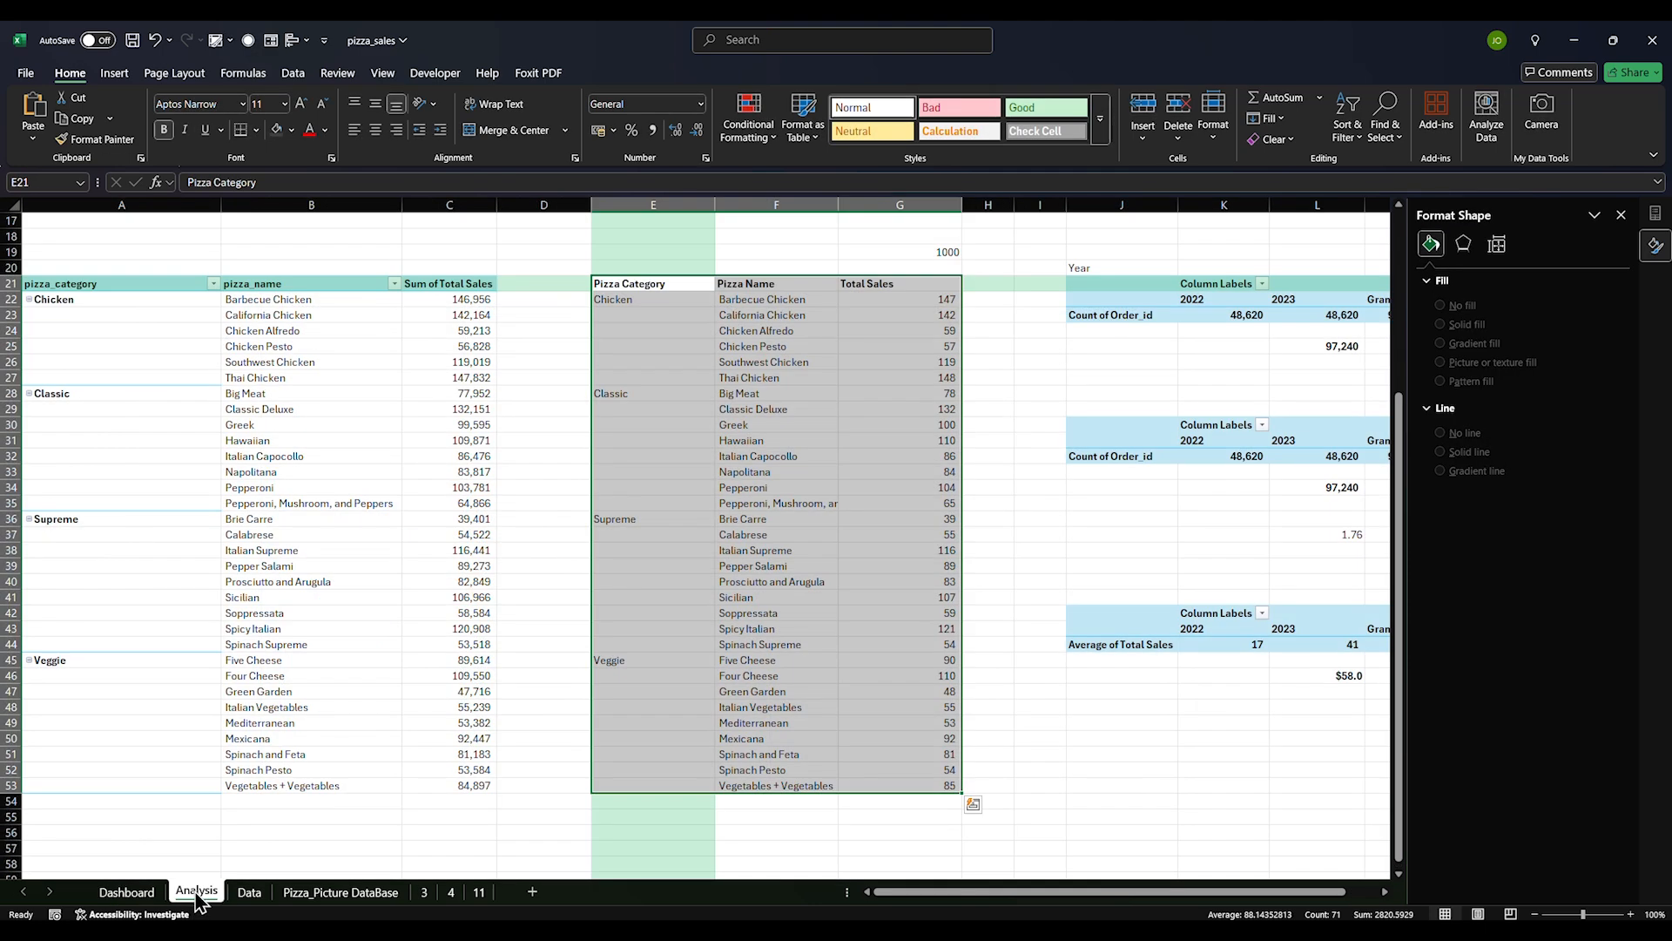
pyautogui.click(128, 892)
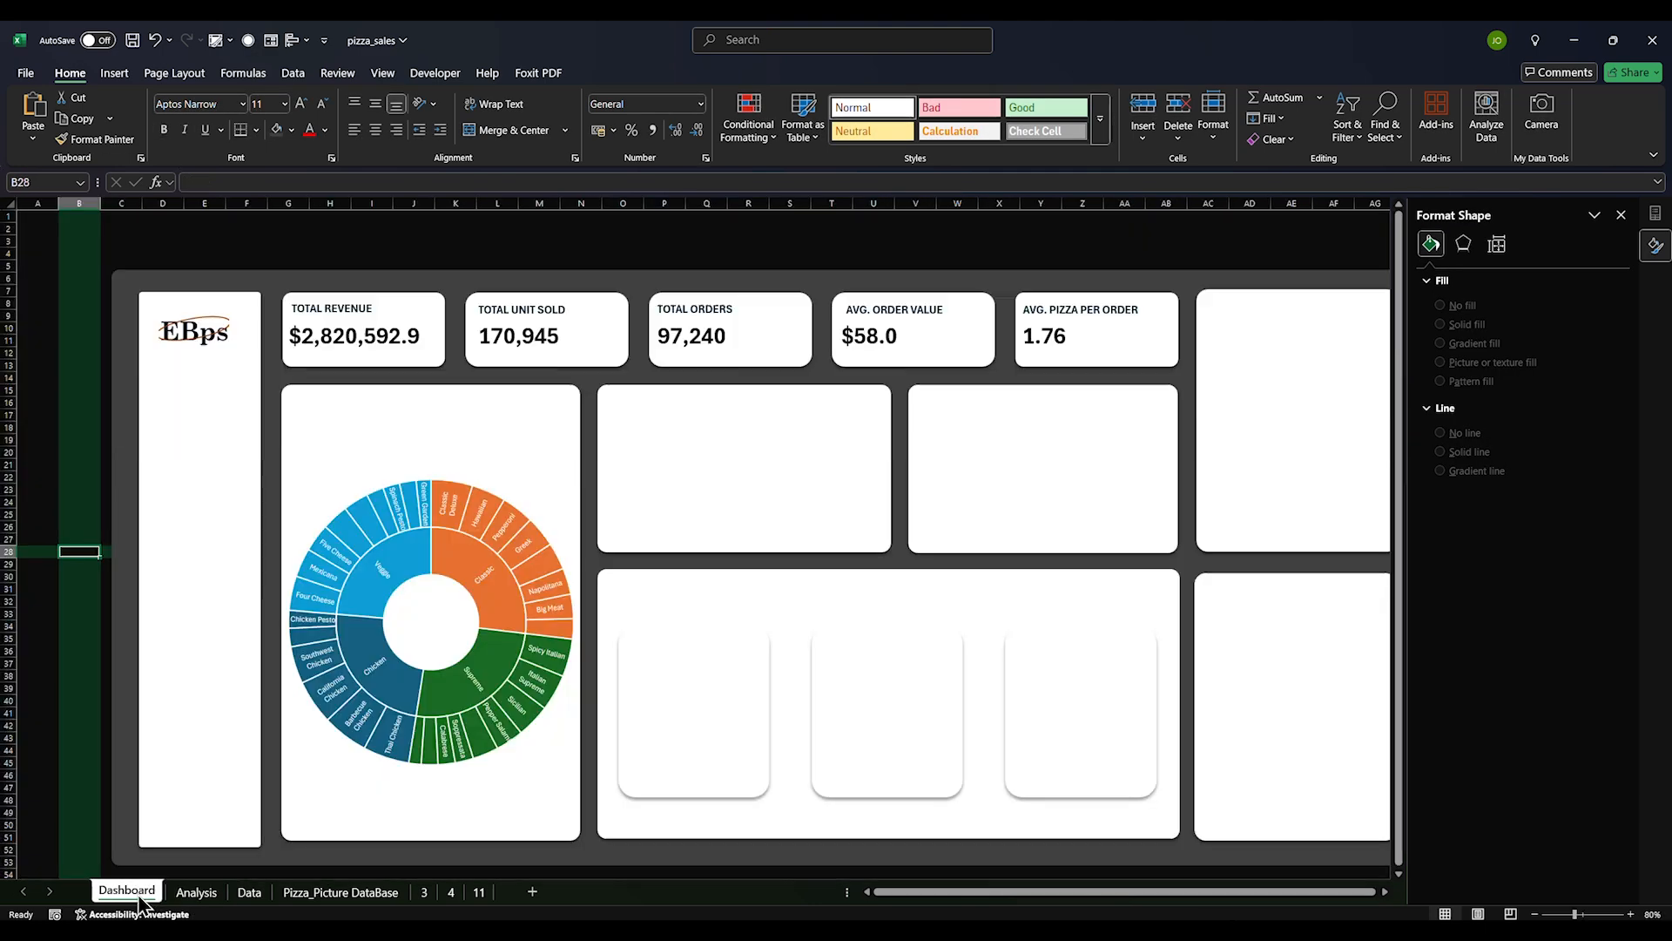
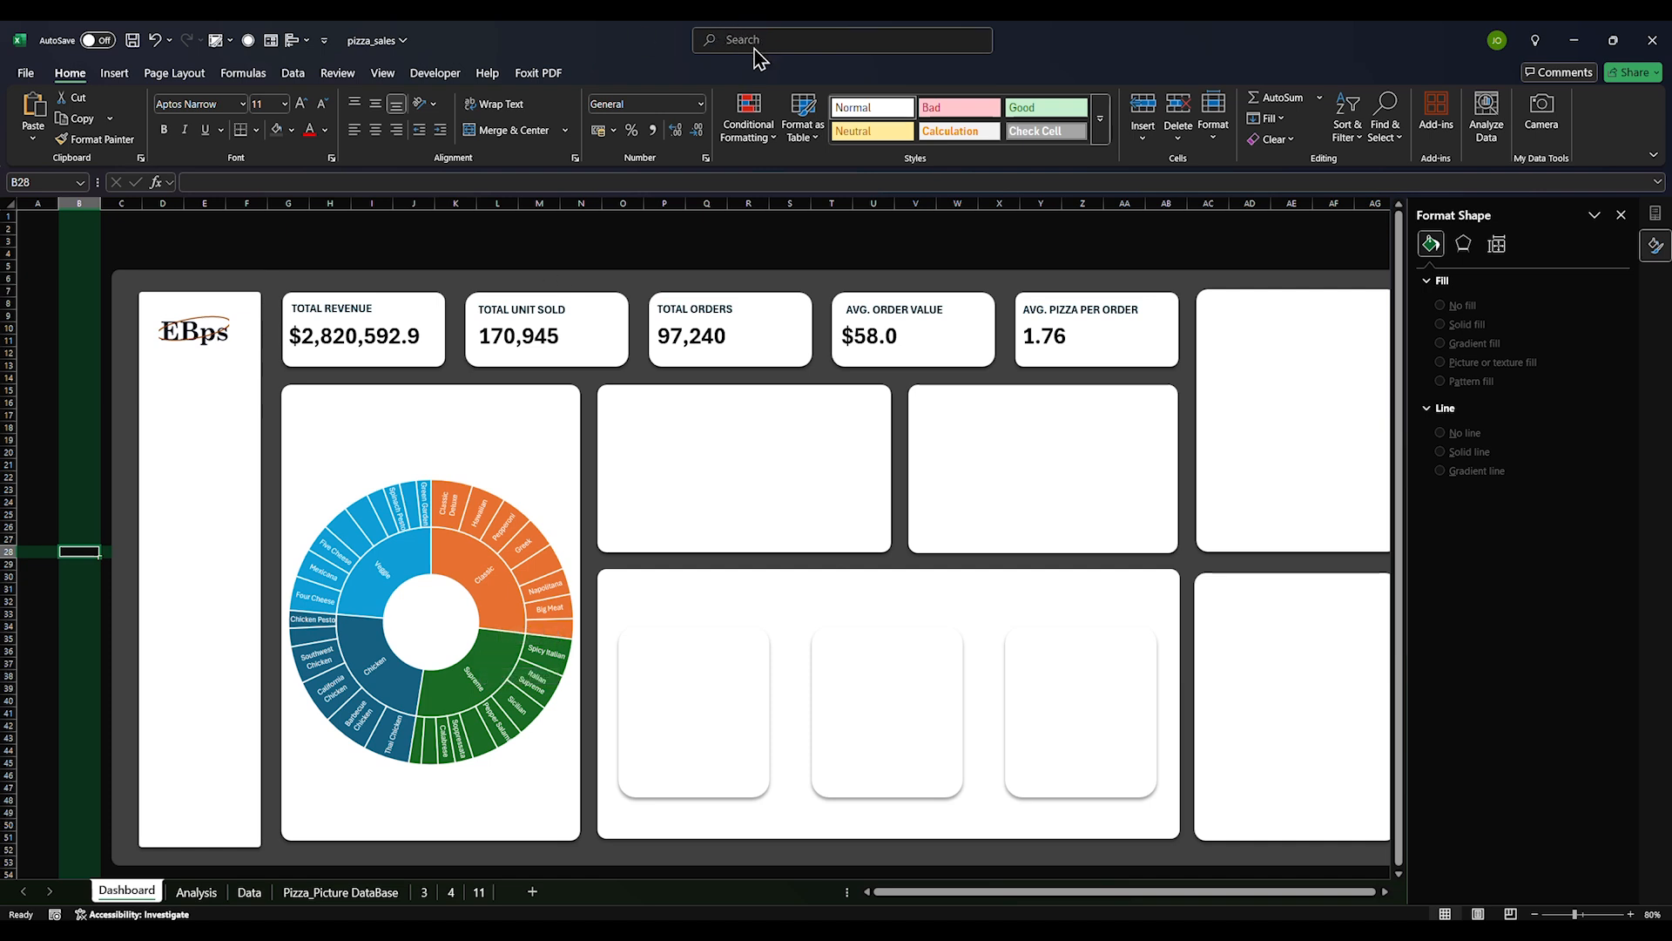
# Paste the five colour-sample circles and select the sunburst's Classic segment
pyautogui.hotkey('ctrl', 'v')
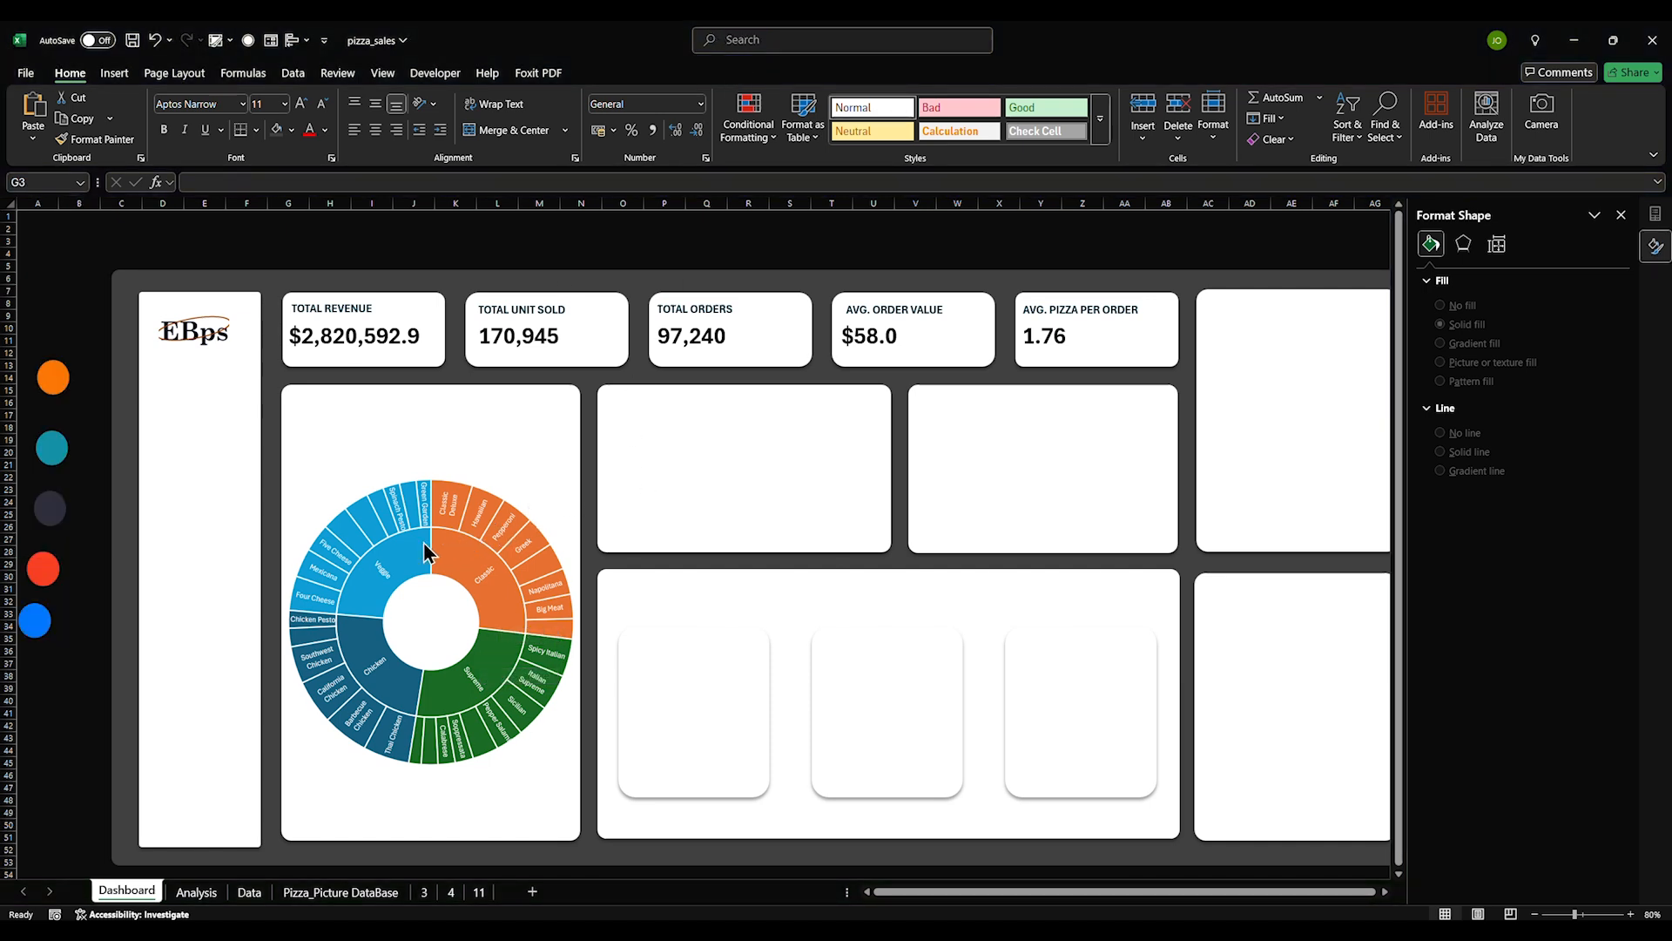
pyautogui.click(475, 559)
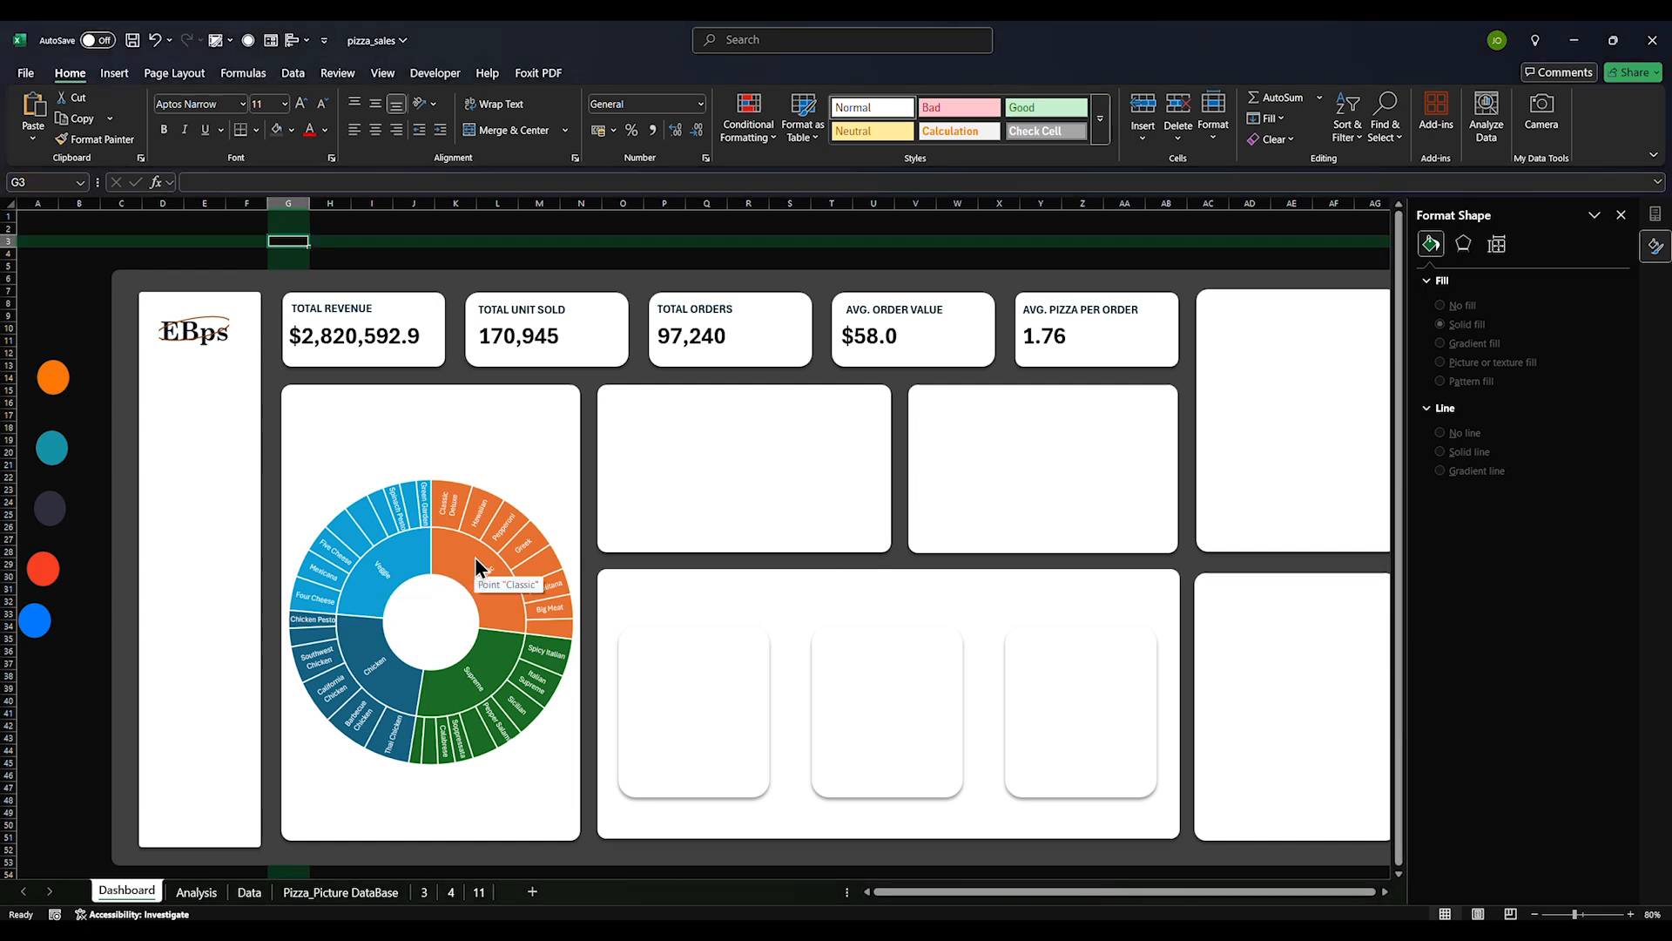
pyautogui.click(474, 575)
pyautogui.click(468, 577)
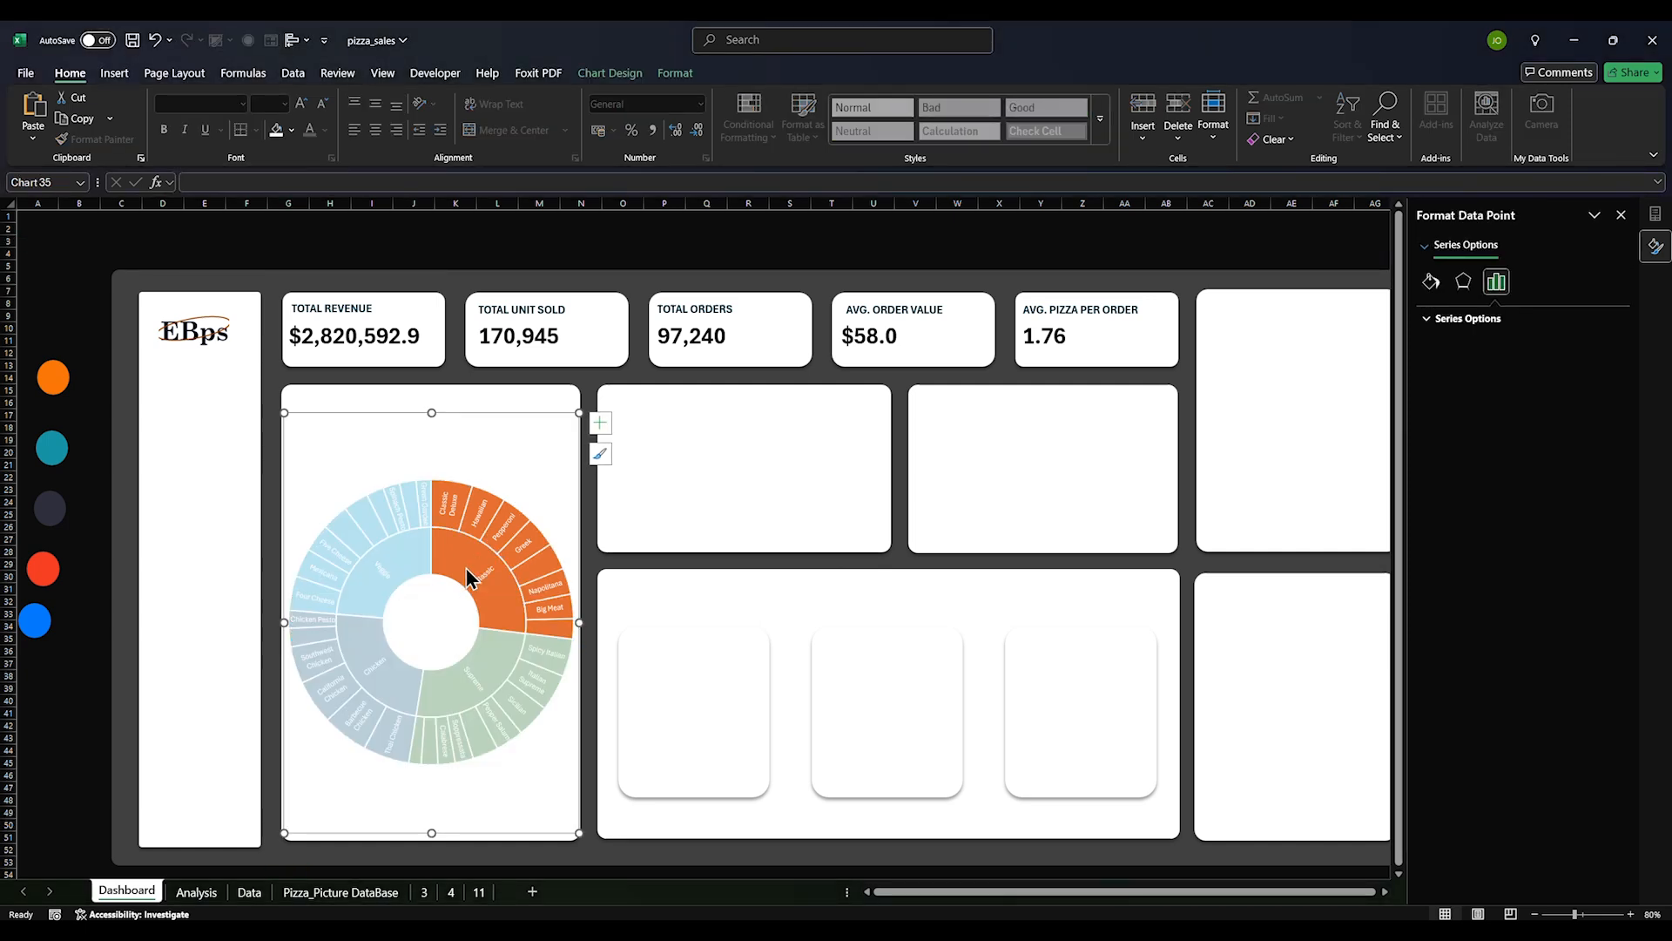
# Review the Classic segment's fill and border colour options without changing them
pyautogui.click(1431, 283)
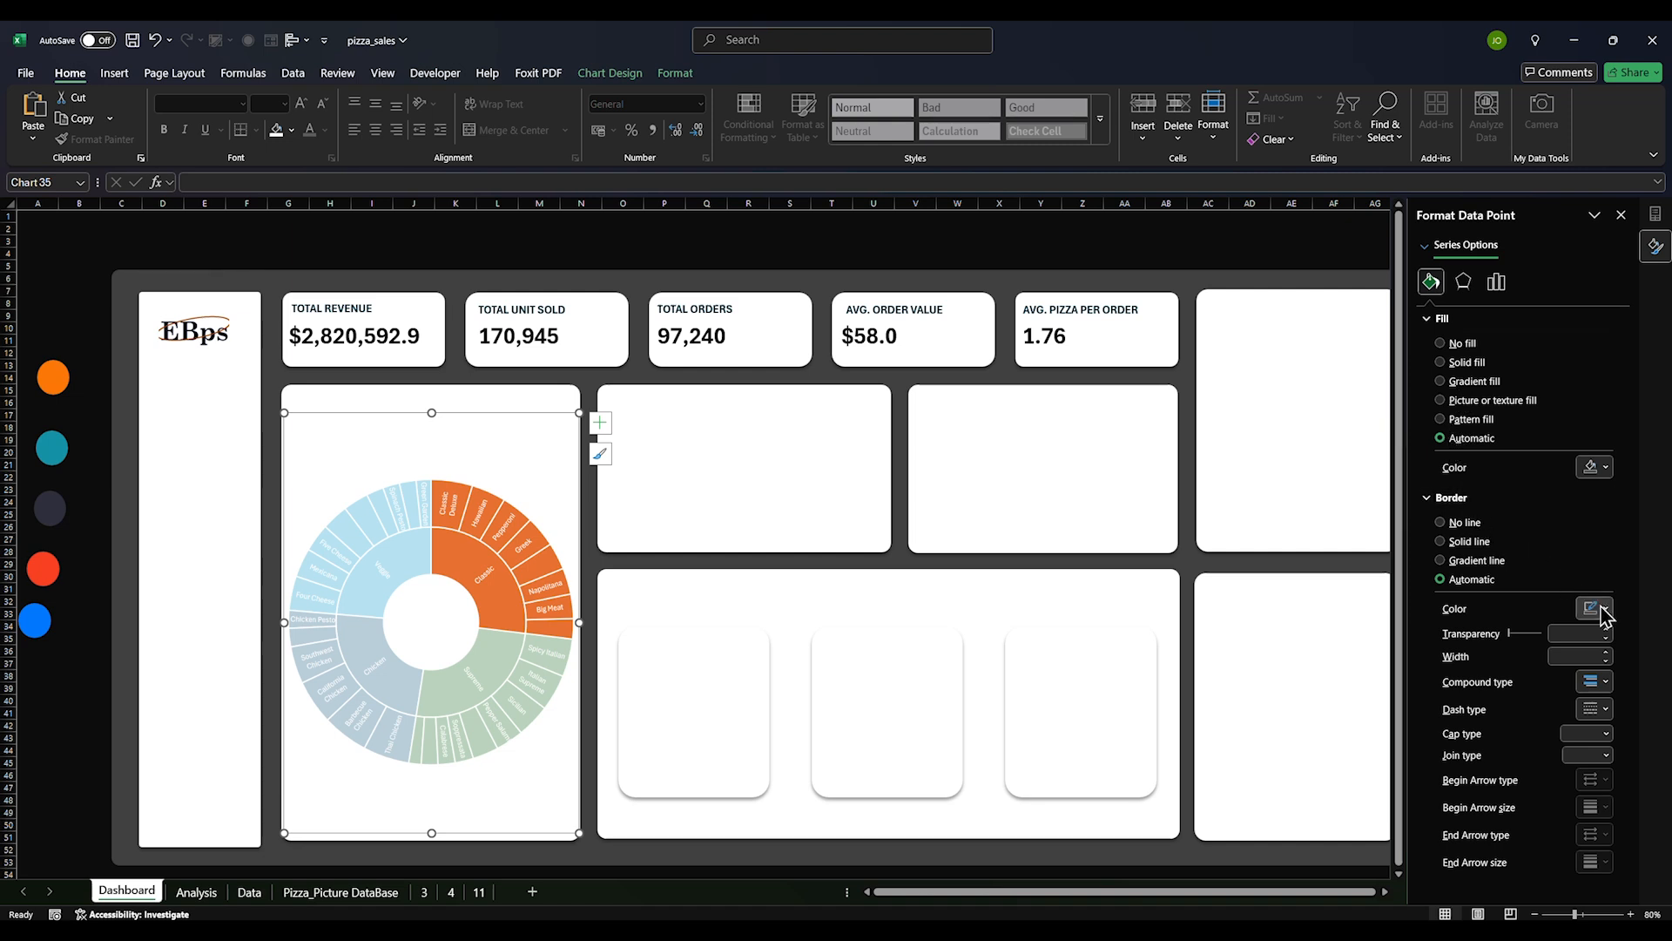
pyautogui.click(1606, 608)
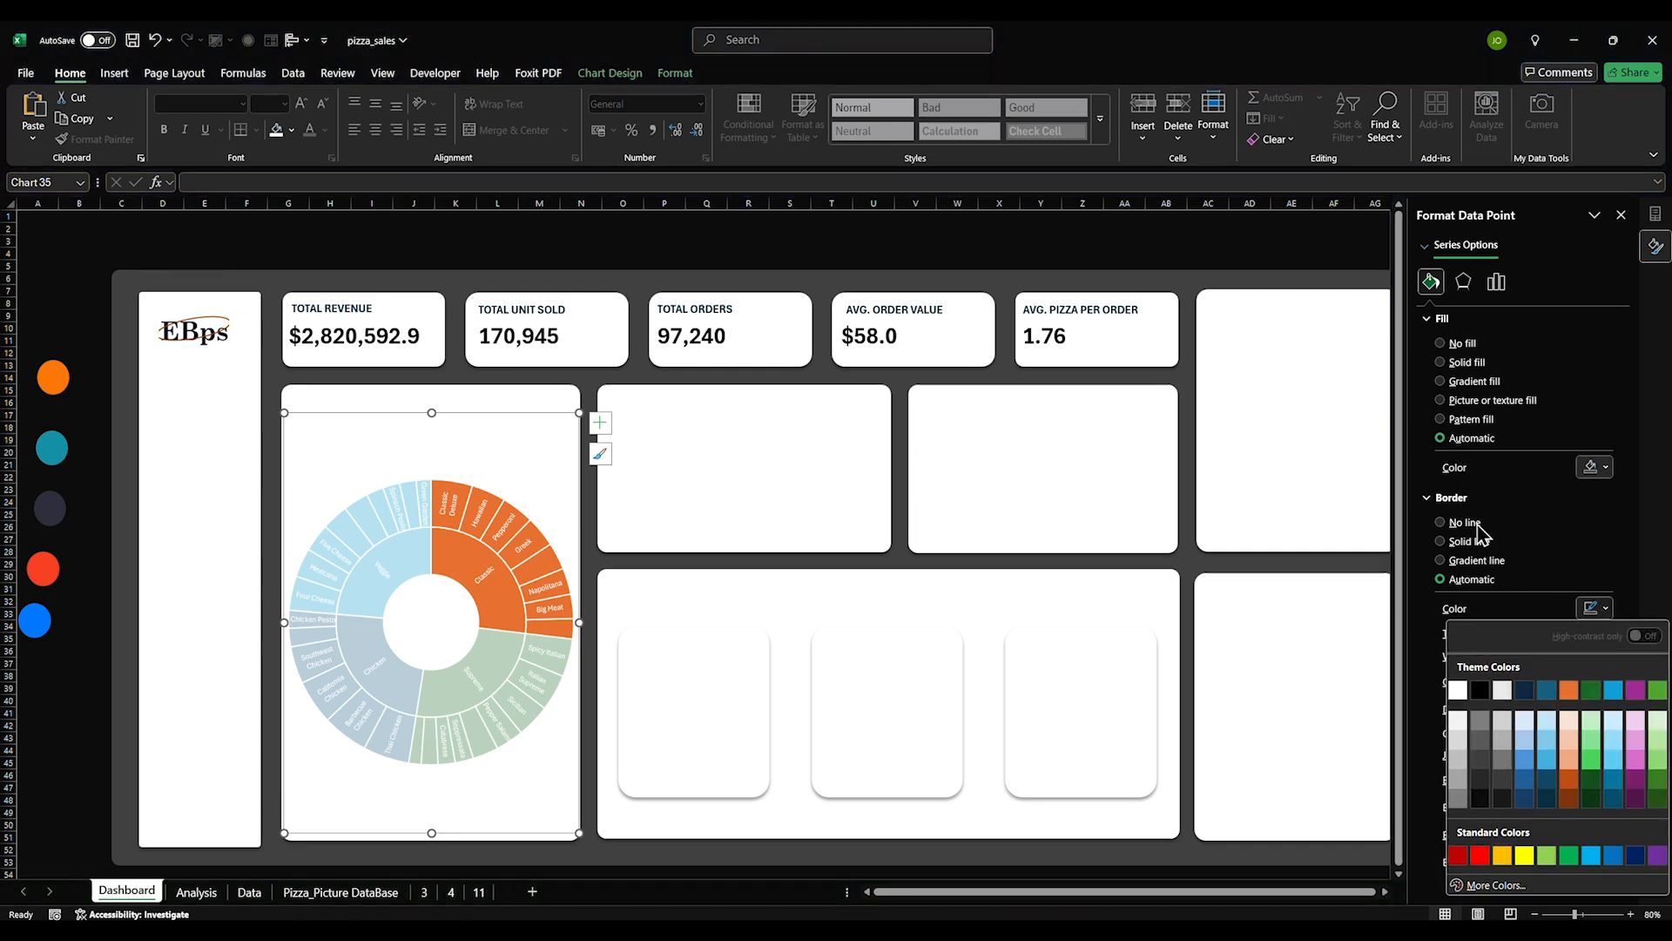
pyautogui.click(1605, 468)
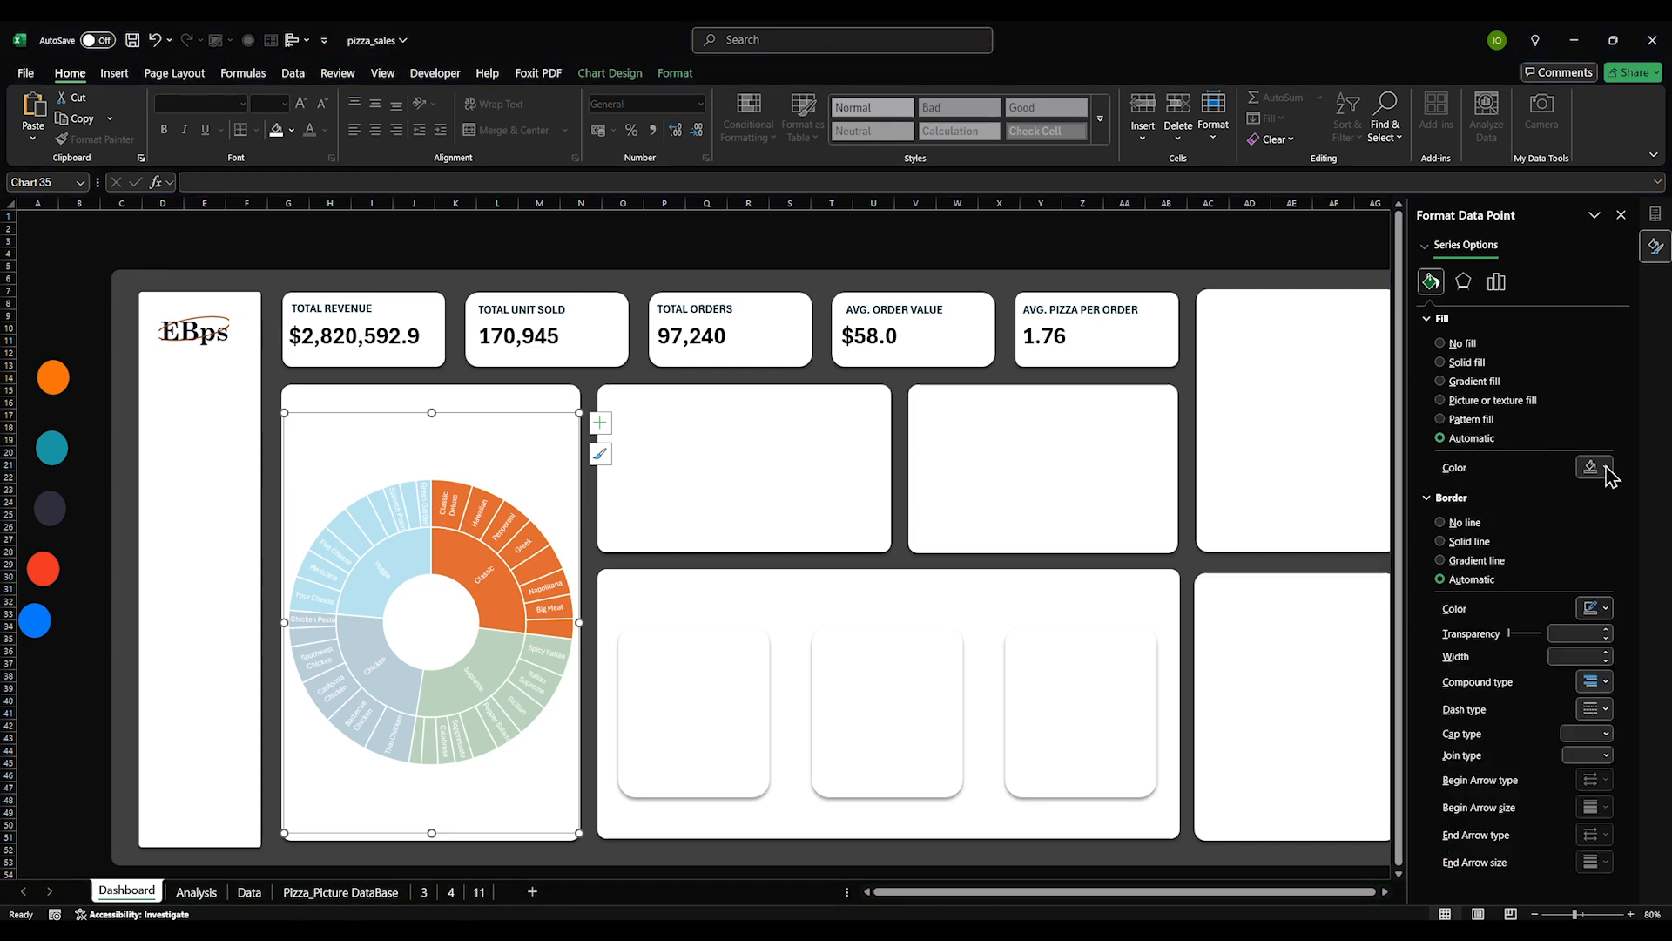
pyautogui.click(1607, 469)
pyautogui.click(1607, 470)
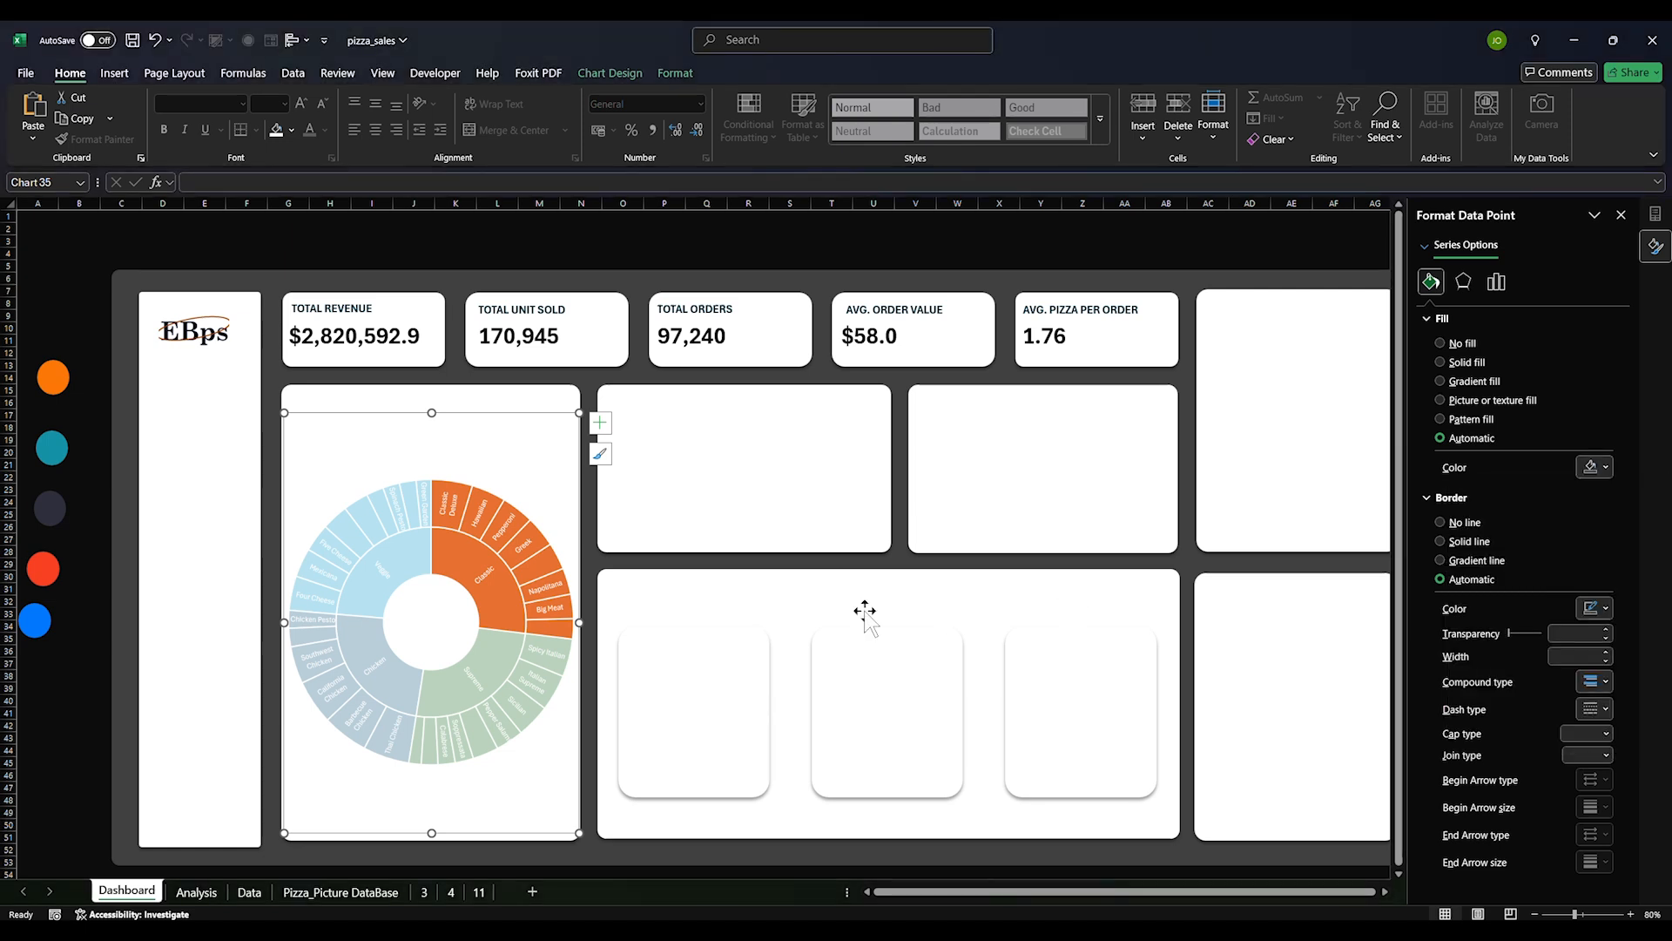
pyautogui.click(451, 567)
pyautogui.click(451, 567)
# Confirm the orange circle's fill colour is #FC7806
pyautogui.click(58, 384)
pyautogui.rightClick(54, 379)
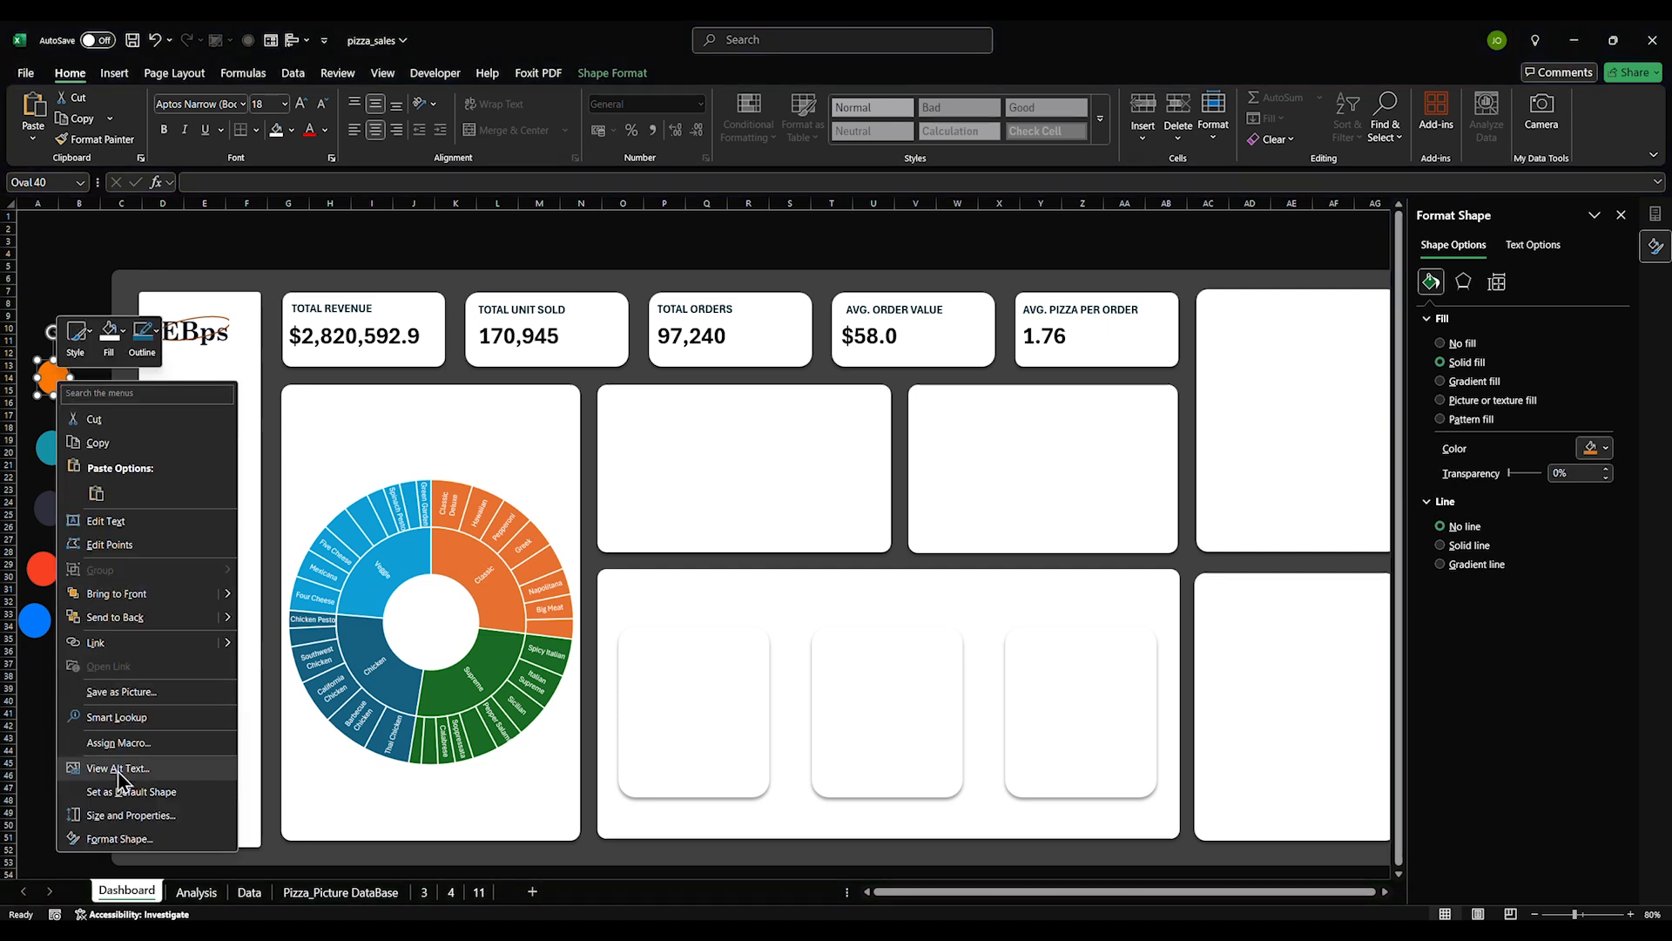
pyautogui.click(129, 843)
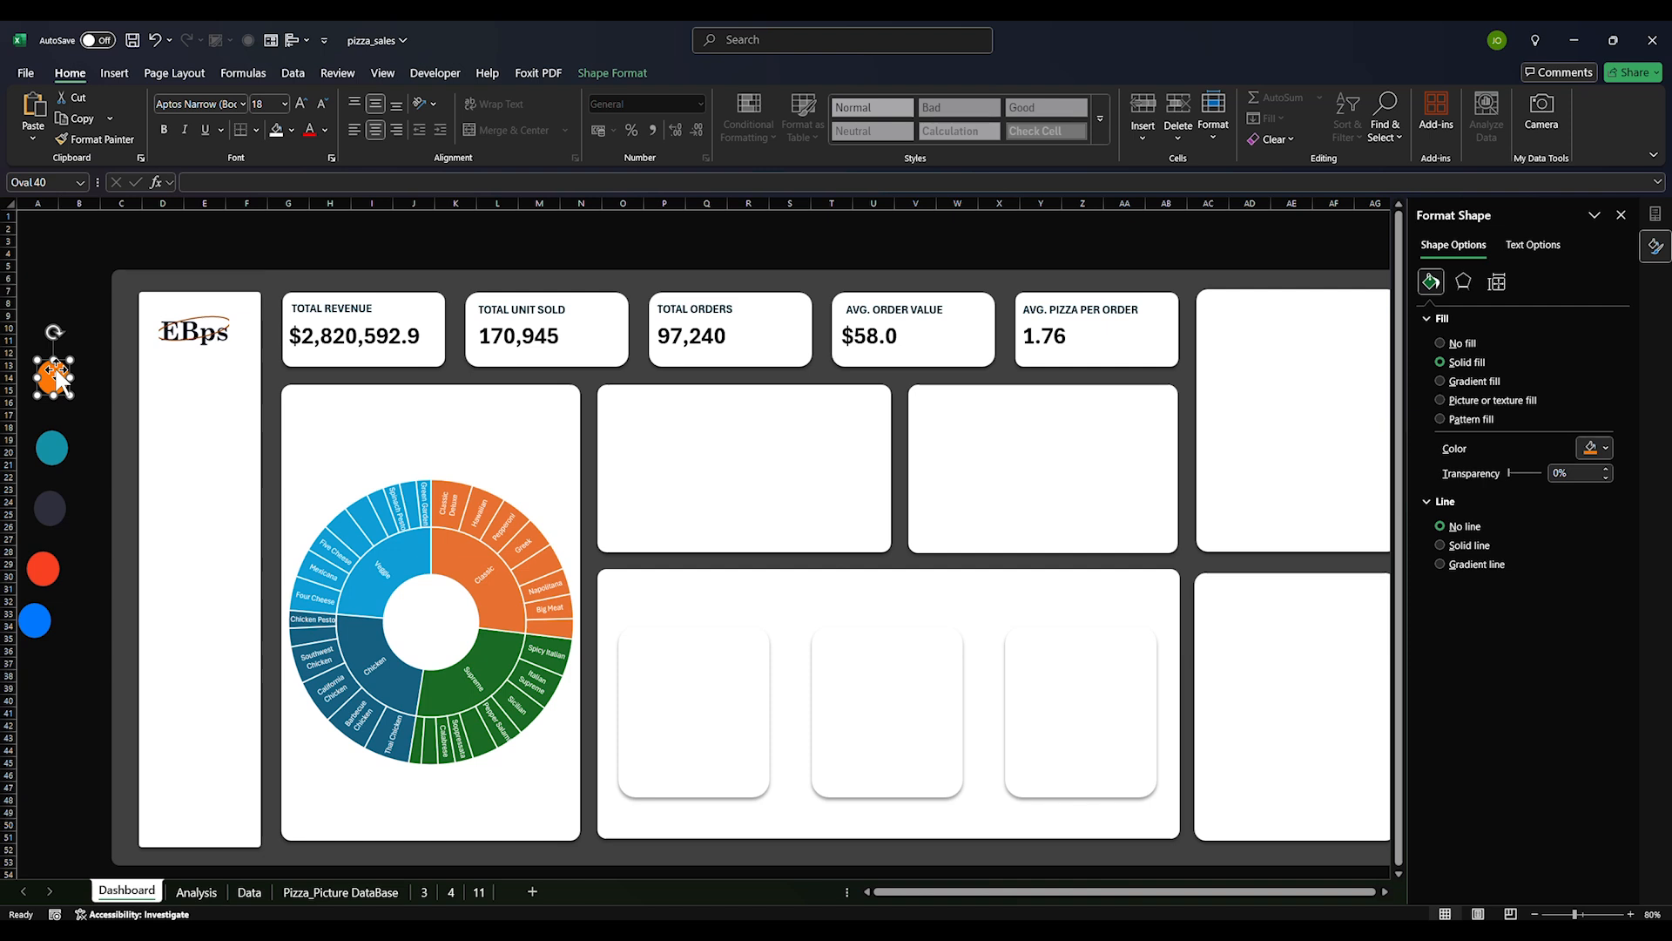
pyautogui.click(1606, 450)
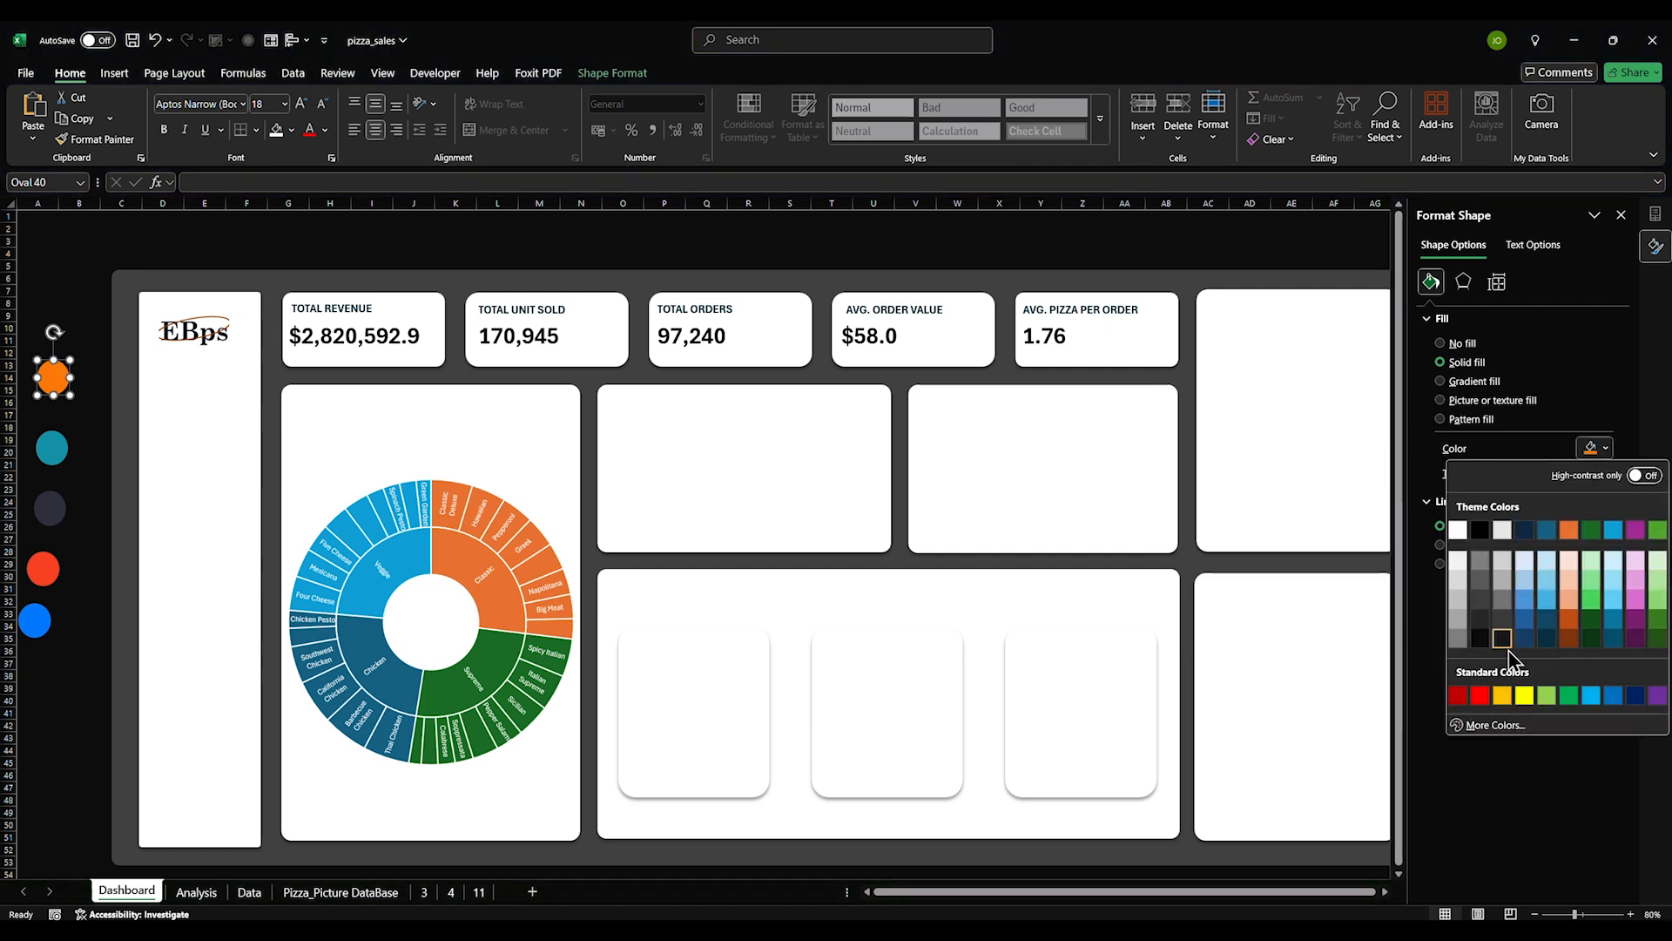
pyautogui.click(1488, 726)
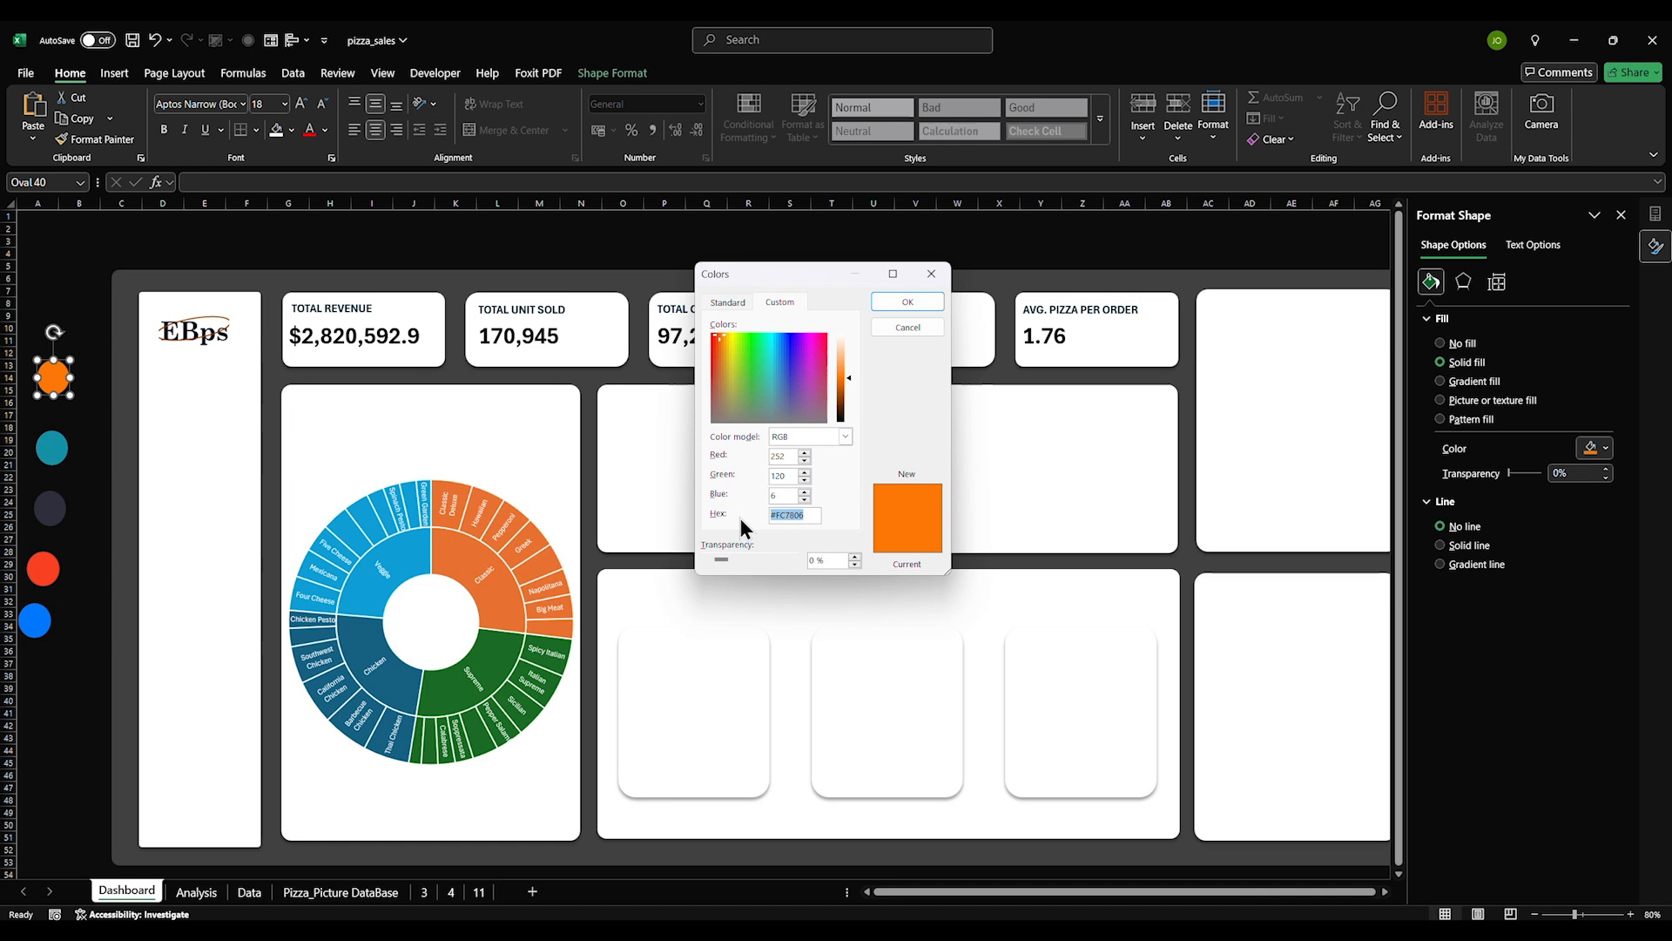
pyautogui.click(907, 301)
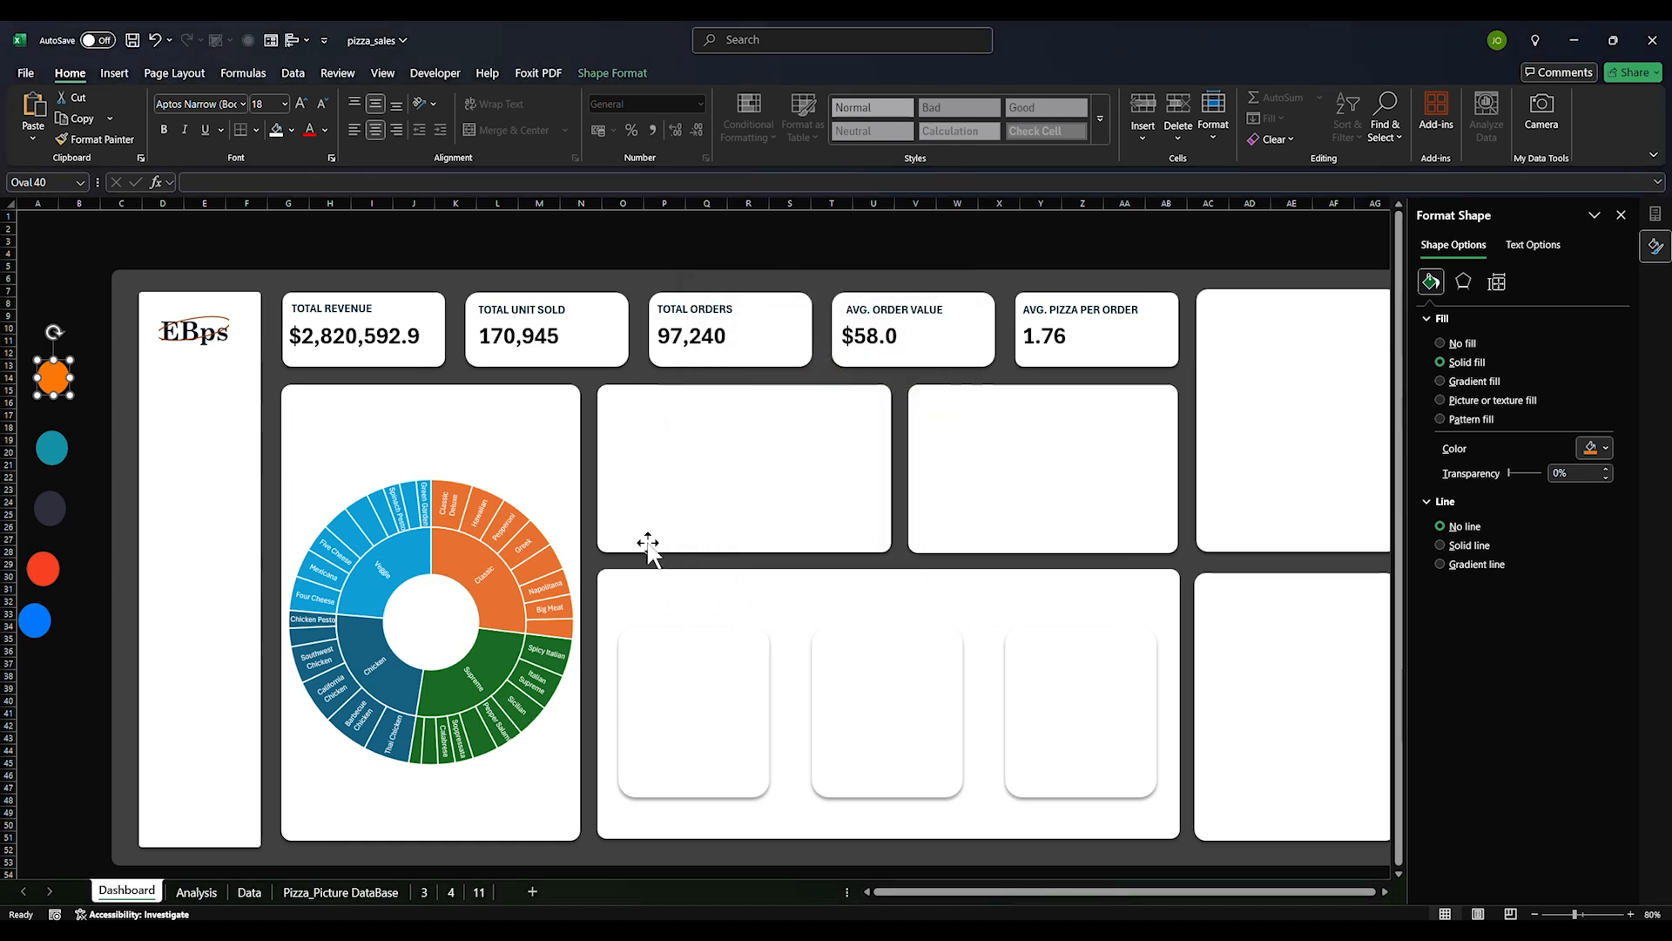
pyautogui.click(493, 597)
# Give the sunburst's Classic segment a solid fill in the recent orange
pyautogui.click(493, 596)
pyautogui.rightClick(493, 596)
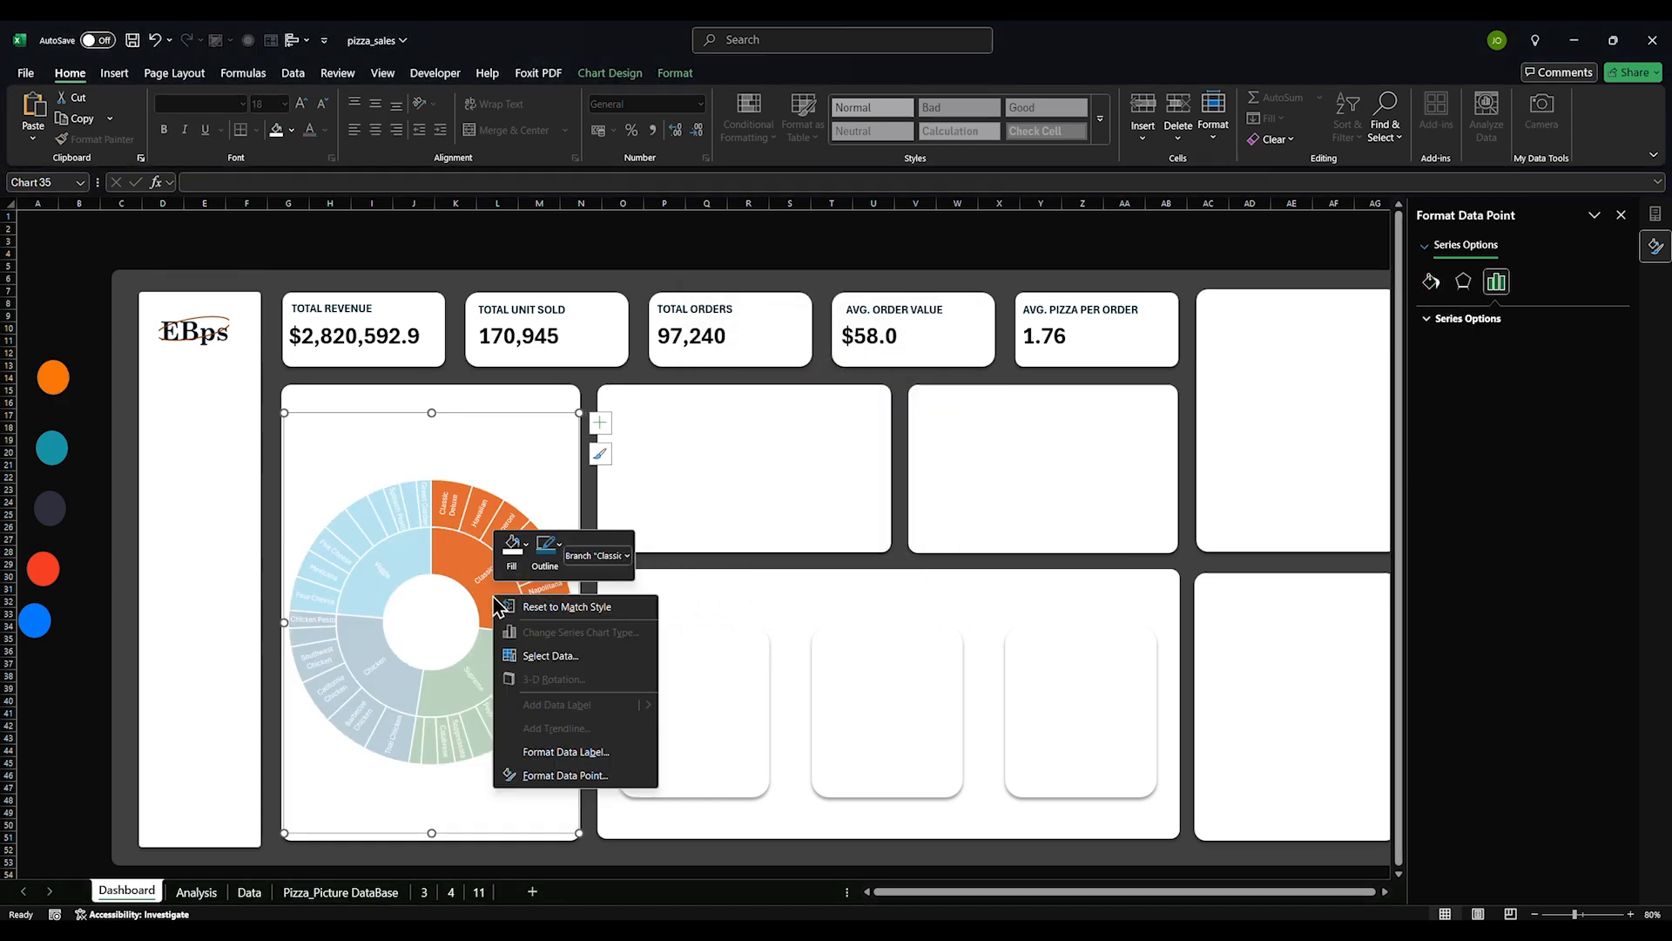
pyautogui.press('Escape')
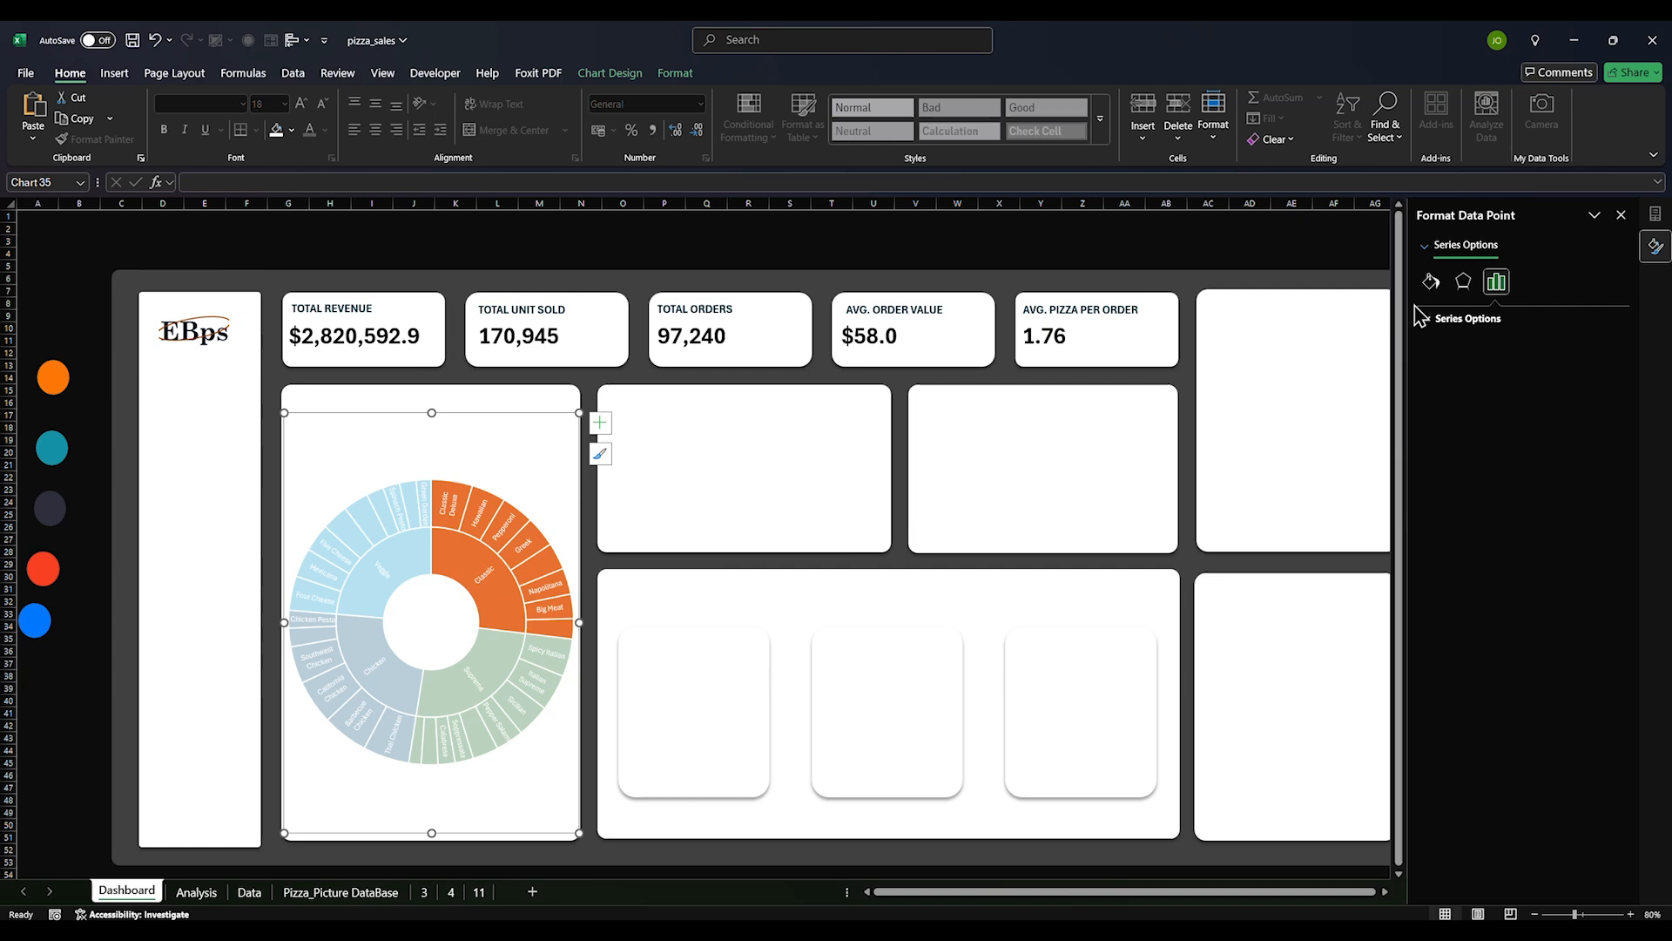
pyautogui.click(1430, 283)
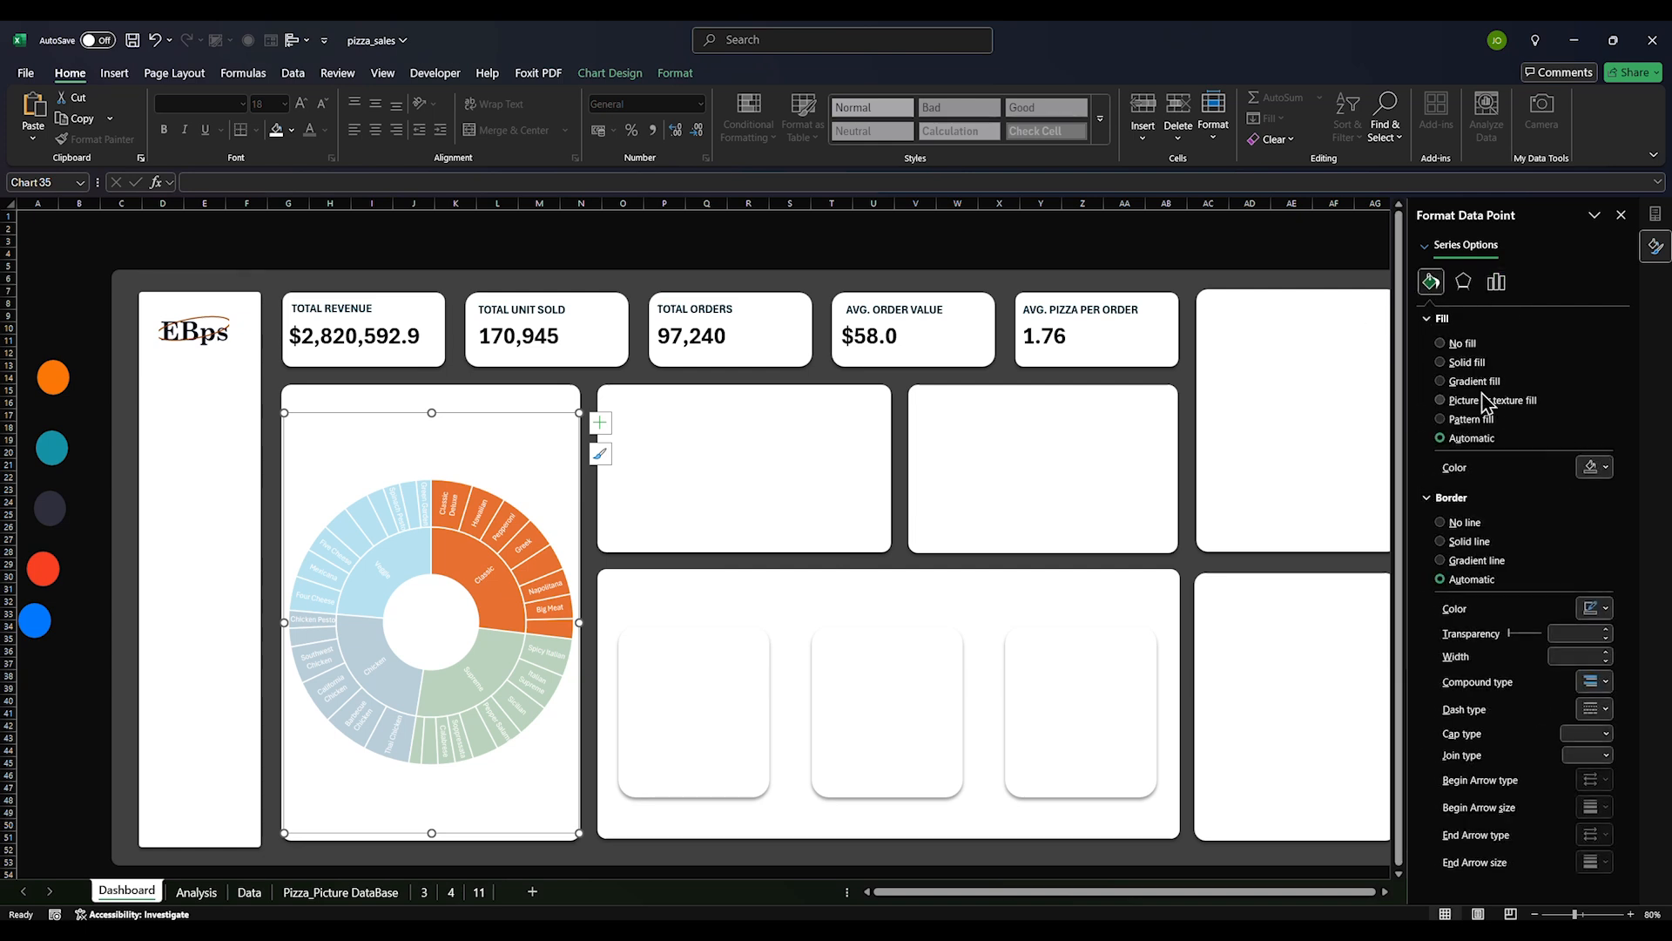
pyautogui.click(1466, 362)
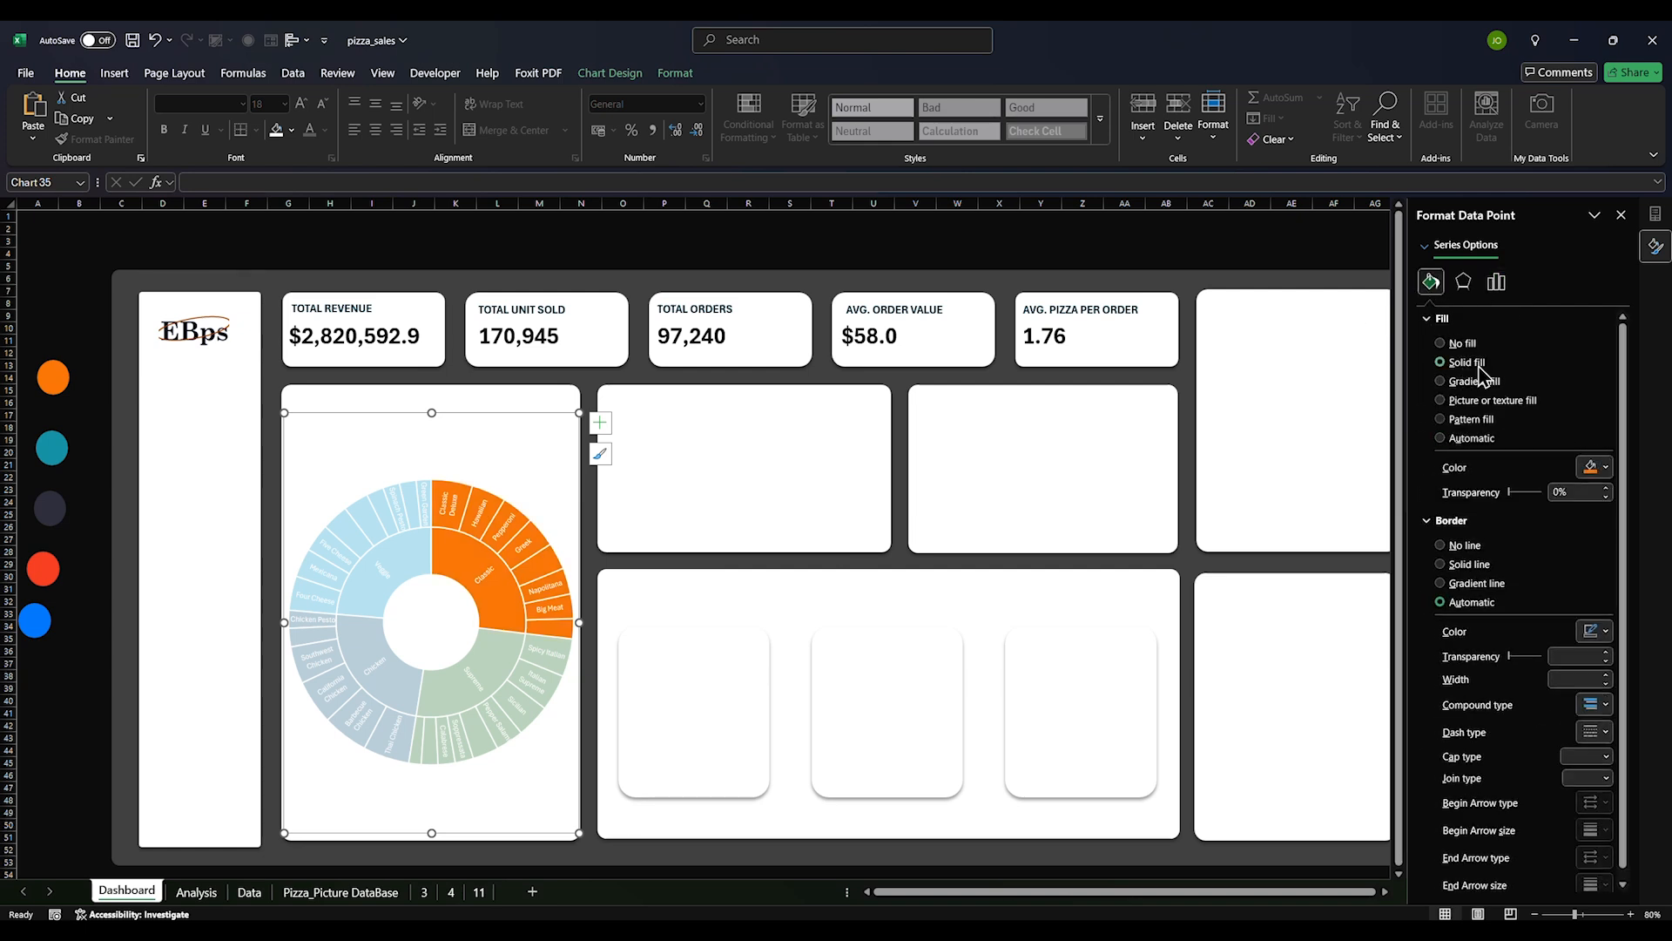
pyautogui.click(1608, 467)
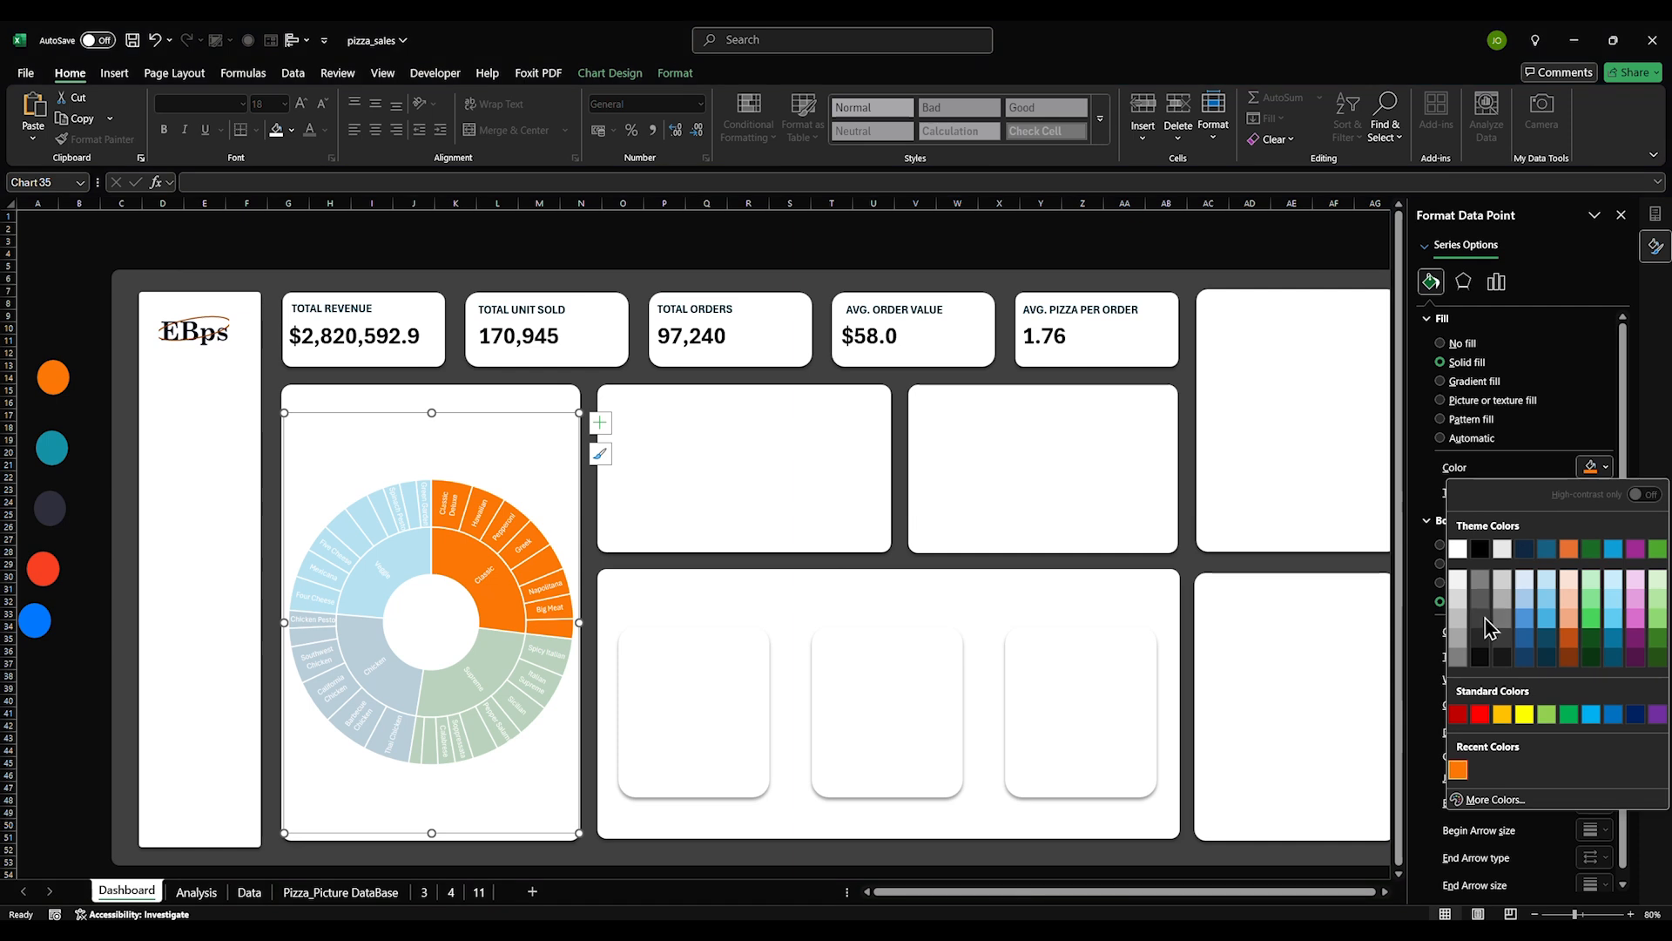
pyautogui.click(1458, 769)
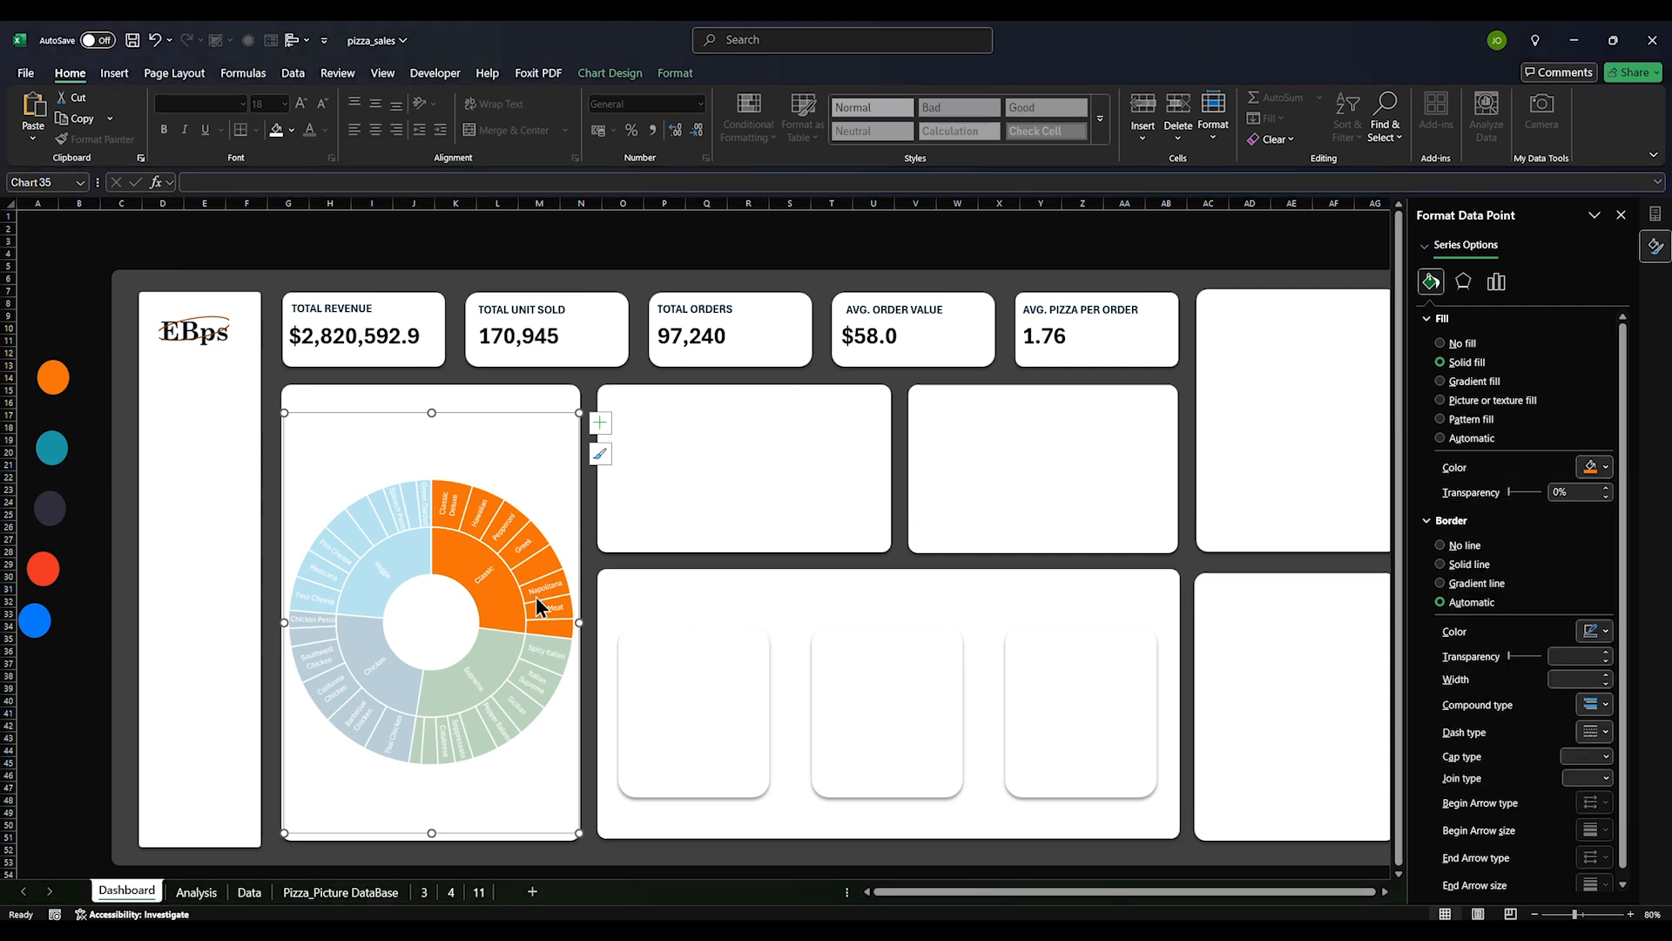
# Check the exact colour codes of the blue and red circles, red being #F84022
pyautogui.click(399, 566)
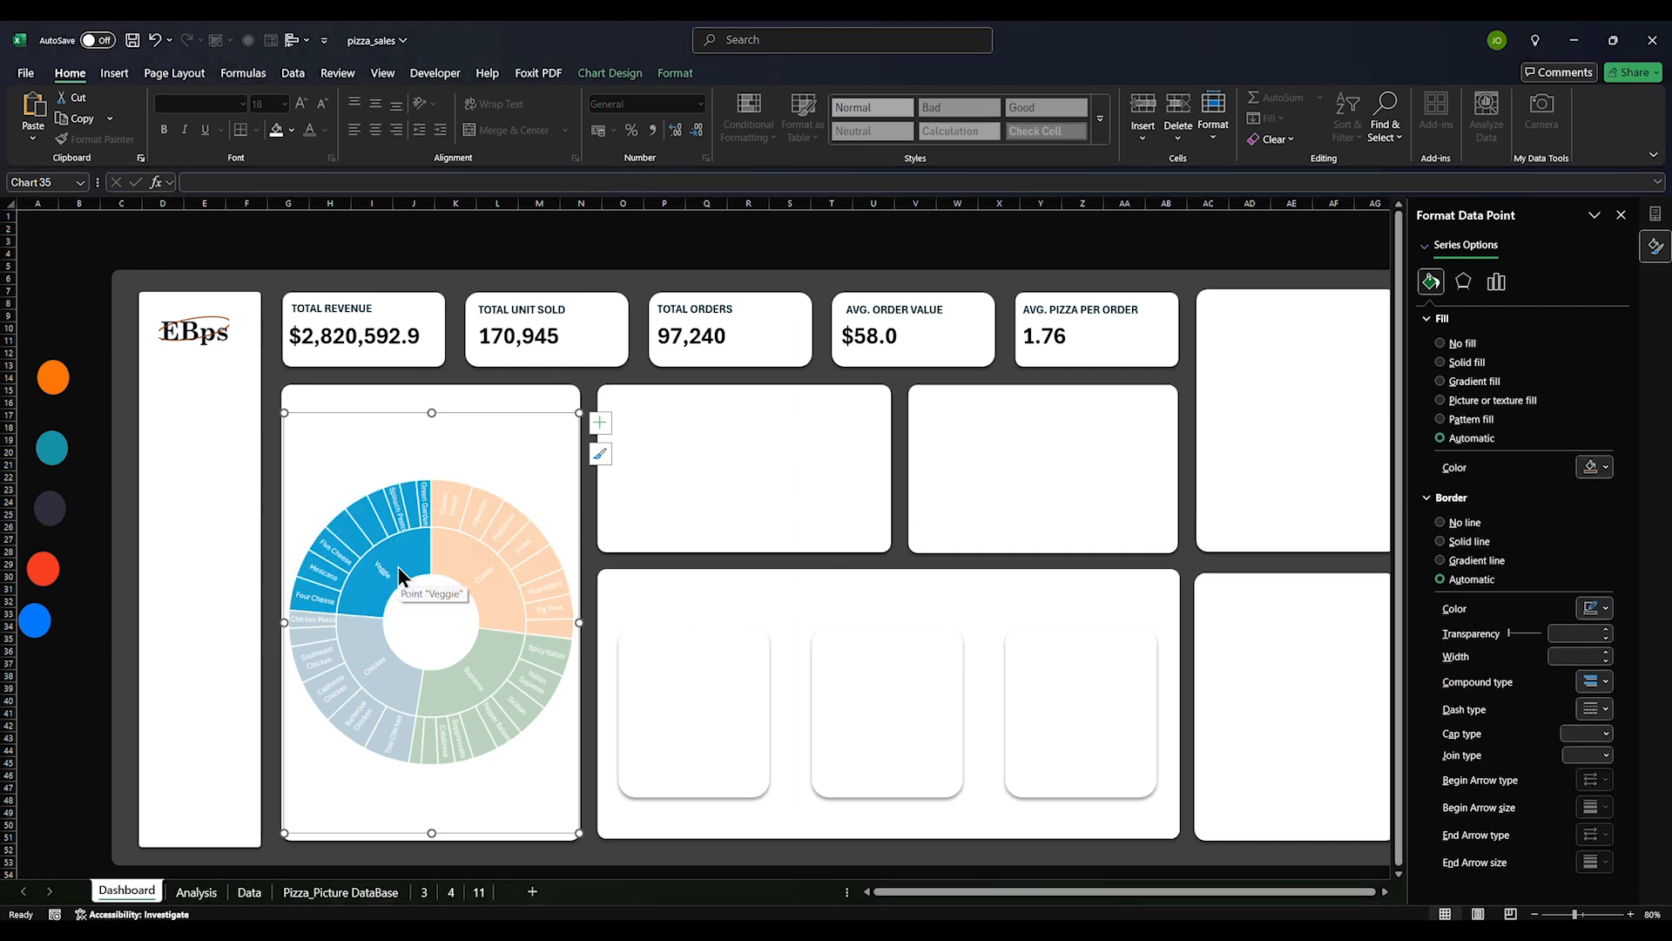
pyautogui.click(28, 621)
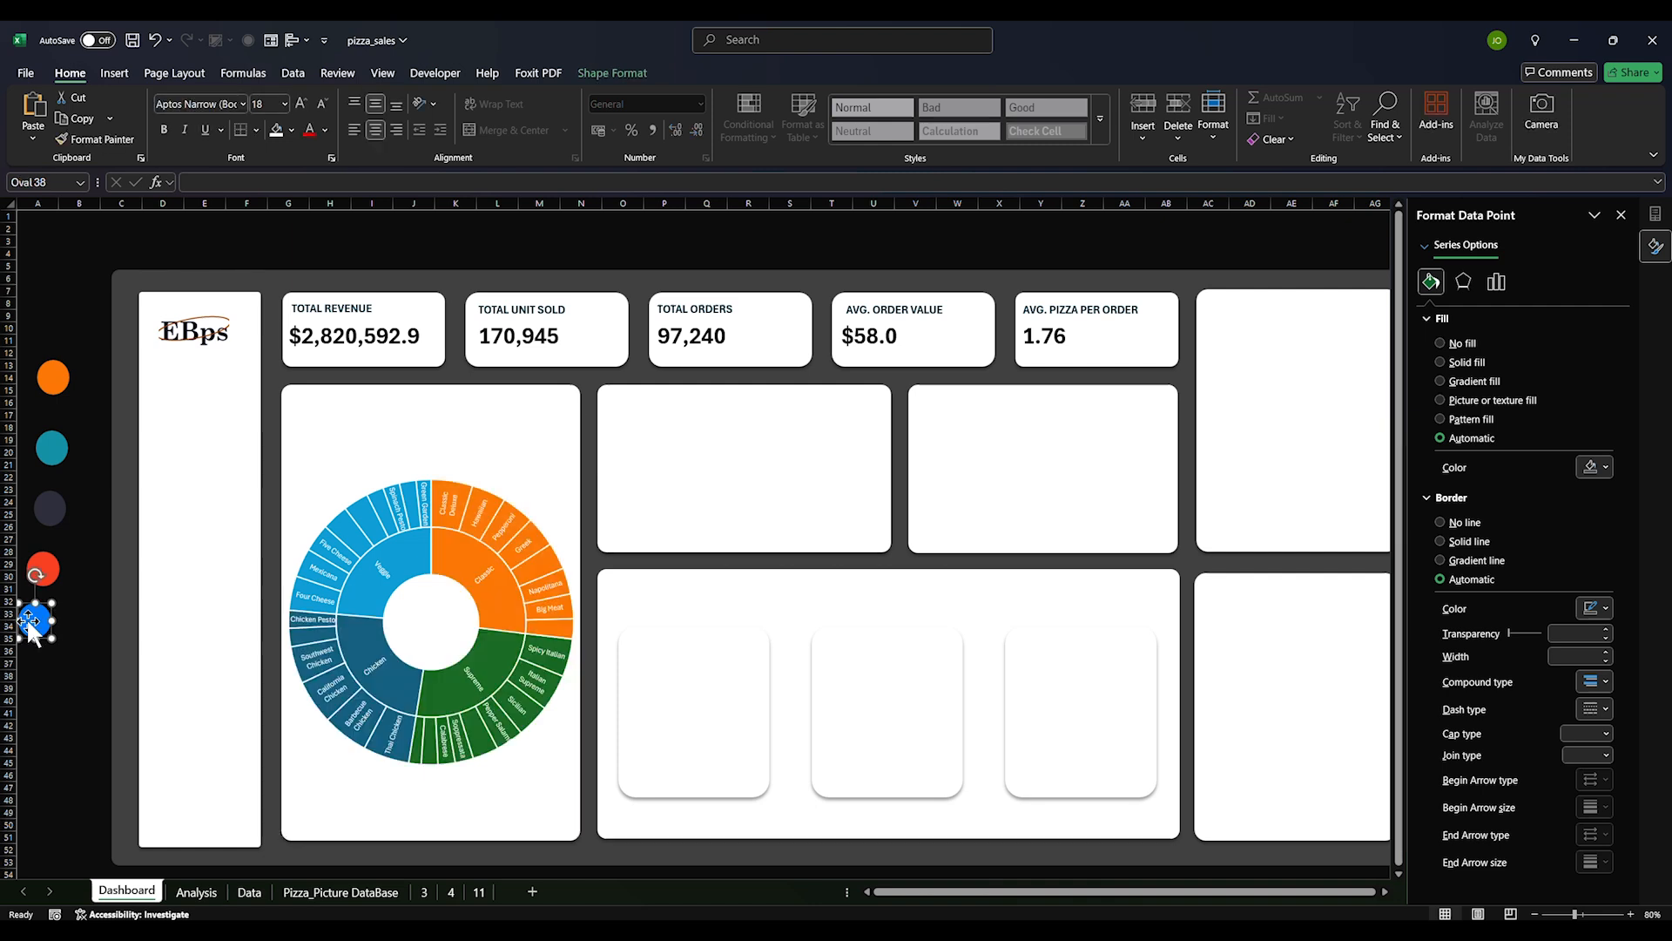
pyautogui.rightClick(30, 621)
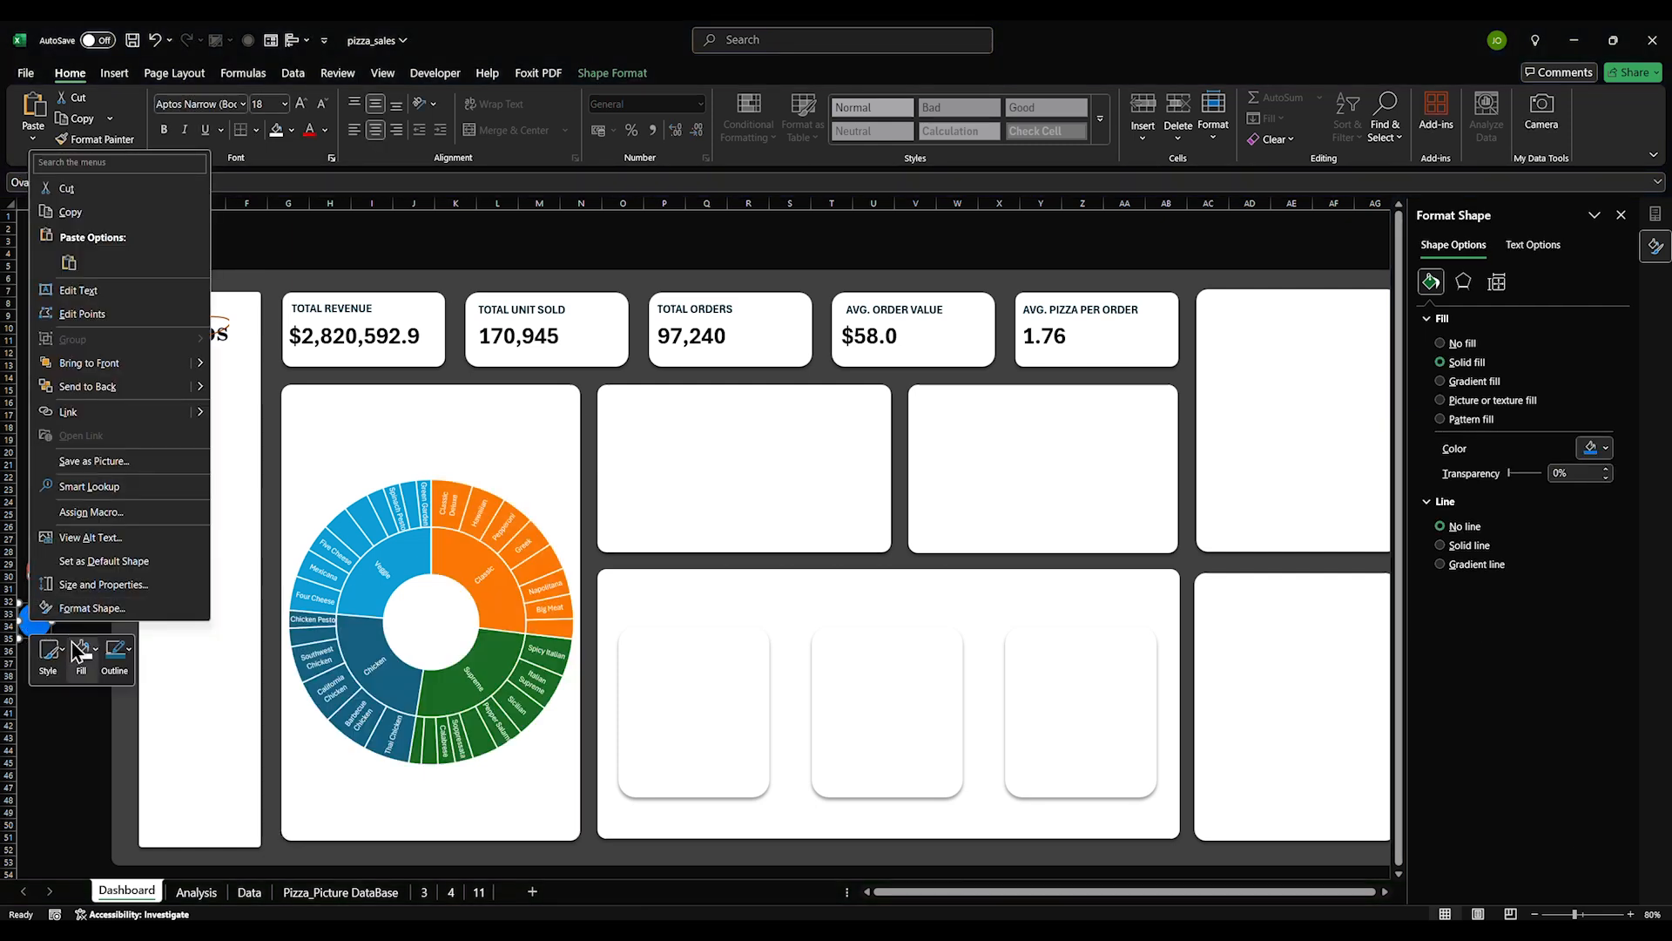
pyautogui.click(97, 658)
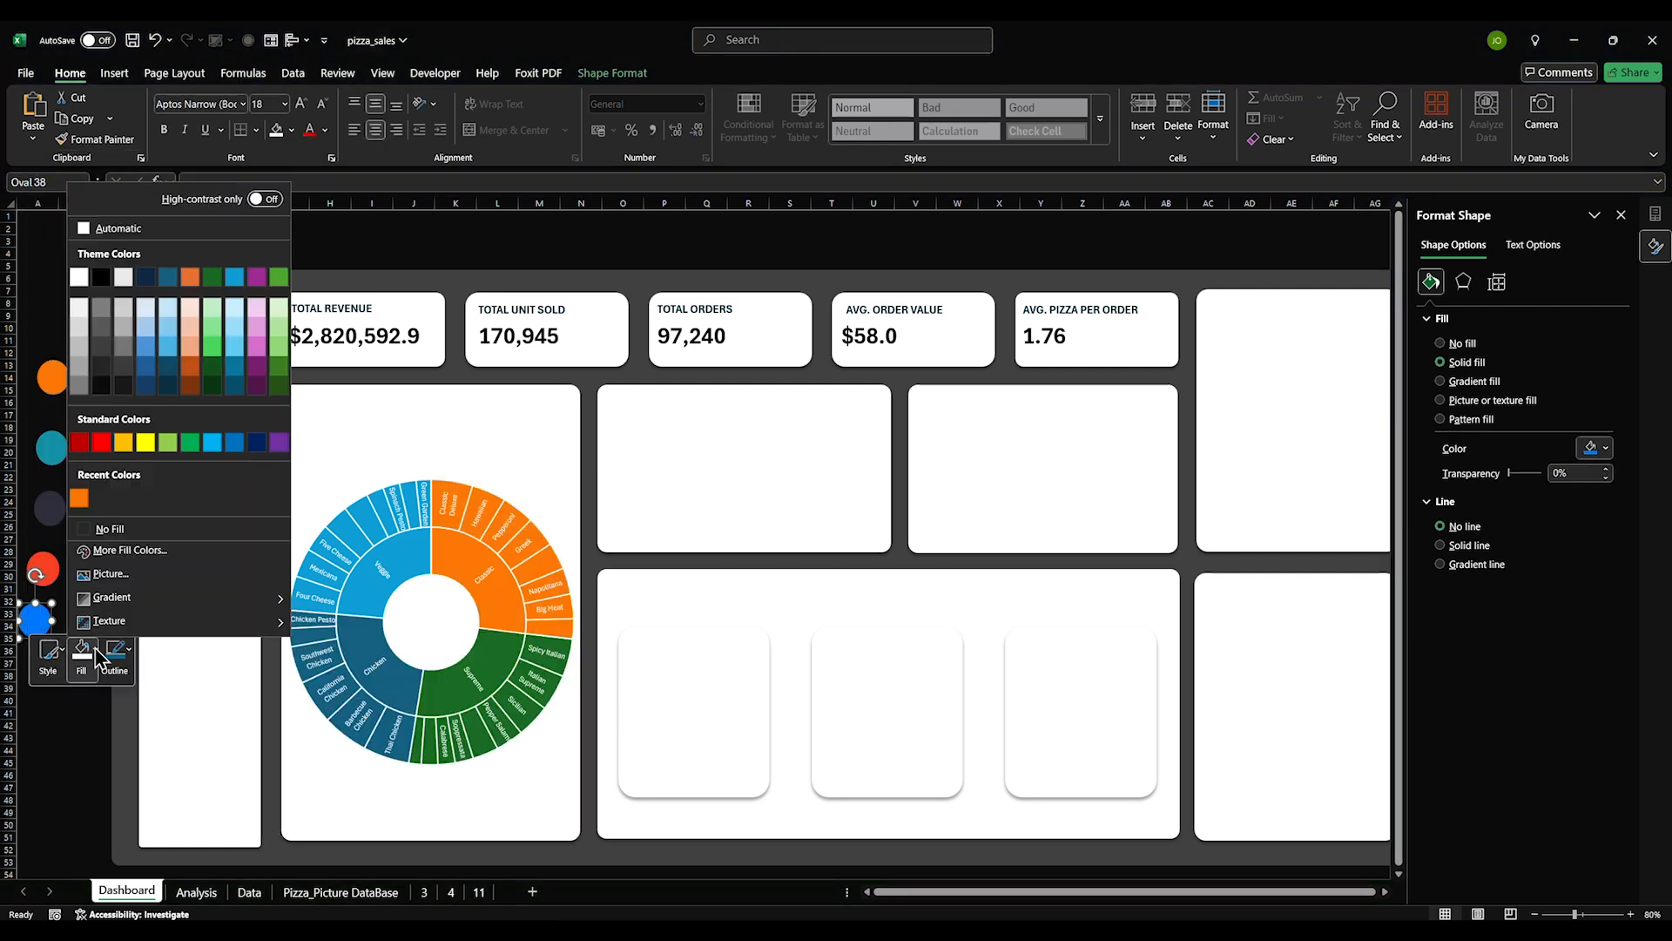
pyautogui.click(149, 555)
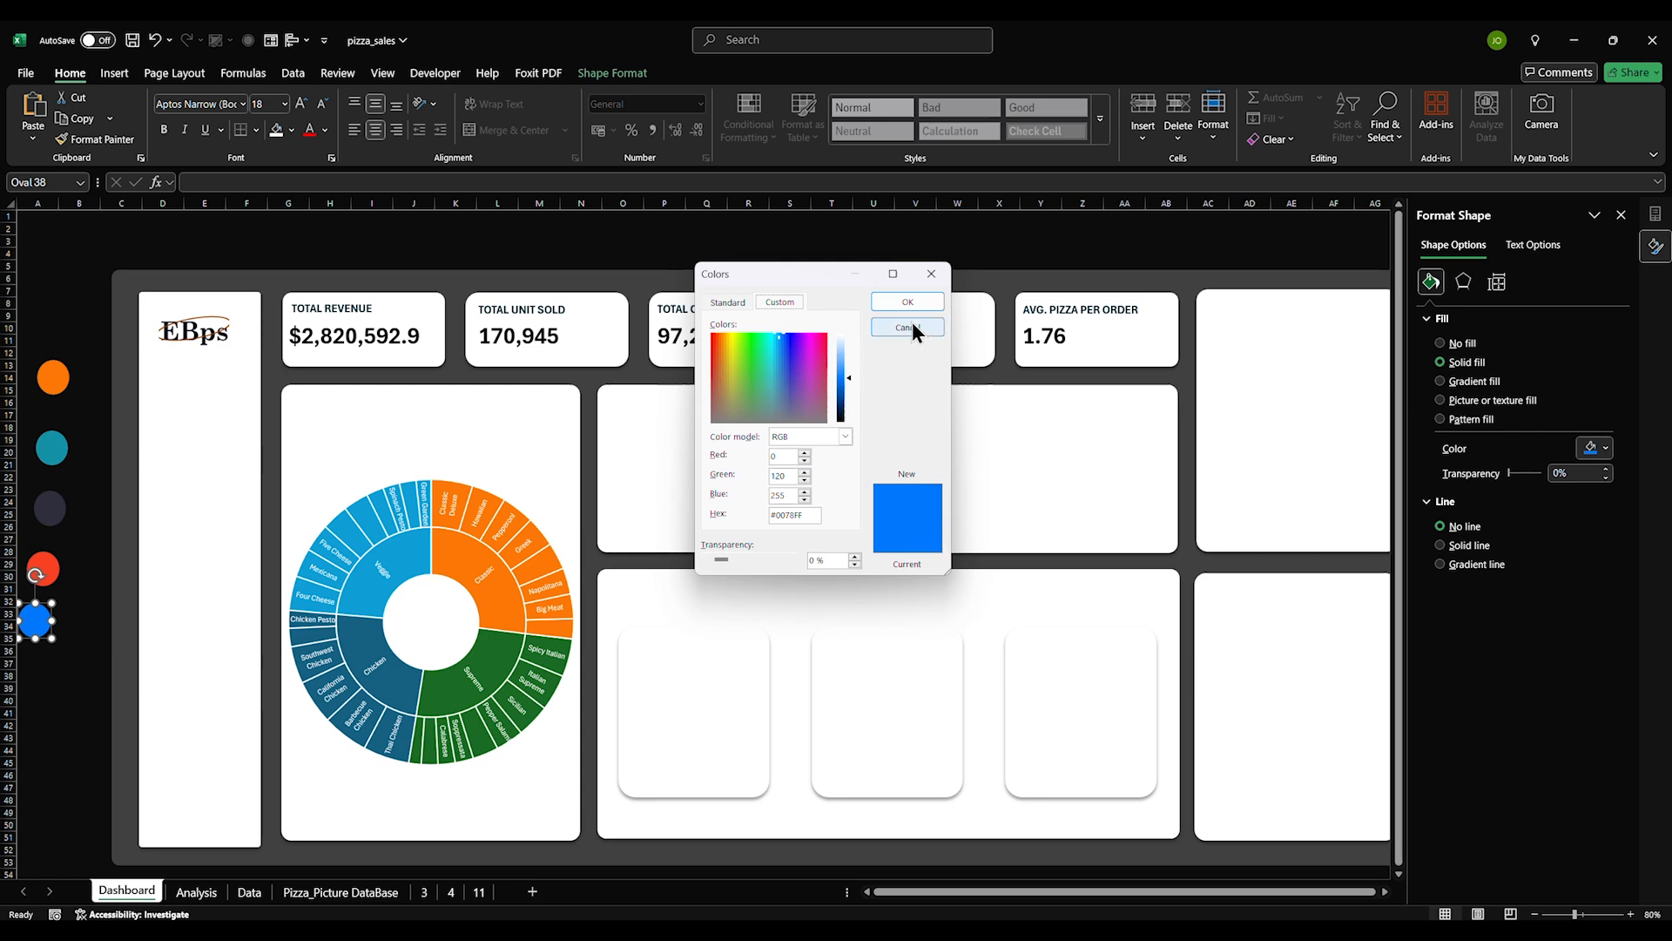
pyautogui.click(909, 306)
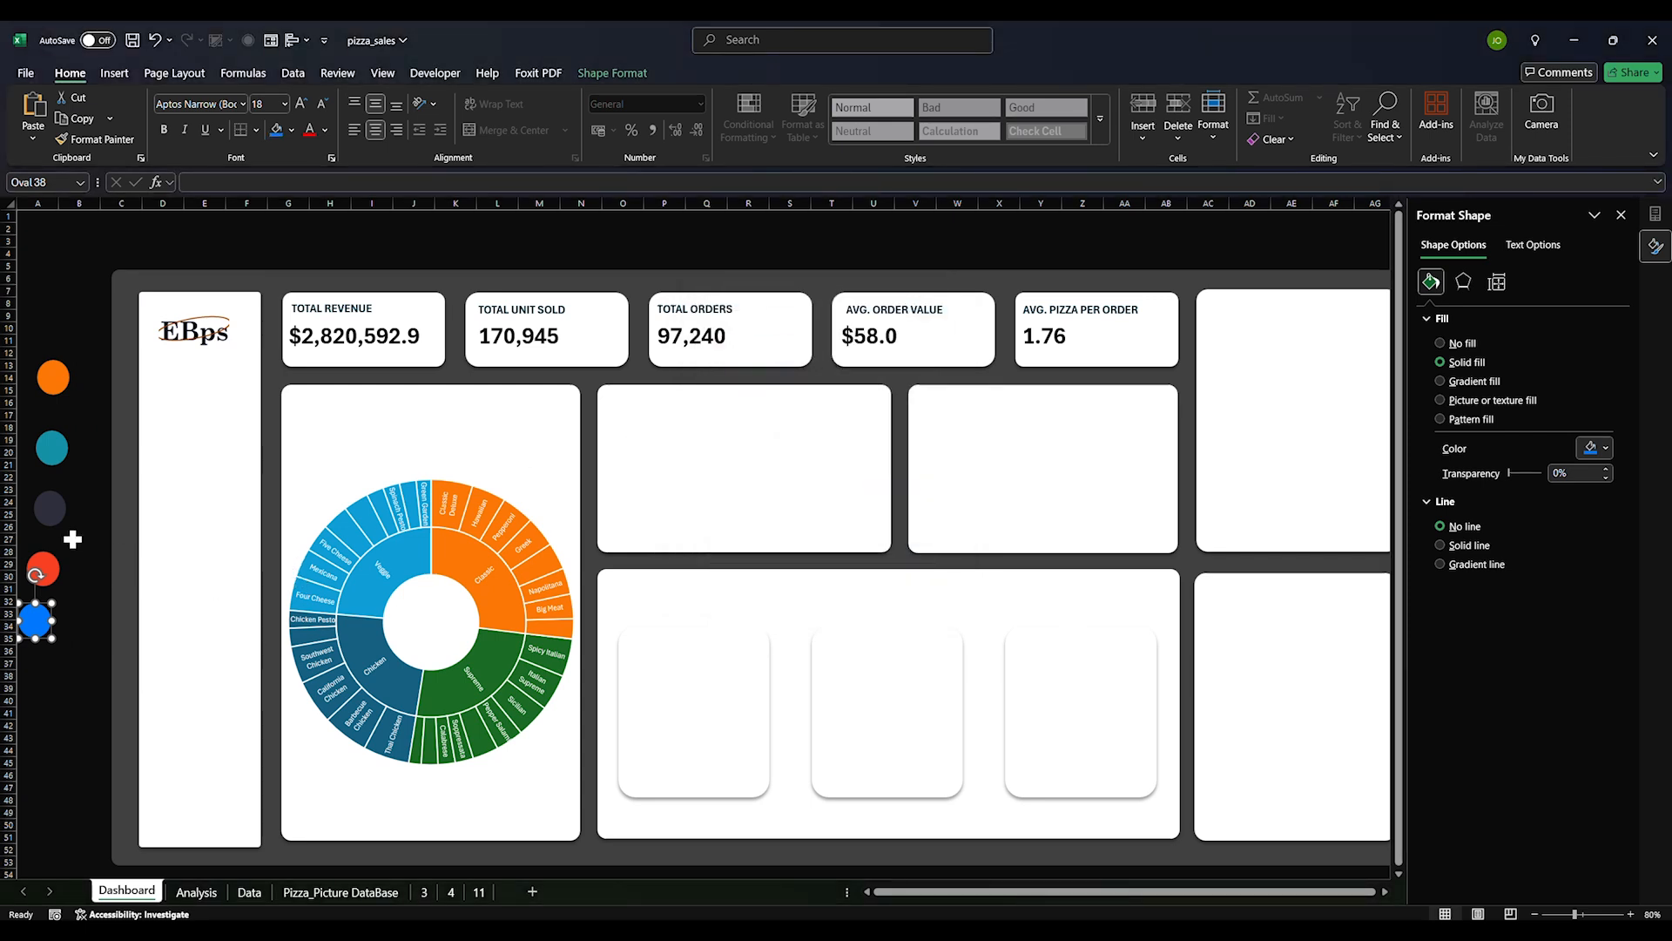
pyautogui.rightClick(50, 568)
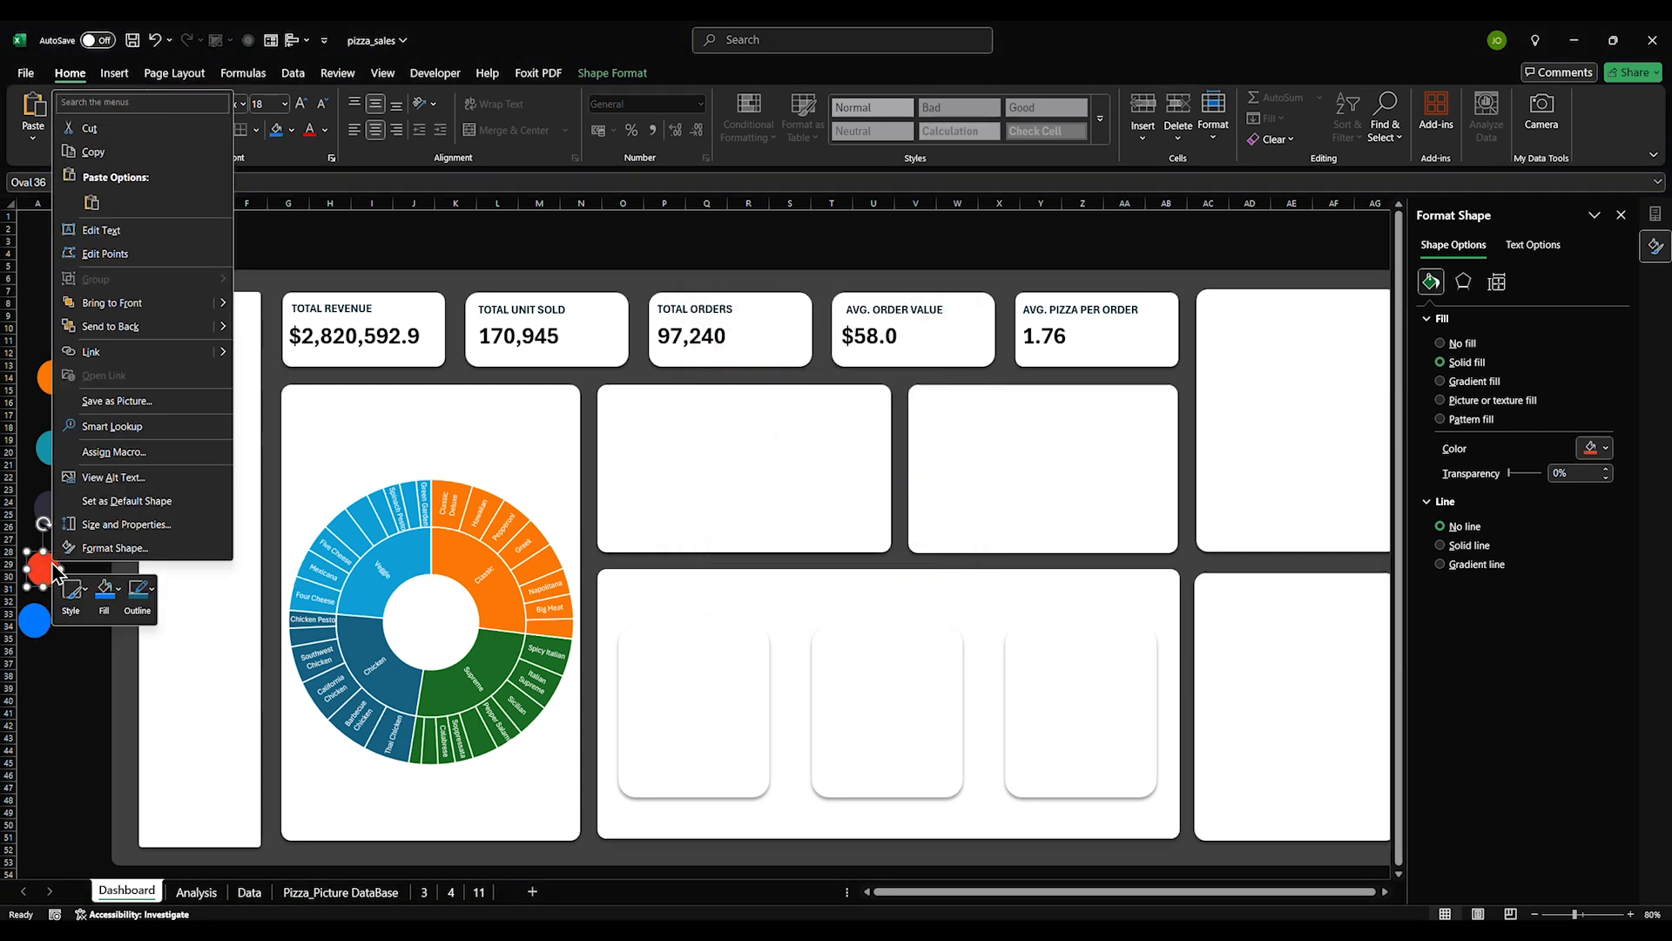
pyautogui.click(106, 595)
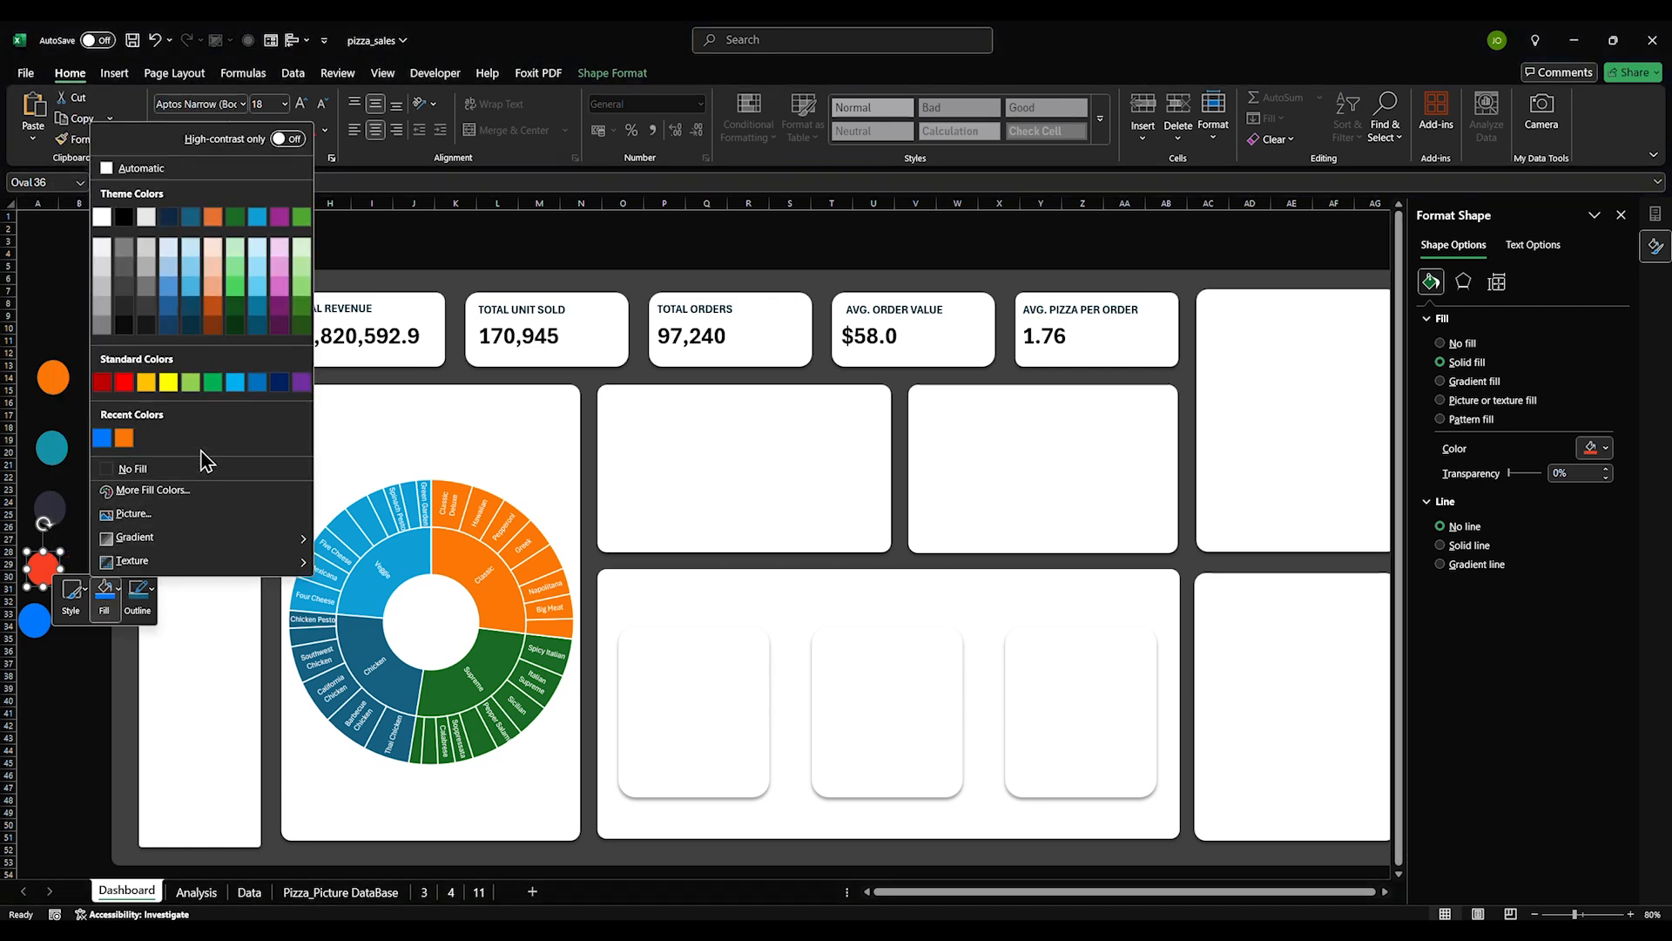
pyautogui.click(165, 489)
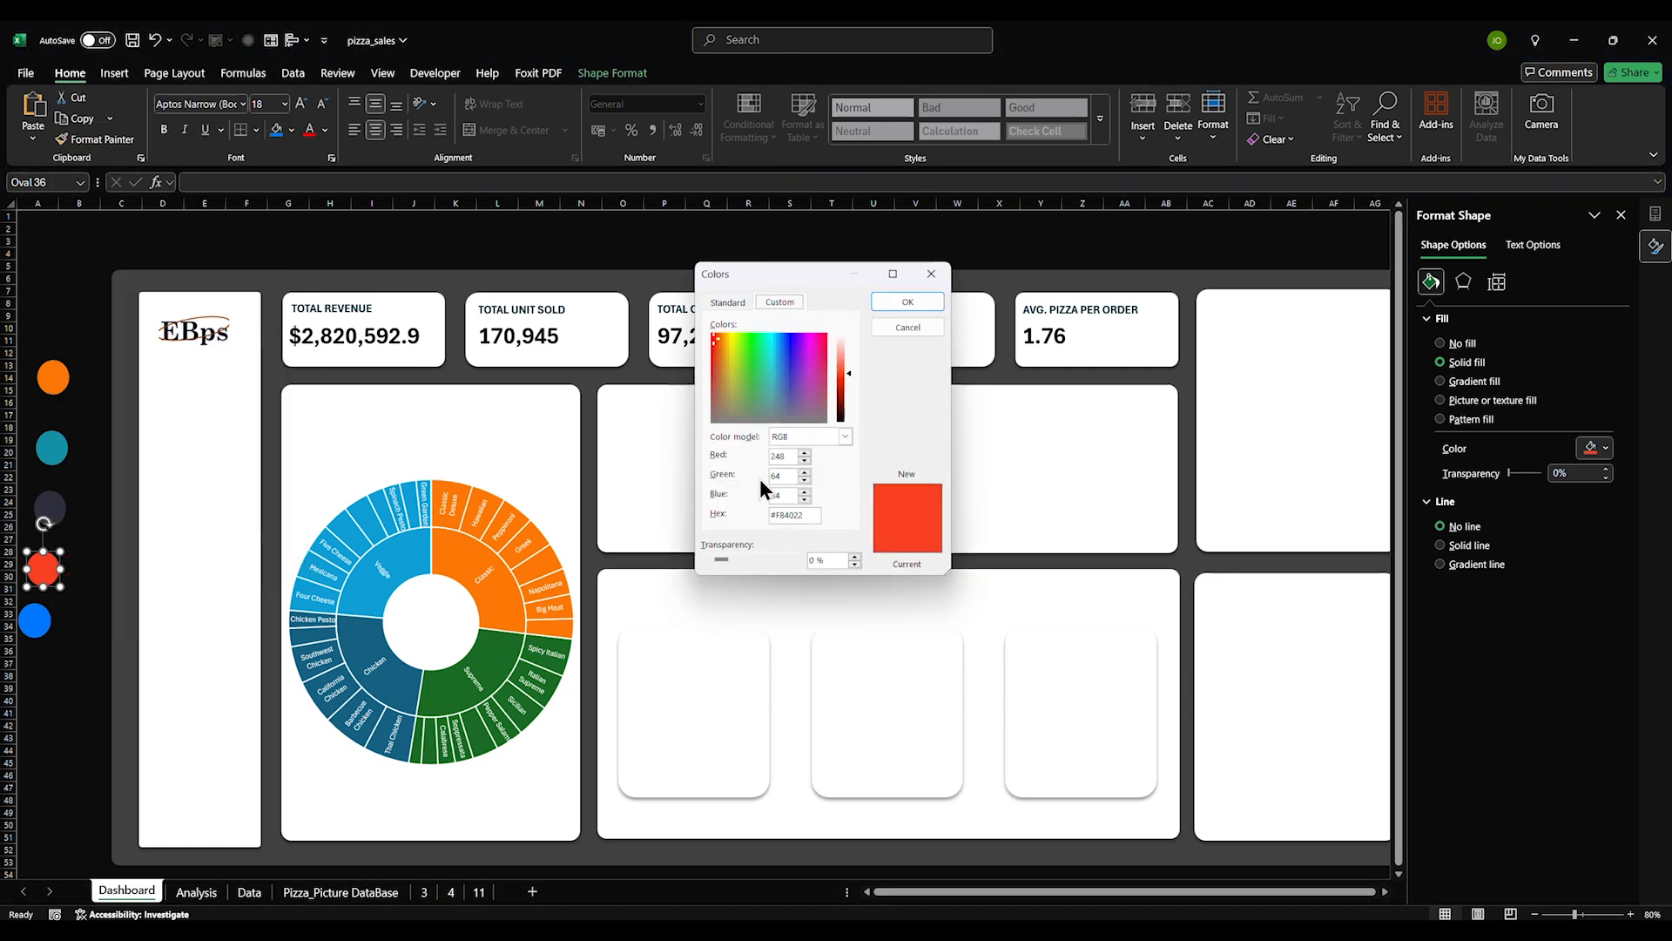
pyautogui.click(907, 302)
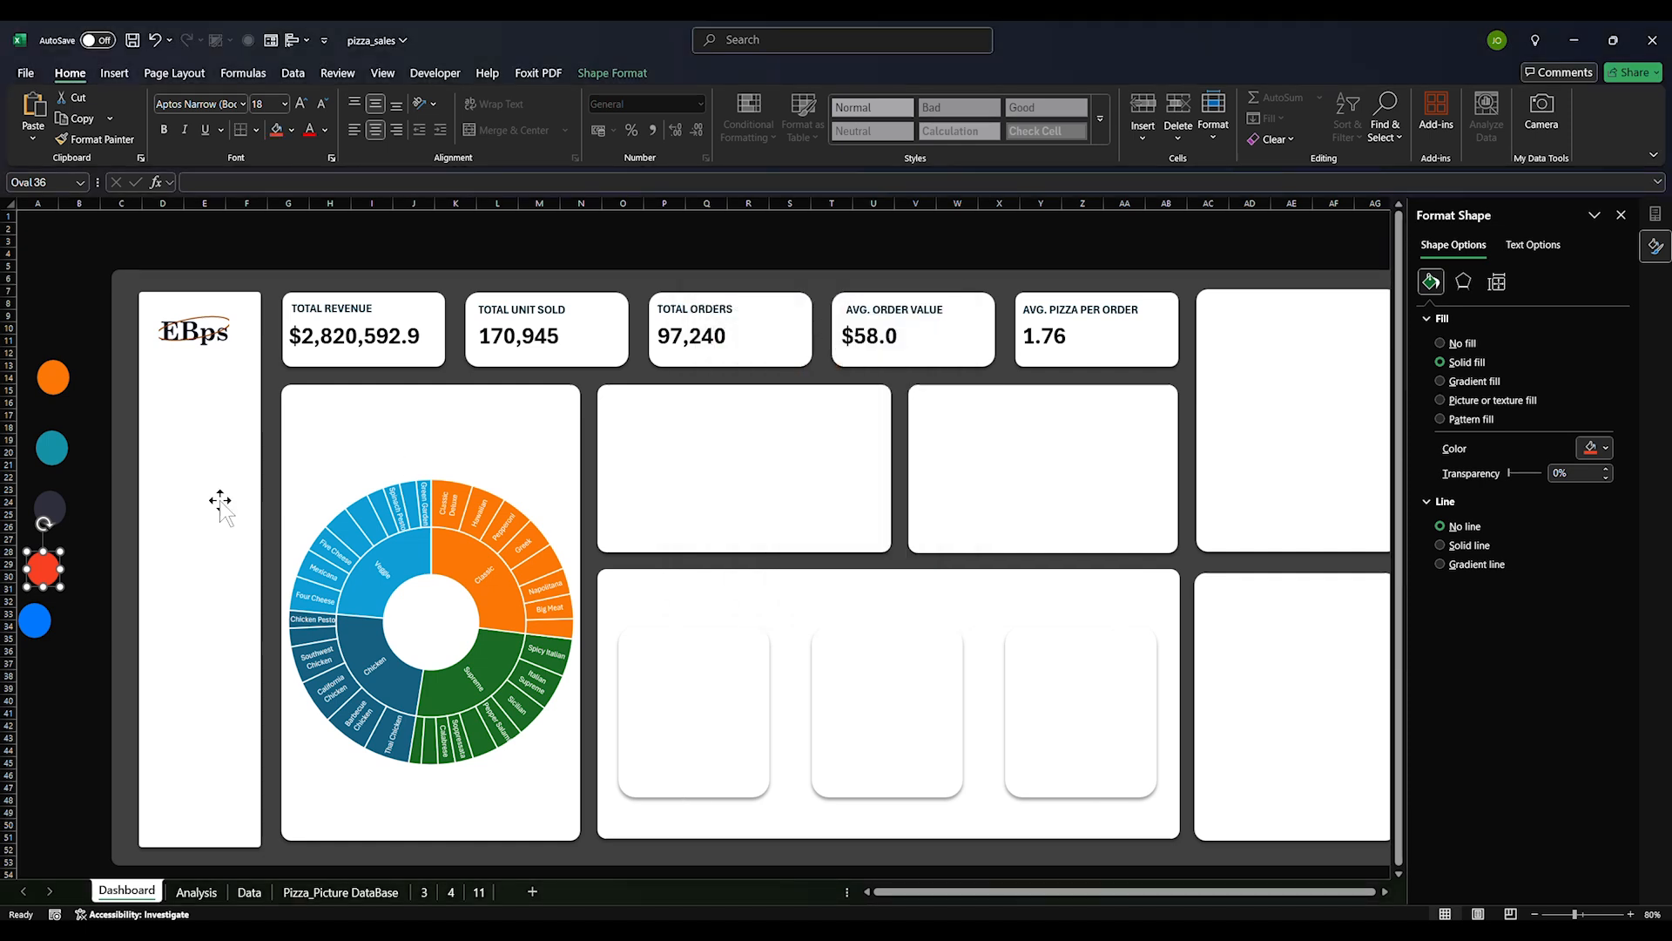
# Fill the teal circle with custom colour #1391A7
pyautogui.click(61, 449)
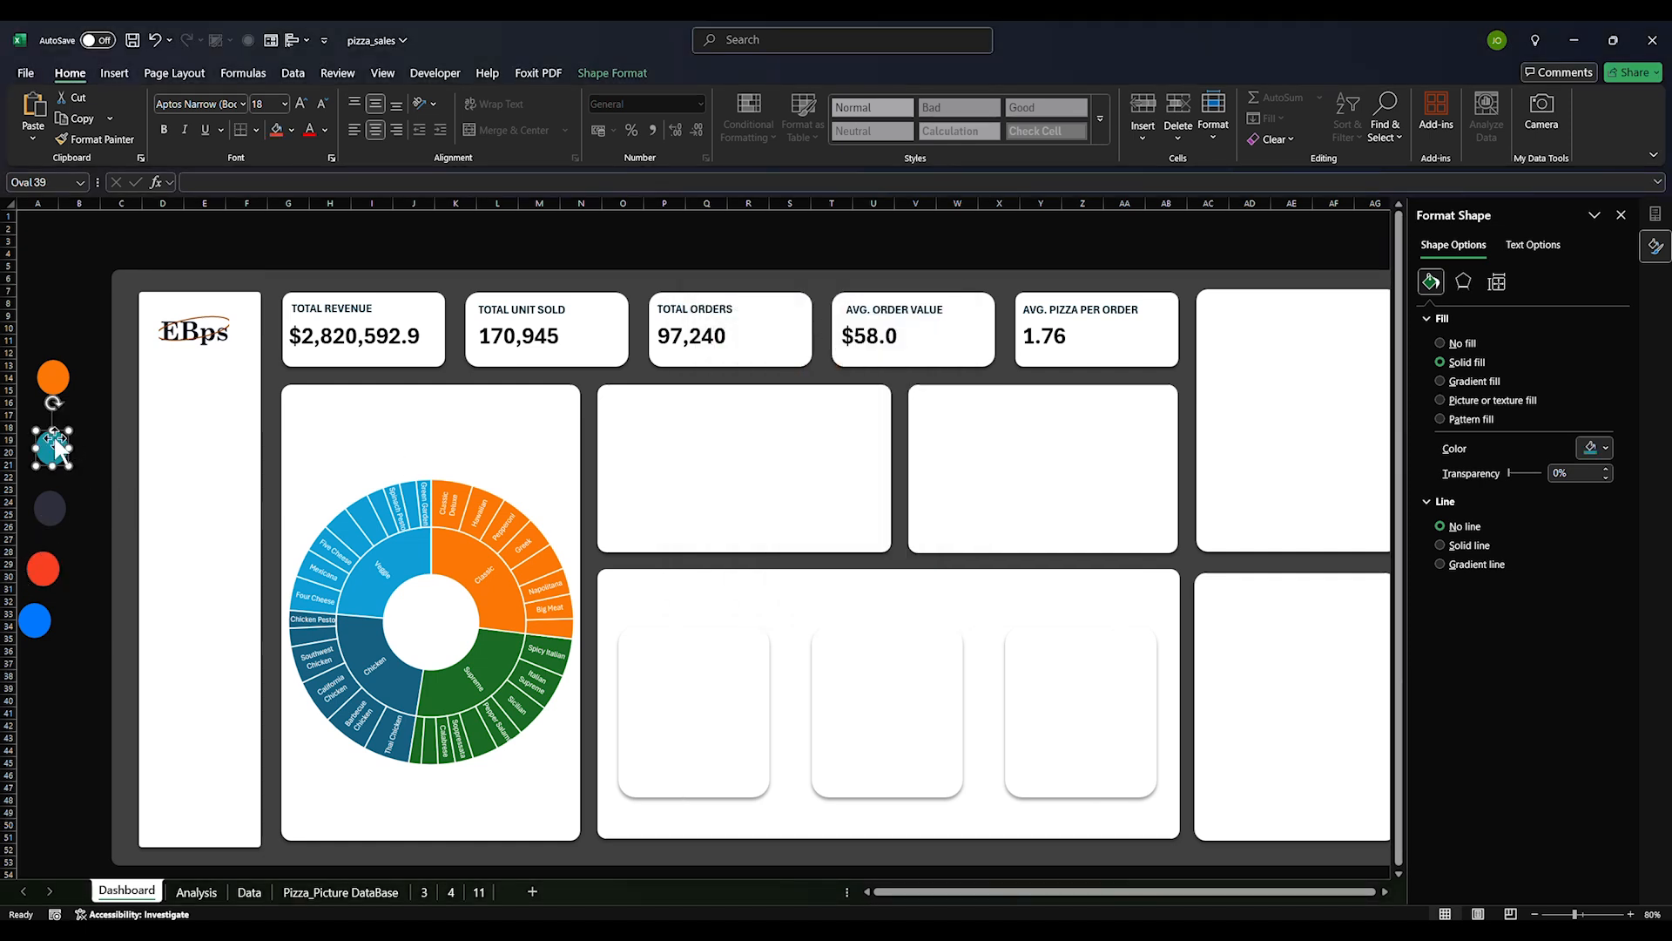
pyautogui.rightClick(57, 446)
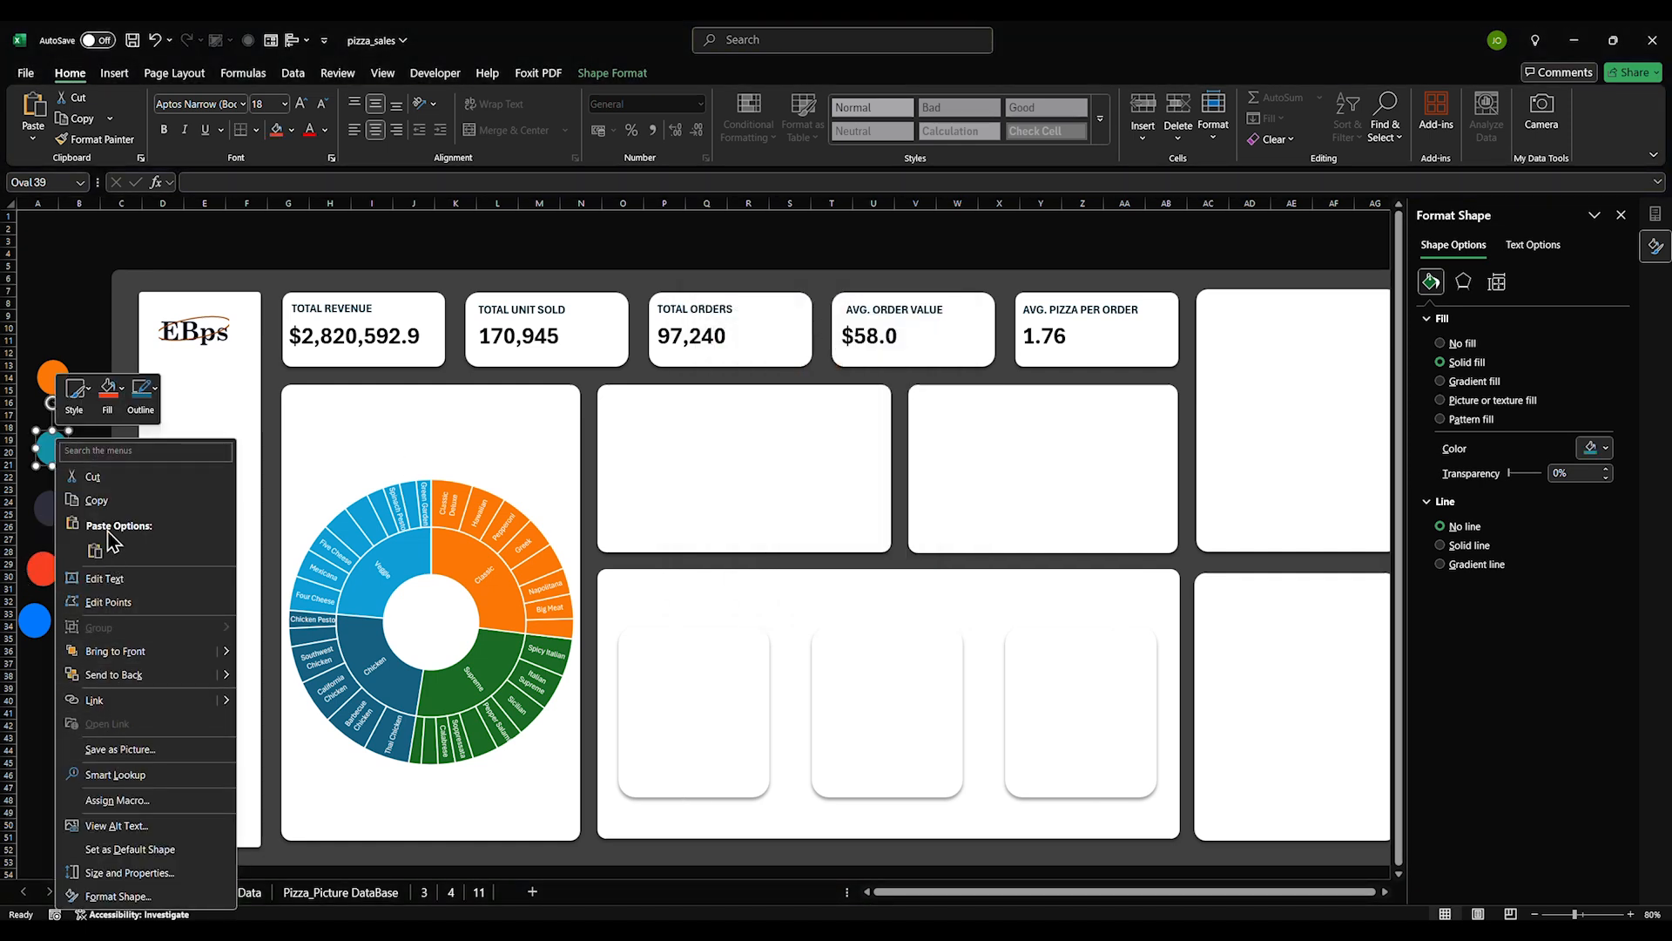
pyautogui.click(116, 401)
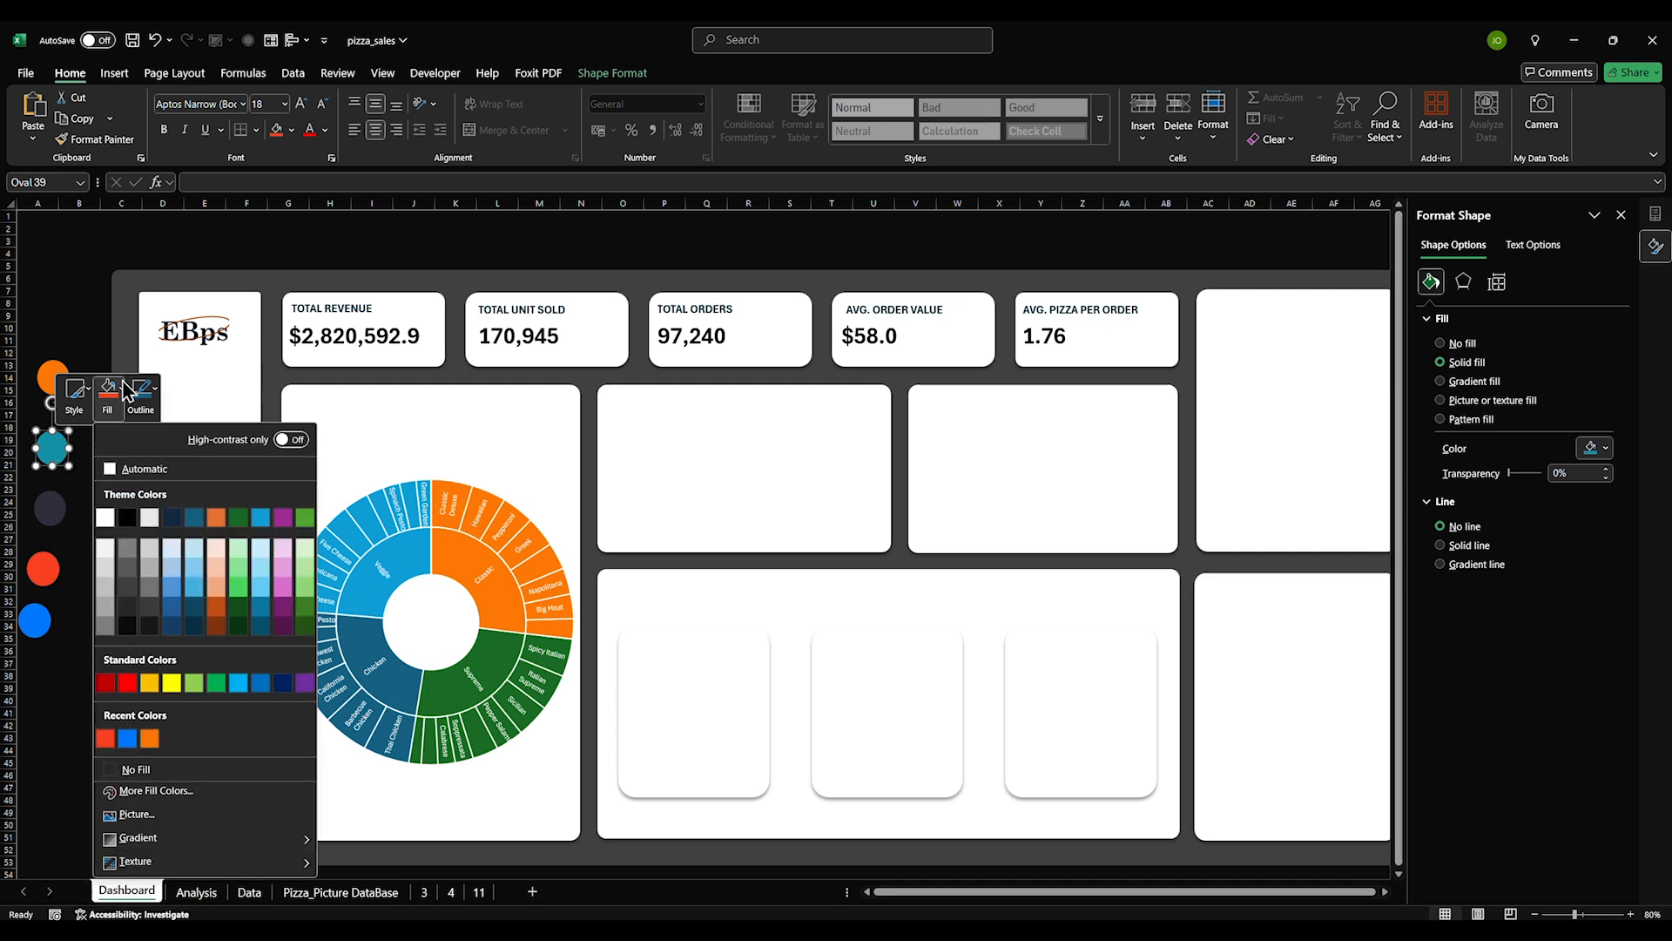
pyautogui.click(144, 790)
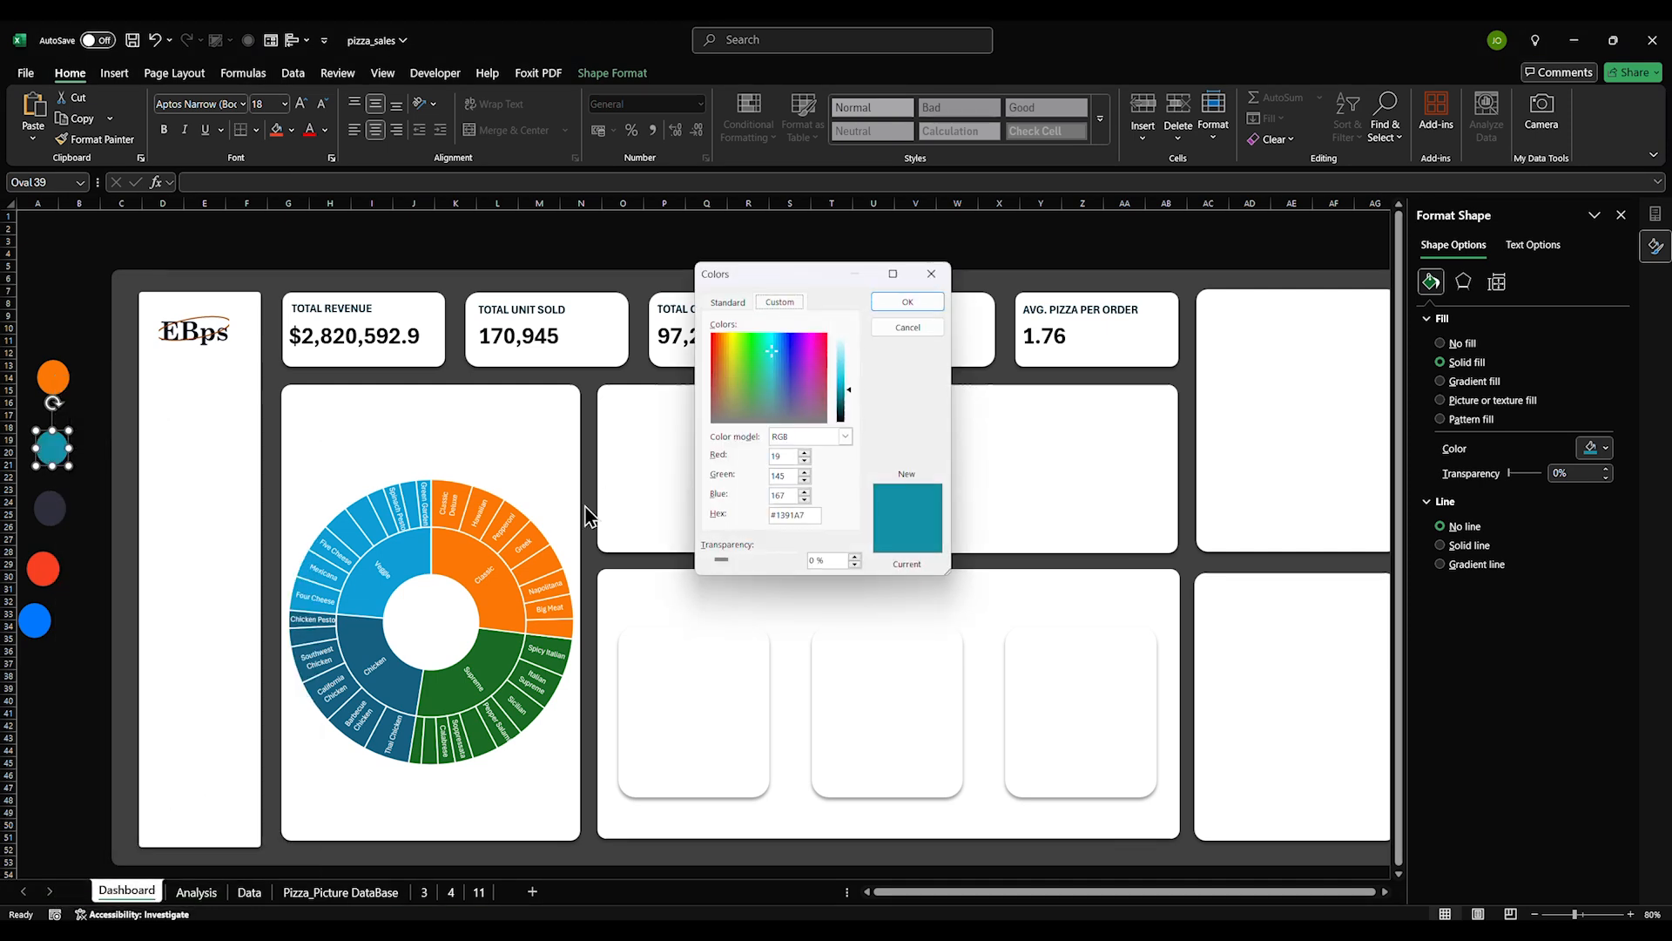
pyautogui.click(908, 302)
pyautogui.click(940, 243)
pyautogui.click(404, 561)
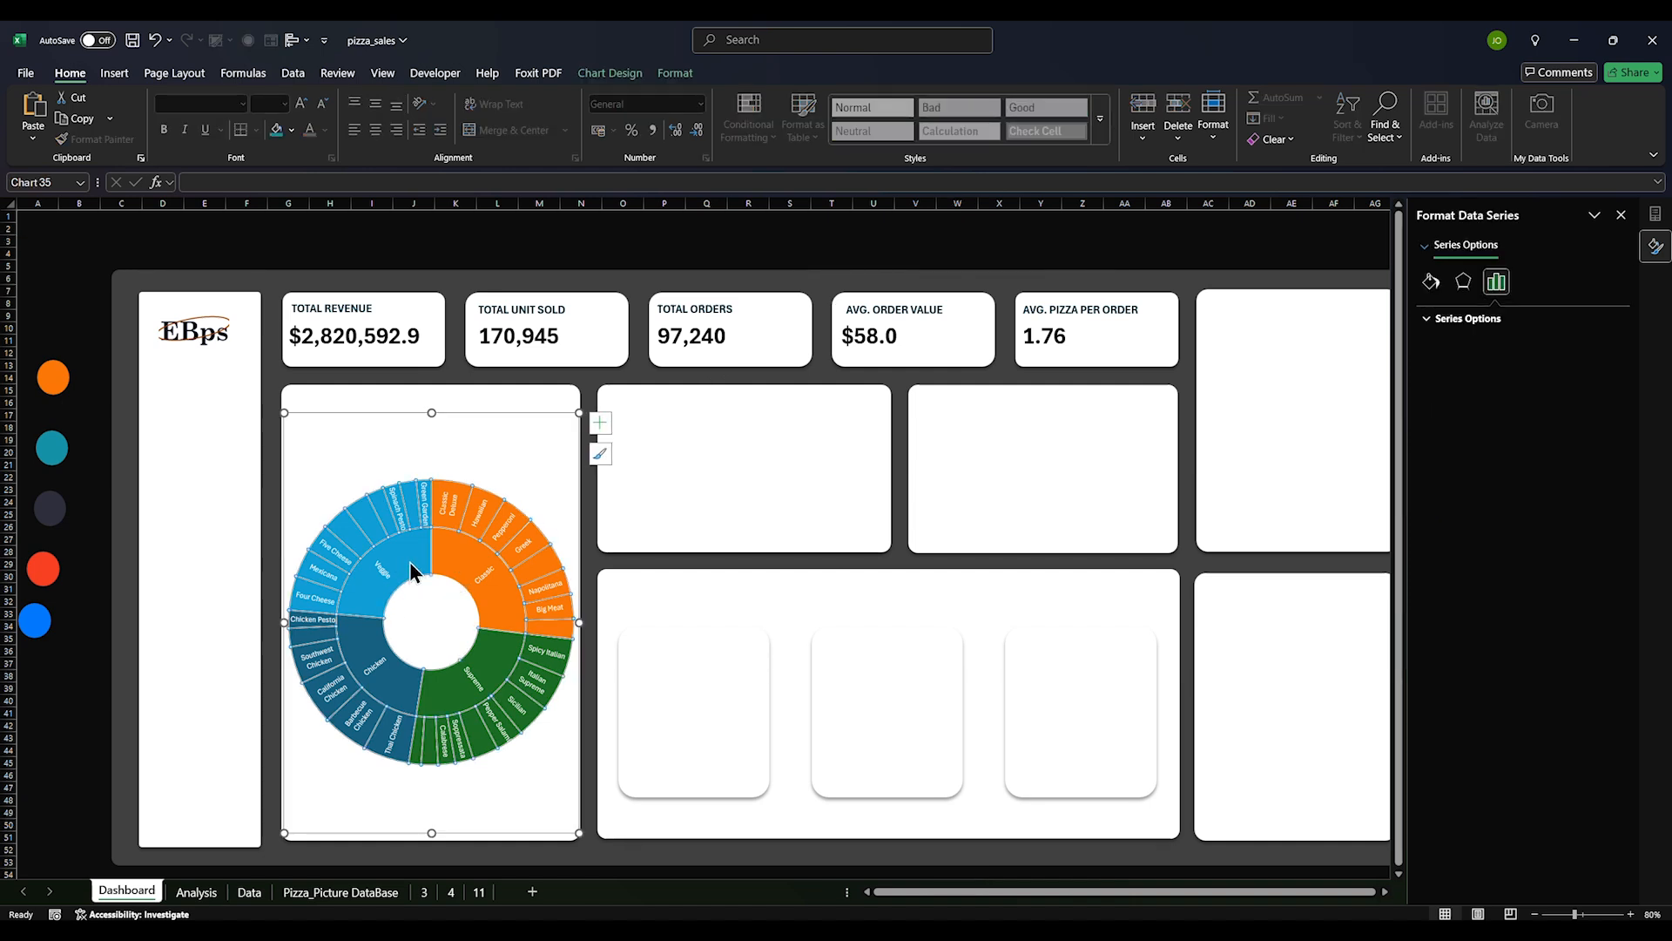
# Colour the sunburst's Veggie segment blue, Chicken teal and Supreme red from Recent Colors
pyautogui.click(411, 562)
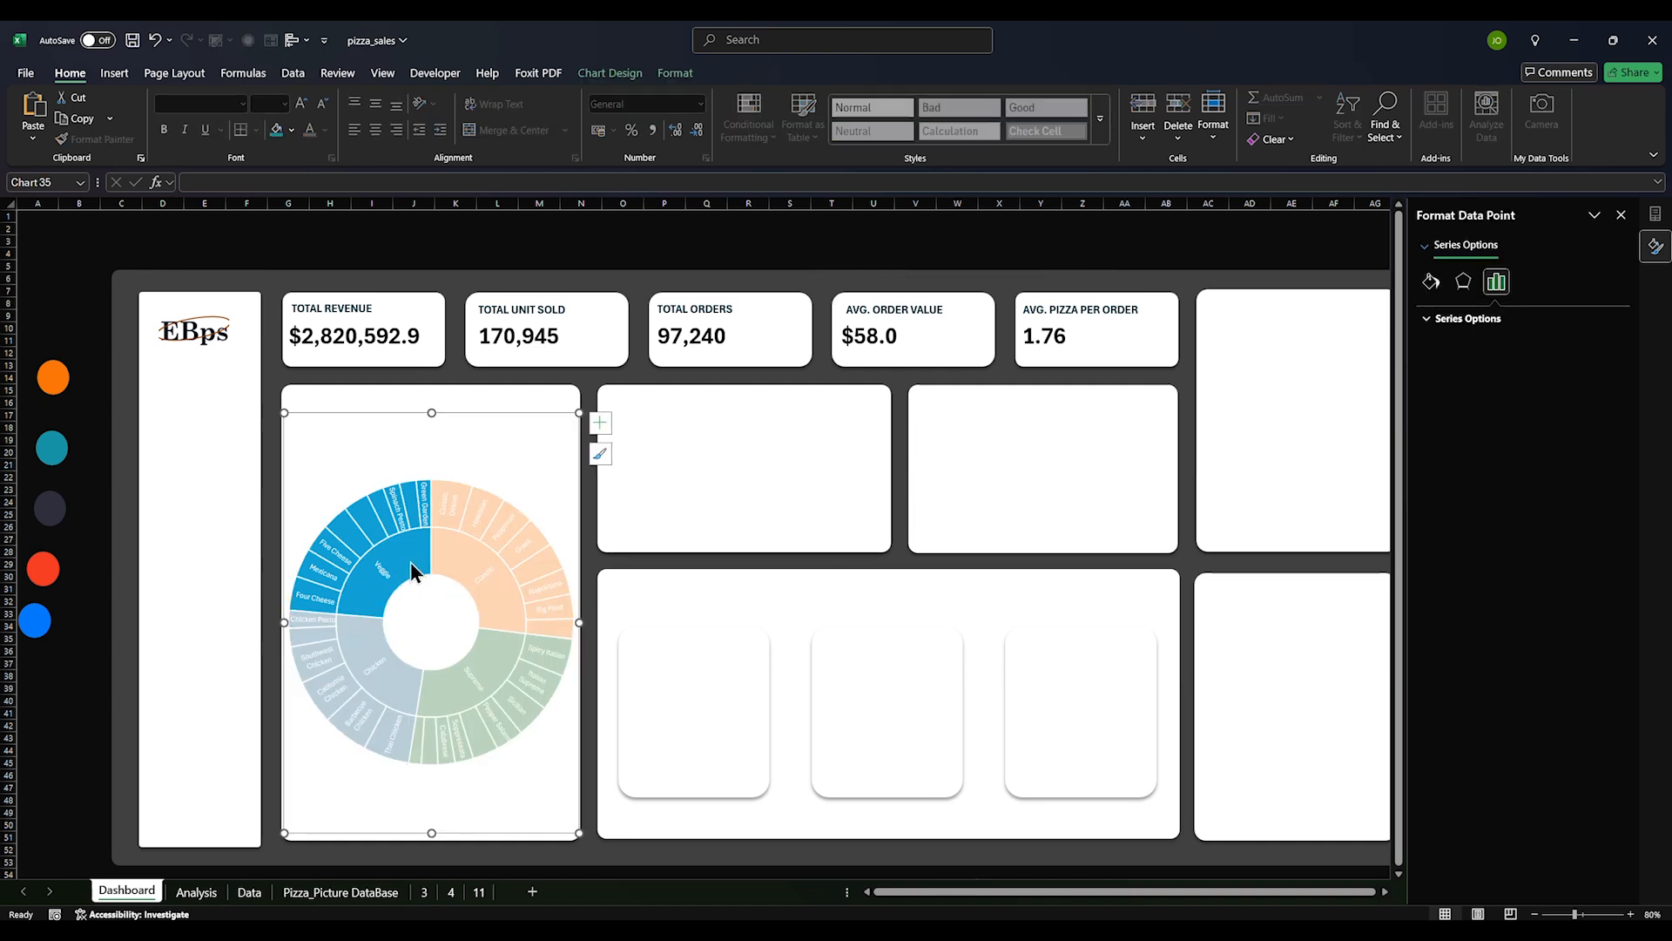
pyautogui.click(1431, 281)
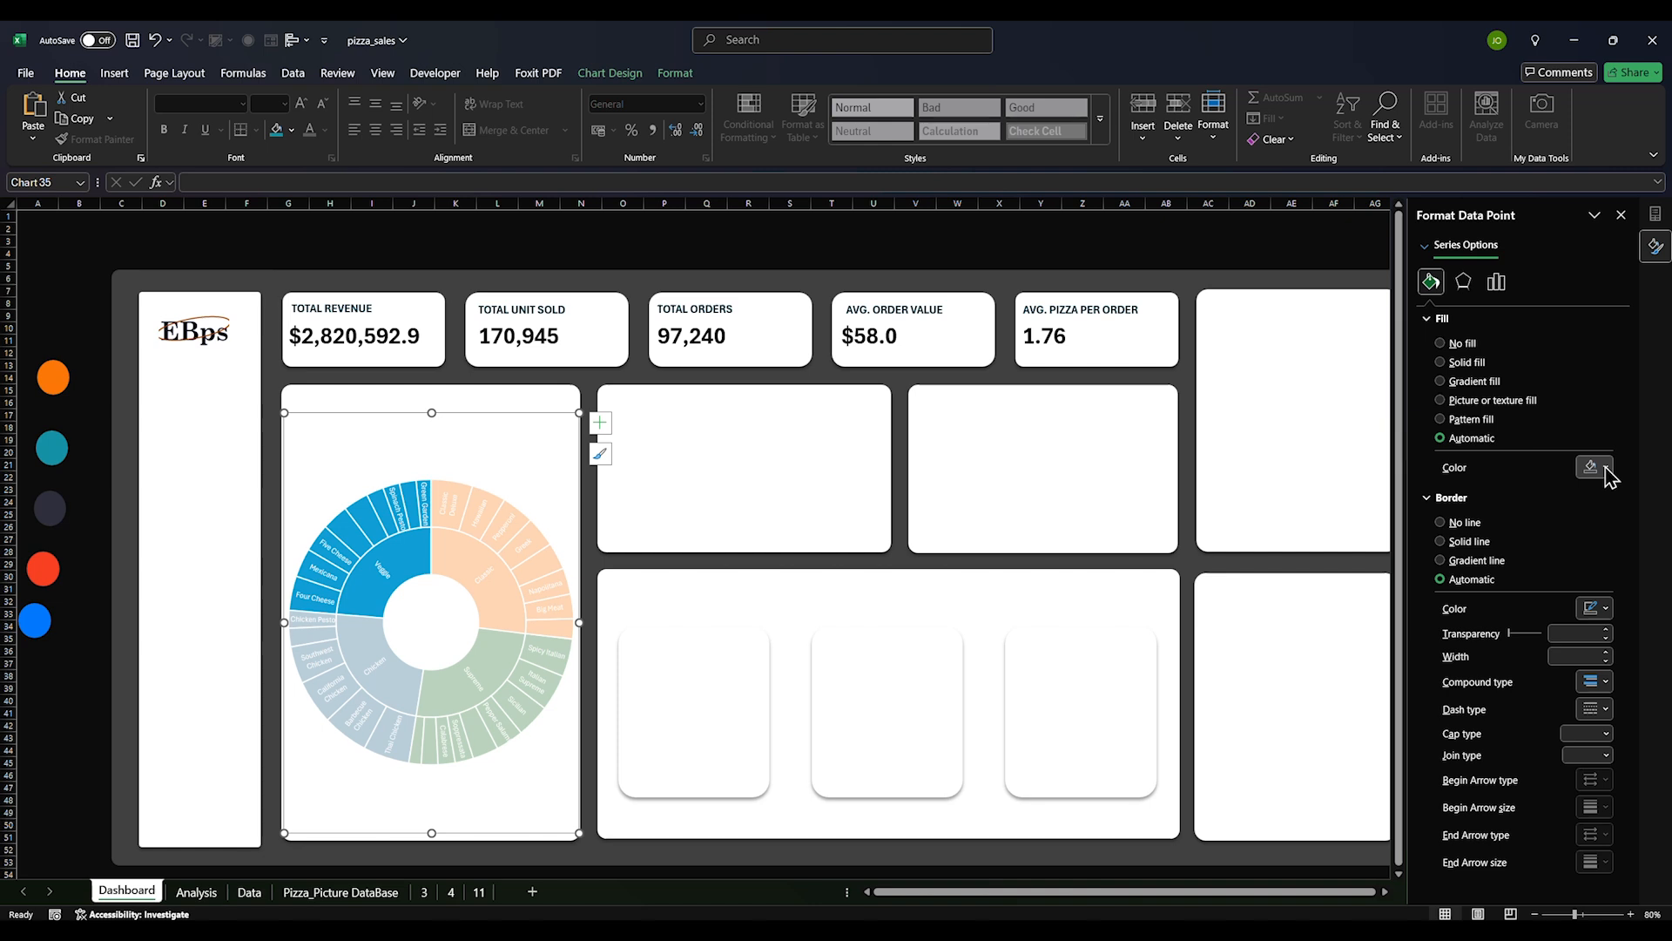
pyautogui.click(1607, 469)
pyautogui.click(1502, 770)
pyautogui.click(405, 682)
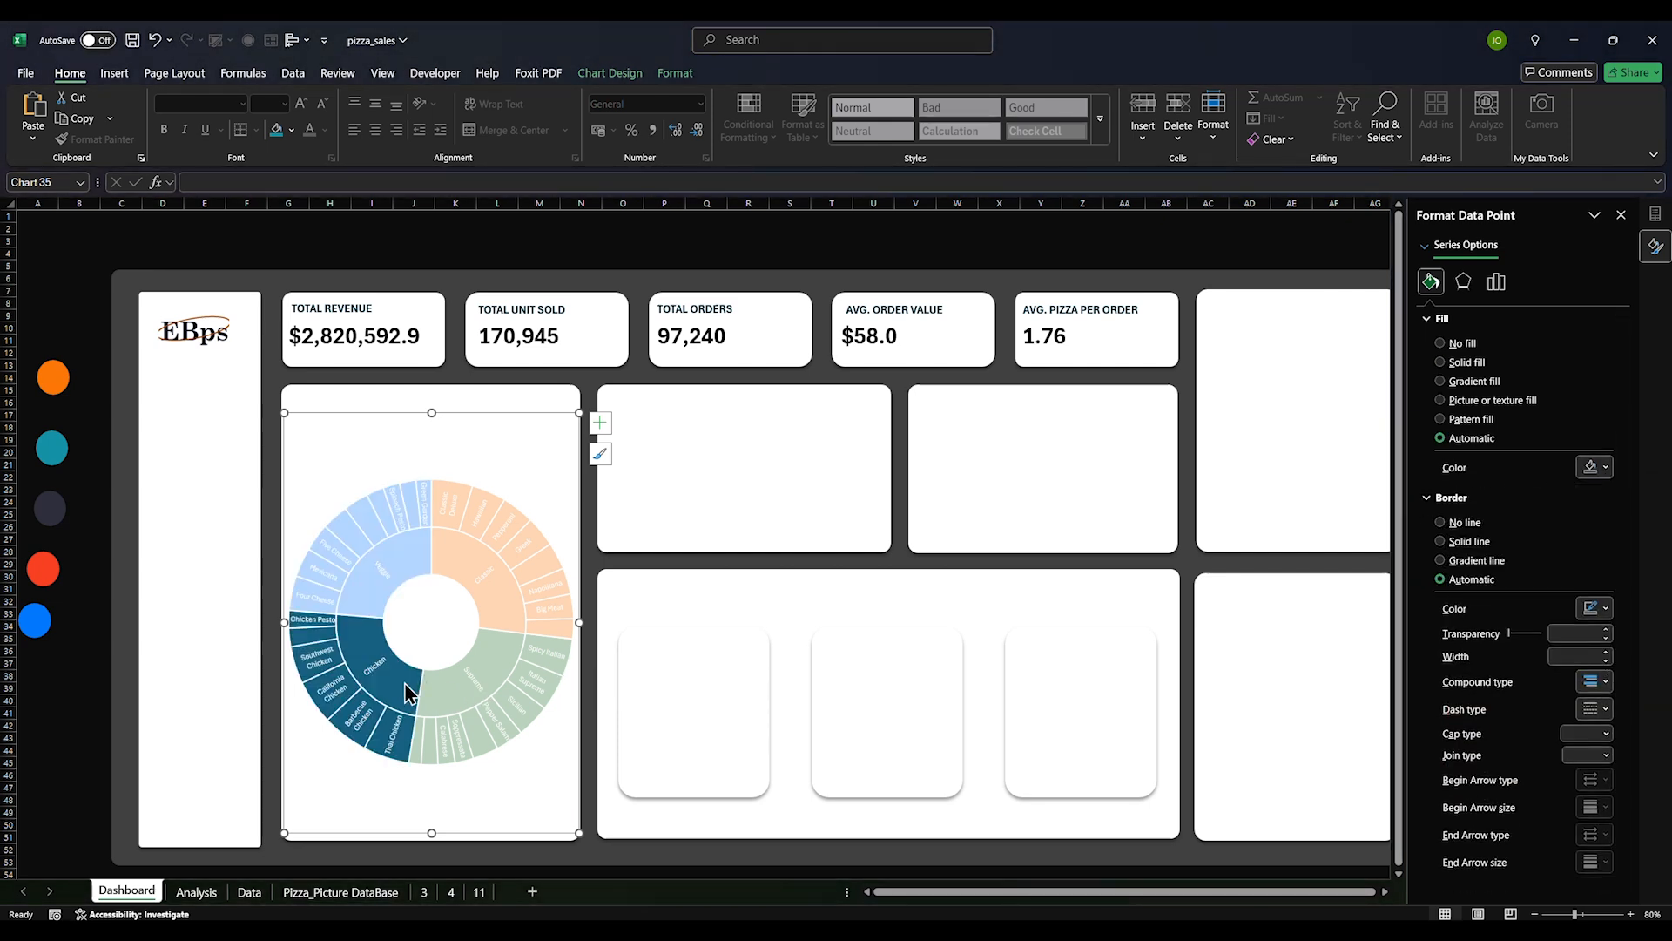
pyautogui.click(1589, 469)
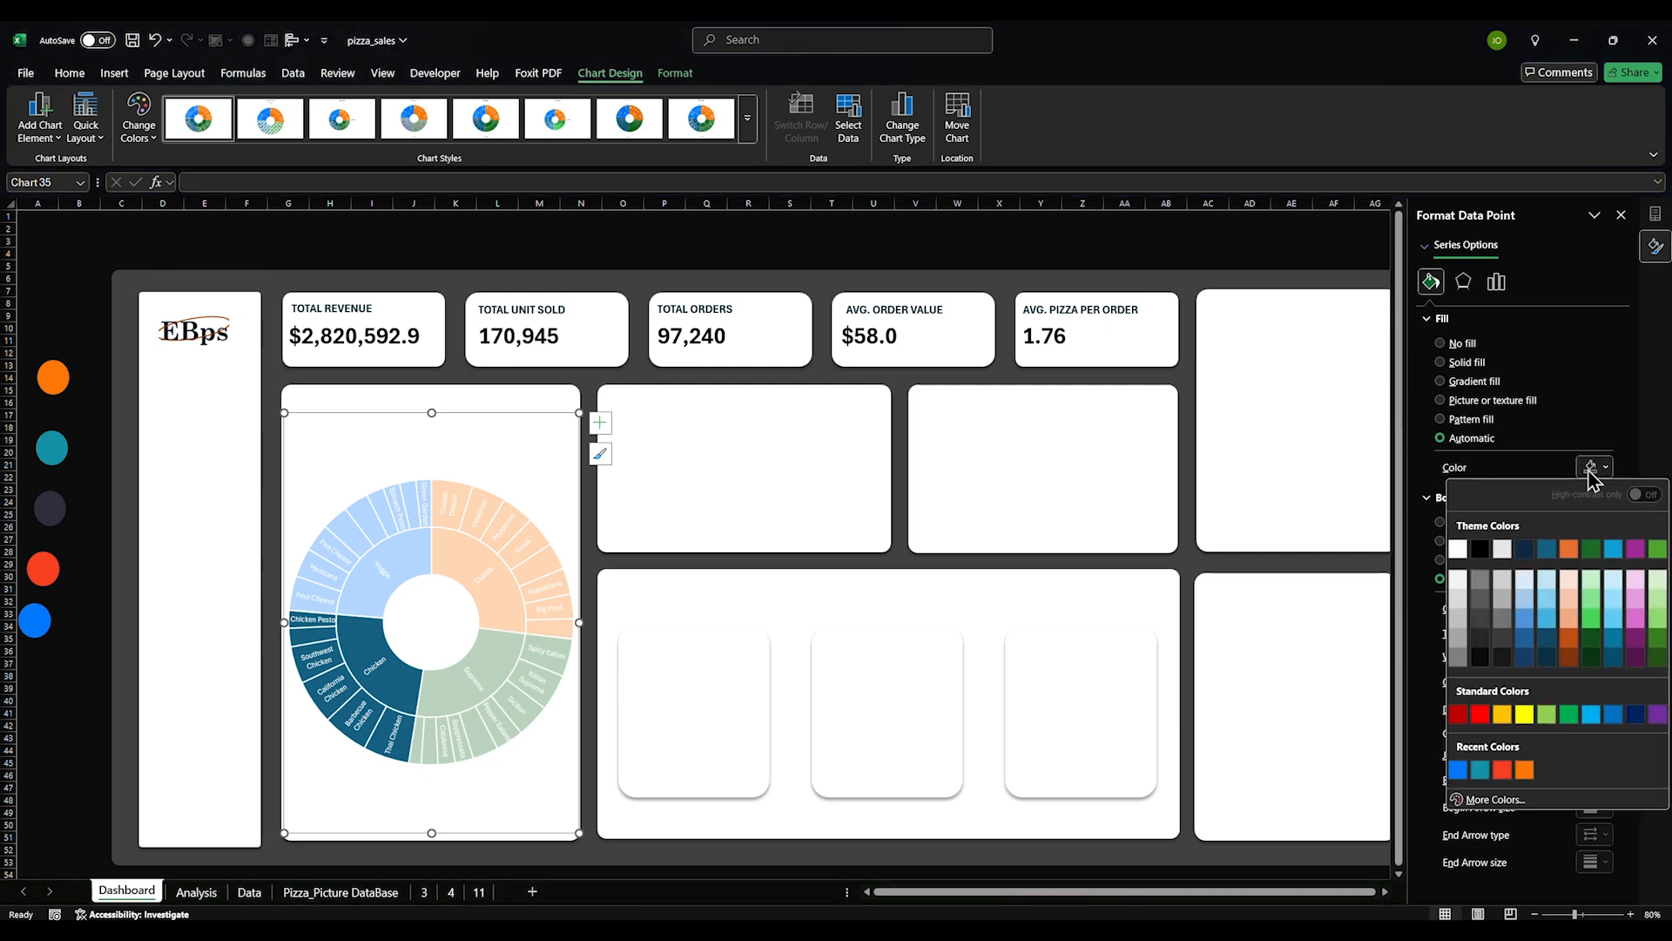
pyautogui.click(1480, 769)
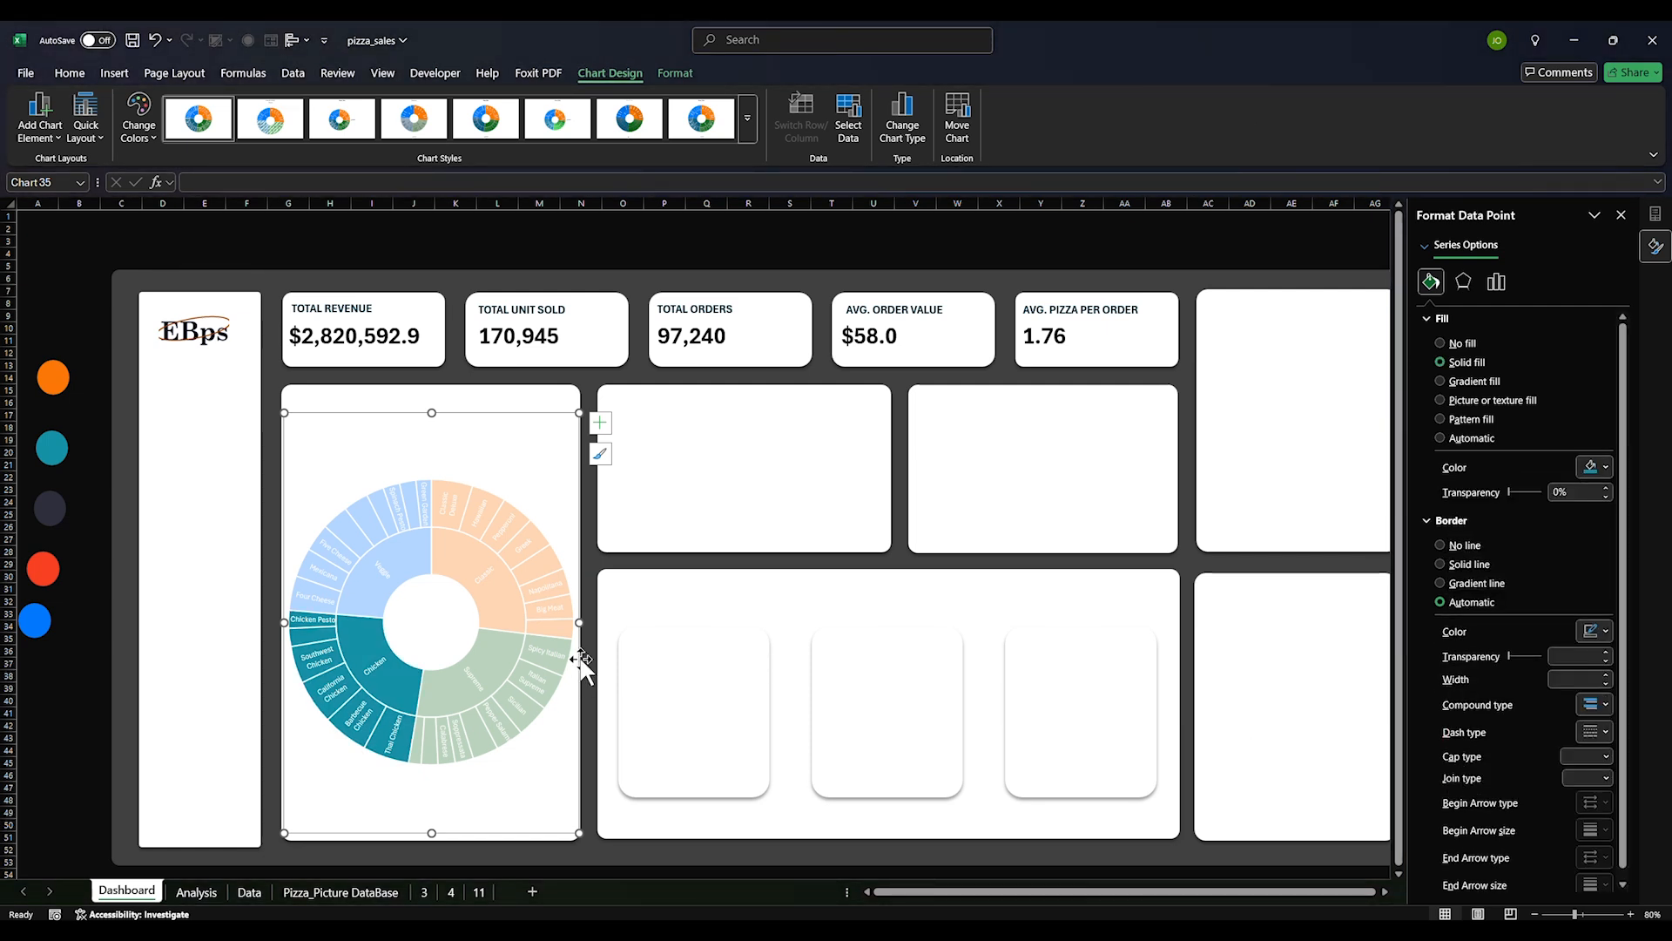
pyautogui.click(519, 670)
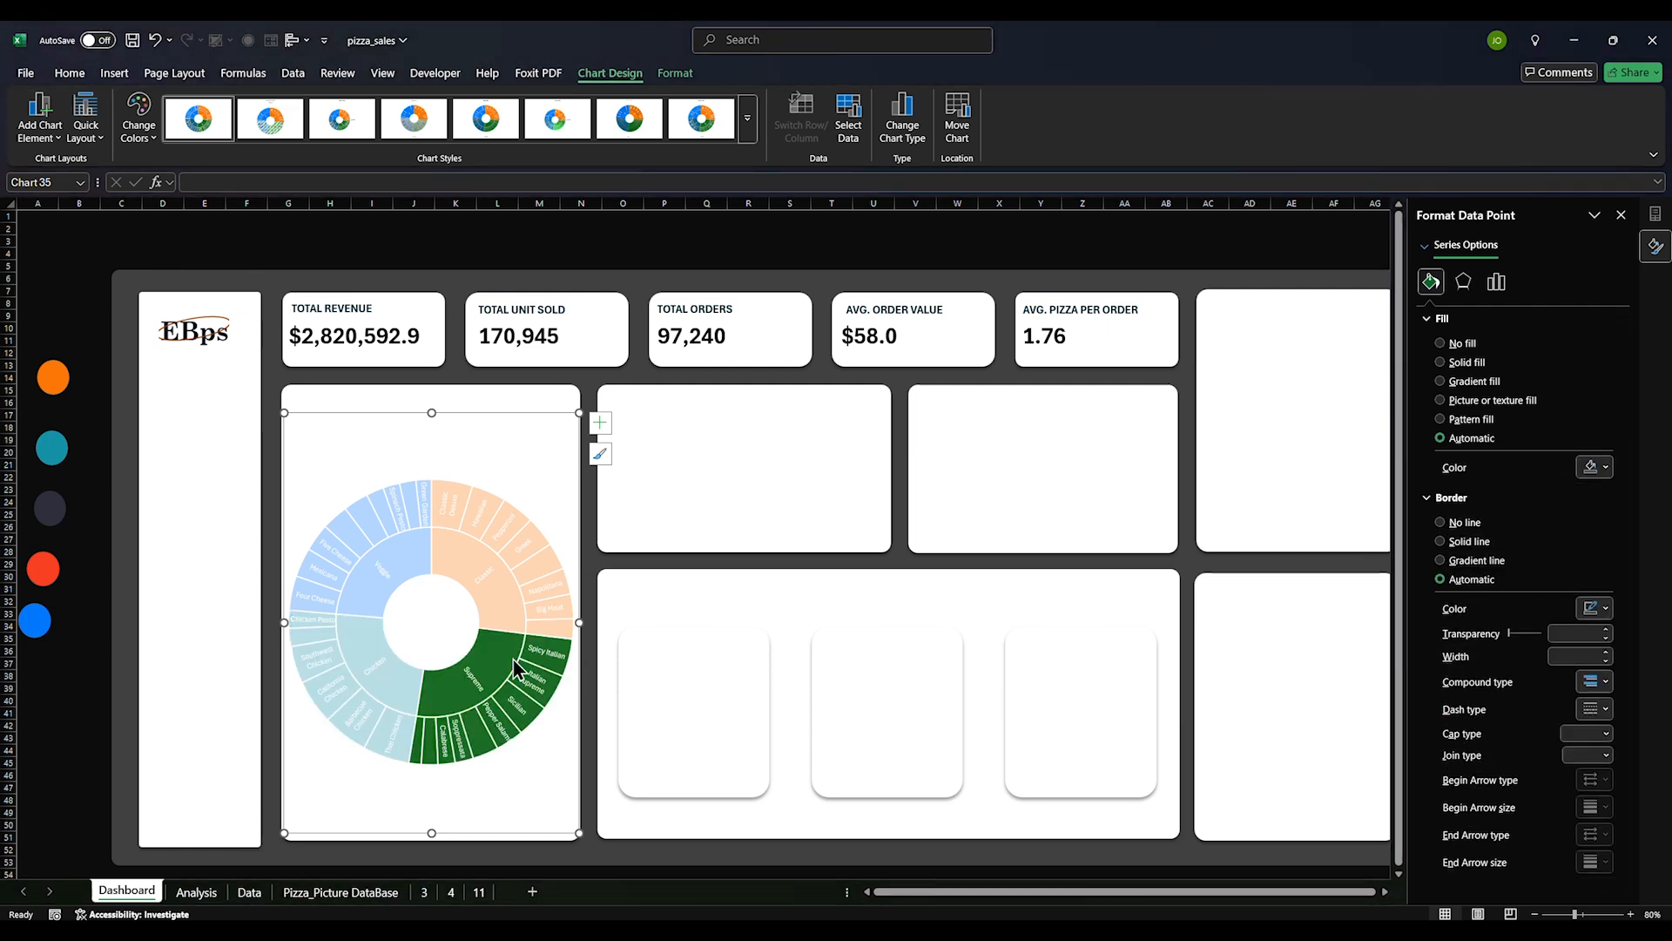
pyautogui.click(1606, 468)
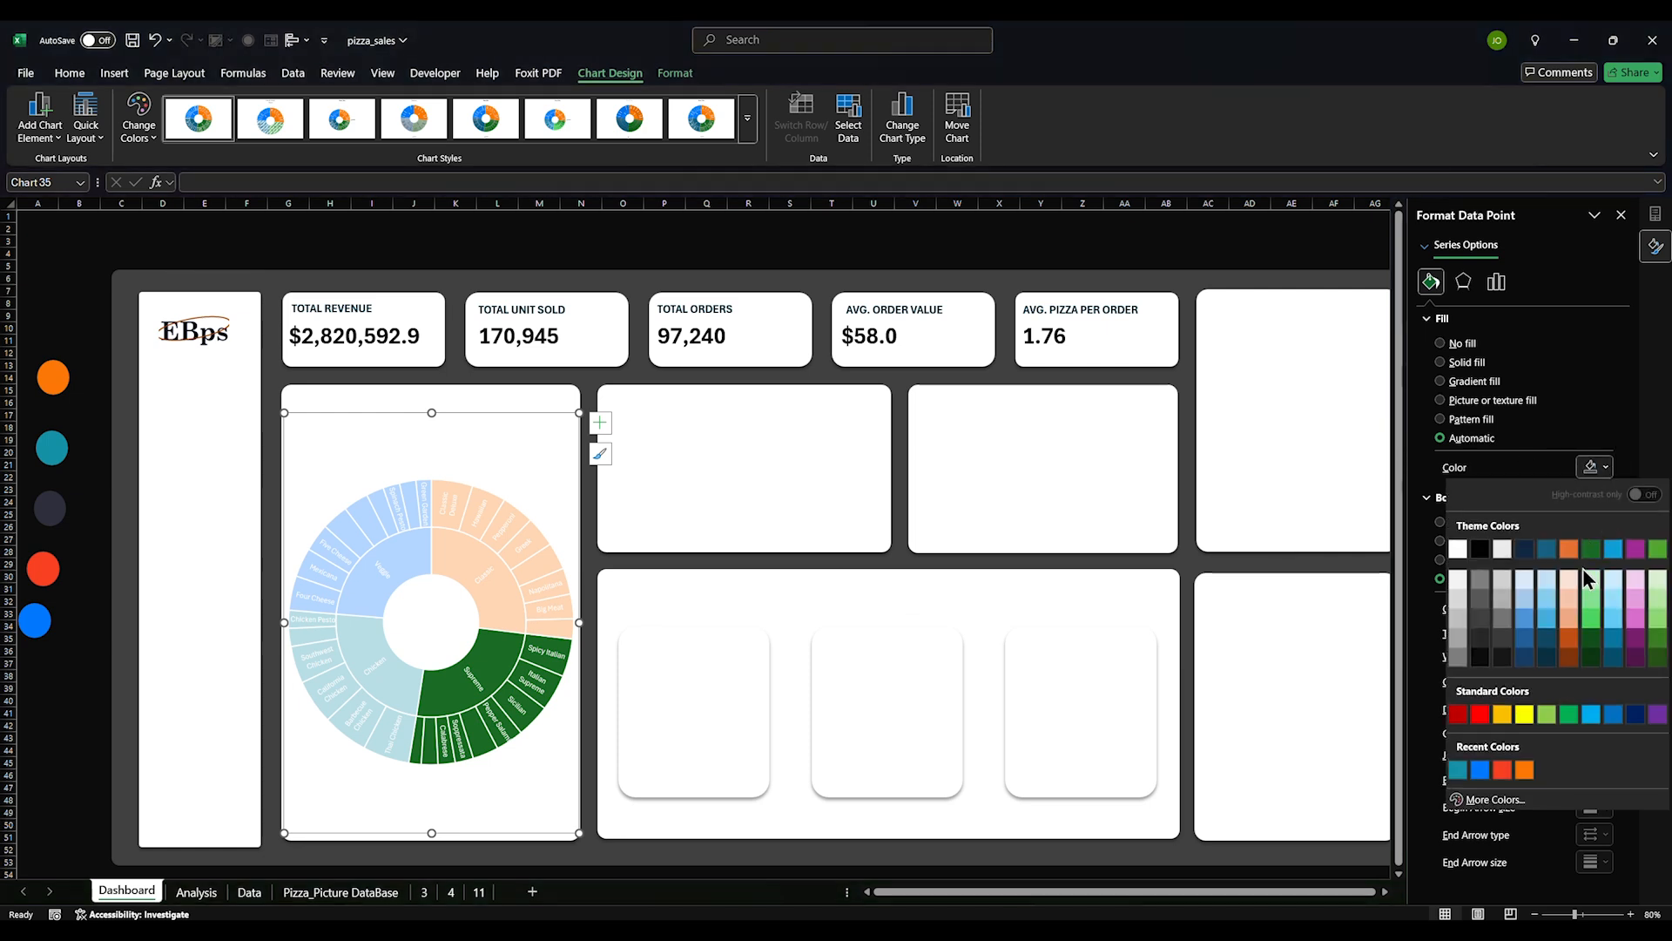
pyautogui.click(1502, 771)
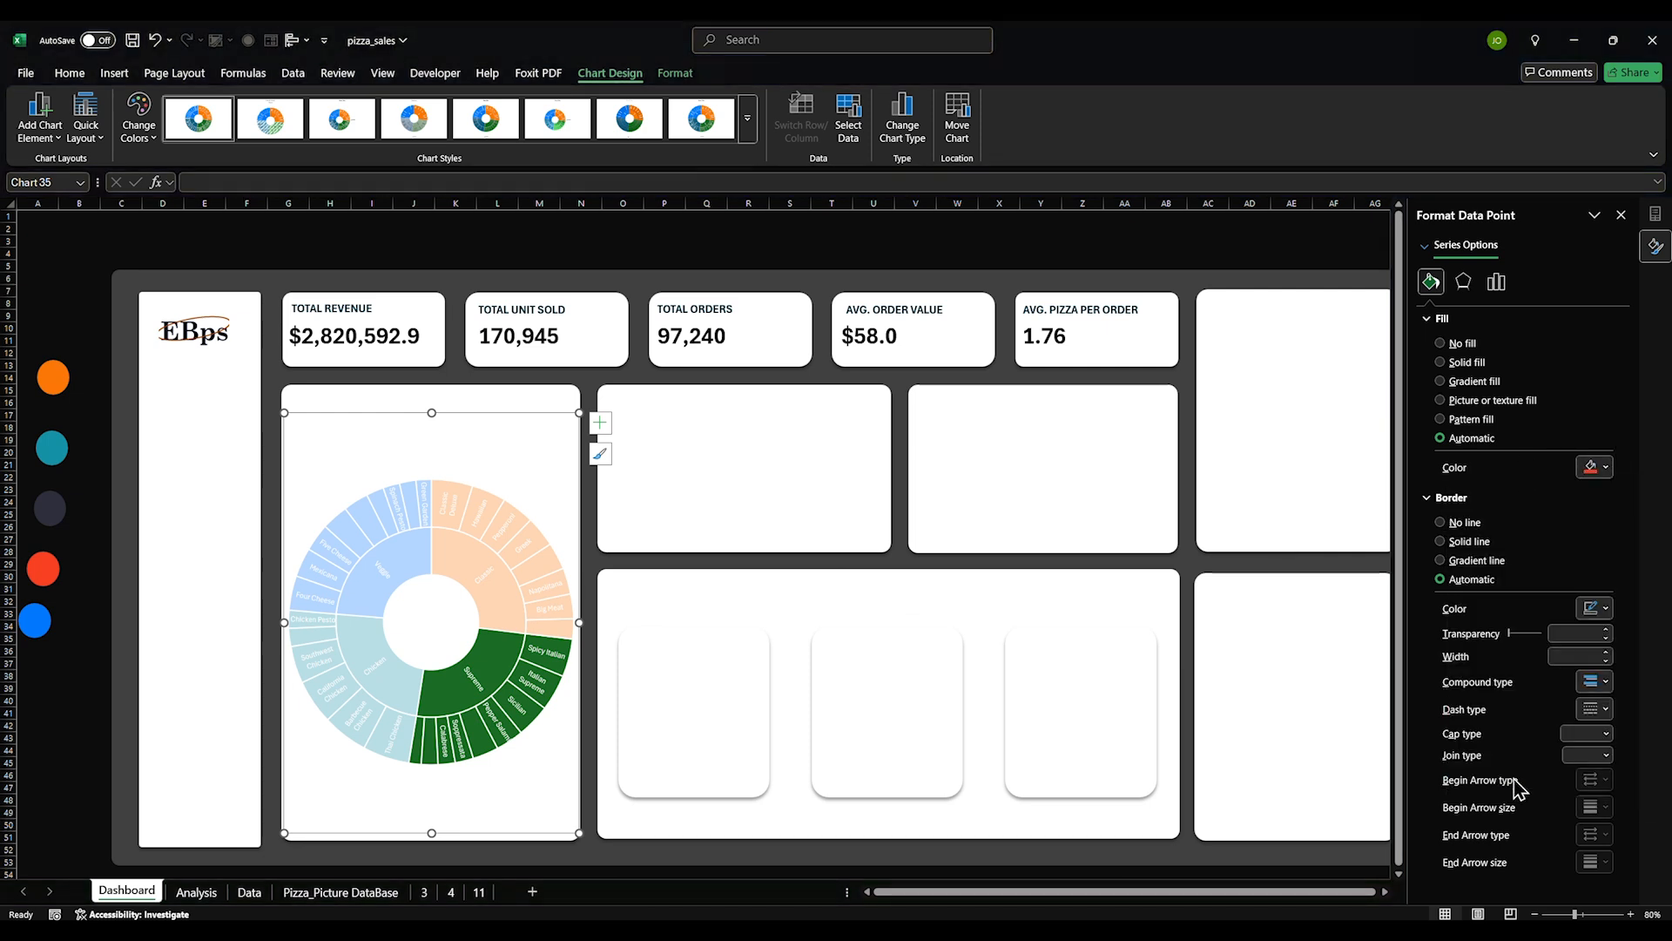
pyautogui.click(96, 564)
pyautogui.click(88, 614)
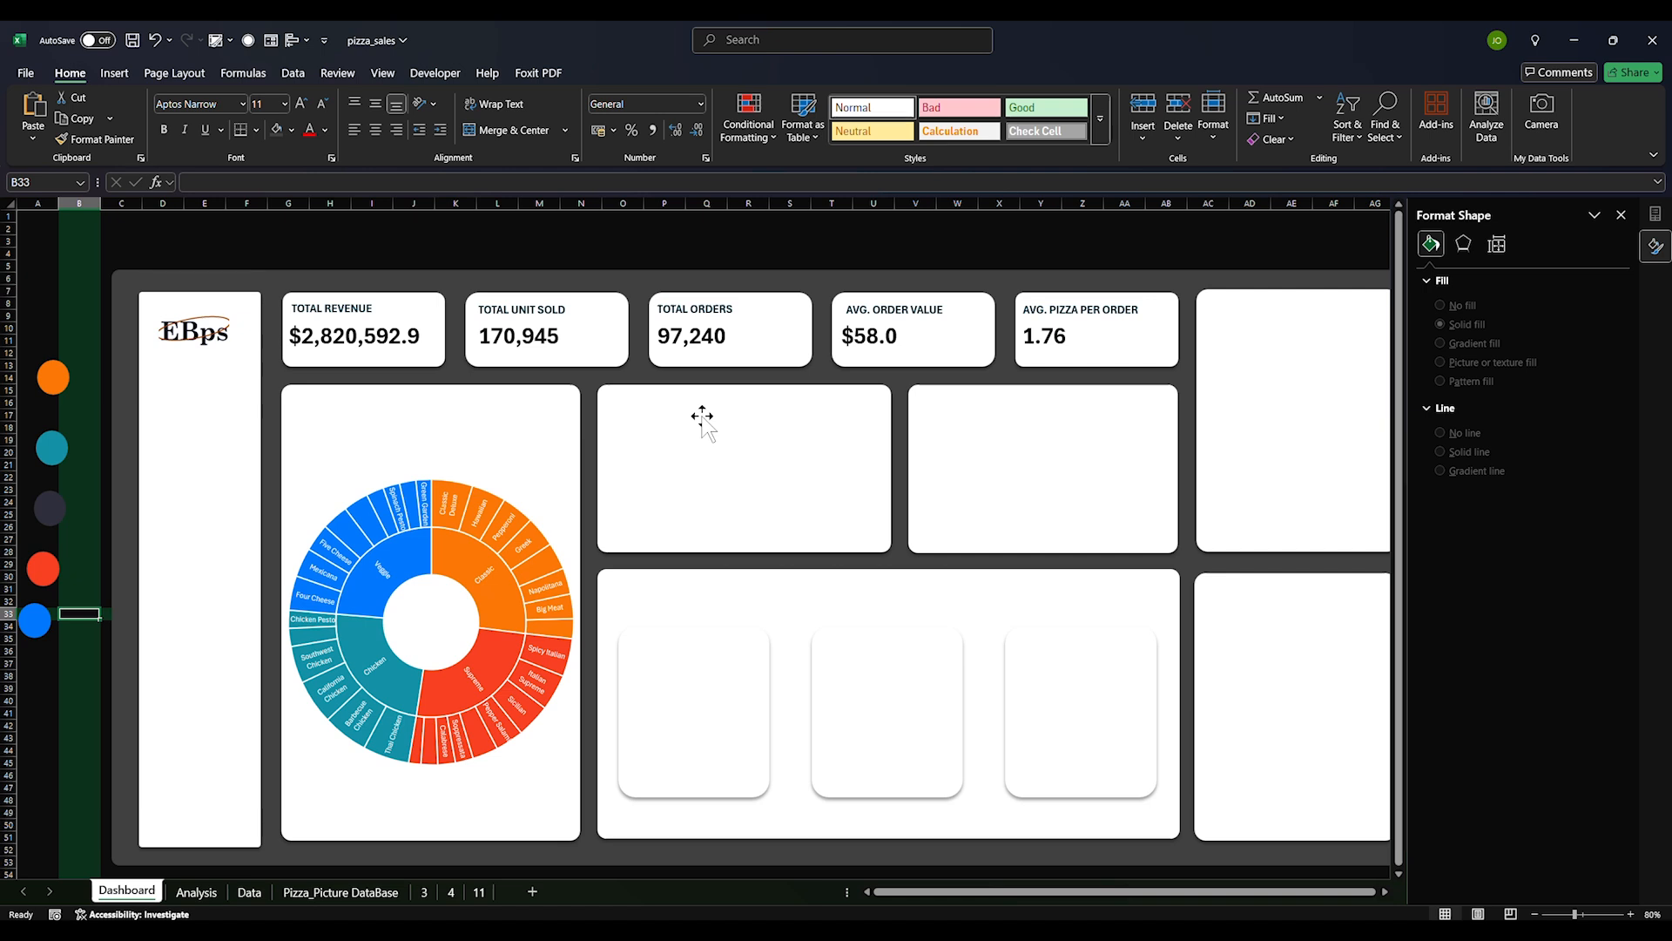
pyautogui.hotkey('alt', 'Tab')
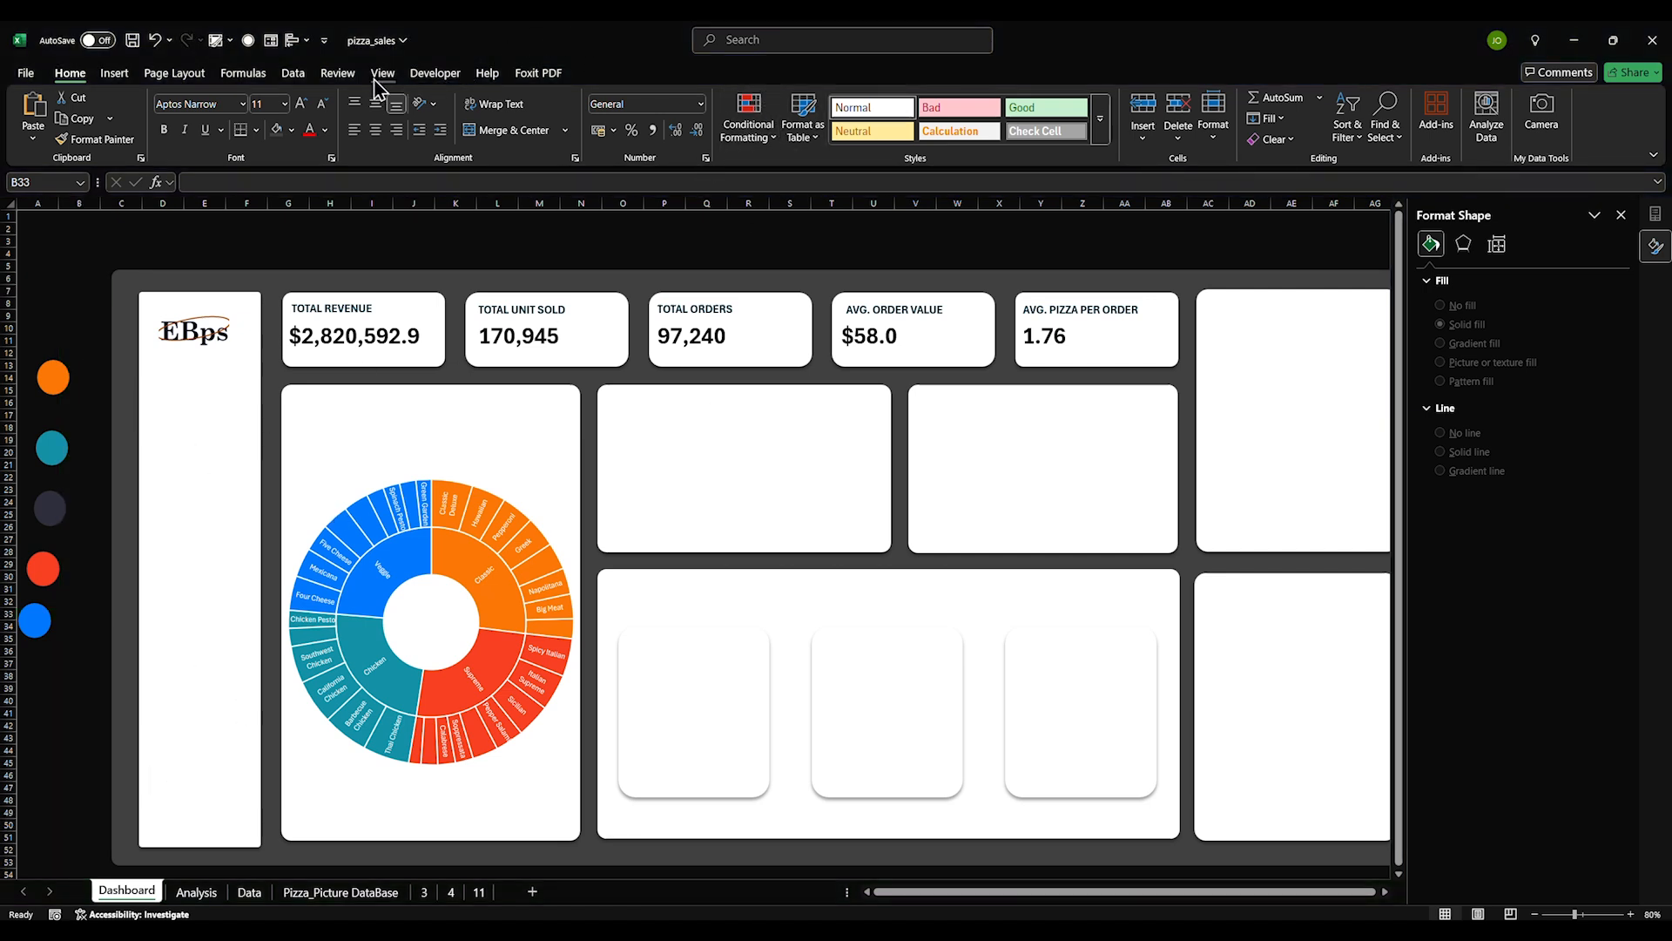
# Insert Month, Year and Day of the Week slicers for the Analysis pivot table
pyautogui.click(206, 892)
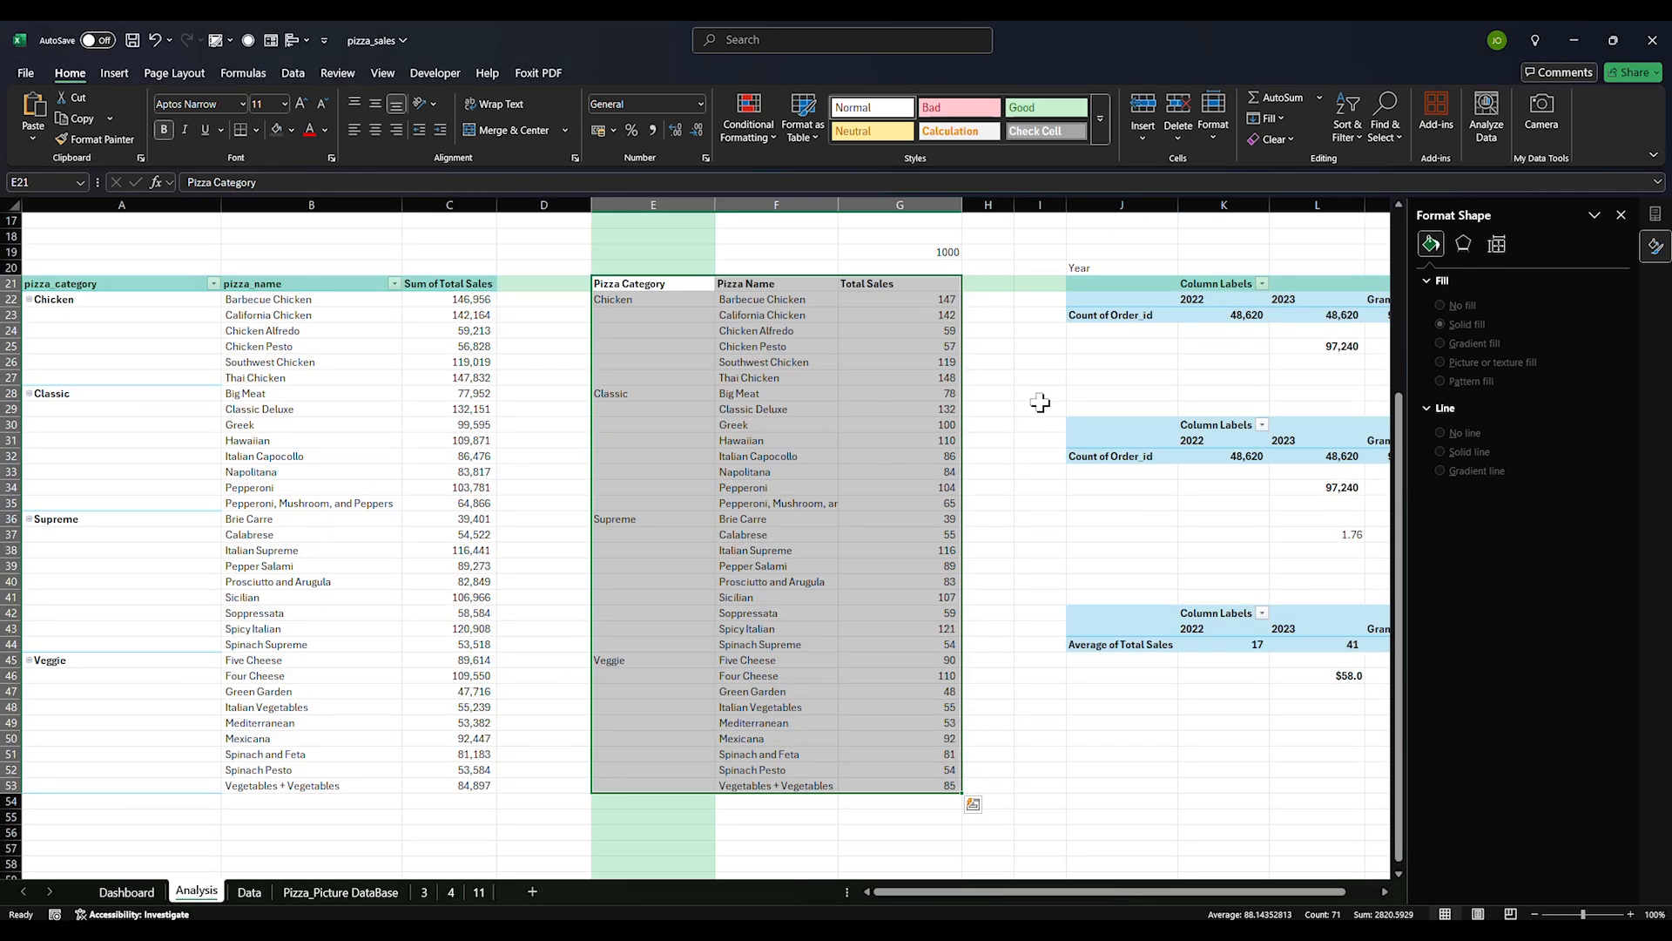
pyautogui.click(1165, 314)
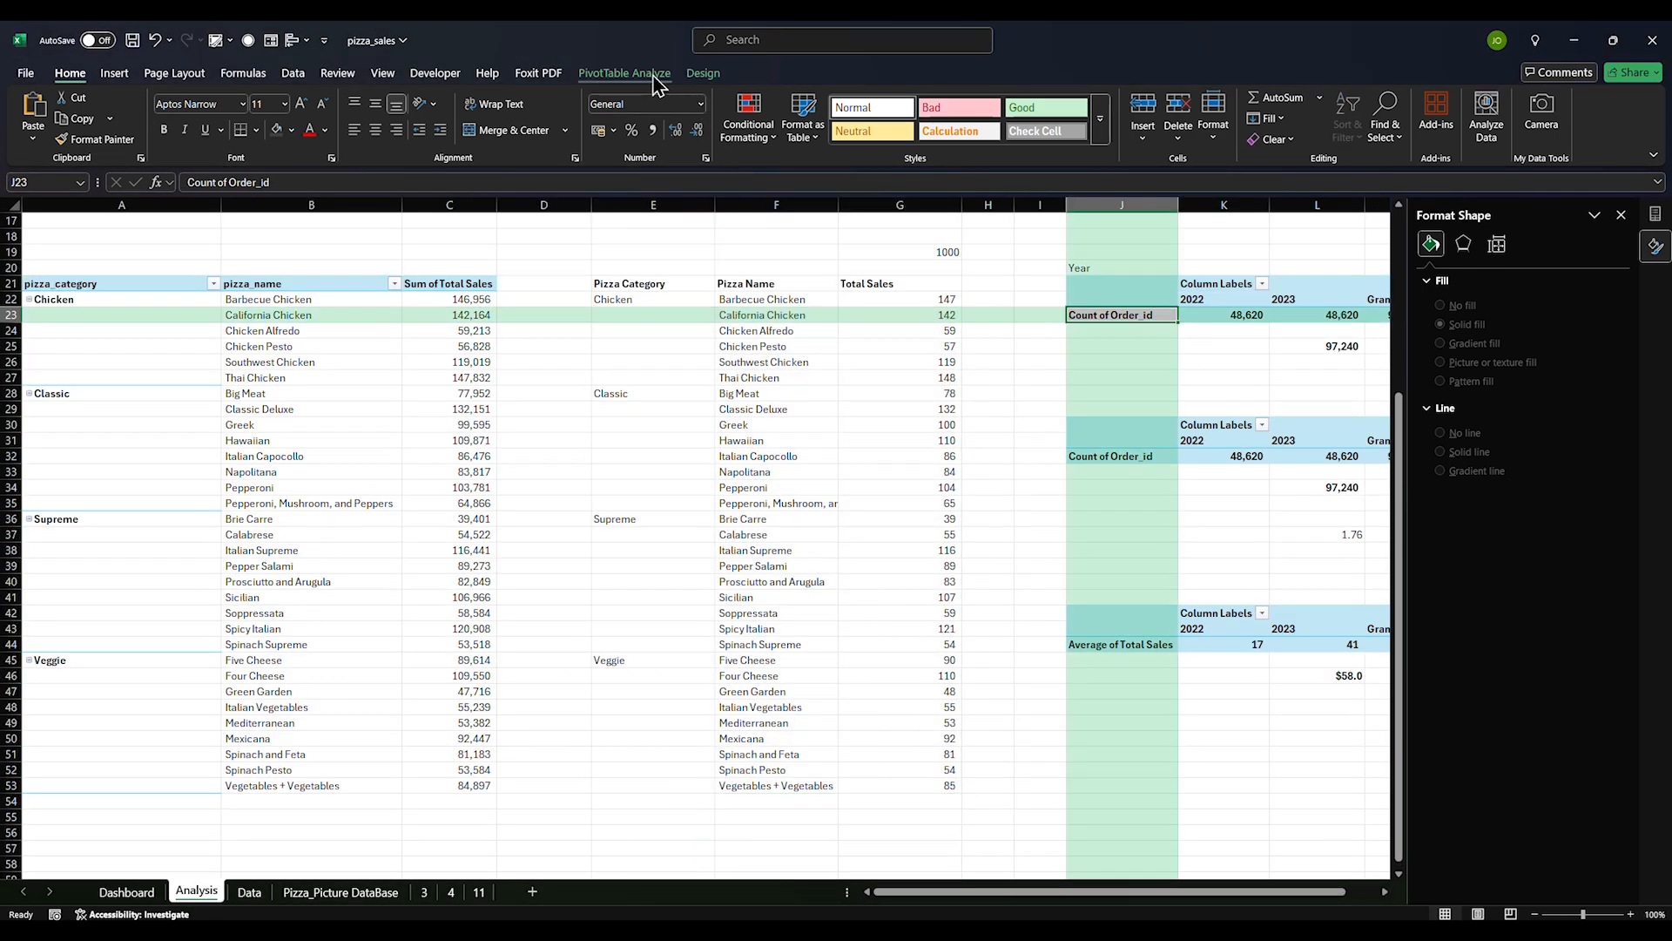
pyautogui.click(647, 75)
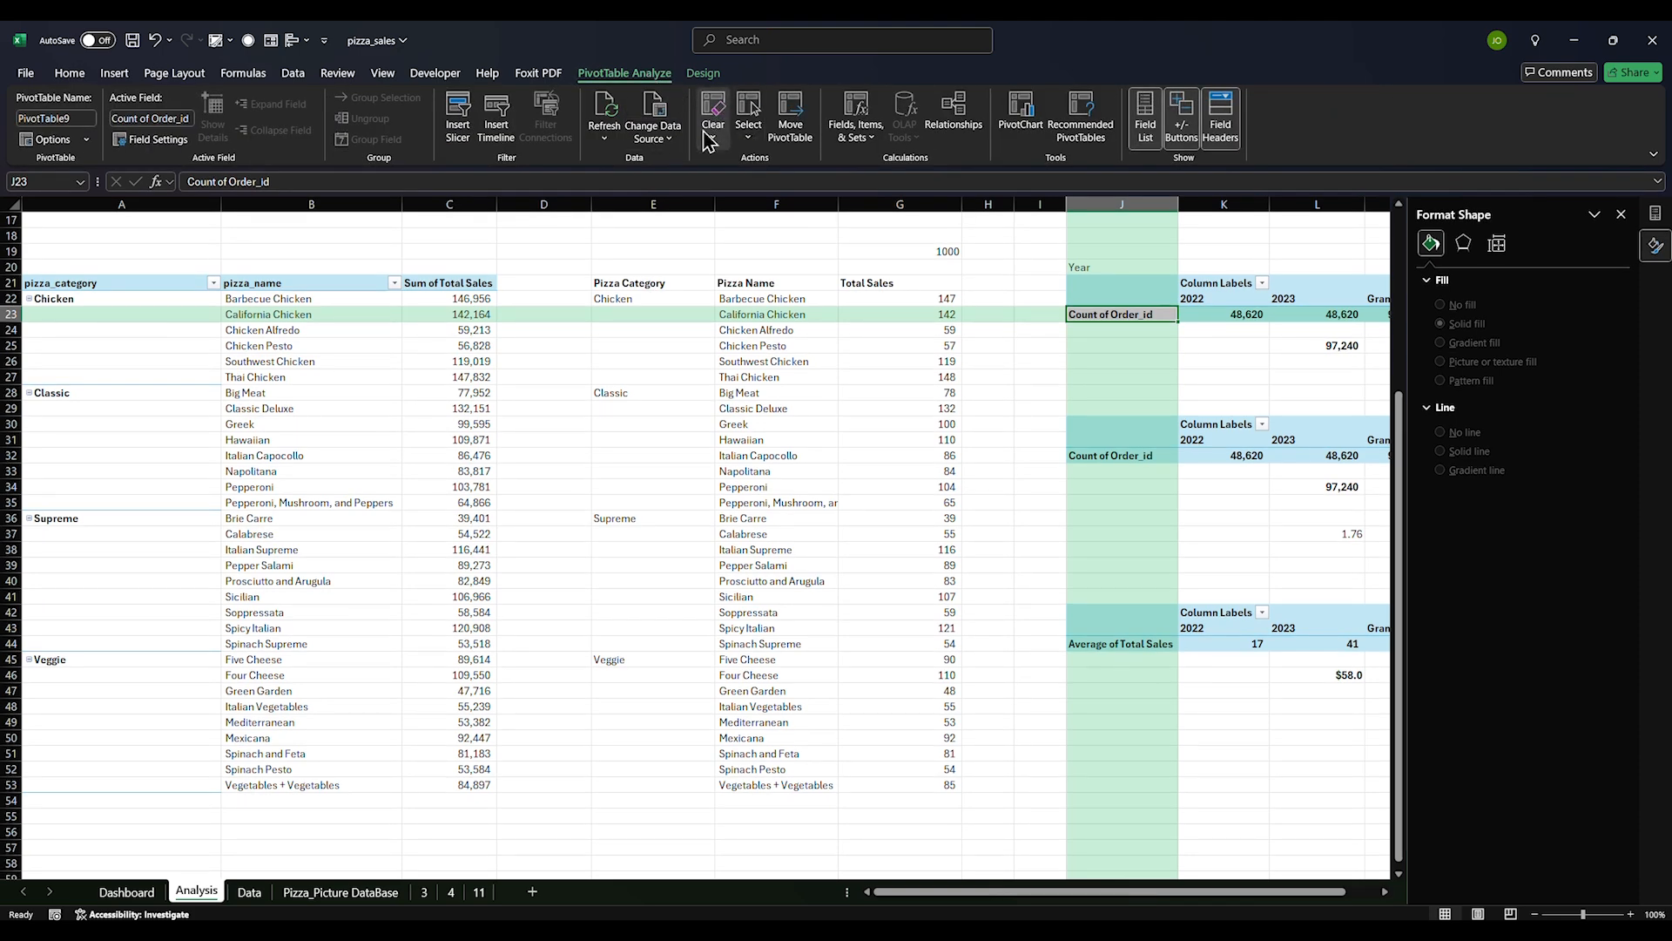
pyautogui.click(460, 120)
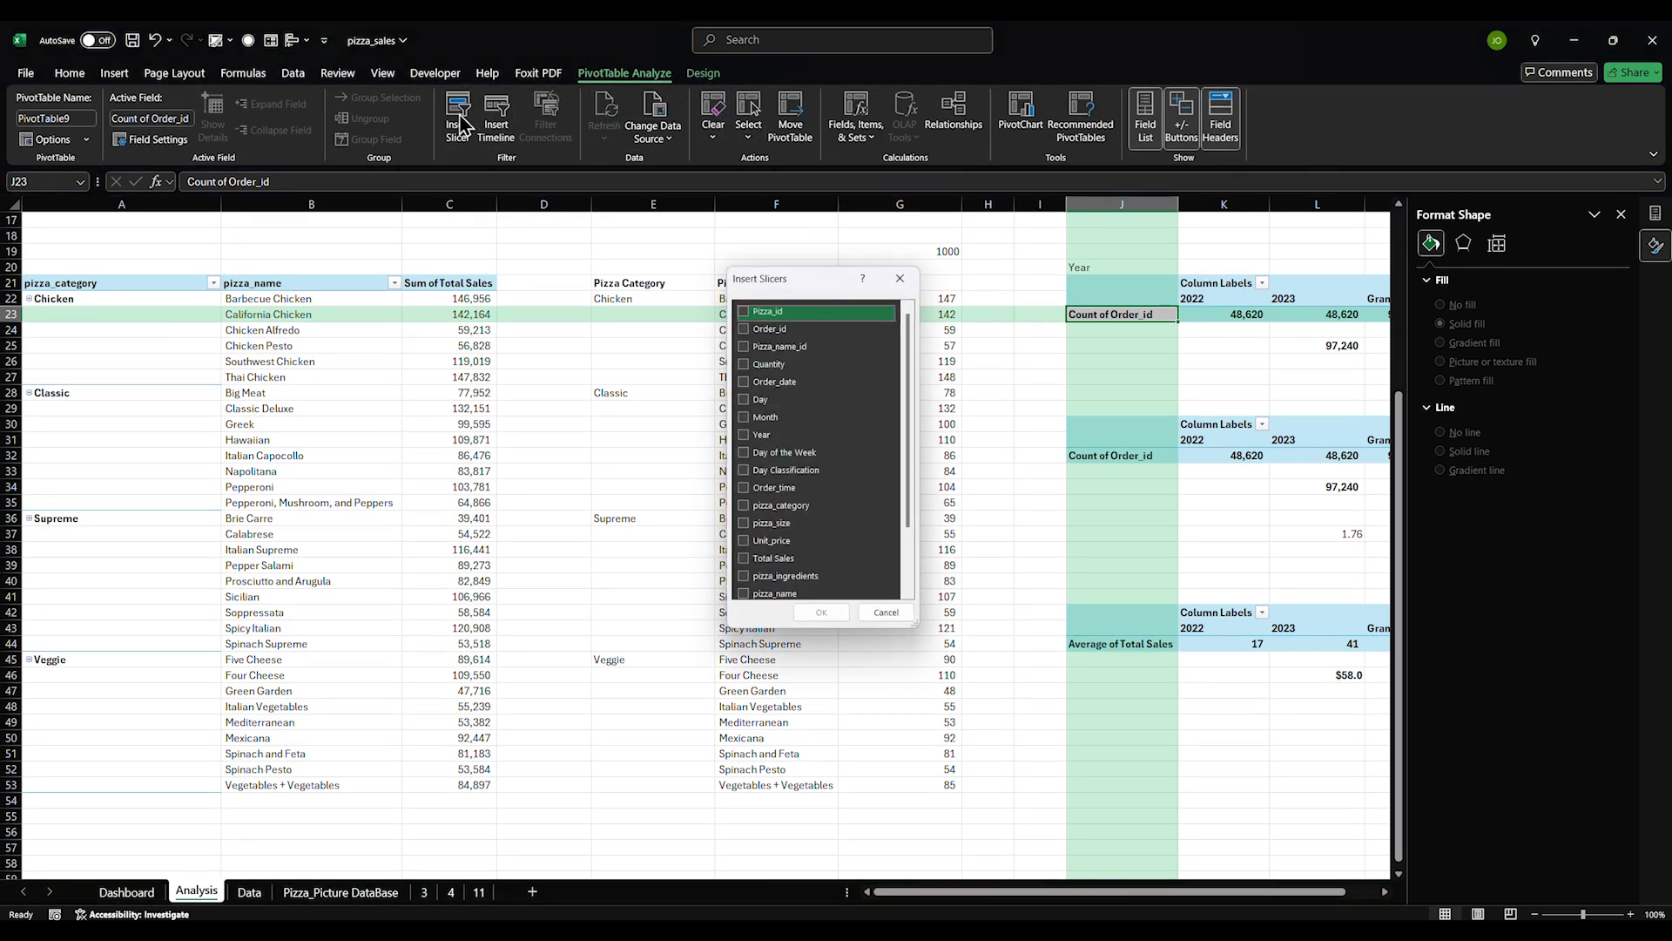
pyautogui.scroll(-2, 758, 462)
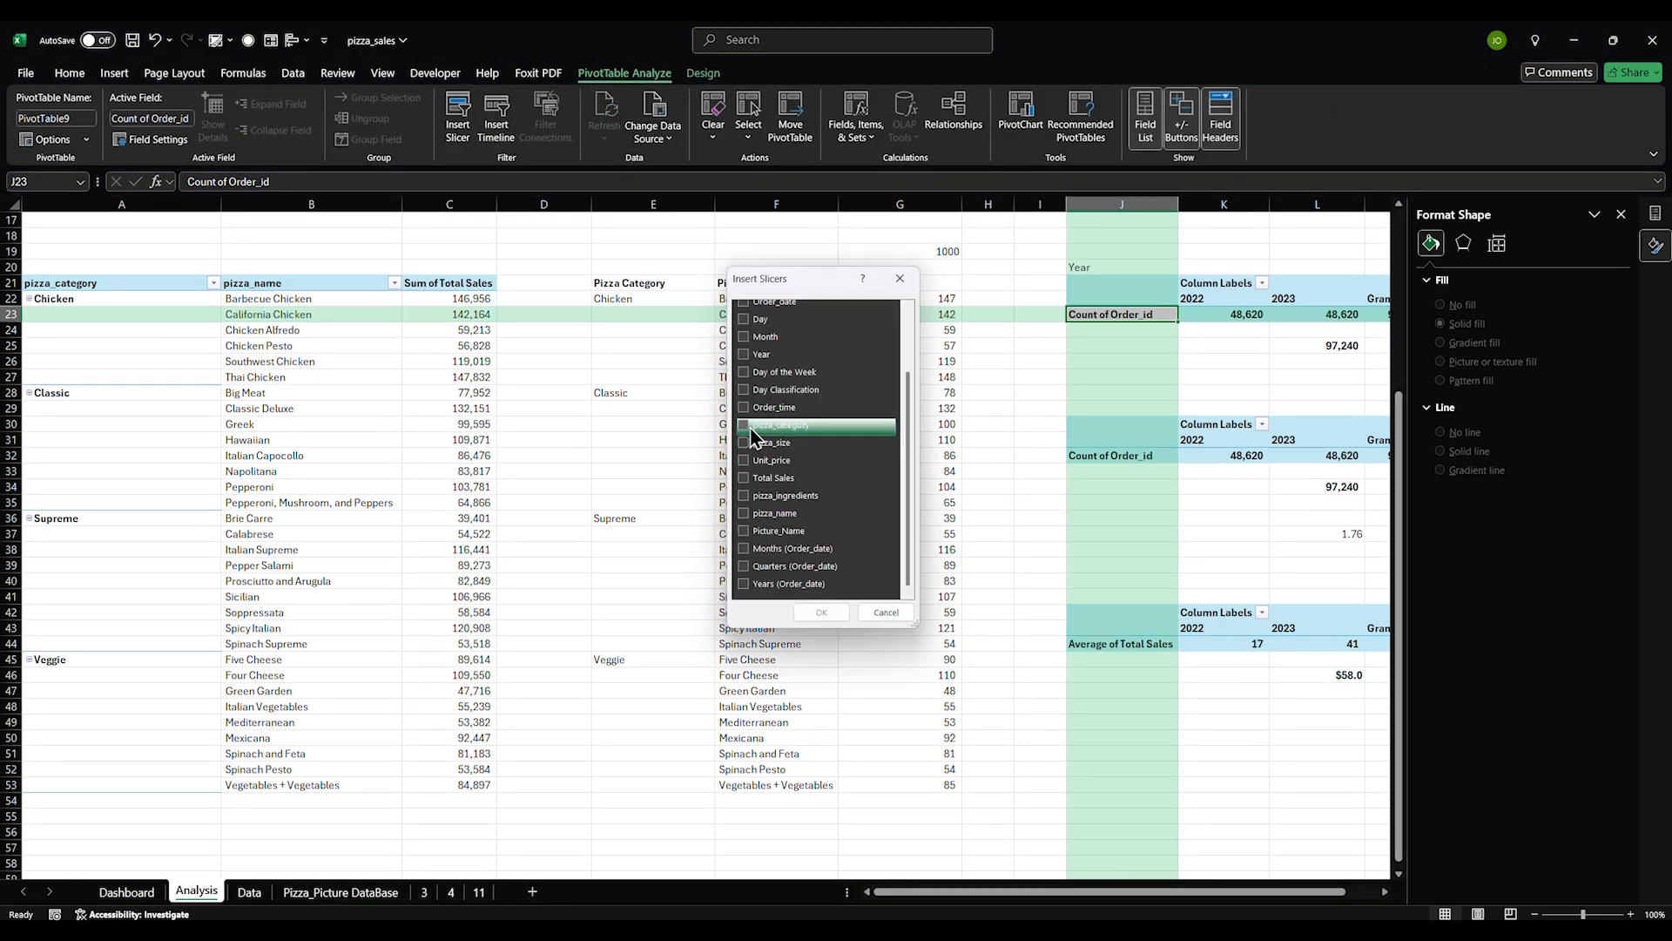
pyautogui.click(745, 355)
pyautogui.click(745, 337)
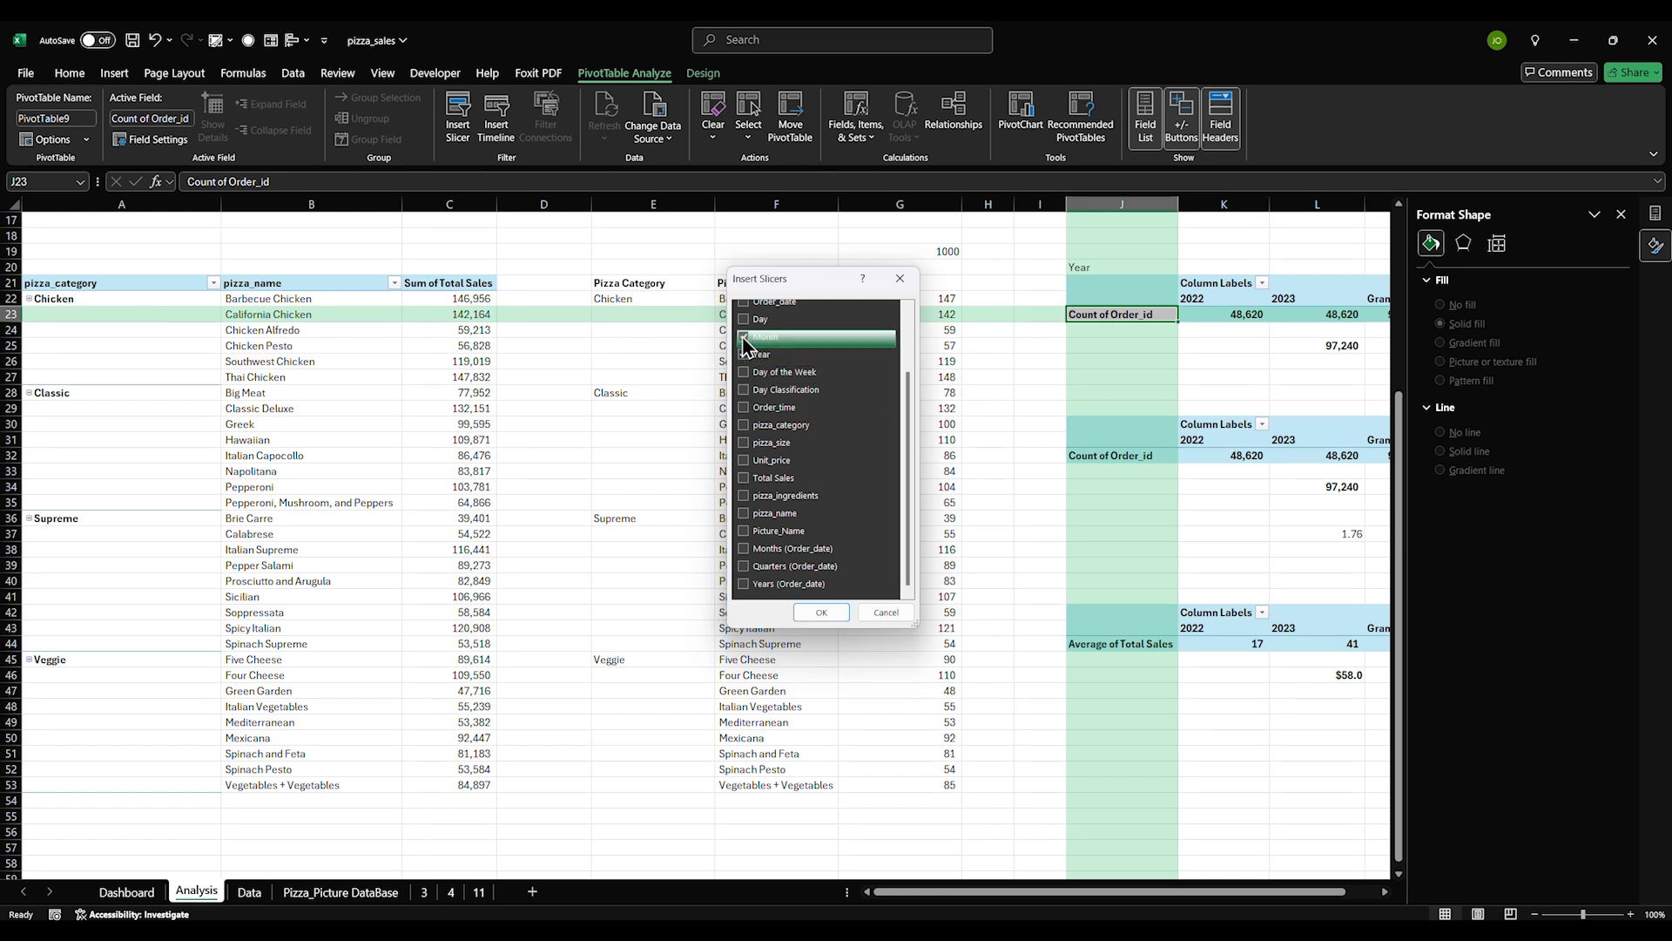
pyautogui.scroll(3, 796, 430)
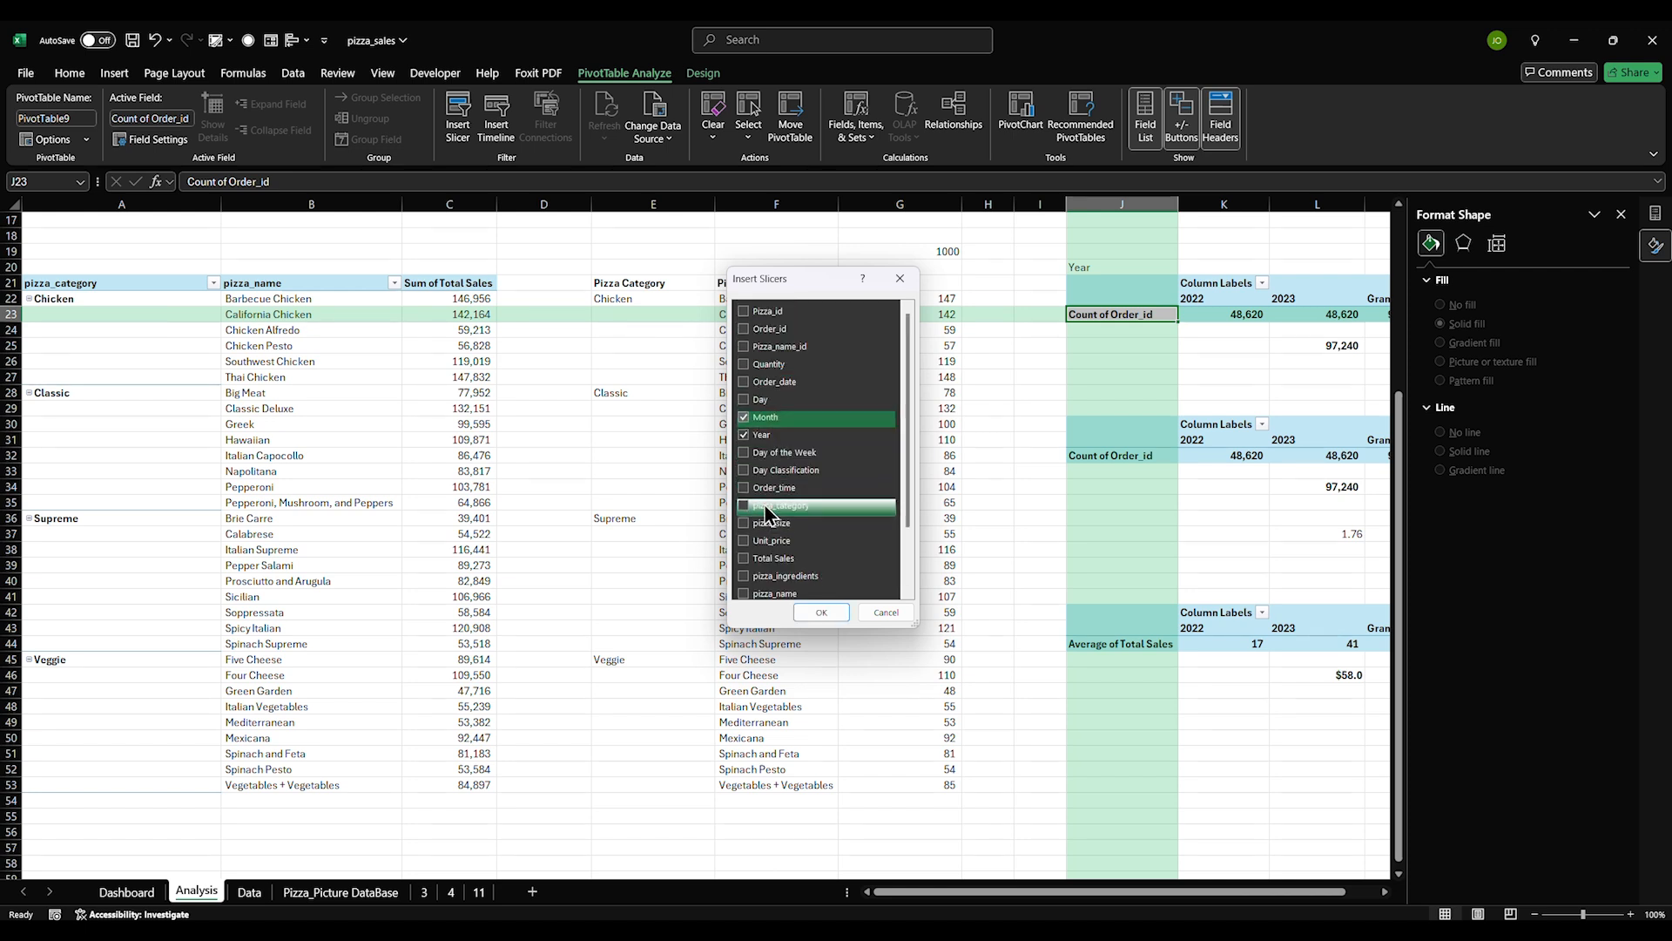
pyautogui.click(744, 454)
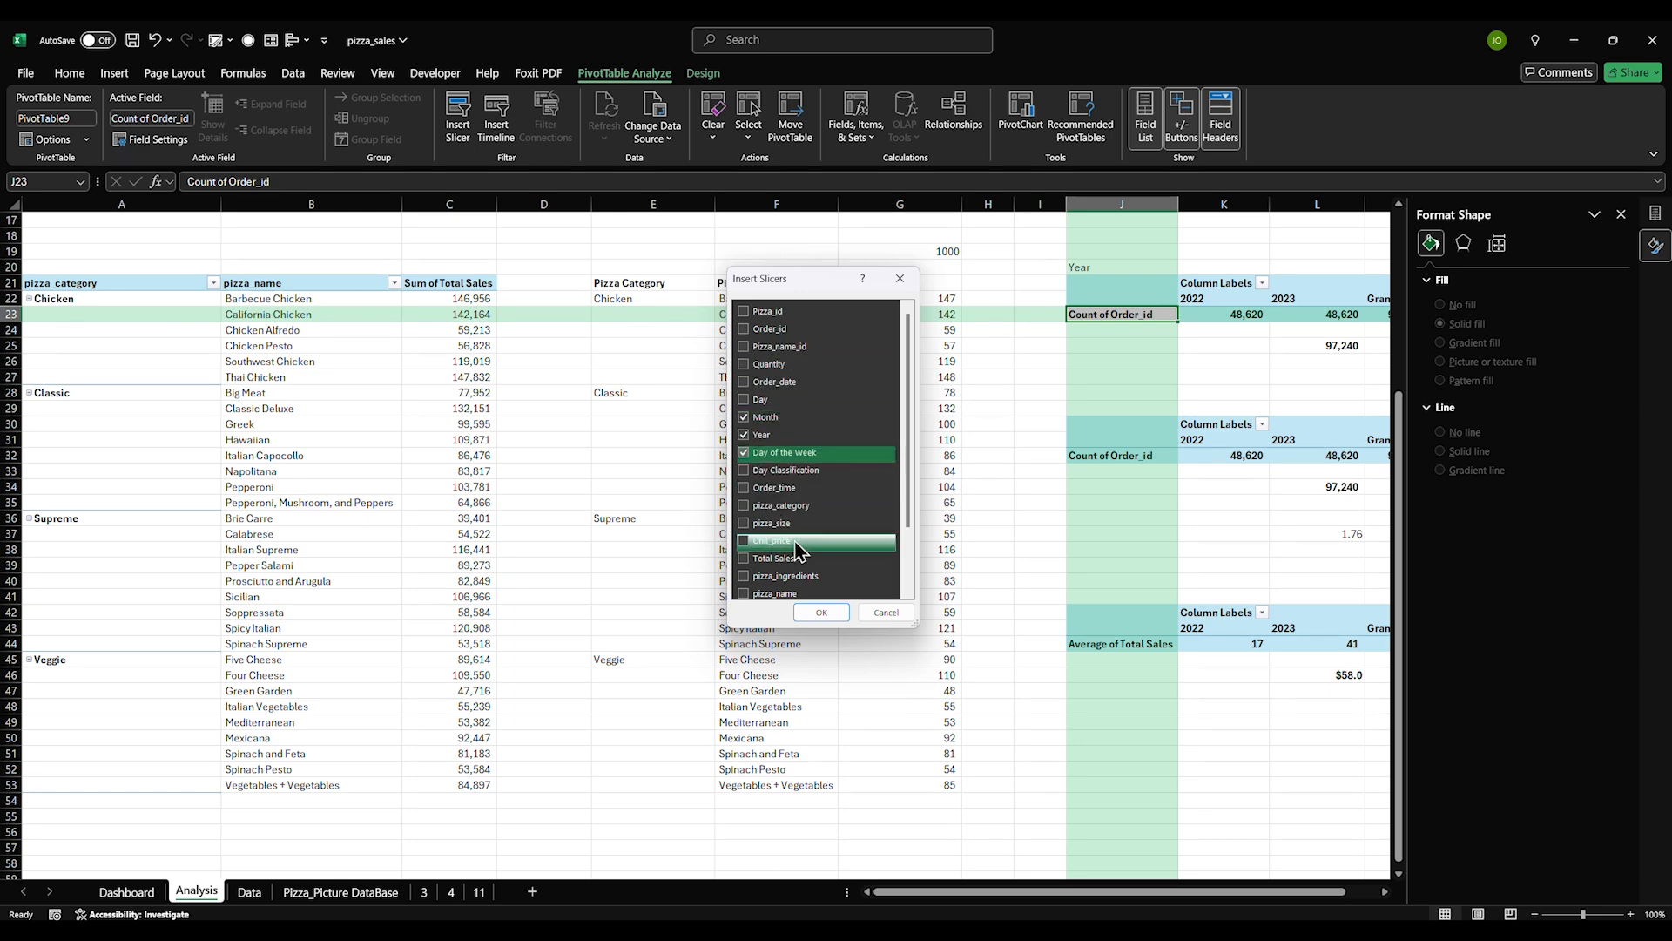
pyautogui.click(821, 613)
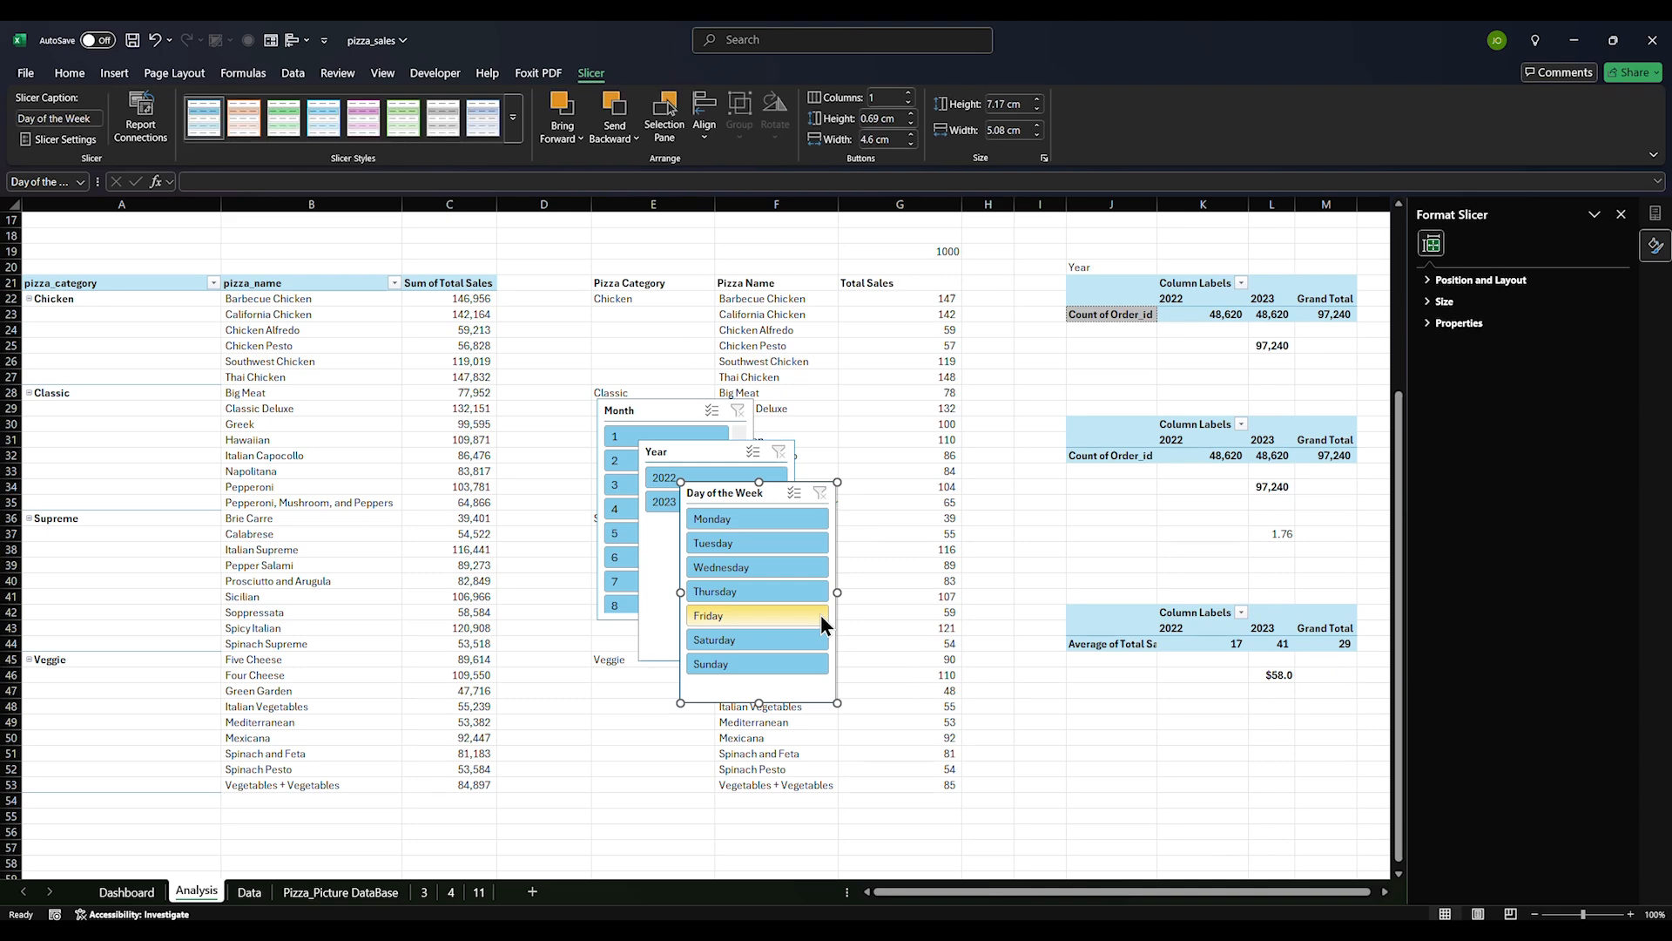
# Cut all three slicers from the Analysis sheet and go to the Dashboard
pyautogui.keyDown('ctrl'); pyautogui.click(646, 620); pyautogui.keyUp('ctrl')
pyautogui.keyDown('ctrl'); pyautogui.click(630, 618); pyautogui.keyUp('ctrl')
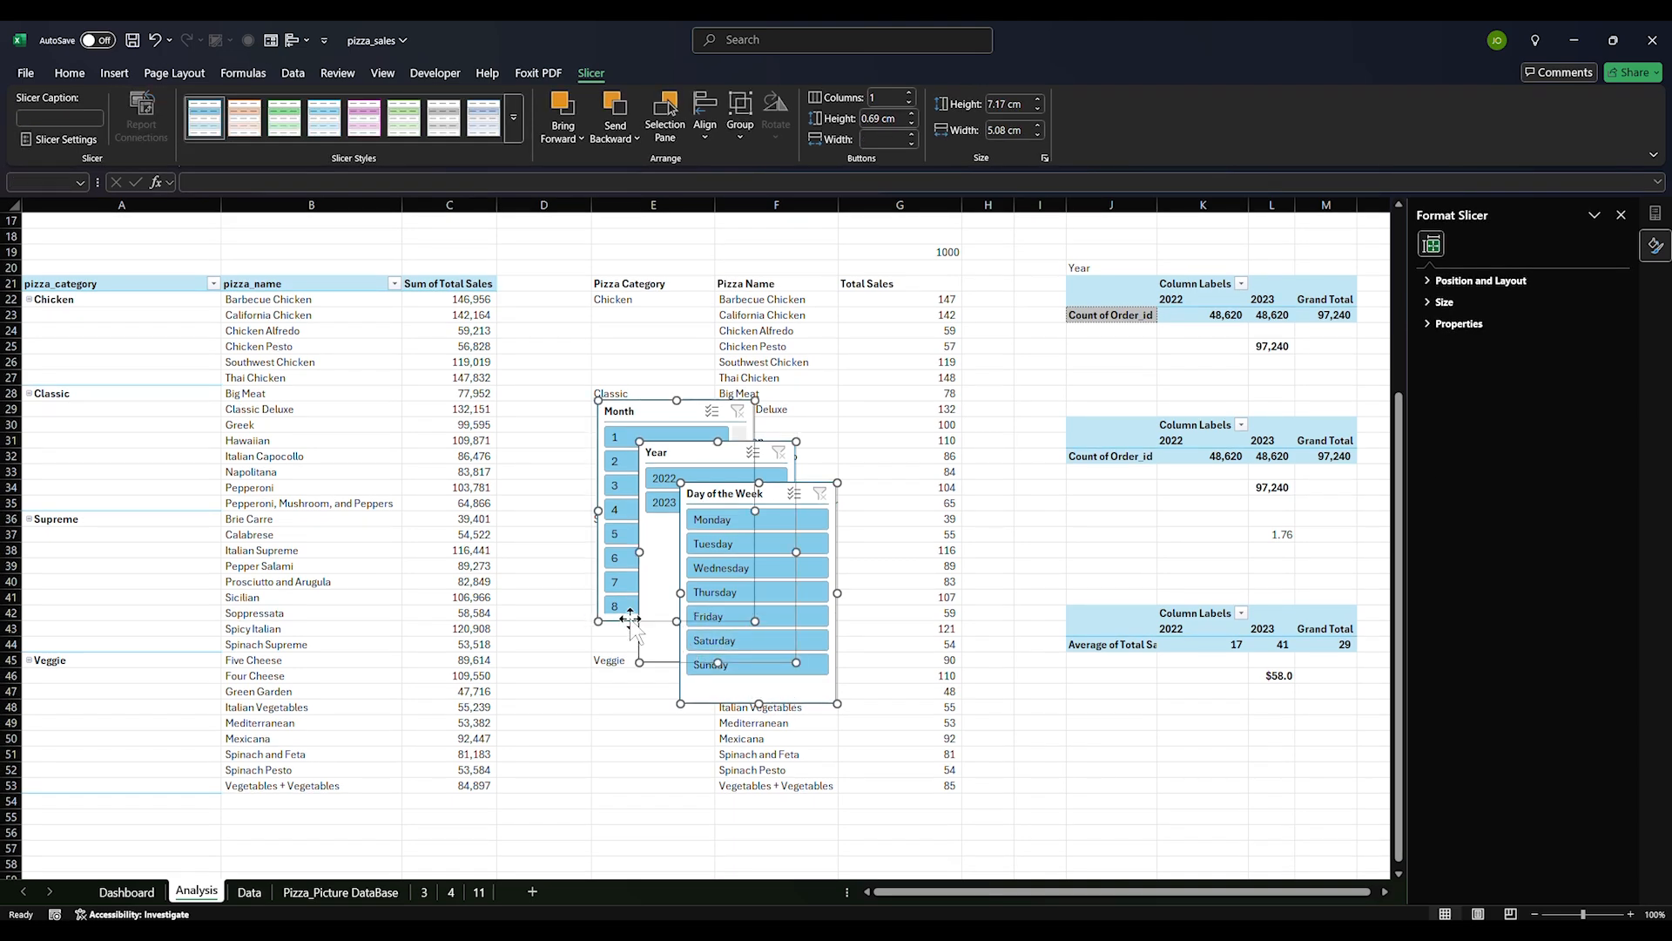
pyautogui.hotkey('ctrl', 'x')
pyautogui.click(131, 892)
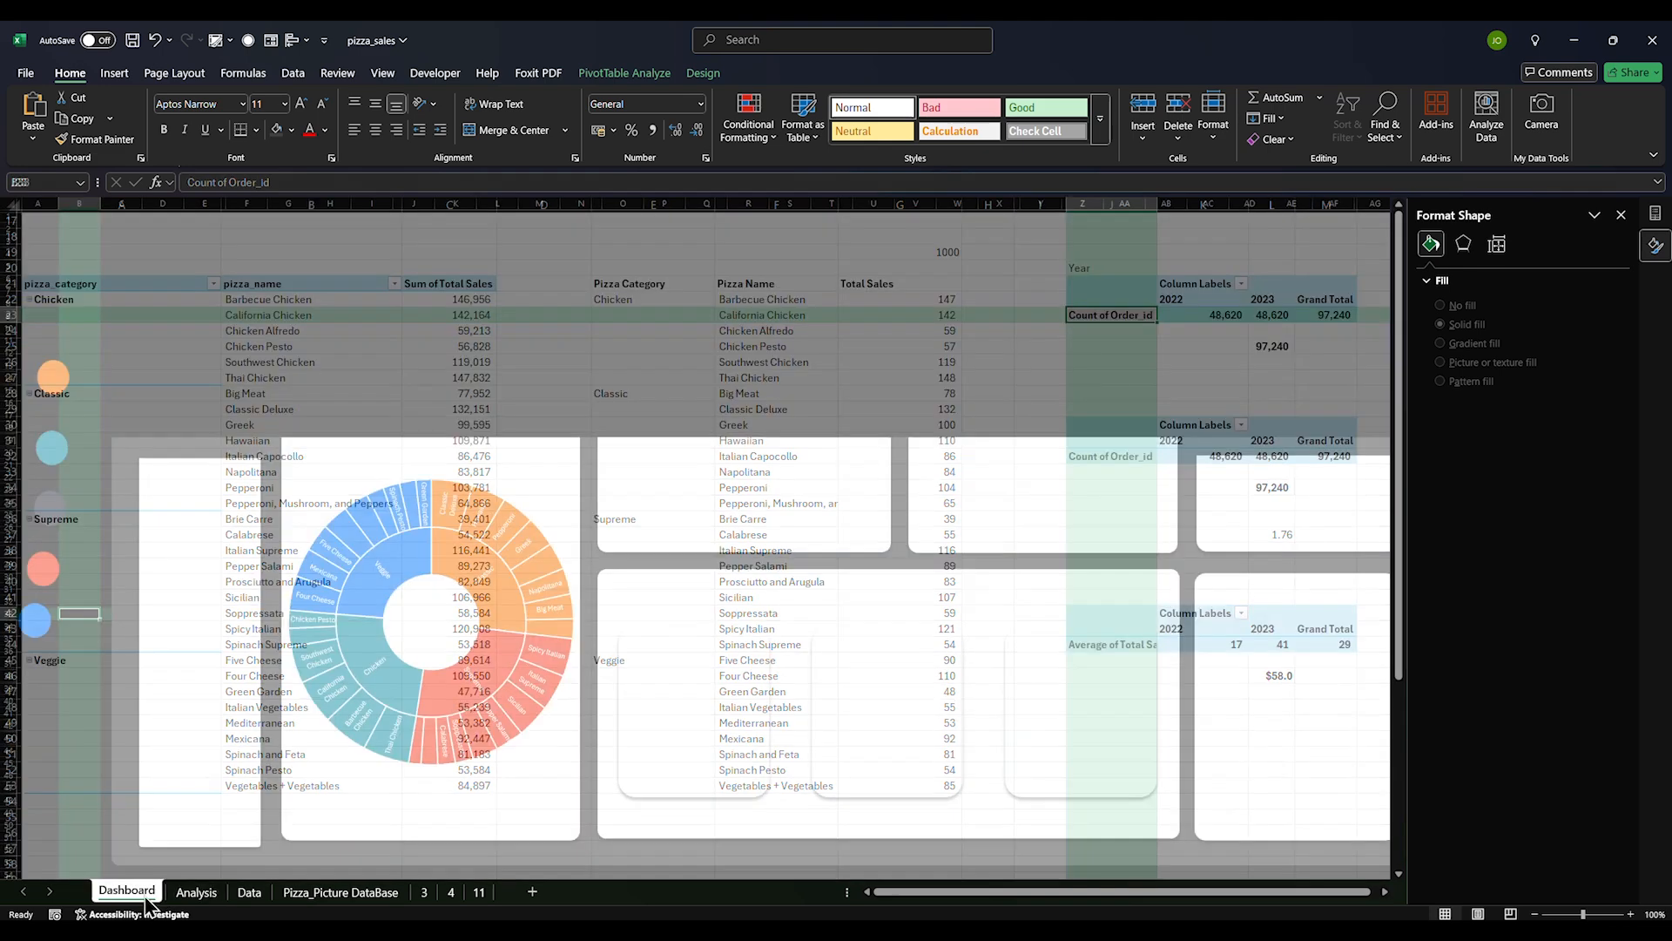
# Paste the three slicers onto the Dashboard and move them into the left white panel
pyautogui.click(175, 444)
pyautogui.hotkey('ctrl', 'v')
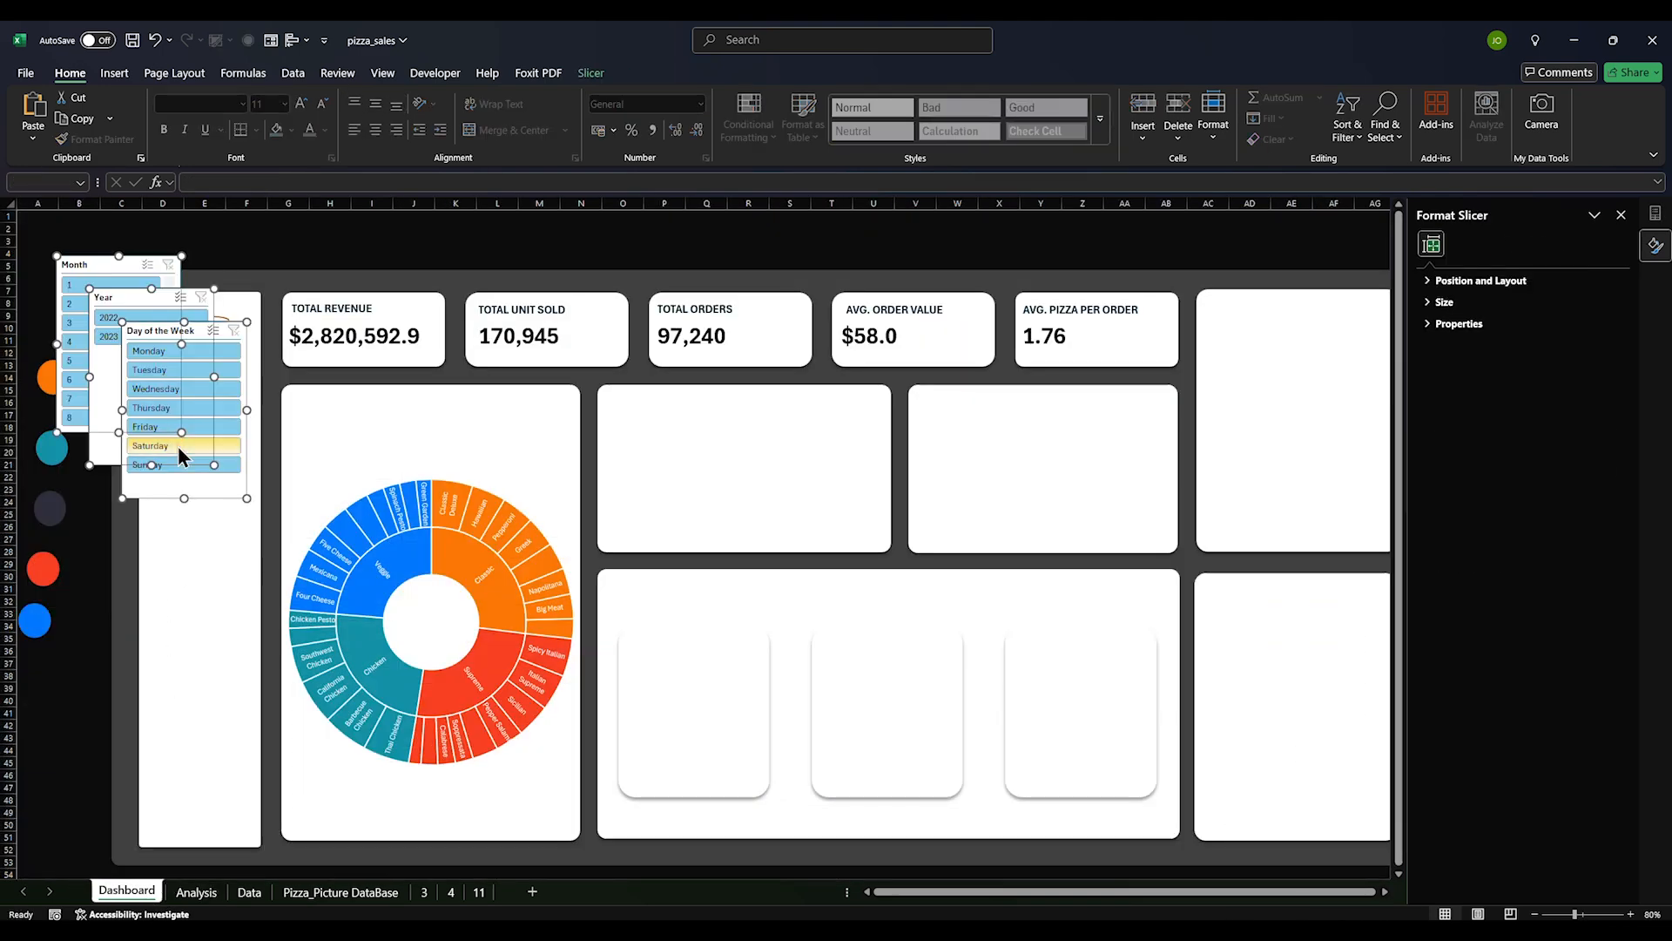
pyautogui.moveTo(206, 497); pyautogui.dragTo(208, 777)
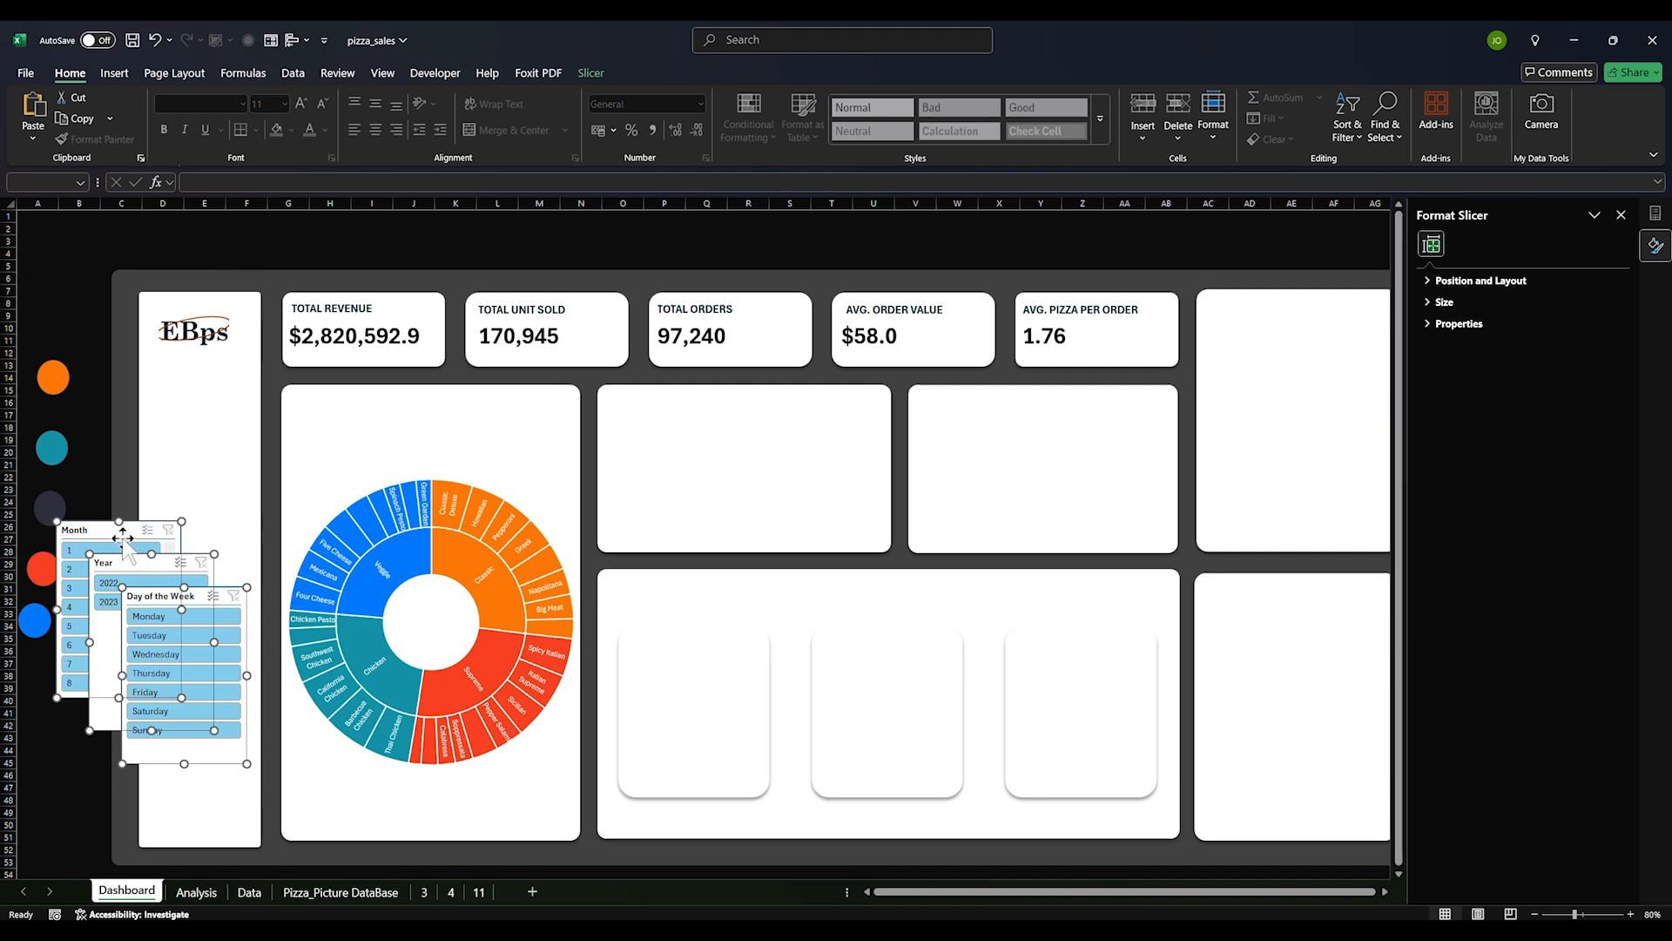
pyautogui.moveTo(136, 562); pyautogui.dragTo(192, 392)
# Delete the Year and Month slicers, keeping only Day of the Week
pyautogui.click(197, 459)
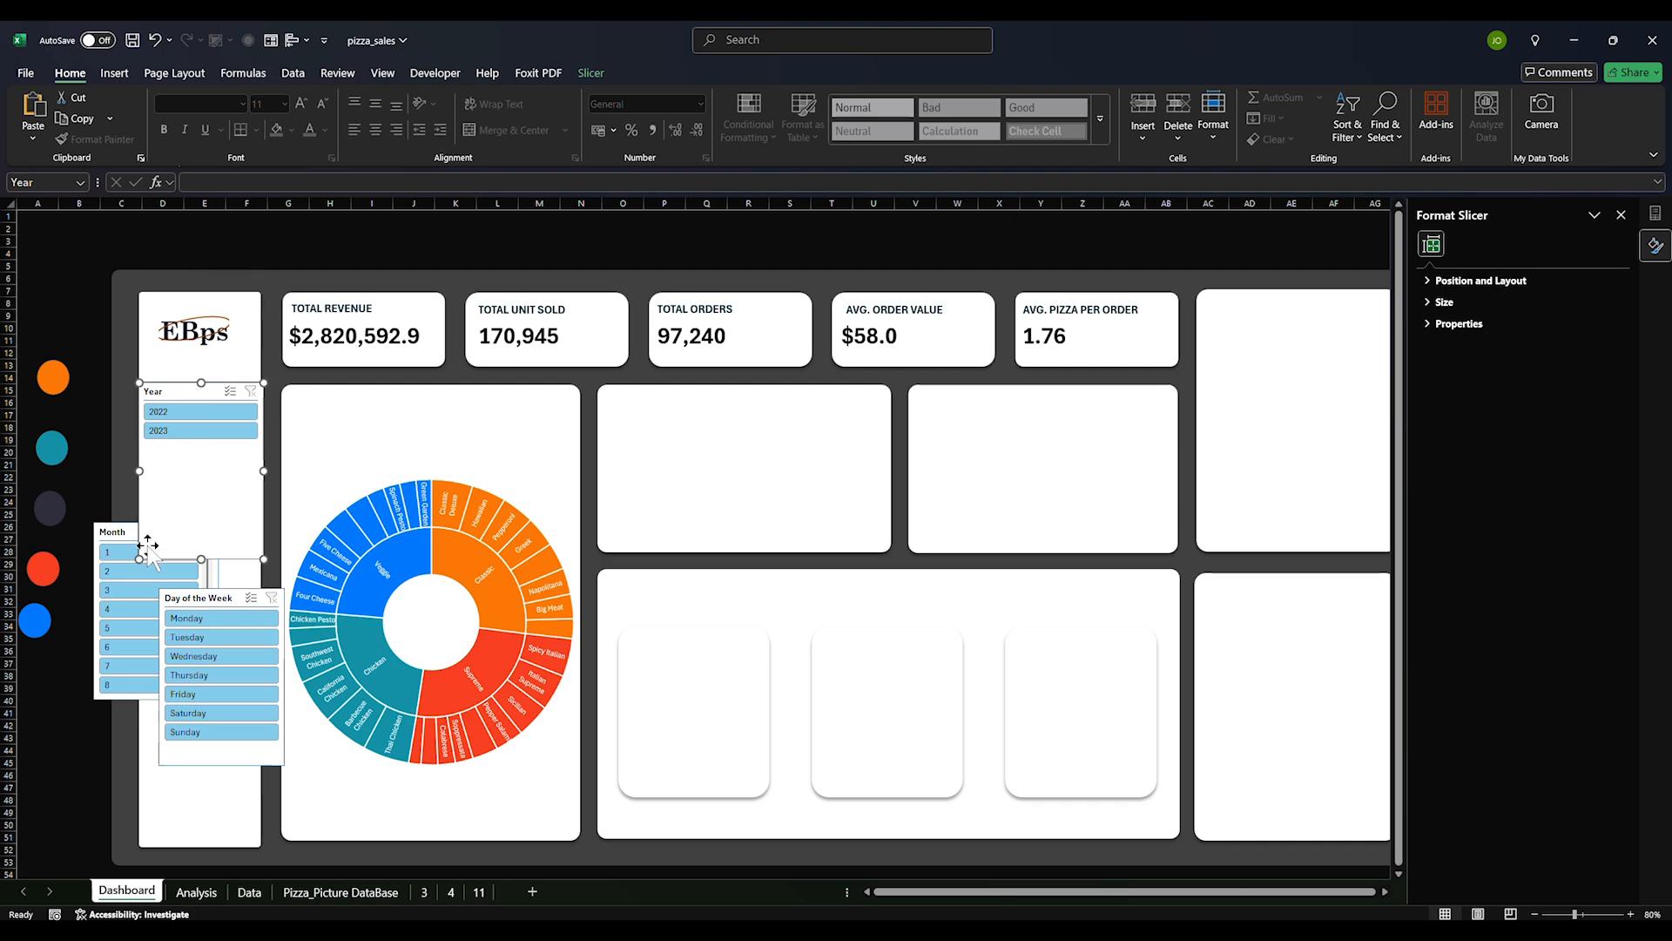
pyautogui.press('Delete')
pyautogui.click(117, 530)
pyautogui.press('Delete')
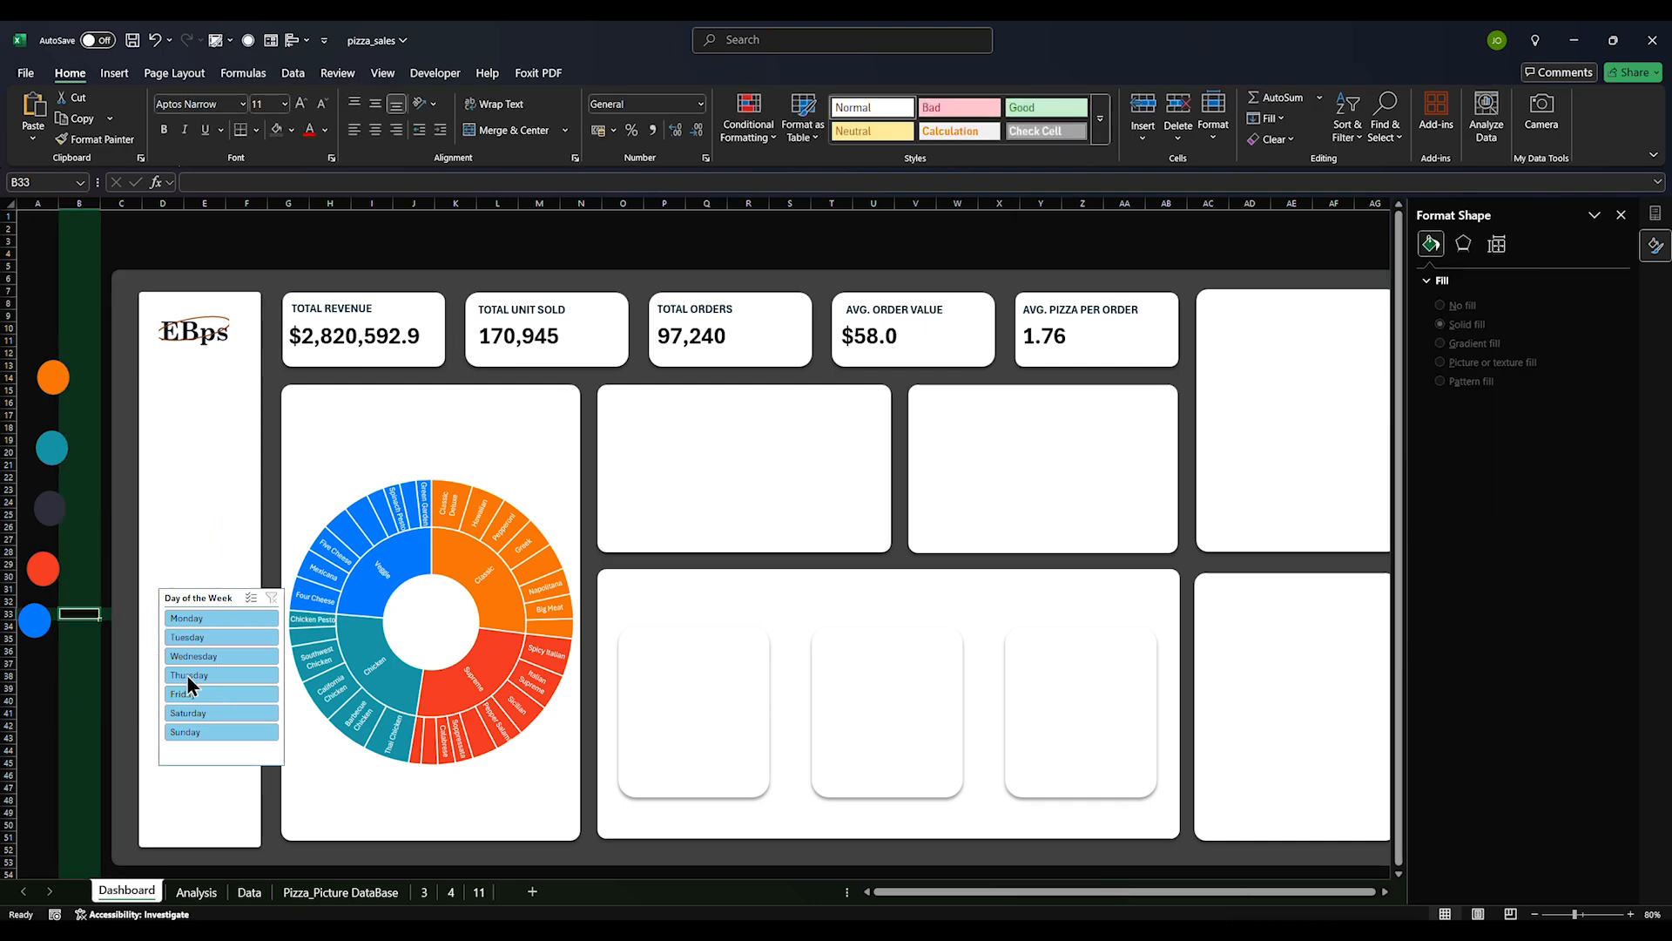
pyautogui.click(196, 891)
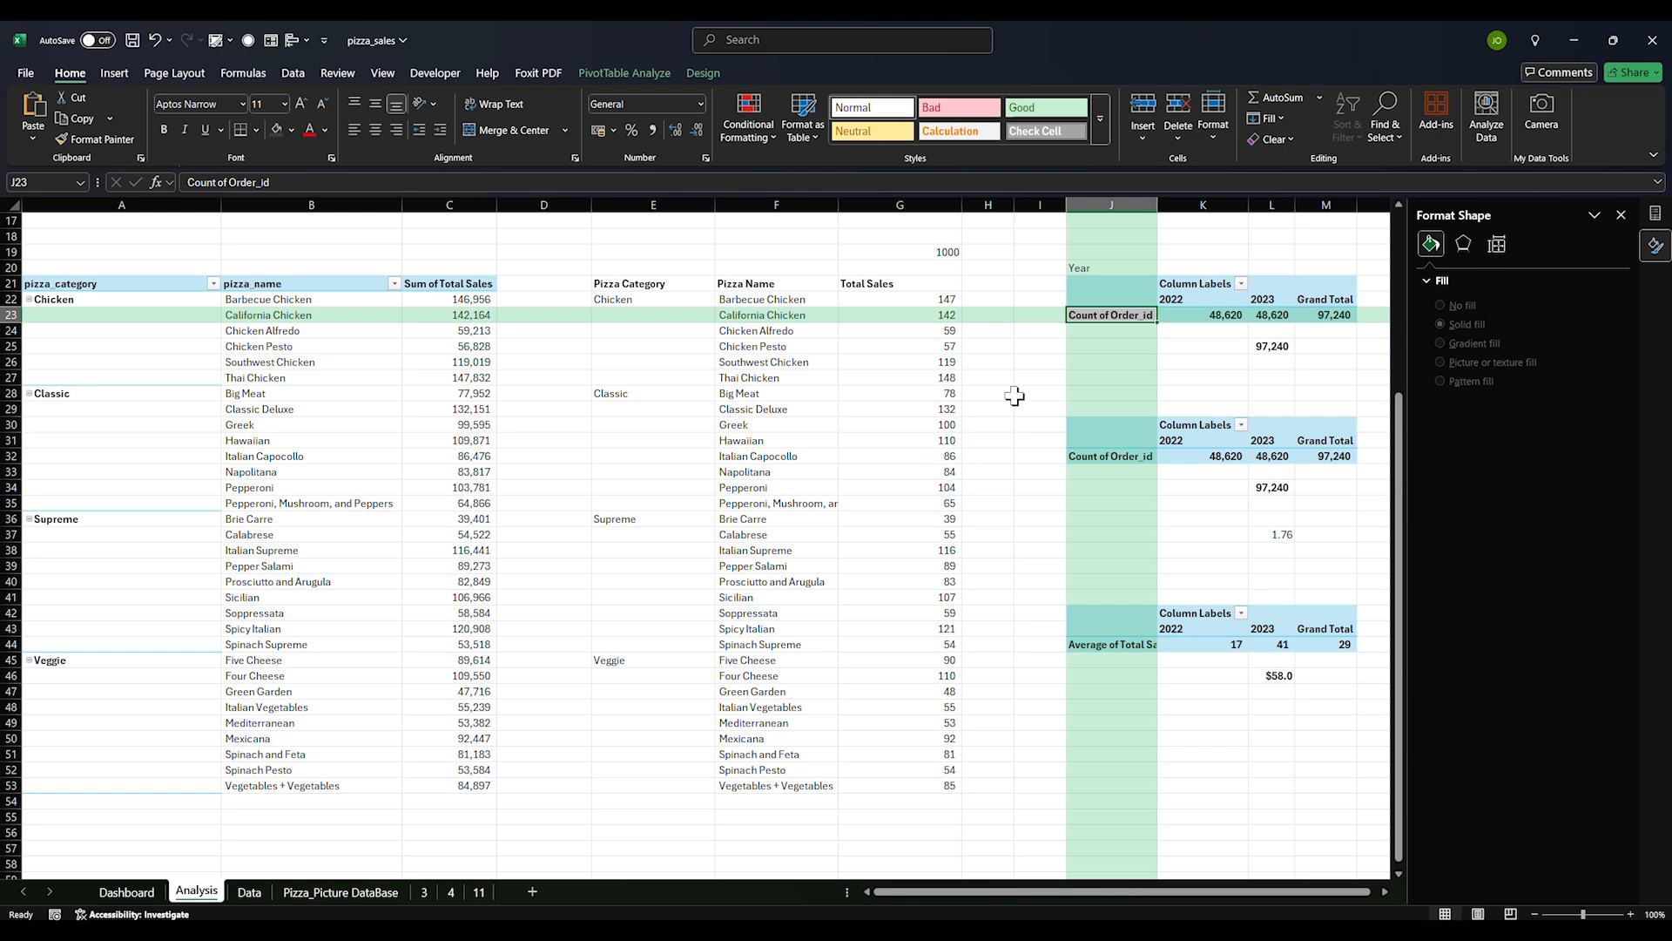
# Insert Months and Years (Order_date) slicers from the yearly order-count pivot table
pyautogui.click(938, 396)
pyautogui.moveTo(1120, 286); pyautogui.dragTo(1342, 315)
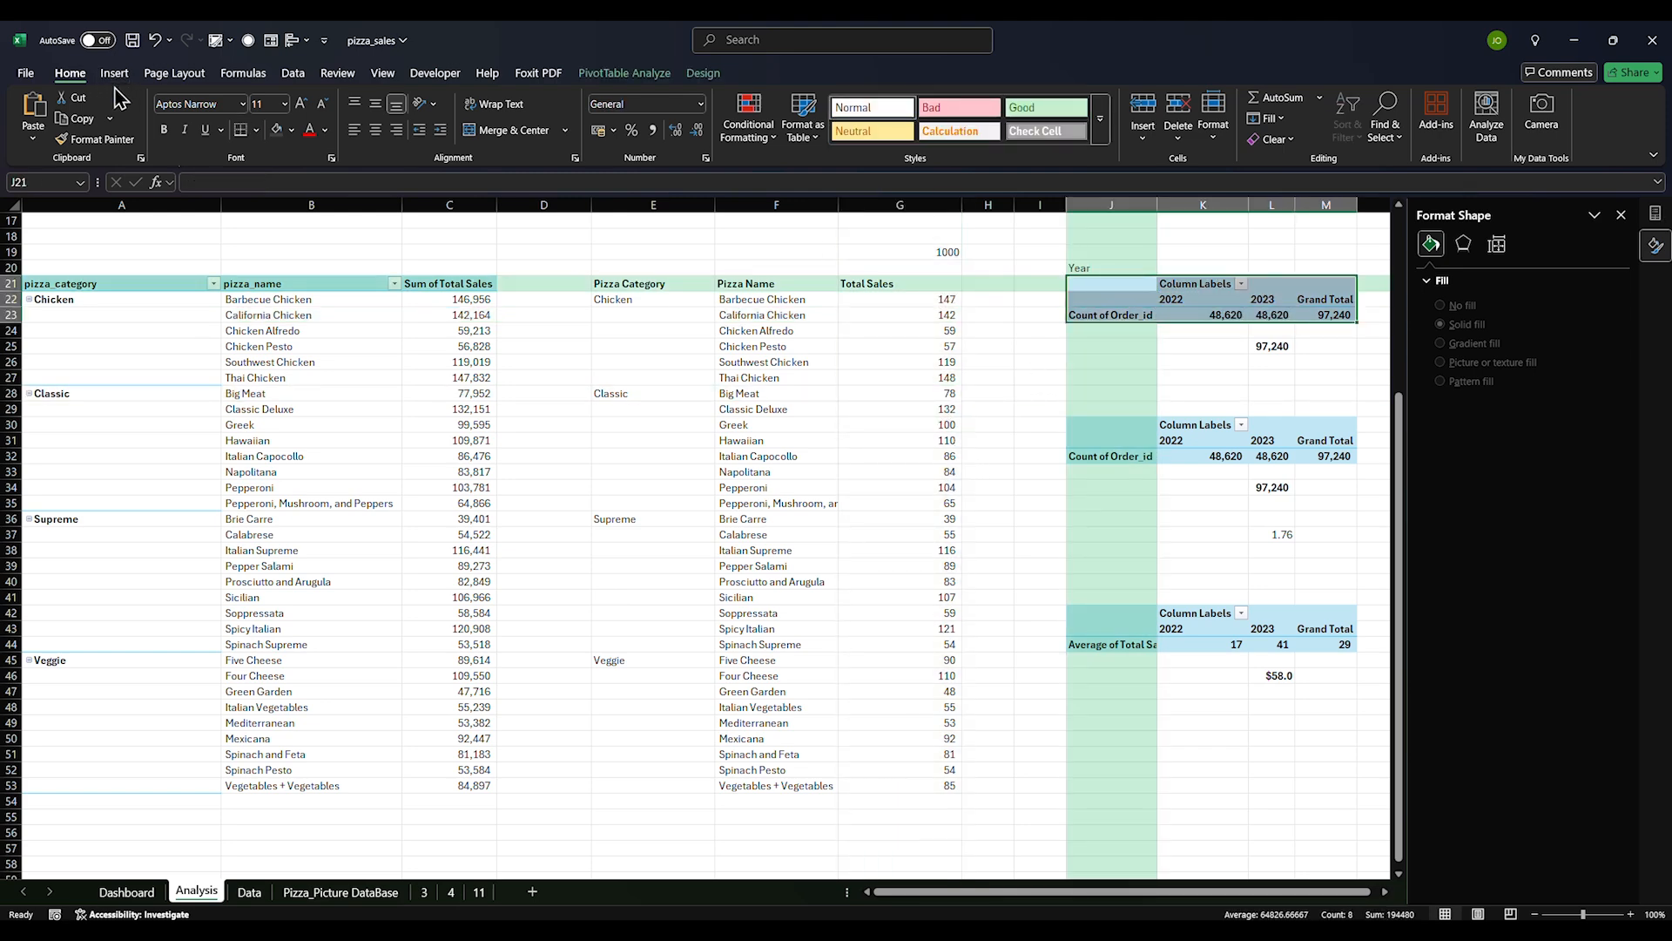
pyautogui.click(643, 76)
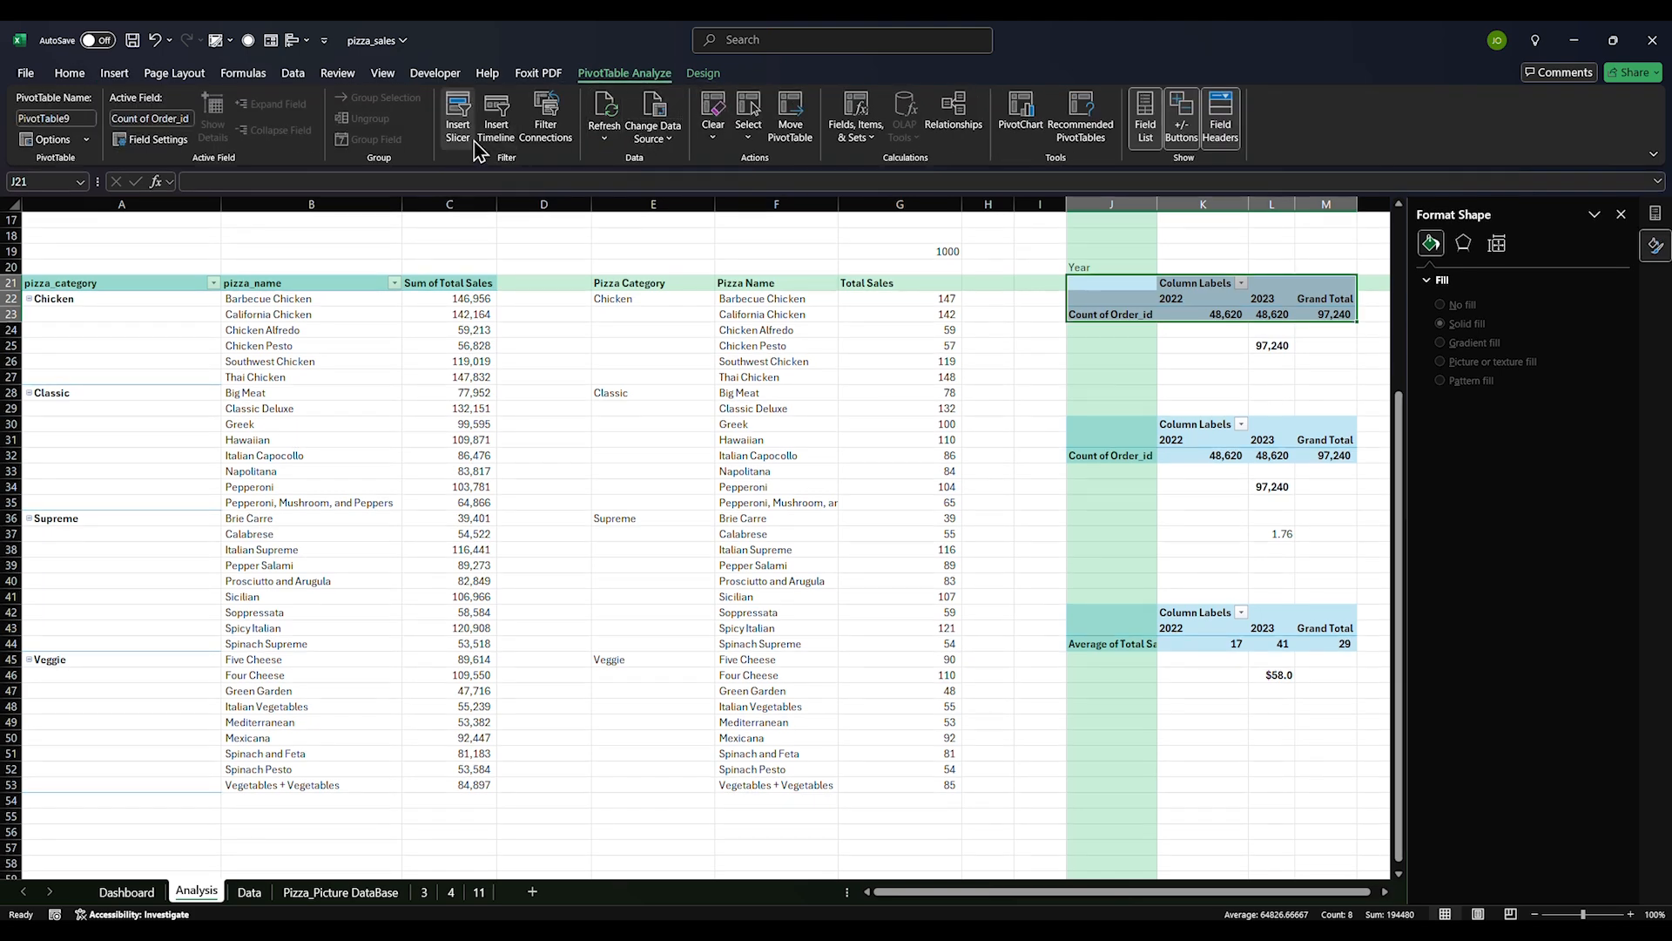
pyautogui.click(458, 117)
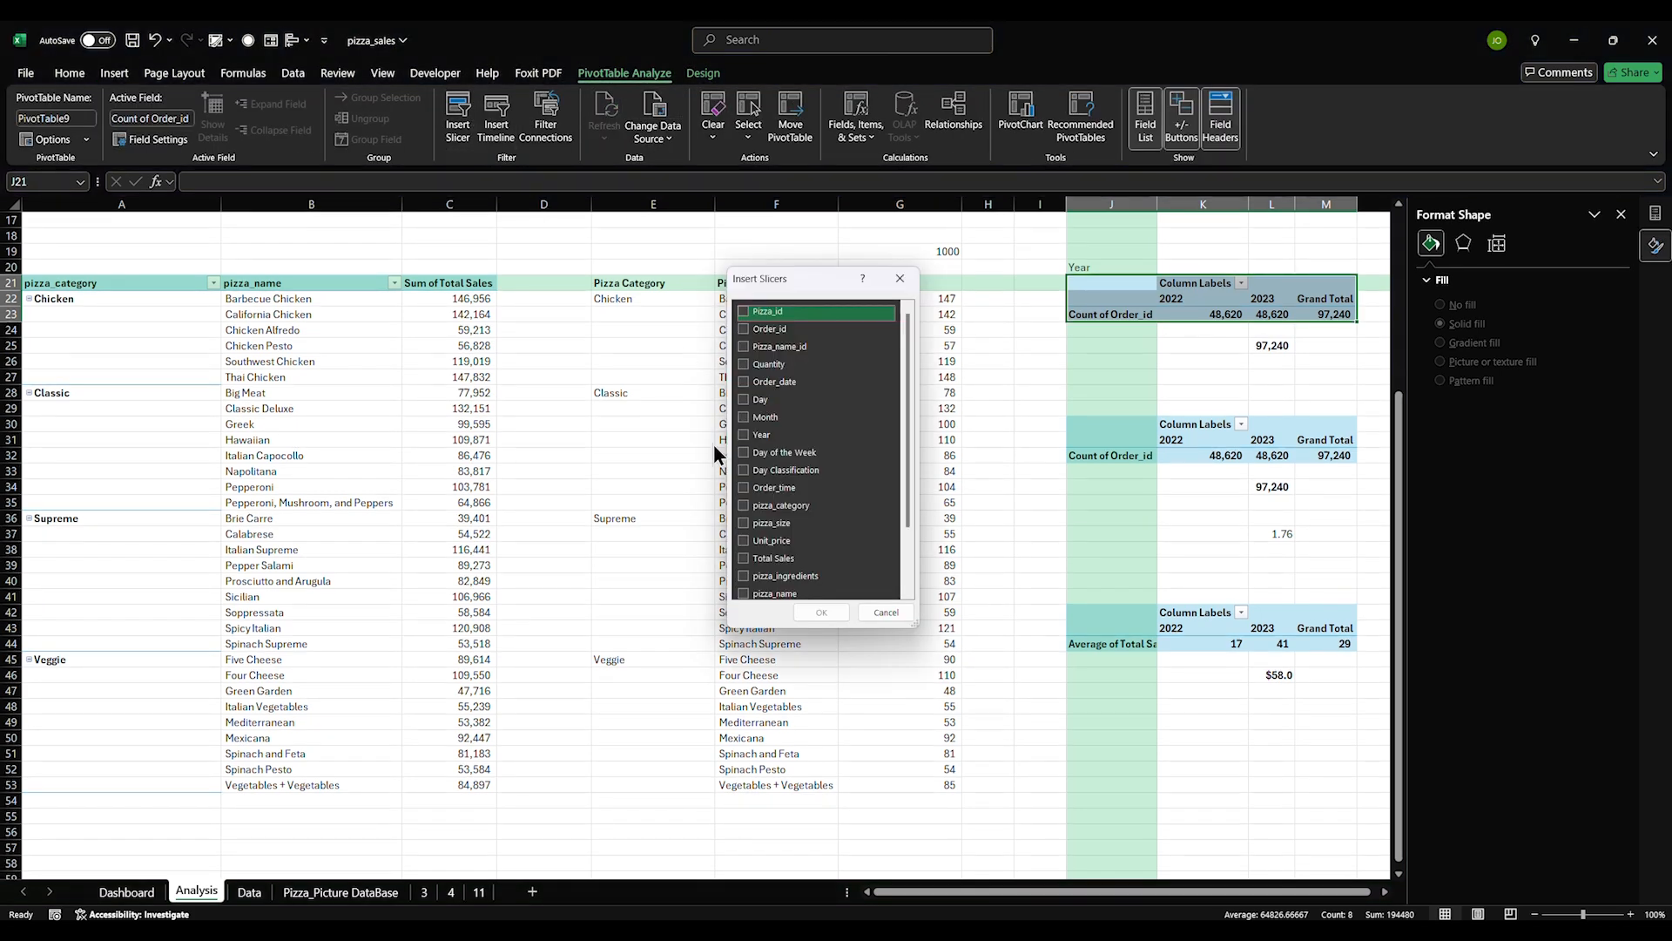
pyautogui.scroll(-2, 767, 523)
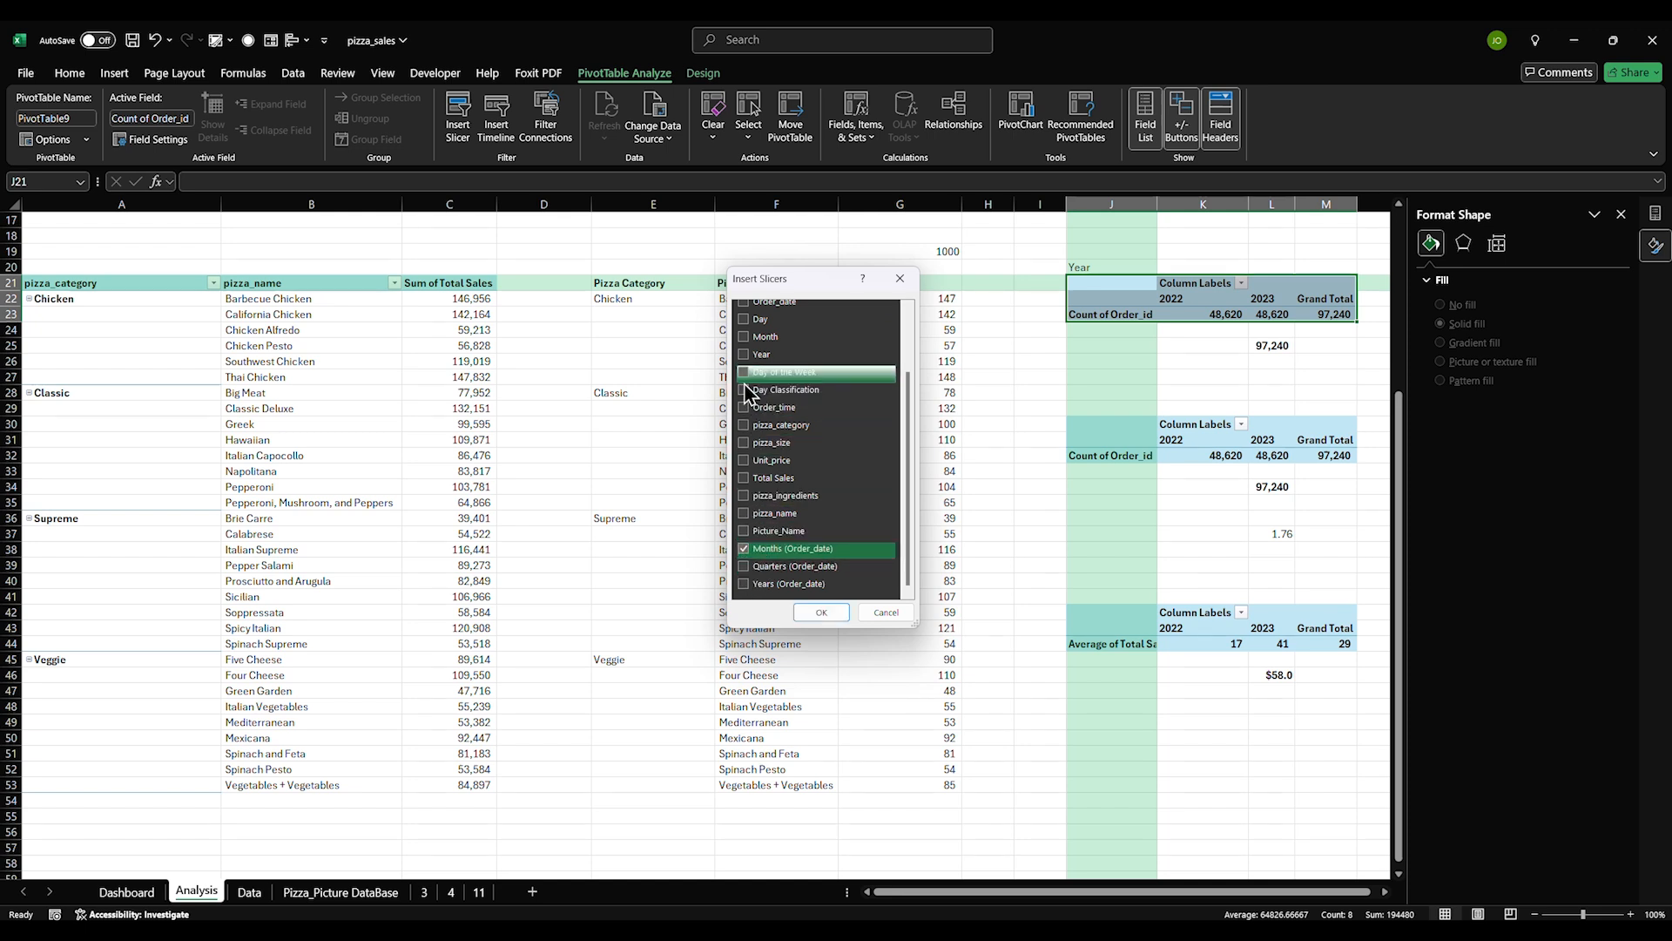
pyautogui.click(746, 584)
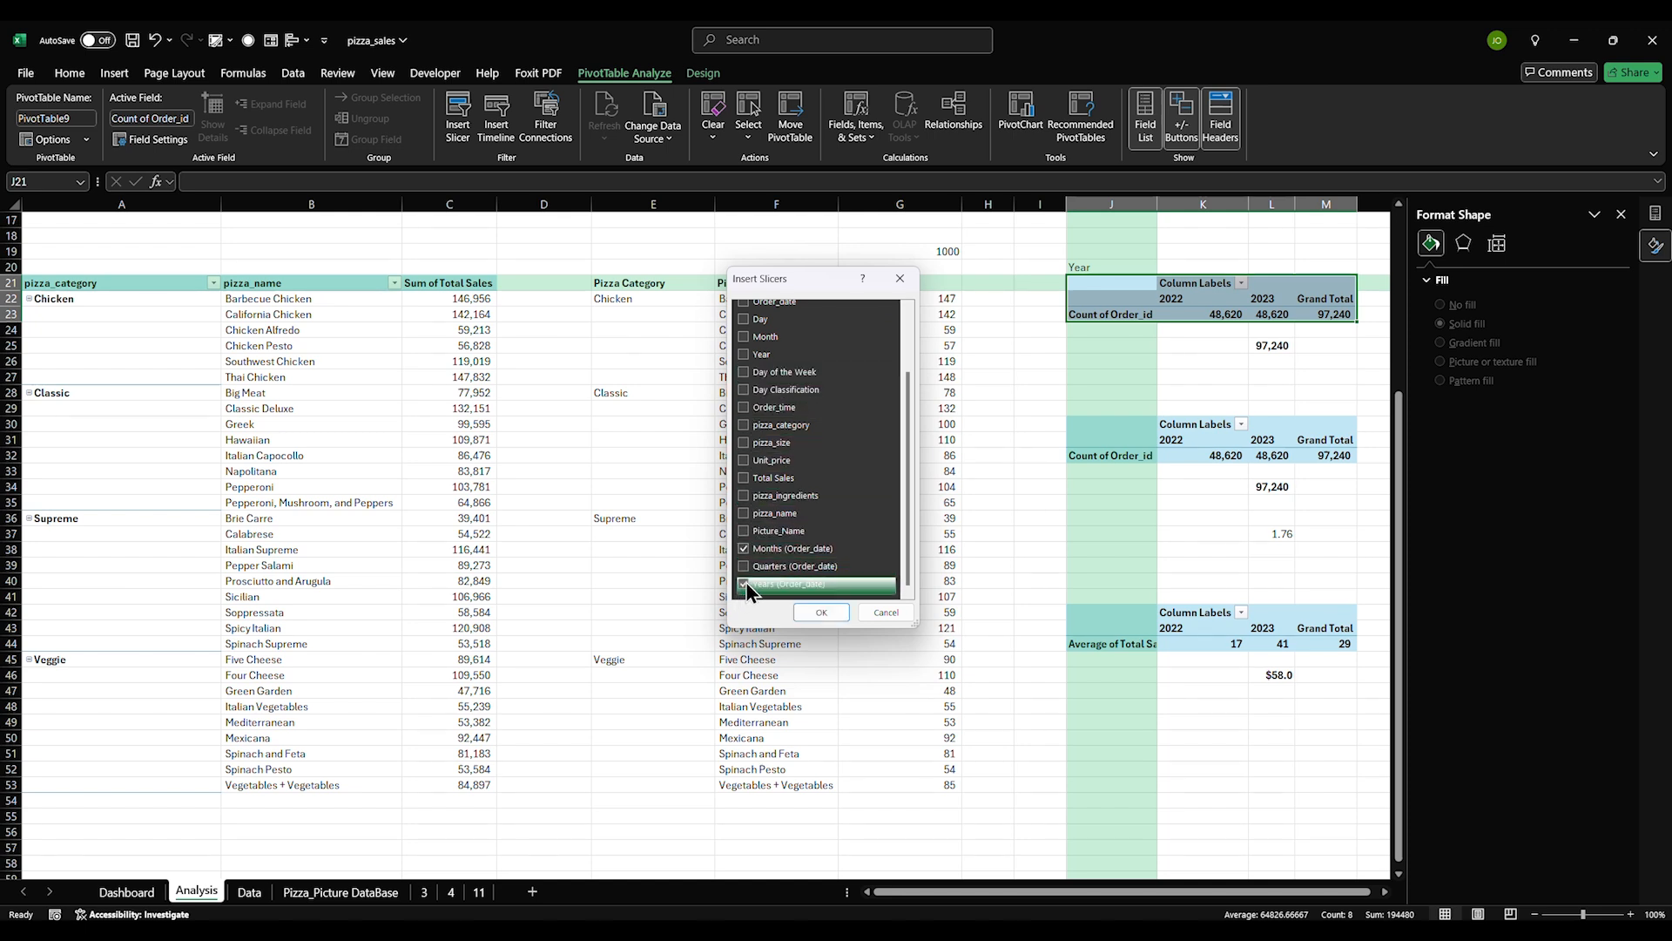
pyautogui.click(822, 612)
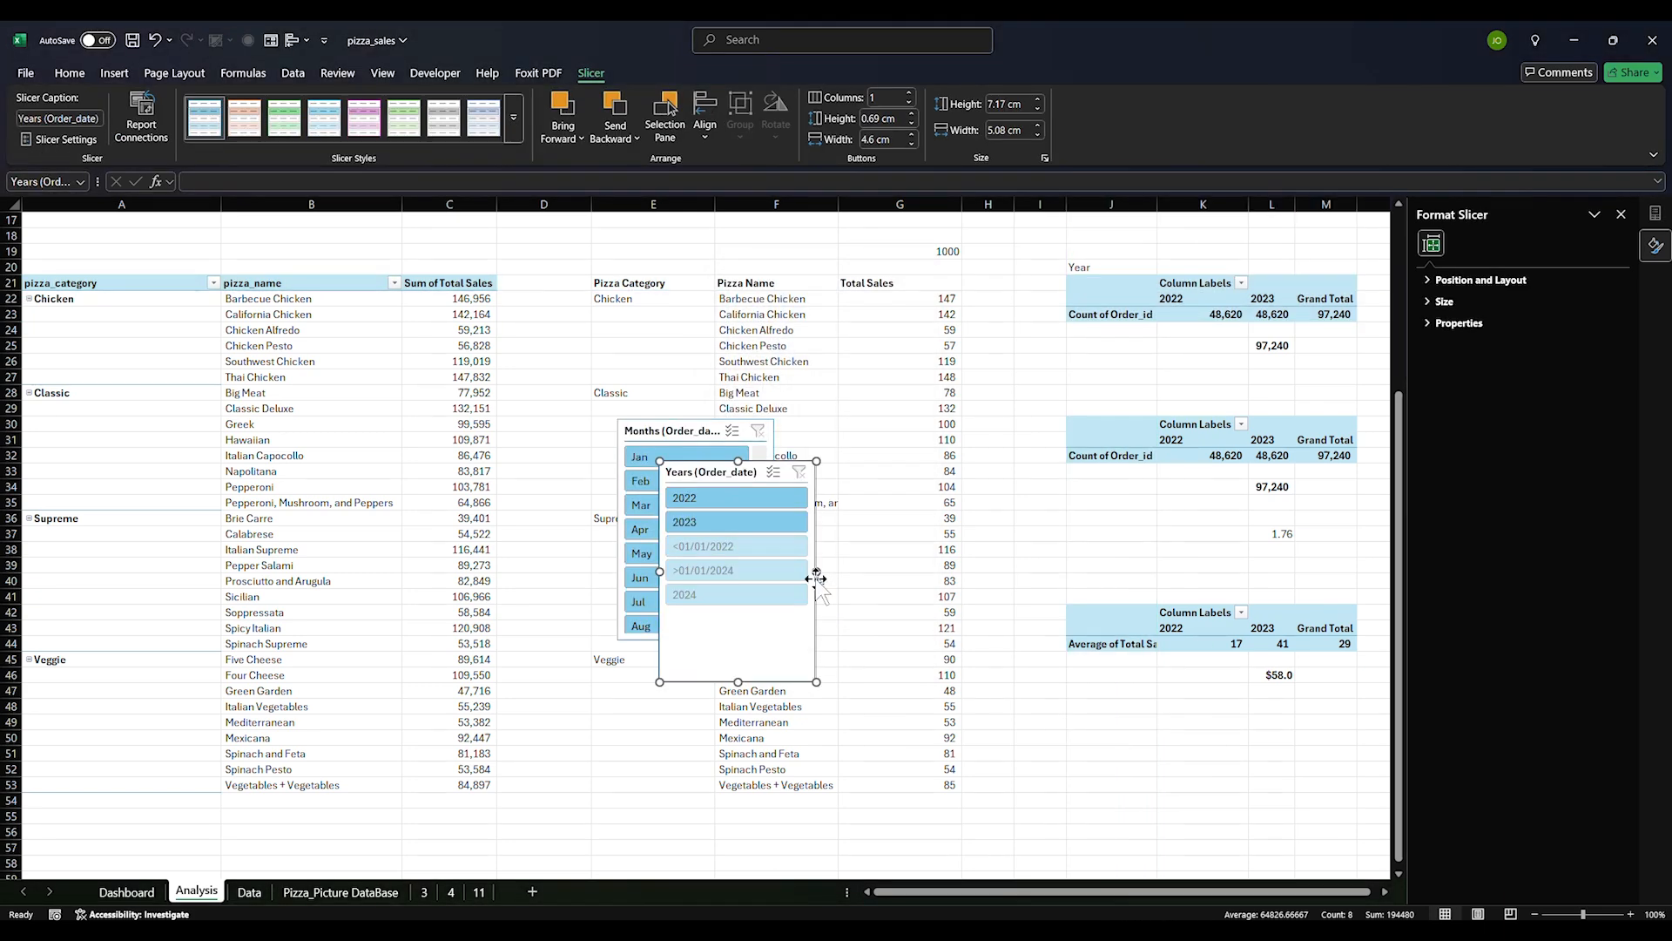
# Select both new slicers and remove them from the Analysis sheet
pyautogui.keyDown('ctrl'); pyautogui.click(667, 433); pyautogui.keyUp('ctrl')
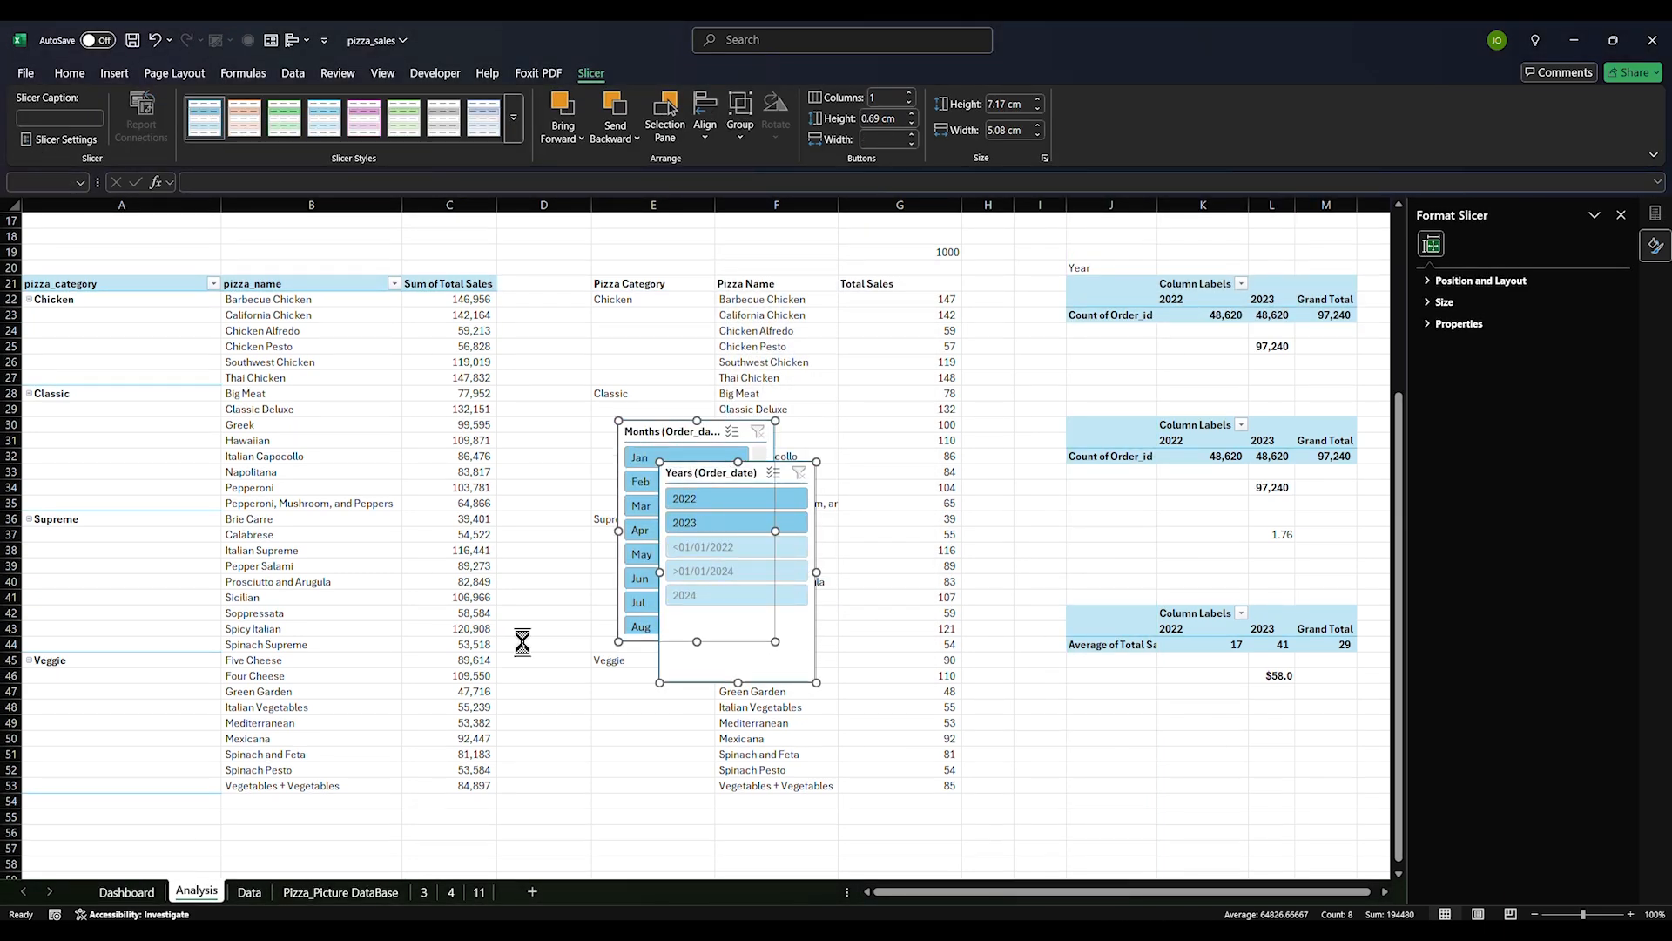
pyautogui.press('Delete')
pyautogui.click(126, 892)
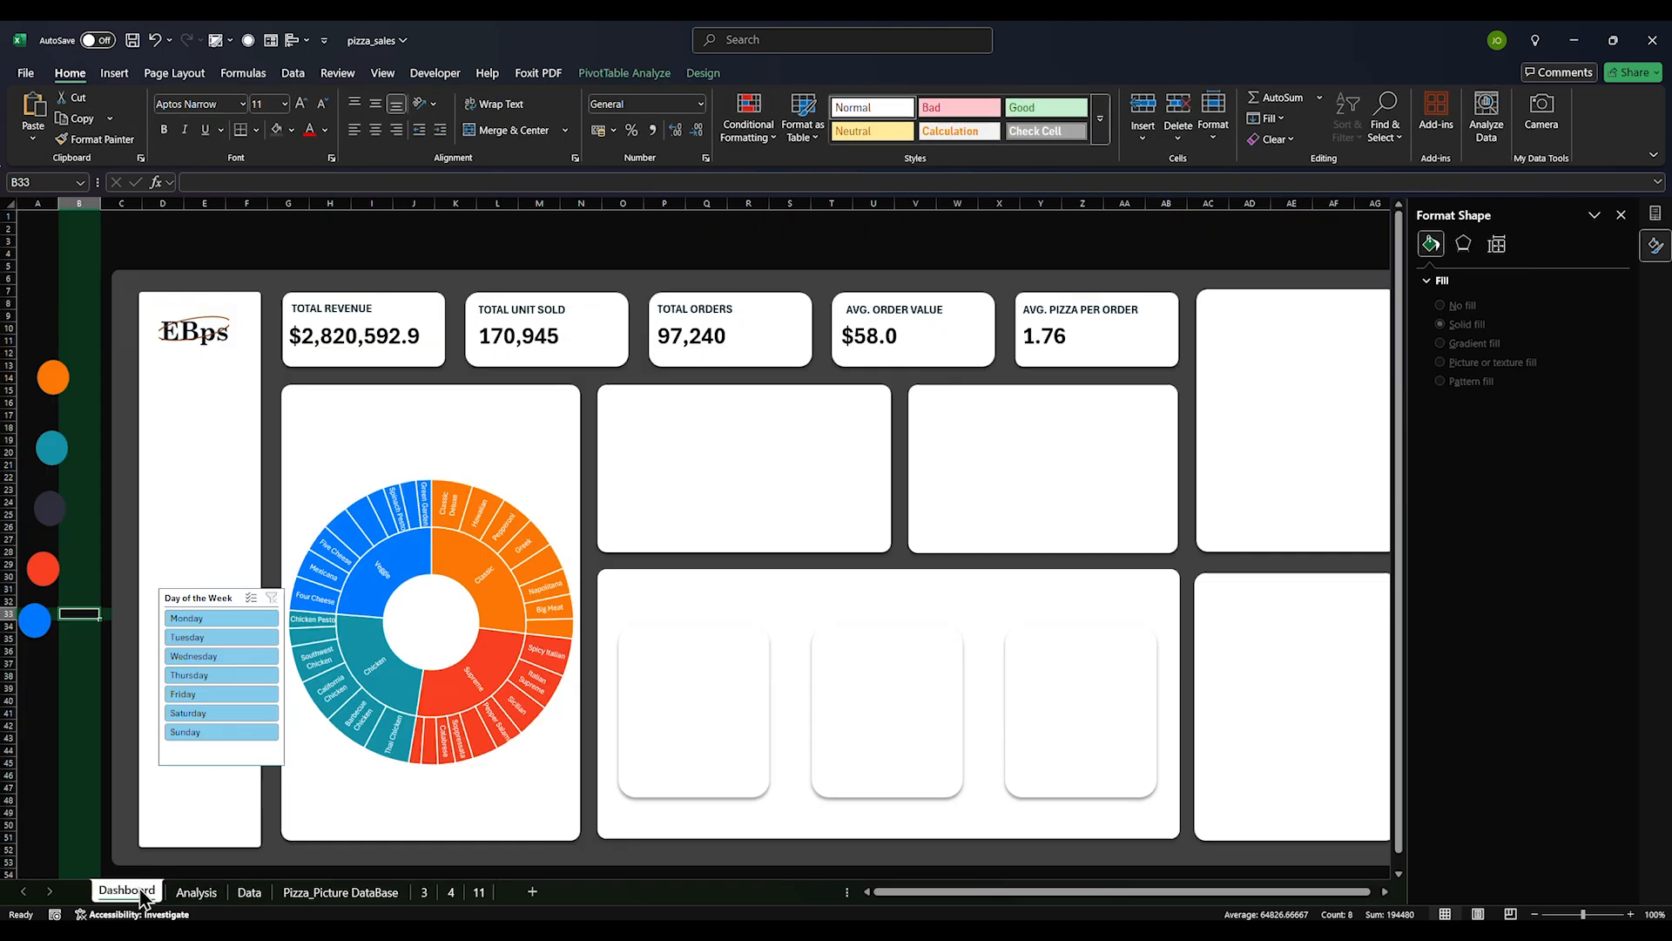
# Paste the Months and Years slicers on the Dashboard and roughly stack them above Day of the Week
pyautogui.click(215, 451)
pyautogui.hotkey('ctrl', 'v')
pyautogui.moveTo(198, 447); pyautogui.dragTo(261, 676)
pyautogui.click(213, 447)
pyautogui.moveTo(207, 509); pyautogui.dragTo(209, 329)
pyautogui.moveTo(174, 484); pyautogui.dragTo(193, 541)
pyautogui.moveTo(226, 765); pyautogui.dragTo(221, 852)
# Align Years under the logo with Months and Day of the Week below; stretch Months to show Jan–Dec
pyautogui.moveTo(216, 332); pyautogui.dragTo(196, 361)
pyautogui.moveTo(209, 529); pyautogui.dragTo(205, 416)
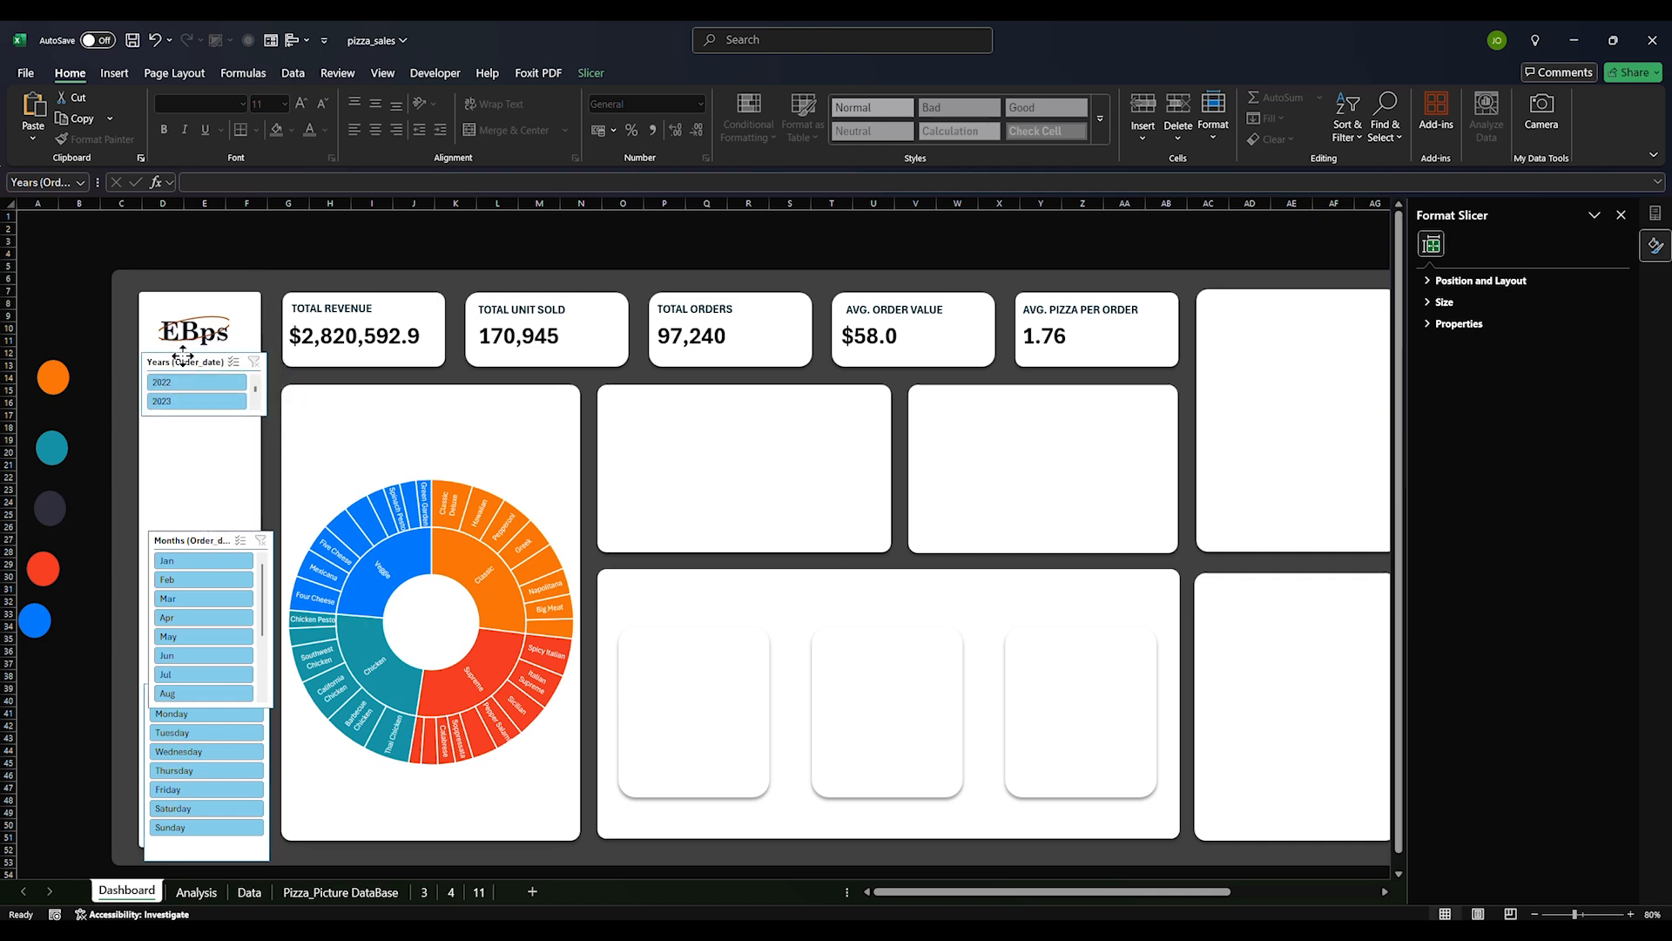
pyautogui.click(183, 355)
pyautogui.moveTo(216, 537); pyautogui.dragTo(207, 430)
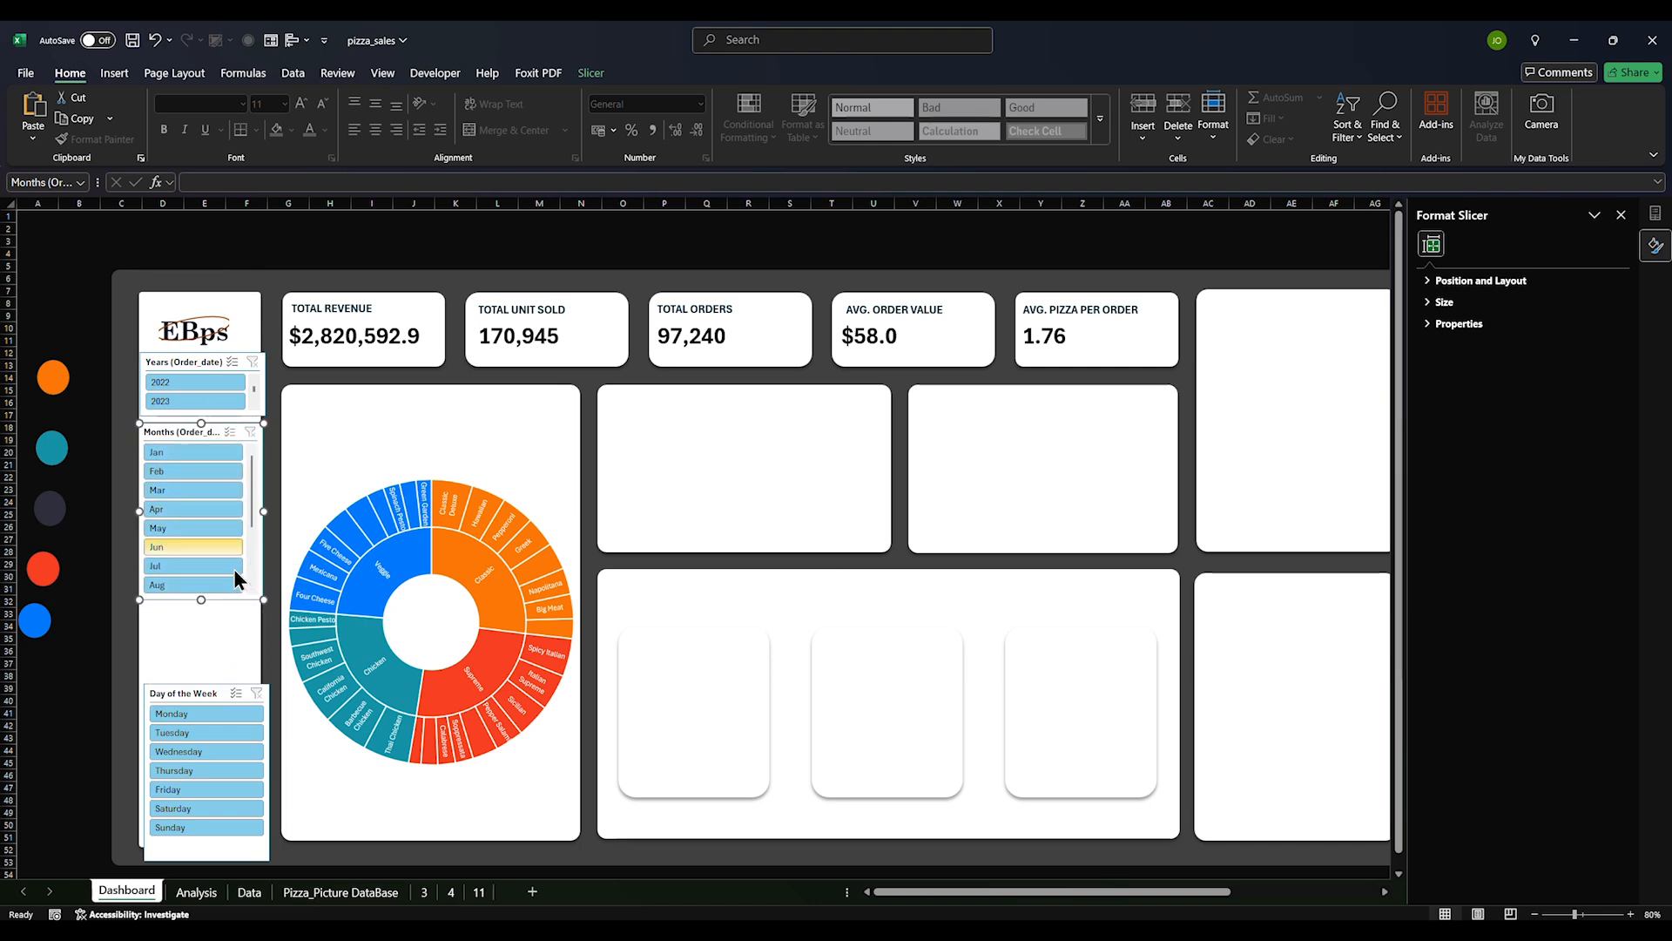
pyautogui.moveTo(196, 677); pyautogui.dragTo(193, 614)
pyautogui.press('Escape')
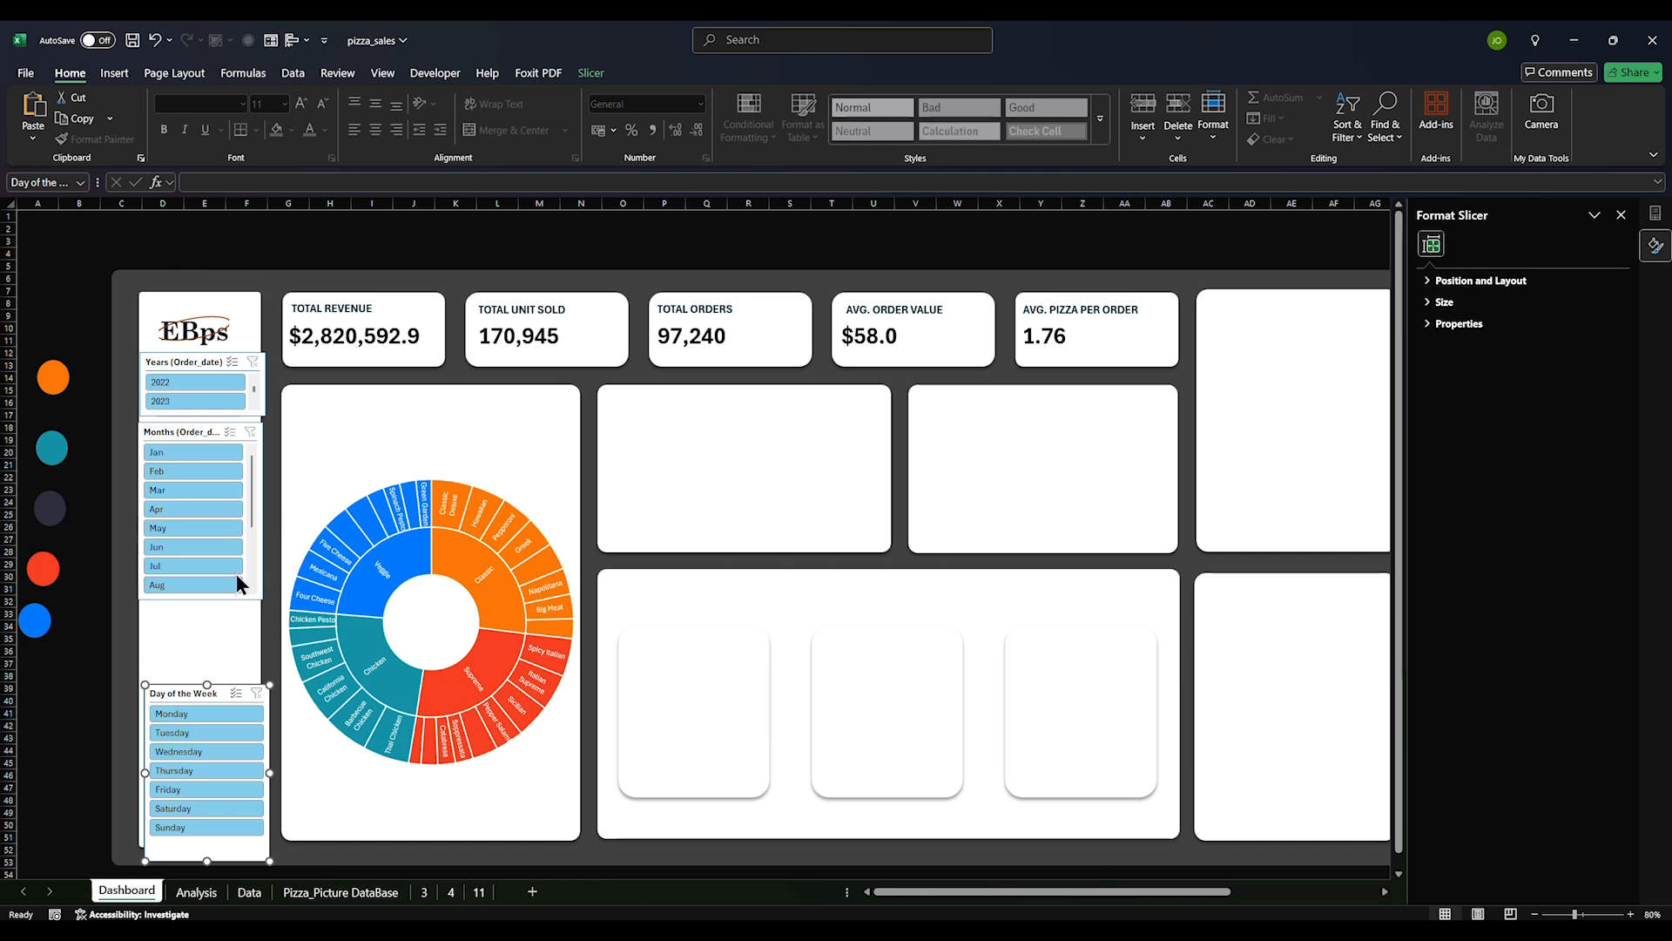
pyautogui.click(194, 435)
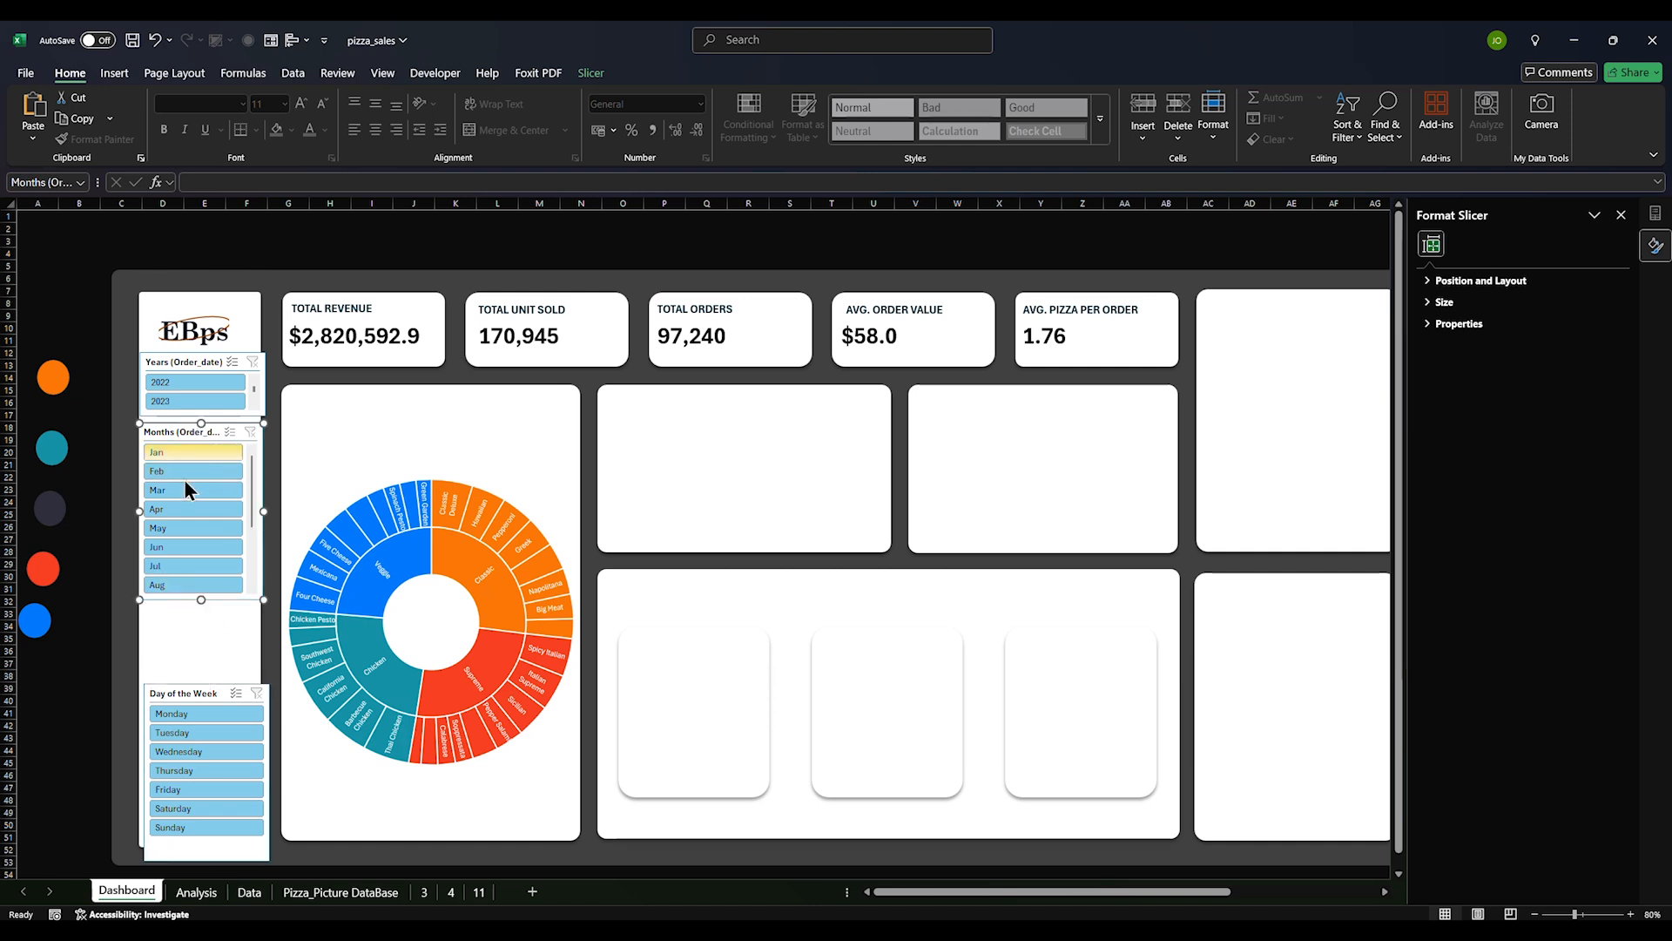
pyautogui.moveTo(201, 599); pyautogui.dragTo(202, 671)
# Set the Years slicer to 2 columns, hide items with no data, and shorten it
pyautogui.click(184, 361)
pyautogui.click(590, 73)
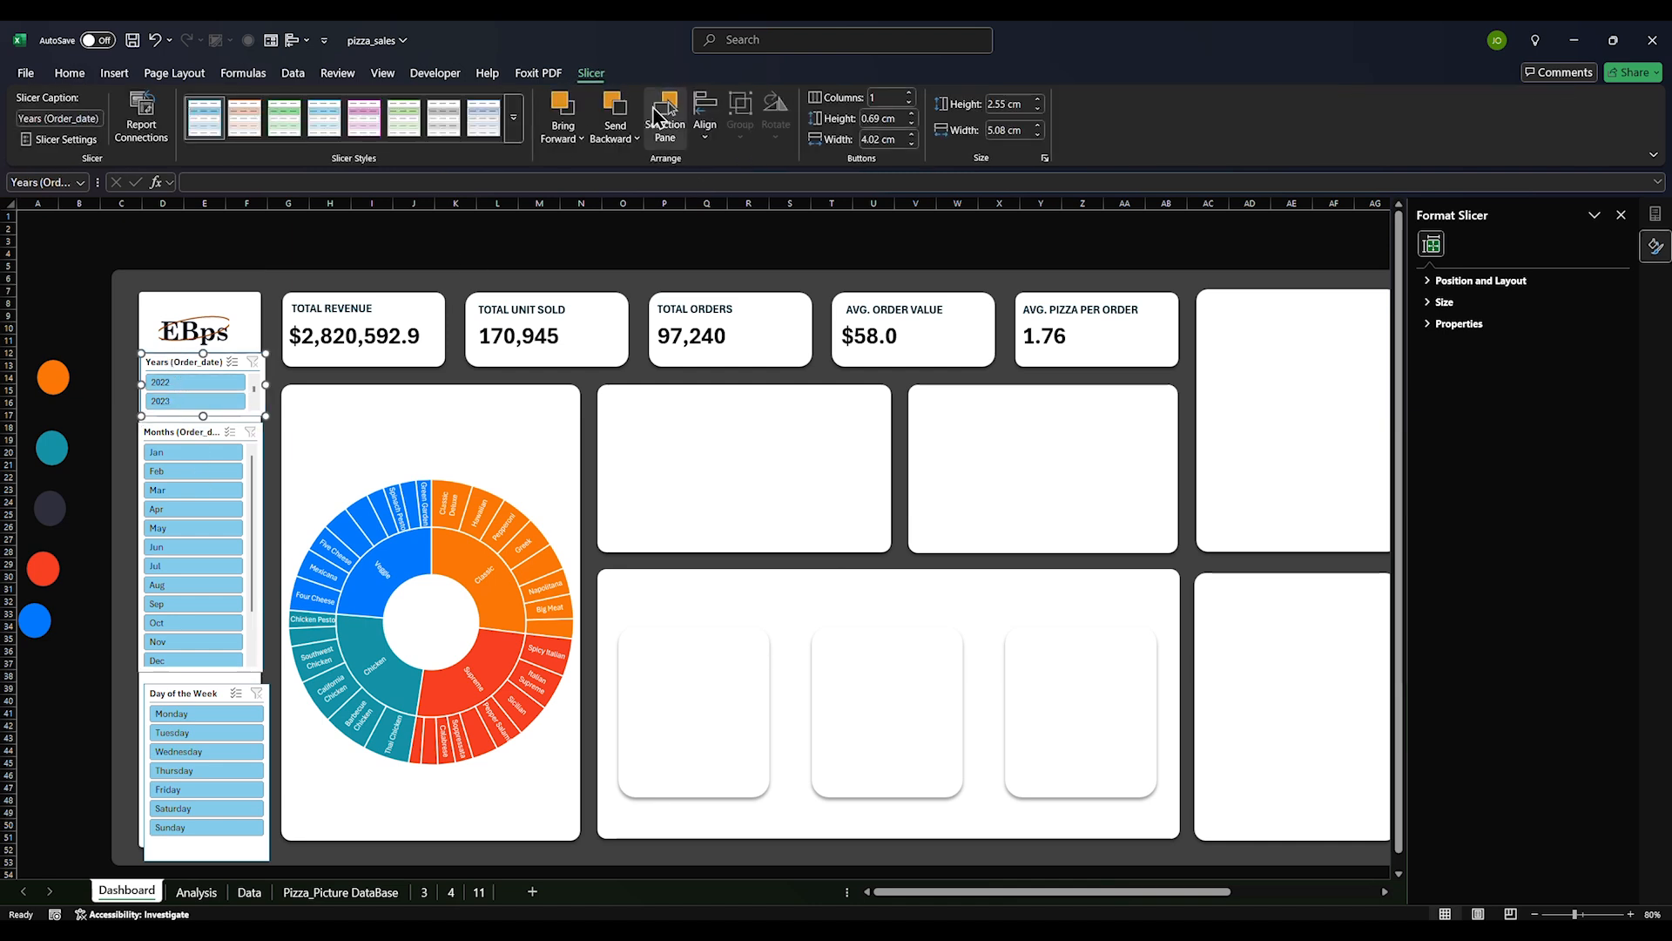
pyautogui.click(908, 93)
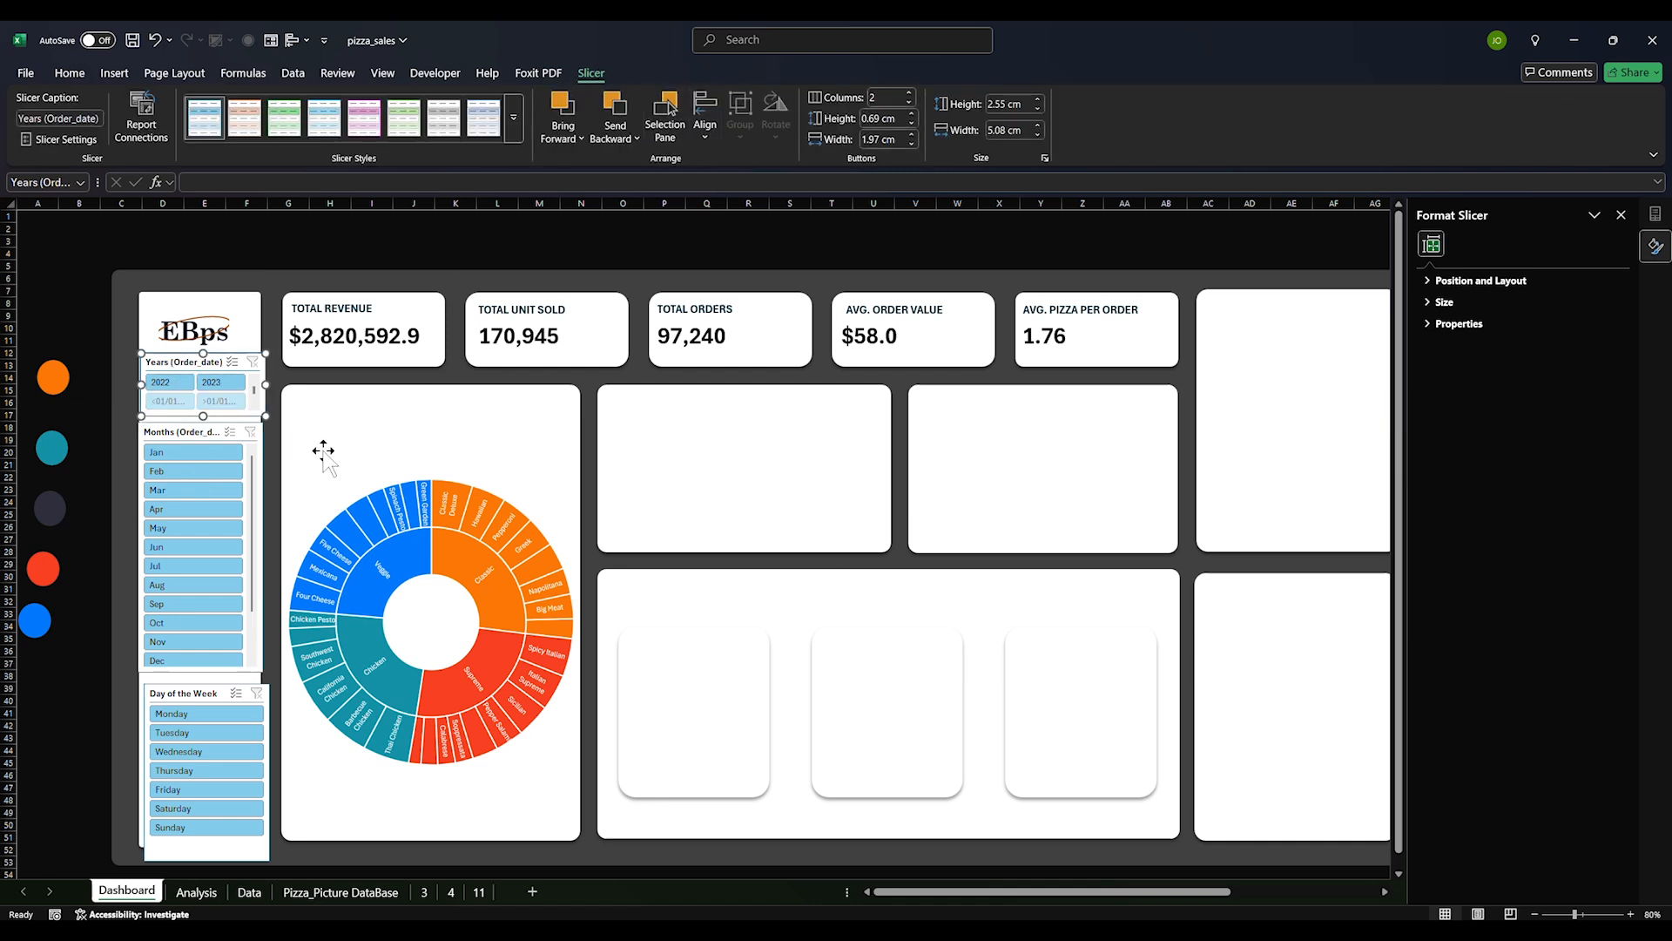
pyautogui.rightClick(232, 362)
pyautogui.click(298, 795)
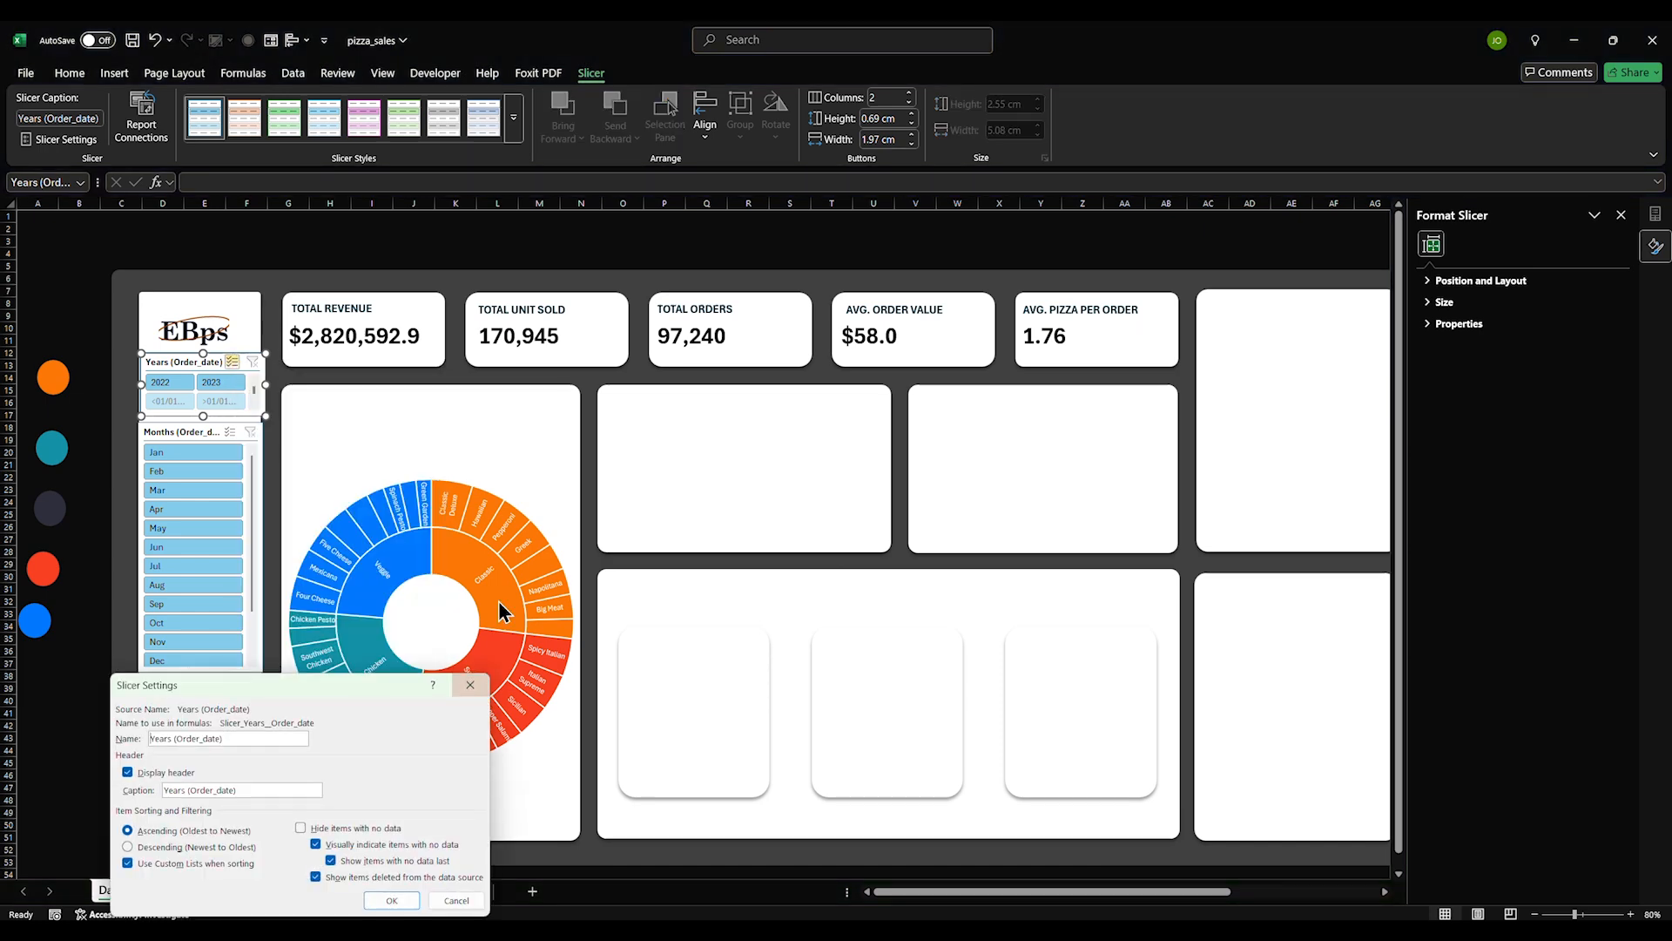
pyautogui.click(300, 827)
pyautogui.click(392, 900)
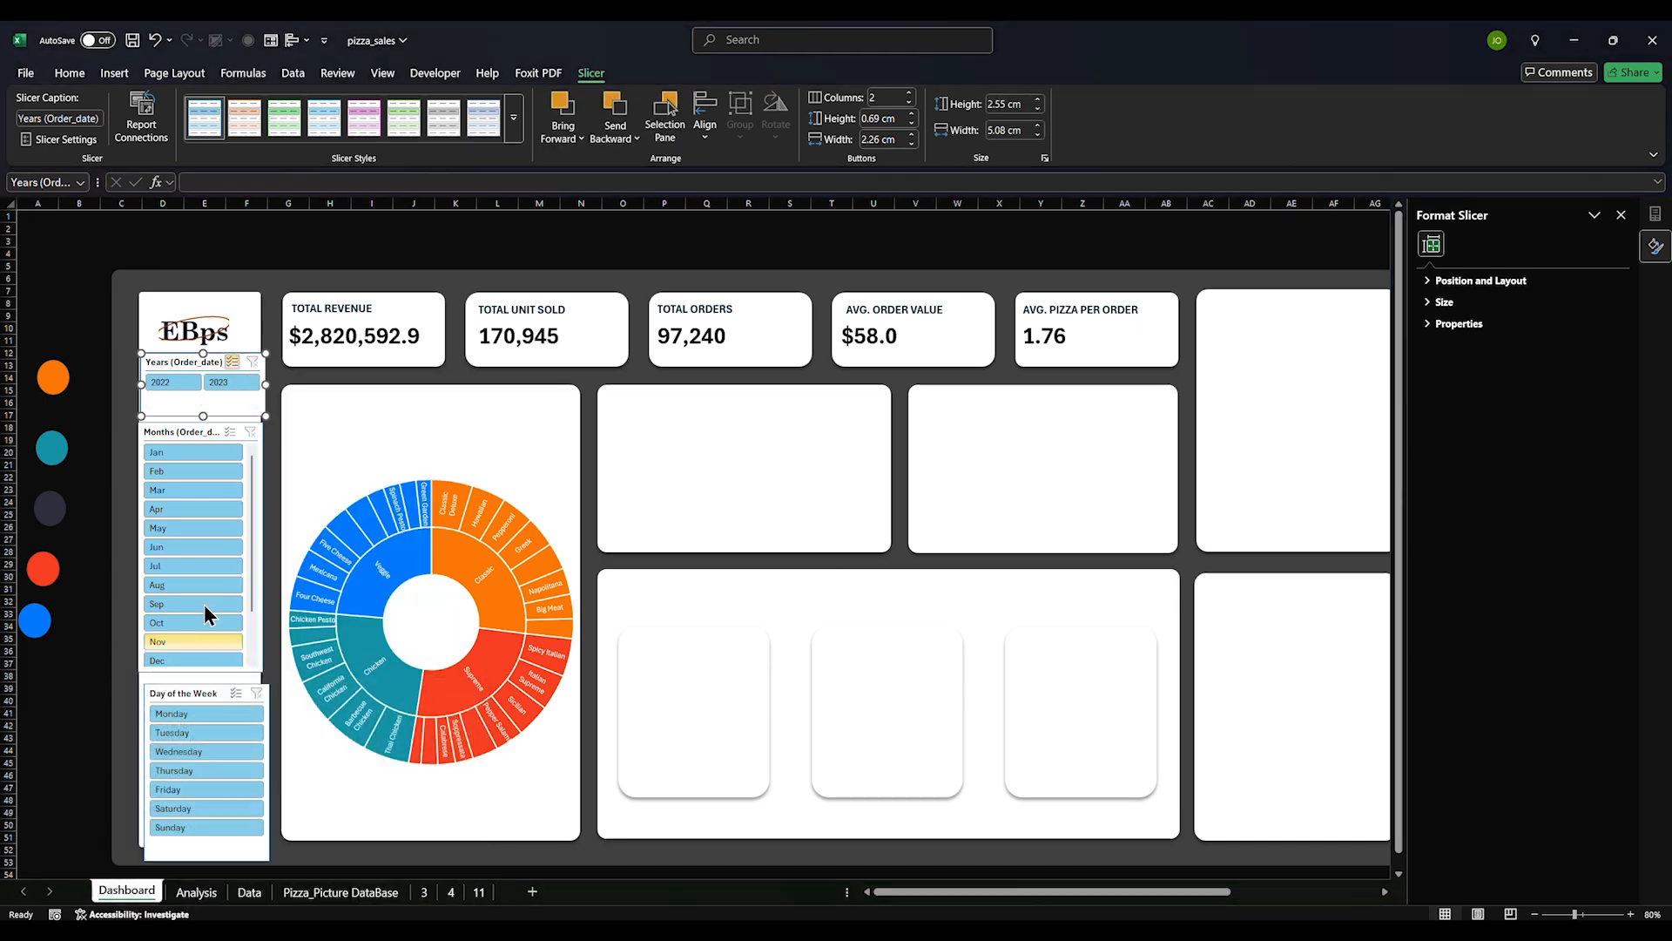
pyautogui.moveTo(203, 409)
pyautogui.mouseDown()
pyautogui.moveTo(200, 425)
pyautogui.moveTo(206, 410)
pyautogui.mouseUp()
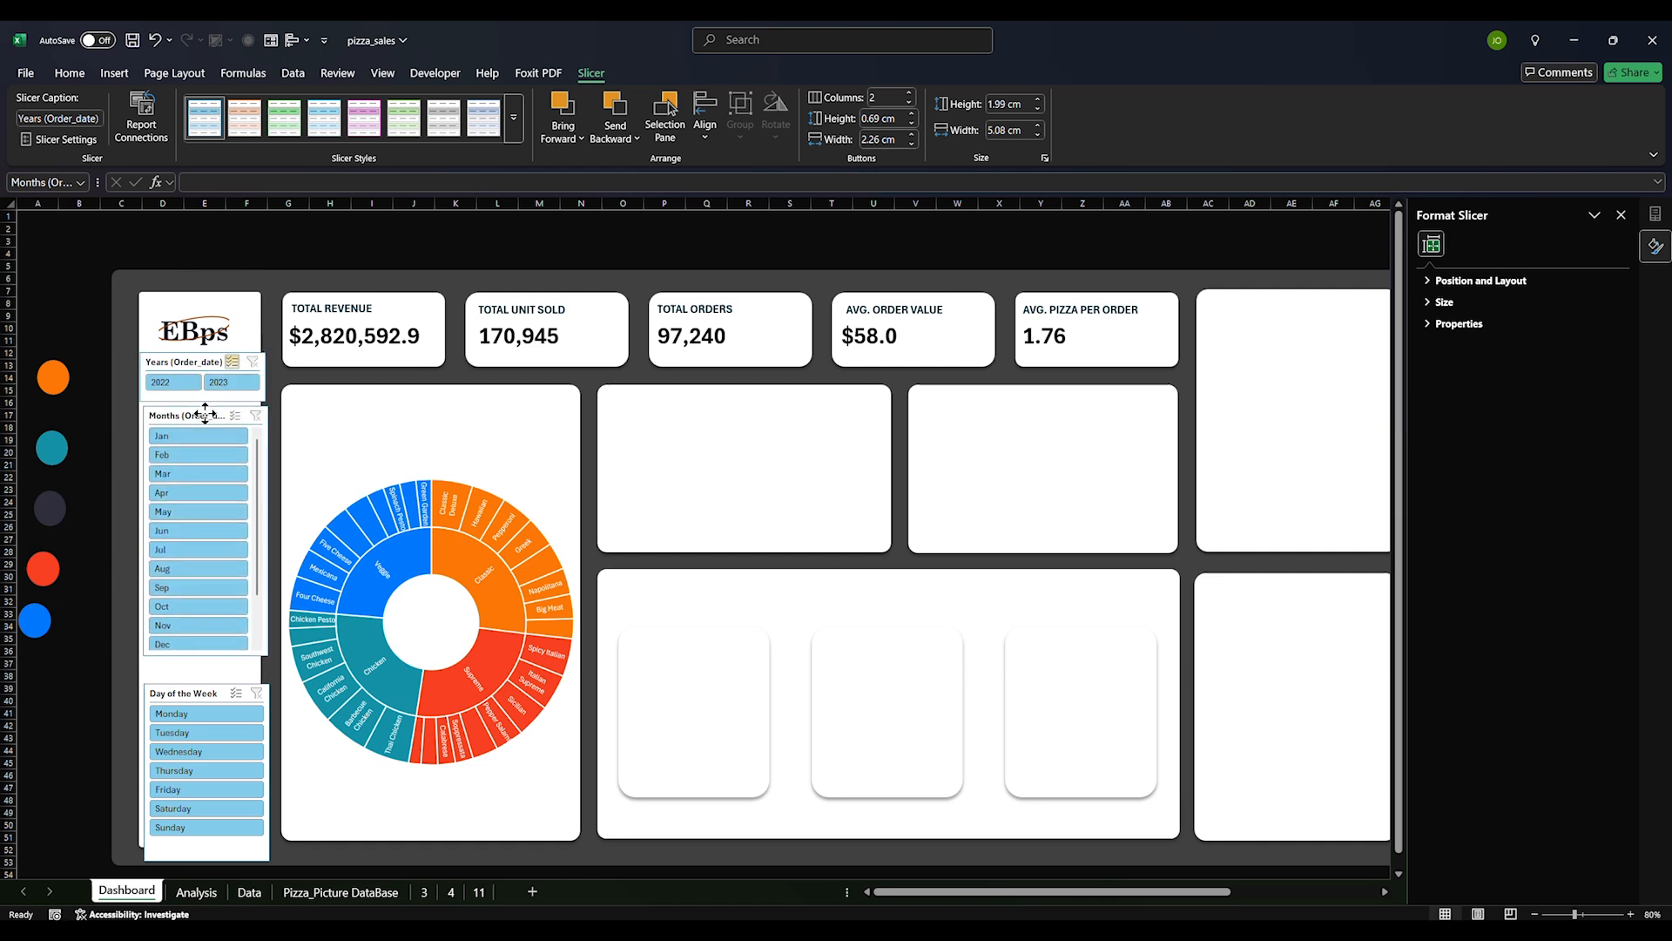
# Set the Months slicer to 2 columns, hide items with no data, and shorten it
pyautogui.rightClick(207, 415)
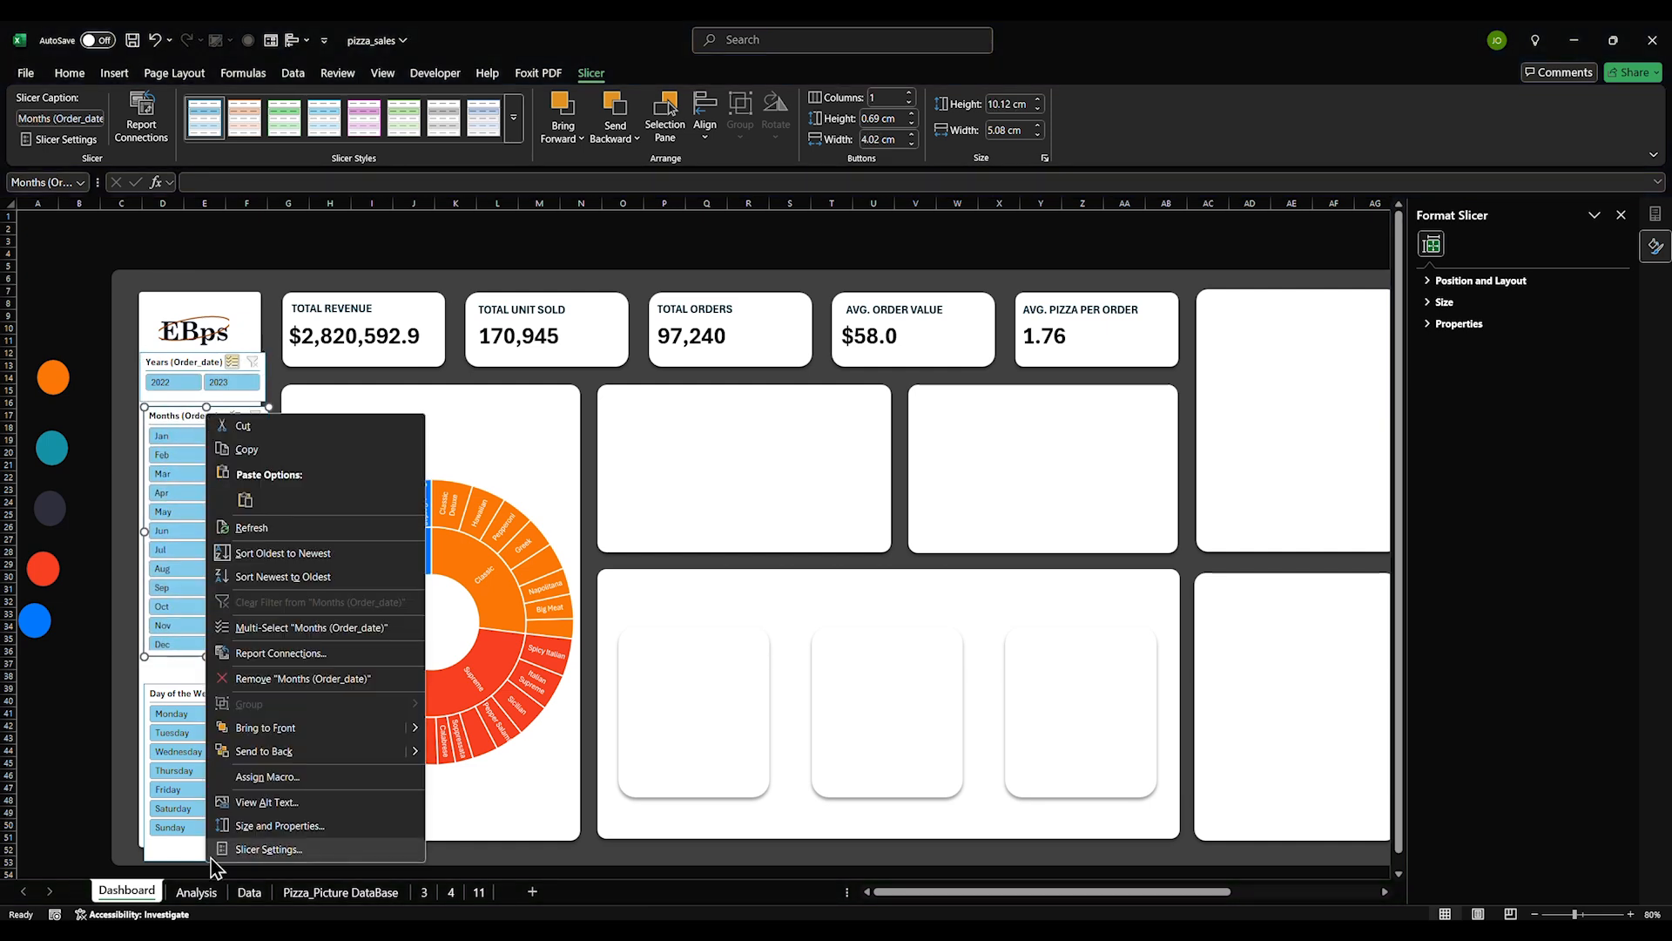
pyautogui.click(909, 92)
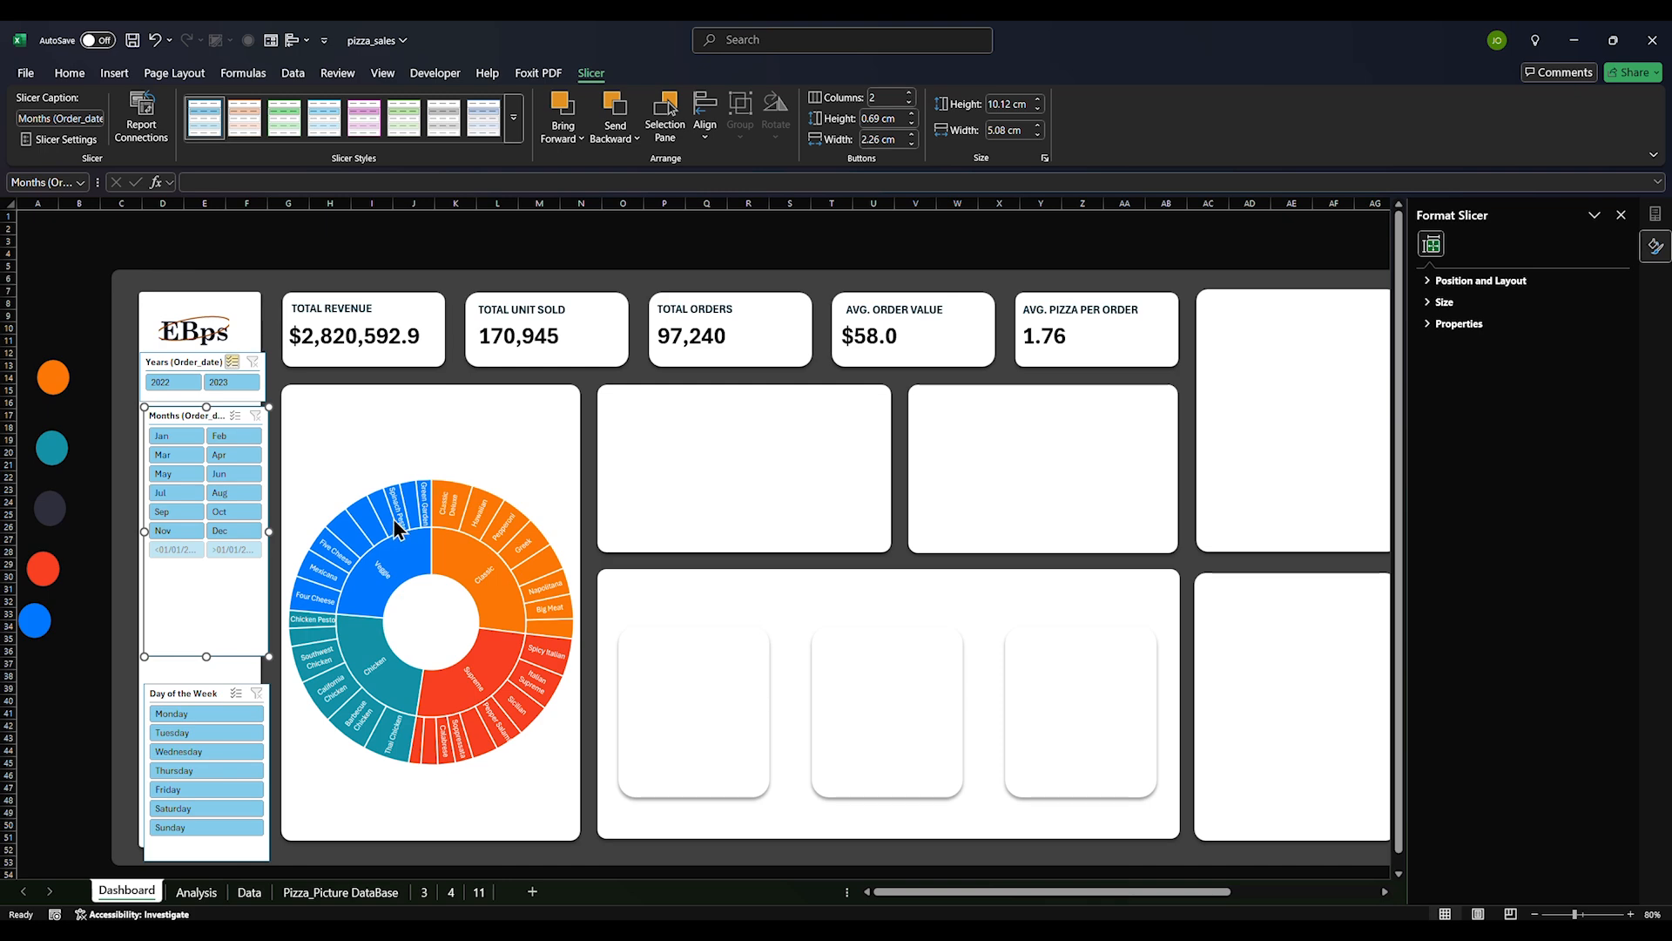
pyautogui.rightClick(225, 413)
pyautogui.click(287, 846)
pyautogui.click(287, 829)
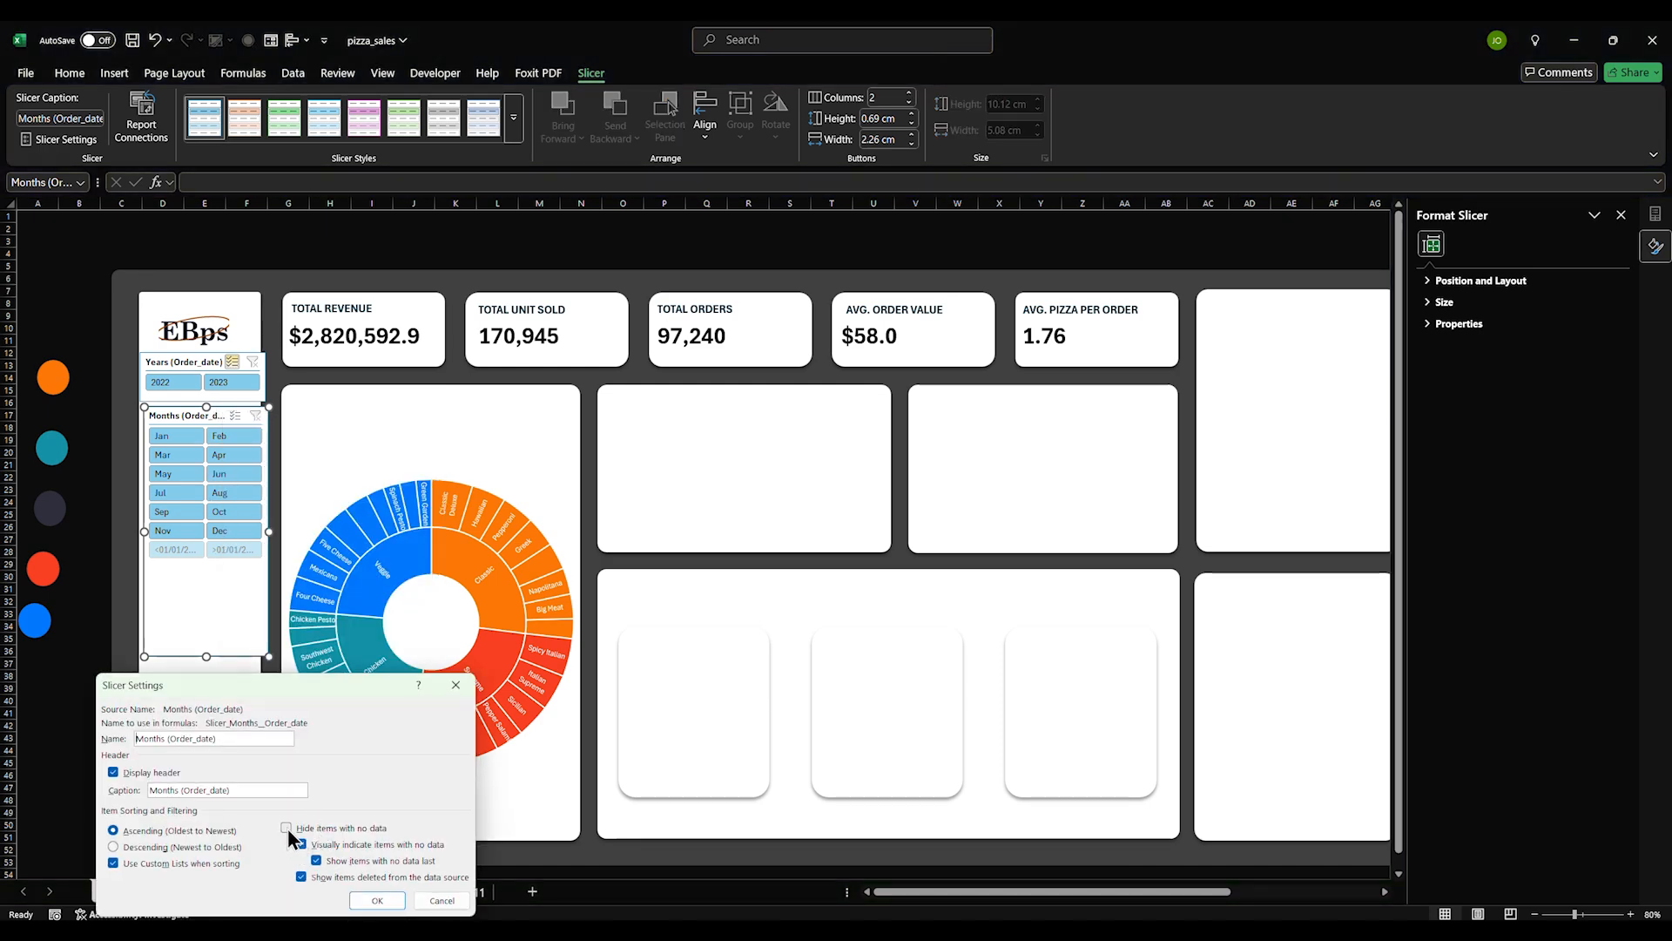
pyautogui.click(379, 906)
pyautogui.moveTo(205, 658); pyautogui.dragTo(199, 553)
pyautogui.moveTo(219, 411); pyautogui.dragTo(216, 413)
# Widen the white left panel and move the Day of the Week slicer up under Months
pyautogui.click(224, 629)
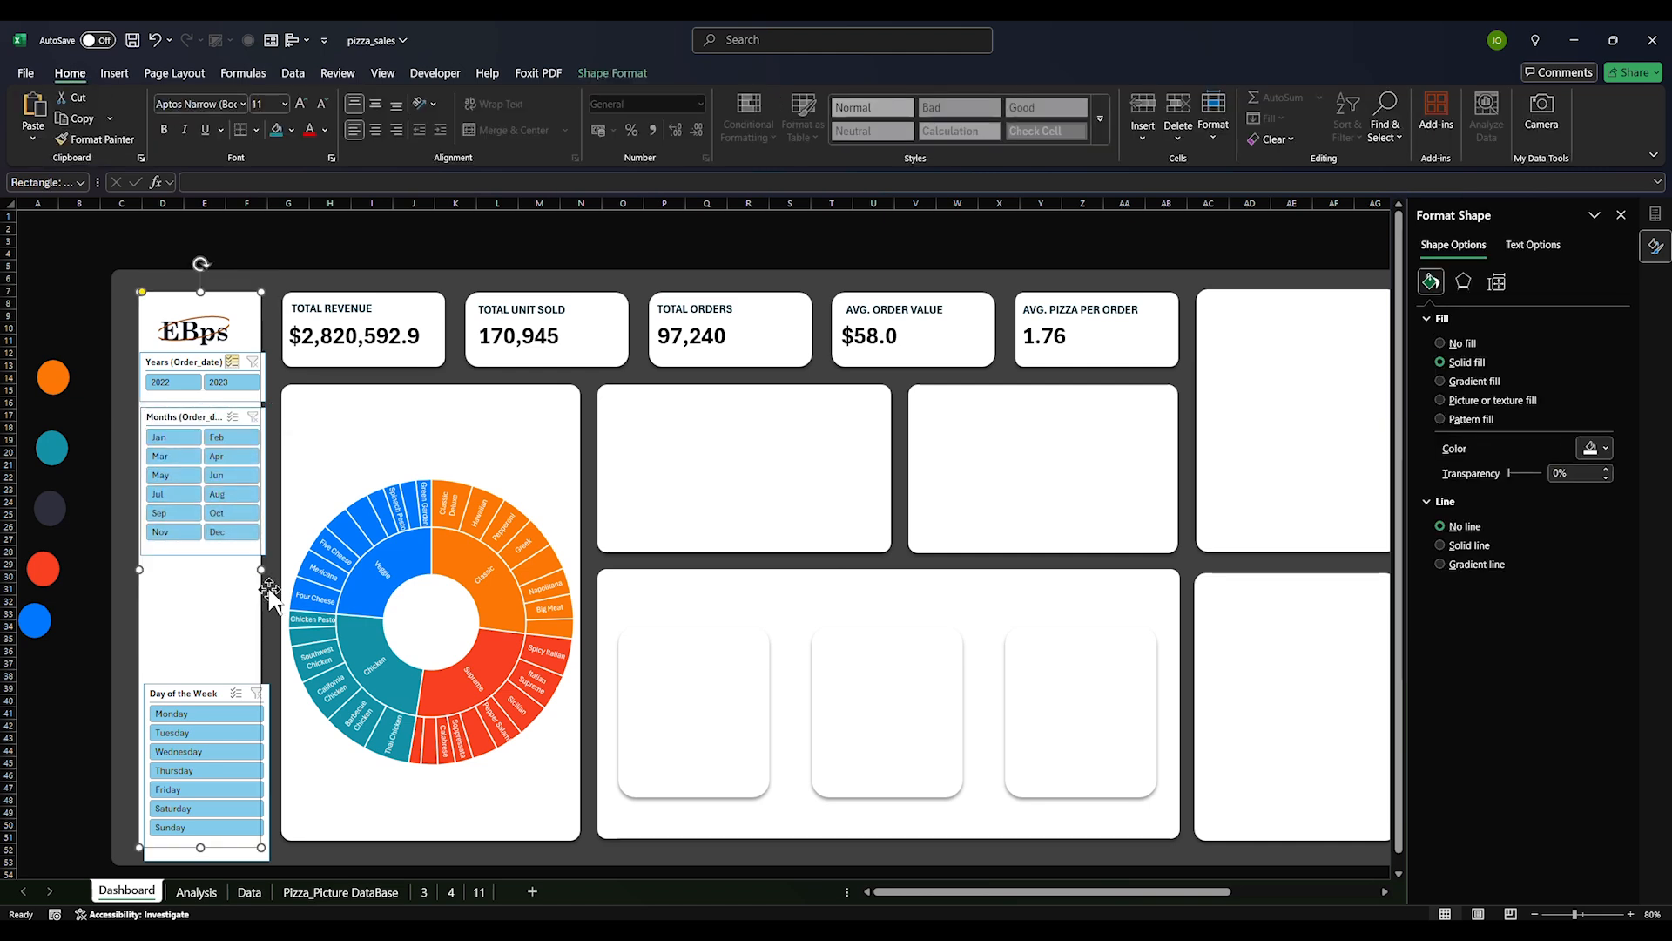
pyautogui.moveTo(260, 570); pyautogui.dragTo(269, 565)
pyautogui.moveTo(185, 693); pyautogui.dragTo(180, 581)
pyautogui.click(402, 257)
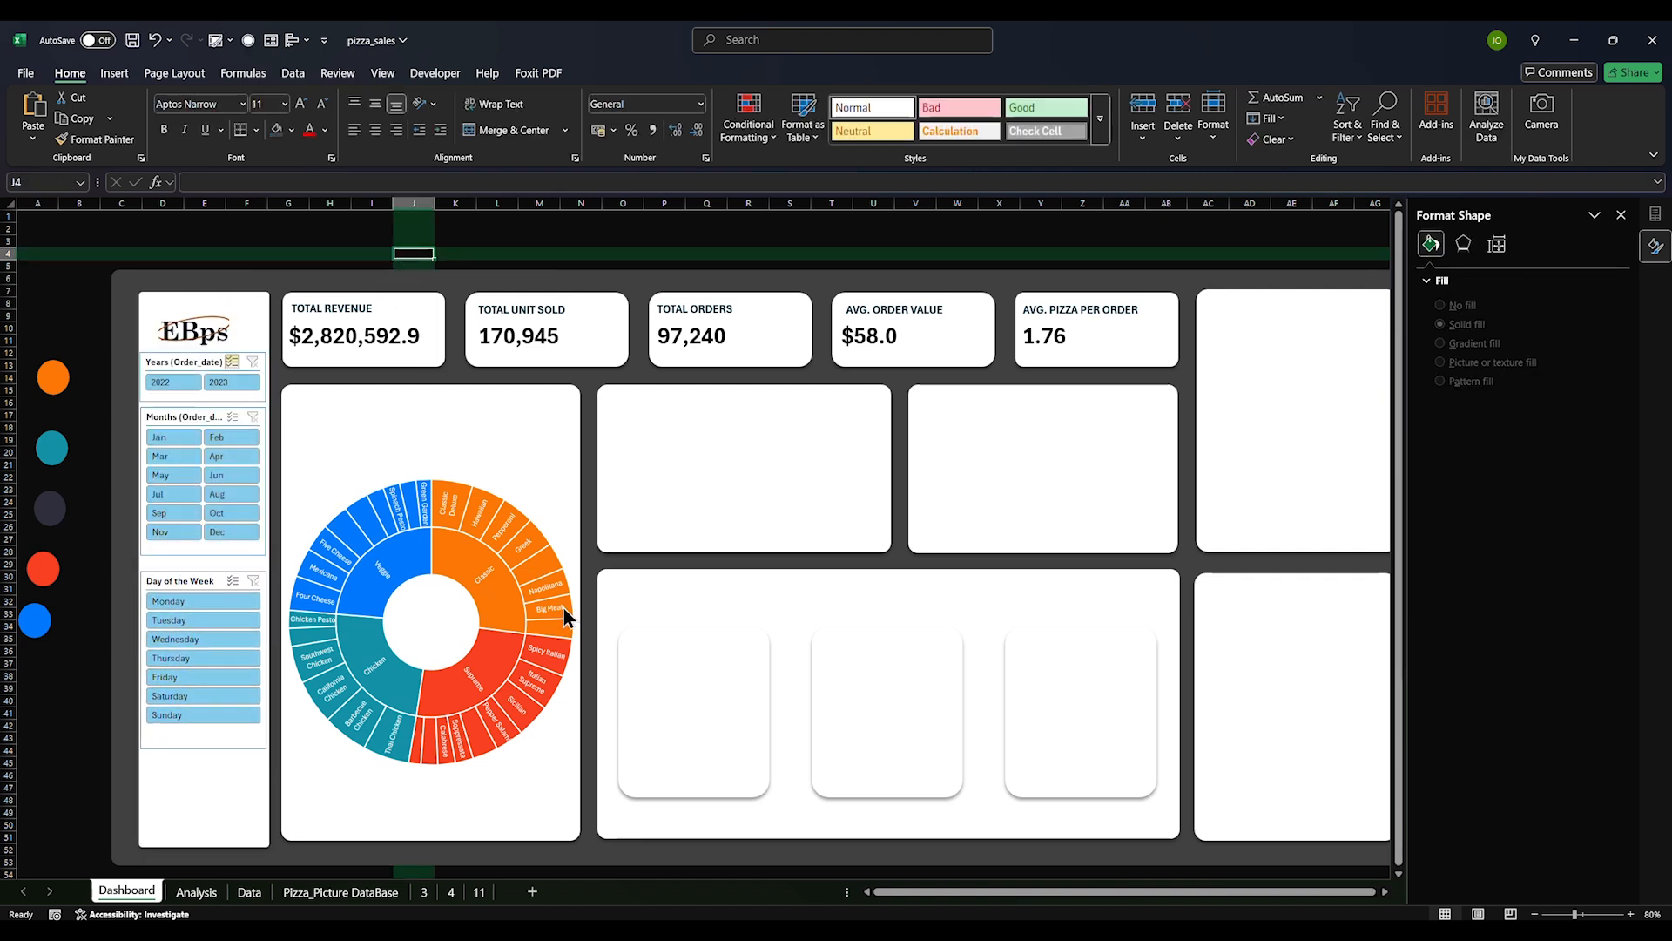
# Copy the hourly sales pivot table J57:K73 and paste it at A69
pyautogui.moveTo(731, 598); pyautogui.dragTo(841, 850)
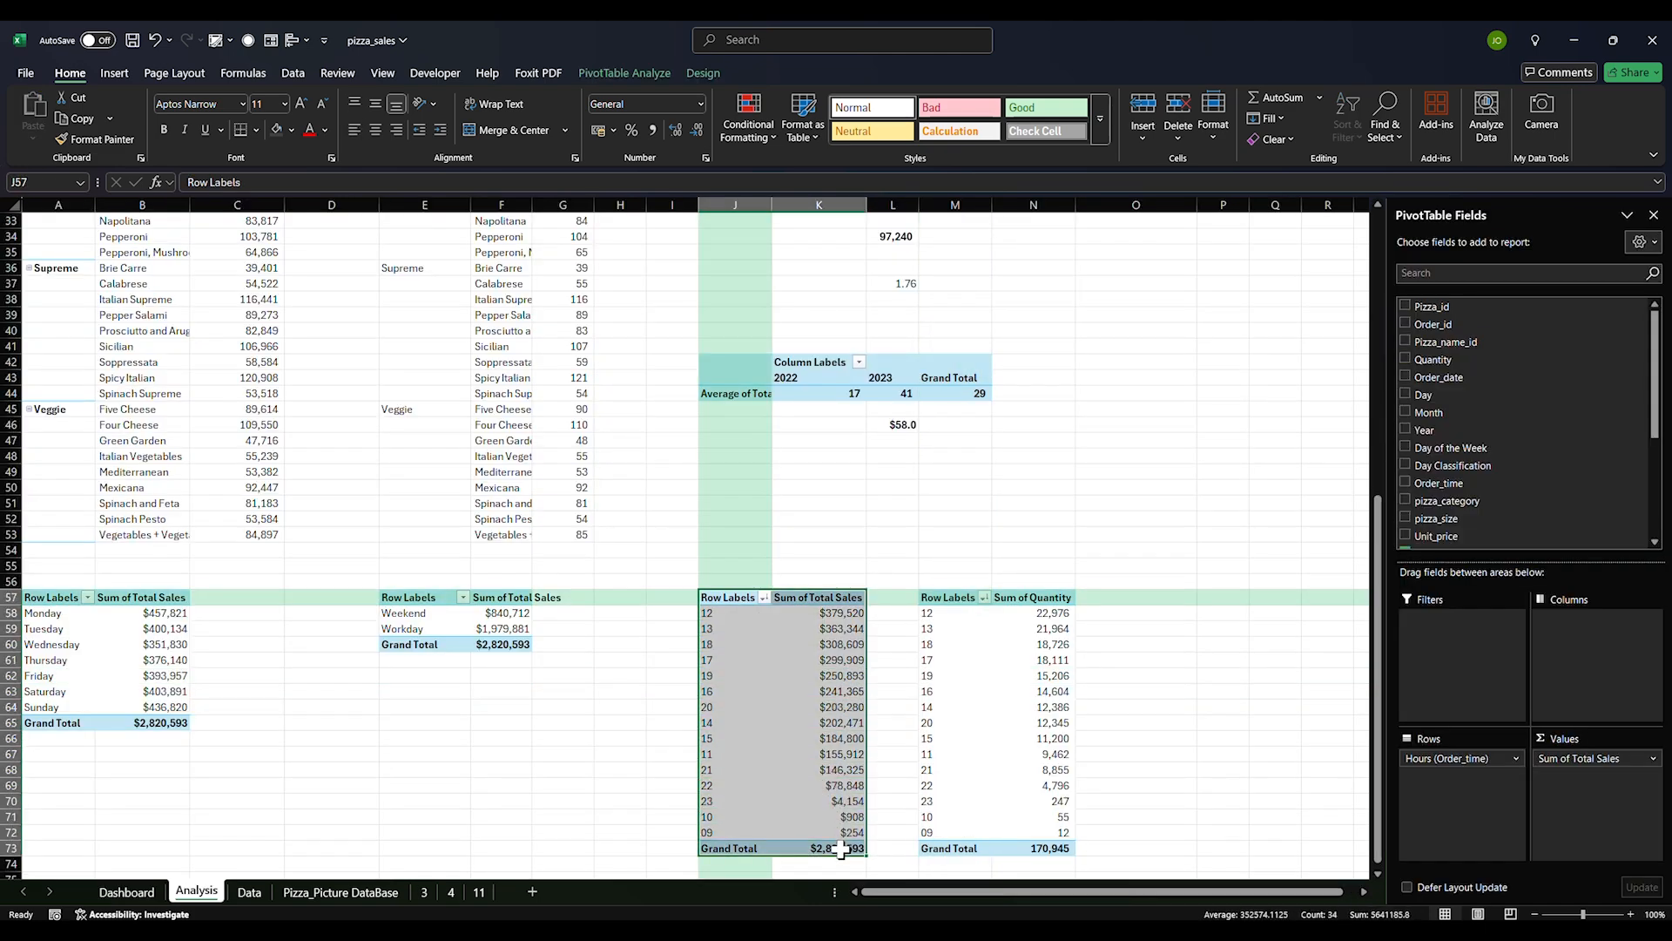
pyautogui.hotkey('ctrl', 'c')
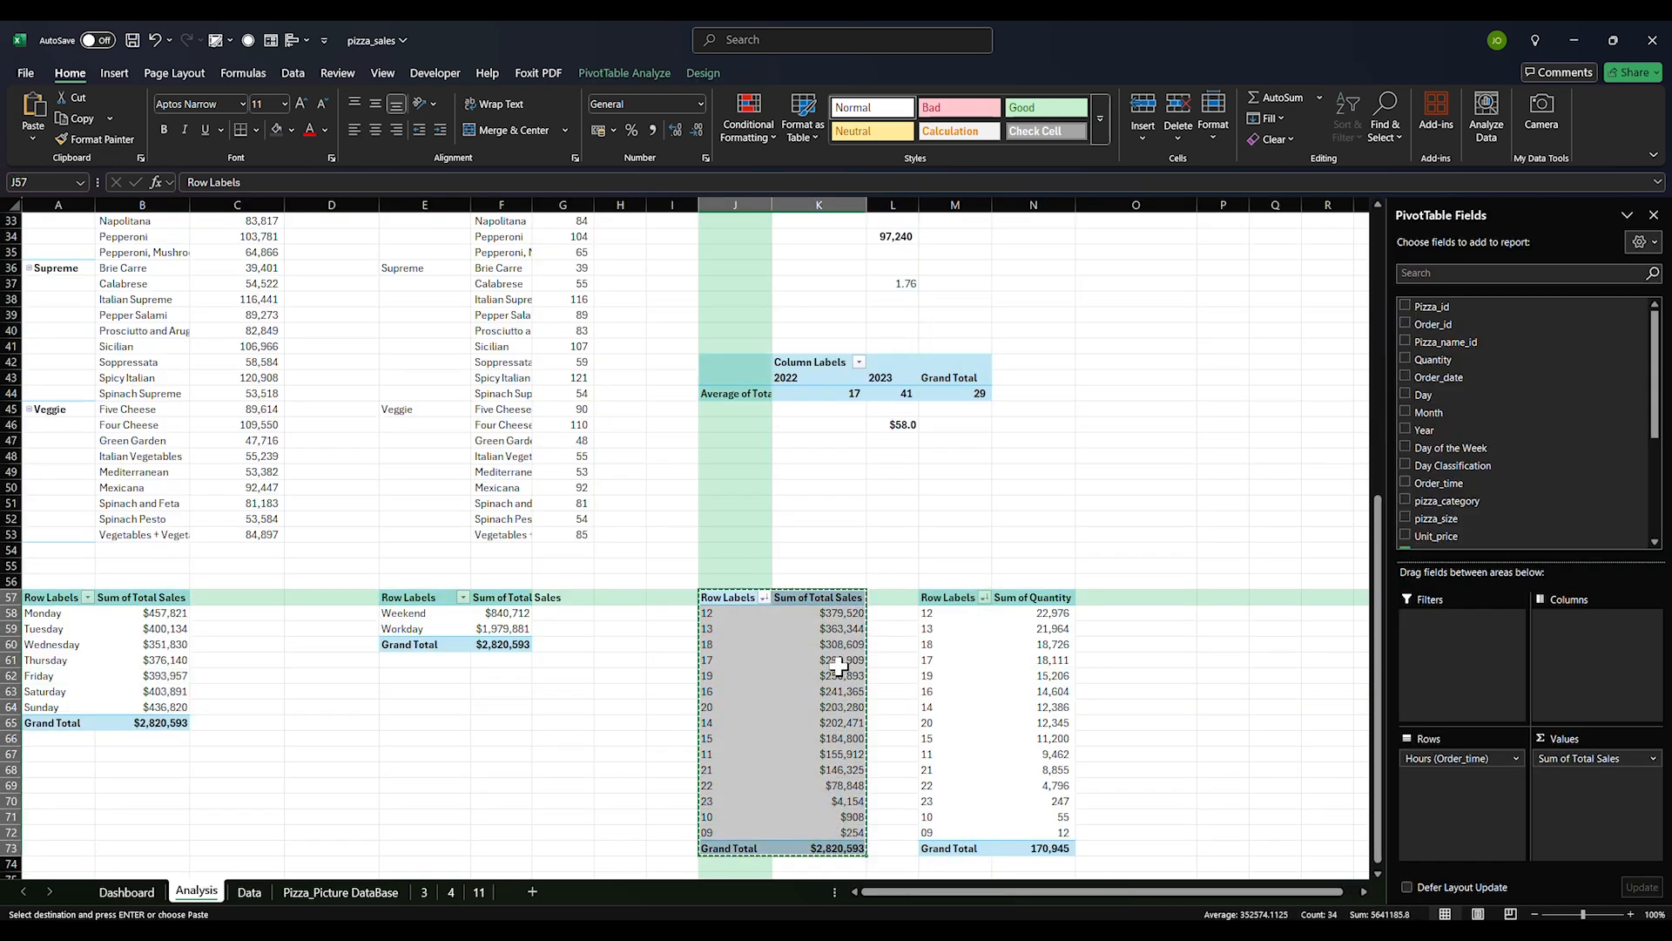
pyautogui.scroll(-4, 1435, 505)
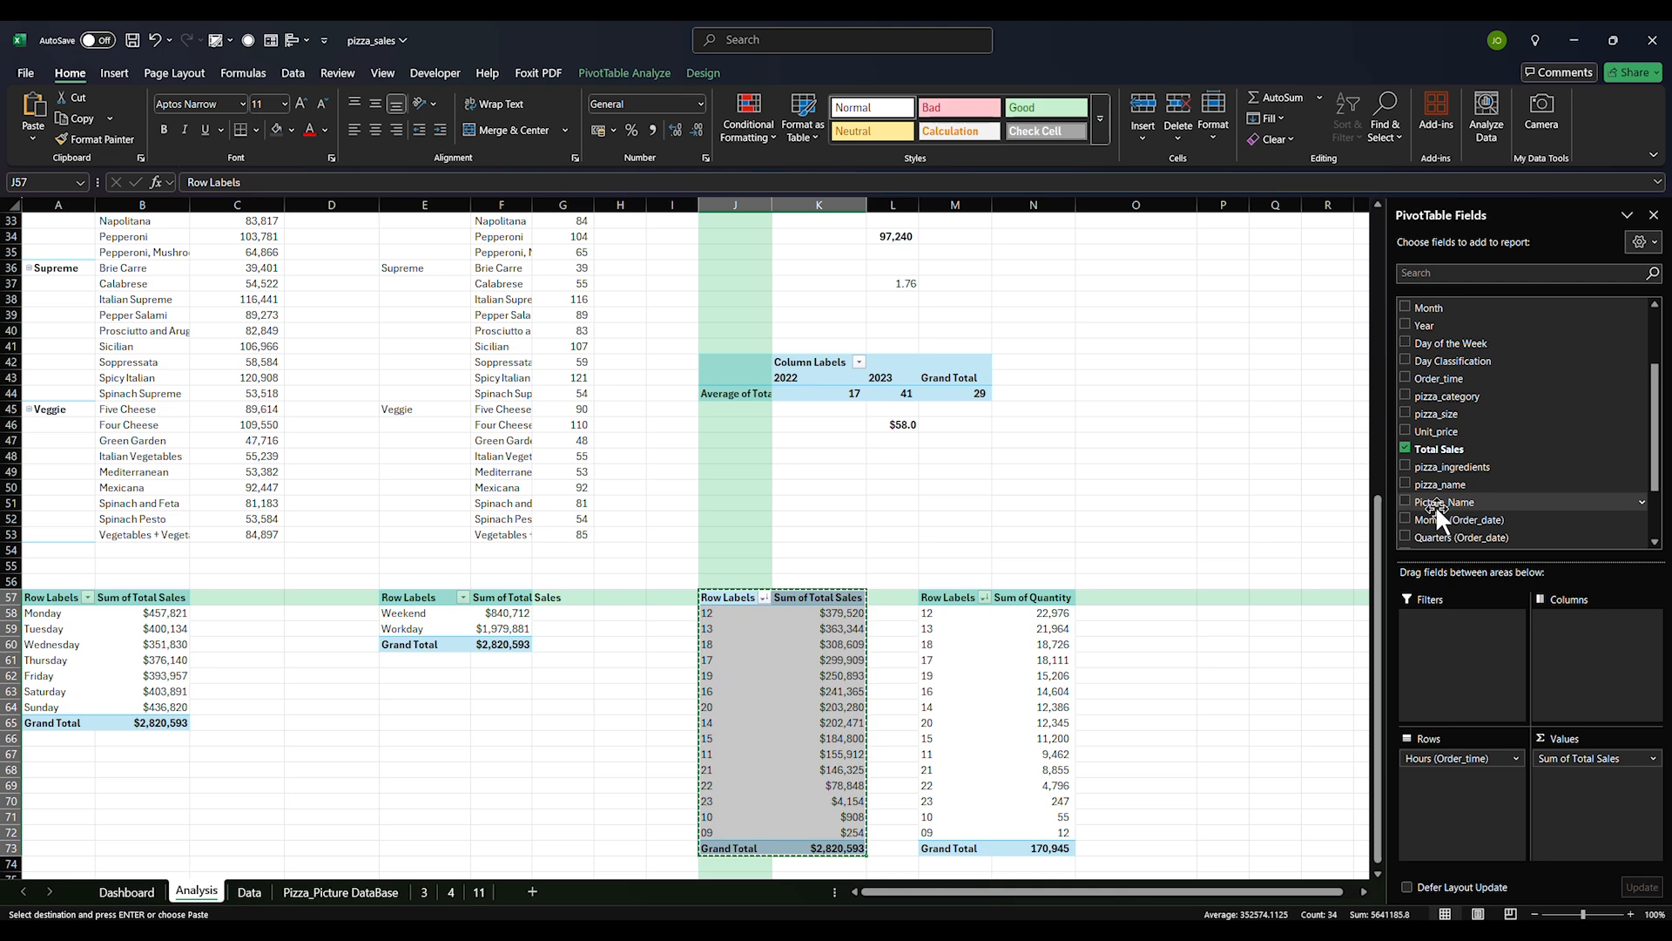
pyautogui.scroll(-8, 930, 607)
pyautogui.click(44, 408)
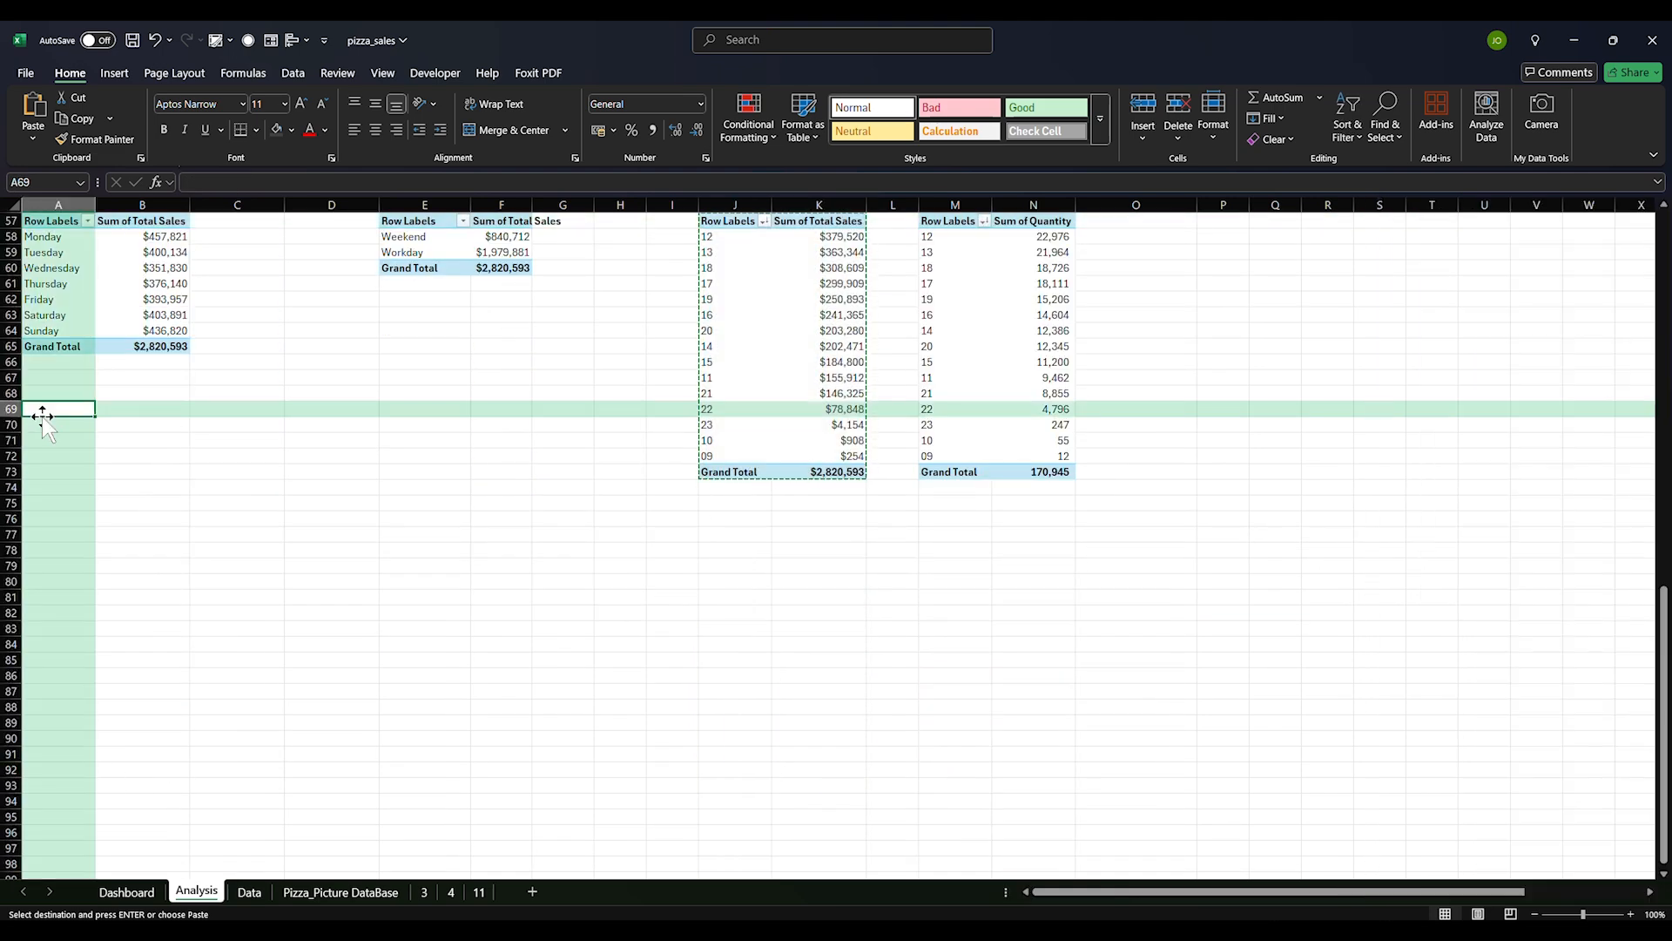
pyautogui.hotkey('ctrl', 'v')
# Turn the pasted pivot into sales by pizza_category instead of hours and paste a second copy at D69
pyautogui.scroll(-3, 1481, 401)
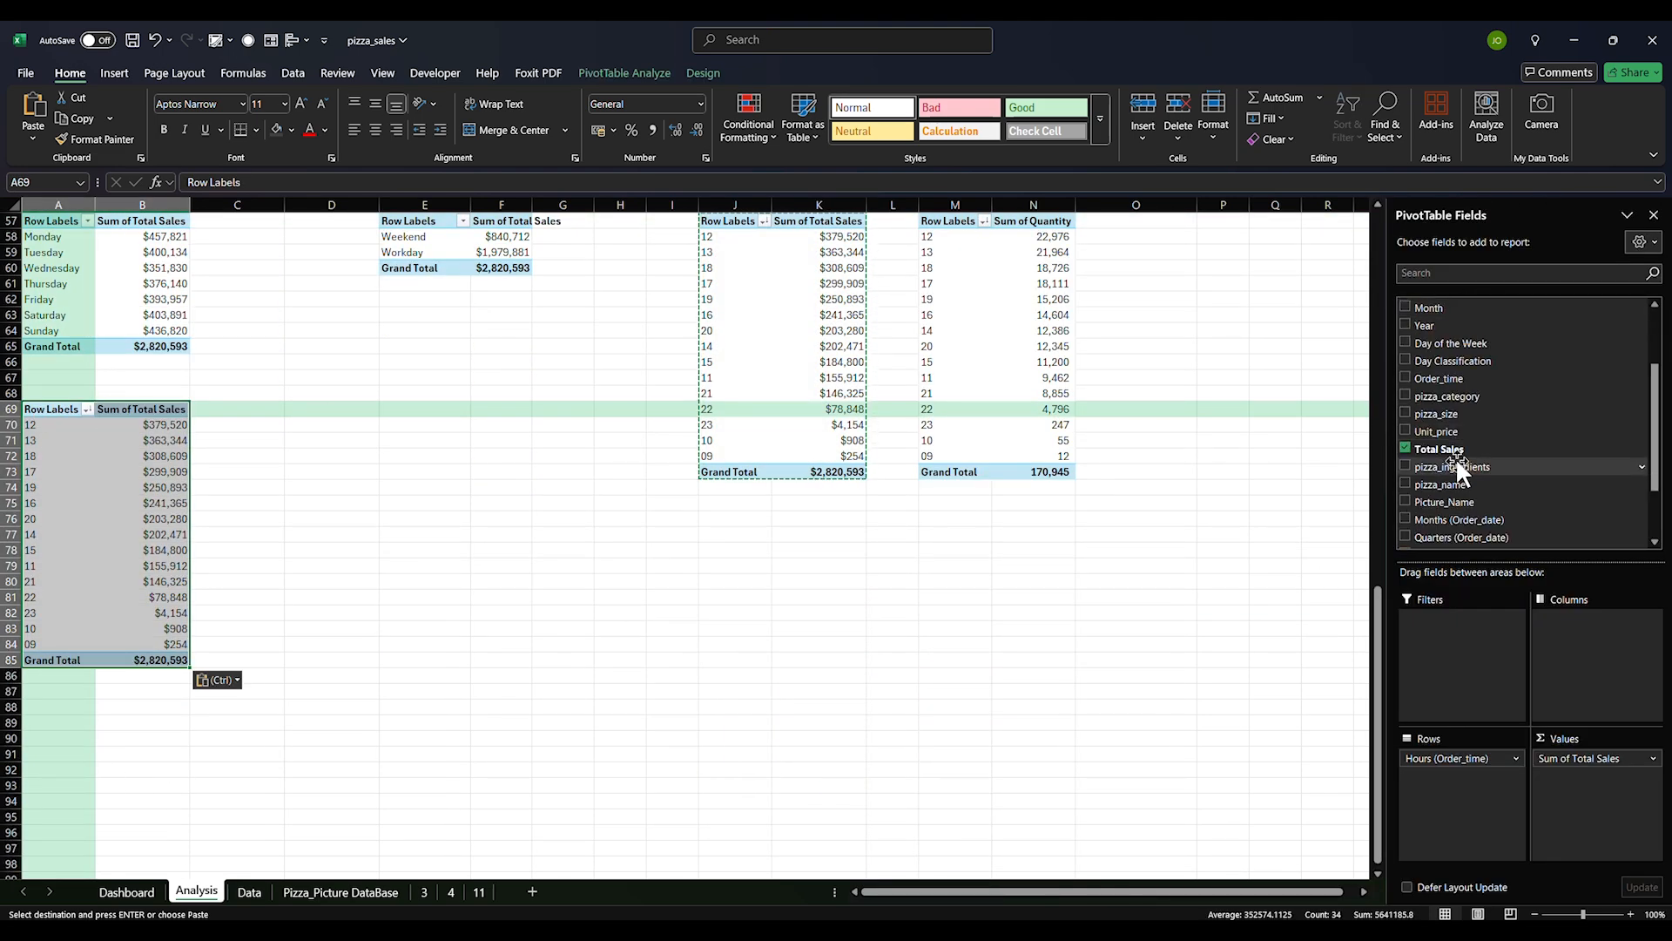
pyautogui.click(1405, 395)
pyautogui.scroll(-2, 1418, 437)
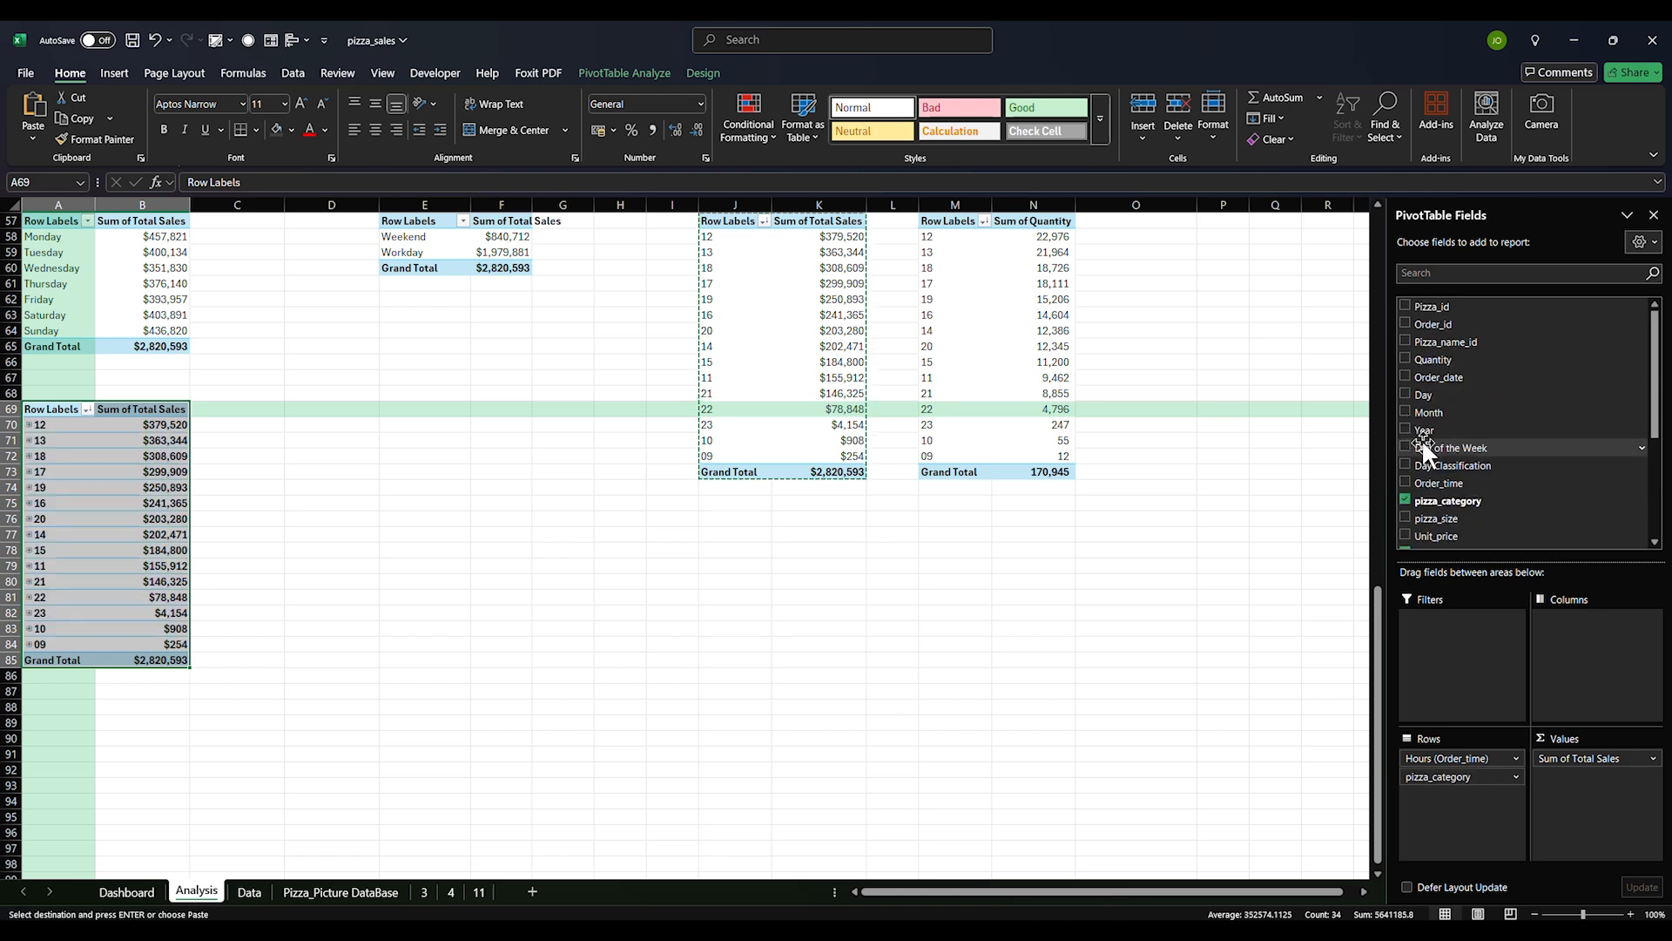
pyautogui.click(1405, 520)
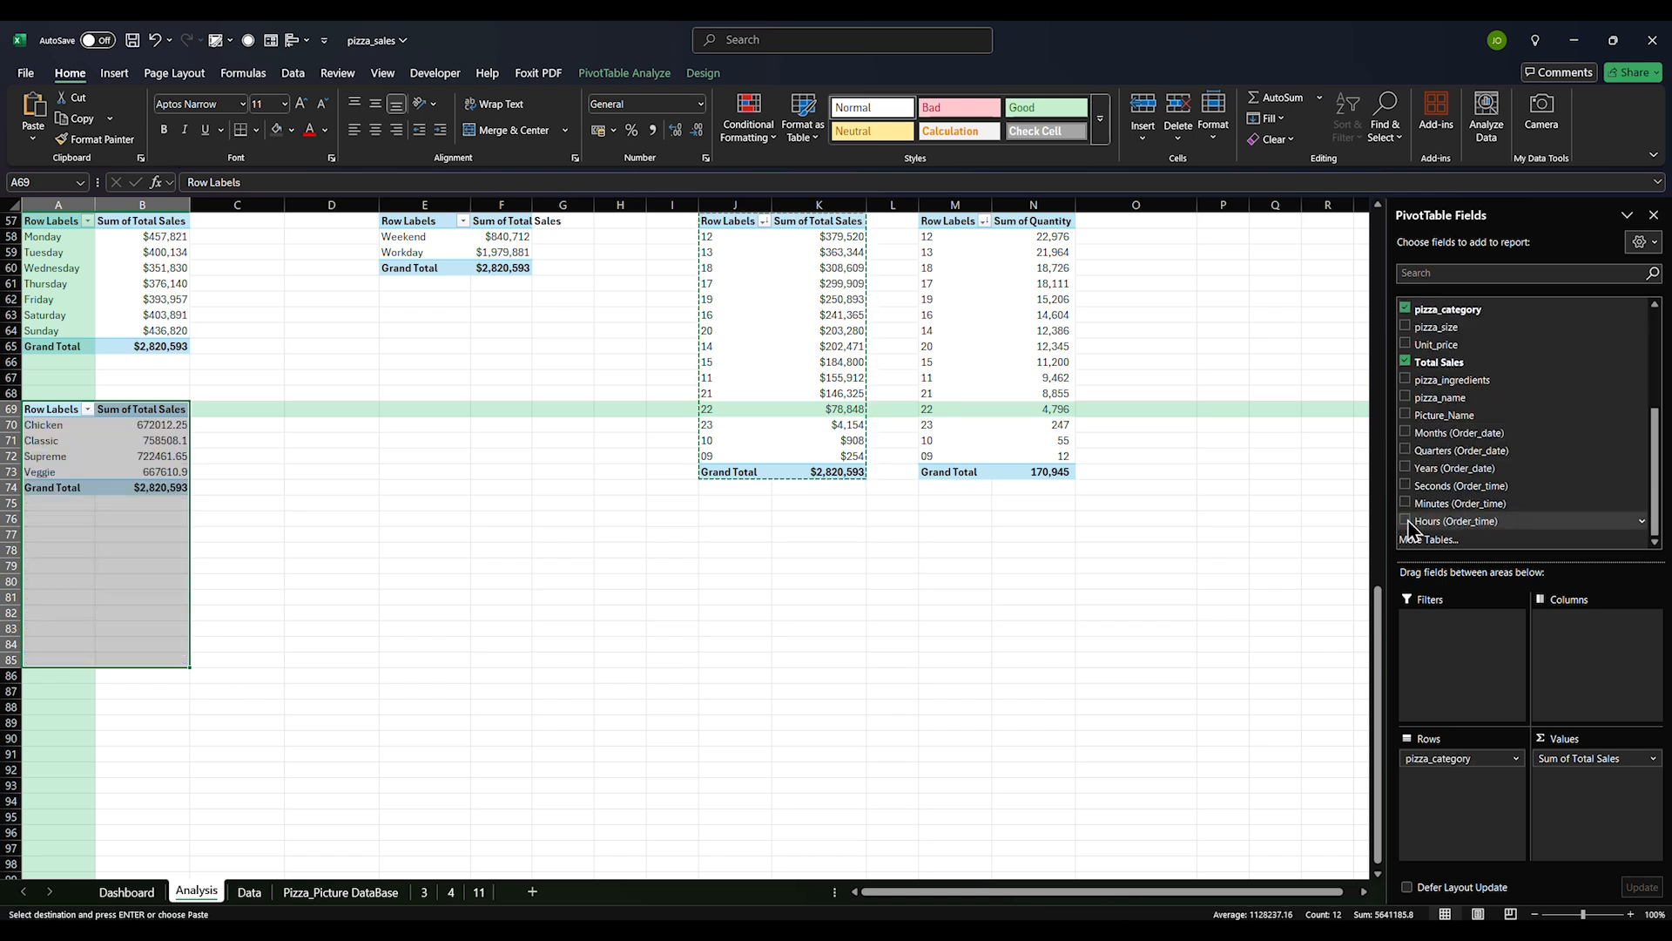
pyautogui.scroll(2, 1430, 477)
pyautogui.moveTo(39, 409); pyautogui.dragTo(138, 485)
pyautogui.hotkey('ctrl', 'c')
pyautogui.click(334, 409)
pyautogui.hotkey('ctrl', 'v')
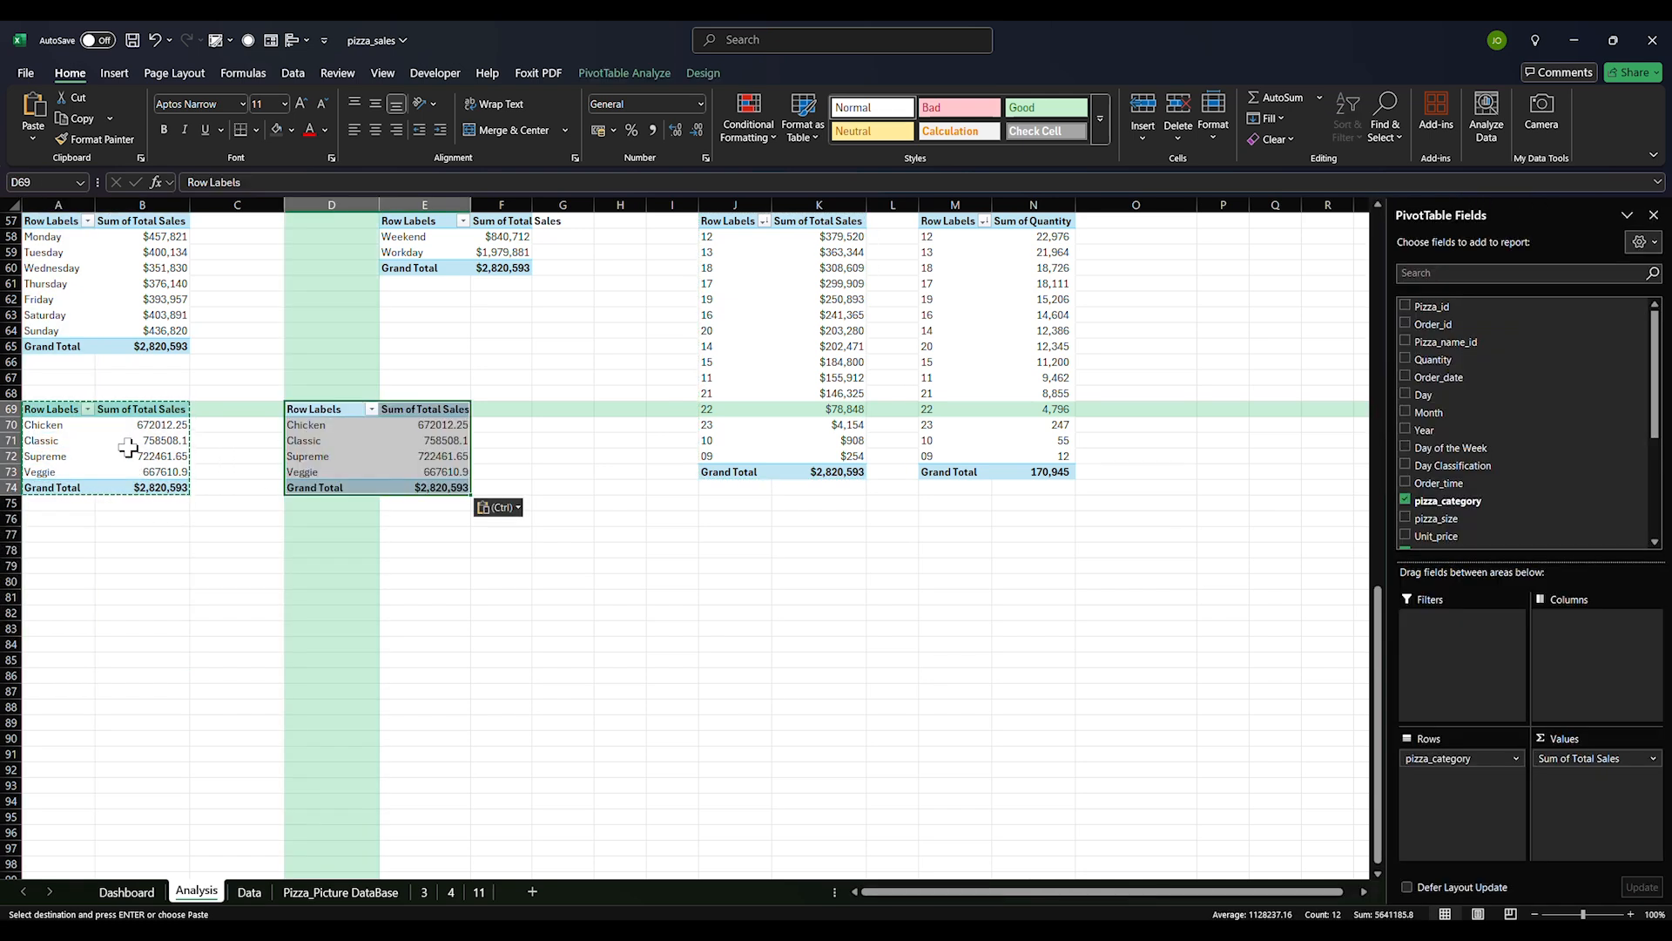
# Label cell A68 'category'
pyautogui.click(71, 395)
pyautogui.write('category')
pyautogui.press('Tab')
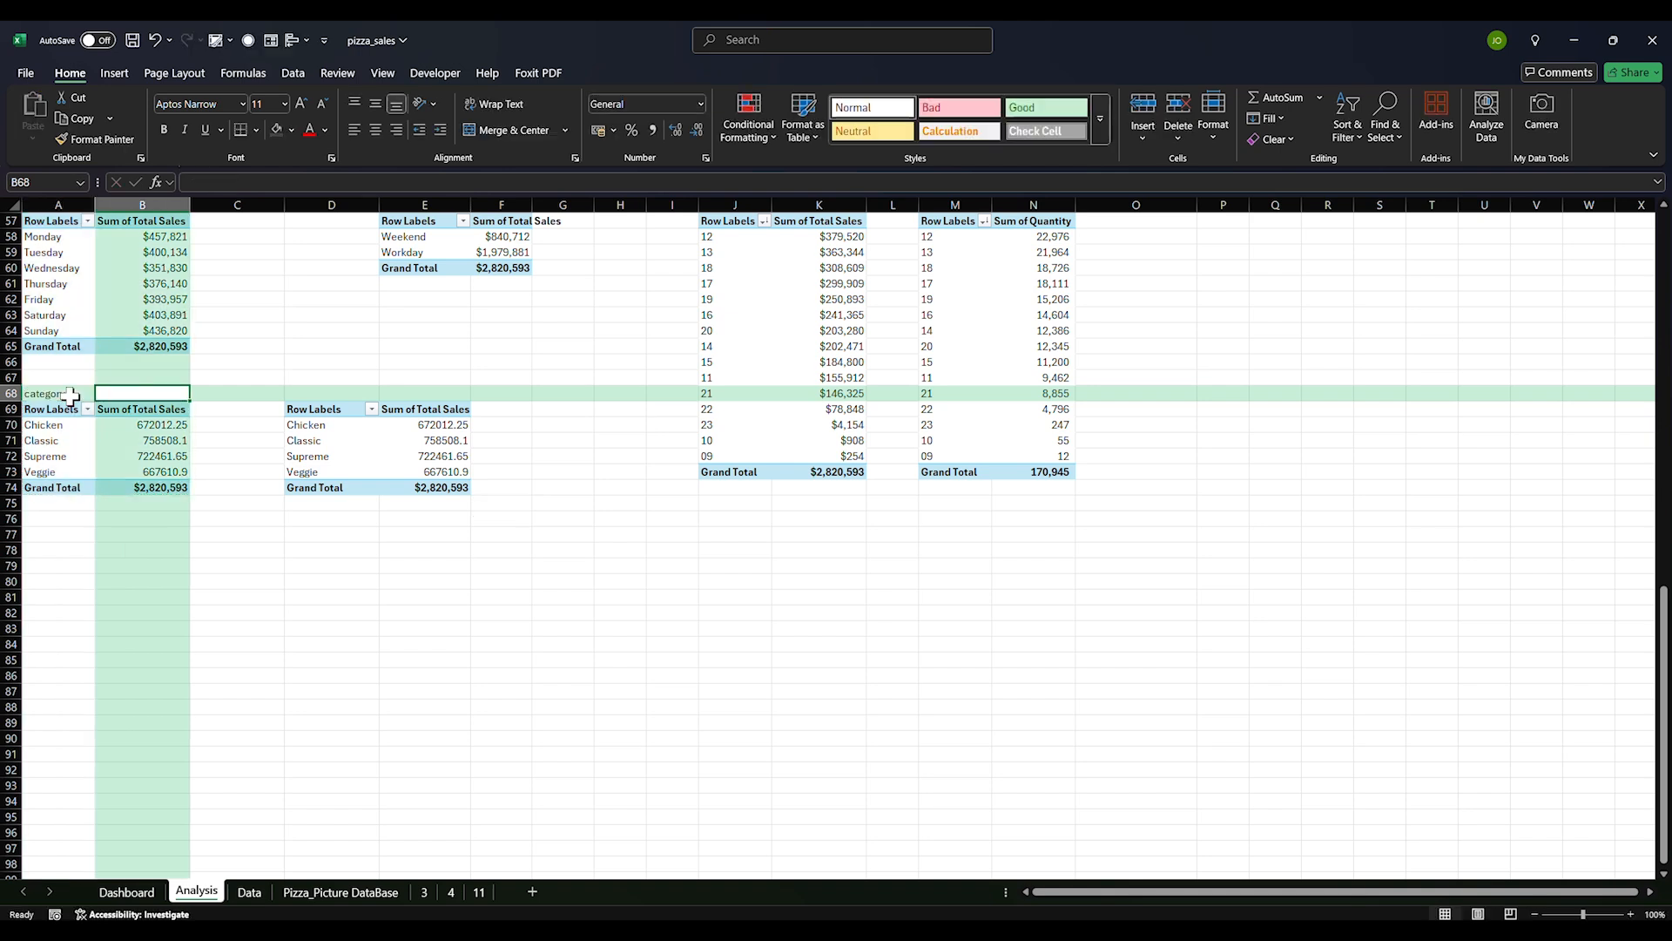
# Switch the D69 pivot to pizza sizes (L, M, S, XL, XXL) and paste a copy at A79
pyautogui.click(315, 397)
pyautogui.click(322, 435)
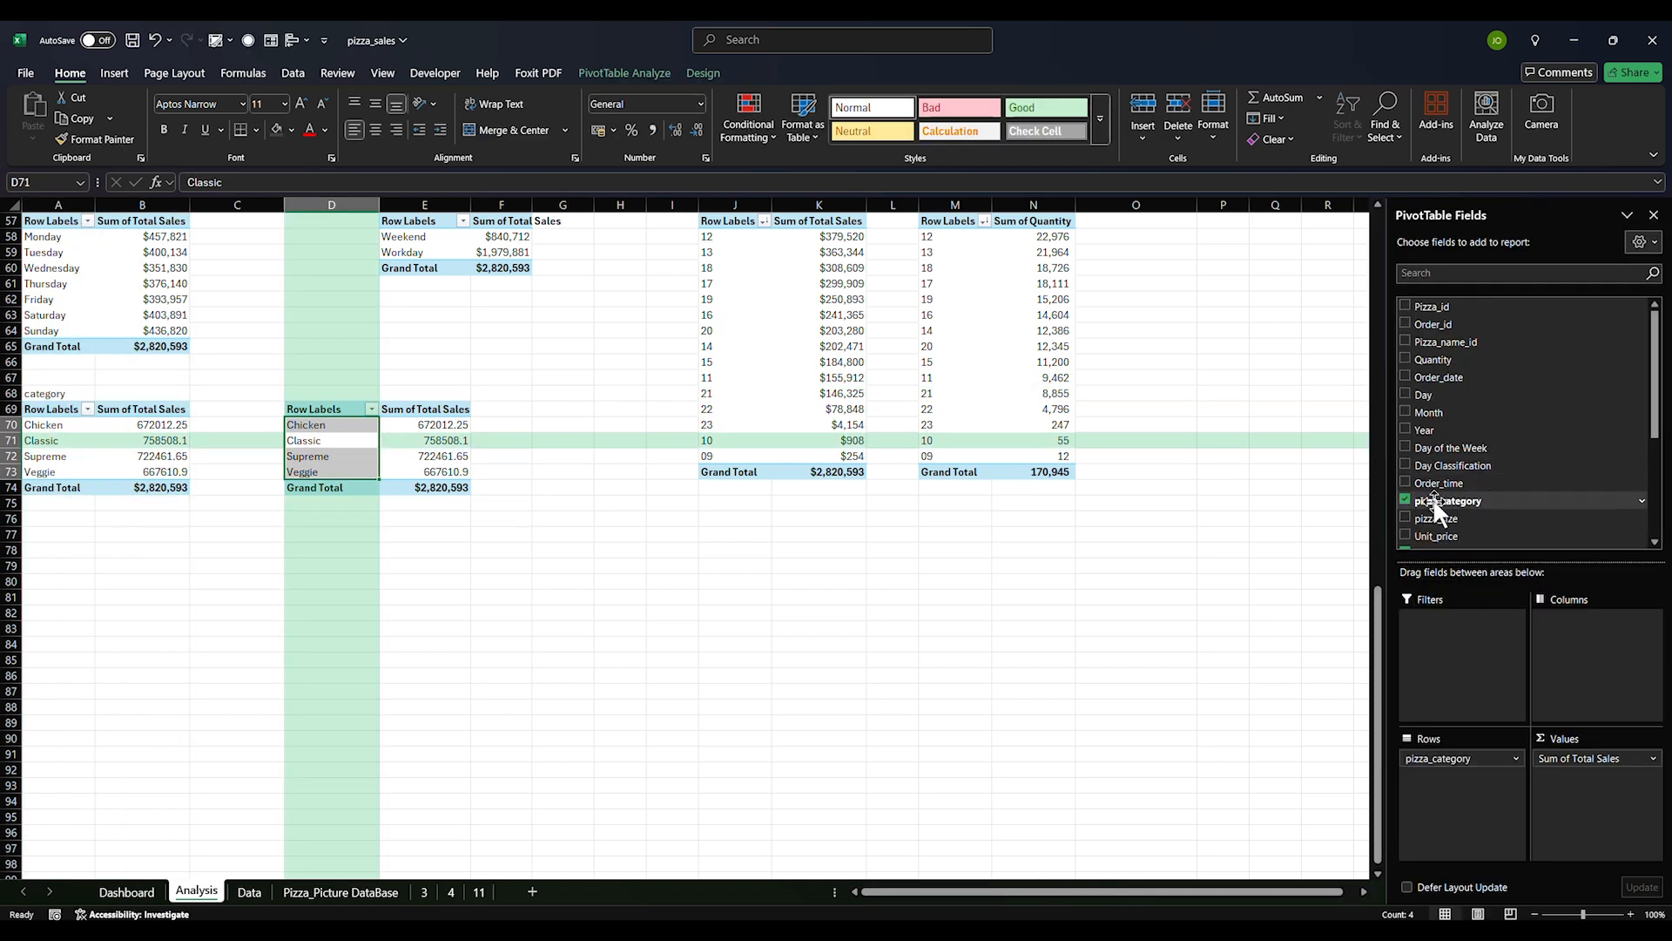
pyautogui.scroll(-2, 1416, 481)
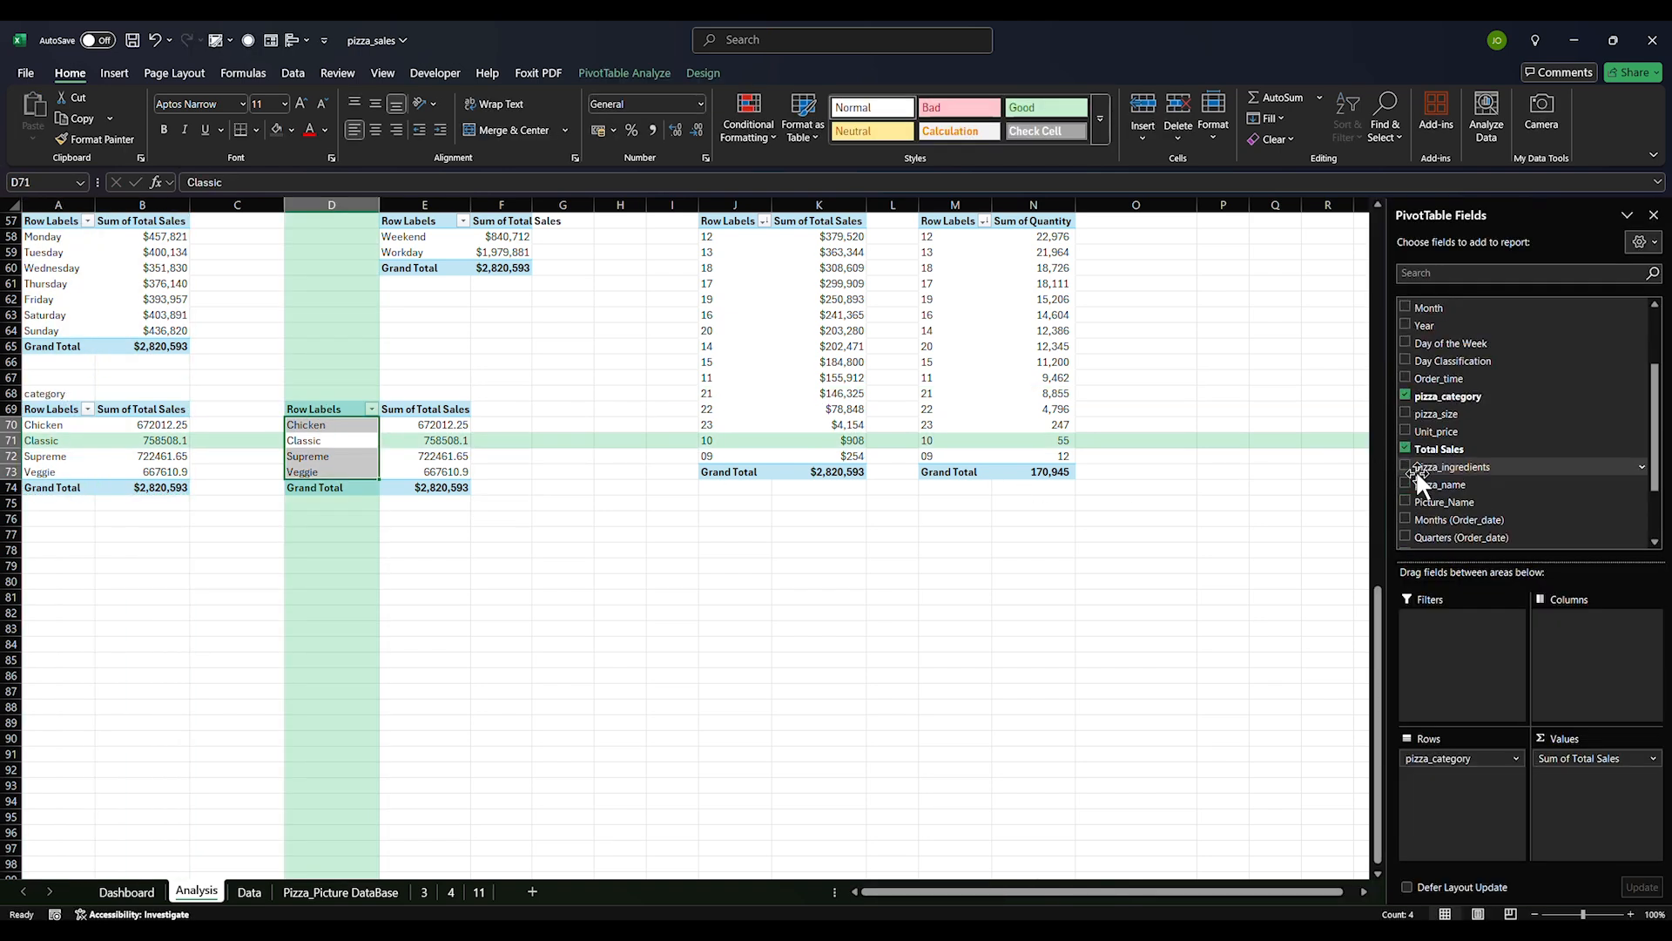
pyautogui.click(1405, 395)
pyautogui.click(1405, 412)
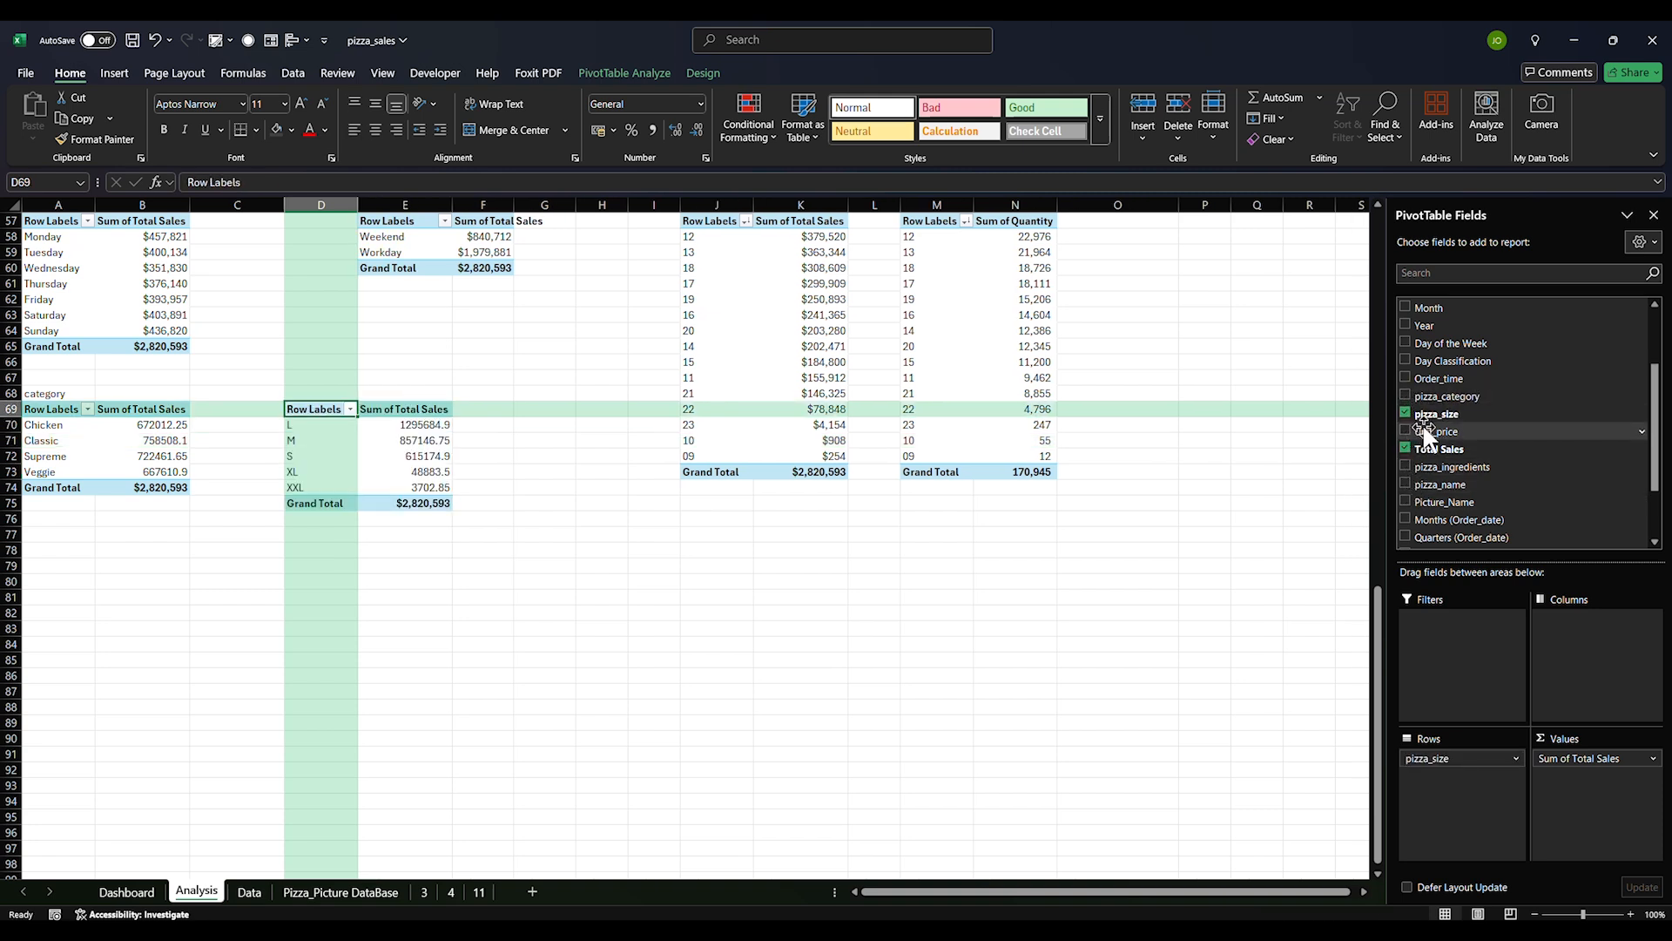
pyautogui.moveTo(306, 416); pyautogui.dragTo(407, 503)
pyautogui.hotkey('ctrl', 'c')
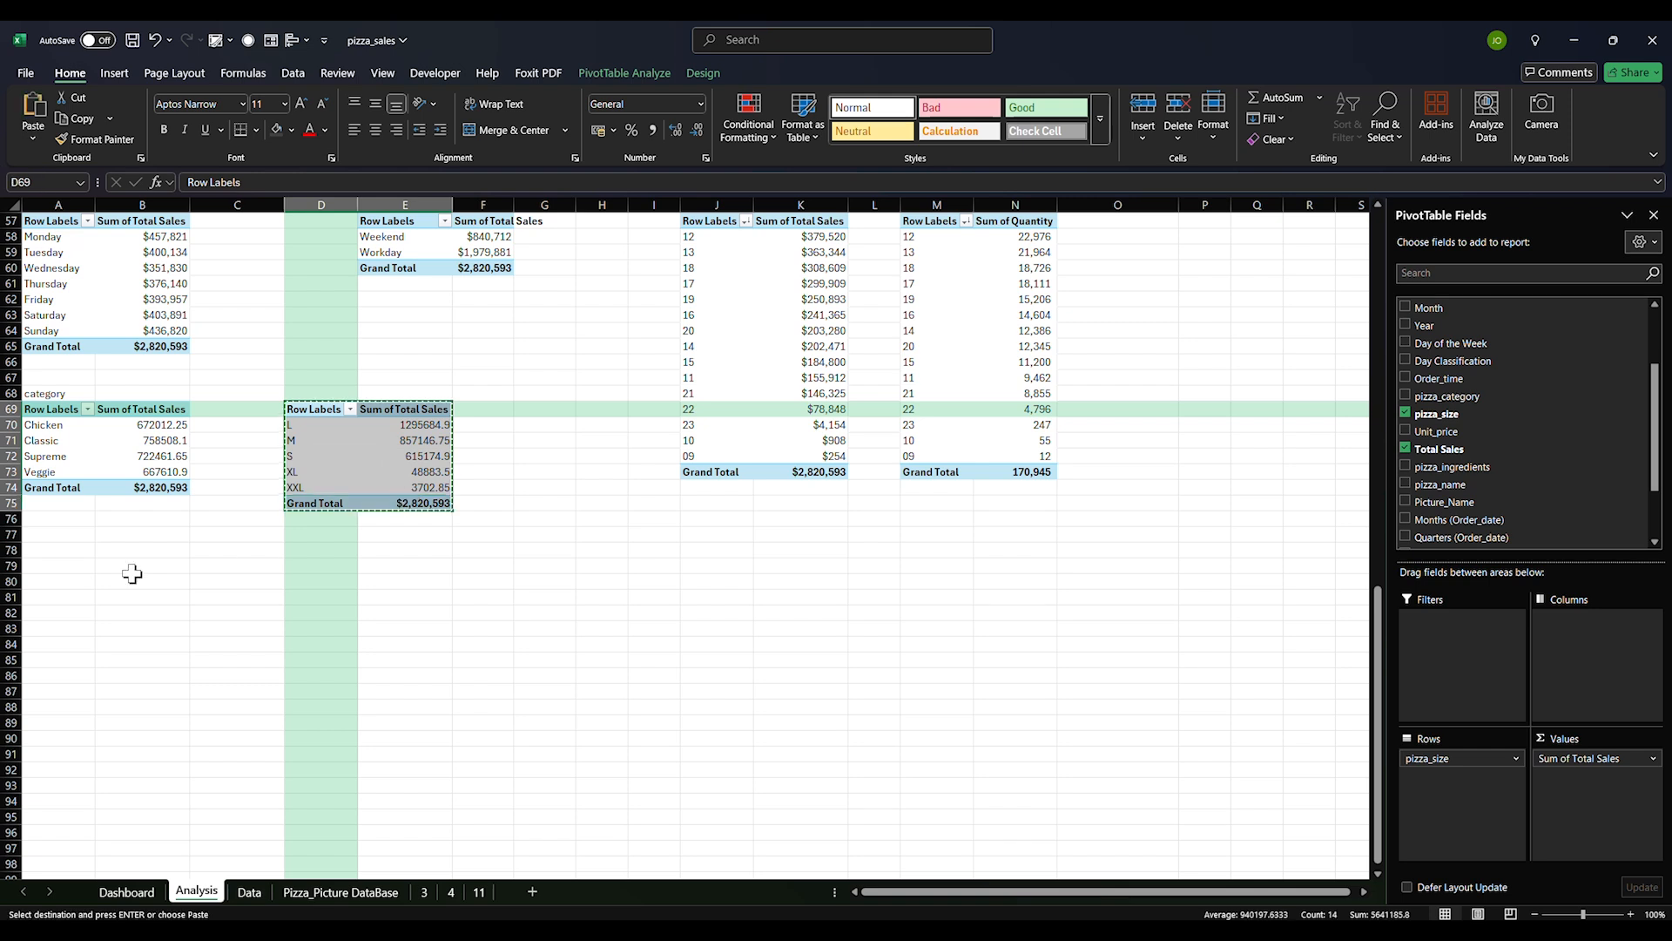
pyautogui.click(35, 566)
pyautogui.hotkey('ctrl', 'v')
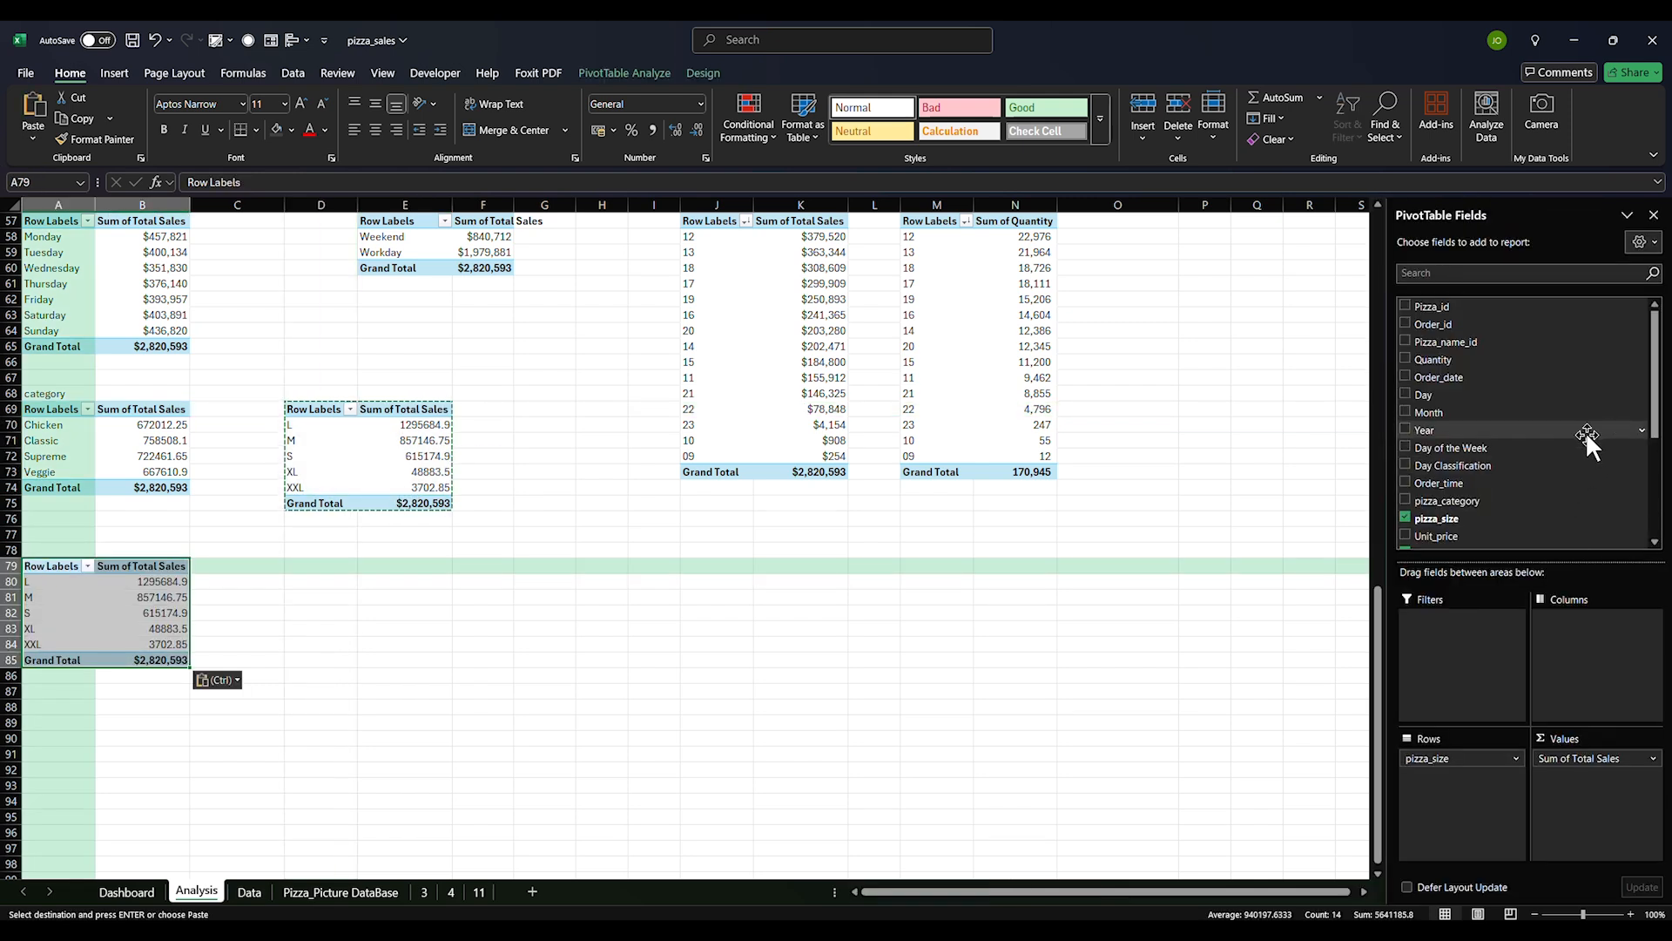
# List the A79 copy by pizza_name, sorted largest sales first, comma style with no decimals
pyautogui.scroll(-4, 1481, 444)
pyautogui.click(1404, 325)
pyautogui.click(1404, 395)
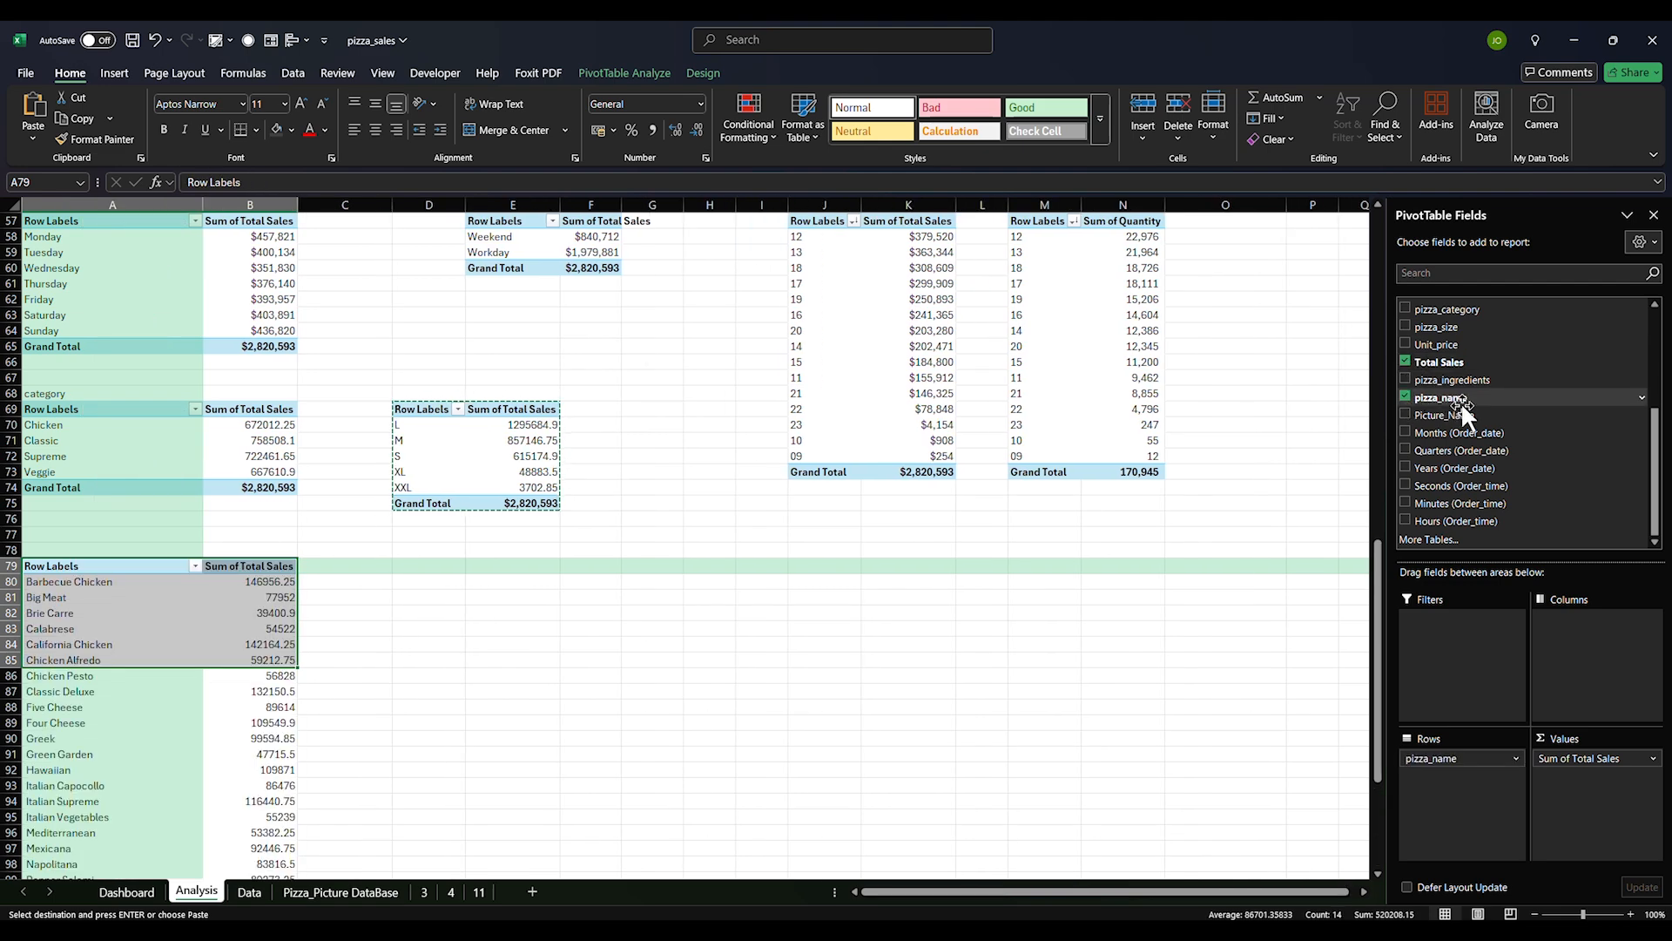
pyautogui.moveTo(259, 583); pyautogui.dragTo(283, 840)
pyautogui.click(1347, 122)
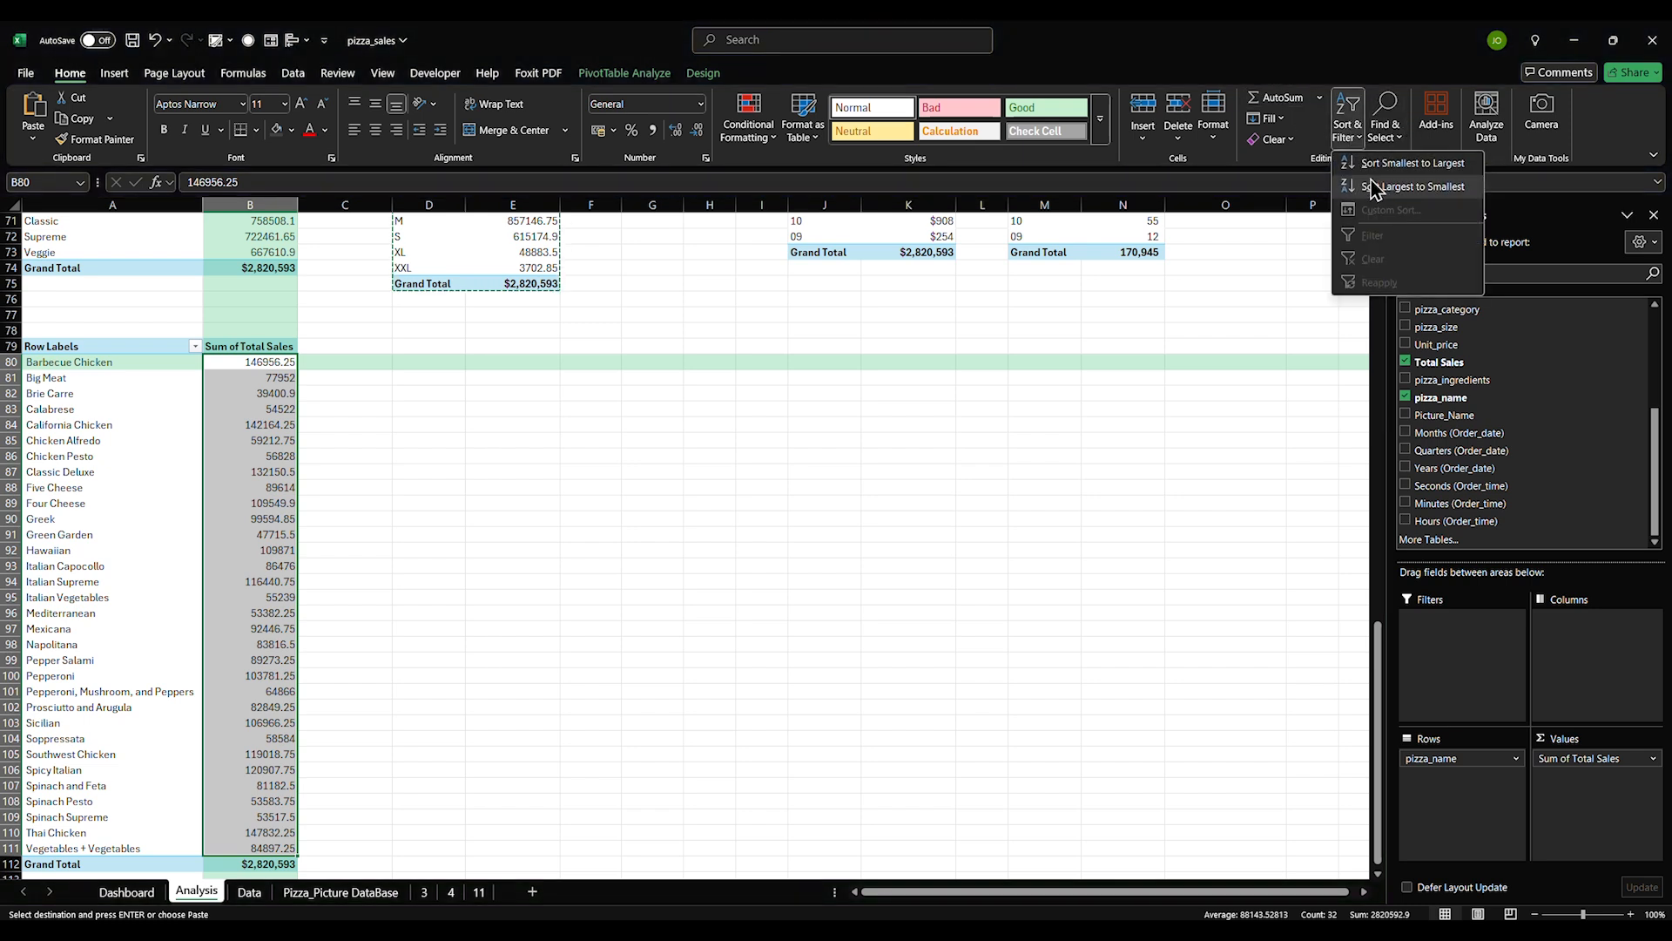
pyautogui.click(1385, 190)
pyautogui.click(653, 130)
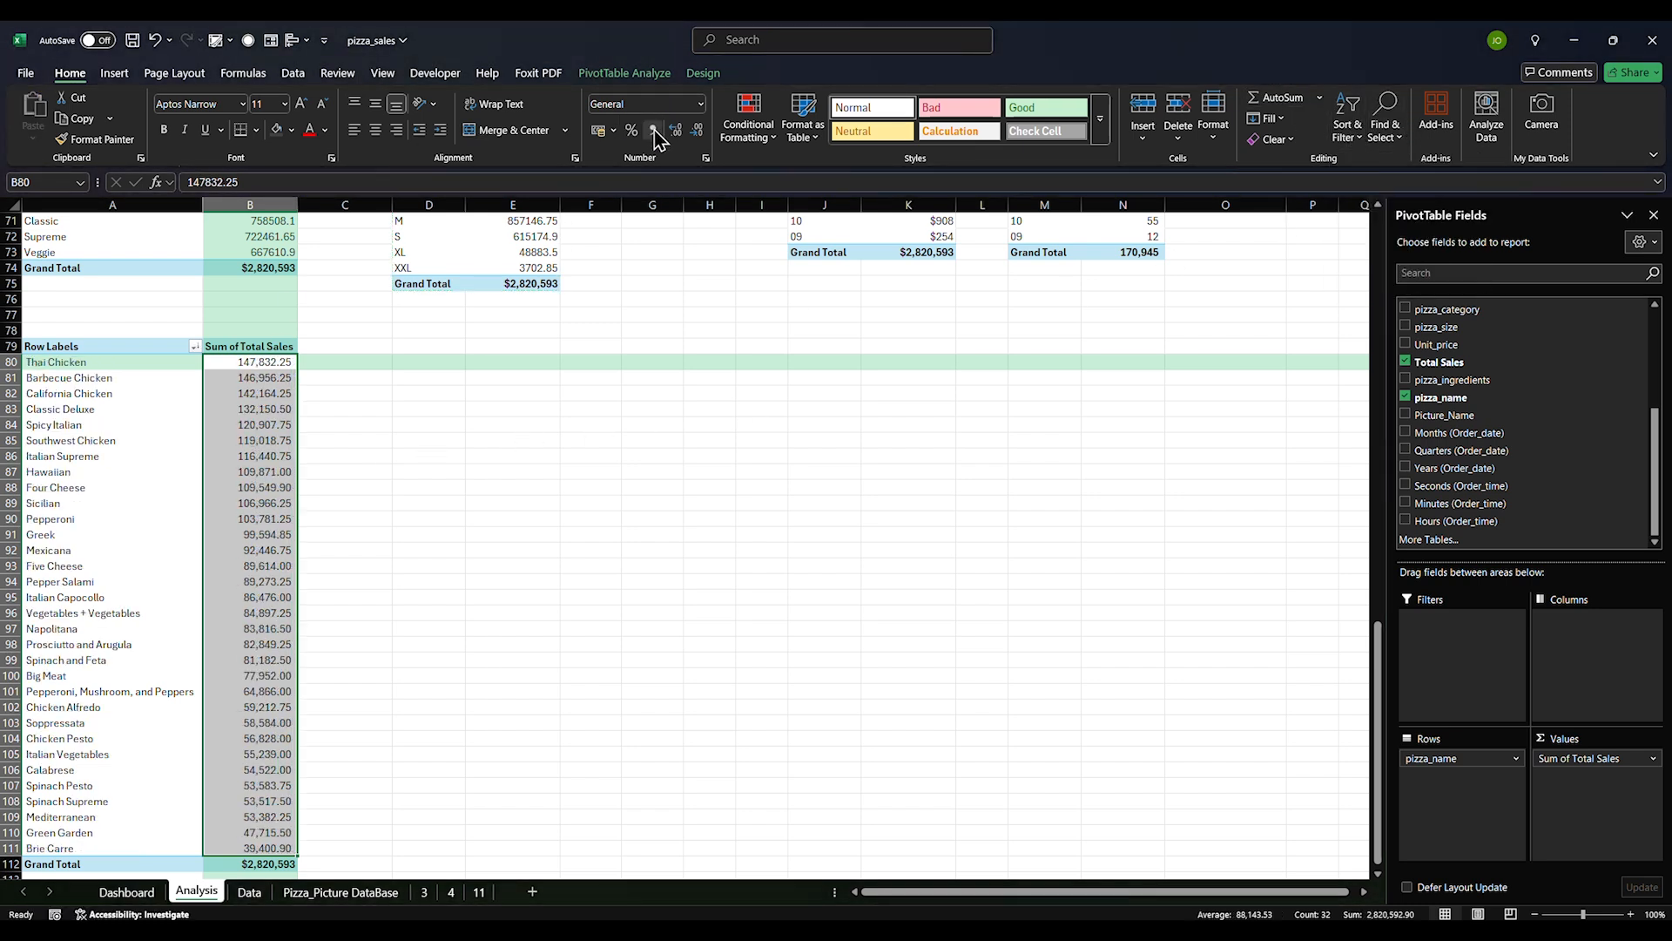
pyautogui.click(699, 130)
pyautogui.click(699, 131)
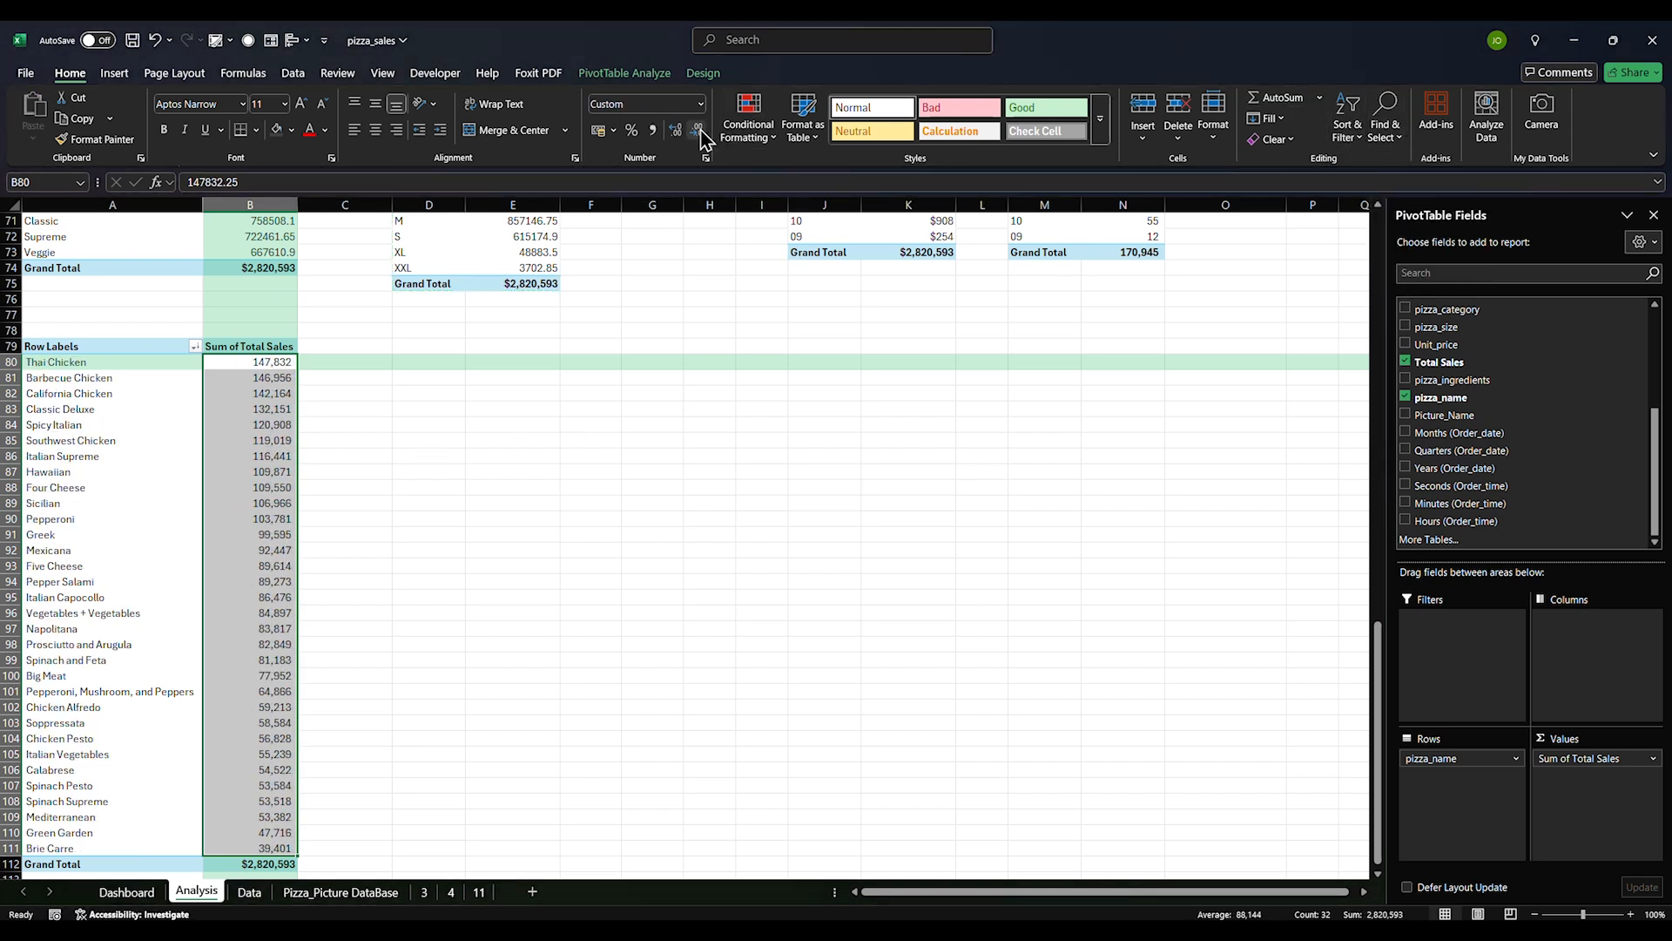
# Copy the pizza-name sales pivot A79:B112 to D79
pyautogui.click(85, 364)
pyautogui.click(107, 380)
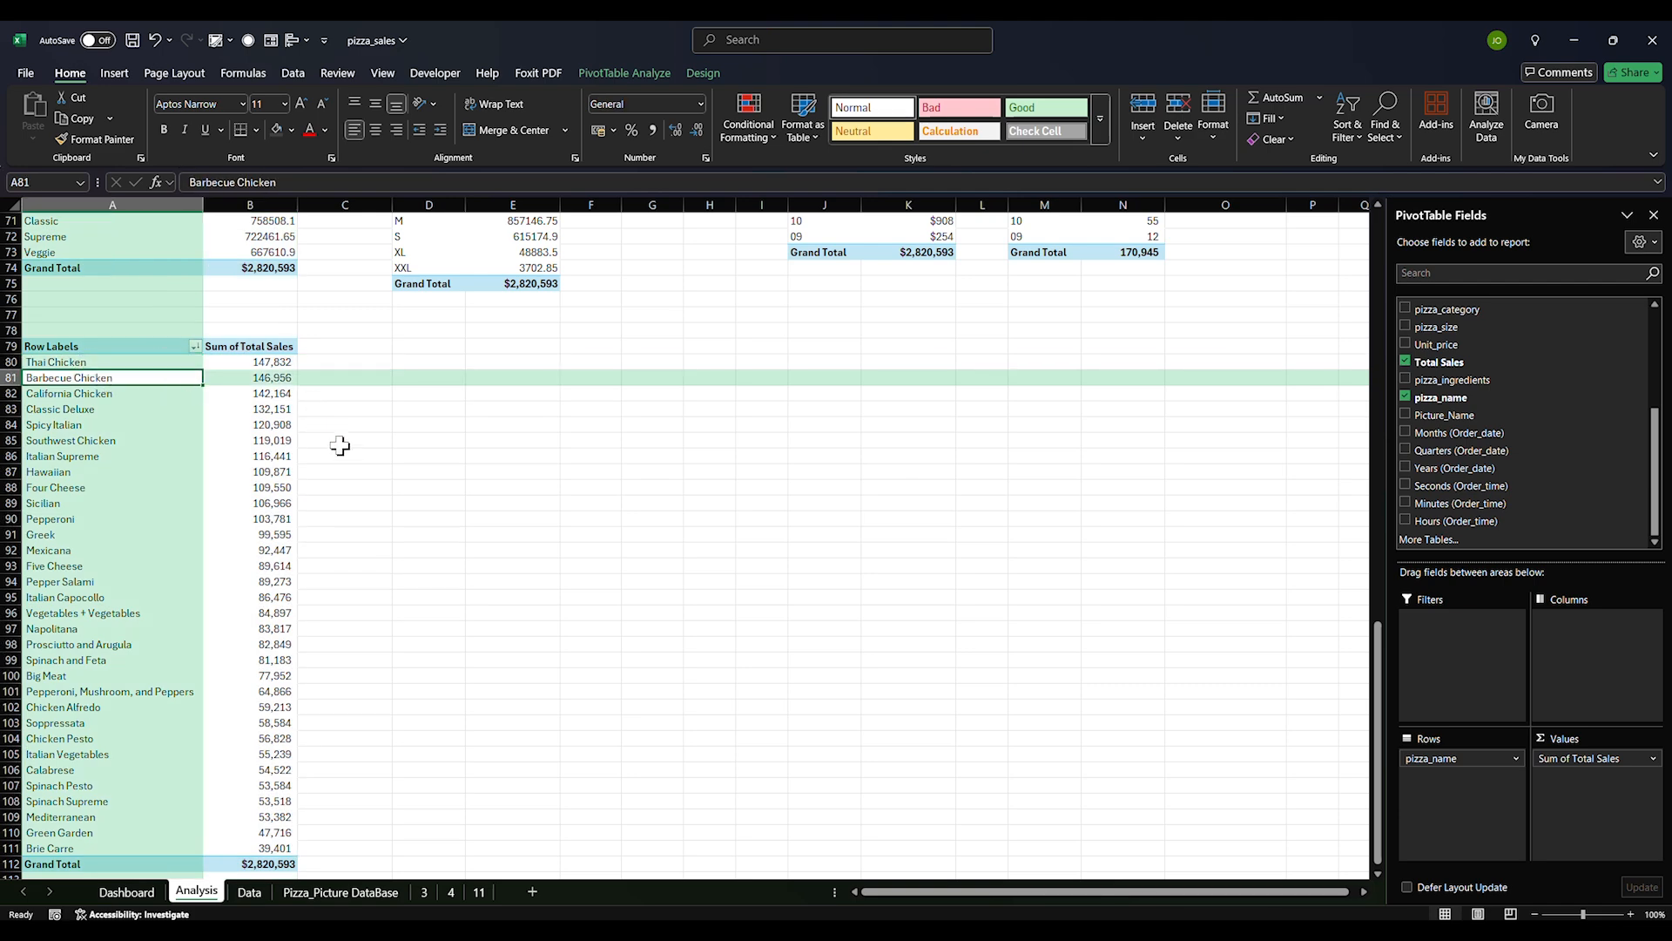
pyautogui.moveTo(94, 349); pyautogui.dragTo(266, 863)
pyautogui.hotkey('ctrl', 'c')
pyautogui.click(426, 347)
pyautogui.hotkey('ctrl', 'v')
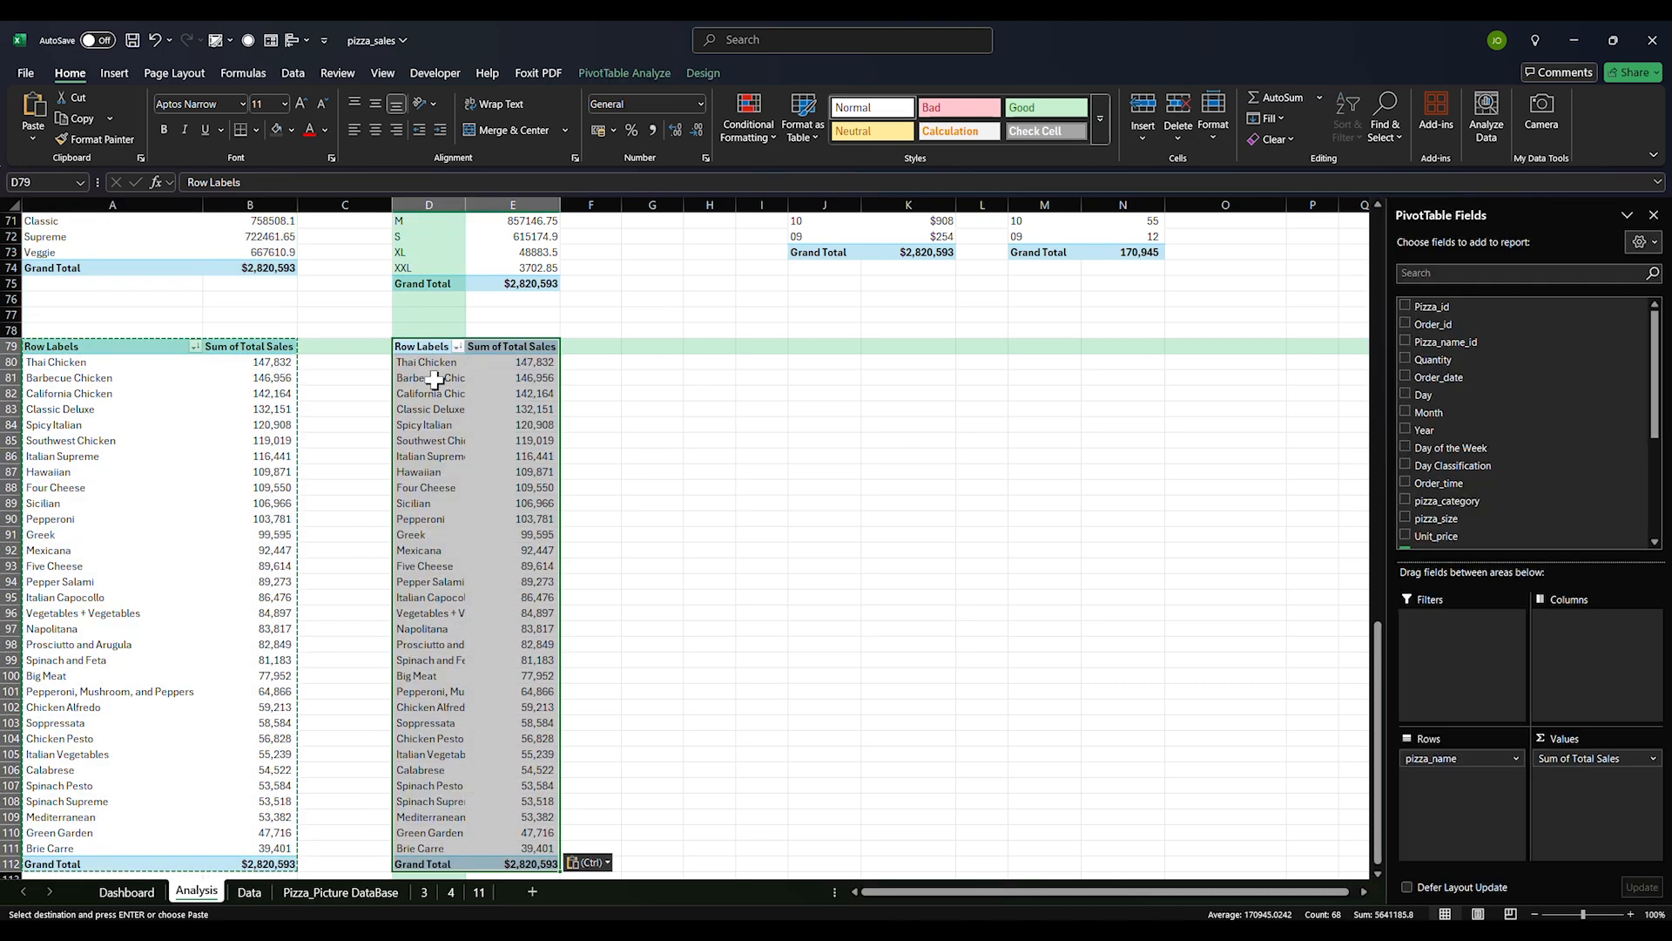
# Make the D79 pivot show Sum of Quantity instead of Total Sales
pyautogui.scroll(-3, 1428, 410)
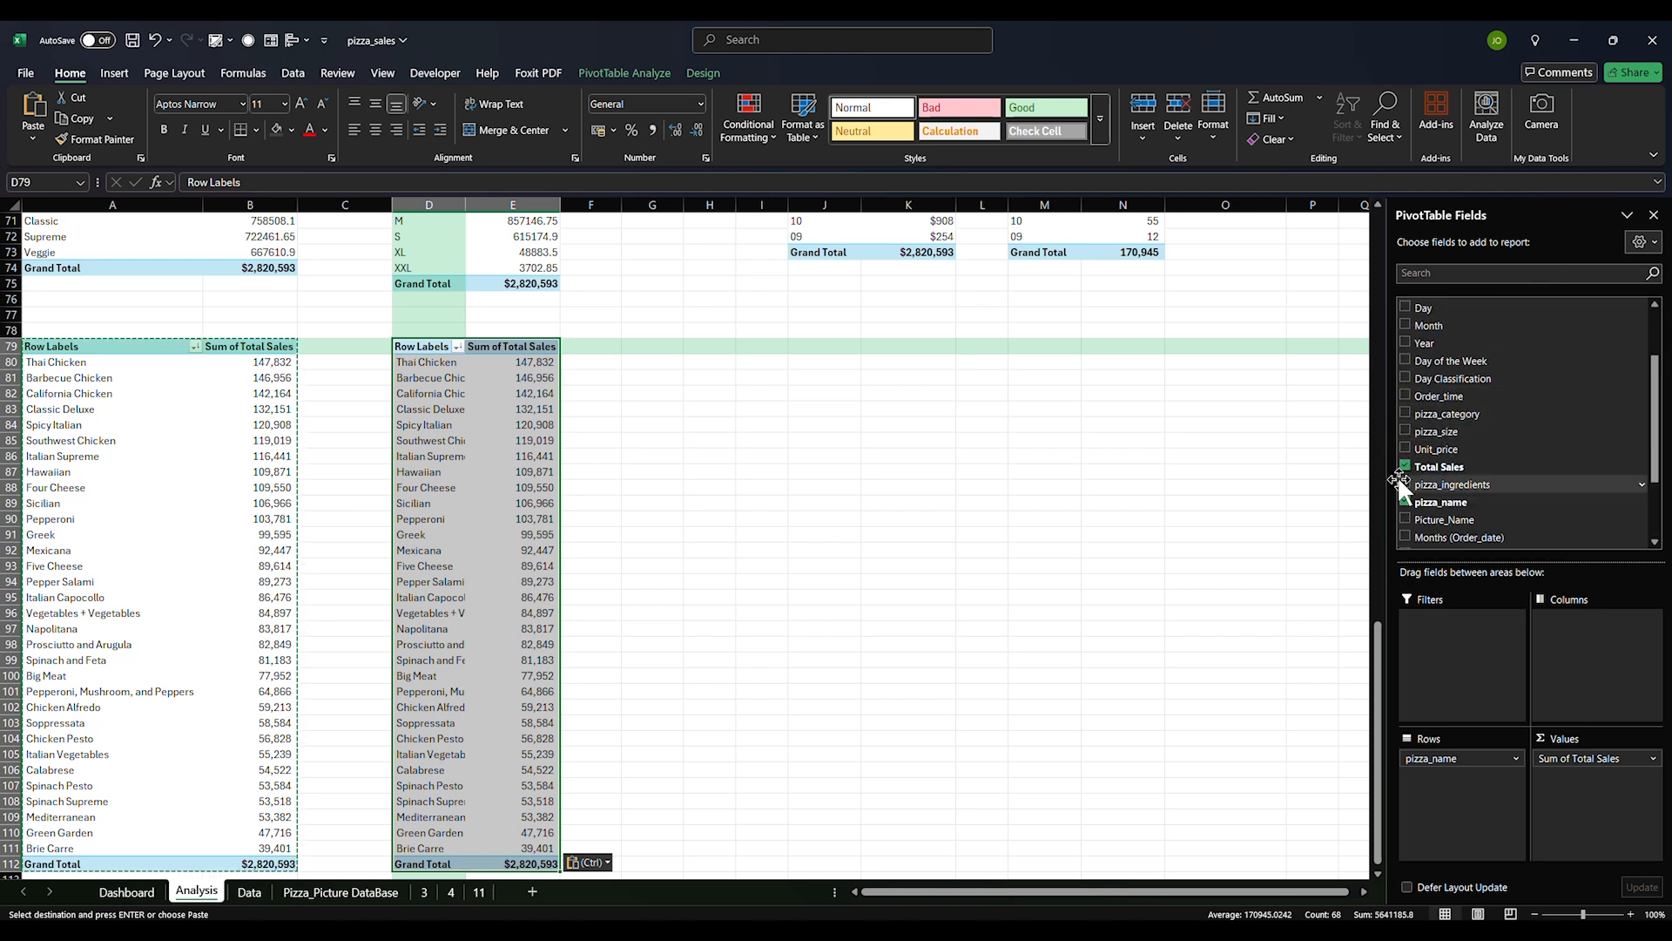
pyautogui.scroll(3, 1420, 423)
pyautogui.click(1411, 359)
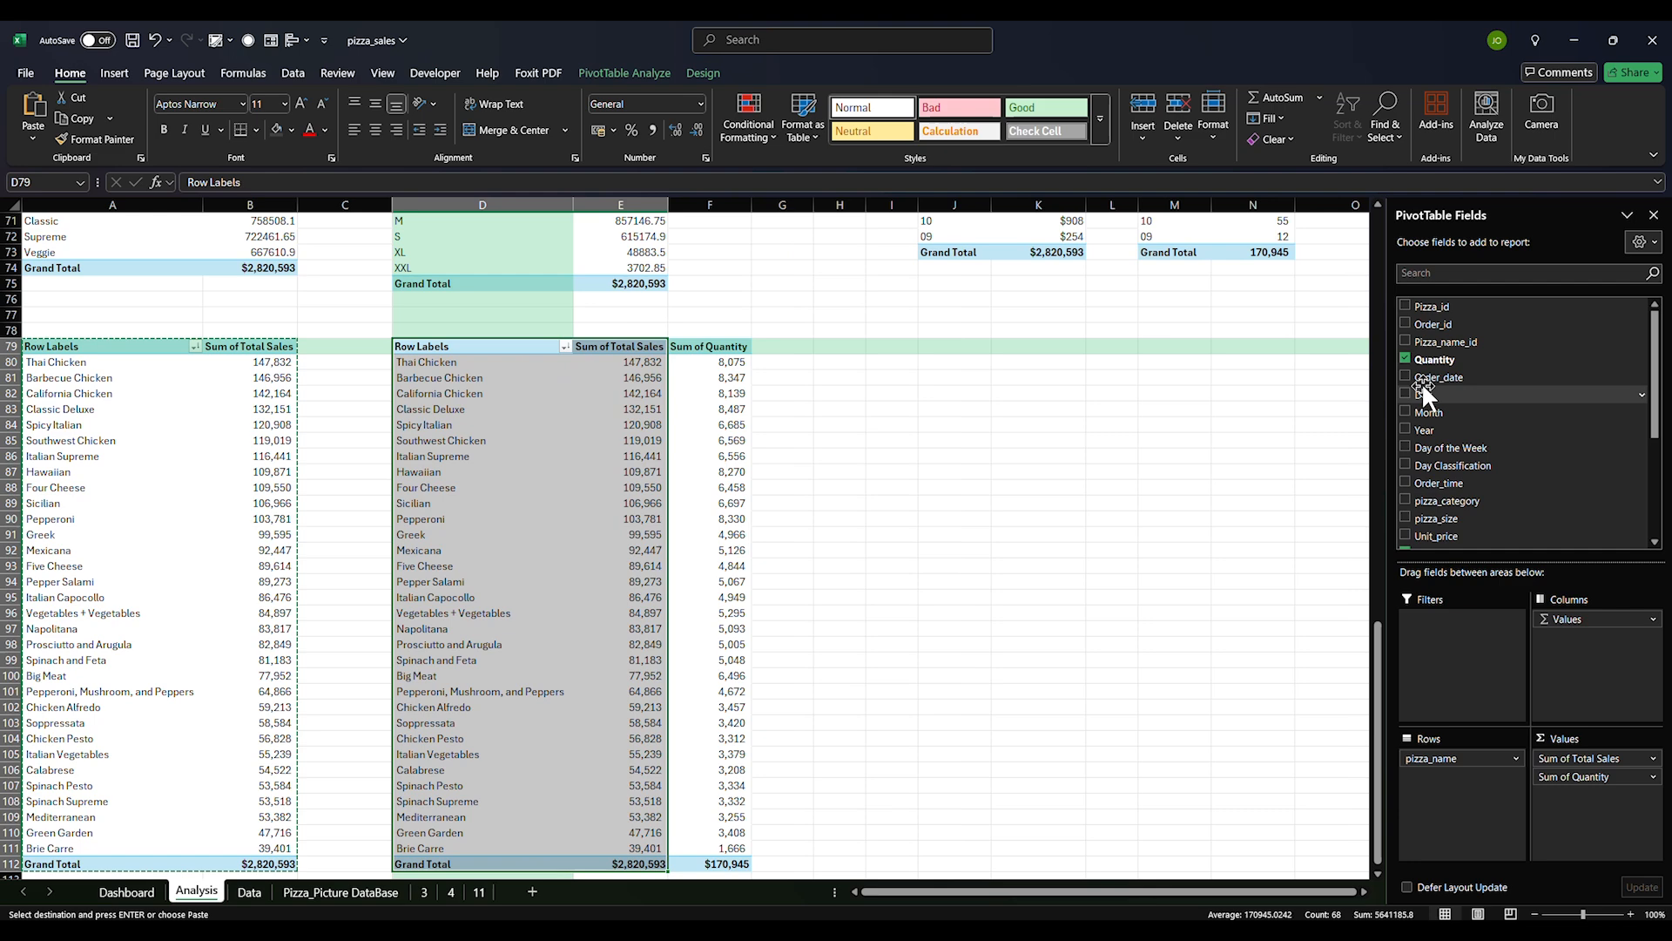
pyautogui.scroll(-5, 1422, 392)
pyautogui.click(1406, 398)
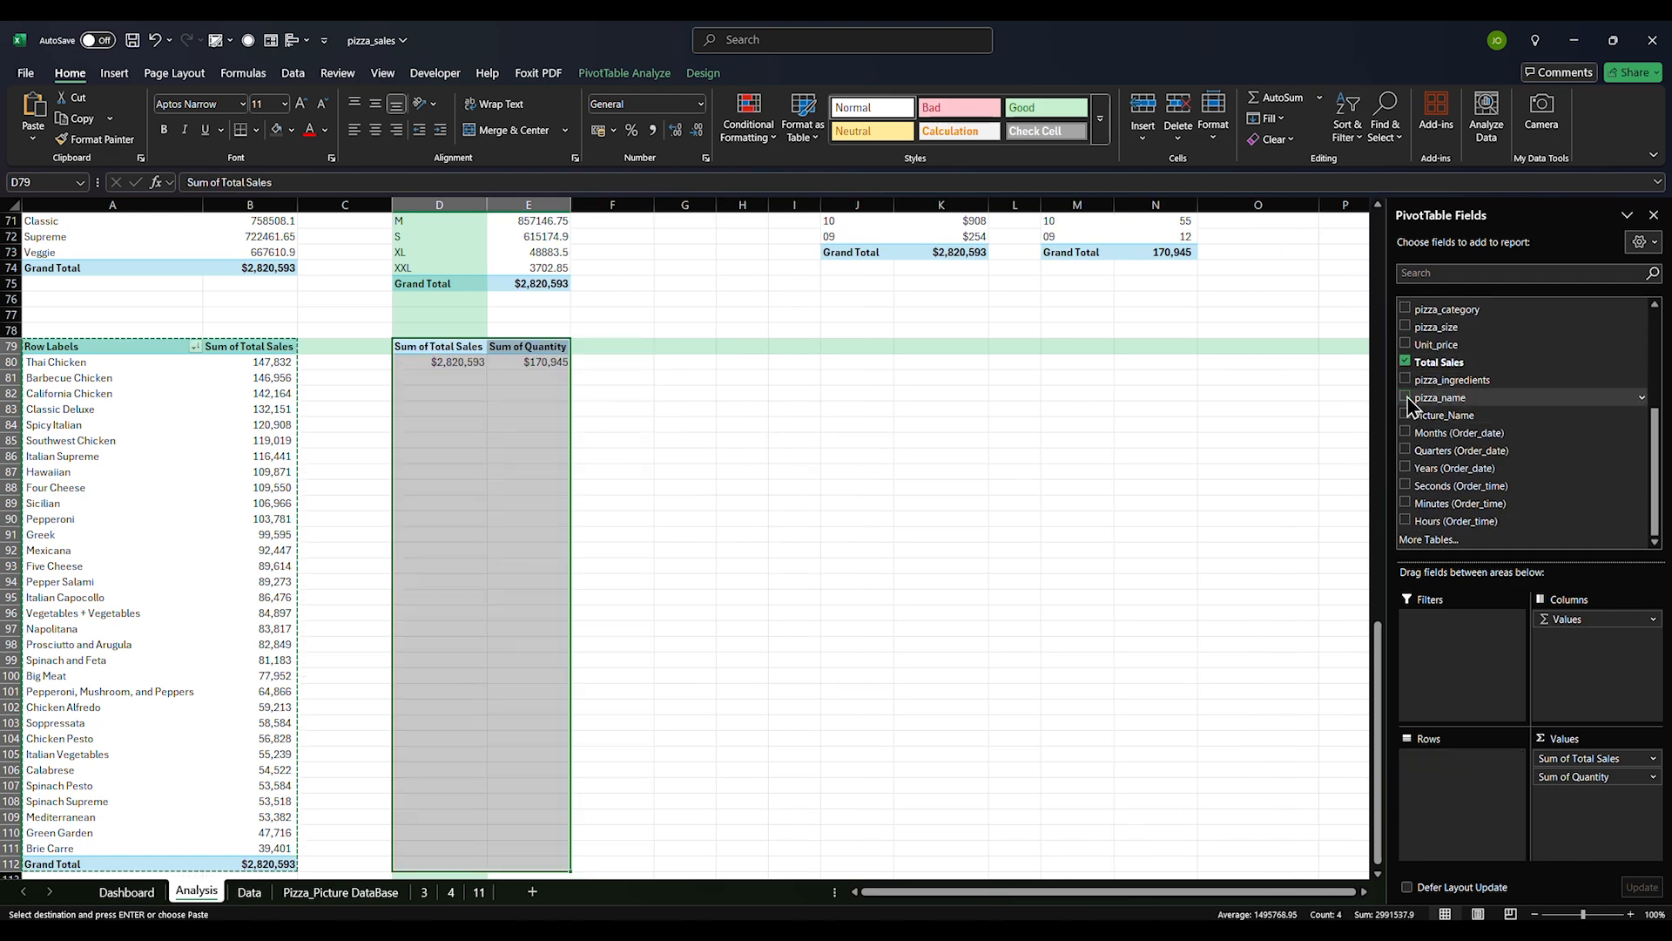
pyautogui.click(1406, 397)
pyautogui.click(1406, 362)
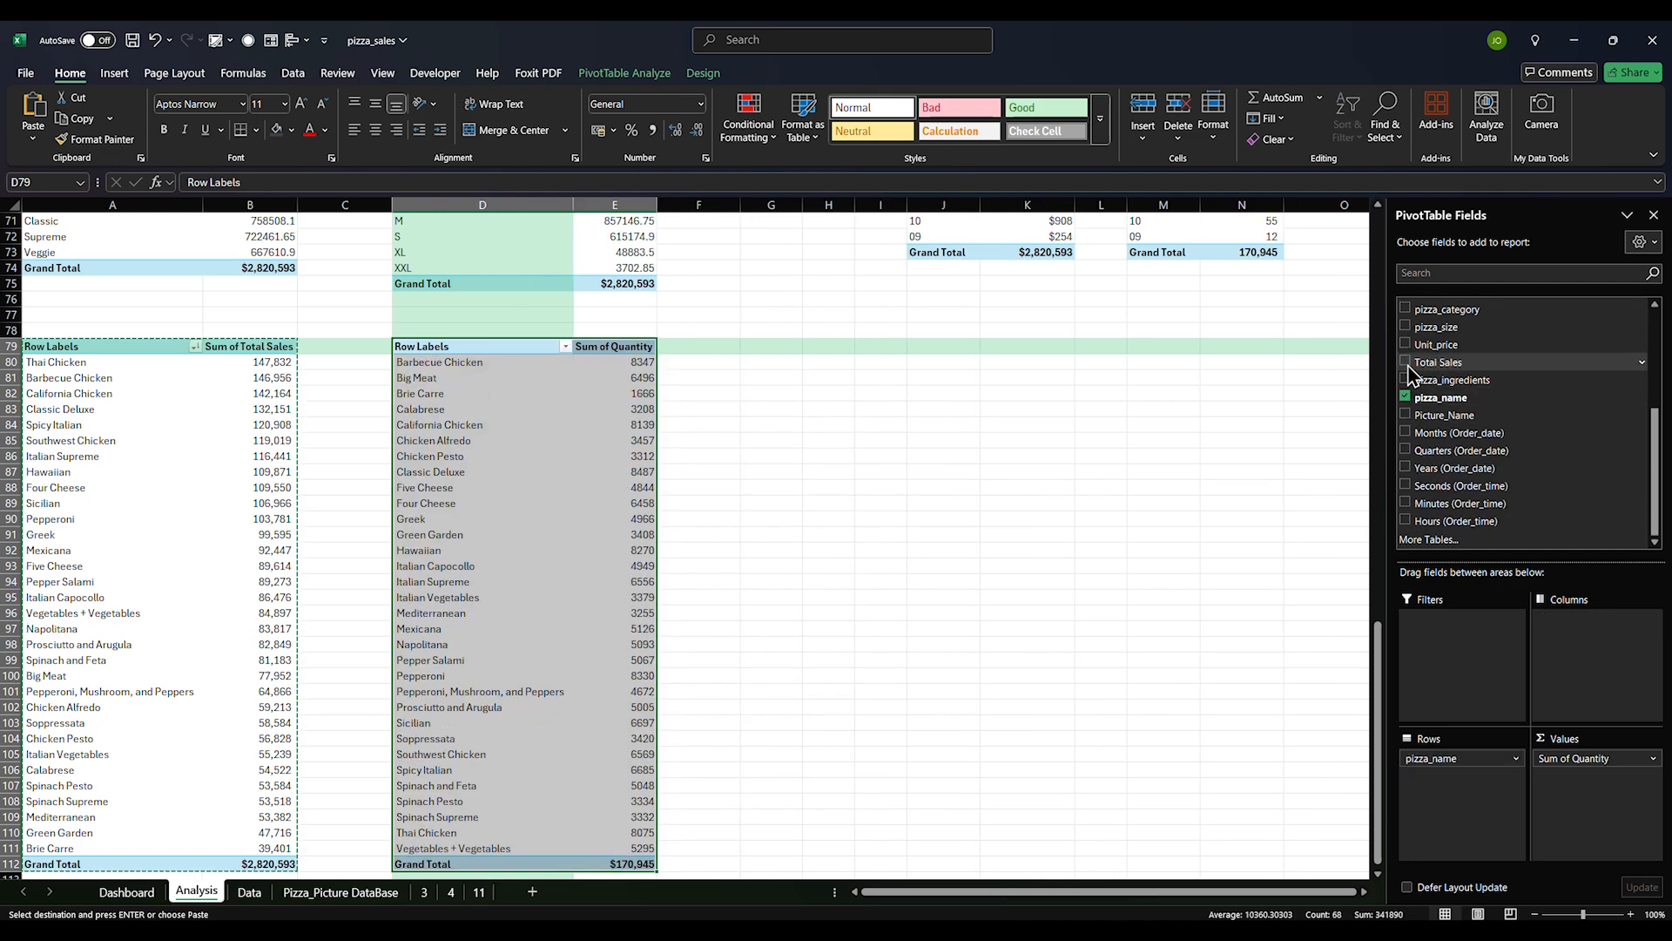
# Sort quantities largest first with thousands separators and no decimals, then check Thai Chicken's quantity
pyautogui.moveTo(630, 369); pyautogui.dragTo(609, 849)
pyautogui.click(1345, 126)
pyautogui.click(1385, 181)
pyautogui.click(652, 130)
pyautogui.click(697, 130)
pyautogui.click(697, 130)
pyautogui.moveTo(432, 366); pyautogui.dragTo(640, 438)
pyautogui.click(442, 442)
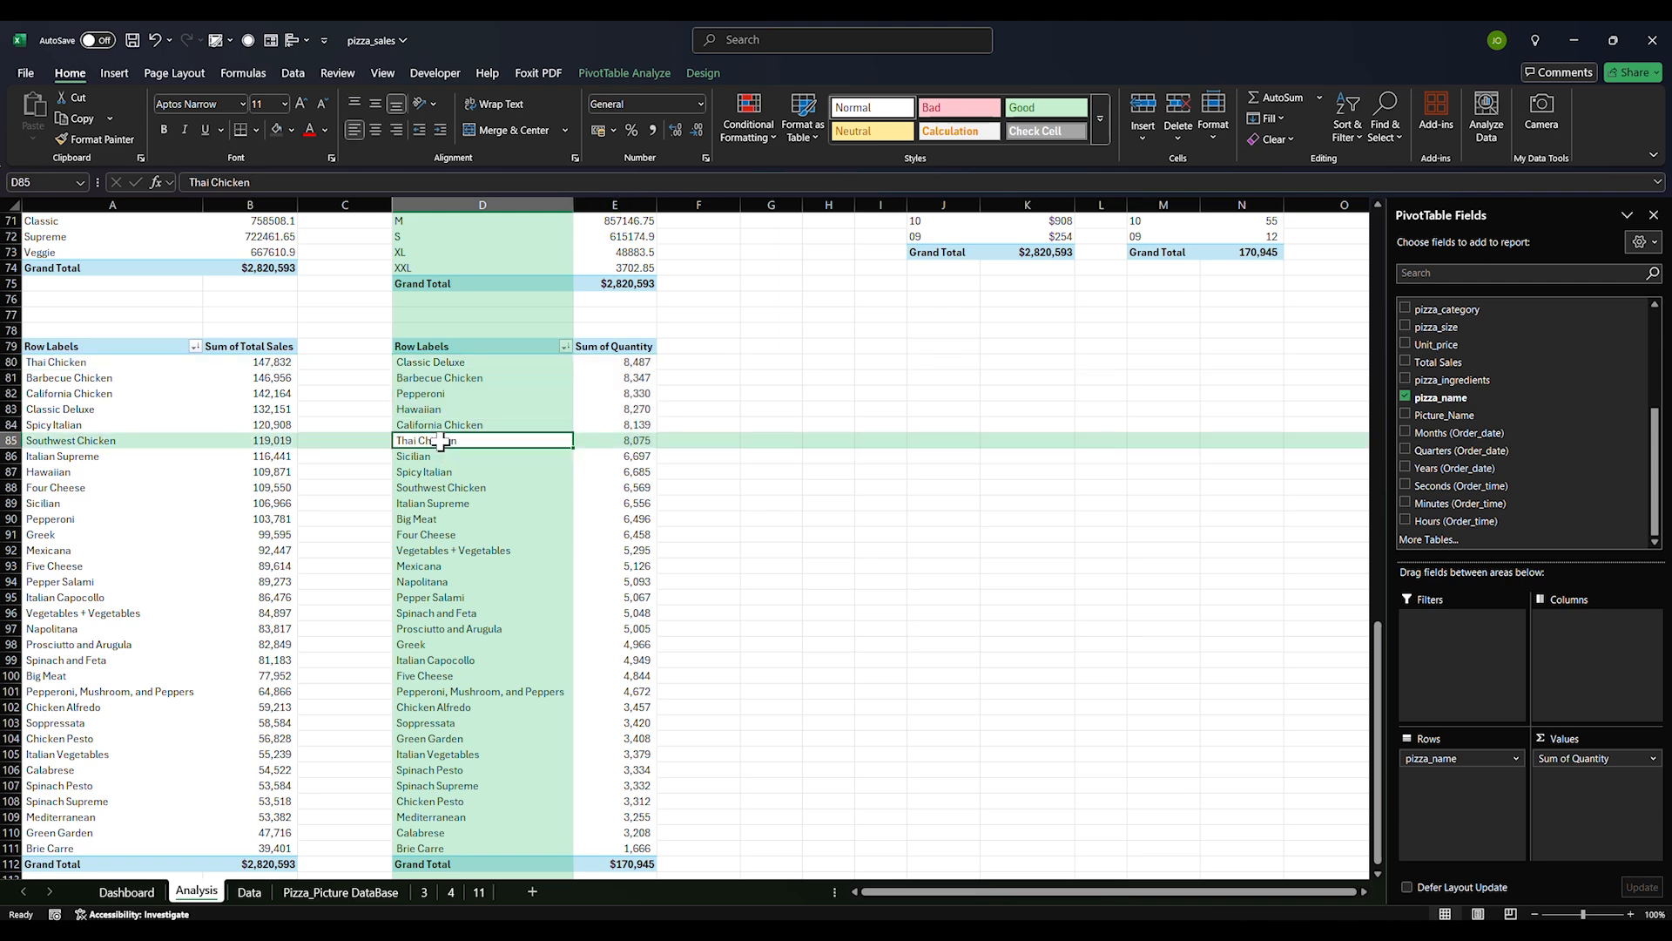
pyautogui.moveTo(442, 442); pyautogui.dragTo(601, 439)
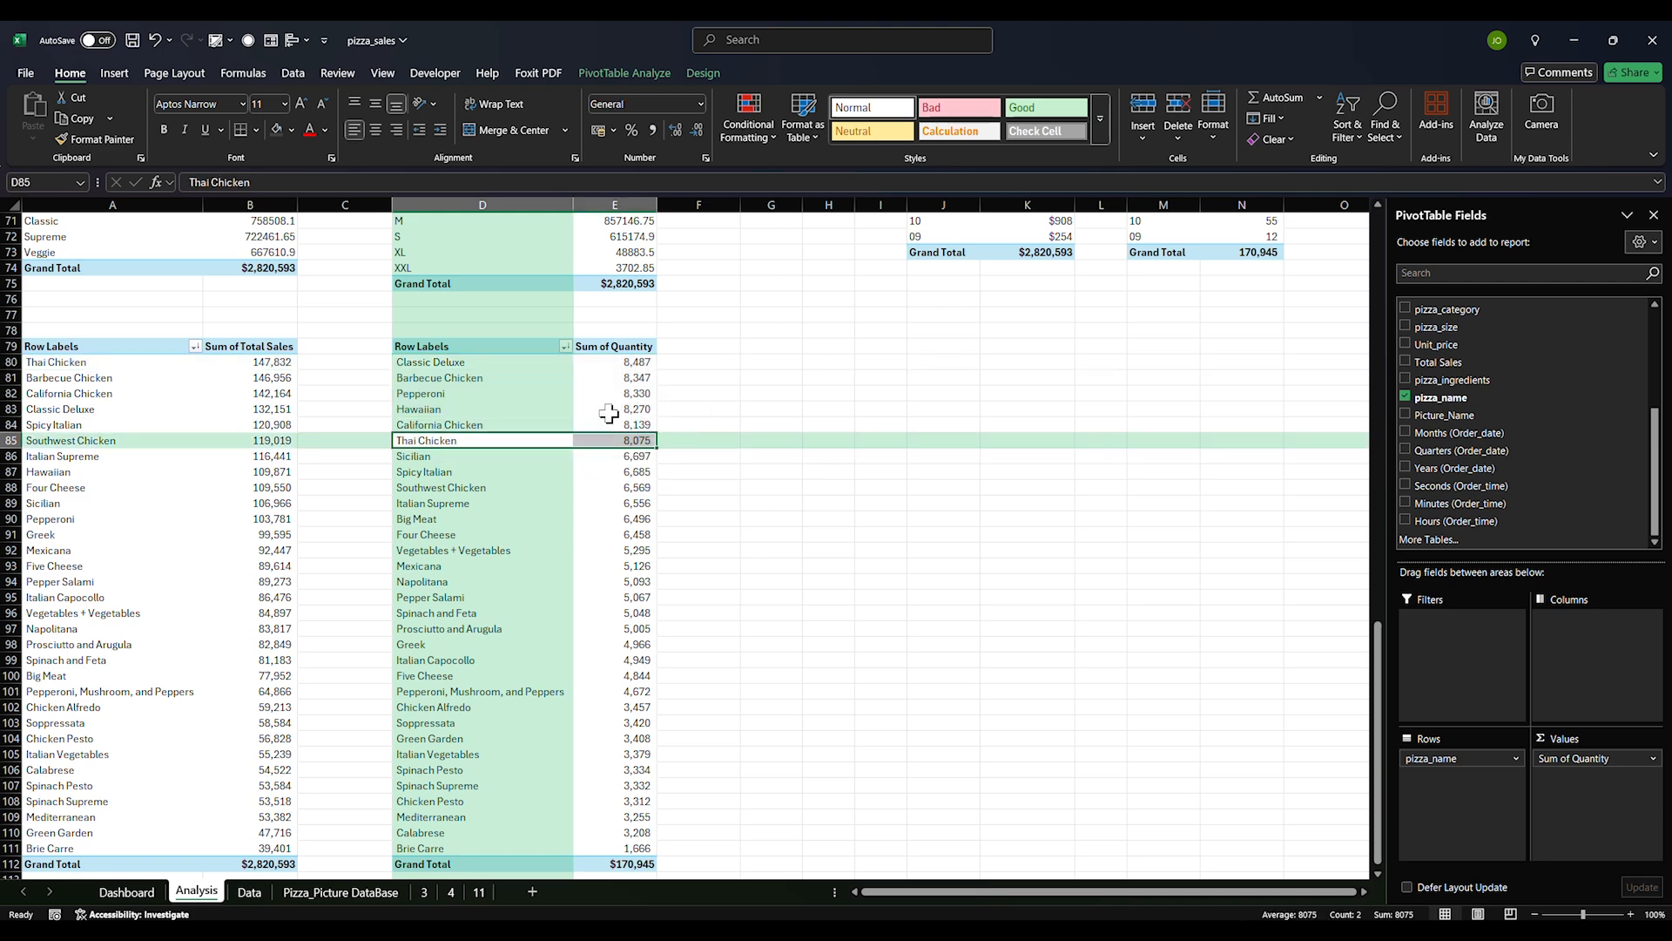
pyautogui.scroll(20, 772, 432)
pyautogui.scroll(4, 1592, 415)
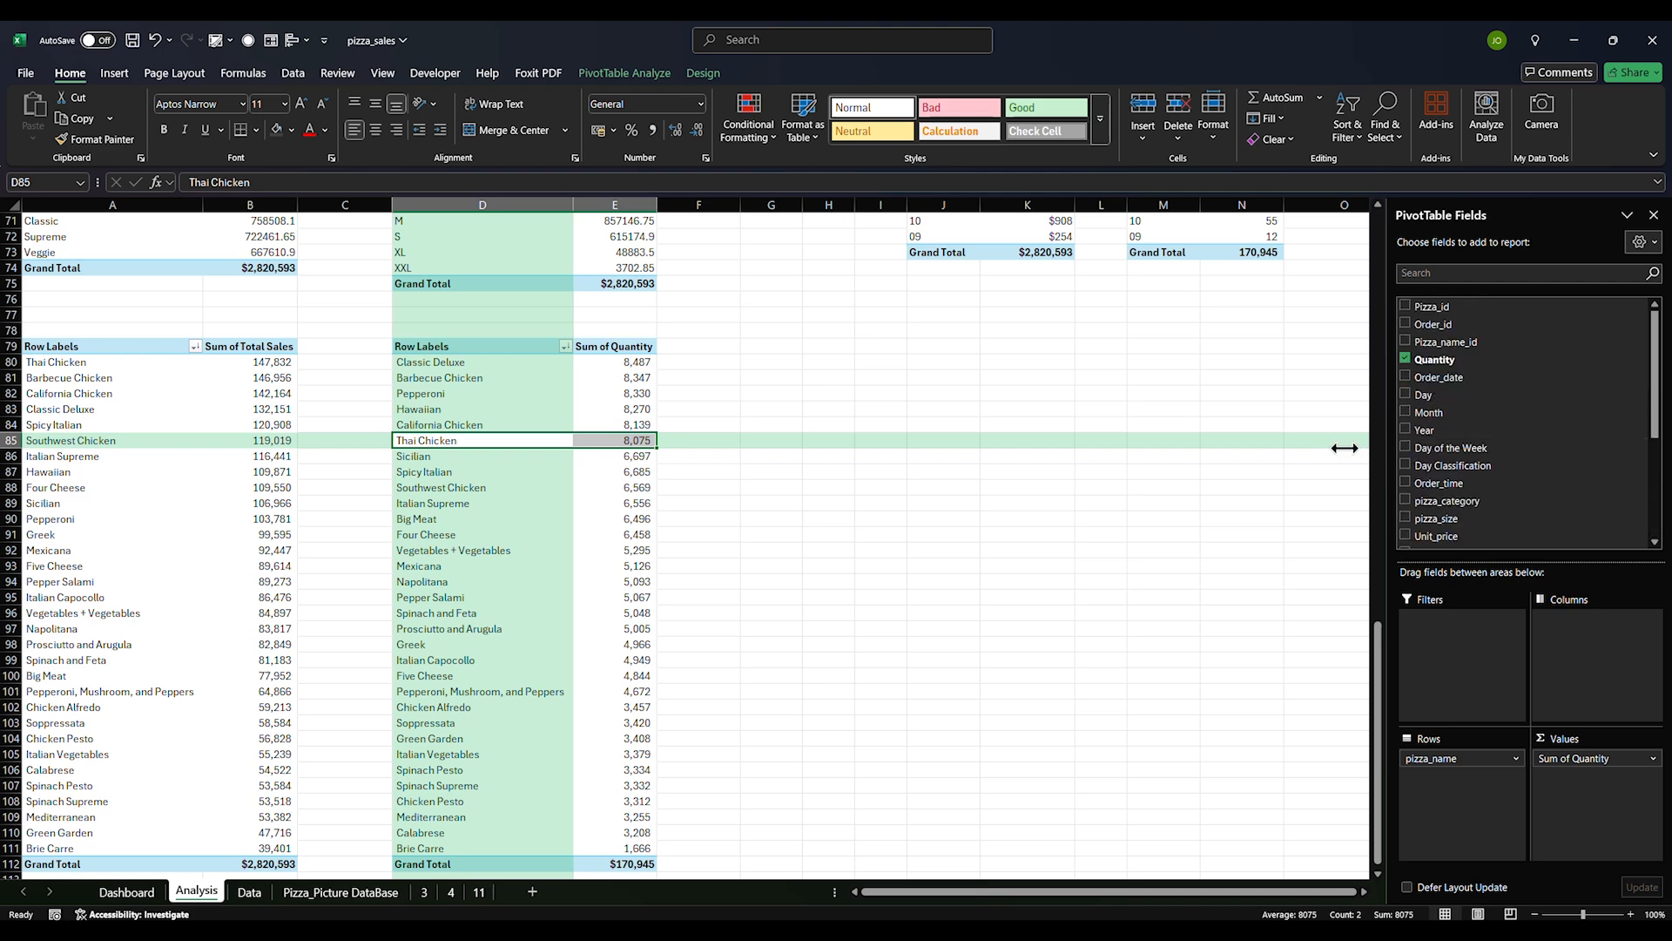
# Enter the heading CALCULATIONS in cell J1
pyautogui.click(937, 223)
pyautogui.write('CALCULATIONS')
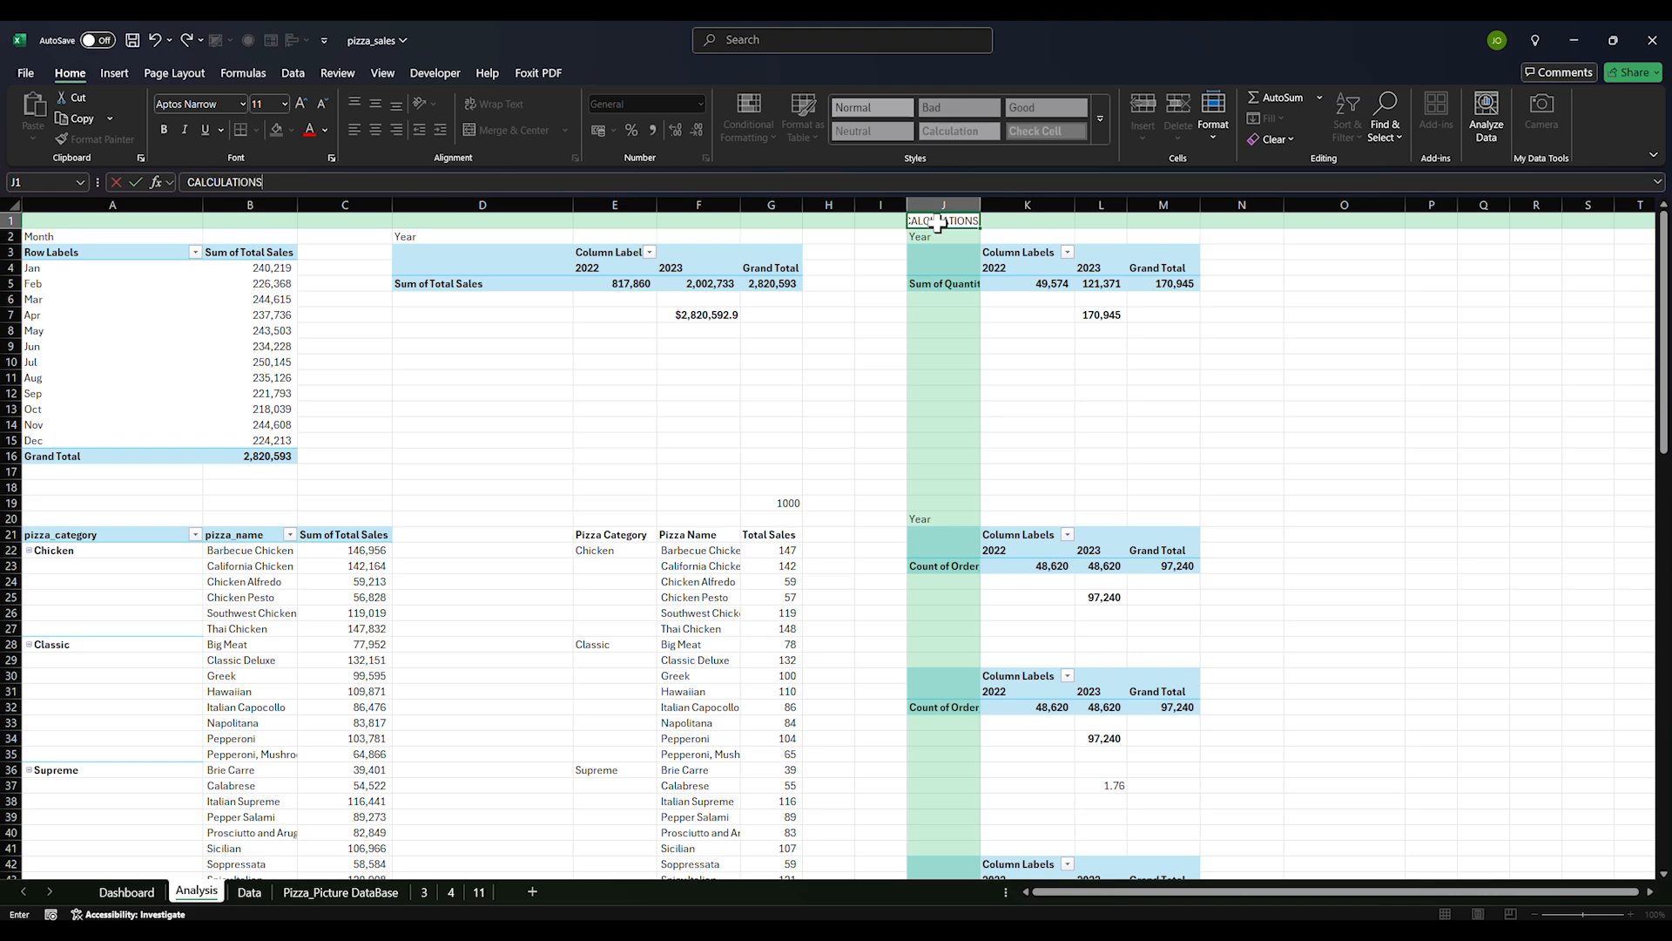
pyautogui.press('Return')
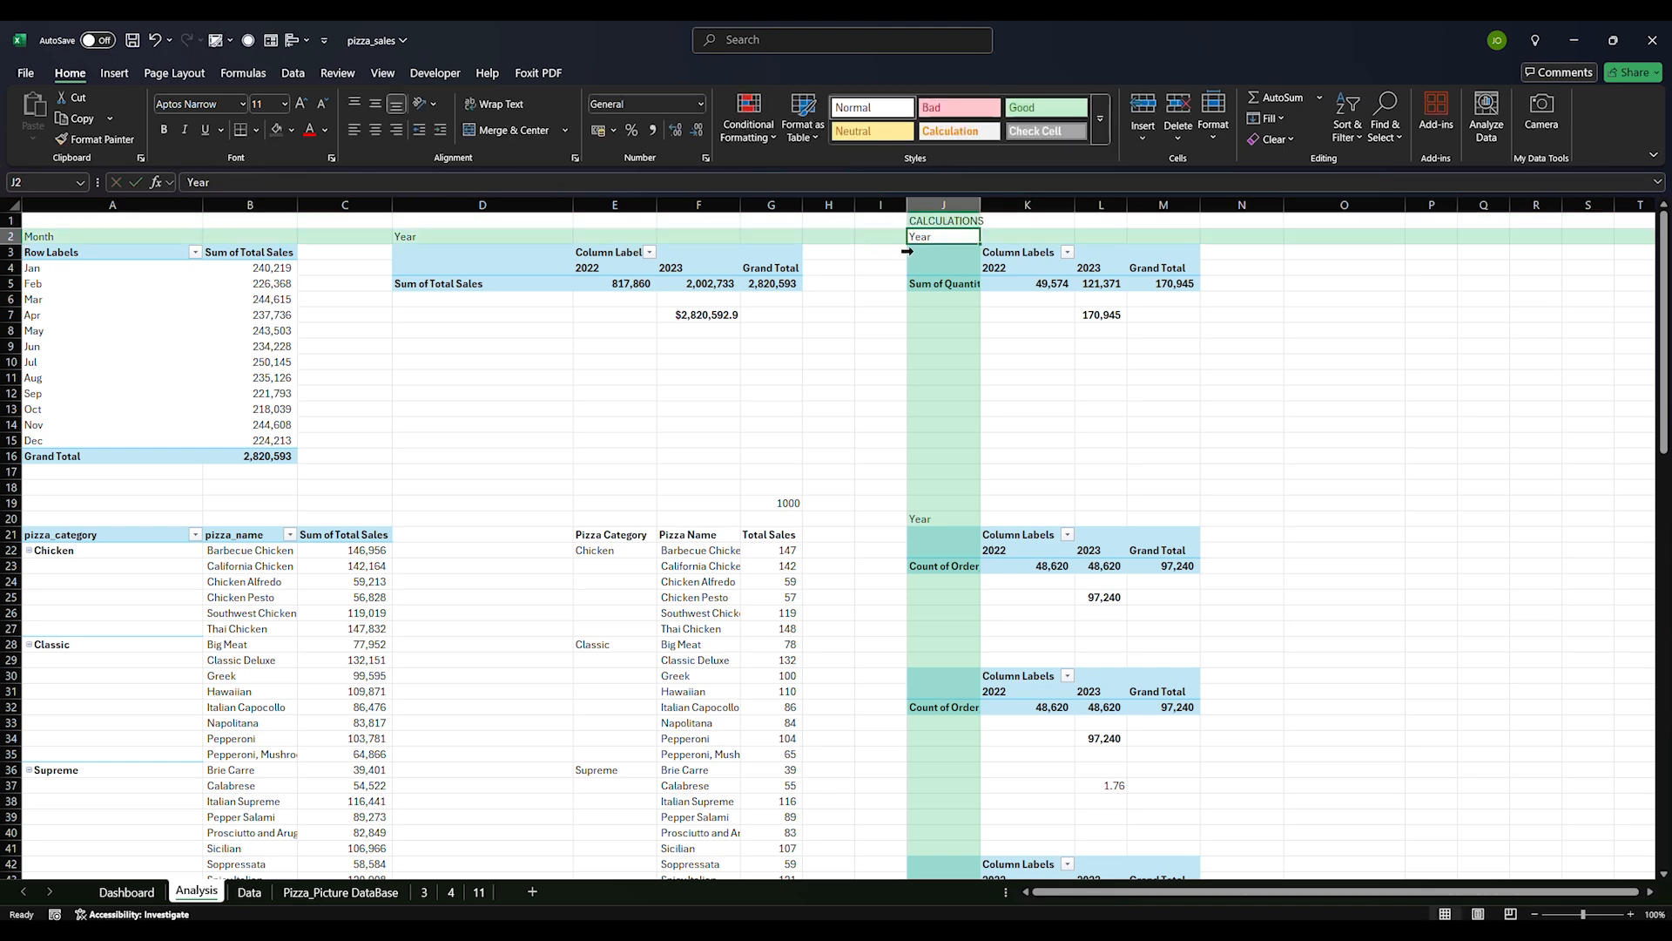
# Give the column I cells a thick right border as a divider
pyautogui.moveTo(876, 223); pyautogui.dragTo(880, 881)
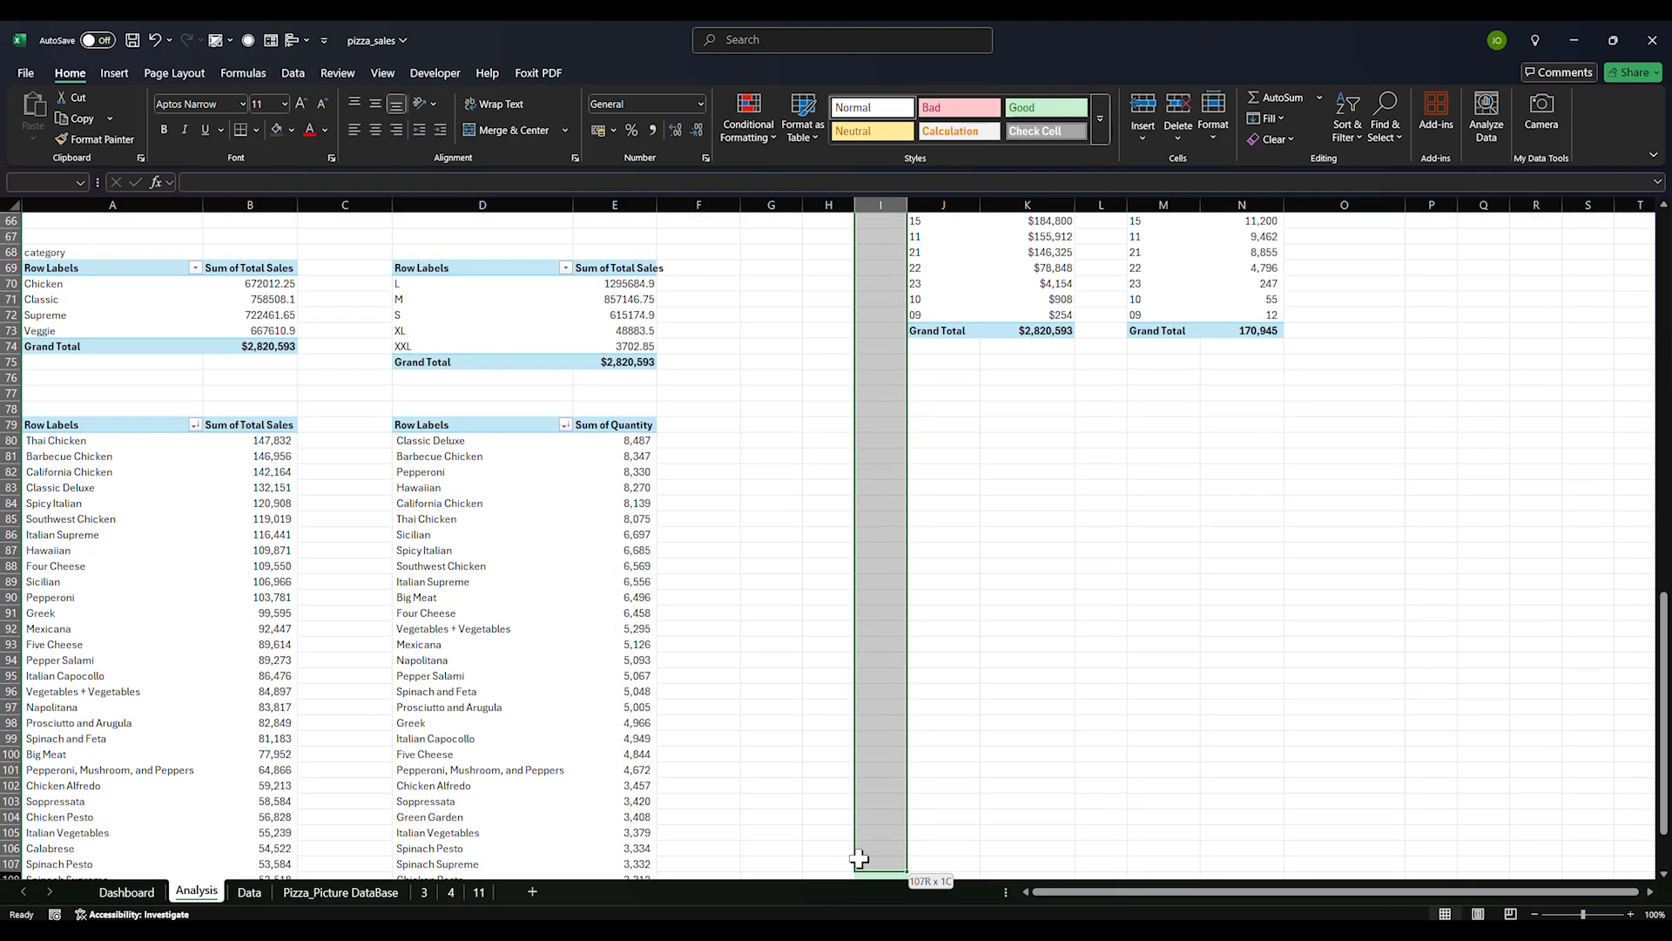
pyautogui.hotkey('ctrl', '1')
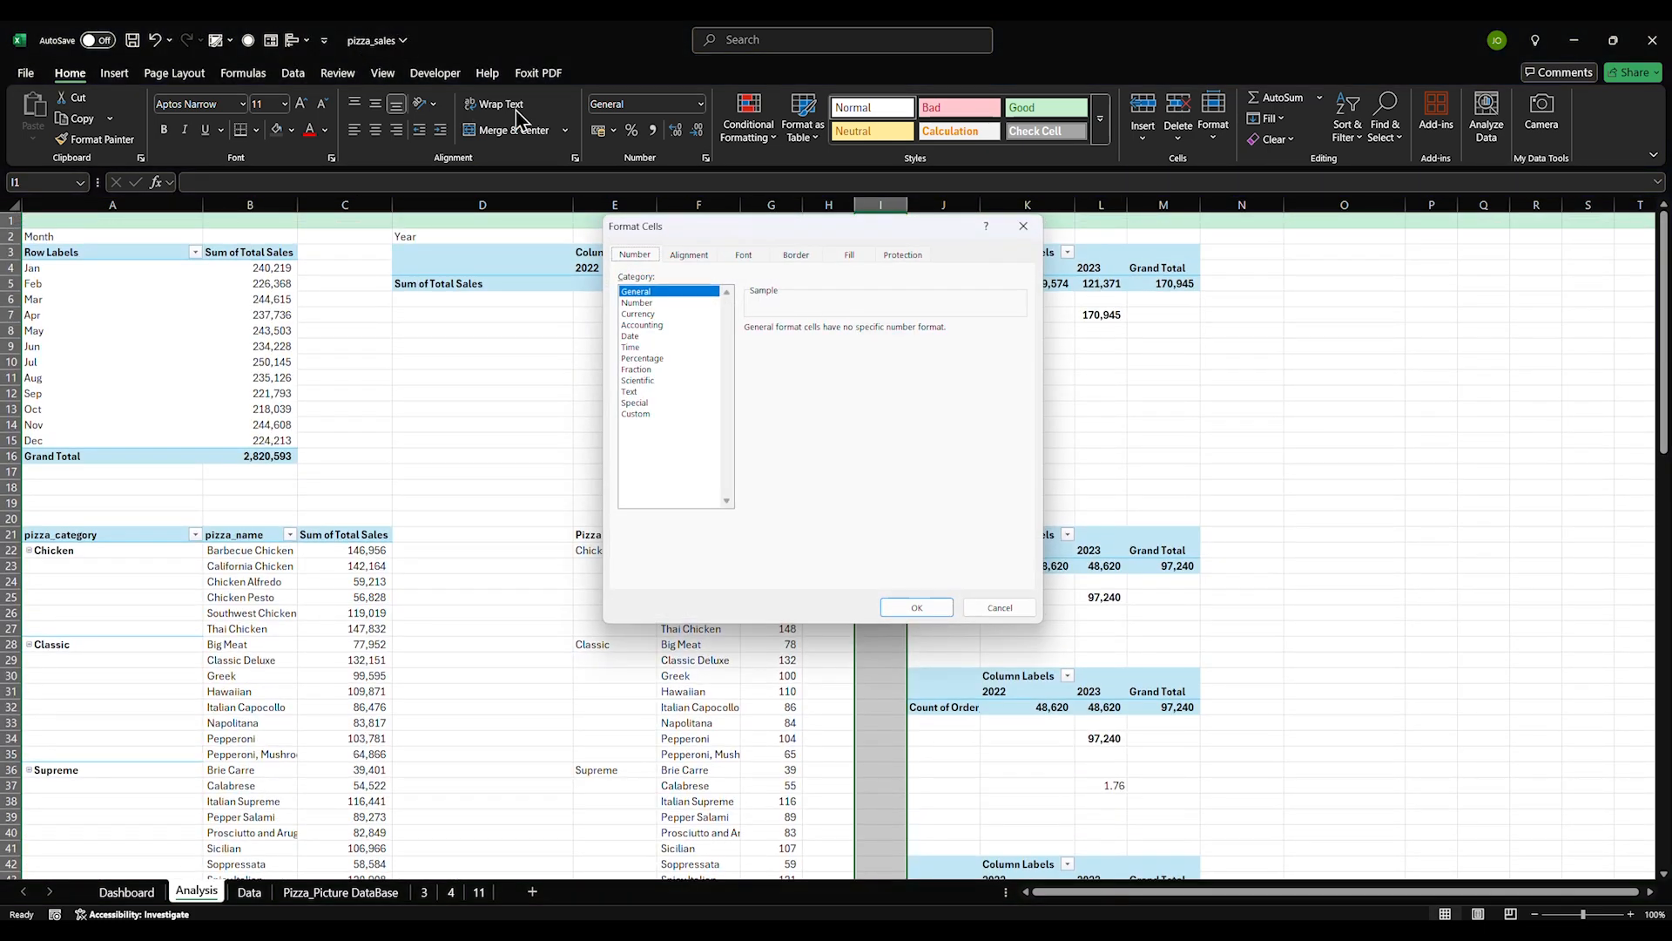
pyautogui.click(747, 255)
pyautogui.click(787, 255)
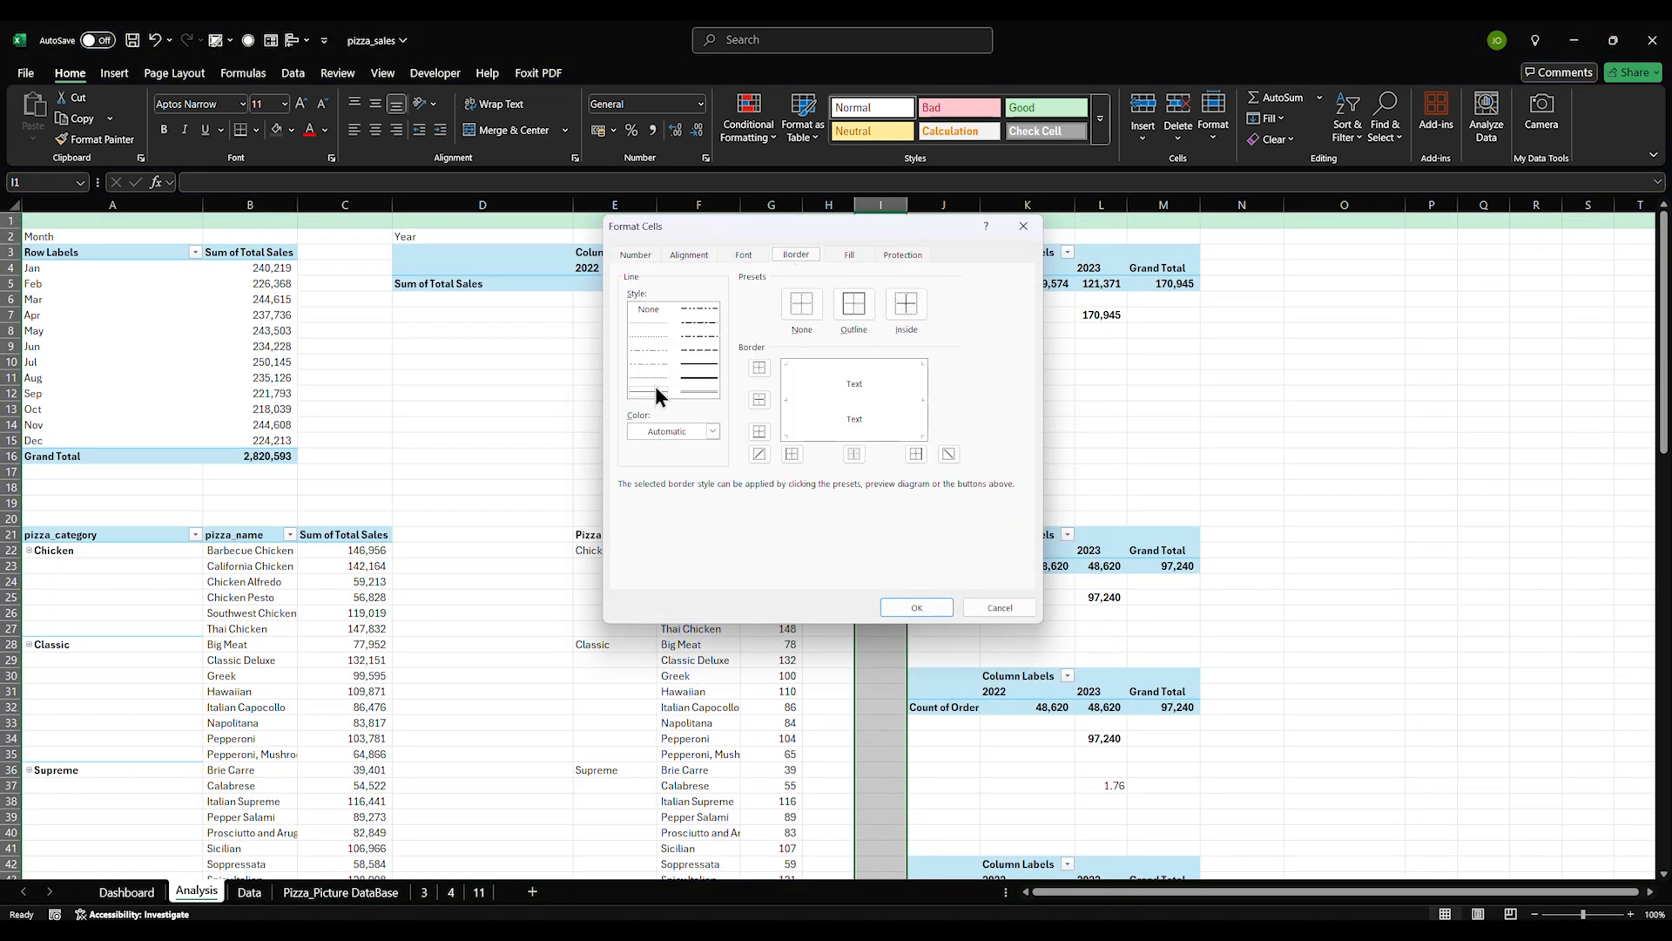
pyautogui.click(683, 364)
pyautogui.click(910, 607)
pyautogui.click(1001, 482)
pyautogui.scroll(-8, 975, 479)
pyautogui.scroll(8, 969, 477)
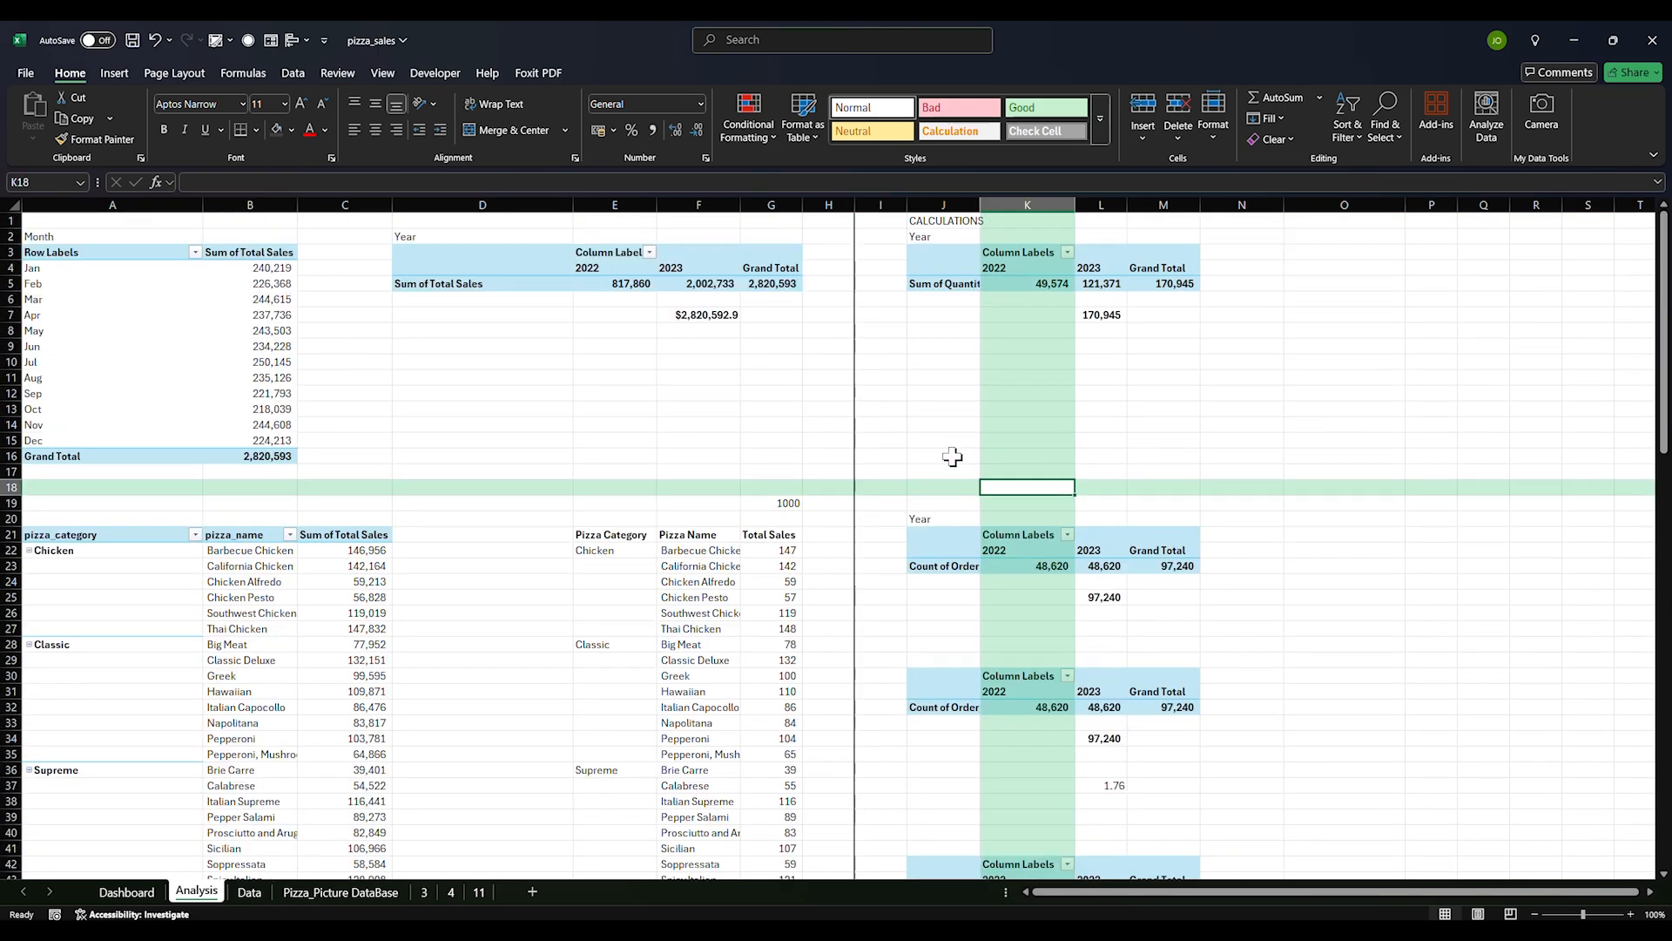
# Make the CALCULATIONS heading in J1 bold
pyautogui.click(941, 237)
pyautogui.click(941, 223)
pyautogui.hotkey('ctrl', 'b')
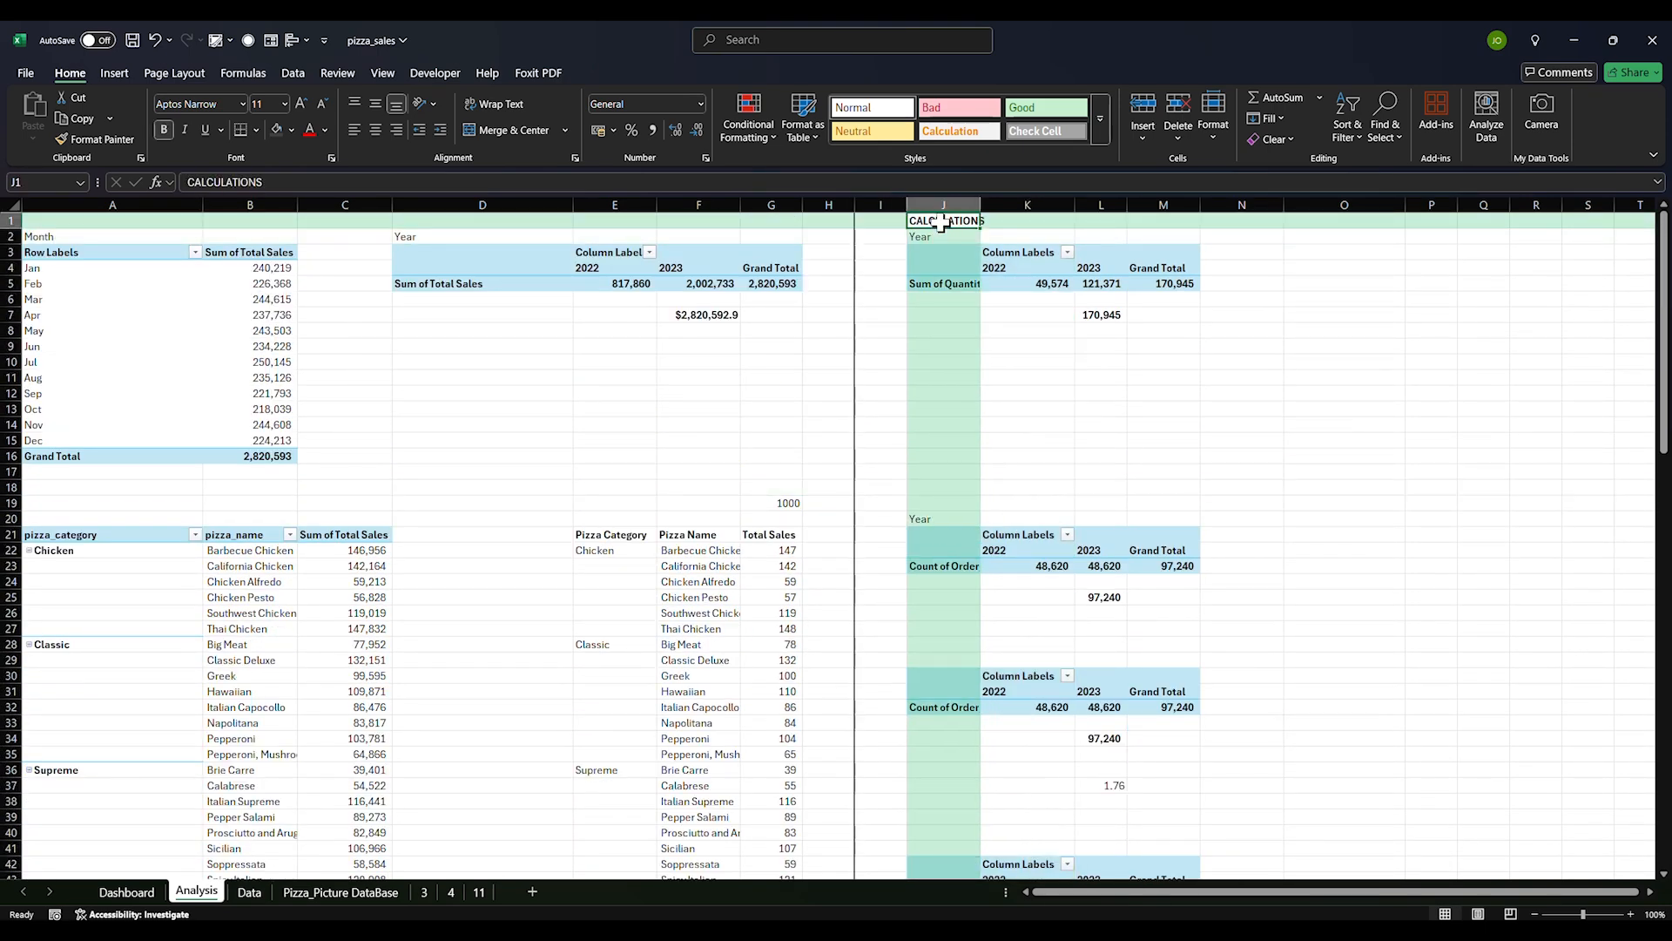
pyautogui.click(993, 358)
pyautogui.scroll(-3, 980, 359)
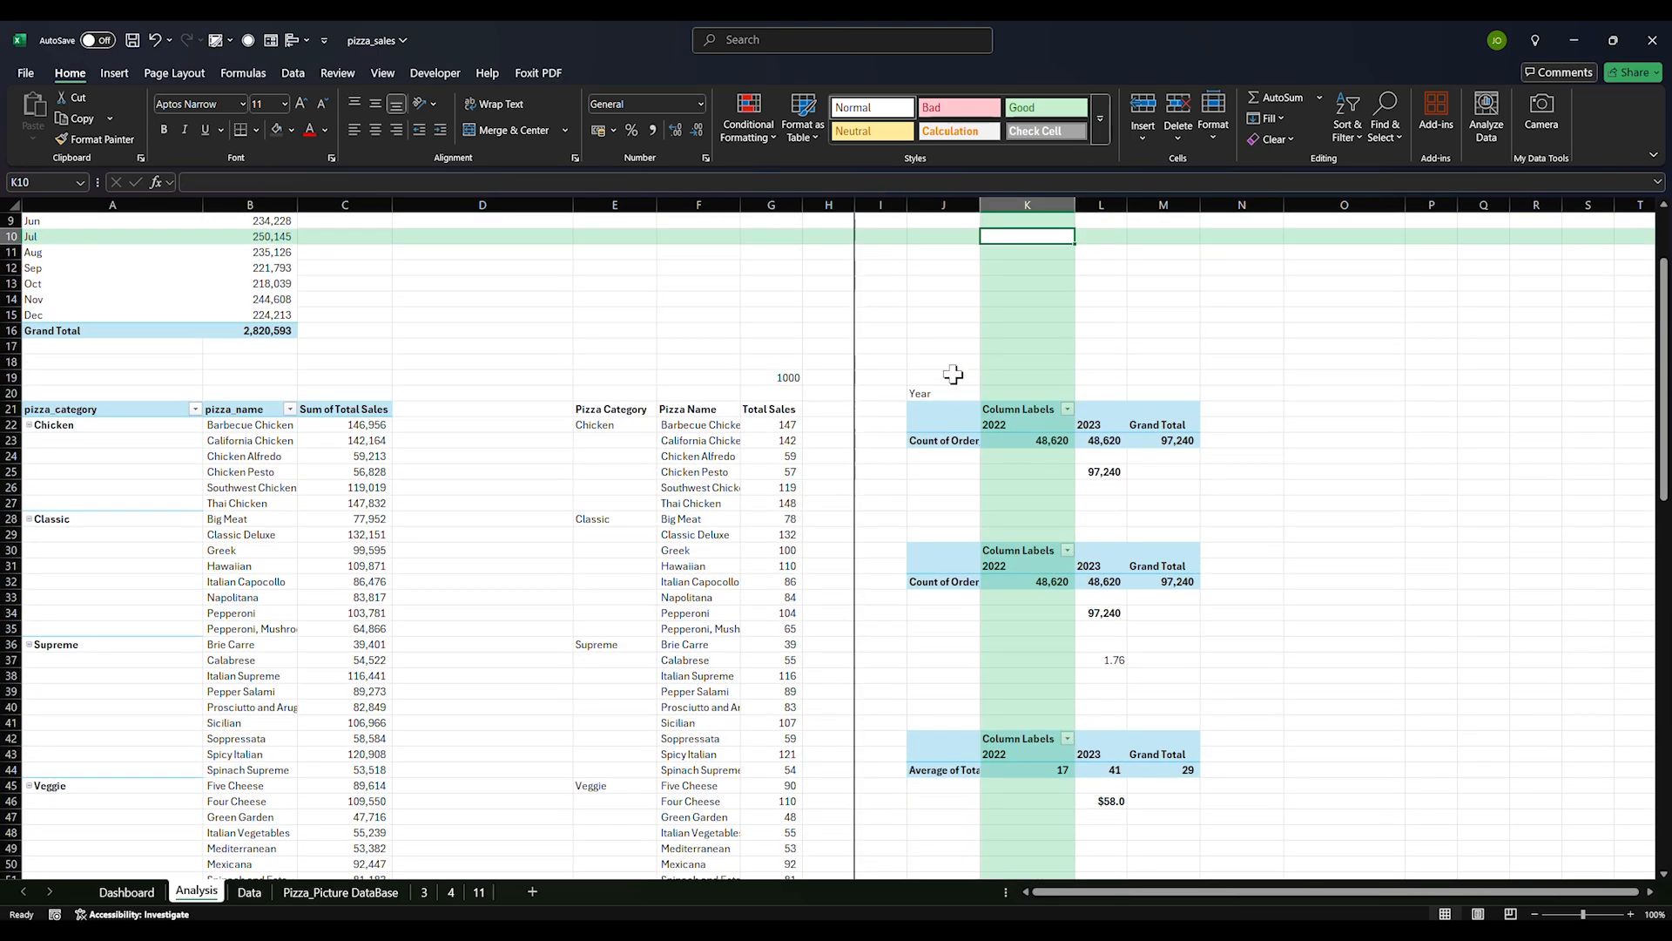
pyautogui.scroll(-4, 953, 374)
pyautogui.scroll(7, 952, 373)
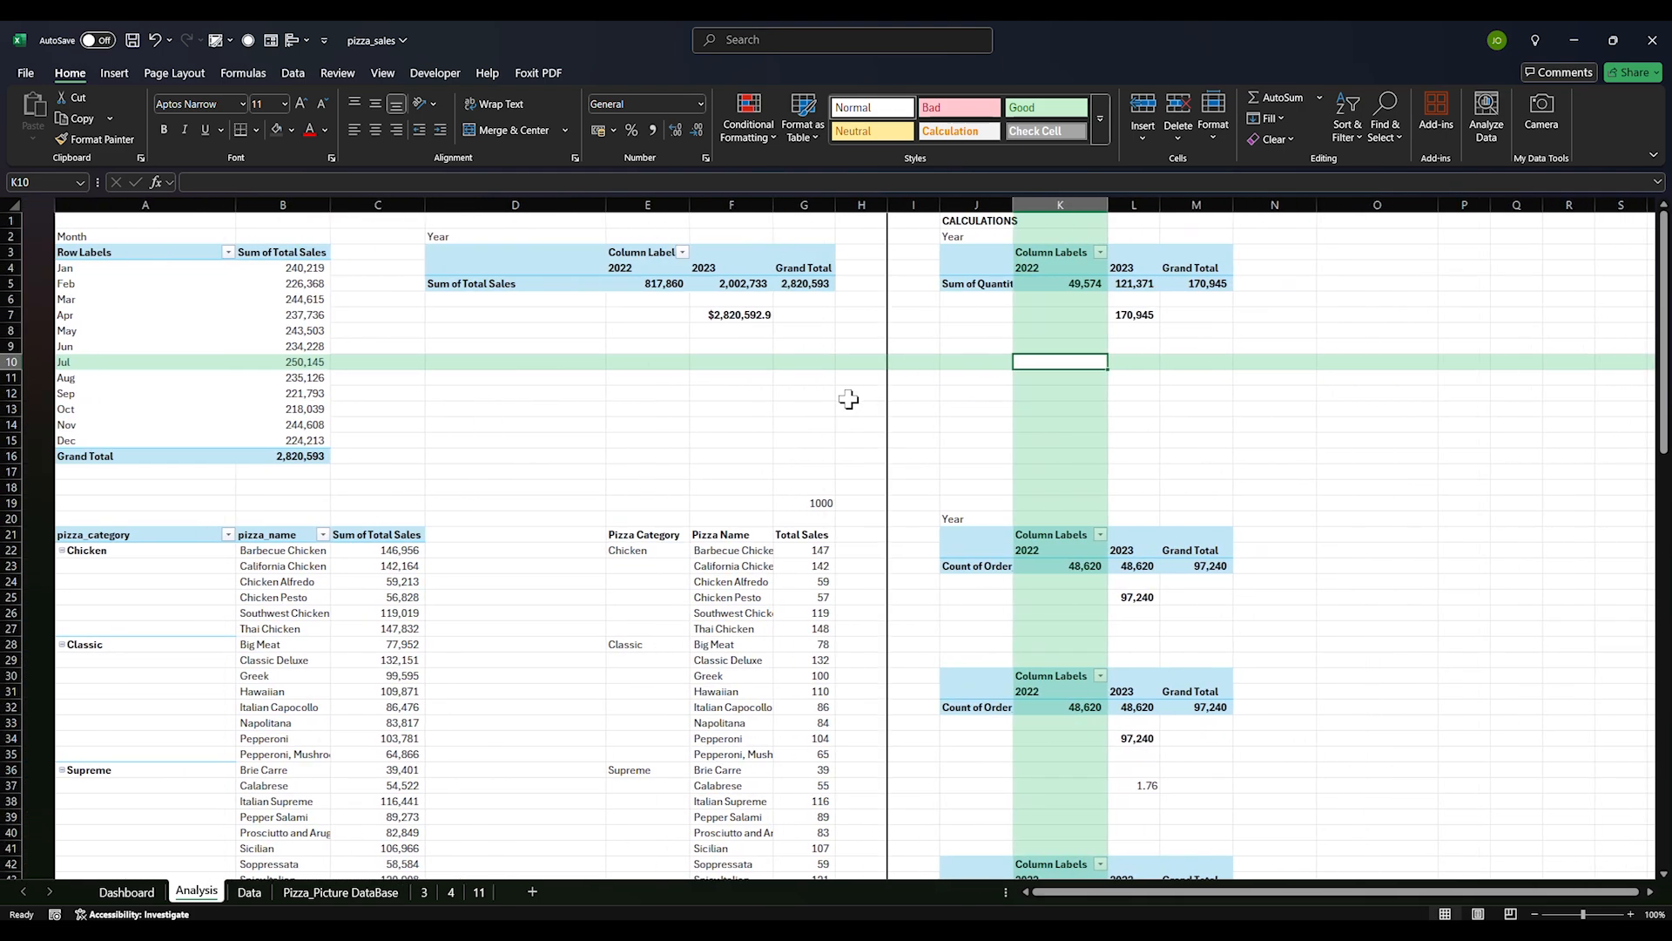
pyautogui.scroll(-20, 567, 534)
pyautogui.scroll(-6, 433, 573)
pyautogui.scroll(6, 431, 572)
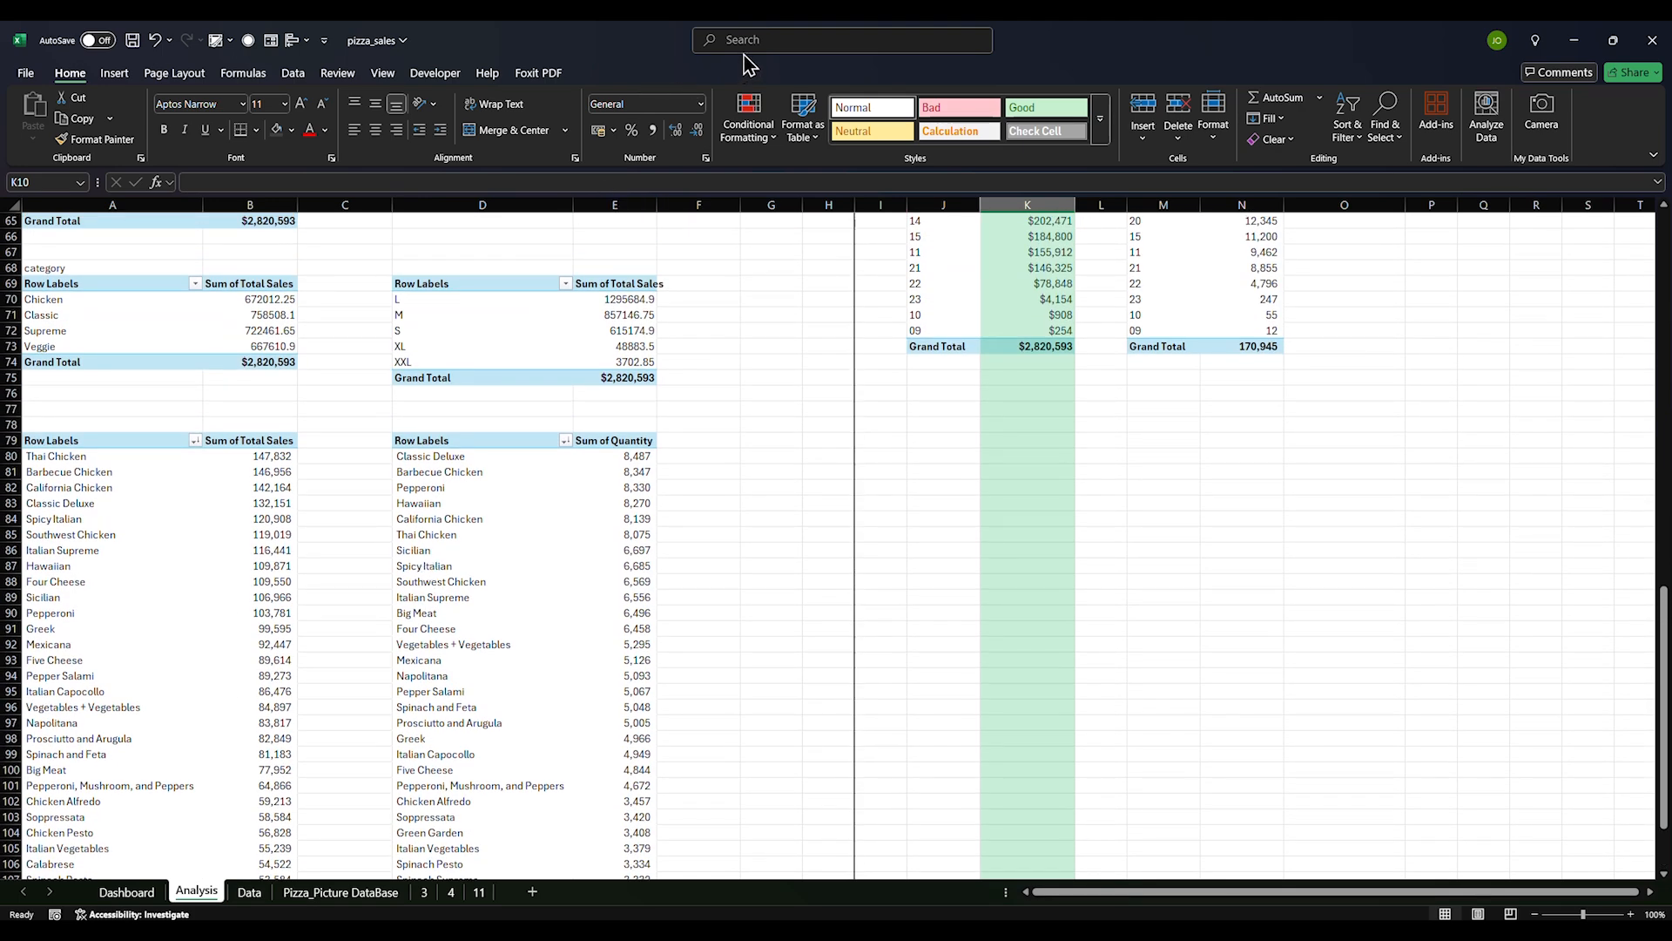
# Apply the currency format to the category, pizza size and pizza name sales values
pyautogui.scroll(5, 375, 321)
pyautogui.click(260, 377)
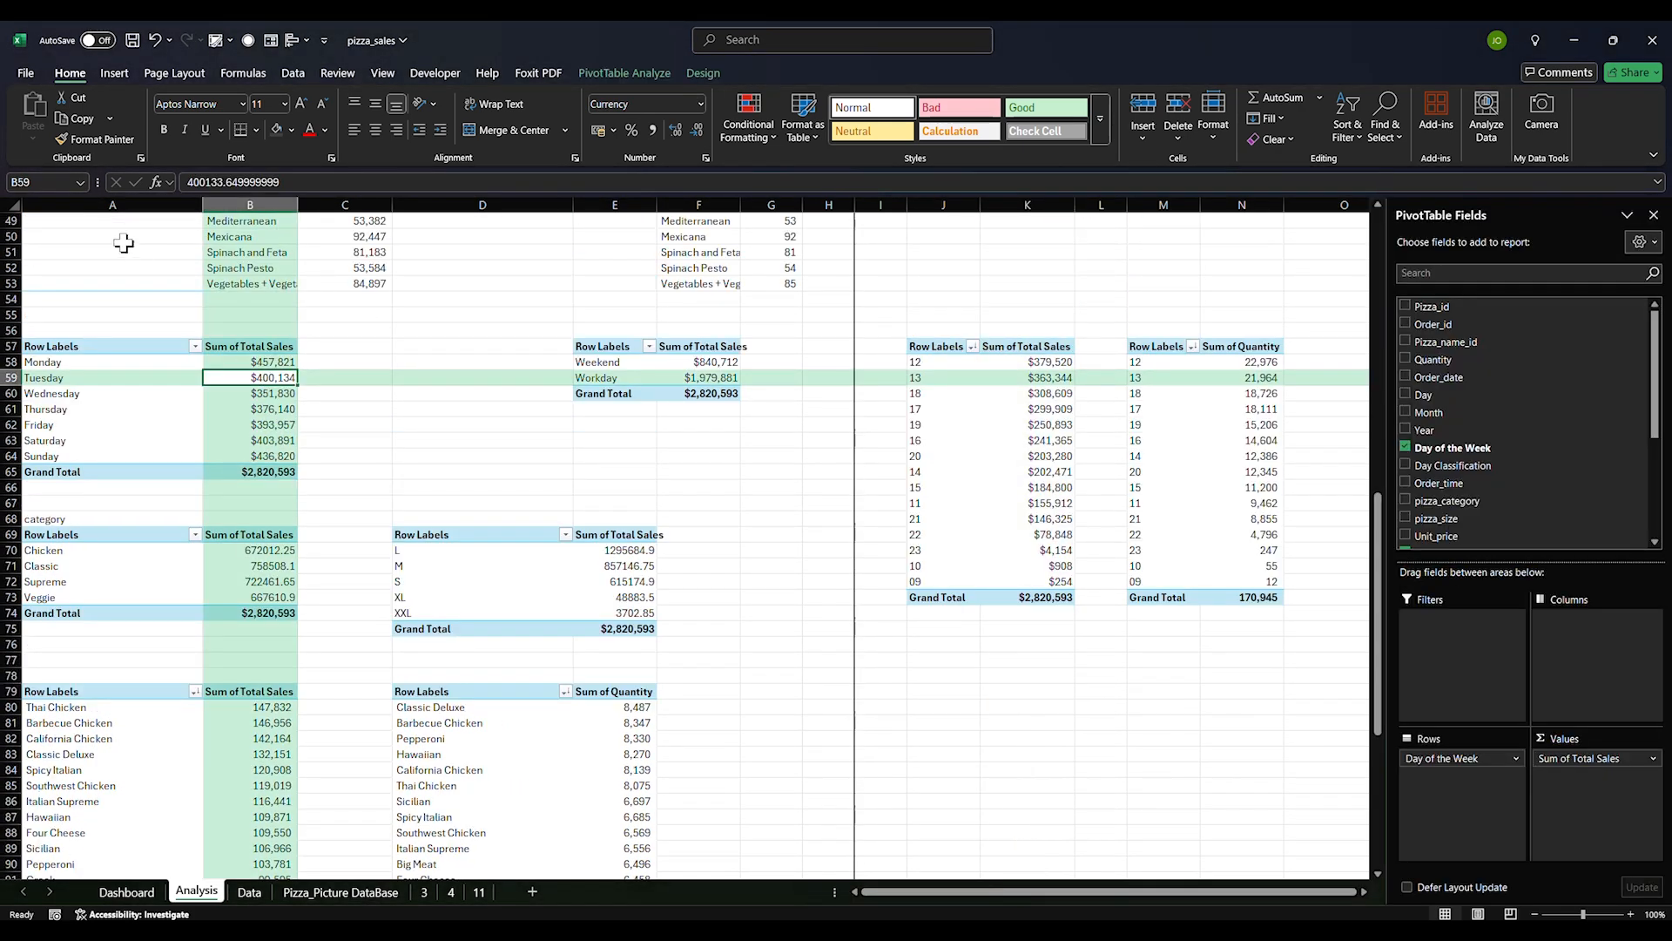
pyautogui.doubleClick(98, 139)
pyautogui.moveTo(273, 550); pyautogui.dragTo(274, 598)
pyautogui.moveTo(614, 550); pyautogui.dragTo(610, 619)
pyautogui.moveTo(262, 707)
pyautogui.mouseDown()
pyautogui.moveTo(281, 871)
pyautogui.moveTo(296, 852)
pyautogui.mouseUp()
pyautogui.scroll(8, 339, 770)
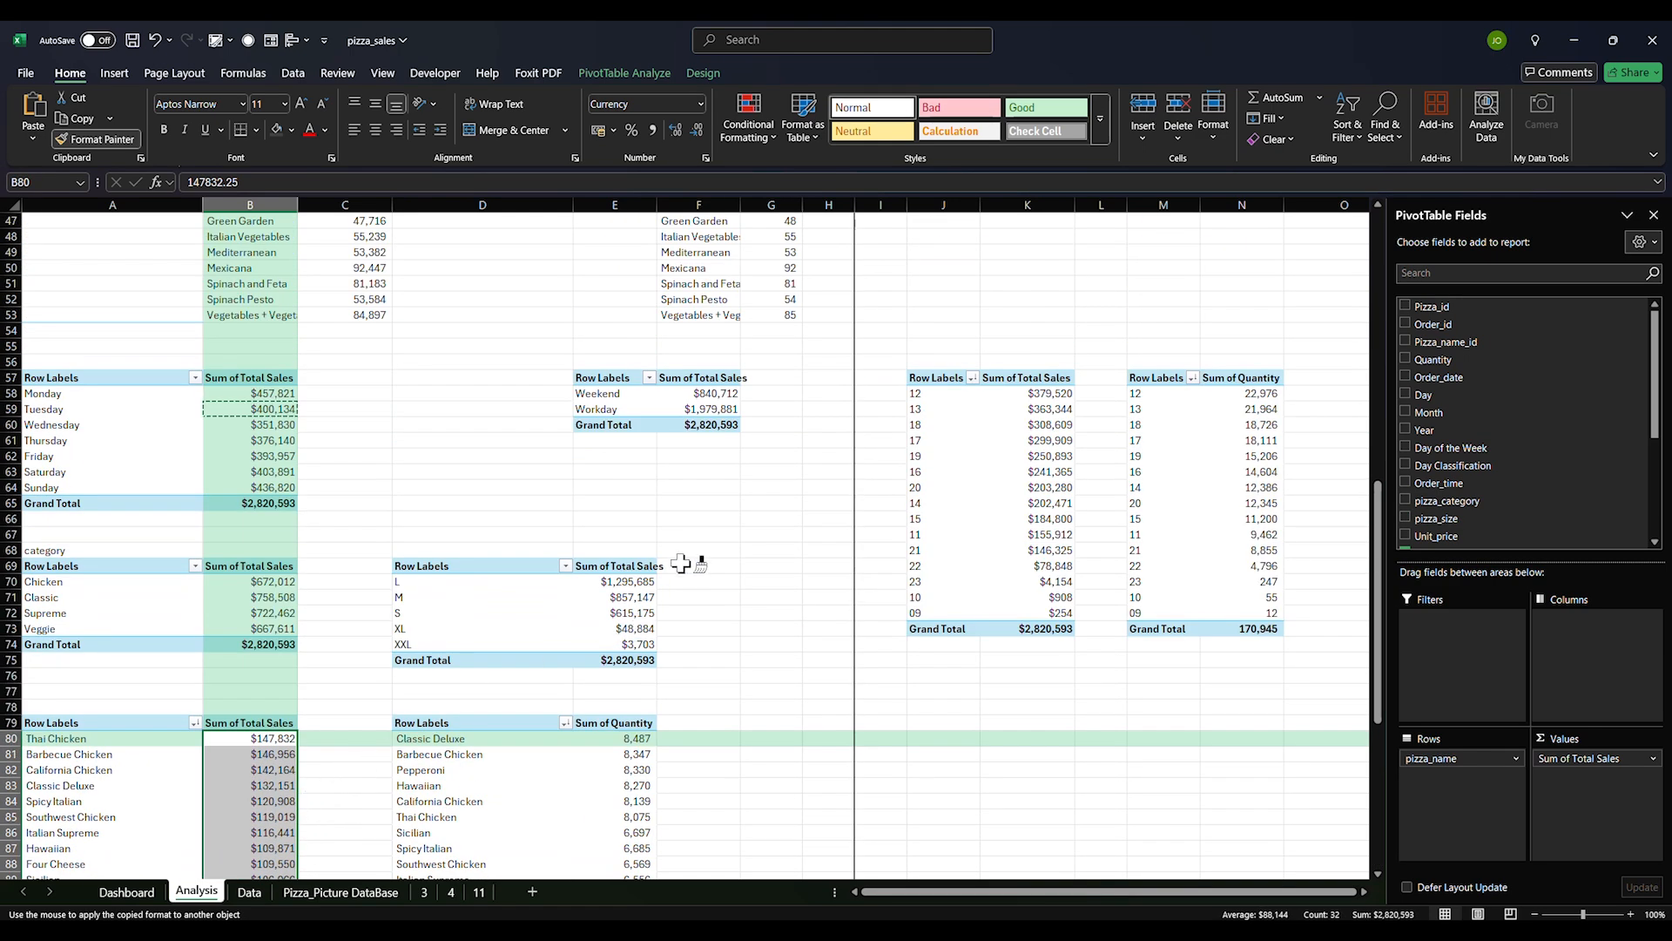
pyautogui.scroll(-8, 682, 601)
pyautogui.press('Escape')
# Autofit column E and inspect the Classic Deluxe and Thai Chicken quantity values
pyautogui.scroll(5, 457, 395)
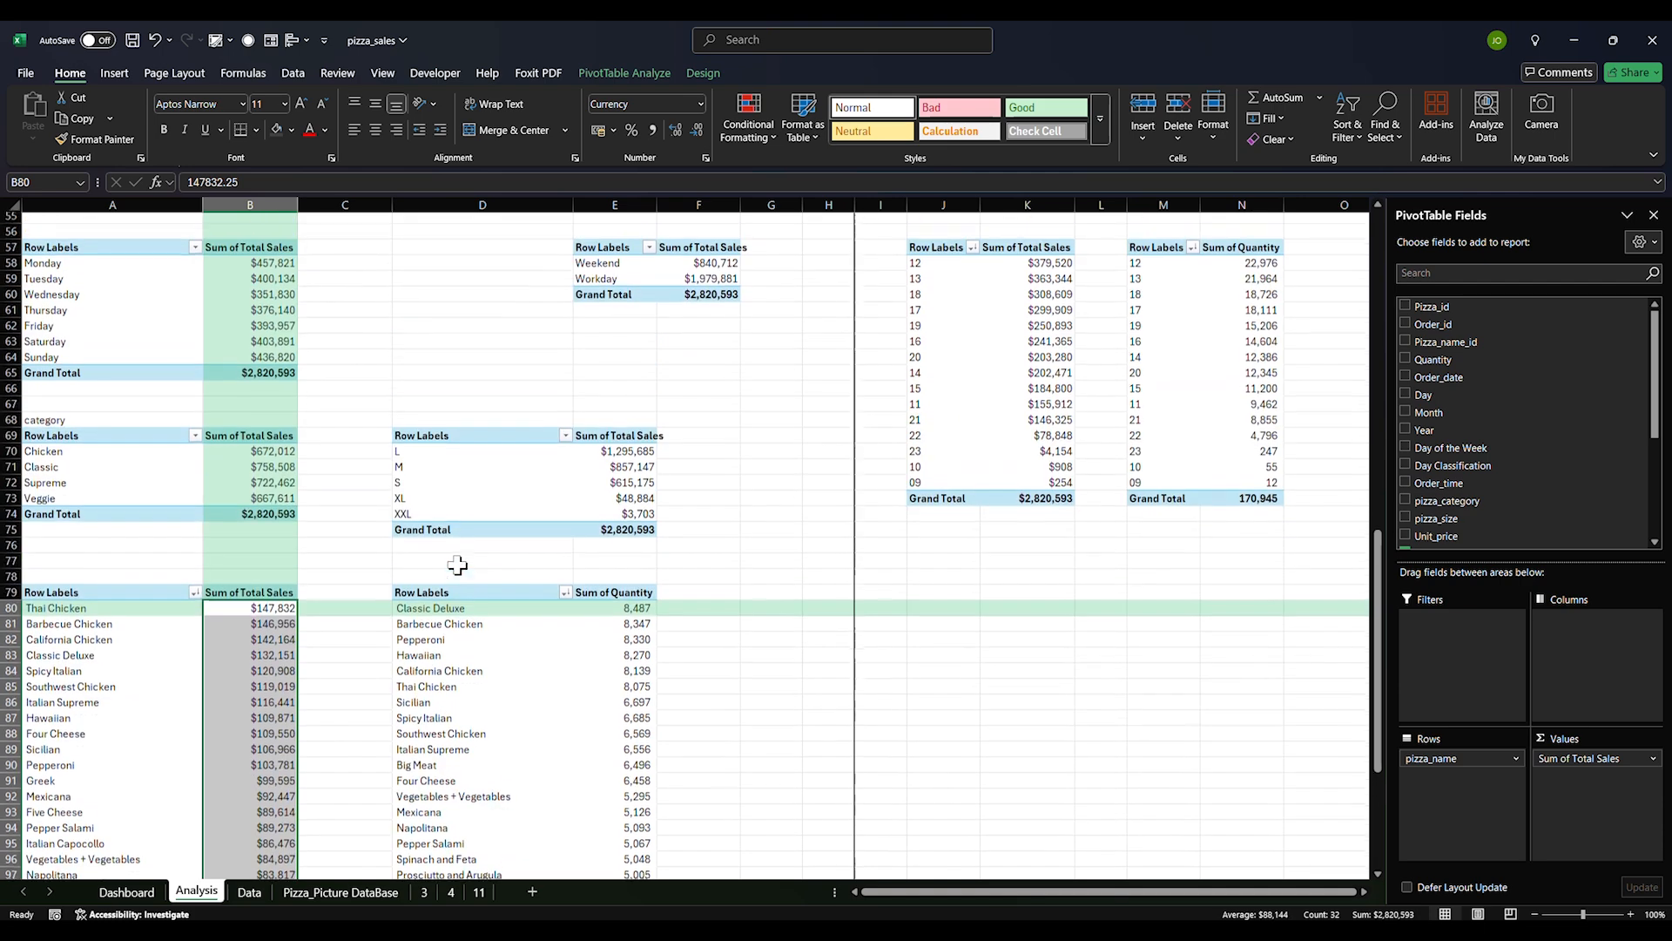
pyautogui.doubleClick(655, 215)
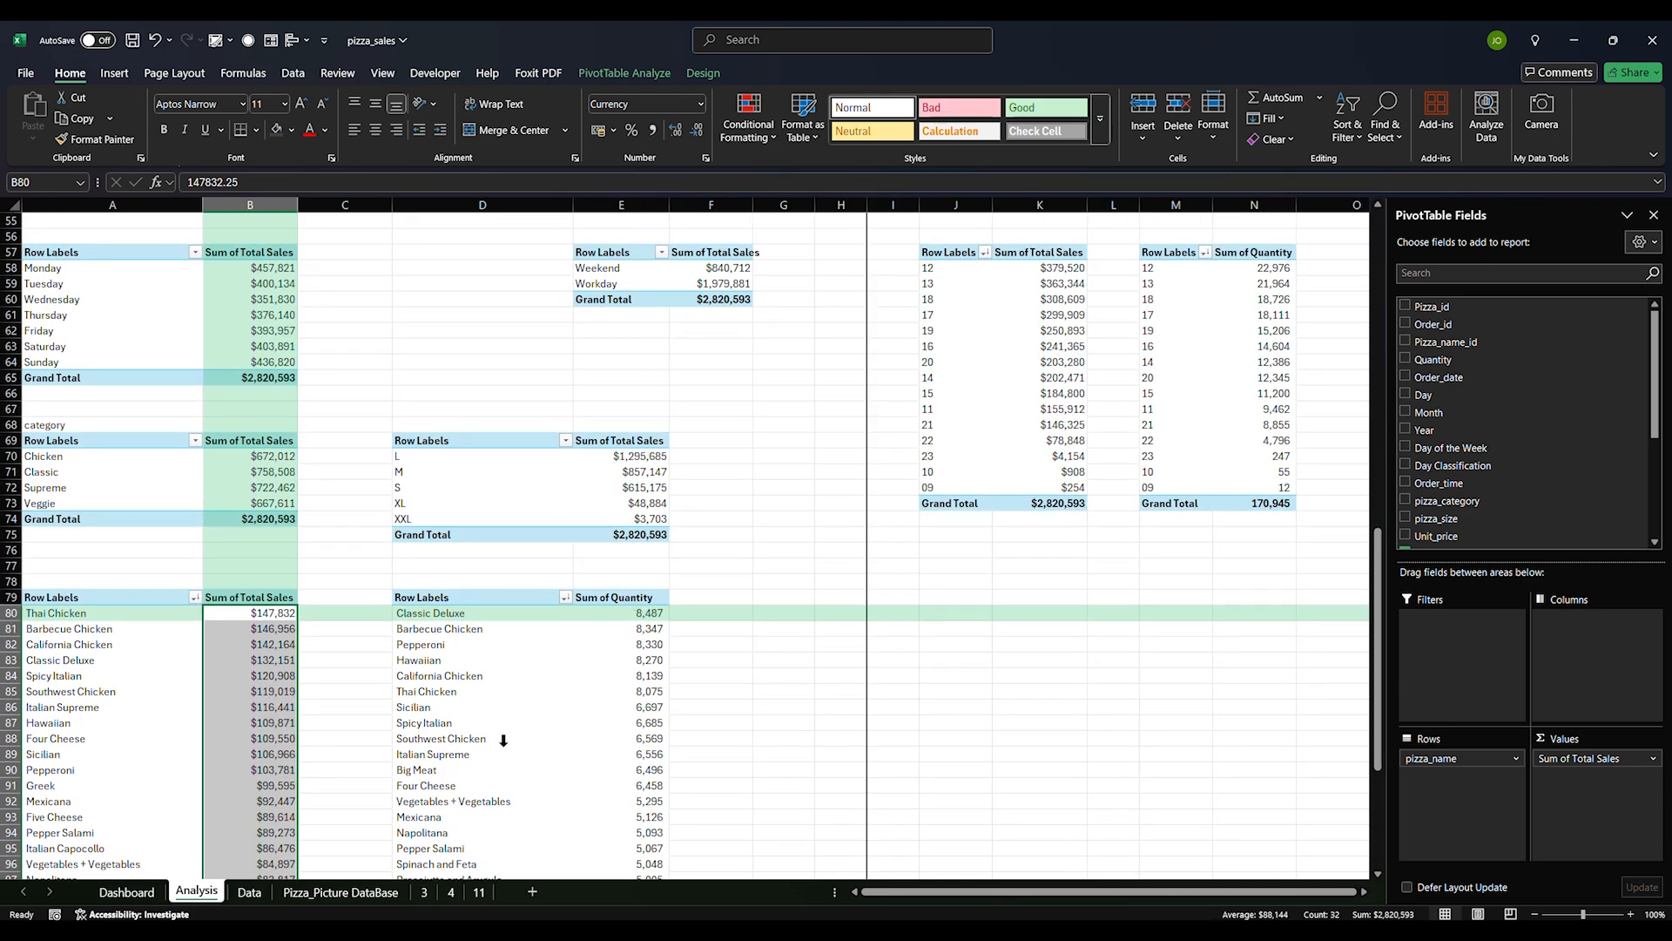
pyautogui.click(438, 602)
pyautogui.click(620, 614)
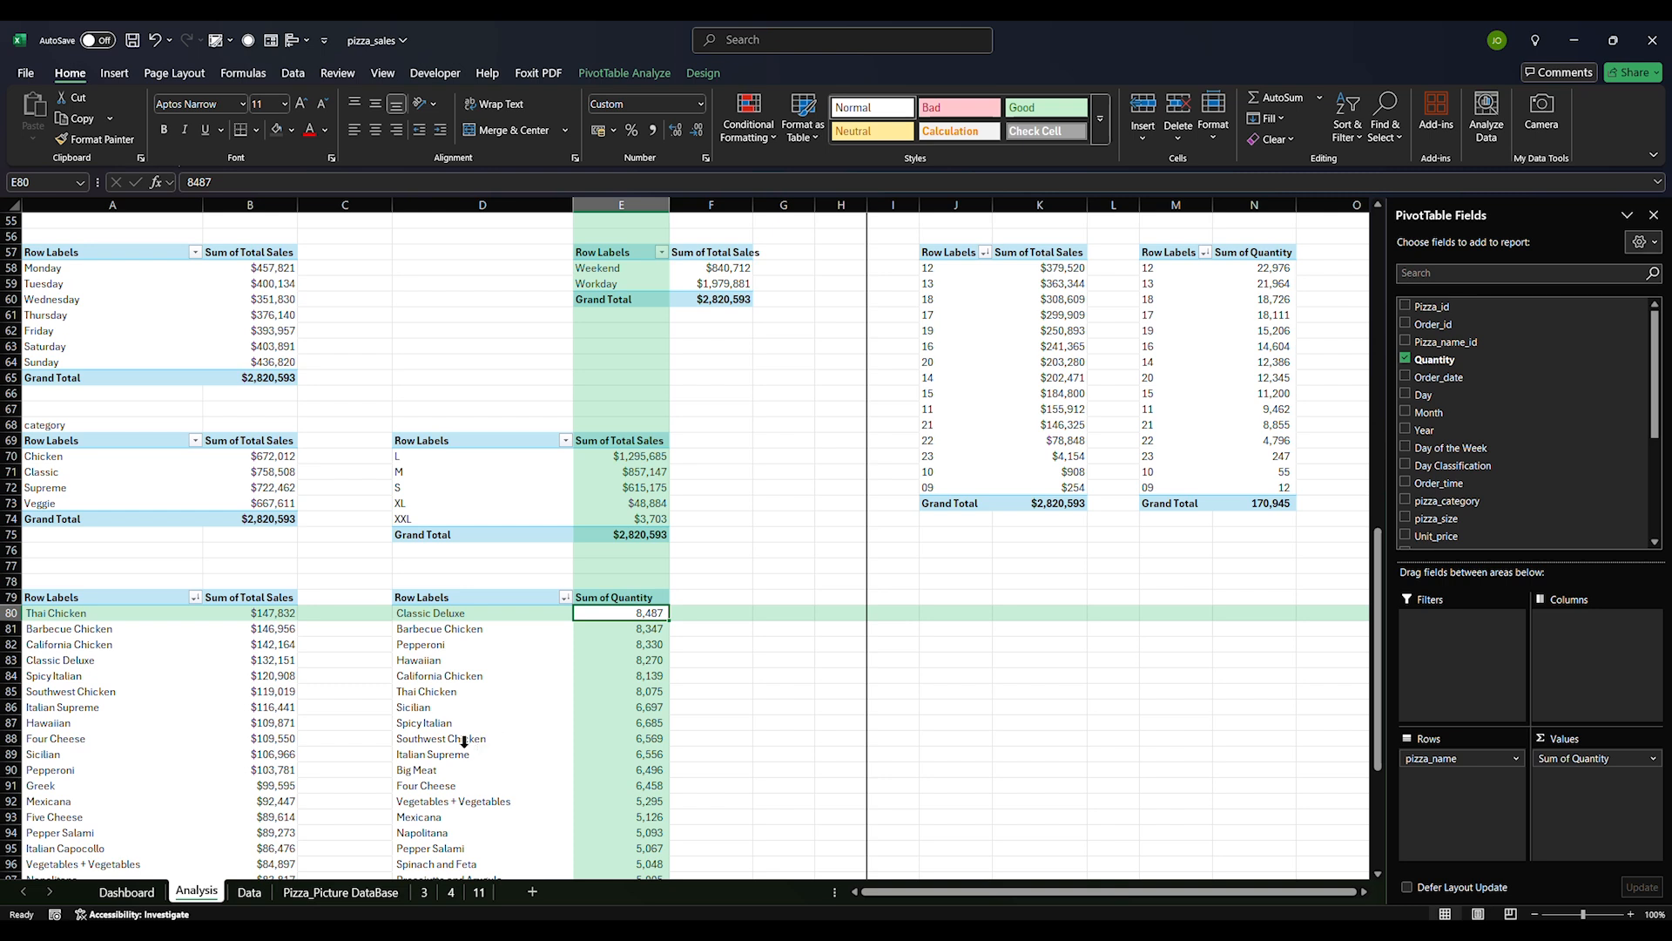
pyautogui.click(442, 692)
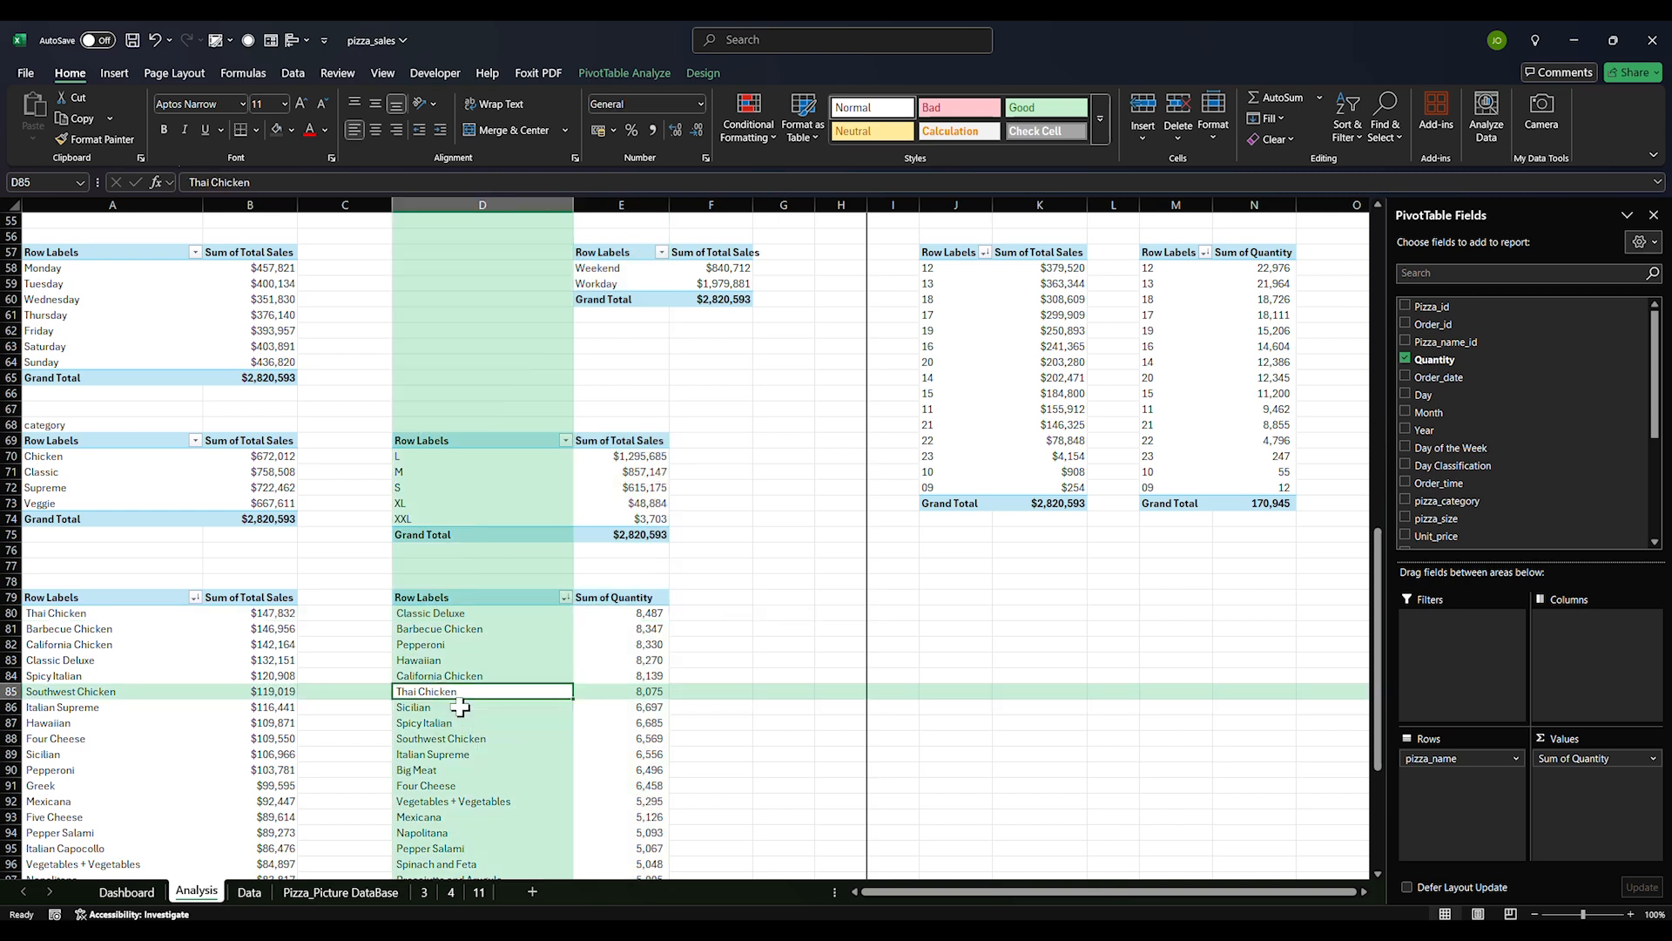
pyautogui.click(725, 614)
pyautogui.click(719, 708)
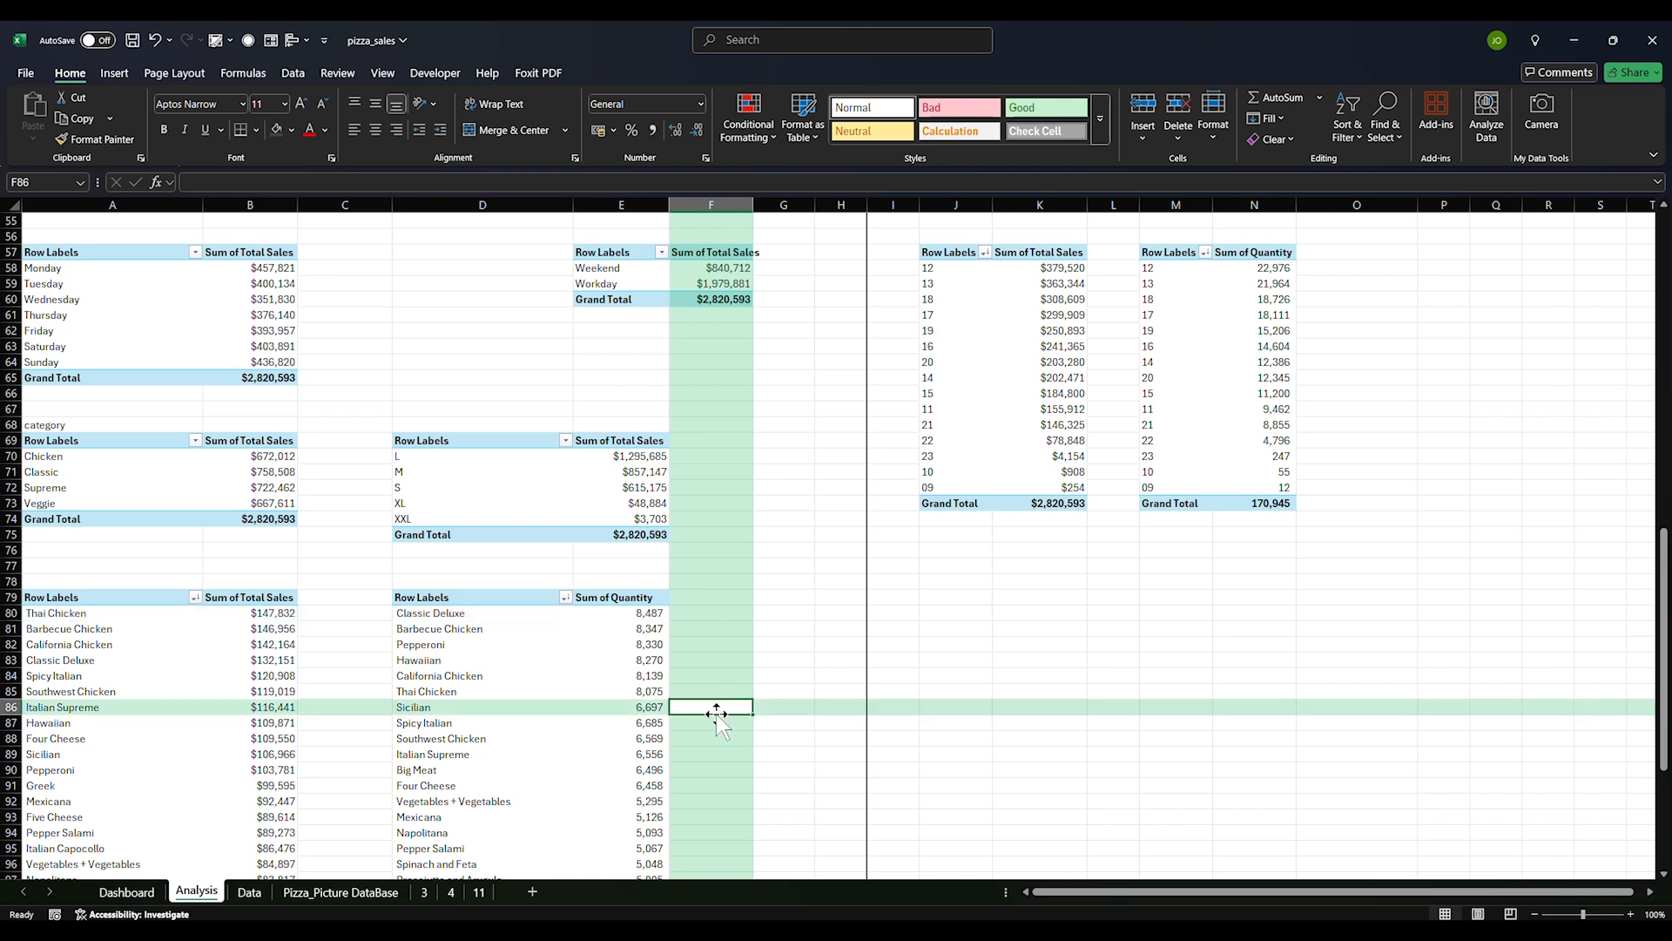
# Enter a trial formula in C80 dividing Thai Chicken's total sales by its quantity
pyautogui.click(332, 615)
pyautogui.write('=')
pyautogui.click(251, 617)
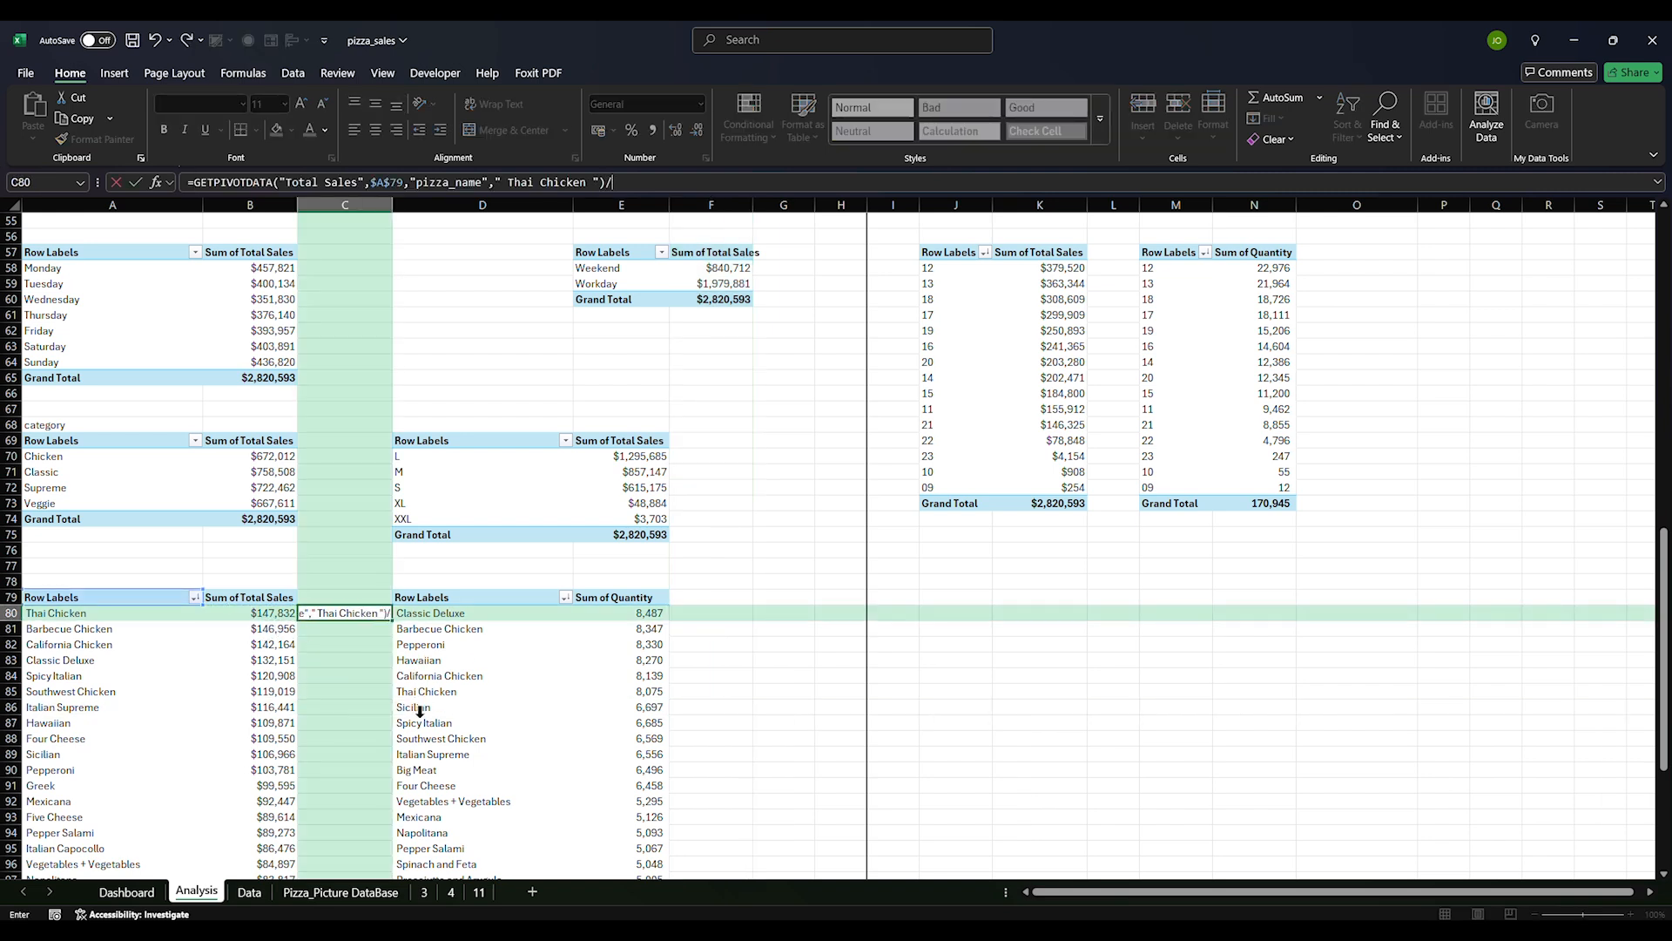
pyautogui.click(659, 688)
pyautogui.press('Return')
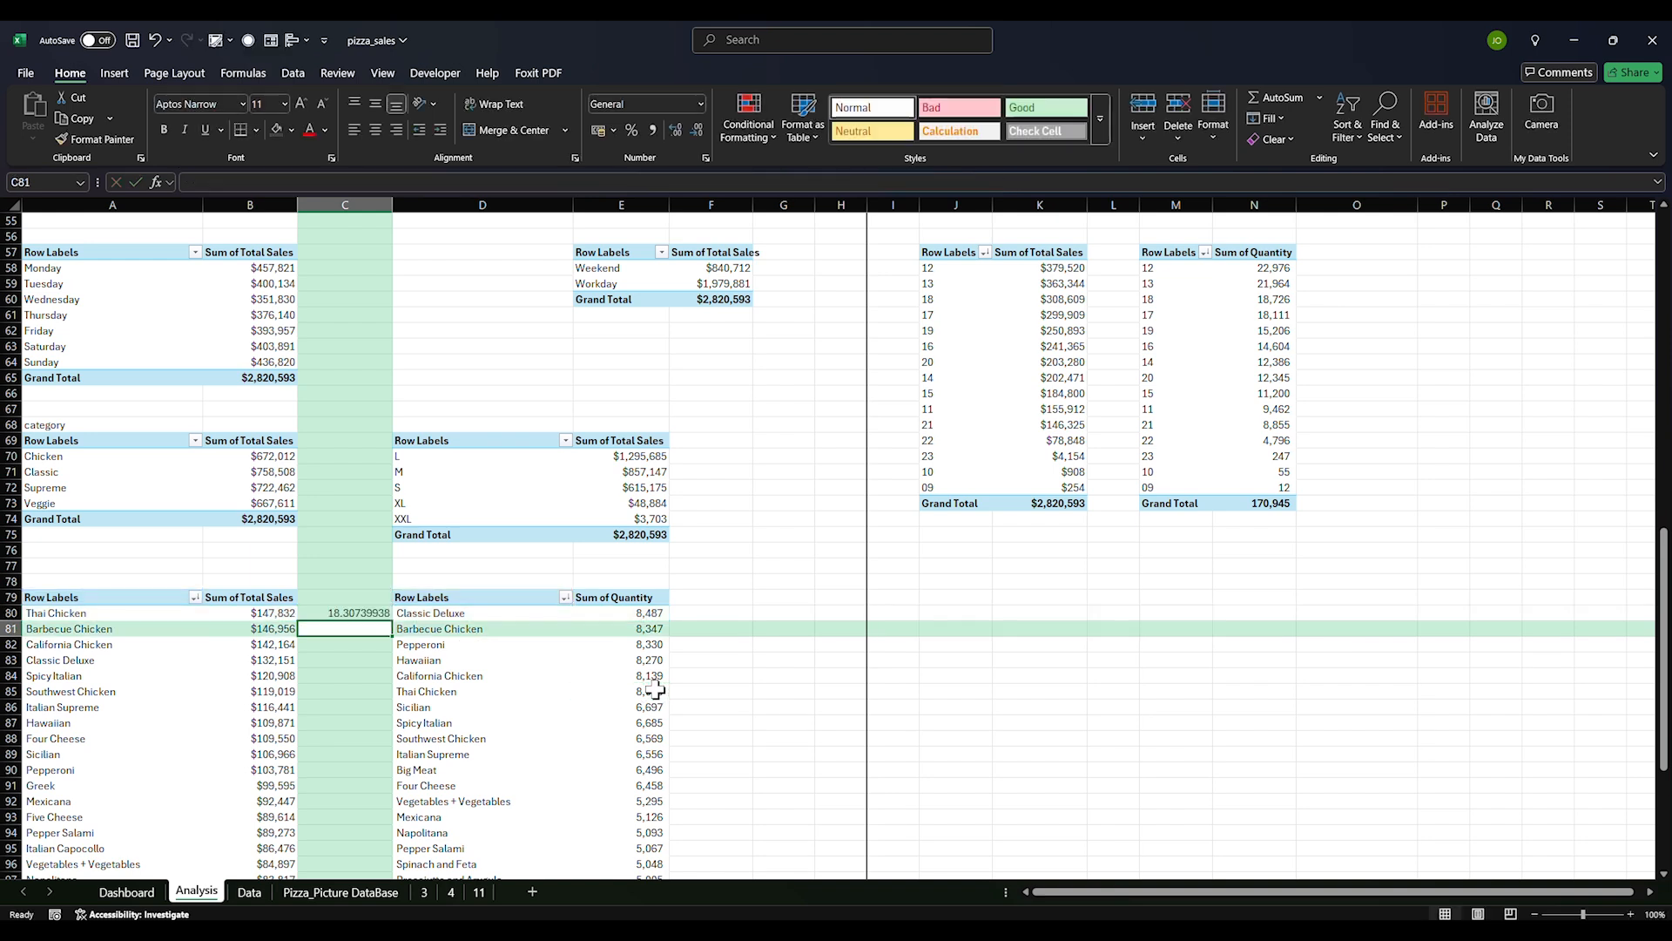
# Enter a check formula in F80 testing C83 against Classic Deluxe's sales divided by quantity
pyautogui.click(723, 612)
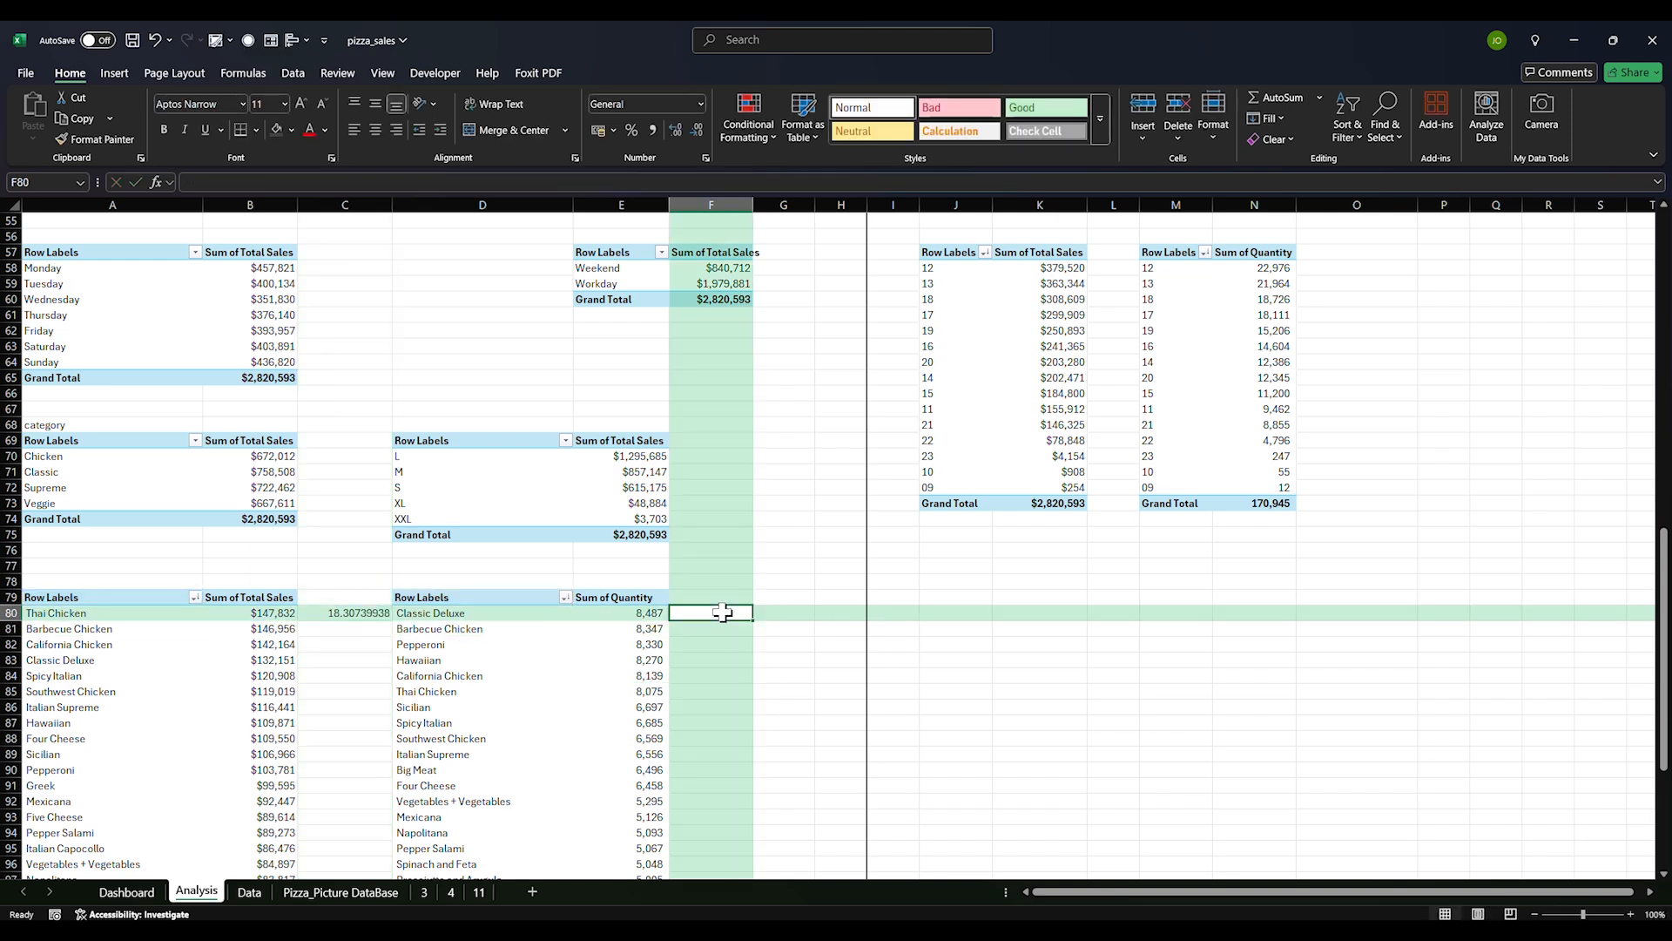
pyautogui.write('=')
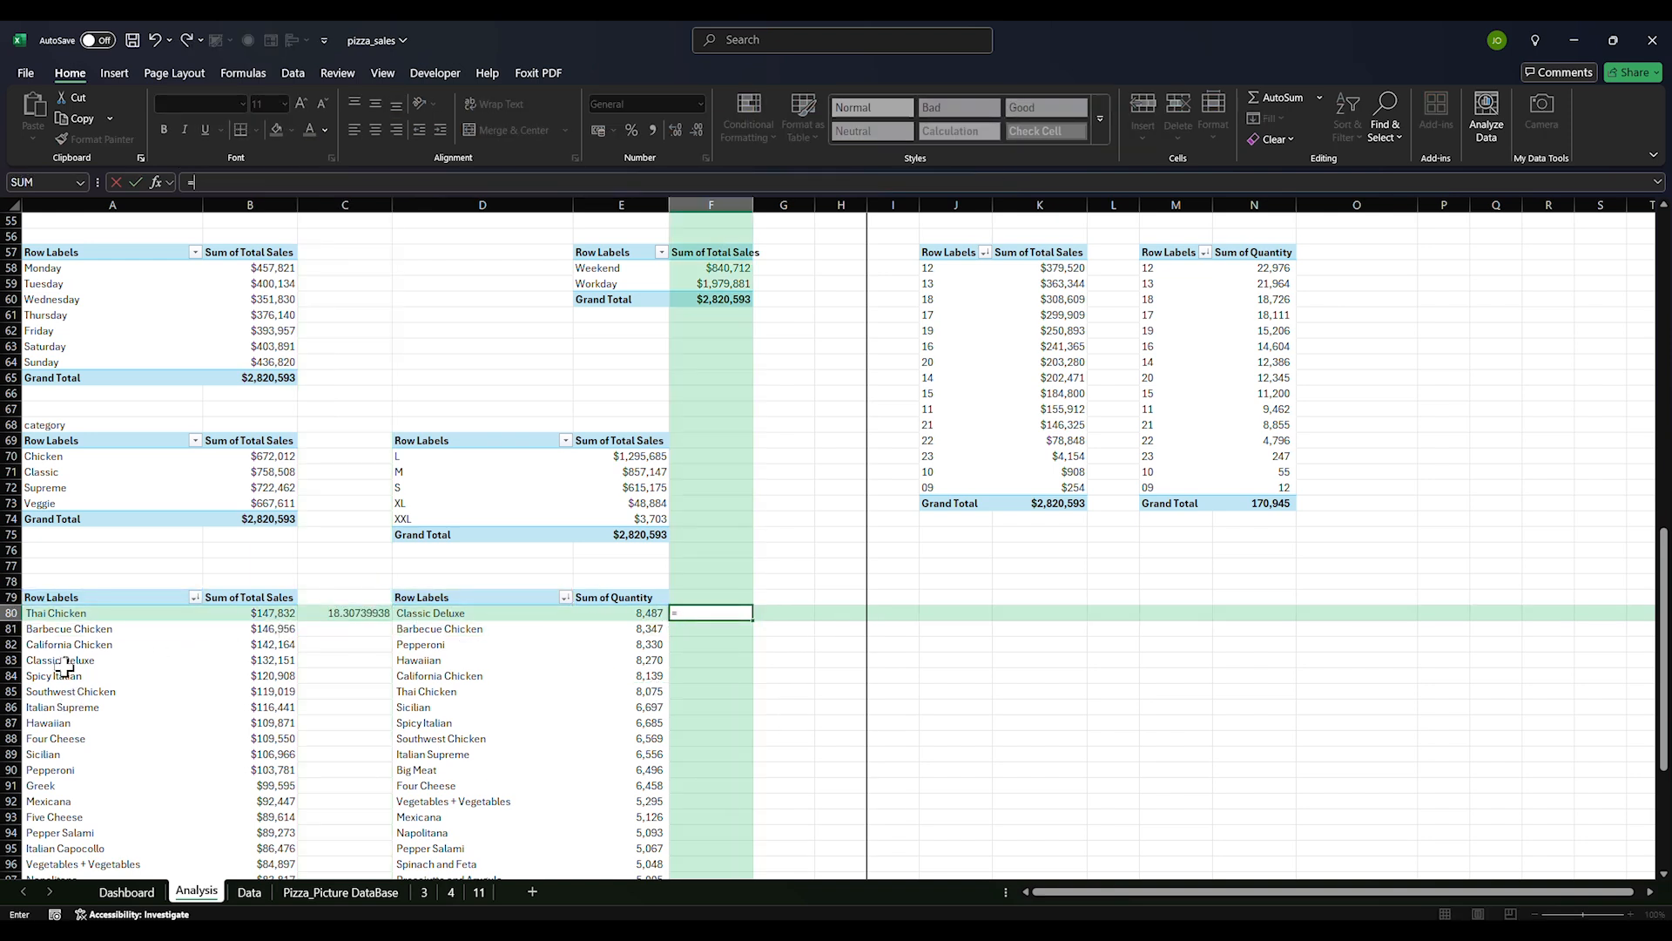
pyautogui.scroll(-3, 54, 760)
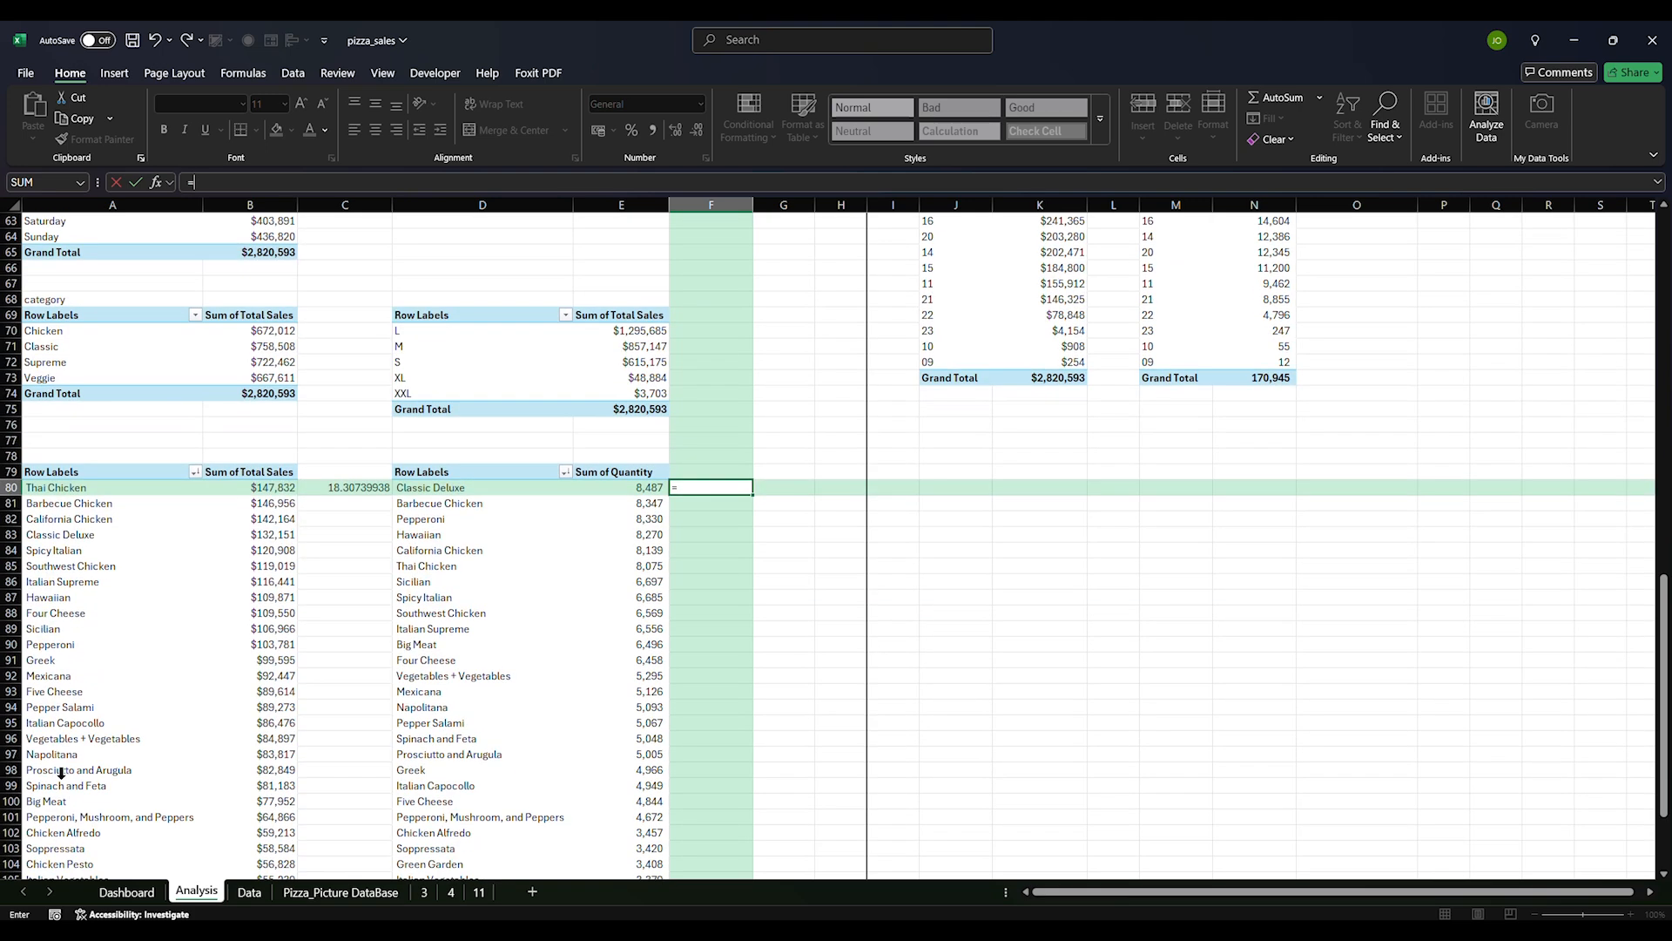
pyautogui.scroll(-3, 60, 773)
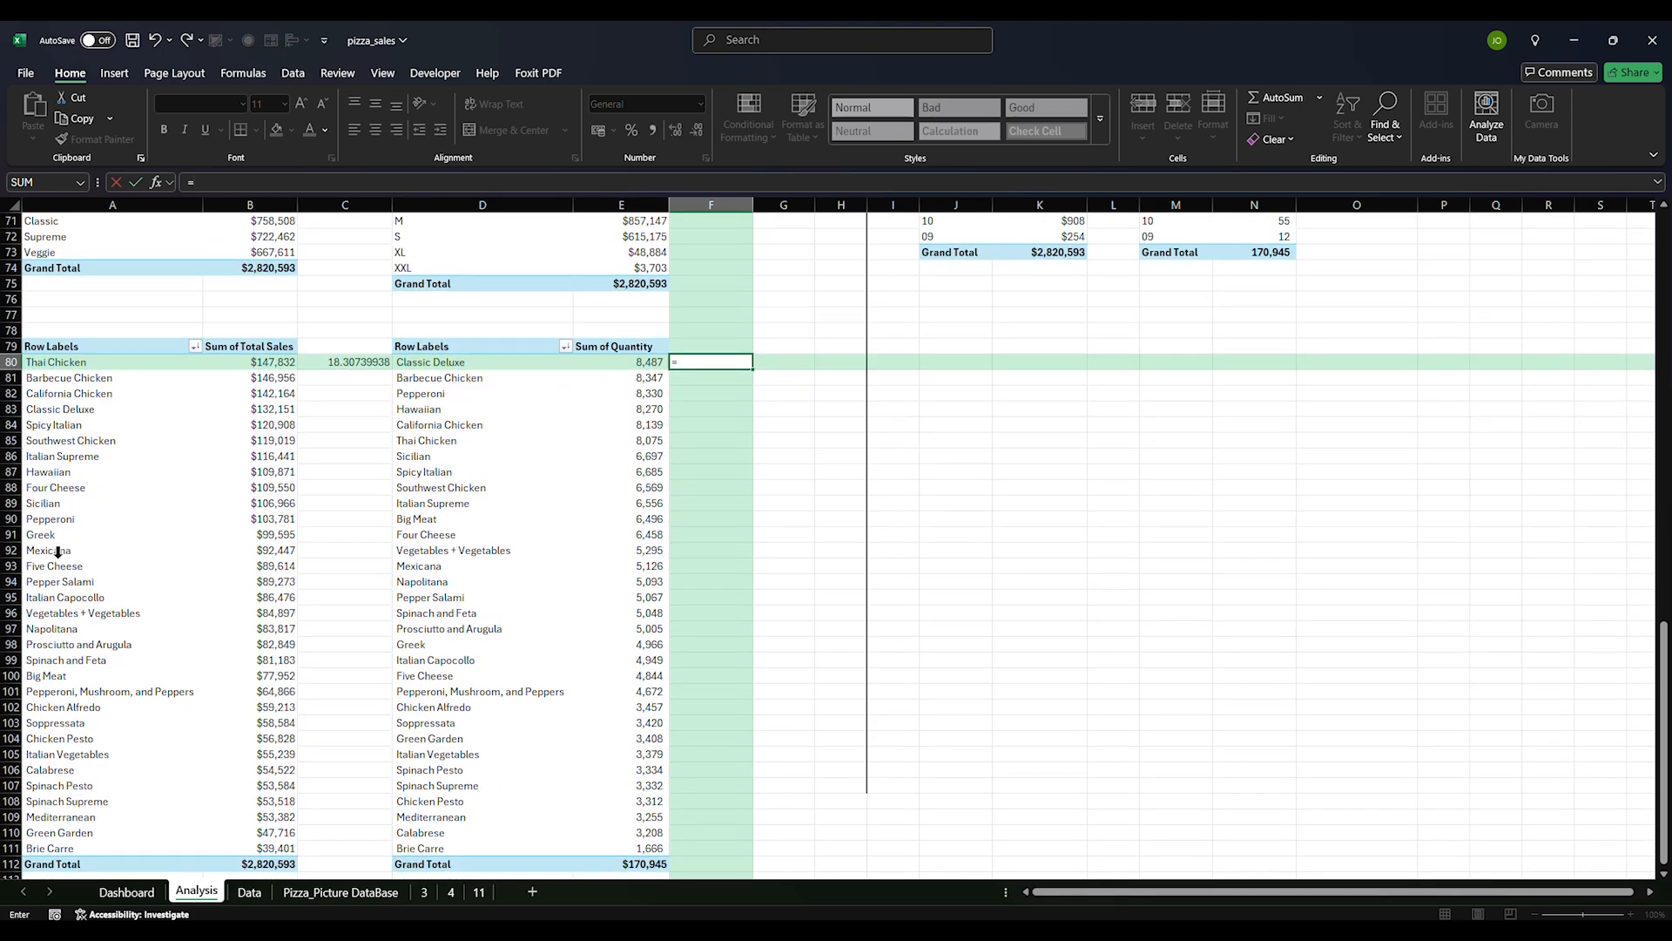
pyautogui.click(68, 412)
pyautogui.click(351, 411)
pyautogui.write('=')
pyautogui.click(272, 416)
pyautogui.write('/')
pyautogui.click(642, 361)
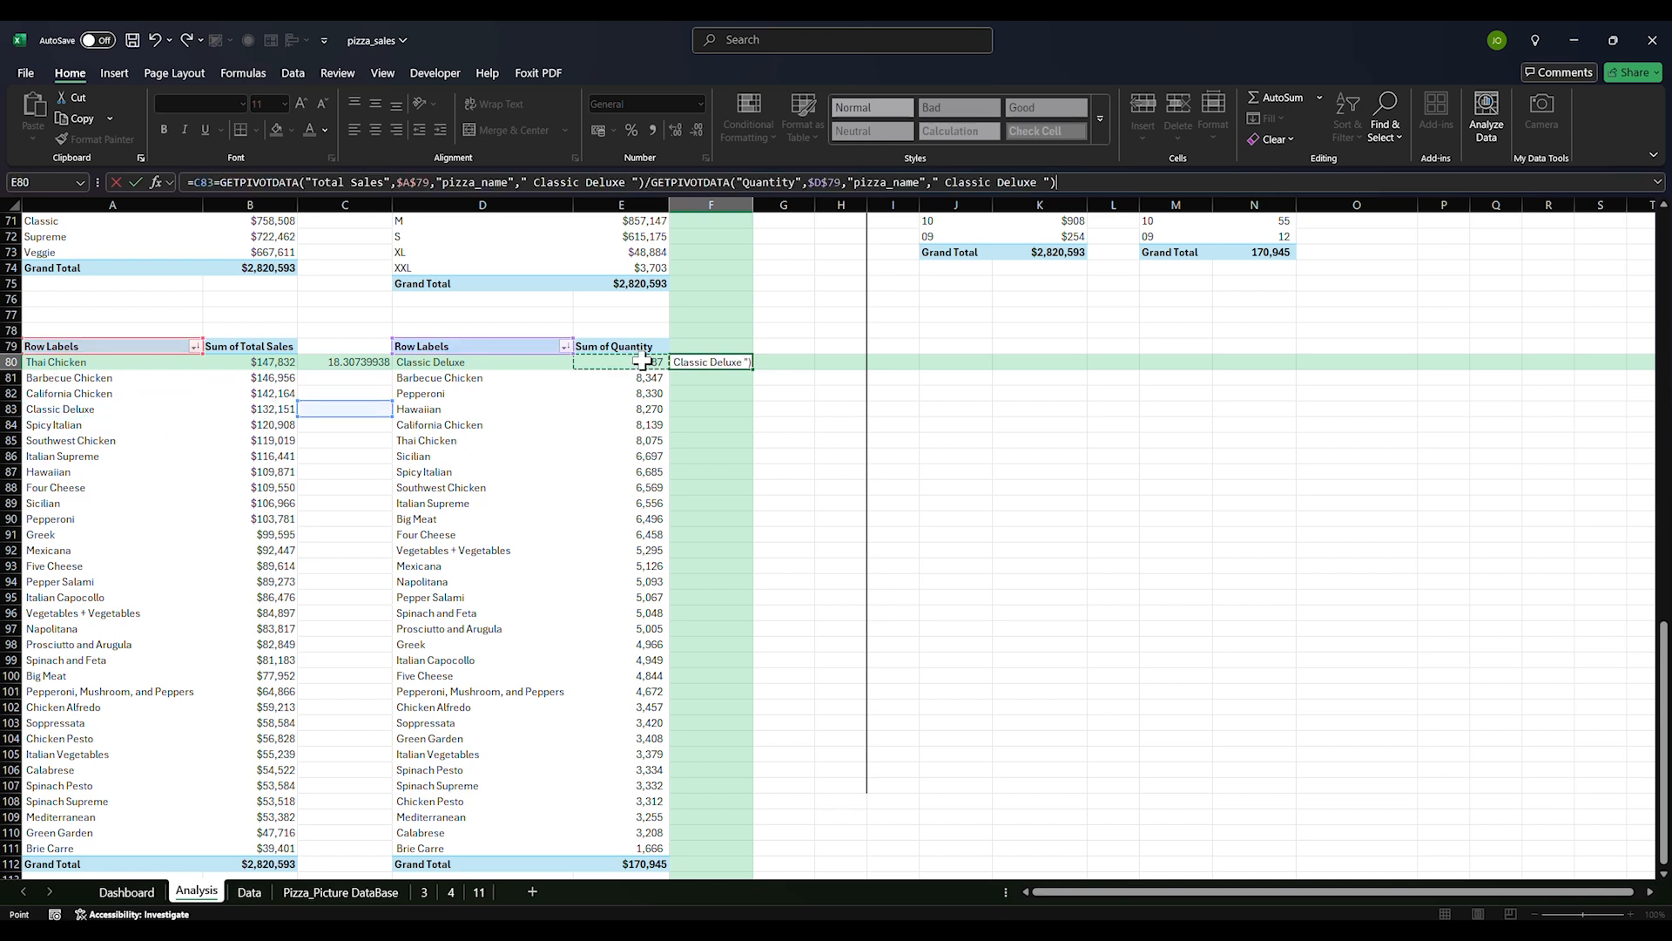
pyautogui.press('Return')
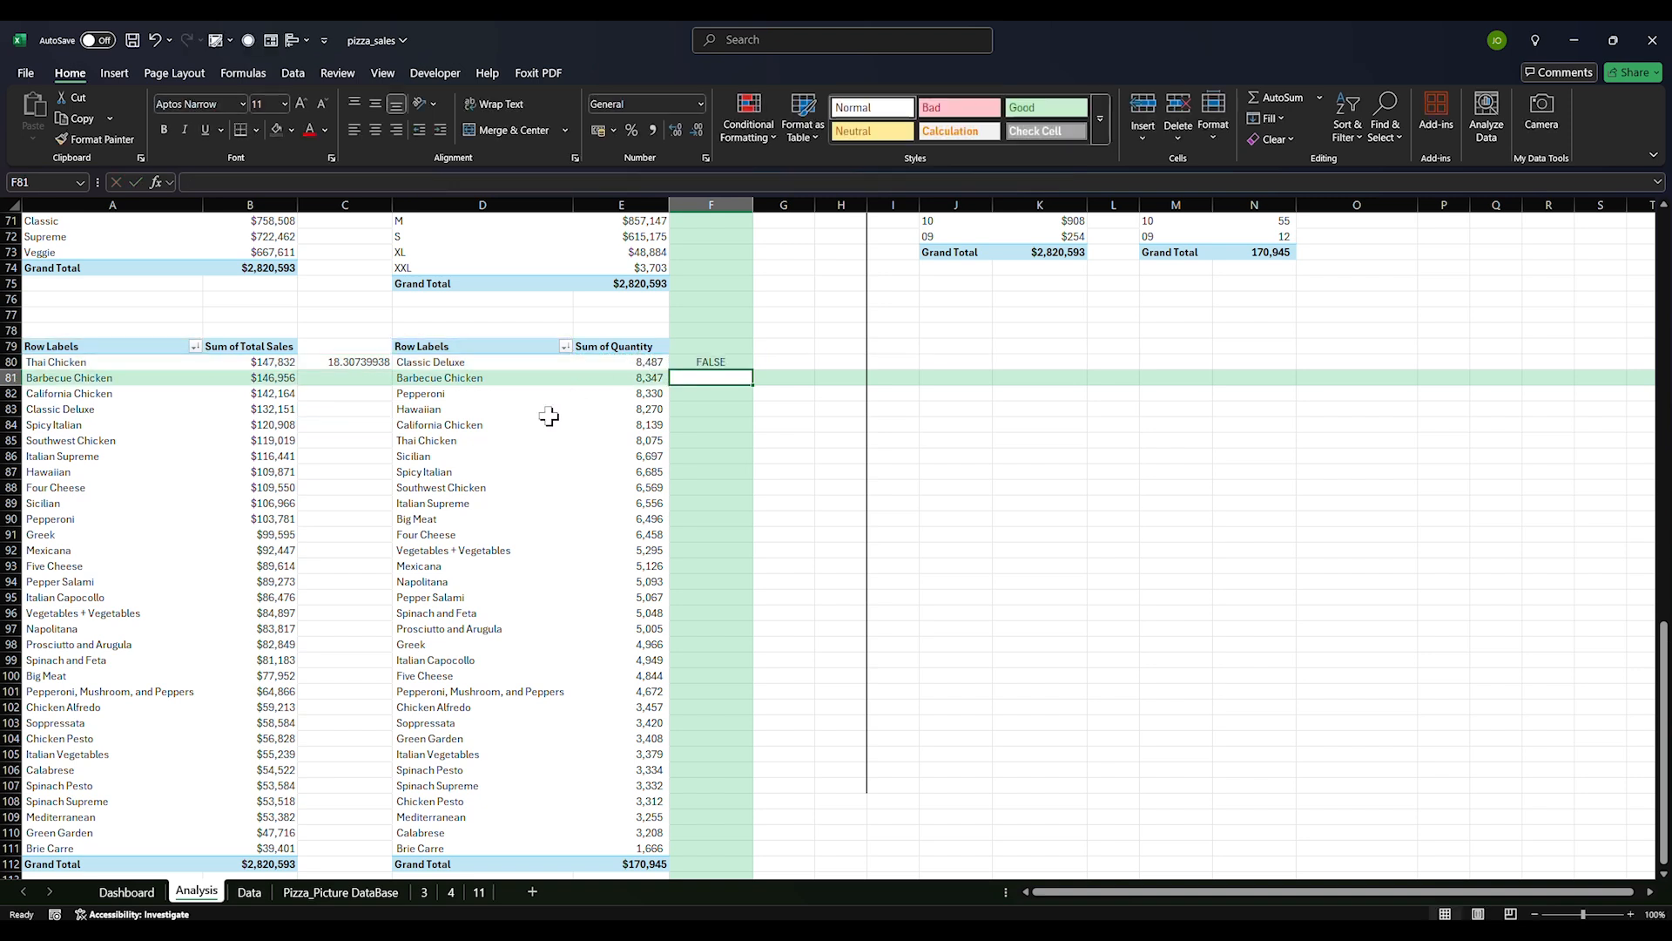
# Enter Classic Deluxe's average price in C83 as total sales divided by quantity in E80
pyautogui.click(362, 408)
pyautogui.write('=')
pyautogui.click(274, 410)
pyautogui.write('/')
pyautogui.click(645, 361)
pyautogui.press('Return')
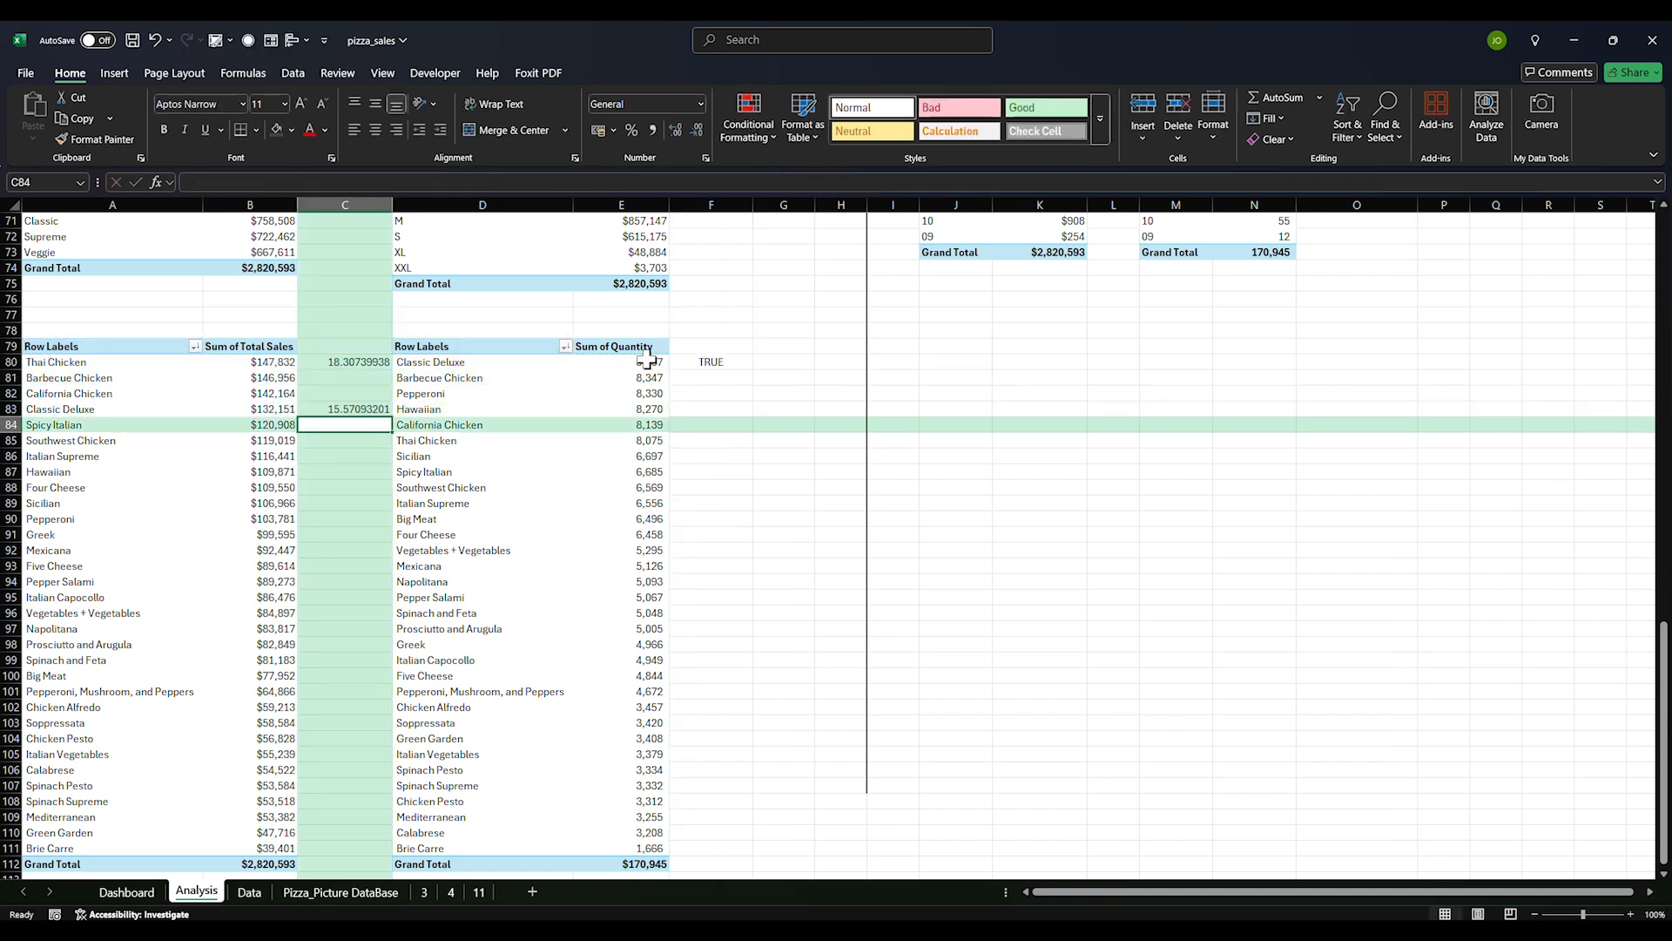
# Delete the trial formulas in column C and F80, then save the workbook
pyautogui.moveTo(354, 329); pyautogui.dragTo(353, 413)
pyautogui.press('Delete')
pyautogui.moveTo(714, 347); pyautogui.dragTo(713, 372)
pyautogui.press('Delete')
pyautogui.click(710, 453)
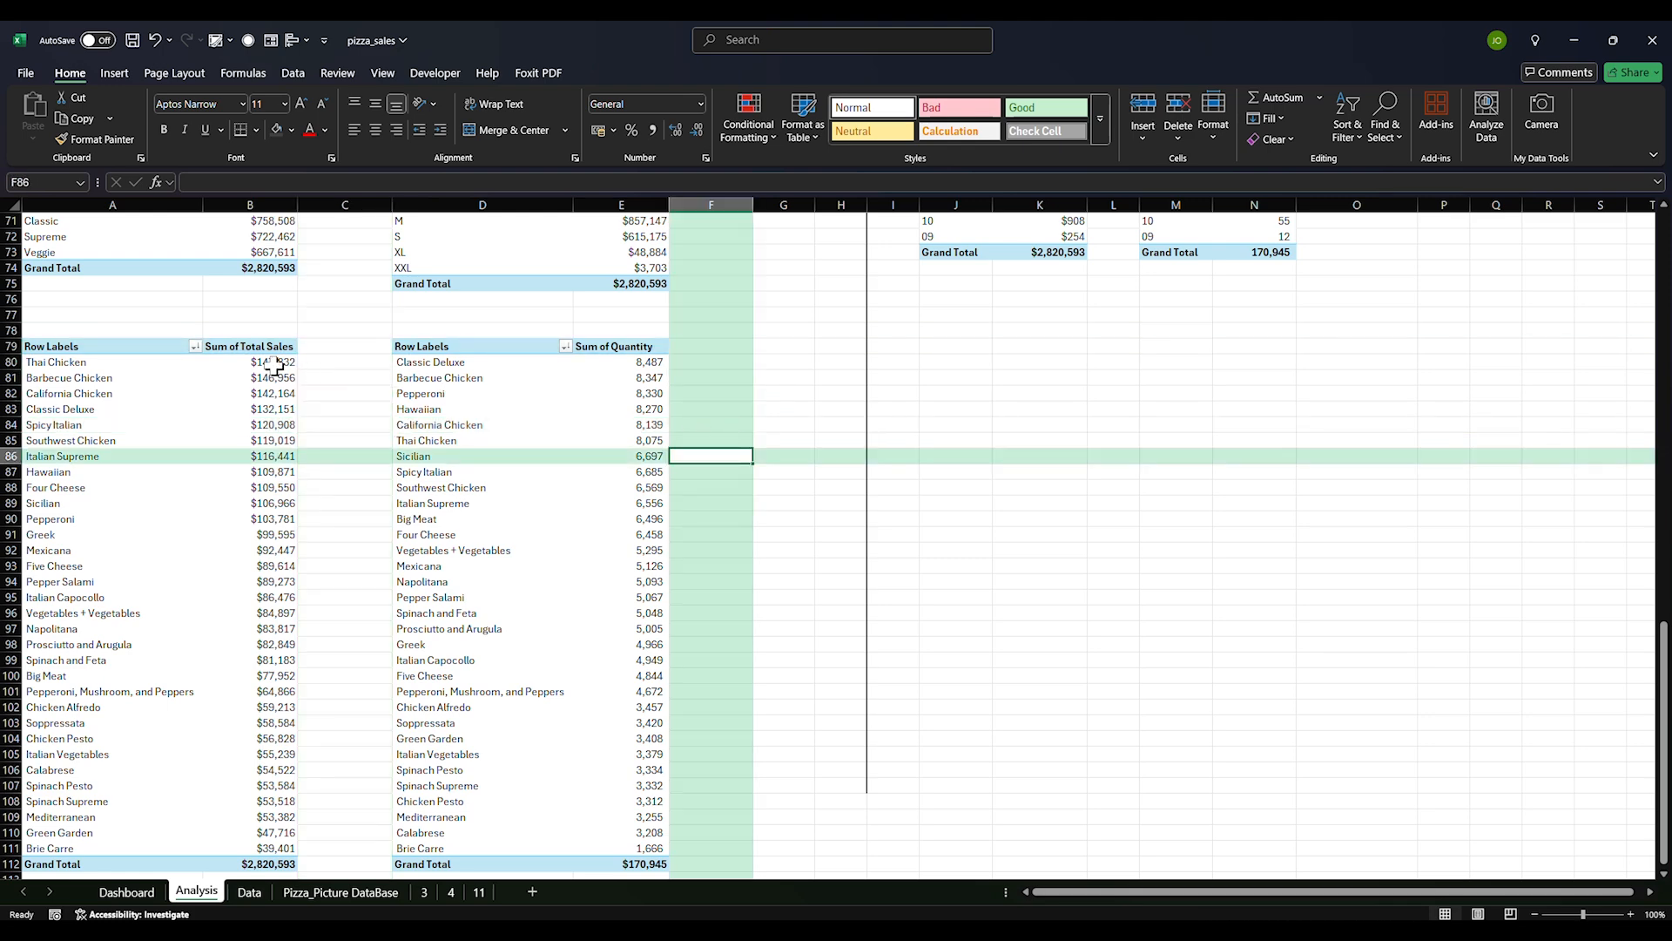
pyautogui.click(274, 365)
pyautogui.click(339, 454)
pyautogui.hotkey('ctrl', 's')
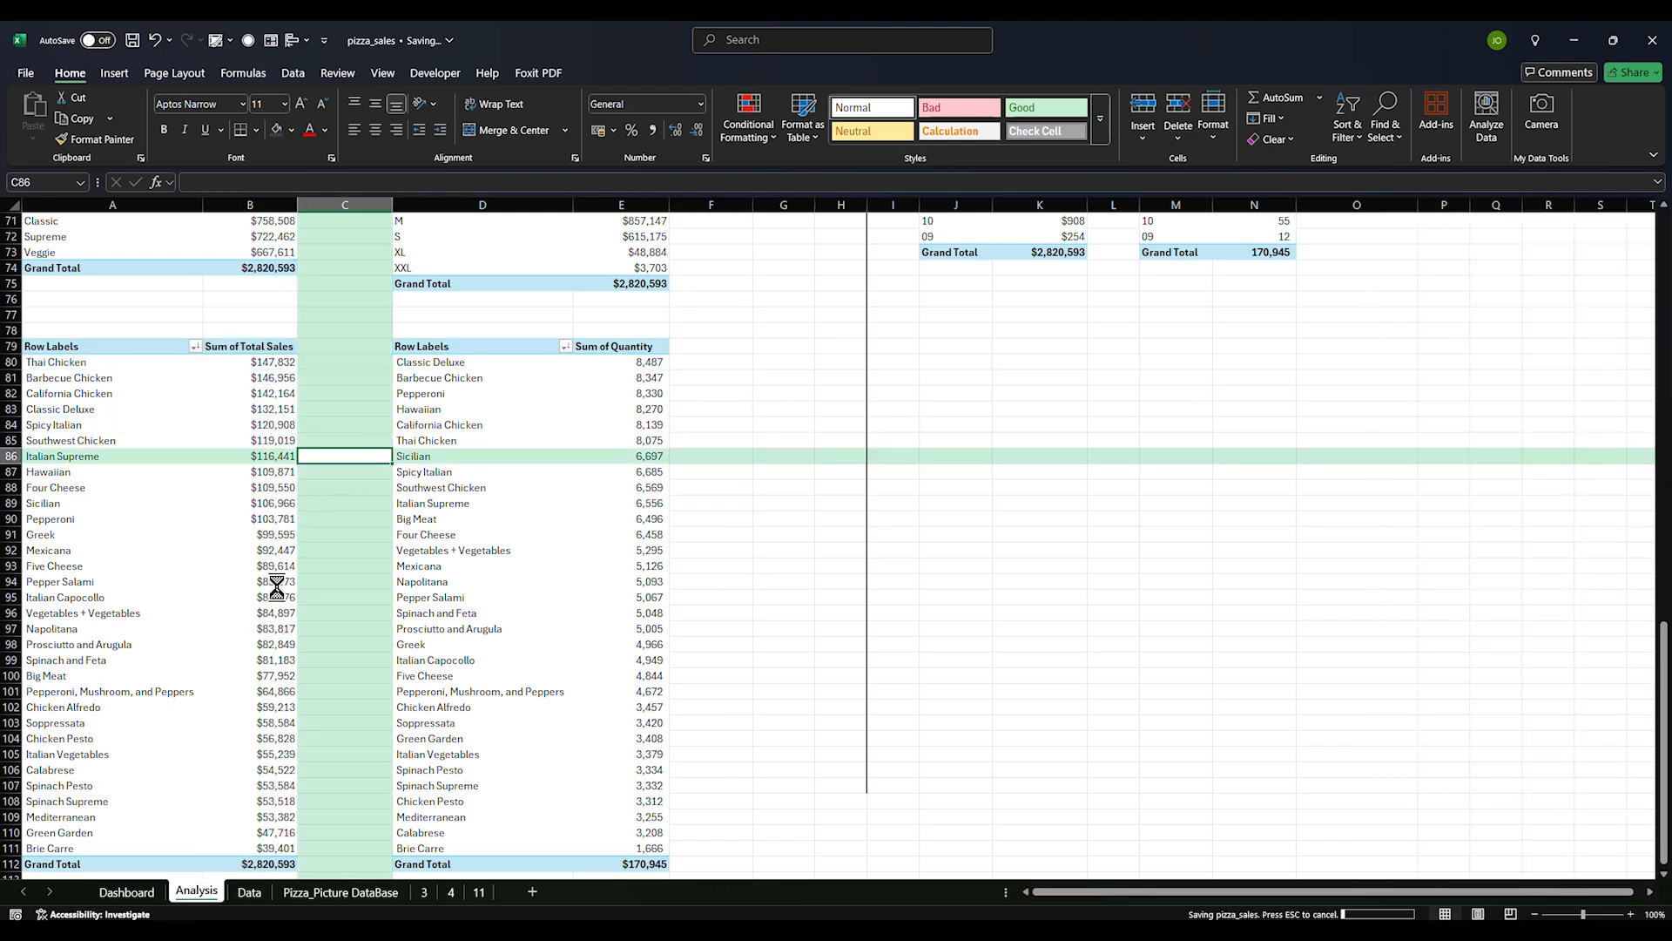
# On the Dashboard, apply an outer shadow preset to the sunburst data series
pyautogui.scroll(20, 406, 643)
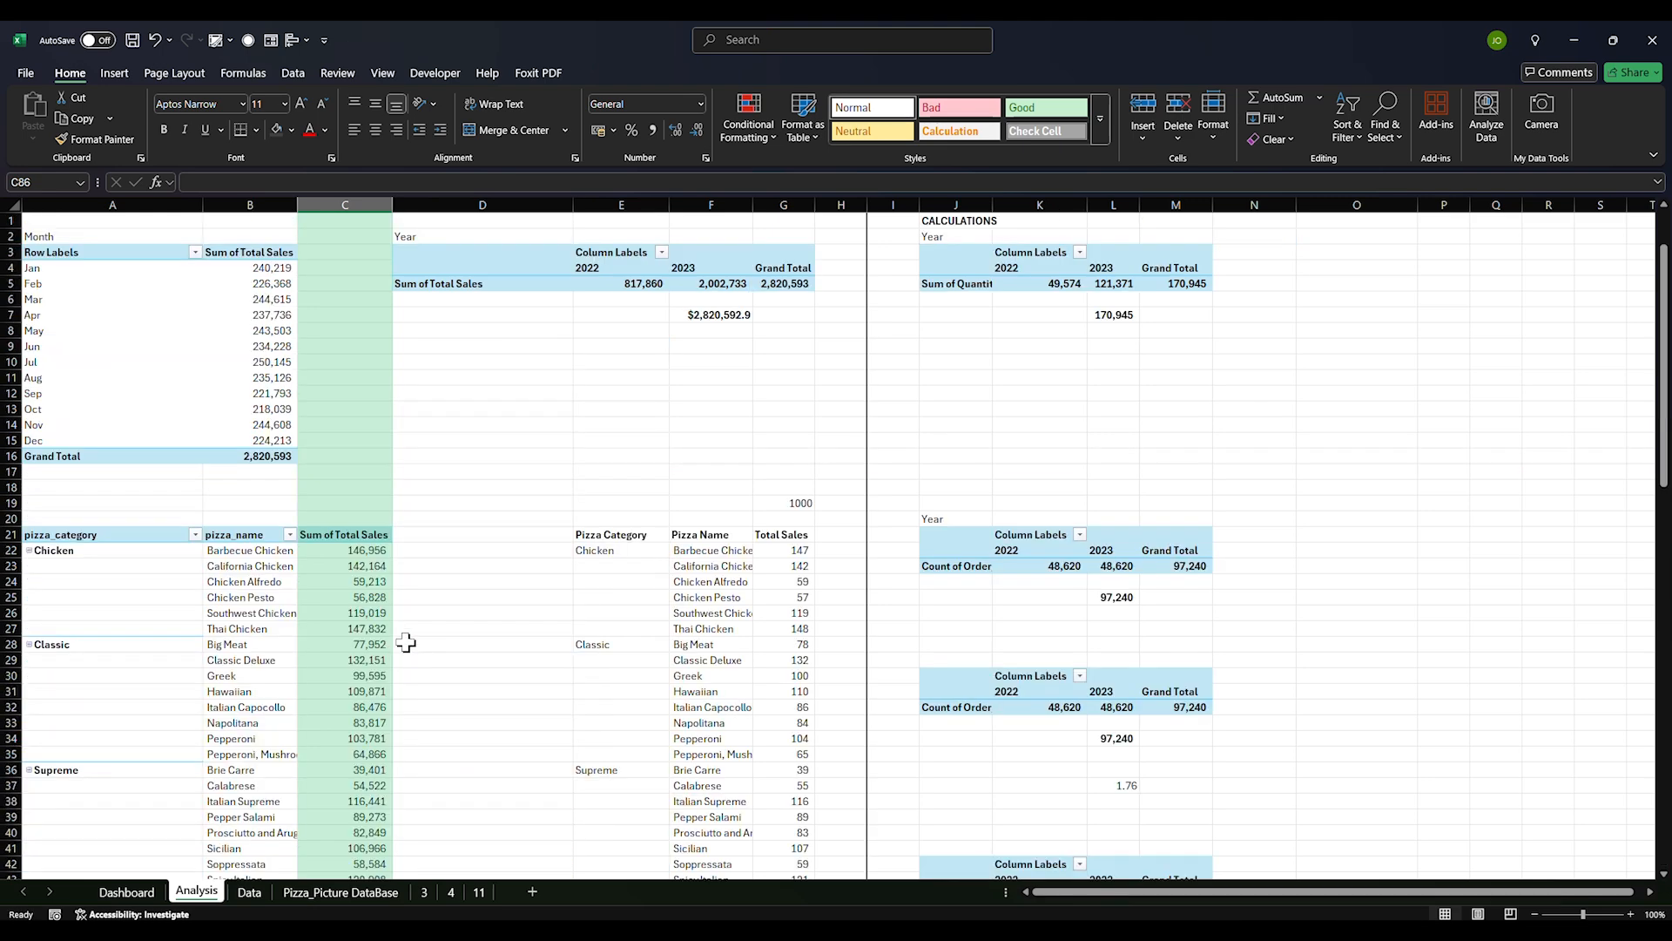
pyautogui.click(452, 626)
pyautogui.scroll(-19, 440, 636)
pyautogui.scroll(-3, 431, 645)
pyautogui.hotkey('ctrl', 'pageup')
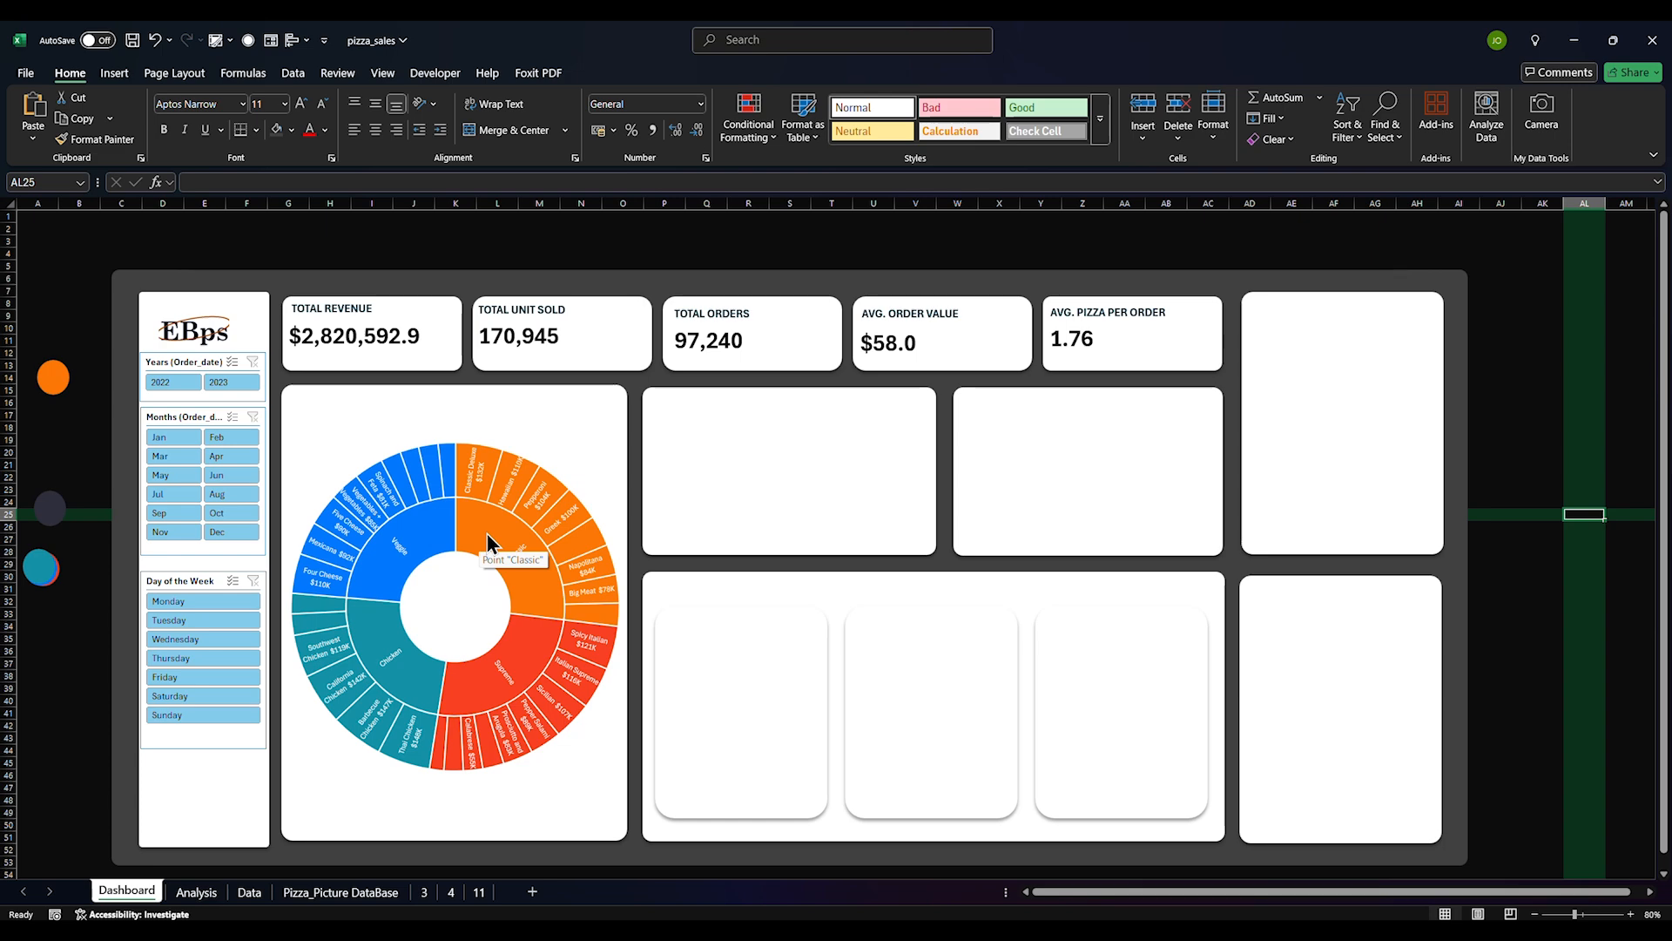
pyautogui.rightClick(488, 533)
pyautogui.click(579, 712)
pyautogui.click(1433, 282)
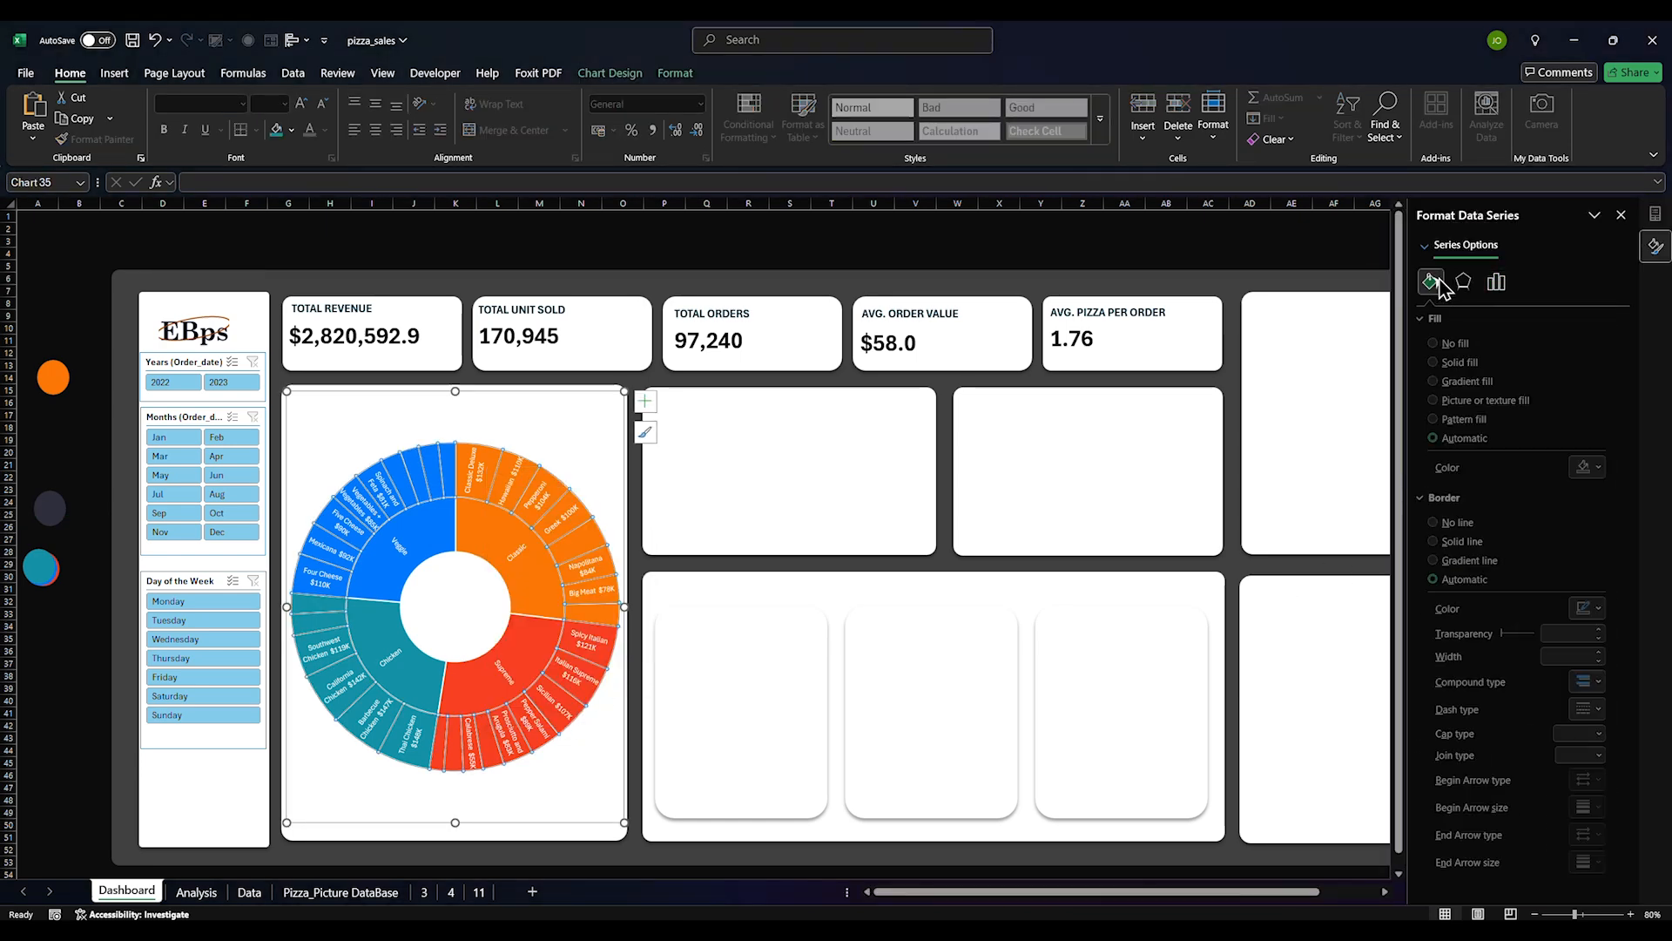
pyautogui.click(1464, 281)
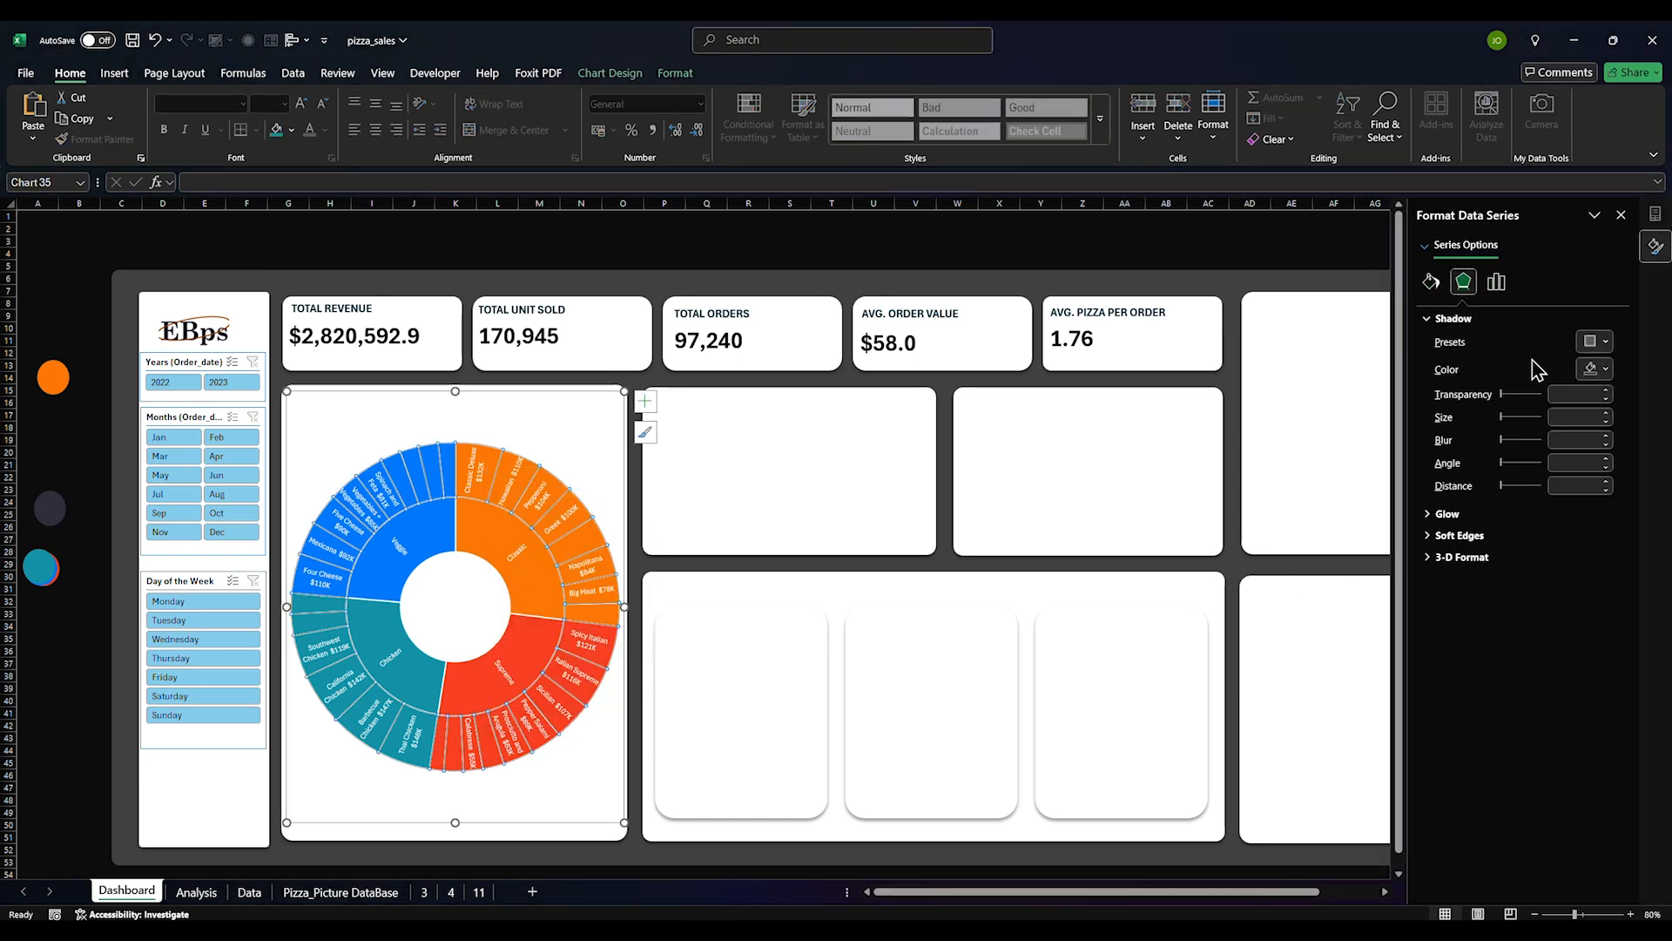
pyautogui.click(1597, 342)
pyautogui.click(1598, 518)
# Give the sunburst plot area a diagonal outer shadow preset (60% transparency, 45° angle)
pyautogui.click(571, 789)
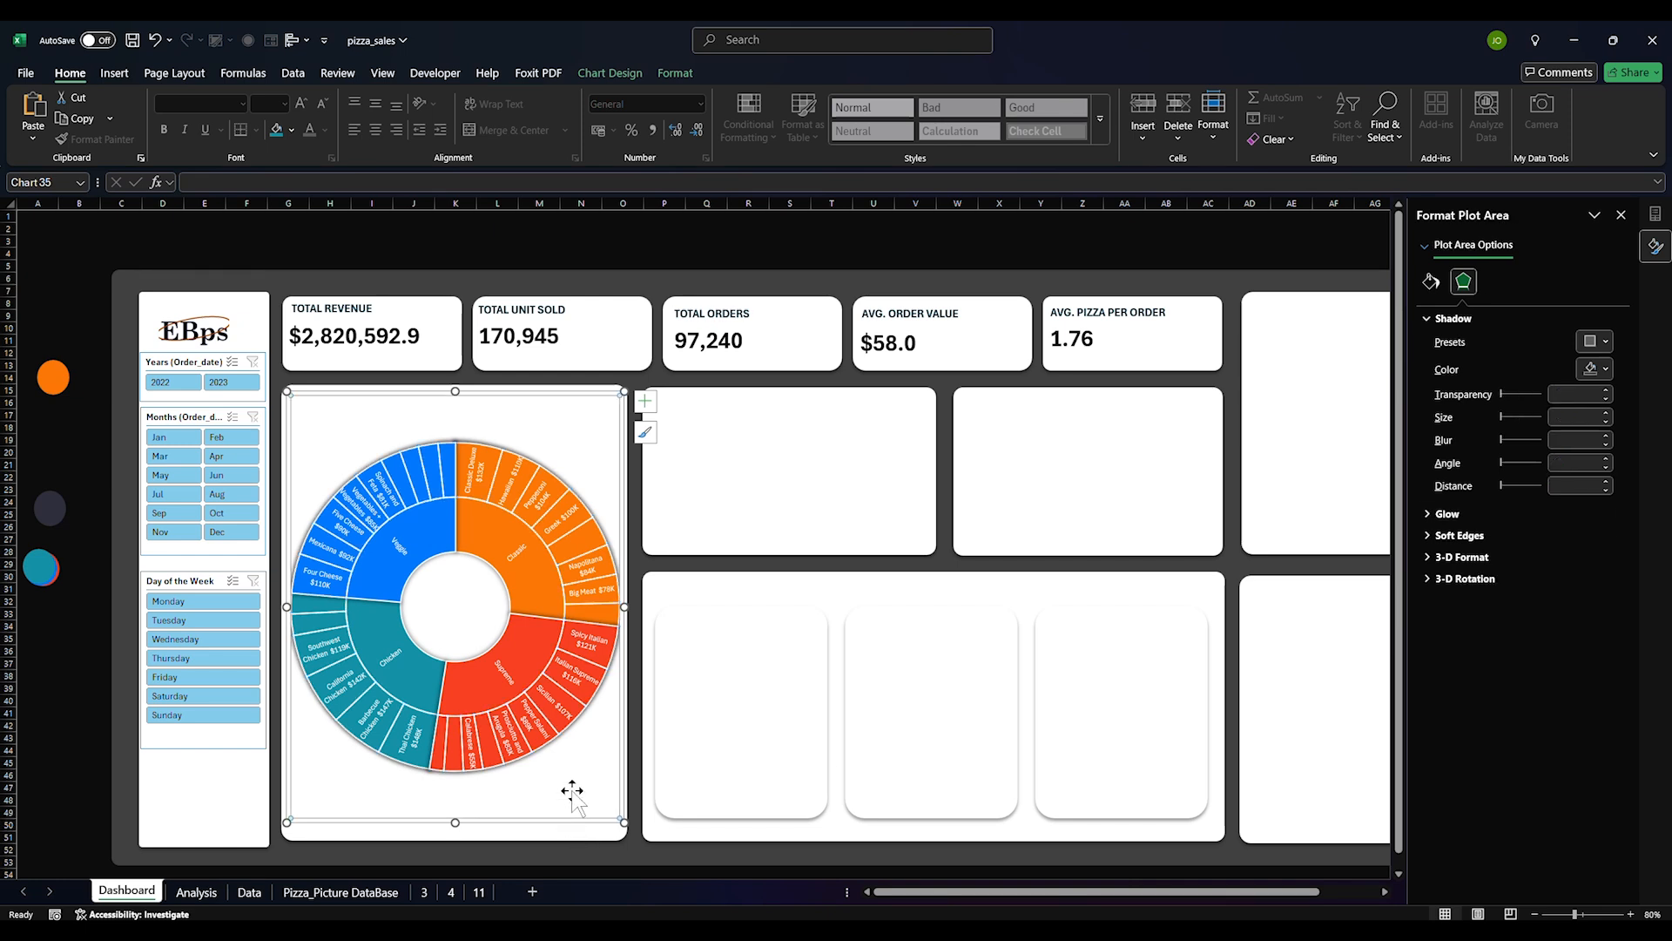
pyautogui.click(787, 254)
pyautogui.click(484, 579)
pyautogui.click(1463, 281)
pyautogui.click(1606, 341)
pyautogui.click(1598, 475)
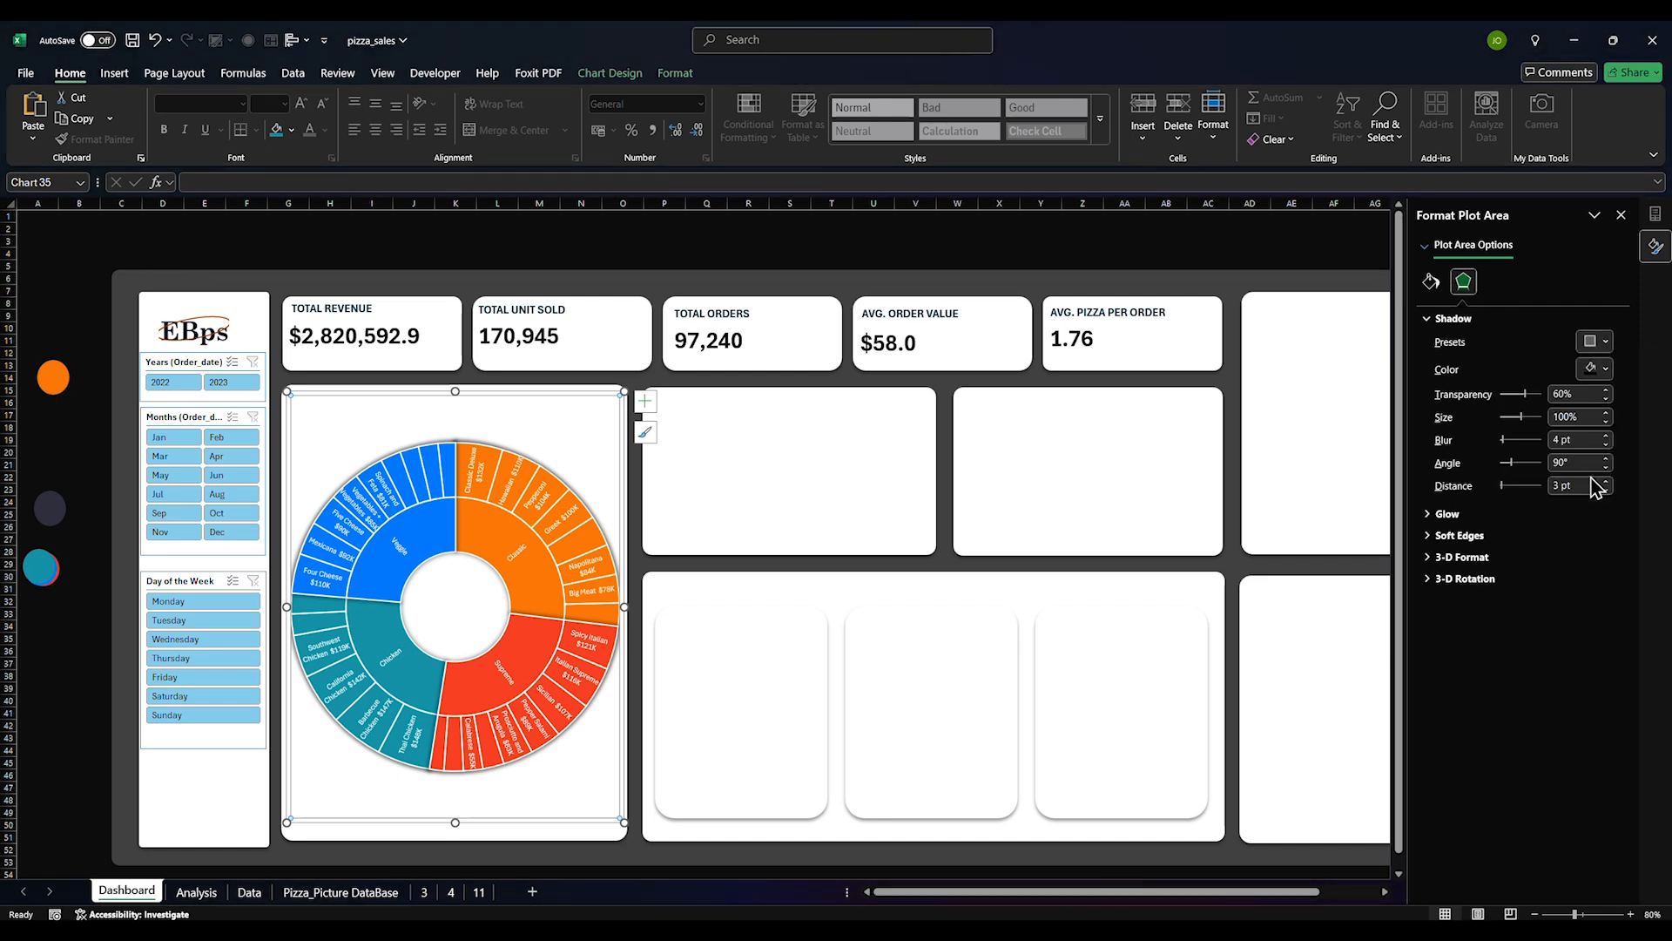
pyautogui.click(1606, 343)
pyautogui.click(1600, 571)
pyautogui.click(1605, 342)
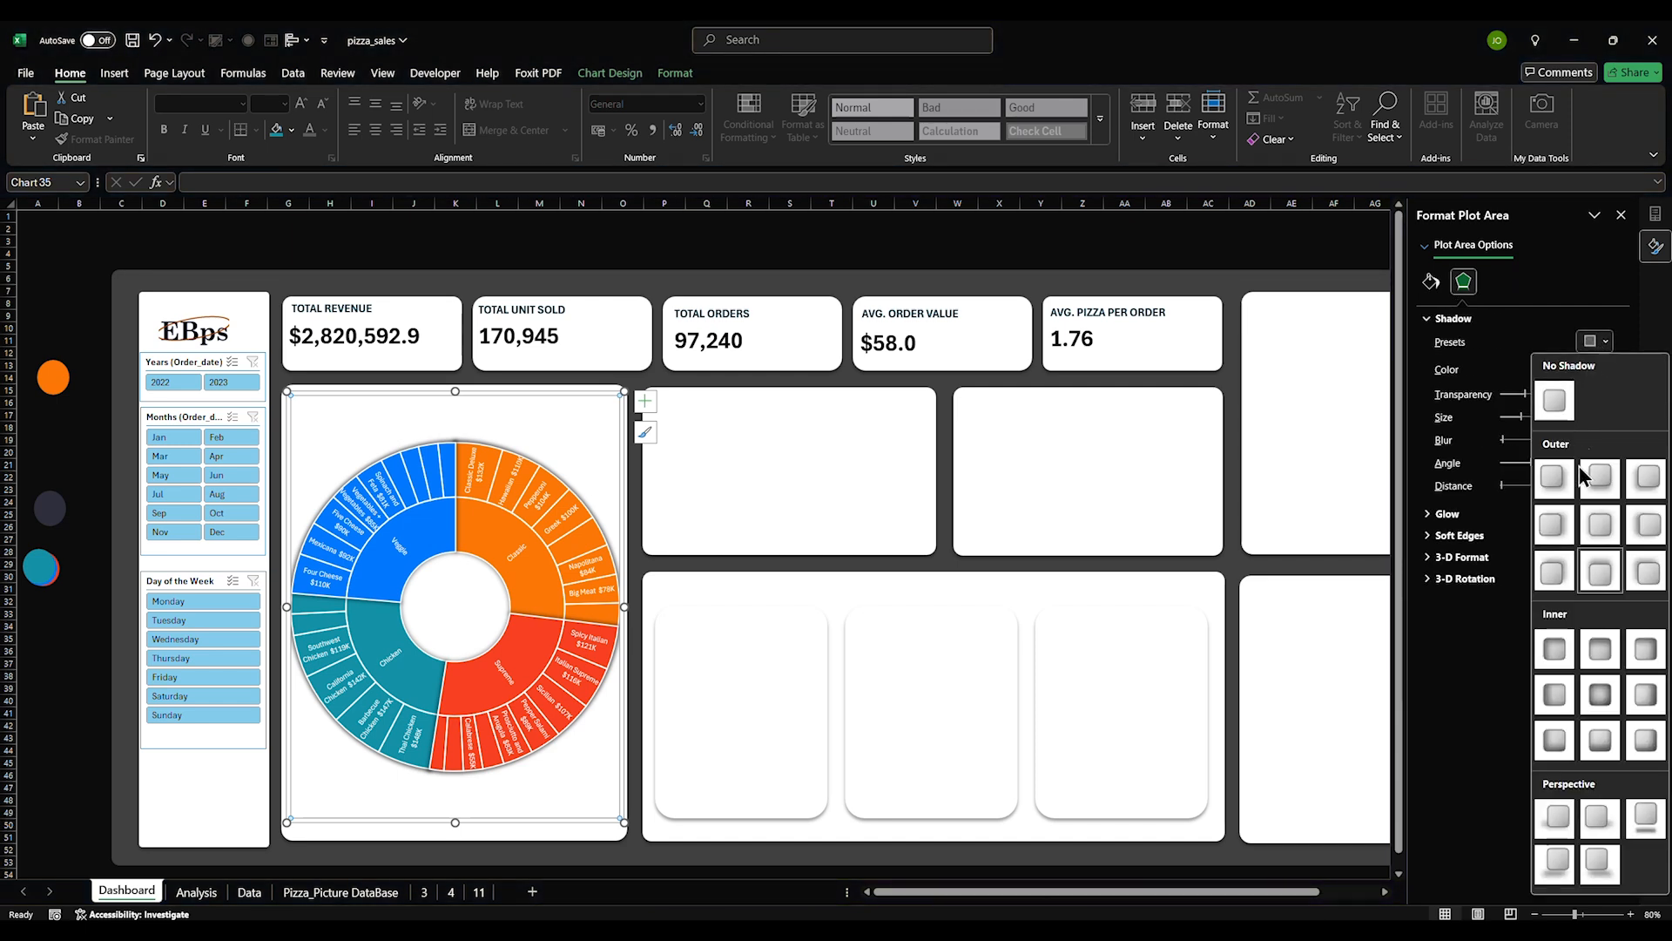
pyautogui.click(1639, 529)
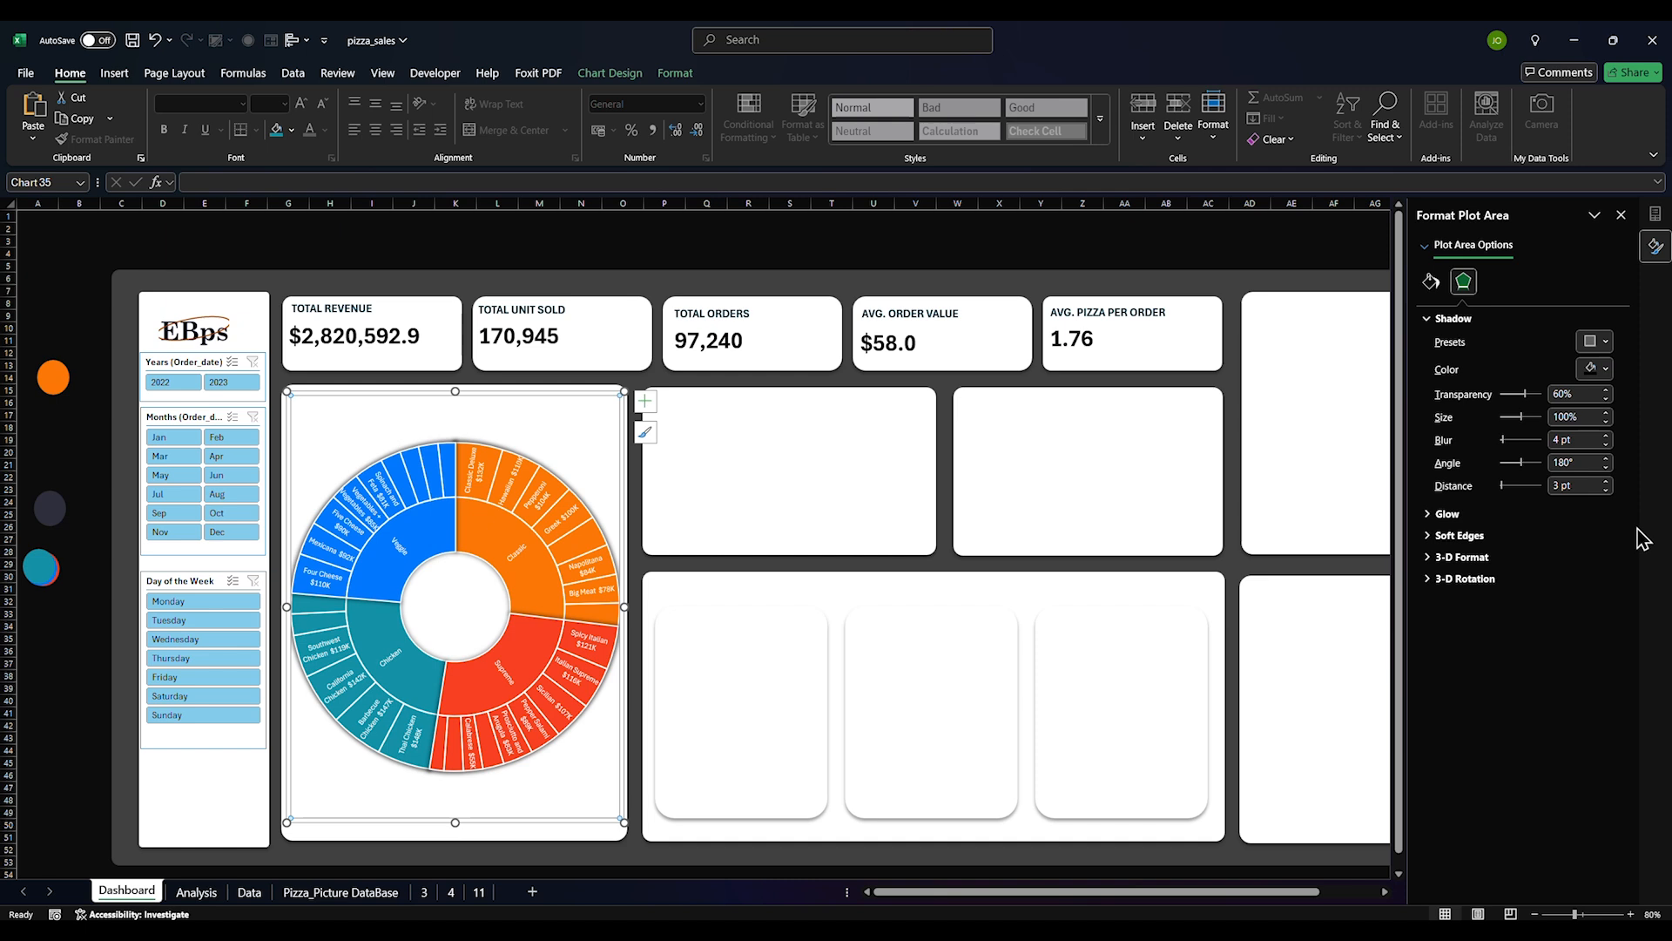
pyautogui.click(1606, 340)
pyautogui.click(1556, 483)
pyautogui.click(1032, 287)
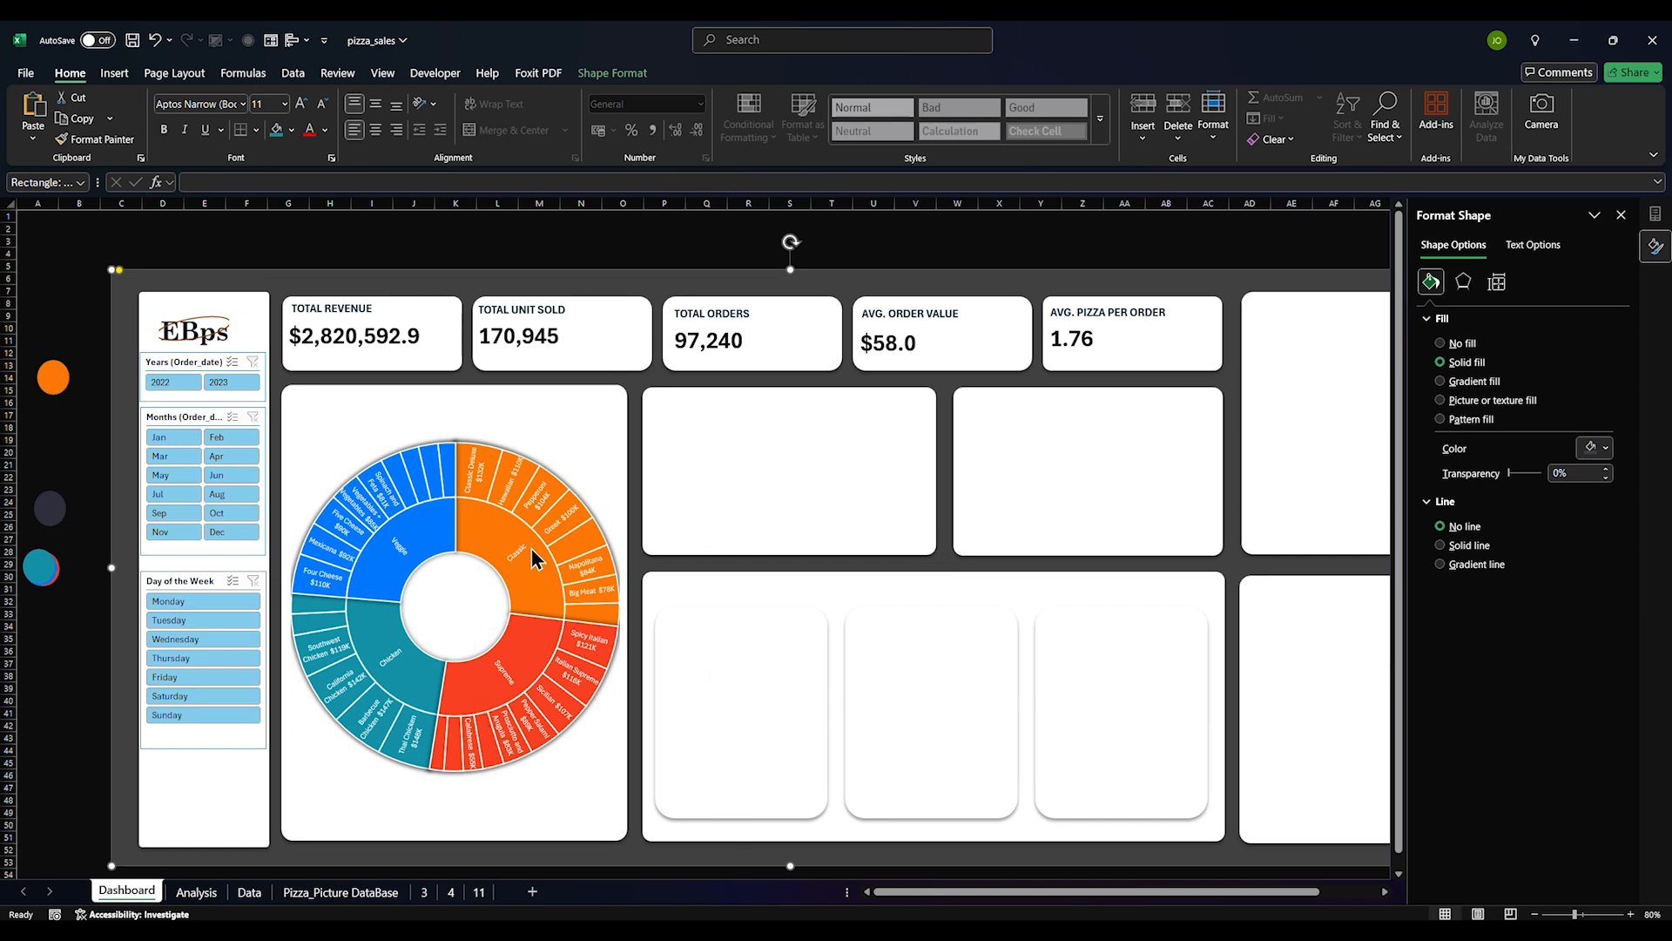
pyautogui.click(724, 523)
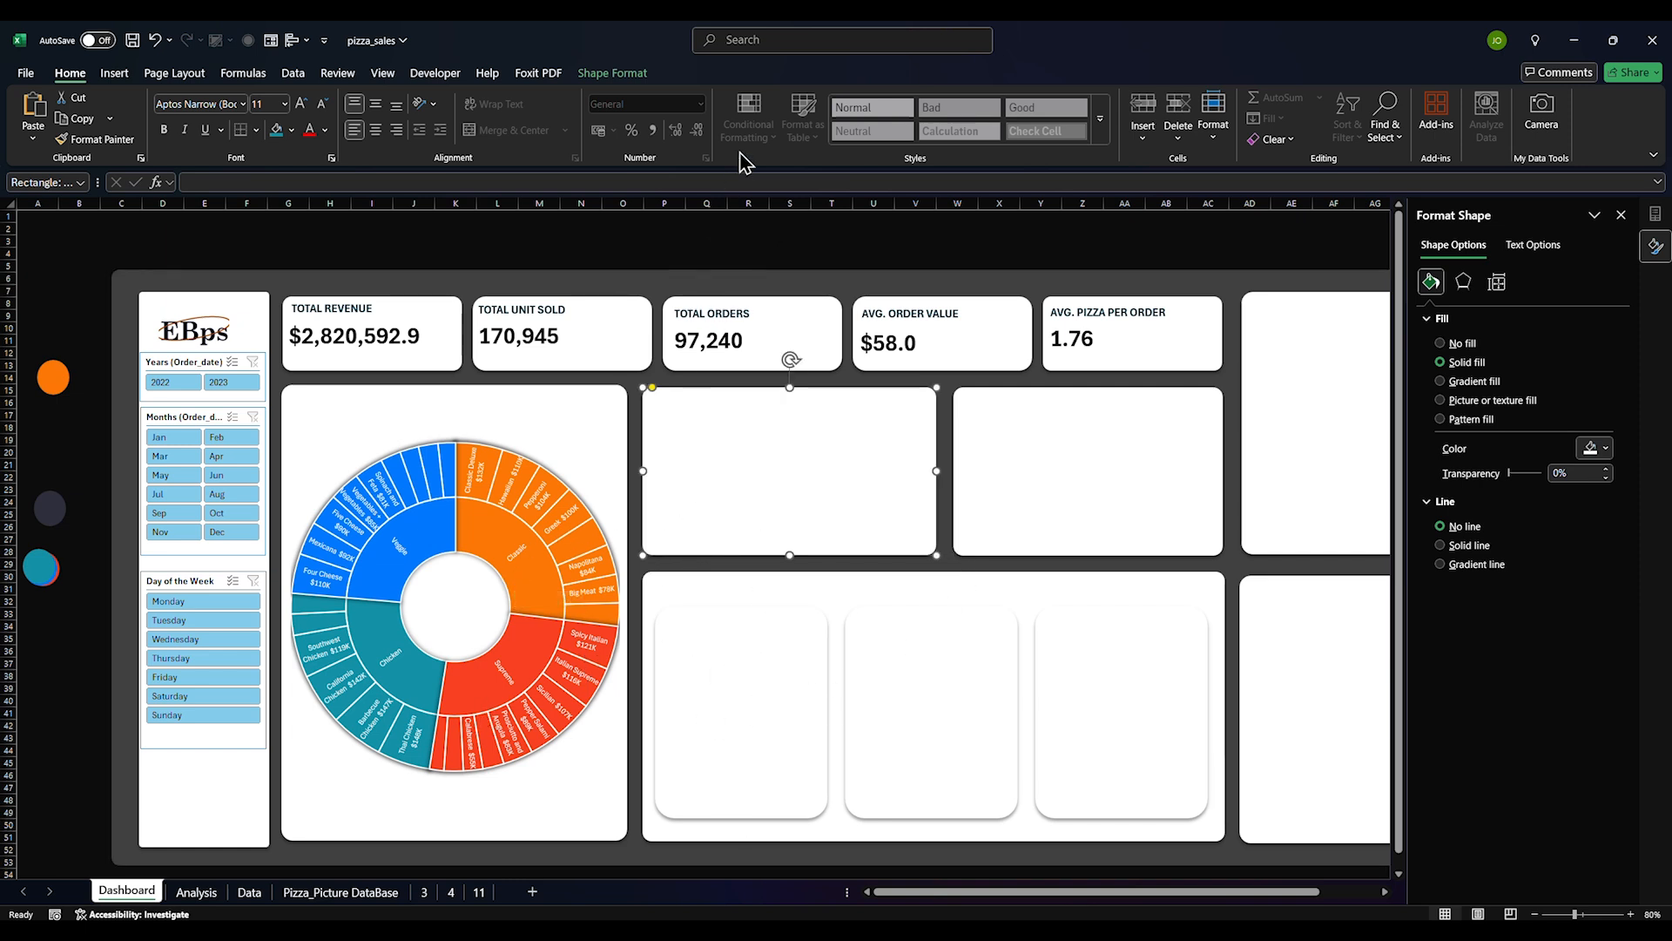
# On Analysis, insert a clustered column pivot chart from the monthly sales pivot table
pyautogui.click(212, 893)
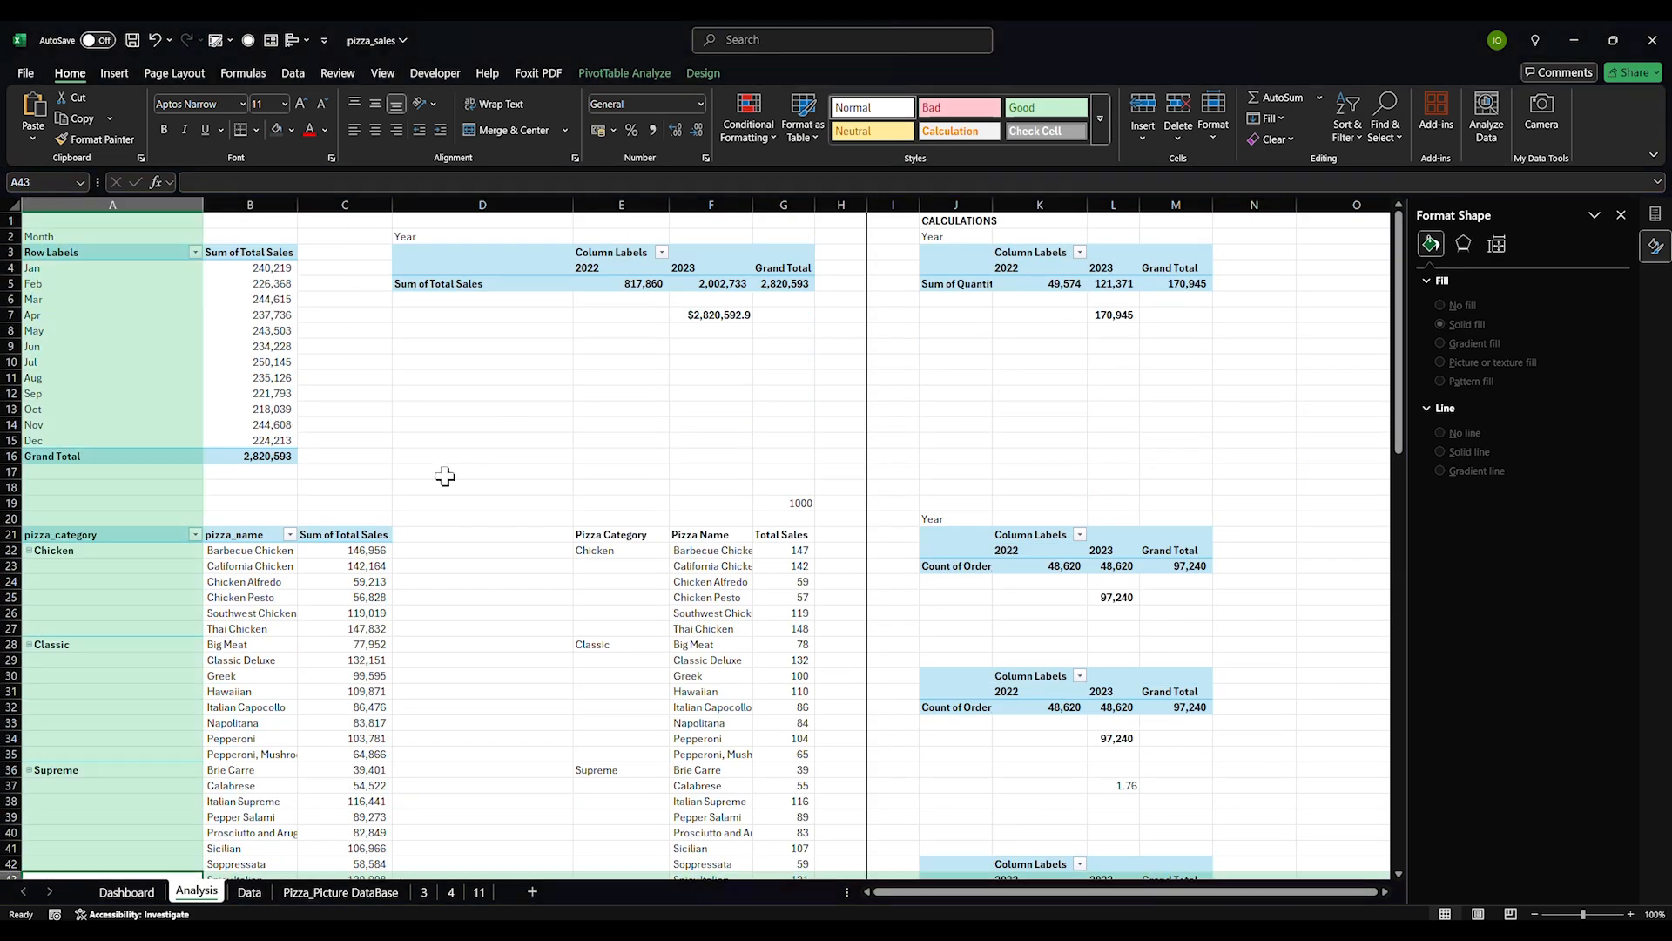
pyautogui.moveTo(53, 254); pyautogui.dragTo(249, 440)
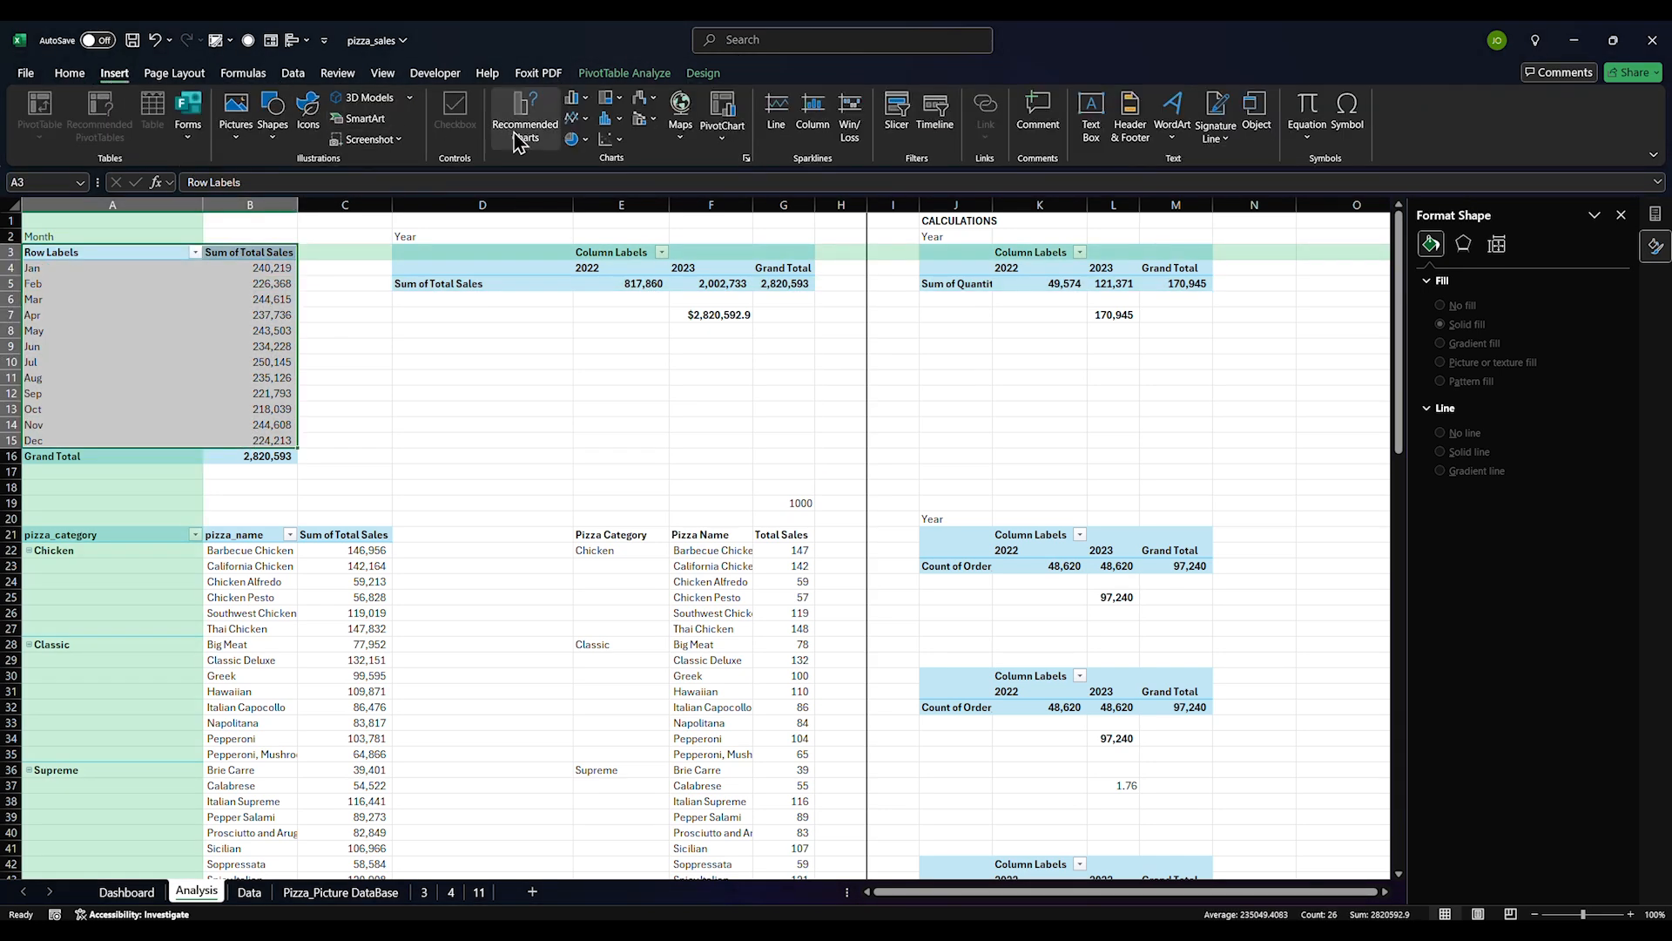
pyautogui.click(625, 73)
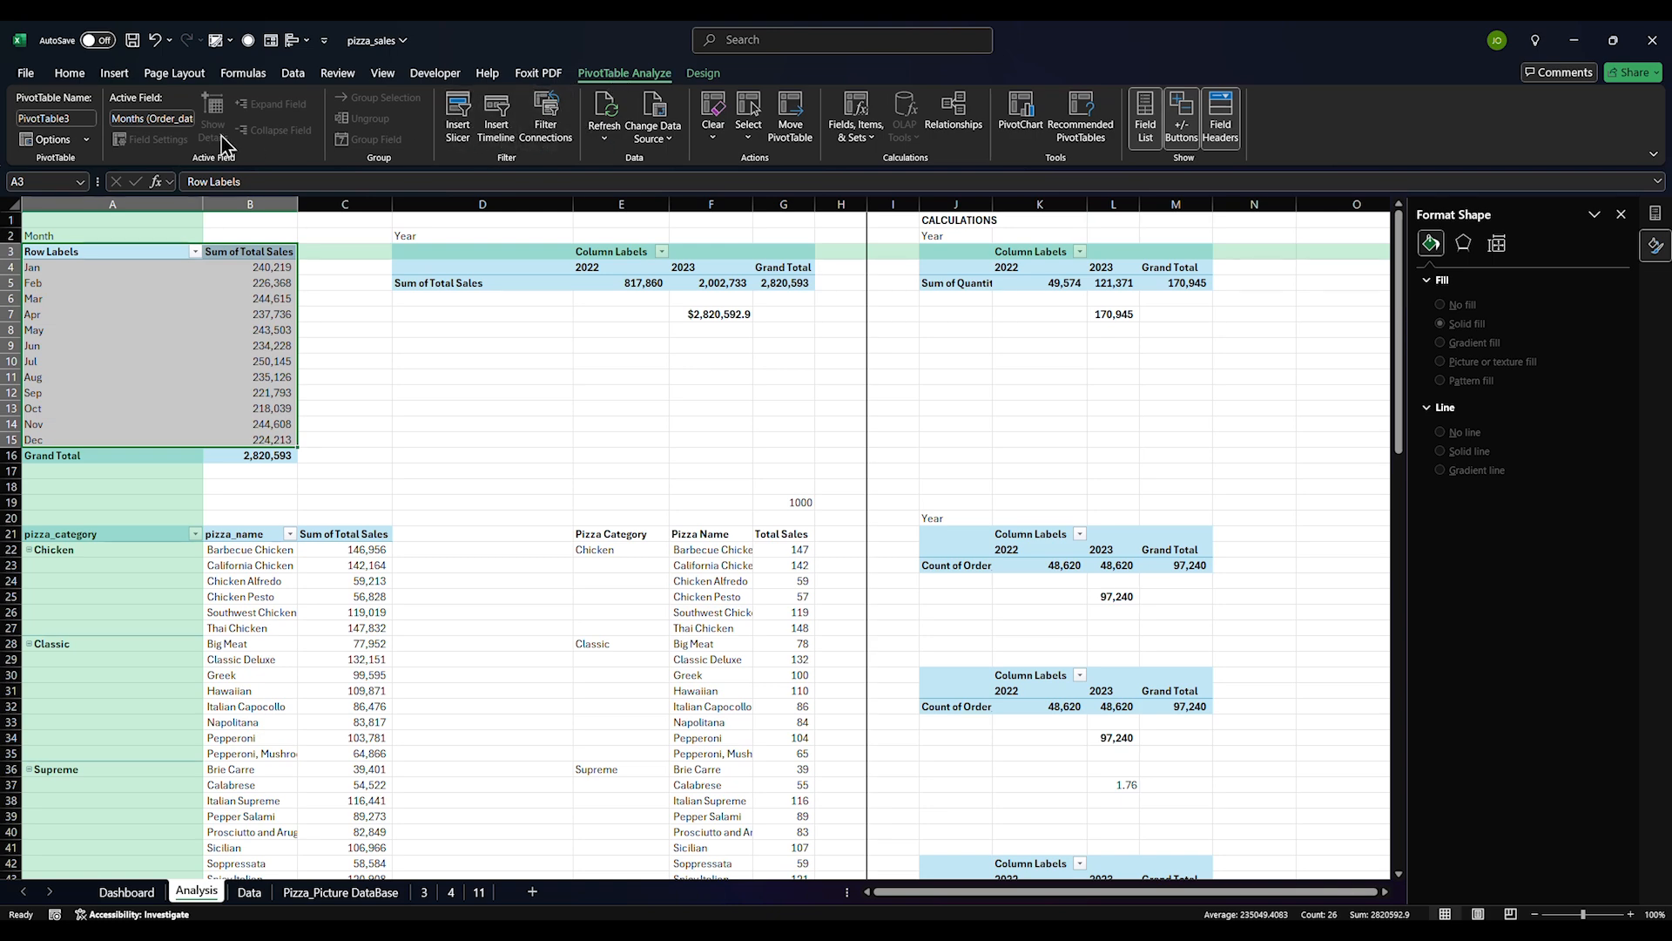
pyautogui.click(114, 74)
pyautogui.click(529, 131)
pyautogui.moveTo(768, 466)
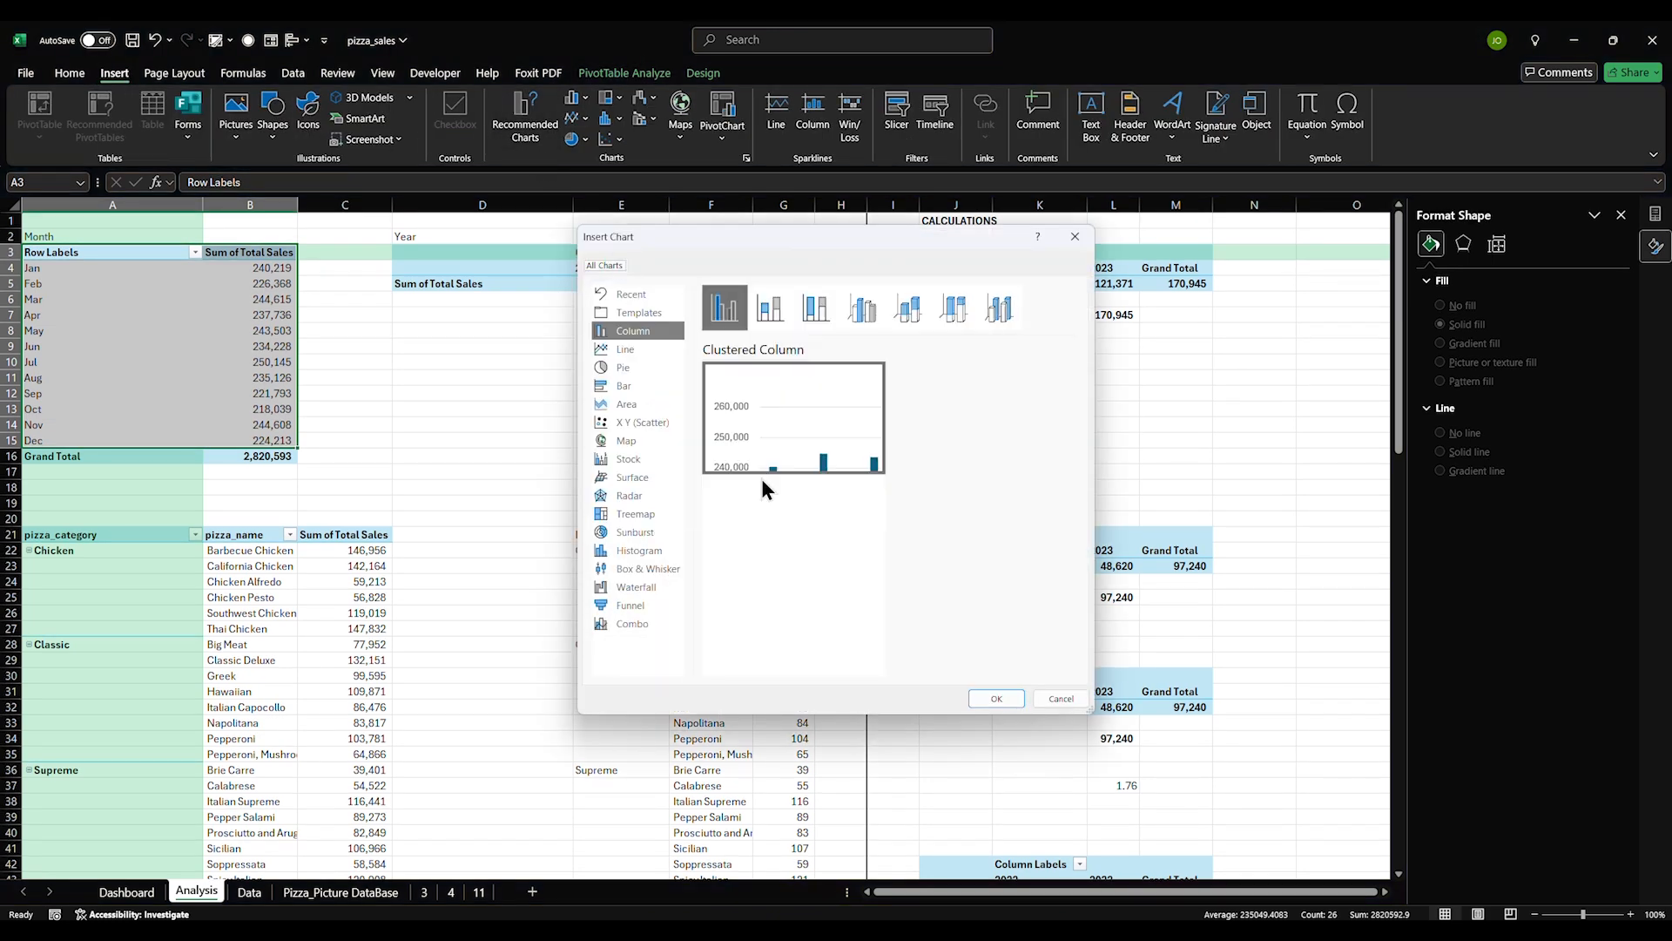
pyautogui.click(996, 698)
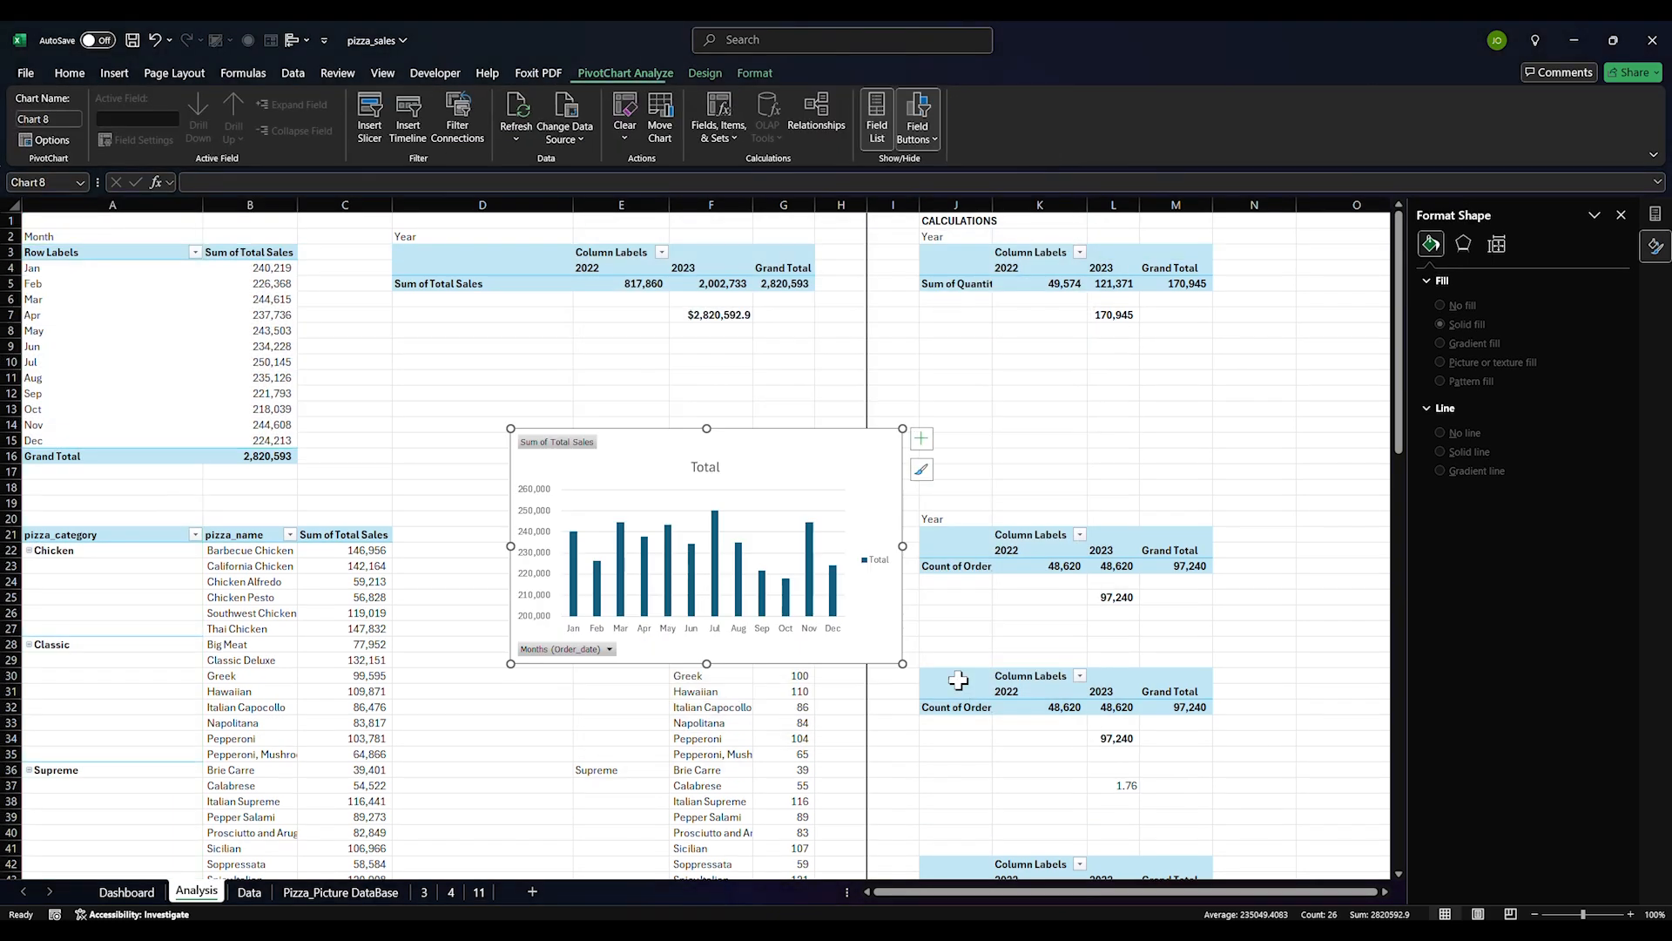
# Hide the chart's field buttons, delete its legend, and widen it to the right
pyautogui.rightClick(551, 442)
pyautogui.click(566, 627)
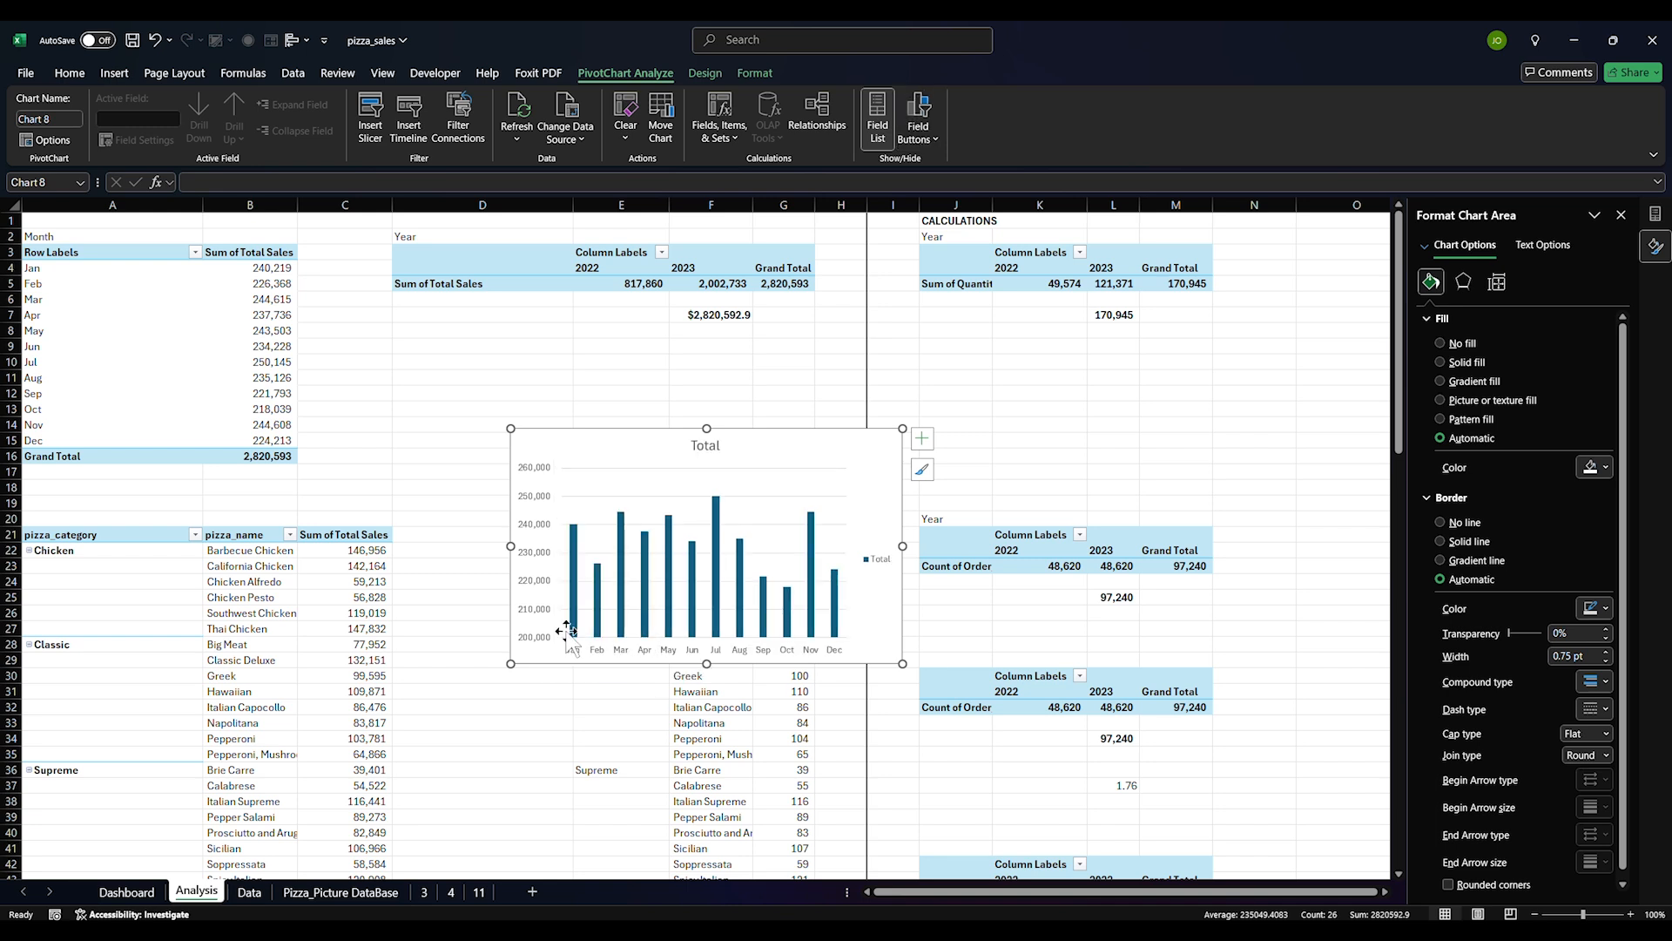
pyautogui.click(877, 558)
pyautogui.press('Delete')
pyautogui.moveTo(903, 546); pyautogui.dragTo(988, 546)
# Set the vertical axis display units to Hundreds and delete the Hundreds label
pyautogui.click(538, 567)
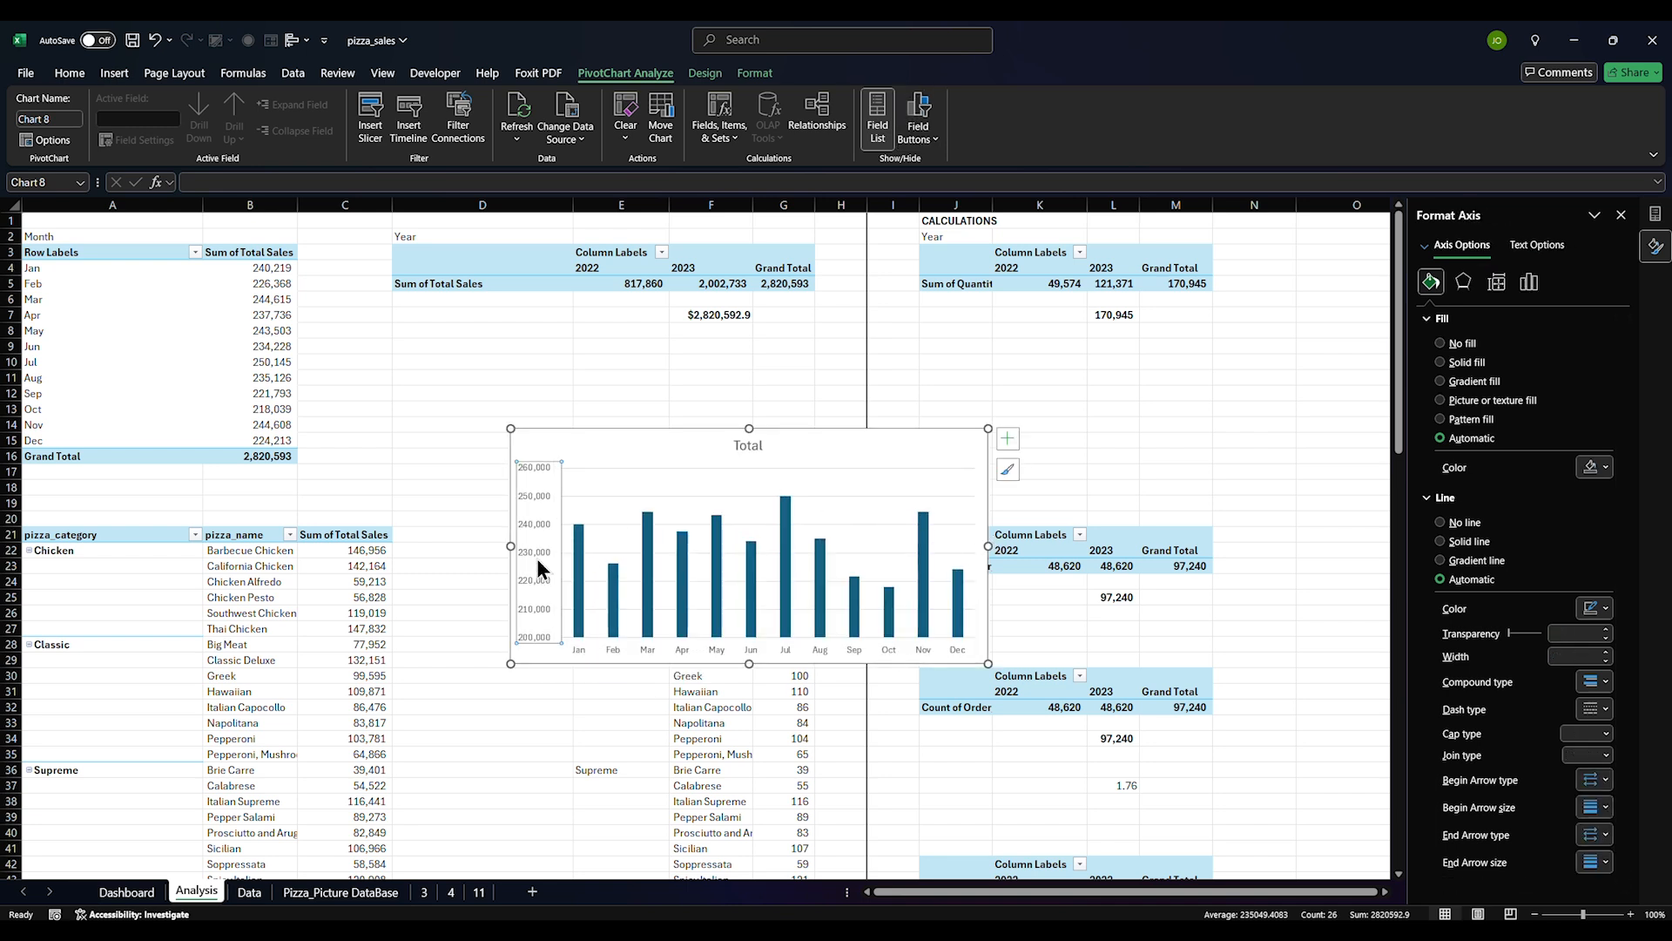
pyautogui.click(1530, 281)
pyautogui.click(1448, 318)
pyautogui.click(1577, 548)
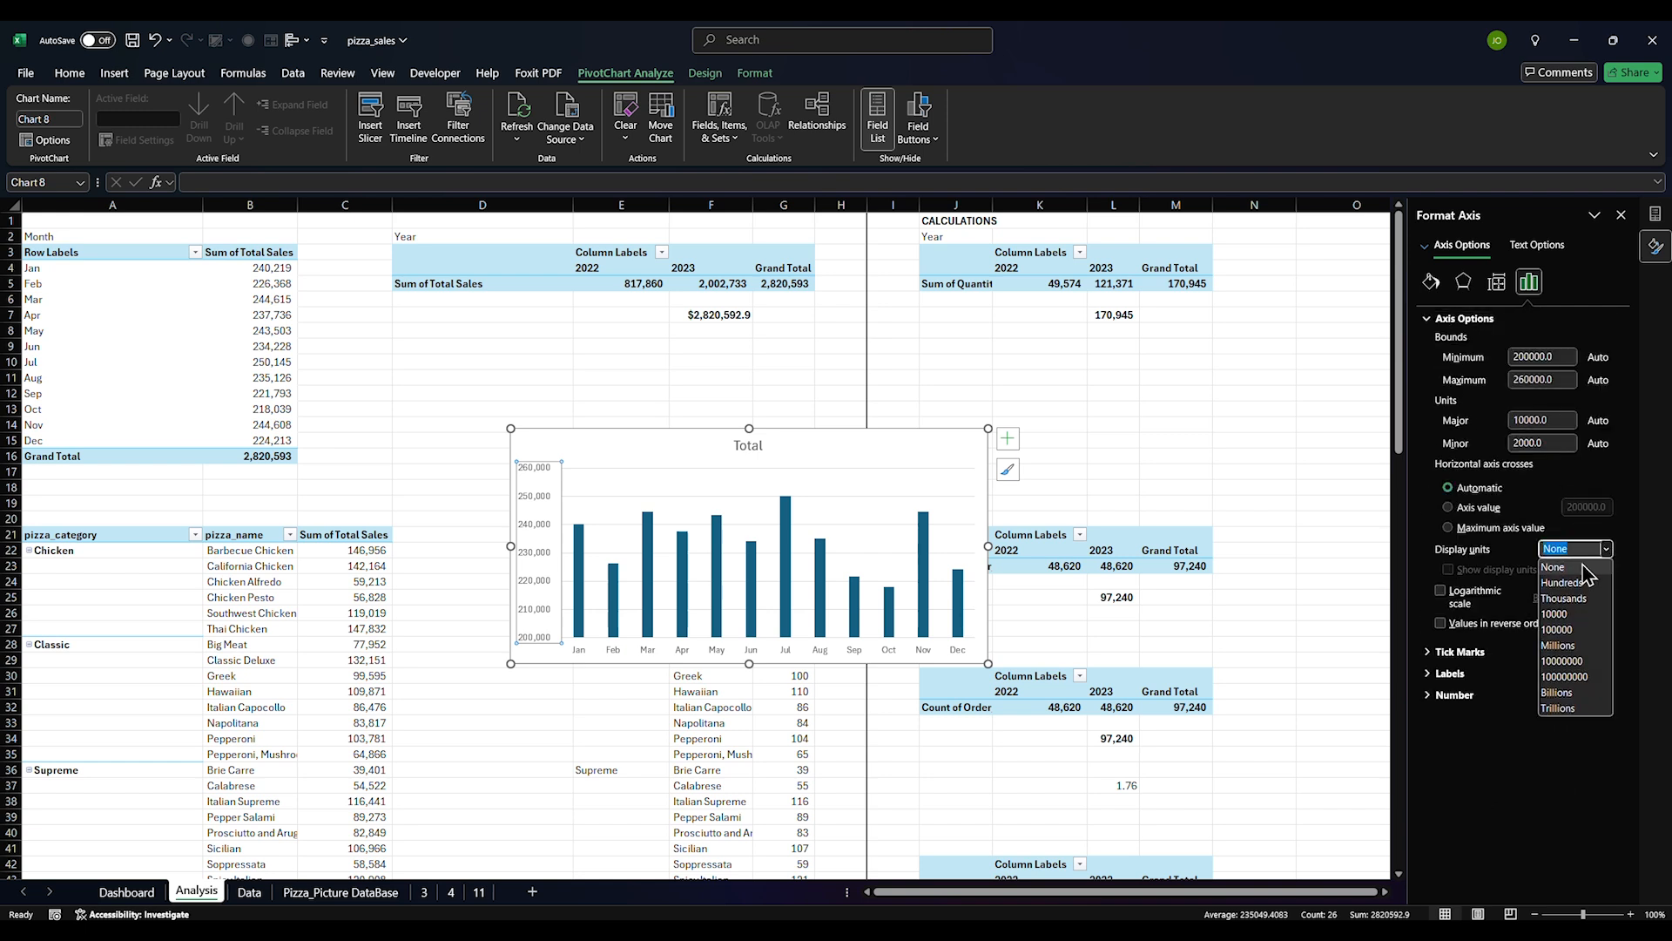
pyautogui.click(1568, 579)
pyautogui.click(525, 500)
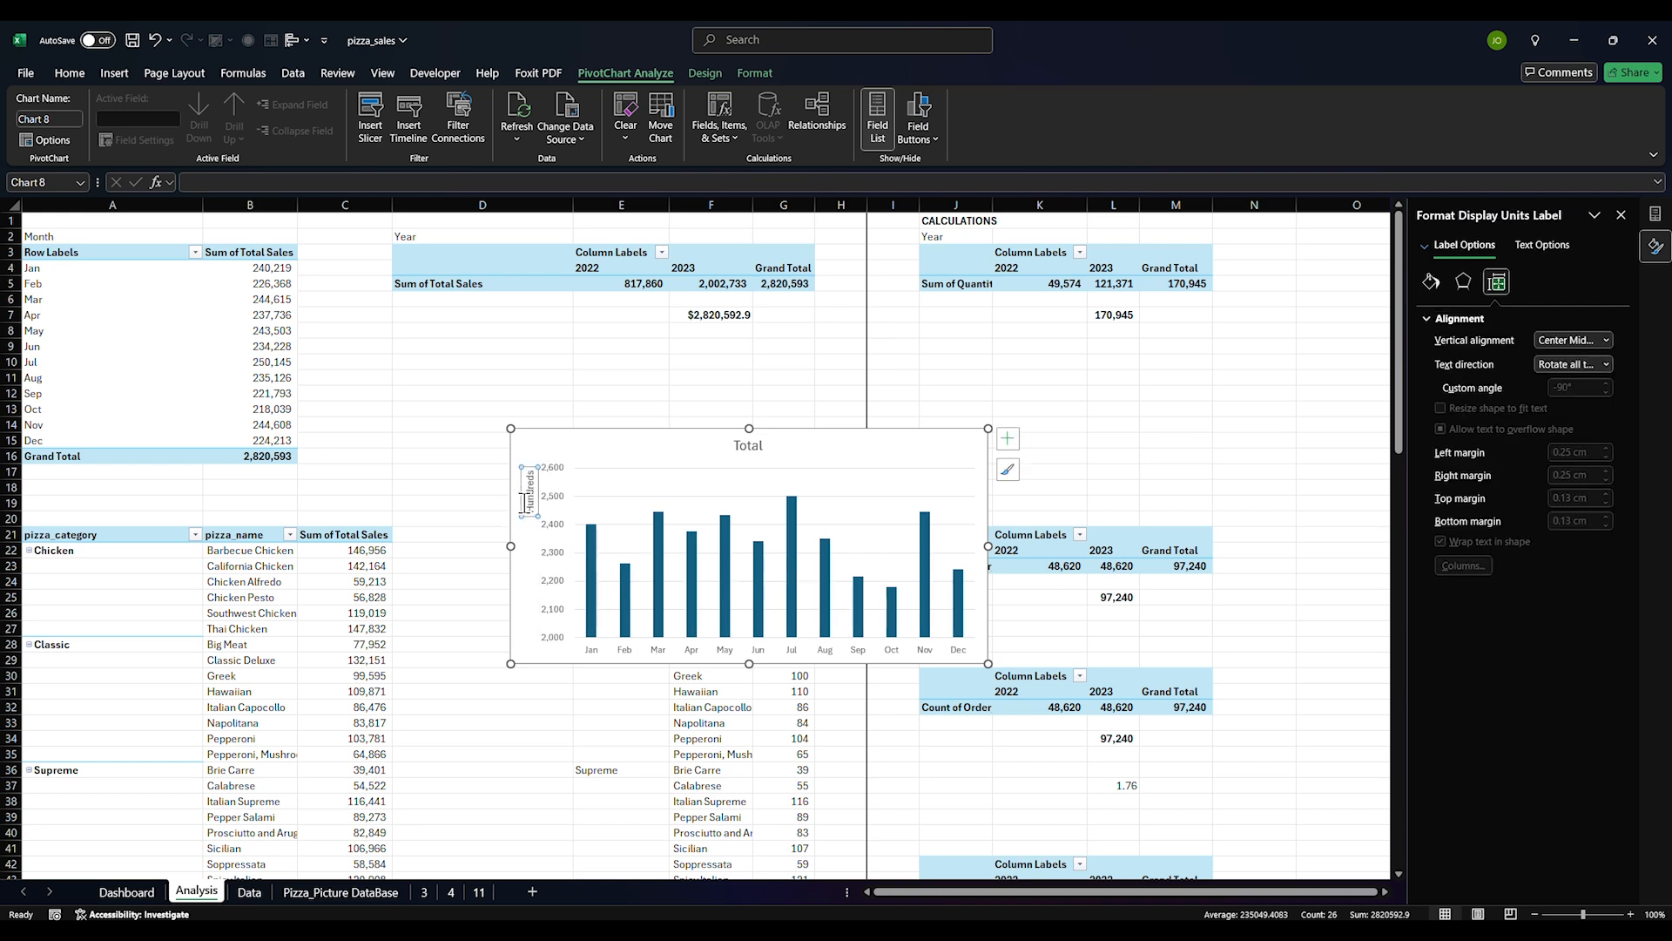
pyautogui.press('Delete')
# Delete the 'Total' title and the gridlines, then cut the chart from Analysis
pyautogui.click(588, 493)
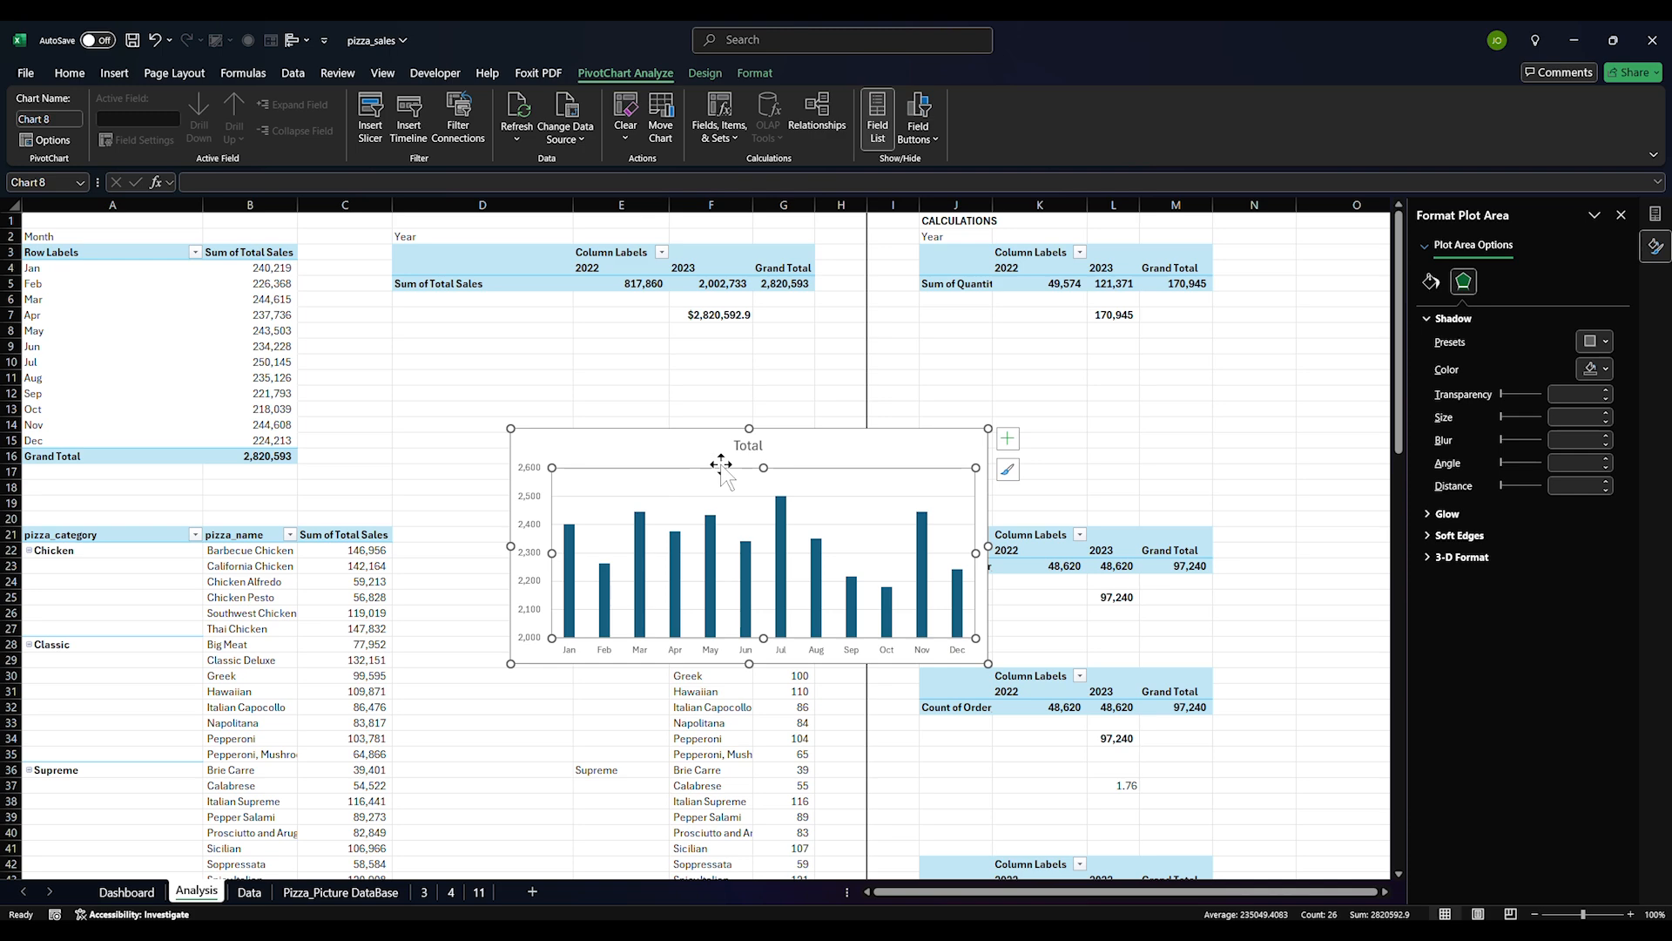
pyautogui.click(748, 448)
pyautogui.press('Delete')
pyautogui.click(753, 476)
pyautogui.click(753, 472)
pyautogui.press('Delete')
pyautogui.click(753, 467)
pyautogui.click(1008, 439)
pyautogui.click(1007, 469)
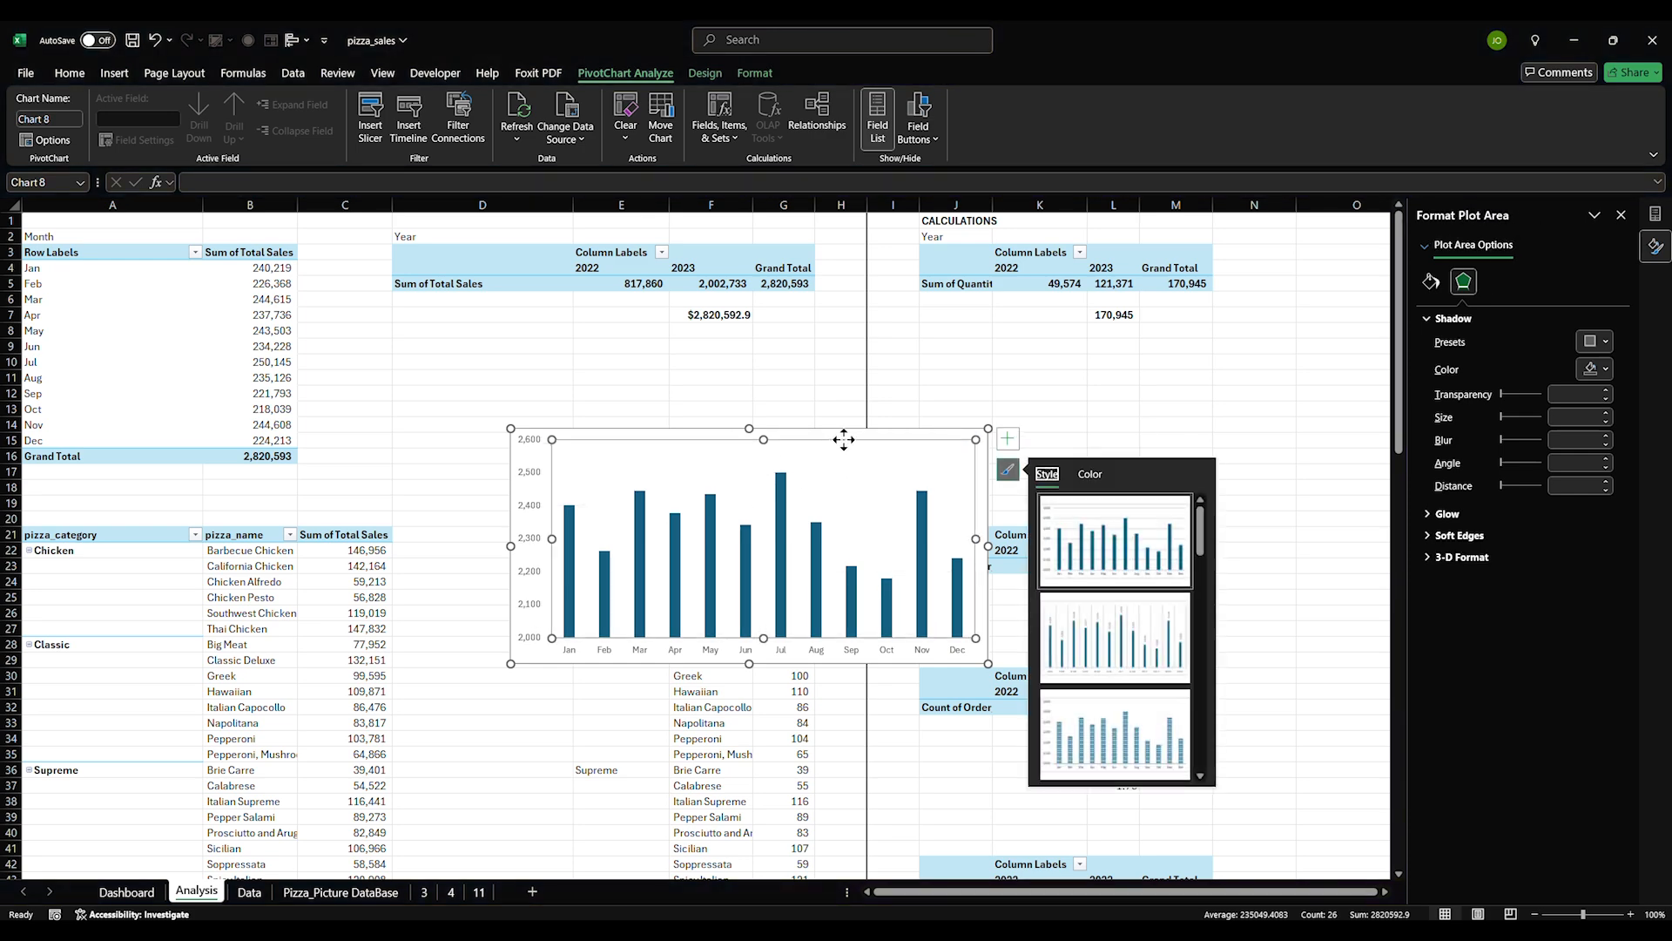
pyautogui.click(840, 431)
pyautogui.hotkey('ctrl', 'x')
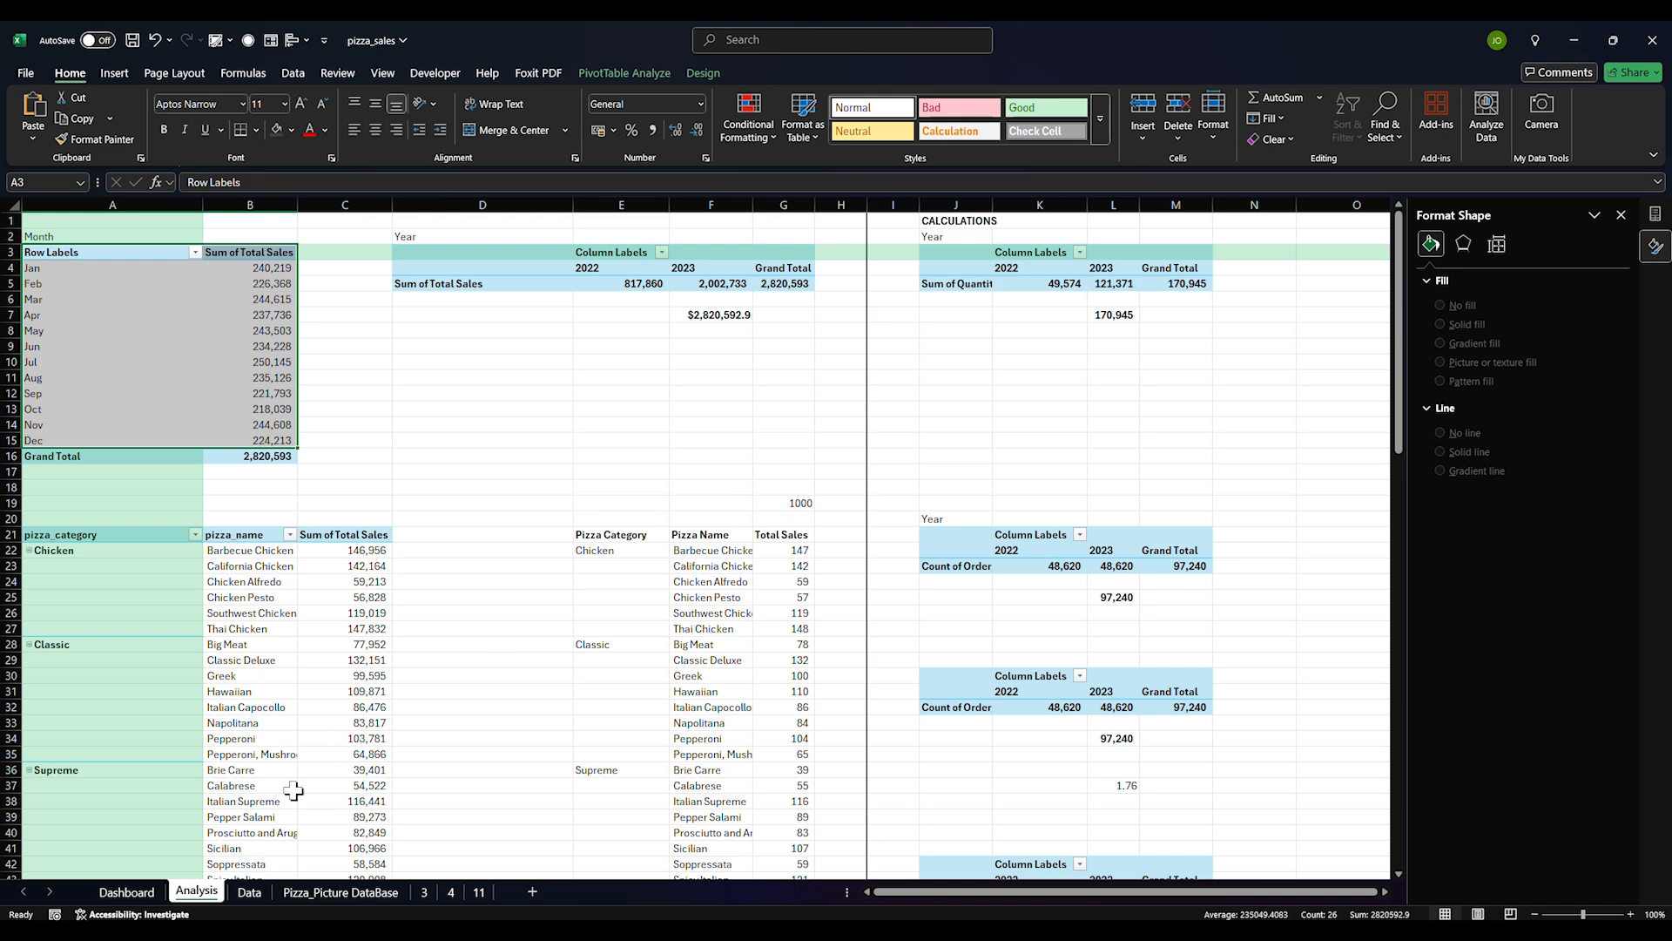
pyautogui.click(127, 891)
# Paste the monthly sales chart onto the empty Dashboard card and resize it to fit
pyautogui.click(693, 466)
pyautogui.hotkey('ctrl', 'v')
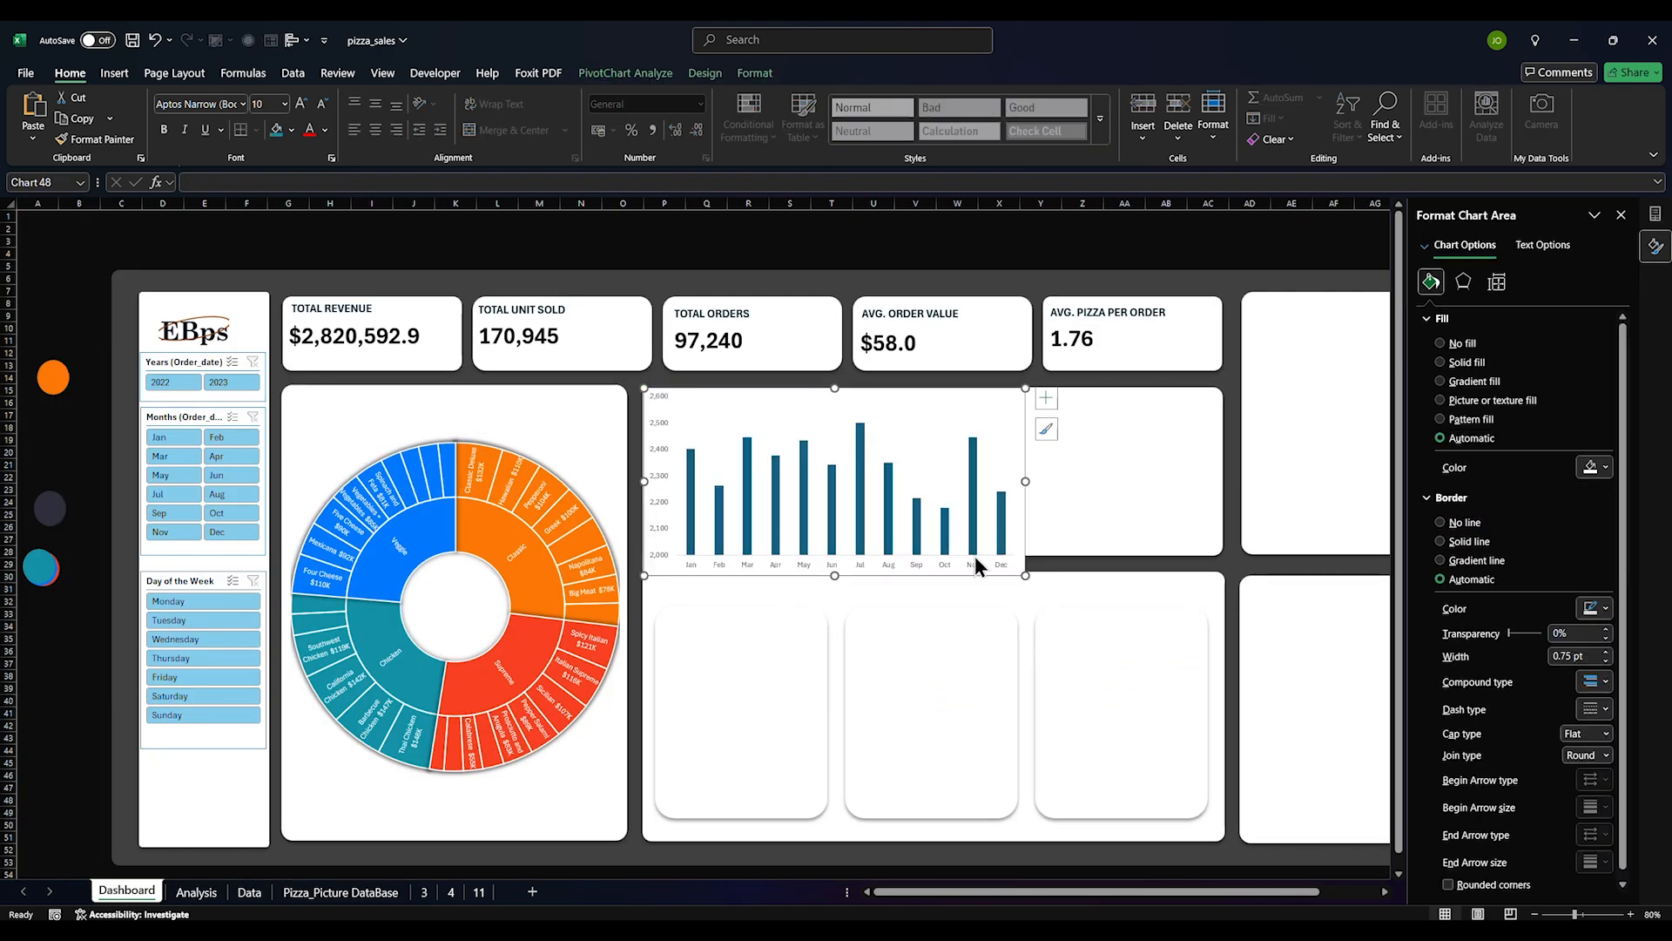
pyautogui.moveTo(1024, 576); pyautogui.dragTo(914, 539)
pyautogui.moveTo(855, 414)
pyautogui.mouseDown()
pyautogui.moveTo(882, 401)
pyautogui.moveTo(844, 422)
pyautogui.mouseUp()
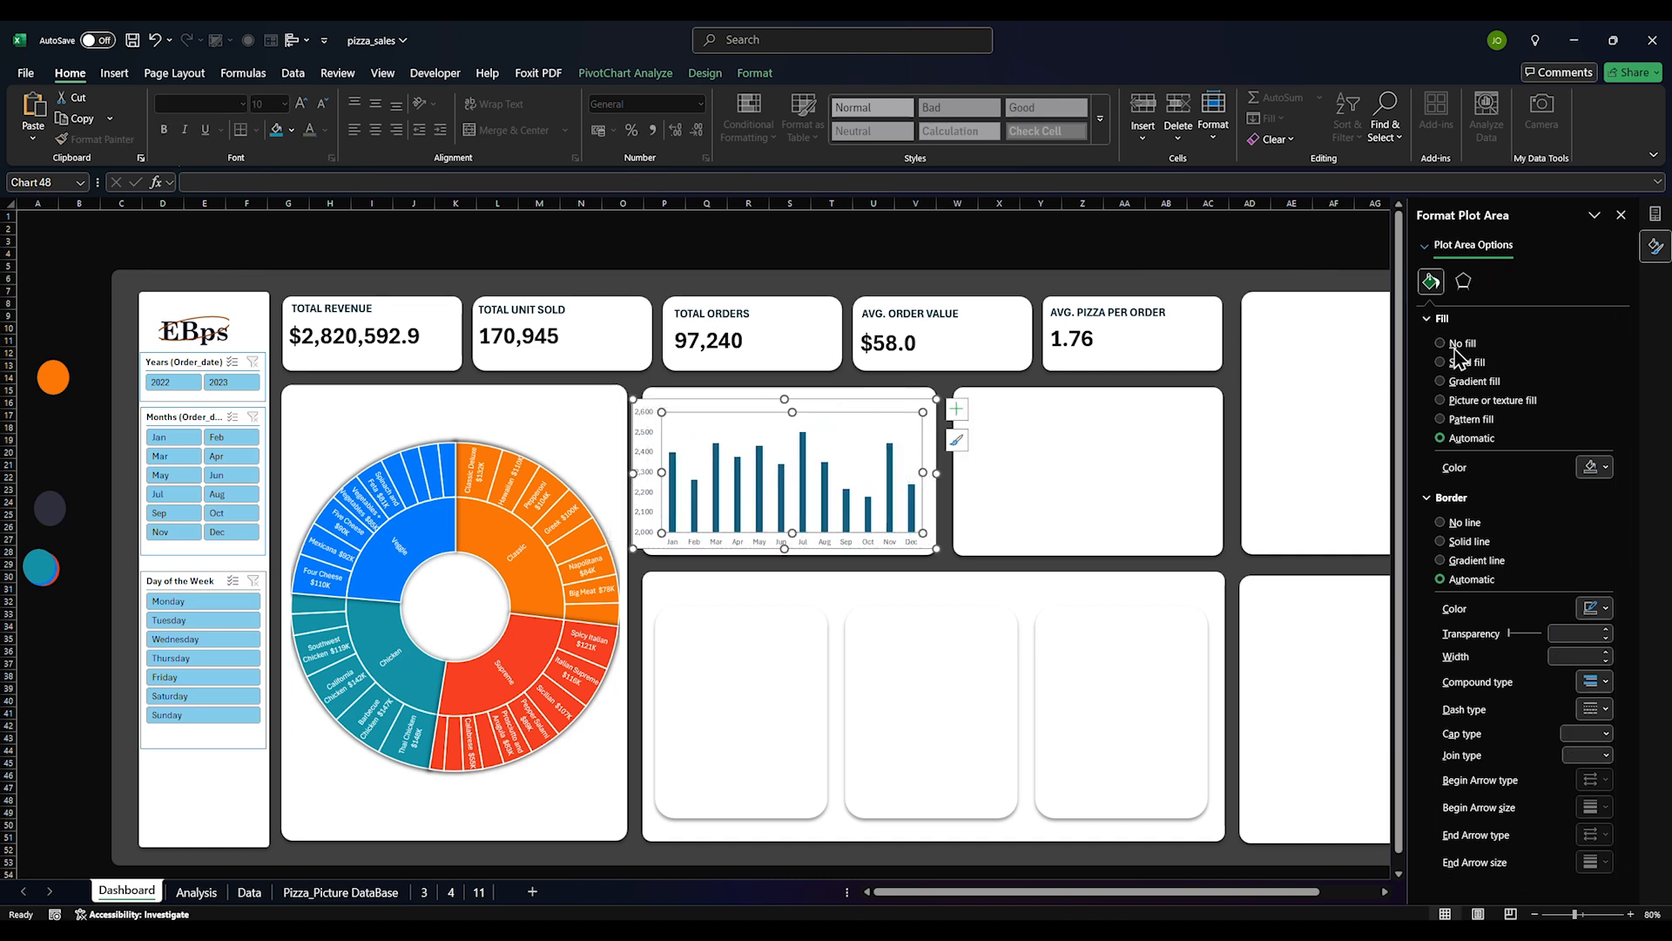
# Give the chart No fill and No line, delete the vertical axis, and stretch the plot area
pyautogui.click(874, 401)
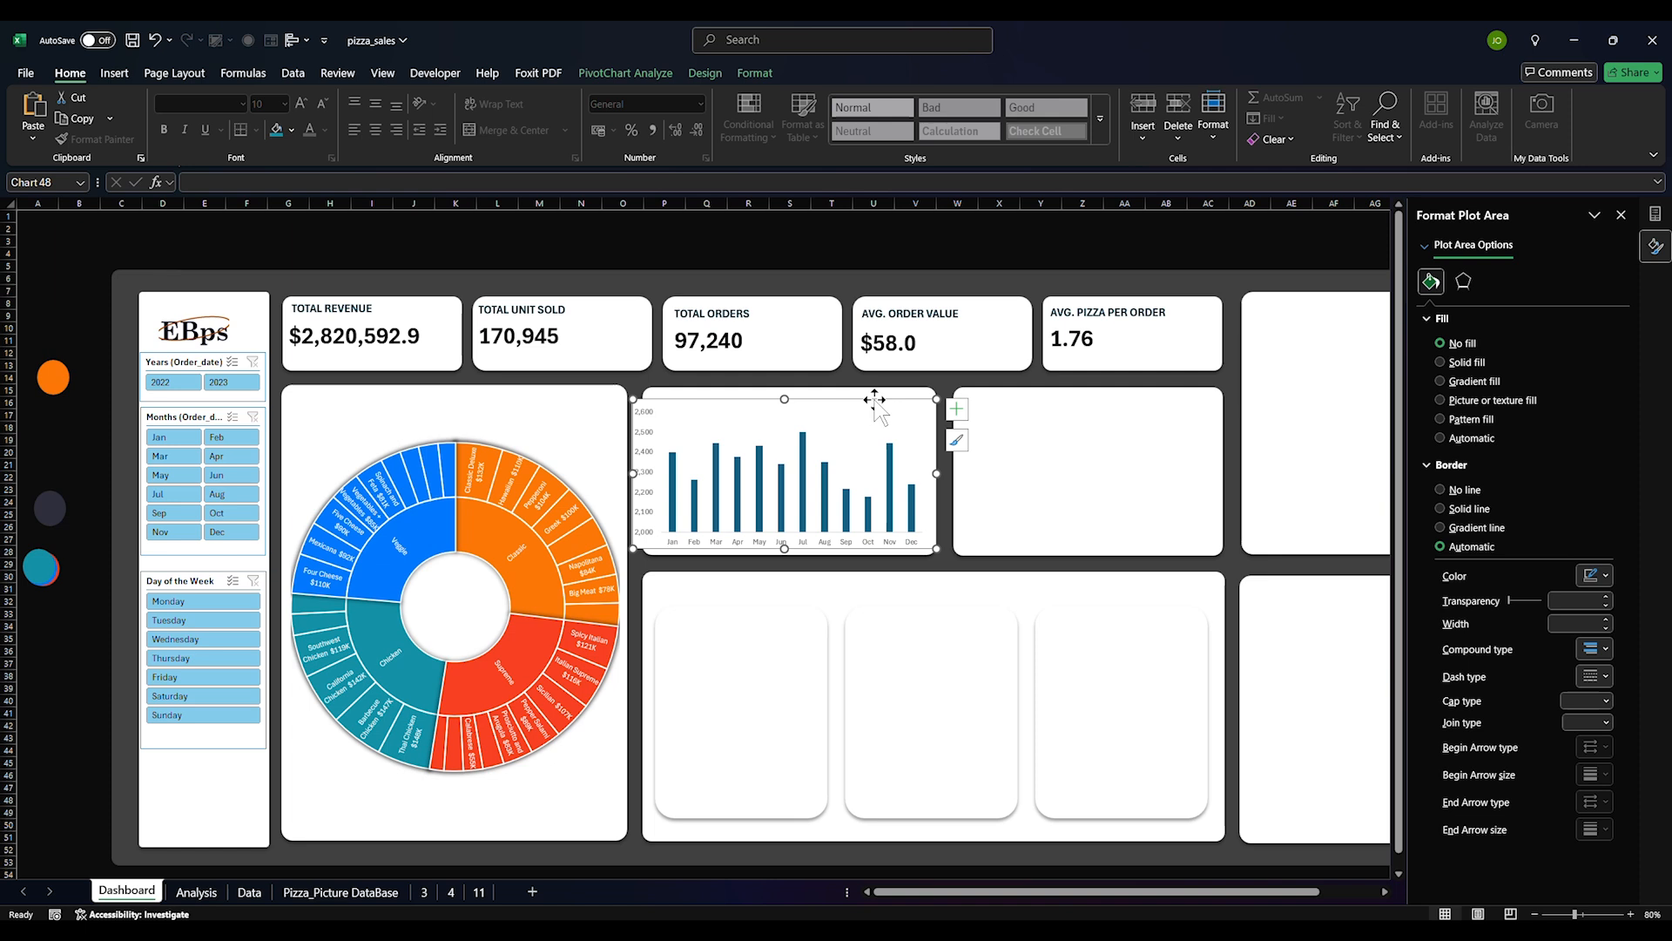
pyautogui.click(1452, 345)
pyautogui.click(1442, 490)
pyautogui.click(648, 475)
pyautogui.press('Delete')
pyautogui.moveTo(633, 399); pyautogui.dragTo(650, 389)
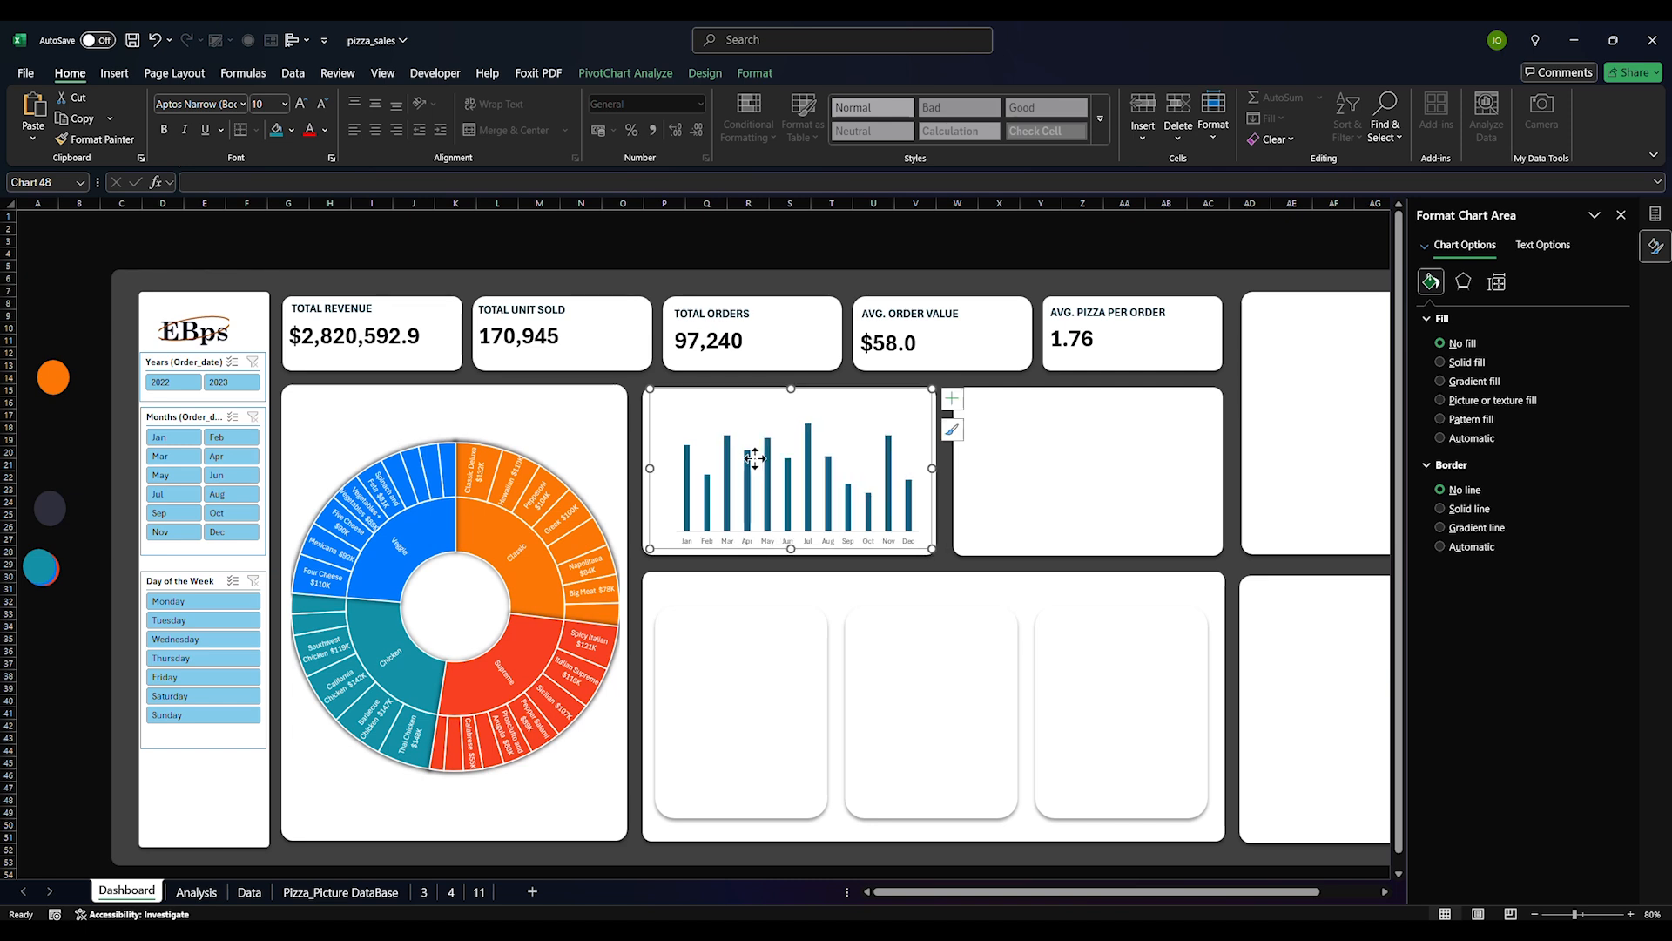
pyautogui.click(681, 471)
pyautogui.moveTo(644, 469); pyautogui.dragTo(646, 469)
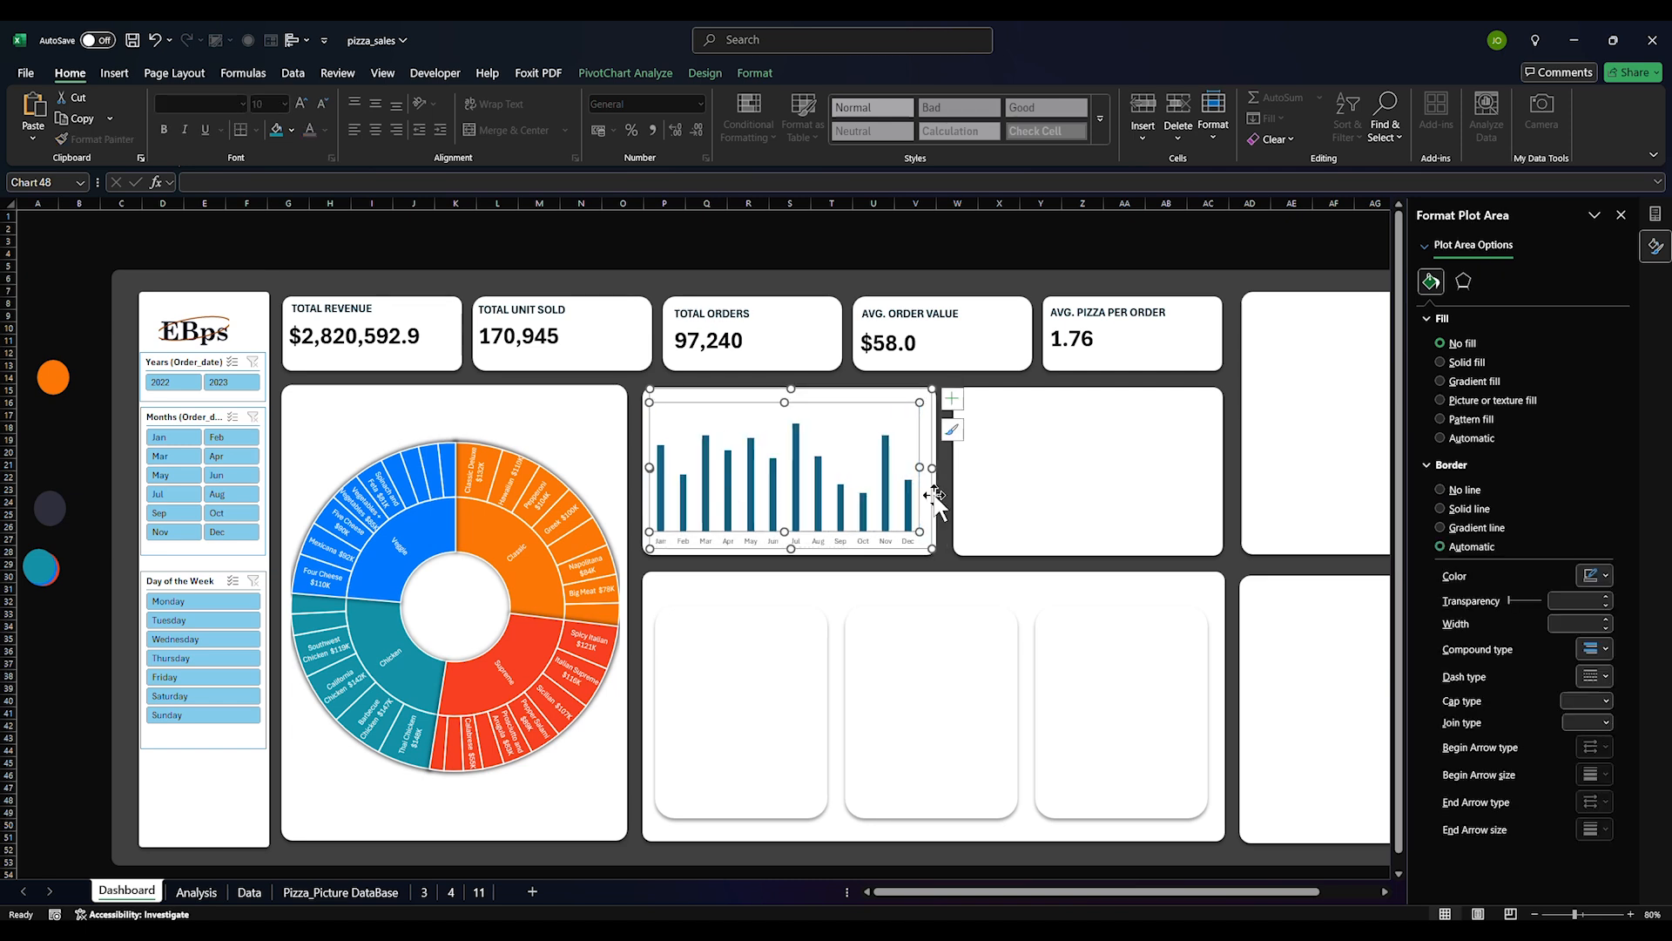
pyautogui.moveTo(920, 468); pyautogui.dragTo(930, 468)
# Set the columns' gap width to 60%, remove their border, and fill them bright blue
pyautogui.click(896, 475)
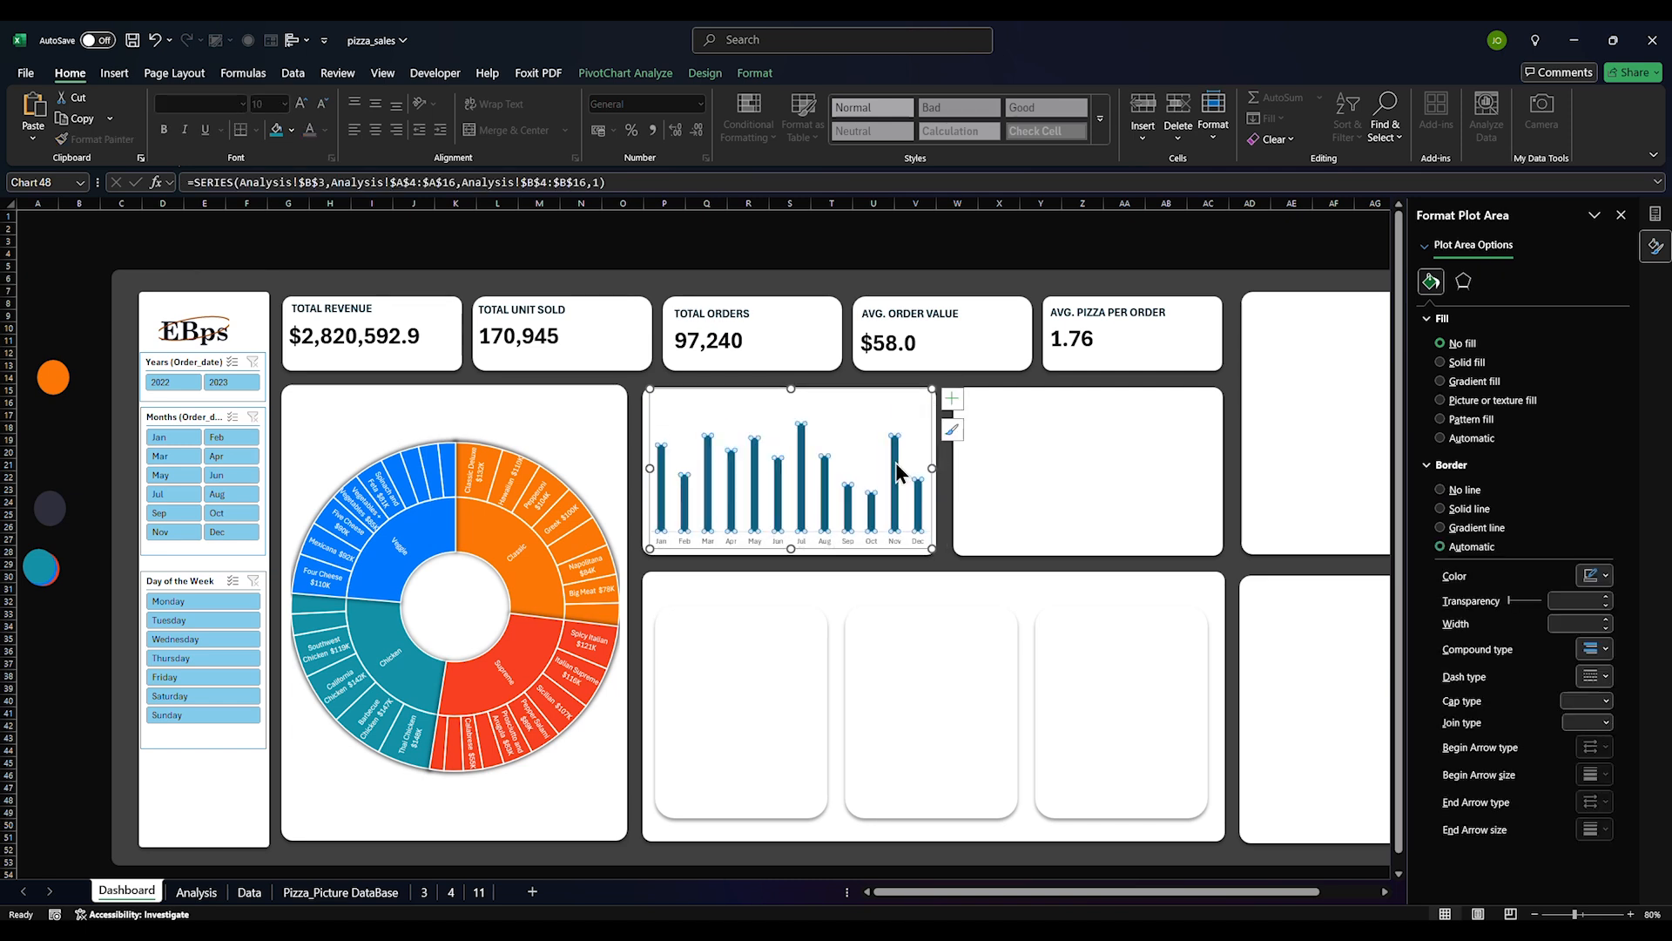
pyautogui.click(1497, 280)
pyautogui.doubleClick(1586, 420)
pyautogui.write('60')
pyautogui.press('Return')
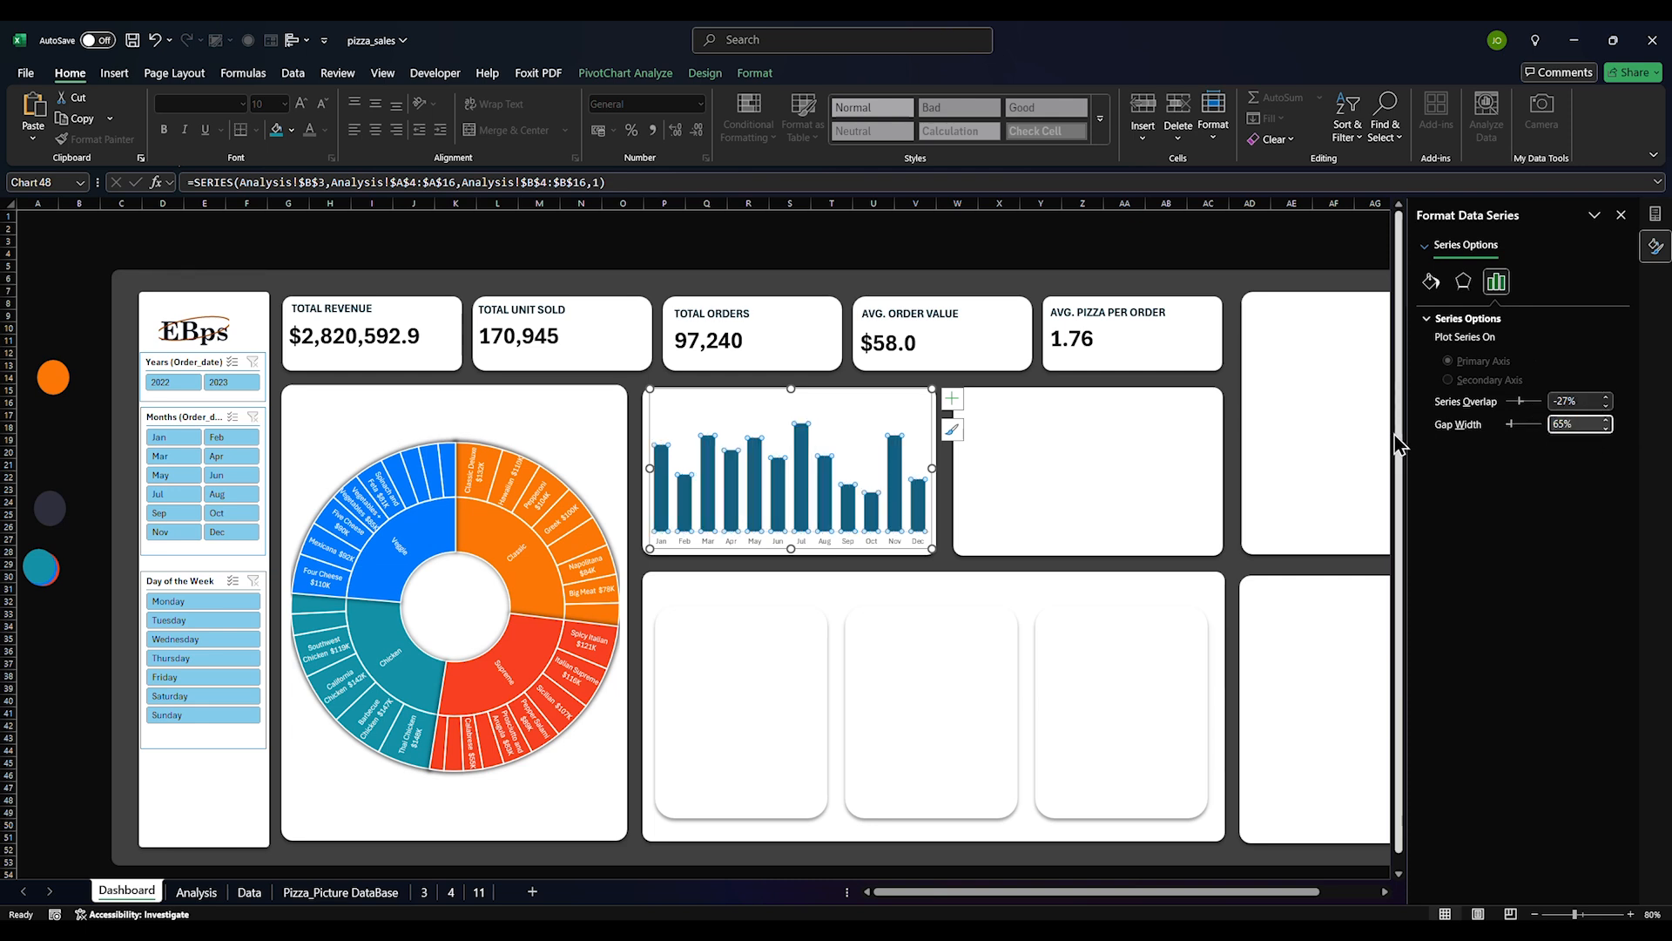
pyautogui.click(1431, 281)
pyautogui.click(1456, 565)
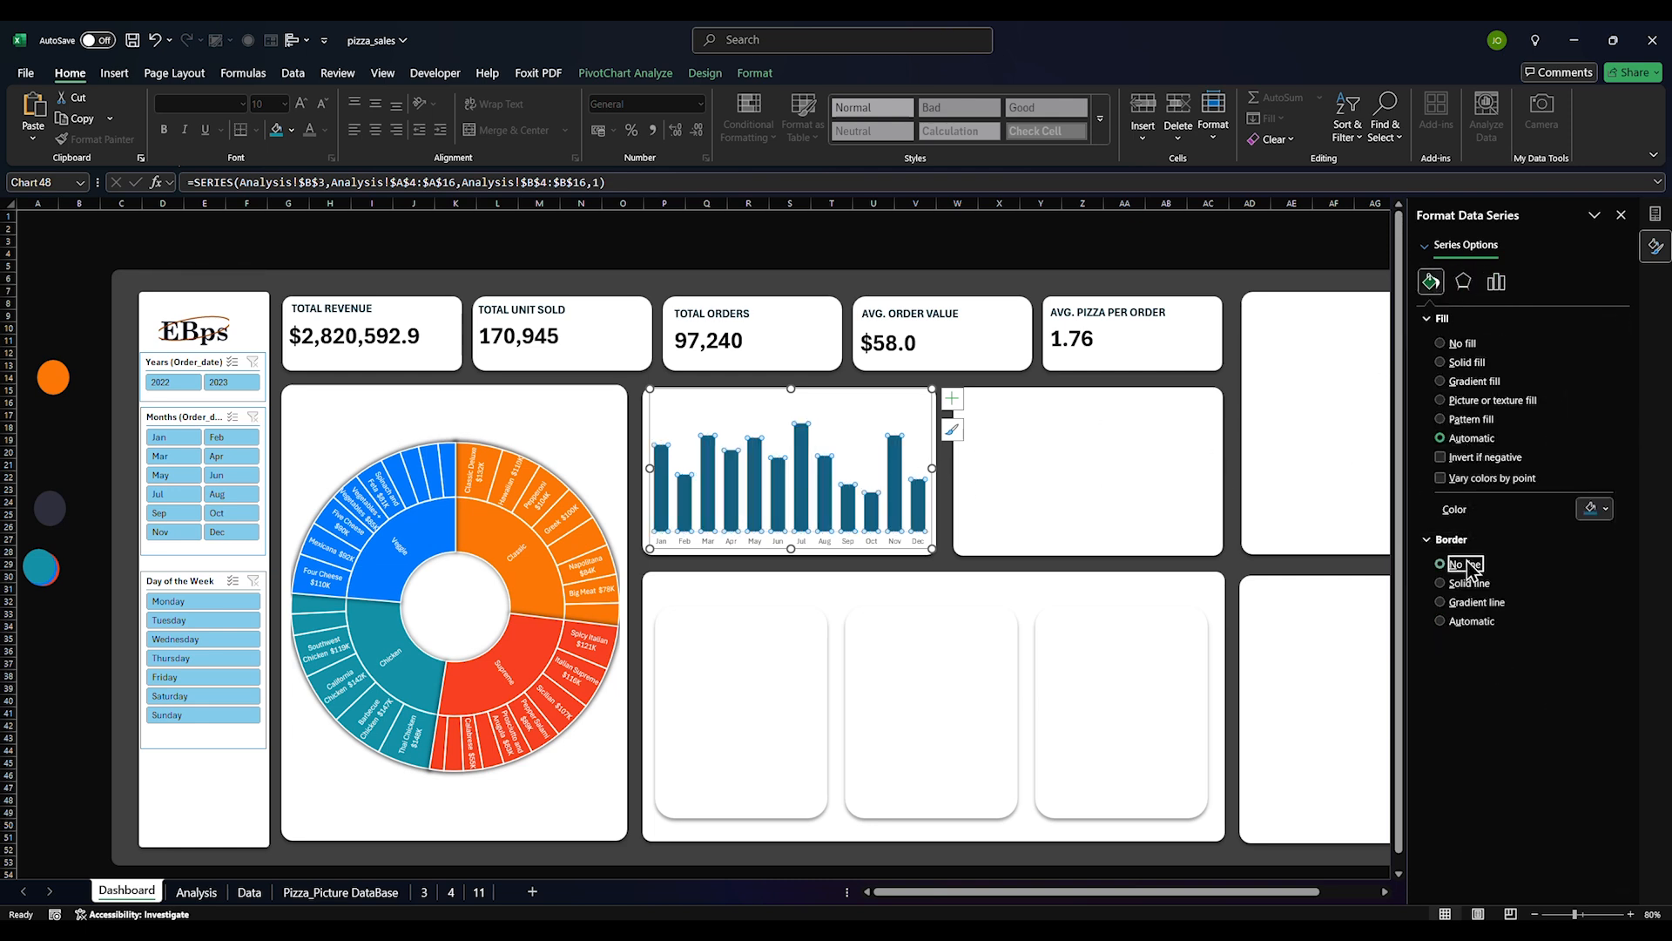
pyautogui.click(1602, 509)
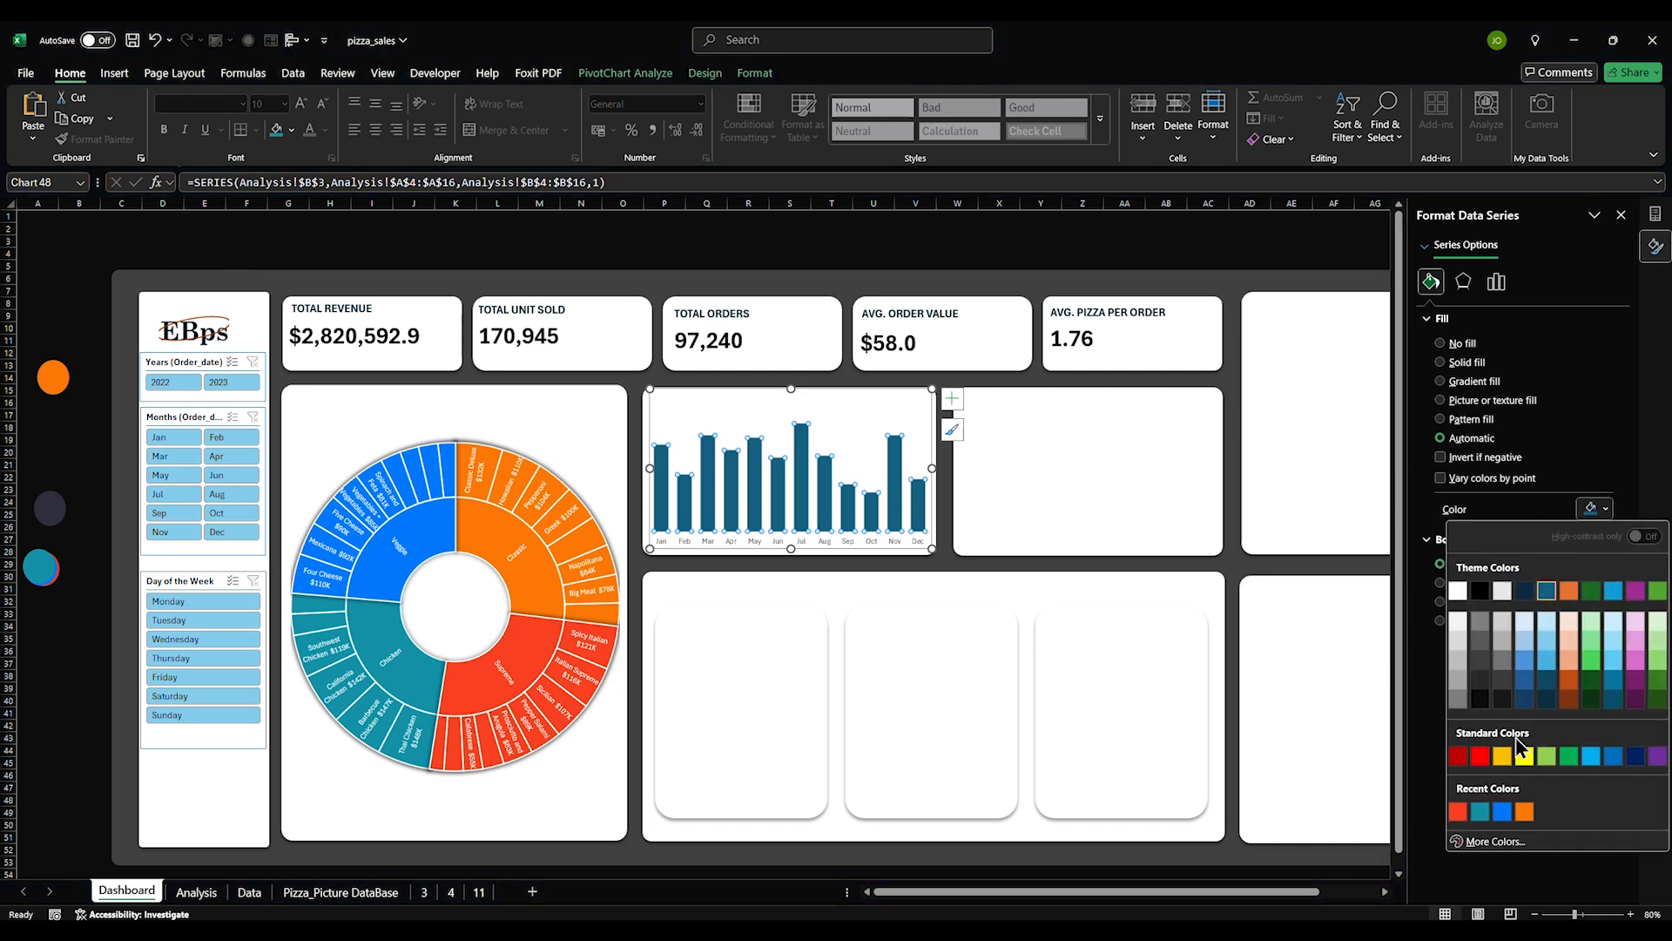
pyautogui.click(1503, 813)
# Add data labels to the columns using a custom dollar format with a K suffix
pyautogui.click(800, 619)
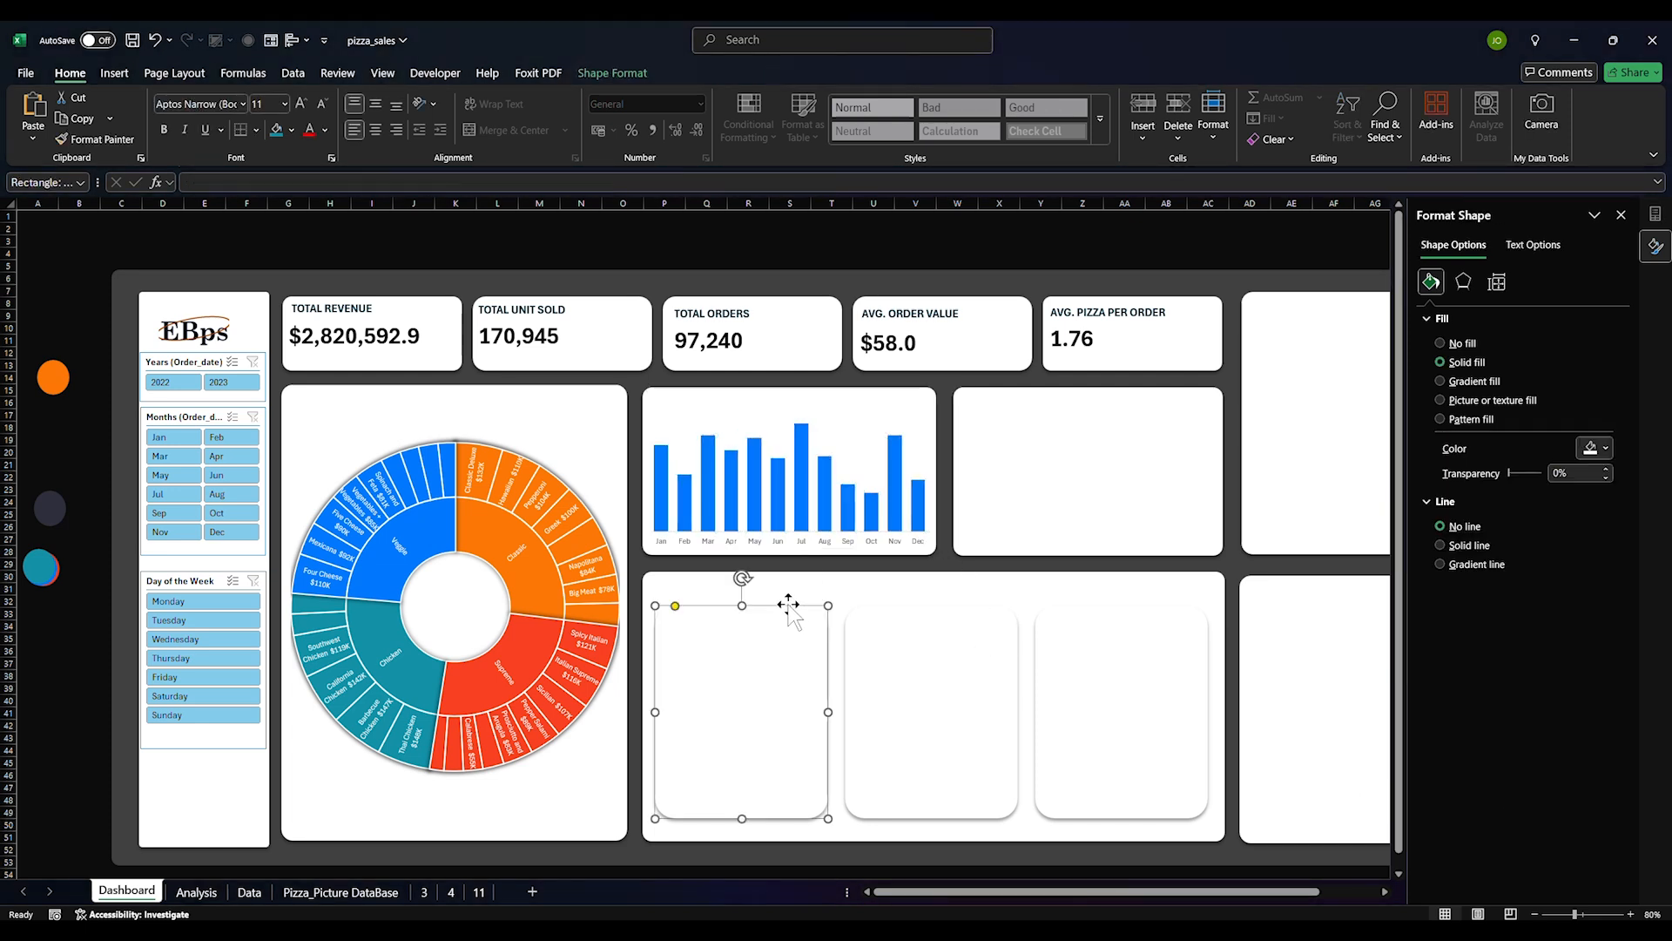
pyautogui.click(914, 440)
pyautogui.click(952, 399)
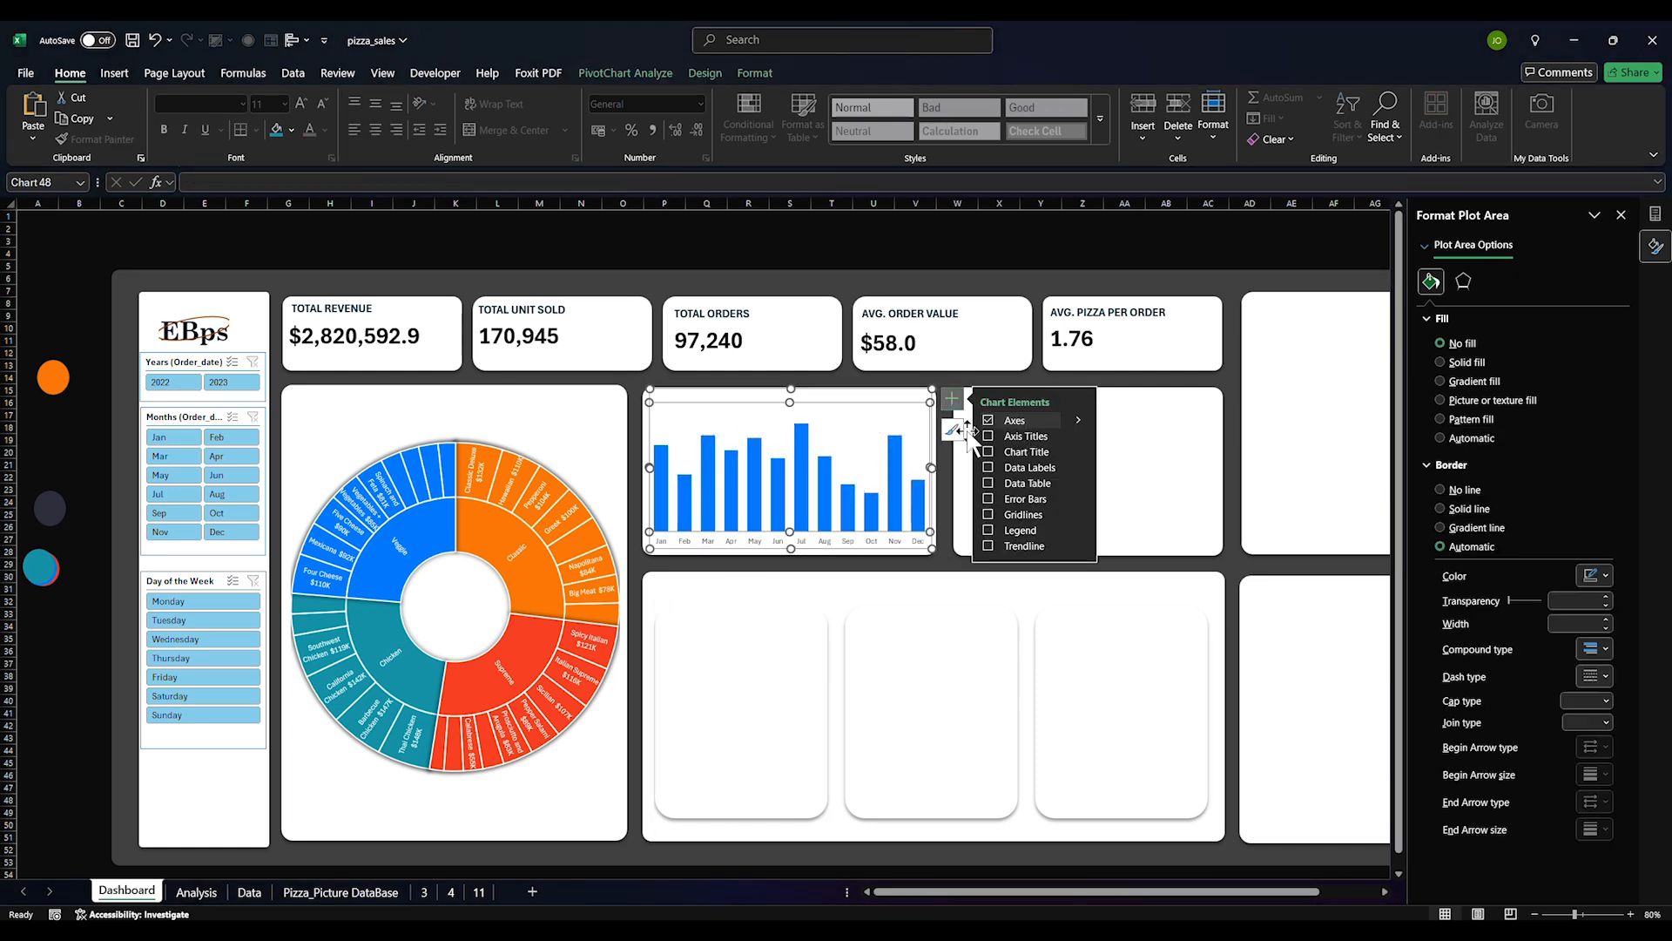
pyautogui.click(1002, 468)
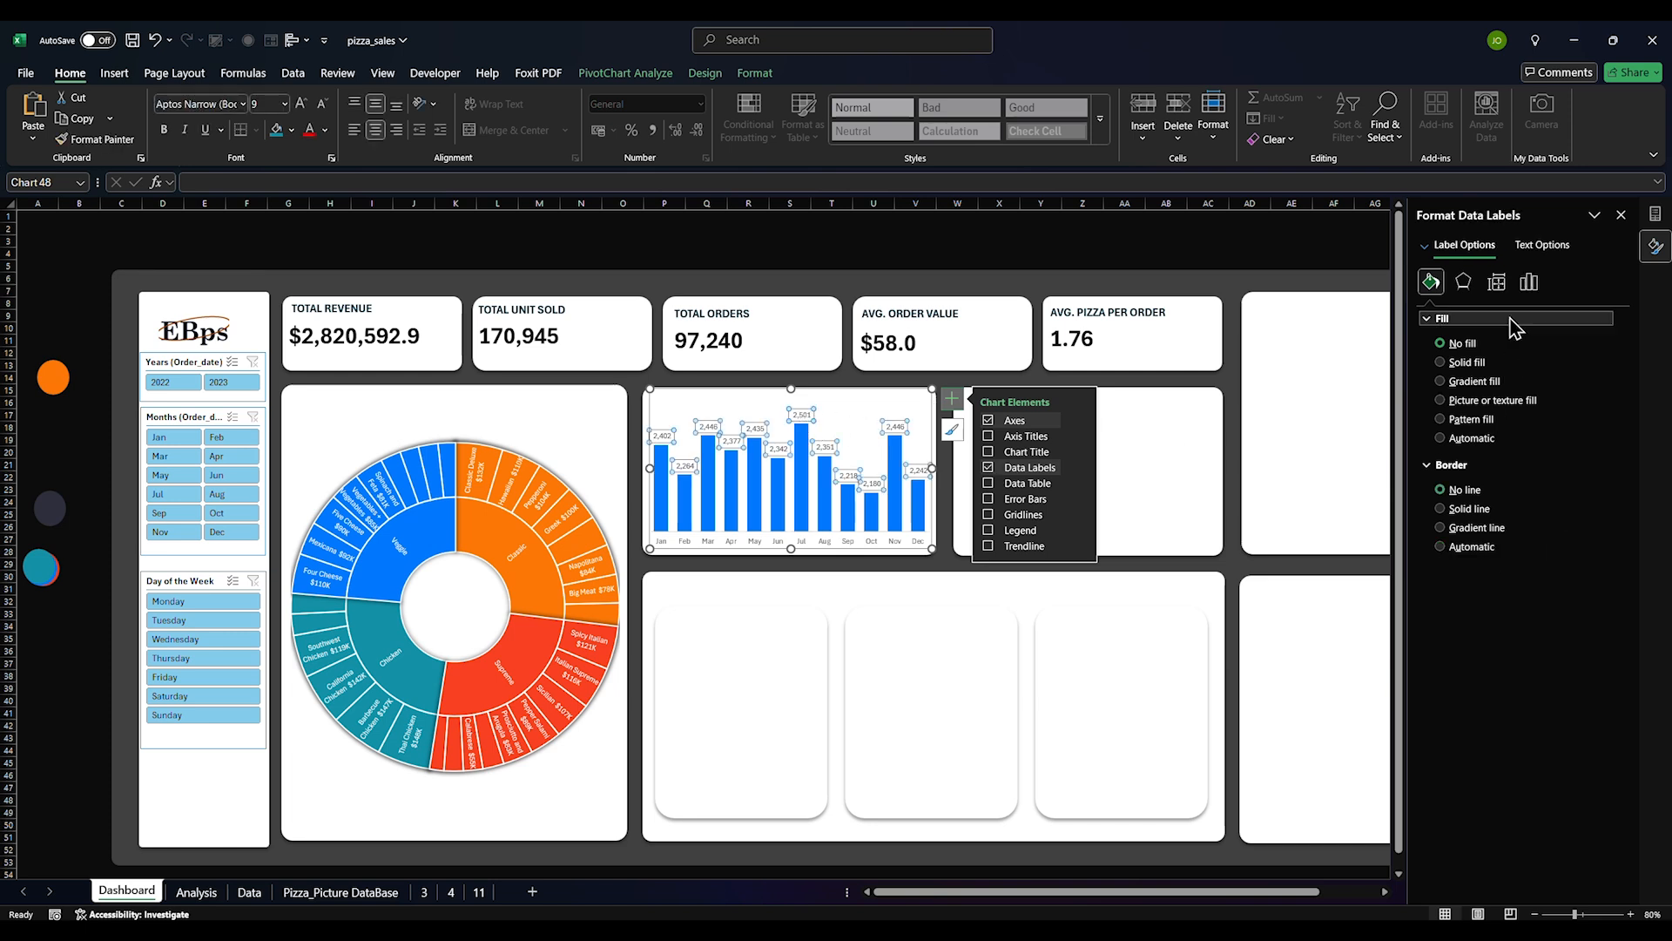
pyautogui.click(1529, 281)
pyautogui.click(1453, 343)
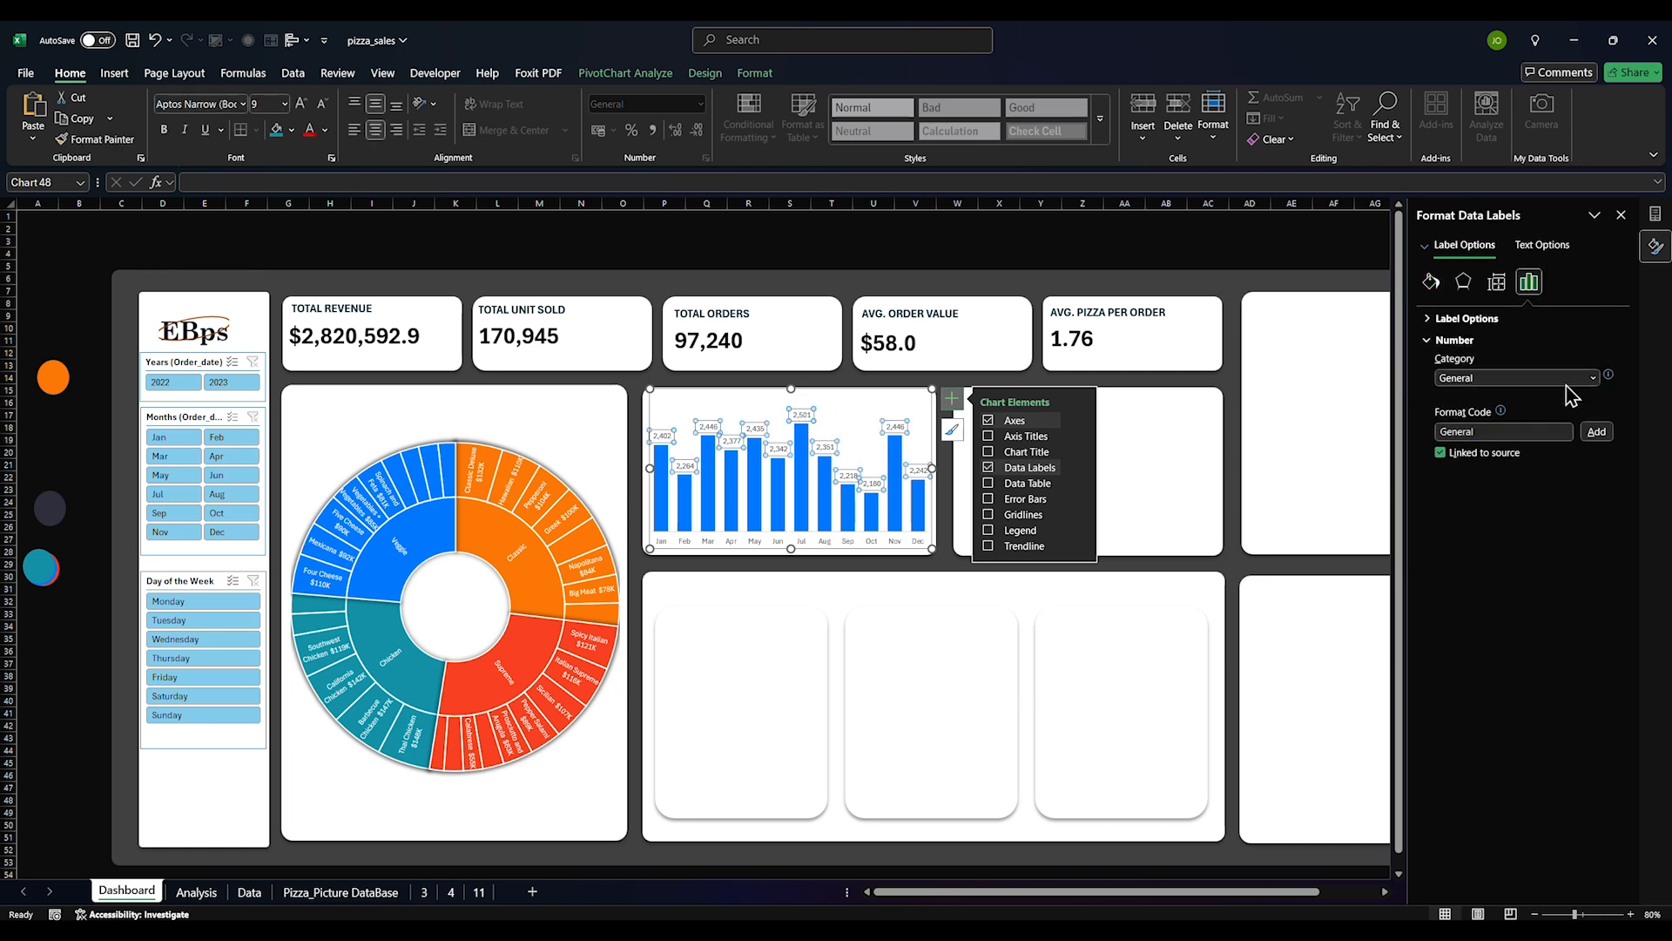
pyautogui.click(1592, 377)
pyautogui.click(1463, 568)
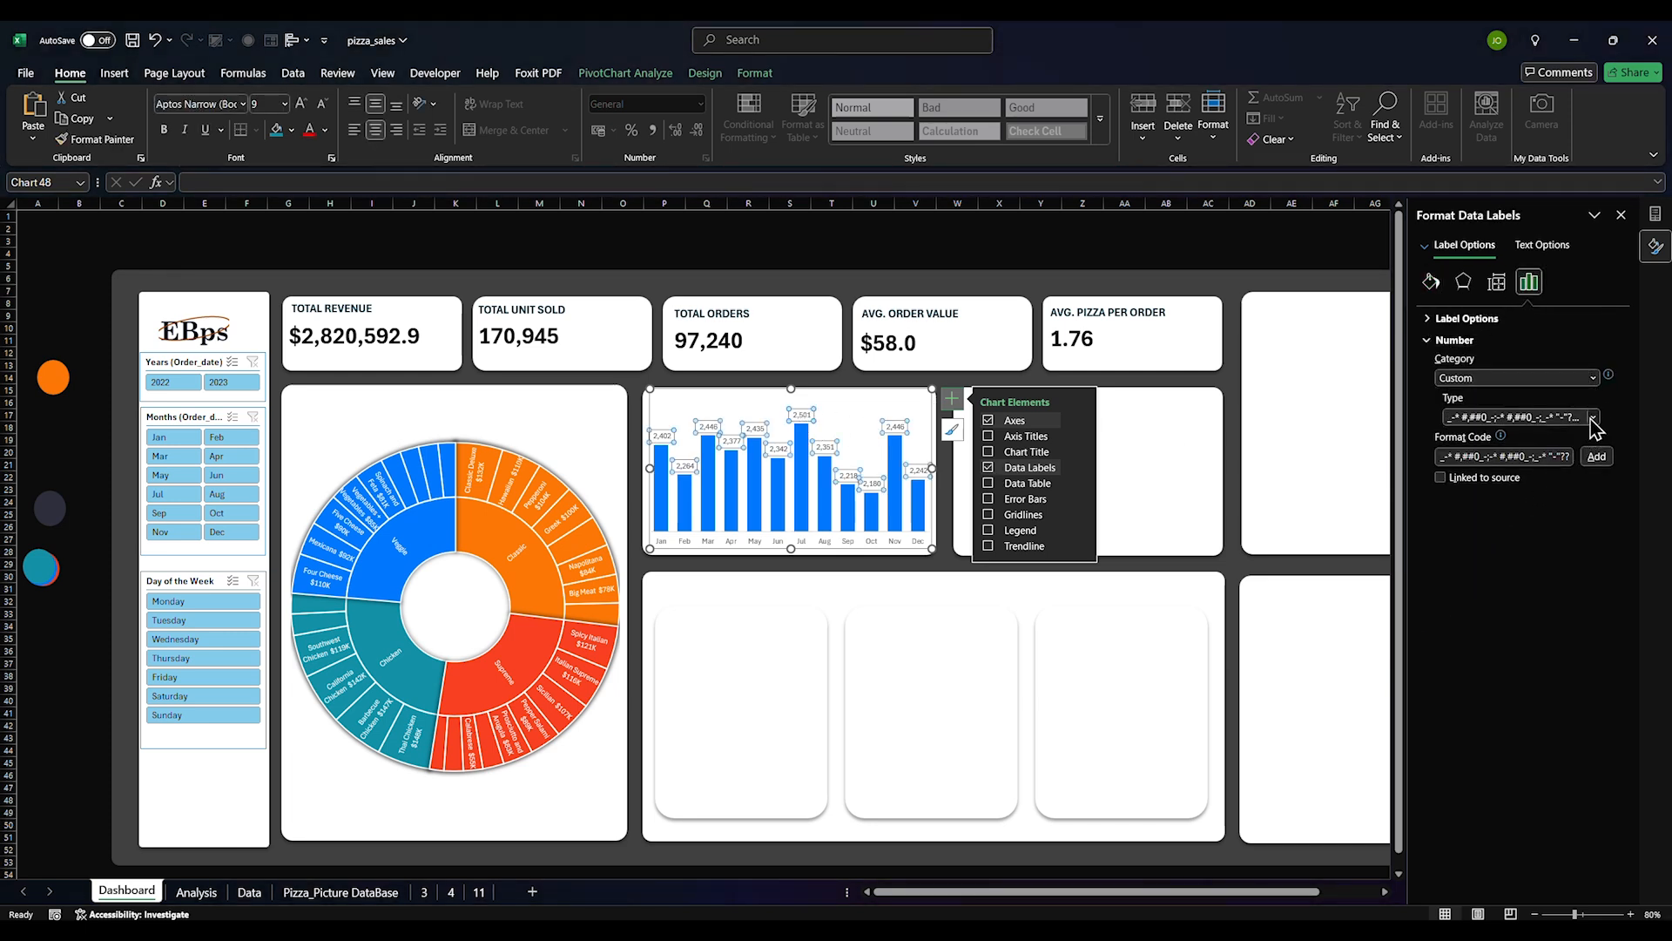
pyautogui.click(1593, 417)
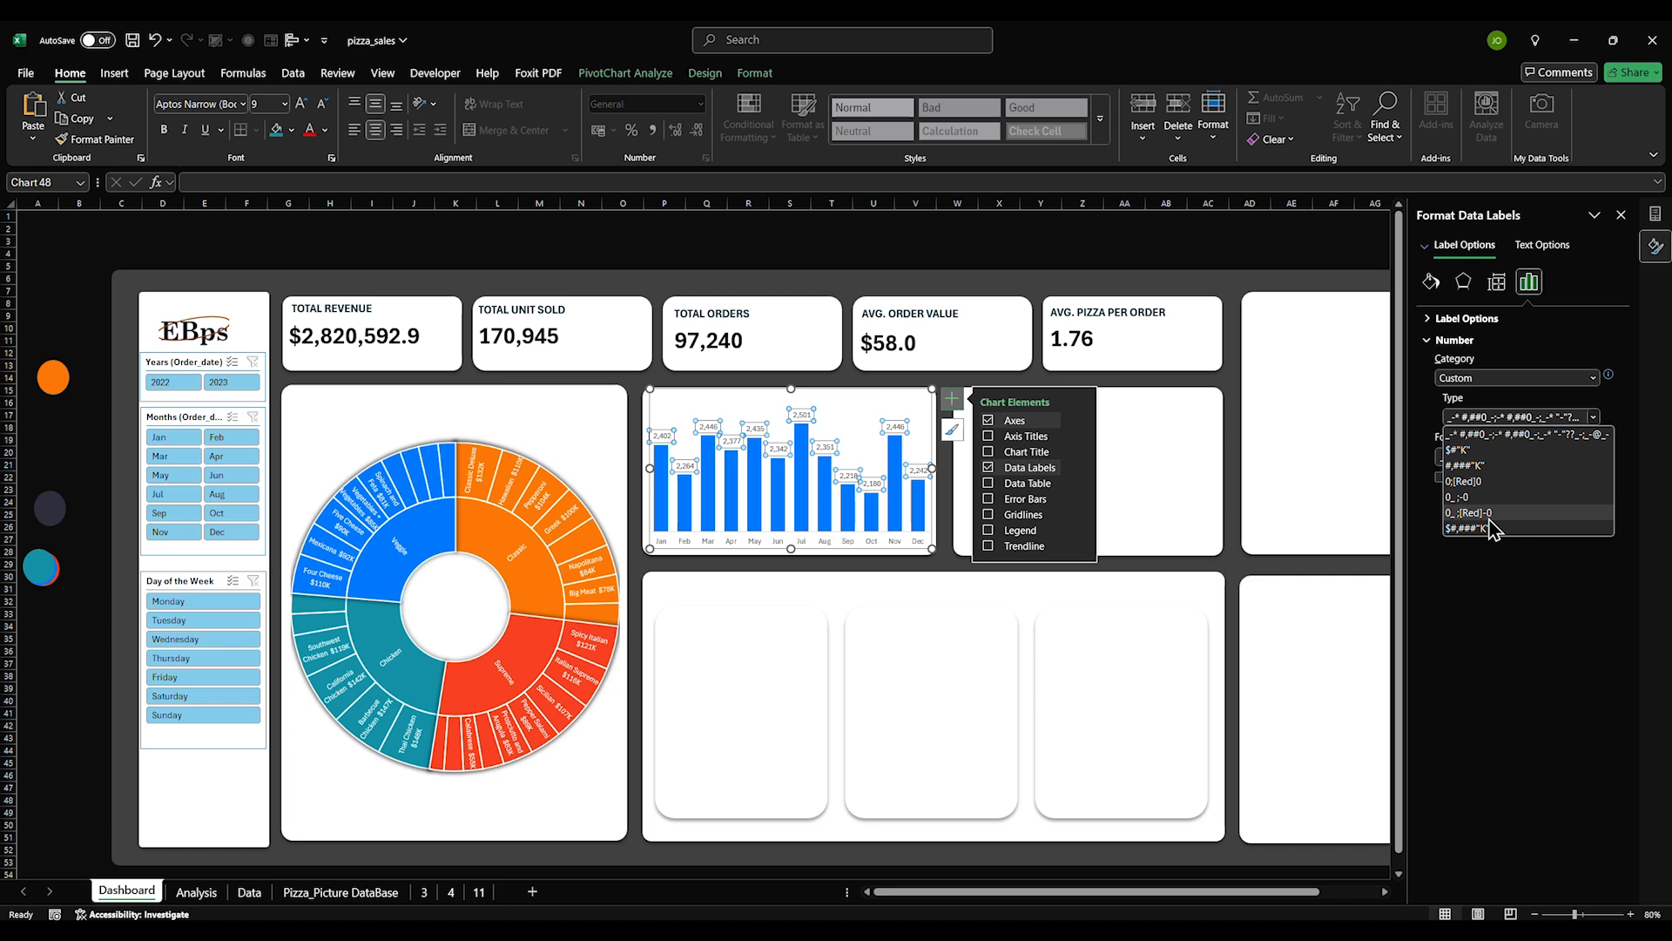
pyautogui.click(1472, 451)
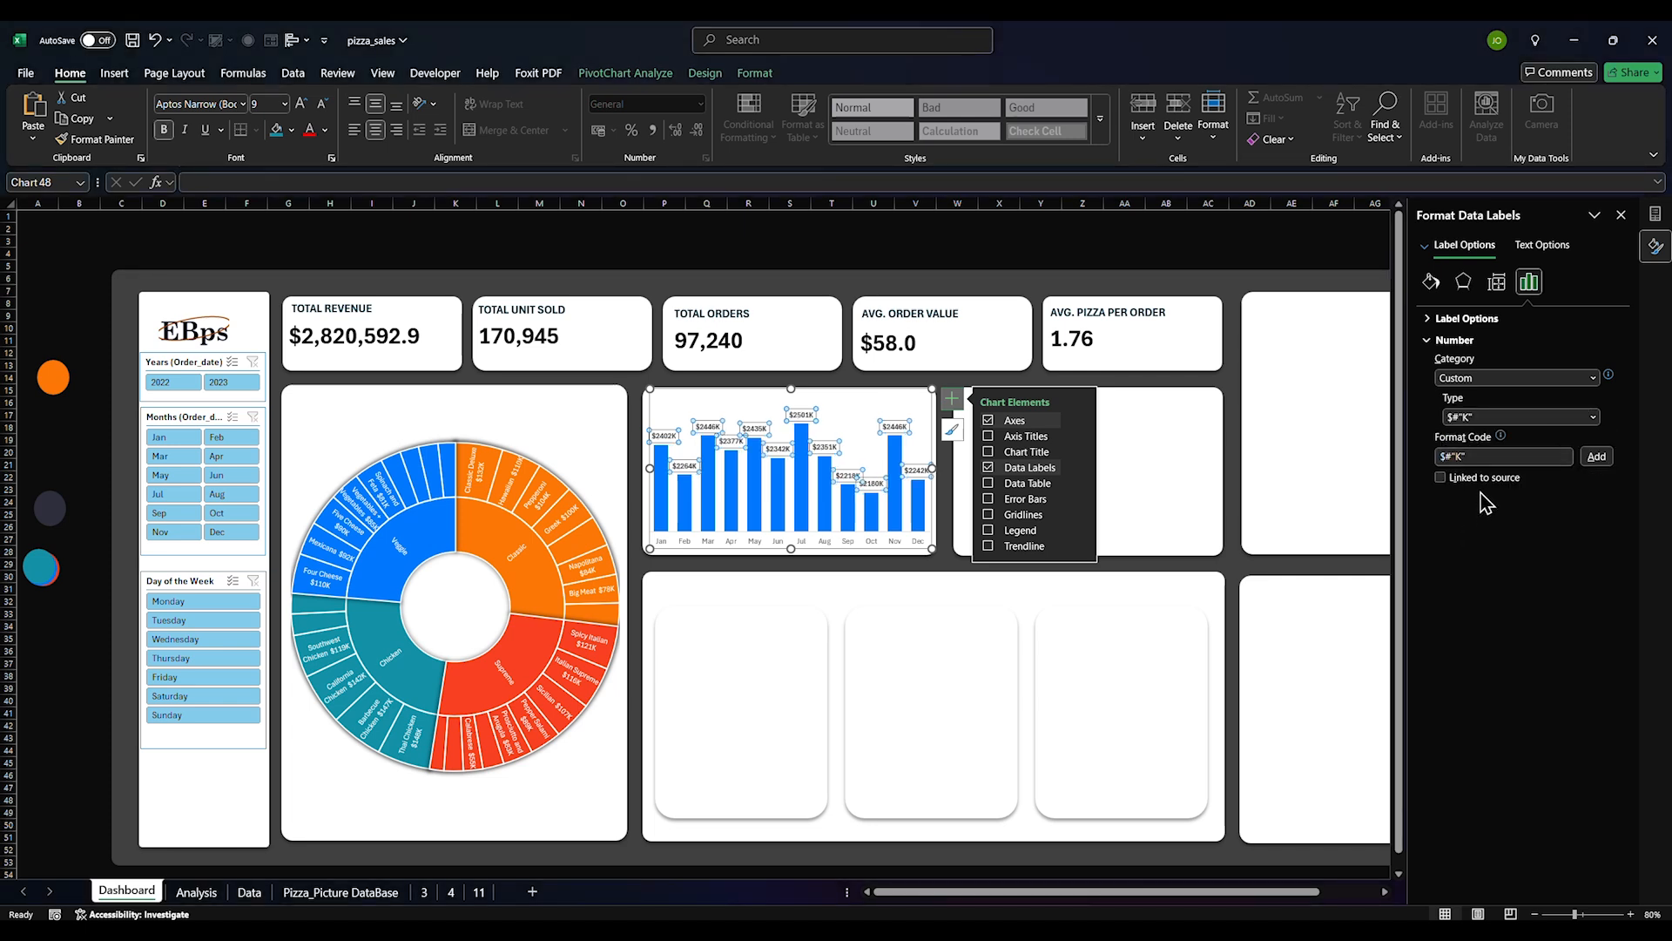
pyautogui.click(1593, 417)
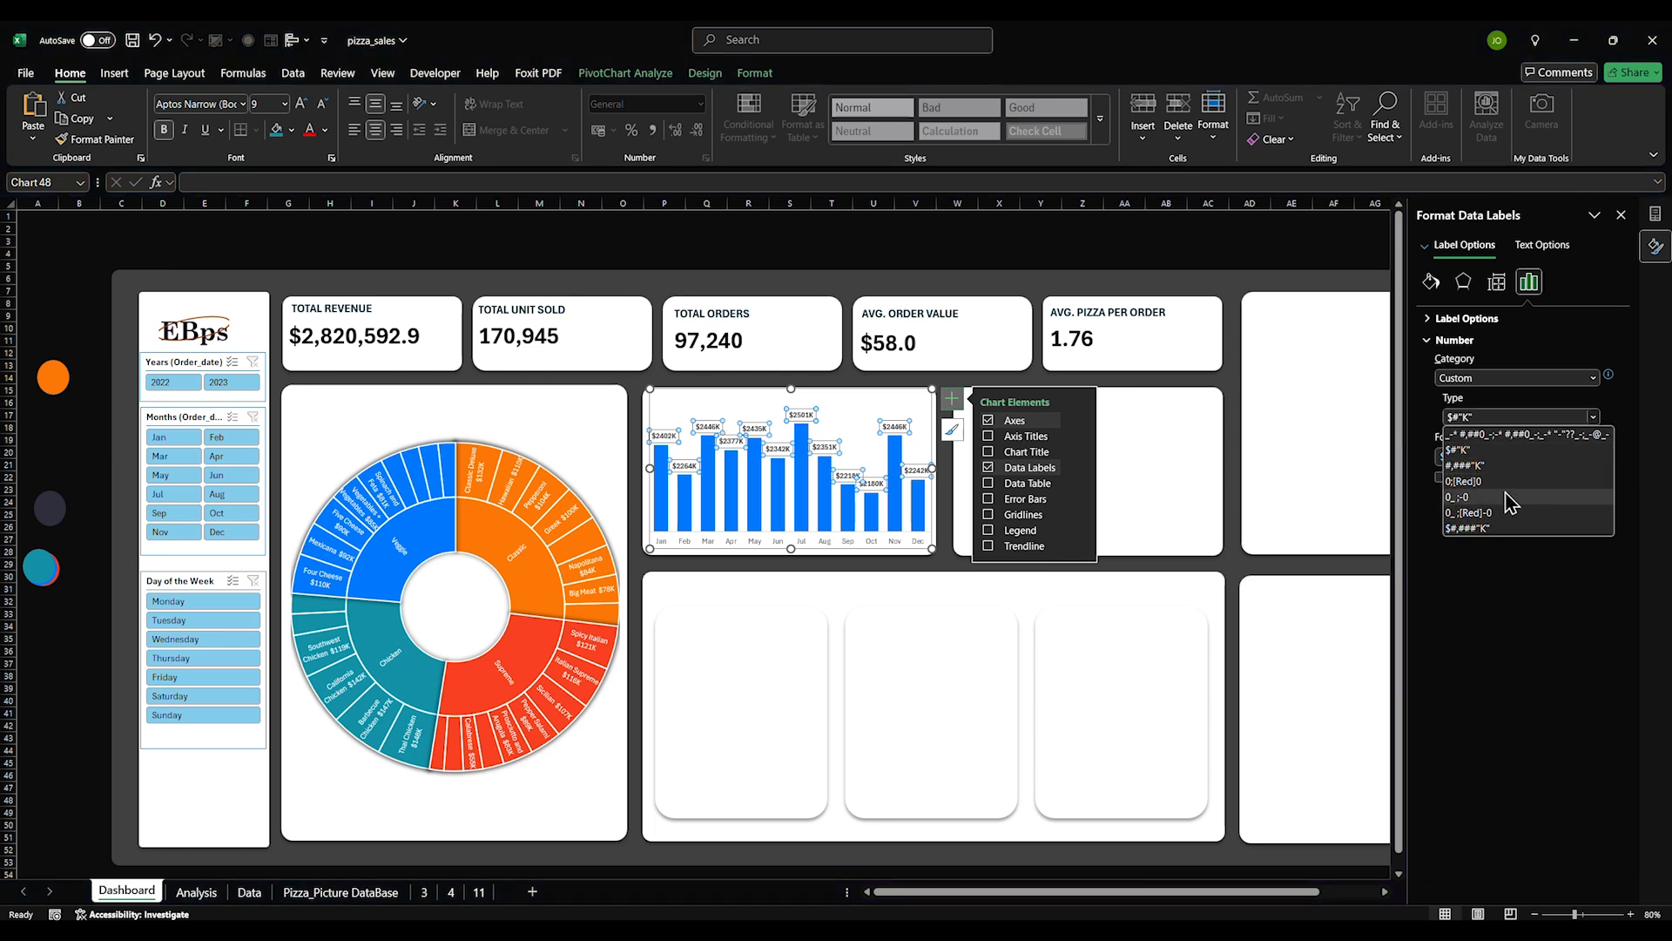
pyautogui.click(1492, 452)
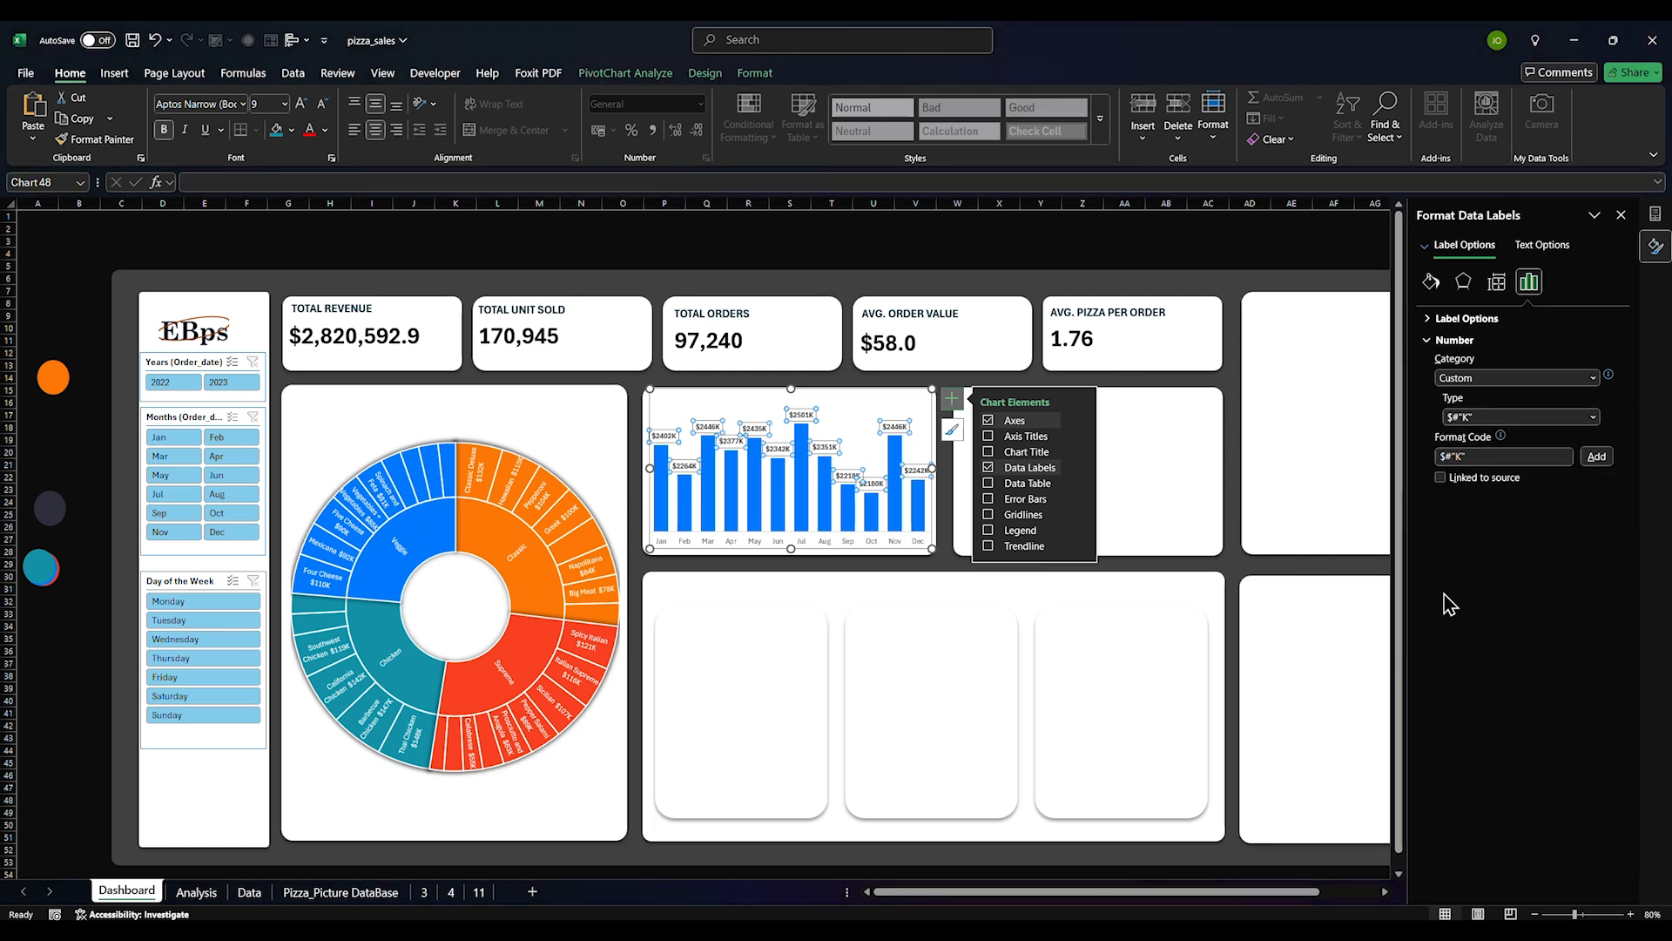
# Edit the label format code to $#,###"K" so labels read like $2,402K
pyautogui.click(789, 240)
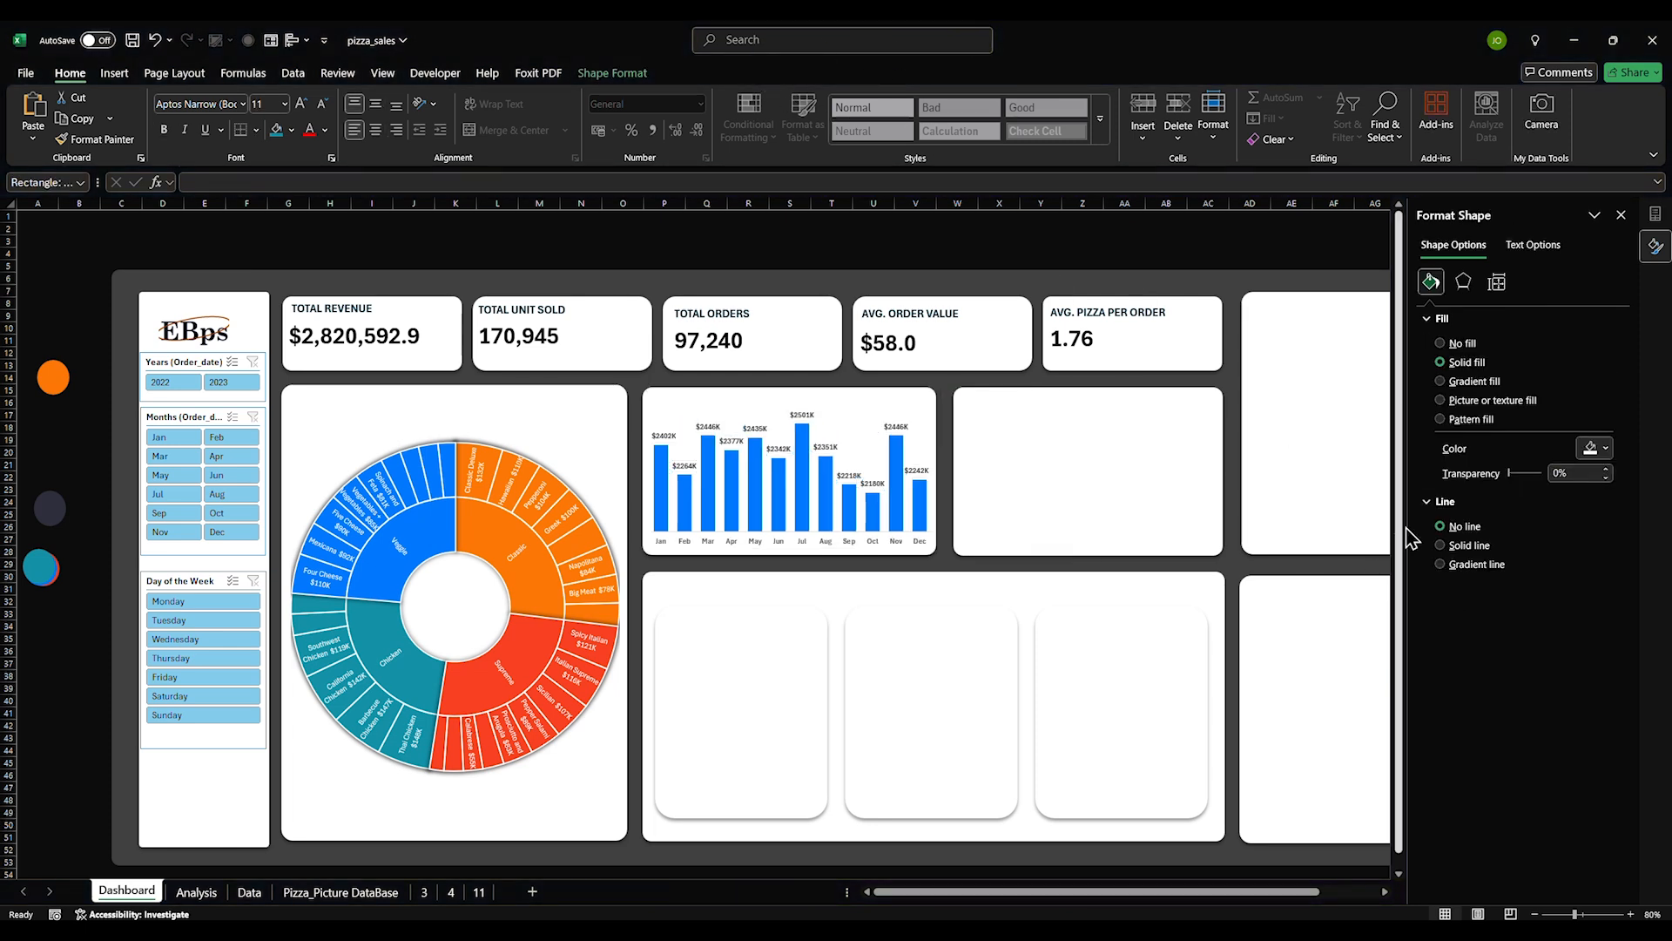
pyautogui.click(805, 415)
pyautogui.click(806, 415)
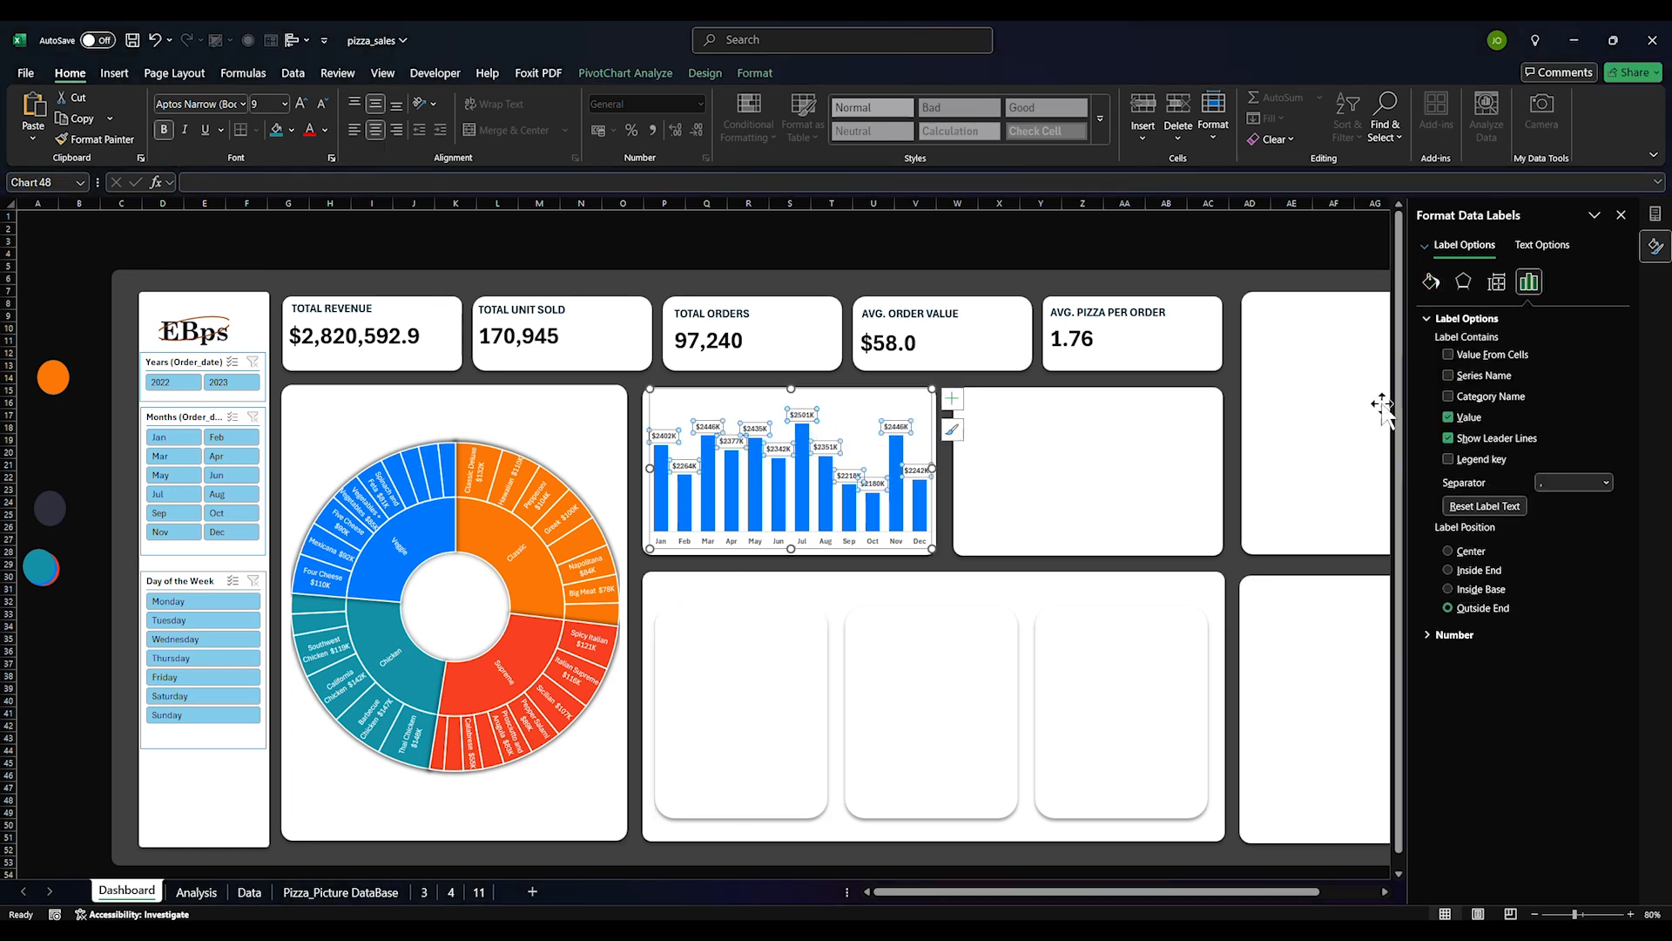
pyautogui.click(1448, 636)
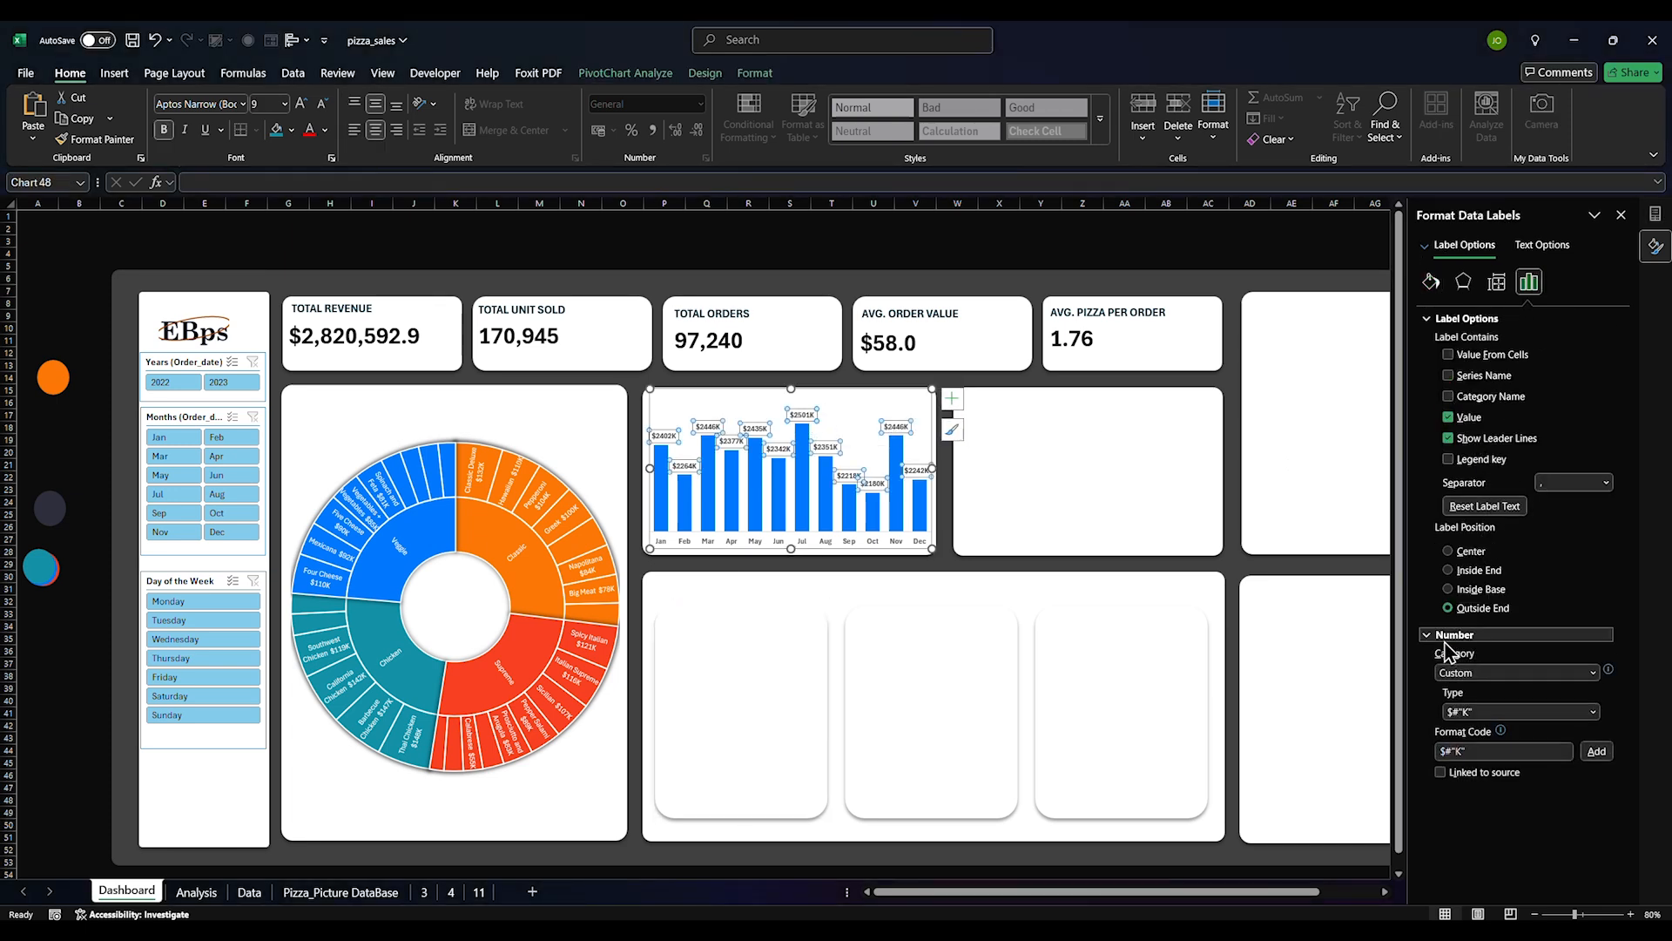
pyautogui.click(1460, 720)
pyautogui.click(1430, 815)
pyautogui.click(1448, 750)
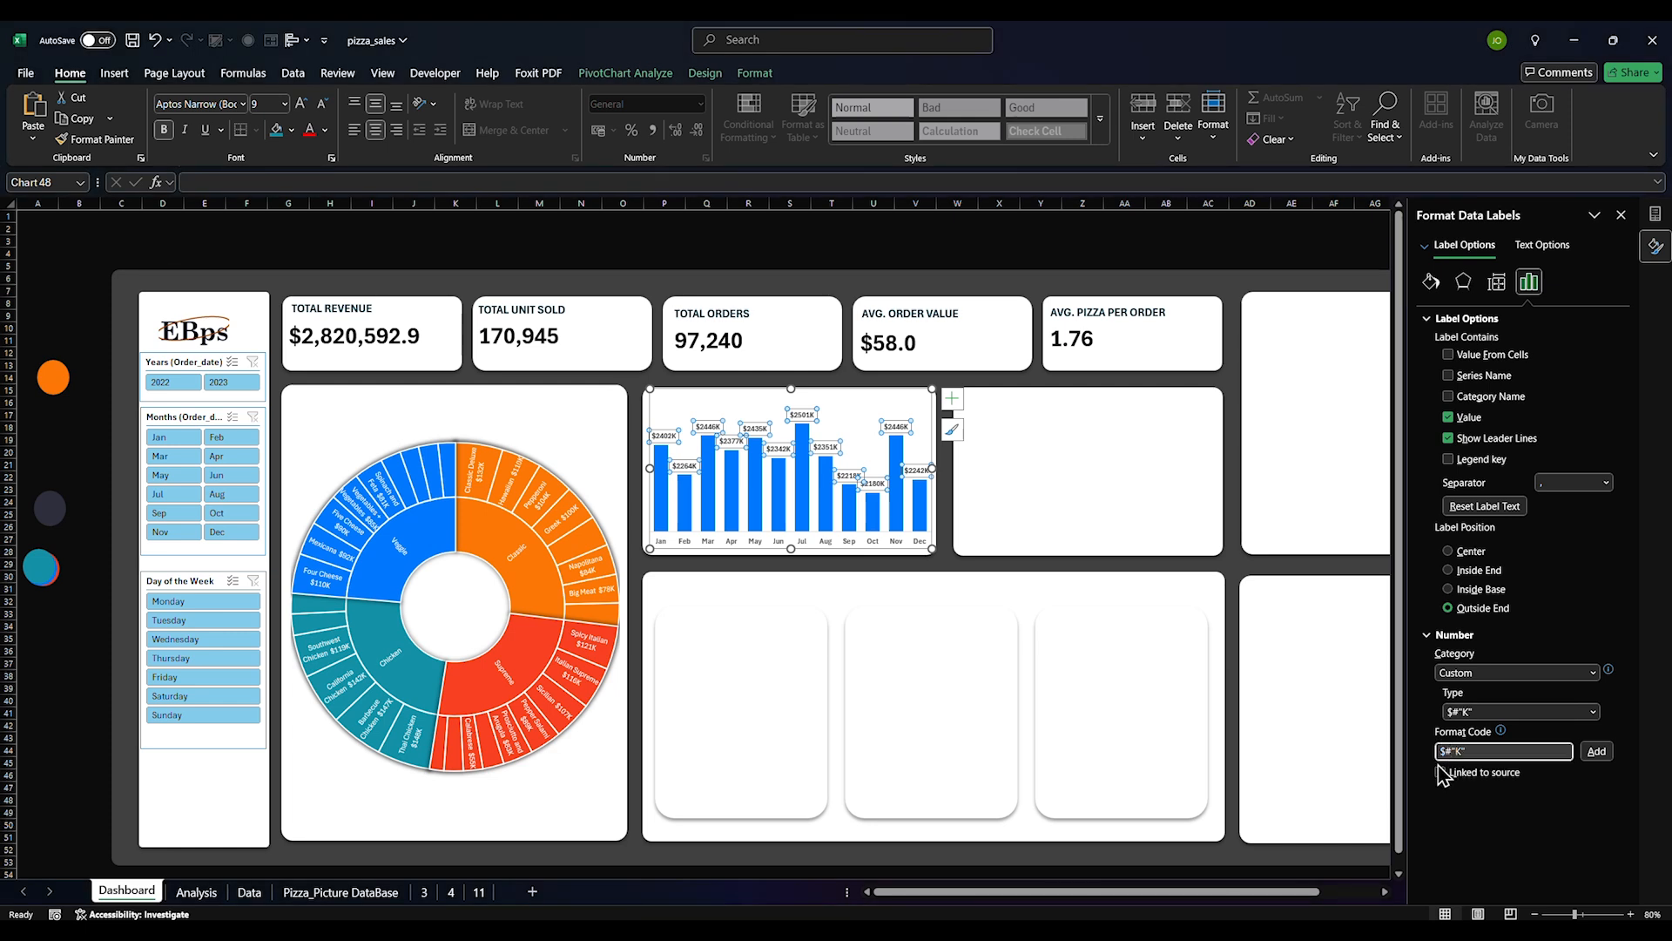
pyautogui.write(',###')
pyautogui.click(1597, 751)
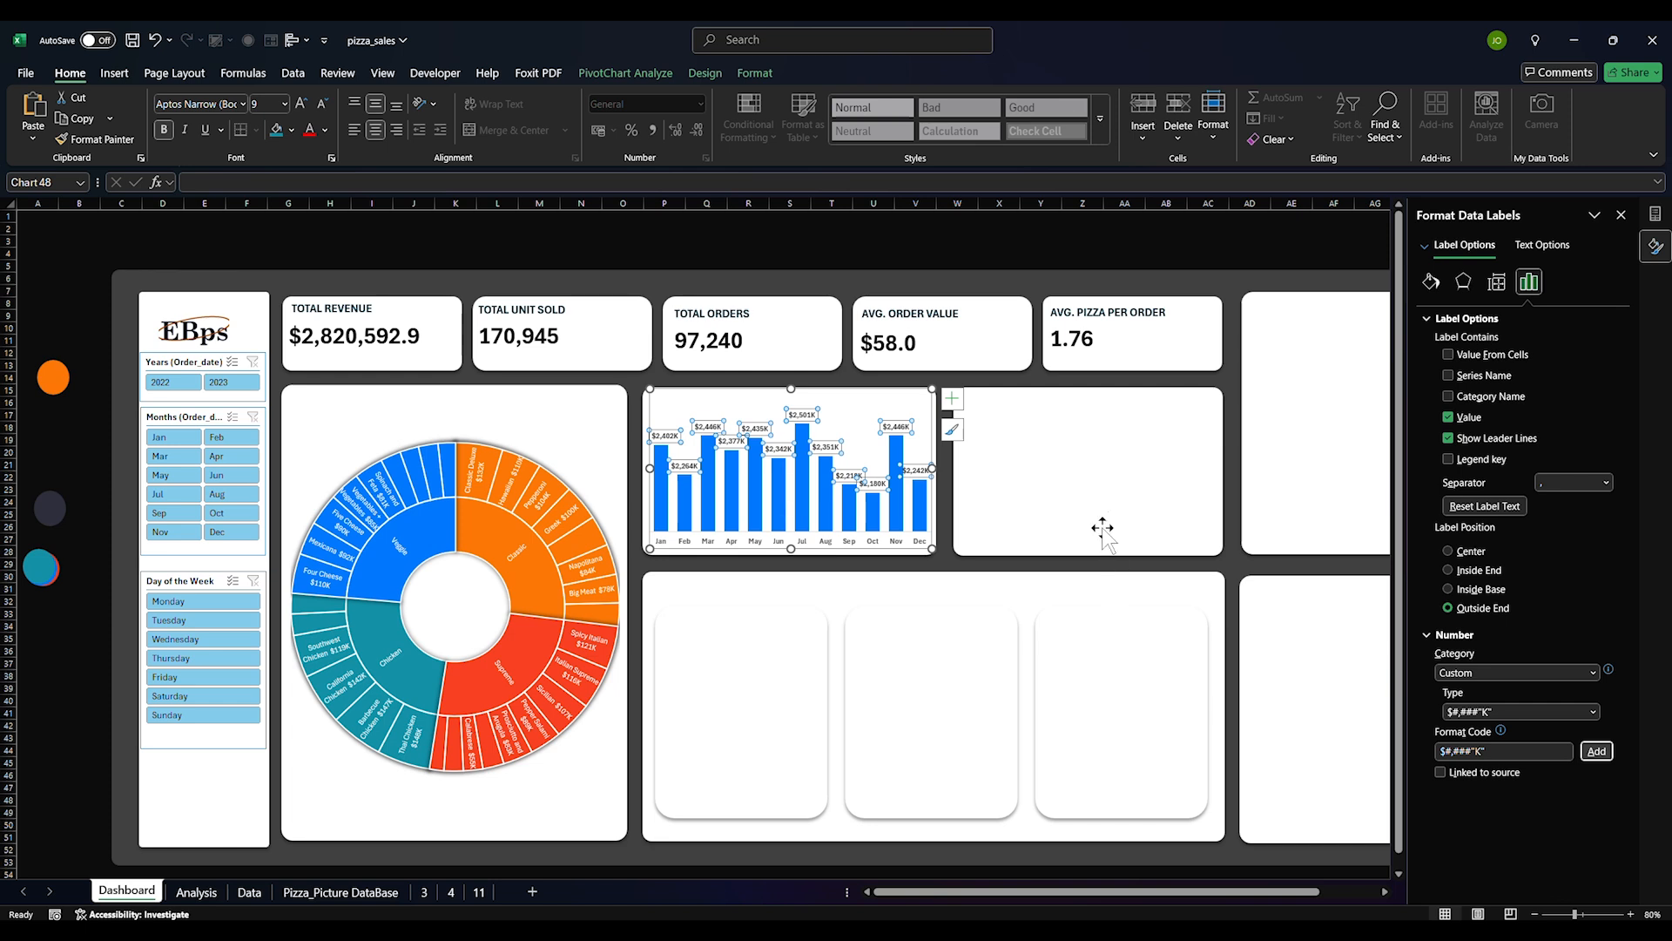
pyautogui.click(1102, 529)
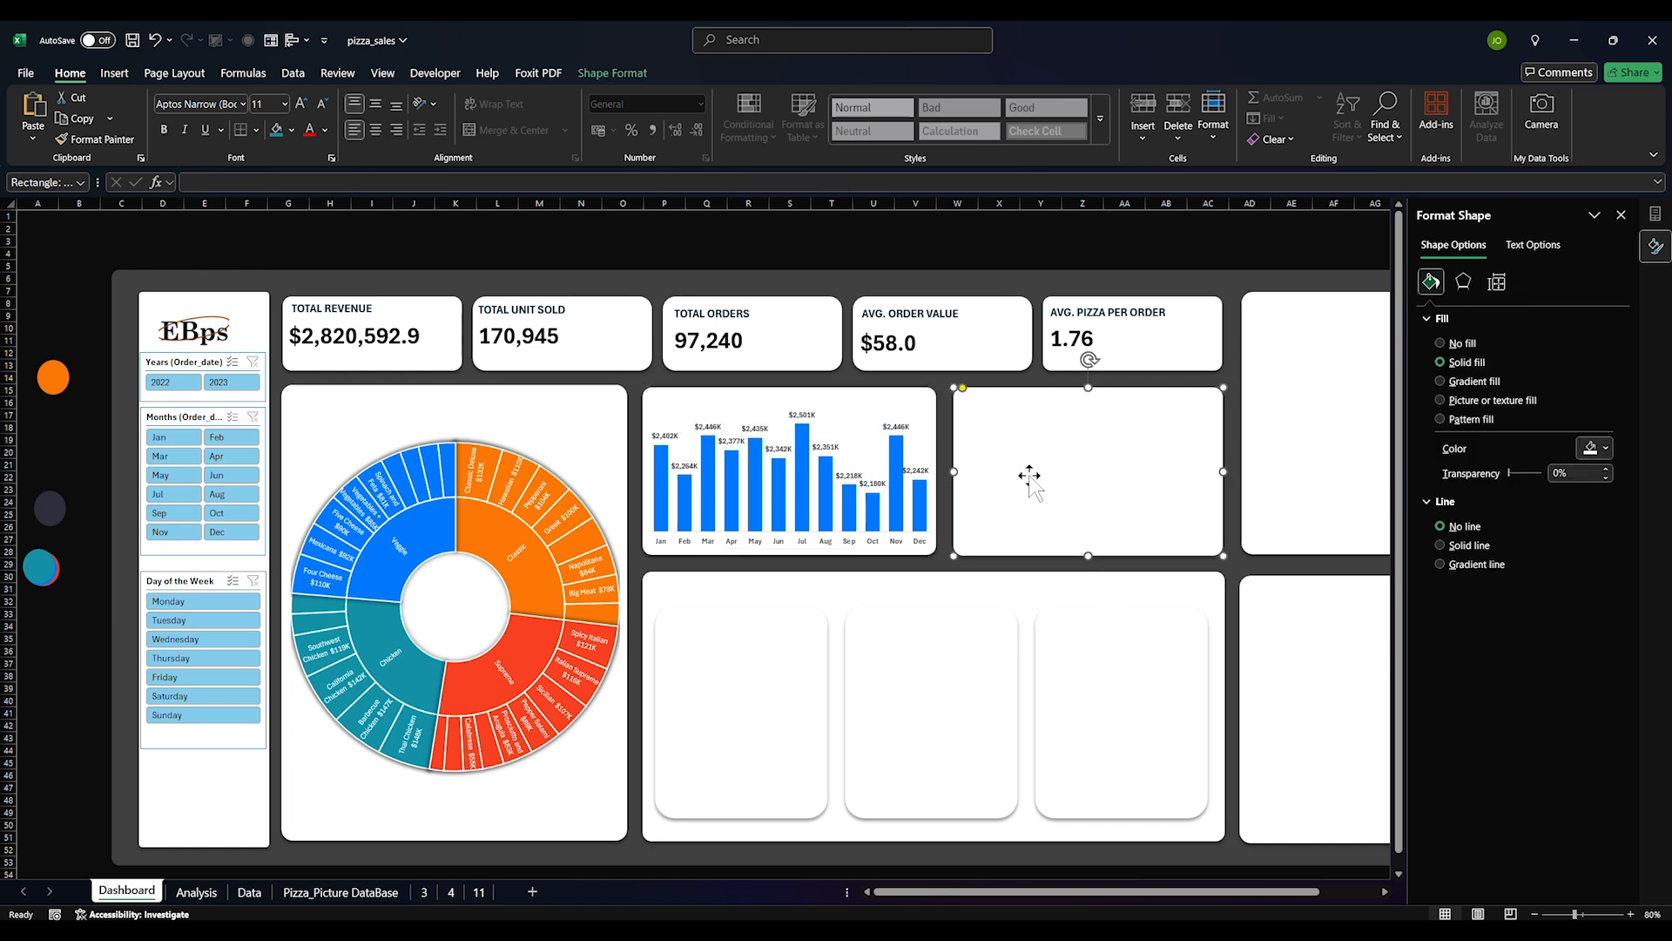
# Draw a tall rectangle in the top-right card, remove its outline, then delete it
pyautogui.click(754, 713)
pyautogui.click(114, 76)
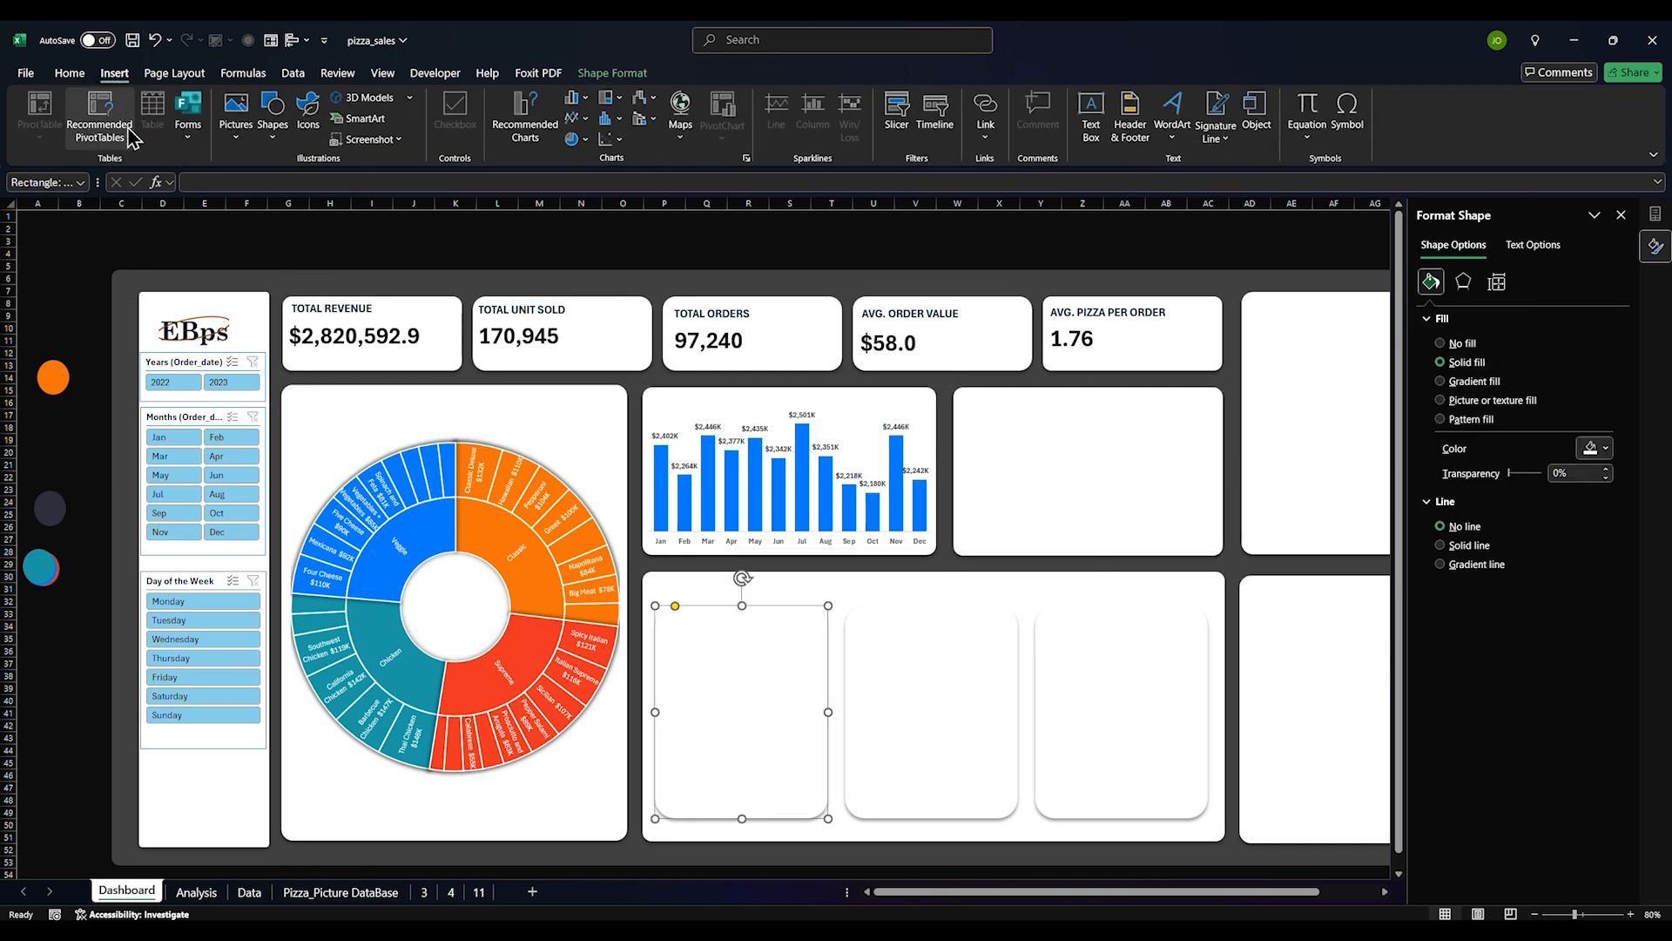
pyautogui.click(242, 145)
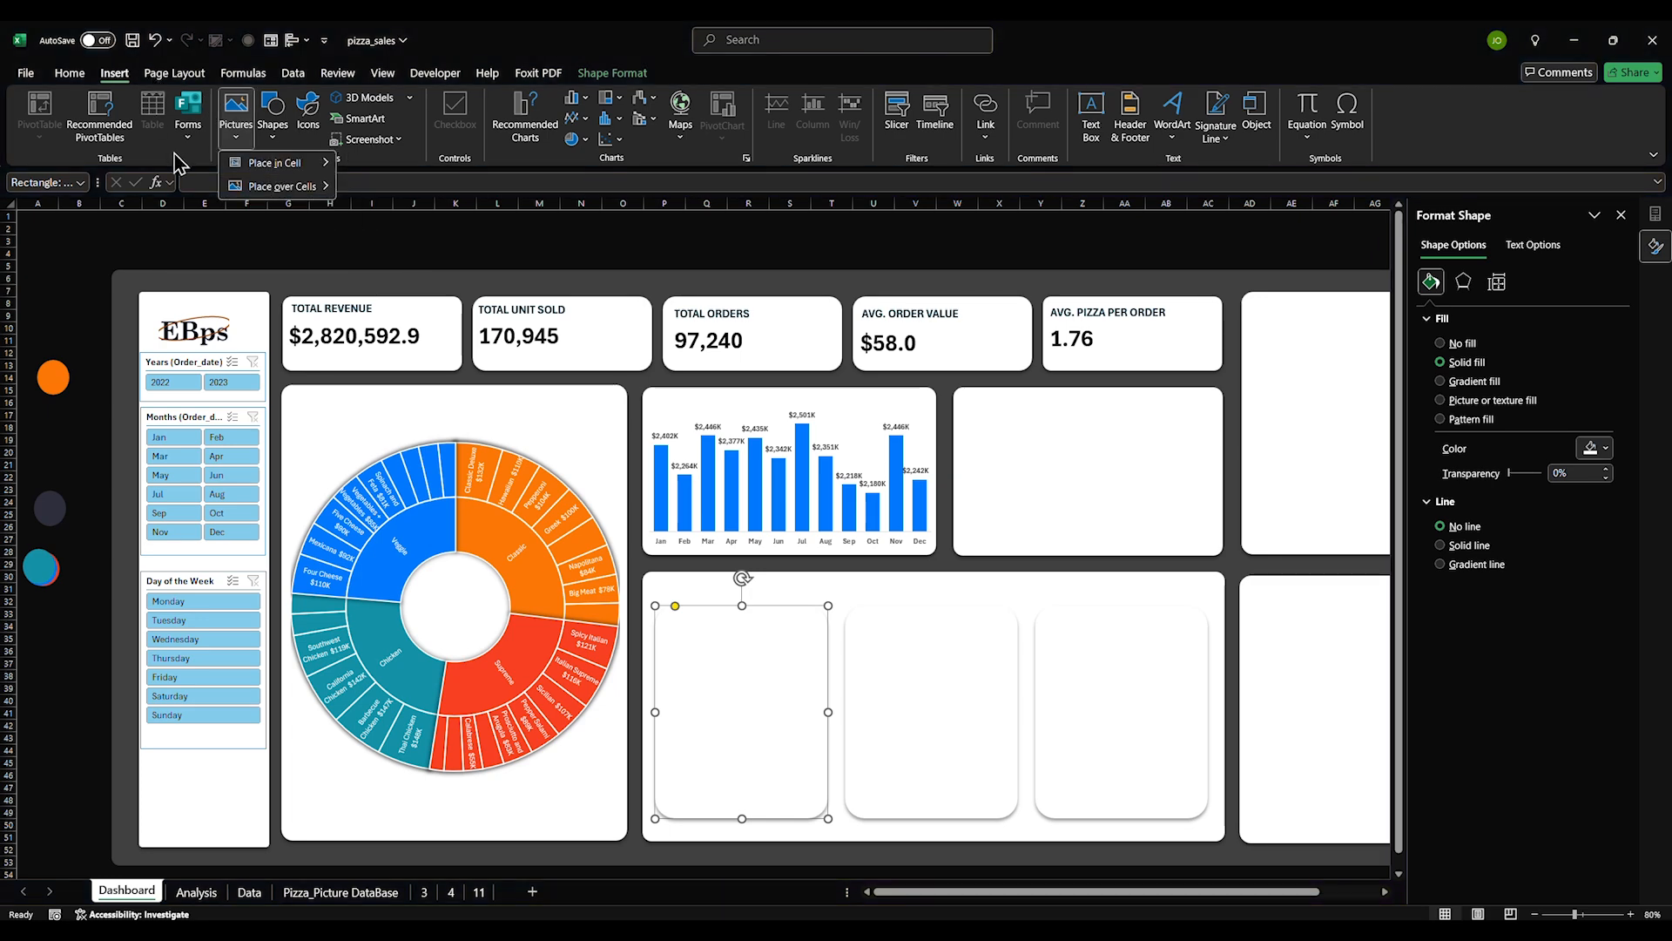
pyautogui.click(273, 113)
pyautogui.click(358, 181)
pyautogui.moveTo(1014, 416); pyautogui.dragTo(1044, 547)
pyautogui.moveTo(1023, 422); pyautogui.dragTo(1027, 433)
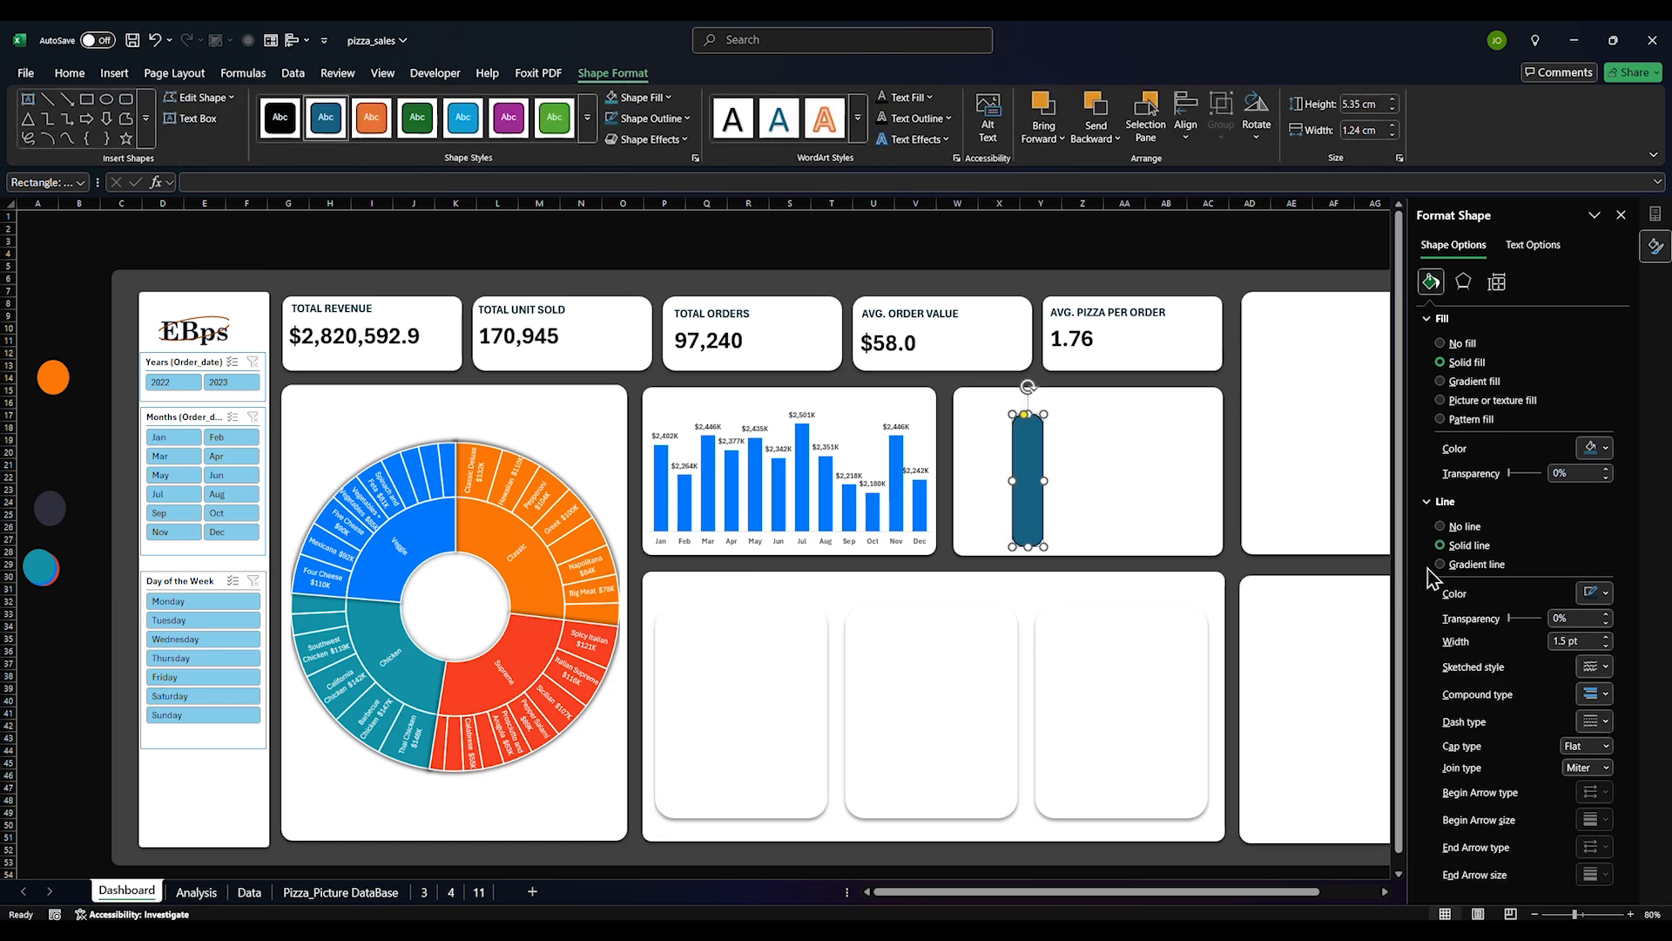
pyautogui.click(1451, 528)
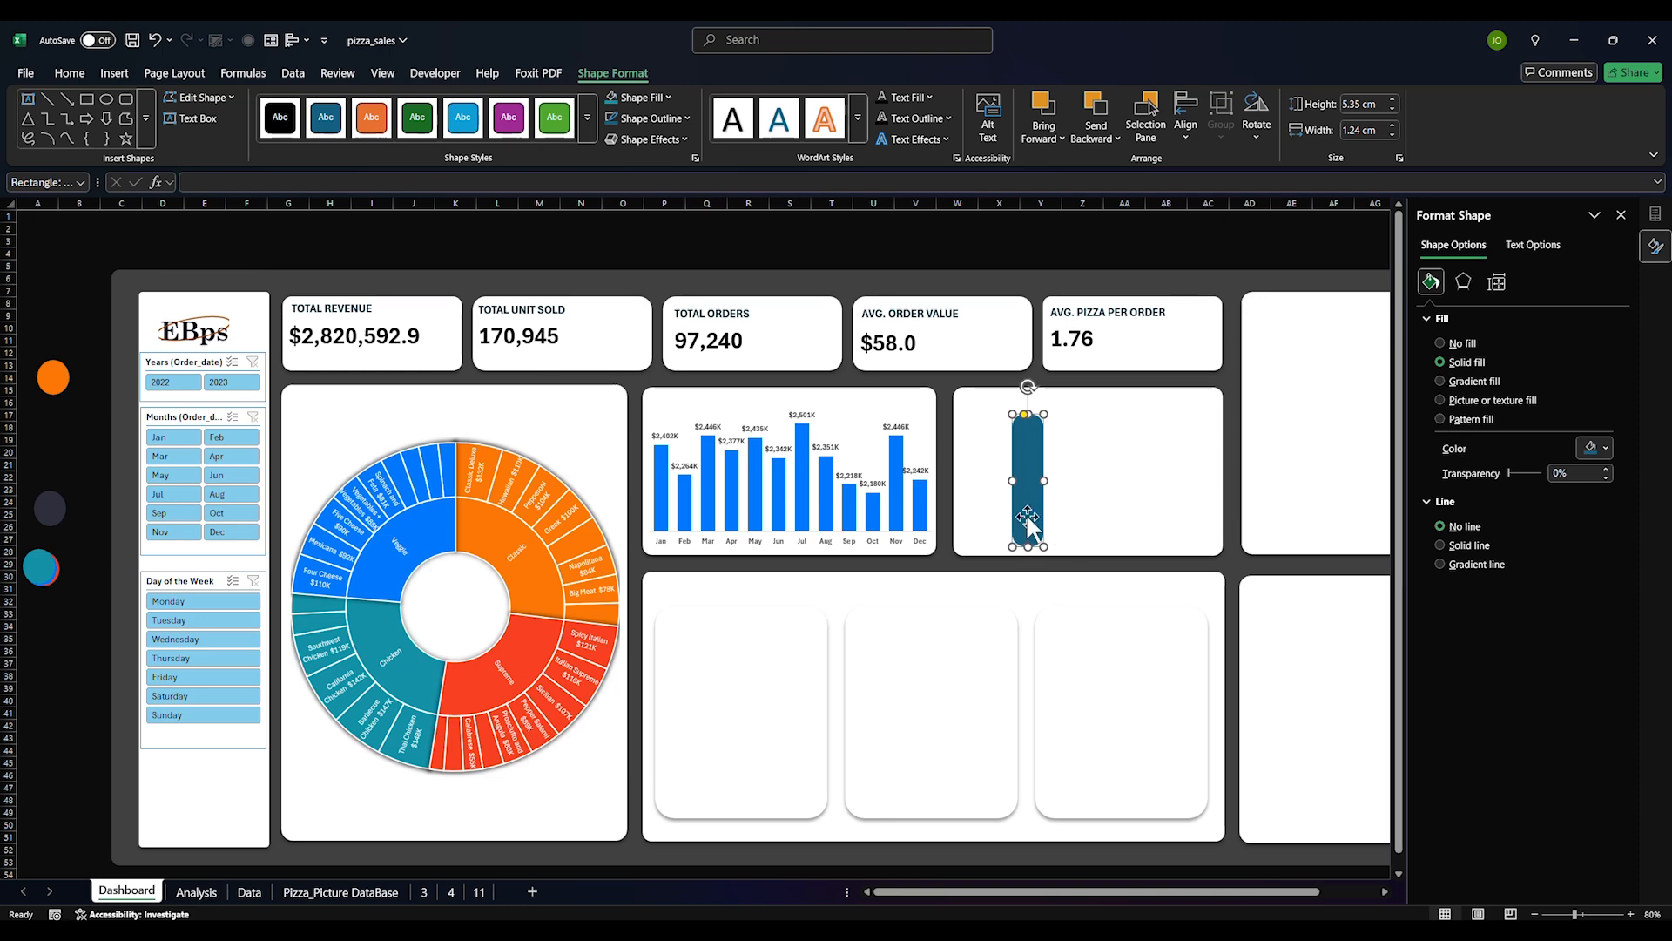
pyautogui.press('Delete')
# Draw a tall rounded-rectangle bar in the top-right card, filled bright blue with fully rounded corners
pyautogui.click(114, 73)
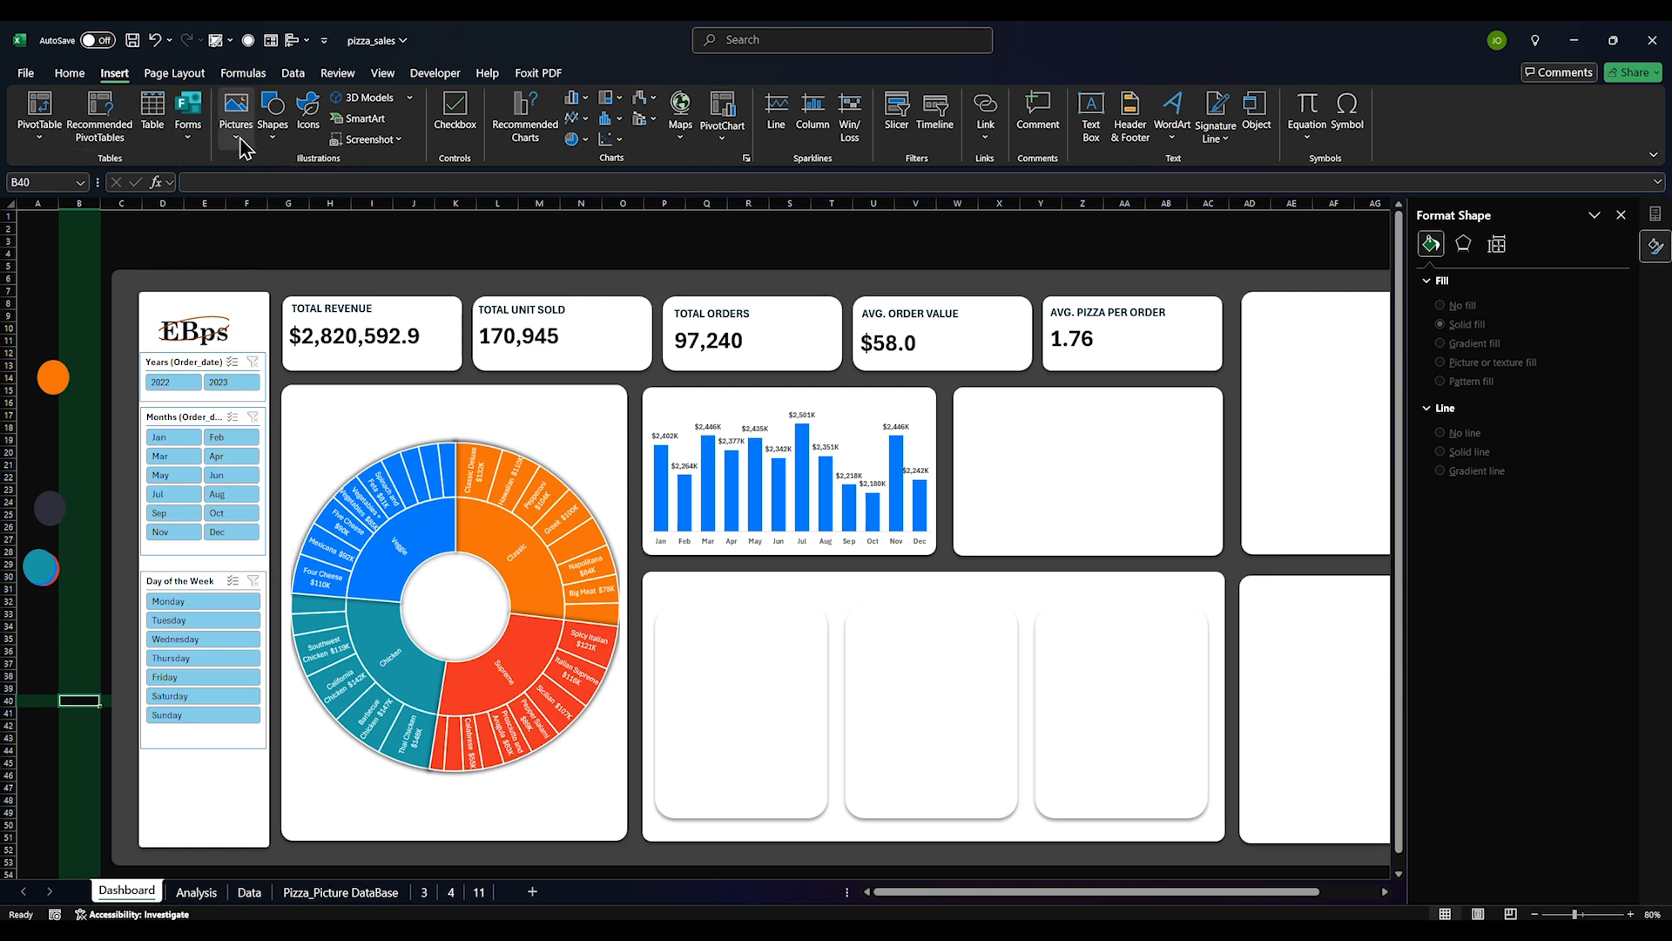
pyautogui.click(272, 113)
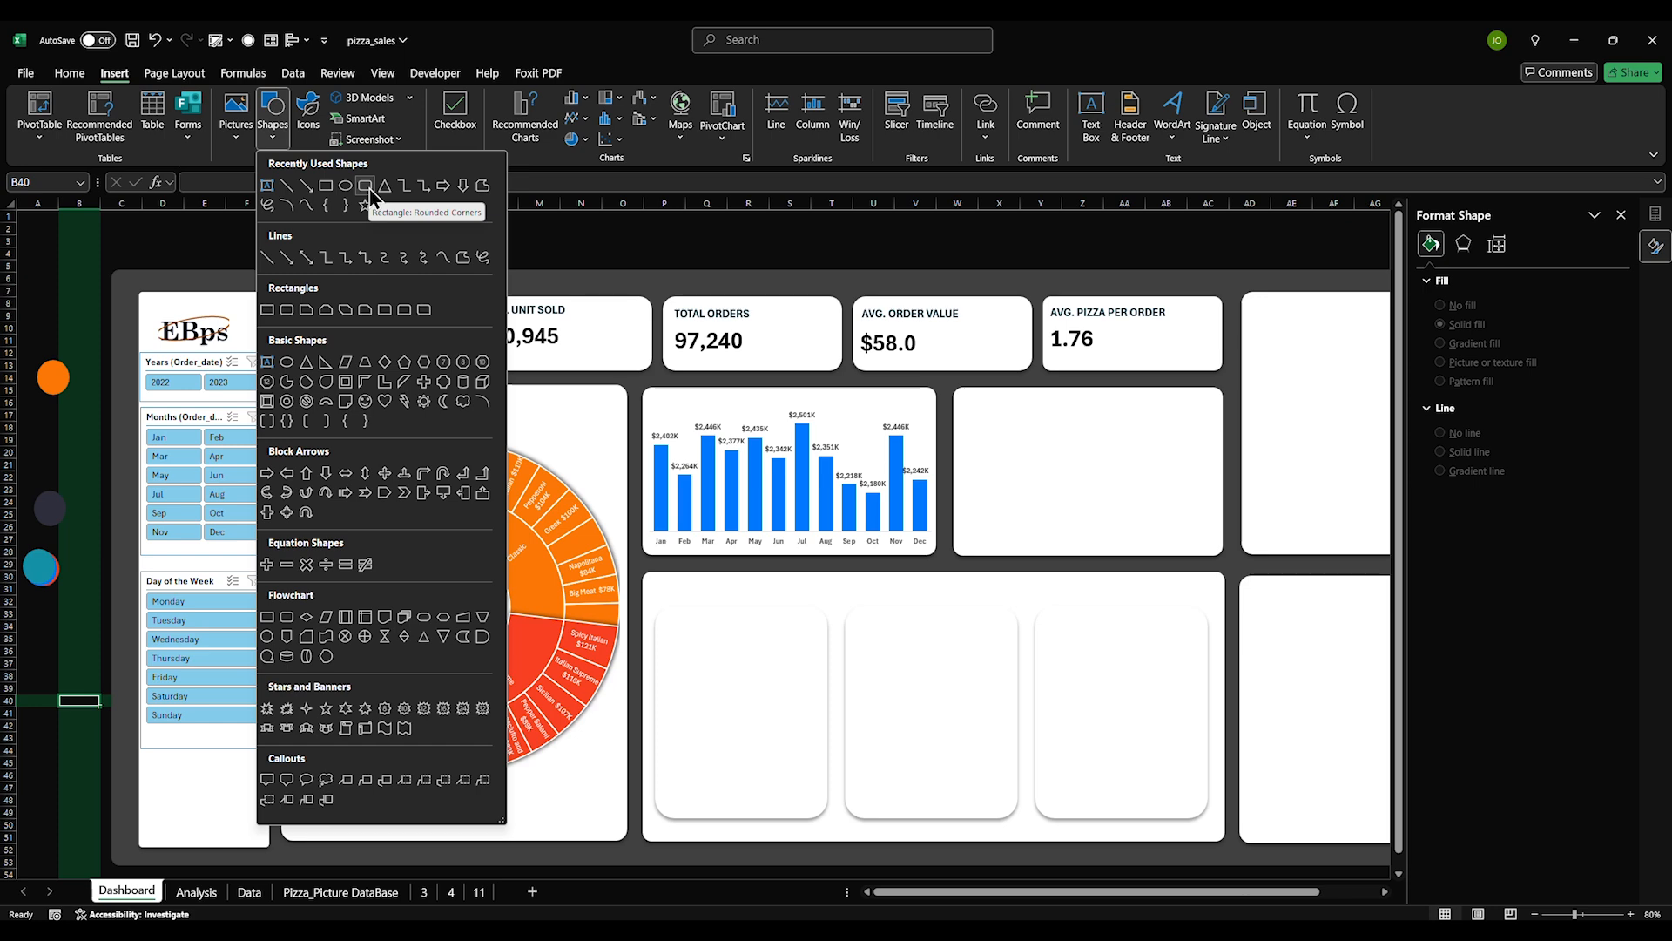
pyautogui.click(370, 188)
pyautogui.moveTo(1047, 417); pyautogui.dragTo(1081, 567)
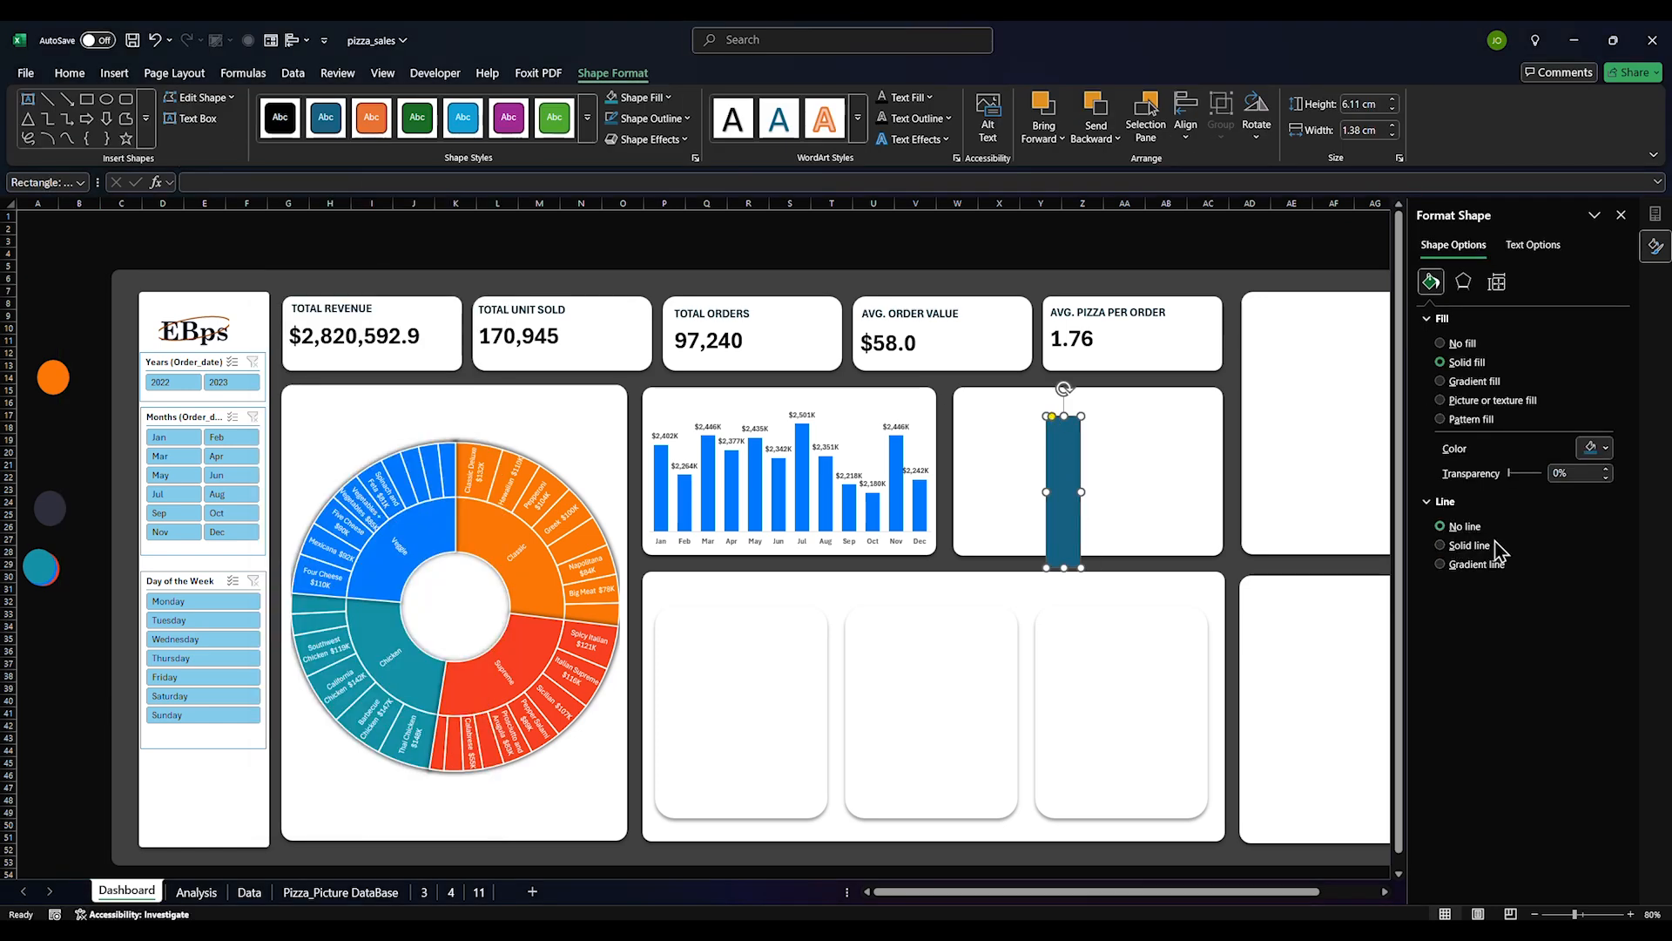
pyautogui.click(1600, 447)
pyautogui.click(1460, 749)
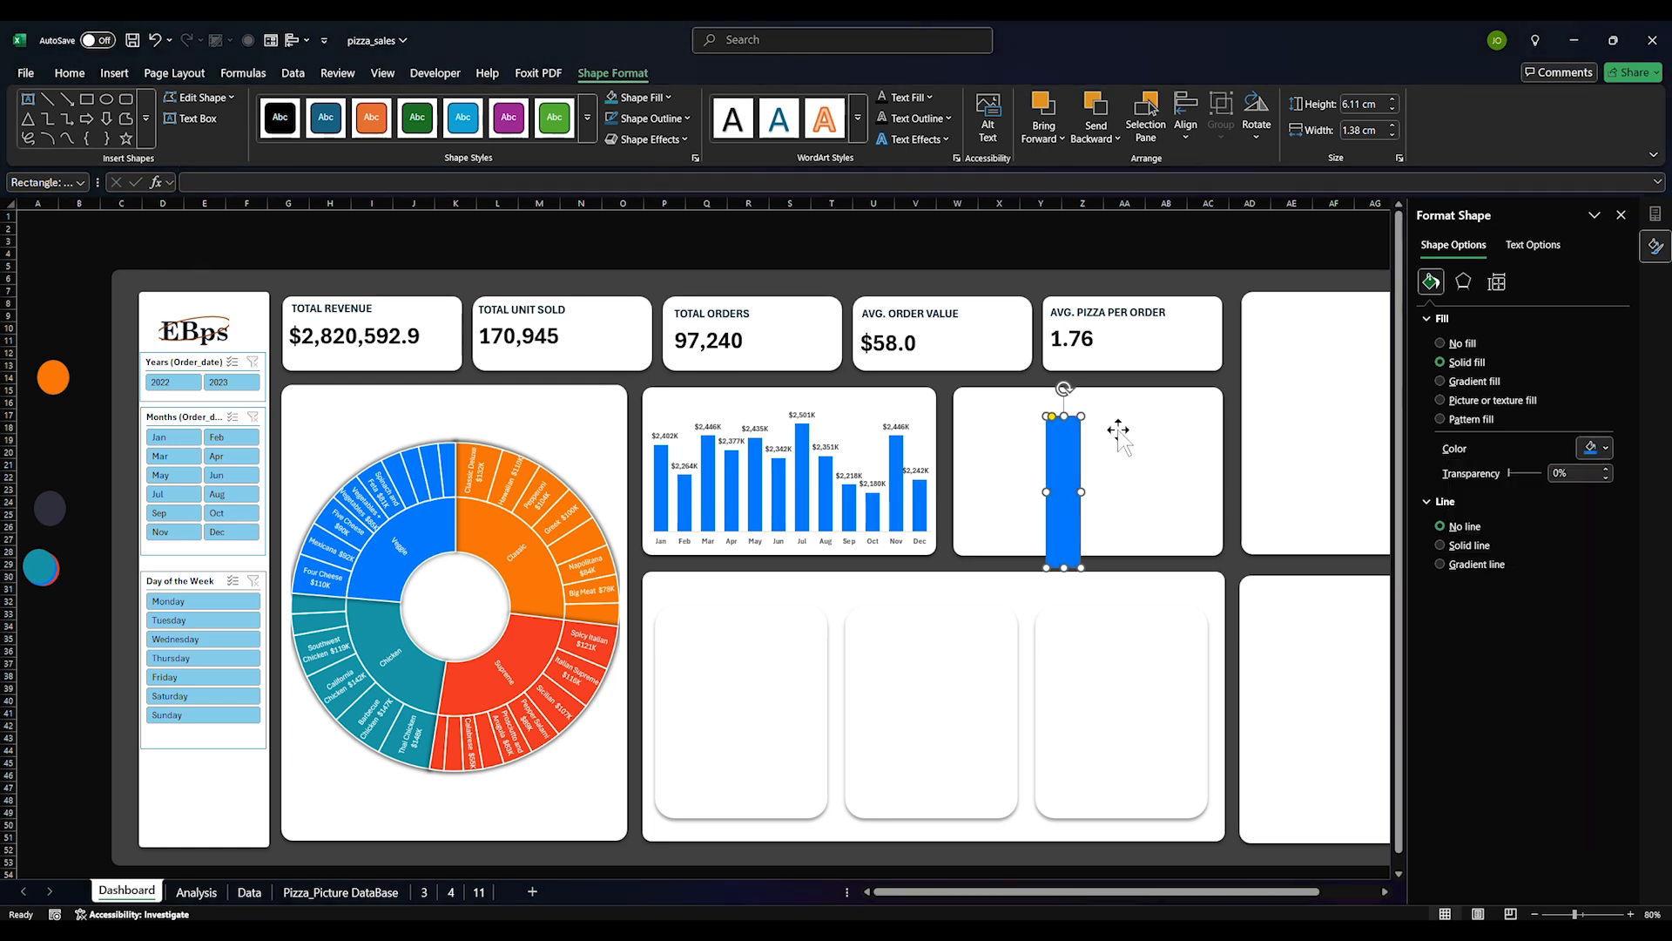
pyautogui.moveTo(1053, 417); pyautogui.dragTo(1058, 422)
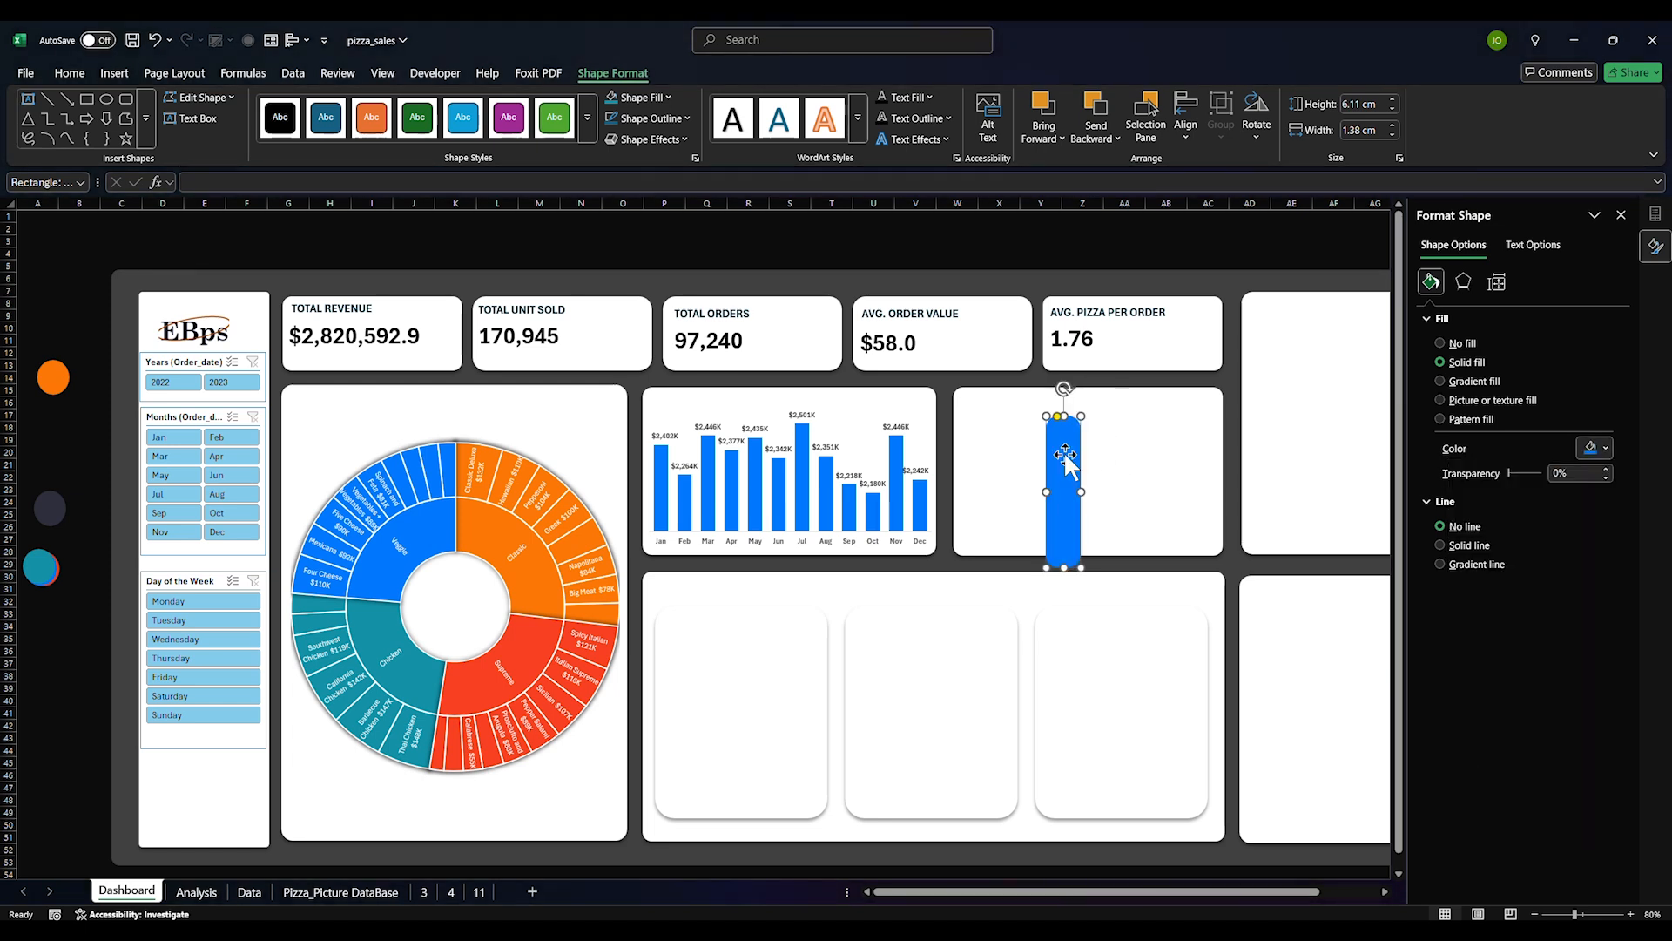
# Compare the bar with the monthly chart's column colour, then delete the blue bar
pyautogui.click(662, 457)
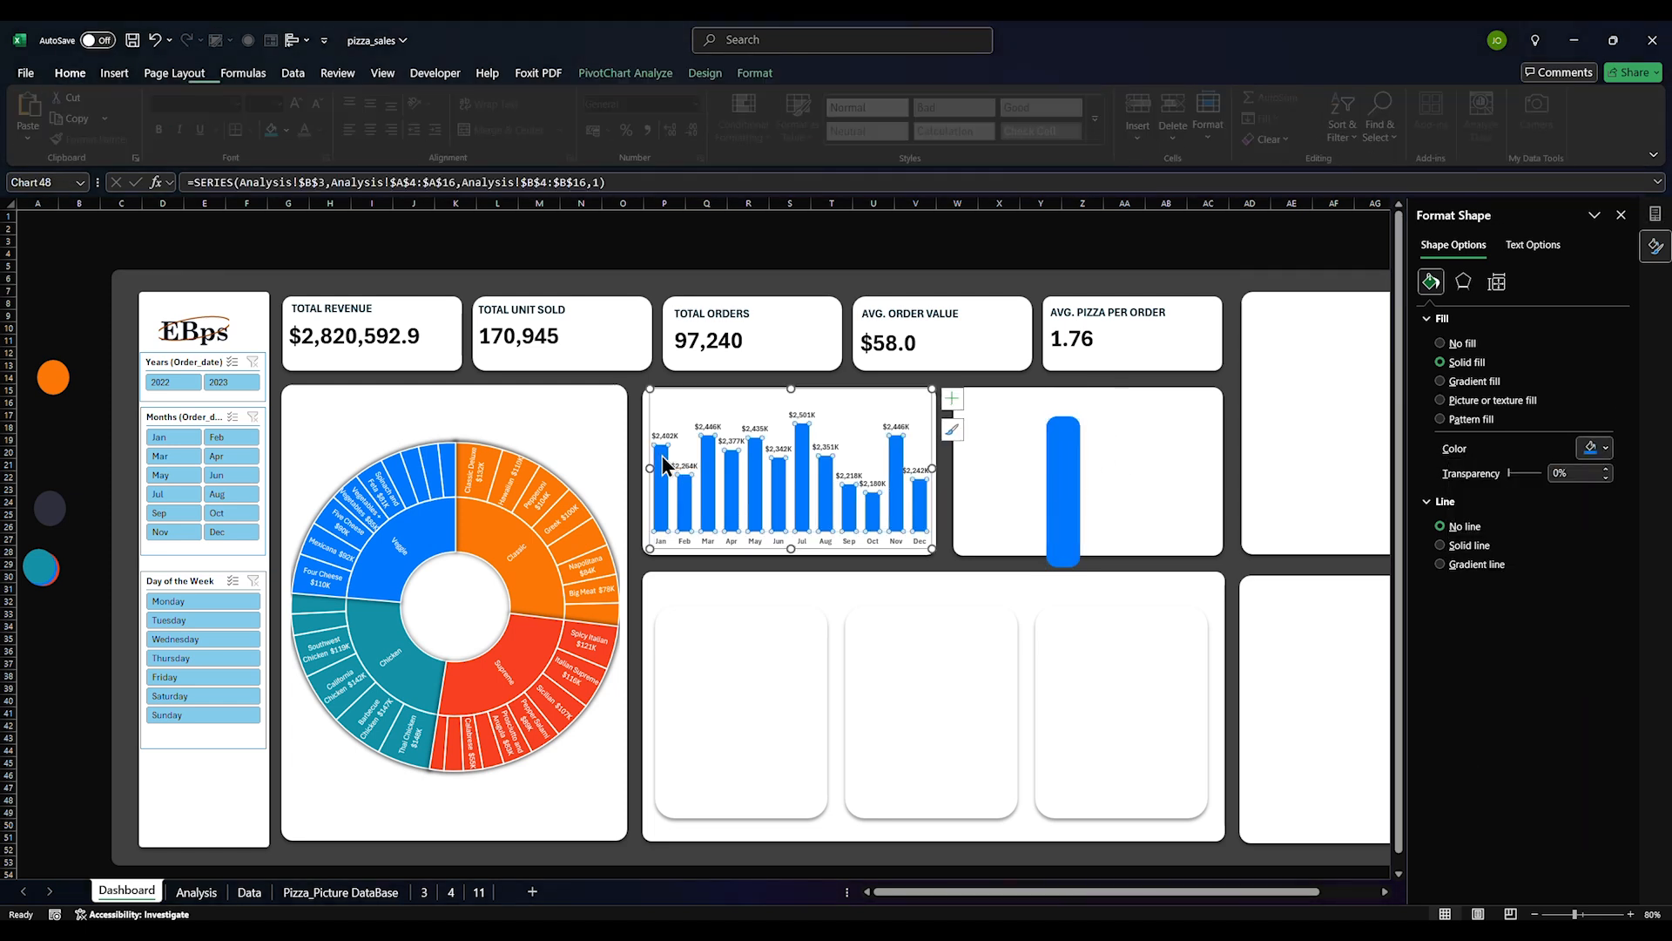
pyautogui.click(758, 667)
pyautogui.click(687, 507)
pyautogui.click(735, 653)
pyautogui.click(1057, 500)
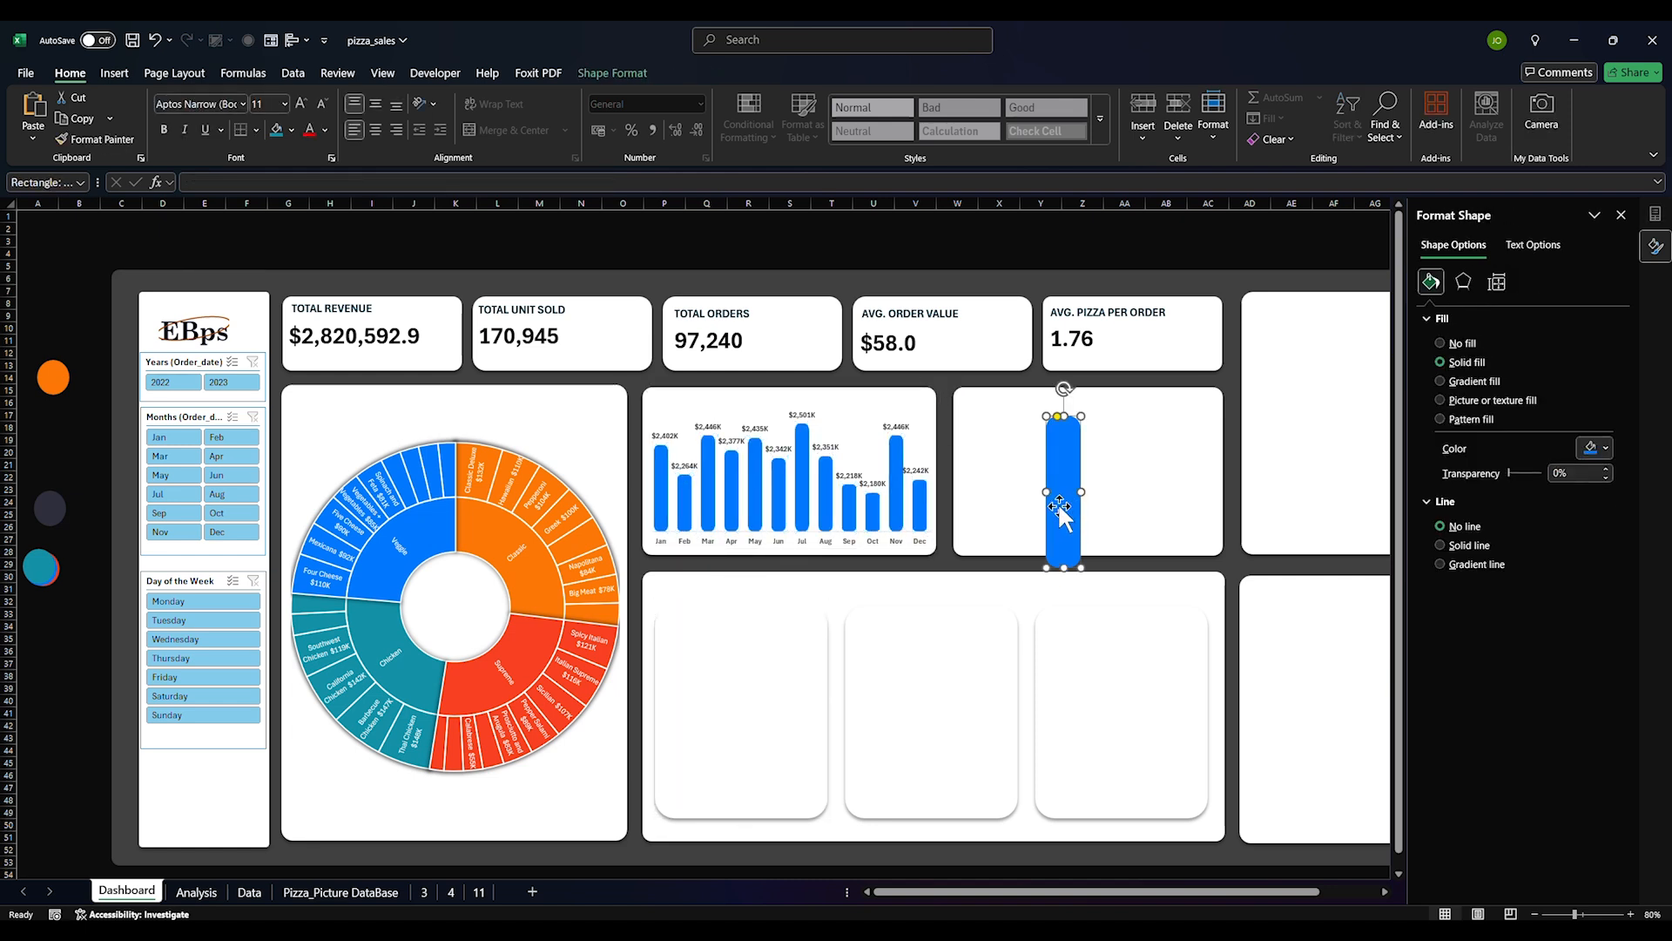
pyautogui.press('Delete')
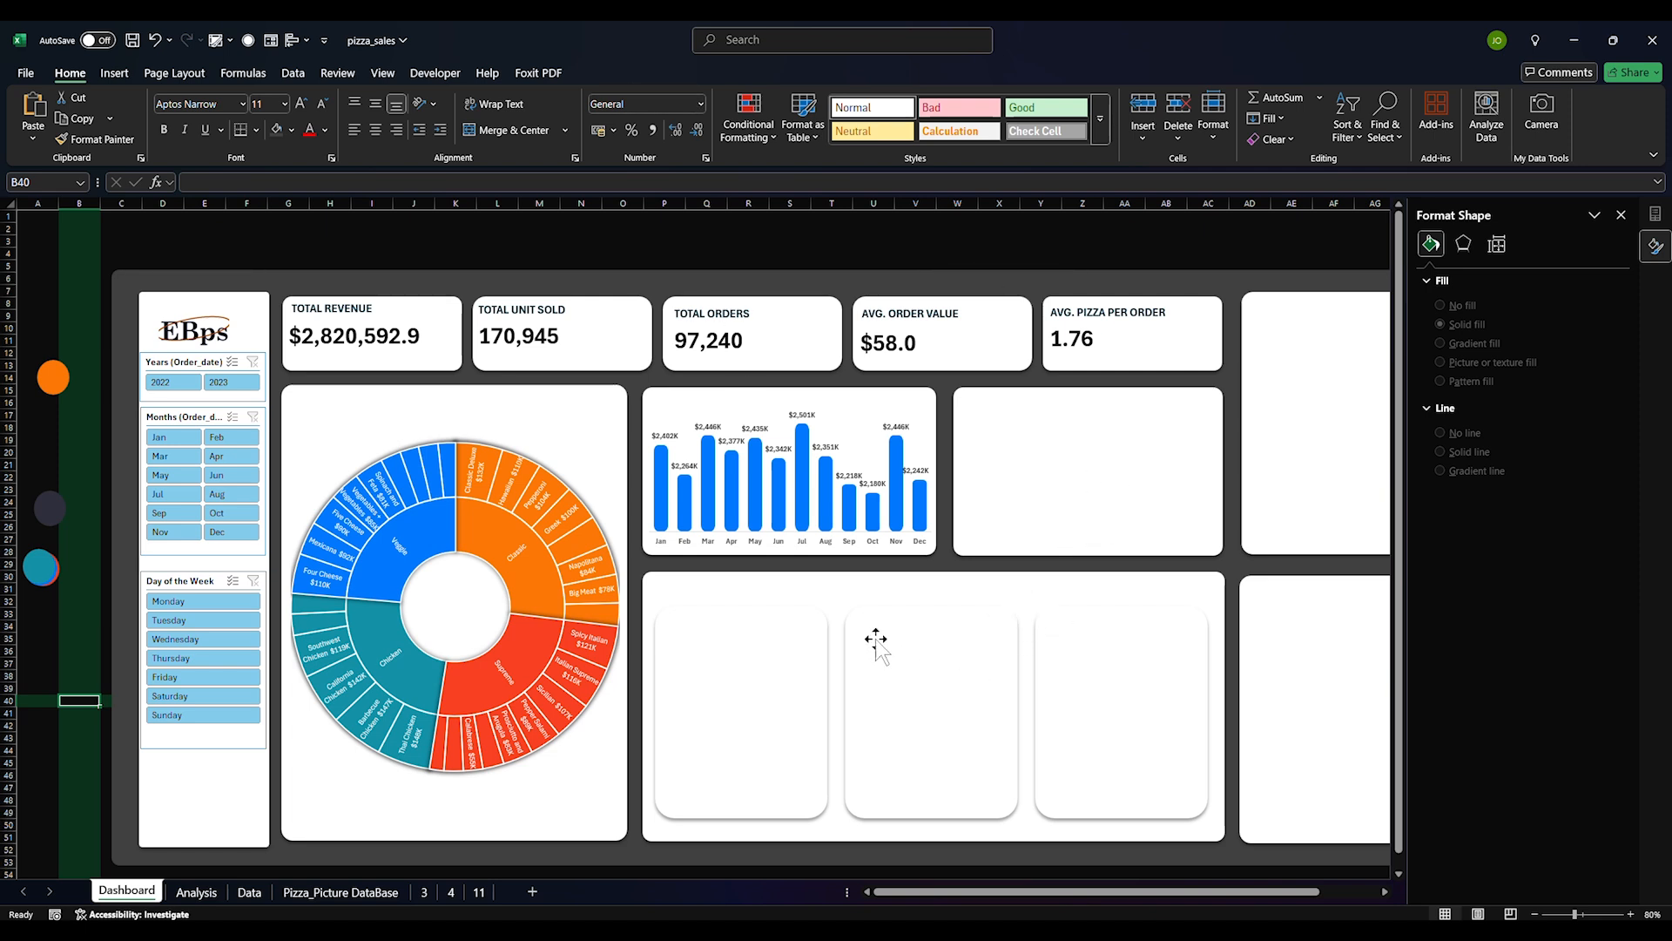
# Nudge the empty top-right card's left edge slightly left, then go to the Analysis sheet
pyautogui.click(1010, 506)
pyautogui.moveTo(952, 473); pyautogui.dragTo(947, 473)
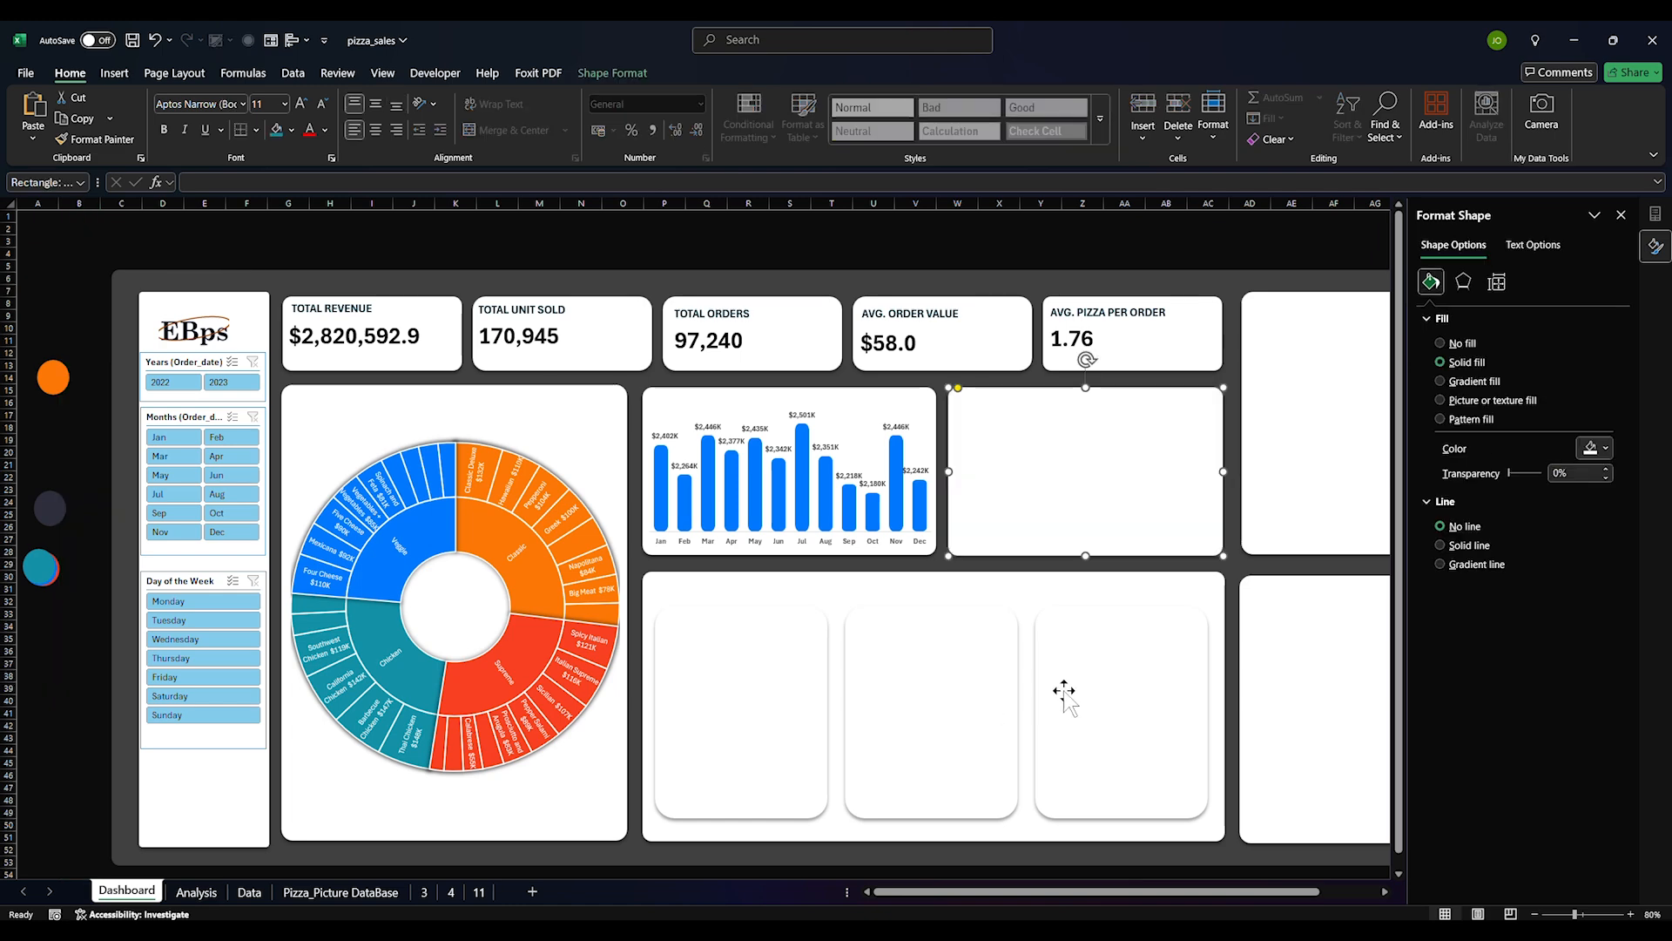
pyautogui.click(1100, 695)
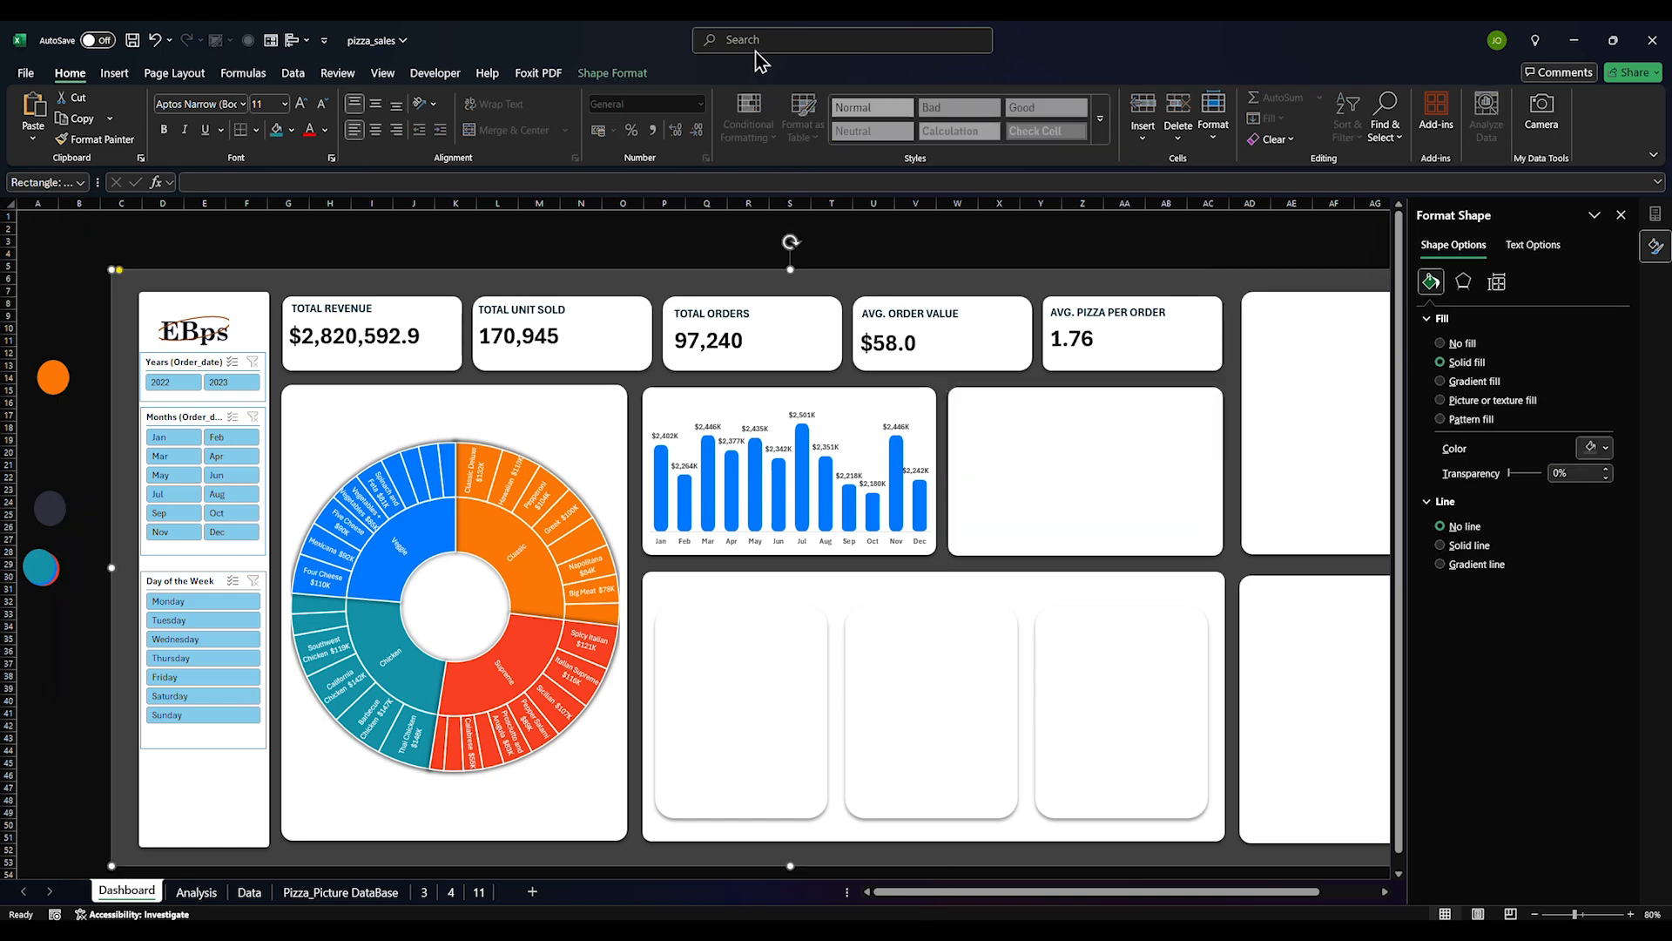
pyautogui.click(200, 893)
# Select the hour labels J58:J72 in the hourly sales pivot table
pyautogui.scroll(-11, 708, 559)
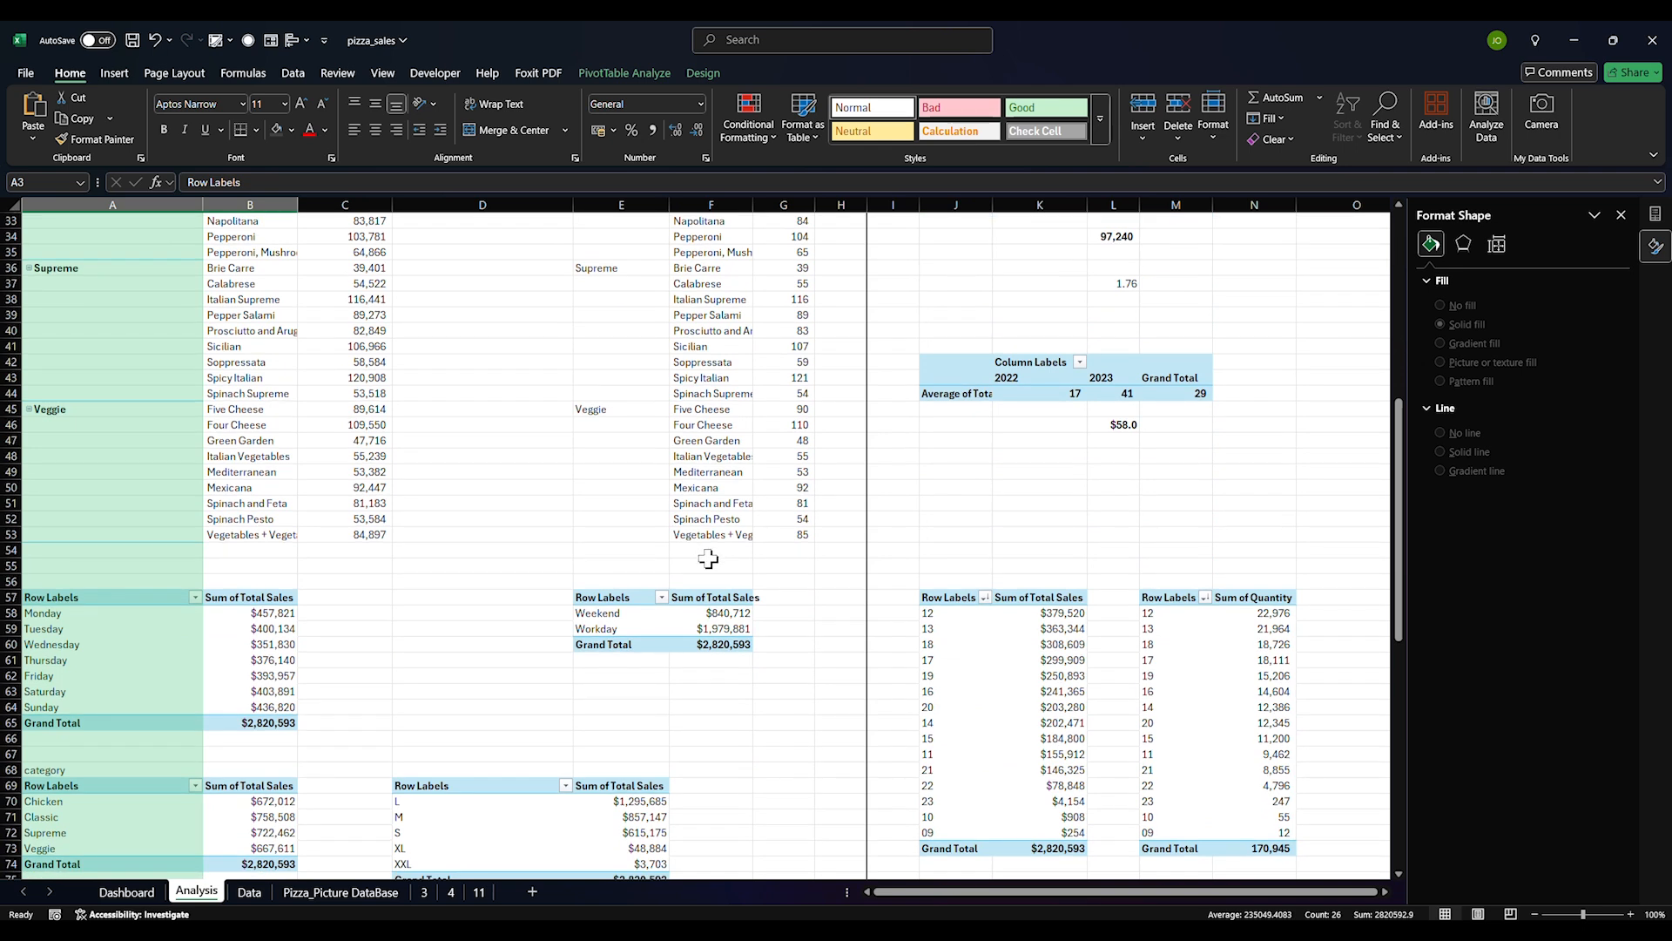
pyautogui.moveTo(917, 619); pyautogui.dragTo(957, 833)
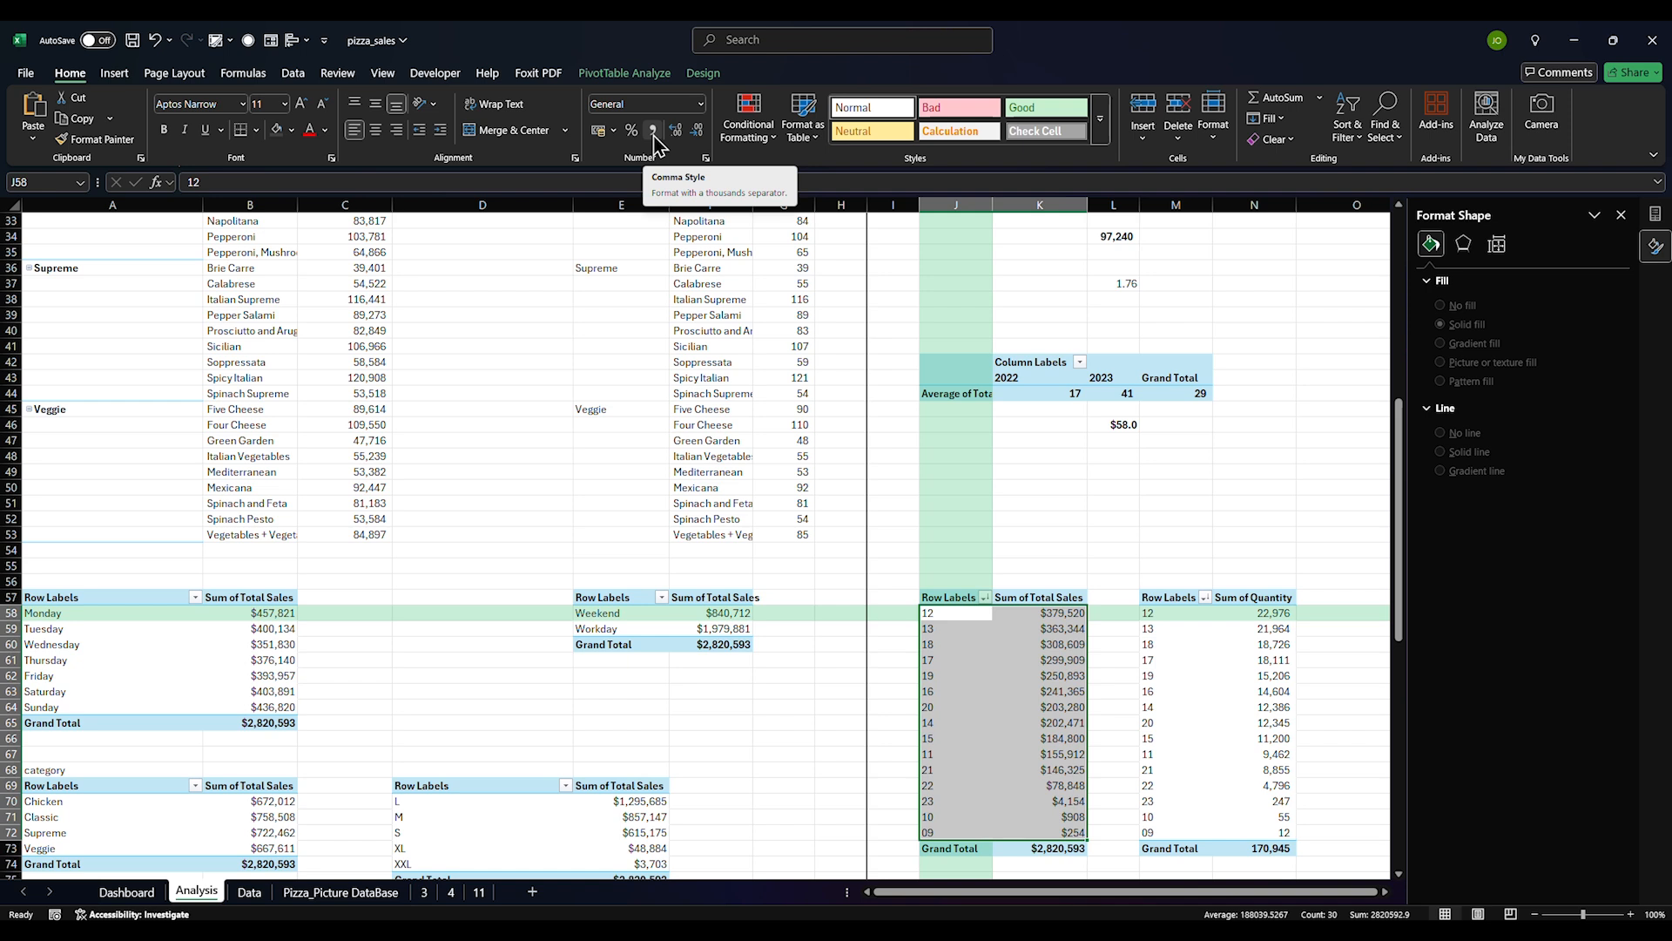
pyautogui.click(702, 106)
pyautogui.click(704, 108)
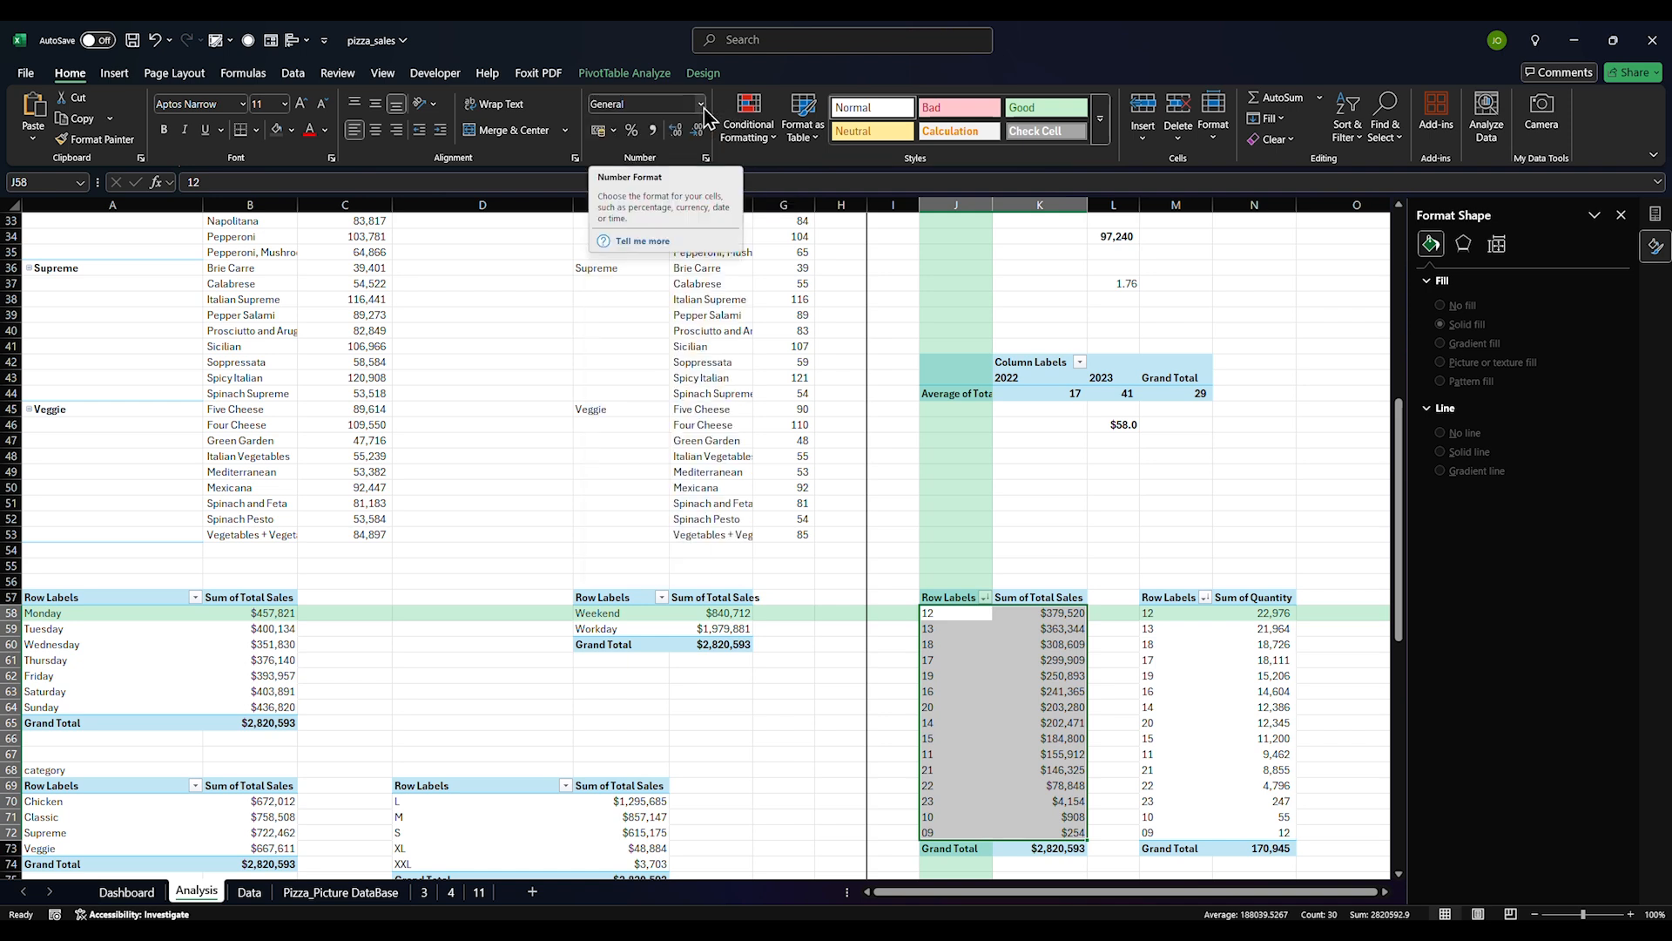
pyautogui.moveTo(925, 613); pyautogui.dragTo(925, 833)
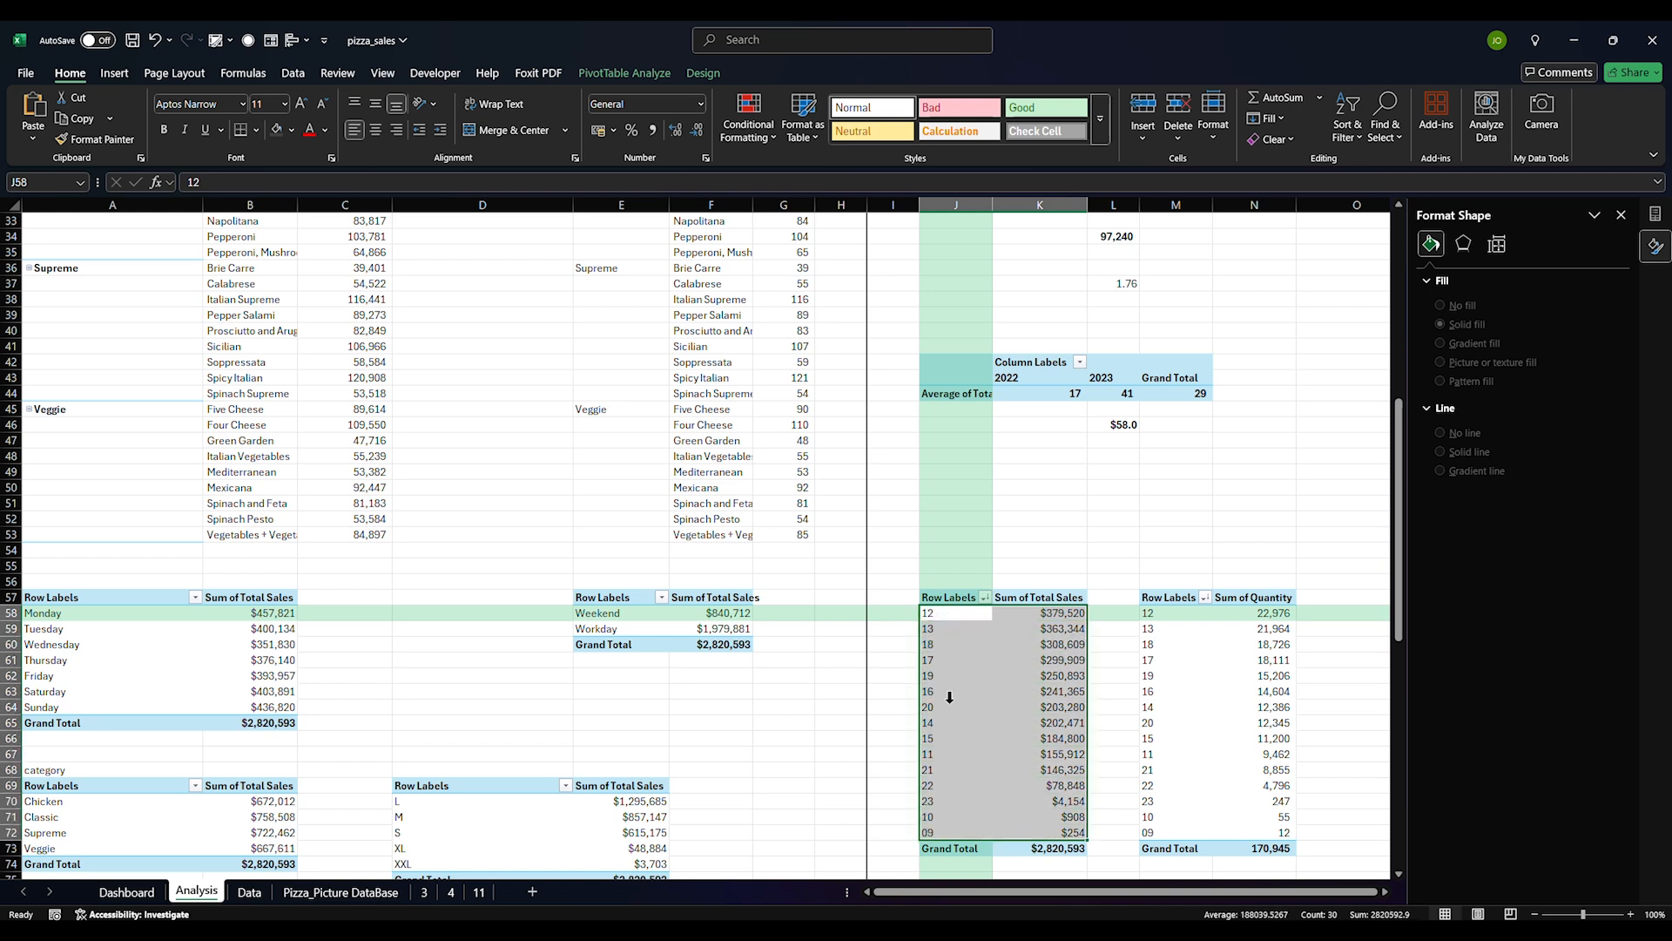
pyautogui.moveTo(925, 613); pyautogui.dragTo(925, 832)
# Look through the PivotTable Analyze, Design and Insert ribbons for sort options, then return to Home
pyautogui.click(625, 73)
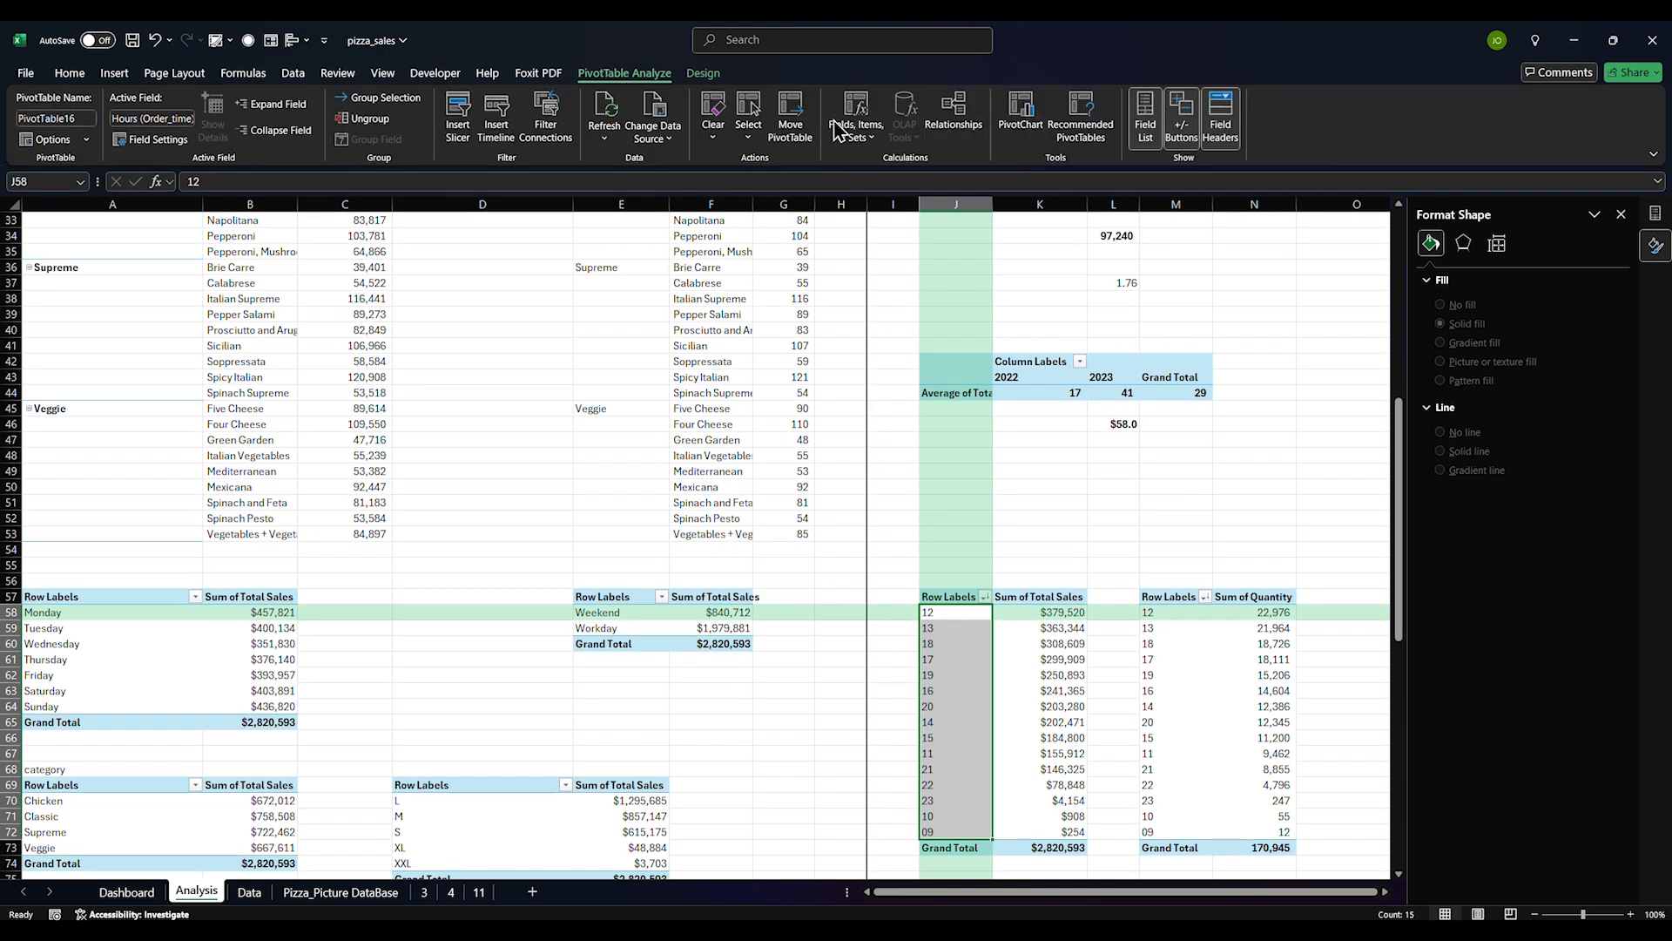
pyautogui.click(703, 73)
pyautogui.click(69, 74)
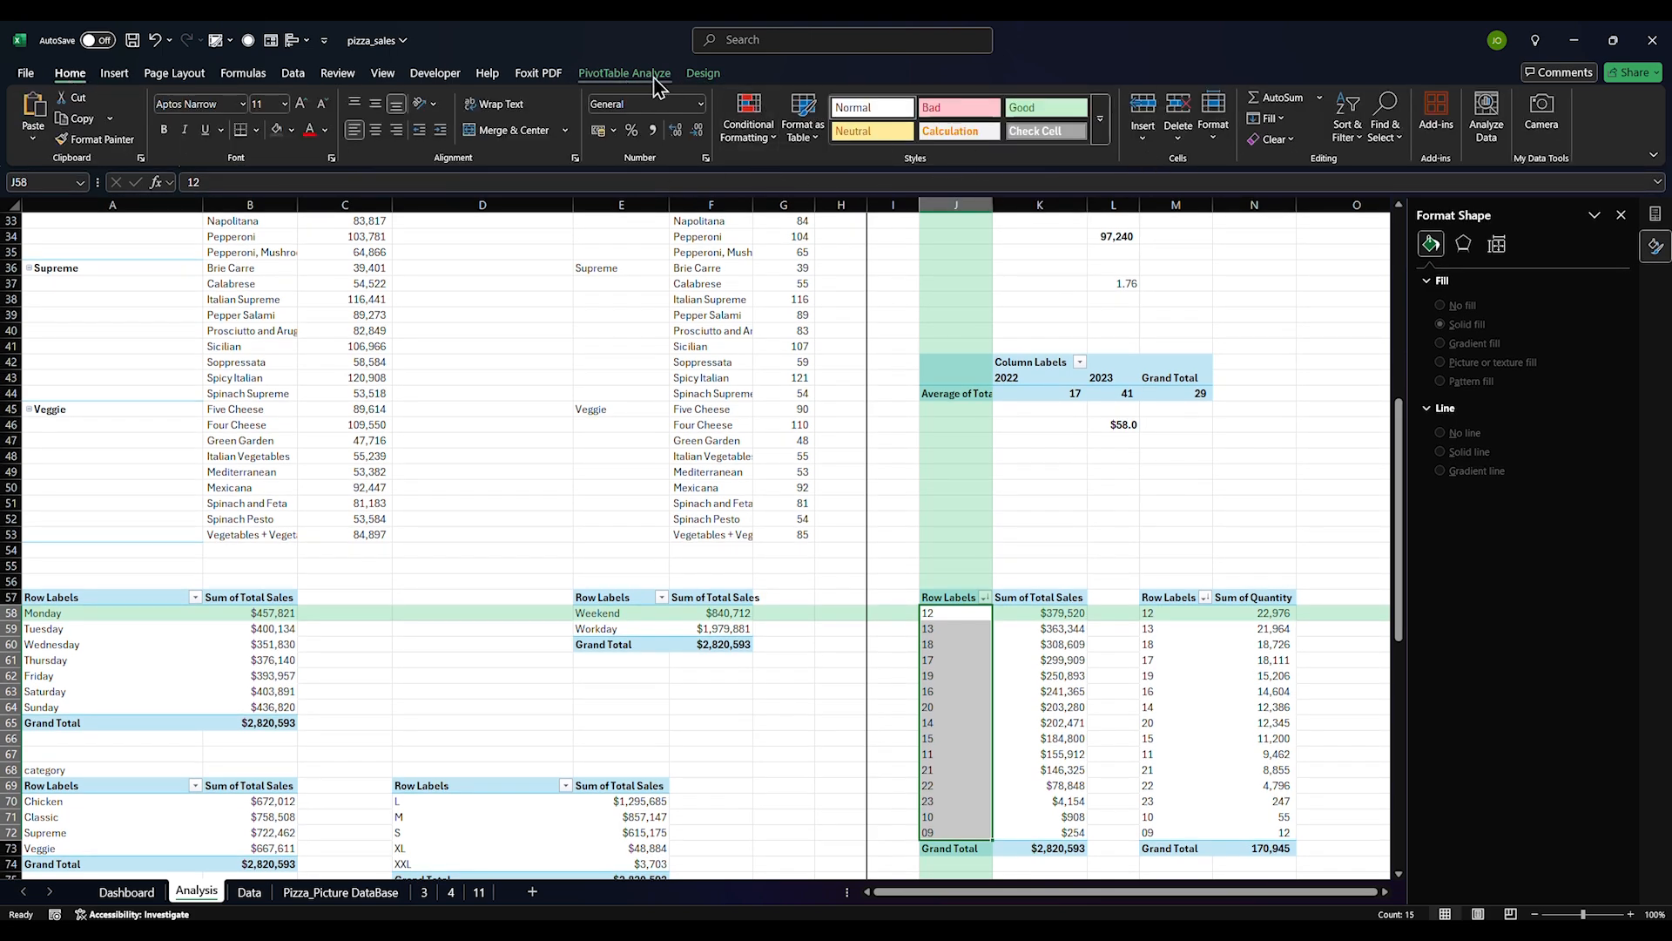
pyautogui.click(624, 73)
pyautogui.click(697, 75)
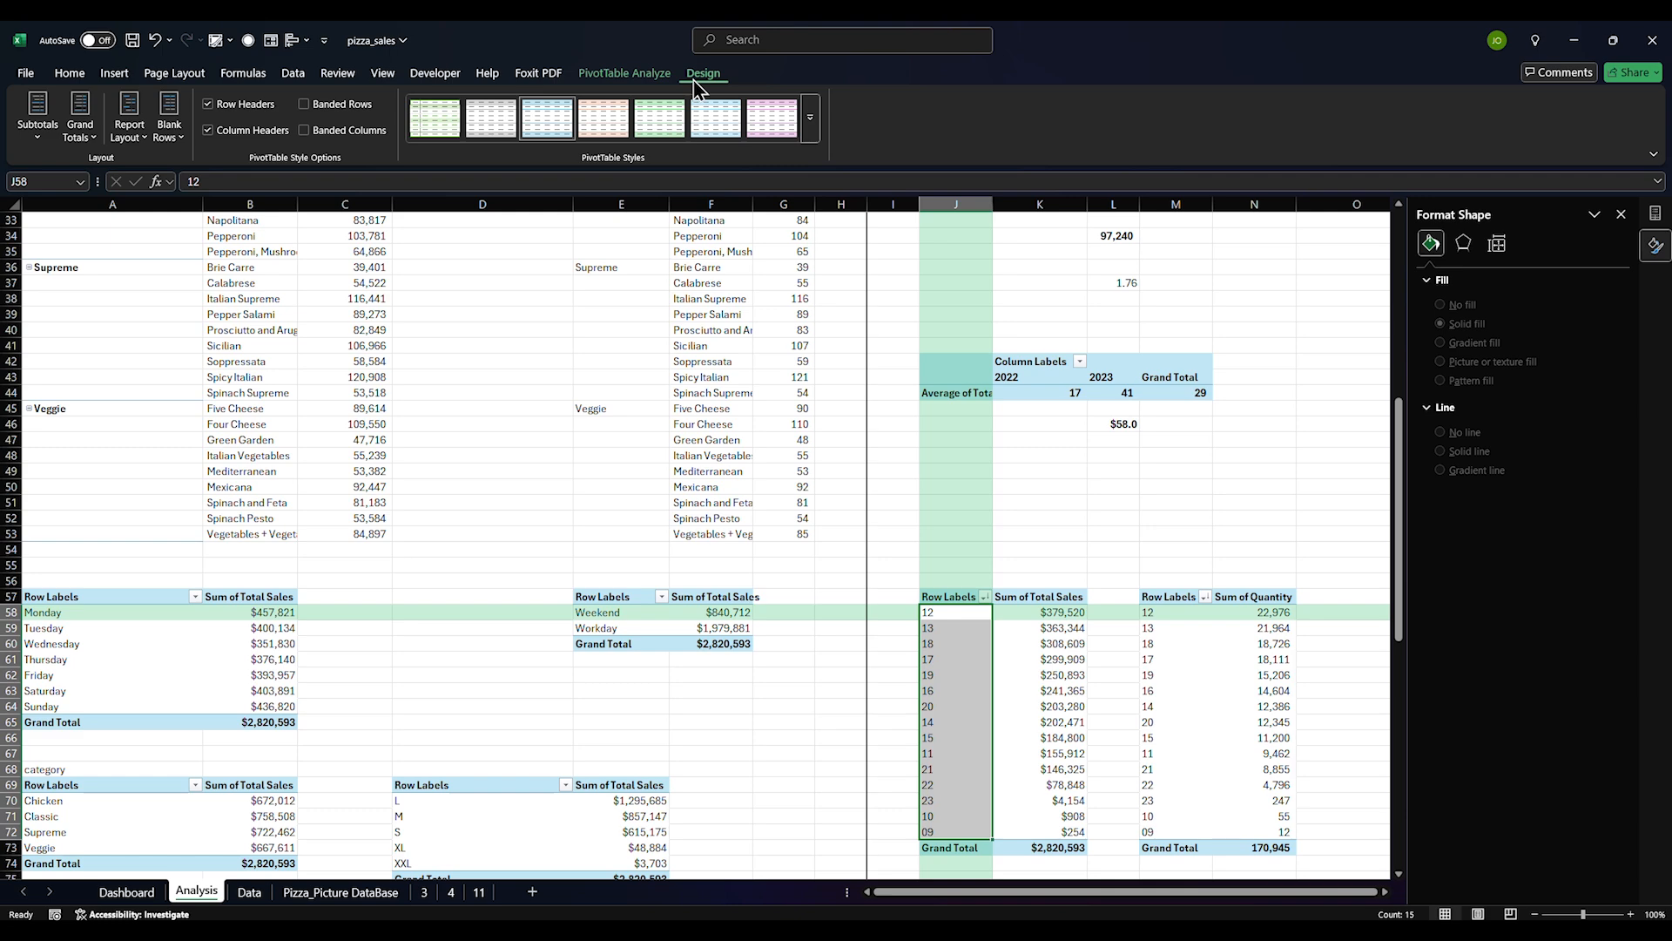
pyautogui.click(70, 74)
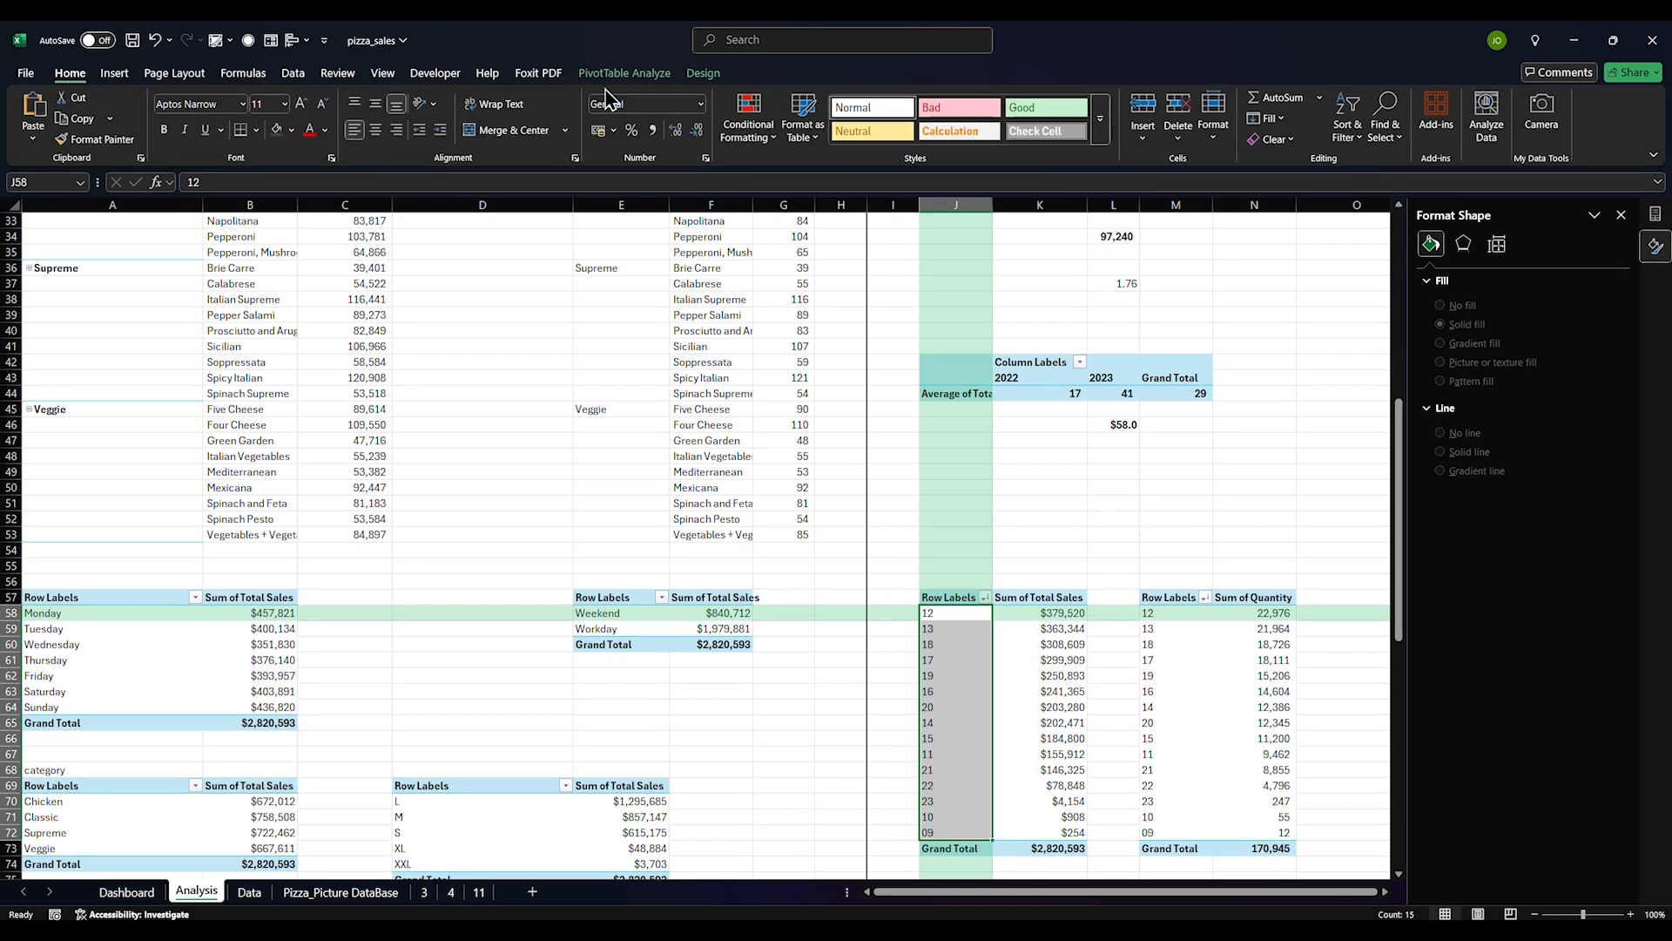
pyautogui.click(122, 75)
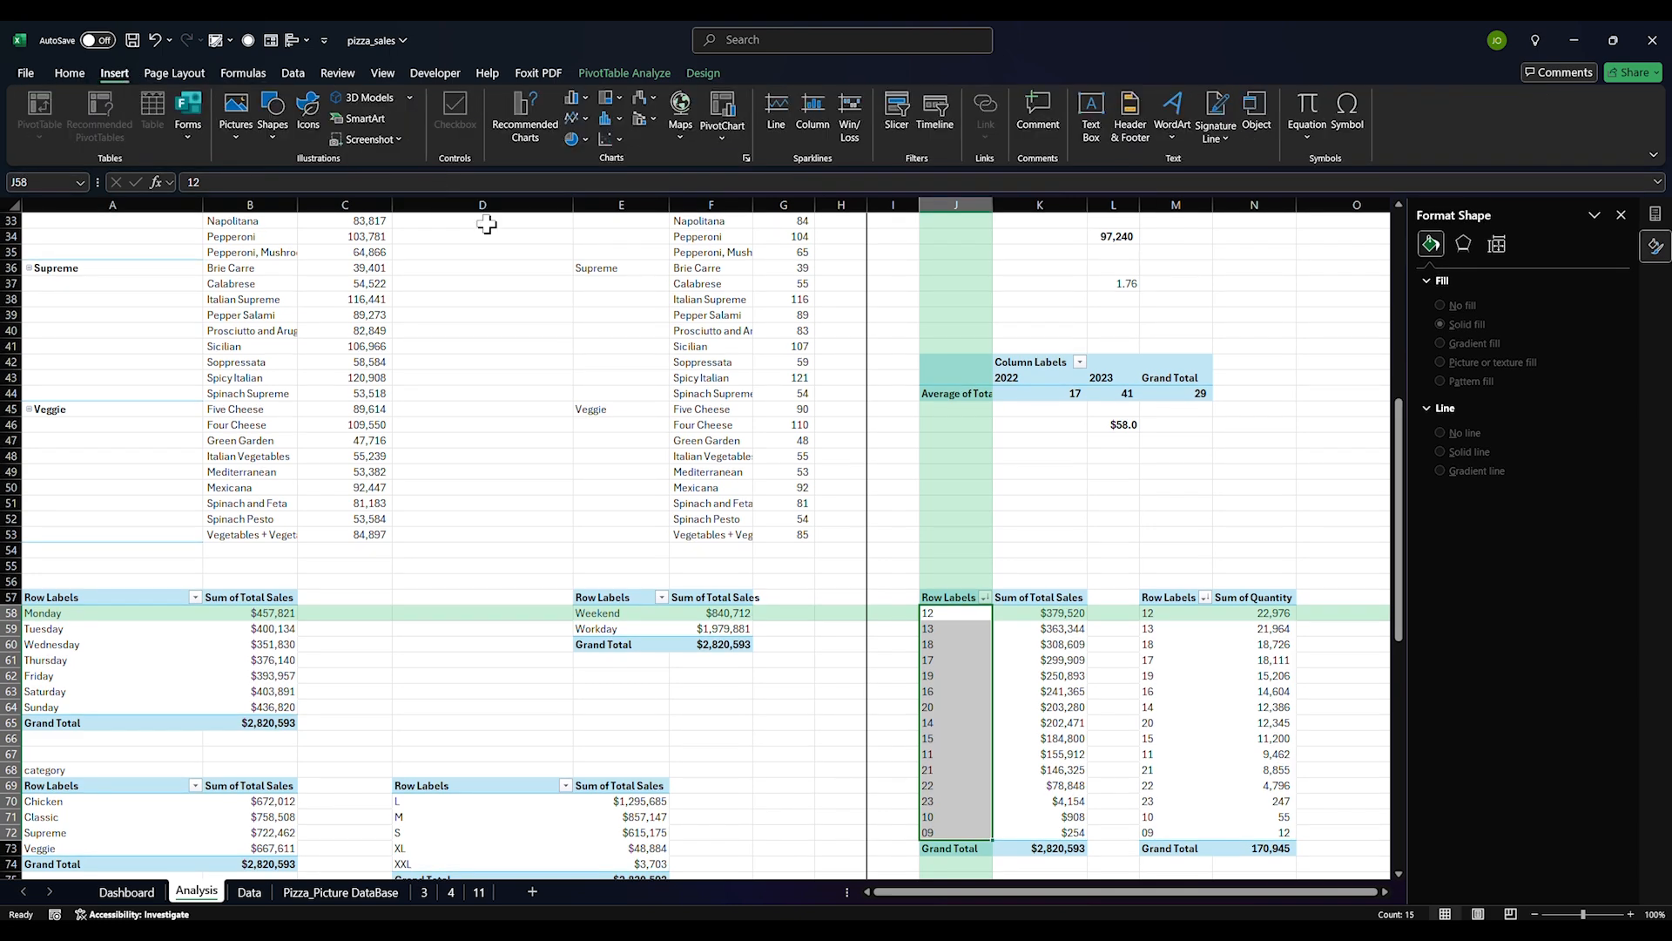
pyautogui.click(640, 77)
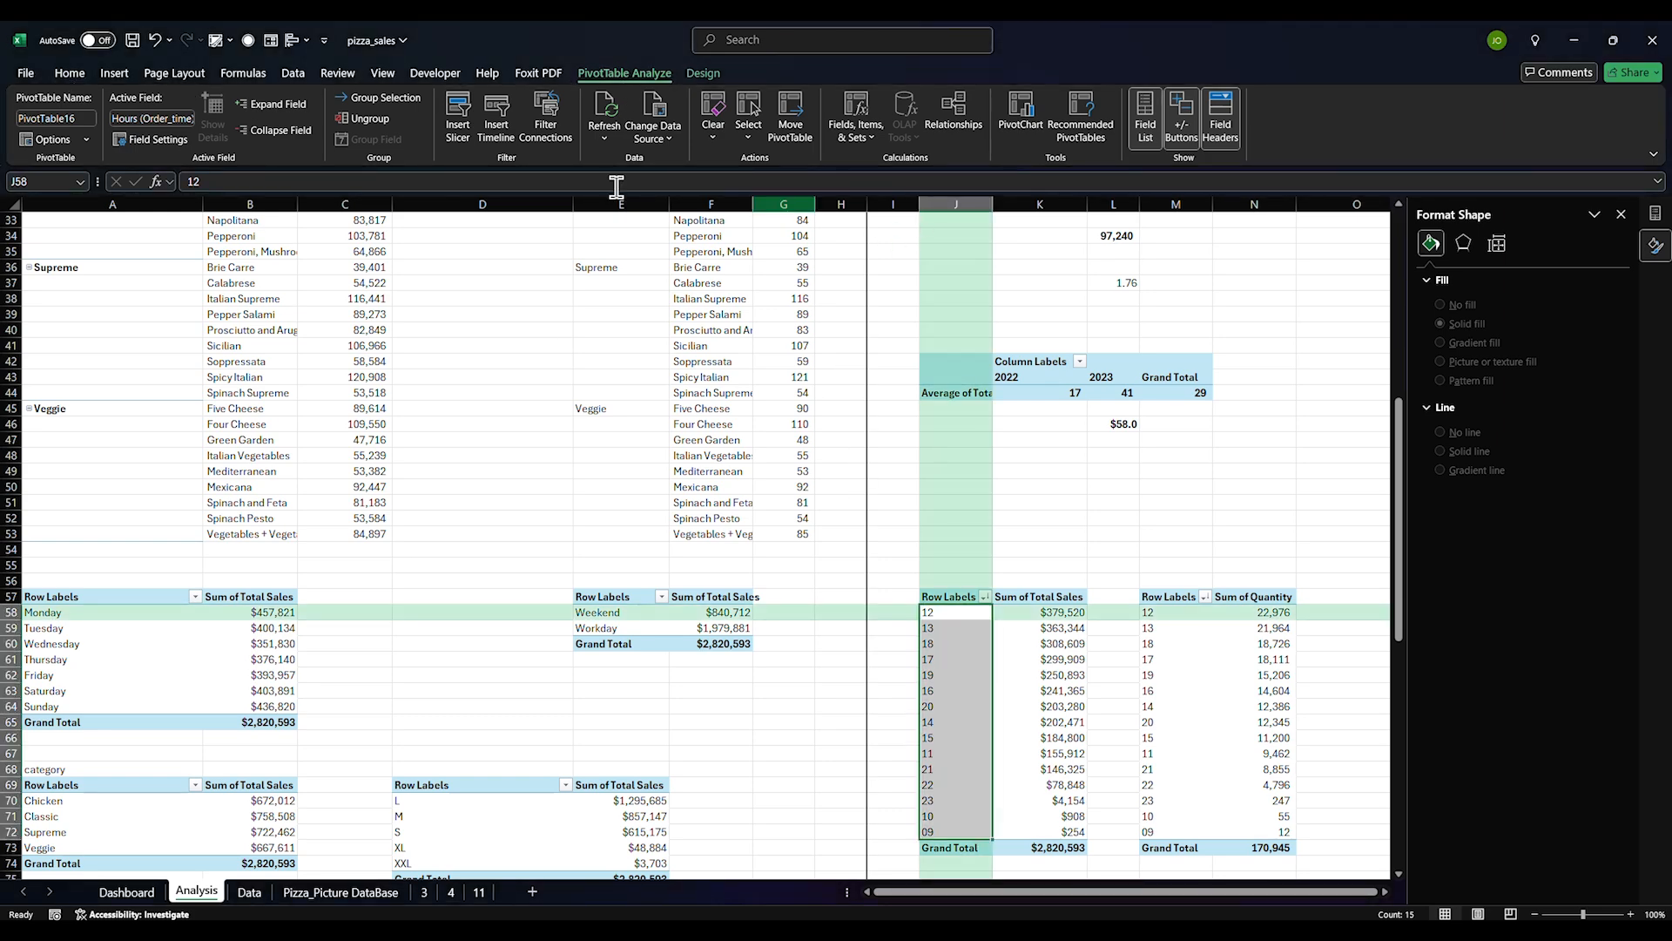
pyautogui.click(70, 74)
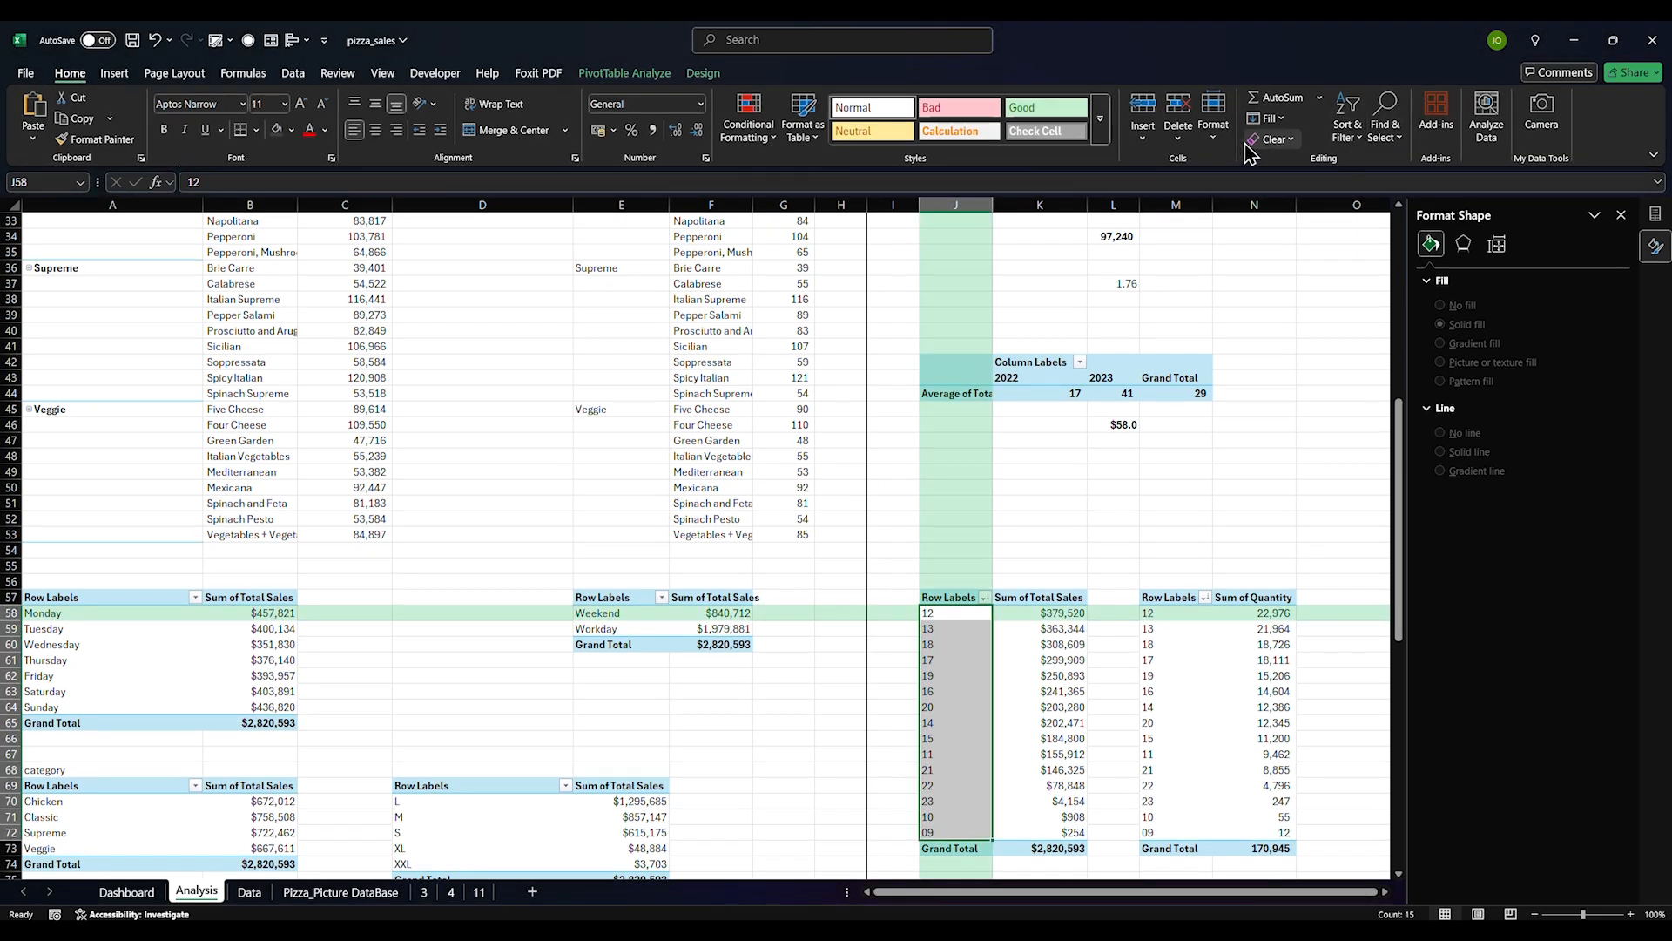
# Sort the hours smallest to largest so they run 09 to 23, then select J58:K72
pyautogui.click(1347, 126)
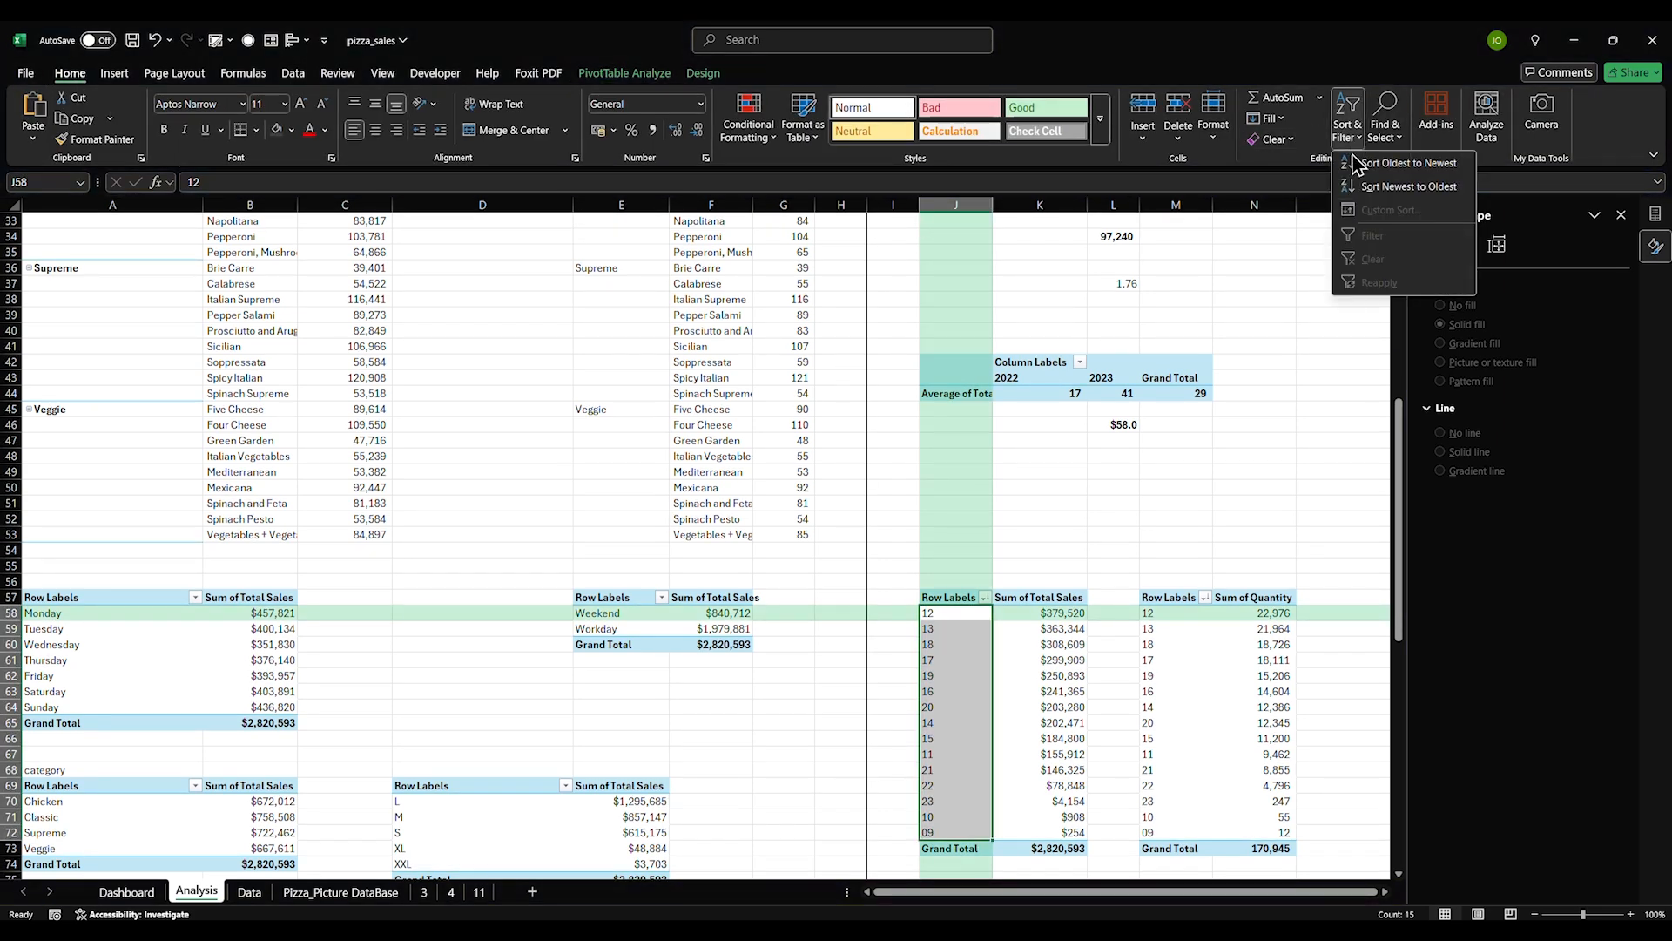
pyautogui.click(1402, 187)
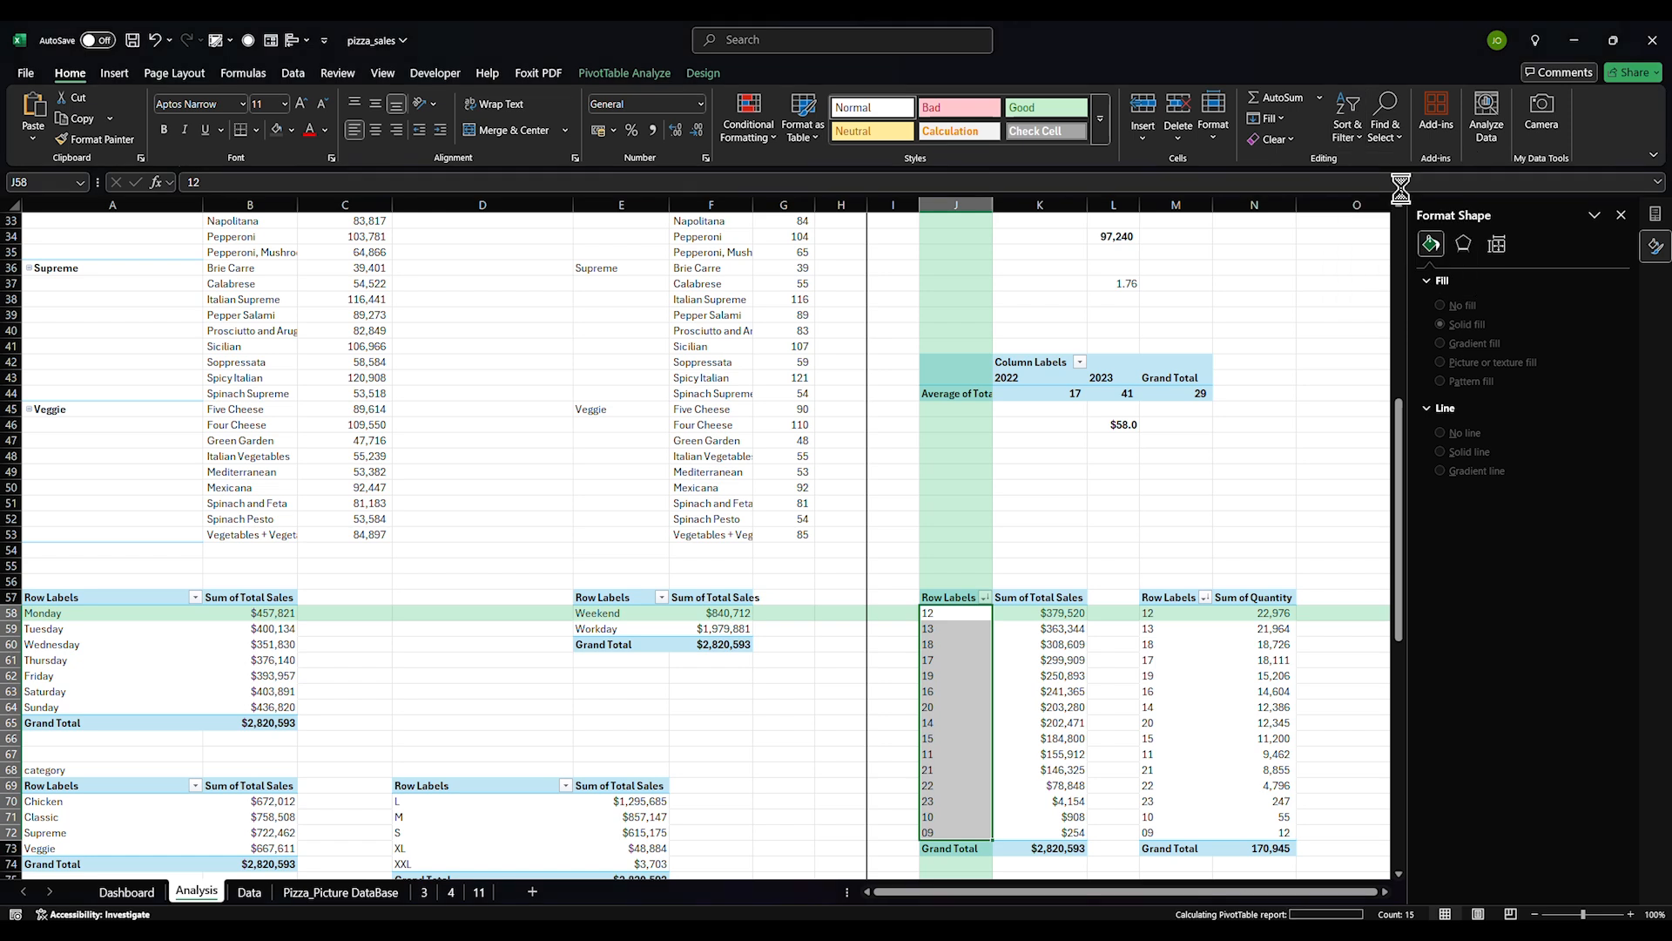
pyautogui.click(1361, 138)
pyautogui.click(1389, 171)
pyautogui.click(1167, 517)
pyautogui.moveTo(949, 617); pyautogui.dragTo(1018, 812)
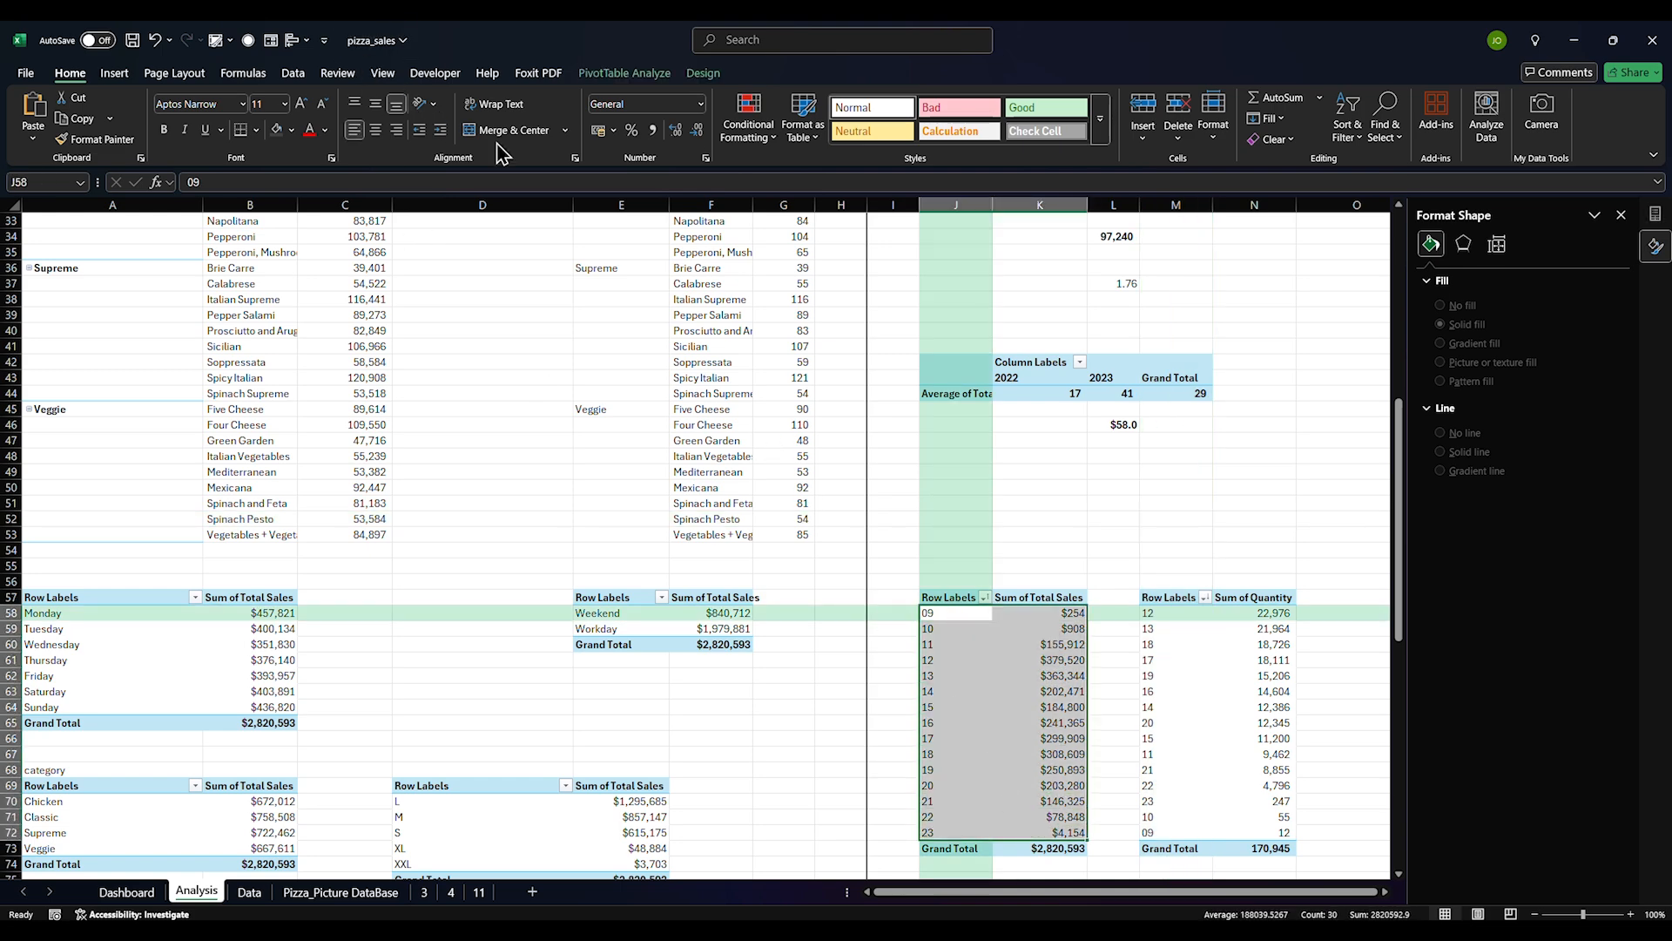
pyautogui.click(114, 74)
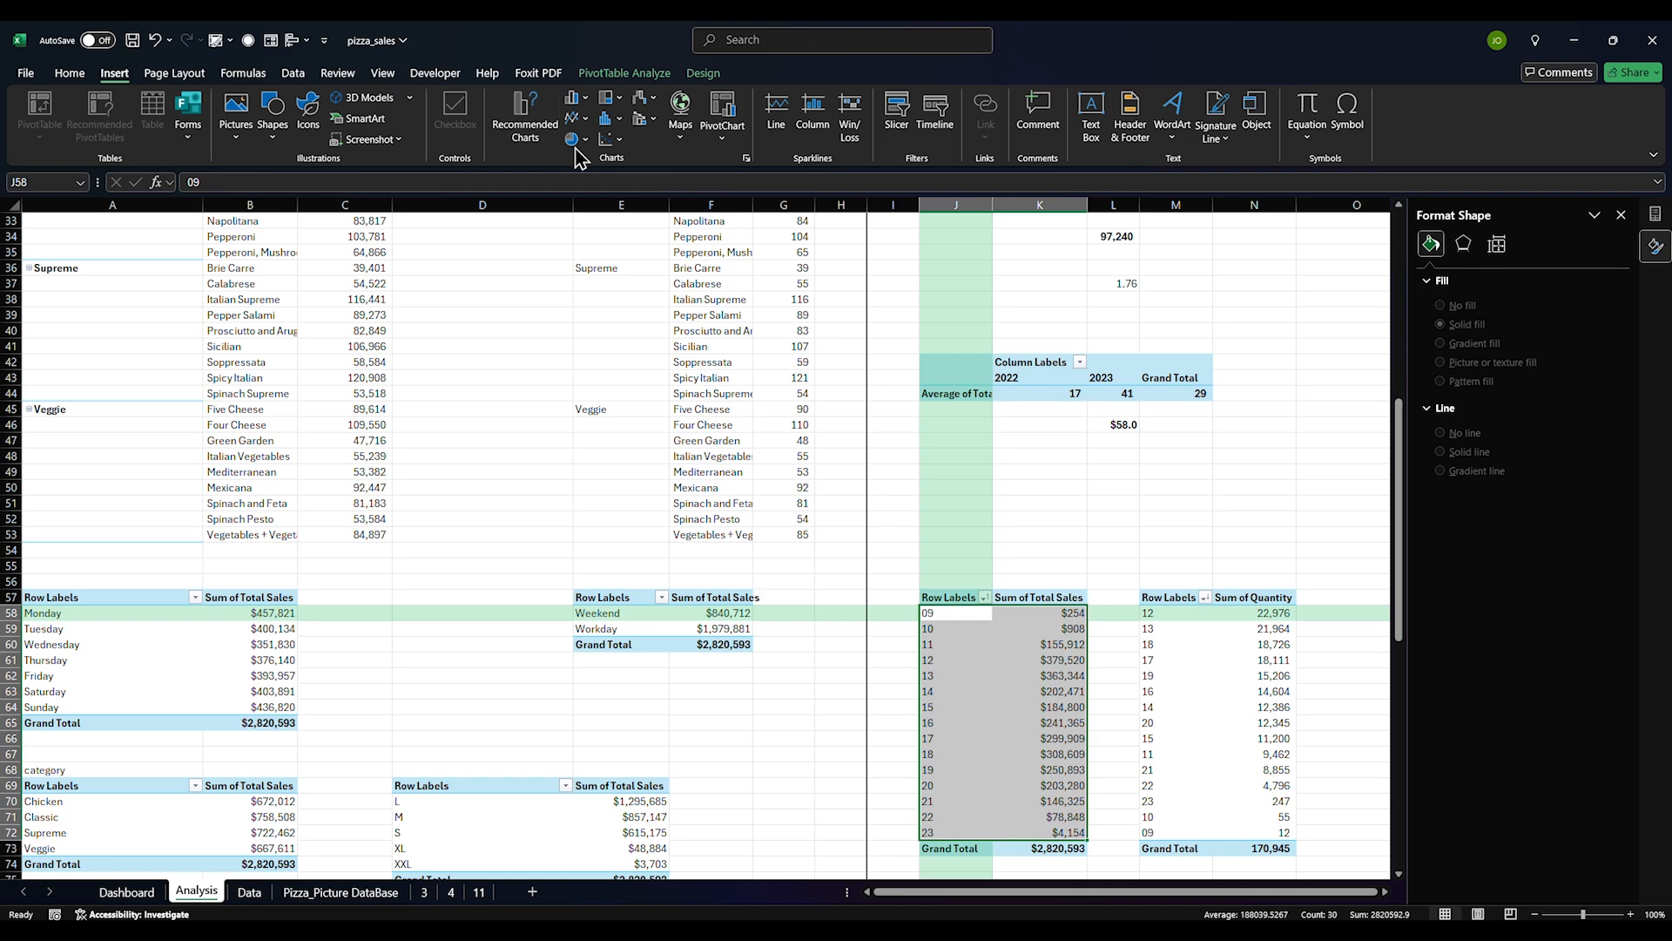
# Insert a clustered column PivotChart from the hourly sales pivot after previewing area and bar types
pyautogui.click(536, 118)
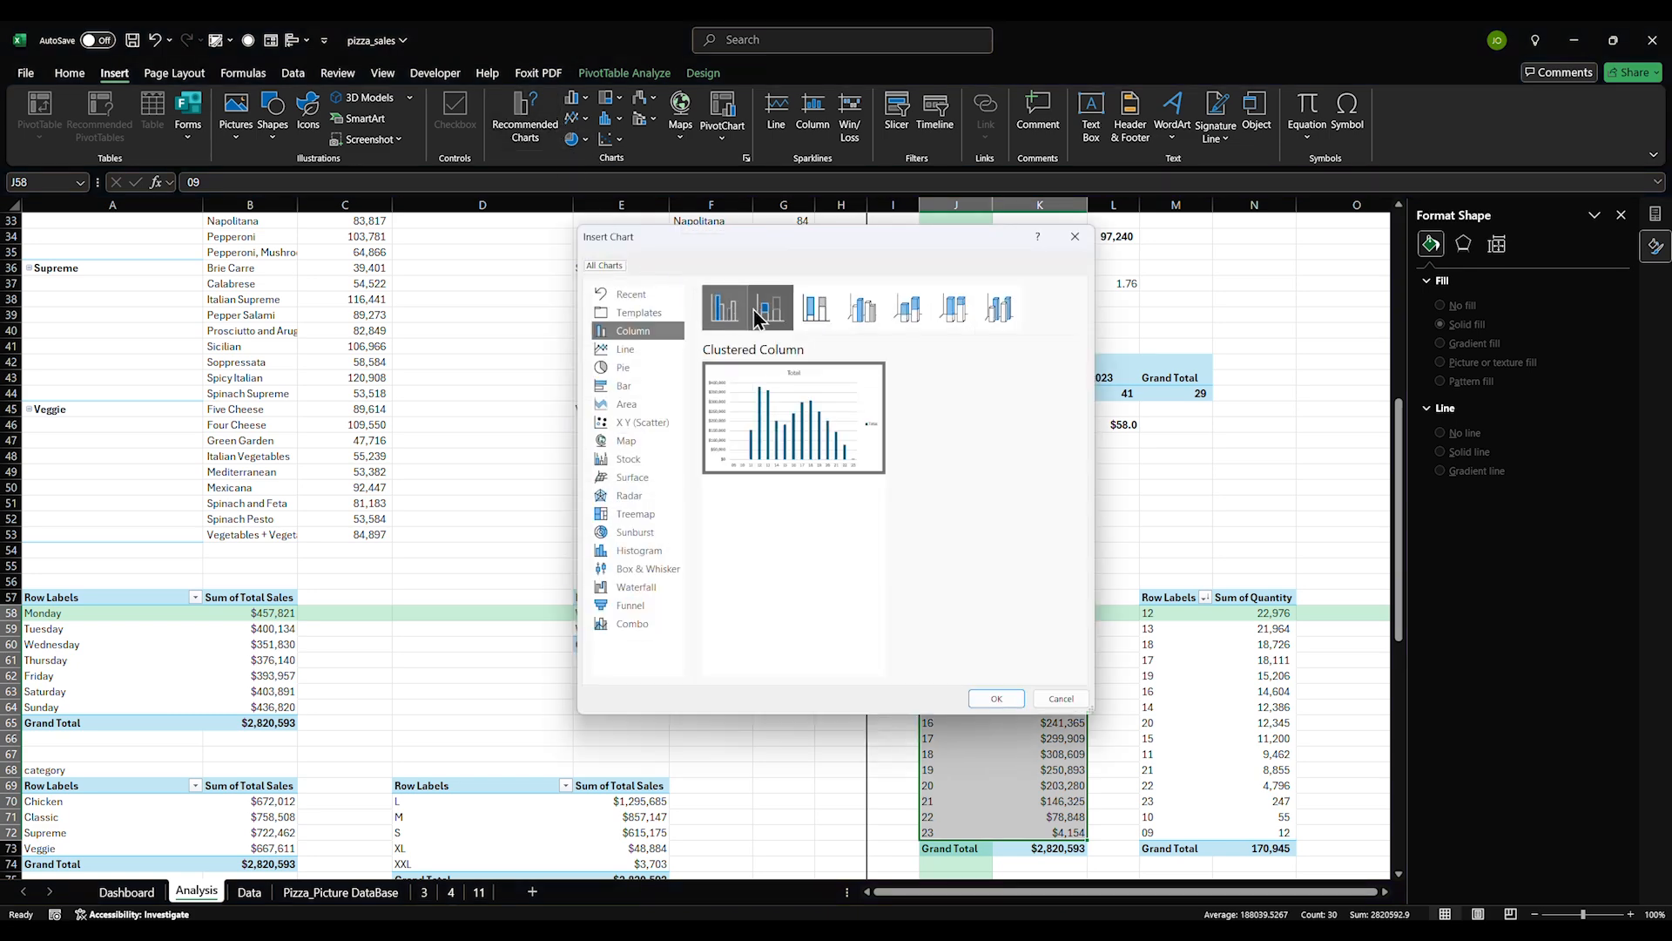
pyautogui.click(623, 406)
pyautogui.click(631, 385)
pyautogui.click(625, 405)
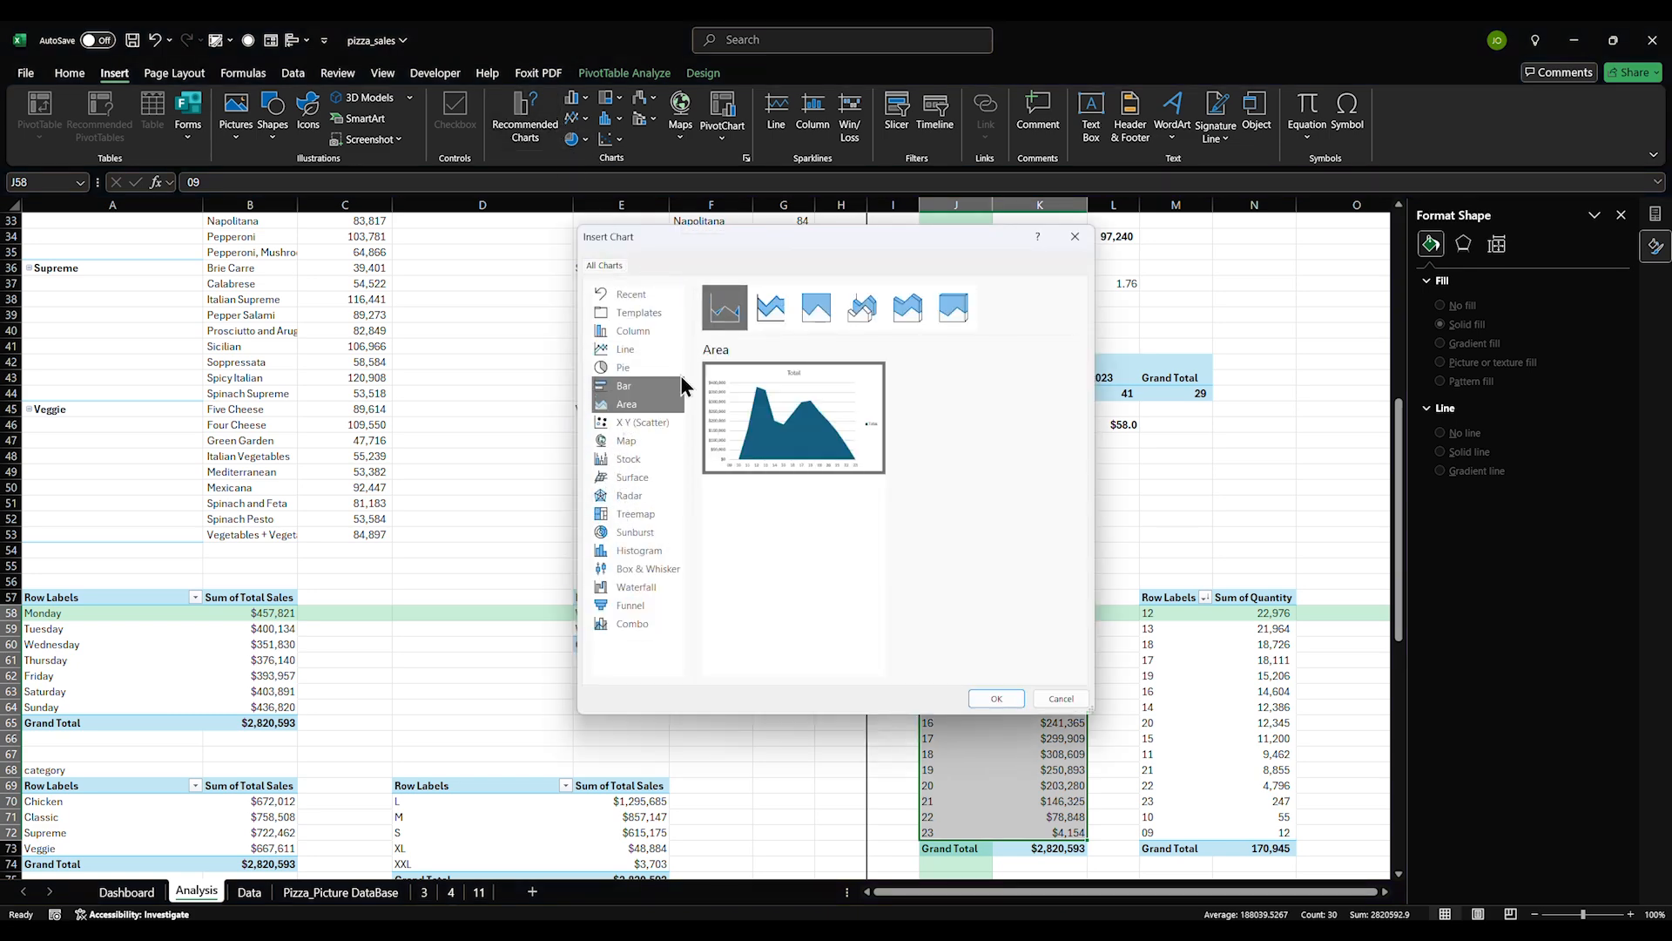
pyautogui.click(771, 307)
pyautogui.click(816, 307)
pyautogui.click(908, 316)
pyautogui.click(954, 307)
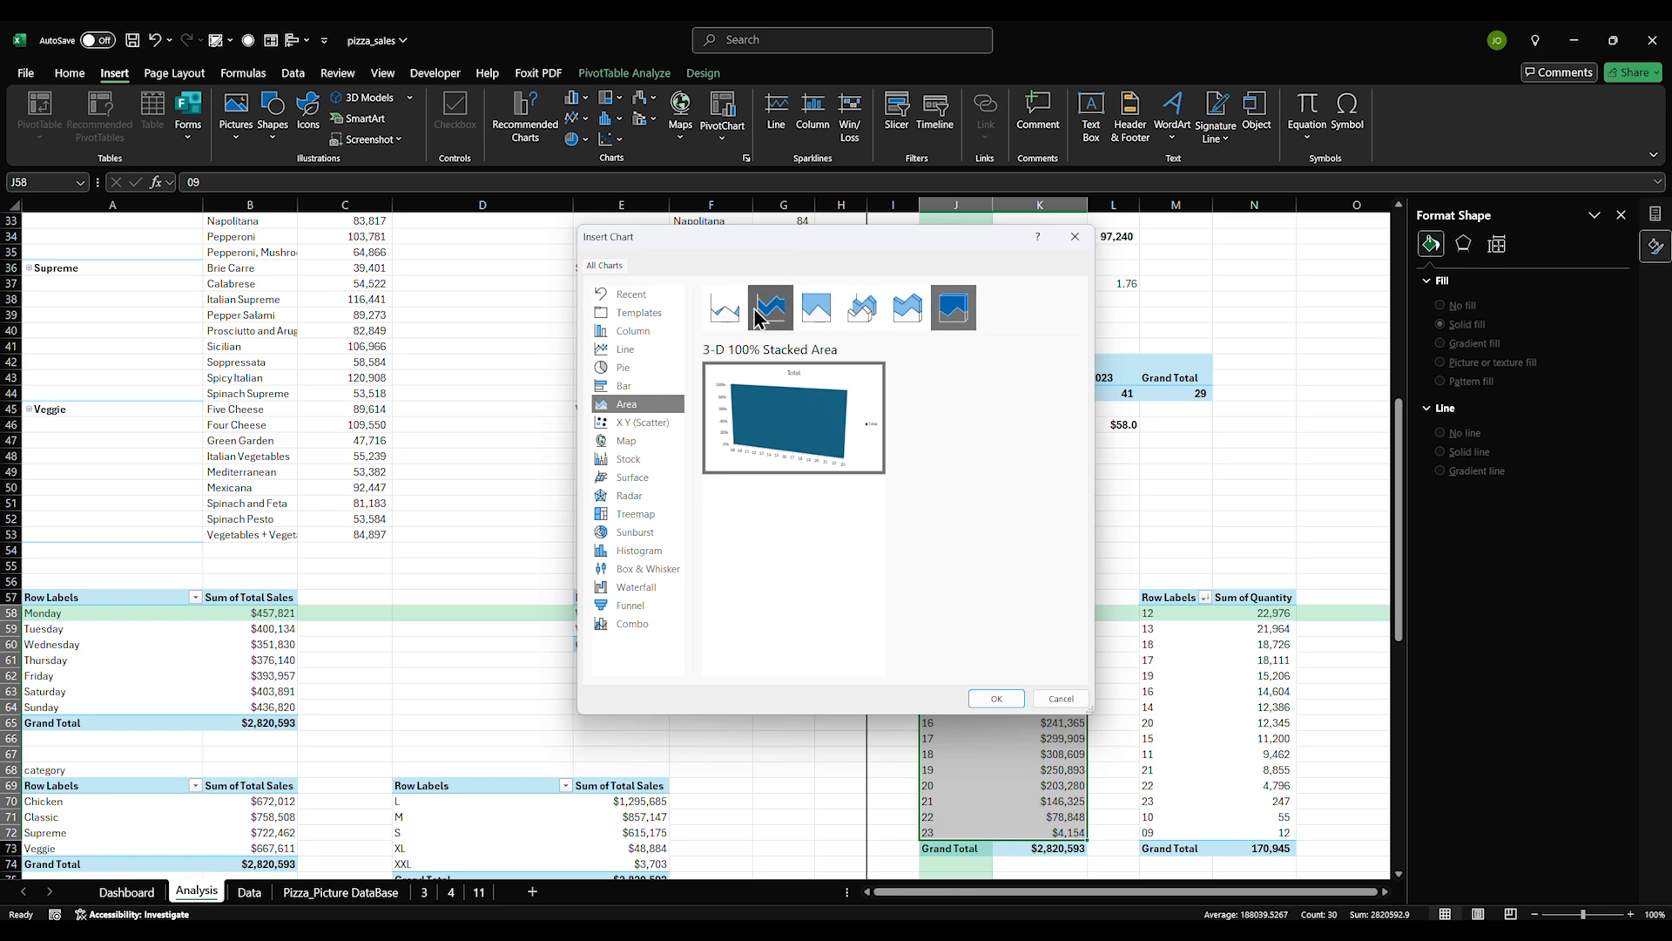
pyautogui.click(725, 307)
pyautogui.click(648, 297)
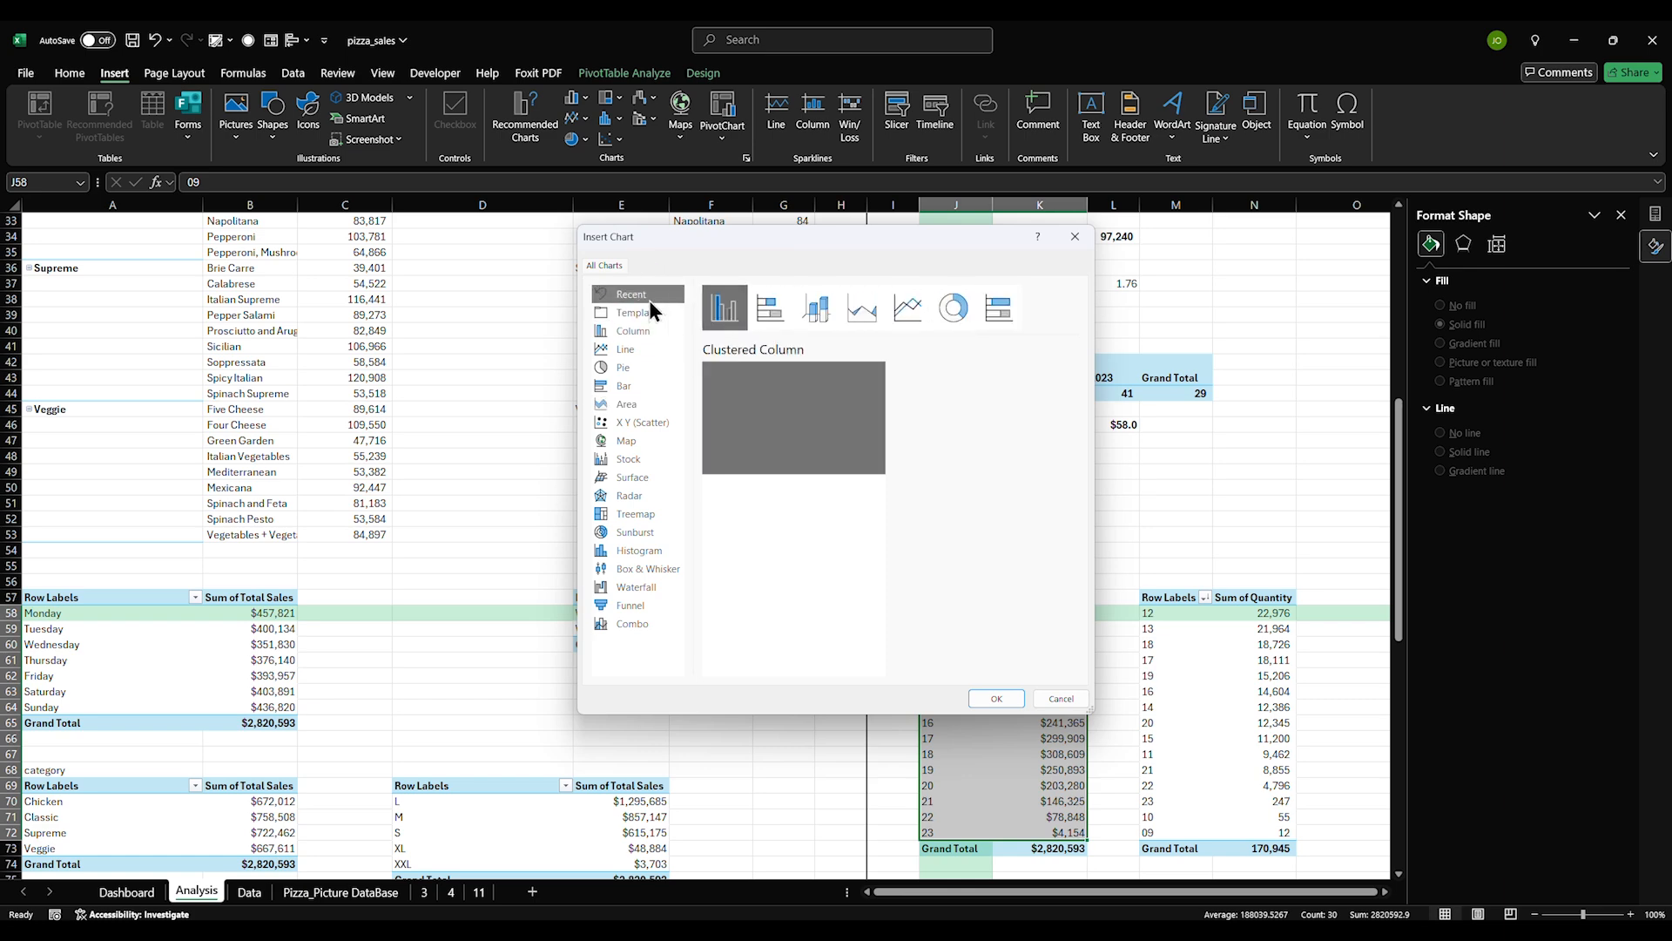
pyautogui.click(995, 699)
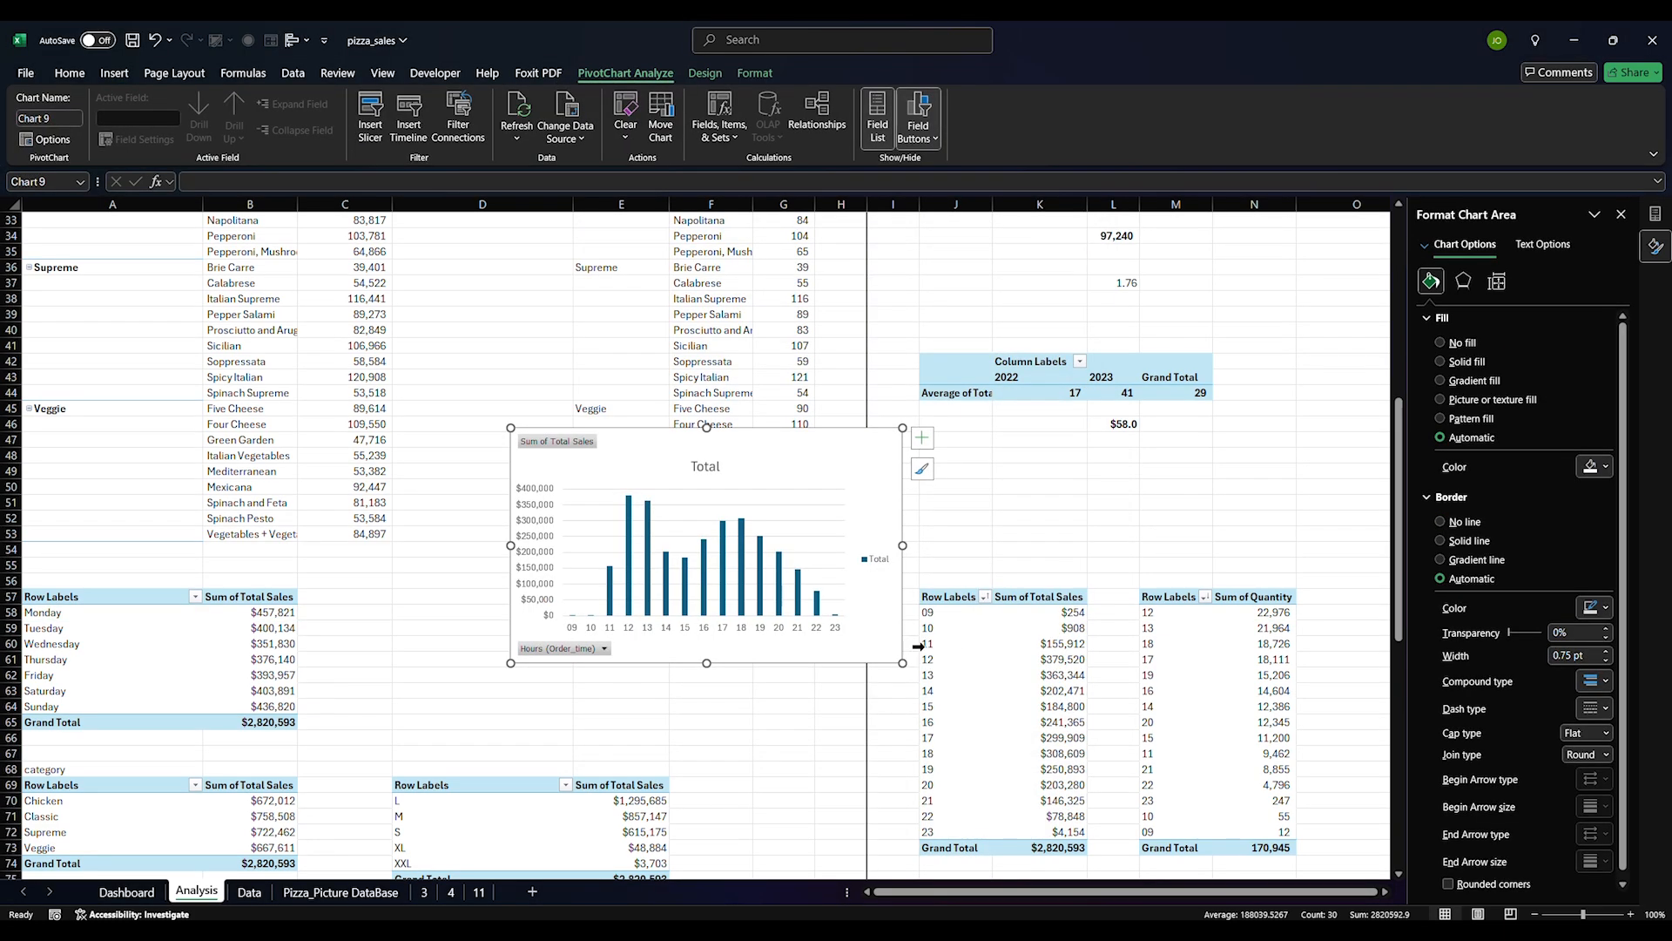
# Move the new chart from Analysis onto the Dashboard sheet with cut and paste
pyautogui.hotkey('ctrl', 'x')
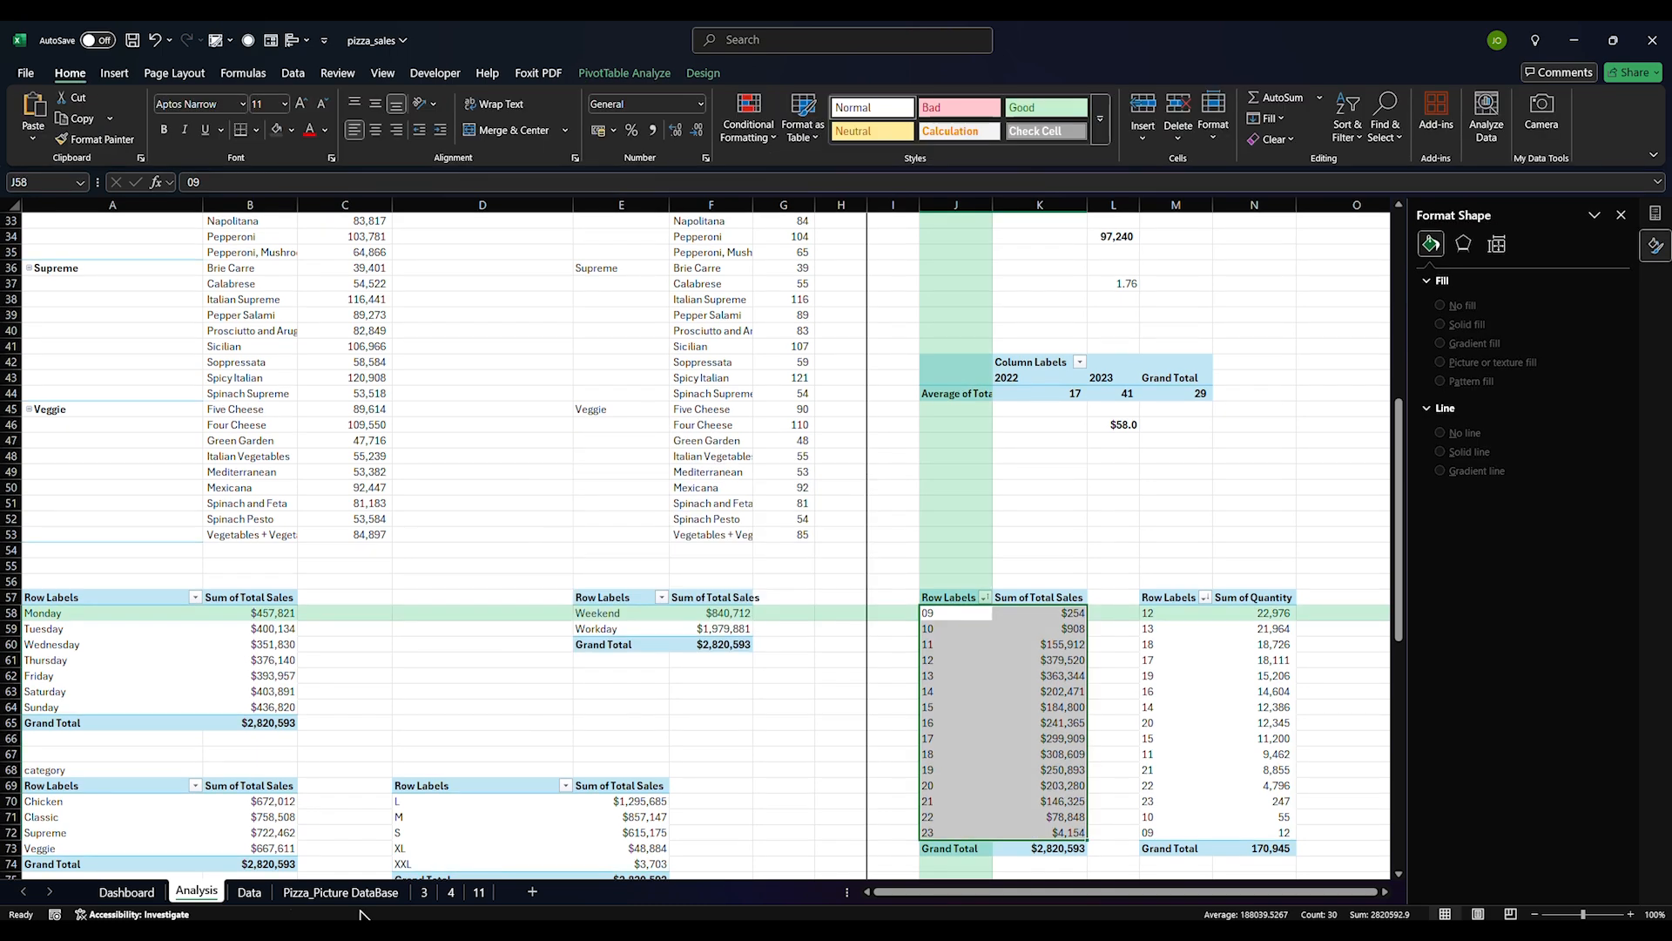
pyautogui.click(127, 892)
pyautogui.click(1002, 449)
pyautogui.hotkey('ctrl', 'v')
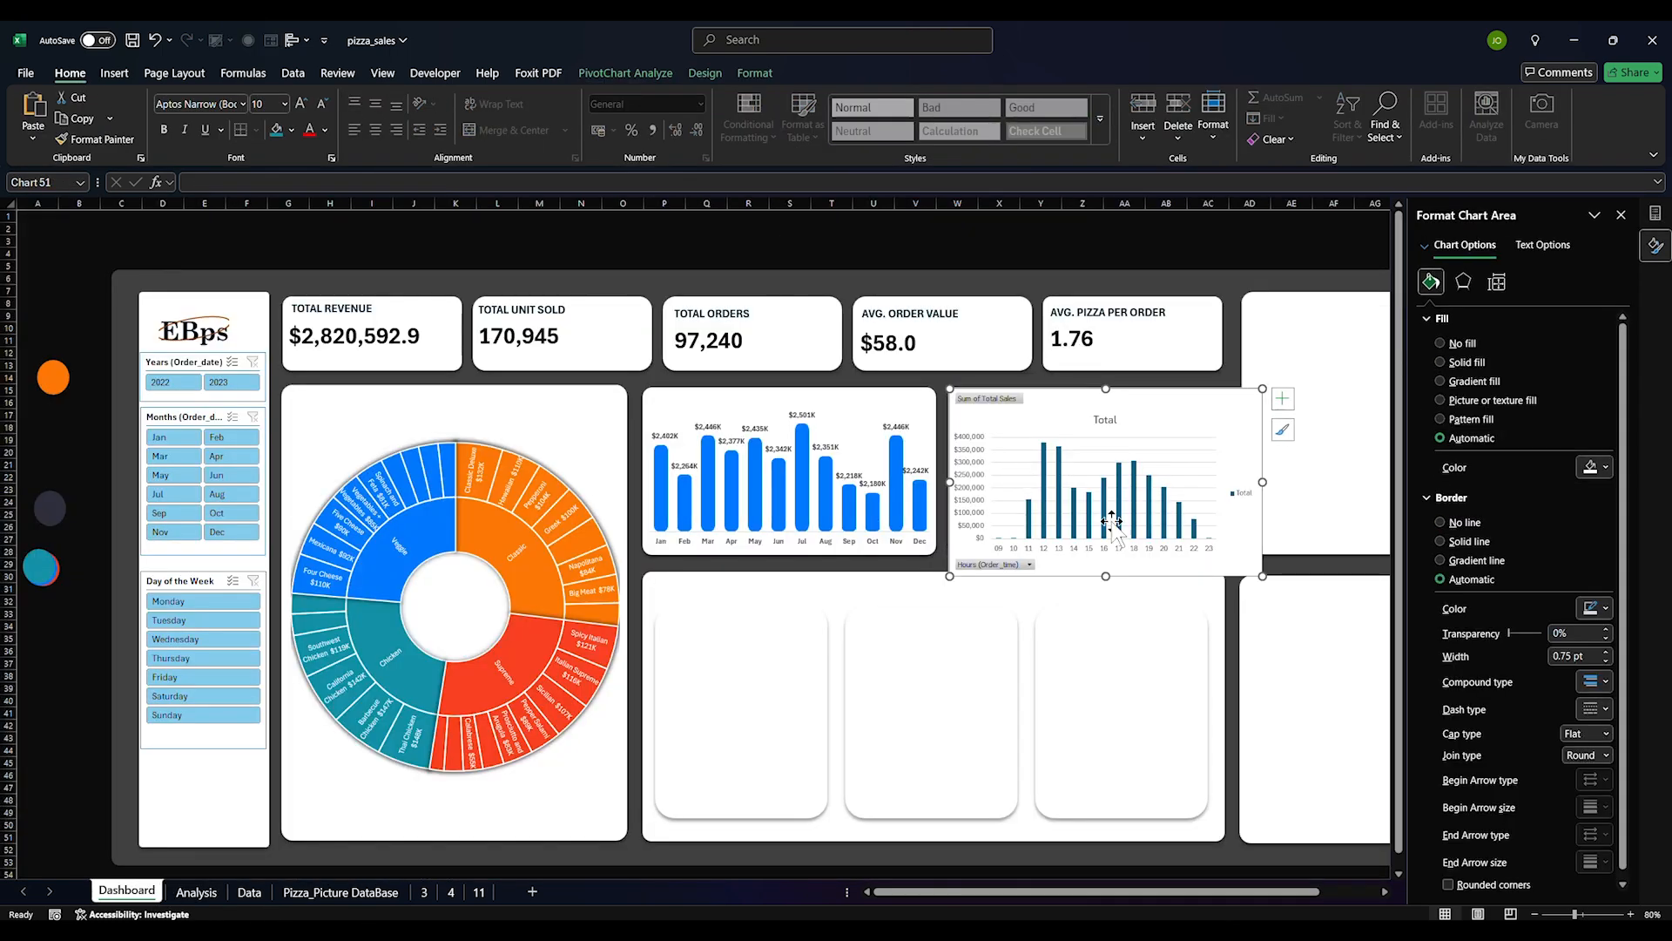
# Hide all pivot field buttons on the hourly sales chart
pyautogui.click(1159, 444)
pyautogui.click(1132, 429)
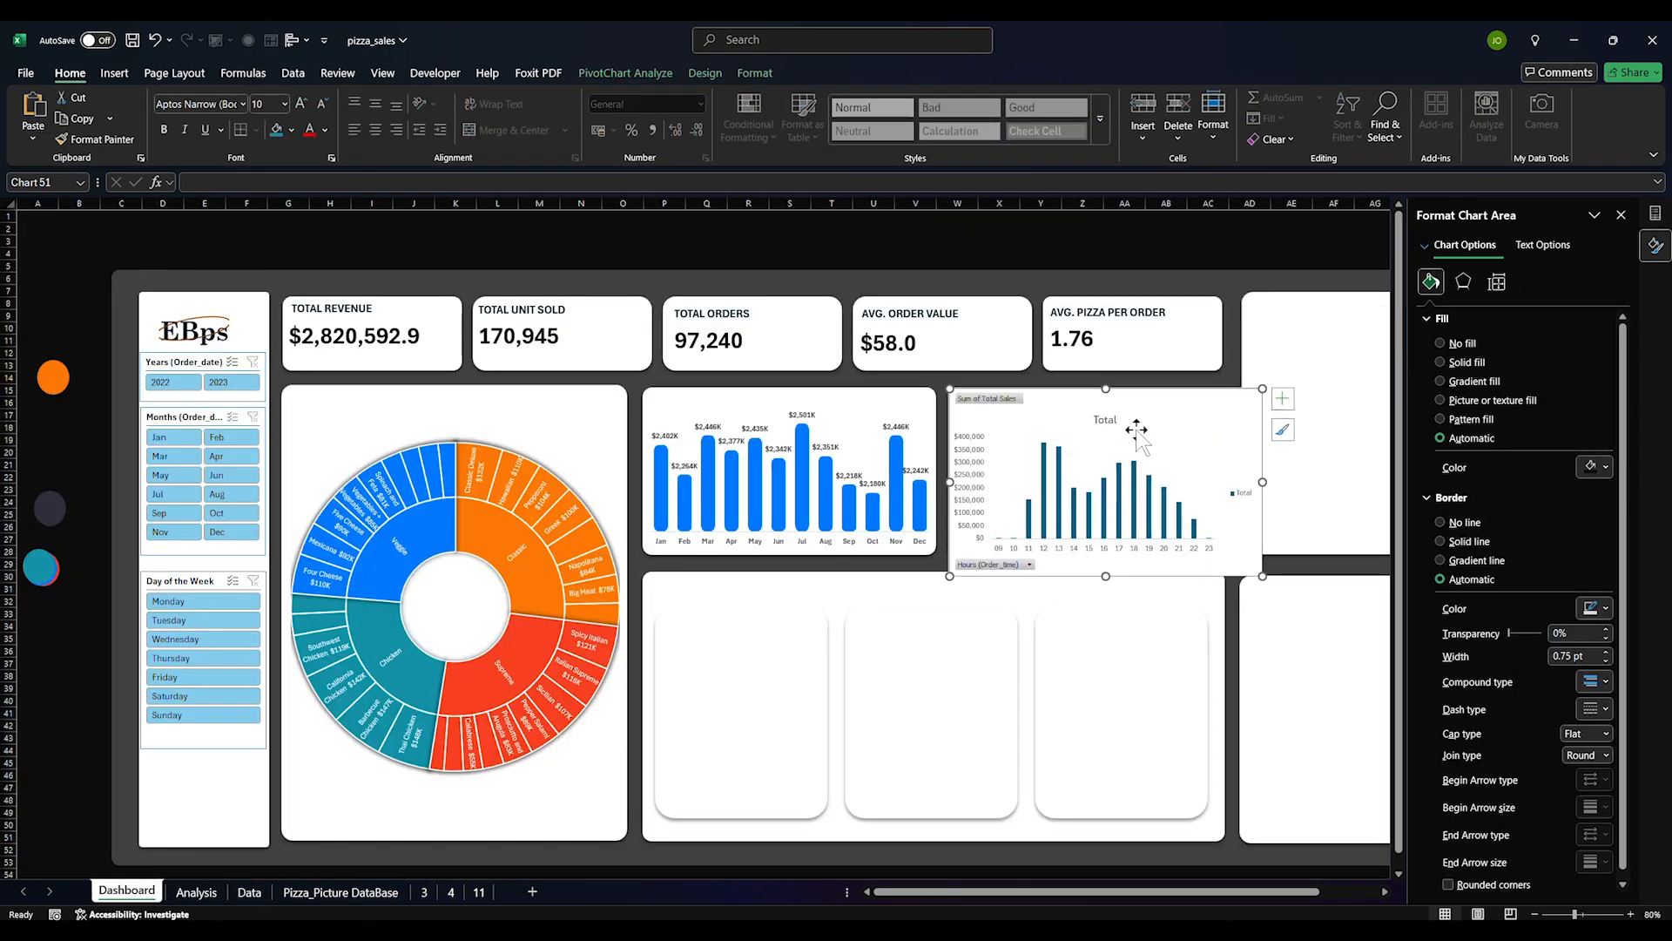
pyautogui.rightClick(1003, 399)
pyautogui.click(1060, 578)
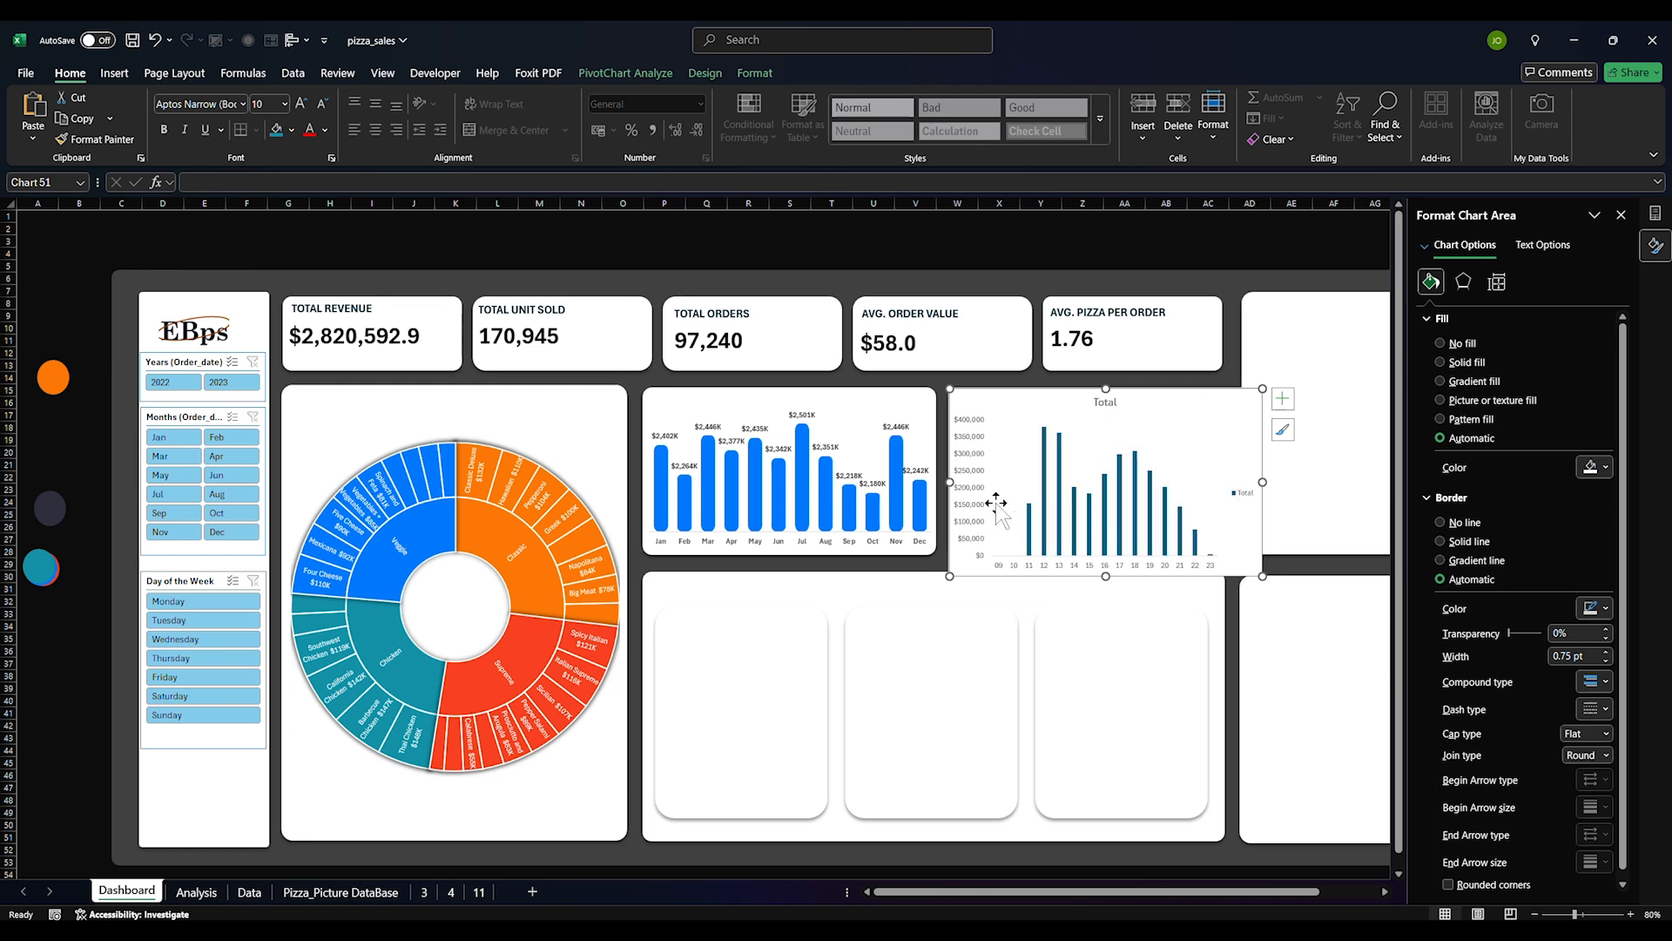
# Give the value axis the custom number format $#"K"
pyautogui.click(984, 484)
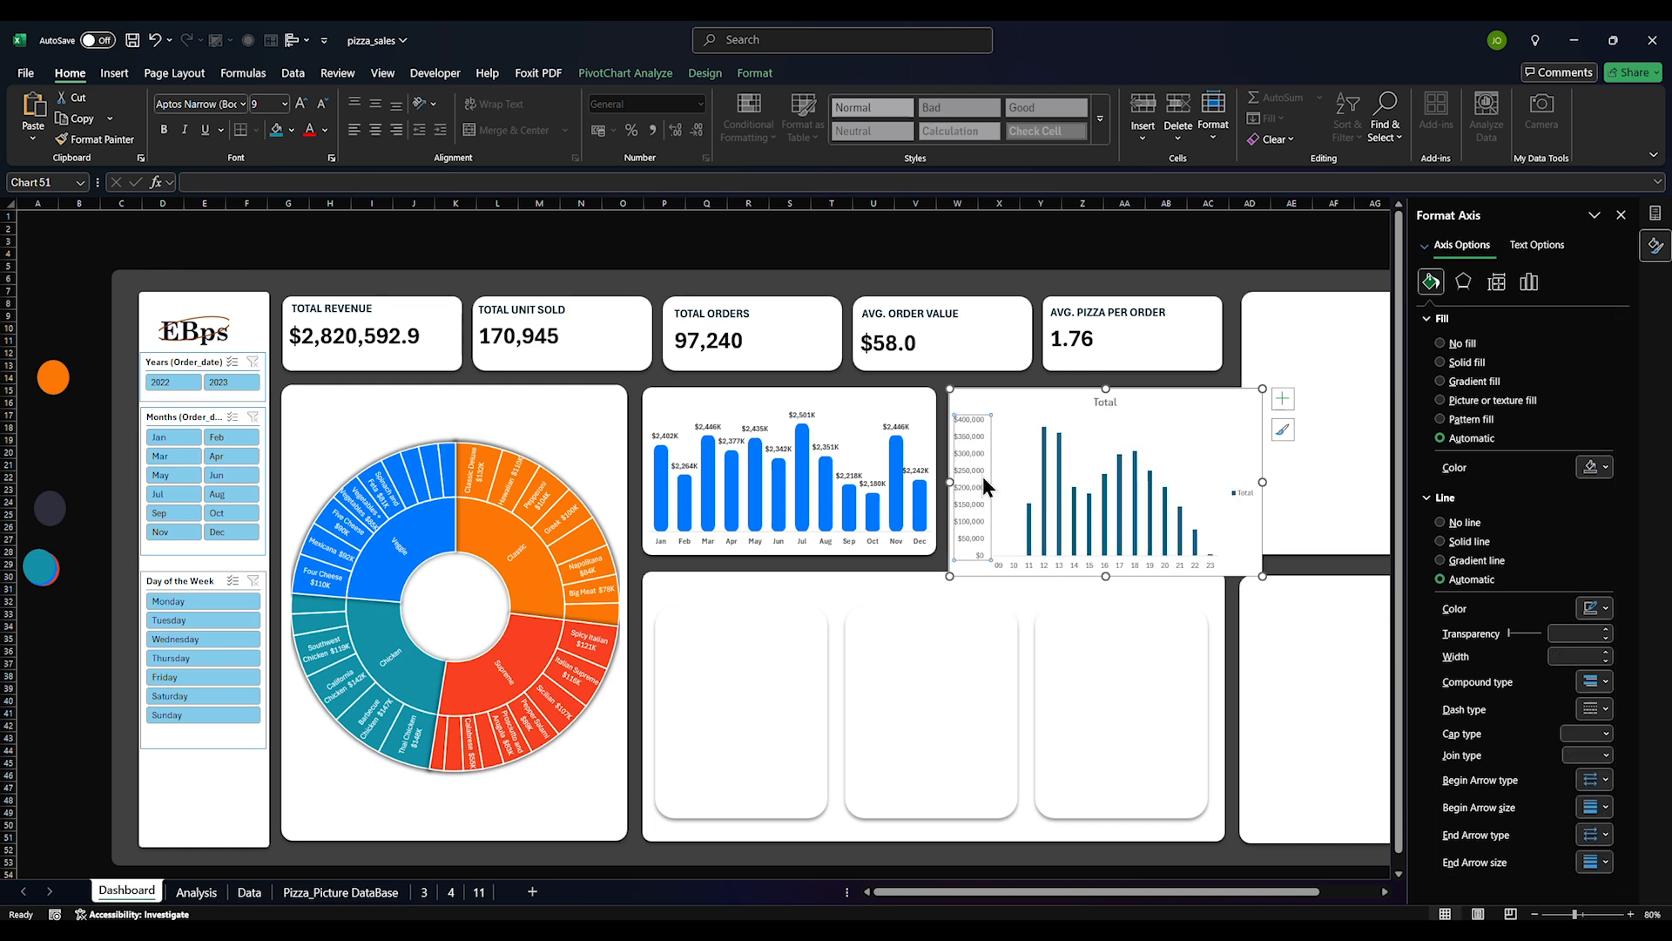
pyautogui.click(1530, 282)
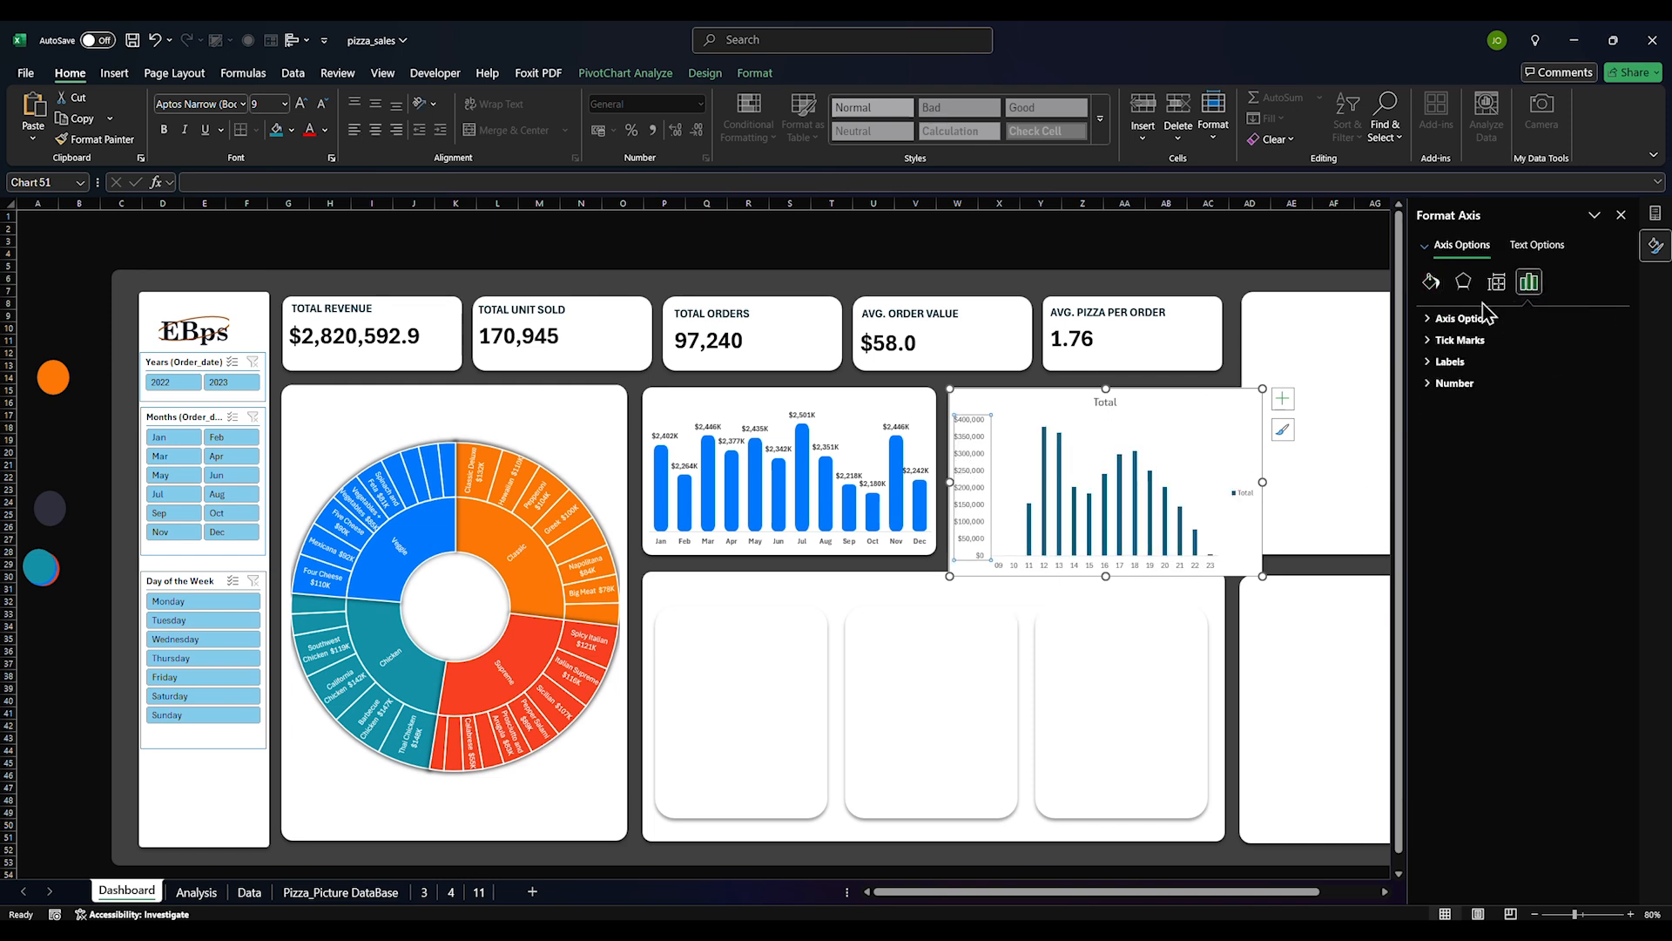
pyautogui.click(1429, 321)
pyautogui.click(1605, 548)
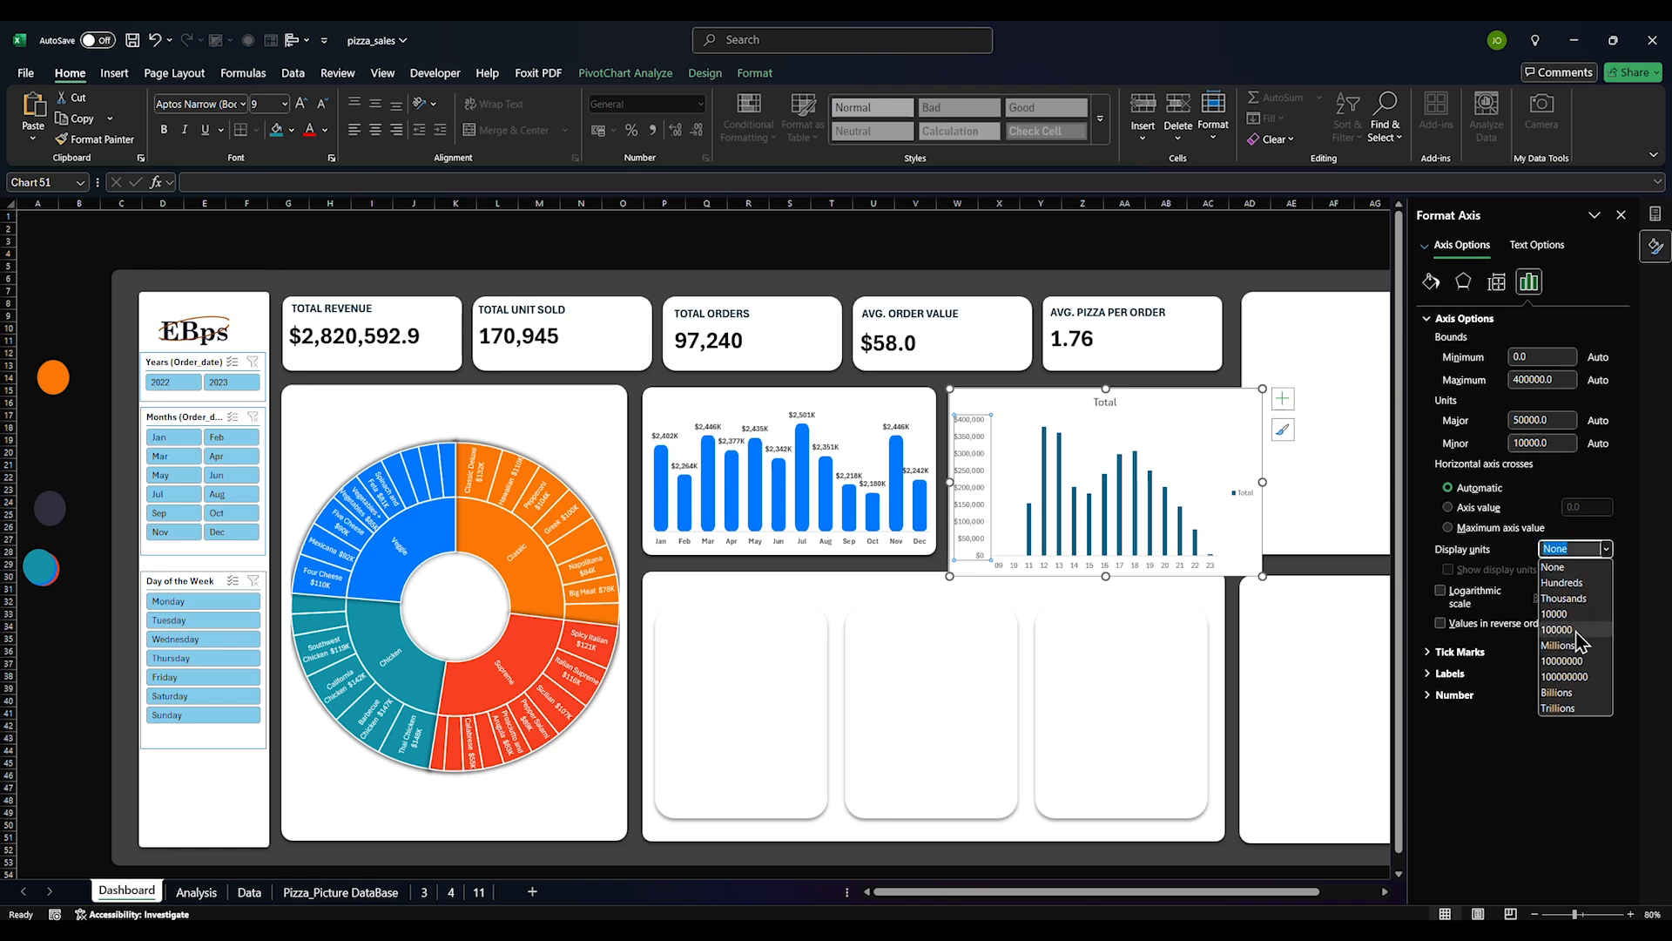
pyautogui.click(1568, 658)
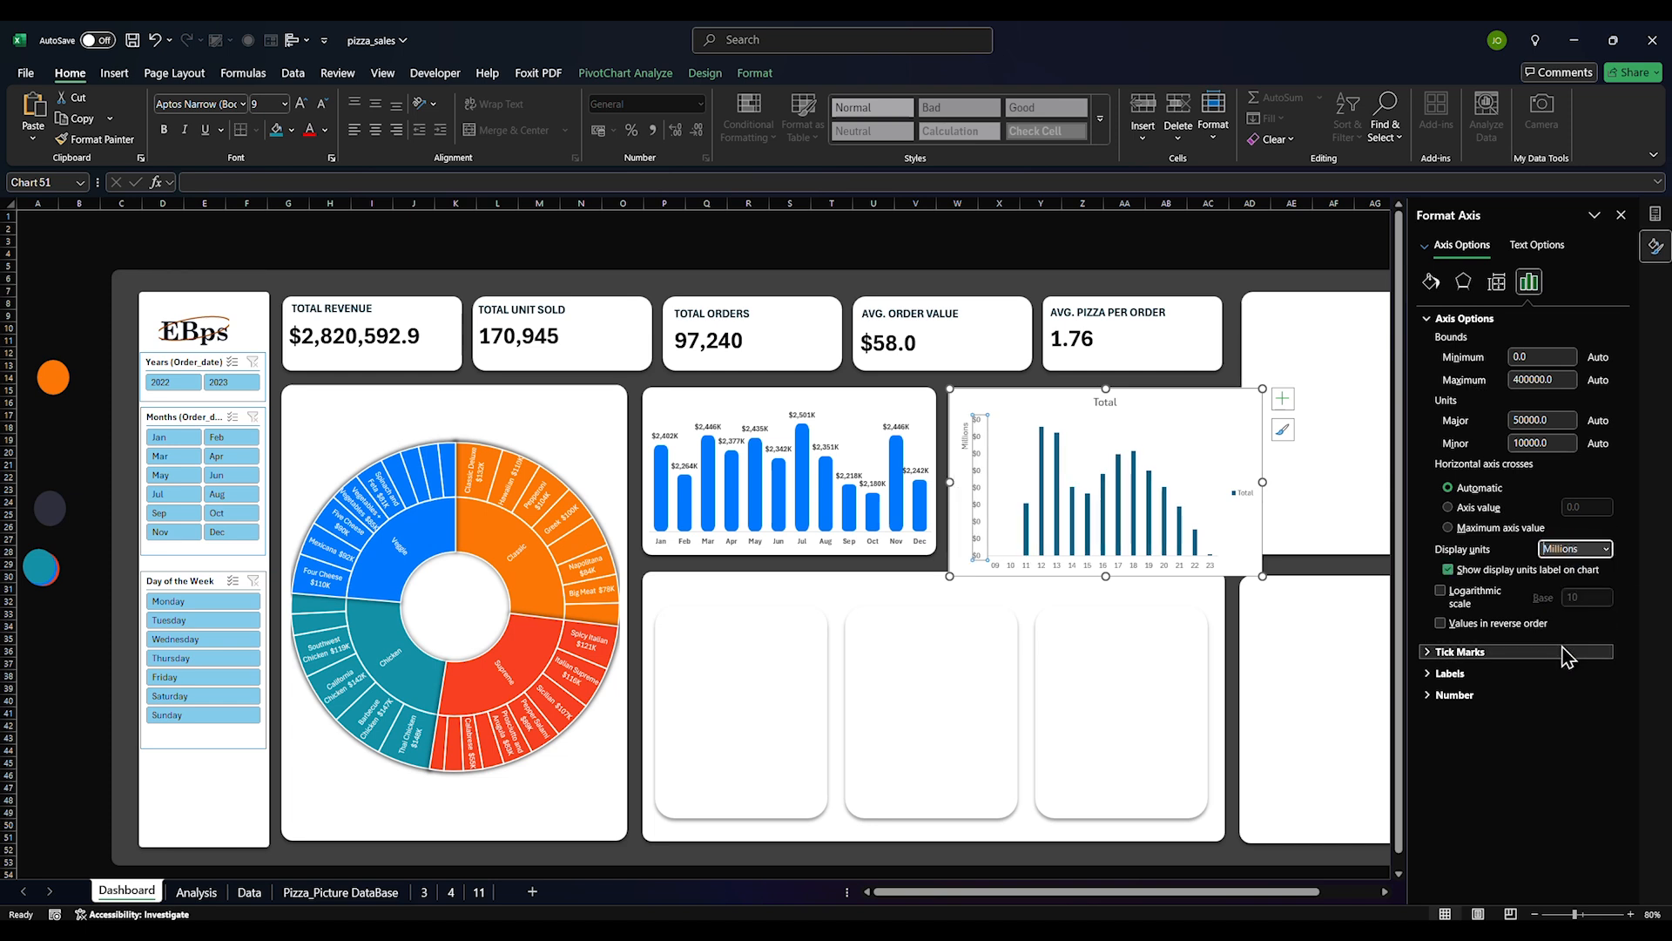
pyautogui.click(1470, 694)
pyautogui.click(1591, 732)
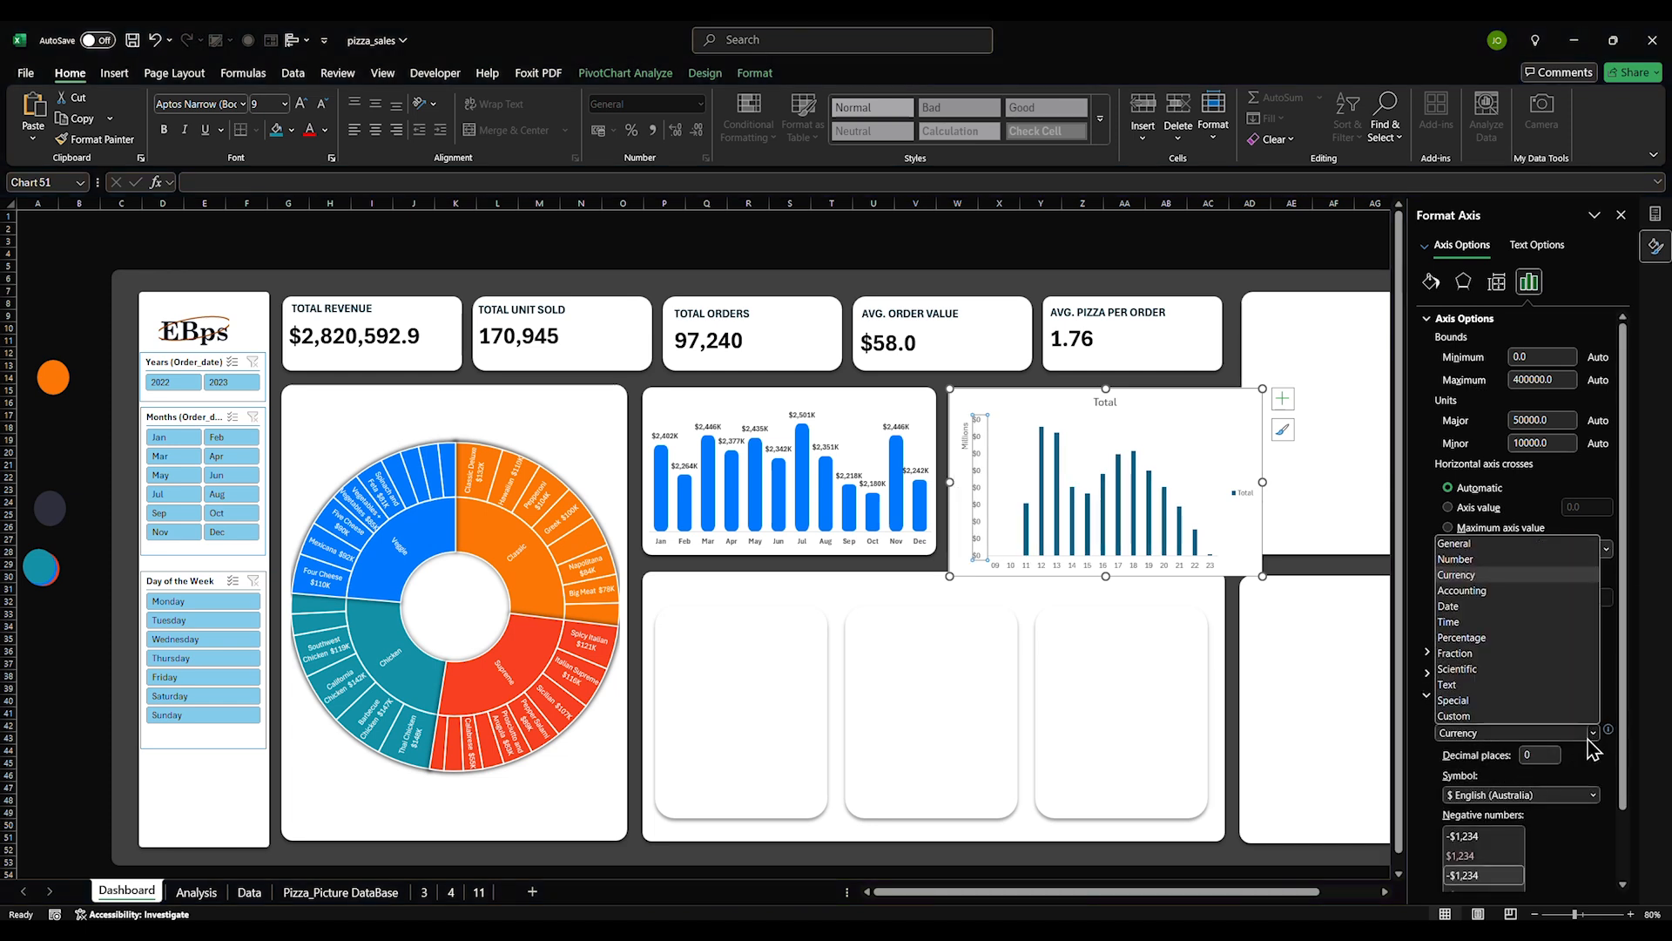
pyautogui.click(1467, 717)
pyautogui.click(1593, 772)
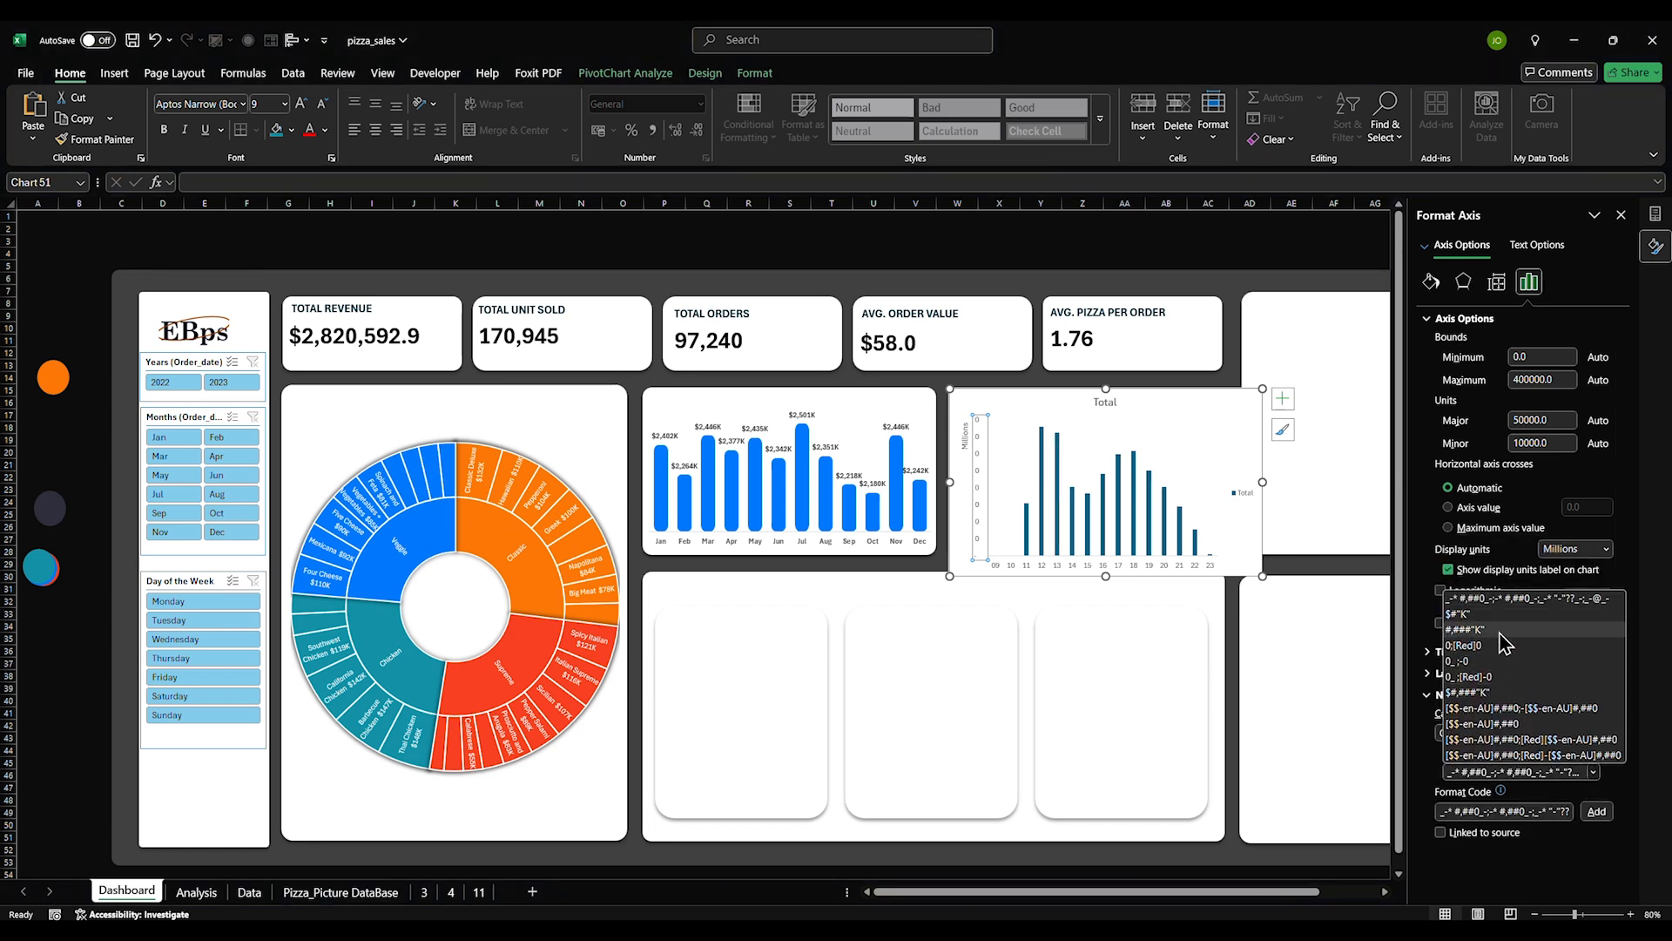
pyautogui.click(1472, 629)
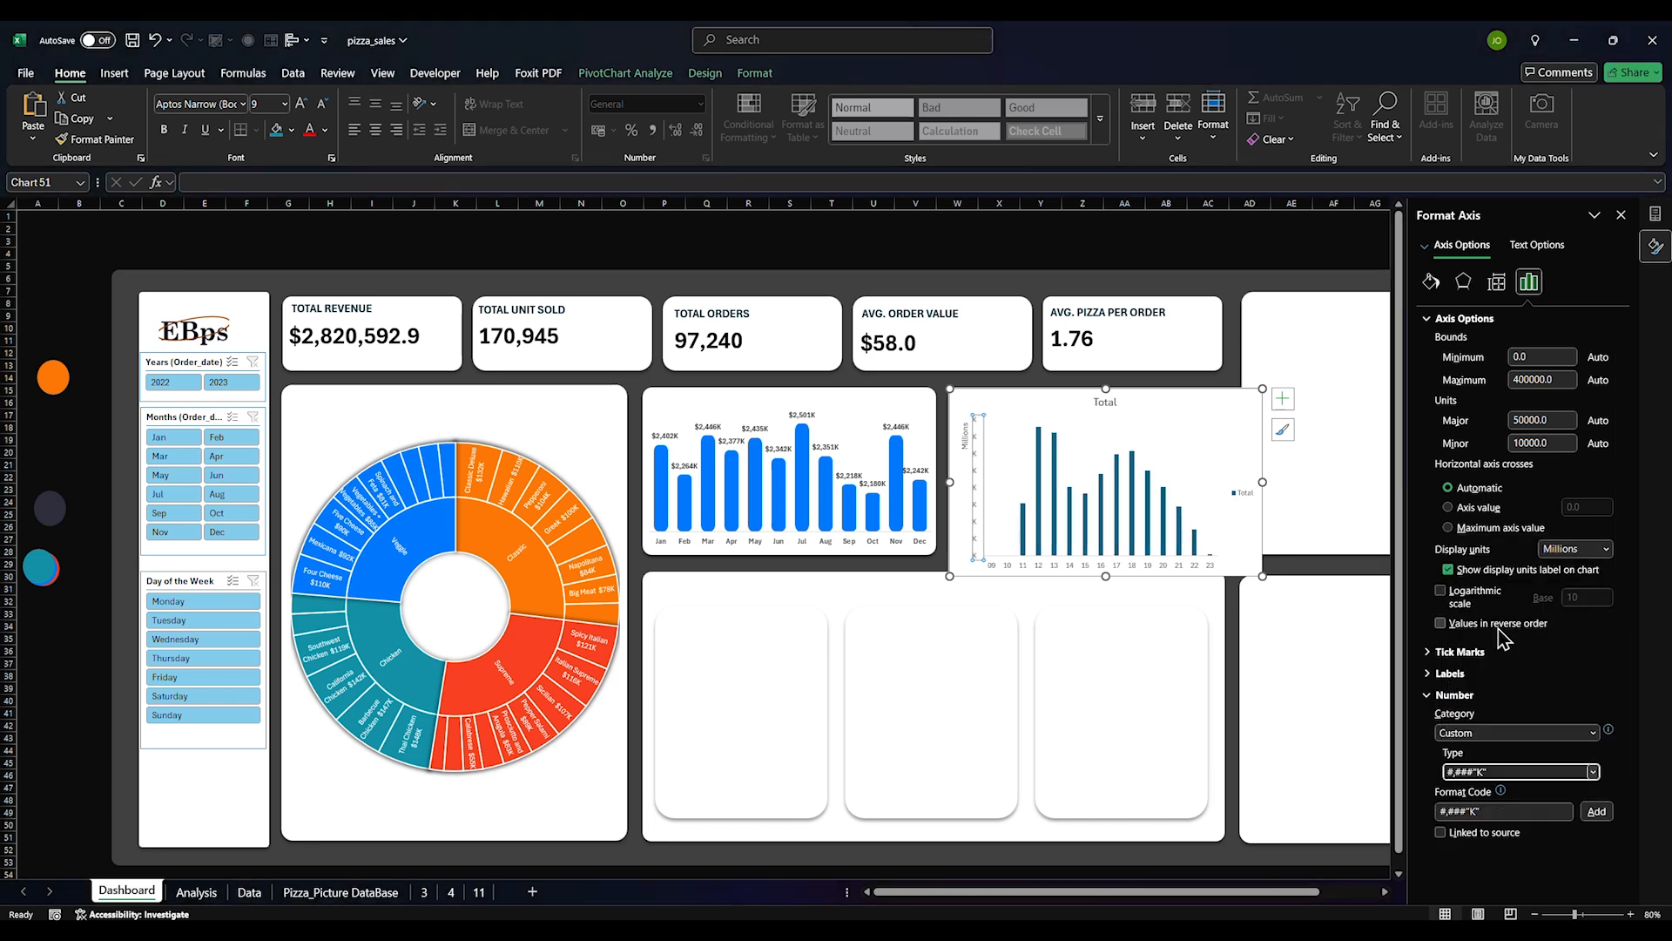
pyautogui.click(1594, 772)
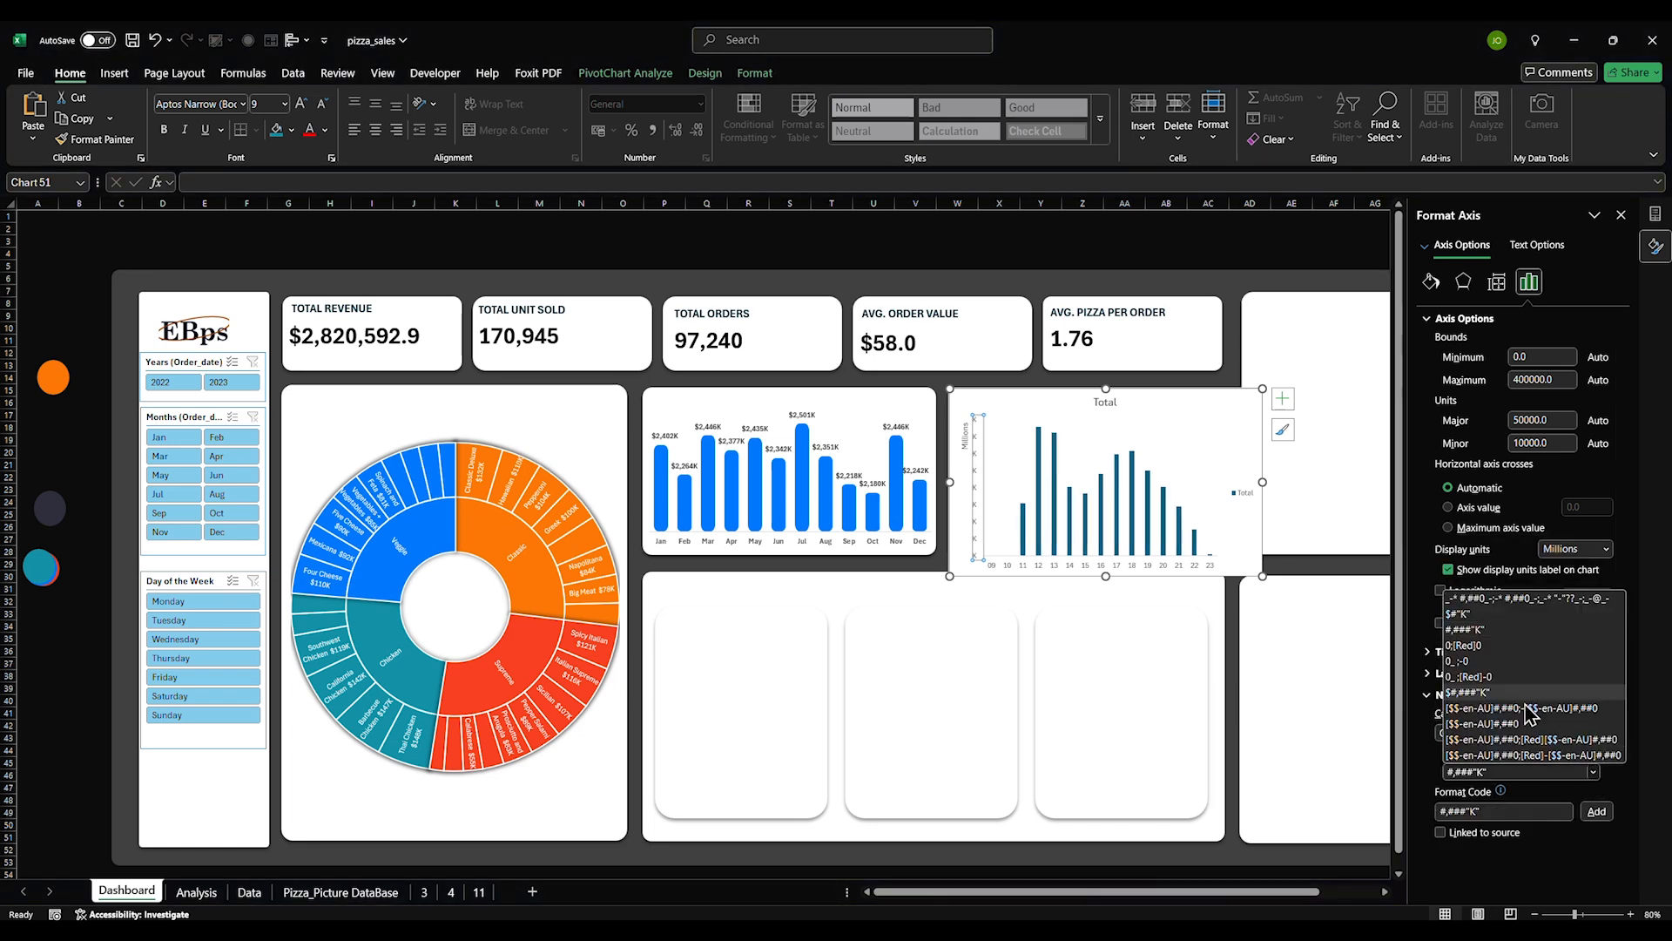
pyautogui.click(1472, 614)
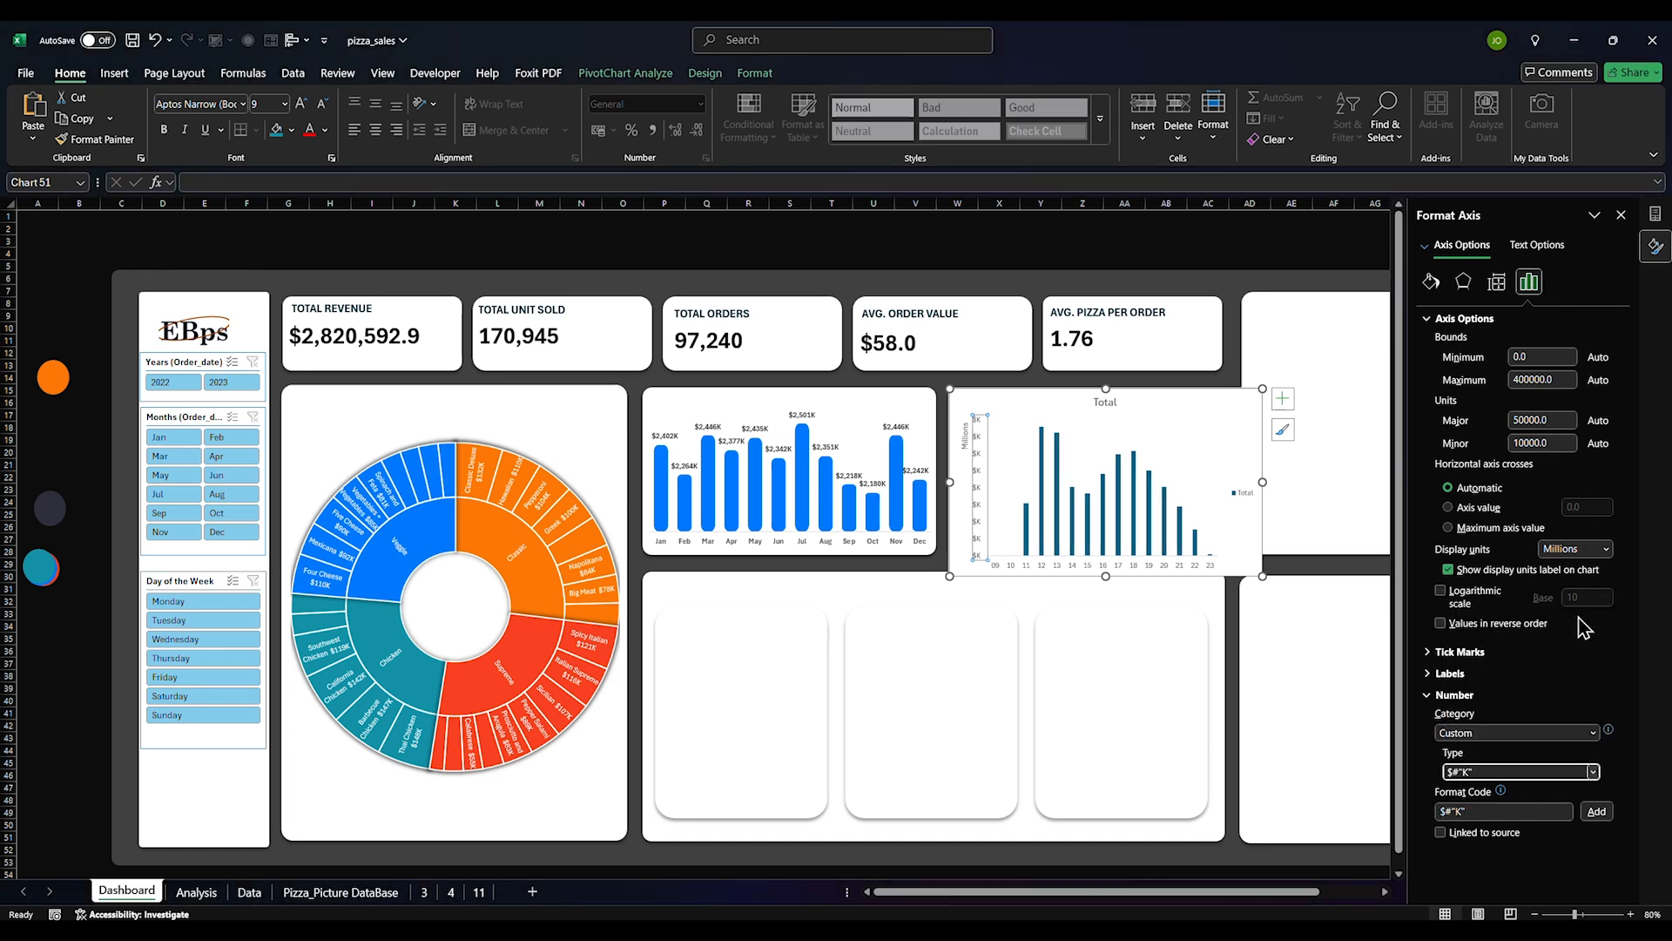
# Set the axis display units to Thousands and delete the Thousands units label
pyautogui.click(1605, 548)
pyautogui.click(1561, 598)
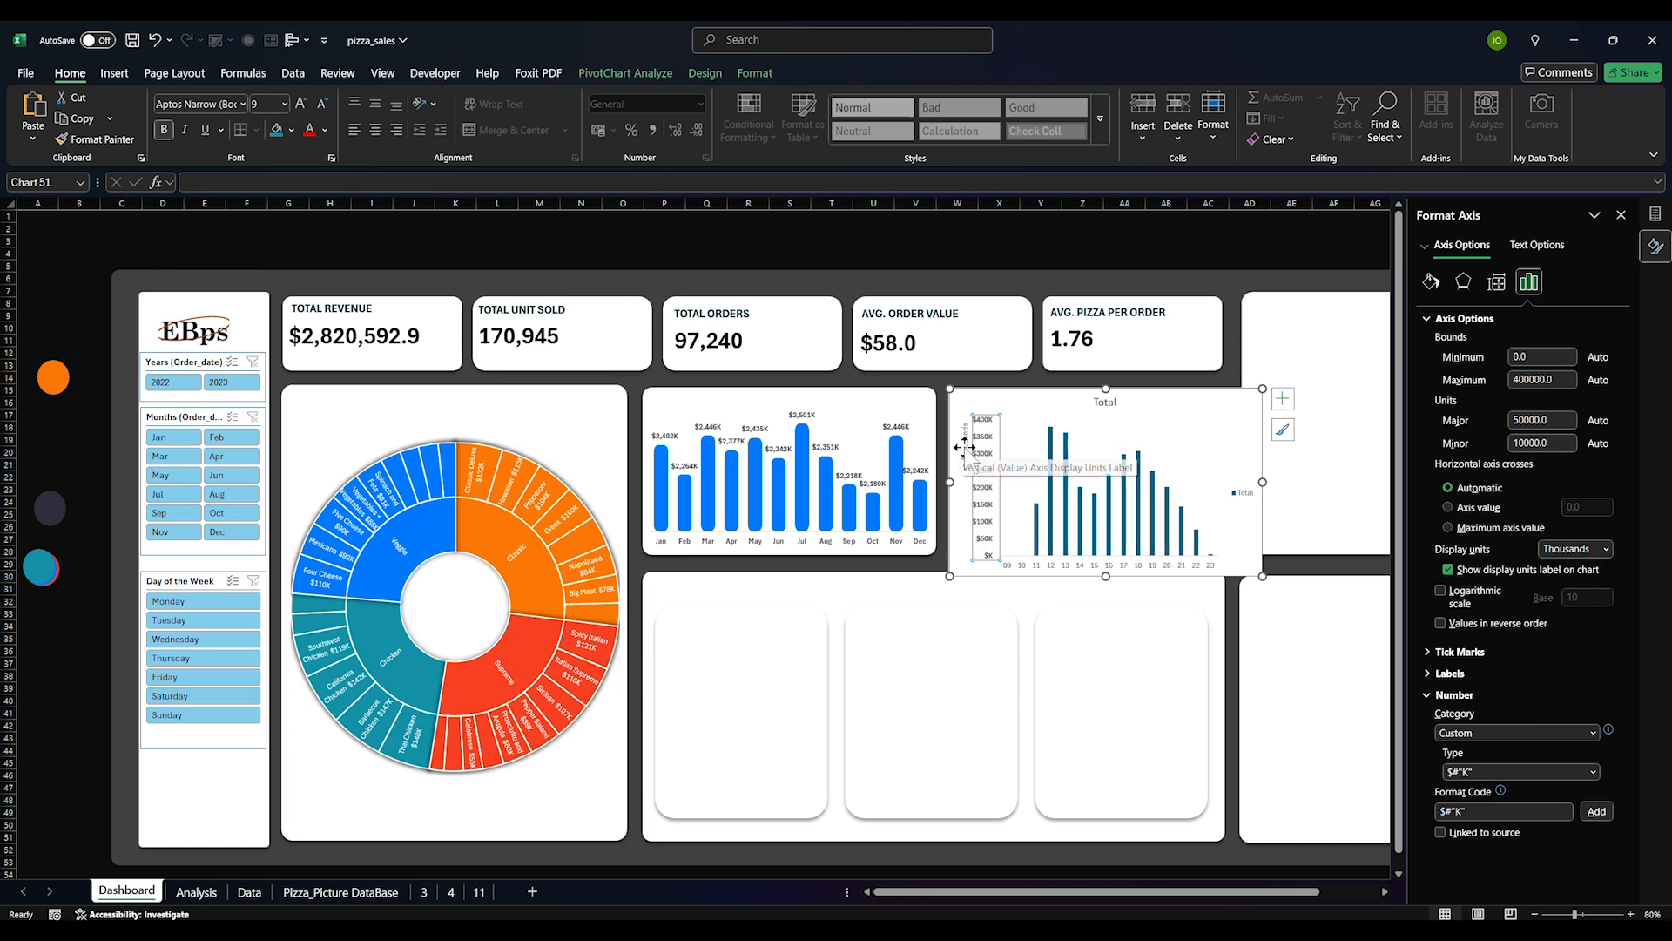
pyautogui.click(965, 442)
pyautogui.press('Delete')
pyautogui.press('Delete')
# Narrow the column gap width, trying 65% and 55%, settling on 45%
pyautogui.click(999, 540)
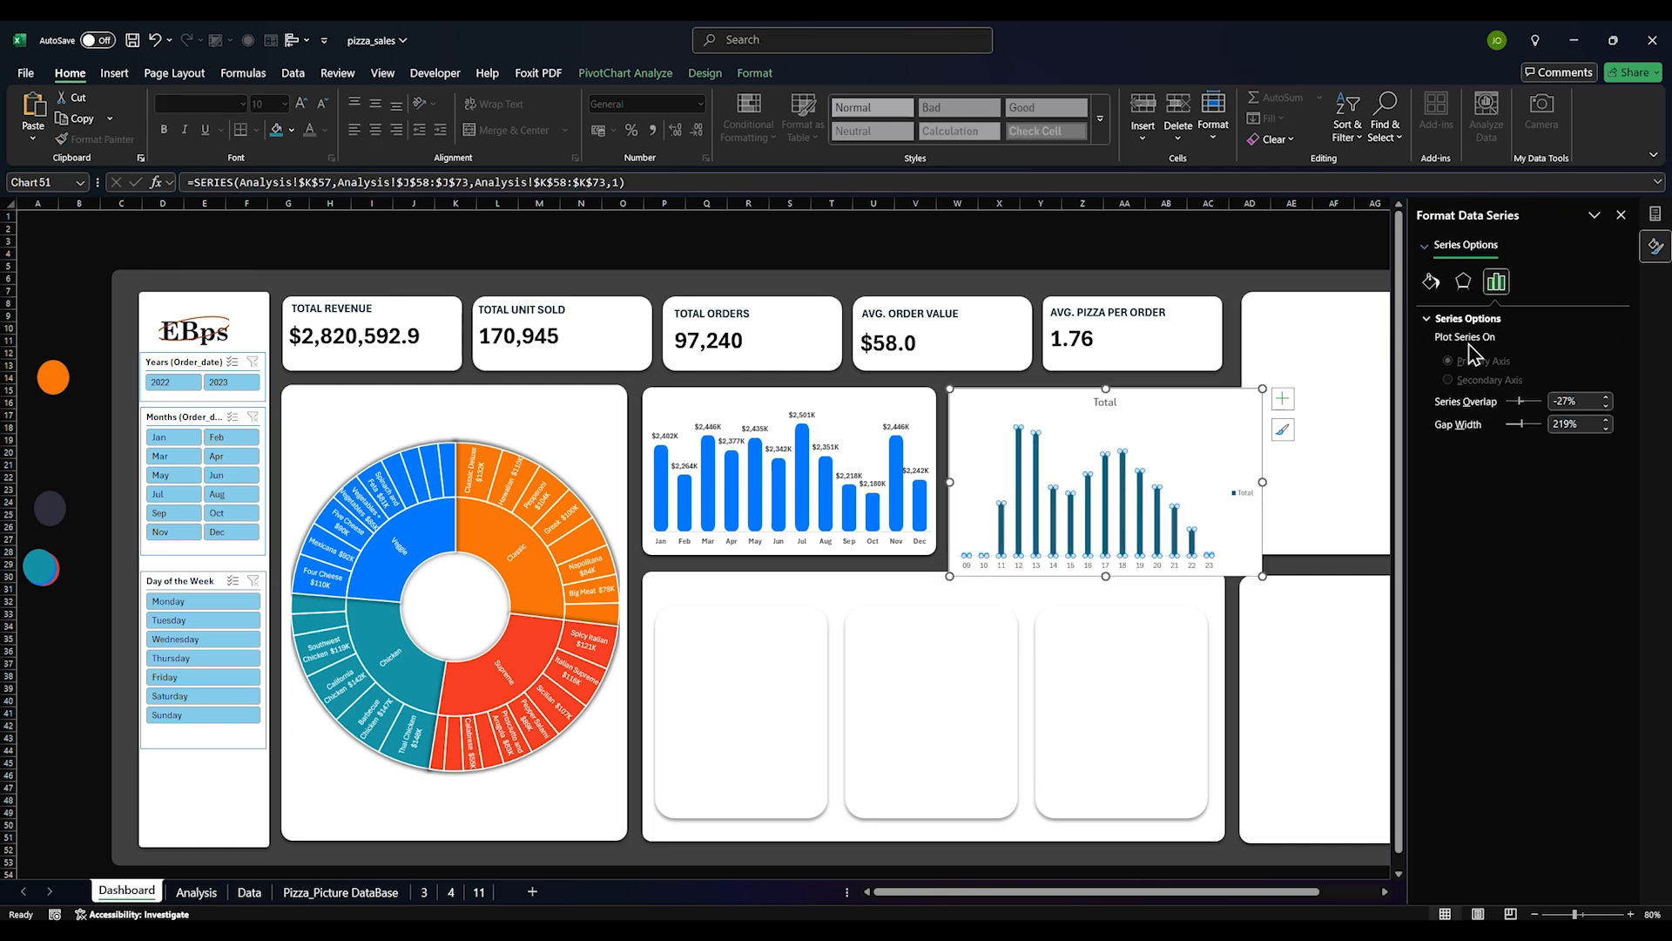
pyautogui.doubleClick(1564, 424)
pyautogui.write('65')
pyautogui.press('Return')
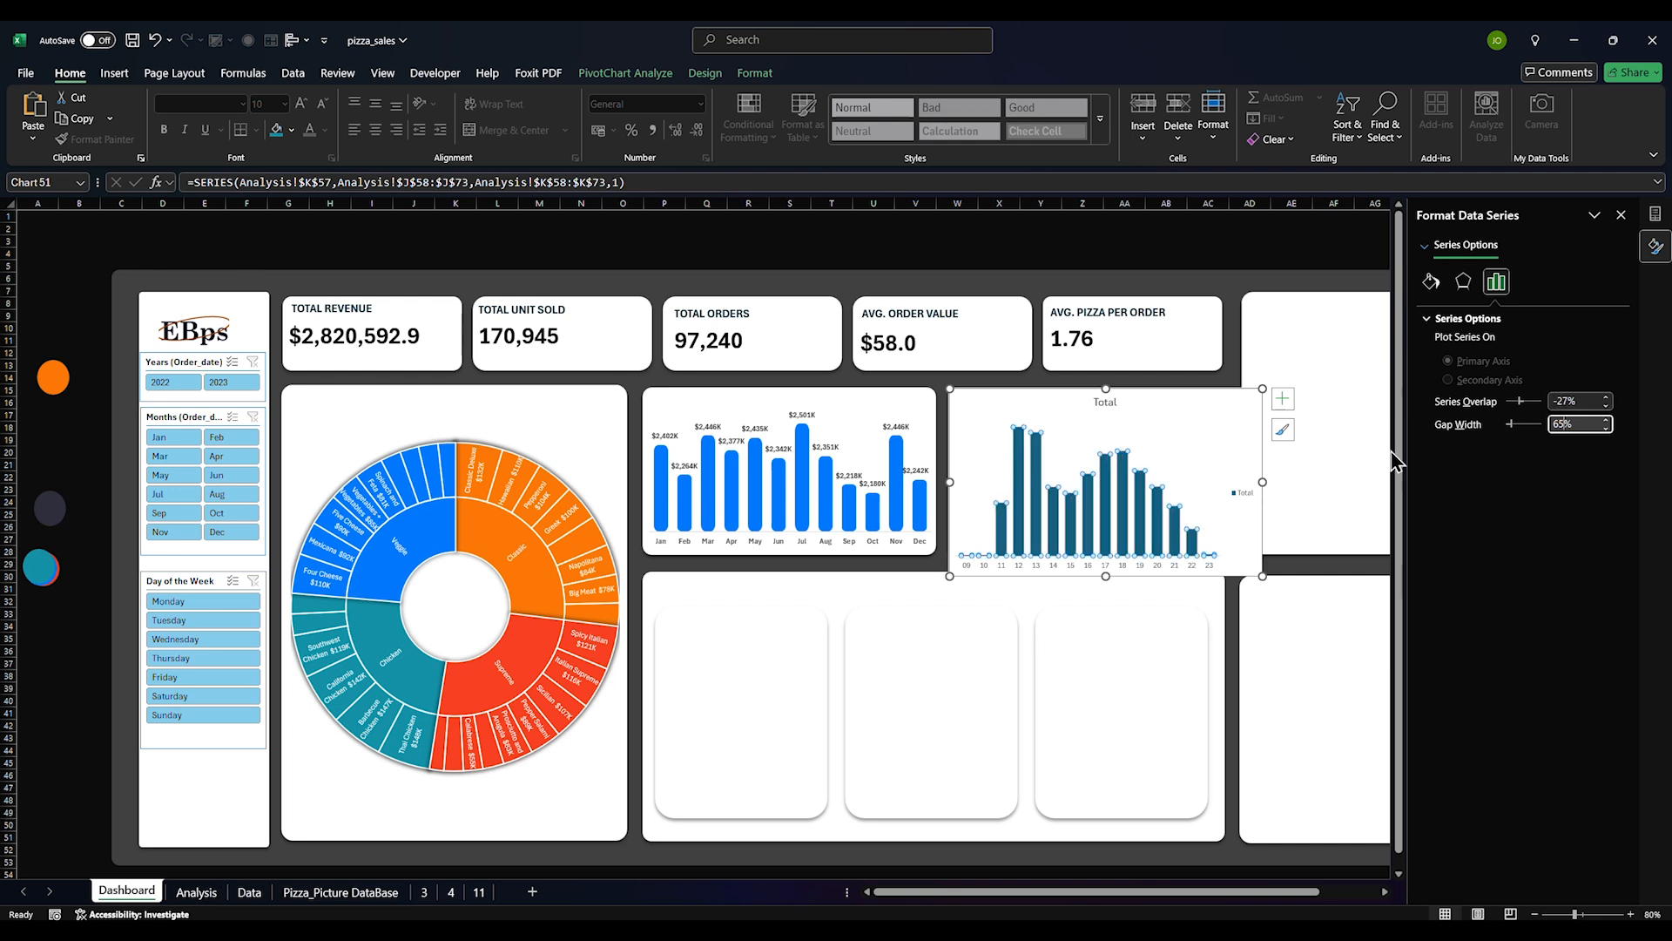
pyautogui.moveTo(1572, 427); pyautogui.dragTo(1507, 433)
pyautogui.write('55')
pyautogui.press('Return')
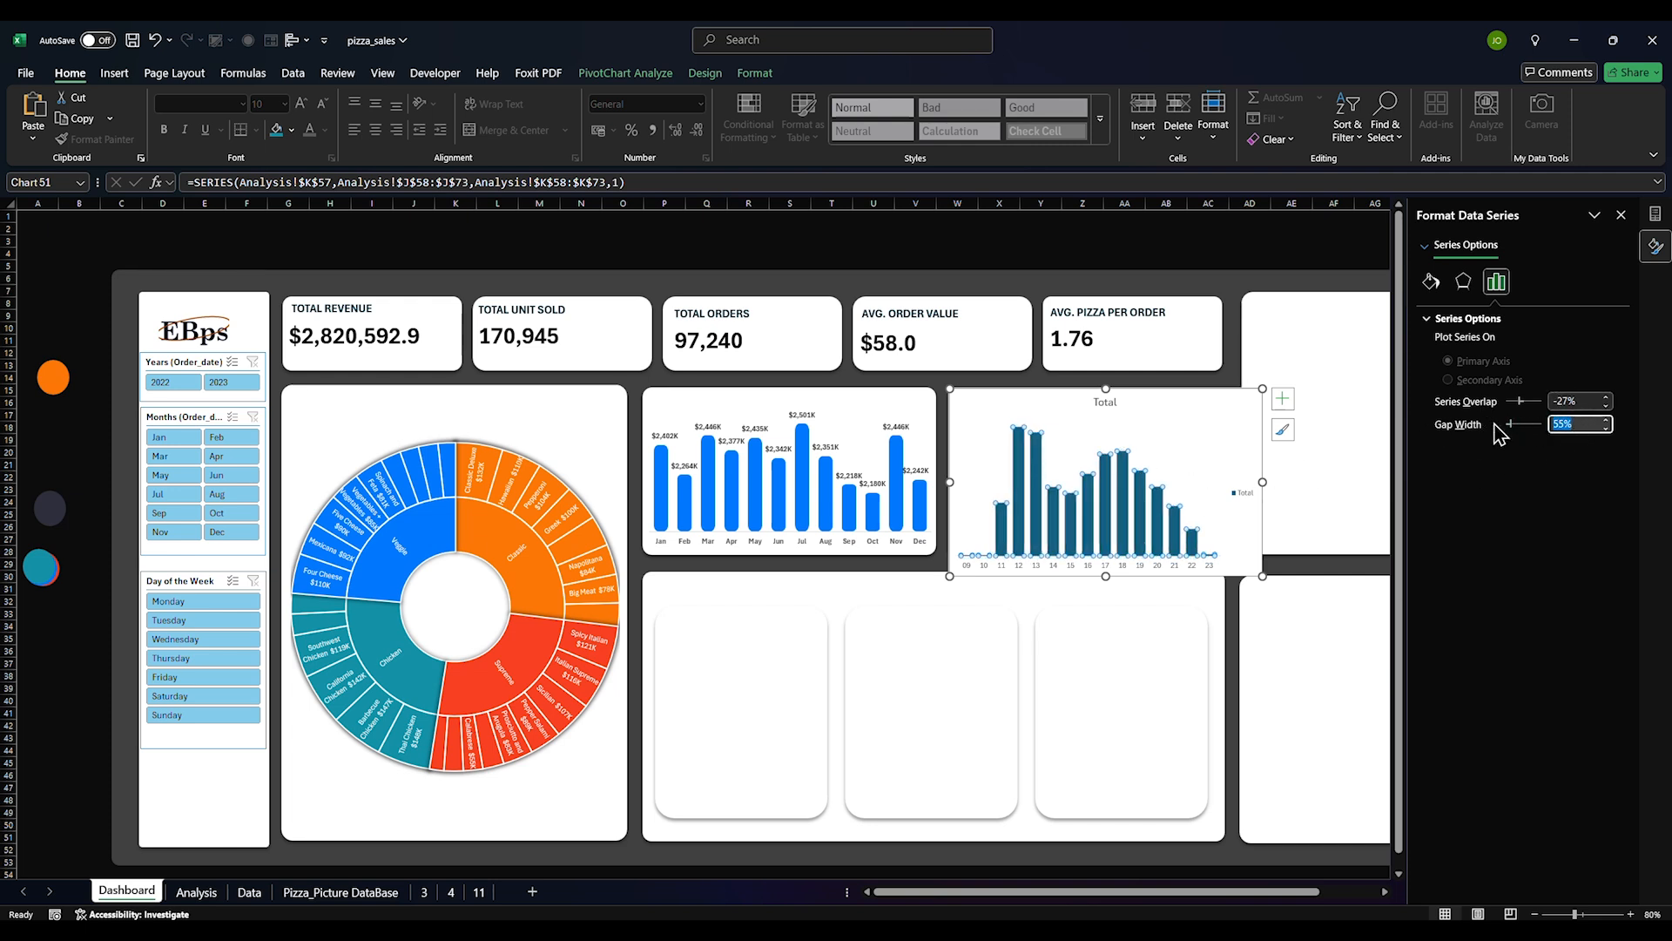
pyautogui.press('Return')
# Delete the chart's legend and its 'Total' title
pyautogui.click(1241, 493)
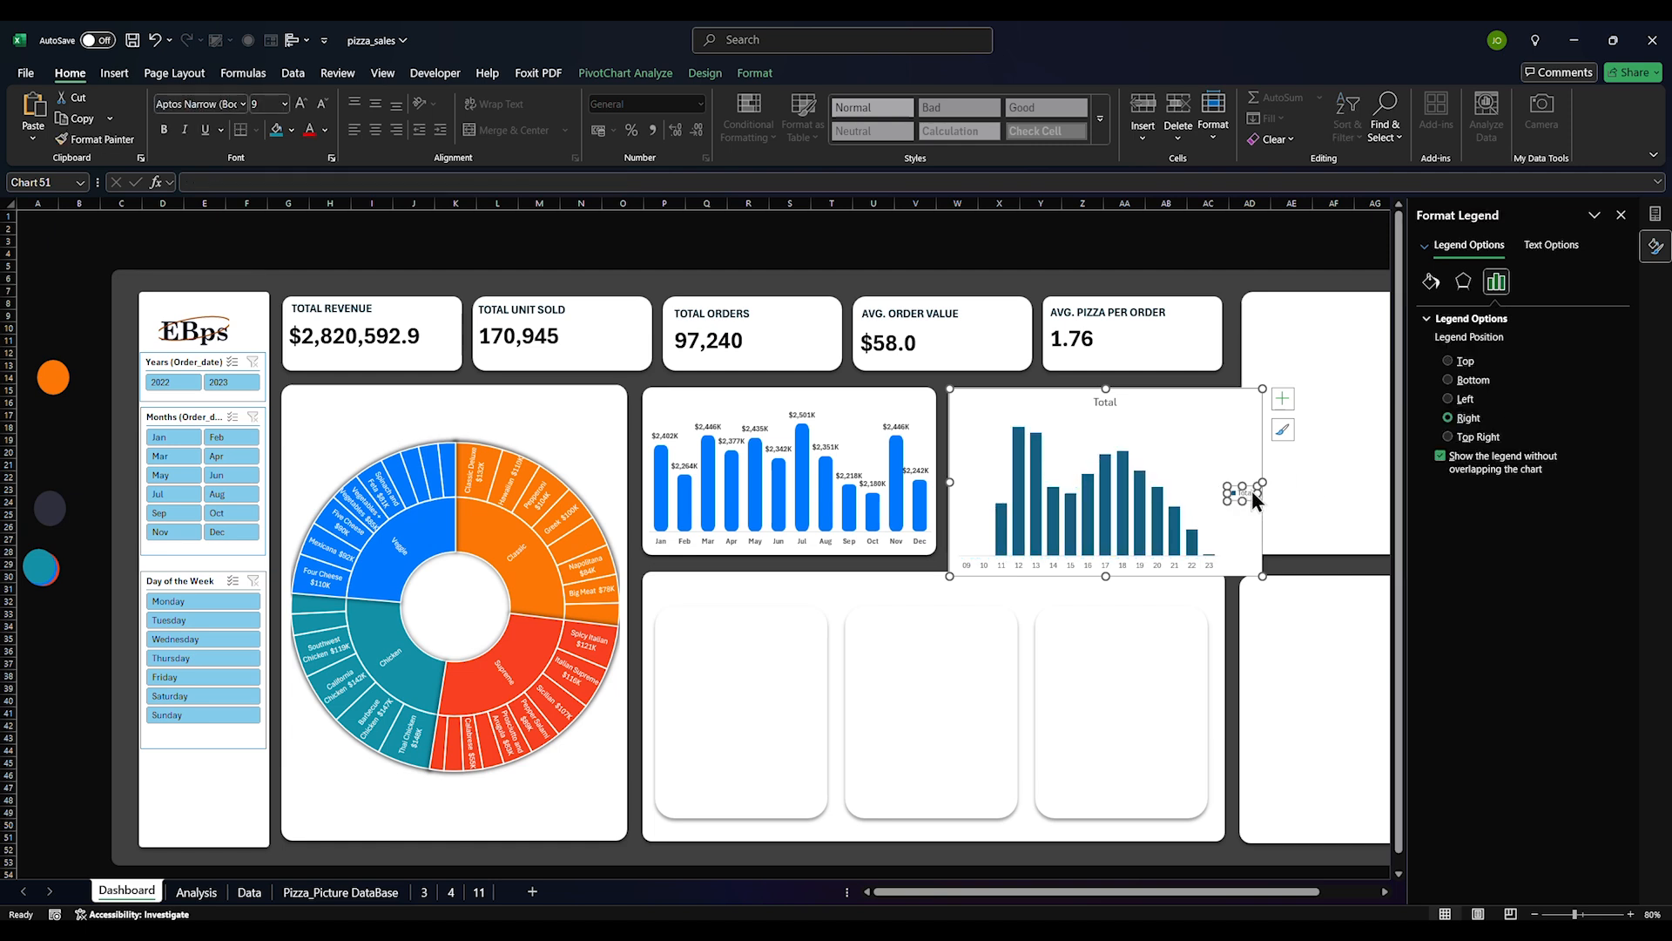
pyautogui.press('Delete')
pyautogui.click(1126, 410)
pyautogui.press('Delete')
# Give the chart area no fill and no border so the card shows through
pyautogui.click(1006, 516)
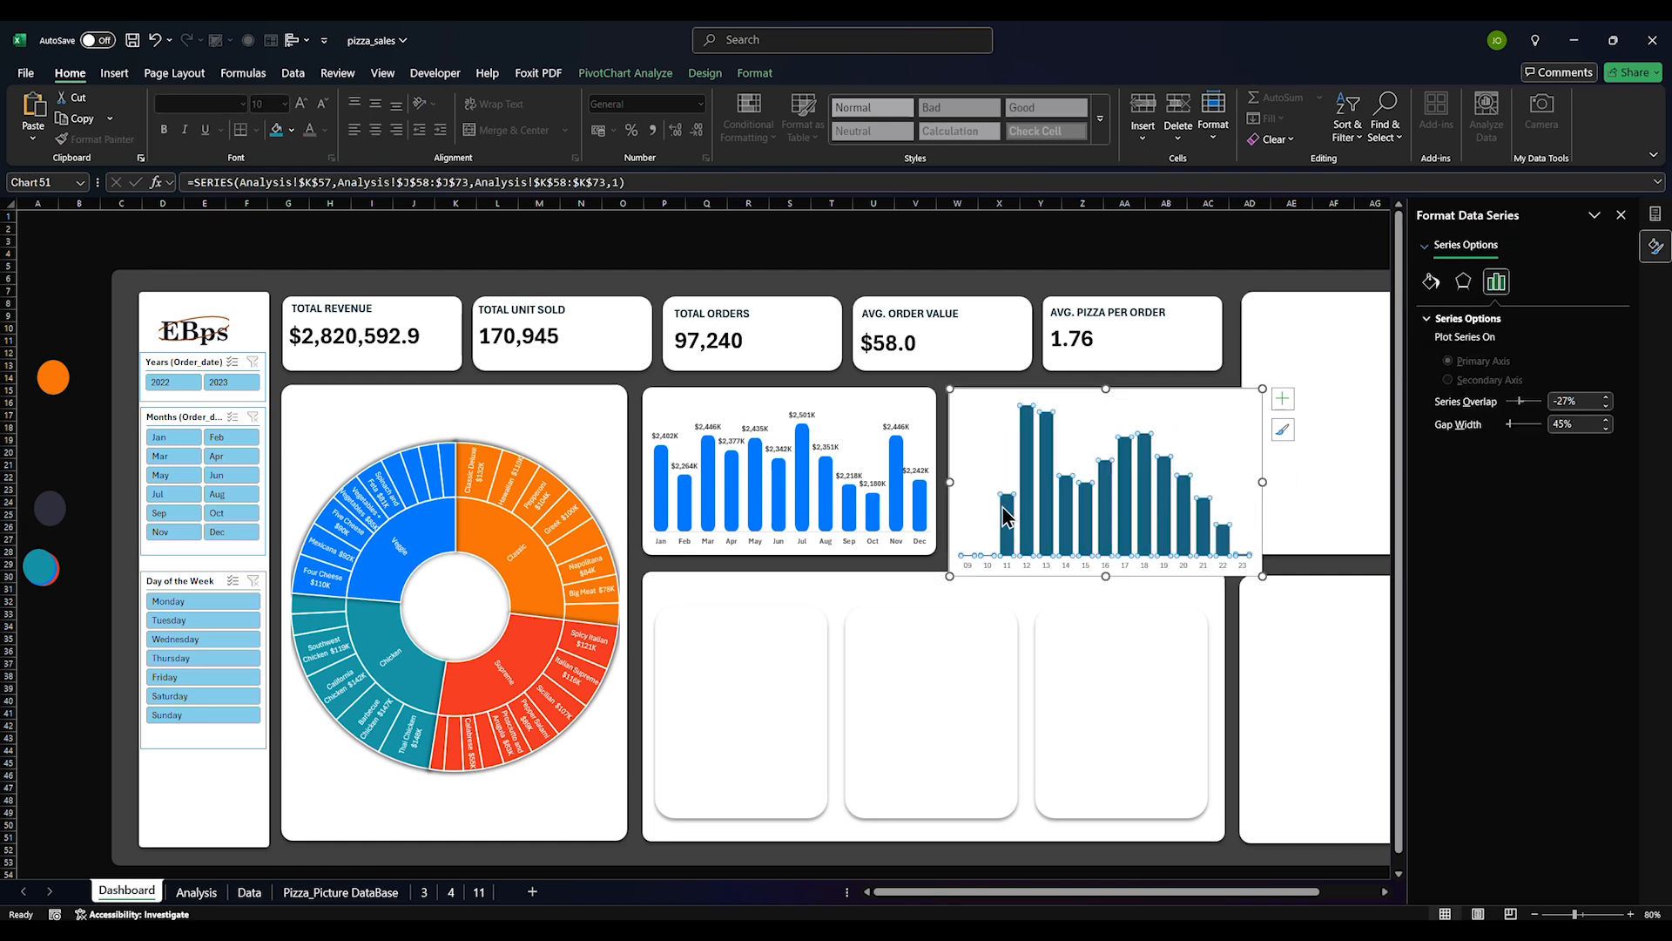
pyautogui.click(1182, 452)
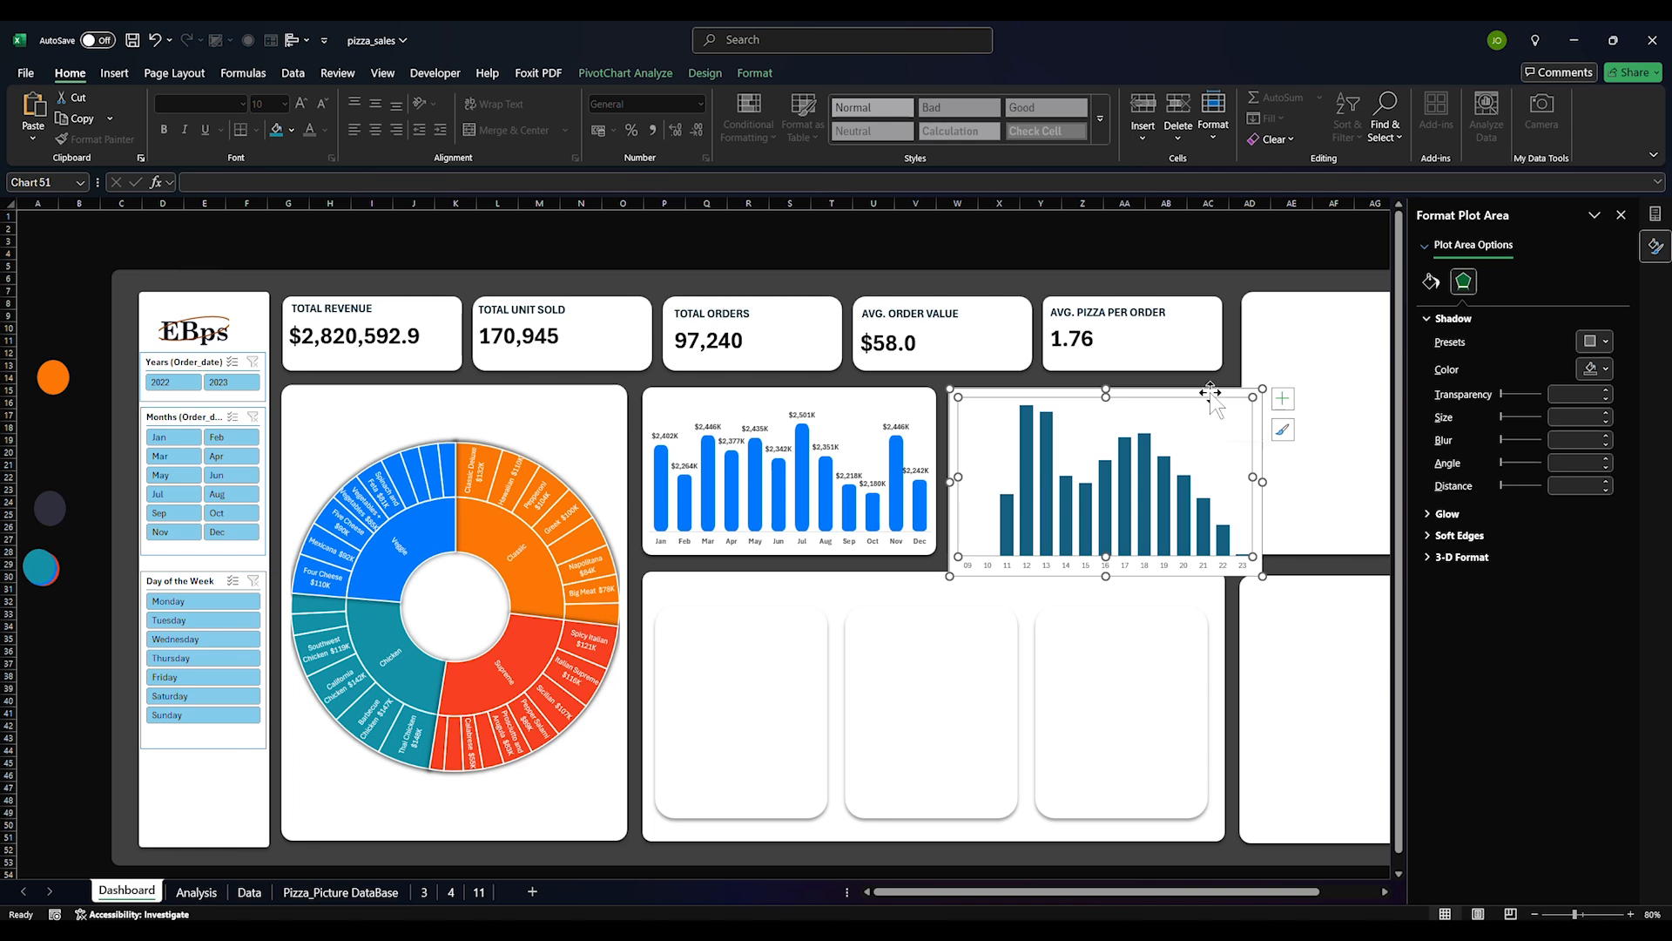
pyautogui.click(1258, 435)
pyautogui.click(1431, 282)
pyautogui.click(1461, 345)
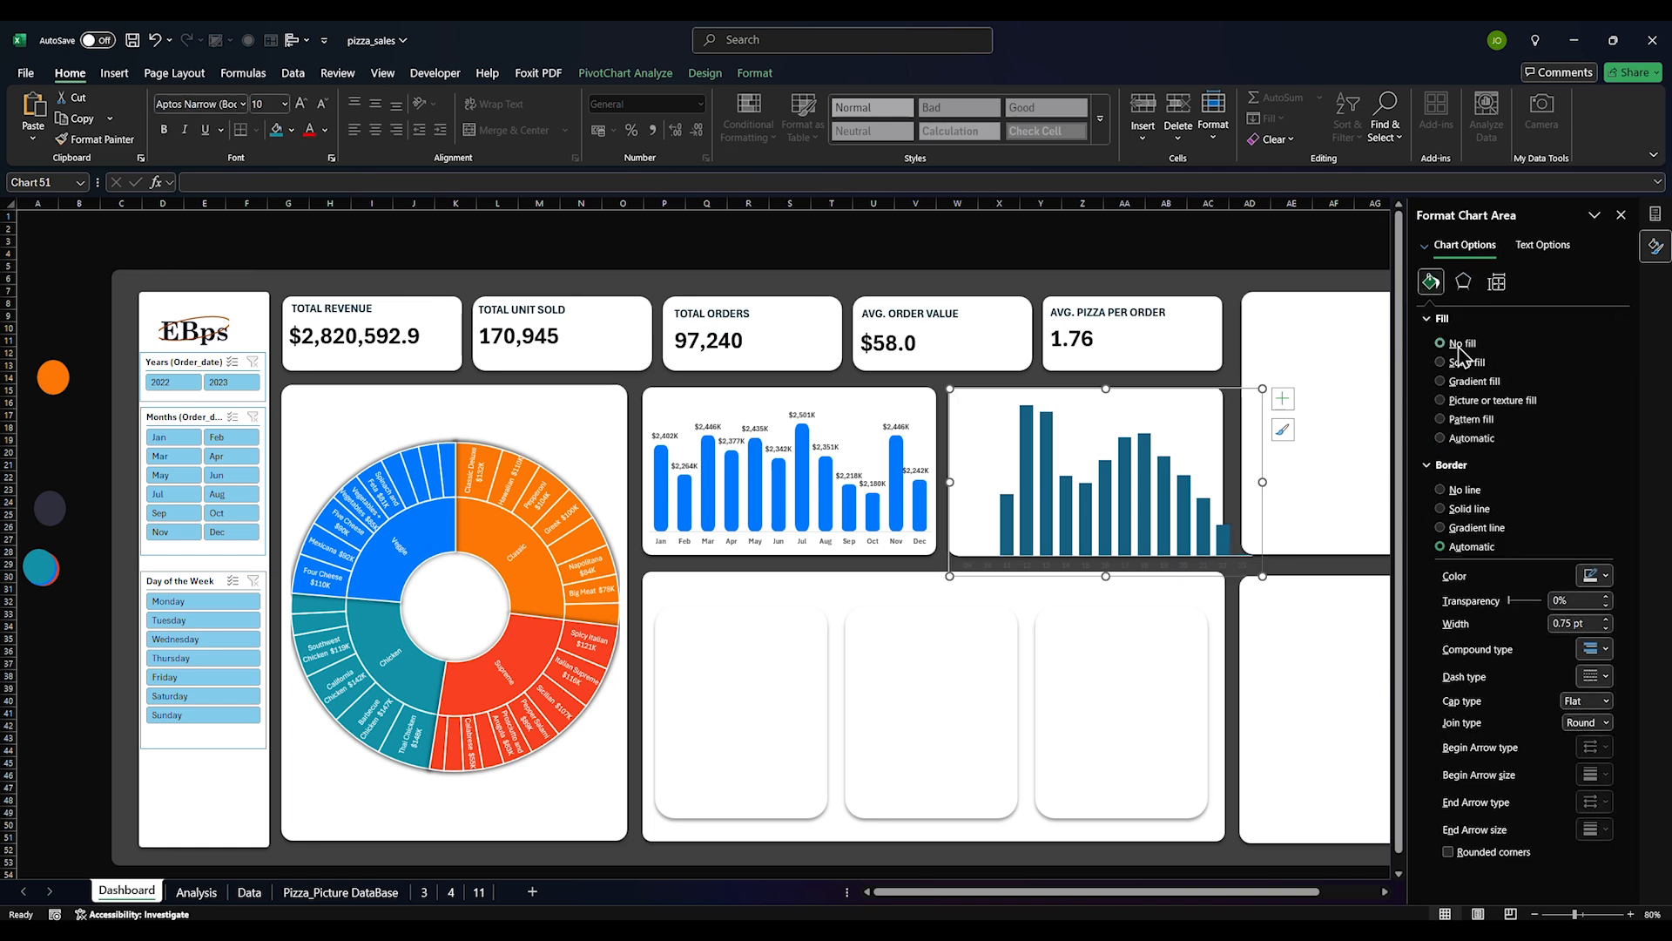
pyautogui.click(1464, 490)
# Resize the hourly chart to fit inside its white dashboard card
pyautogui.click(1241, 534)
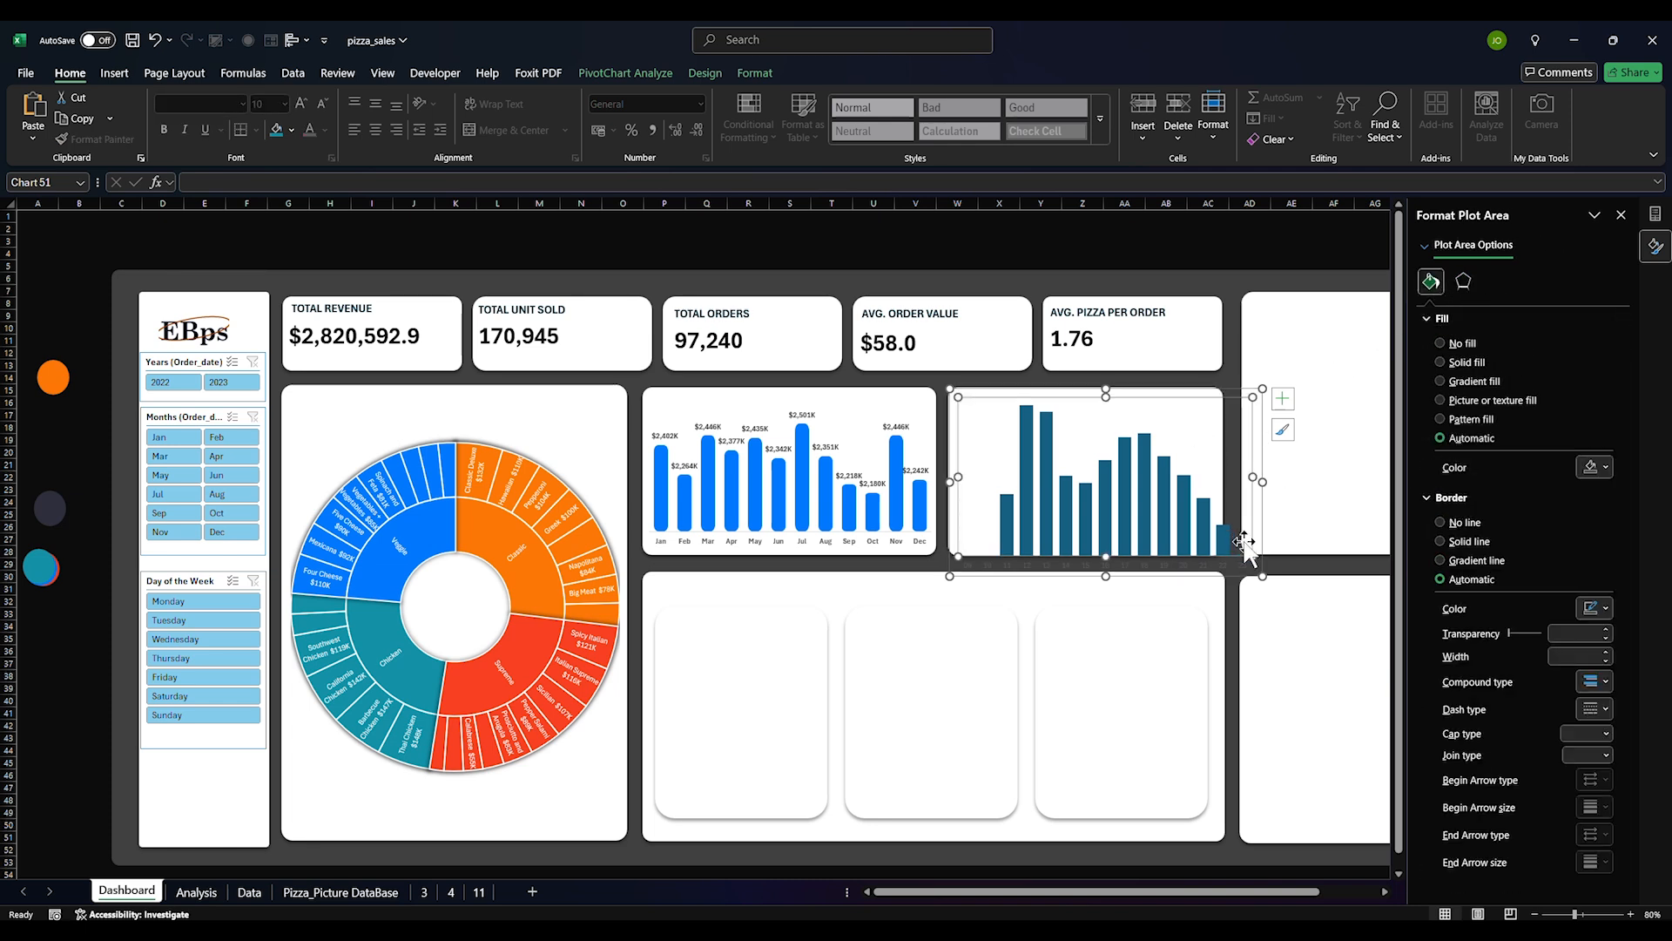
pyautogui.moveTo(1259, 579); pyautogui.dragTo(1223, 548)
pyautogui.click(1122, 539)
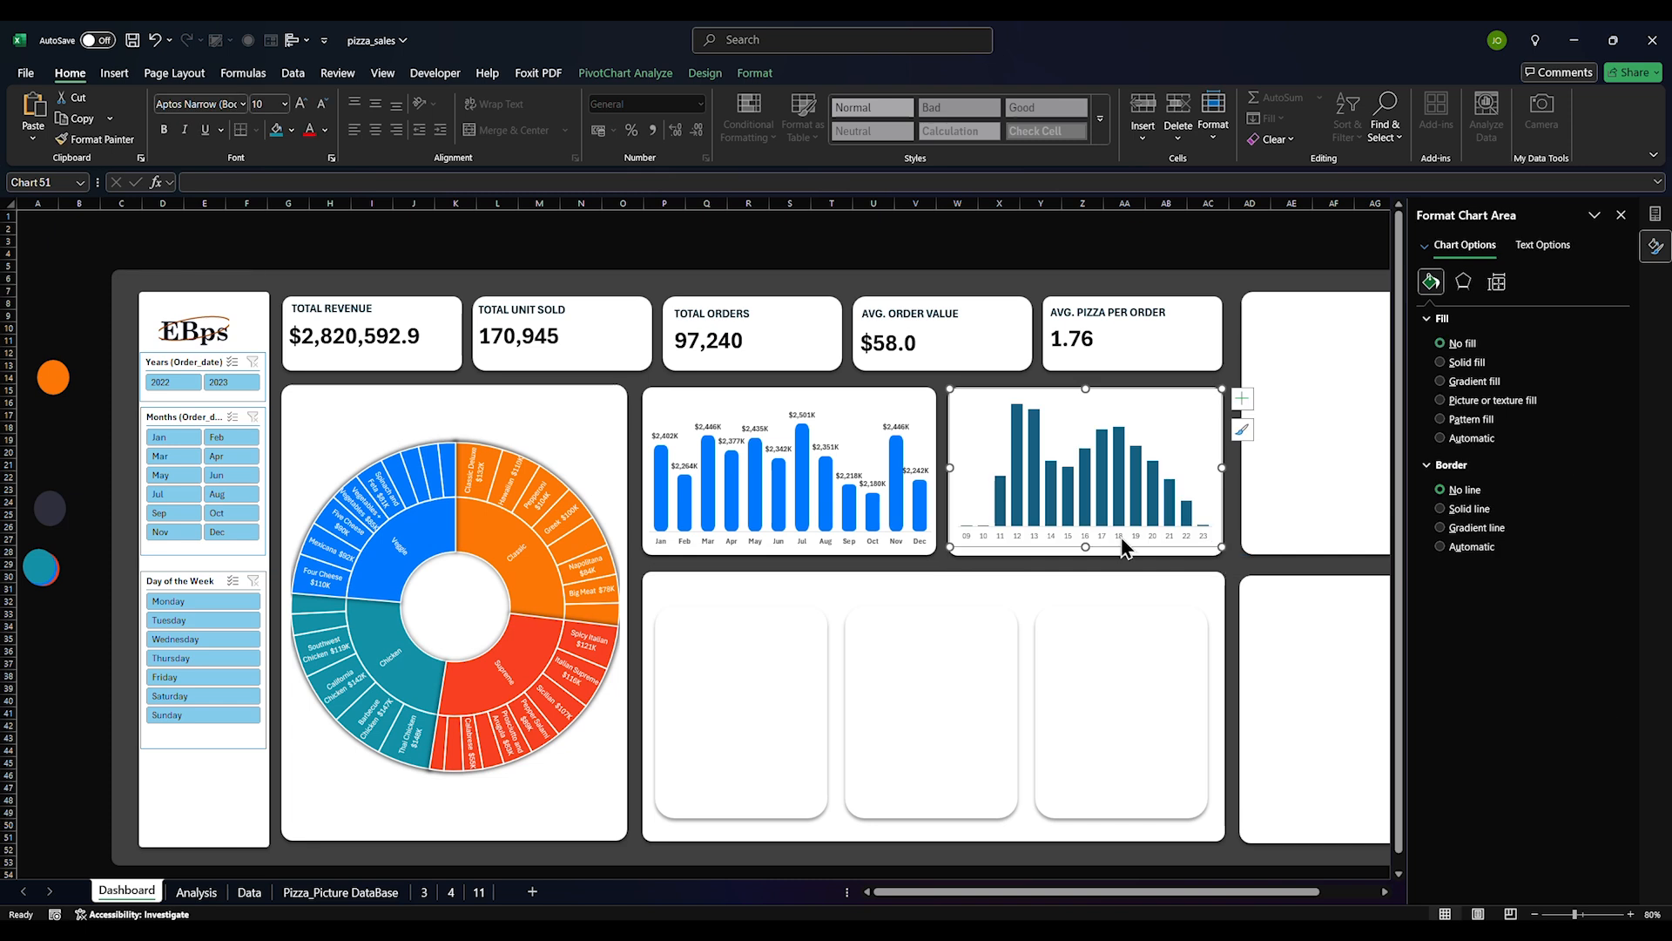
pyautogui.click(990, 456)
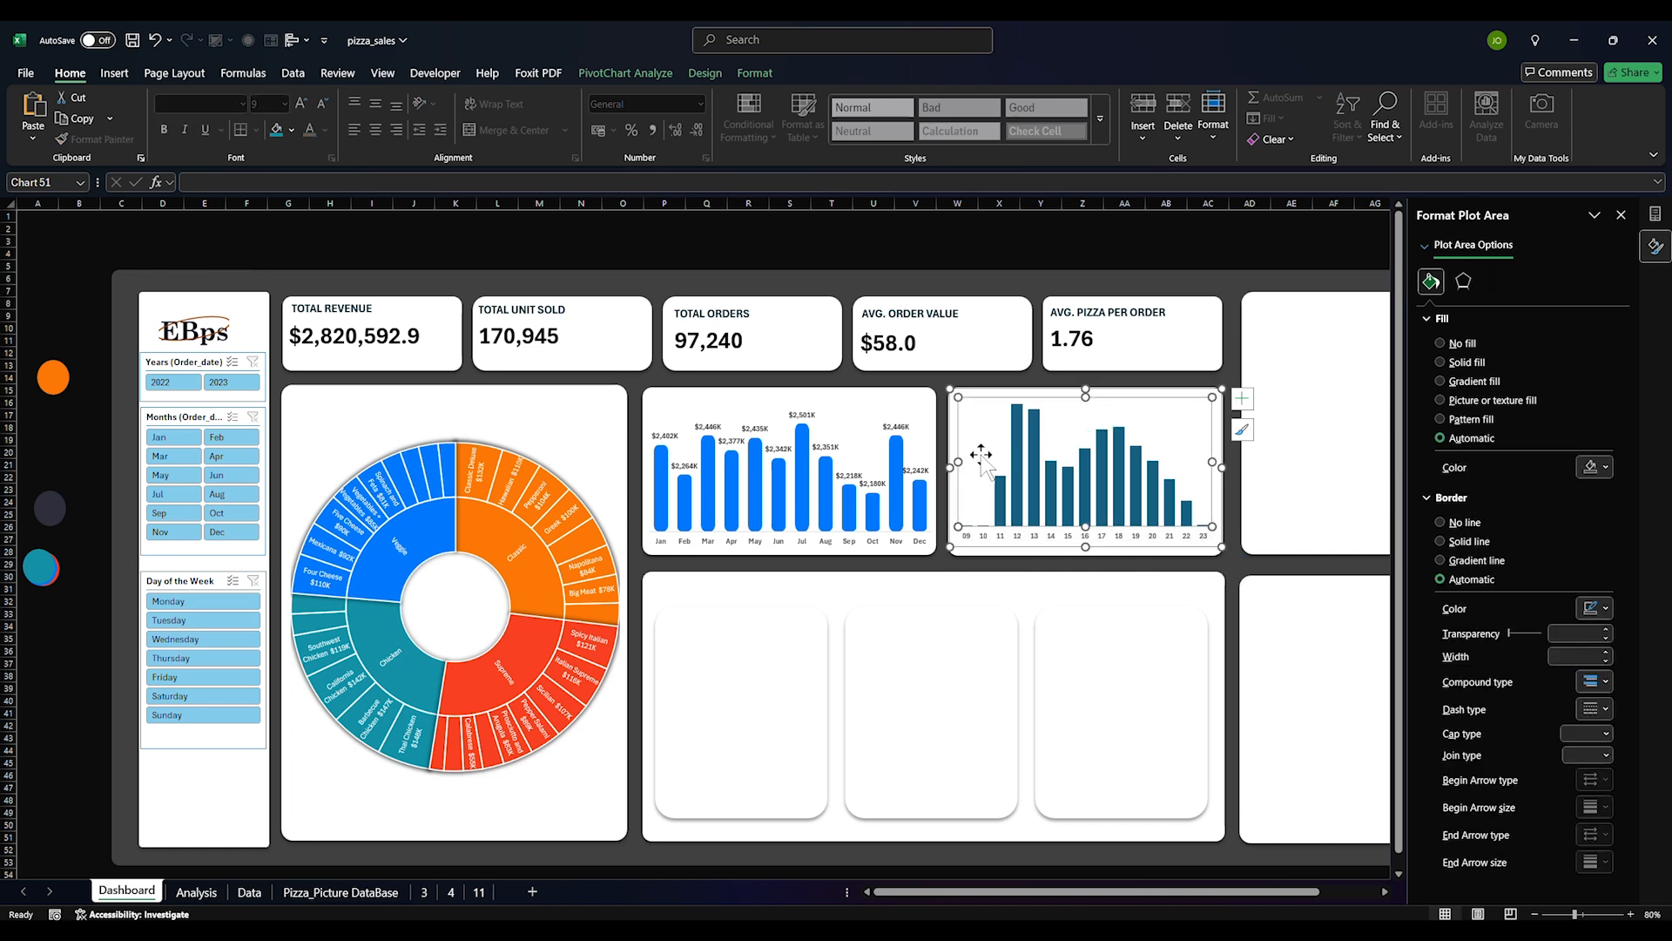
pyautogui.click(946, 465)
pyautogui.click(1138, 642)
pyautogui.click(1123, 516)
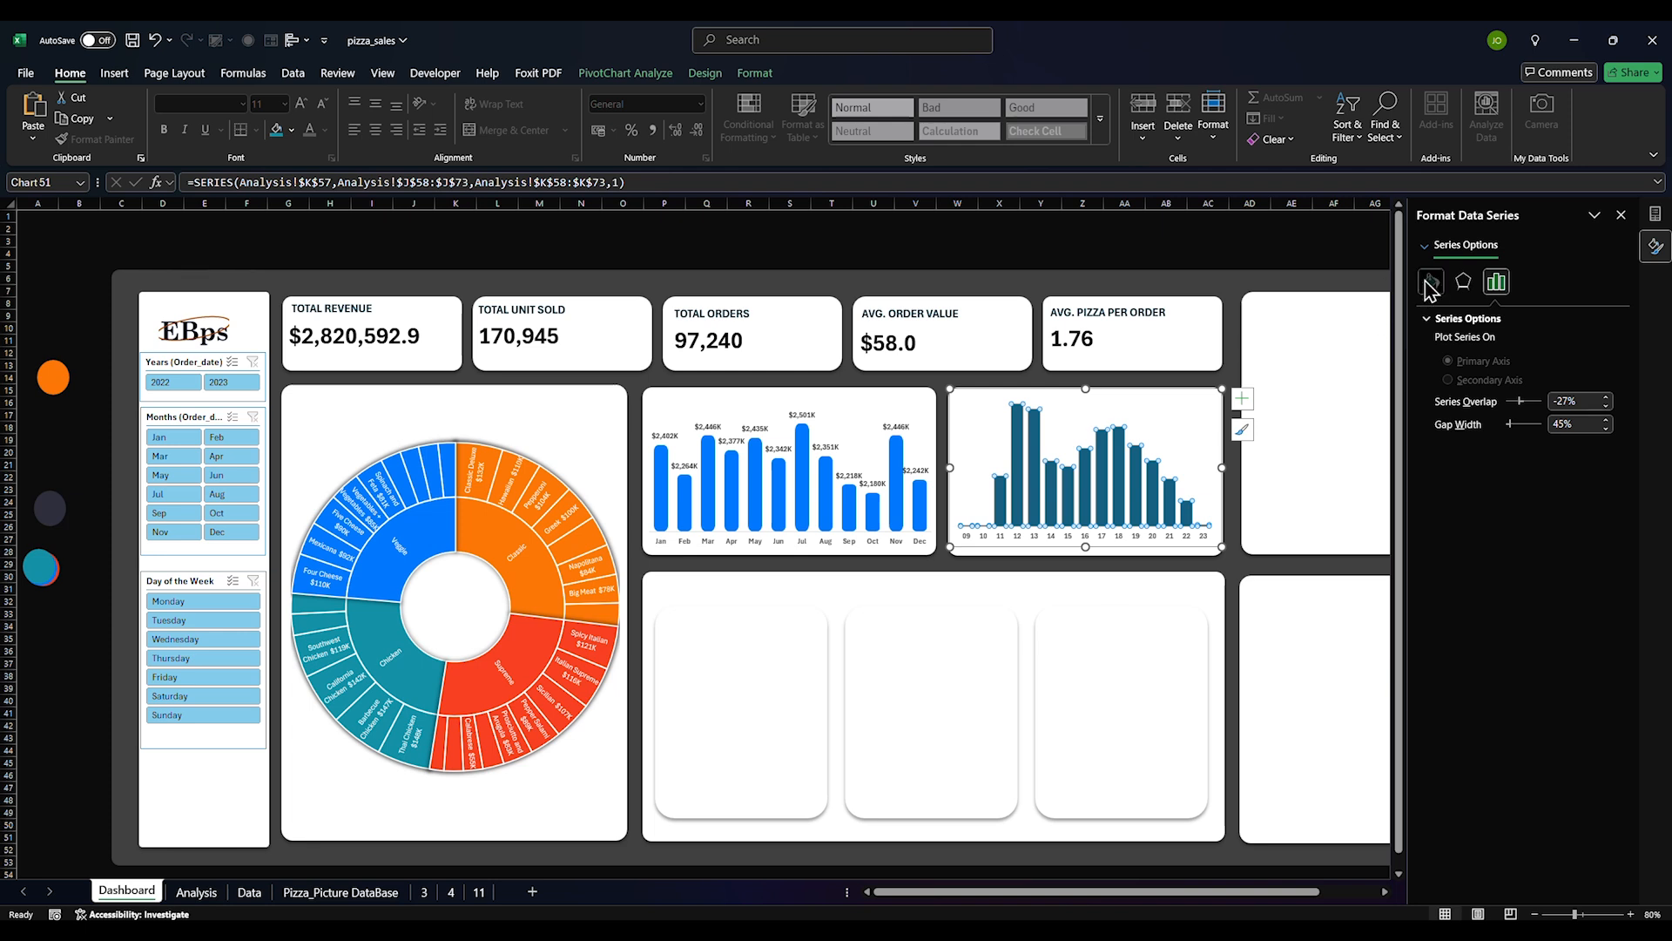
pyautogui.click(1196, 409)
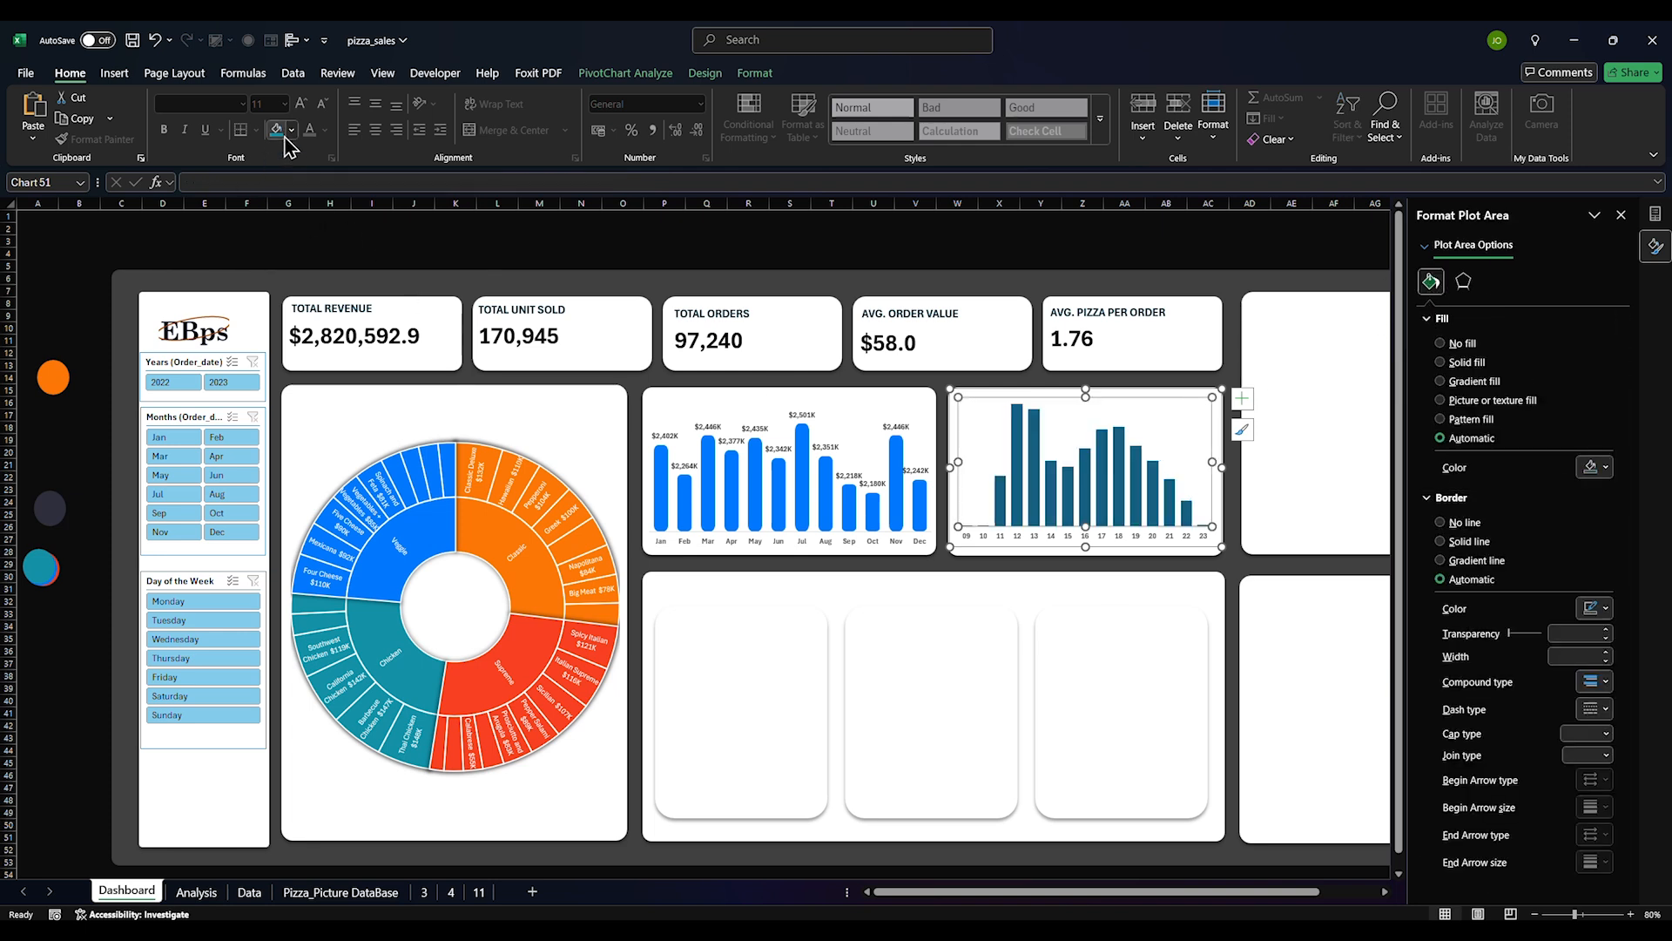
pyautogui.click(122, 75)
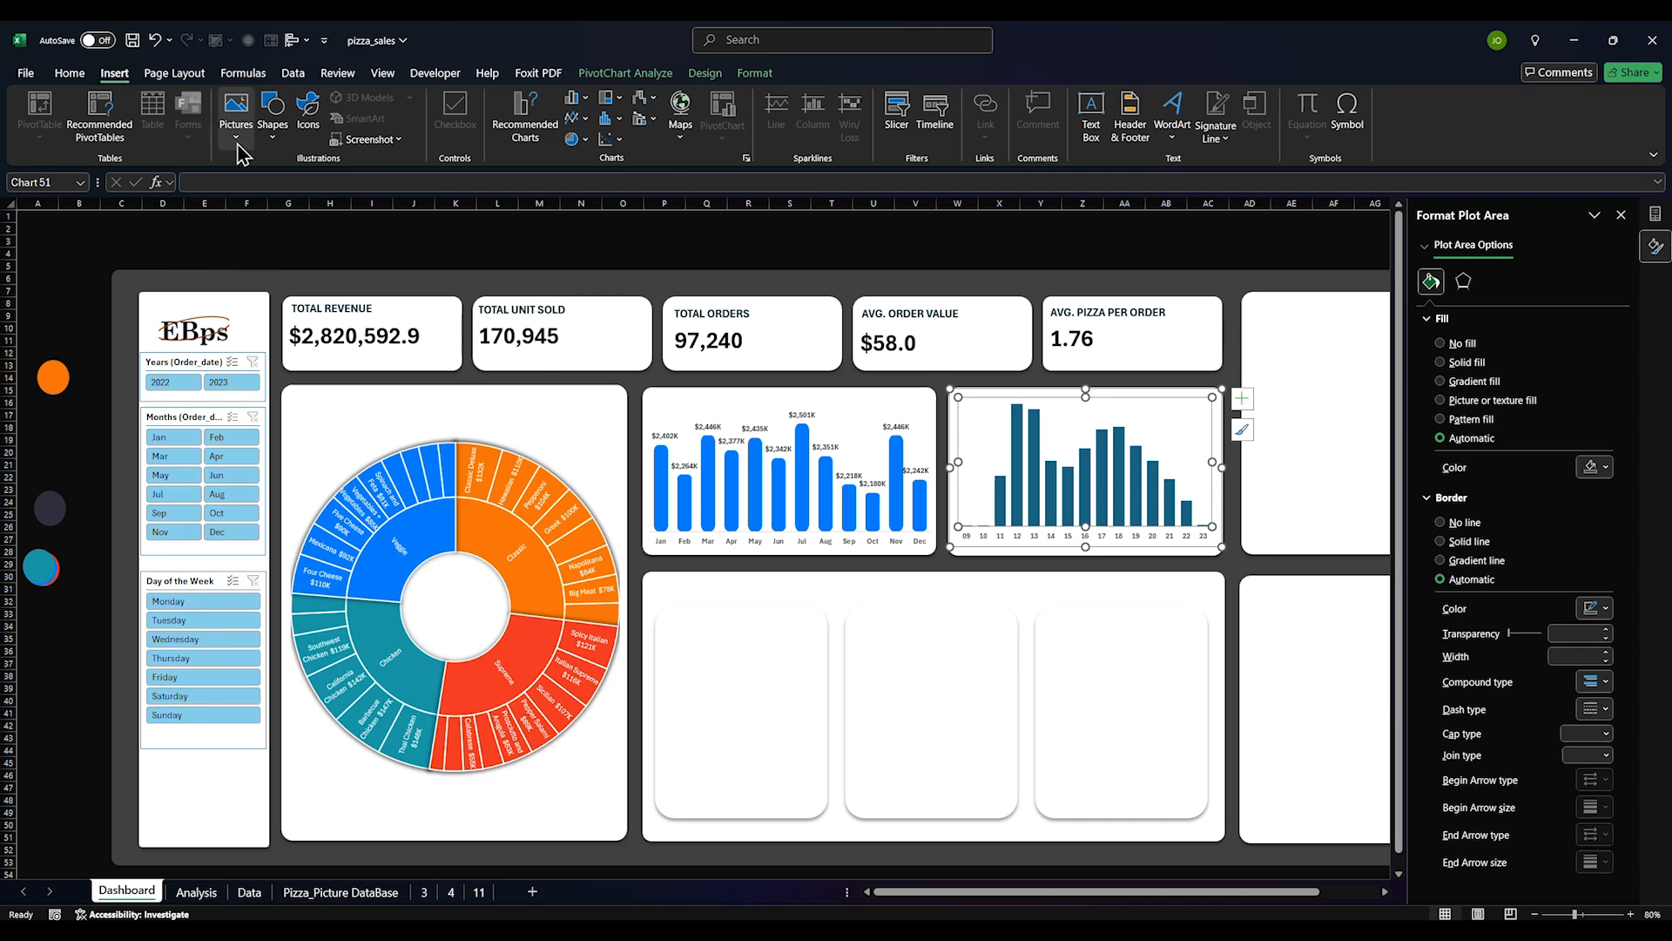
# Draw a fully rounded test rectangle with no outline and fill it red
pyautogui.click(272, 112)
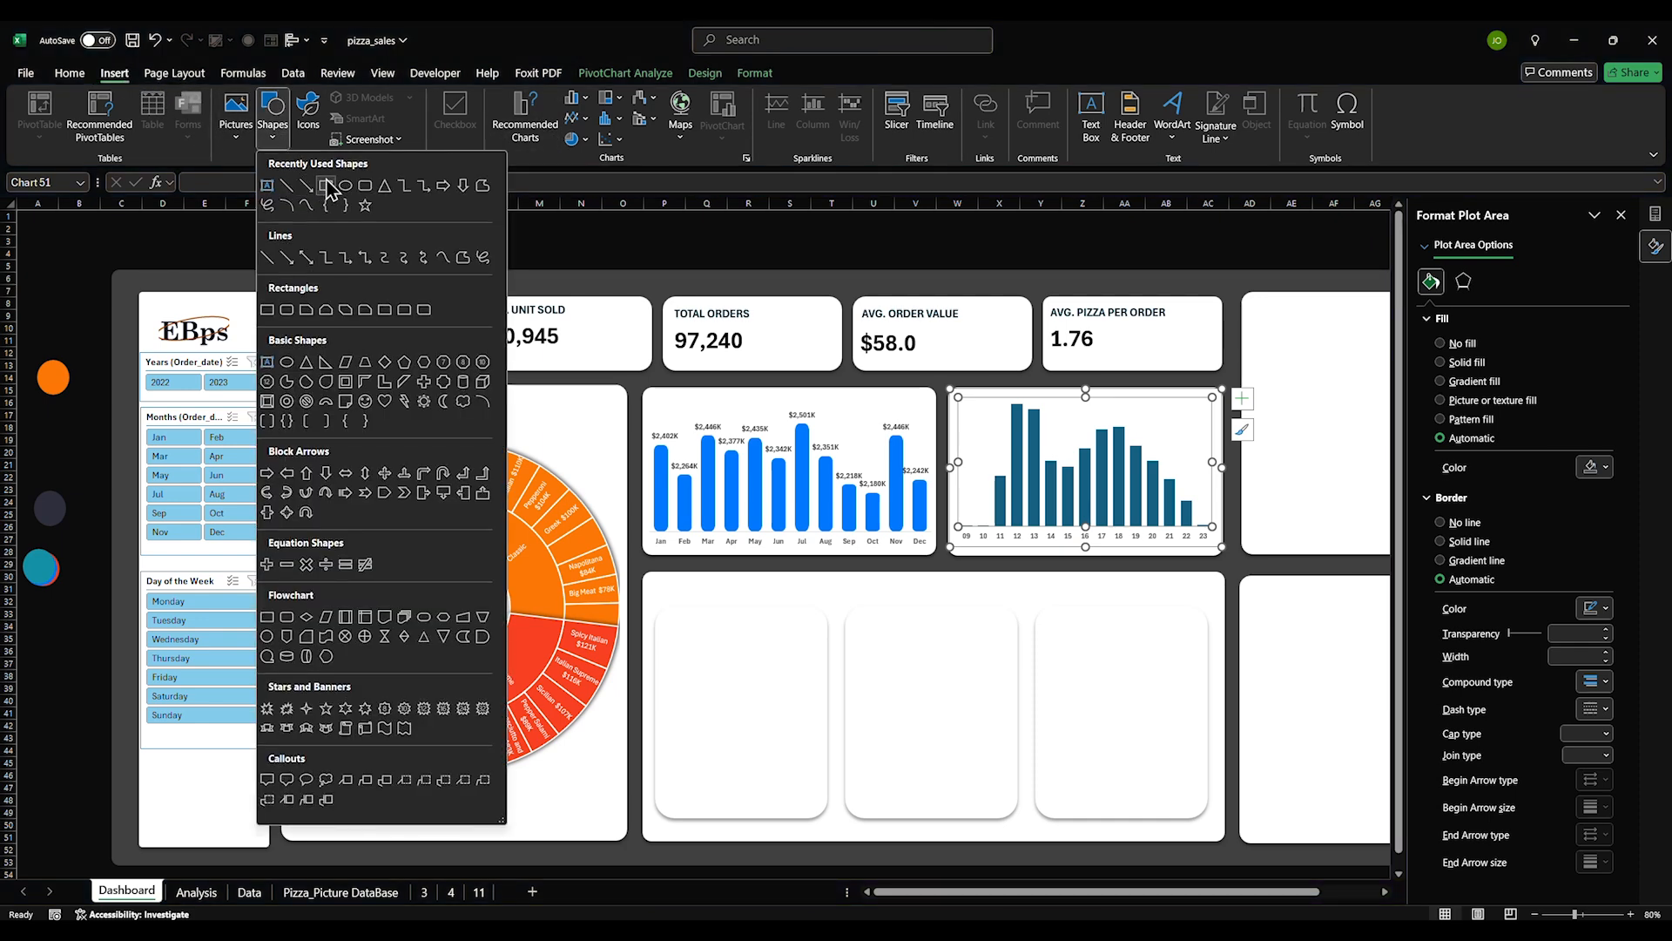
pyautogui.click(365, 192)
pyautogui.moveTo(1078, 637); pyautogui.dragTo(1121, 809)
pyautogui.moveTo(1087, 639); pyautogui.dragTo(1095, 641)
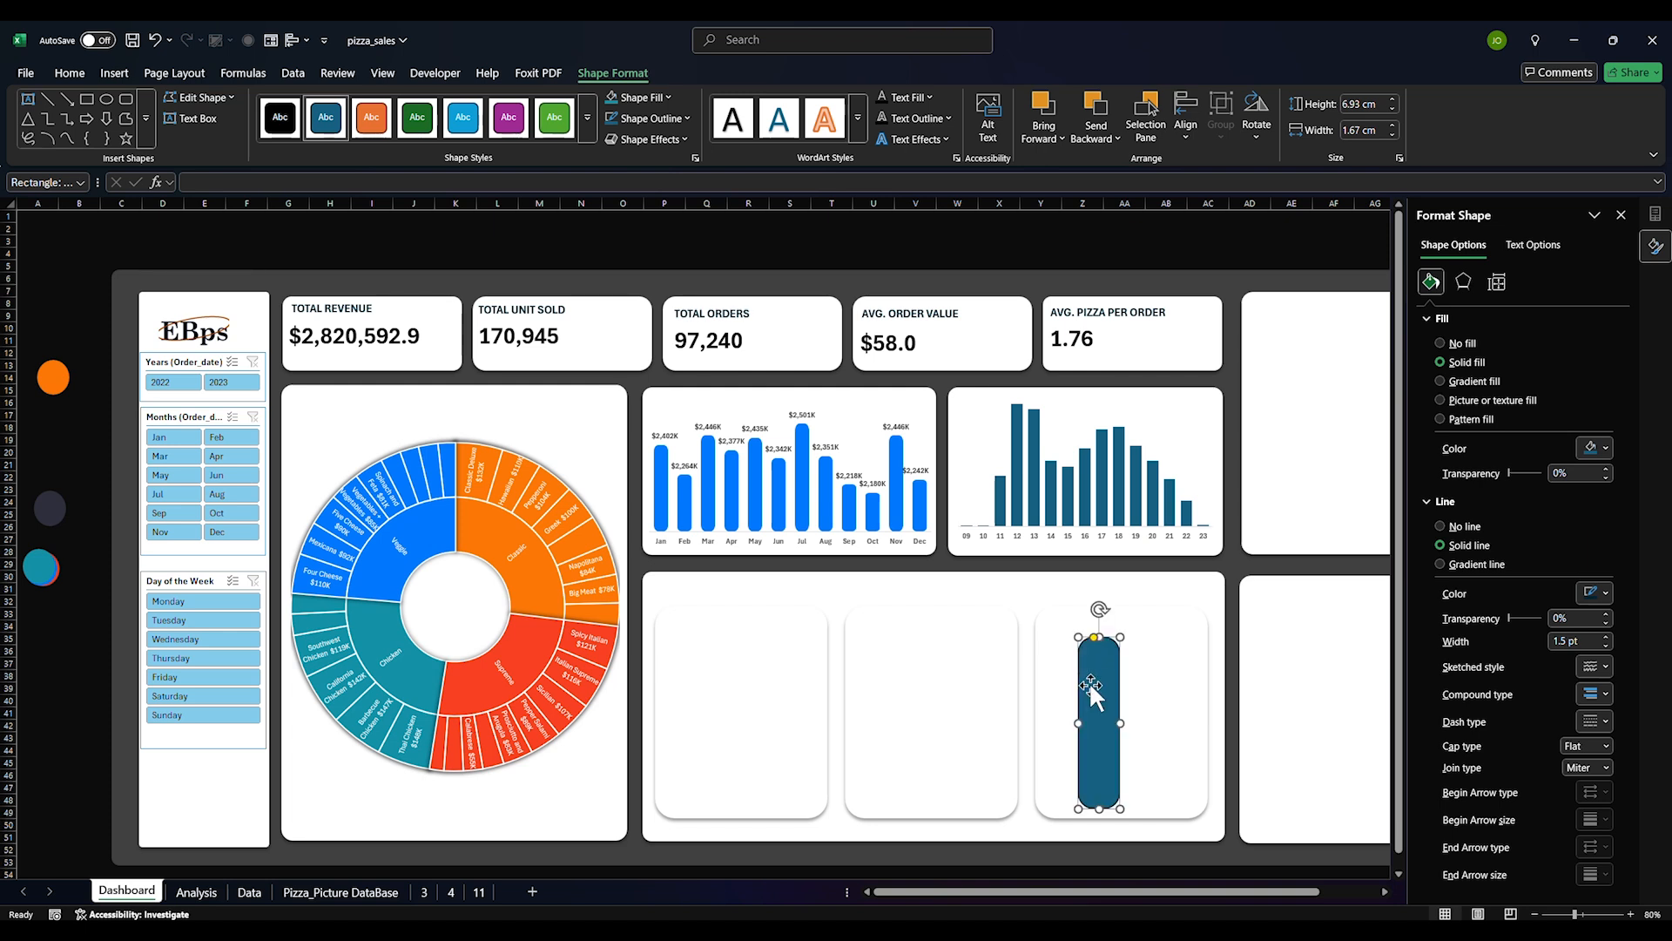
pyautogui.click(1465, 526)
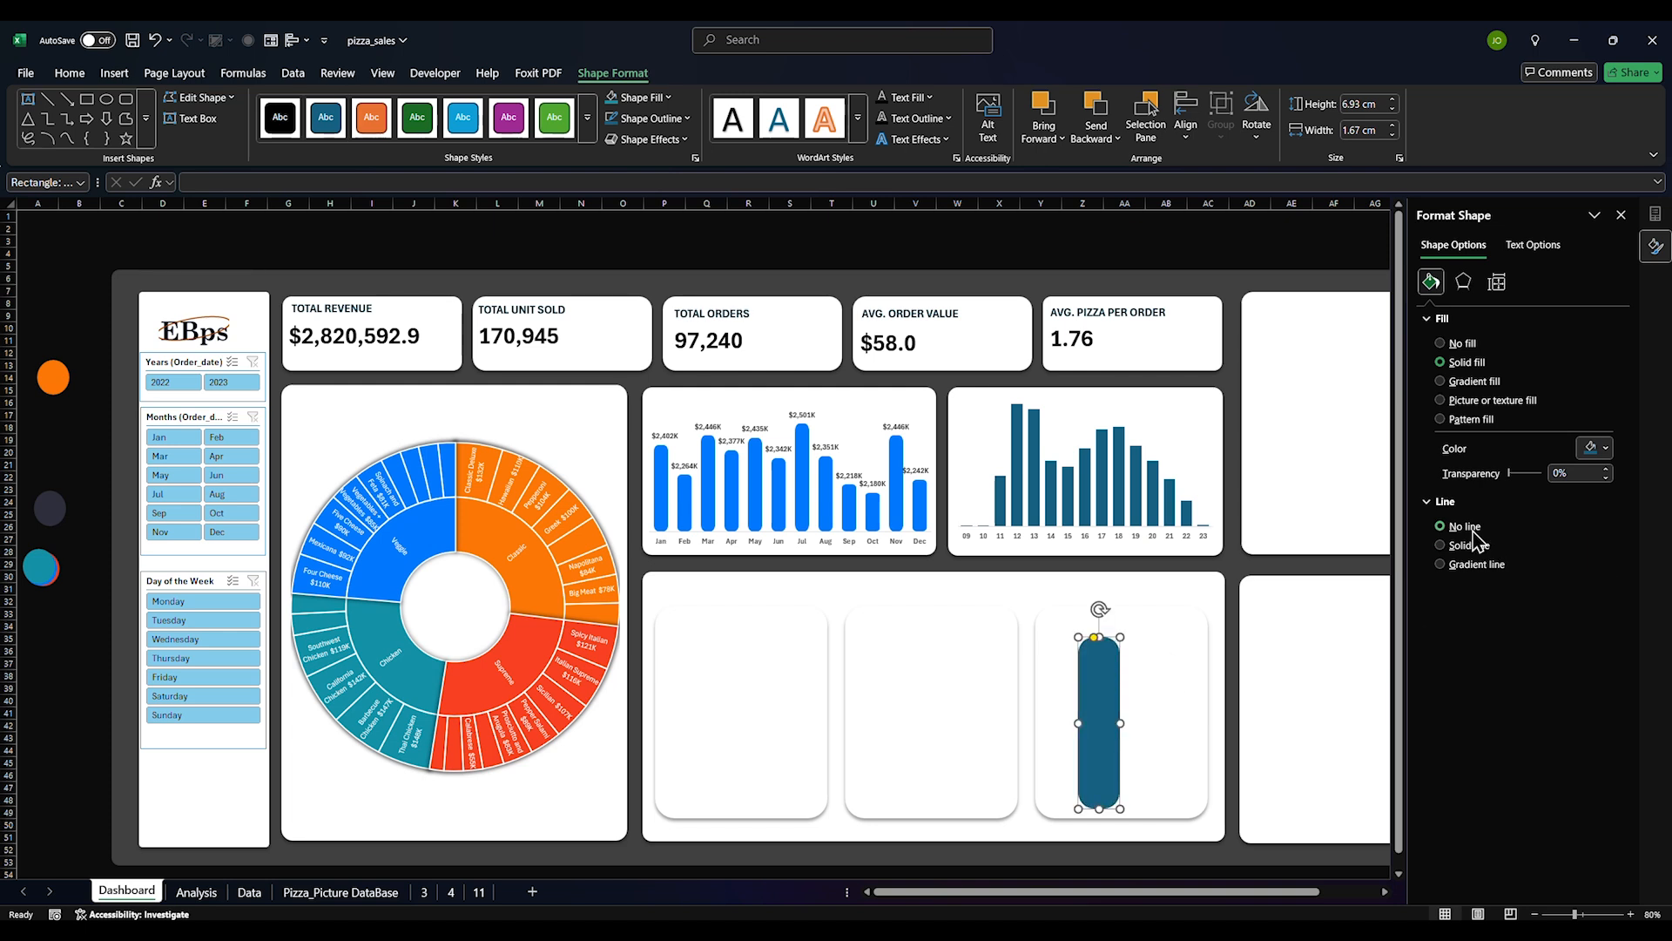
pyautogui.click(1605, 448)
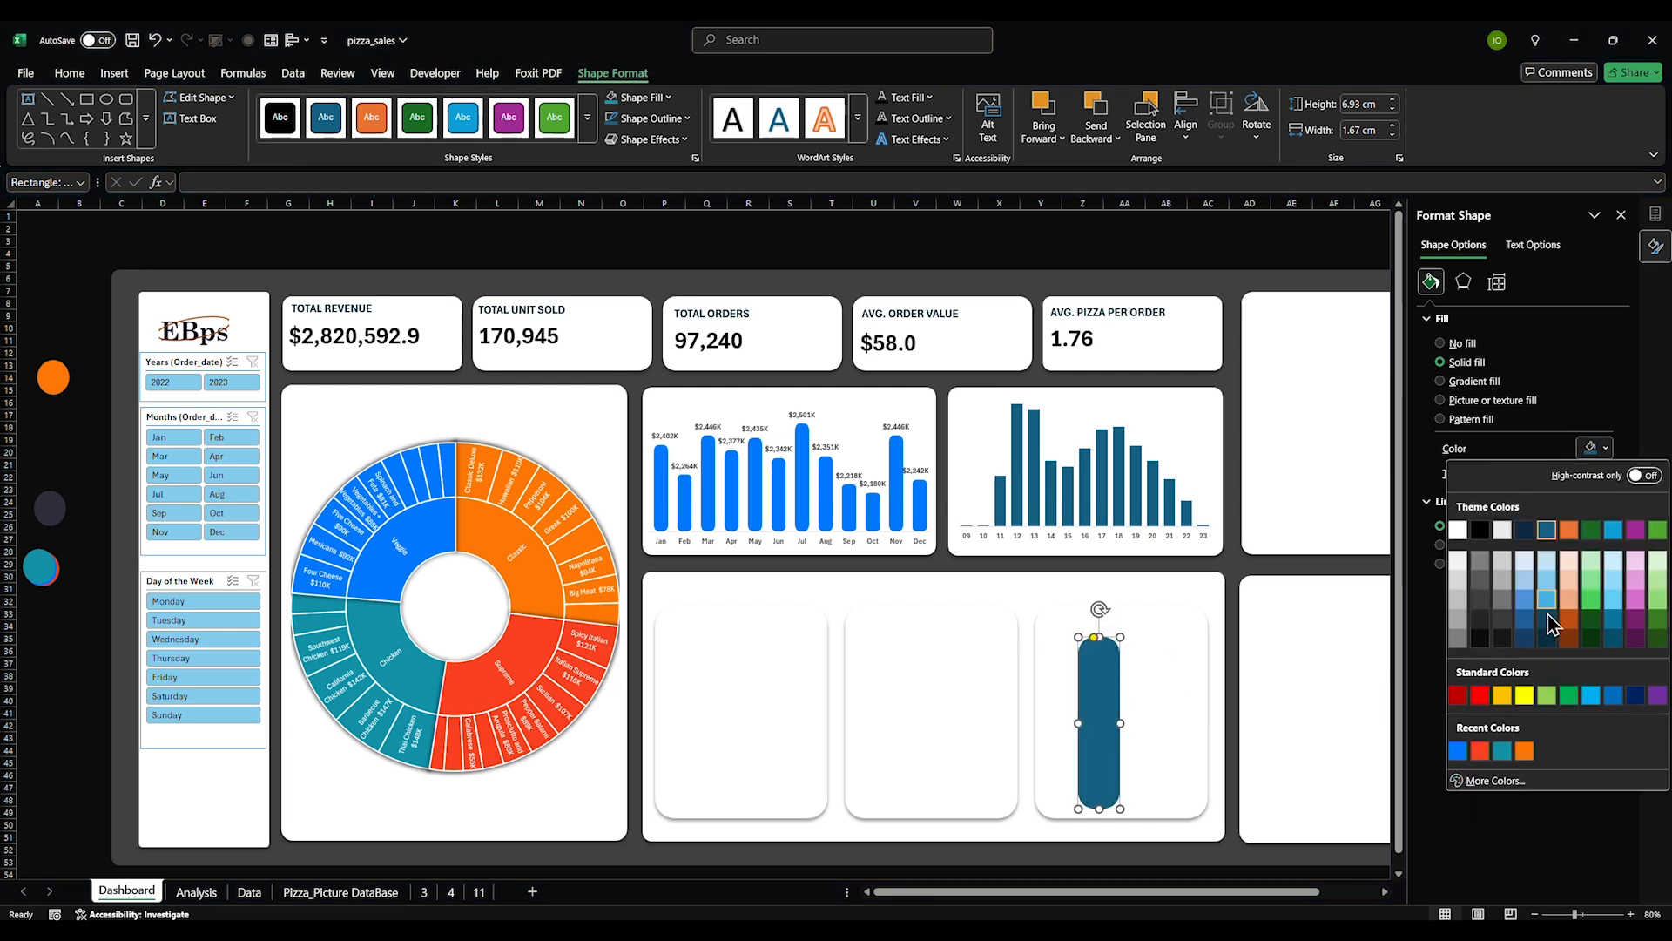
pyautogui.click(1481, 751)
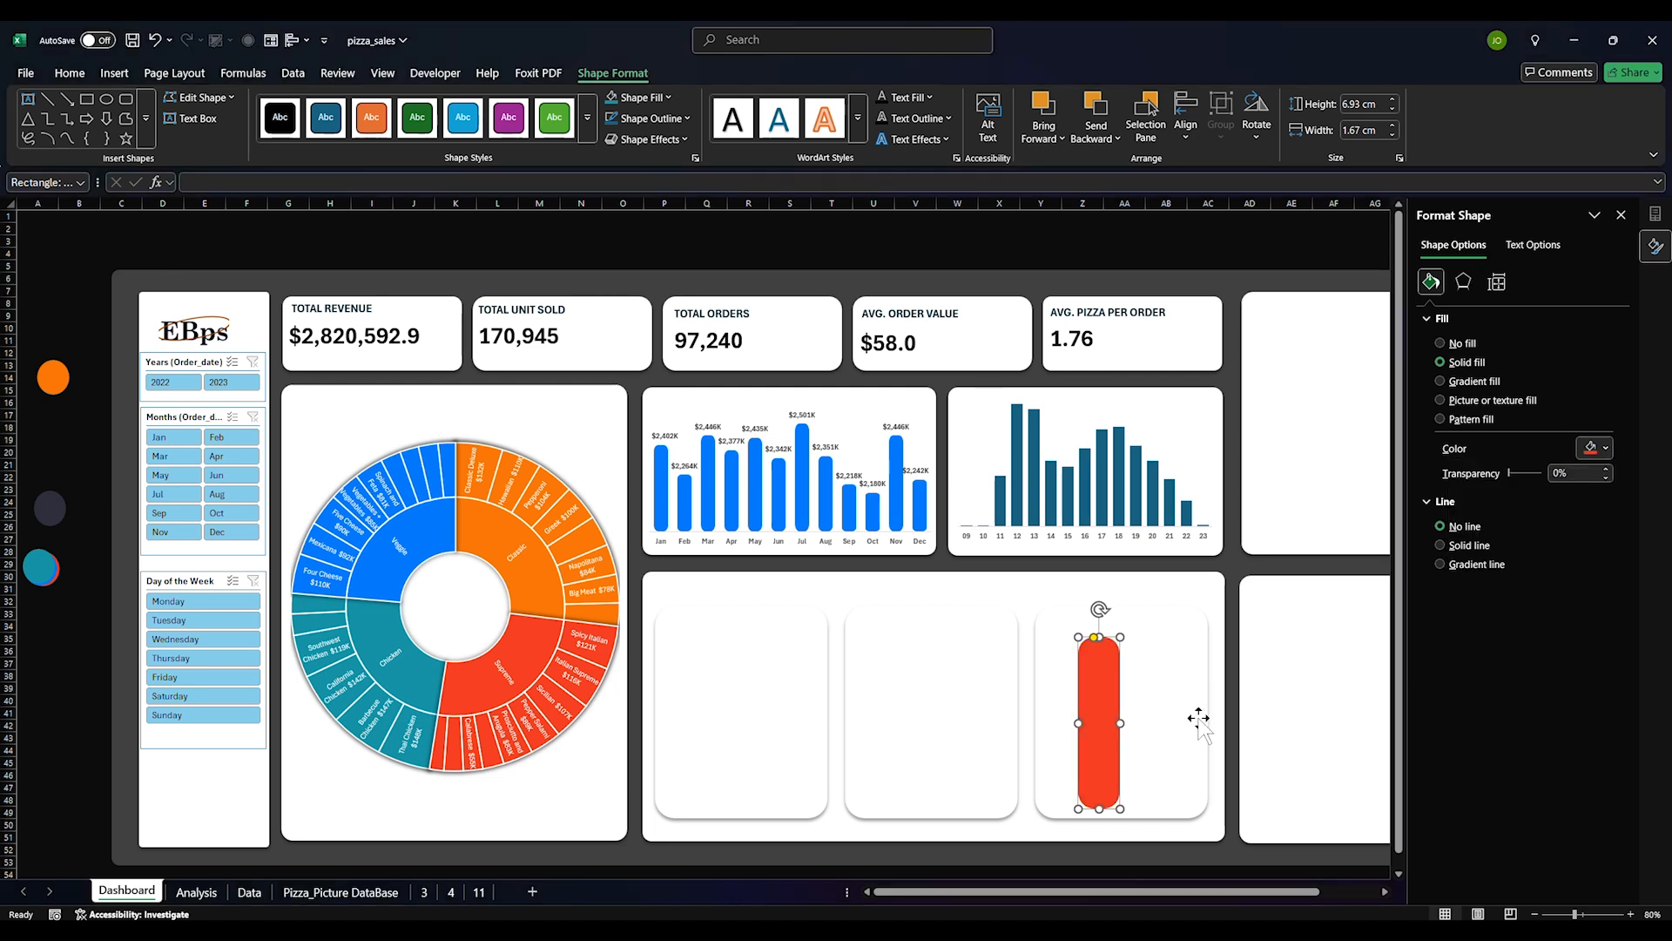
# Repeat the red fill on the hourly chart bars with F4, then delete the test rectangle
pyautogui.click(1021, 433)
pyautogui.press('F4')
pyautogui.click(1113, 694)
pyautogui.press('Delete')
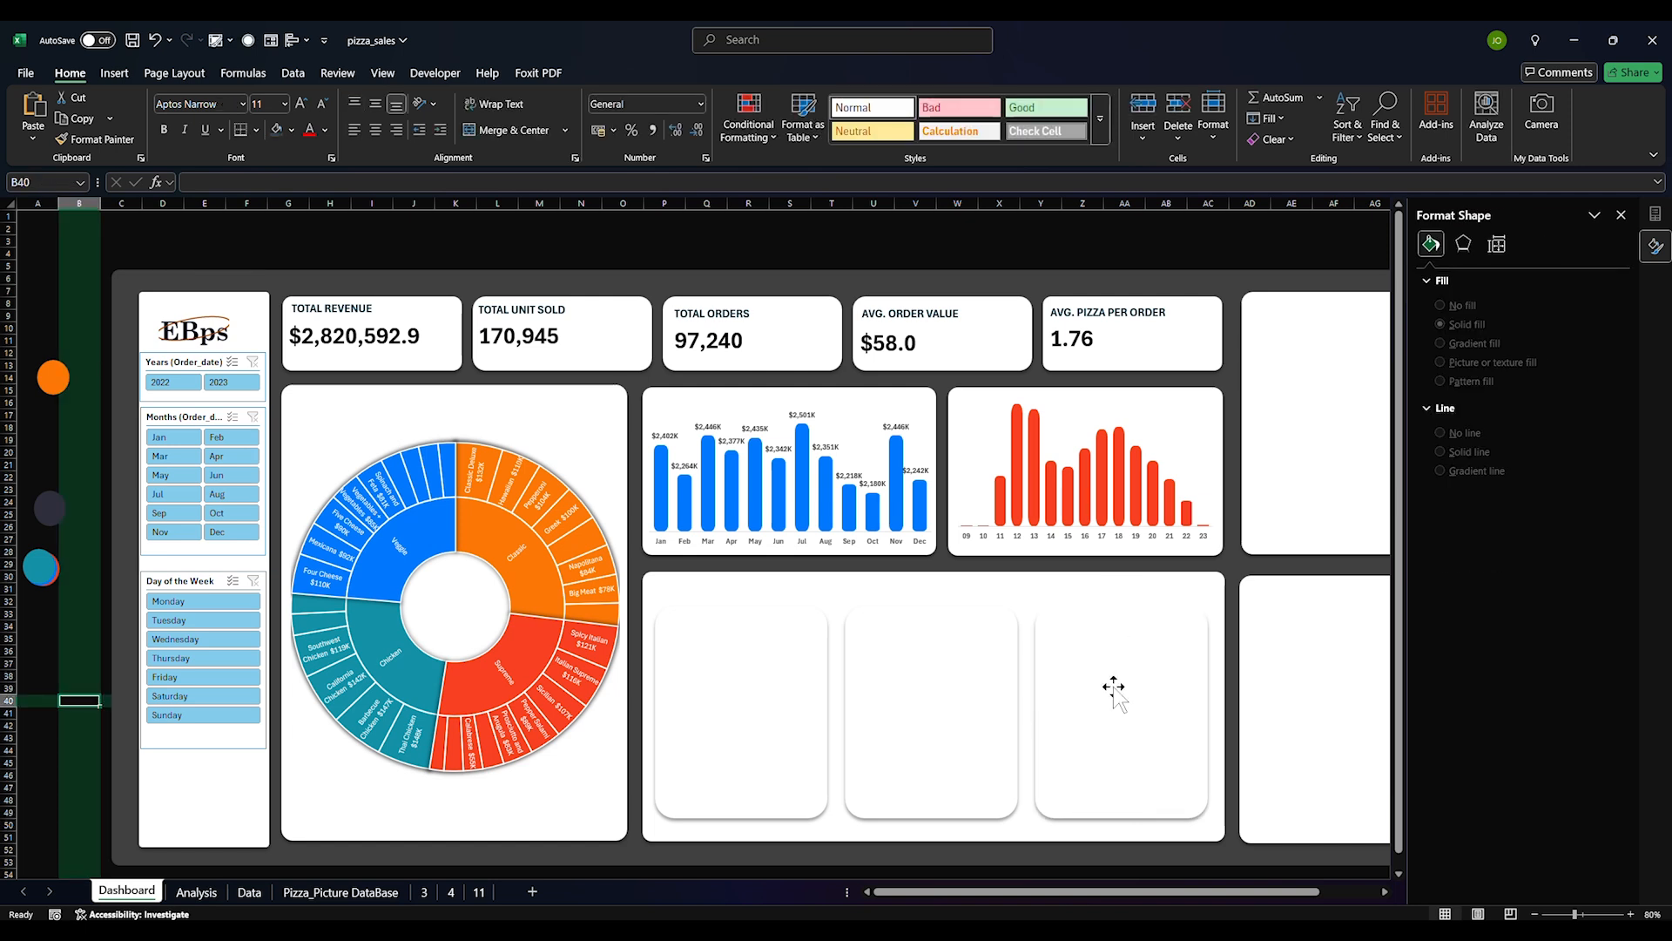
# Turn on Data Labels so each red hourly bar shows its sales value
pyautogui.click(1153, 393)
pyautogui.click(1242, 398)
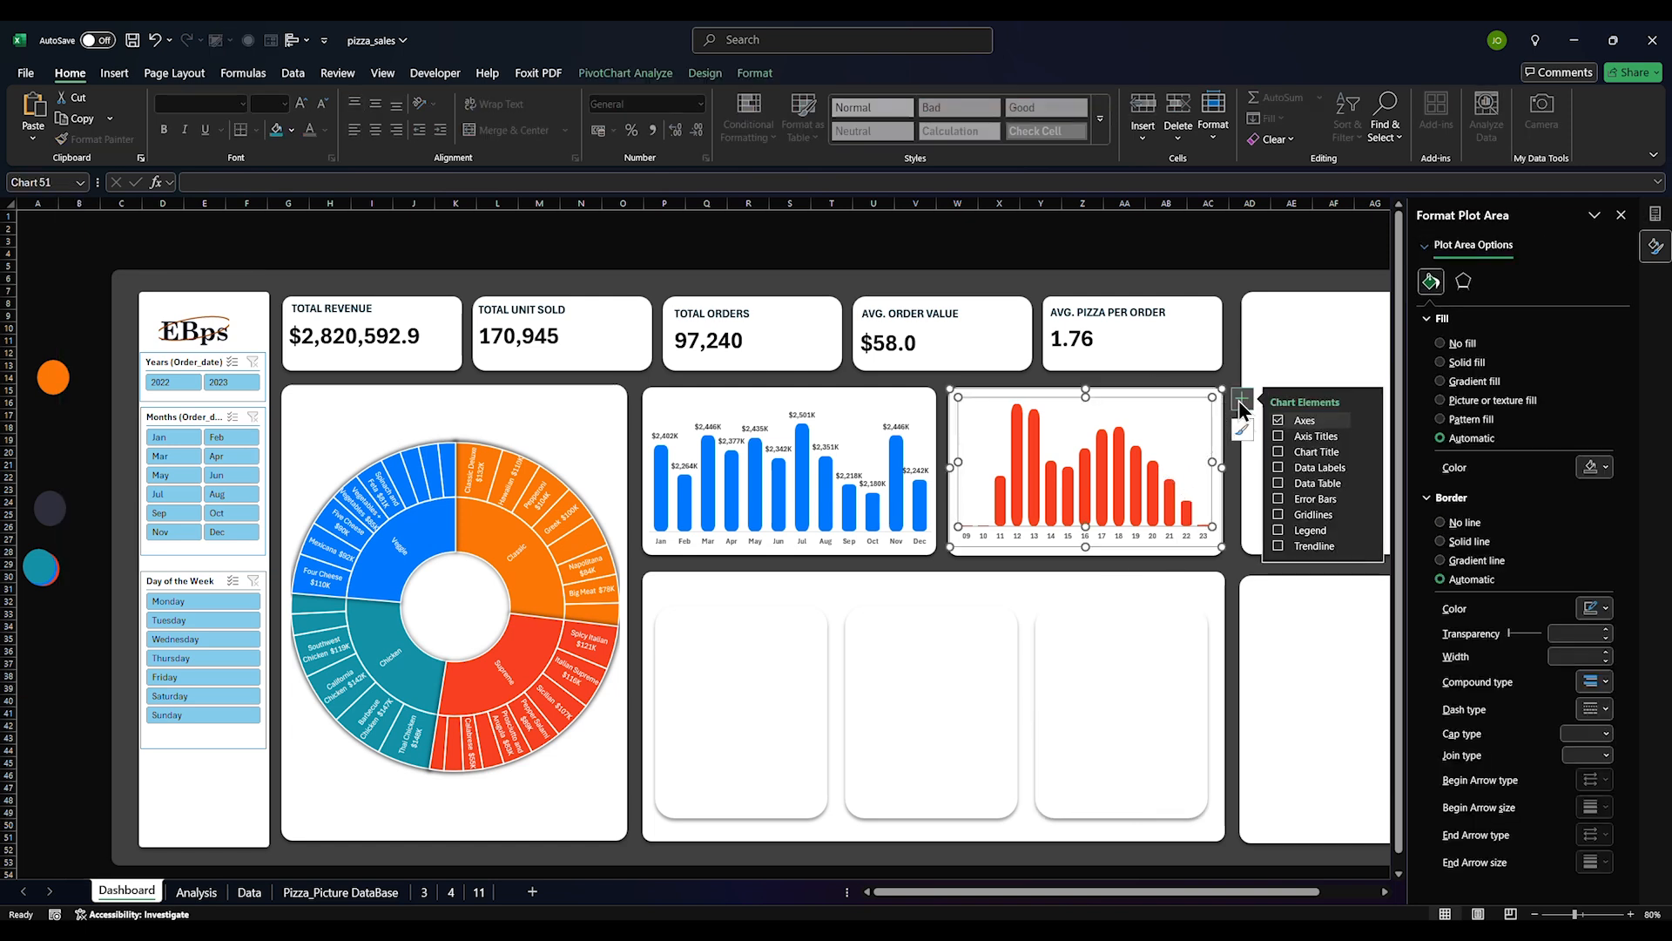
pyautogui.click(1279, 469)
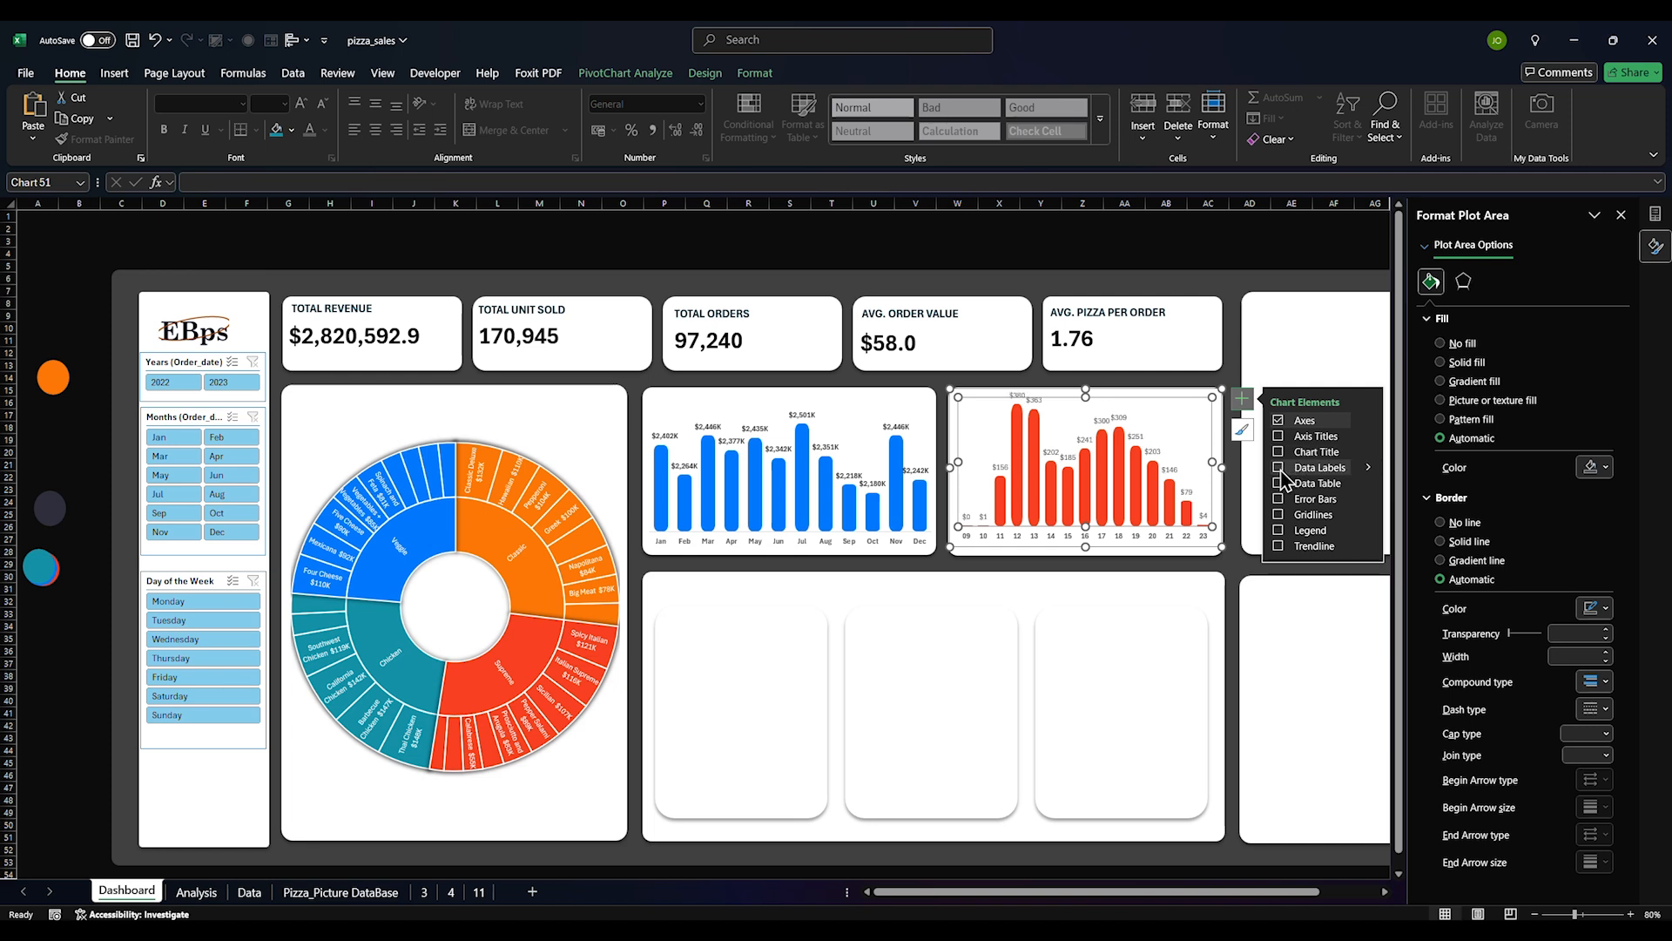
pyautogui.click(1281, 470)
pyautogui.click(1113, 423)
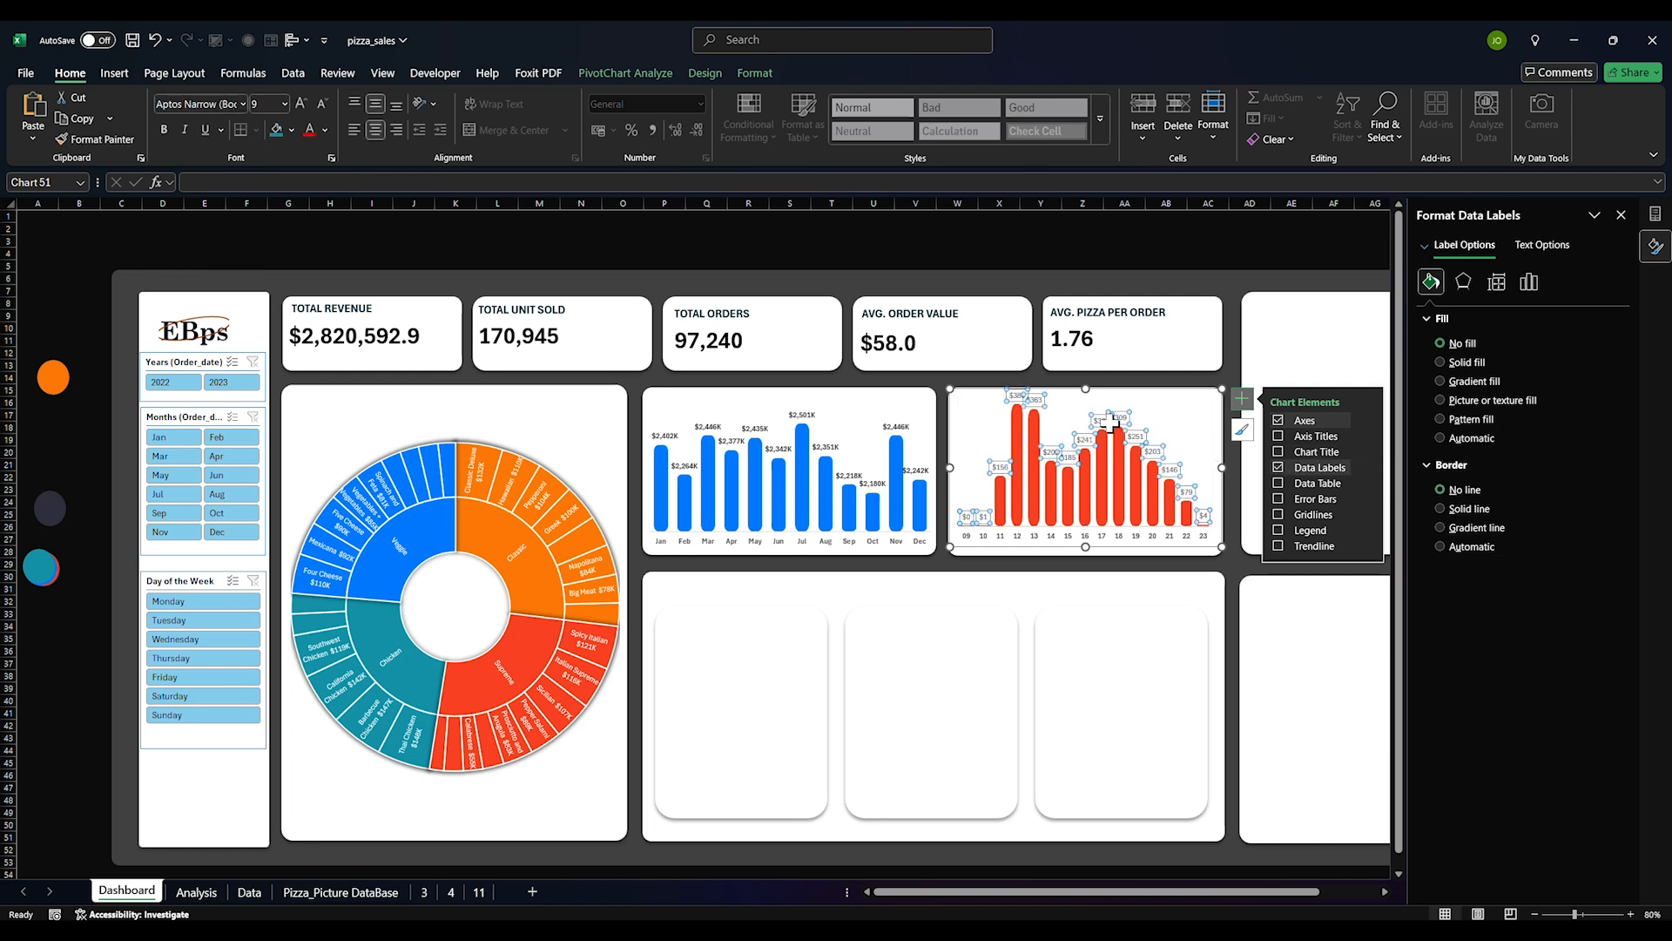
pyautogui.click(1076, 704)
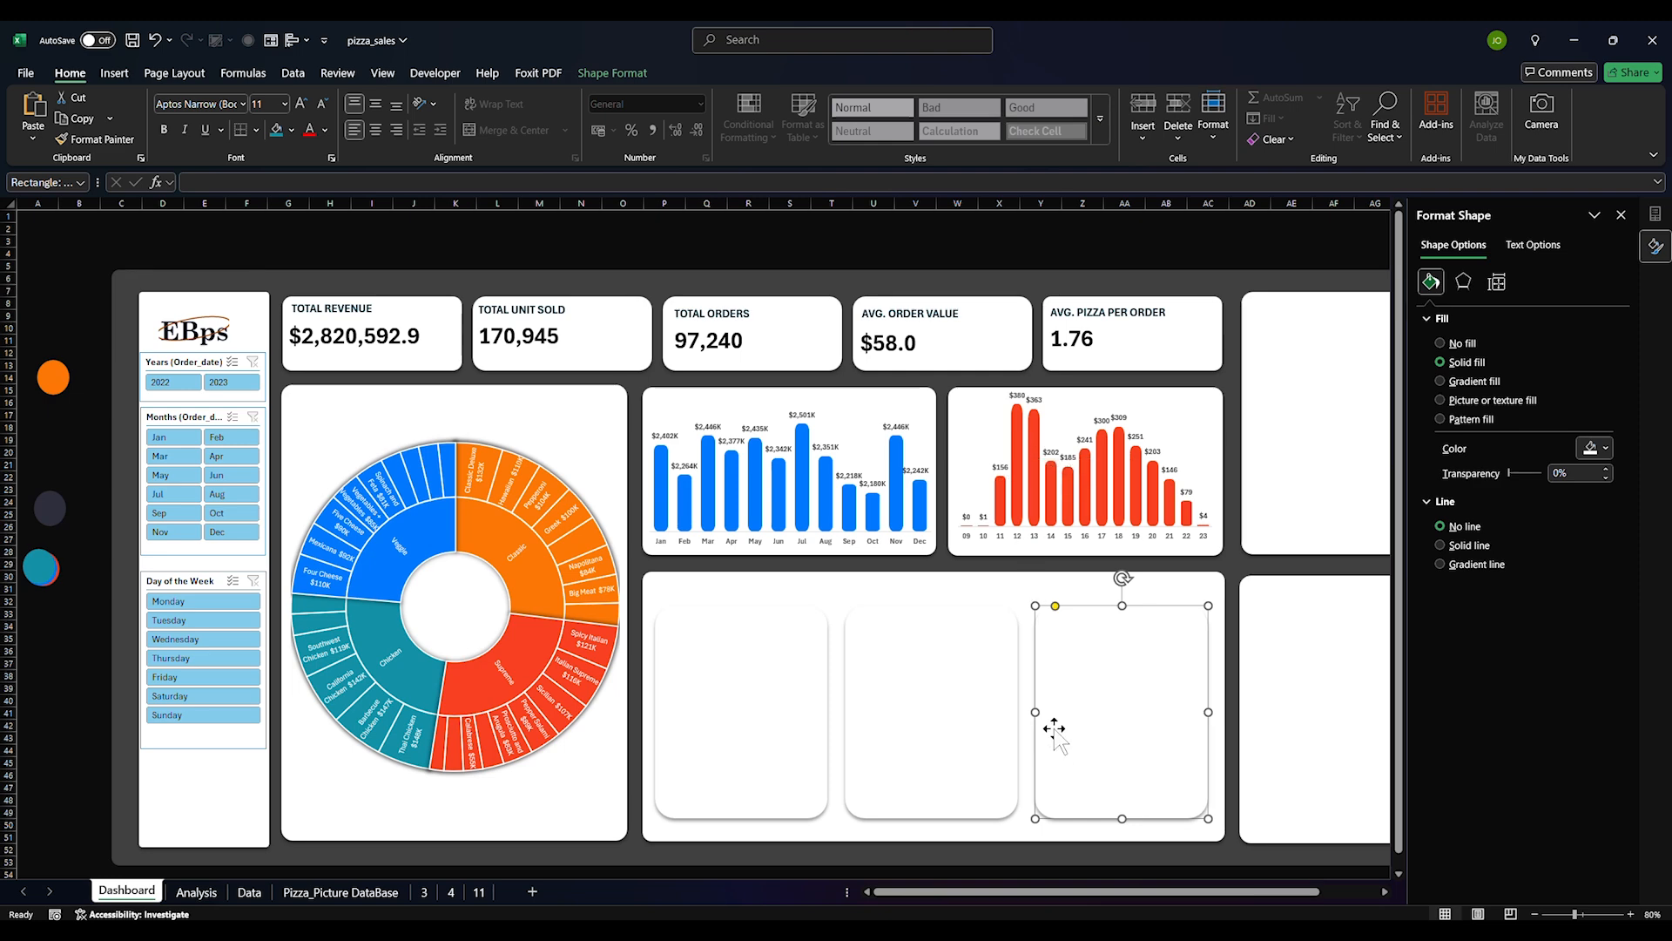
# Insert a Day slicer from the weekday sales pivot on the Analysis sheet
pyautogui.click(196, 892)
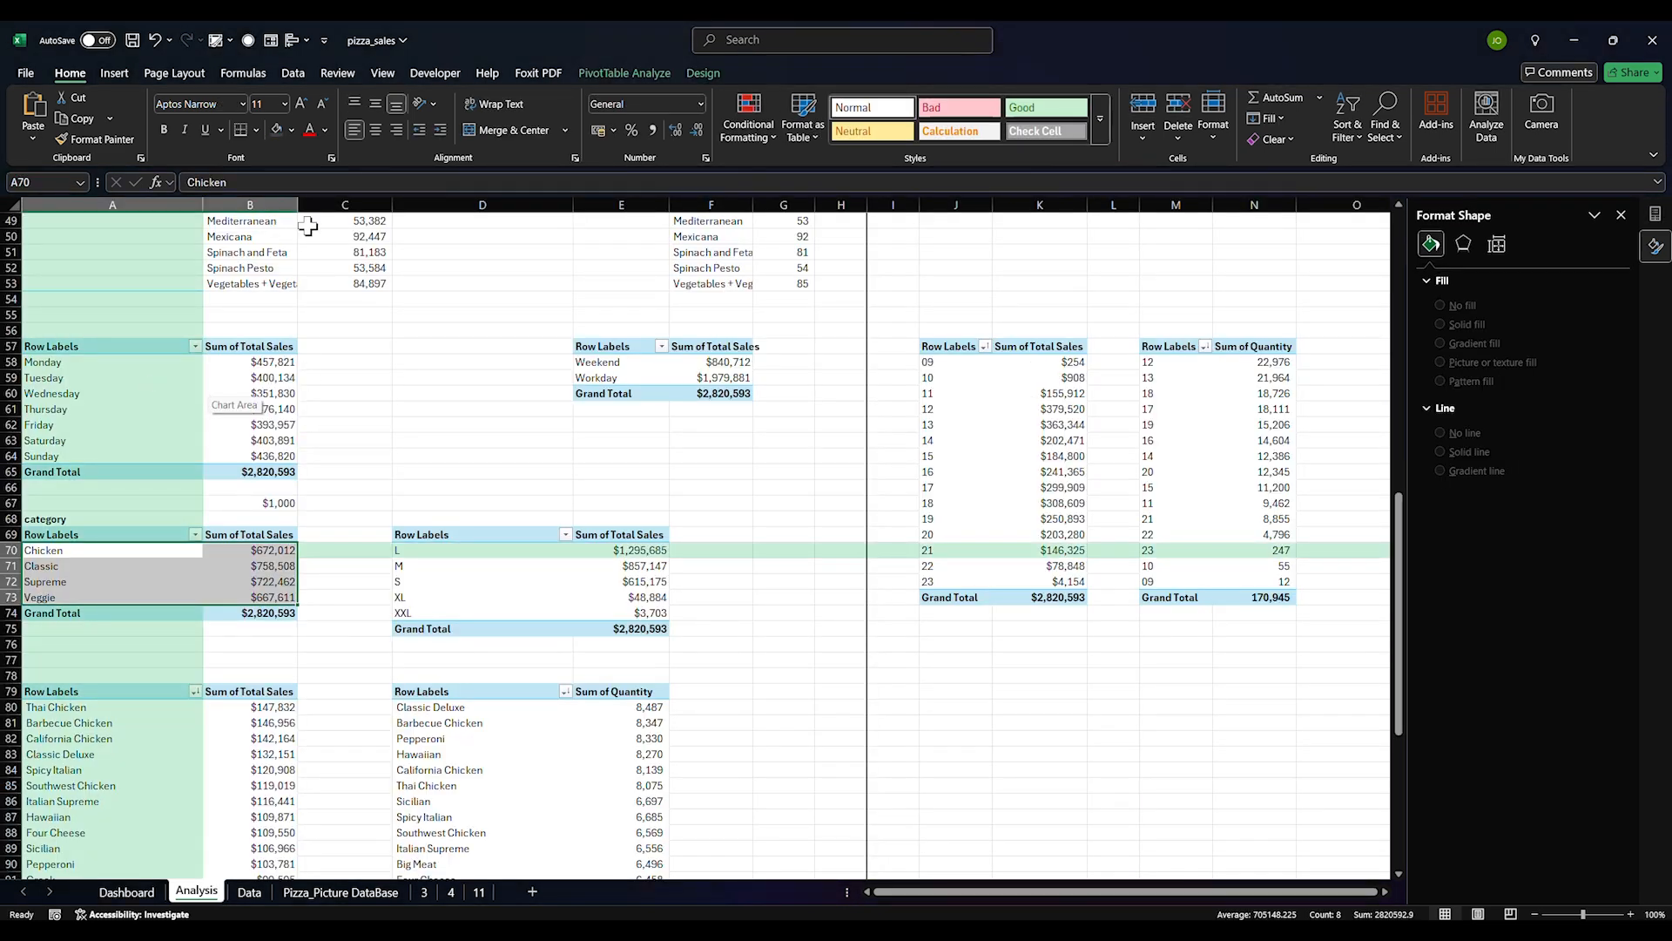
pyautogui.click(239, 392)
pyautogui.click(114, 73)
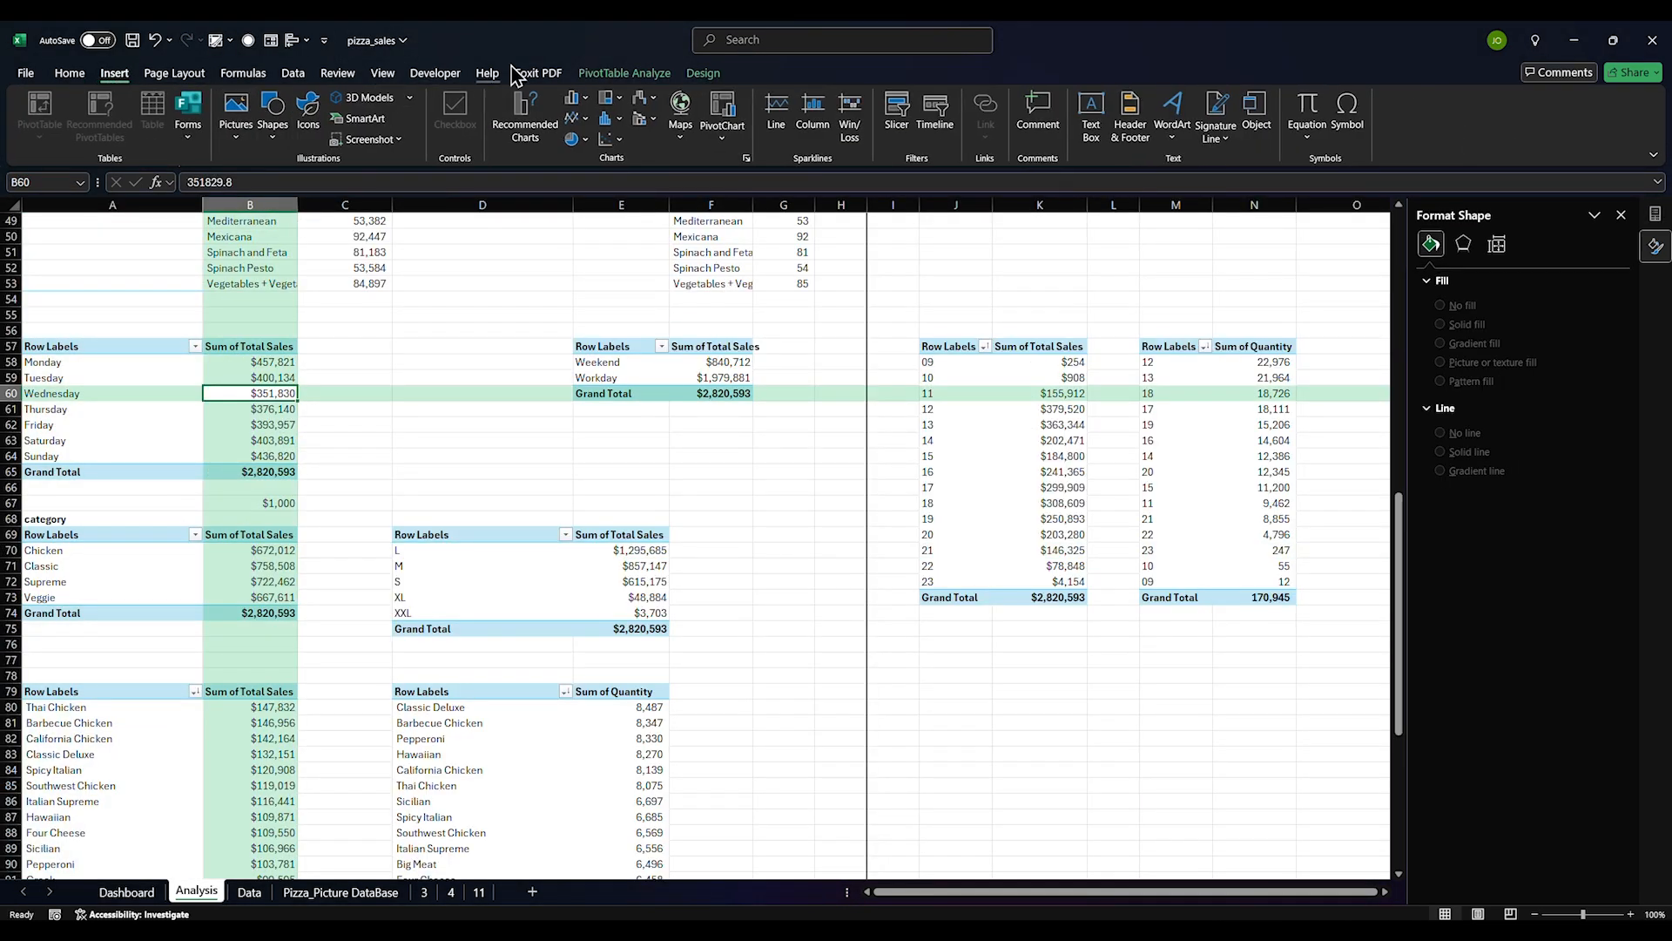
pyautogui.click(623, 73)
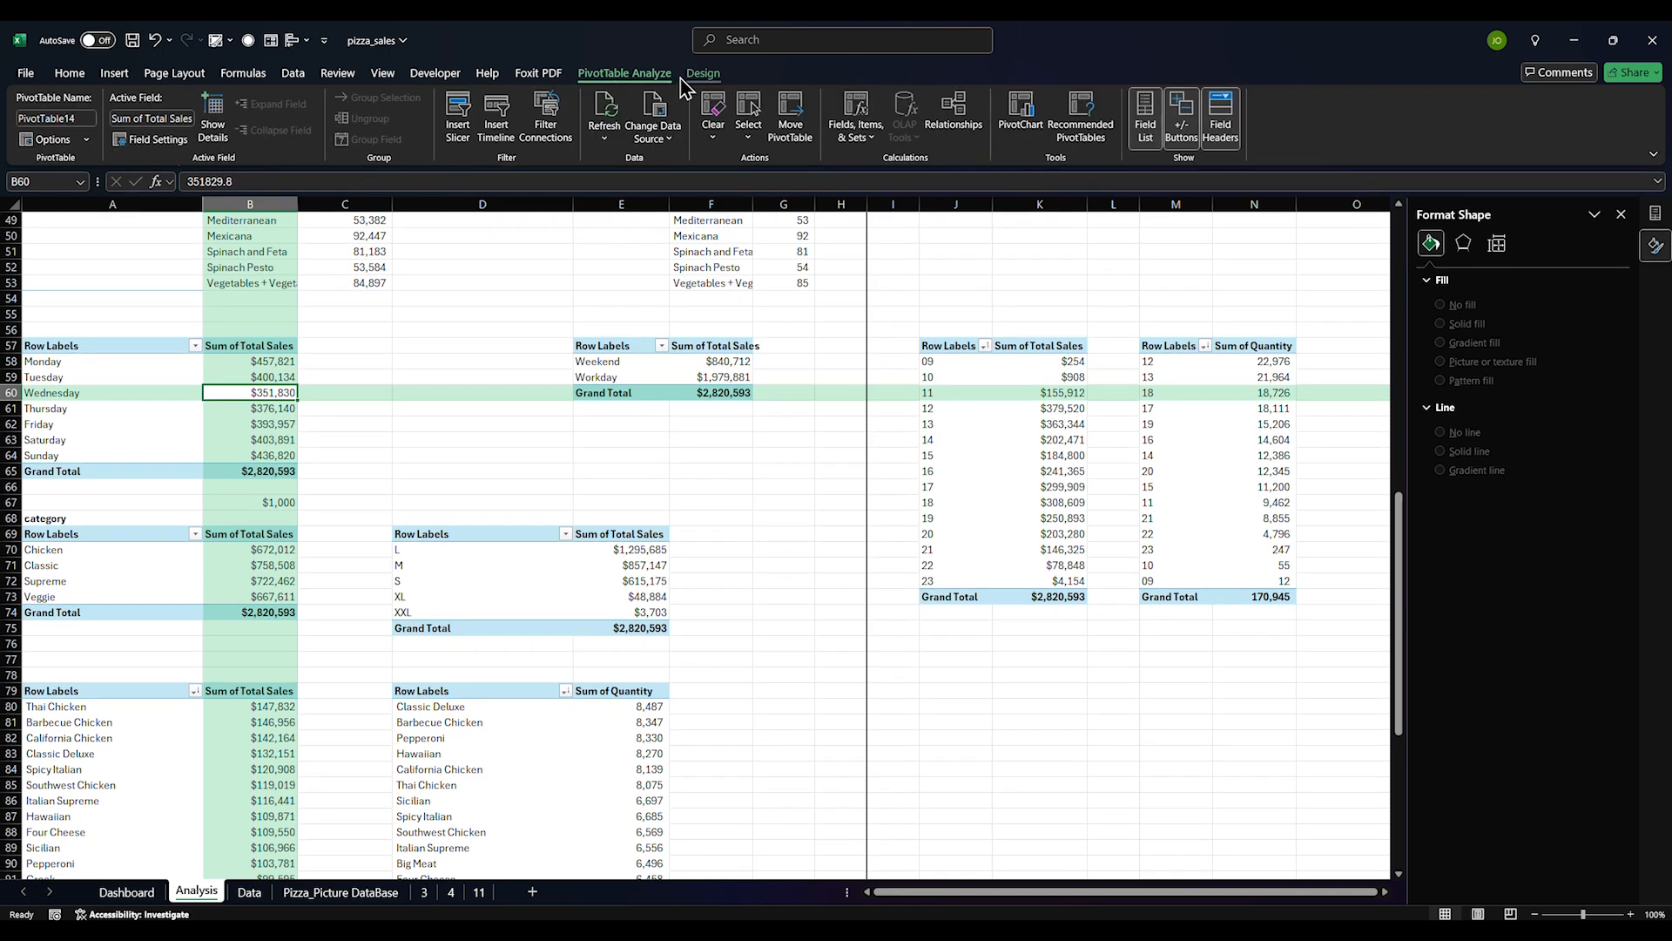
pyautogui.click(462, 122)
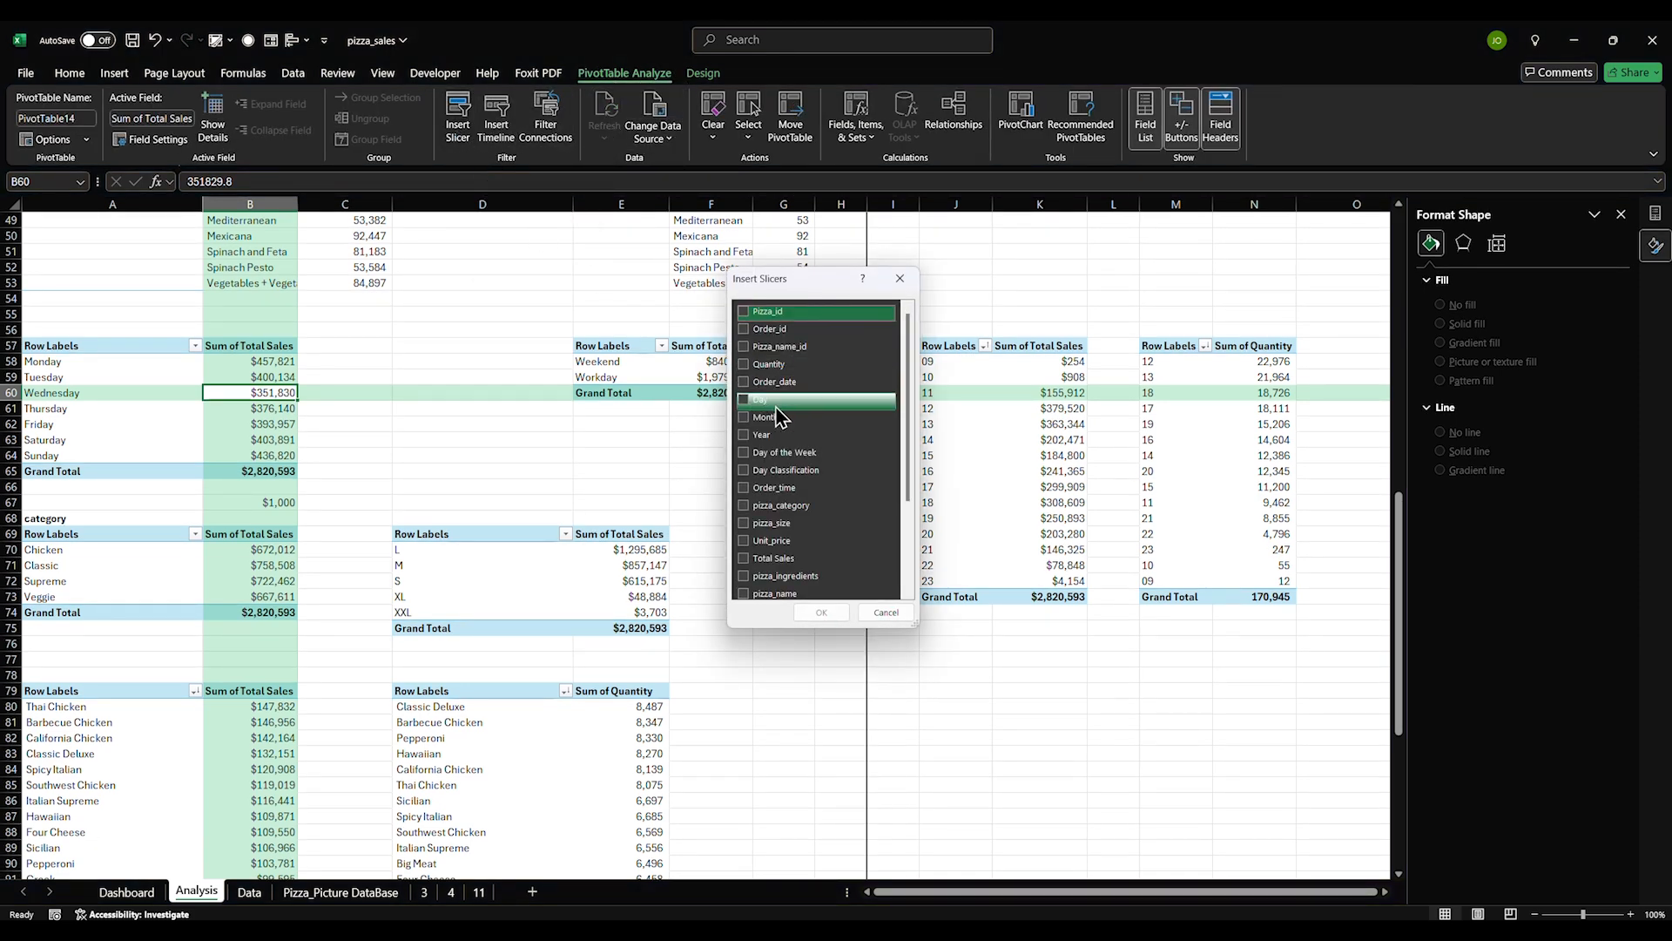
pyautogui.scroll(-3, 767, 558)
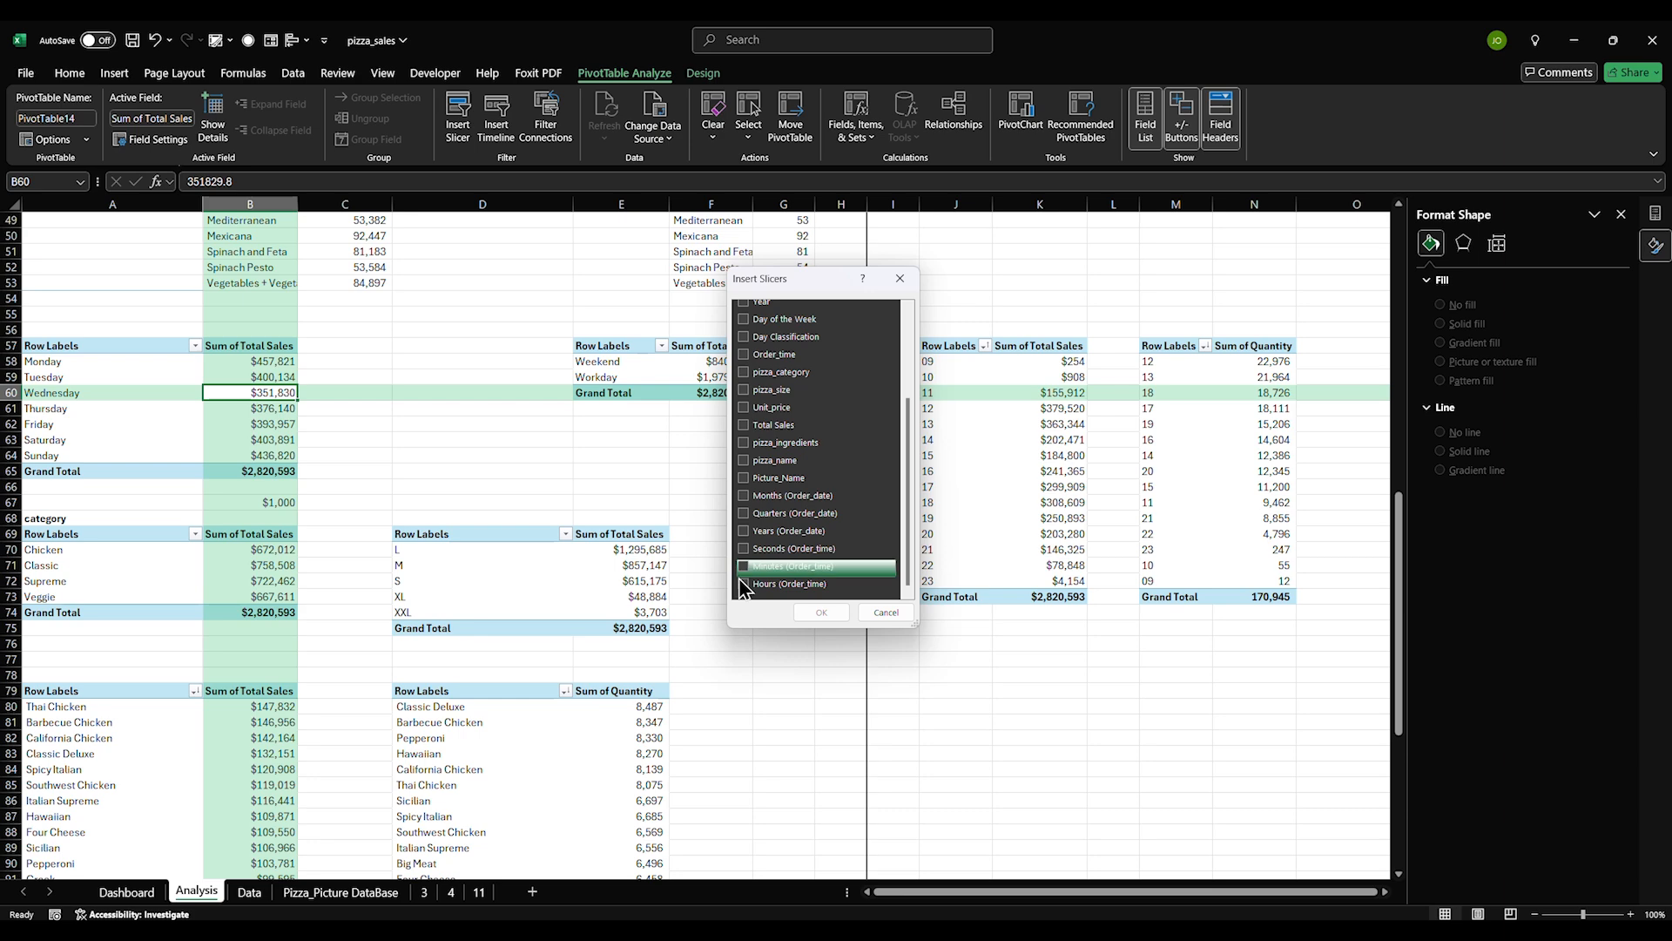
pyautogui.scroll(5, 758, 487)
pyautogui.click(744, 399)
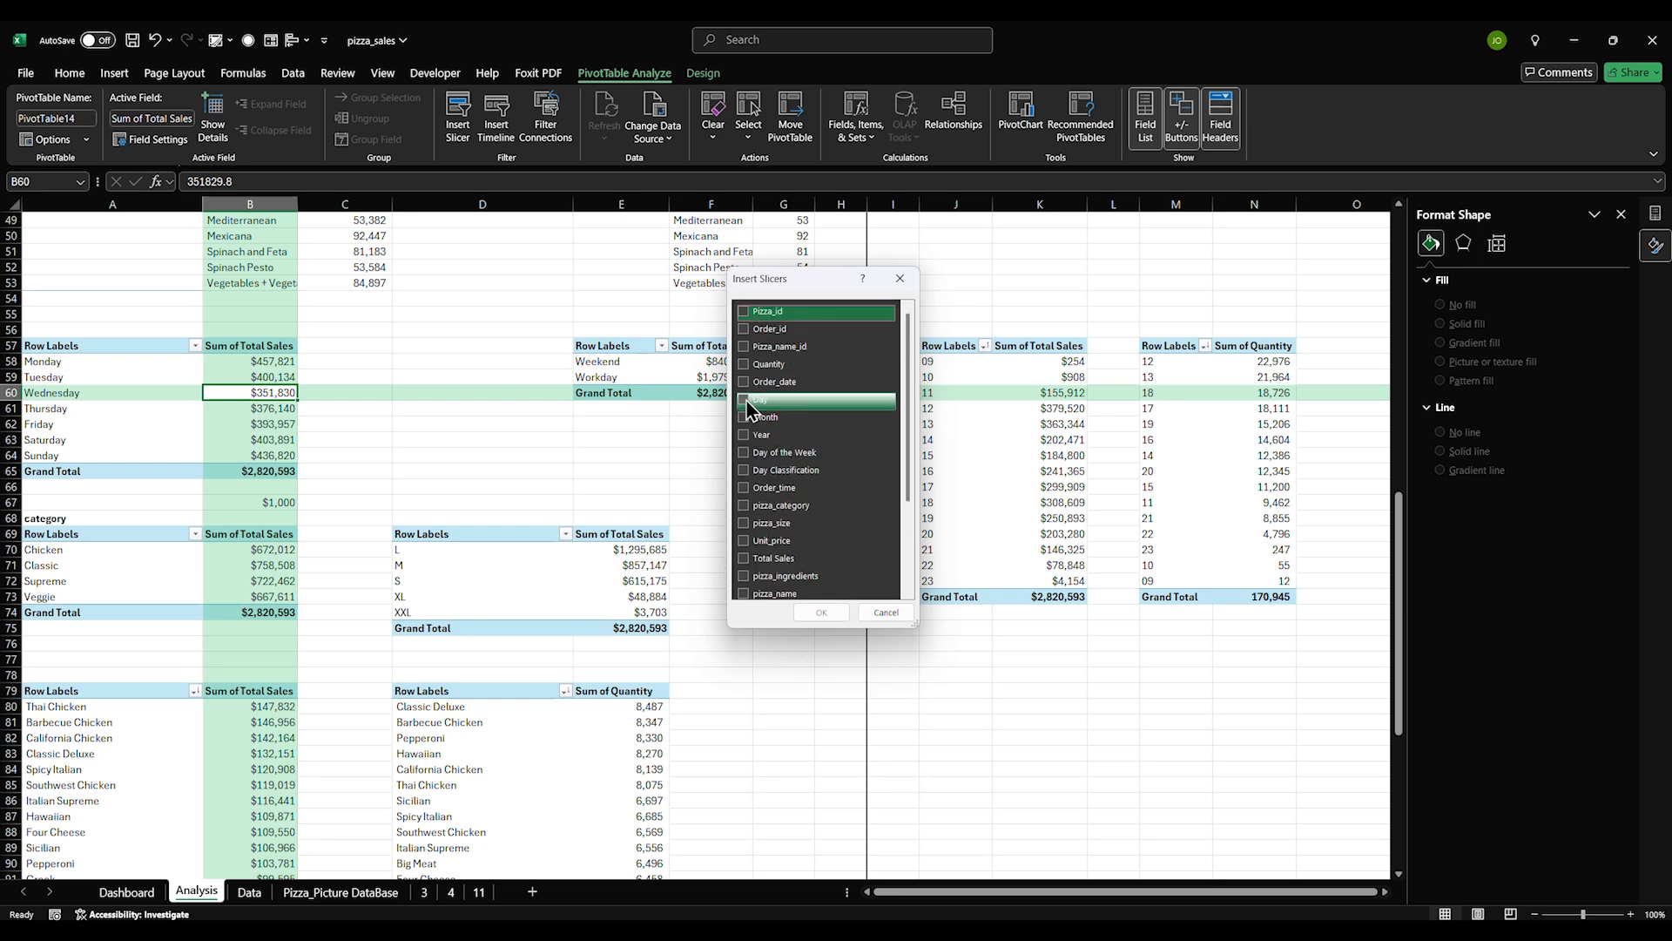
pyautogui.click(811, 611)
# Set the Day slicer to 6 columns, resize it, and cut it to the Dashboard
pyautogui.click(688, 660)
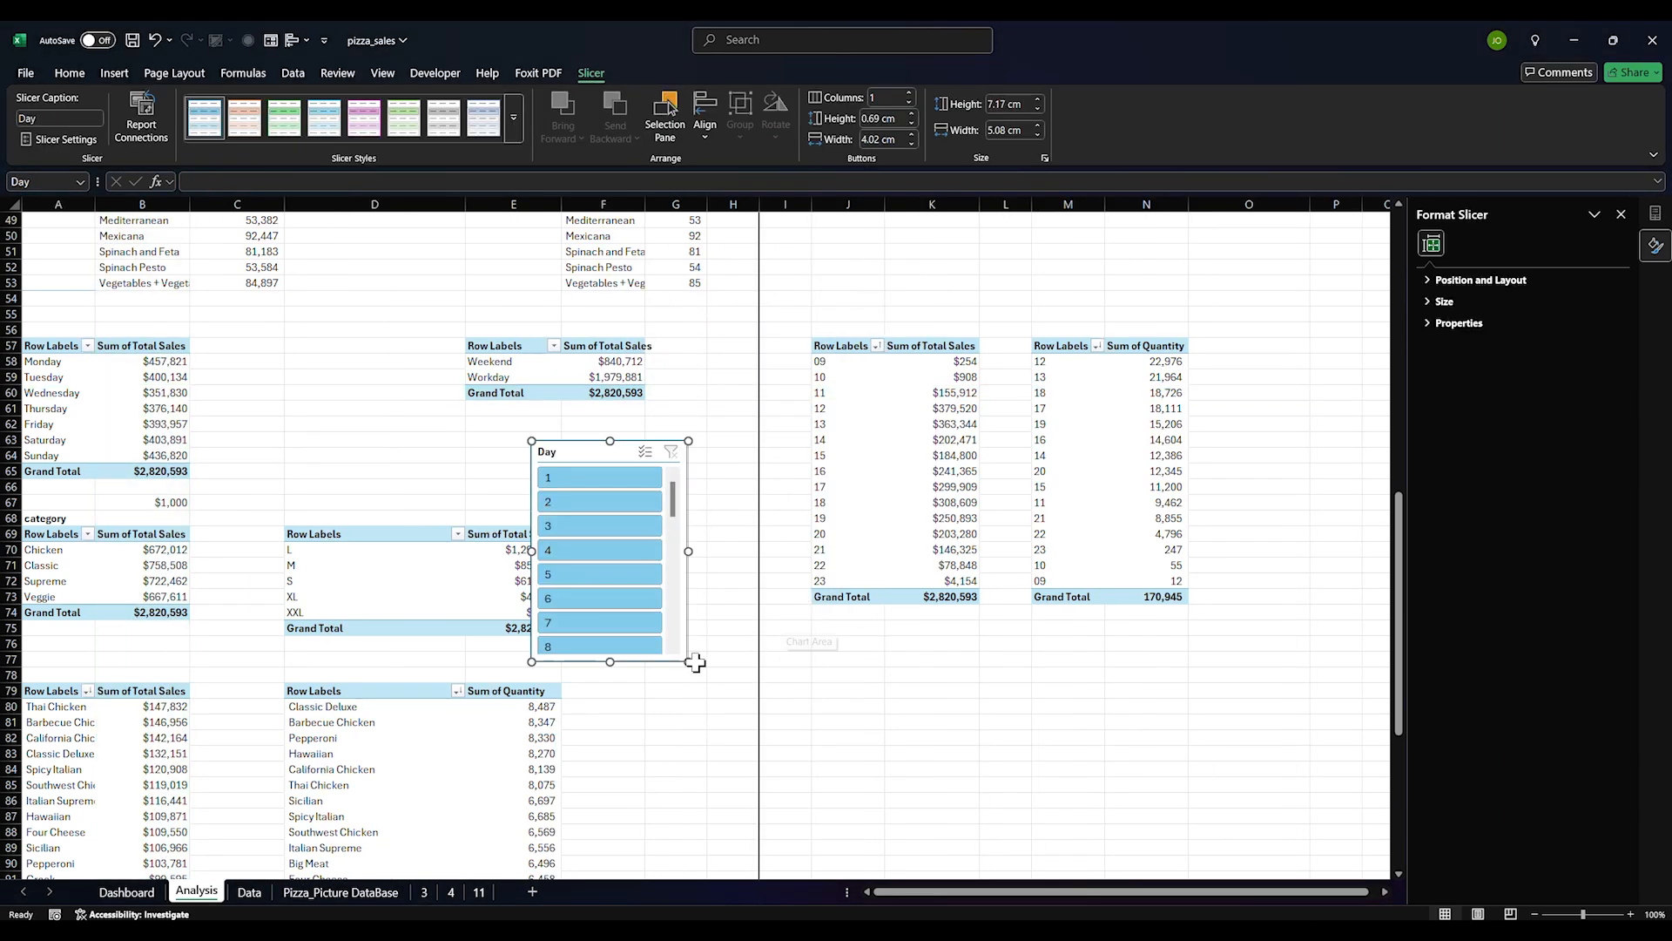
pyautogui.click(910, 93)
pyautogui.click(910, 93)
pyautogui.click(910, 93)
pyautogui.click(910, 93)
pyautogui.click(911, 93)
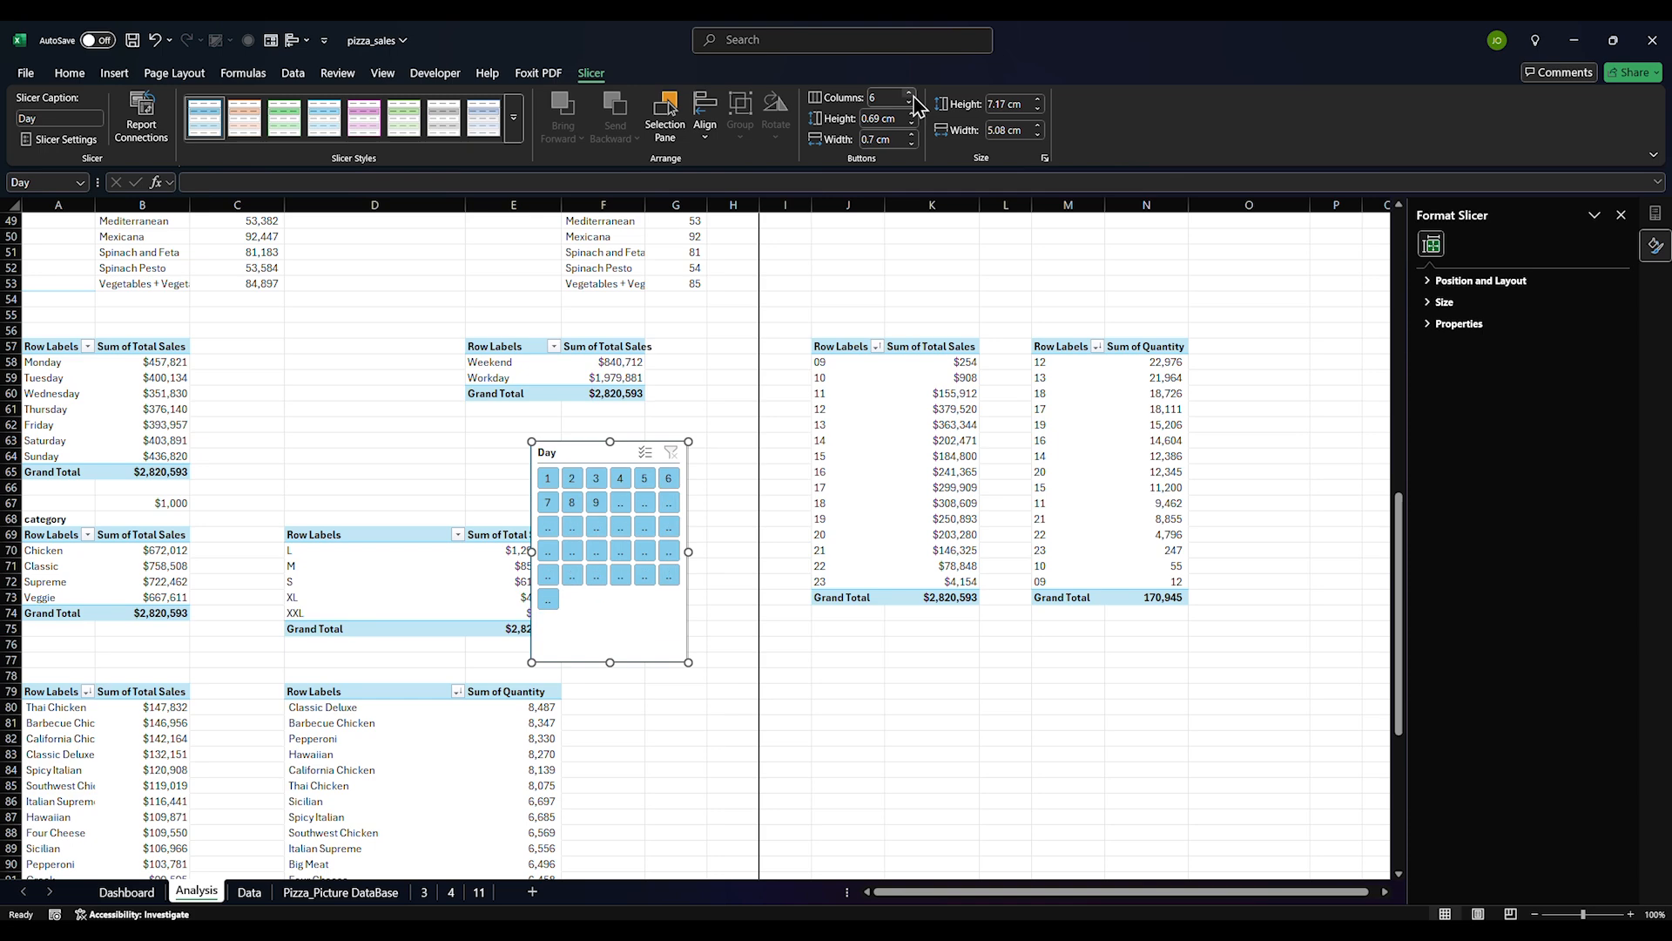
pyautogui.moveTo(688, 664); pyautogui.dragTo(766, 601)
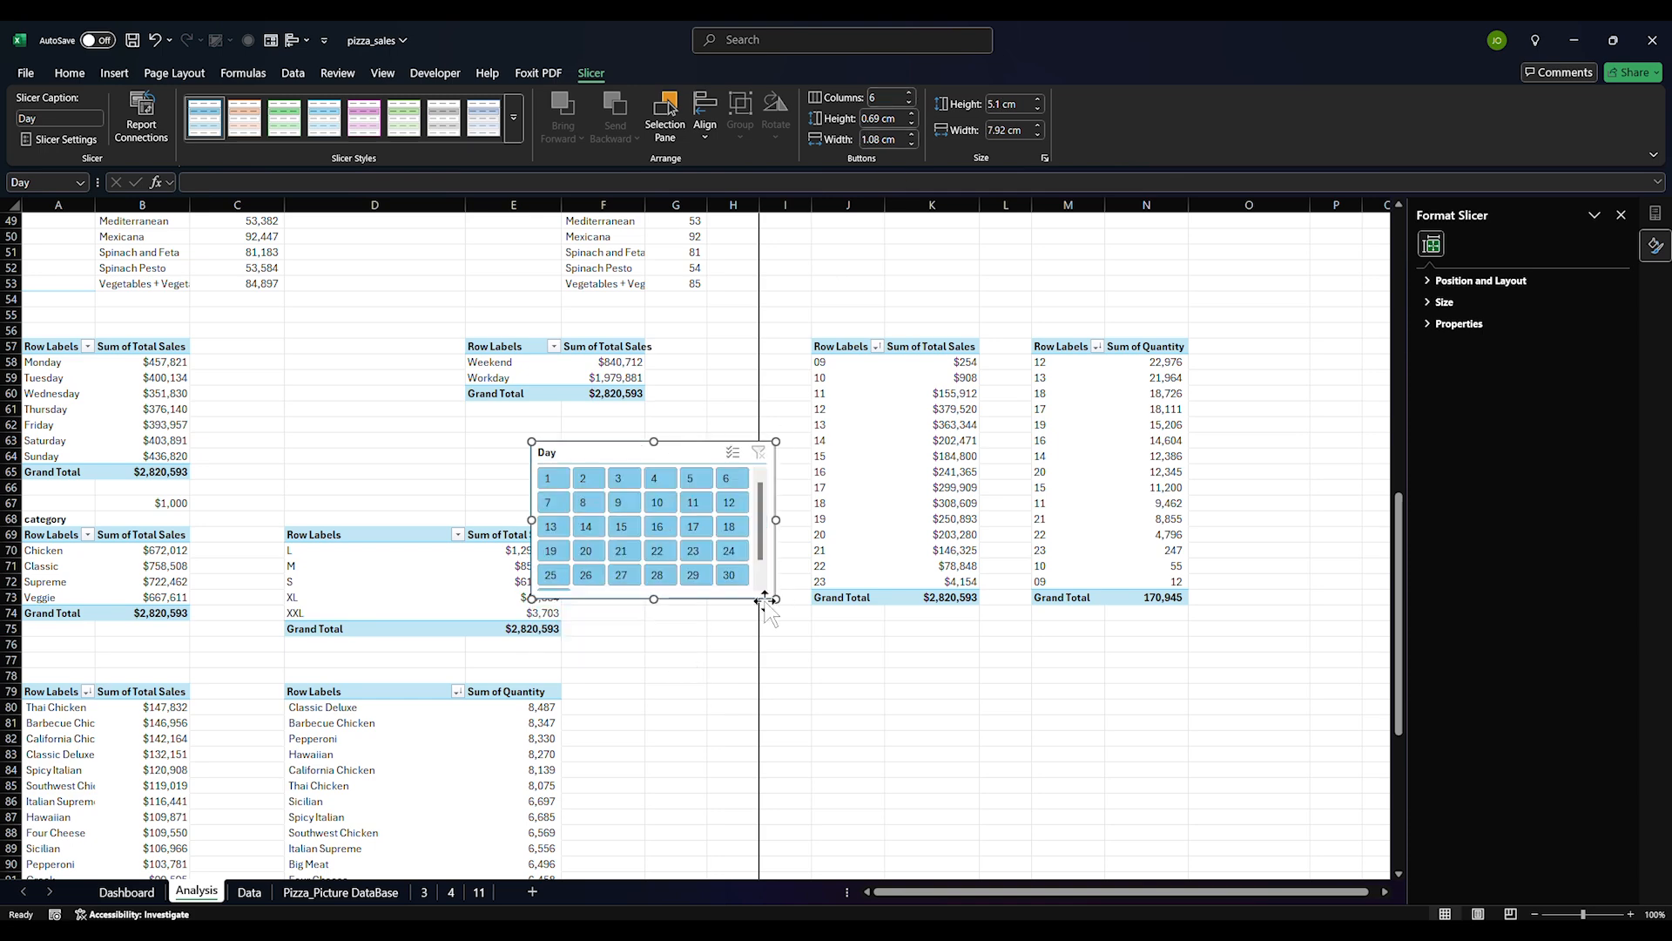
pyautogui.hotkey('ctrl', 'x')
pyautogui.click(131, 895)
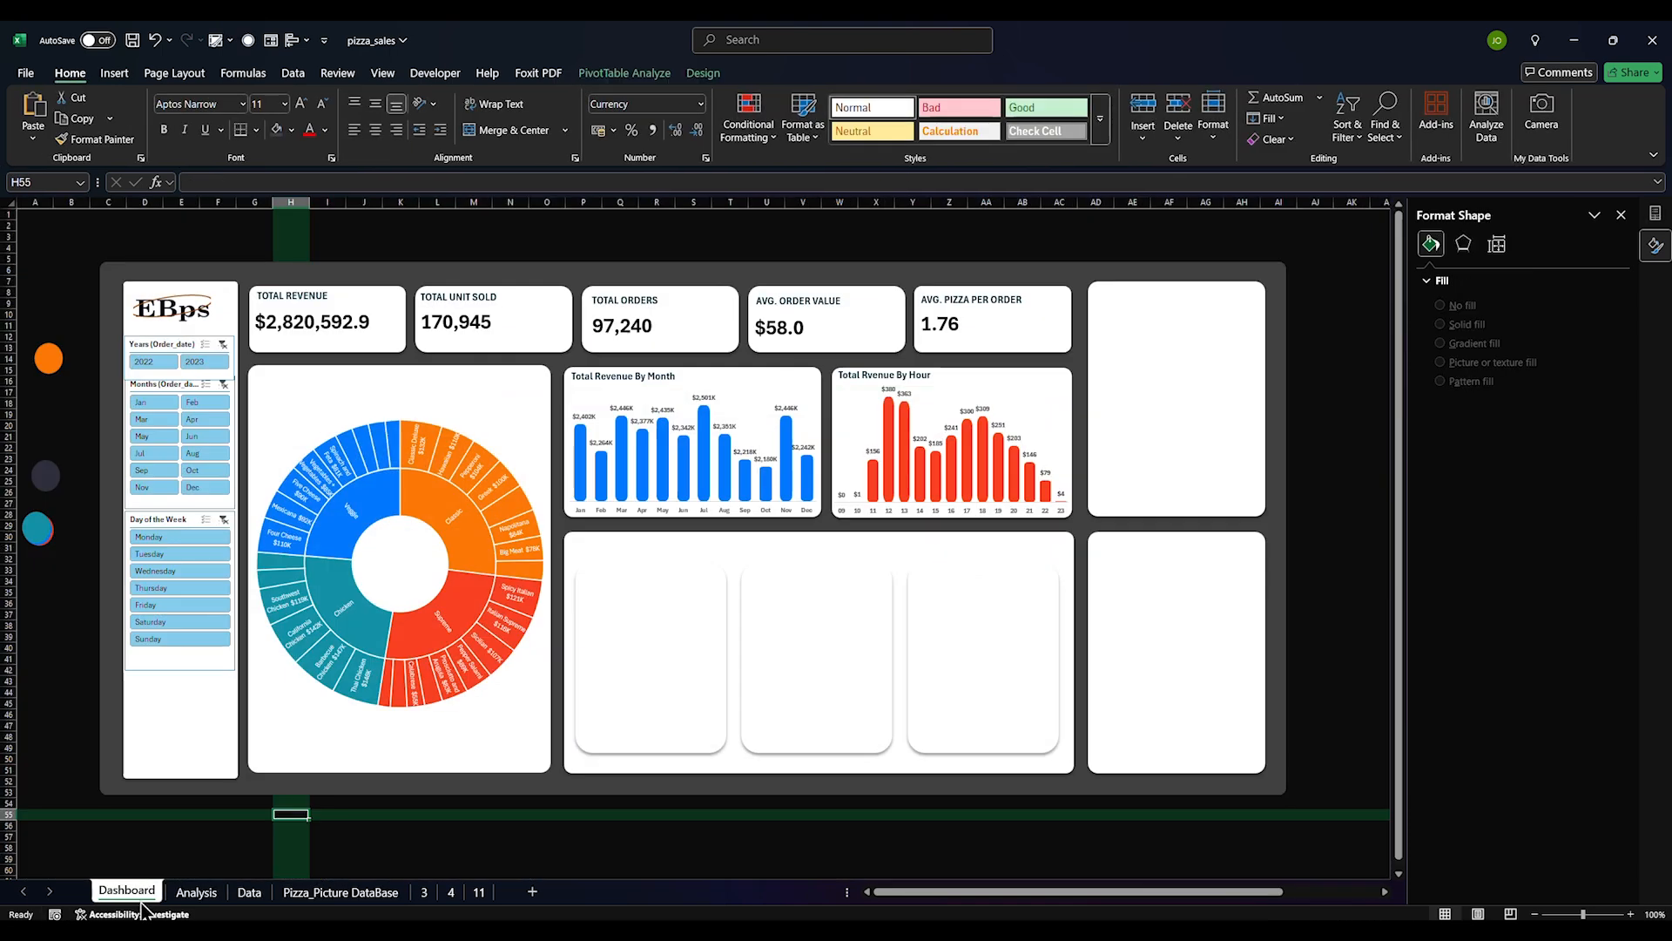
# Paste the Day slicer into the top-right card and resize that card around it
pyautogui.click(1129, 319)
pyautogui.hotkey('ctrl', 'v')
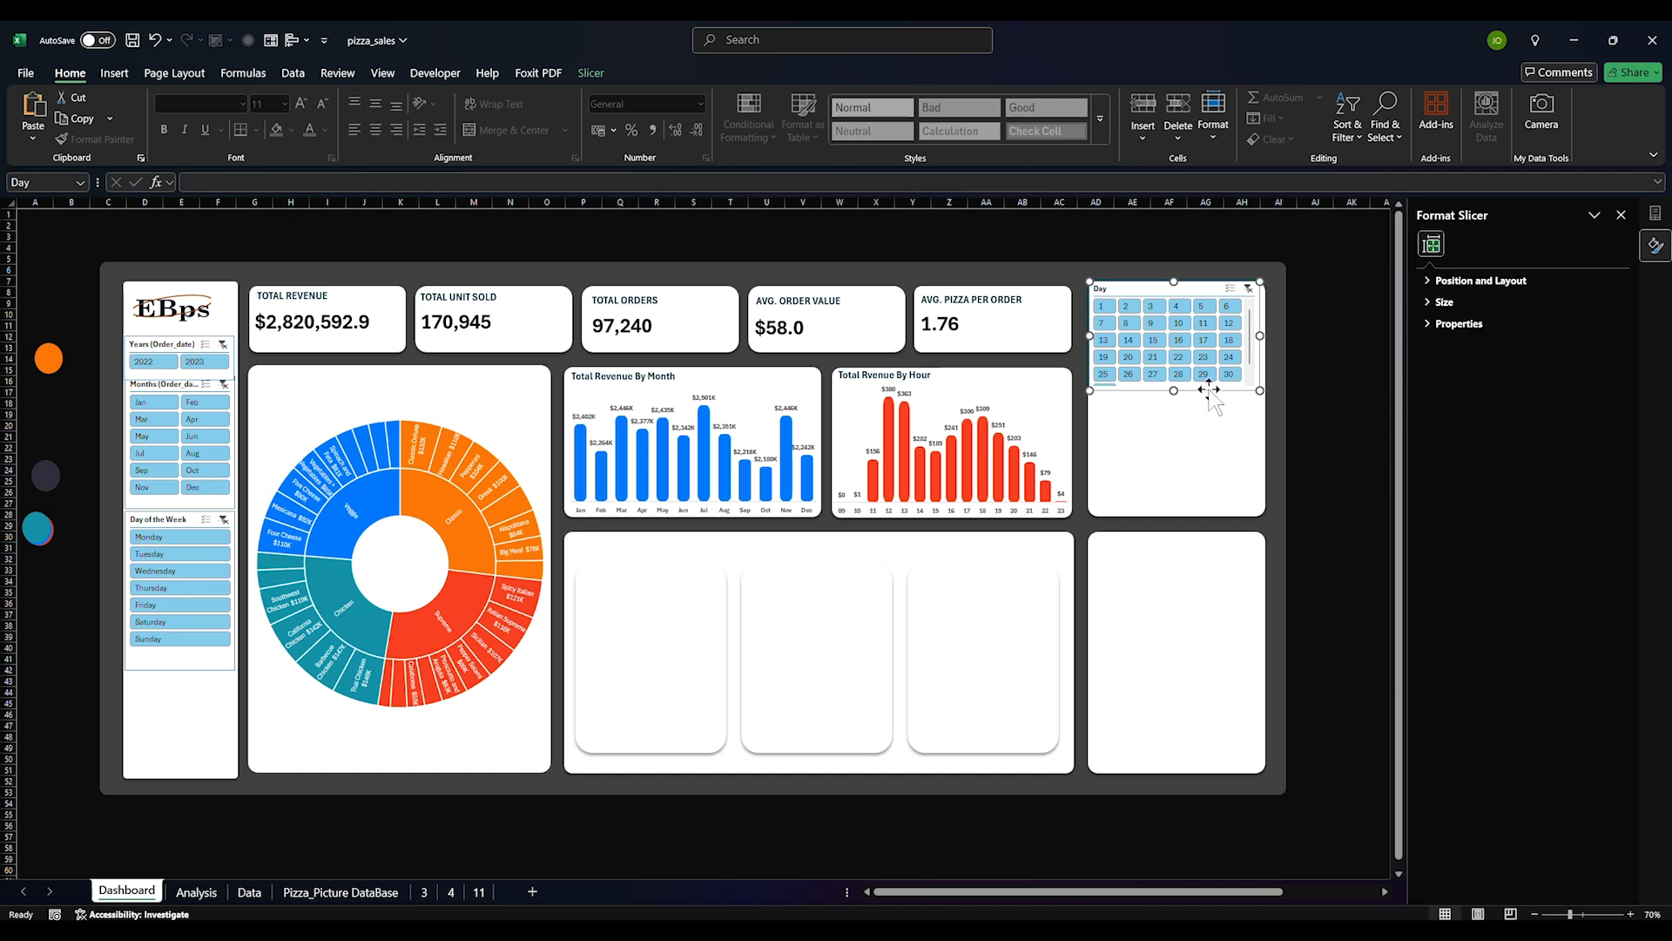
pyautogui.moveTo(1217, 391)
pyautogui.mouseDown()
pyautogui.moveTo(1183, 406)
pyautogui.moveTo(1208, 415)
pyautogui.mouseUp()
pyautogui.click(1153, 468)
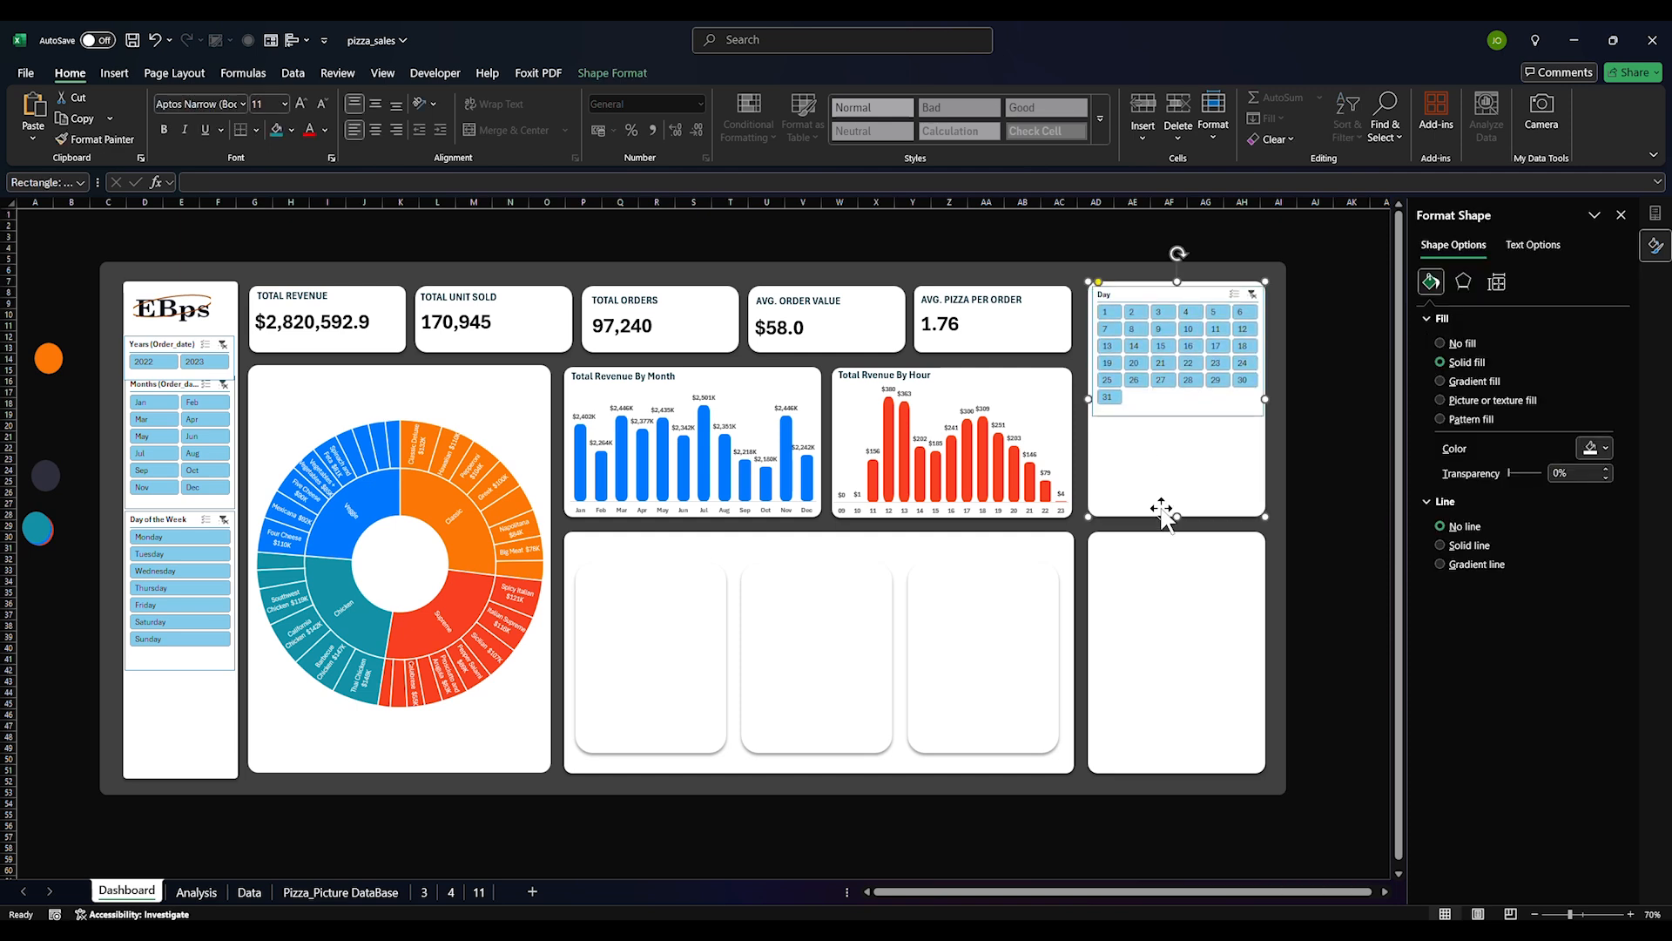
pyautogui.moveTo(1172, 516)
pyautogui.mouseDown()
pyautogui.moveTo(1163, 485)
pyautogui.moveTo(1186, 488)
pyautogui.mouseUp()
pyautogui.moveTo(1273, 402); pyautogui.dragTo(1198, 415)
pyautogui.click(1204, 410)
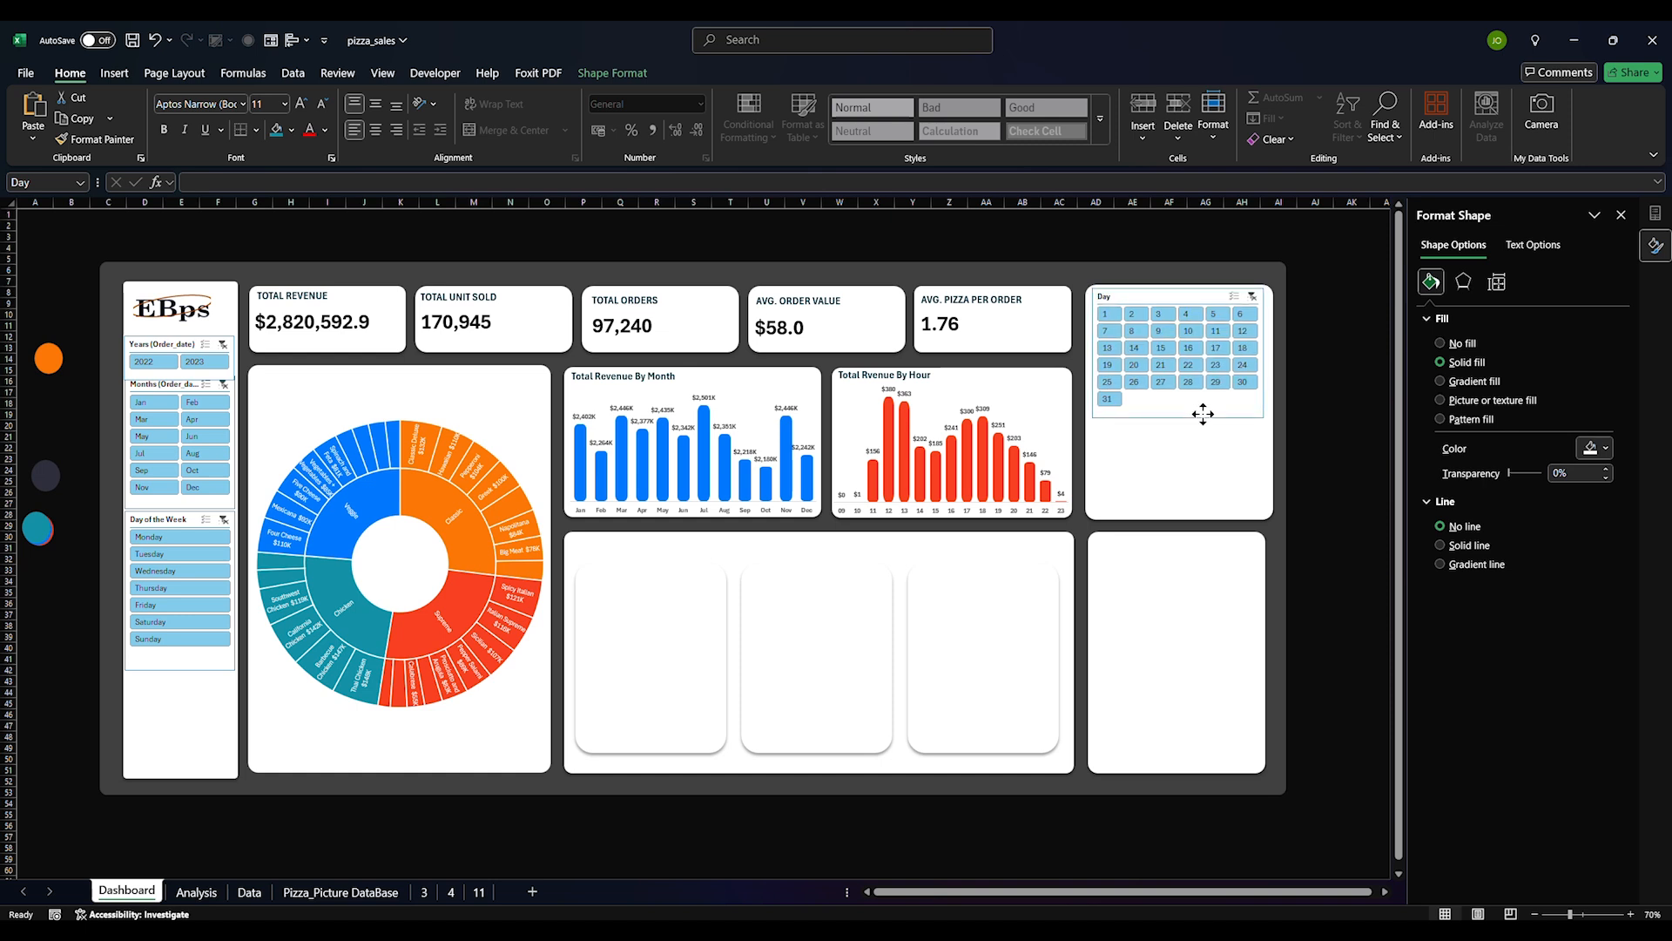
# Widen the lower-right card and stretch the dark background rectangle further right
pyautogui.click(1272, 667)
pyautogui.moveTo(1266, 652); pyautogui.dragTo(1276, 652)
pyautogui.moveTo(1089, 651); pyautogui.dragTo(1087, 651)
pyautogui.click(1282, 521)
pyautogui.moveTo(1286, 528); pyautogui.dragTo(1293, 527)
pyautogui.click(1353, 460)
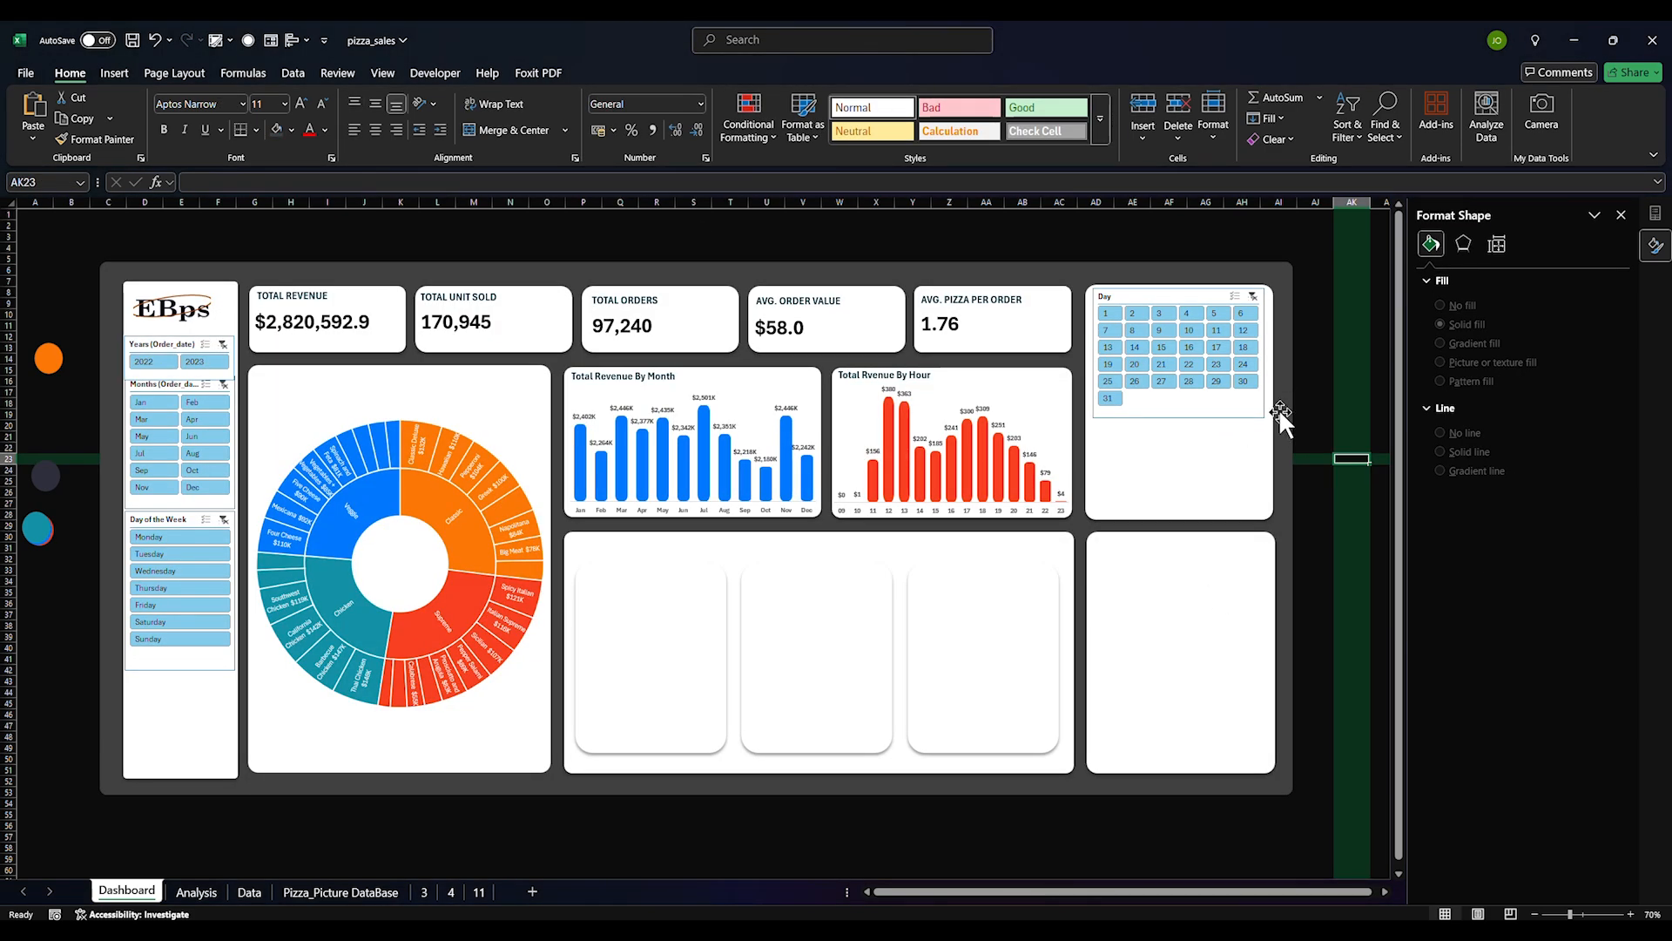
# On the Analysis sheet, select the Weekend and Workday pivot rows with their sales totals
pyautogui.click(207, 897)
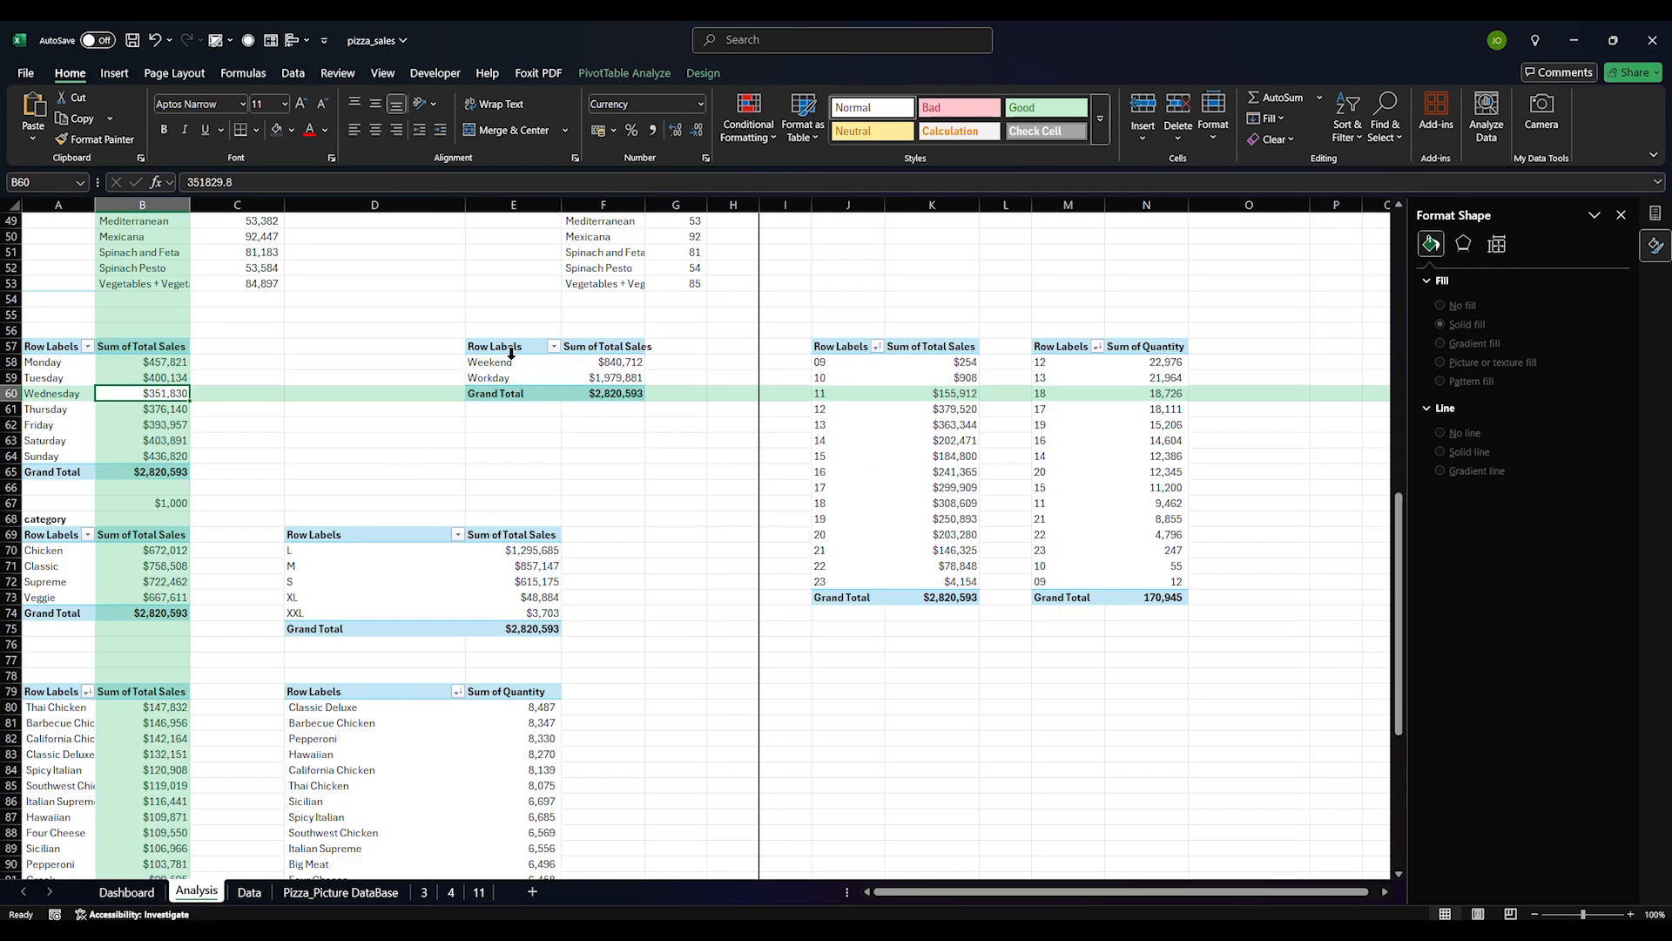
pyautogui.click(509, 365)
pyautogui.click(506, 351)
pyautogui.moveTo(507, 363); pyautogui.dragTo(584, 377)
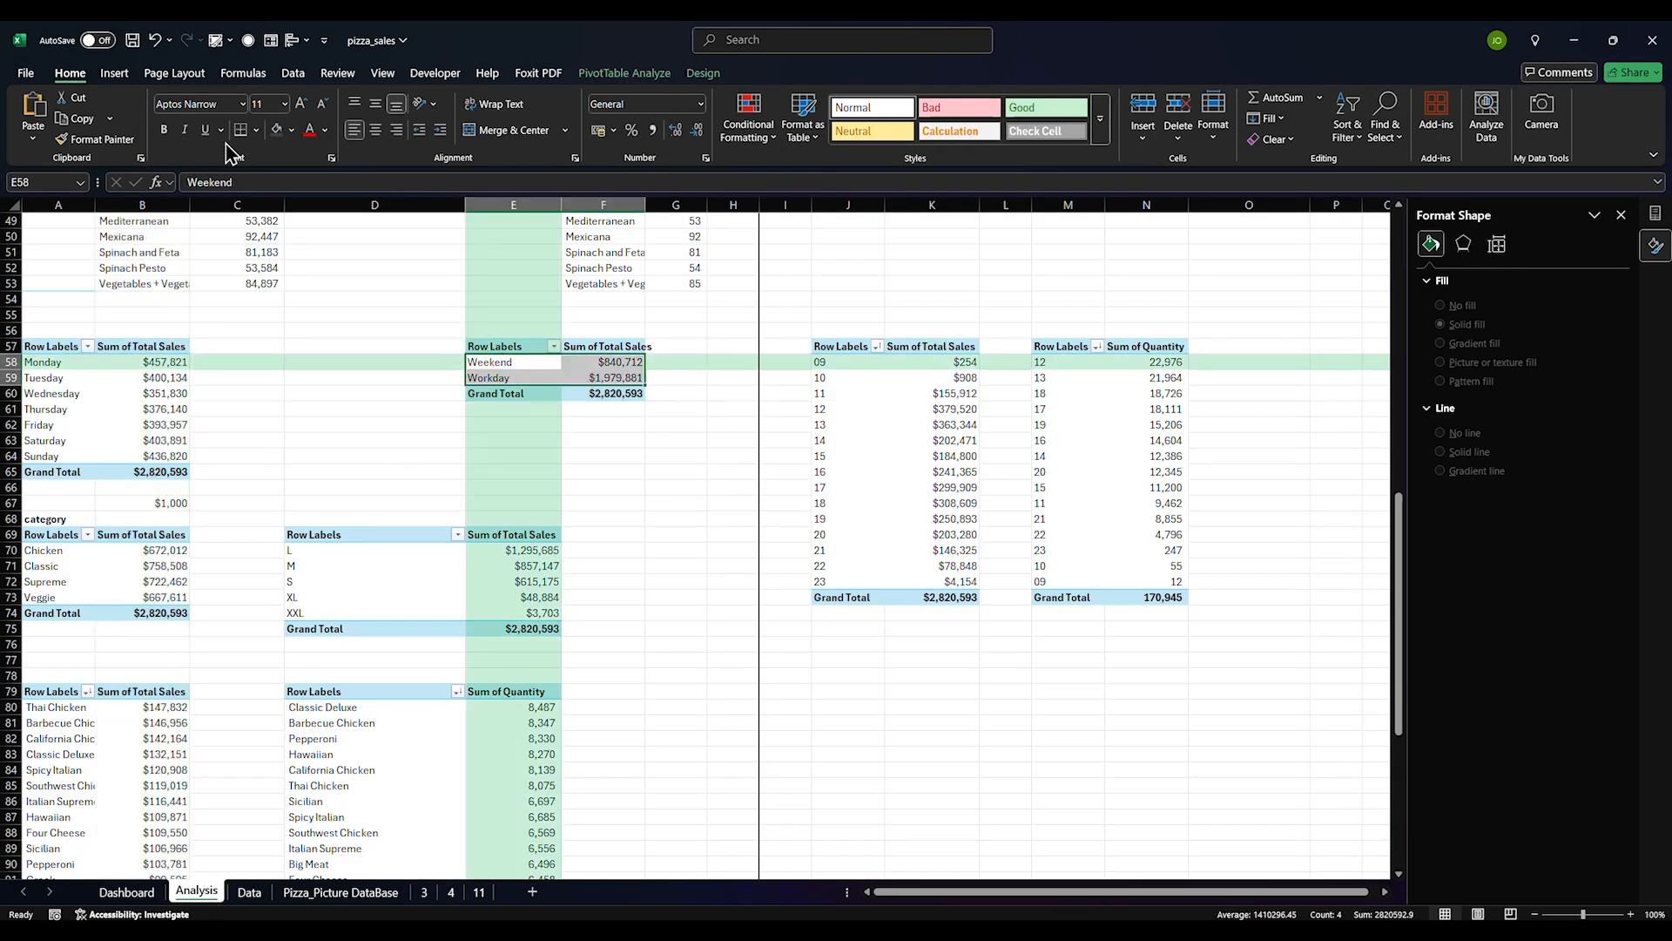
# Preview the Bar chart subtypes in Insert Chart, close it without inserting, and select E58:E59
pyautogui.click(114, 73)
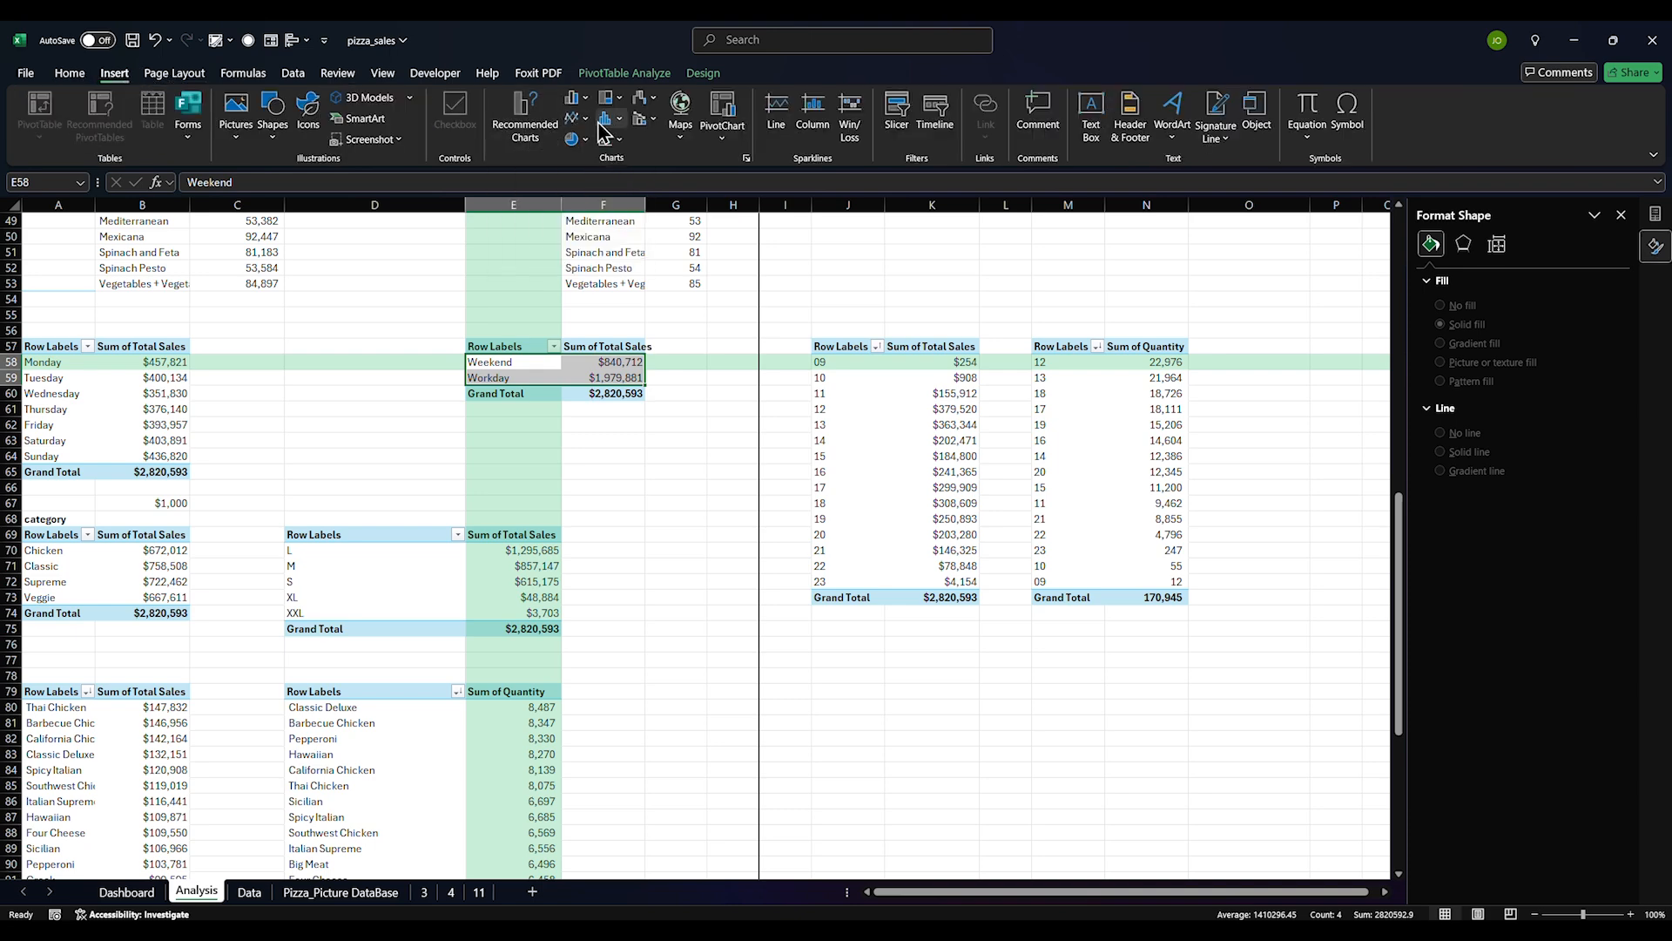
pyautogui.click(526, 129)
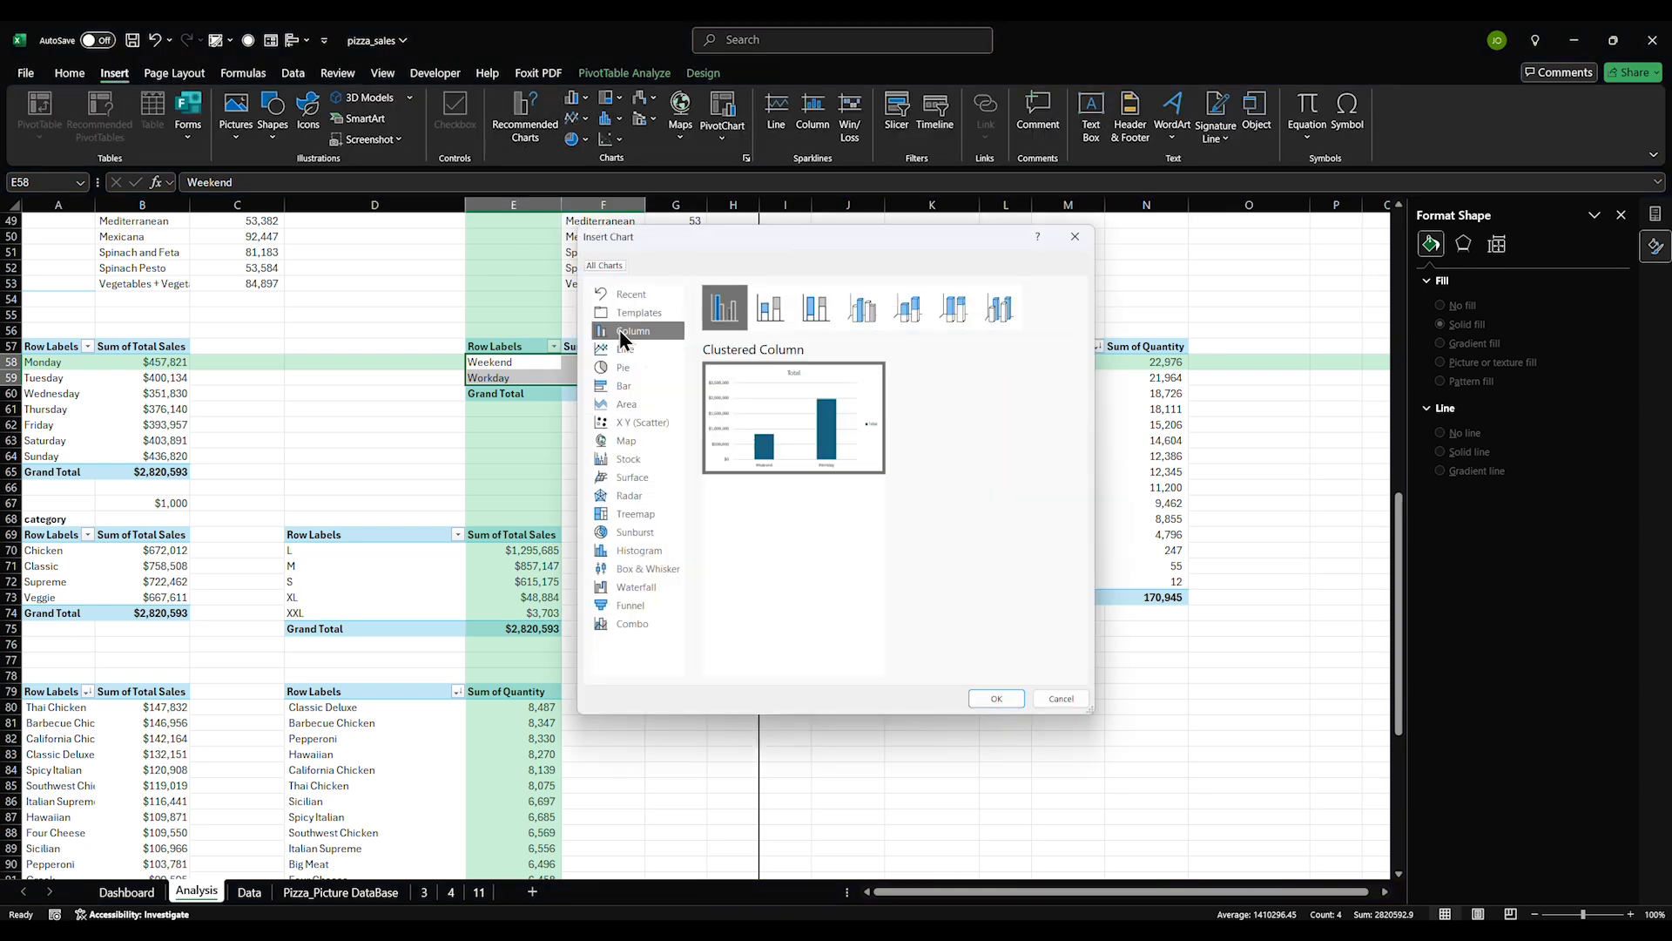
pyautogui.click(626, 386)
pyautogui.click(875, 308)
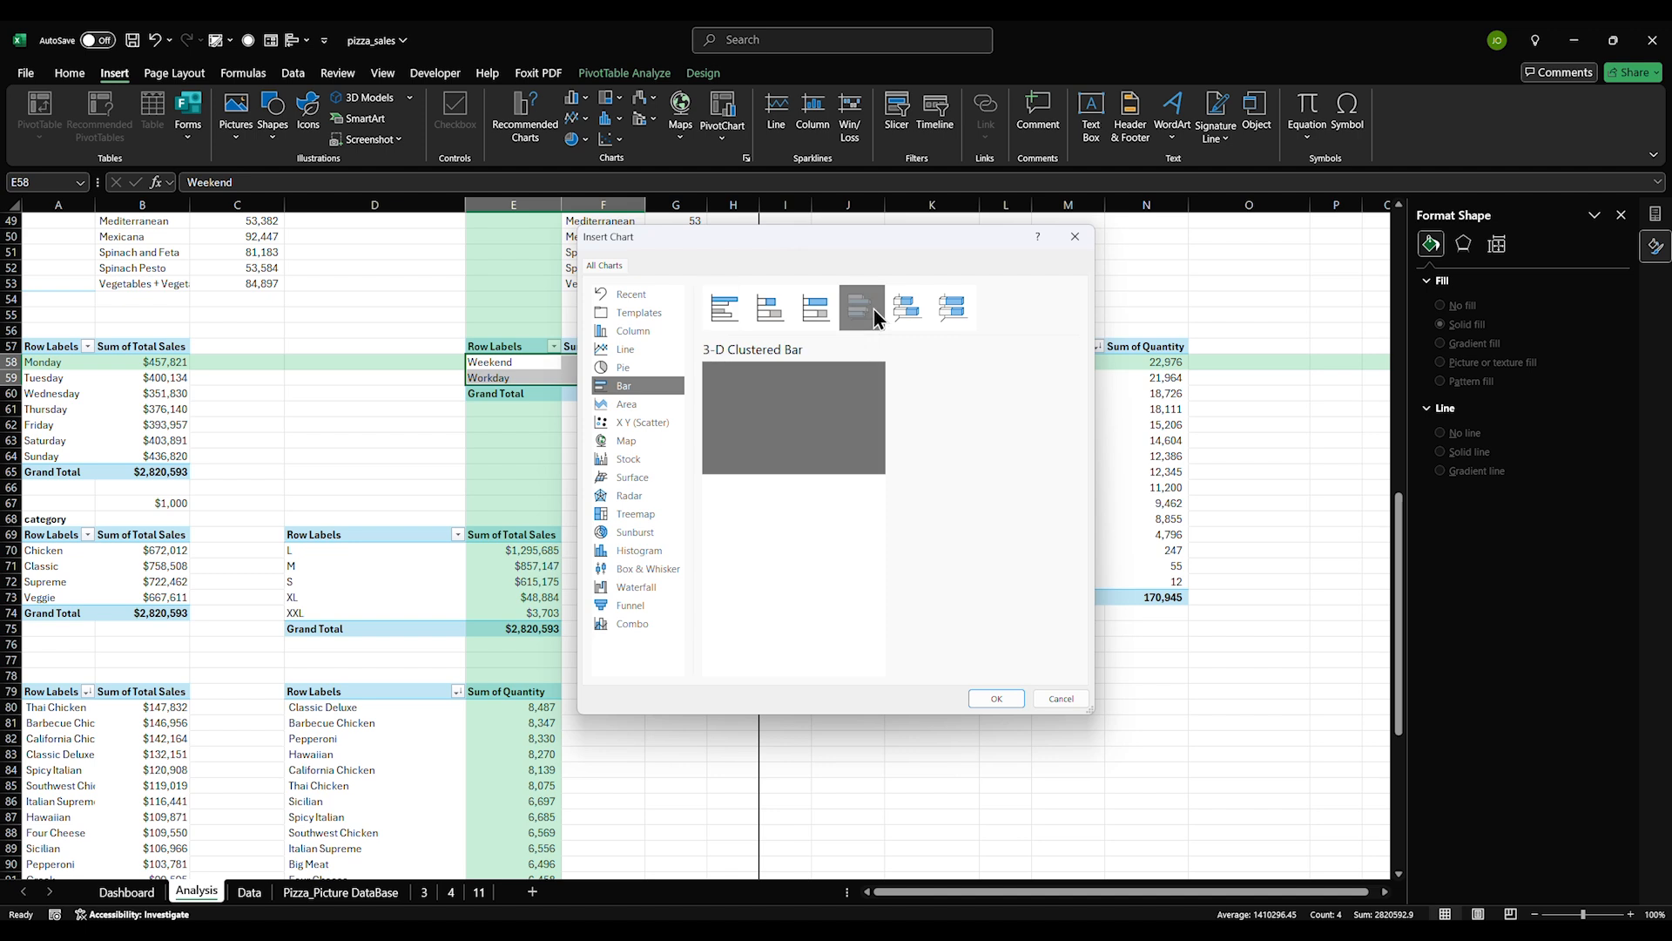
pyautogui.click(818, 310)
pyautogui.click(772, 311)
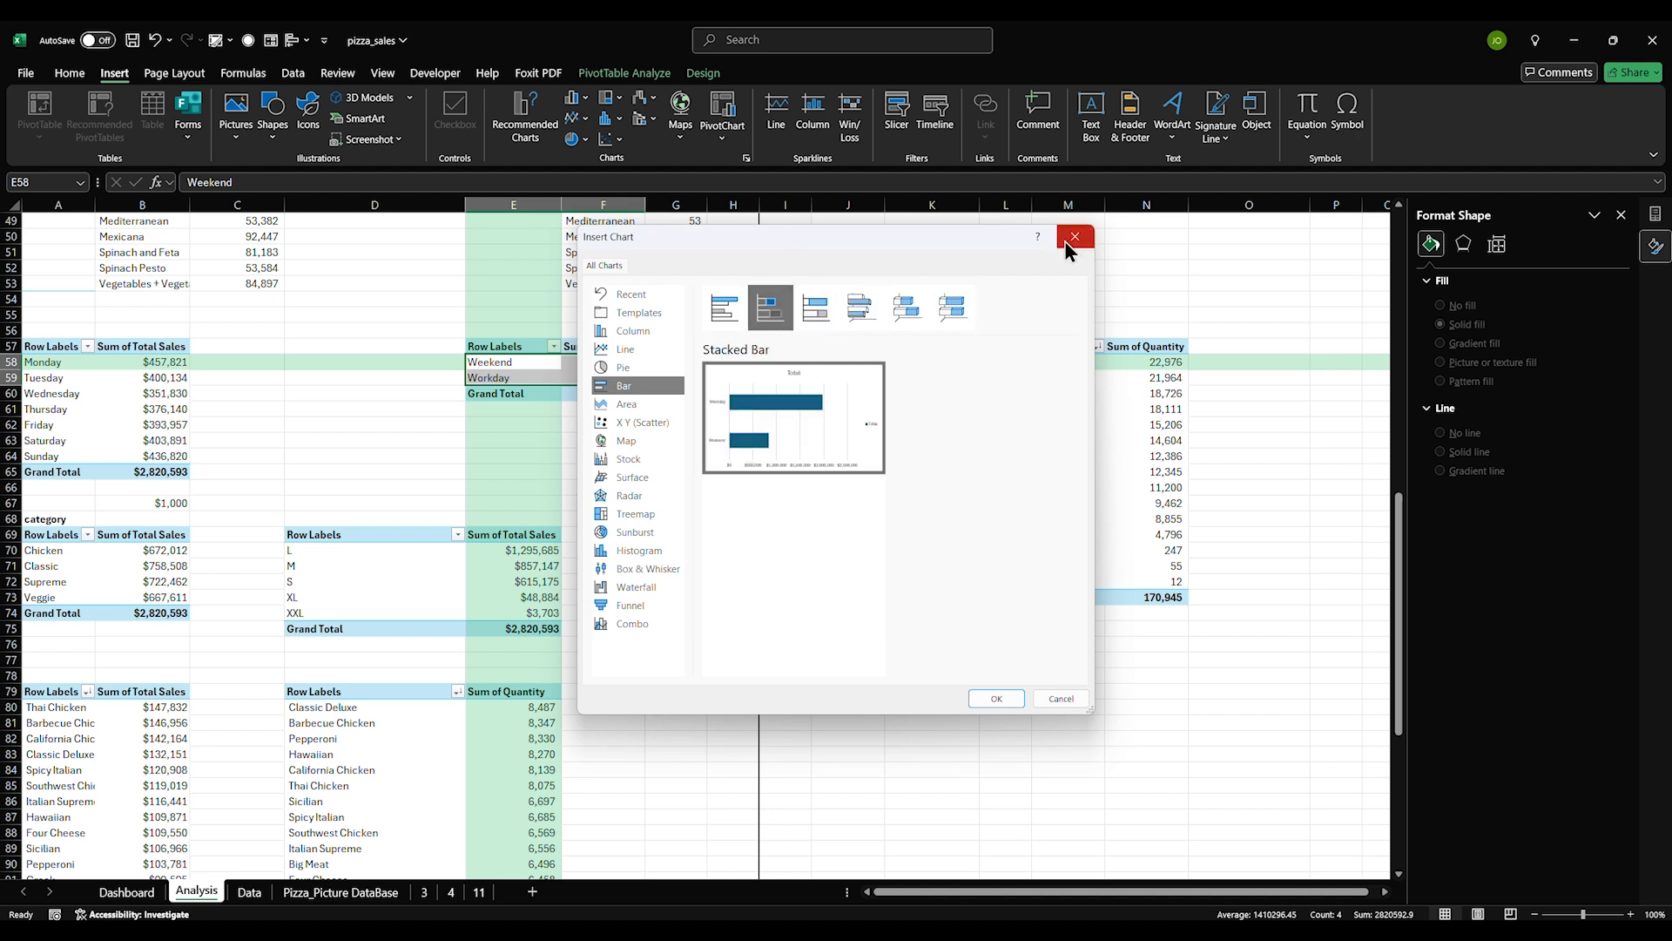
pyautogui.click(730, 323)
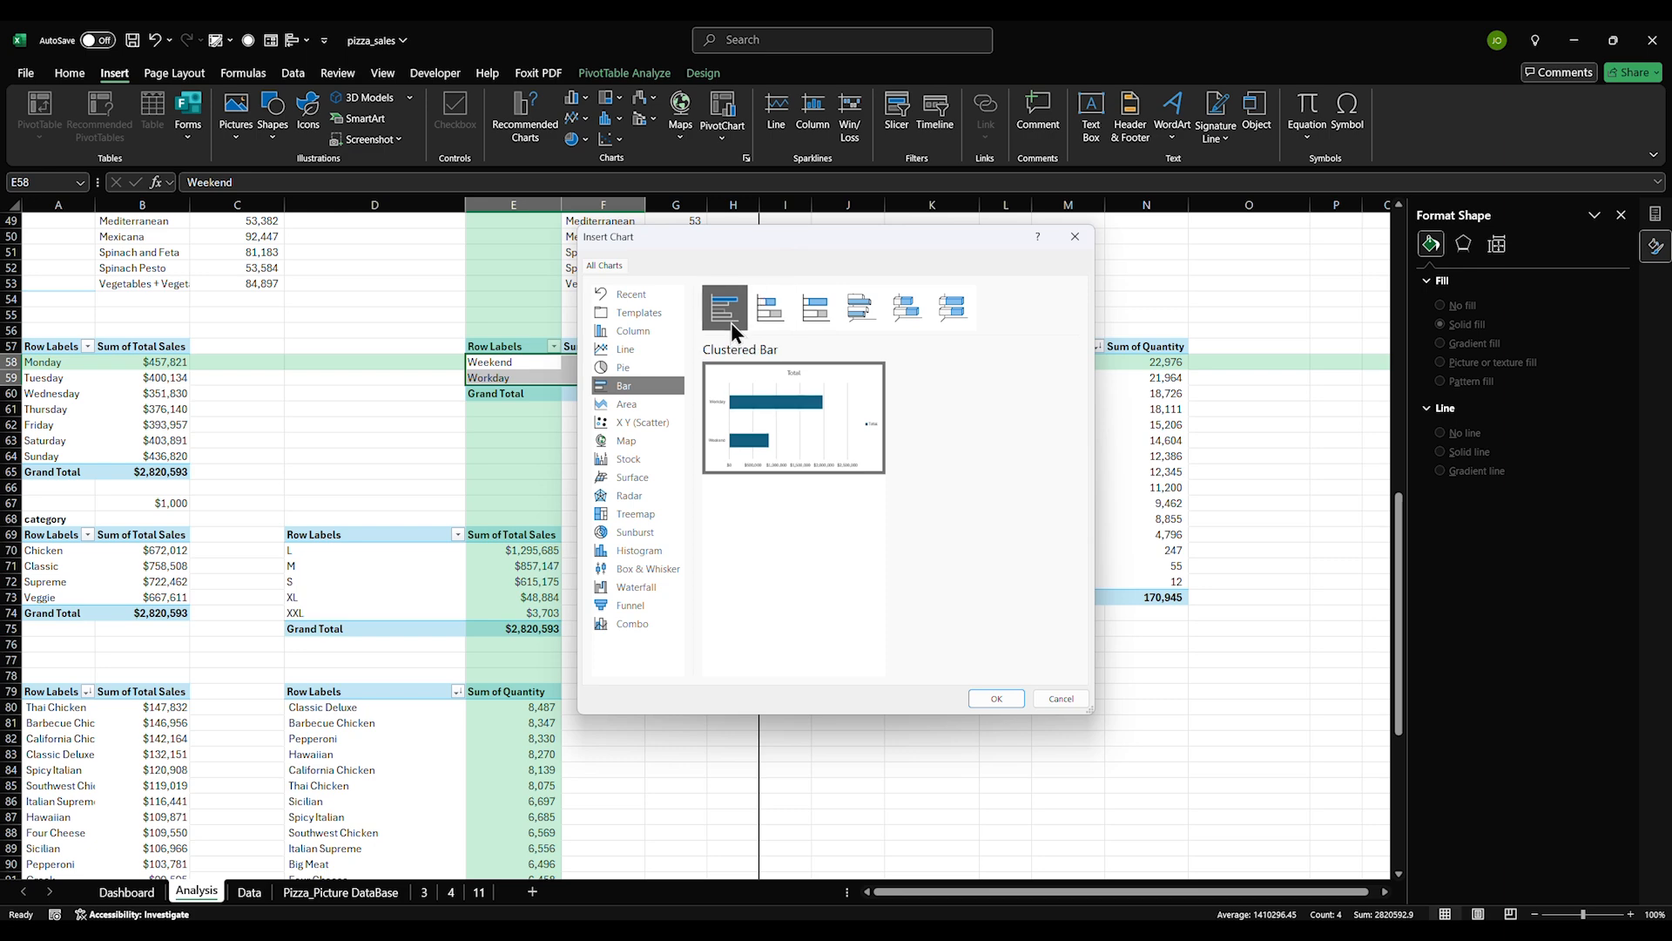
pyautogui.click(1074, 240)
pyautogui.click(723, 425)
pyautogui.moveTo(495, 366); pyautogui.dragTo(487, 377)
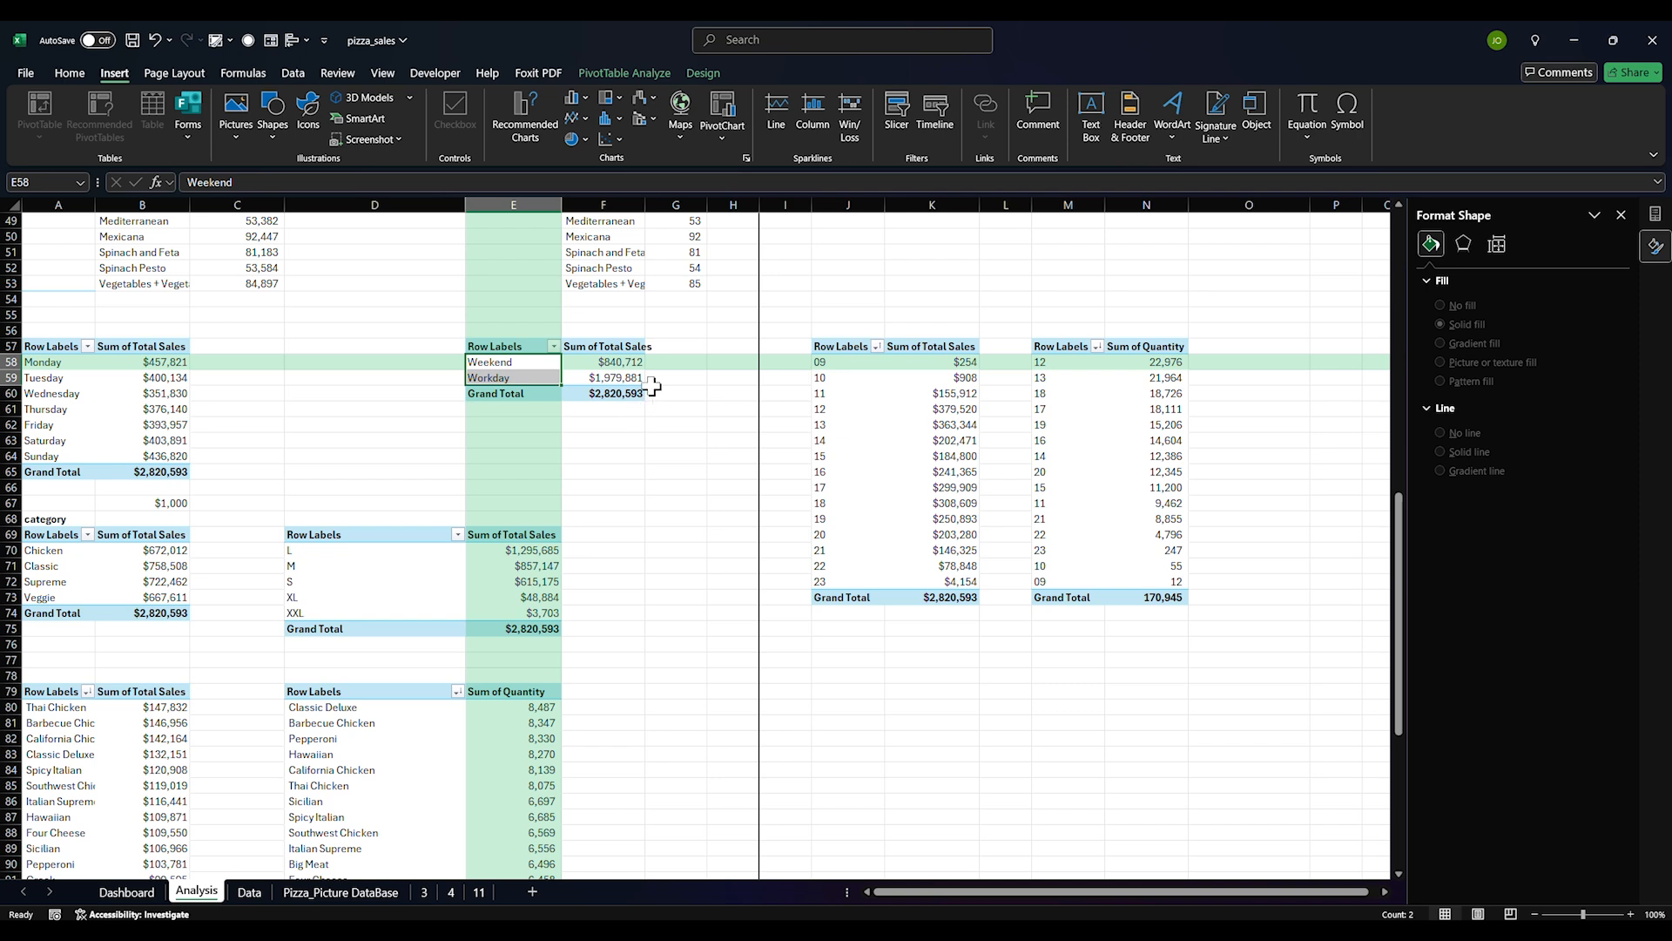
# Enter formulas in G58:G59 referencing the Workday and Weekend pivot sales totals
pyautogui.click(620, 360)
pyautogui.click(616, 440)
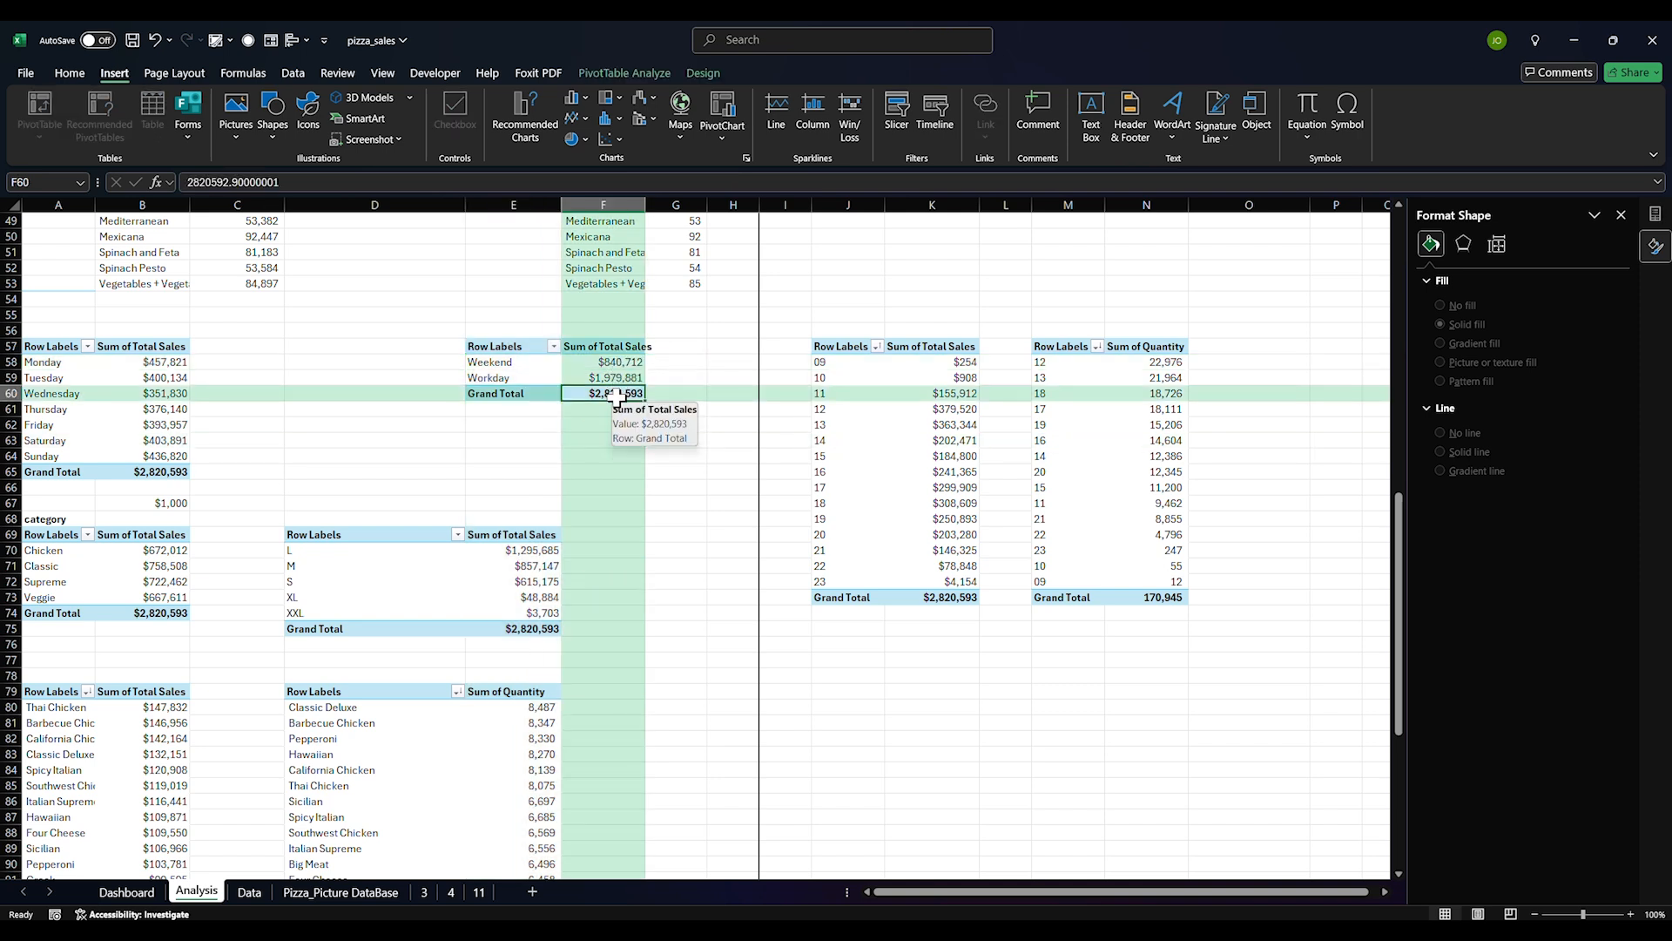
pyautogui.click(658, 364)
pyautogui.write('=')
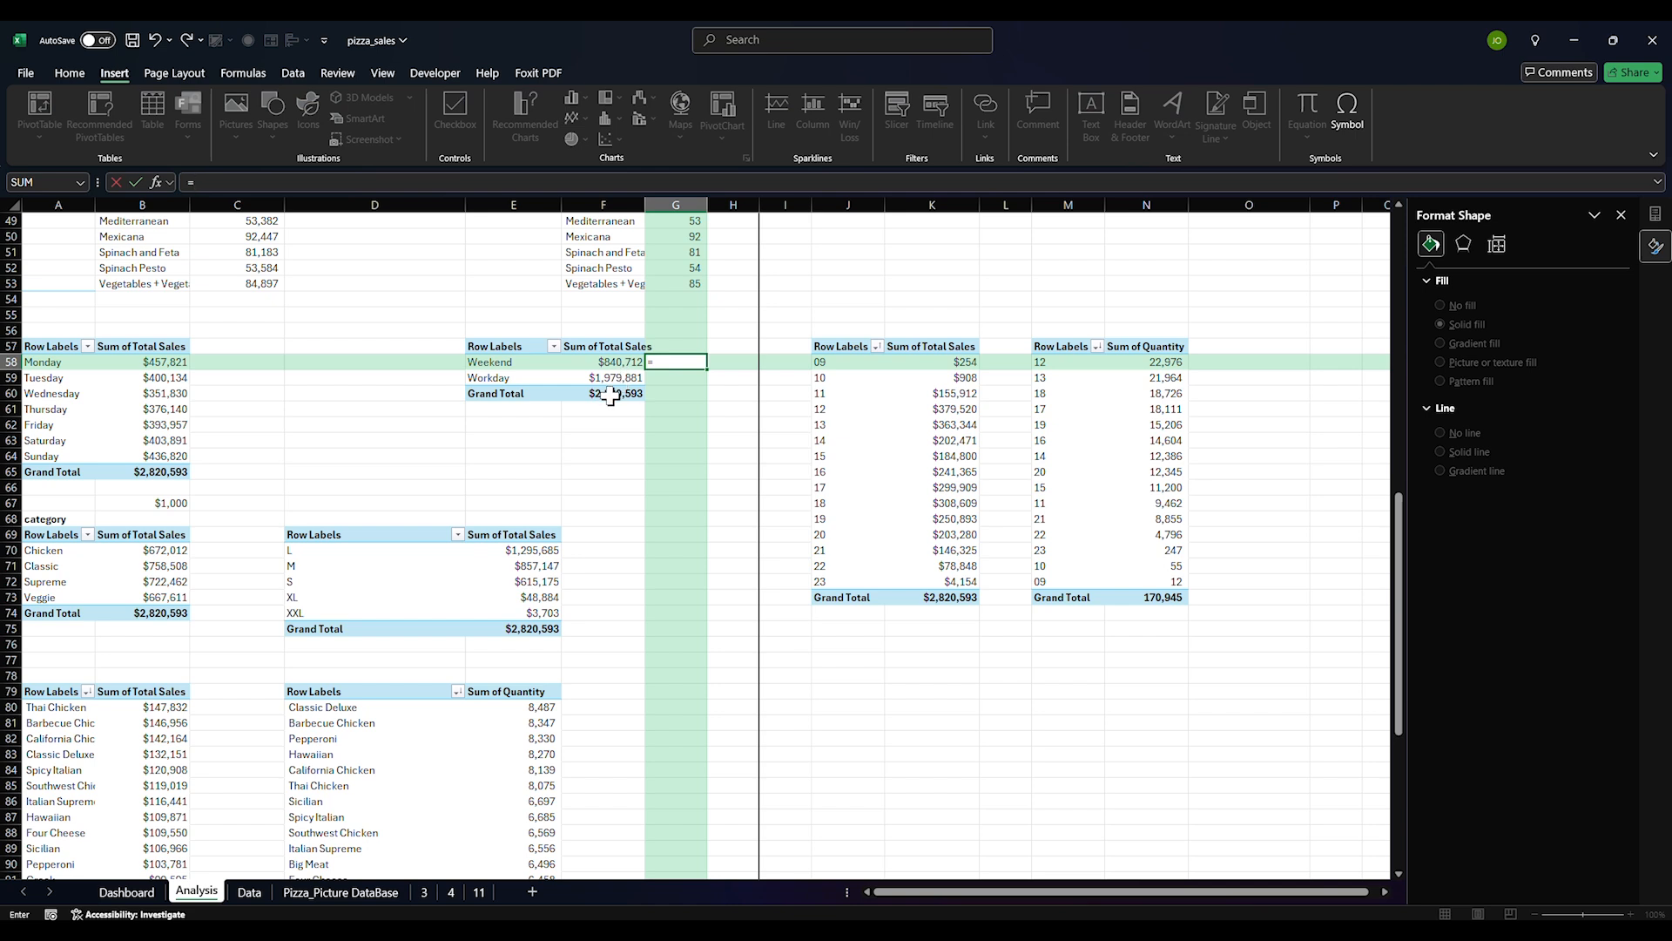
pyautogui.click(619, 379)
pyautogui.press('Return')
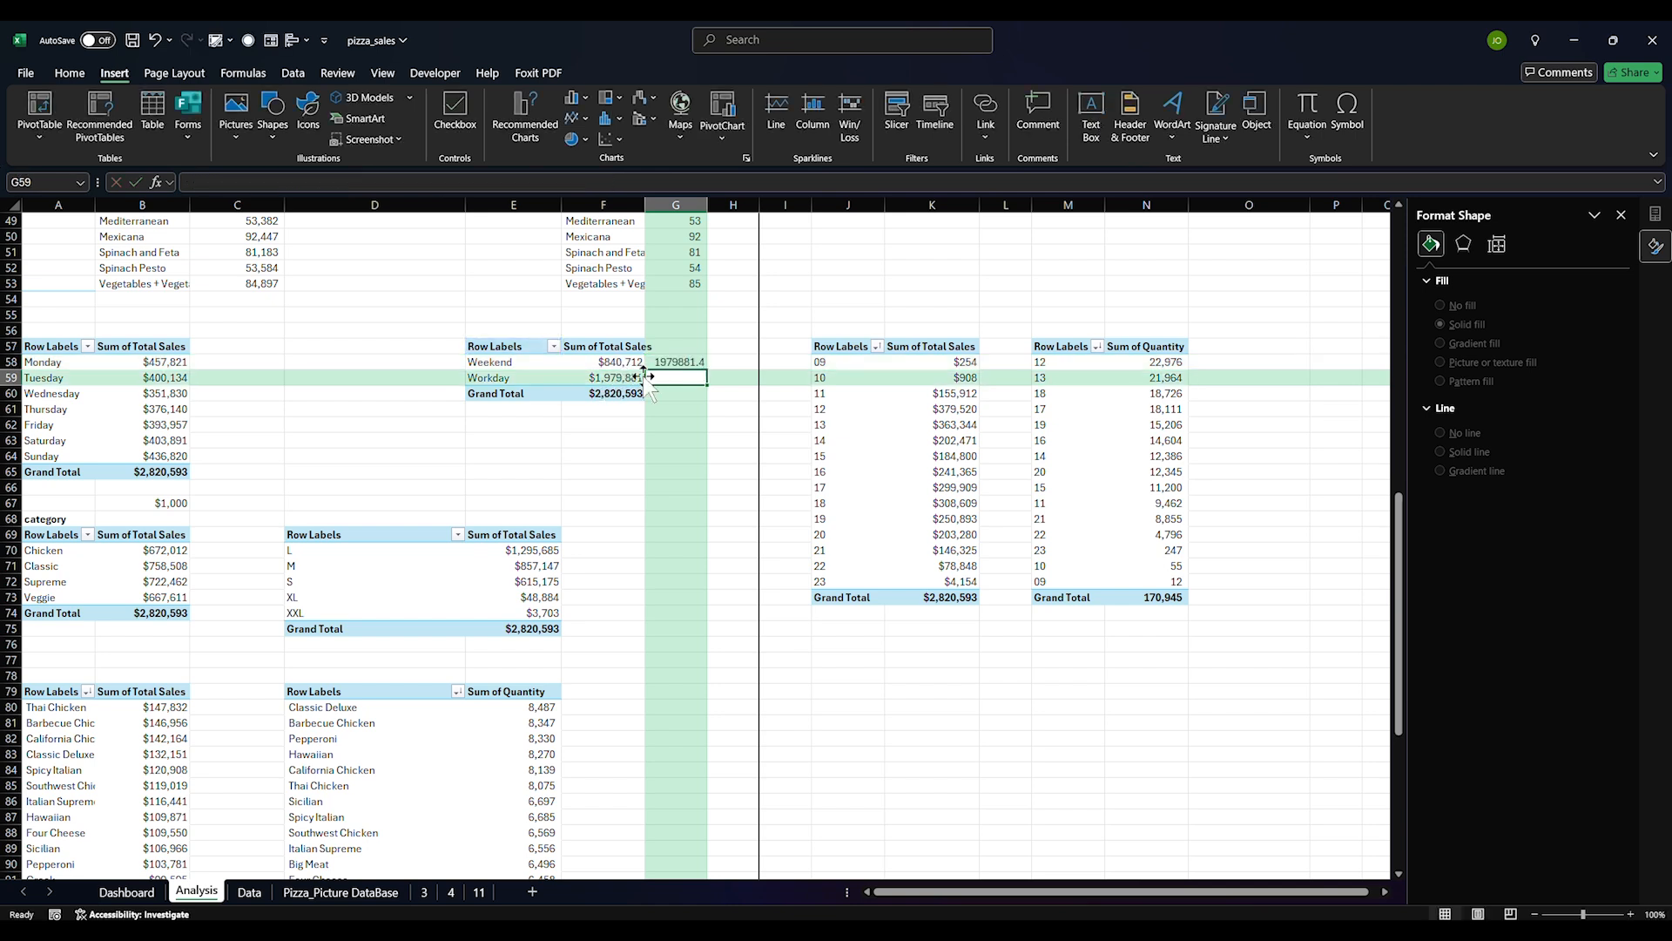
pyautogui.write('=')
pyautogui.click(607, 362)
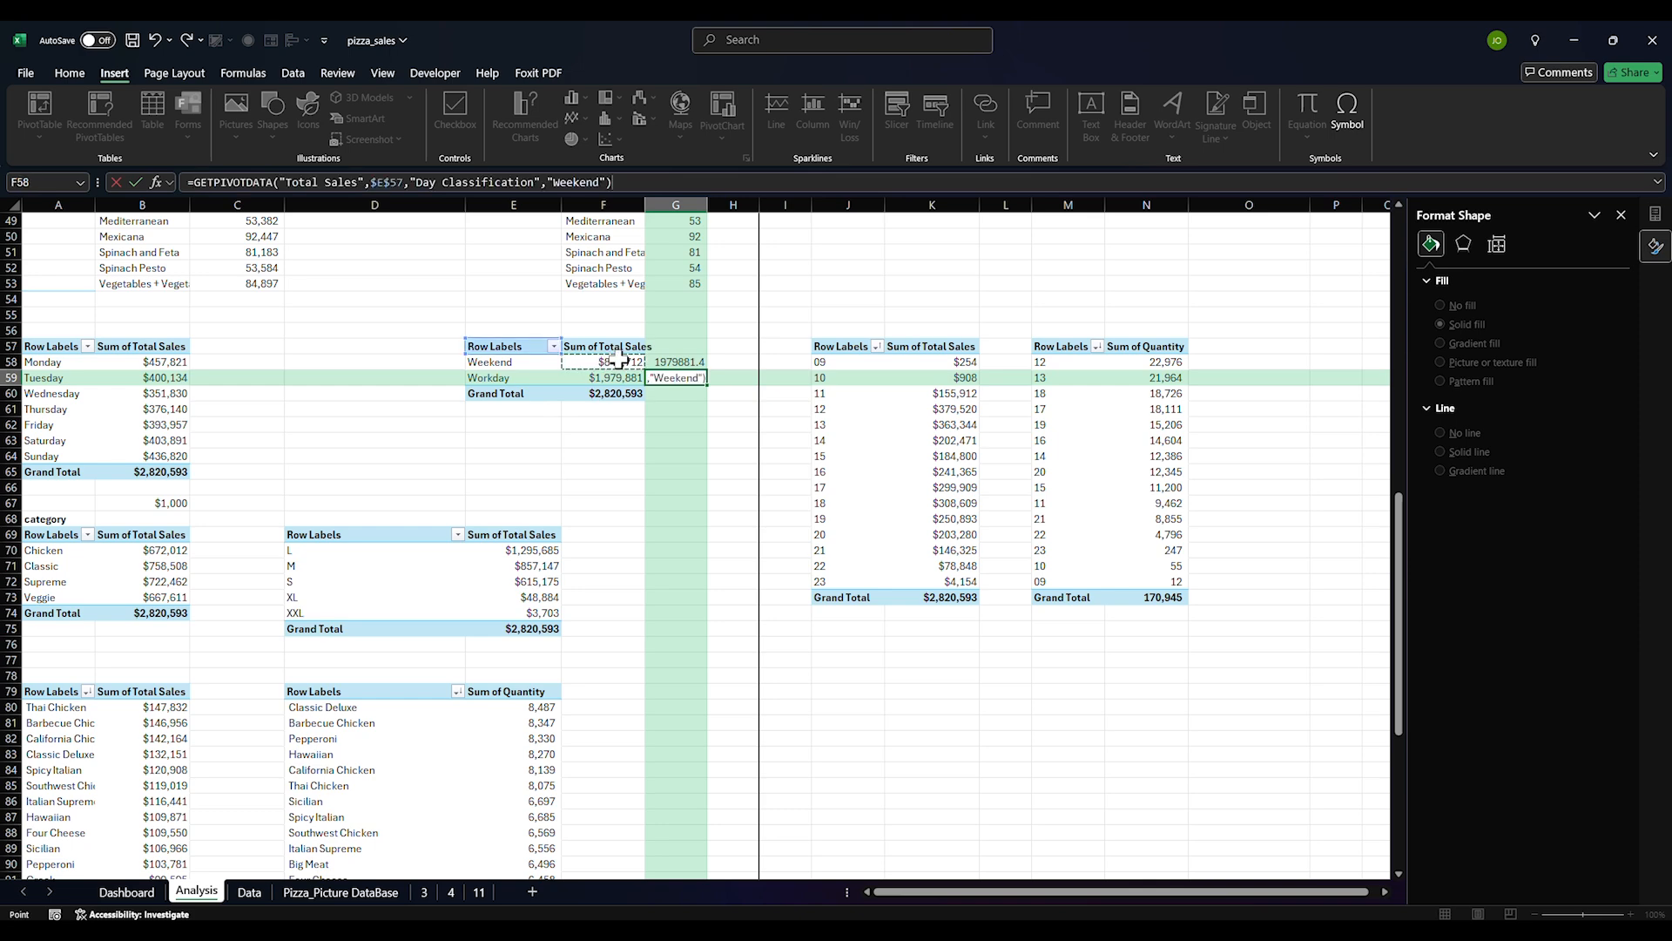
pyautogui.press('Return')
# Format G58:G59 with thousands separators, no decimals, and F58's currency format
pyautogui.click(684, 364)
pyautogui.moveTo(684, 364); pyautogui.dragTo(684, 378)
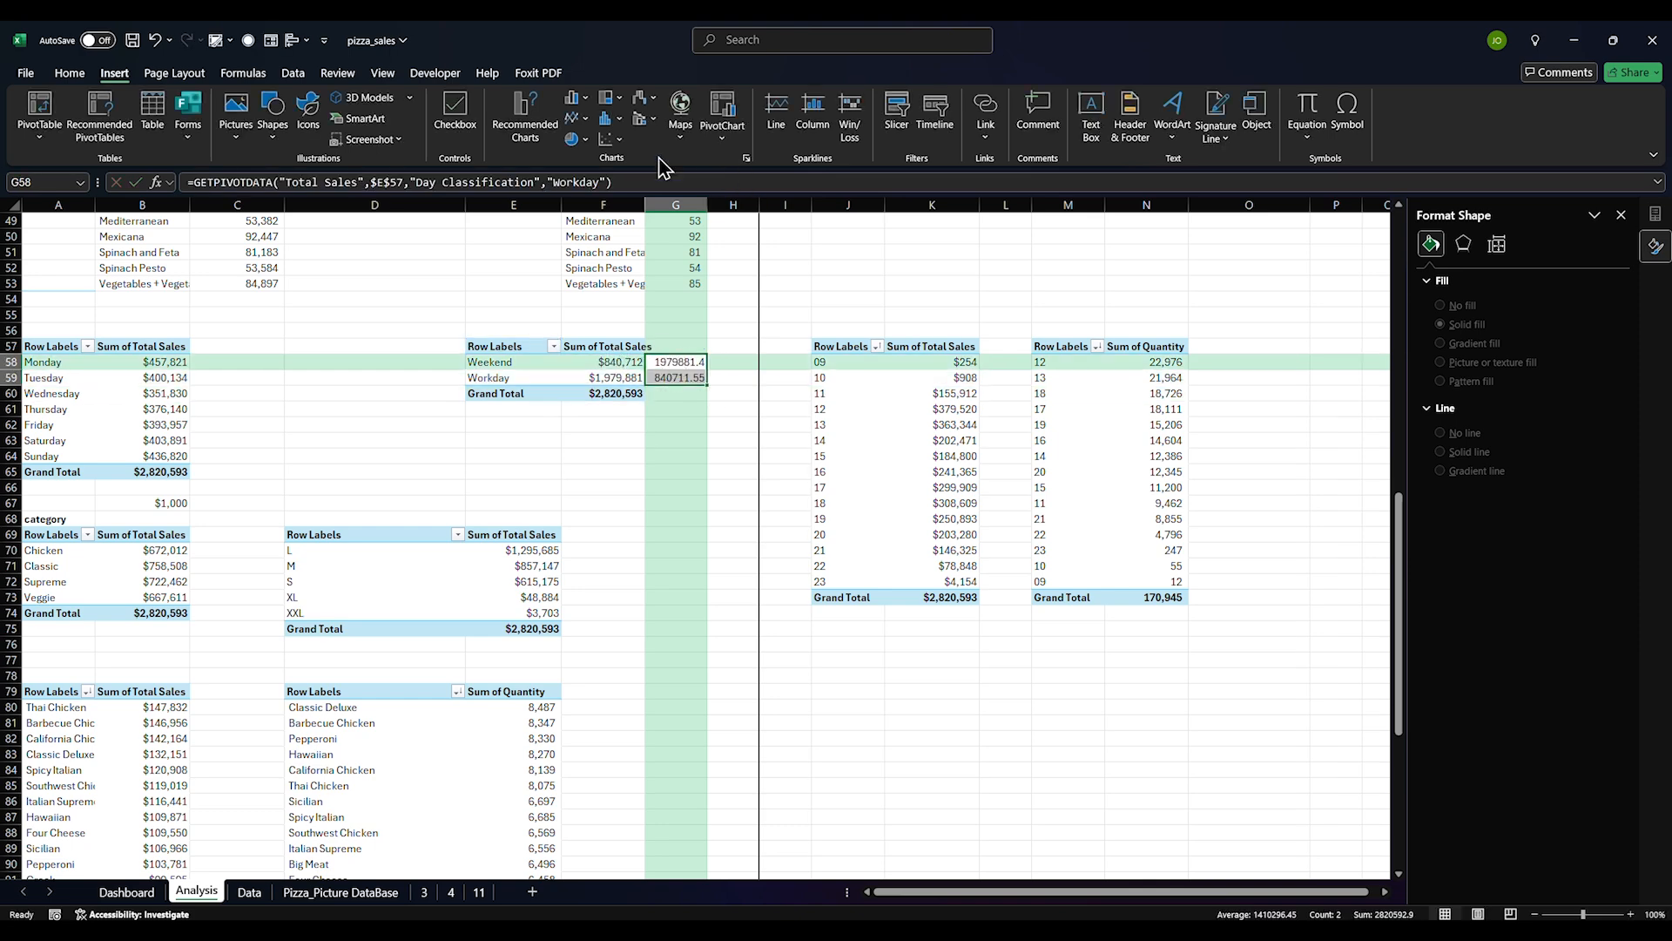
pyautogui.click(70, 73)
pyautogui.click(653, 131)
pyautogui.click(697, 133)
pyautogui.click(696, 133)
pyautogui.click(613, 362)
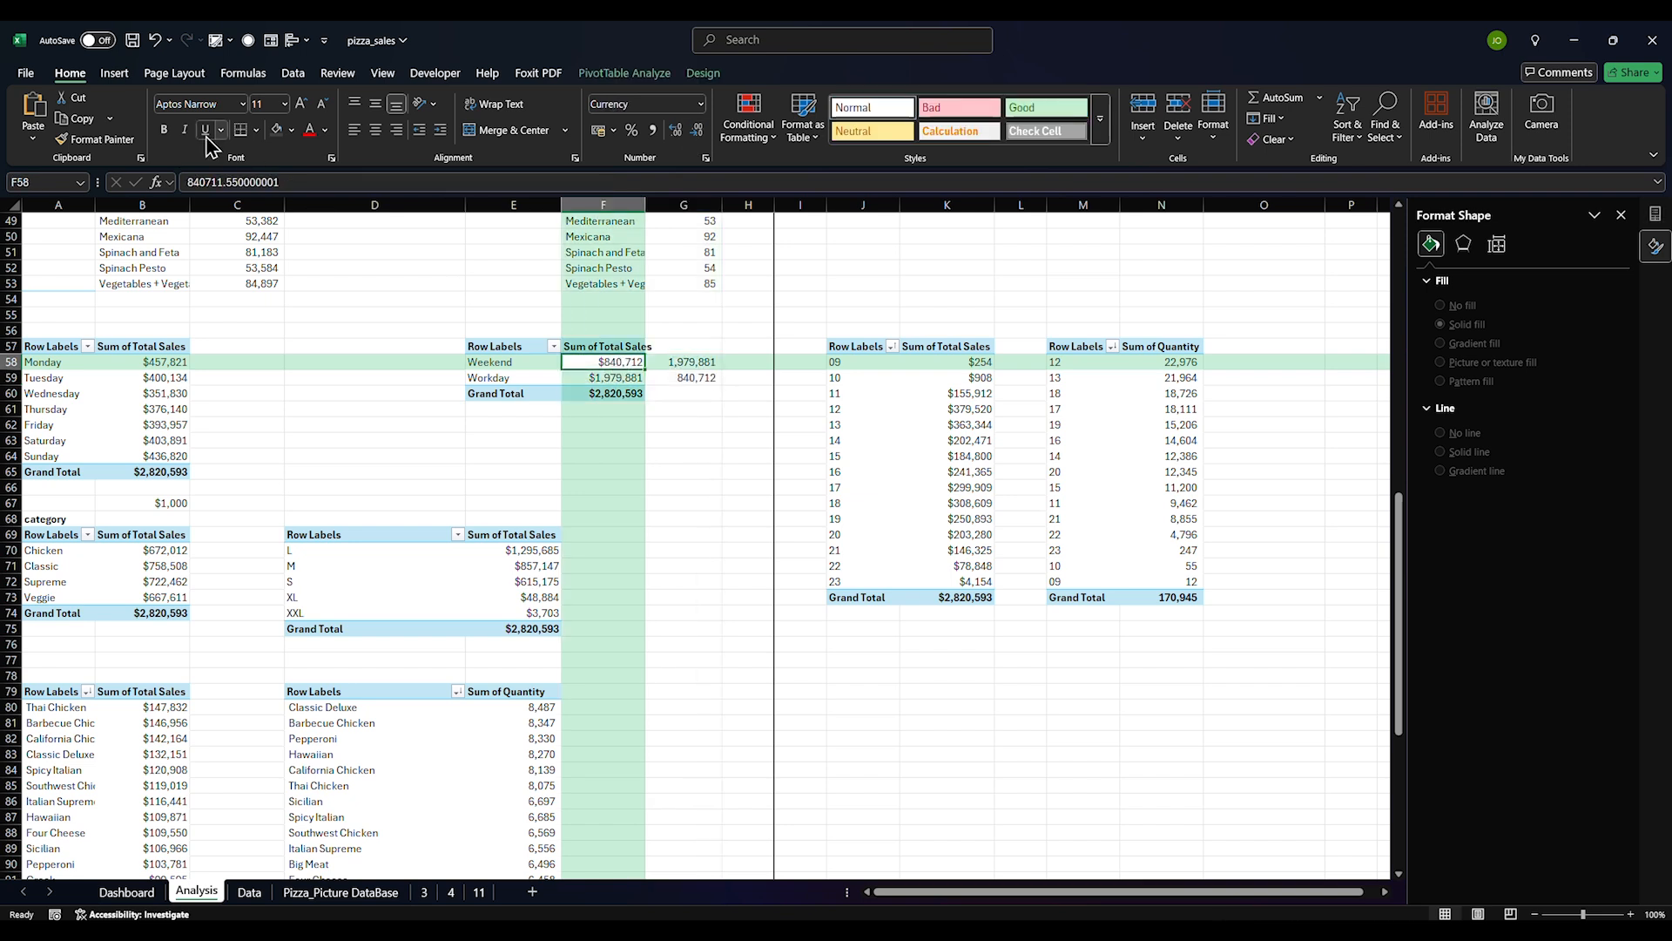
pyautogui.click(96, 139)
pyautogui.moveTo(688, 363); pyautogui.dragTo(687, 378)
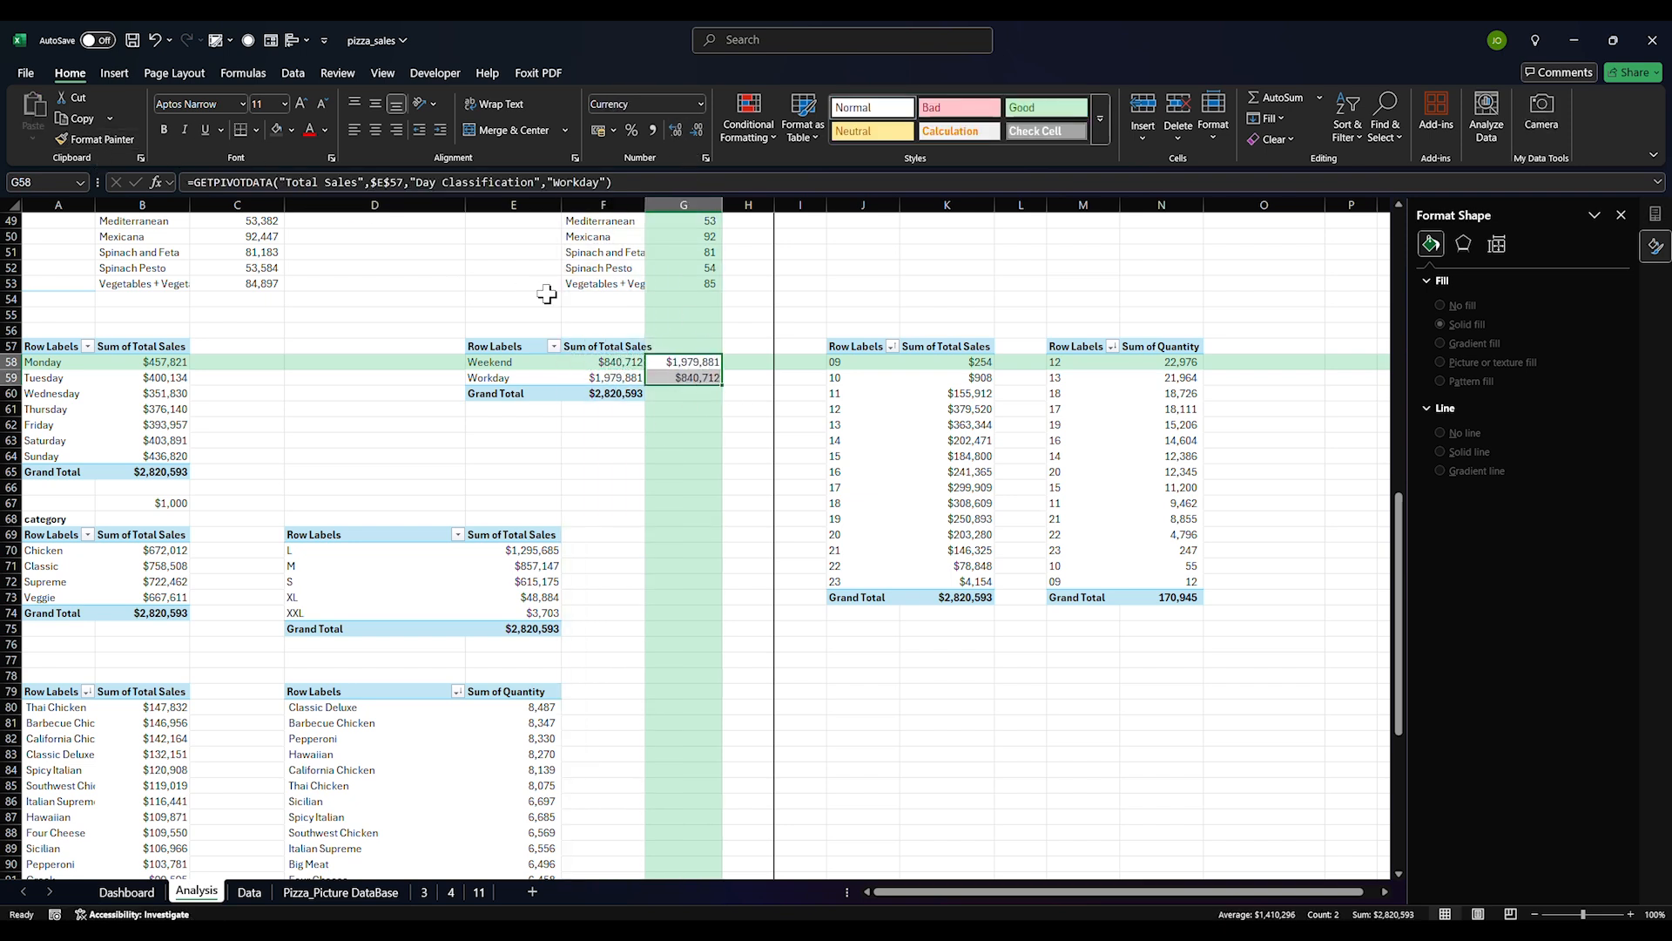
# With E58:G58 selected, compare Recommended Charts bar variants, then close without inserting a chart
pyautogui.click(594, 366)
pyautogui.moveTo(524, 363); pyautogui.dragTo(675, 363)
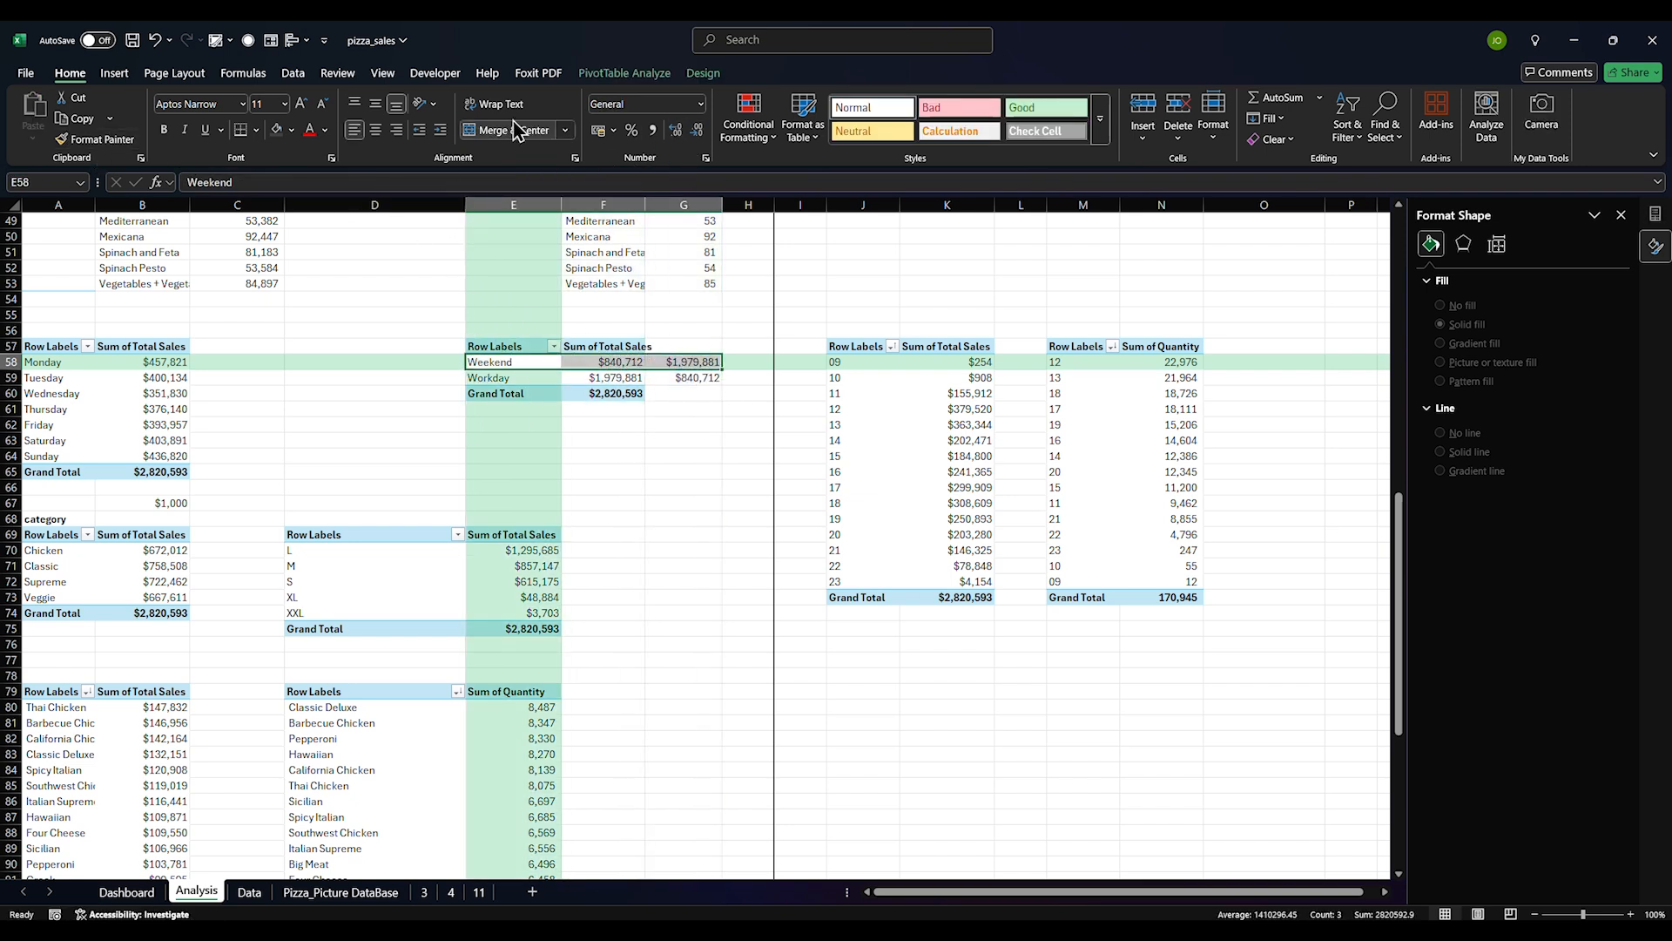
pyautogui.click(114, 73)
pyautogui.click(533, 129)
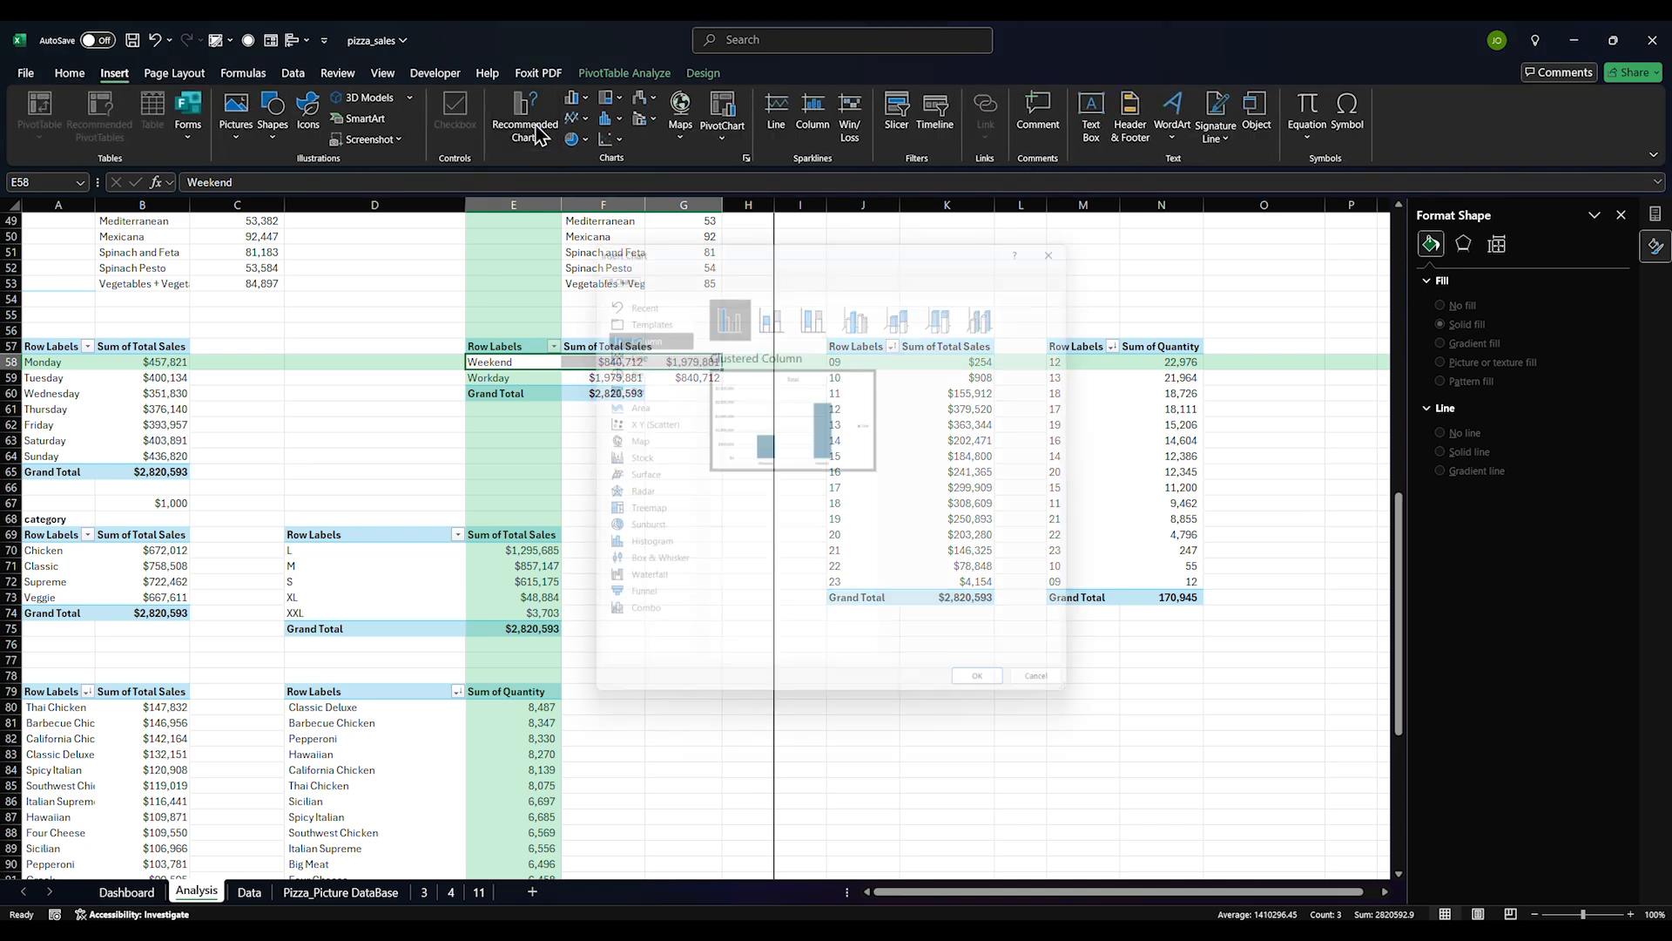
pyautogui.click(644, 385)
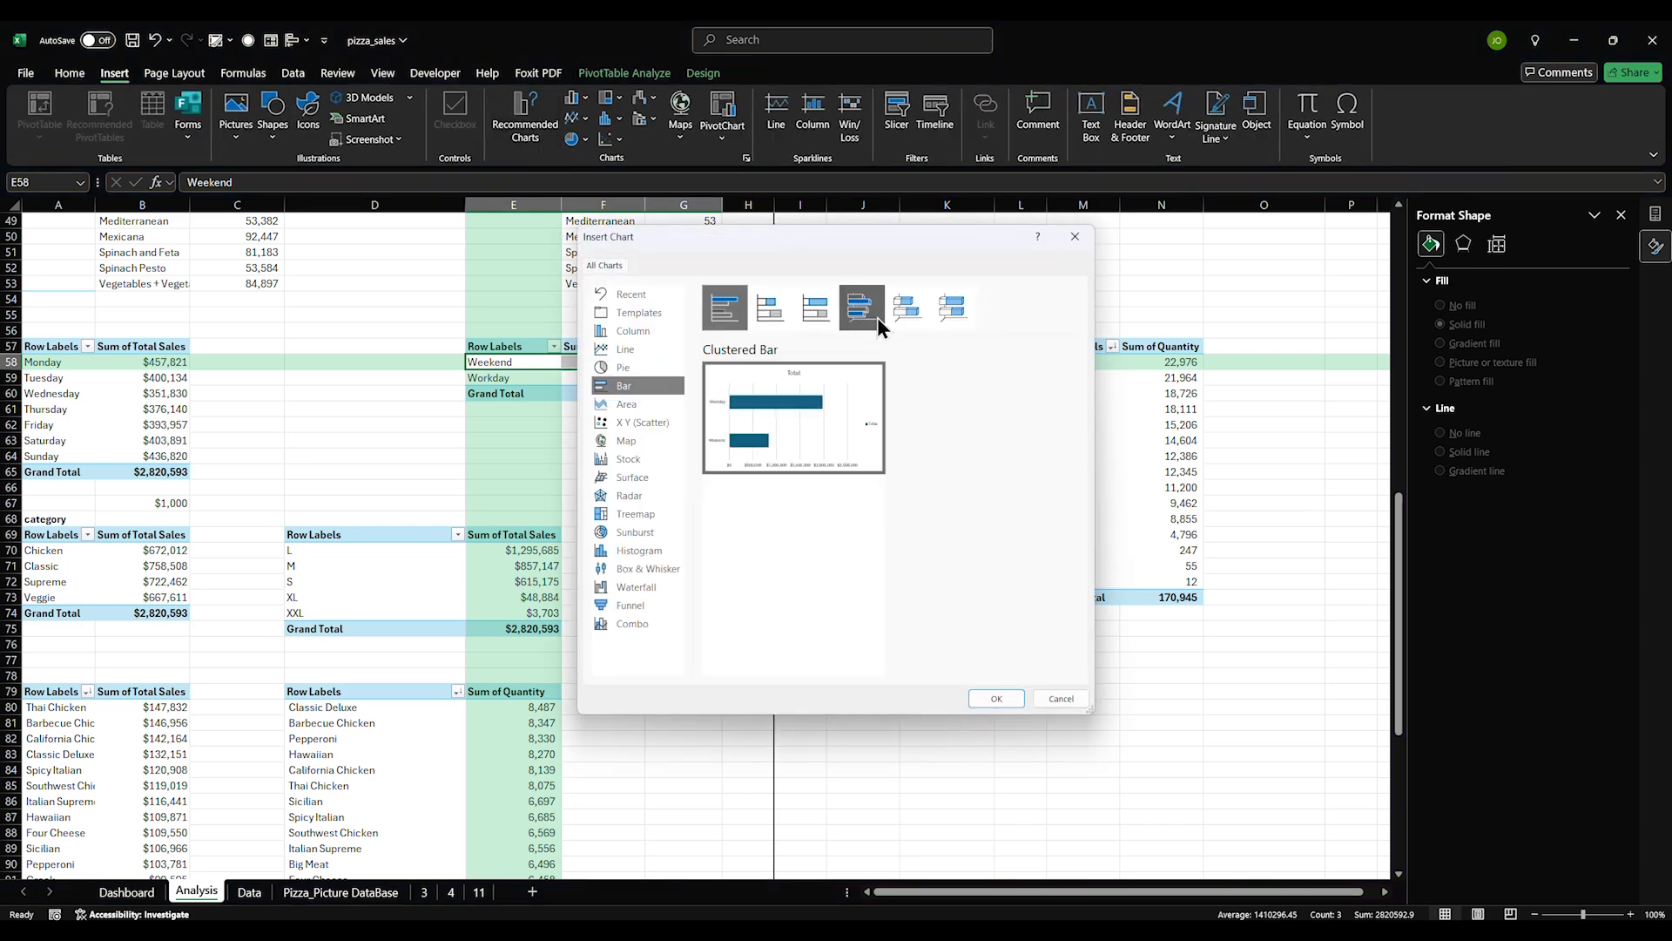
pyautogui.click(900, 311)
pyautogui.click(816, 308)
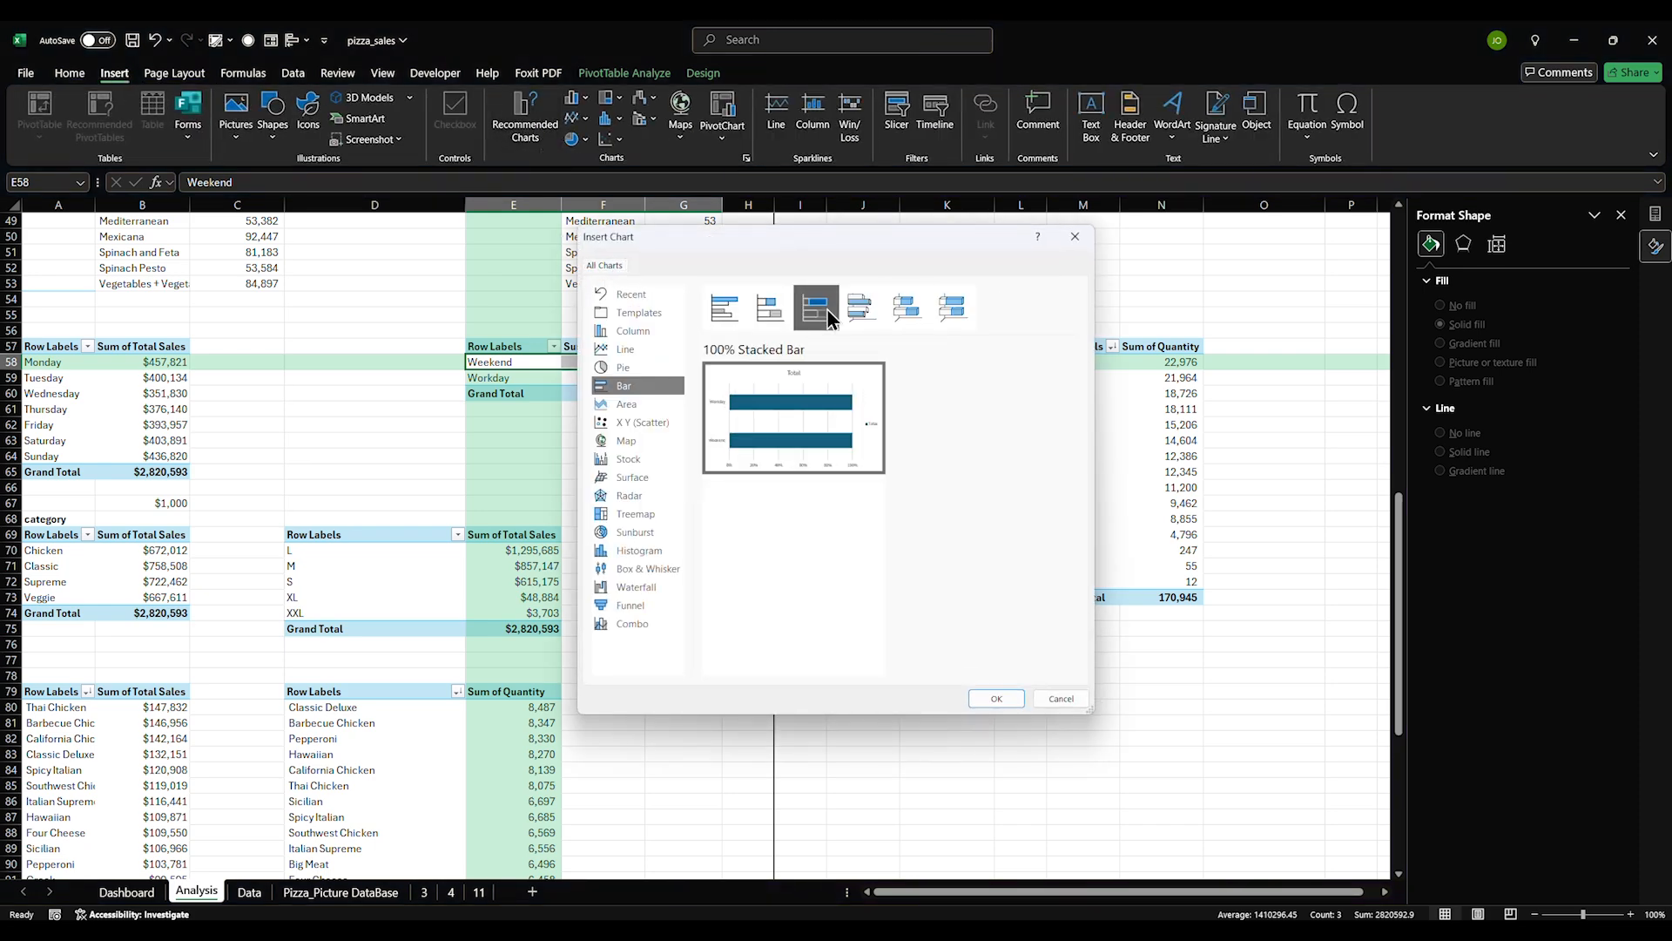
pyautogui.click(882, 310)
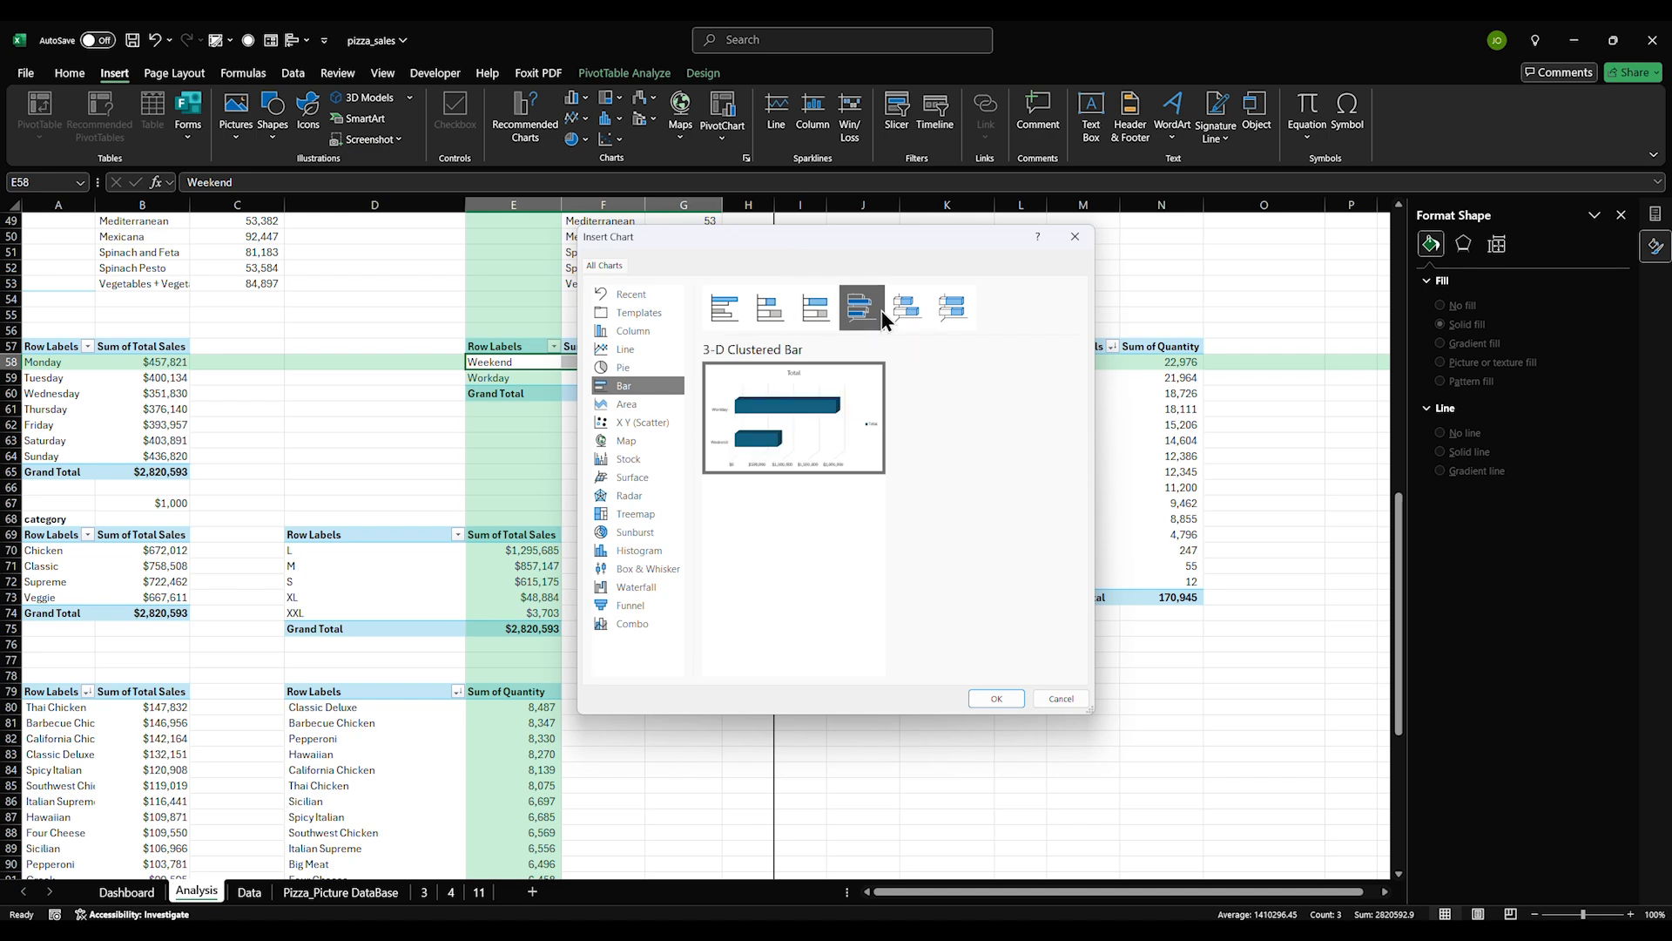
pyautogui.click(770, 308)
pyautogui.click(870, 314)
pyautogui.click(775, 312)
pyautogui.click(1061, 698)
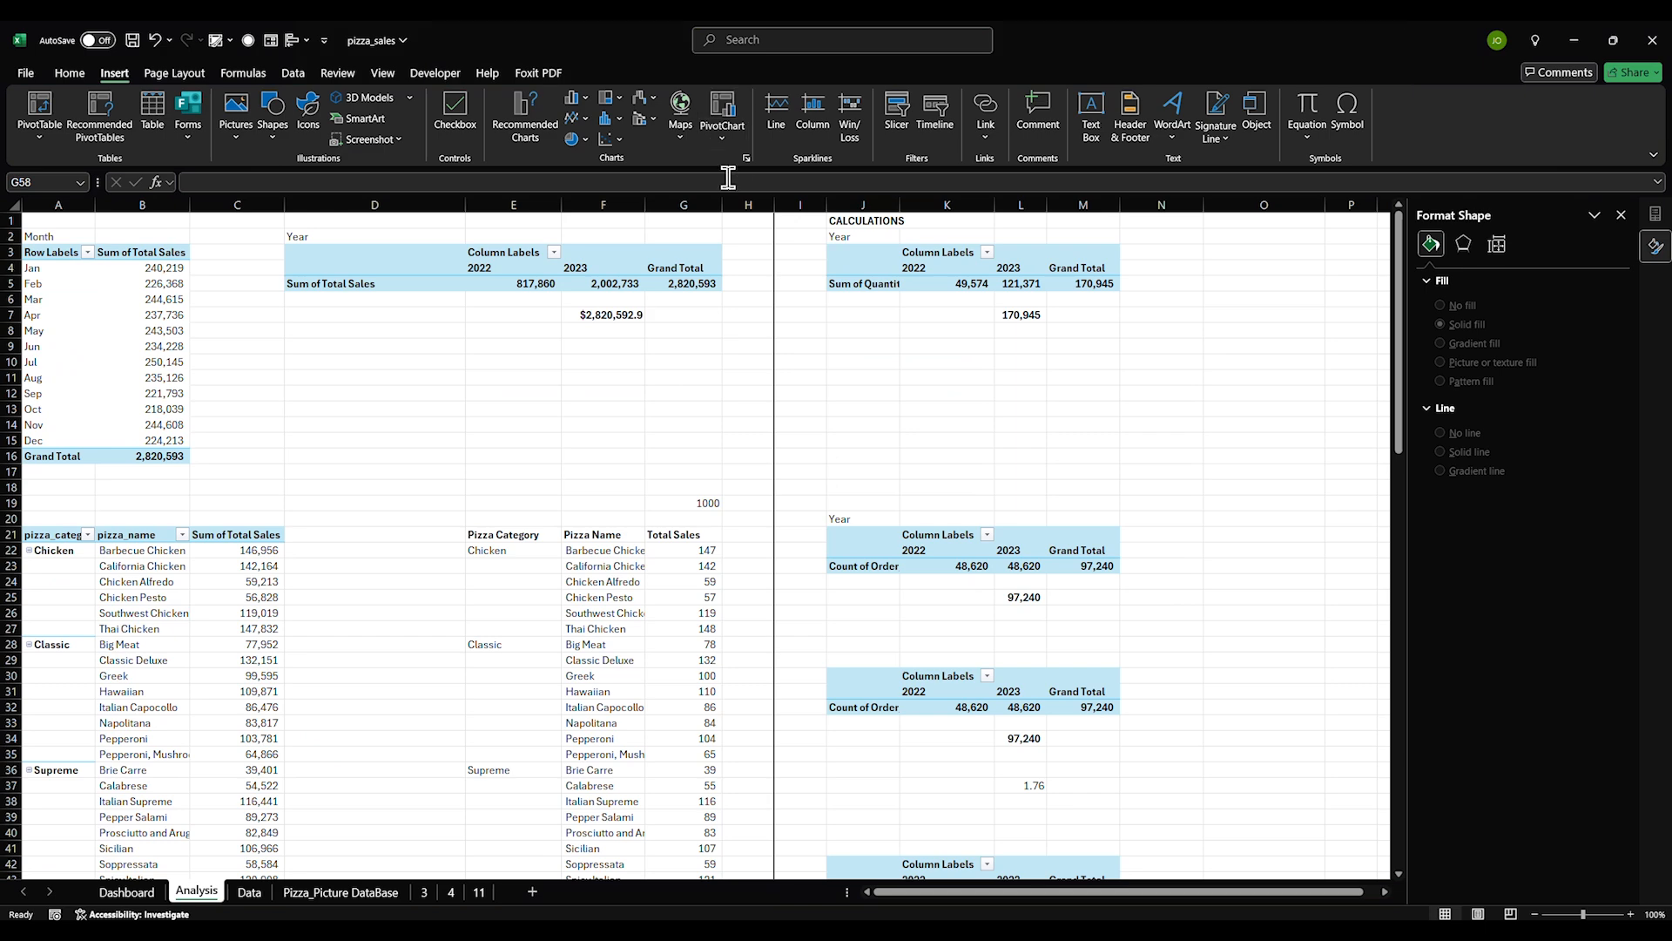
# Insert three new columns at column H
pyautogui.rightClick(754, 205)
pyautogui.click(780, 370)
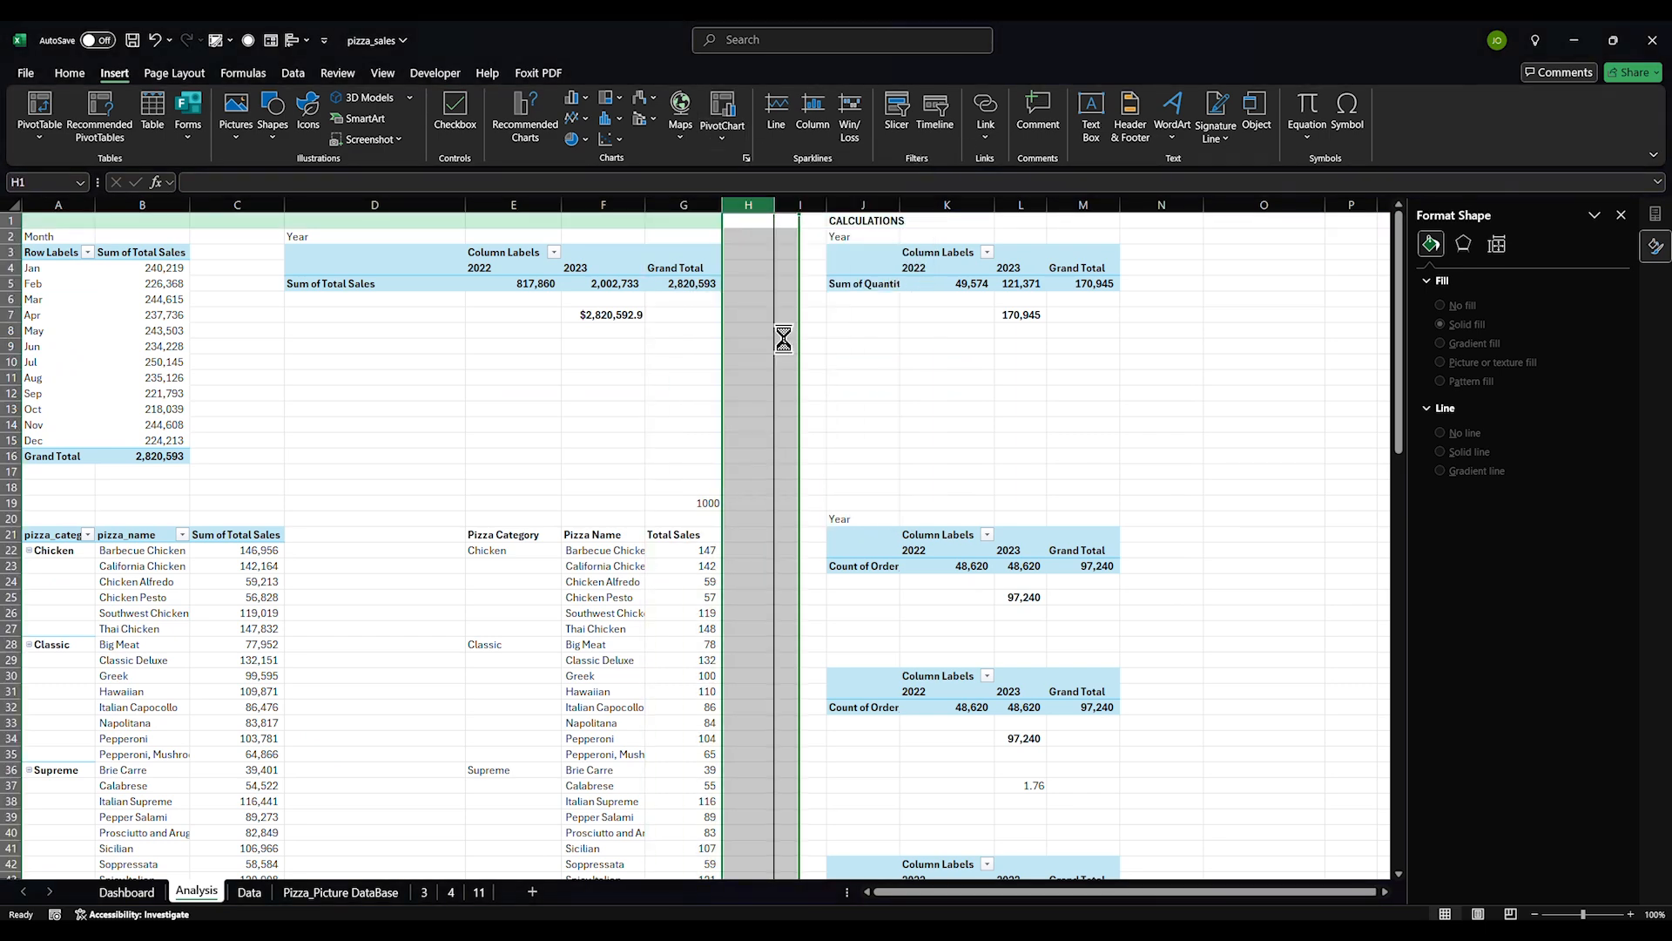
pyautogui.rightClick(742, 208)
pyautogui.click(783, 372)
pyautogui.rightClick(761, 207)
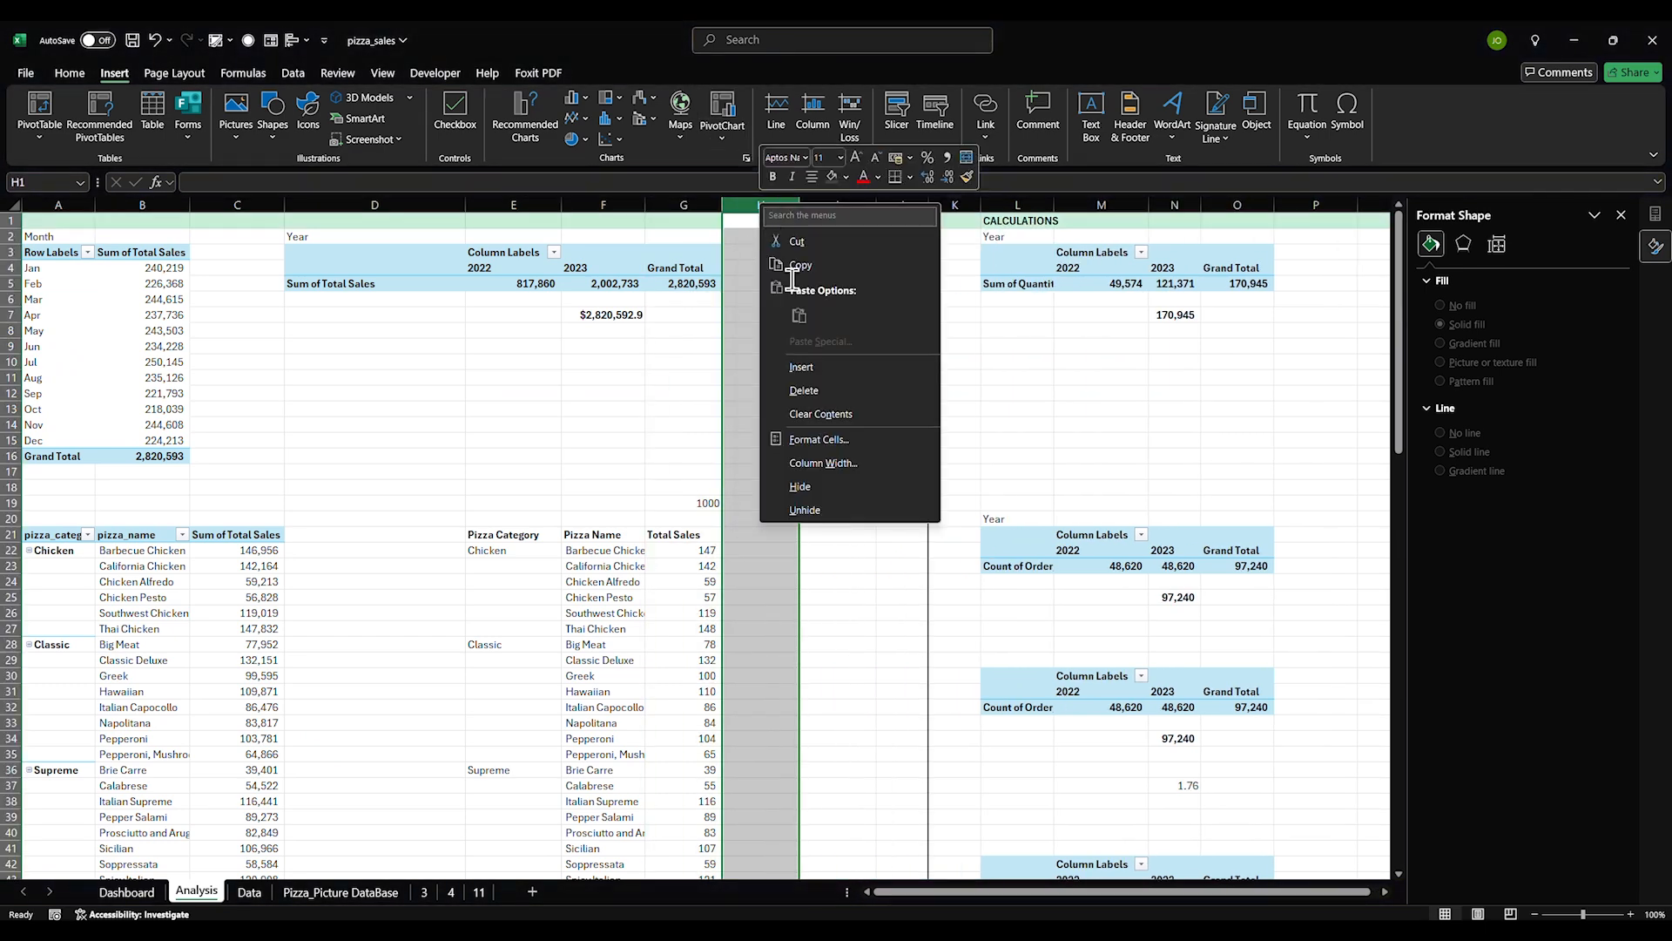
pyautogui.click(810, 372)
pyautogui.scroll(-16, 680, 492)
pyautogui.scroll(3, 688, 490)
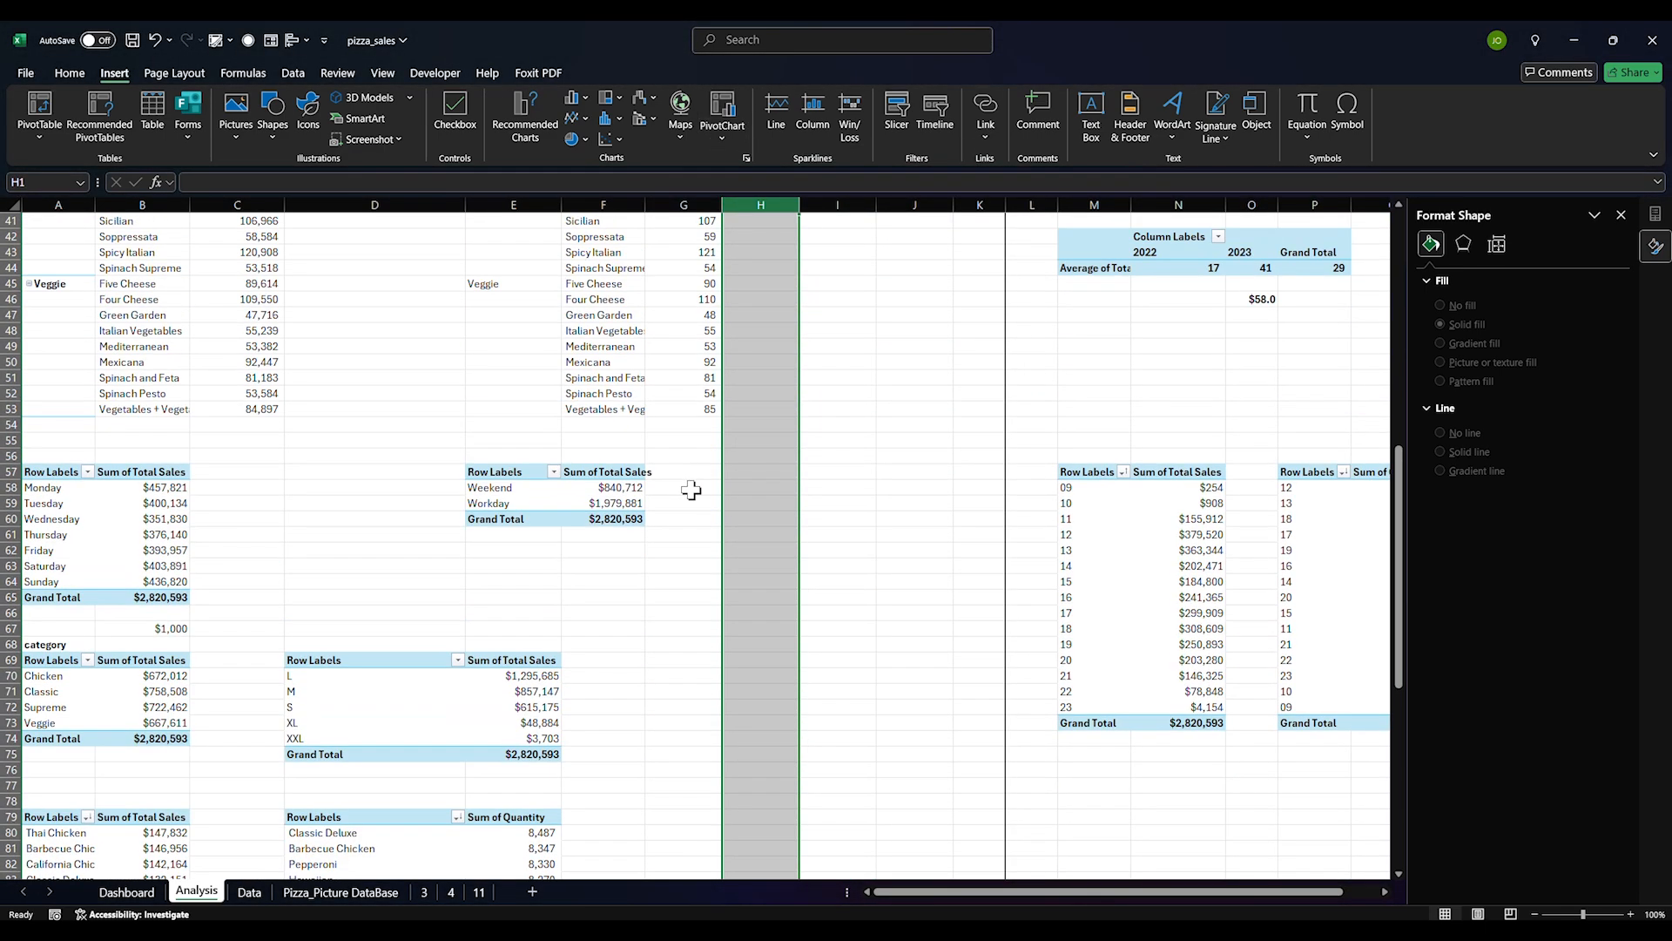
# Start a formula in G58 referencing the pivot's Grand Total sales in F60
pyautogui.click(718, 484)
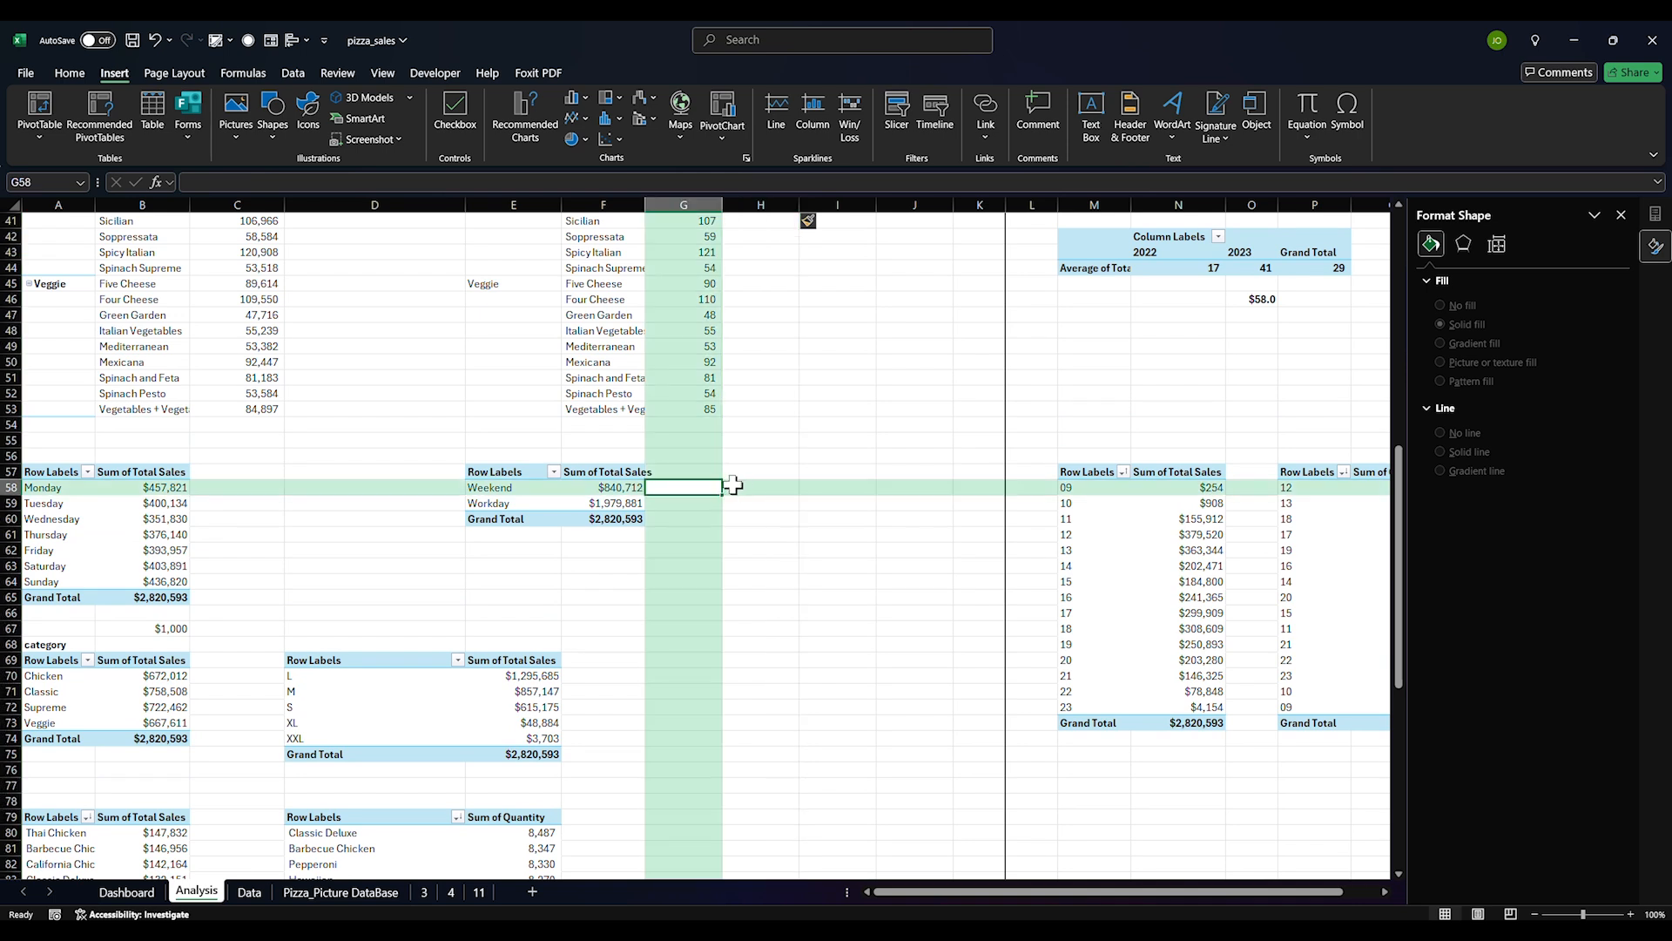
pyautogui.click(734, 485)
pyautogui.click(688, 486)
pyautogui.write('=')
pyautogui.click(624, 517)
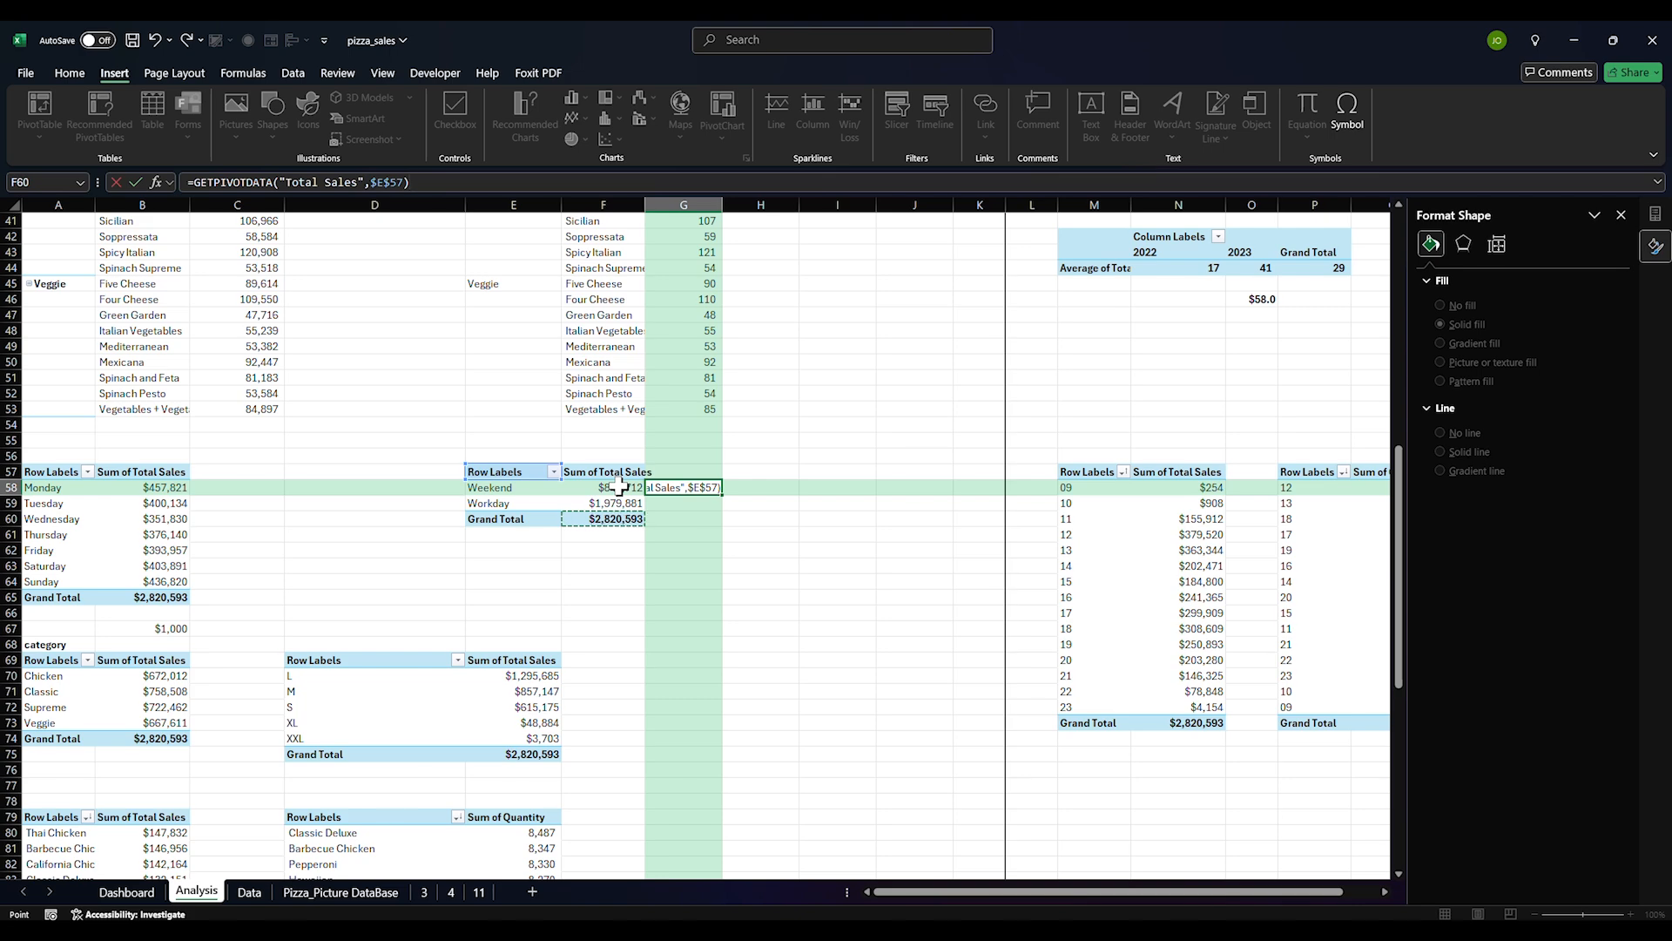
# Commit the G58 total formula and fill H58:H59 with label formulas starting from =E58
pyautogui.press('Return')
pyautogui.click(676, 484)
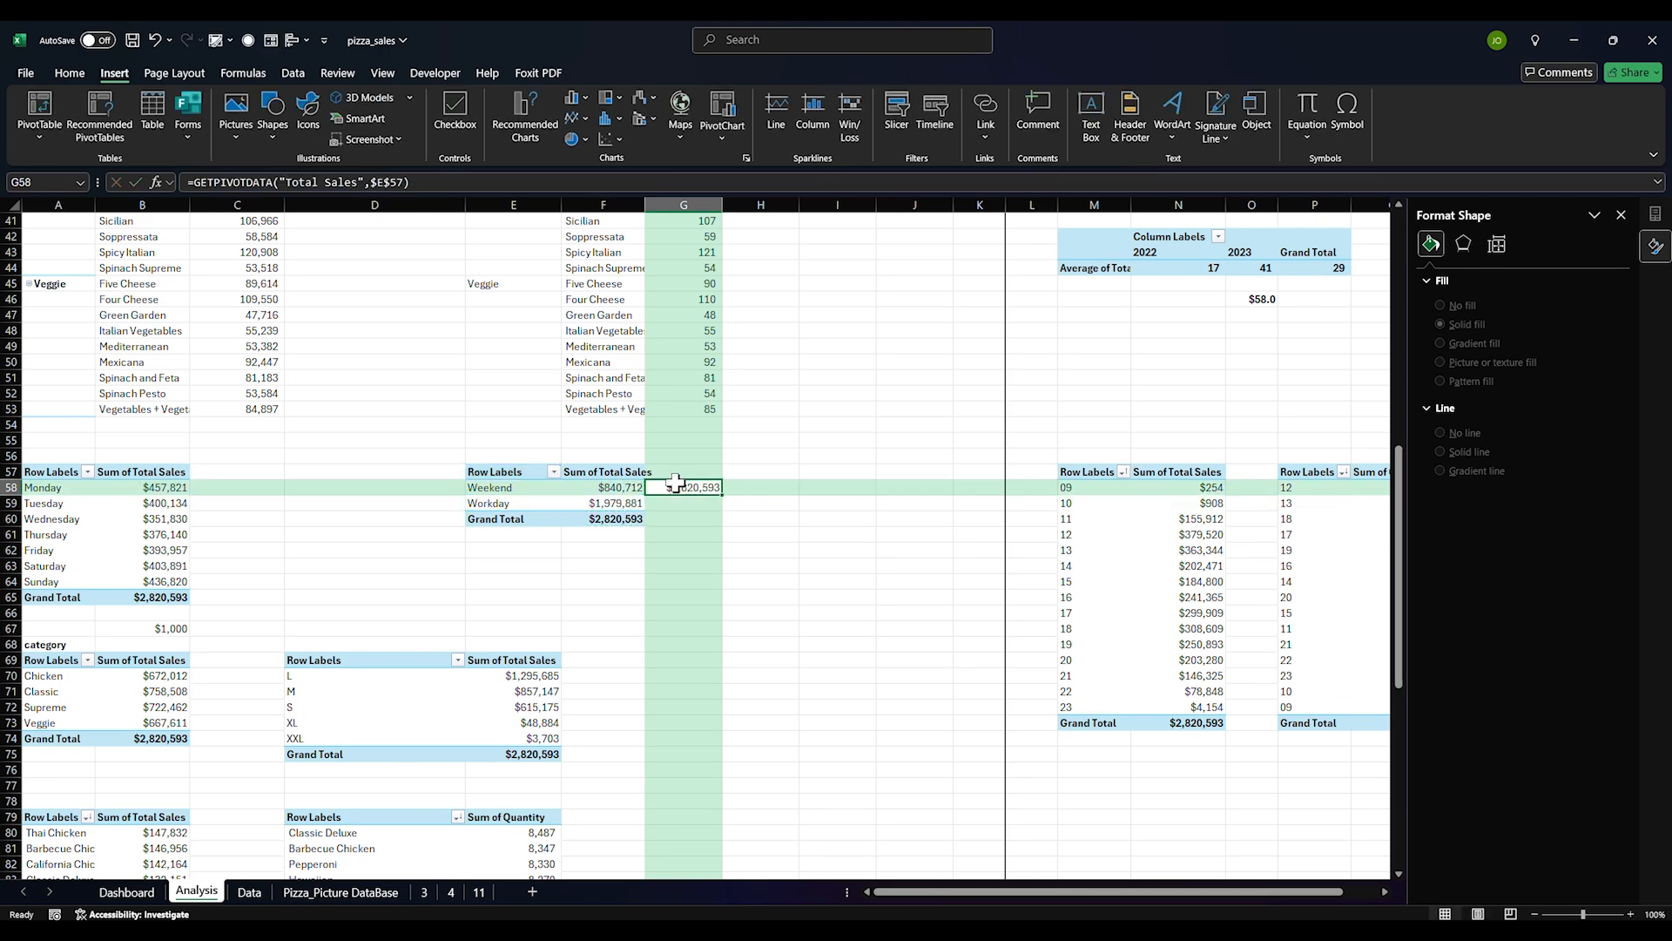
pyautogui.click(749, 487)
pyautogui.write('=')
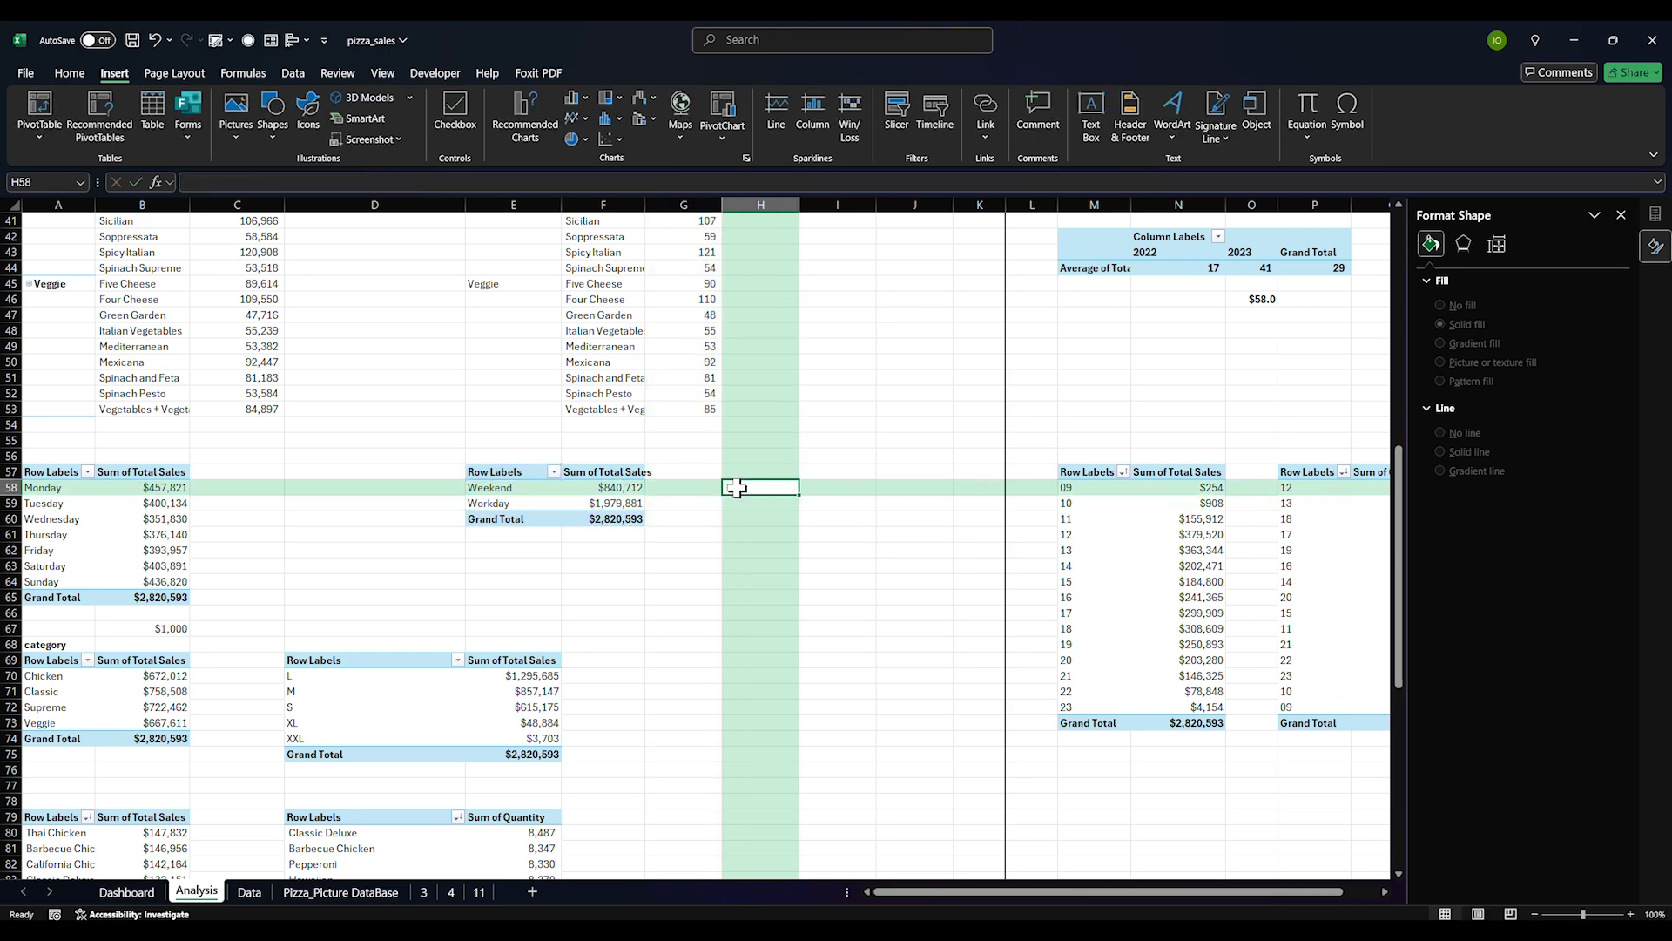
pyautogui.click(518, 488)
pyautogui.press('Return')
pyautogui.click(758, 488)
pyautogui.moveTo(799, 495); pyautogui.dragTo(799, 507)
# Compute I58 and I59 as Weekend and Workday sales divided by the Grand Total in F60
pyautogui.click(821, 488)
pyautogui.write('=')
pyautogui.click(601, 488)
pyautogui.write('/')
pyautogui.click(633, 520)
pyautogui.press('Return')
pyautogui.write('=')
pyautogui.click(610, 503)
pyautogui.write('/')
pyautogui.click(610, 519)
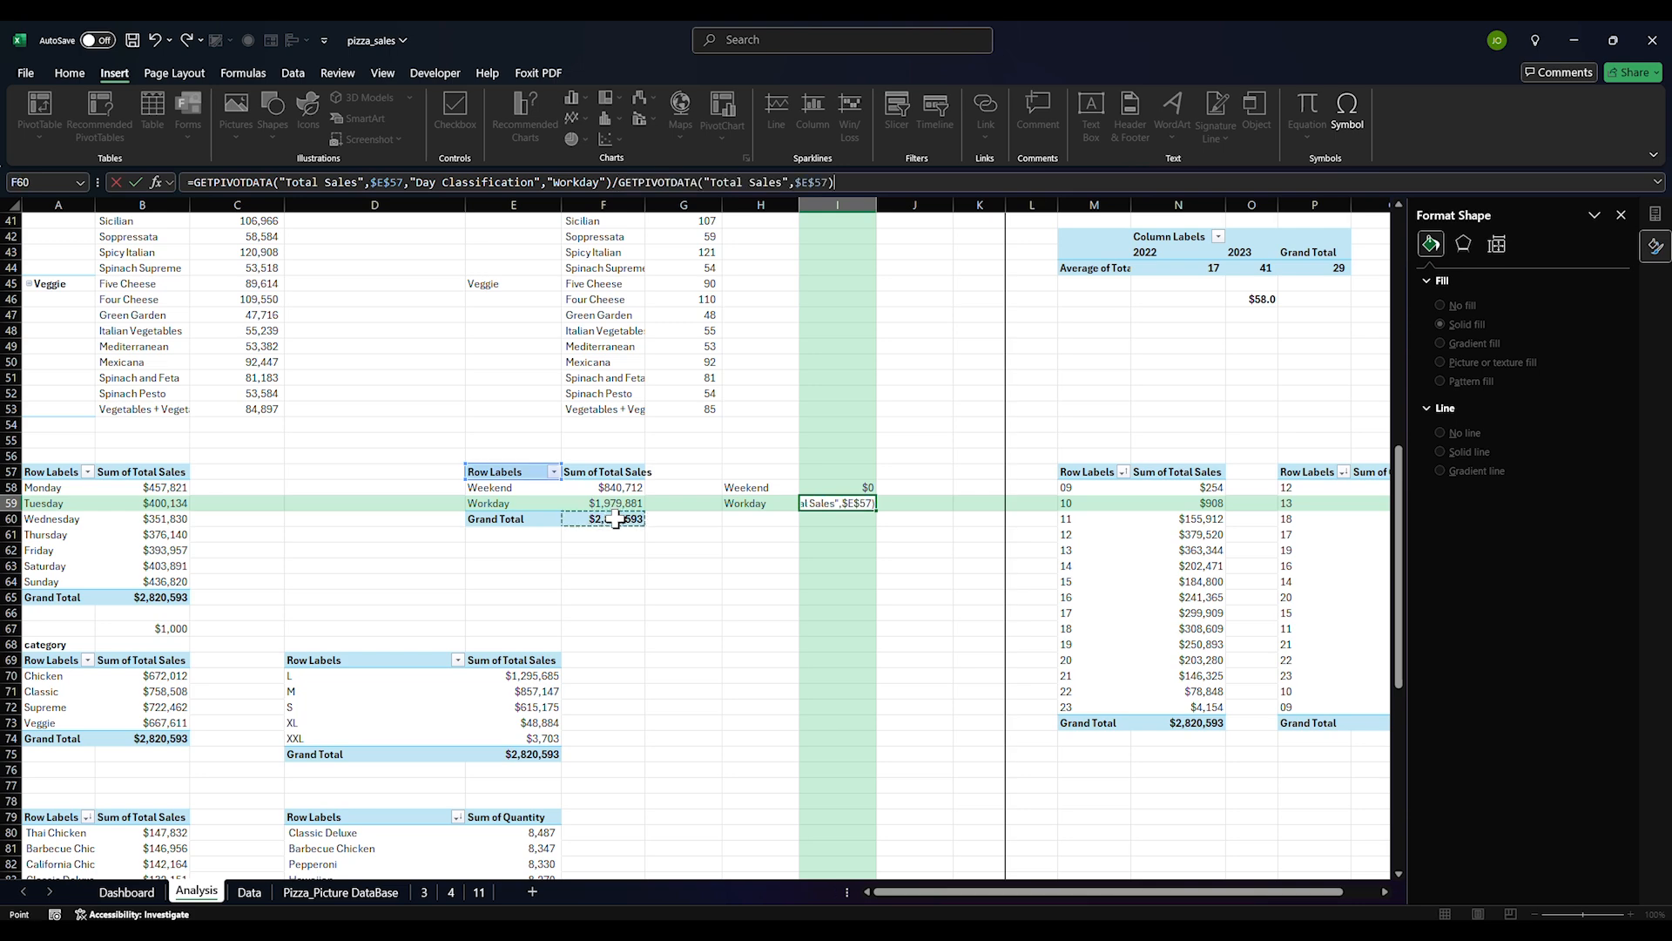
pyautogui.press('Return')
# Format I58:I59 as percentages (30% and 70%) and select the H58:I59 table
pyautogui.click(838, 487)
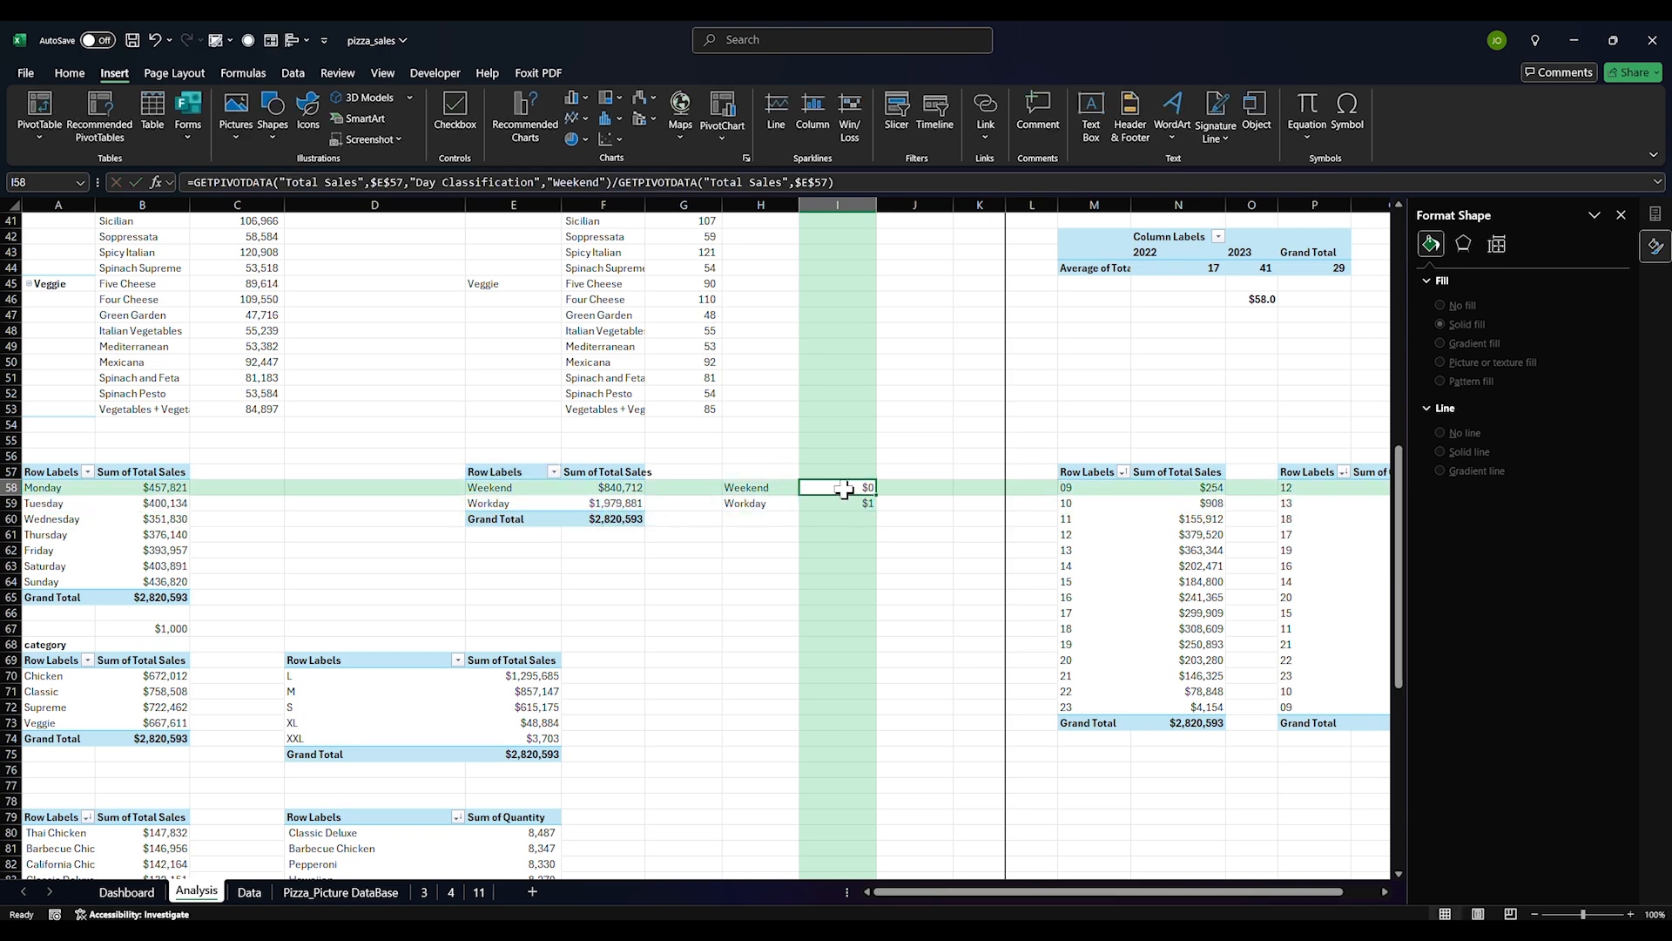
pyautogui.moveTo(845, 490); pyautogui.dragTo(840, 504)
pyautogui.click(70, 73)
pyautogui.click(631, 130)
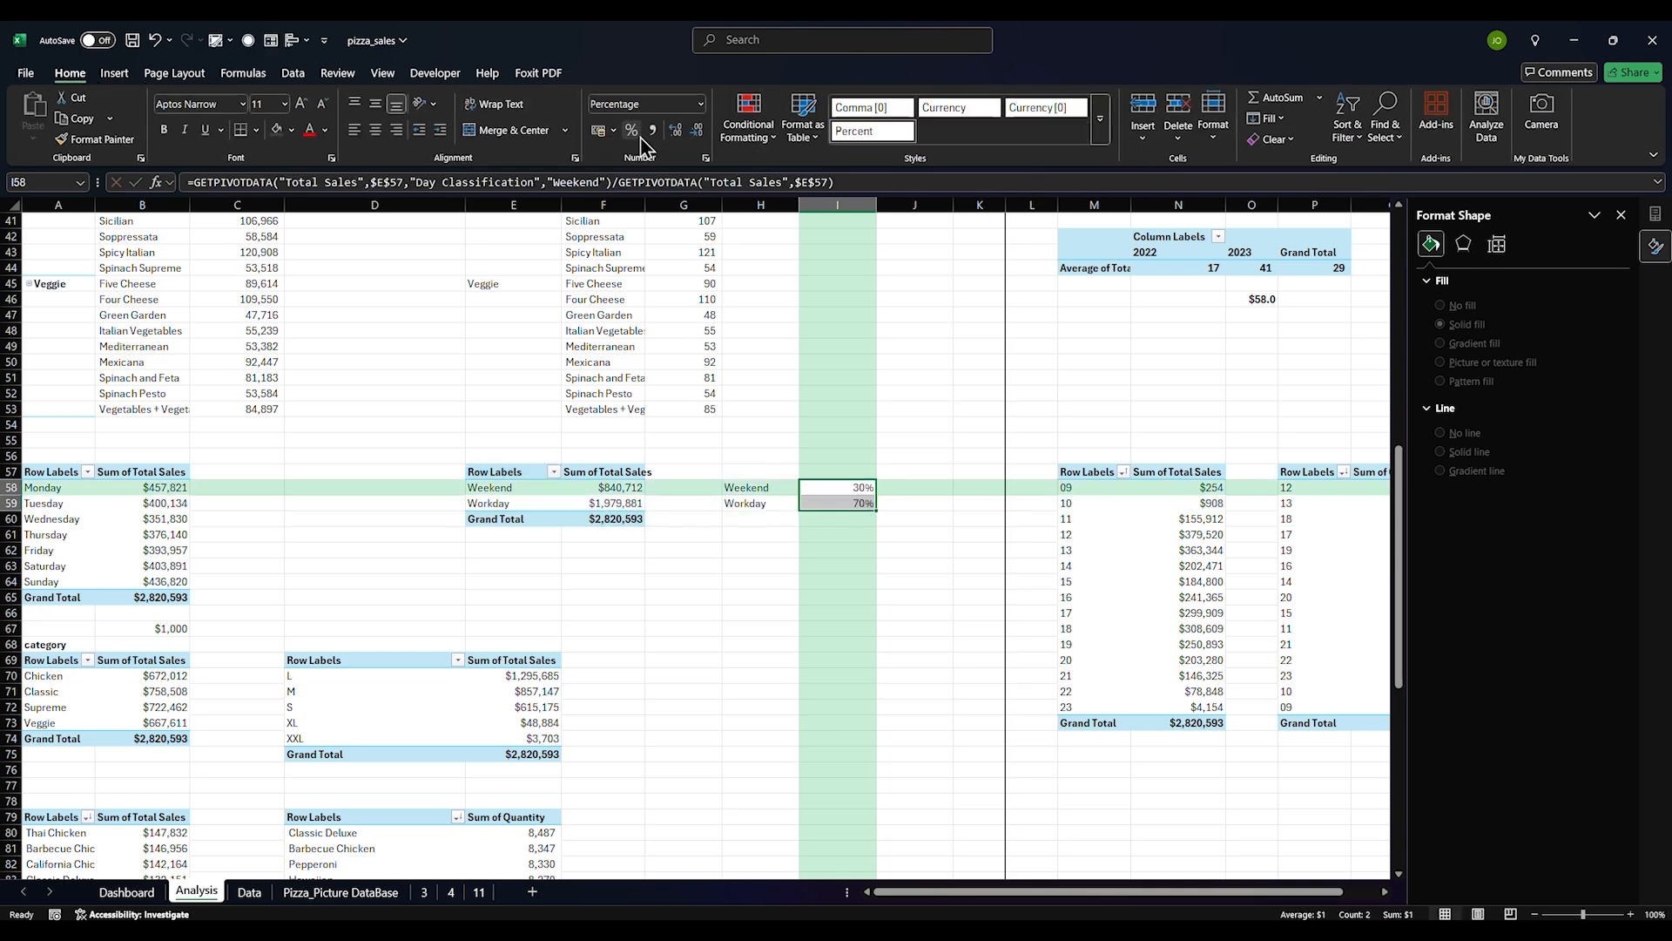
pyautogui.moveTo(740, 483); pyautogui.dragTo(864, 500)
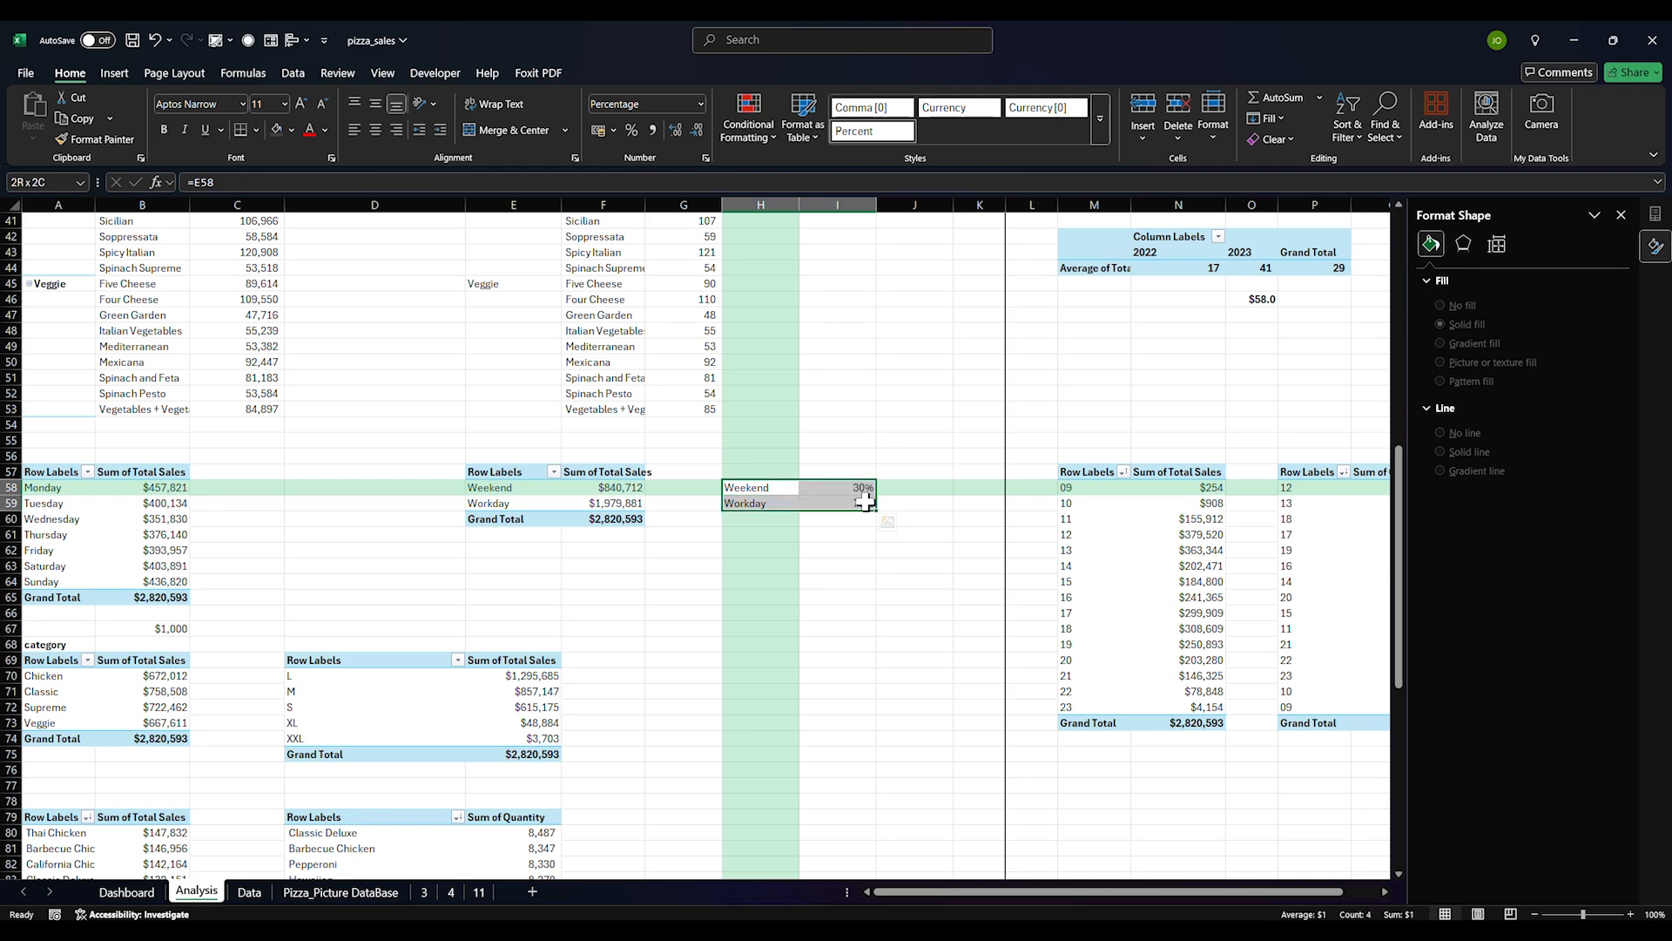
pyautogui.click(114, 73)
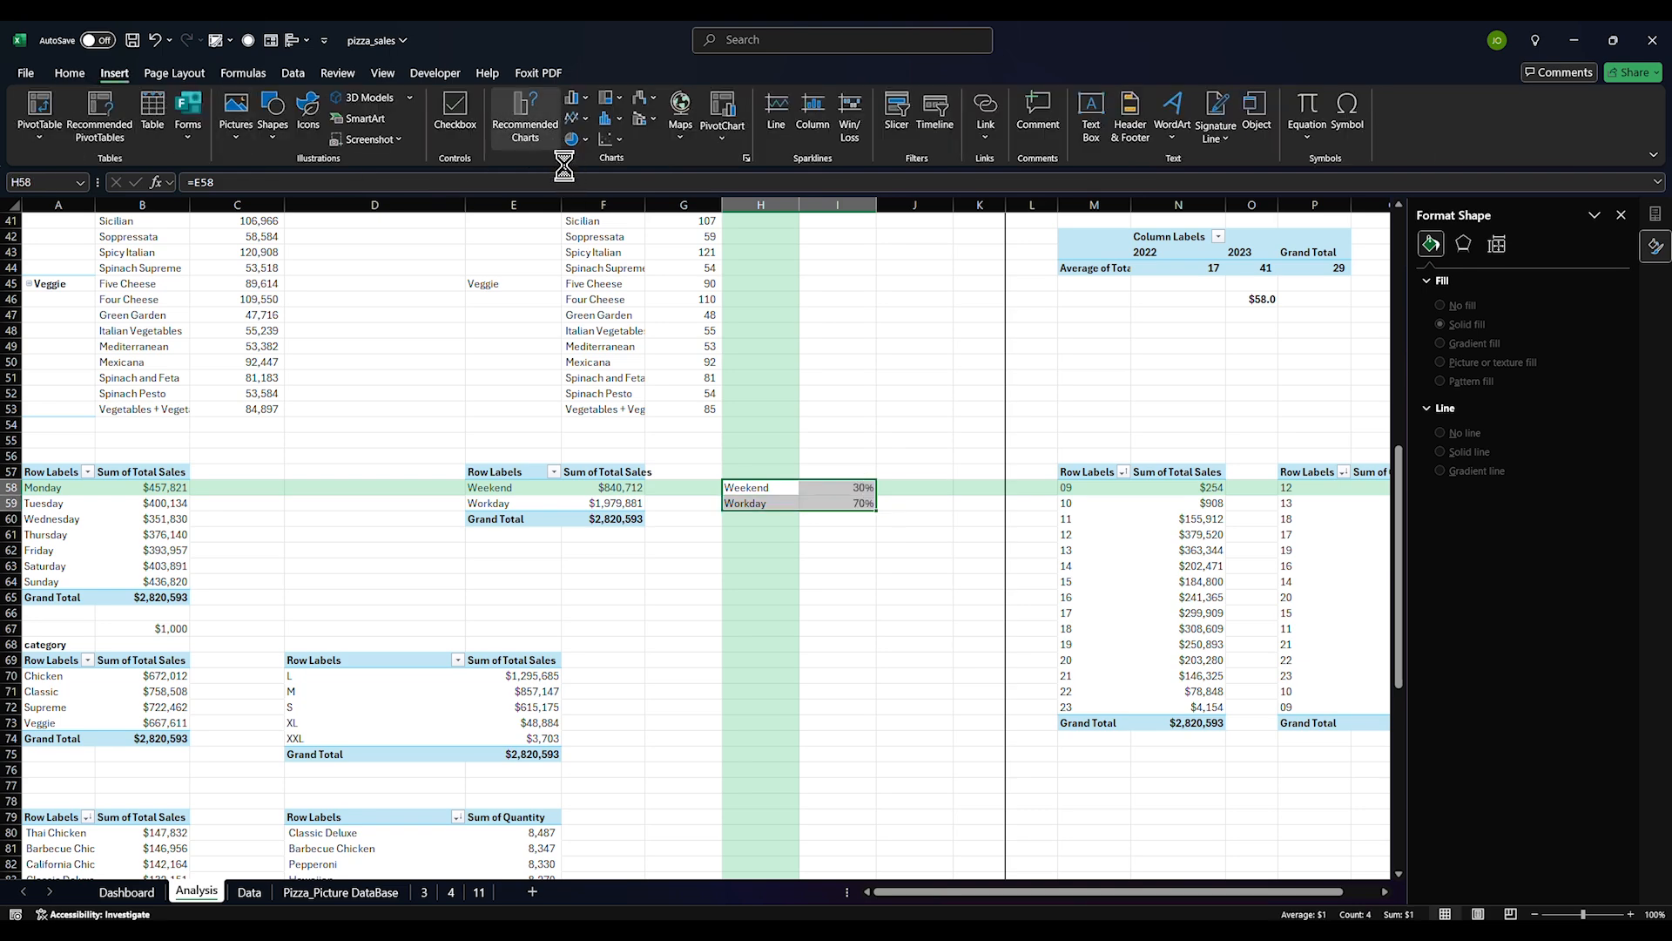
# Insert a 100% Stacked Bar chart of the Weekend/Workday shares from All Charts
pyautogui.click(525, 122)
pyautogui.click(696, 266)
pyautogui.click(767, 310)
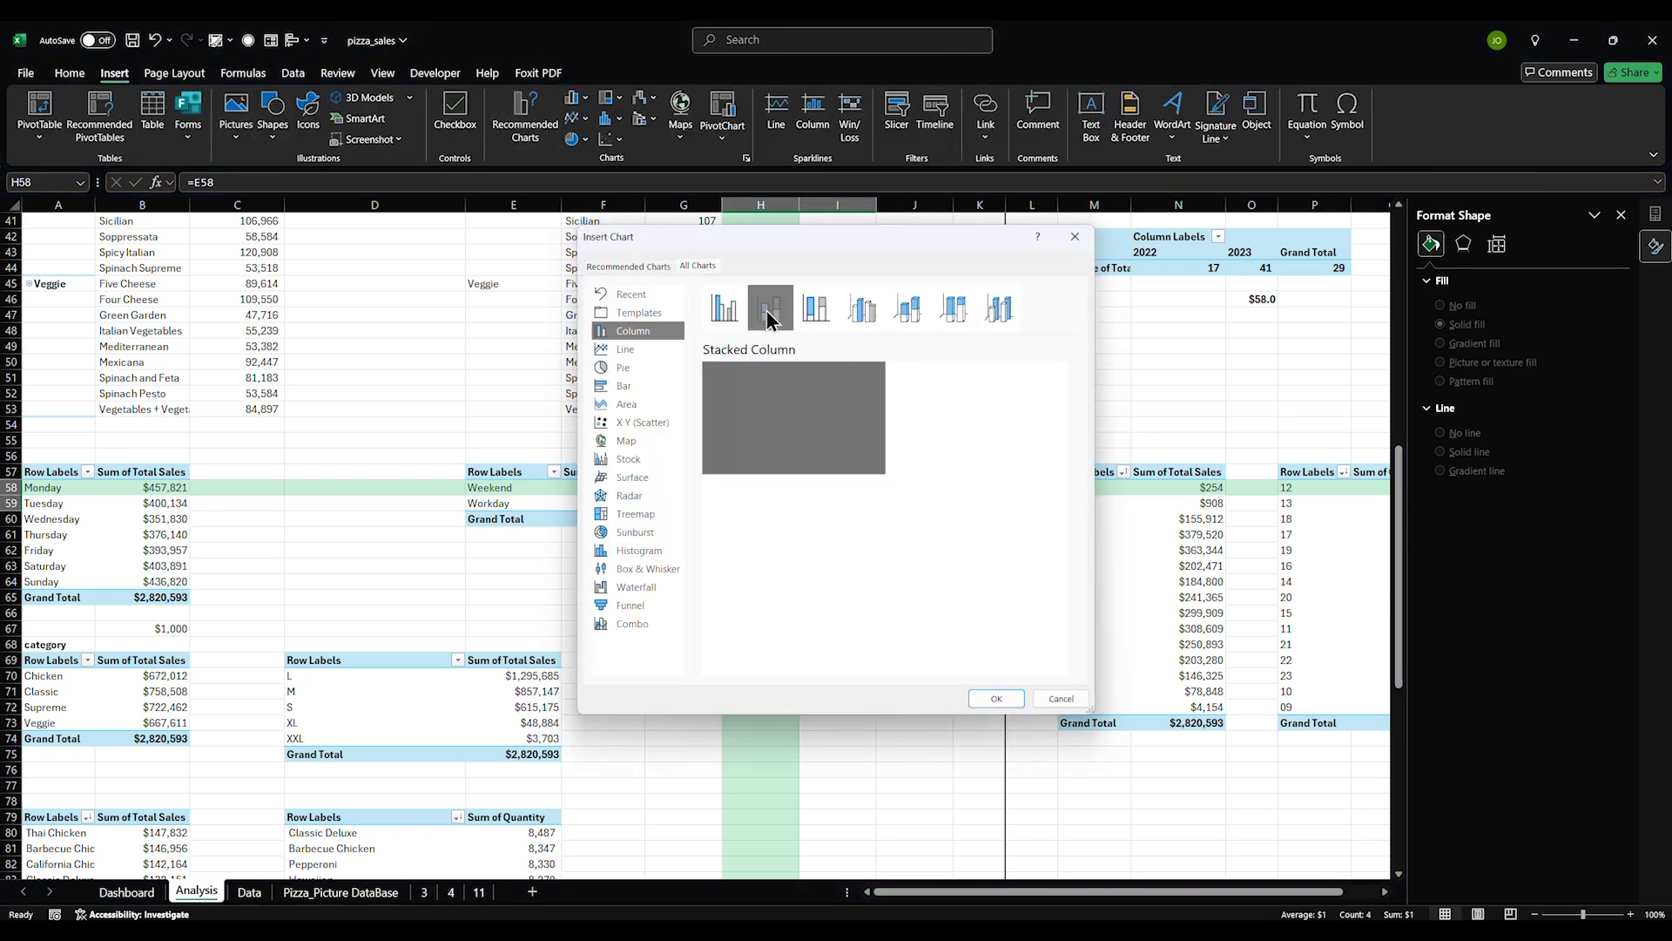
pyautogui.click(643, 389)
pyautogui.click(817, 311)
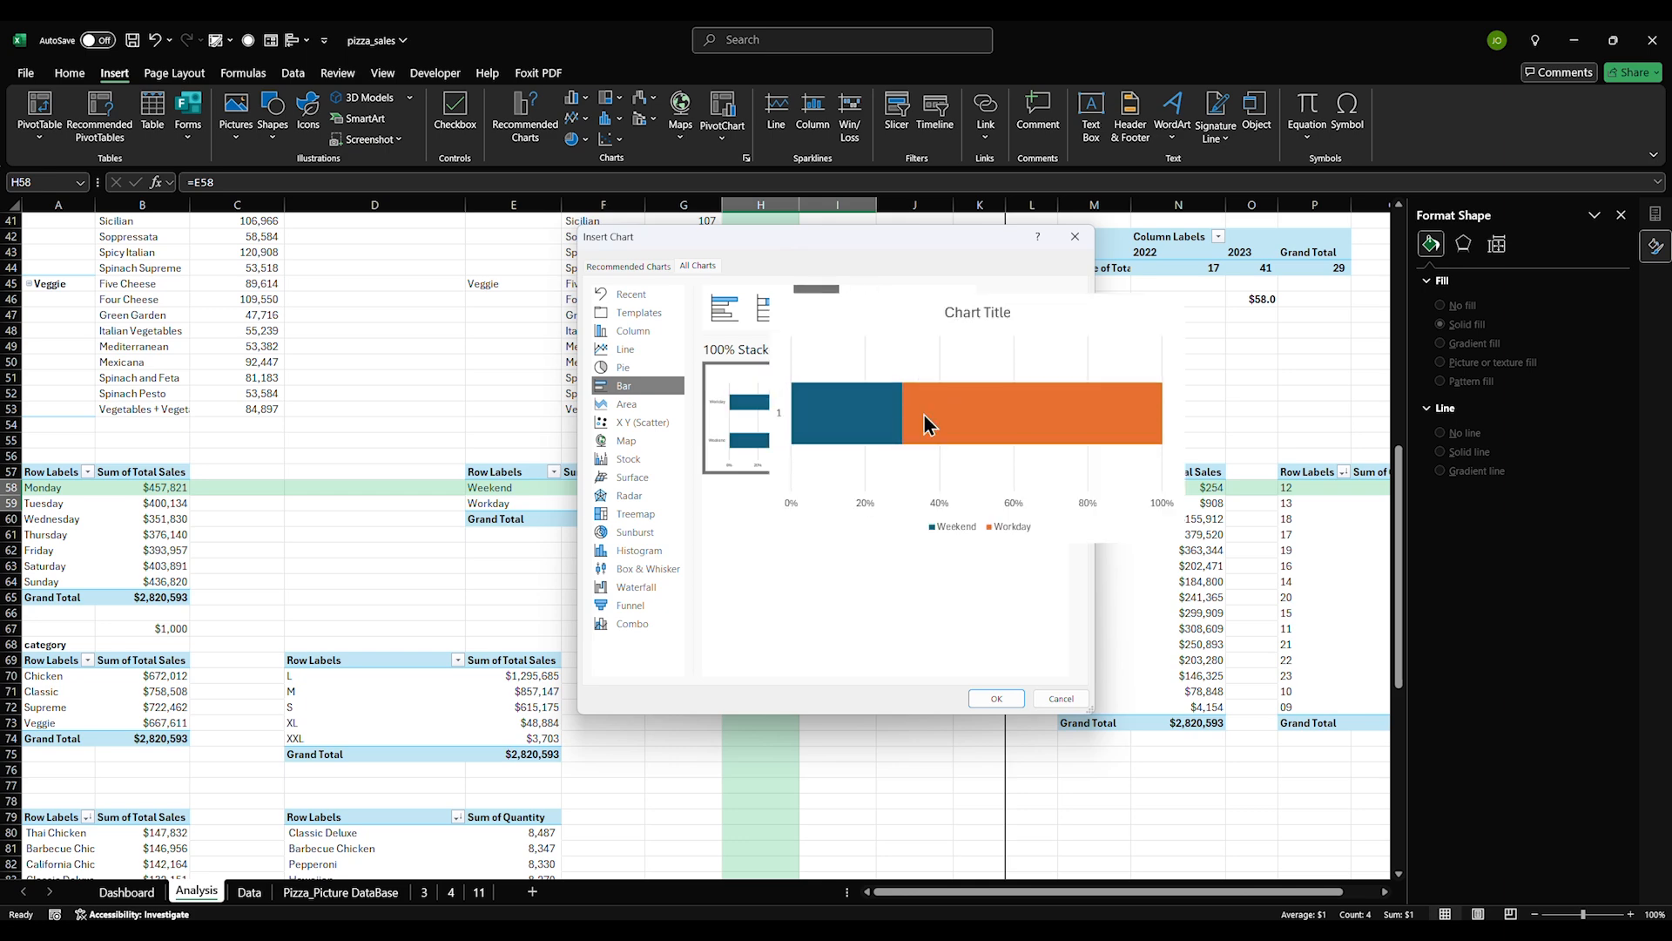
pyautogui.click(965, 366)
pyautogui.click(1007, 702)
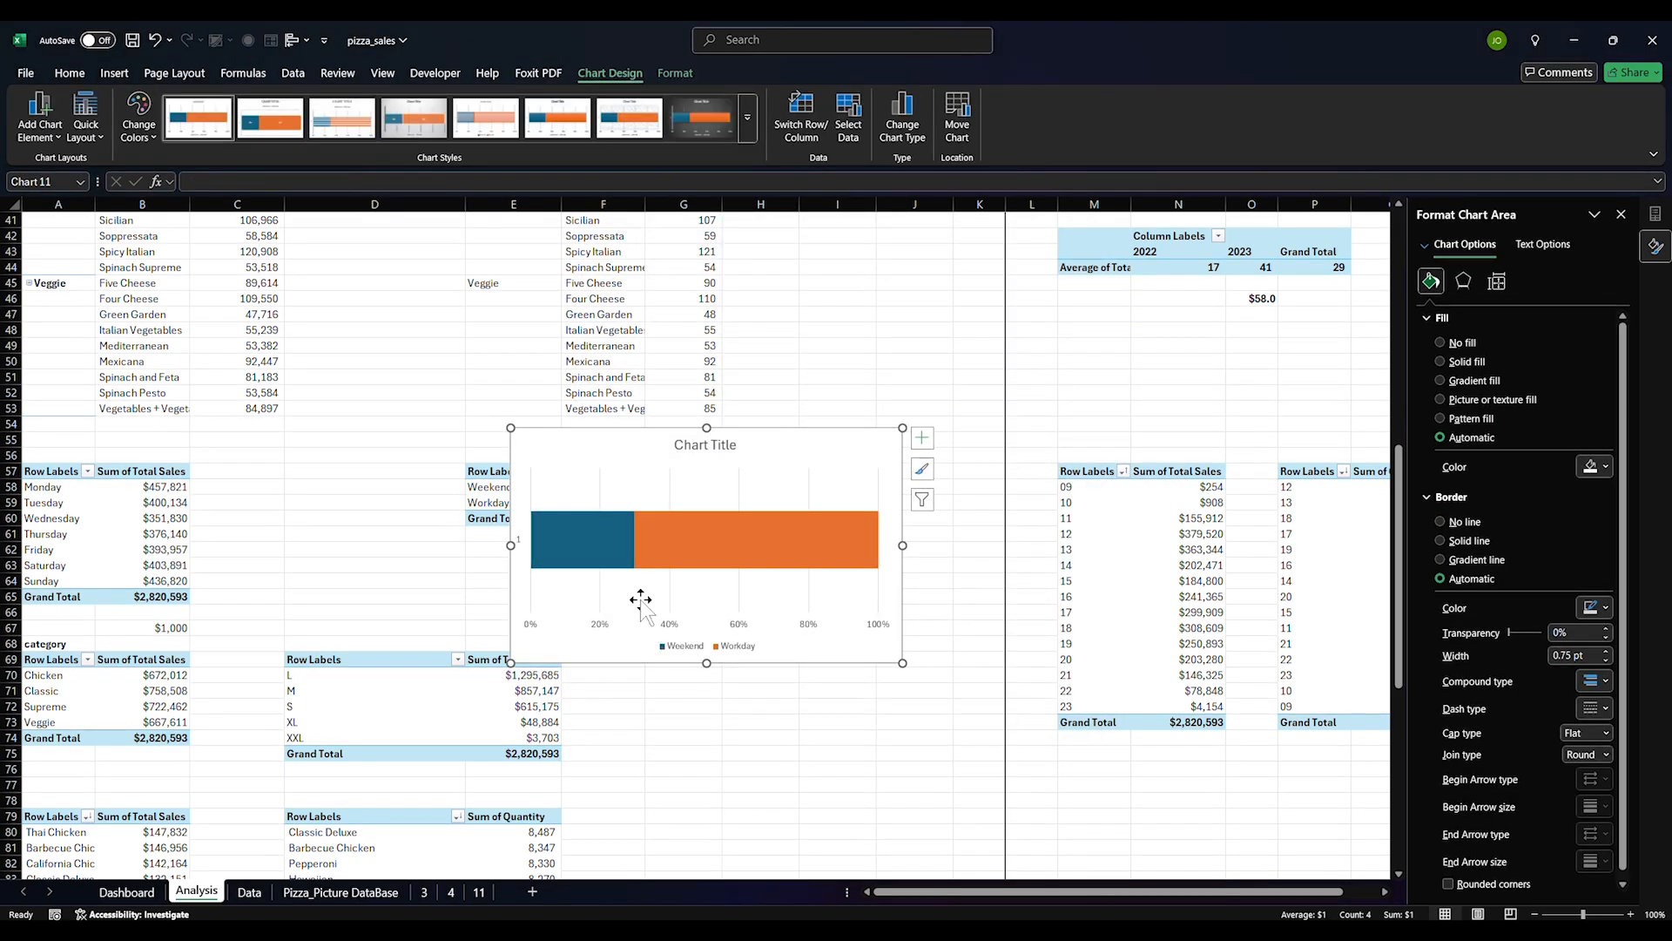
# Delete the chart title and gridlines, then narrow the plot area and shorten the chart
pyautogui.click(714, 453)
pyautogui.press('Delete')
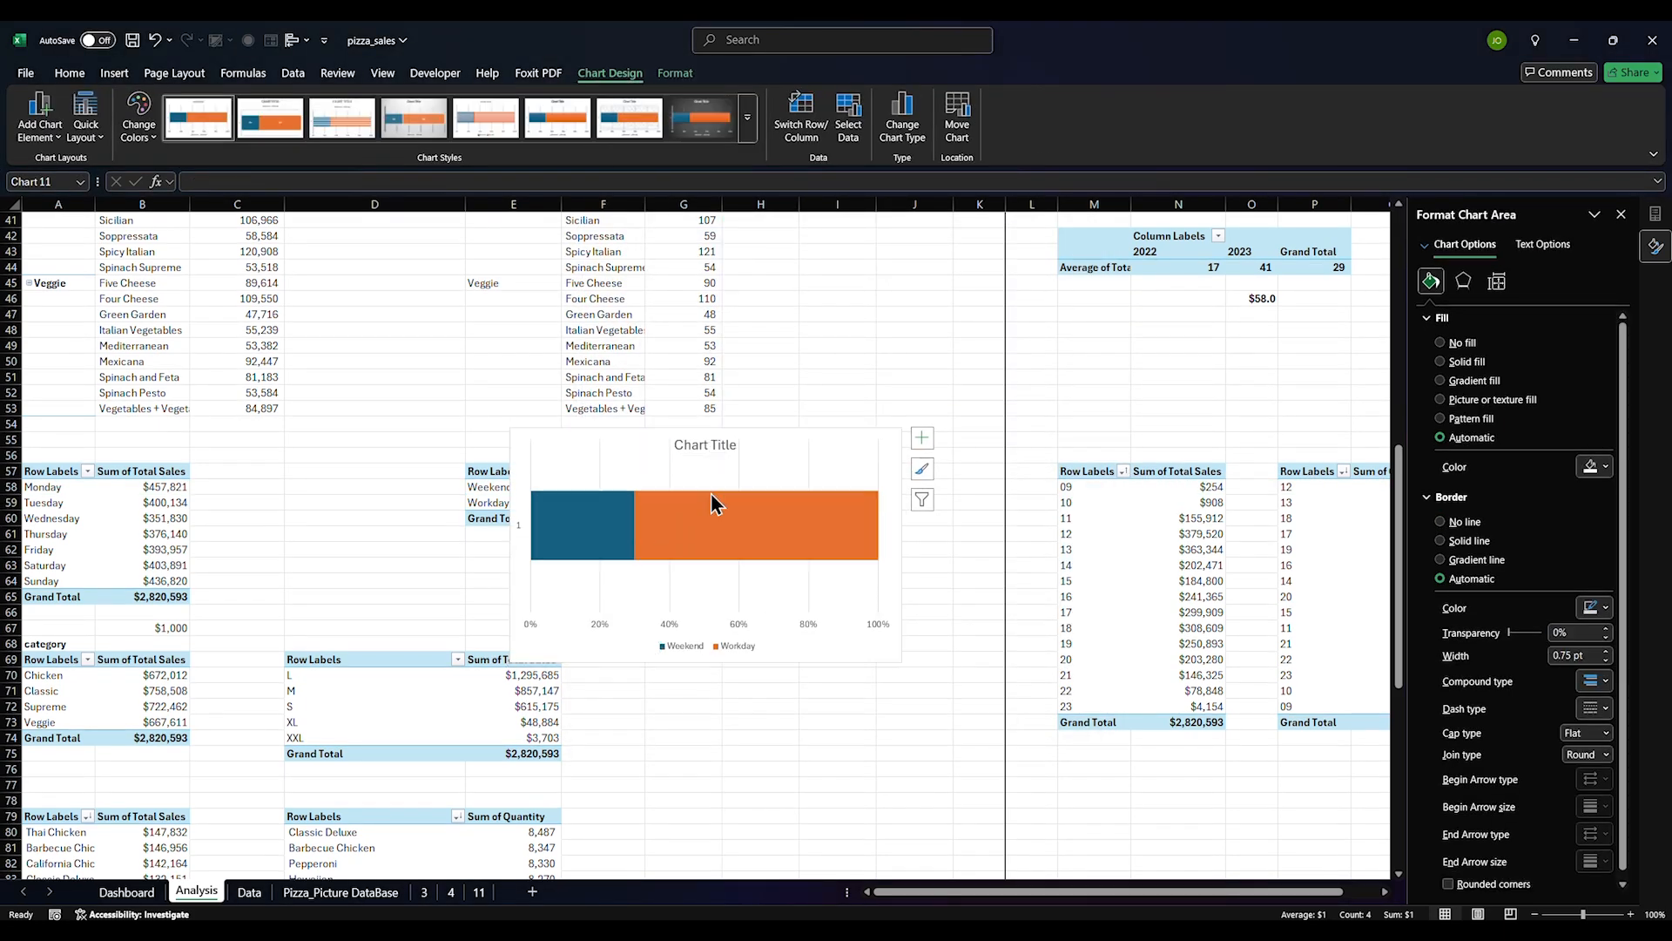
pyautogui.click(739, 480)
pyautogui.press('Delete')
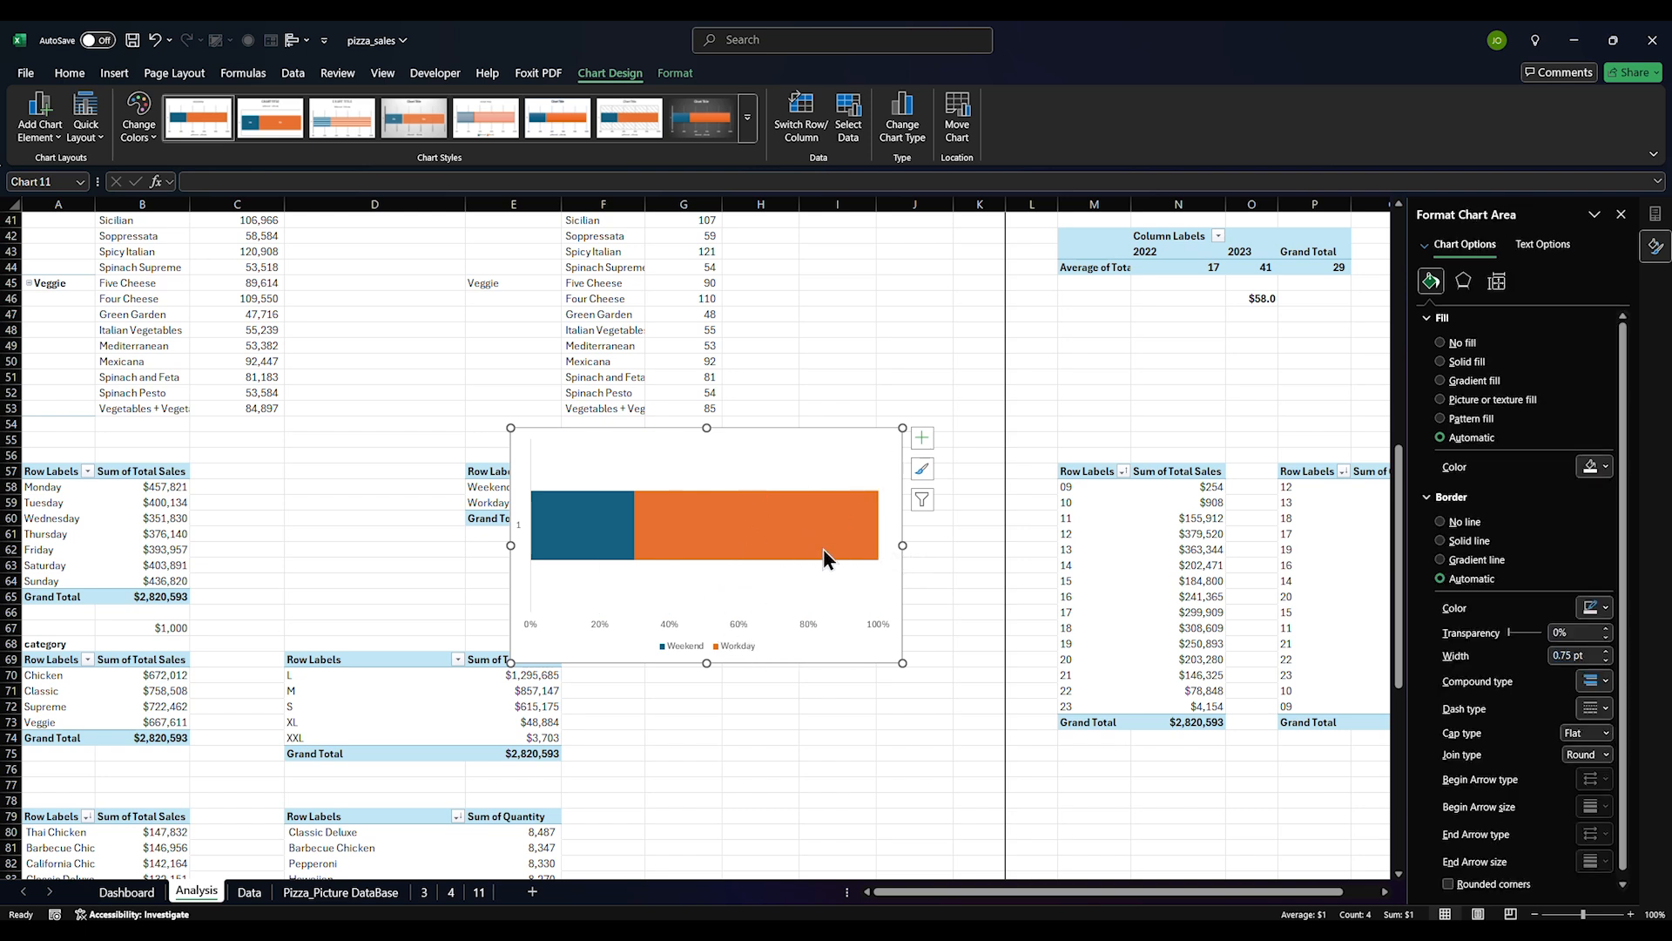
pyautogui.click(754, 646)
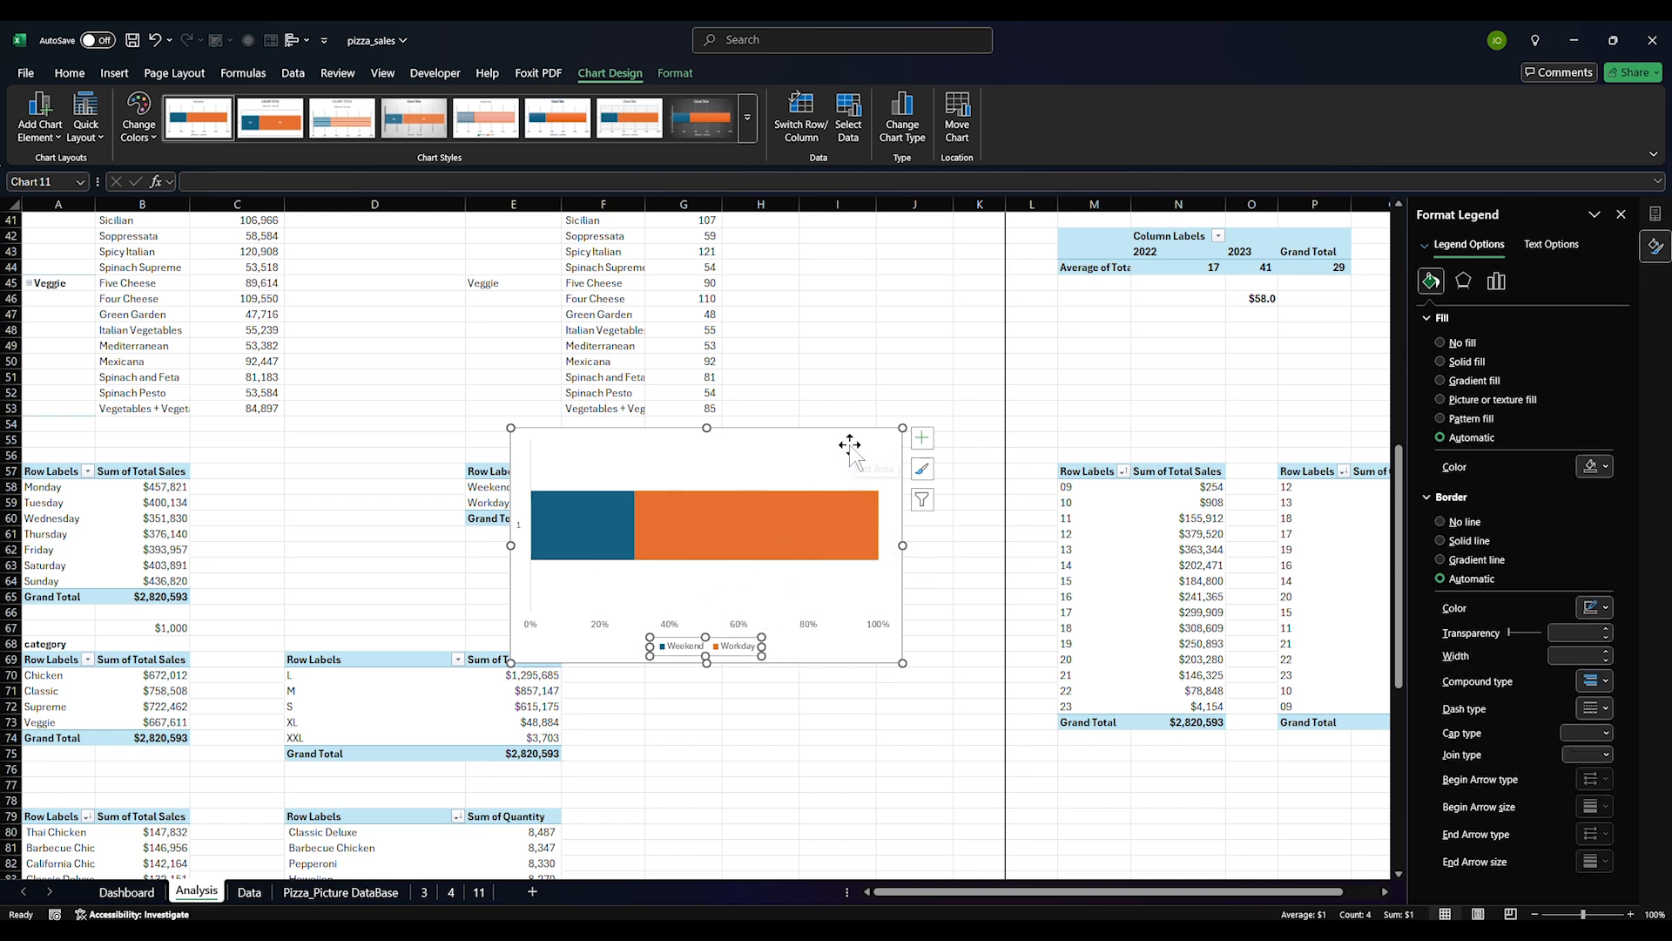
pyautogui.click(529, 558)
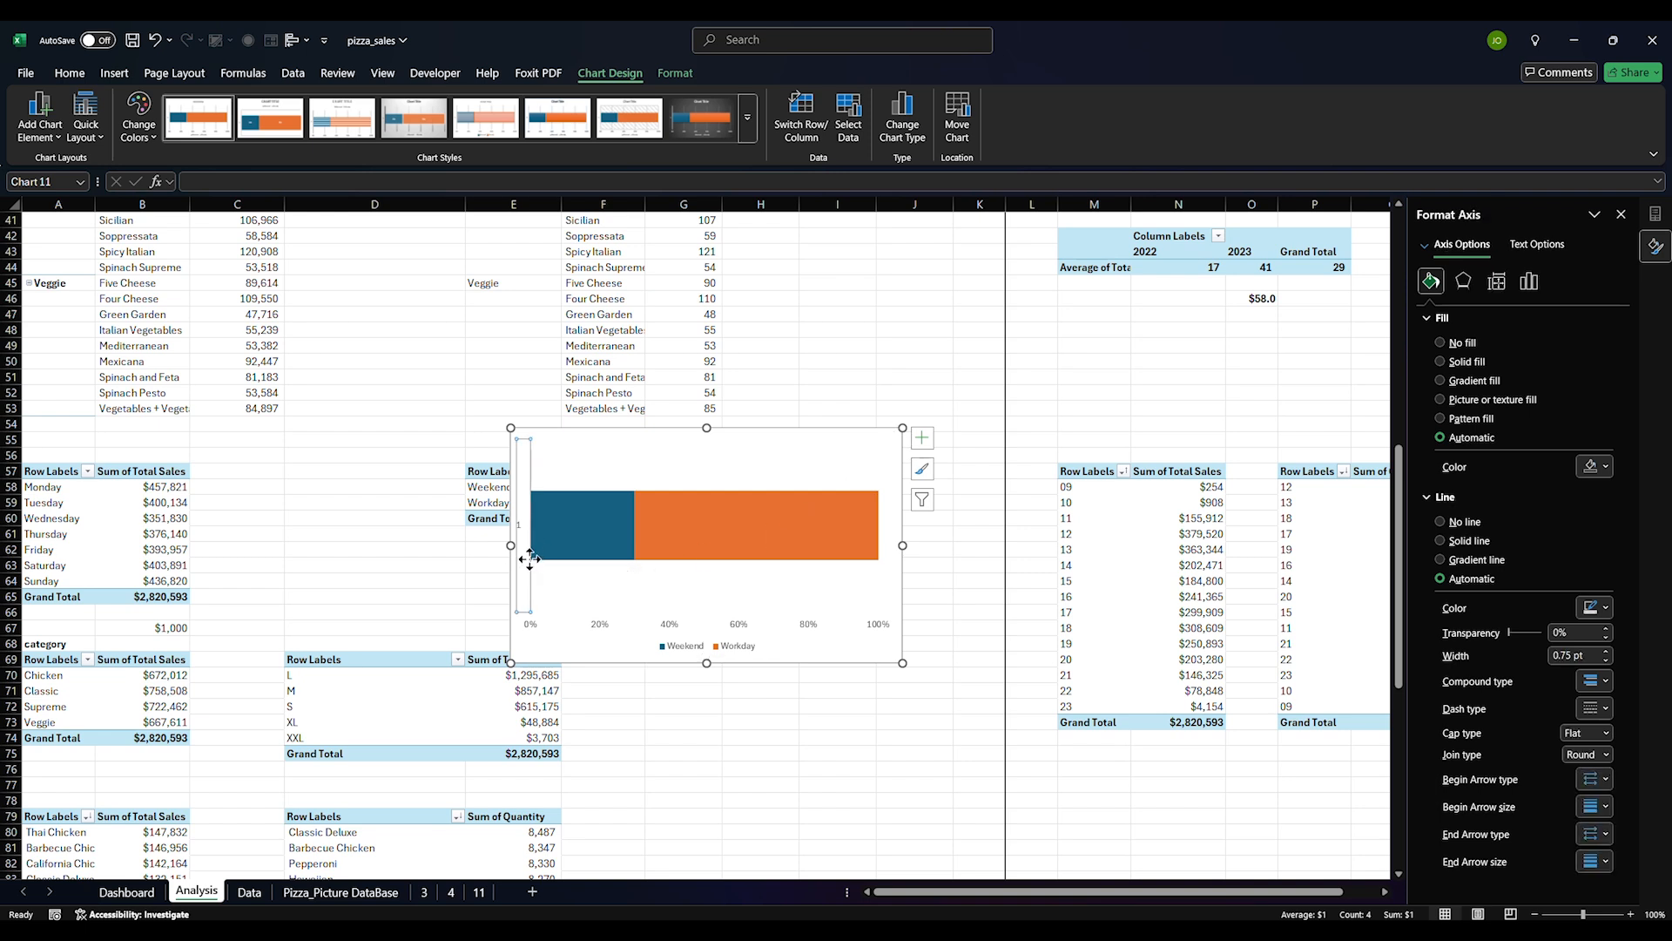
pyautogui.click(859, 529)
pyautogui.click(886, 525)
pyautogui.click(870, 474)
pyautogui.moveTo(878, 527); pyautogui.dragTo(793, 548)
pyautogui.click(851, 485)
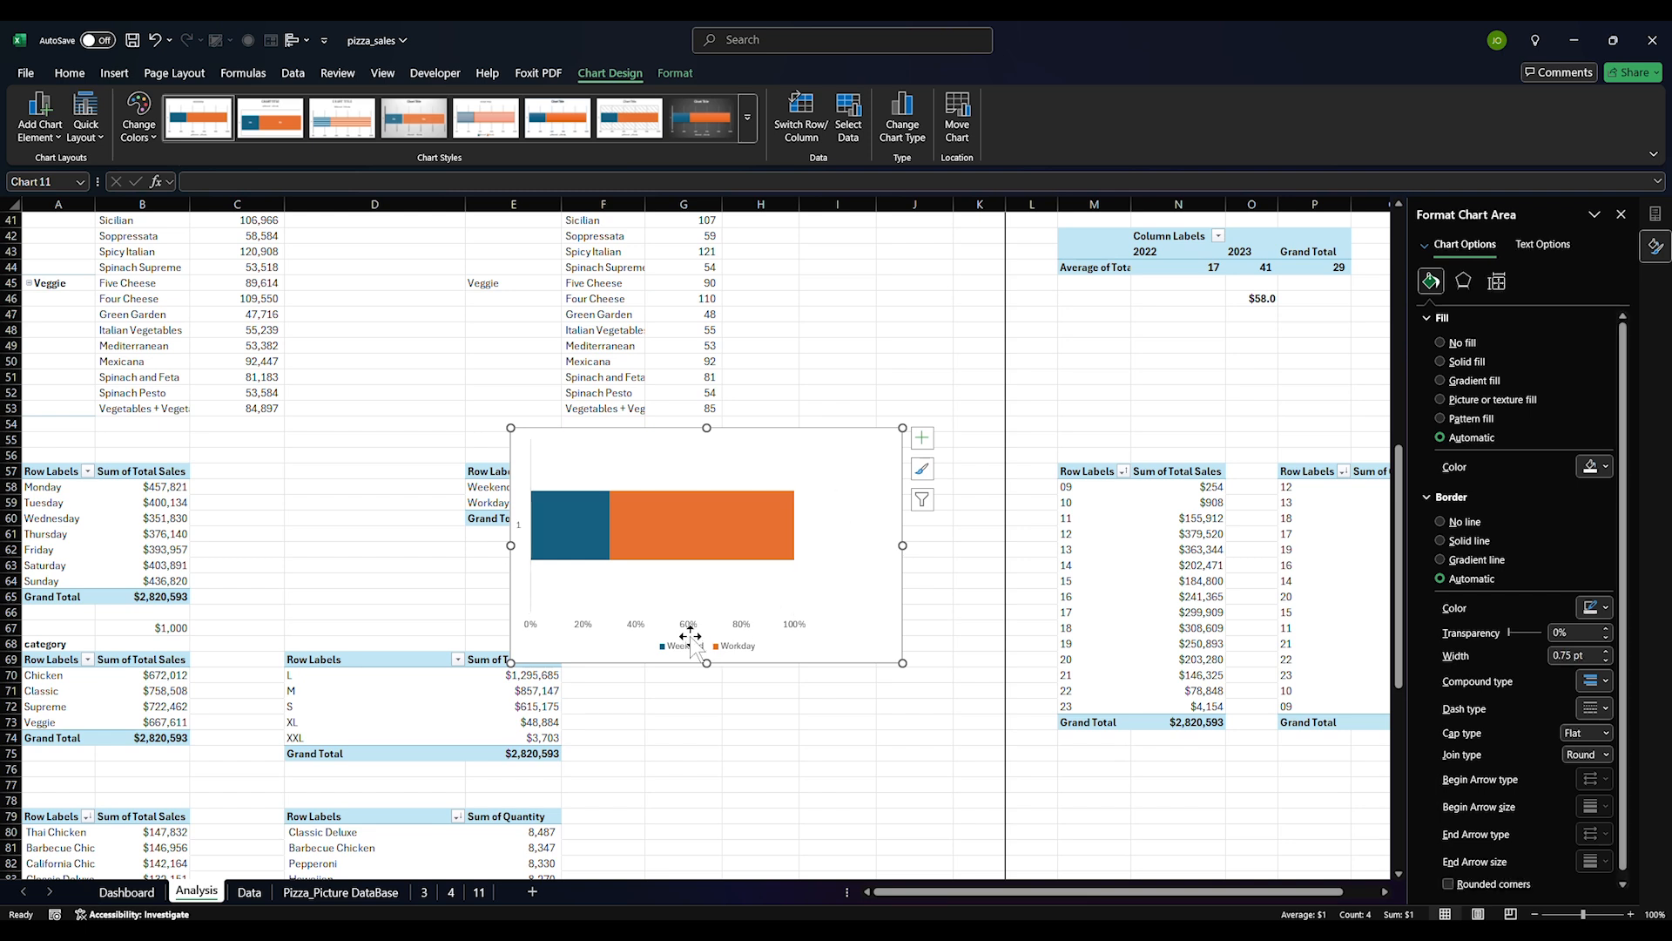
pyautogui.moveTo(704, 659); pyautogui.dragTo(697, 577)
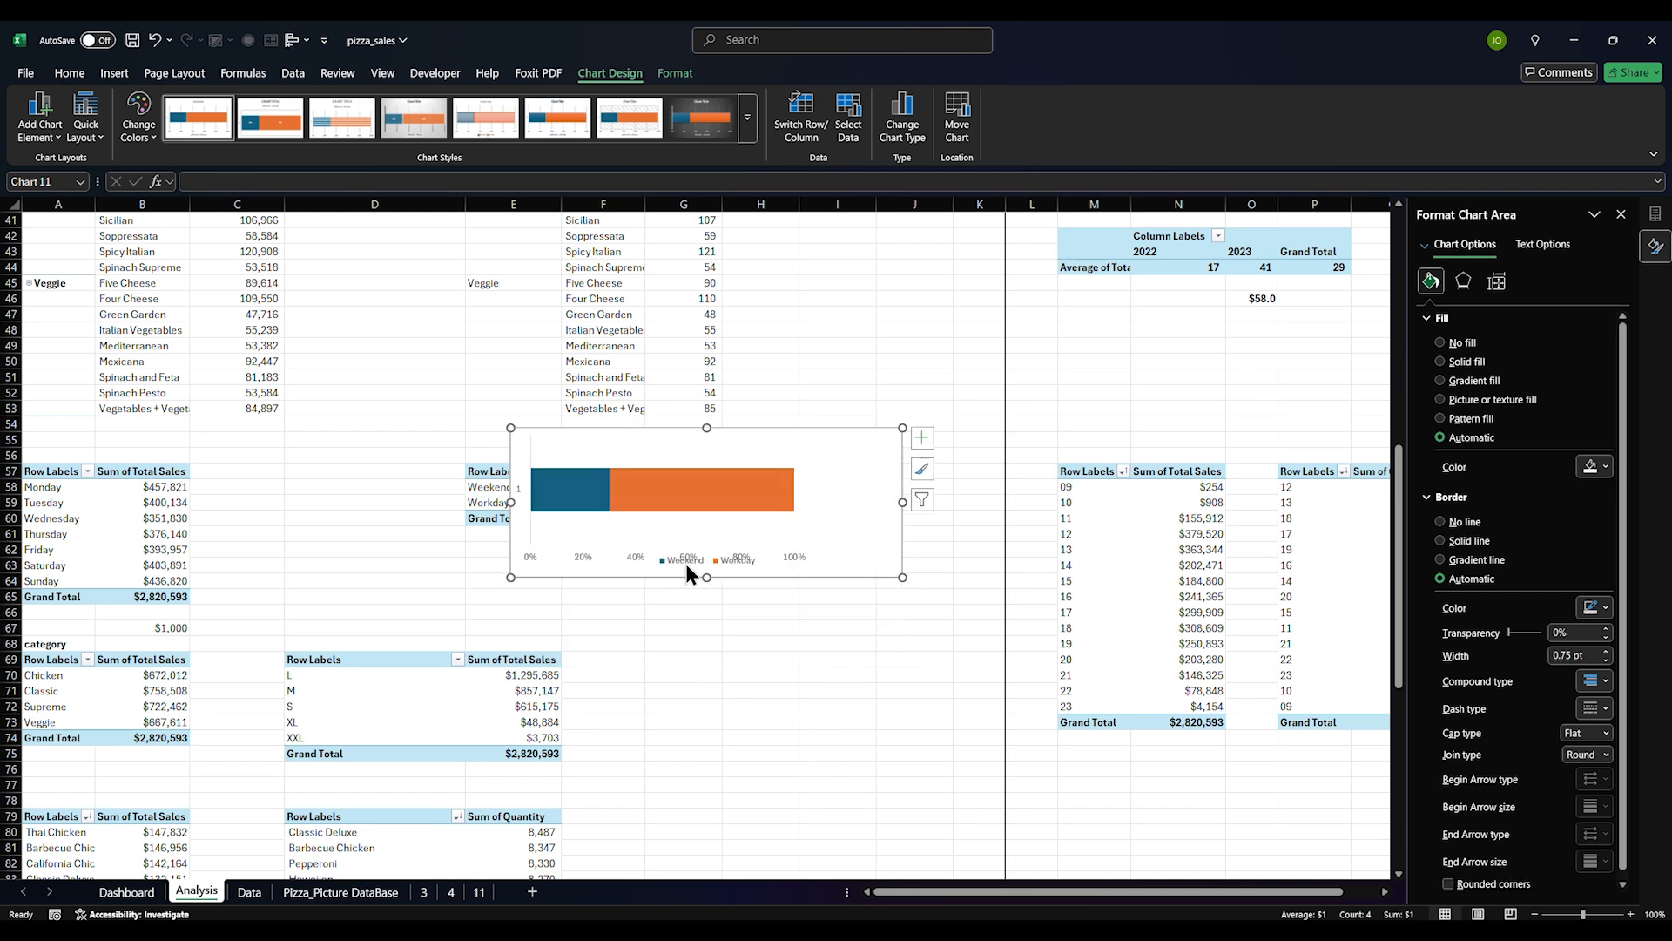
# Shrink the chart's height further and delete its legend and horizontal percentage axis
pyautogui.click(535, 465)
pyautogui.click(520, 499)
pyautogui.click(523, 496)
pyautogui.click(575, 527)
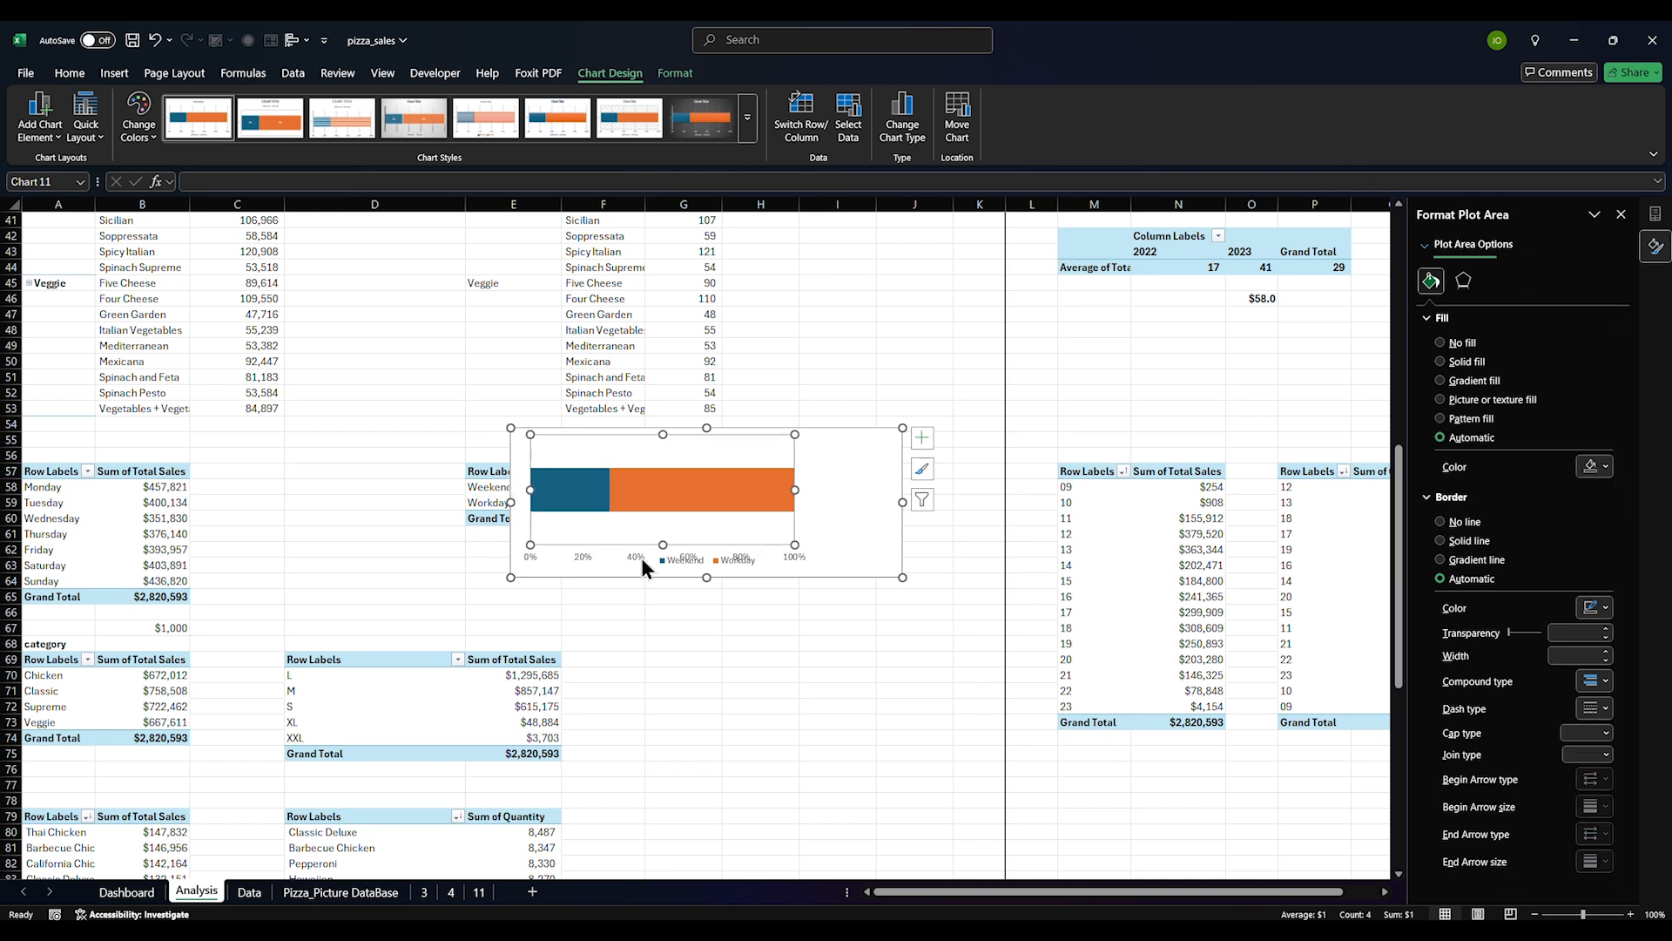
pyautogui.moveTo(706, 577); pyautogui.dragTo(646, 472)
pyautogui.click(681, 486)
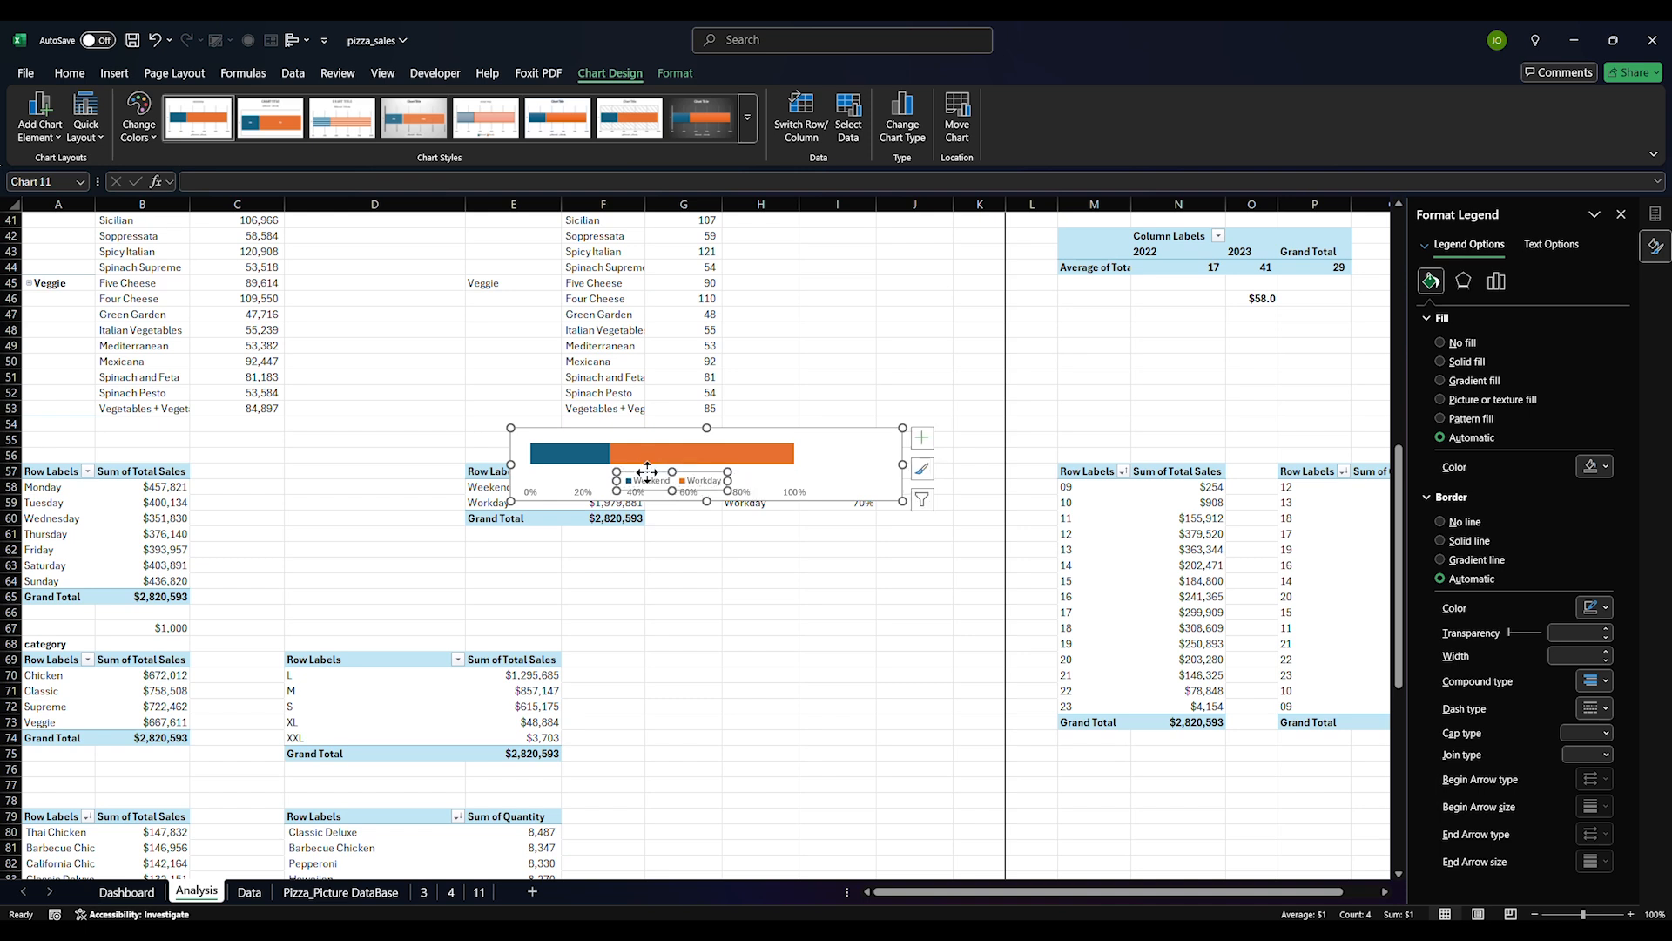
pyautogui.press('Delete')
pyautogui.click(681, 490)
pyautogui.press('Delete')
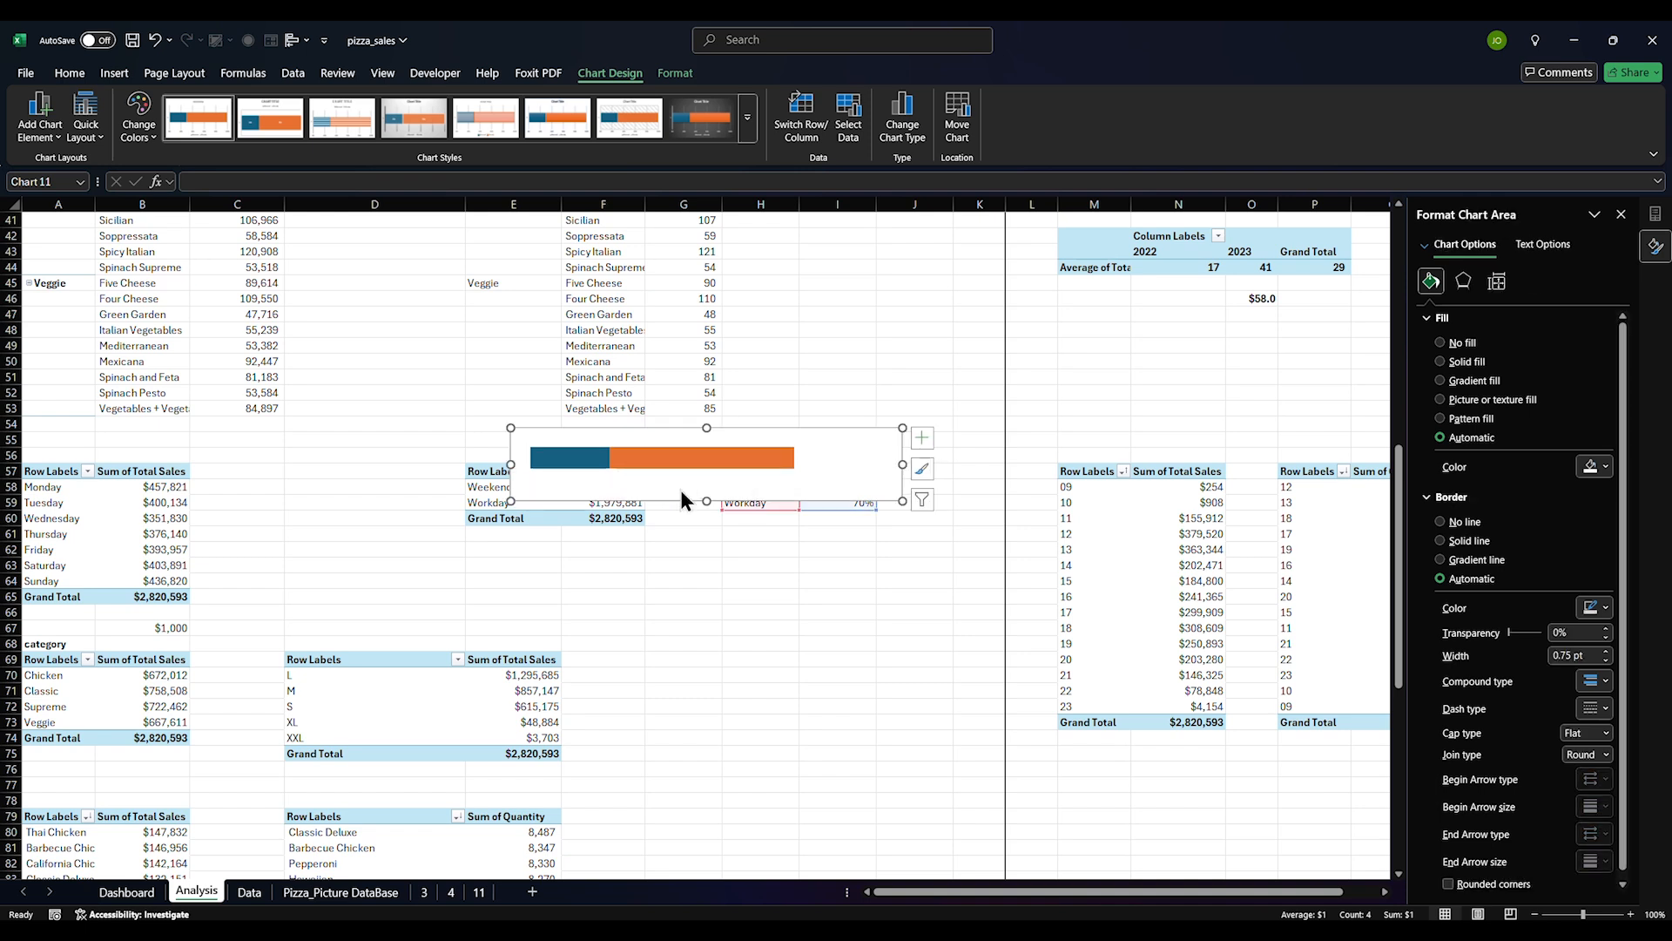
# Cut the finished bar chart and switch to the Dashboard sheet
pyautogui.click(682, 466)
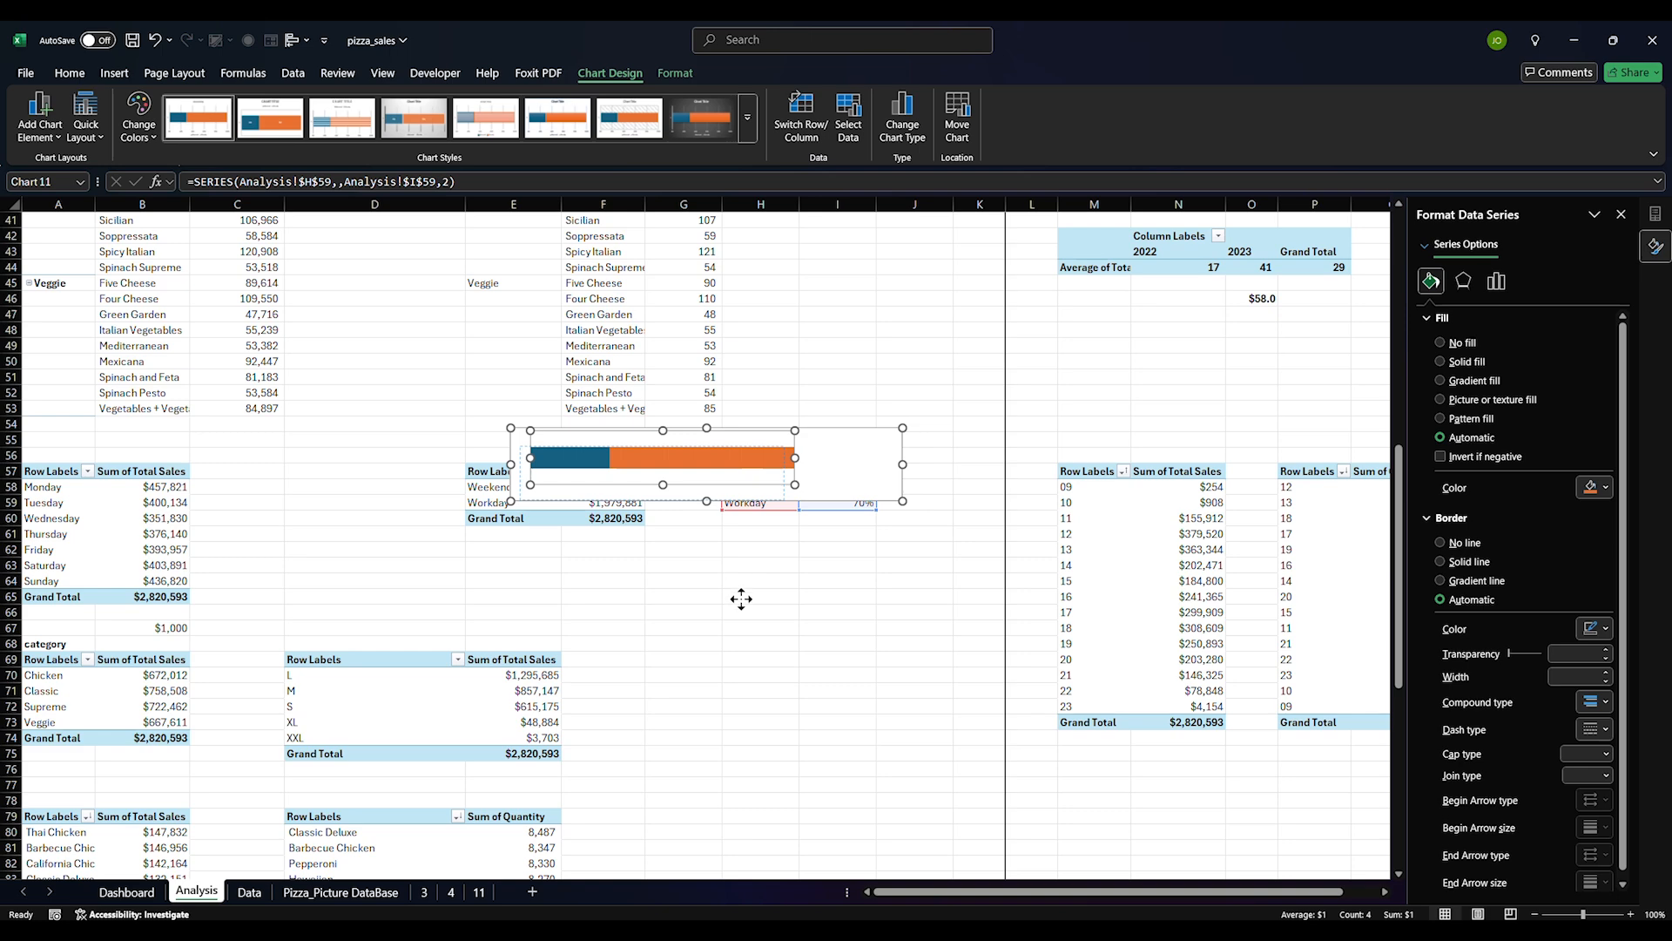
pyautogui.click(747, 493)
pyautogui.click(823, 457)
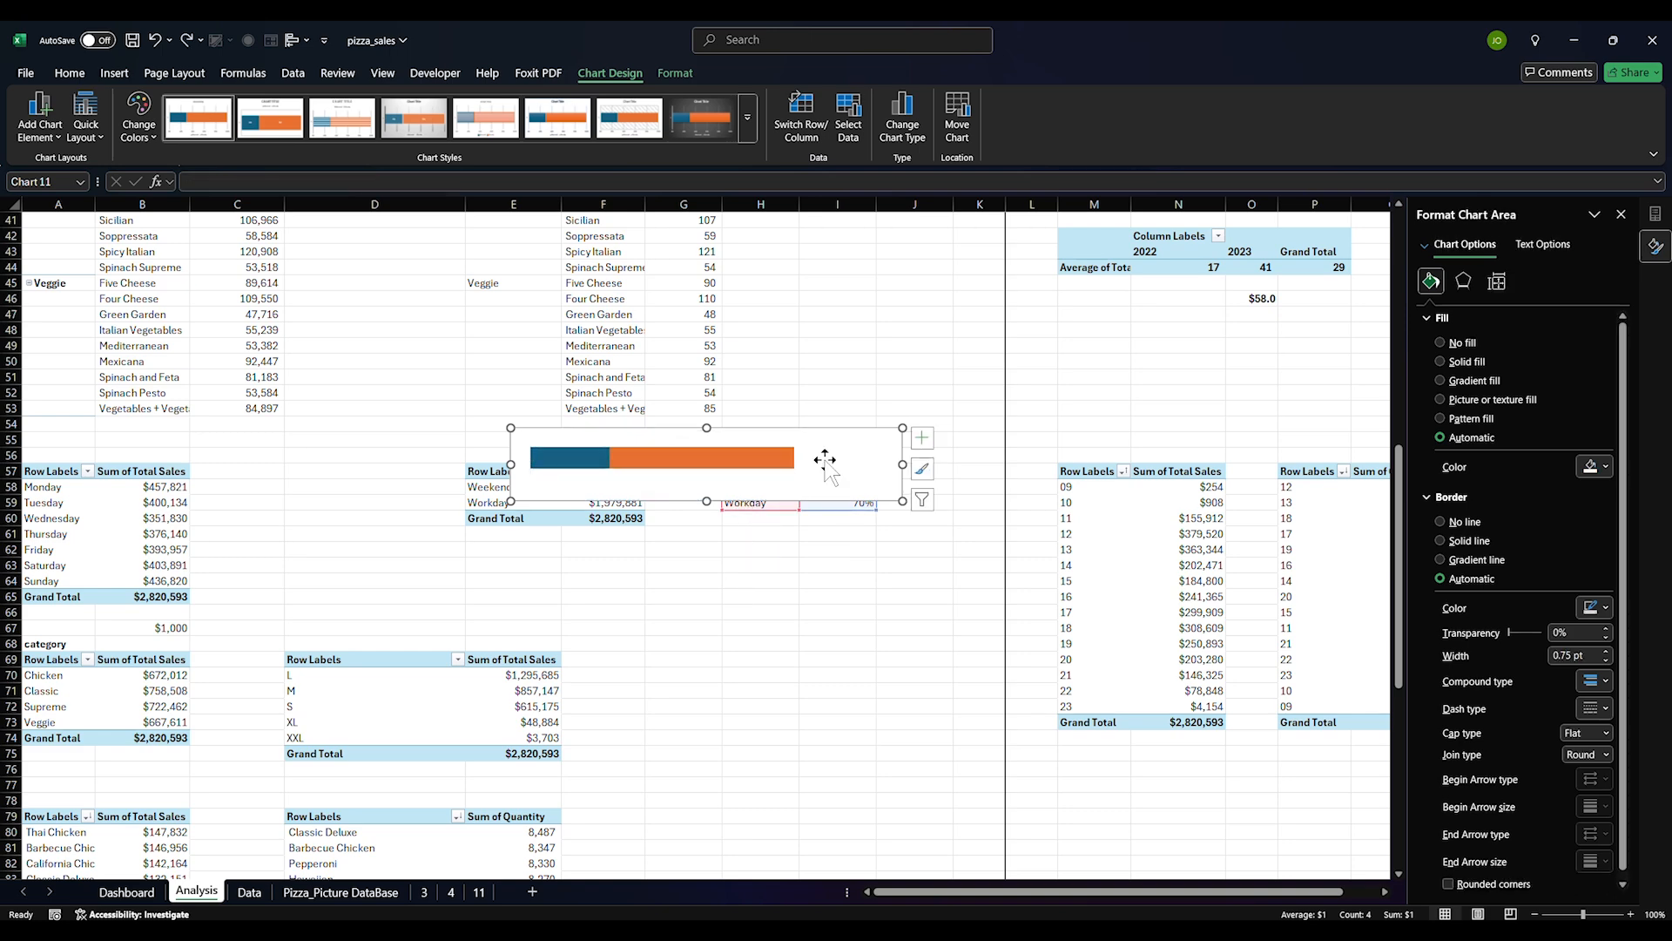
pyautogui.hotkey('ctrl', 'x')
pyautogui.hotkey('ctrl', 'pageup')
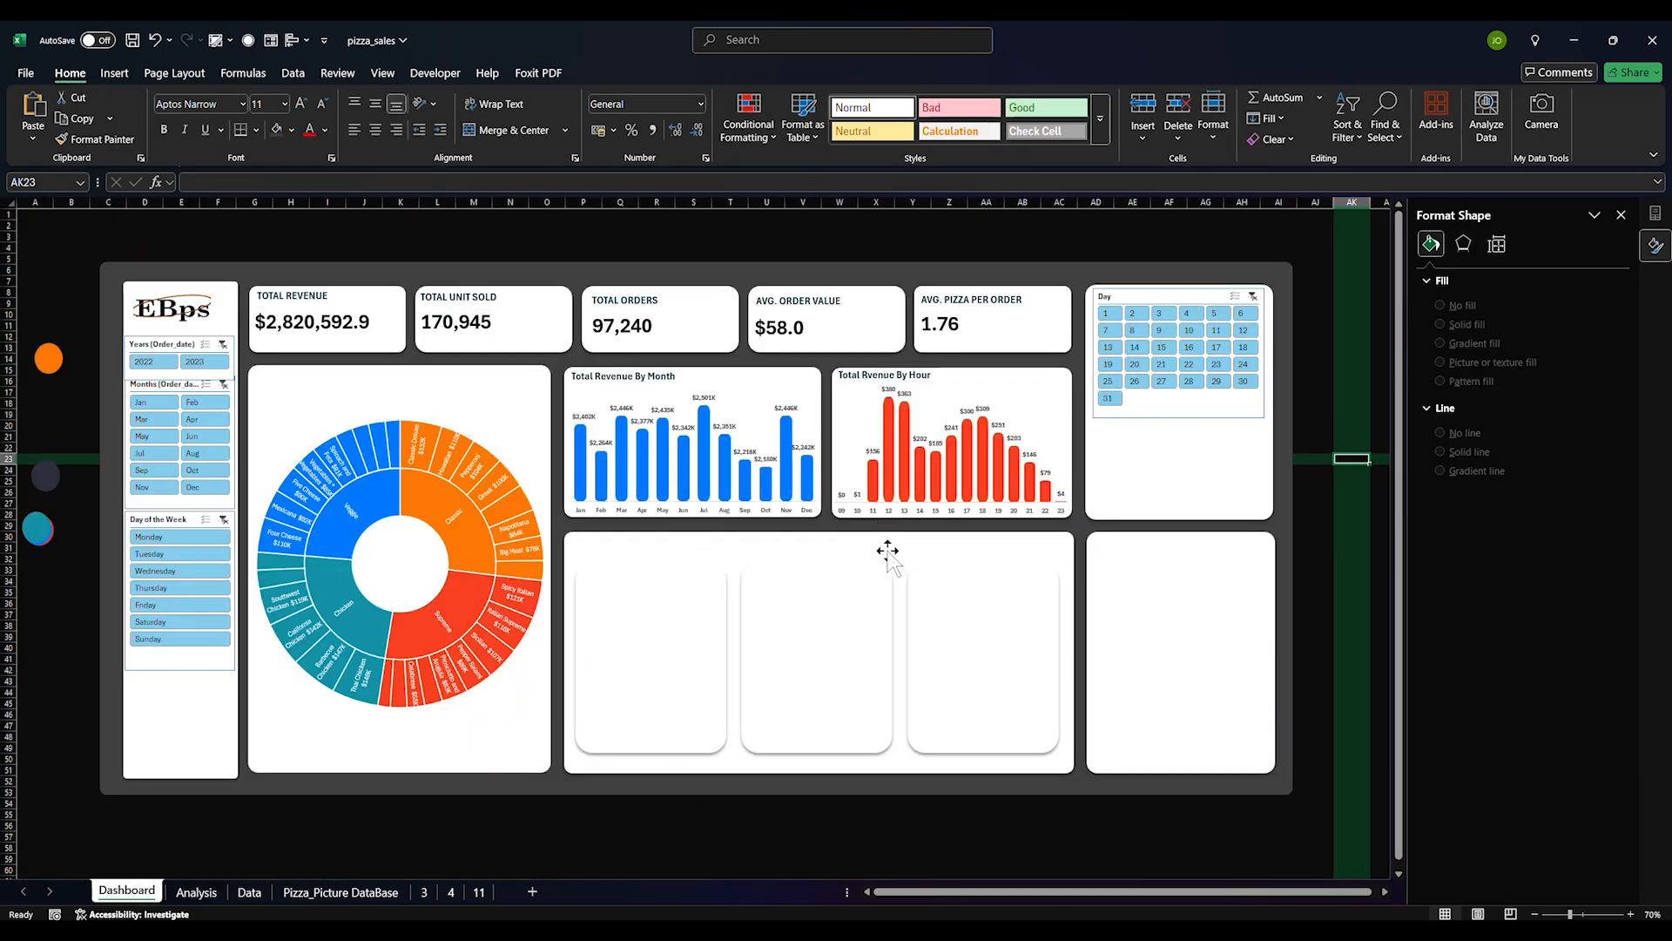
# Paste the bar chart below the Day slicer with no background fill or border
pyautogui.click(1124, 462)
pyautogui.hotkey('ctrl', 'v')
pyautogui.moveTo(1361, 311); pyautogui.dragTo(1266, 453)
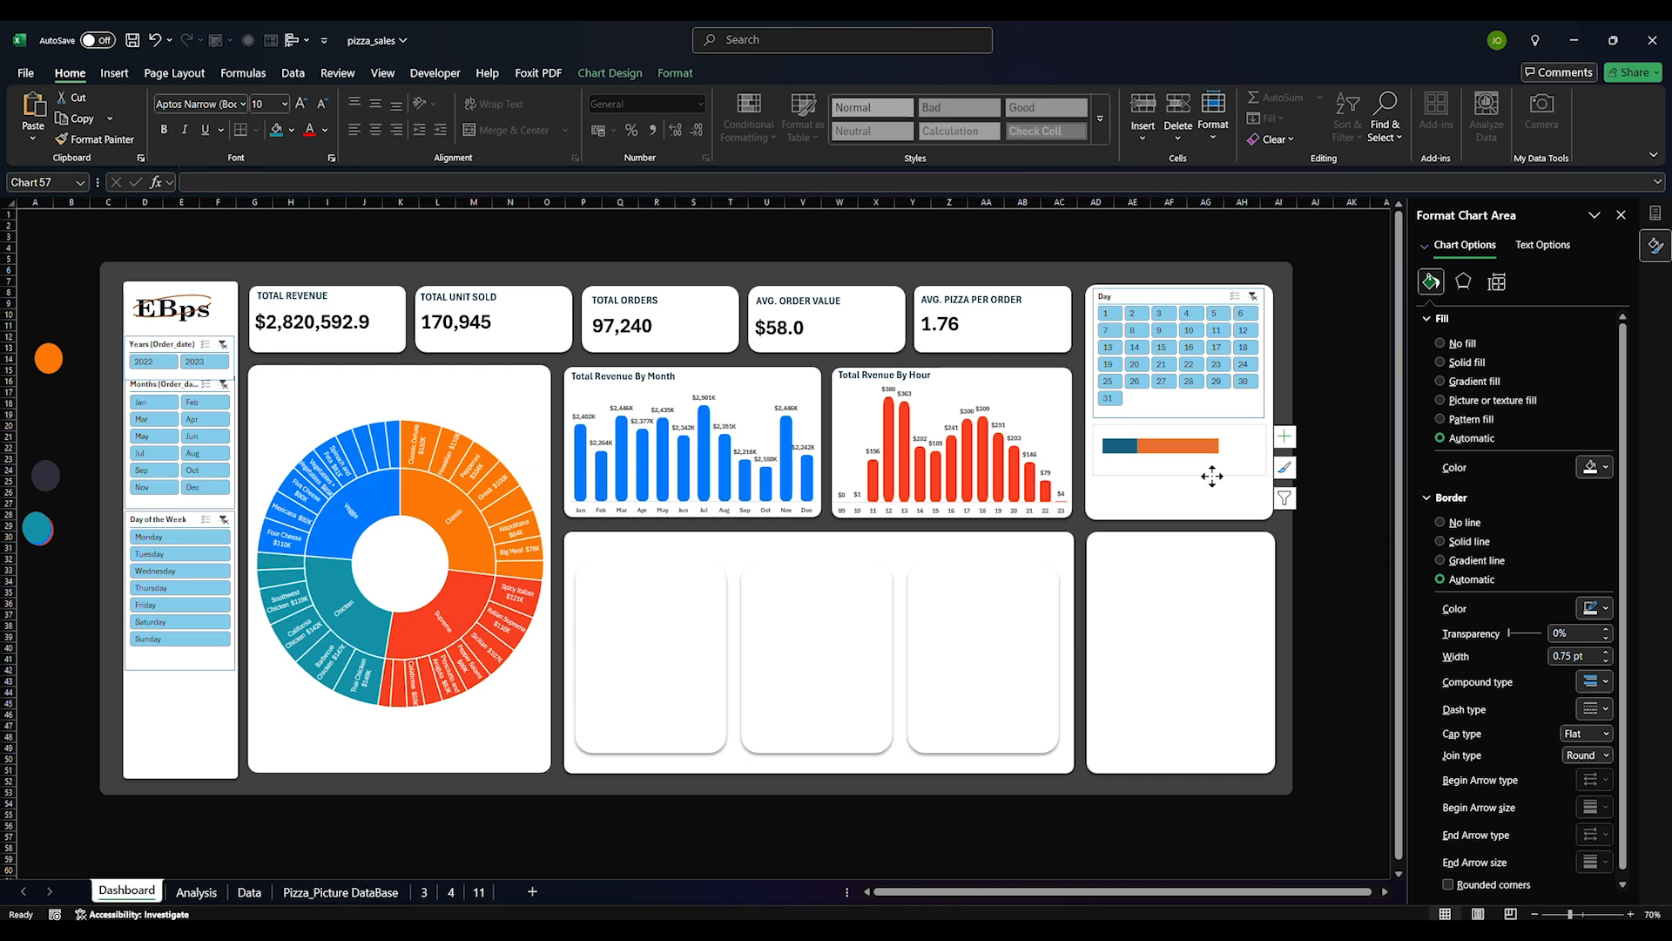
pyautogui.click(1459, 345)
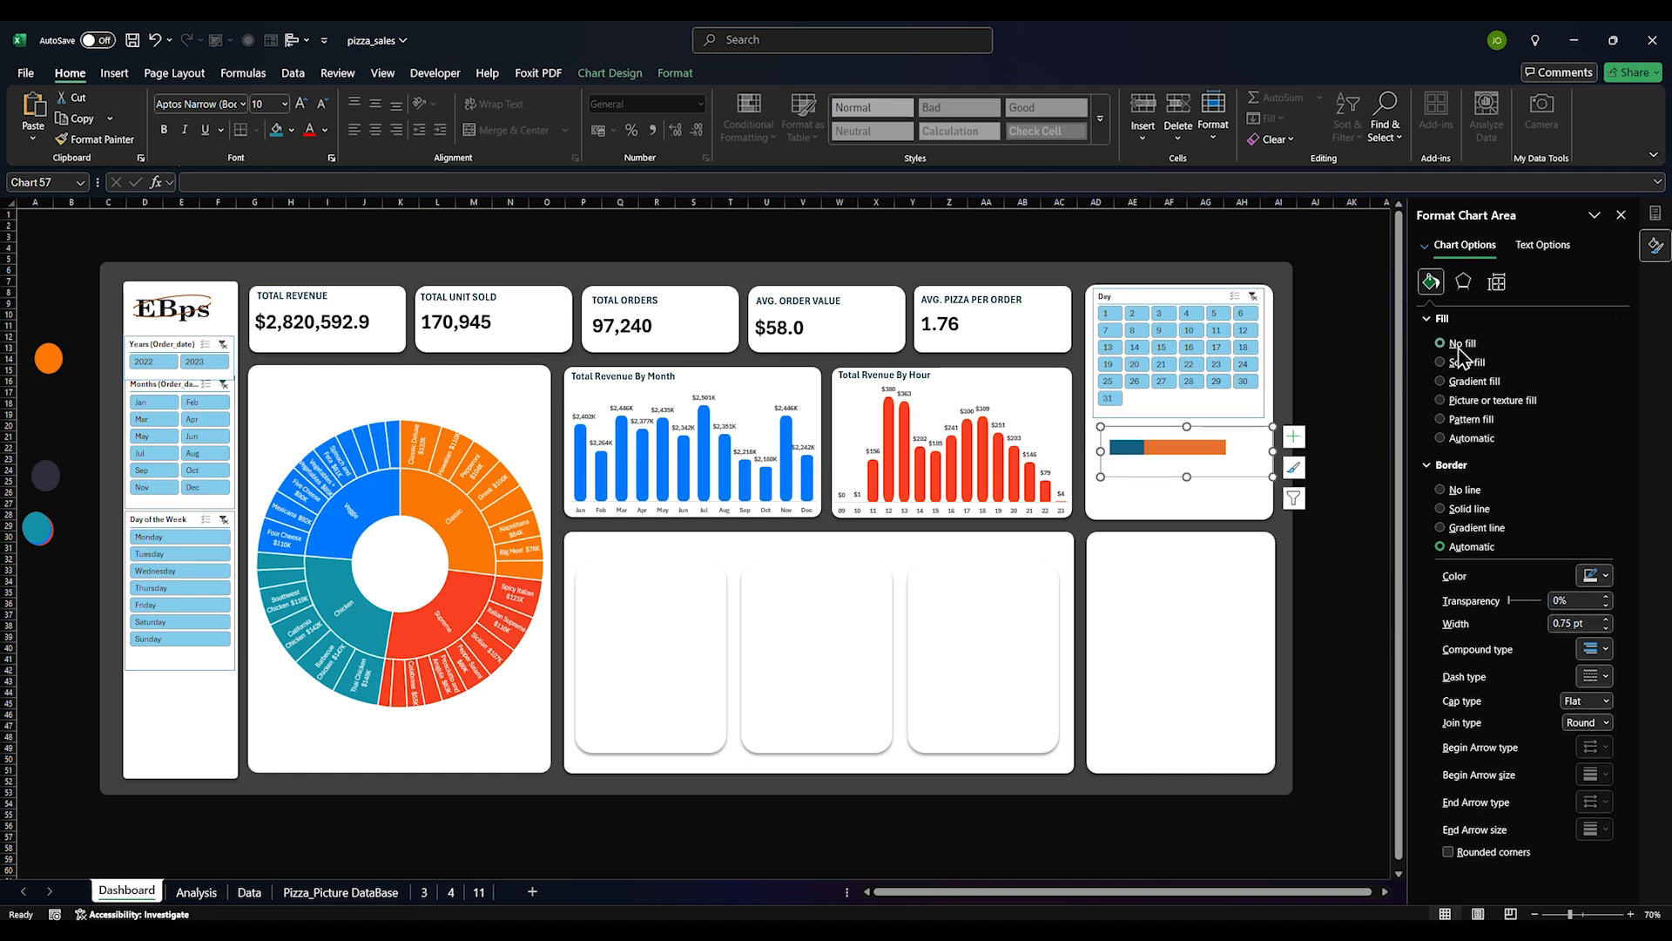
pyautogui.click(1450, 490)
pyautogui.moveTo(1226, 476); pyautogui.dragTo(1245, 475)
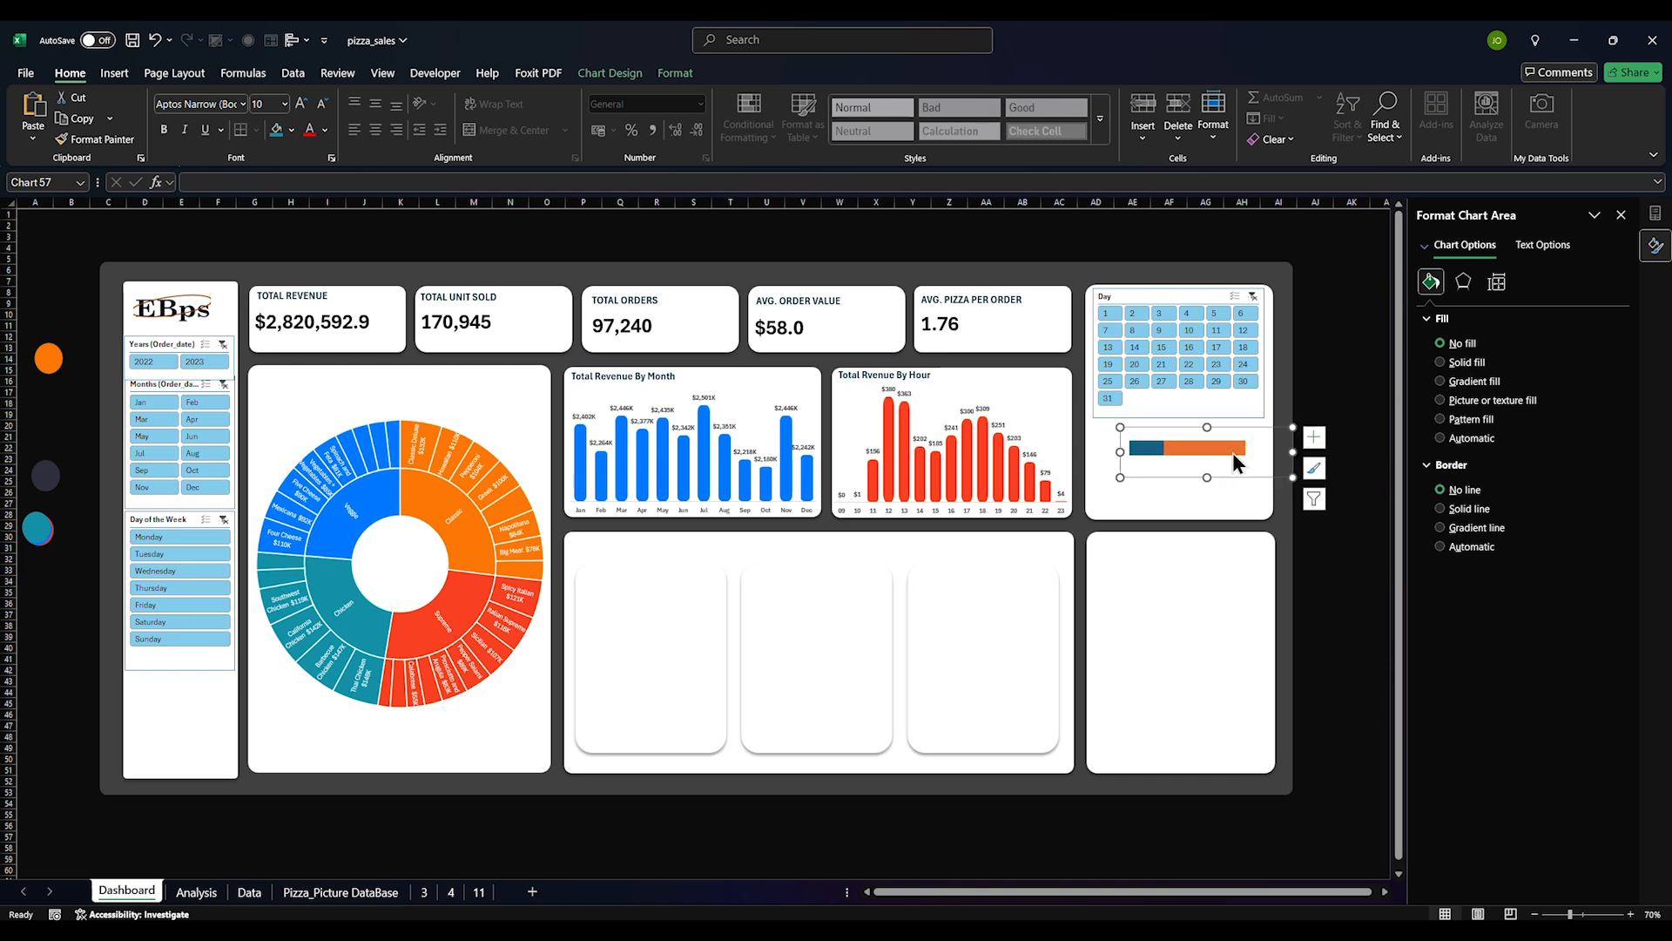
# Recolor the bar segments and set the bar series border to No line
pyautogui.click(1231, 452)
pyautogui.click(1606, 489)
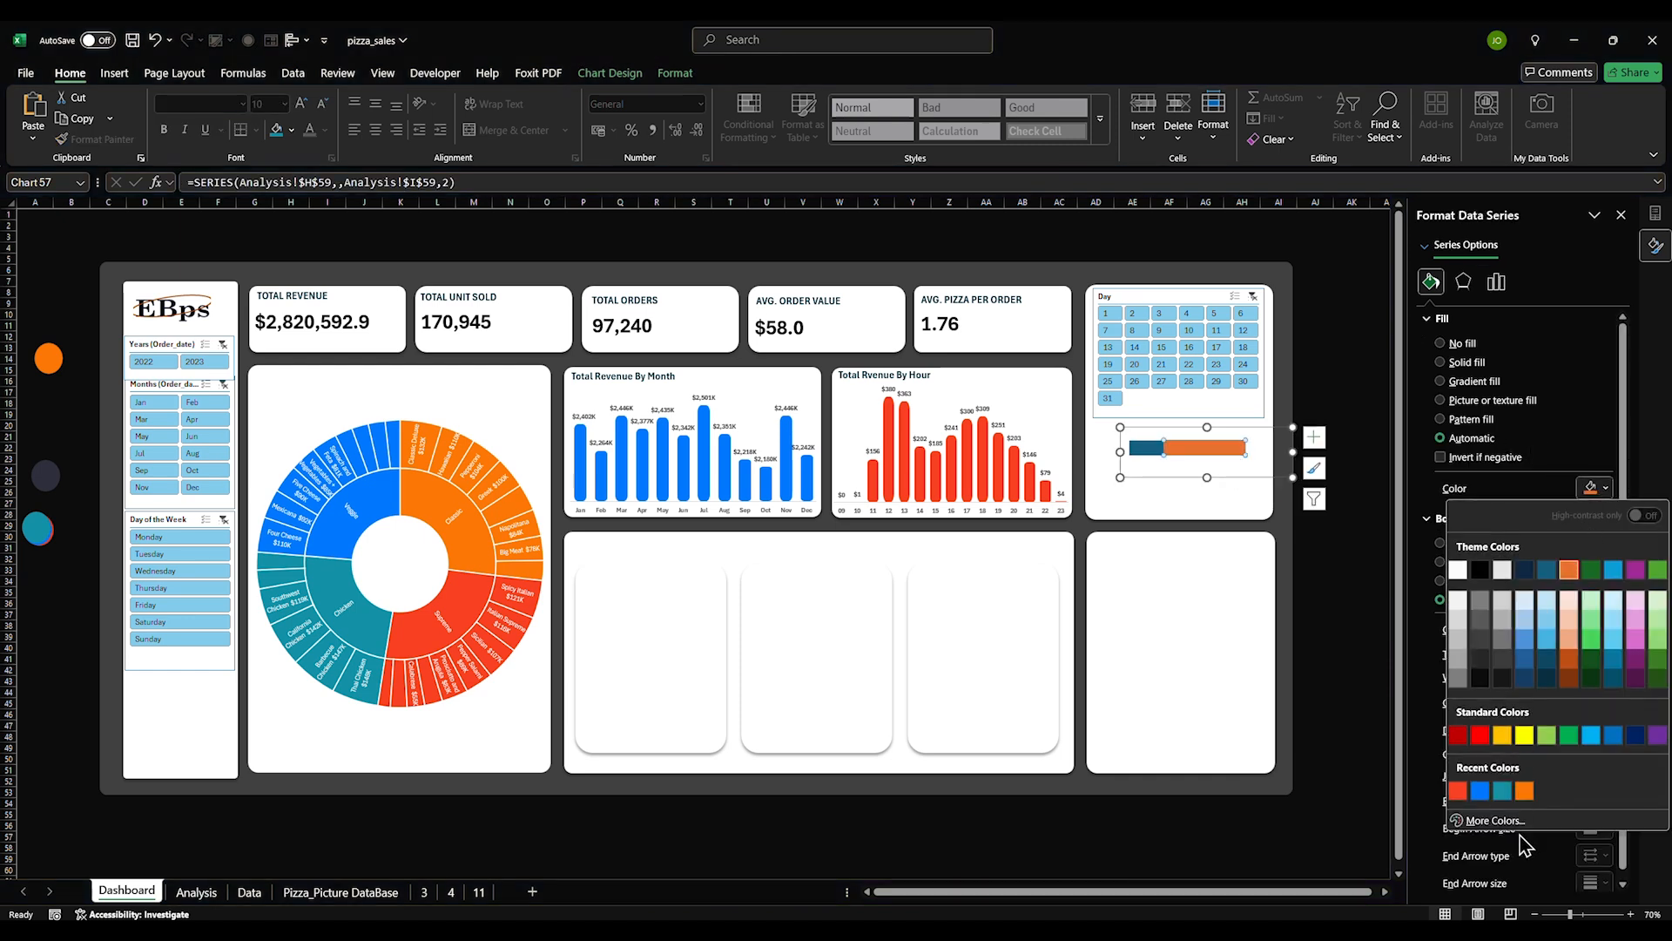
pyautogui.click(1458, 570)
pyautogui.click(1206, 494)
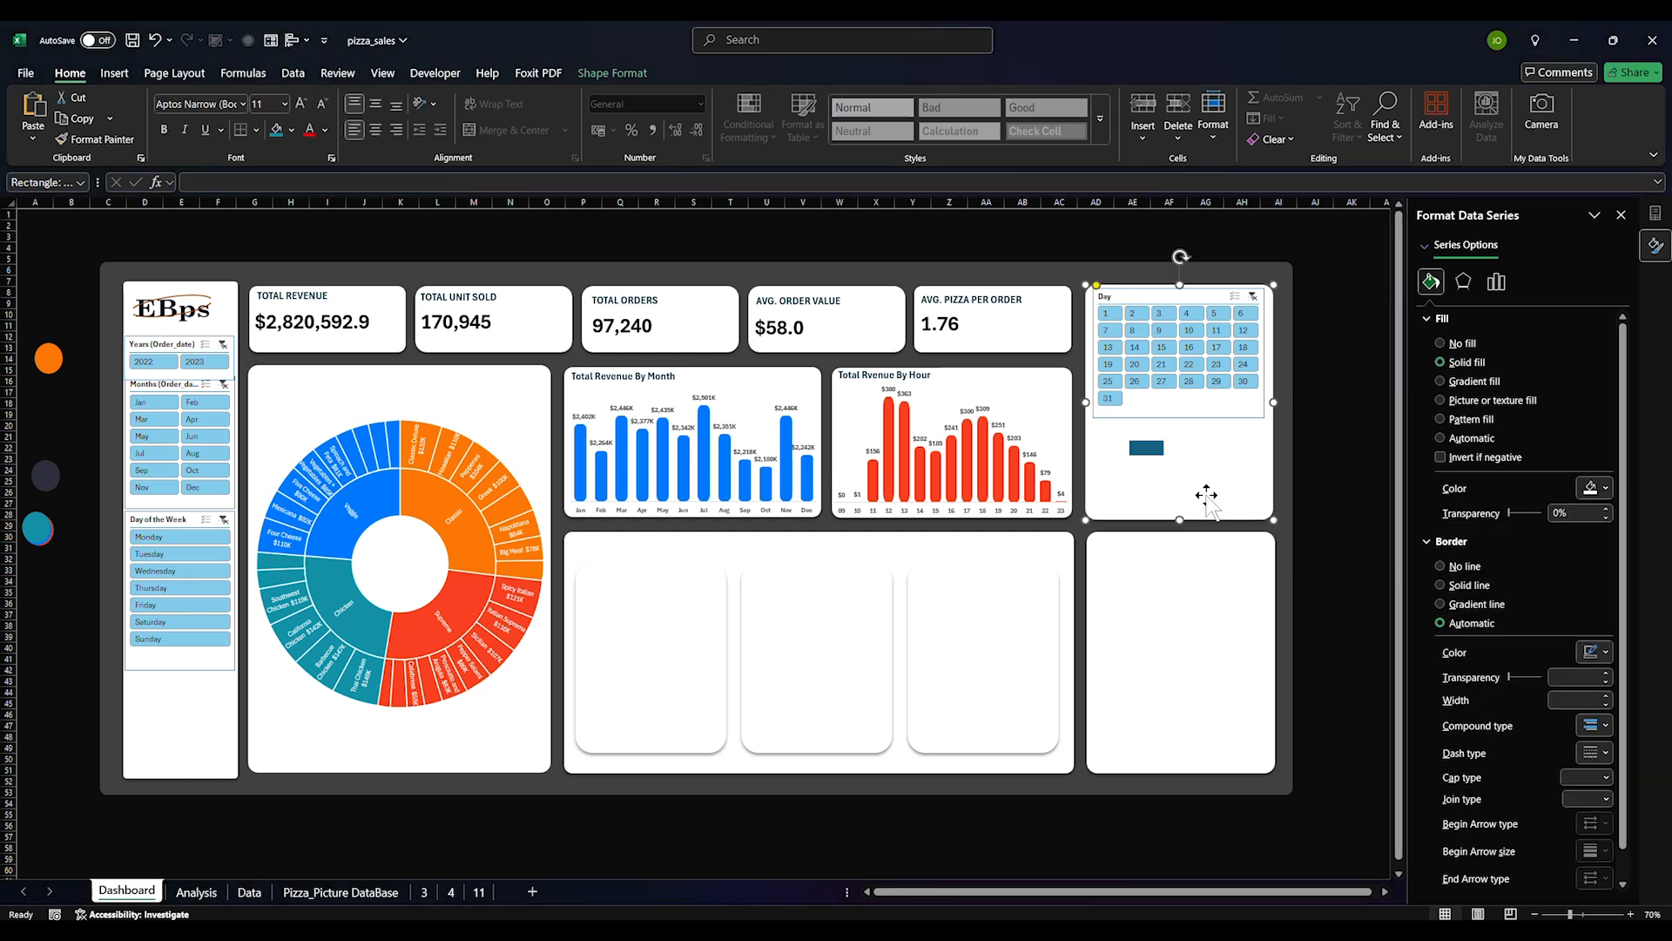
pyautogui.click(1193, 448)
pyautogui.click(1495, 283)
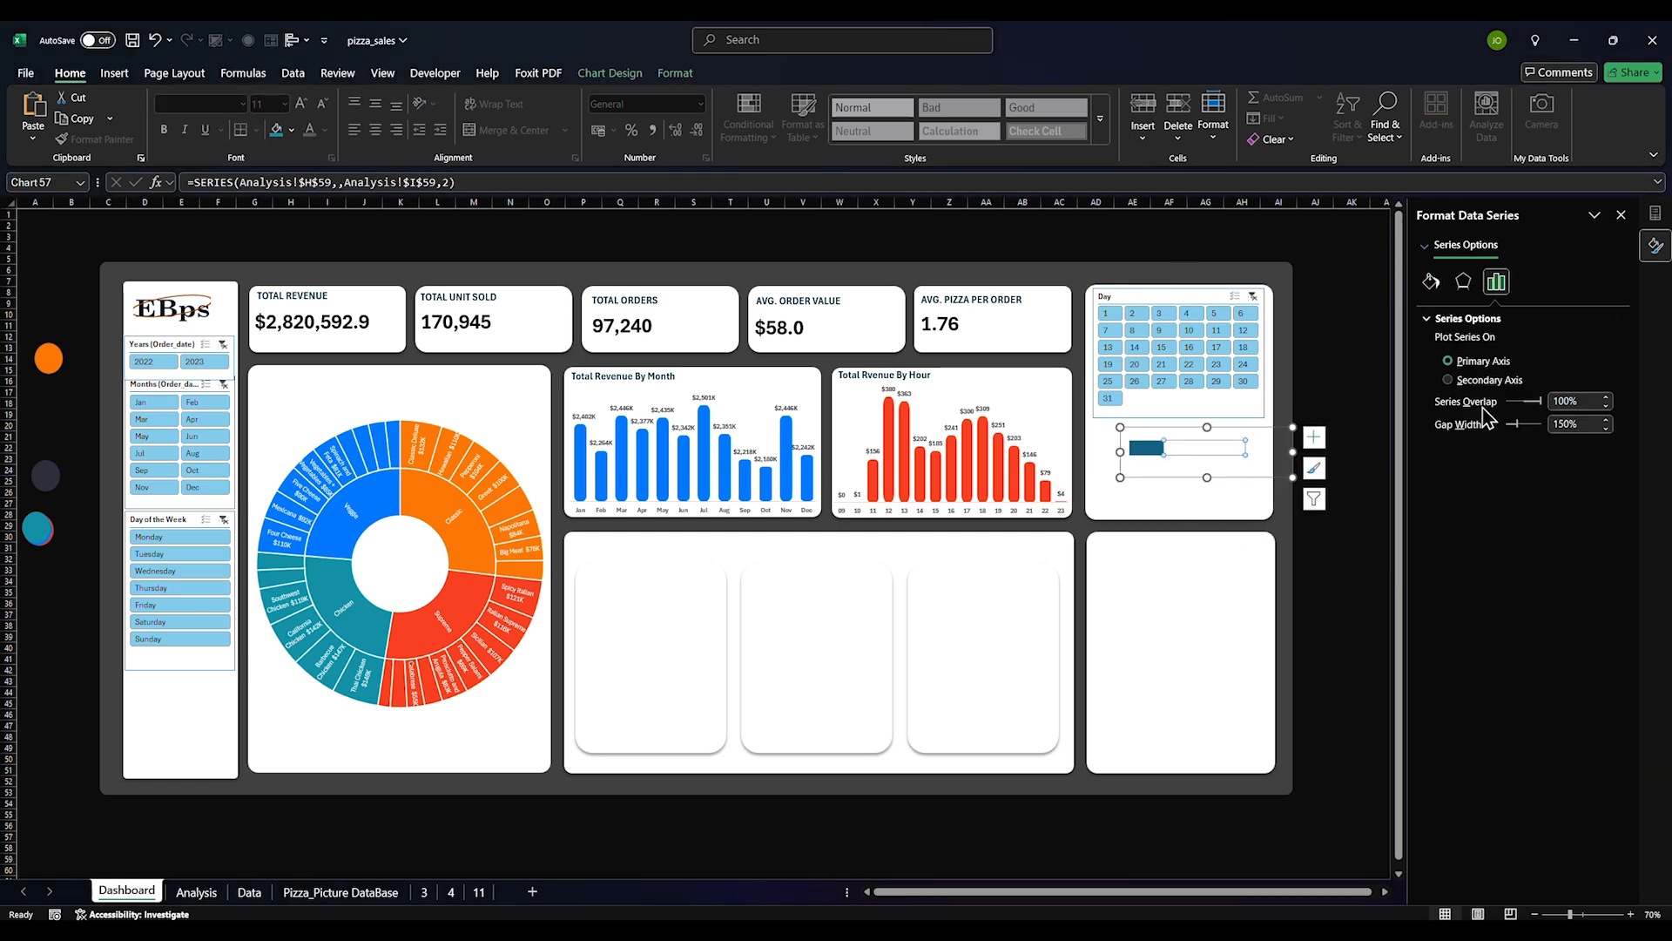
pyautogui.click(1430, 282)
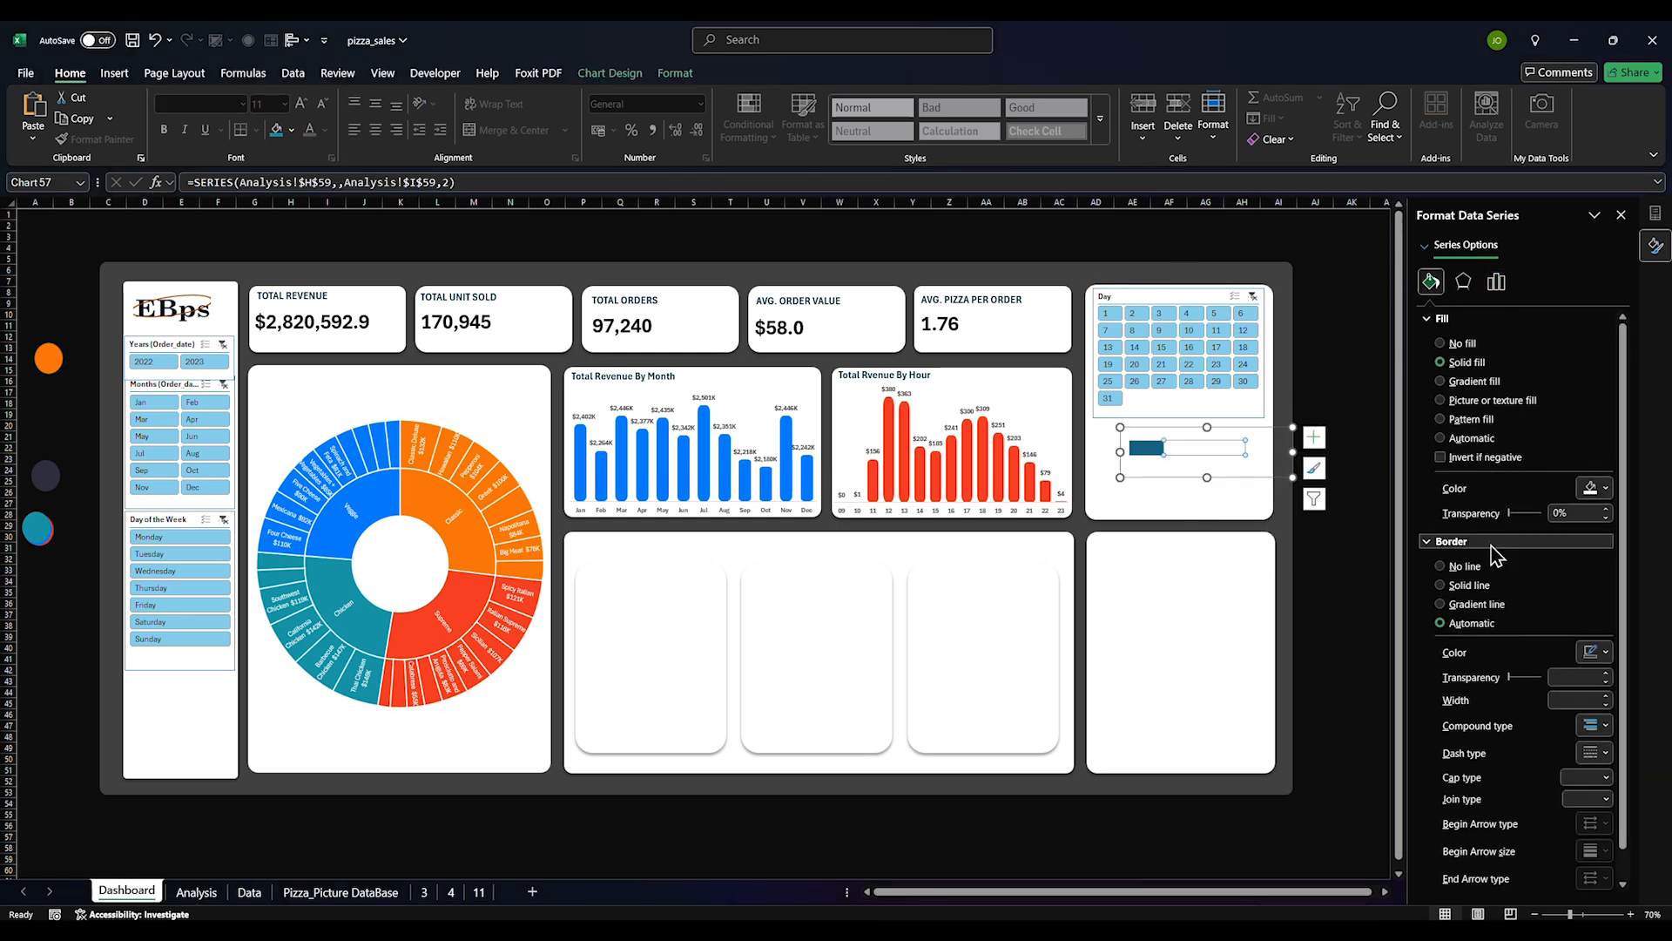
pyautogui.click(1605, 487)
pyautogui.click(1468, 621)
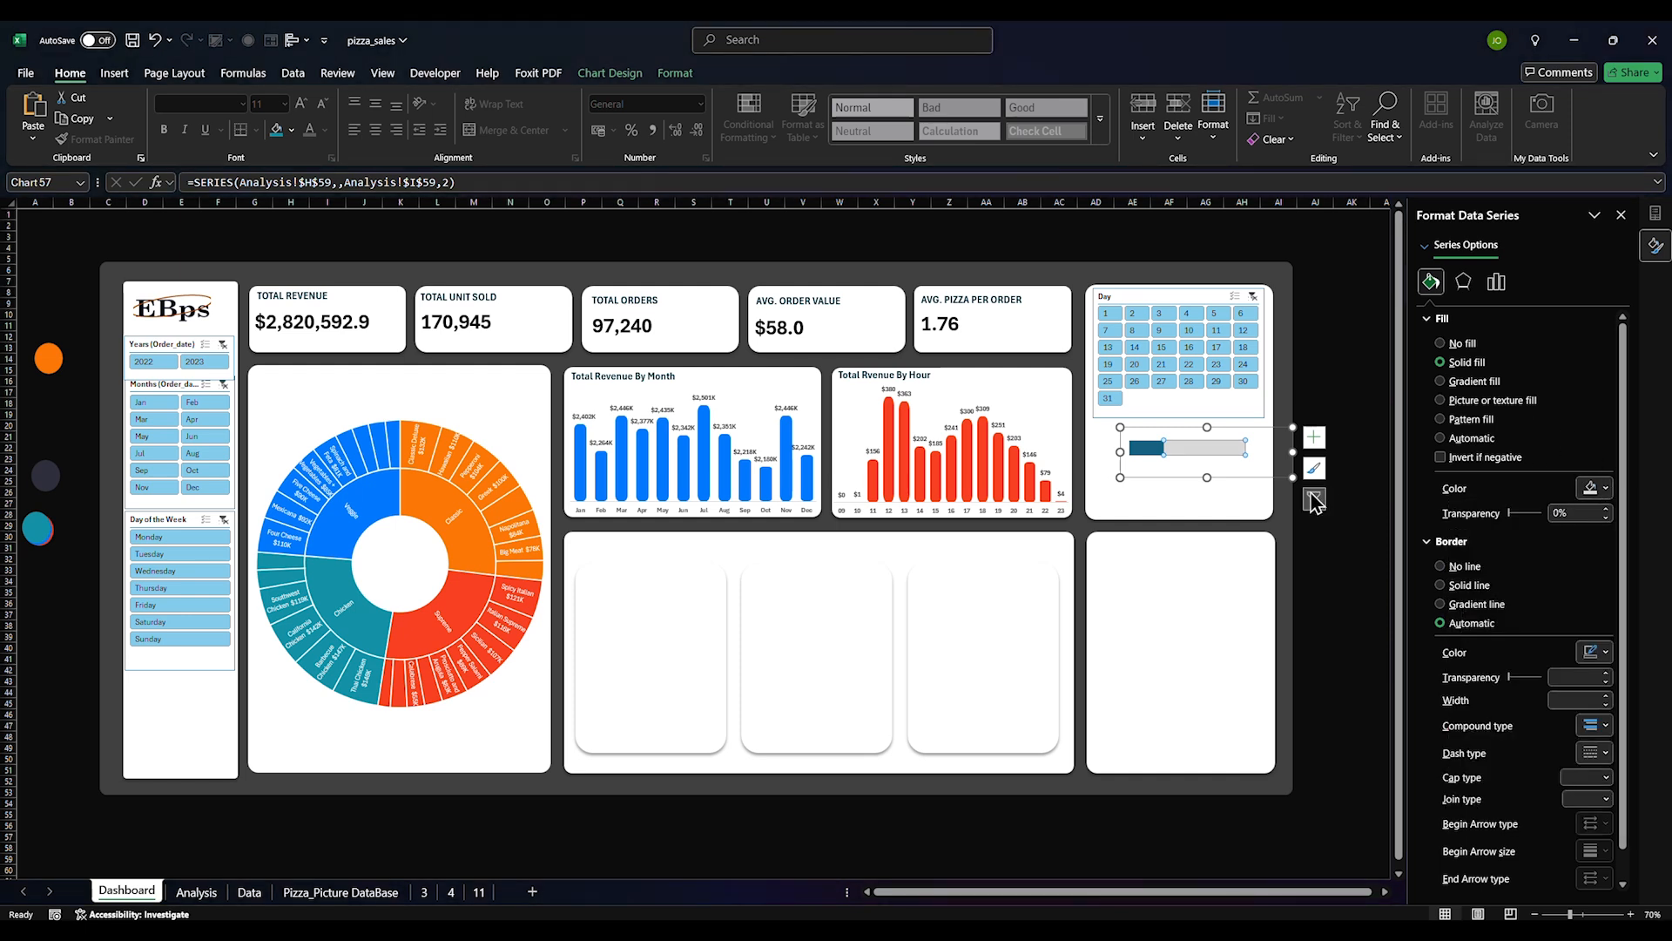
pyautogui.click(1464, 566)
pyautogui.click(1228, 501)
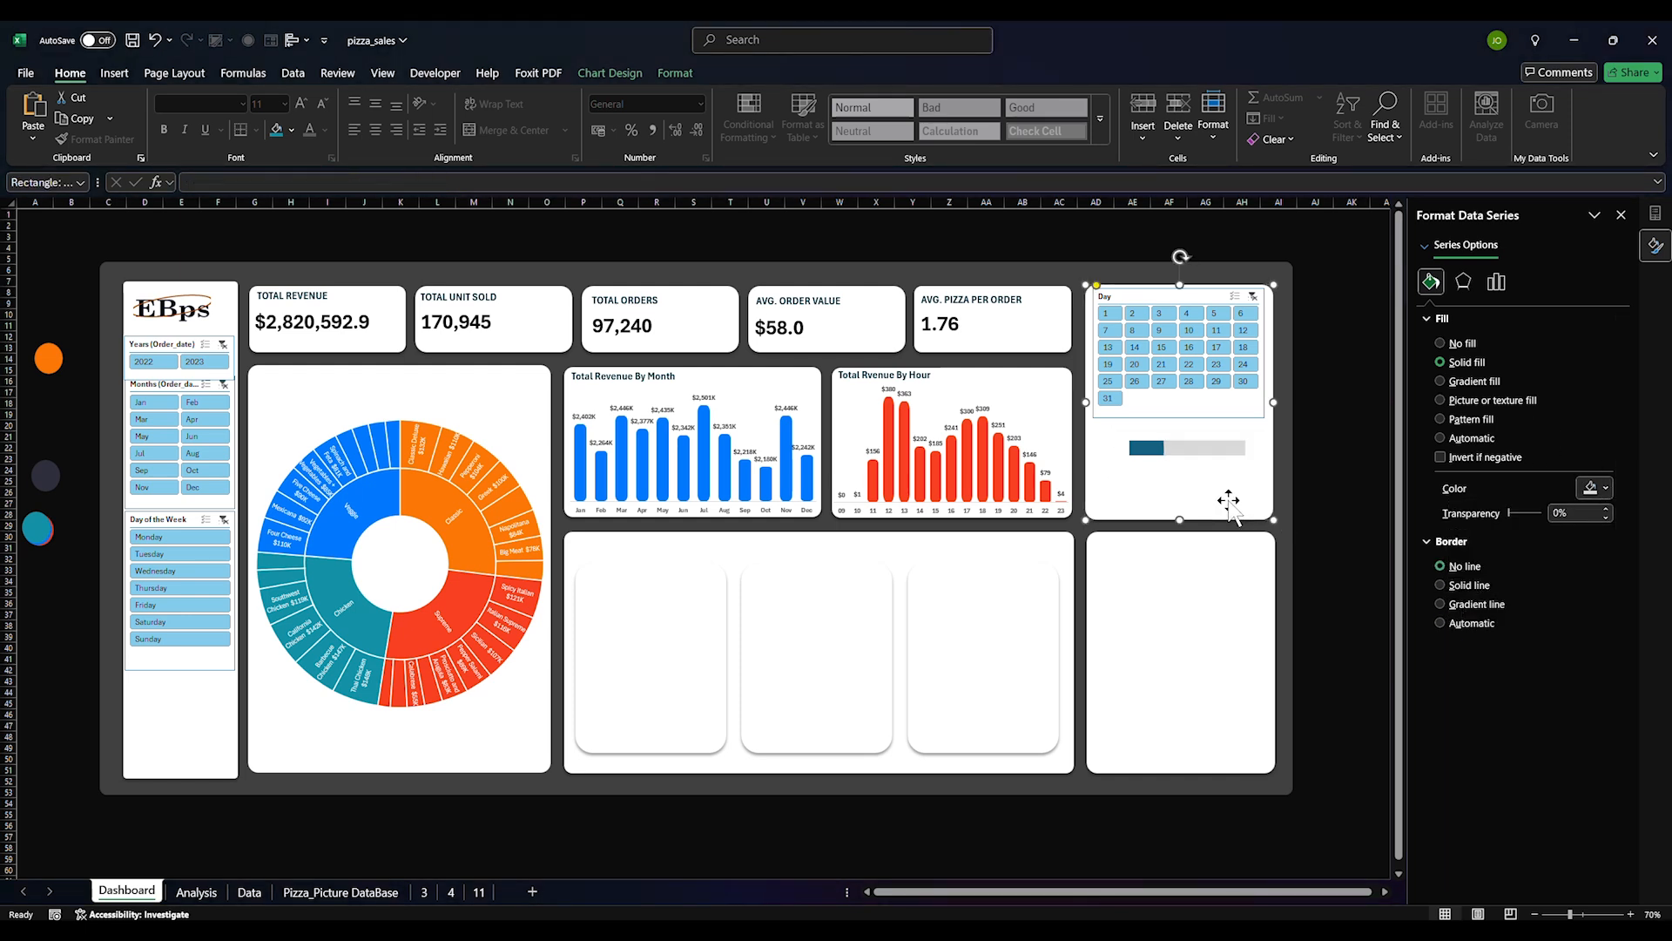
# Nudge the progress bar slightly left and paste a duplicate of it
pyautogui.click(1219, 448)
pyautogui.moveTo(1232, 488); pyautogui.dragTo(1222, 477)
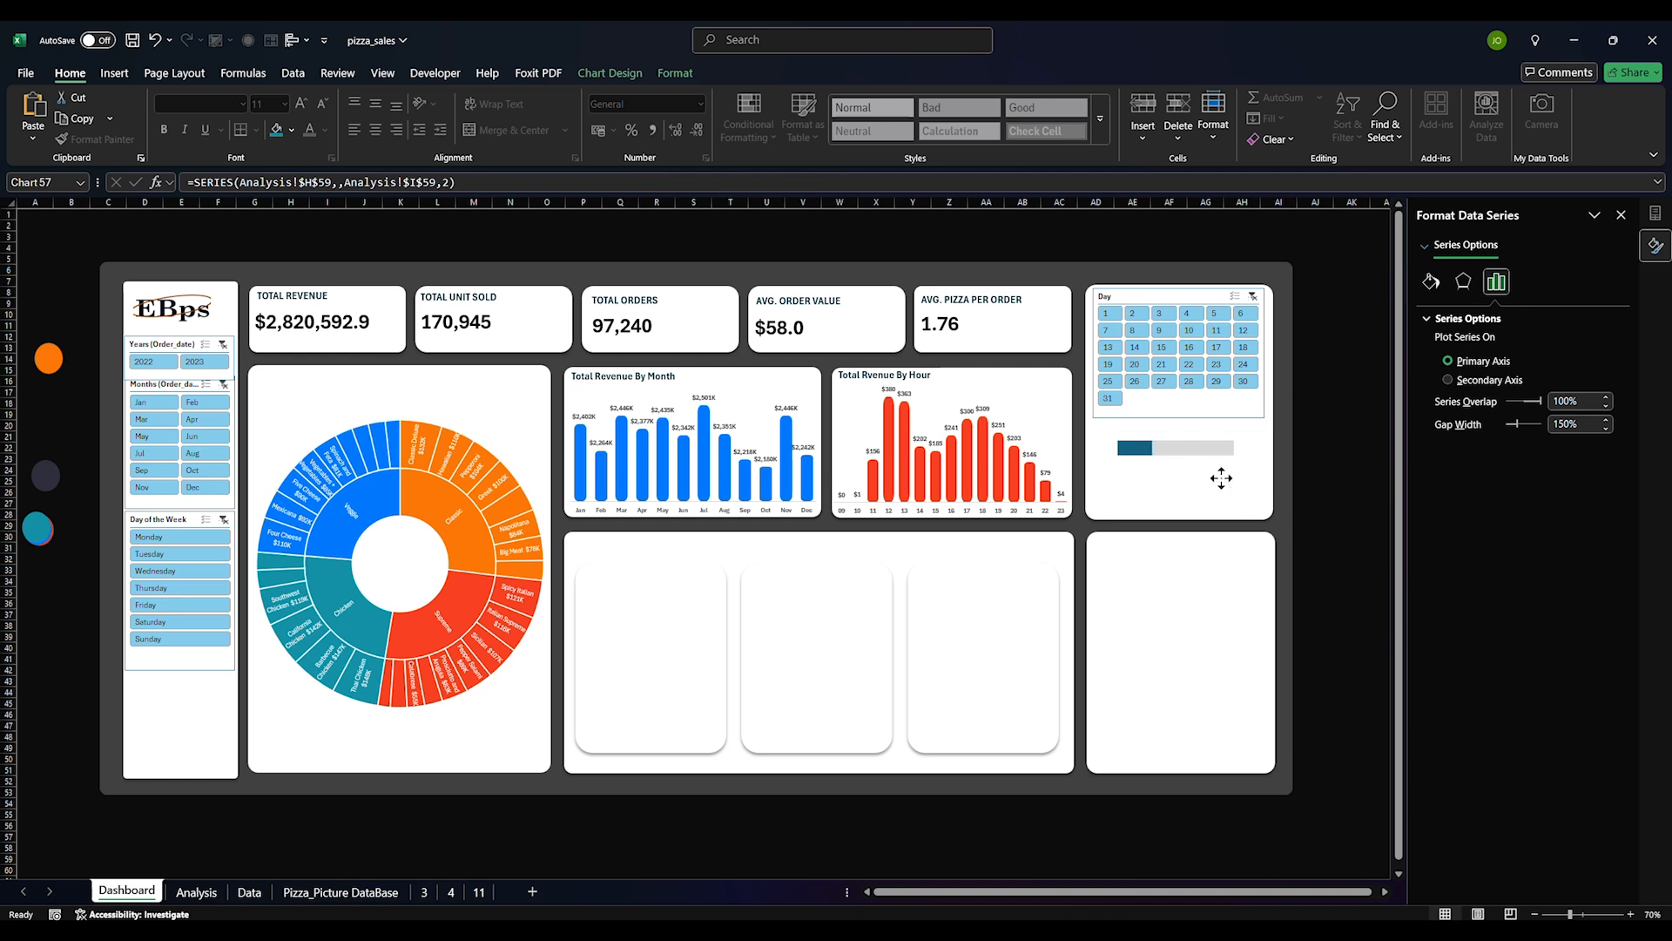
pyautogui.click(1221, 477)
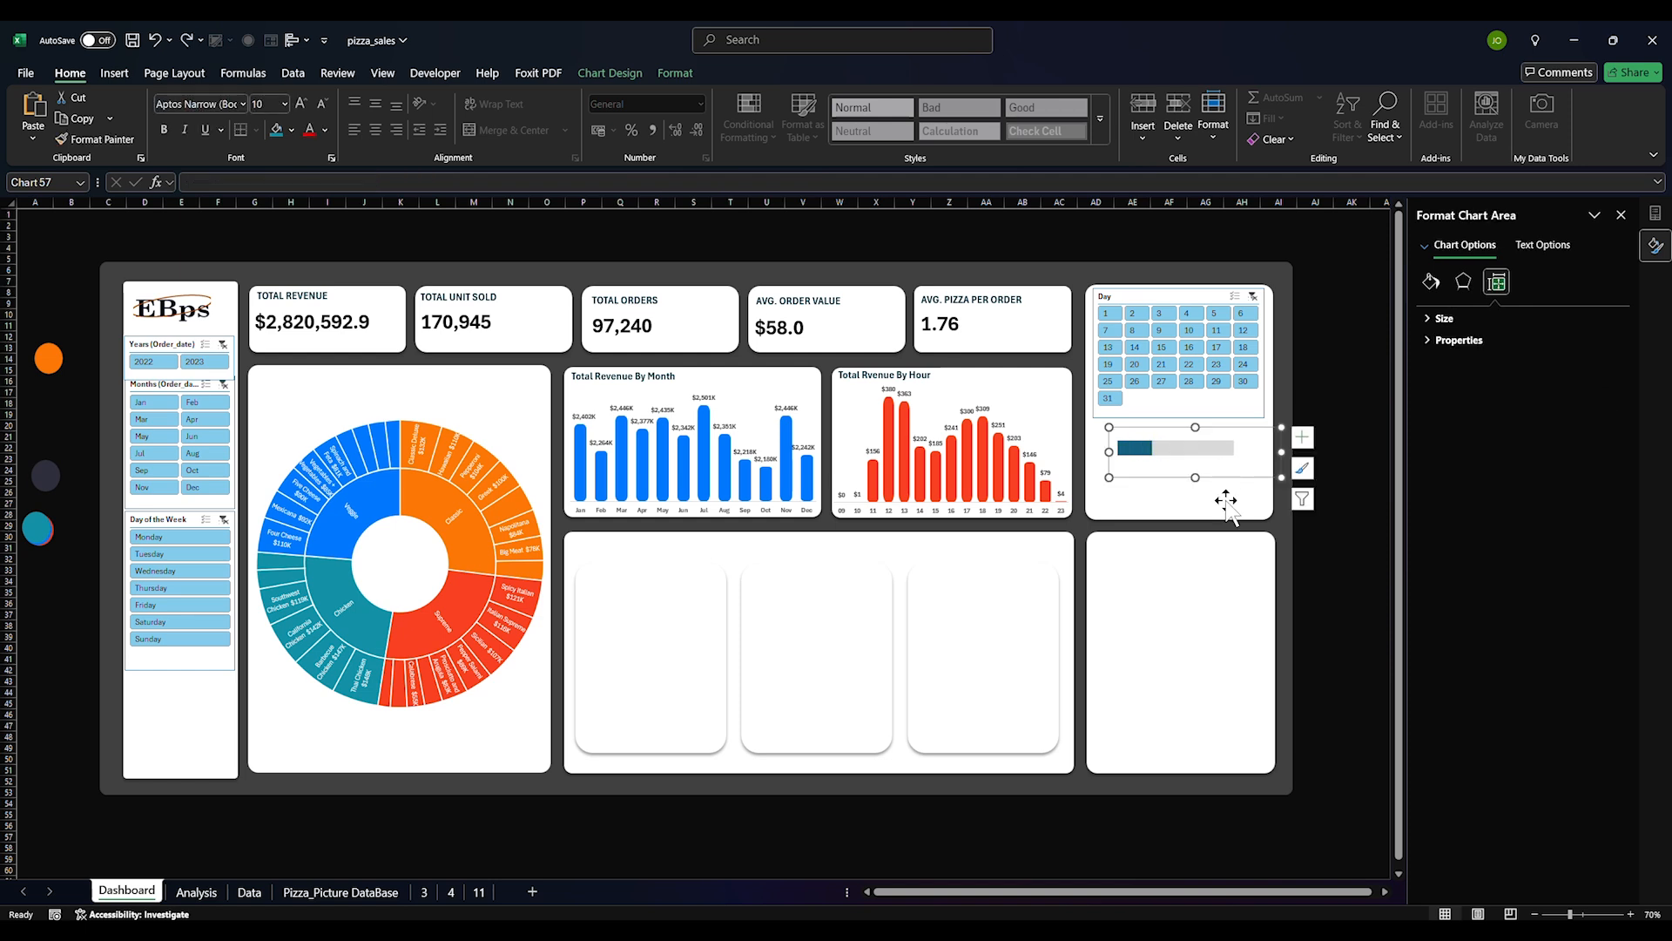
pyautogui.click(1232, 474)
pyautogui.click(1260, 479)
pyautogui.click(1241, 497)
pyautogui.hotkey('ctrl', 'v')
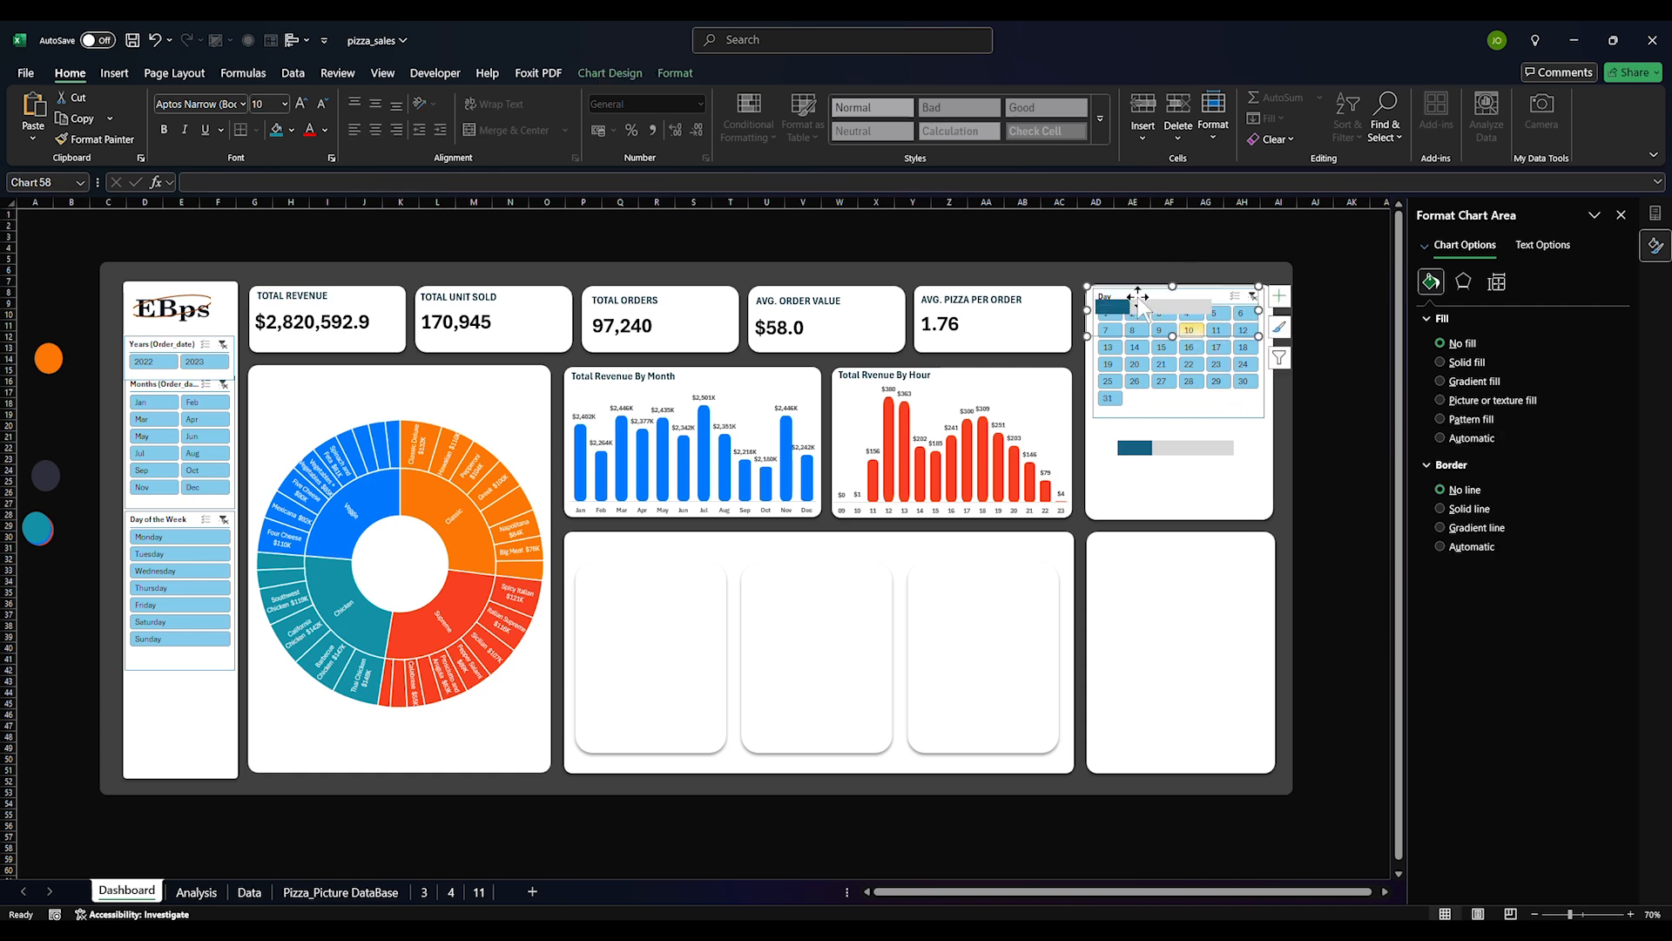
# Move the copied progress bar directly below the original on the Day card
pyautogui.moveTo(1132, 334); pyautogui.dragTo(1155, 504)
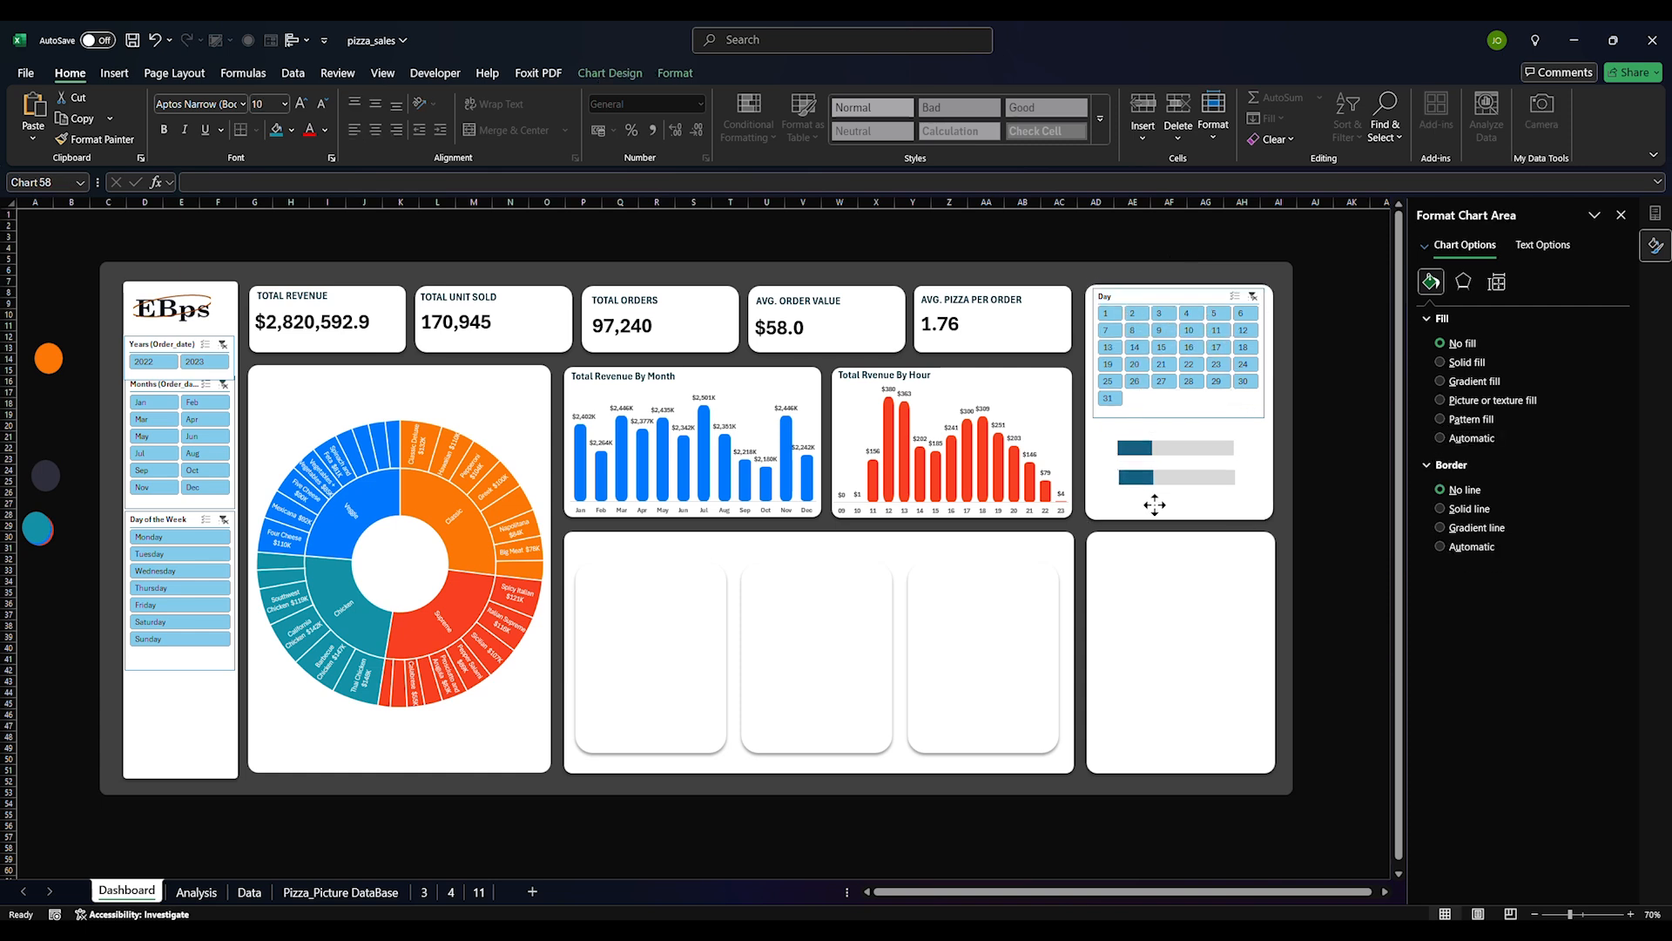
pyautogui.click(1183, 484)
pyautogui.rightClick(1221, 493)
pyautogui.press('Escape')
pyautogui.click(1247, 484)
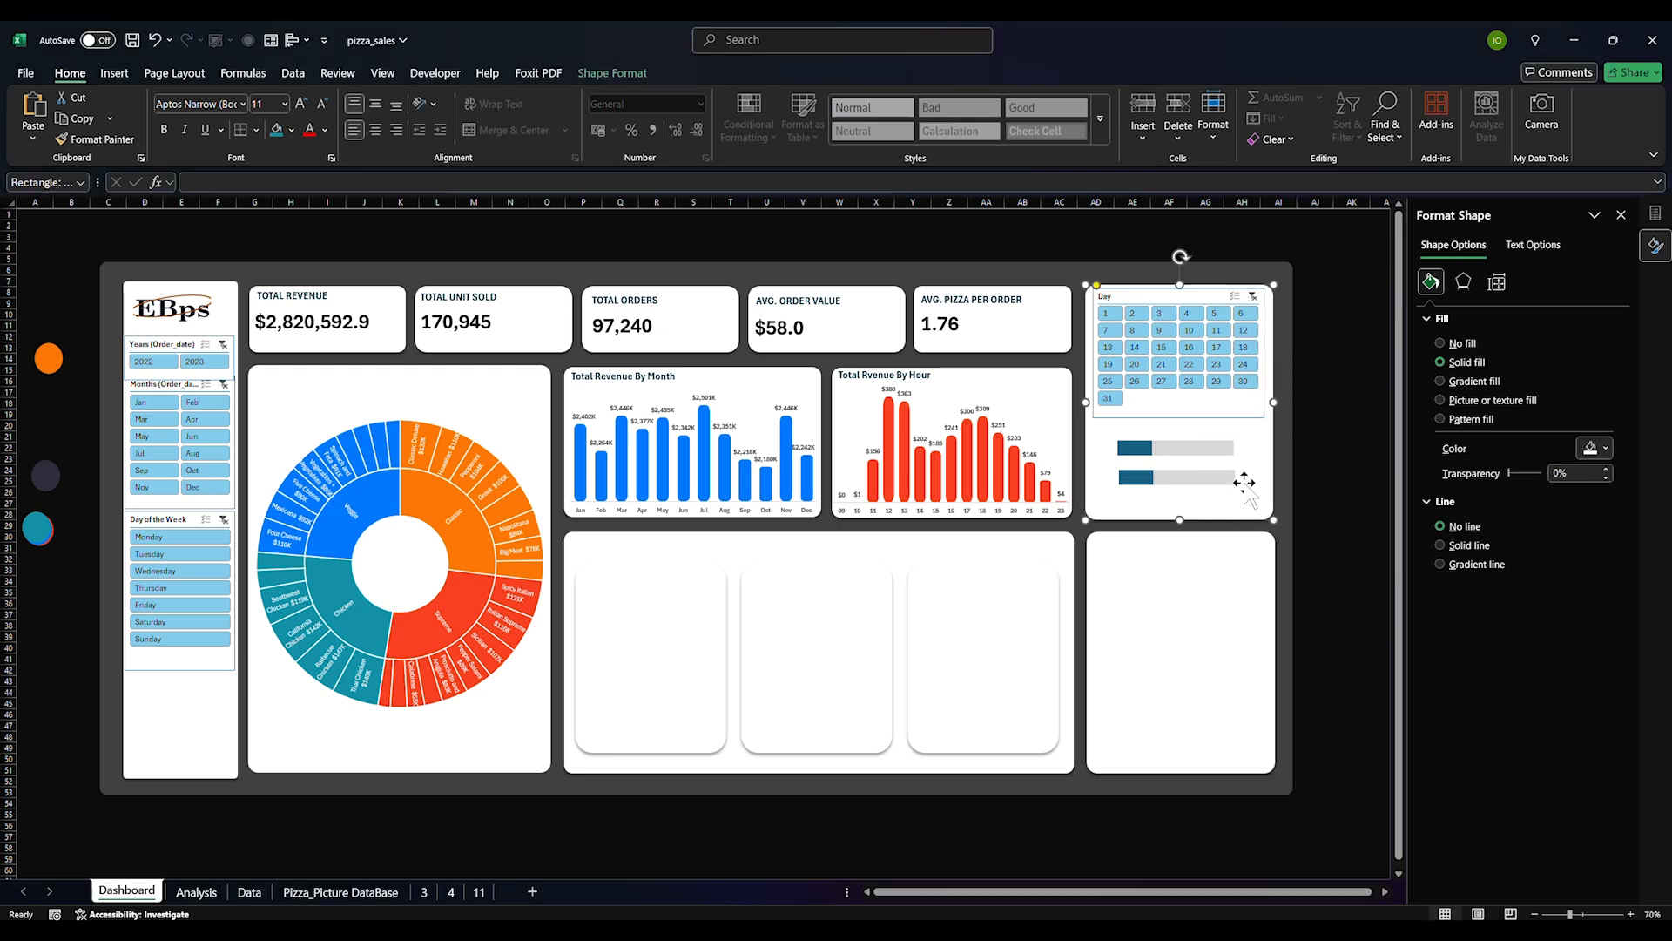
pyautogui.click(1226, 478)
pyautogui.click(1254, 478)
pyautogui.click(1242, 479)
pyautogui.click(1234, 484)
pyautogui.rightClick(1263, 484)
pyautogui.press('Escape')
pyautogui.click(1248, 491)
# In Select Data for the lower chart, move the Weekend series below Workday
pyautogui.click(1225, 483)
pyautogui.rightClick(1215, 490)
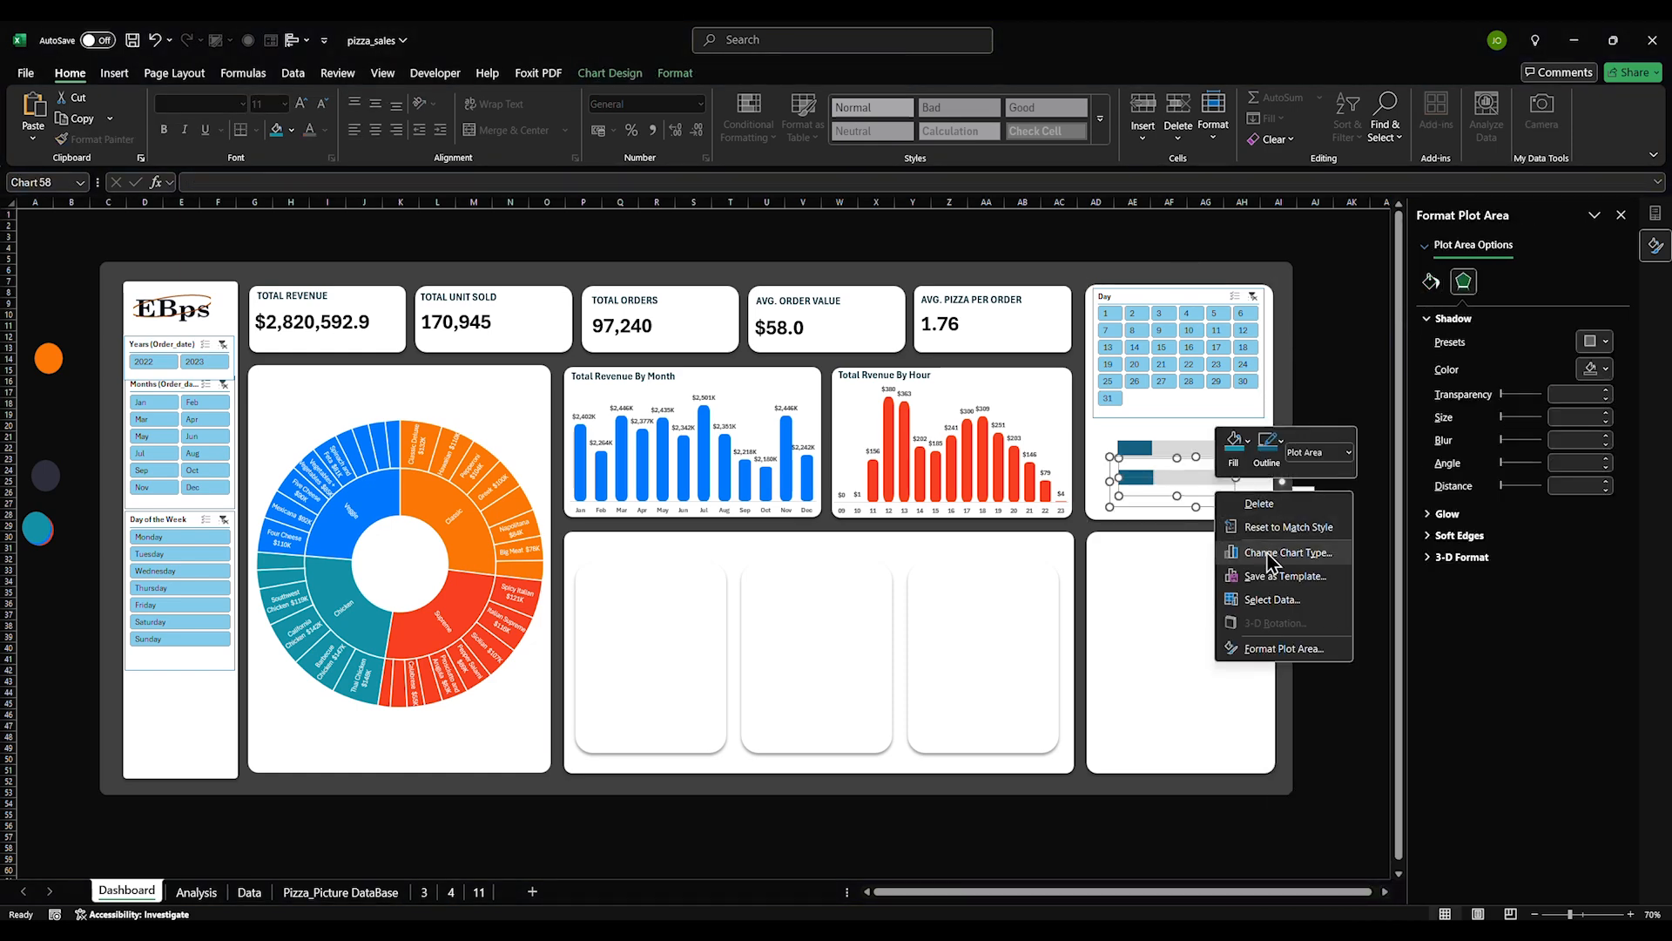
pyautogui.click(1272, 599)
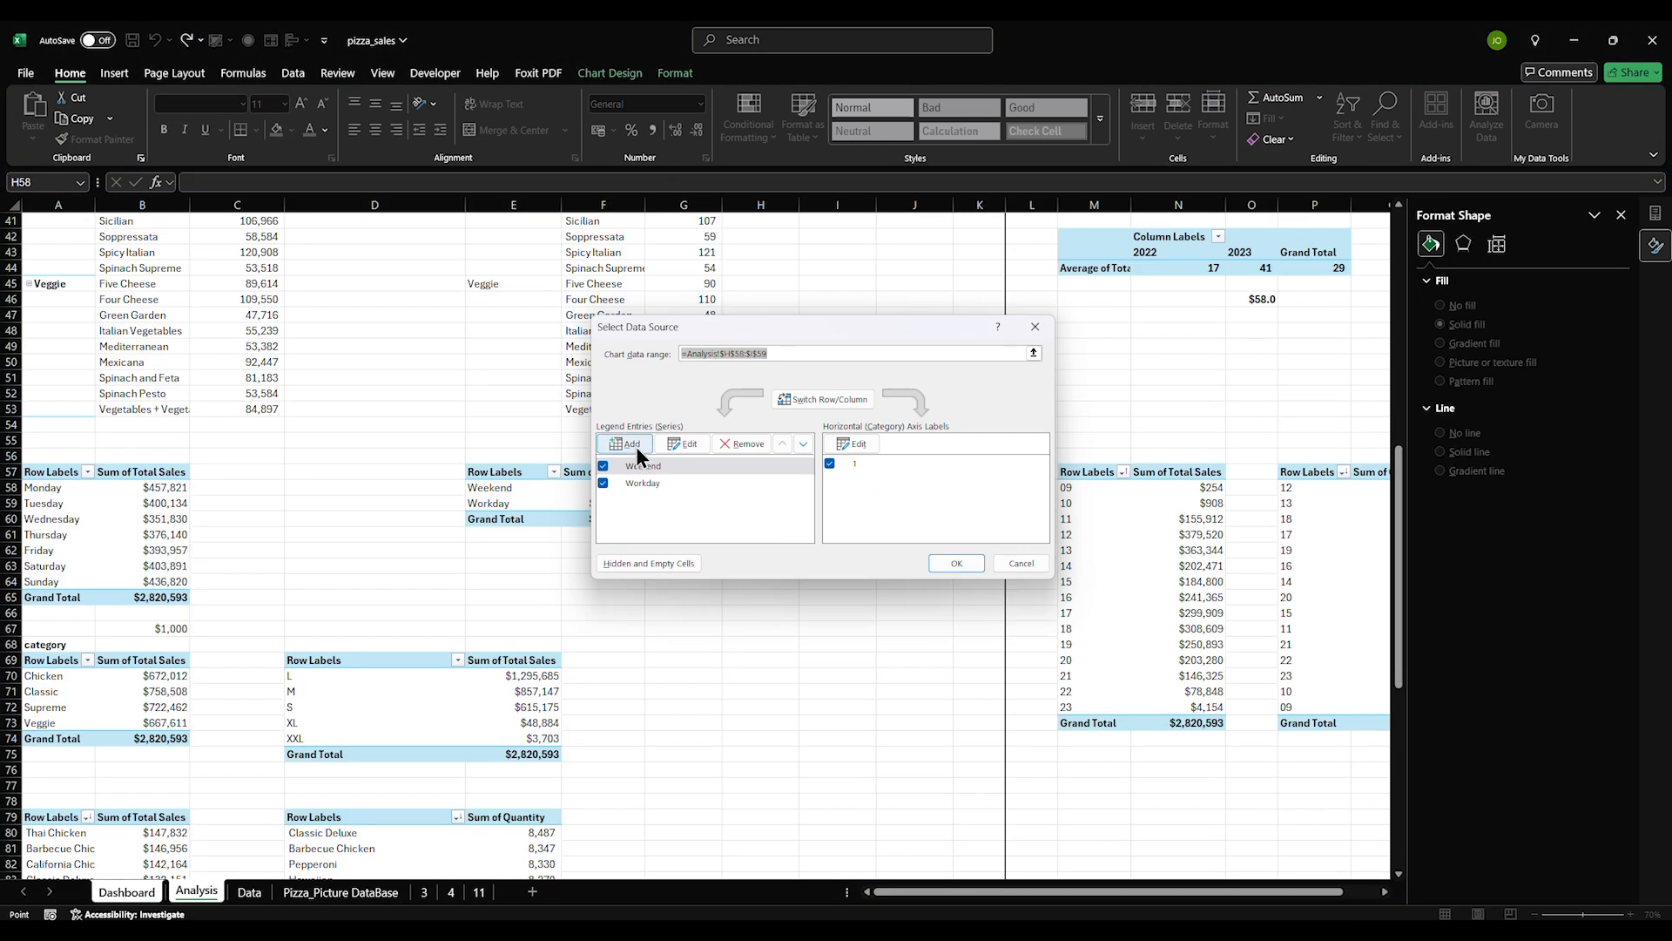
pyautogui.click(803, 444)
pyautogui.click(958, 564)
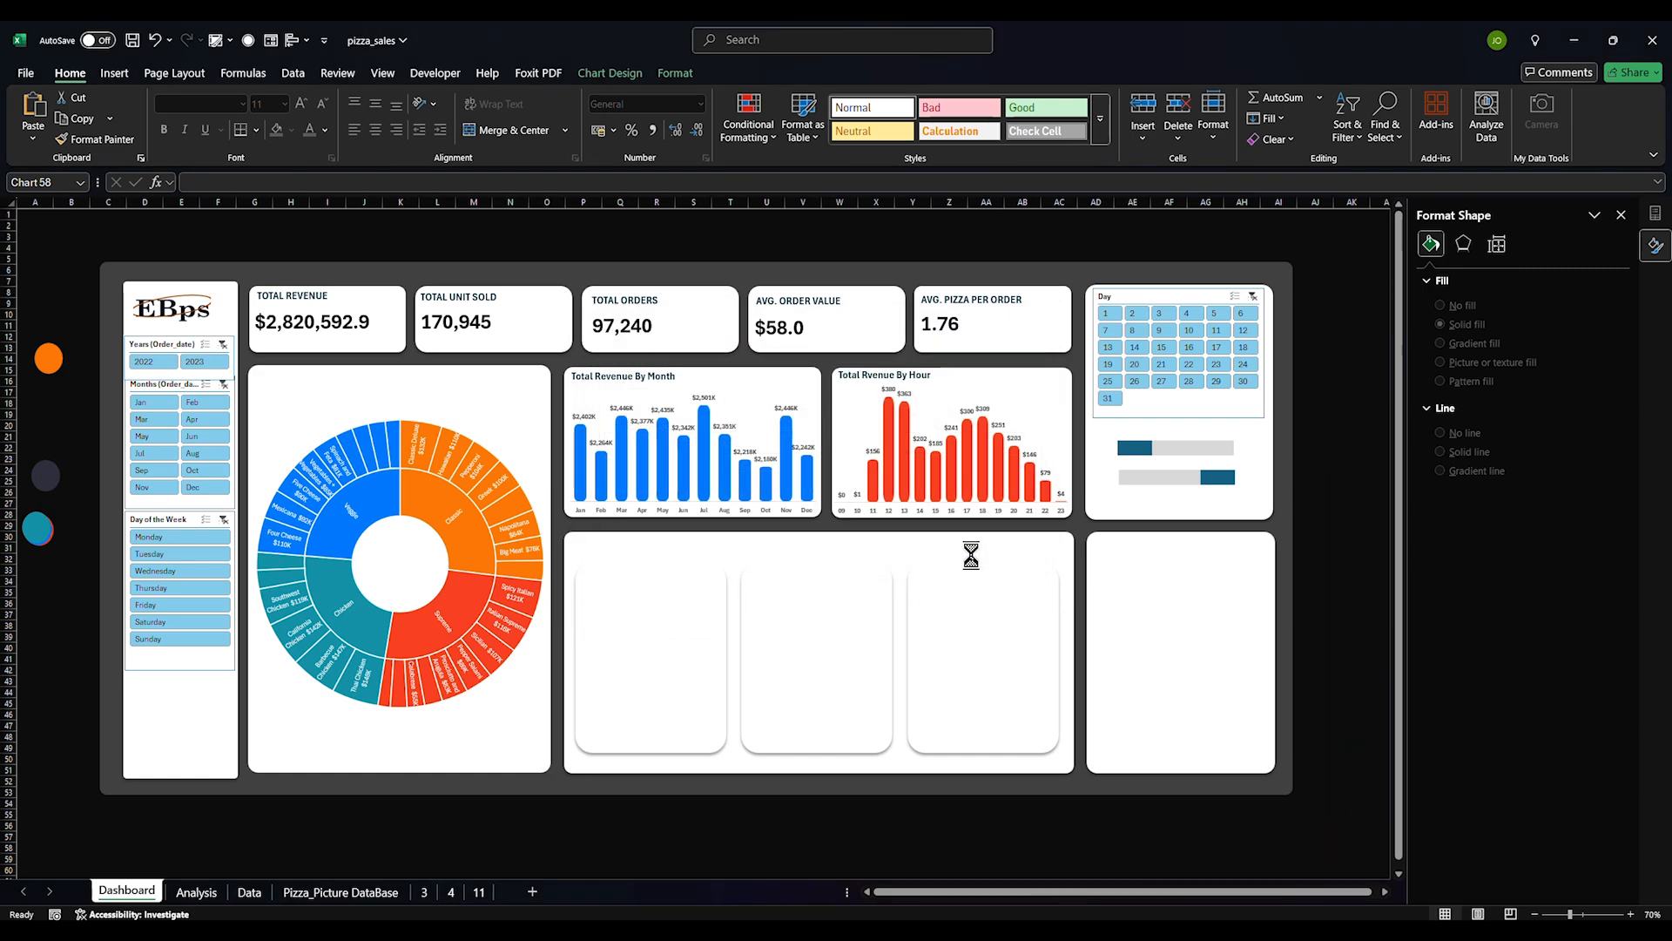
# Recolor the lower chart's series: the former background bar coloured, the other light grey
pyautogui.click(1221, 481)
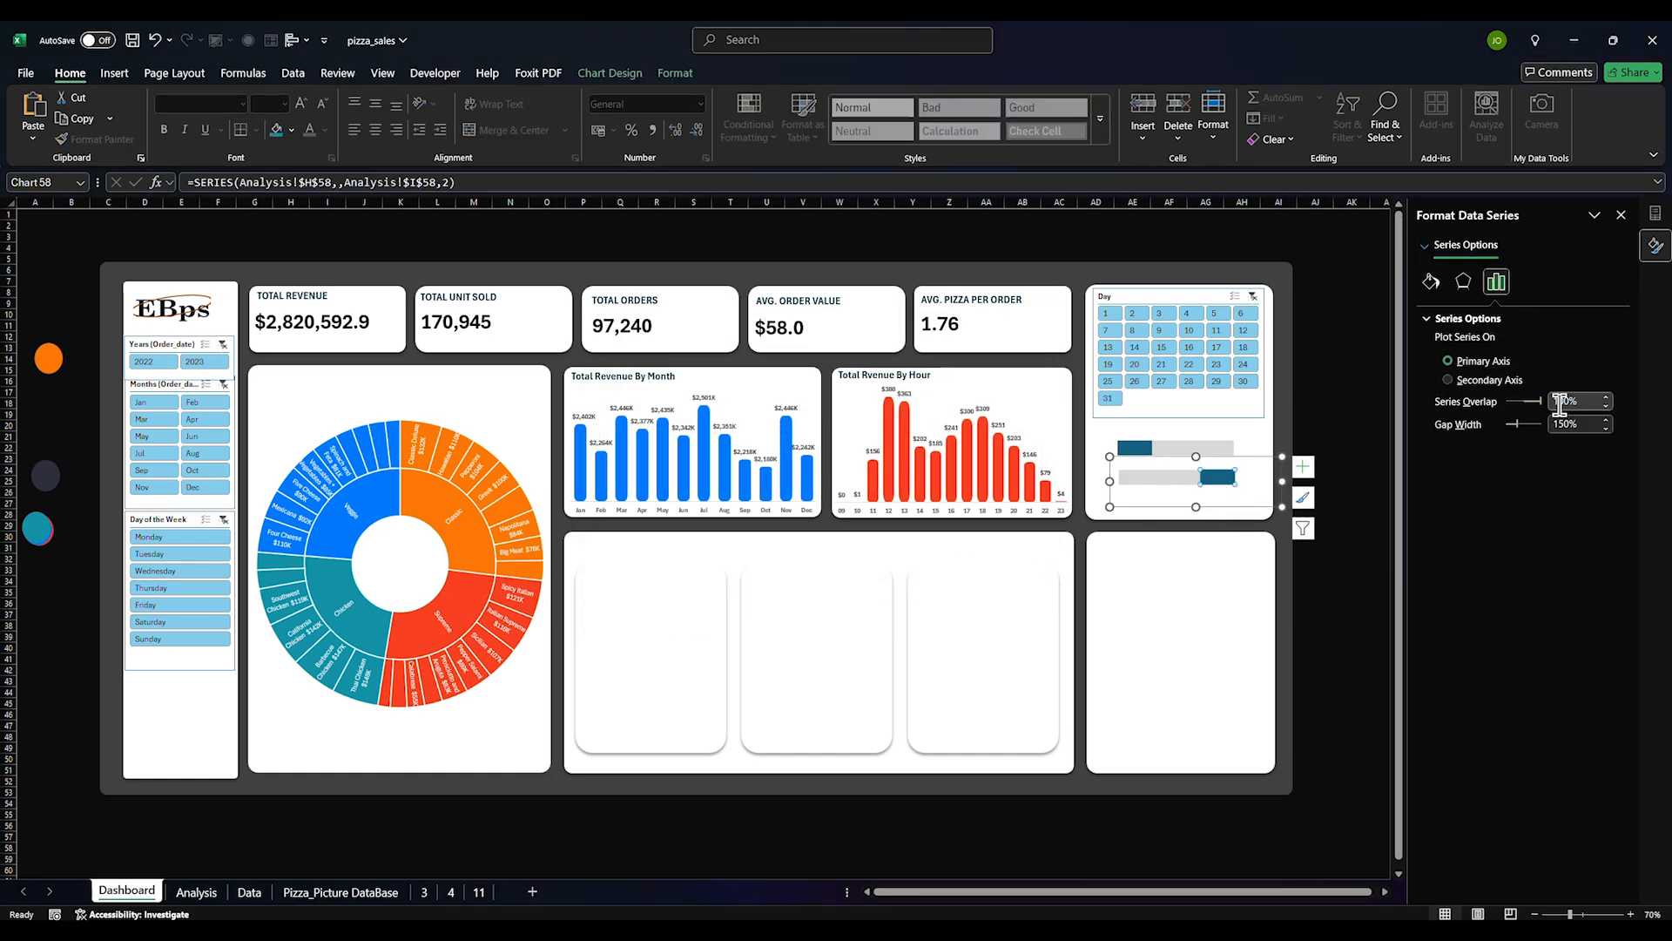
pyautogui.click(1188, 478)
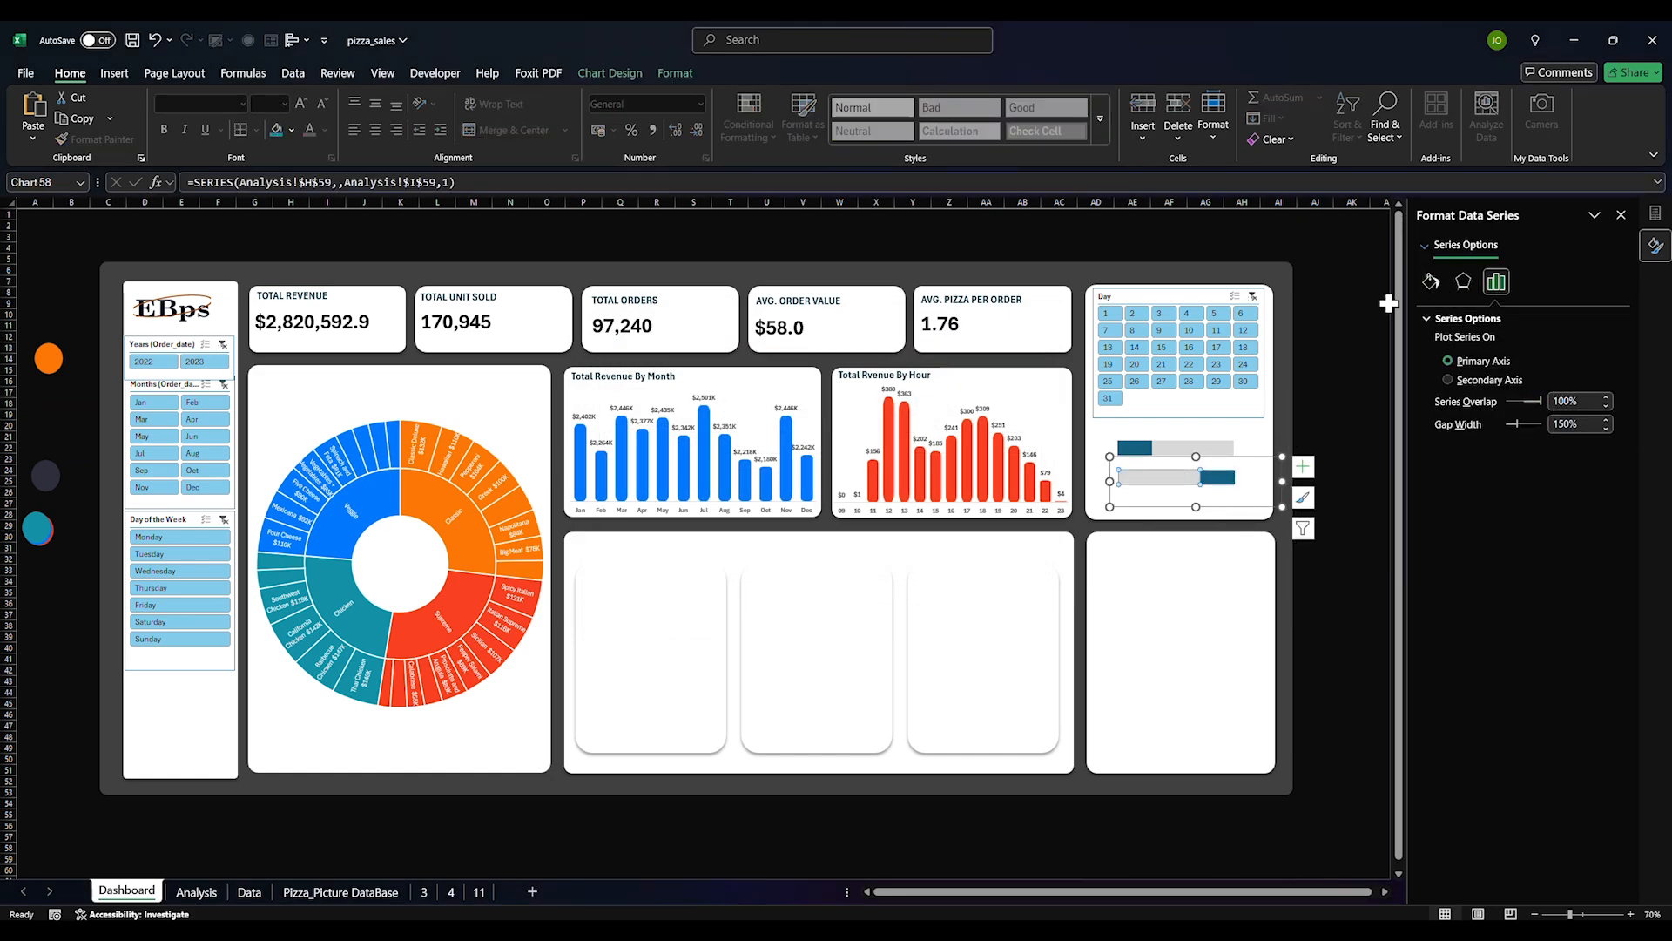
pyautogui.click(1431, 281)
pyautogui.click(1606, 488)
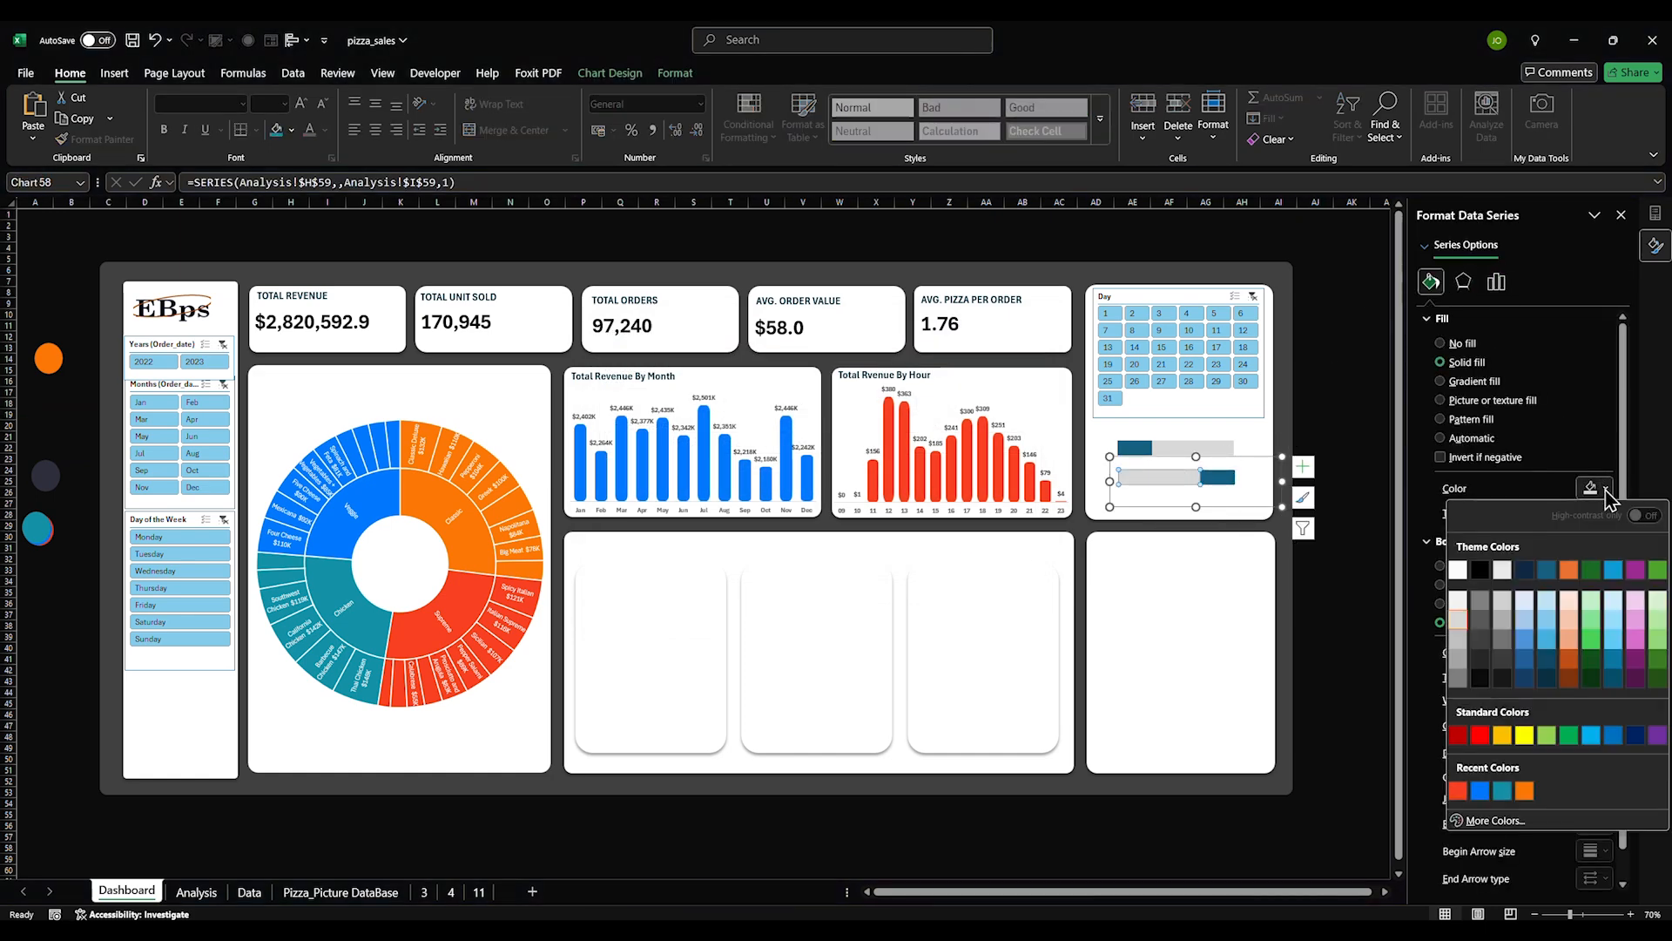
pyautogui.click(1502, 790)
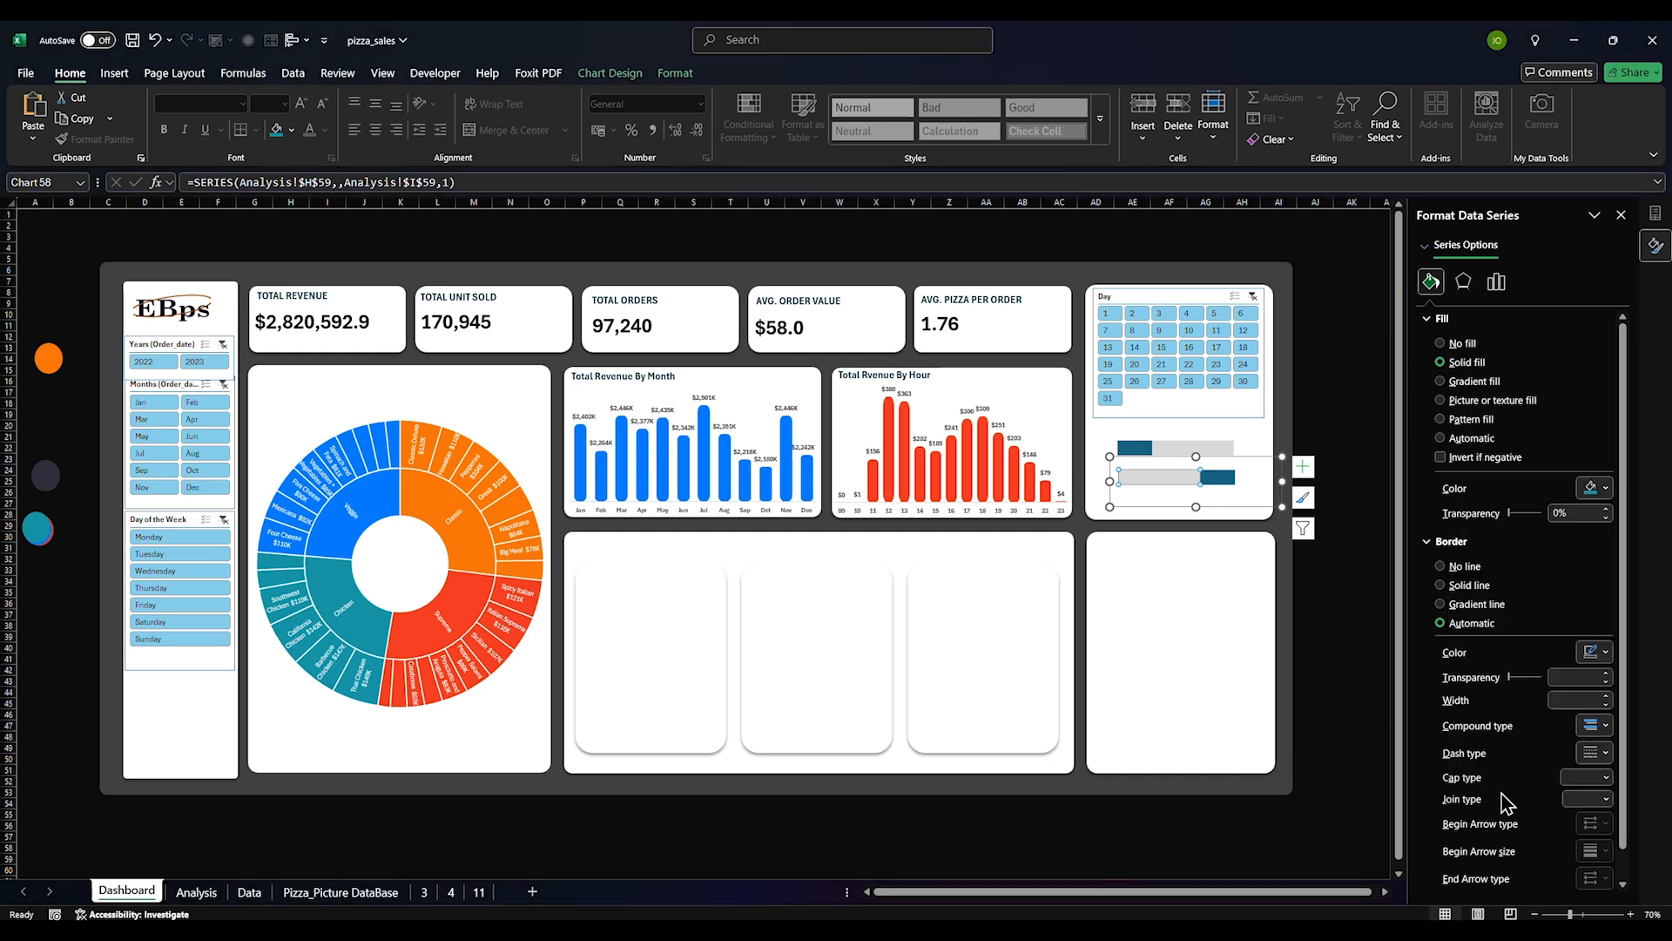
pyautogui.click(1228, 479)
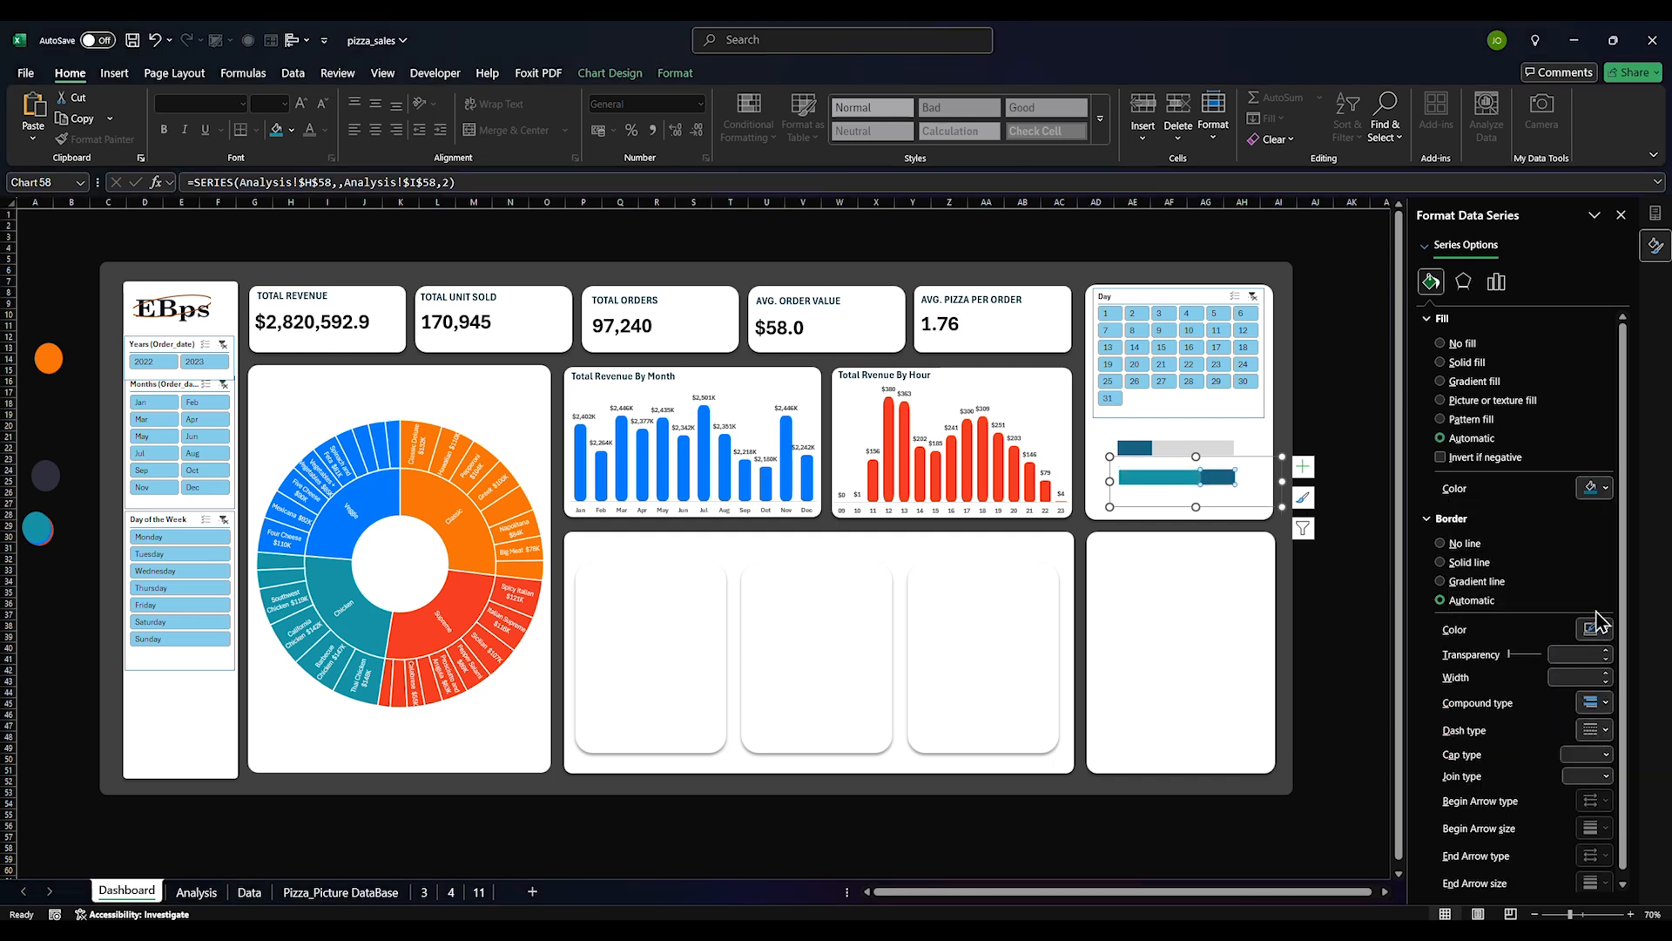
pyautogui.click(1606, 488)
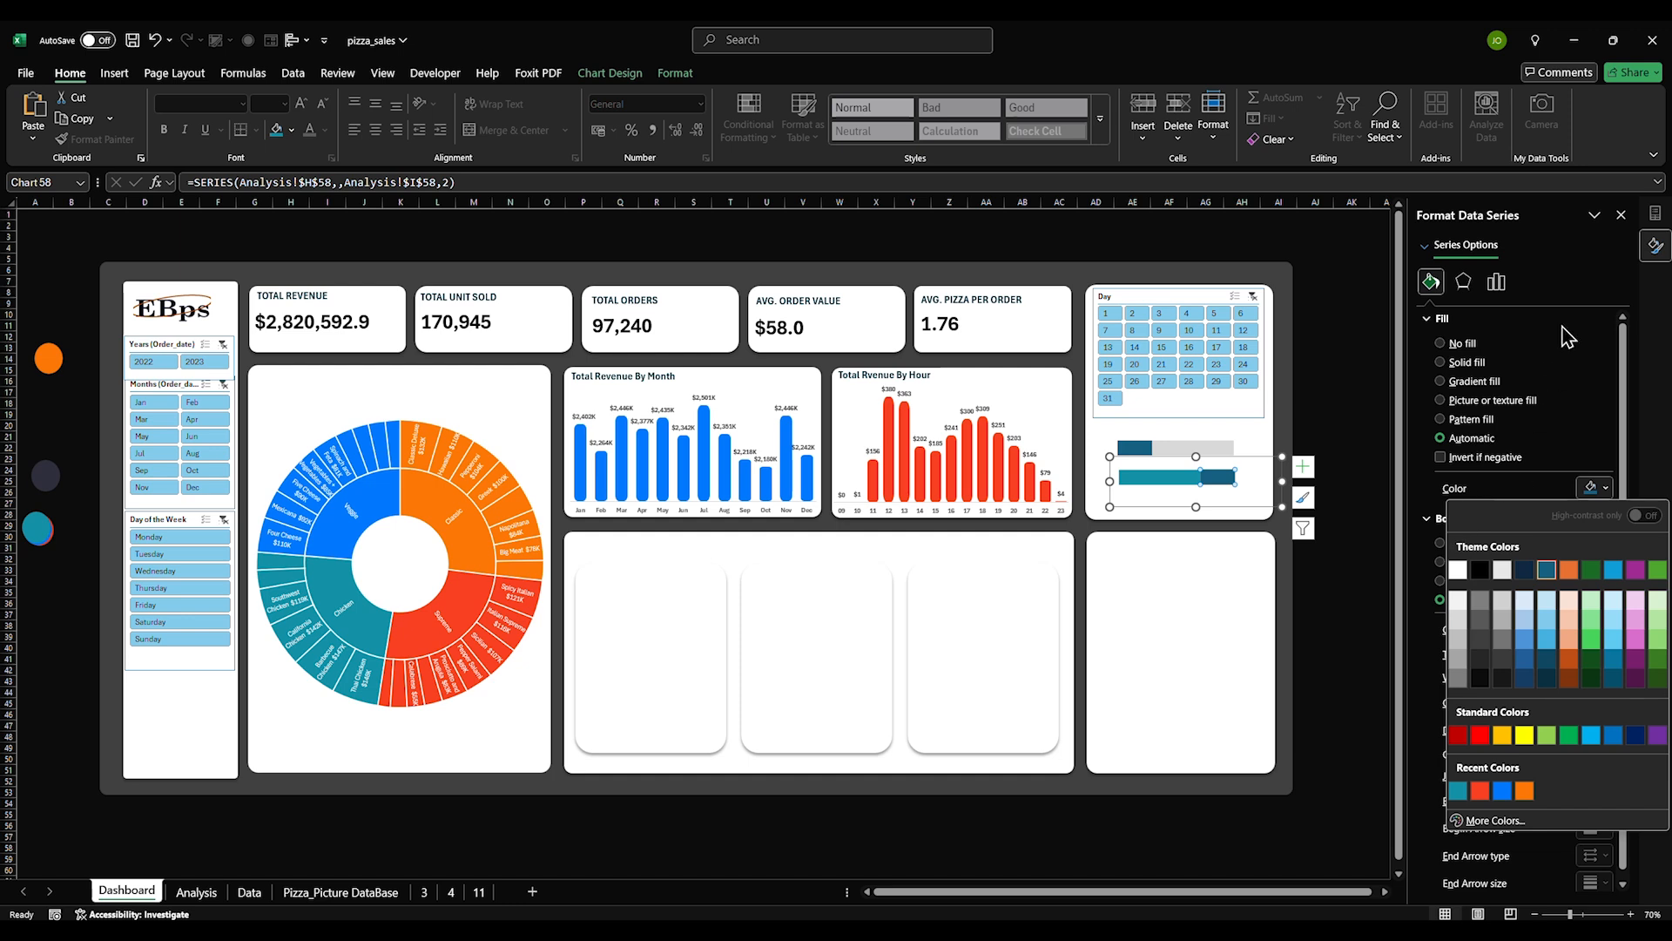
pyautogui.click(1458, 619)
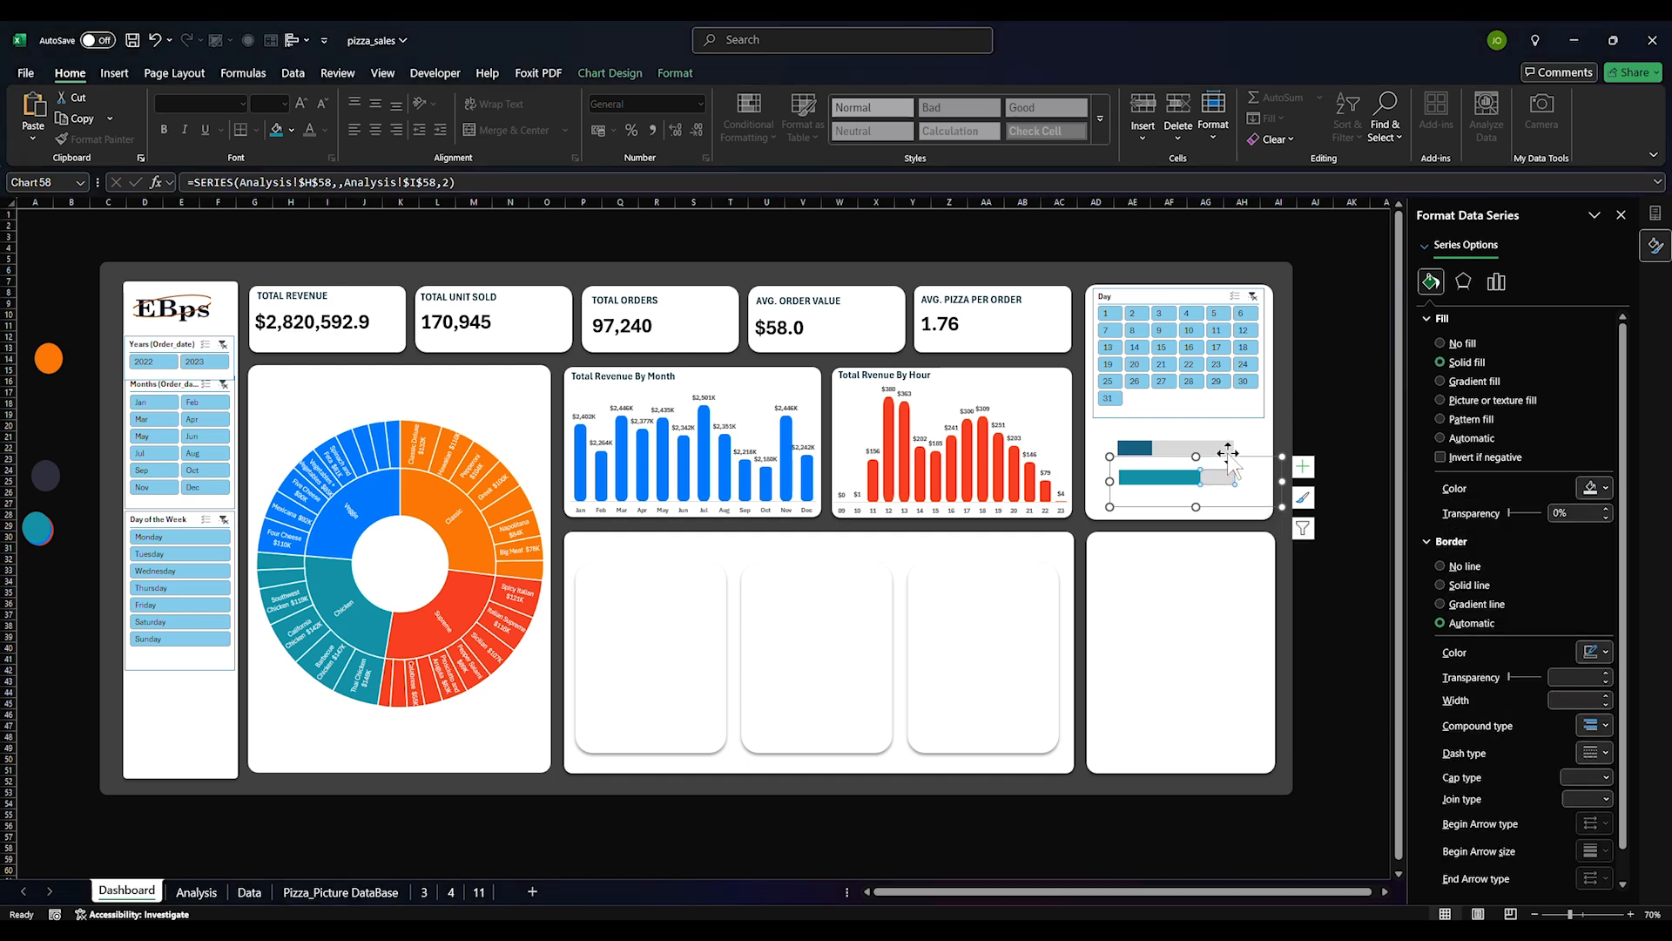
# Fill the upper progress bar blue and set its border to No line
pyautogui.click(1136, 449)
pyautogui.click(1136, 451)
pyautogui.click(1430, 281)
pyautogui.click(1608, 493)
pyautogui.click(1533, 394)
pyautogui.click(1607, 490)
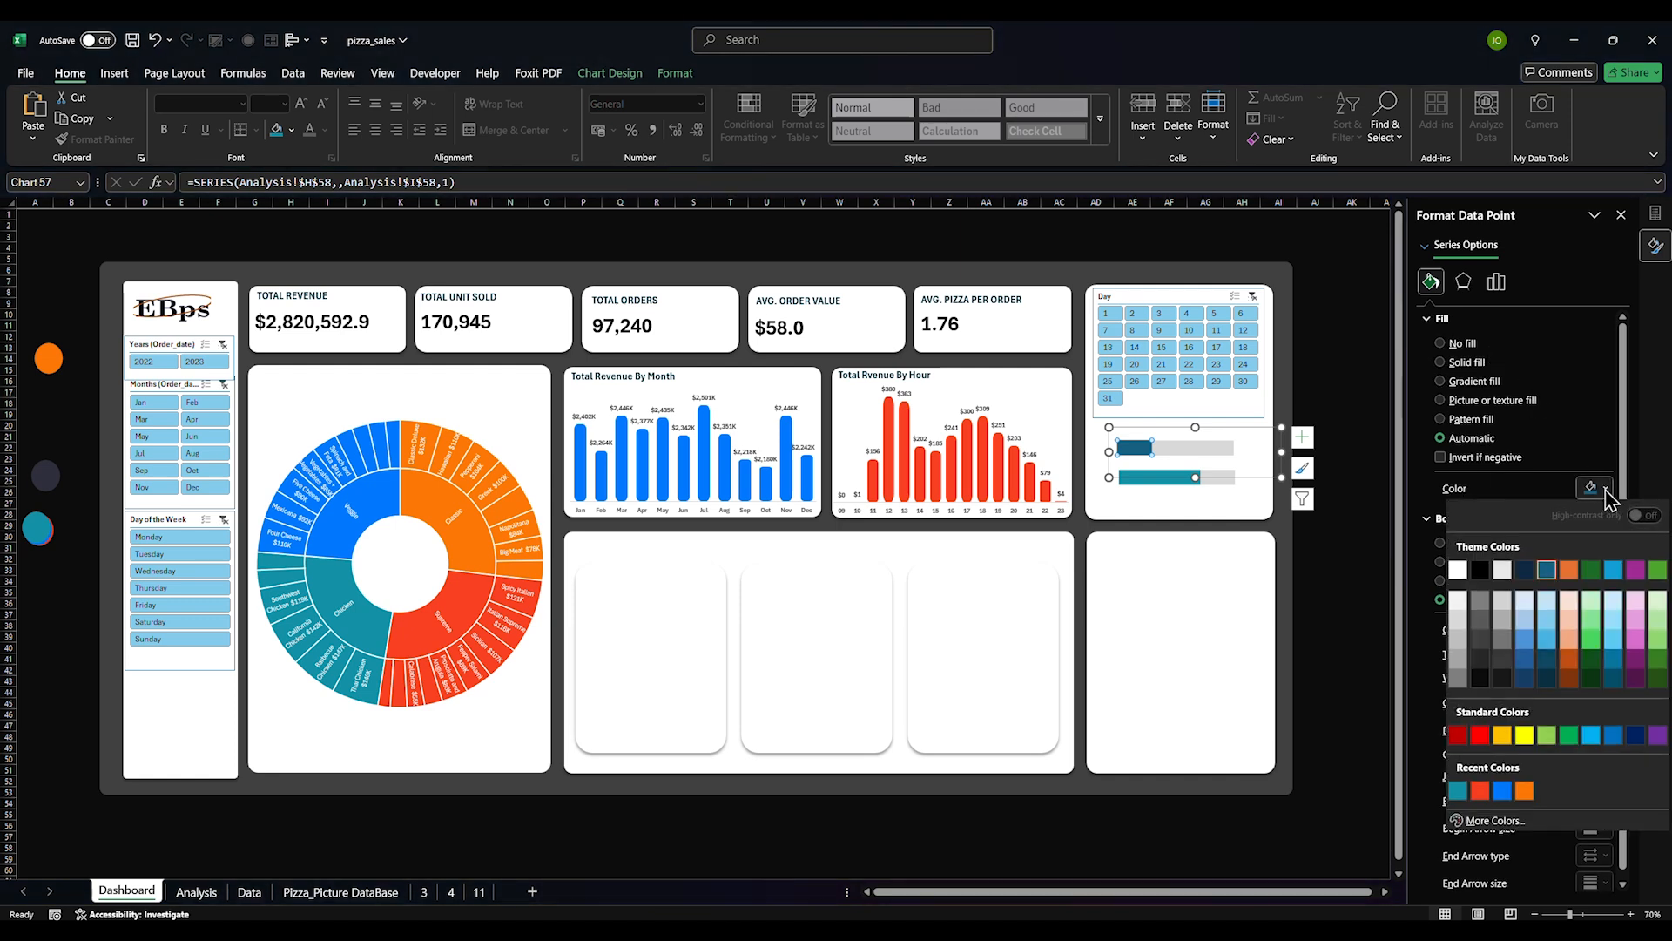
pyautogui.click(1500, 790)
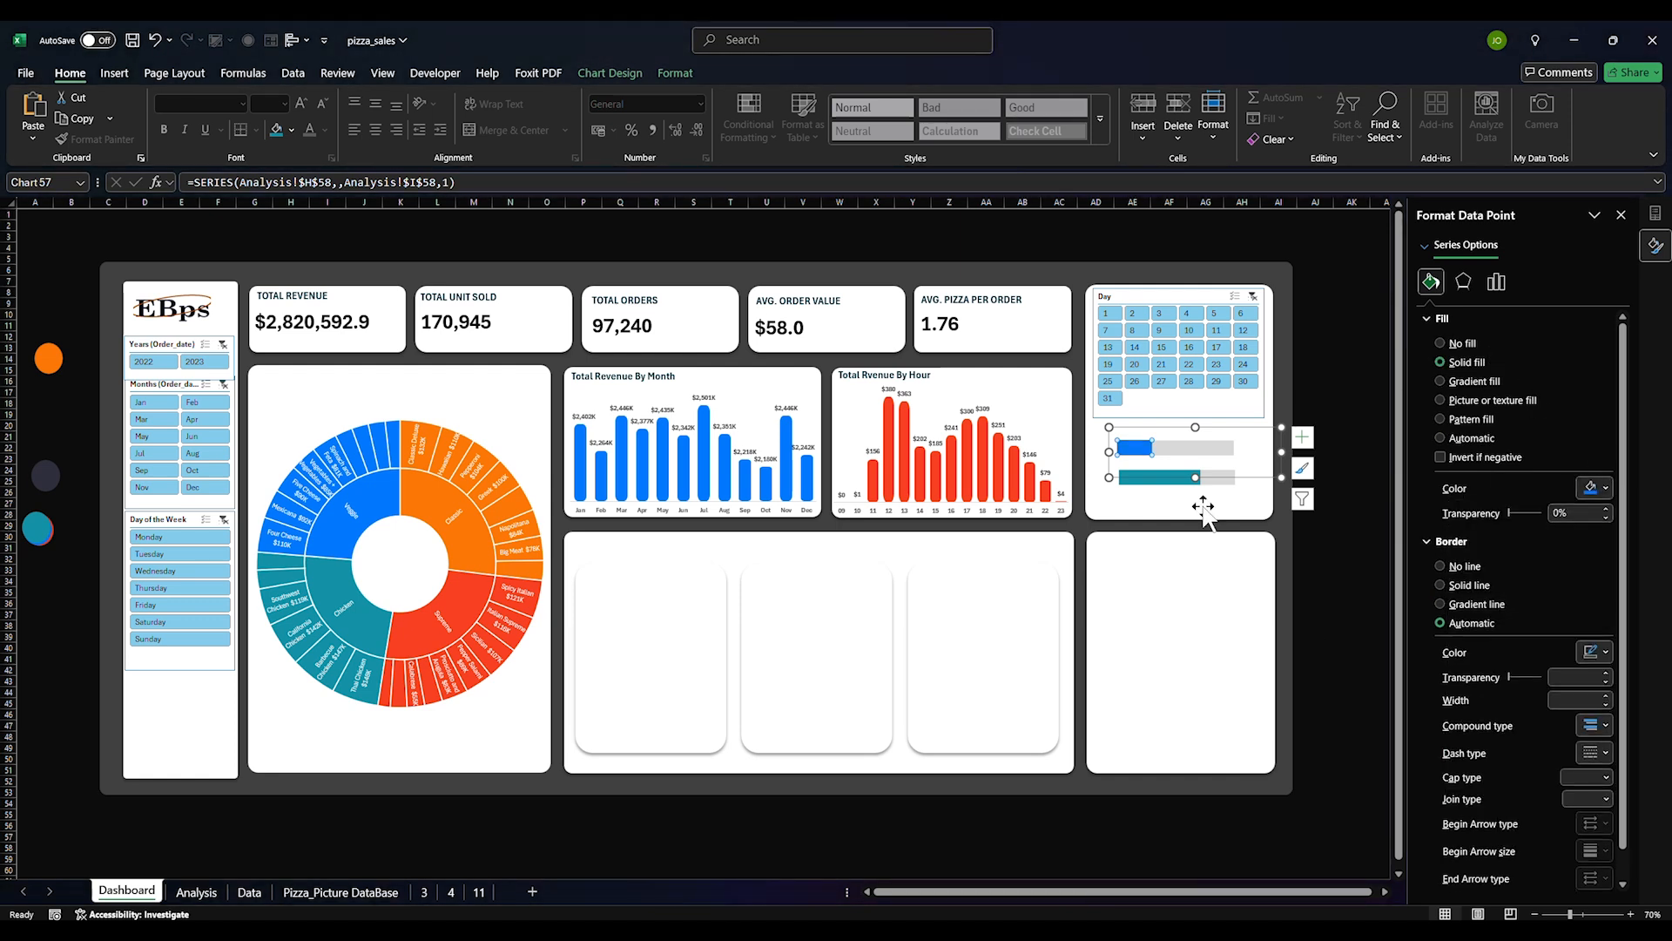
pyautogui.click(1443, 567)
pyautogui.click(1230, 511)
# Fill the lower progress bar red with no border
pyautogui.click(1184, 479)
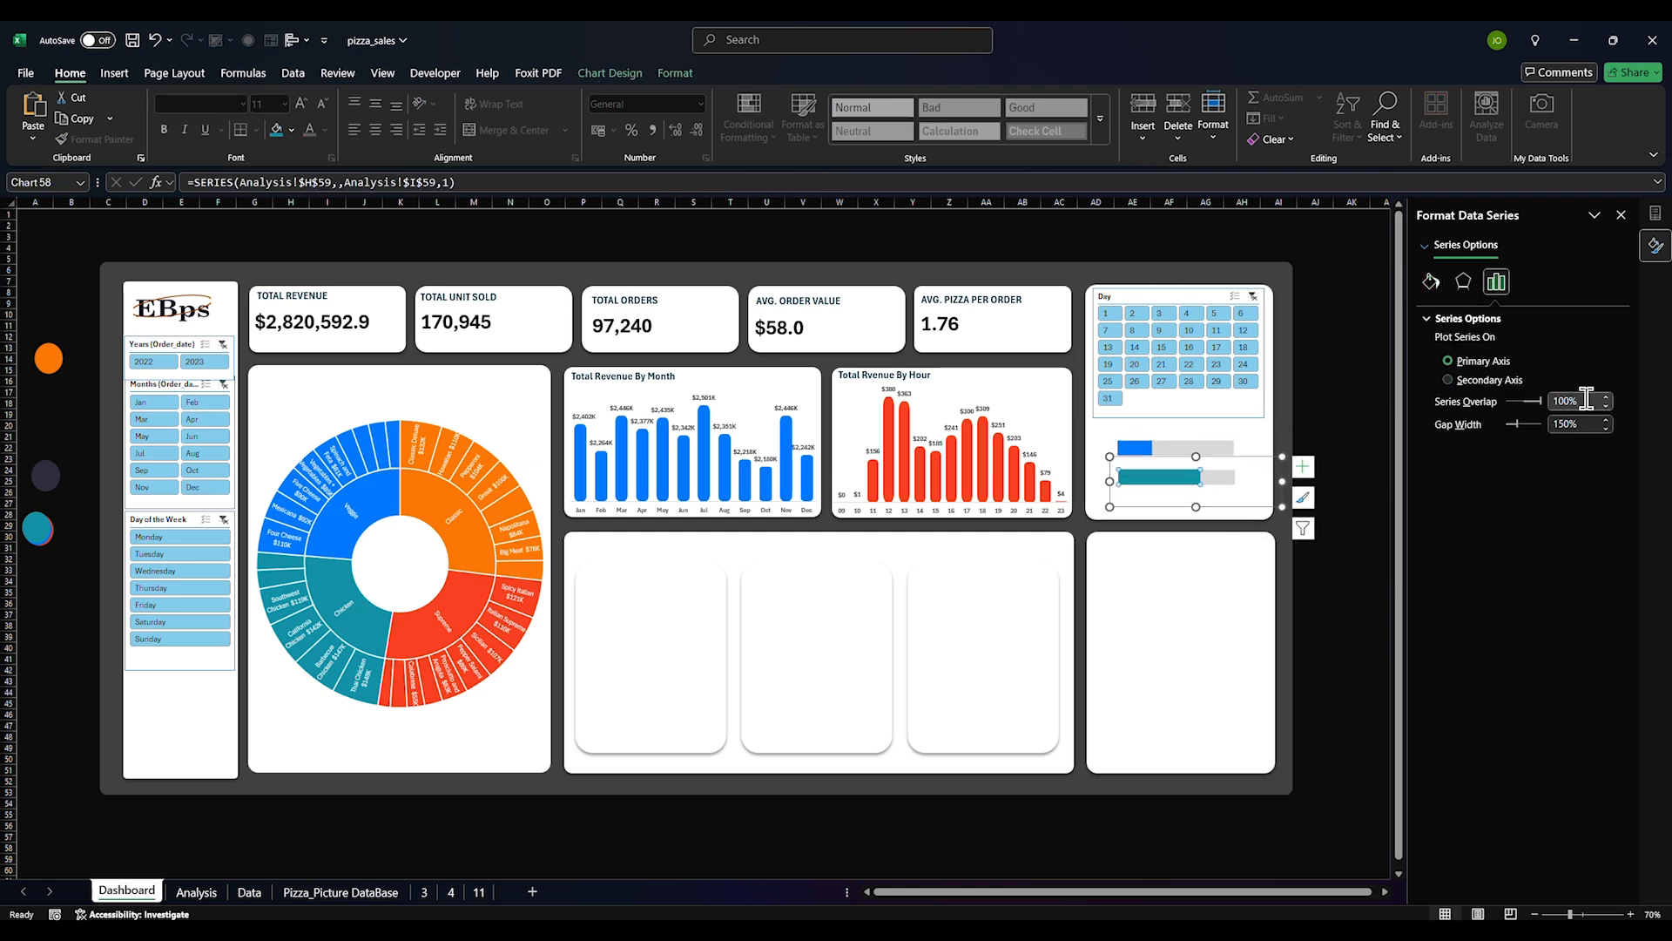
pyautogui.click(1431, 281)
pyautogui.click(1599, 488)
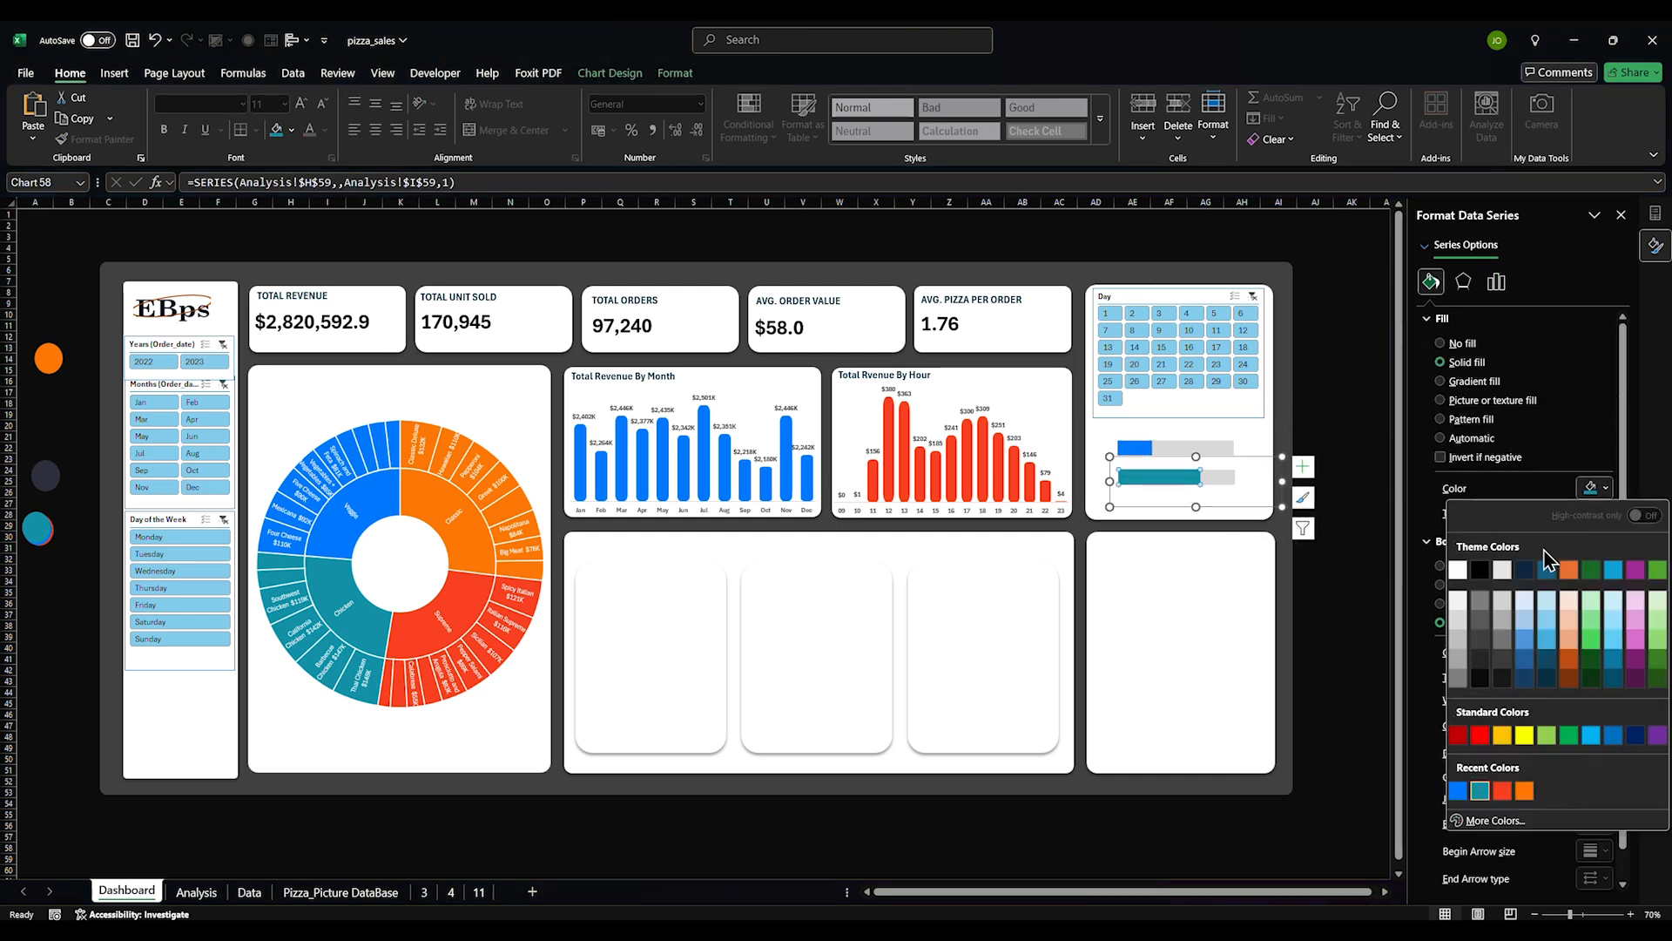
pyautogui.click(1503, 790)
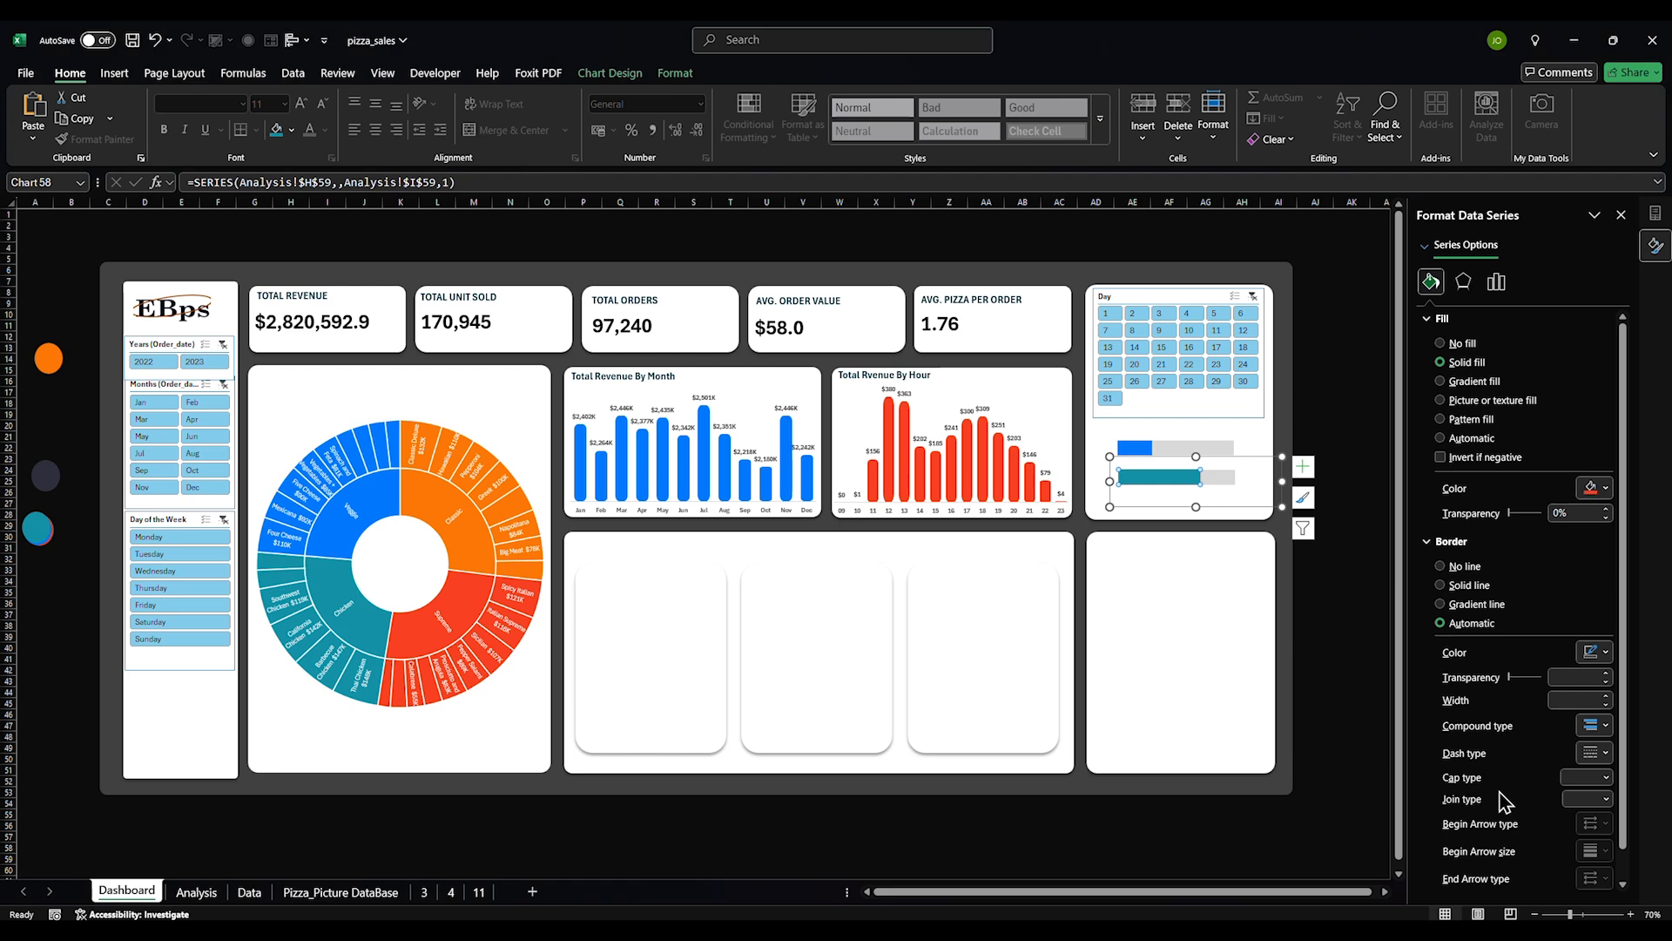
pyautogui.click(1459, 567)
pyautogui.click(1351, 392)
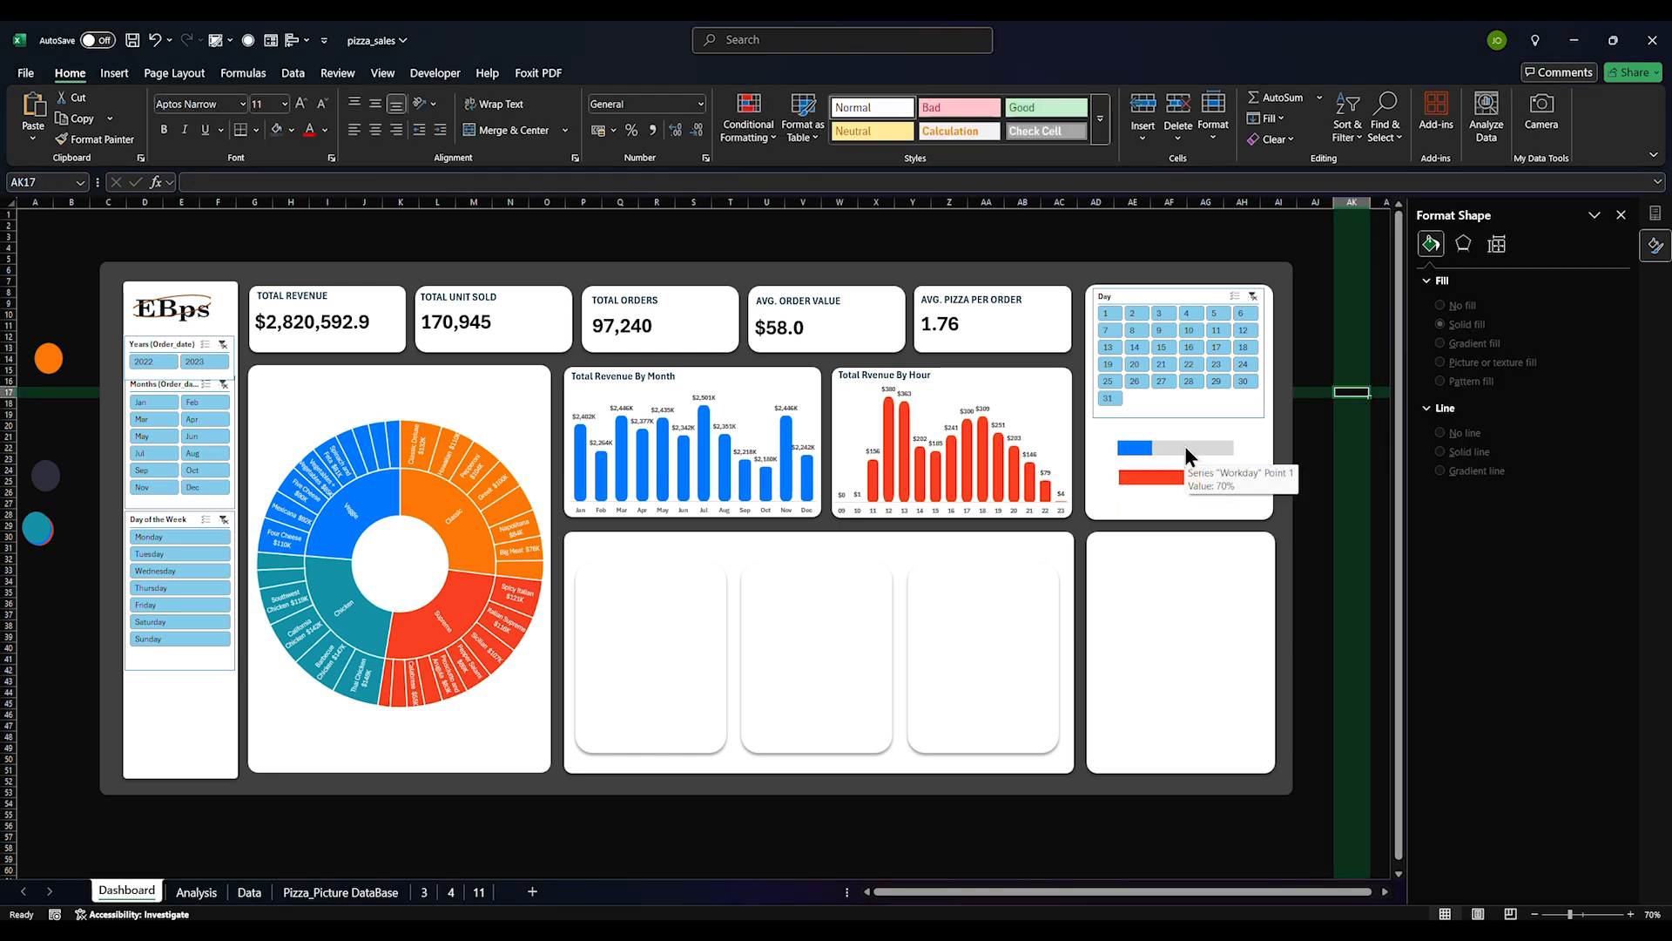
pyautogui.click(1185, 446)
pyautogui.click(1341, 559)
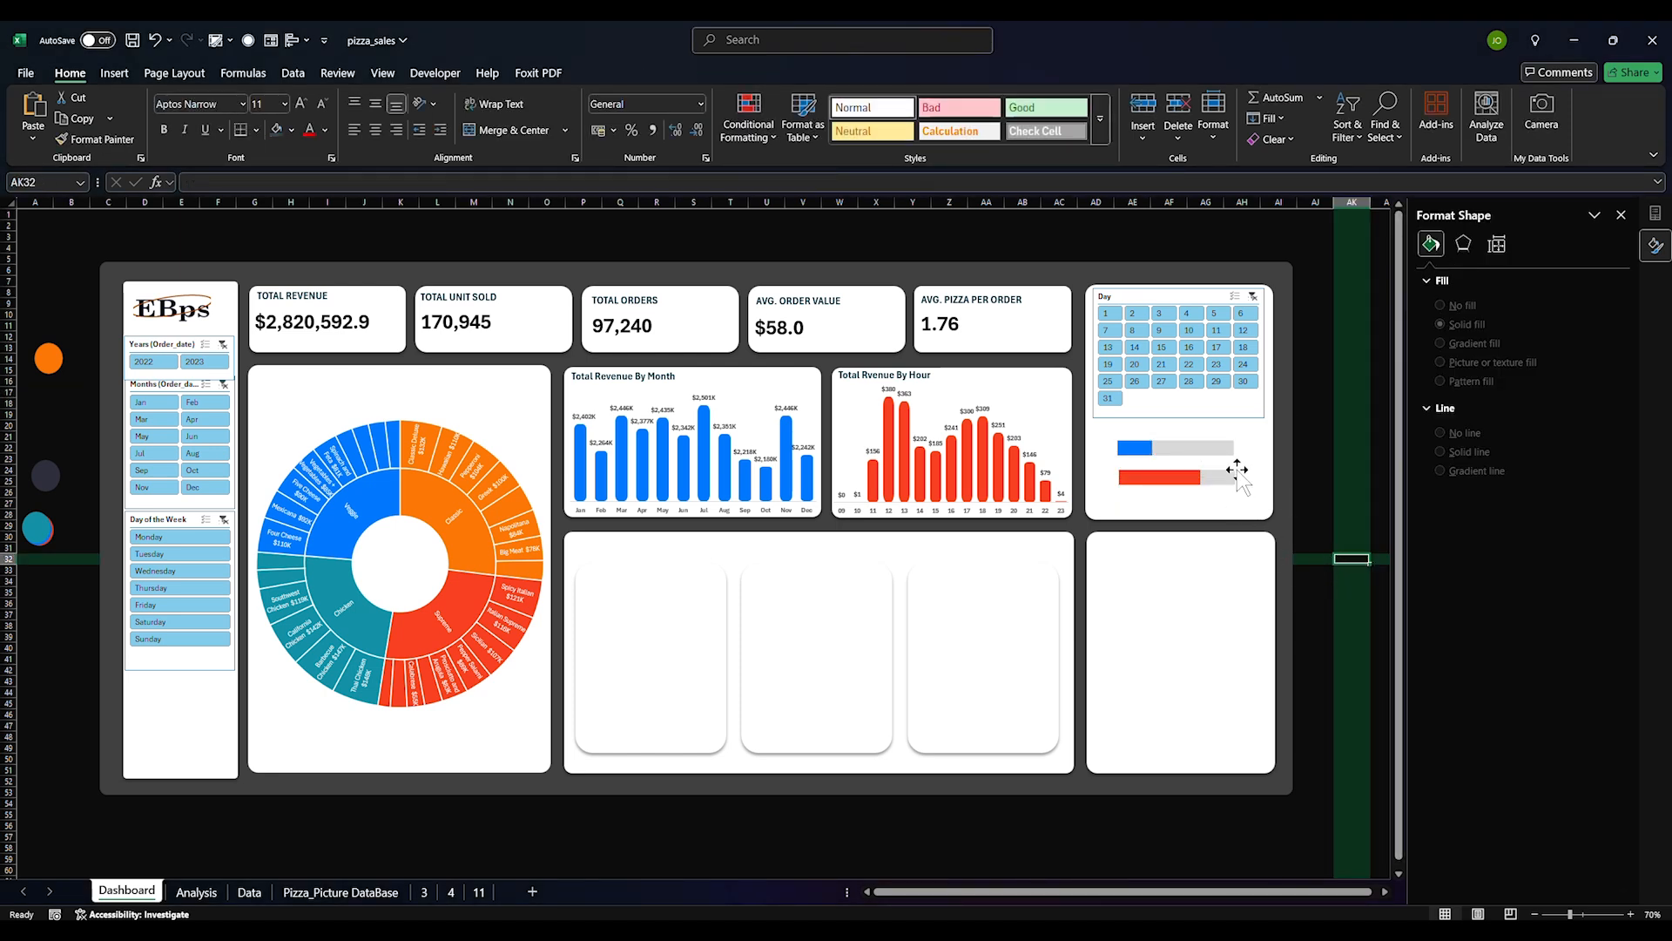
pyautogui.click(1220, 447)
pyautogui.click(1302, 437)
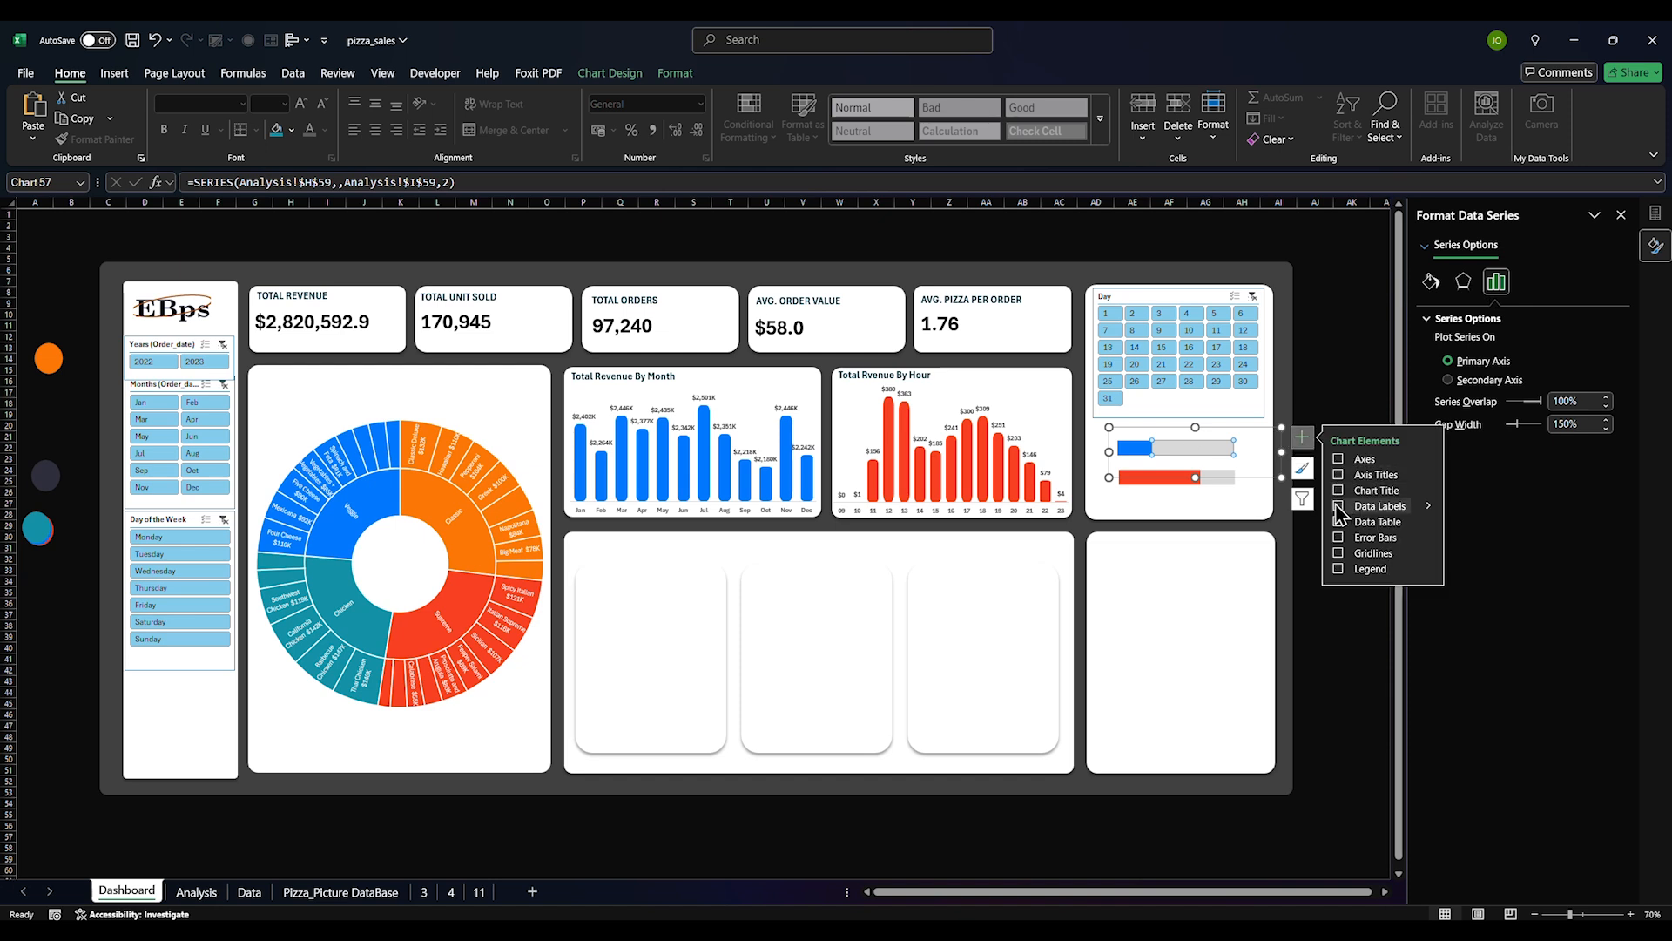
# Add a data label to the blue bar, move it to the bar's right end, and delete its leader line
pyautogui.click(1136, 452)
pyautogui.click(1133, 448)
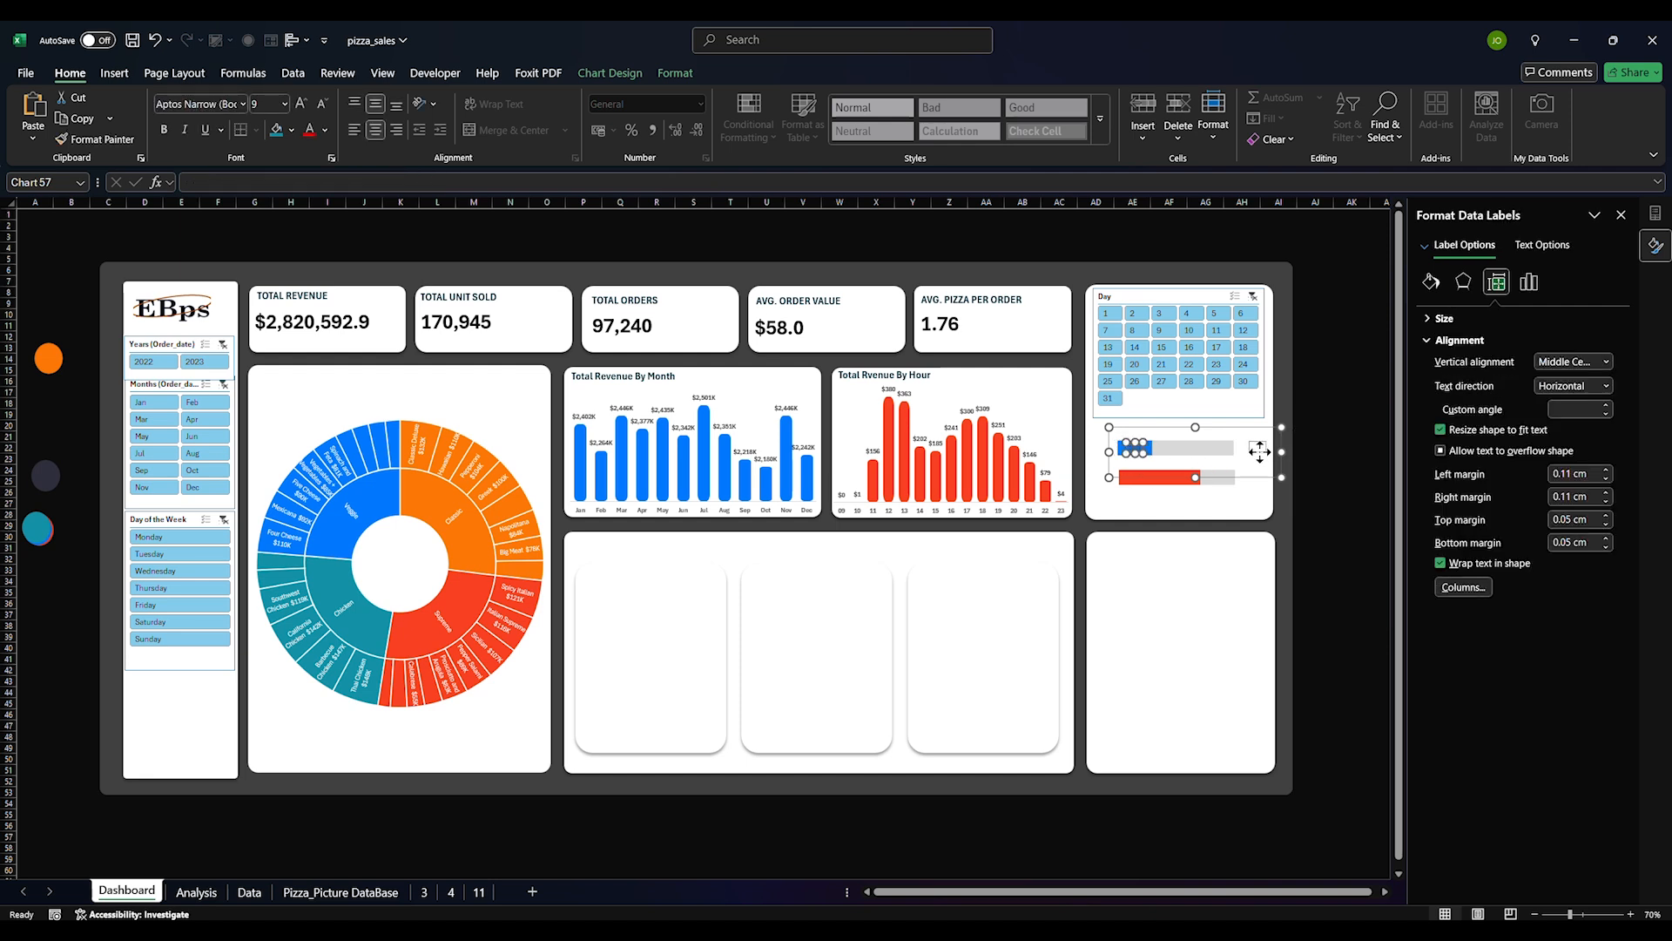
pyautogui.moveTo(1135, 448); pyautogui.dragTo(1258, 452)
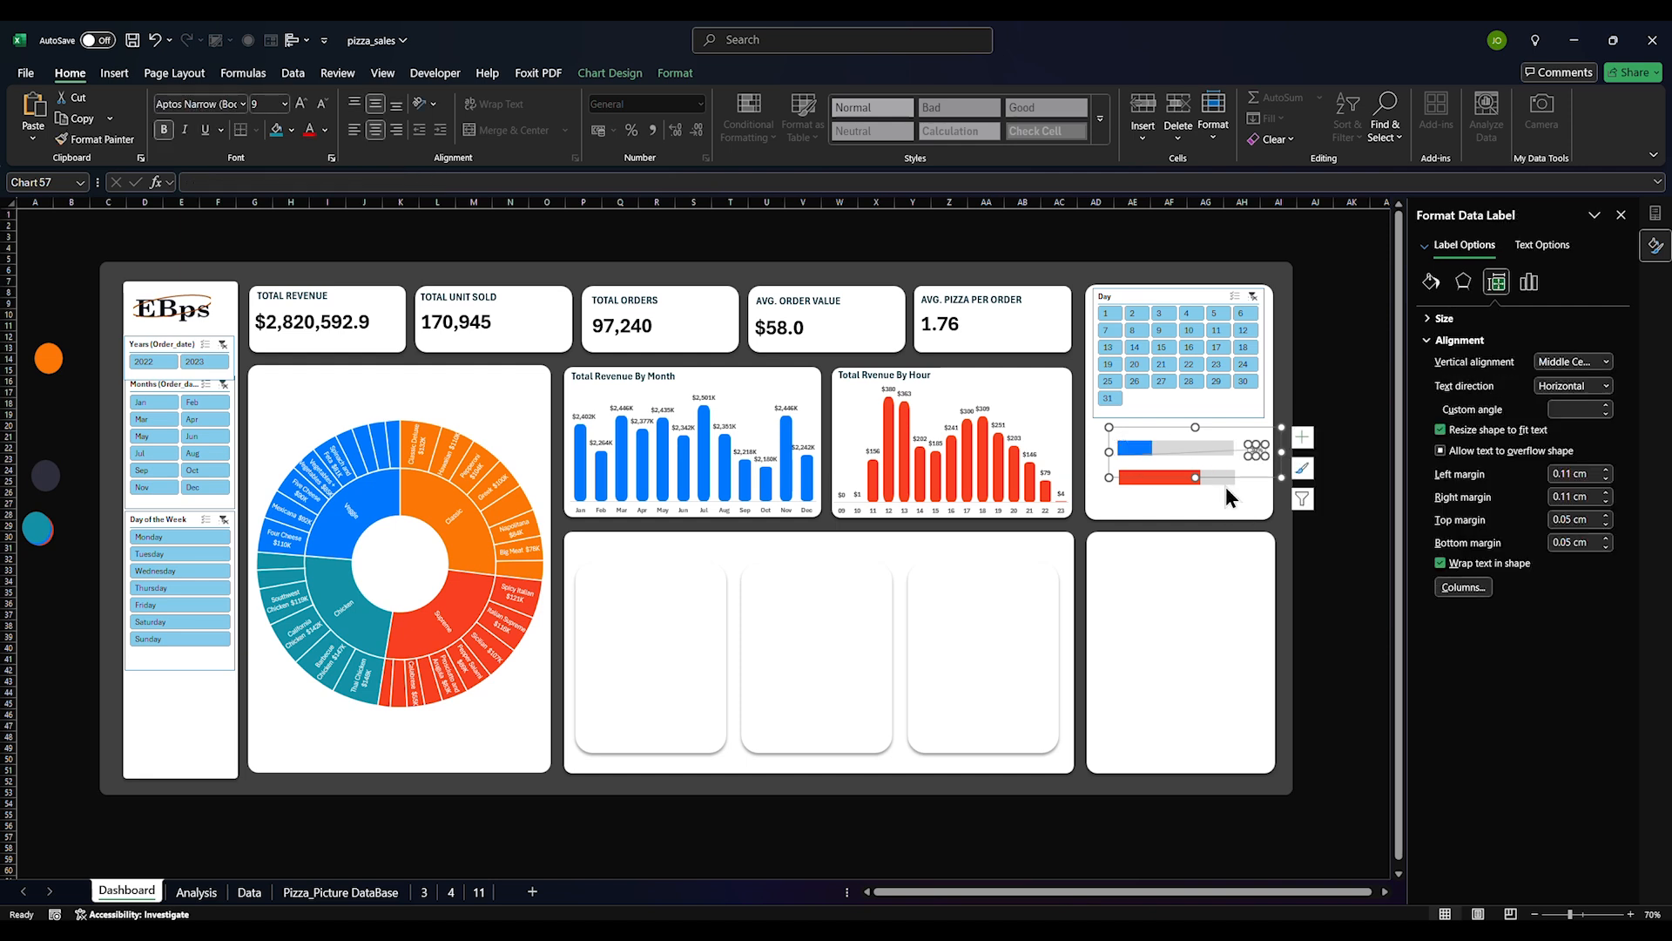
pyautogui.click(1181, 502)
pyautogui.click(1230, 450)
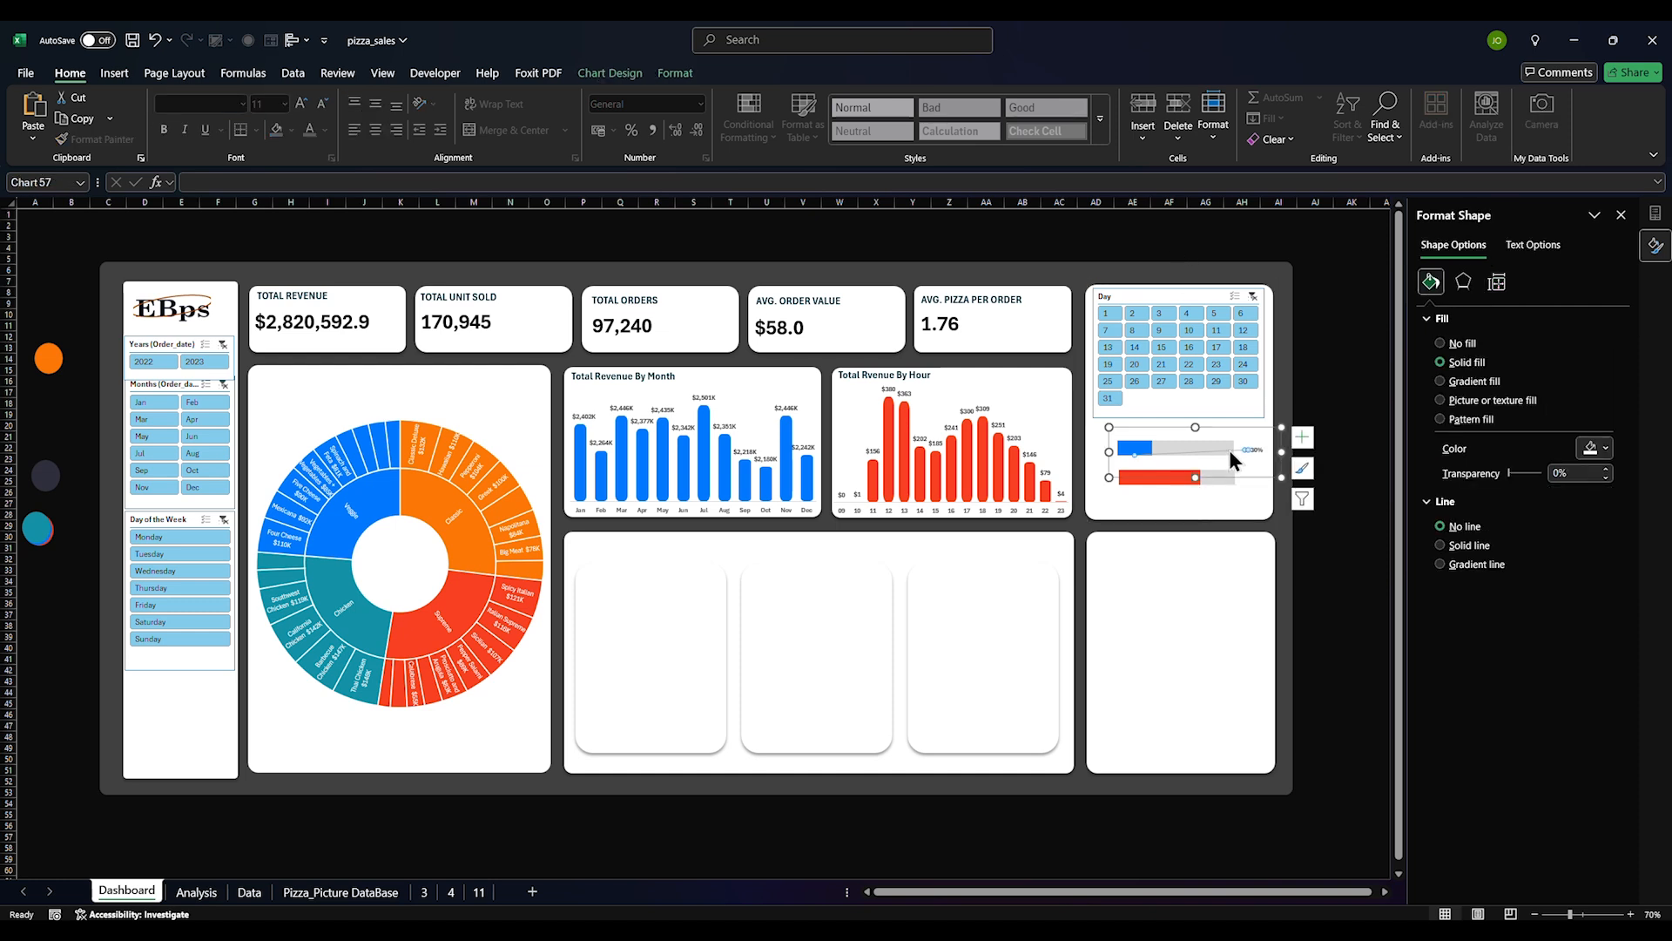
pyautogui.press('Delete')
# Show the red progress bar's value label and place the 70% label right of the bar
pyautogui.click(1185, 481)
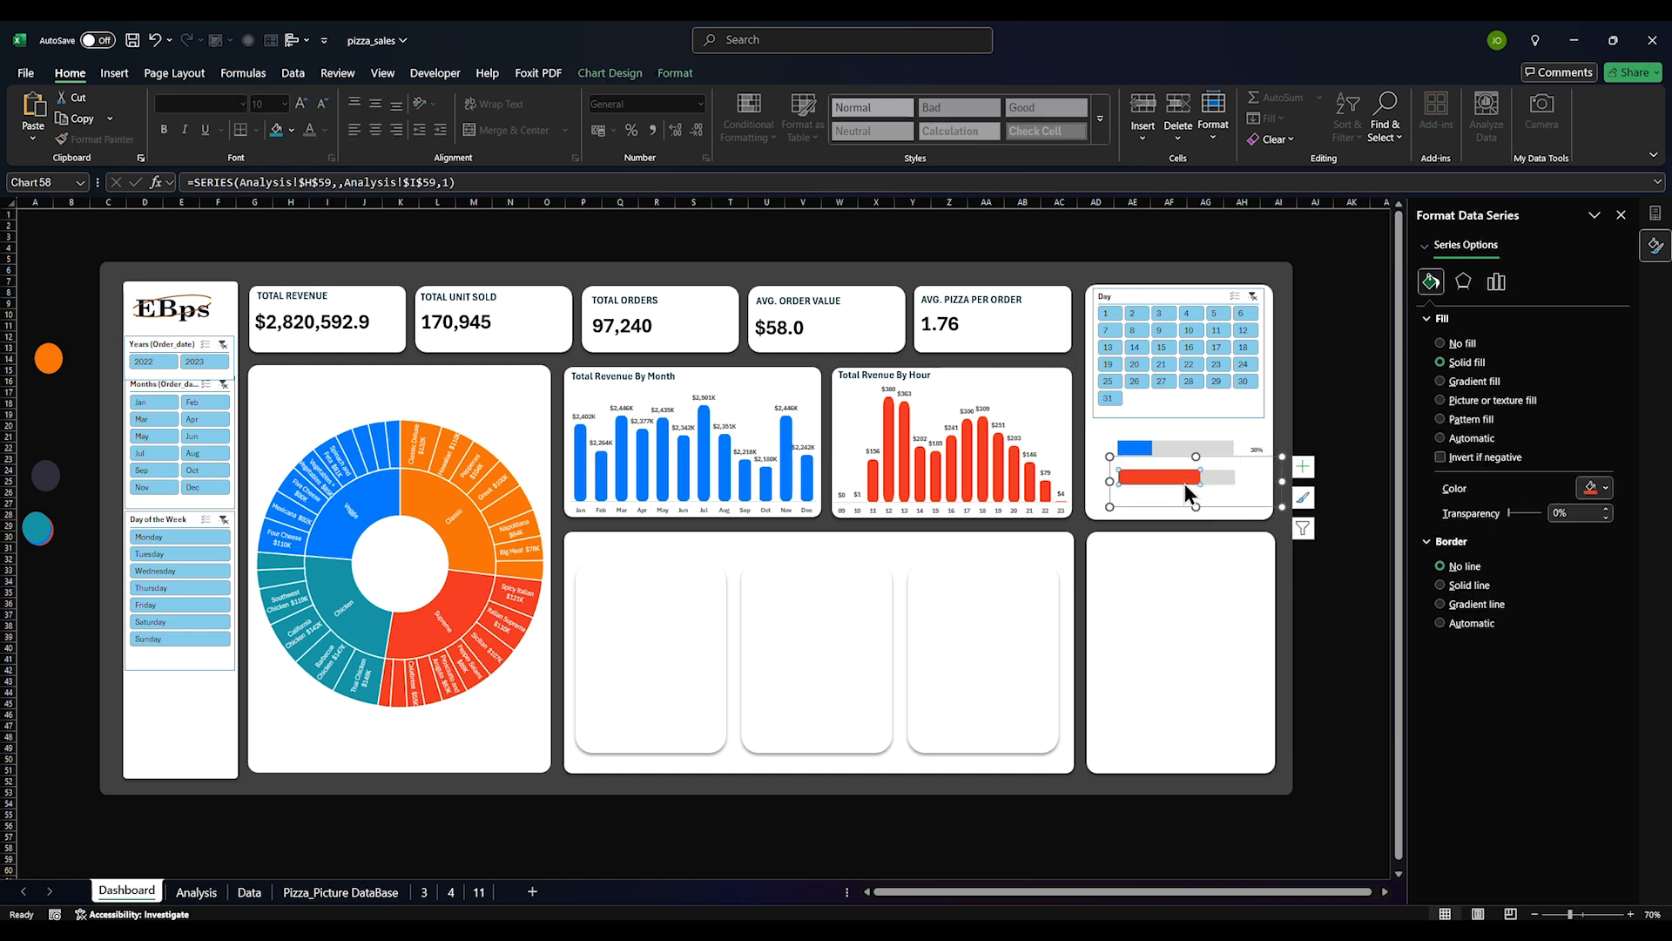
pyautogui.click(1303, 466)
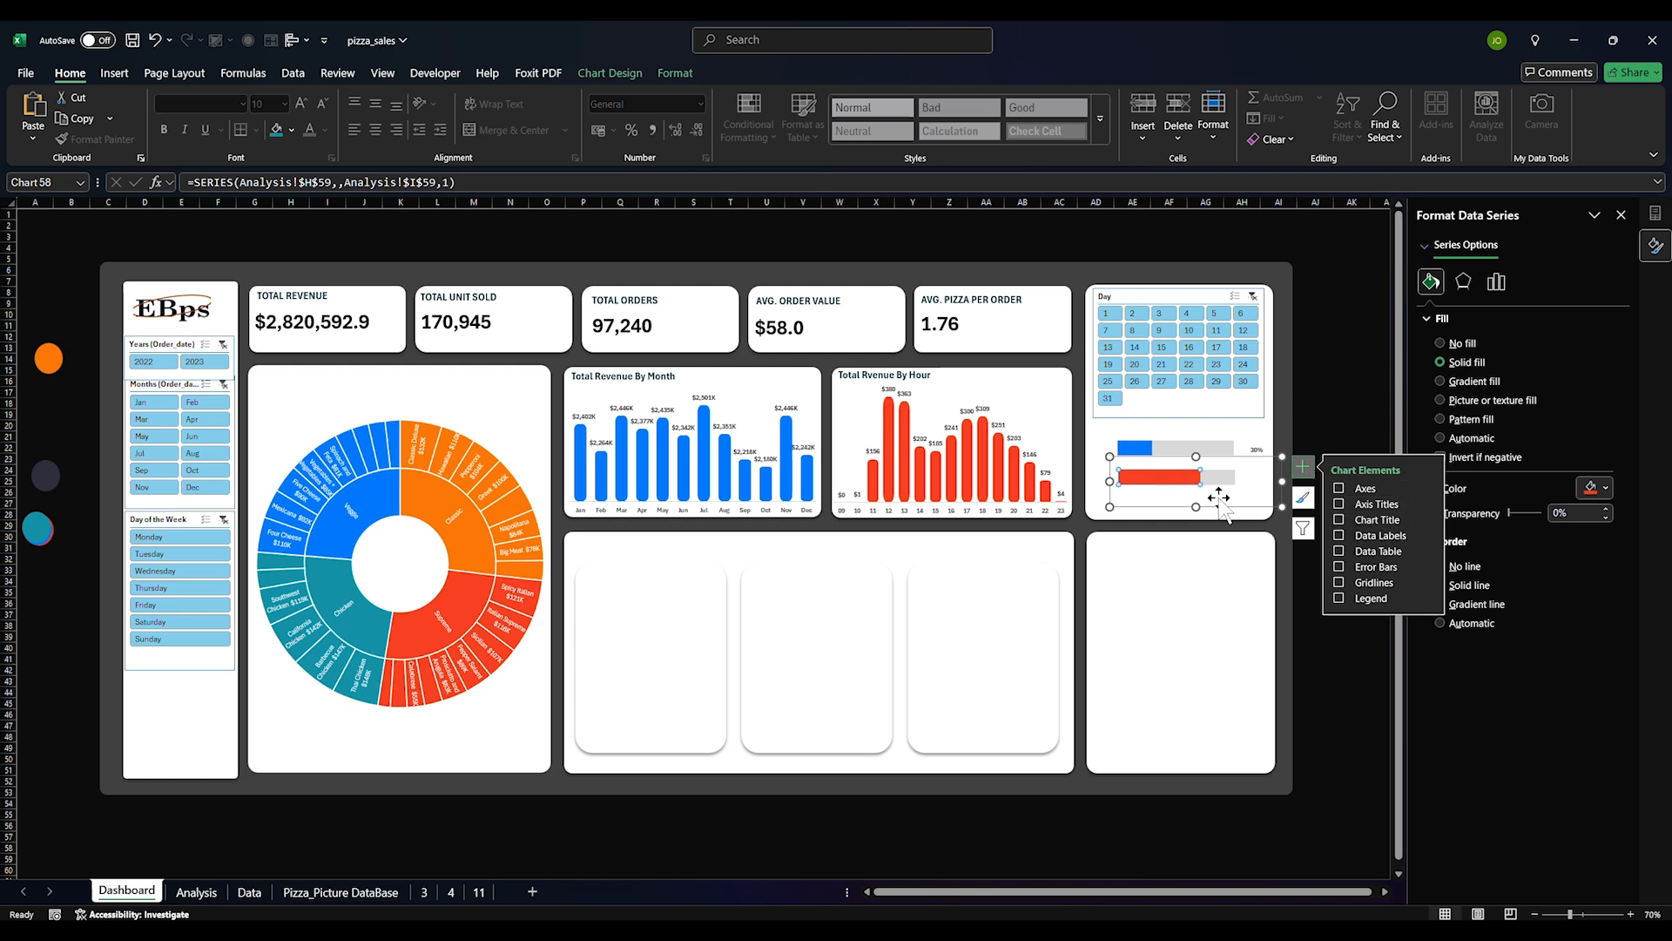
pyautogui.click(1340, 542)
pyautogui.click(1176, 481)
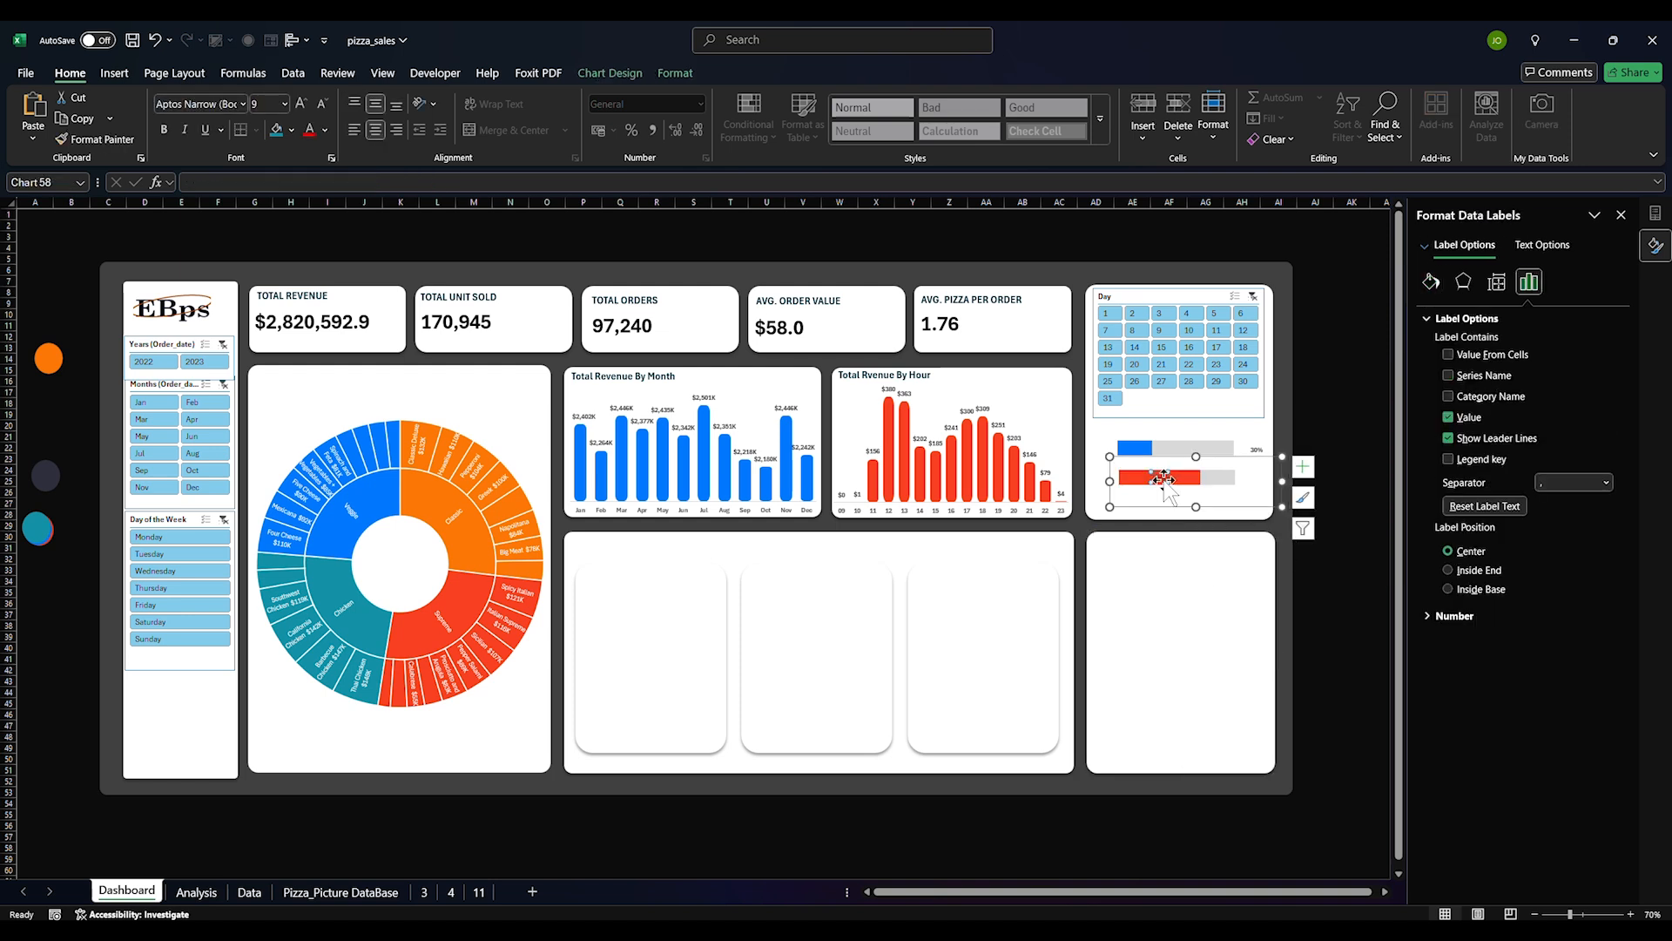
pyautogui.moveTo(1263, 478); pyautogui.dragTo(1256, 478)
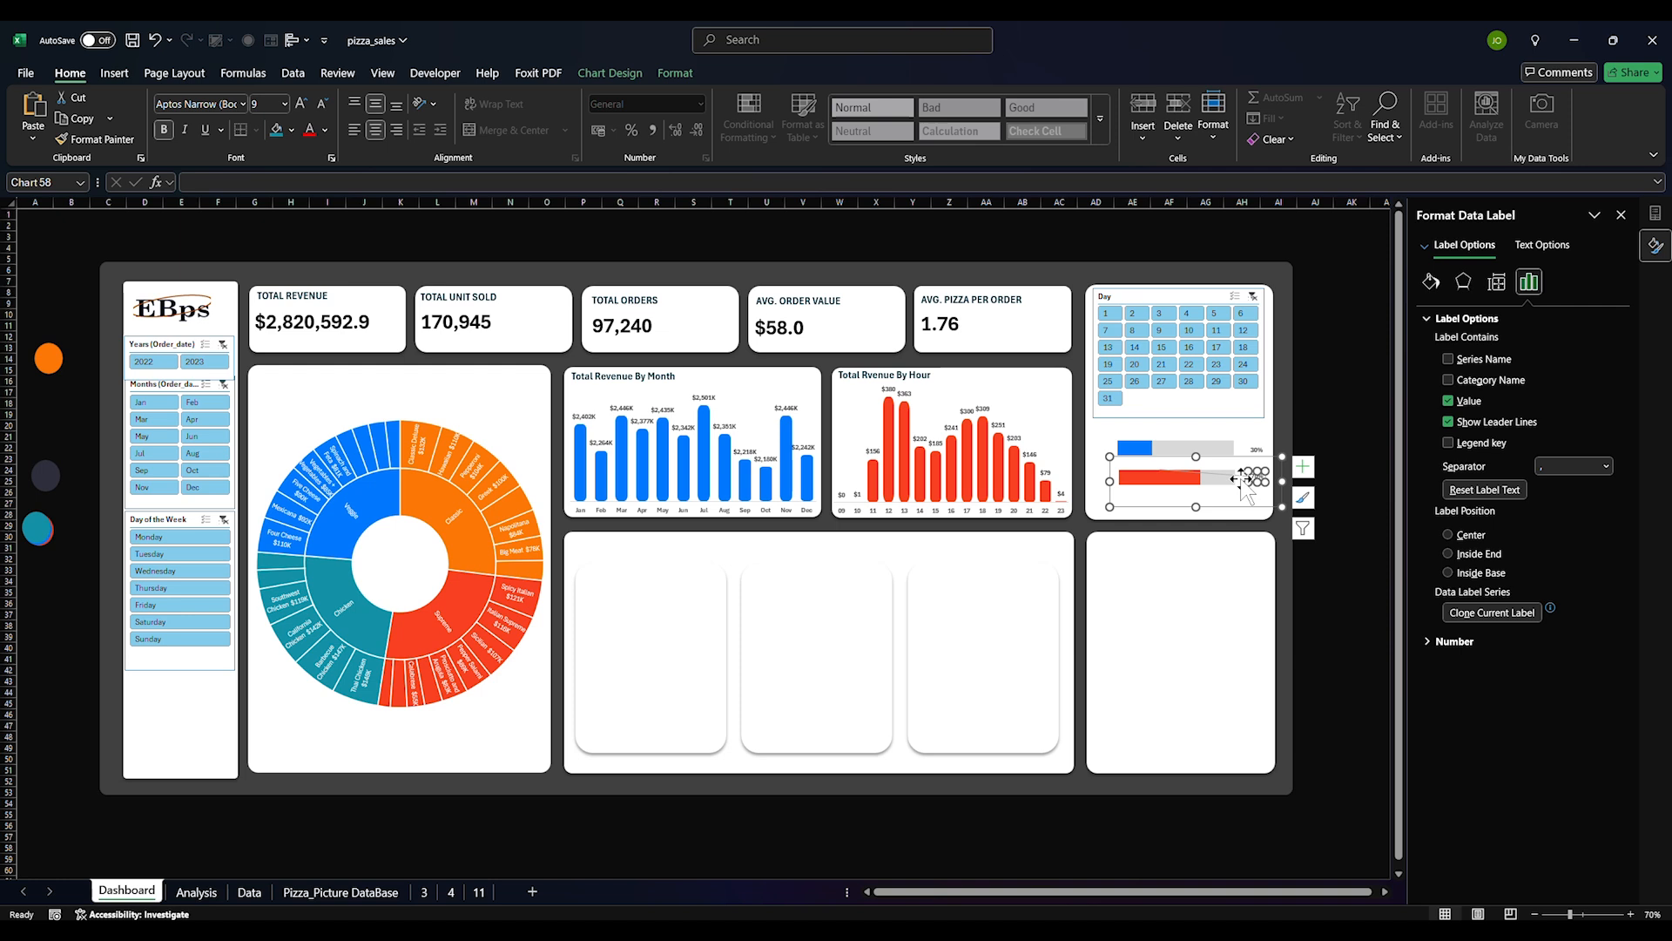
pyautogui.click(1241, 469)
pyautogui.click(1232, 475)
pyautogui.click(1215, 481)
pyautogui.click(1179, 576)
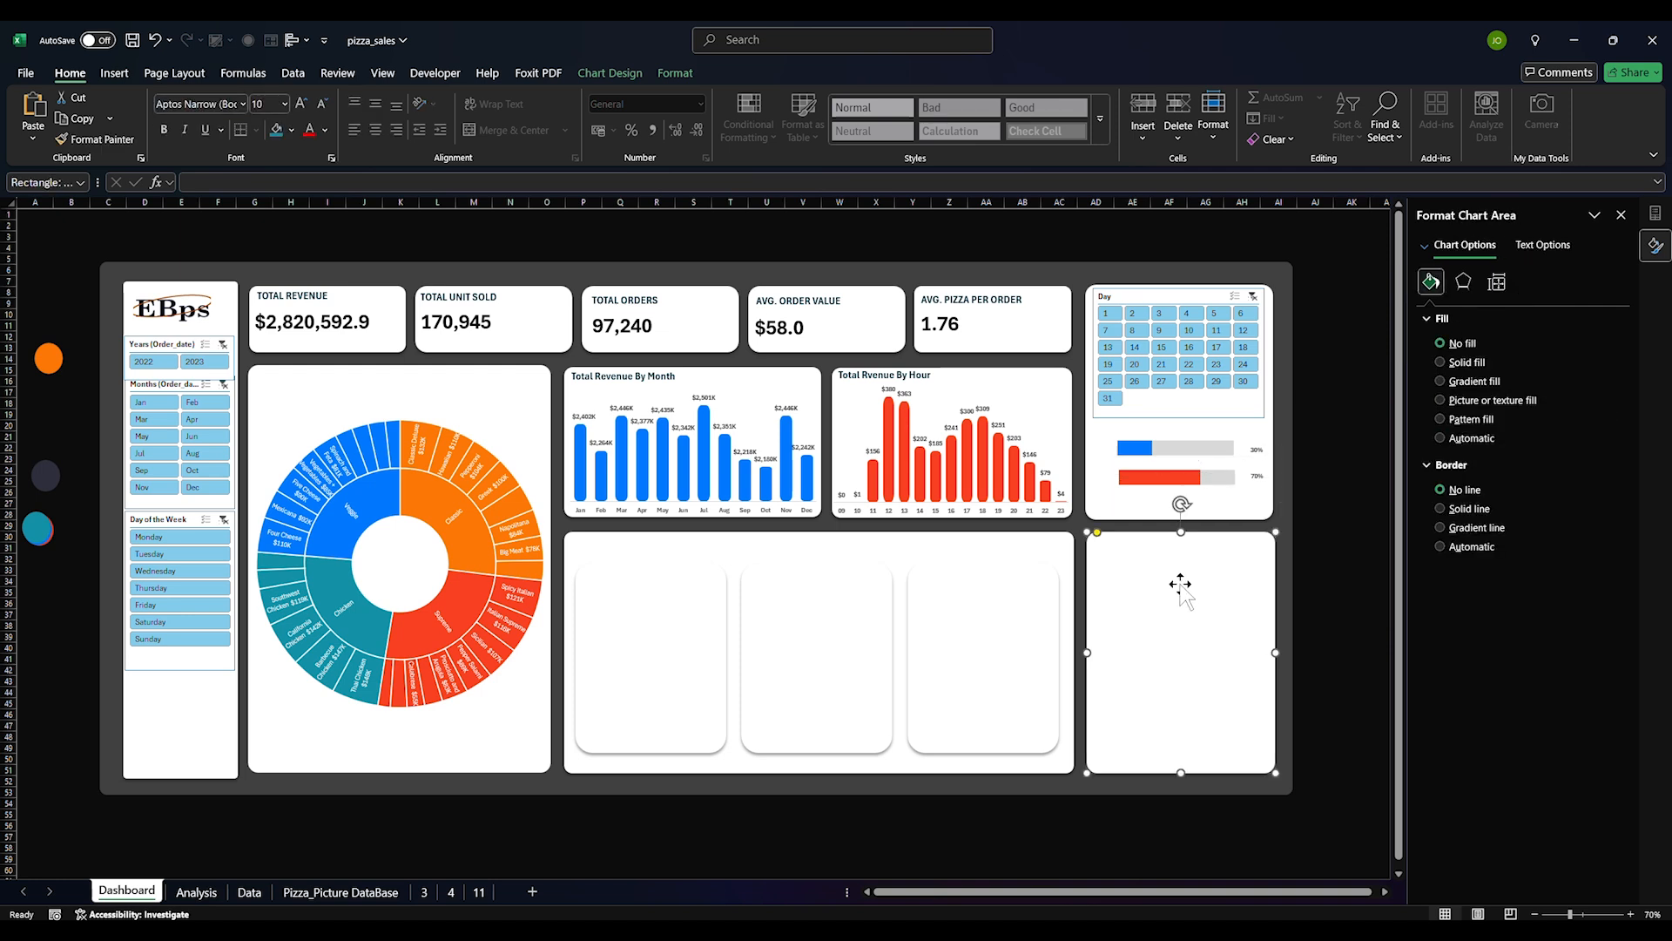
# Drag the blue and red charts' plot areas taller so both progress bars grow
pyautogui.click(1127, 452)
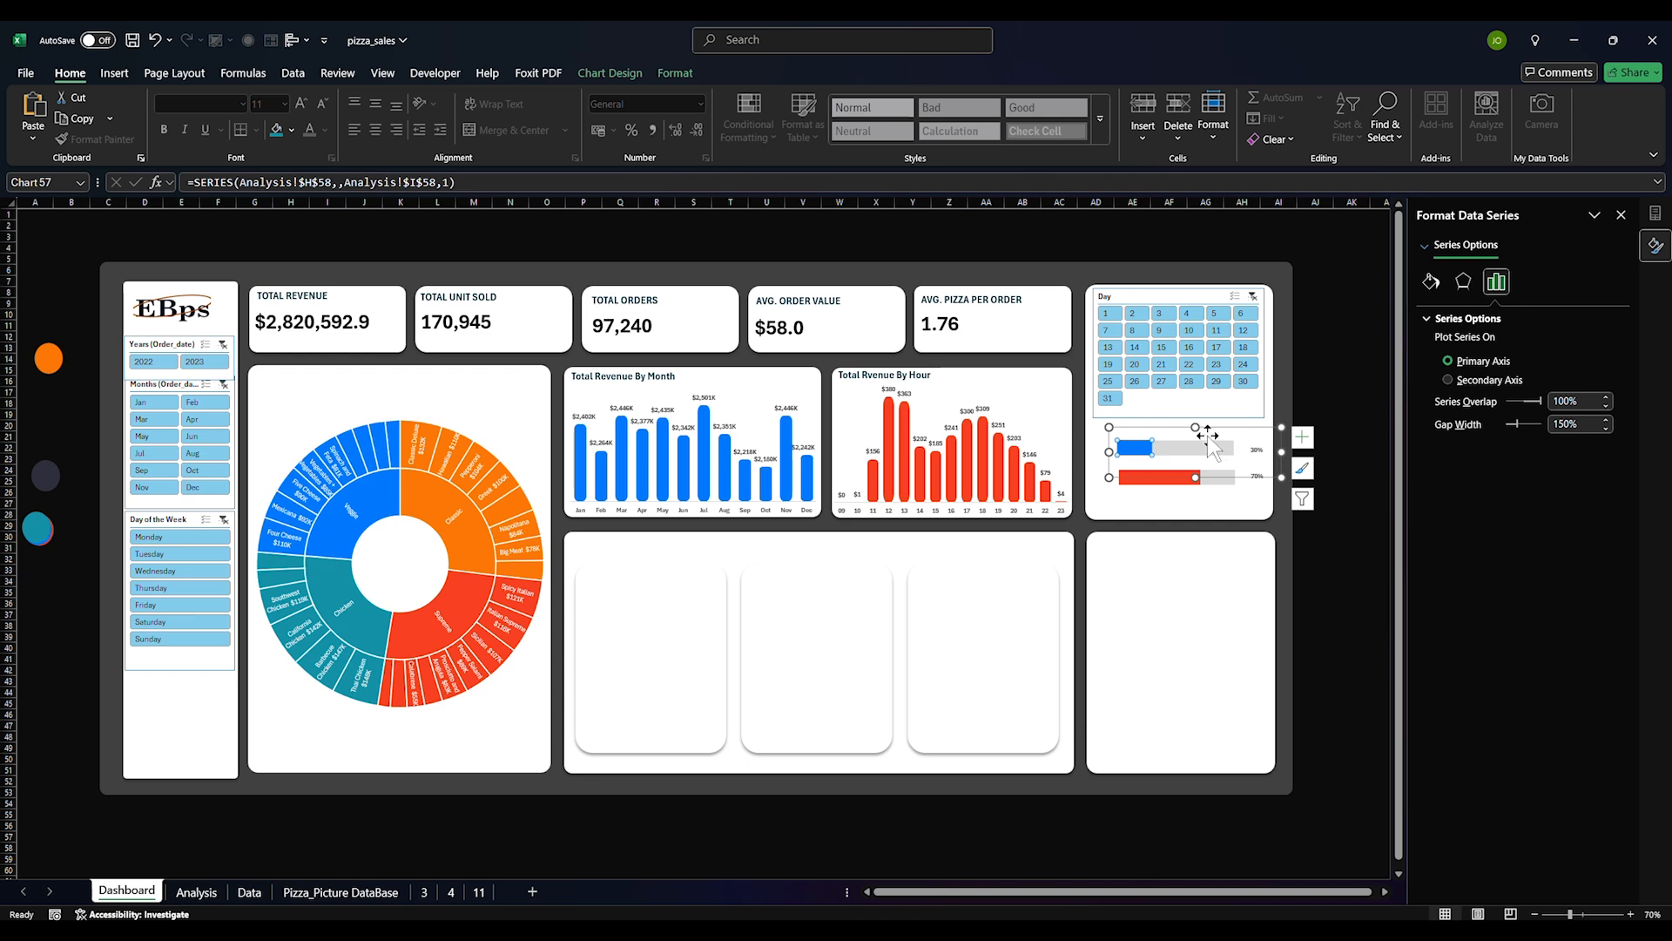
pyautogui.click(1197, 418)
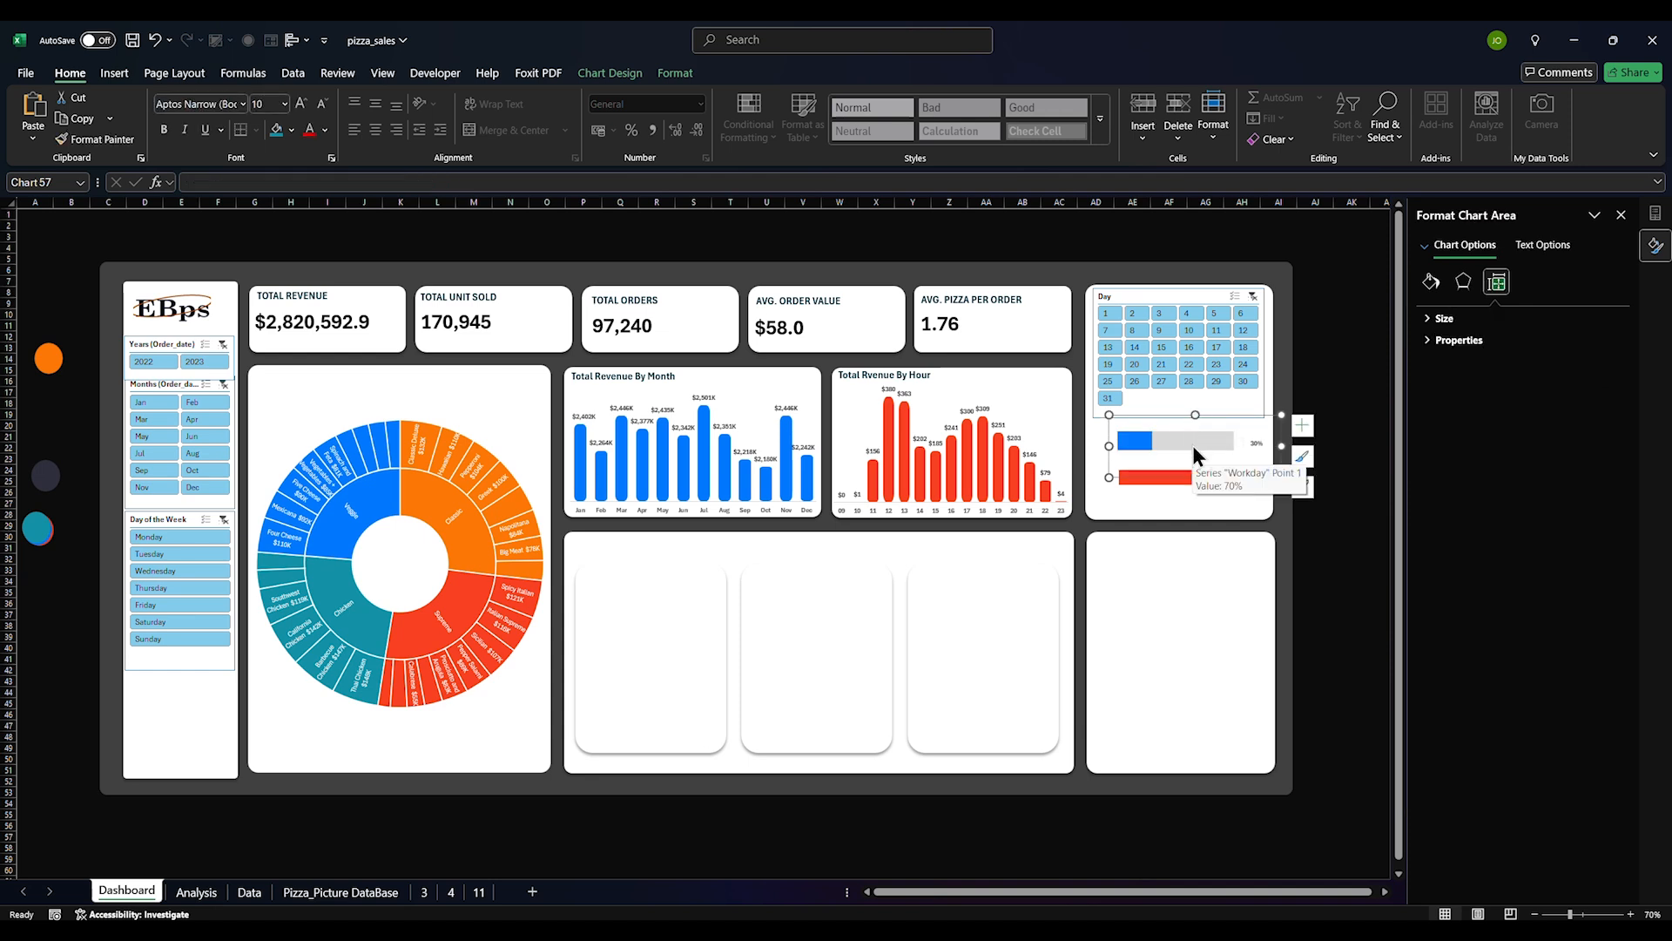
pyautogui.click(1193, 446)
pyautogui.click(1165, 434)
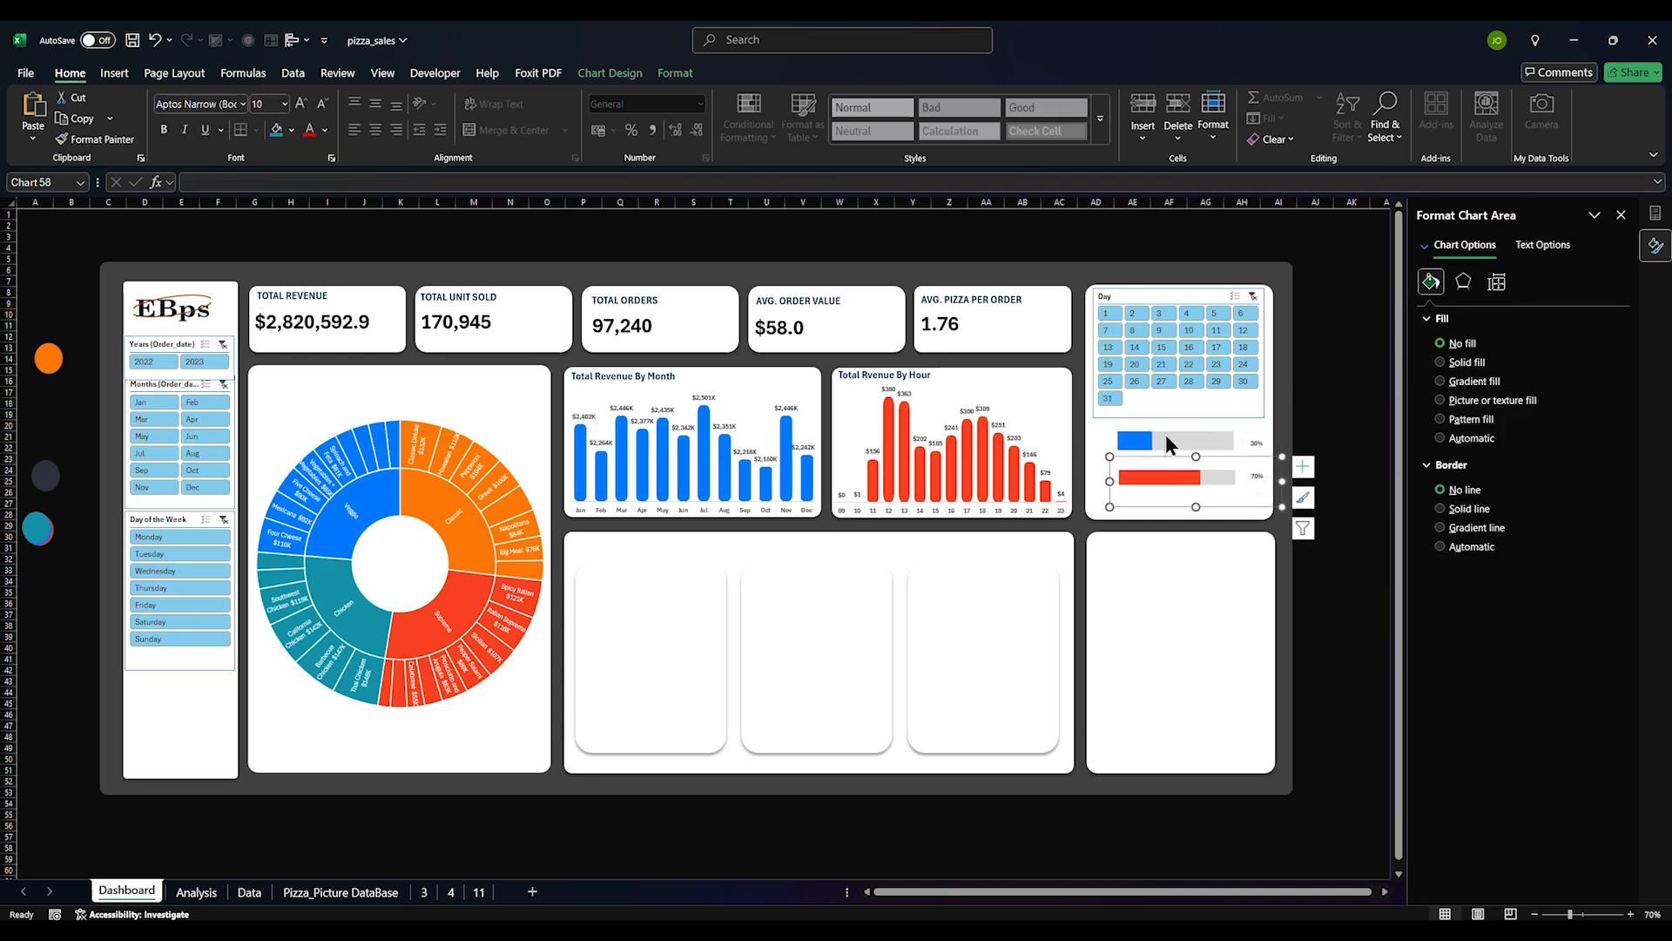
pyautogui.click(1167, 447)
pyautogui.moveTo(1183, 463); pyautogui.dragTo(1183, 470)
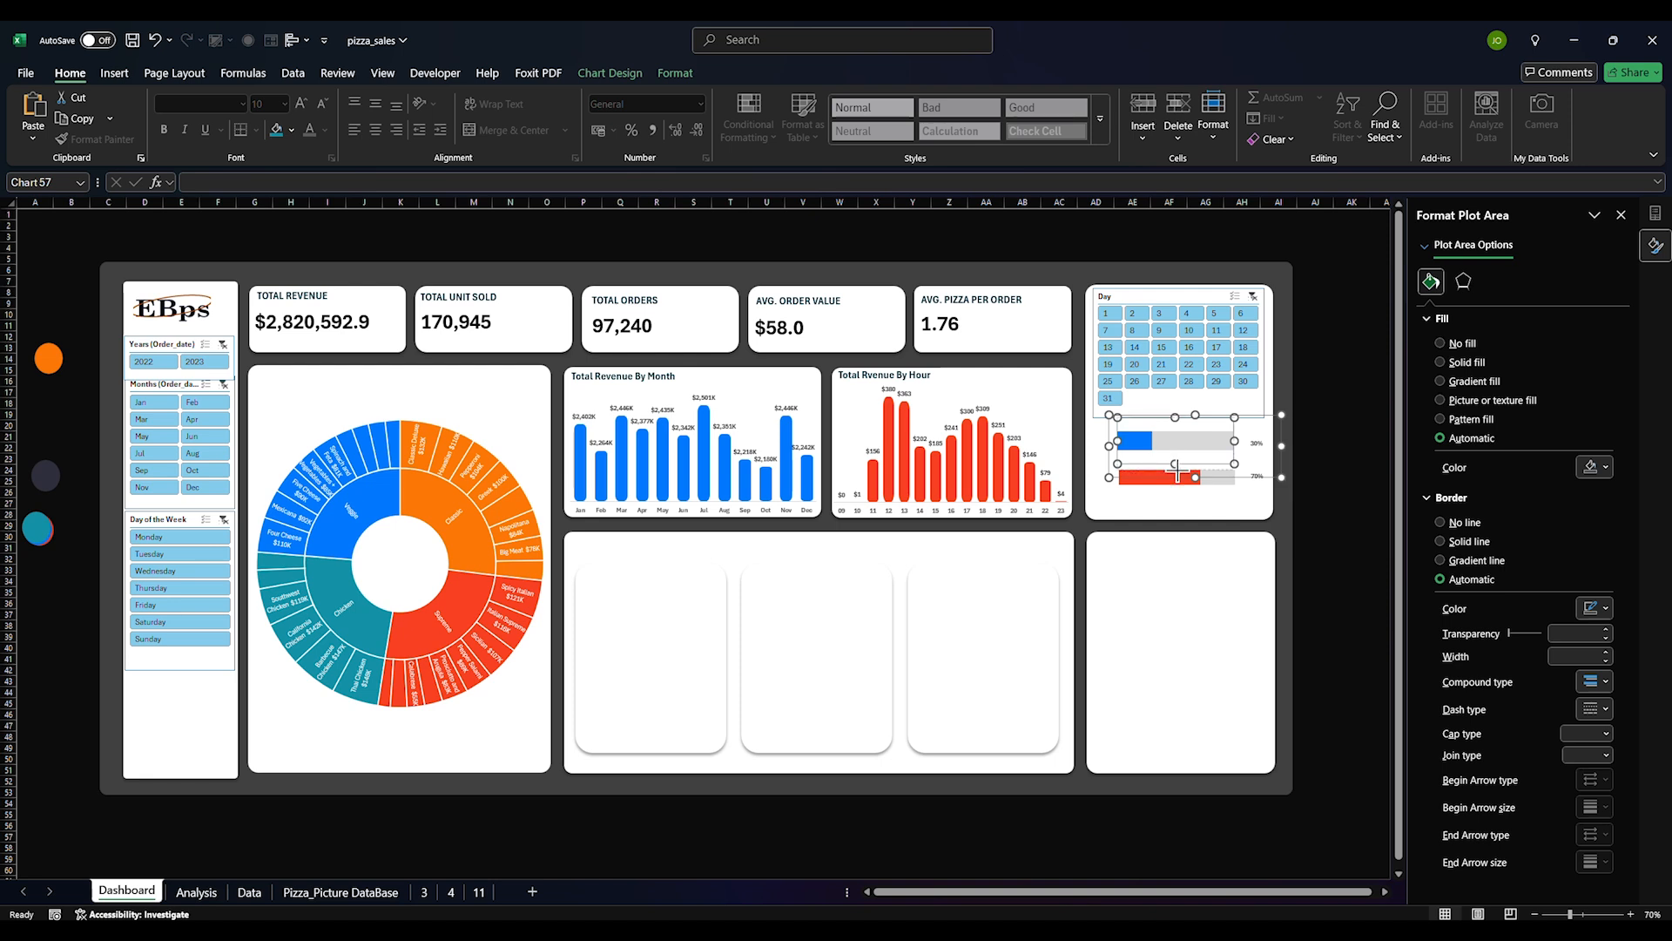
pyautogui.click(1181, 479)
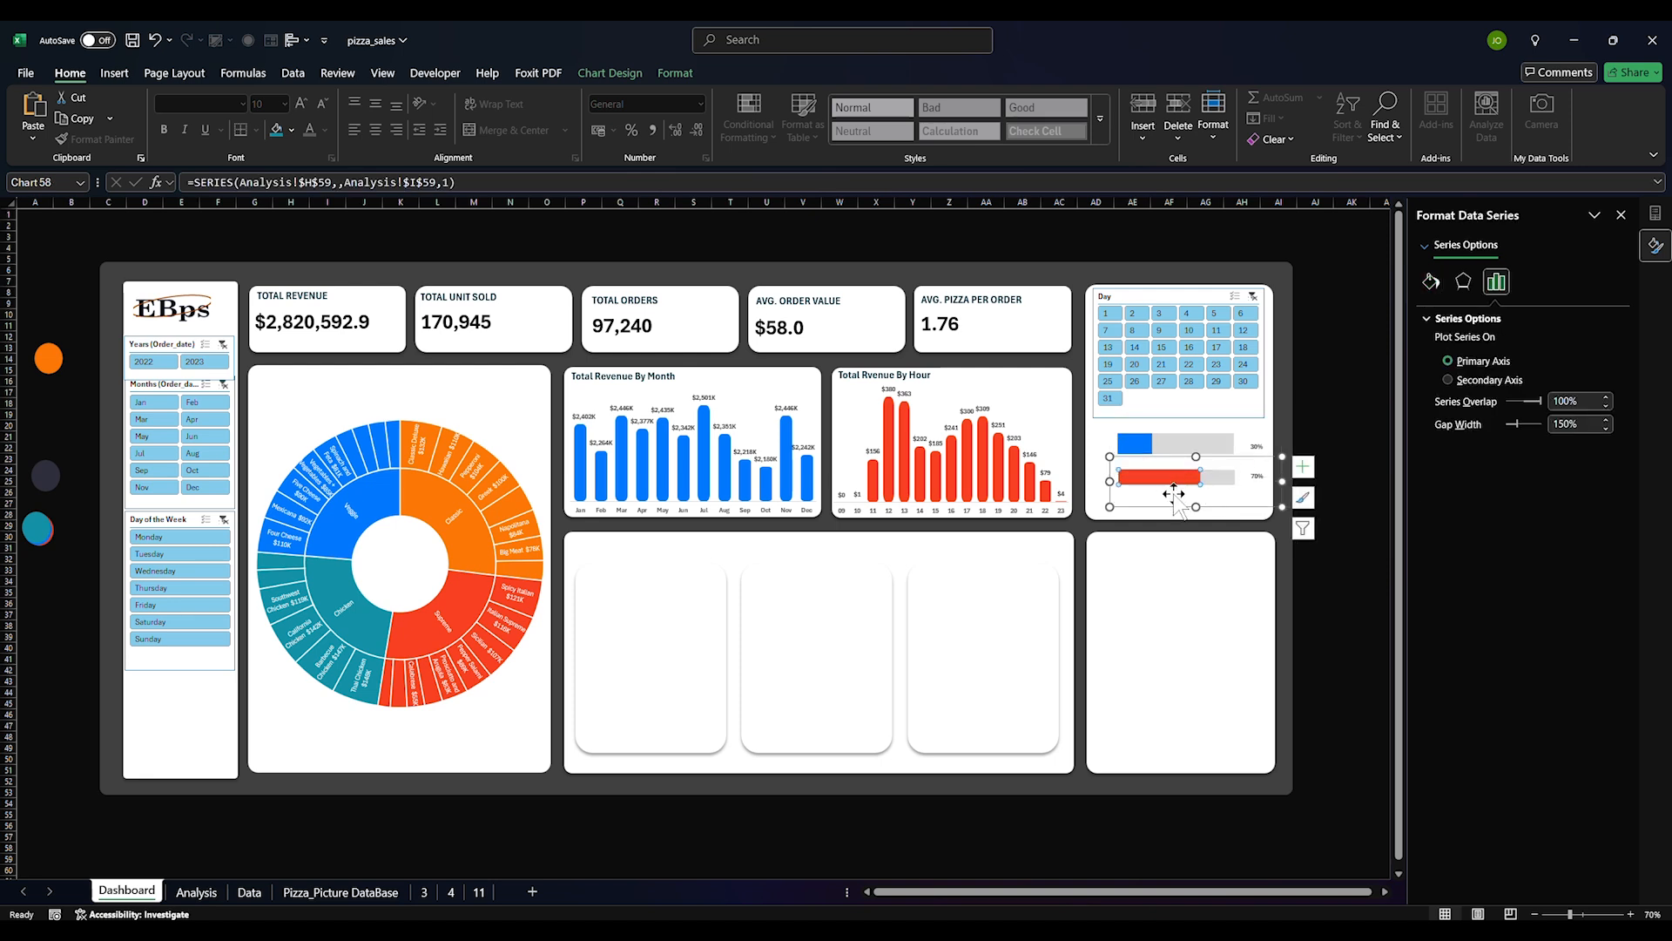
pyautogui.click(1175, 493)
pyautogui.moveTo(1180, 497); pyautogui.dragTo(1181, 505)
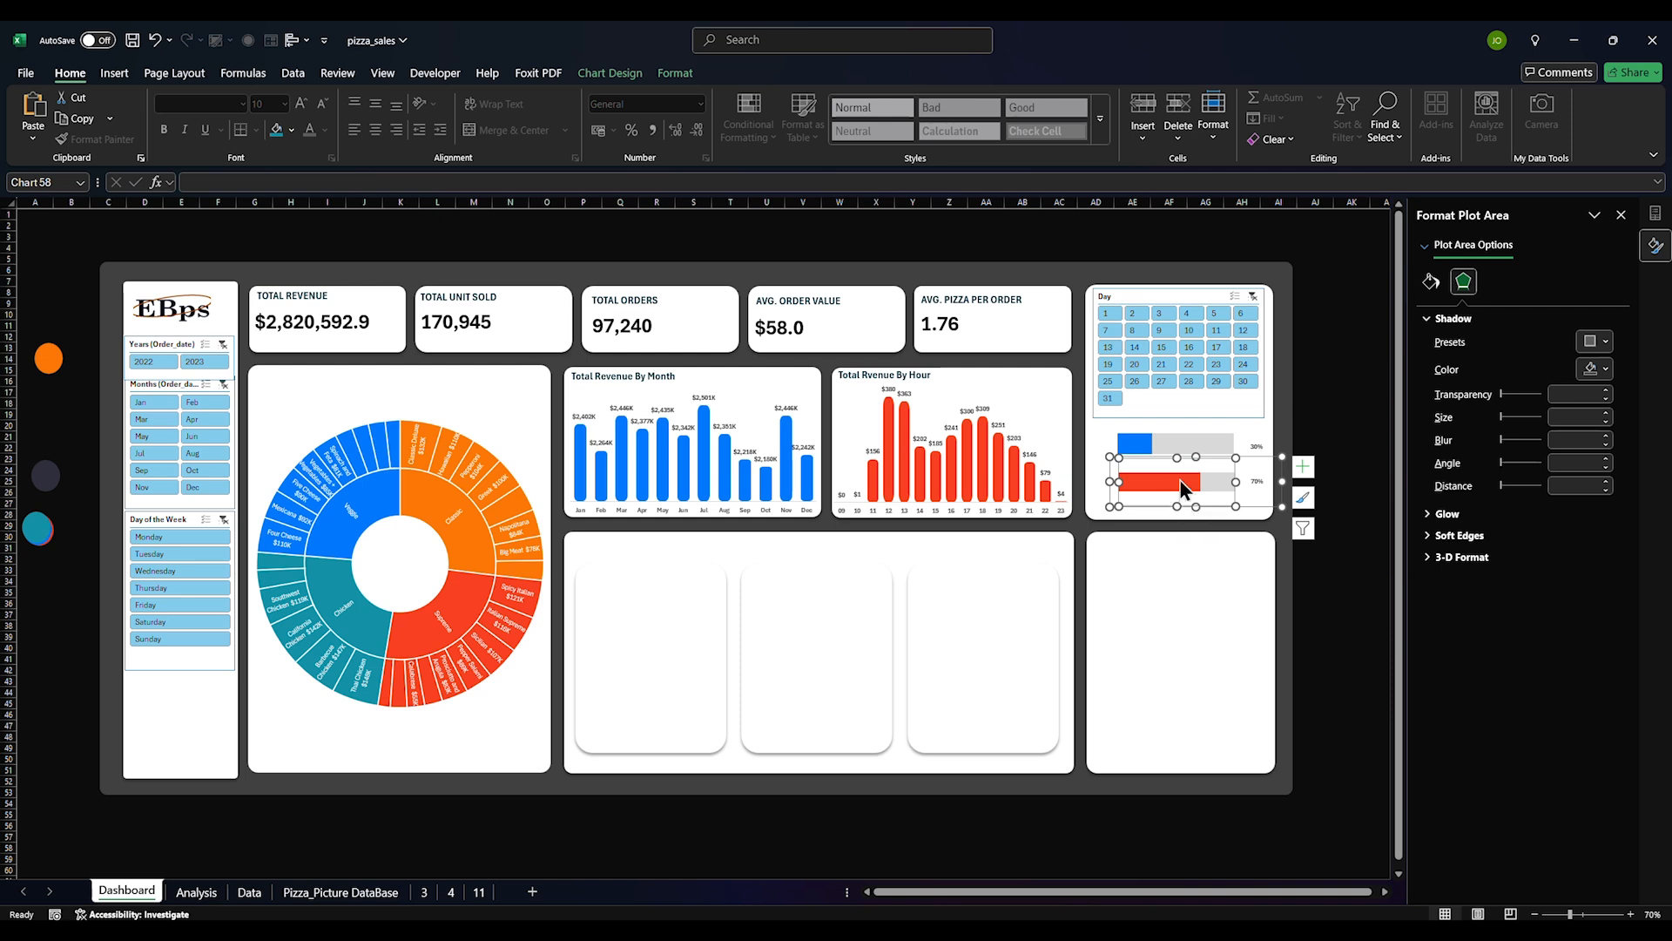
# Move the progress bars slightly lower within their card
pyautogui.click(1216, 484)
pyautogui.moveTo(1220, 505); pyautogui.dragTo(1216, 514)
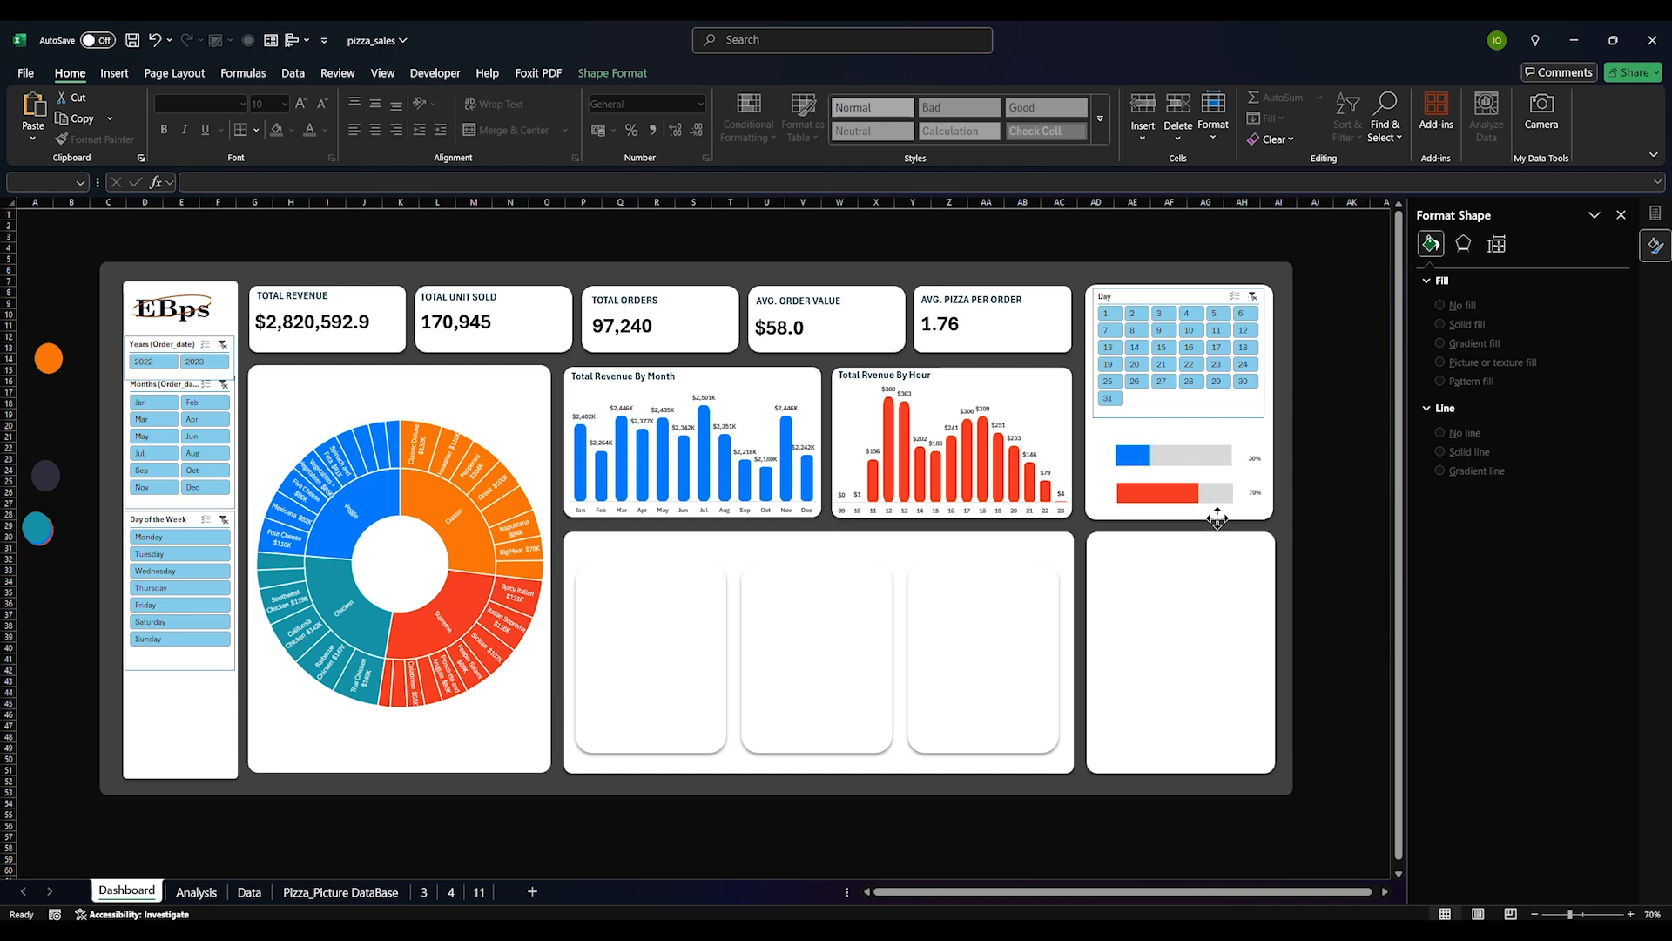
pyautogui.click(1316, 470)
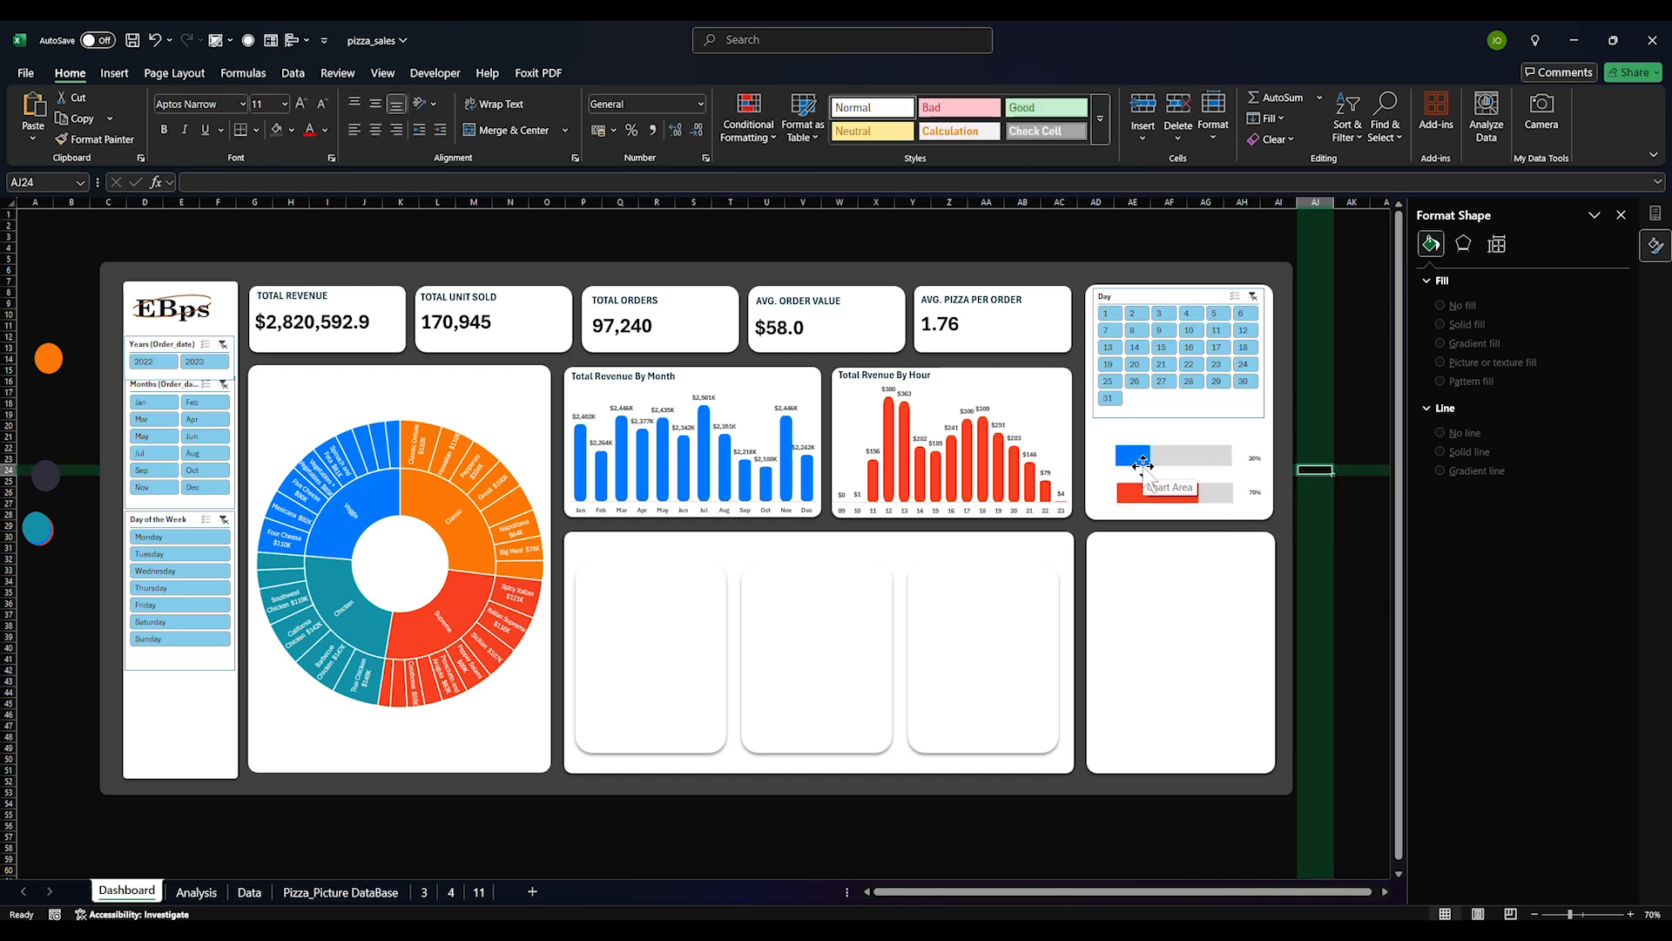
pyautogui.click(1138, 471)
# Turn on the blue chart's legend and widen it so Weekend and Workday sit side by side
pyautogui.click(1300, 436)
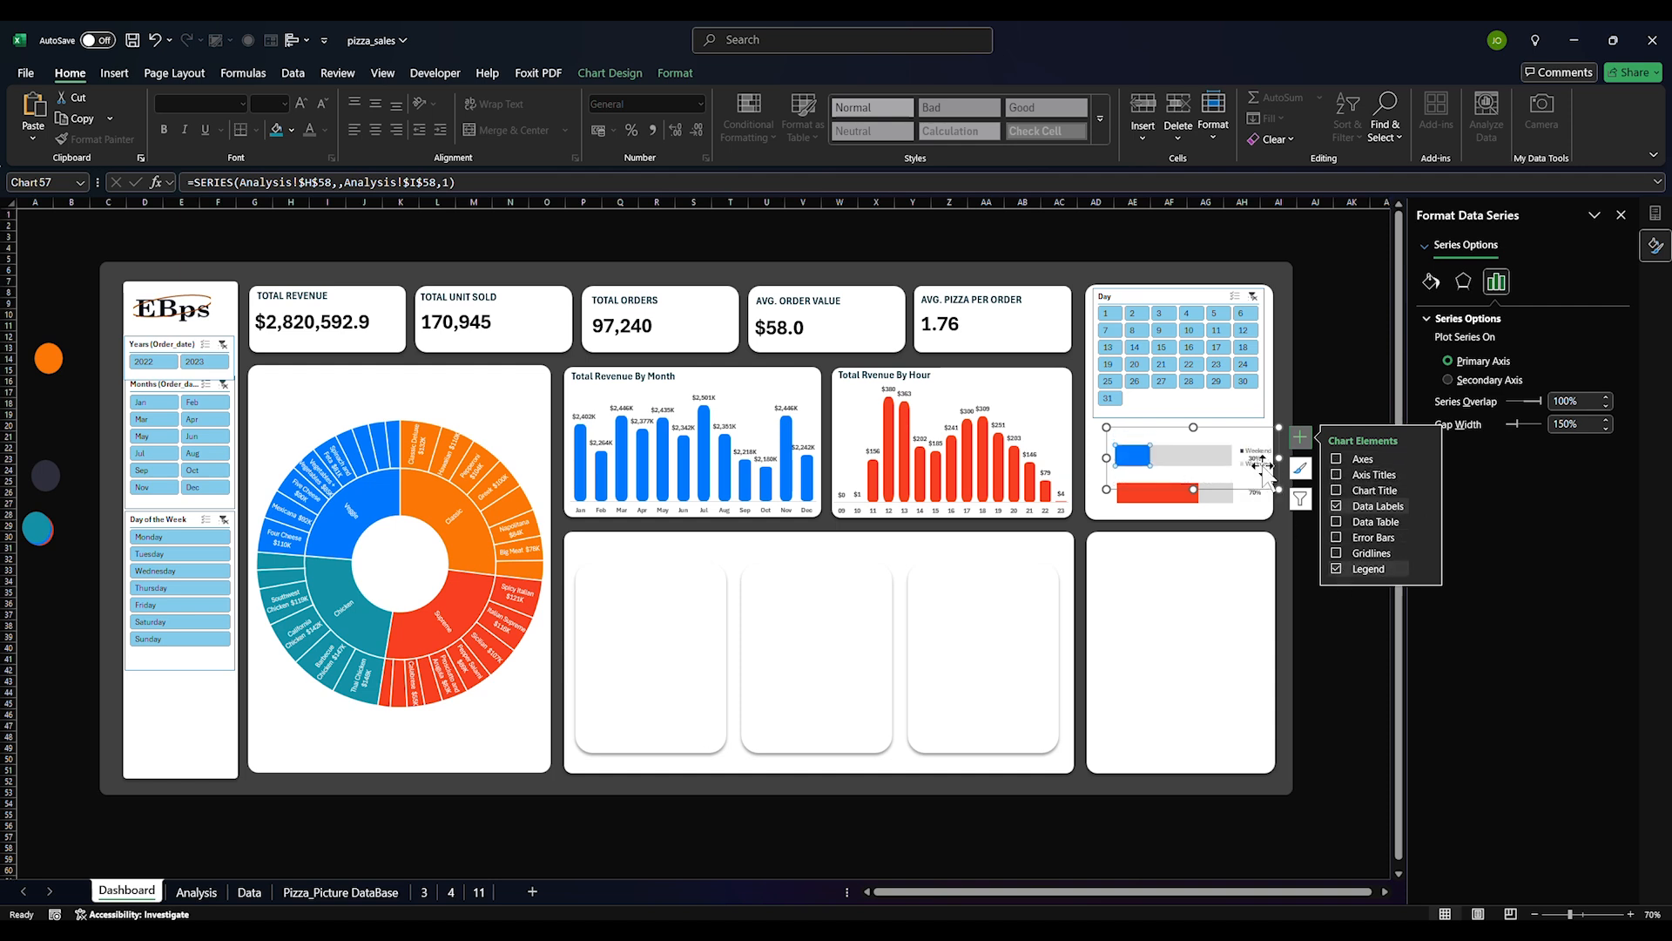
pyautogui.click(1263, 465)
pyautogui.click(1256, 451)
pyautogui.moveTo(1248, 468)
pyautogui.mouseDown()
pyautogui.moveTo(1229, 475)
pyautogui.moveTo(1247, 466)
pyautogui.mouseUp()
pyautogui.click(1261, 452)
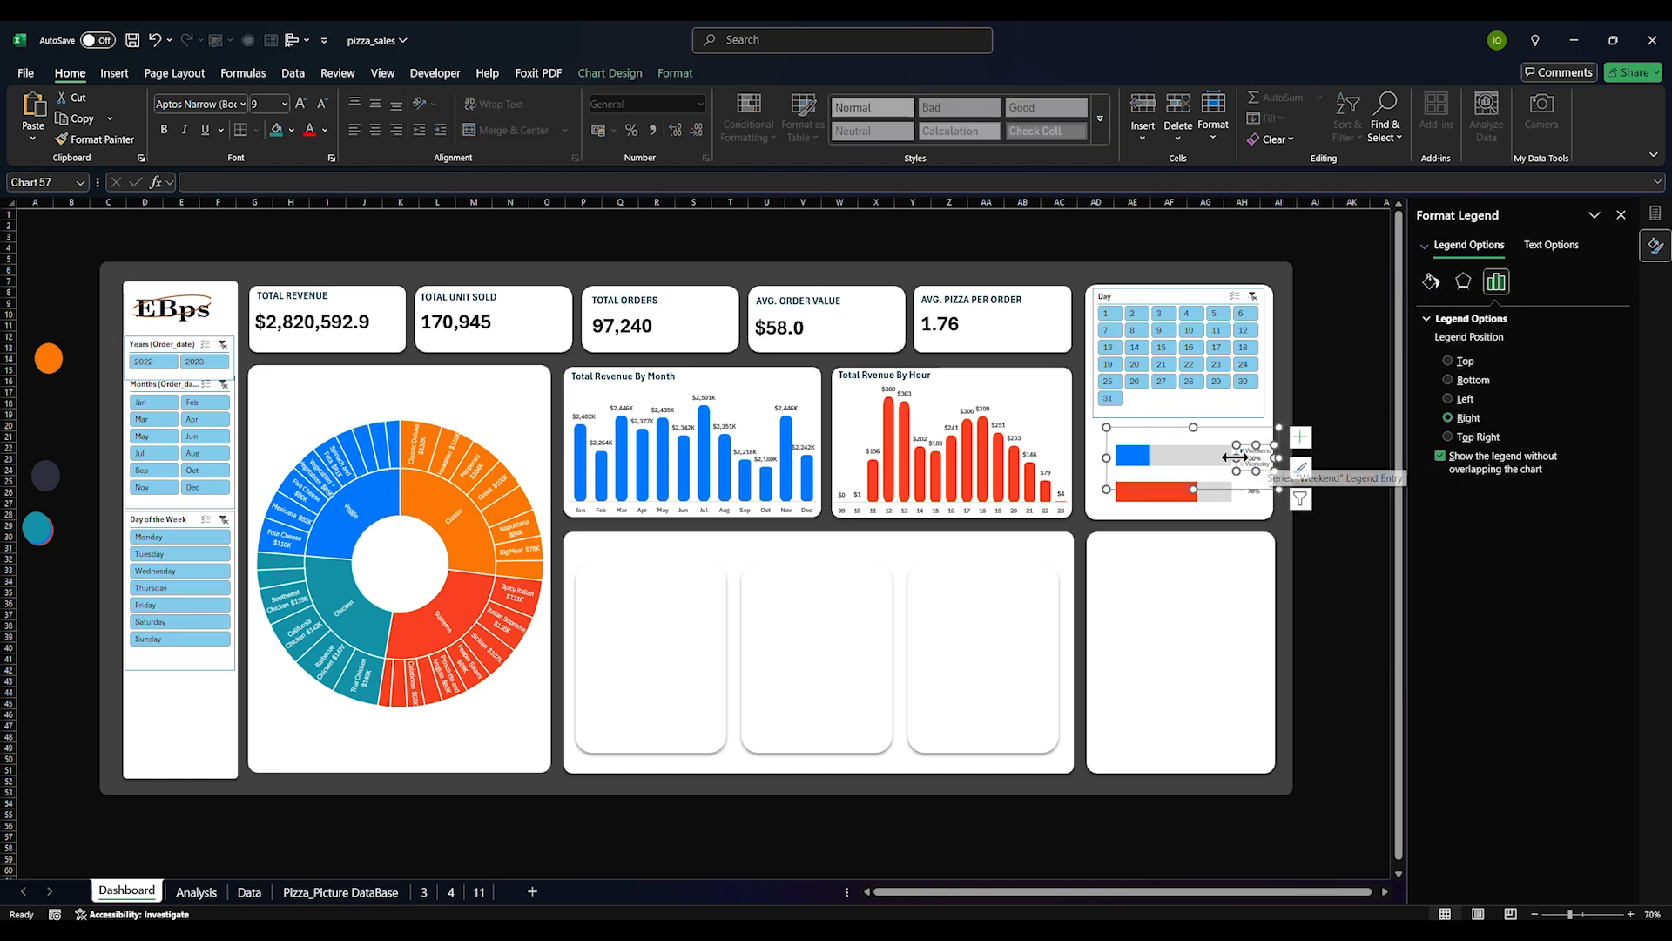
pyautogui.moveTo(1235, 458); pyautogui.dragTo(1202, 441)
# Try colouring the Workday legend entry red, then undo the change both times
pyautogui.click(1207, 438)
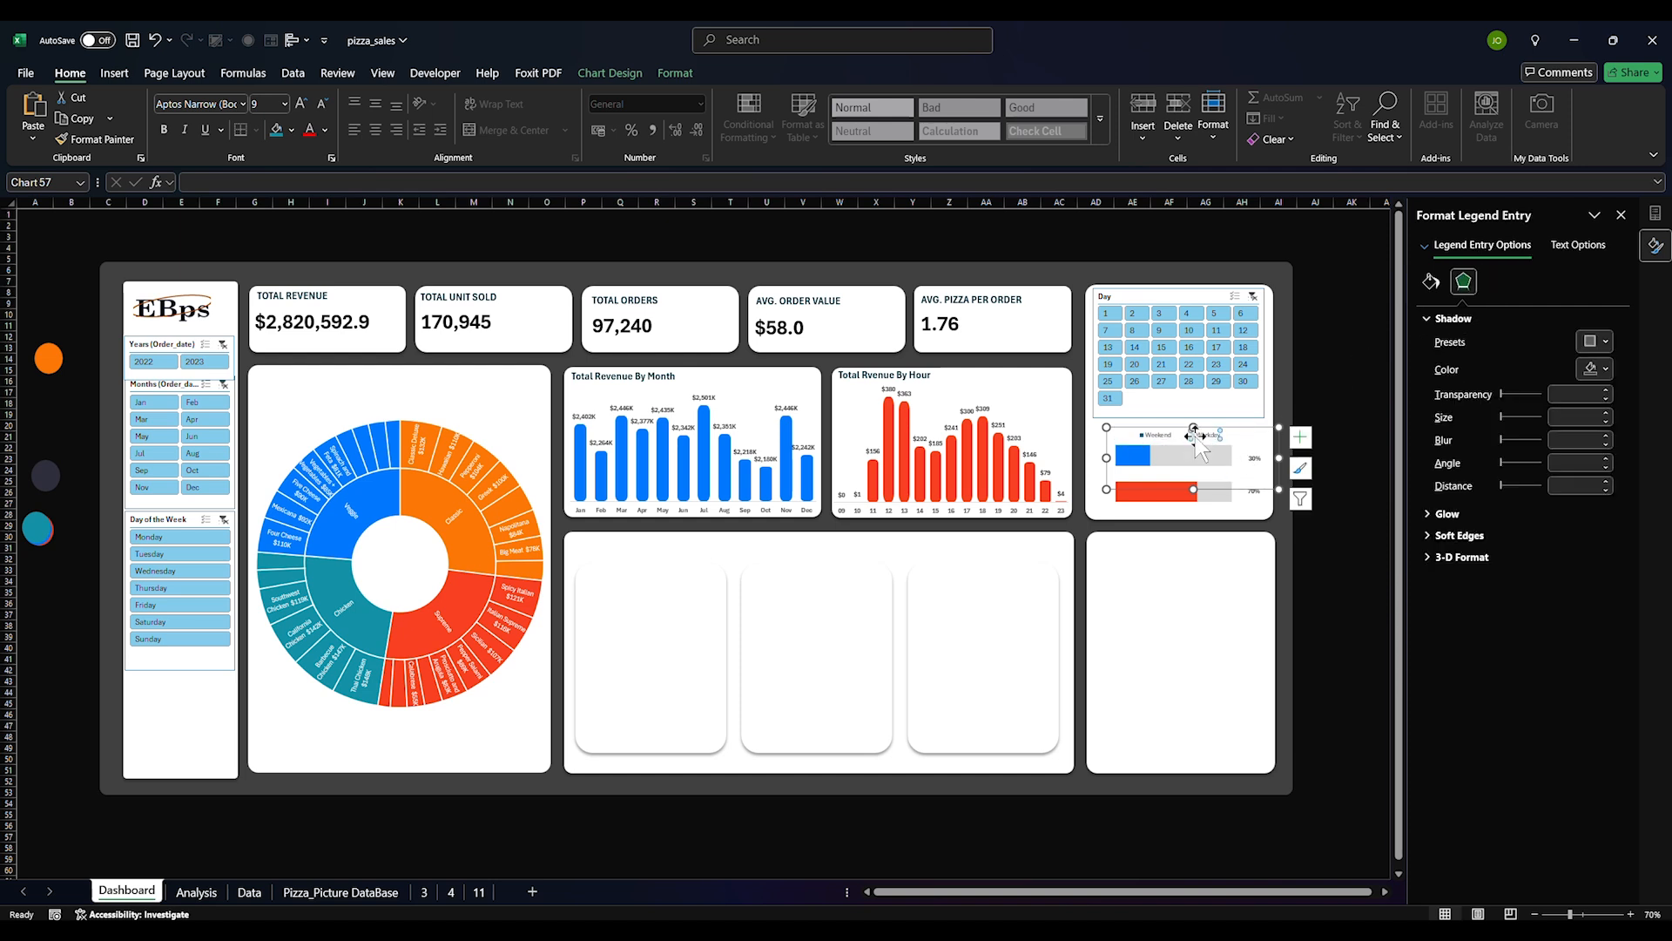
pyautogui.click(1431, 281)
pyautogui.click(1598, 466)
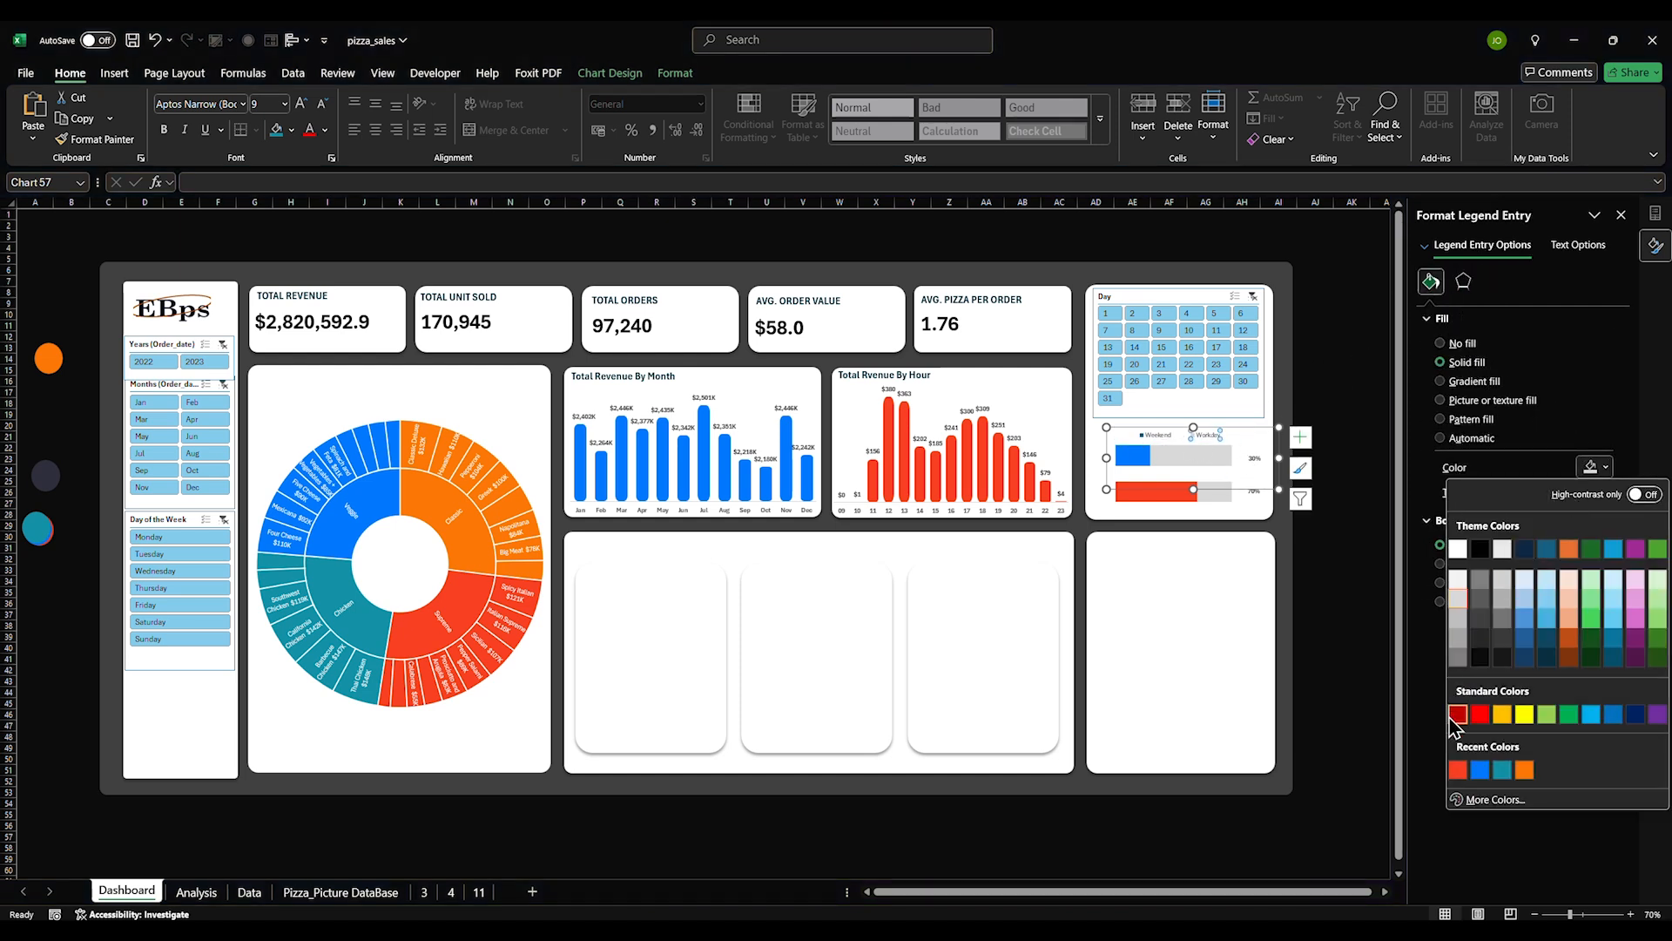
pyautogui.click(1458, 771)
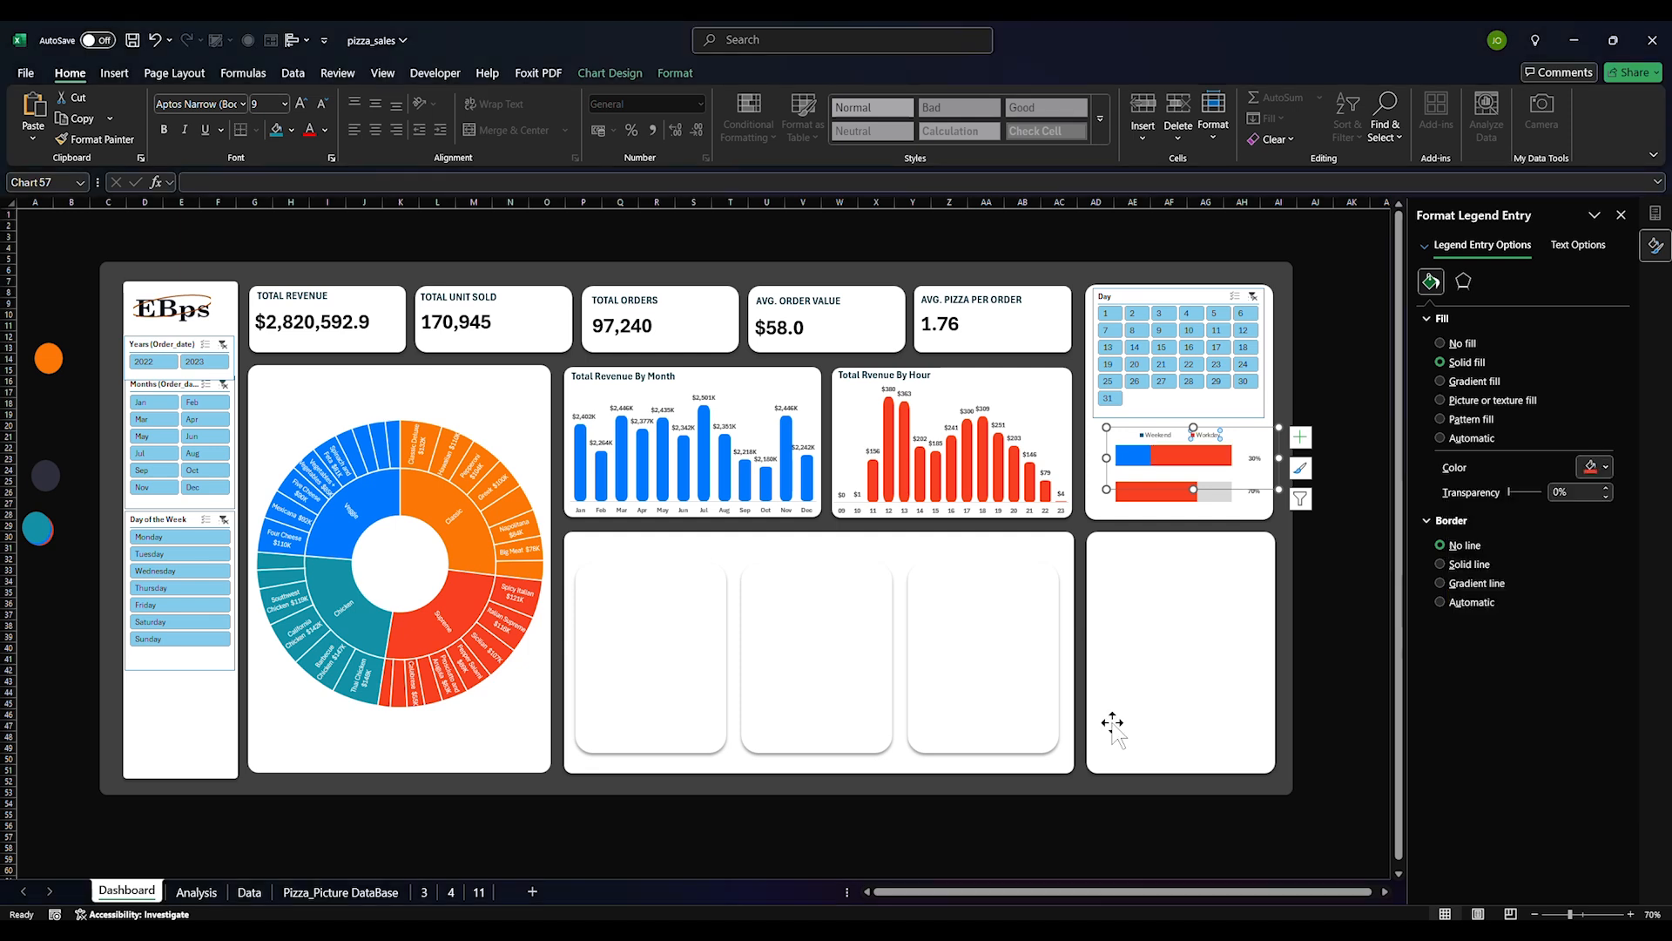
pyautogui.hotkey('ctrl', 'z')
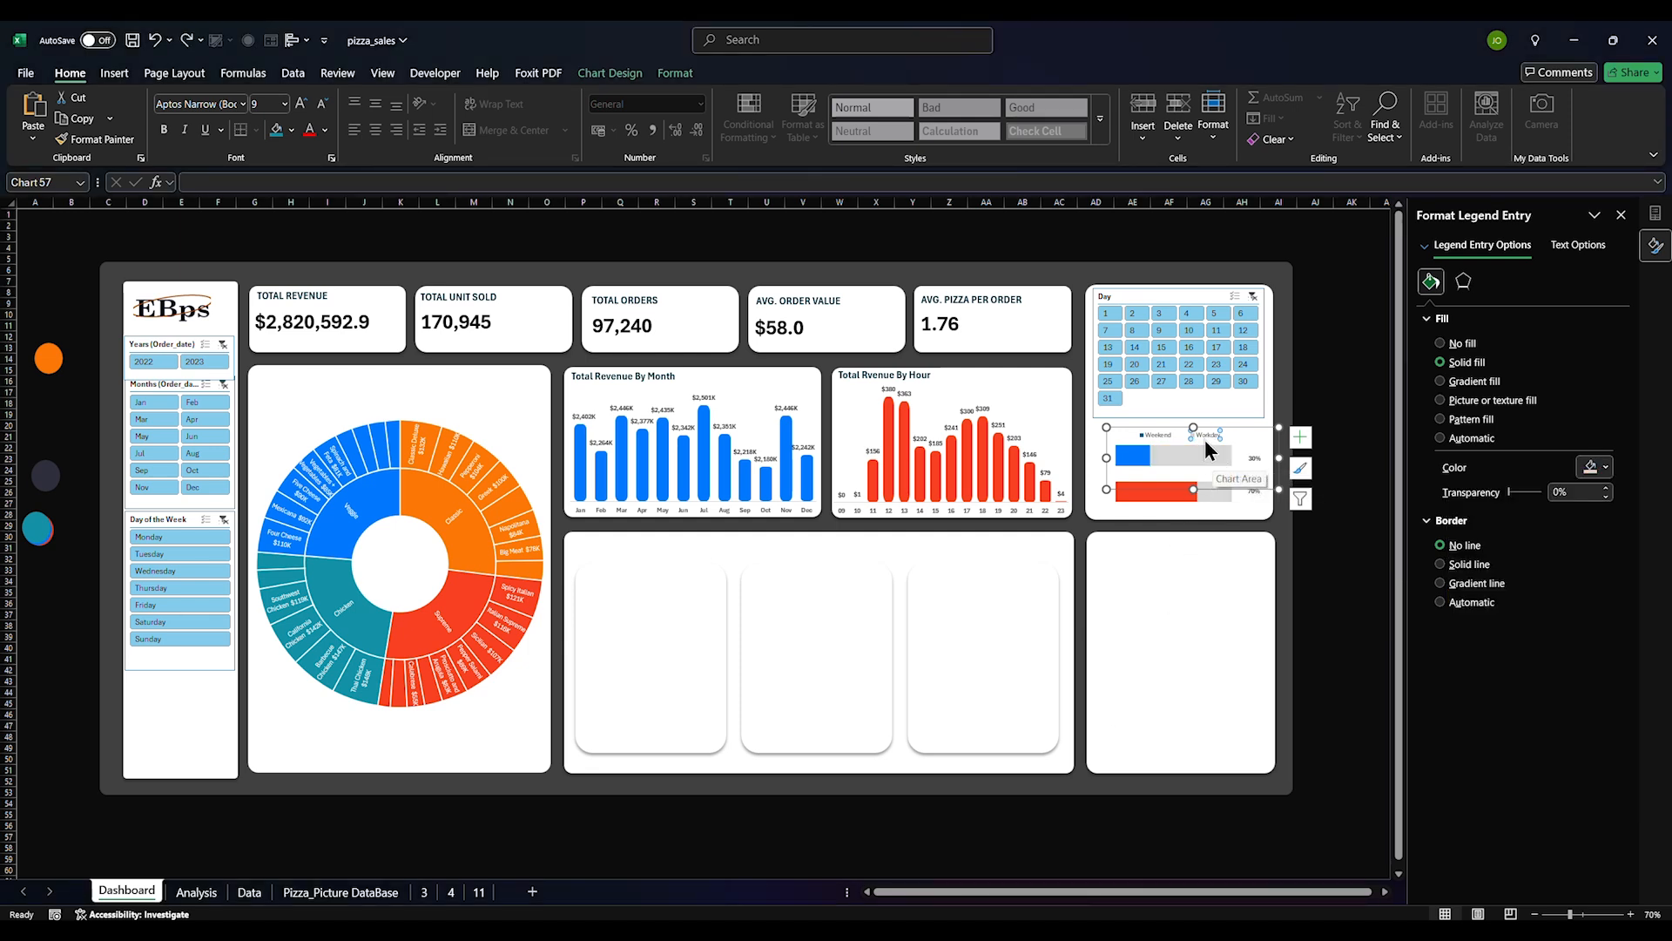
pyautogui.doubleClick(1205, 437)
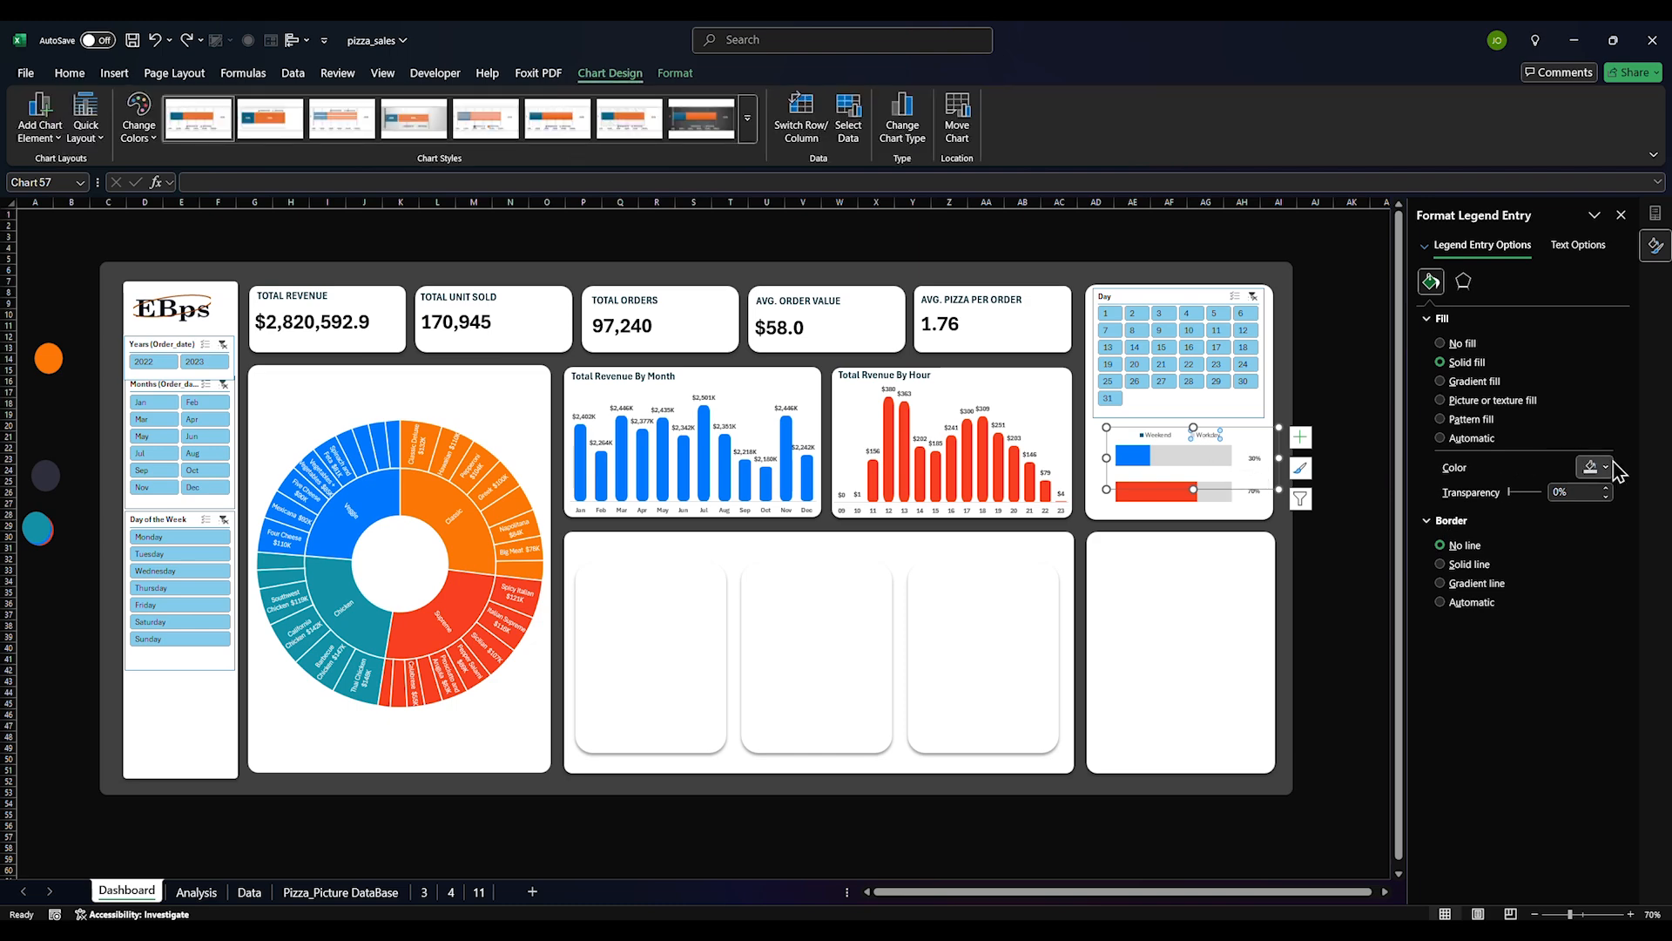
pyautogui.click(1612, 465)
pyautogui.click(1464, 772)
pyautogui.hotkey('ctrl', 'z')
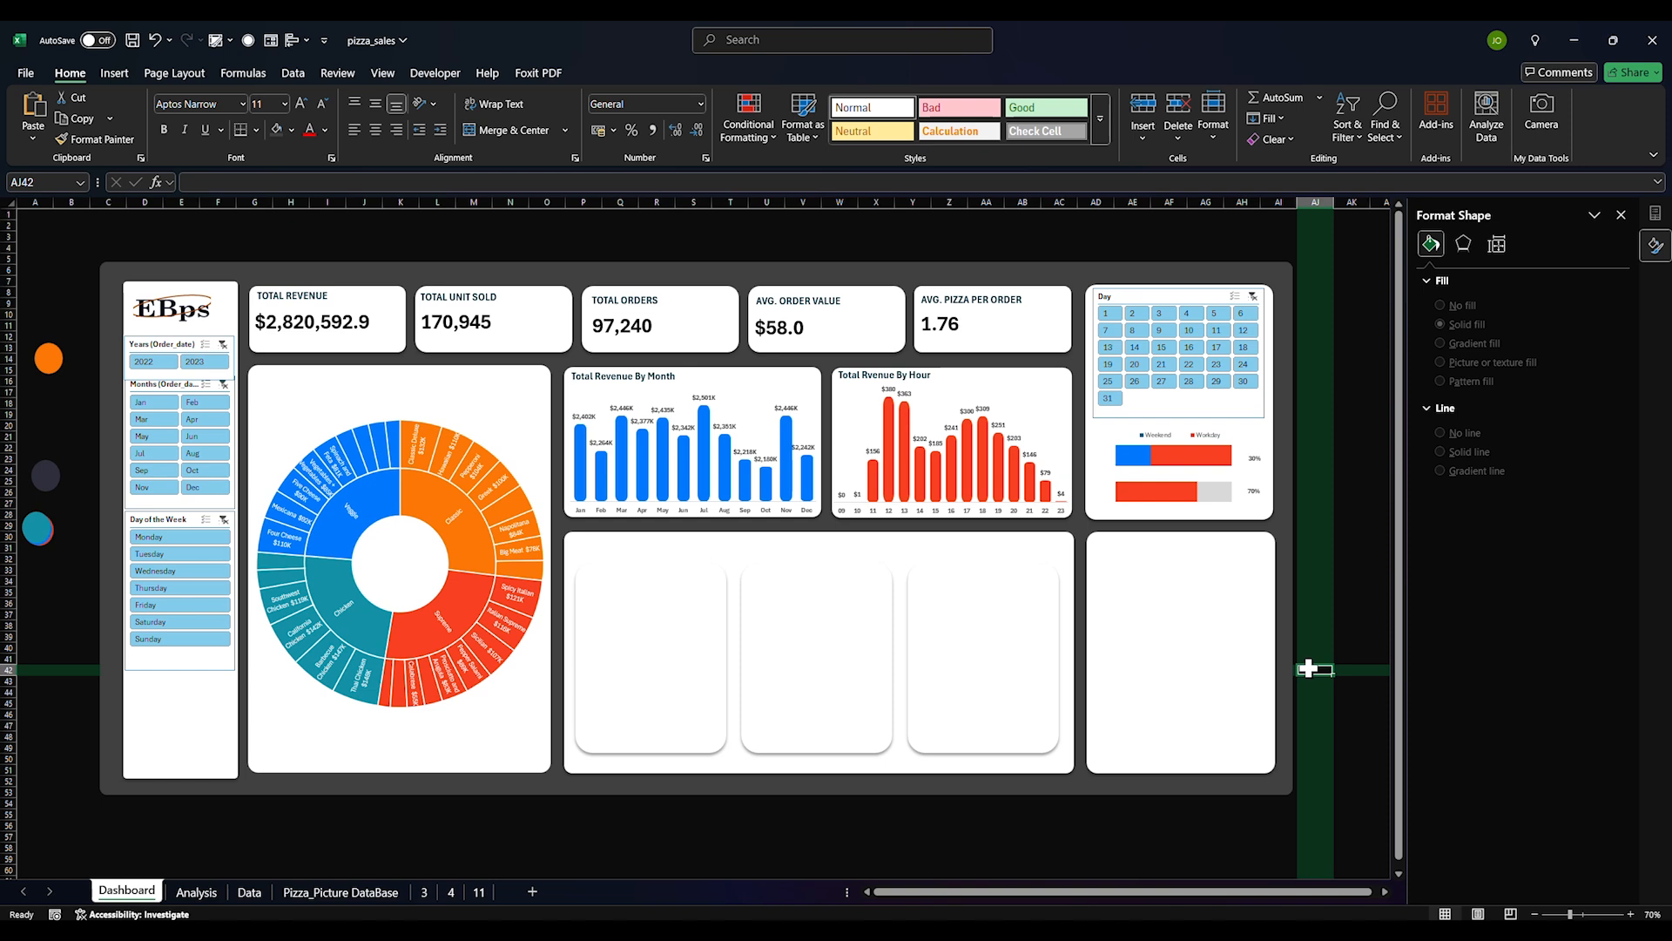
# Delete the Workday entry from the upper chart's legend
pyautogui.click(1321, 648)
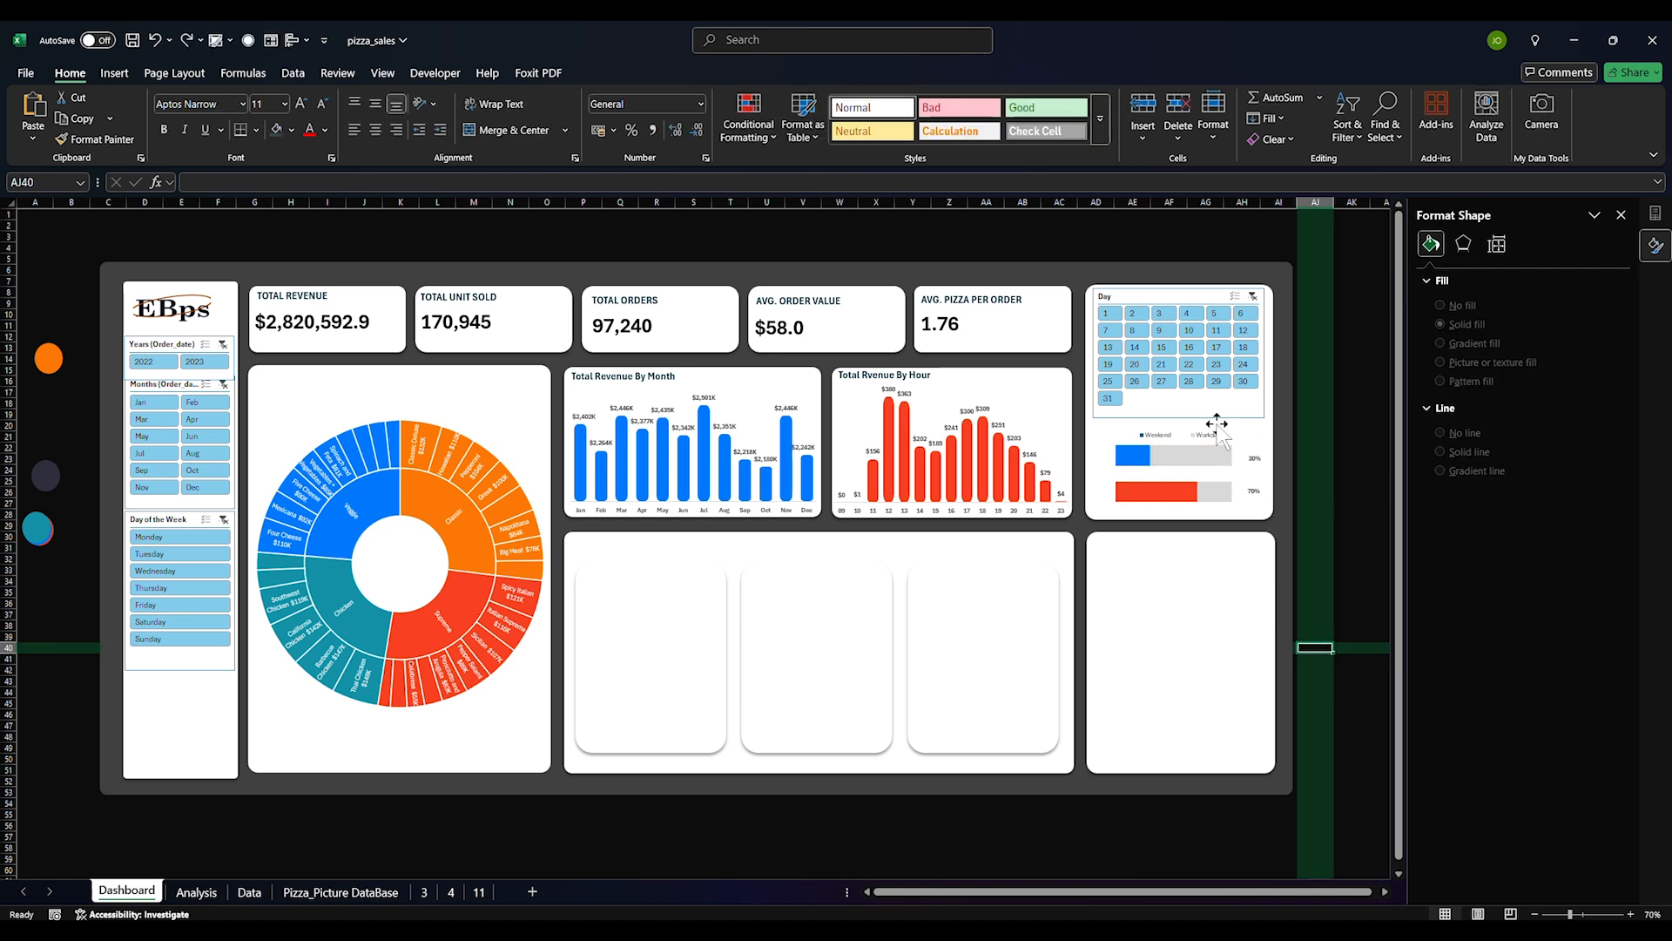
pyautogui.click(1209, 436)
pyautogui.click(1209, 437)
pyautogui.press('Delete')
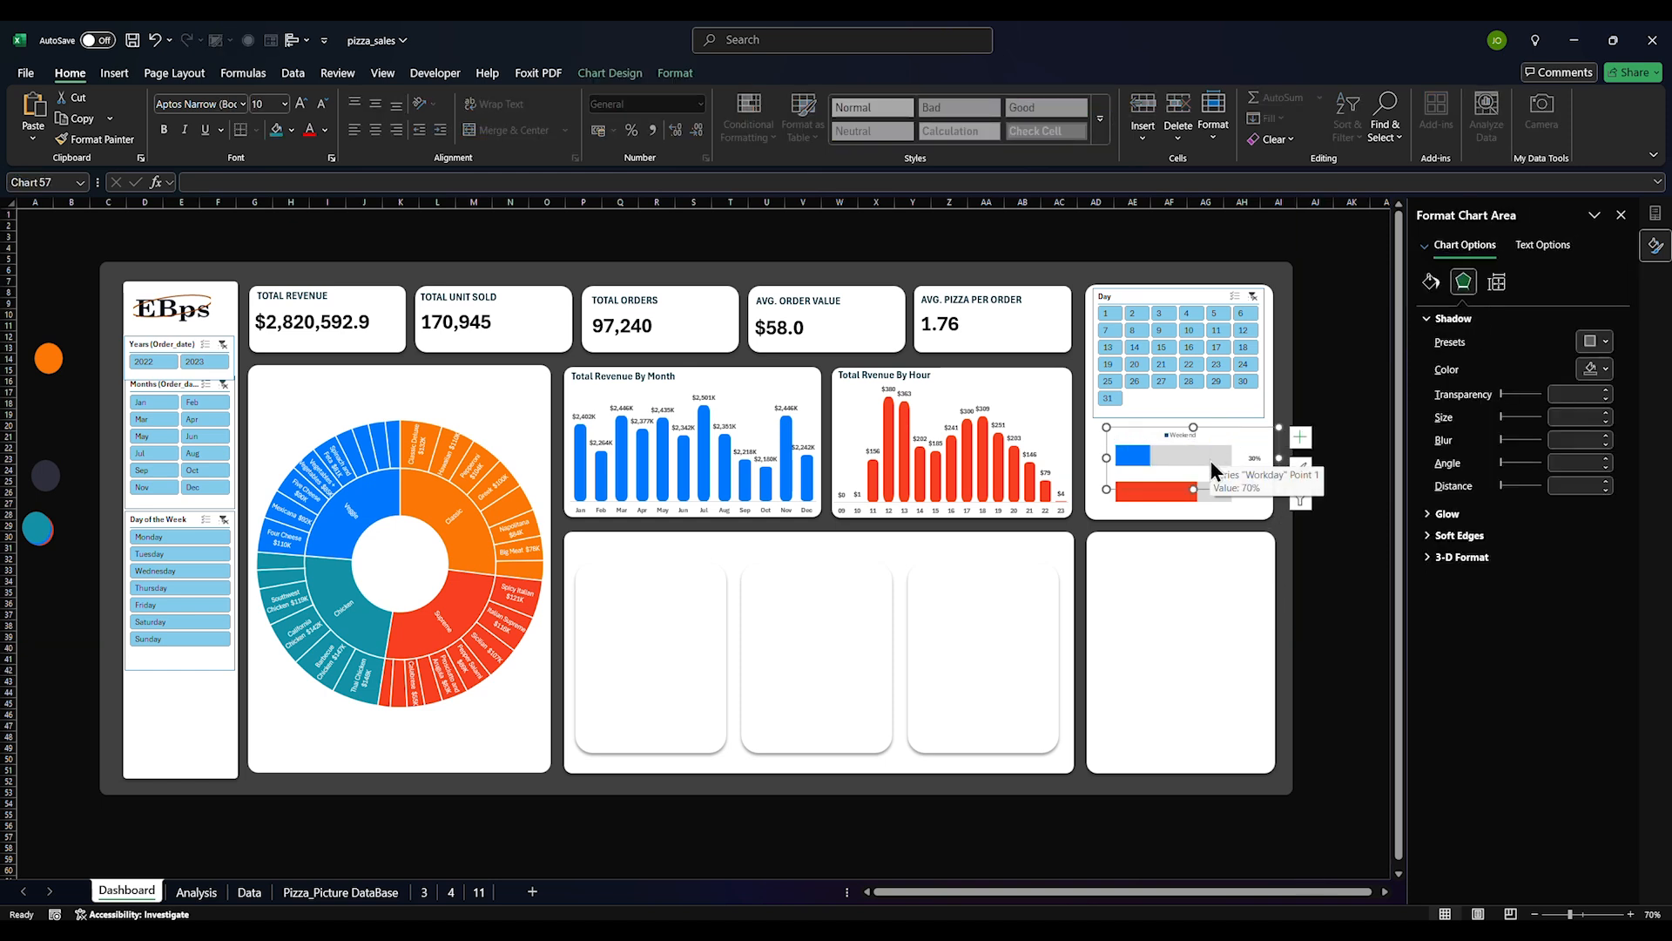
# Turn on a legend for the red chart and widen it
pyautogui.click(1185, 492)
pyautogui.click(1307, 479)
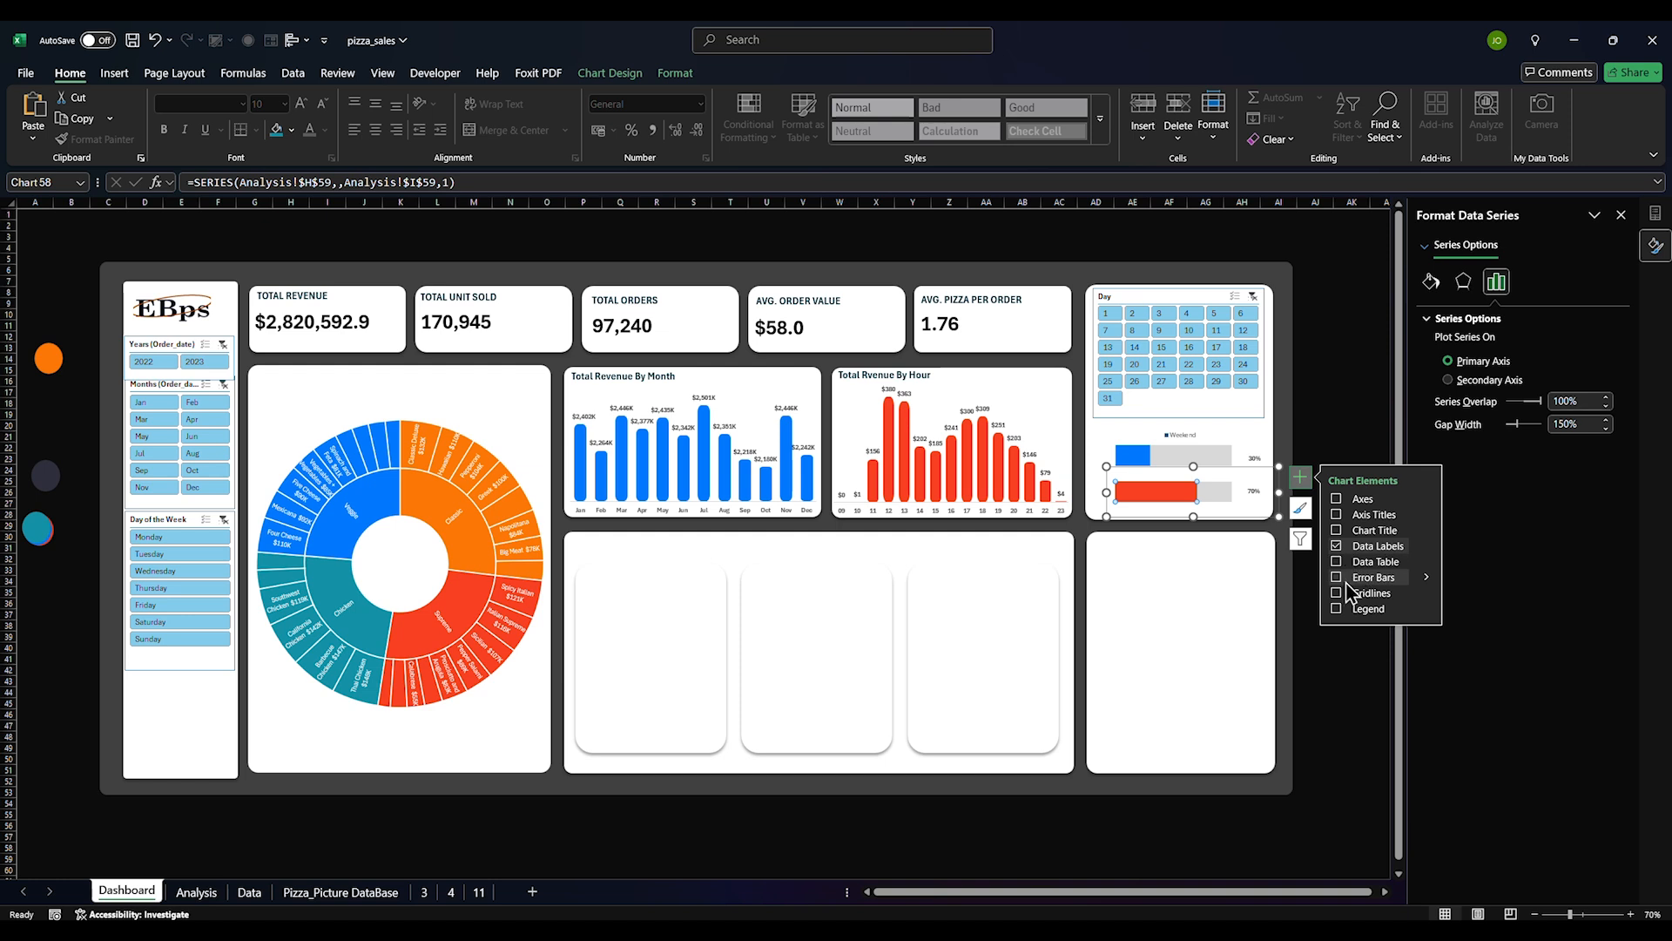
pyautogui.click(1337, 609)
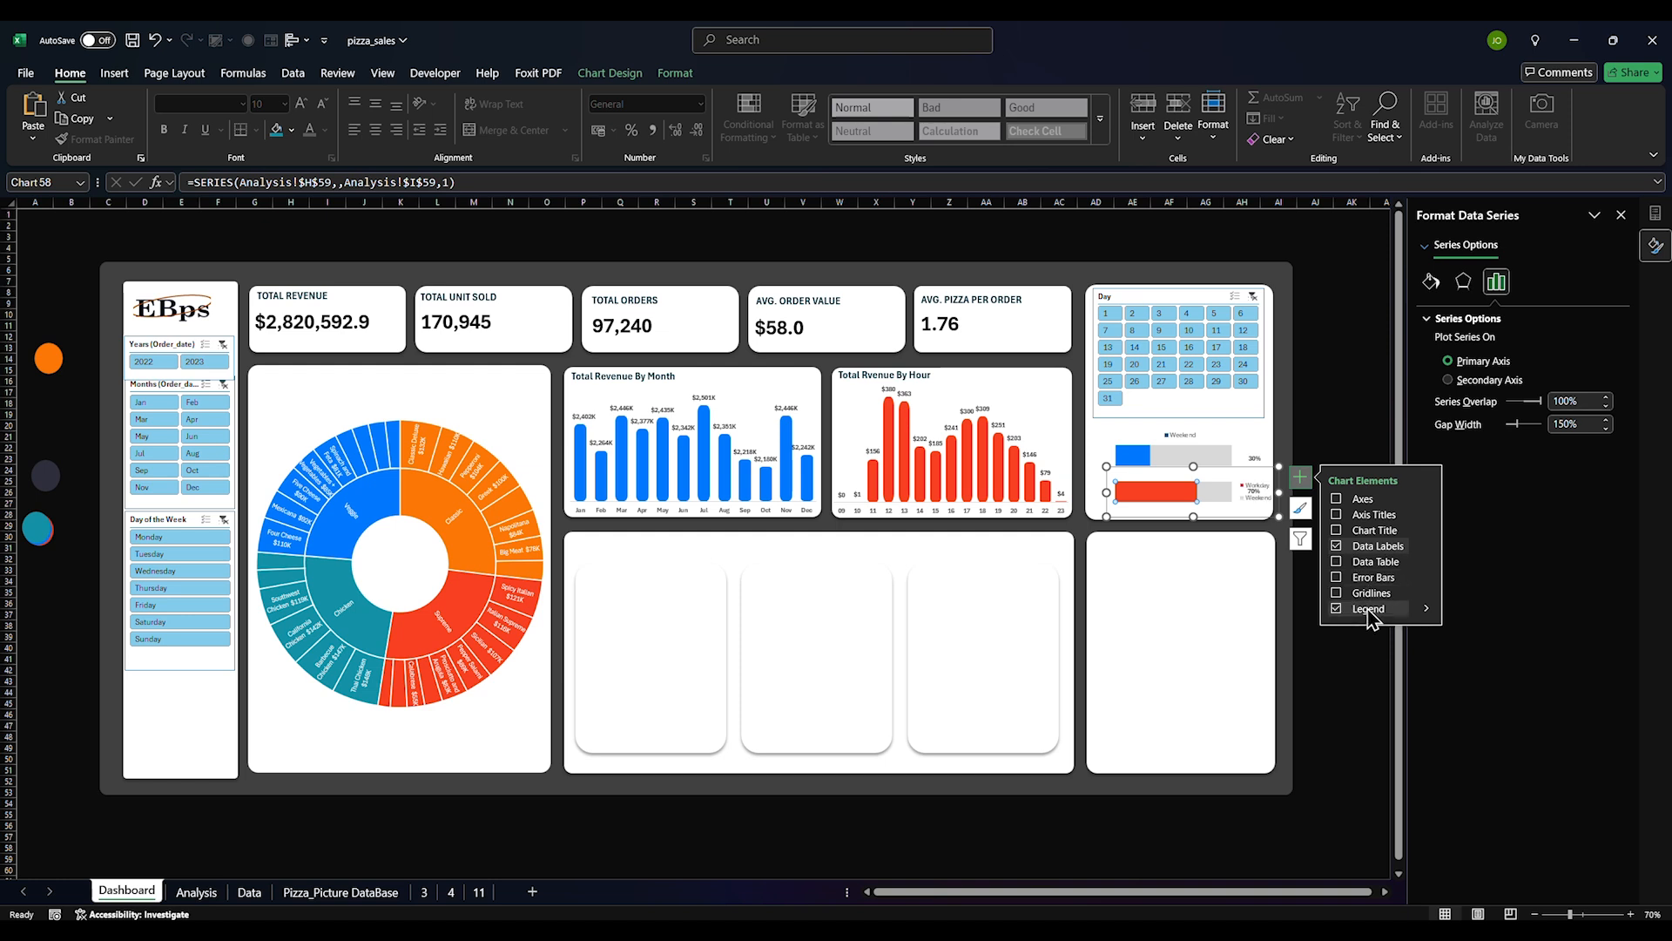
pyautogui.click(1252, 488)
pyautogui.moveTo(1232, 488); pyautogui.dragTo(1168, 490)
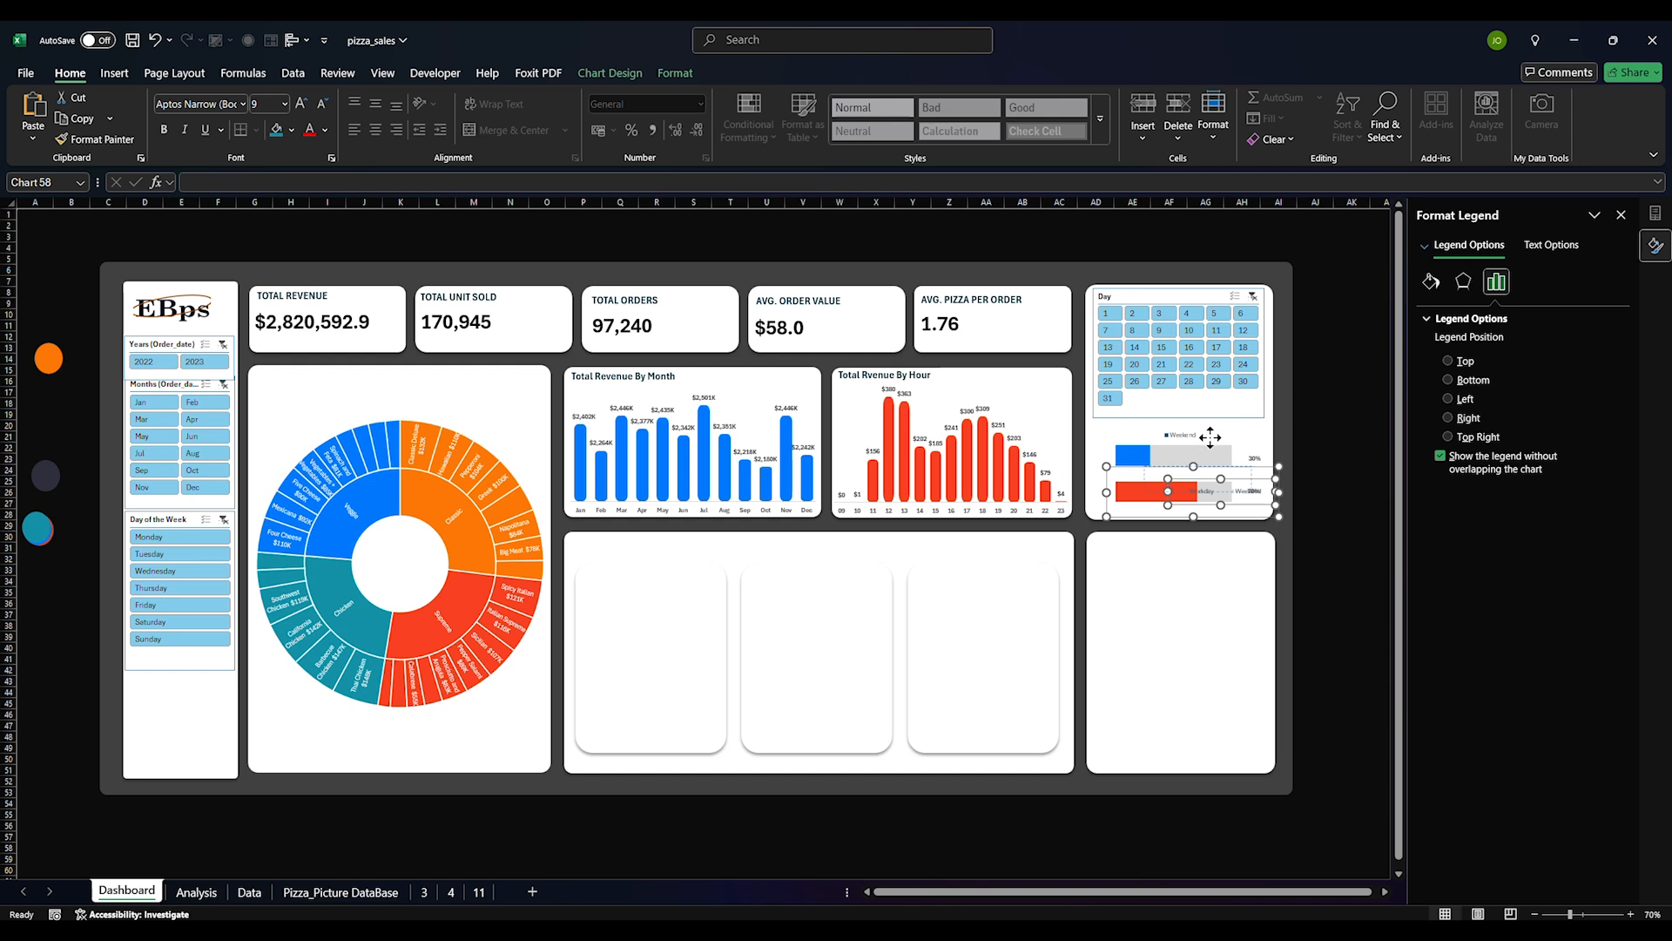
# Shift the Weekend legend left and set the upper chart's legend position to Left
pyautogui.click(1187, 435)
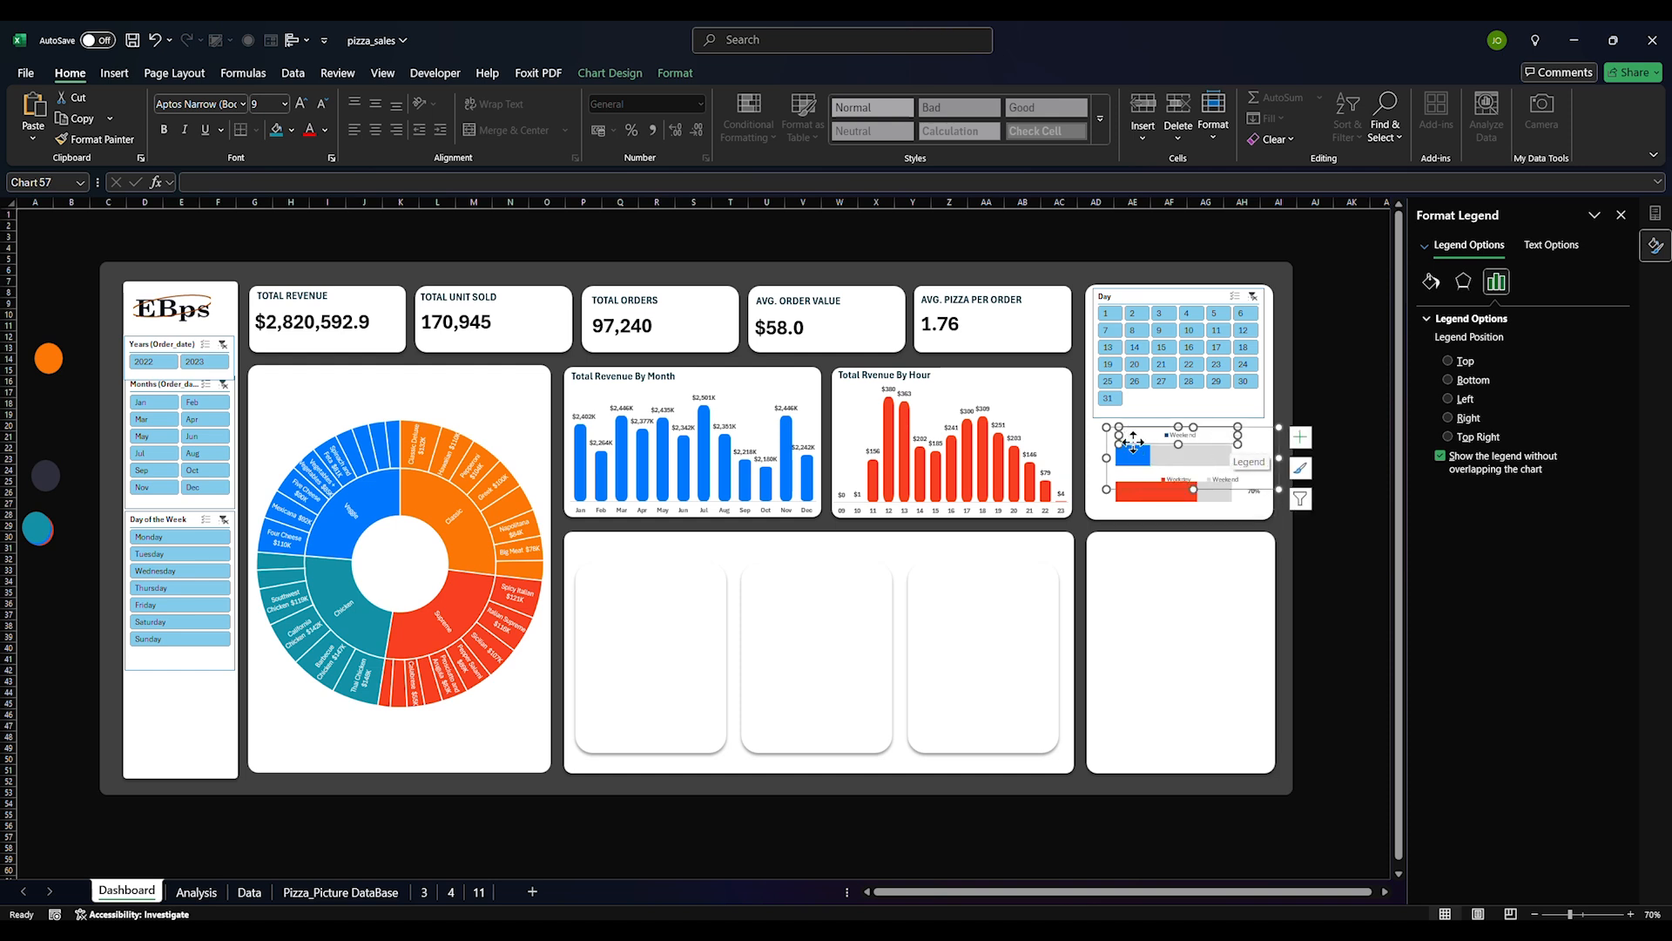
pyautogui.moveTo(1136, 443); pyautogui.dragTo(1123, 443)
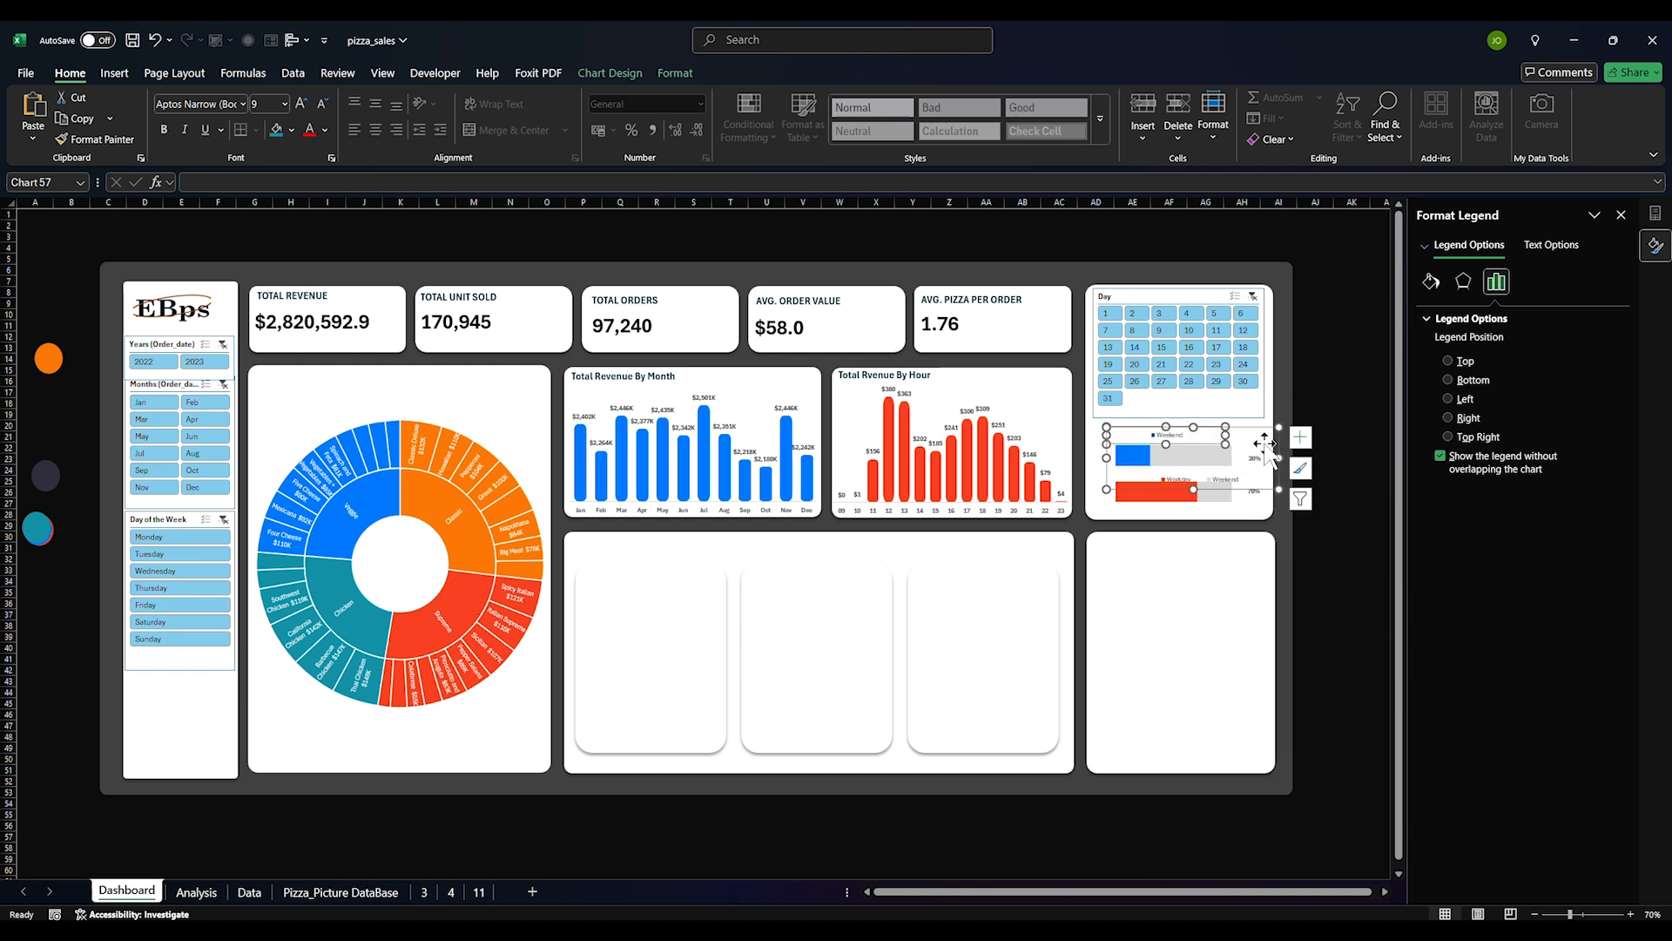
pyautogui.click(1449, 419)
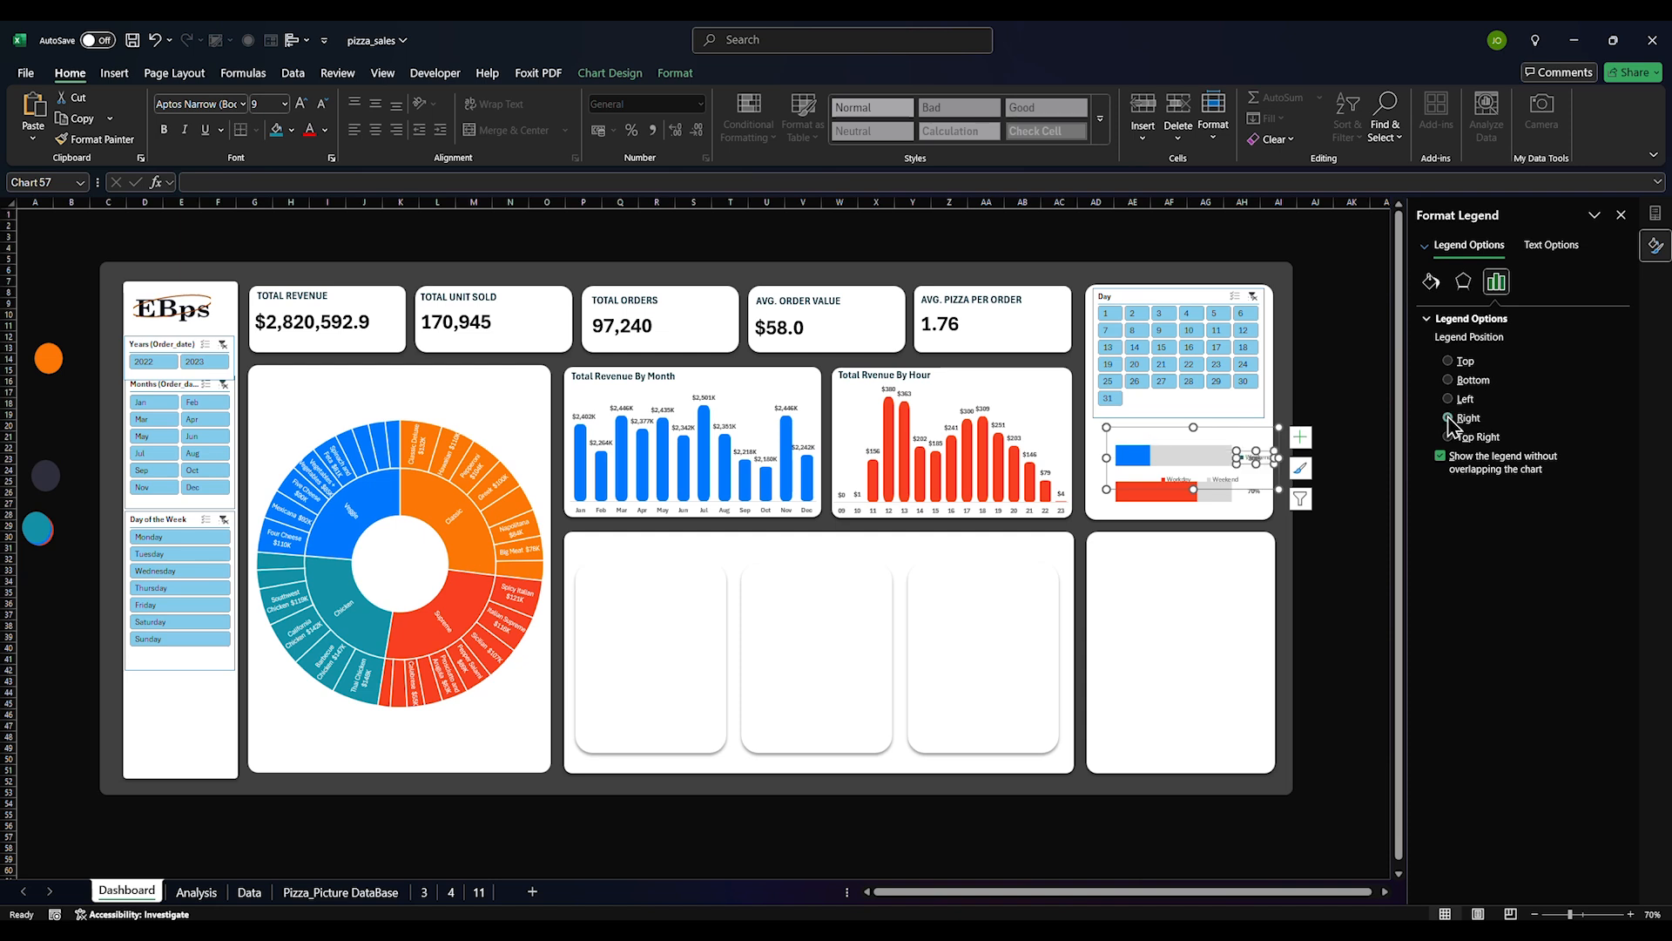
pyautogui.click(1448, 399)
# Shift the upper chart's plot area right and nudge its Weekend legend into place
pyautogui.click(1132, 464)
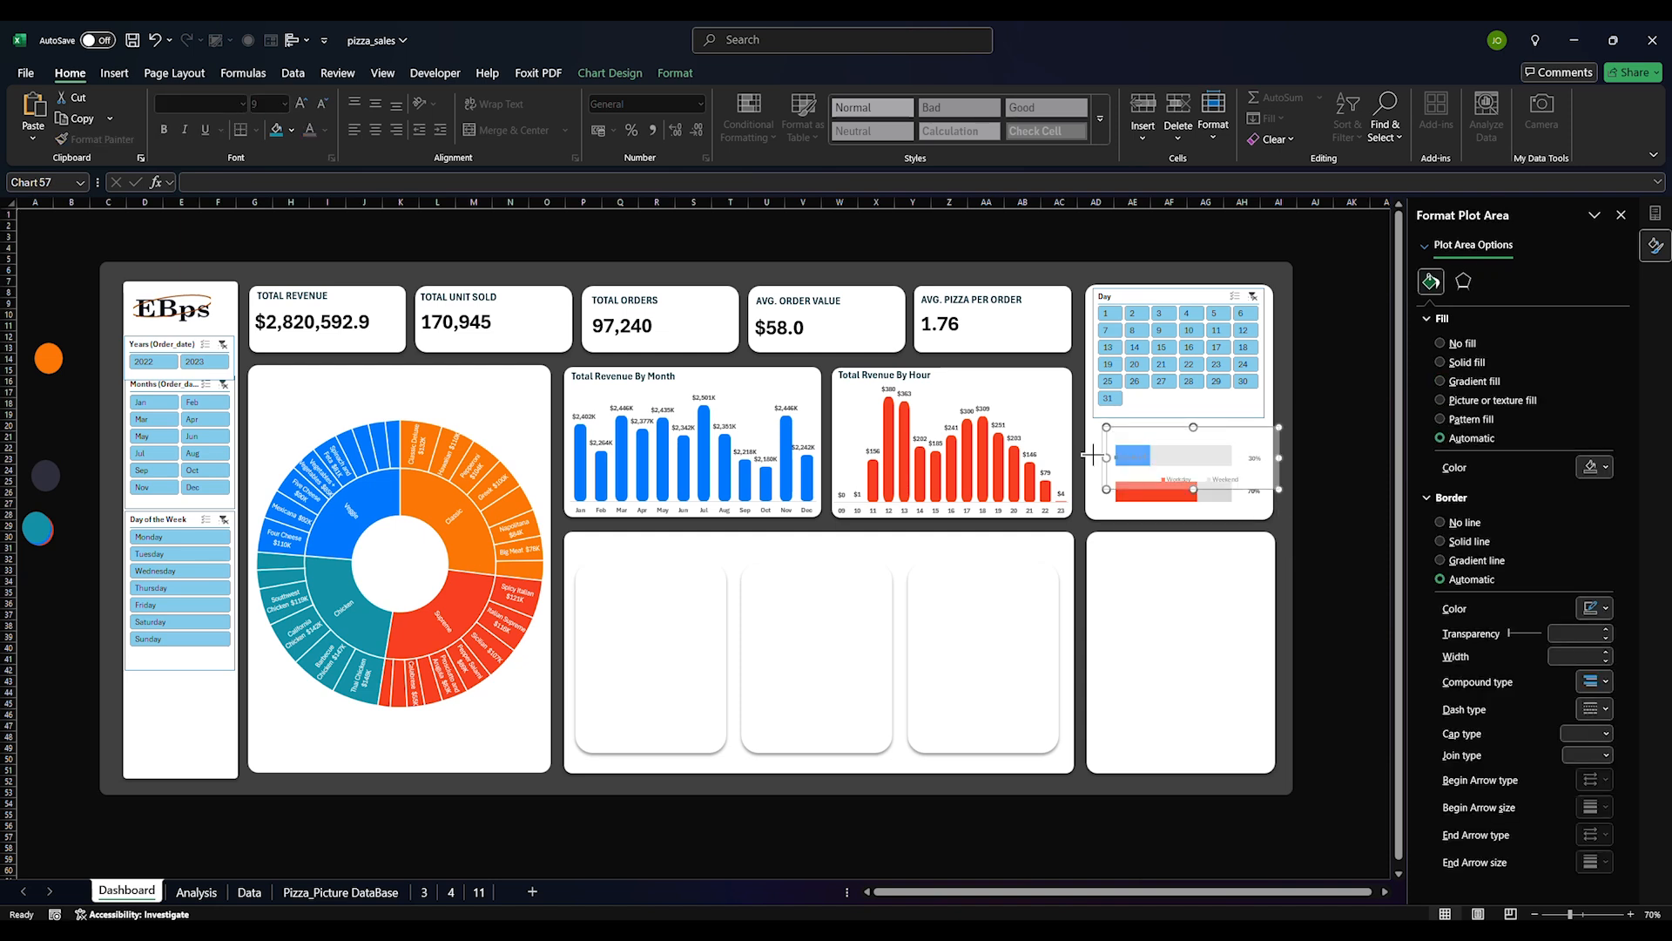
pyautogui.click(1123, 466)
pyautogui.click(1122, 470)
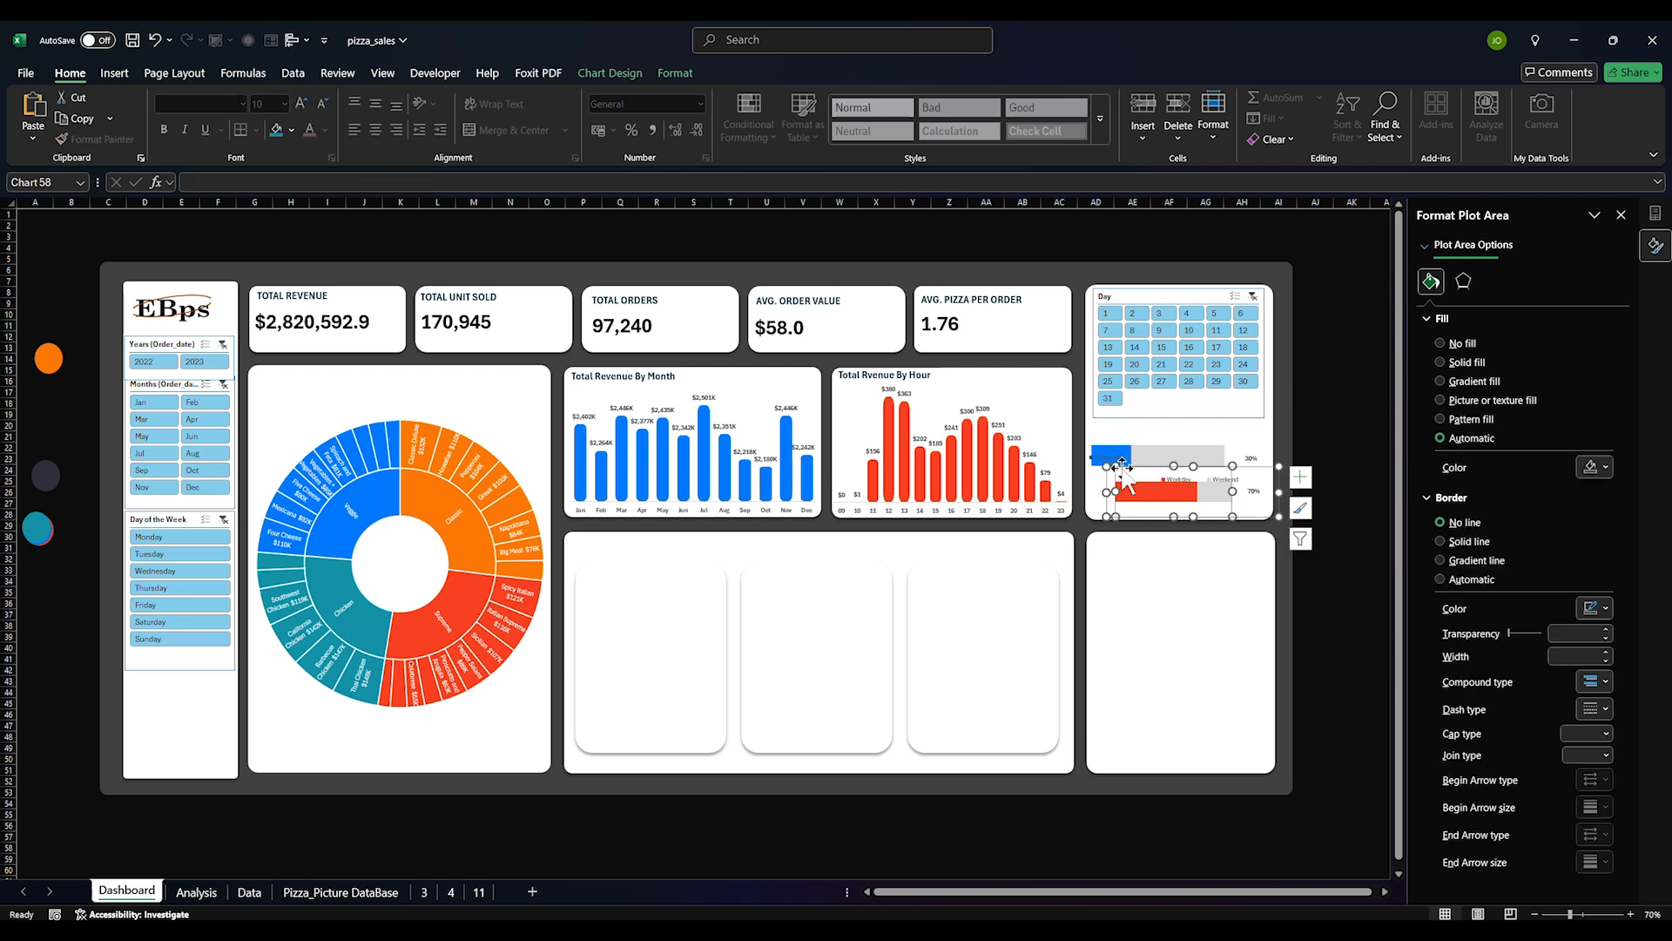
pyautogui.click(1111, 457)
pyautogui.click(1110, 456)
pyautogui.click(1138, 438)
pyautogui.moveTo(1225, 439); pyautogui.dragTo(1252, 444)
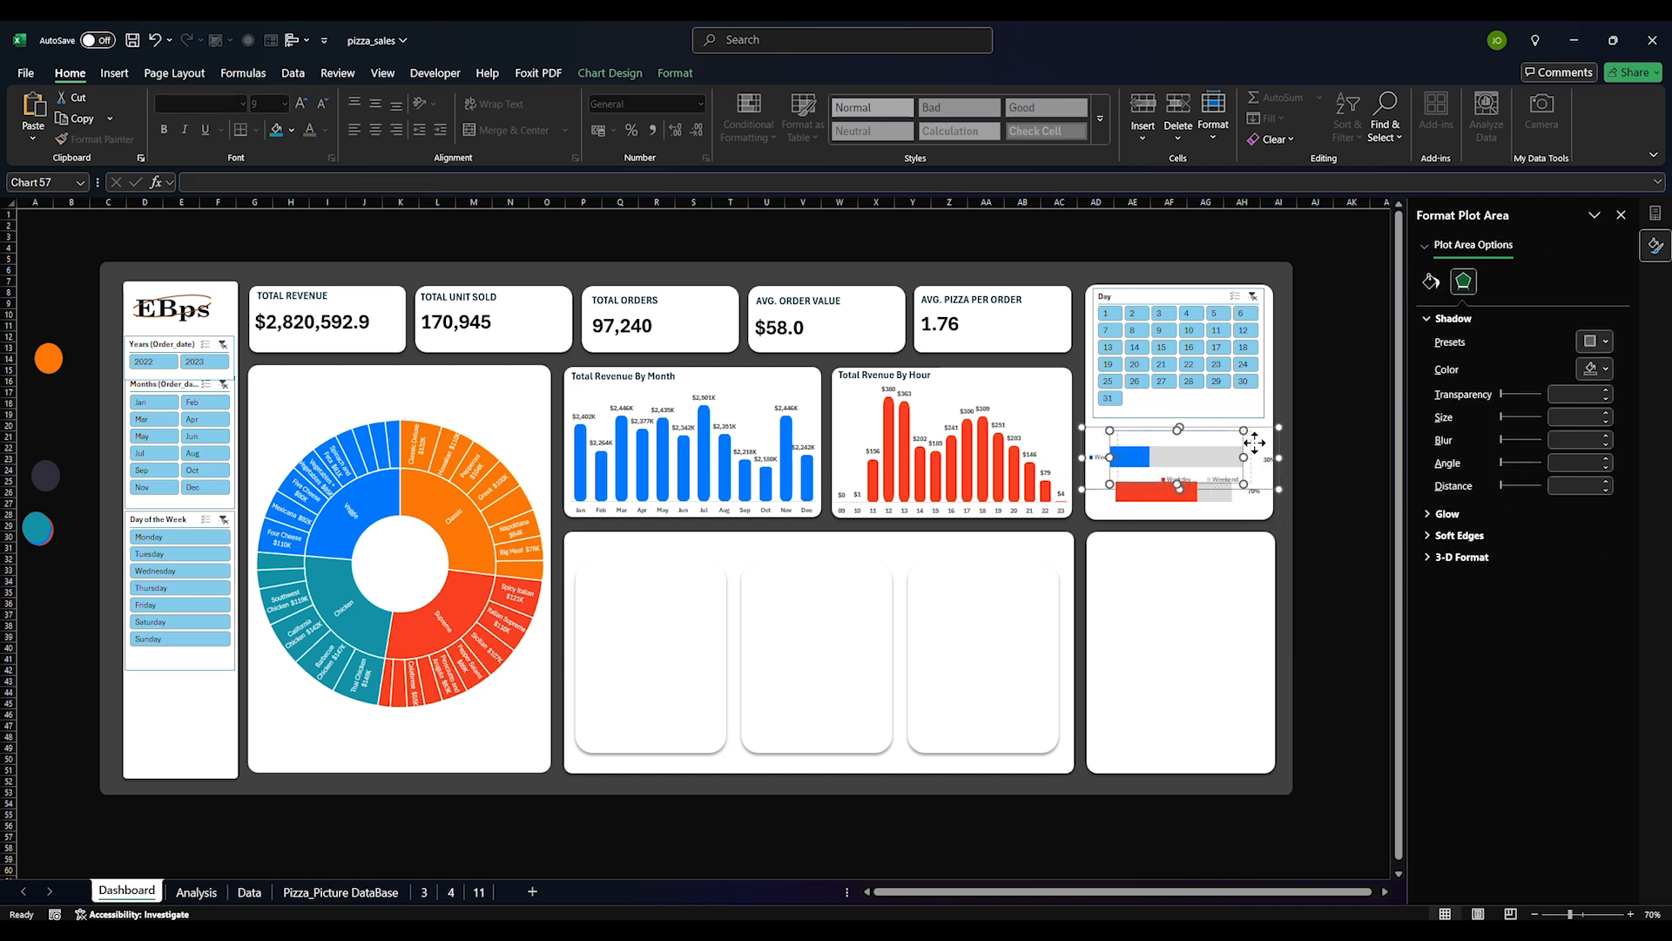
pyautogui.click(1106, 459)
pyautogui.moveTo(1108, 458)
pyautogui.mouseDown()
pyautogui.moveTo(1111, 441)
pyautogui.moveTo(1117, 464)
pyautogui.mouseUp()
# Delete the Weekend entry from the lower chart's legend and place the legend on the left
pyautogui.click(1127, 557)
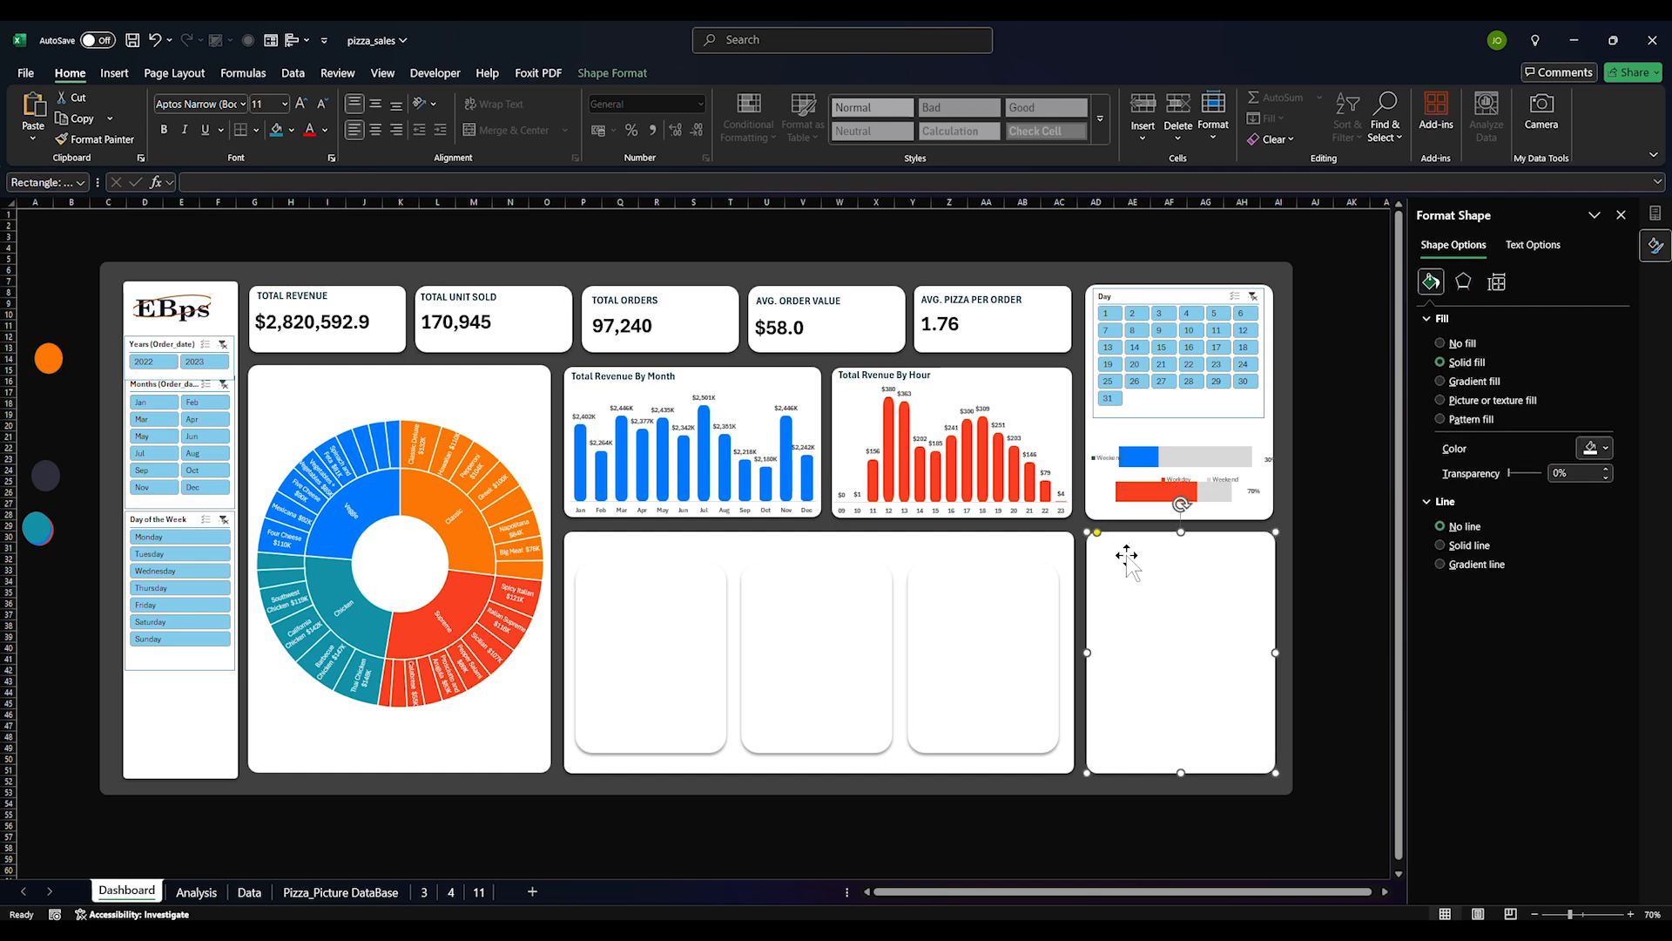
pyautogui.click(1123, 492)
pyautogui.click(1228, 479)
pyautogui.click(1233, 480)
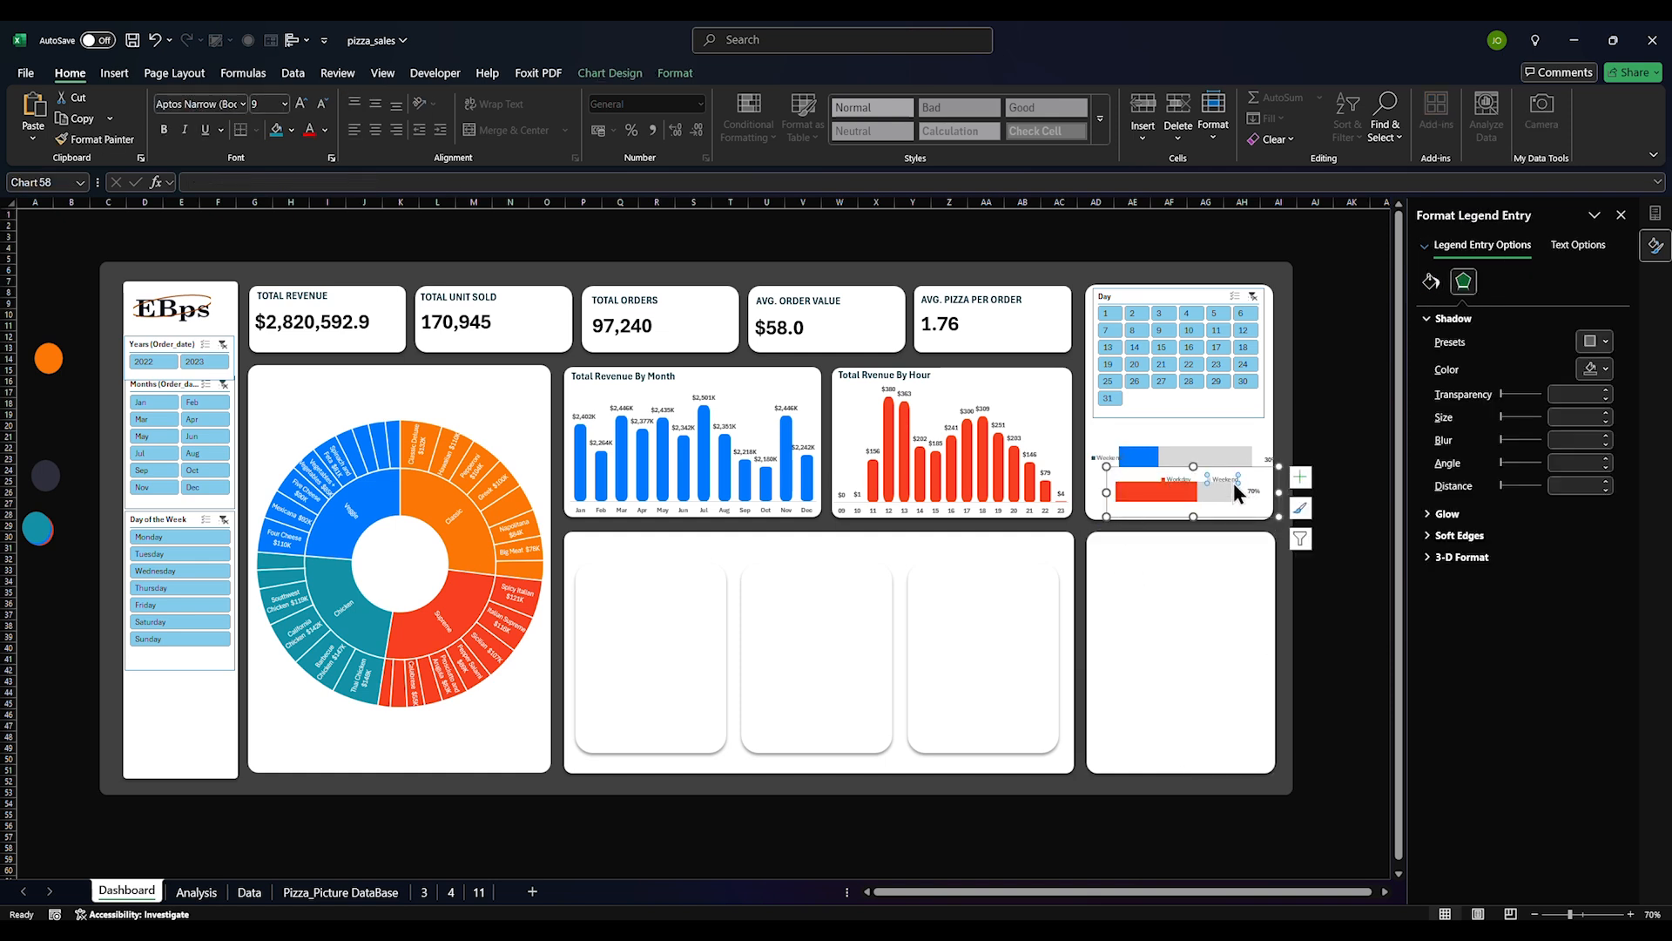
pyautogui.press('Delete')
pyautogui.click(1197, 488)
pyautogui.click(1204, 480)
pyautogui.click(1300, 477)
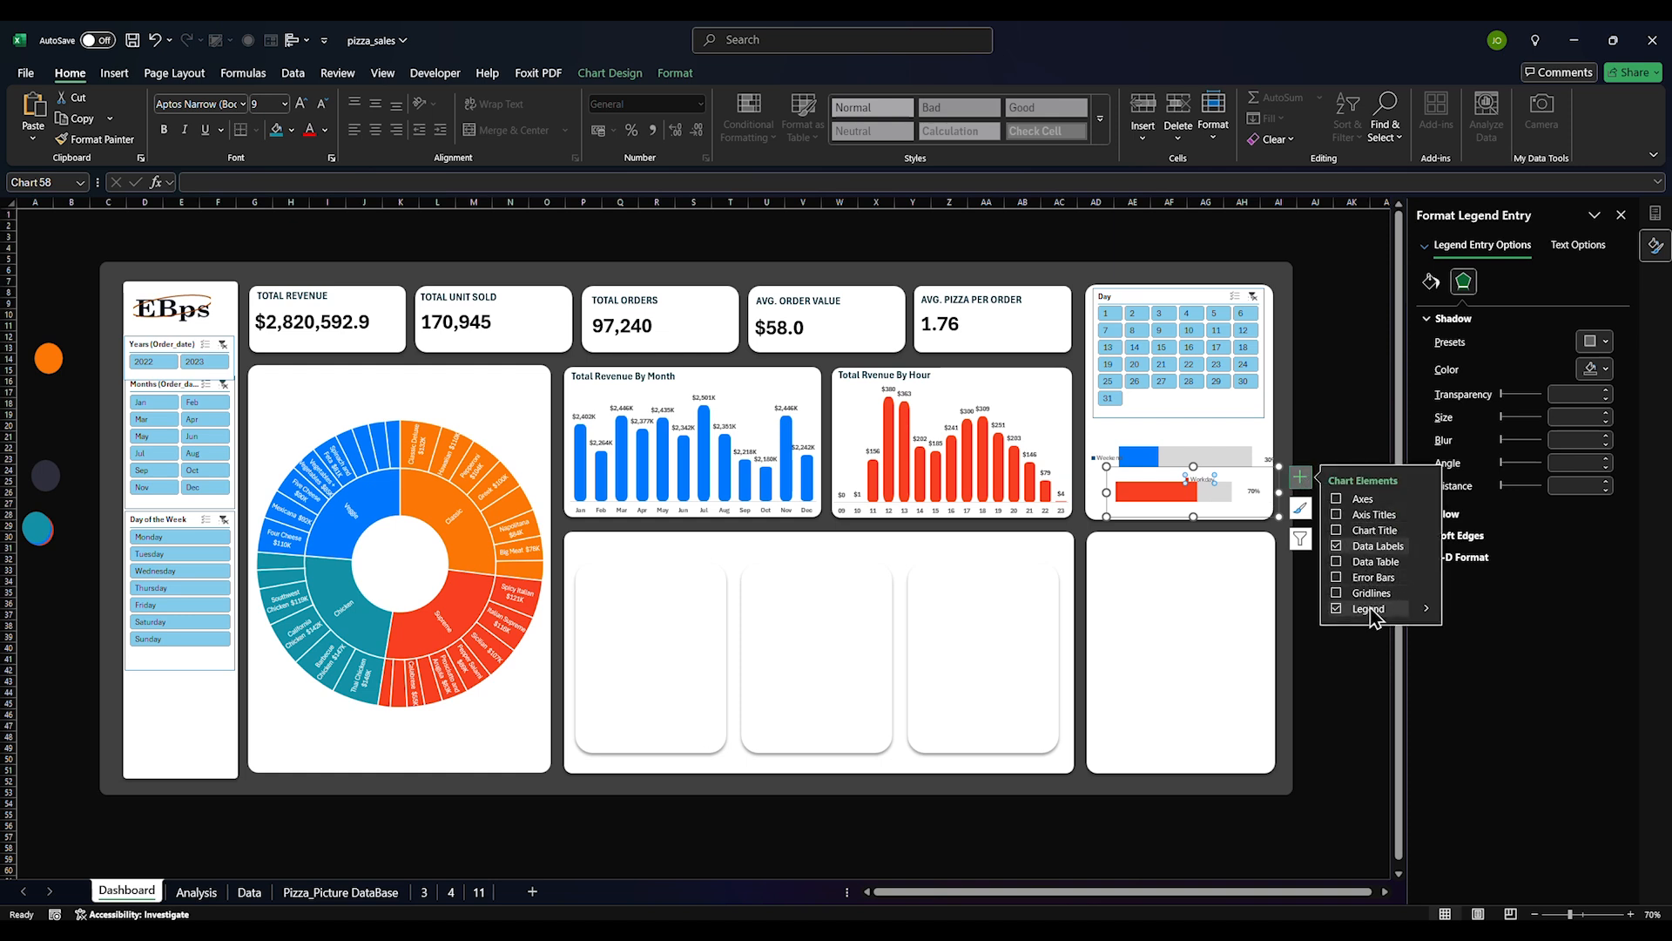
pyautogui.moveTo(1421, 611)
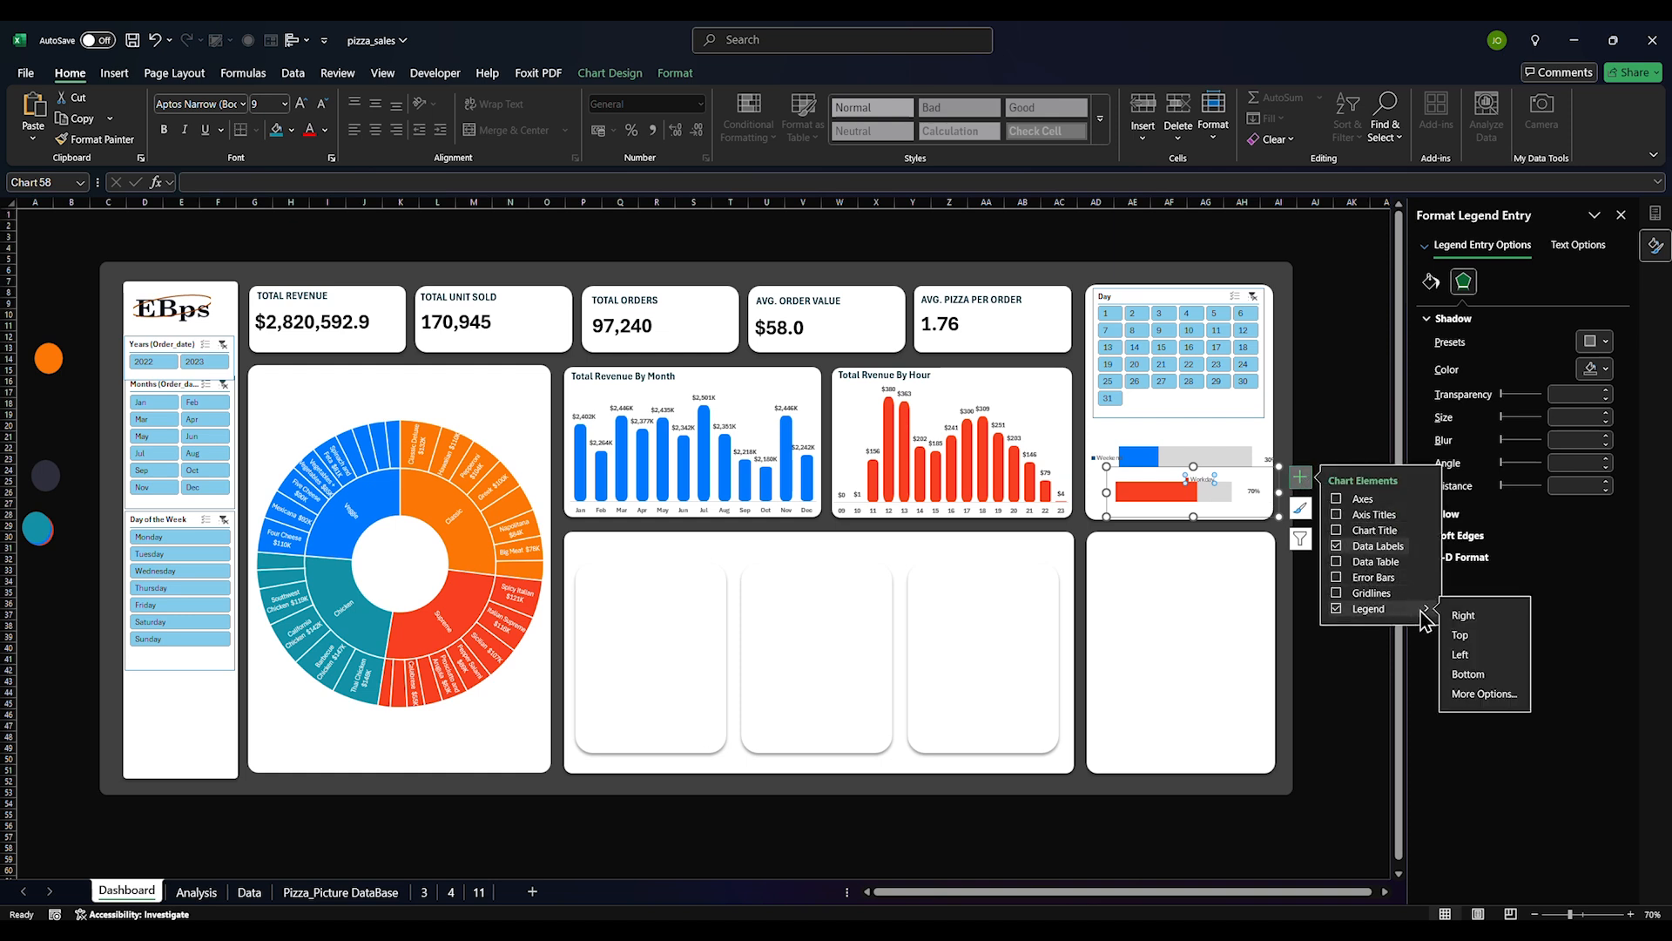
pyautogui.click(1466, 656)
# Widen the lower progress bar's plot area, stretching it further left
pyautogui.click(1236, 617)
pyautogui.click(1143, 492)
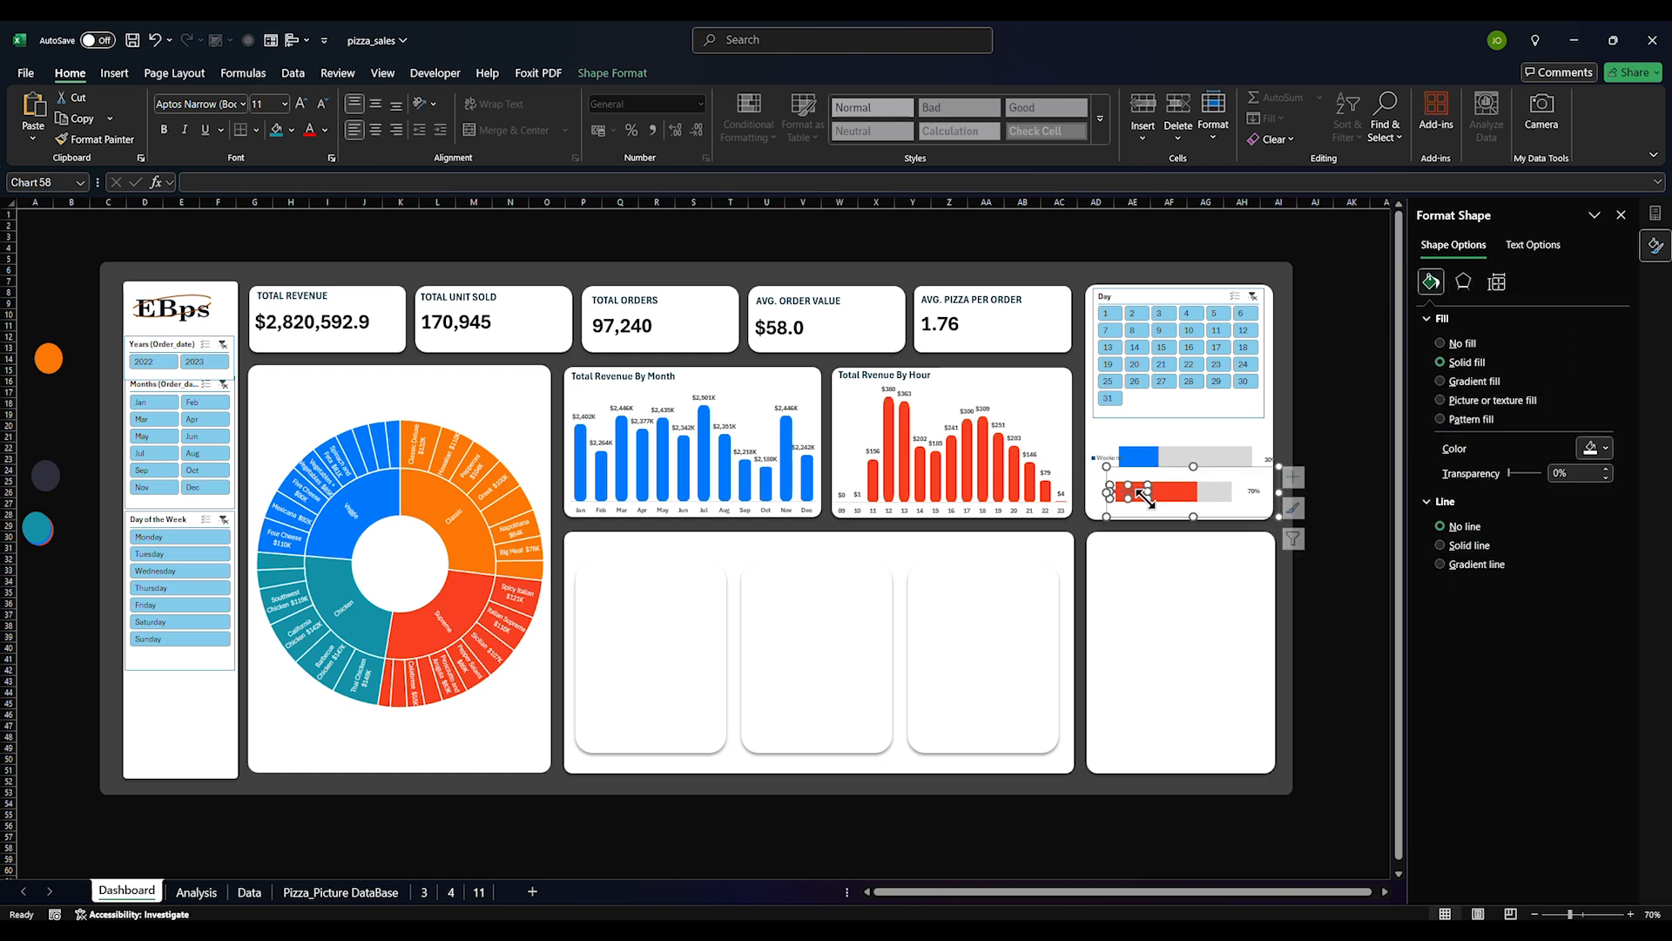
pyautogui.click(1210, 499)
pyautogui.click(1179, 511)
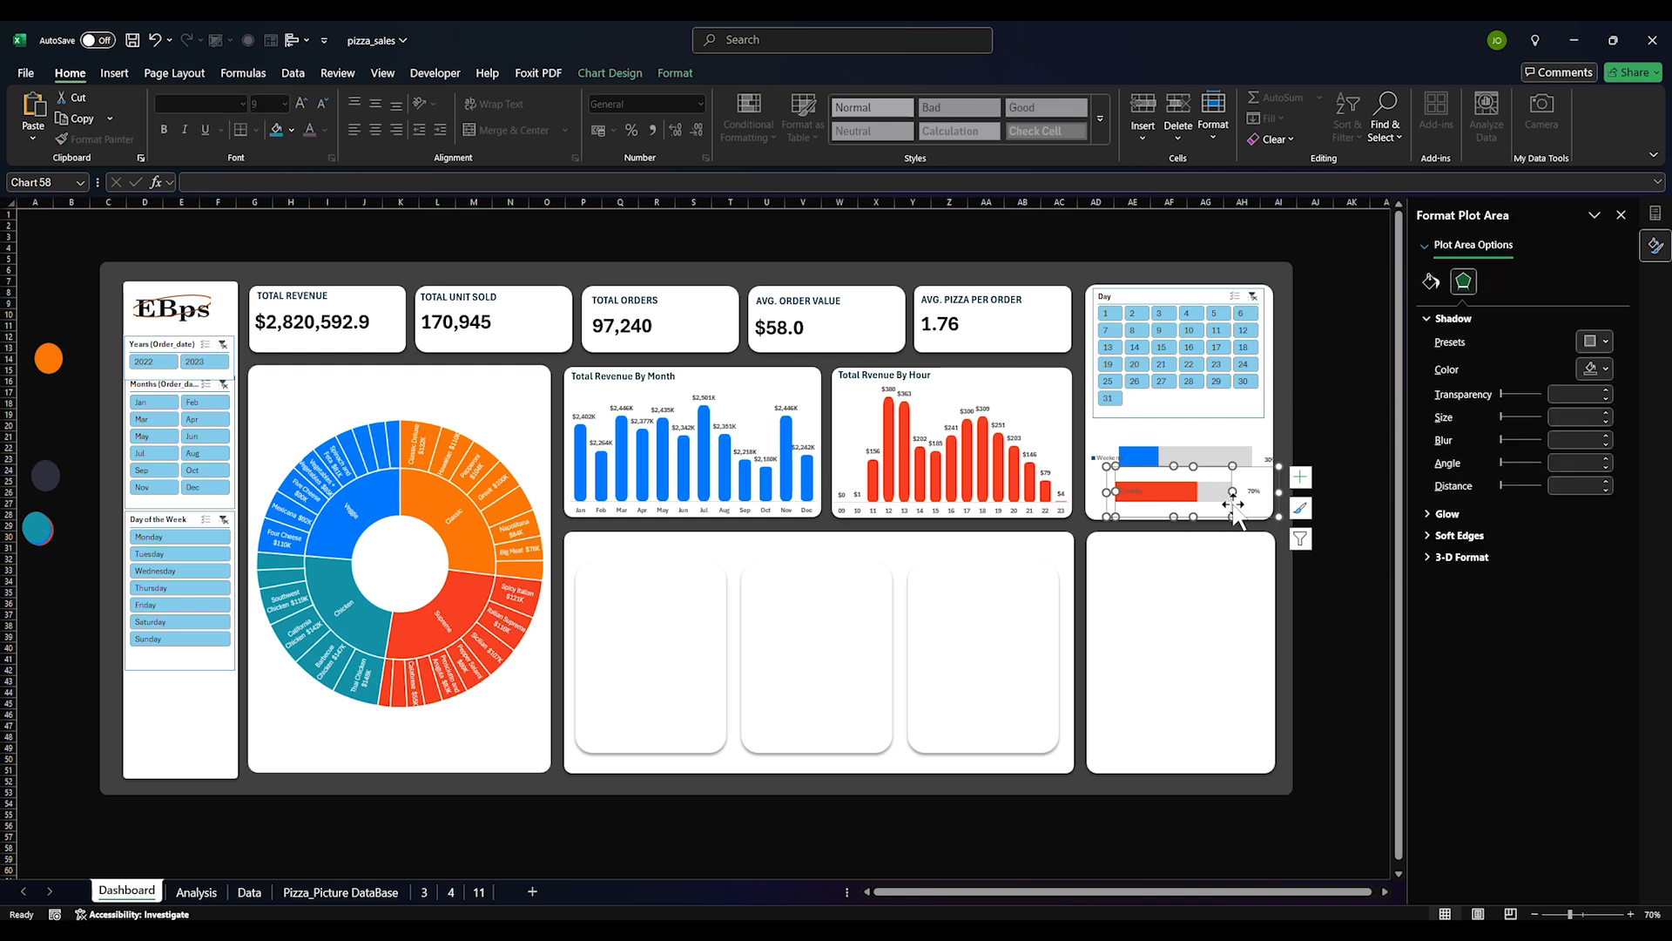
pyautogui.moveTo(1233, 503); pyautogui.dragTo(1243, 507)
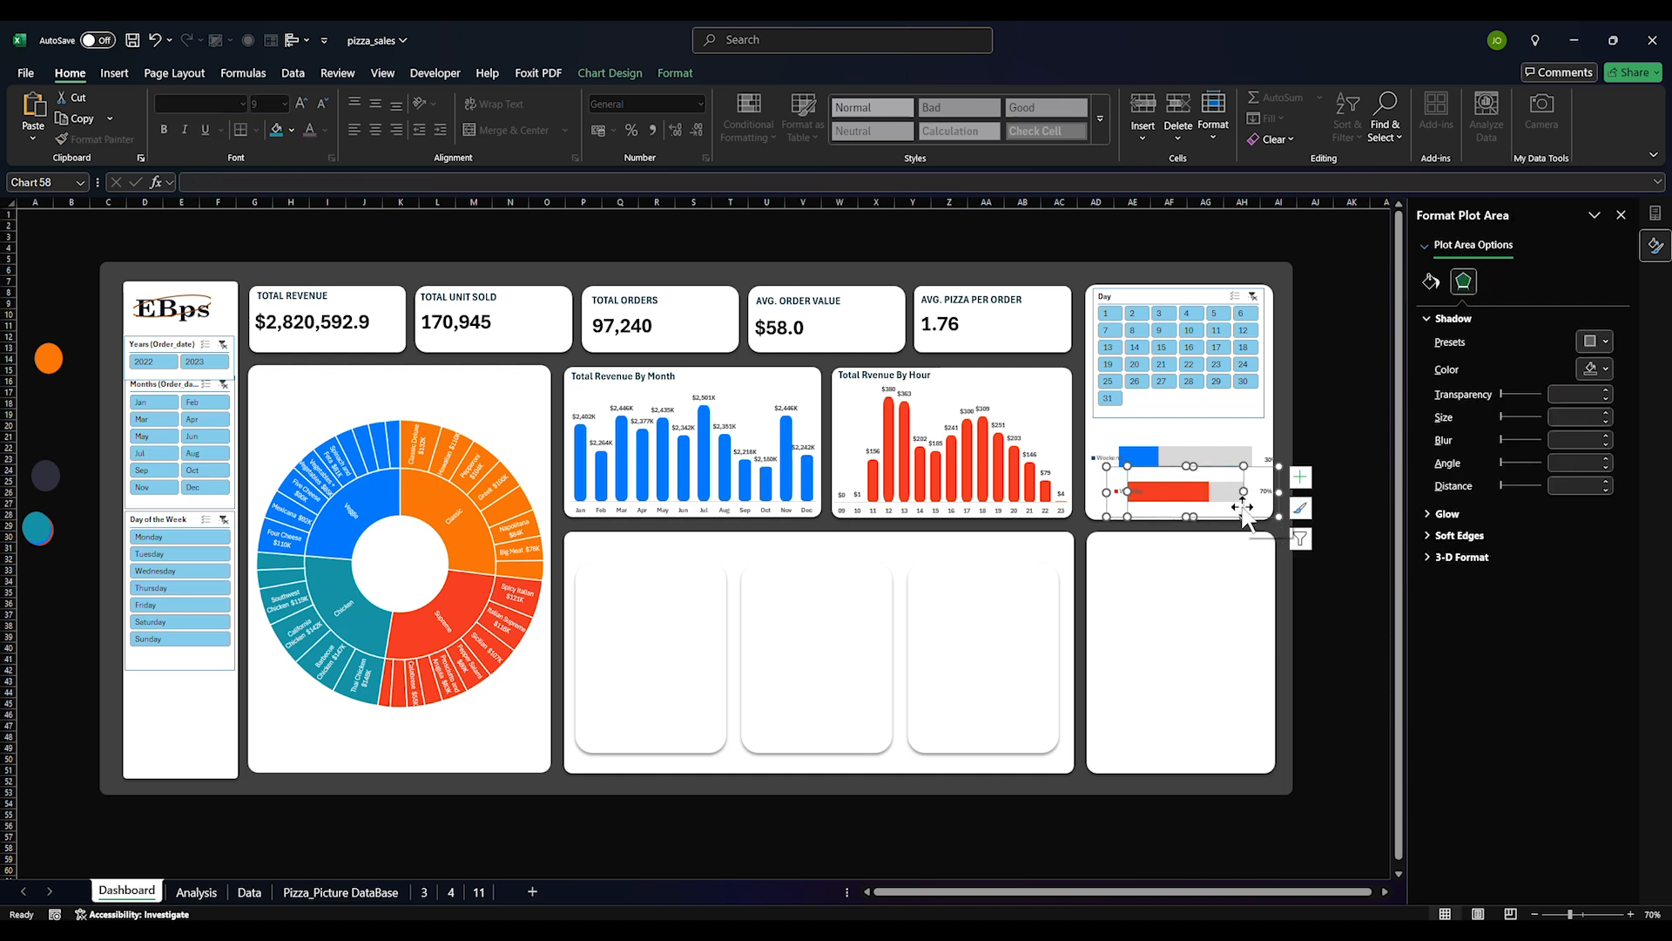
pyautogui.click(1110, 499)
pyautogui.moveTo(1106, 492); pyautogui.dragTo(1085, 492)
pyautogui.click(1106, 494)
pyautogui.click(1168, 622)
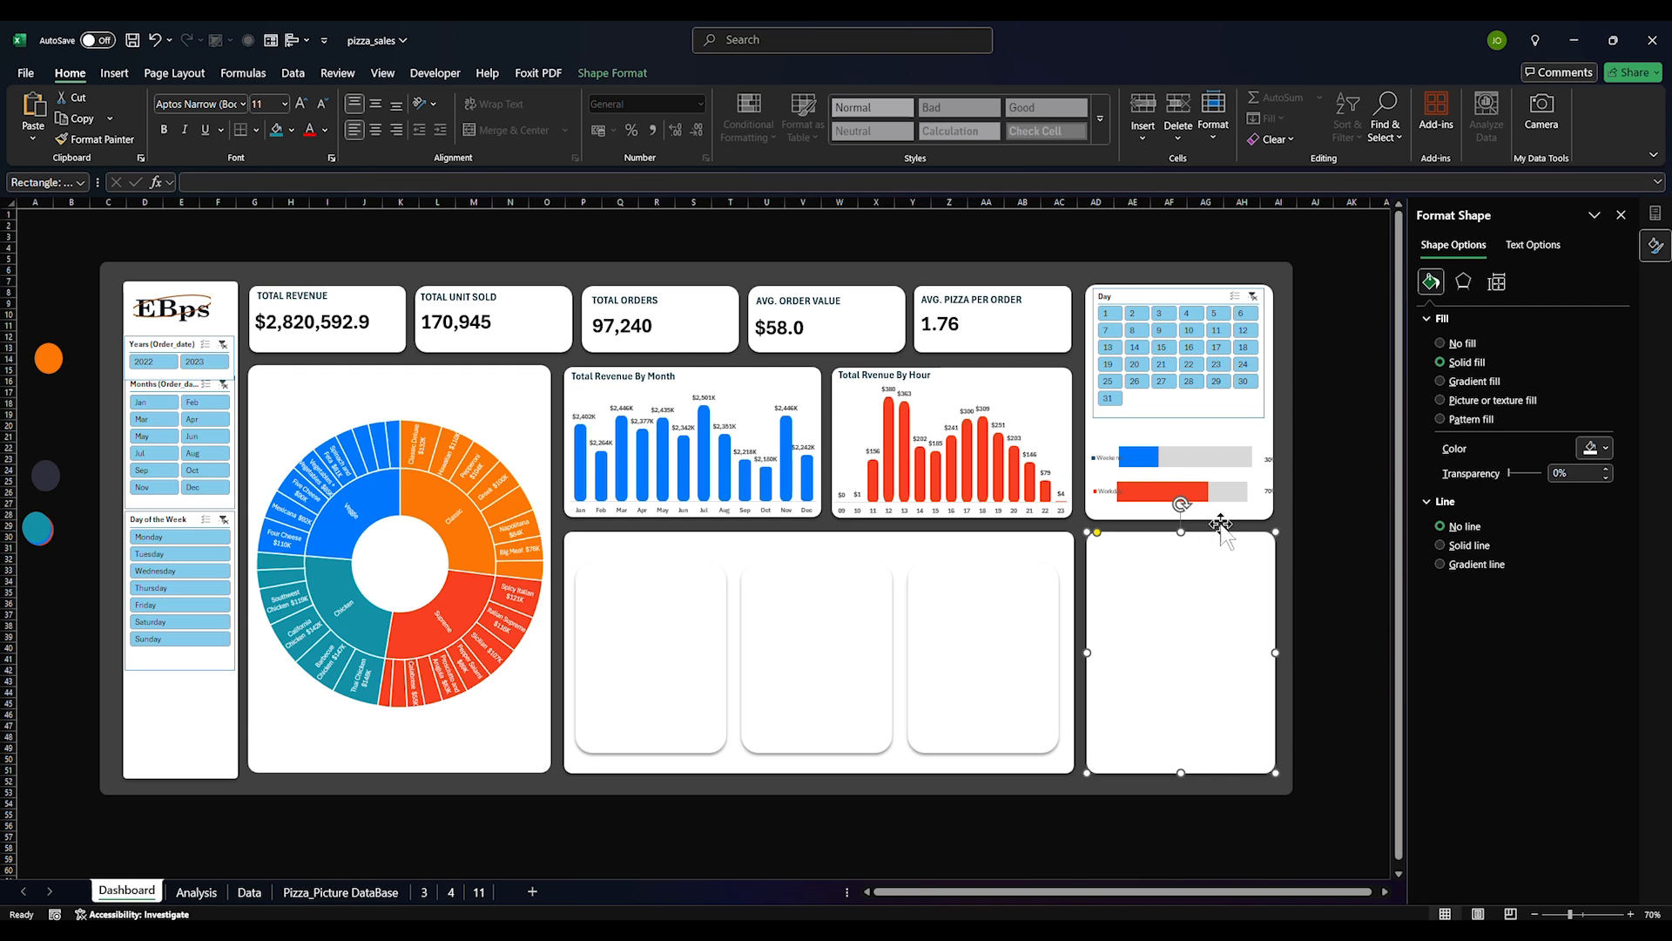
# Narrow the lower plot area from the left and shrink the upper plot area from the right
pyautogui.click(1159, 458)
pyautogui.click(1115, 454)
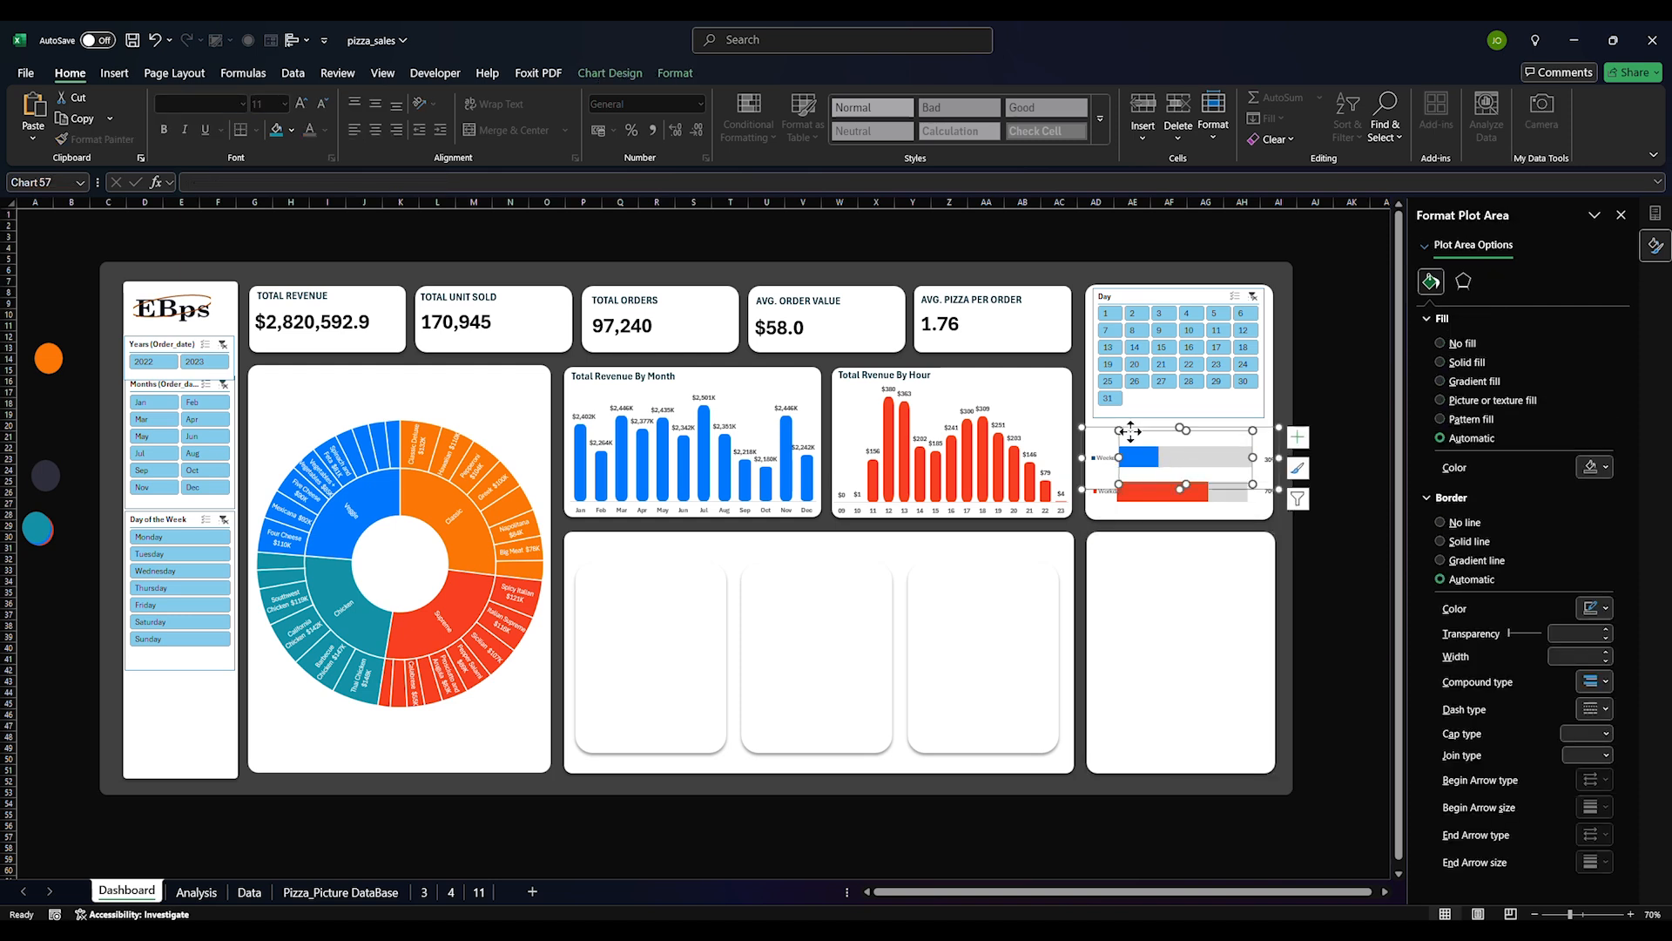
pyautogui.click(1124, 491)
pyautogui.click(1136, 488)
pyautogui.click(1132, 483)
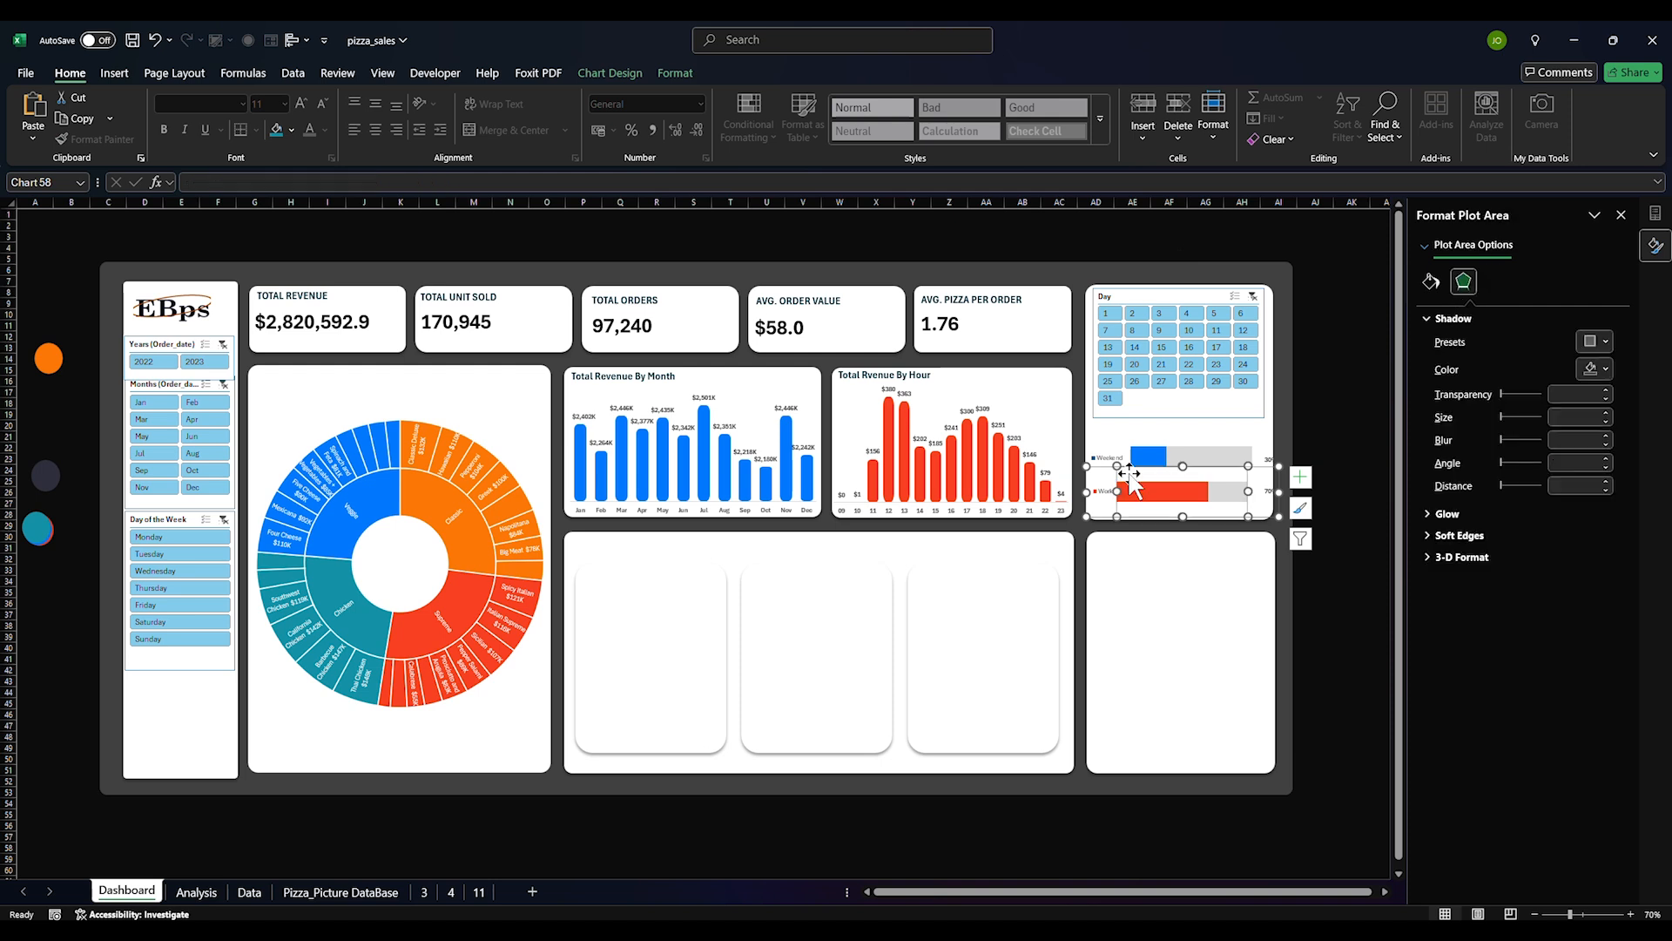
pyautogui.moveTo(1119, 489); pyautogui.dragTo(1130, 490)
pyautogui.click(1127, 556)
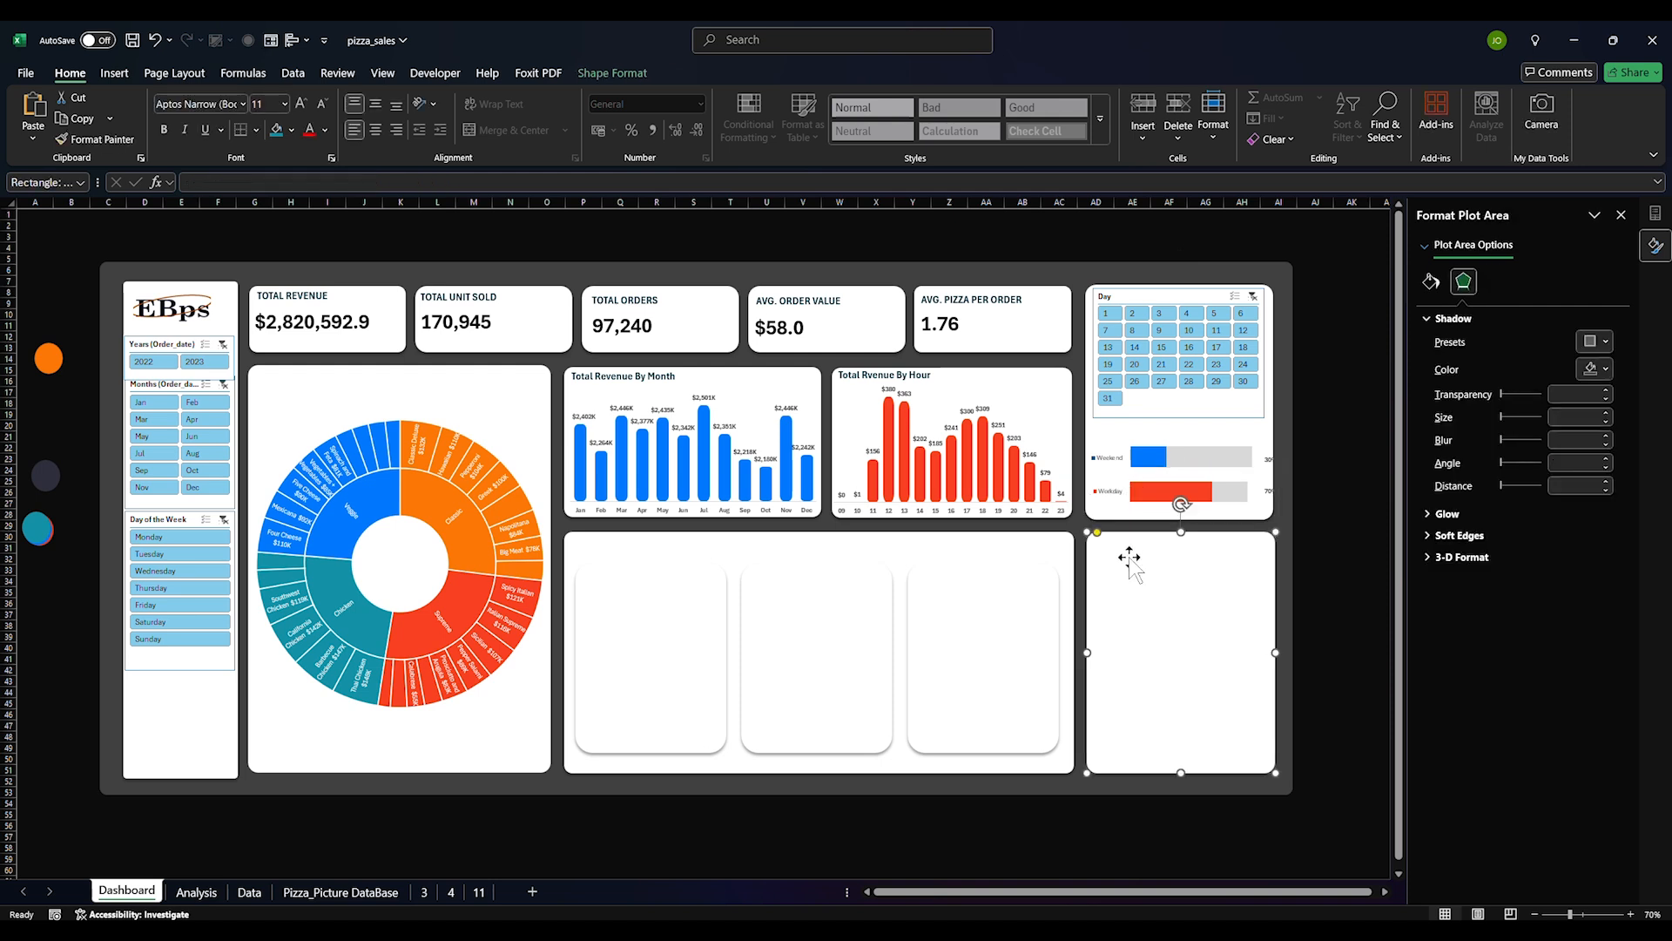
pyautogui.click(1262, 464)
pyautogui.click(1247, 460)
pyautogui.click(1246, 457)
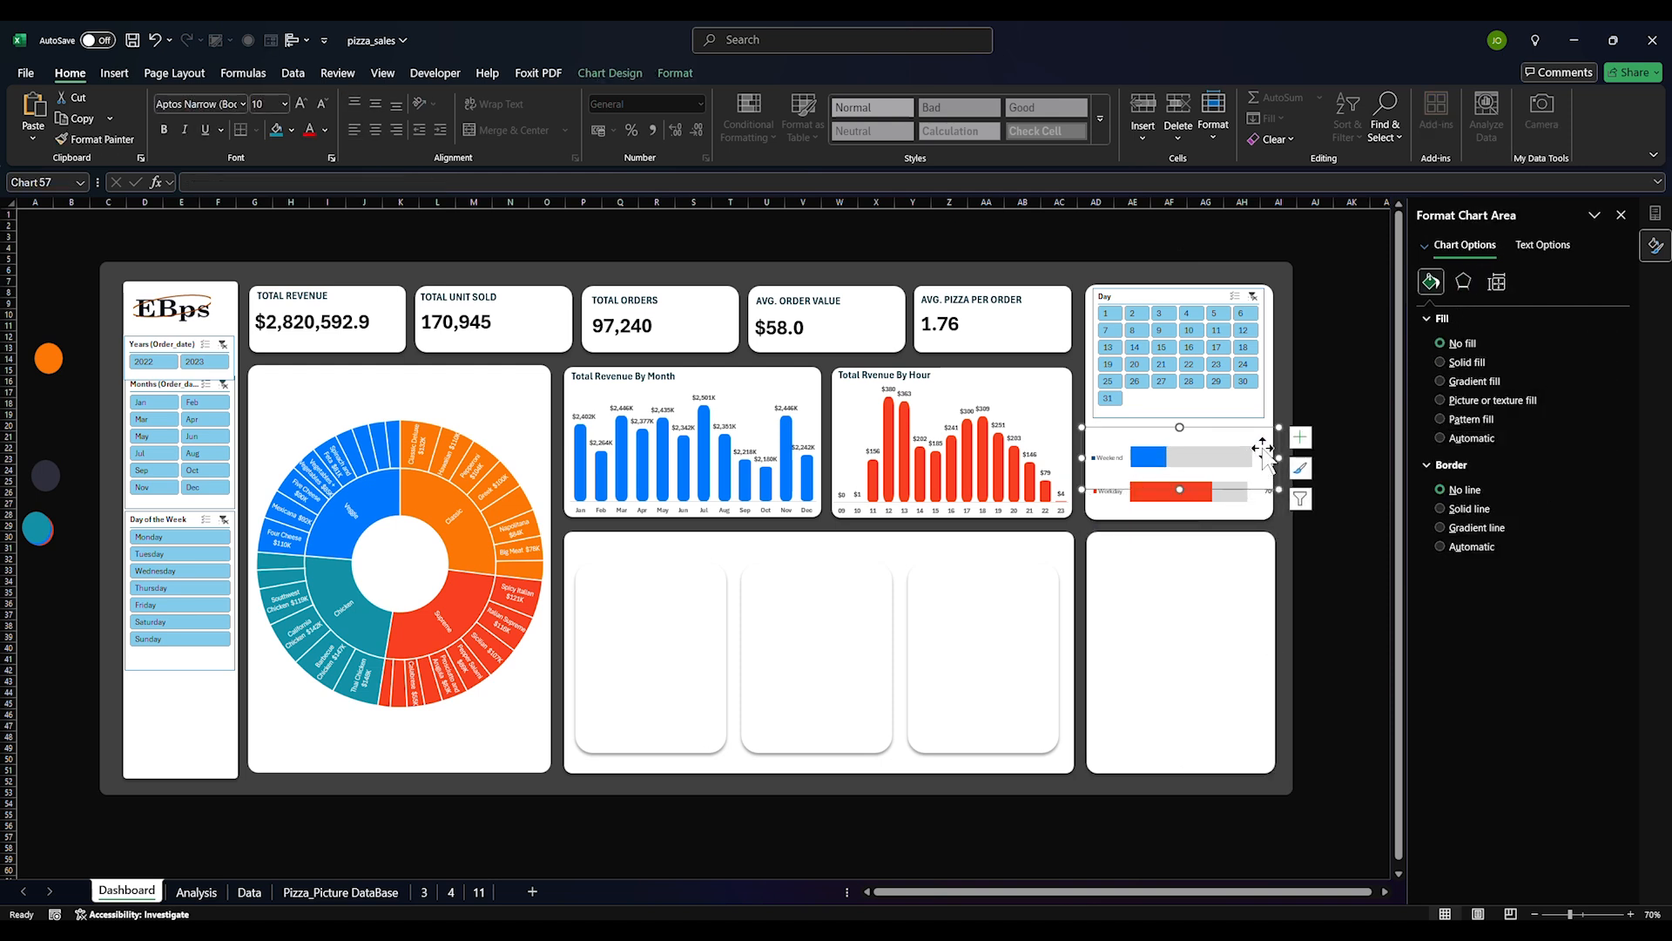
pyautogui.moveTo(1251, 457); pyautogui.dragTo(1241, 455)
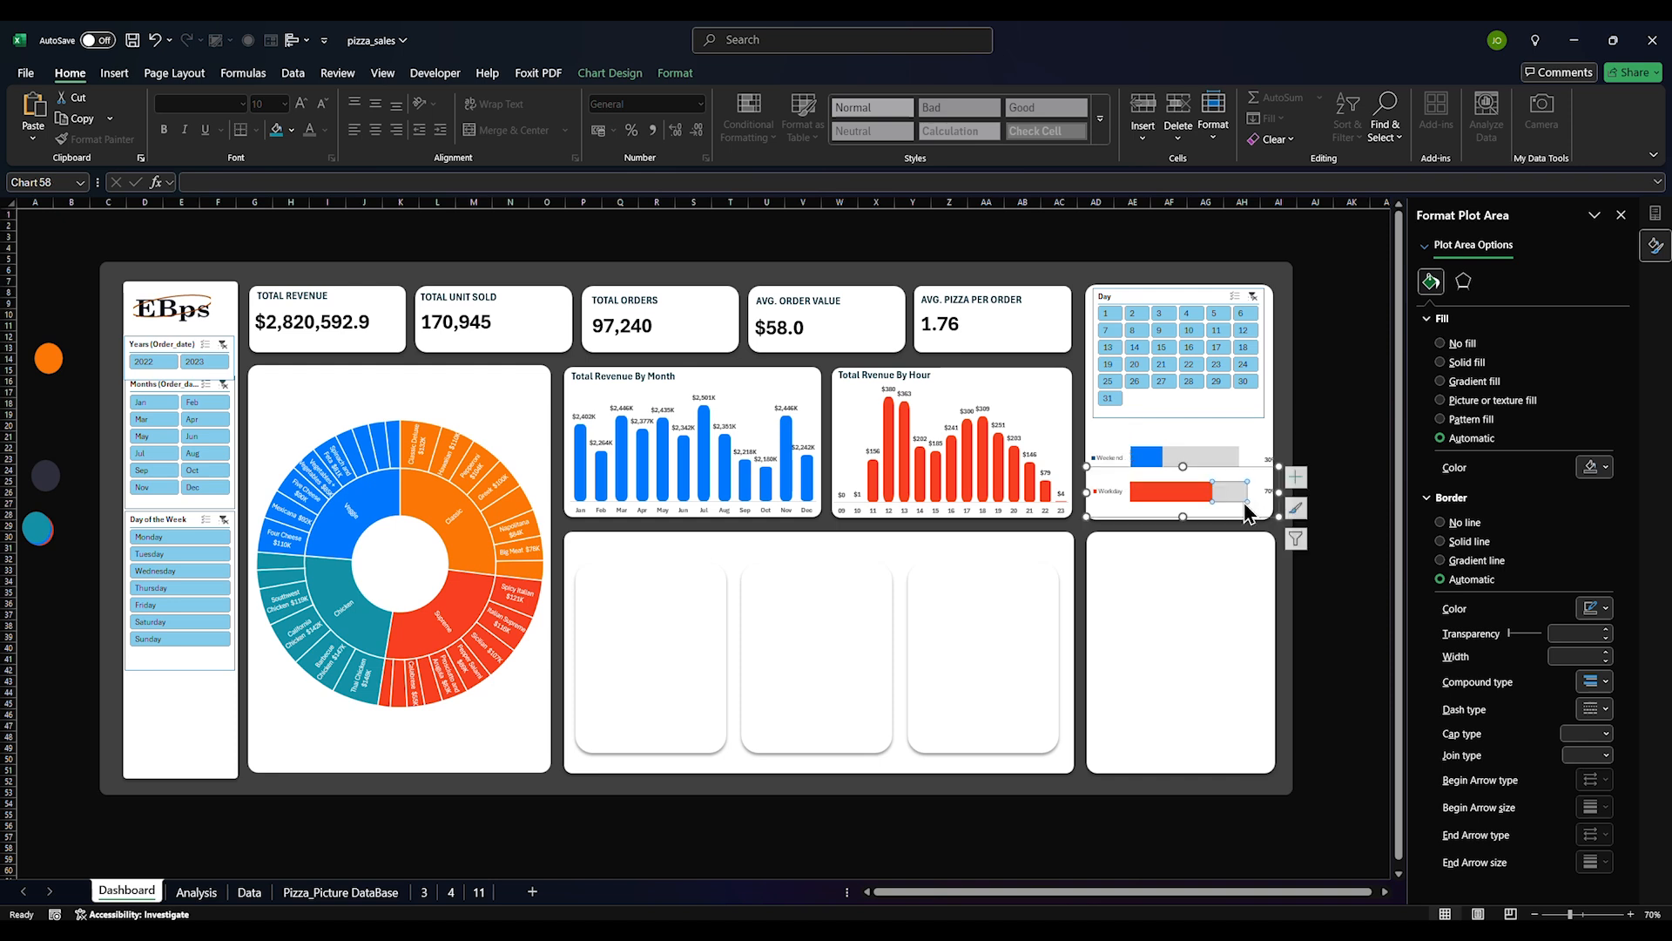
pyautogui.click(1241, 494)
pyautogui.click(1197, 476)
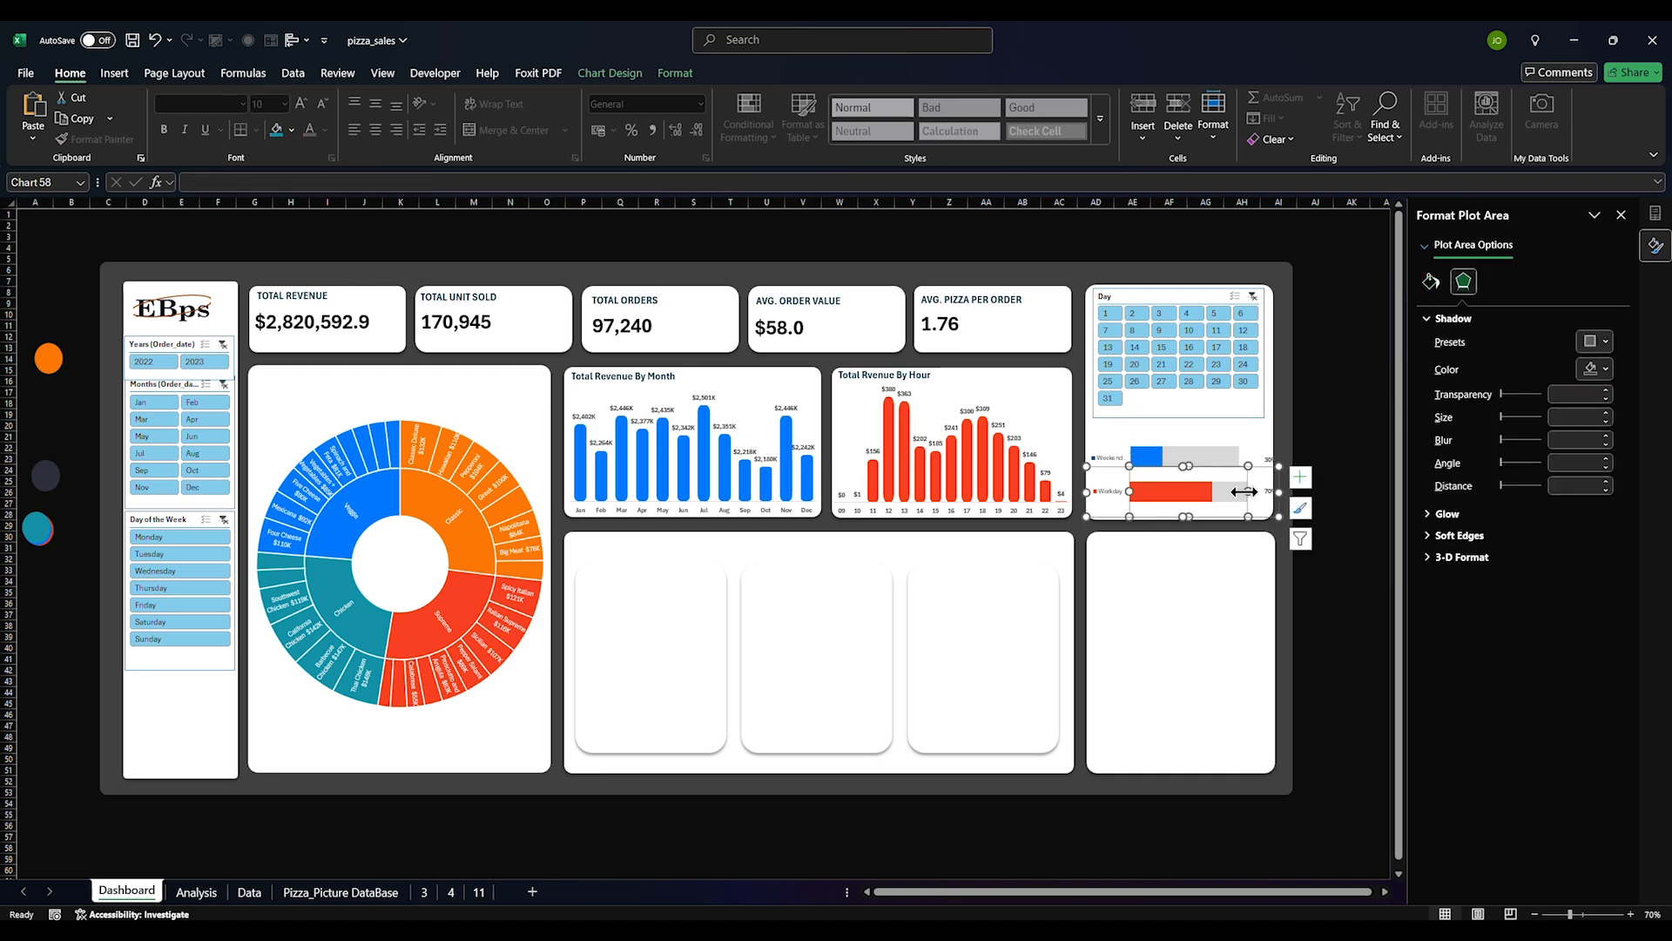
# Move the Weekend 30% label beside its bar
pyautogui.click(1255, 460)
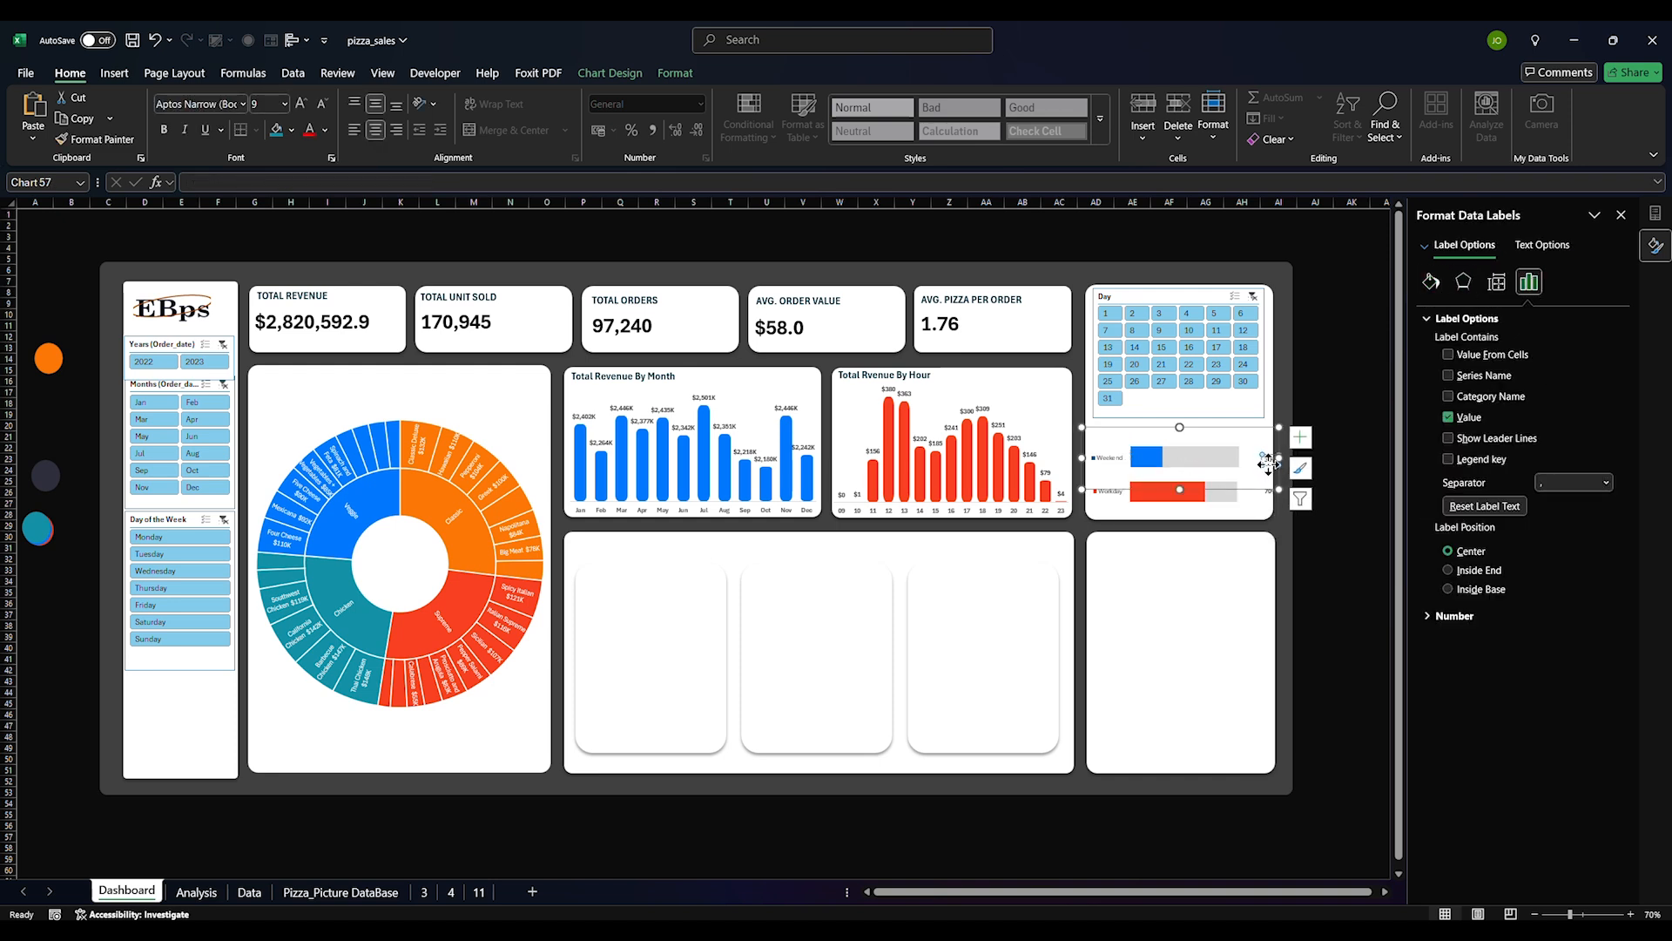
pyautogui.moveTo(1253, 462); pyautogui.dragTo(1255, 493)
pyautogui.click(1270, 492)
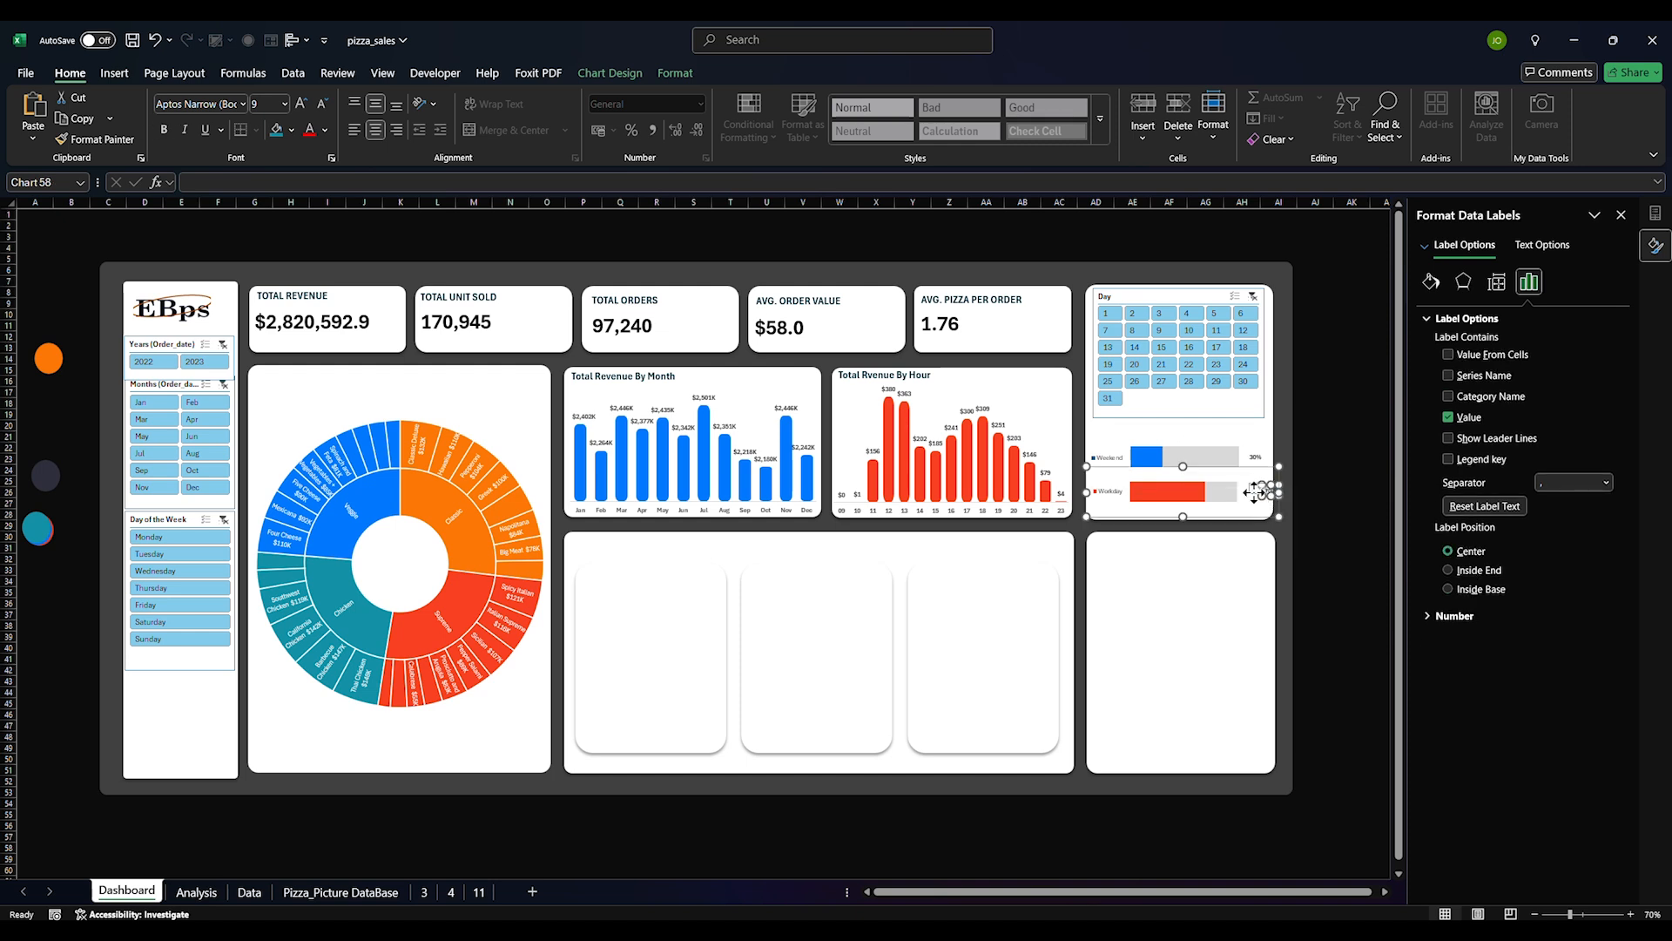
pyautogui.click(1315, 415)
pyautogui.click(749, 266)
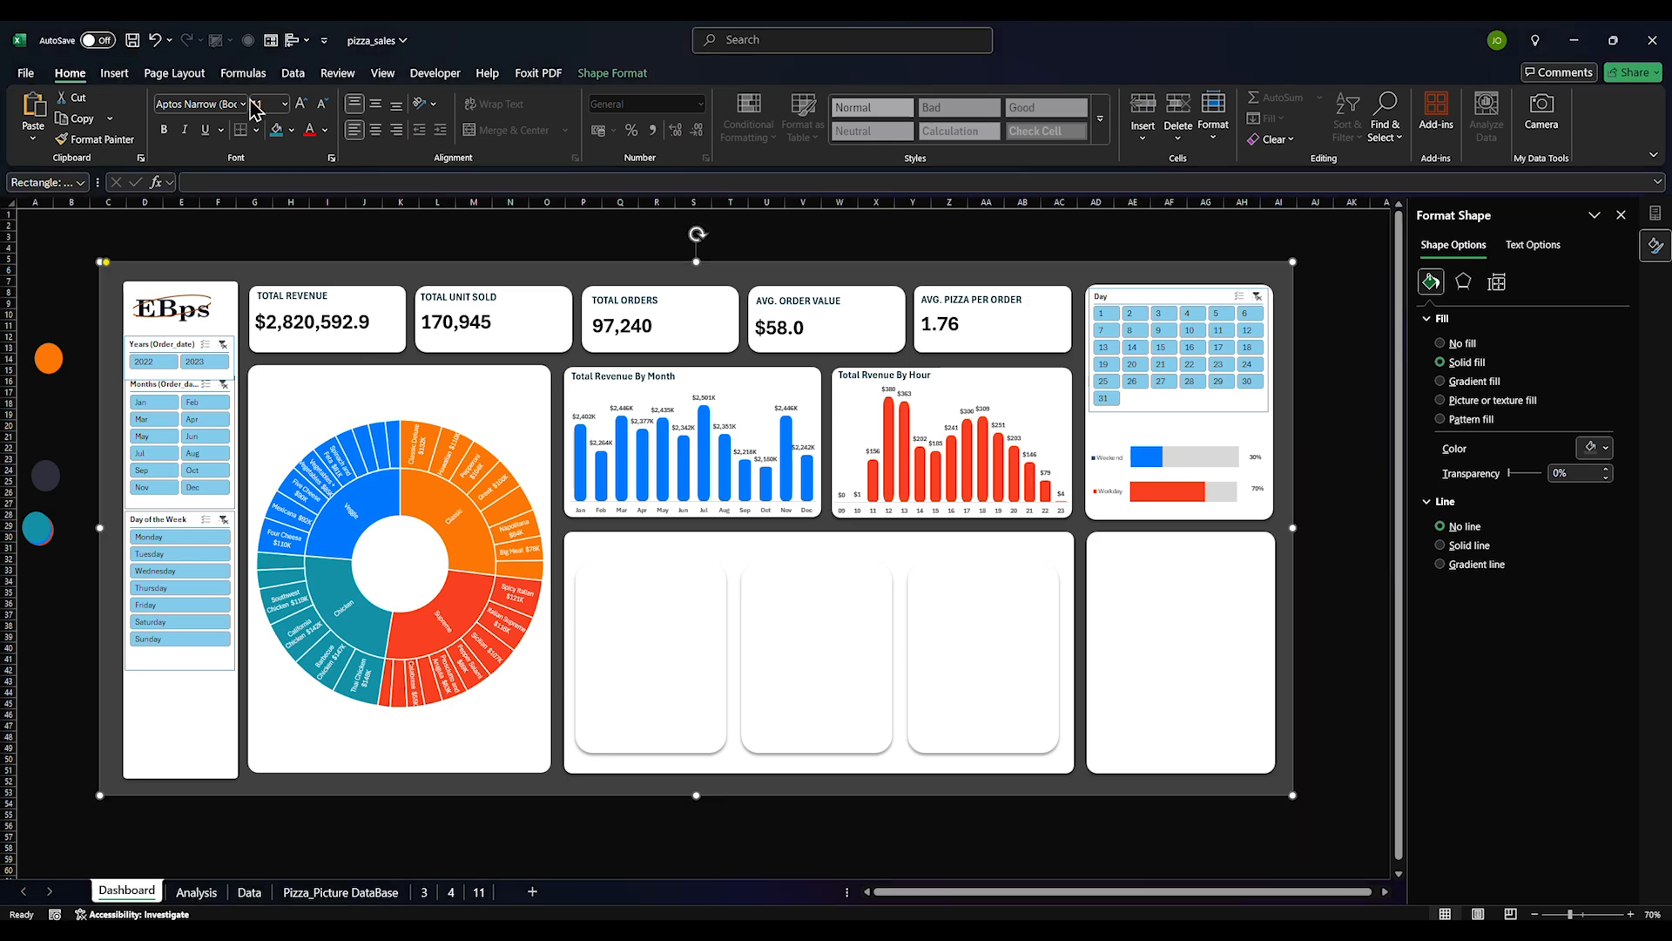
# Draw a tall rectangle in the first lower card with fully rounded corners and no outline
pyautogui.click(114, 74)
pyautogui.click(273, 109)
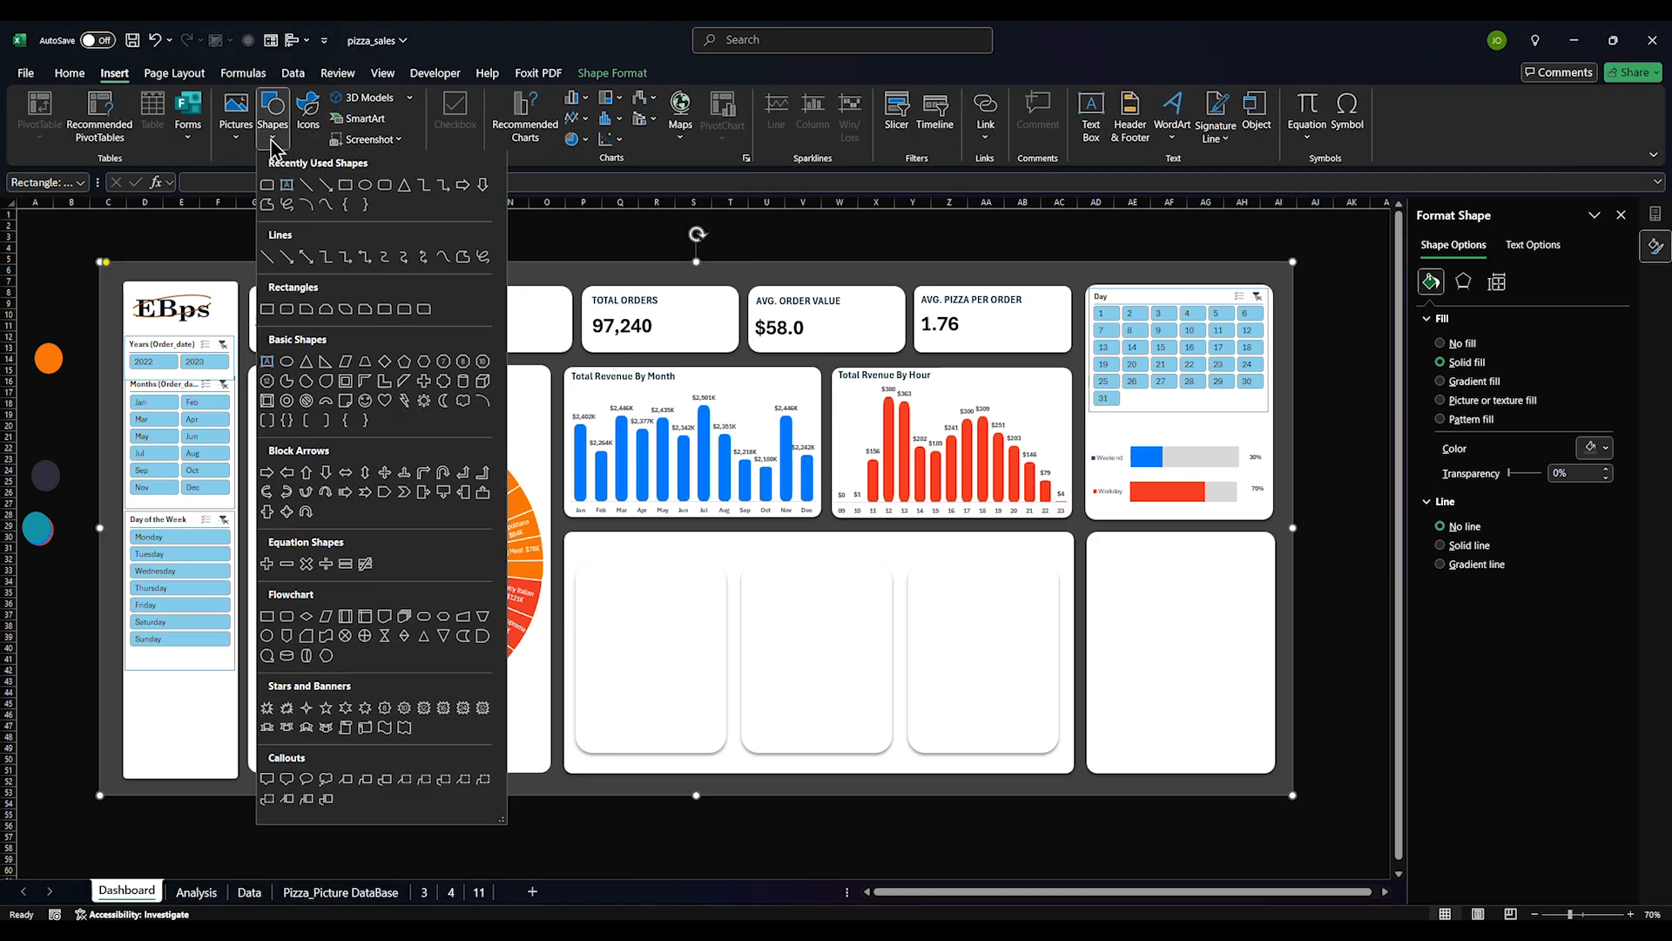
pyautogui.click(346, 186)
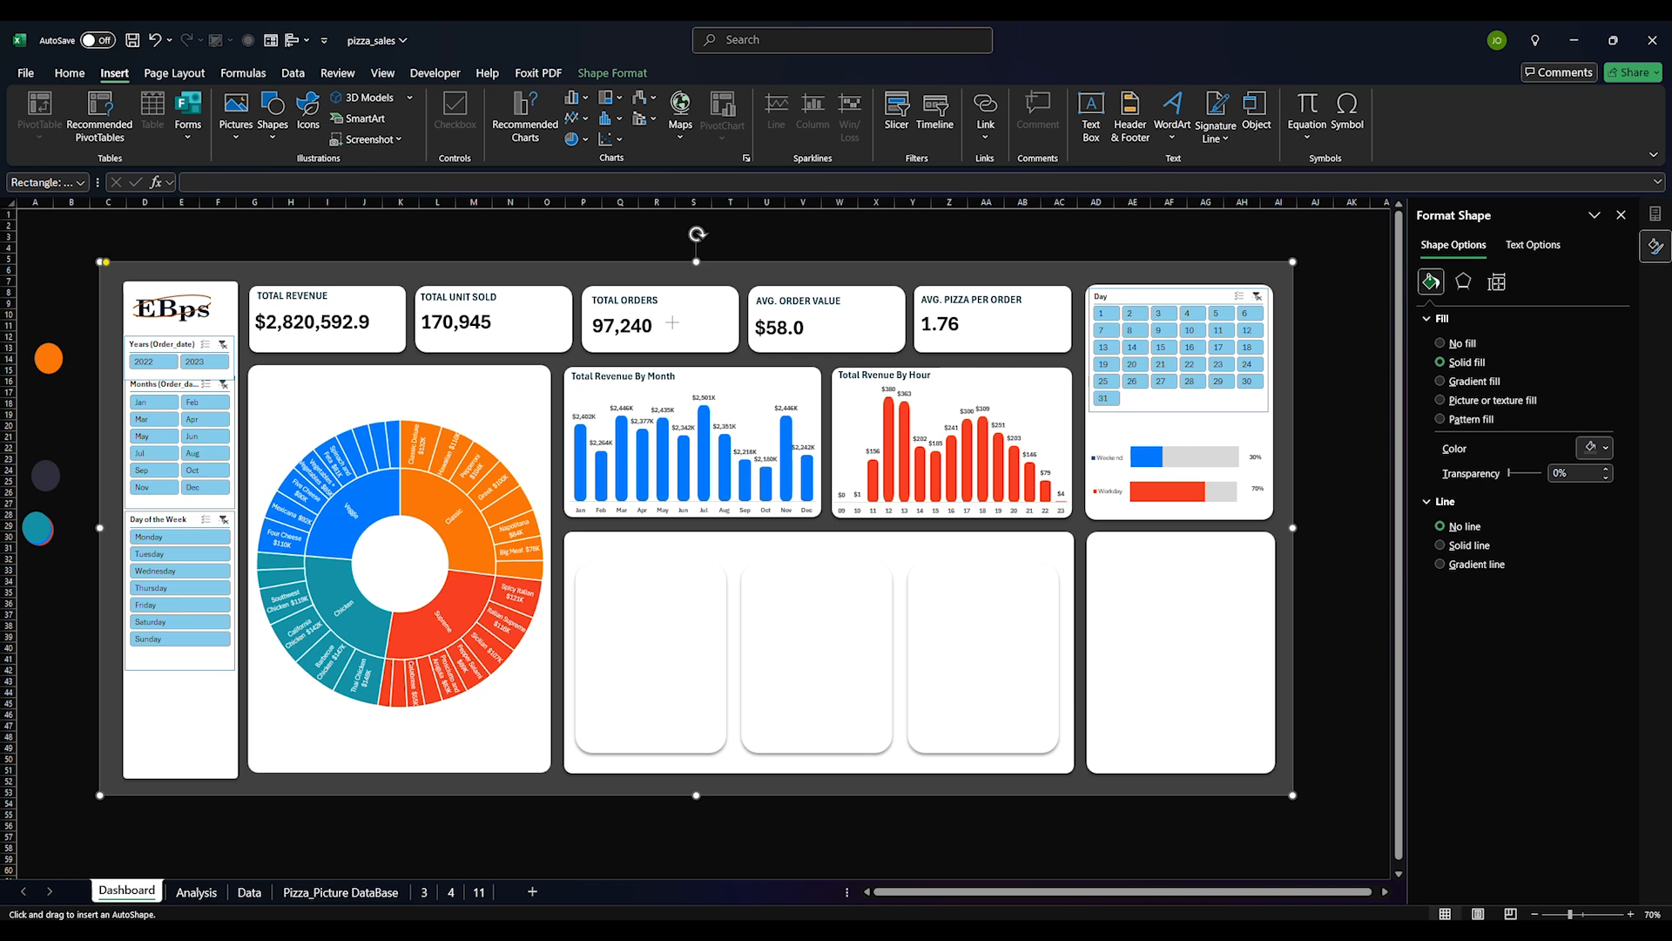
pyautogui.moveTo(614, 586); pyautogui.dragTo(649, 704)
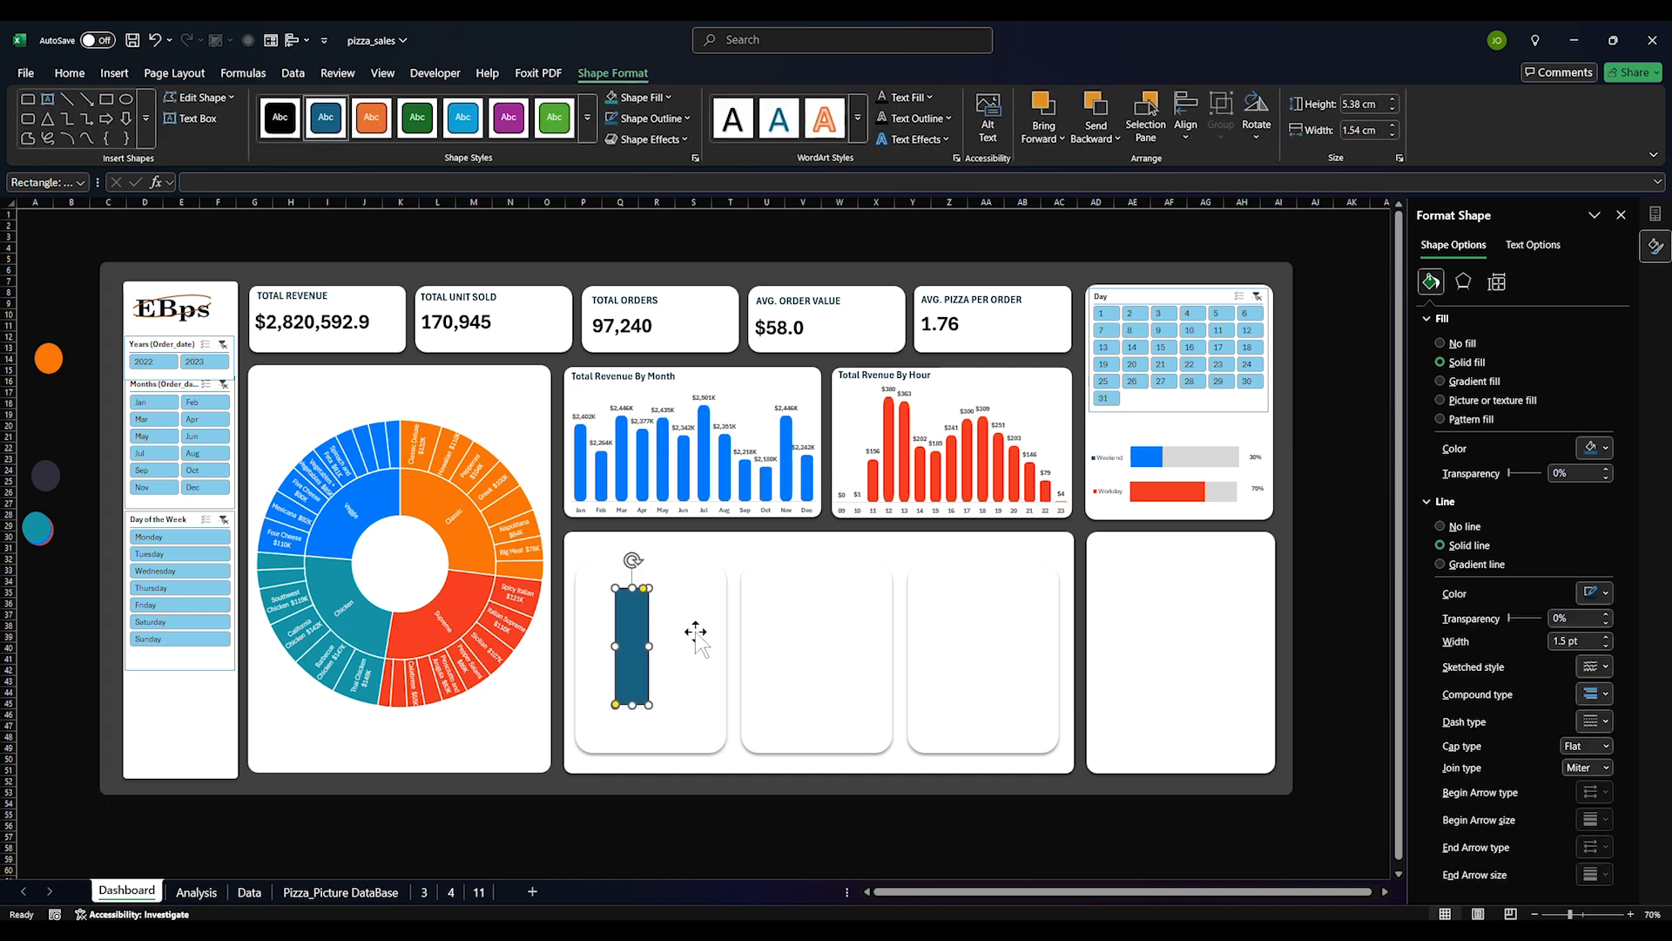
pyautogui.moveTo(645, 589); pyautogui.dragTo(637, 590)
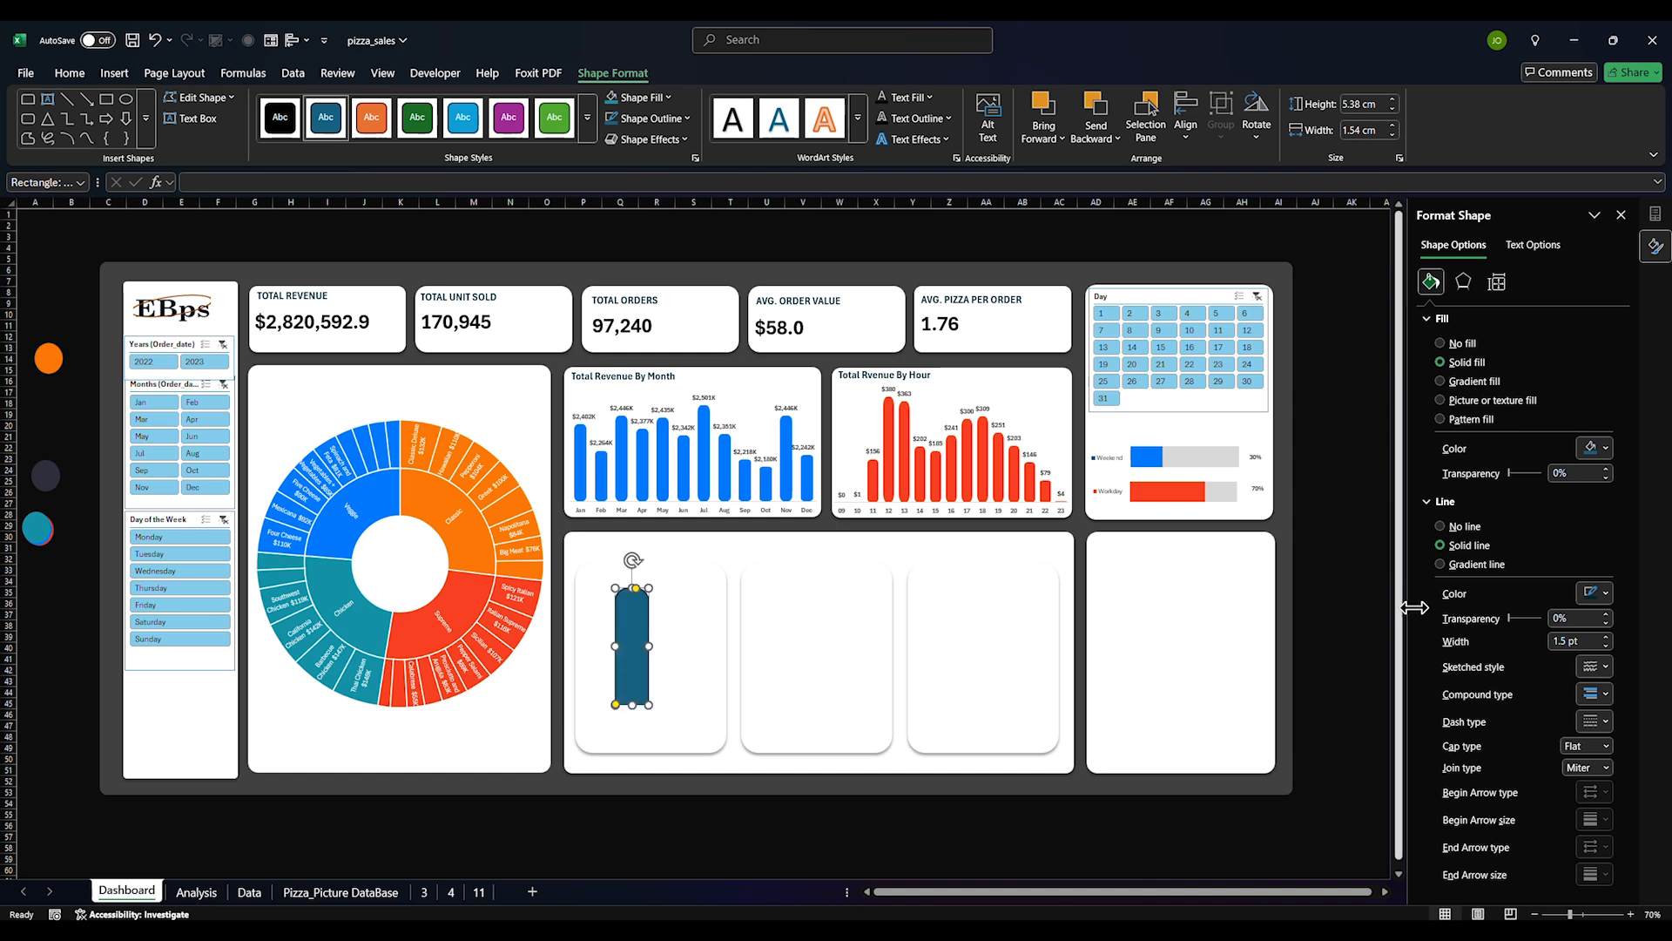
pyautogui.click(1470, 527)
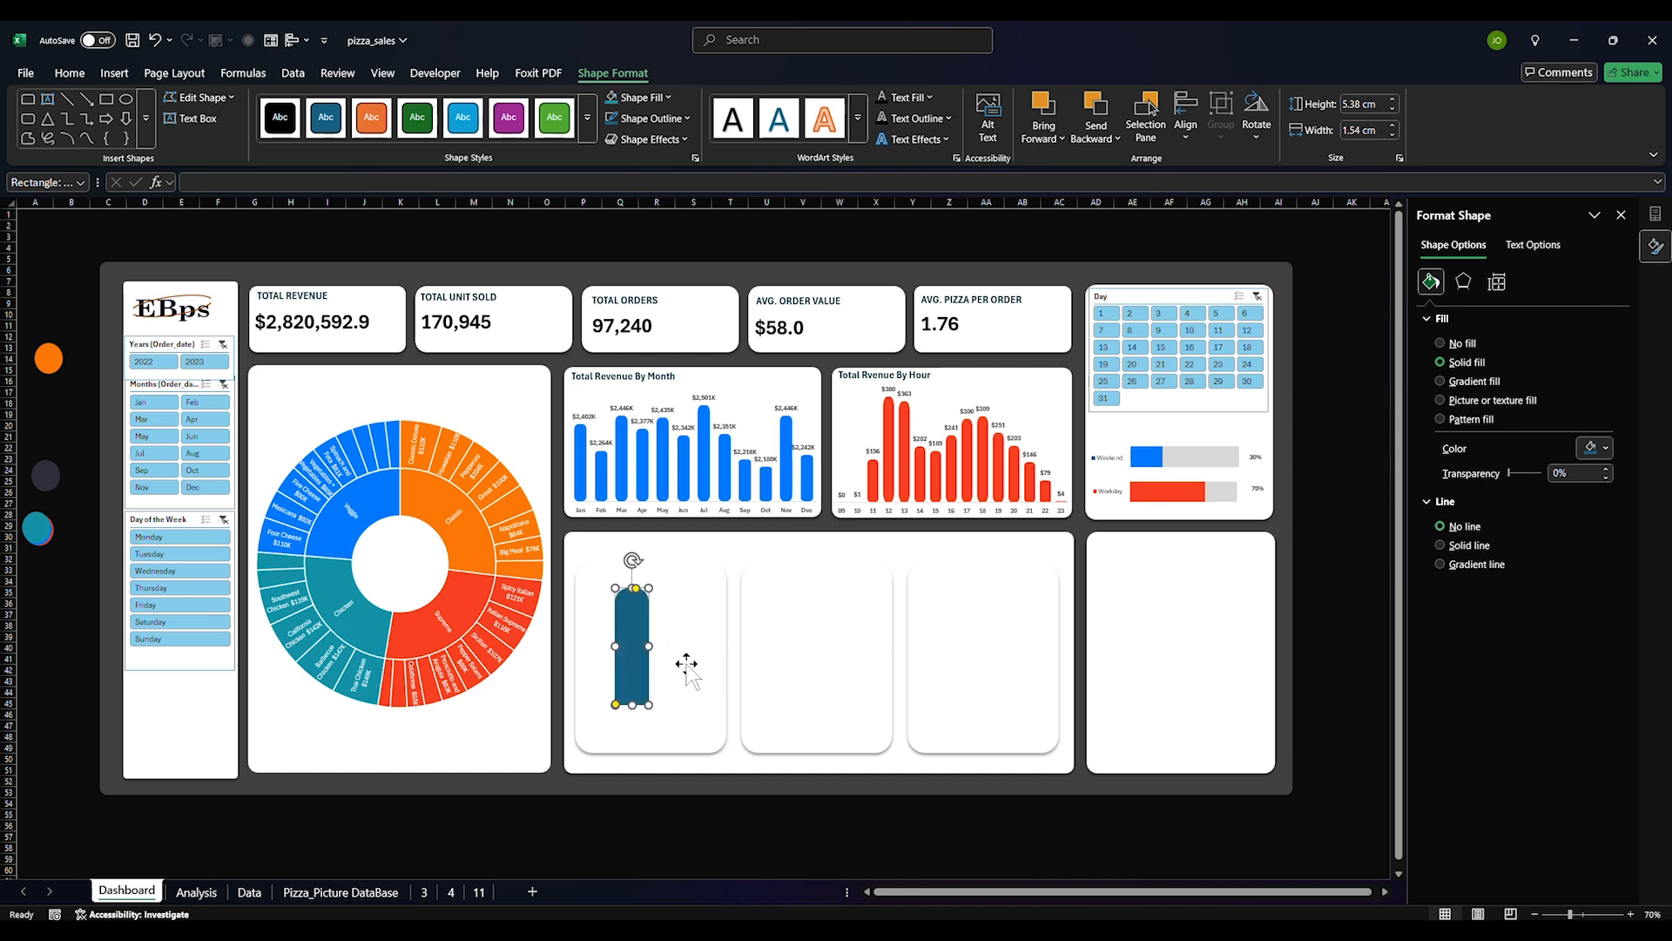
# Try pasting the rectangle's look onto the Weekend bar, then undo it
pyautogui.click(1143, 460)
pyautogui.hotkey('ctrl', 'v')
pyautogui.click(1158, 635)
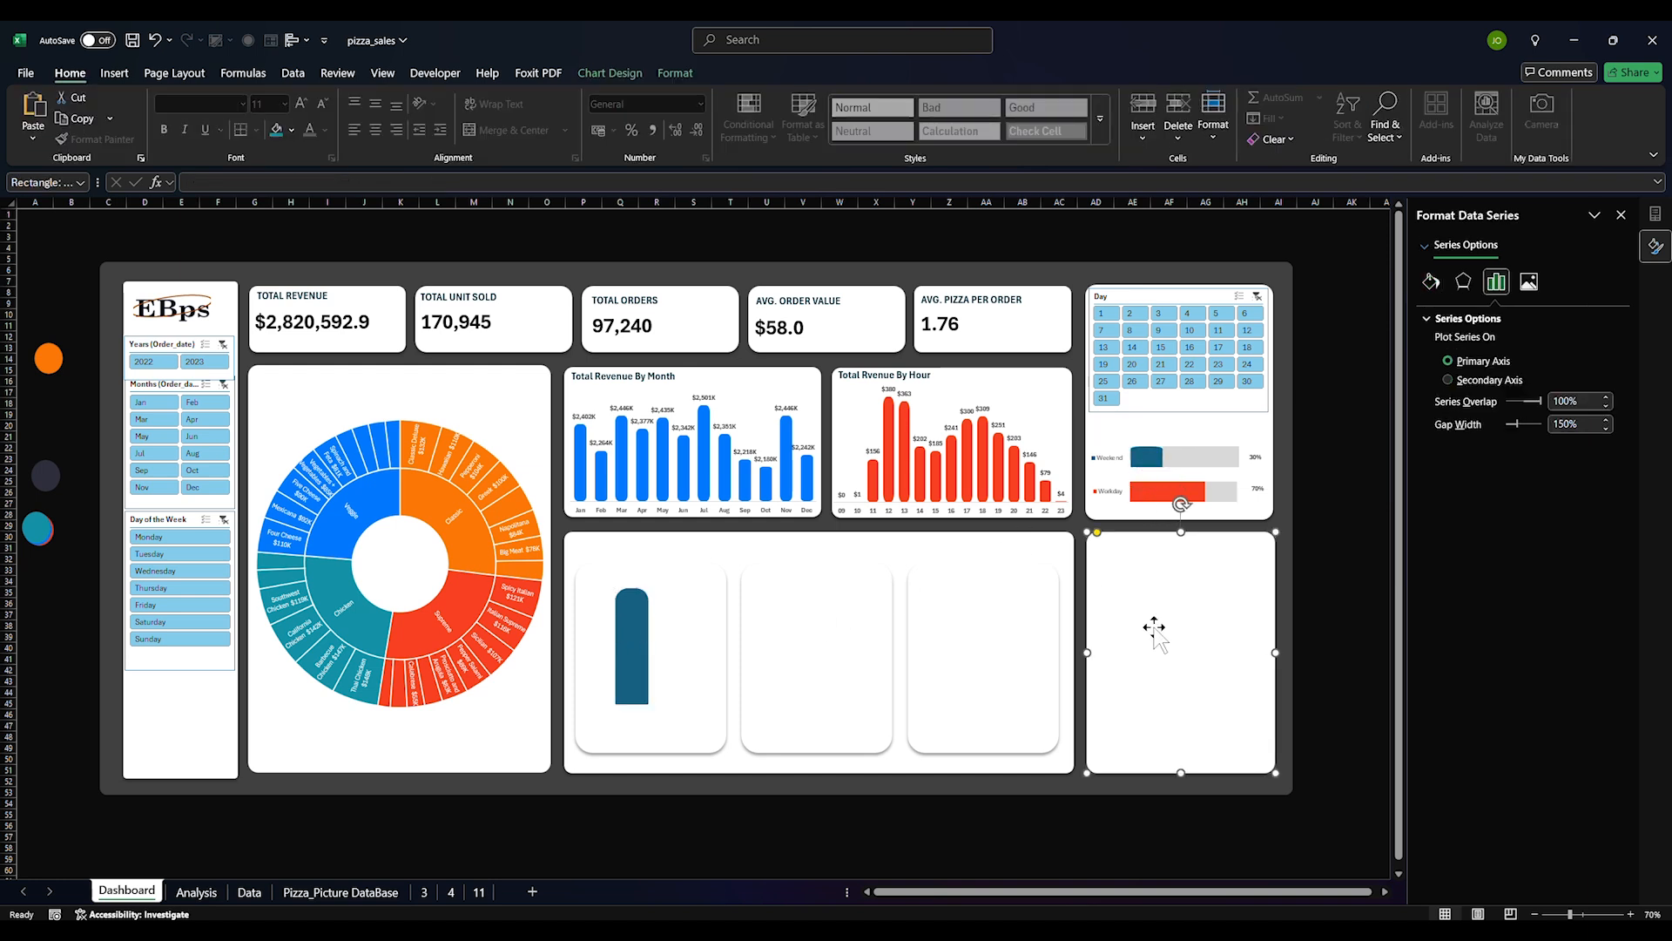
pyautogui.hotkey('ctrl', 'z')
# Rotate the rounded rectangle so it lies horizontally
pyautogui.click(634, 615)
pyautogui.moveTo(632, 568); pyautogui.dragTo(709, 646)
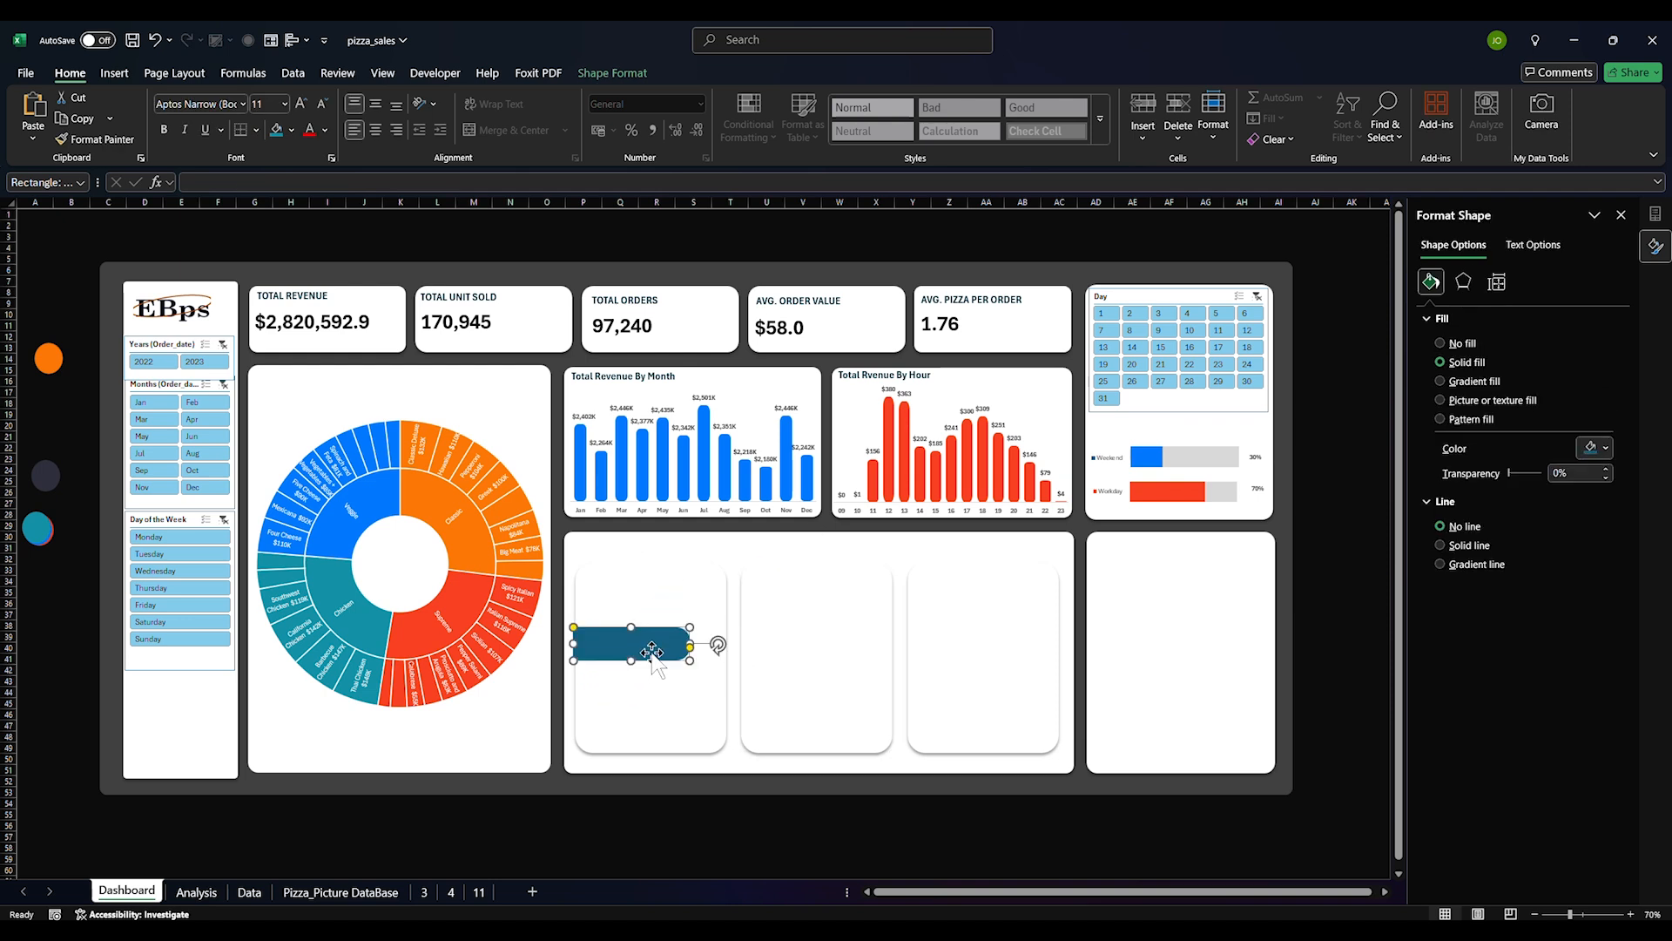
pyautogui.click(1153, 458)
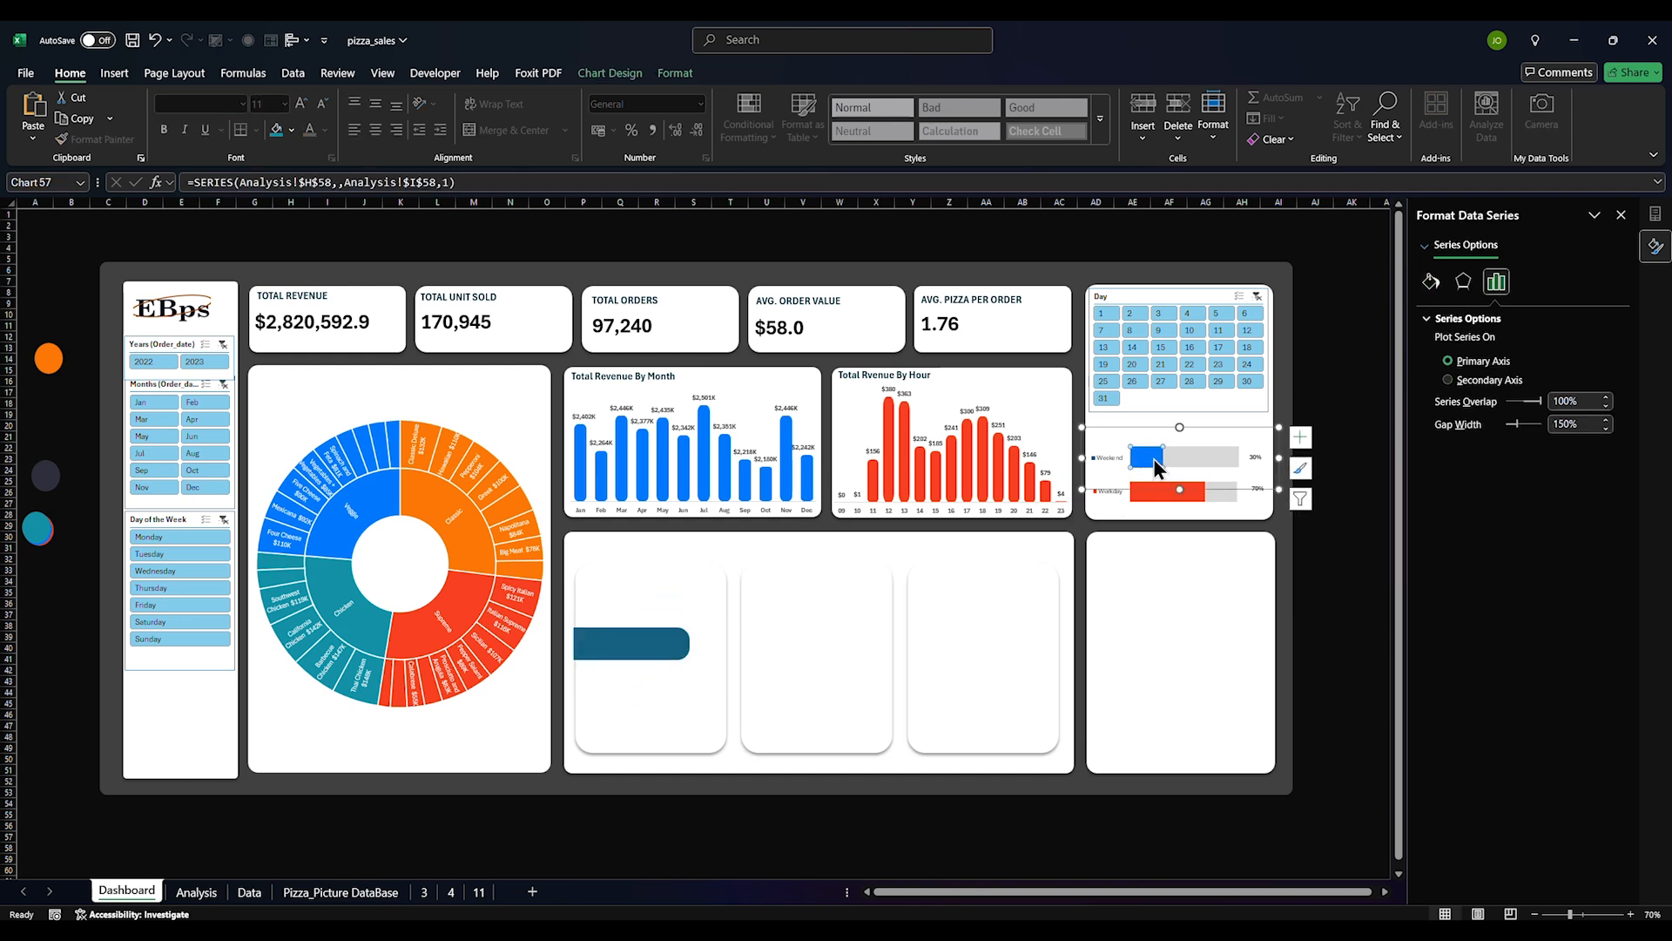
pyautogui.click(1150, 591)
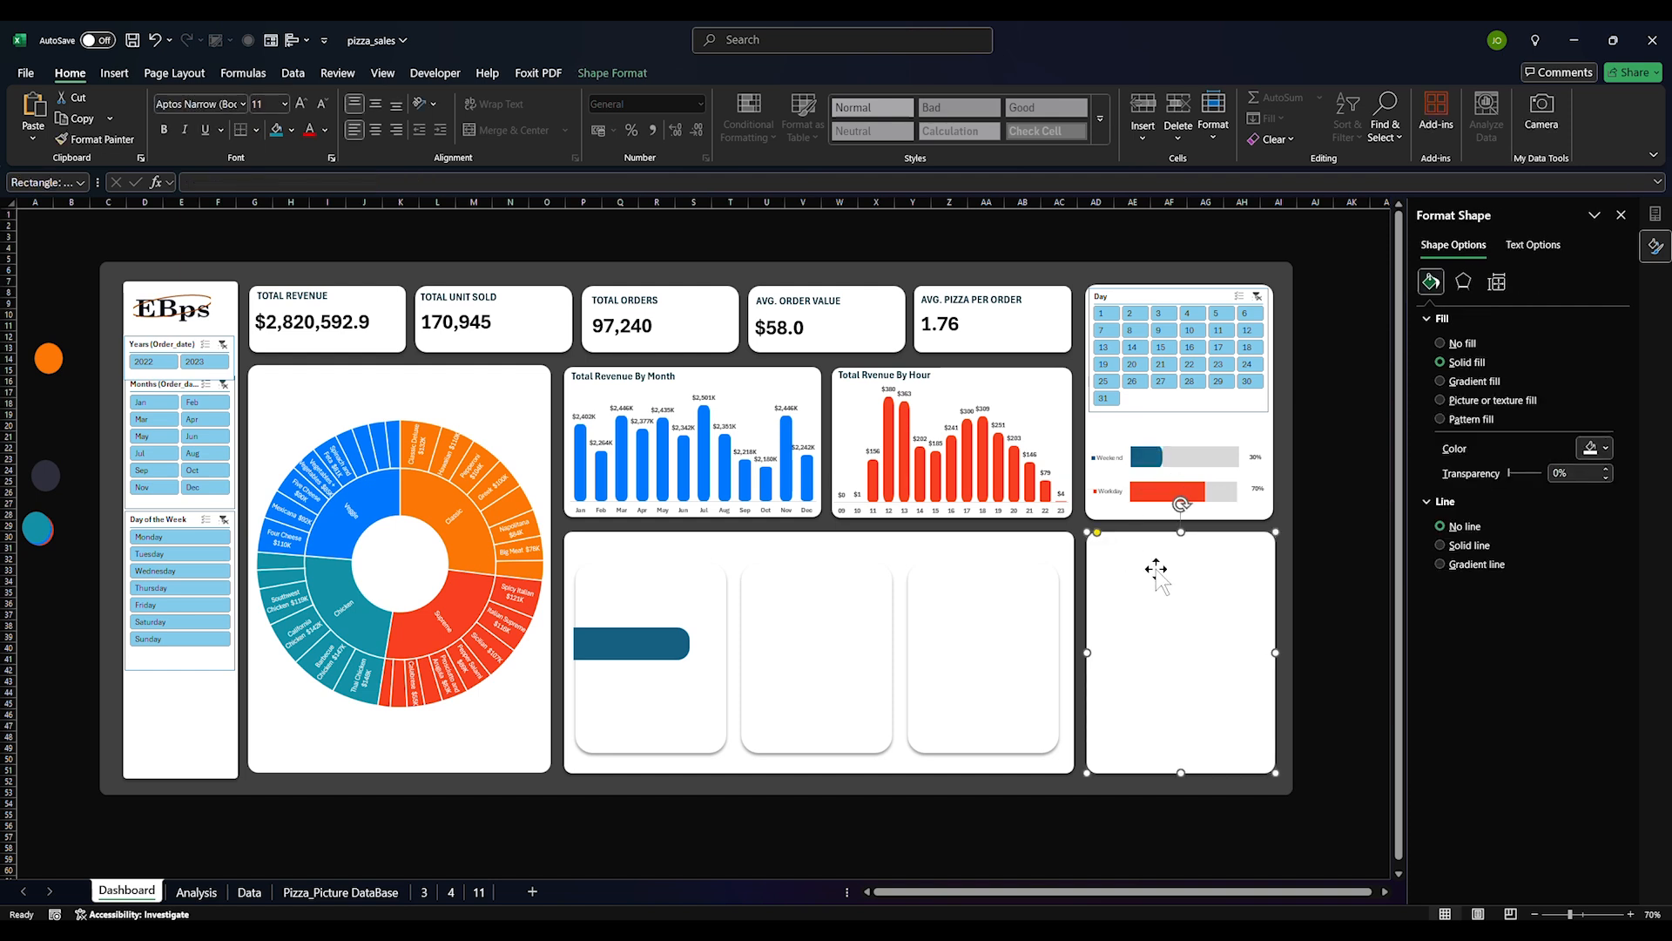
pyautogui.click(1146, 459)
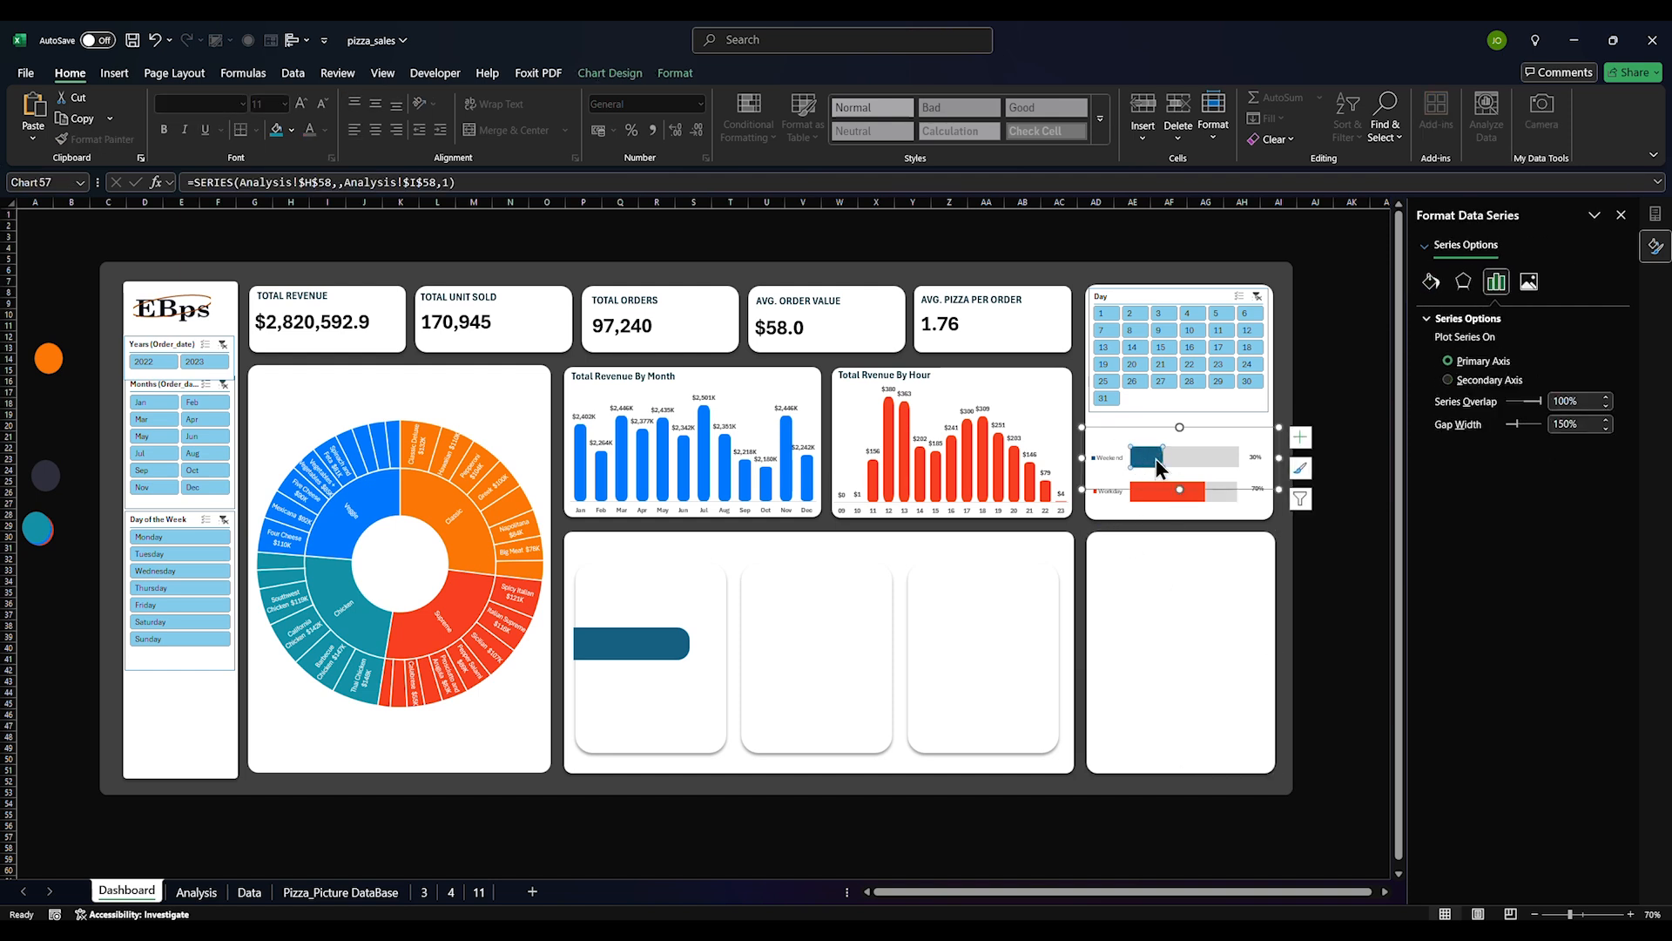
# Reduce the rectangle's corner rounding and undo an accidental change to the bar fill
pyautogui.click(658, 651)
pyautogui.moveTo(693, 650); pyautogui.dragTo(689, 675)
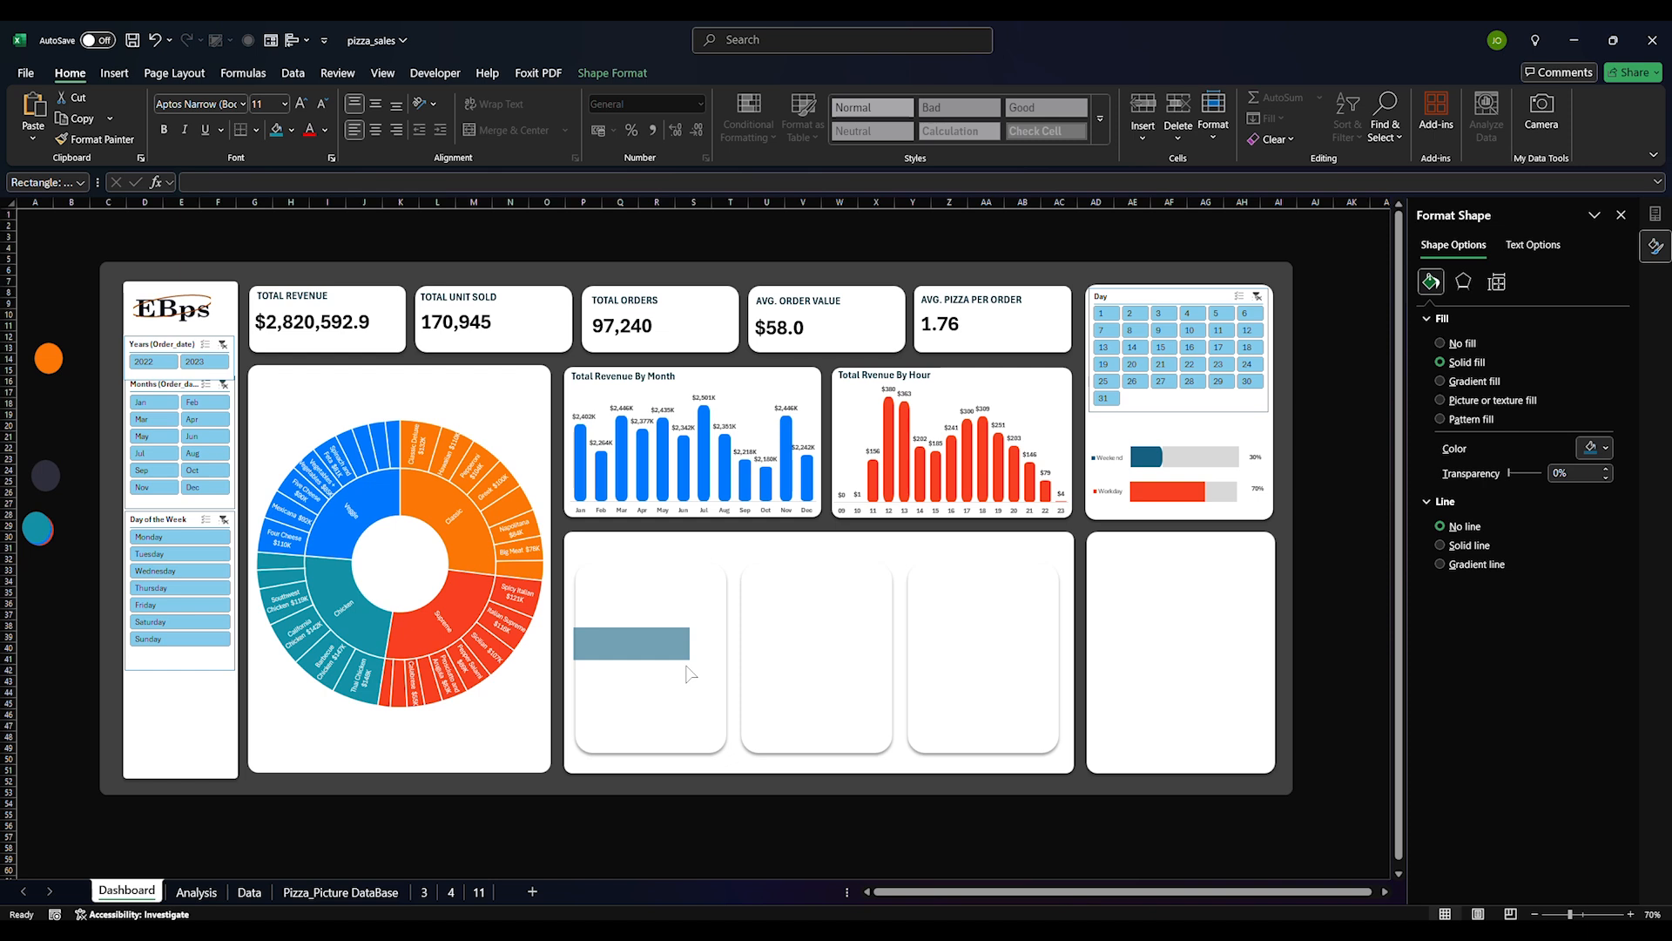
pyautogui.moveTo(730, 608); pyautogui.dragTo(724, 614)
pyautogui.click(665, 667)
pyautogui.click(657, 649)
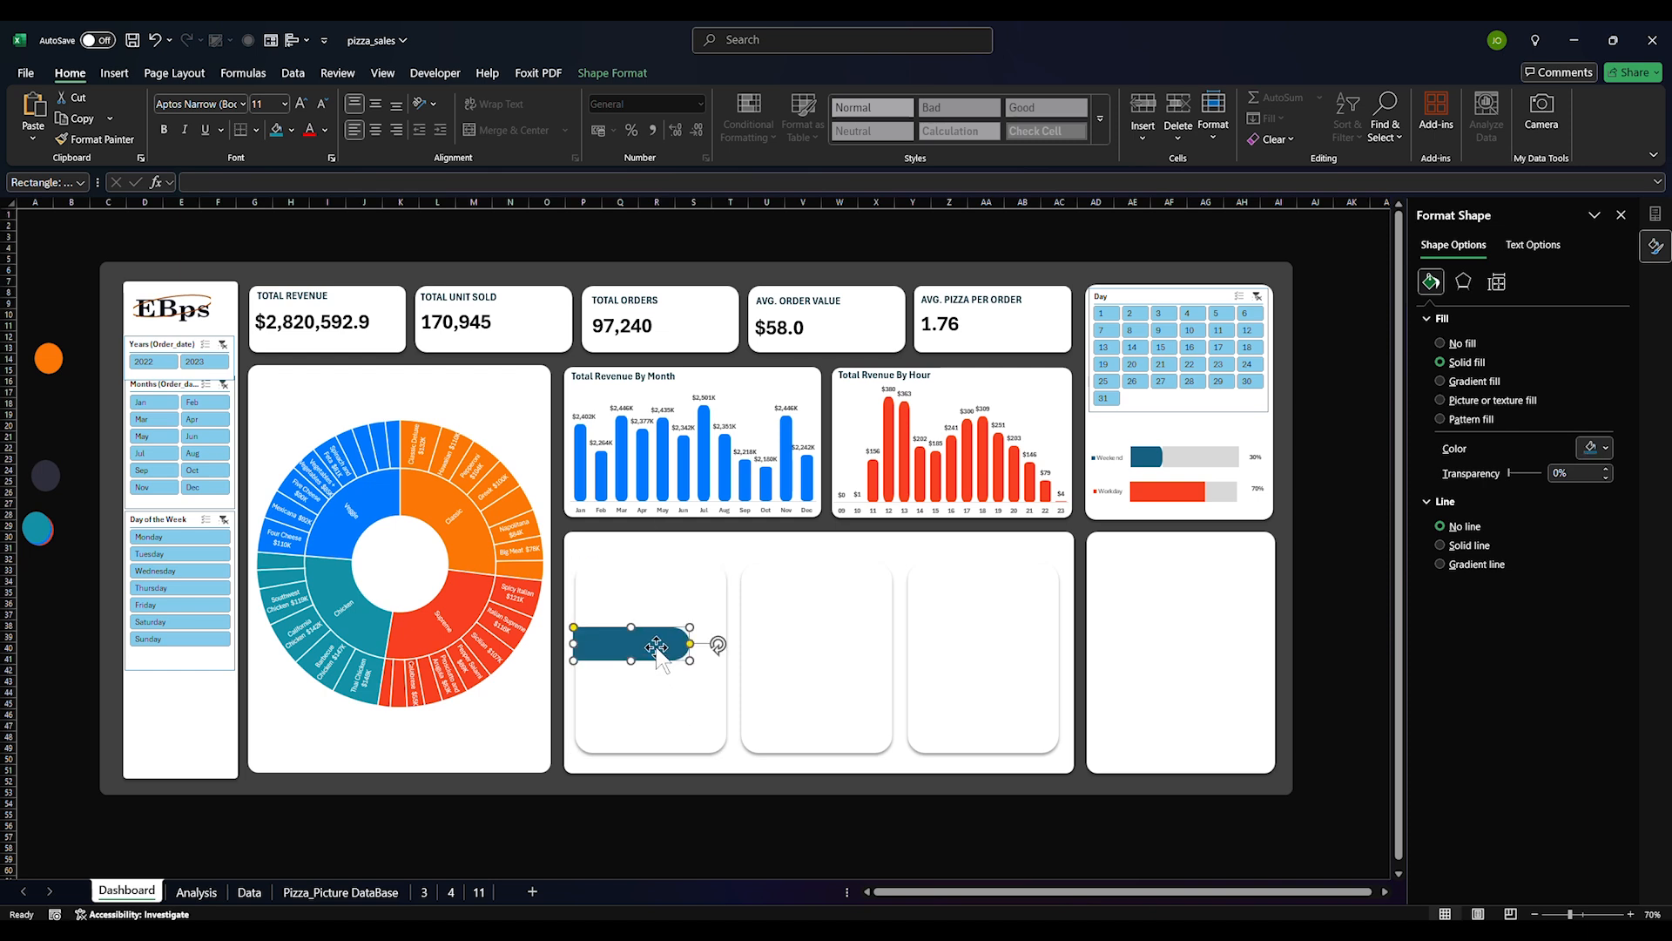
pyautogui.click(1147, 455)
pyautogui.hotkey('ctrl', 'z')
pyautogui.hotkey('ctrl', 'z')
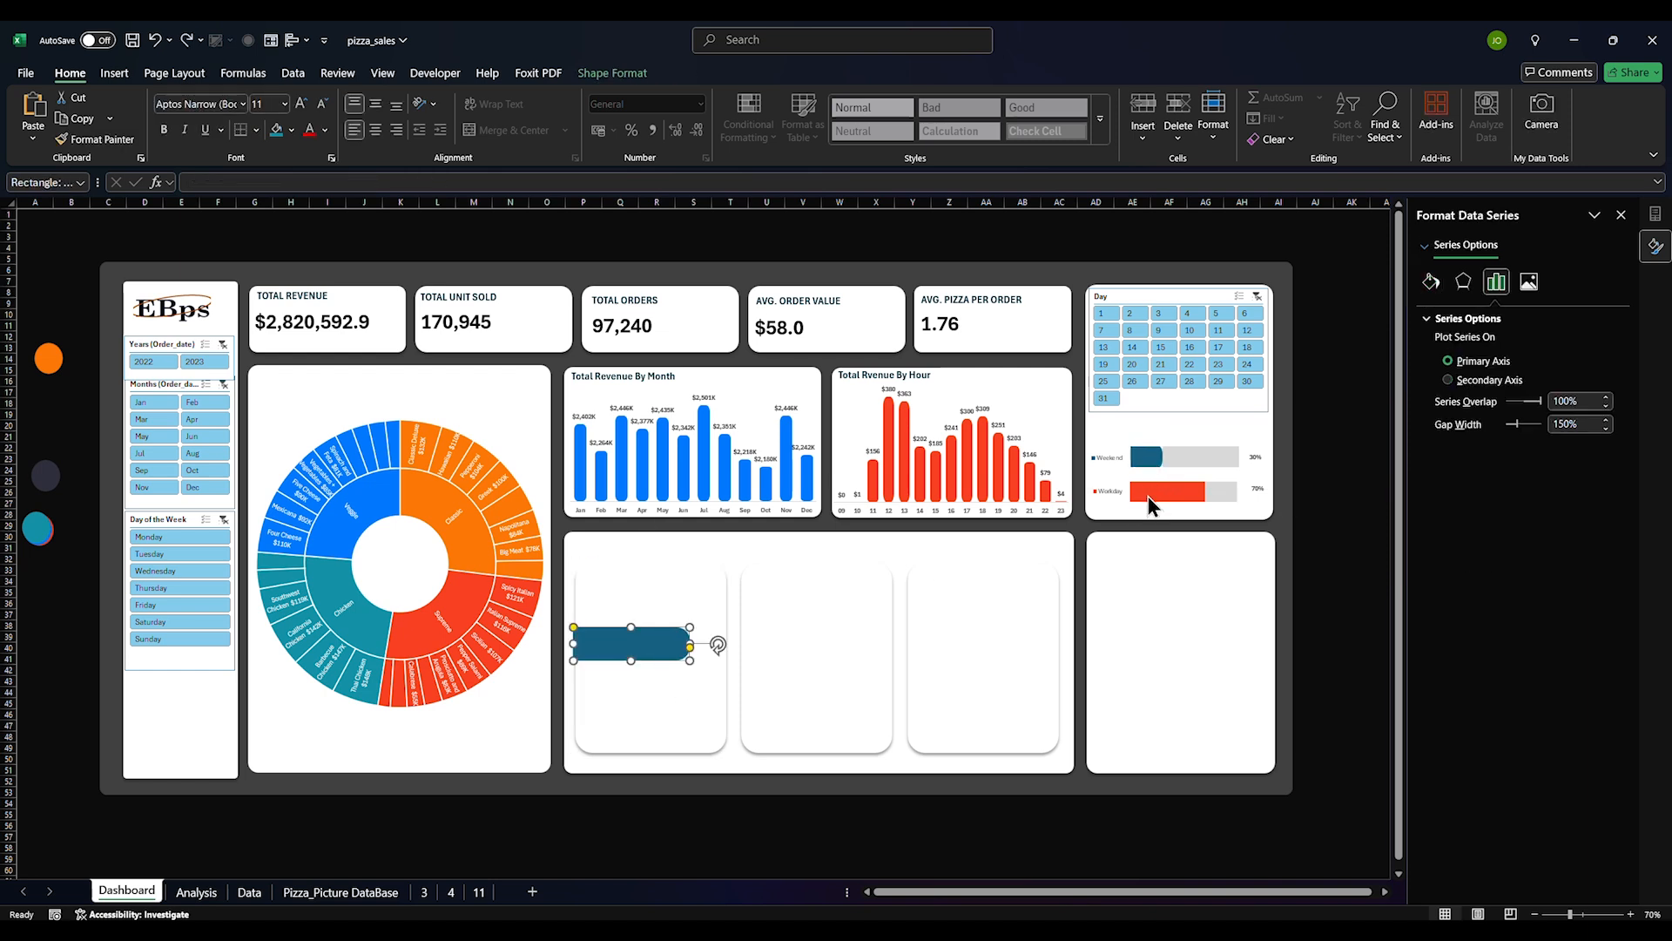
# Adjust the rounded bar's end rounding and fill it bright blue
pyautogui.click(675, 639)
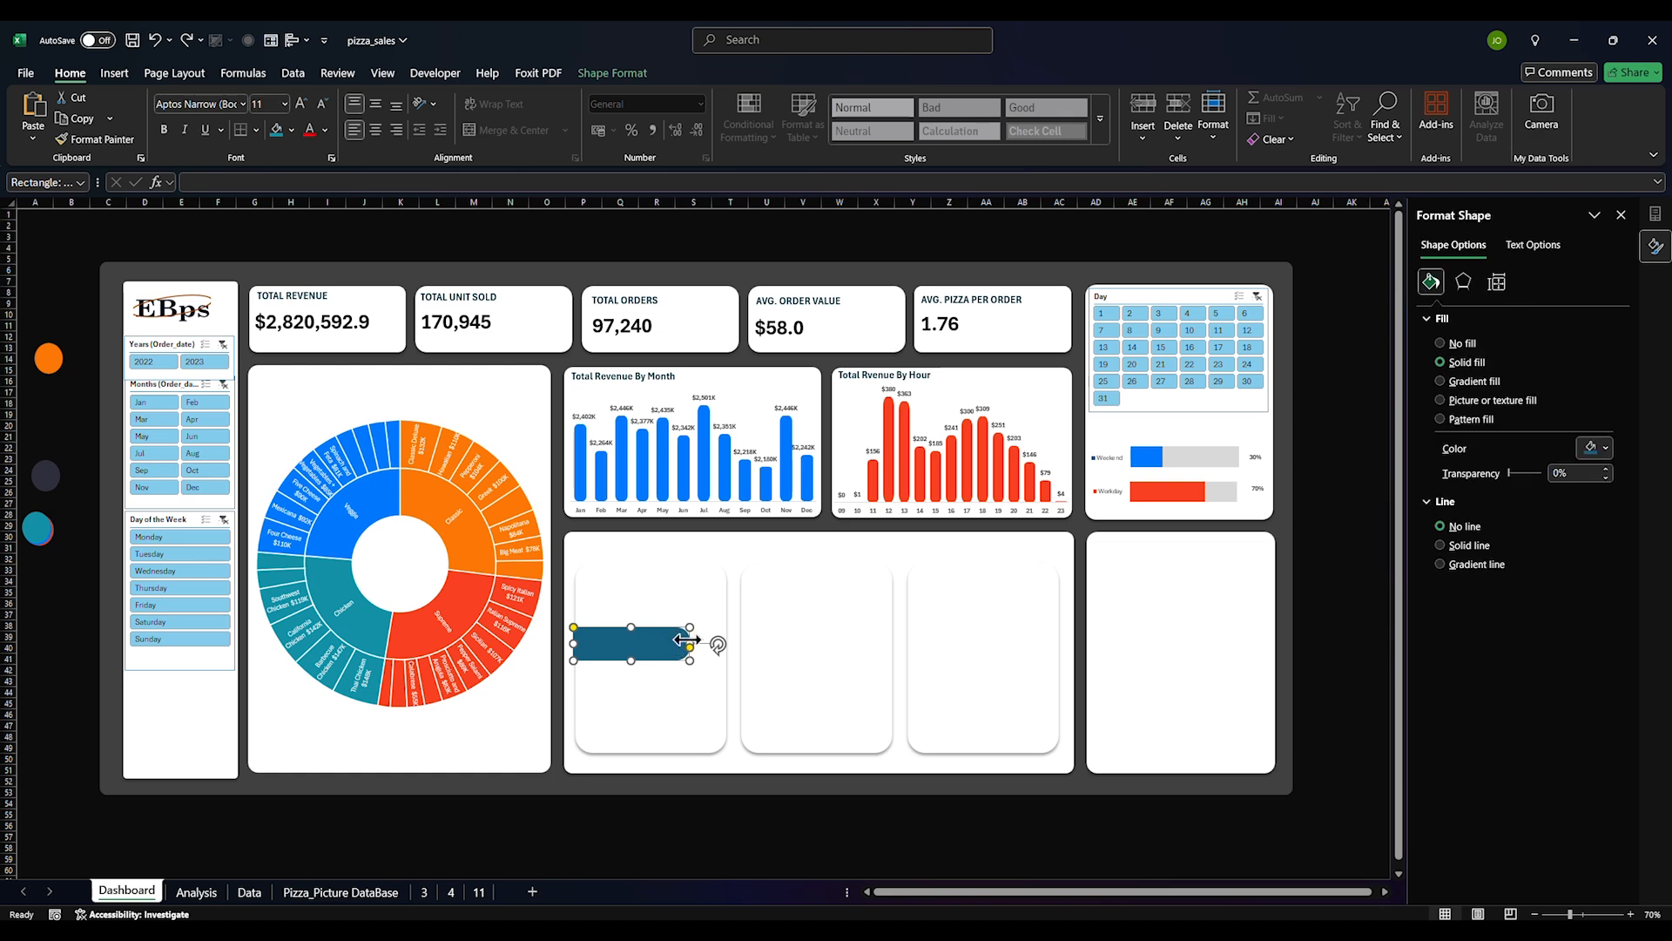
pyautogui.moveTo(690, 649); pyautogui.dragTo(688, 659)
pyautogui.click(643, 644)
pyautogui.click(1603, 453)
pyautogui.click(1478, 757)
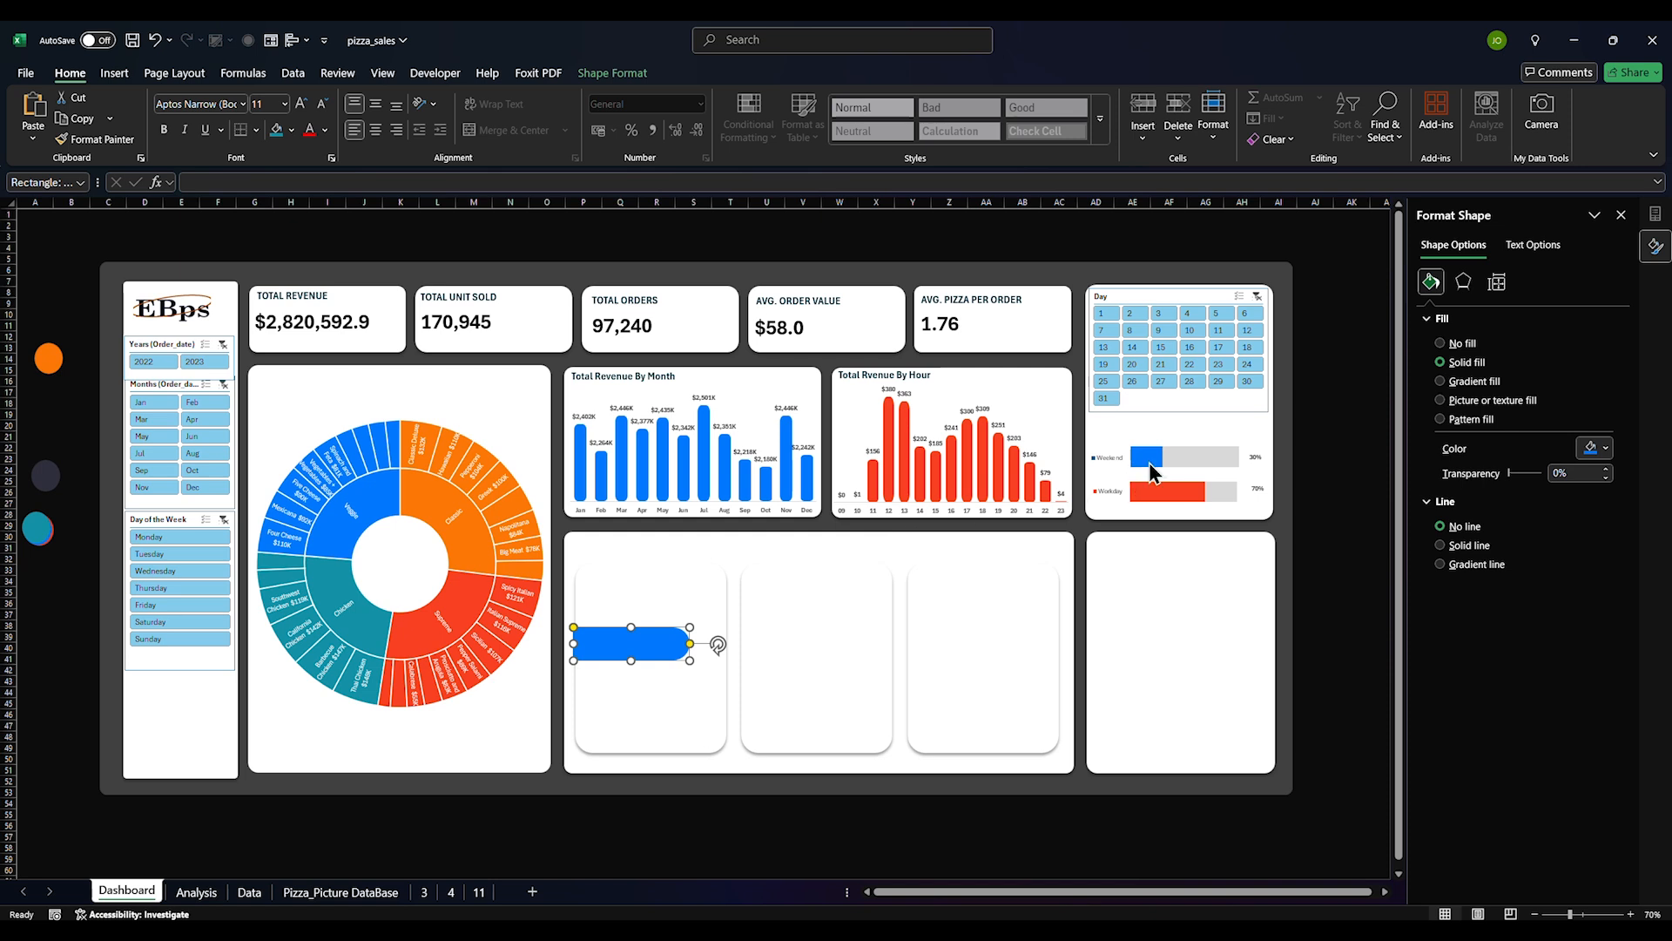
# Check the Workday bar's colour and refill the rounded bar red to match
pyautogui.click(1150, 468)
pyautogui.click(1176, 494)
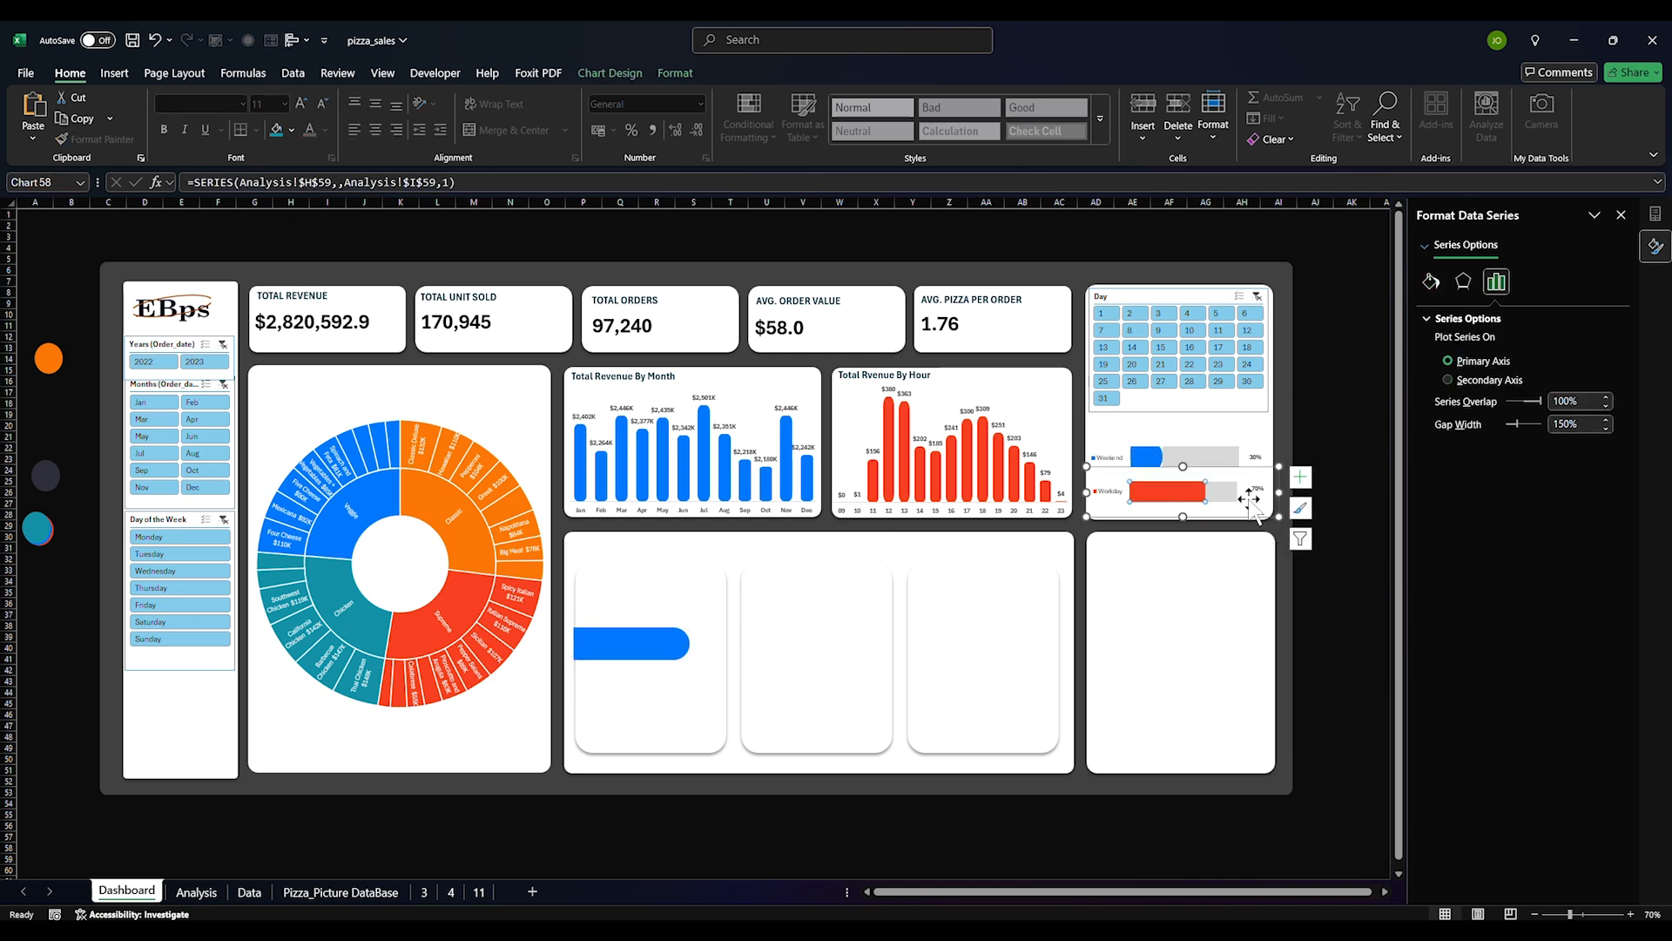
pyautogui.click(662, 646)
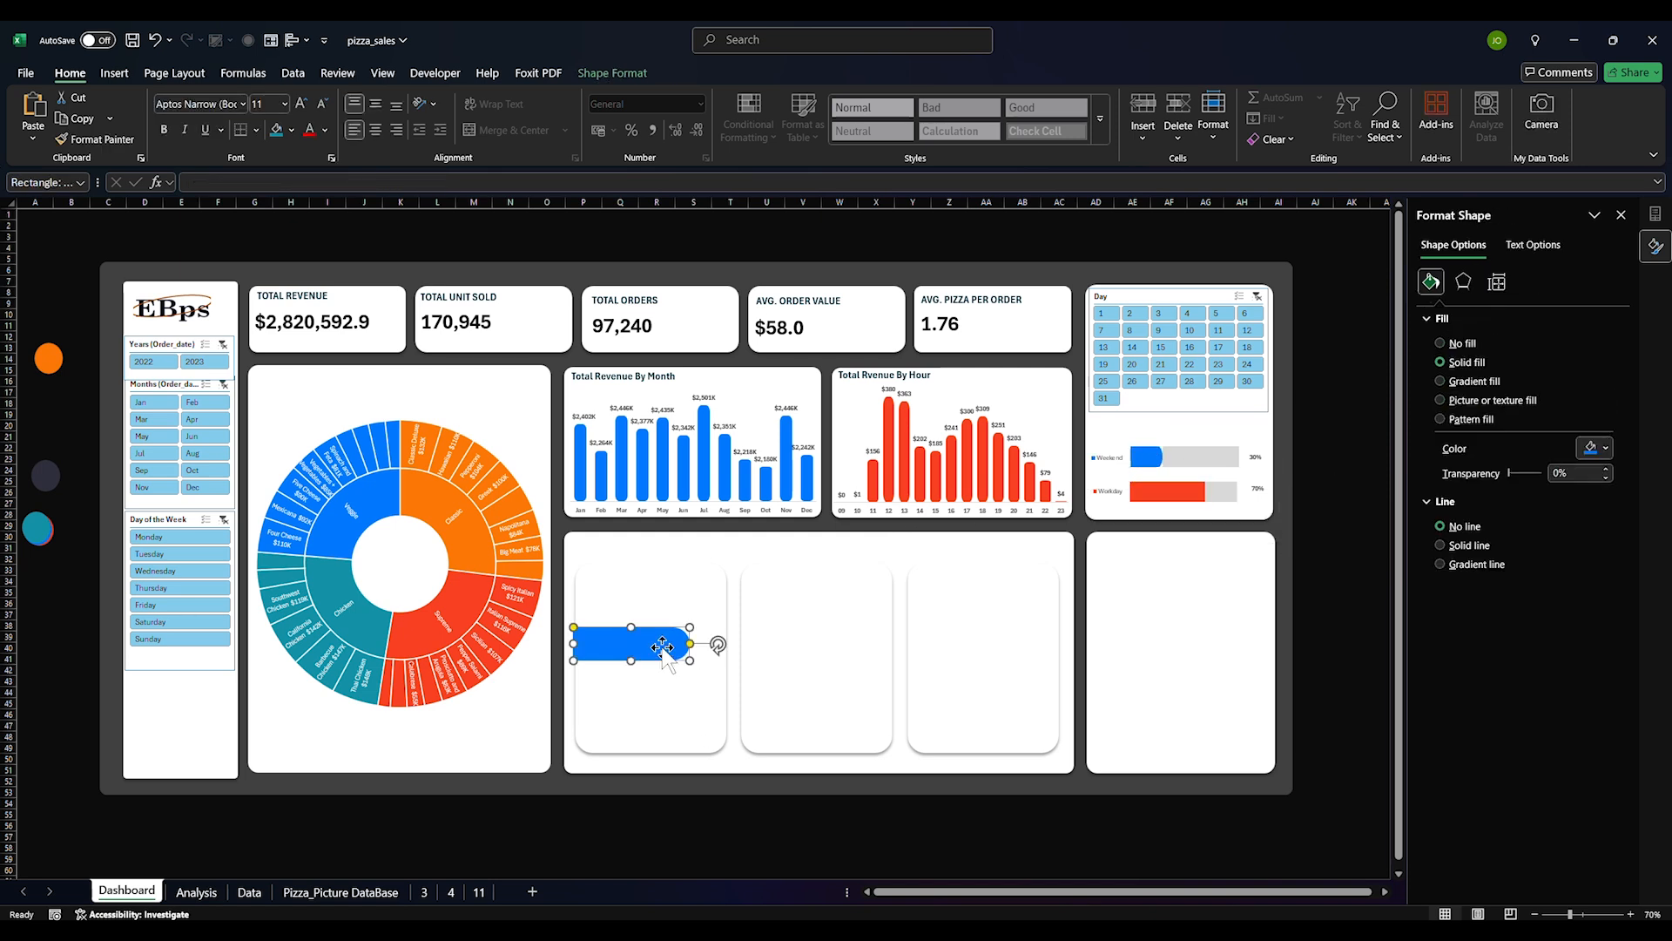
pyautogui.click(1601, 451)
pyautogui.click(1481, 754)
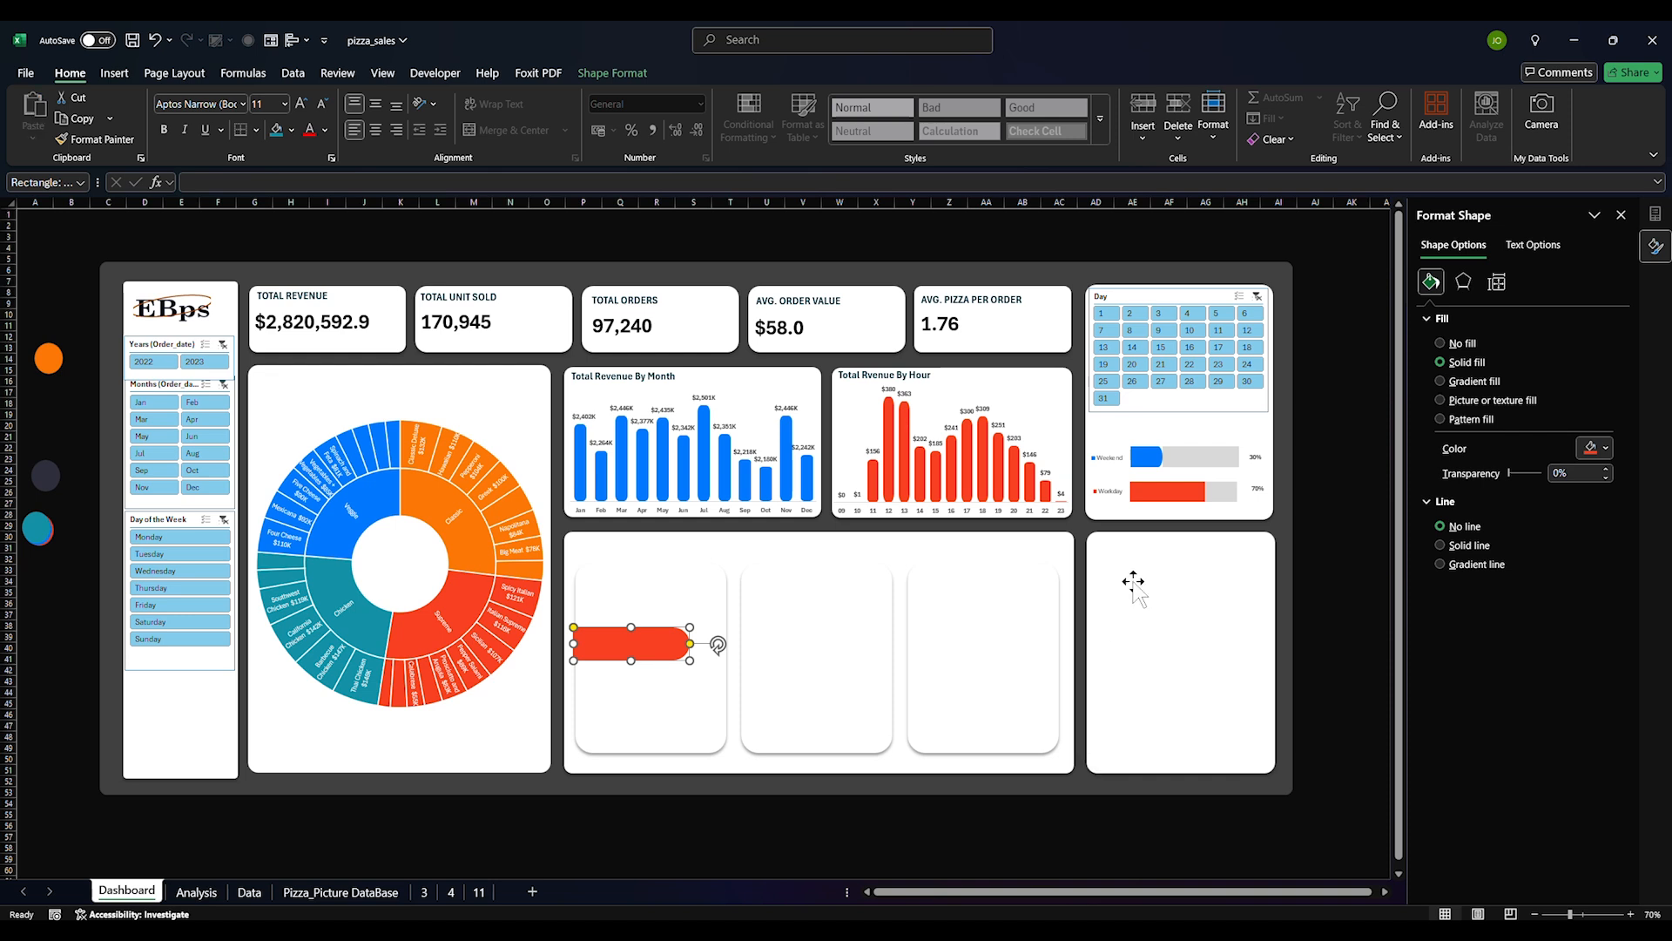
pyautogui.click(1175, 491)
pyautogui.click(1176, 599)
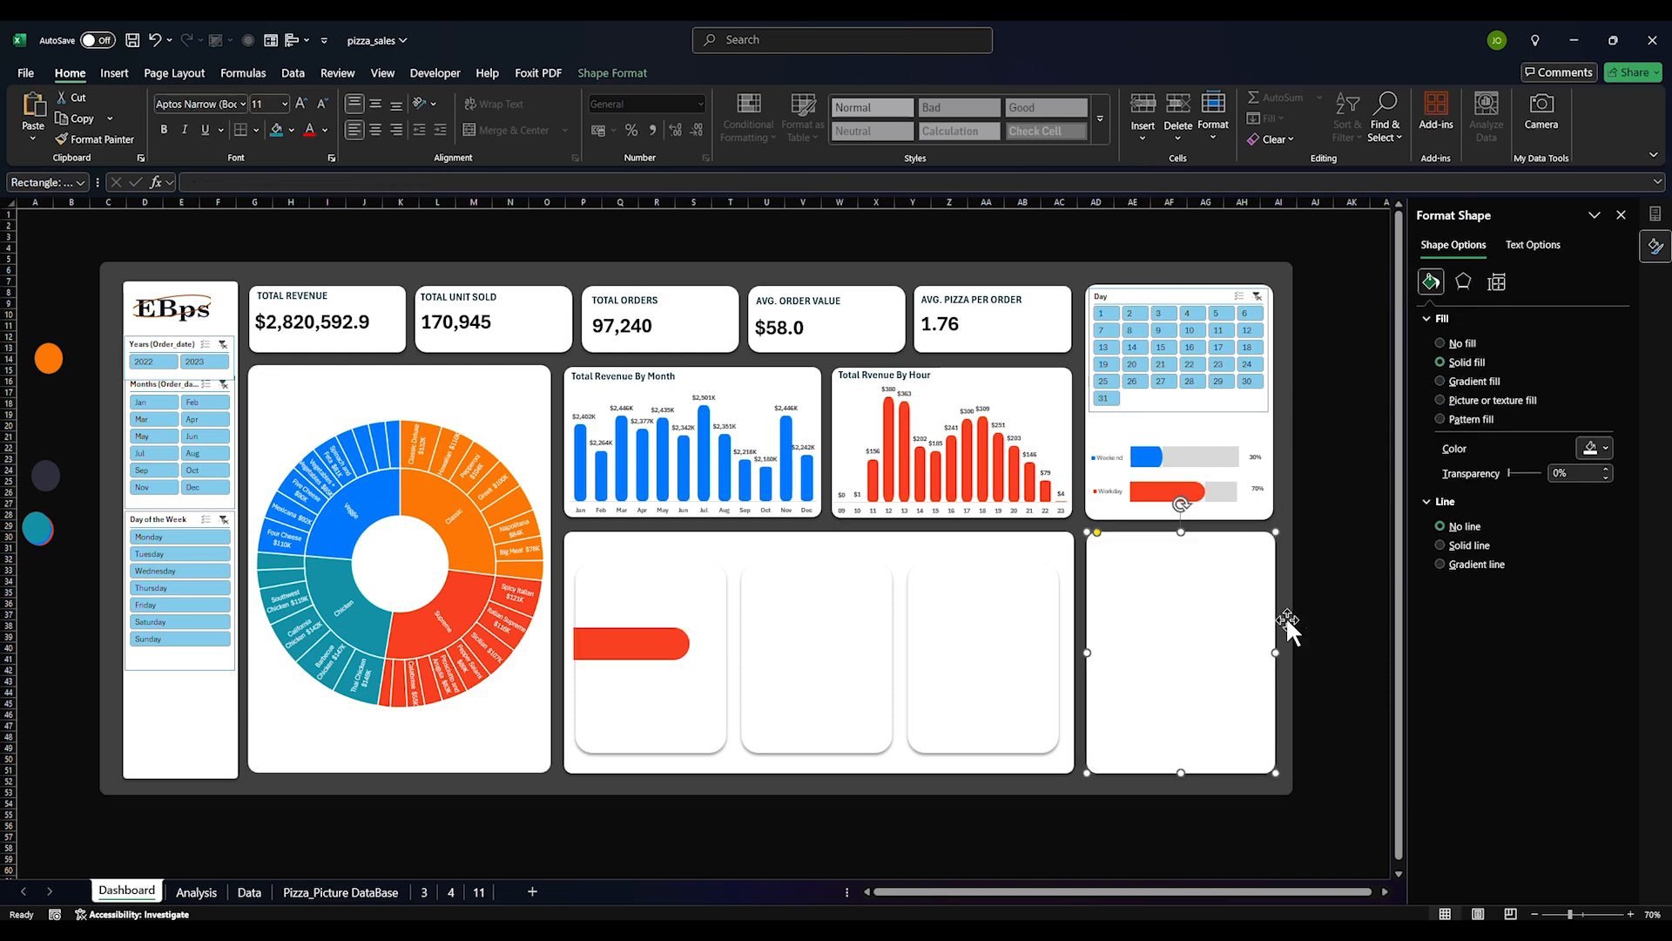
# Fill the copied red bar light grey (White, Background 1, Darker 5%)
pyautogui.click(1338, 580)
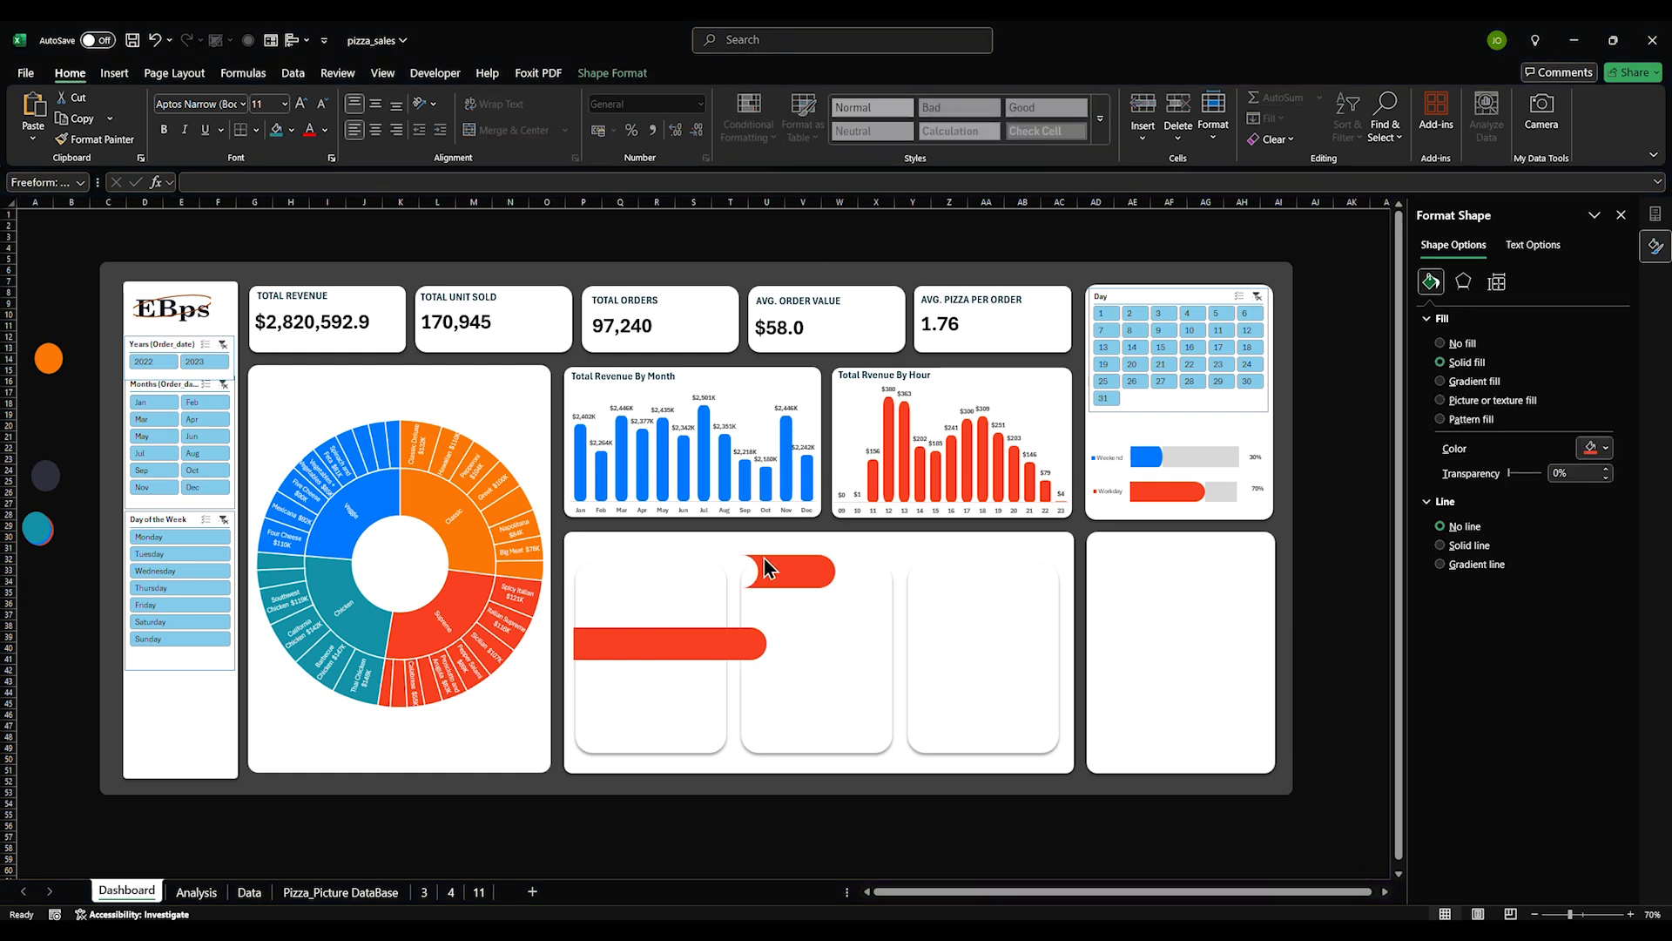
pyautogui.click(787, 570)
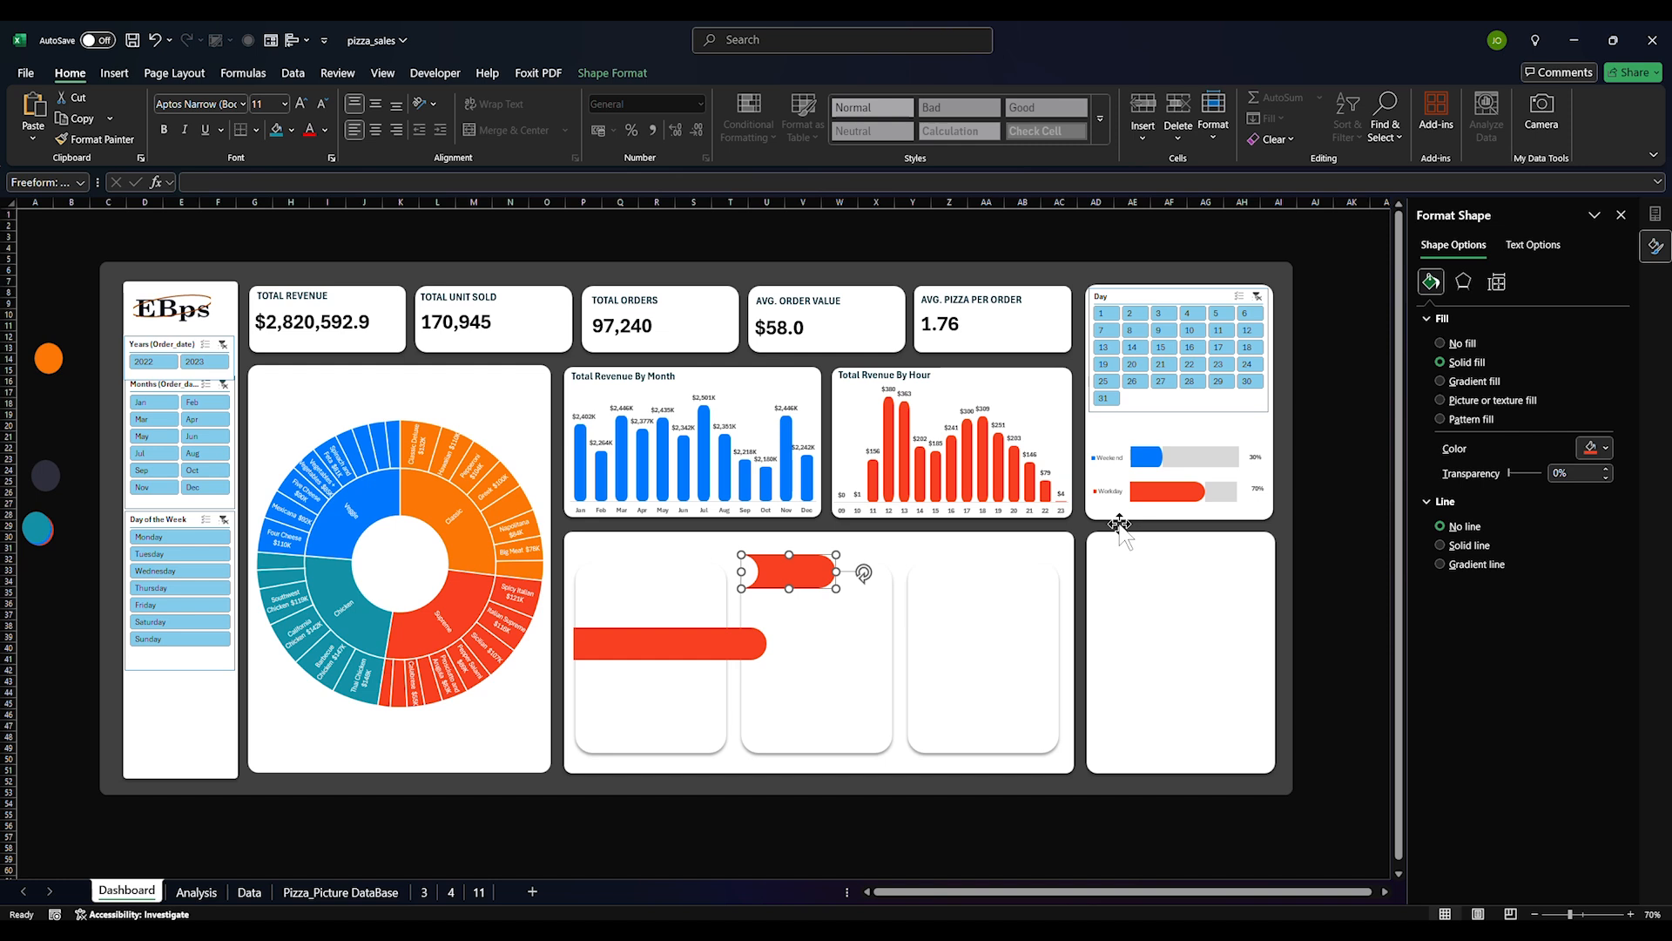
pyautogui.click(1606, 448)
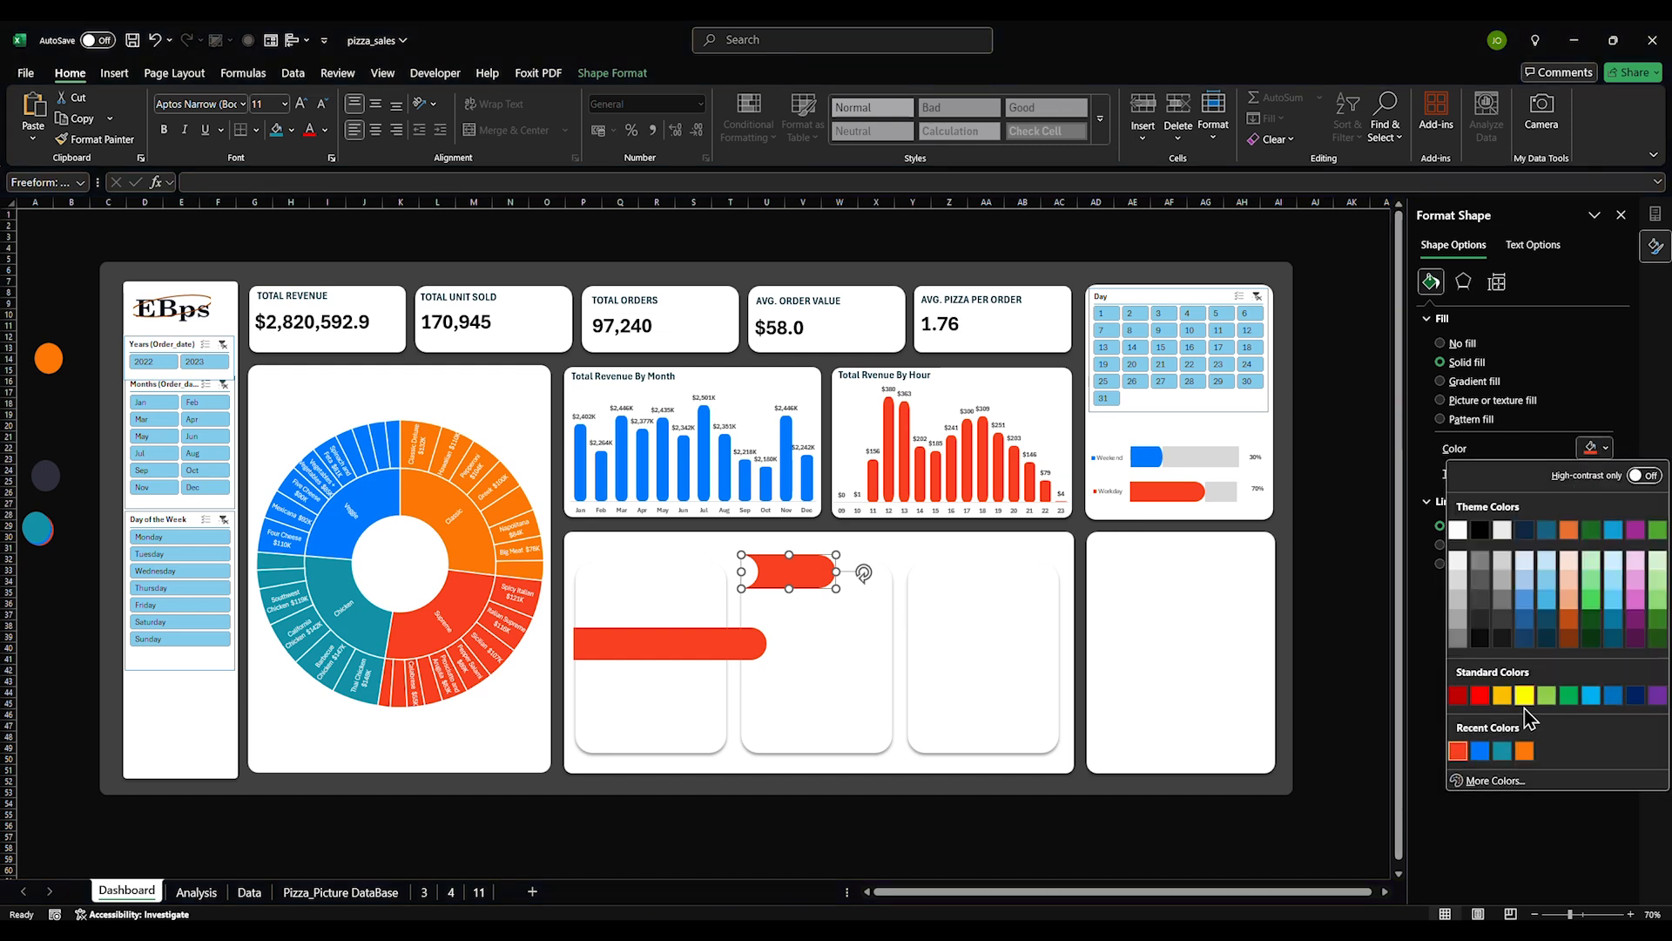
pyautogui.click(1459, 578)
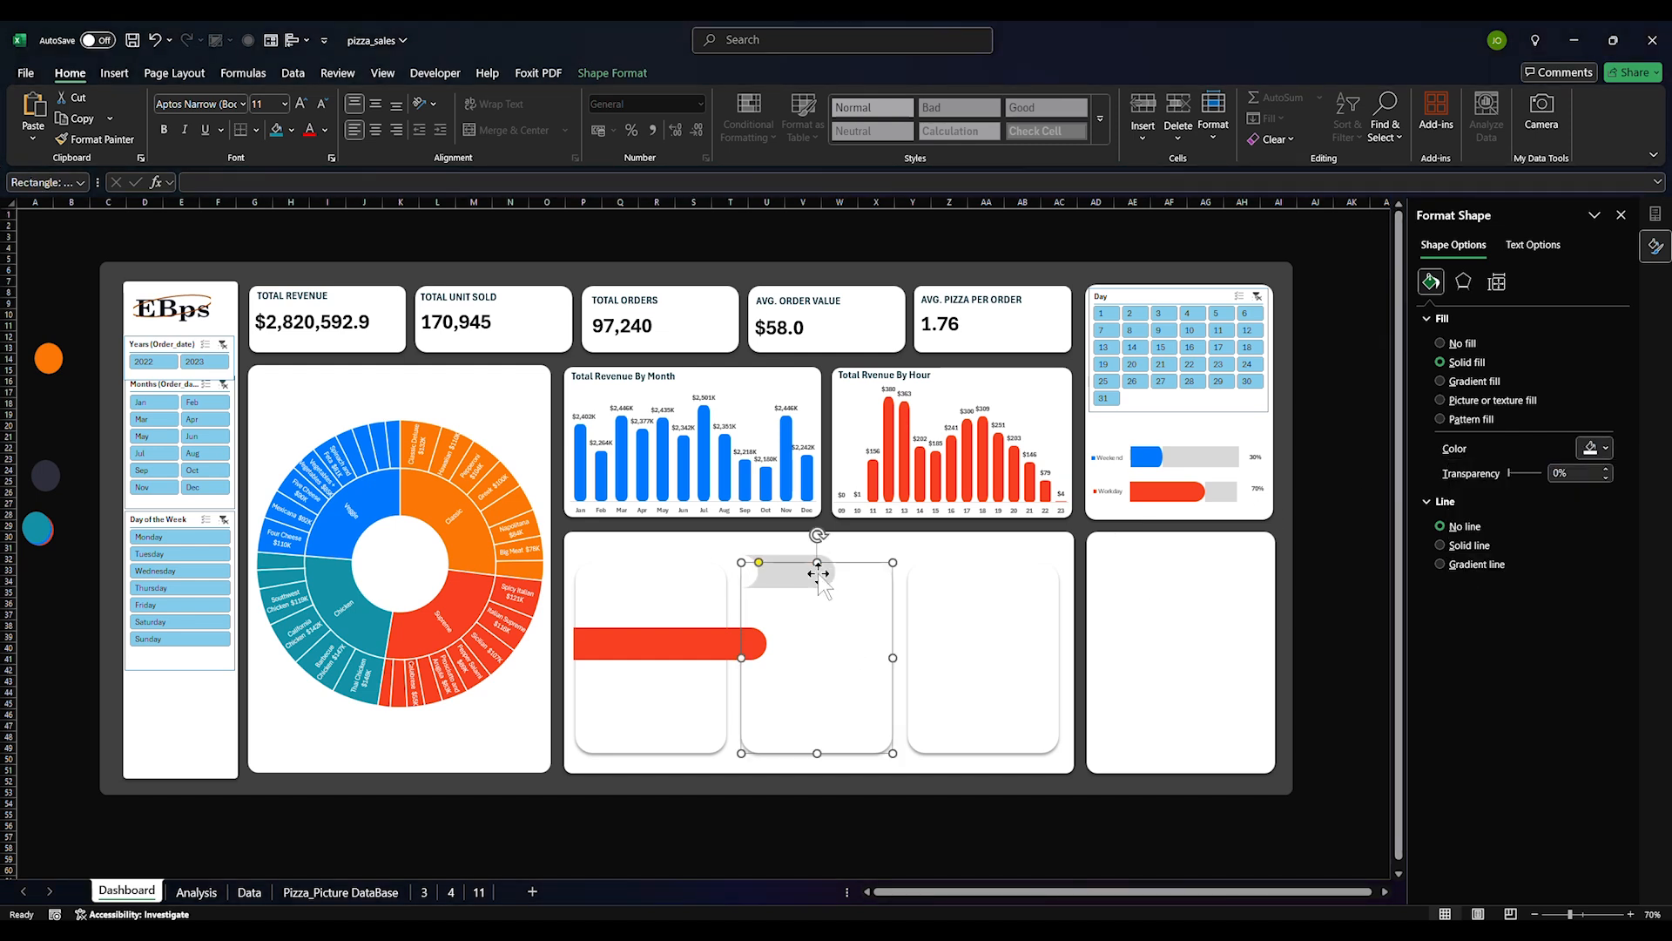
# Check the grey track against the Workday bar and the right-hand card
pyautogui.click(1220, 493)
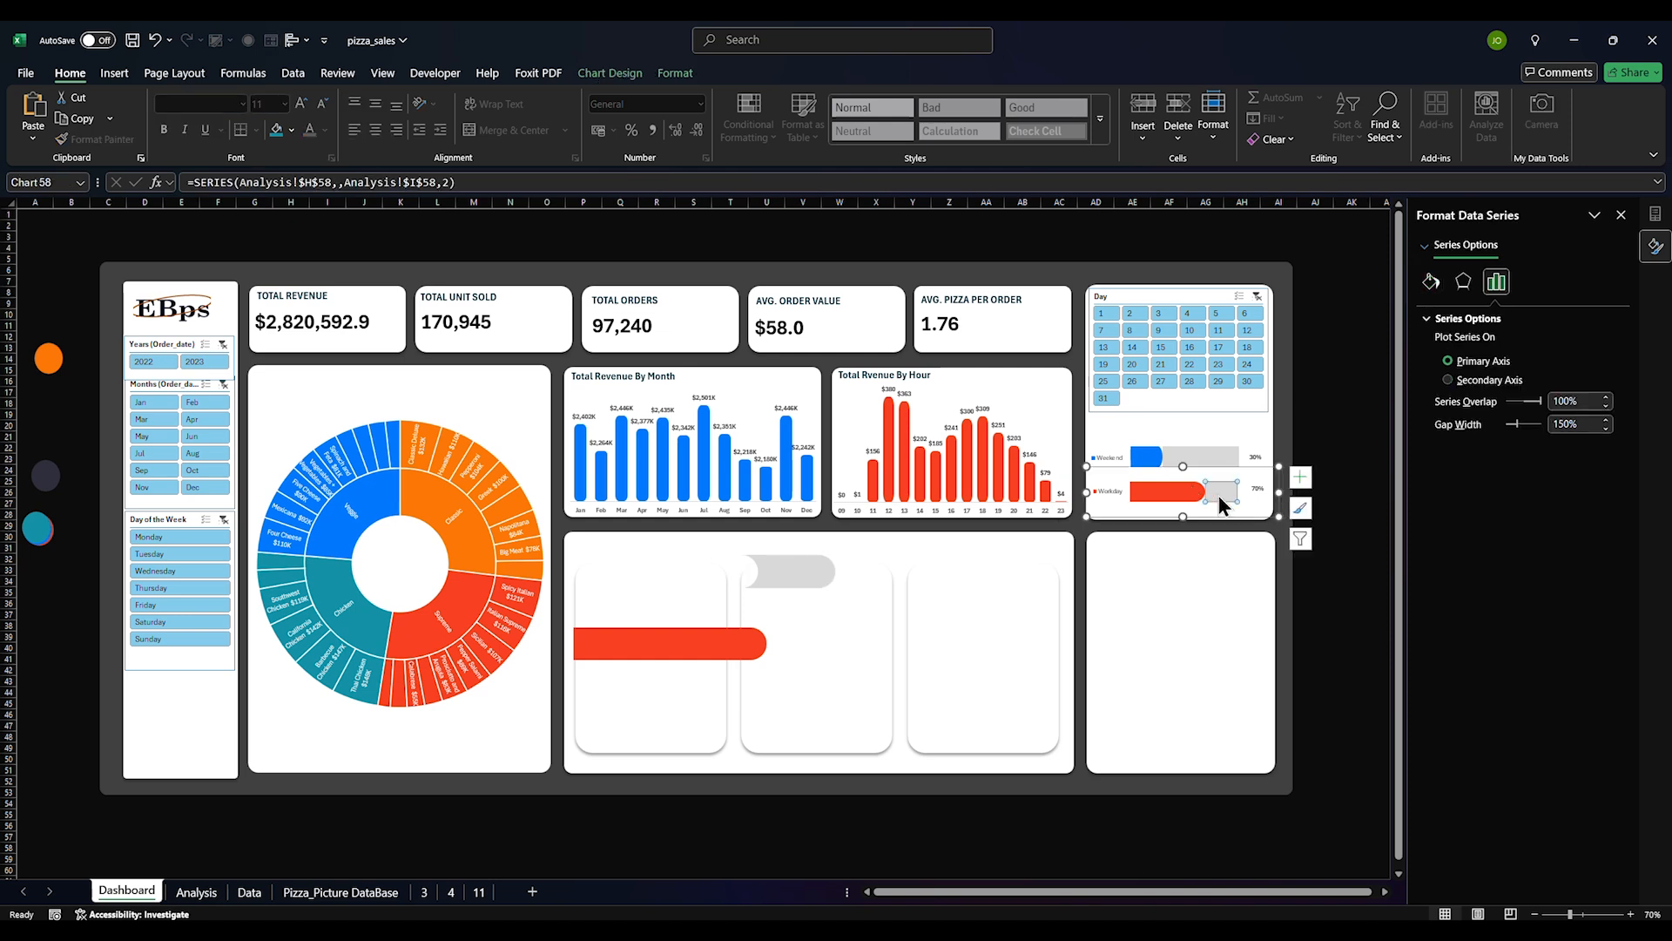
pyautogui.click(1174, 620)
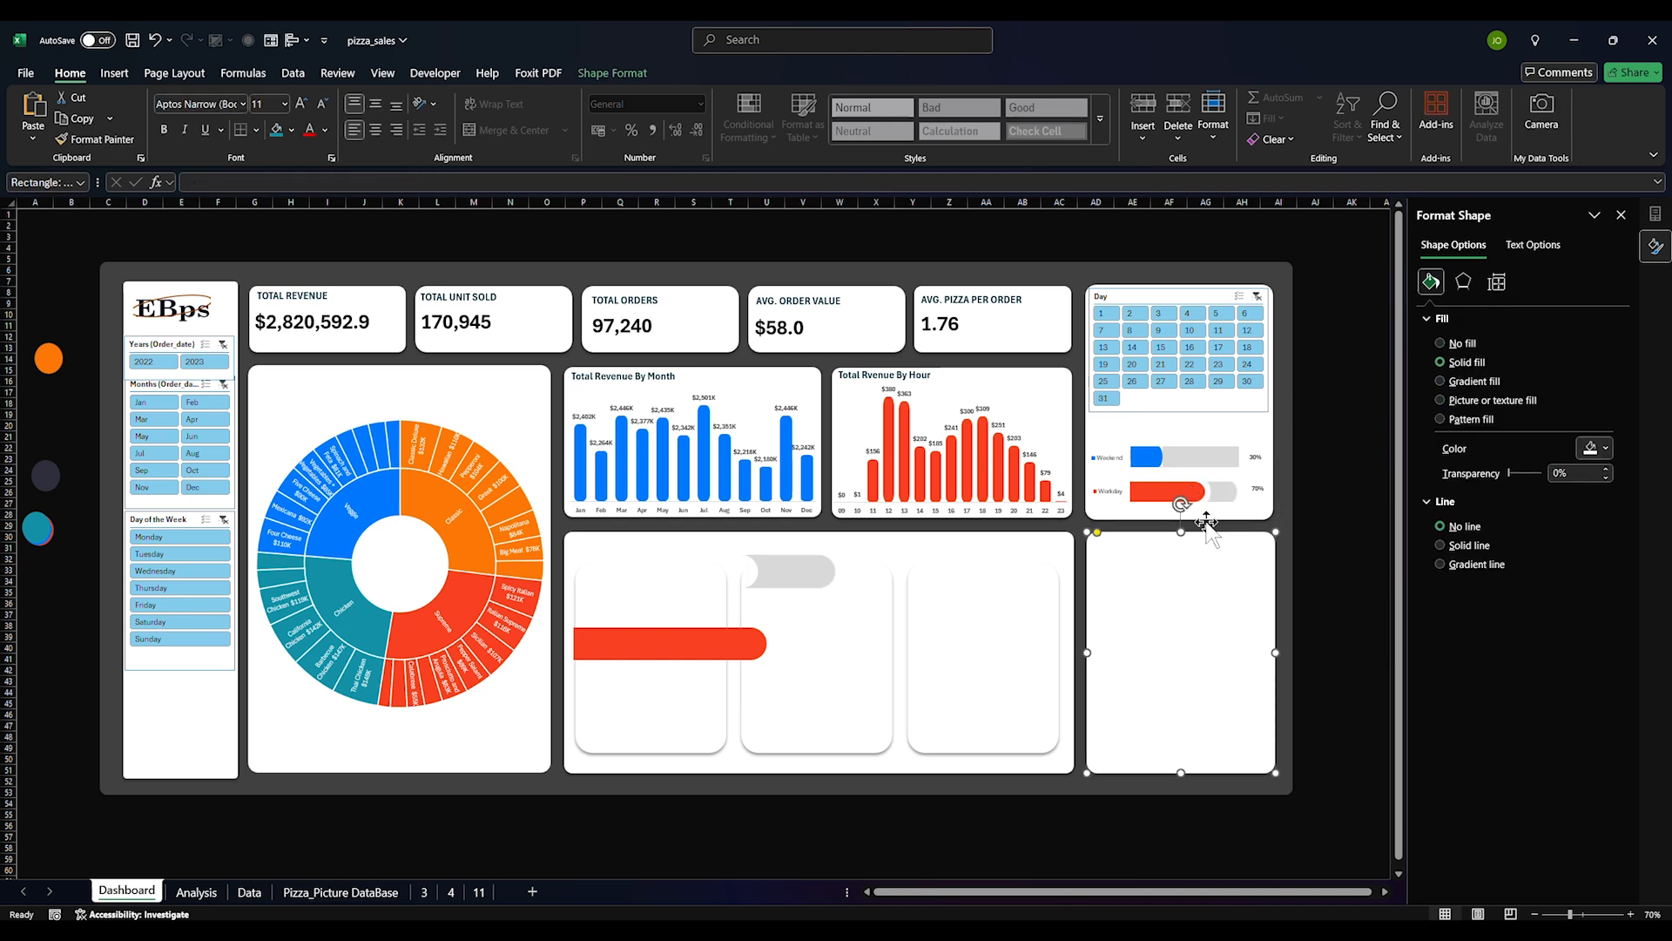
pyautogui.click(1198, 461)
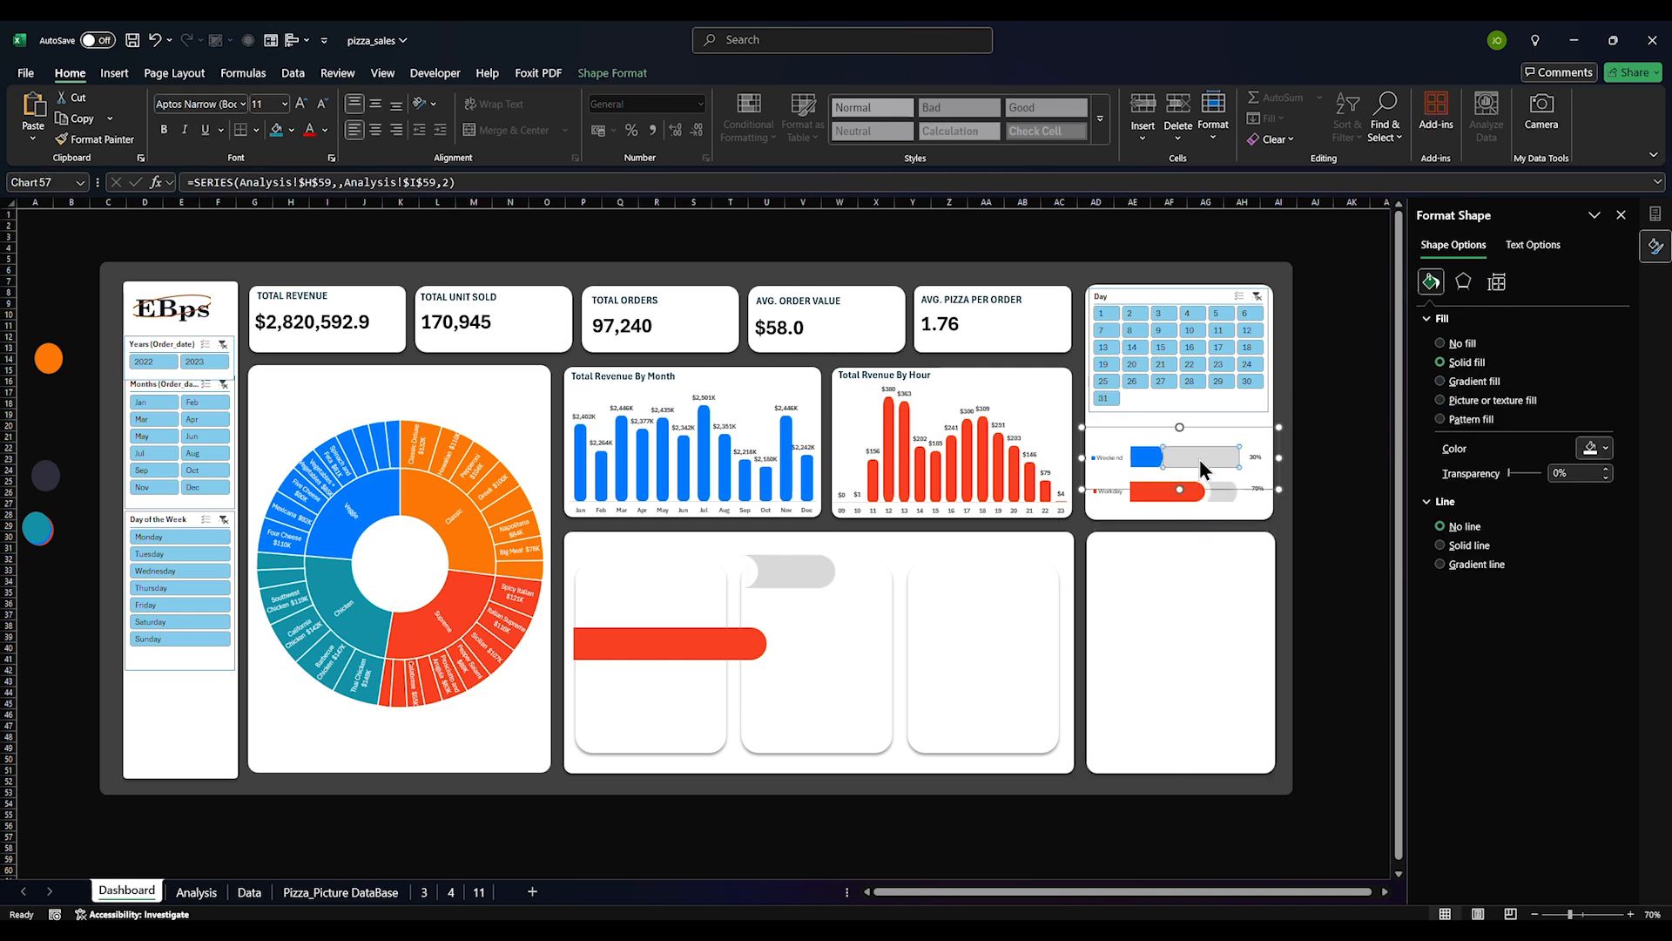
pyautogui.click(1180, 612)
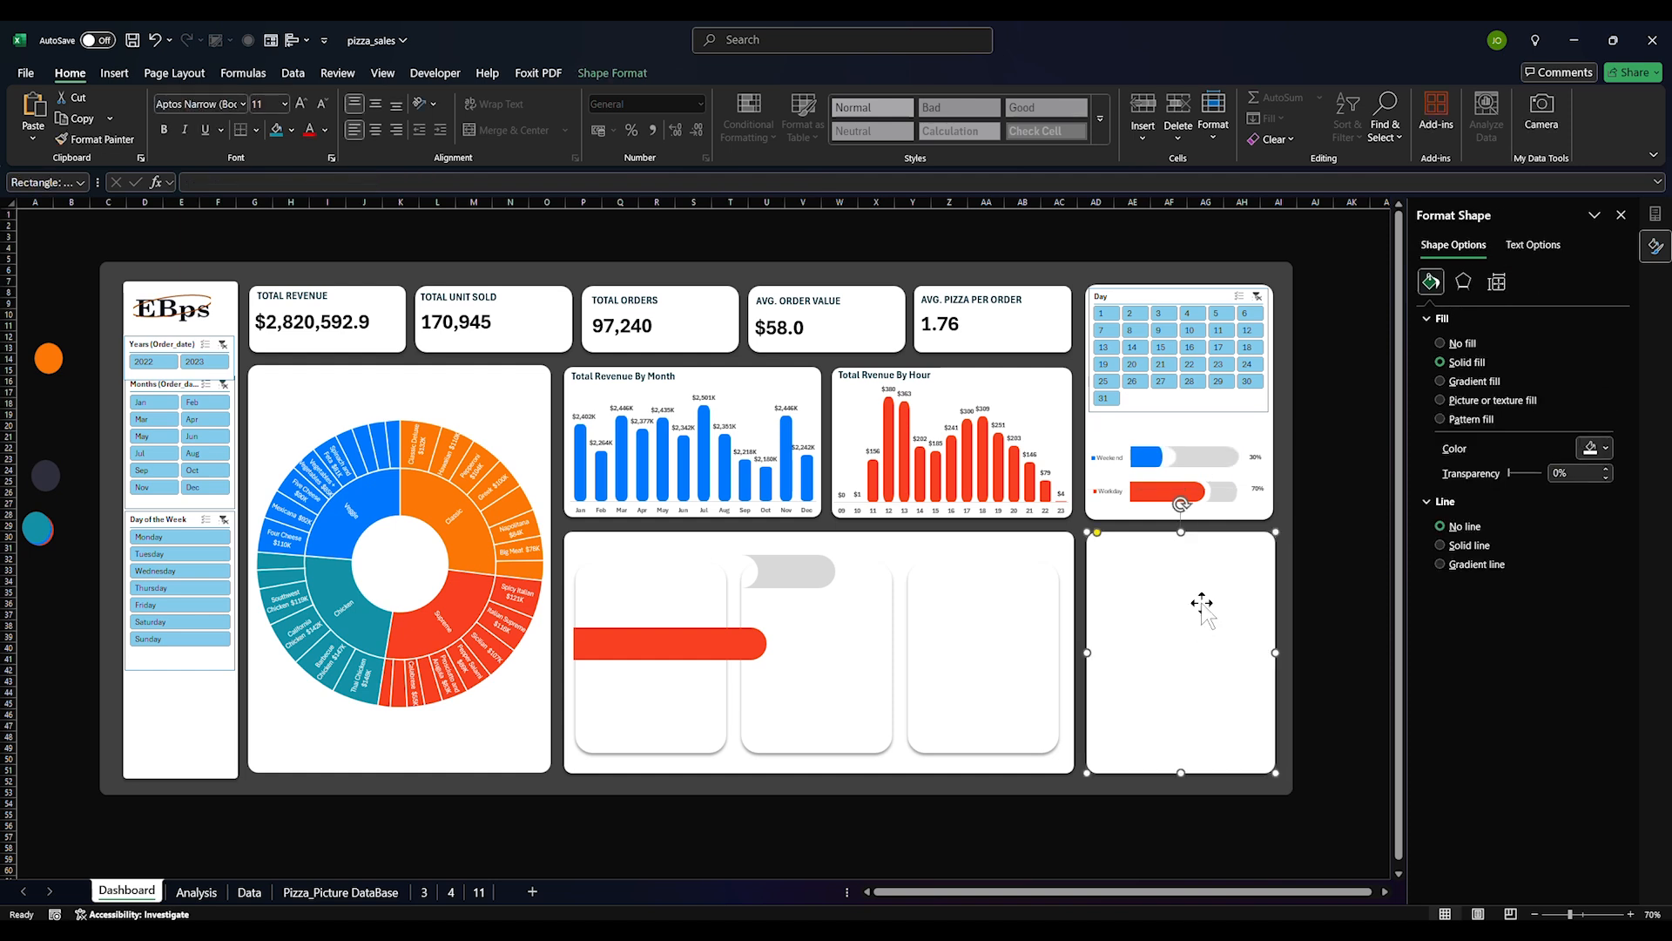
pyautogui.click(1359, 558)
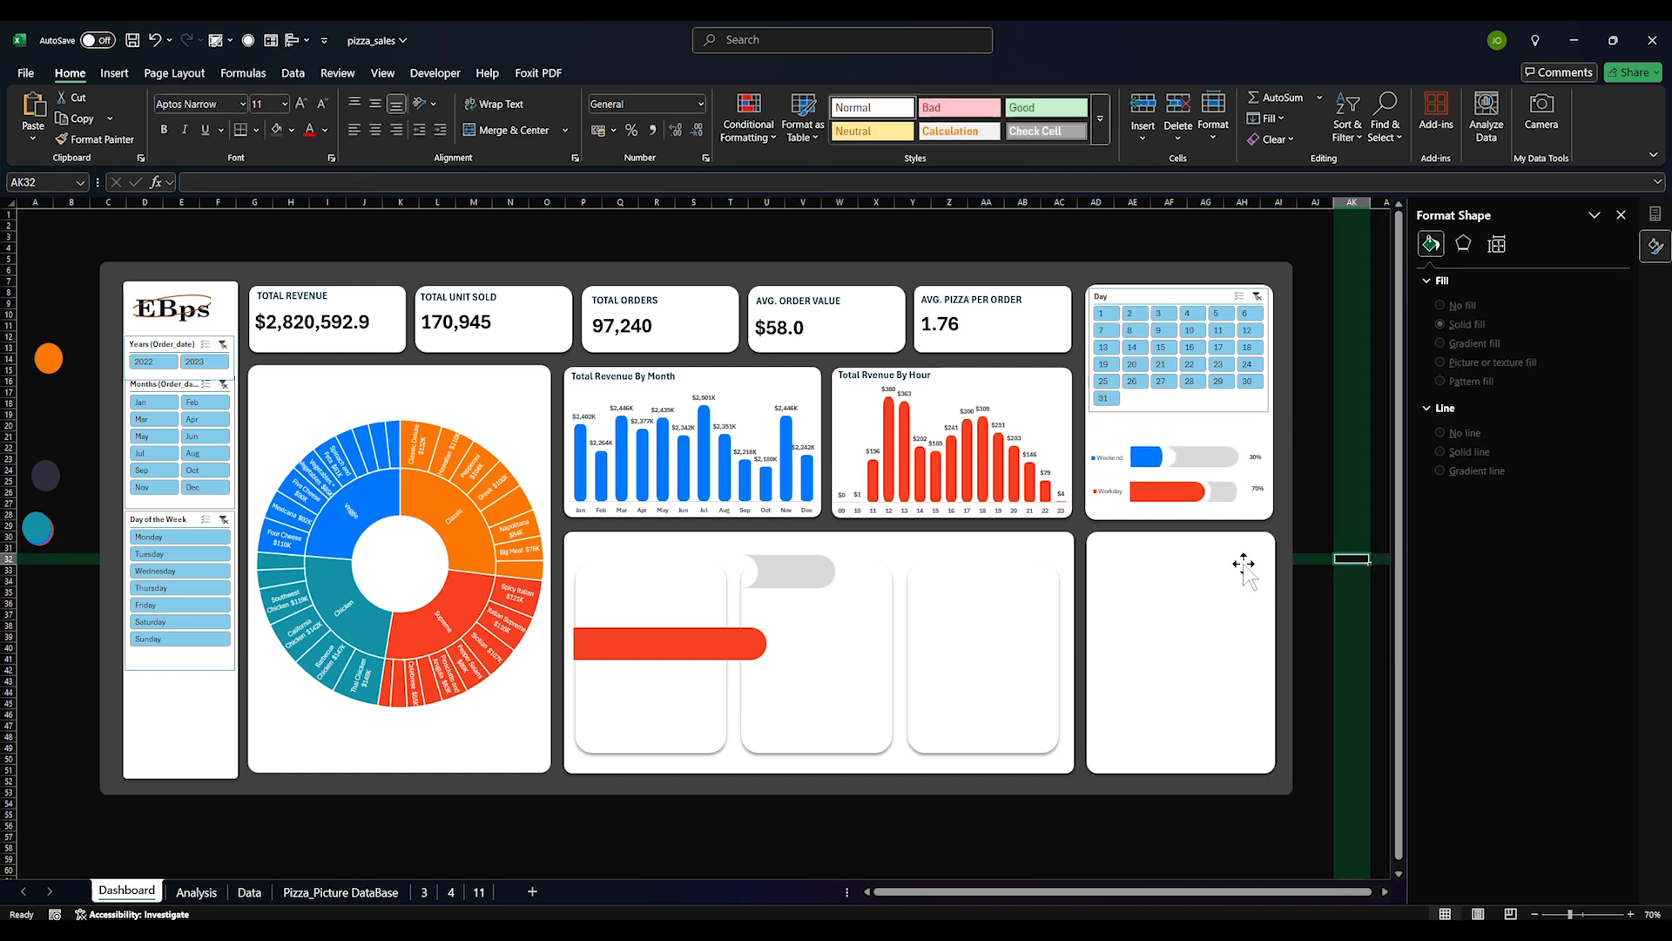
# On the Analysis sheet, move the pie chart up beside the size table
pyautogui.hotkey('ctrl', 'pagedown')
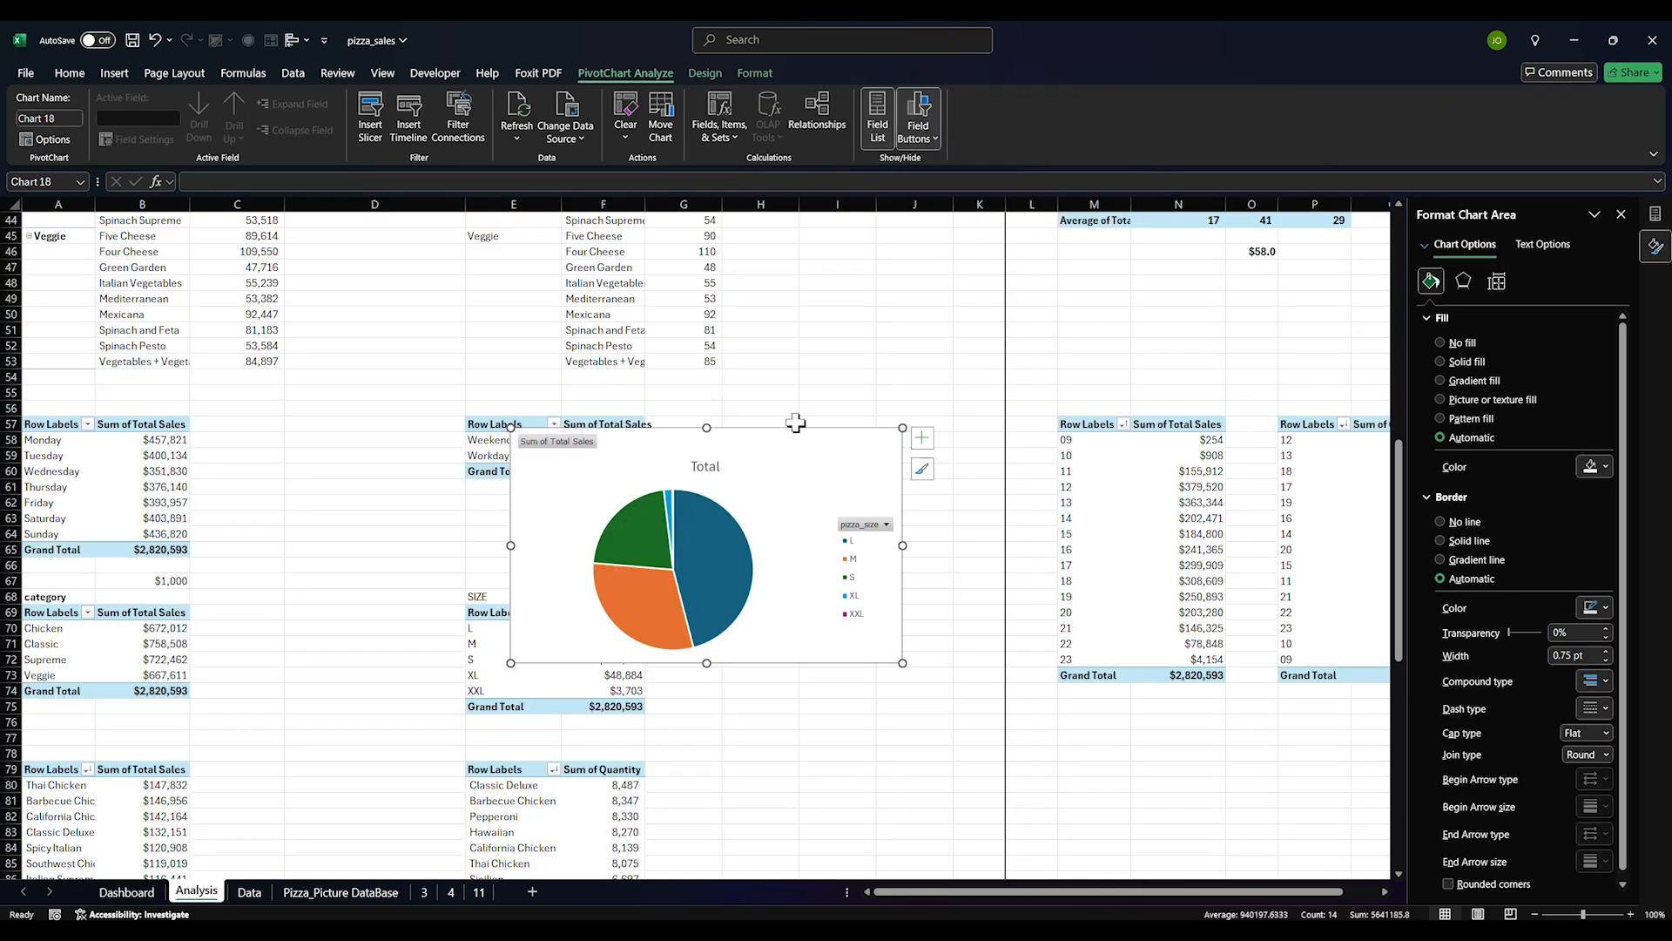
pyautogui.moveTo(796, 429); pyautogui.dragTo(966, 289)
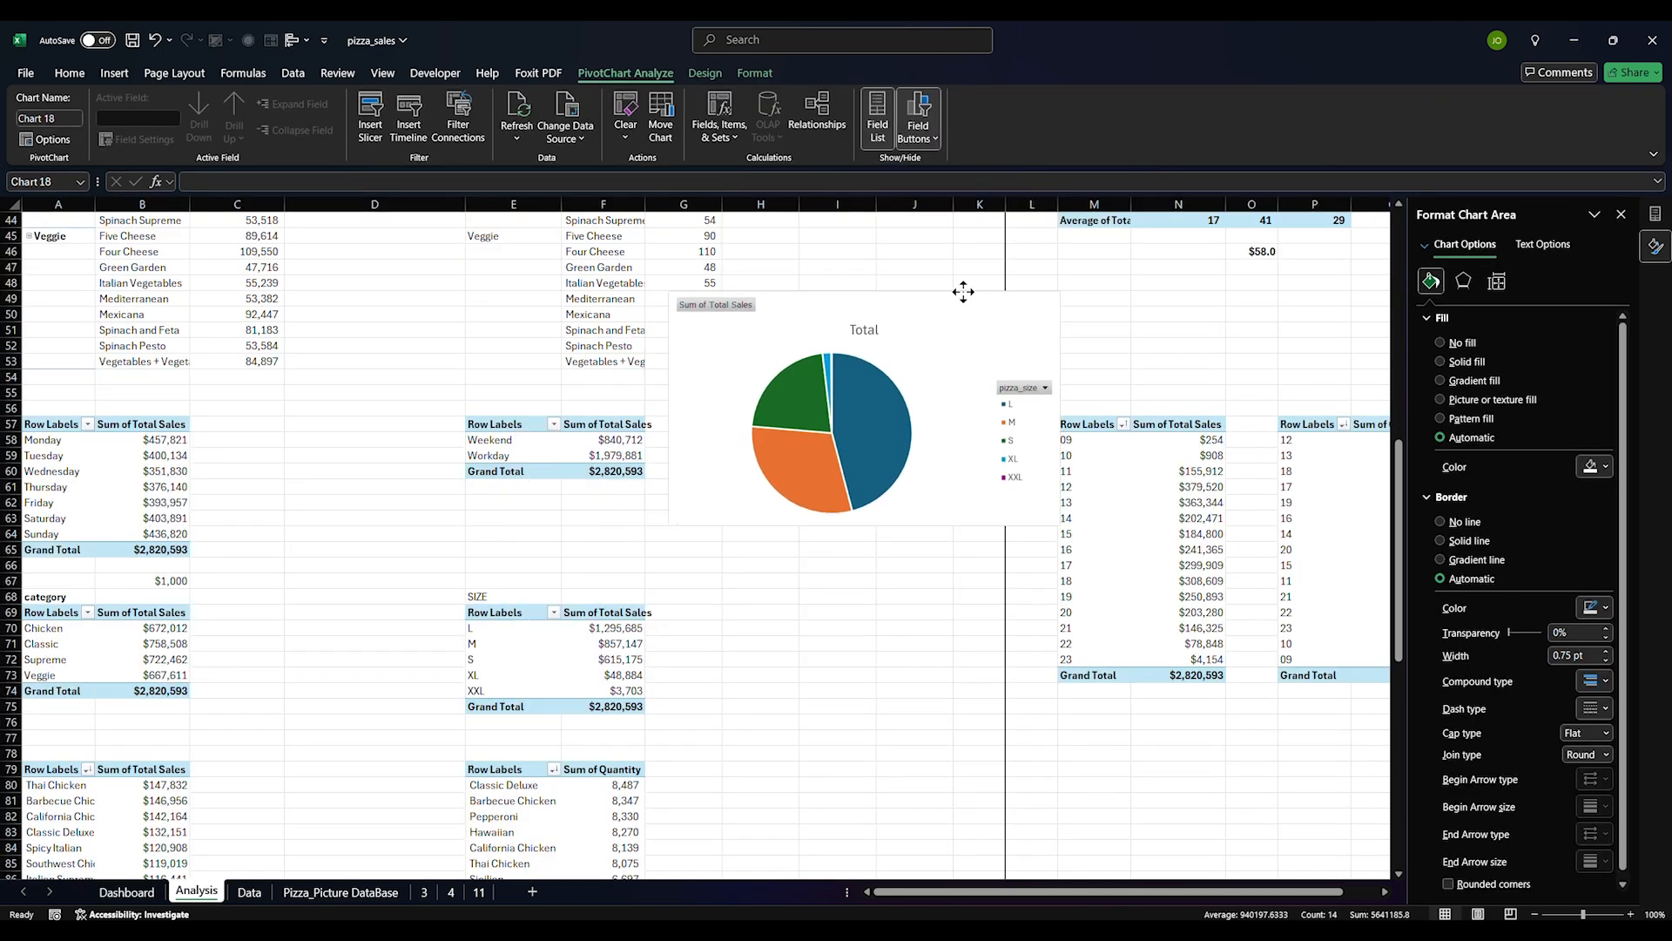
pyautogui.click(617, 693)
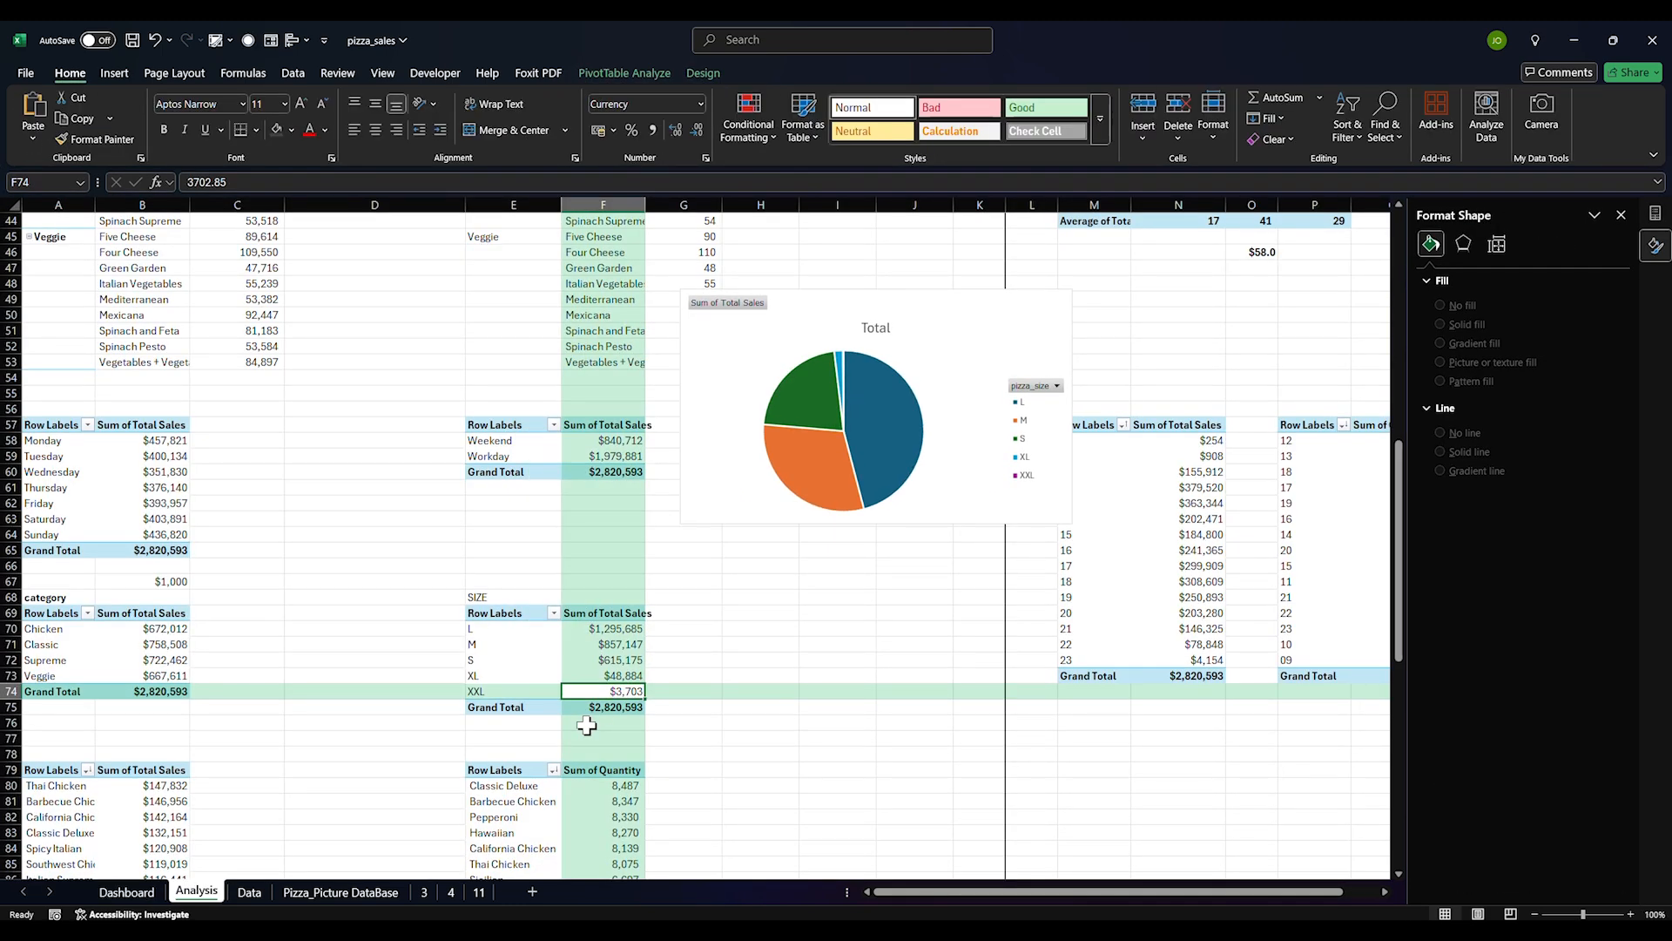
pyautogui.click(857, 396)
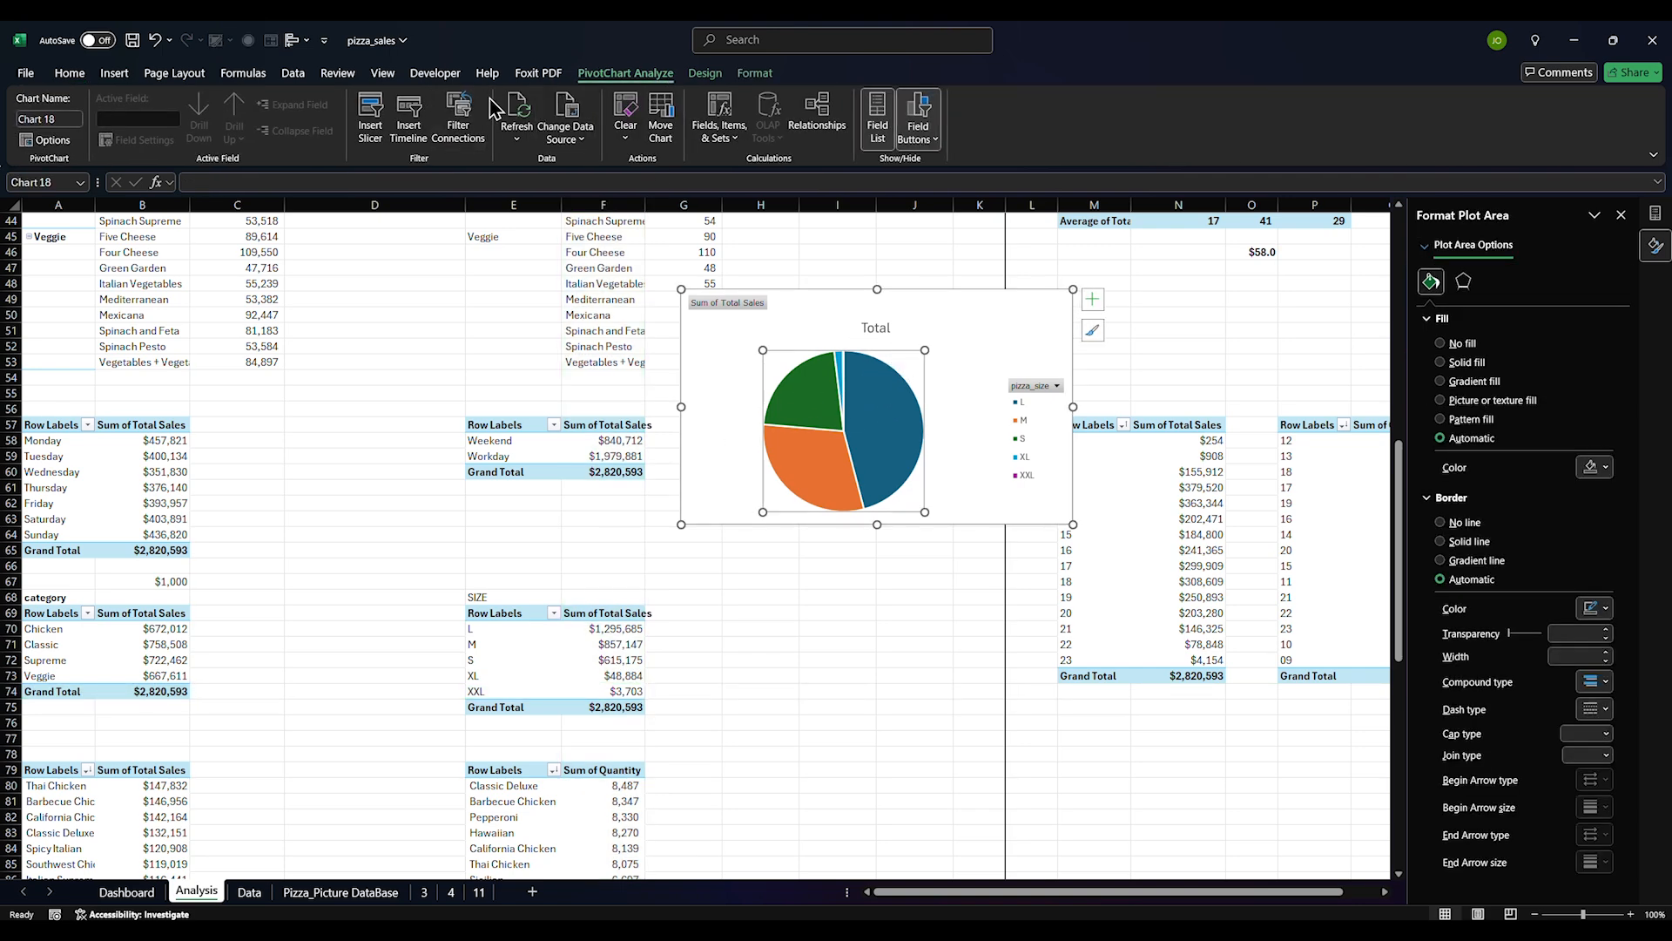
# Try a statistical chart type and dismiss the PivotTable message that appears
pyautogui.click(114, 73)
pyautogui.click(607, 118)
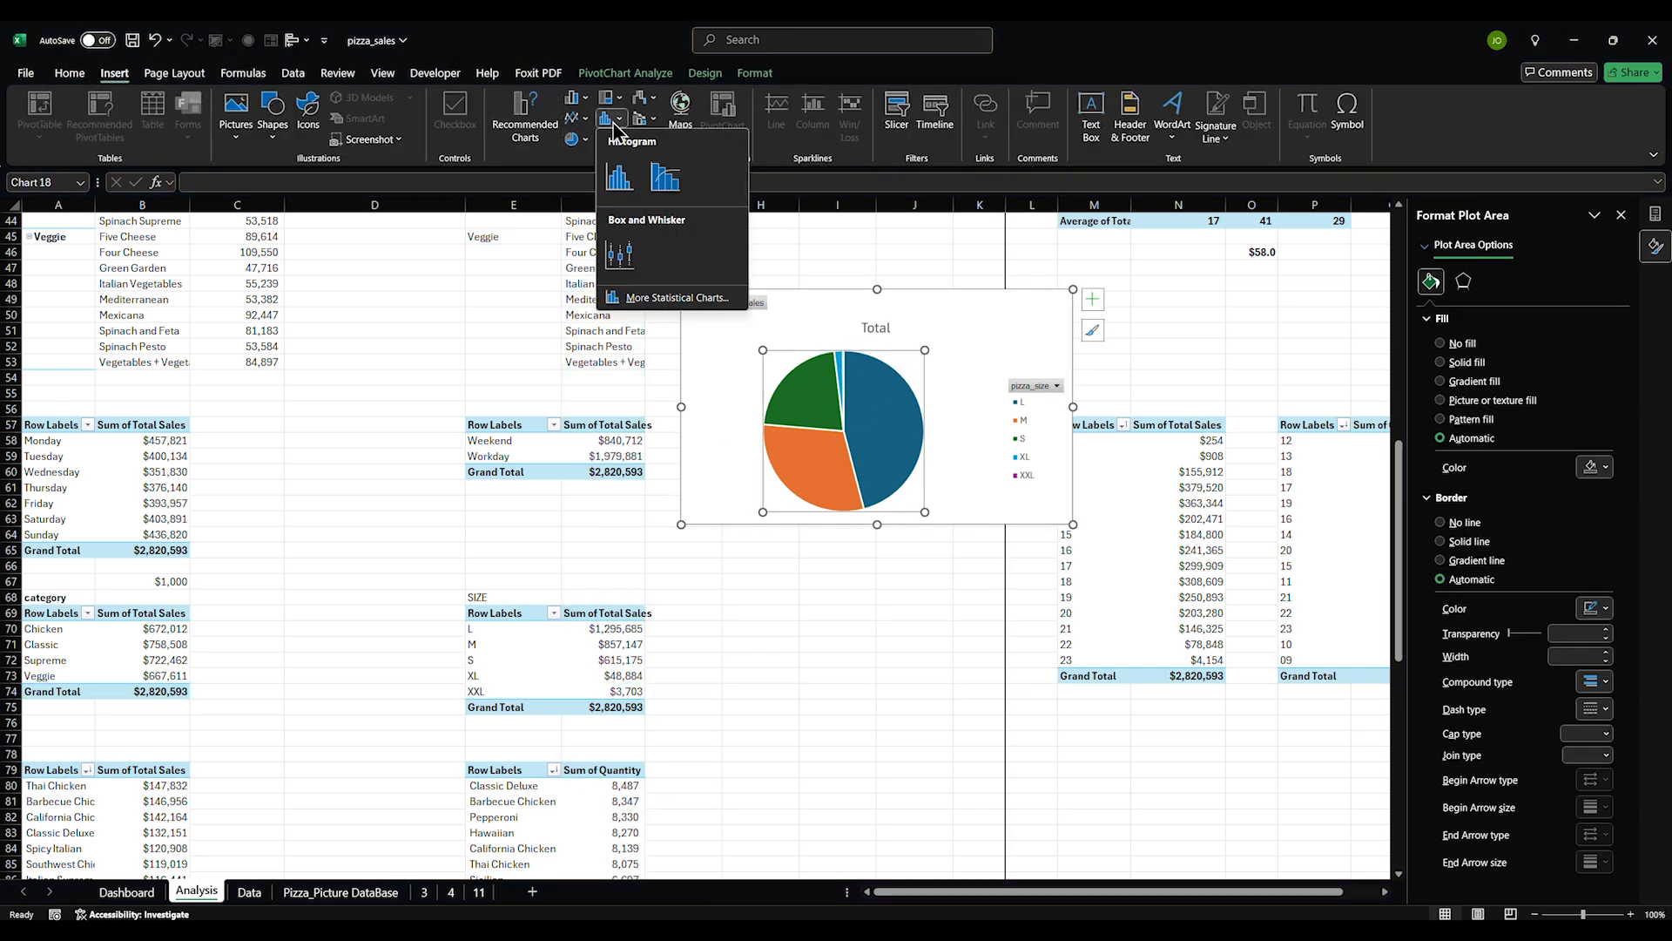
pyautogui.click(627, 185)
pyautogui.click(998, 438)
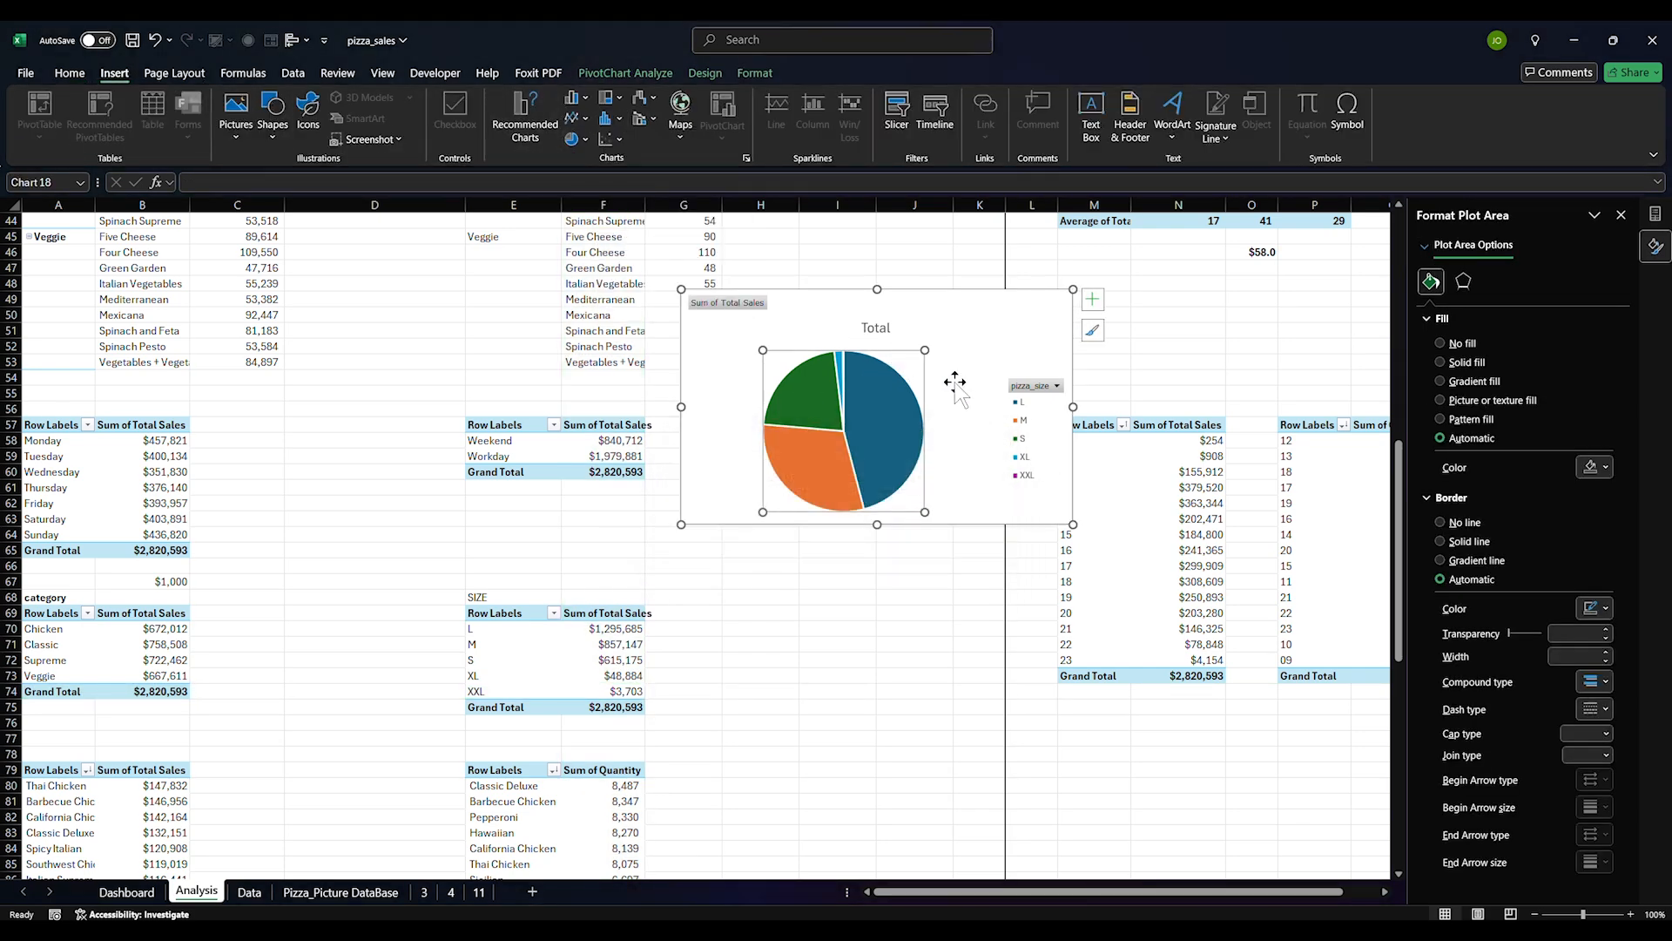
# Convert the pie chart into a Clustered Column chart
pyautogui.click(525, 115)
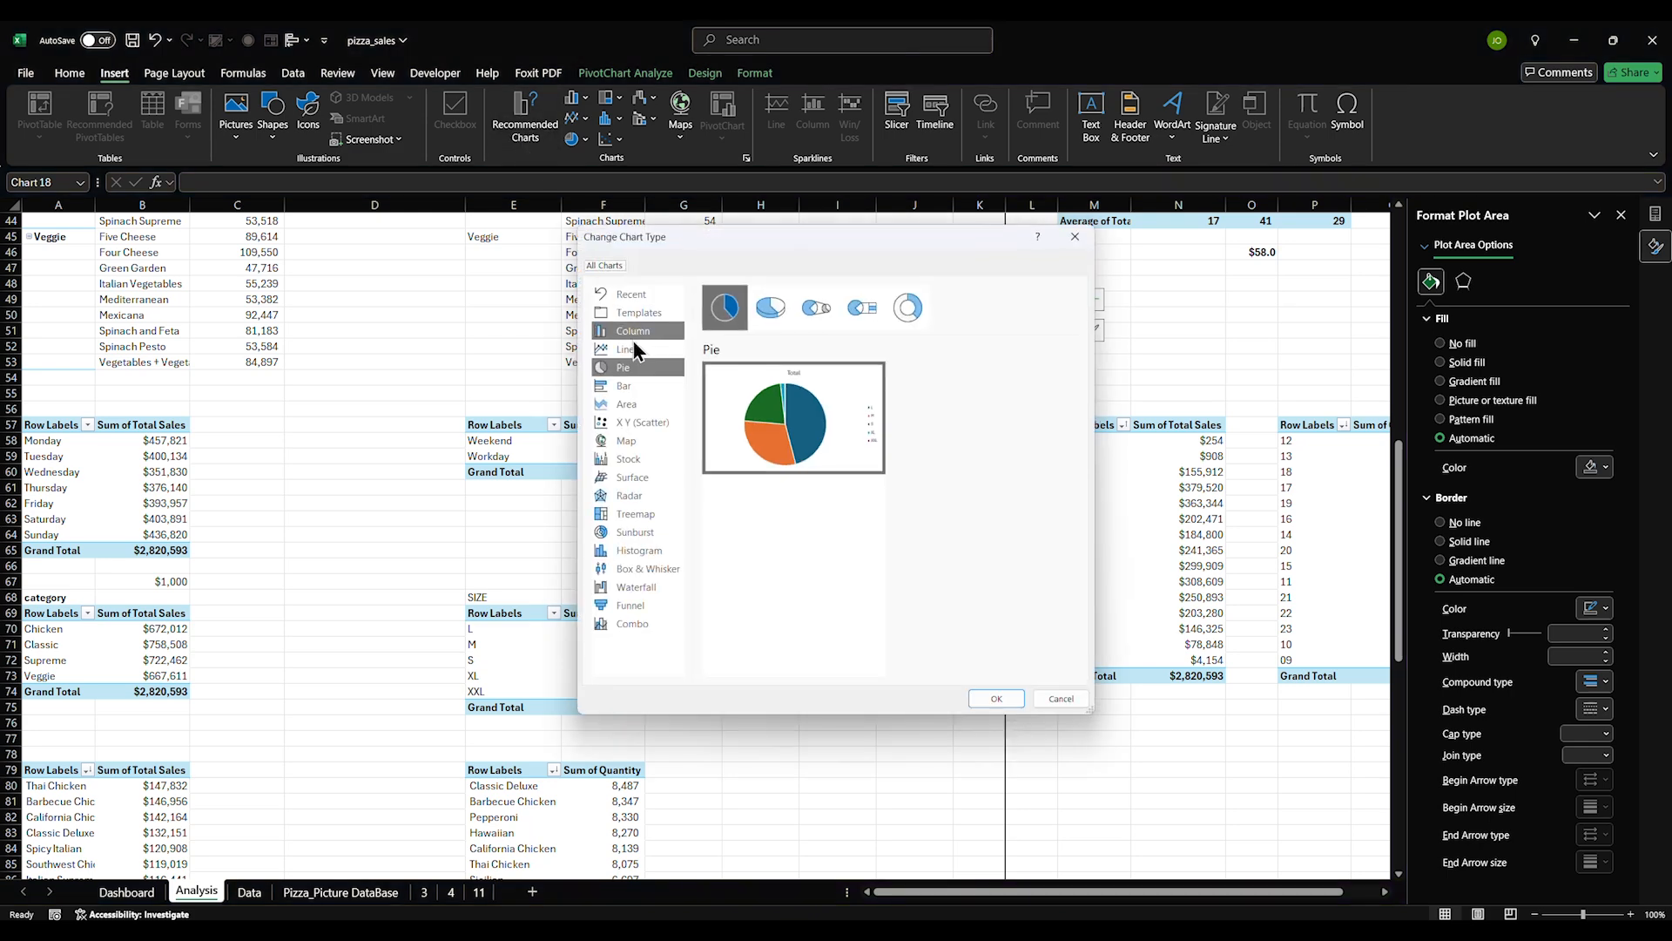
pyautogui.click(641, 332)
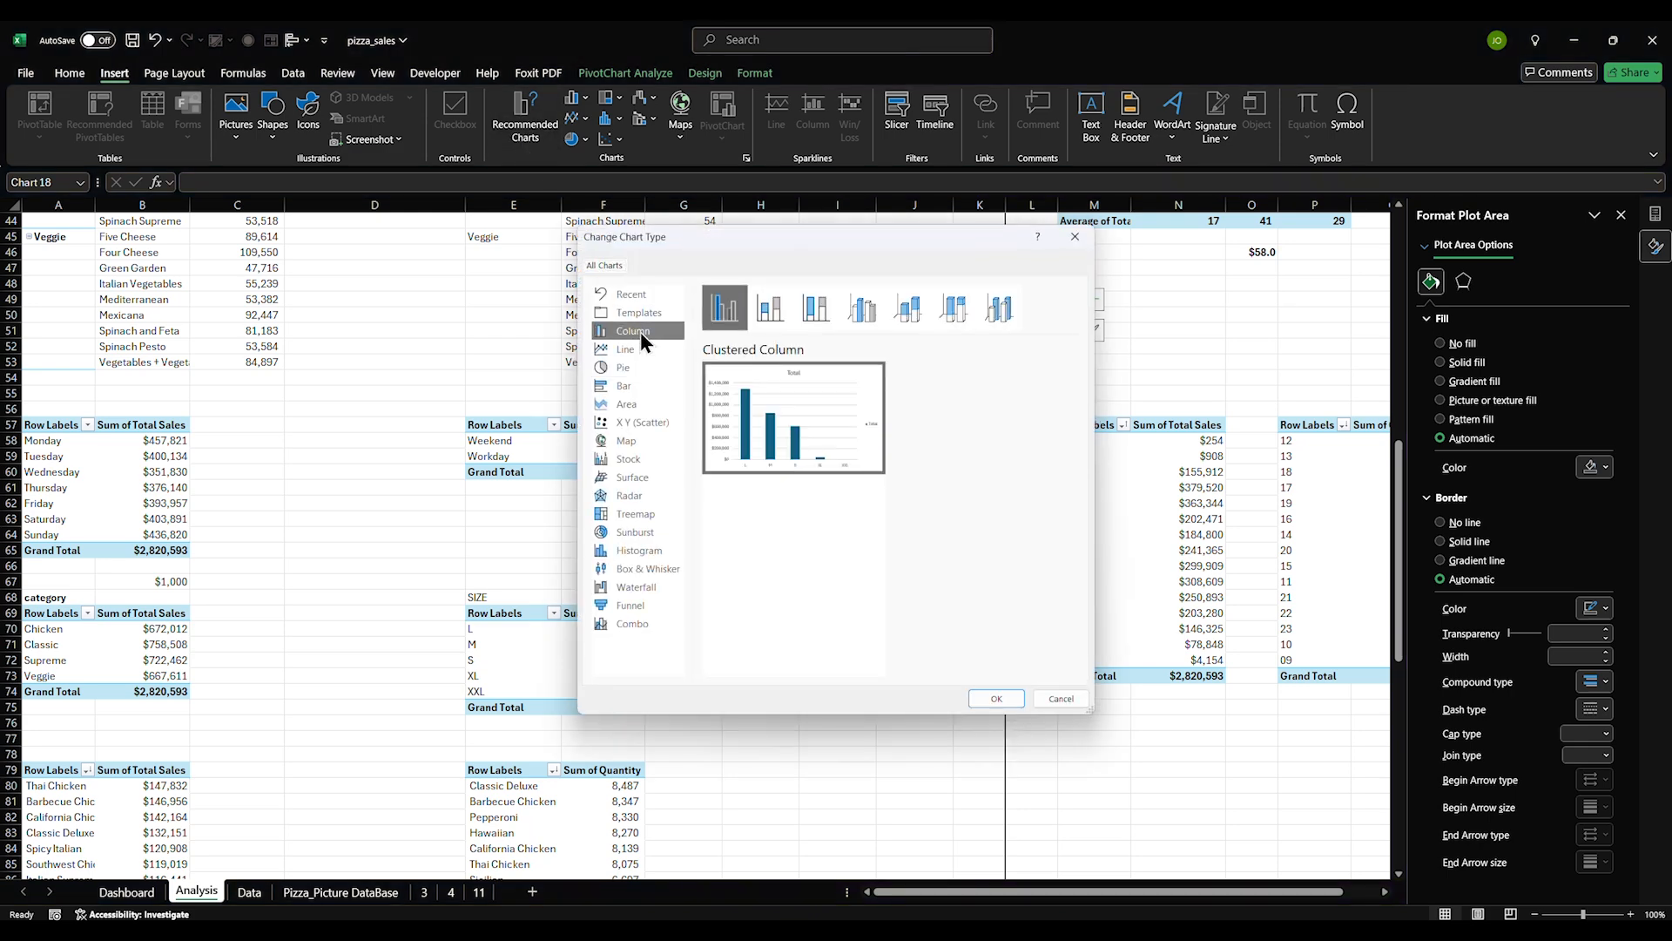
pyautogui.click(996, 697)
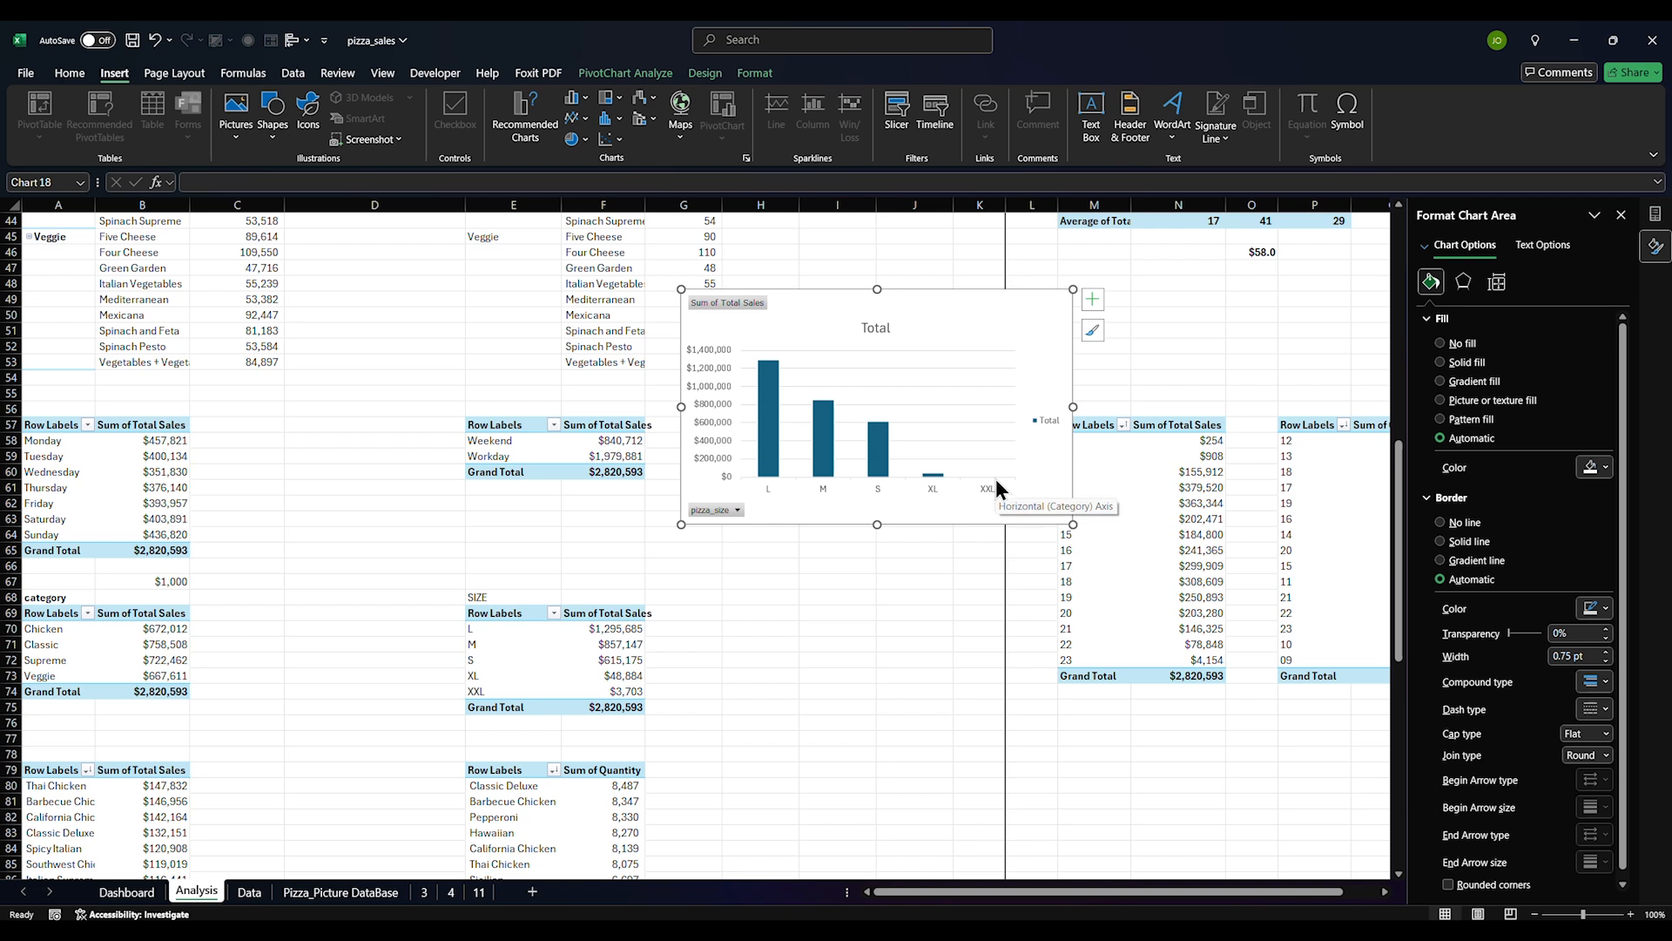
pyautogui.click(710, 430)
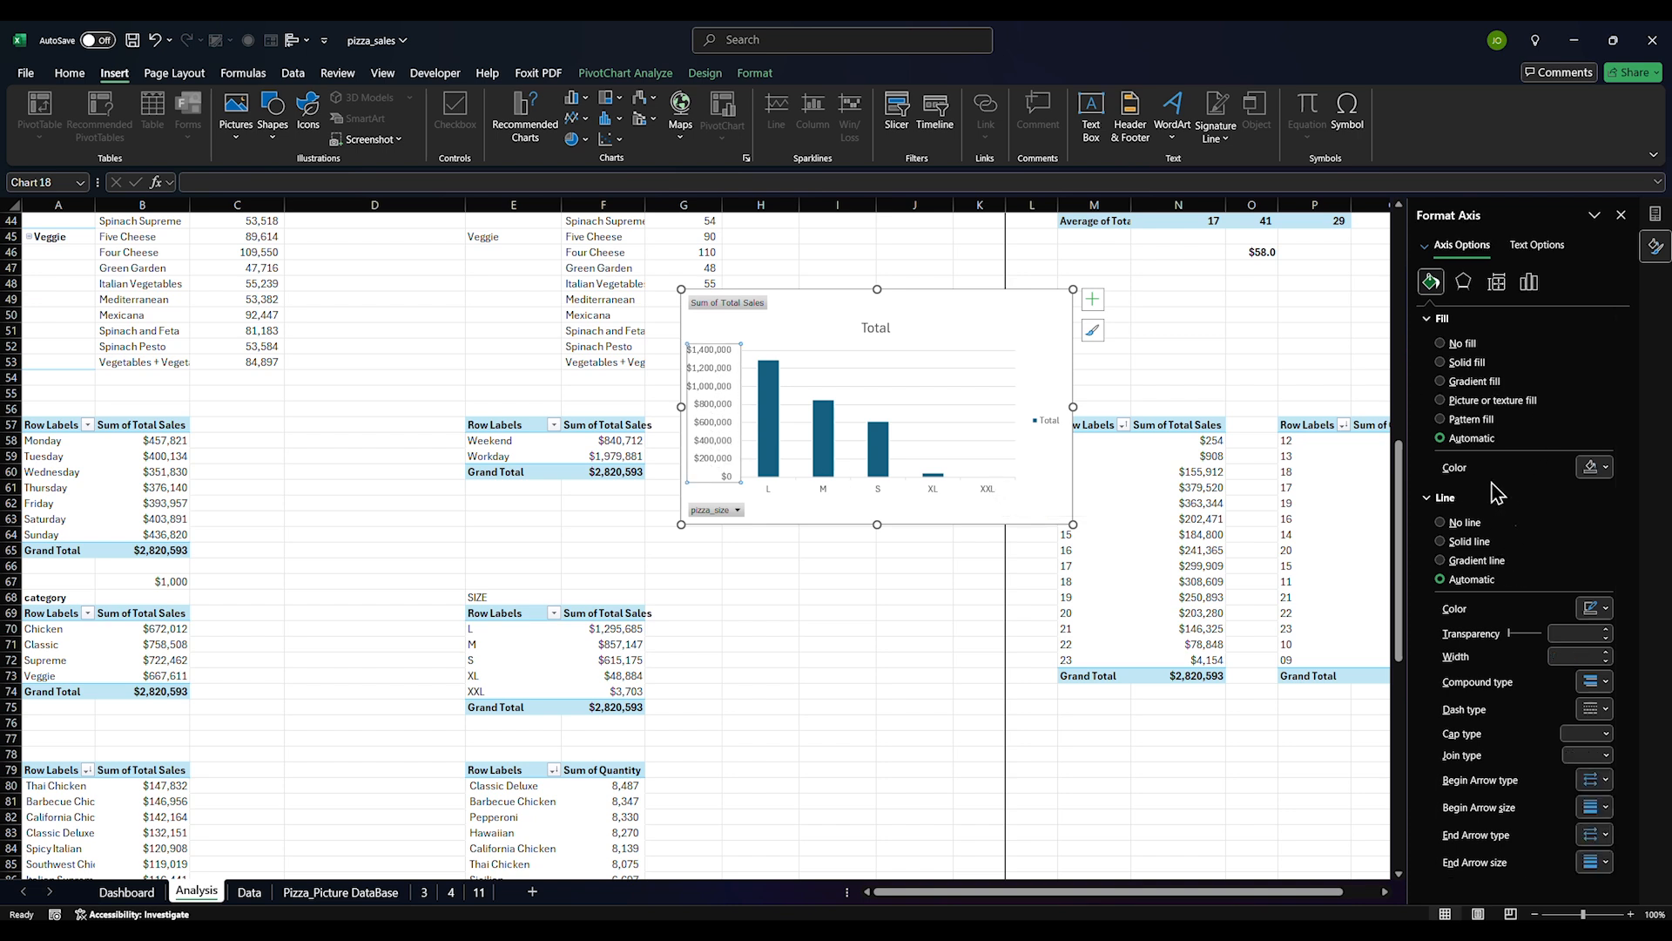
# Set the value axis minimum to 2000, then undo it and the column-chart change
pyautogui.click(1529, 282)
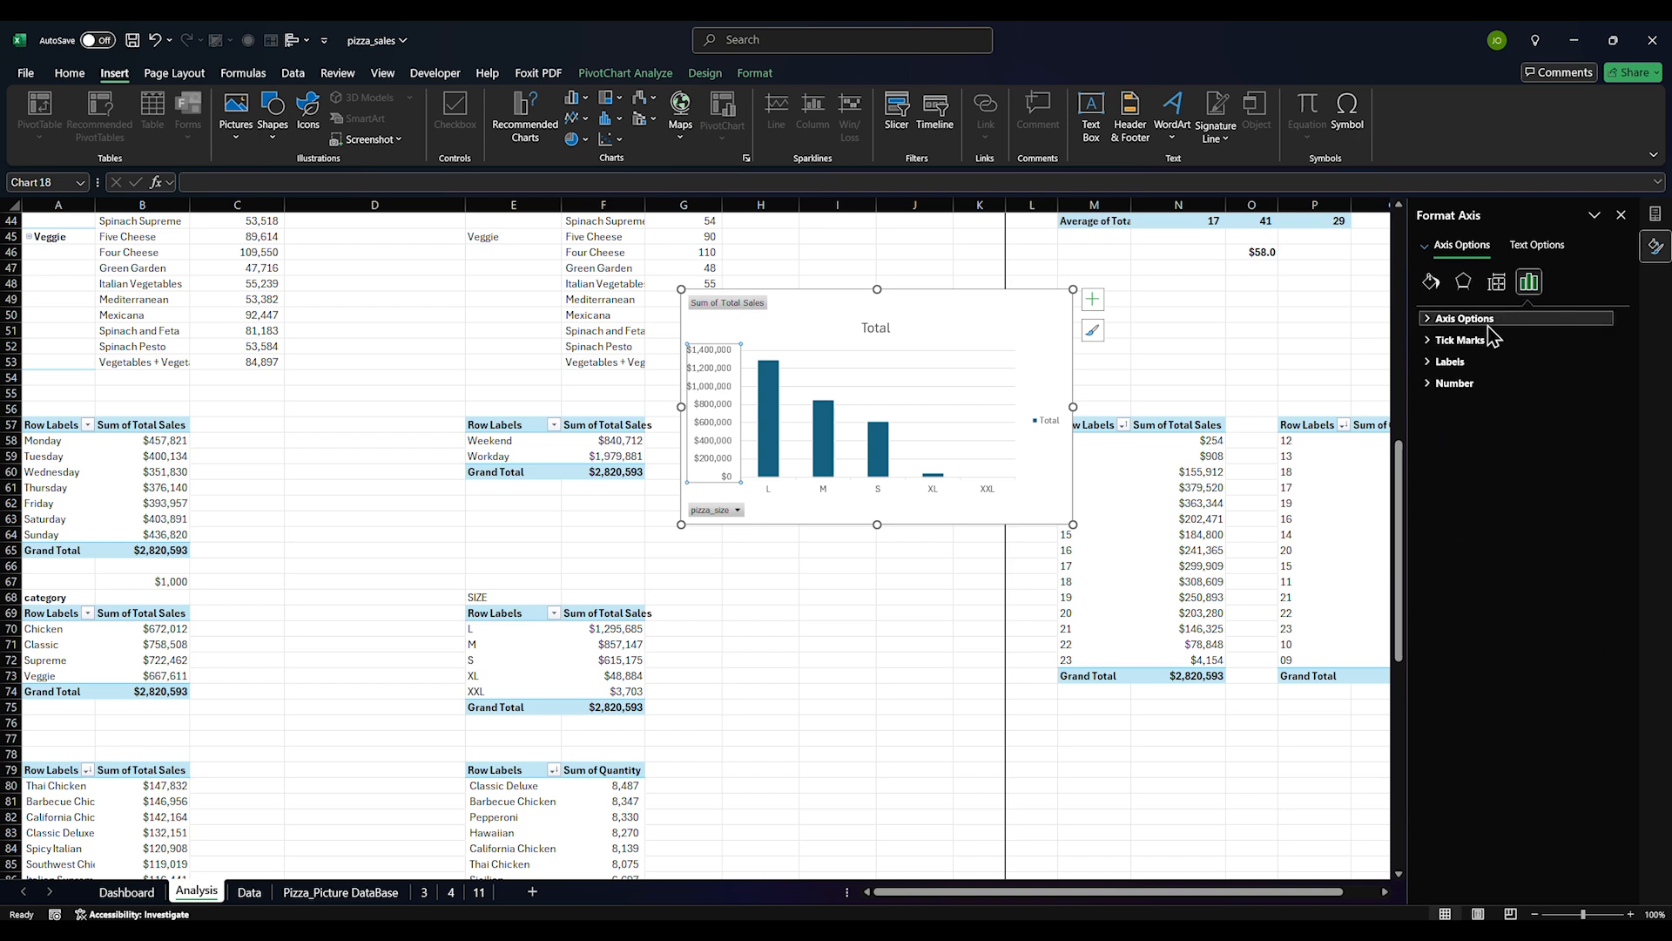
pyautogui.click(1472, 318)
pyautogui.click(1537, 354)
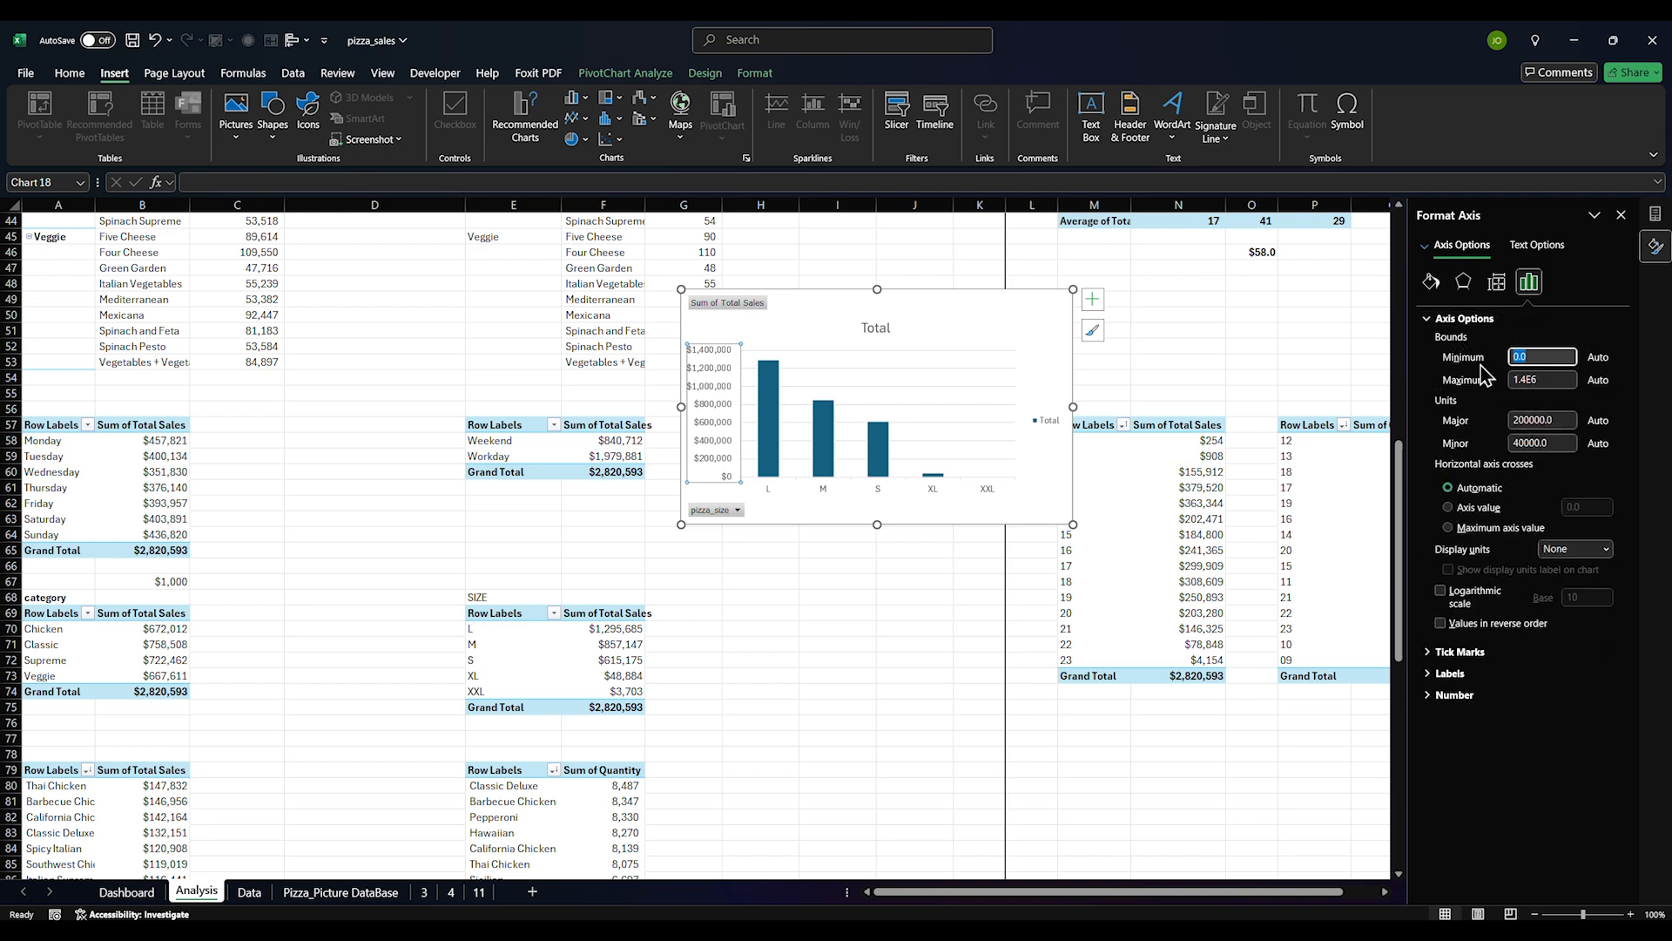
pyautogui.write('2000')
pyautogui.press('Return')
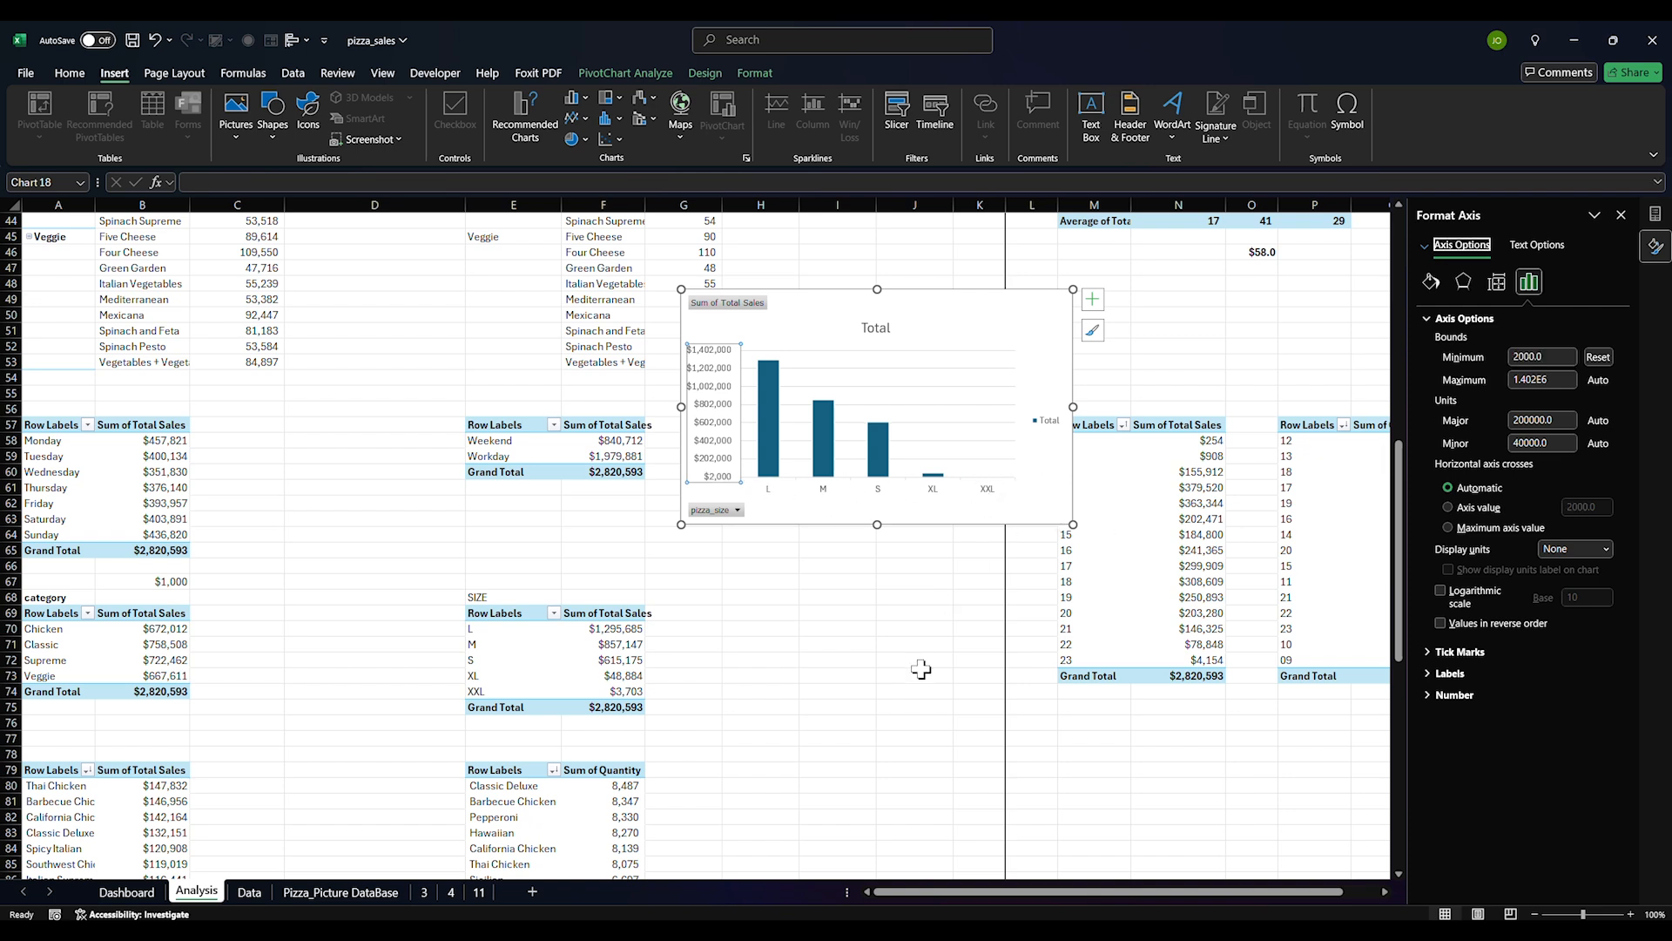
pyautogui.hotkey('ctrl', 'z')
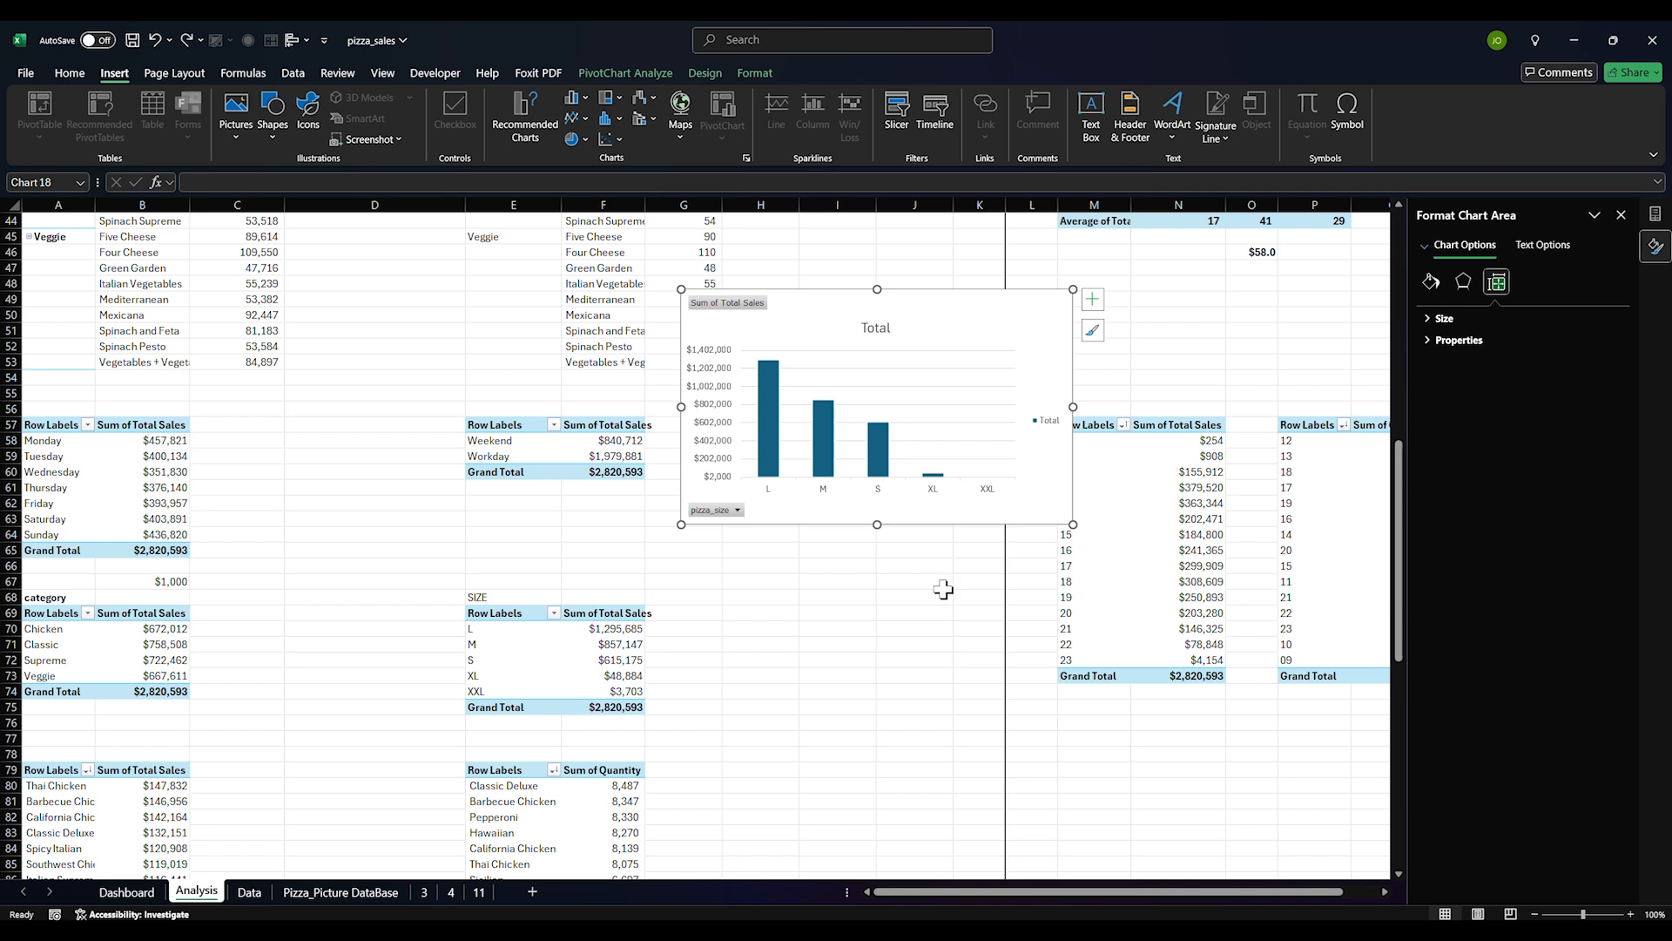
pyautogui.hotkey('ctrl', 'z')
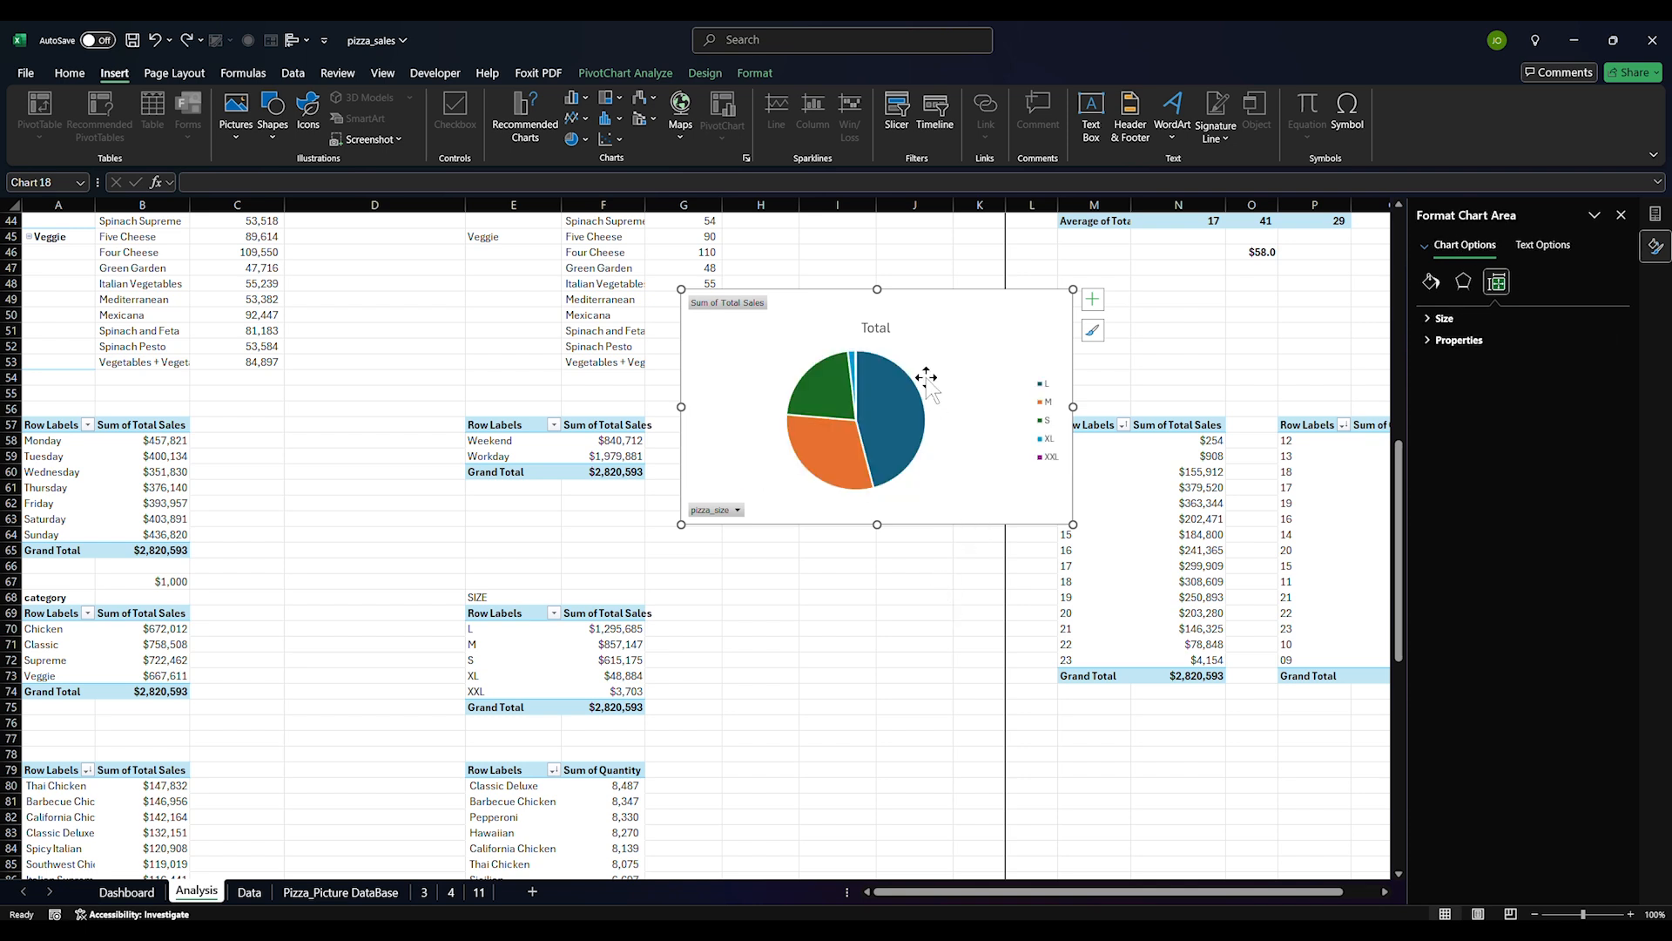
# Delete the Total title, hide all field buttons, and move the chart lower
pyautogui.click(883, 329)
pyautogui.press('Delete')
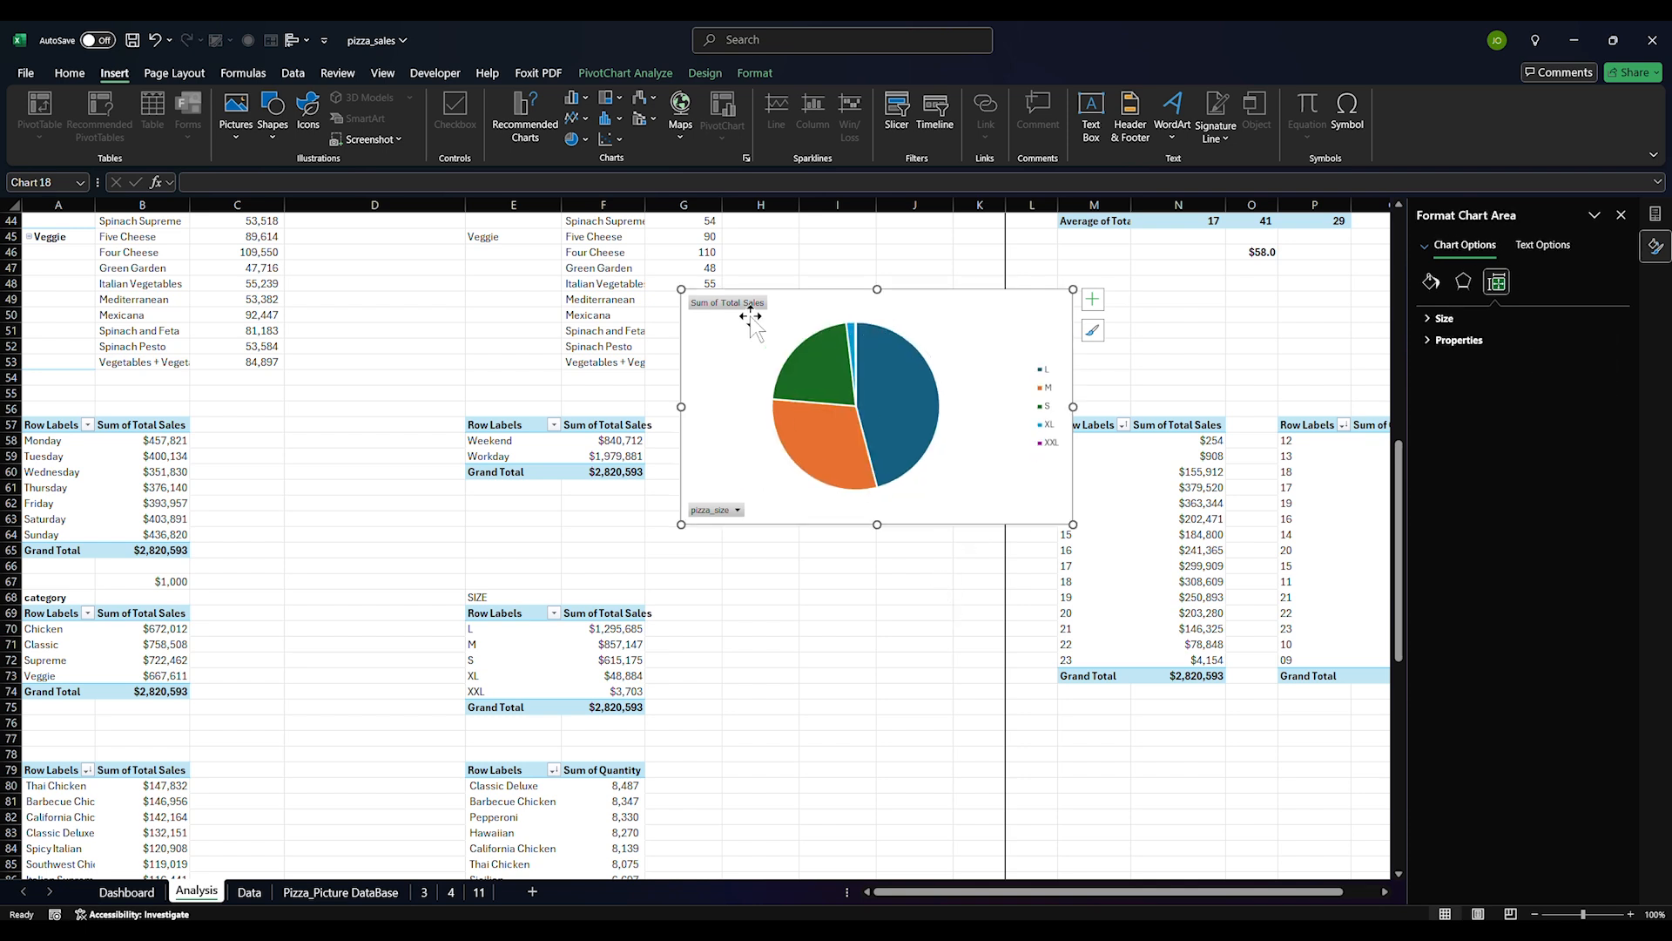
pyautogui.rightClick(748, 305)
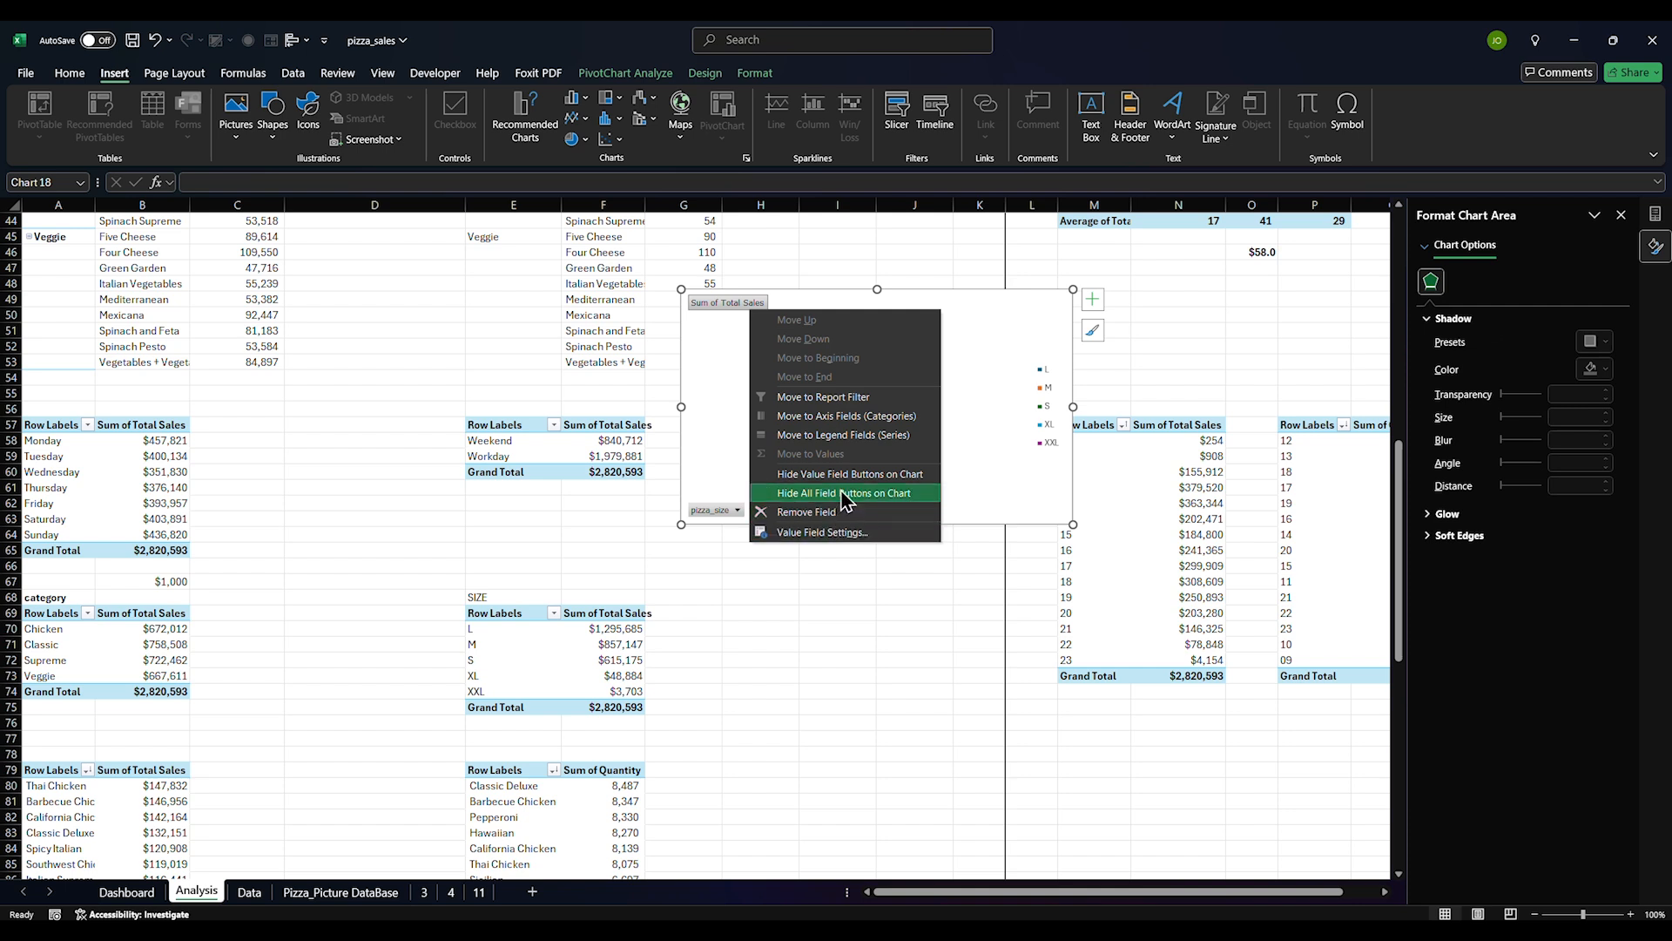
pyautogui.click(843, 493)
pyautogui.click(1041, 416)
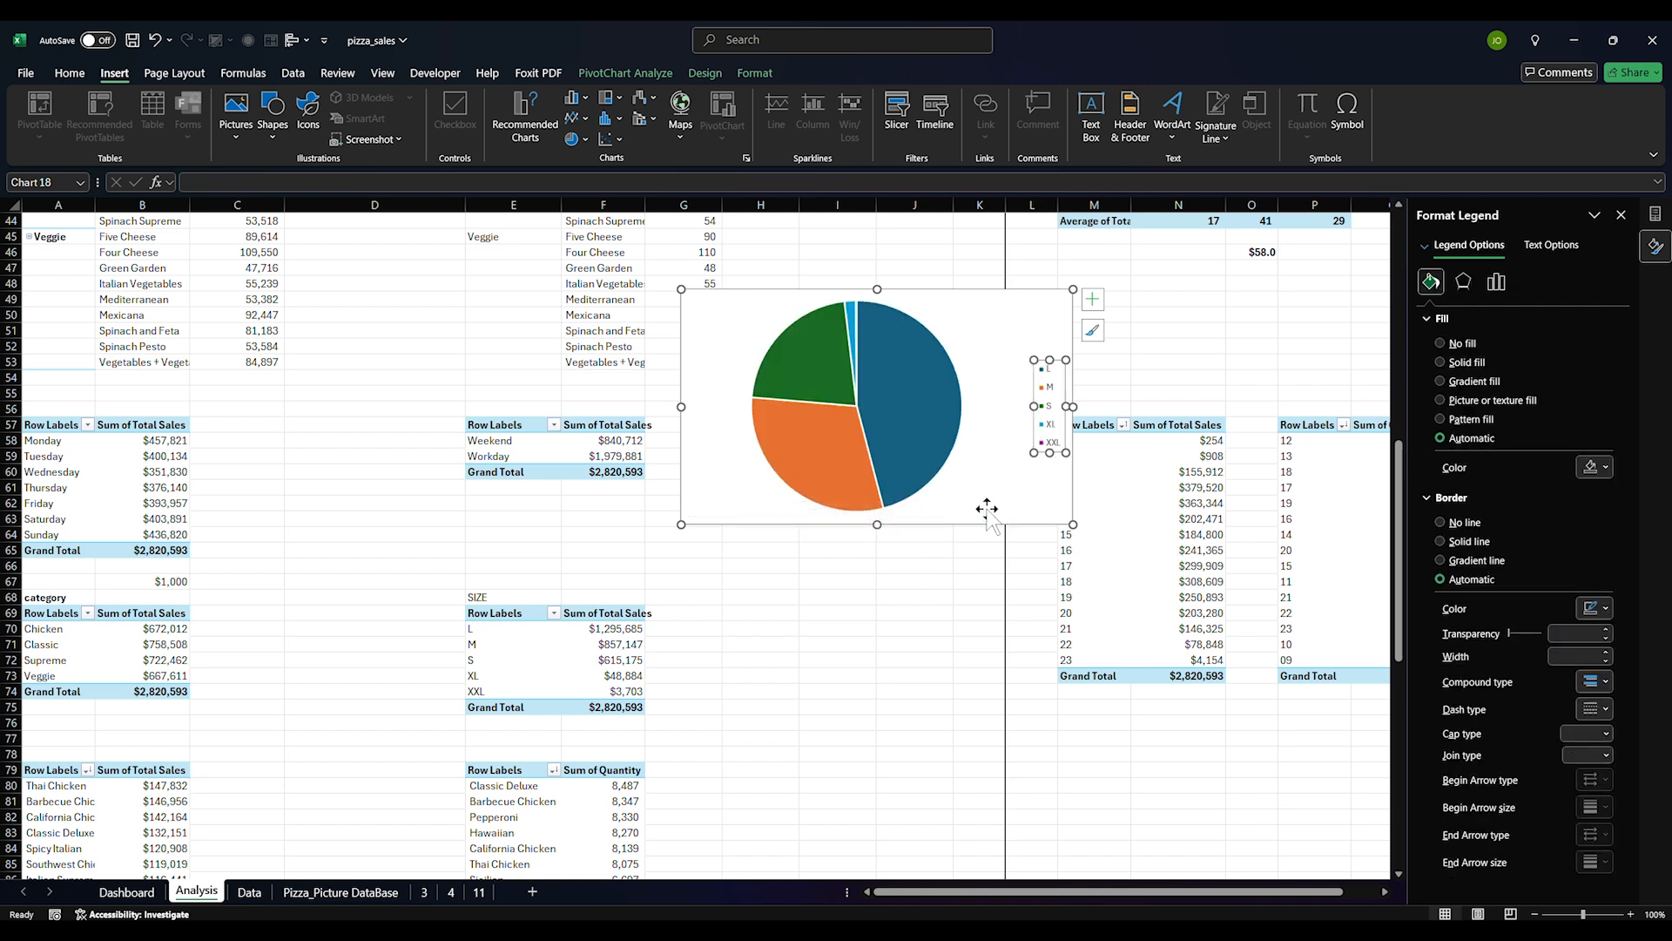
pyautogui.moveTo(977, 525); pyautogui.dragTo(971, 717)
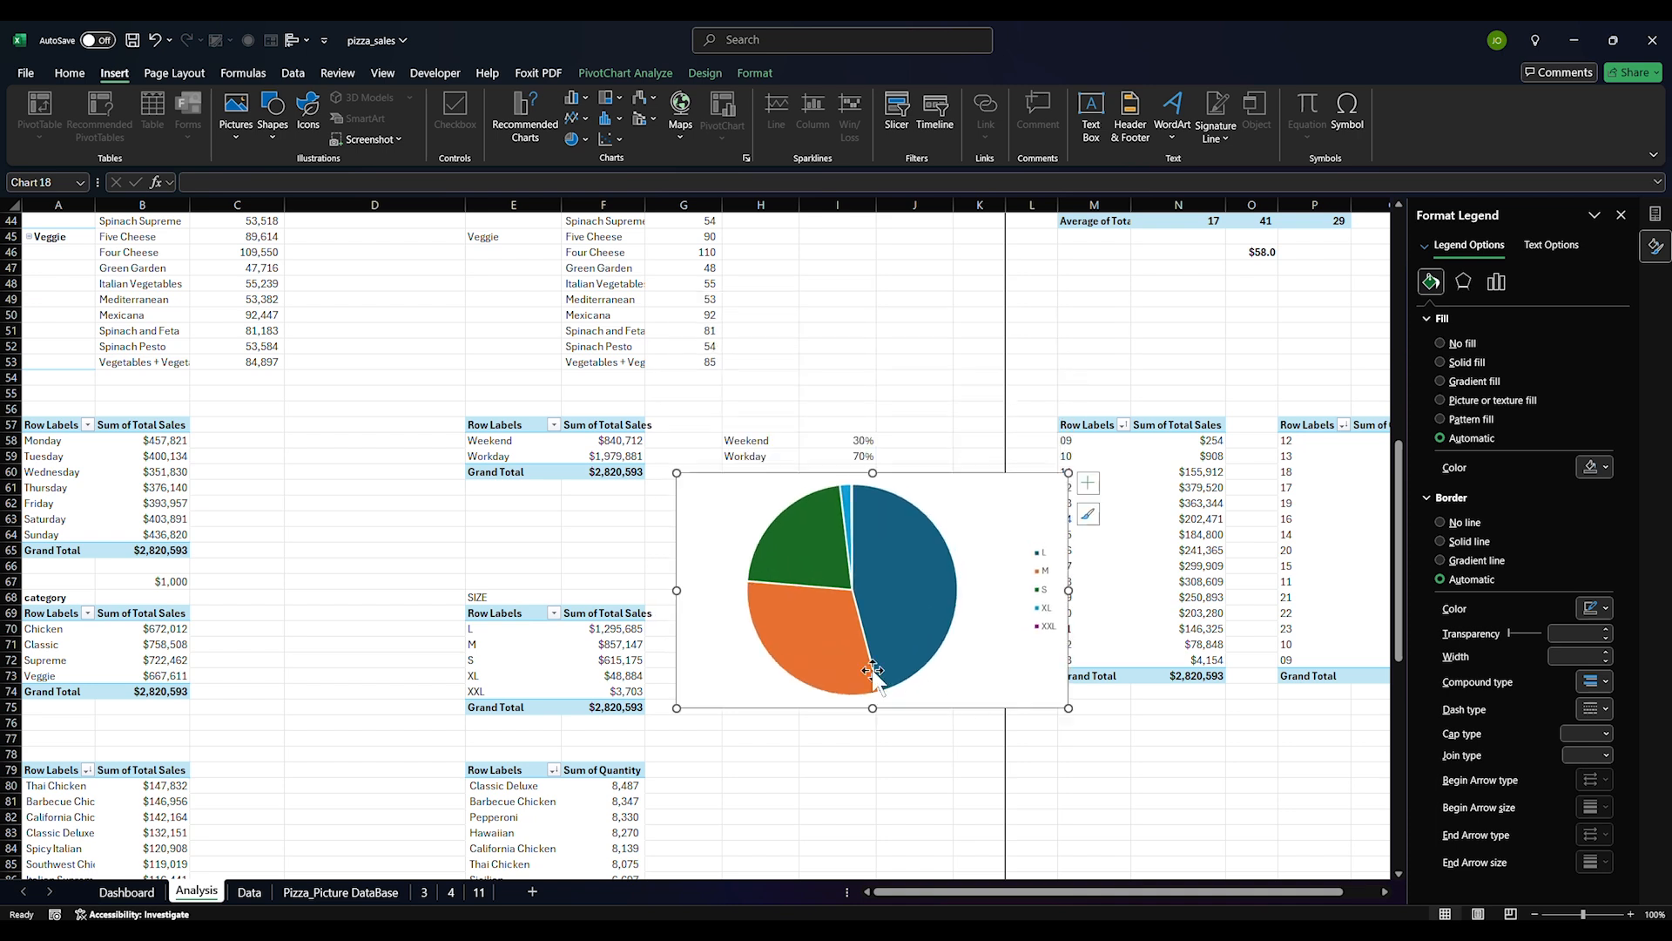
# Fill the entire pie series bright blue
pyautogui.click(838, 649)
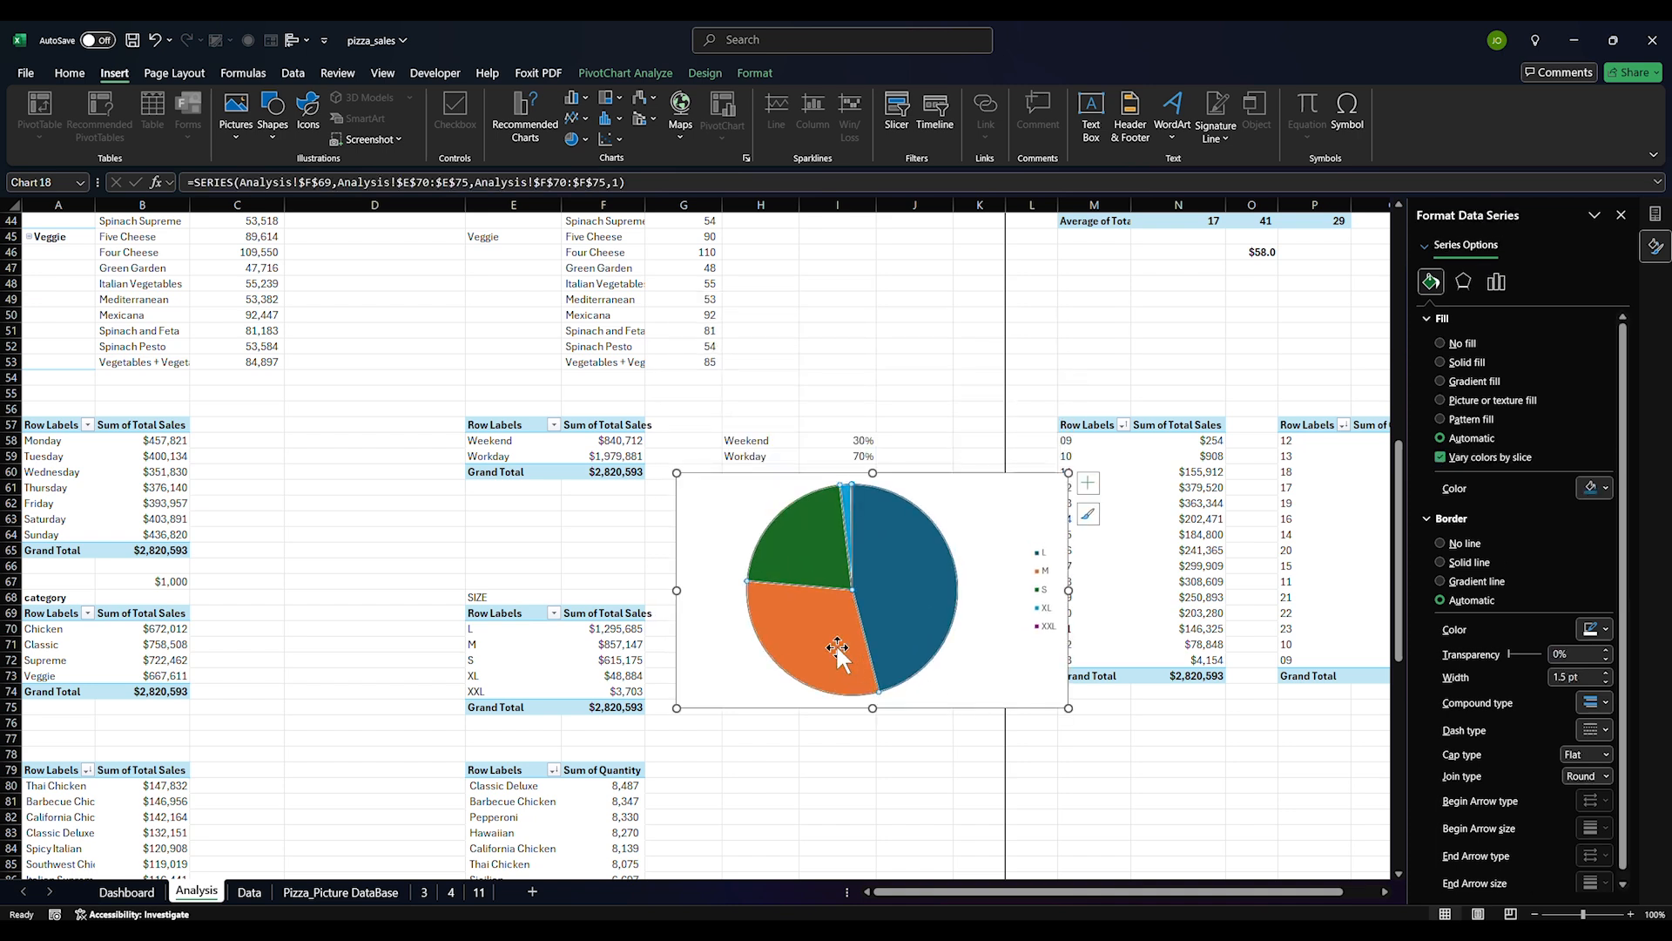
pyautogui.click(1605, 488)
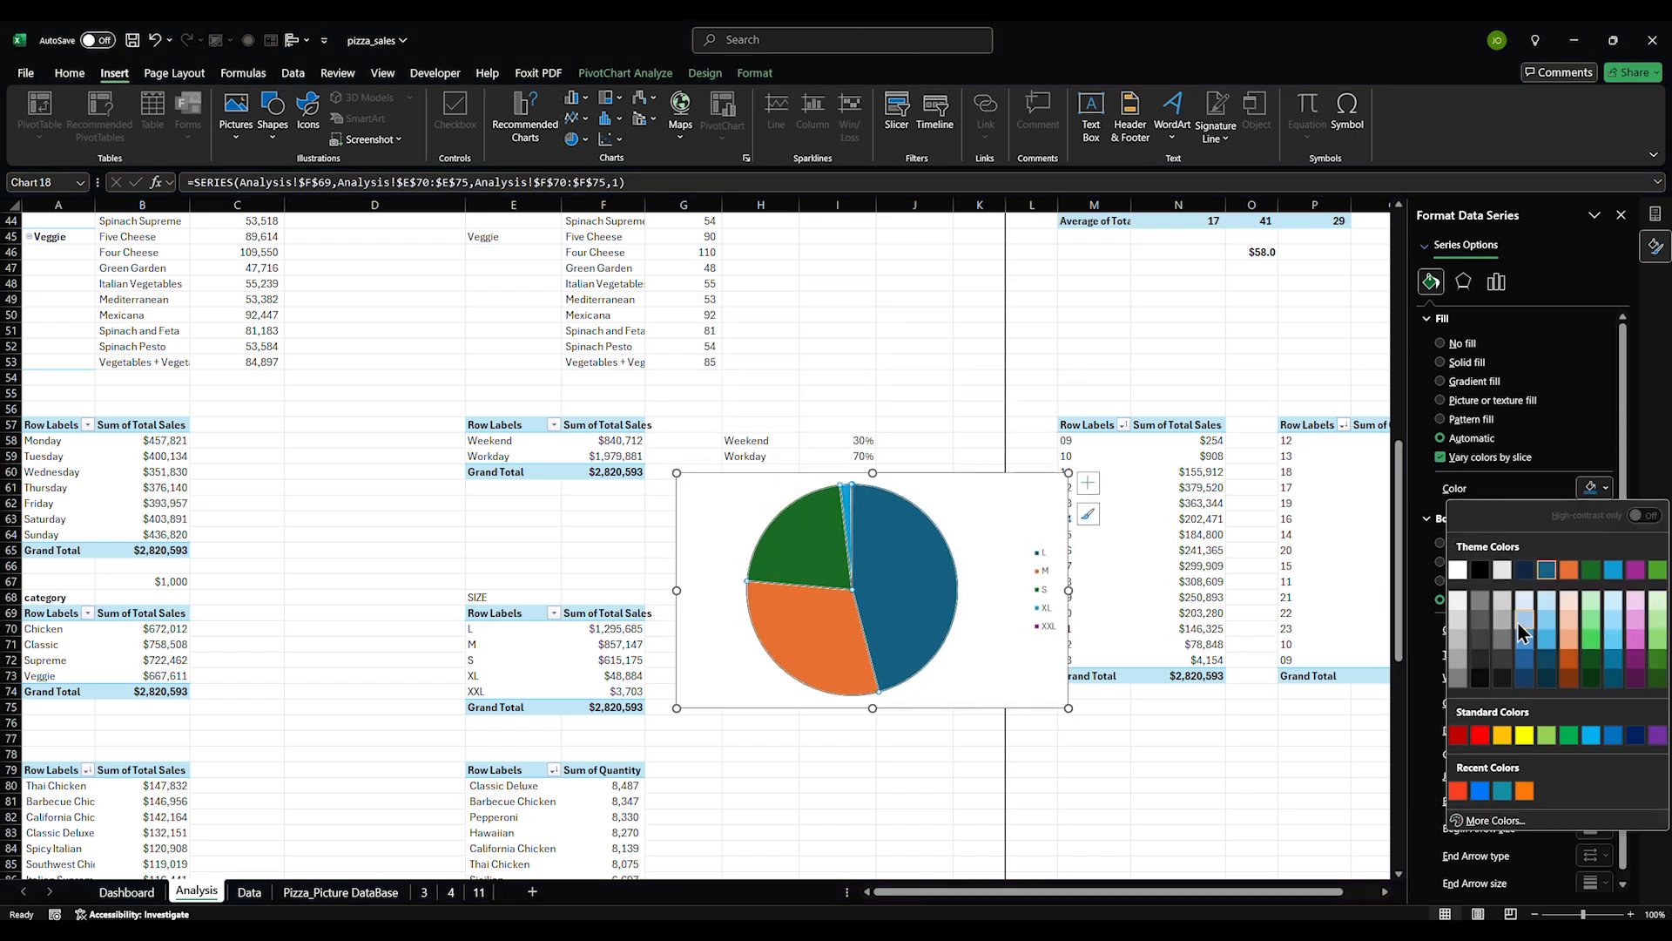
pyautogui.click(1483, 791)
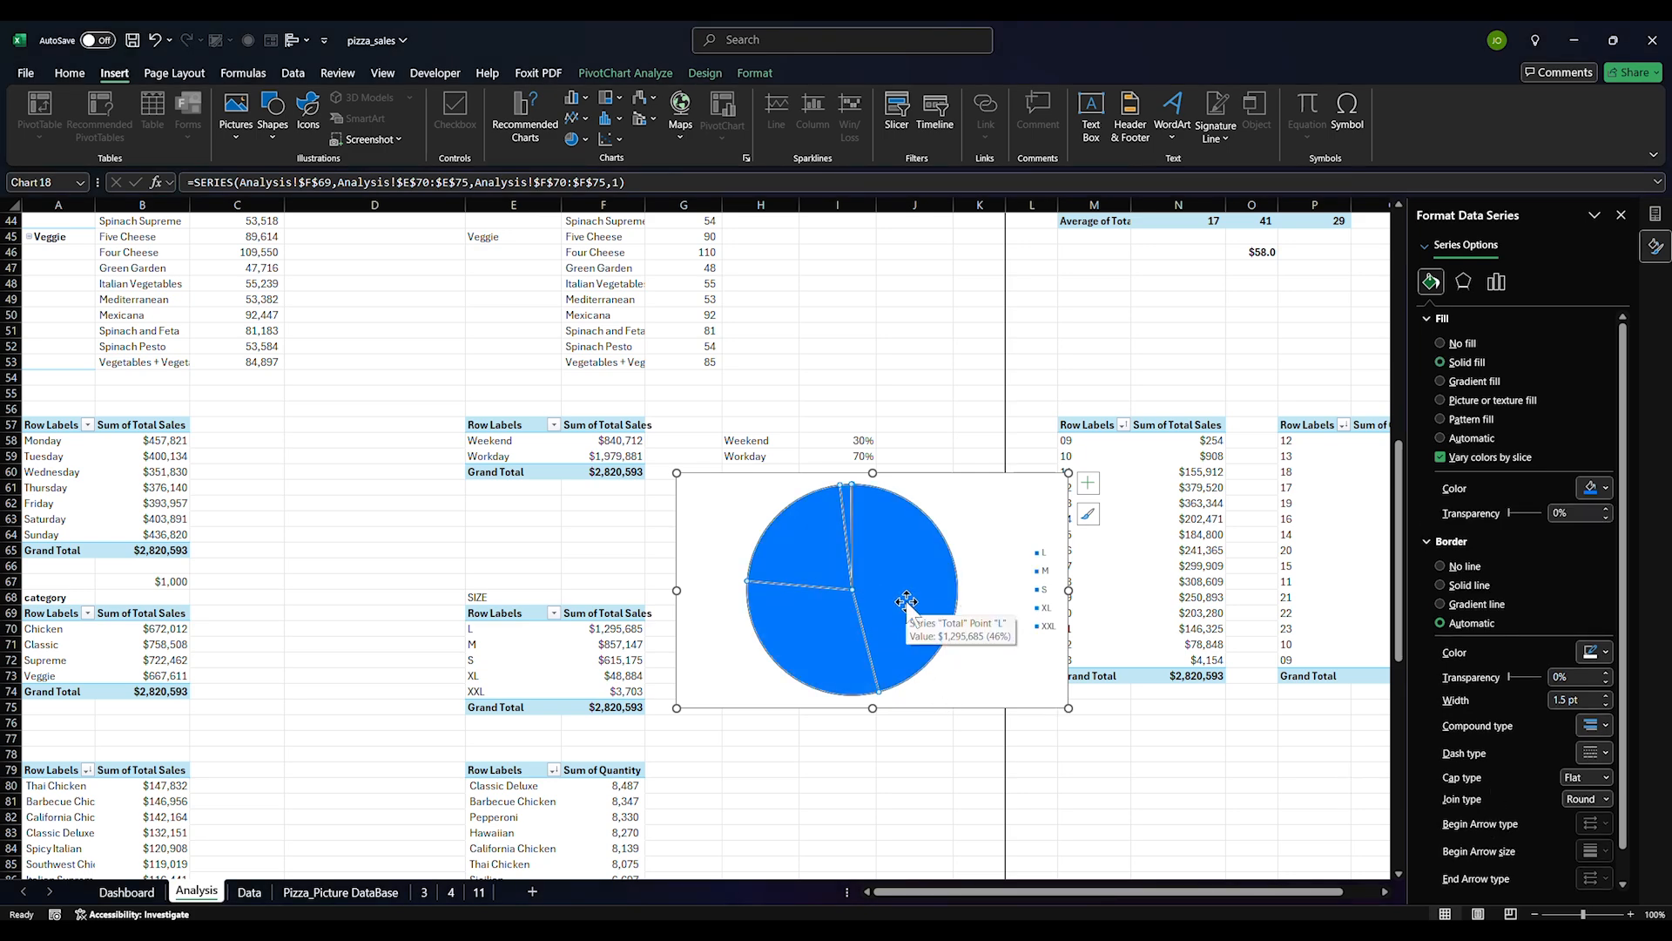
# Undo the all-blue fill and colour the M slice bright blue
pyautogui.hotkey('ctrl', 'z')
pyautogui.click(828, 632)
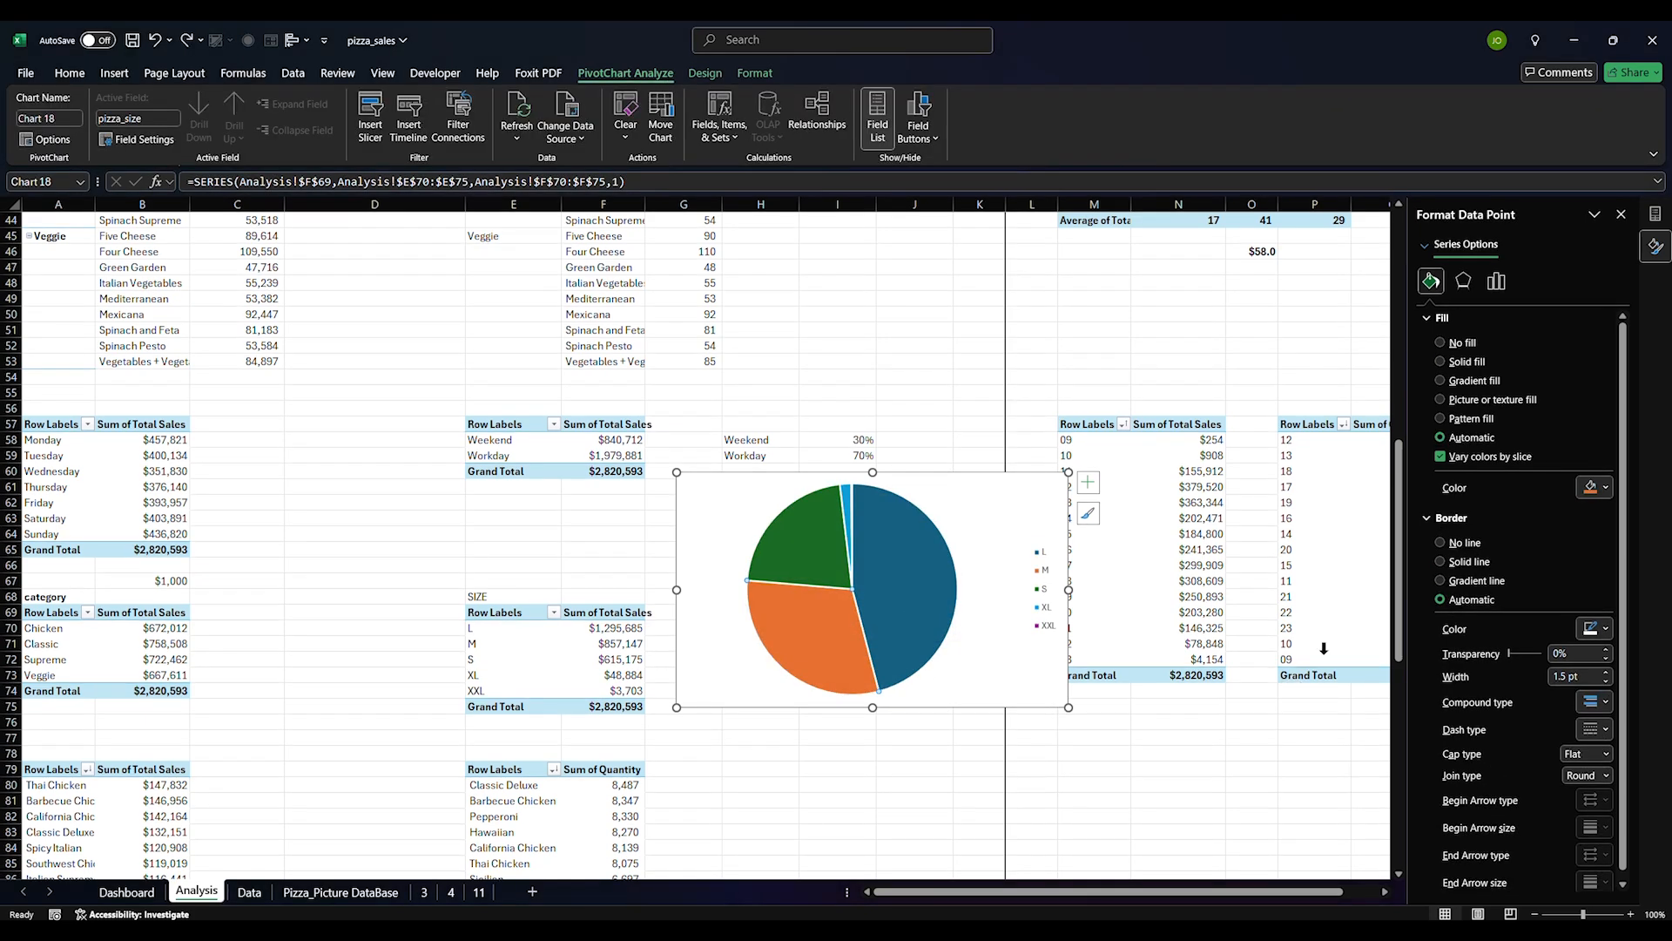
pyautogui.click(1598, 488)
pyautogui.click(1470, 795)
# Colour the S slice teal
pyautogui.click(833, 564)
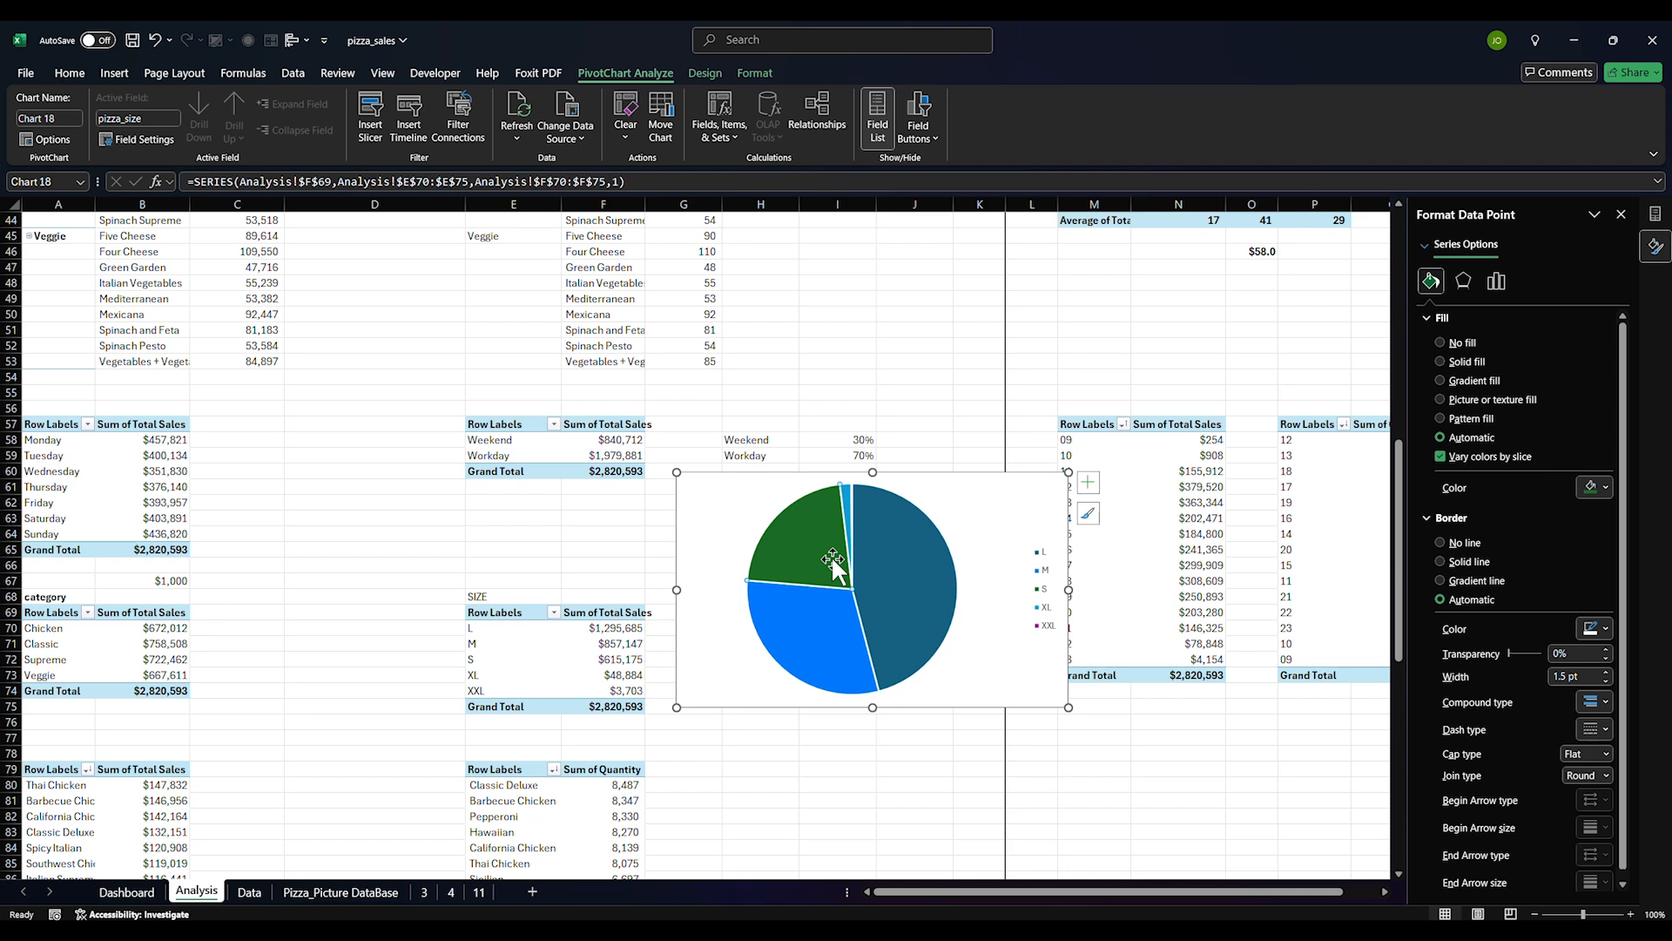
pyautogui.click(1605, 491)
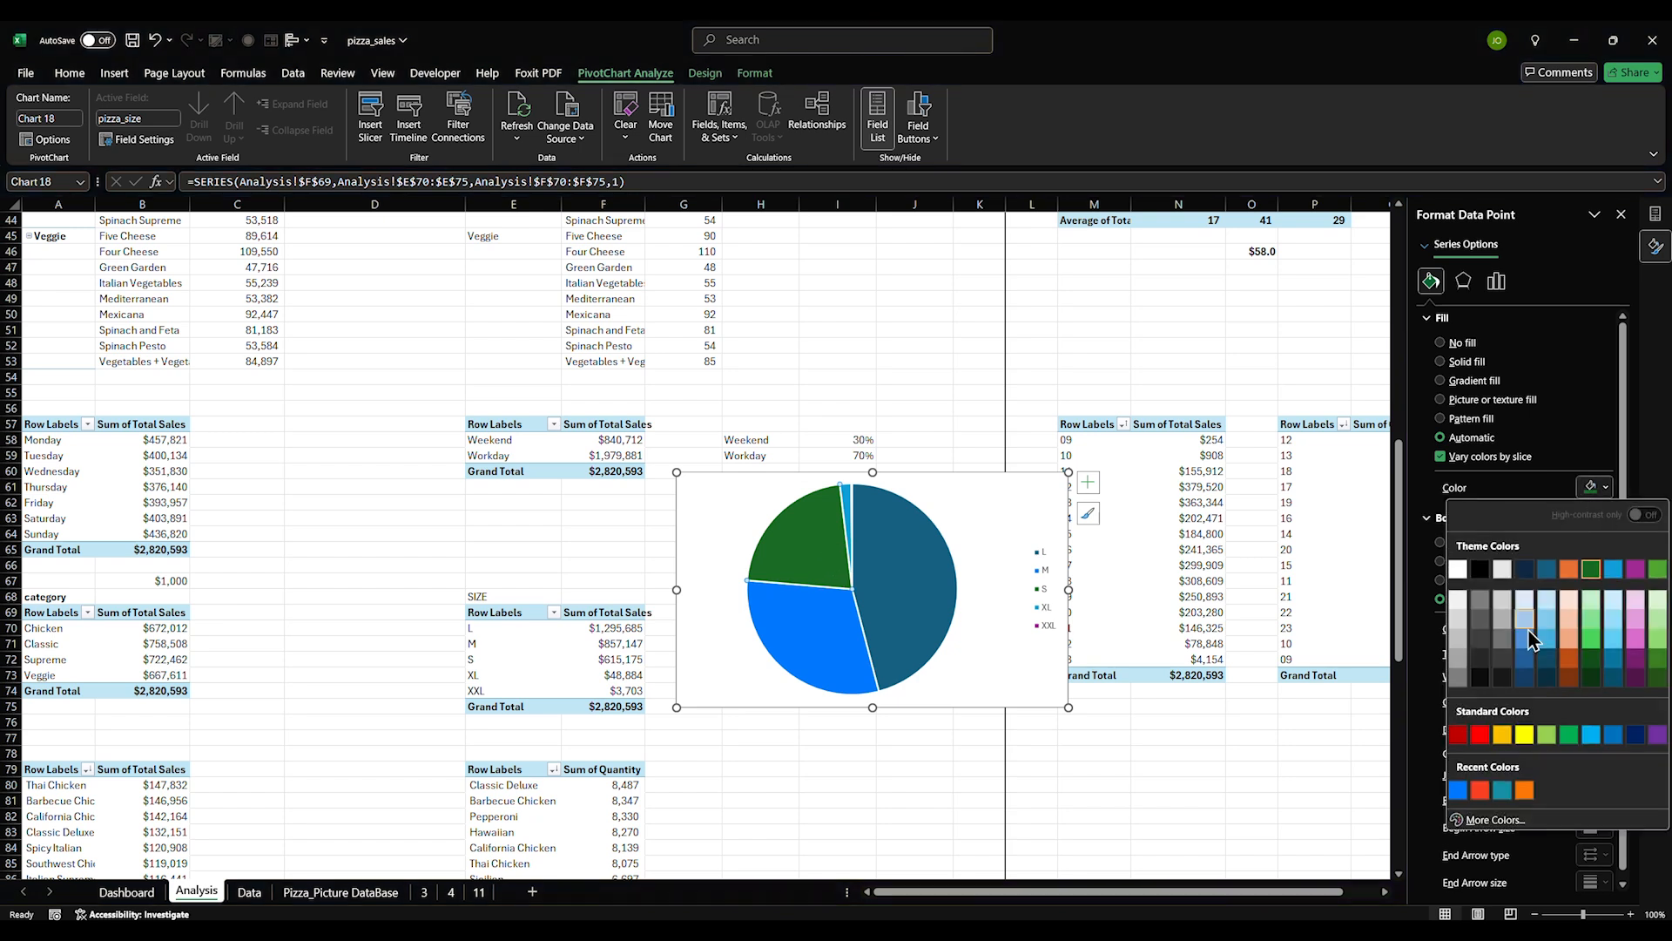
pyautogui.click(1500, 791)
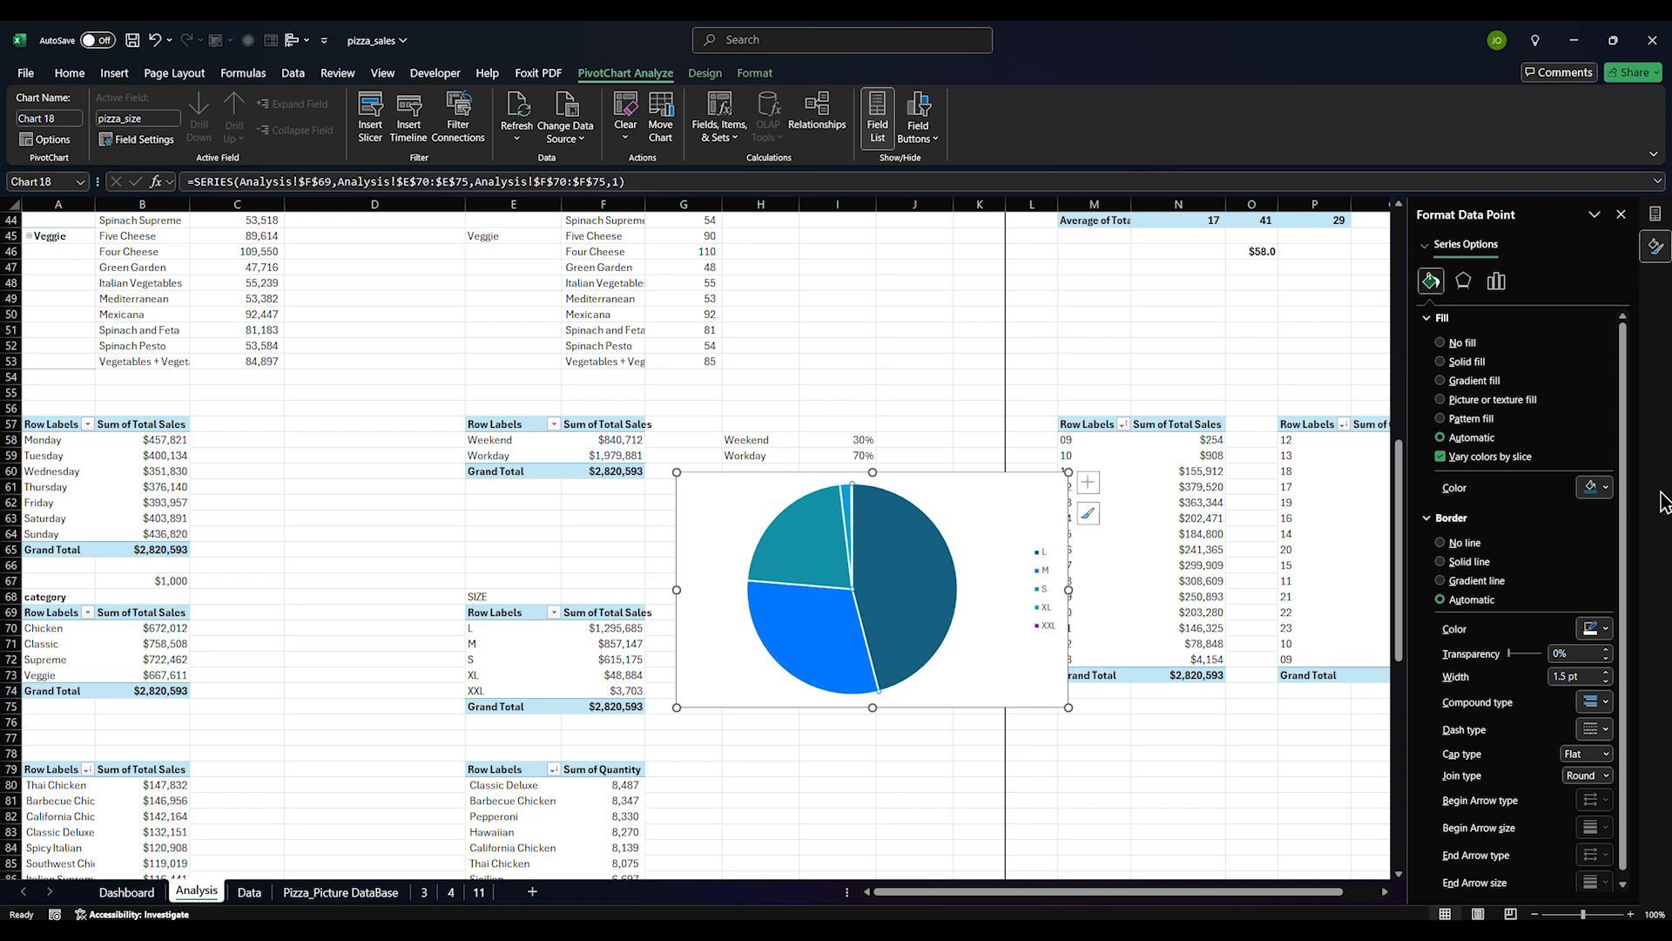
# Colour the thin XL slice orange
pyautogui.click(1605, 487)
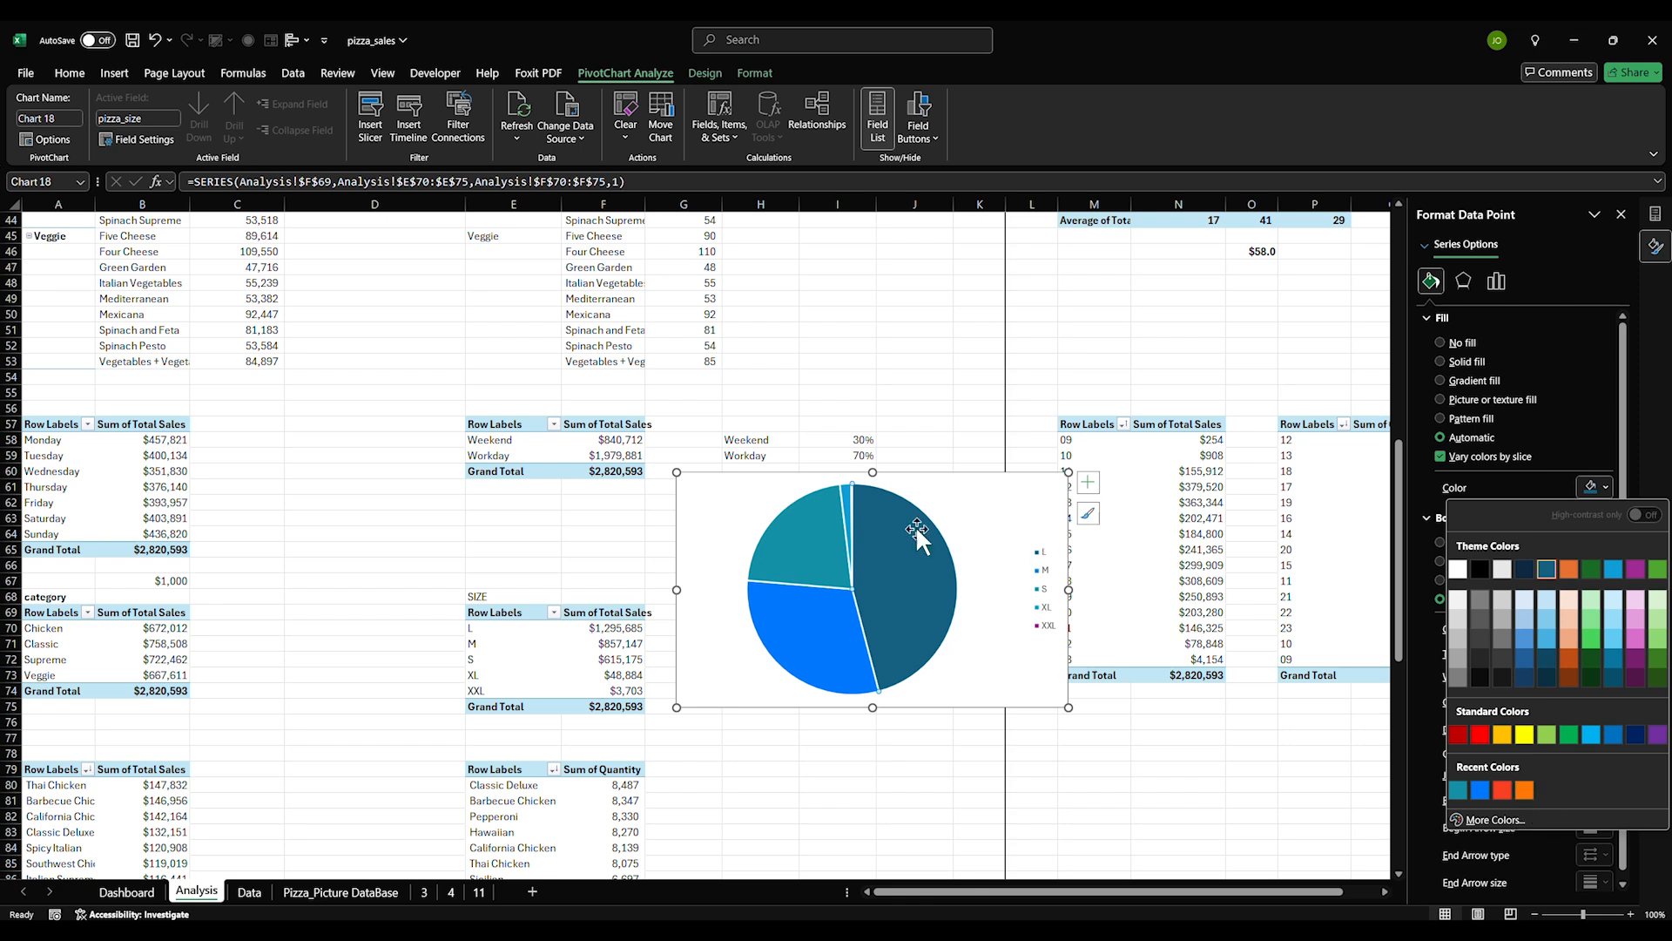
pyautogui.click(844, 498)
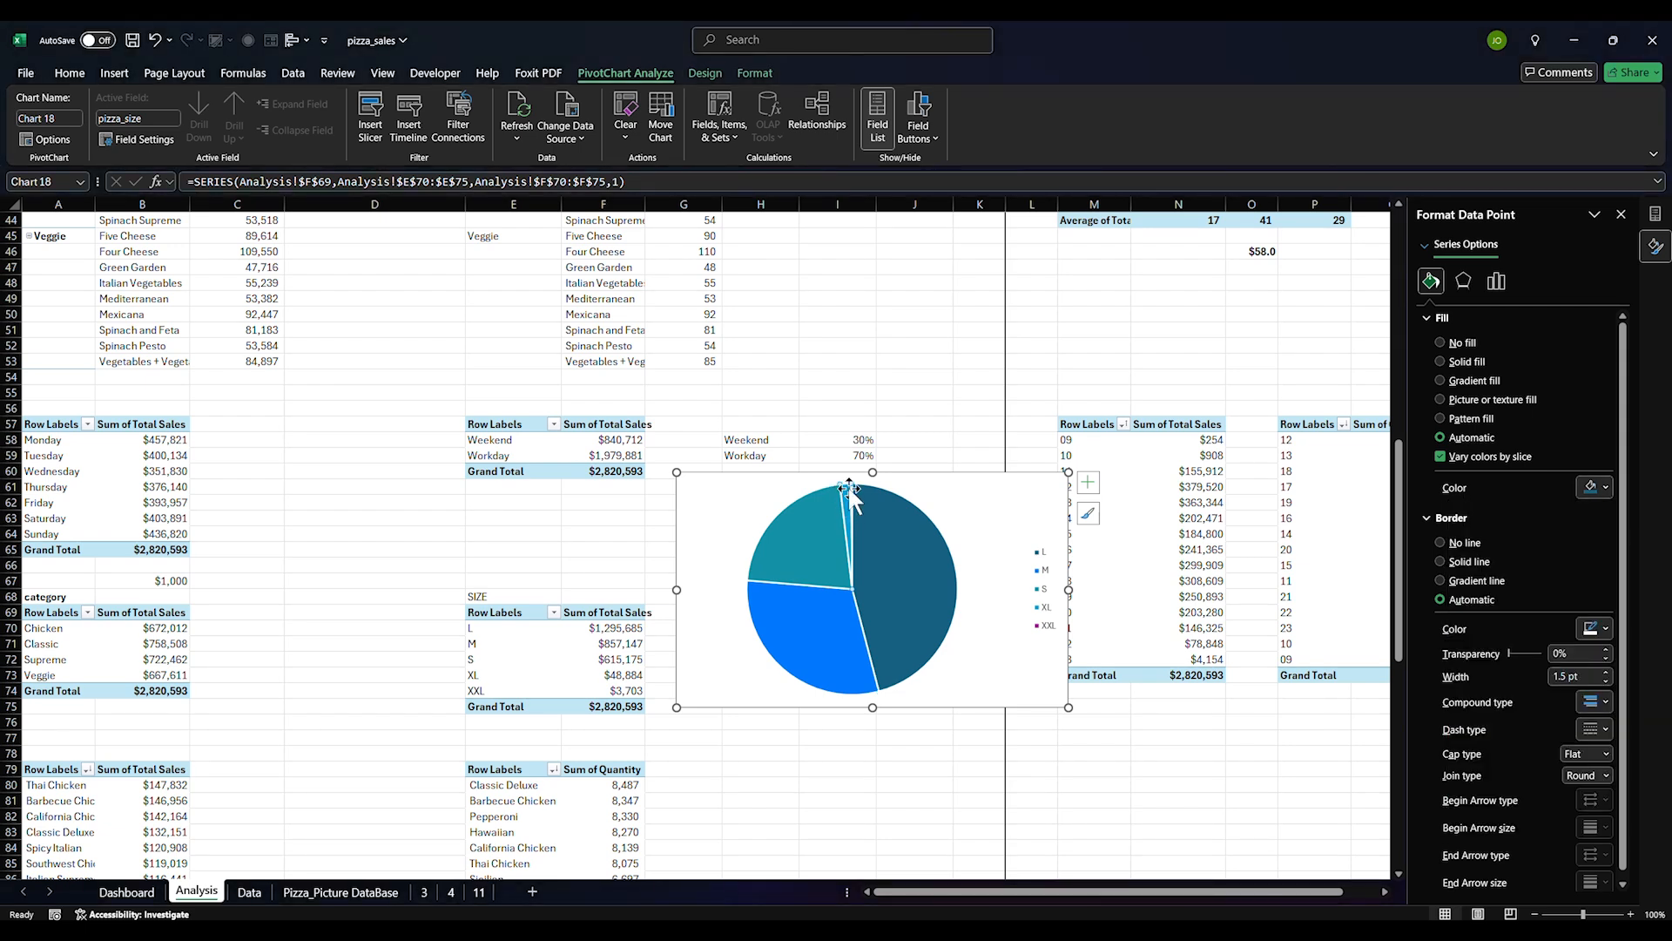
pyautogui.click(1596, 488)
pyautogui.click(1500, 778)
pyautogui.click(1033, 697)
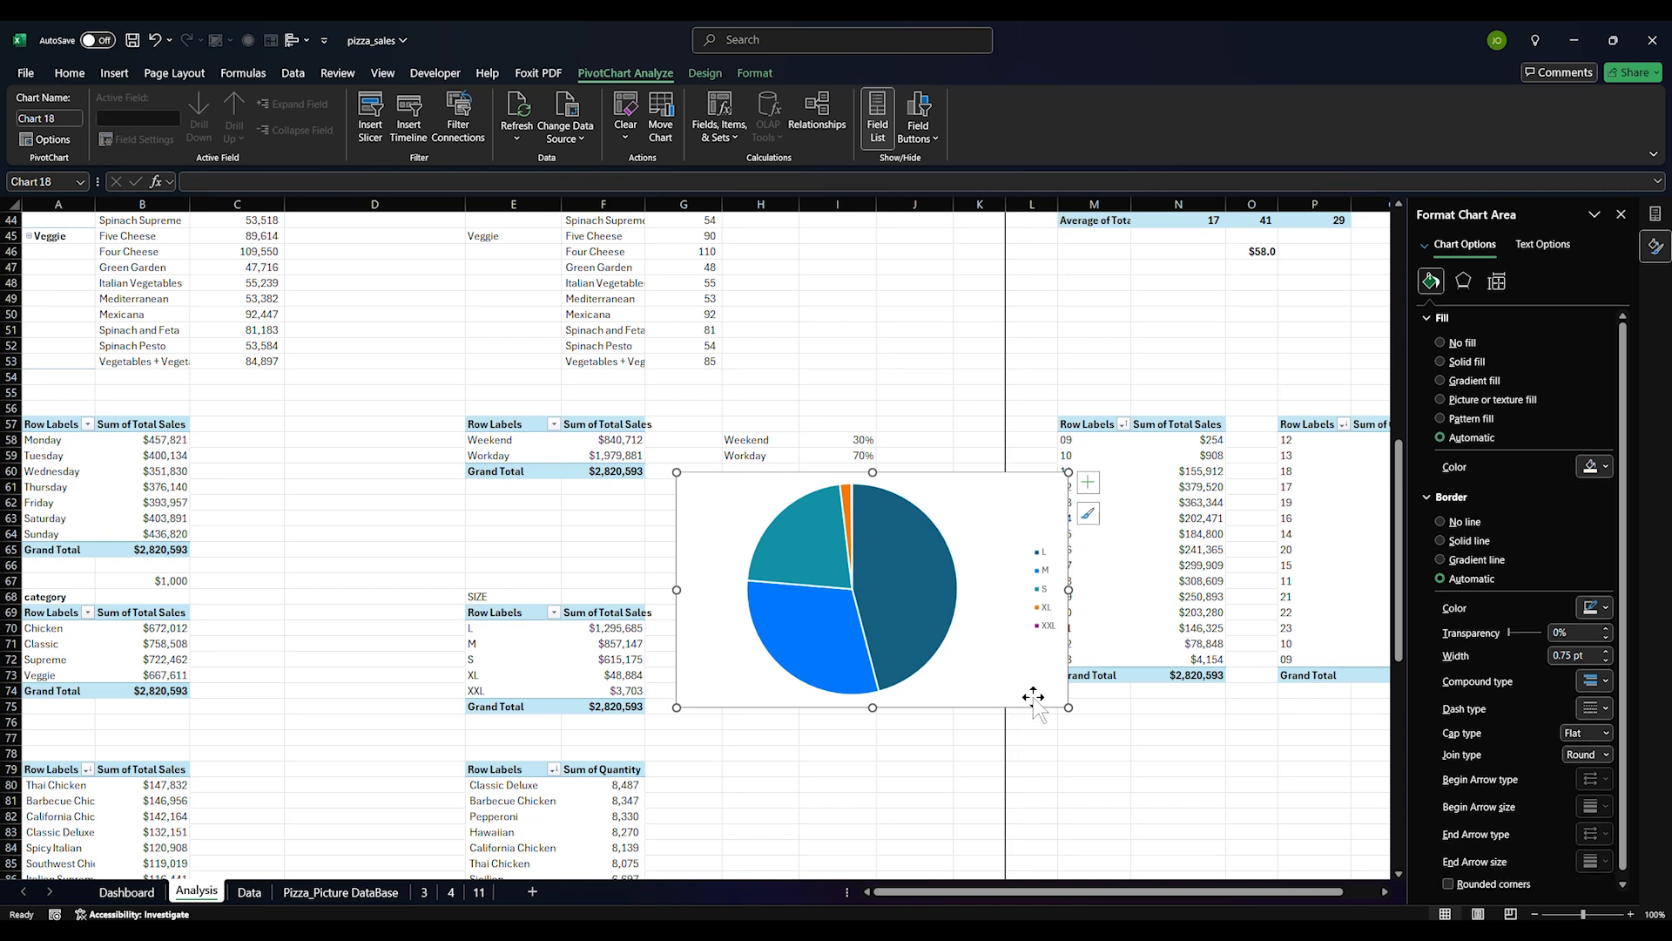
# Enlarge the chart on all sides and shrink its plot area so the pie is smaller
pyautogui.moveTo(1064, 708); pyautogui.dragTo(1353, 911)
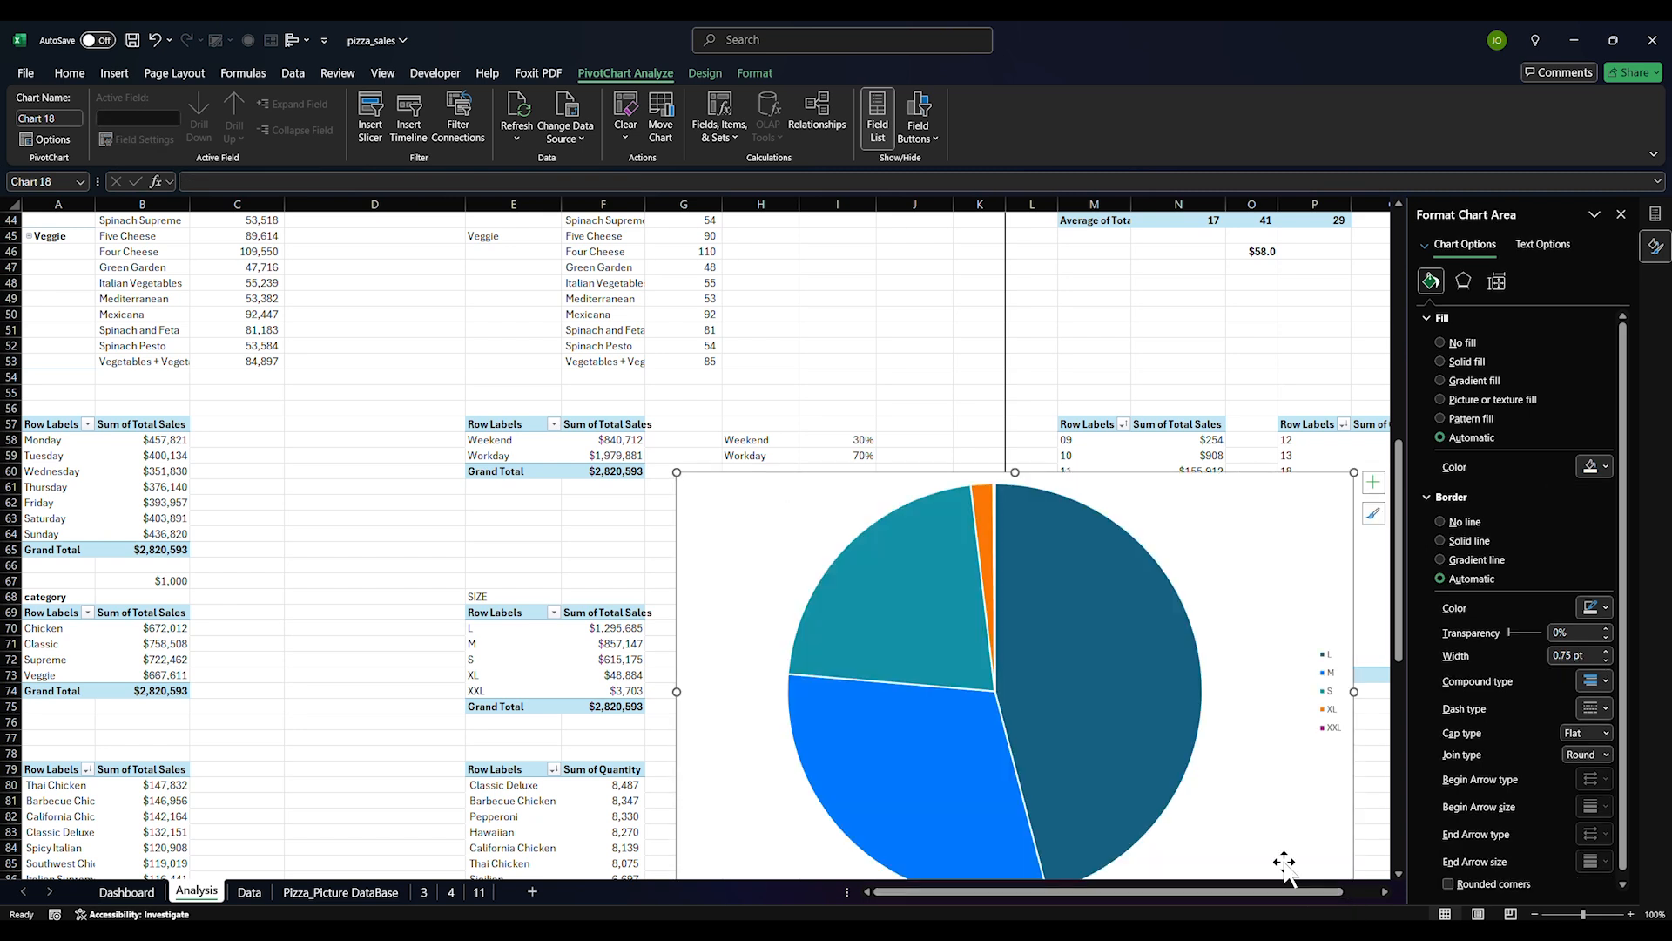
pyautogui.click(1313, 719)
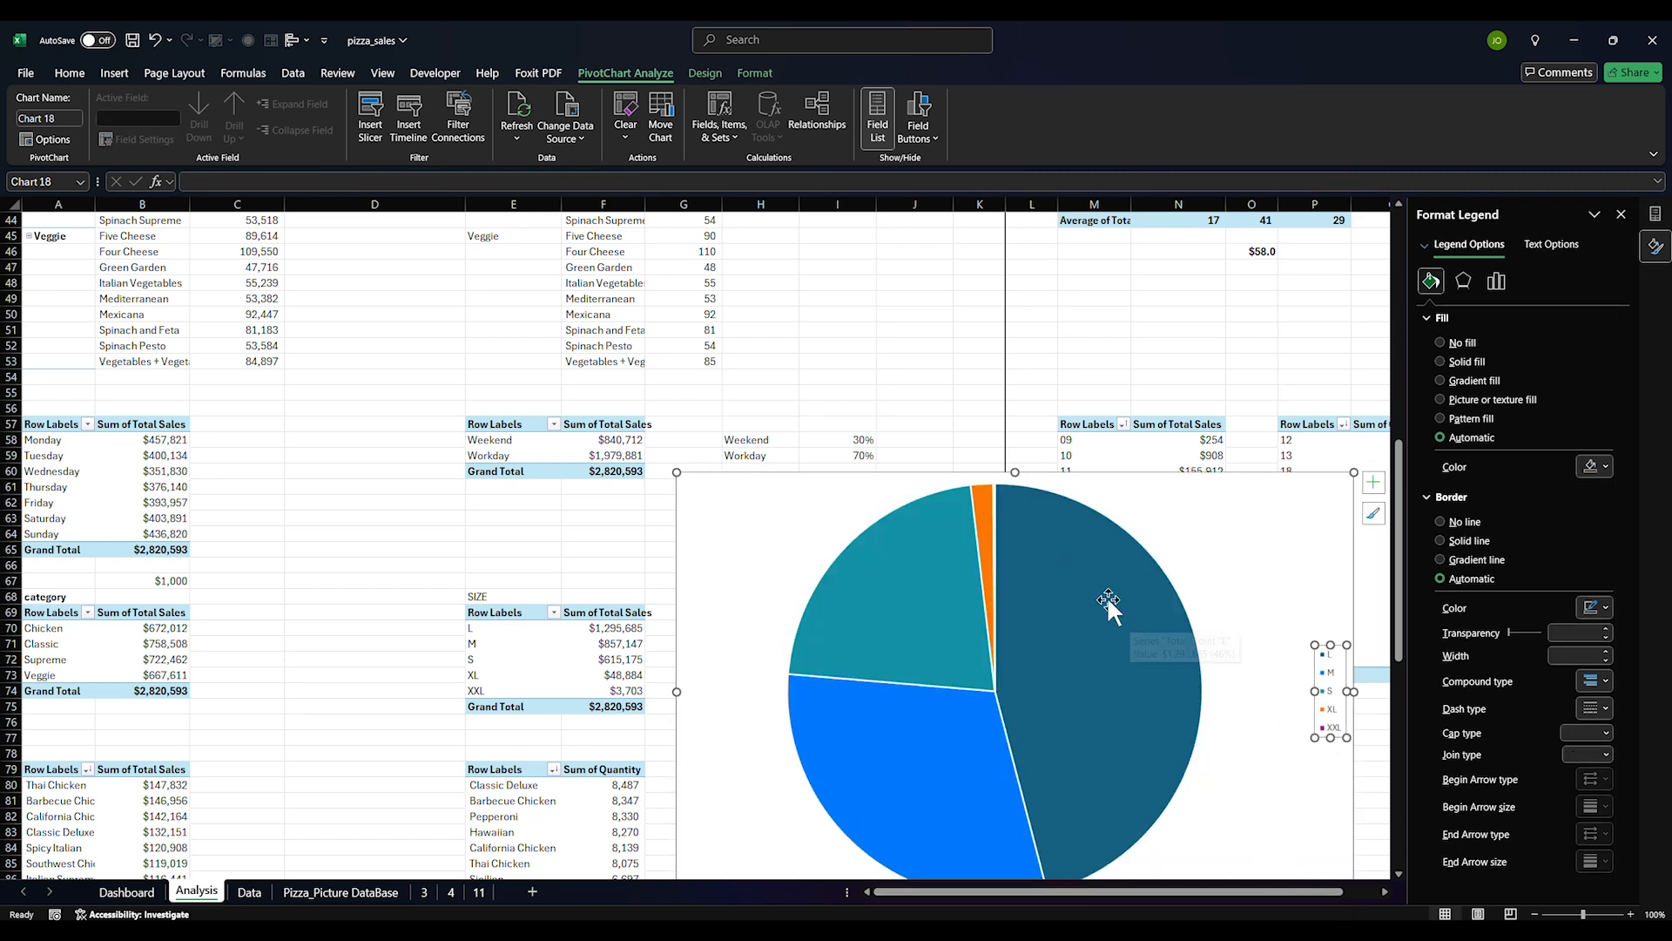
pyautogui.moveTo(676, 472); pyautogui.dragTo(340, 208)
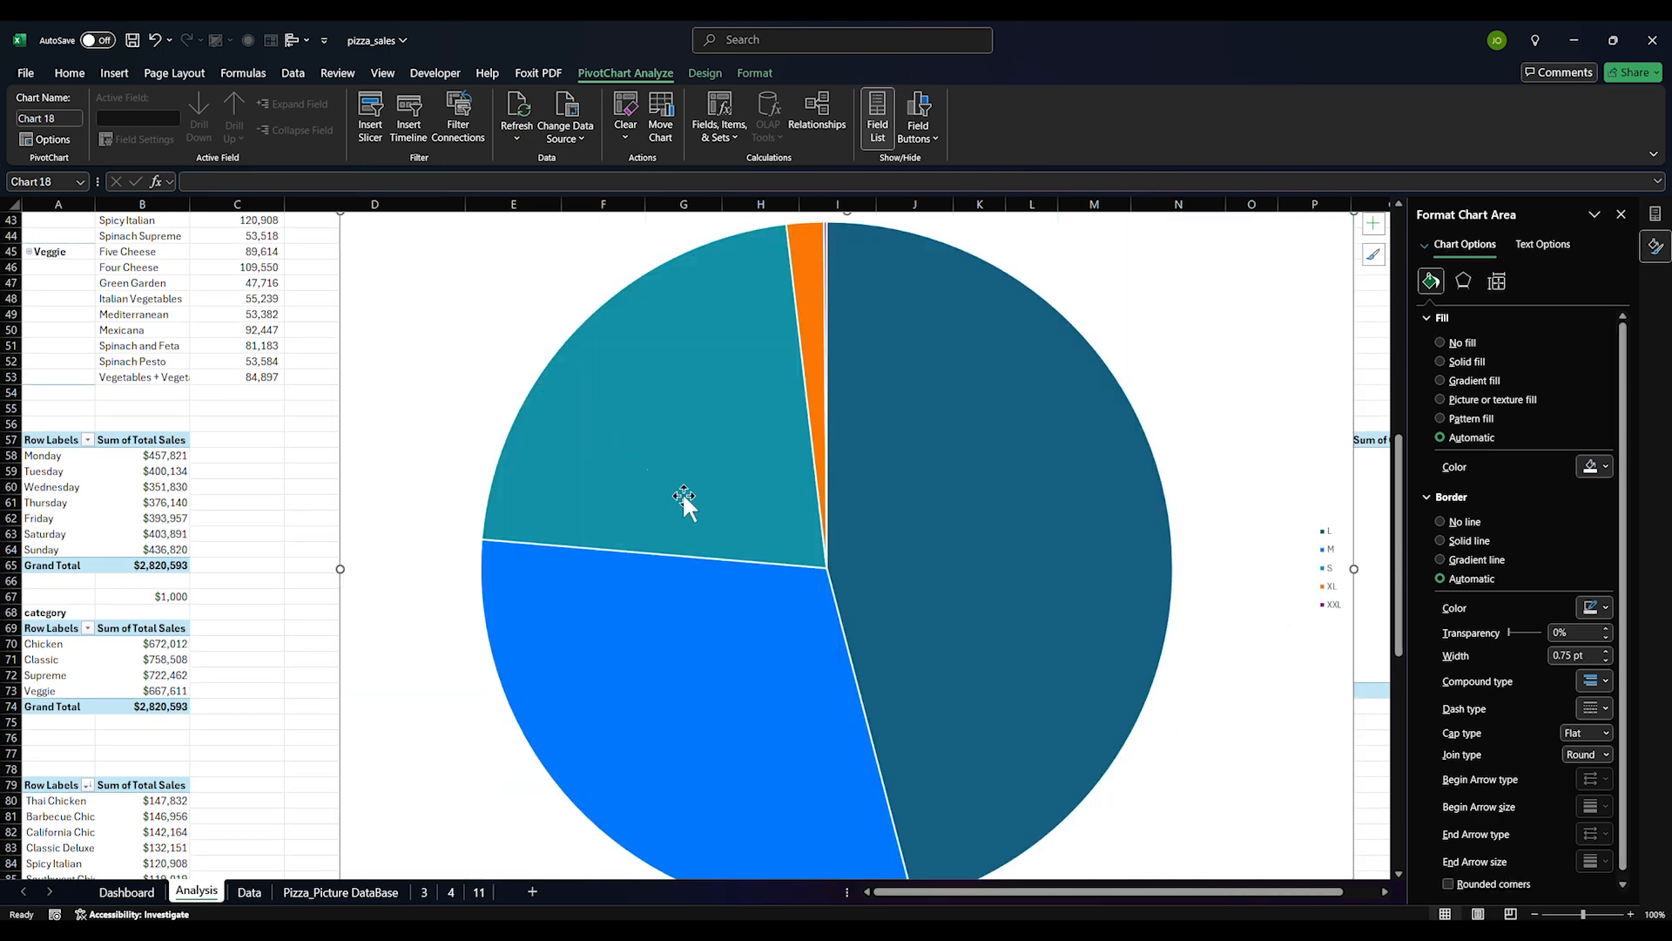
pyautogui.click(823, 237)
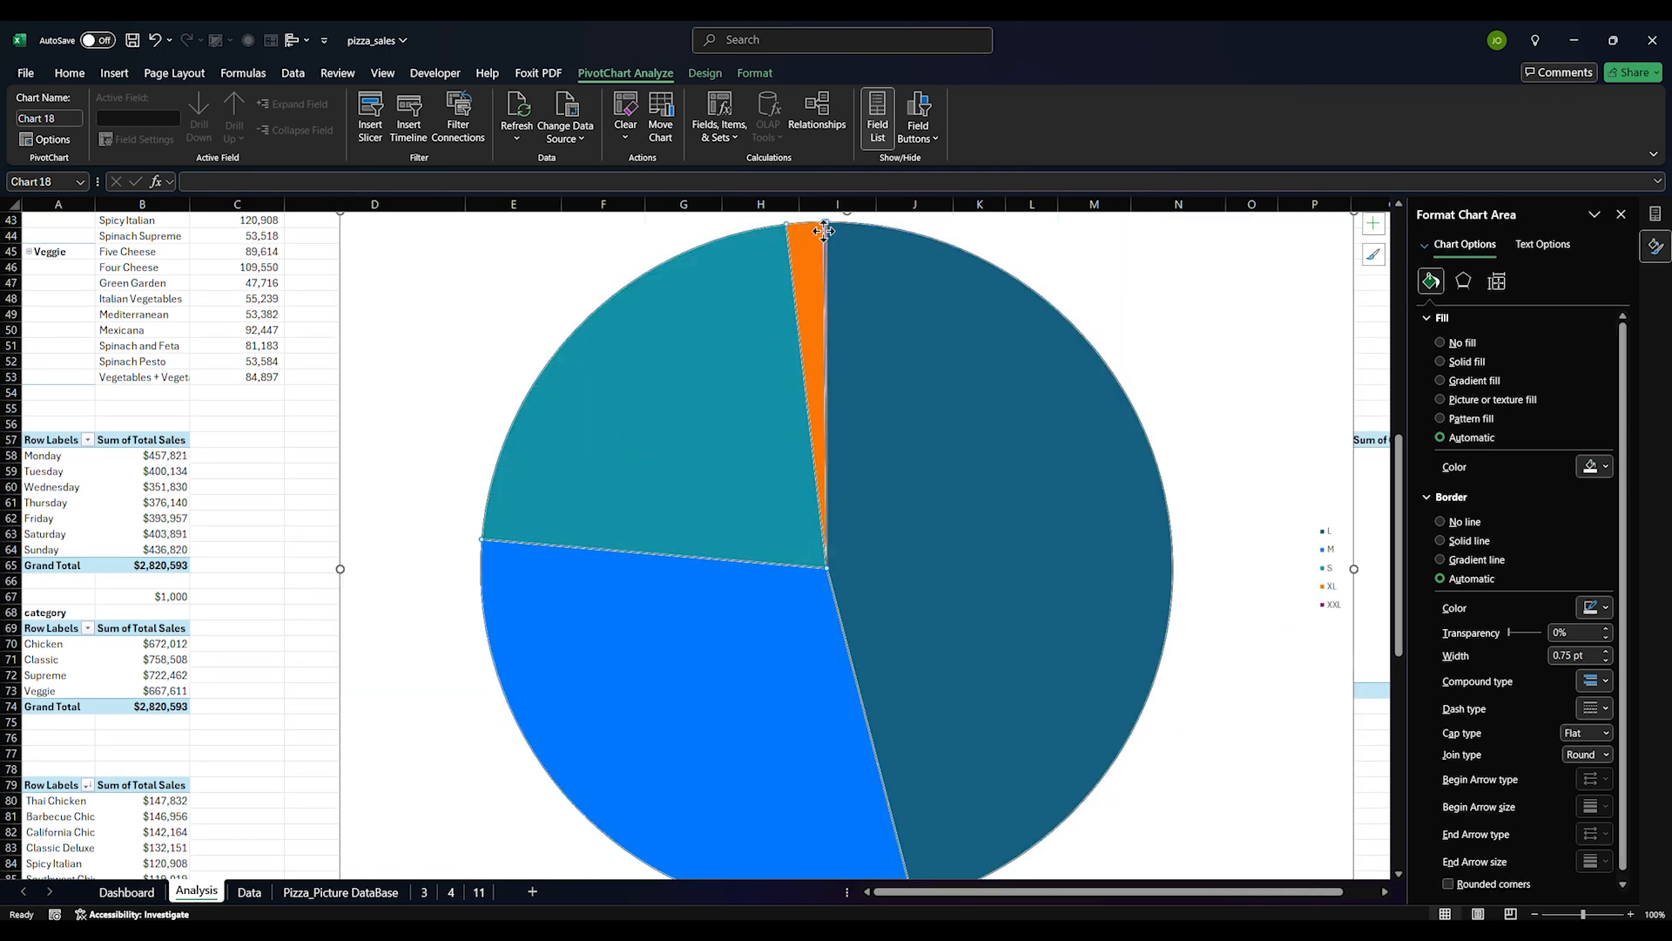
pyautogui.click(1054, 251)
pyautogui.moveTo(1174, 222); pyautogui.dragTo(878, 446)
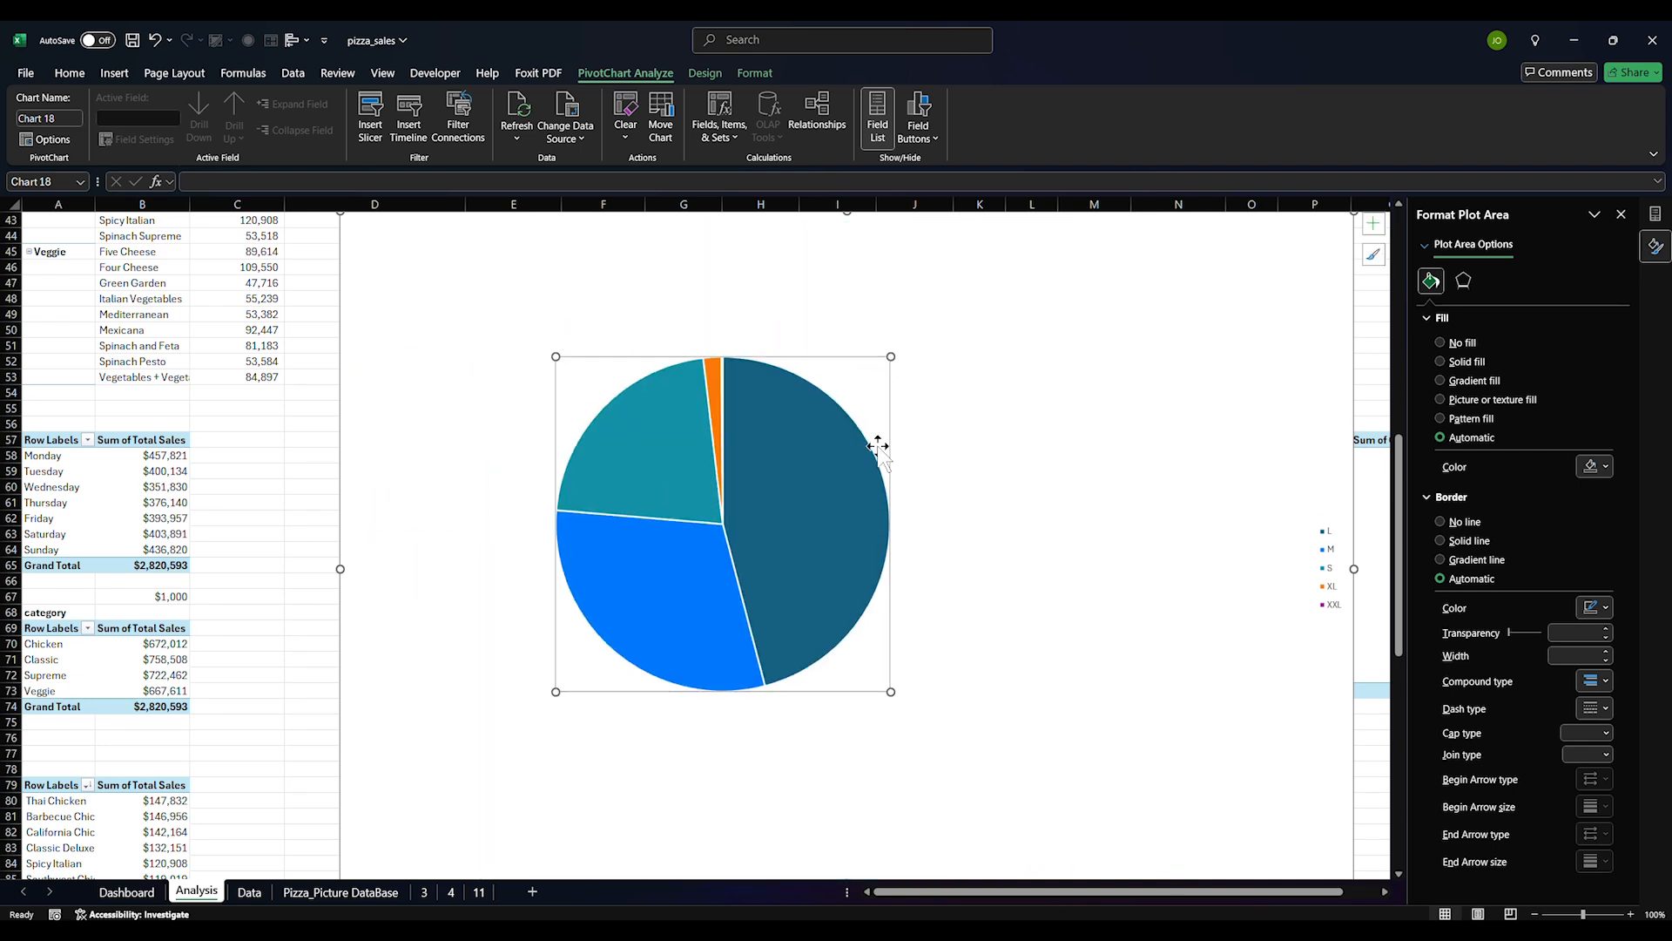
# Try several first-slice angles on the pie, then return it to 0°
pyautogui.click(803, 466)
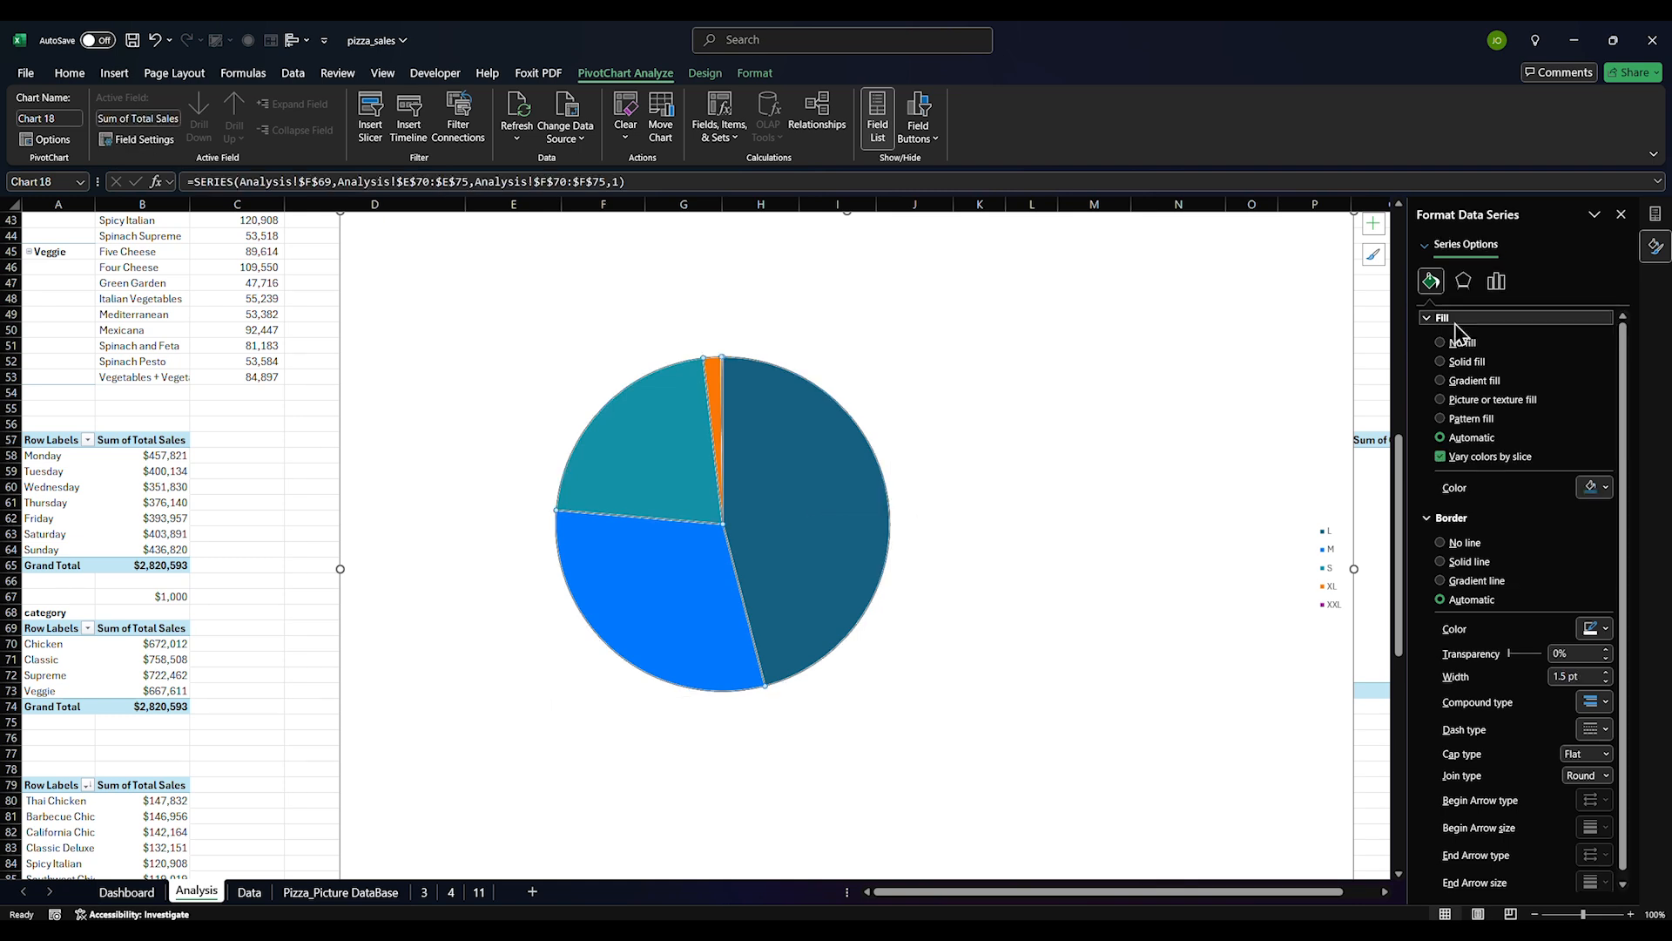
pyautogui.click(1498, 282)
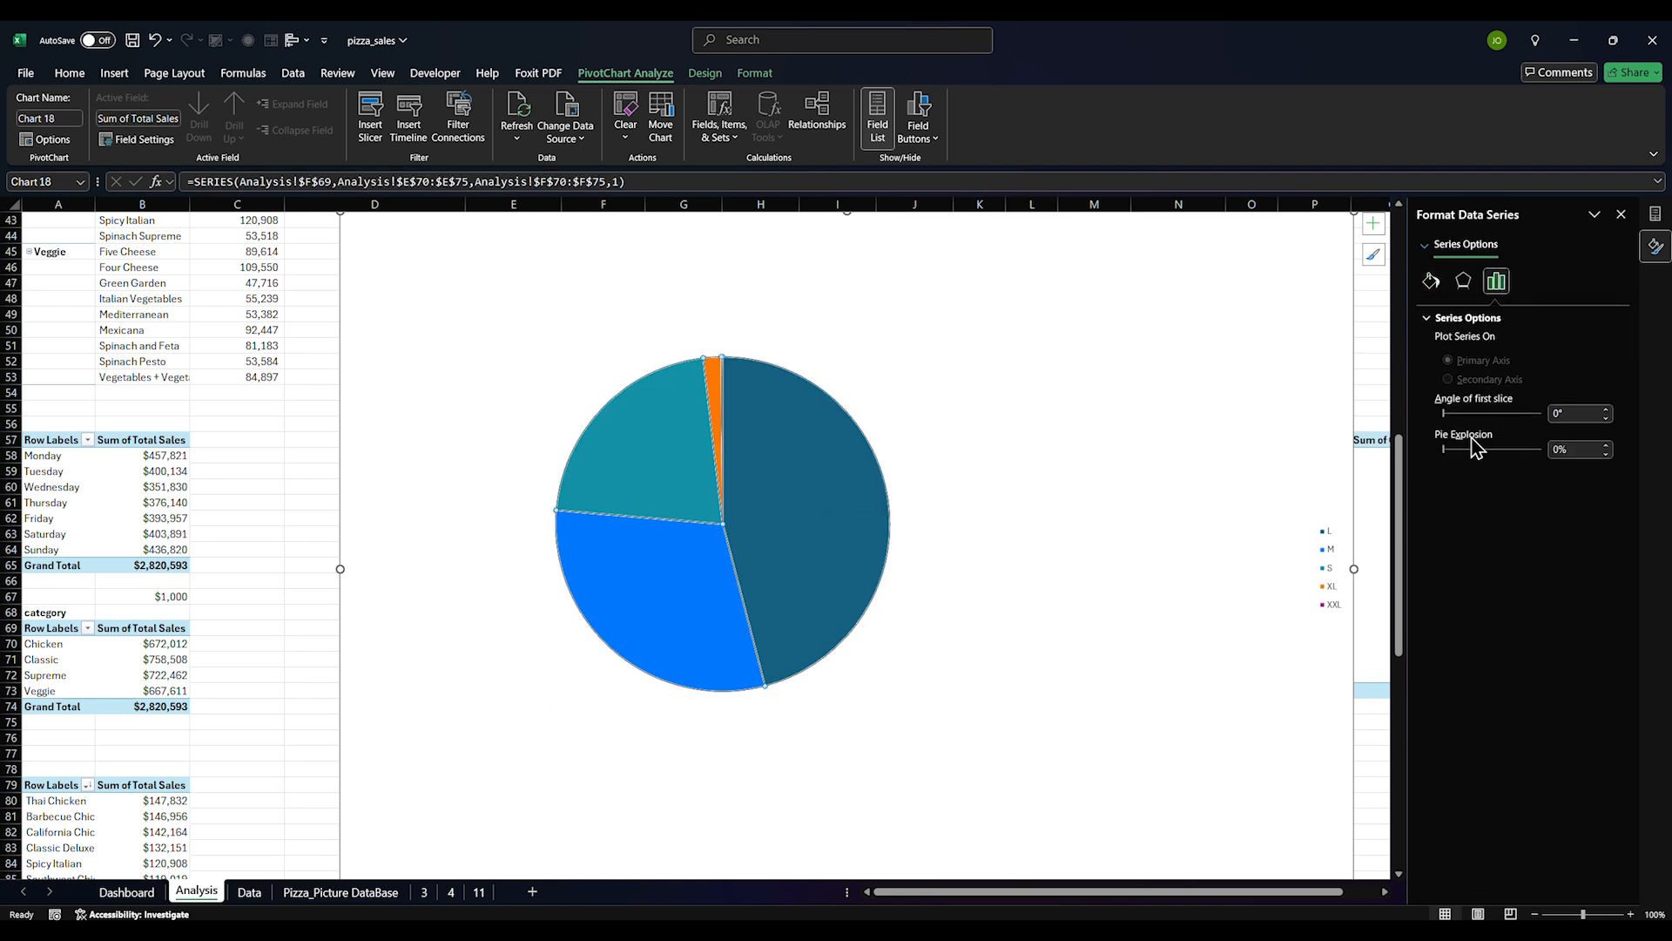
pyautogui.click(988, 383)
pyautogui.click(810, 475)
pyautogui.click(1455, 412)
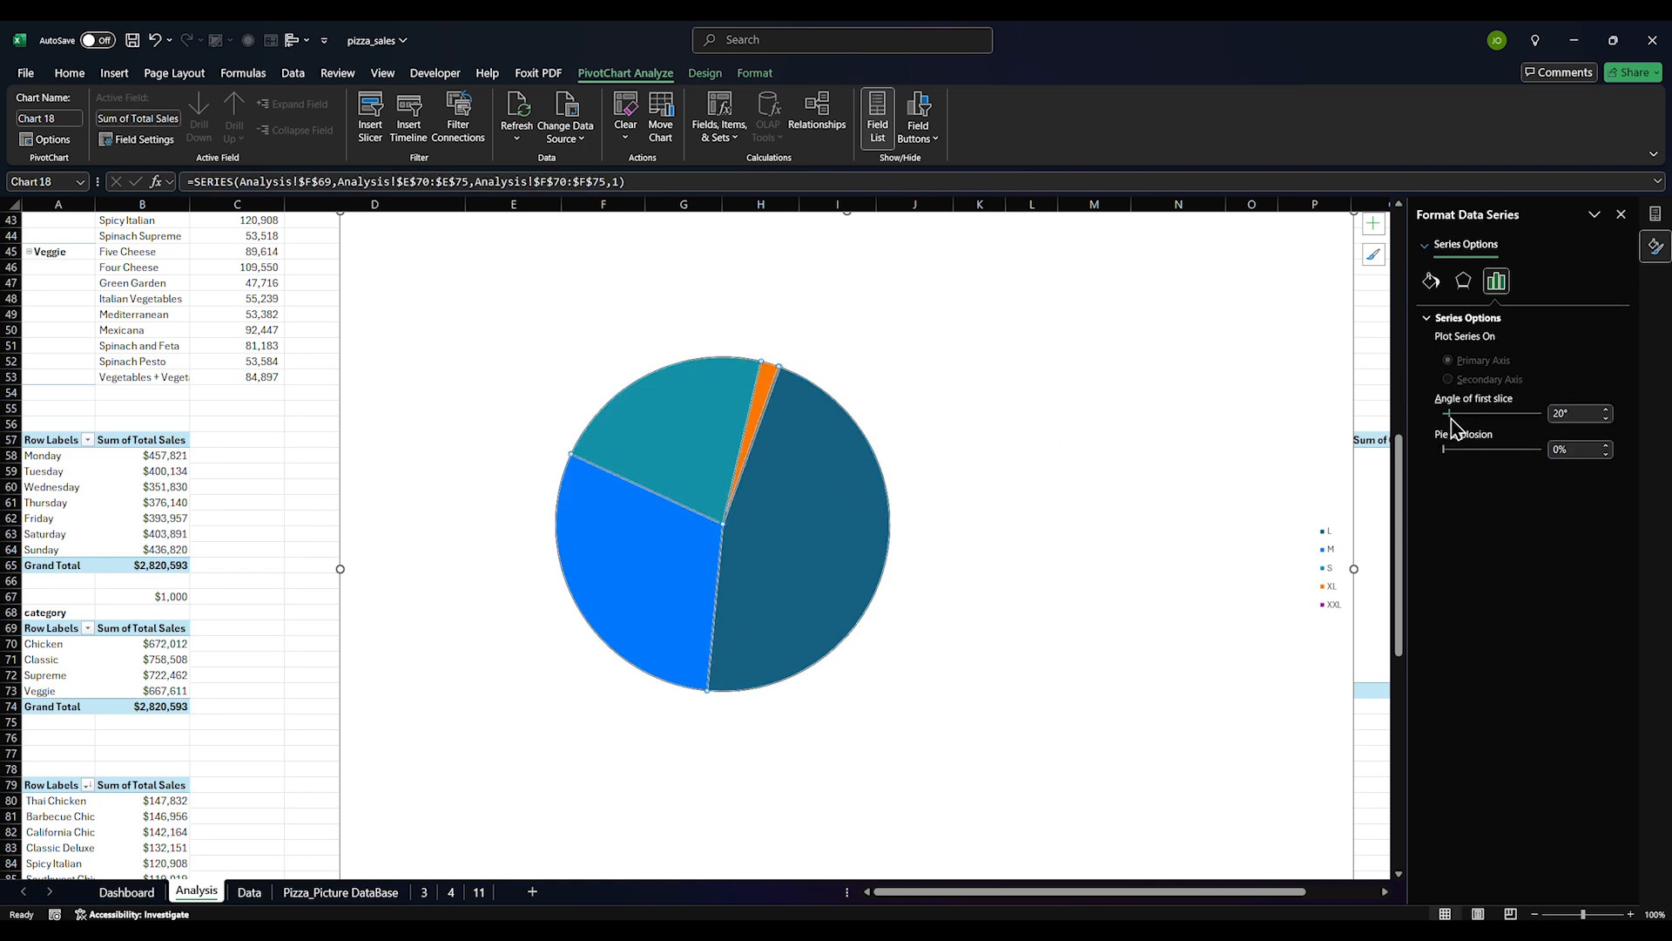
pyautogui.click(1480, 414)
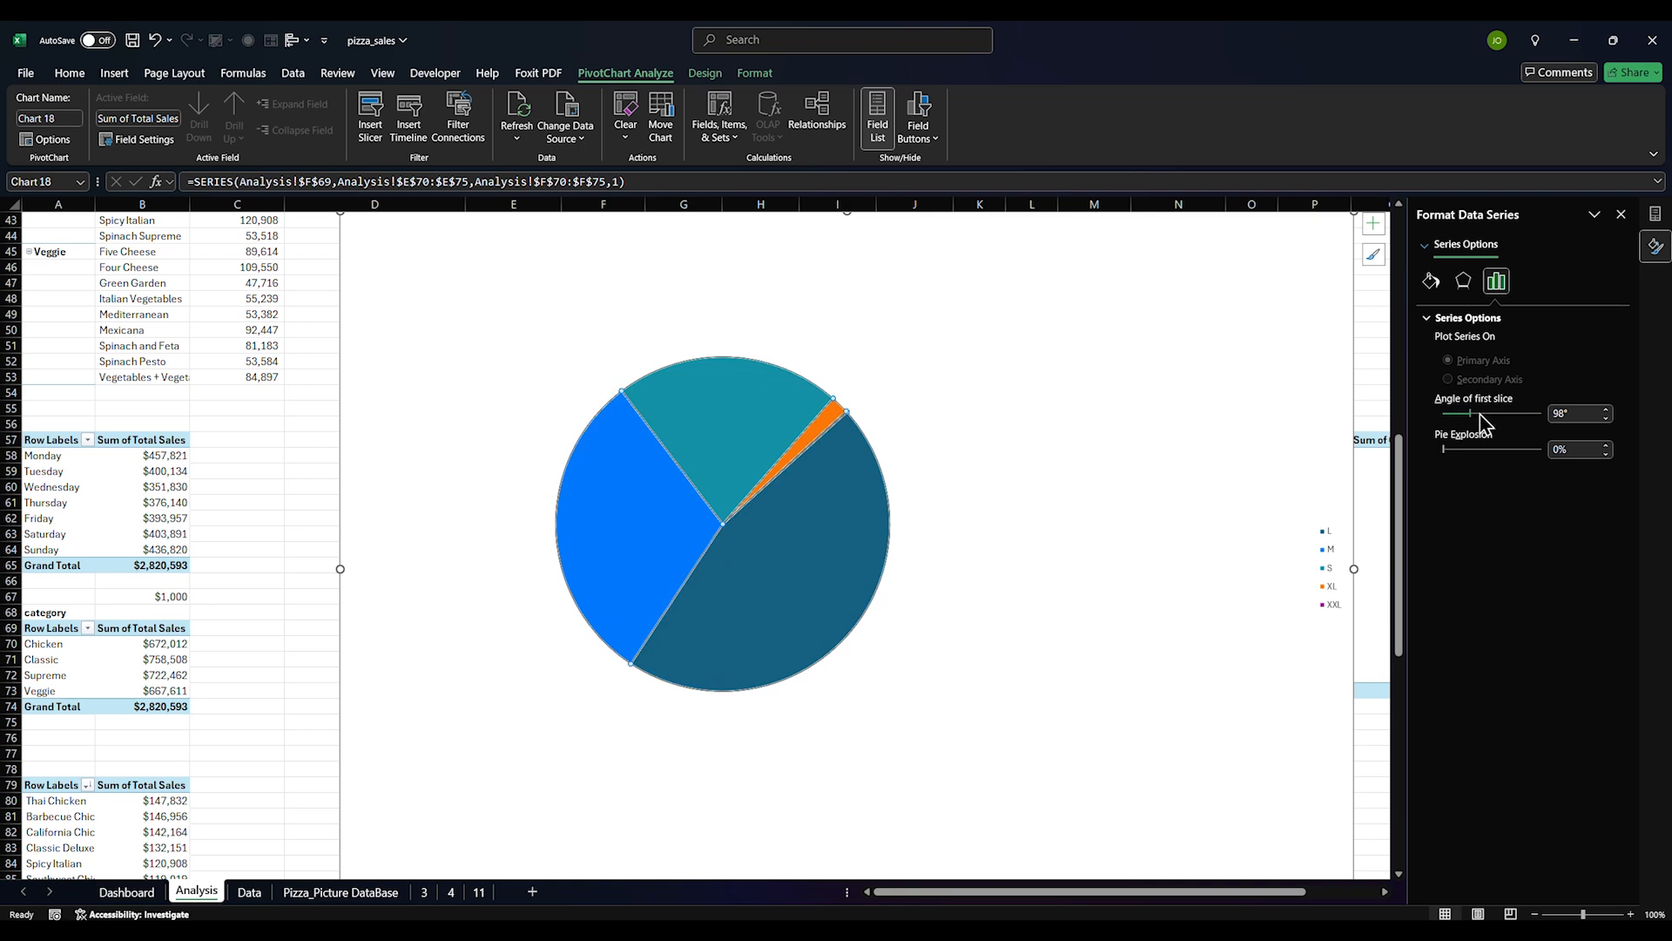
pyautogui.moveTo(1478, 421); pyautogui.dragTo(1509, 424)
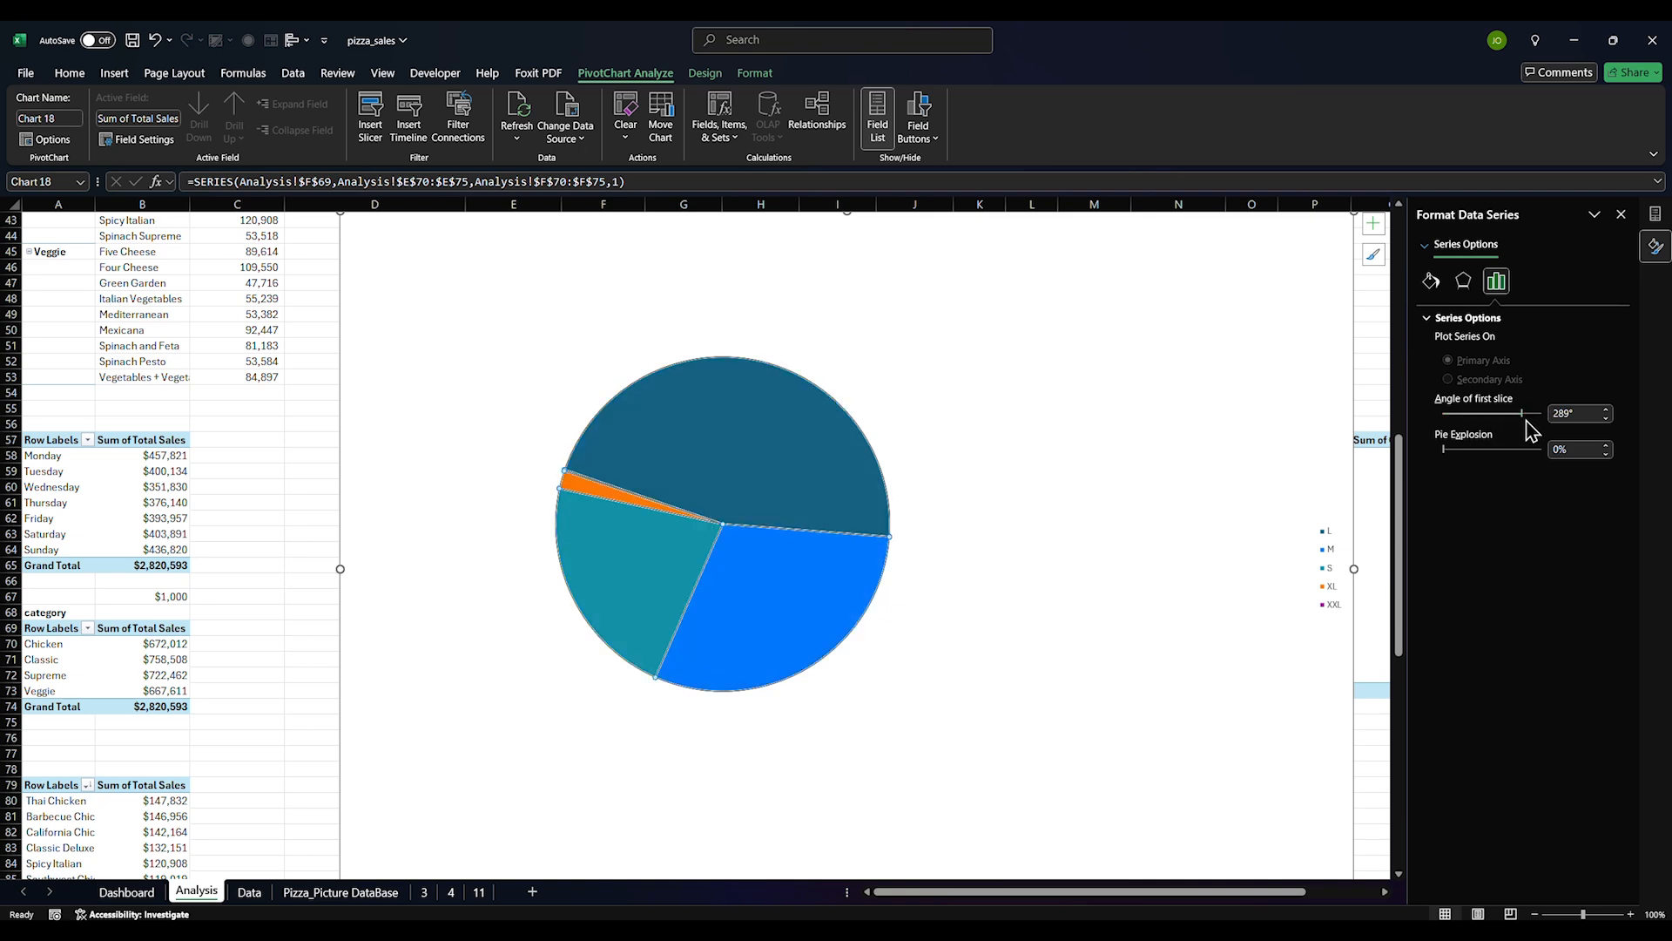
pyautogui.moveTo(1528, 416); pyautogui.dragTo(1547, 424)
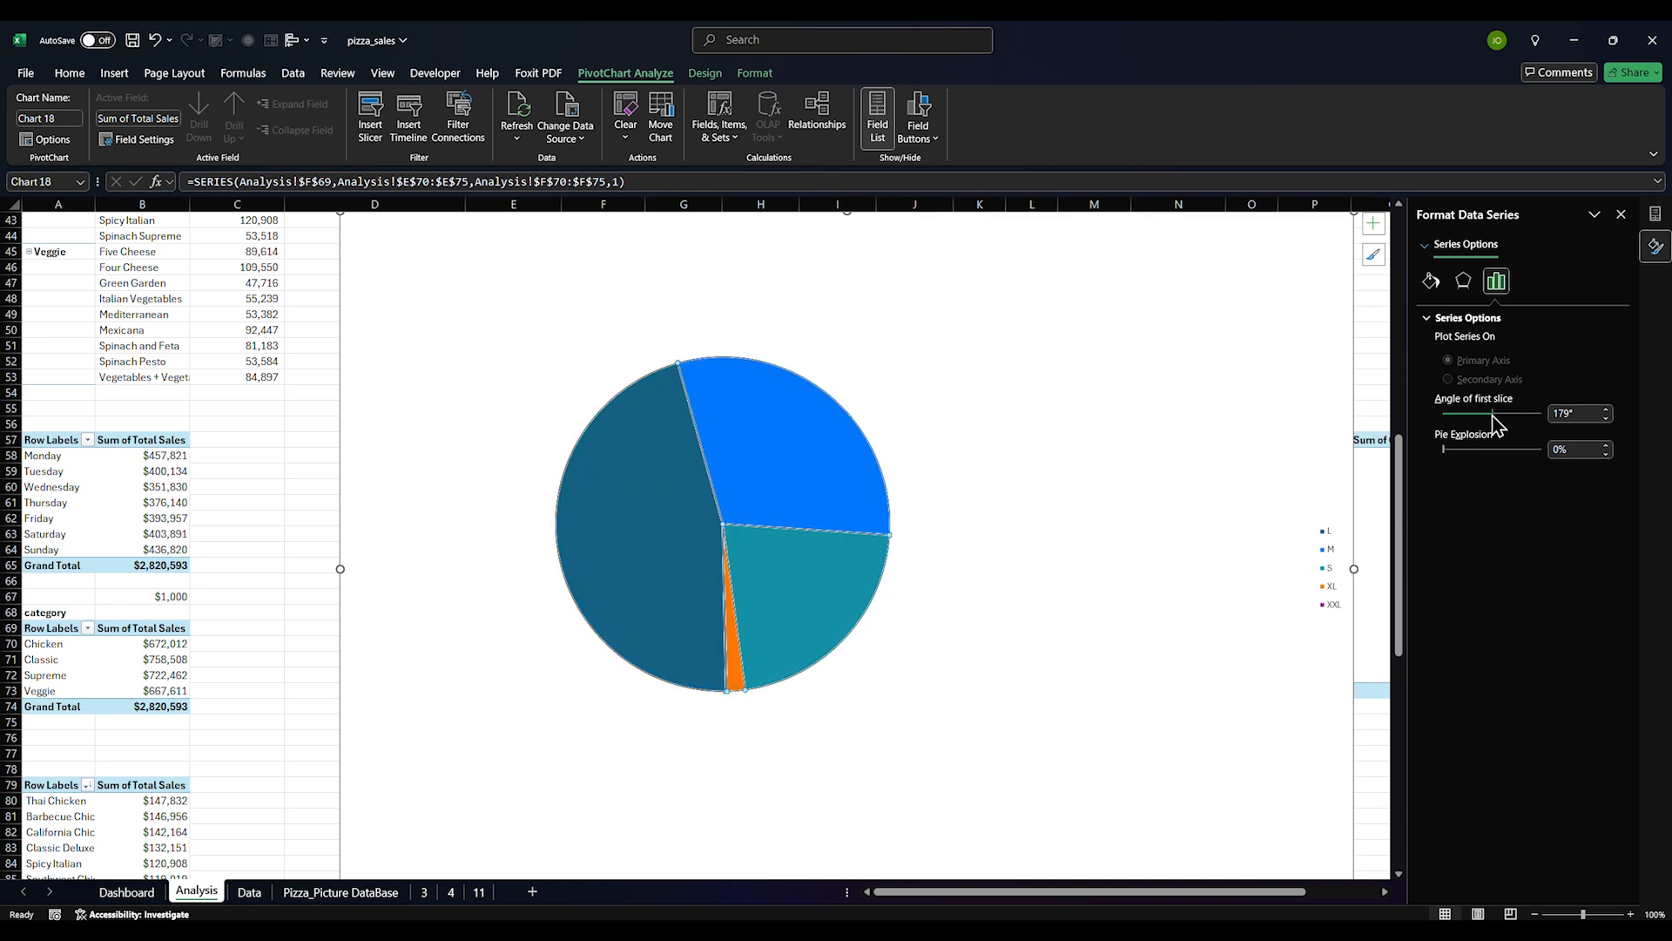
pyautogui.moveTo(1496, 424); pyautogui.dragTo(1431, 427)
pyautogui.click(1105, 378)
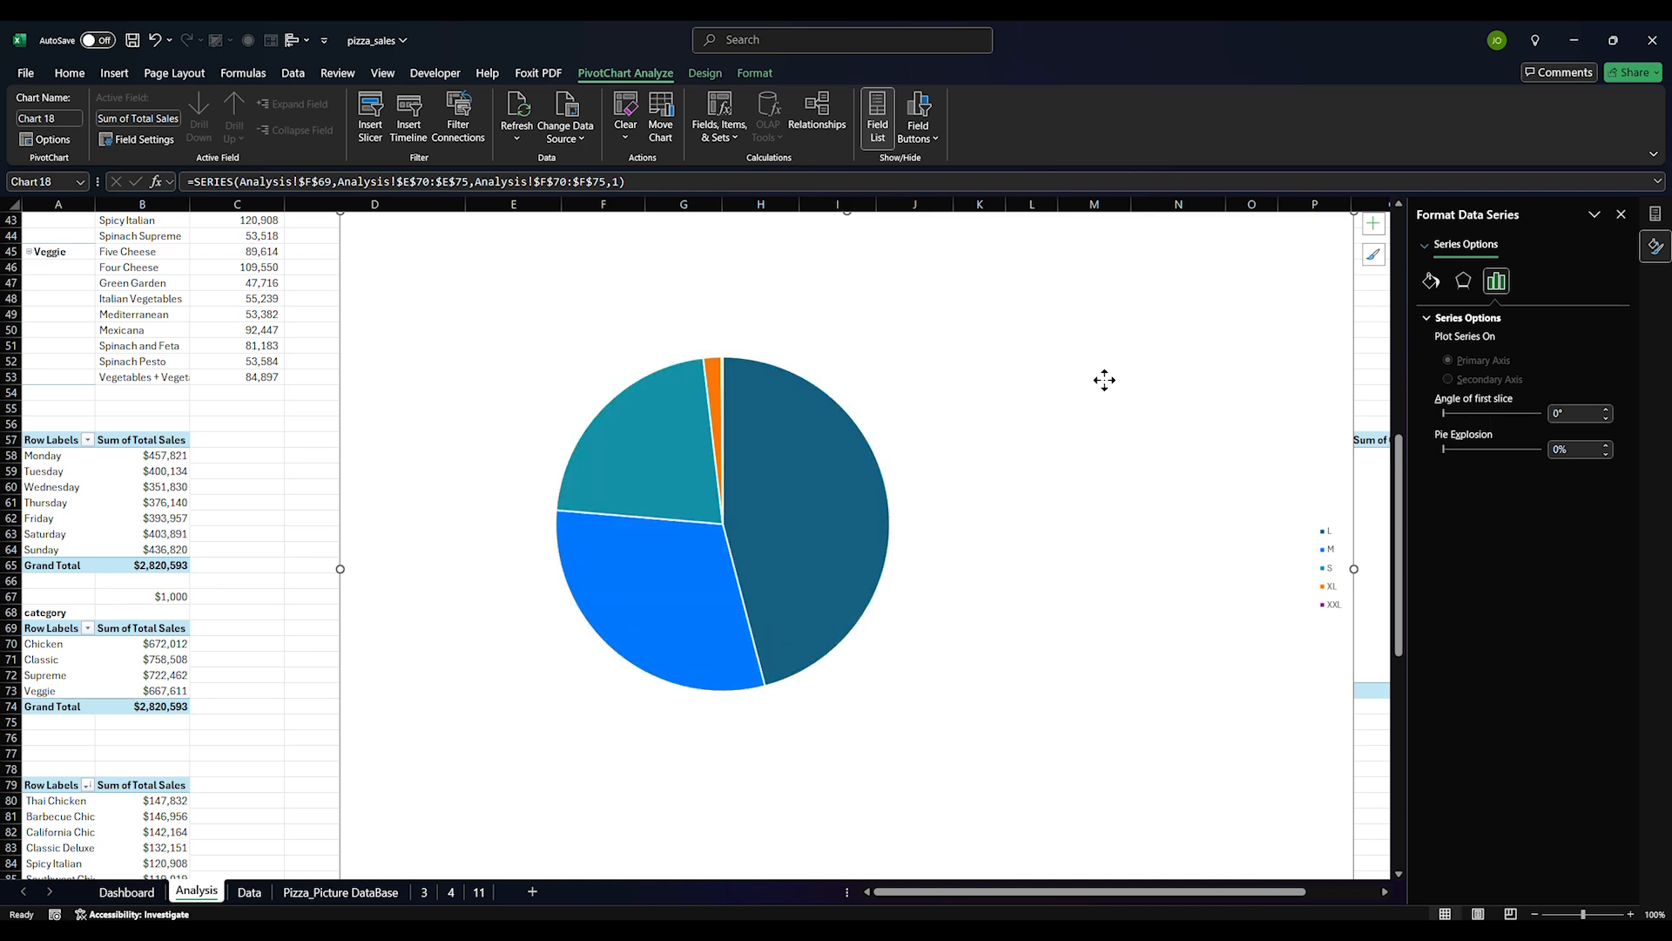
# Shrink and delete the pie chart, then select the SIZE pivot's L to XXL rows (E70:F74)
pyautogui.moveTo(1348, 212); pyautogui.dragTo(753, 391)
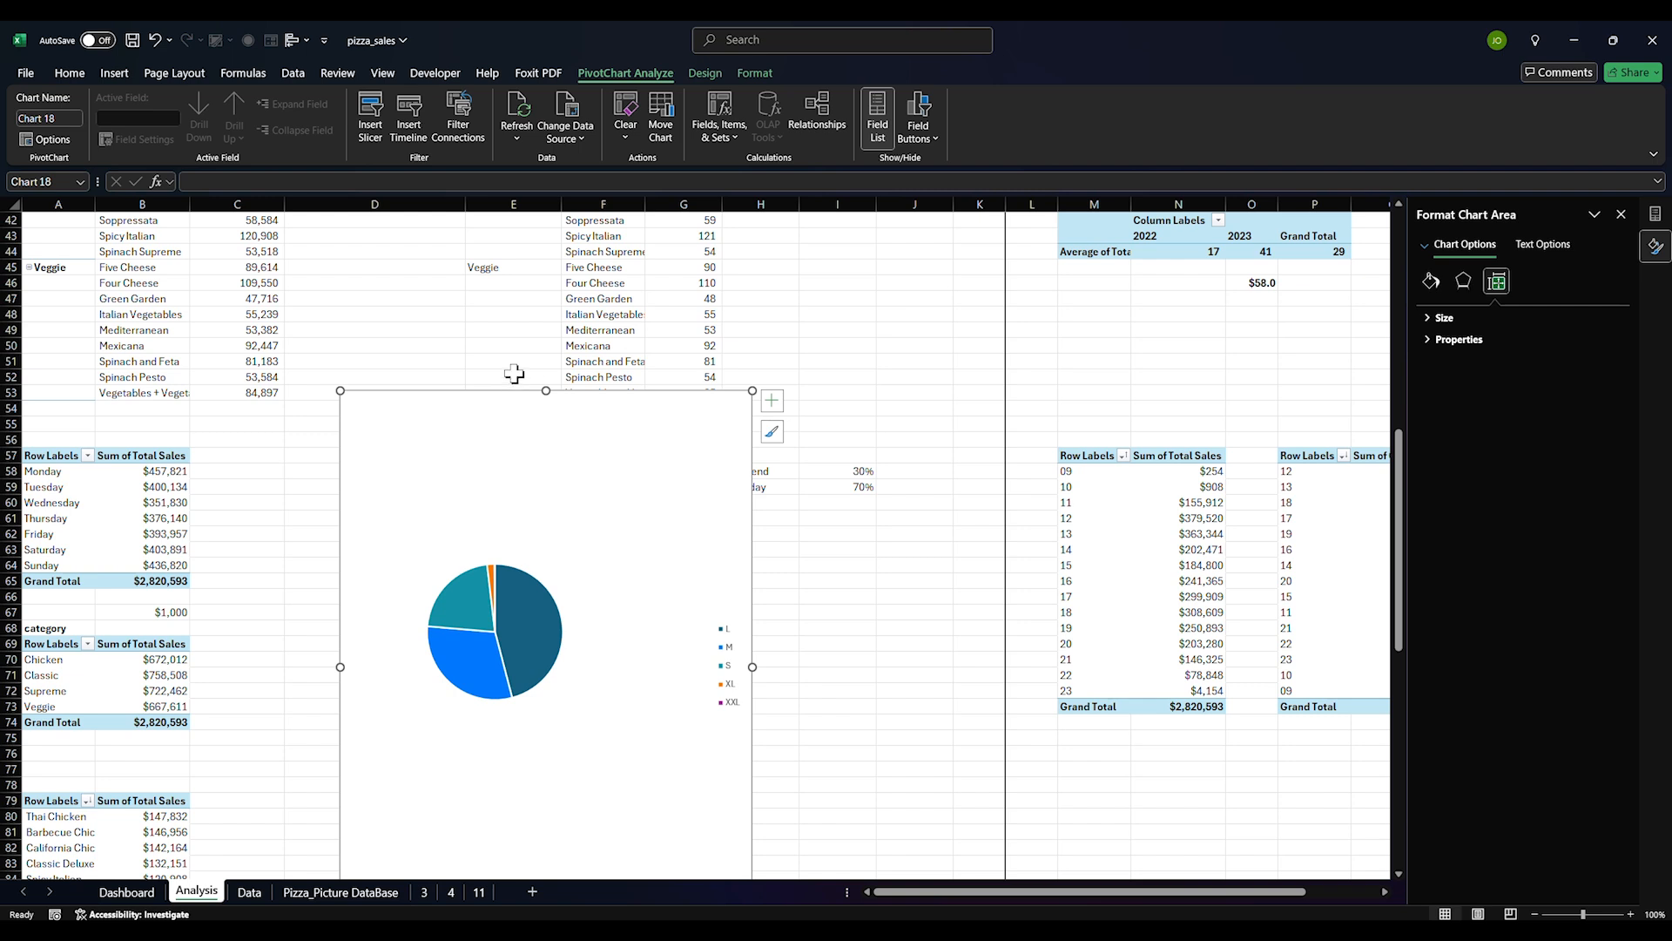
pyautogui.moveTo(545, 392); pyautogui.dragTo(686, 315)
pyautogui.click(562, 556)
pyautogui.click(554, 573)
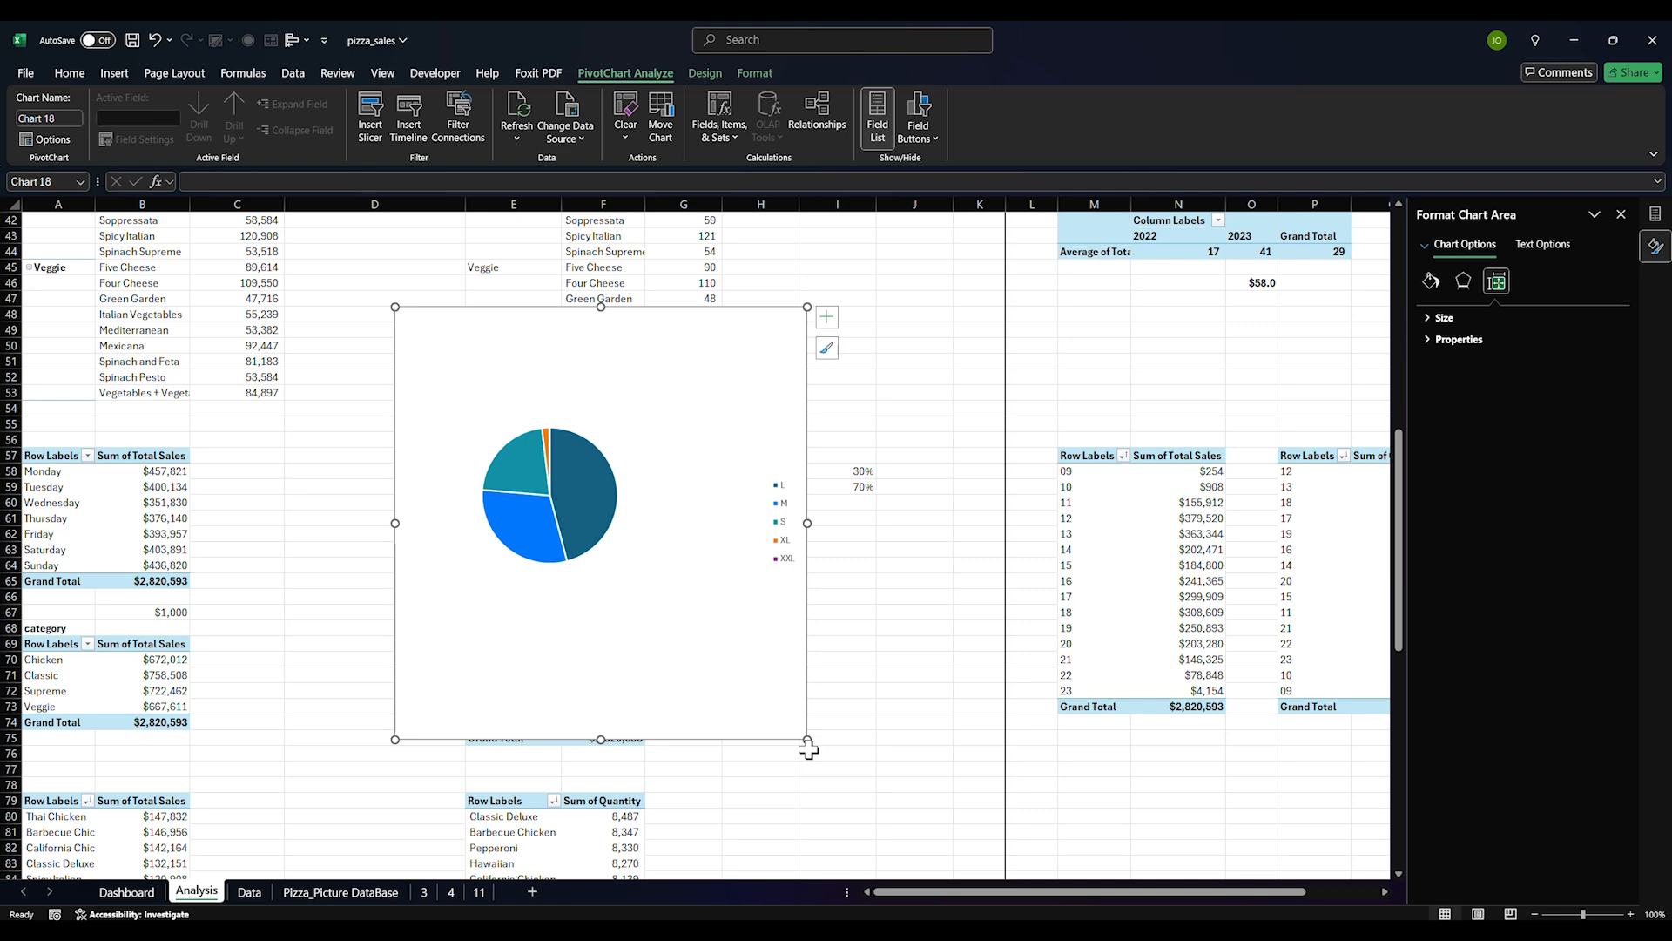
pyautogui.moveTo(800, 738); pyautogui.dragTo(704, 590)
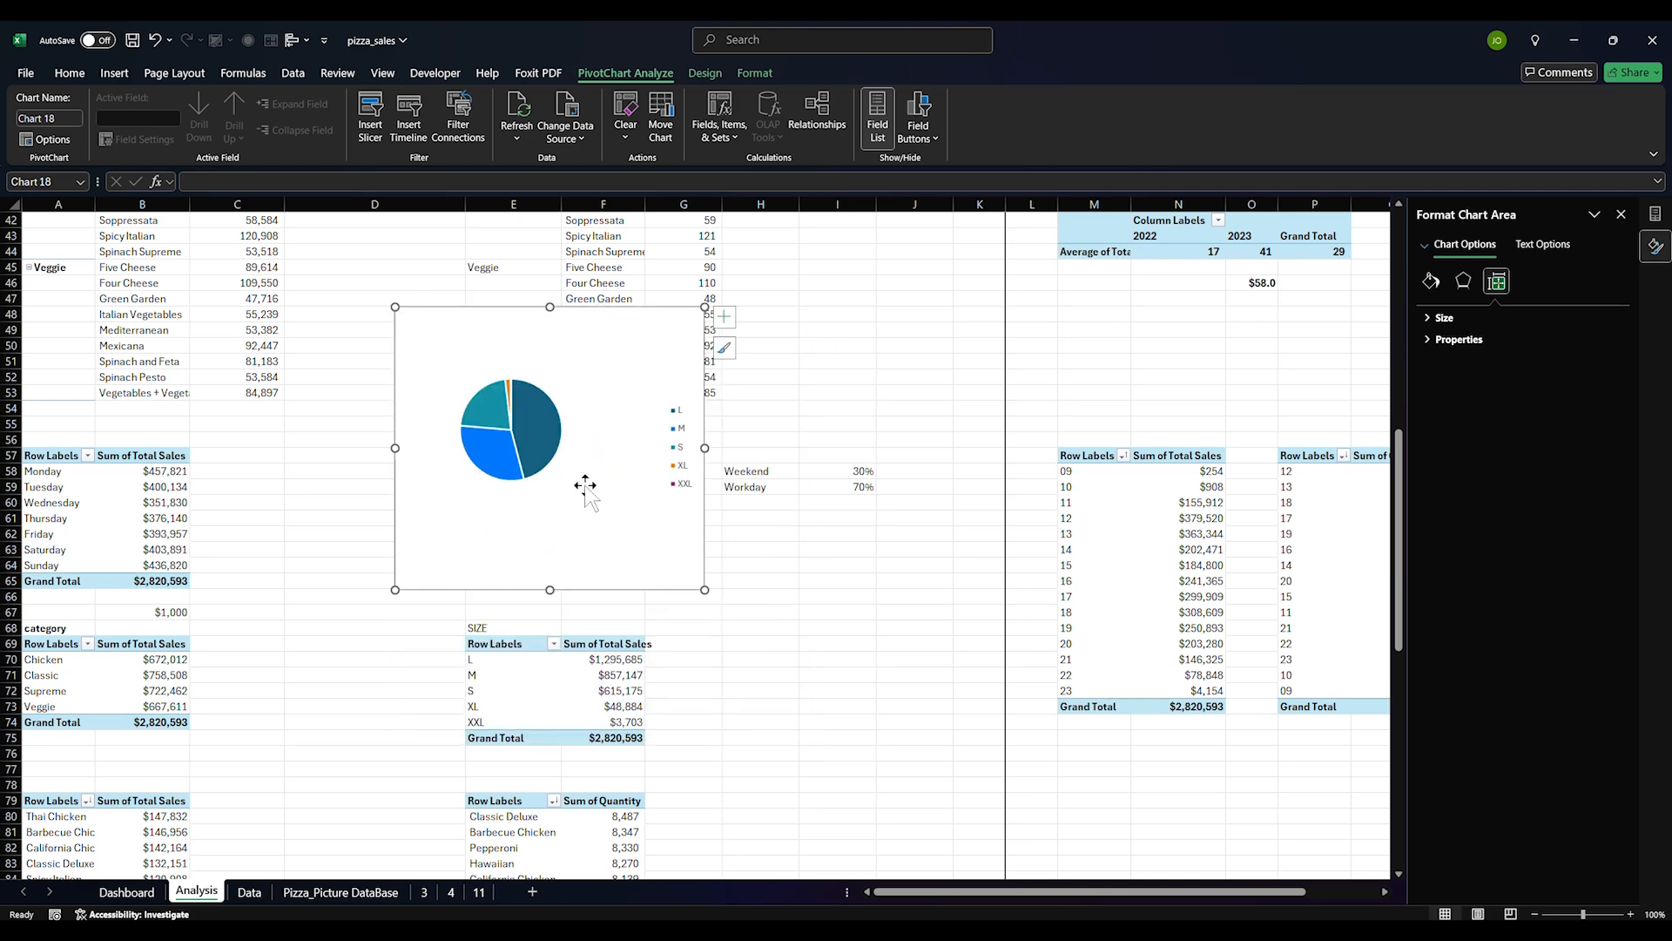
pyautogui.click(488, 466)
pyautogui.click(520, 558)
pyautogui.press('Delete')
pyautogui.moveTo(474, 658); pyautogui.dragTo(475, 722)
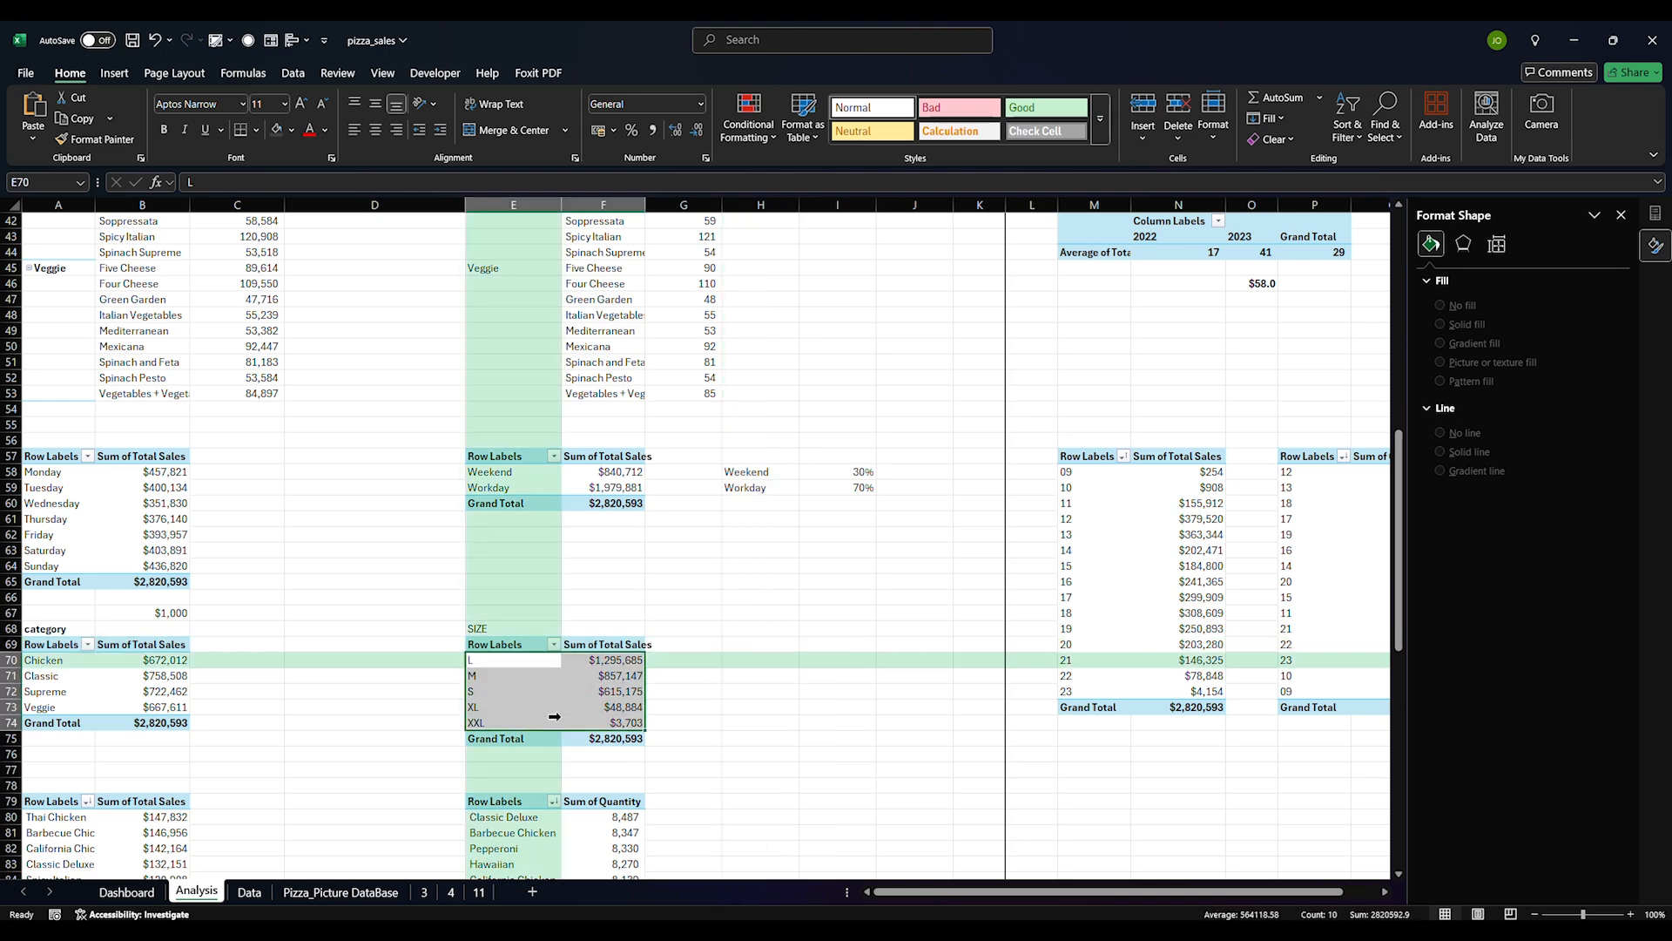
# Insert a 2-D pie of size sales with no background fill and no border
pyautogui.click(114, 73)
pyautogui.click(575, 139)
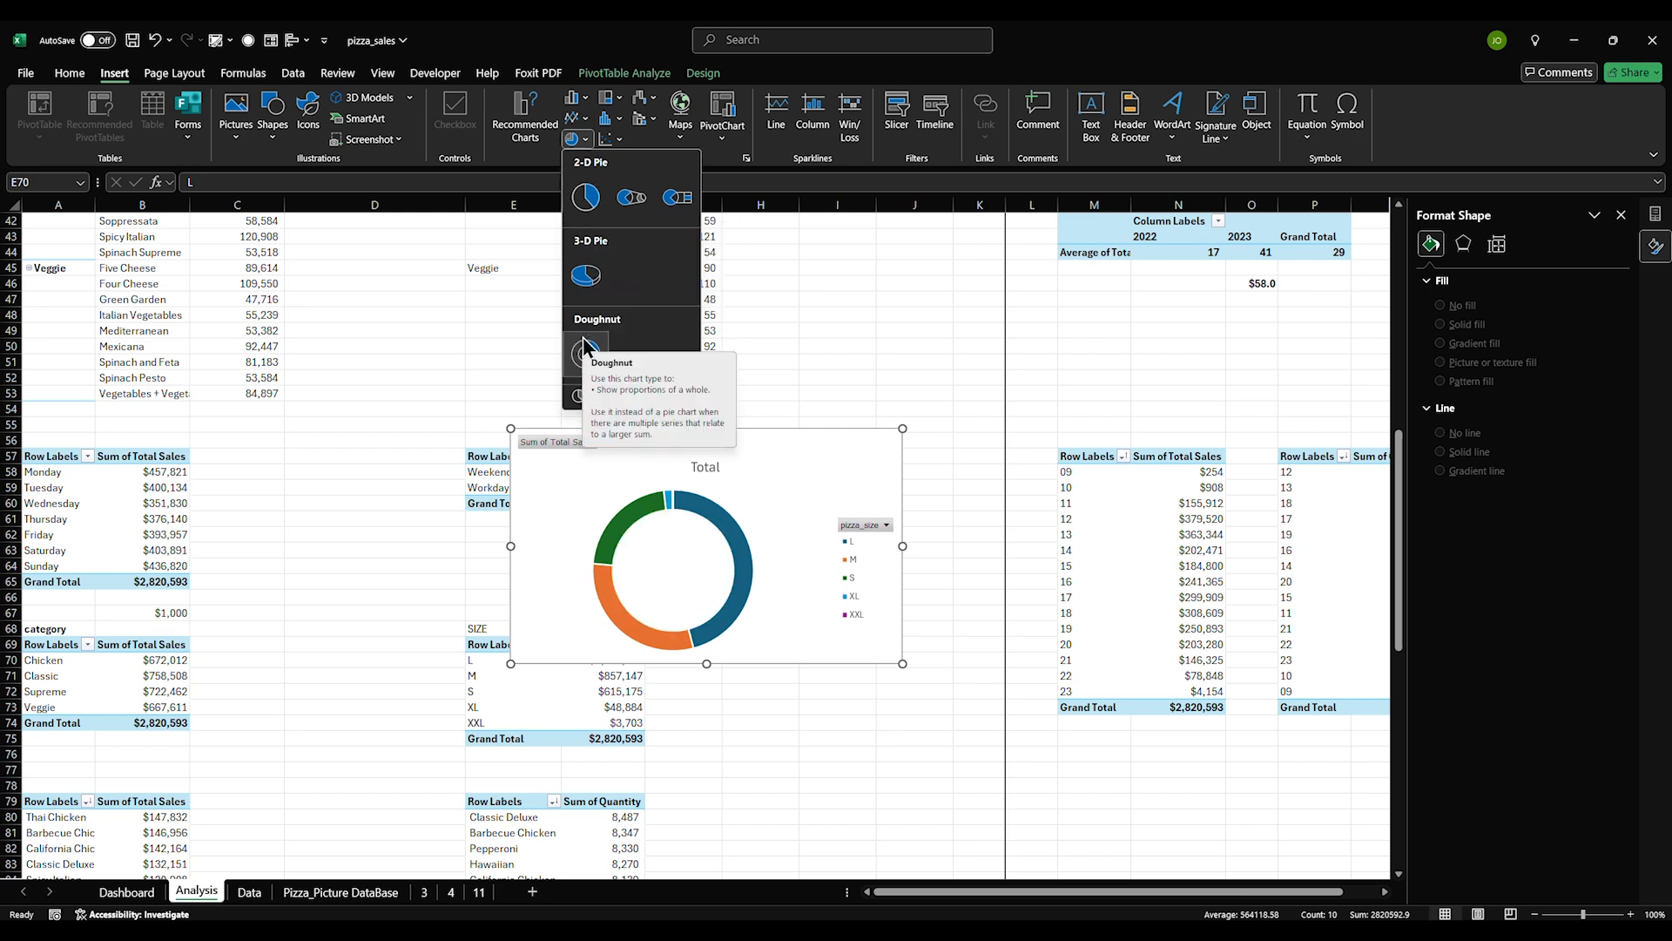
pyautogui.click(586, 199)
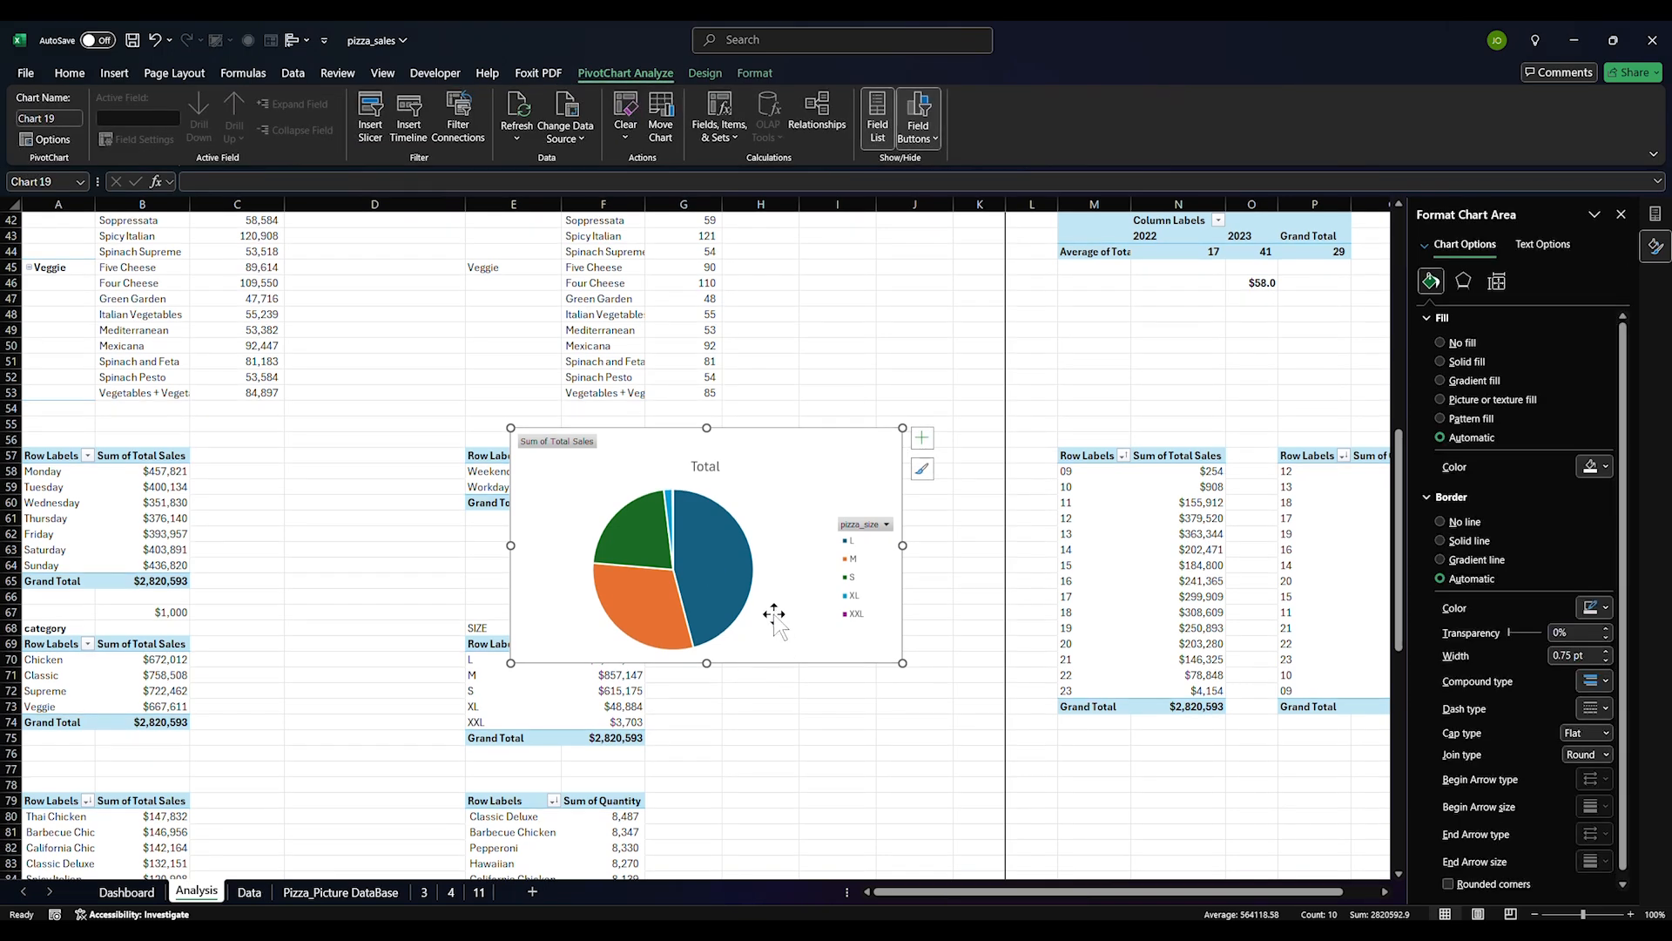
pyautogui.moveTo(823, 592); pyautogui.dragTo(822, 593)
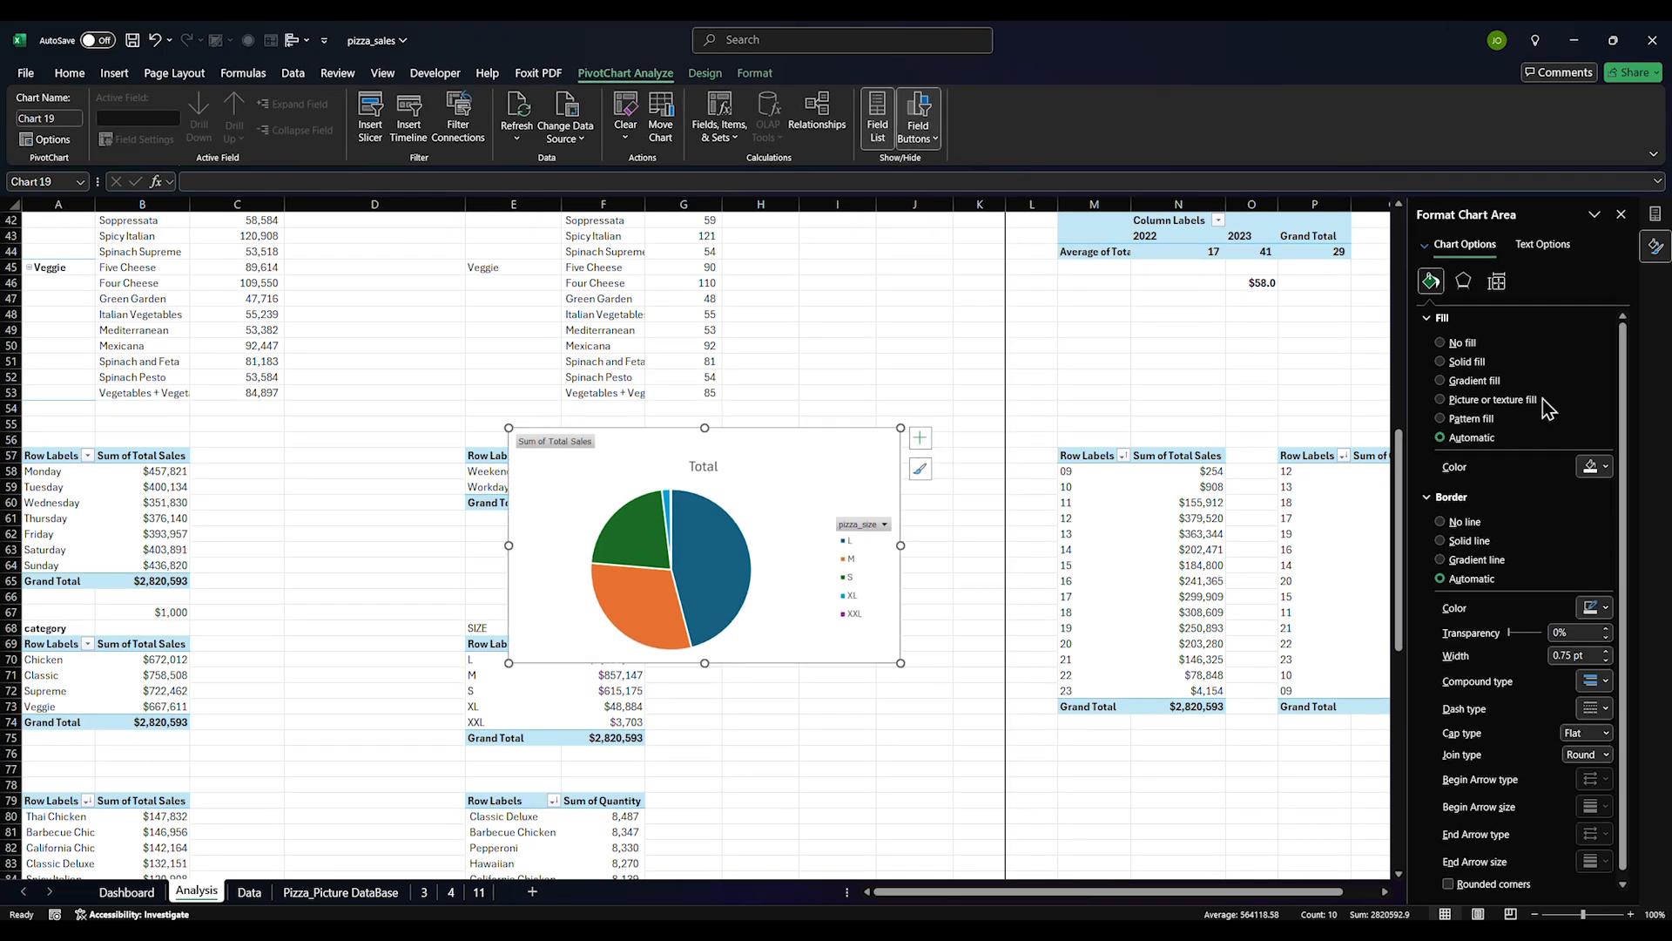
pyautogui.click(1466, 344)
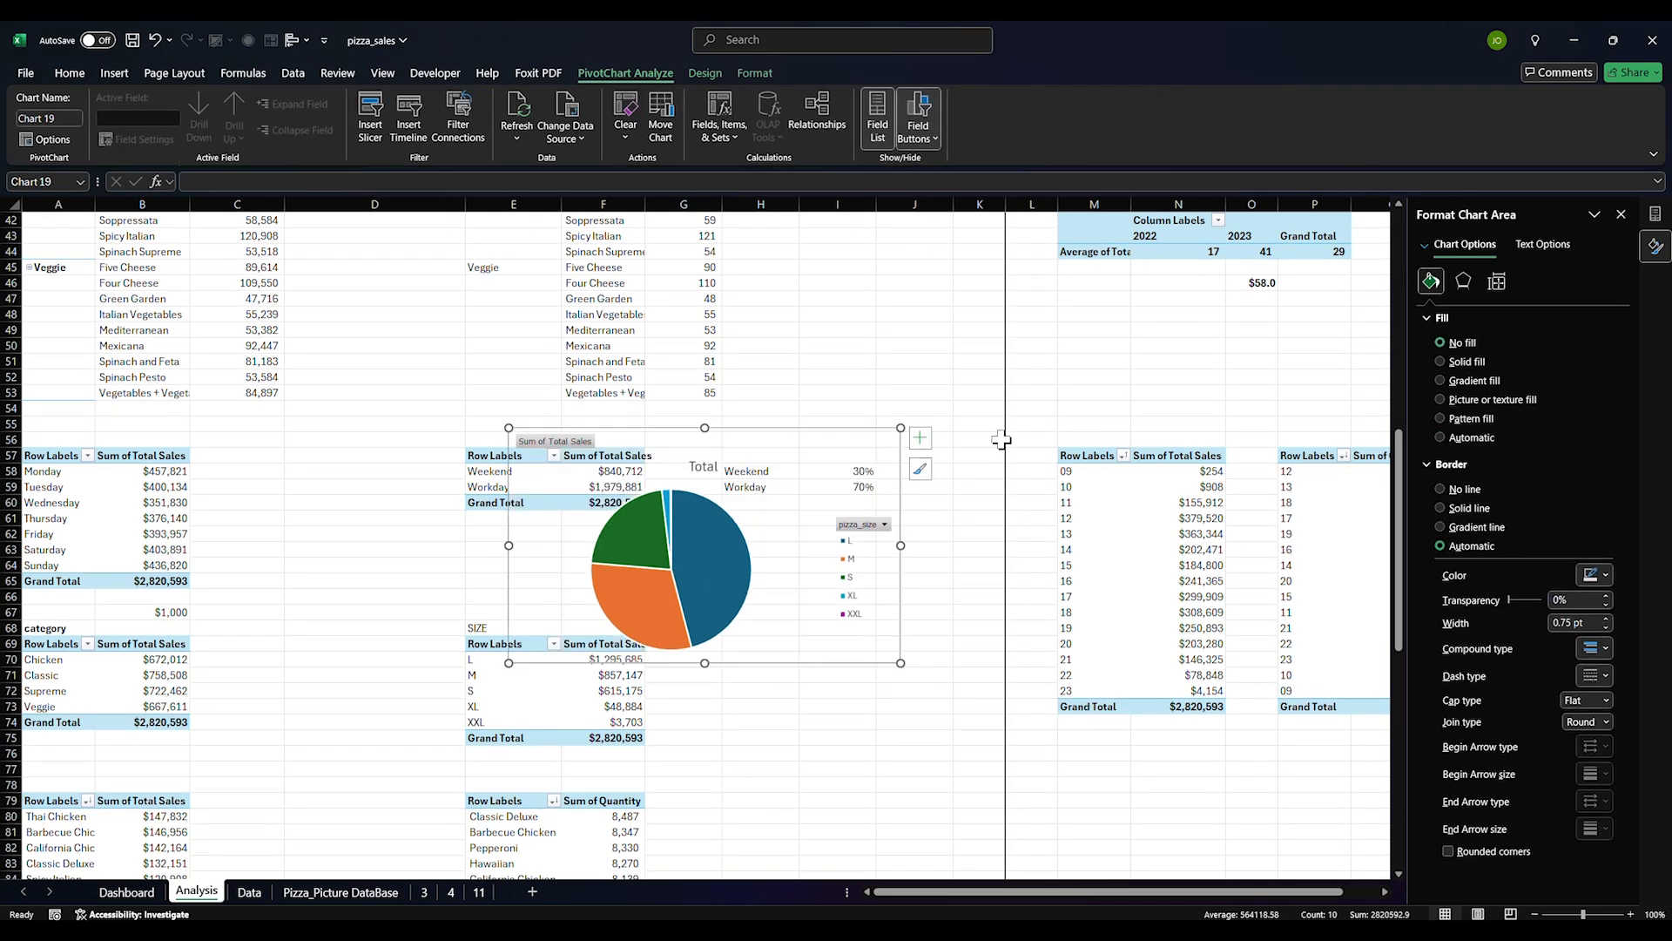
pyautogui.click(1467, 490)
# Hide all field buttons on the pie chart and delete its legend
pyautogui.click(730, 592)
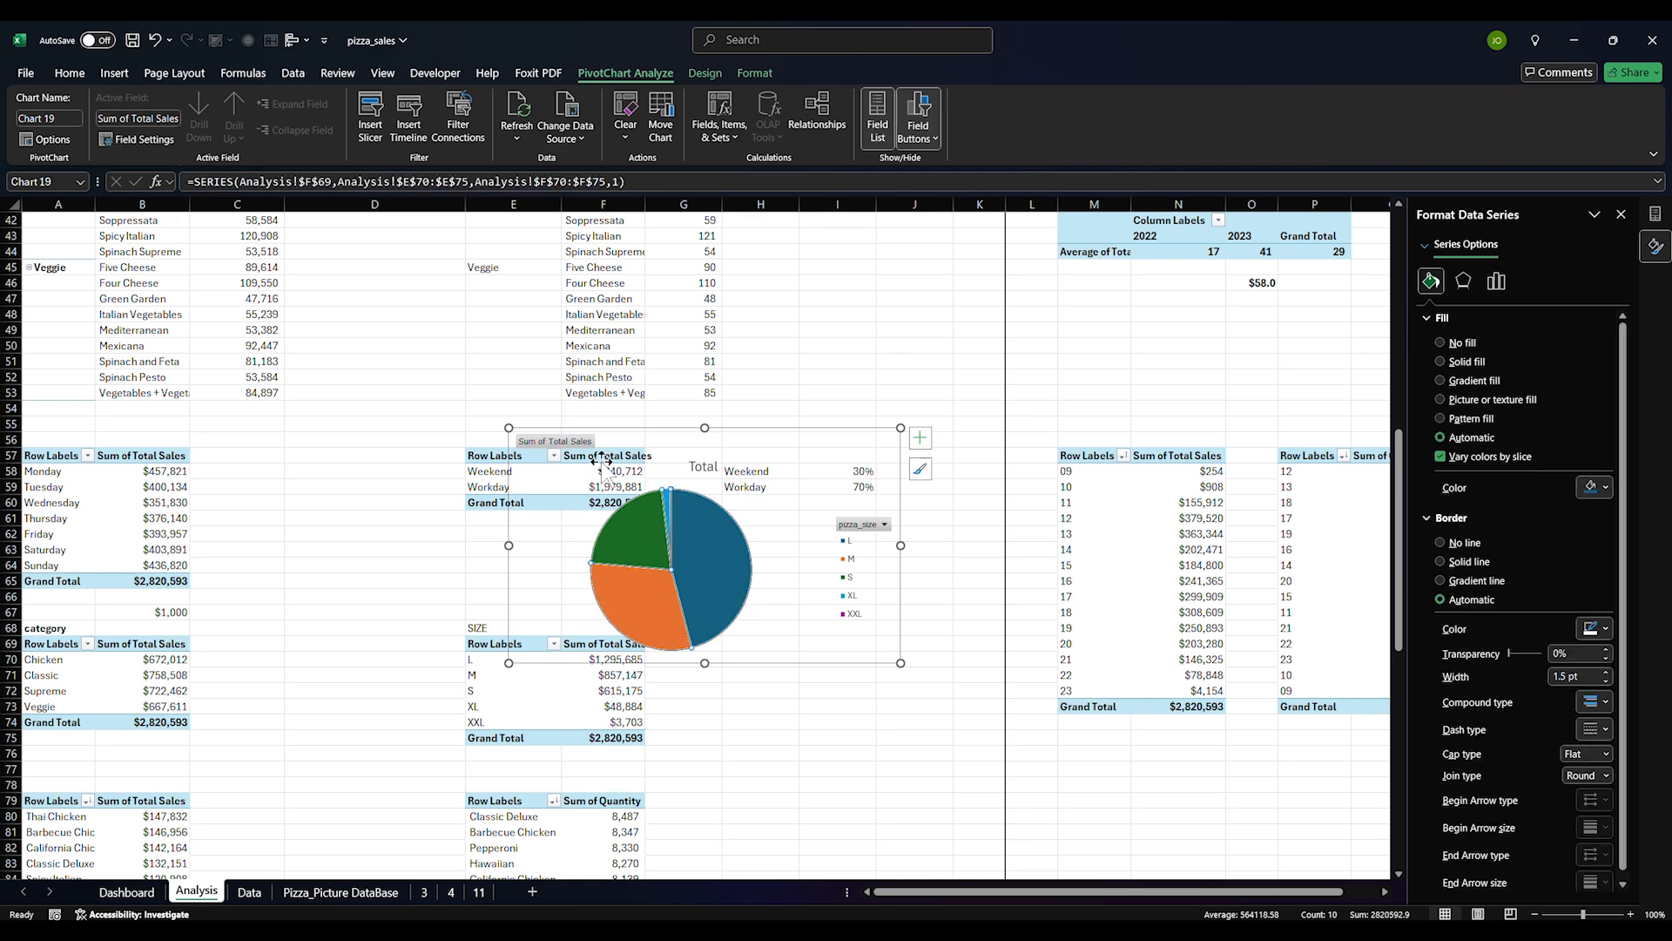
pyautogui.rightClick(570, 433)
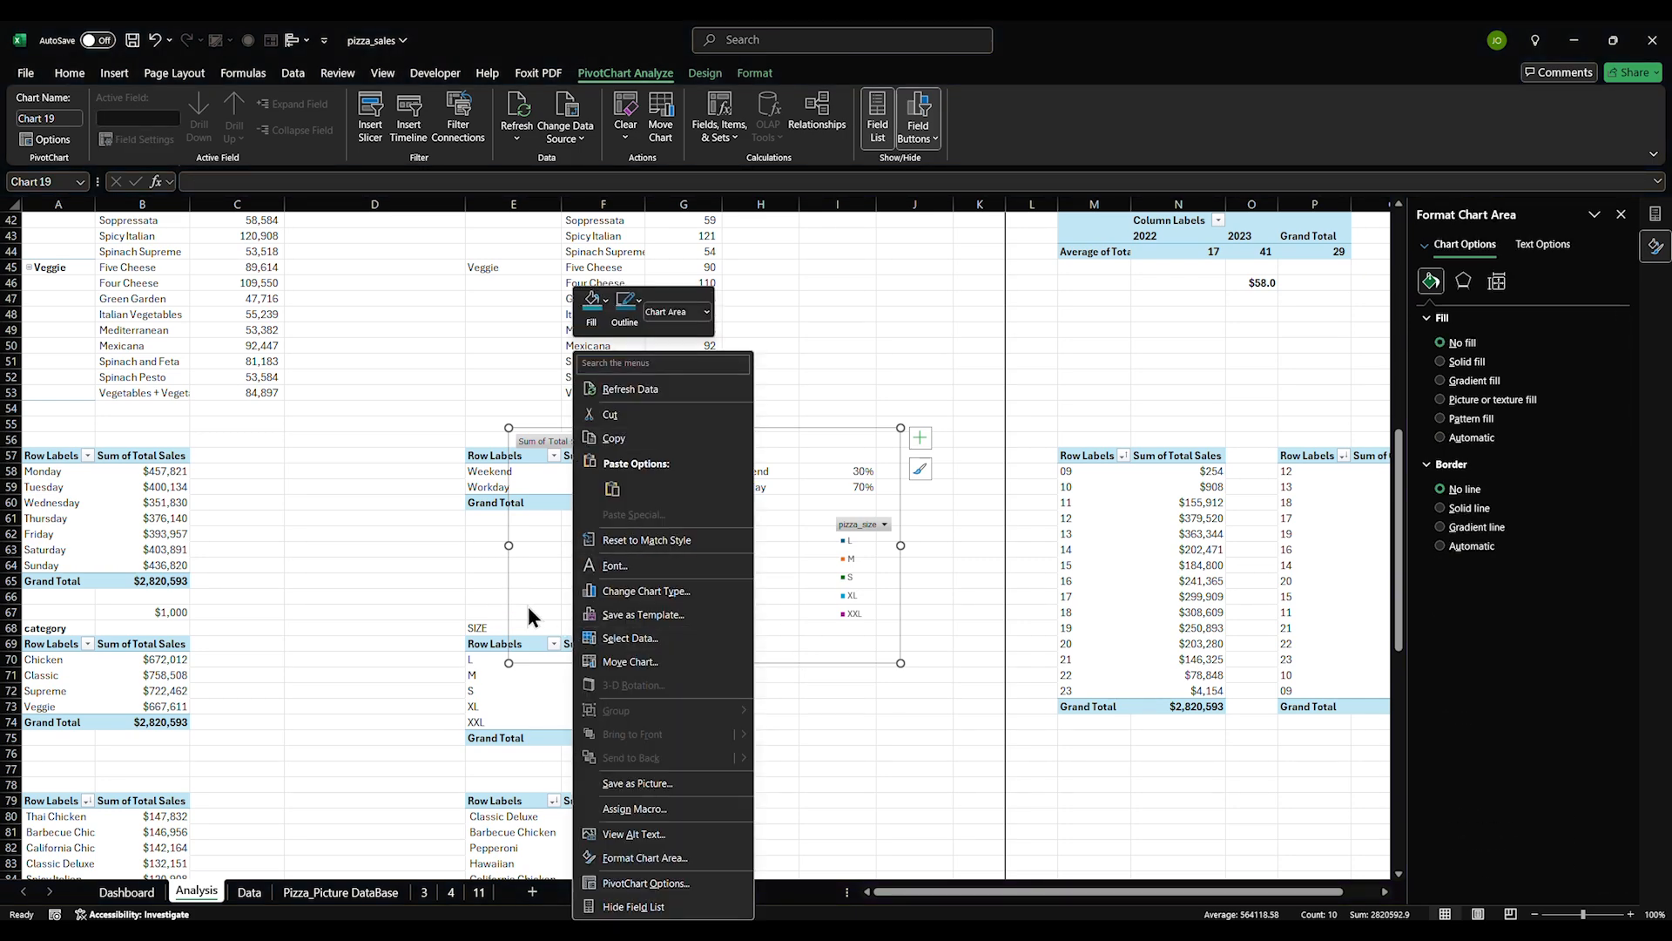
pyautogui.click(529, 607)
pyautogui.rightClick(555, 442)
pyautogui.click(623, 619)
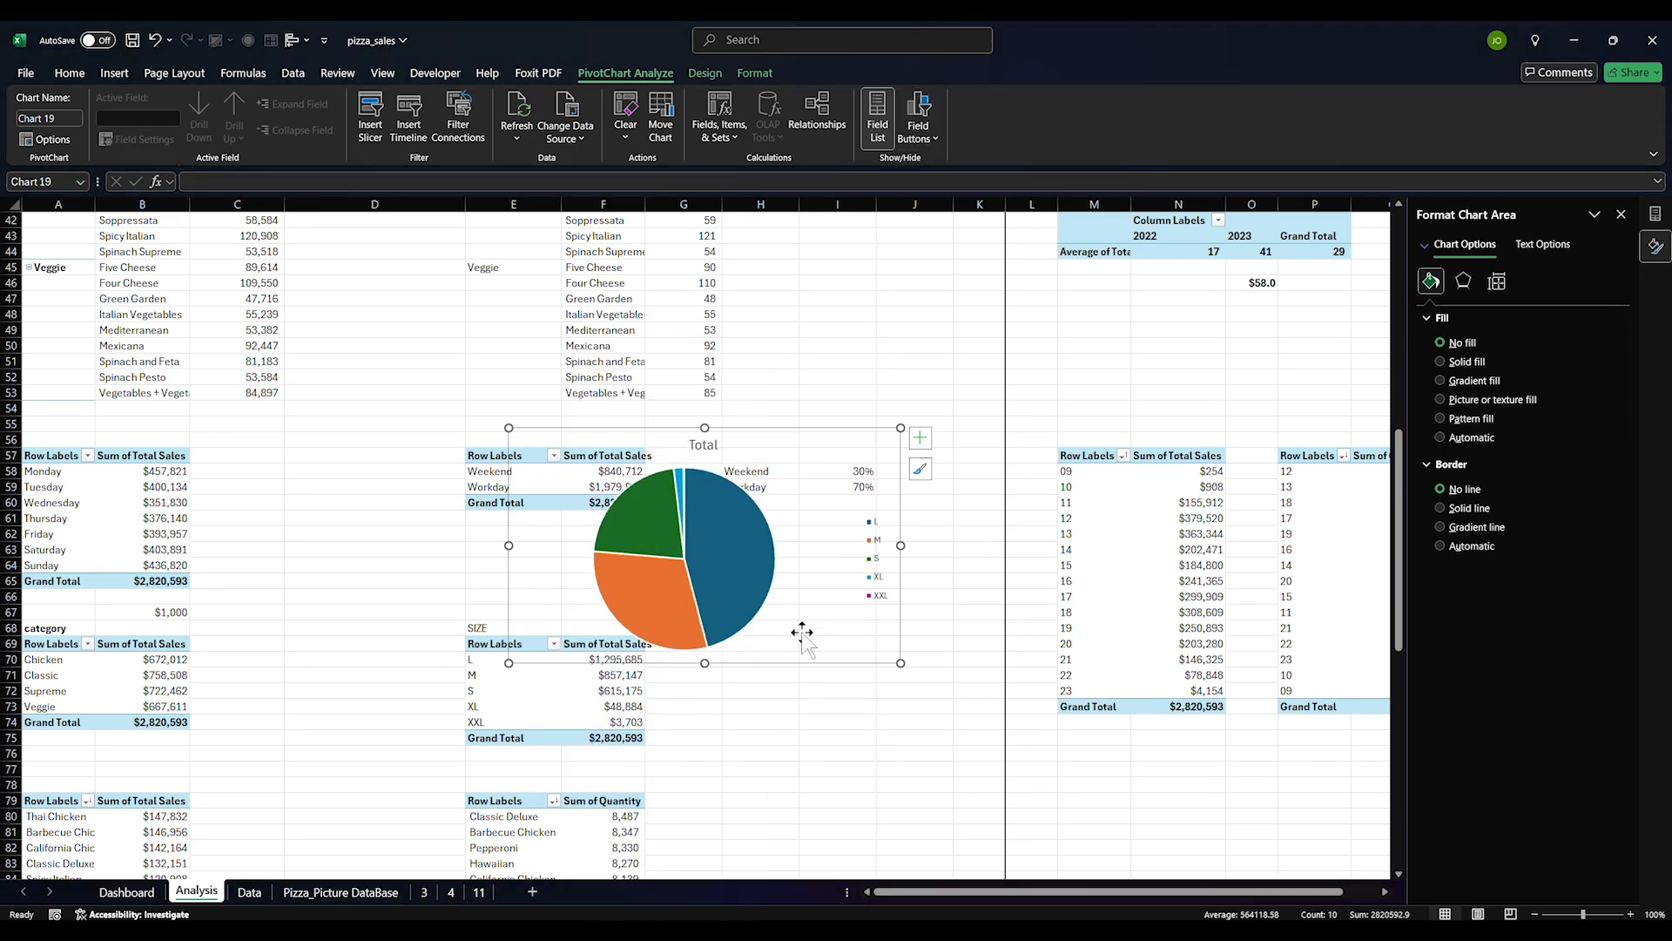
pyautogui.click(873, 582)
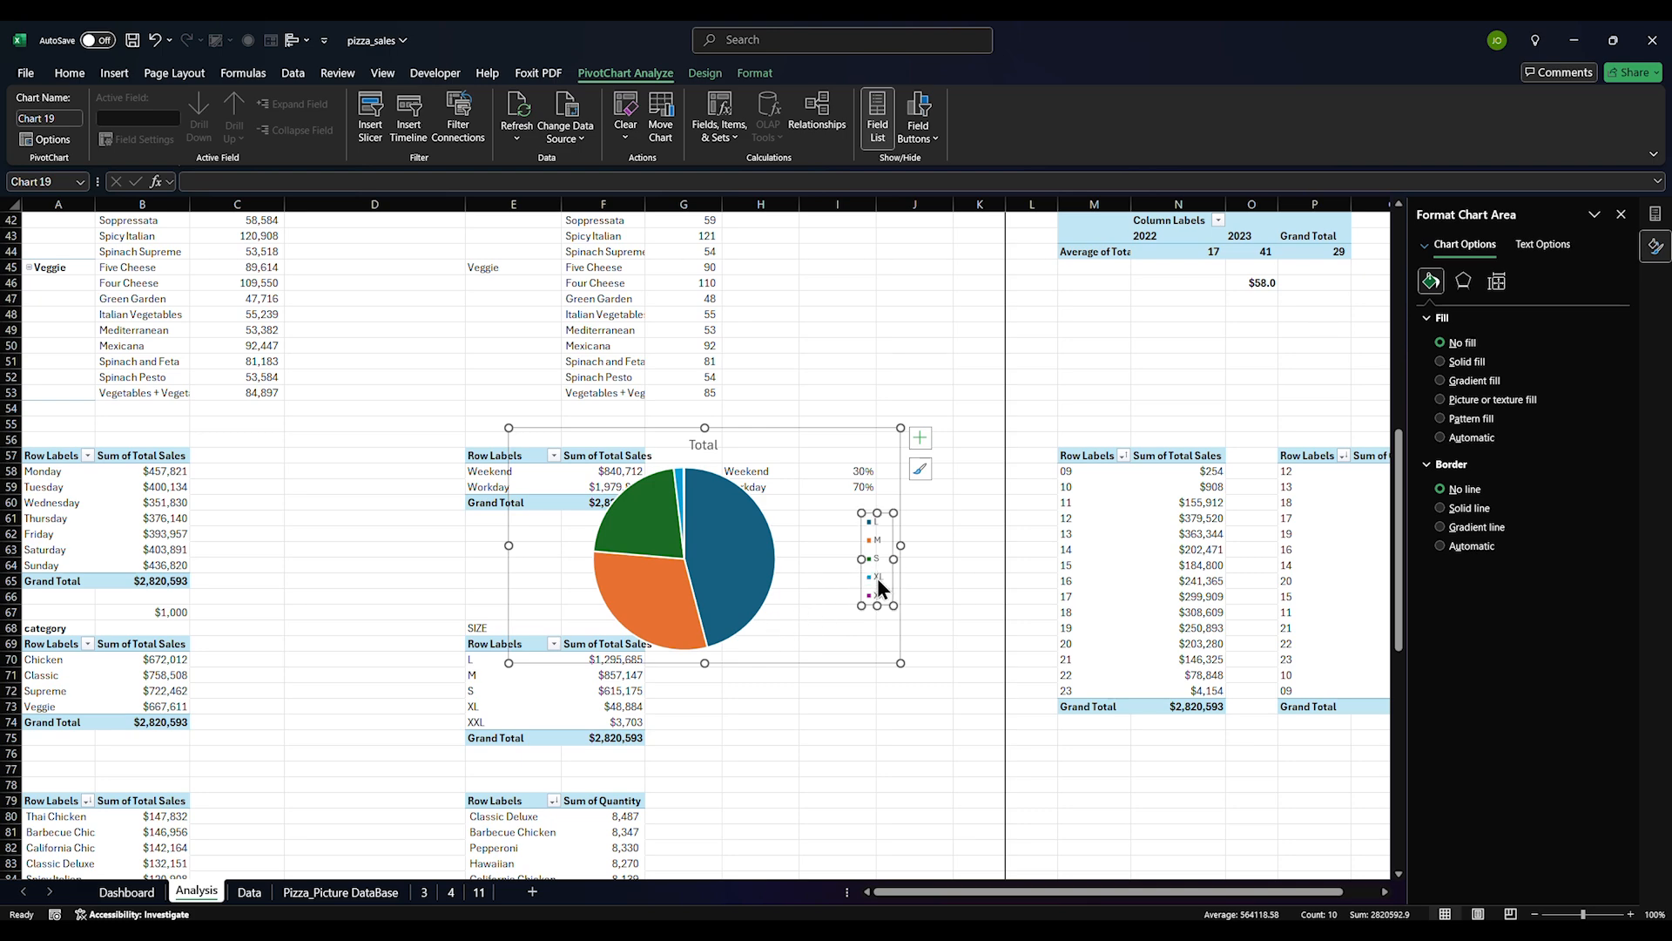
pyautogui.press('Delete')
pyautogui.click(694, 592)
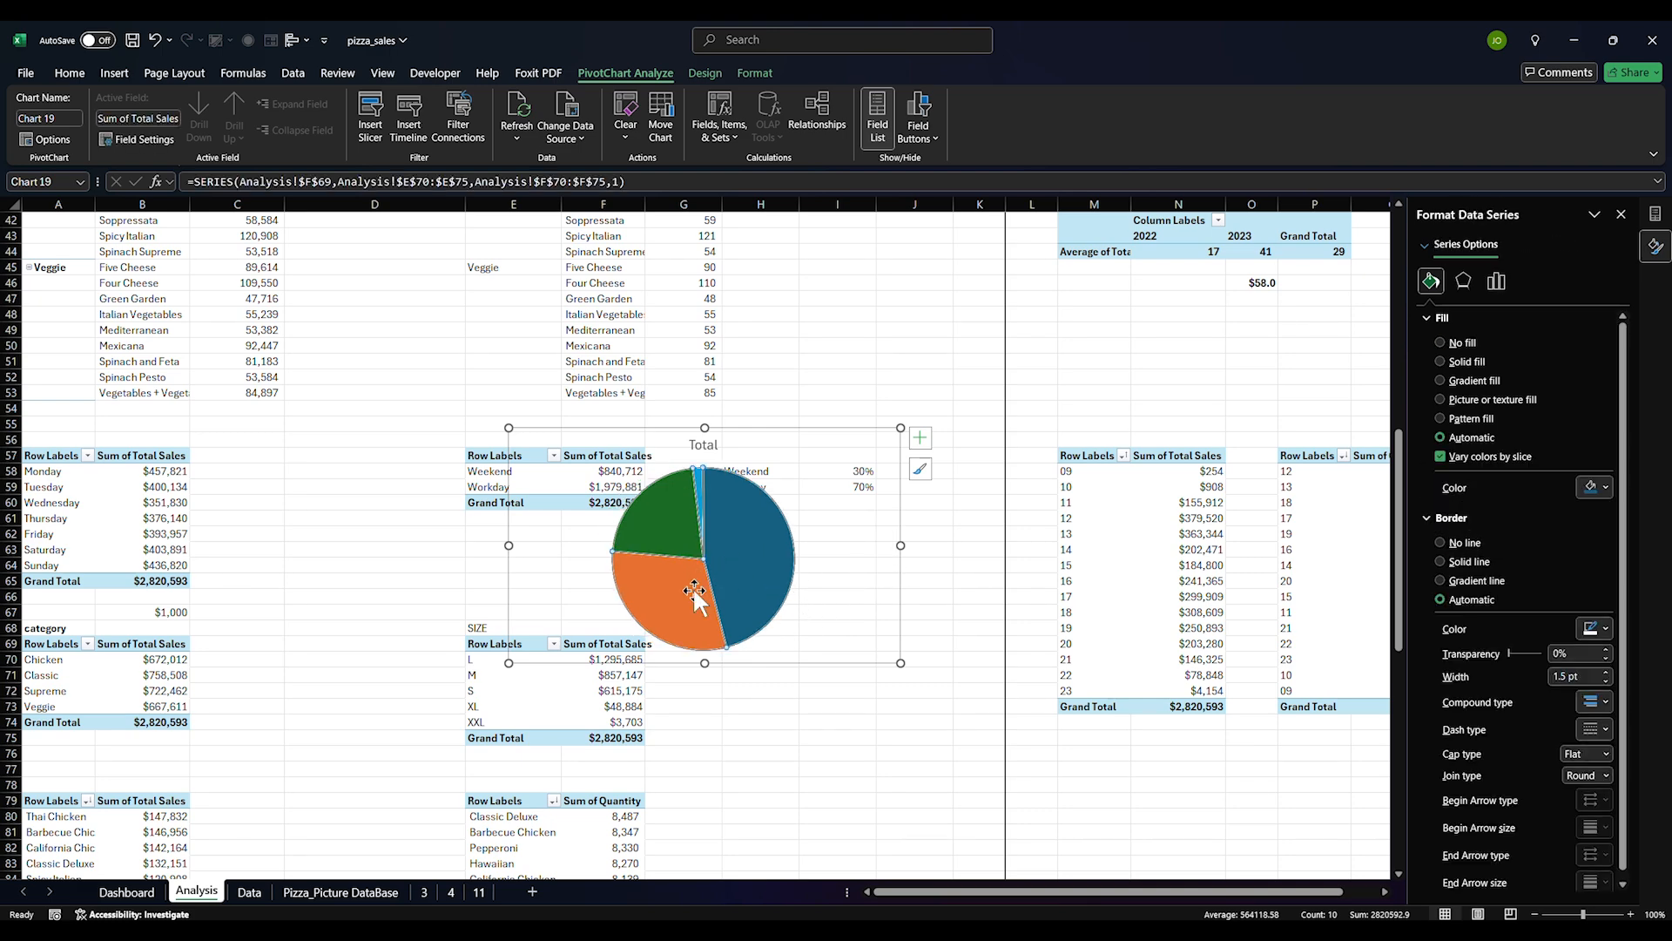
pyautogui.click(760, 690)
# Cut the chart and paste it onto the Dashboard sheet's lower-right card
pyautogui.click(770, 601)
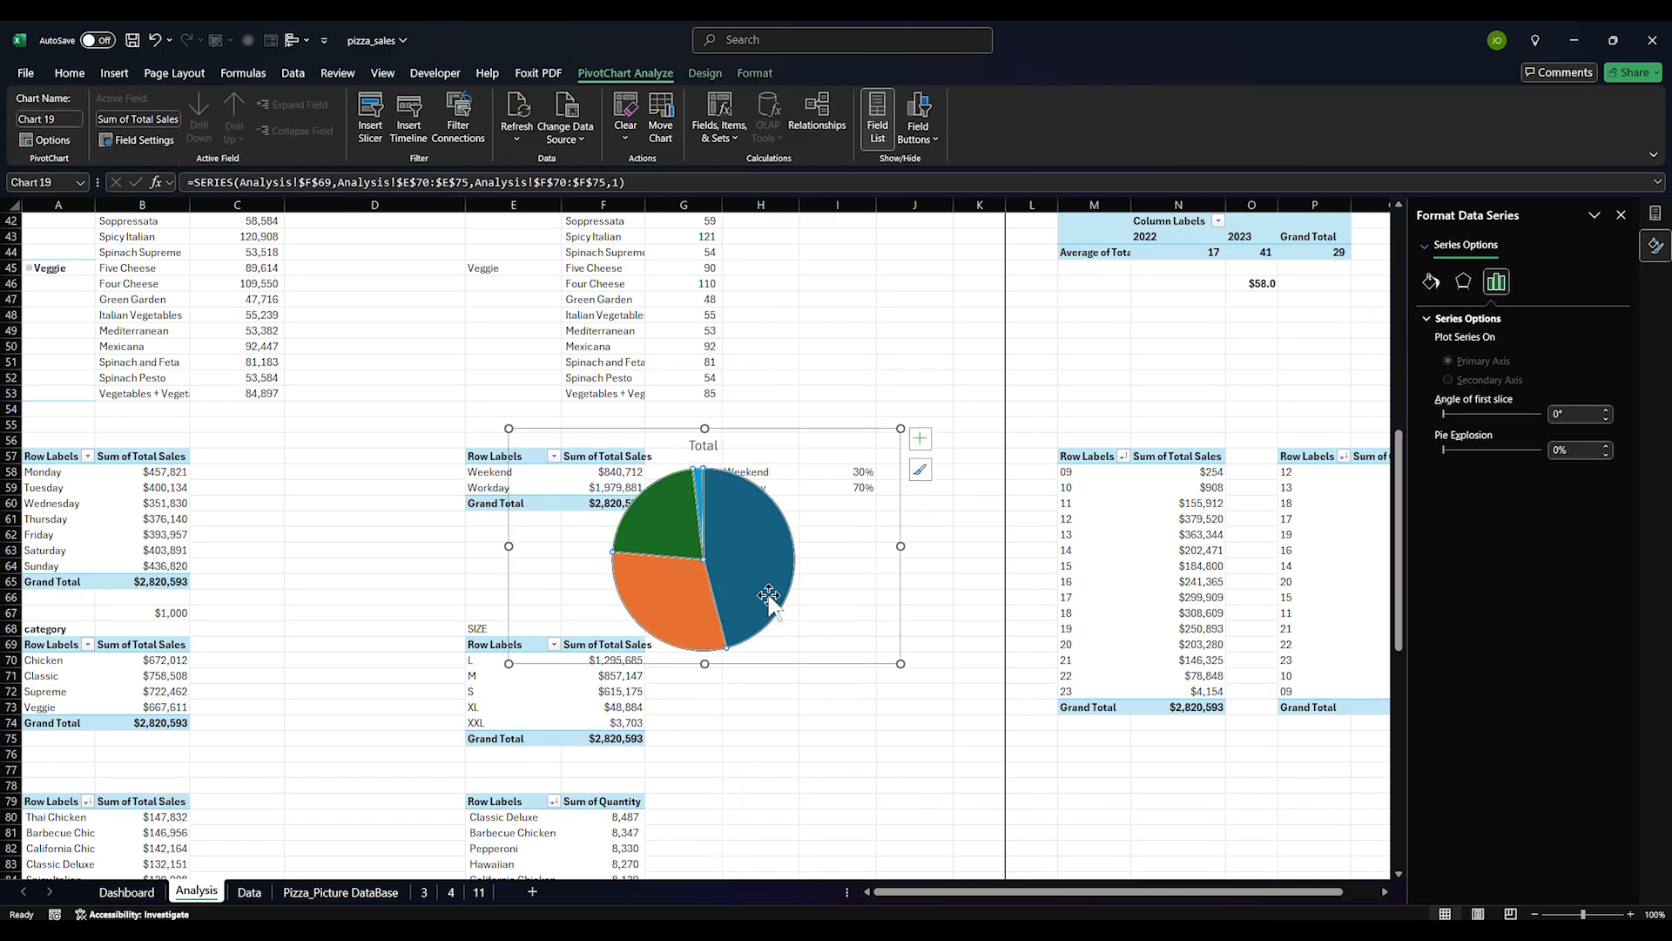
pyautogui.press('Delete')
pyautogui.click(155, 898)
pyautogui.hotkey('ctrl', 'v')
# Resize the pie chart to fit the bottom-right card and delete its Total title
pyautogui.moveTo(1360, 697); pyautogui.dragTo(1287, 708)
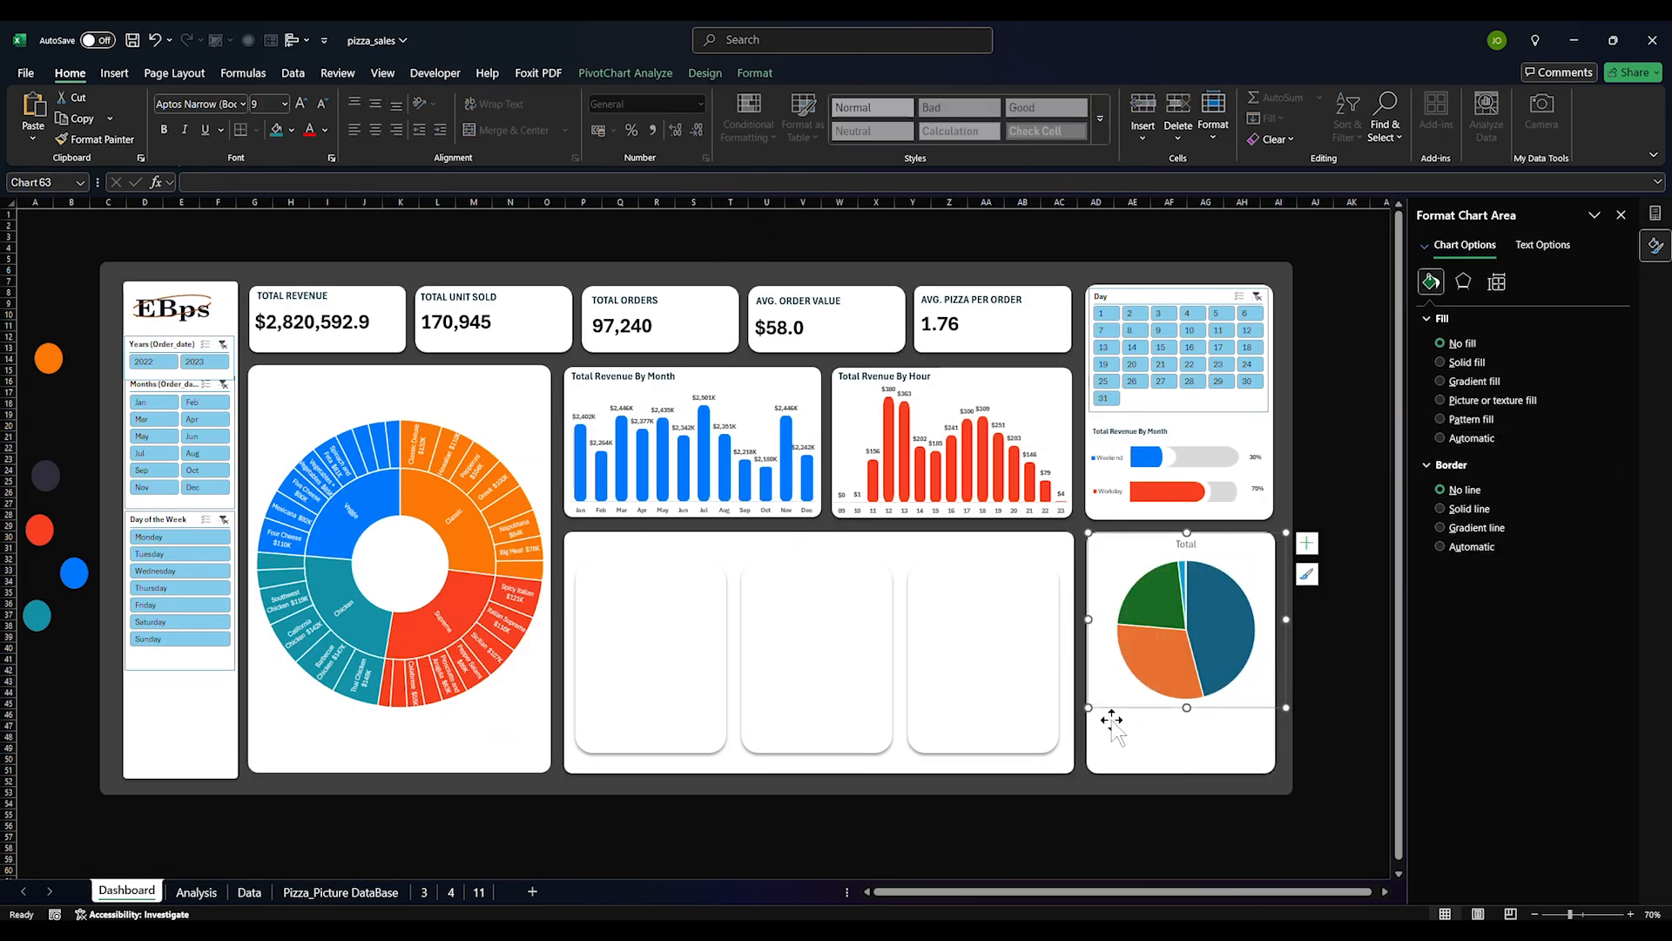
pyautogui.moveTo(1090, 710); pyautogui.dragTo(1160, 723)
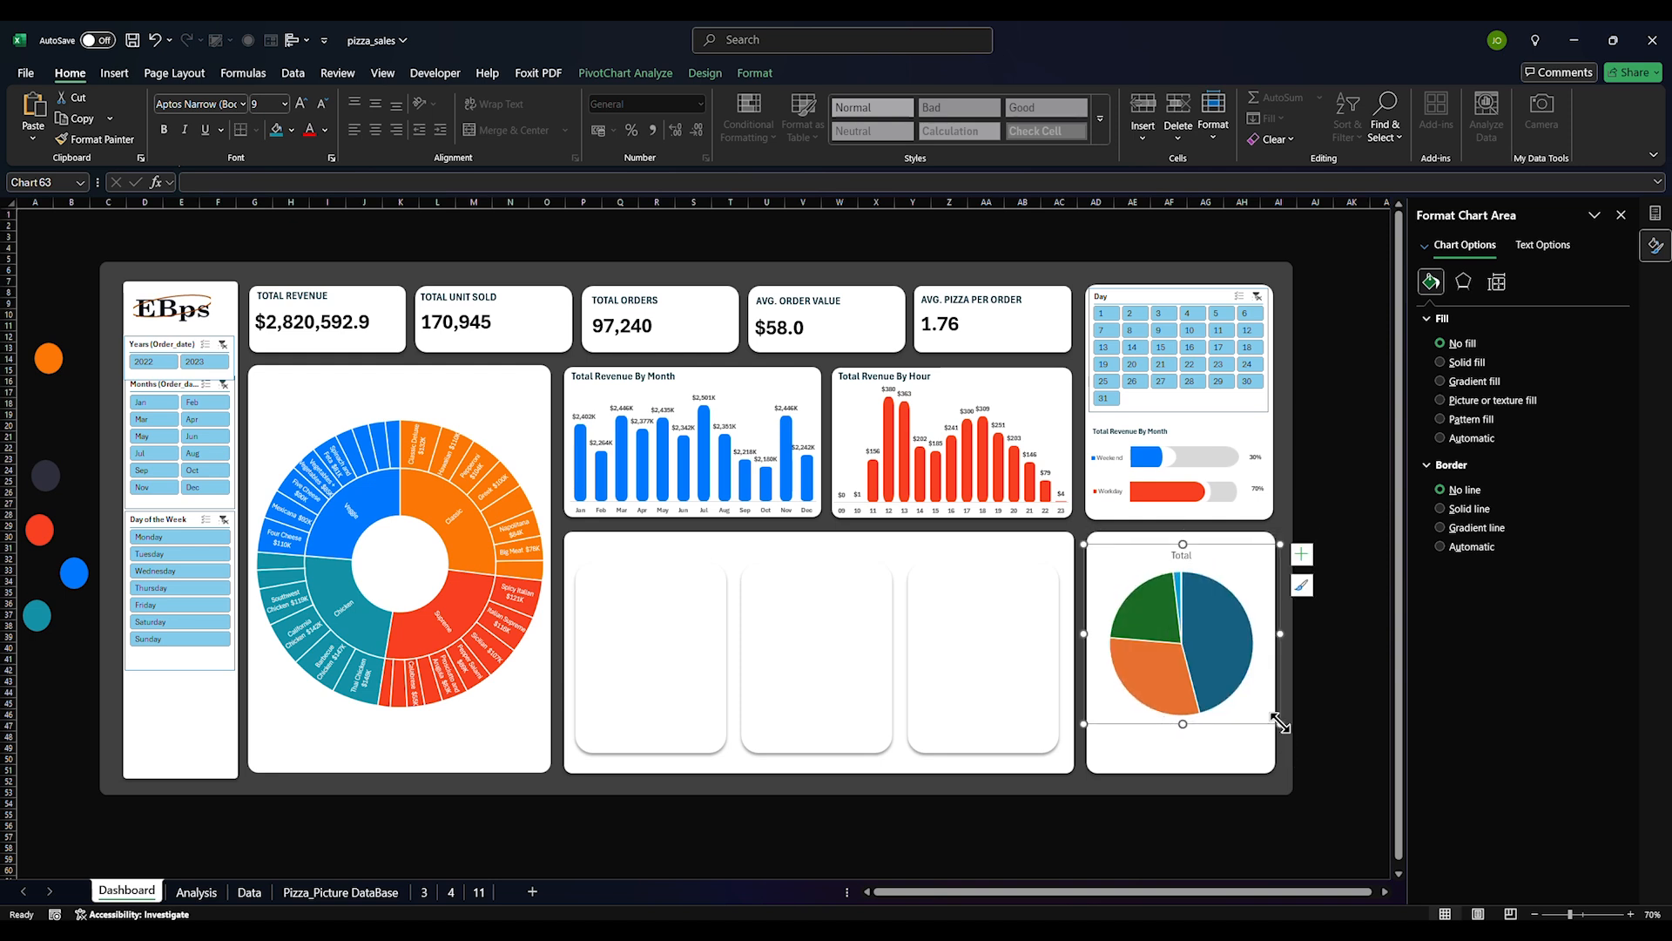
pyautogui.moveTo(1280, 726)
pyautogui.mouseDown()
pyautogui.moveTo(1264, 743)
pyautogui.moveTo(1286, 735)
pyautogui.moveTo(1273, 727)
pyautogui.mouseUp()
pyautogui.moveTo(1085, 728); pyautogui.dragTo(1160, 703)
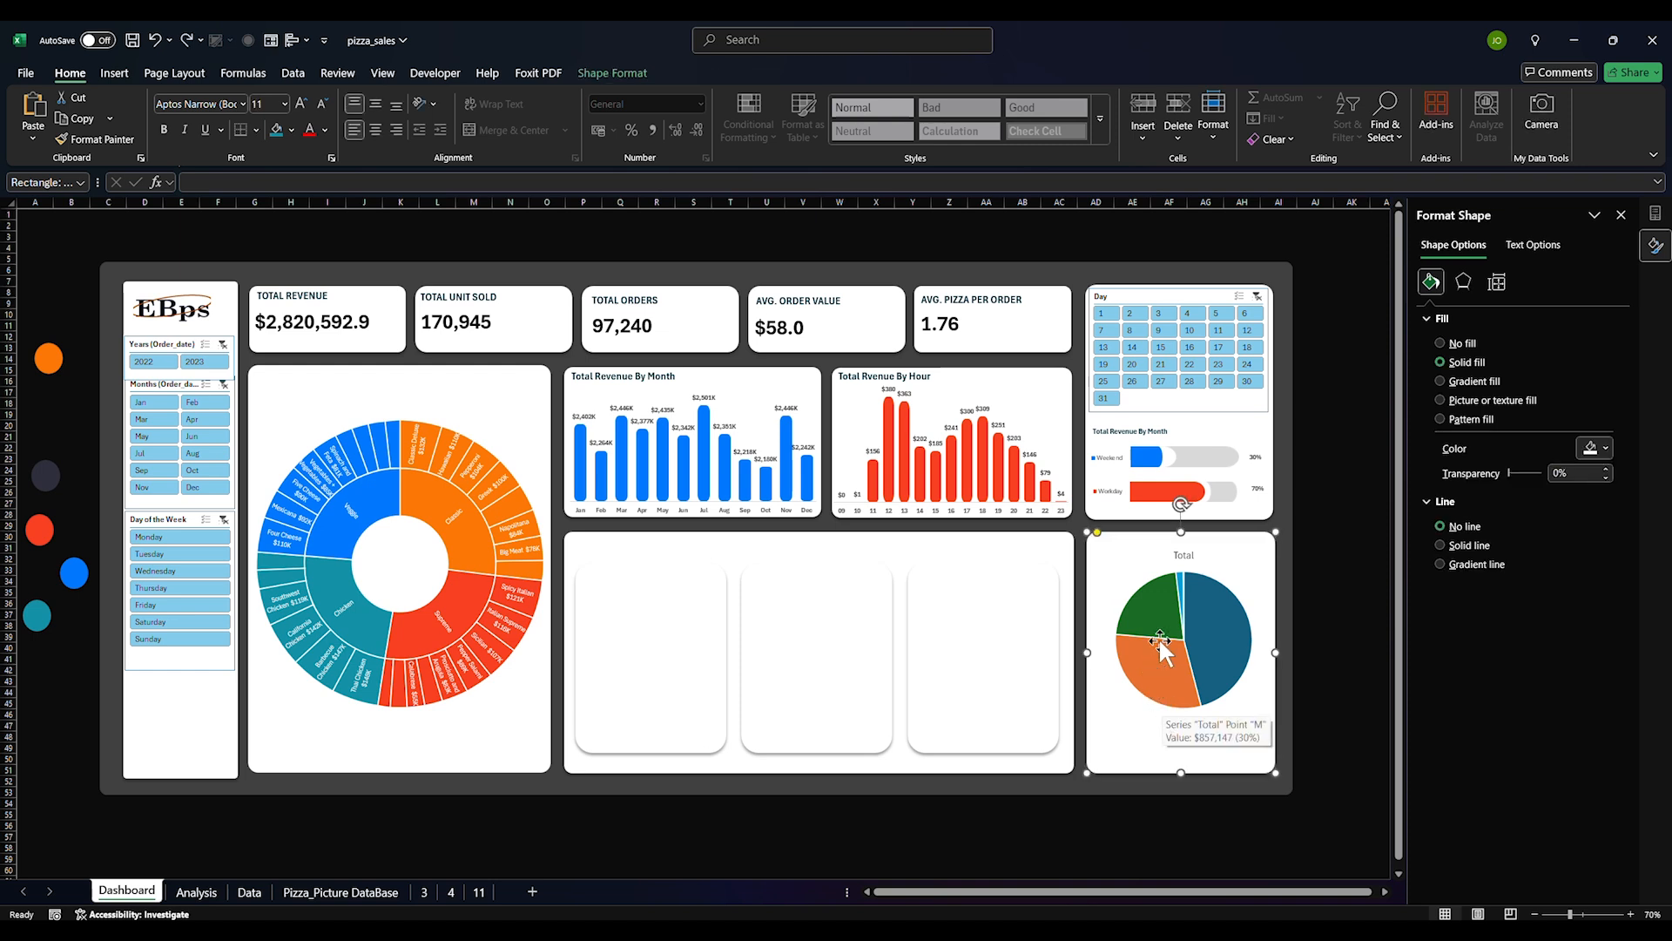
pyautogui.click(1184, 551)
pyautogui.press('Delete')
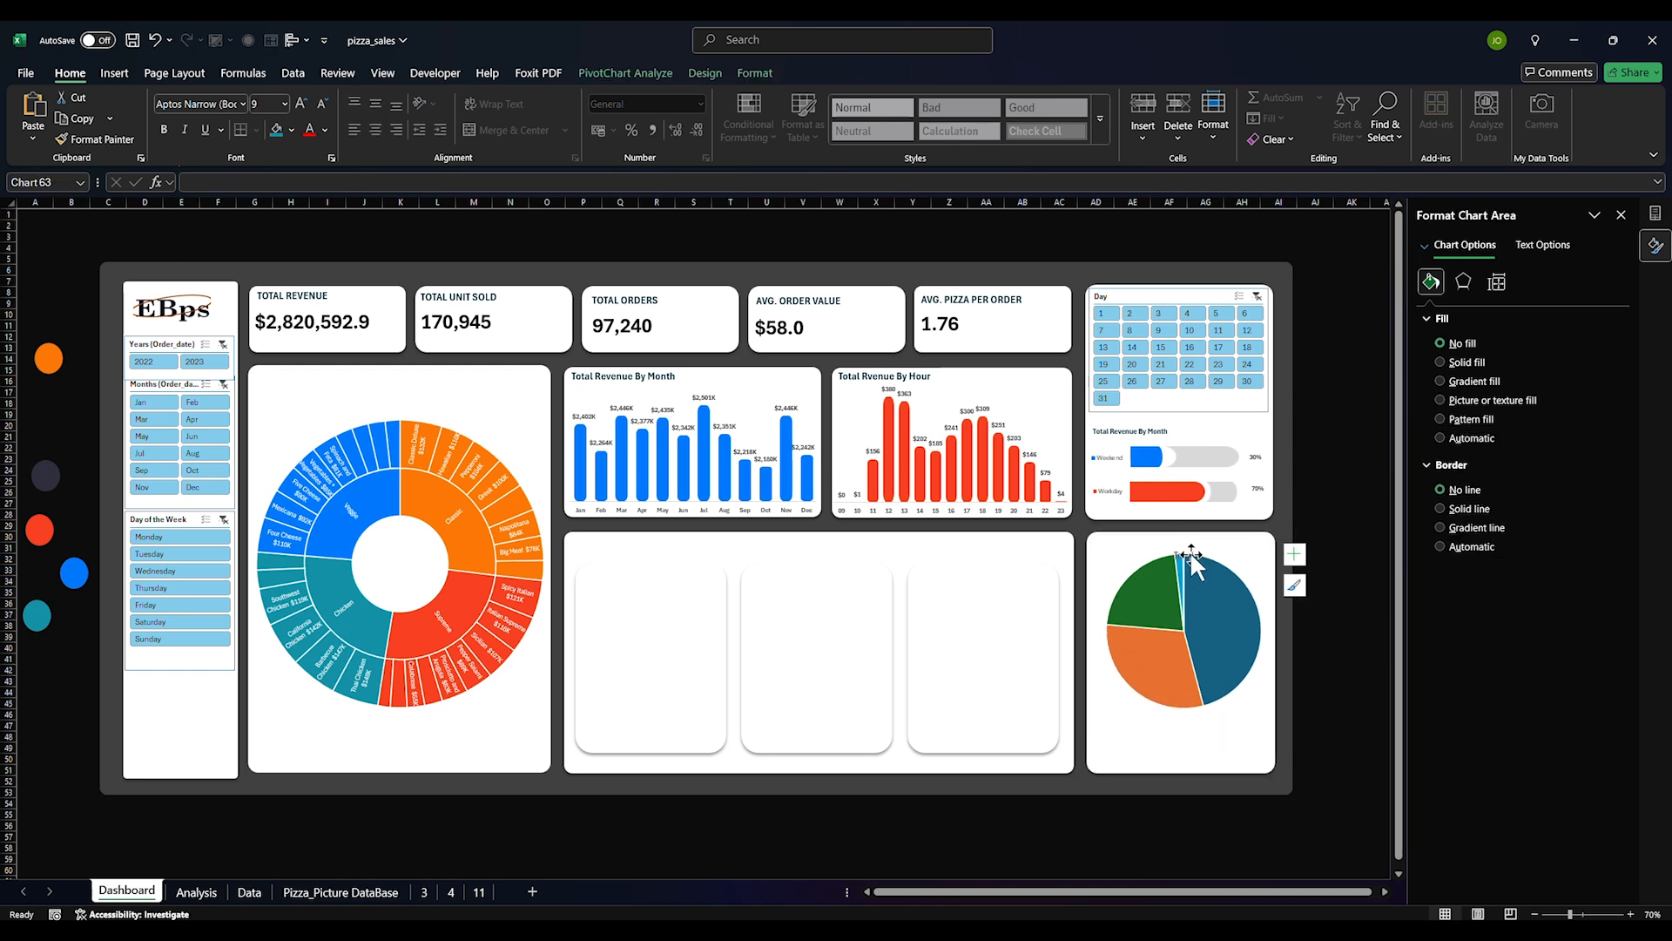
pyautogui.moveTo(1155, 717); pyautogui.dragTo(1151, 717)
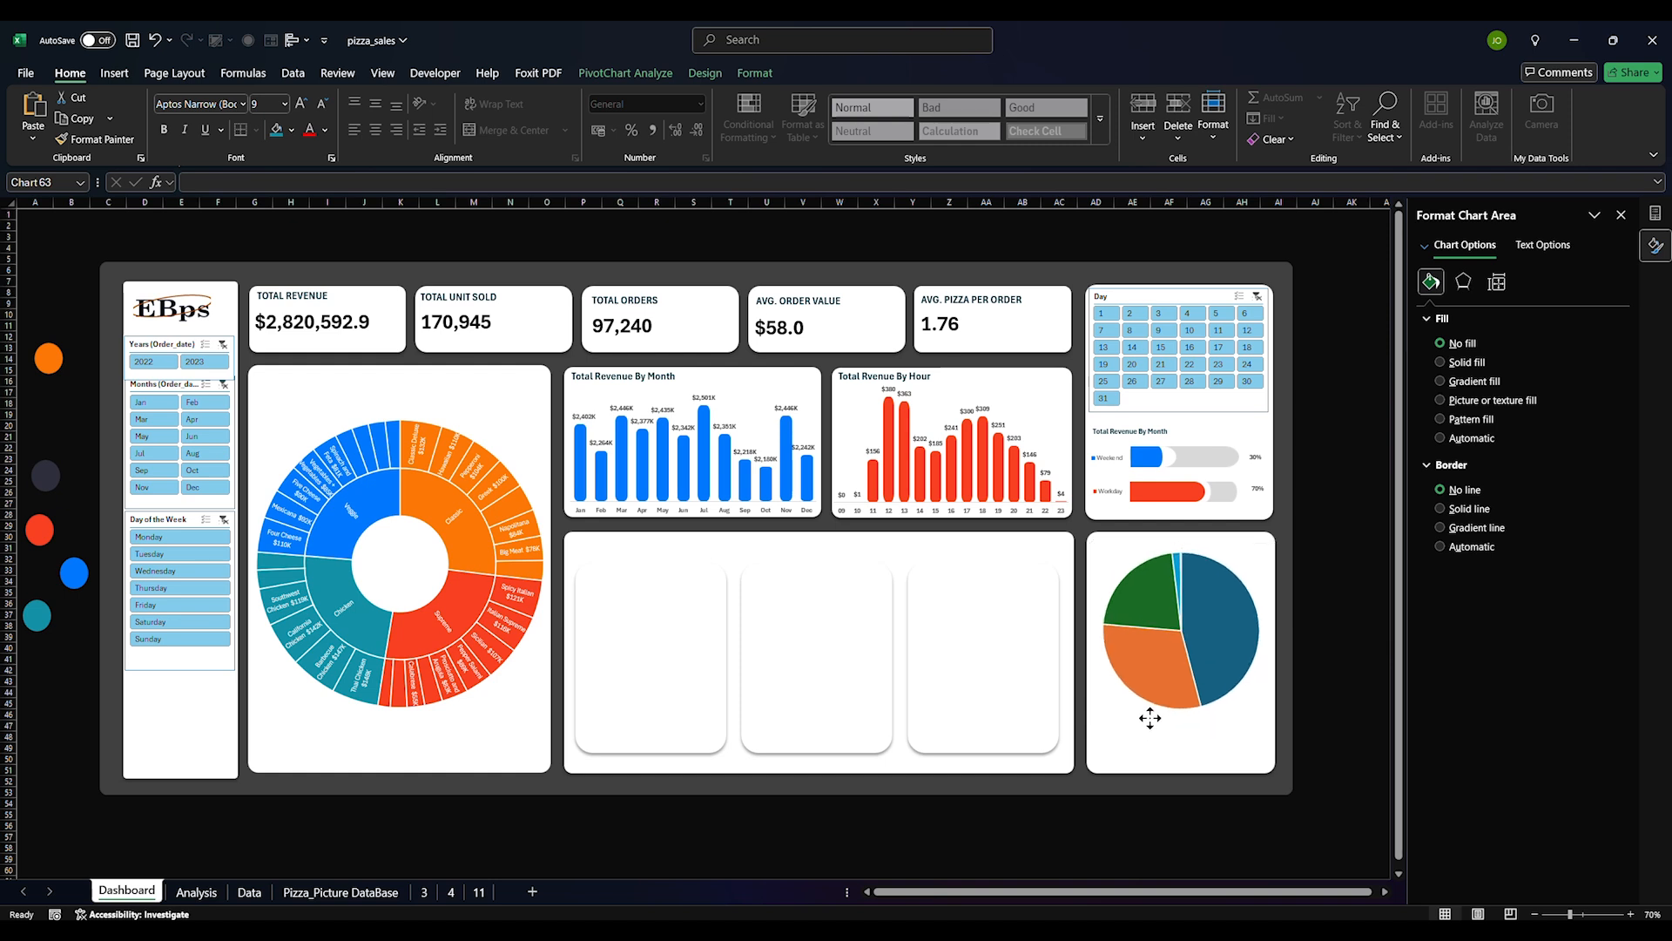
# Recolour the green slice blue
pyautogui.click(1352, 562)
pyautogui.click(1157, 603)
pyautogui.click(1156, 600)
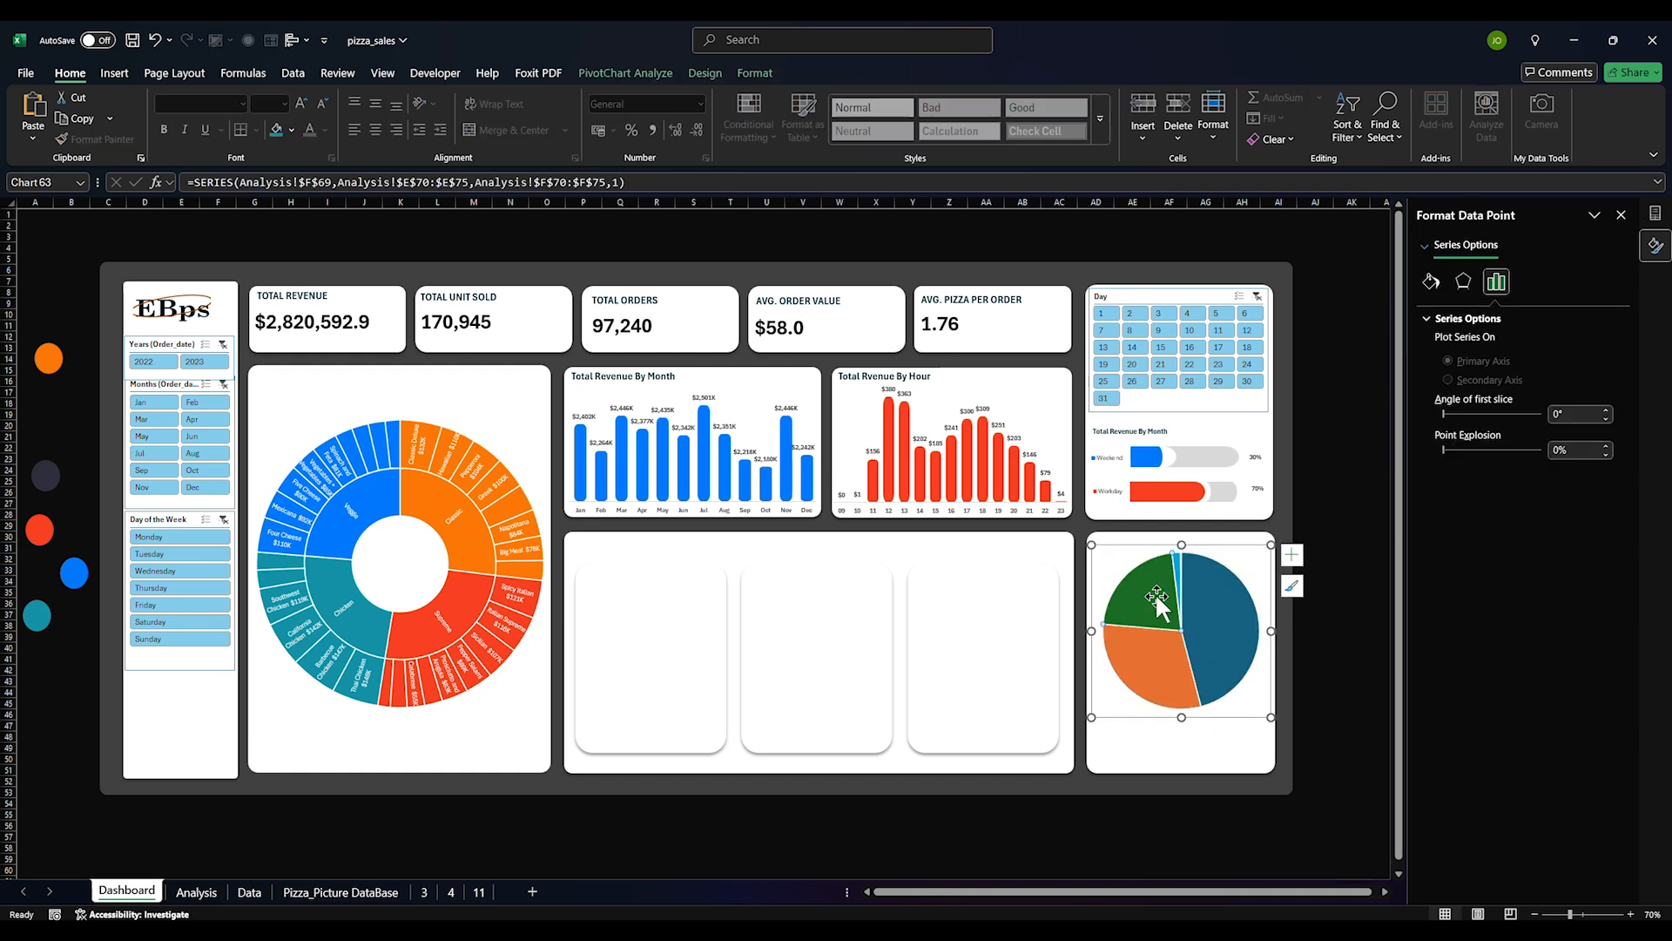
pyautogui.click(1431, 282)
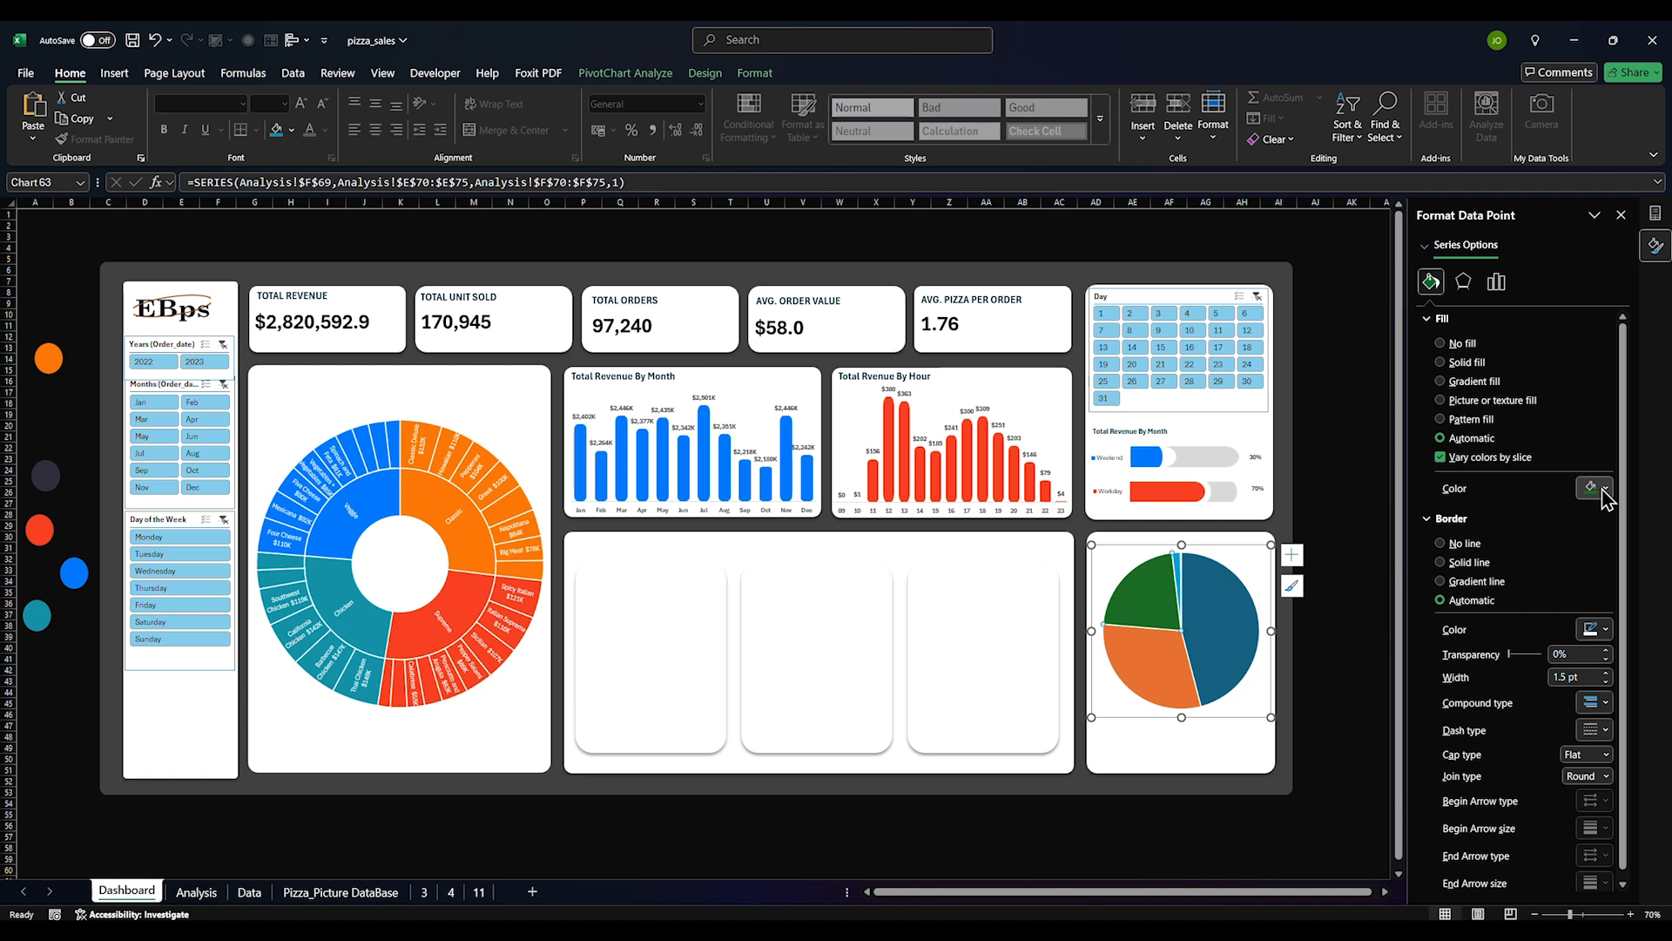
pyautogui.click(1596, 487)
pyautogui.click(1503, 790)
# Make the orange slice brighter orange and the thin XL slice teal
pyautogui.click(1156, 675)
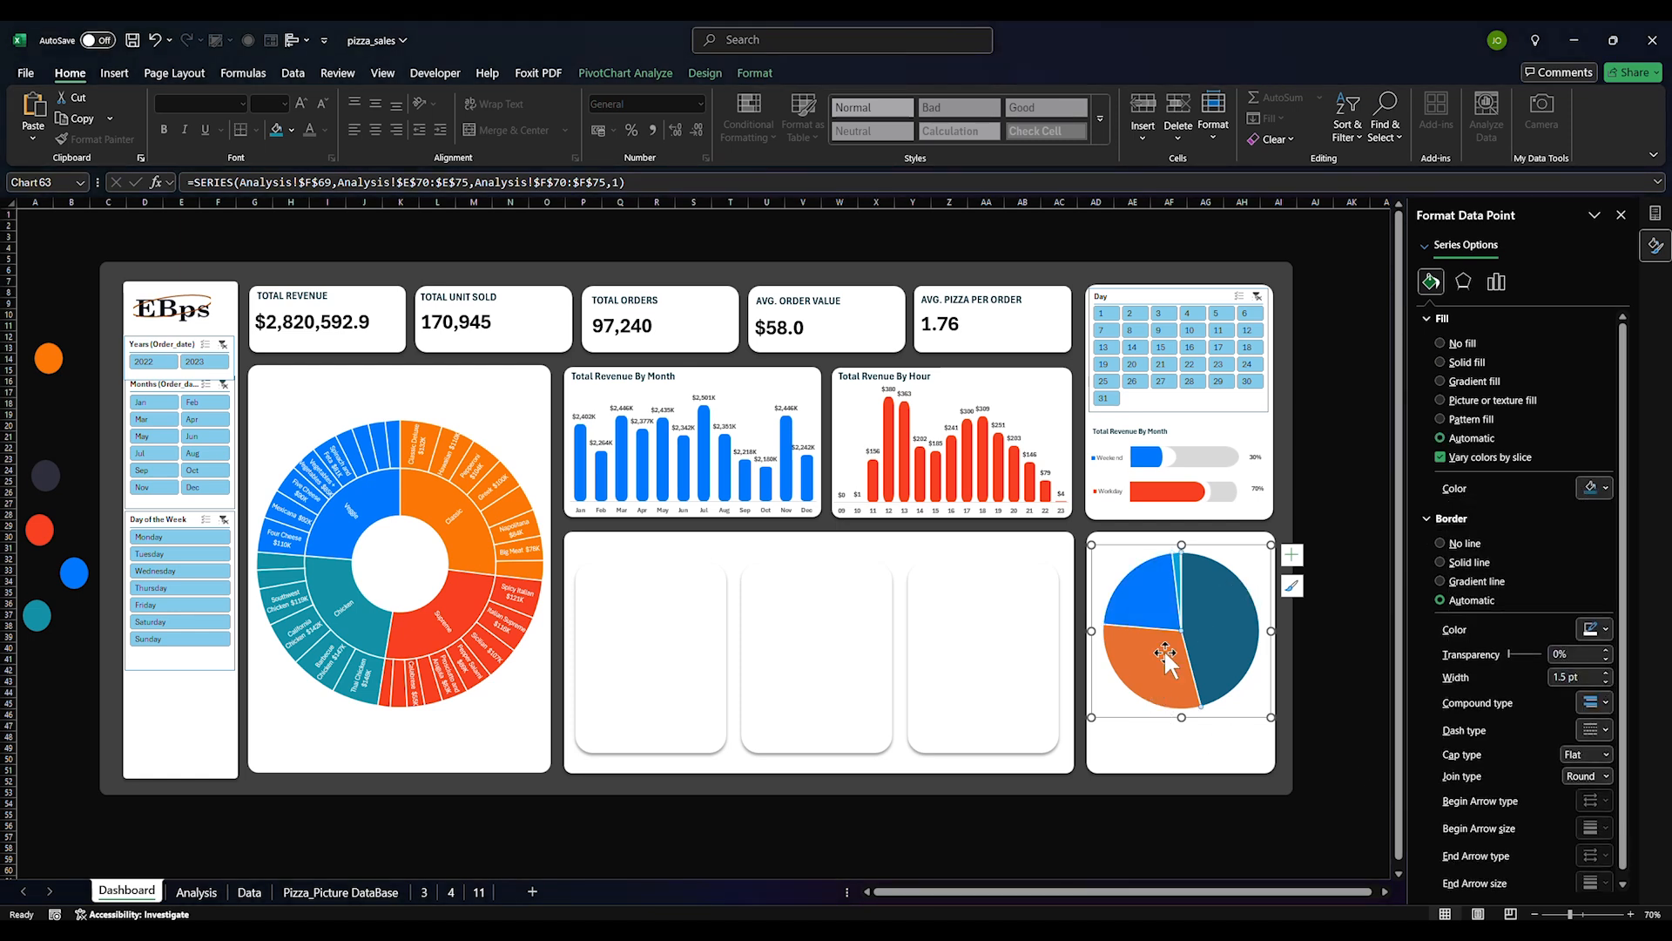
pyautogui.click(1602, 488)
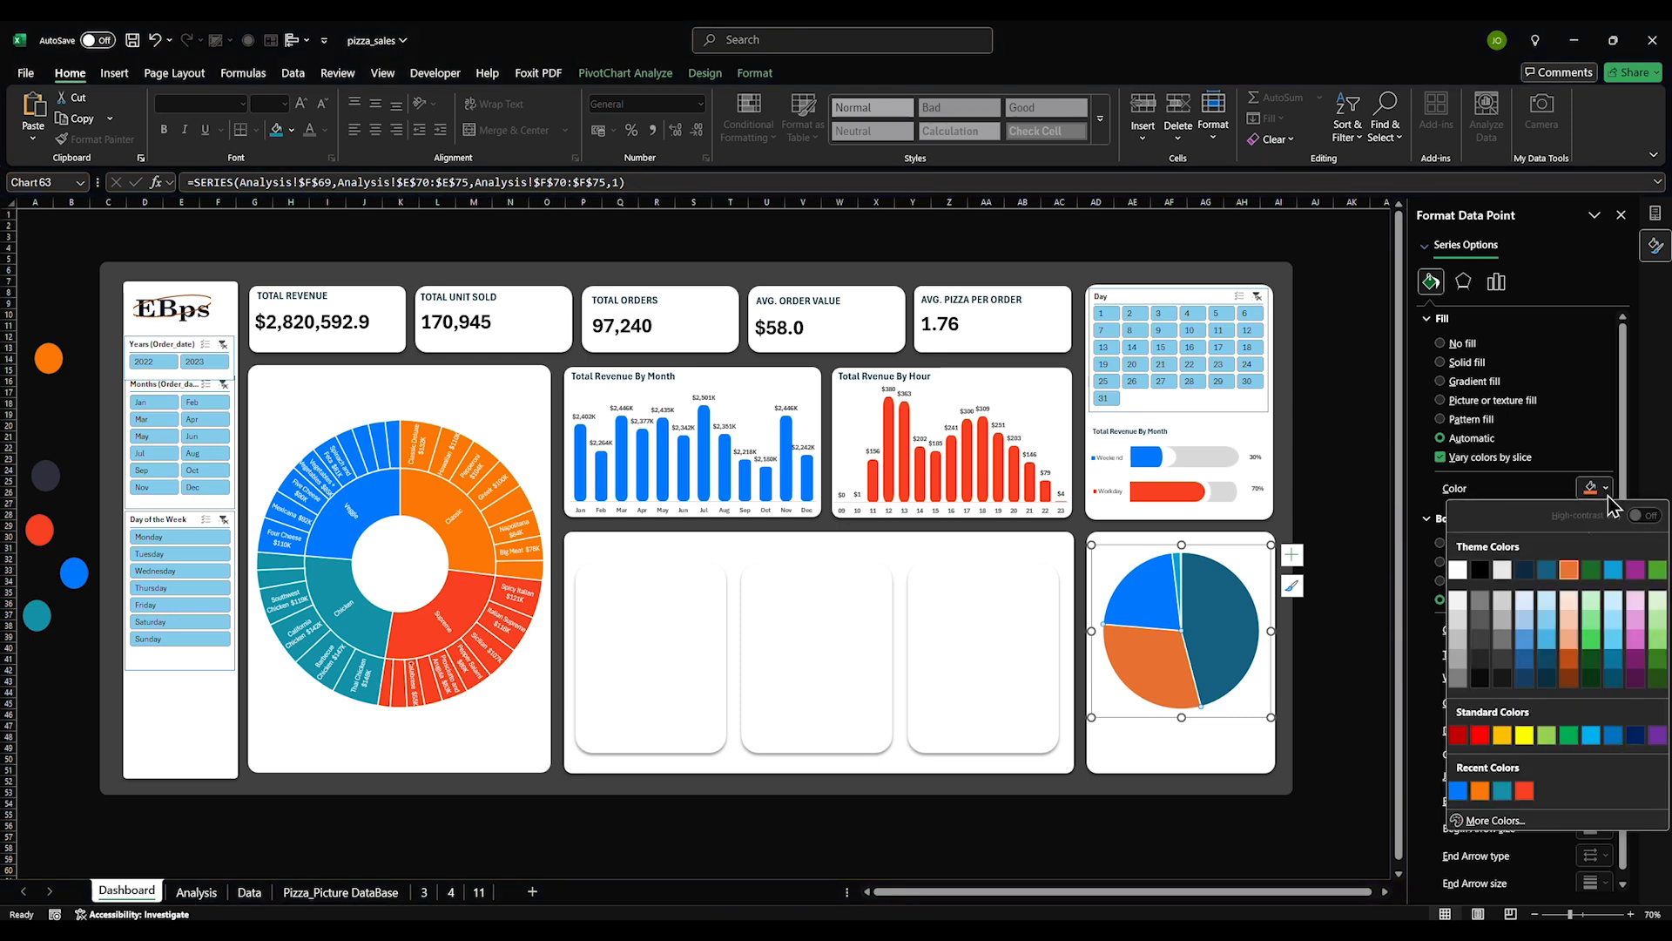
pyautogui.click(1483, 790)
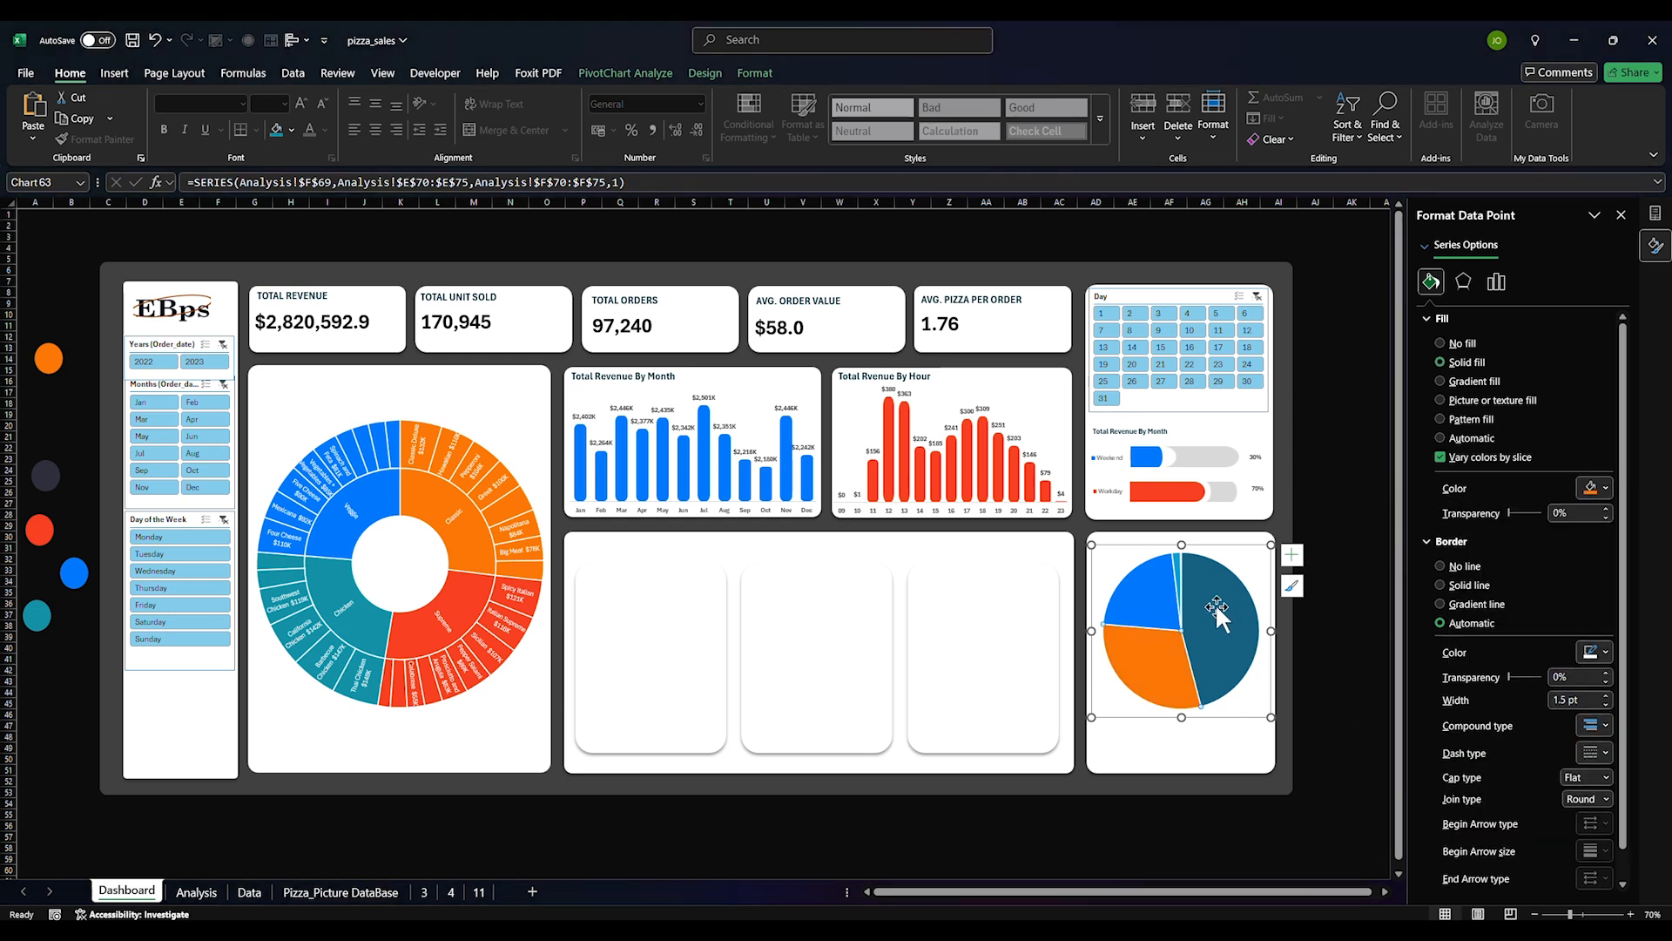
pyautogui.click(1178, 563)
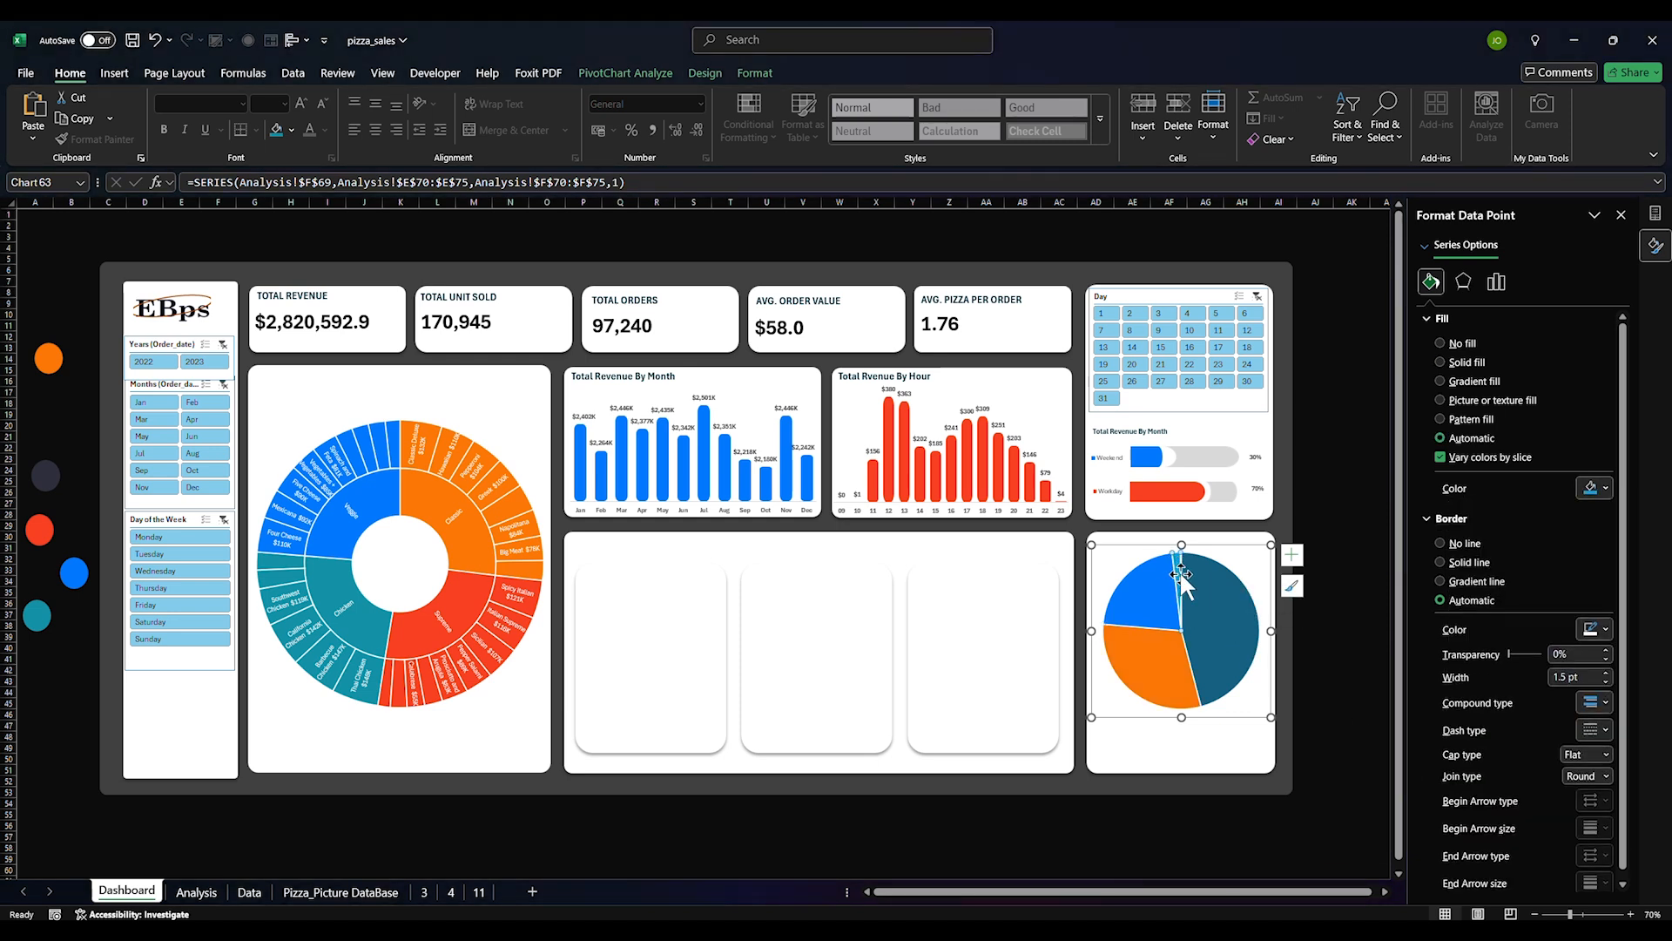
pyautogui.click(1605, 488)
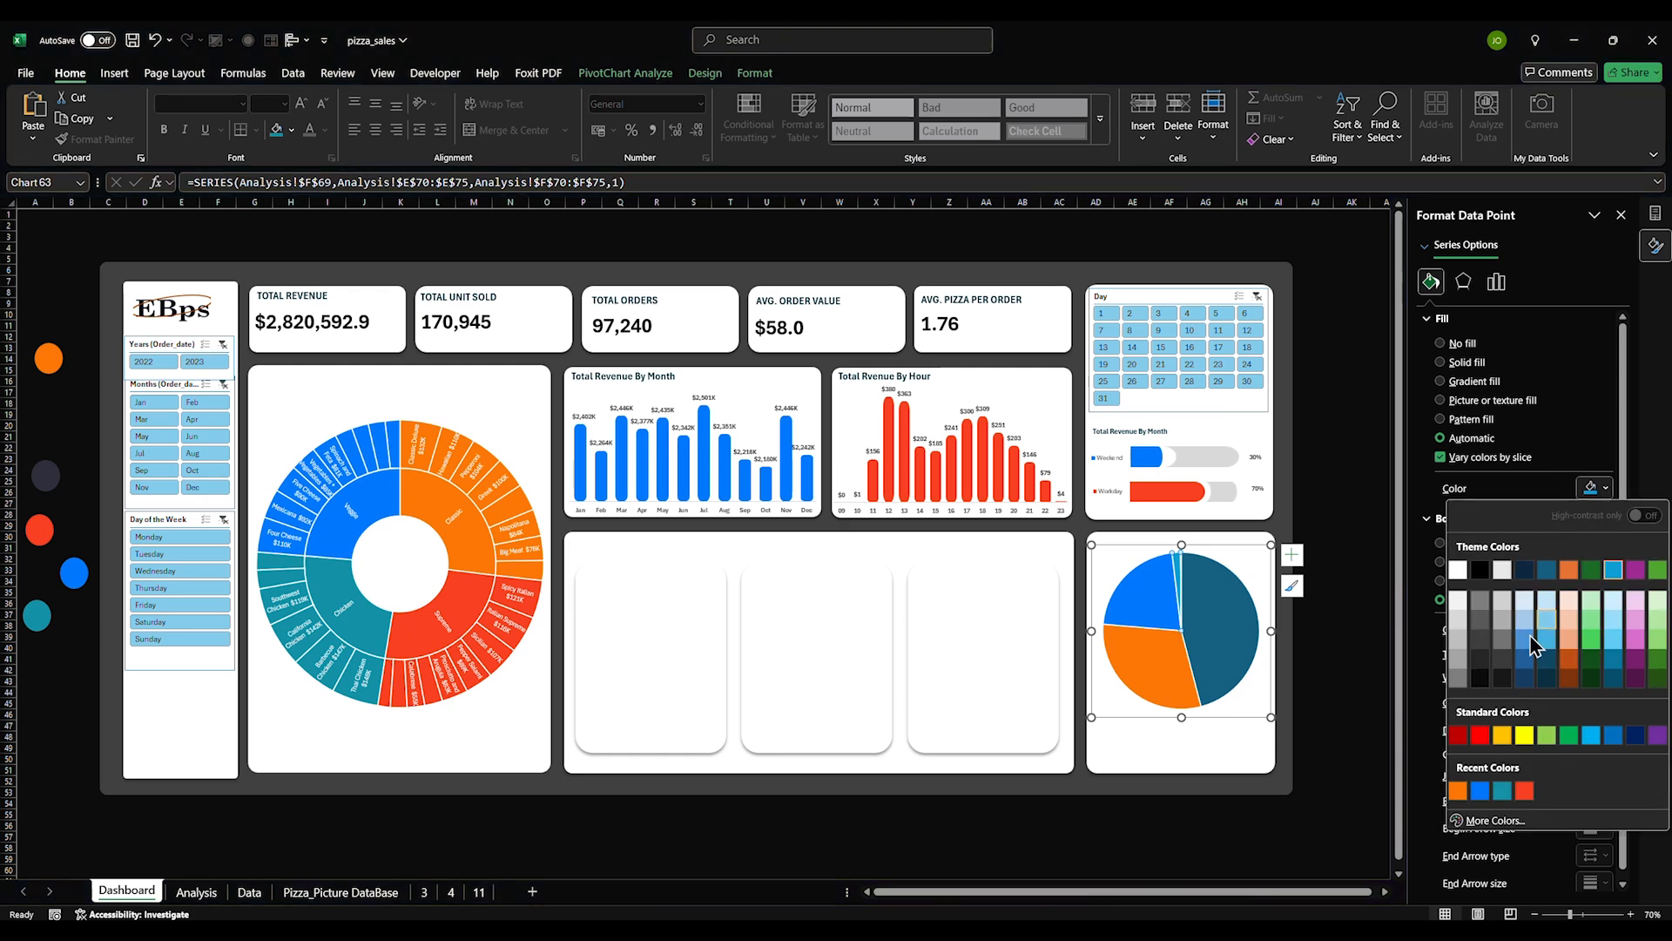
pyautogui.click(1504, 792)
# Set the largest slice to No fill, then select the third white card
pyautogui.click(1241, 825)
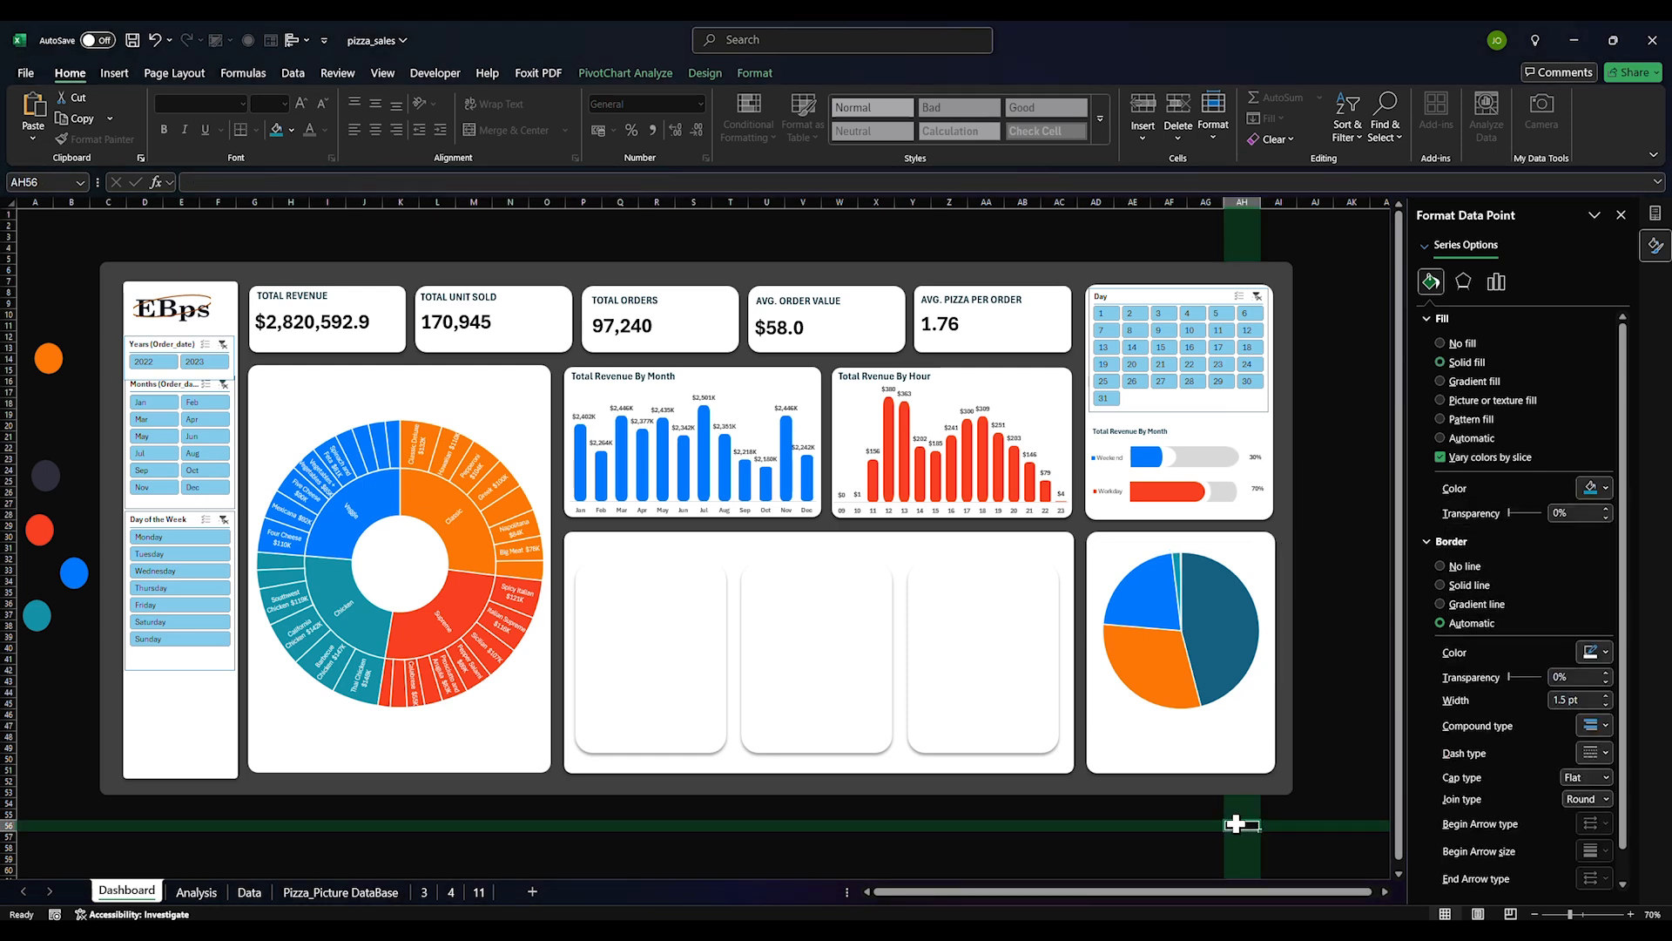
pyautogui.click(1212, 646)
pyautogui.click(1214, 634)
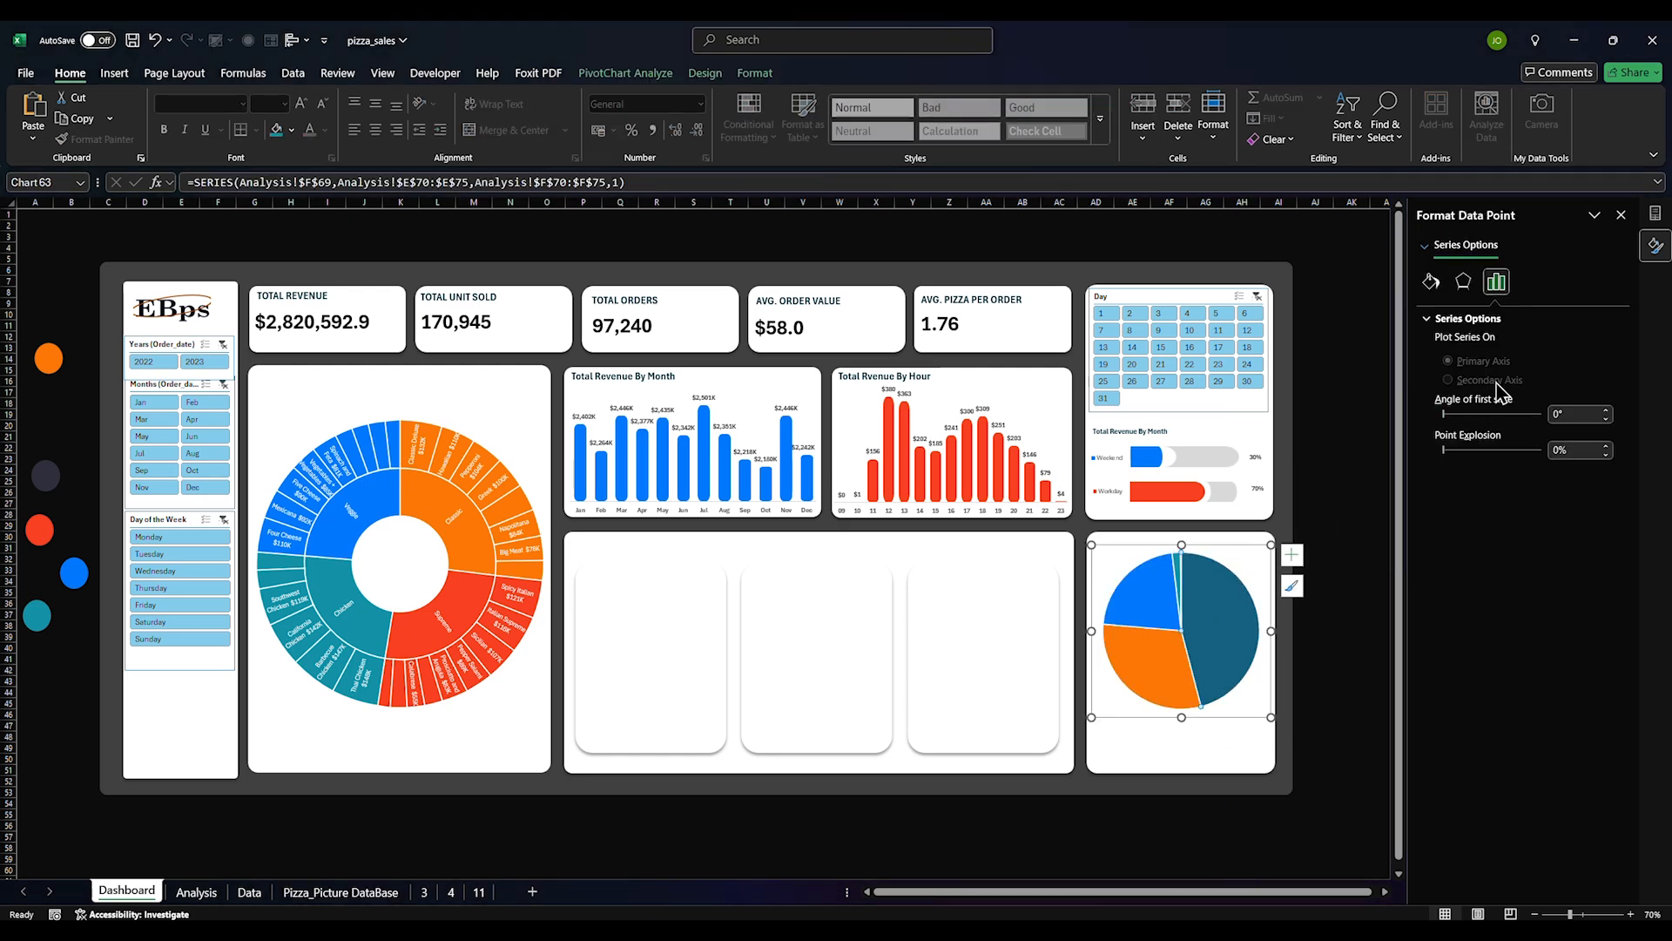
pyautogui.click(1431, 281)
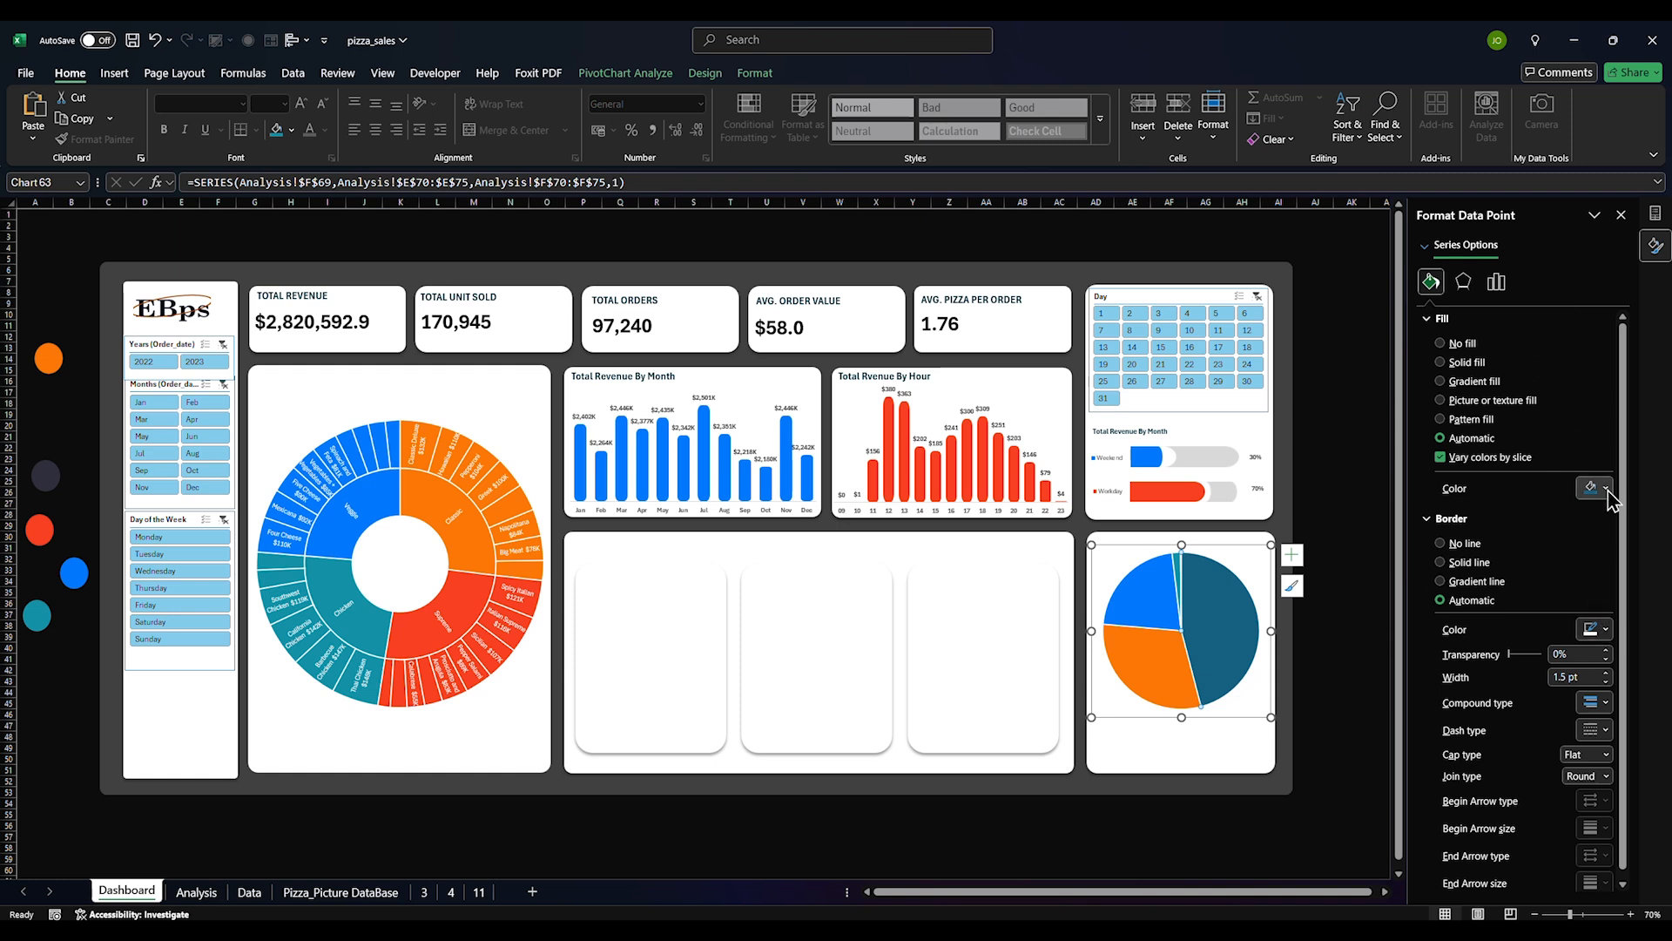
pyautogui.click(1605, 489)
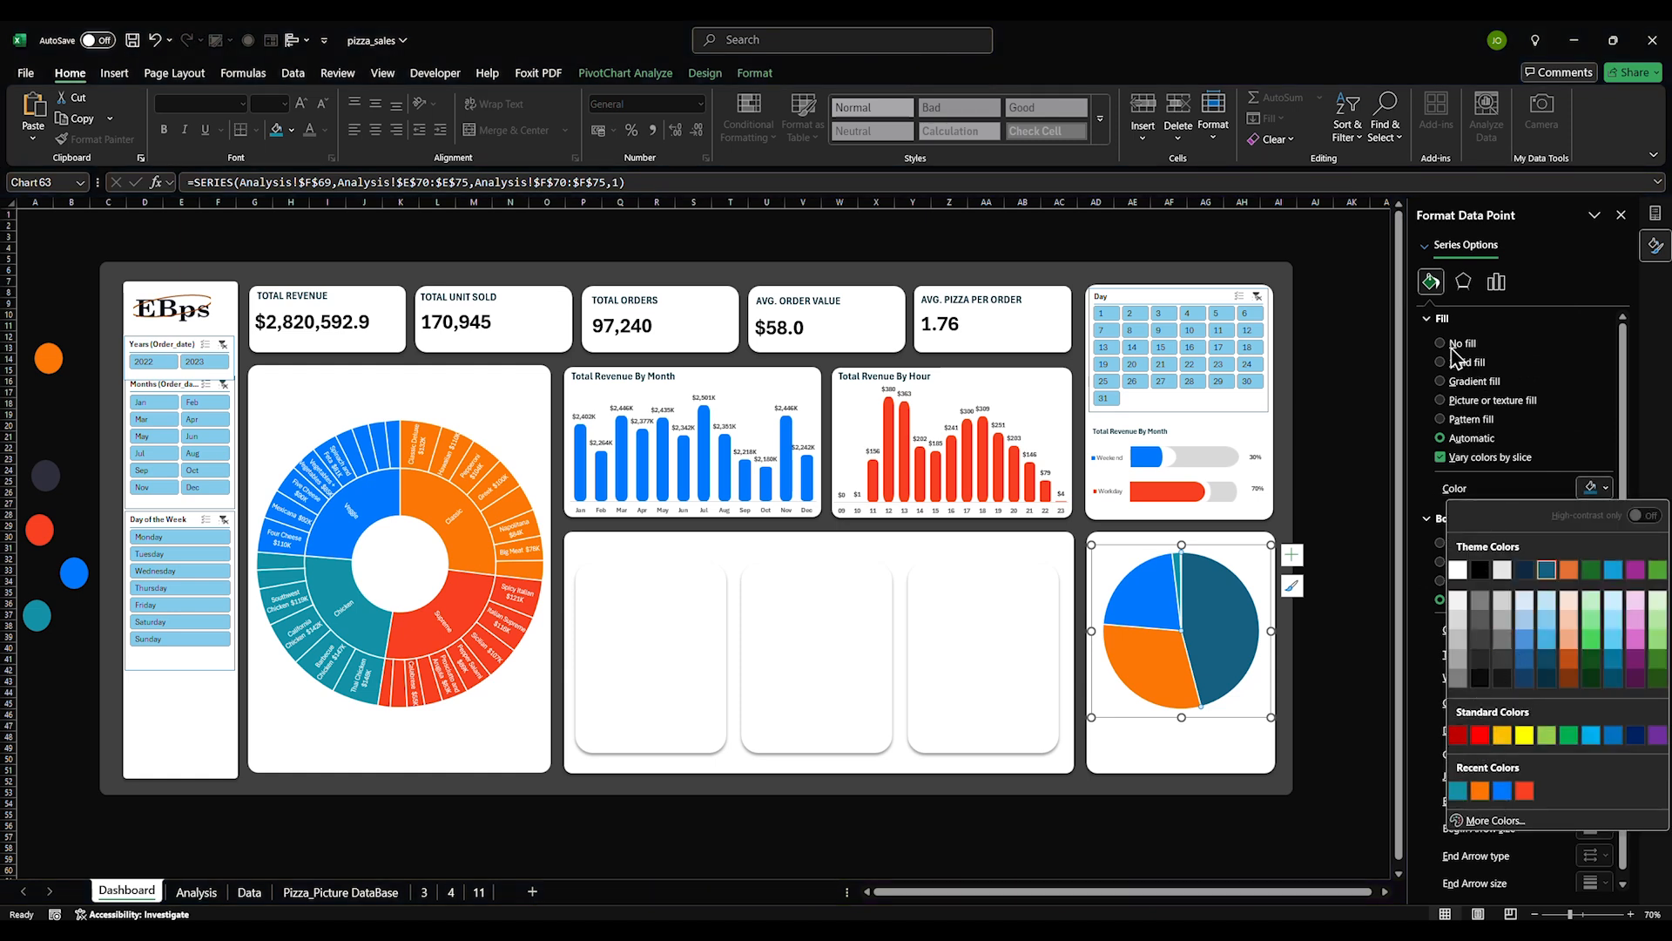
pyautogui.click(1452, 347)
pyautogui.click(1206, 747)
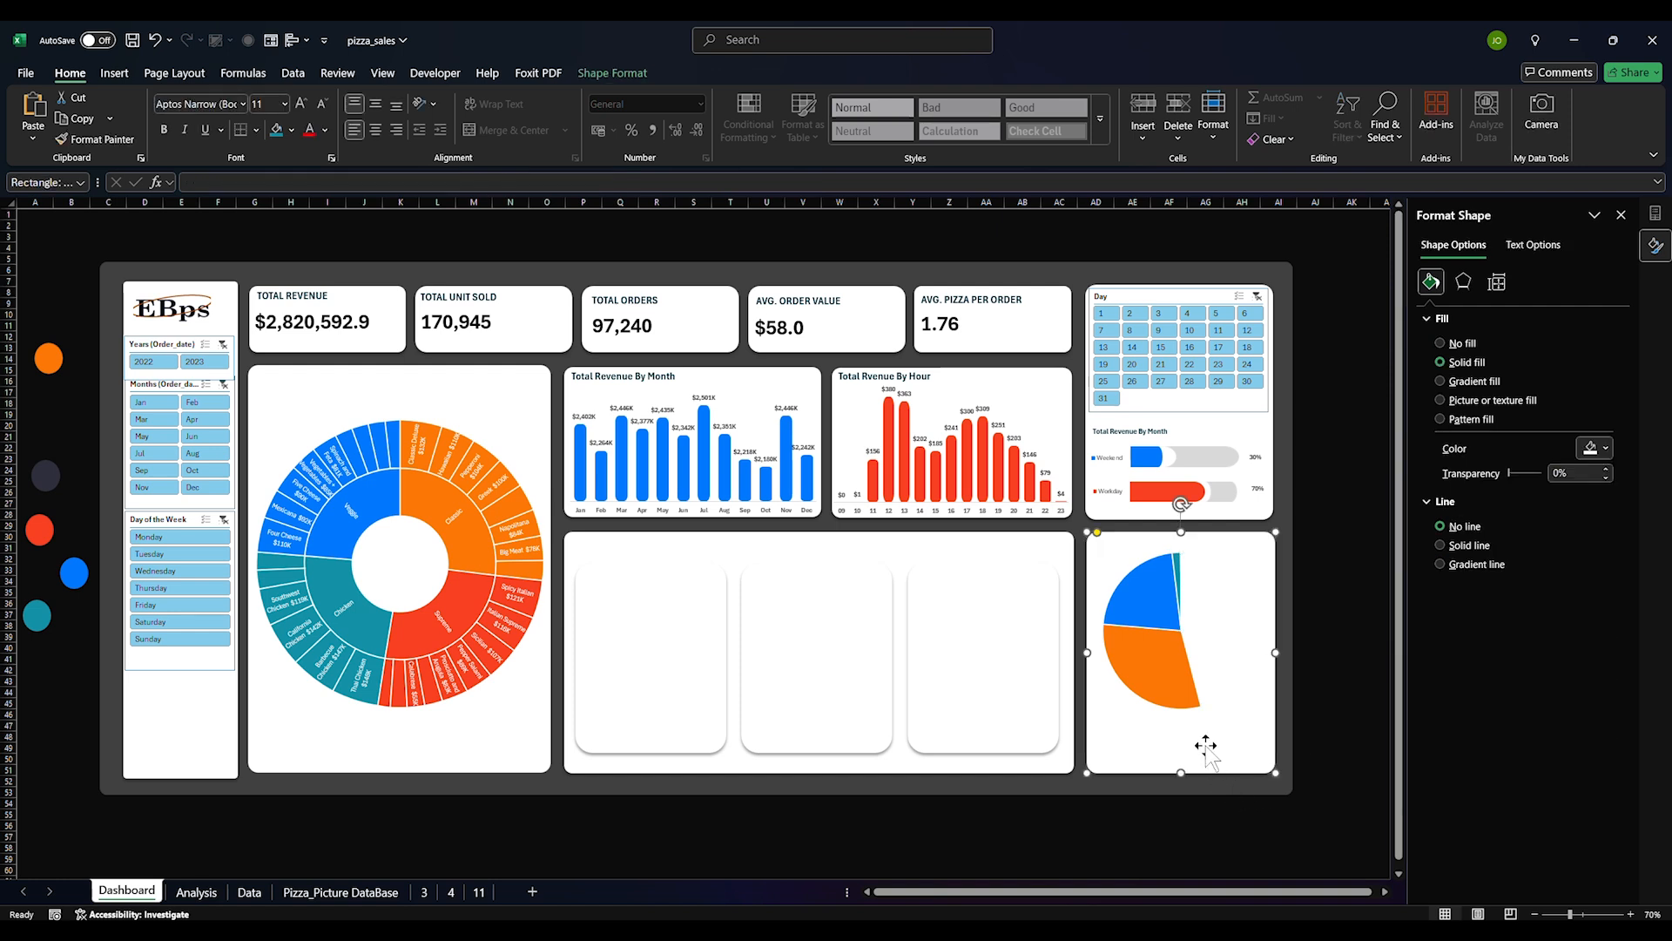
pyautogui.click(1168, 677)
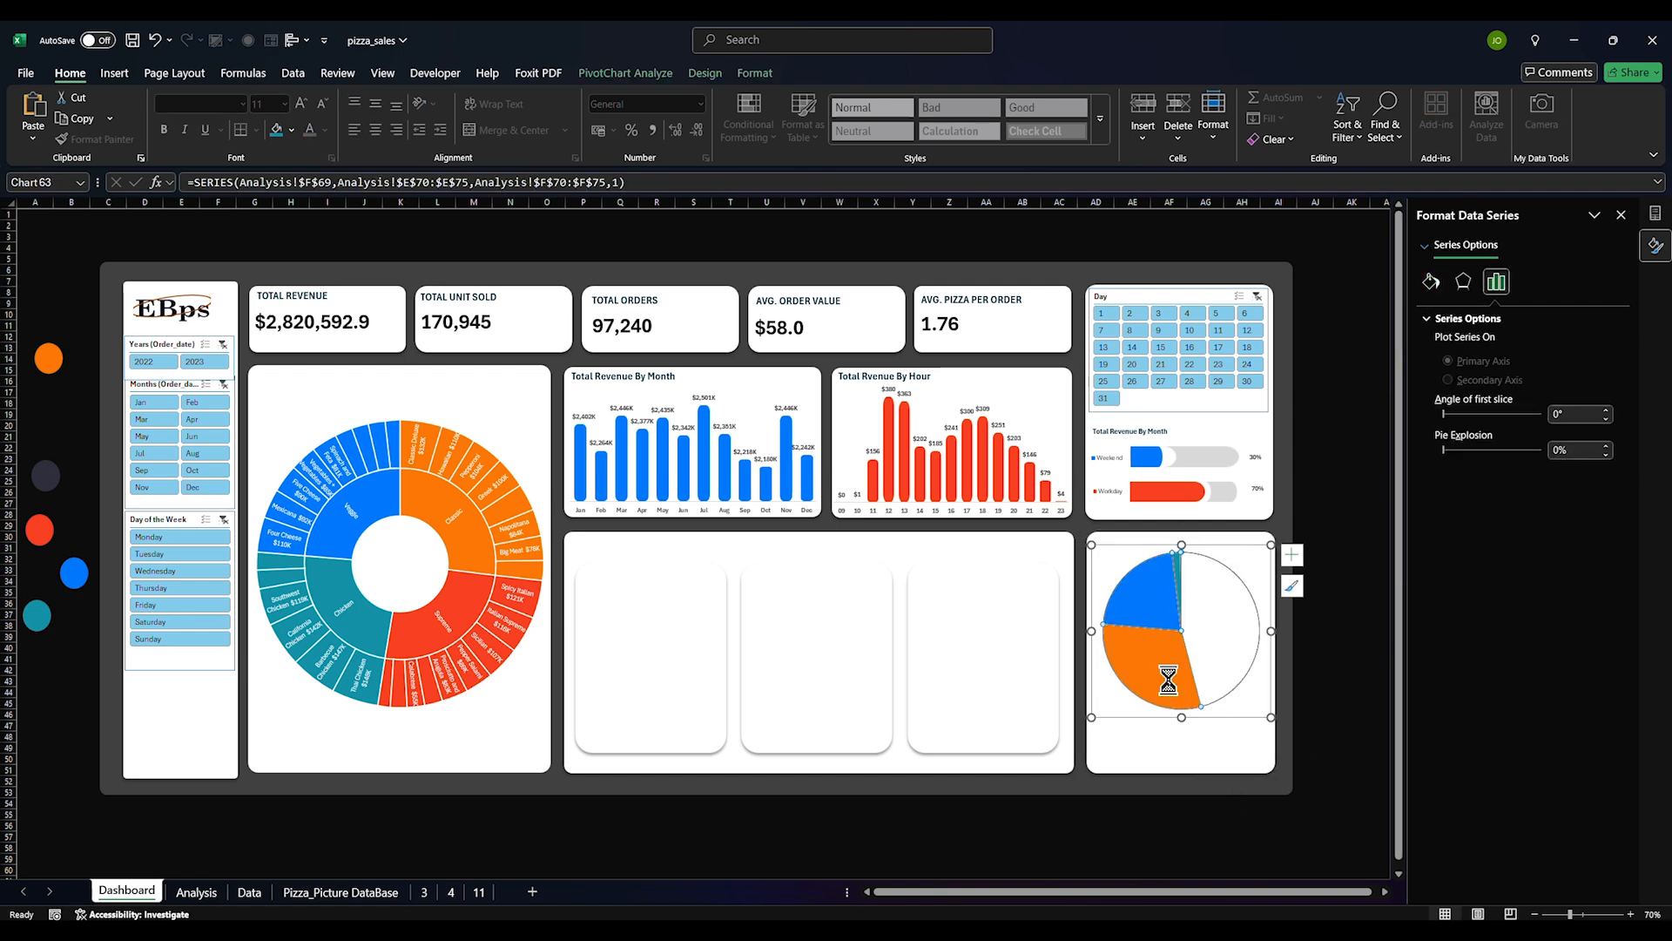
pyautogui.click(1190, 707)
pyautogui.click(1186, 701)
pyautogui.click(1008, 698)
# Paste a copy of the pizza-size pie and give one slice no border and a solid red fill
pyautogui.hotkey('ctrl', 'v')
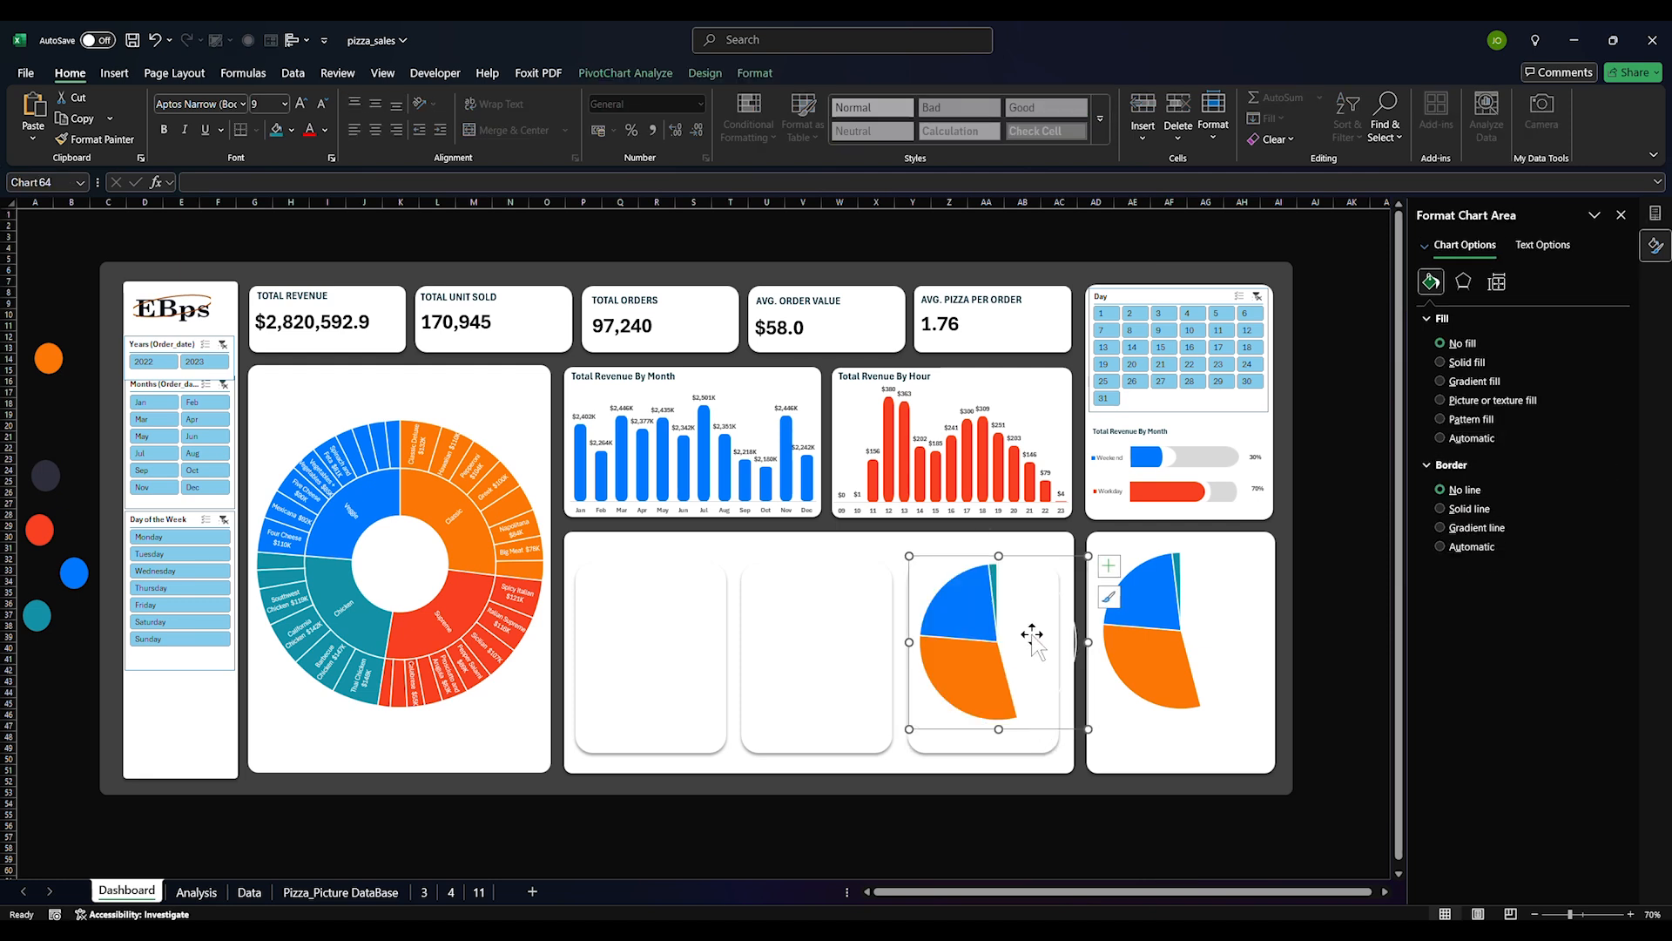
pyautogui.click(1030, 636)
pyautogui.click(1031, 636)
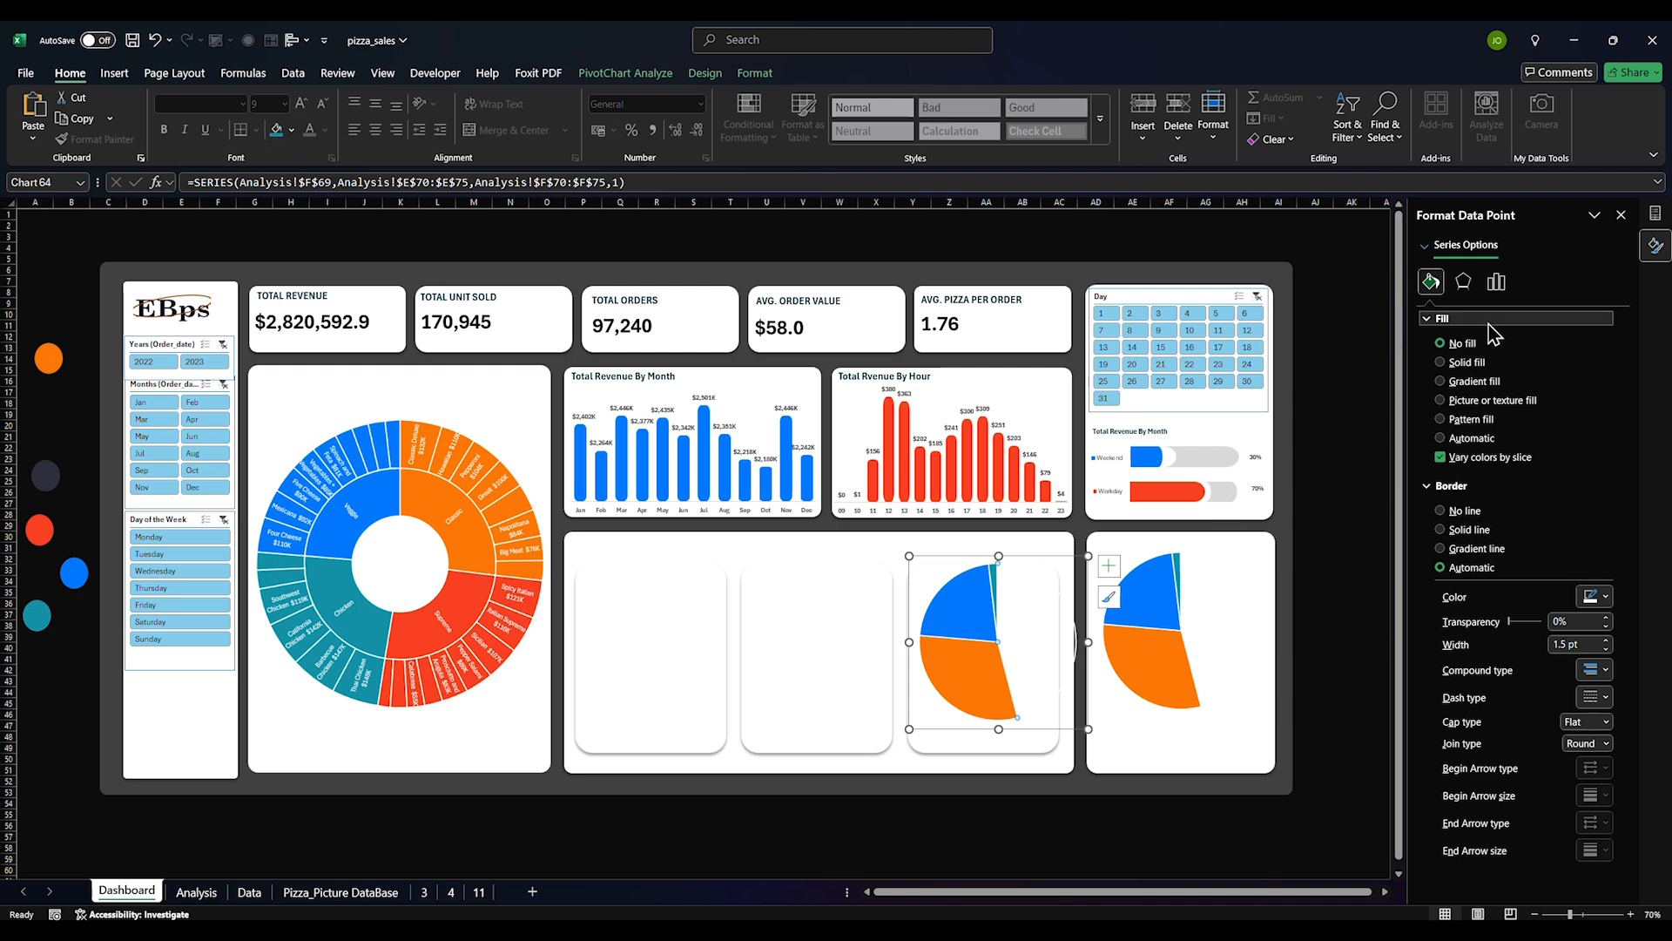
pyautogui.click(1607, 597)
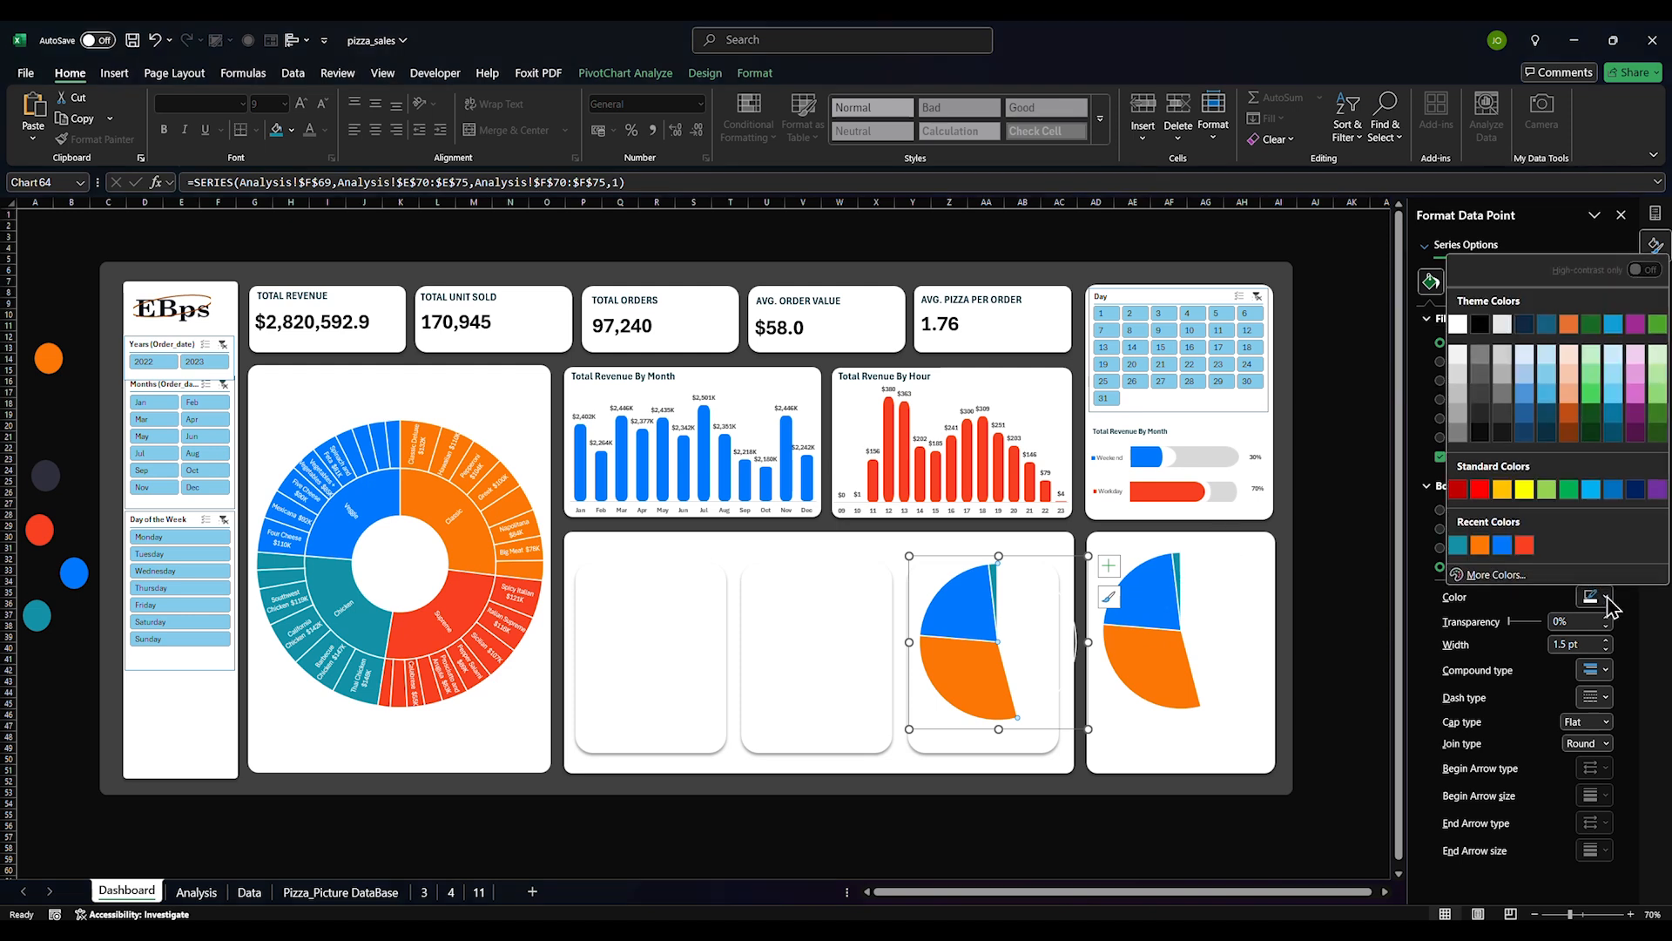
pyautogui.click(1524, 545)
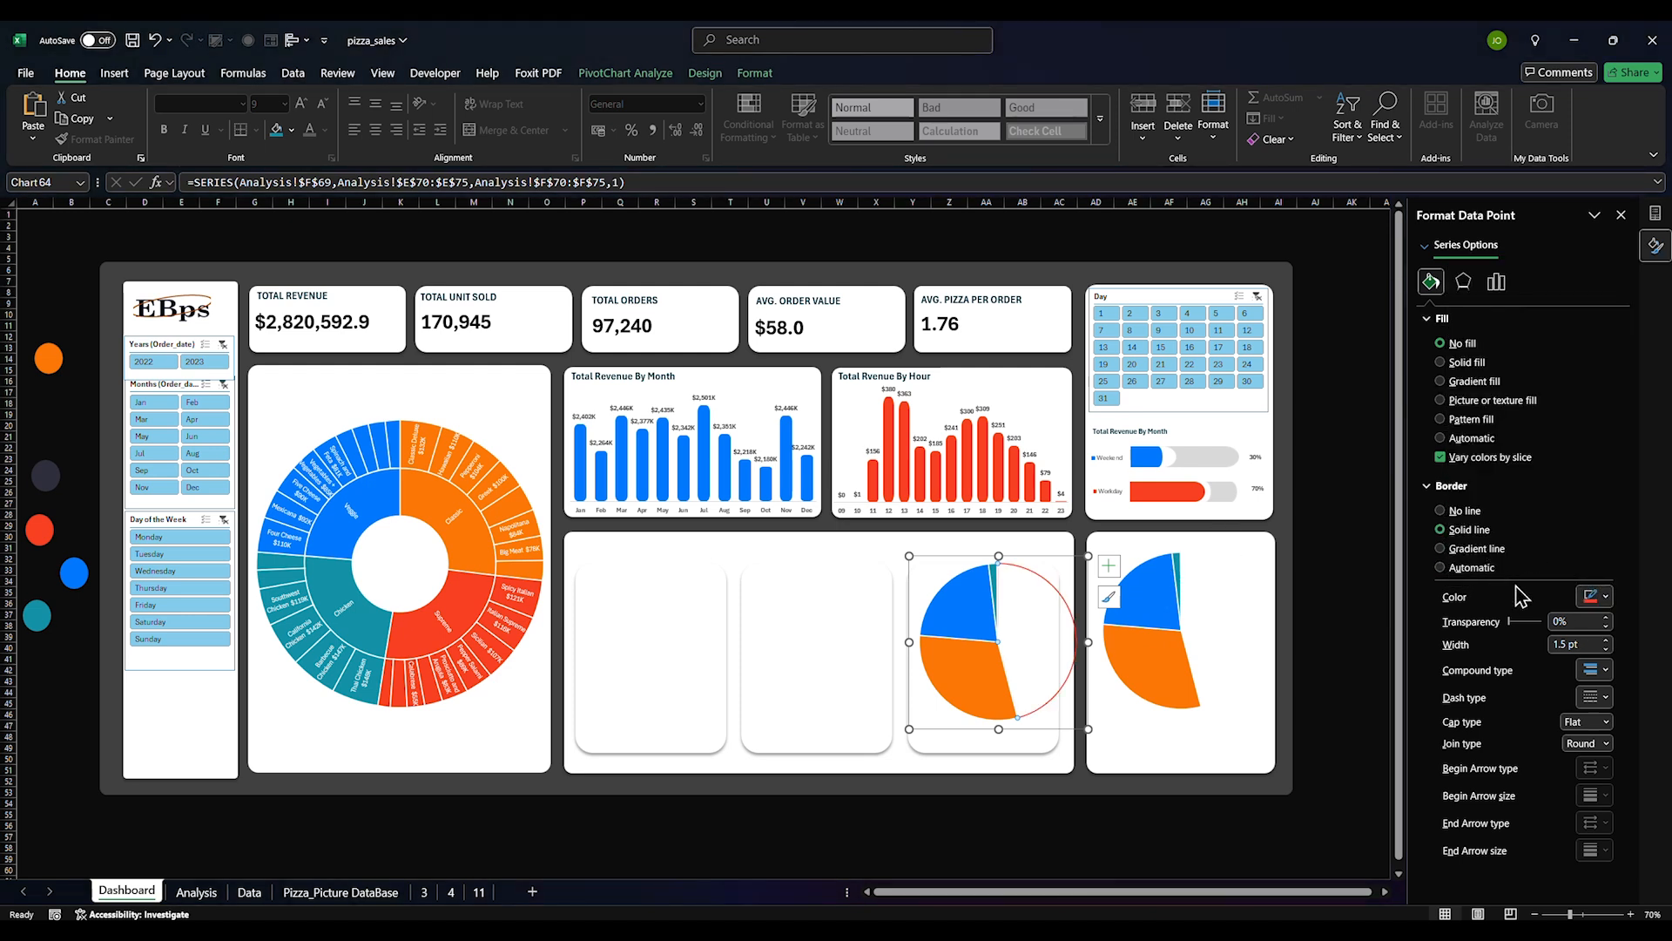
pyautogui.click(1472, 512)
pyautogui.click(1467, 362)
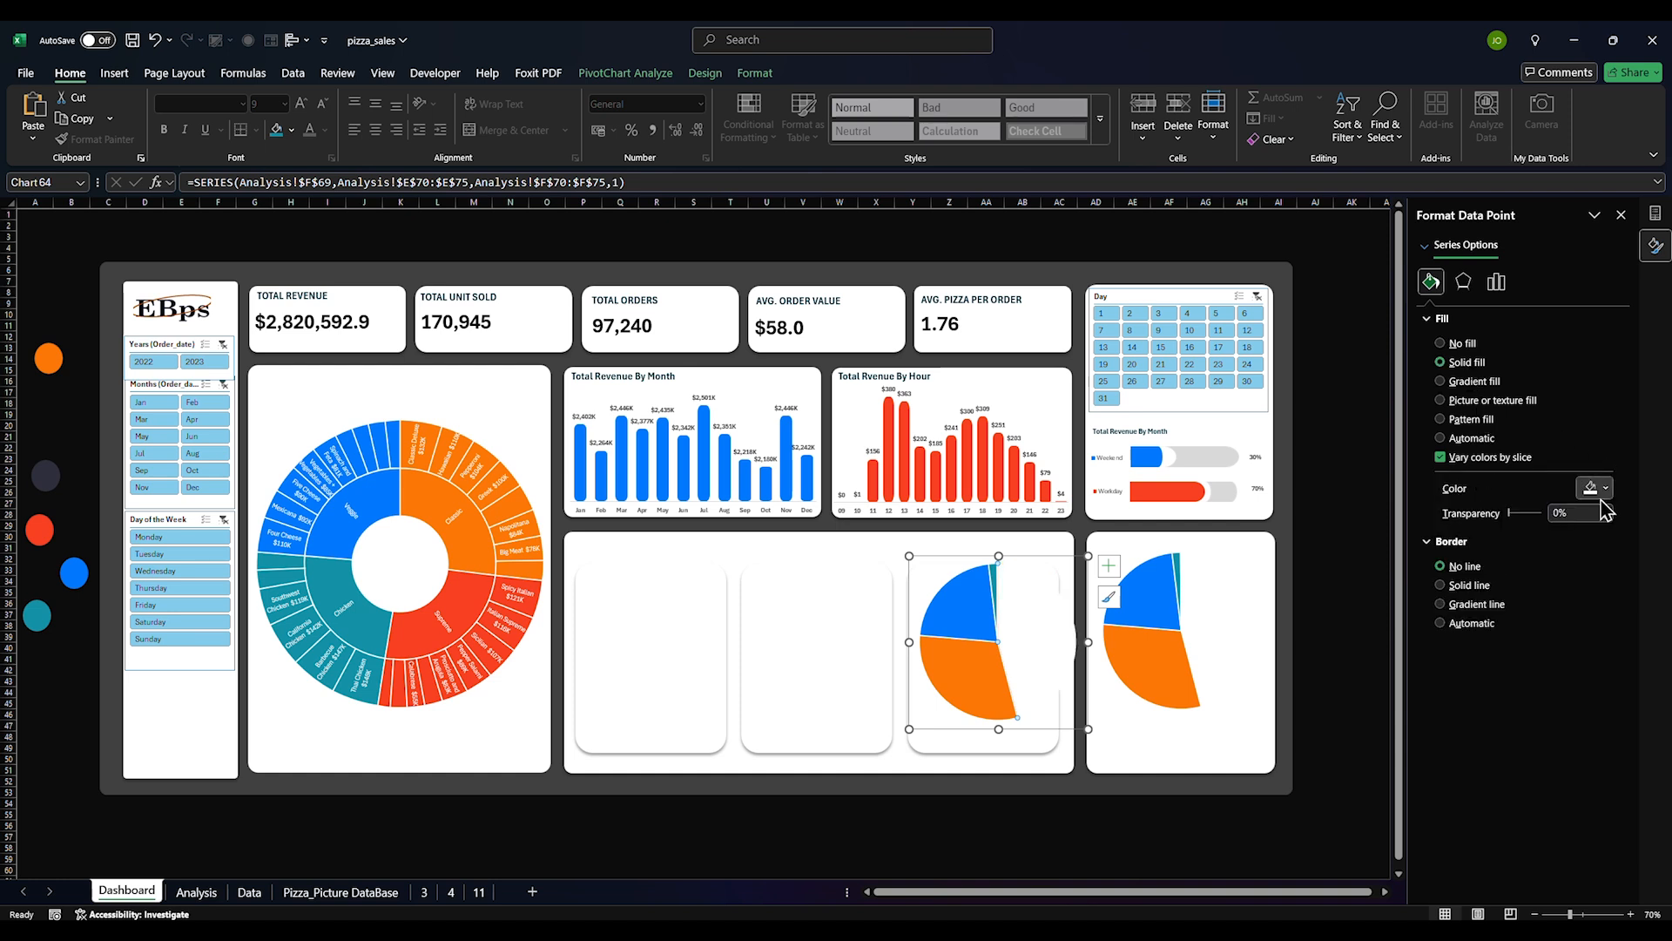
pyautogui.click(1602, 488)
pyautogui.click(1458, 790)
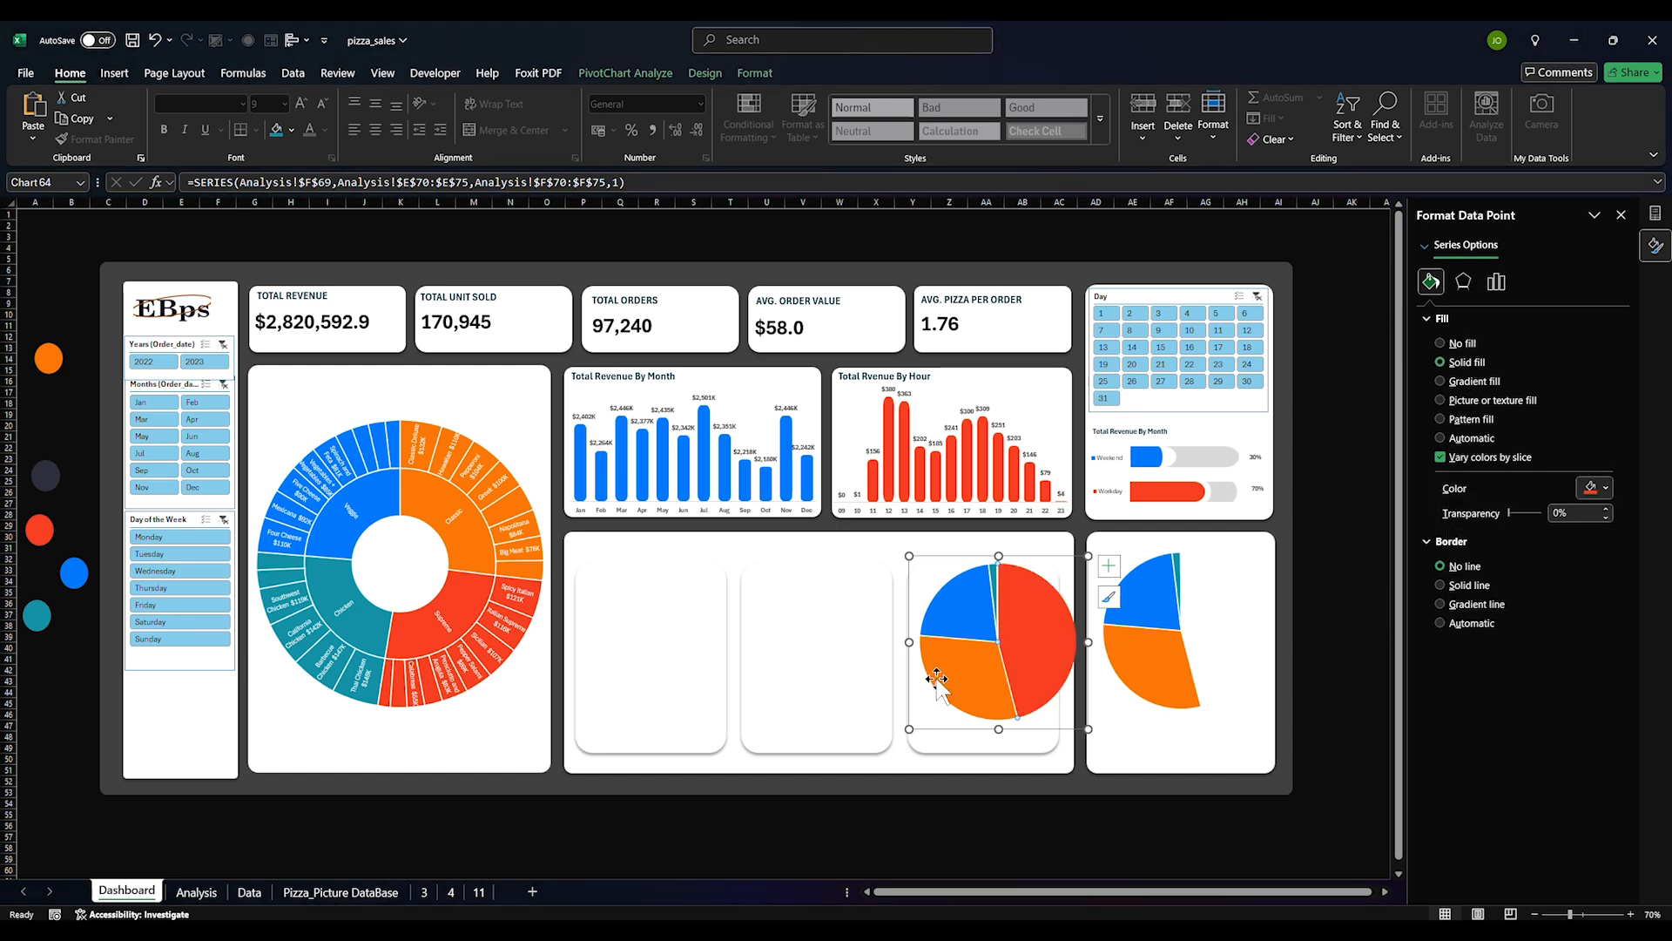
# Set the orange, blue and thin teal slices of the copy to No fill
pyautogui.click(965, 676)
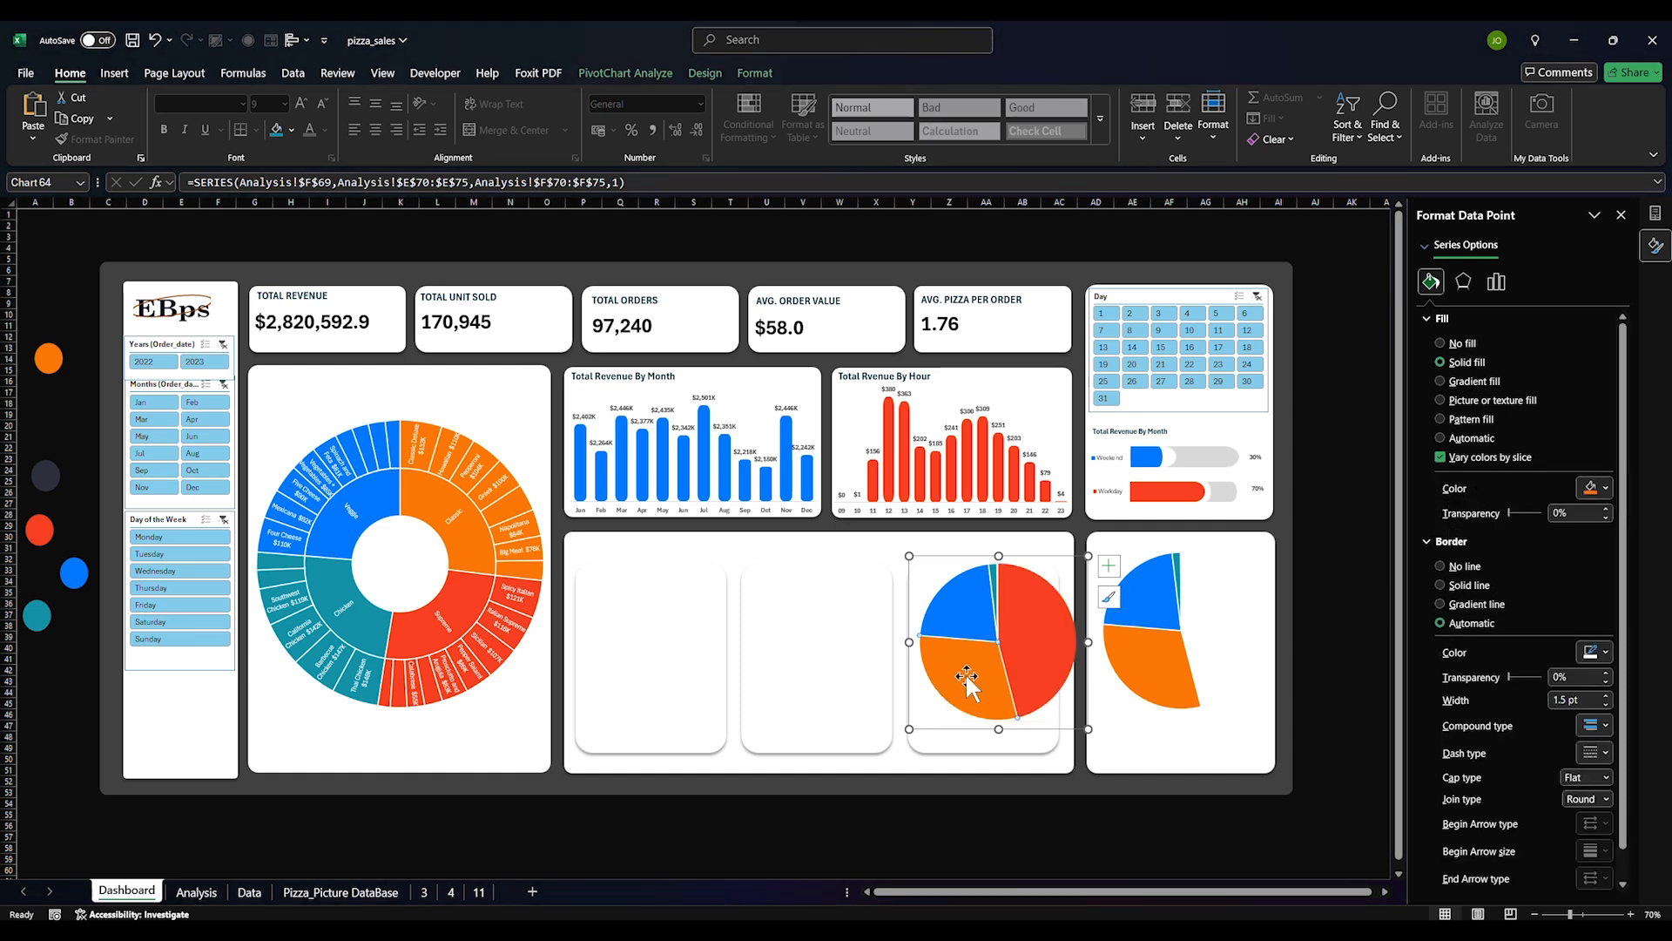
pyautogui.click(1605, 489)
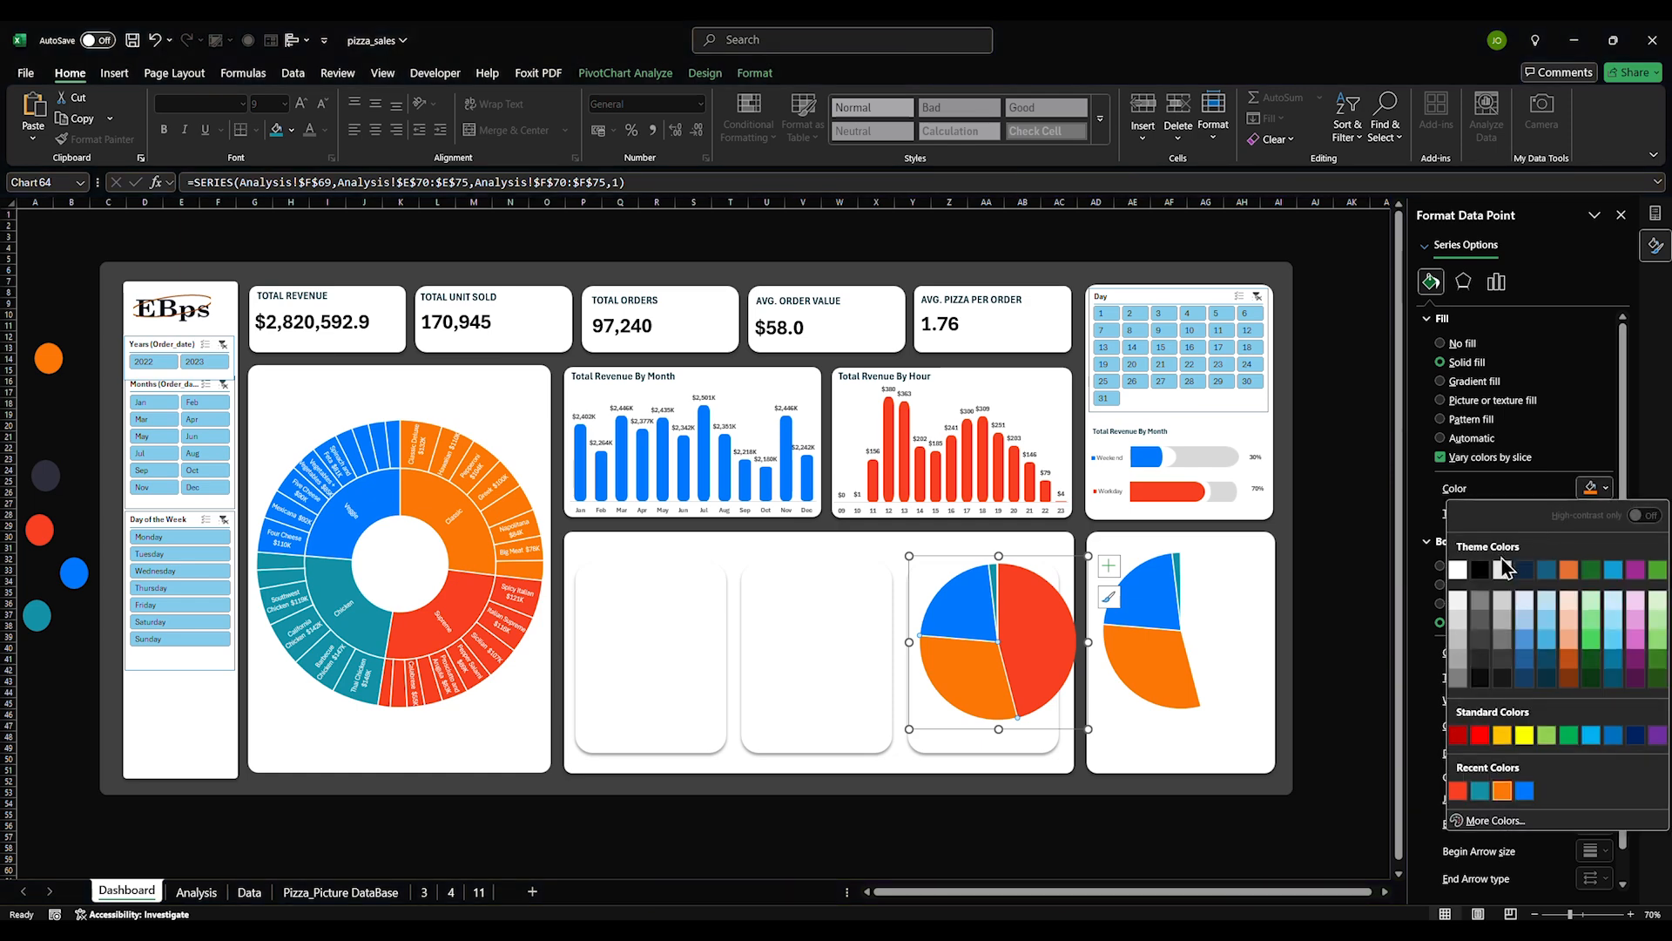
pyautogui.click(1469, 362)
pyautogui.click(1464, 346)
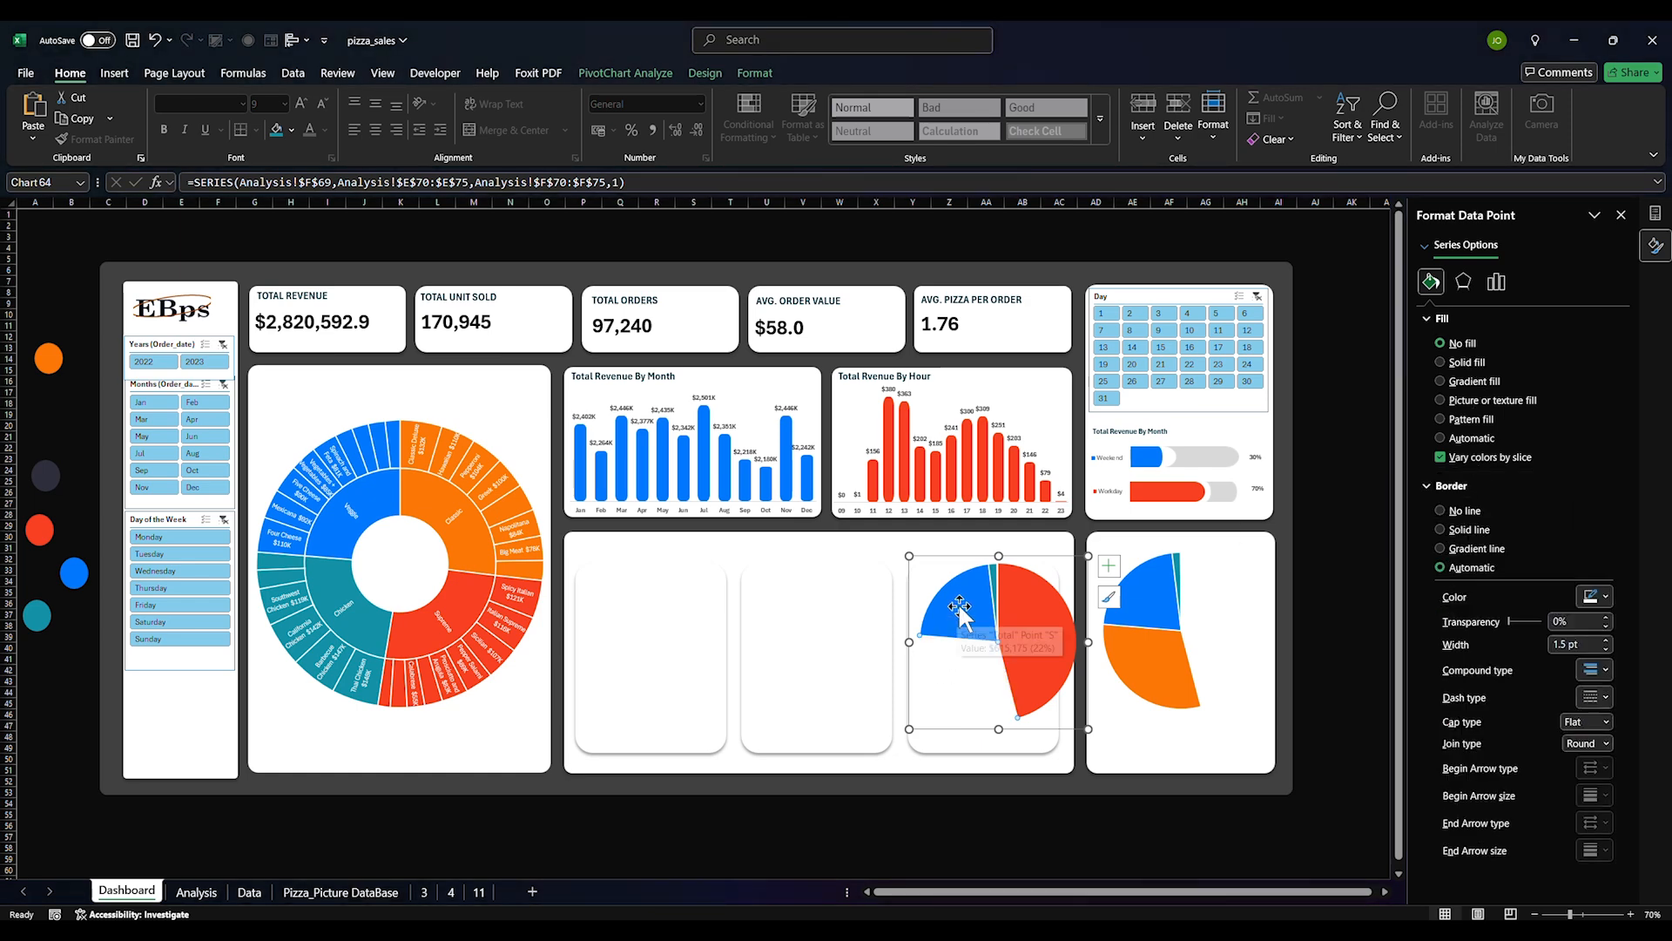
pyautogui.click(1464, 345)
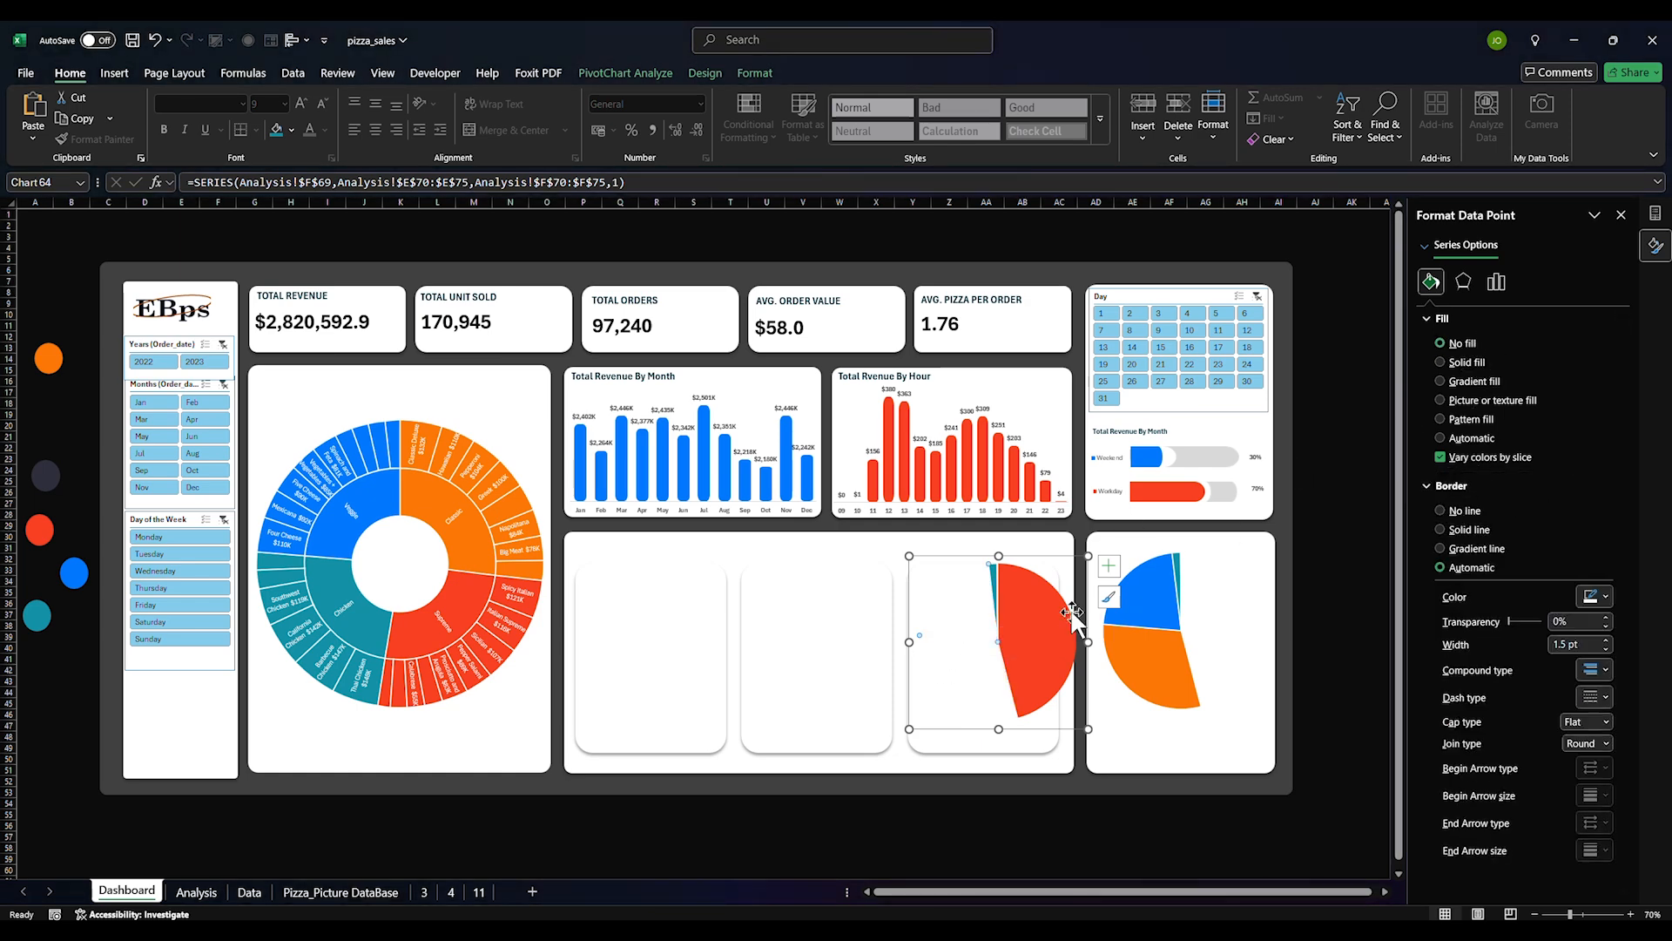
pyautogui.click(994, 575)
pyautogui.click(1448, 344)
# Enlarge the copy to confirm a blank slice stays at No fill, then shrink it into the first lower card
pyautogui.moveTo(911, 728); pyautogui.dragTo(475, 768)
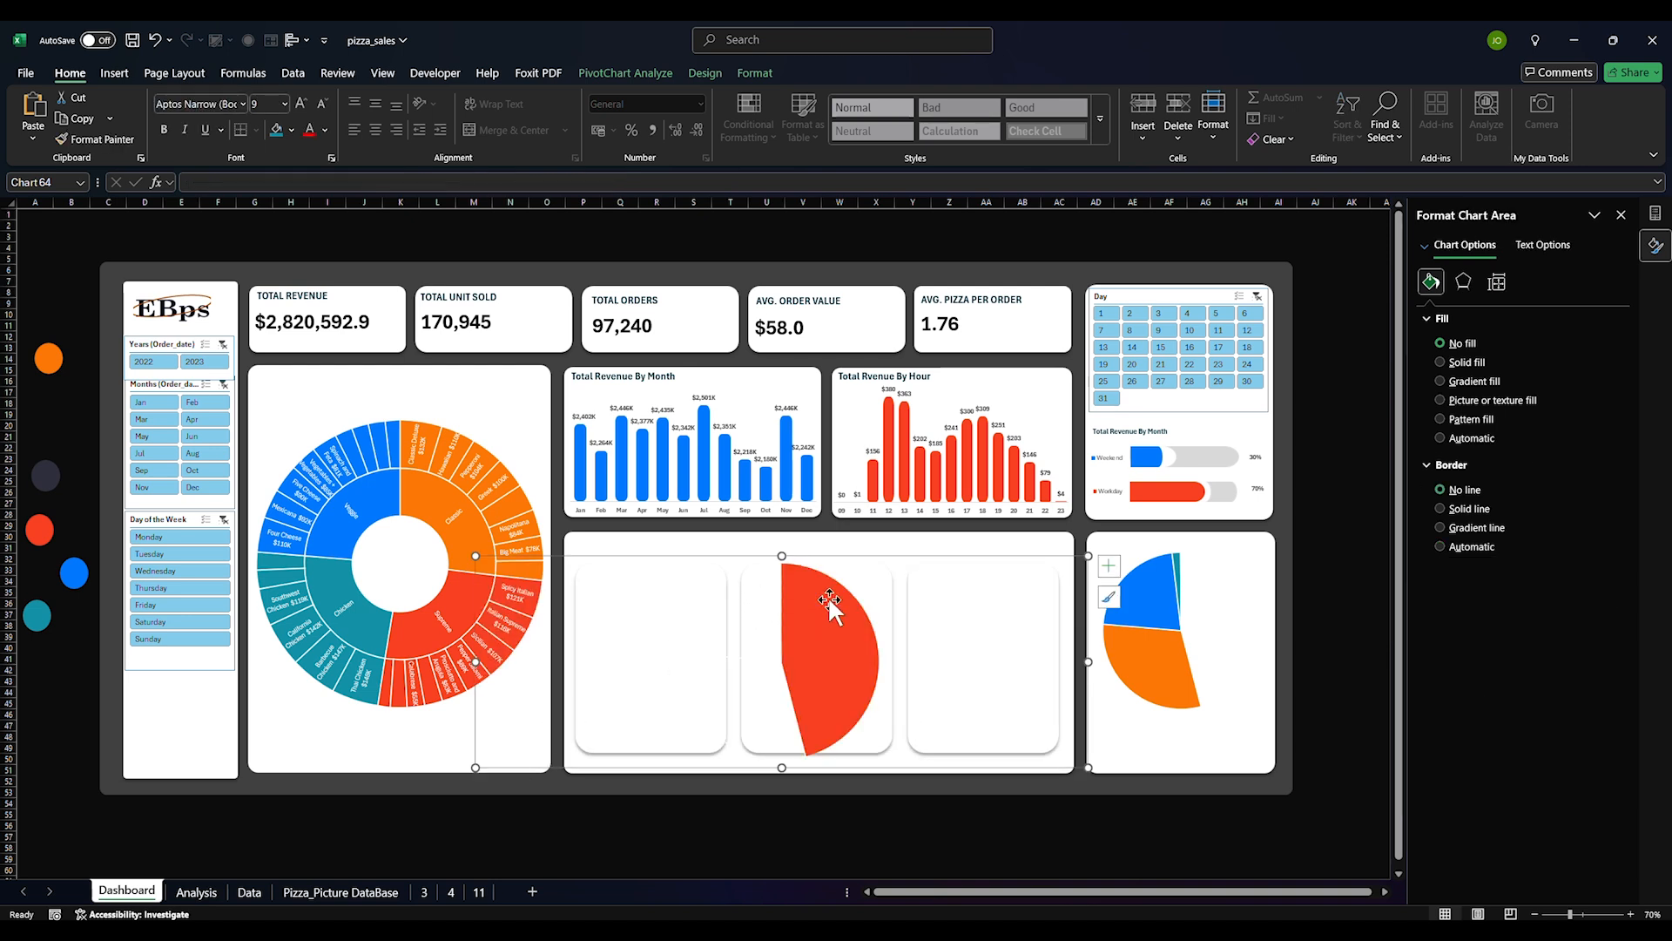
pyautogui.moveTo(1086, 566); pyautogui.dragTo(1310, 296)
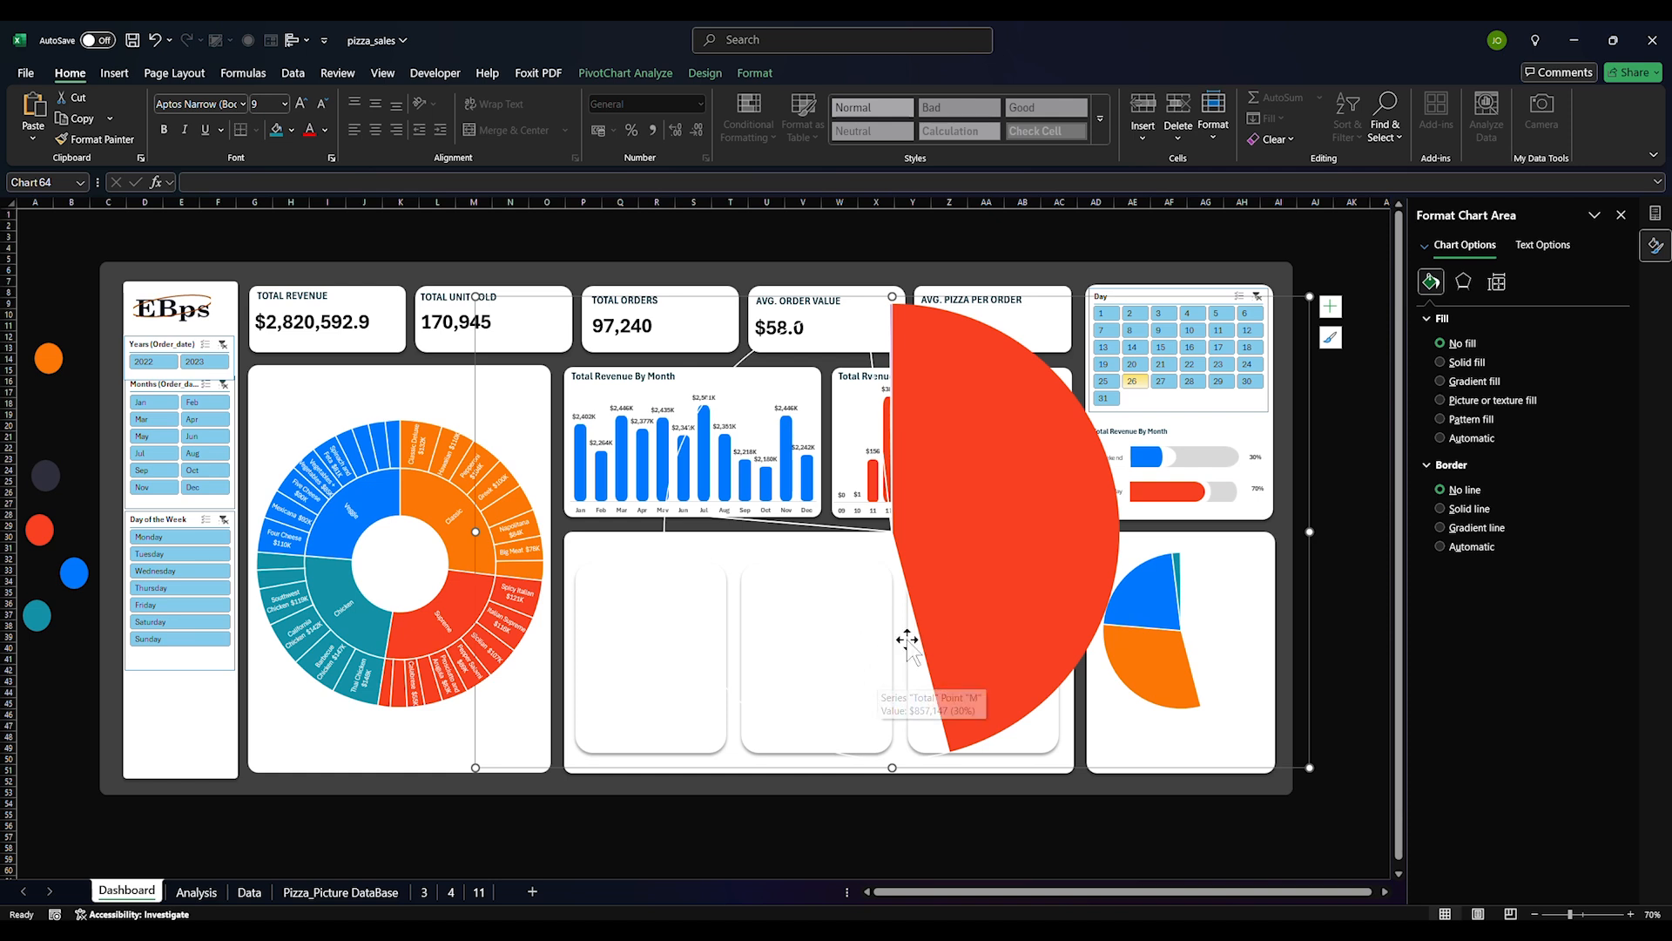
pyautogui.click(870, 696)
pyautogui.click(825, 726)
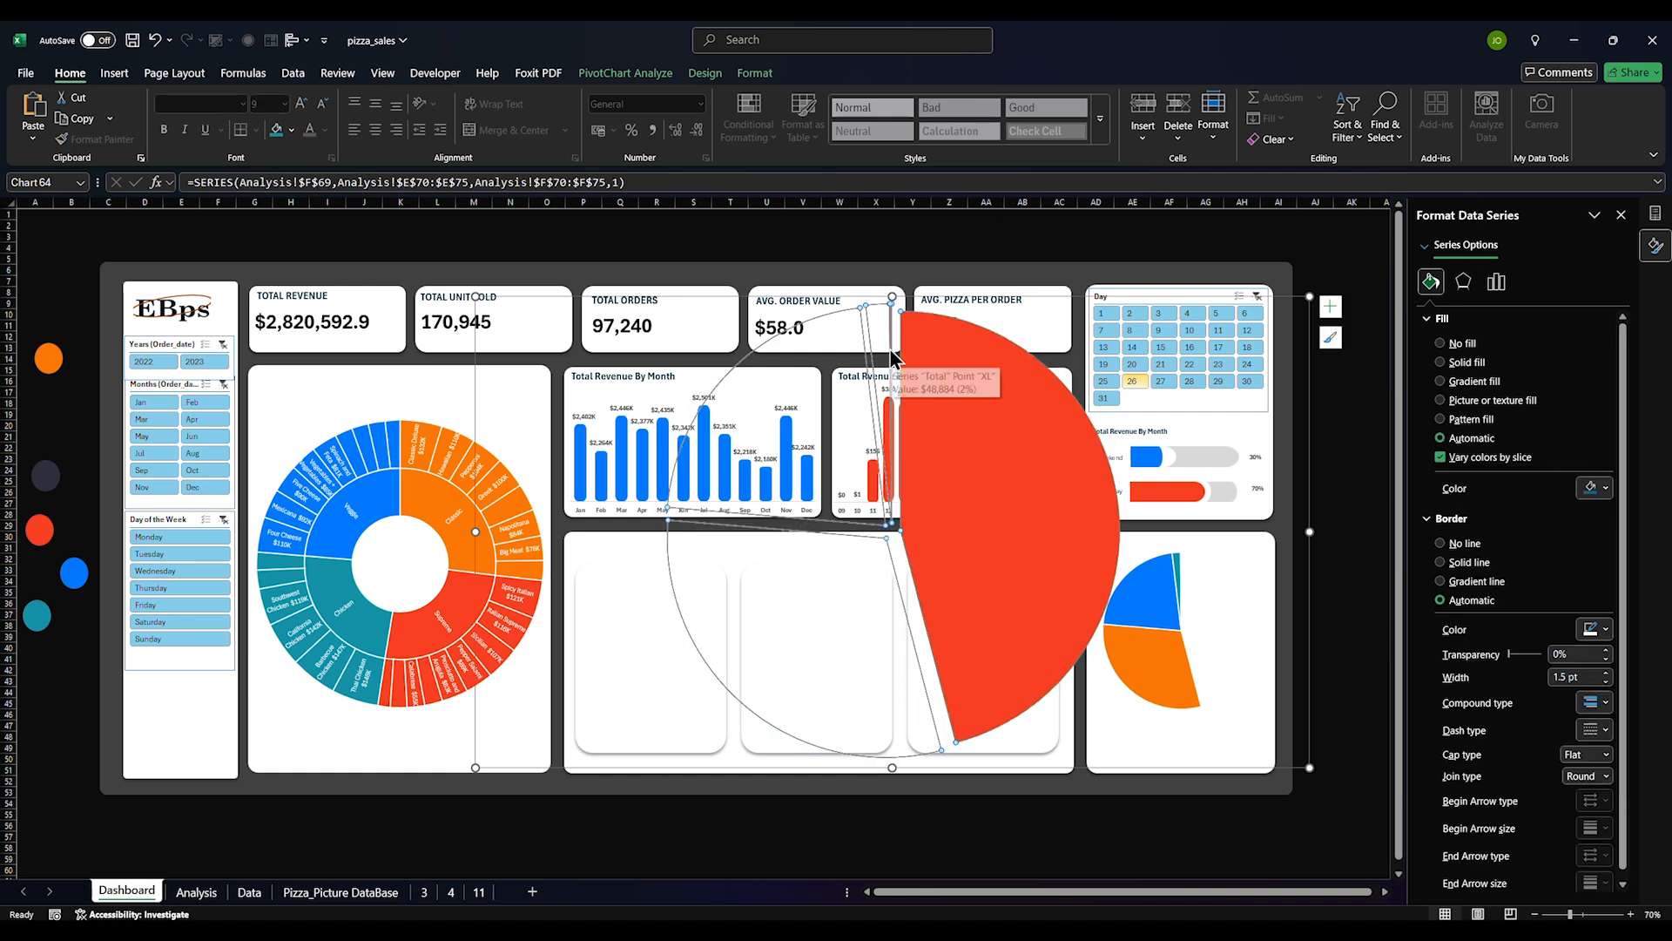
pyautogui.click(822, 634)
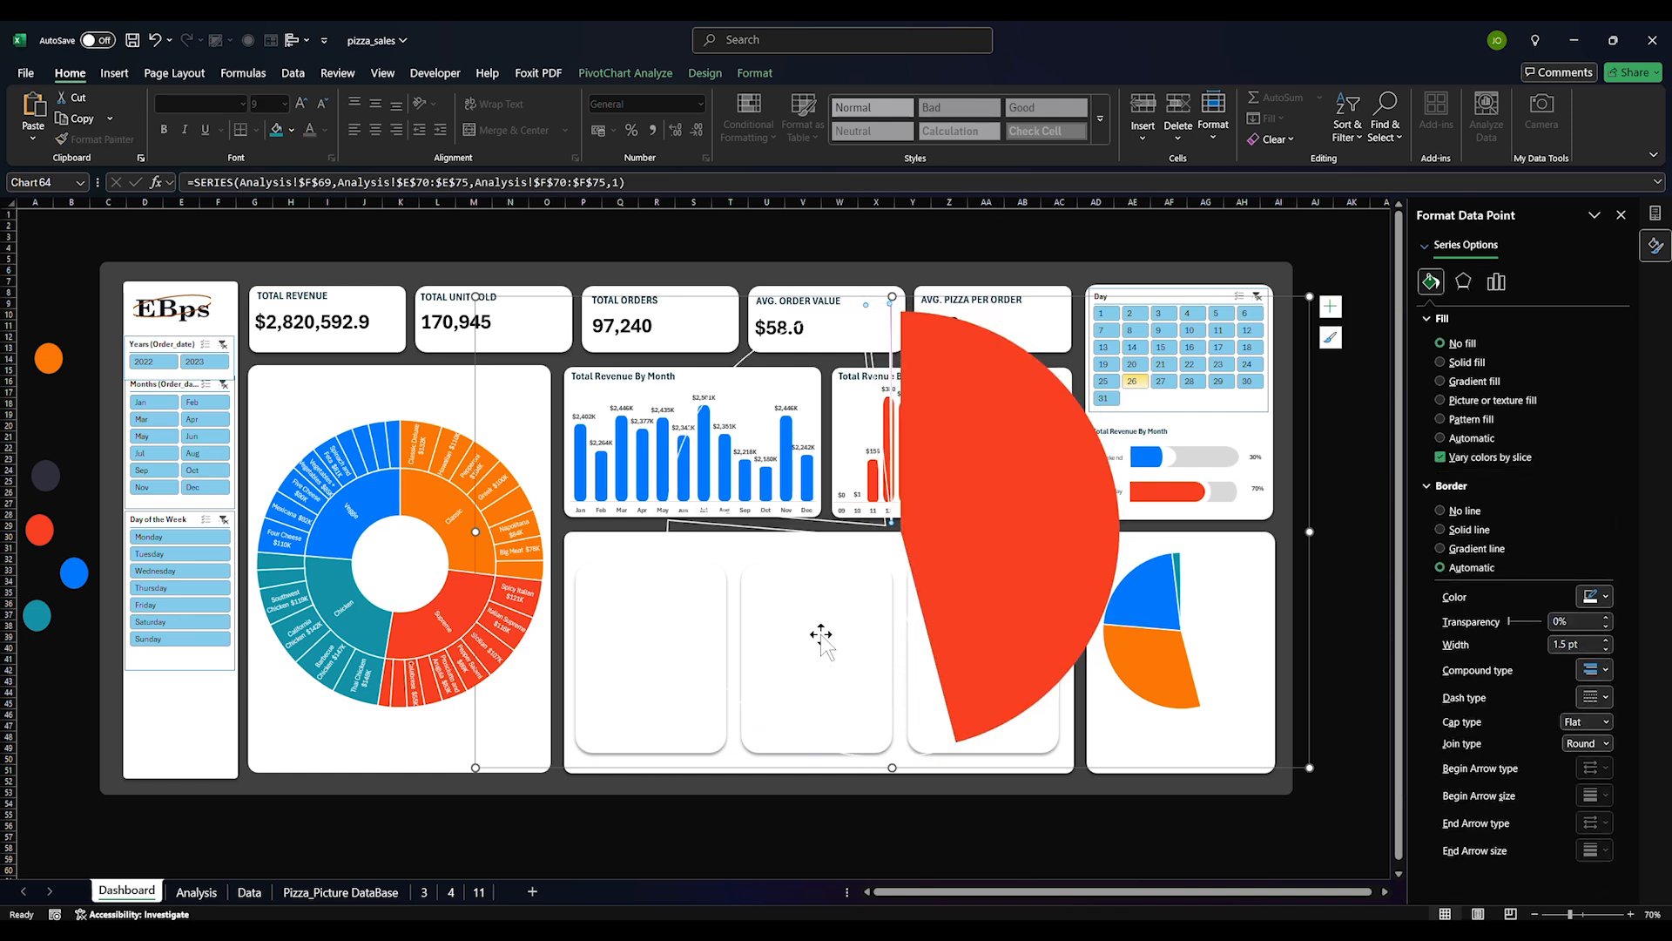
pyautogui.click(891, 346)
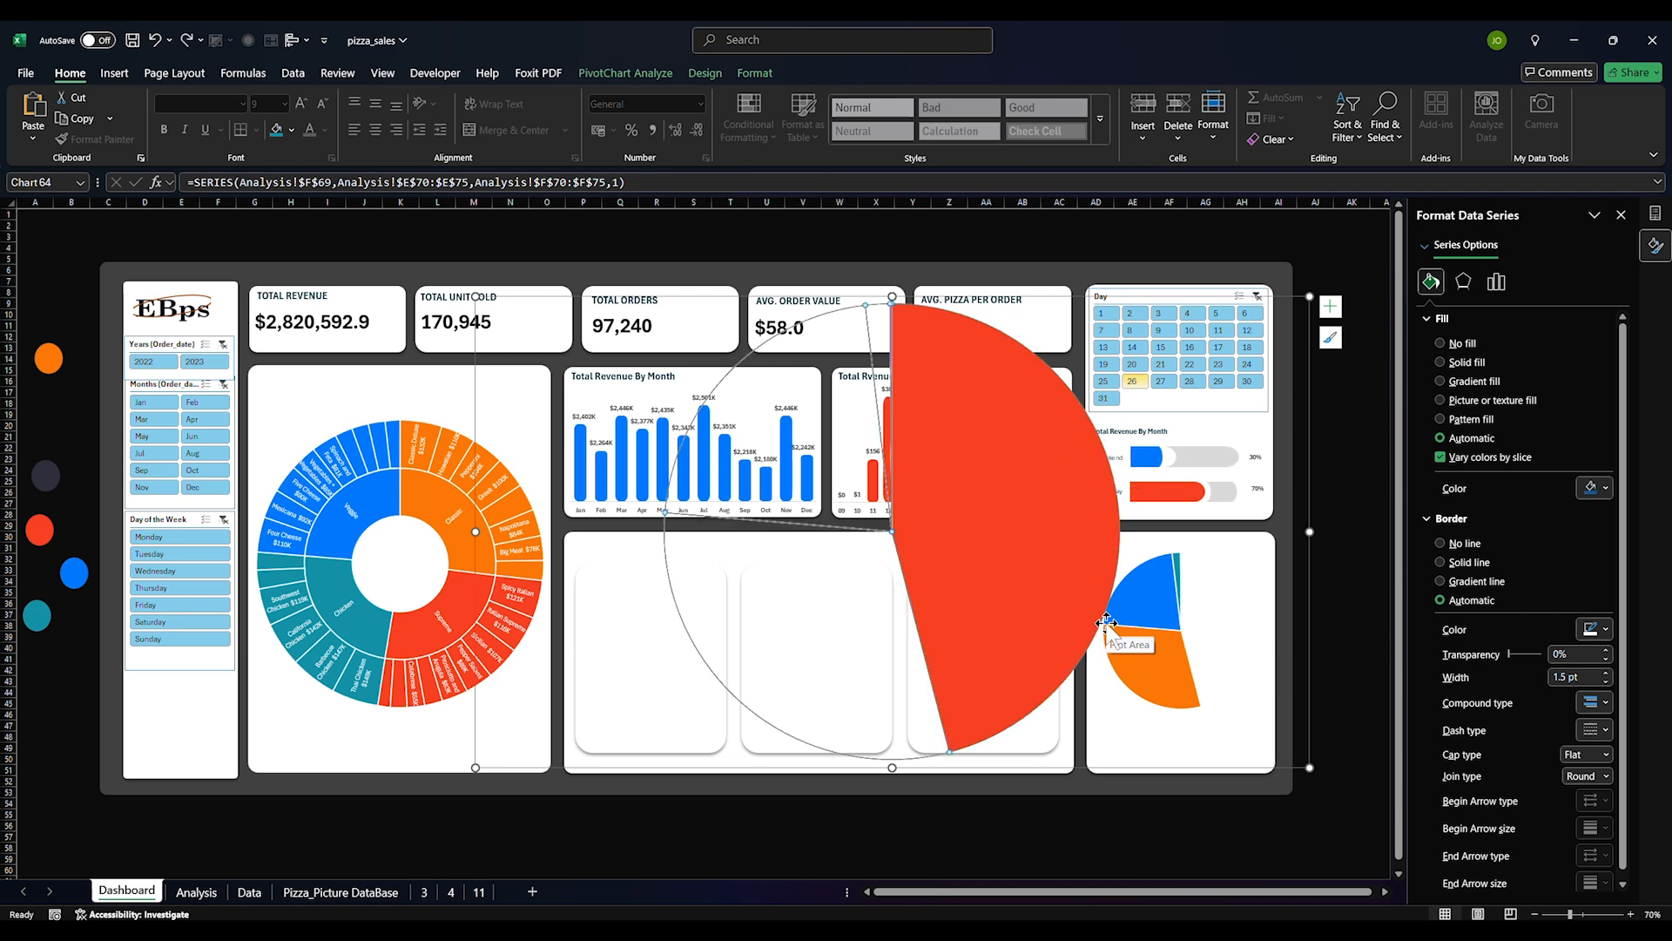
pyautogui.click(887, 357)
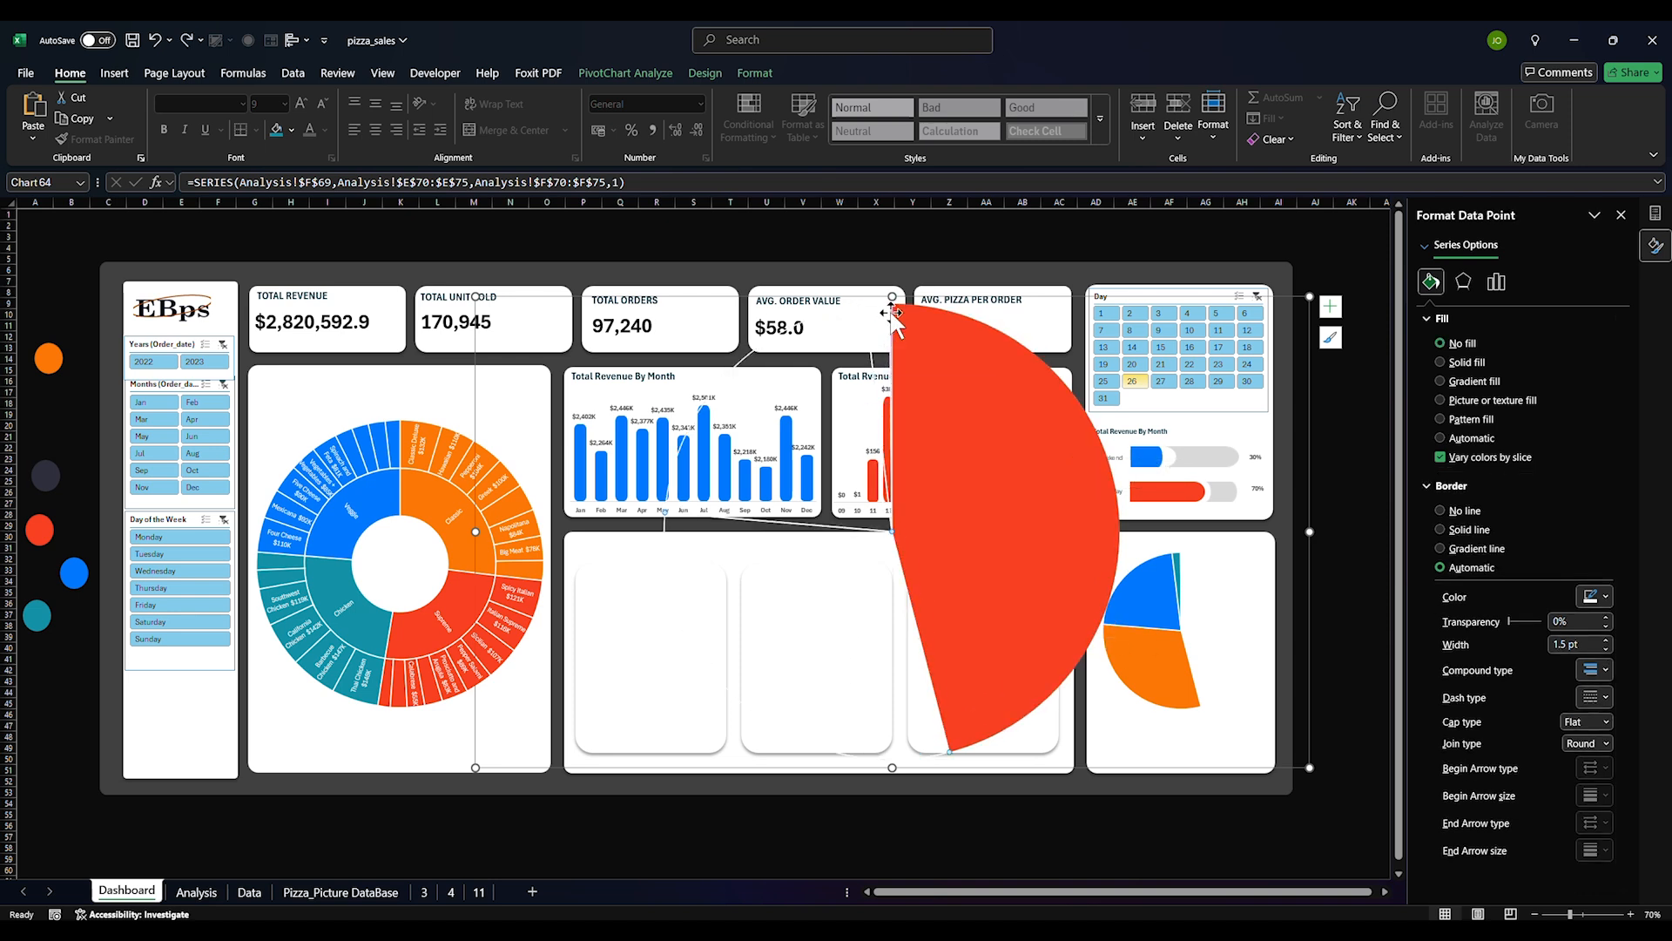
pyautogui.click(1464, 438)
pyautogui.click(1605, 488)
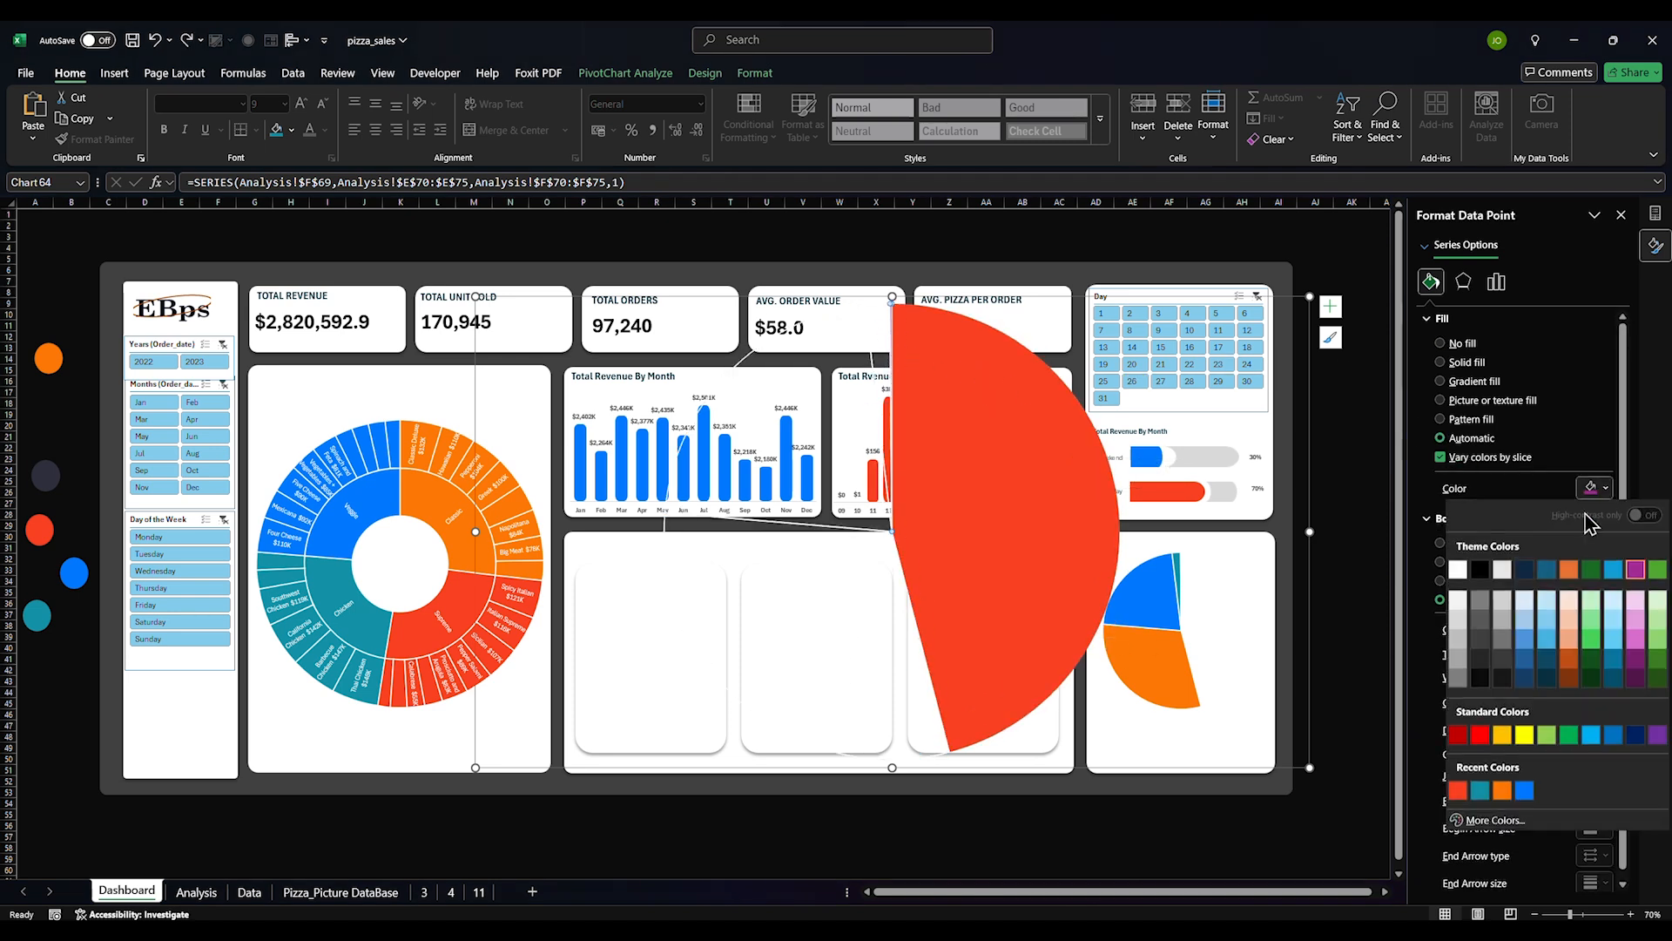
pyautogui.click(1463, 343)
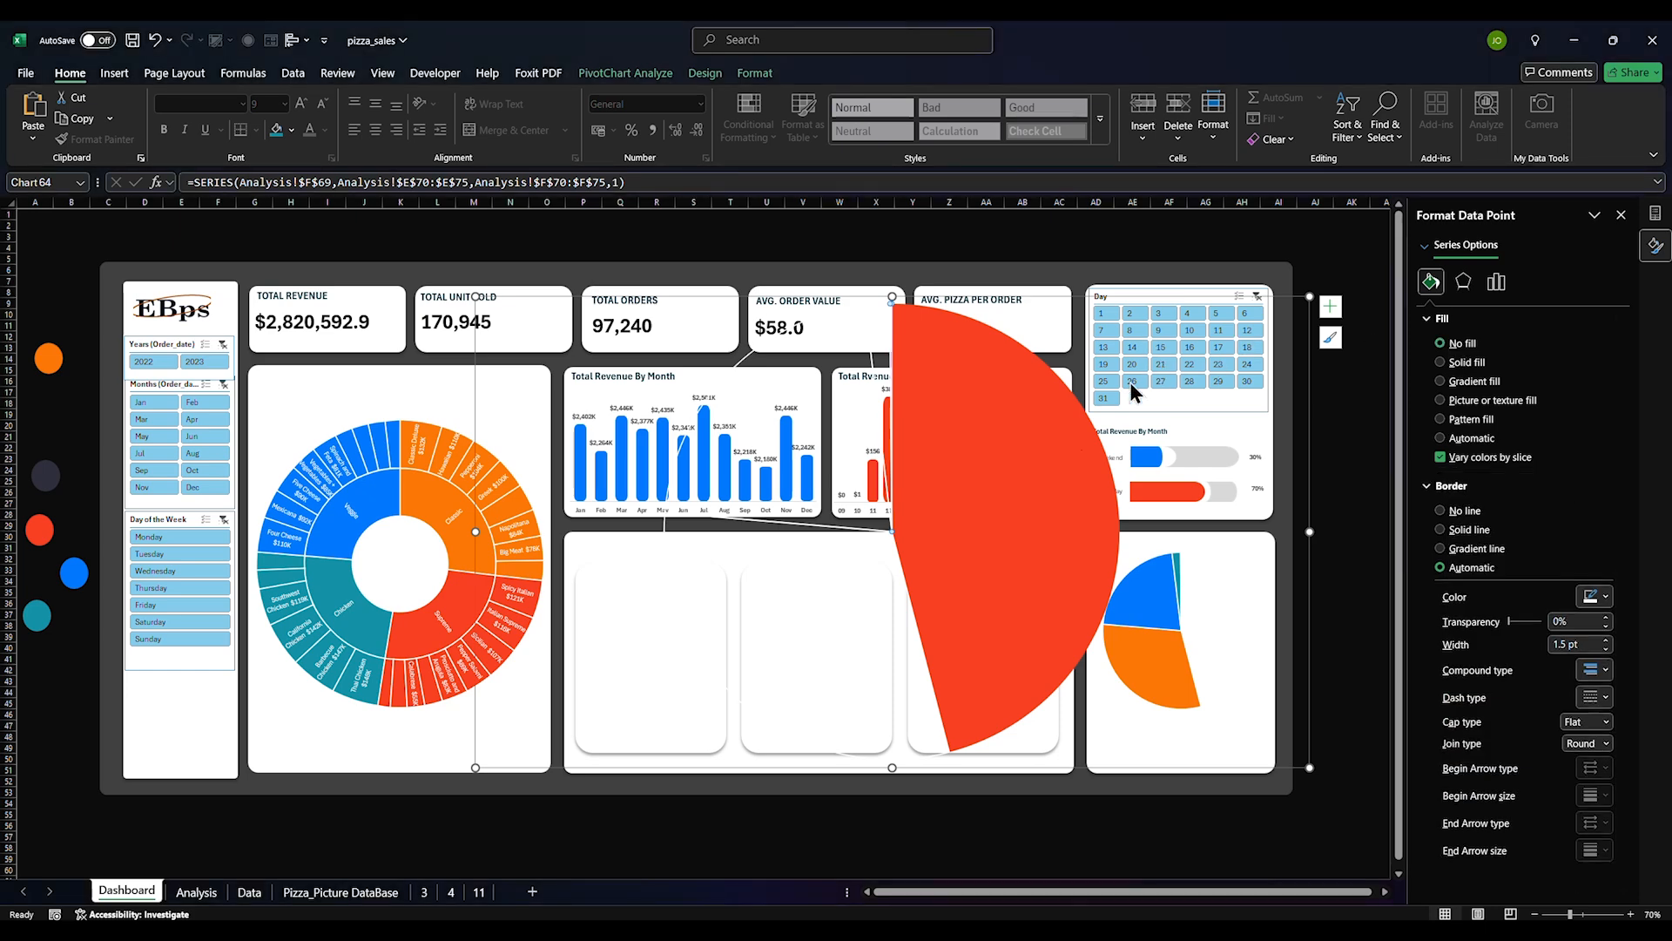
pyautogui.moveTo(1314, 297); pyautogui.dragTo(771, 575)
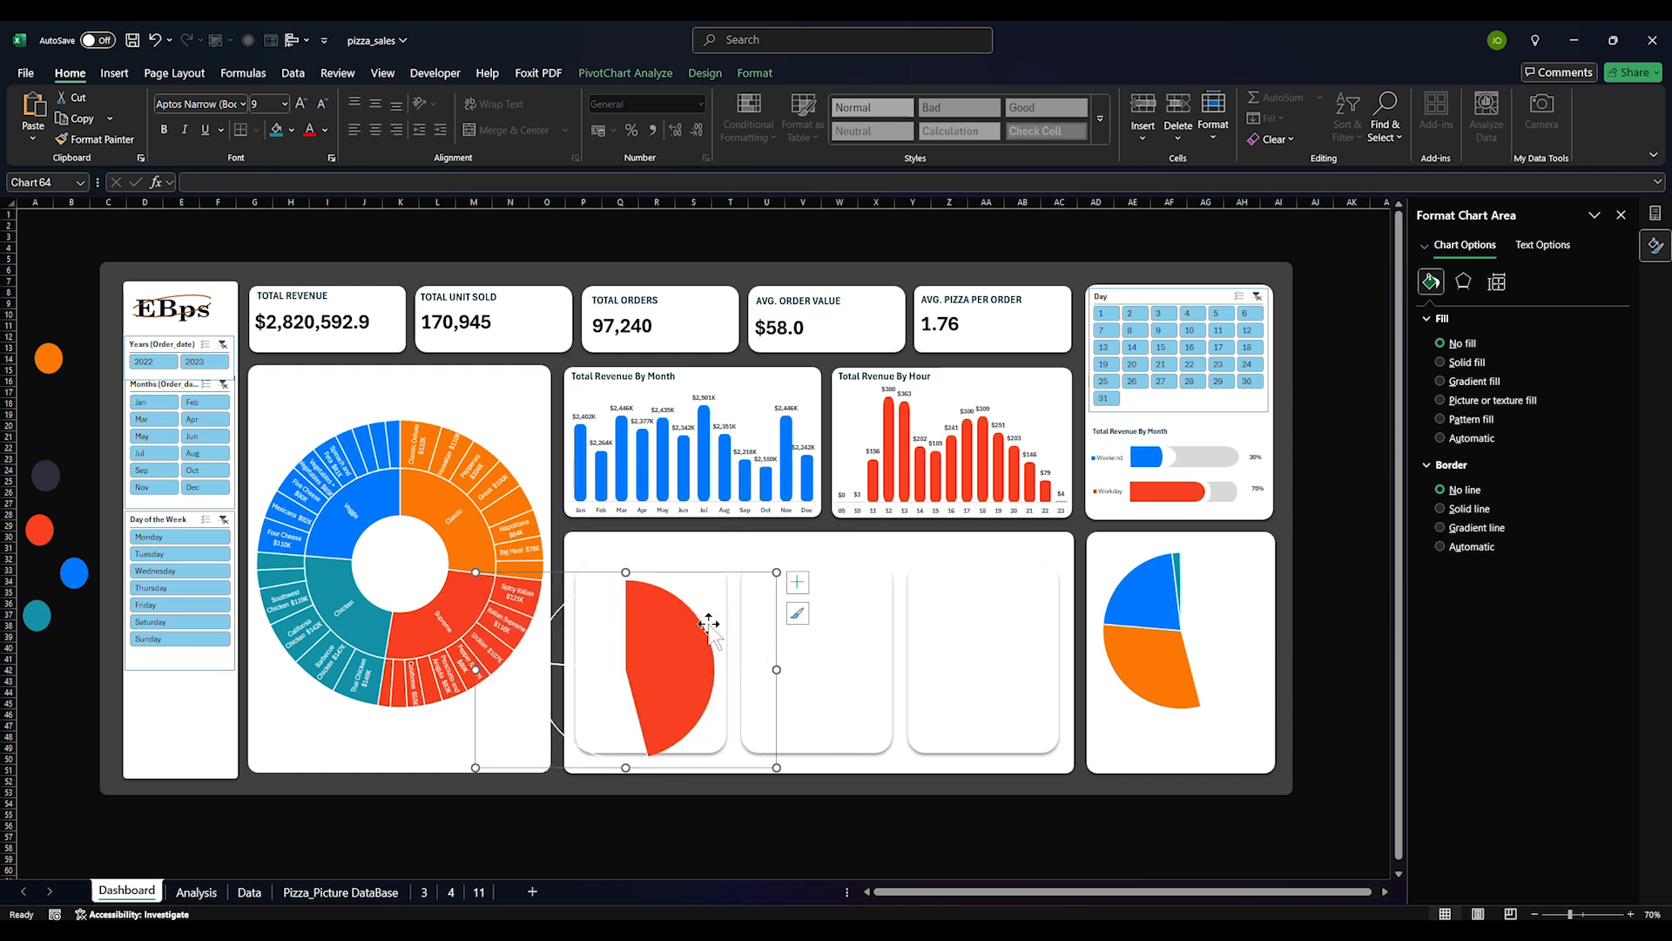
# Move the red single-slice pie onto the right card over the pizza-size pie and narrow it
pyautogui.click(675, 662)
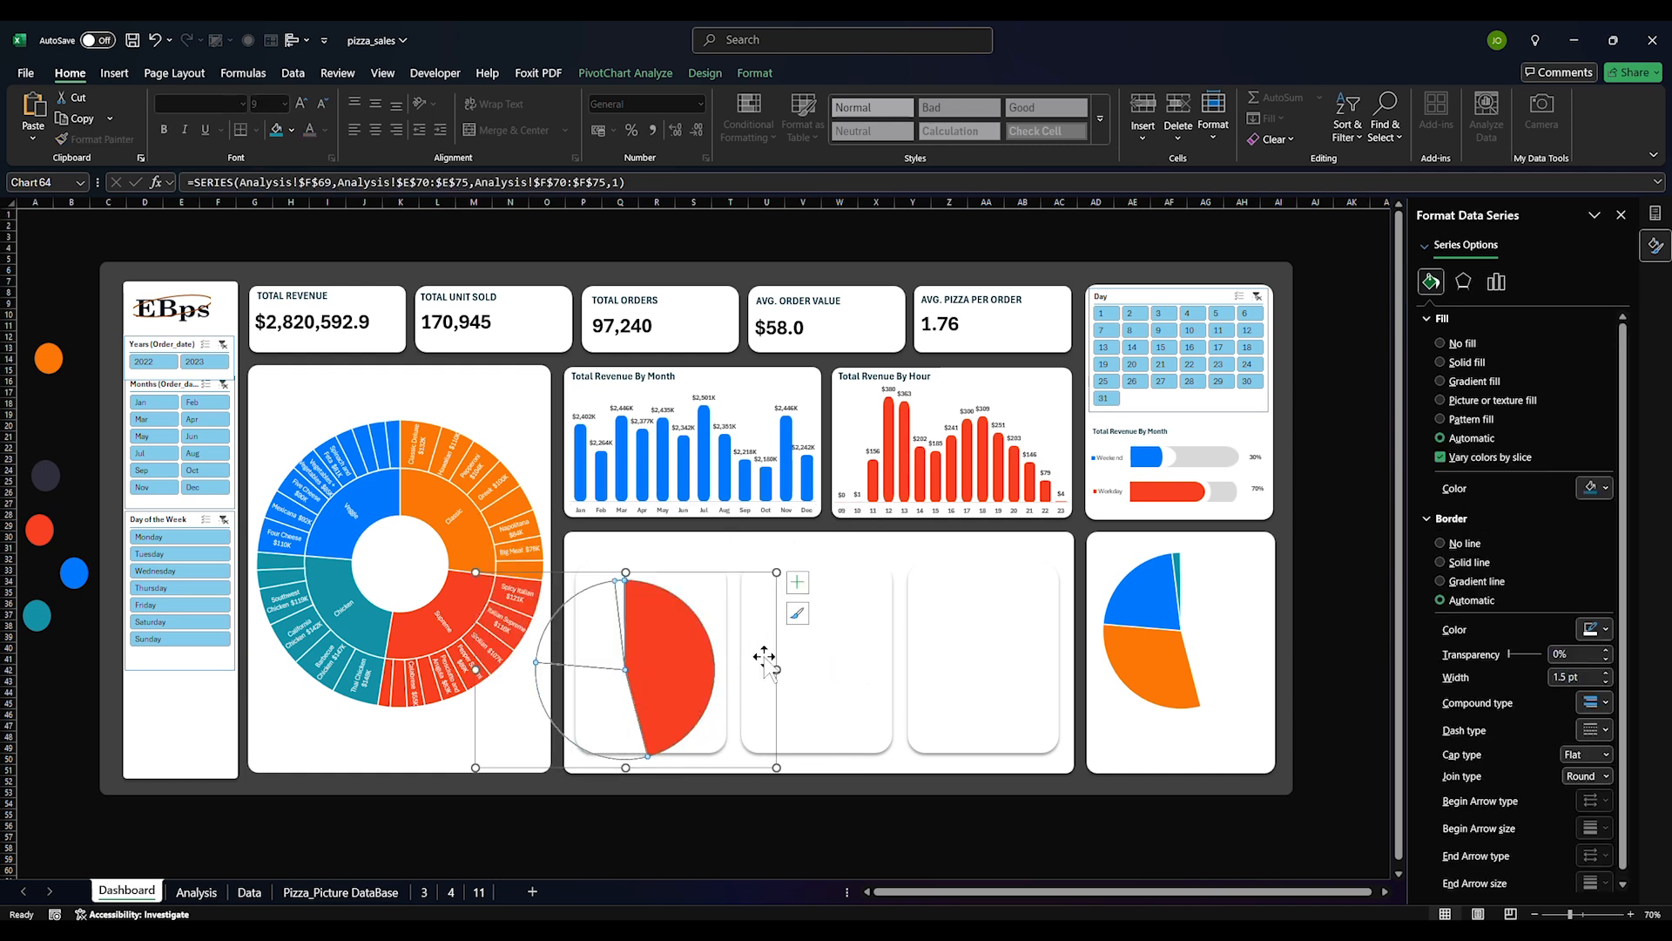
pyautogui.moveTo(773, 655); pyautogui.dragTo(1138, 642)
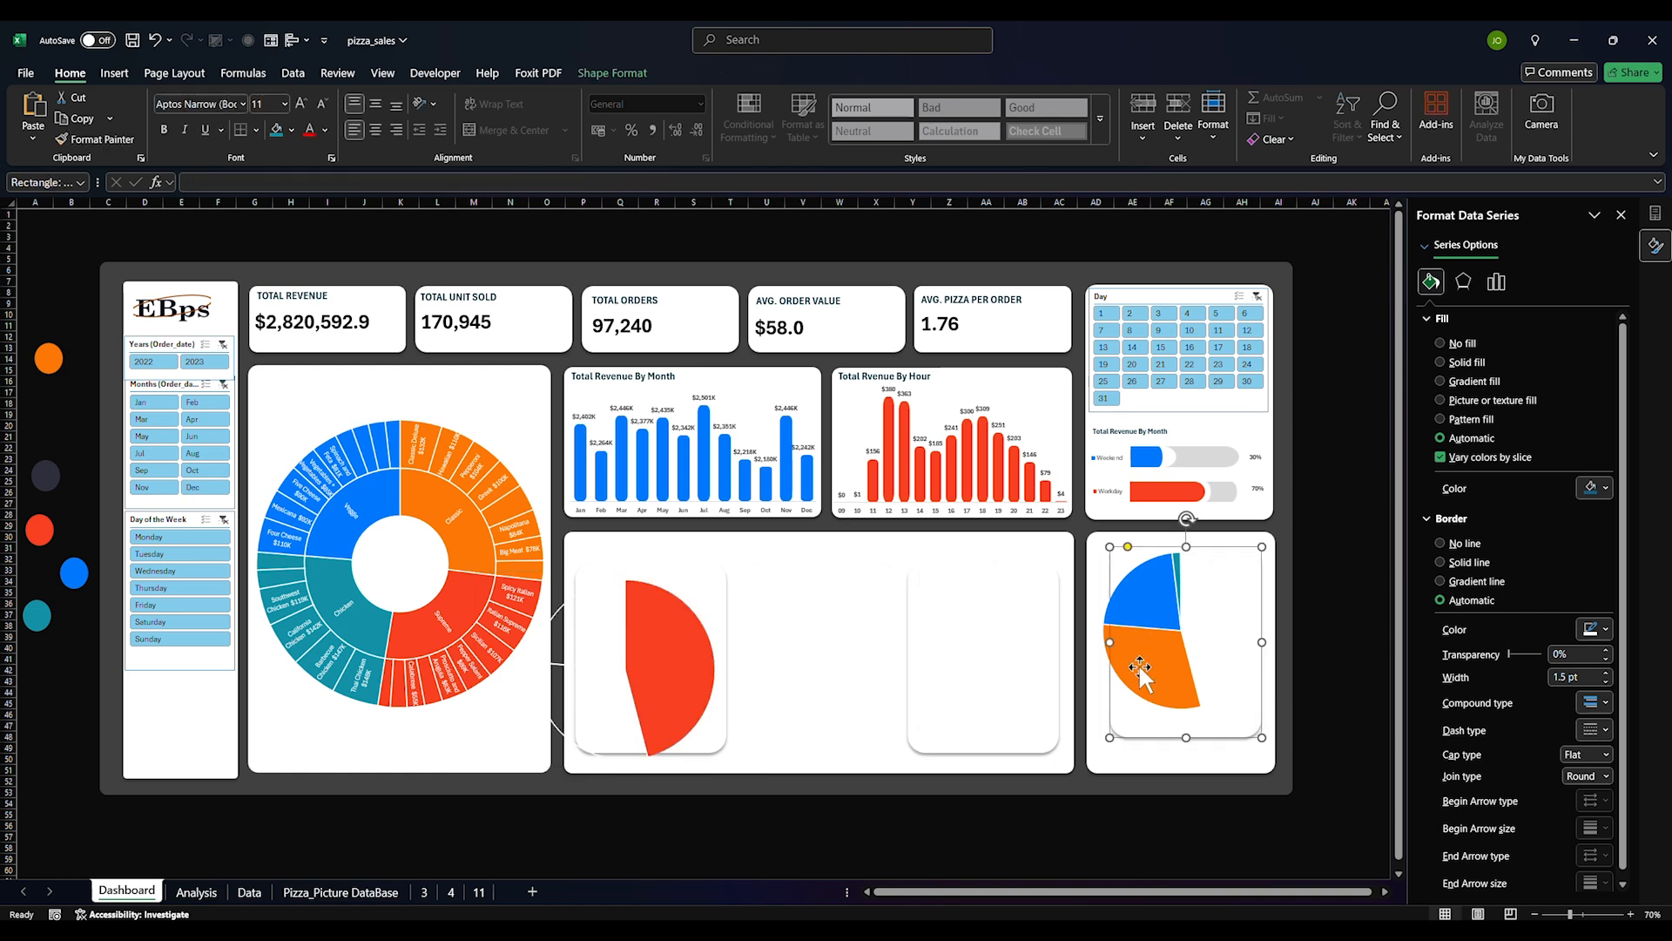
pyautogui.hotkey('ctrl', 'z')
pyautogui.click(684, 670)
pyautogui.moveTo(776, 697); pyautogui.dragTo(1087, 677)
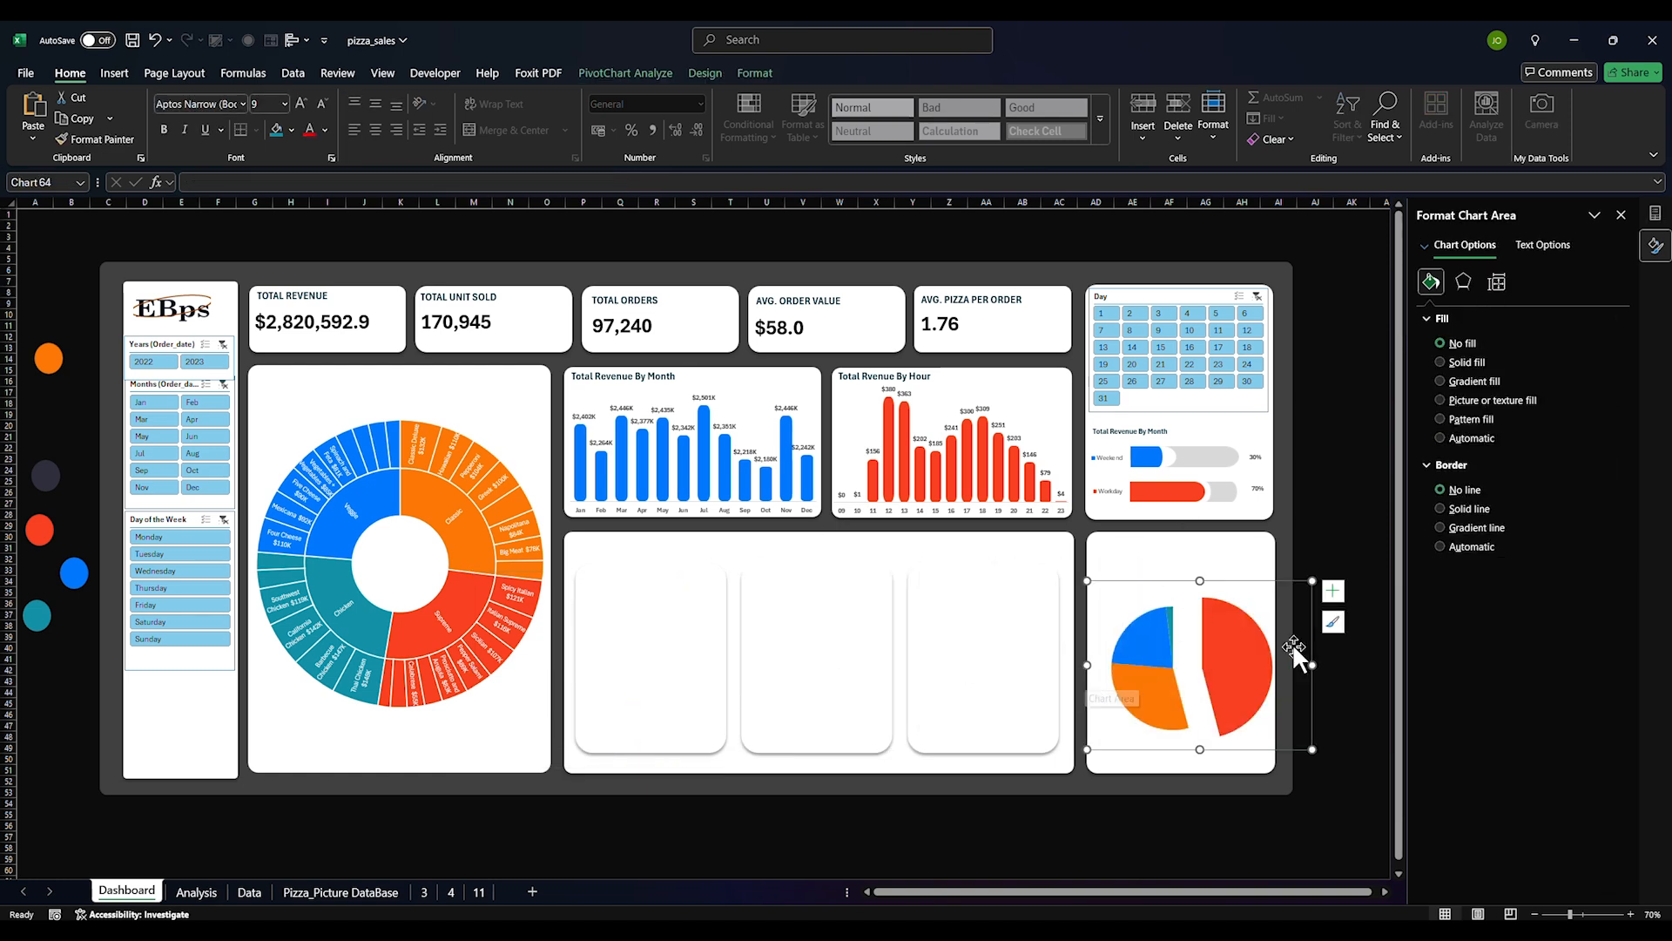
pyautogui.moveTo(1317, 664); pyautogui.dragTo(1276, 664)
# Enlarge and reposition the red pie's plot area so its slice overlaps and protrudes from the pie beneath
pyautogui.click(1215, 685)
pyautogui.click(1247, 641)
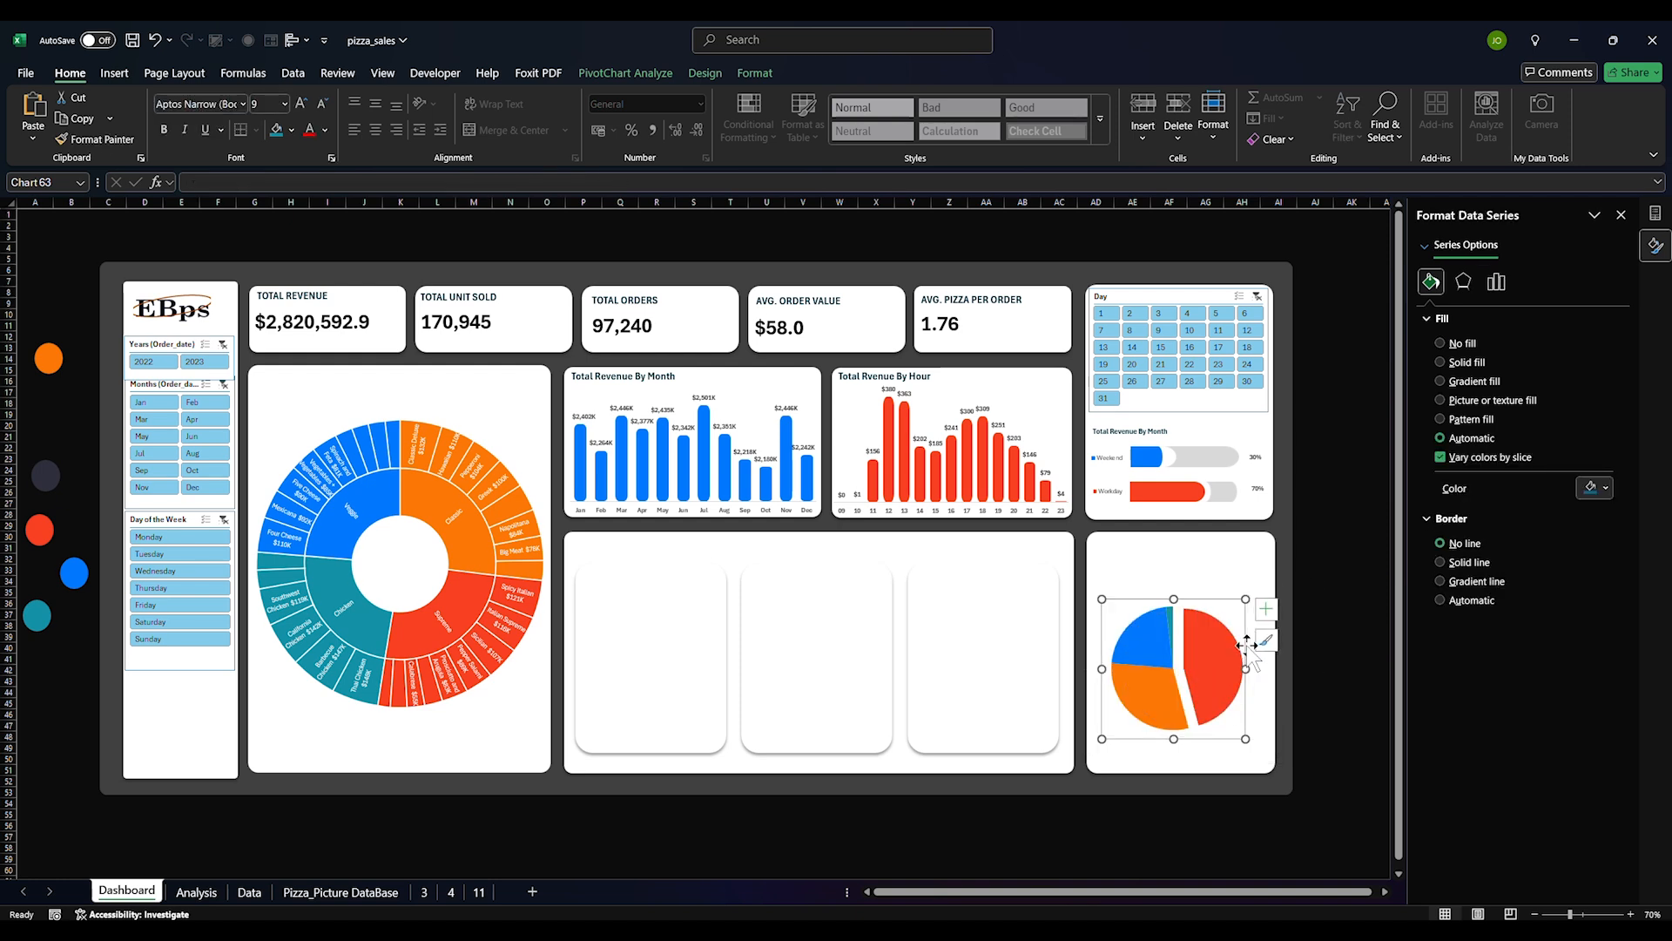
pyautogui.click(1249, 629)
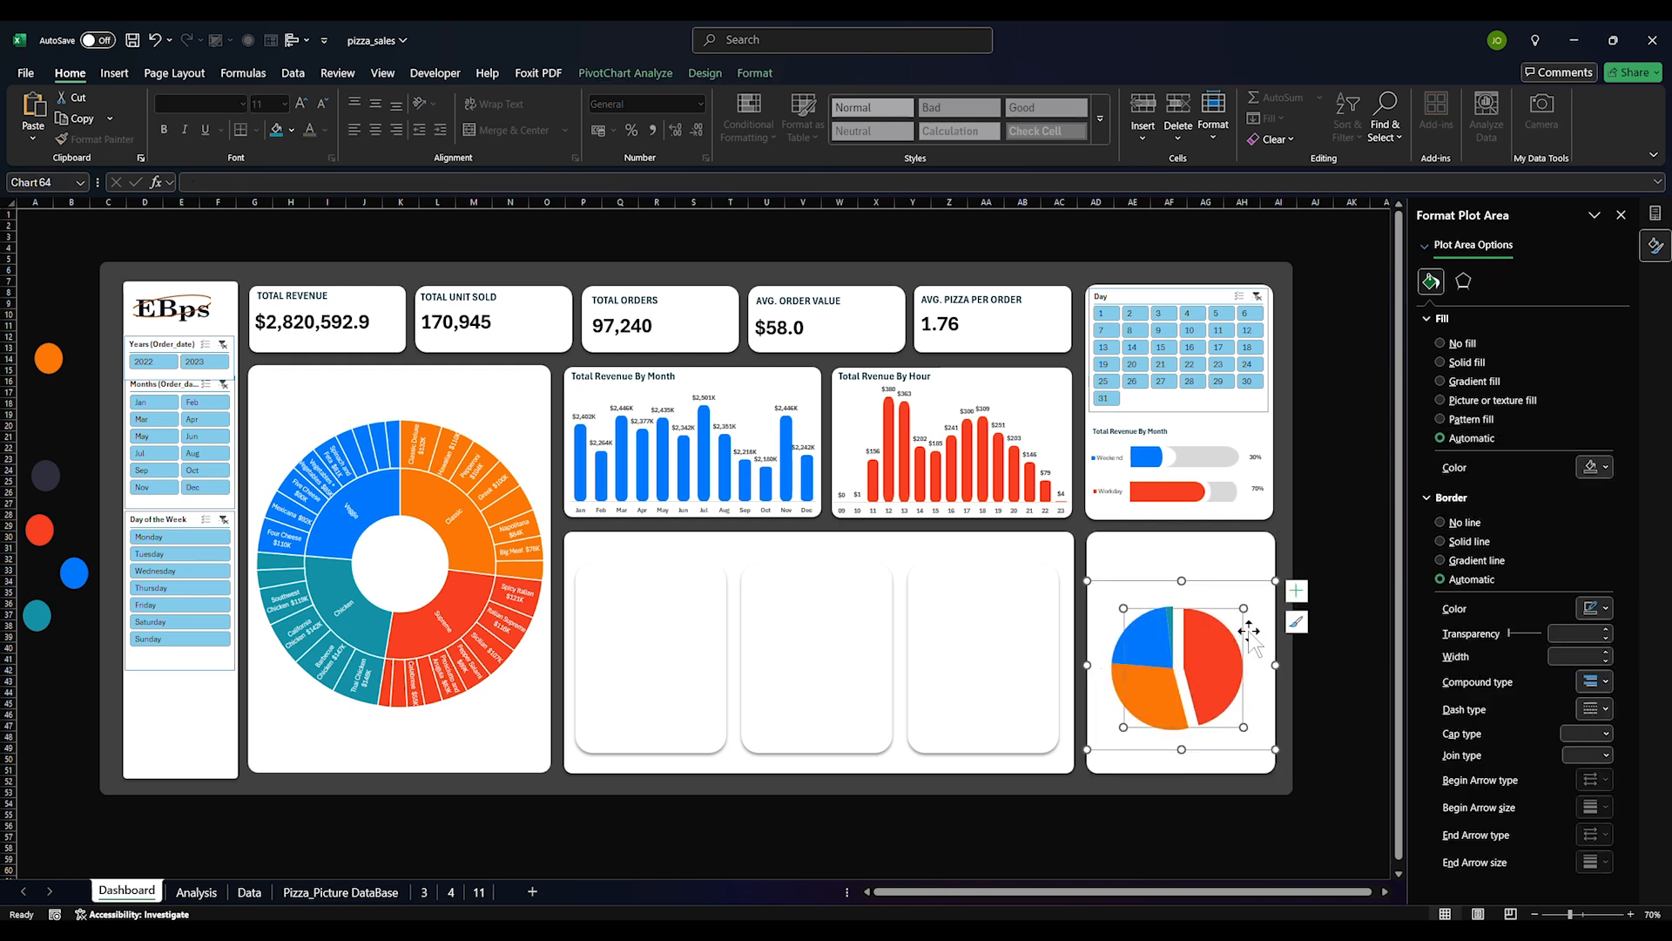
pyautogui.moveTo(1246, 610); pyautogui.dragTo(1253, 613)
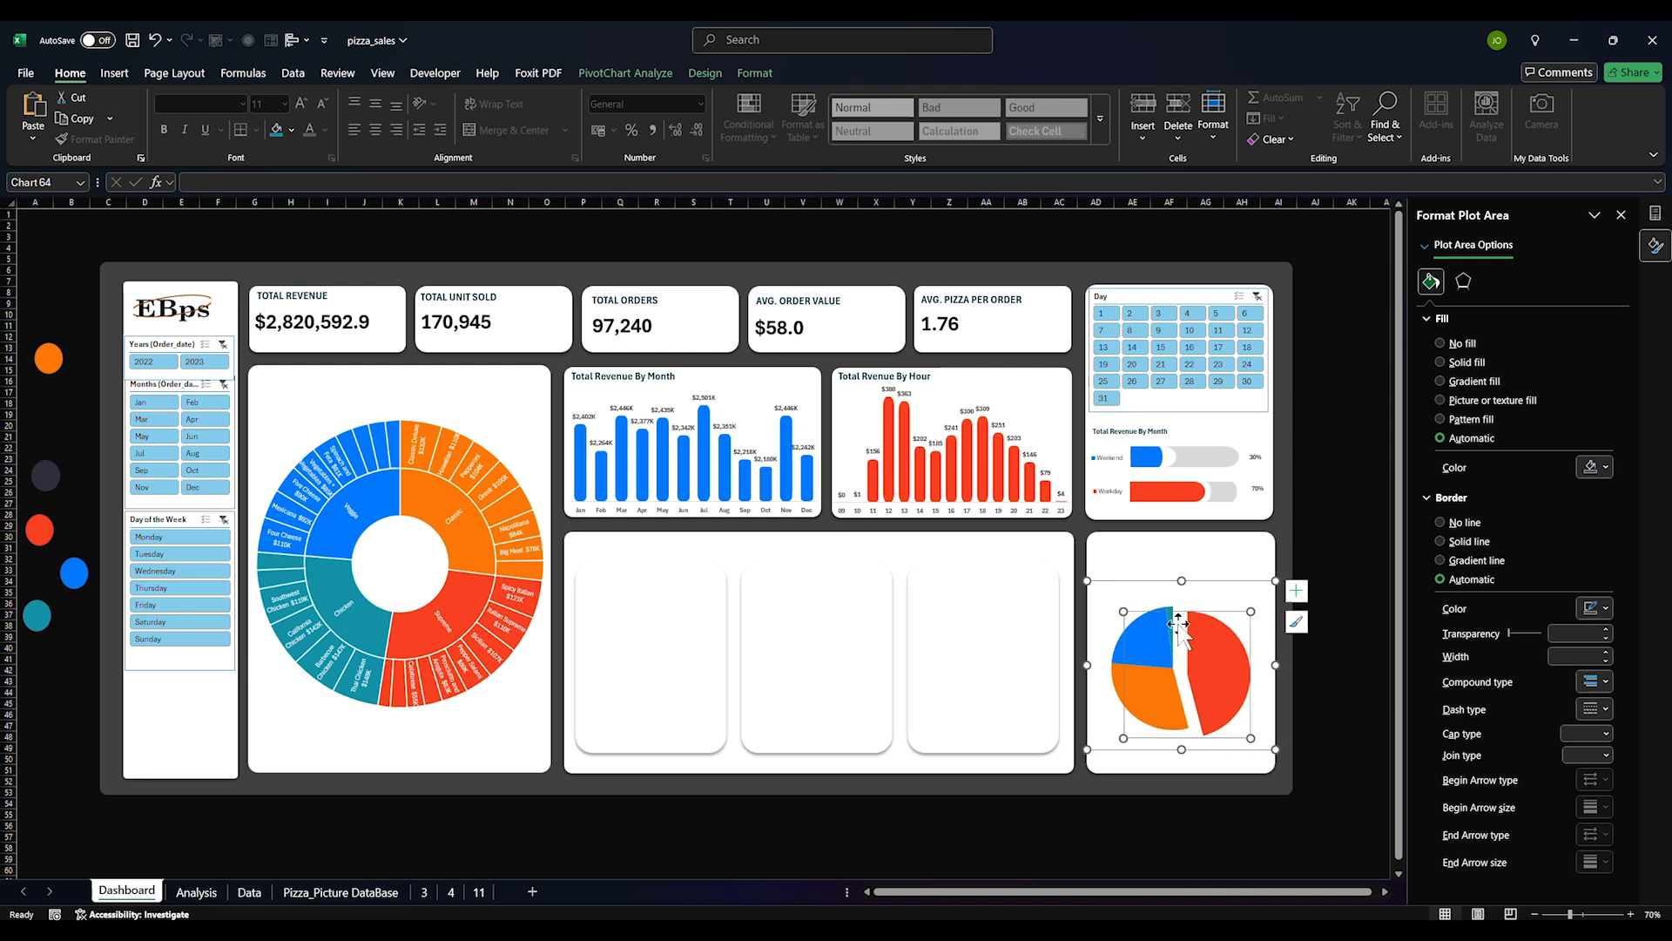
pyautogui.moveTo(1121, 614); pyautogui.dragTo(1080, 591)
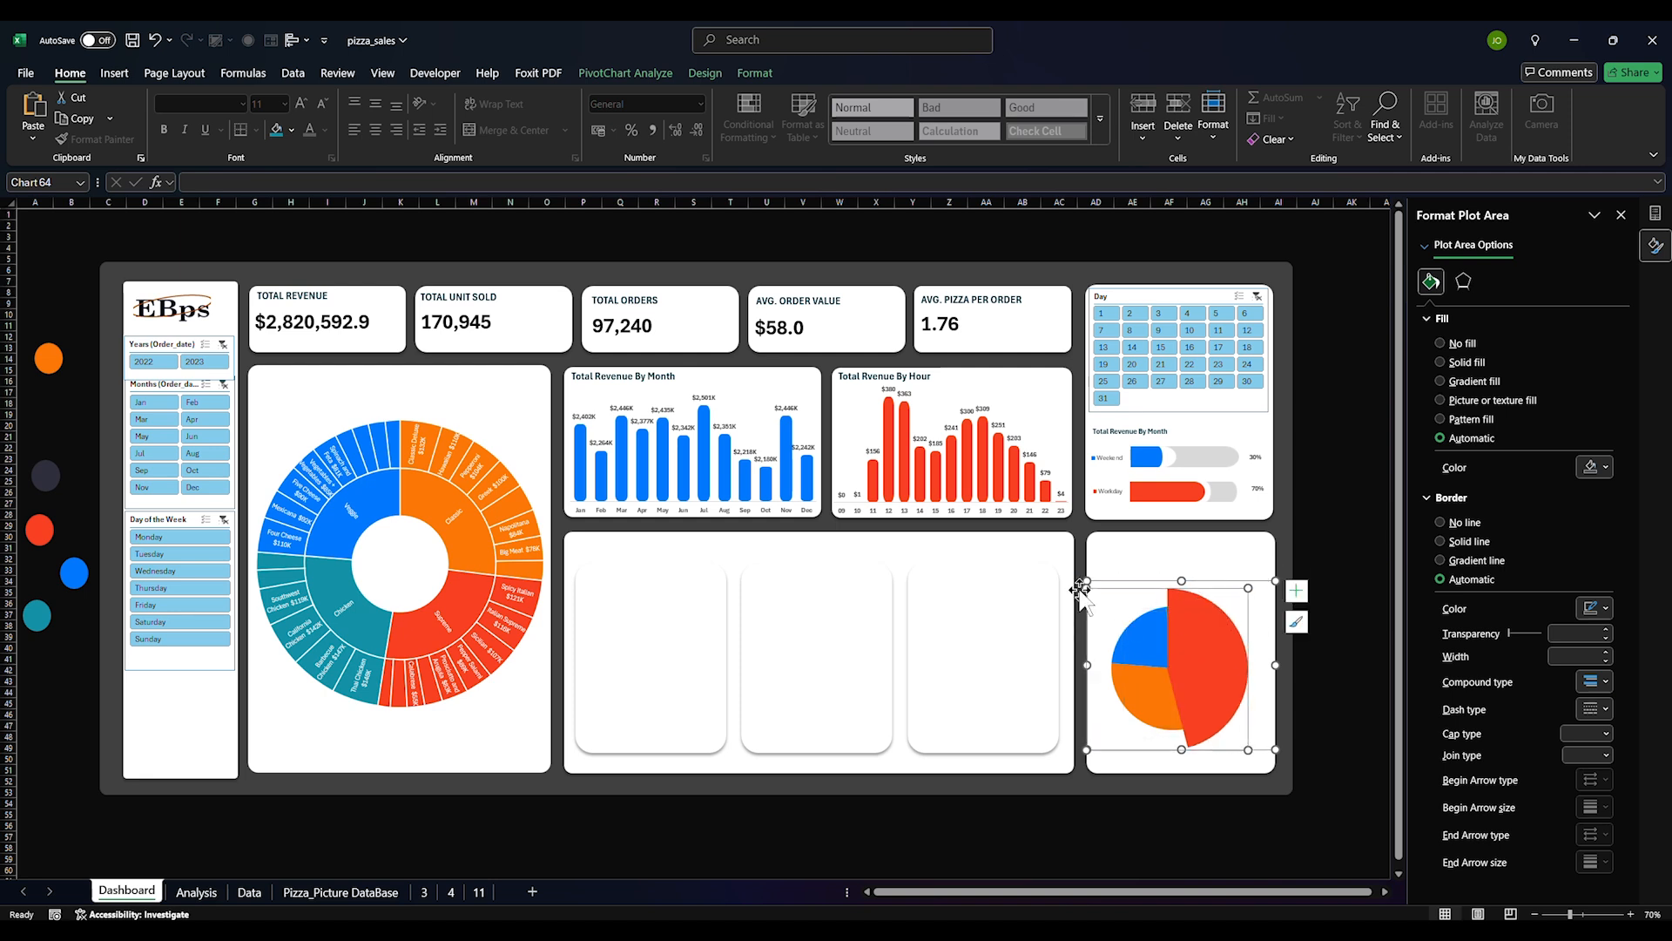
pyautogui.moveTo(1250, 736); pyautogui.dragTo(1259, 730)
pyautogui.moveTo(1258, 584); pyautogui.dragTo(1267, 580)
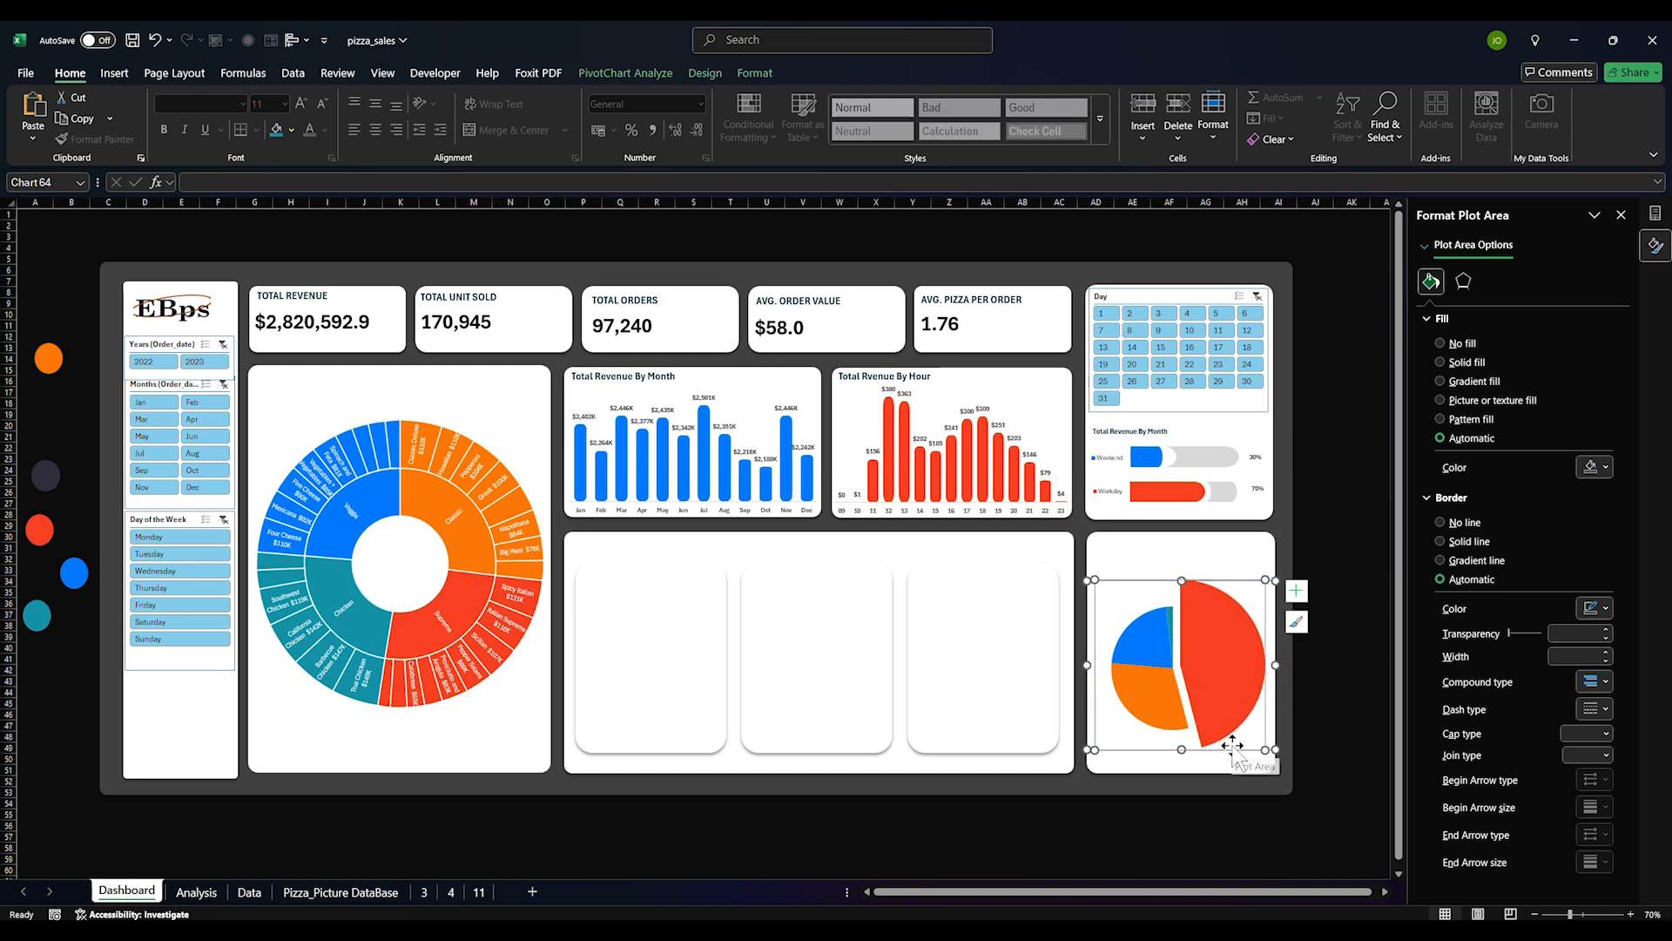
pyautogui.moveTo(1228, 739); pyautogui.dragTo(1238, 758)
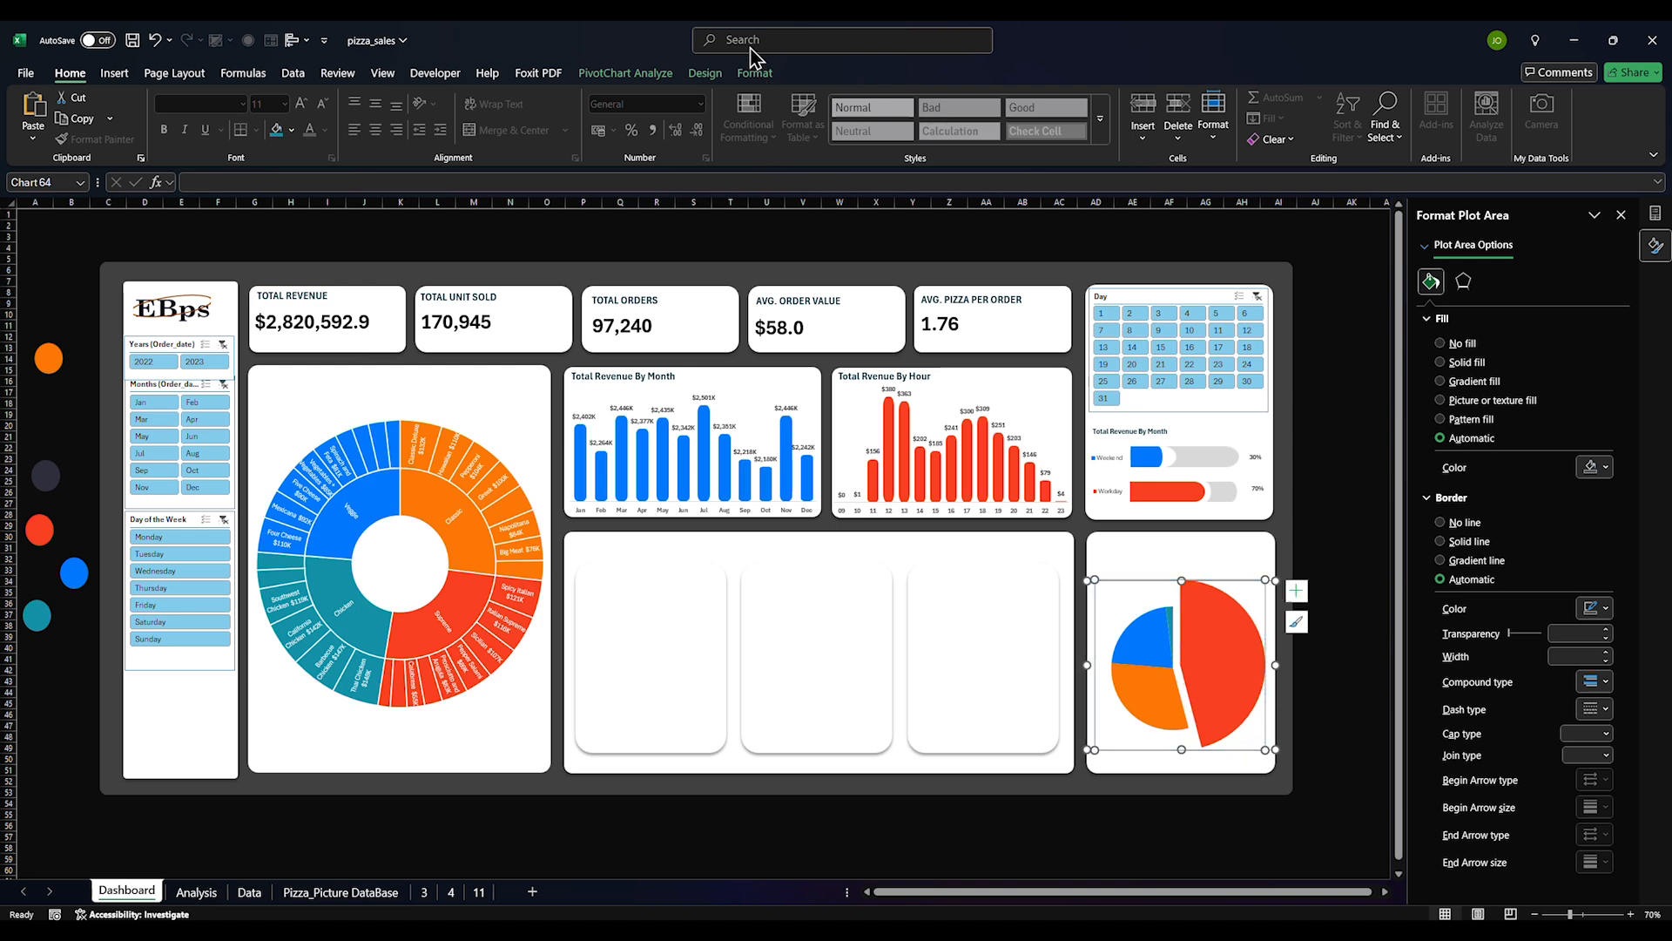
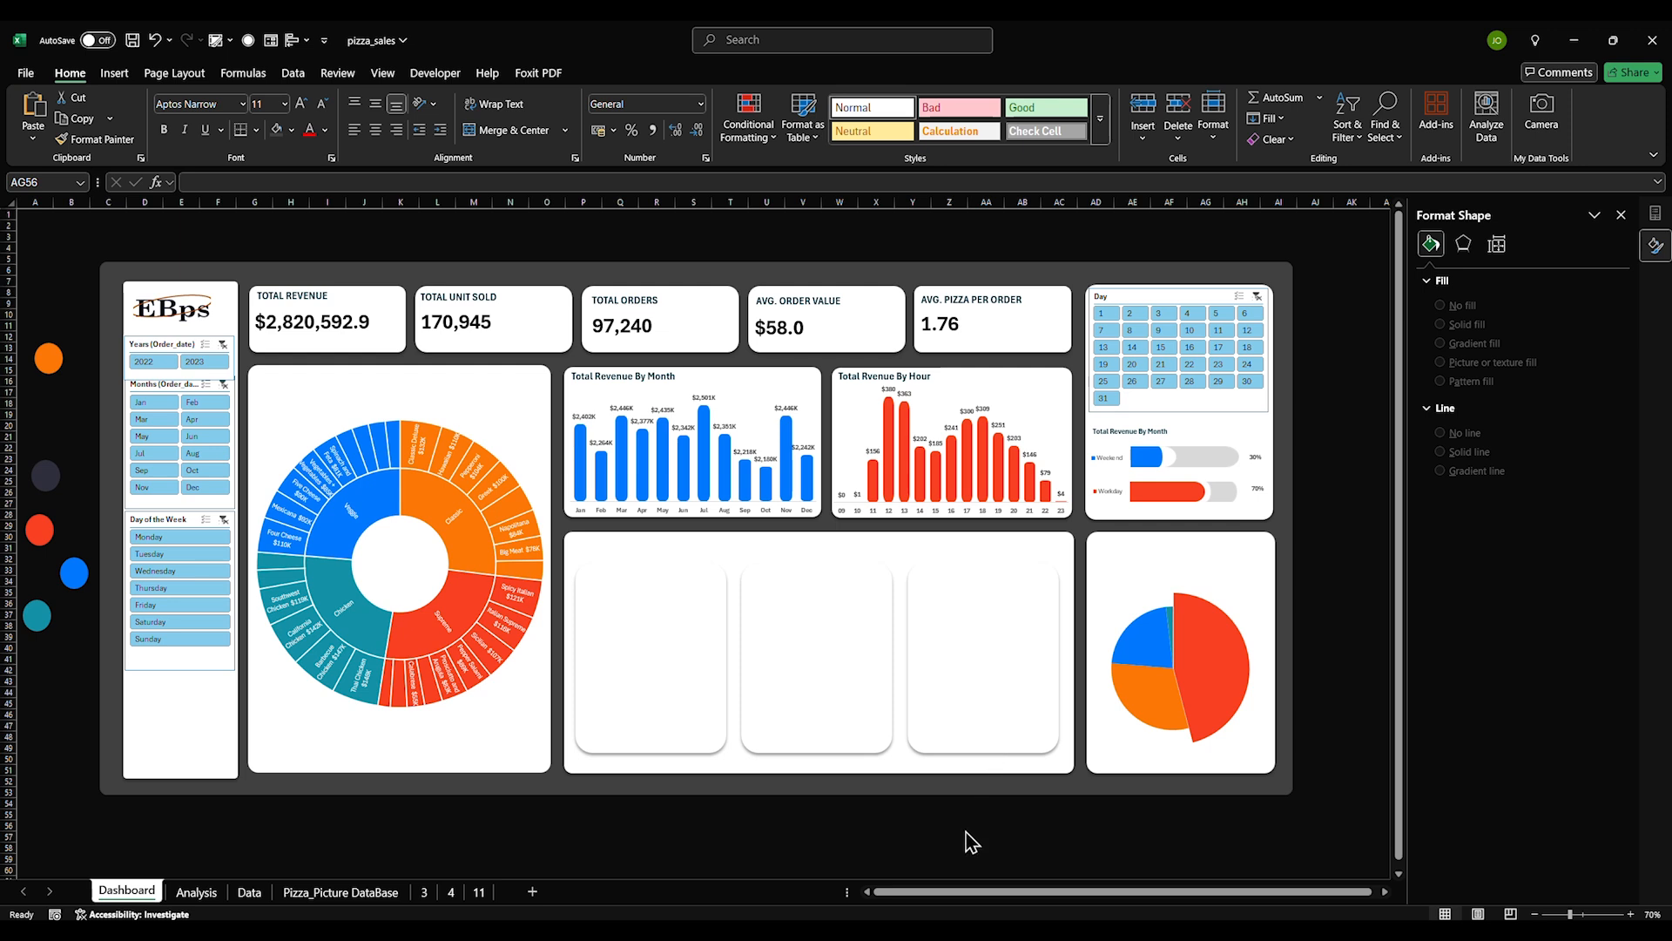
# Copy the 'Total Revenue By Month' title onto the pie card and select 'Month' for retyping
pyautogui.click(650, 384)
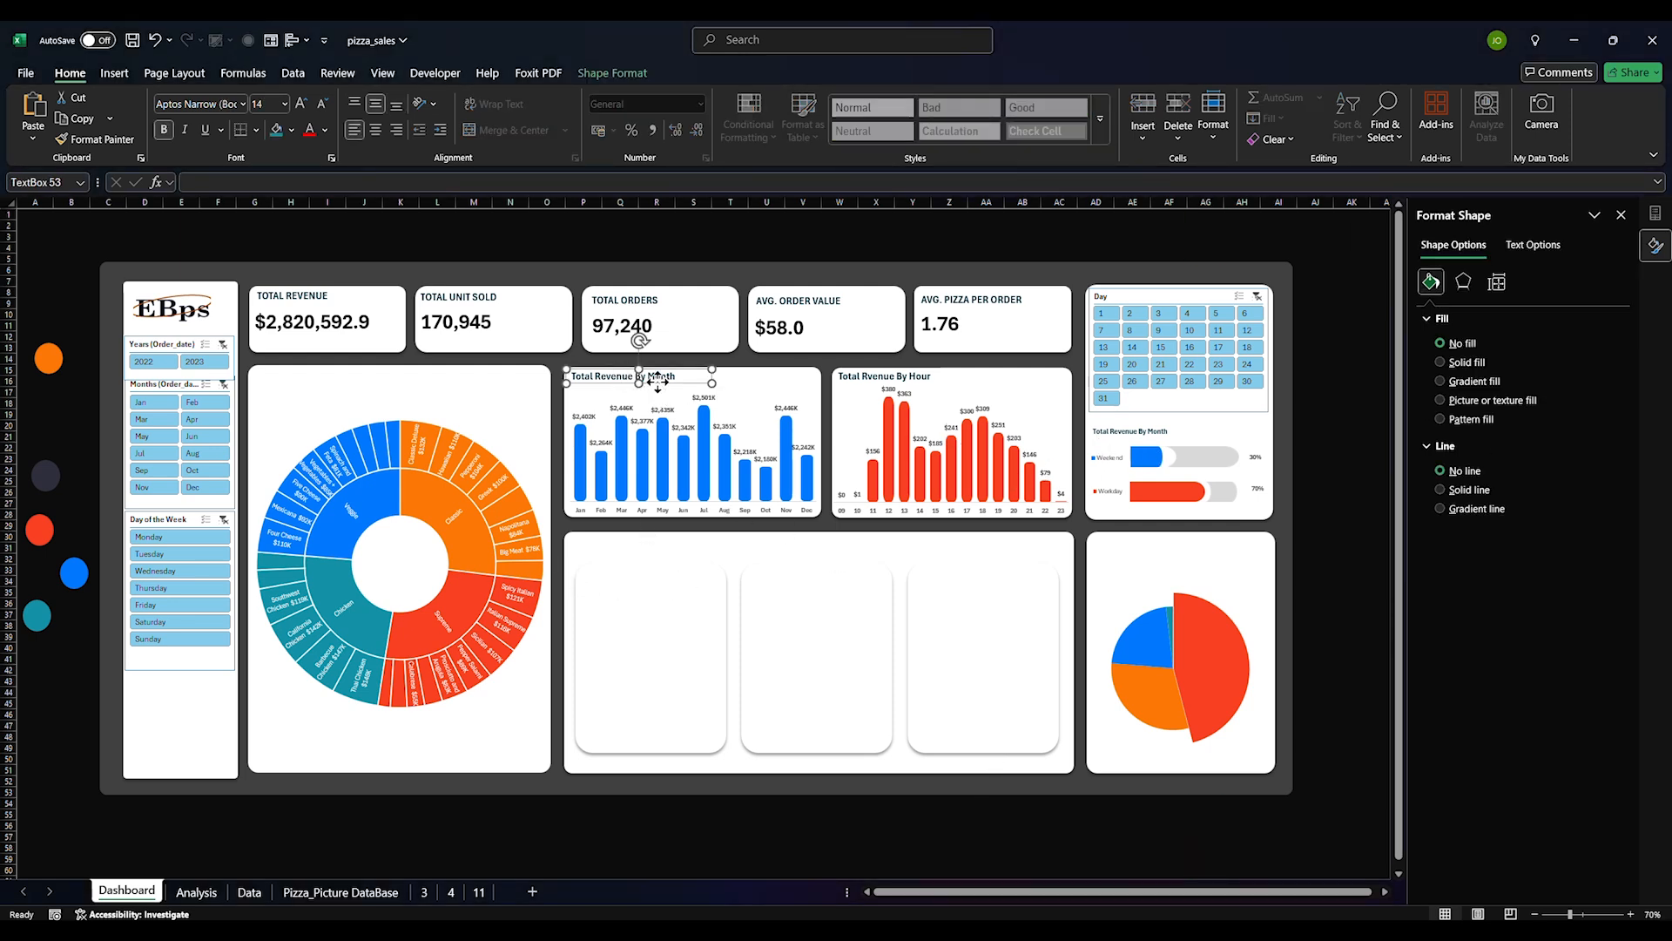
pyautogui.keyDown('ctrl'); pyautogui.moveTo(691, 384); pyautogui.dragTo(1215, 554); pyautogui.keyUp('ctrl')
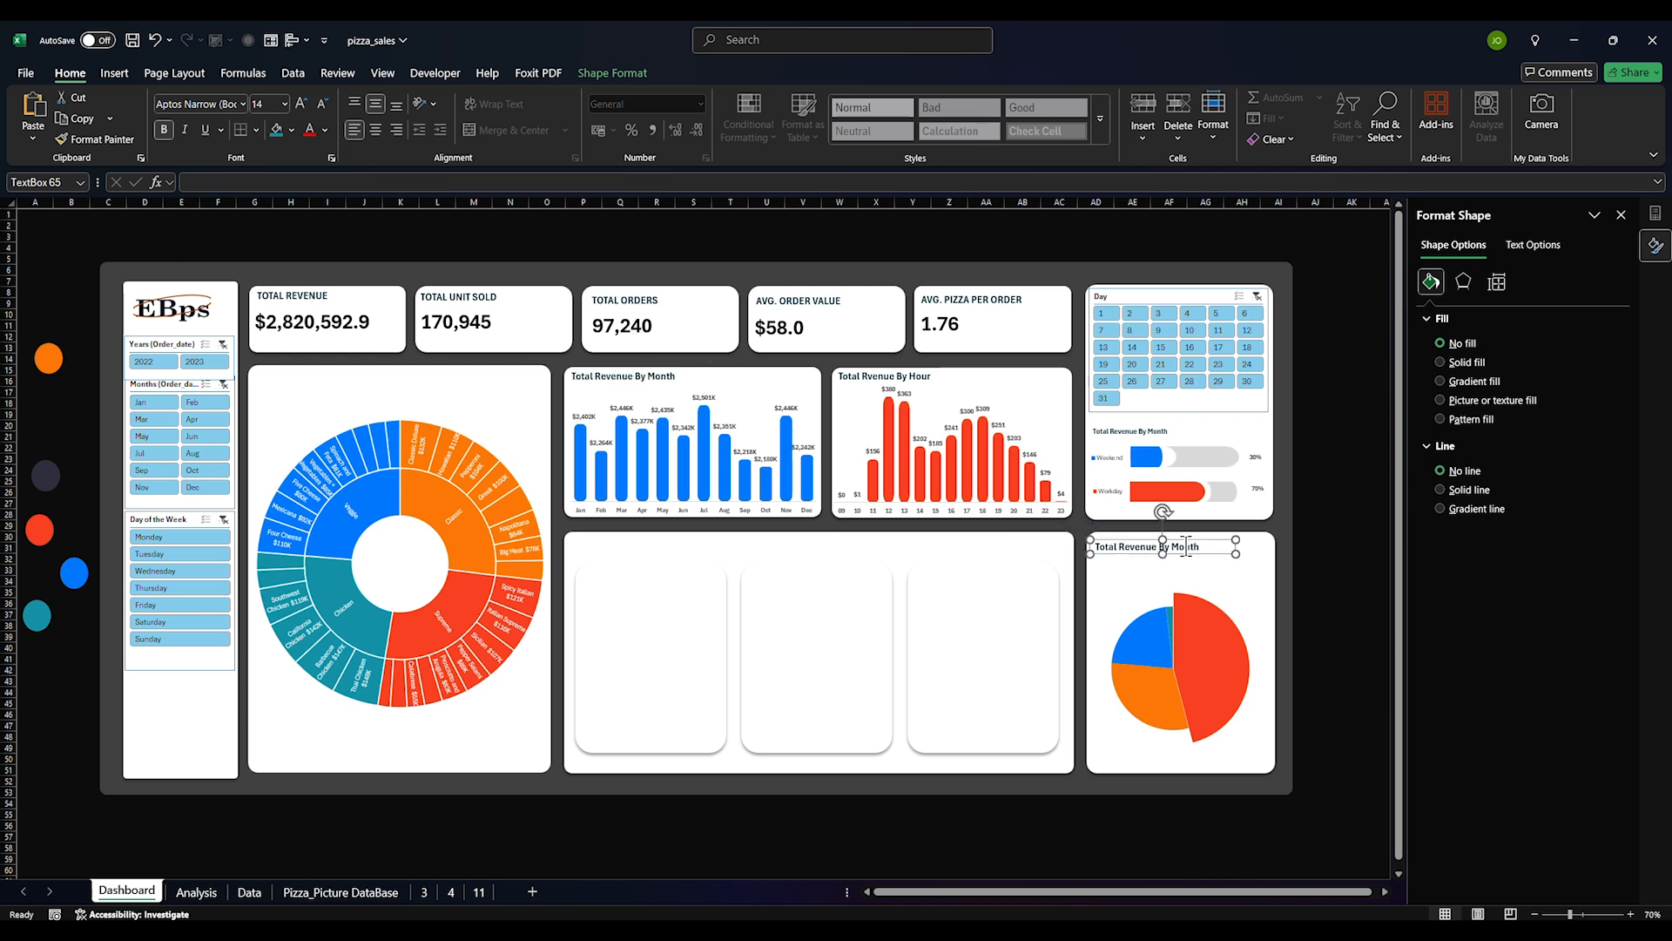
pyautogui.tripleClick(1186, 547)
pyautogui.click(1176, 547)
pyautogui.moveTo(1174, 540)
pyautogui.mouseDown()
pyautogui.moveTo(1203, 546)
pyautogui.moveTo(1171, 539)
pyautogui.mouseUp()
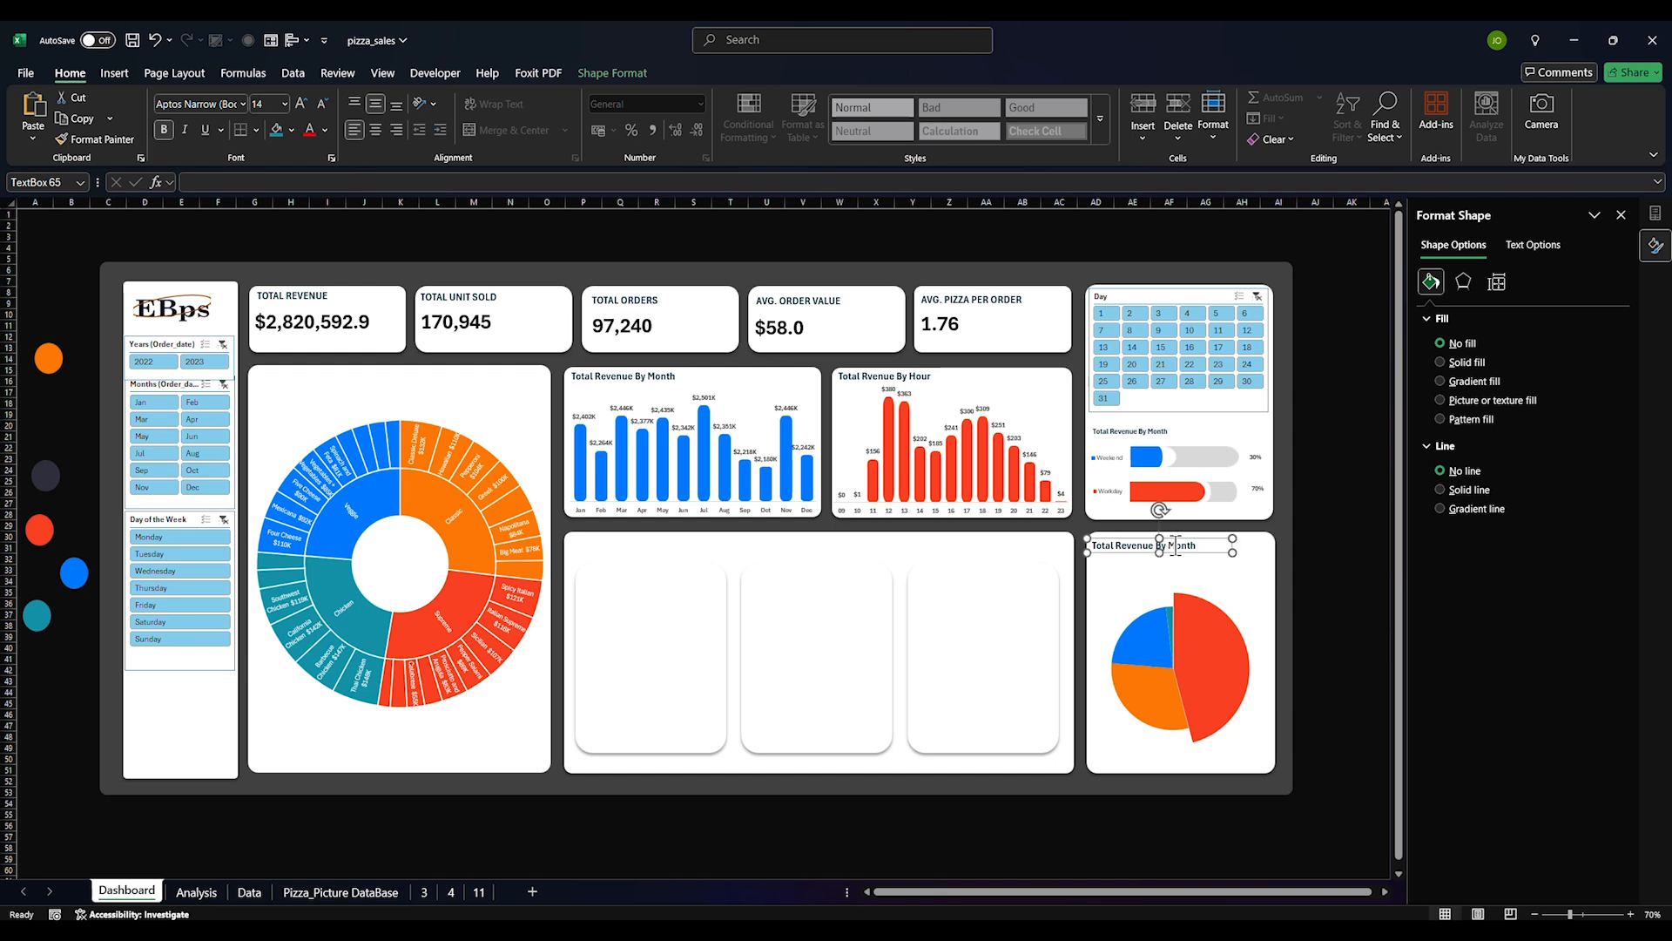
pyautogui.doubleClick(1174, 546)
# Turn on data labels for the category pie chart
pyautogui.click(1294, 568)
pyautogui.click(1157, 644)
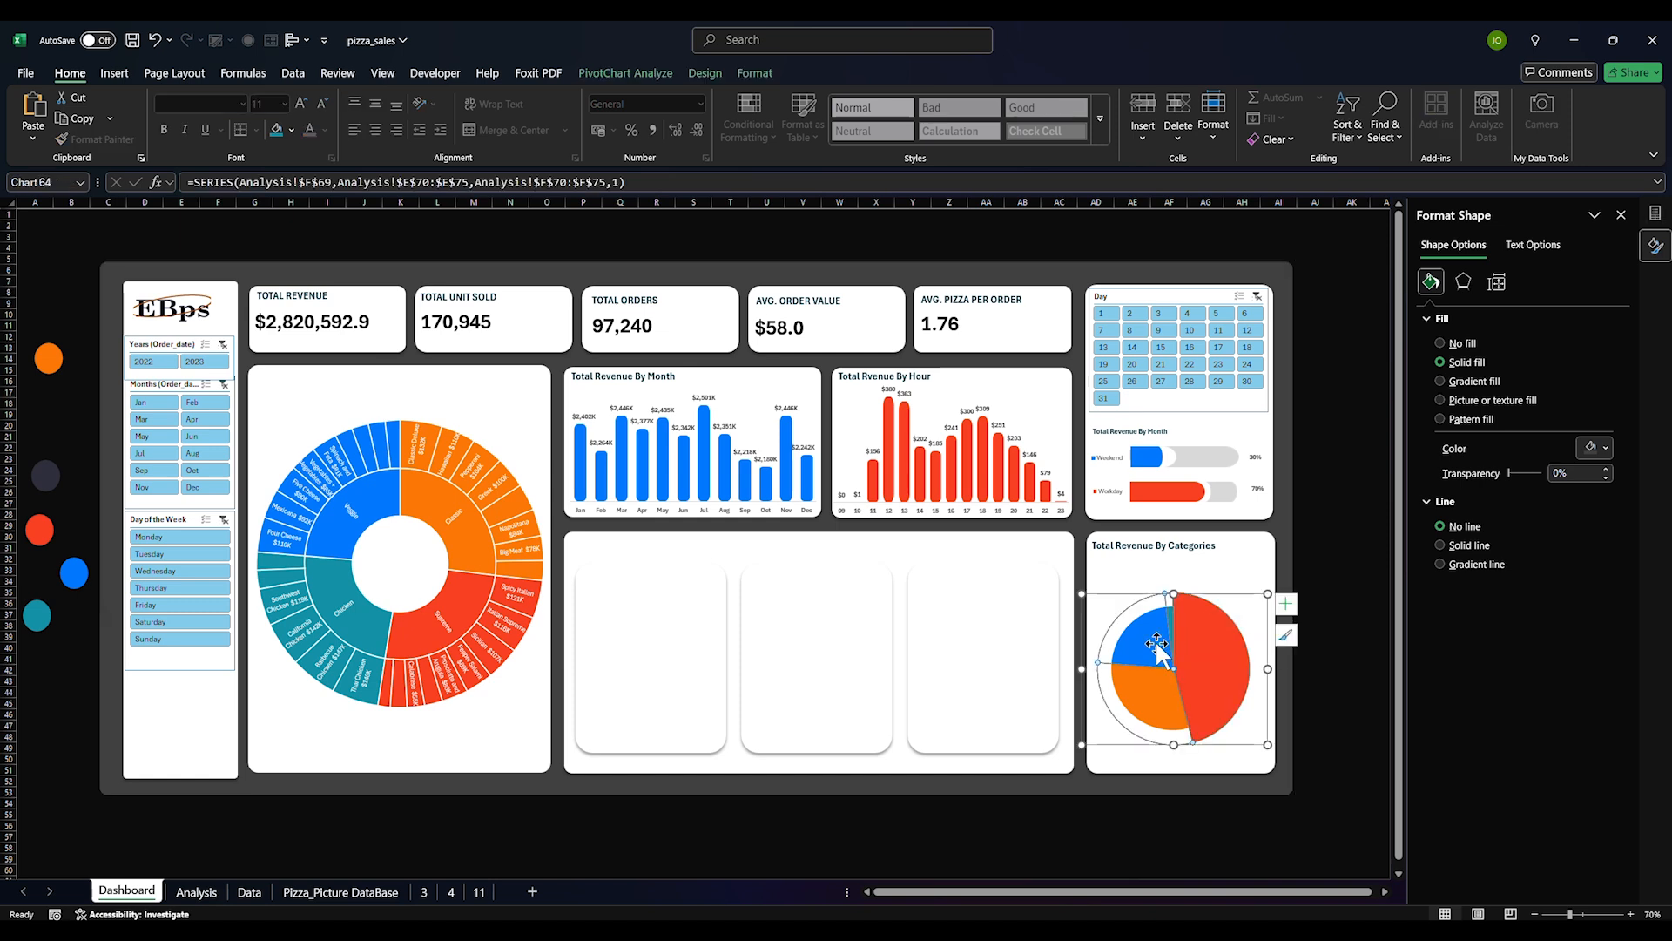
pyautogui.click(1466, 282)
pyautogui.click(1432, 283)
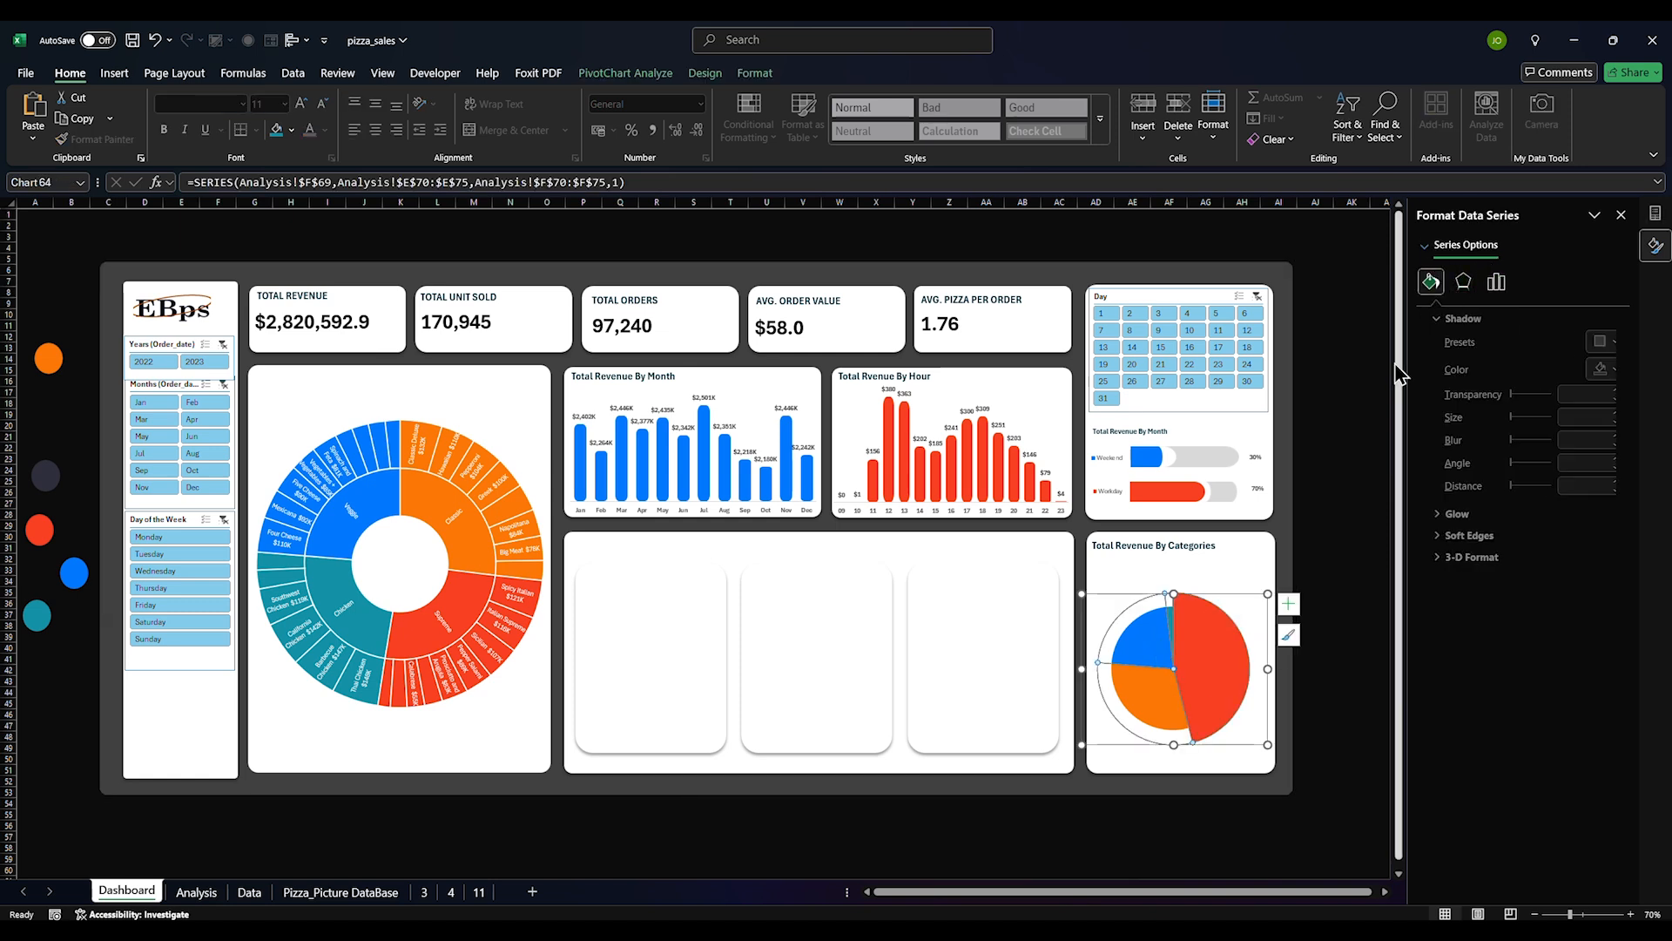
pyautogui.click(1298, 607)
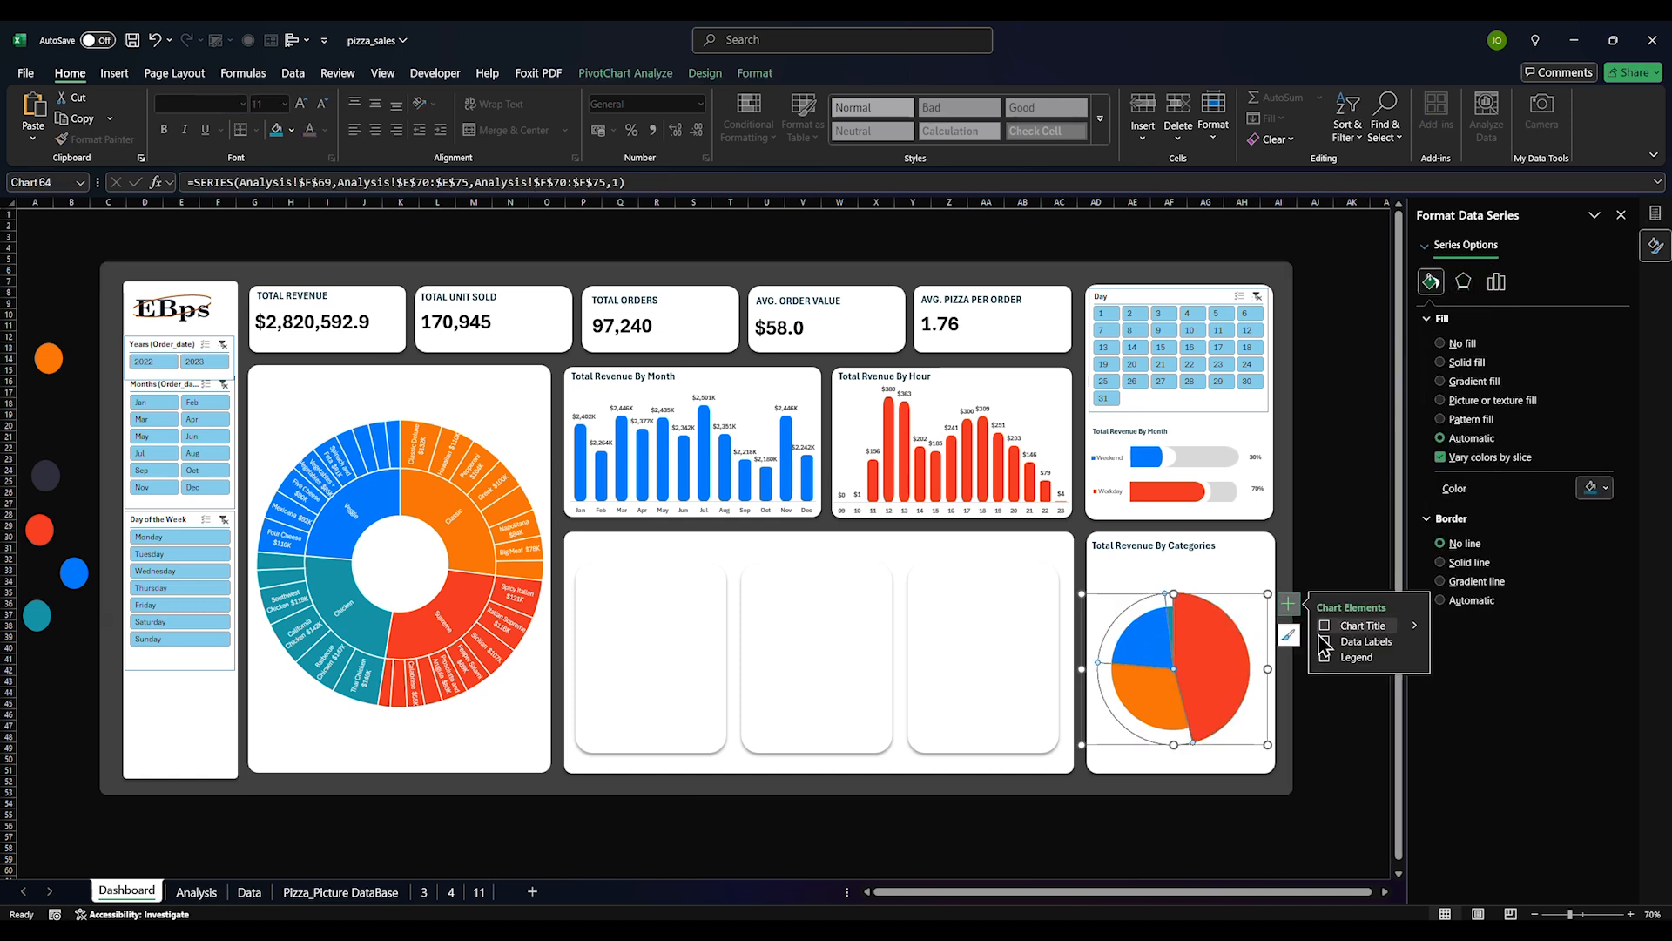
pyautogui.click(1326, 642)
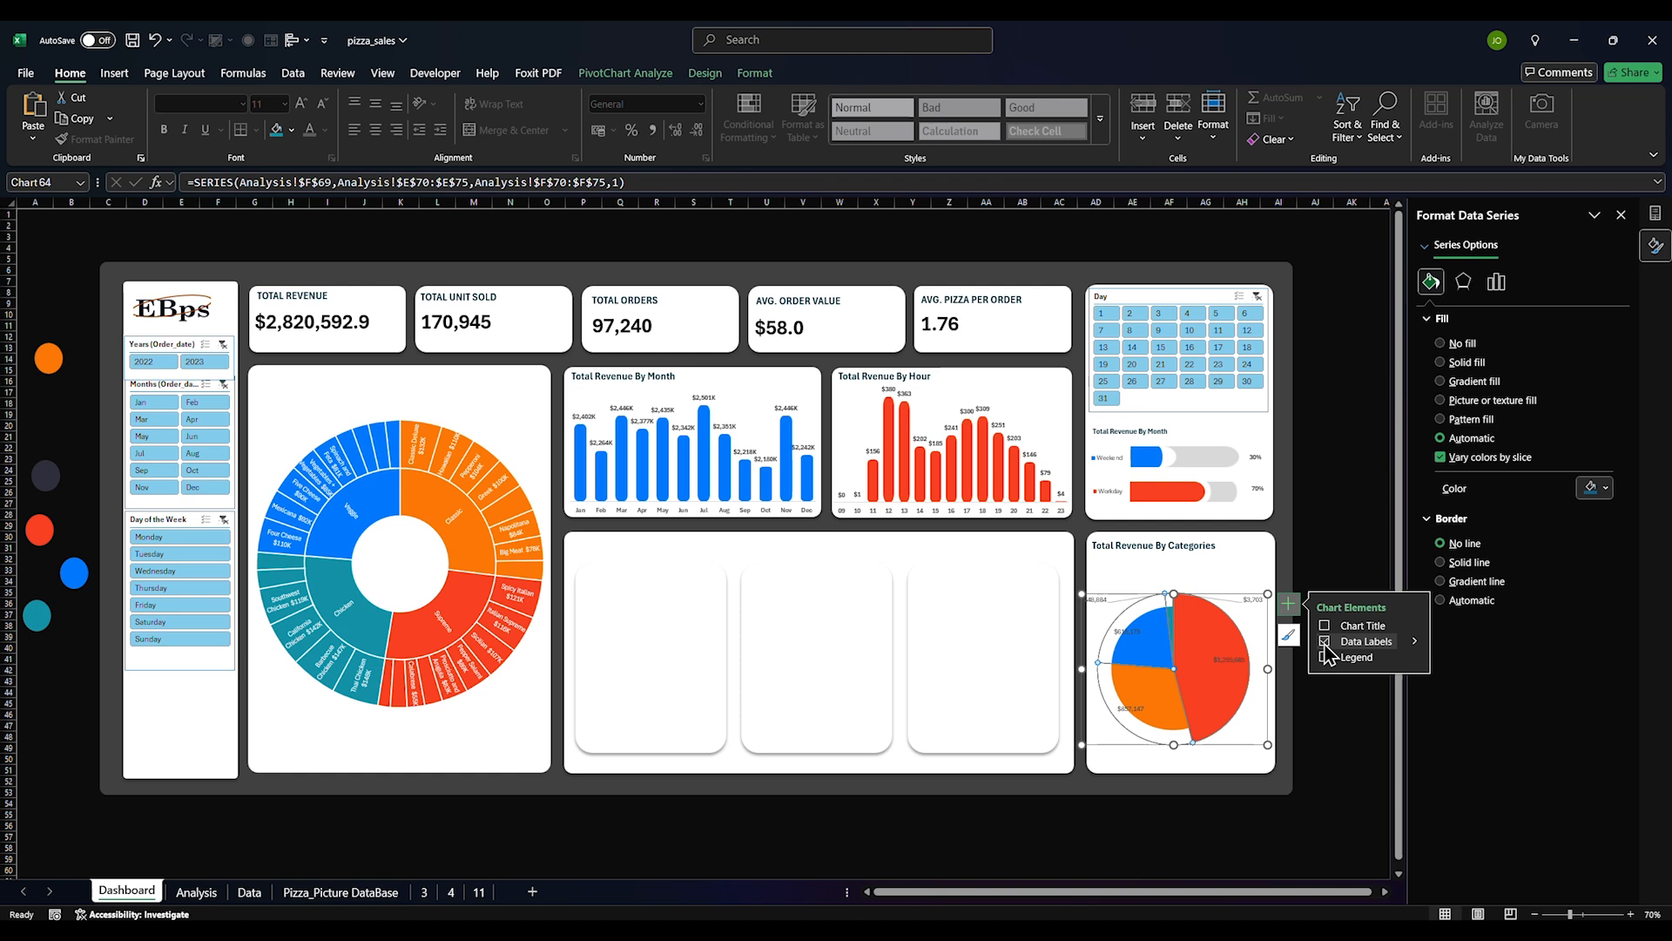
pyautogui.click(1349, 537)
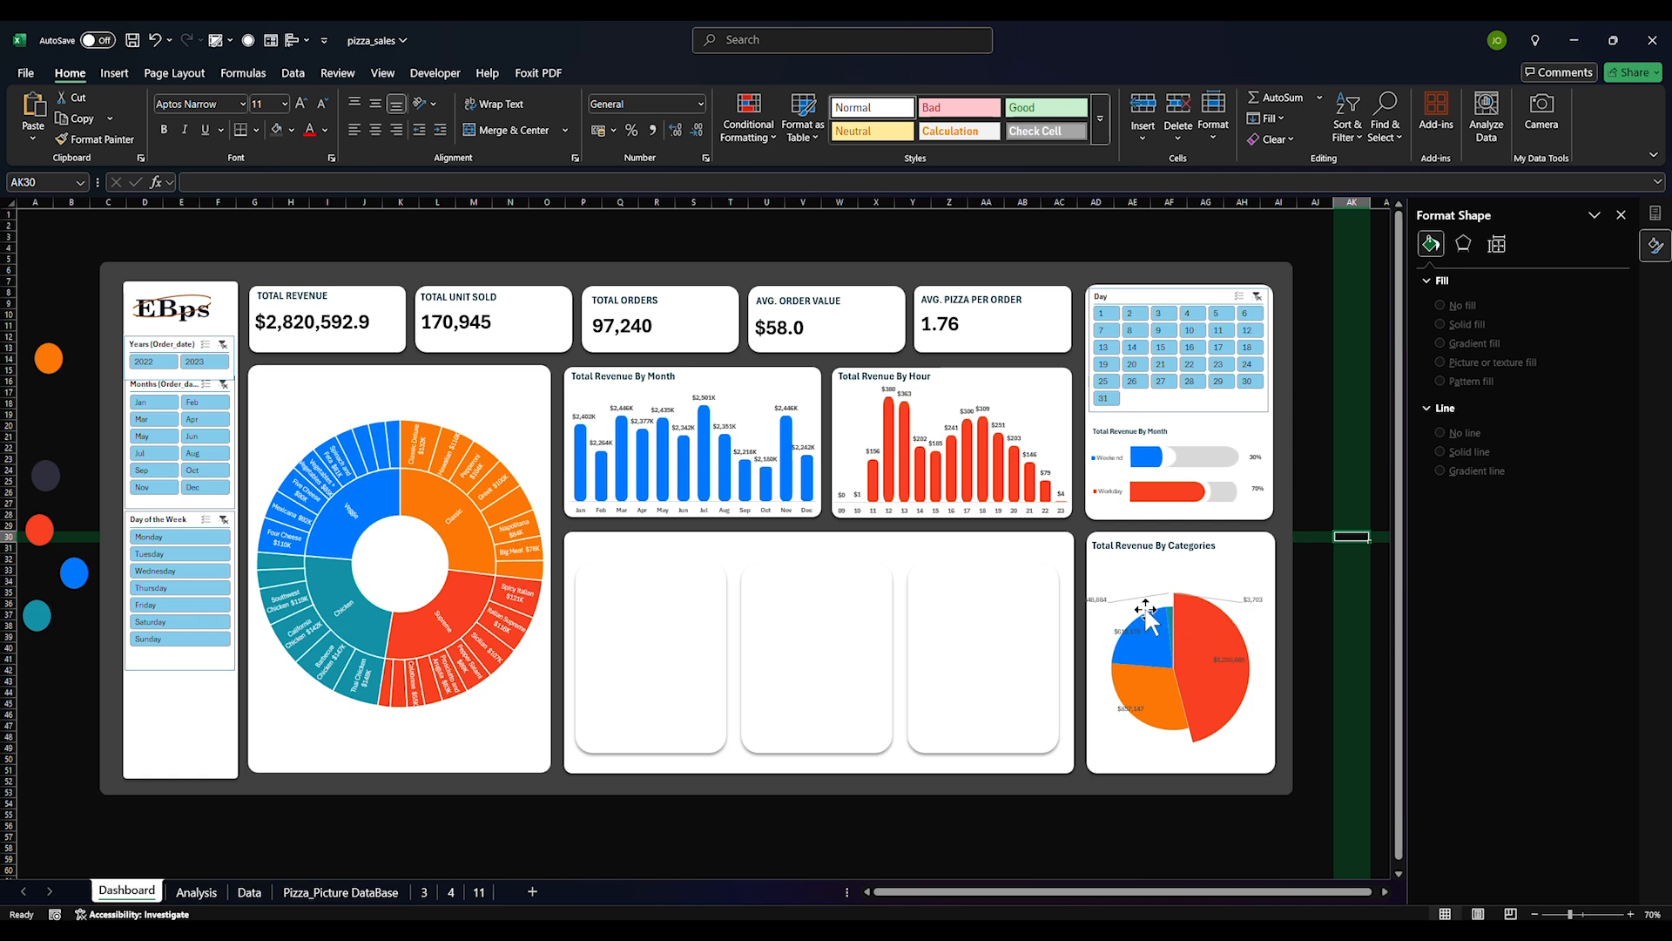
pyautogui.moveTo(1349, 538); pyautogui.dragTo(1351, 470)
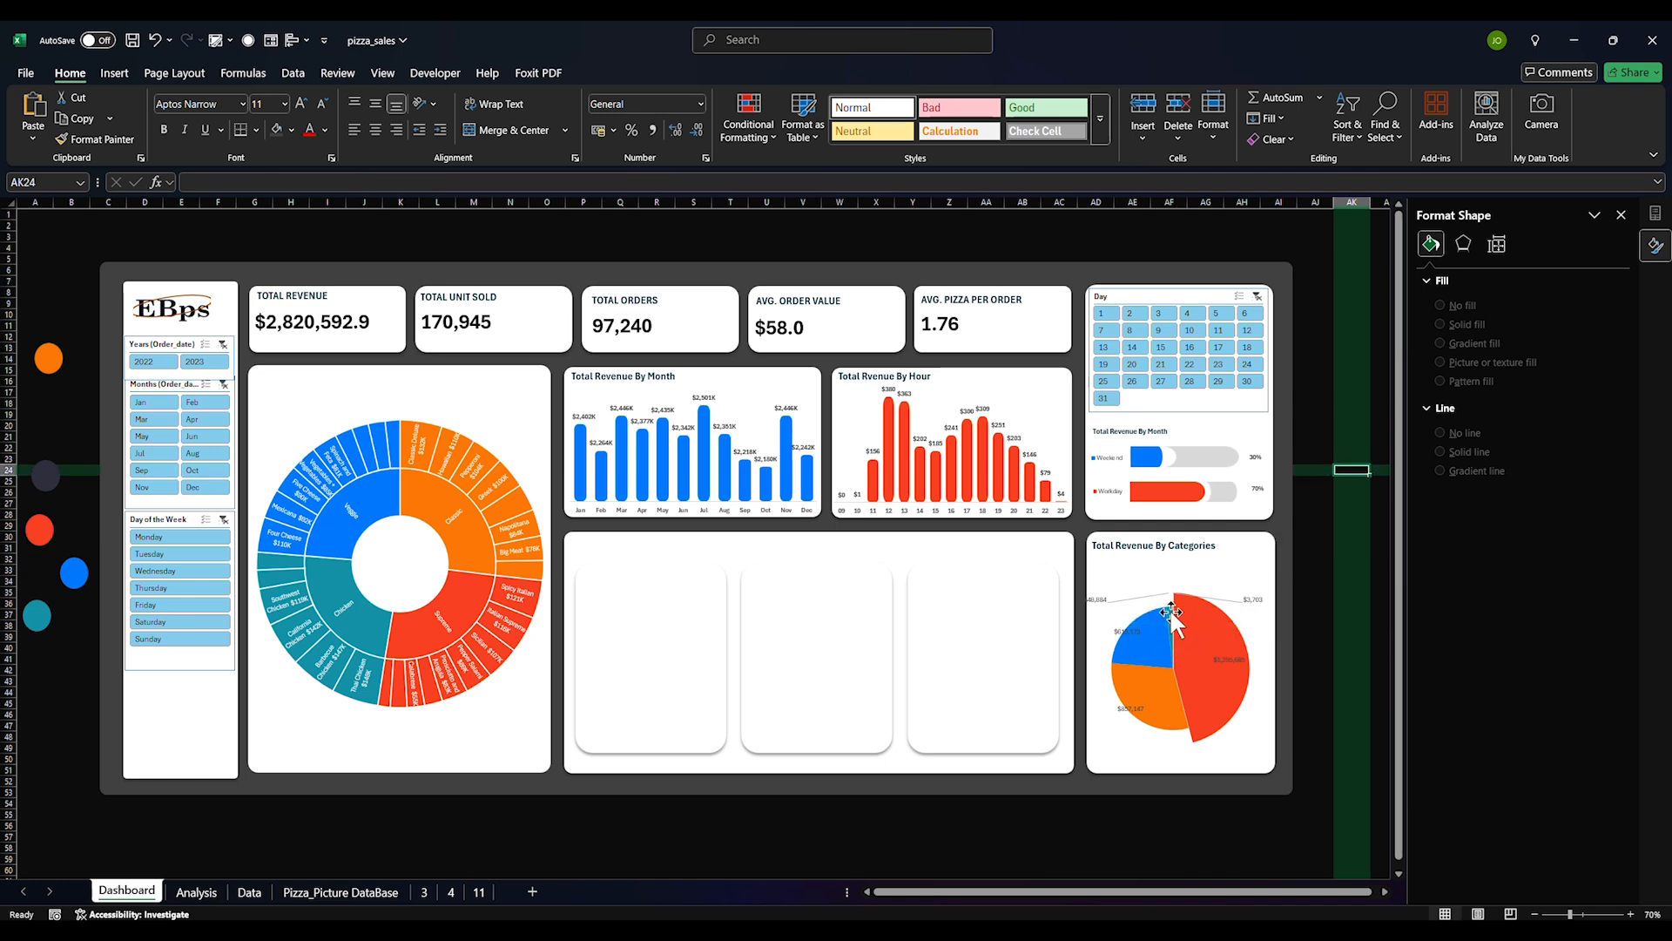
# Switch the pie labels from dollar values to percentages
pyautogui.click(1136, 636)
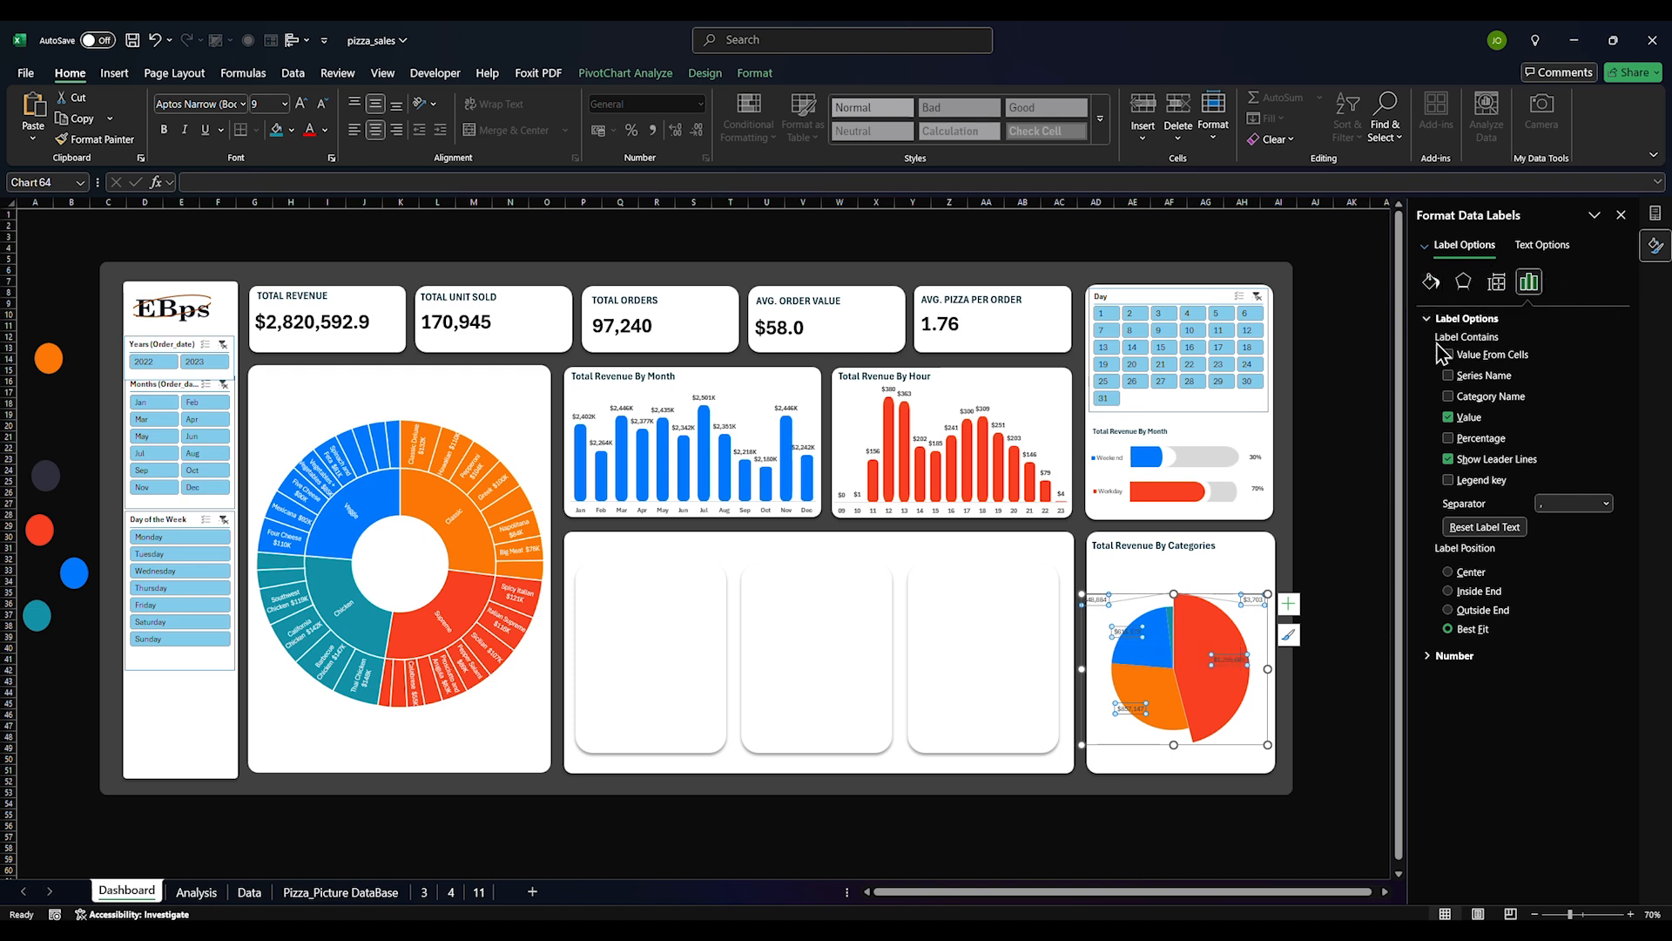
pyautogui.click(1448, 438)
pyautogui.click(1449, 417)
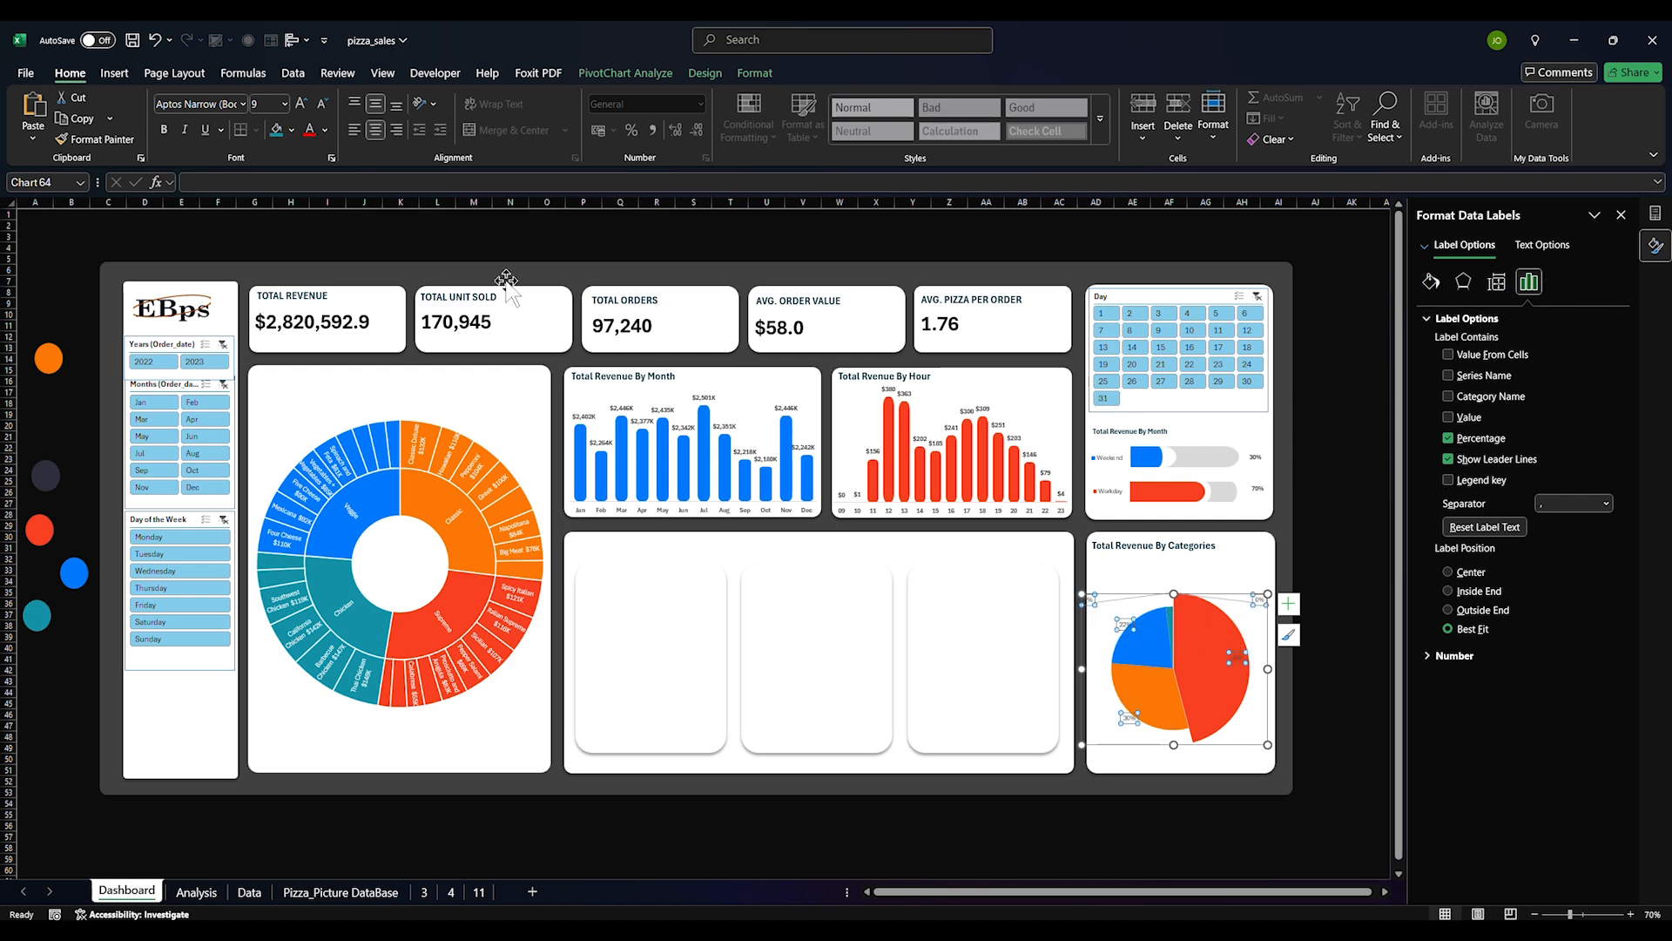
# Add the category name on a new line to the red 46% slice's label and widen it
pyautogui.click(1135, 632)
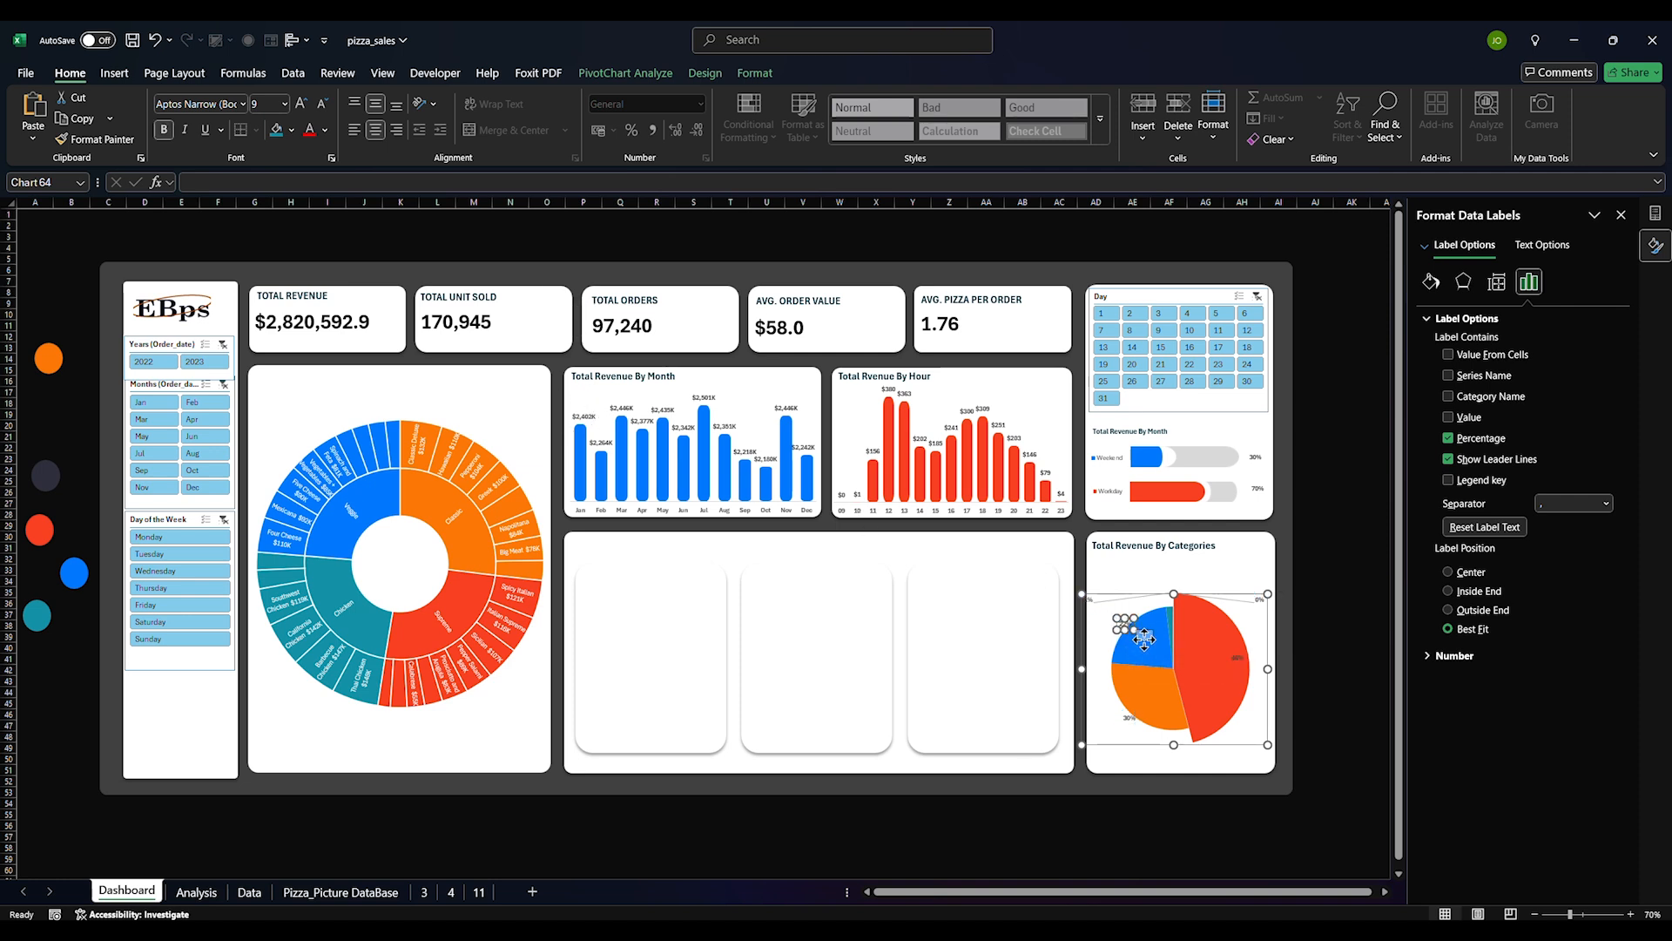
pyautogui.click(1130, 719)
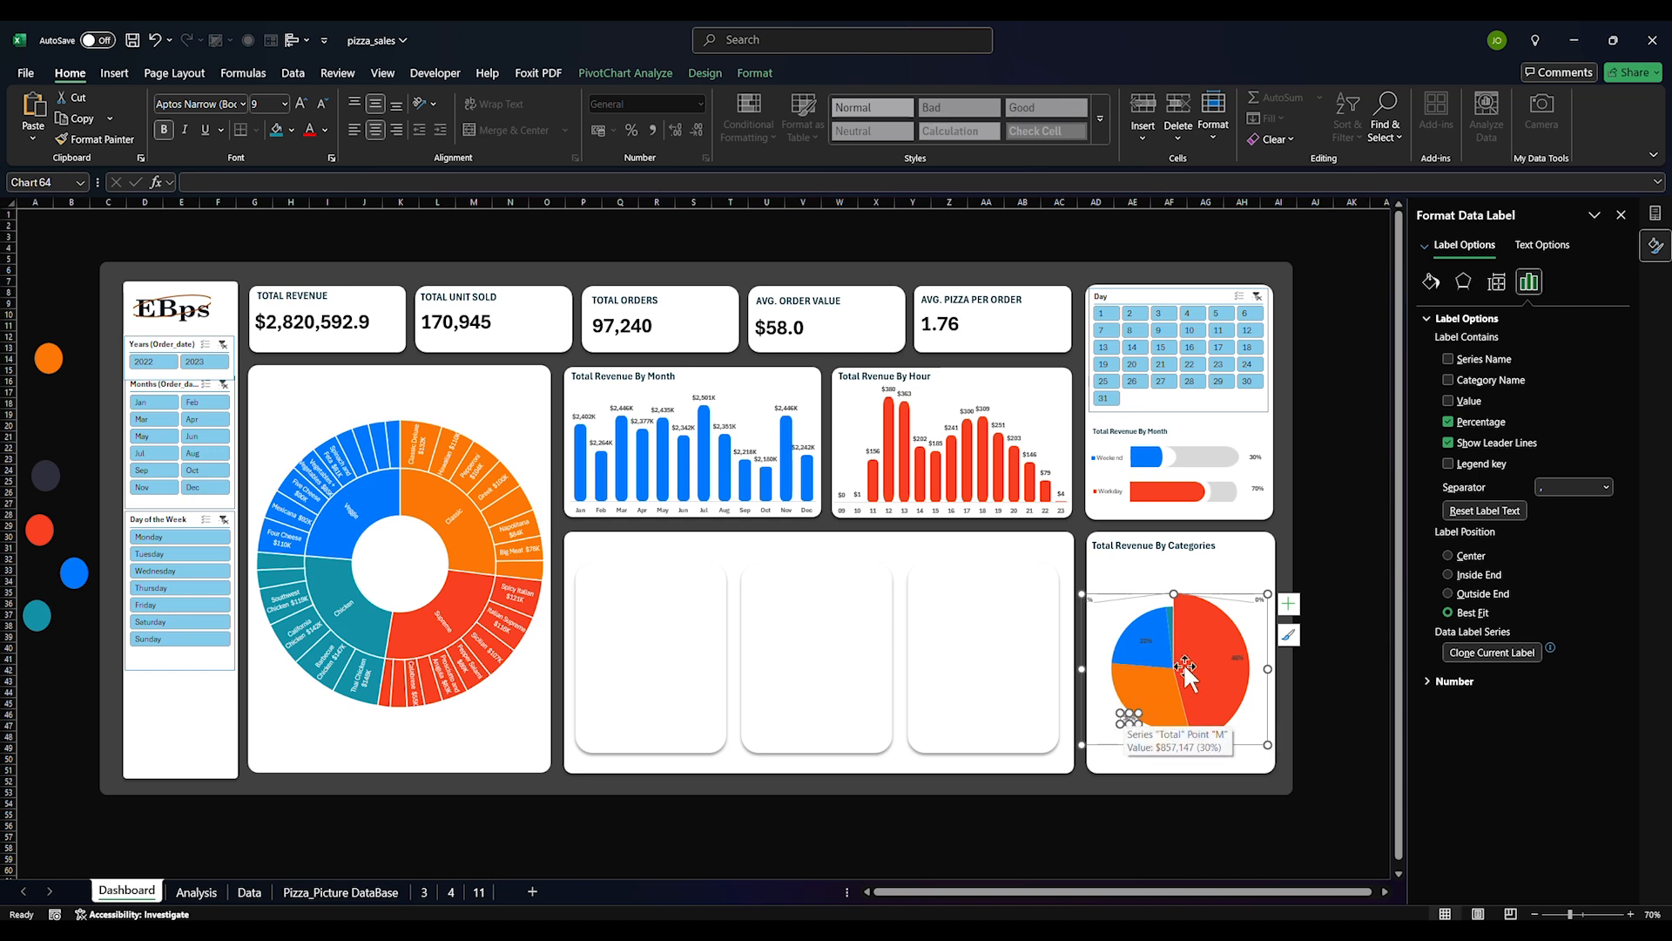
pyautogui.click(1232, 655)
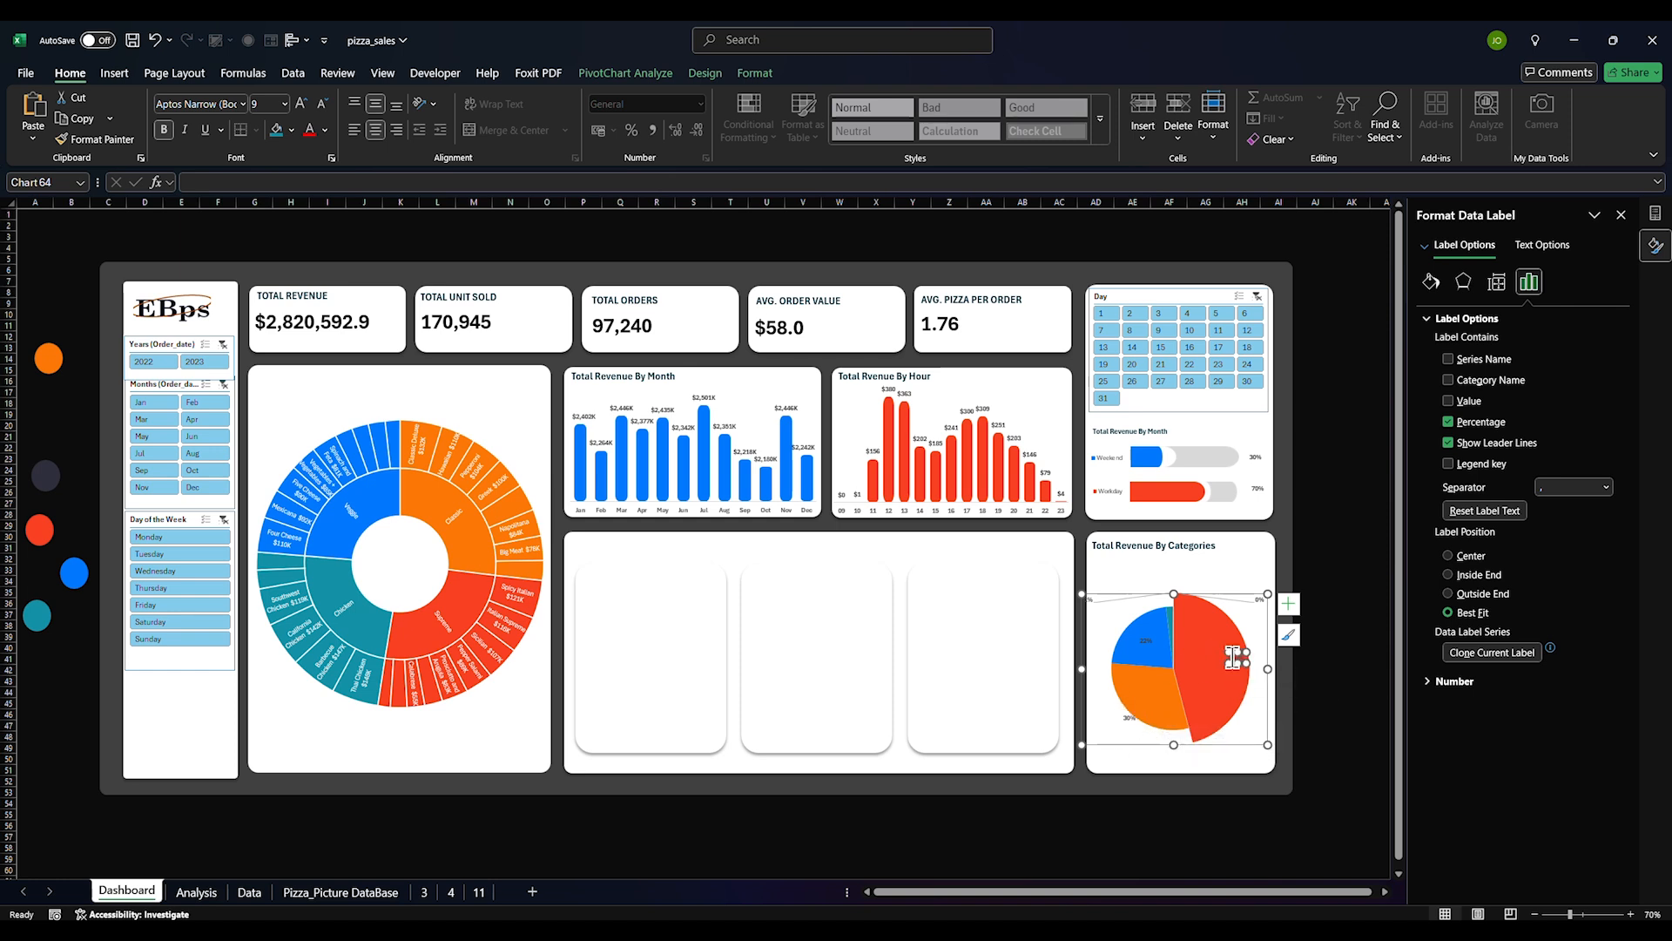
pyautogui.click(1497, 283)
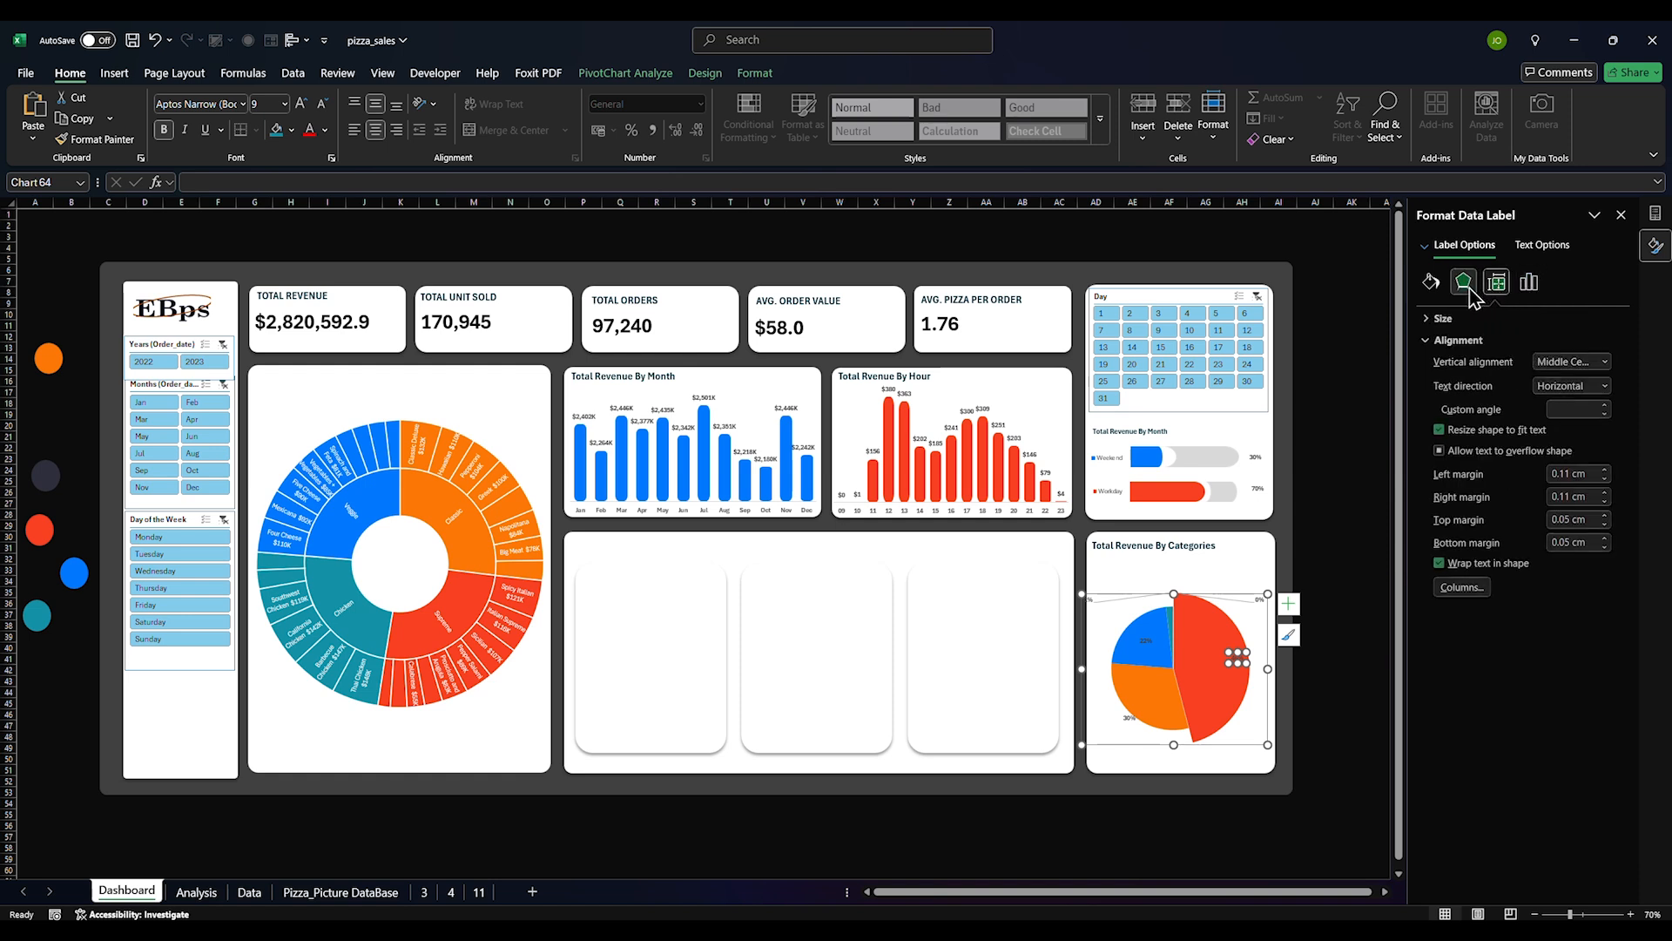
pyautogui.click(1530, 282)
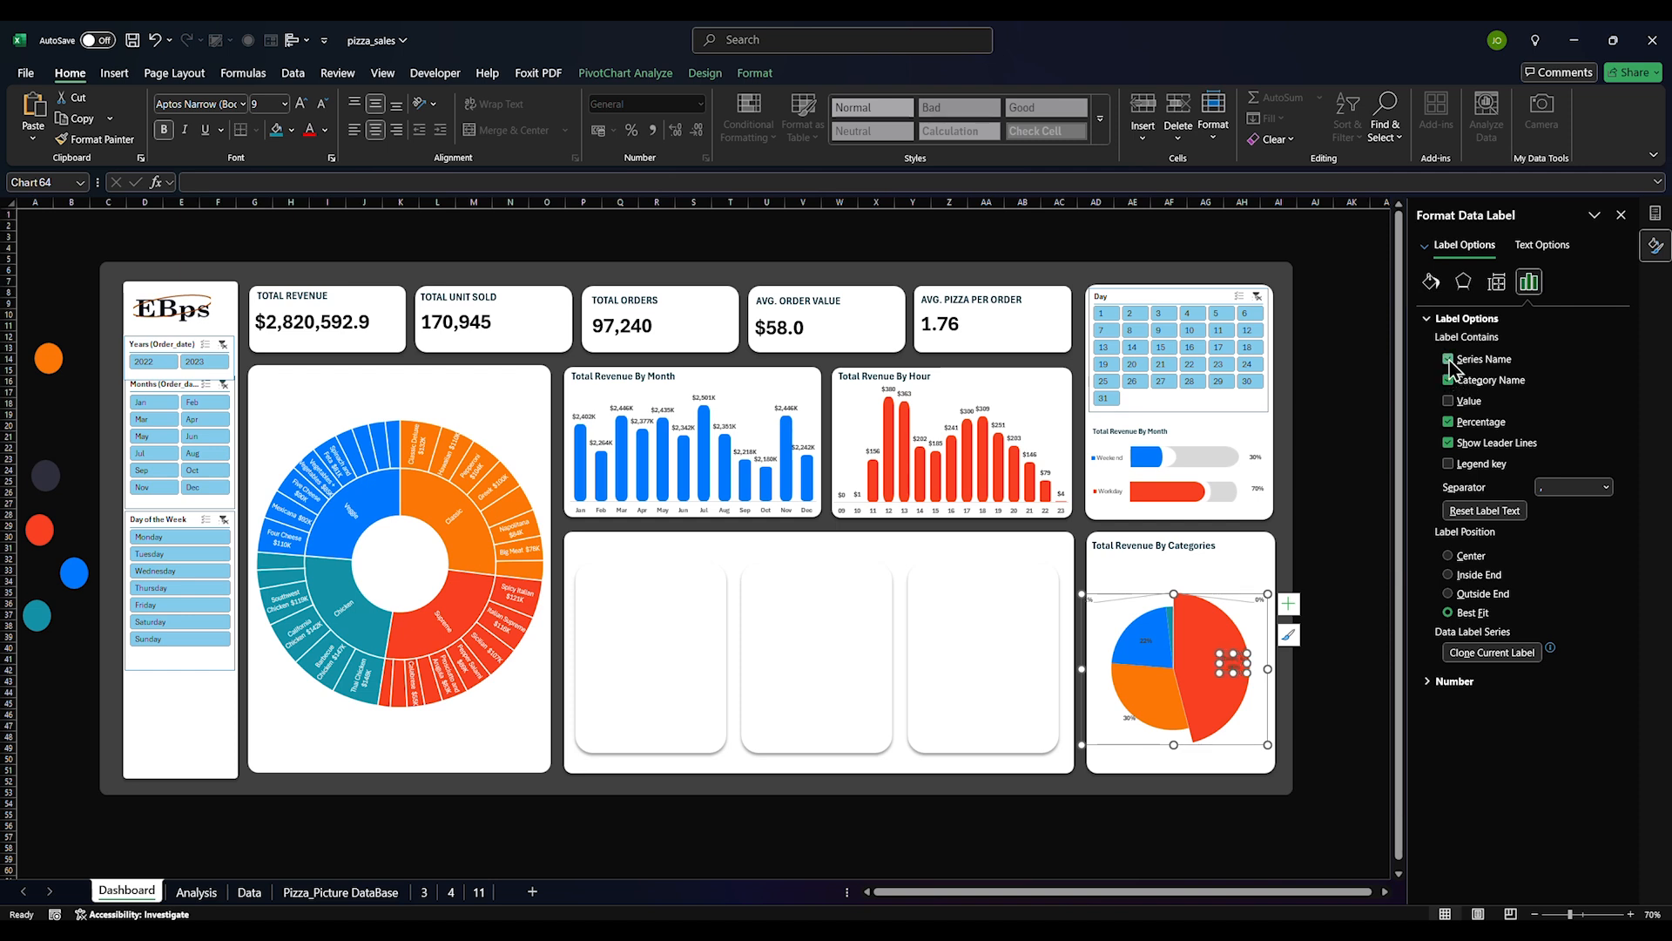
pyautogui.click(1455, 378)
pyautogui.click(1450, 359)
pyautogui.moveTo(1224, 663); pyautogui.dragTo(1205, 667)
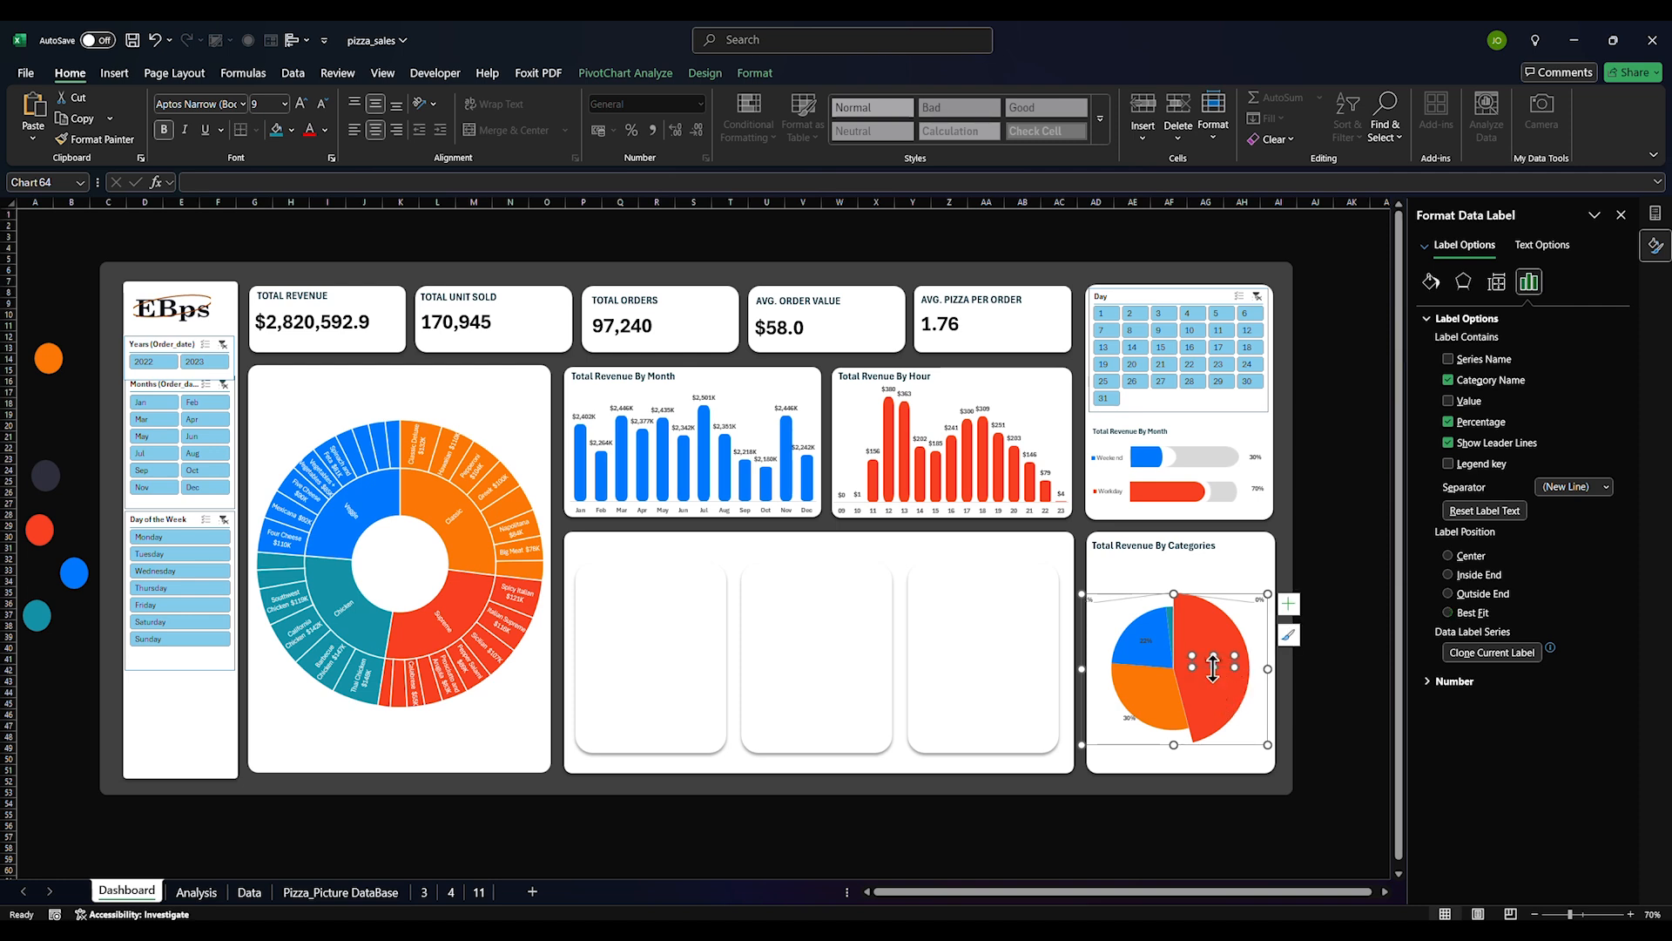
# Retitle the pie chart to 'Total Revenue By Sizes'
pyautogui.click(1193, 549)
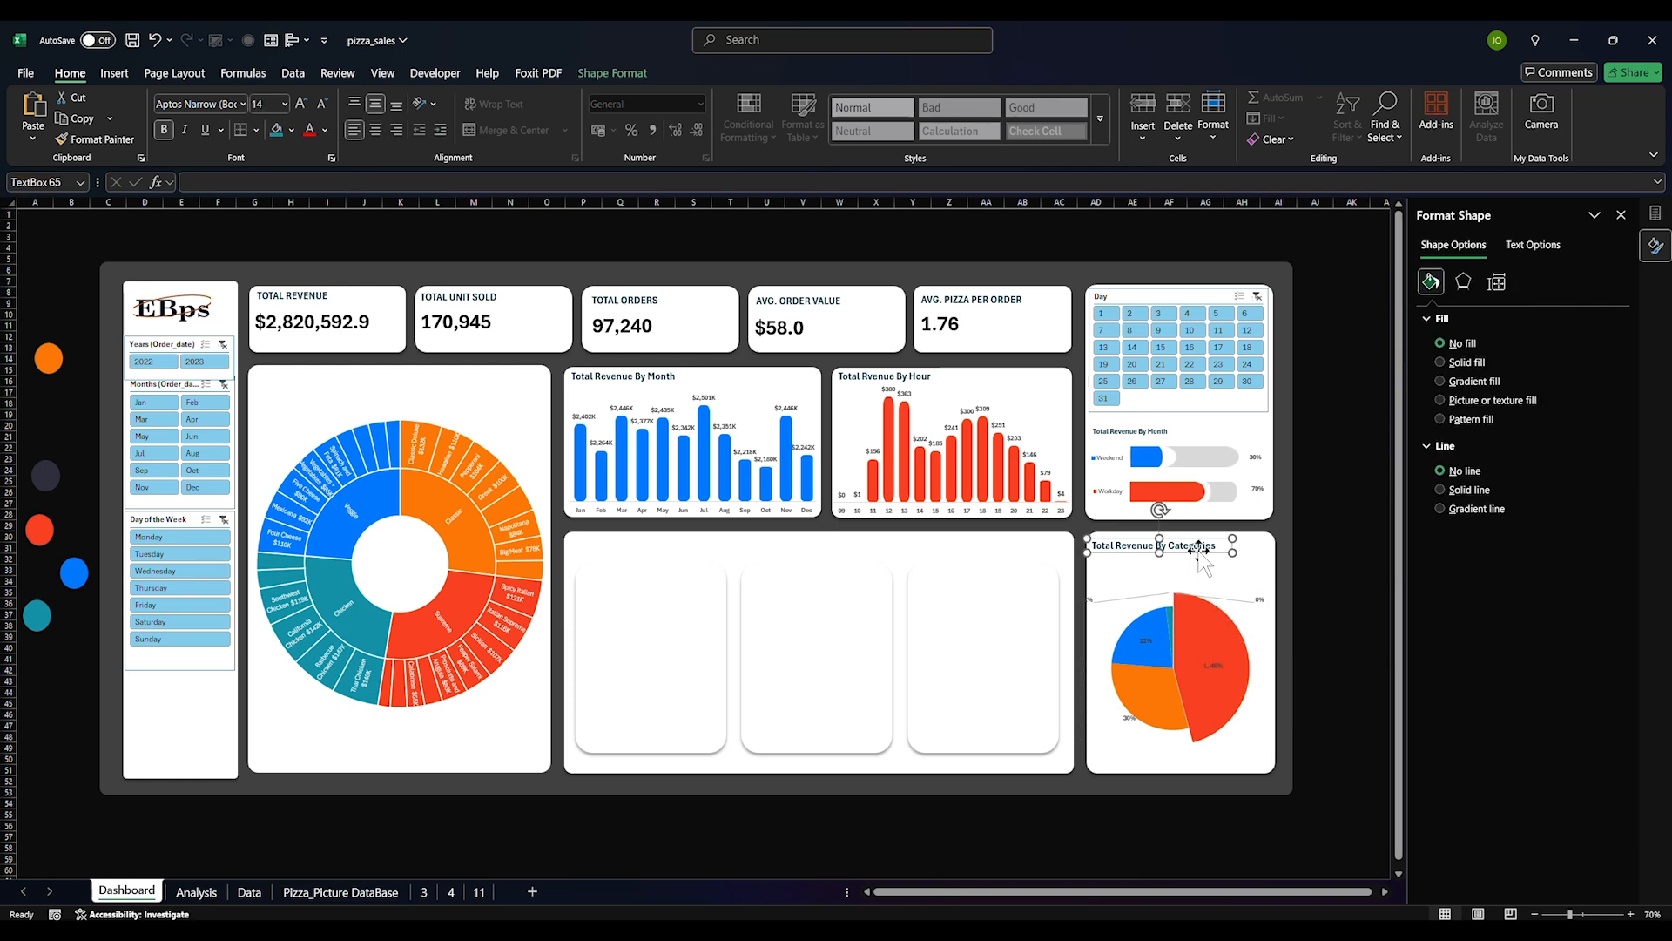
pyautogui.doubleClick(1195, 548)
pyautogui.write('S')
pyautogui.press('Escape')
pyautogui.press('Escape')
# Add size names (XL, S, M, L) to all pie data labels
pyautogui.click(1128, 718)
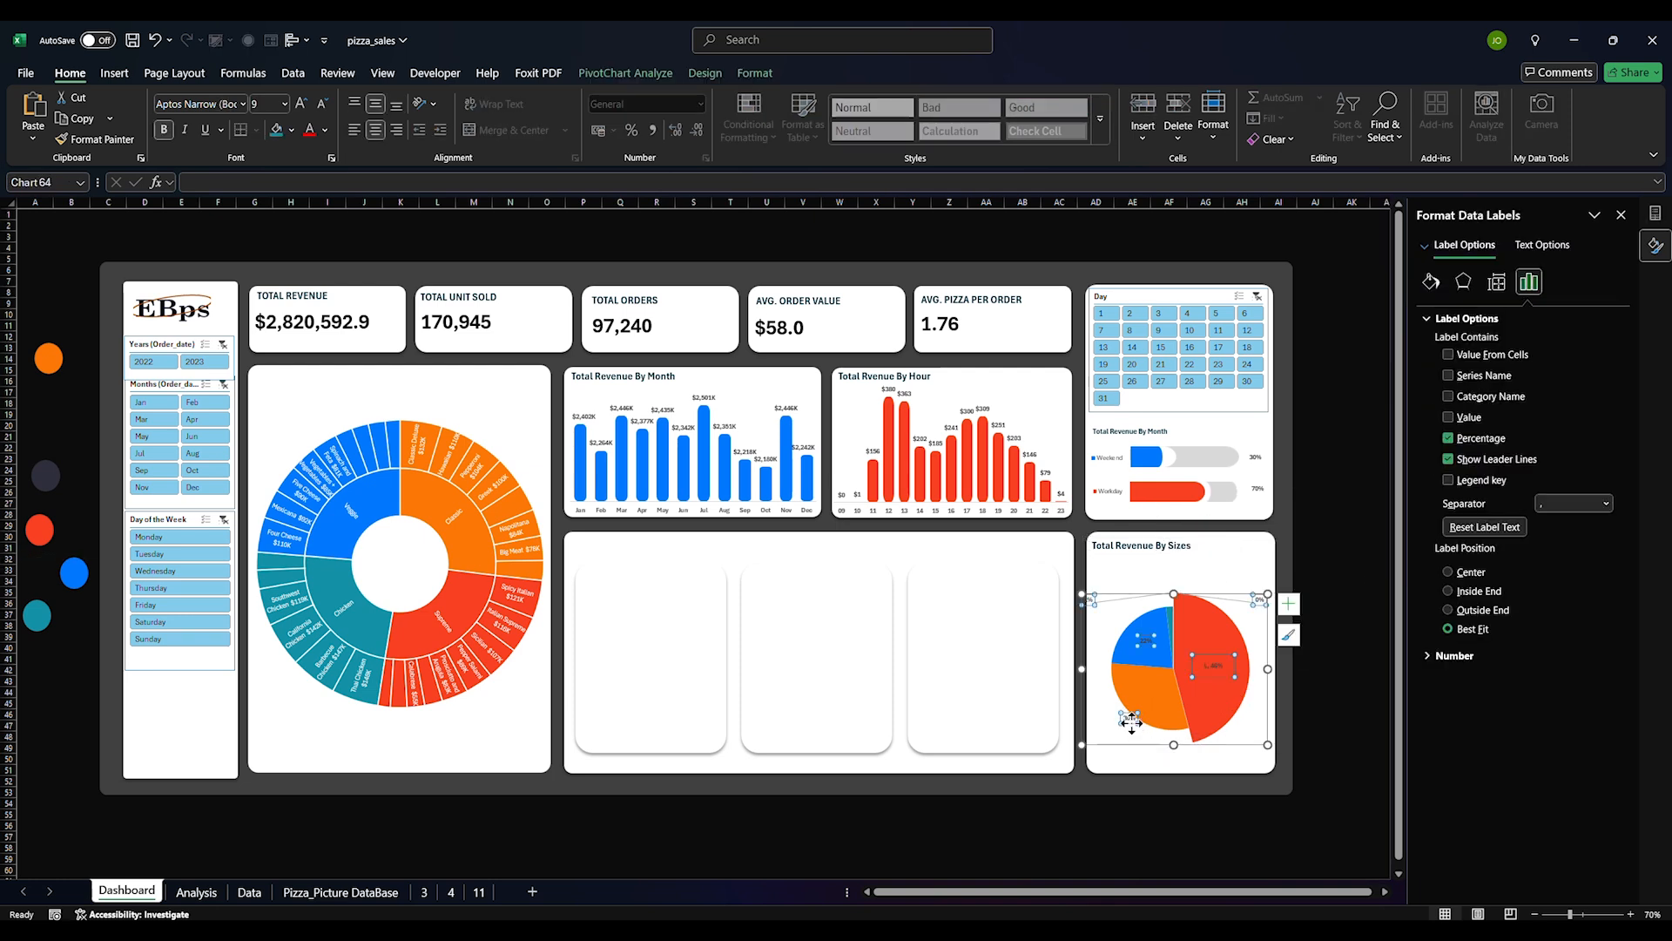
pyautogui.click(1148, 688)
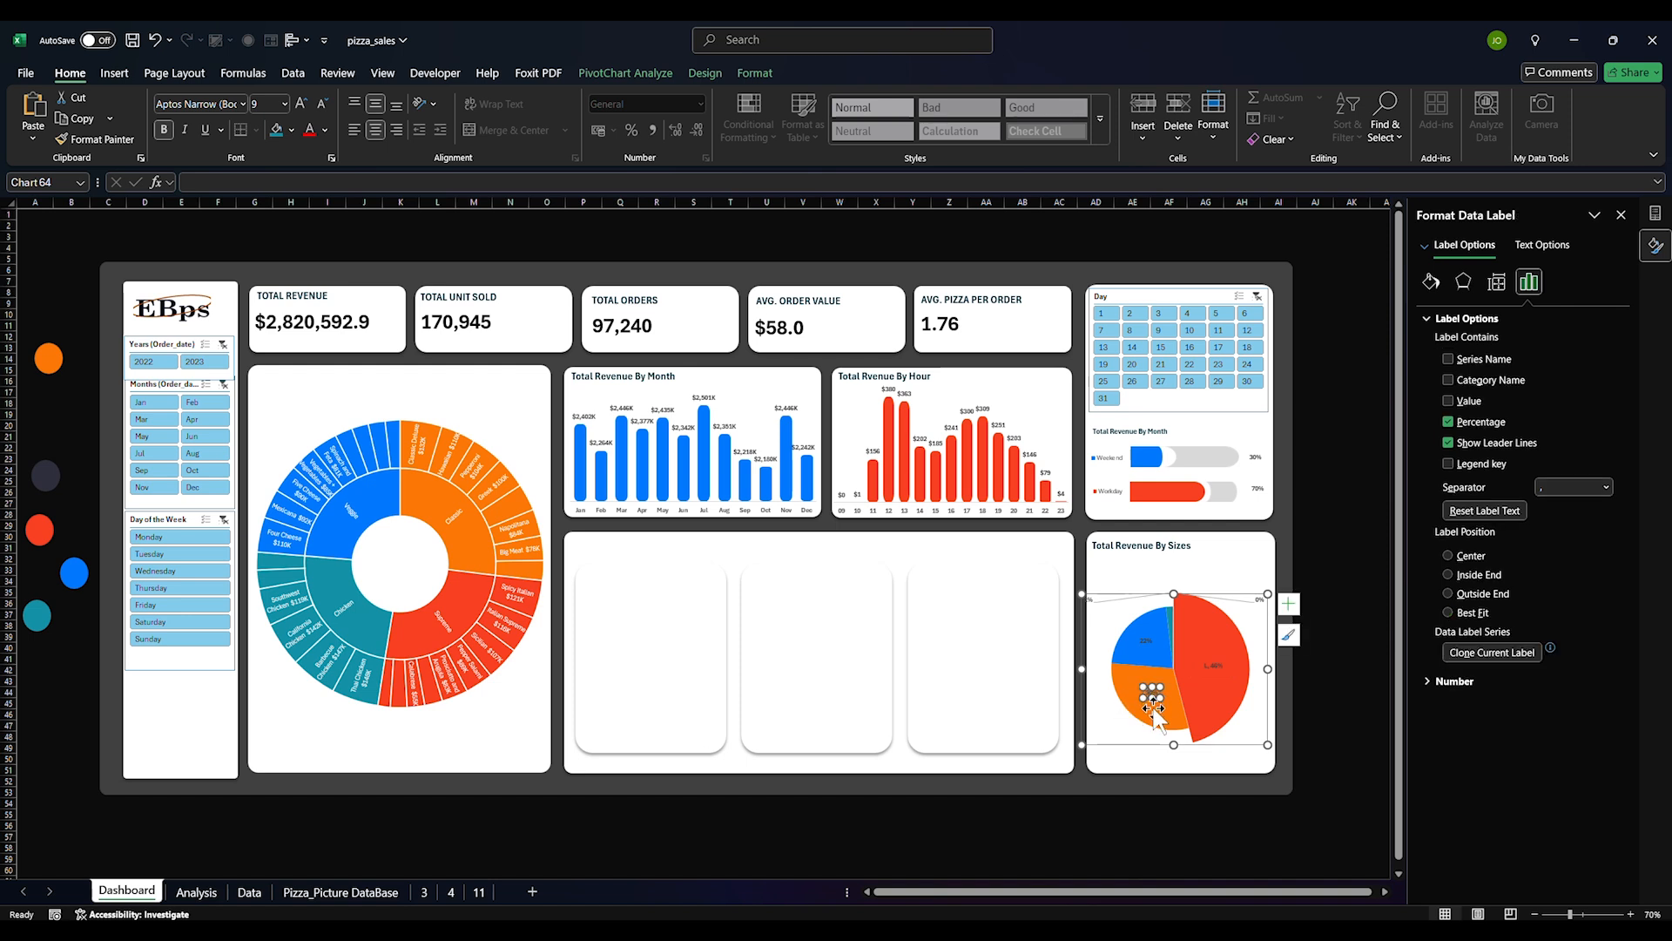
pyautogui.click(1143, 640)
pyautogui.click(1145, 640)
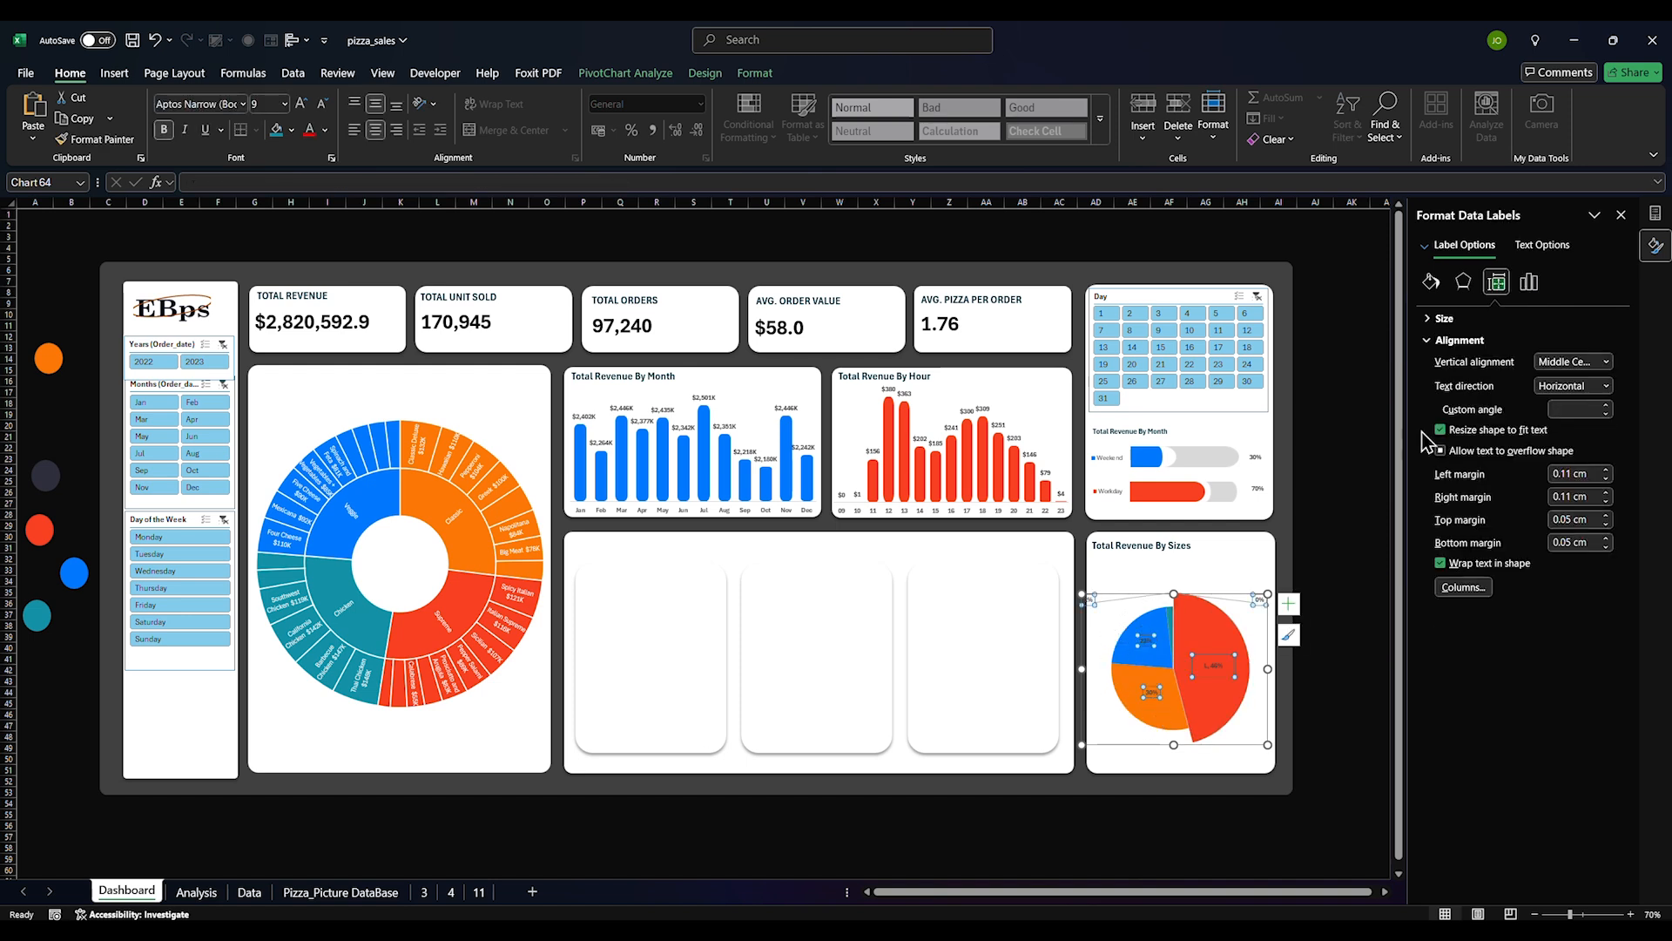
pyautogui.click(1529, 281)
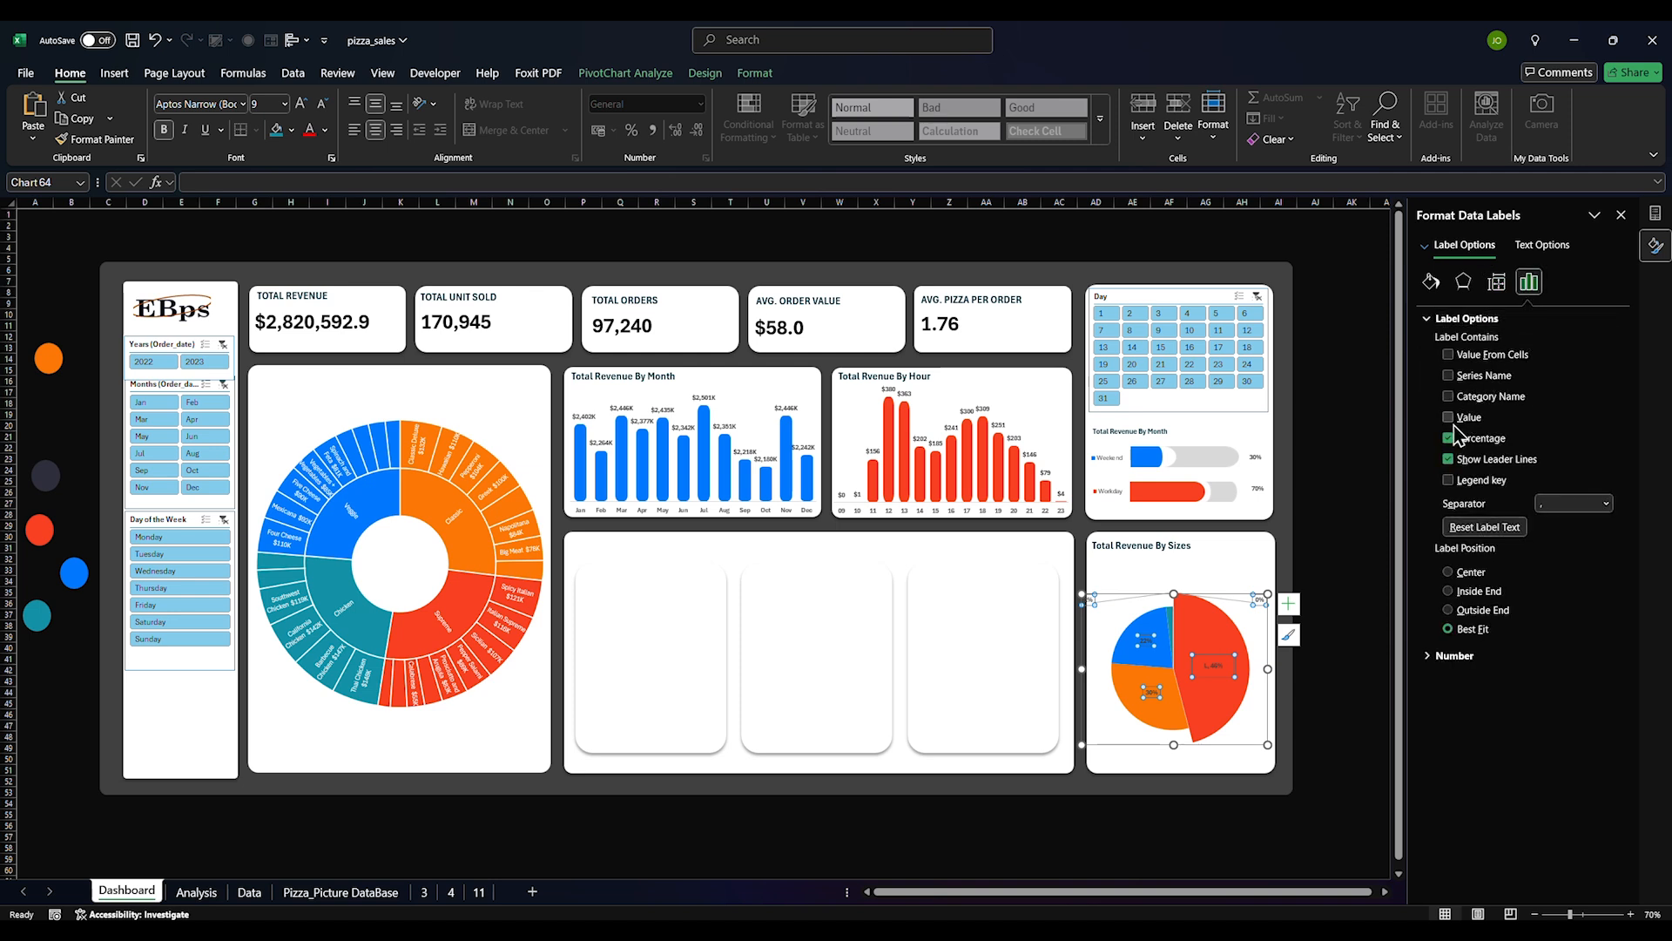
pyautogui.click(1449, 397)
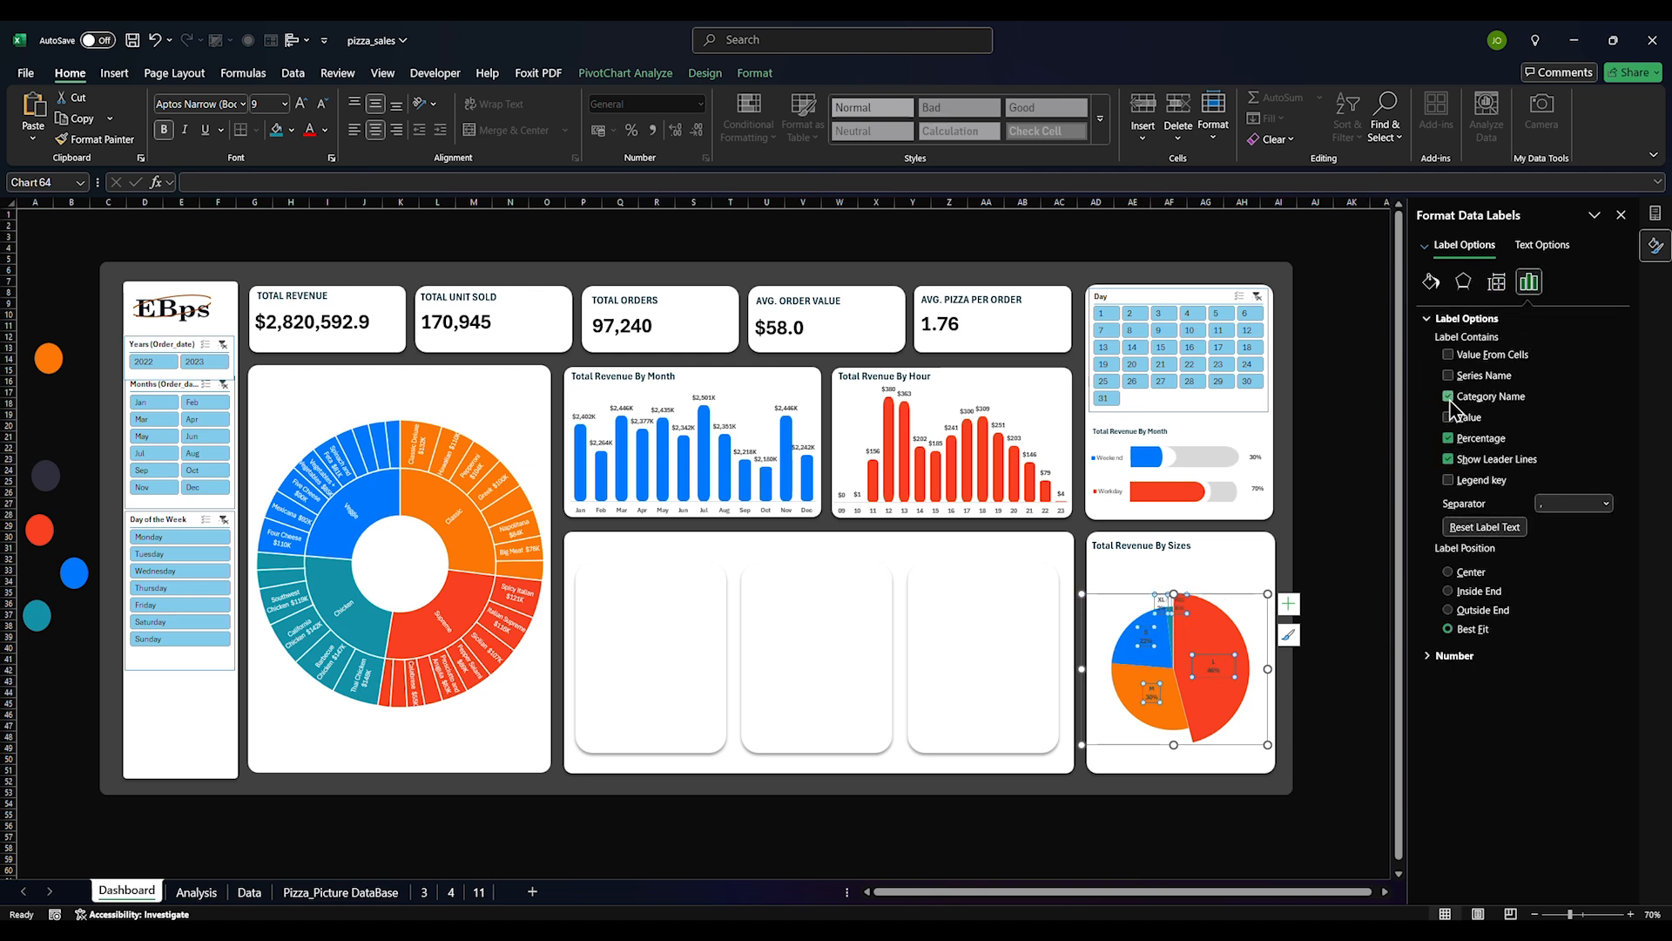
pyautogui.click(1339, 526)
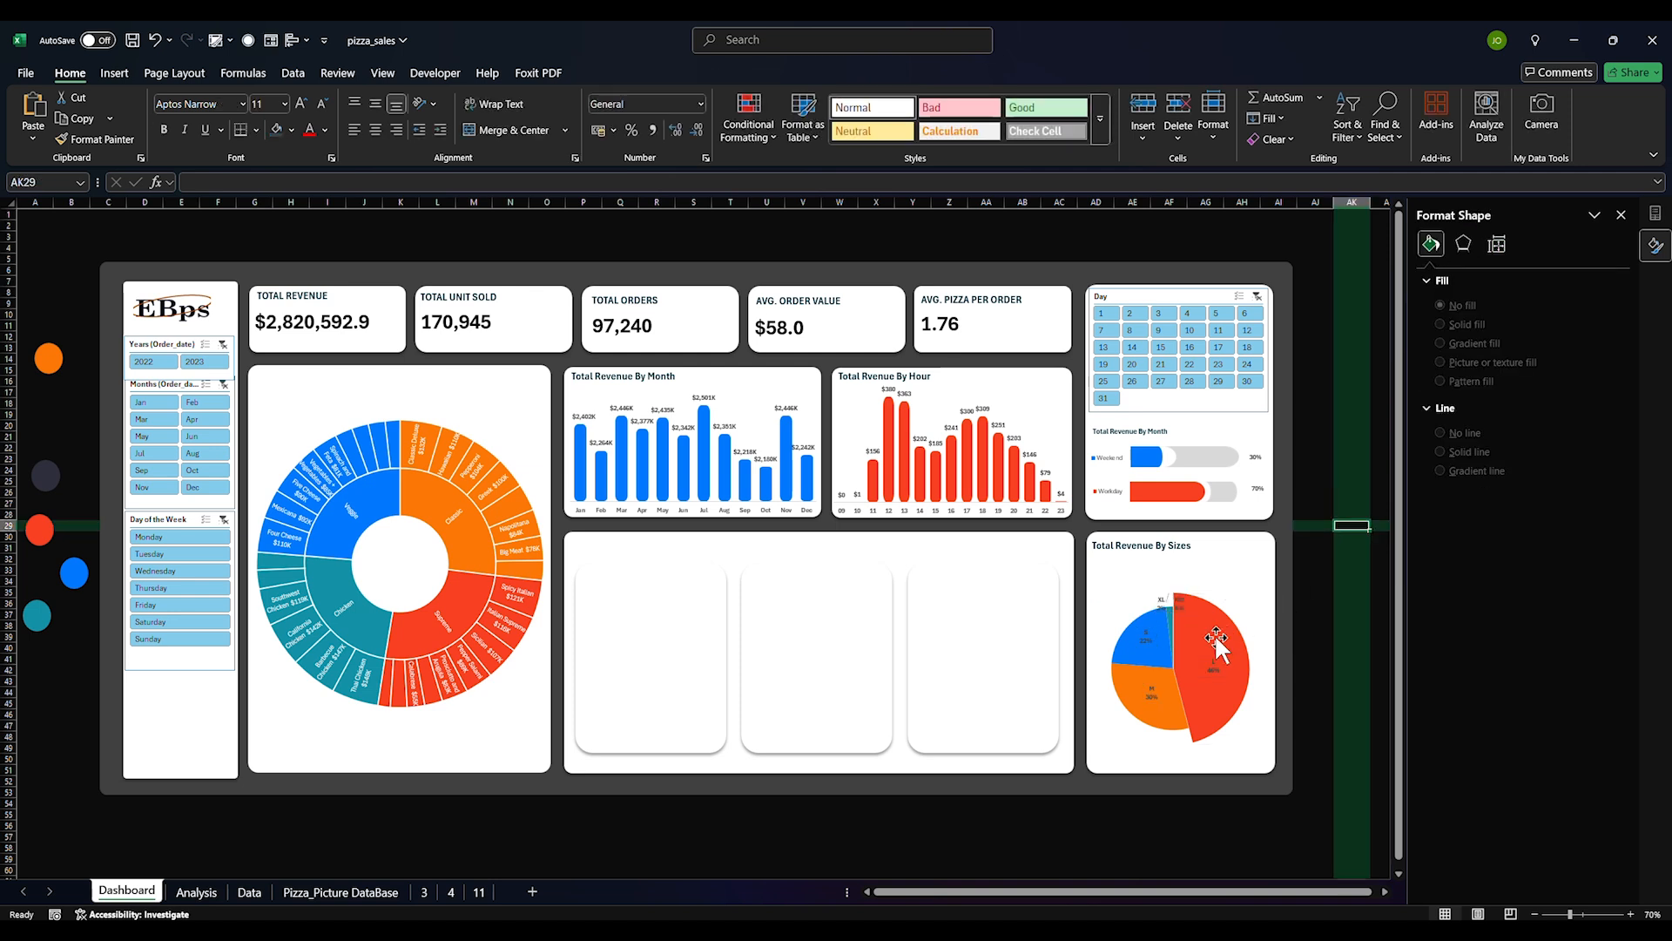
# Colour the pie data labels white from the Home palette
pyautogui.click(1158, 645)
pyautogui.click(1158, 644)
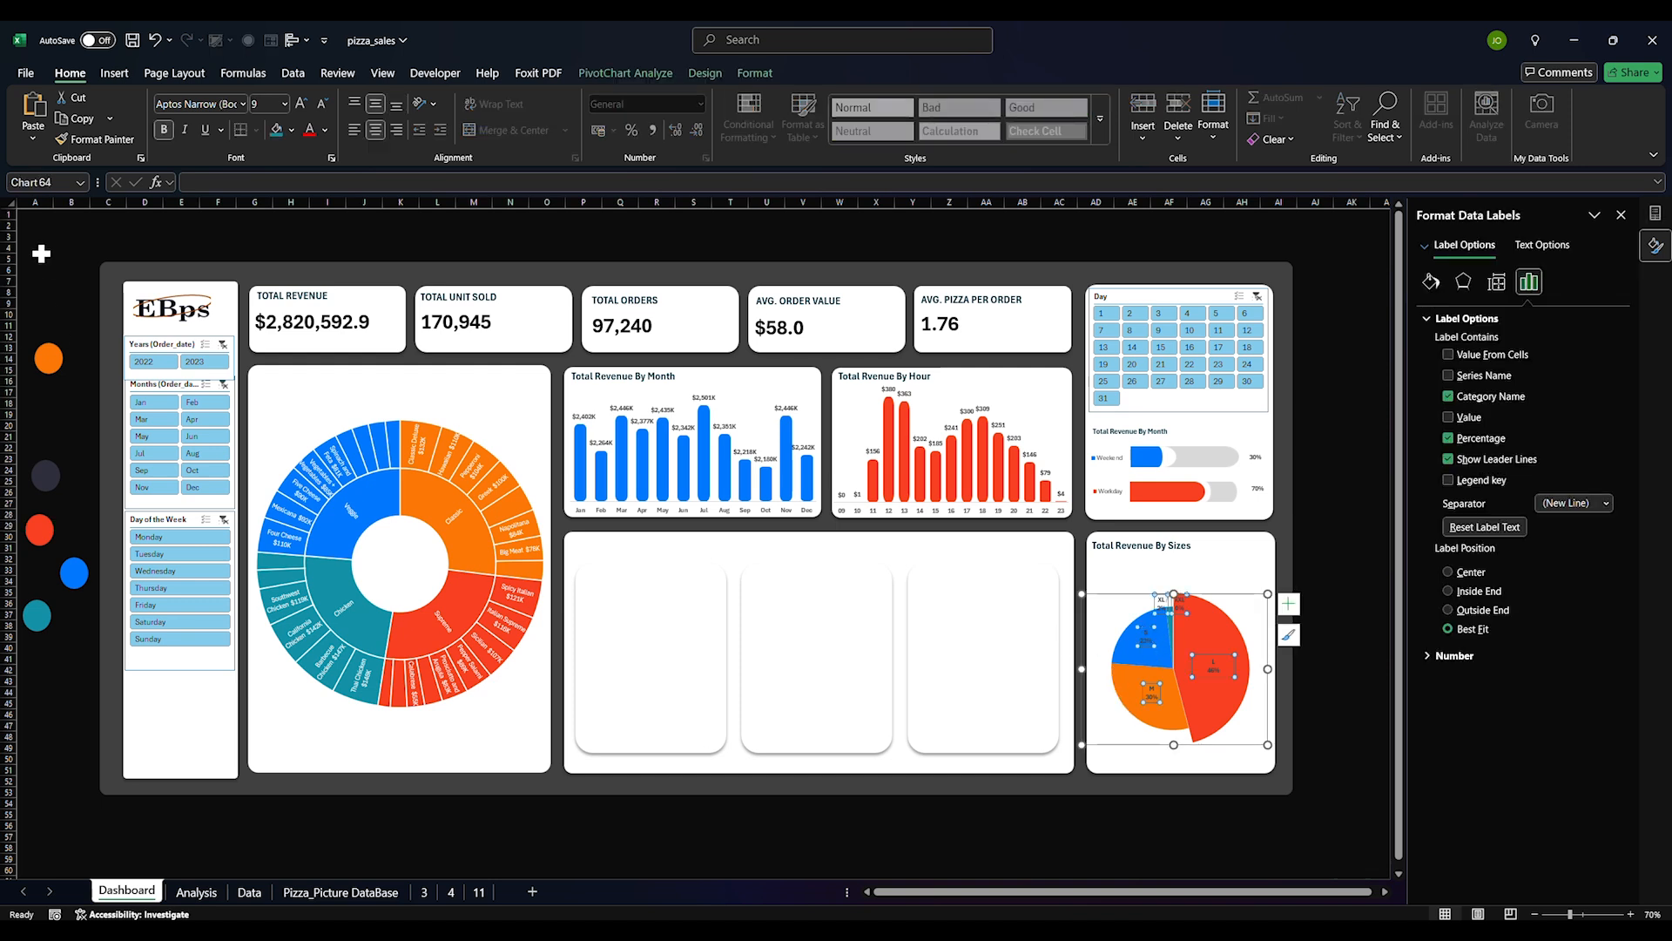
pyautogui.click(292, 130)
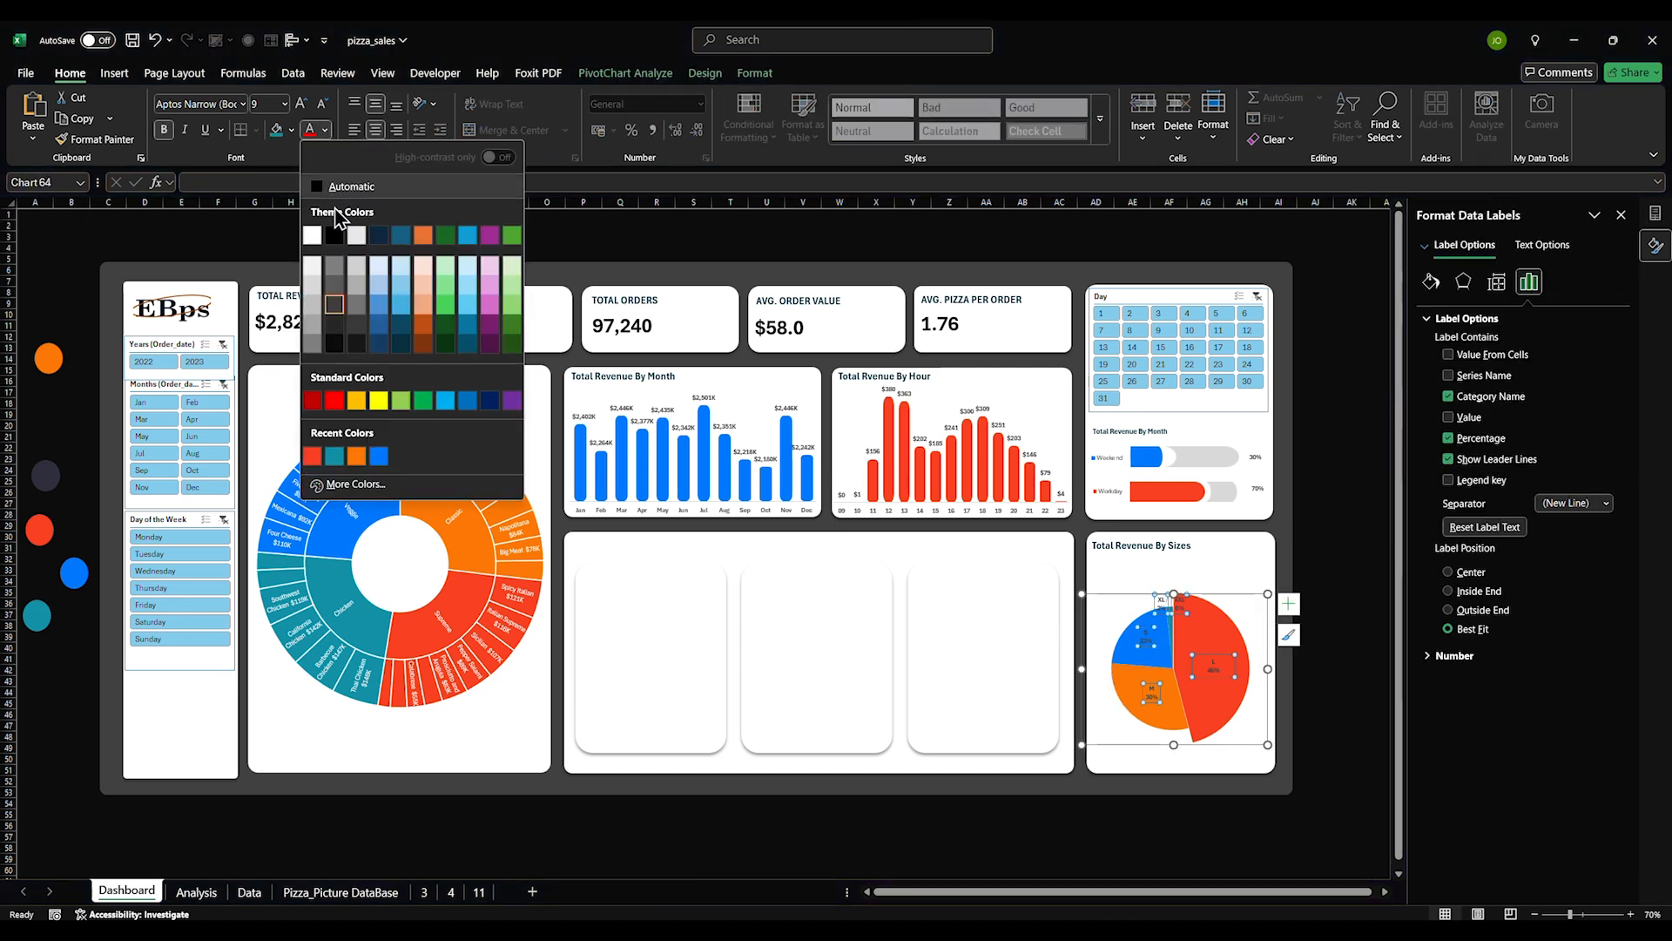
pyautogui.click(315, 245)
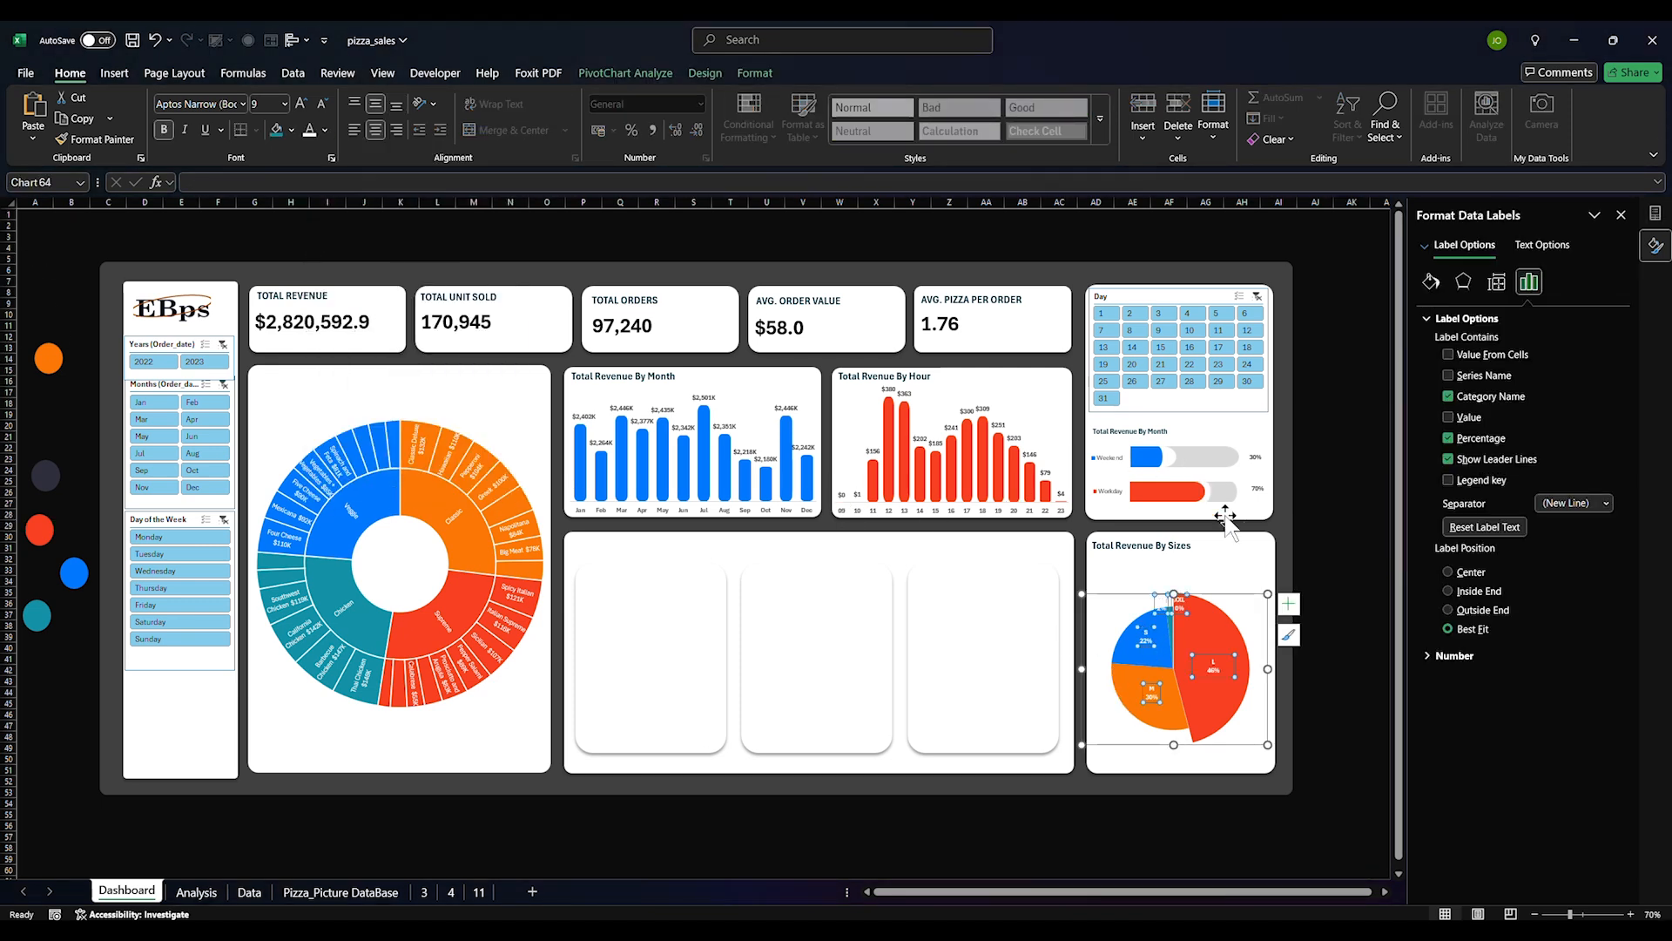
pyautogui.click(1320, 529)
pyautogui.click(1151, 693)
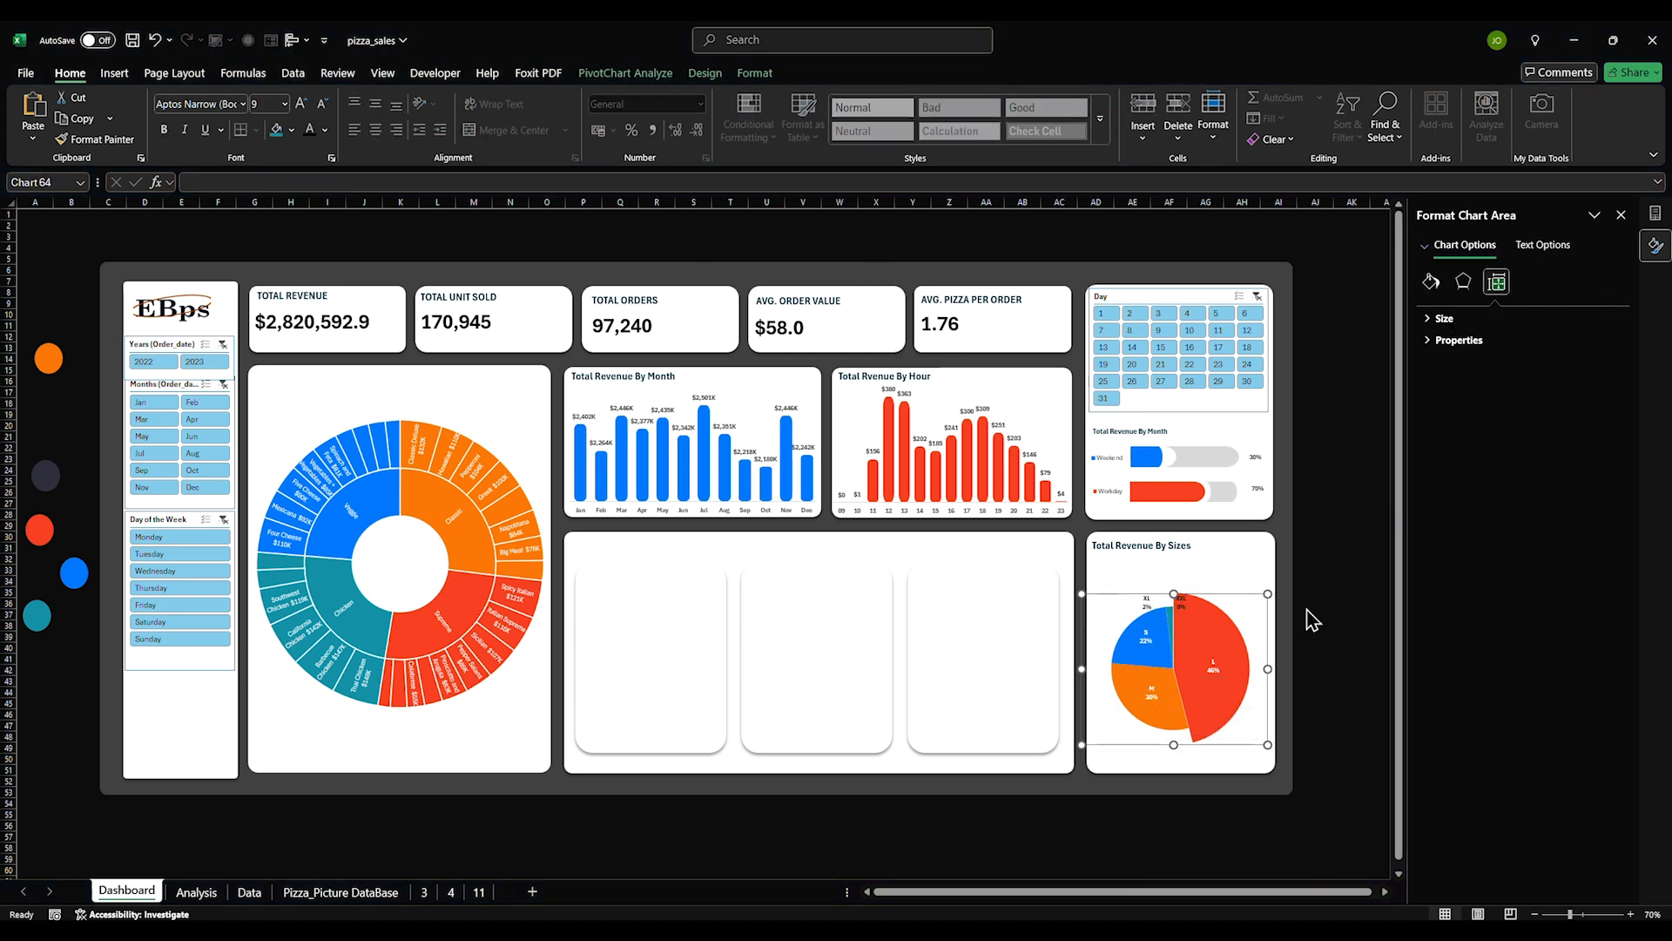
pyautogui.click(1309, 494)
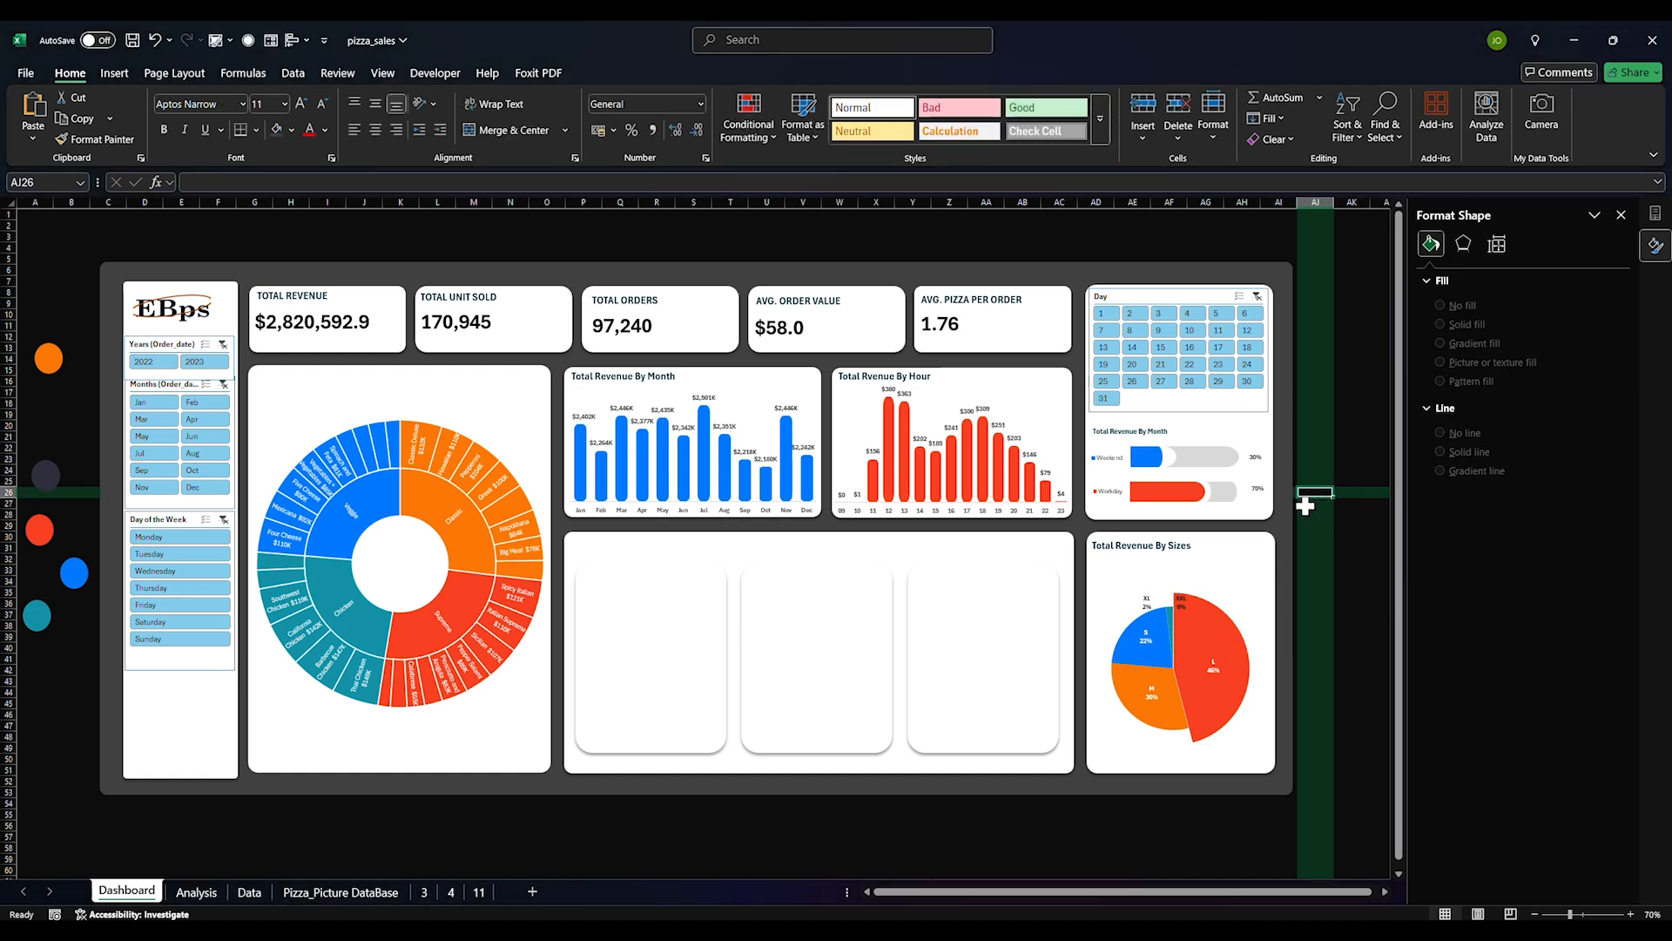
pyautogui.click(1178, 607)
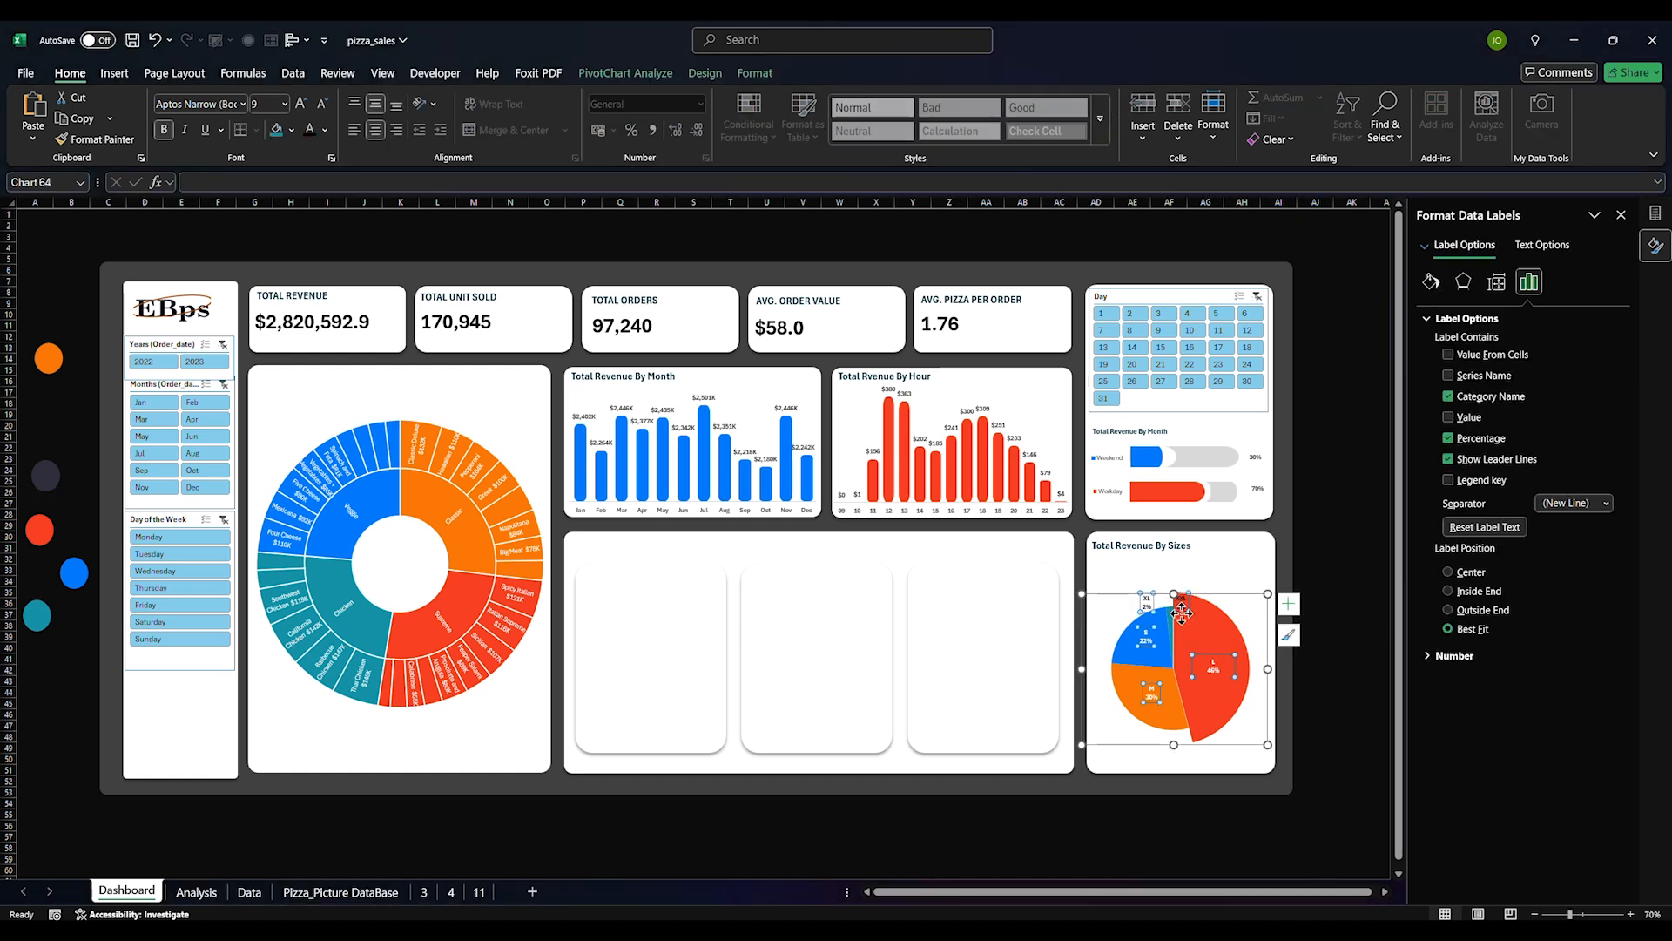
# Make the sizes chart taller and shrink and reposition its pie plot area
pyautogui.moveTo(1173, 593); pyautogui.dragTo(1197, 558)
pyautogui.click(1215, 601)
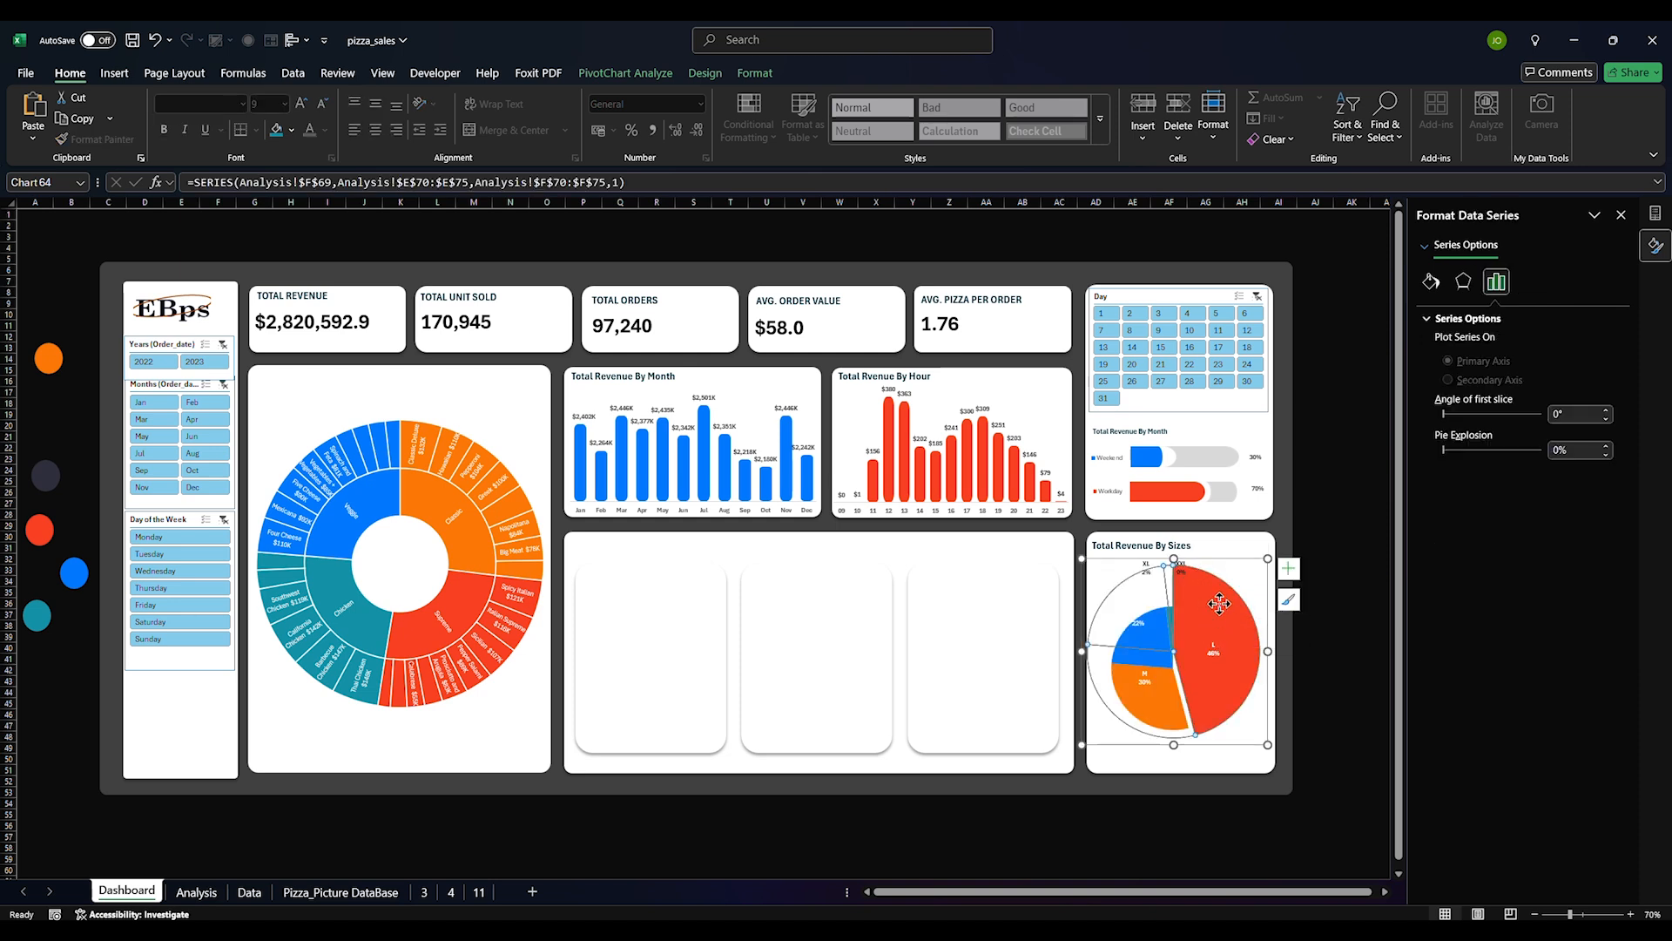
pyautogui.click(1253, 587)
pyautogui.moveTo(1090, 567); pyautogui.dragTo(1096, 572)
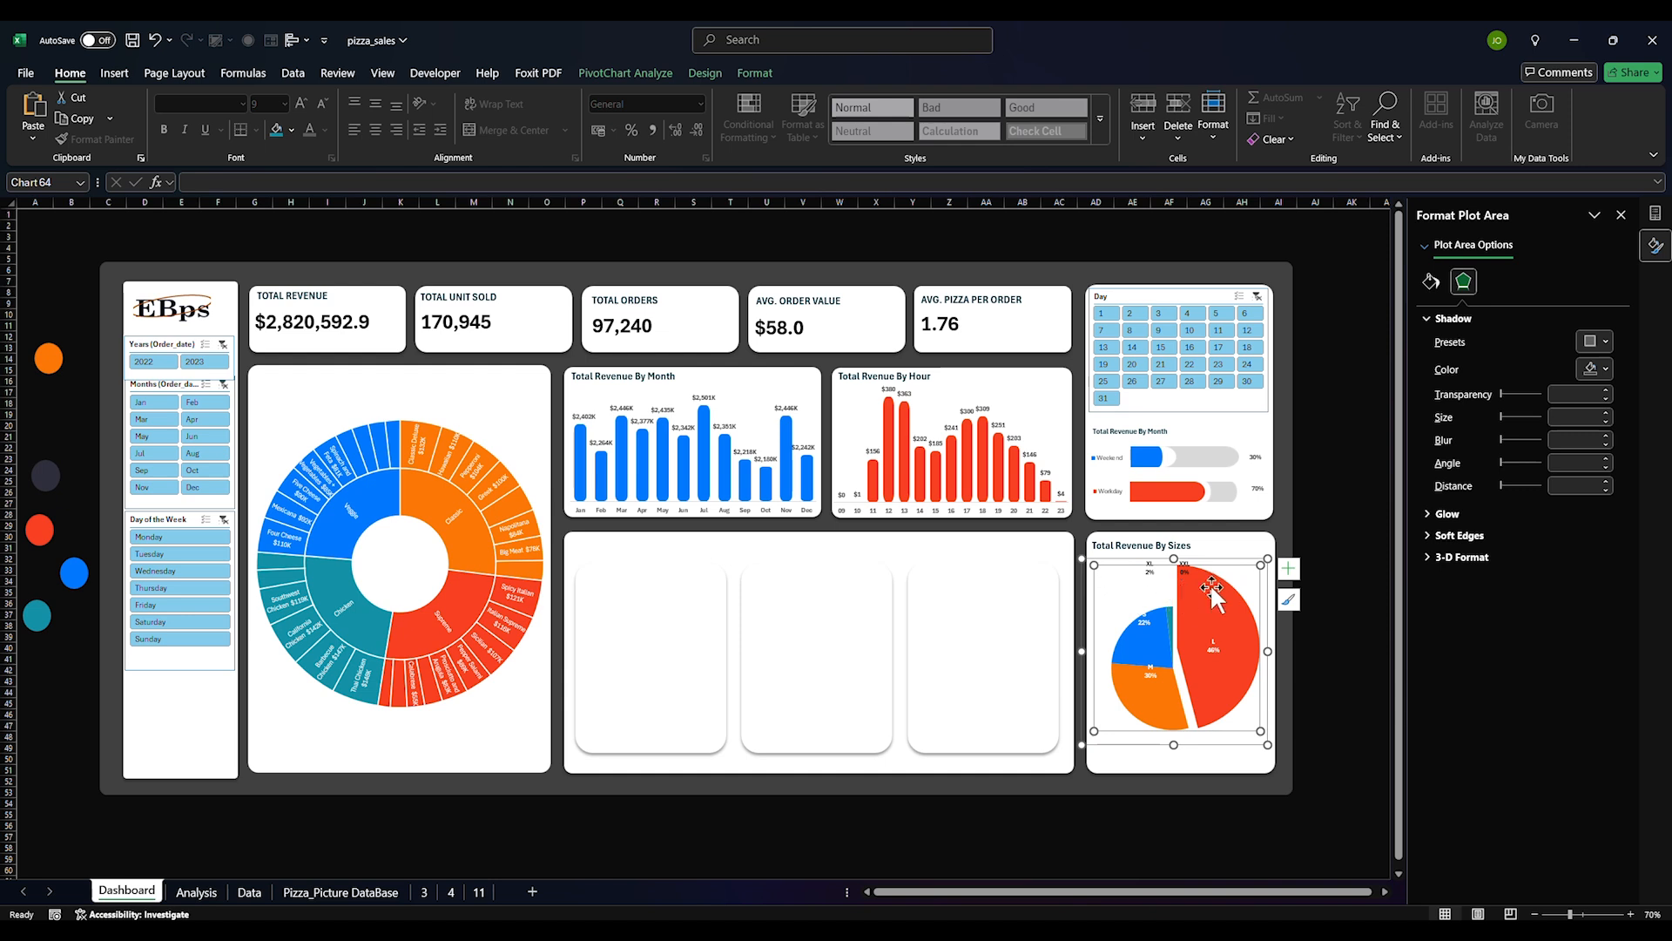
pyautogui.moveTo(1261, 562); pyautogui.dragTo(1204, 640)
pyautogui.click(1229, 728)
pyautogui.moveTo(1229, 731); pyautogui.dragTo(1237, 745)
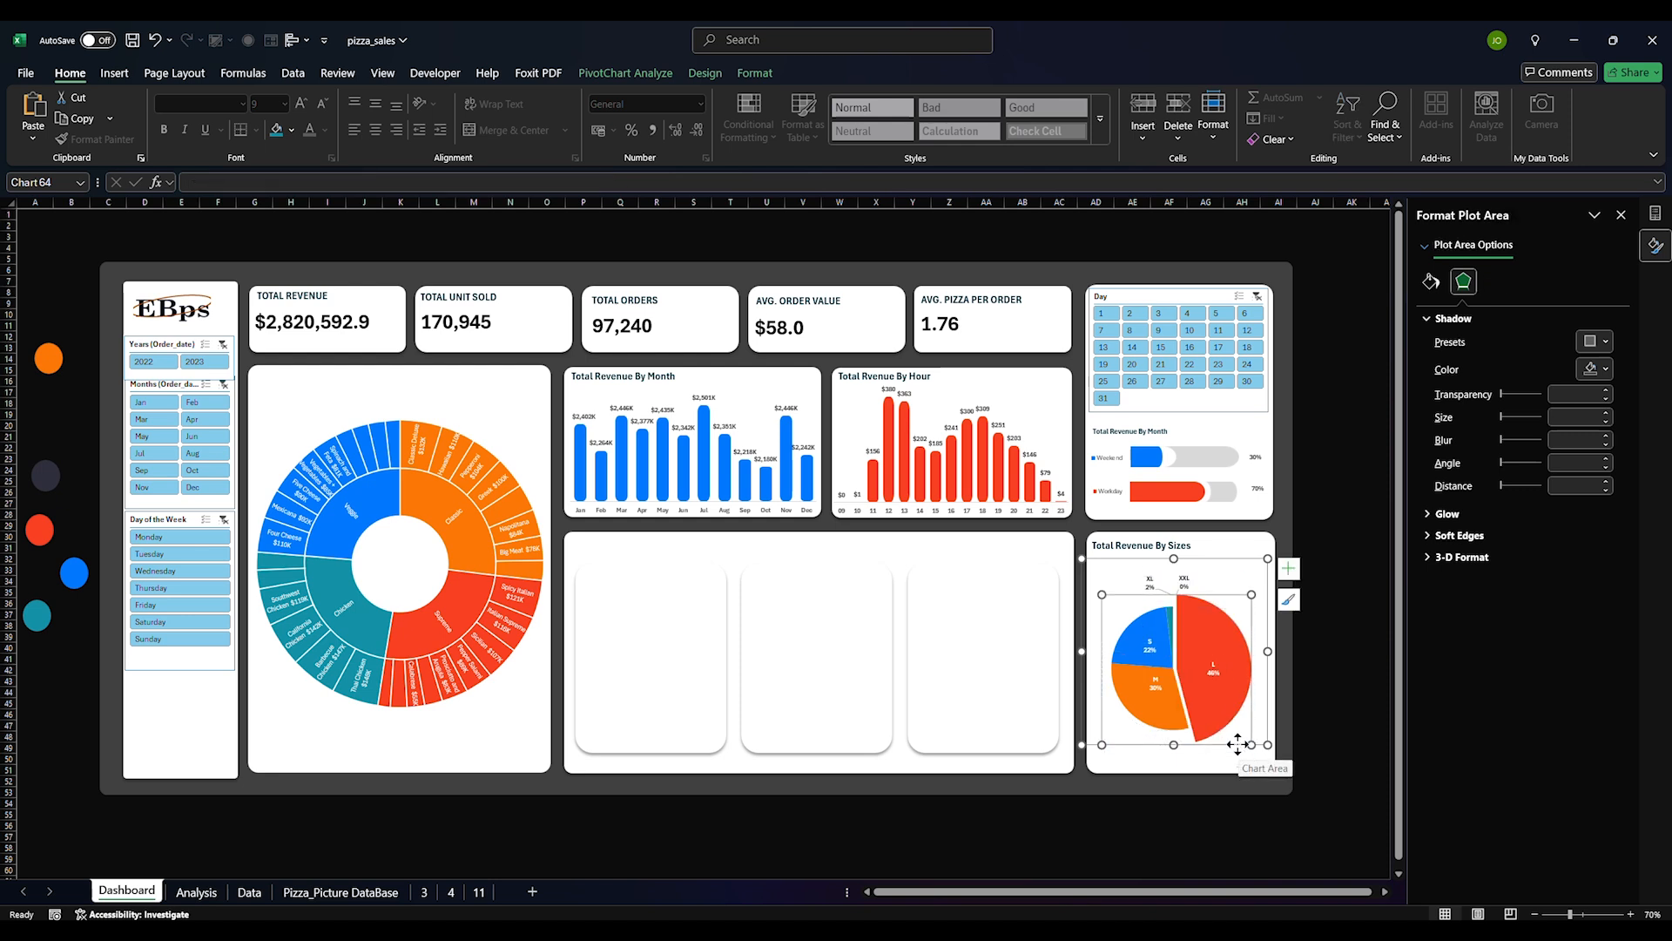
pyautogui.moveTo(1254, 717)
pyautogui.mouseDown()
pyautogui.moveTo(1252, 762)
pyautogui.moveTo(1280, 739)
pyautogui.mouseUp()
# Select the L slice and shift the plot area and whole chart upward
pyautogui.click(1169, 620)
pyautogui.click(1172, 621)
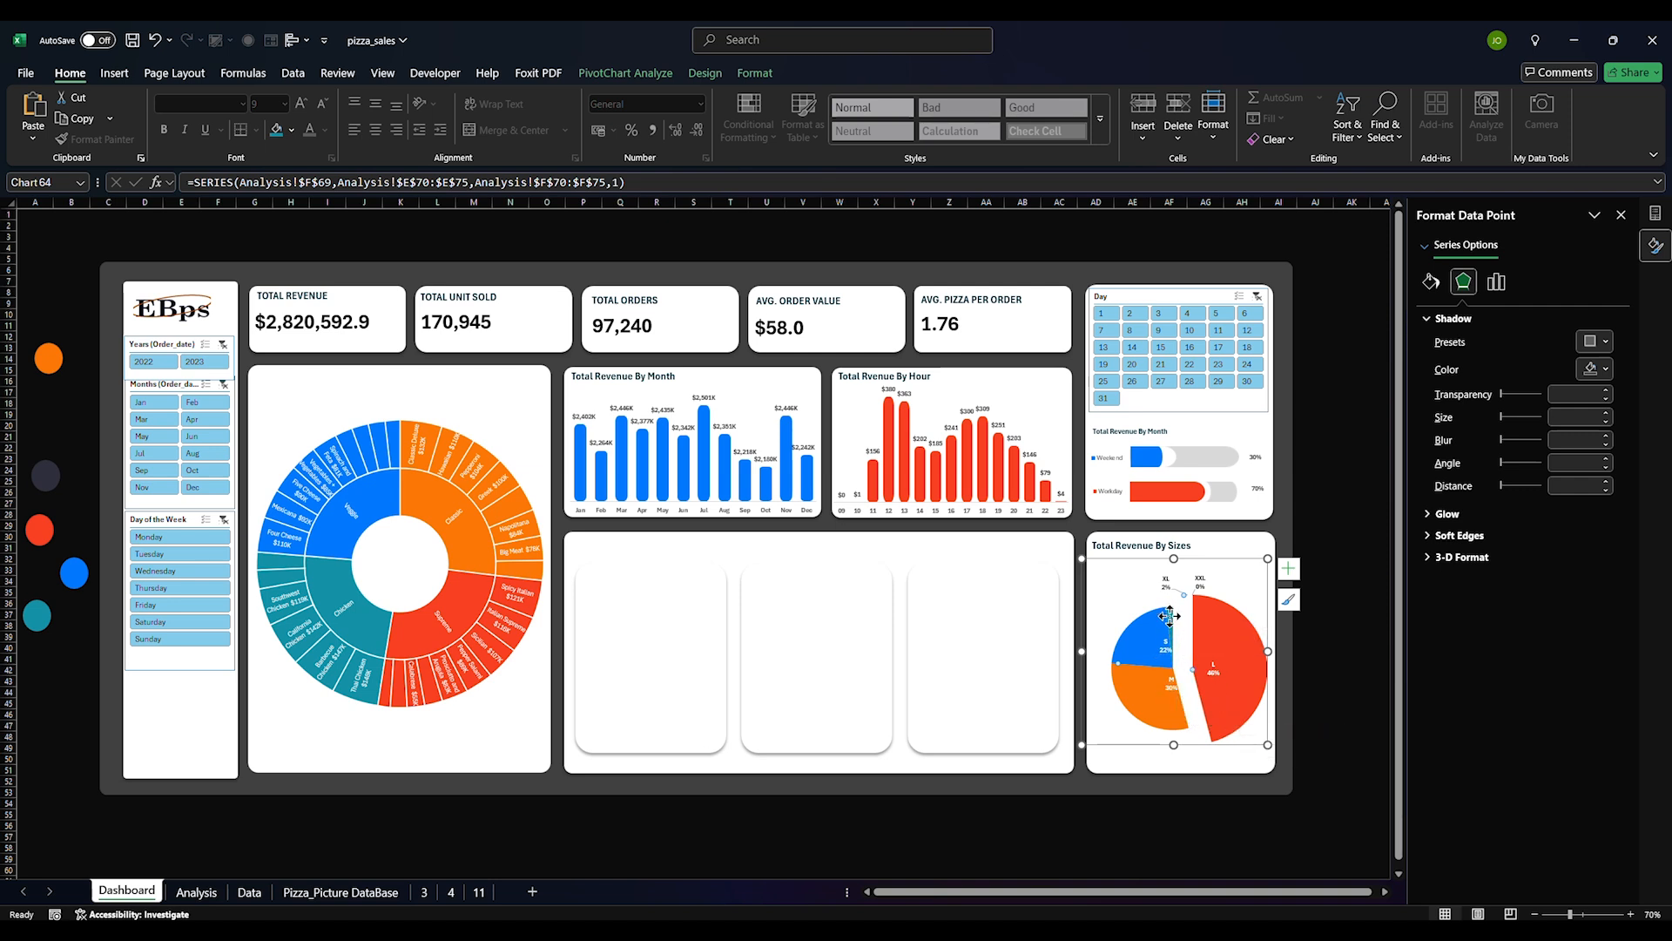
pyautogui.moveTo(1237, 740); pyautogui.dragTo(1216, 789)
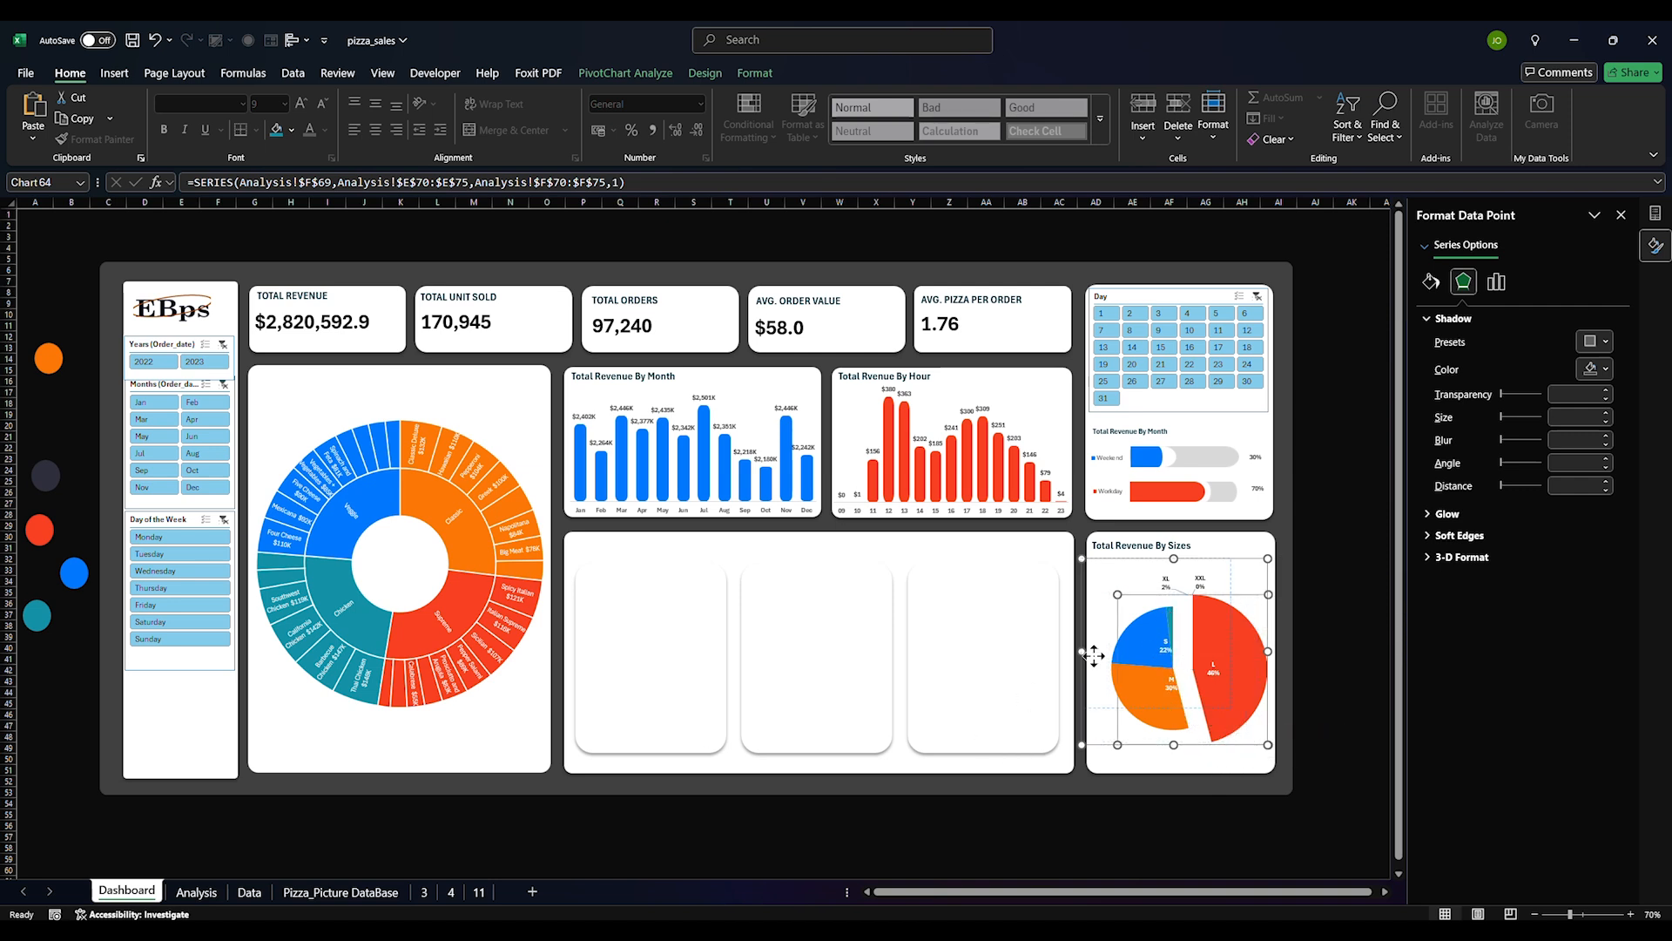
pyautogui.moveTo(1253, 557); pyautogui.dragTo(1296, 444)
pyautogui.moveTo(1205, 635); pyautogui.dragTo(1208, 572)
# Add percentage data labels to the sizes pie in 12-pt font
pyautogui.click(1150, 645)
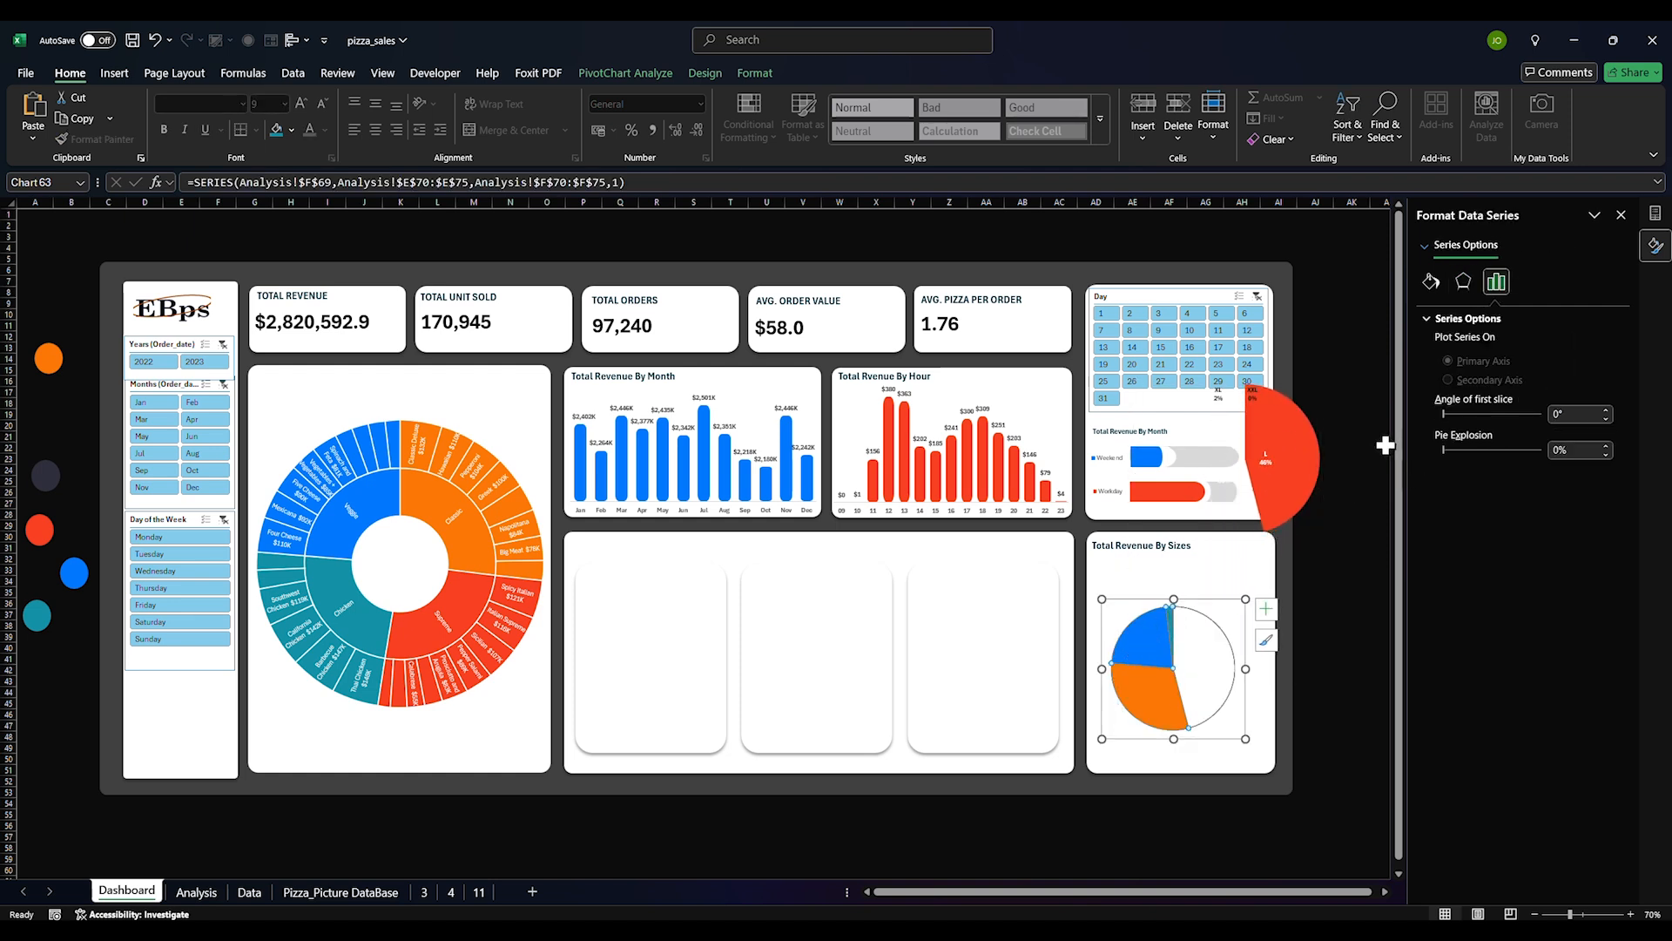
pyautogui.click(1268, 609)
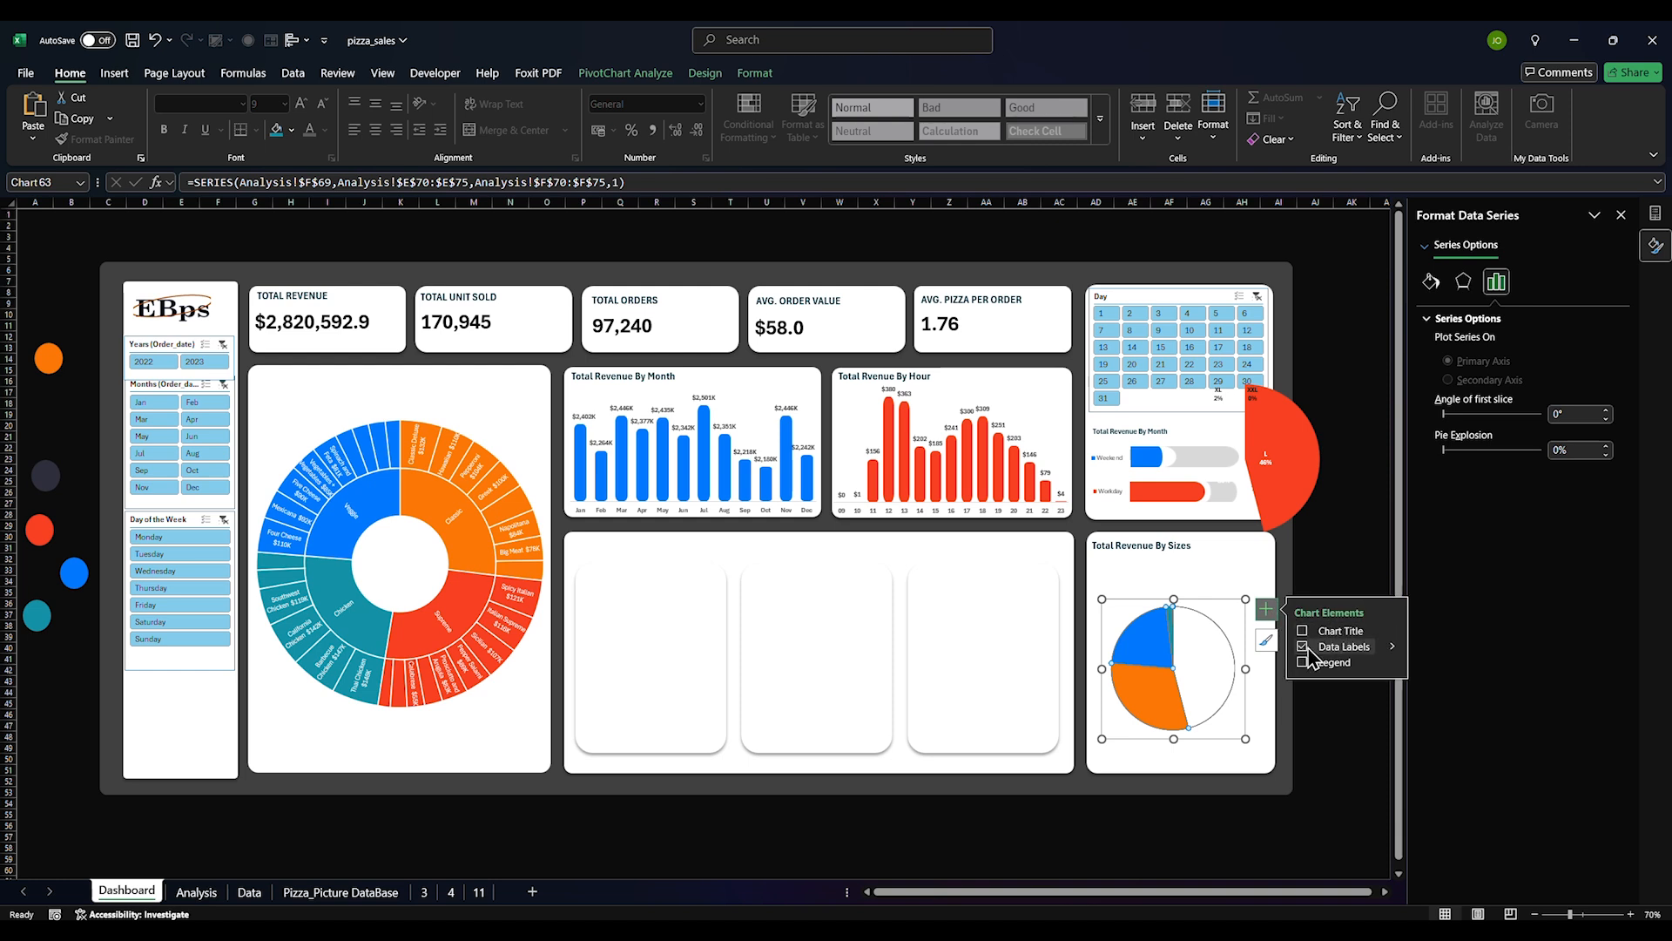
pyautogui.click(1303, 647)
pyautogui.click(1183, 806)
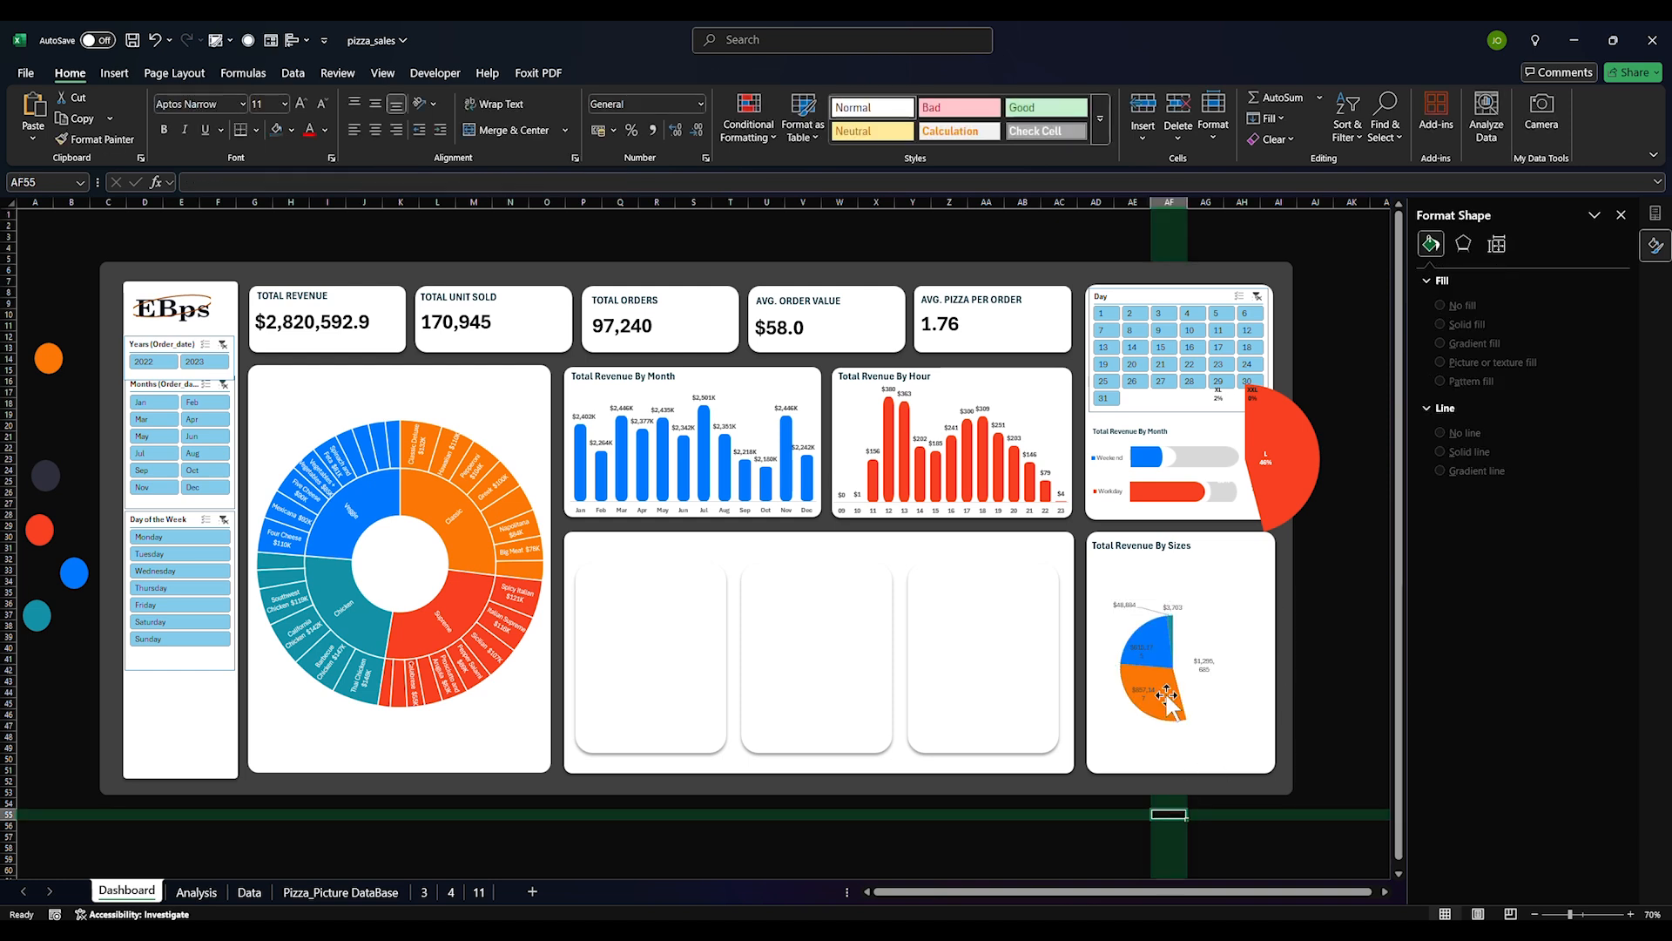
pyautogui.click(1138, 652)
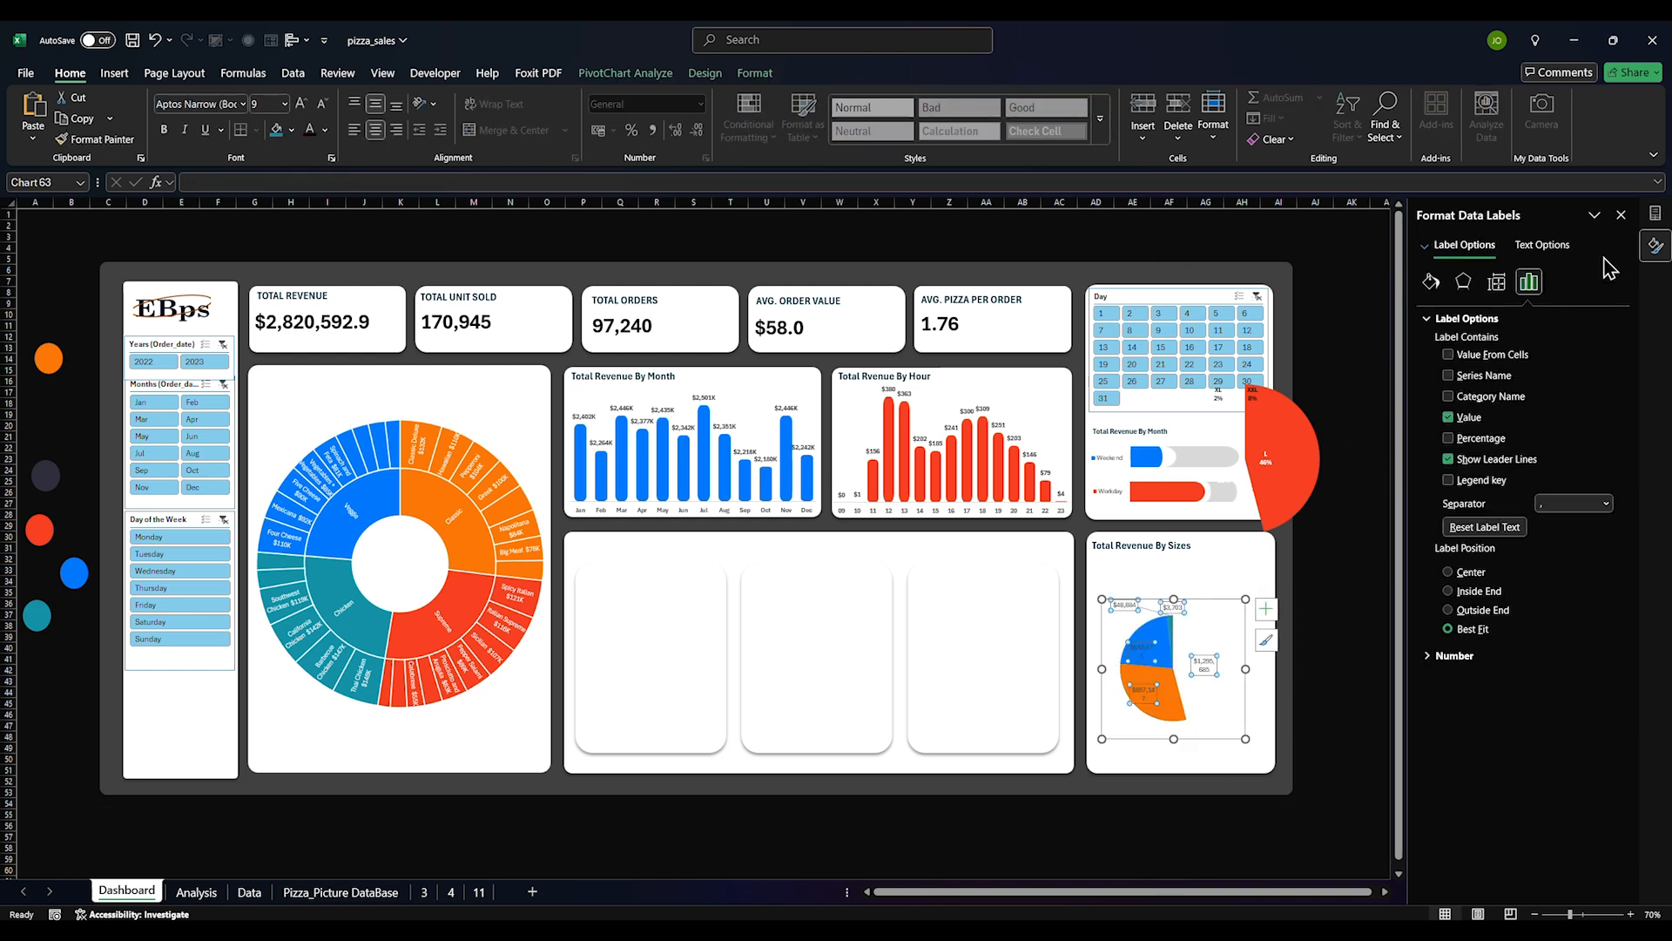
pyautogui.click(1448, 439)
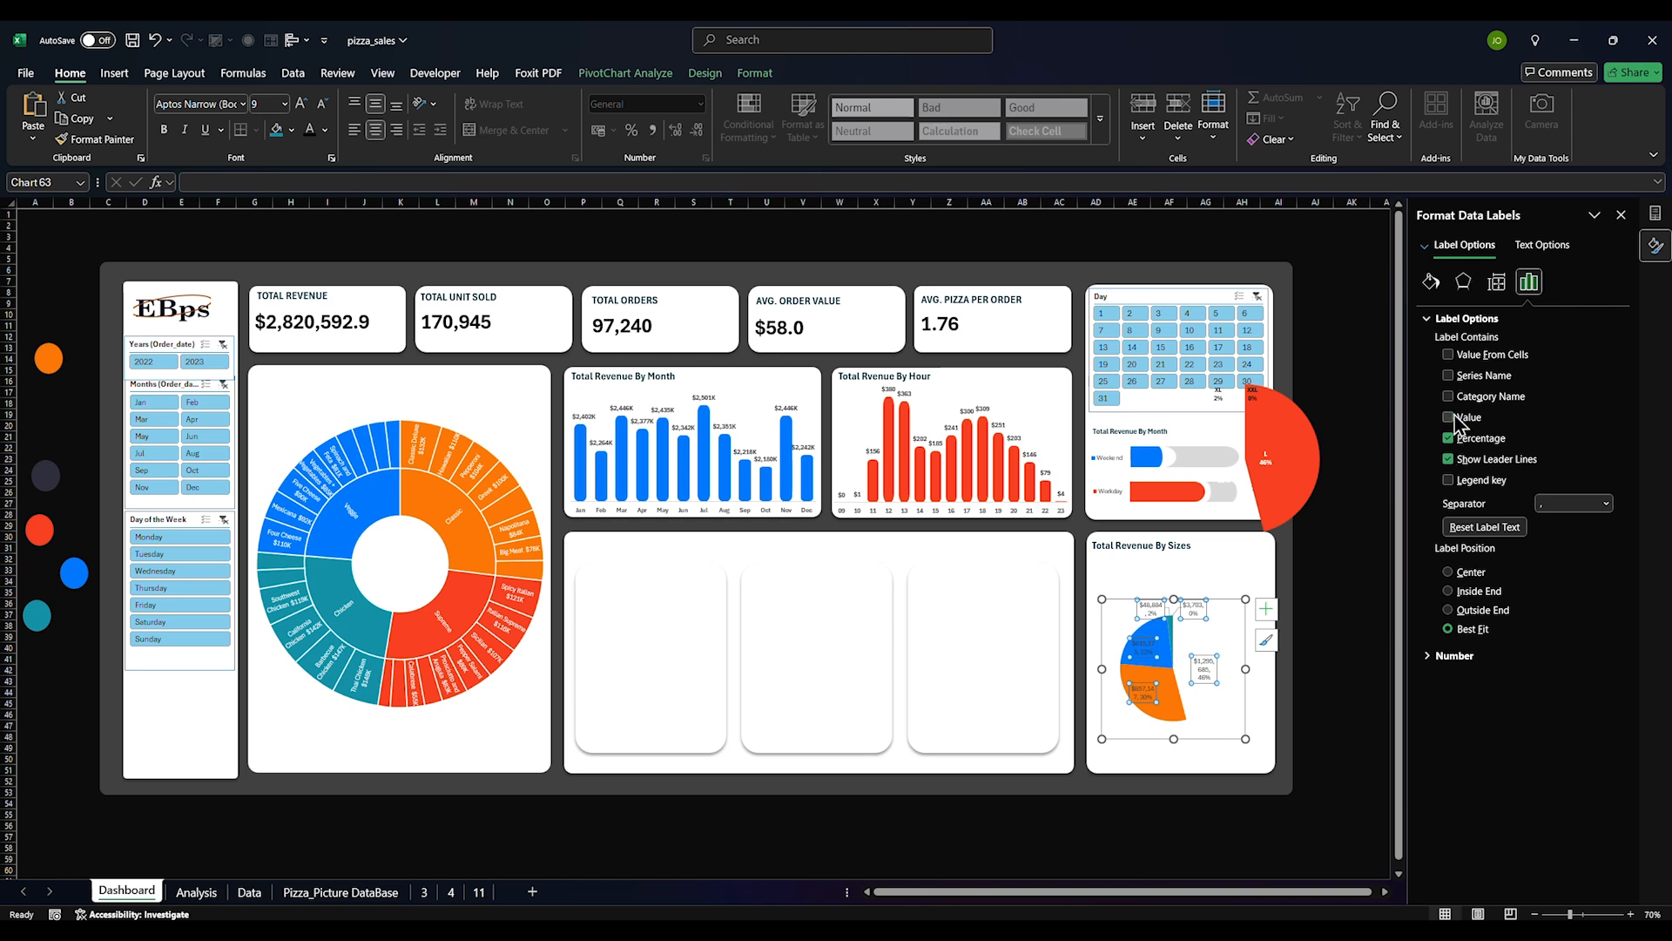
pyautogui.click(325, 130)
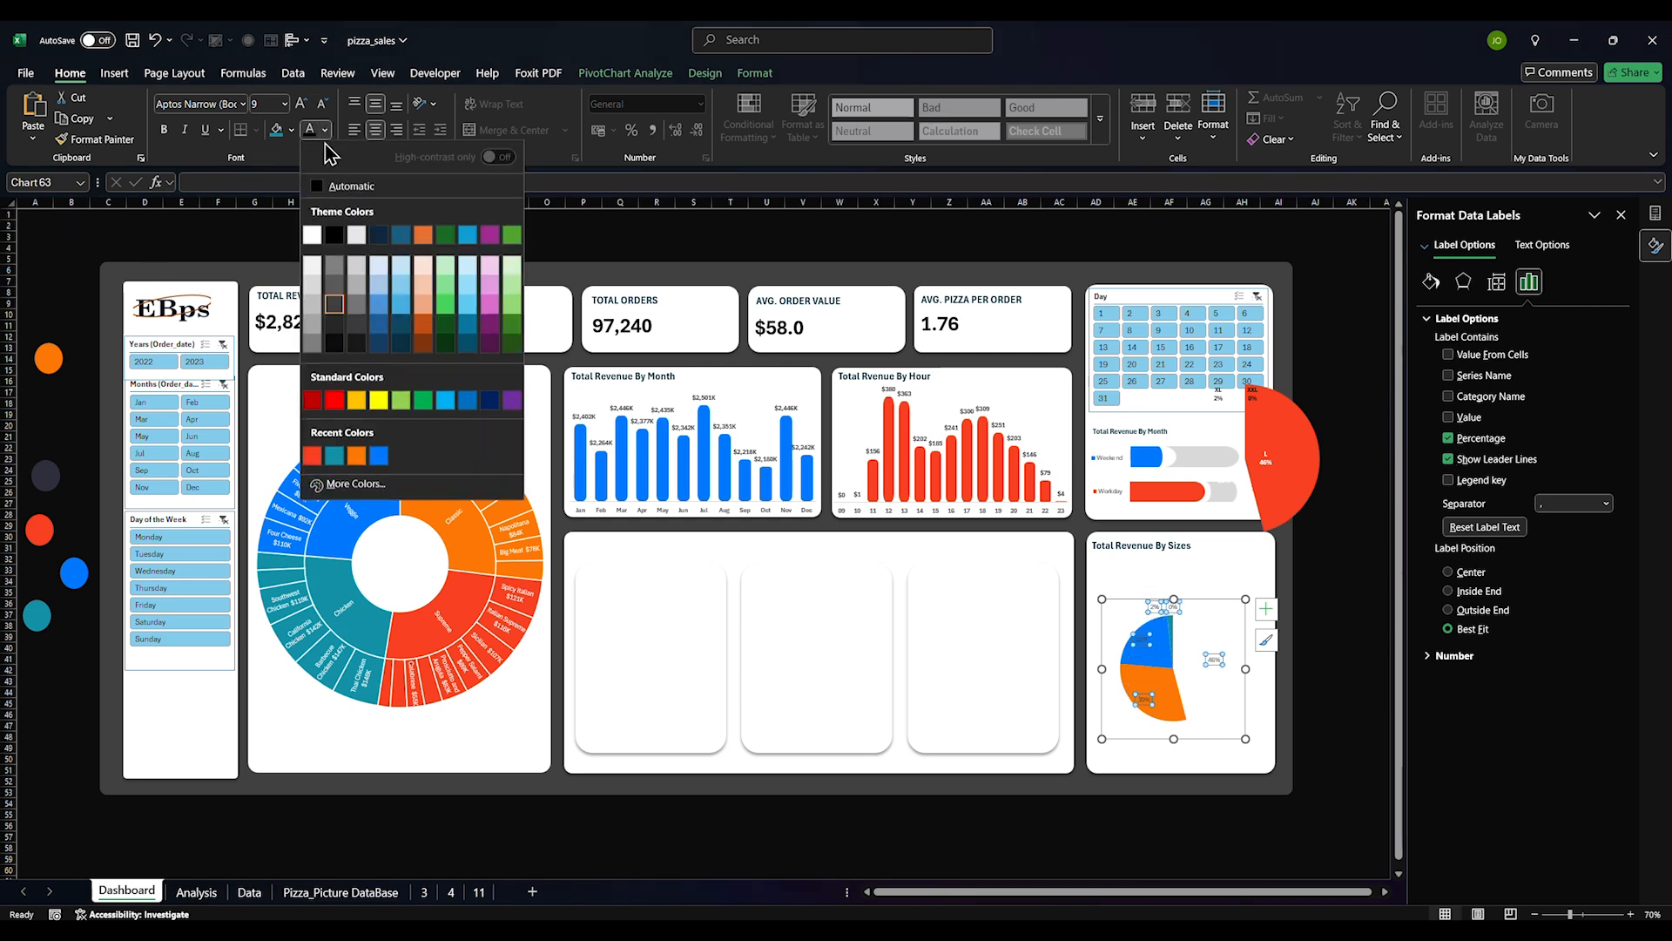
pyautogui.click(284, 104)
pyautogui.click(273, 233)
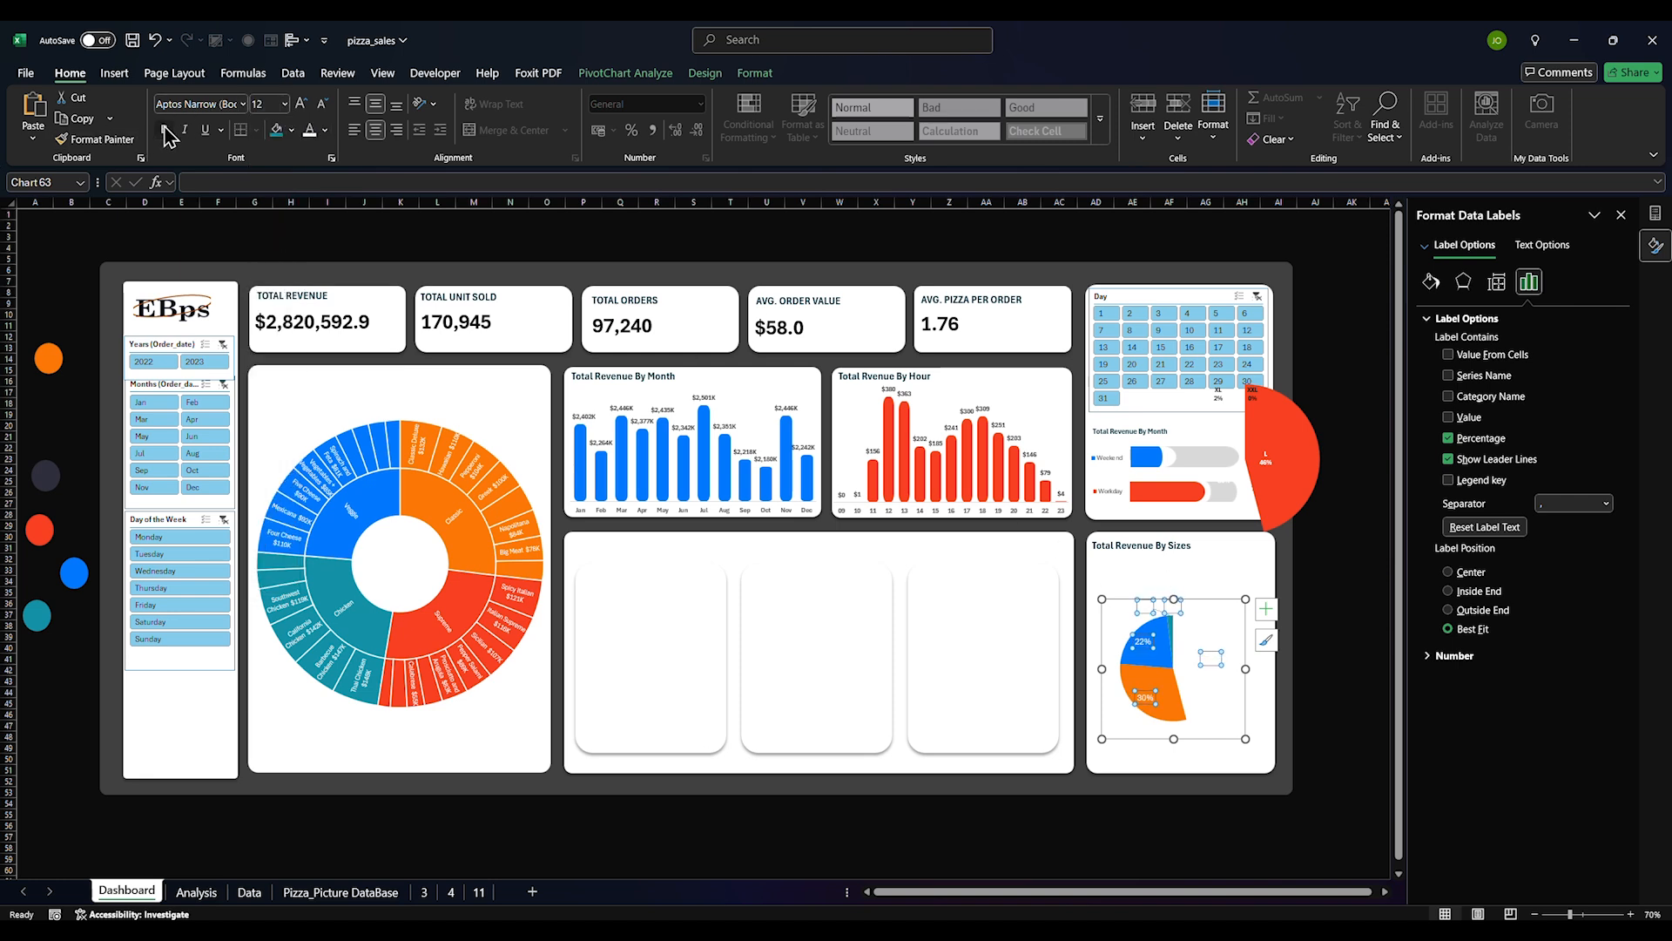
# Try deleting the L data label, then restore it with undo
pyautogui.click(1210, 660)
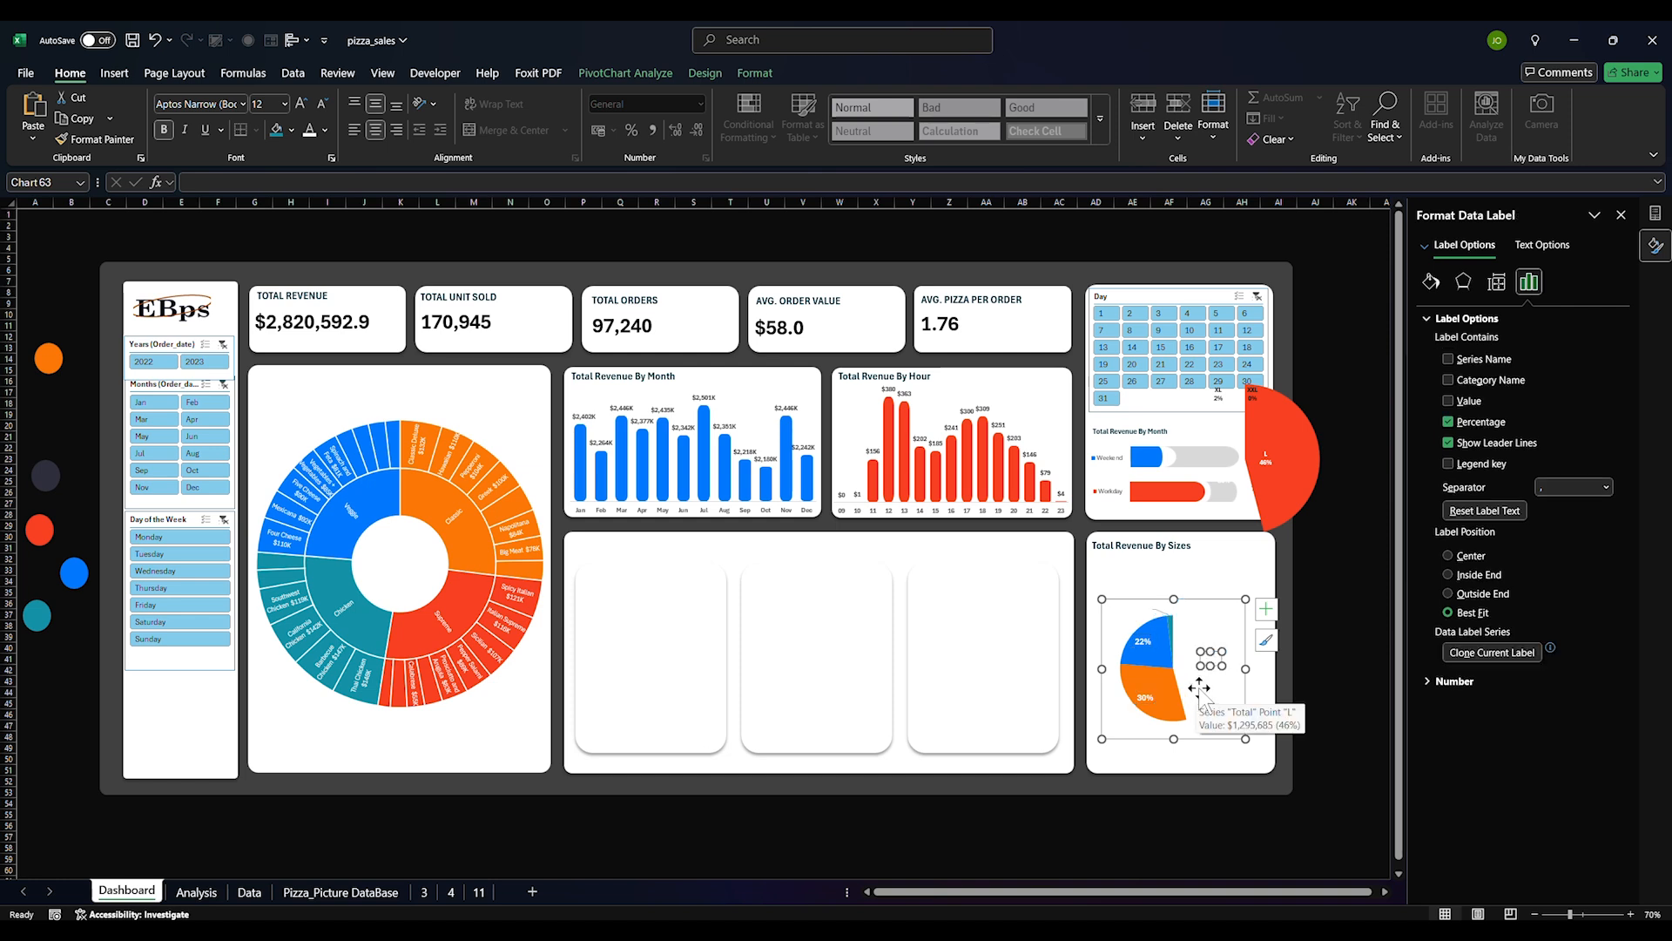
pyautogui.click(1139, 644)
pyautogui.hotkey('ctrl', 'z')
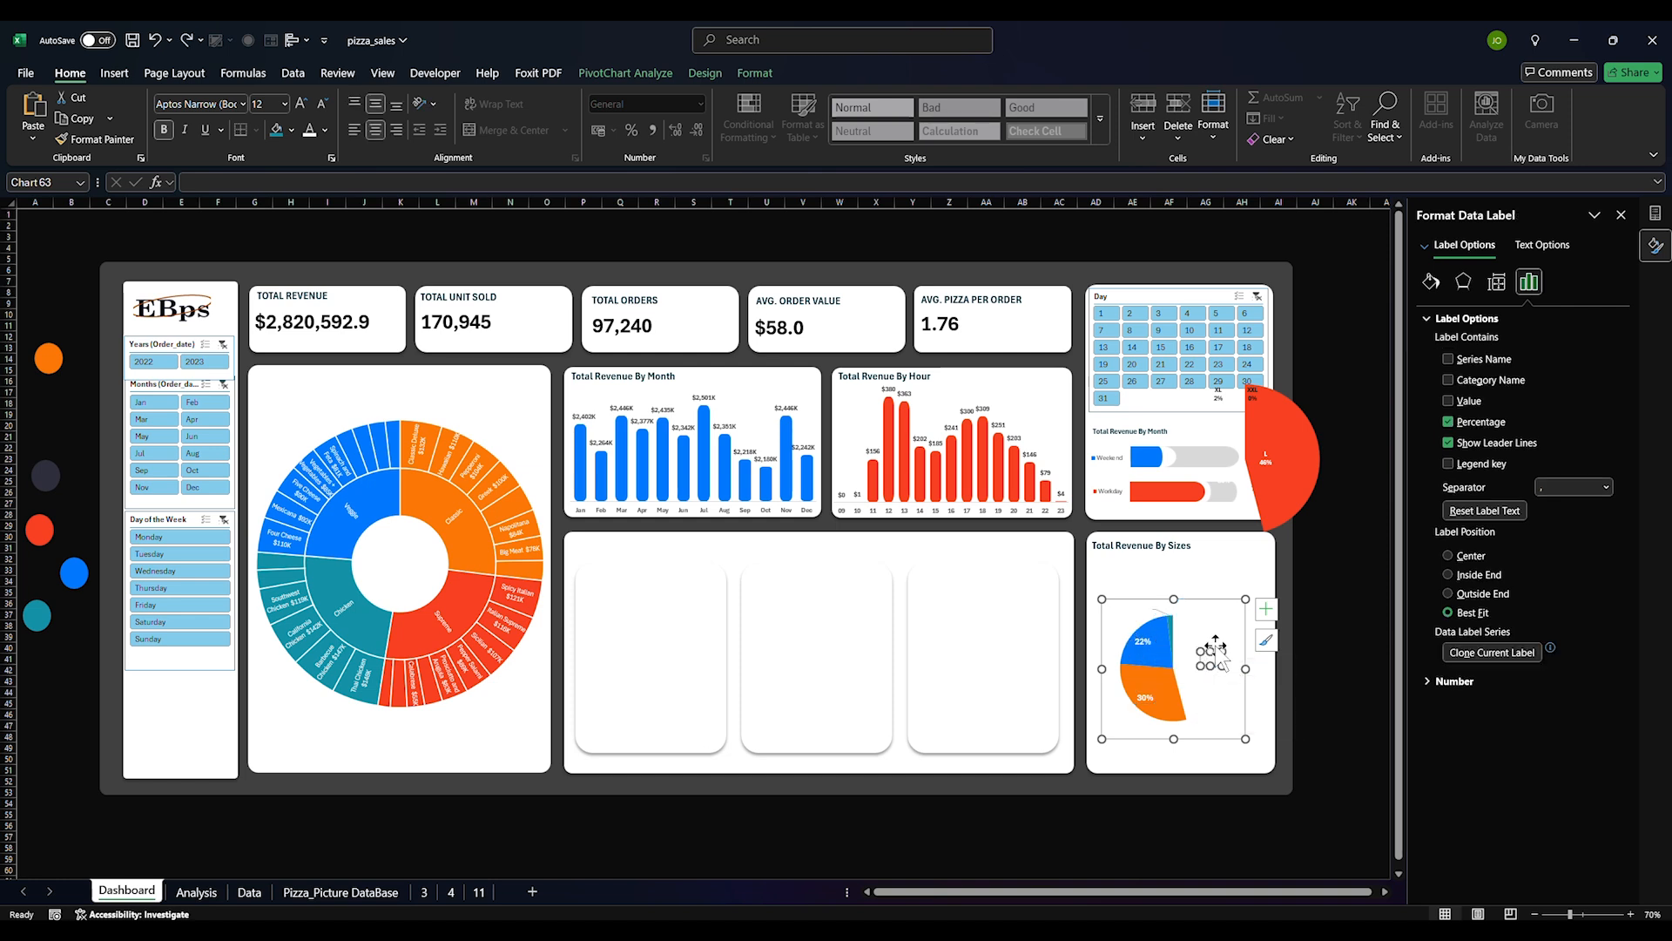
pyautogui.click(1209, 650)
pyautogui.click(1210, 661)
pyautogui.click(1211, 663)
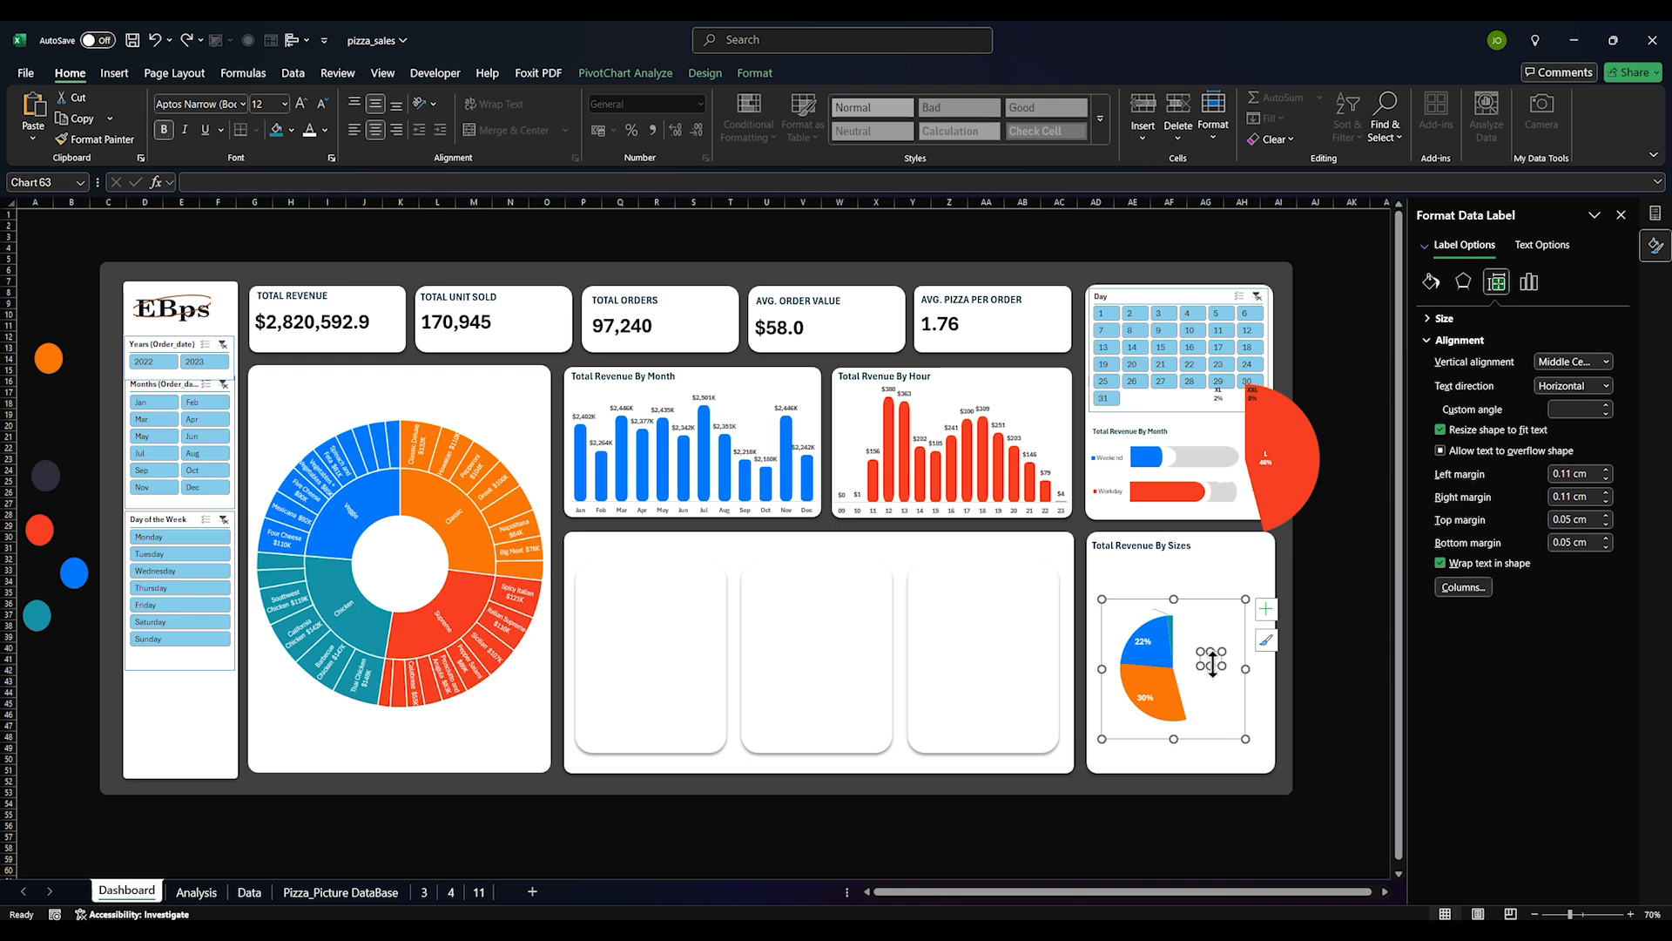
pyautogui.press('Delete')
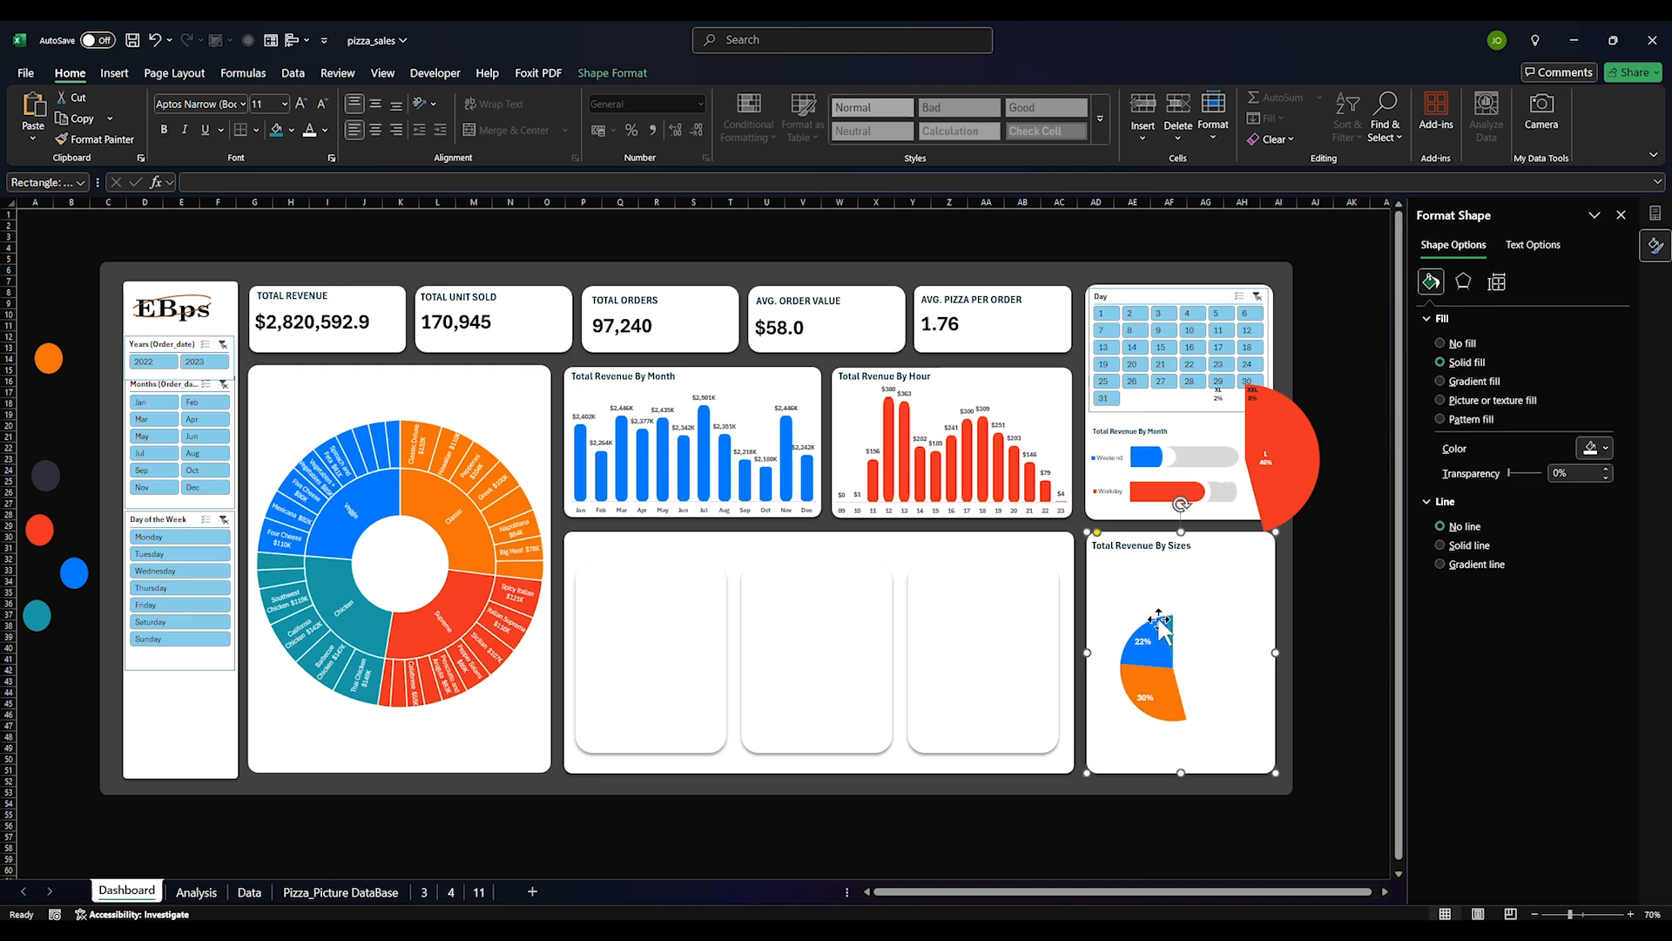
pyautogui.hotkey('ctrl', 'z')
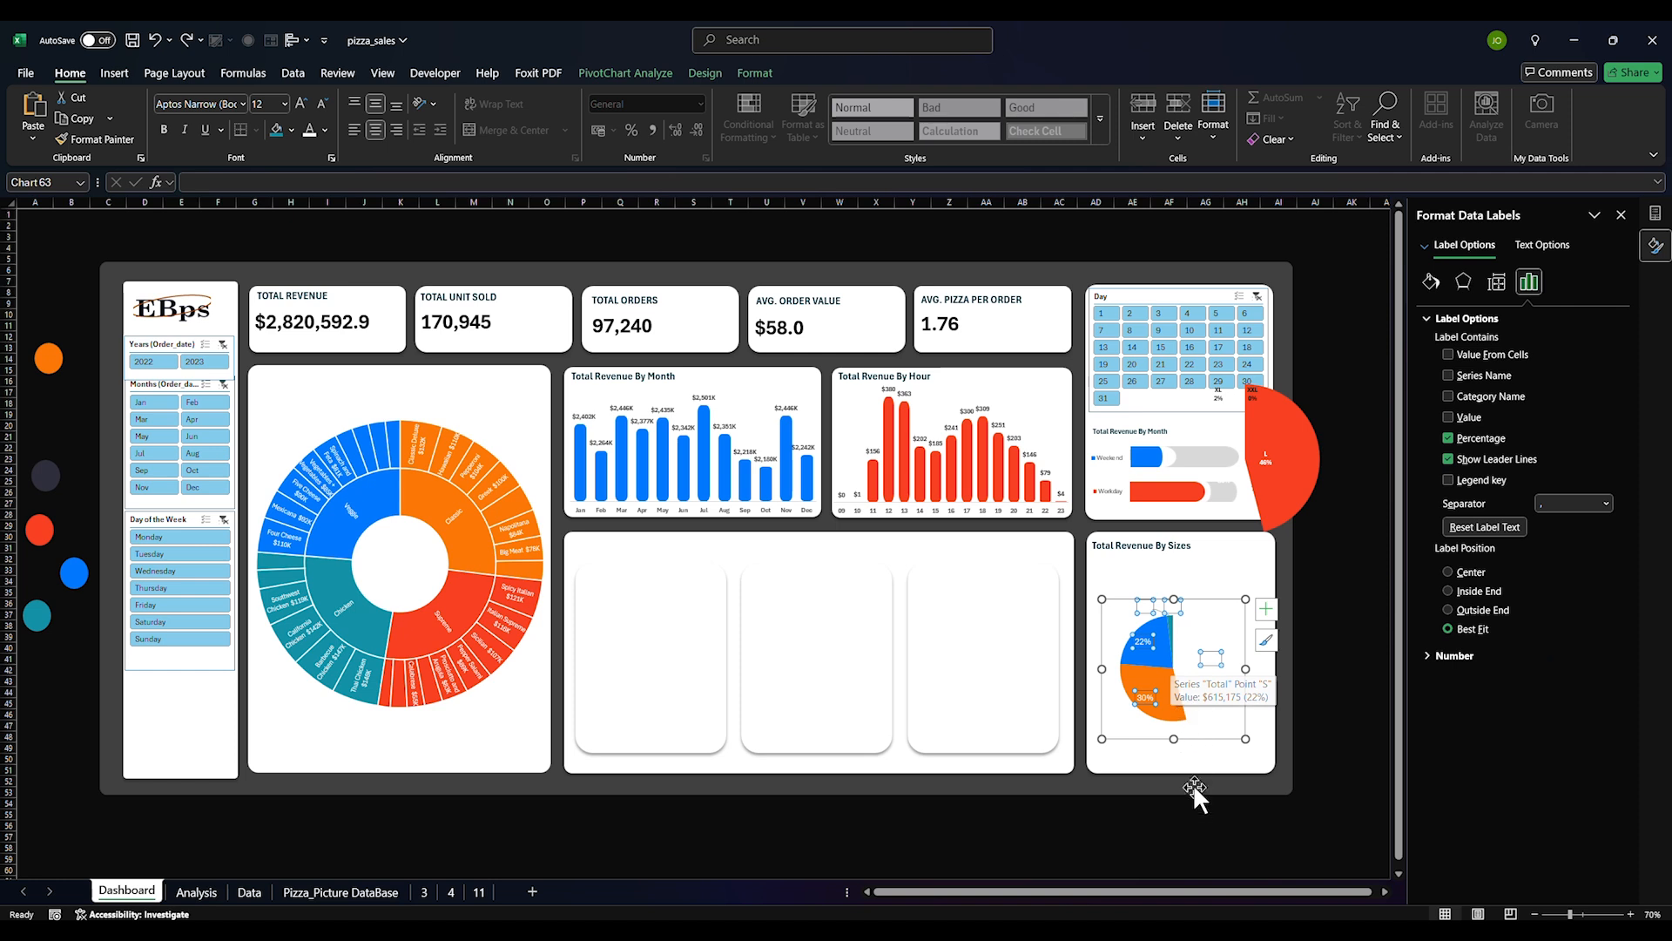
pyautogui.click(1194, 789)
# Set the XL label's font colour to Automatic
pyautogui.click(1150, 701)
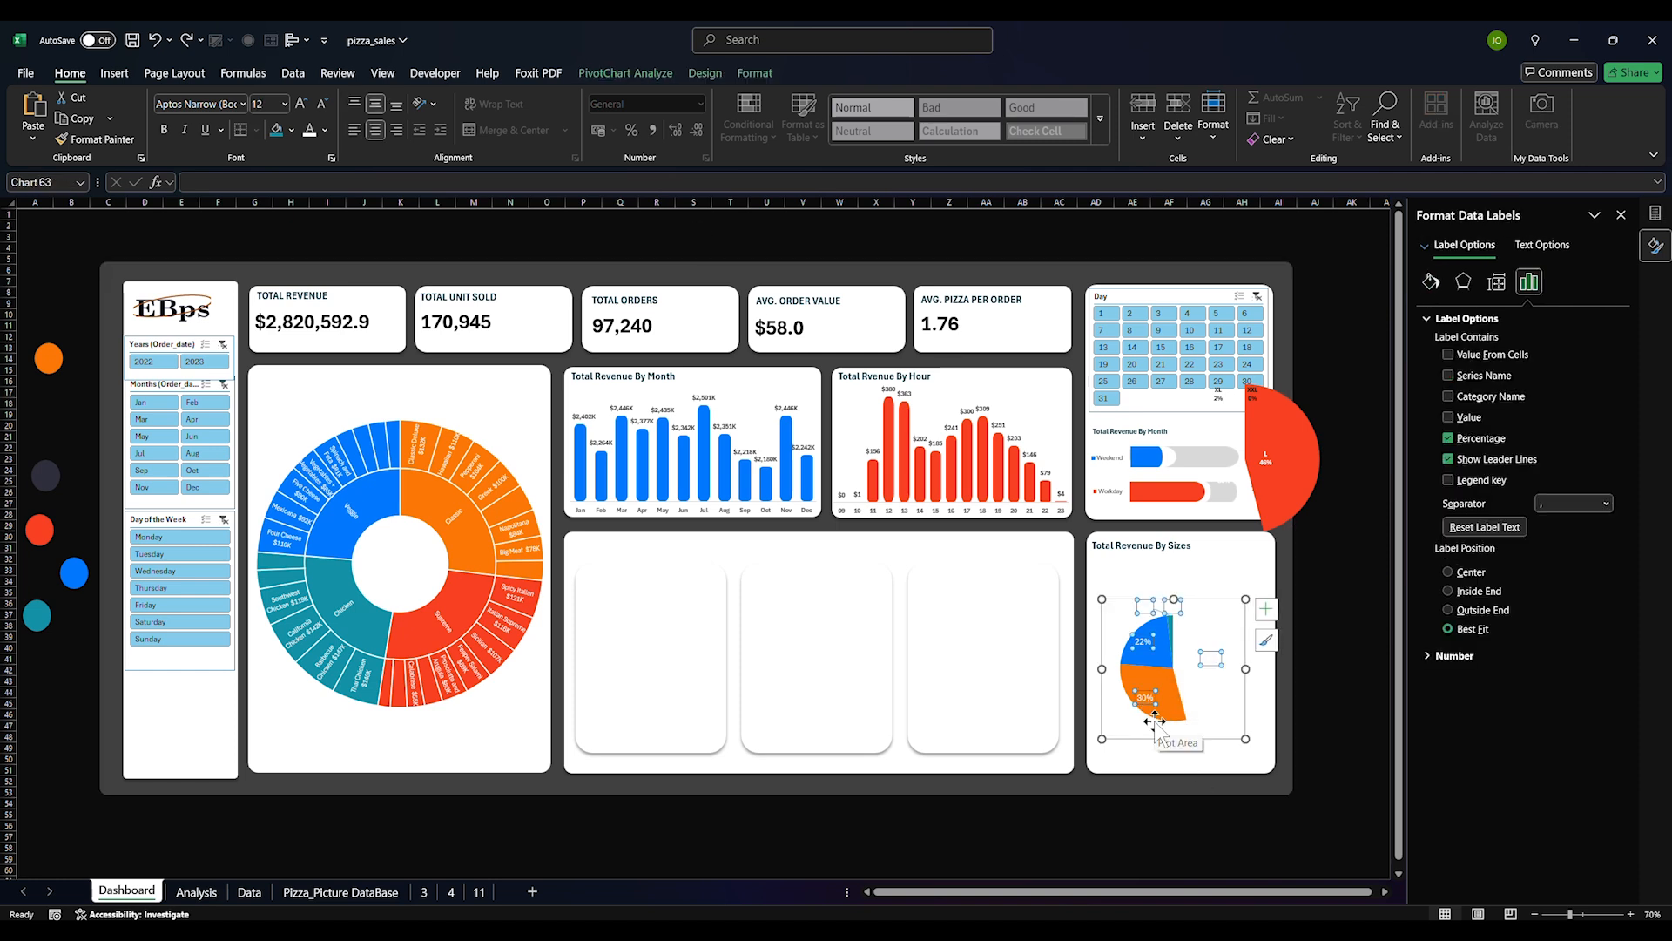
pyautogui.click(1143, 643)
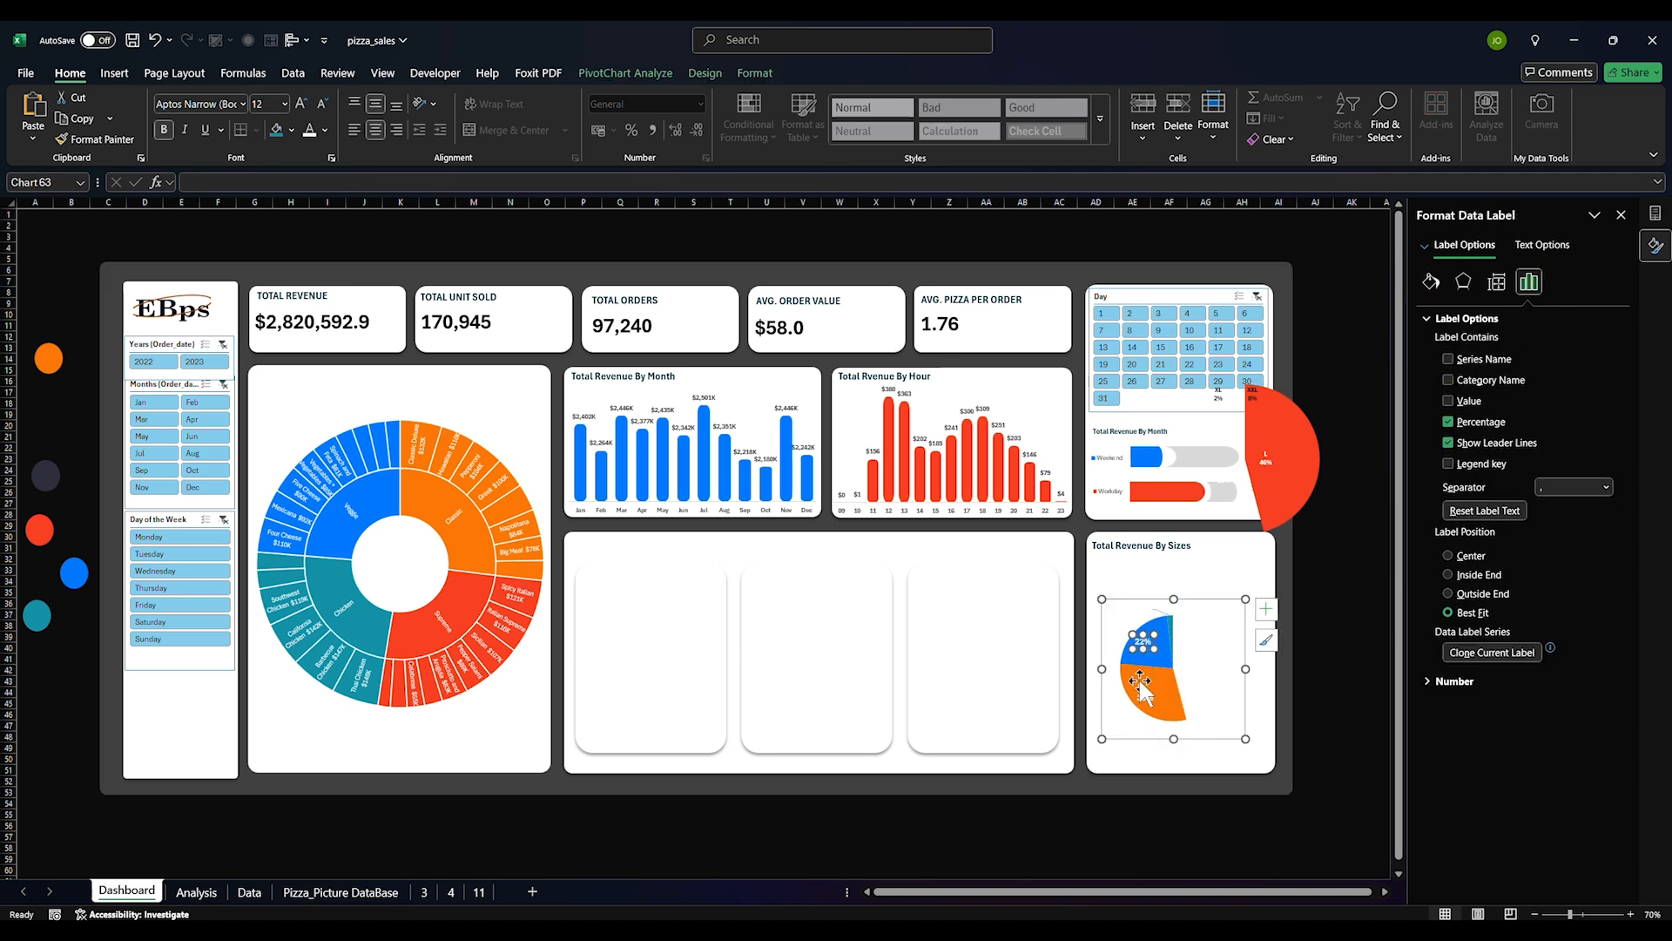
pyautogui.click(1157, 621)
pyautogui.click(1148, 611)
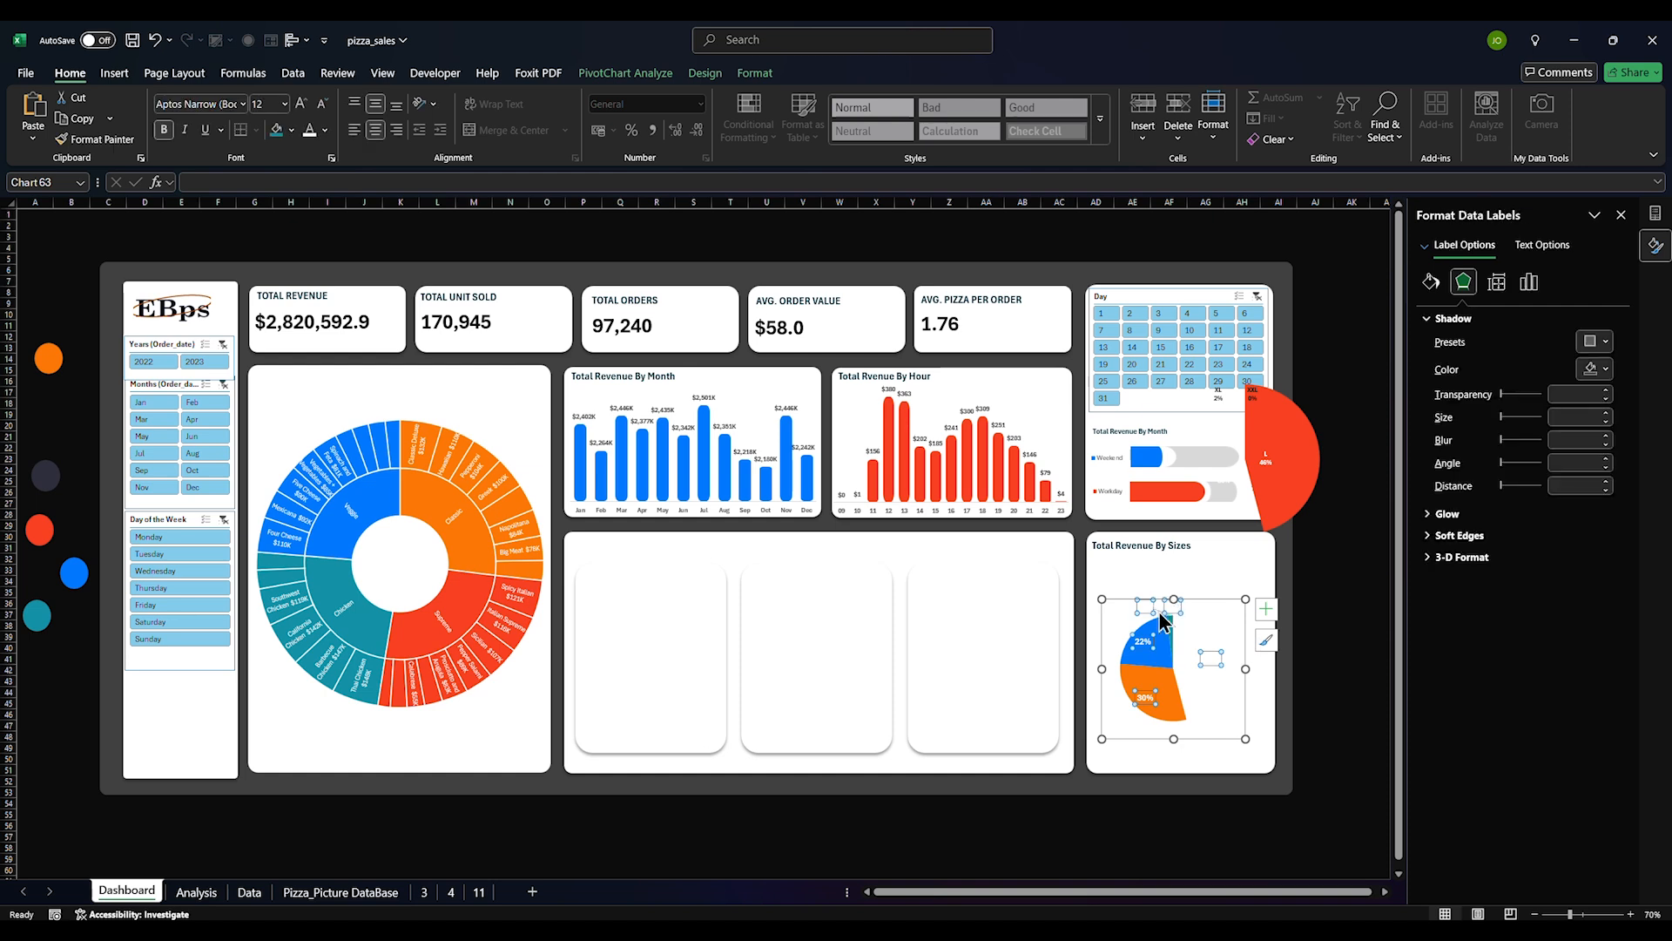
pyautogui.click(1148, 611)
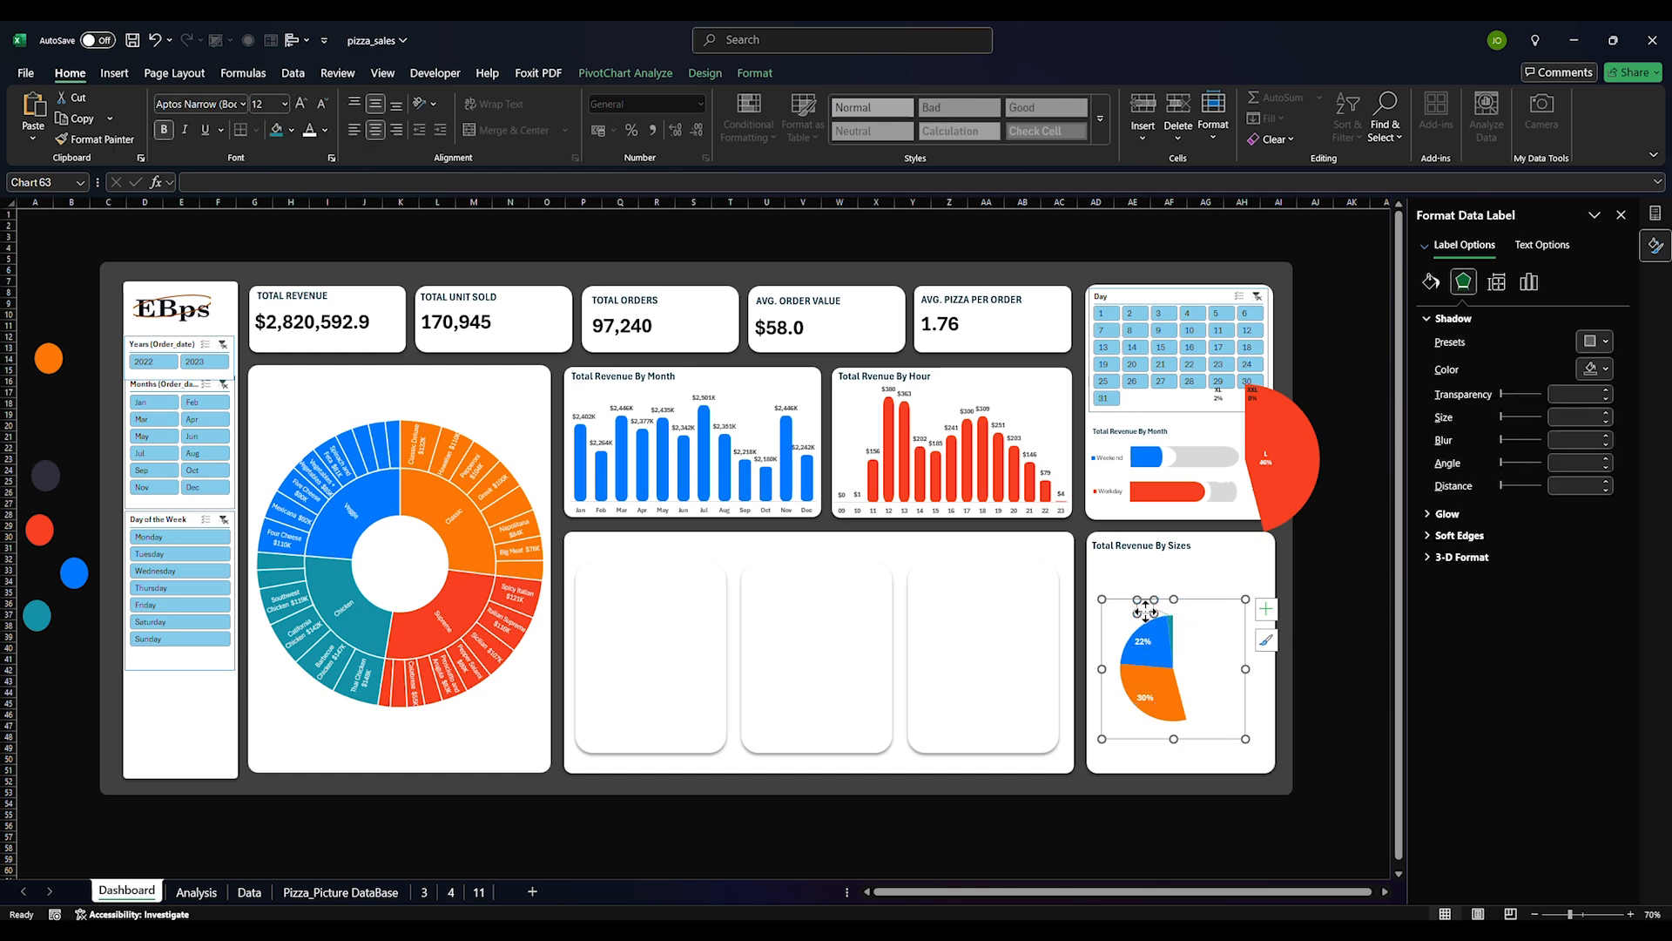
pyautogui.click(325, 130)
pyautogui.click(345, 196)
pyautogui.click(1176, 607)
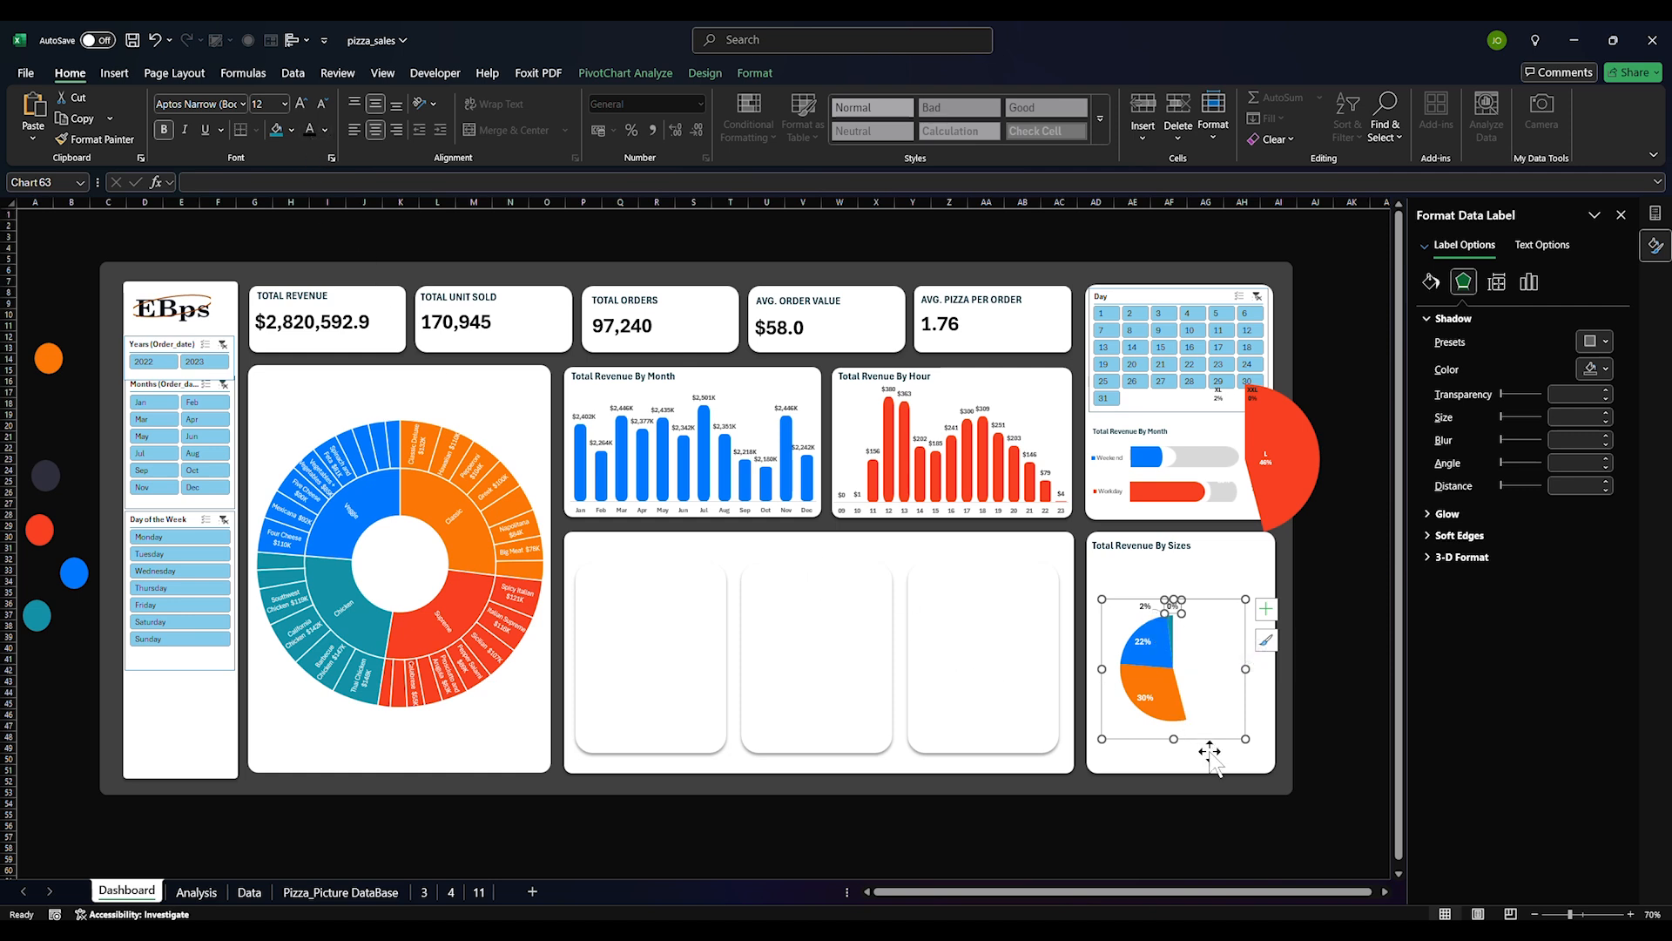
pyautogui.click(1219, 782)
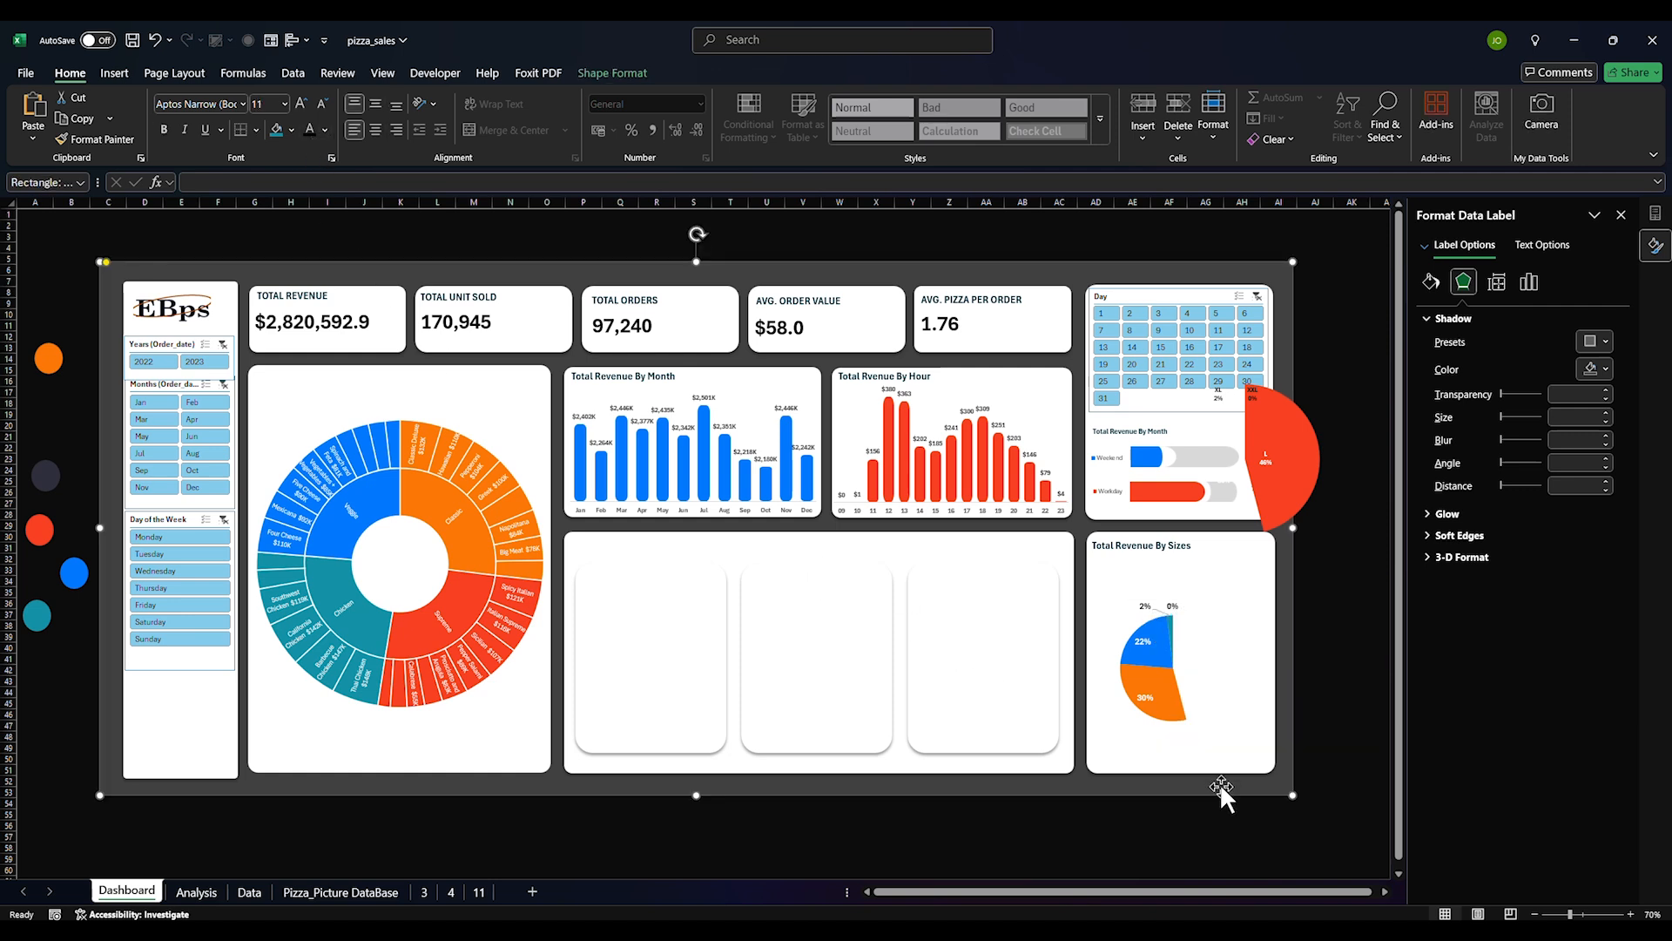
# Delete the XL label and the stray label near the bar chart
pyautogui.click(1269, 519)
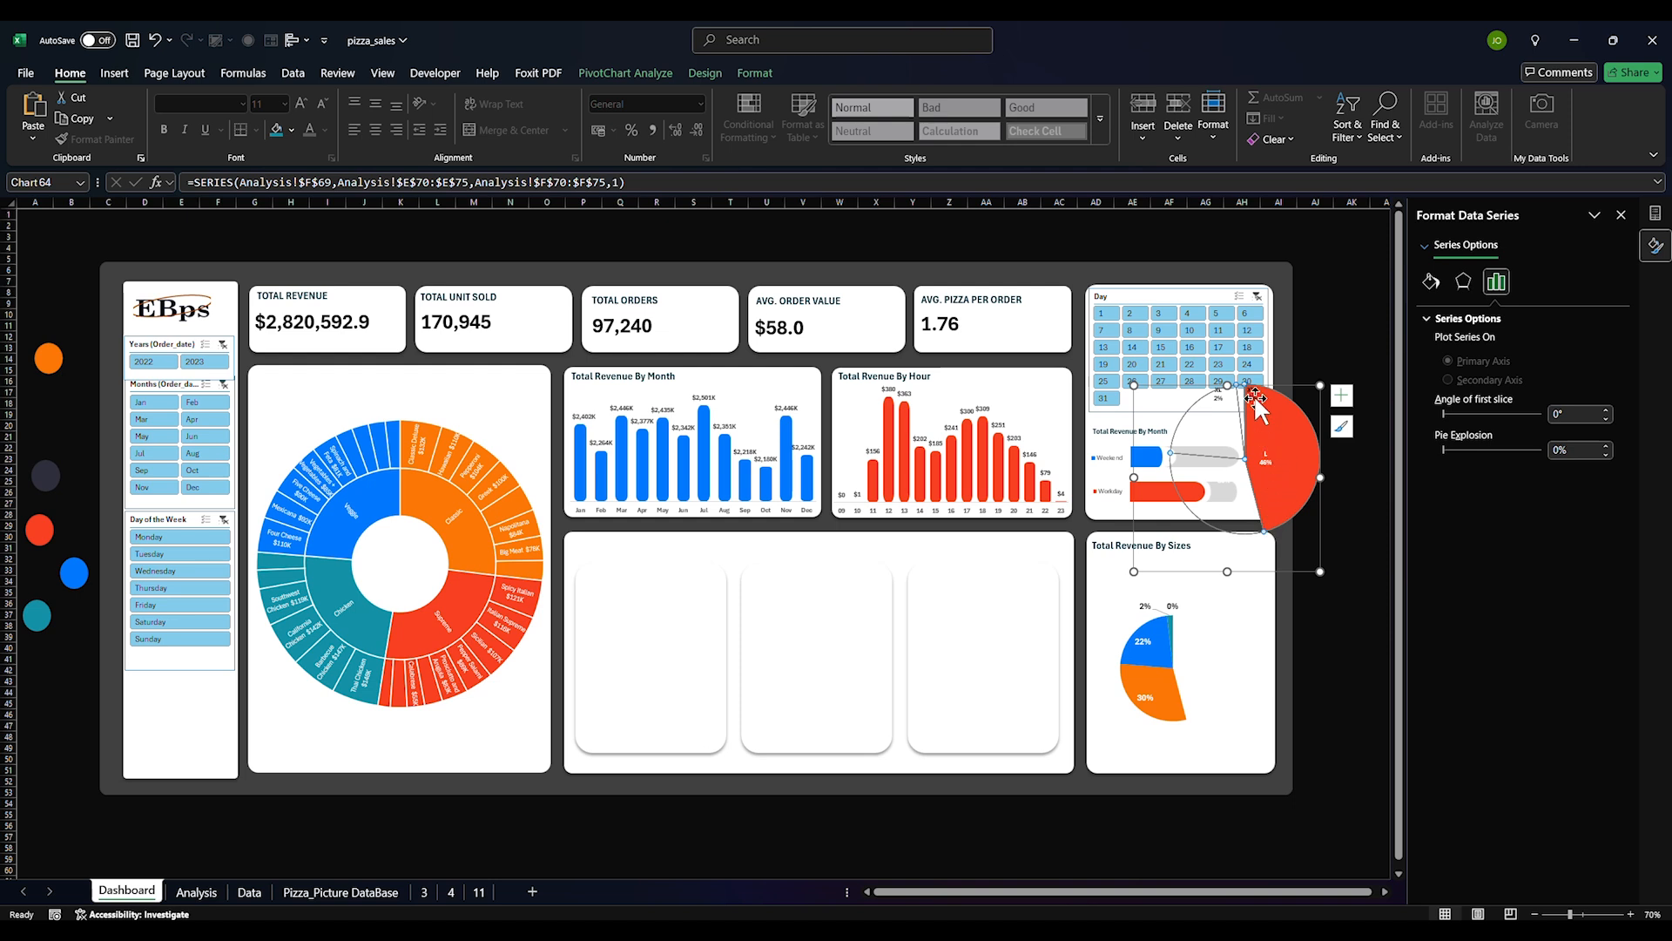
pyautogui.click(1219, 397)
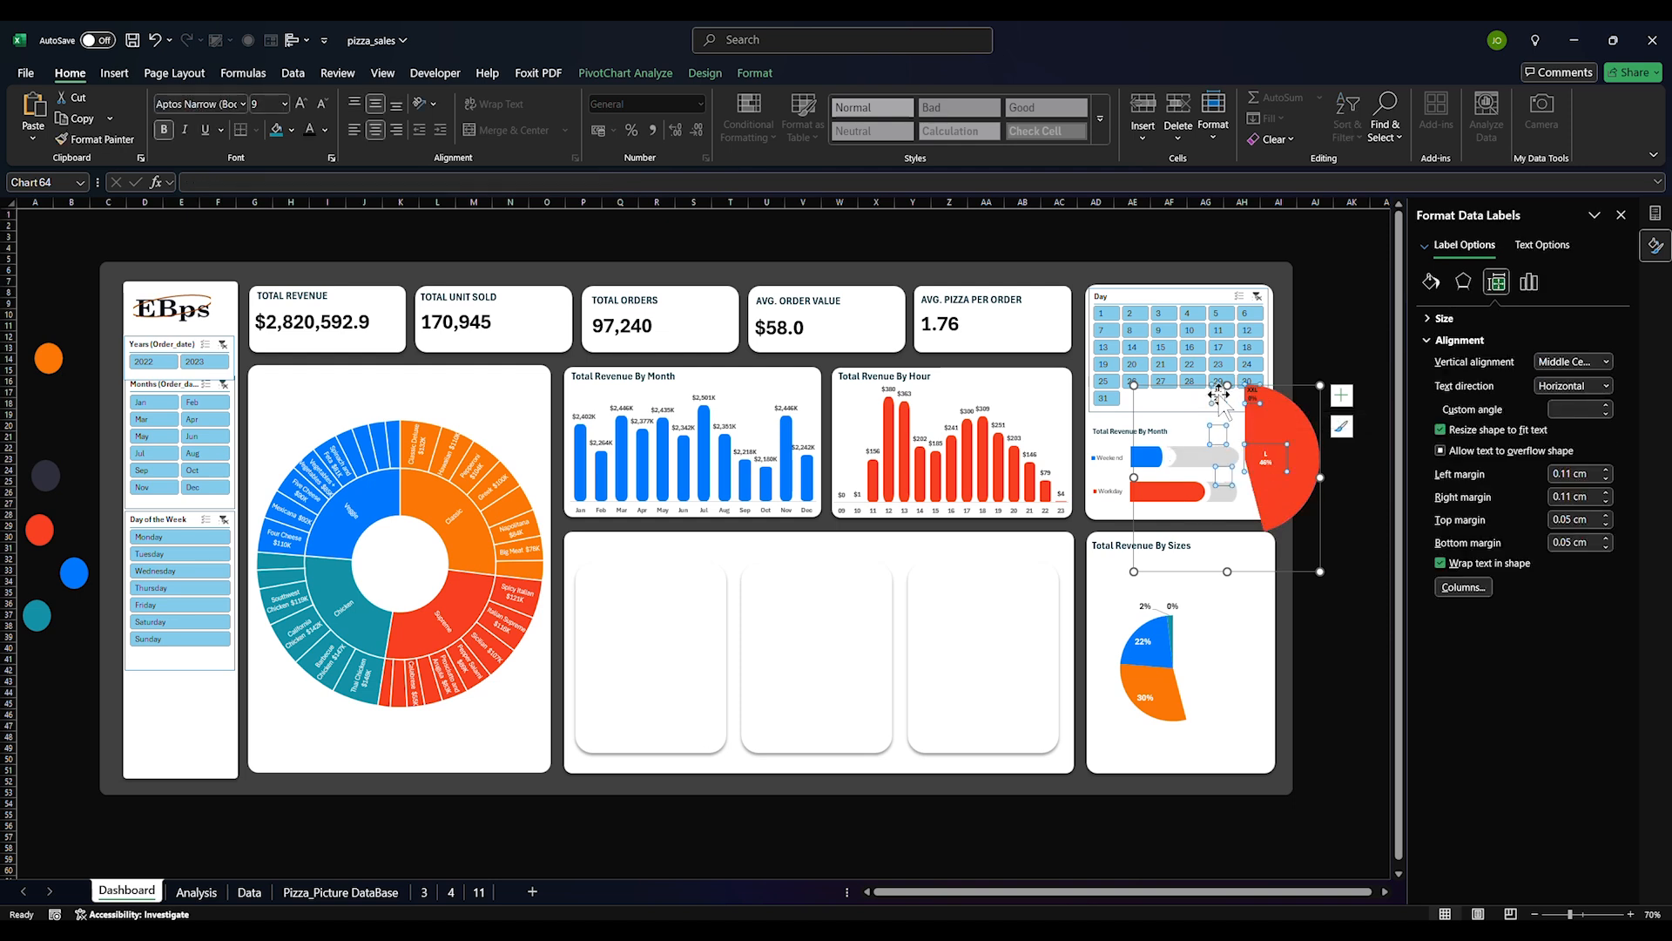
pyautogui.click(1220, 395)
pyautogui.press('Delete')
pyautogui.click(1235, 425)
pyautogui.click(1247, 401)
pyautogui.click(1224, 474)
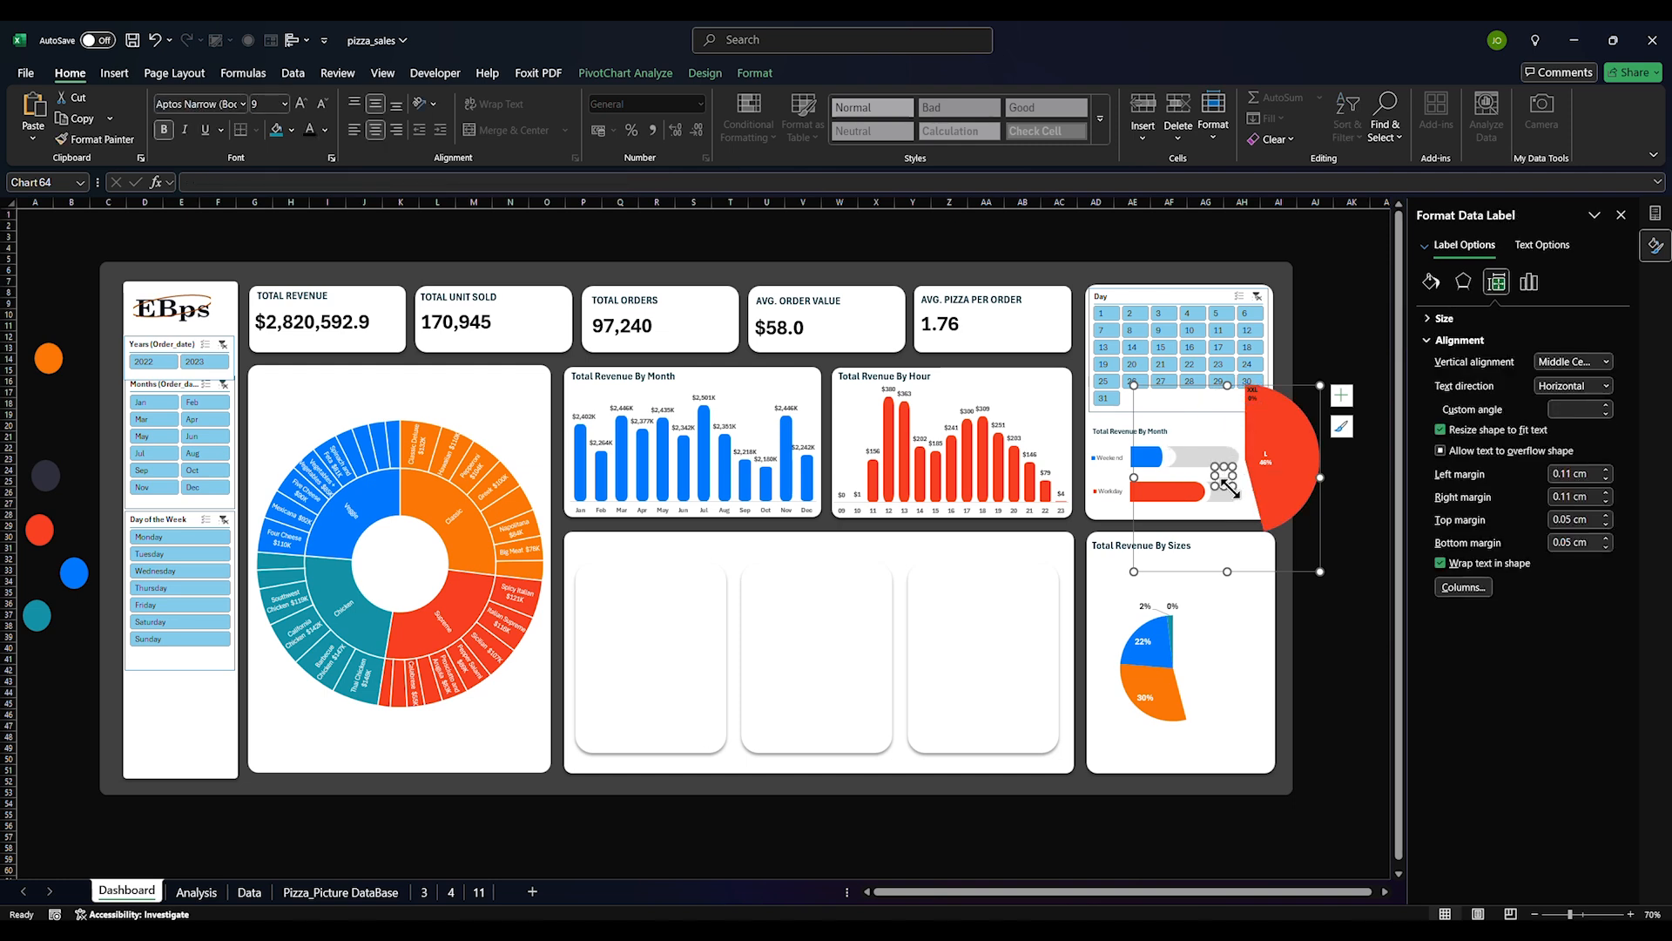
pyautogui.press('Delete')
# Delete the XXL label and drag the red 46% slice back into the sizes card
pyautogui.click(1252, 397)
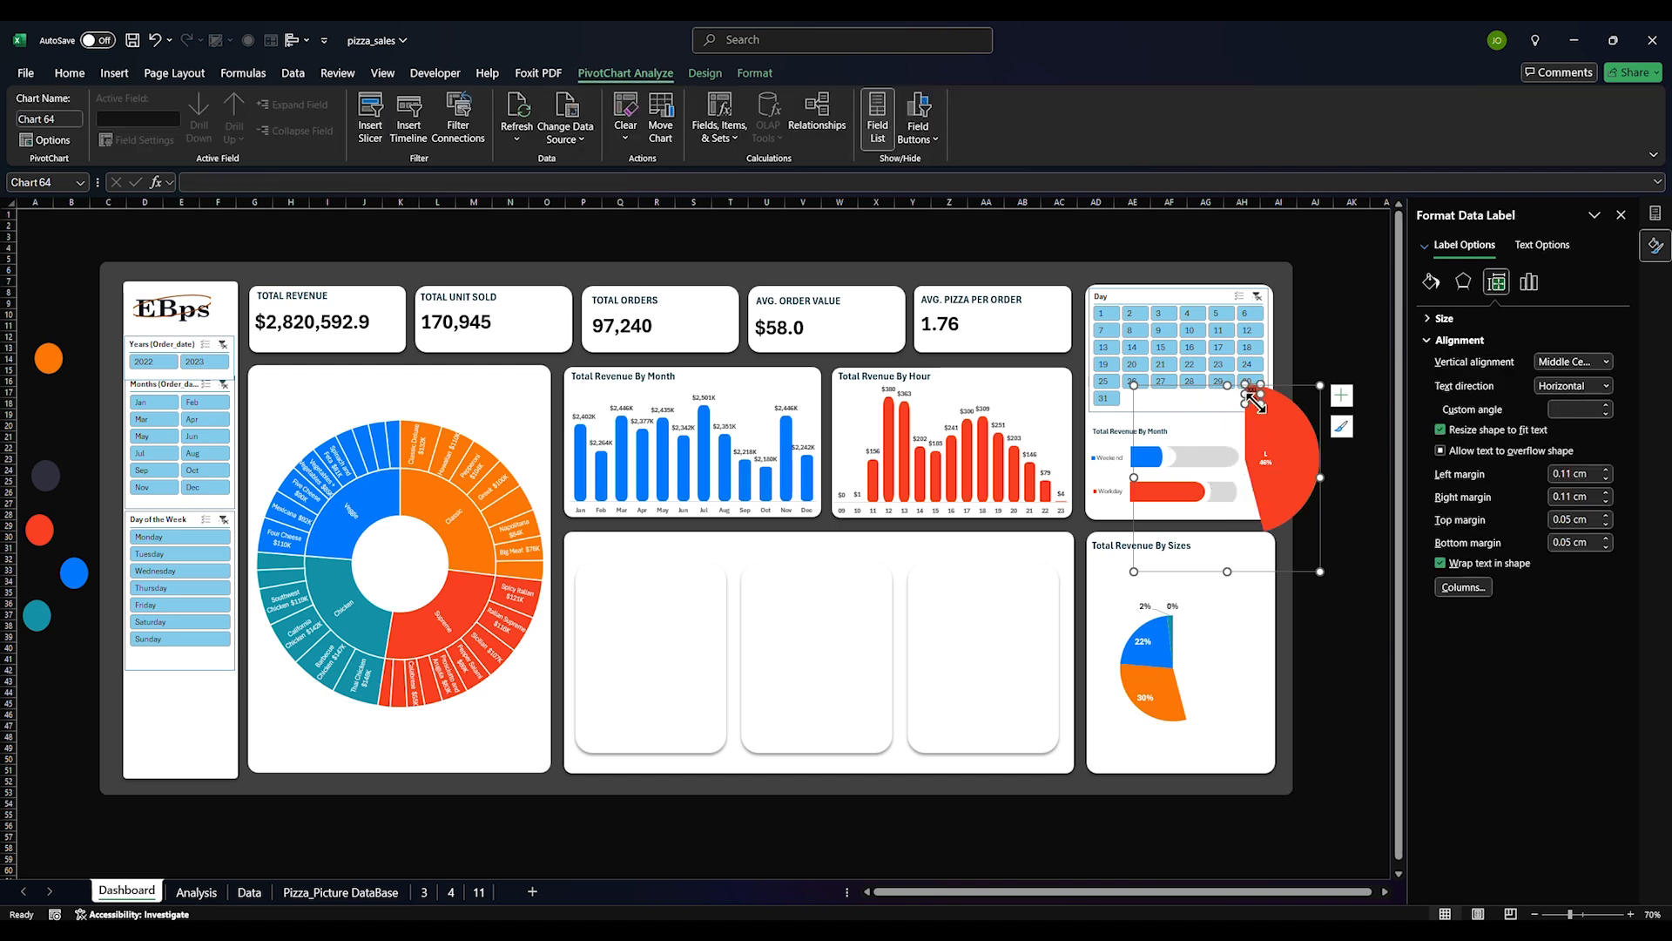
pyautogui.press('Delete')
pyautogui.moveTo(1267, 571); pyautogui.dragTo(1196, 779)
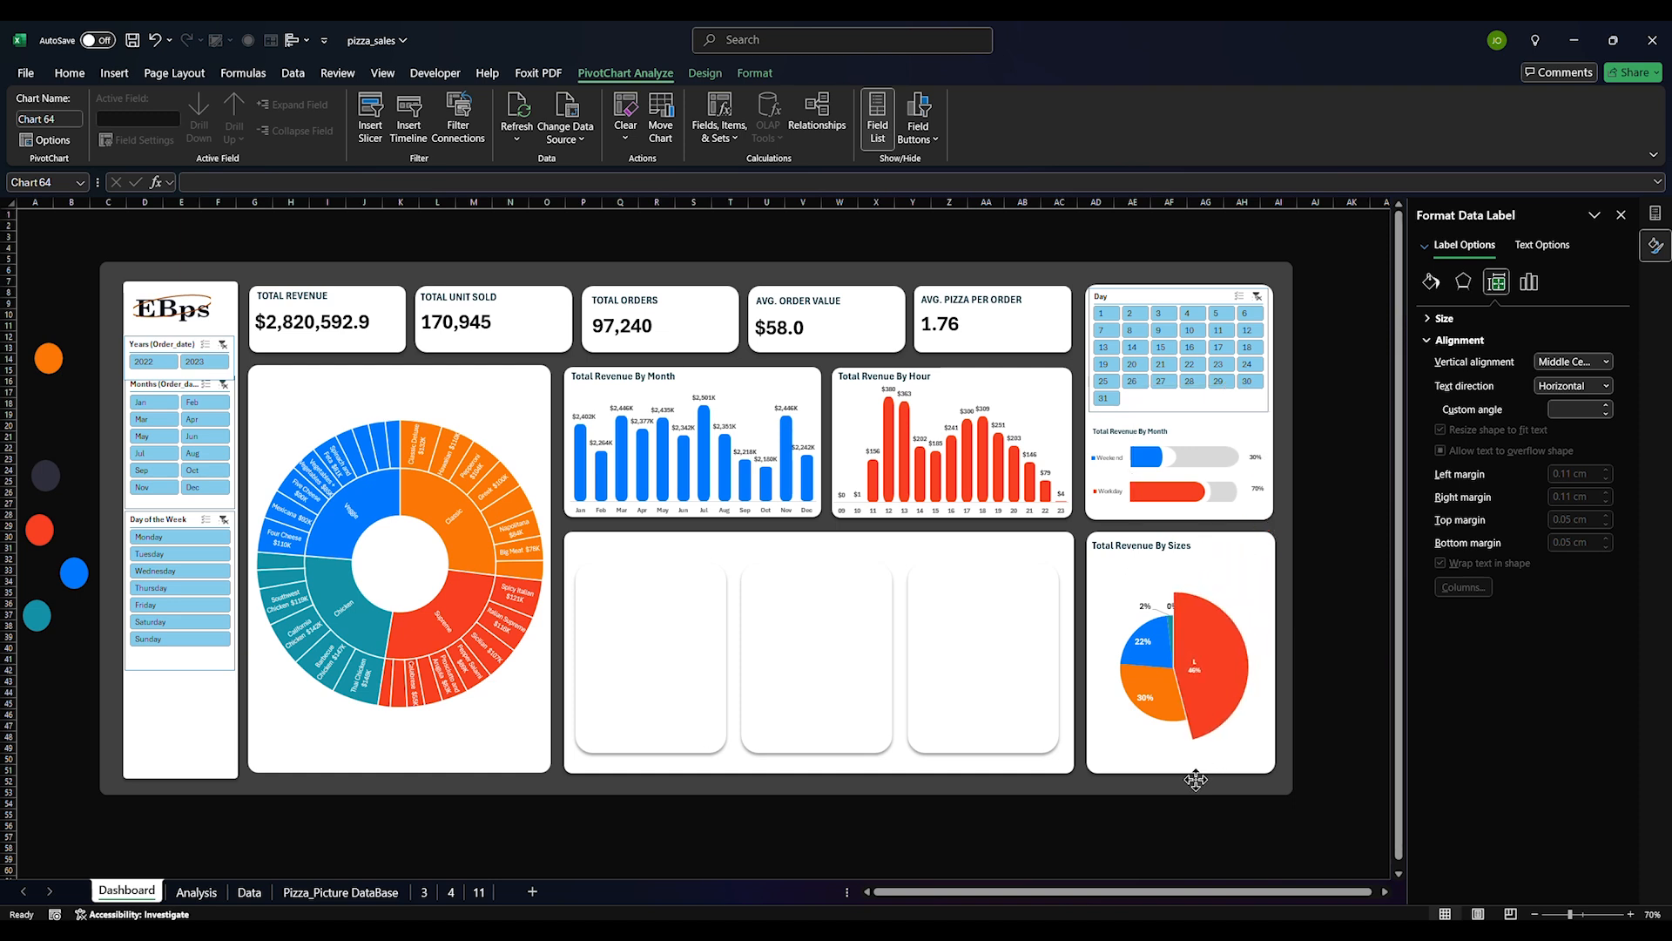
pyautogui.moveTo(1196, 780); pyautogui.dragTo(1196, 781)
# Review the sizes chart's fill, effects and size settings in the Format pane
pyautogui.click(1196, 780)
pyautogui.click(1431, 282)
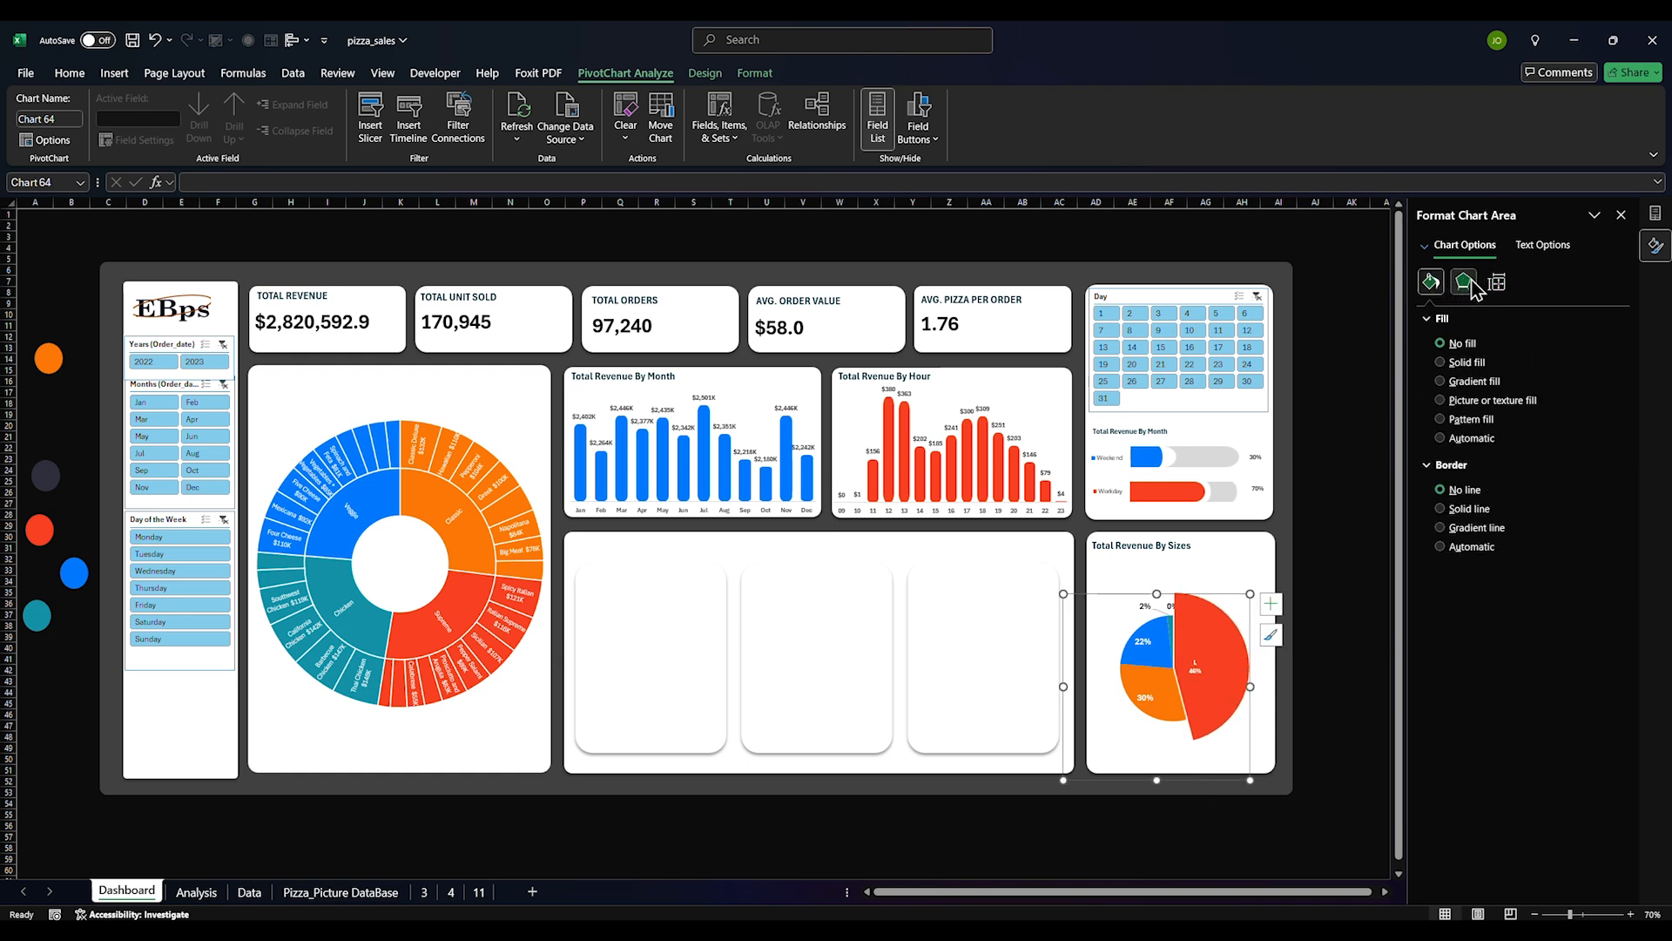
pyautogui.click(1470, 285)
pyautogui.click(1505, 287)
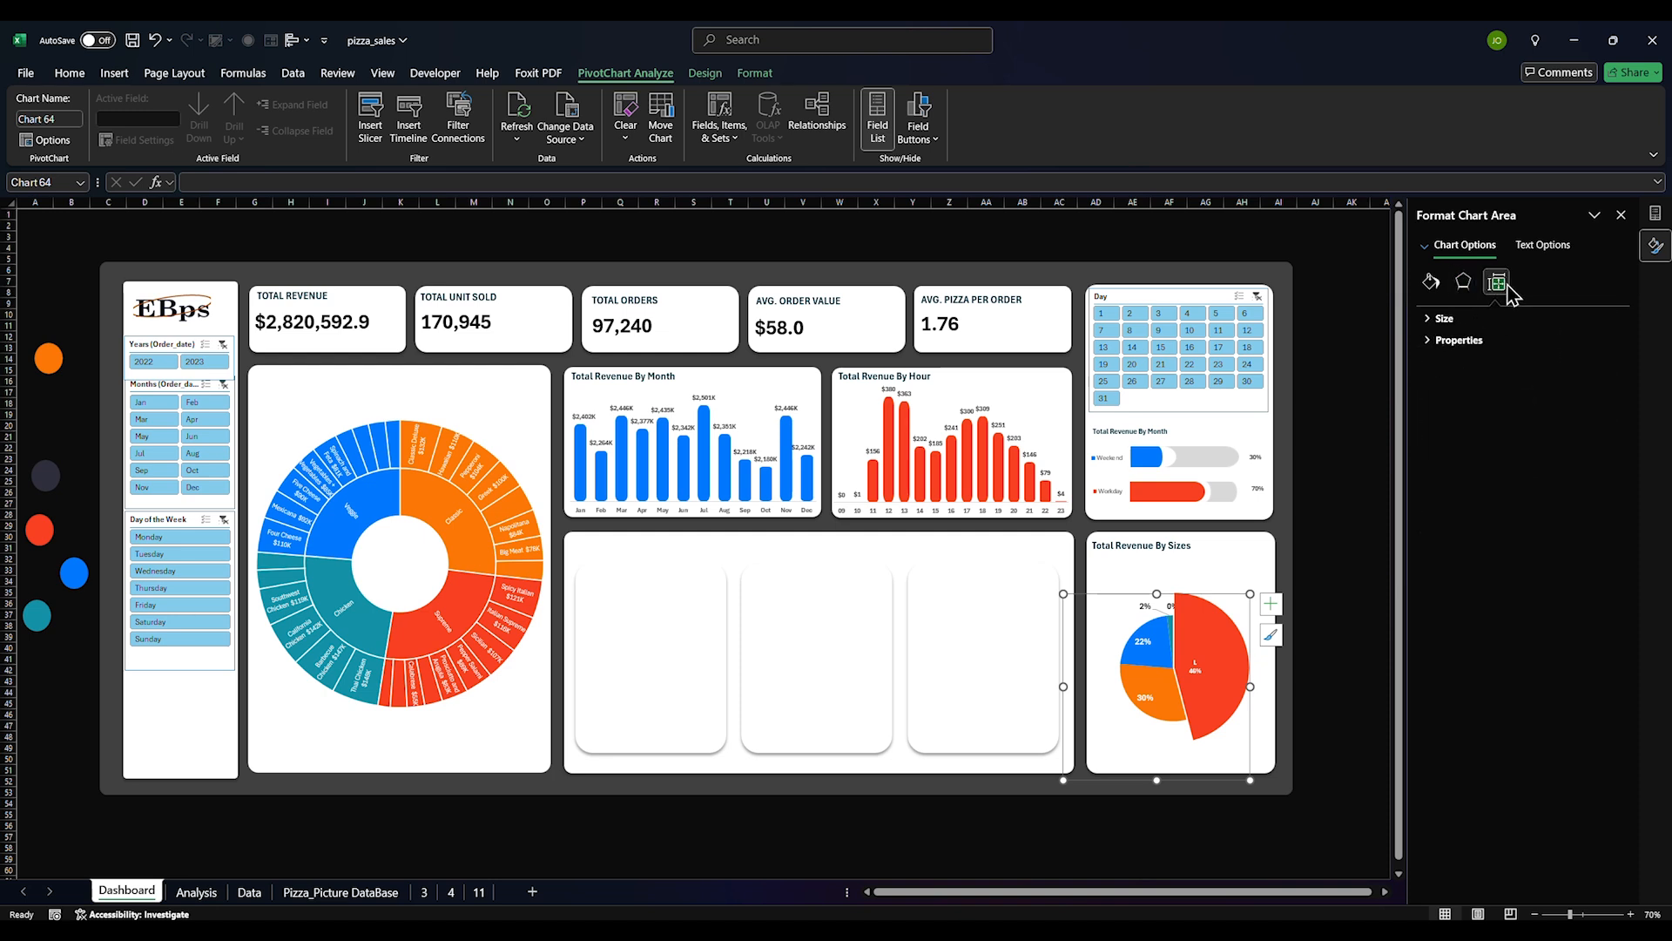
pyautogui.click(1481, 286)
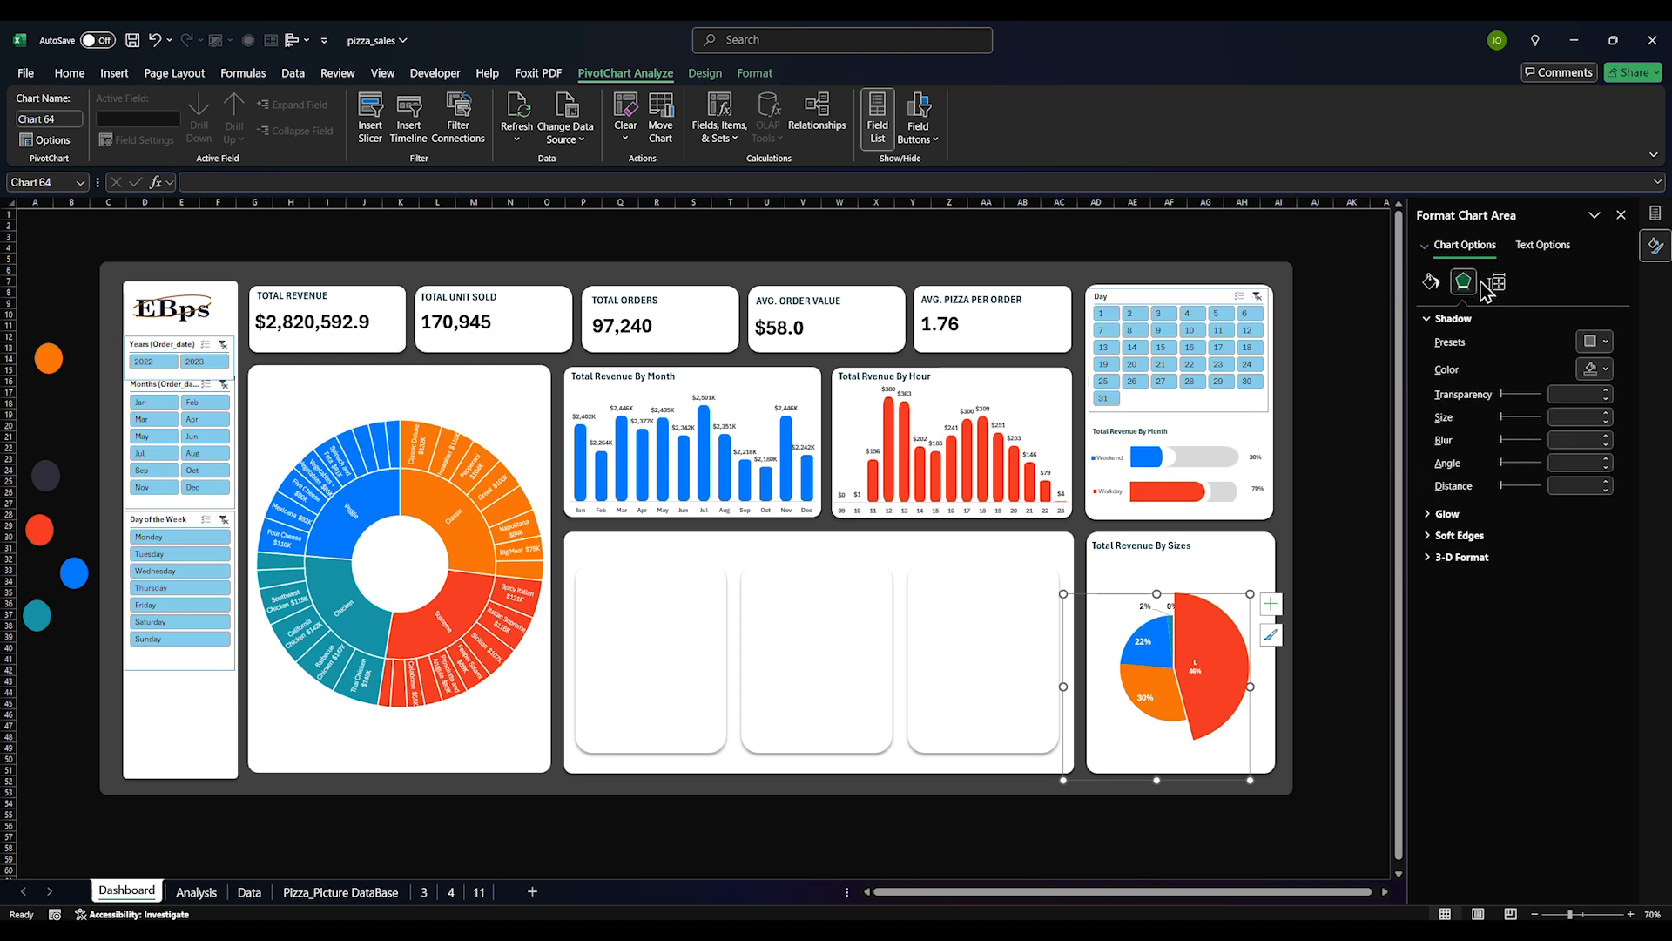
pyautogui.click(1497, 282)
pyautogui.click(1221, 683)
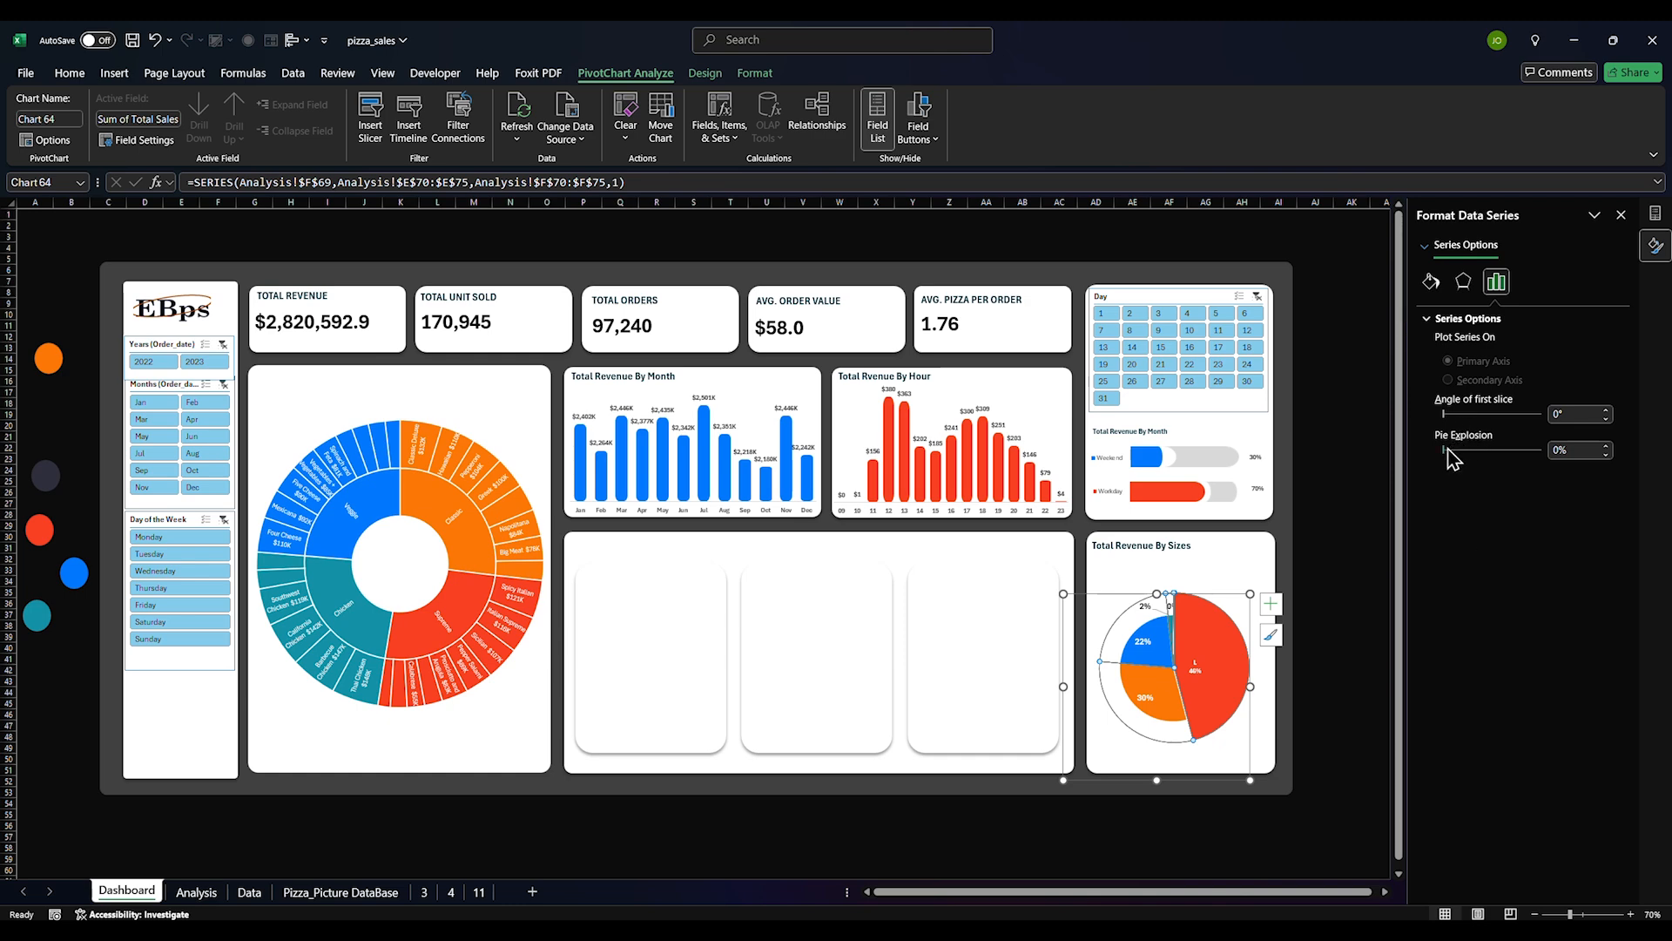
pyautogui.click(1337, 523)
# Enlarge the sizes pie's data label font to 12
pyautogui.click(1196, 665)
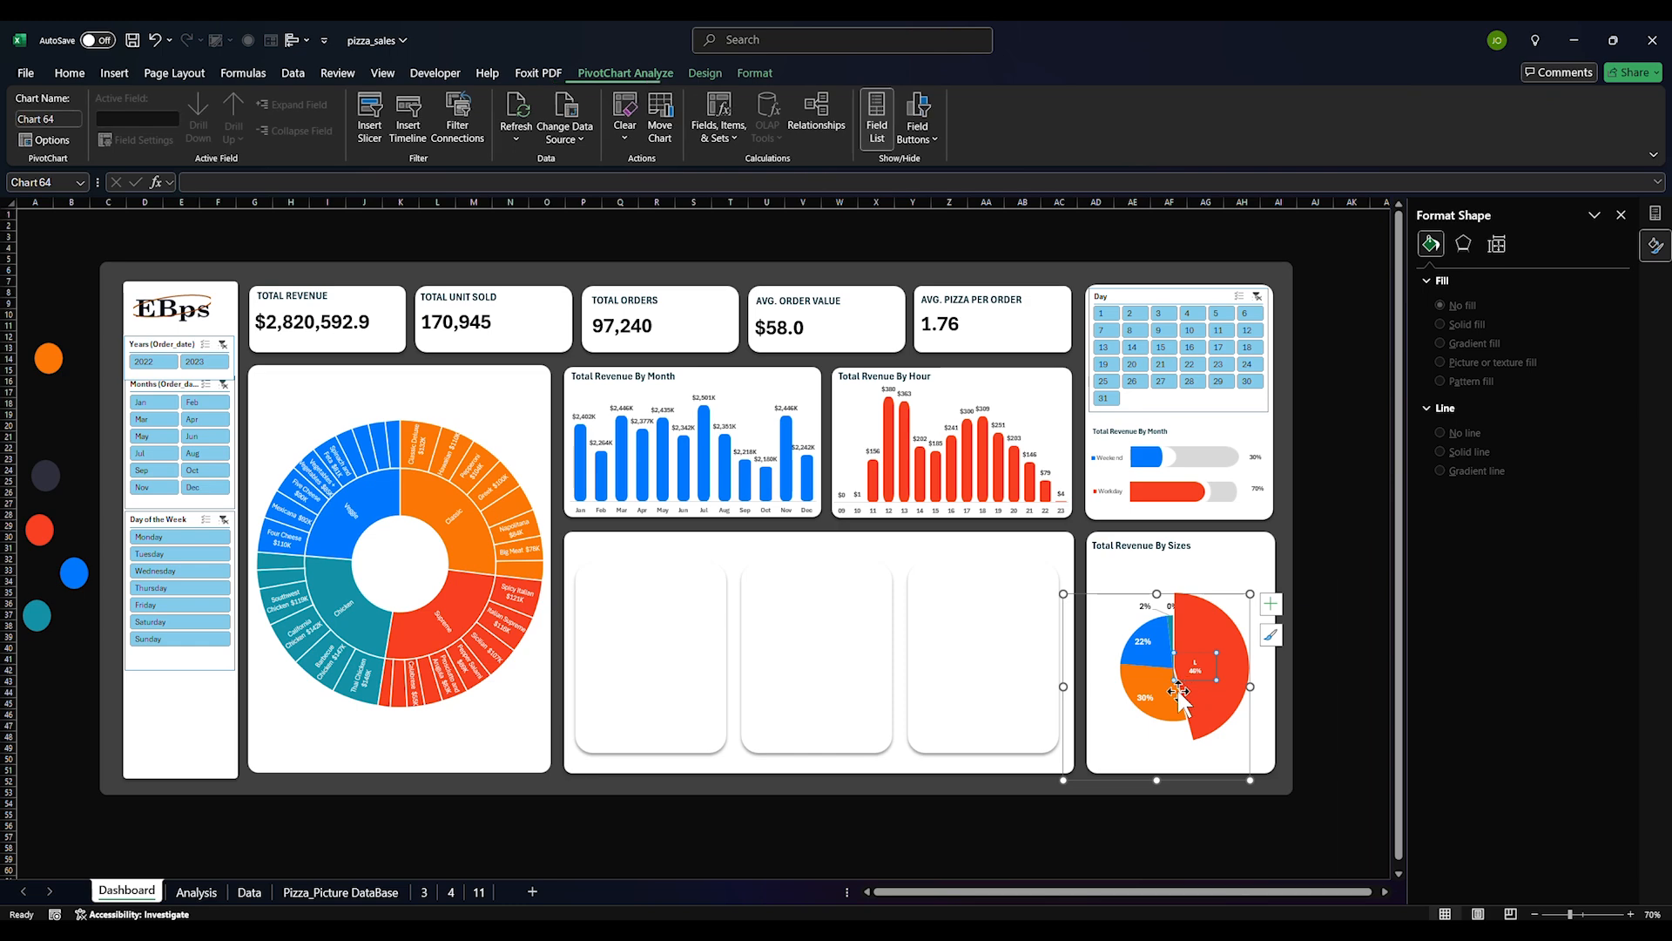
pyautogui.click(114, 73)
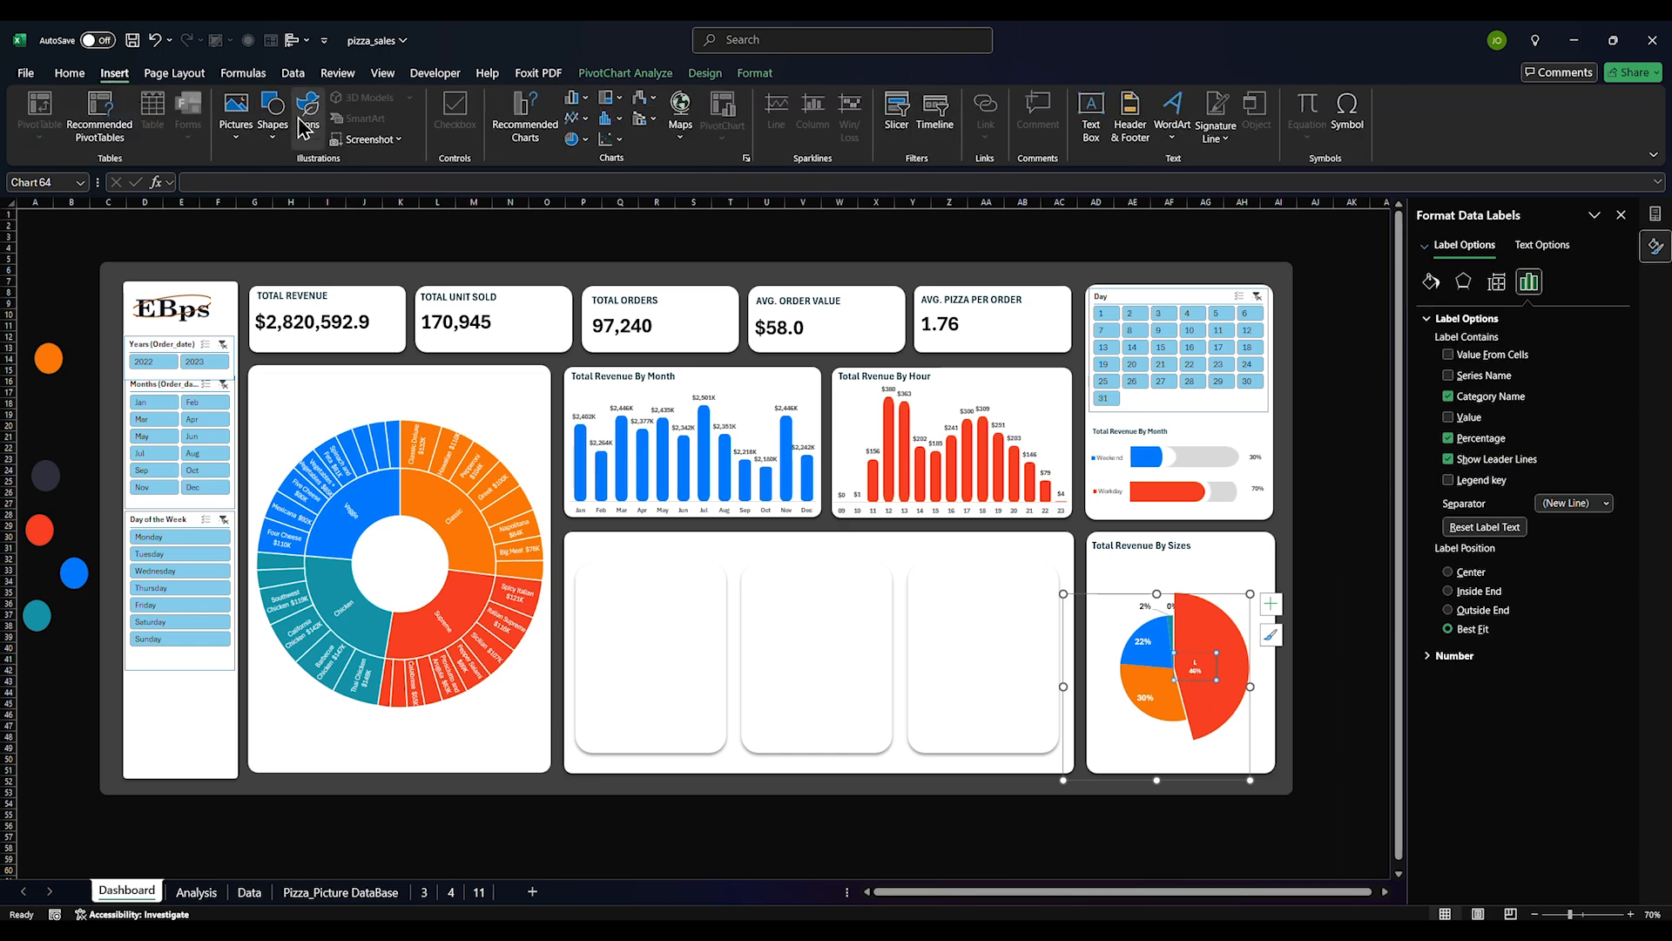
pyautogui.click(70, 74)
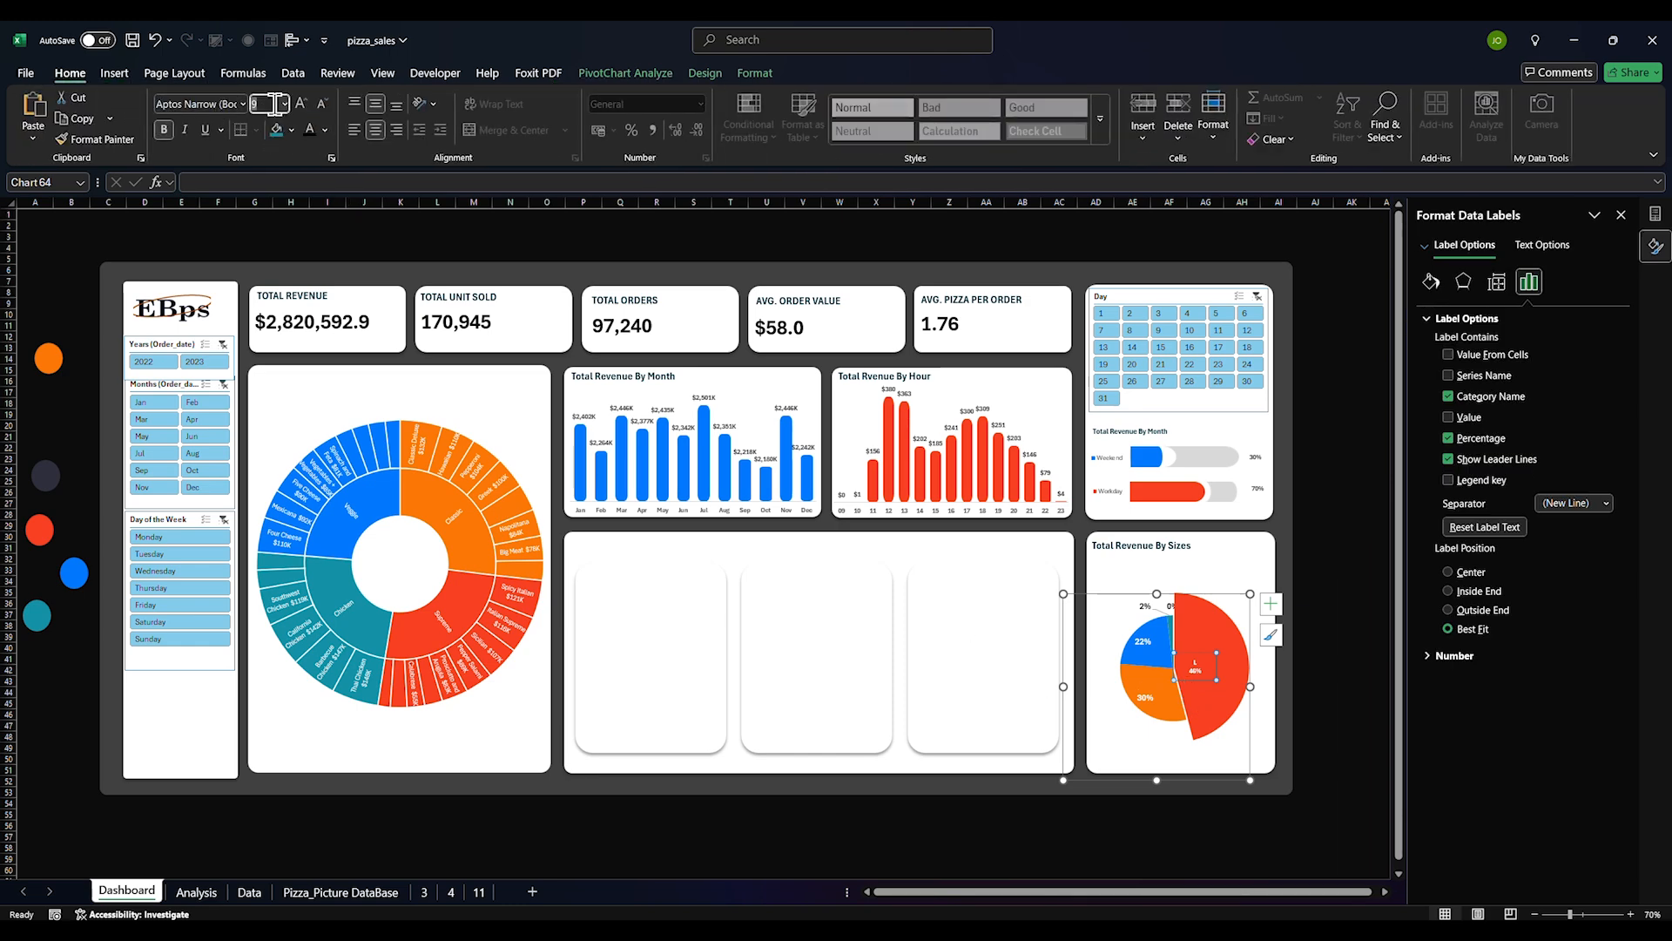
pyautogui.press('Return')
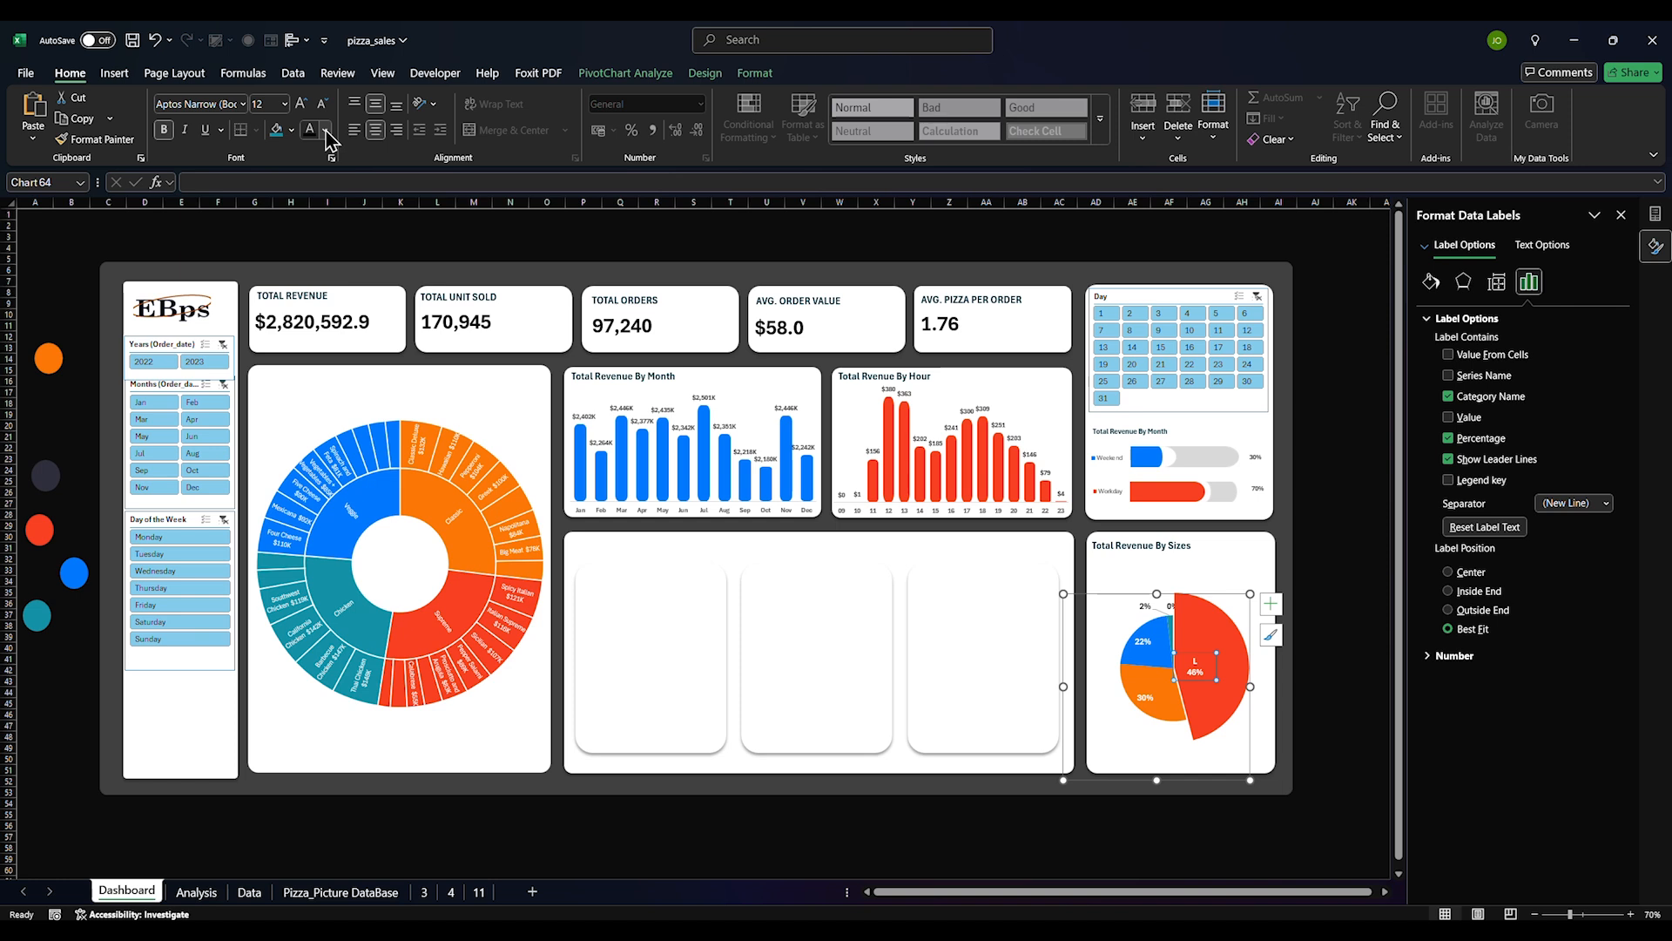
# Drag the L 46% label toward the slice's outer edge
pyautogui.click(1222, 666)
pyautogui.moveTo(1216, 670); pyautogui.dragTo(1337, 686)
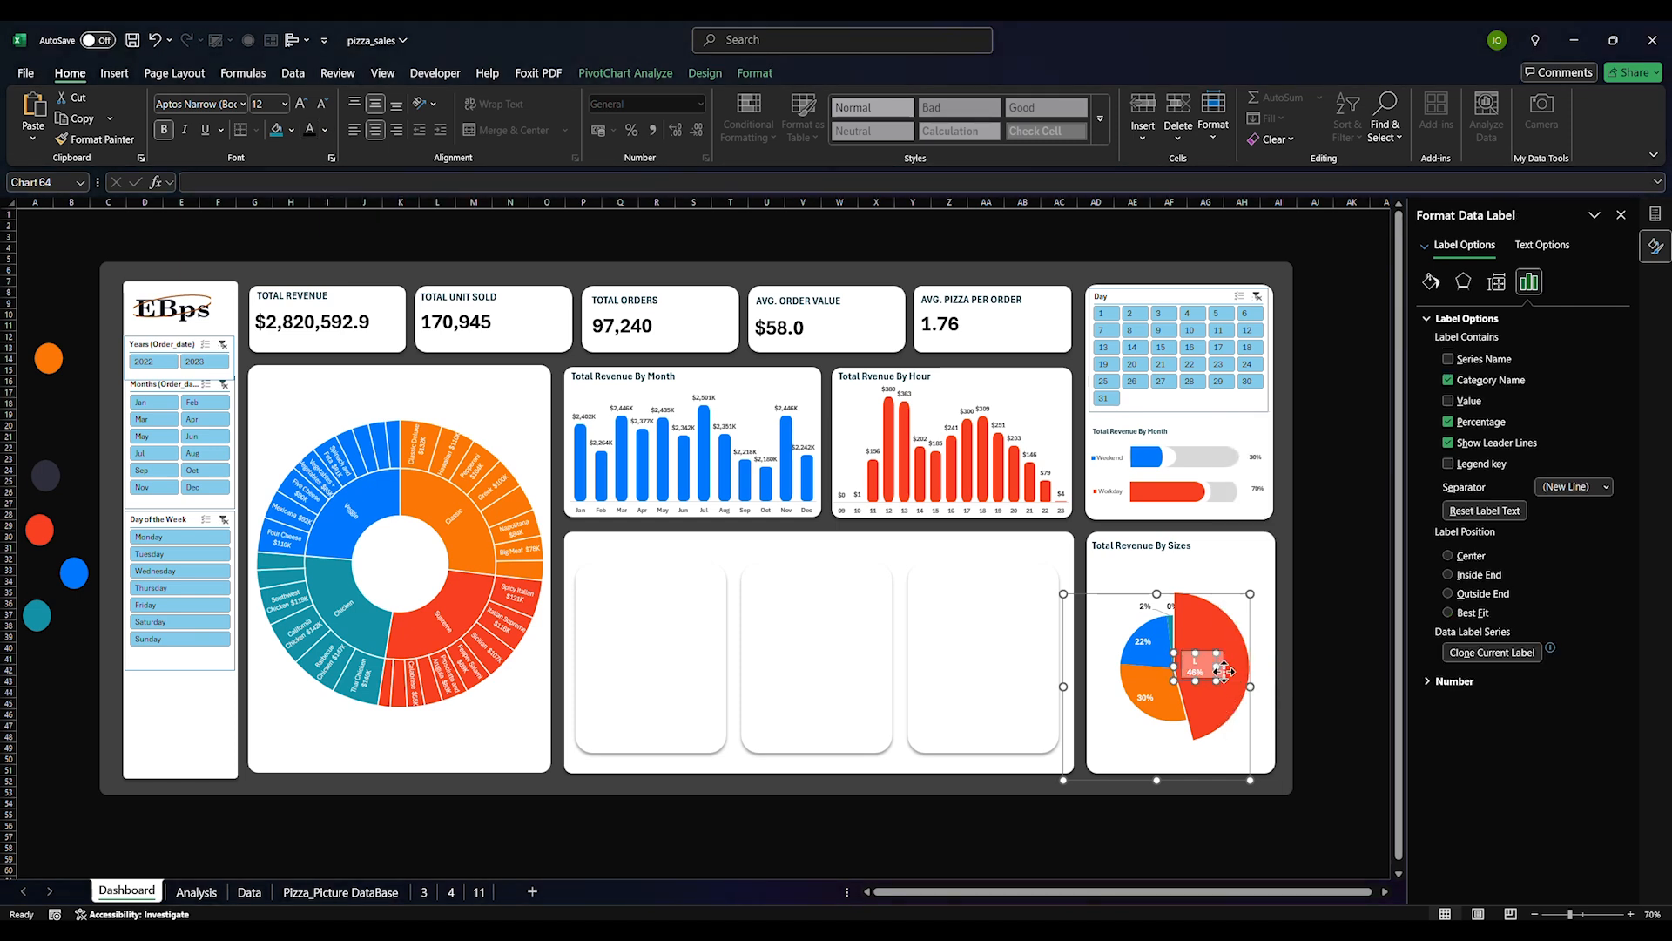
pyautogui.click(1337, 688)
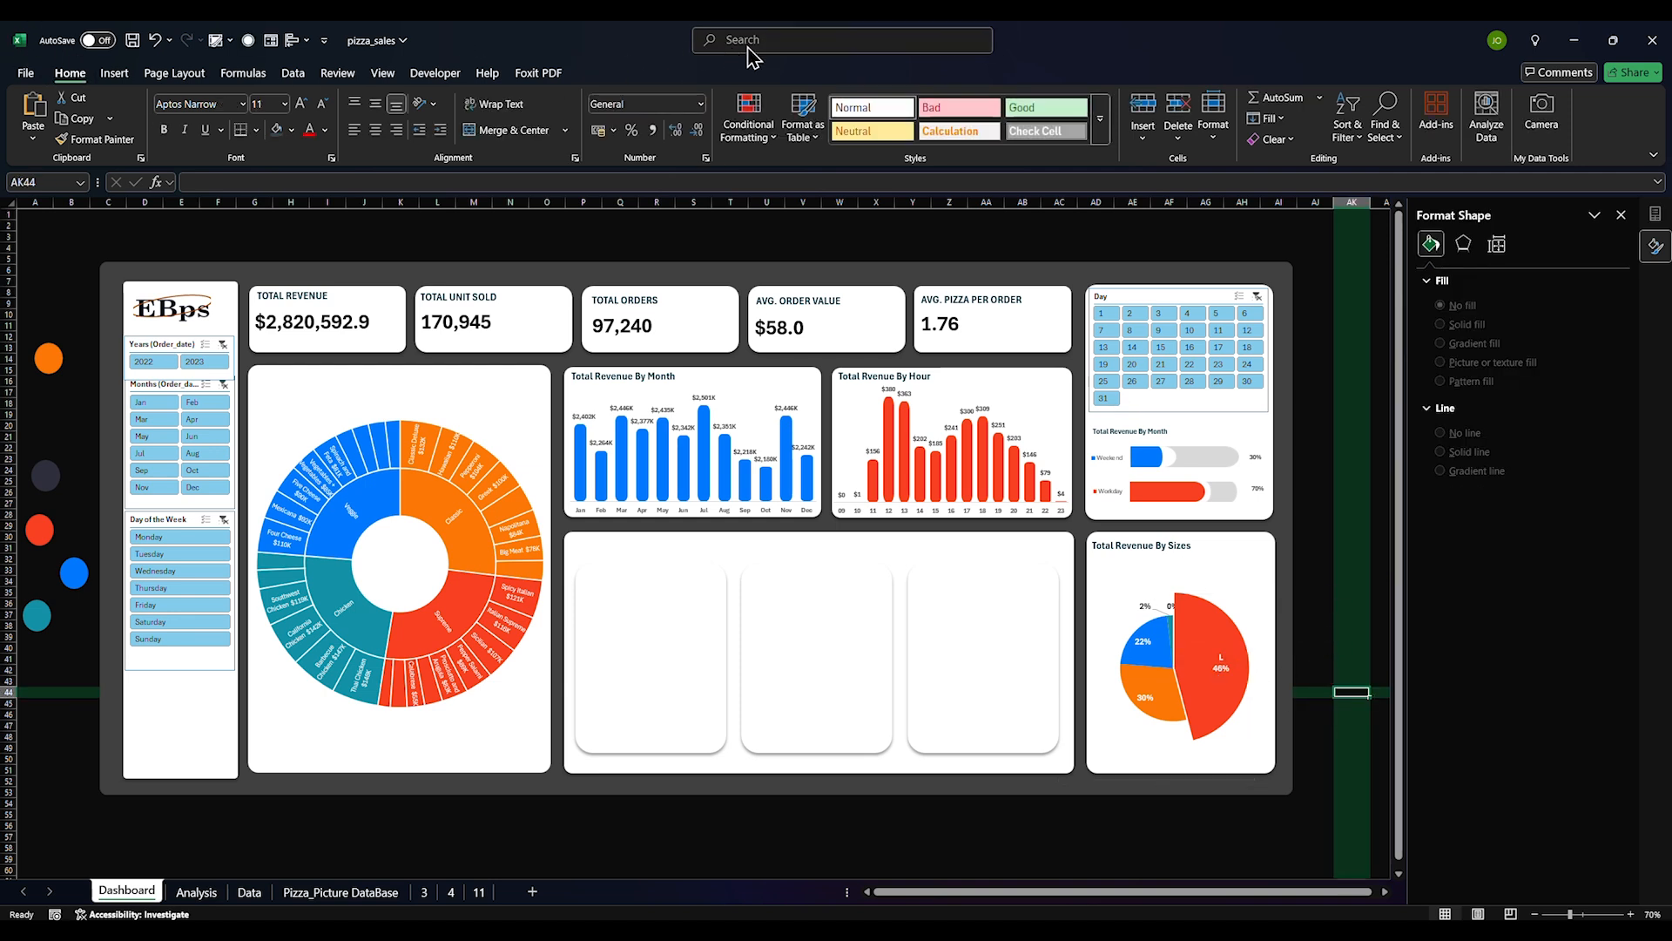
pyautogui.click(1115, 610)
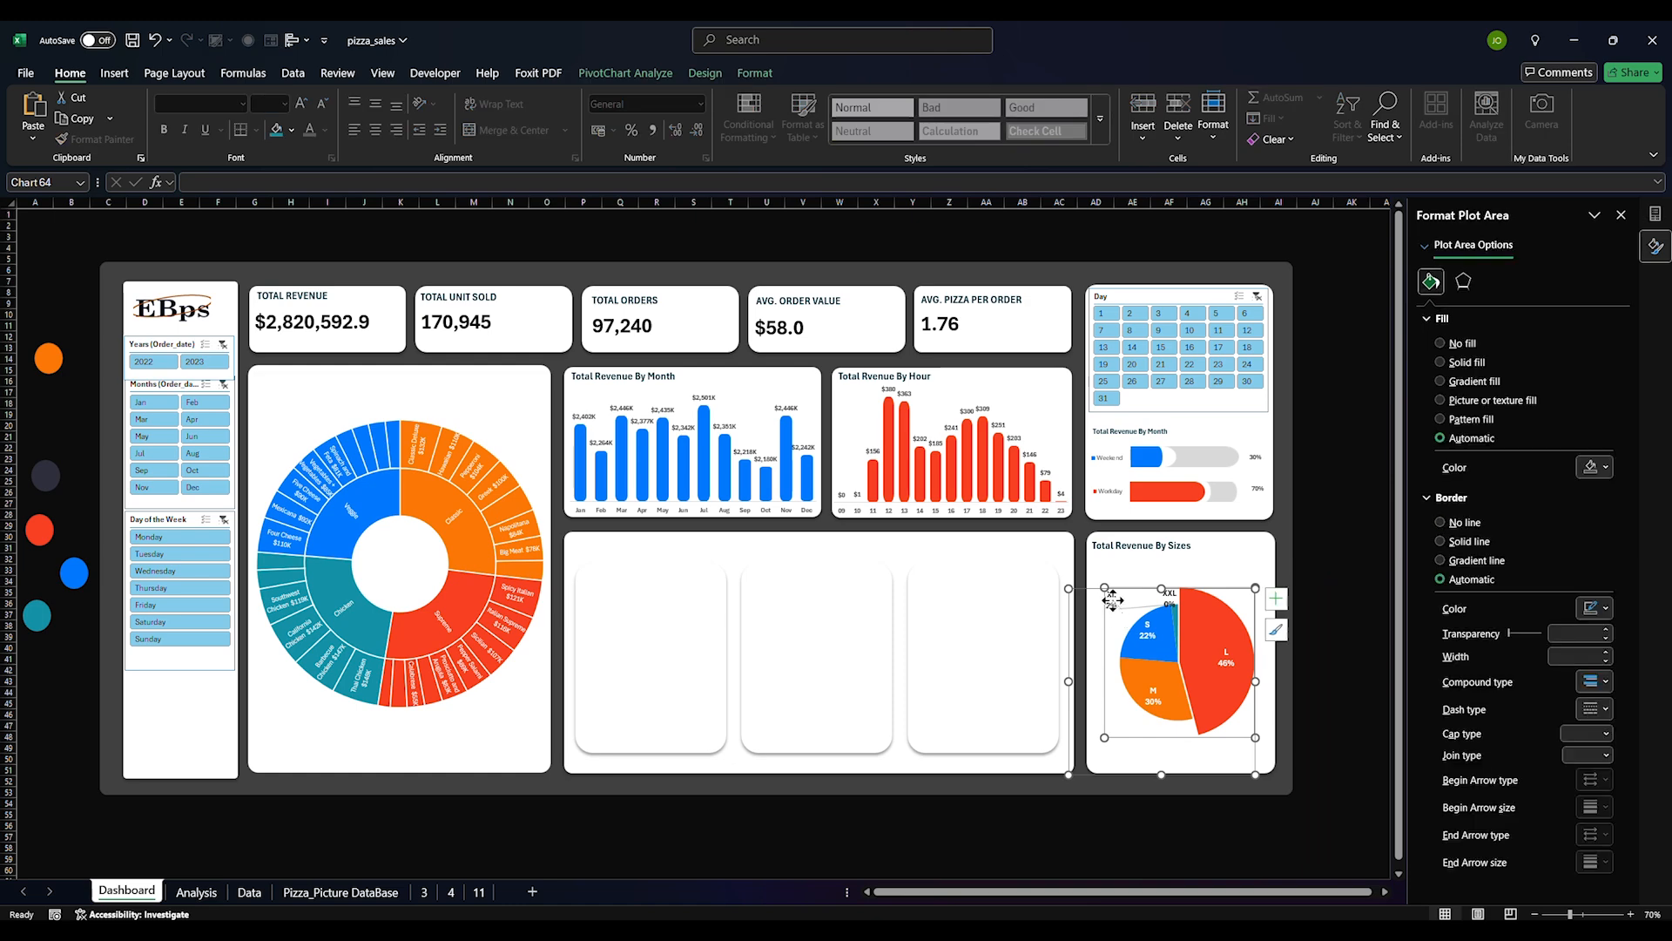
# Open the sizes chart's formatting and pull the L slice out of the pie
pyautogui.click(1119, 575)
pyautogui.click(1110, 591)
pyautogui.click(1109, 596)
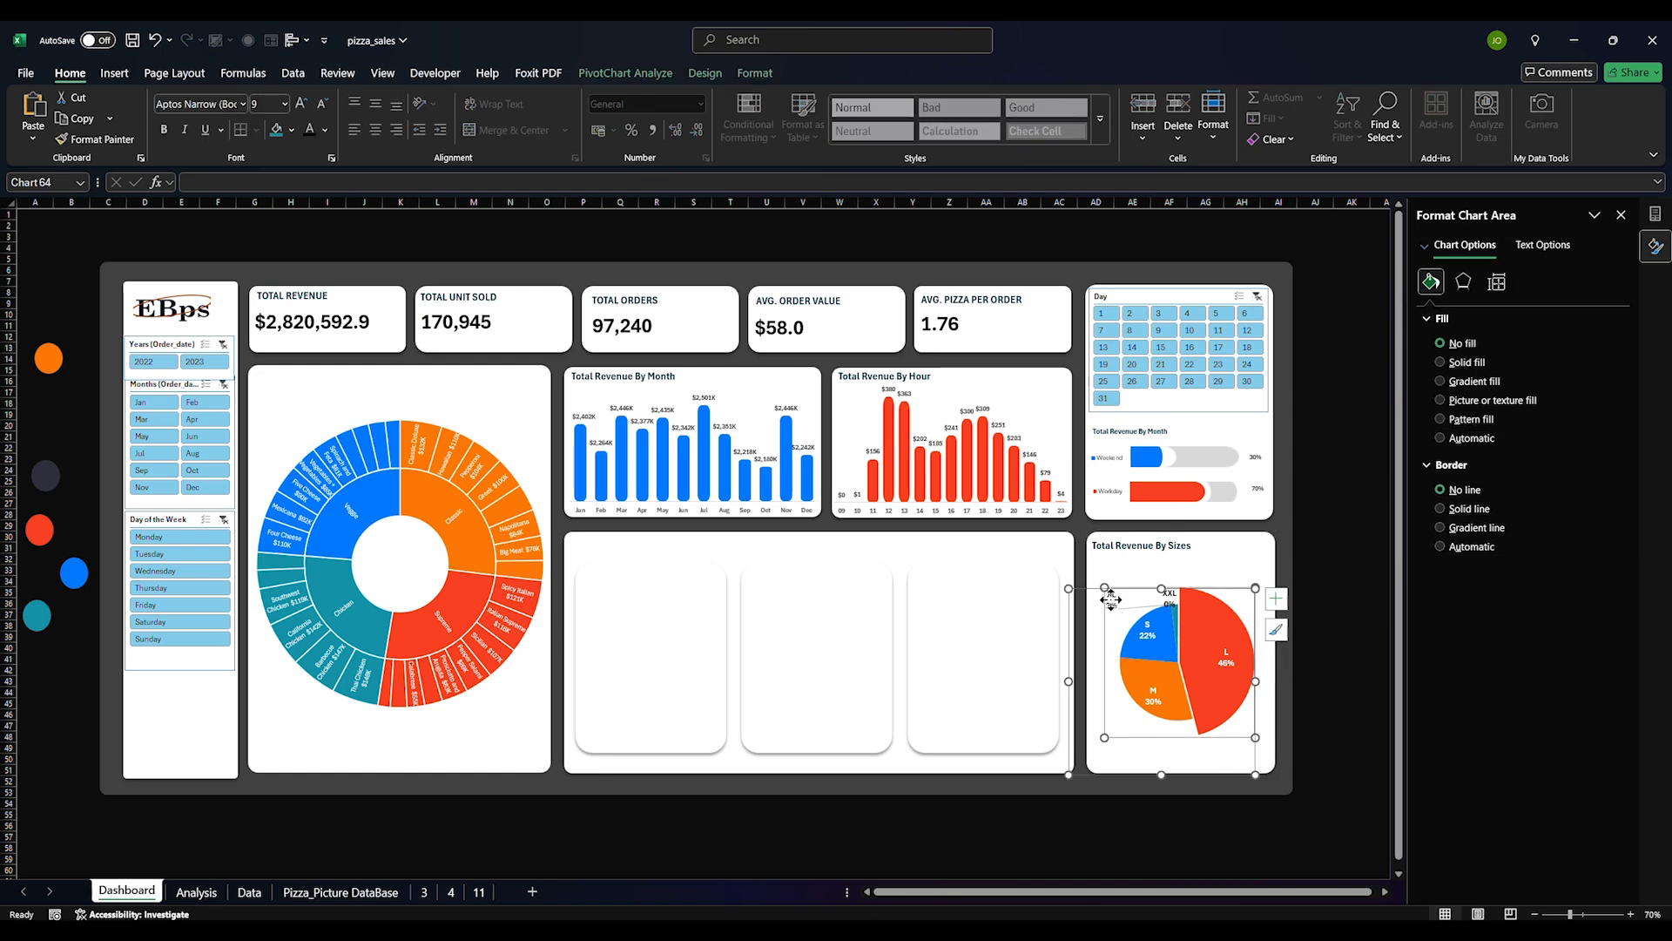
pyautogui.doubleClick(1110, 600)
pyautogui.click(1165, 614)
pyautogui.click(1195, 561)
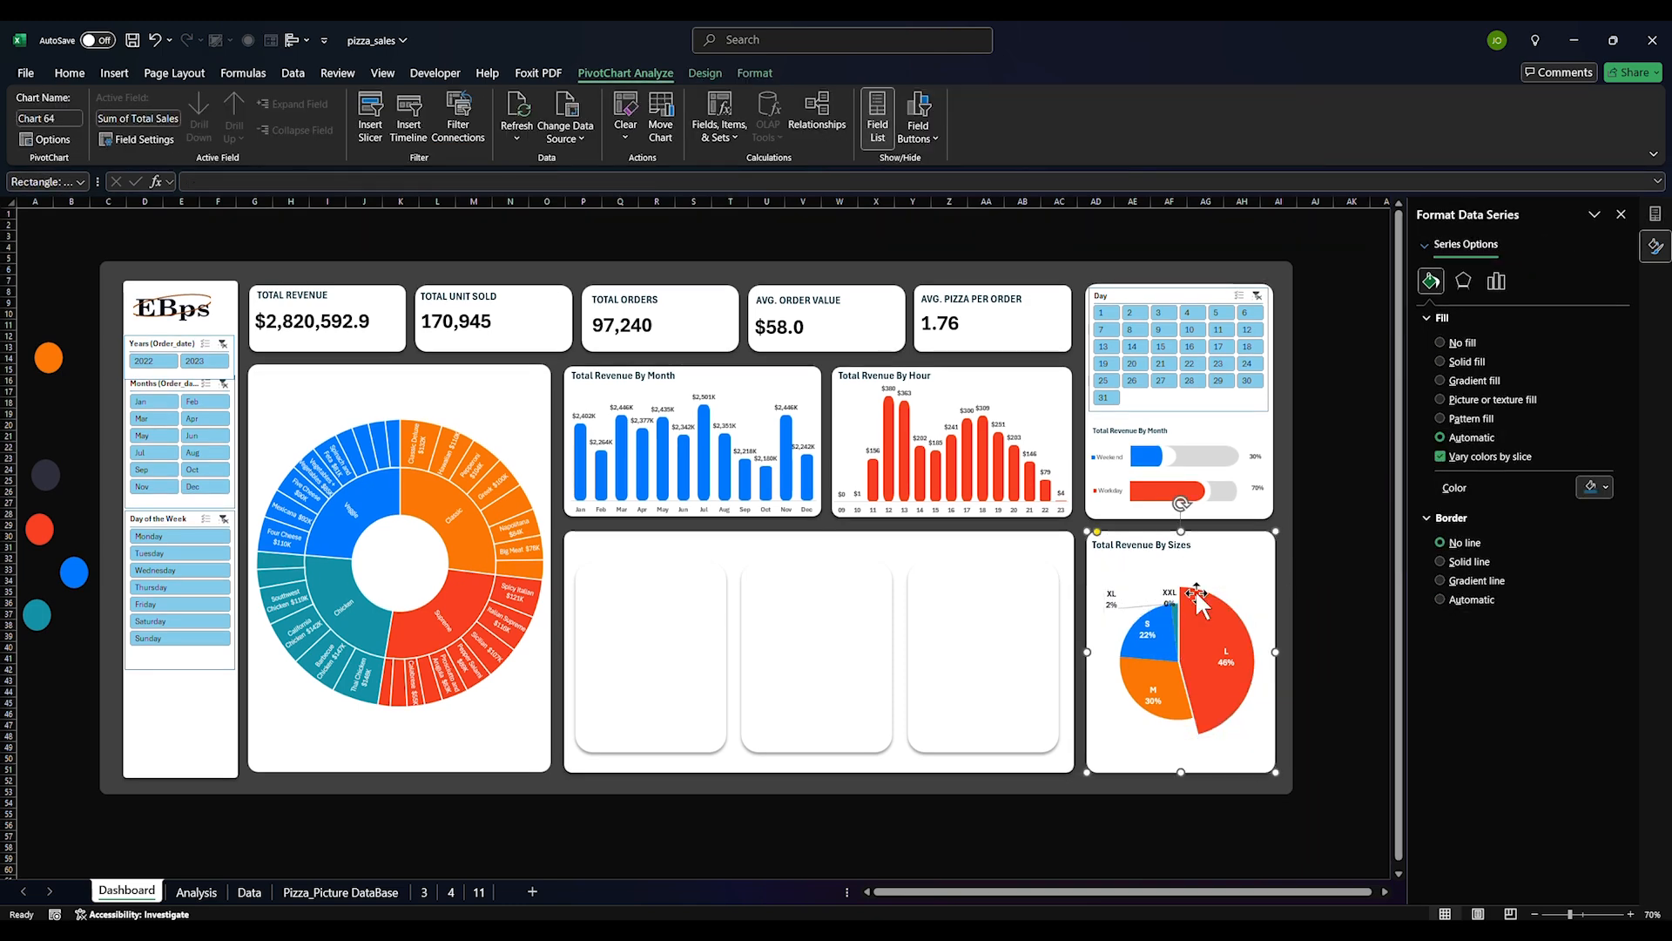
pyautogui.click(1206, 848)
pyautogui.click(1132, 835)
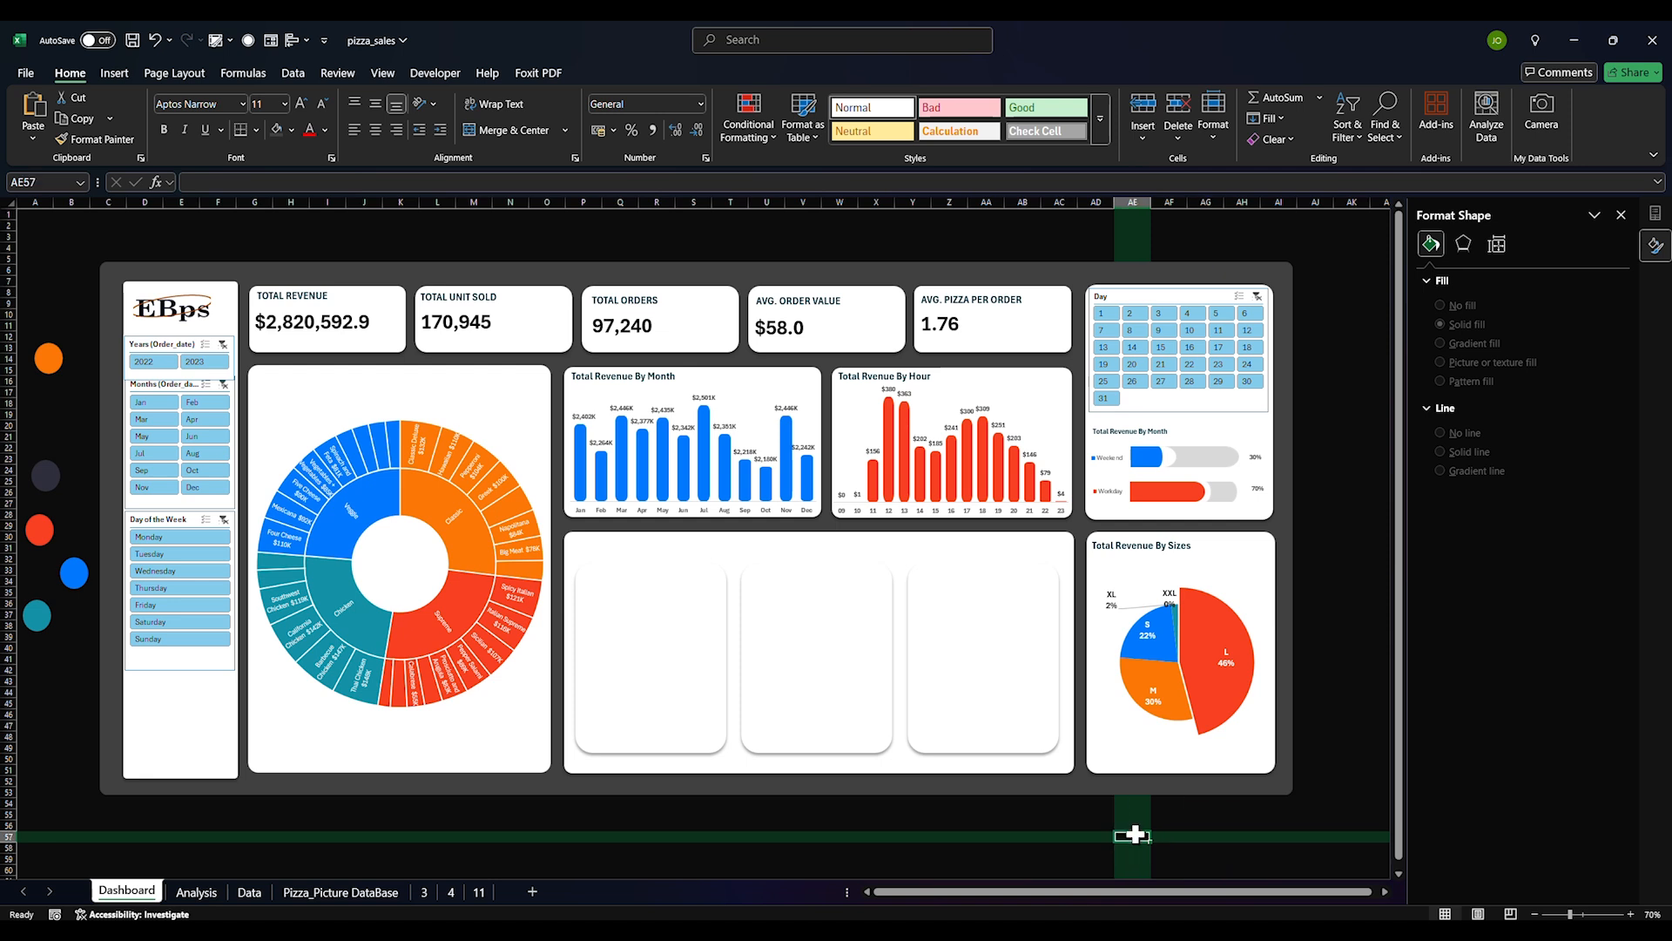
pyautogui.click(1167, 859)
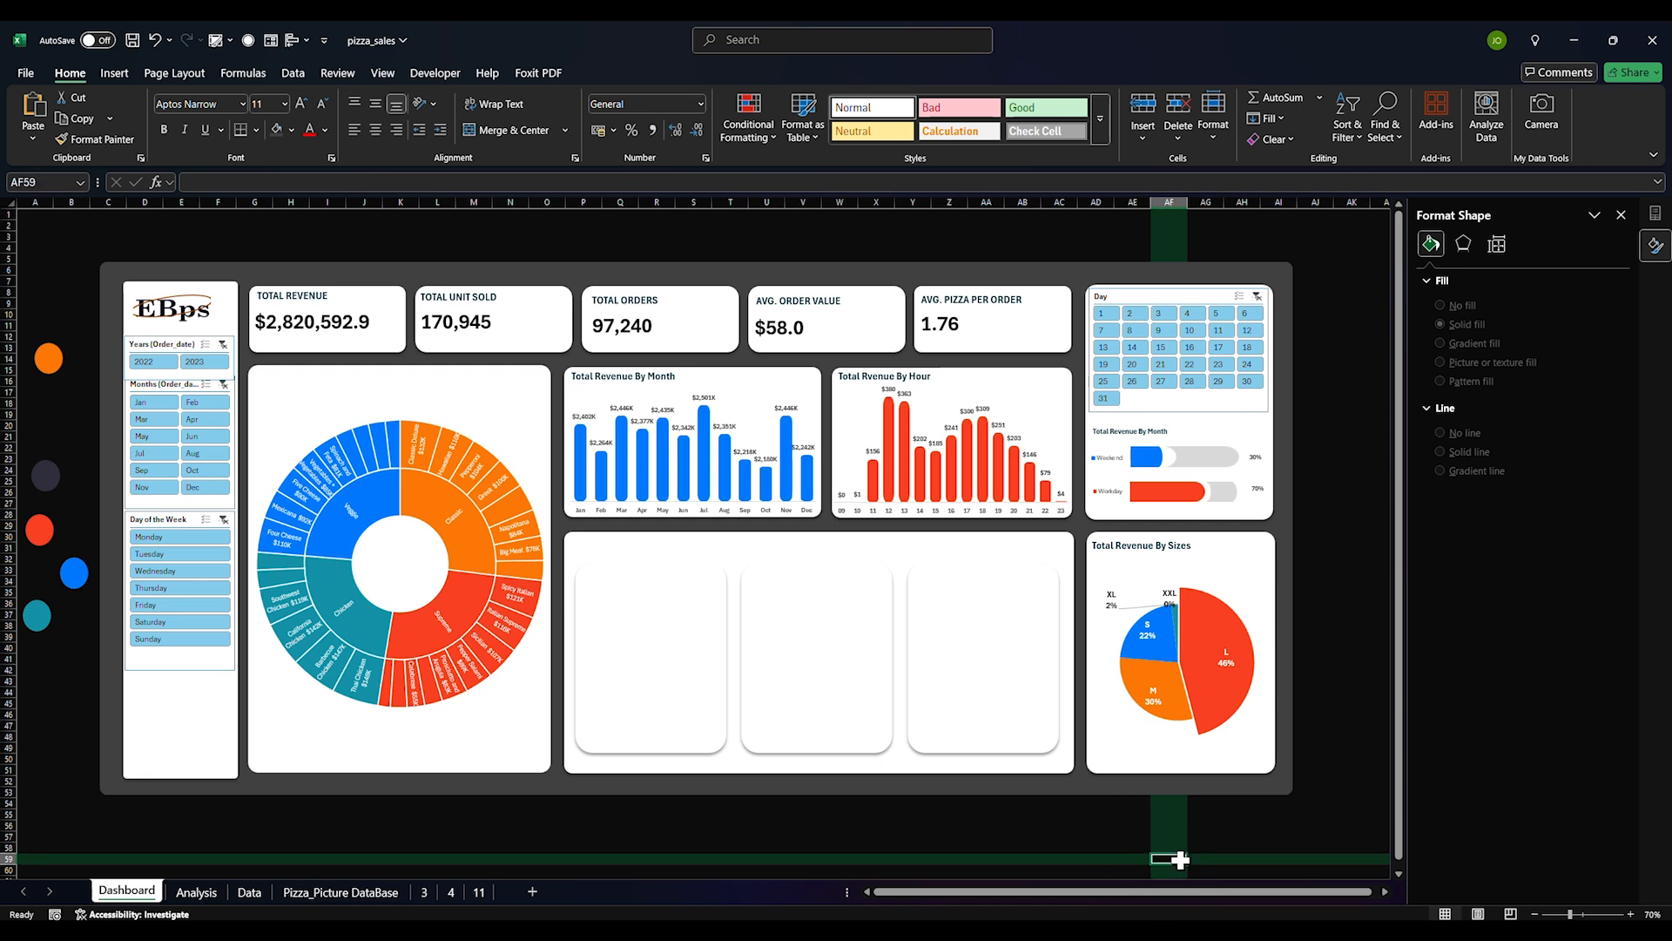
pyautogui.click(1221, 708)
pyautogui.moveTo(1254, 740); pyautogui.dragTo(1268, 785)
# Delete the tiny XL and XXL data labels
pyautogui.click(1171, 596)
pyautogui.click(1168, 595)
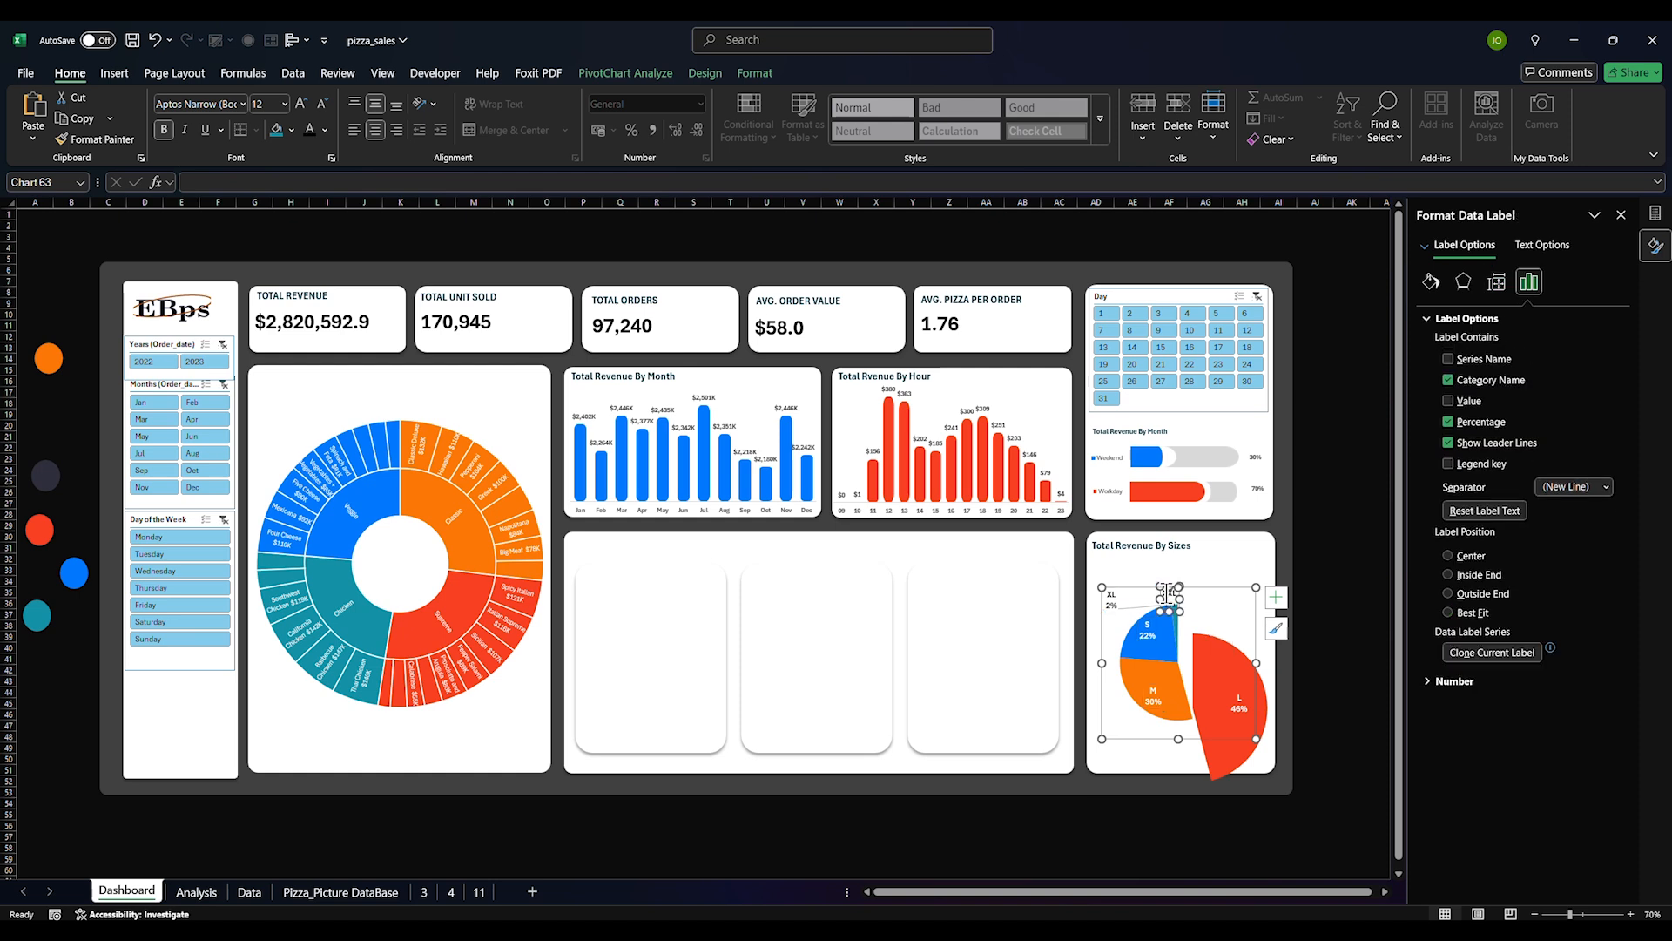
pyautogui.click(1177, 593)
pyautogui.click(1114, 603)
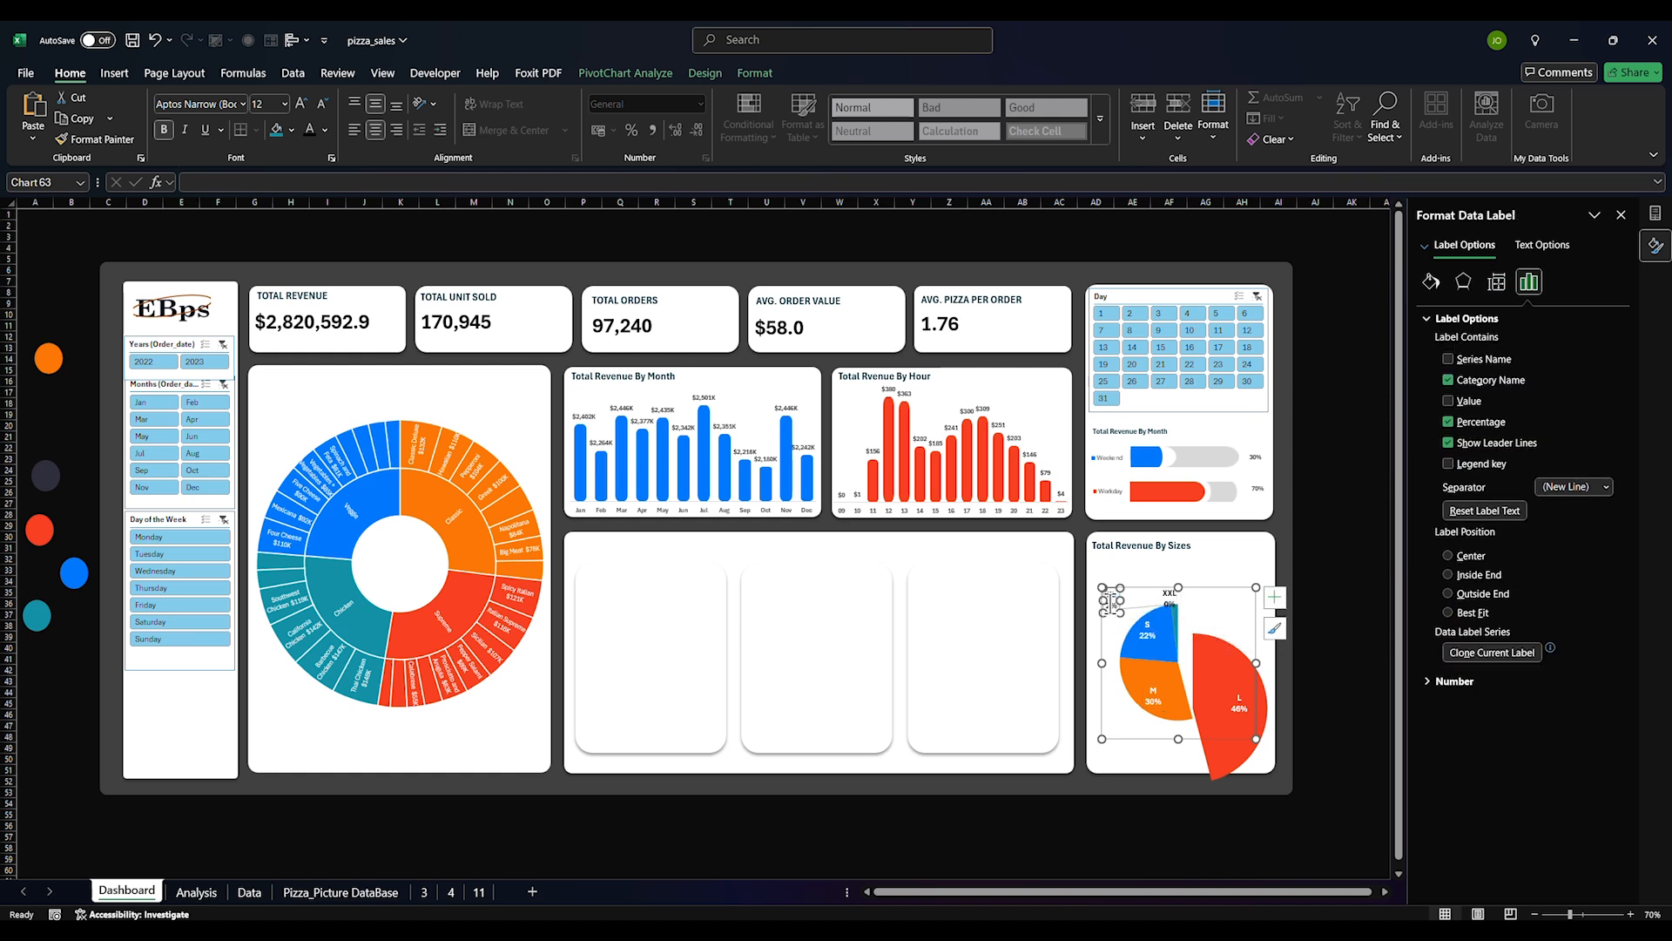
pyautogui.press('Delete')
pyautogui.click(1169, 594)
pyautogui.press('Delete')
# Put the L slice back into the pie with 0% explosion
pyautogui.moveTo(1232, 760); pyautogui.dragTo(1257, 735)
pyautogui.click(1244, 758)
pyautogui.click(1217, 826)
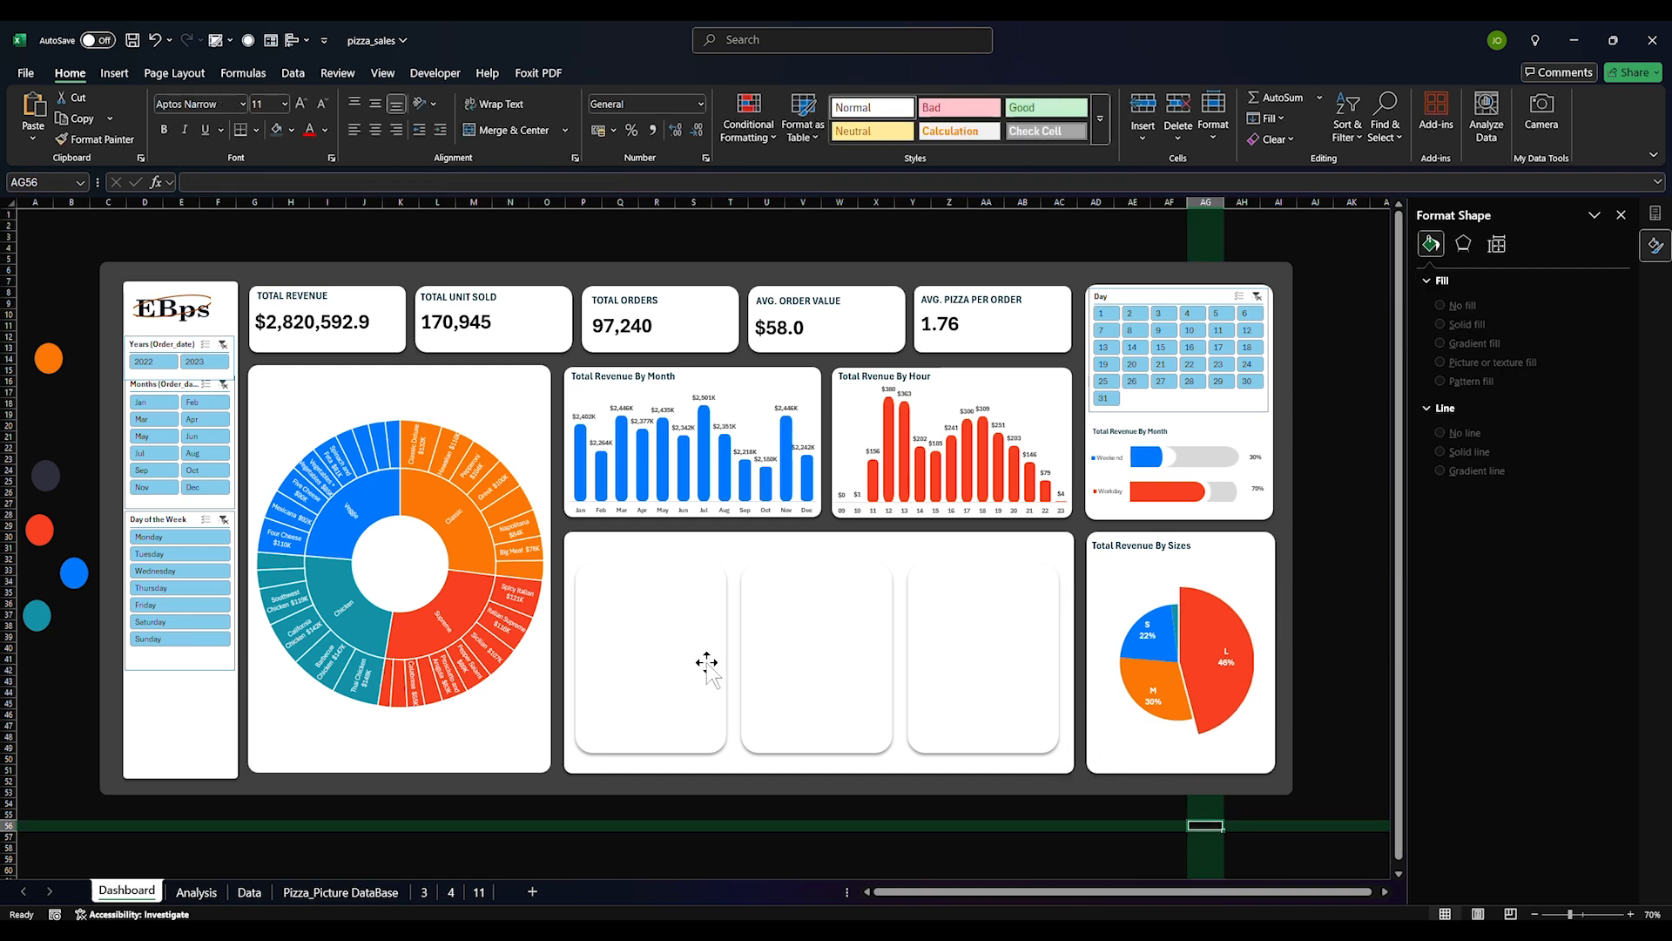
# Check the Pizza_Picture DataBase sheet, then return to the Dashboard sheet
pyautogui.click(672, 707)
pyautogui.click(640, 827)
pyautogui.click(336, 891)
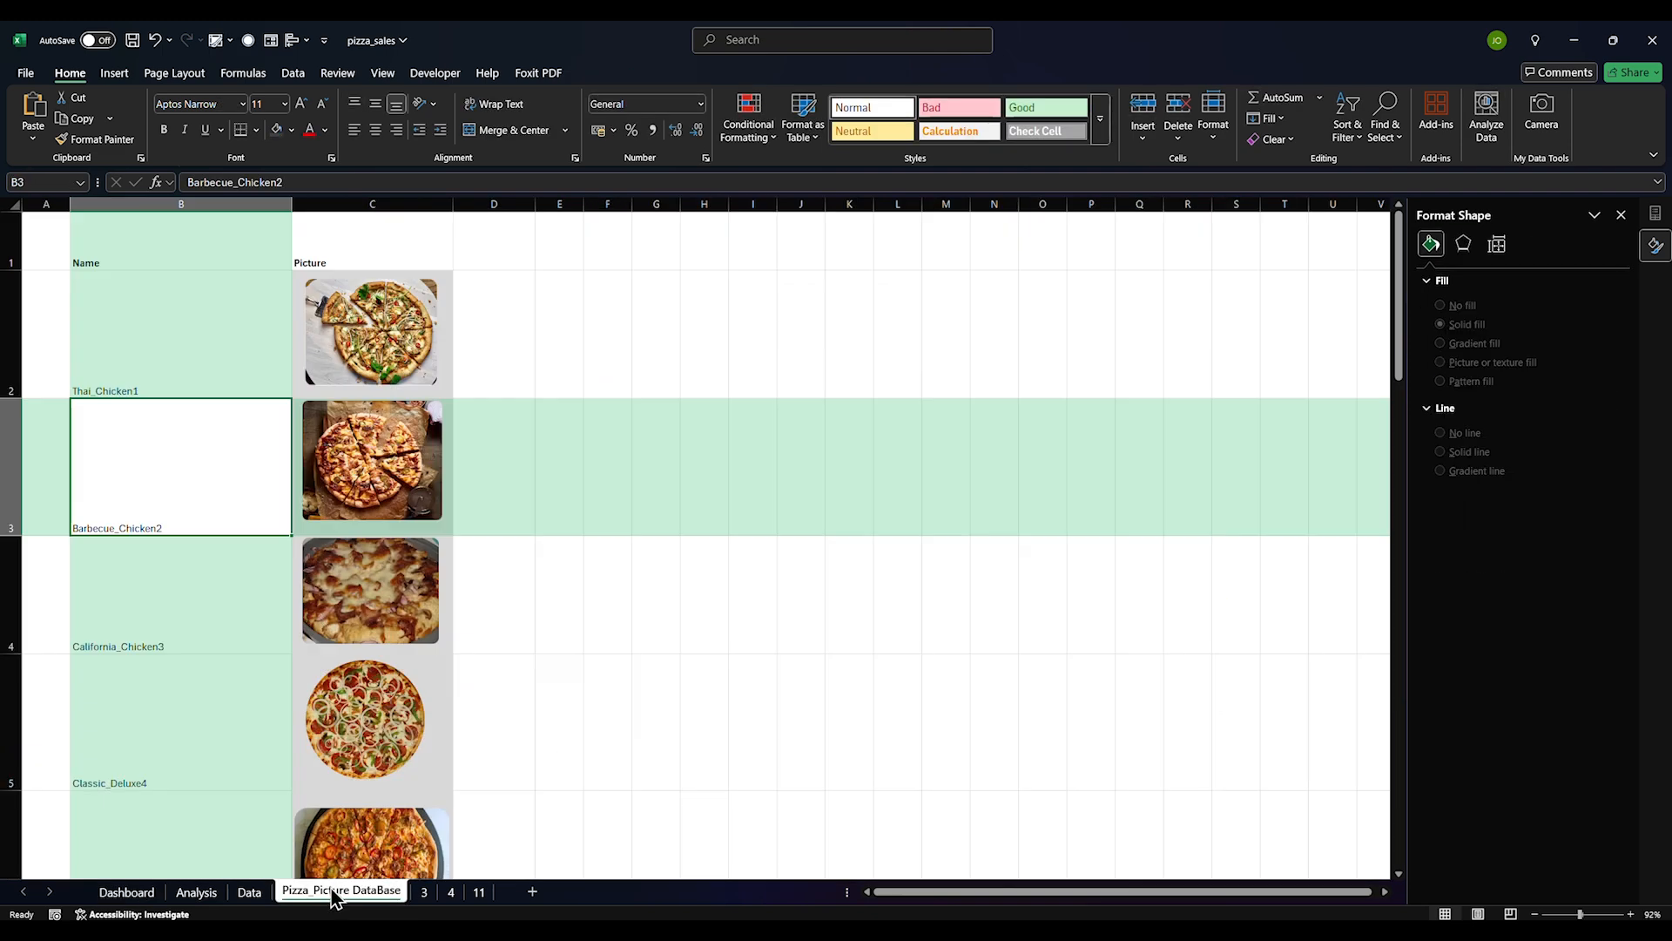
pyautogui.scroll(-5, 298, 636)
pyautogui.scroll(5, 284, 676)
pyautogui.click(126, 892)
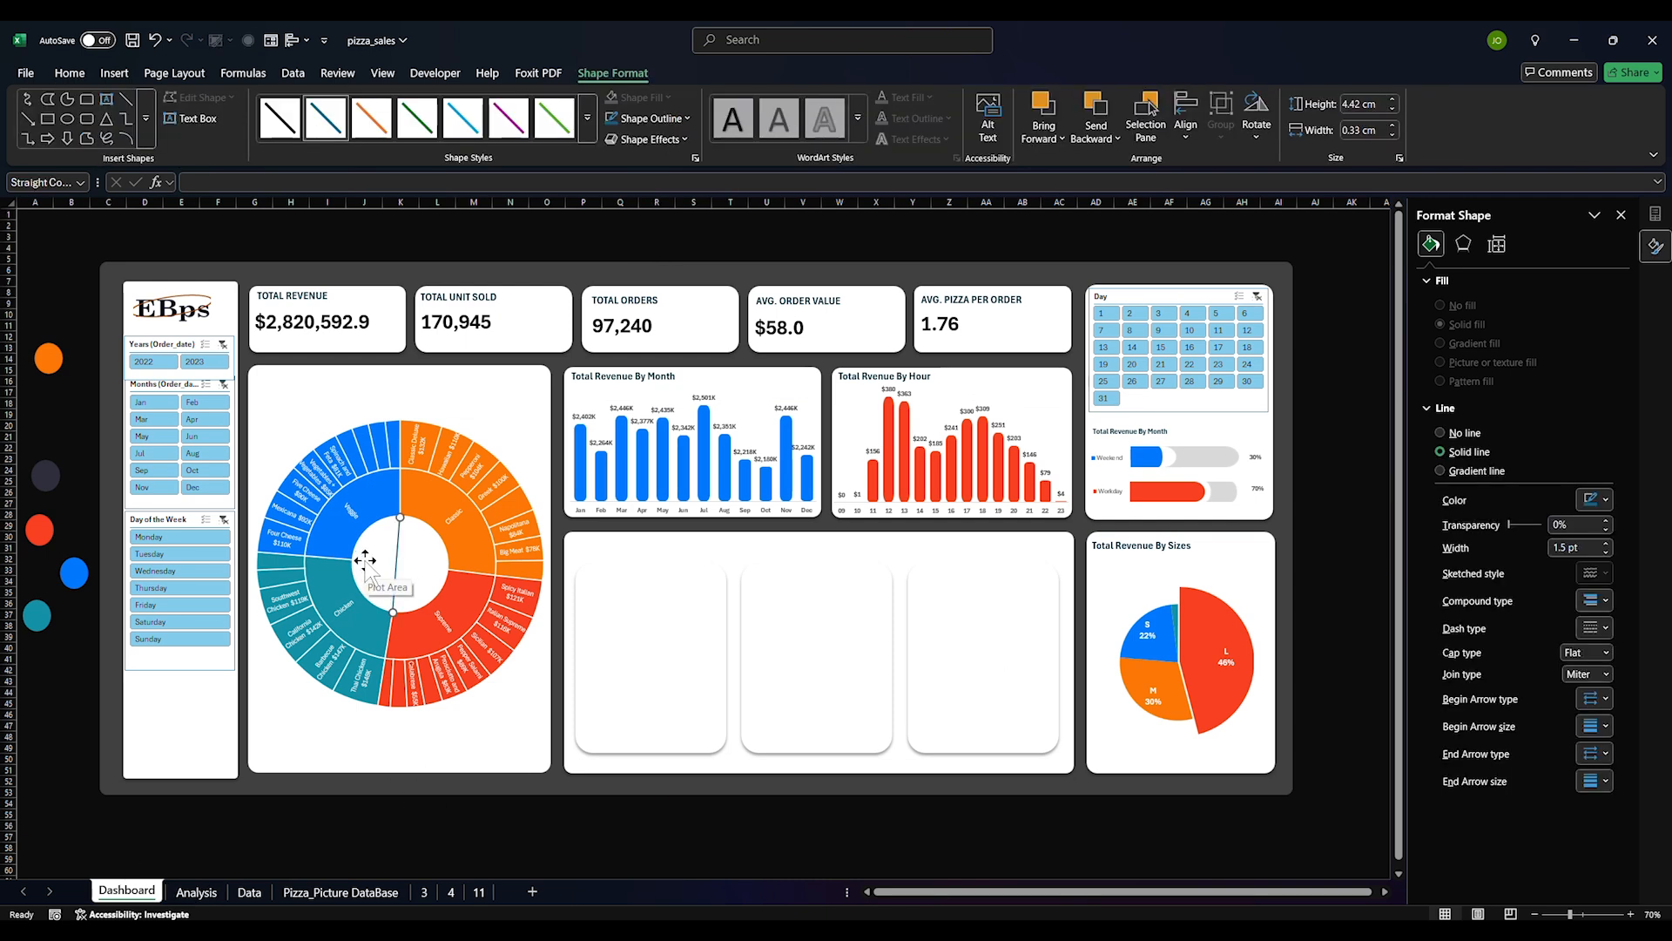
# Position the horizontal line across the sunburst's centre and colour it blue
pyautogui.moveTo(384, 566); pyautogui.dragTo(380, 573)
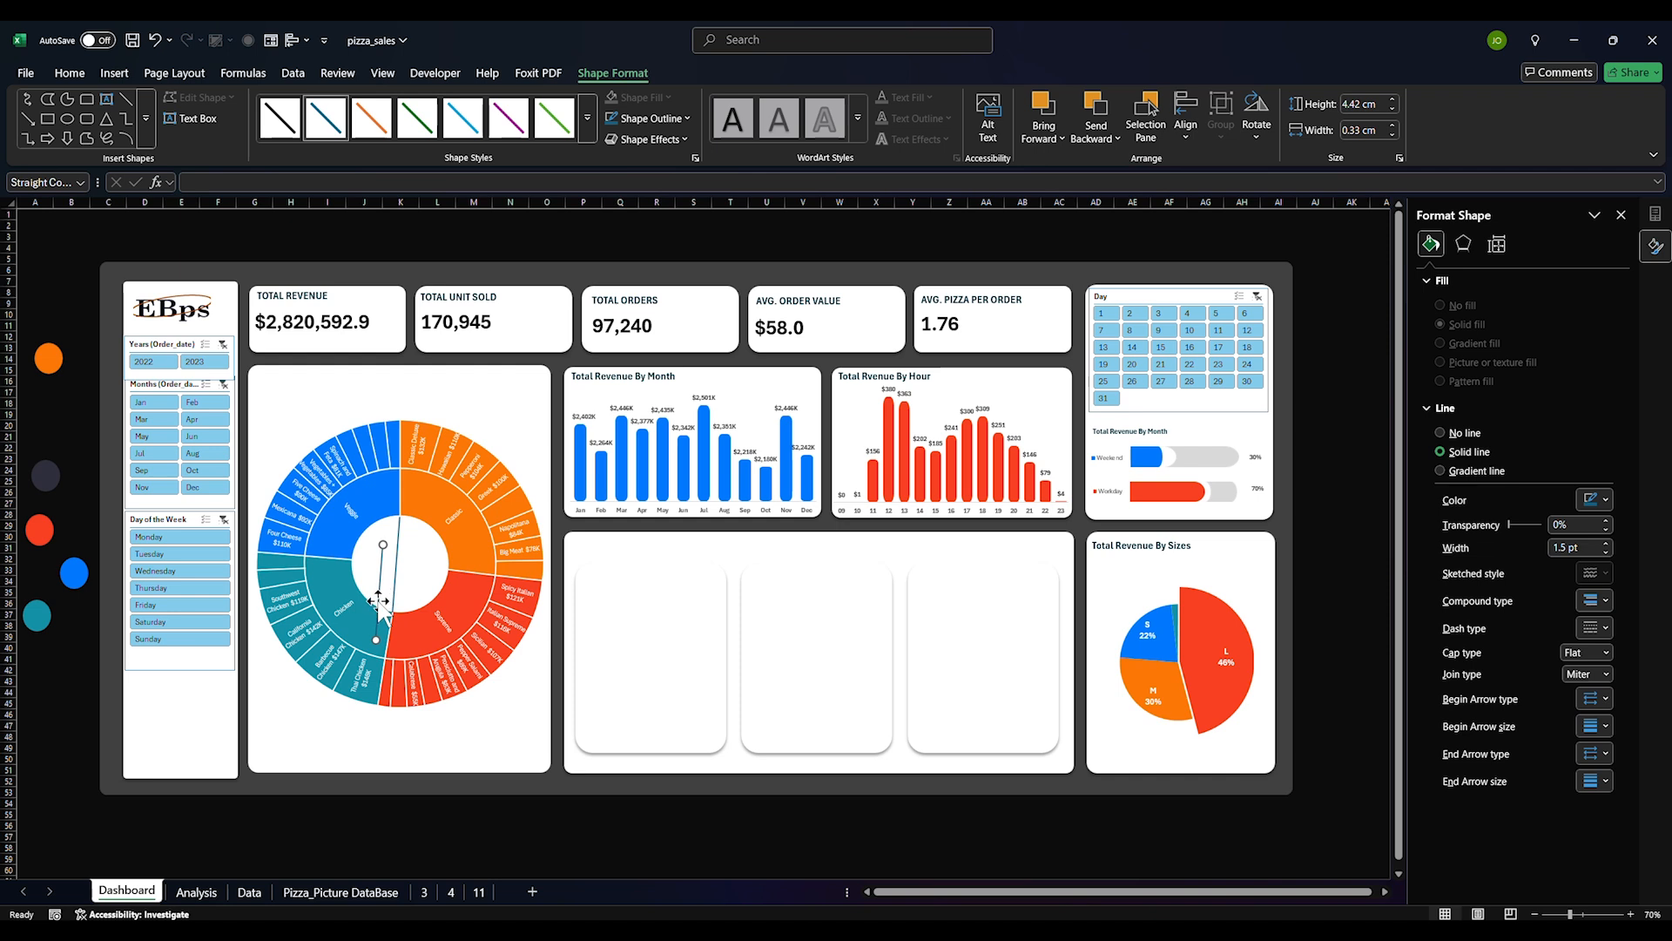
pyautogui.moveTo(376, 647); pyautogui.dragTo(350, 560)
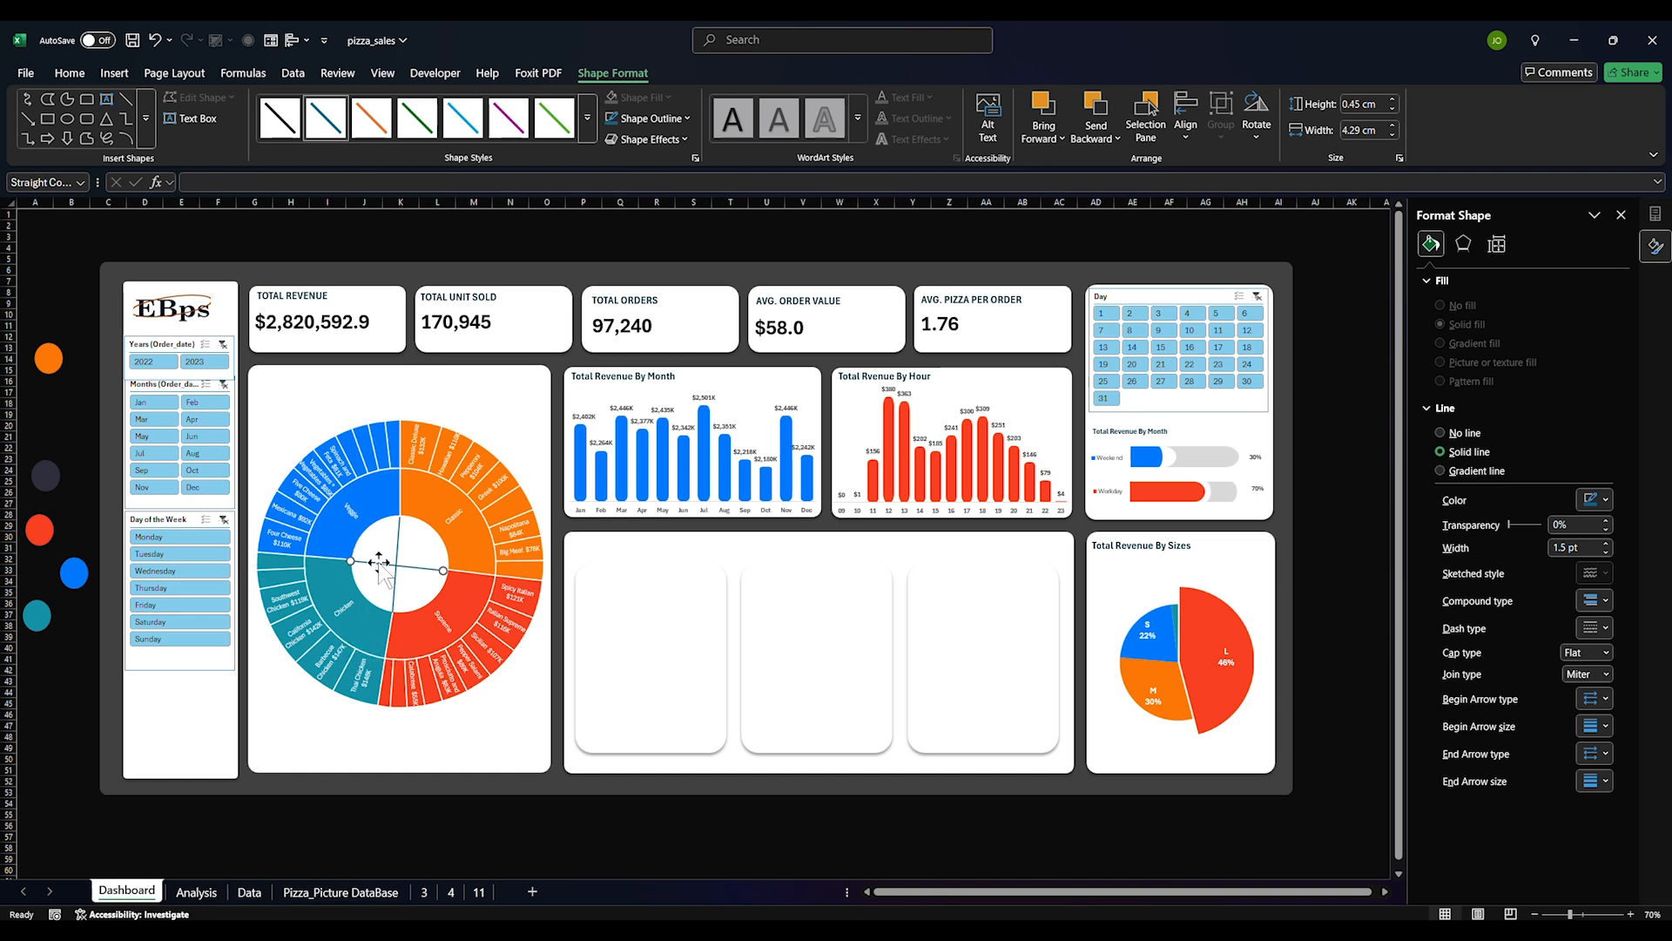
pyautogui.click(1605, 499)
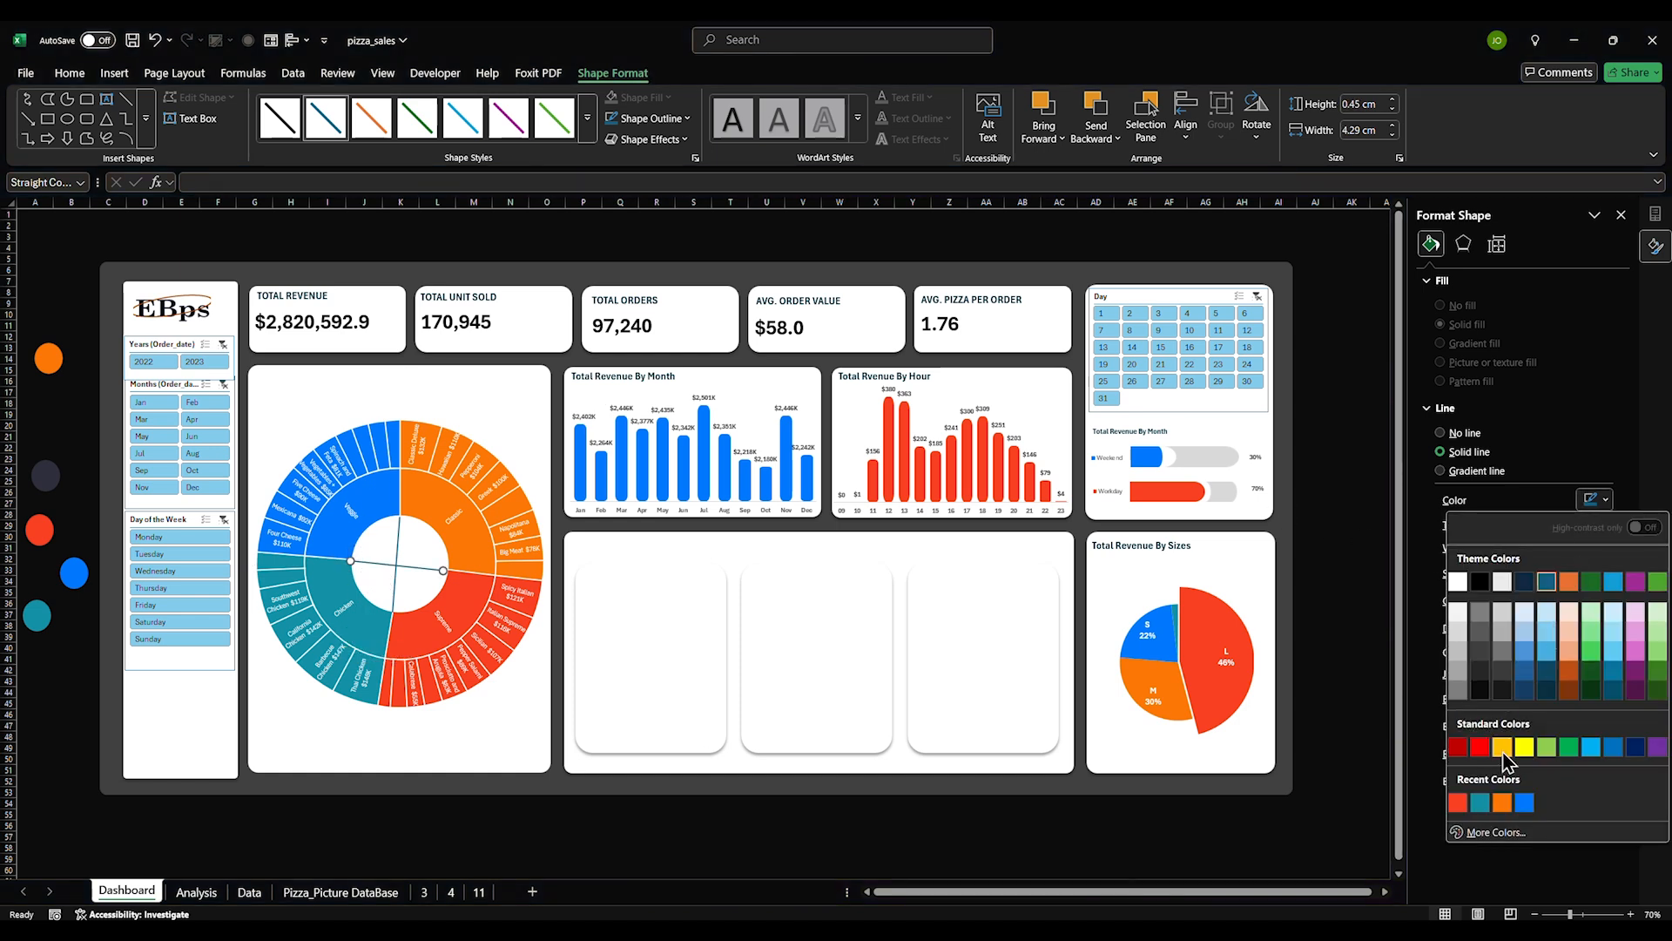
pyautogui.click(1524, 802)
# Colour the vertical line through the sunburst's centre red
pyautogui.click(400, 540)
pyautogui.click(1605, 499)
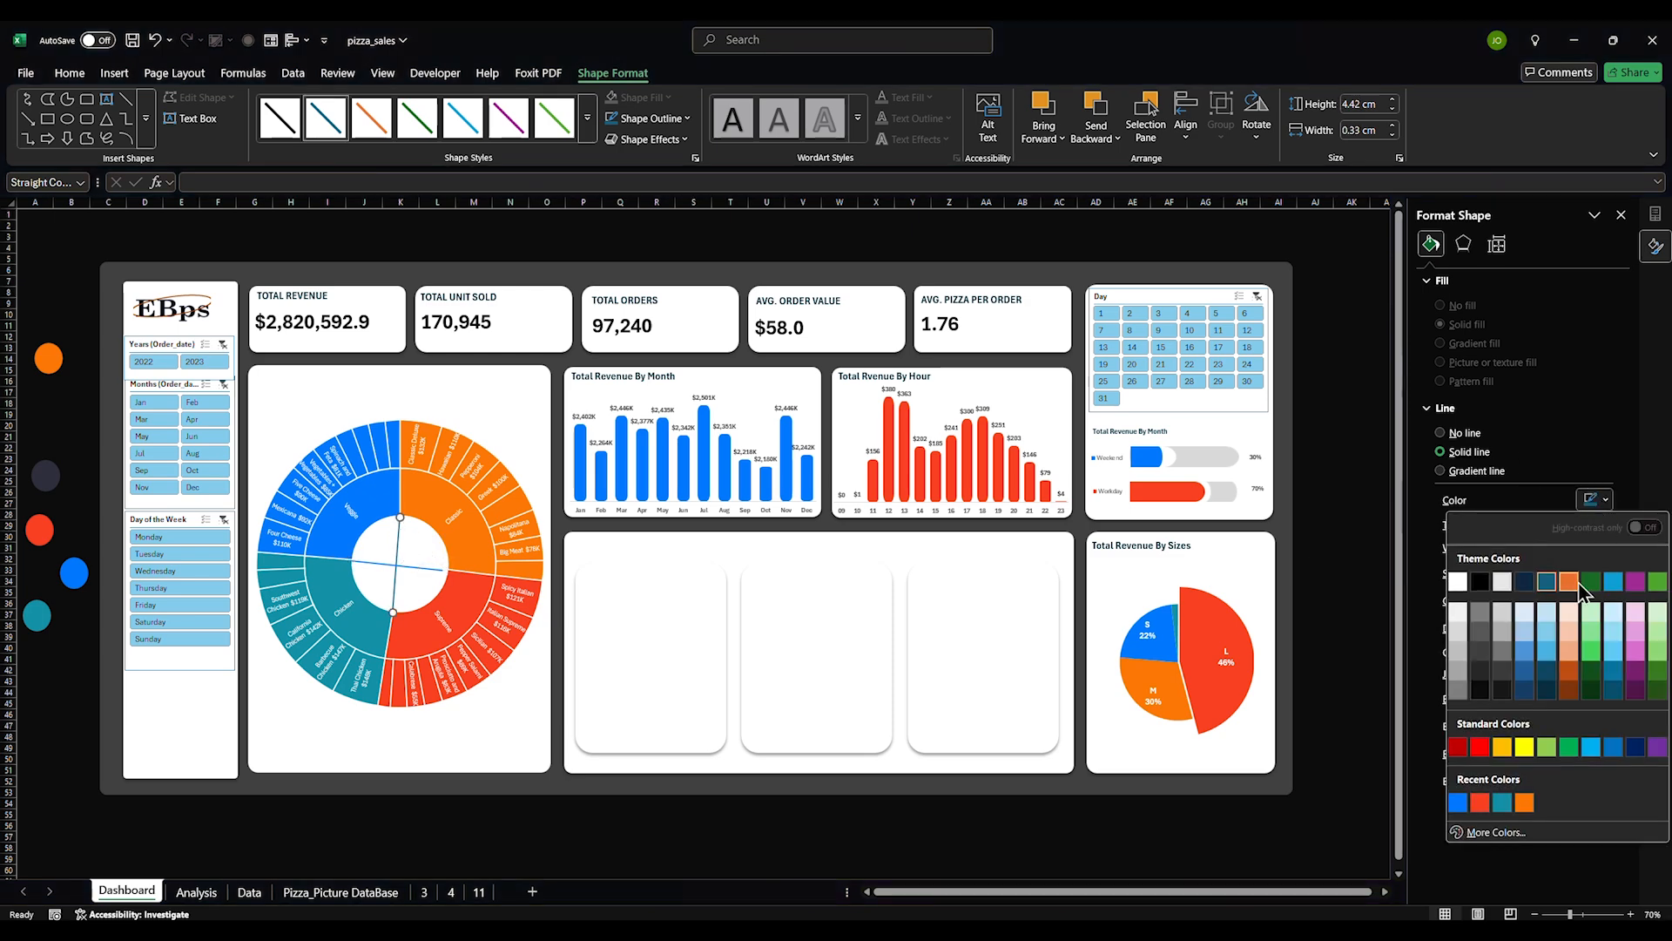
pyautogui.click(1480, 801)
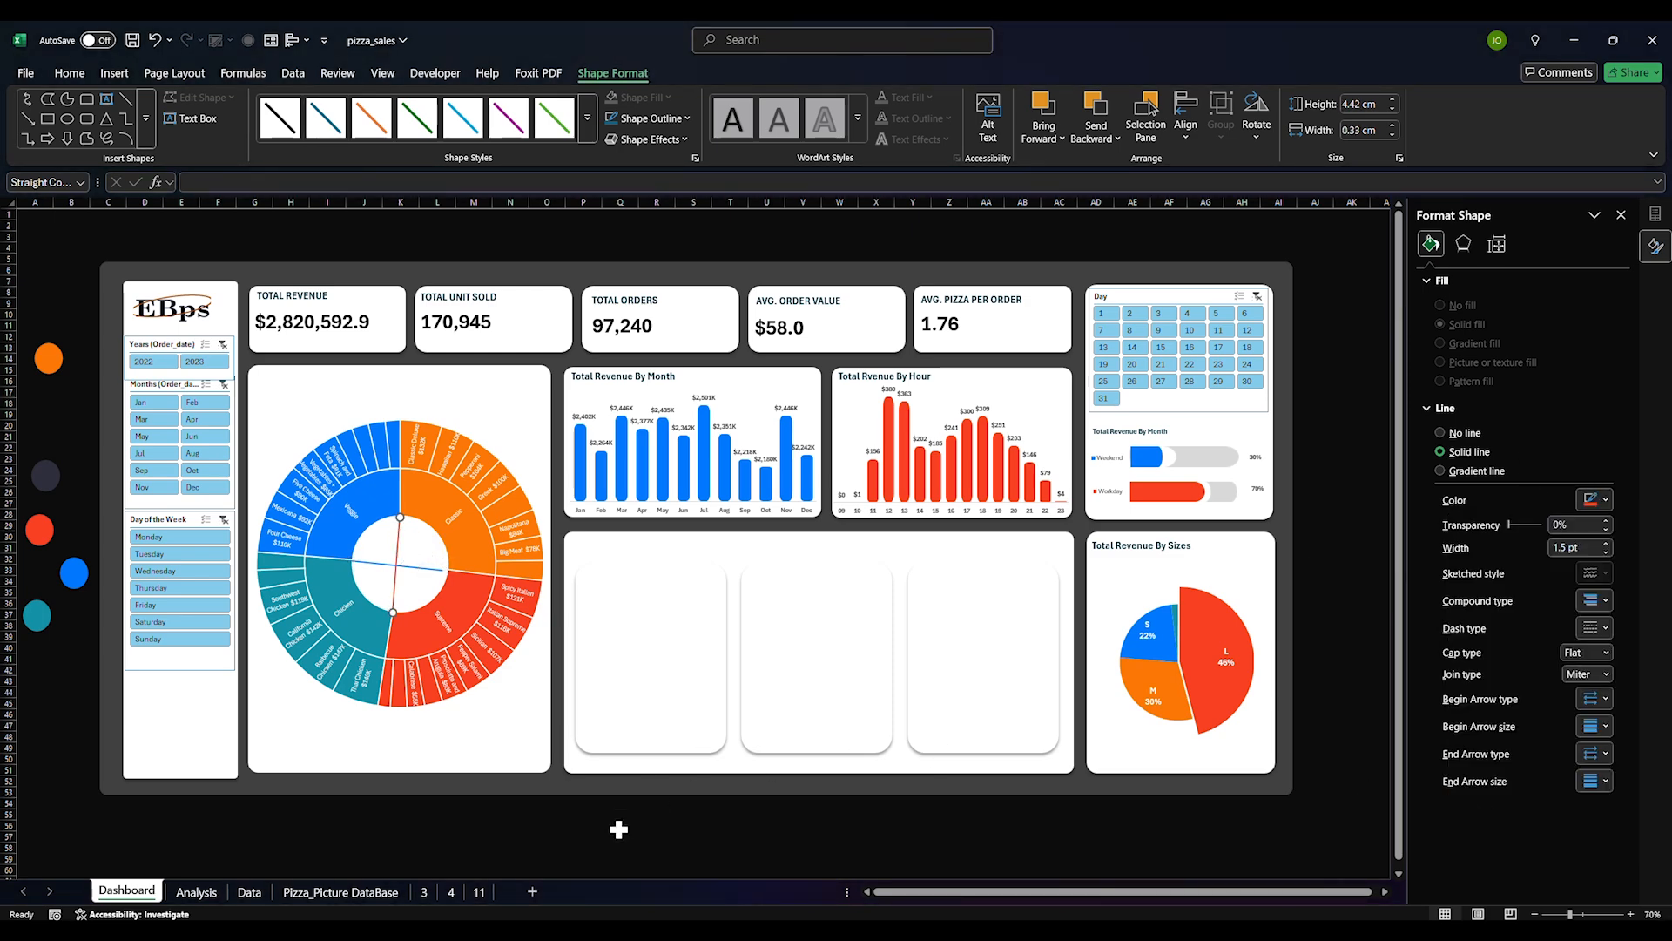
pyautogui.click(615, 832)
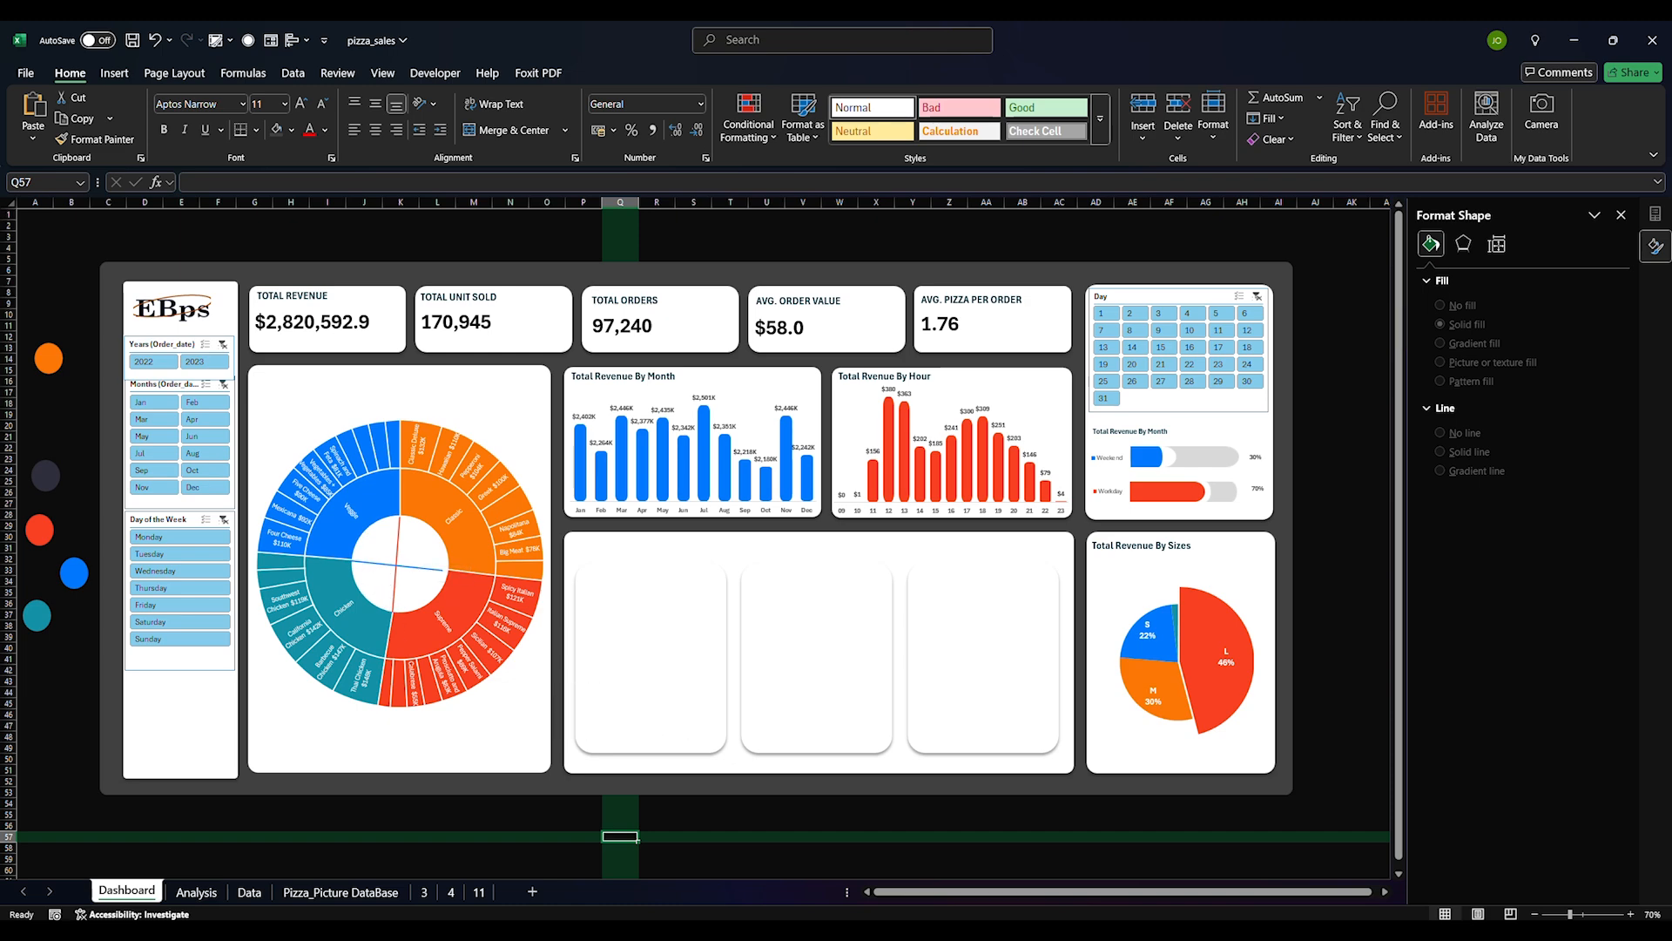
# On the Analysis sheet, copy the Category pivot A118:B123 and paste it at A128
pyautogui.click(206, 894)
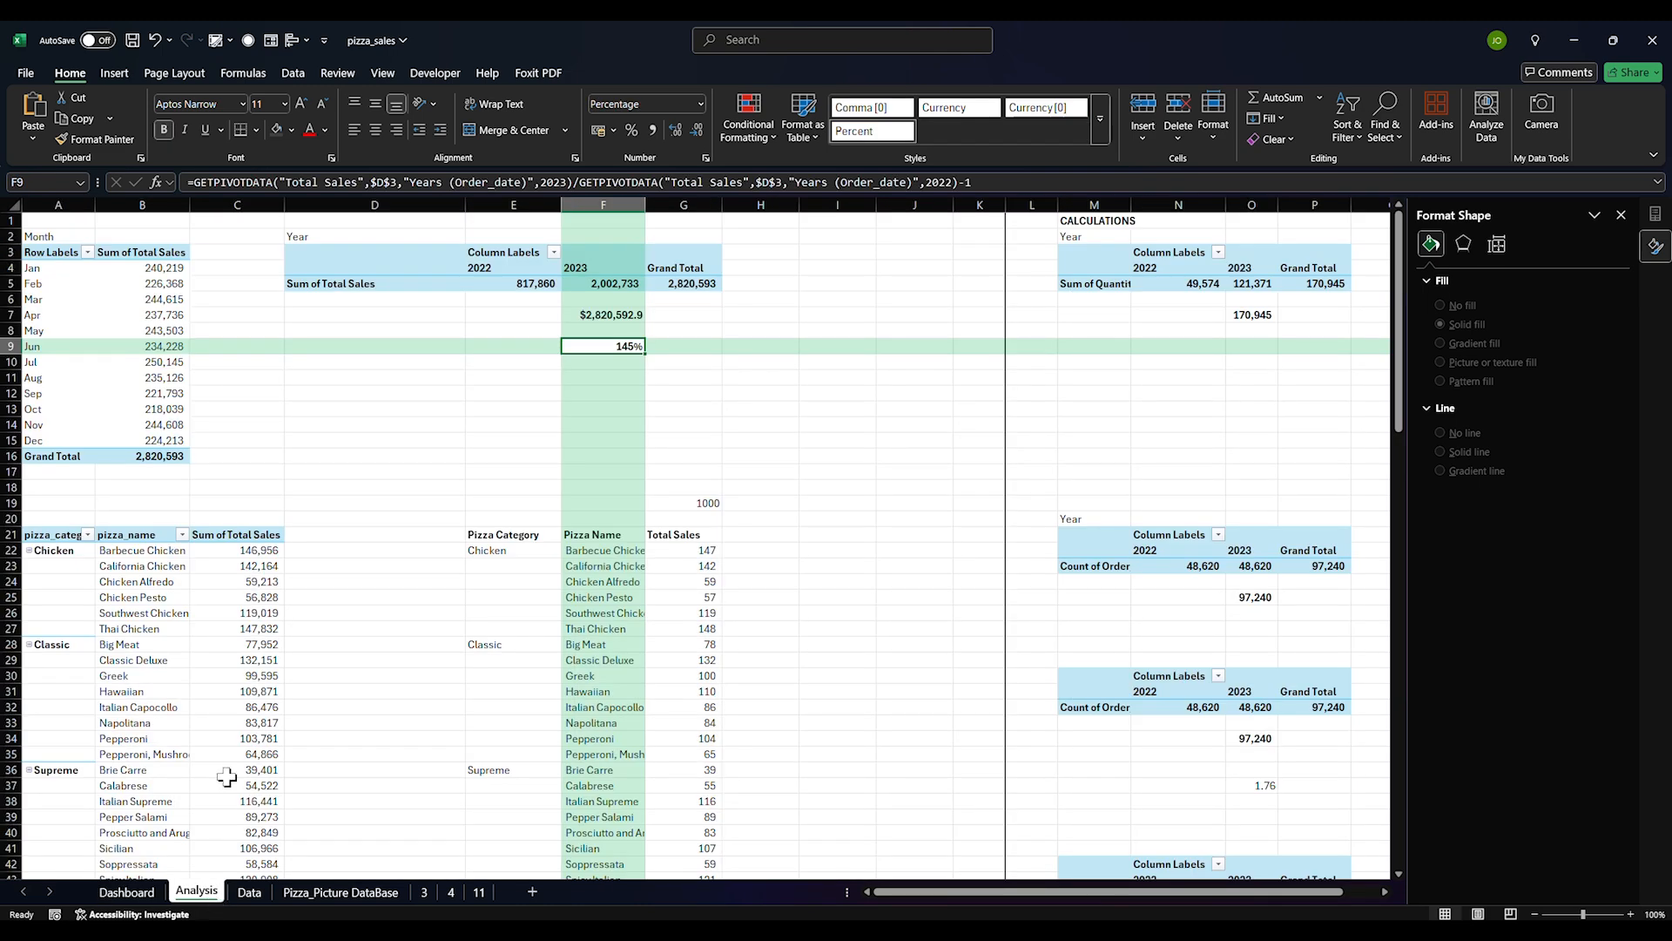
pyautogui.scroll(-9, 226, 777)
pyautogui.scroll(-10, 243, 761)
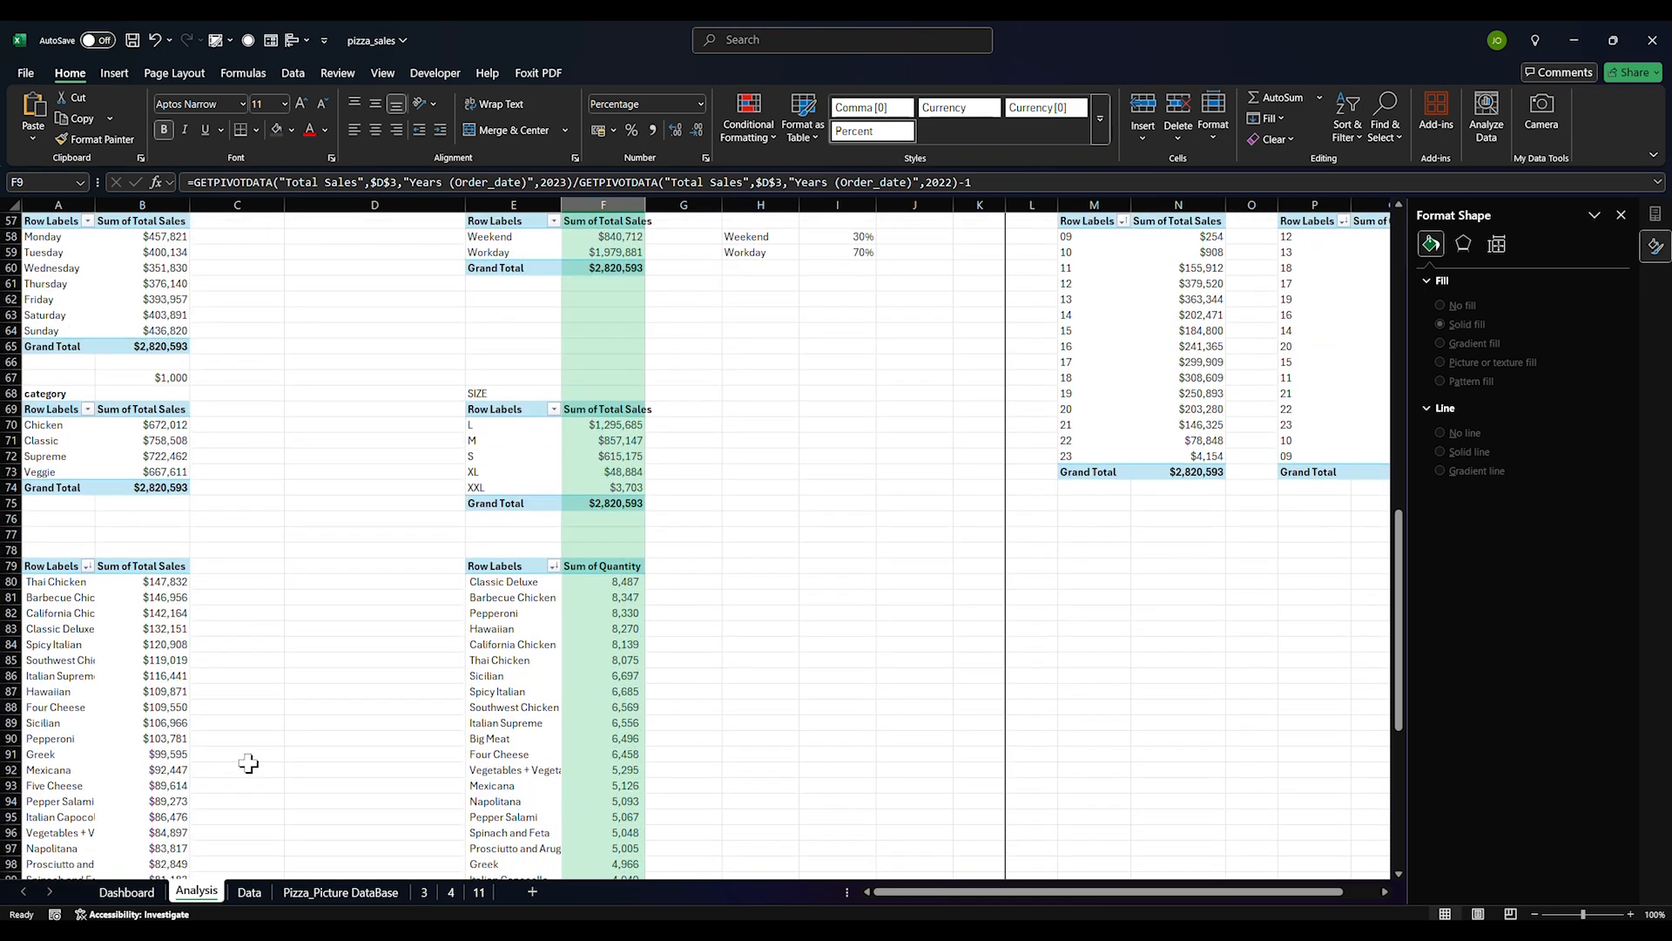
pyautogui.scroll(-13, 248, 763)
pyautogui.moveTo(38, 553); pyautogui.dragTo(134, 624)
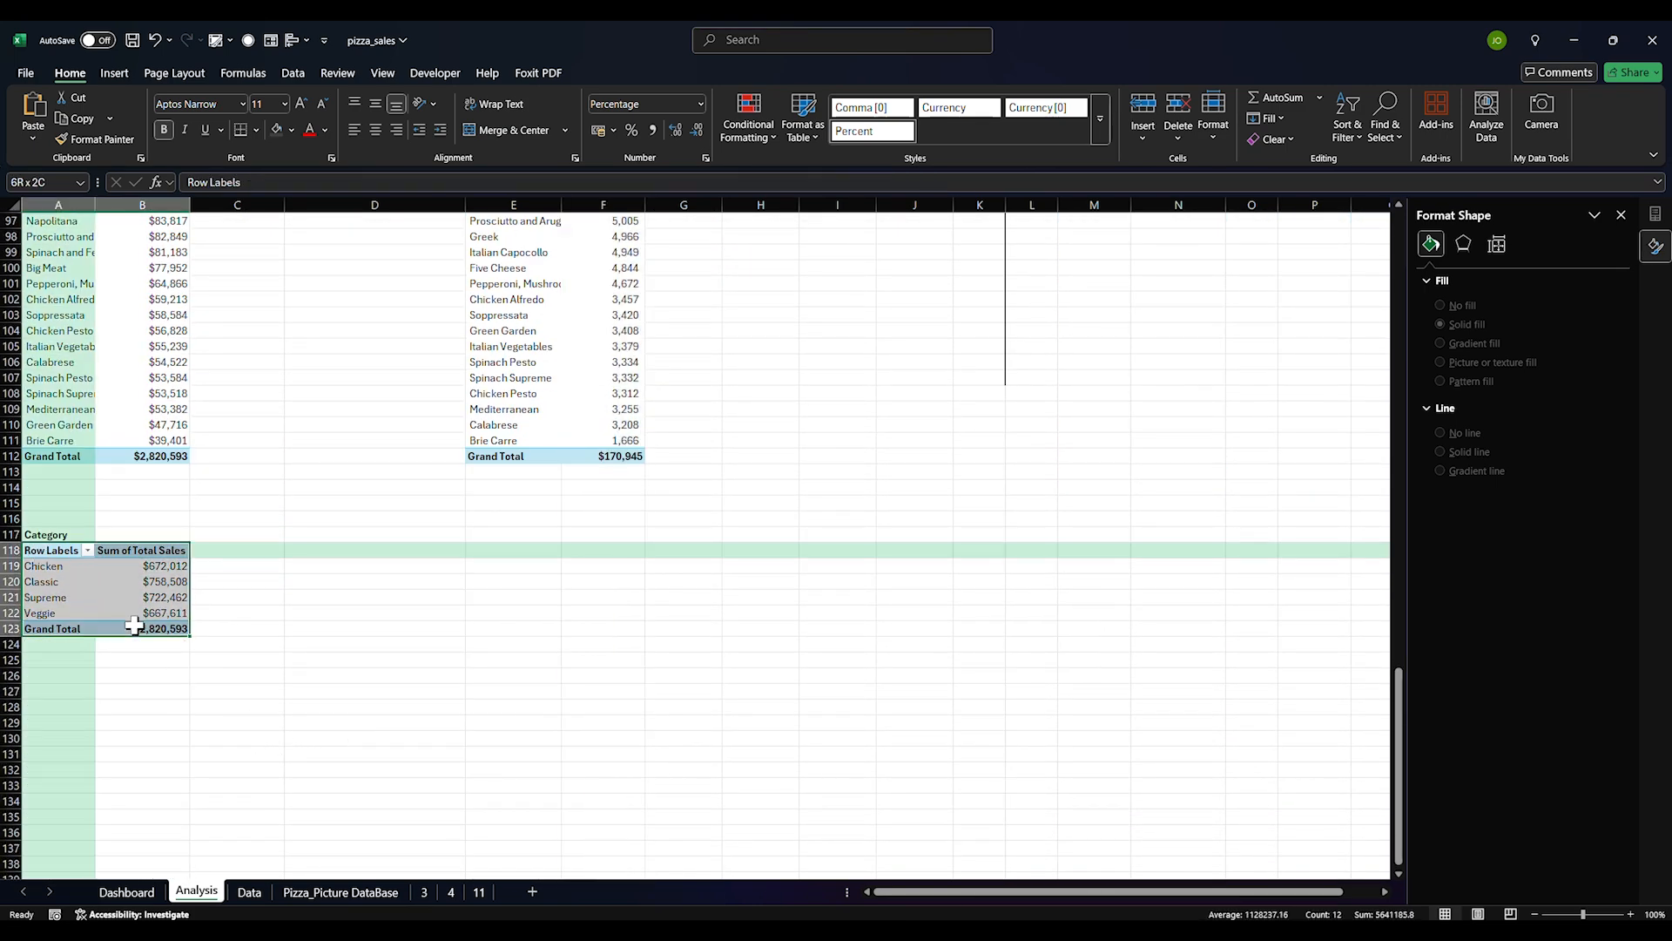
pyautogui.hotkey('ctrl', 'c')
pyautogui.click(126, 675)
pyautogui.click(41, 704)
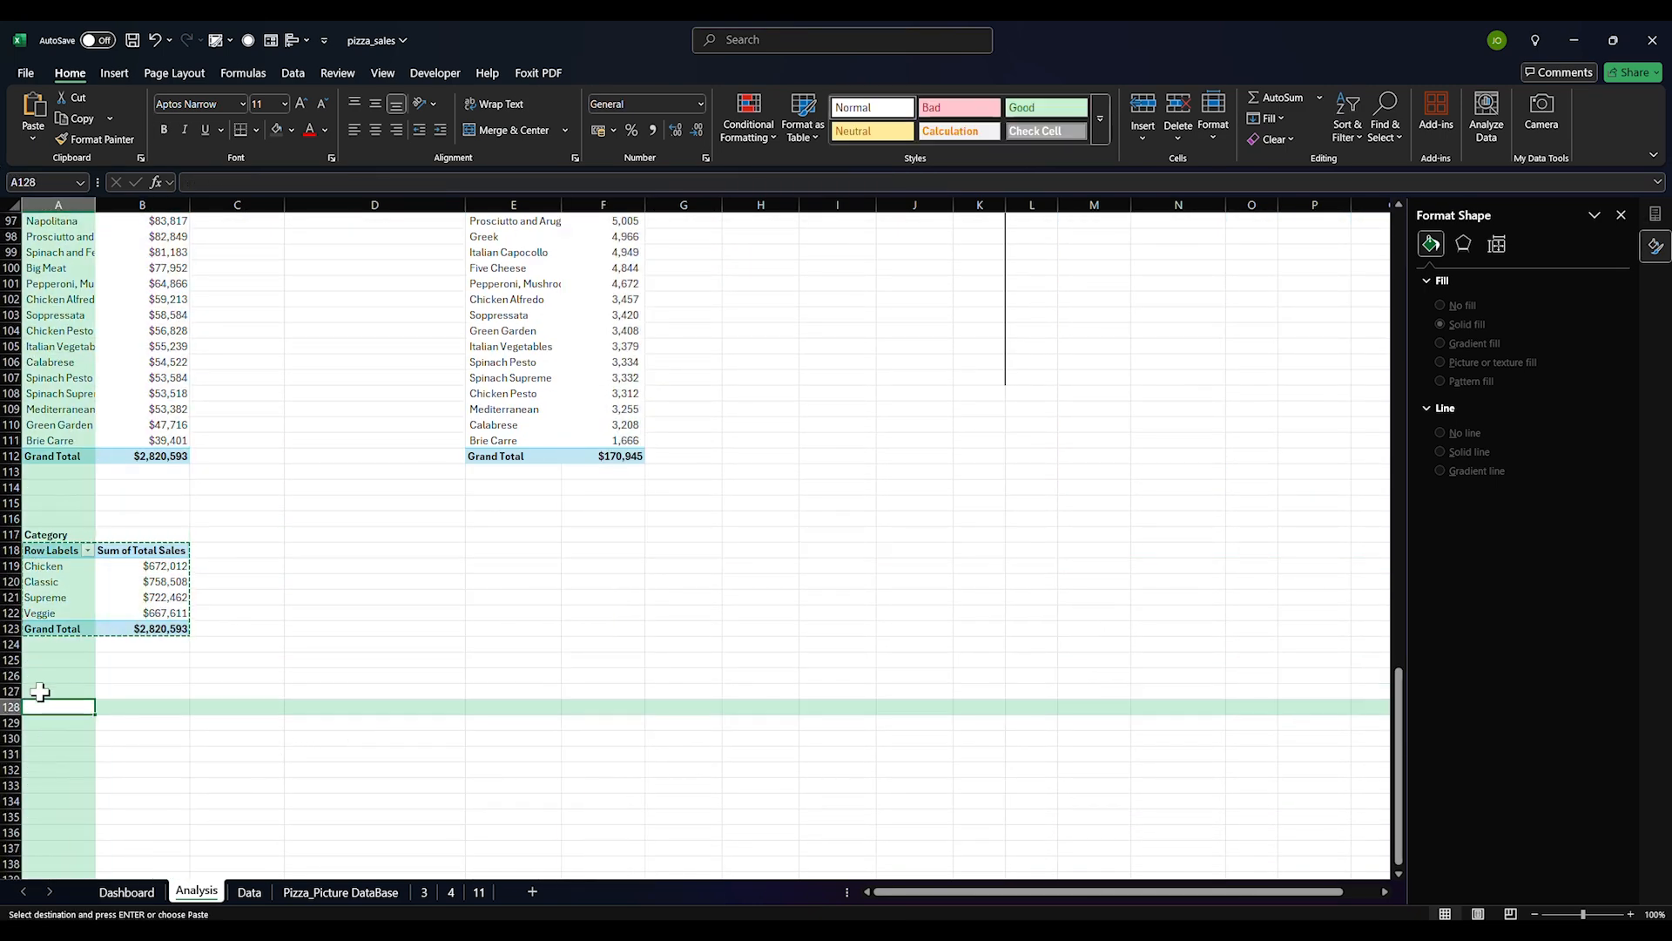
pyautogui.moveTo(48, 556); pyautogui.dragTo(132, 627)
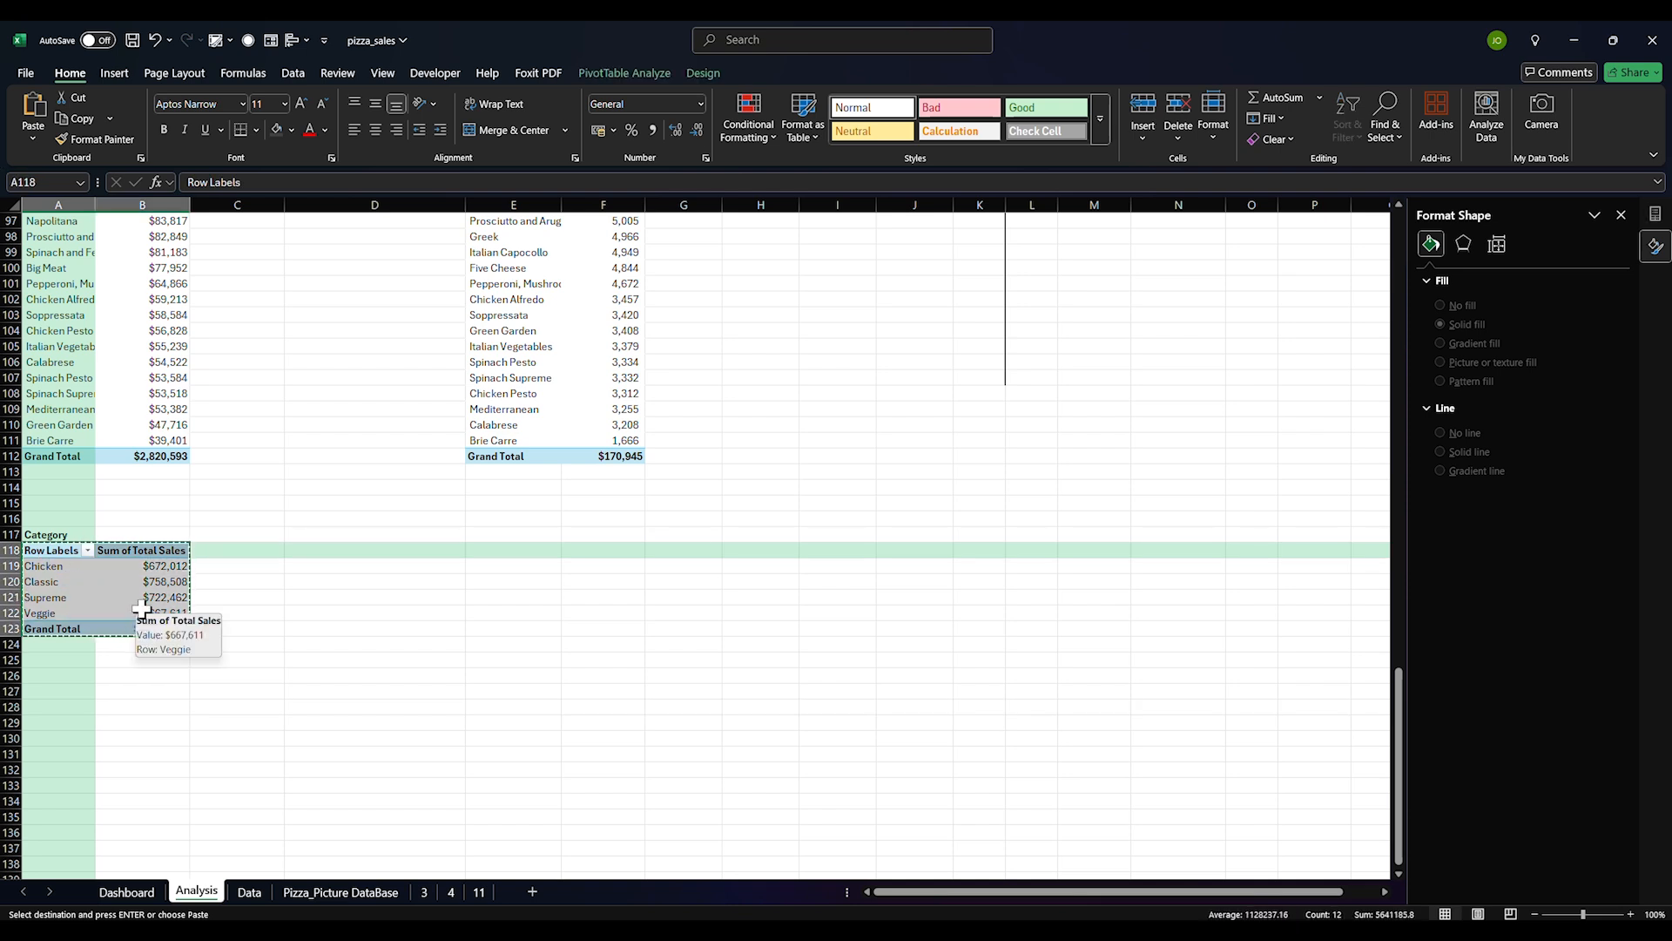
pyautogui.click(135, 612)
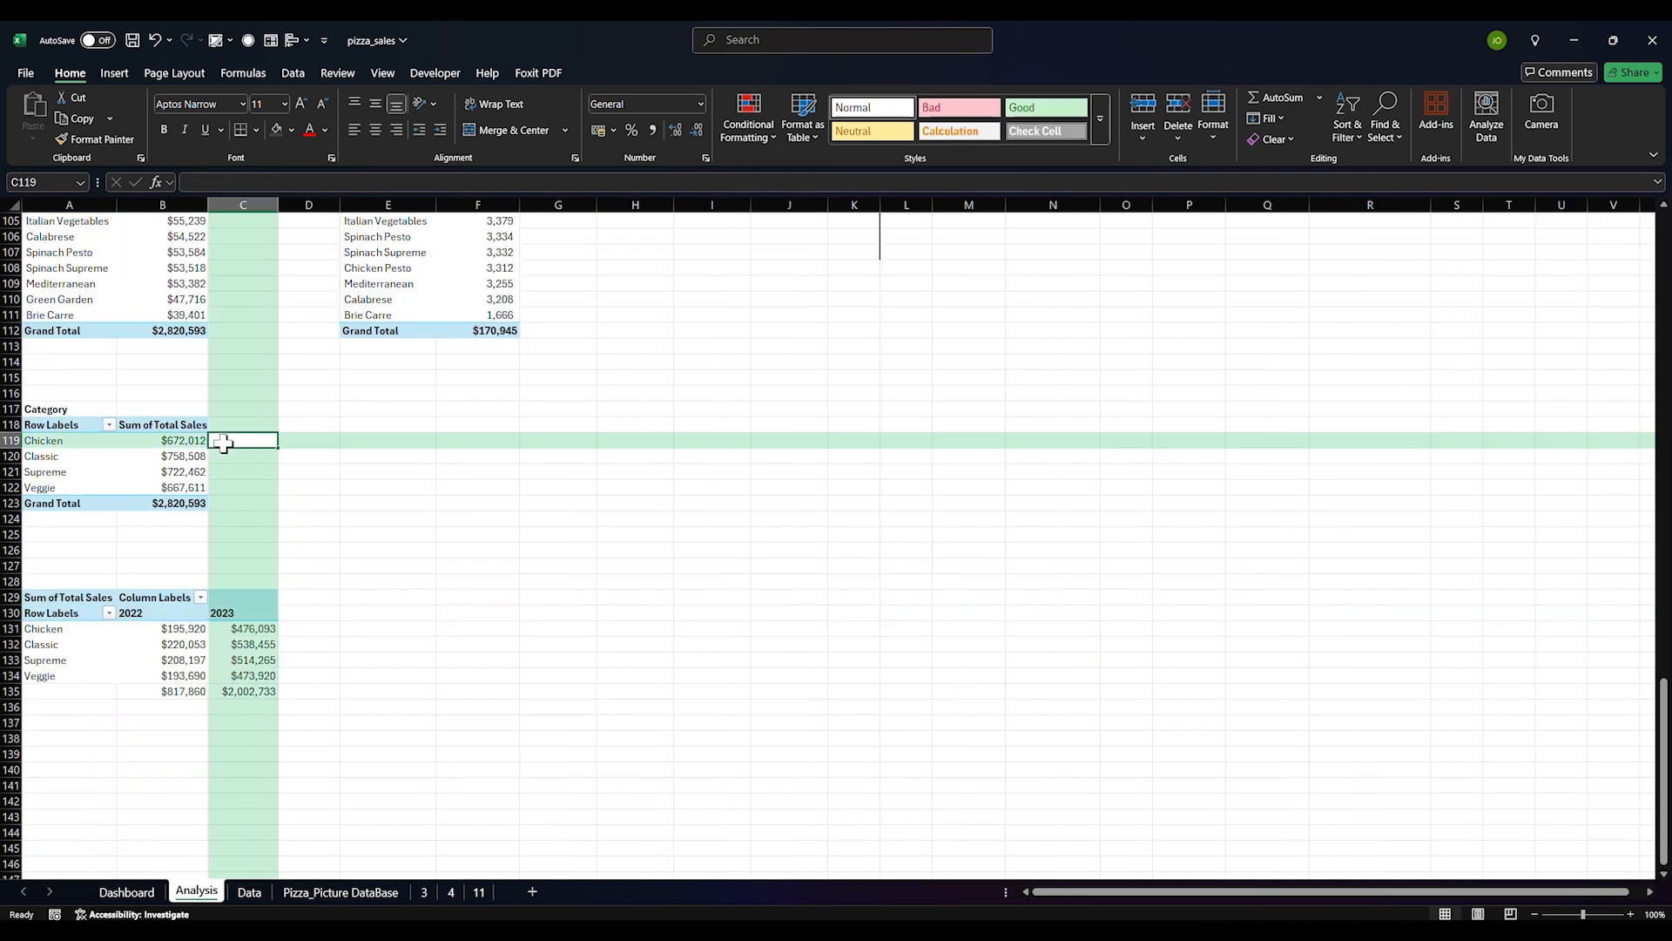
# Enter Chicken and Classic share formulas, dividing each category's sales by the pivot grand total
pyautogui.write('=')
pyautogui.click(194, 441)
pyautogui.write('/')
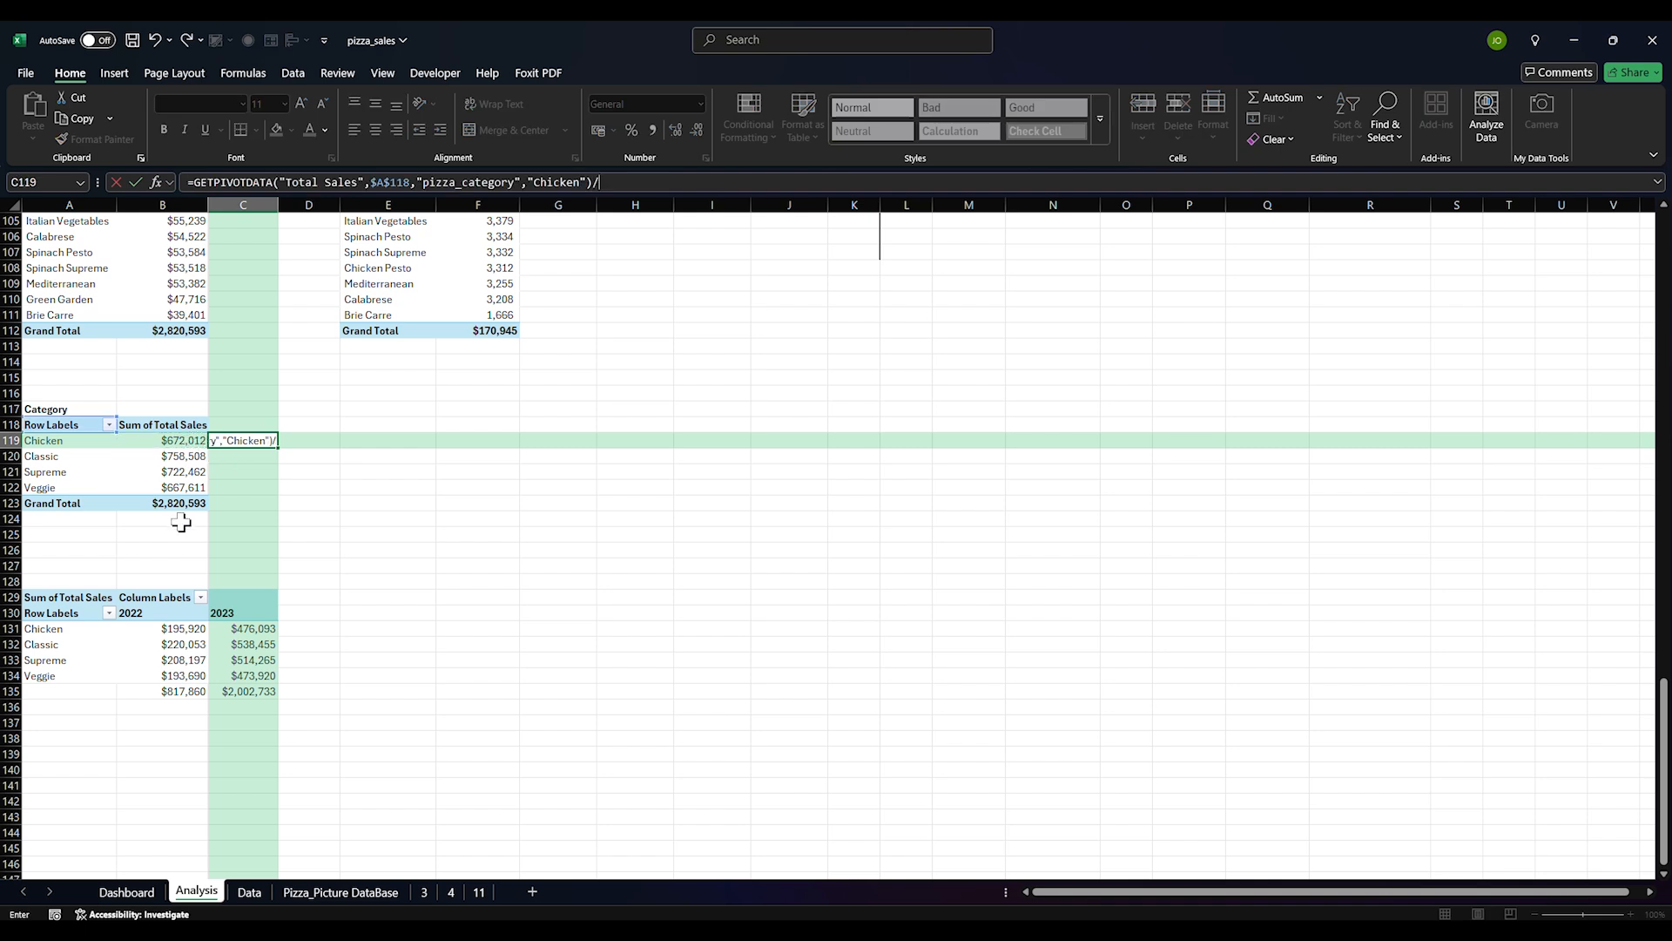
pyautogui.click(179, 503)
pyautogui.press('Return')
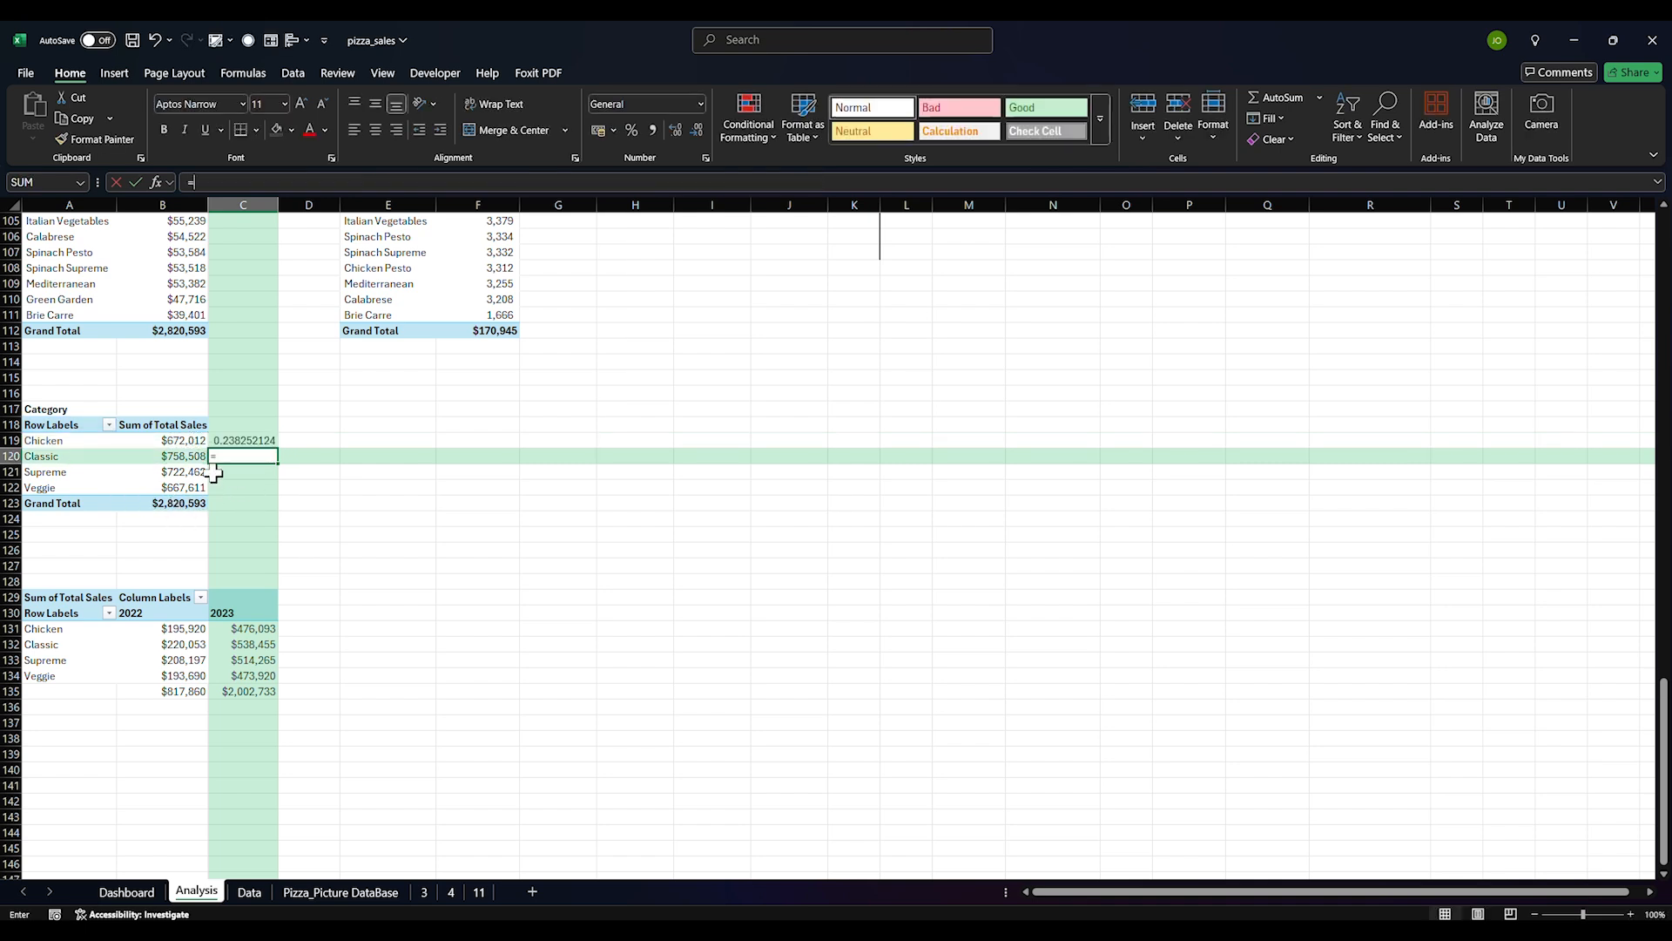
pyautogui.write('=')
pyautogui.click(187, 457)
pyautogui.write('/')
pyautogui.click(185, 503)
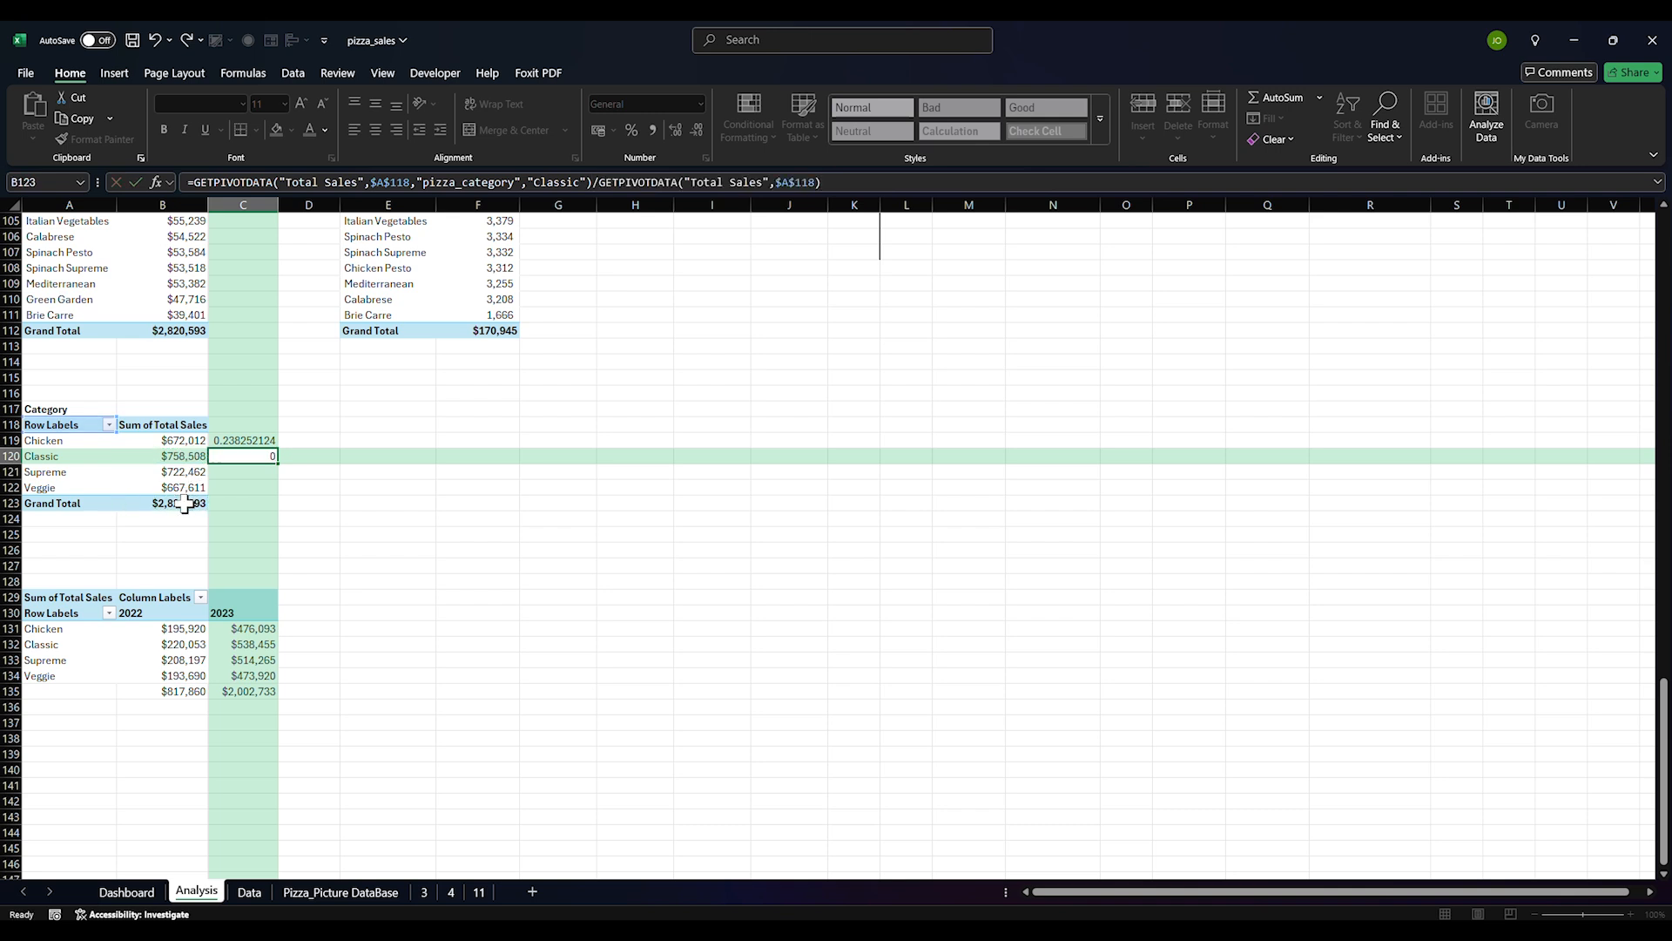
pyautogui.press('Return')
# Add Supreme and Veggie share formulas, then format C119:C122 as percentages
pyautogui.write('=')
pyautogui.click(185, 472)
pyautogui.write('/')
pyautogui.click(175, 504)
pyautogui.press('Return')
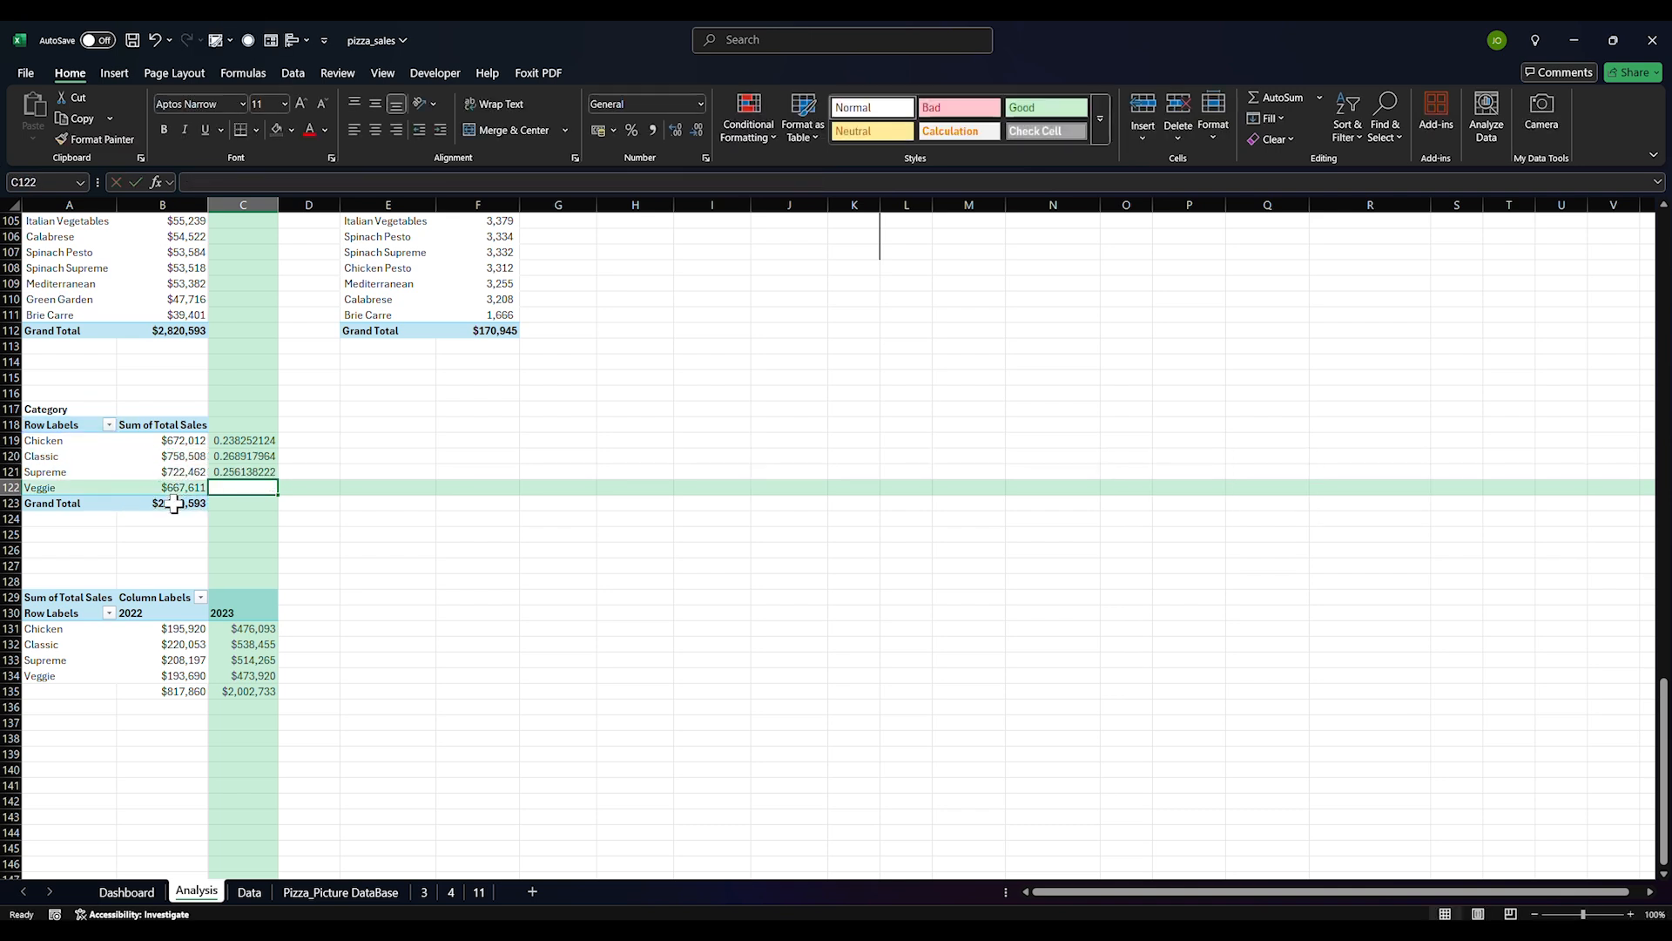
pyautogui.write('=')
pyautogui.click(175, 487)
pyautogui.write('/')
pyautogui.click(180, 505)
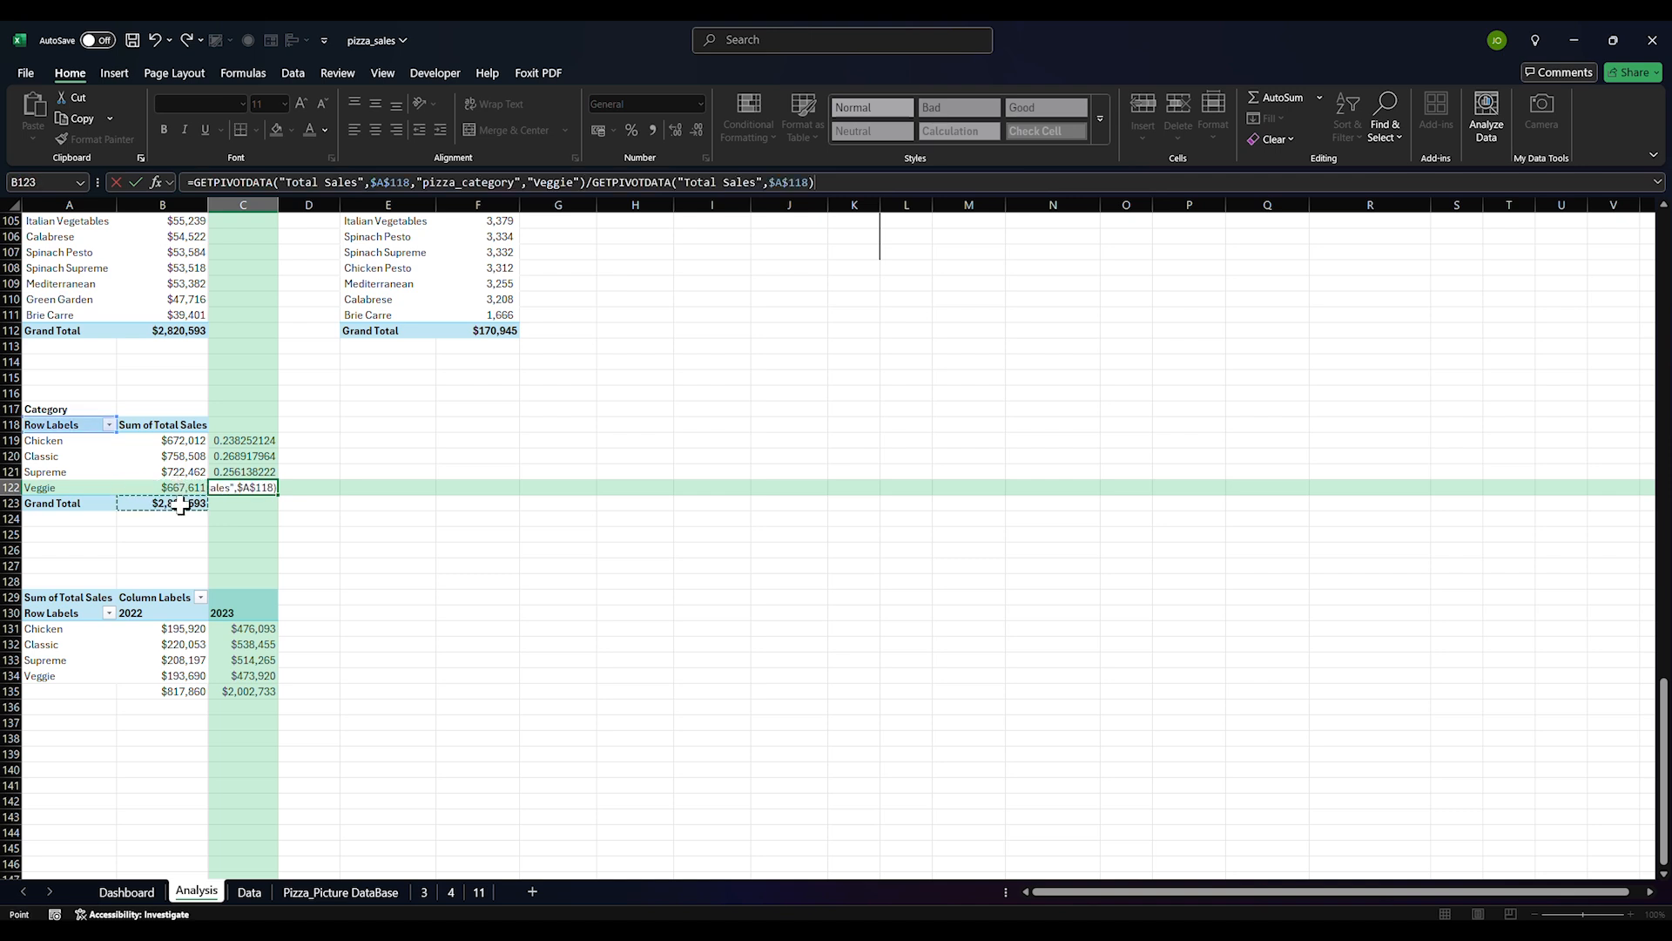
pyautogui.press('Return')
pyautogui.moveTo(240, 440); pyautogui.dragTo(242, 488)
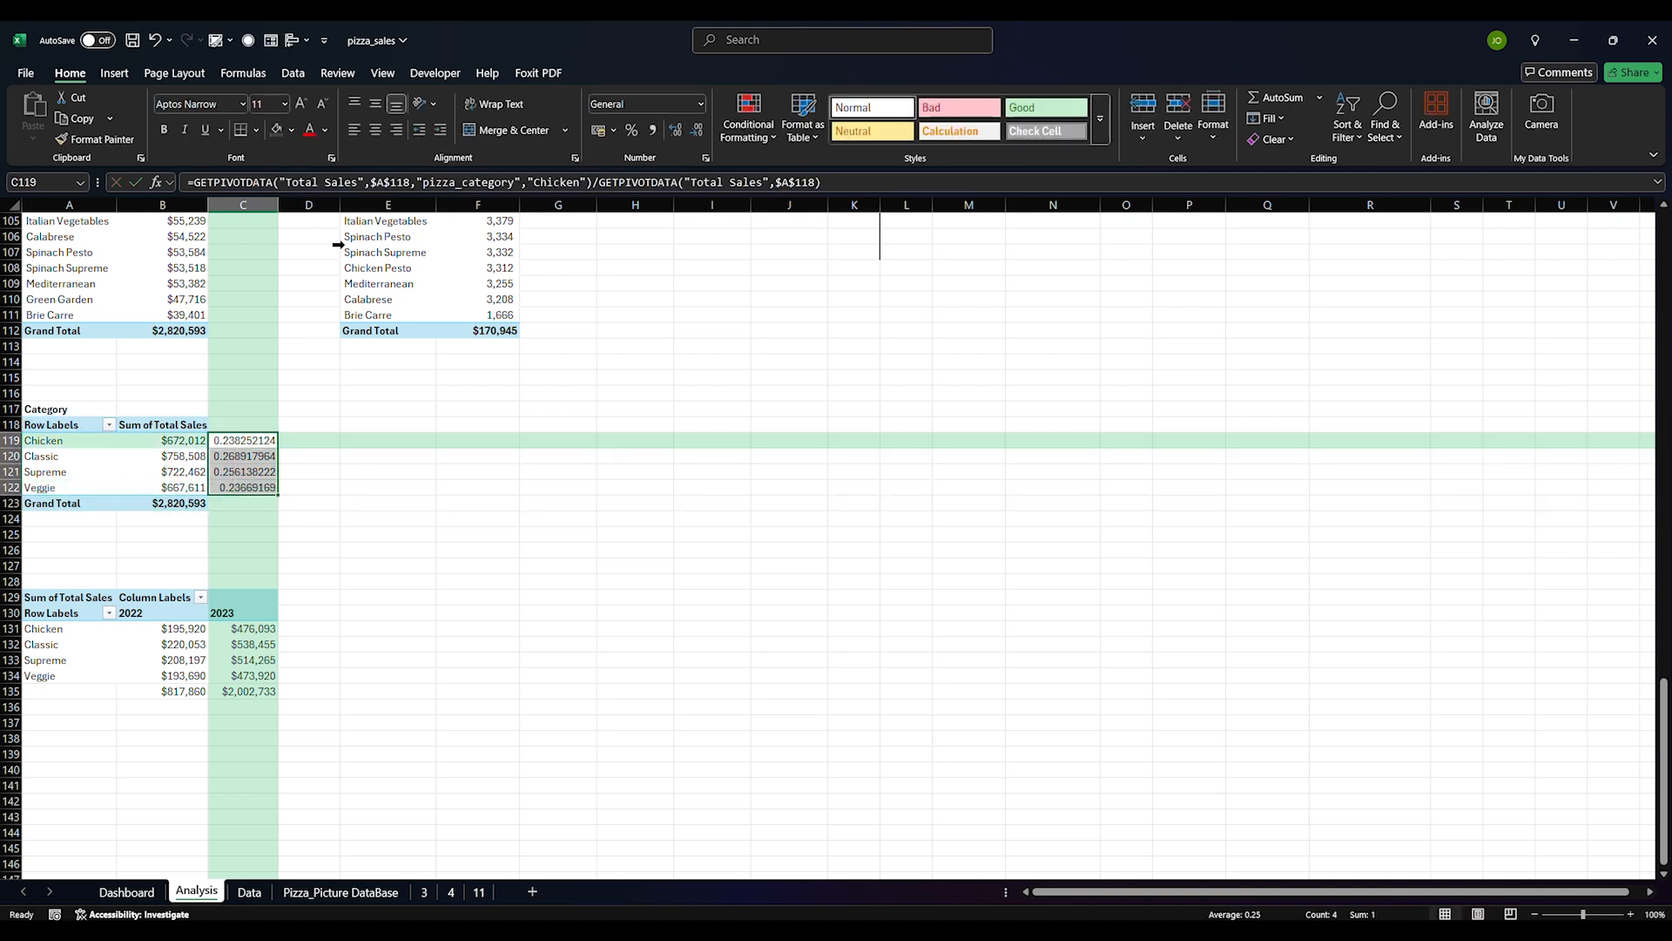
pyautogui.click(631, 129)
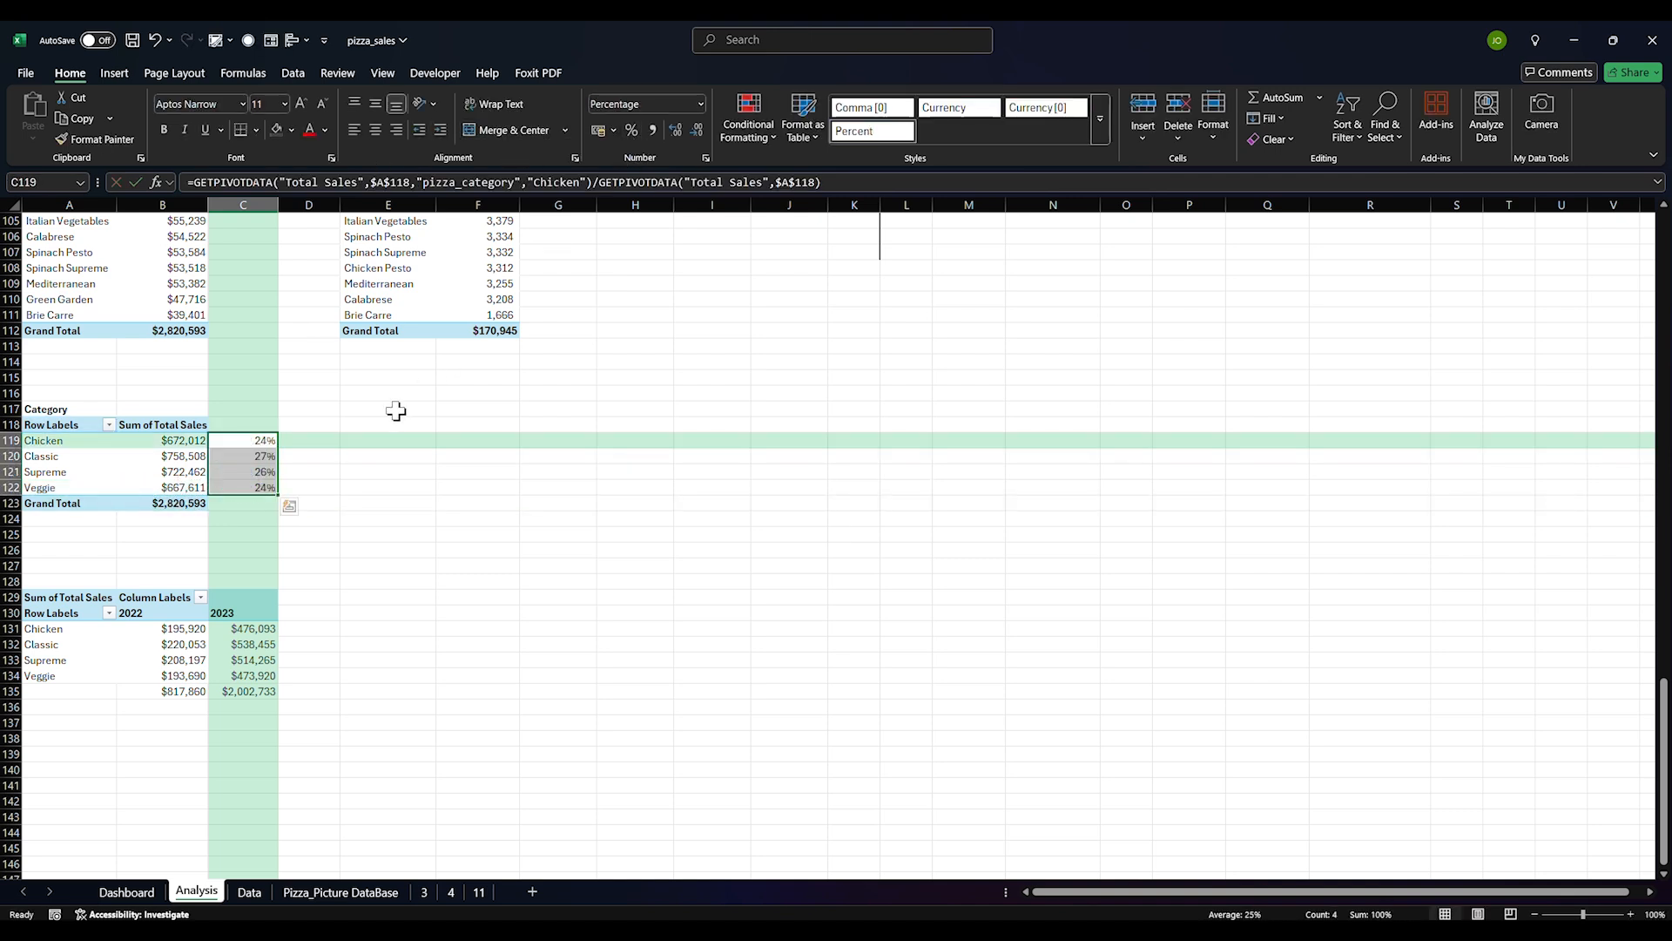
# Copy the AVG. ORDER VALUE box onto the sunburst centre, narrowed, with 20 pt font
pyautogui.click(142, 893)
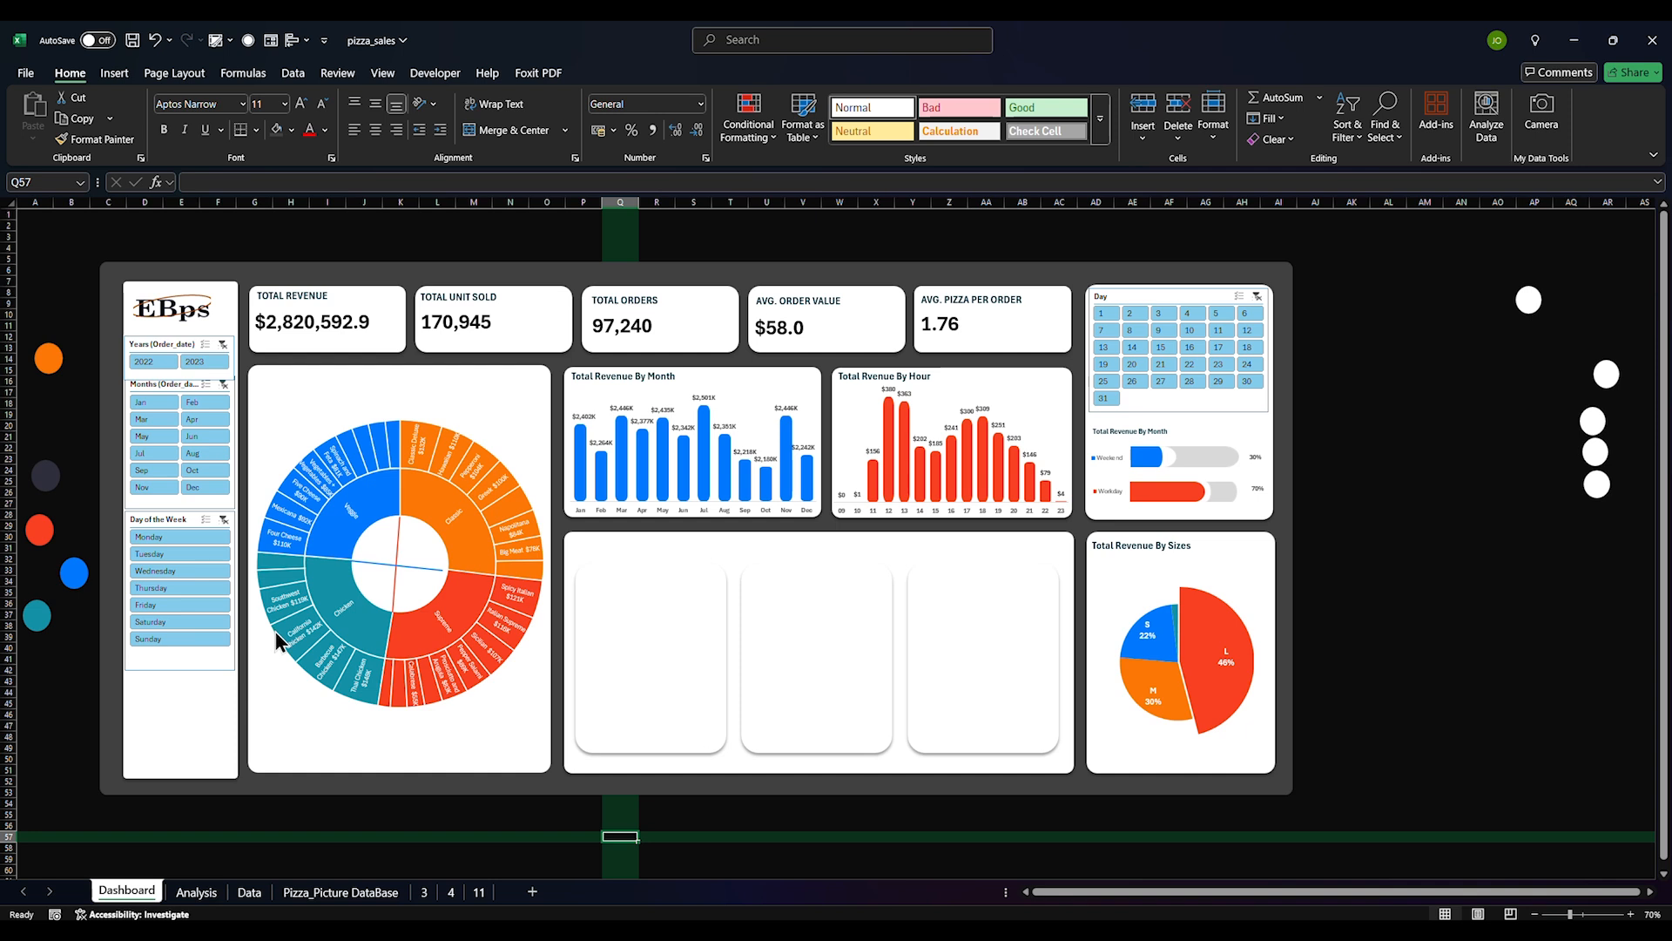
pyautogui.click(790, 331)
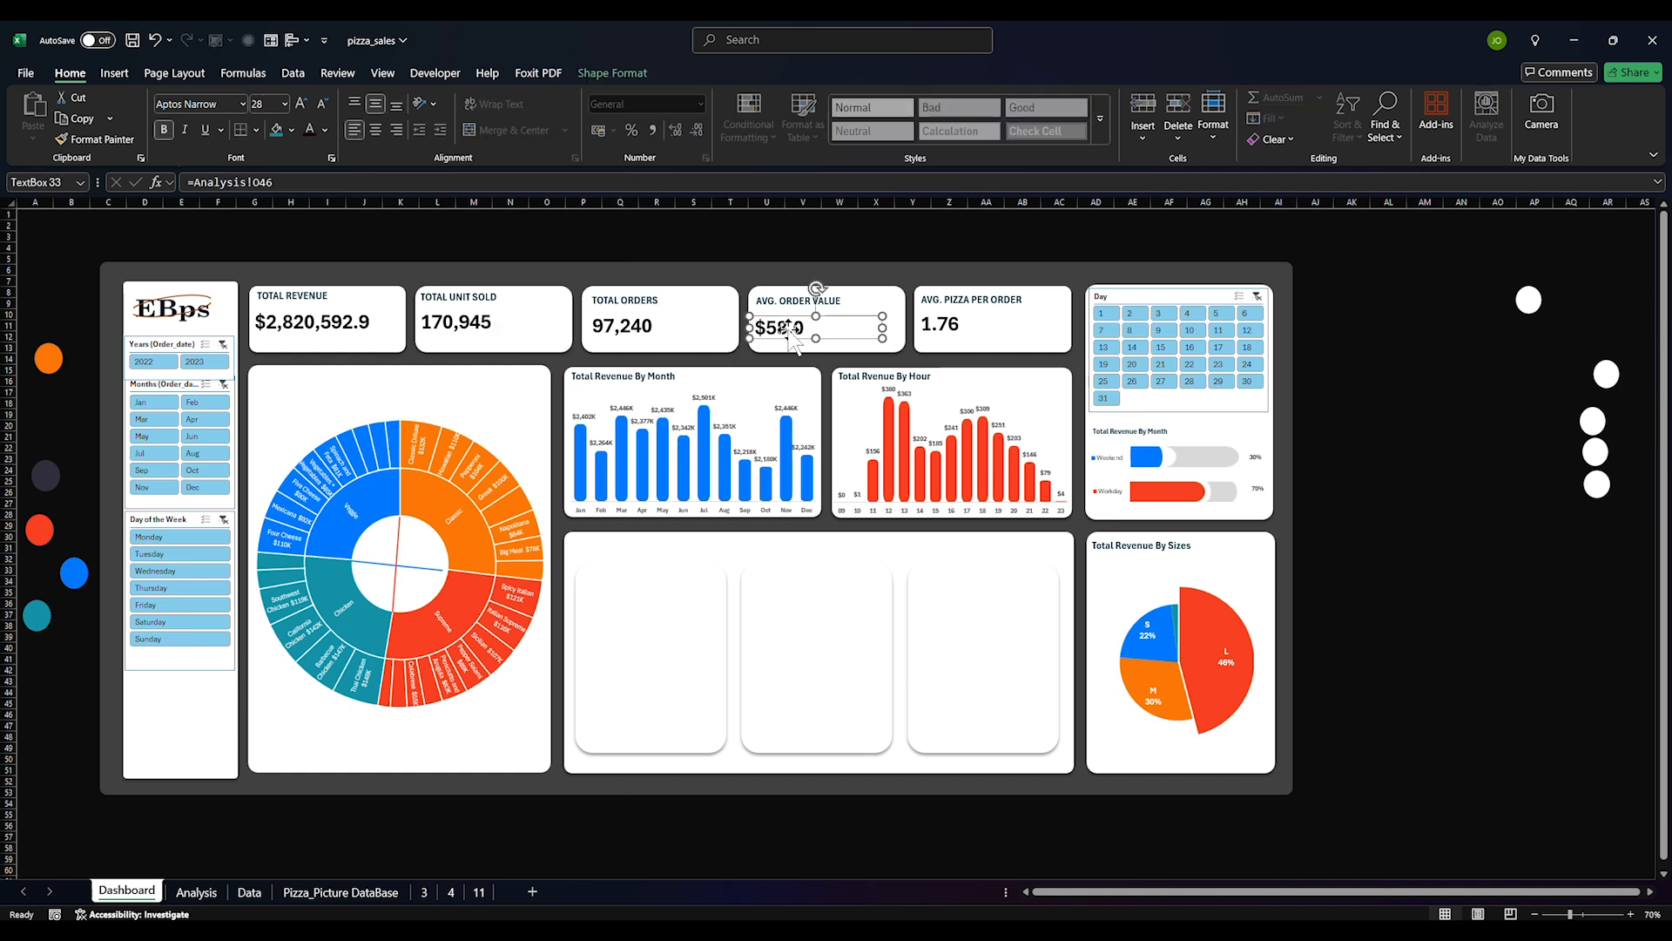
pyautogui.hotkey('ctrl', 'c')
pyautogui.hotkey('ctrl', 'v')
pyautogui.moveTo(847, 343); pyautogui.dragTo(444, 560)
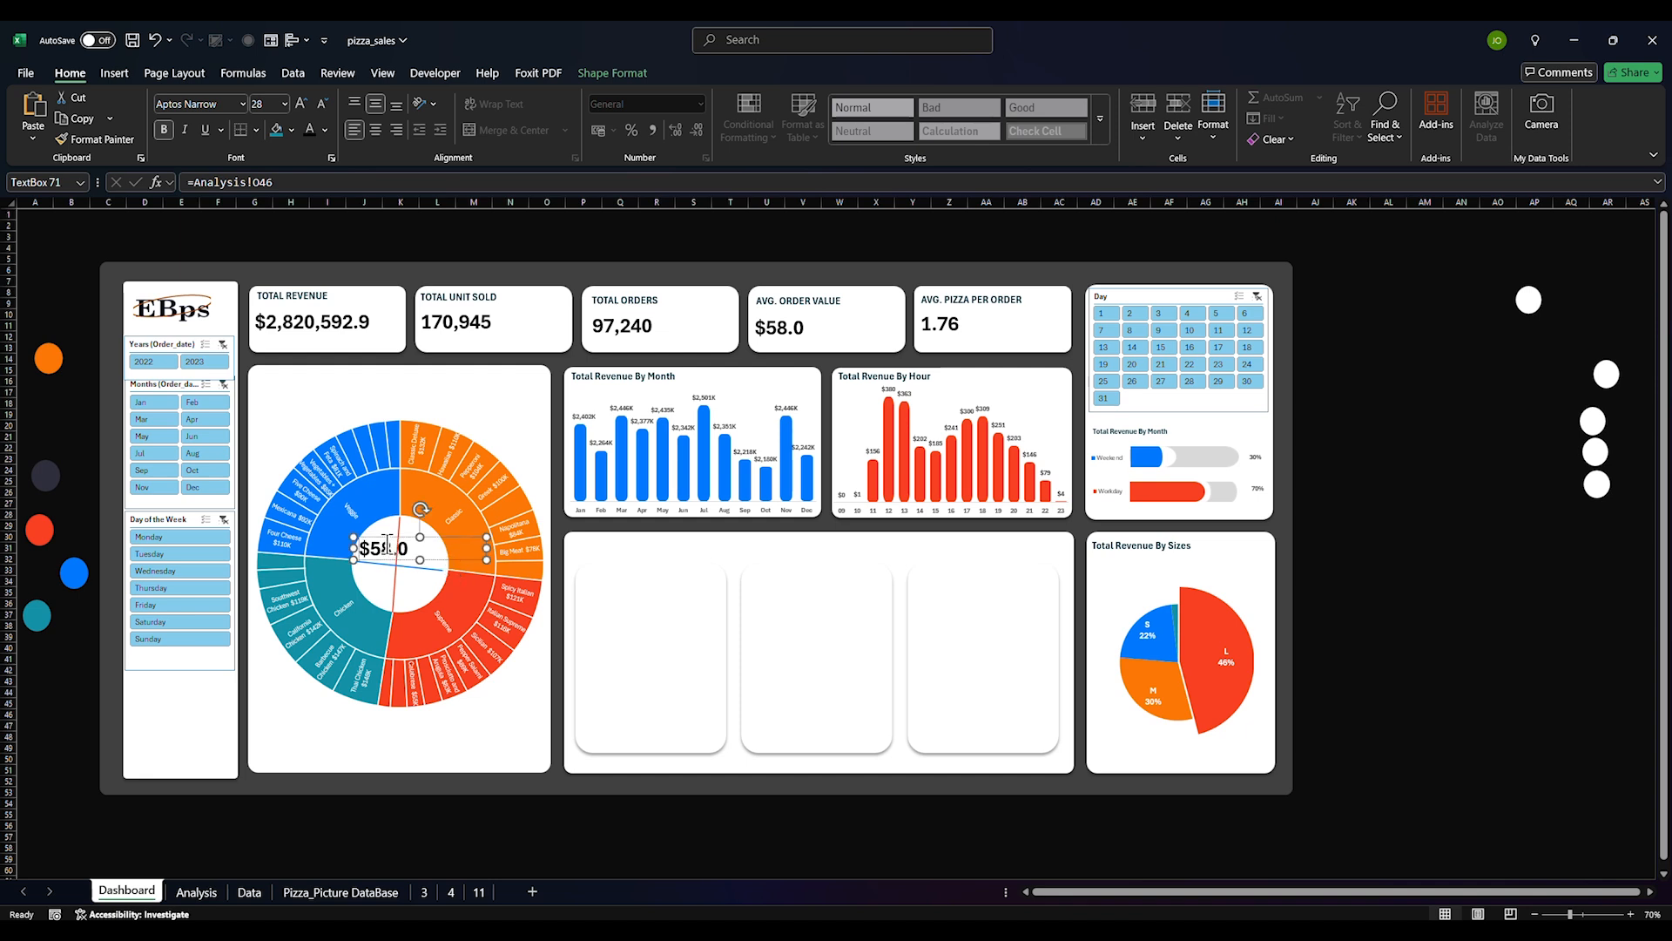
pyautogui.moveTo(486, 559); pyautogui.dragTo(398, 559)
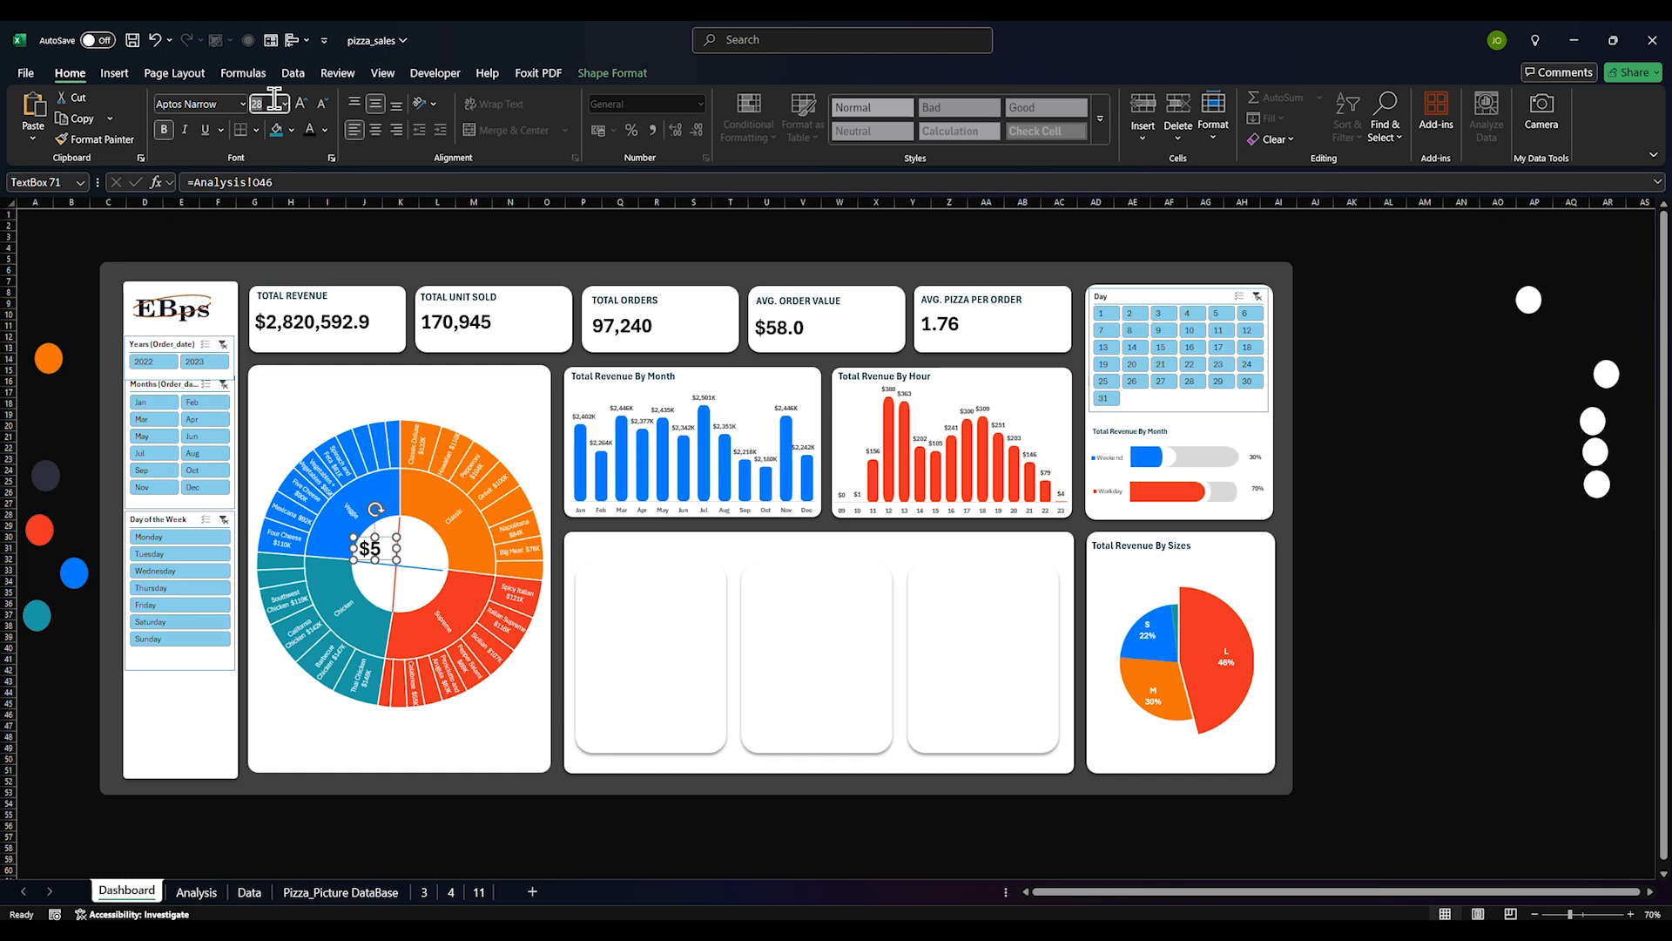
pyautogui.write('20')
pyautogui.press('Return')
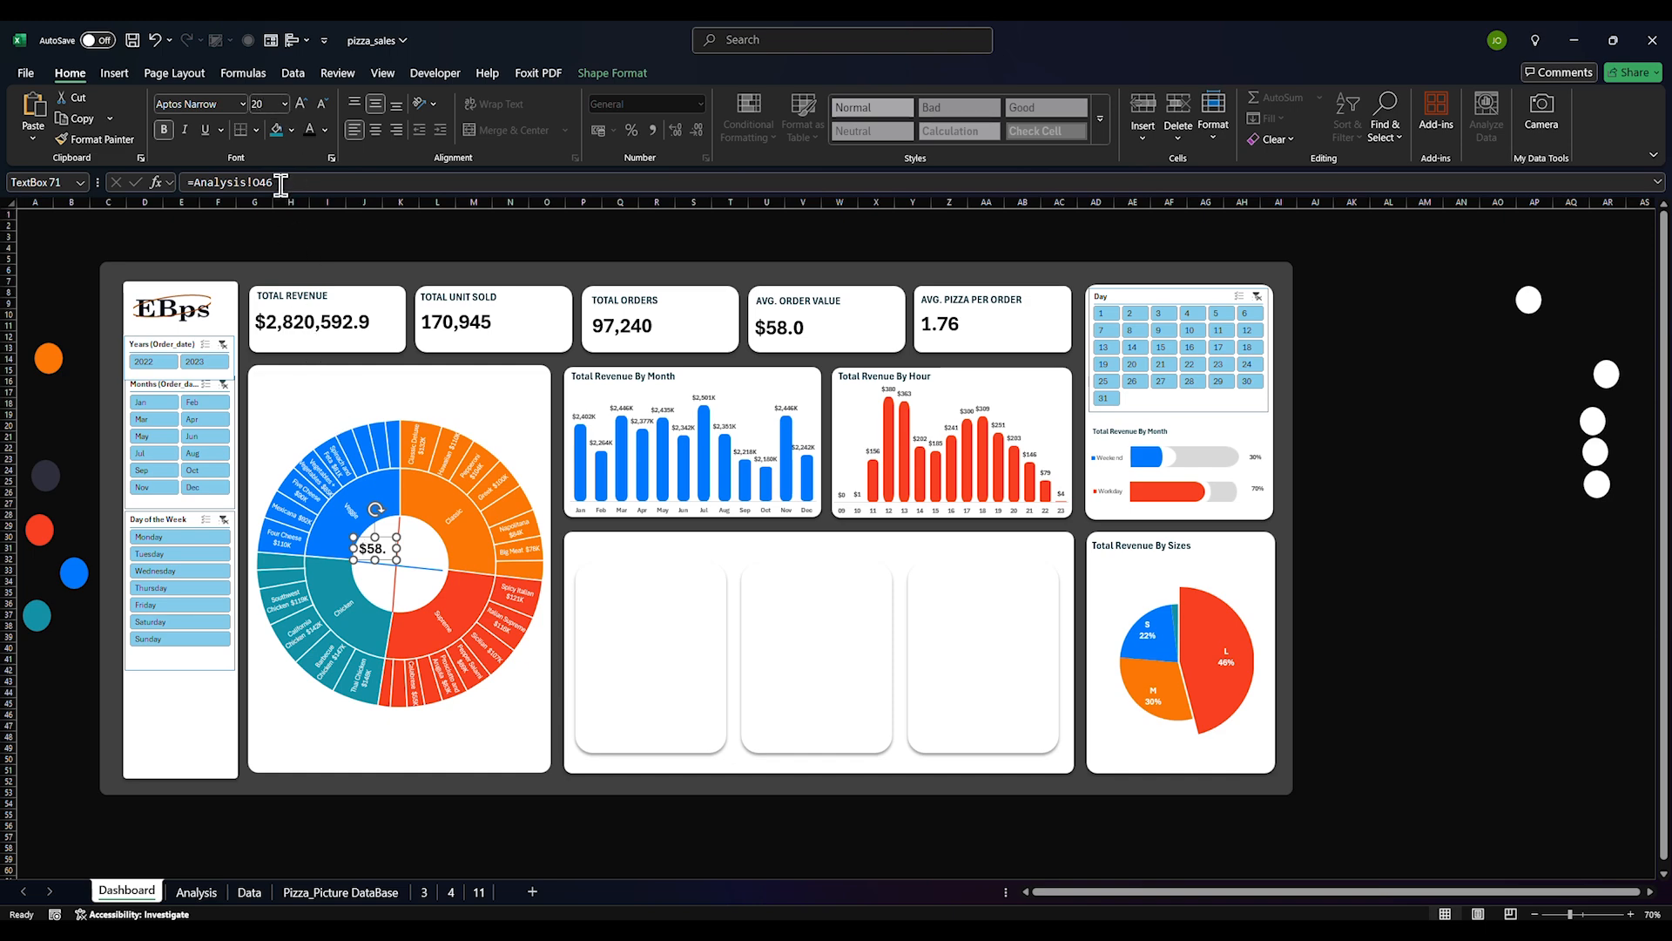
# Link the copied box to =Analysis!C122 and duplicate it to the right of centre
pyautogui.click(308, 182)
pyautogui.moveTo(311, 183); pyautogui.dragTo(189, 184)
pyautogui.press('BackSpace')
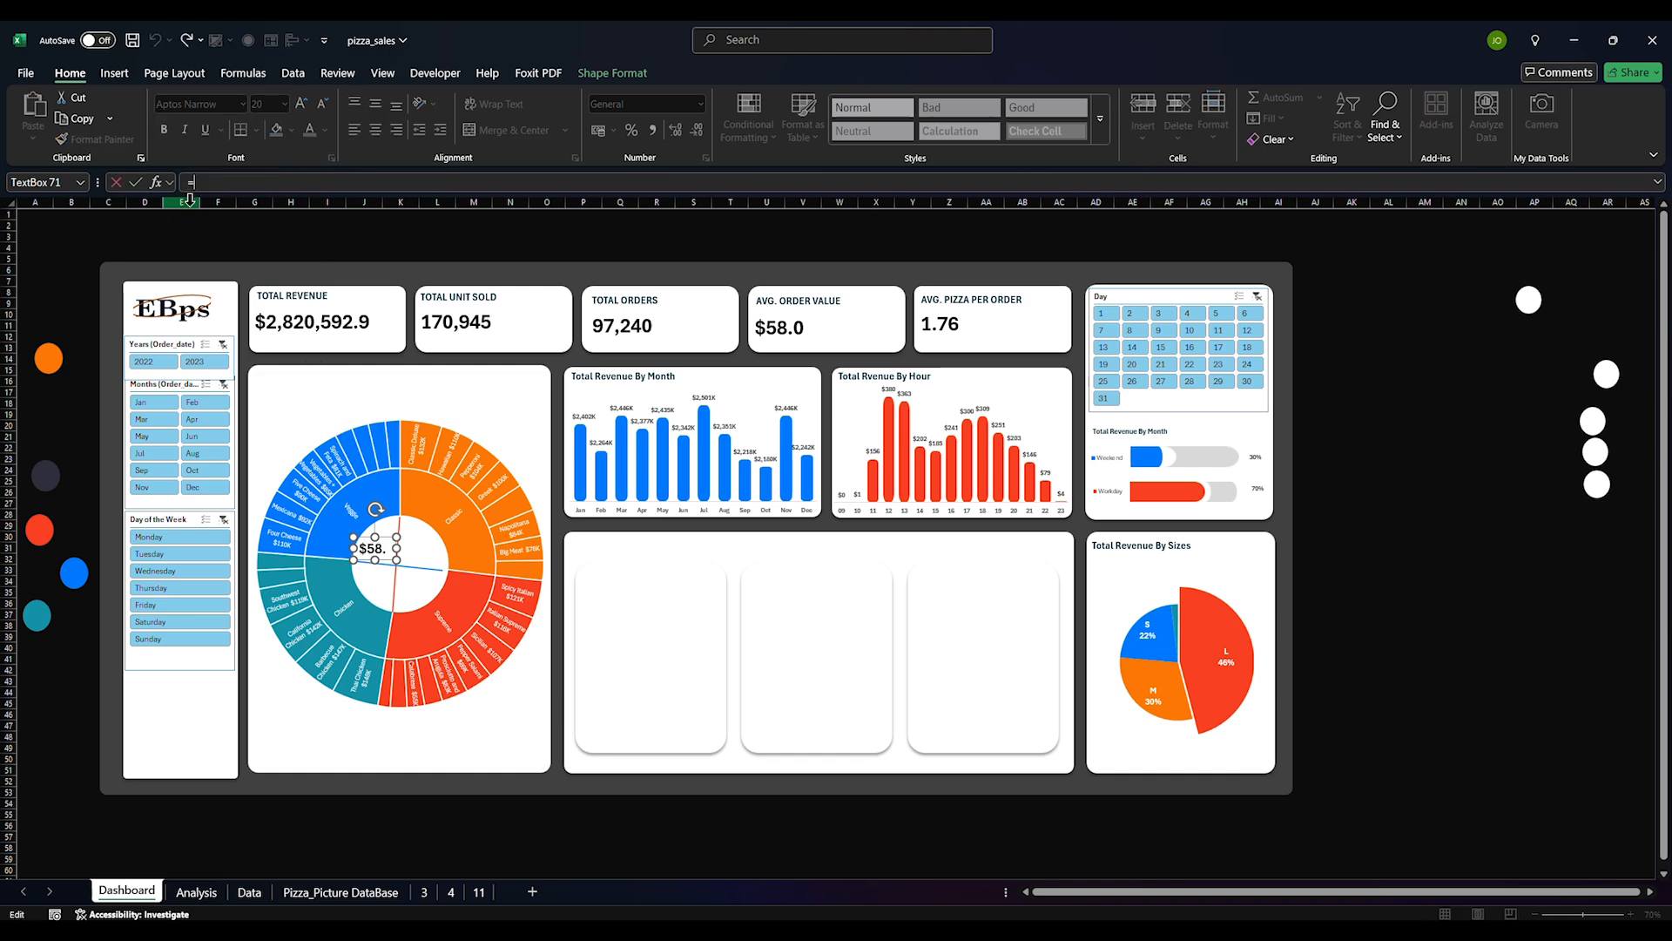
pyautogui.click(197, 893)
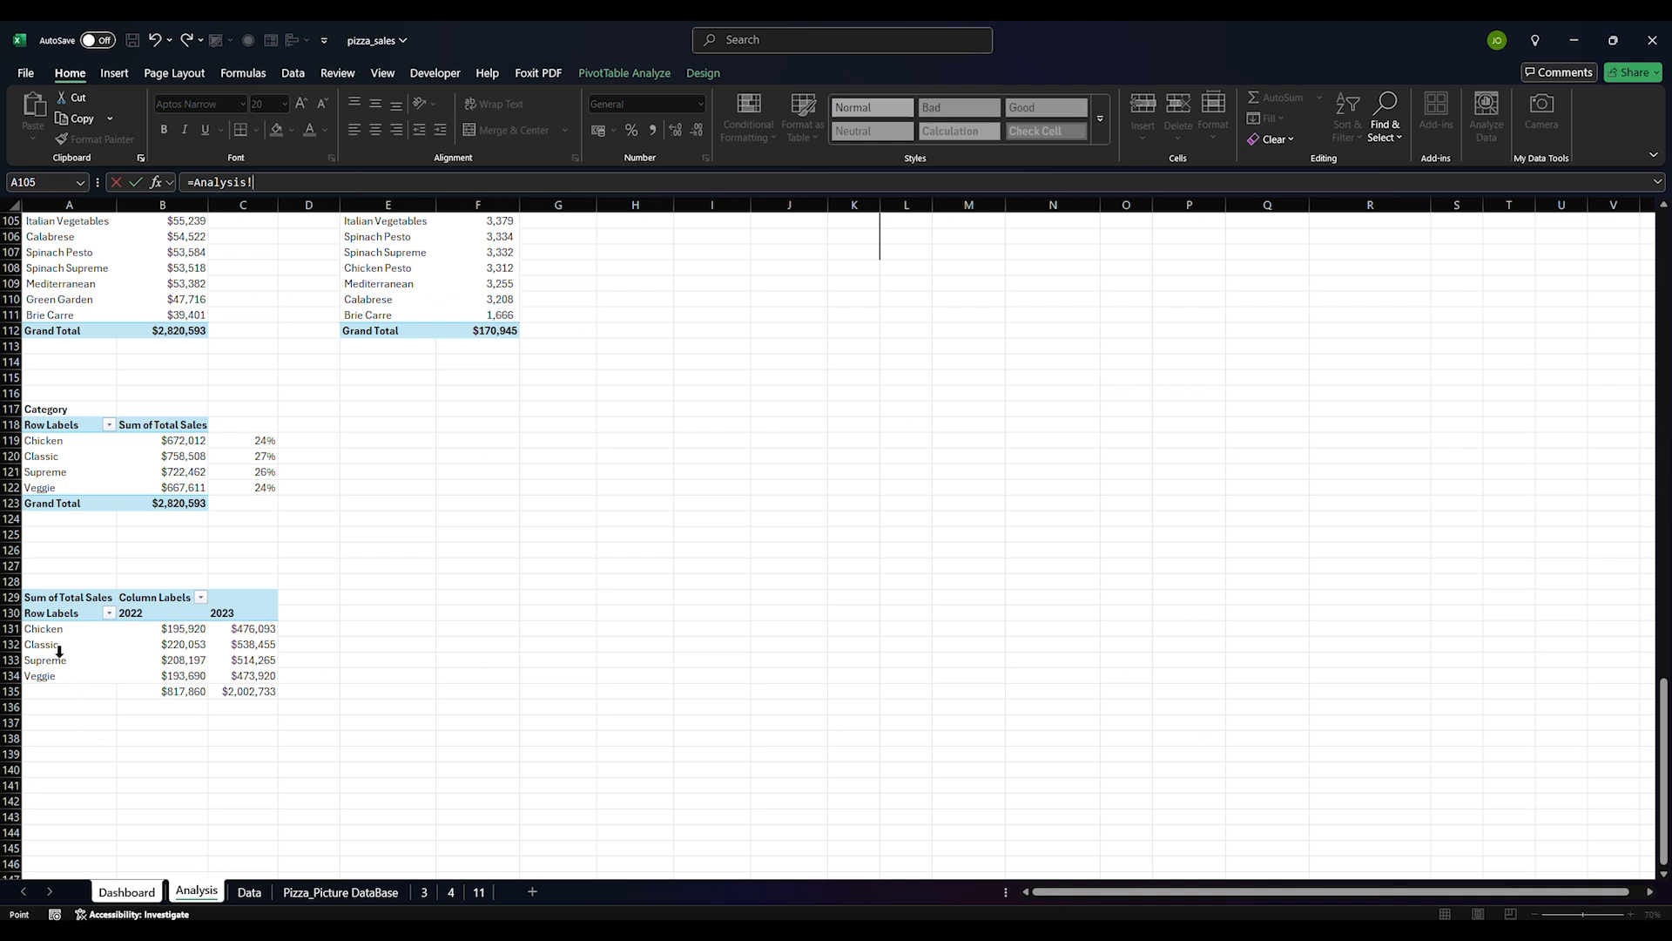
pyautogui.click(264, 487)
pyautogui.press('Return')
pyautogui.hotkey('ctrl', 'd')
pyautogui.moveTo(393, 571); pyautogui.dragTo(401, 504)
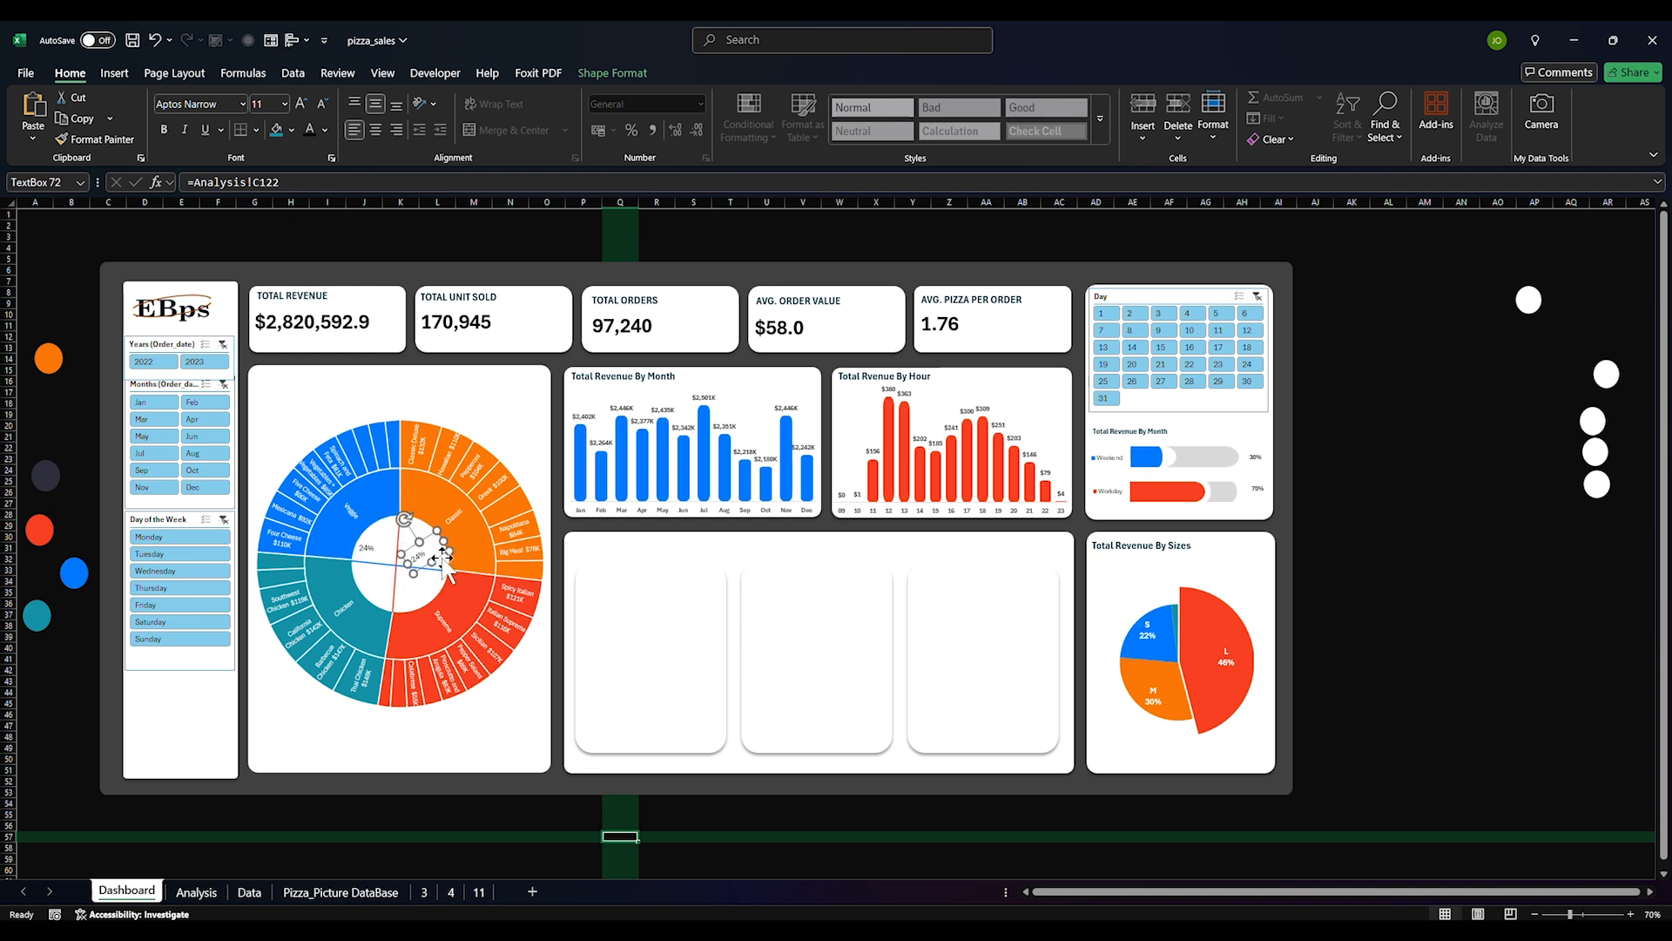
# Right-align, rotate, resize and set 18 pt font on the original 24% label
pyautogui.moveTo(437, 559); pyautogui.dragTo(403, 521)
pyautogui.click(376, 549)
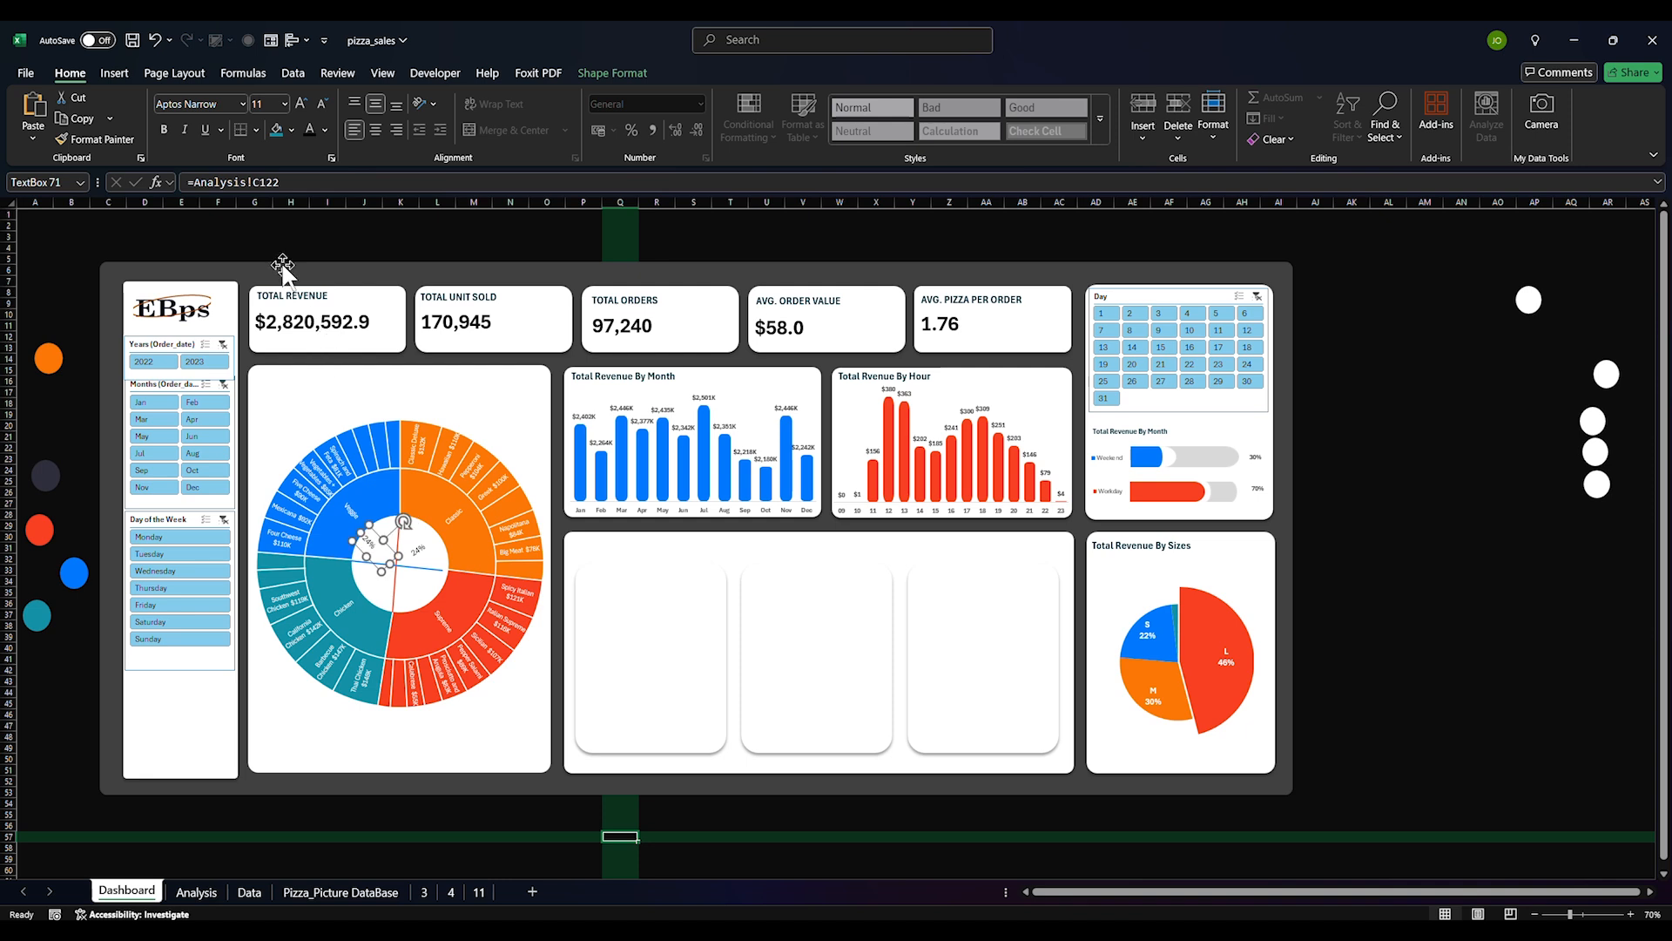
pyautogui.click(397, 129)
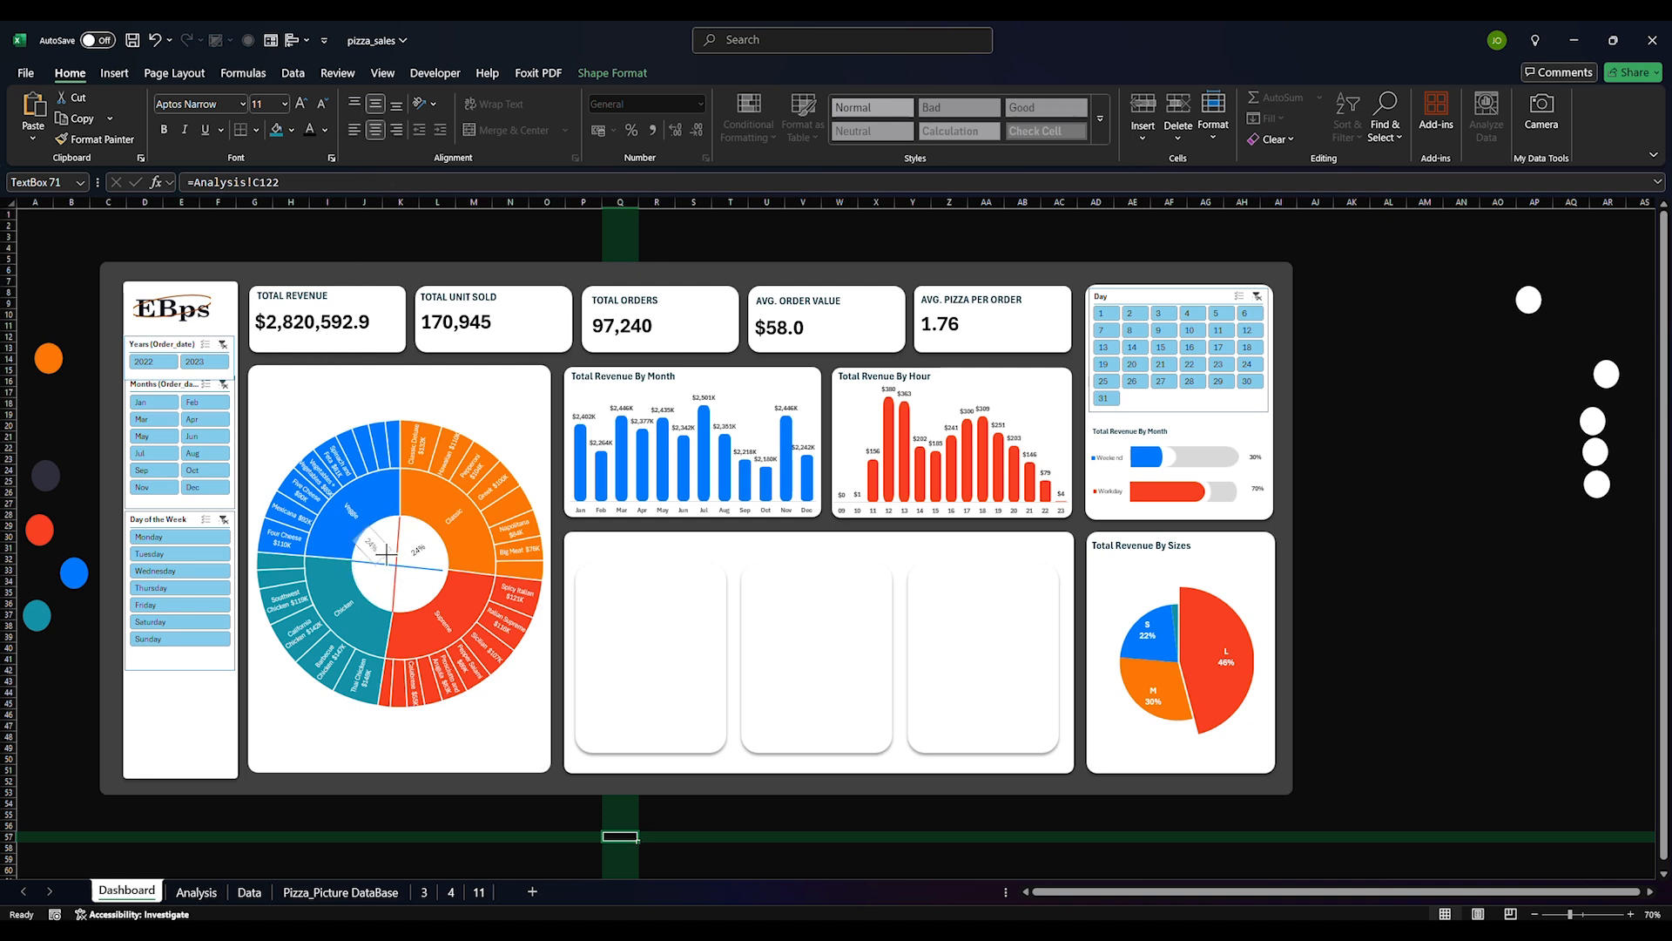
pyautogui.moveTo(403, 519); pyautogui.dragTo(397, 516)
pyautogui.moveTo(382, 543); pyautogui.dragTo(384, 536)
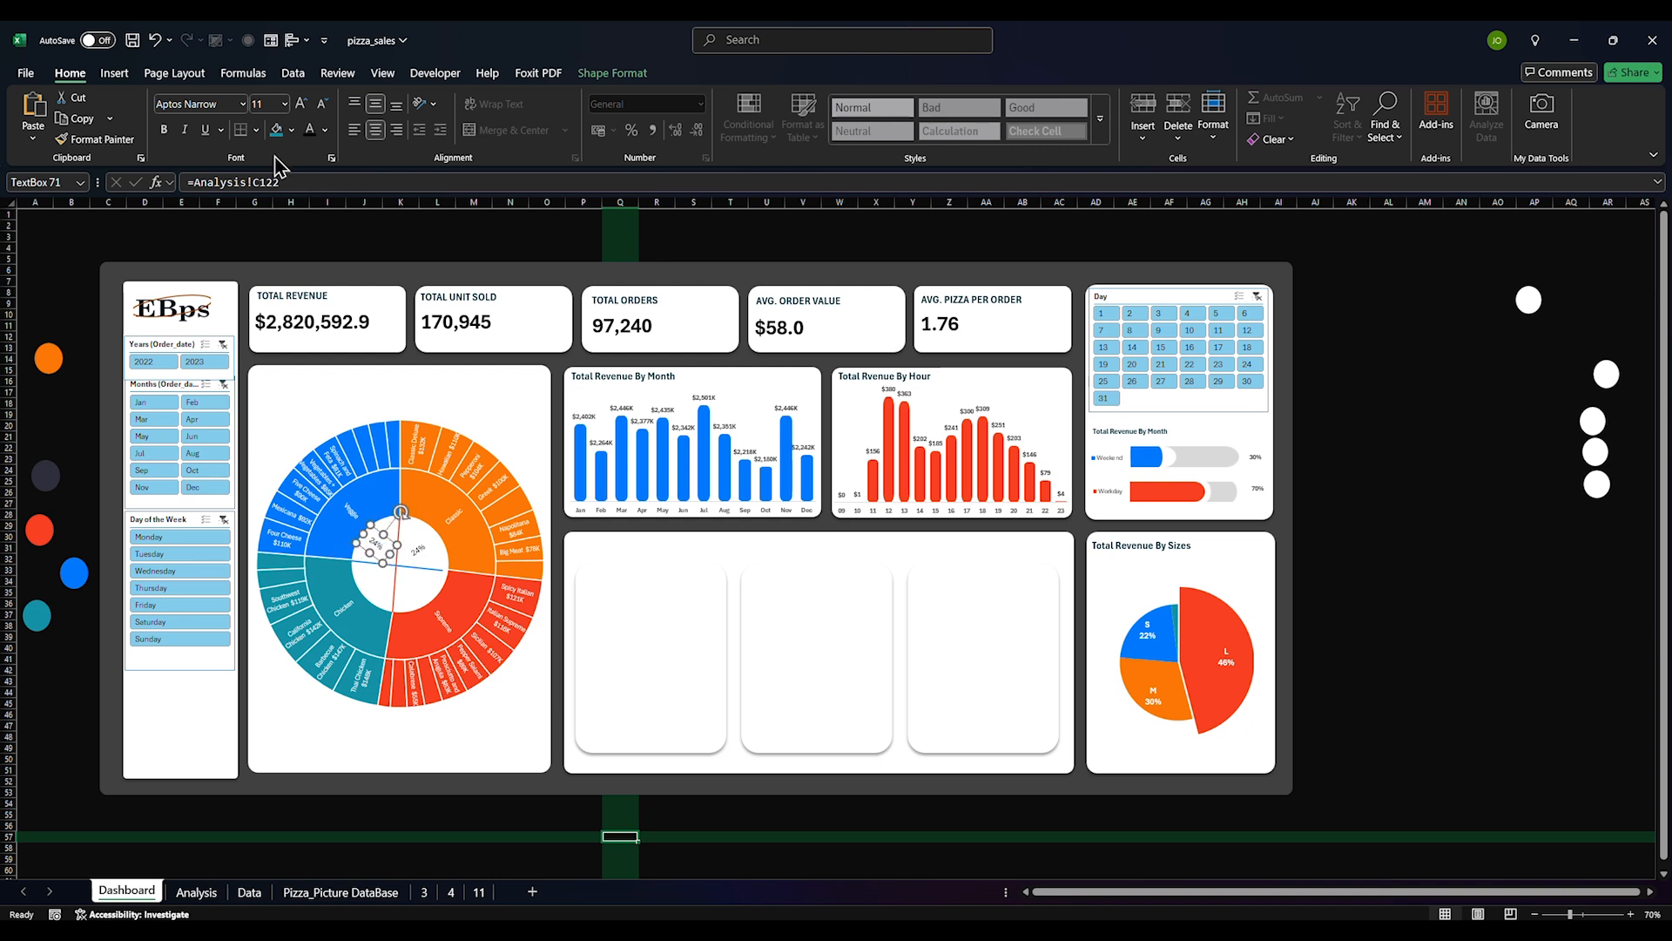
pyautogui.press('Return')
pyautogui.moveTo(386, 558); pyautogui.dragTo(396, 566)
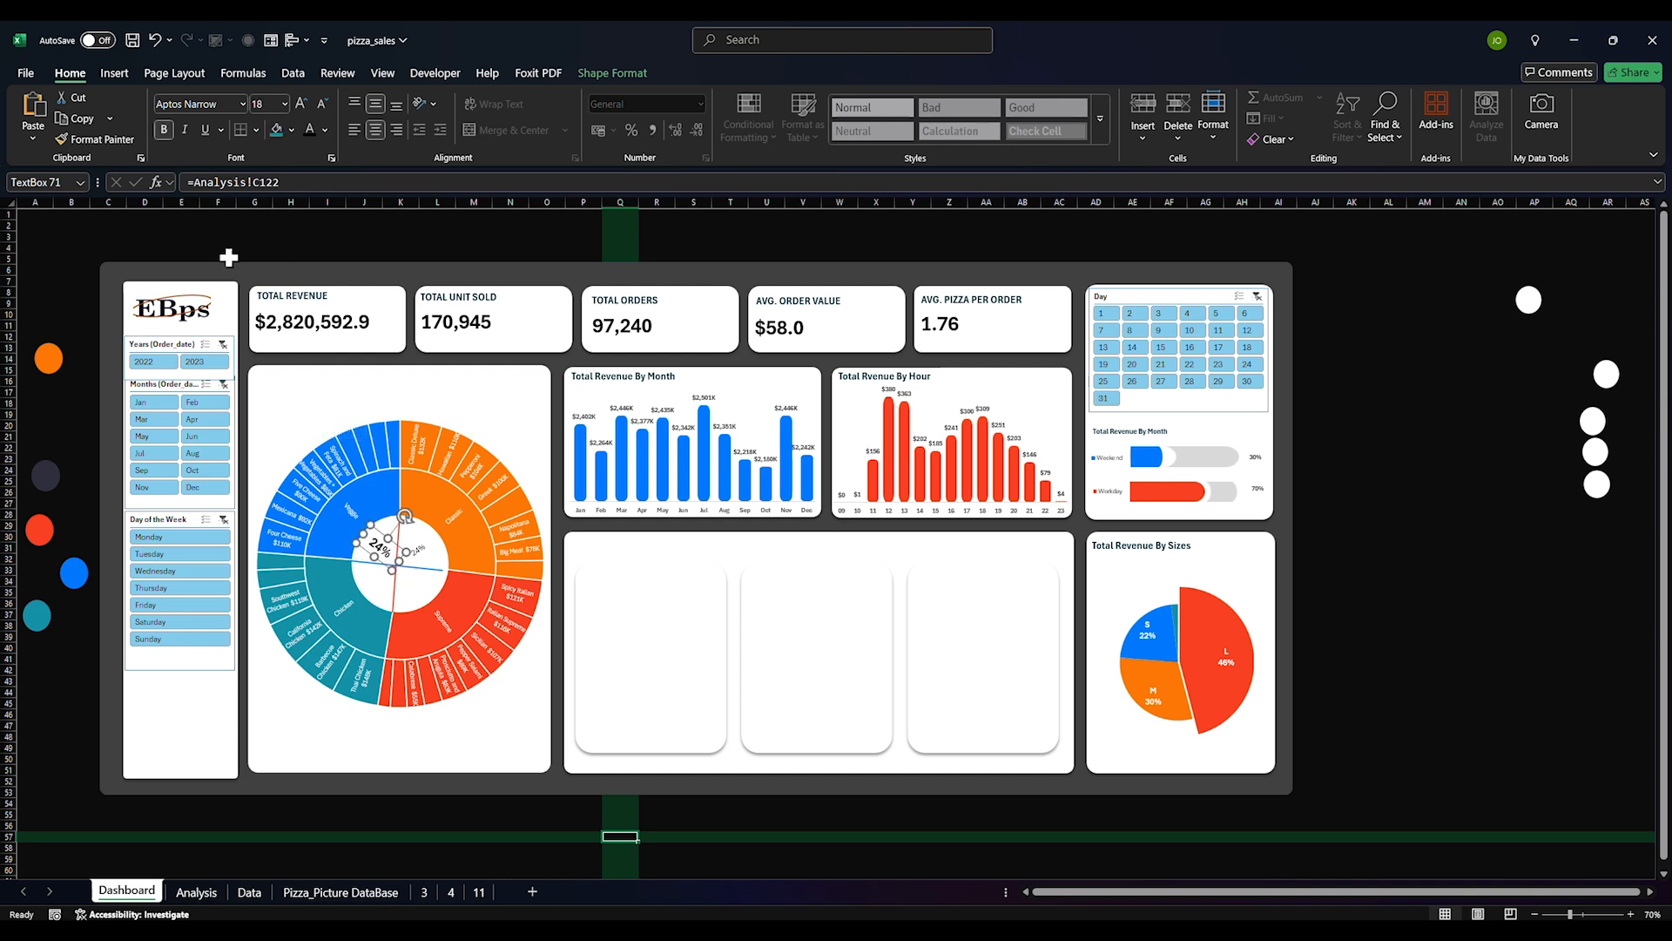
# Copy the original label's formatting onto the second 24% label and widen it
pyautogui.click(96, 139)
pyautogui.click(419, 554)
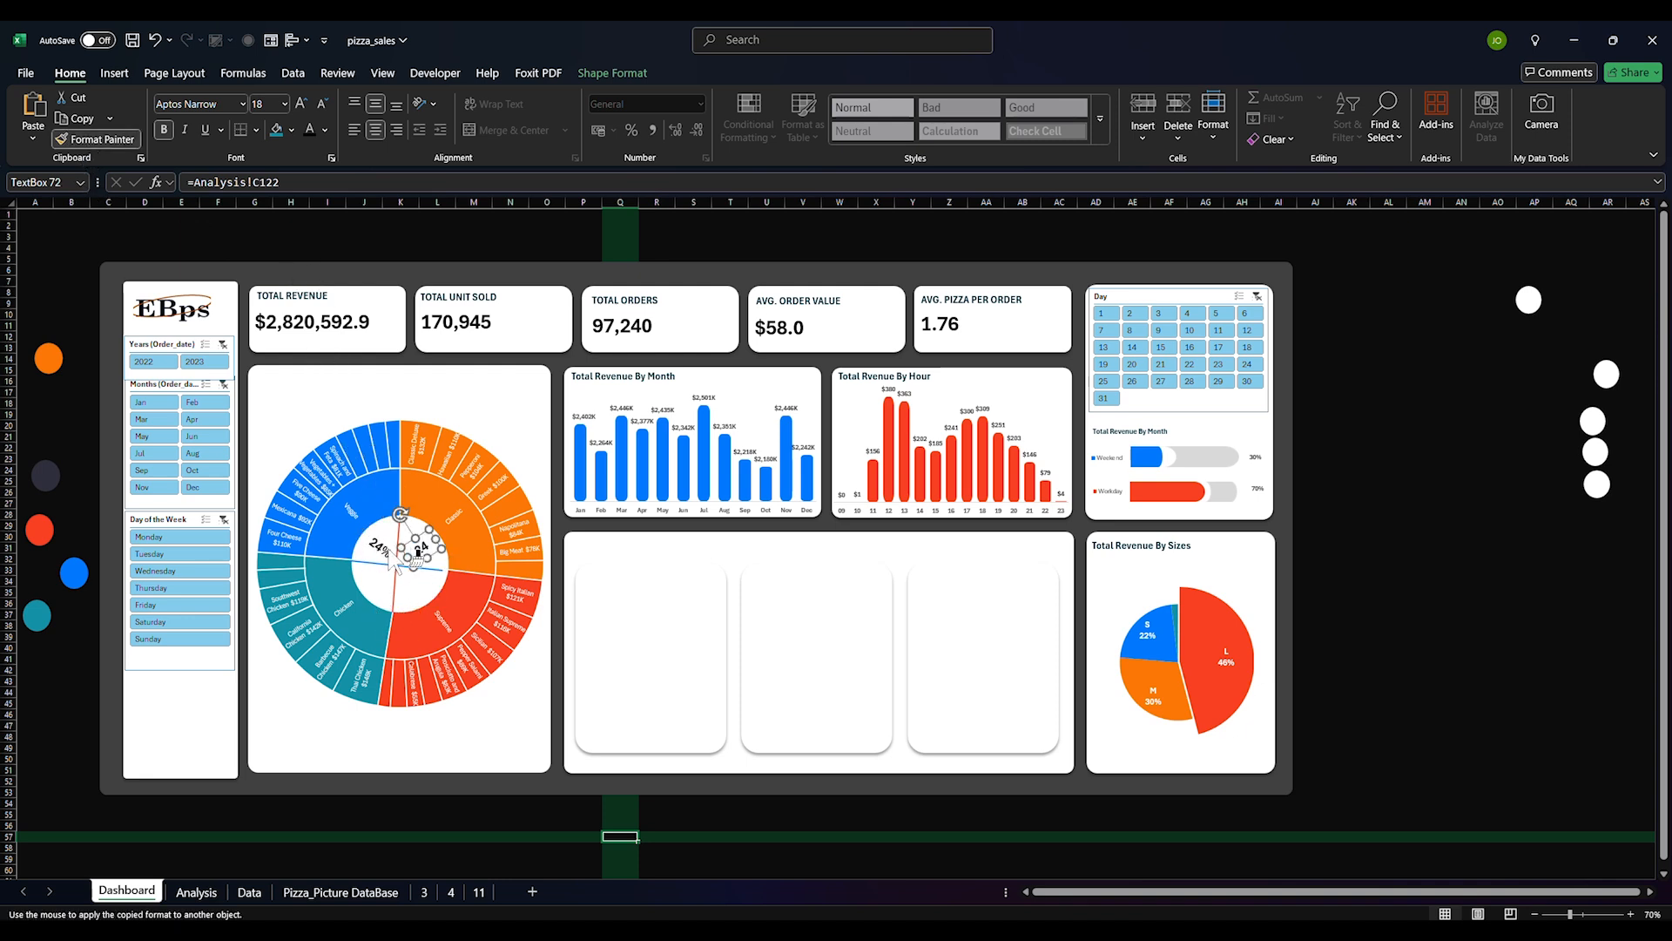
pyautogui.moveTo(408, 558); pyautogui.dragTo(402, 564)
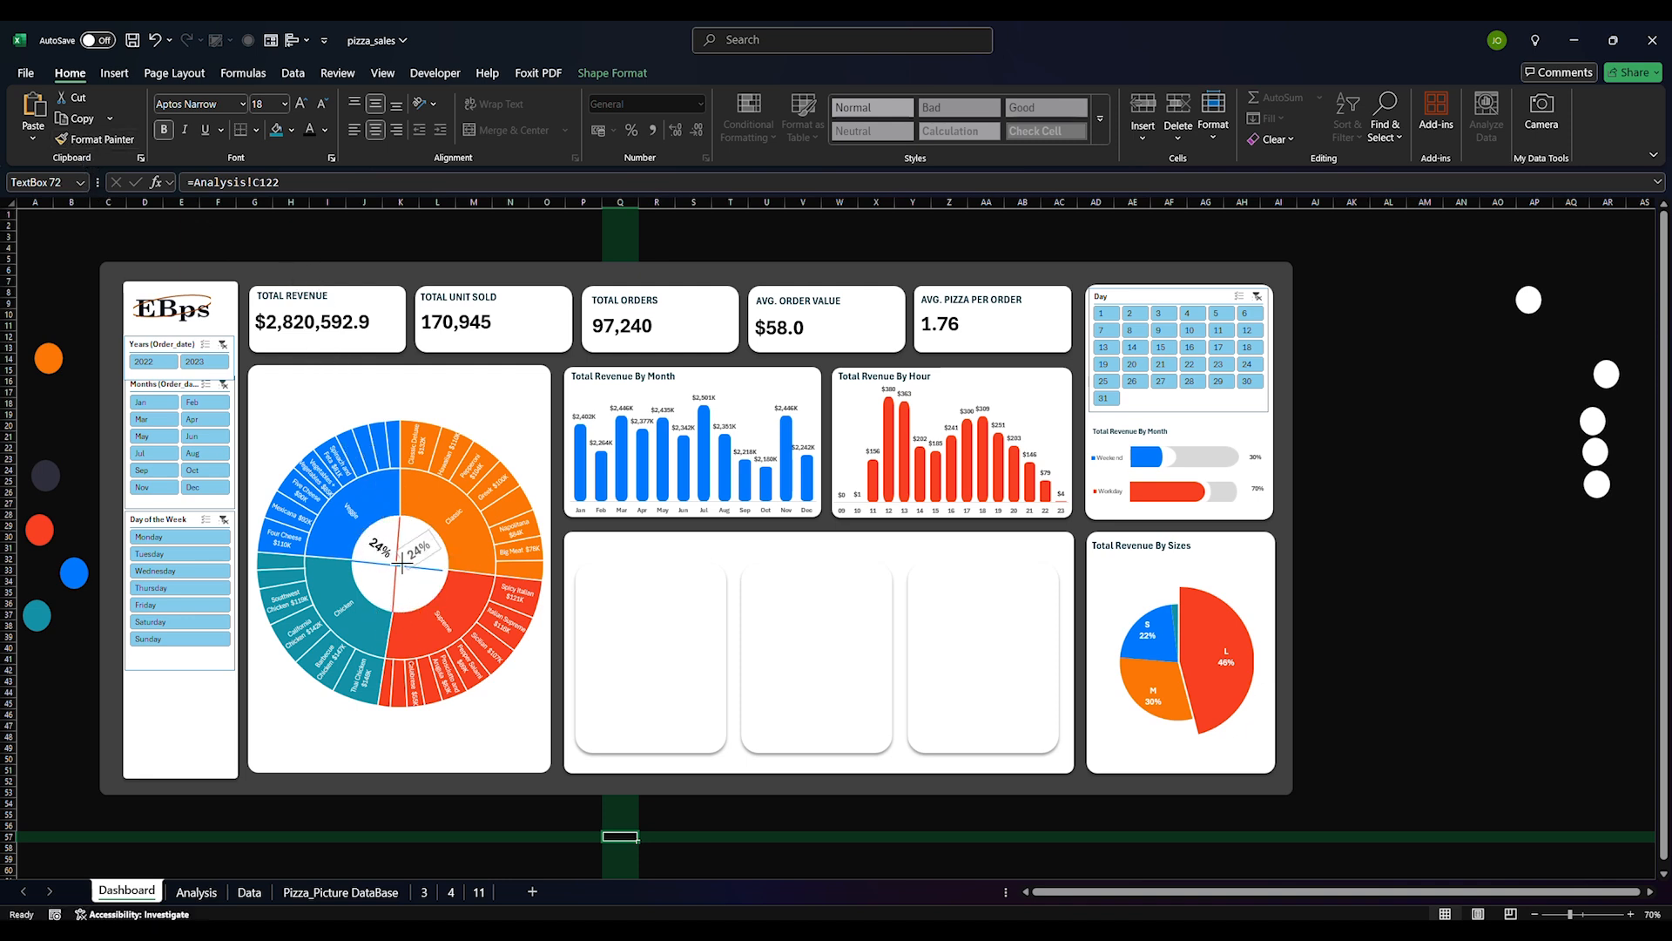
pyautogui.click(415, 608)
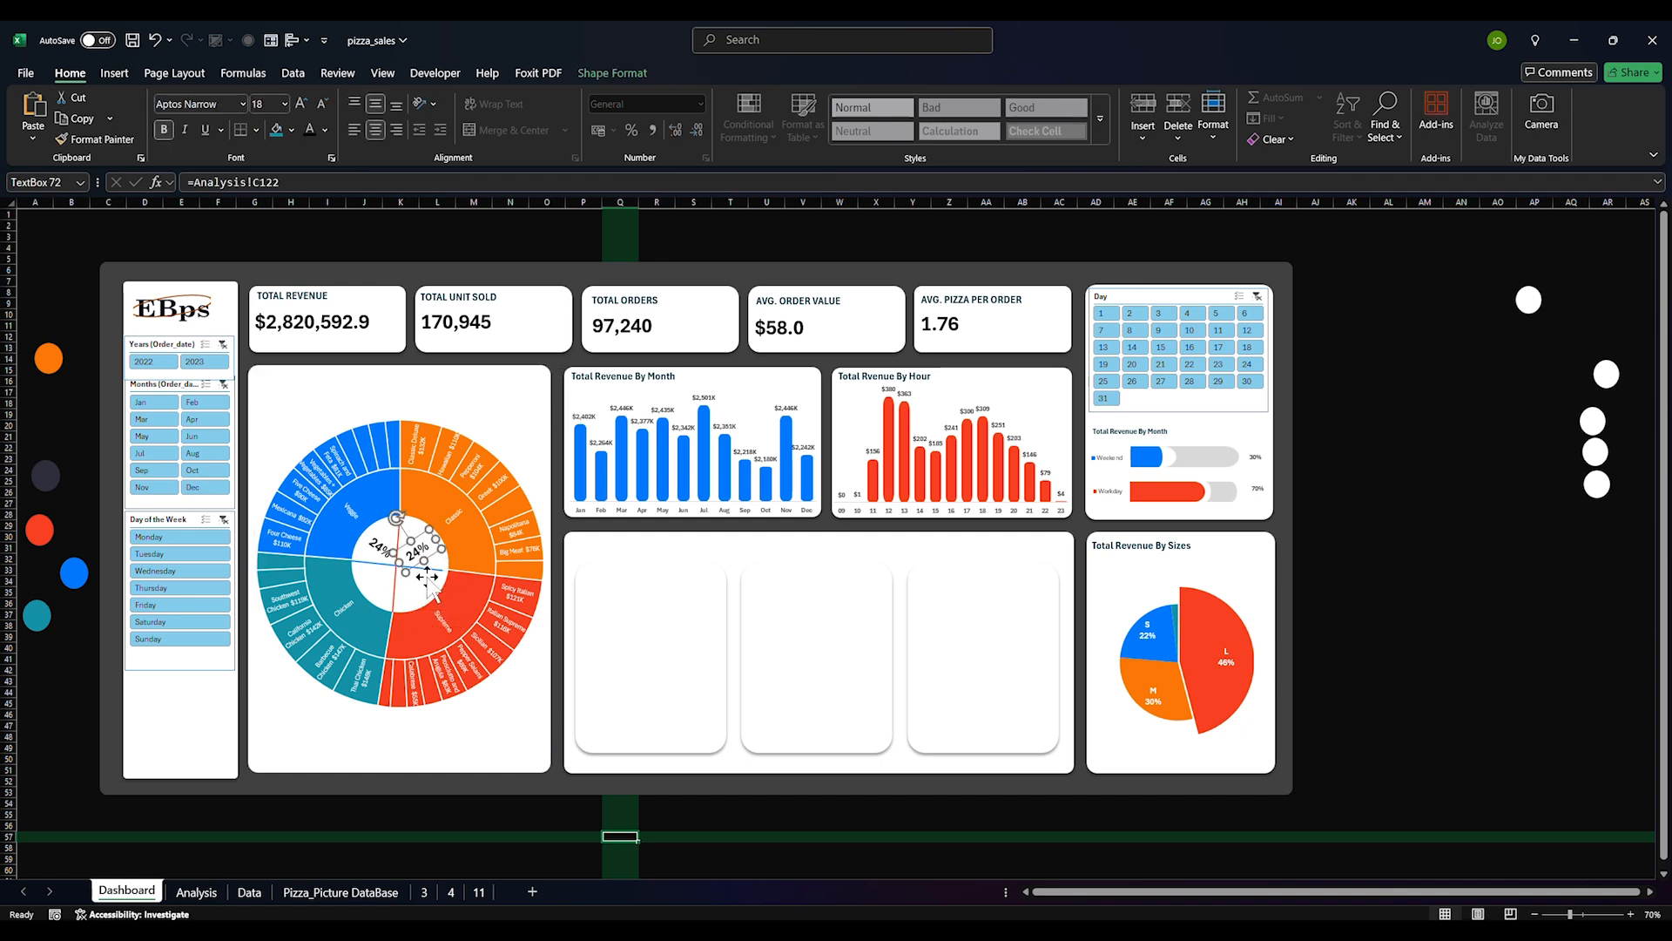
# Adjust the left label's rotation, then duplicate both 24% labels for the lower quadrants
pyautogui.click(381, 551)
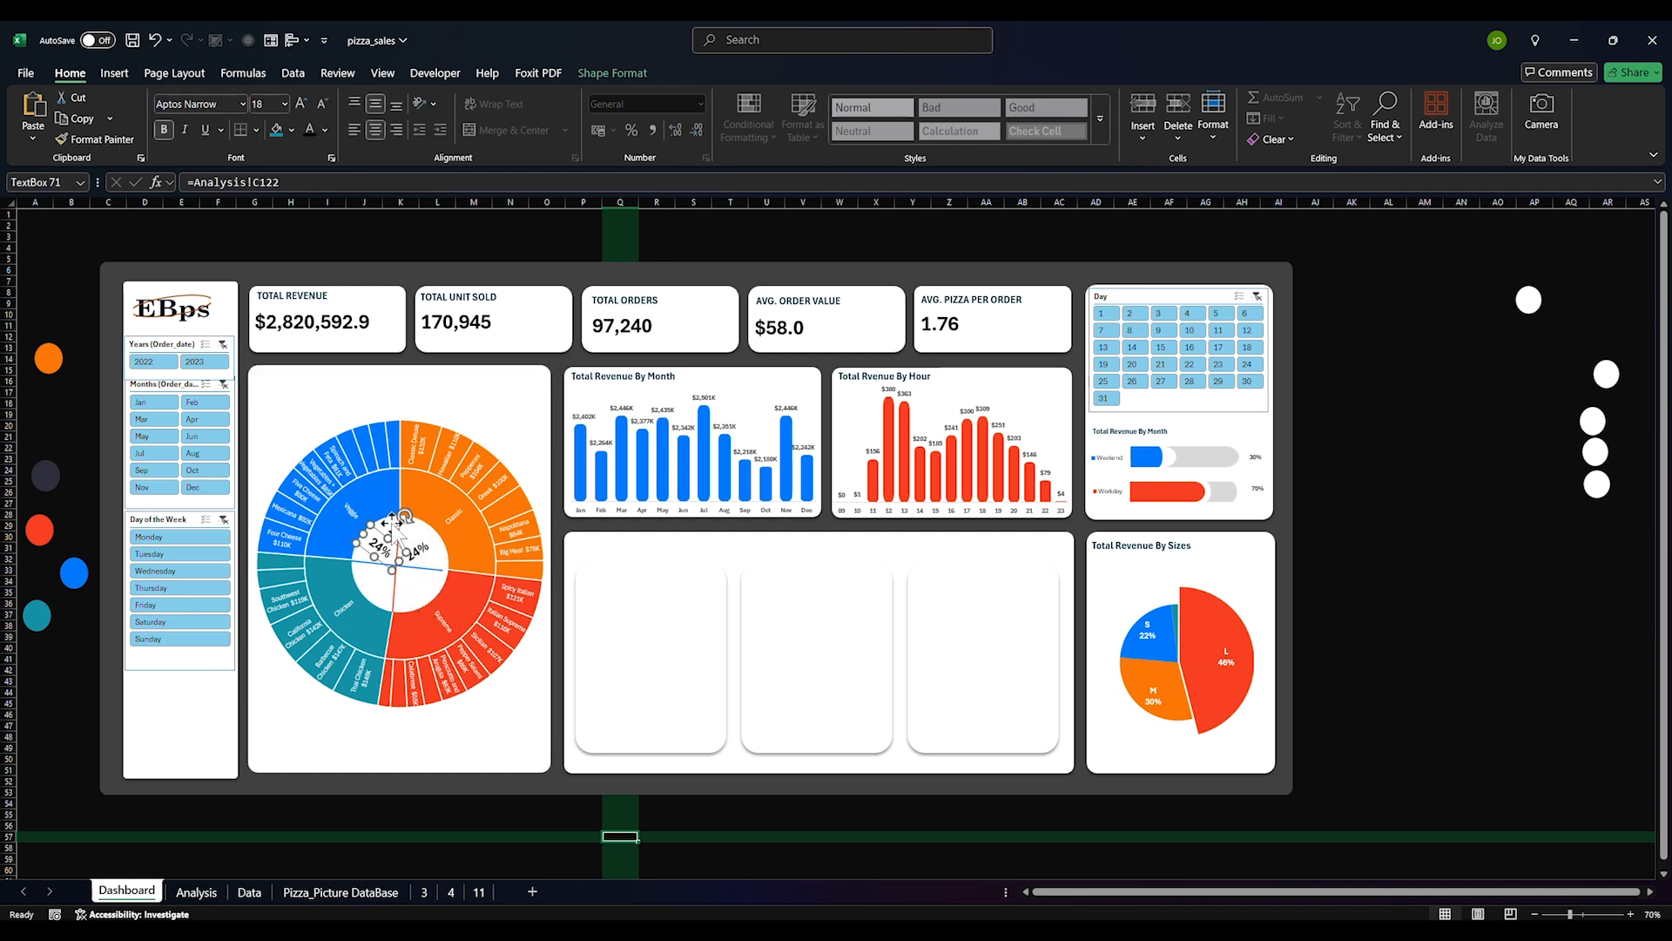
pyautogui.moveTo(380, 505); pyautogui.dragTo(438, 554)
pyautogui.click(422, 552)
pyautogui.click(374, 544)
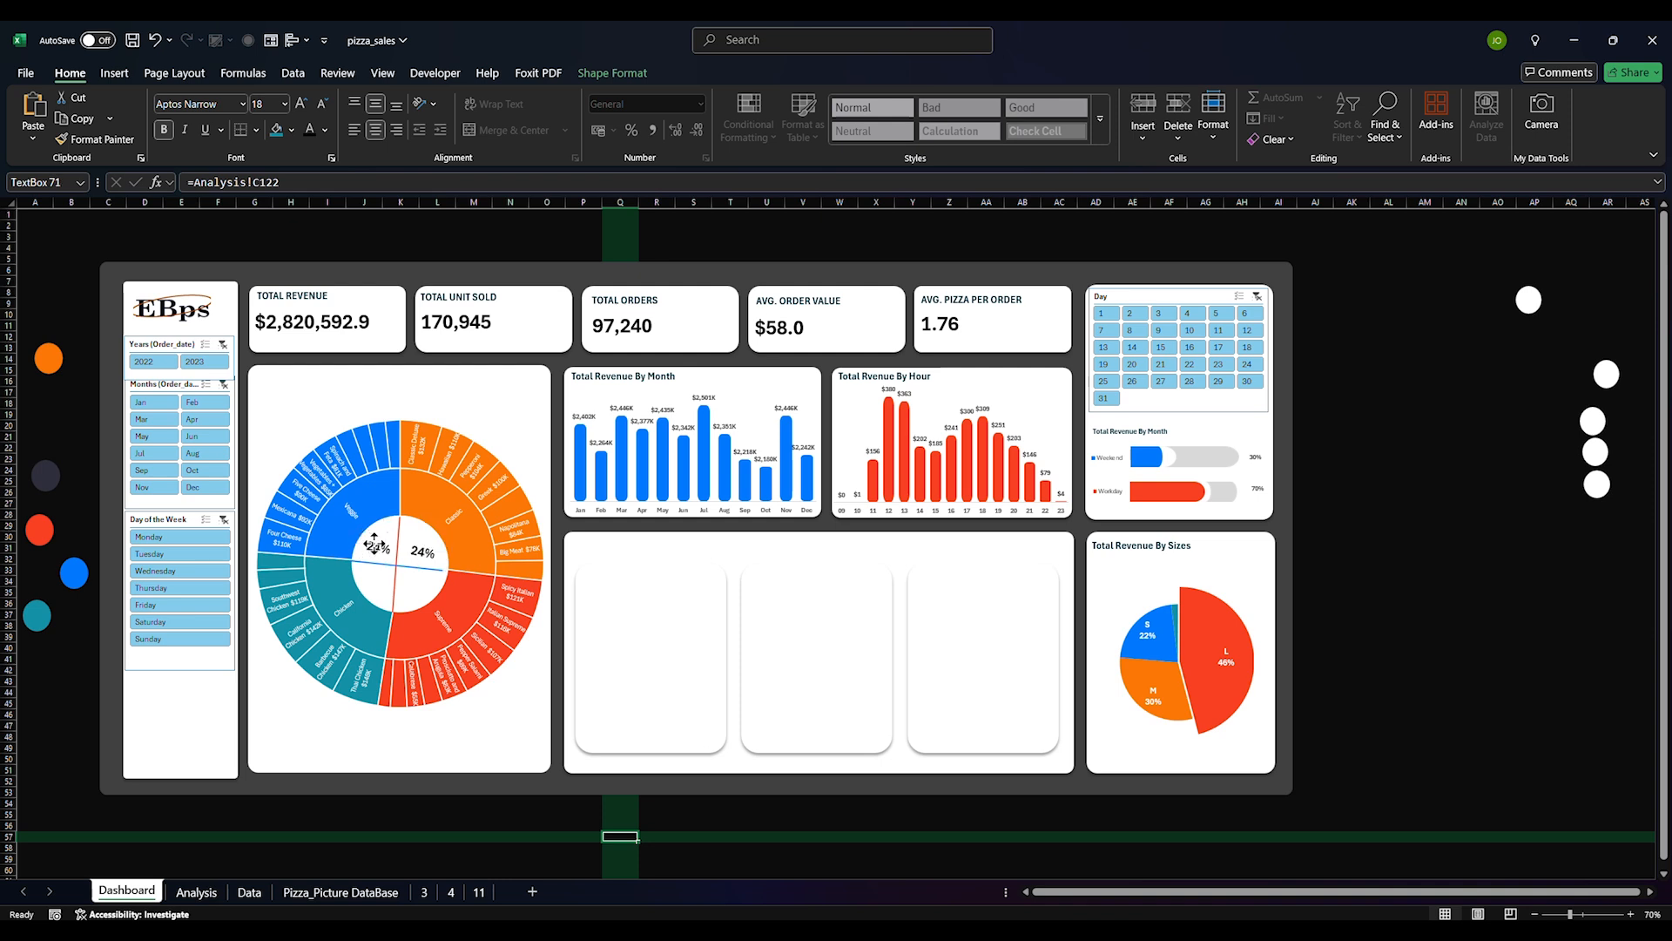
pyautogui.click(378, 547)
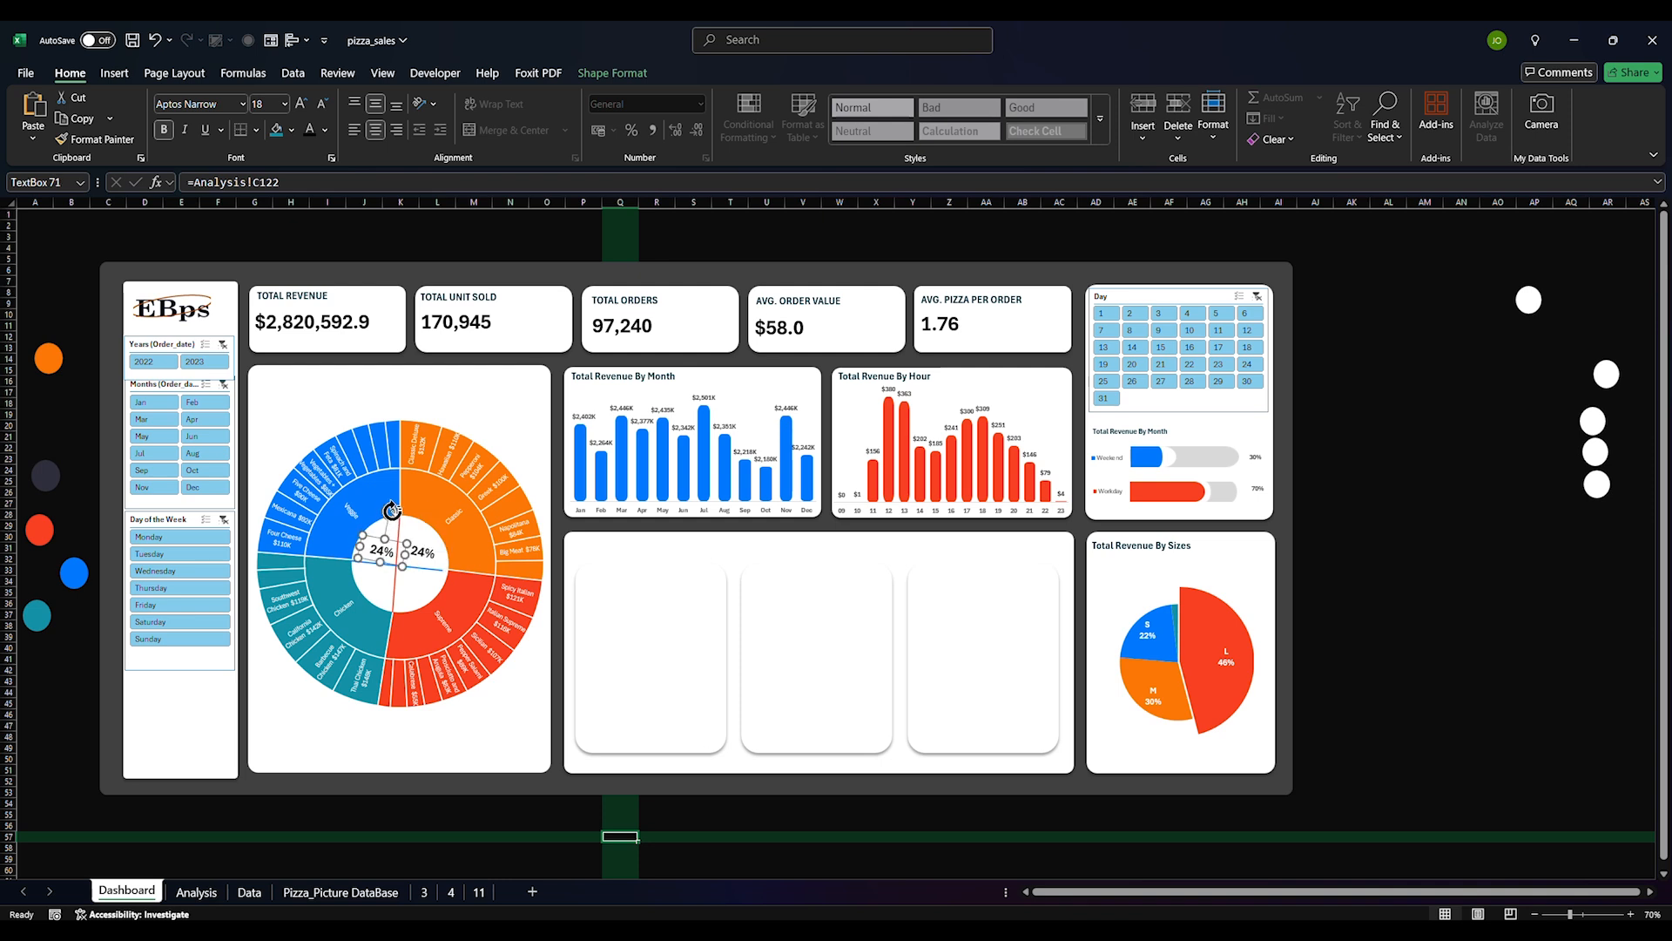
pyautogui.moveTo(390, 510); pyautogui.dragTo(406, 586)
pyautogui.keyDown('shift'); pyautogui.click(425, 553); pyautogui.keyUp('shift')
pyautogui.hotkey('ctrl', 'd')
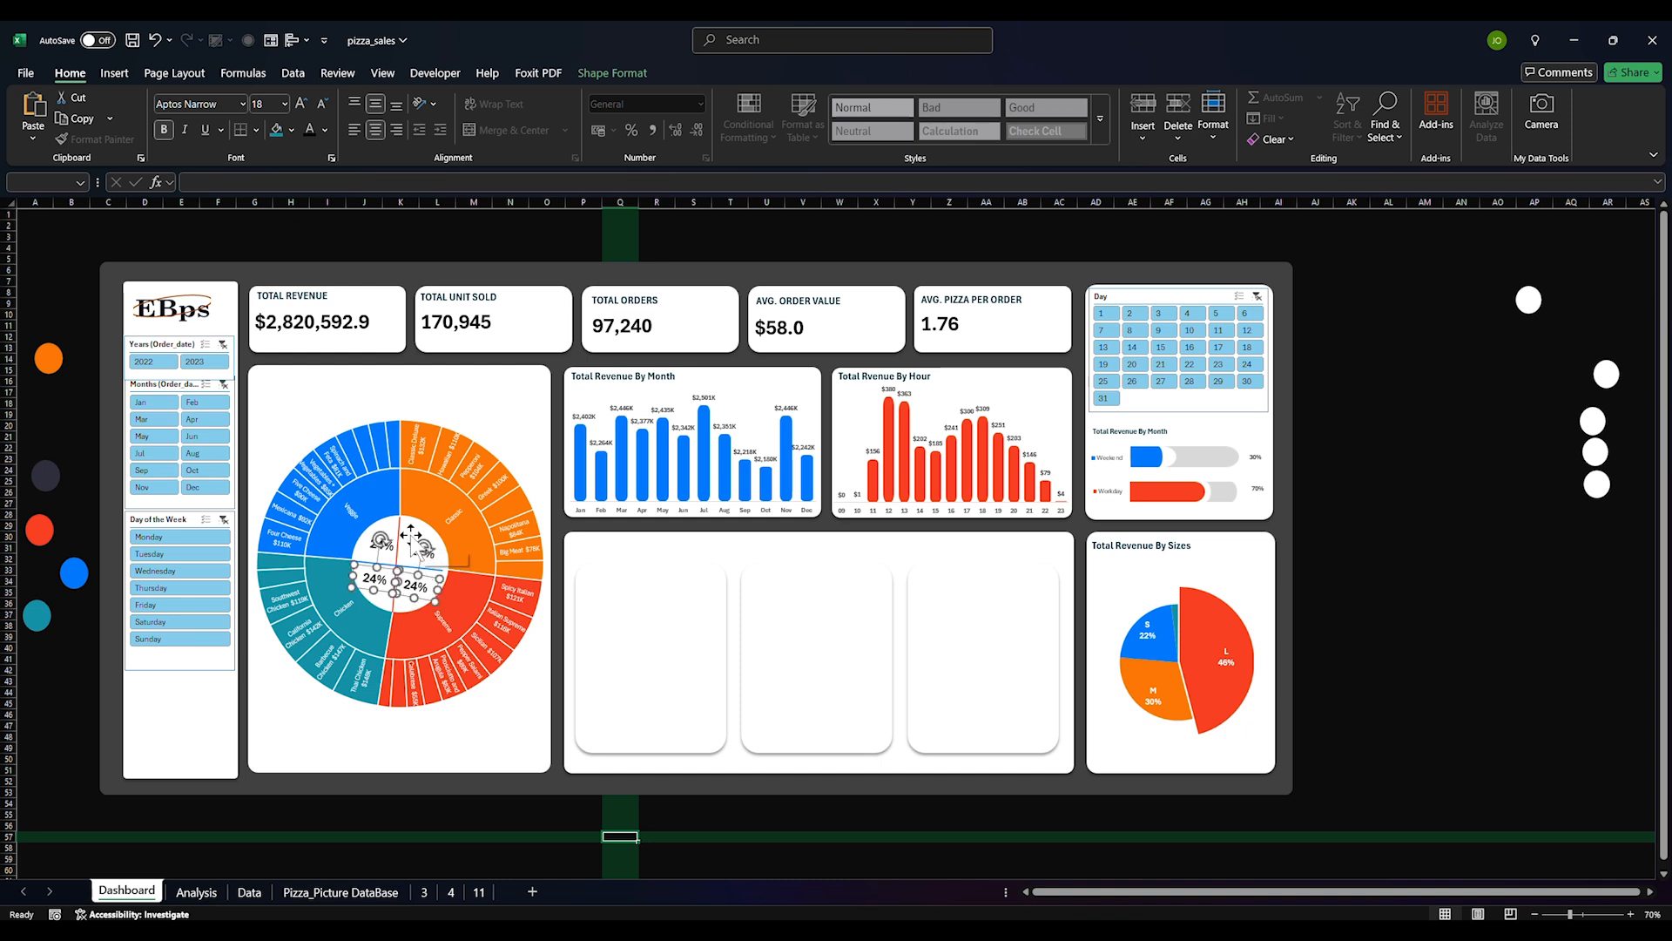
# Link the upper-right label to Analysis!C120 and the lower-left label to Analysis!C119
pyautogui.click(422, 551)
pyautogui.moveTo(294, 183); pyautogui.dragTo(177, 182)
pyautogui.write('=')
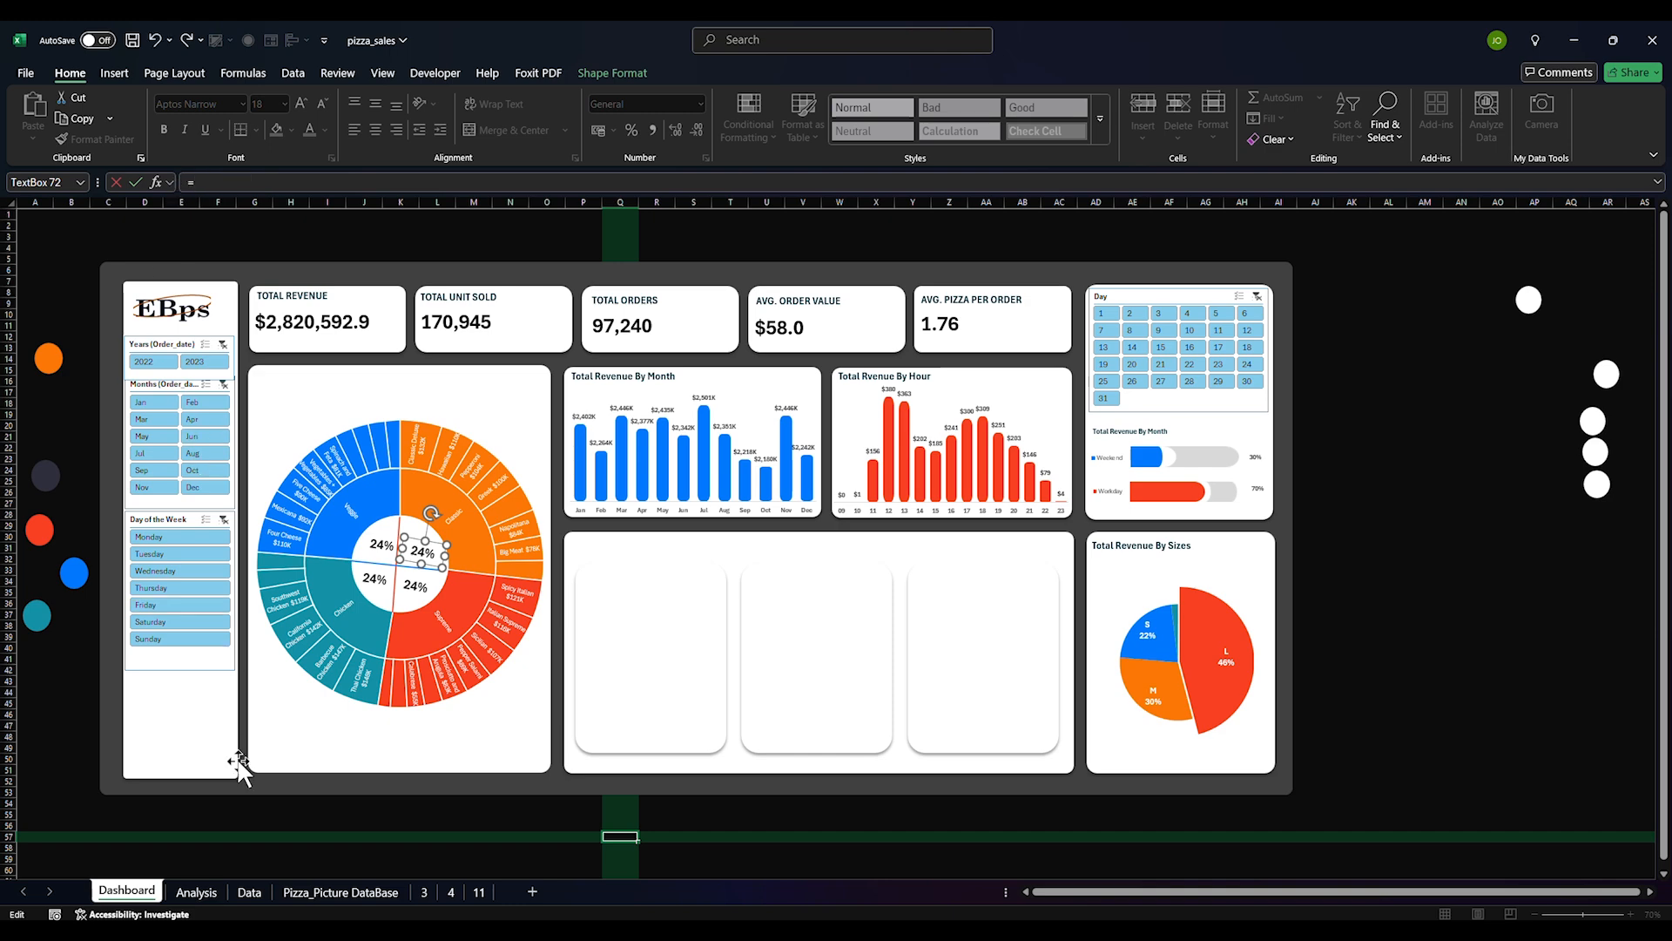
pyautogui.click(196, 892)
pyautogui.click(263, 459)
pyautogui.press('Return')
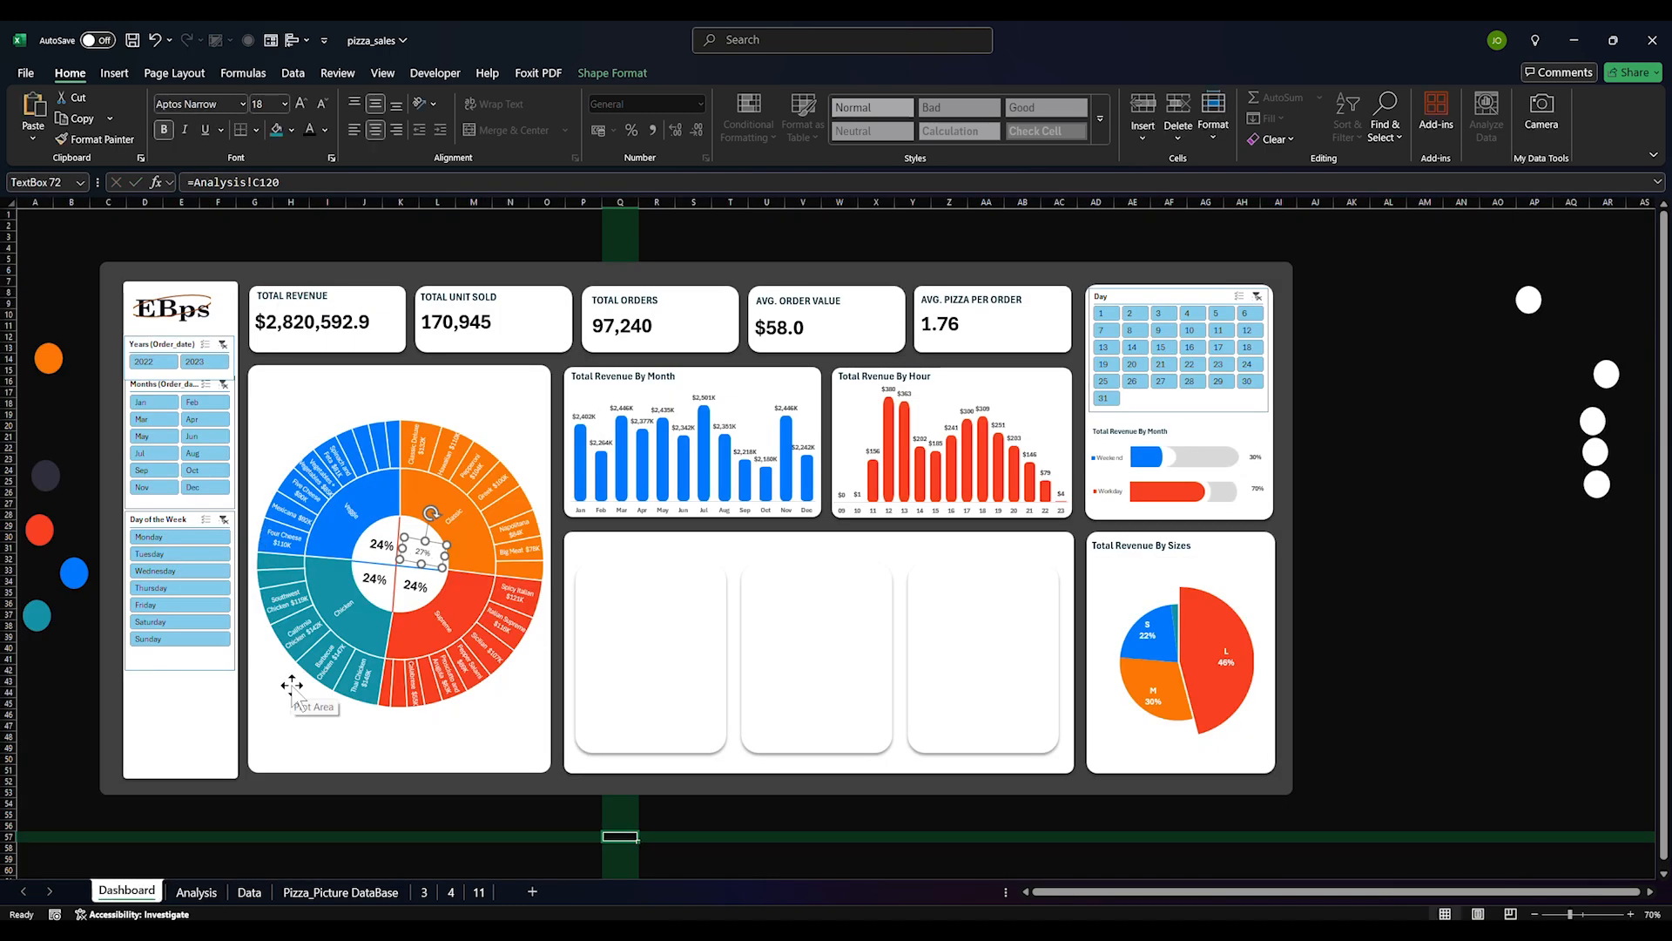
pyautogui.click(376, 576)
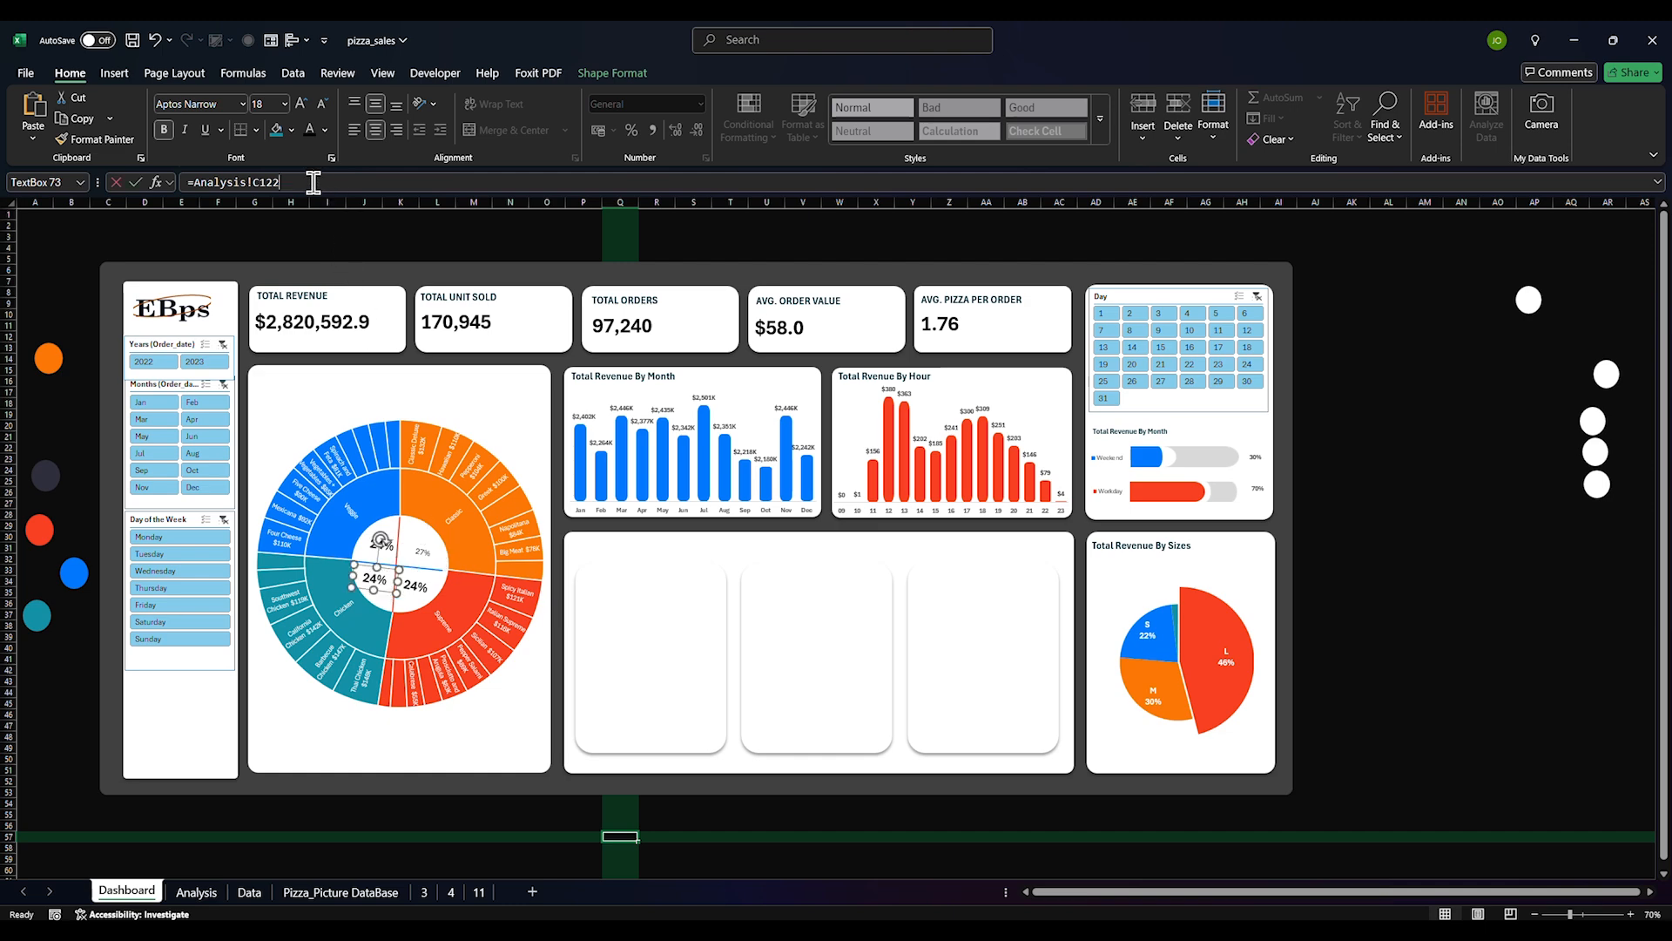
pyautogui.moveTo(313, 182); pyautogui.dragTo(185, 182)
pyautogui.write('=')
pyautogui.click(197, 891)
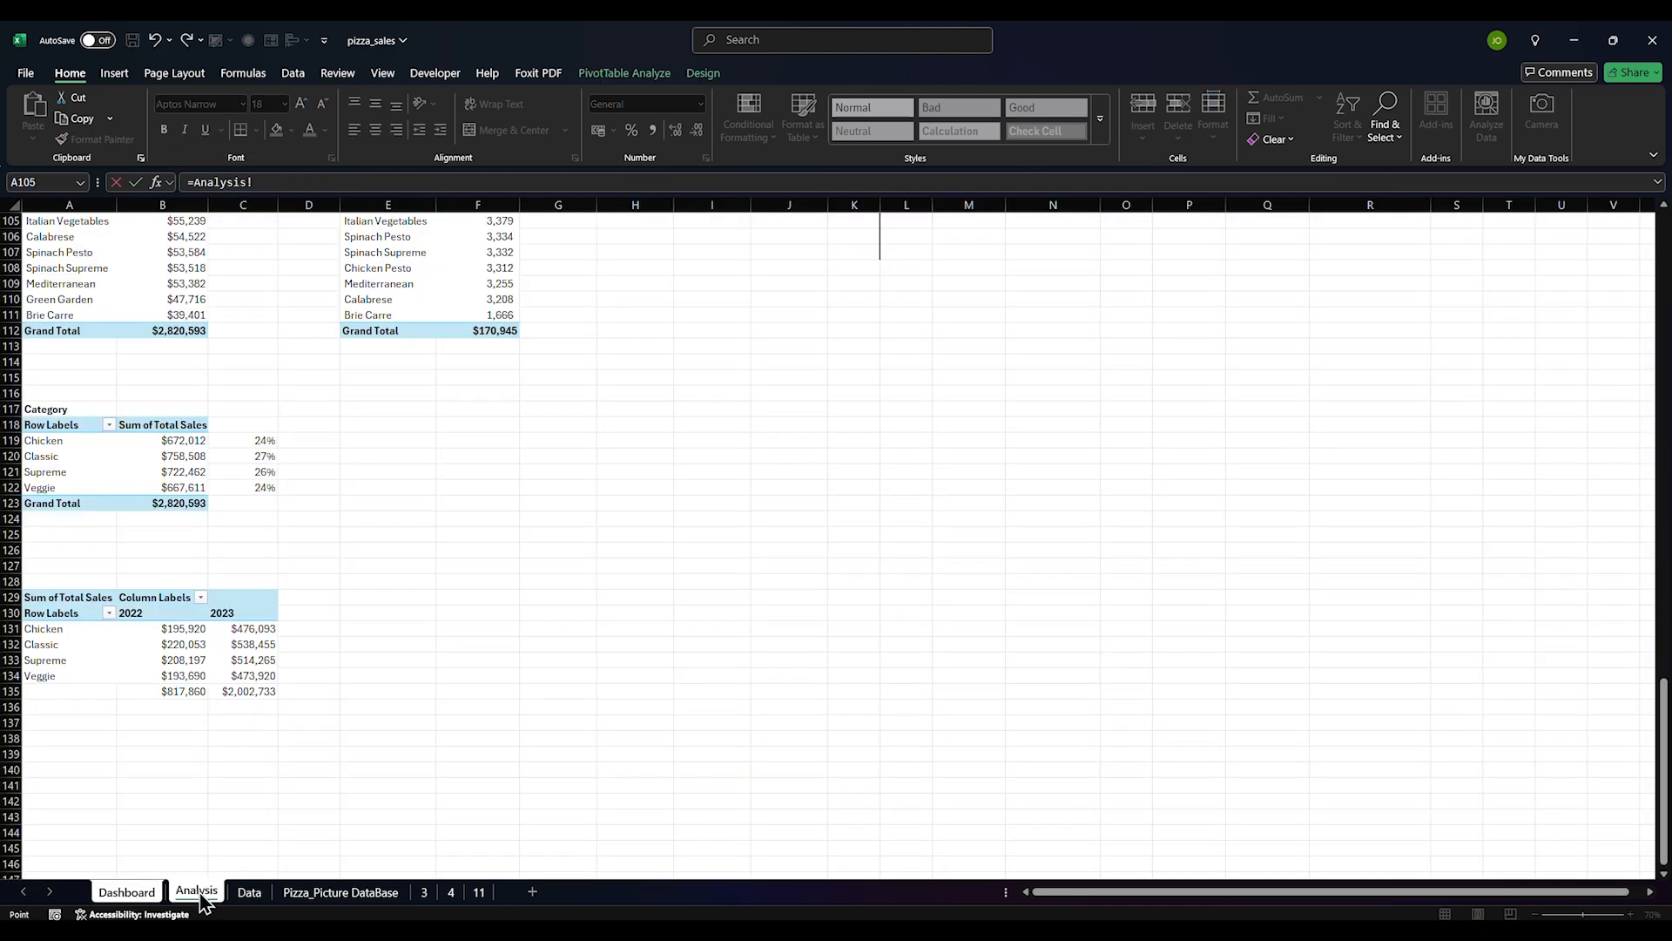
pyautogui.click(264, 439)
pyautogui.press('Return')
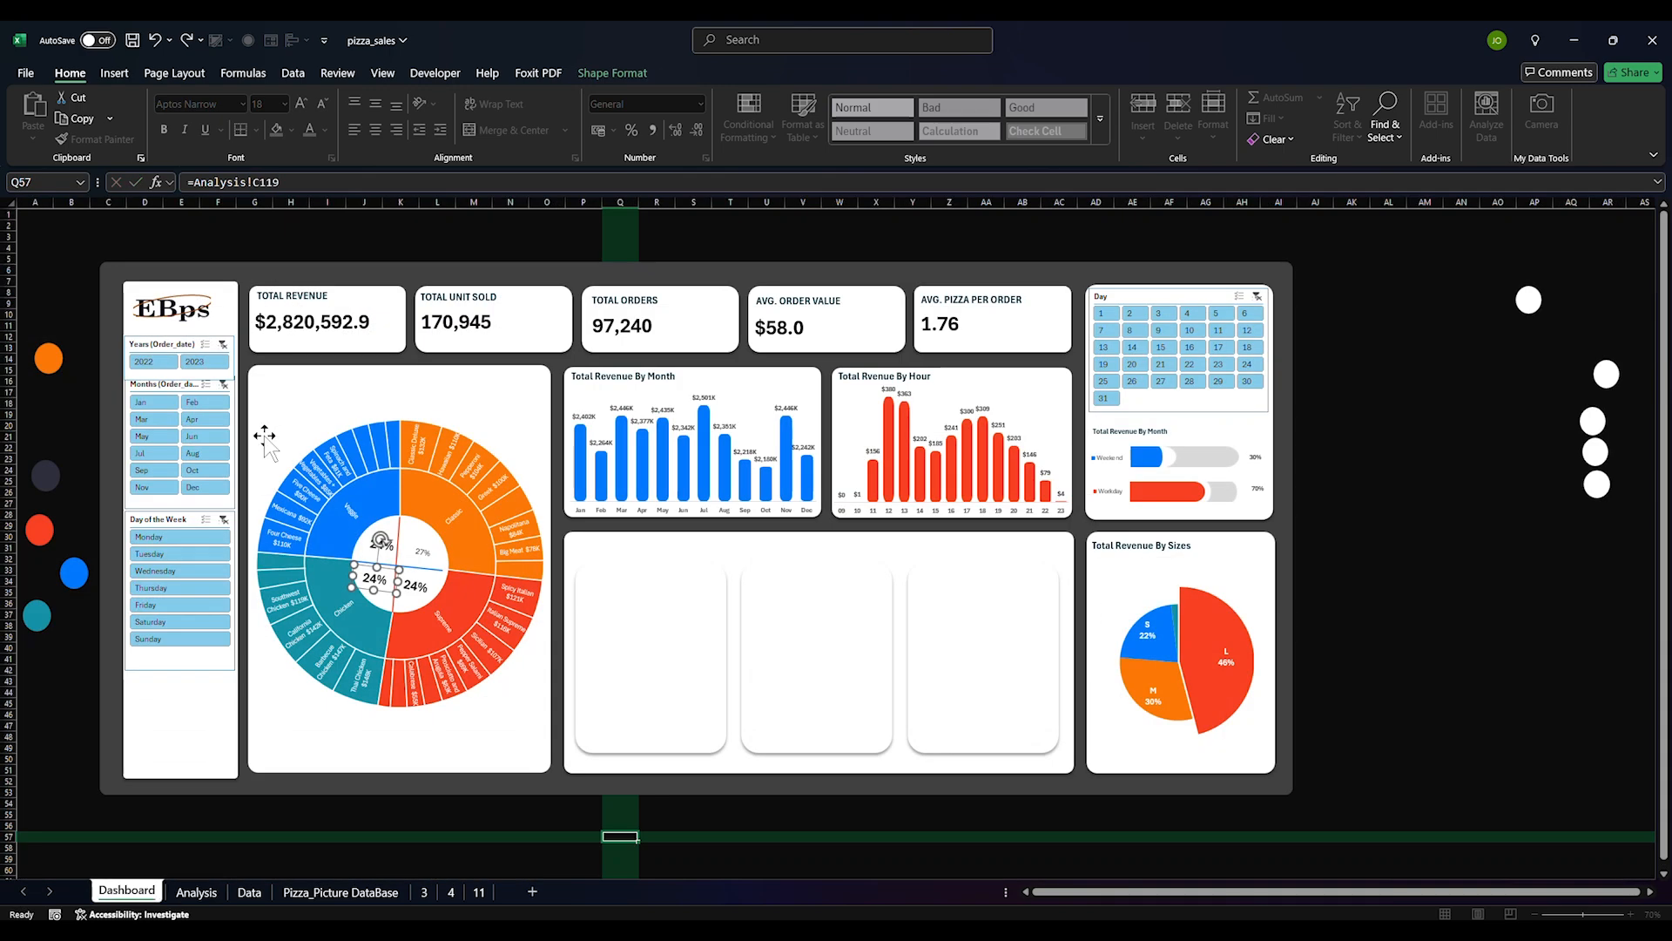
# Relink another centre label to Analysis!C122
pyautogui.click(418, 588)
pyautogui.moveTo(281, 182); pyautogui.dragTo(193, 182)
pyautogui.press('BackSpace')
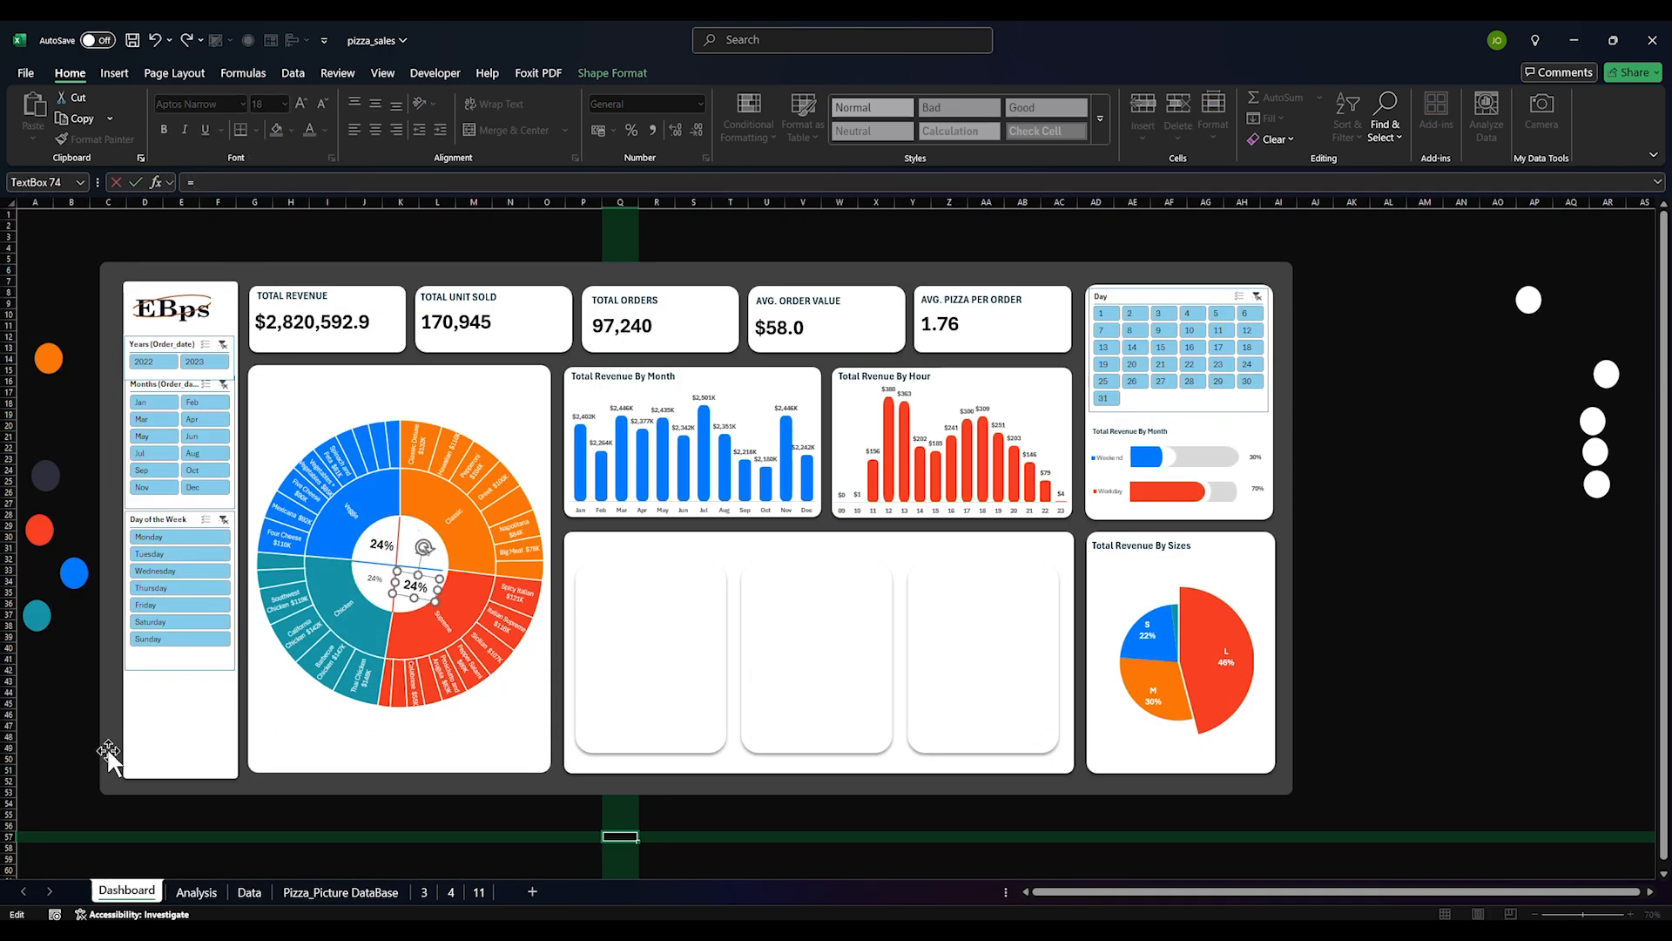
pyautogui.click(196, 890)
pyautogui.click(239, 488)
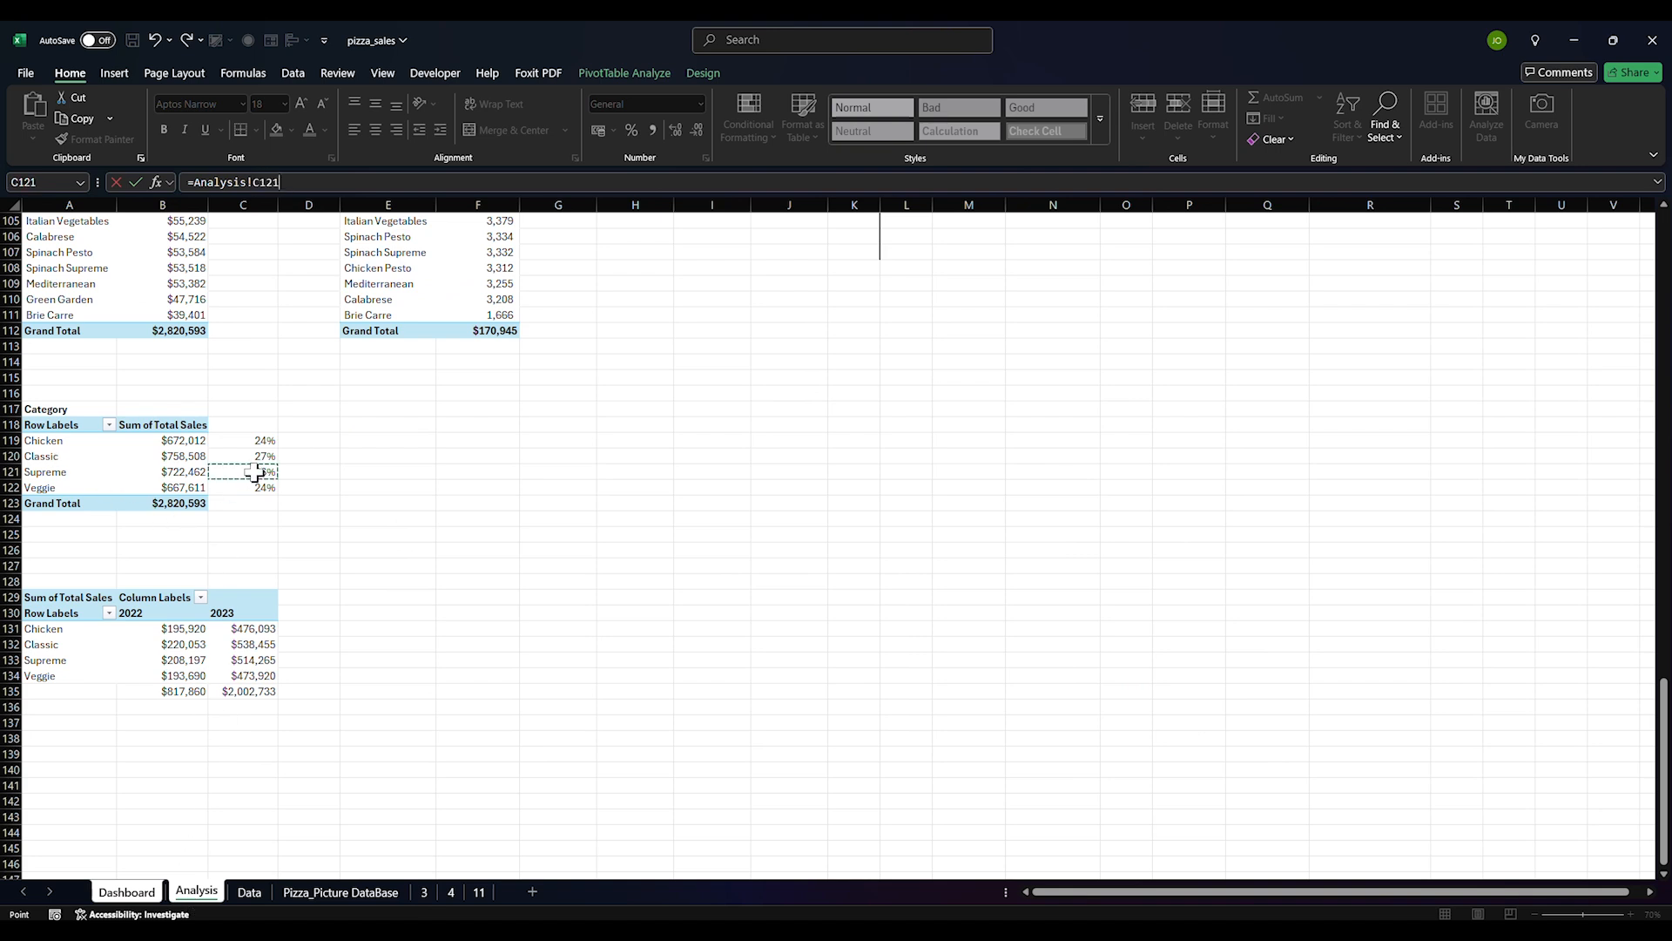
pyautogui.press('Return')
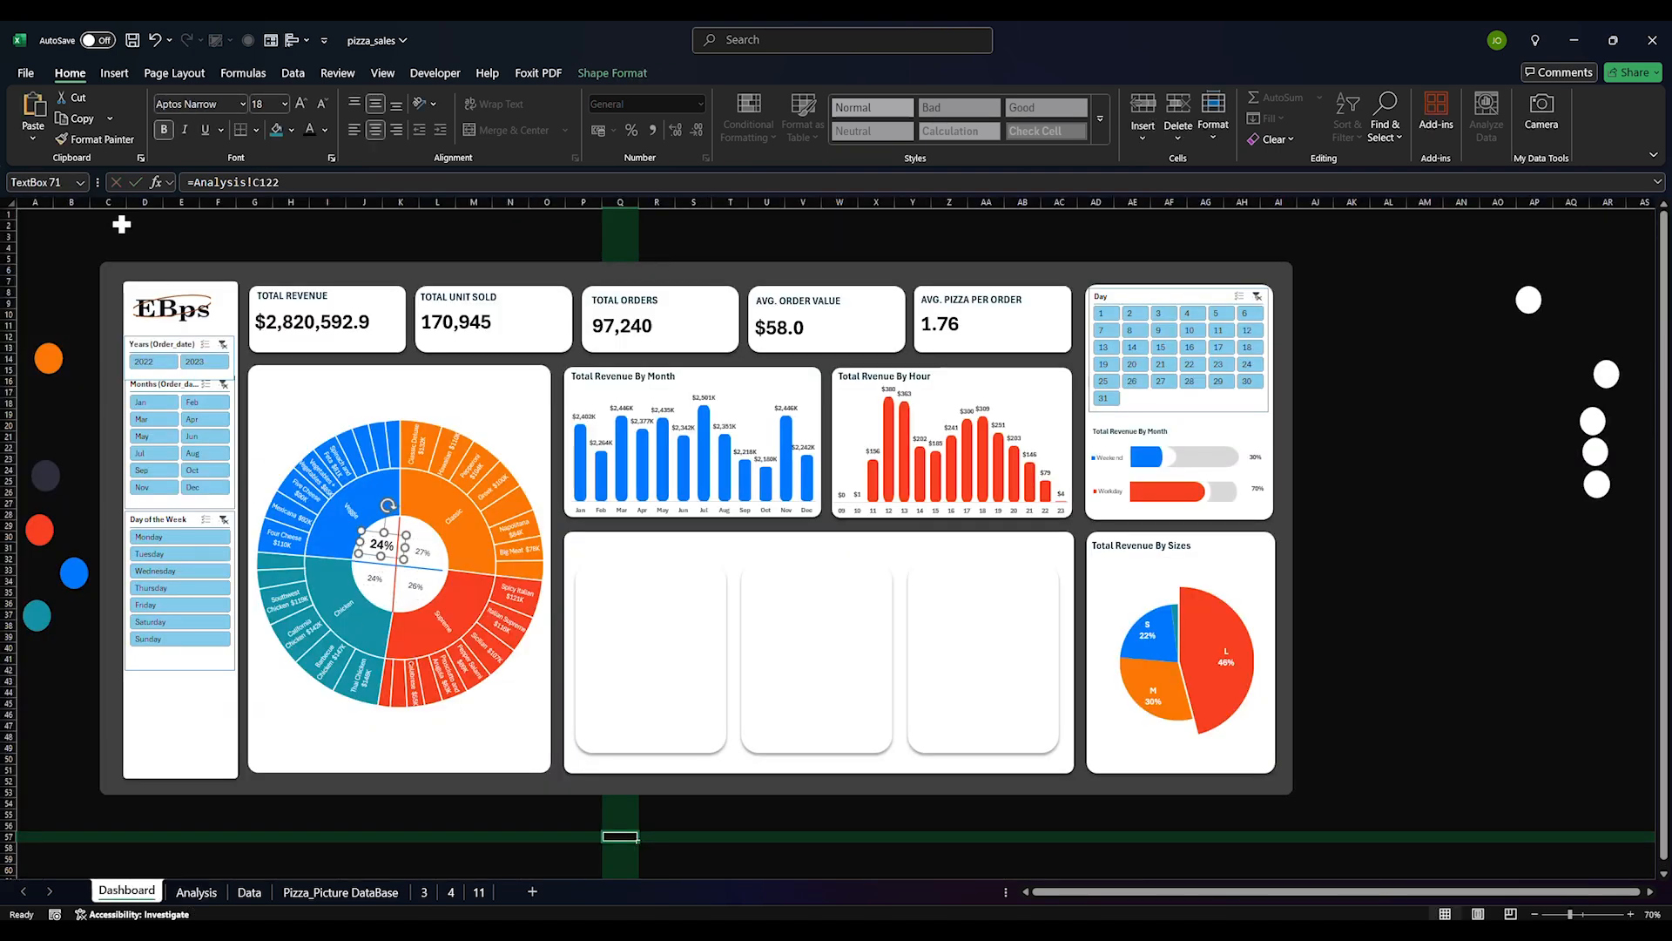
# Format Painter the bold label style onto the 27%, 26% and lower 24% labels
pyautogui.click(97, 139)
pyautogui.click(423, 551)
pyautogui.click(416, 586)
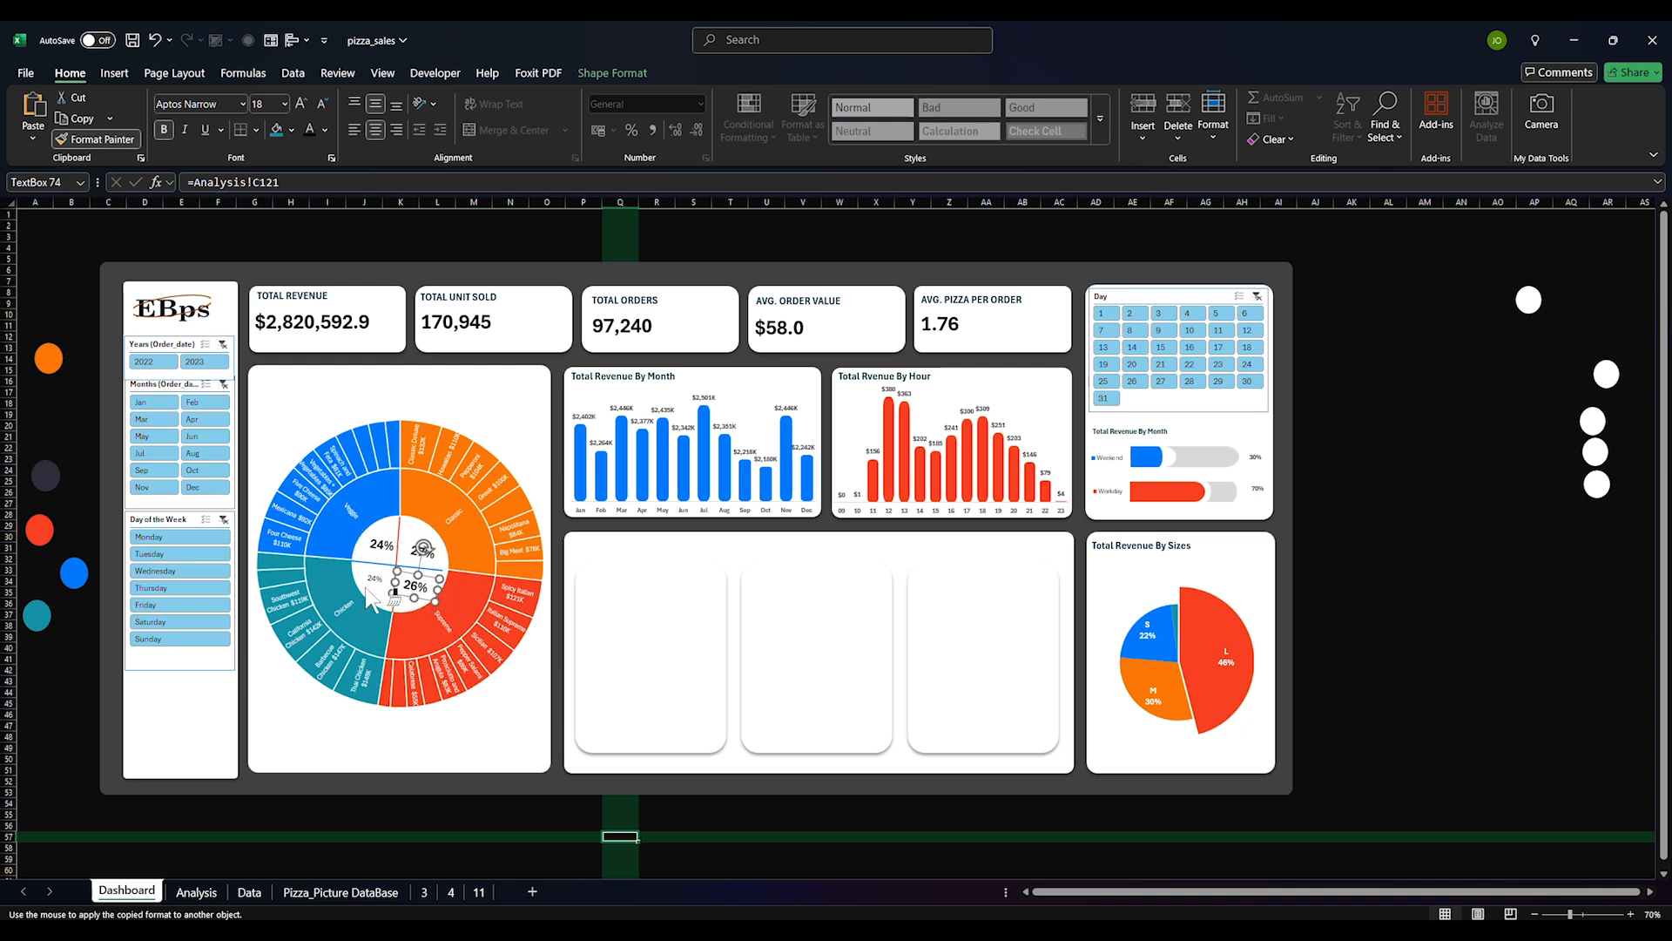
pyautogui.click(374, 578)
pyautogui.press('Escape')
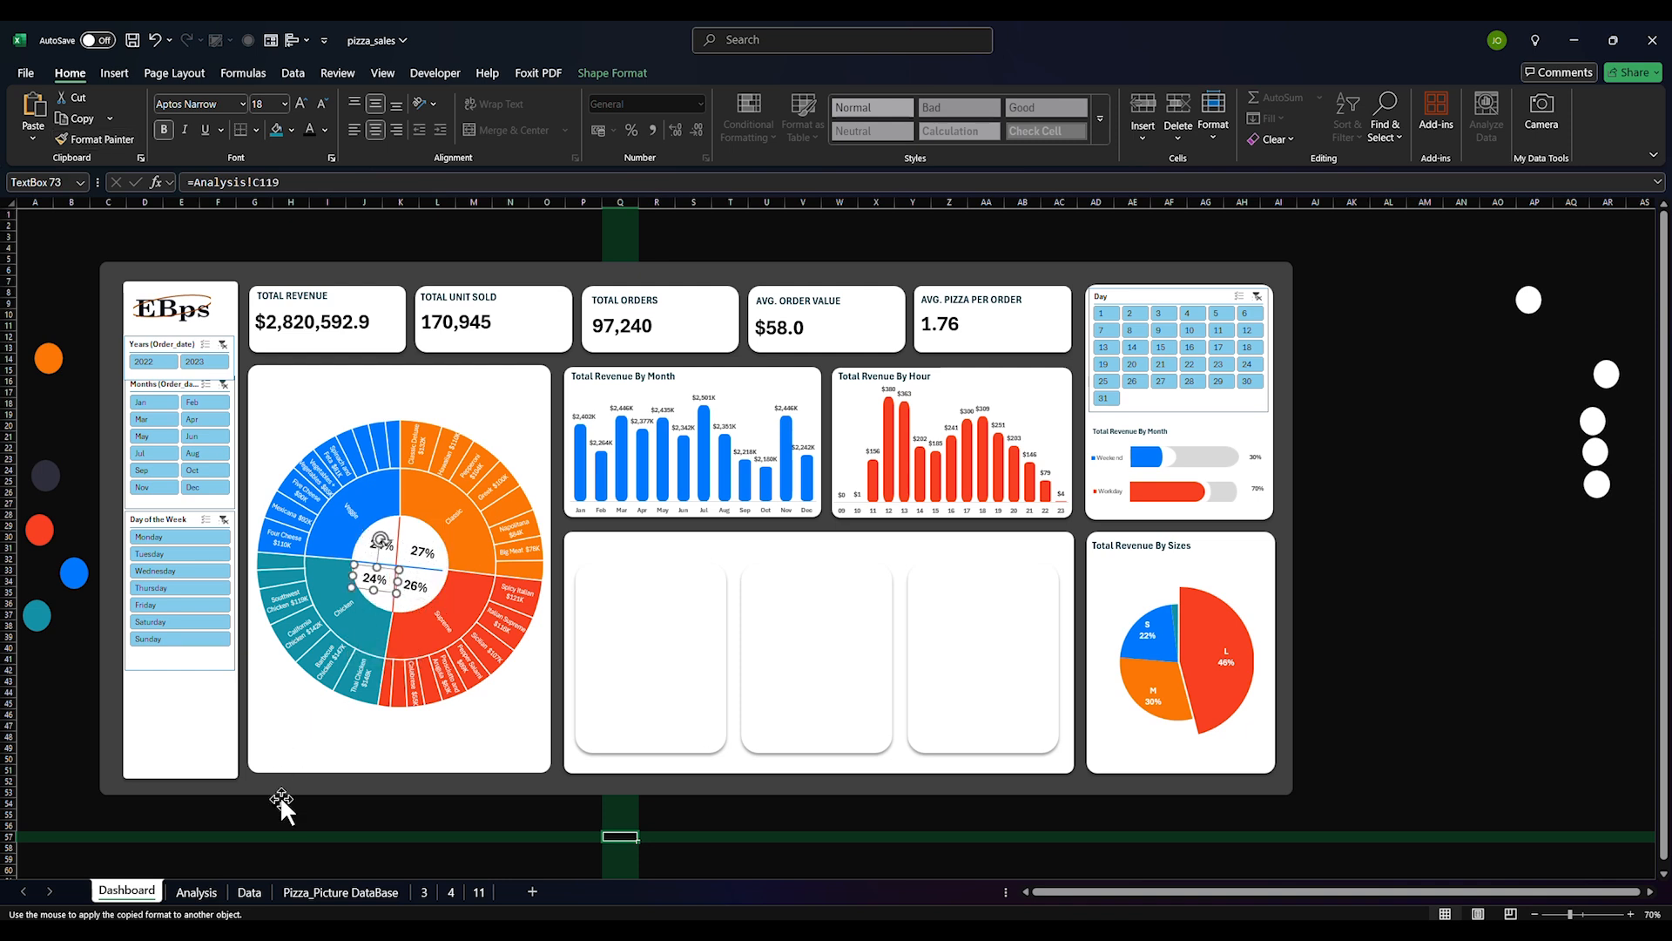
pyautogui.click(280, 793)
pyautogui.click(290, 816)
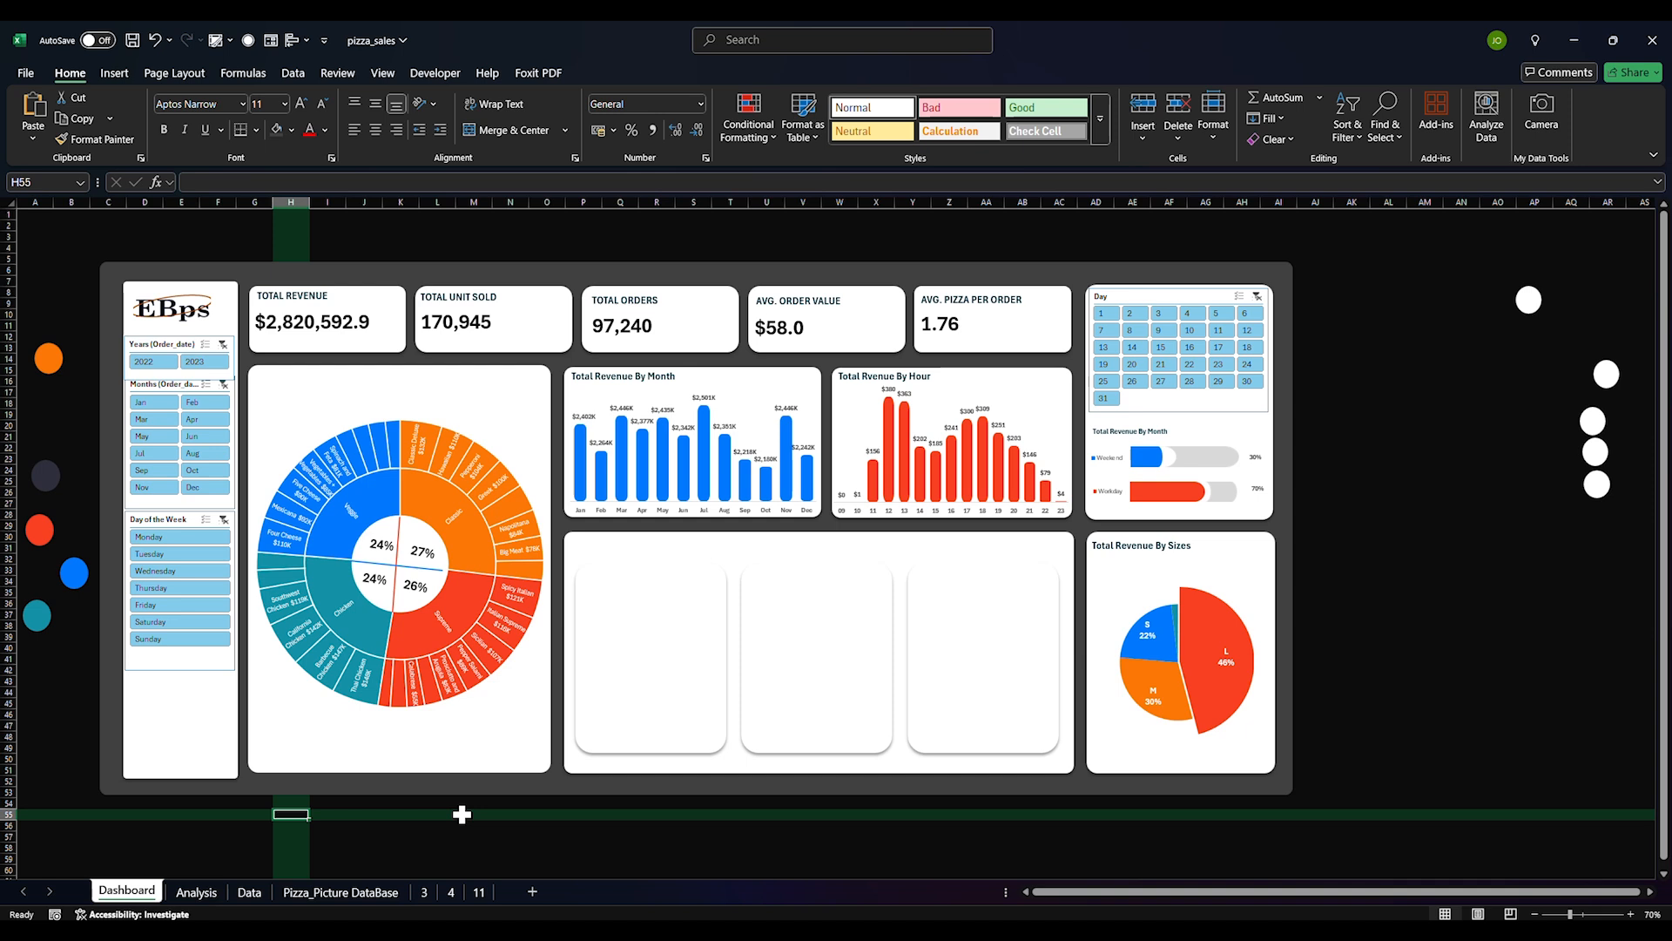
pyautogui.click(405, 572)
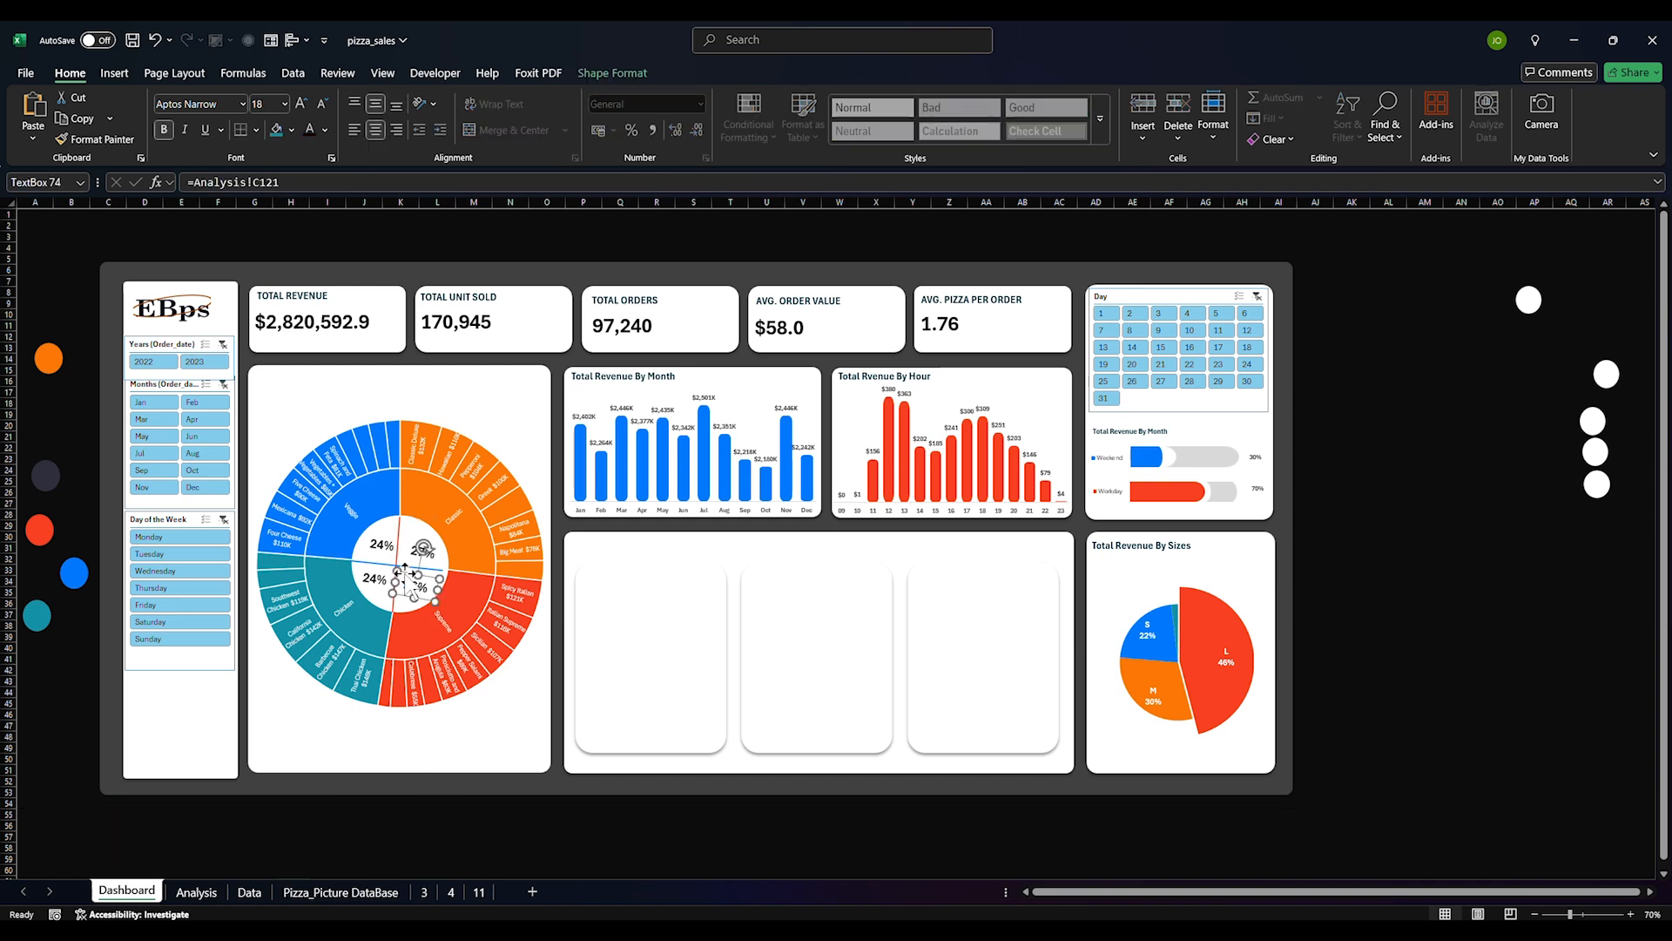
# Set the horizontal divider line's transparency to about 63% in Format Shape
pyautogui.click(379, 570)
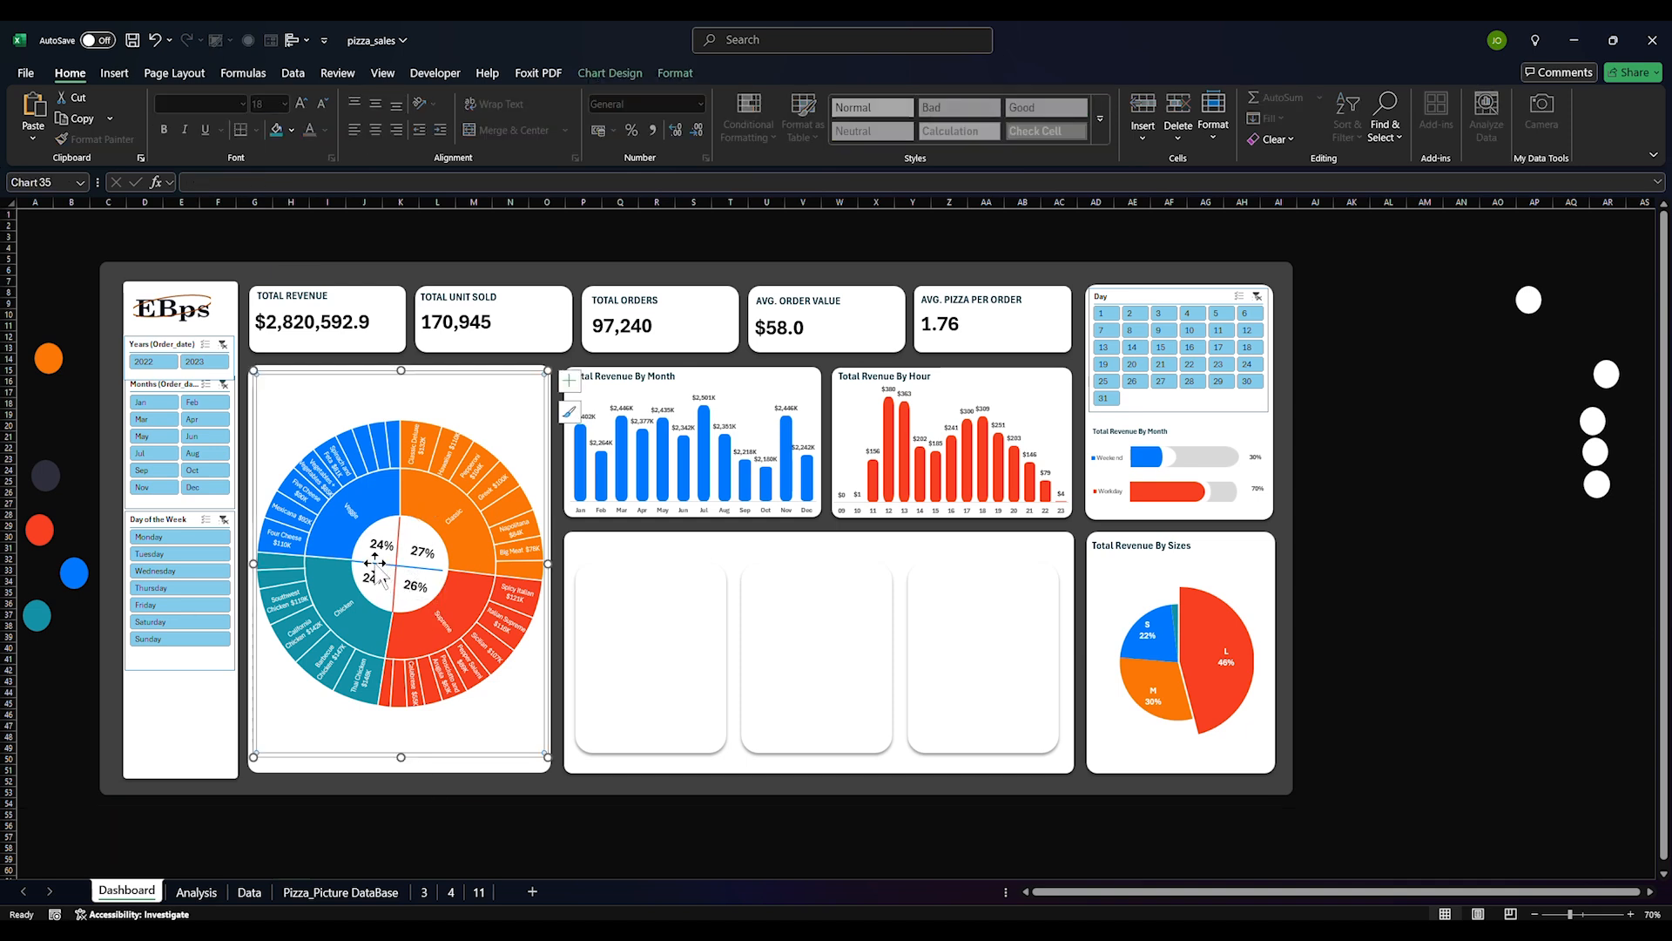
pyautogui.click(375, 563)
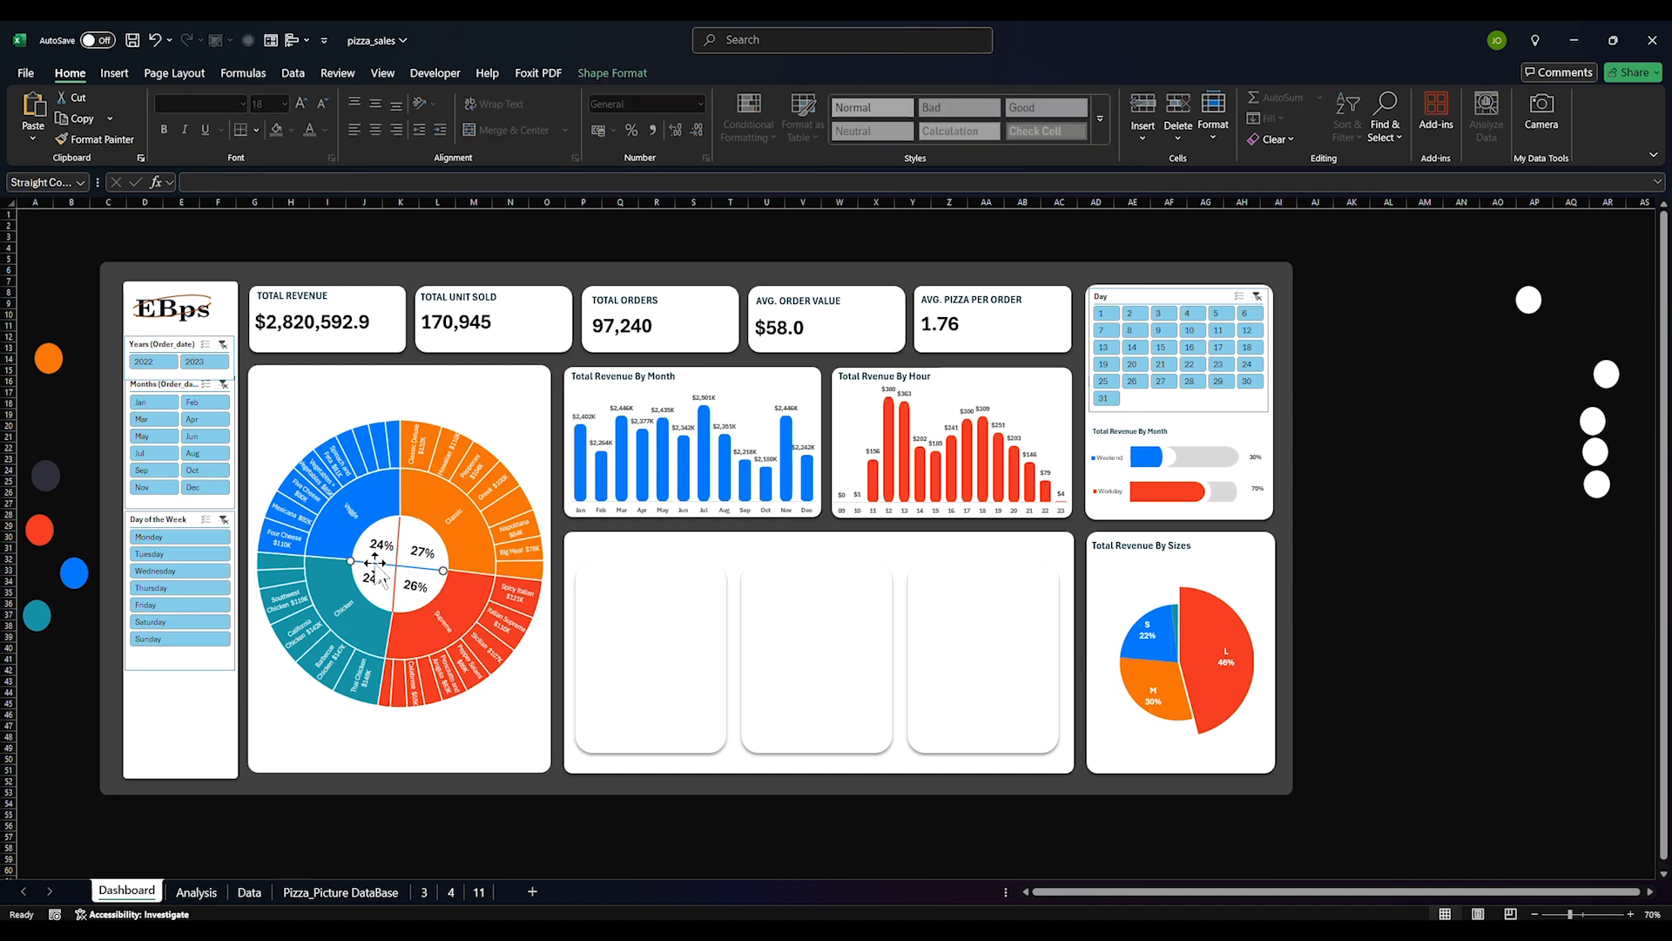
pyautogui.click(612, 73)
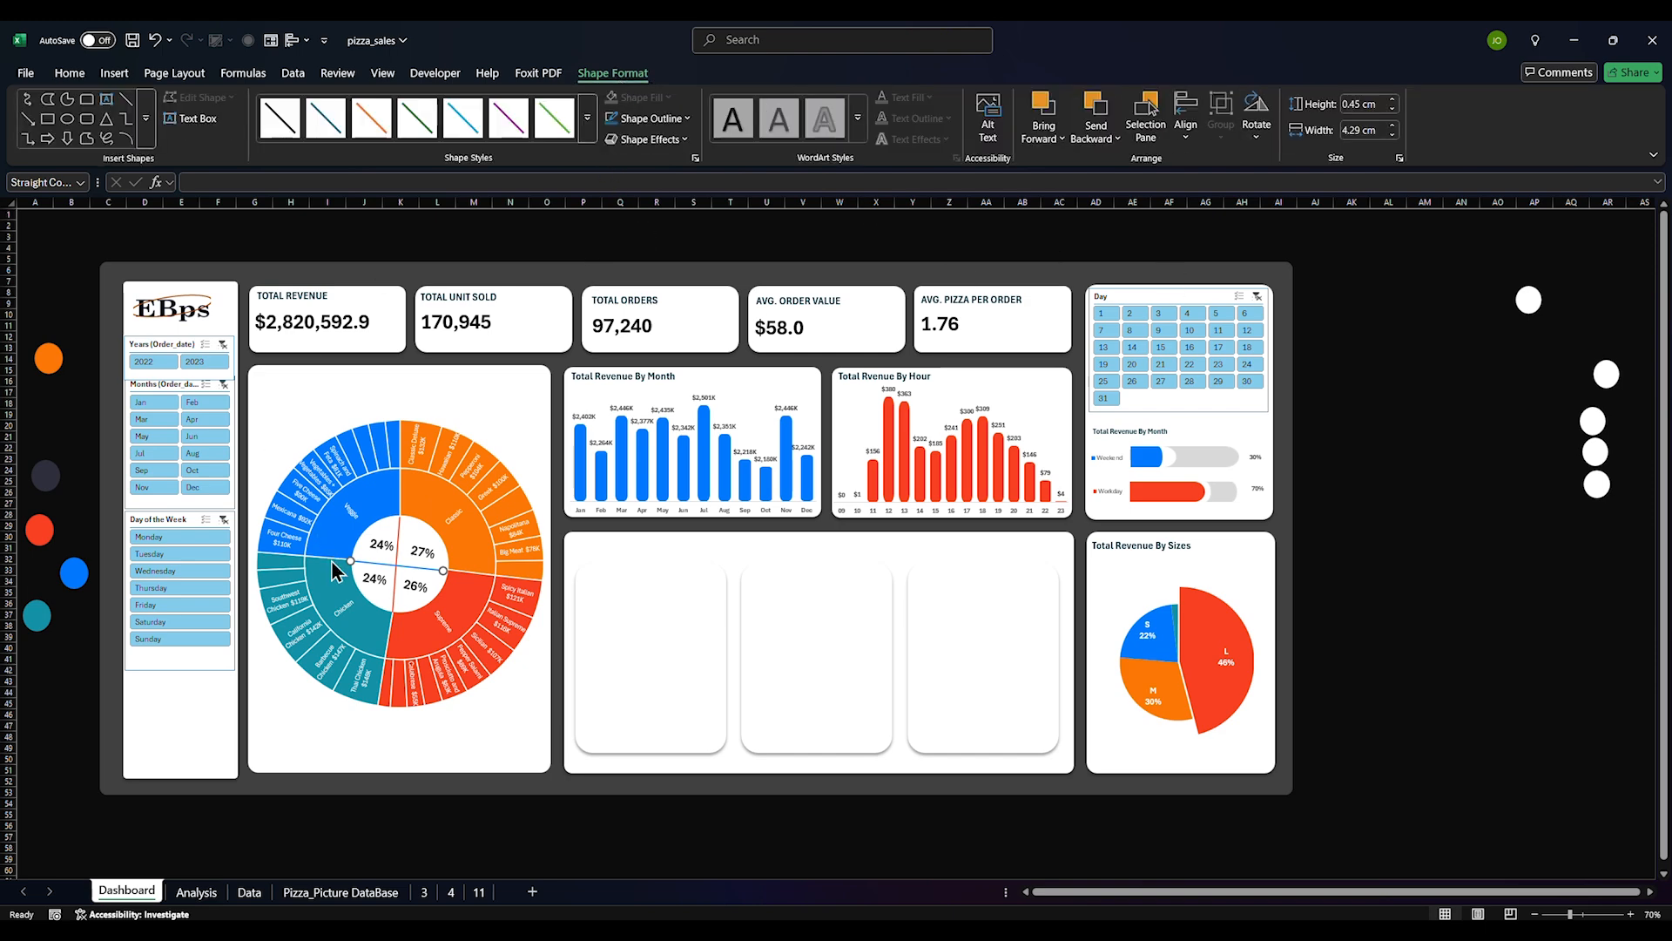
pyautogui.rightClick(374, 562)
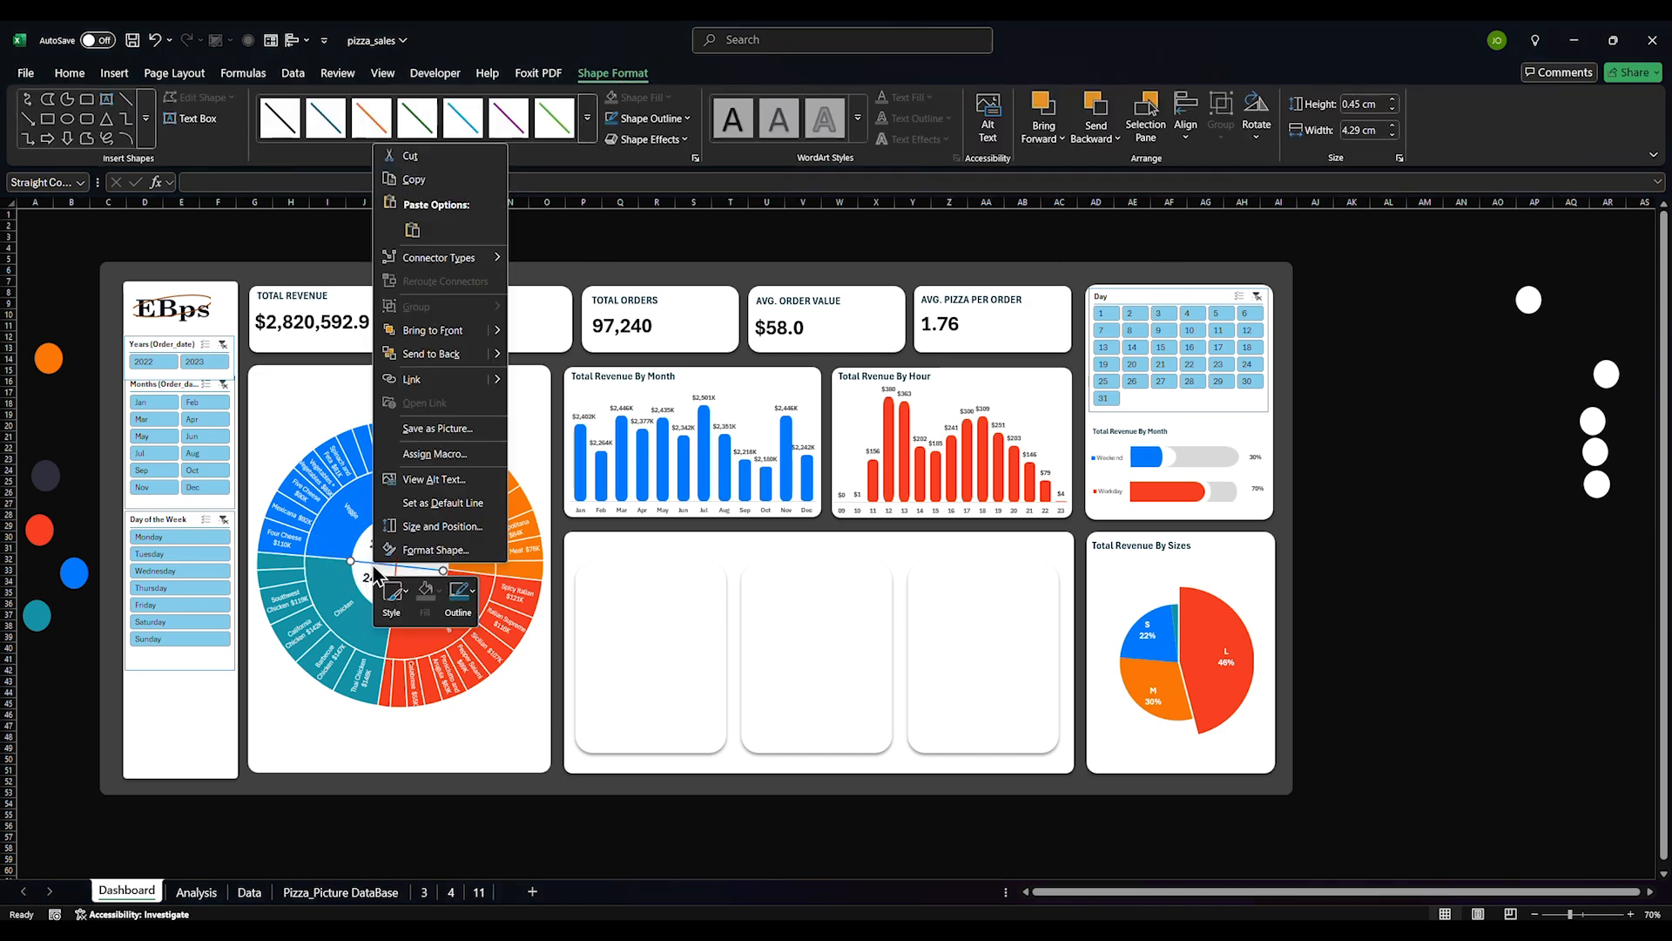
pyautogui.click(437, 553)
pyautogui.moveTo(1508, 525); pyautogui.dragTo(1527, 527)
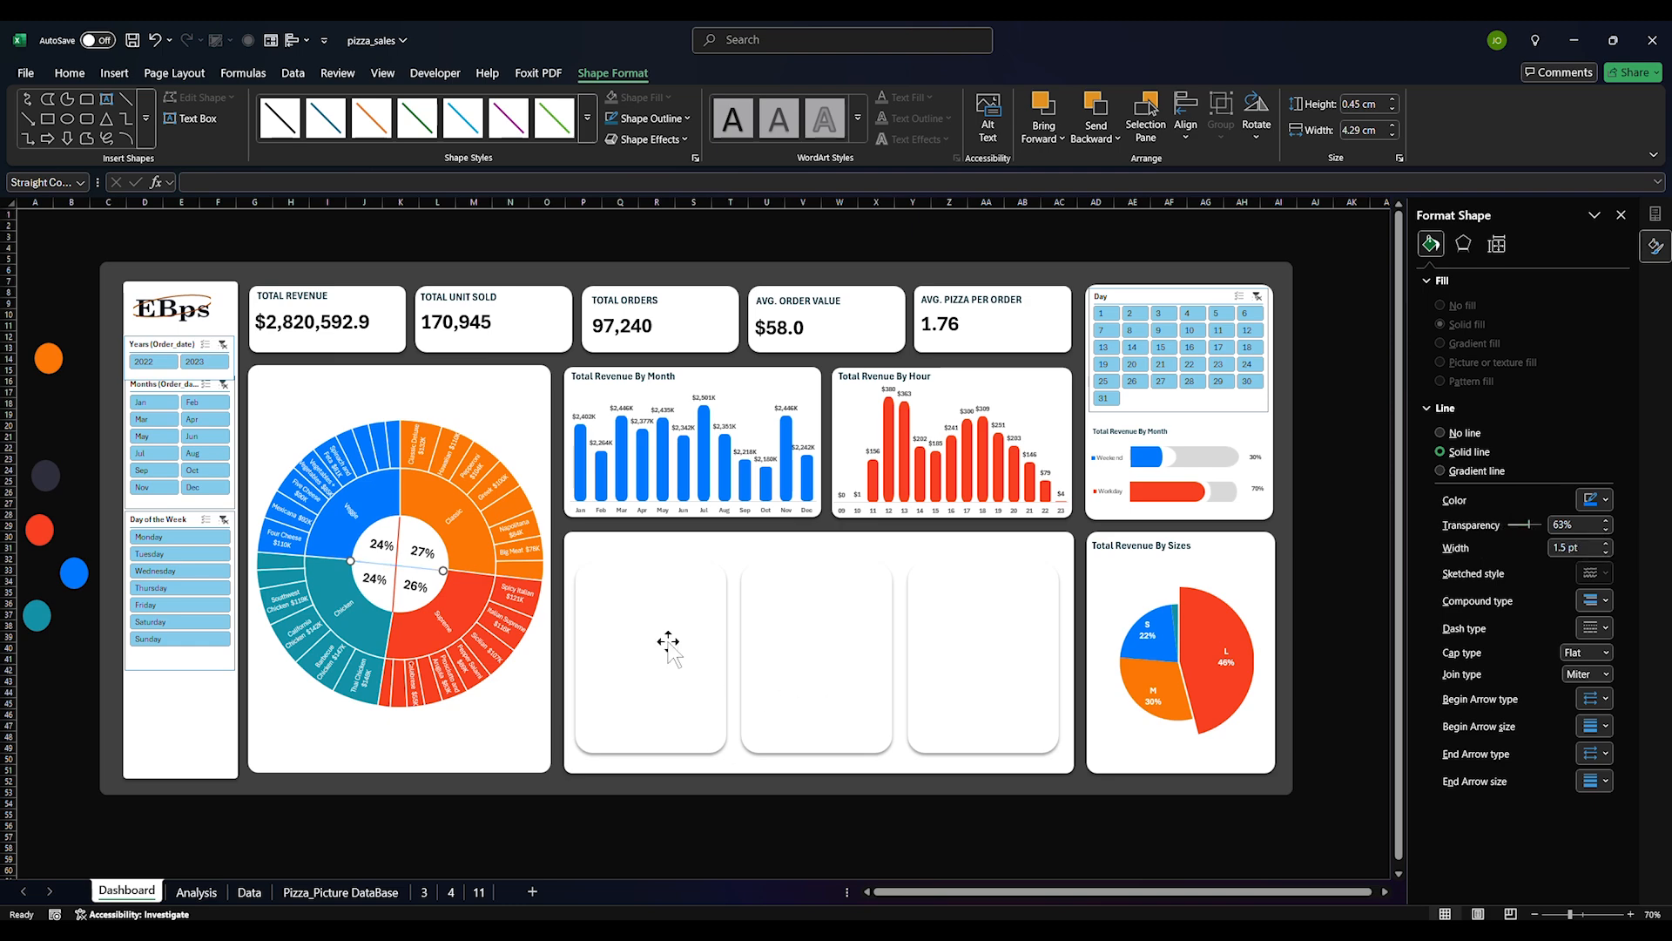
# Select the vertical divider line and highlight its 0% transparency value
pyautogui.click(400, 561)
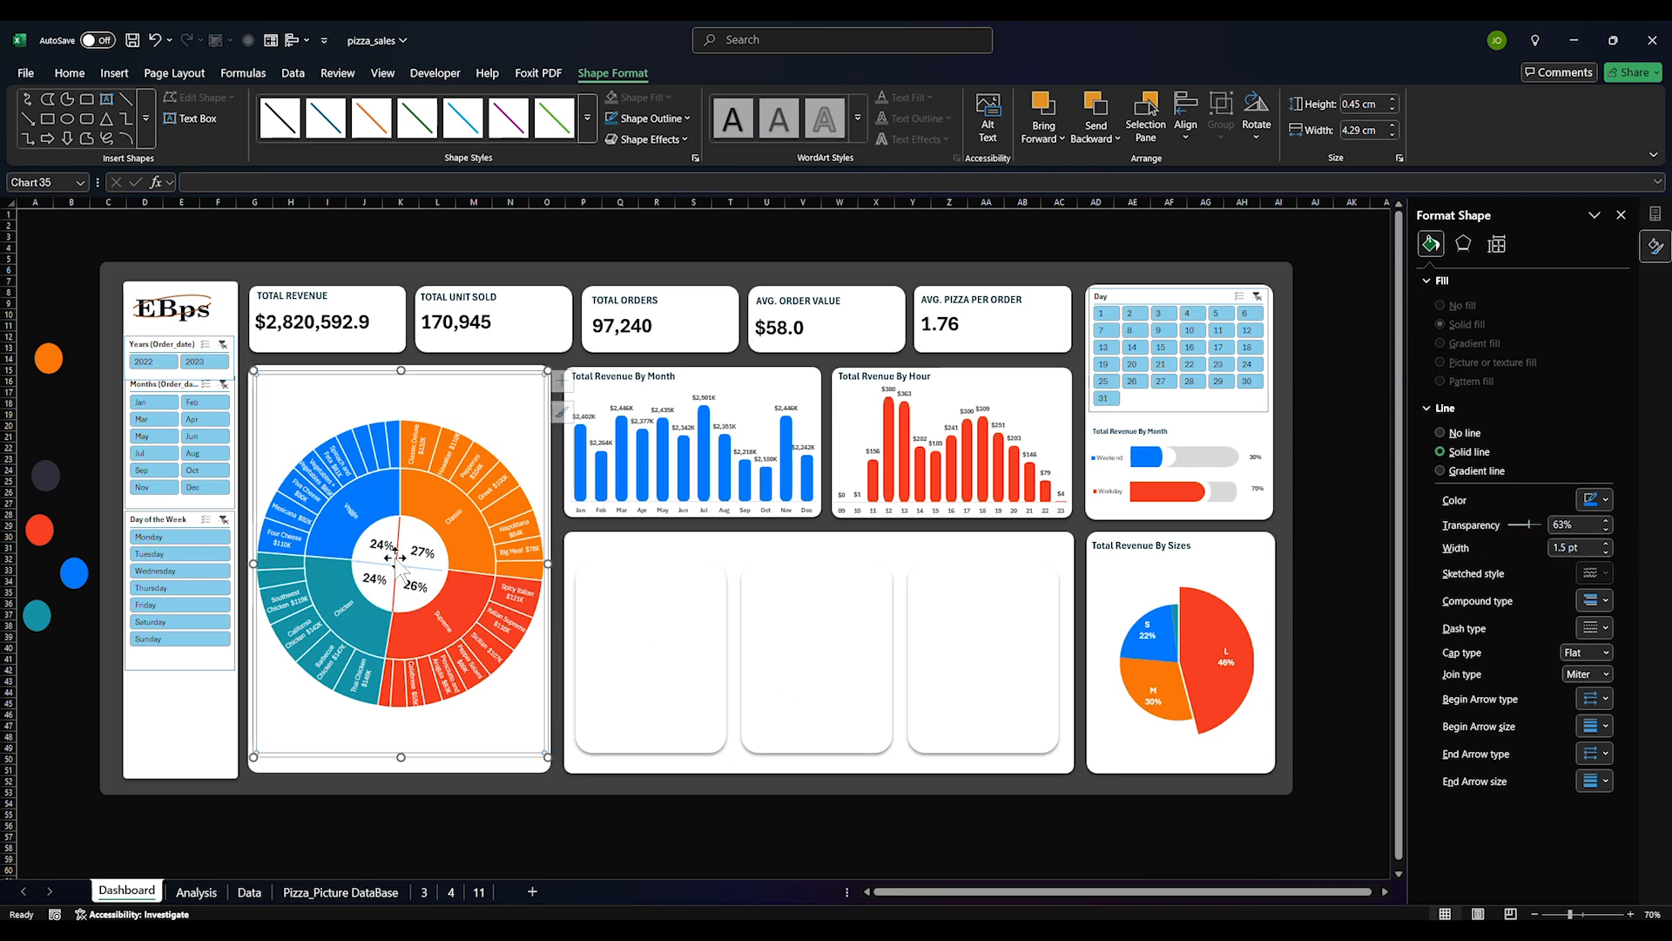
pyautogui.click(398, 558)
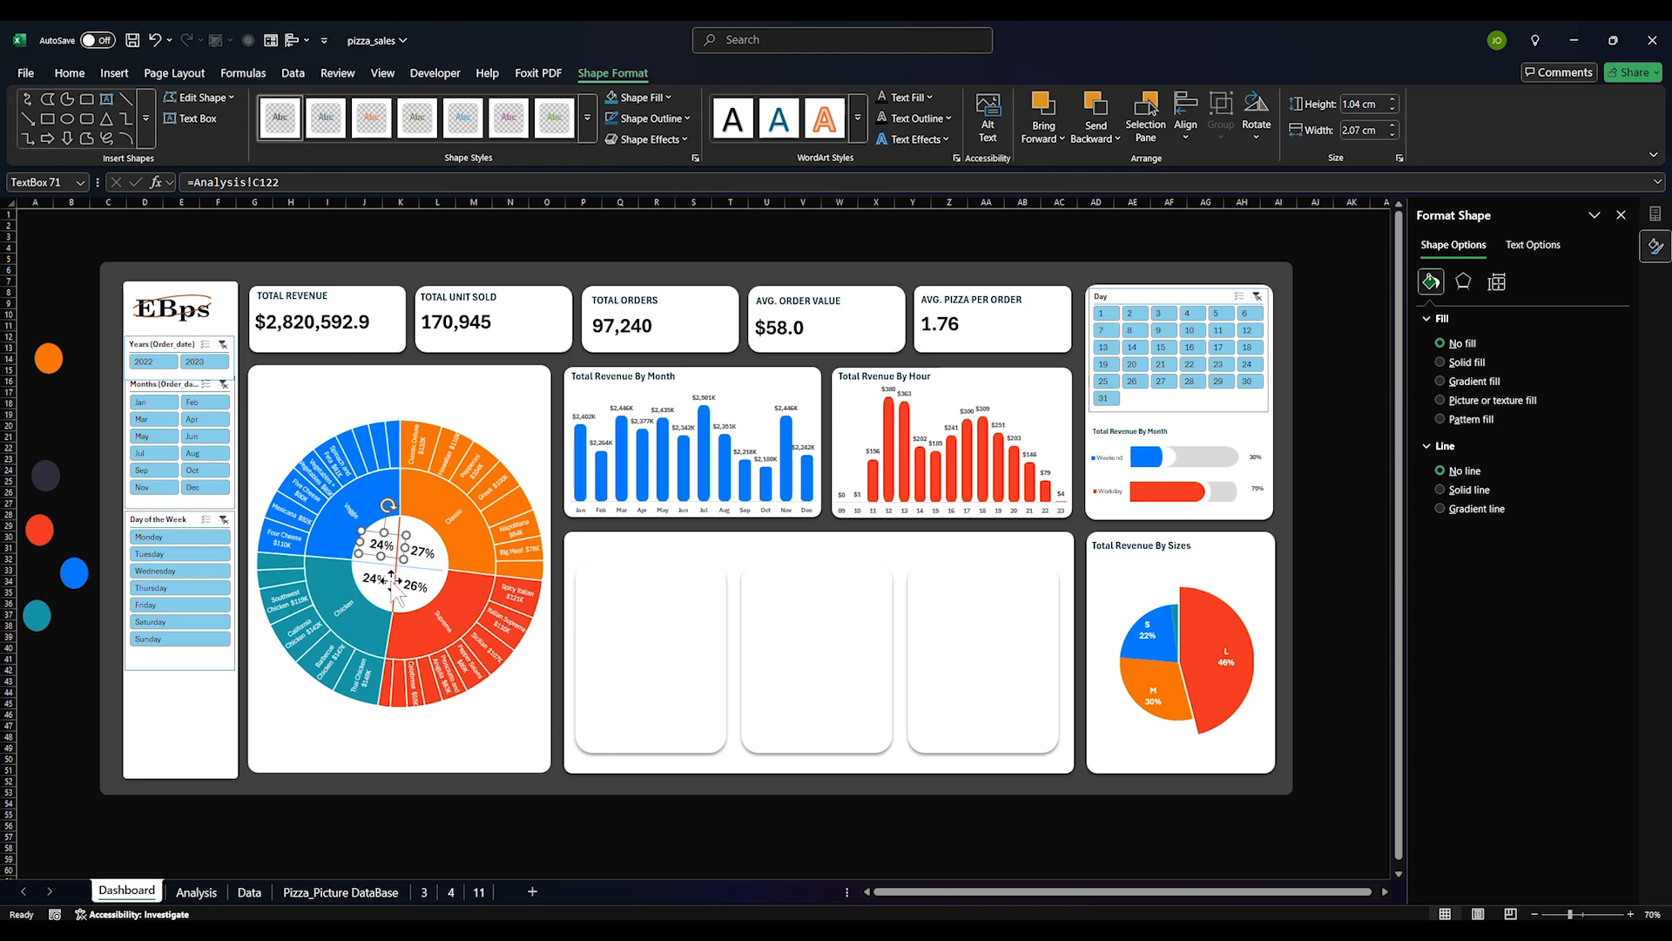
pyautogui.click(388, 568)
pyautogui.click(388, 557)
pyautogui.click(399, 571)
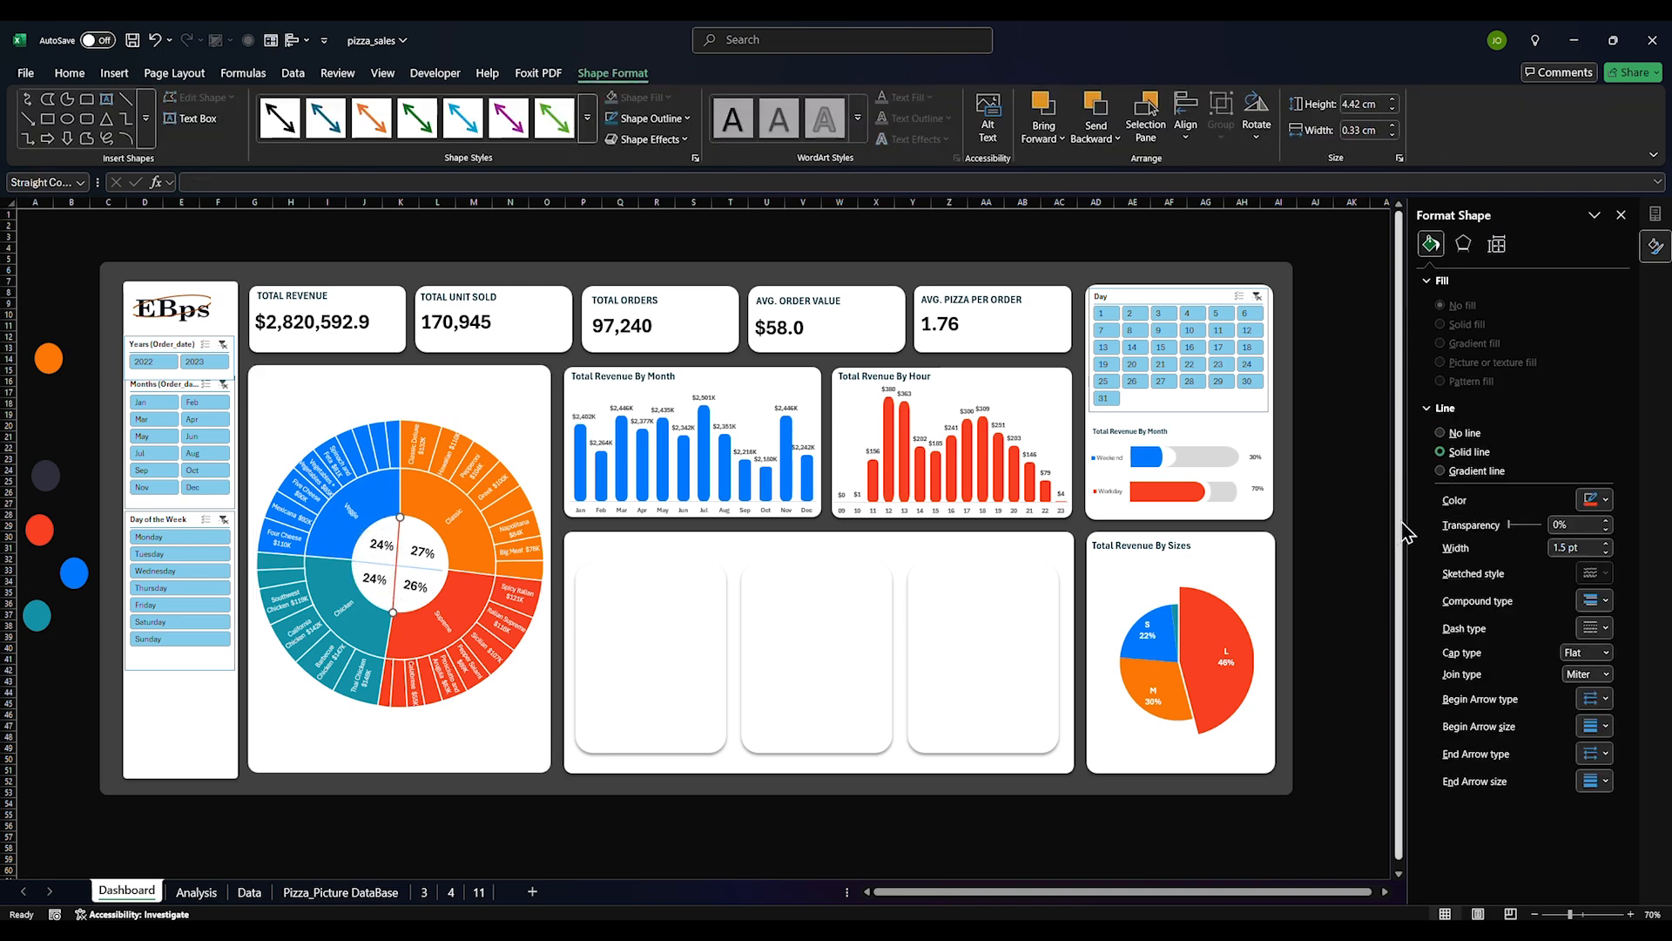
pyautogui.click(1580, 525)
pyautogui.moveTo(1581, 526); pyautogui.dragTo(1512, 526)
# Set the vertical divider line to 65% transparency and save the workbook
pyautogui.write('65')
pyautogui.press('Return')
pyautogui.click(520, 841)
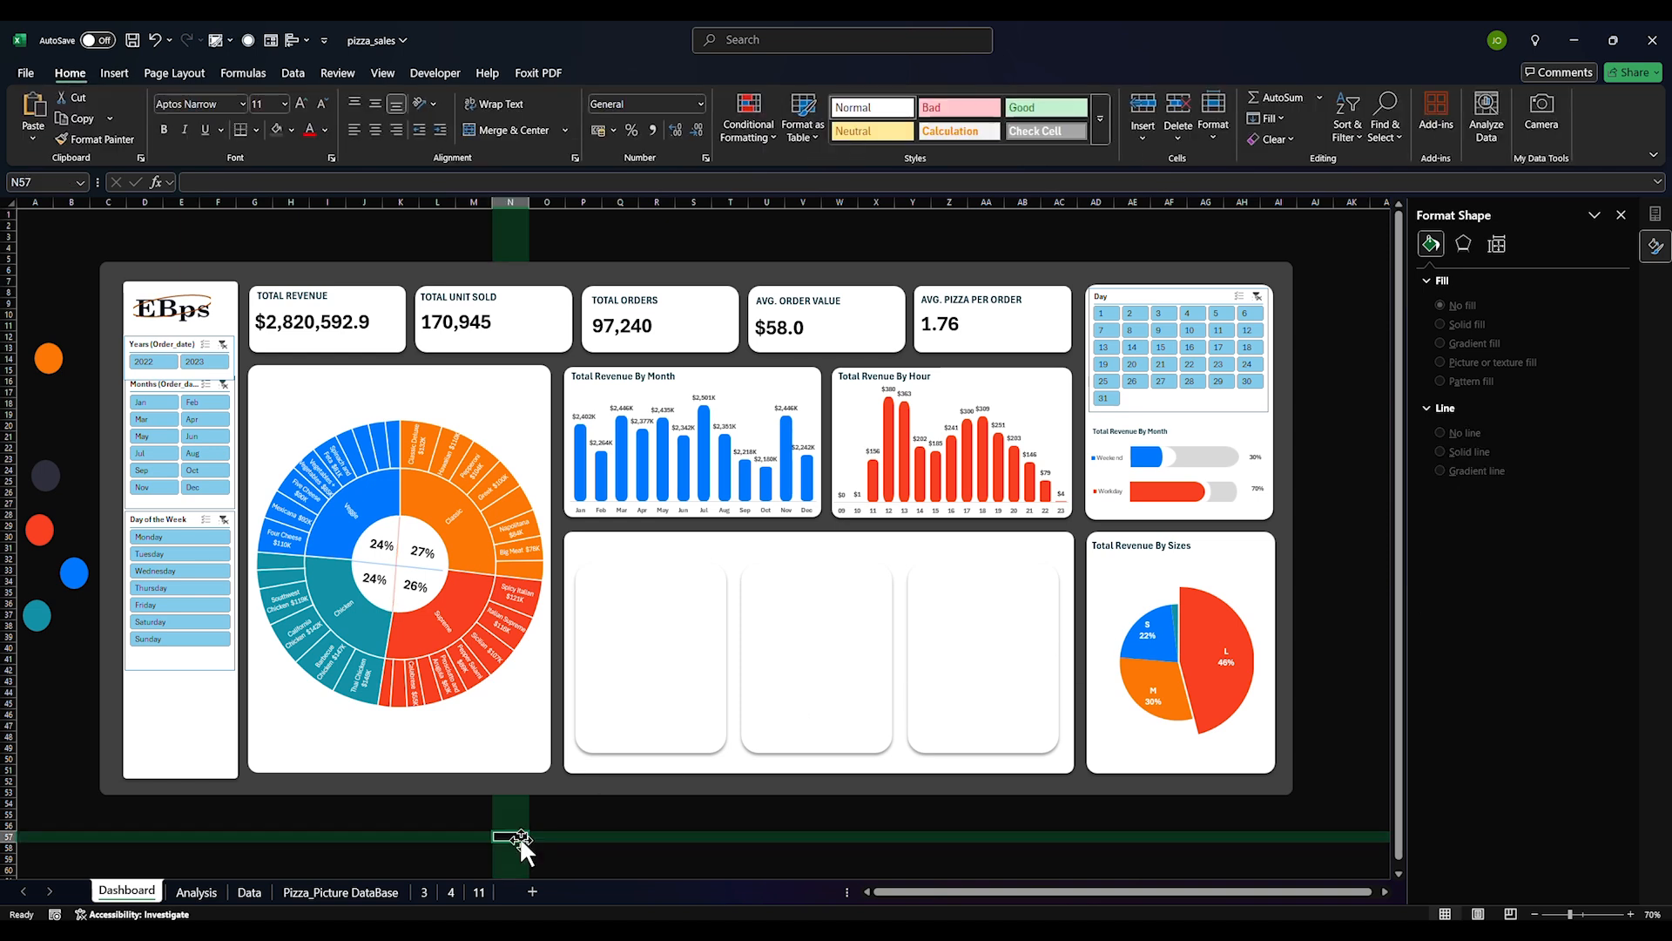
pyautogui.hotkey('ctrl', 's')
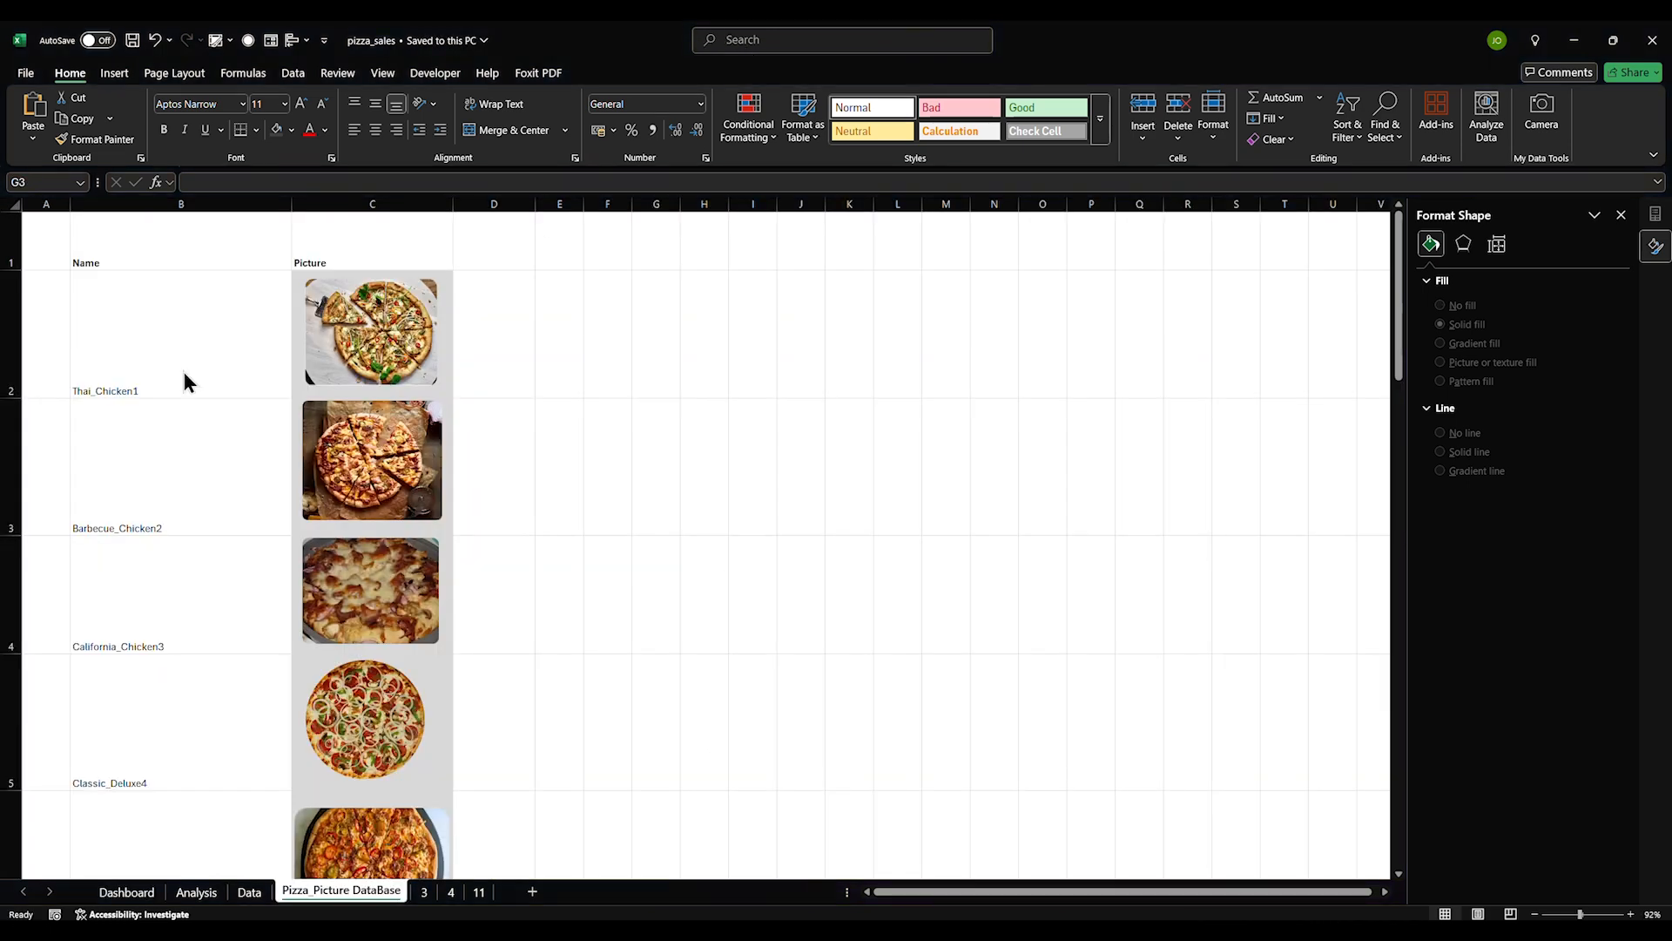
# Go to the Pizza_Picture DataBase sheet and select the pizza names and pictures B2:C7
pyautogui.click(78, 388)
pyautogui.click(126, 891)
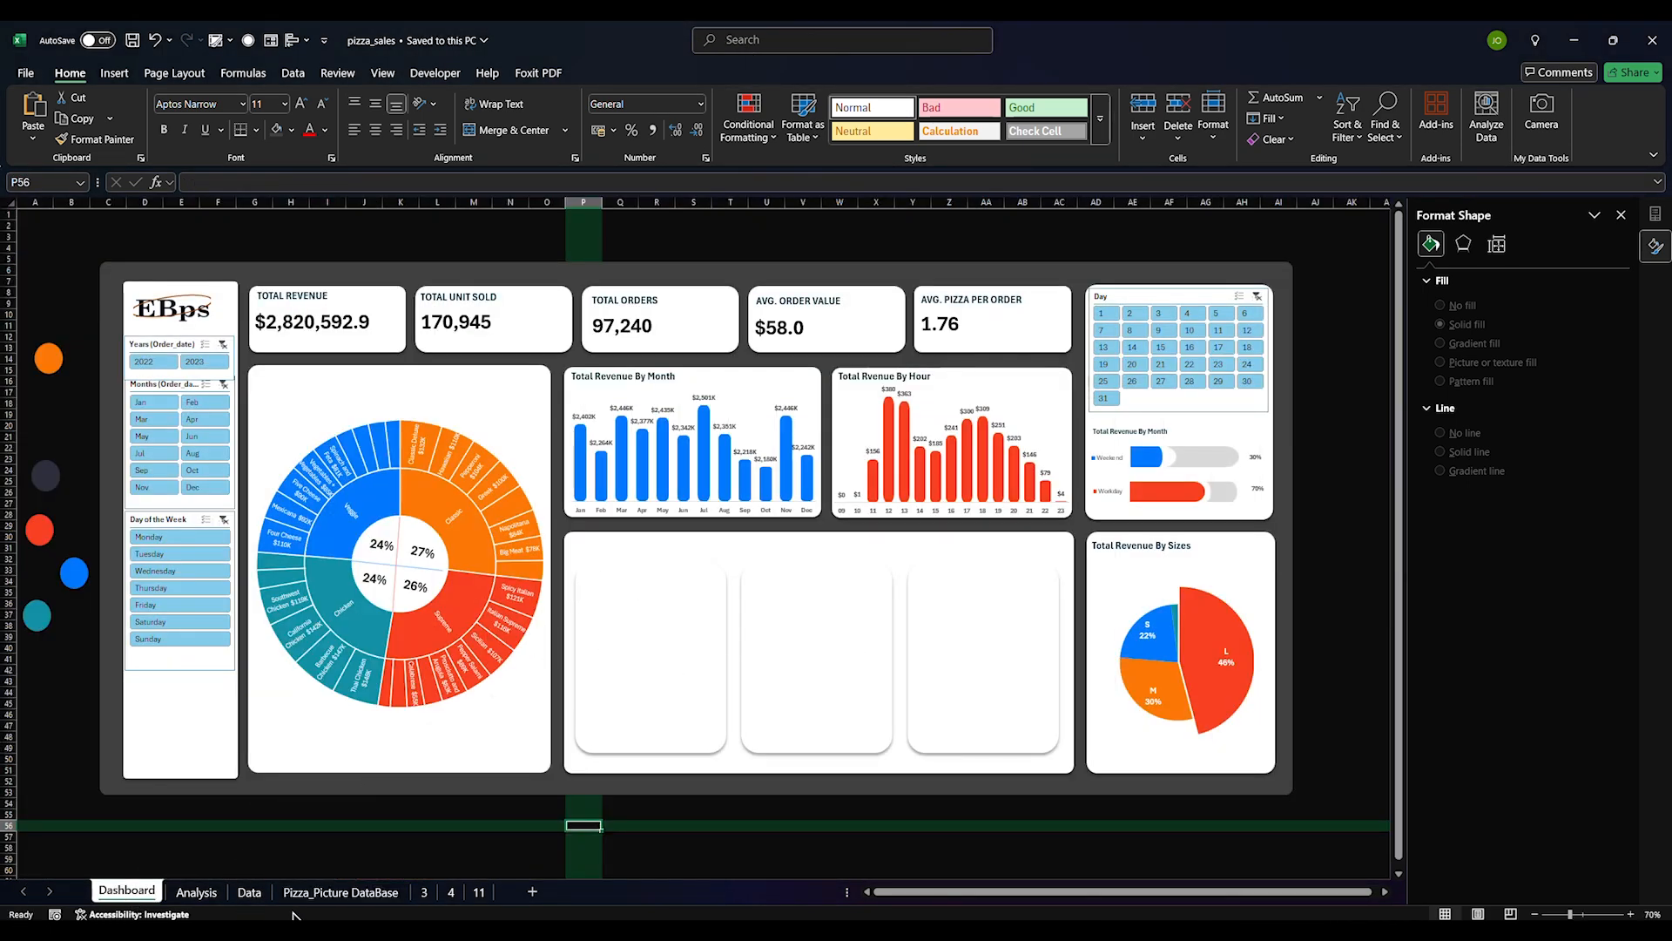
pyautogui.click(340, 891)
pyautogui.click(551, 512)
pyautogui.moveTo(169, 326); pyautogui.dragTo(349, 481)
pyautogui.scroll(2, 326, 506)
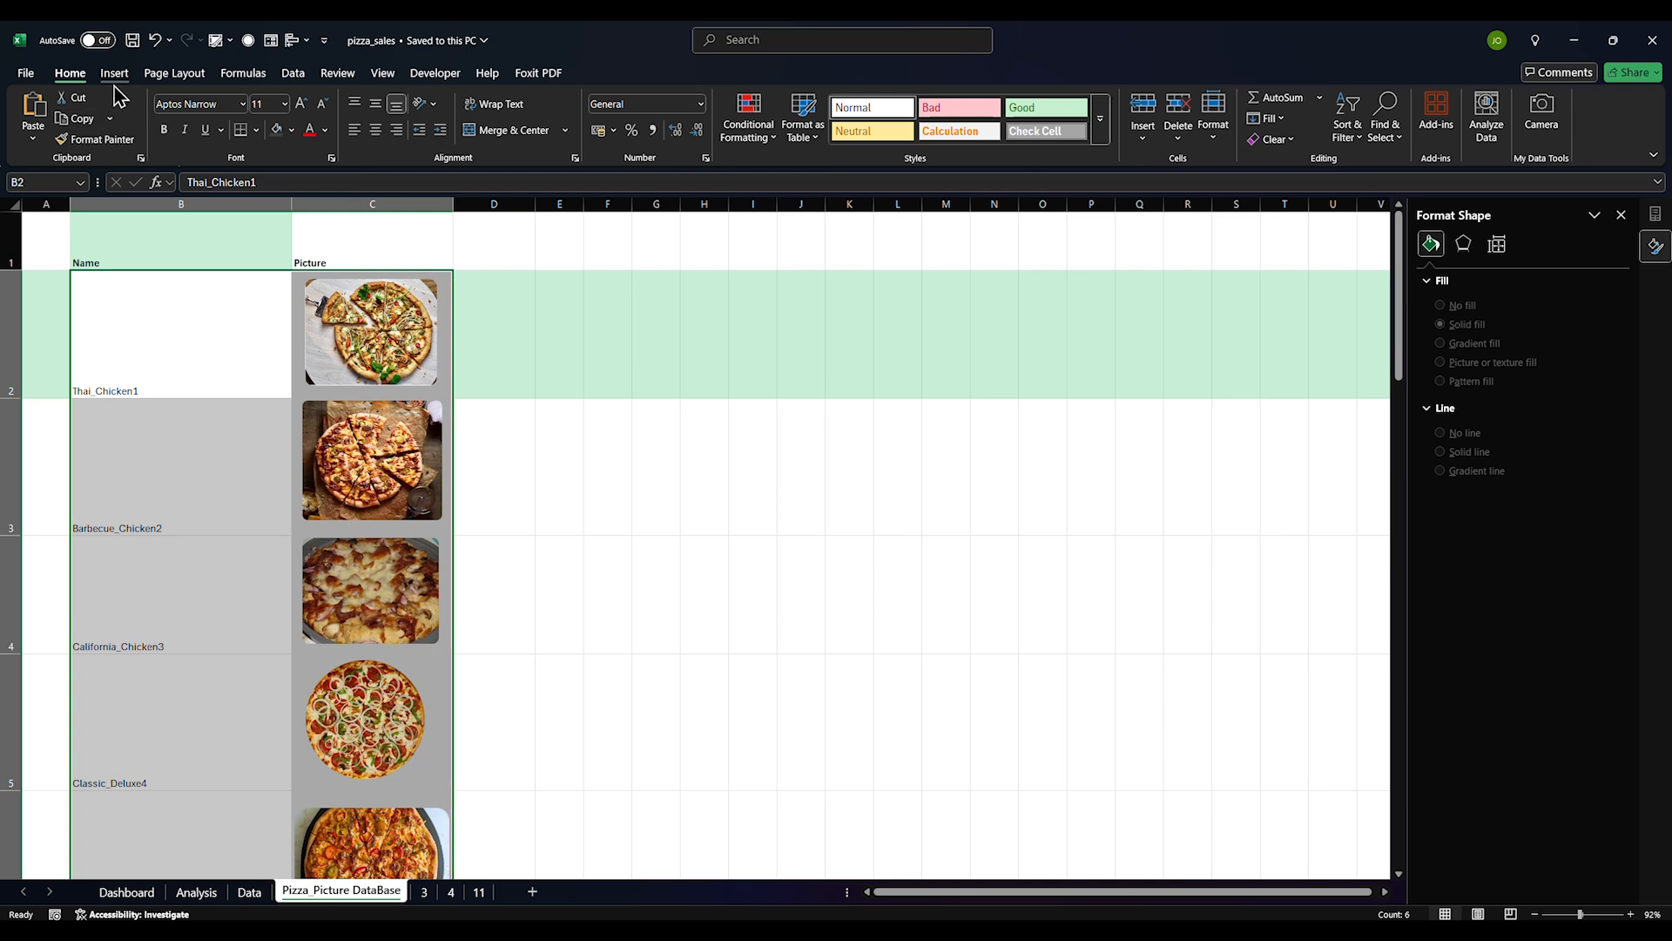
# Use Formulas > Create from Selection with Left column to name each picture cell, e.g. Thai_Chicken1
pyautogui.click(174, 73)
pyautogui.click(243, 73)
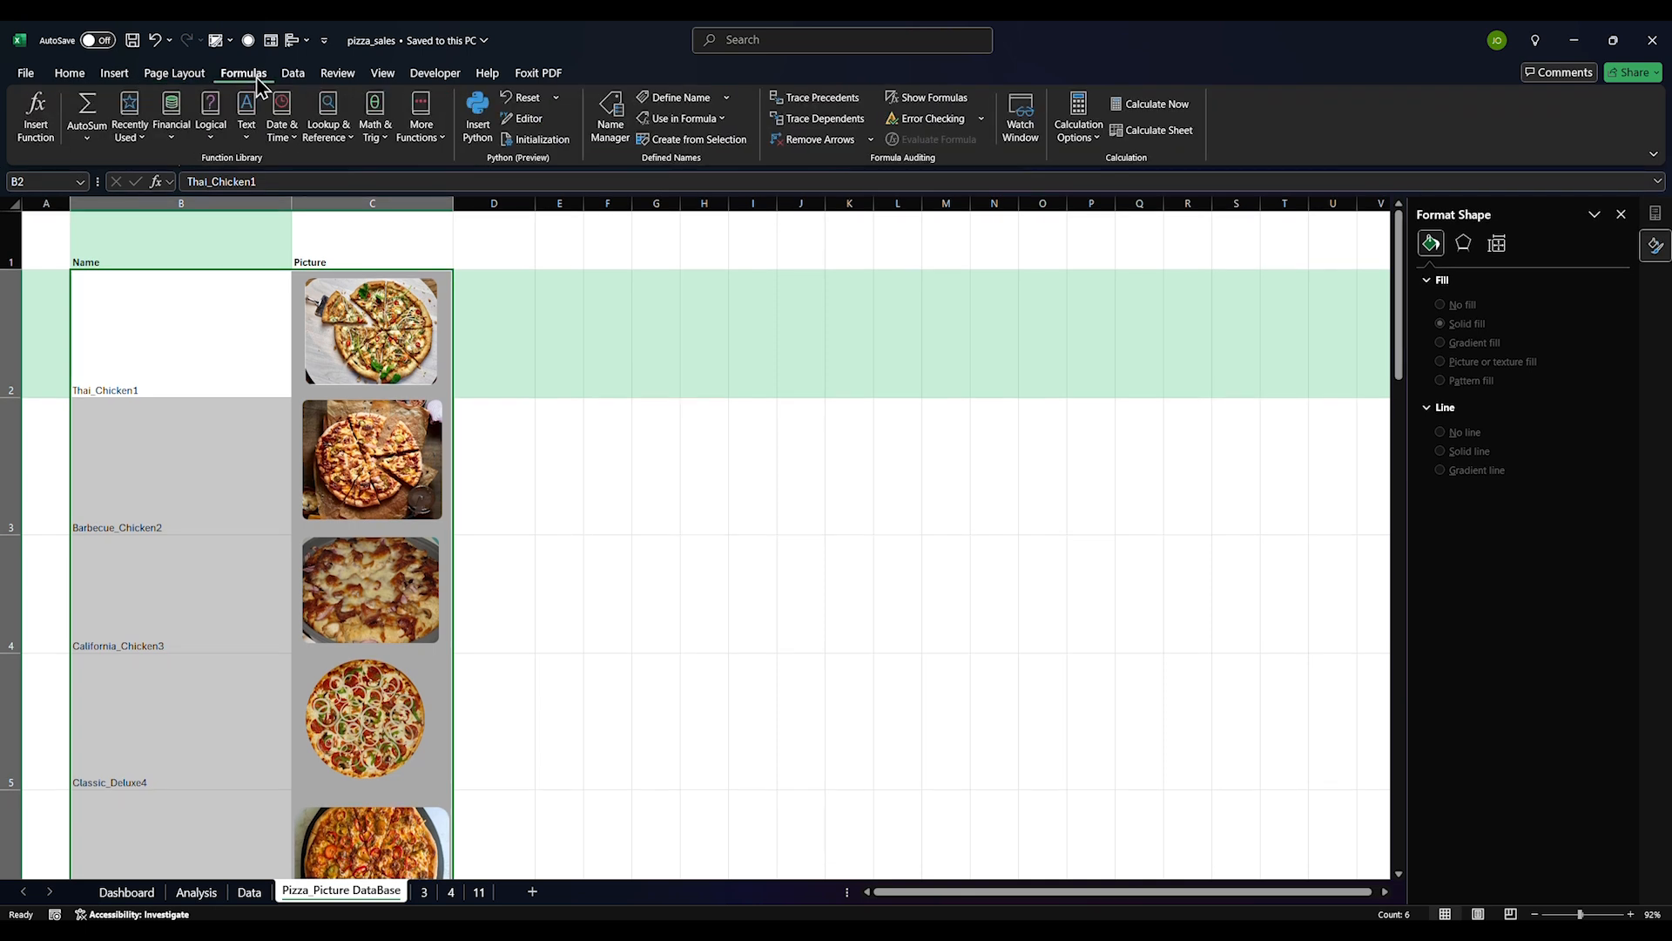
pyautogui.click(84, 75)
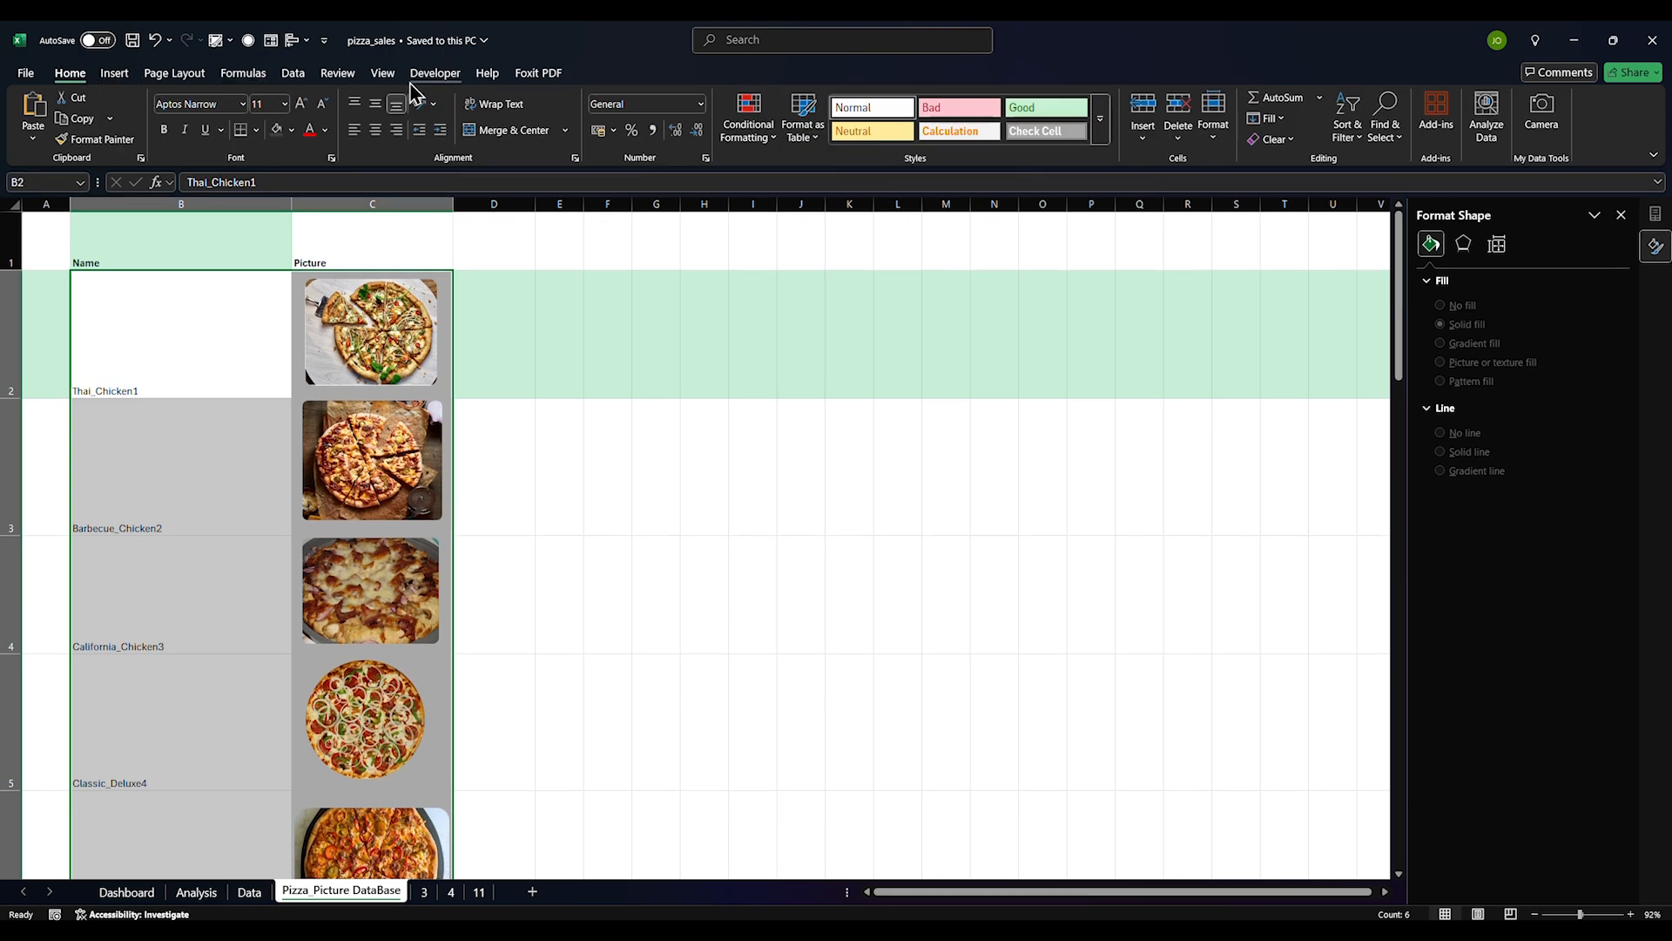
pyautogui.click(112, 73)
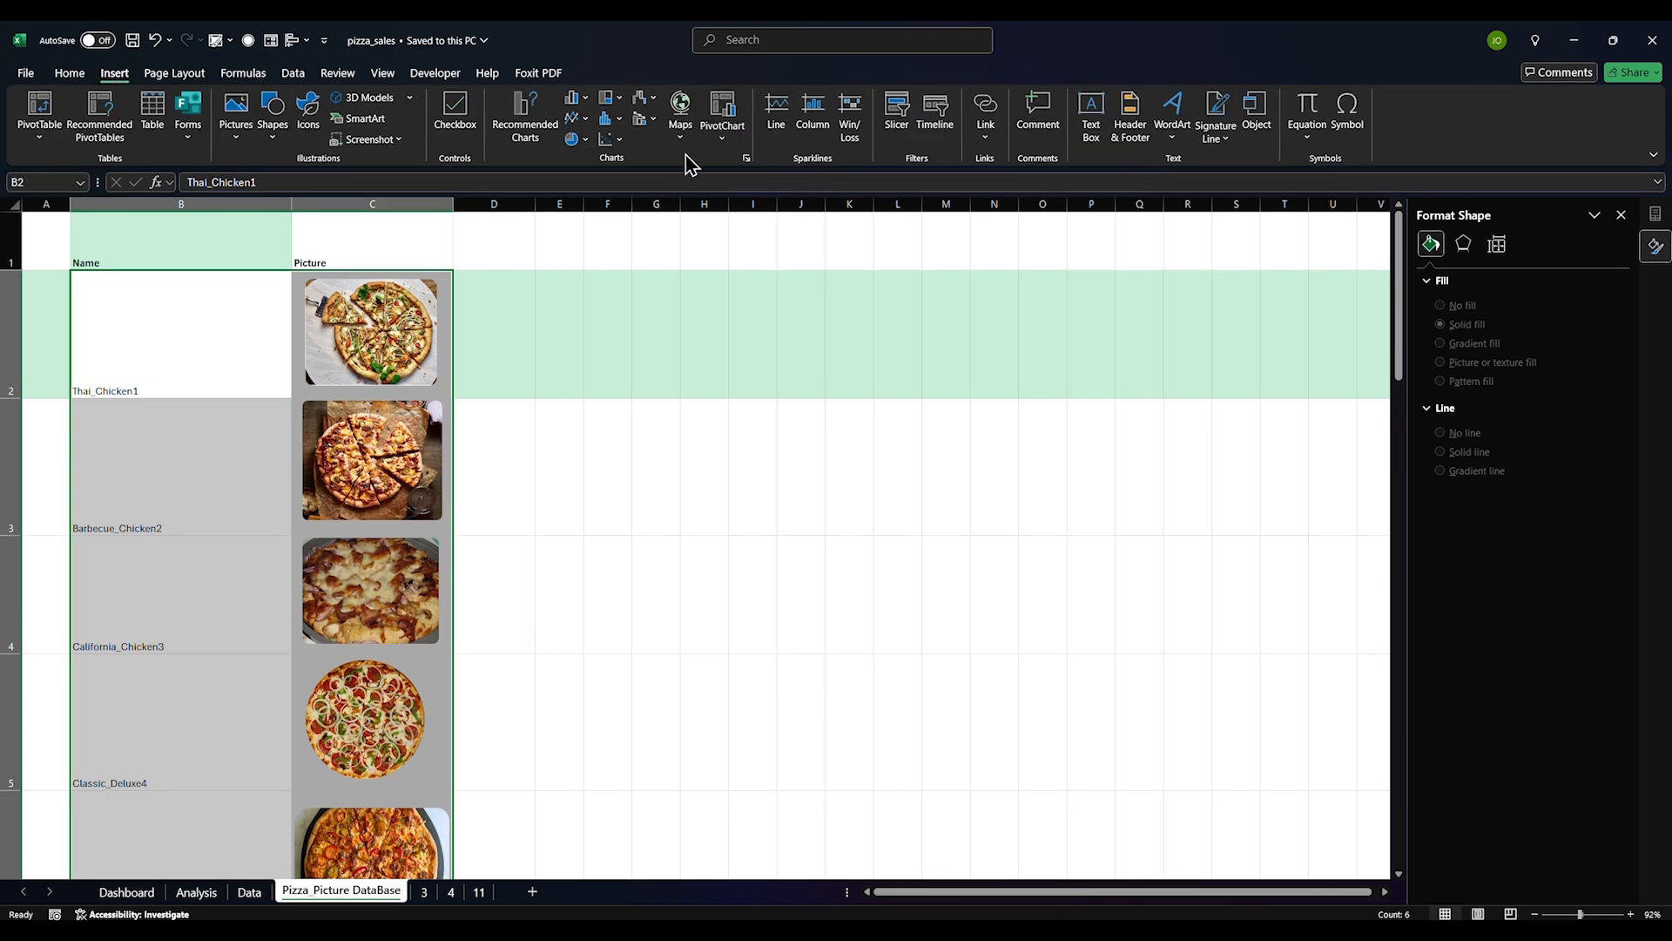
pyautogui.click(178, 74)
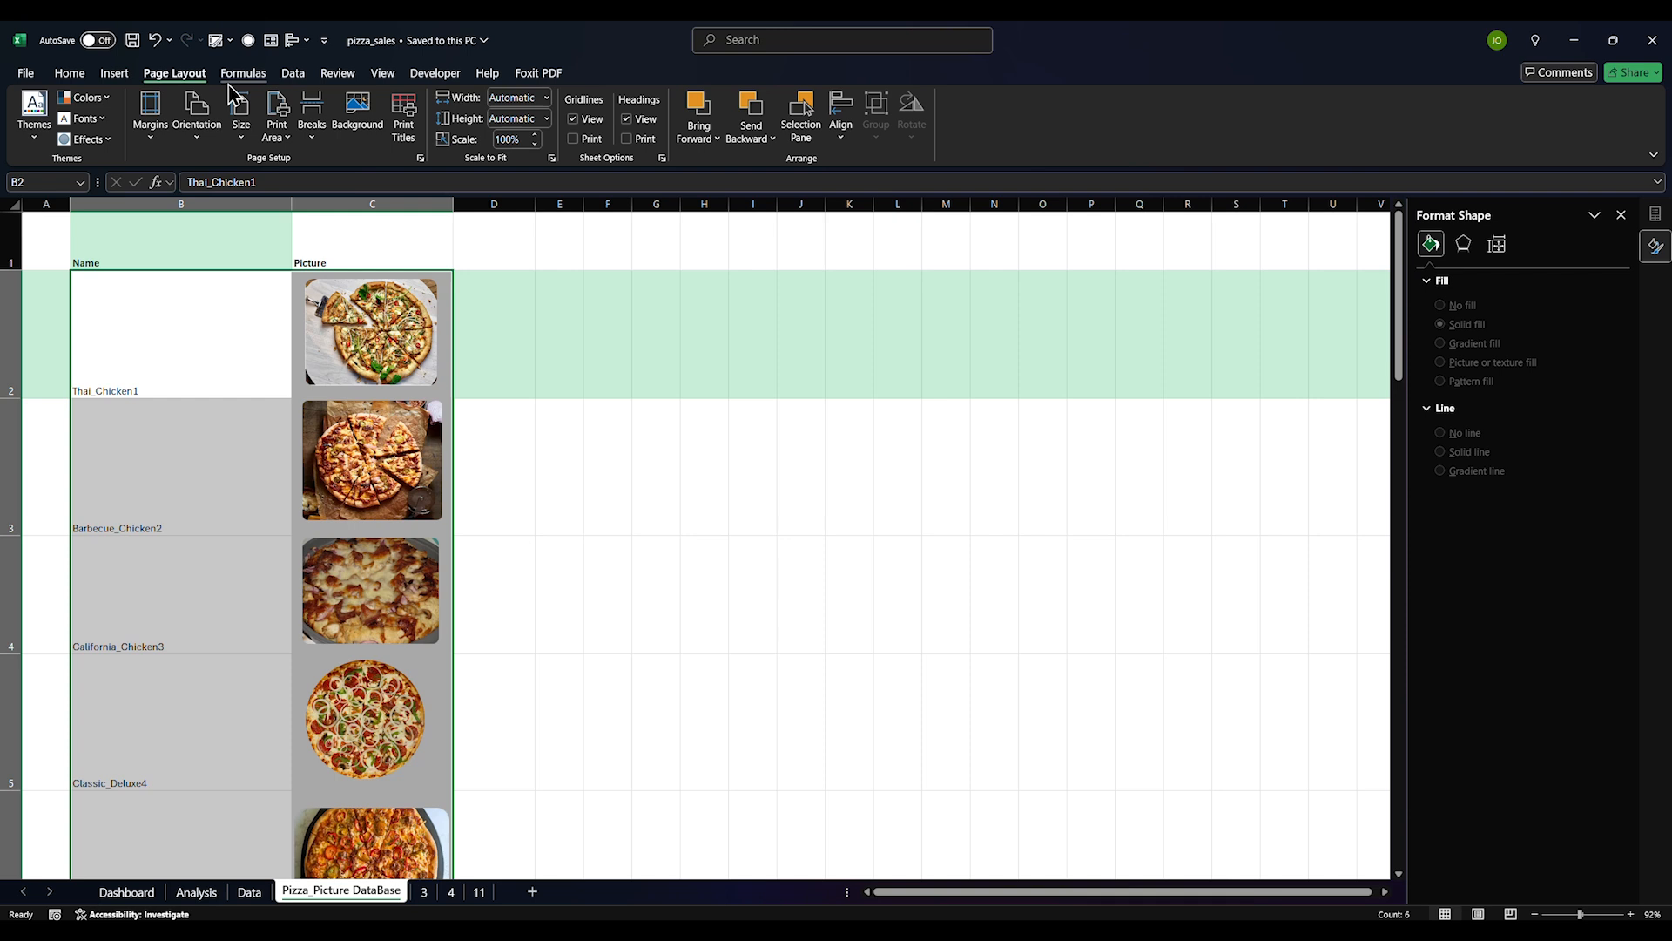
pyautogui.click(246, 77)
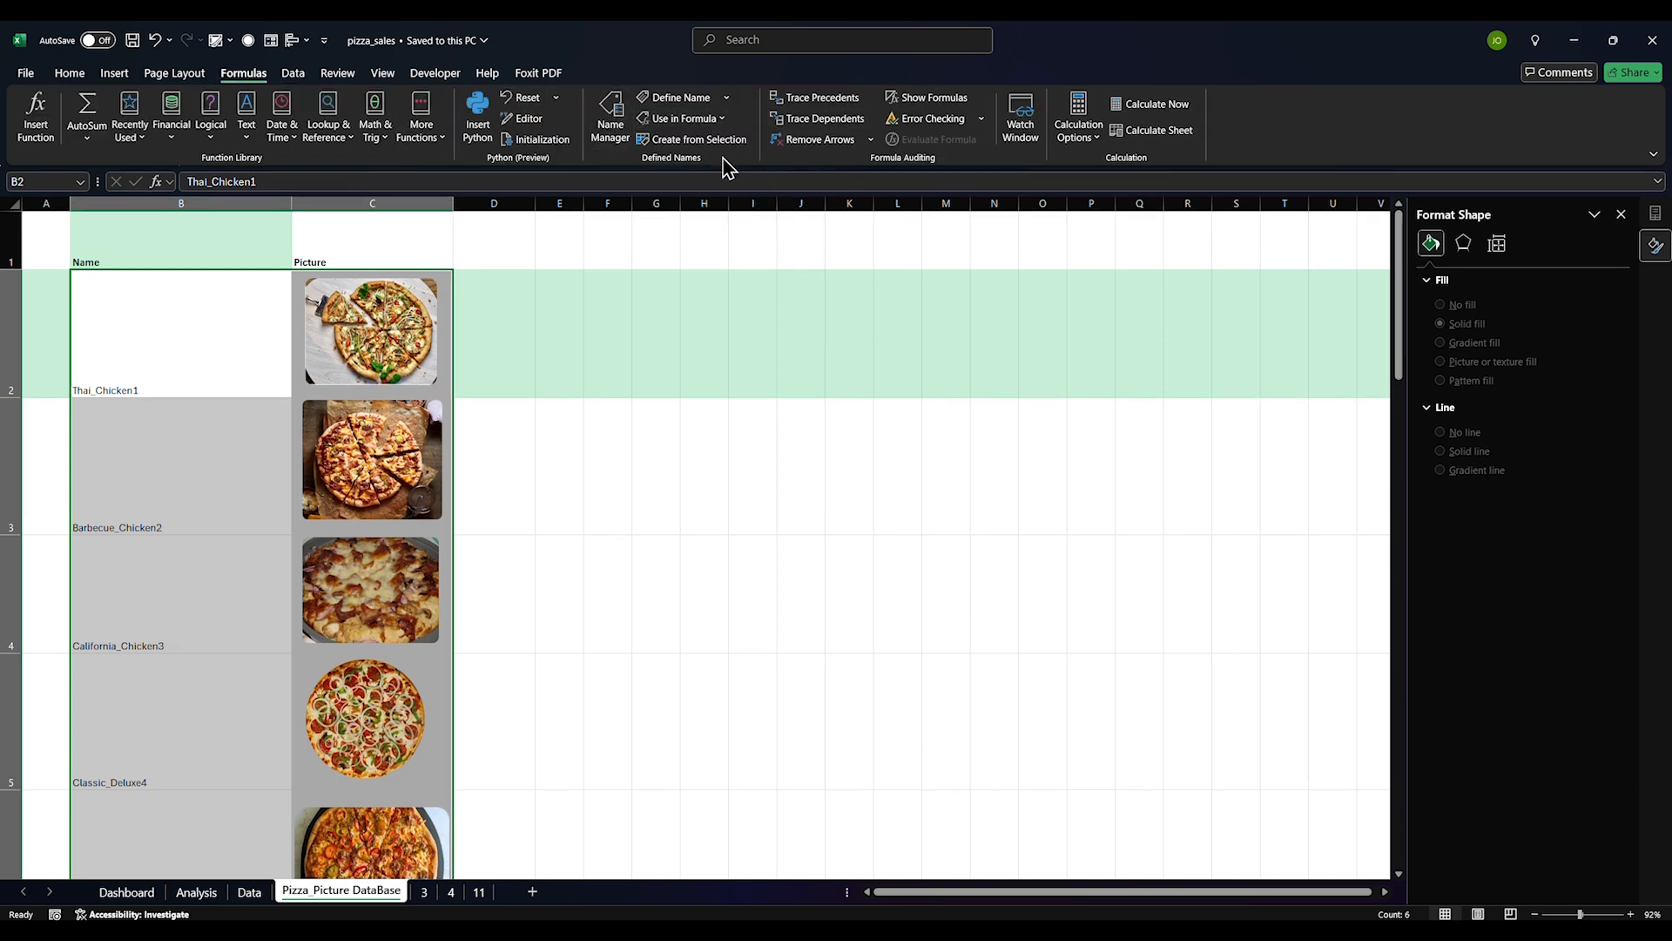
pyautogui.click(701, 140)
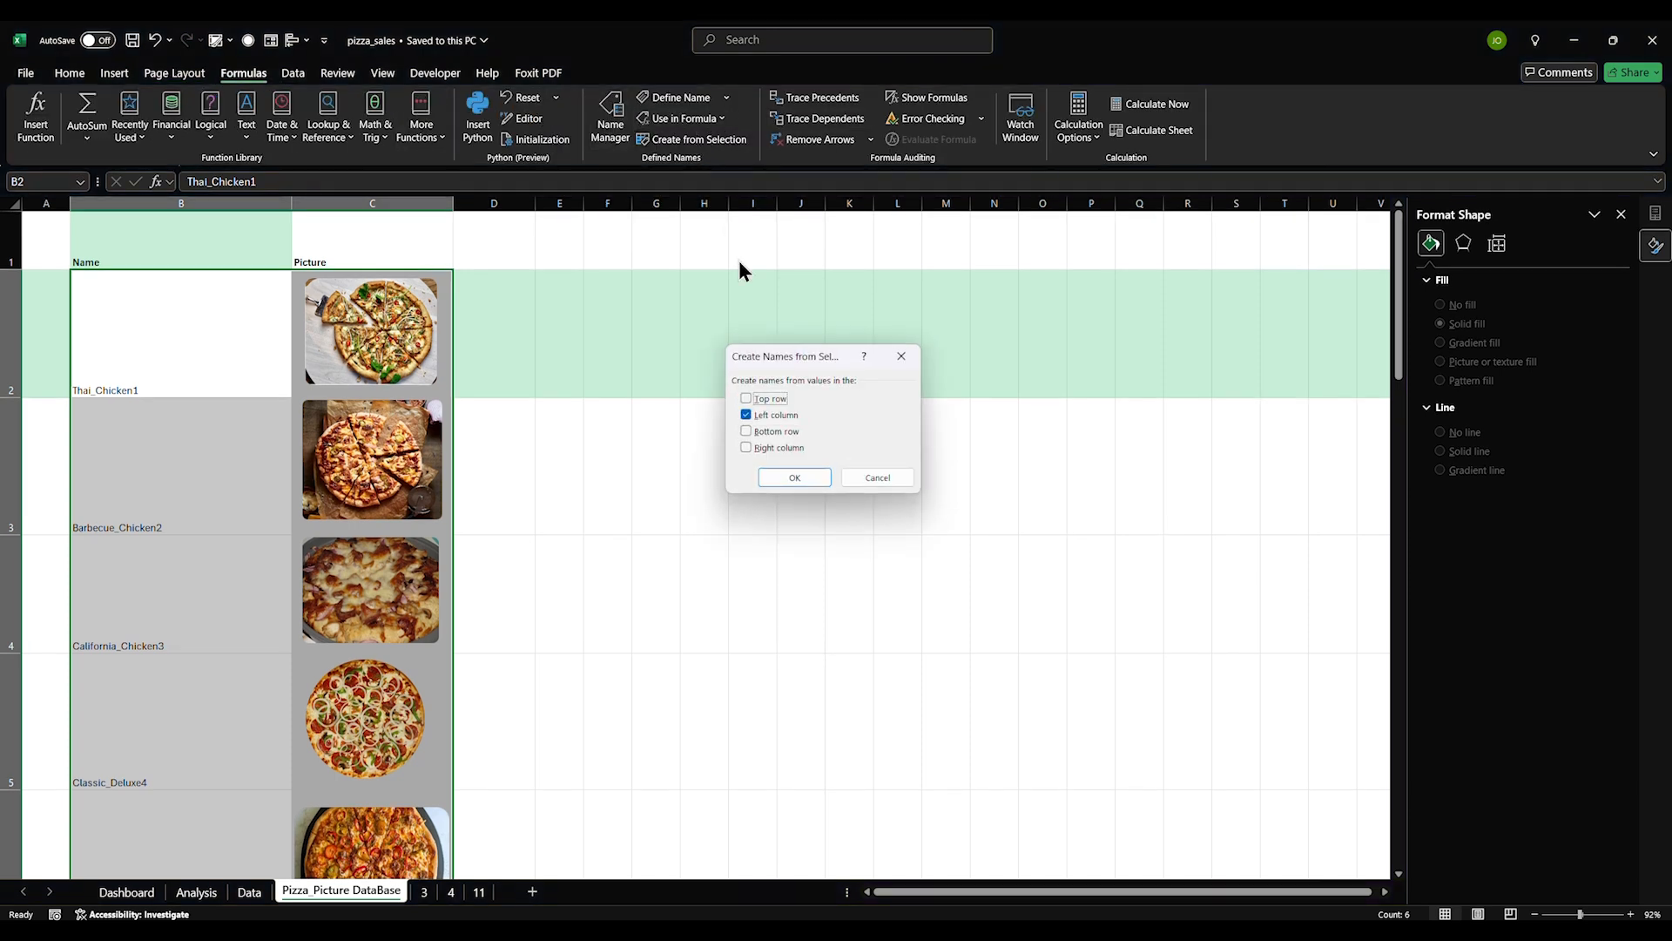
pyautogui.click(794, 478)
pyautogui.click(668, 440)
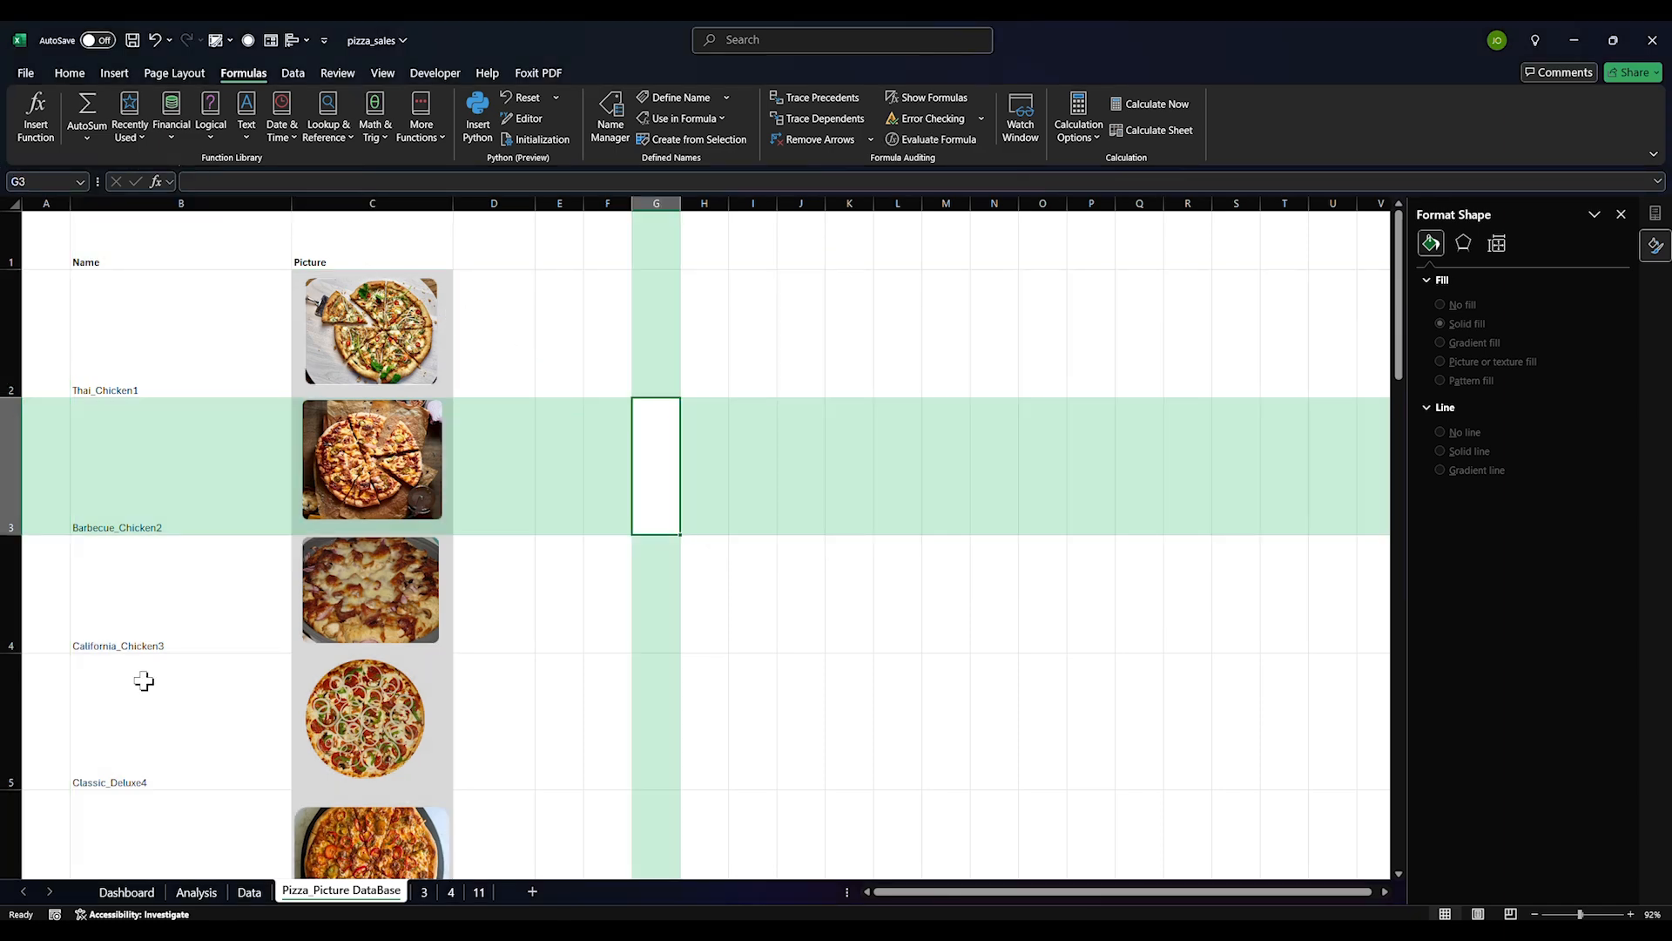
# Check the Picture_Name column on the Data sheet, then copy the Analysis pivot A79:B112
pyautogui.click(249, 891)
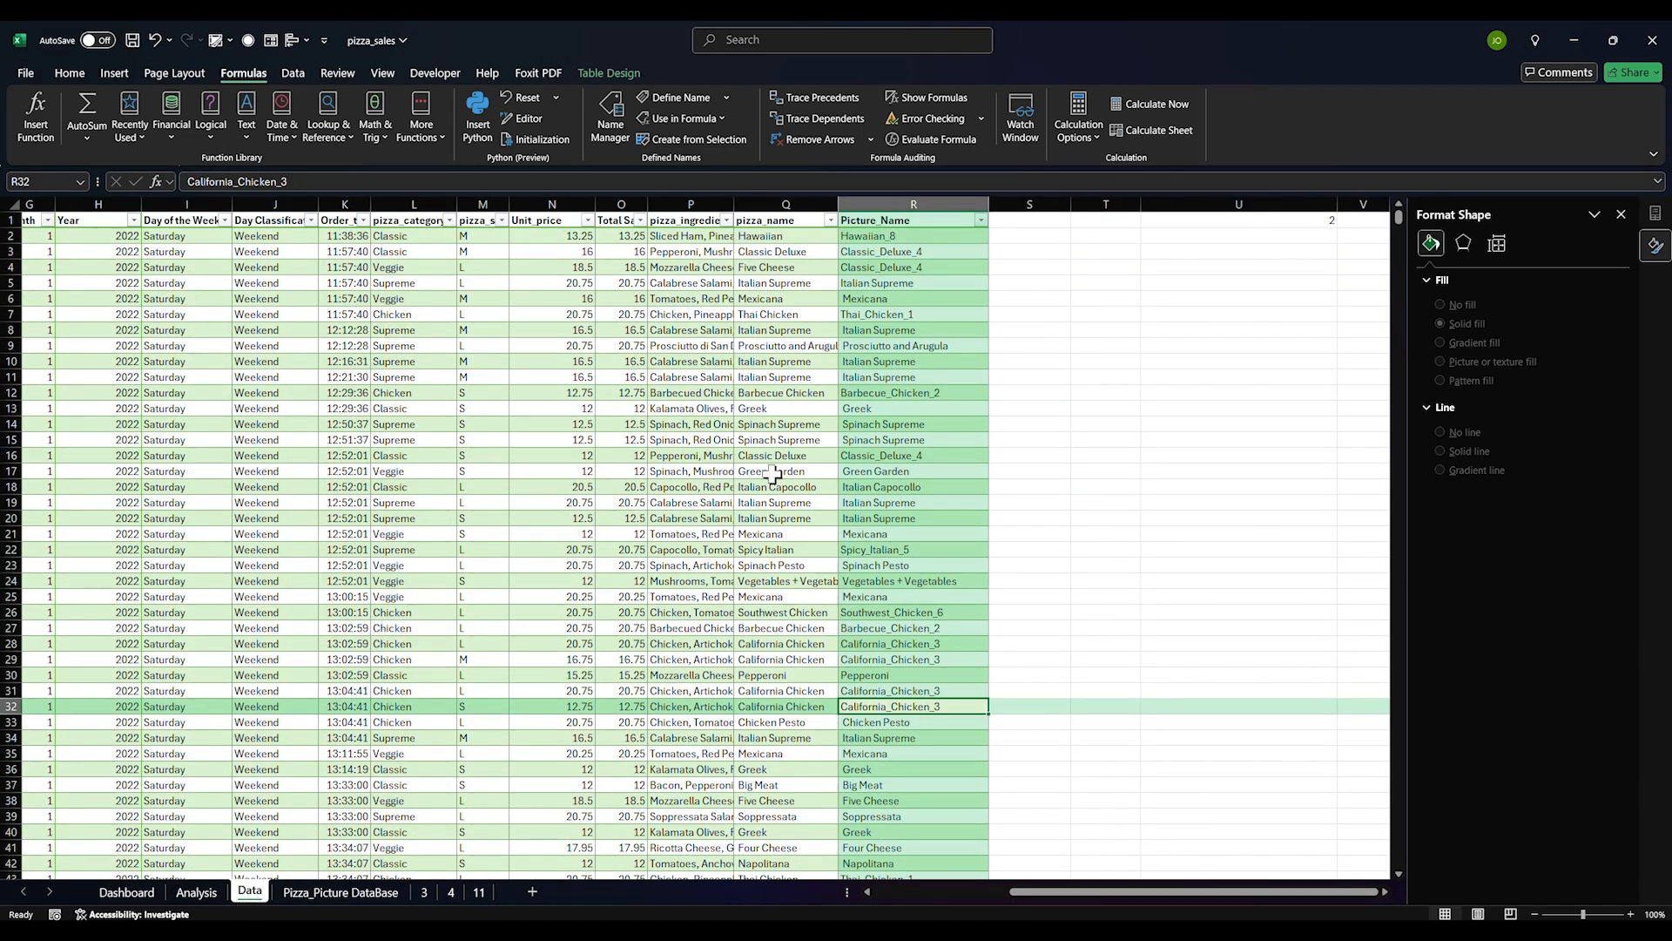
pyautogui.click(866, 250)
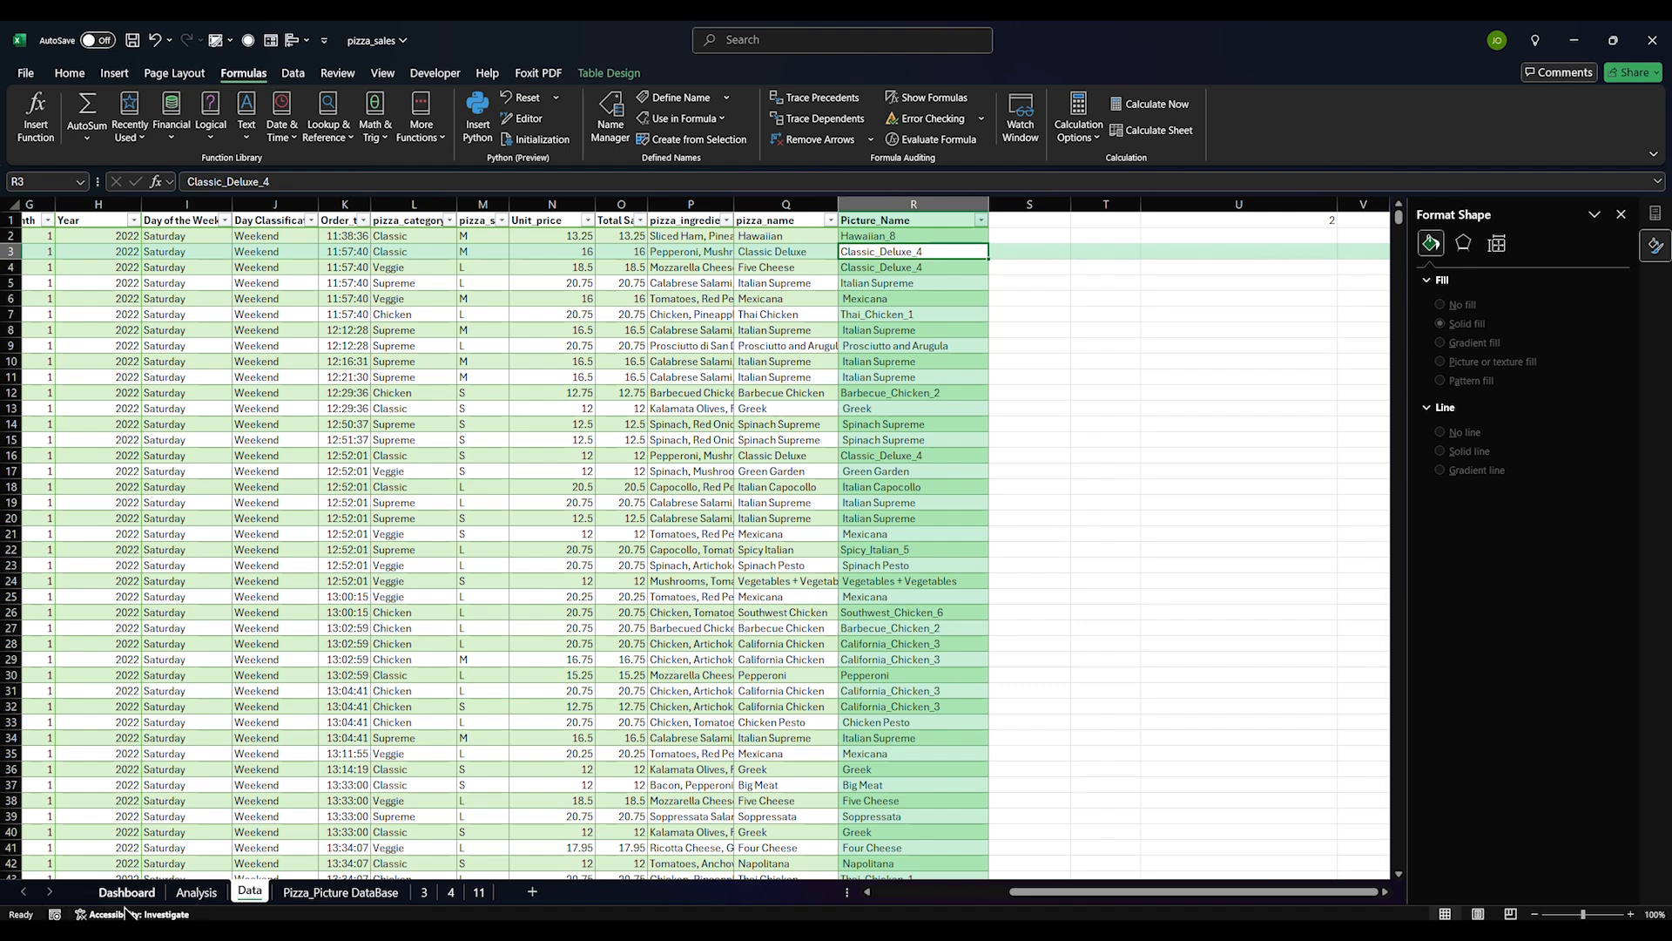
pyautogui.click(196, 892)
pyautogui.scroll(8, 137, 728)
pyautogui.scroll(-5, 134, 680)
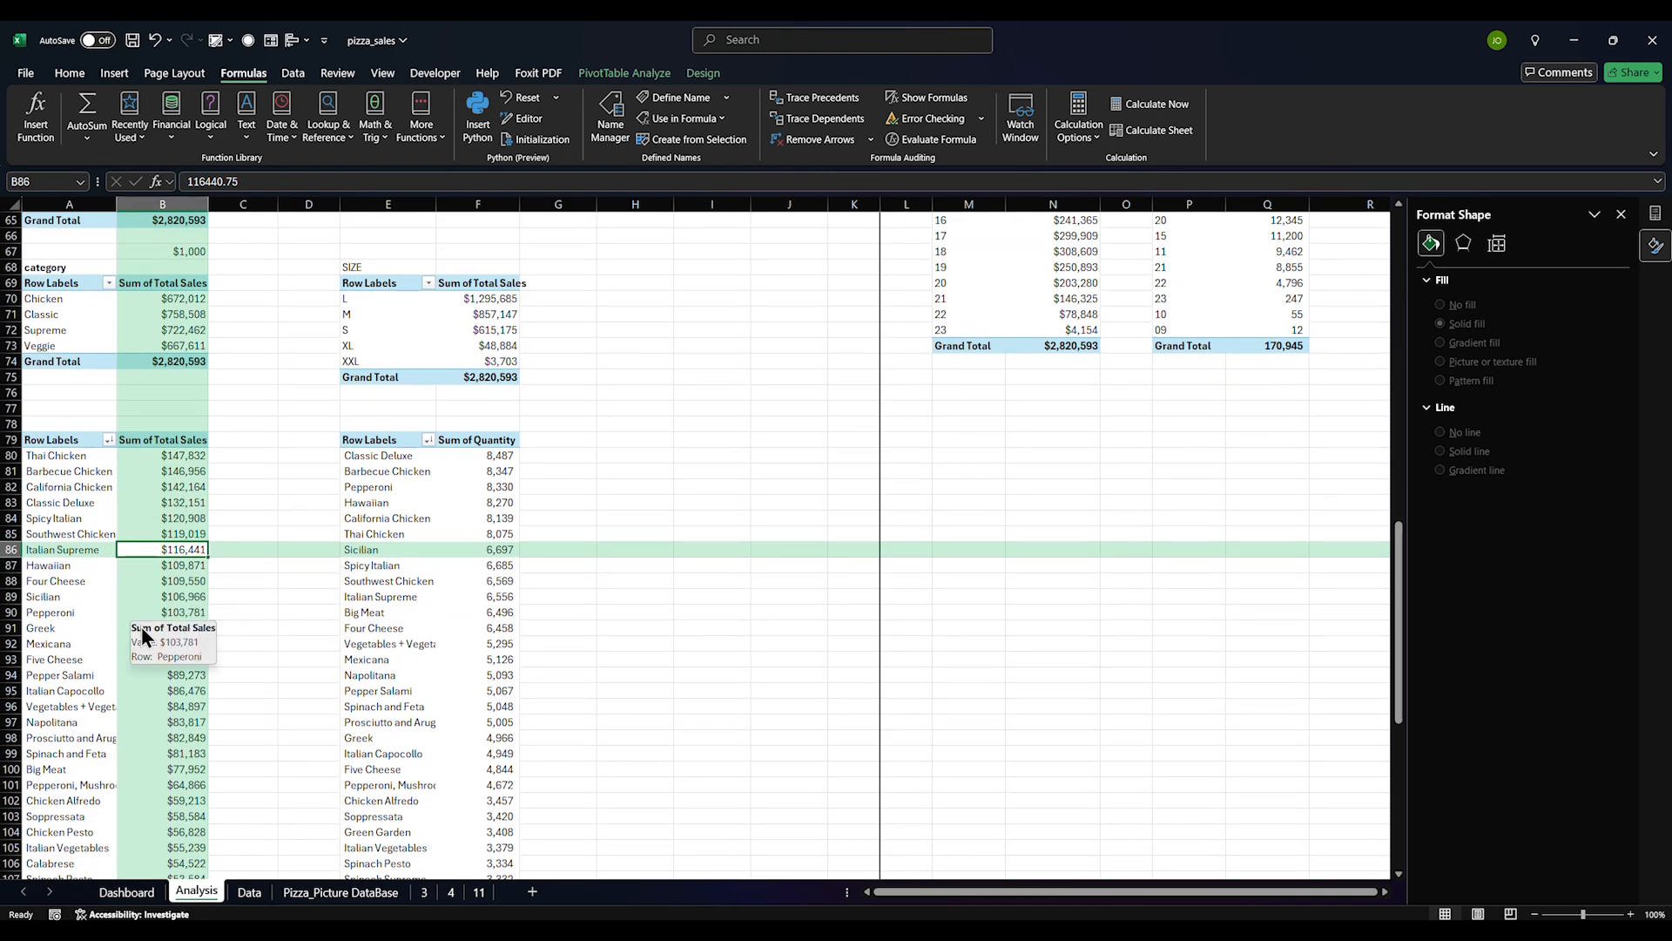
pyautogui.moveTo(51, 439); pyautogui.dragTo(168, 803)
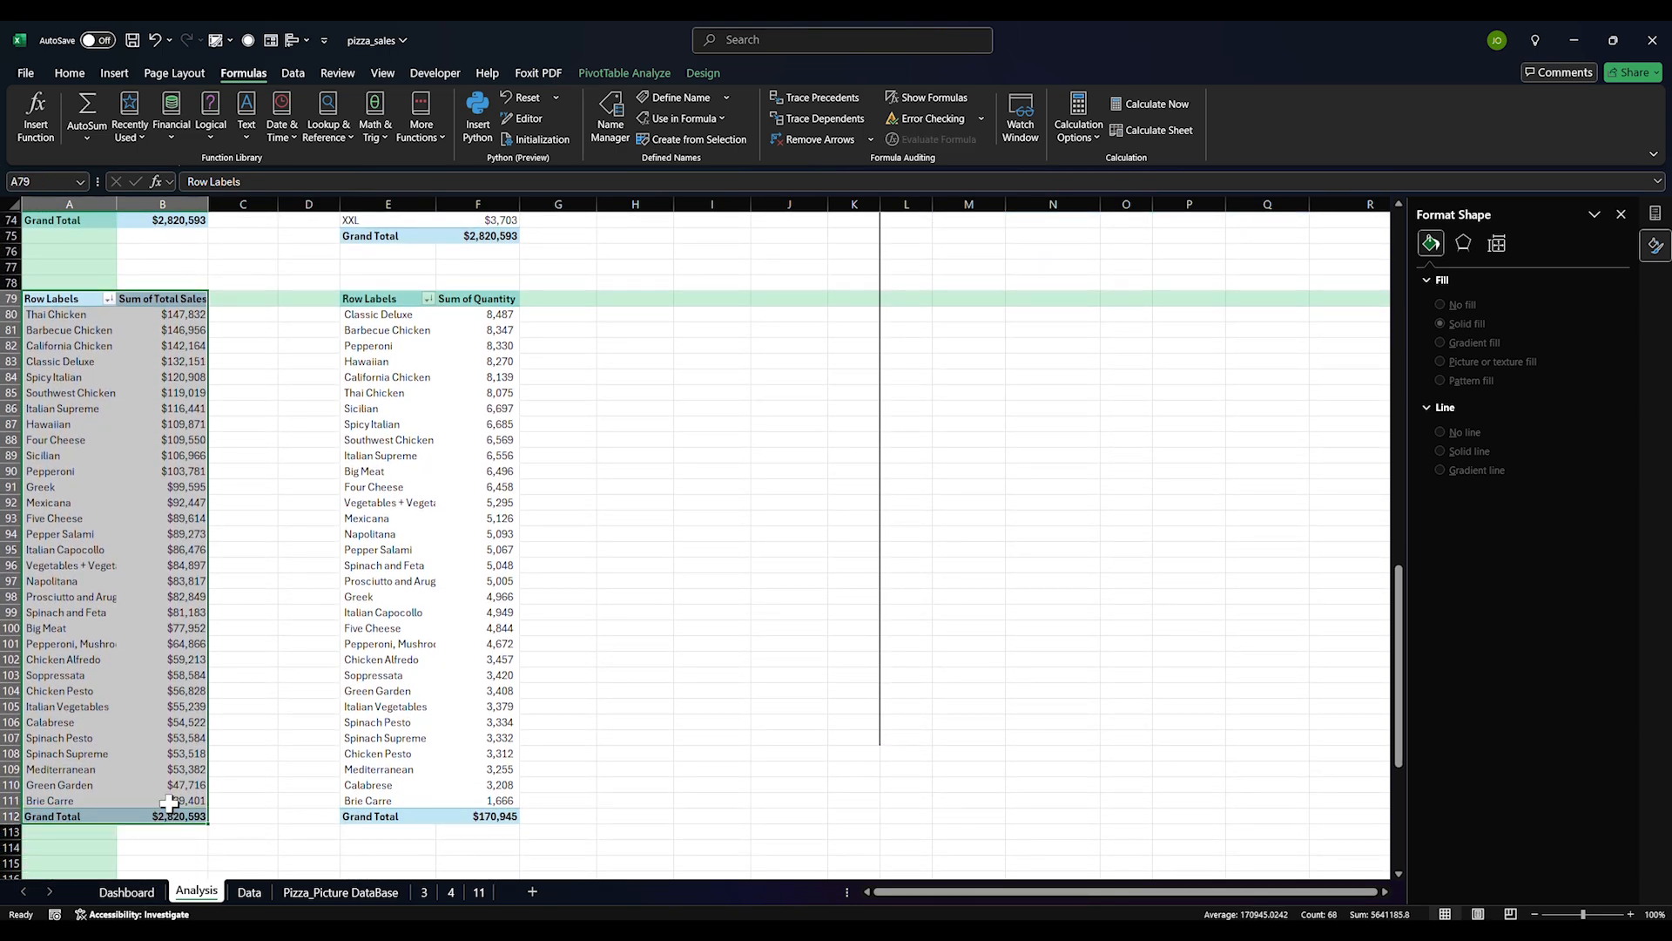
pyautogui.moveTo(373, 299); pyautogui.dragTo(475, 819)
pyautogui.moveTo(61, 300); pyautogui.dragTo(192, 817)
pyautogui.hotkey('ctrl', 'c')
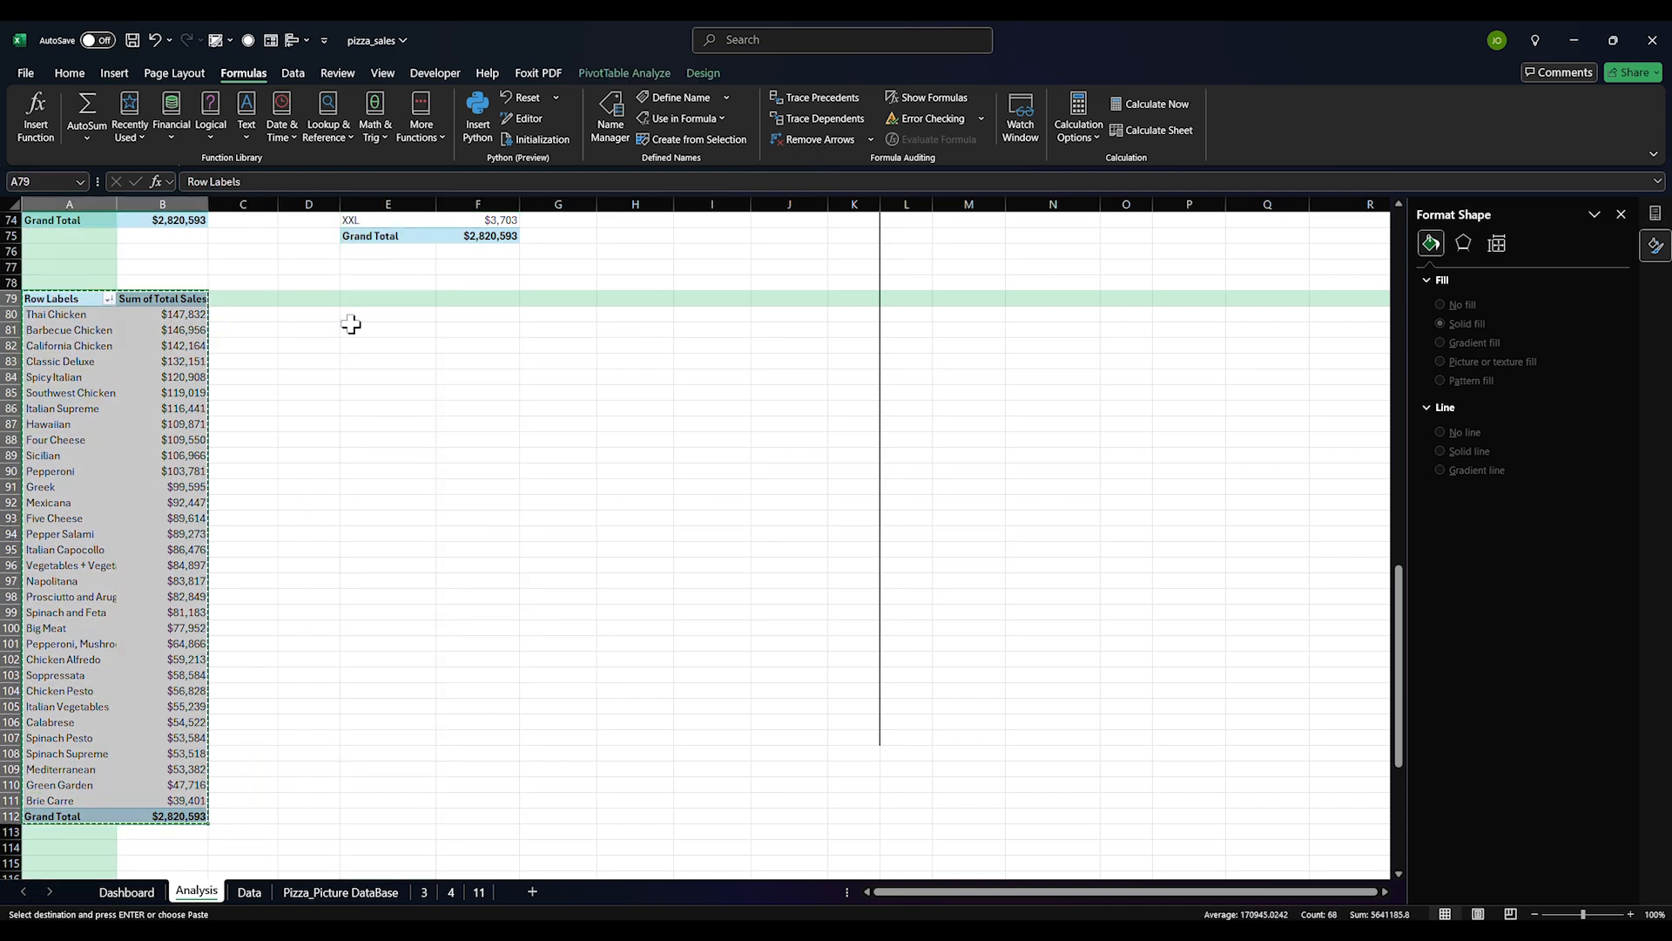
# Paste a copy of the sales pivot at E79 and replace its pizza_name rows with Picture_Name
pyautogui.click(357, 299)
pyautogui.hotkey('ctrl', 'v')
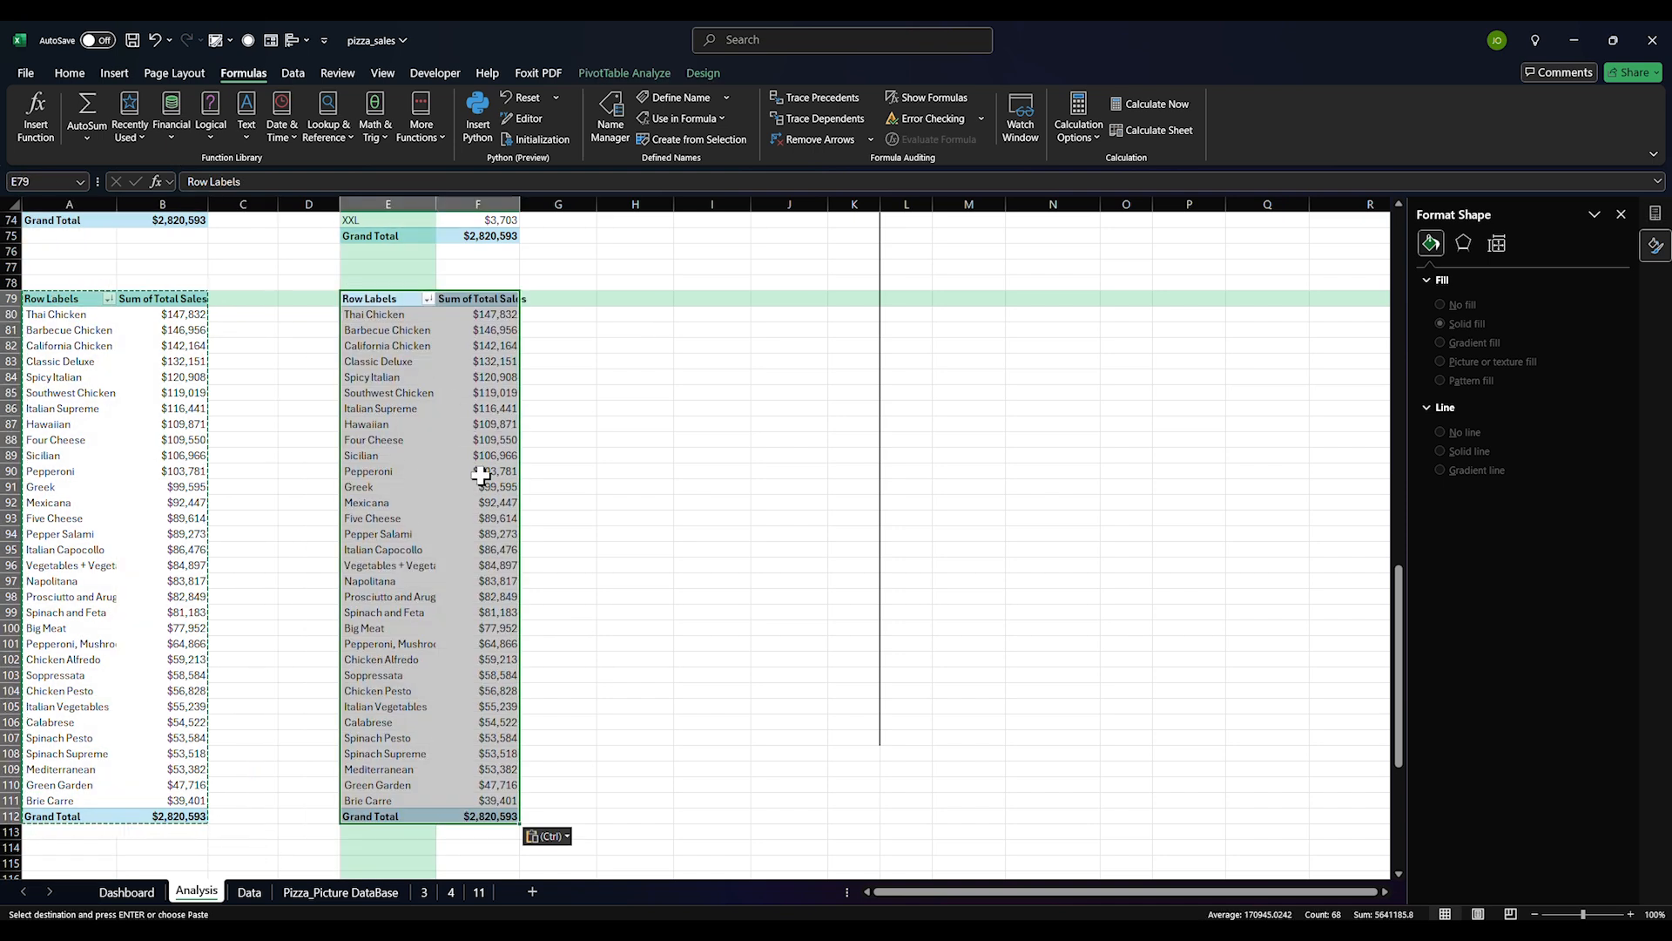
pyautogui.click(479, 486)
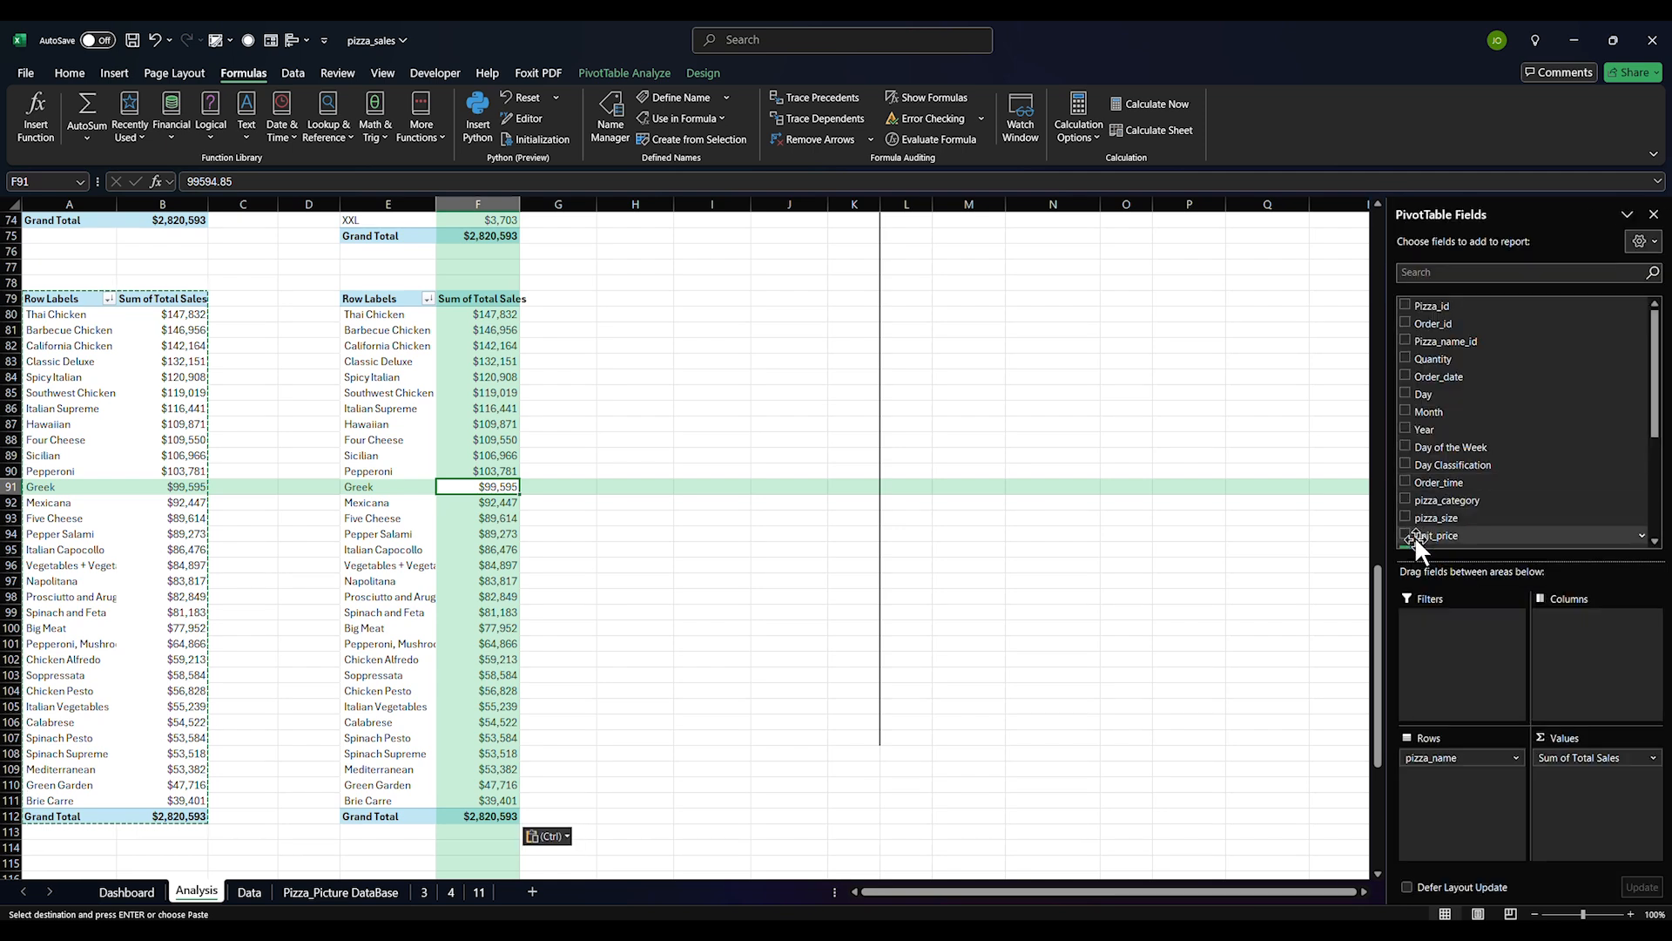
pyautogui.click(1439, 838)
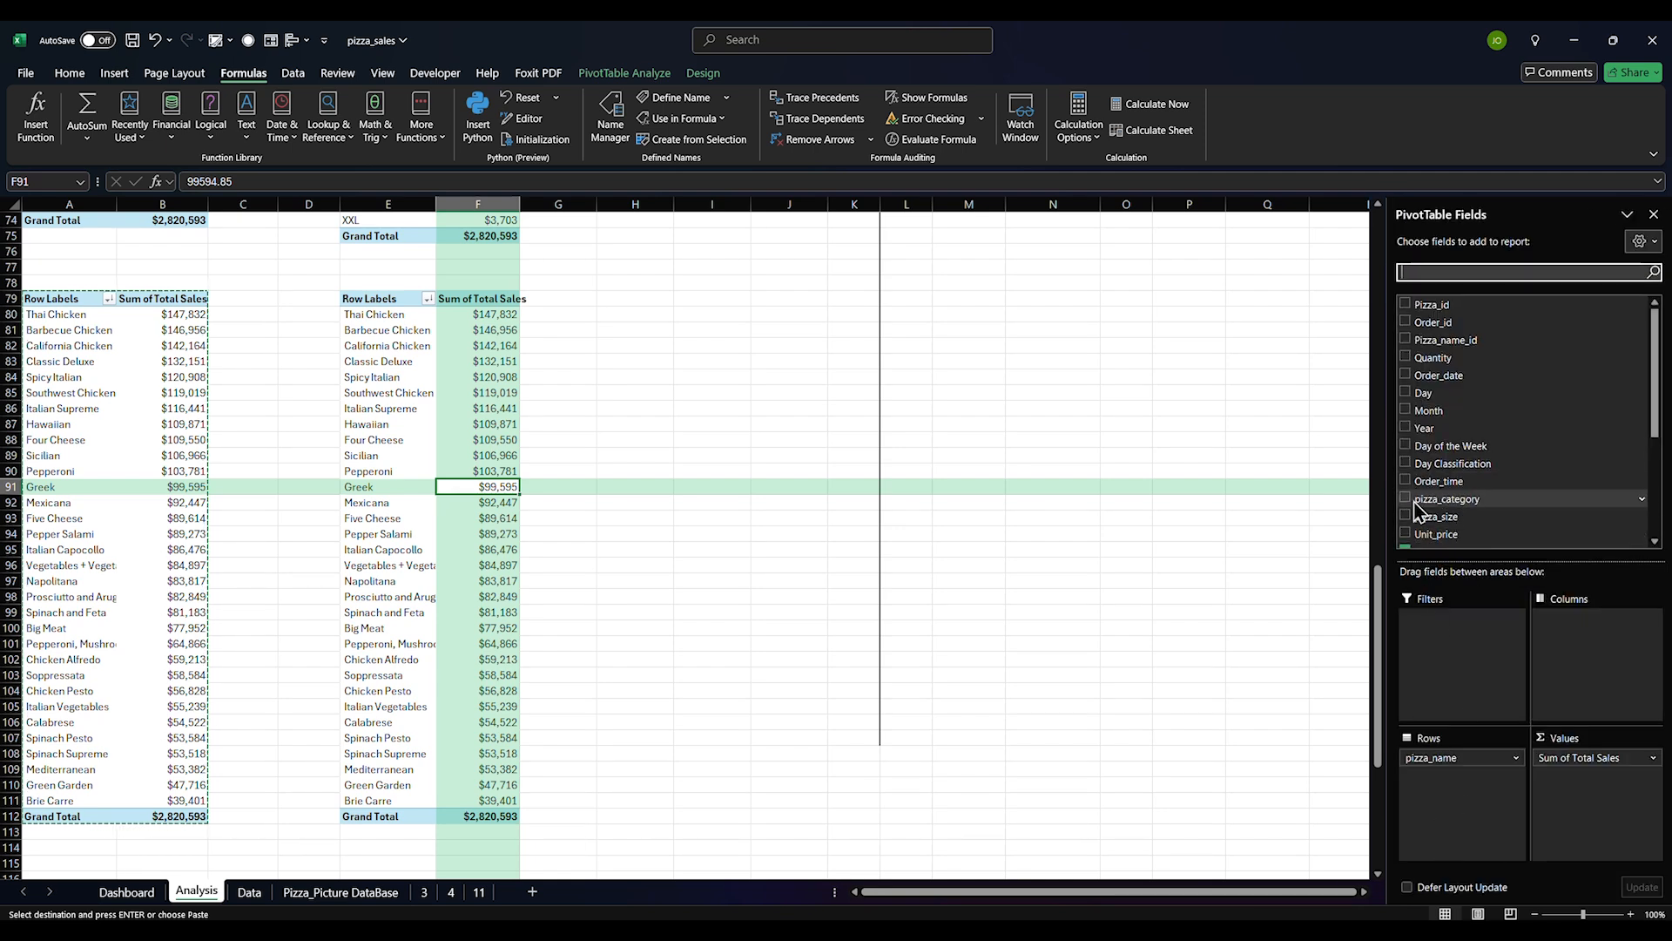
pyautogui.scroll(-2, 1414, 509)
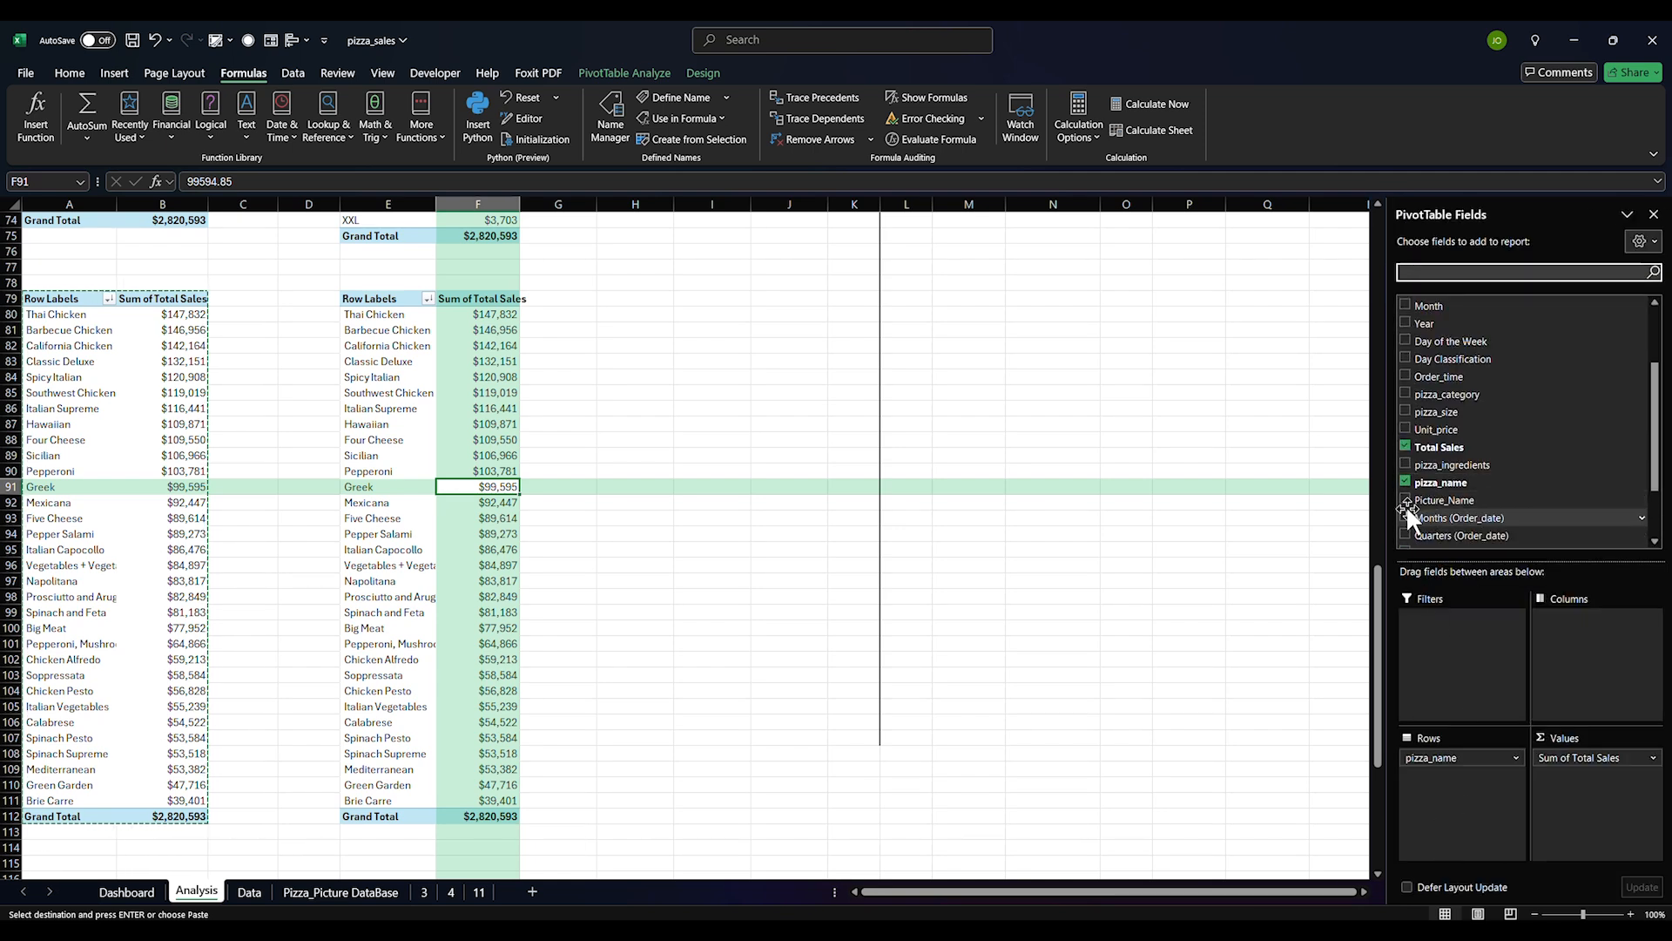
pyautogui.click(1406, 500)
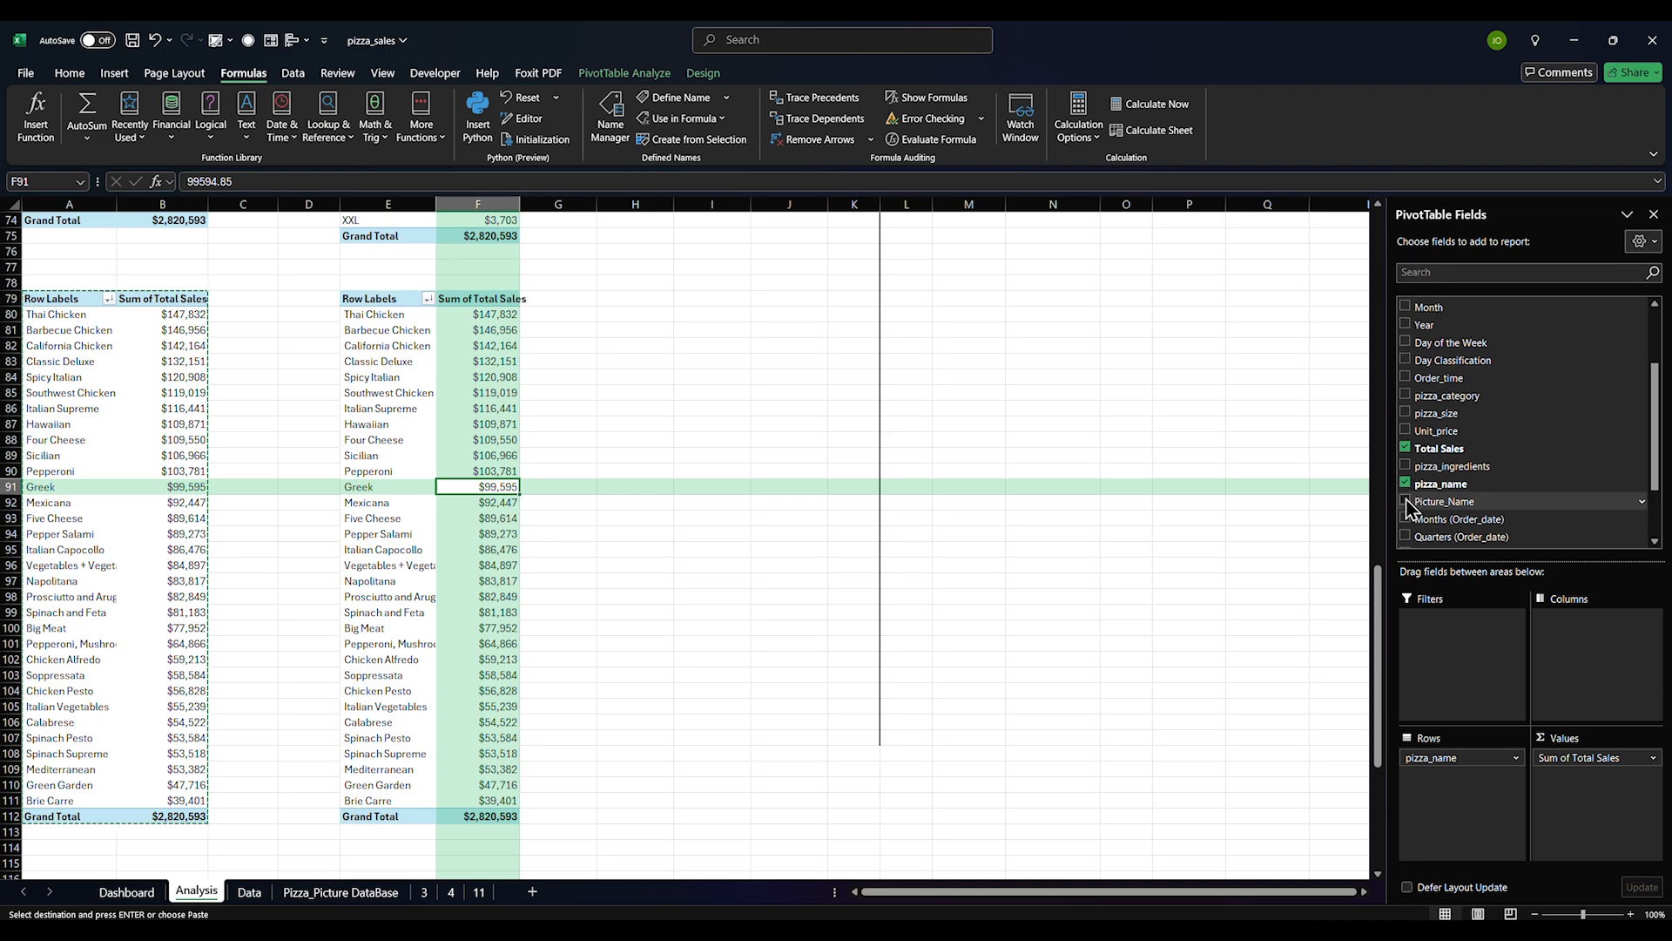
pyautogui.click(1406, 501)
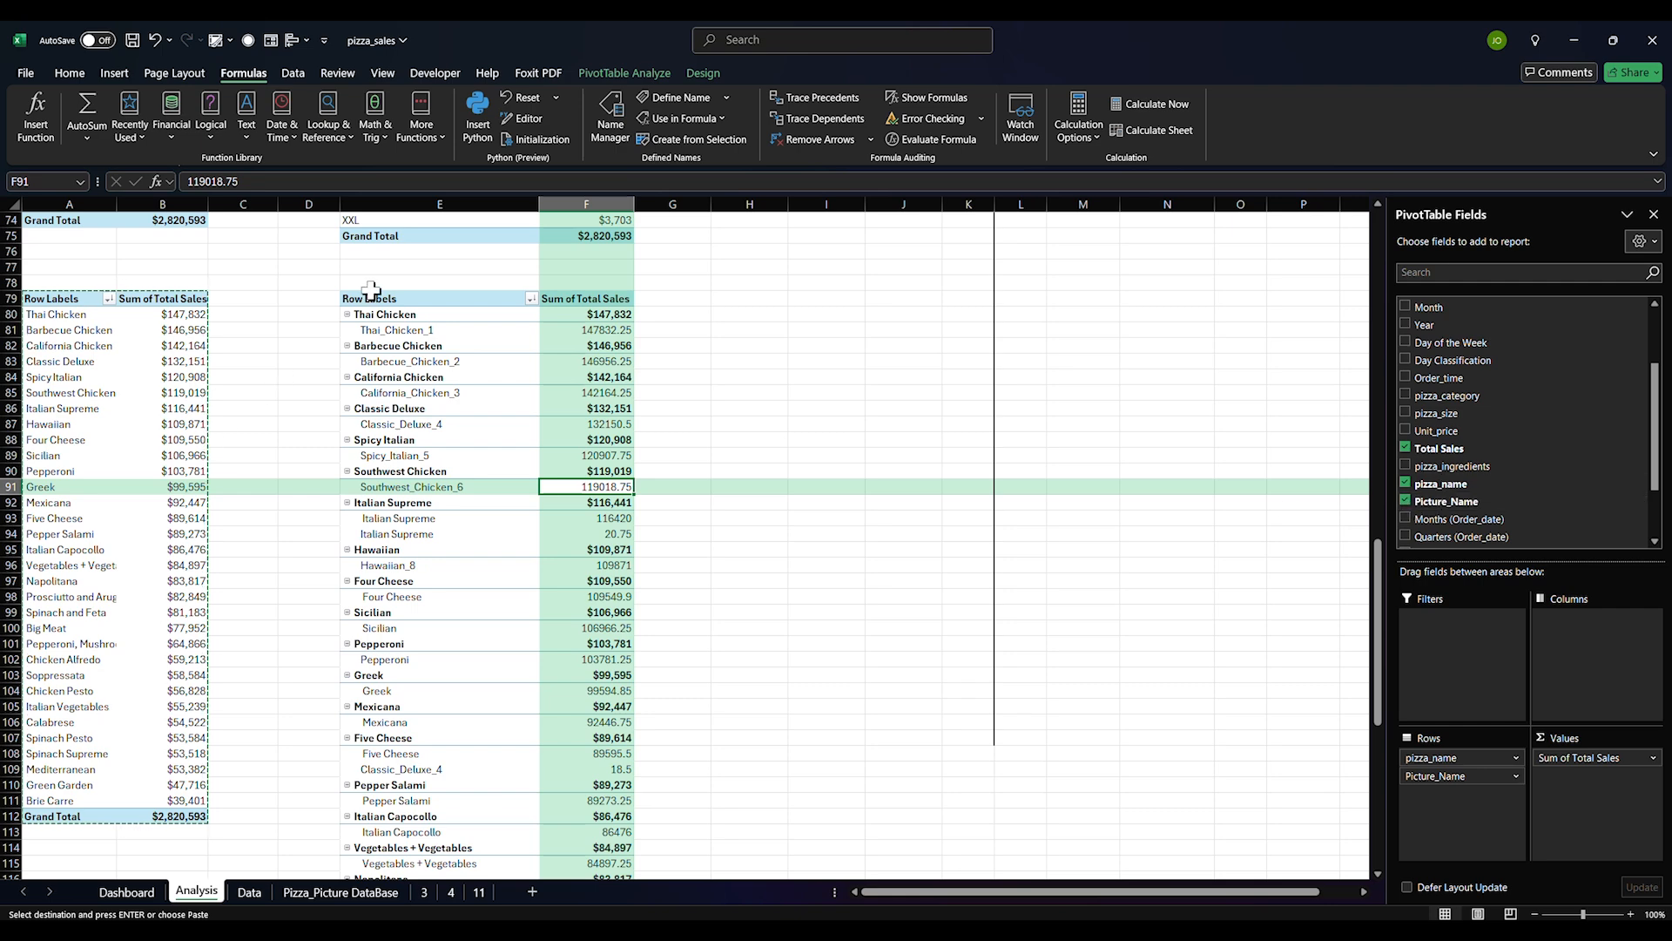
pyautogui.moveTo(373, 302); pyautogui.dragTo(560, 829)
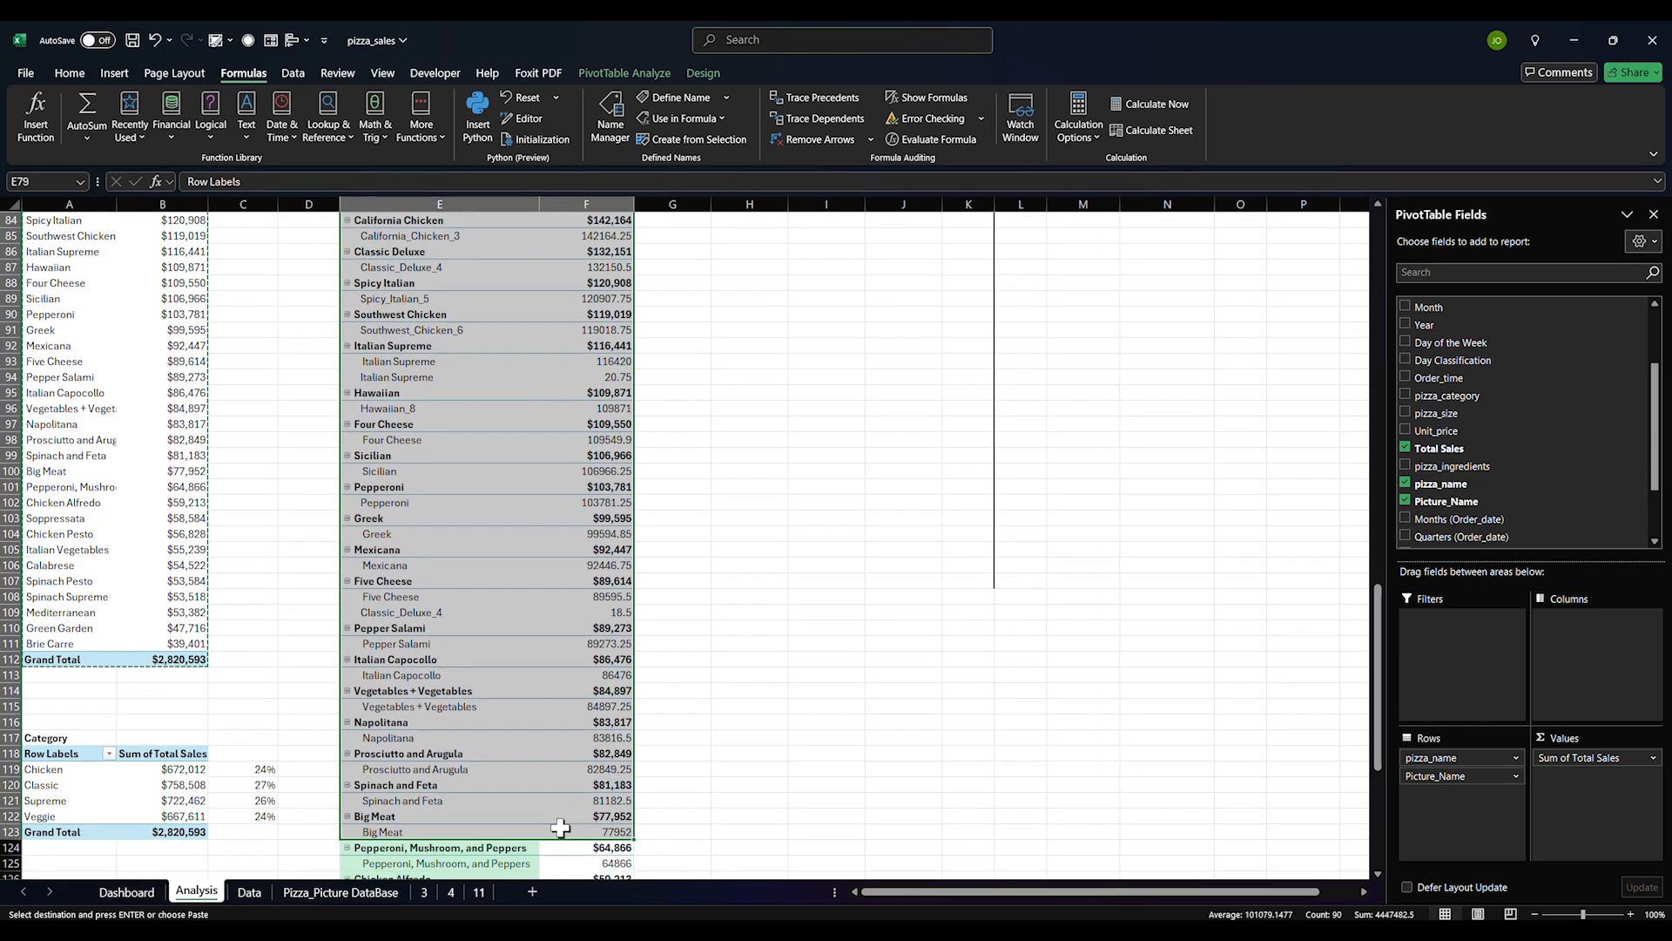
pyautogui.click(1516, 757)
pyautogui.click(1462, 720)
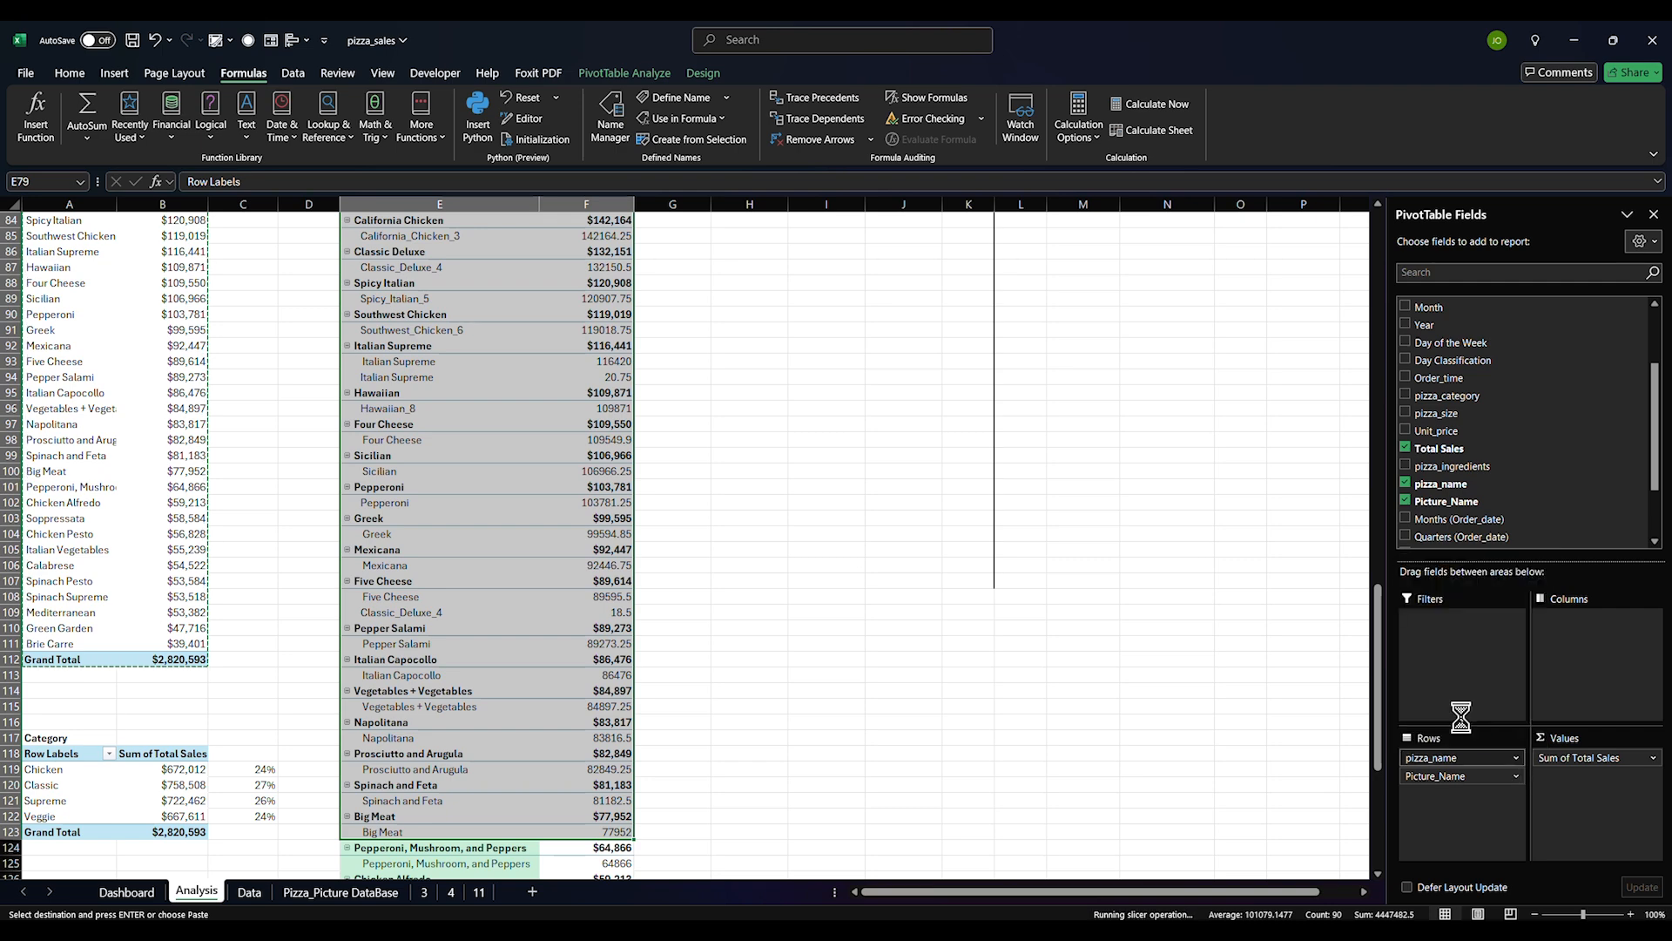
# Sort the picture-name pivot by sales, largest to smallest
pyautogui.scroll(5, 475, 429)
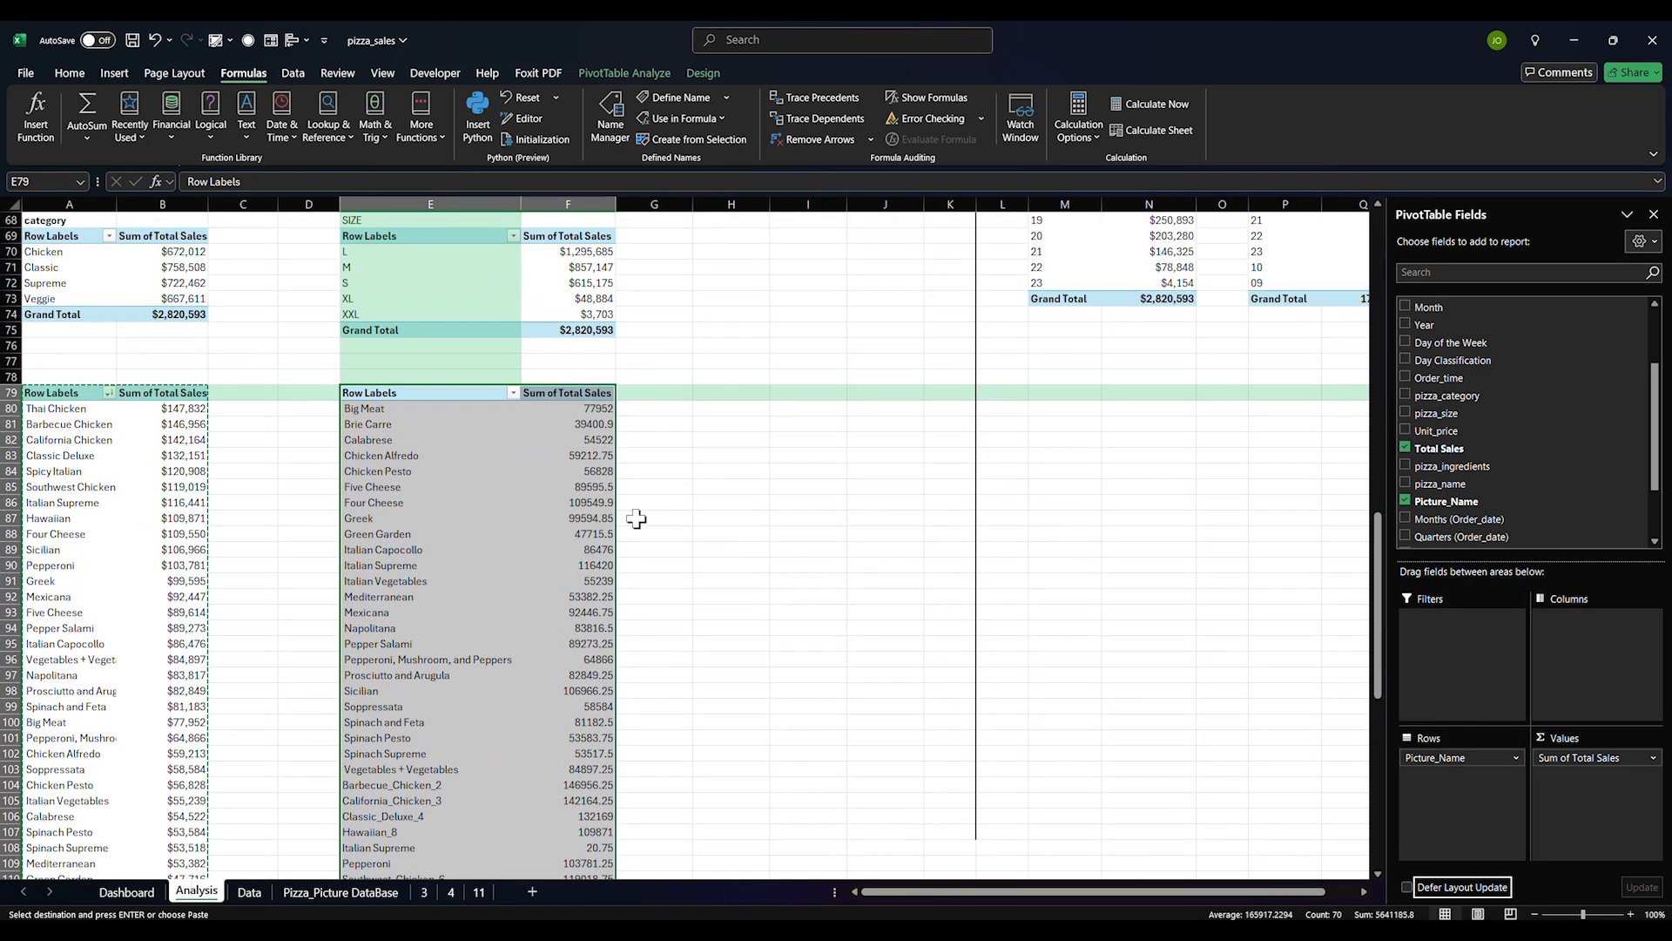
pyautogui.click(636, 519)
pyautogui.moveTo(370, 409); pyautogui.dragTo(610, 800)
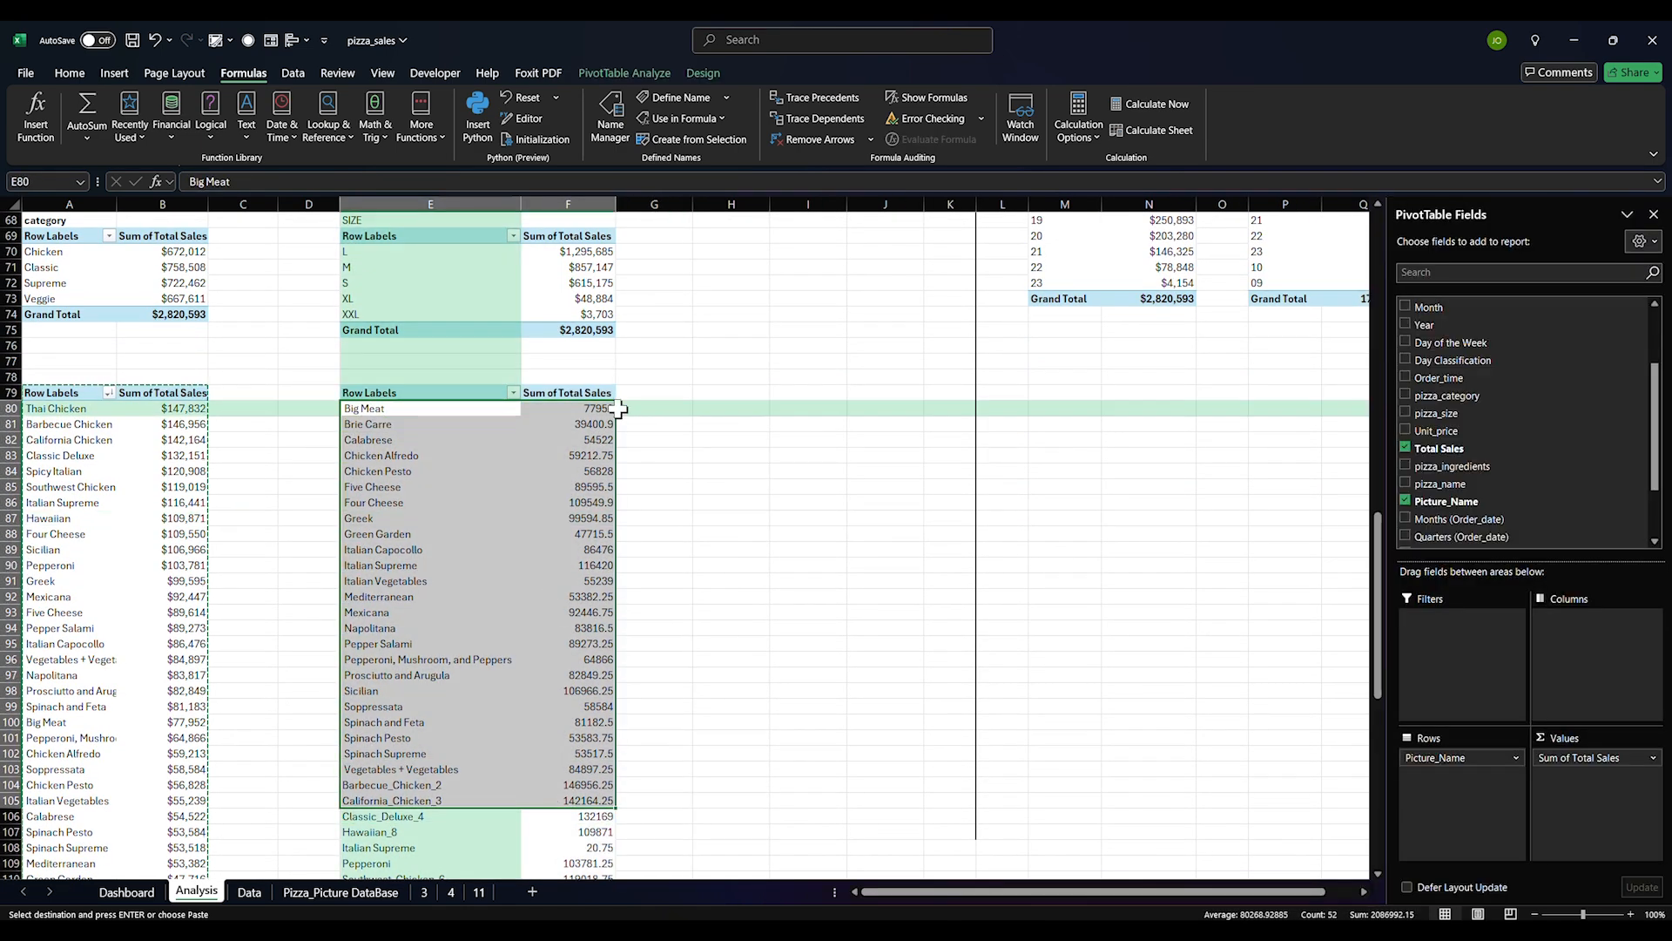
pyautogui.moveTo(601, 409); pyautogui.dragTo(590, 836)
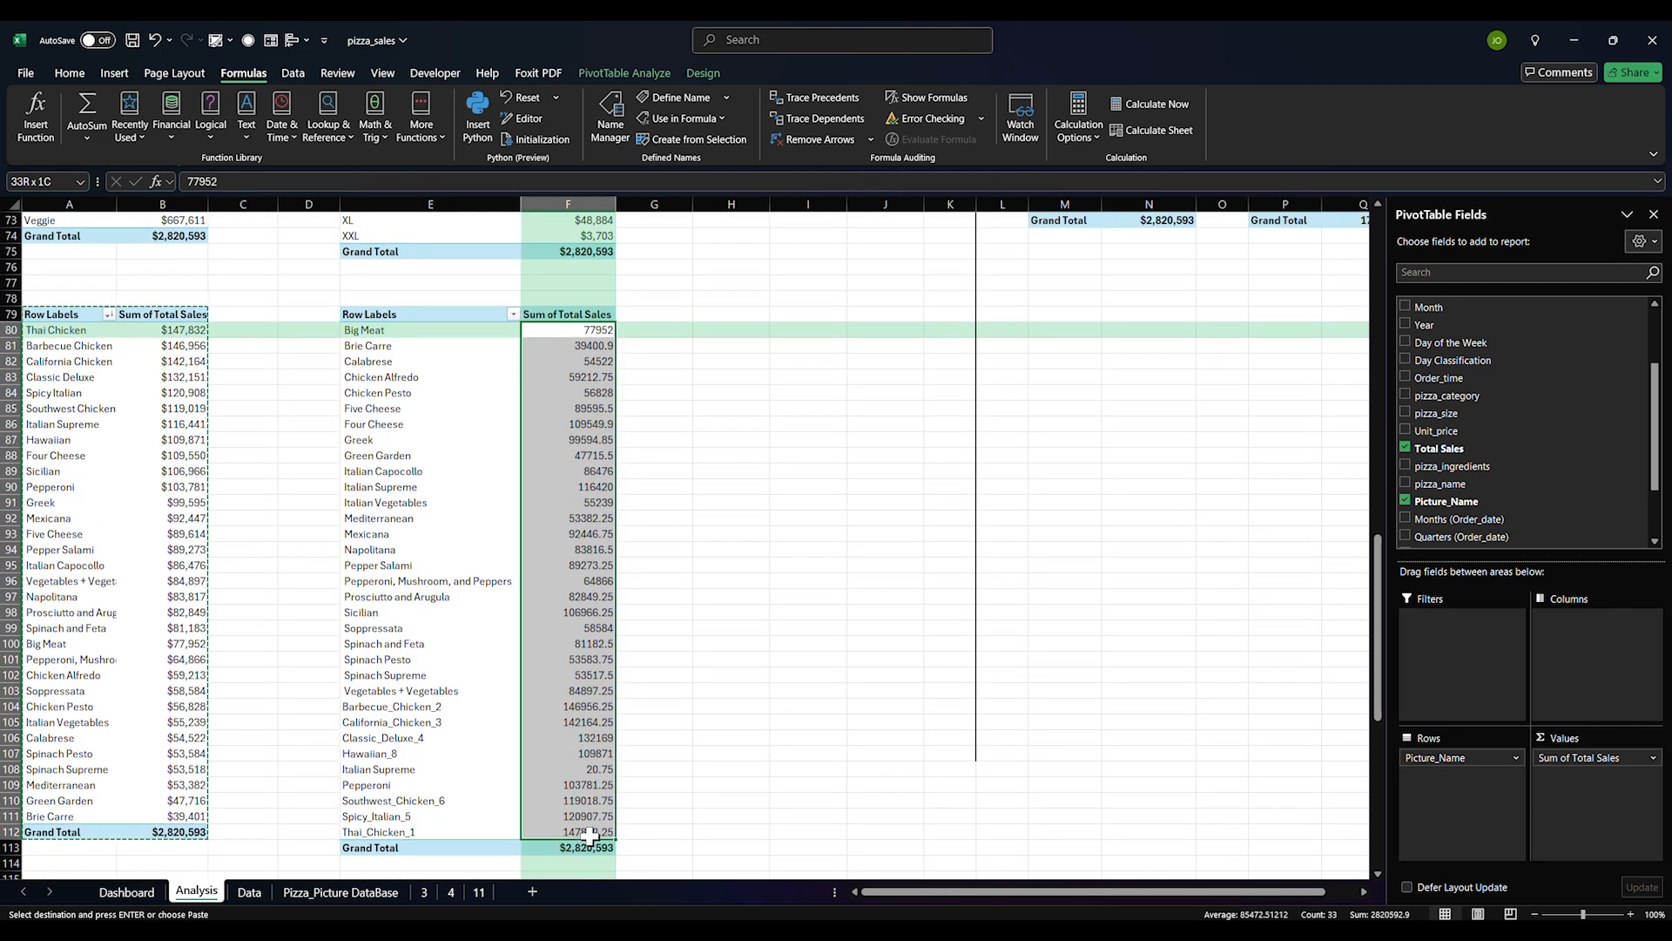
pyautogui.click(71, 79)
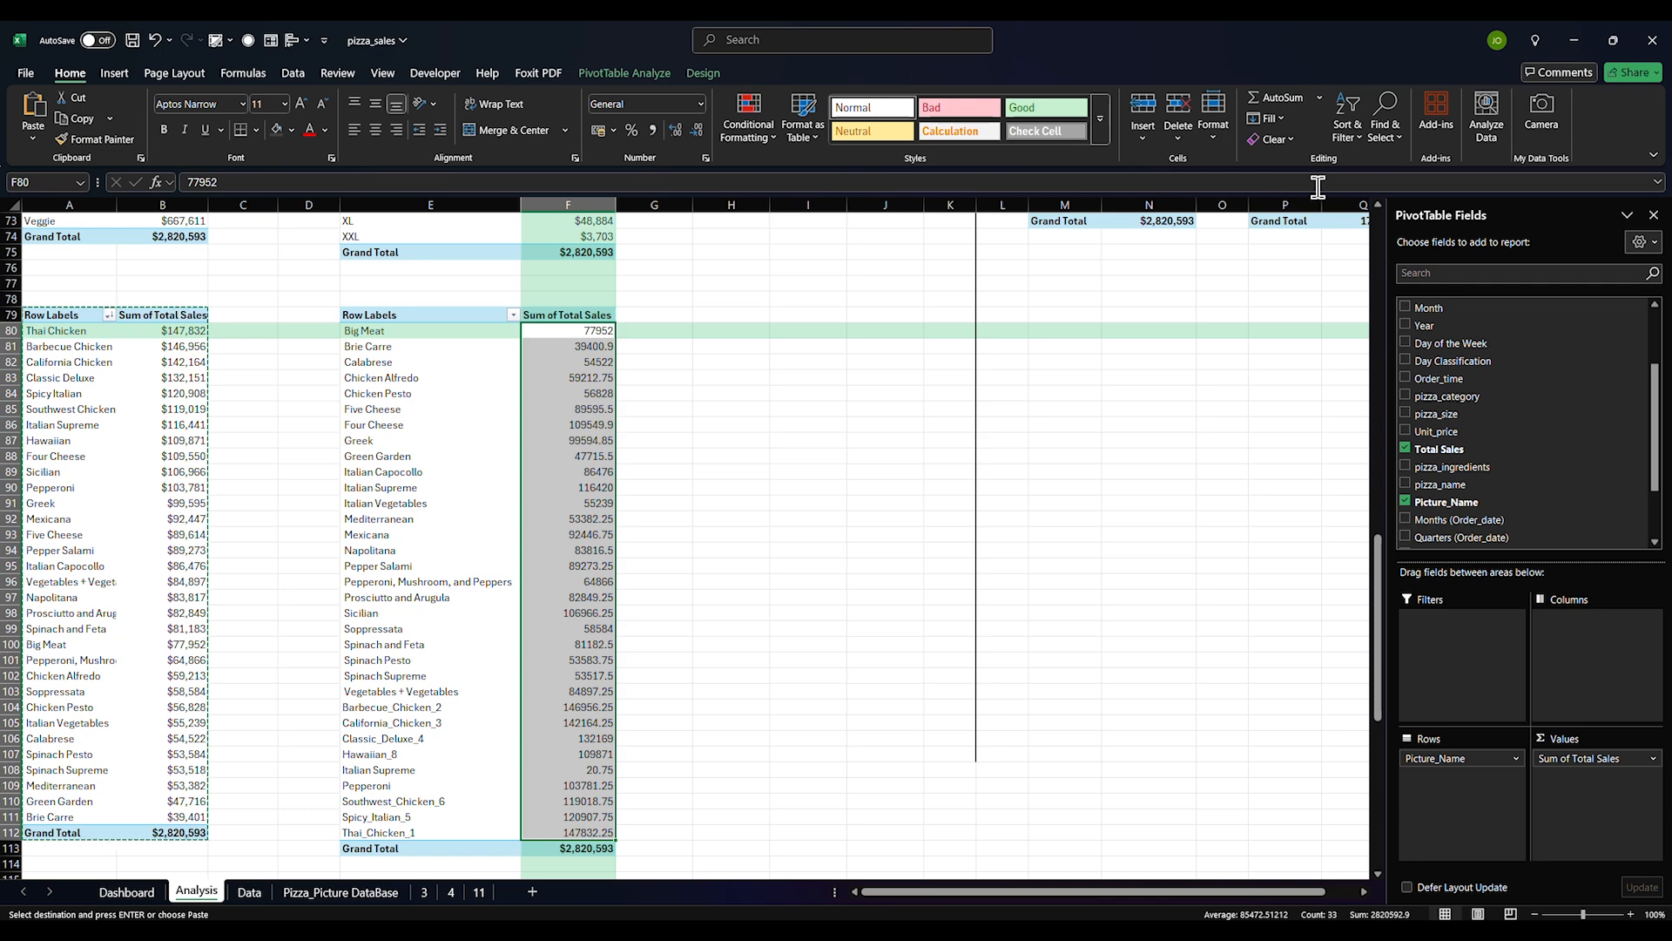
pyautogui.click(1347, 133)
pyautogui.click(1373, 193)
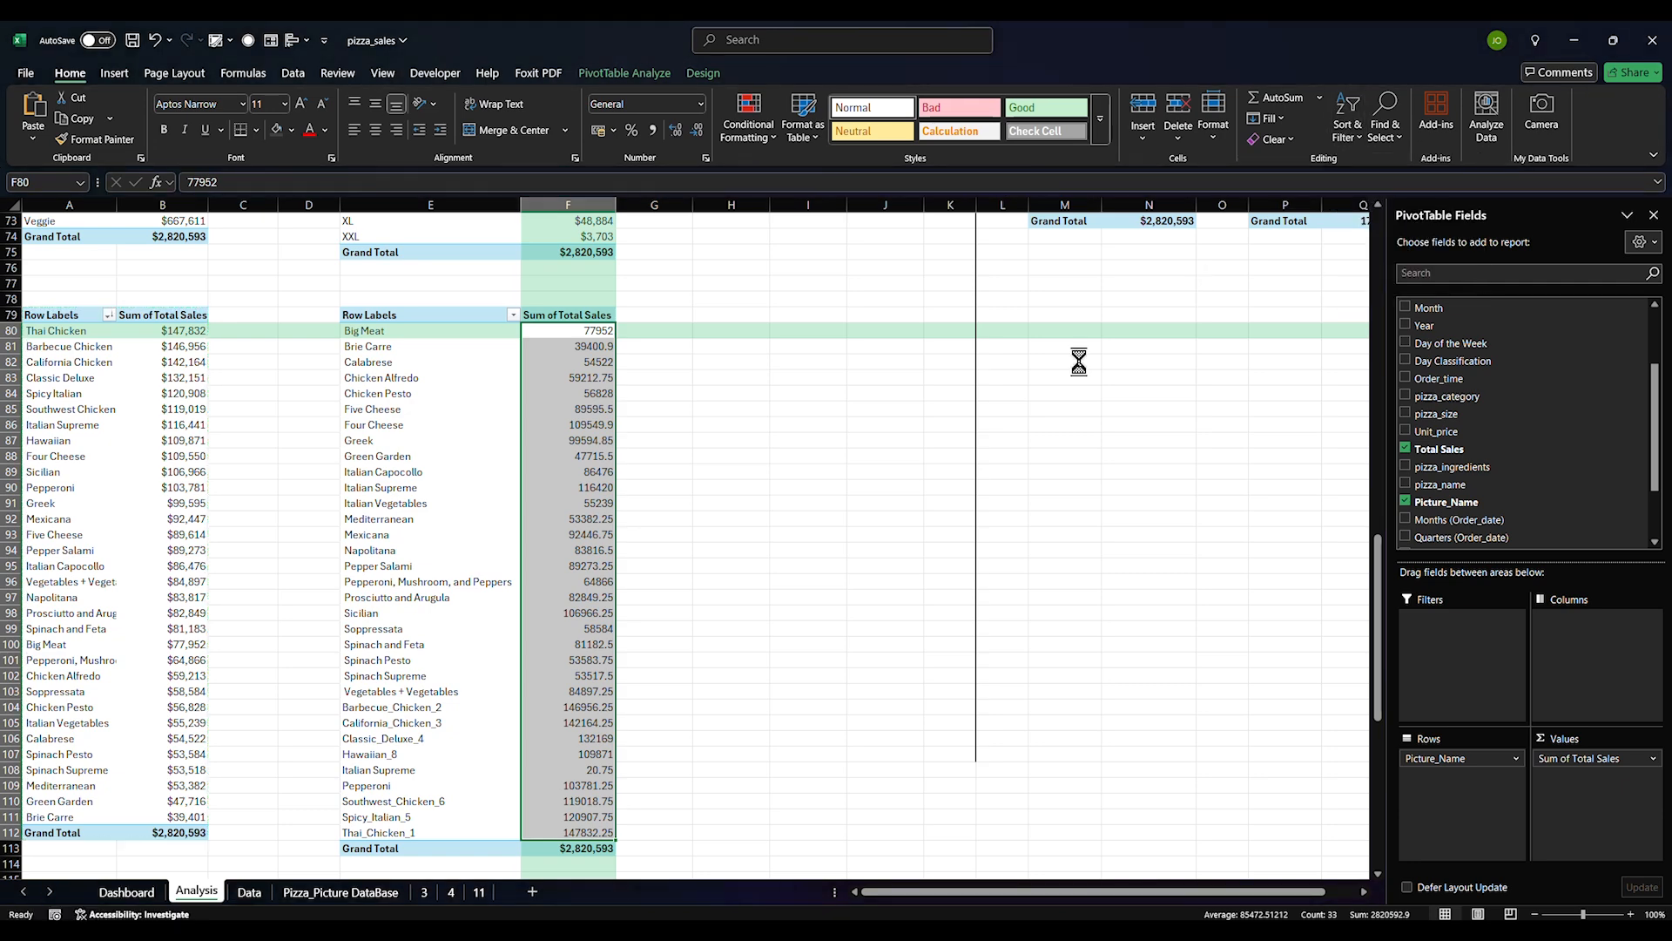
pyautogui.click(648, 408)
# Format the column F sales values in Comma Style with no decimals
pyautogui.moveTo(580, 331); pyautogui.dragTo(562, 834)
pyautogui.click(653, 130)
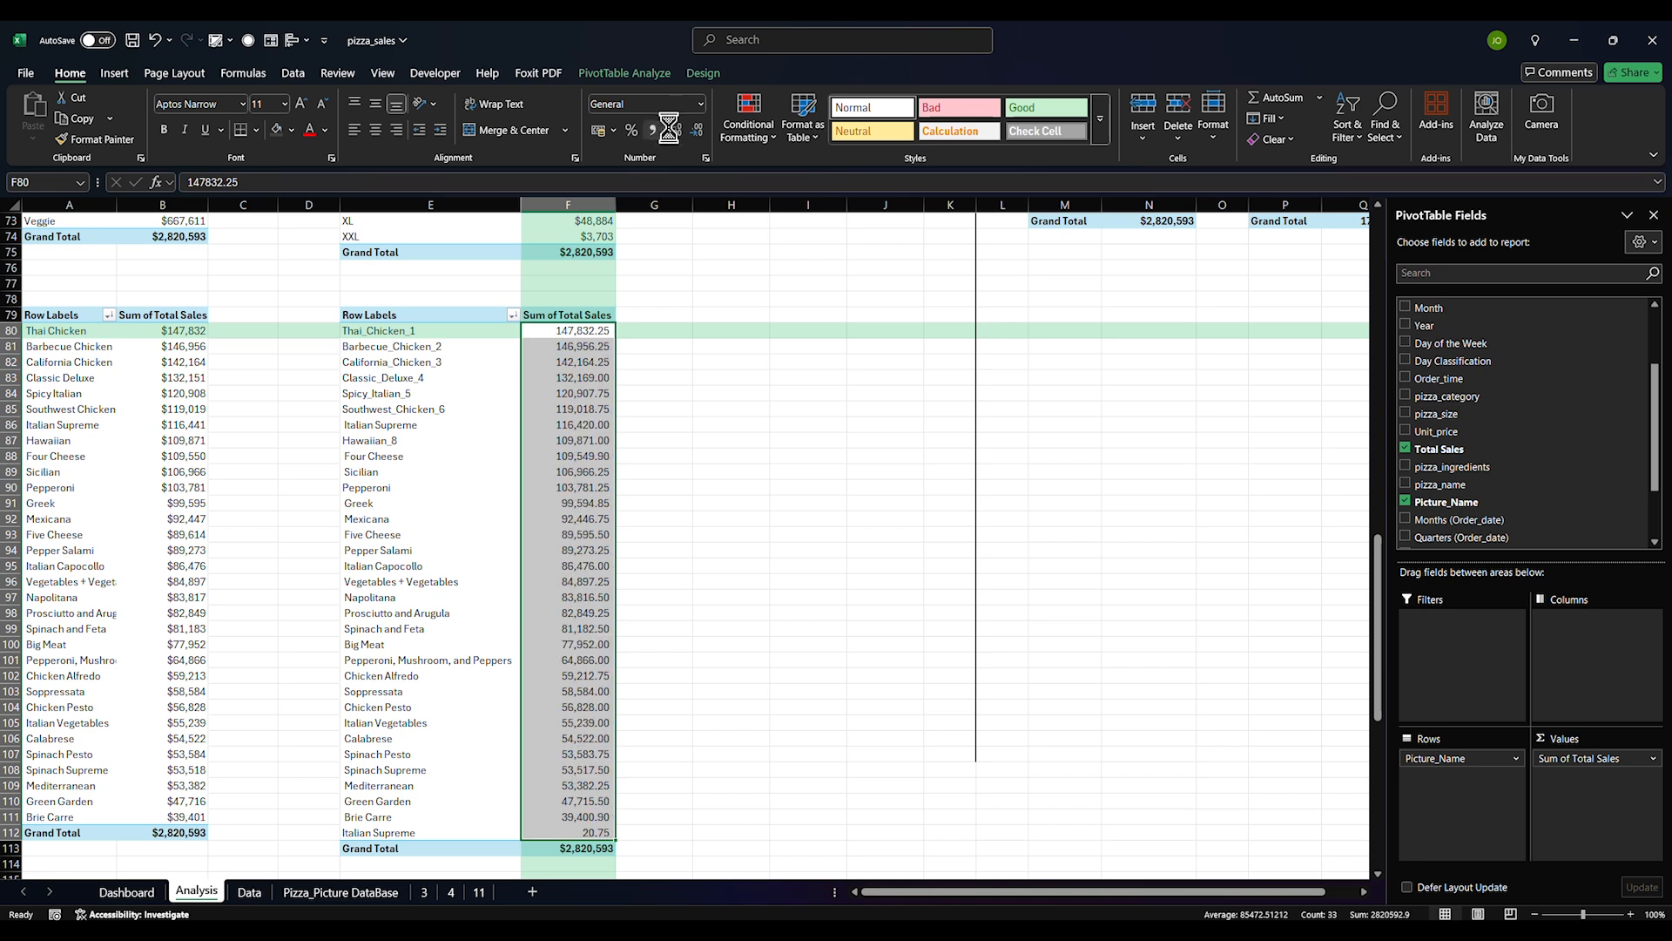
pyautogui.click(697, 129)
pyautogui.click(697, 130)
pyautogui.click(732, 459)
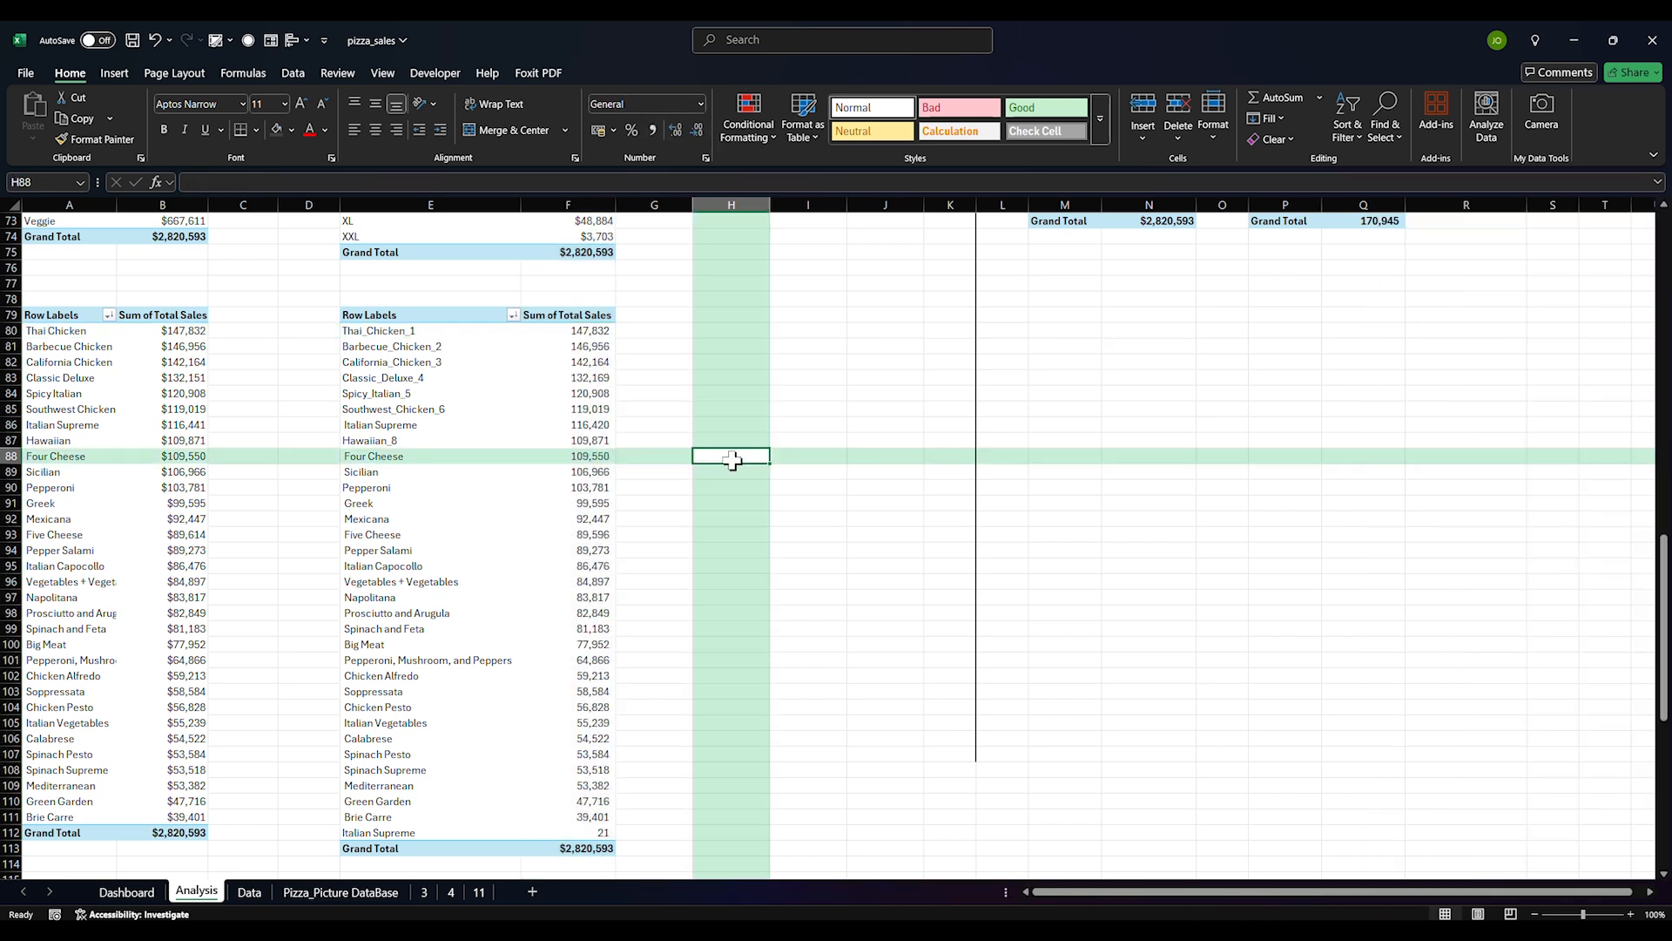
# Enter =A80 in D80 and fill it down to D112
pyautogui.click(801, 587)
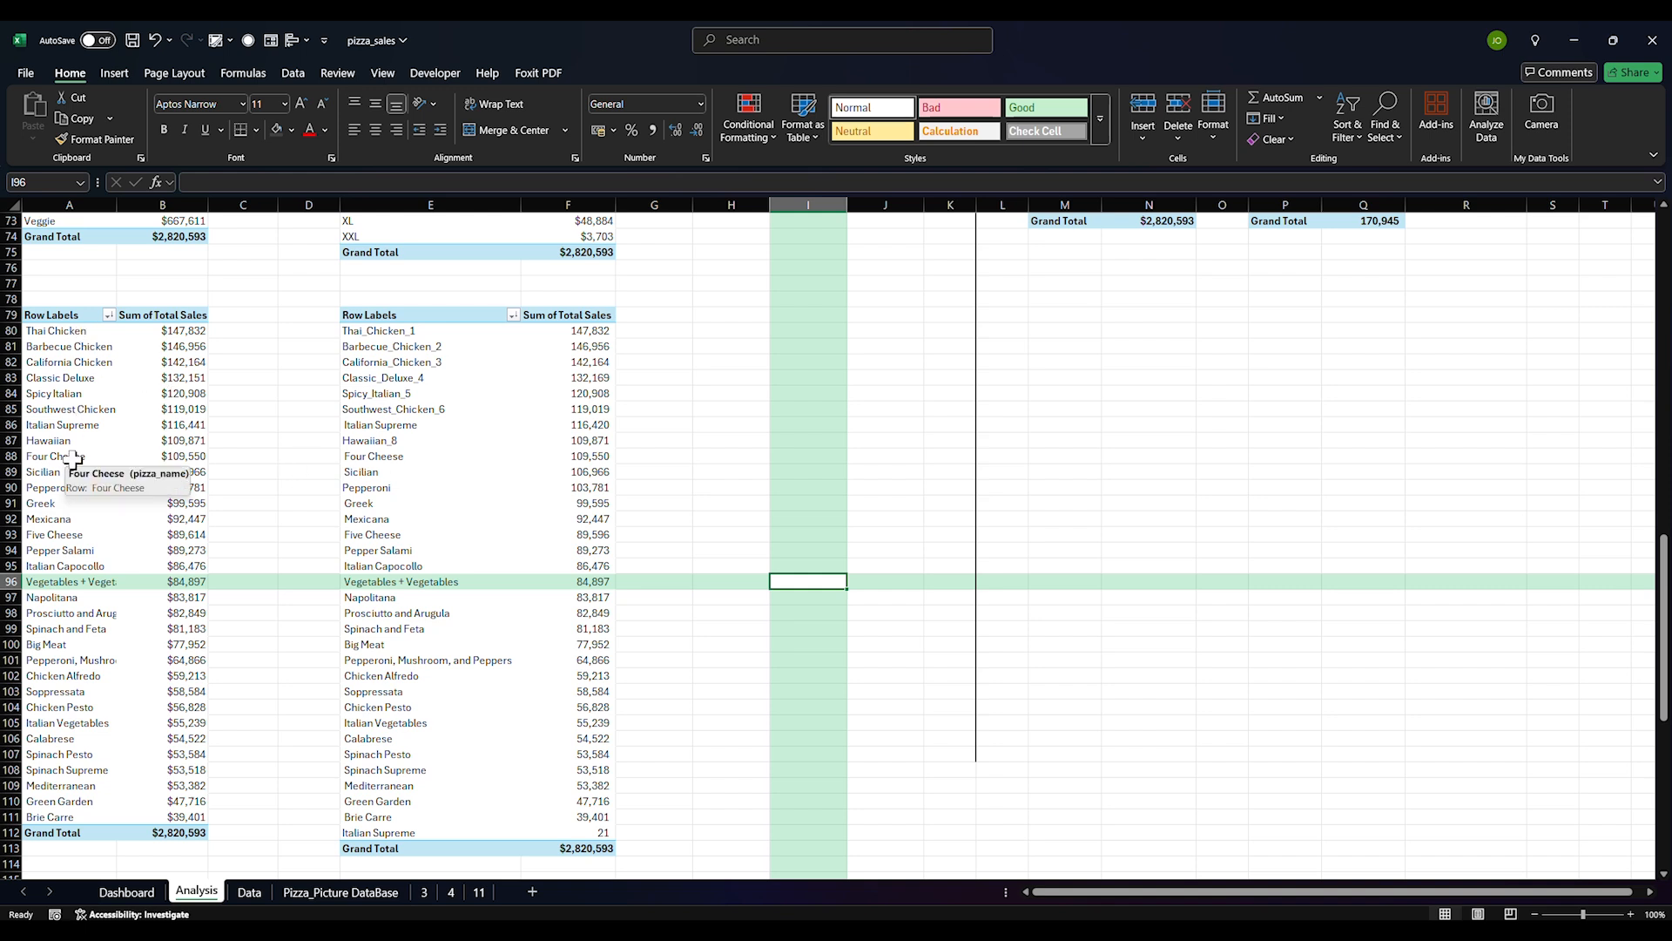
pyautogui.click(296, 331)
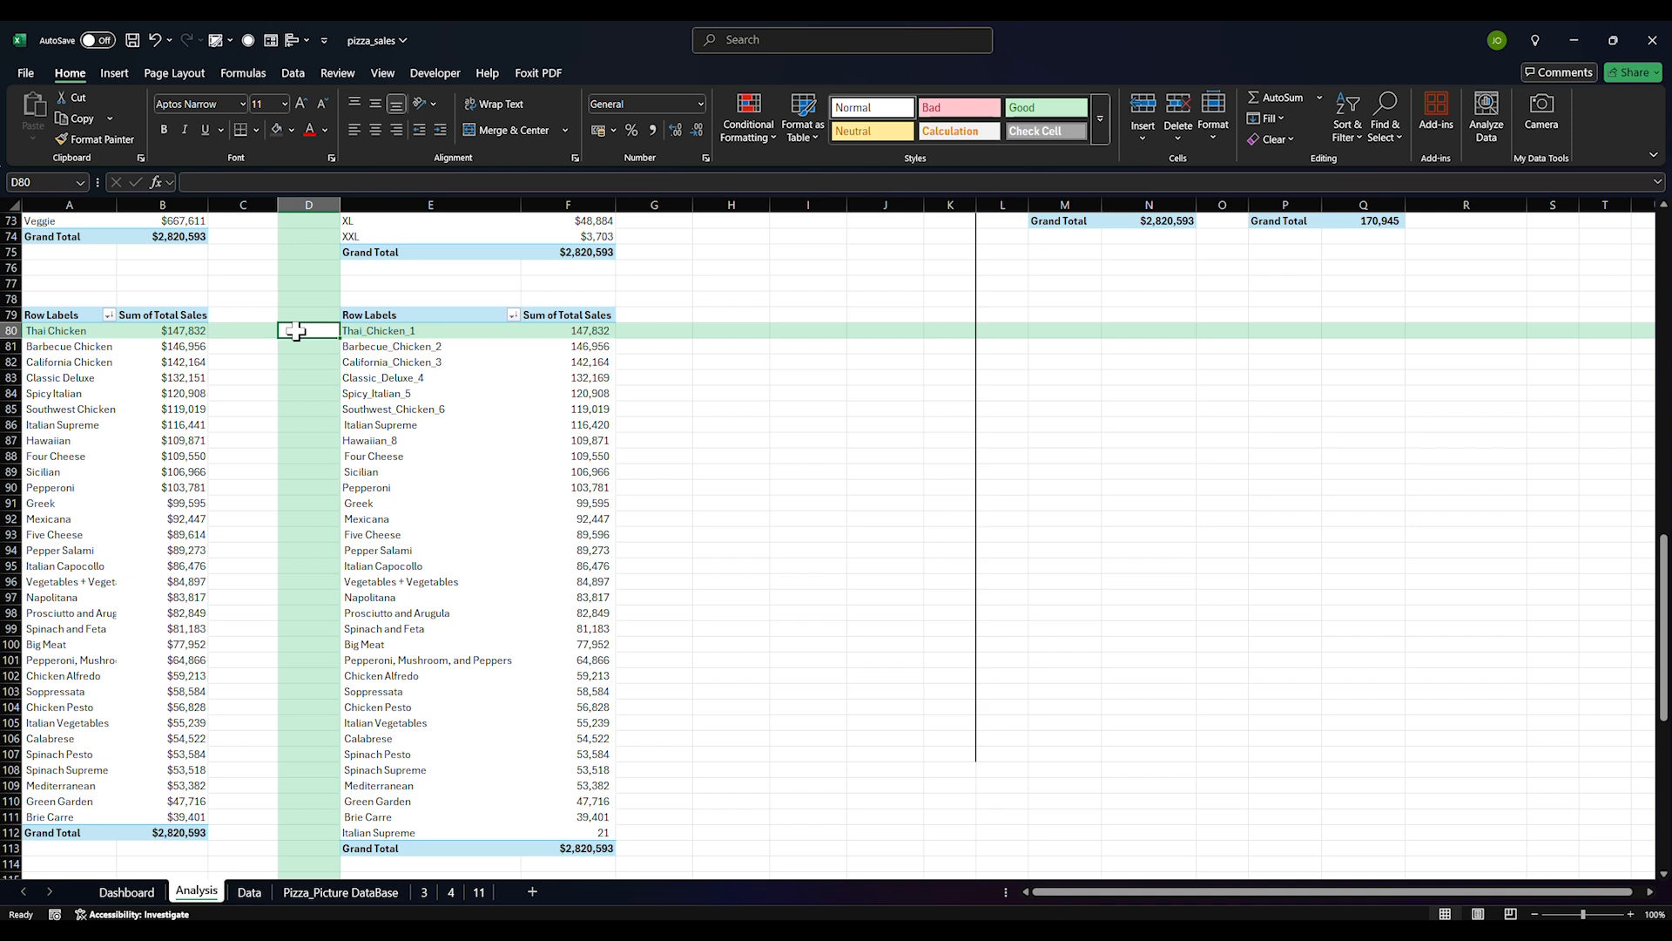
pyautogui.write('=')
pyautogui.click(35, 331)
pyautogui.press('Return')
pyautogui.click(326, 331)
pyautogui.moveTo(335, 339); pyautogui.dragTo(332, 838)
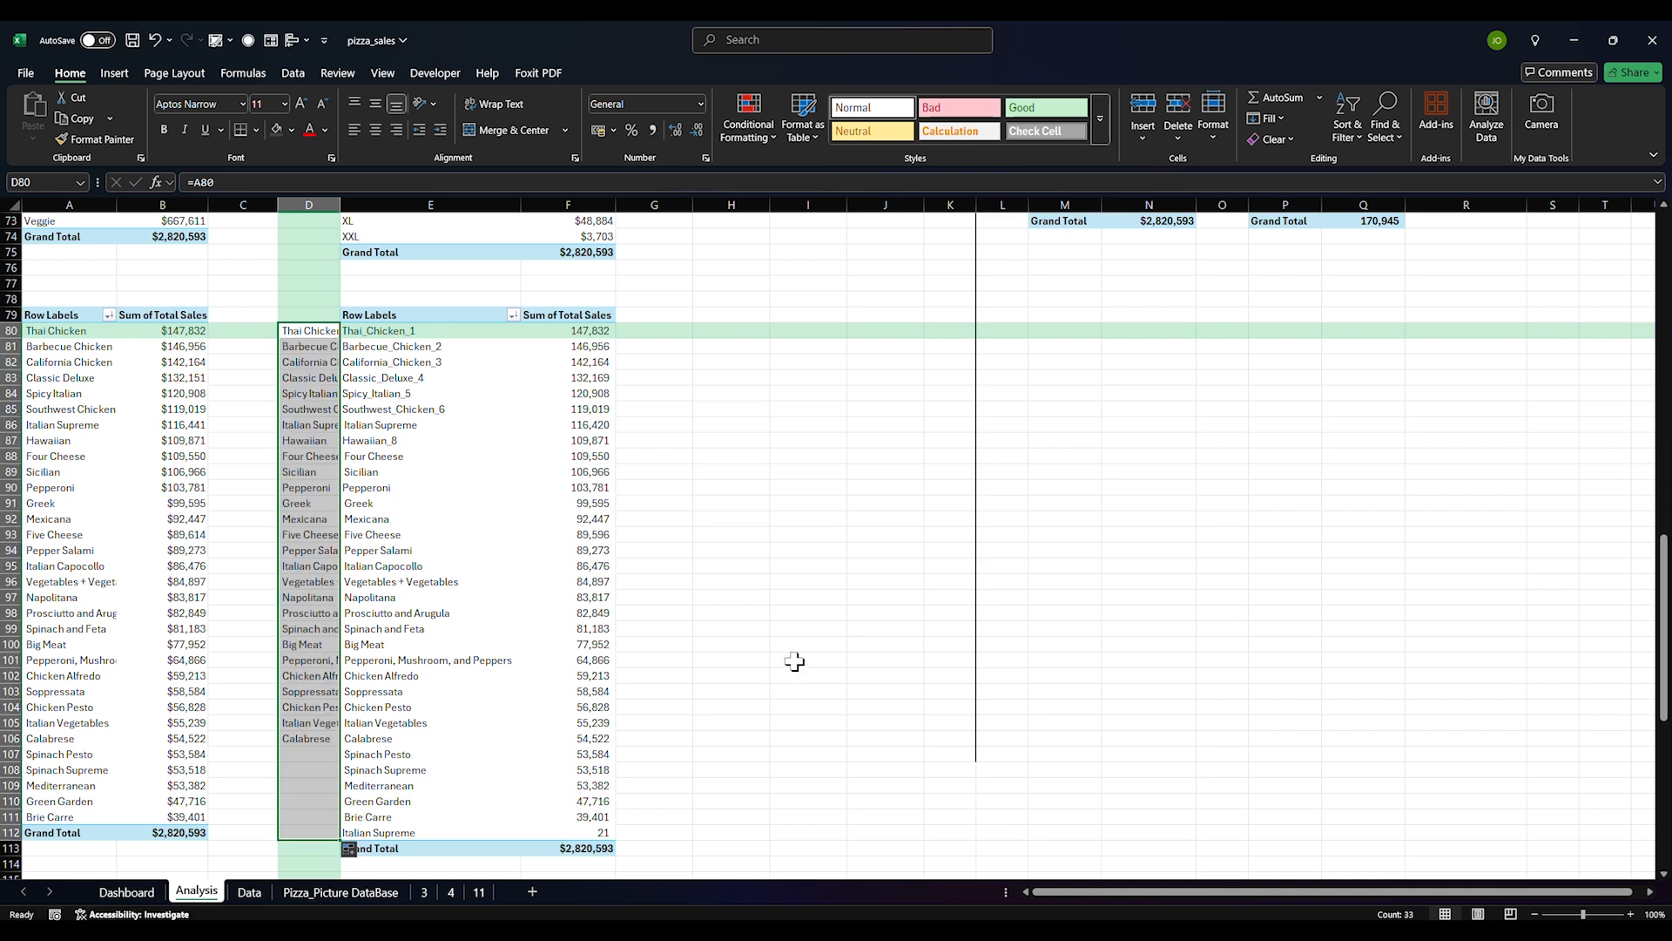
pyautogui.click(786, 613)
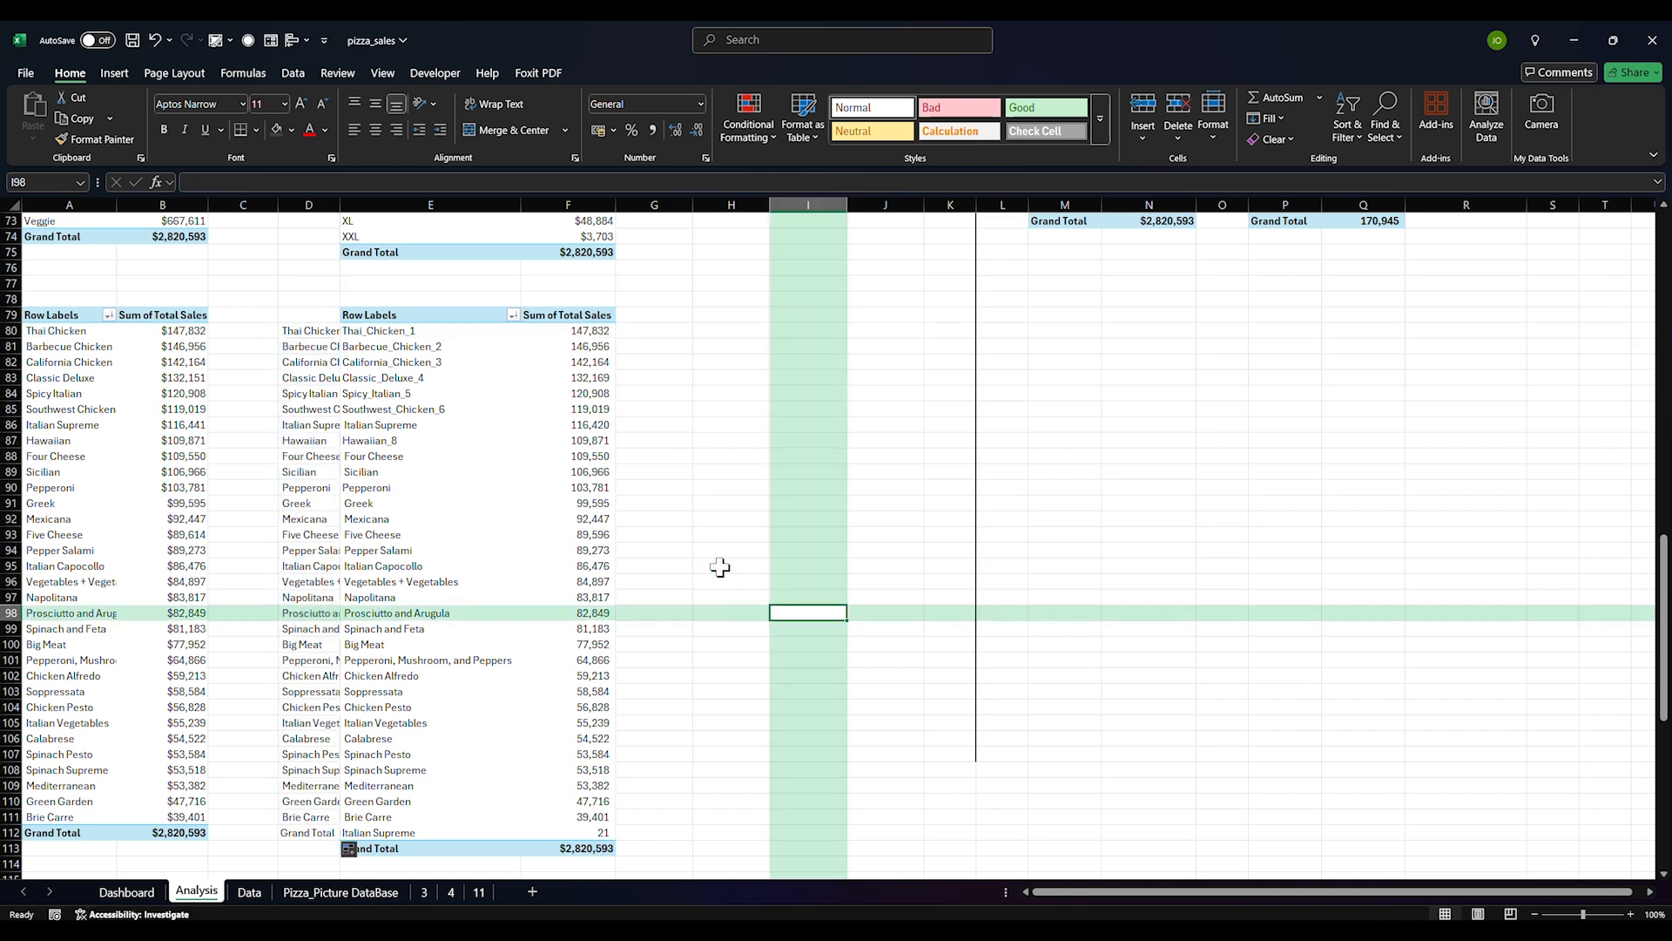
# Add a bold 'Pizza Name' header in D79
pyautogui.click(299, 313)
pyautogui.write('Na')
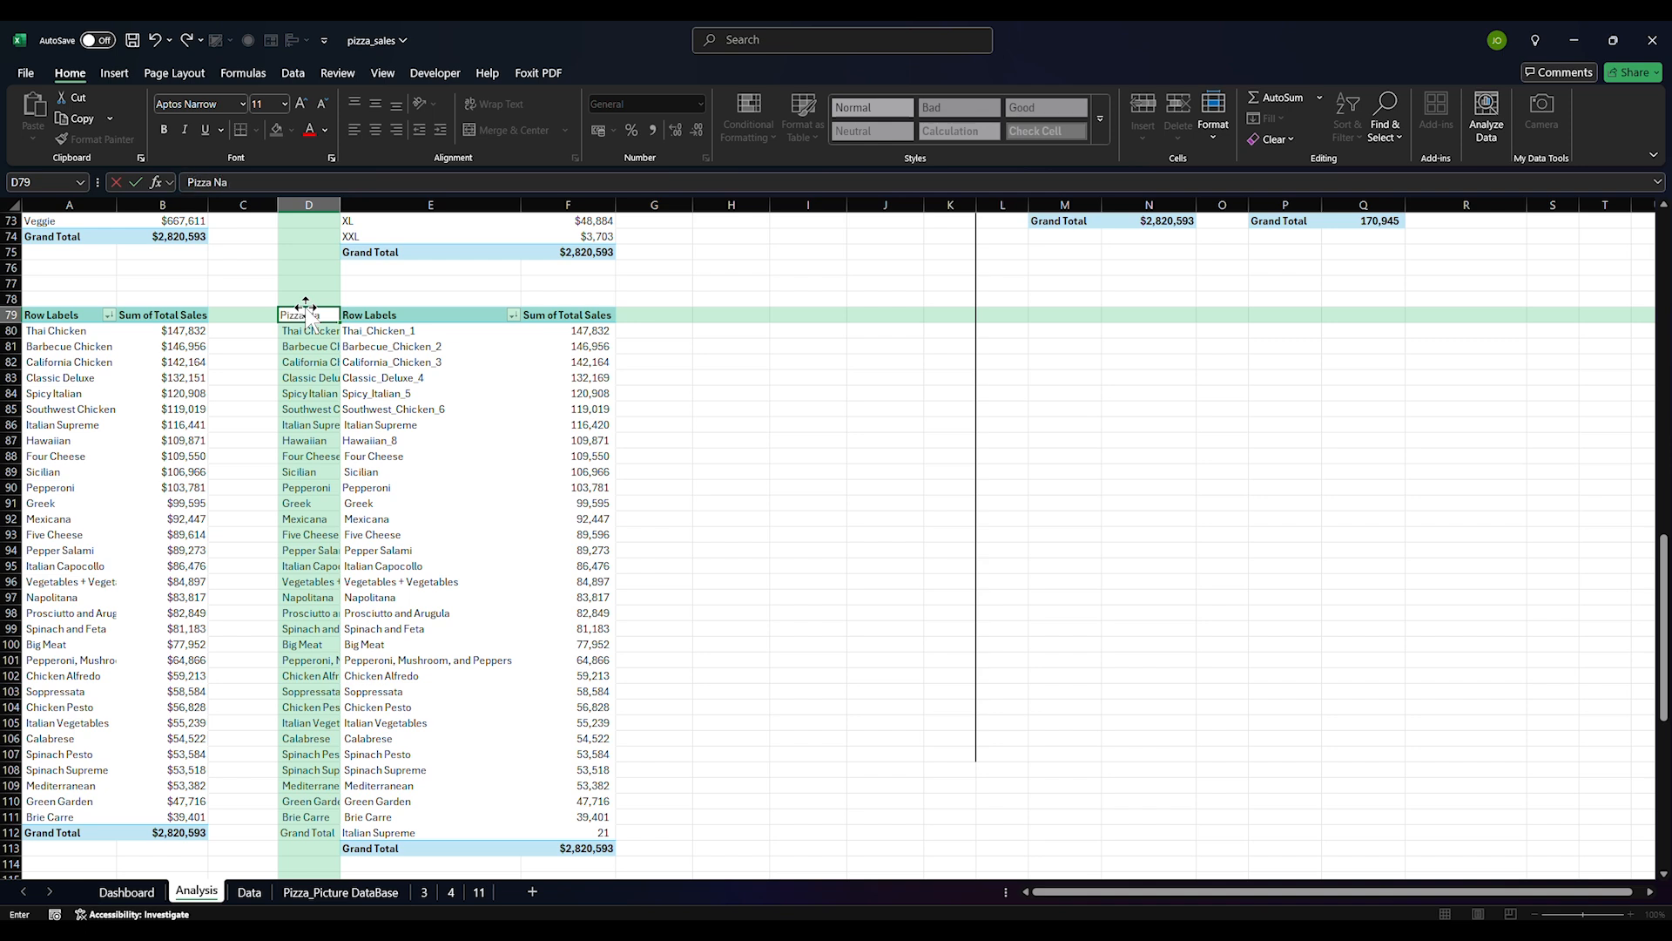
pyautogui.press('Return')
pyautogui.click(682, 416)
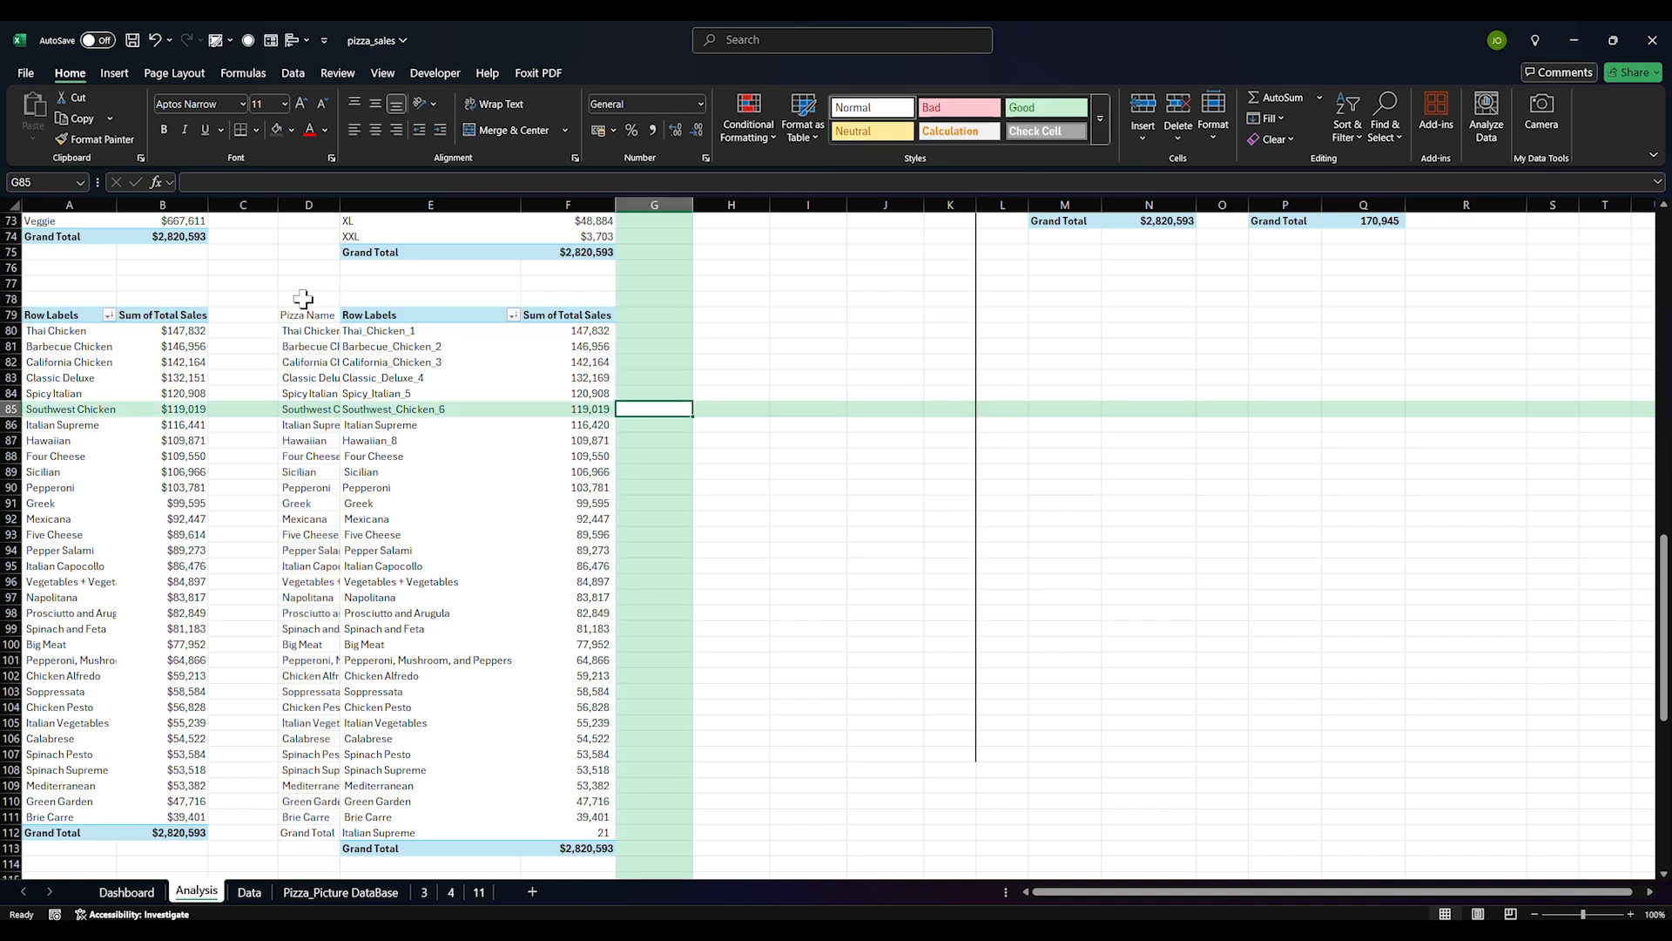
pyautogui.click(305, 314)
pyautogui.hotkey('ctrl', 'b')
pyautogui.click(709, 474)
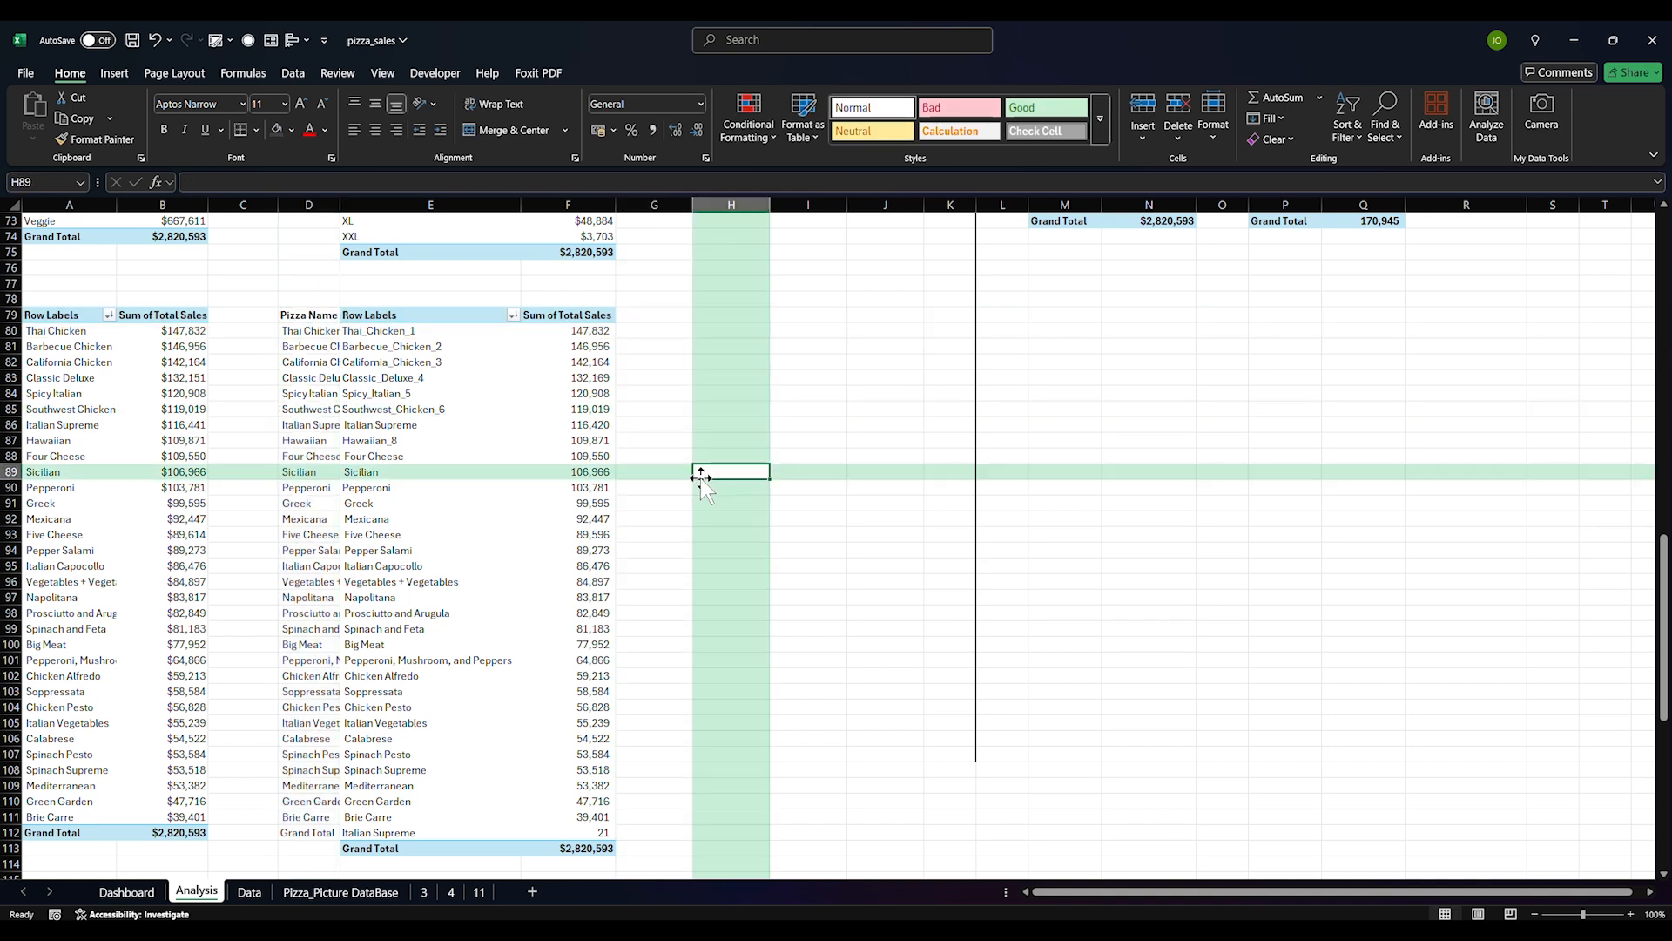
pyautogui.click(653, 333)
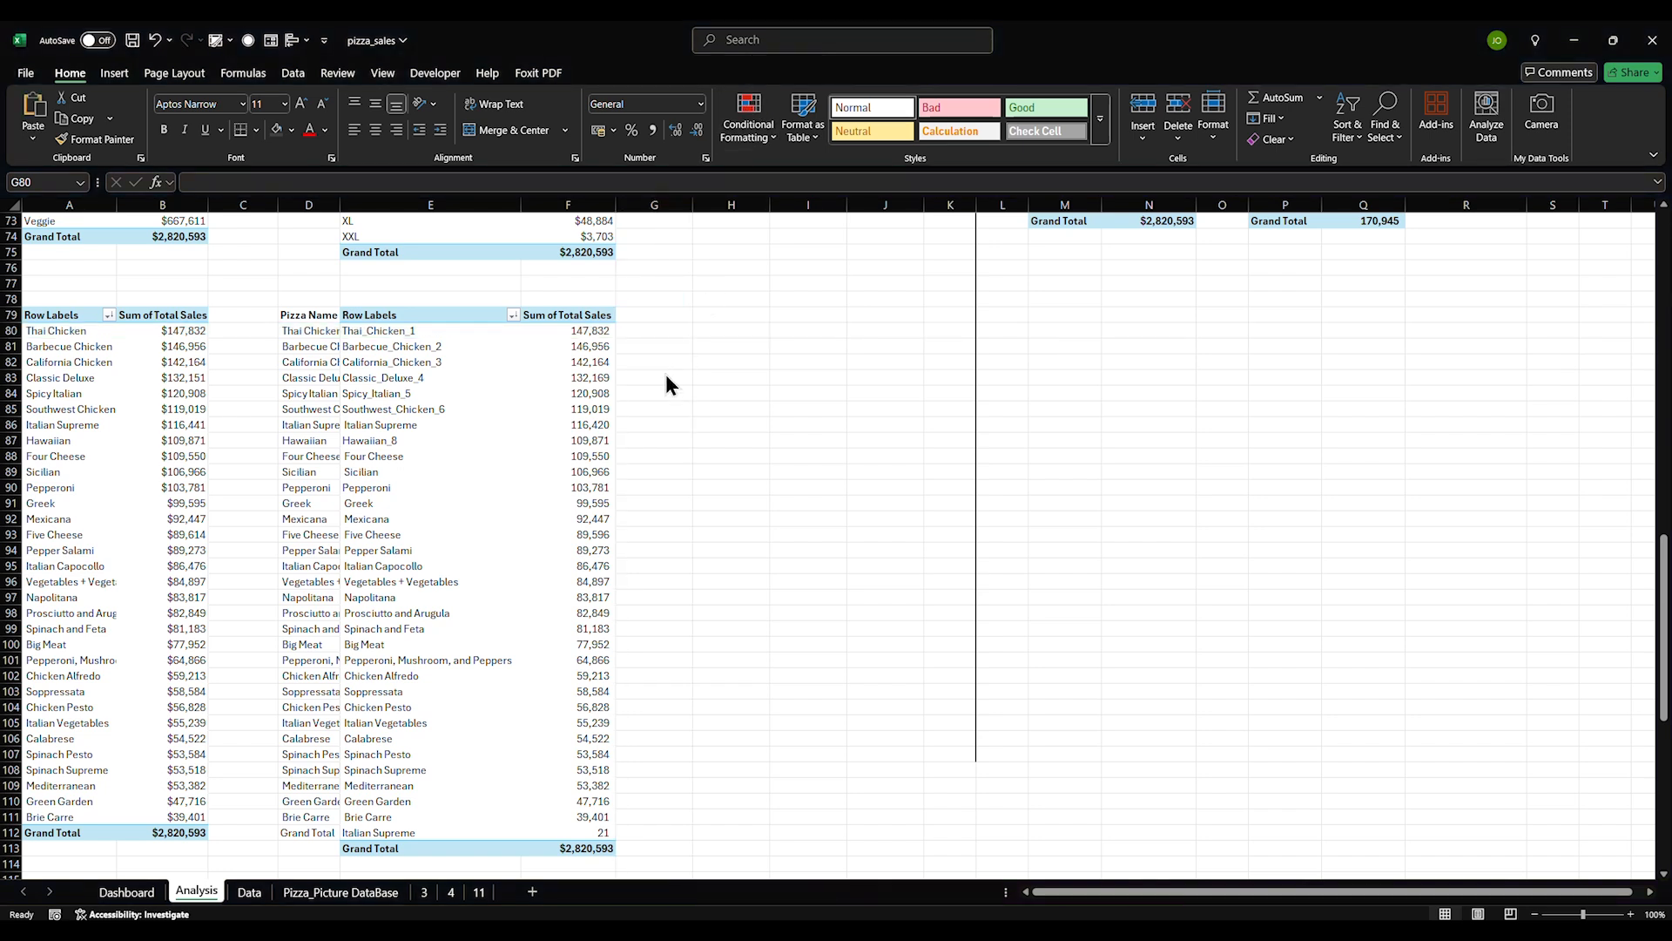
pyautogui.click(639, 331)
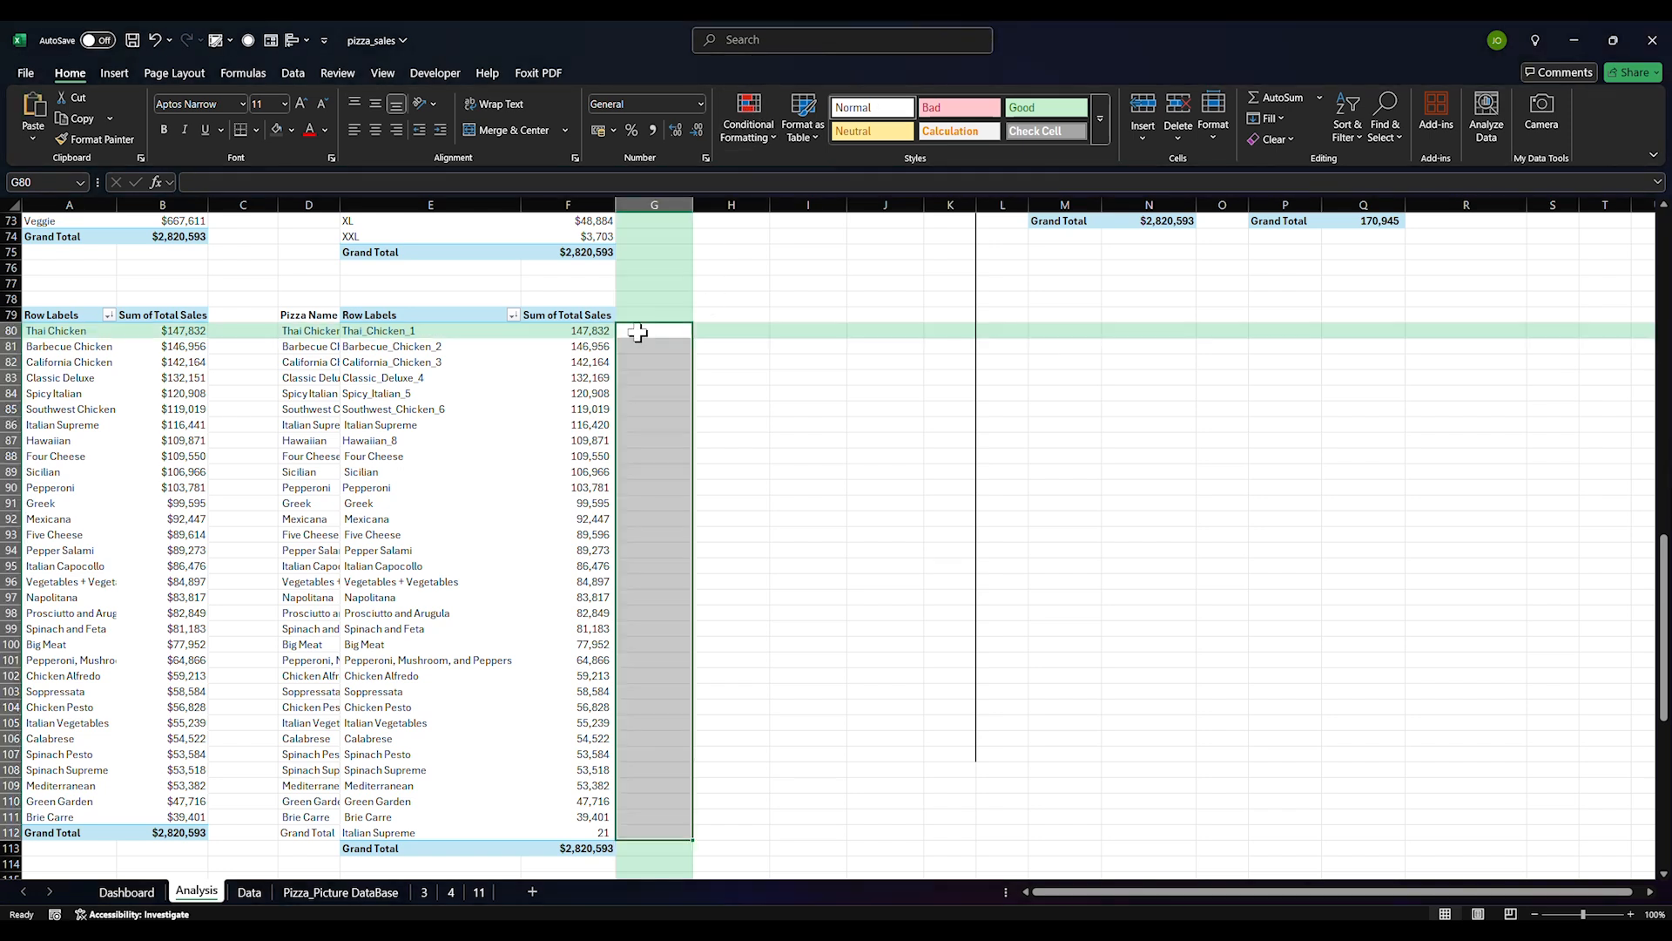
# Number the picture-name rows 1 to 33 in a rank column starting at G80
pyautogui.write('1')
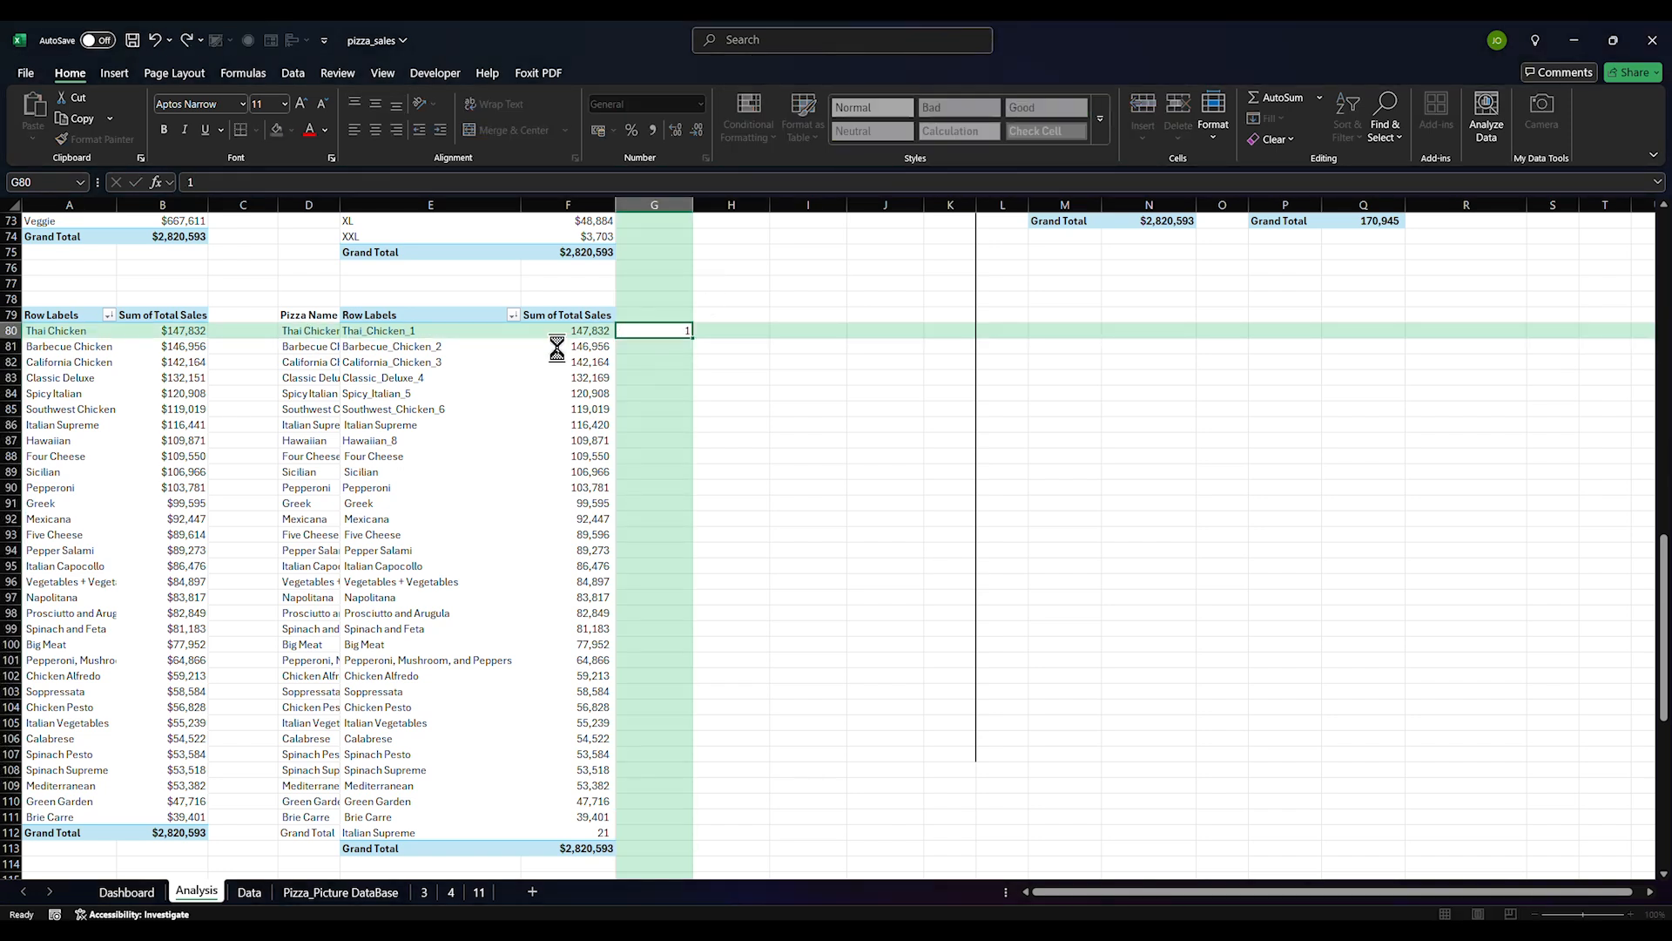
pyautogui.press('Return')
pyautogui.write('3')
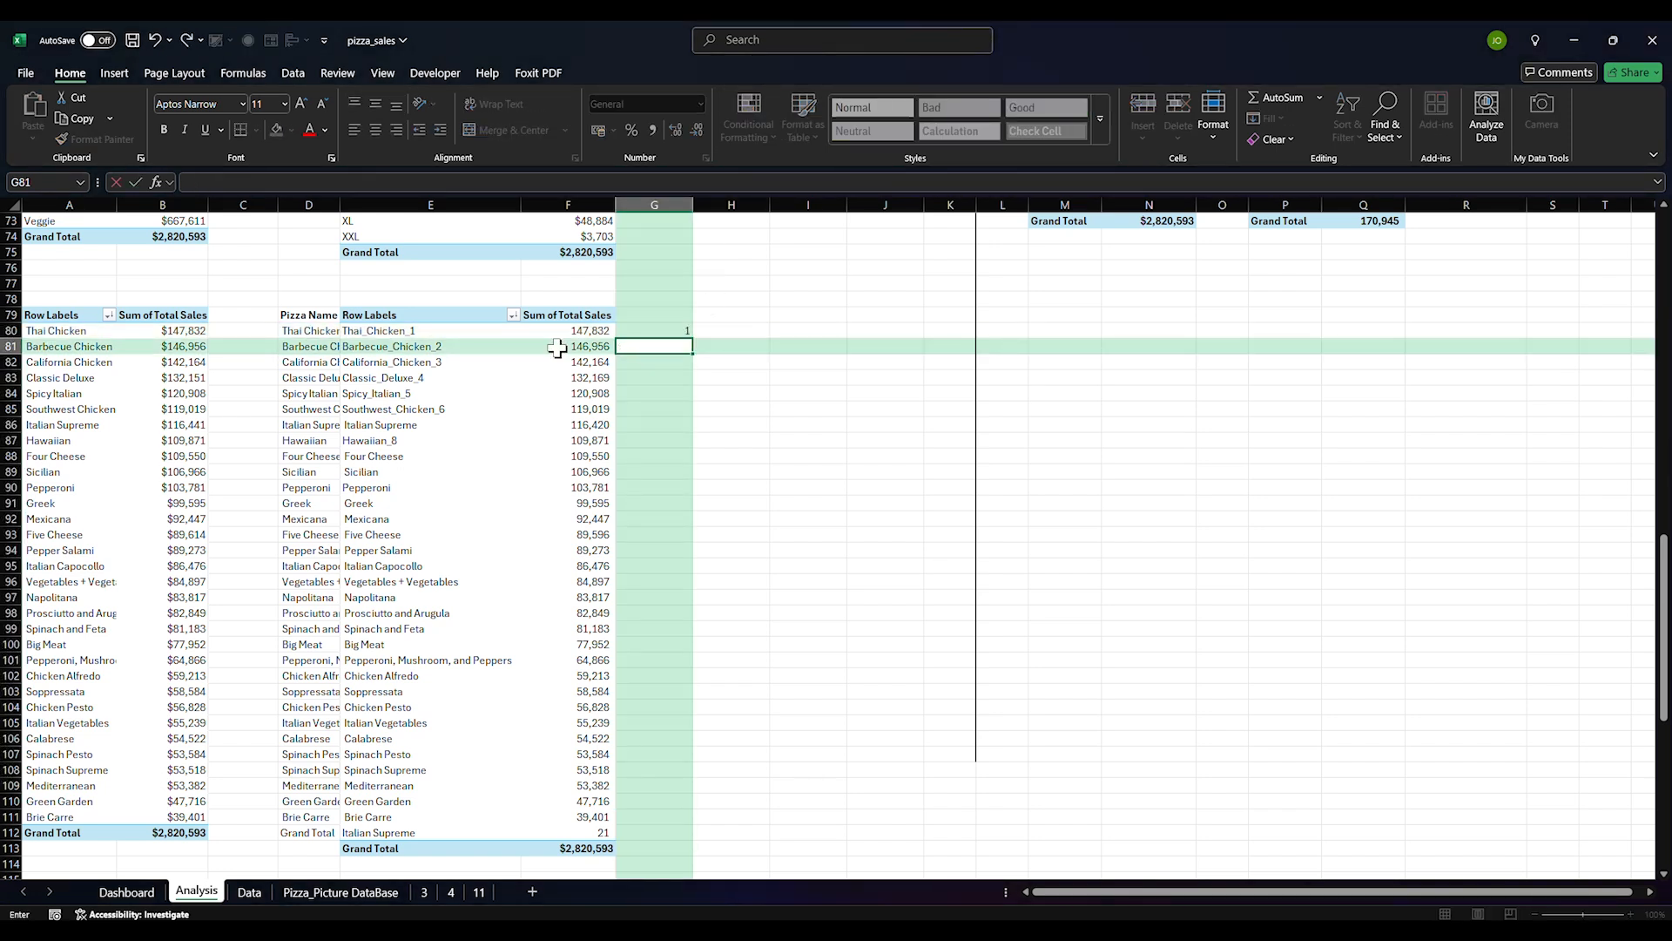
pyautogui.write('2')
pyautogui.press('Return')
pyautogui.moveTo(679, 330); pyautogui.dragTo(665, 814)
# Shift the names, pivot and ranks one column right and move the rank numbers into column E
pyautogui.moveTo(308, 319); pyautogui.dragTo(654, 846)
pyautogui.moveTo(686, 697); pyautogui.dragTo(777, 695)
pyautogui.moveTo(815, 331); pyautogui.dragTo(813, 834)
pyautogui.moveTo(769, 763); pyautogui.dragTo(495, 777)
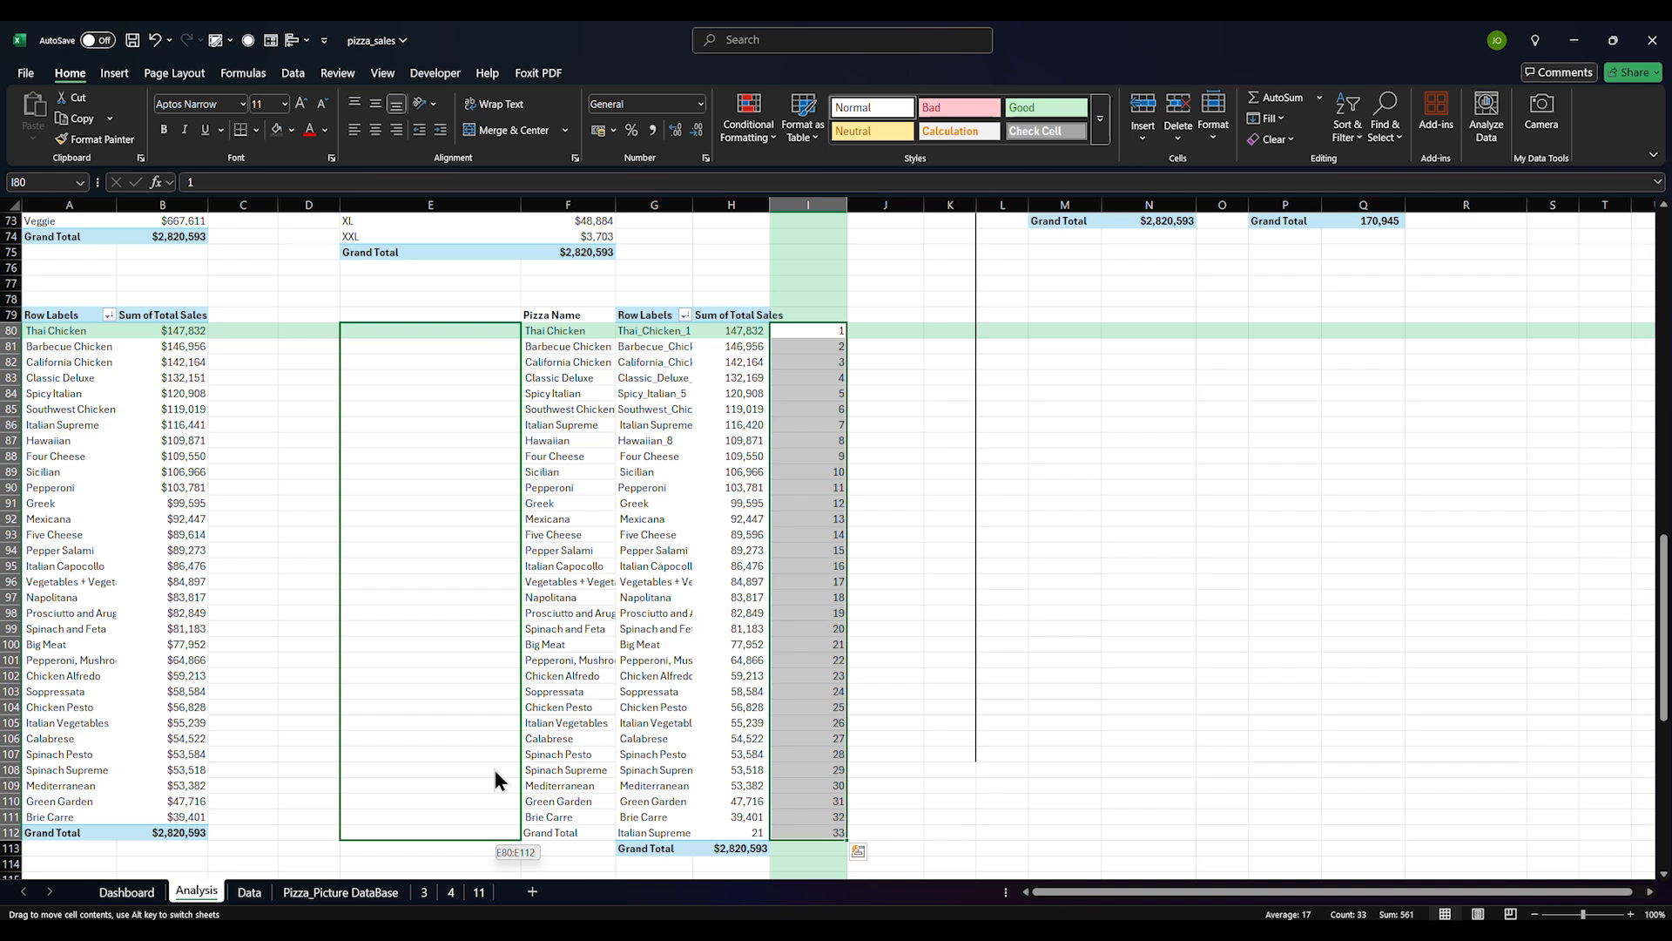
pyautogui.moveTo(494, 770); pyautogui.dragTo(495, 772)
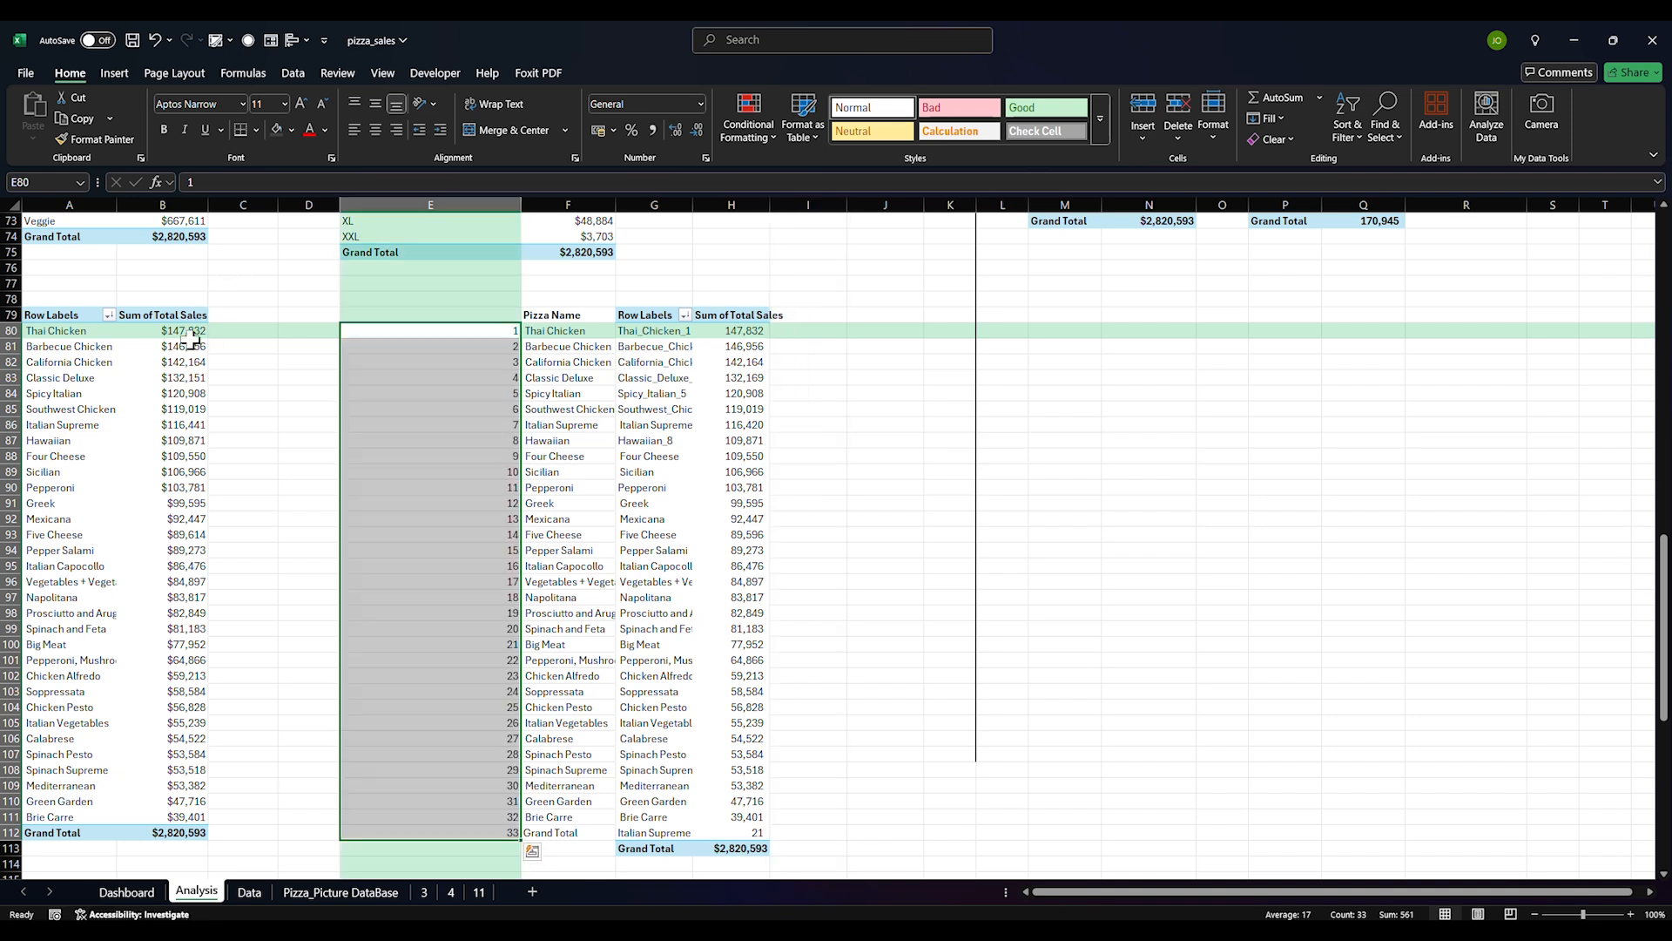
pyautogui.moveTo(179, 331); pyautogui.dragTo(757, 810)
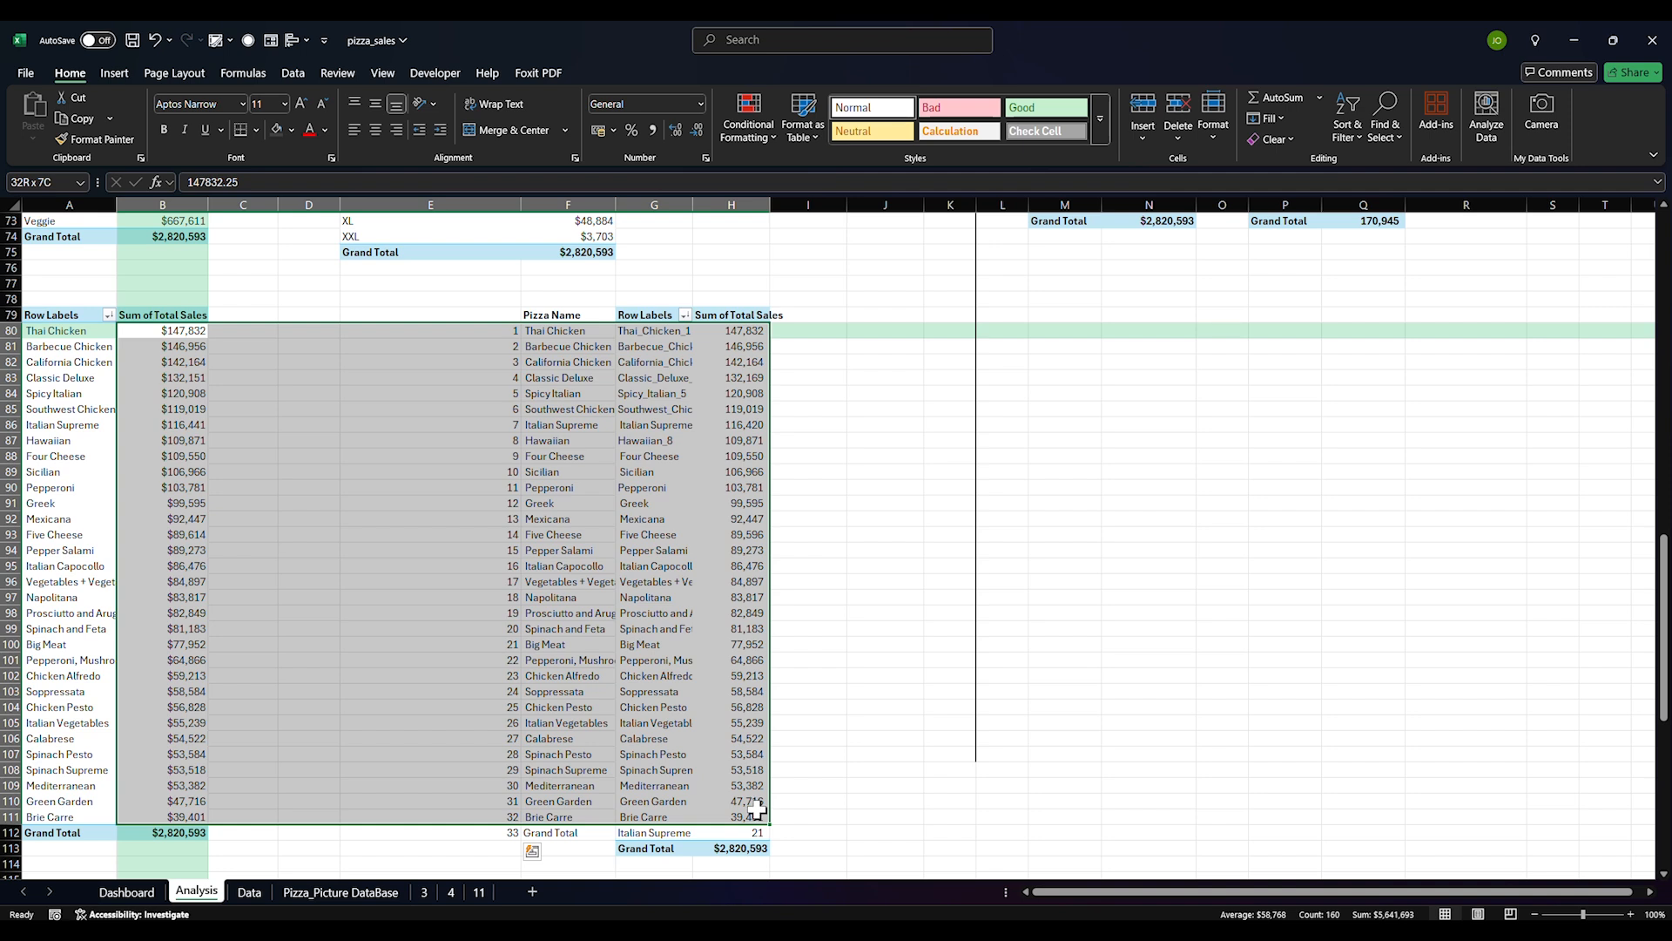
pyautogui.moveTo(756, 811); pyautogui.dragTo(757, 811)
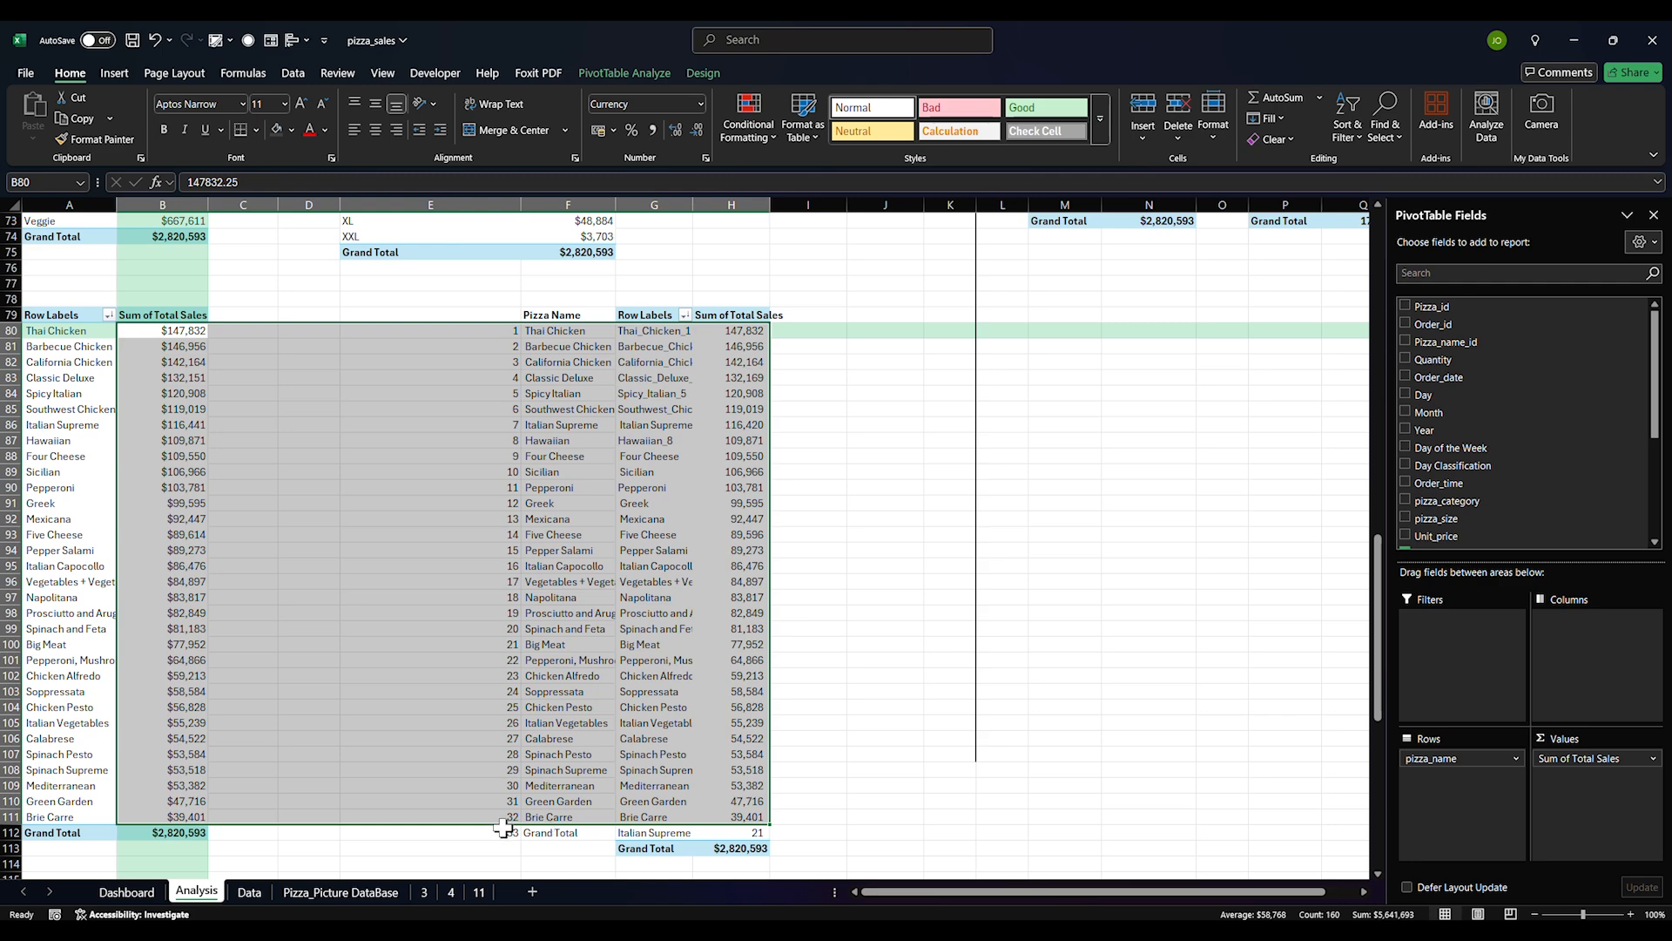
pyautogui.scroll(3, 34, 477)
pyautogui.scroll(-3, 67, 478)
pyautogui.moveTo(749, 833); pyautogui.dragTo(16, 833)
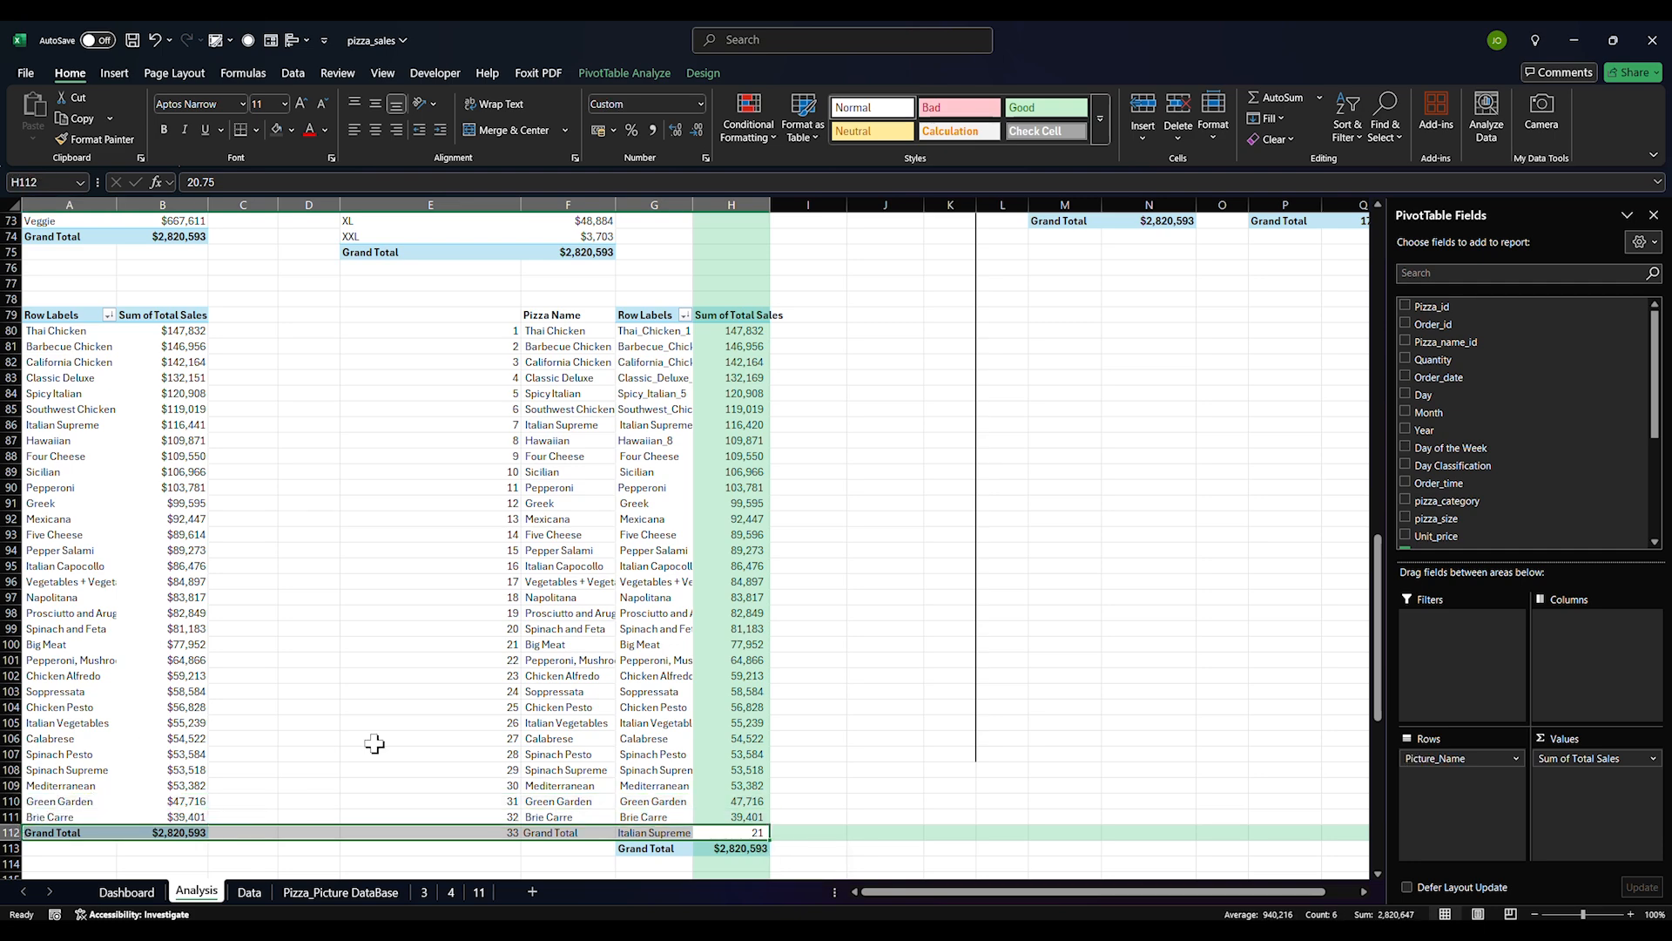
# Refresh the sales pivot table from its right-click menu
pyautogui.click(860, 558)
pyautogui.click(131, 832)
pyautogui.click(186, 816)
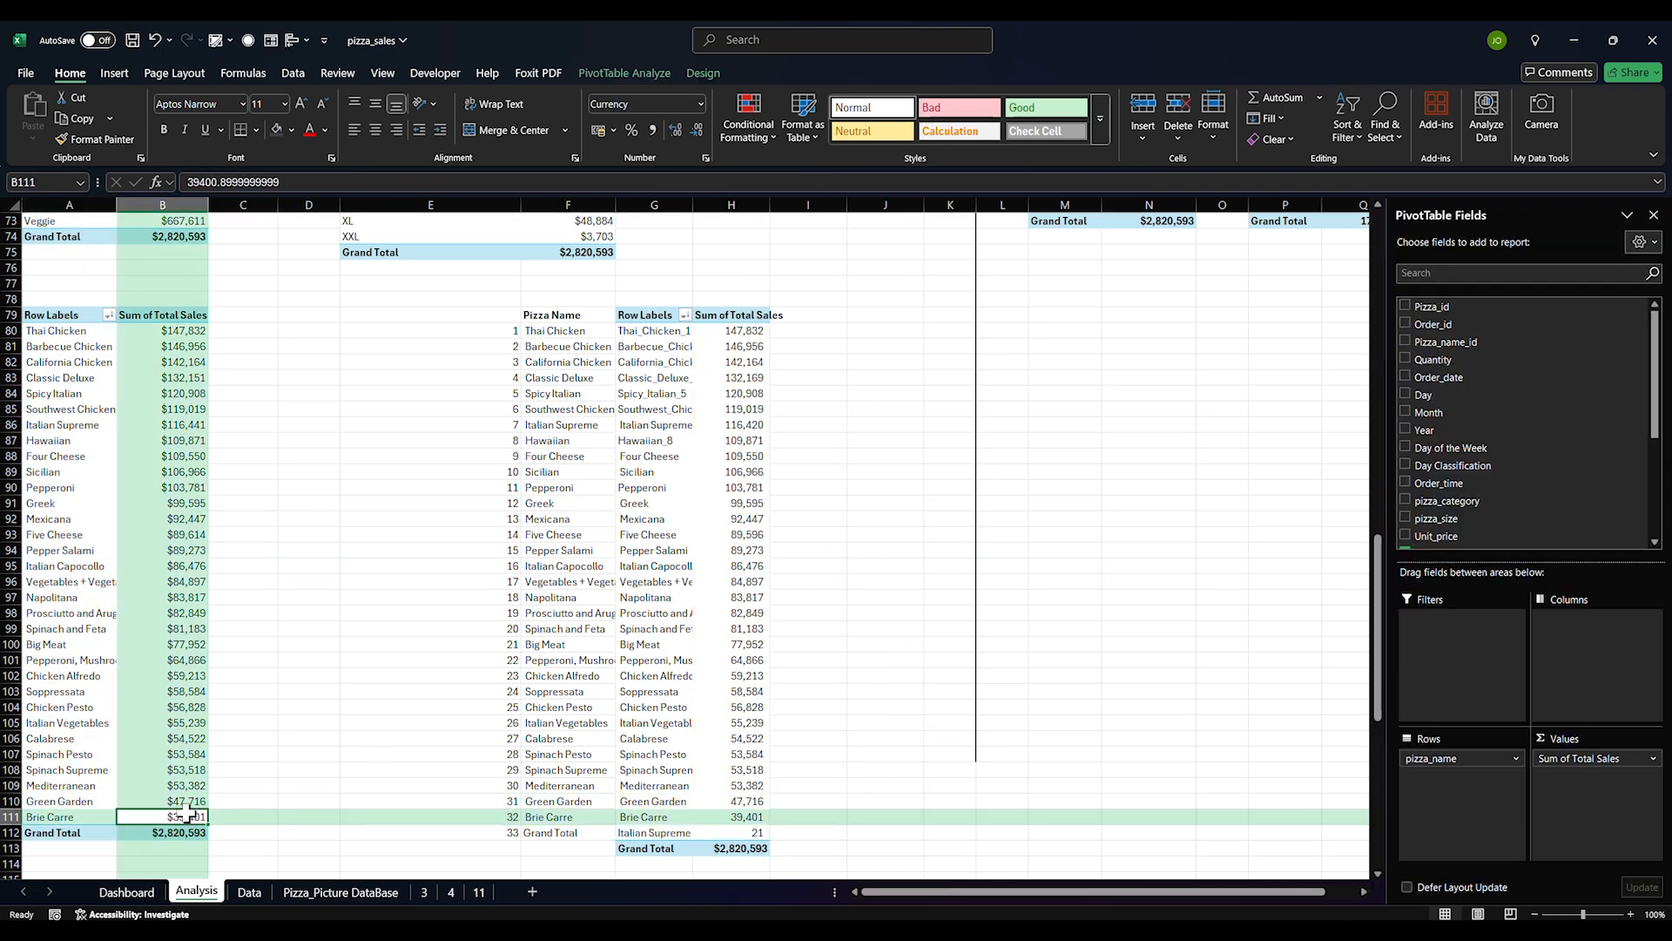
pyautogui.rightClick(185, 568)
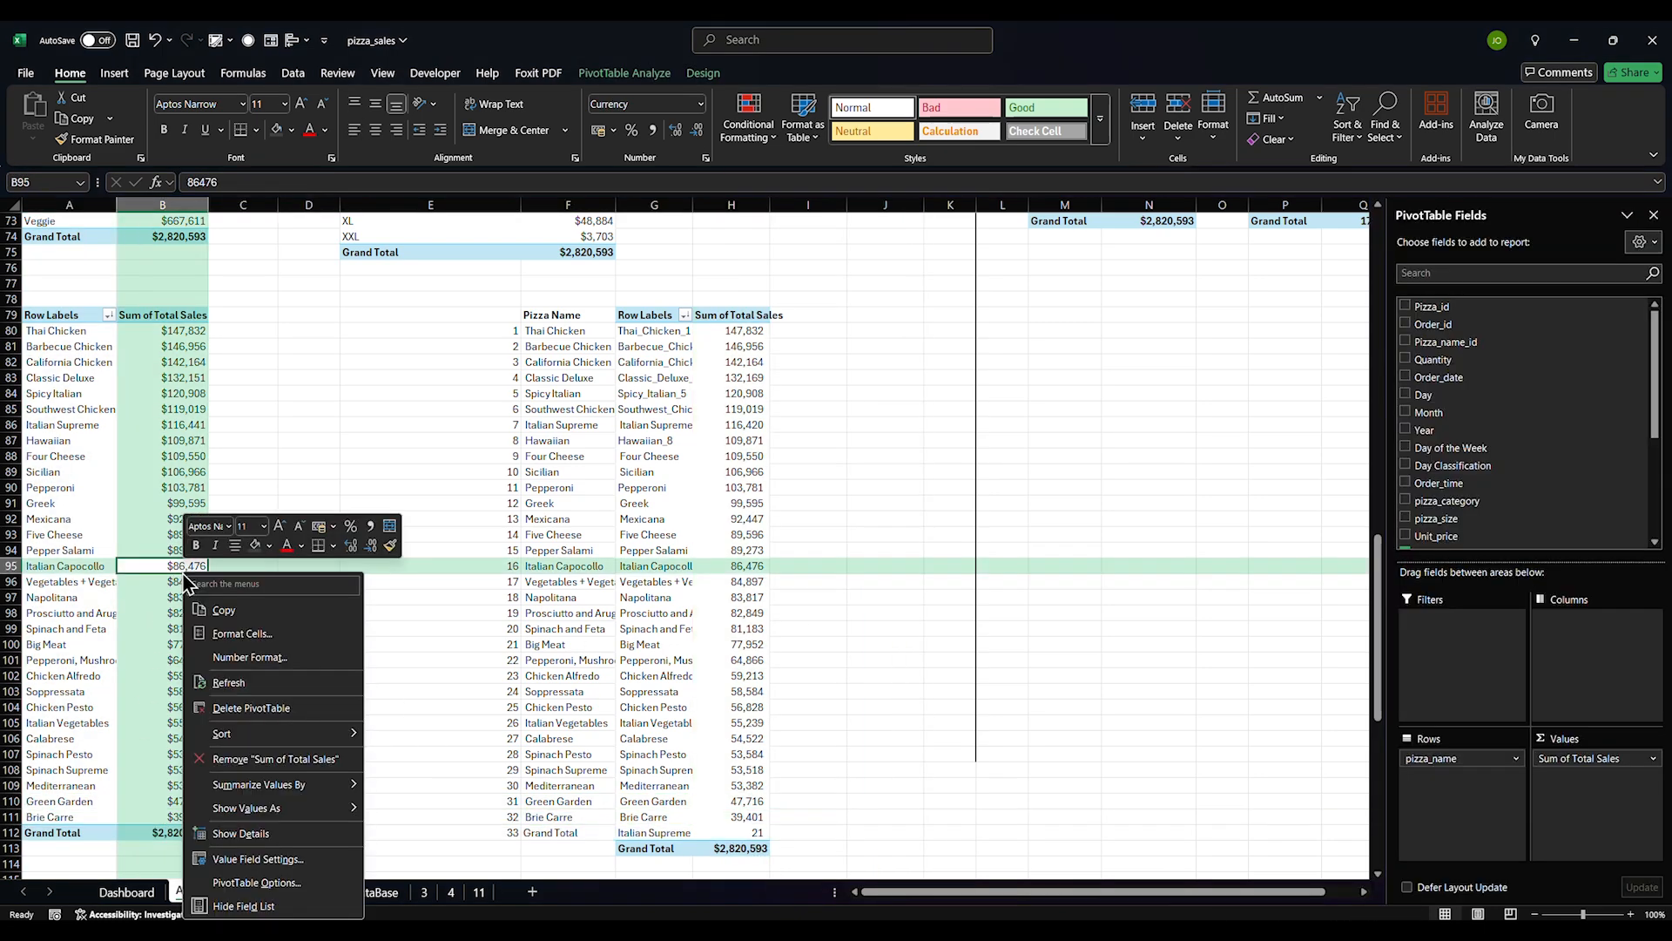
pyautogui.click(239, 682)
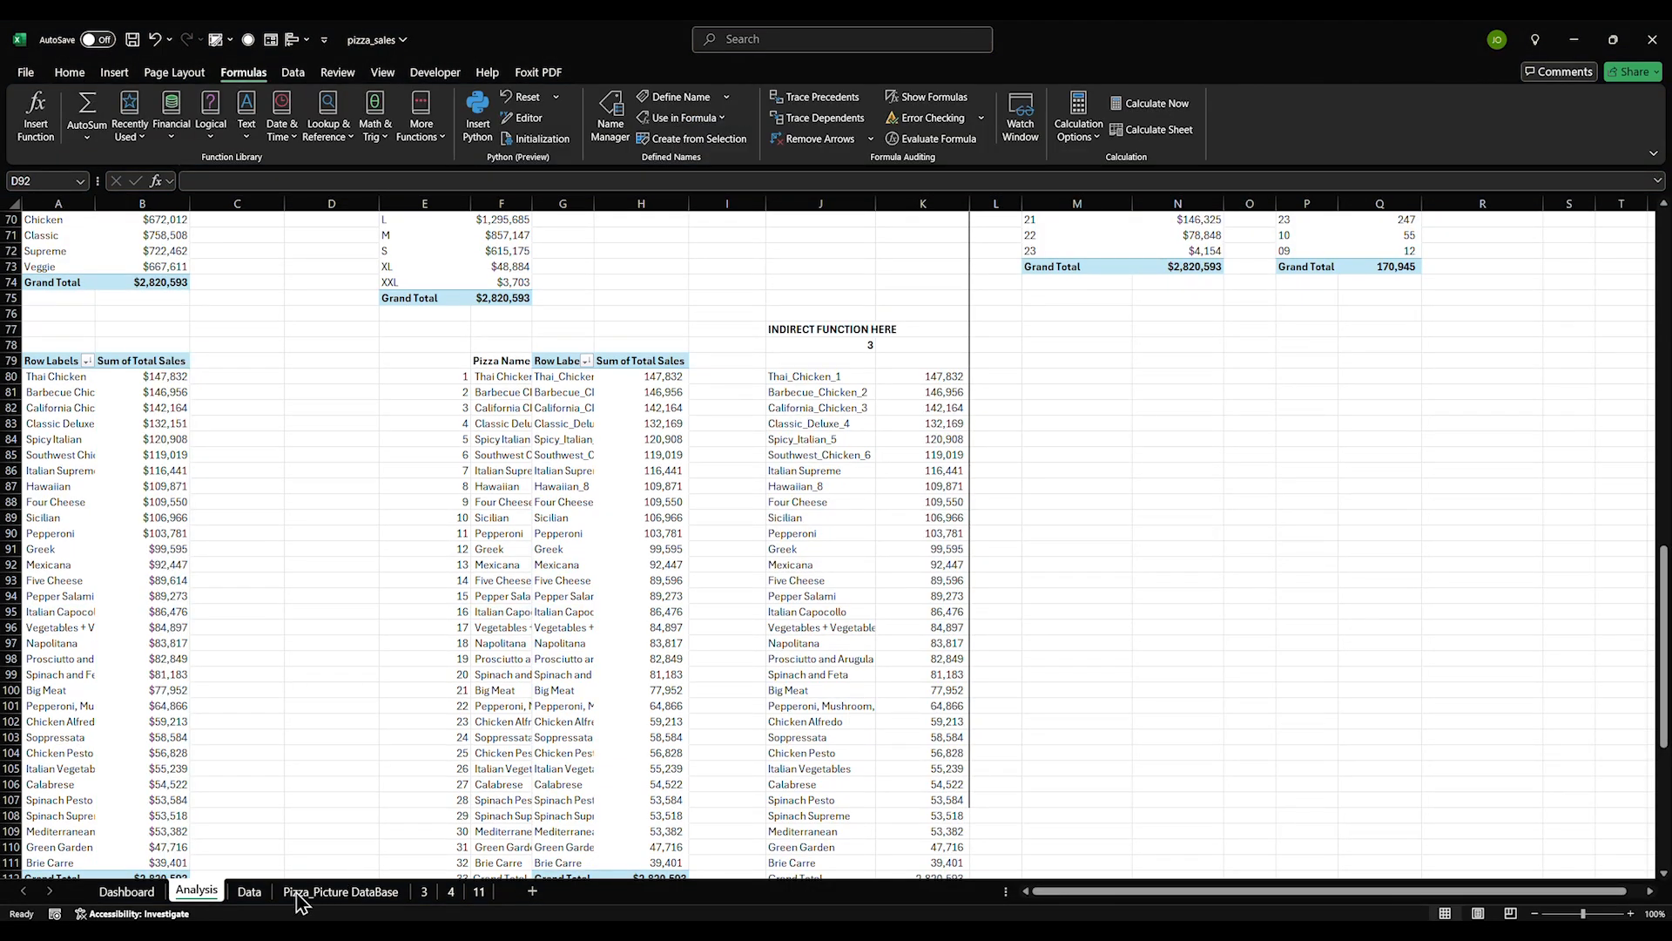
# Create names for B2:C5 on Pizza_Picture DataBase from the left column labels
pyautogui.click(340, 891)
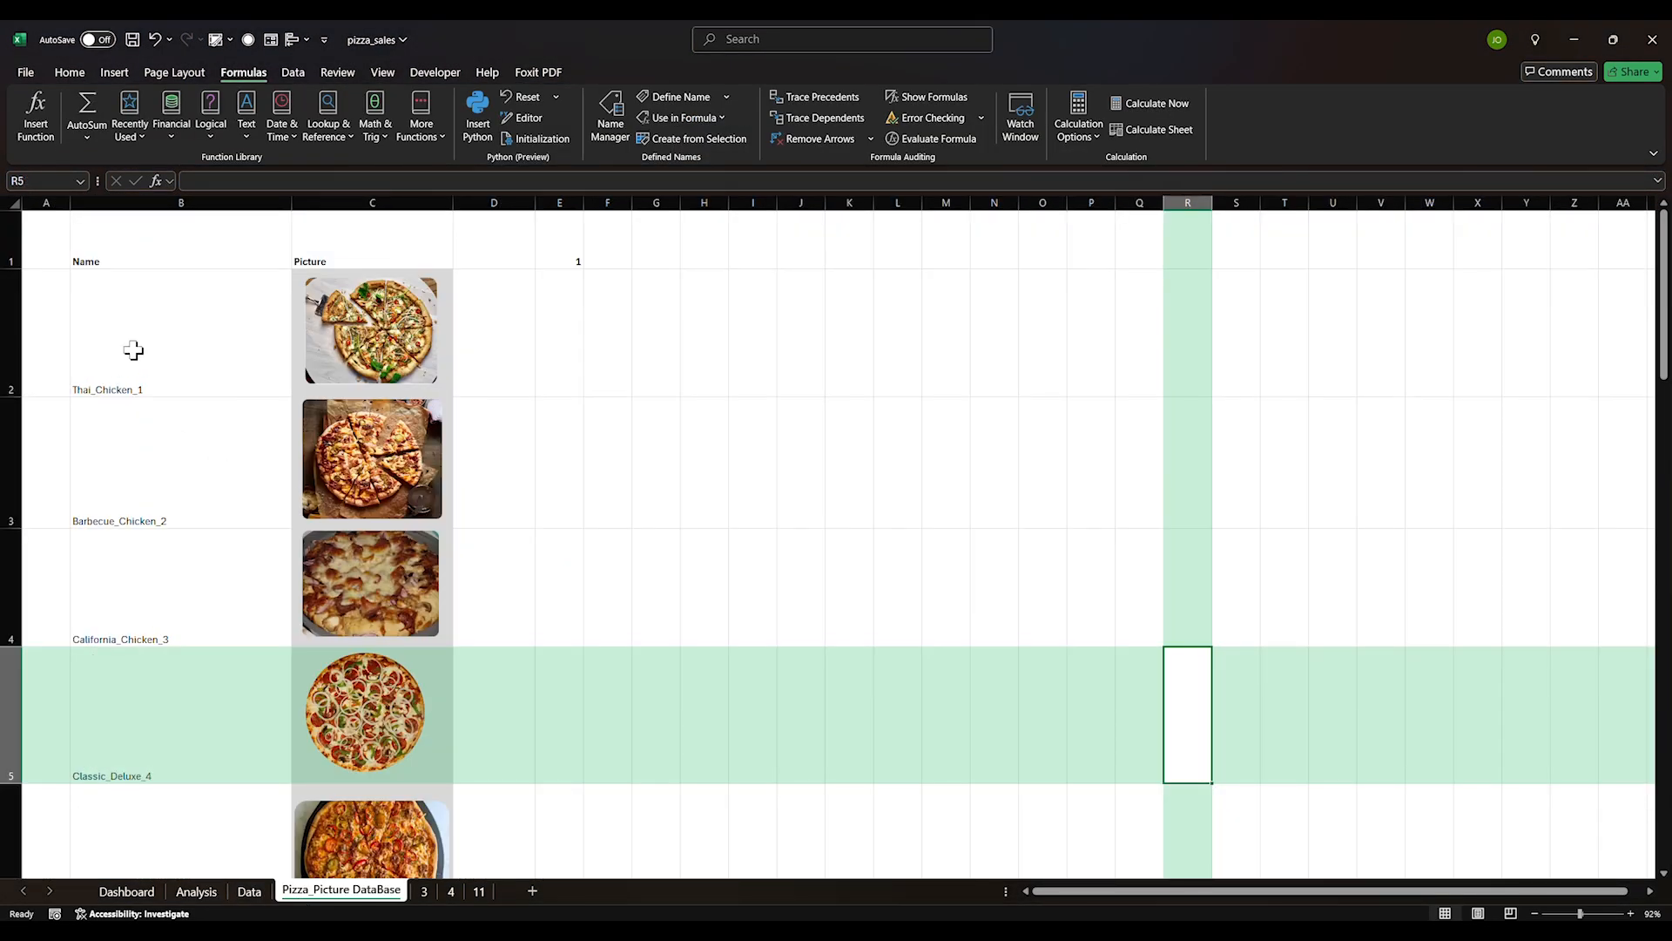
pyautogui.moveTo(130, 348); pyautogui.dragTo(172, 822)
pyautogui.click(455, 690)
pyautogui.moveTo(131, 343); pyautogui.dragTo(305, 755)
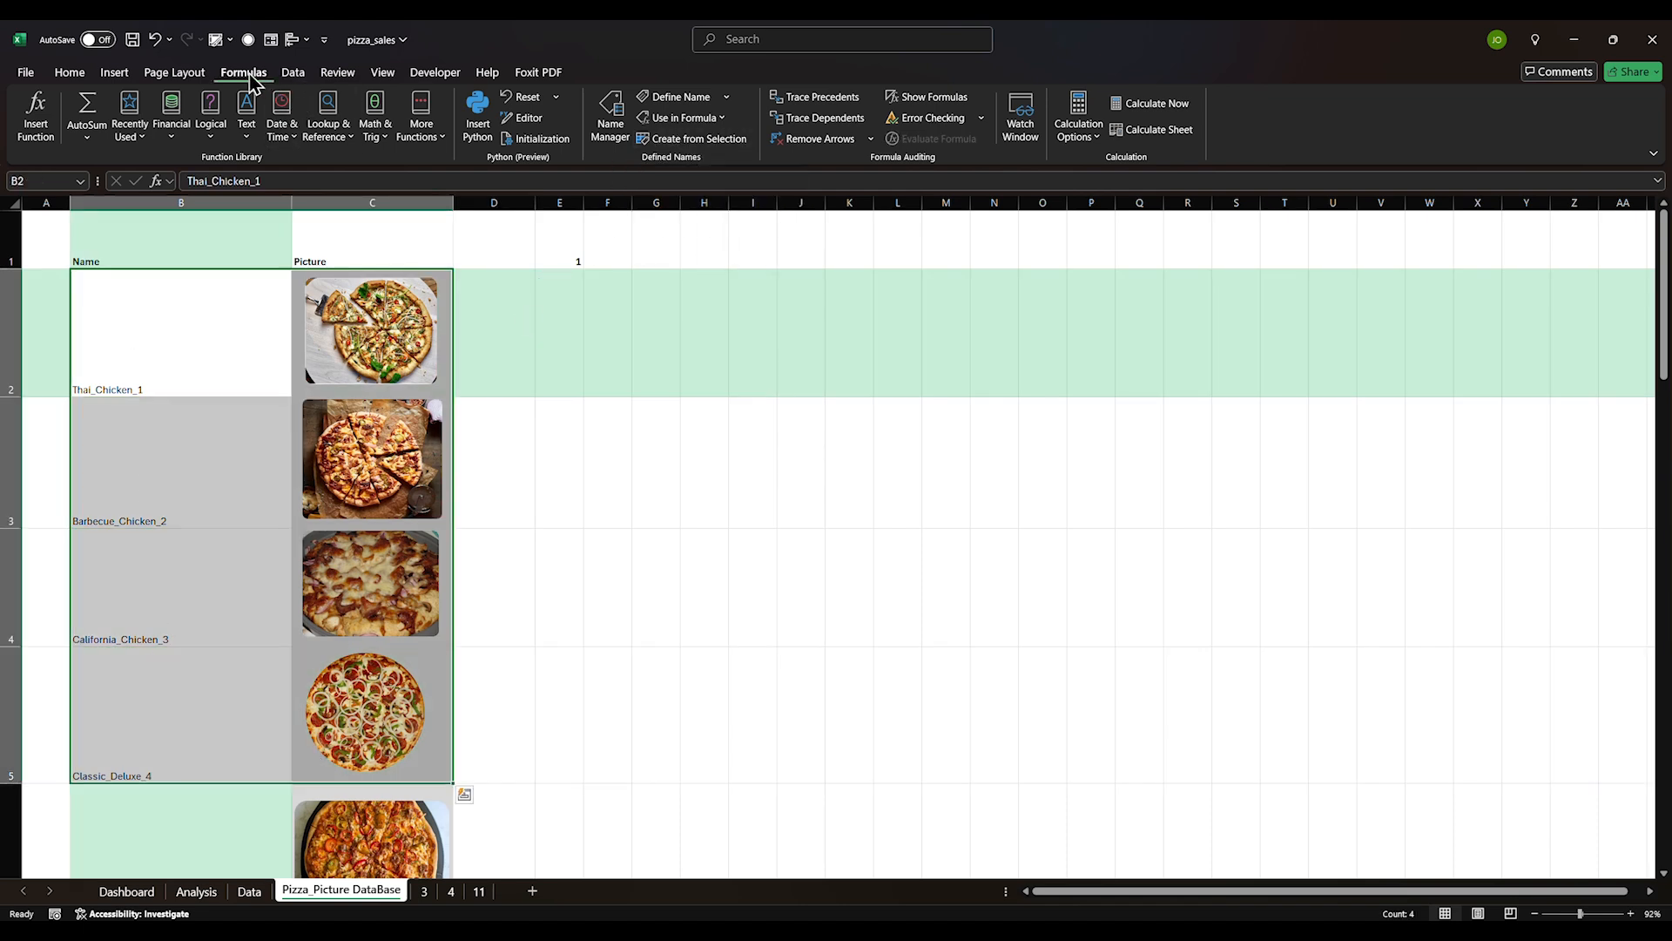
pyautogui.click(695, 141)
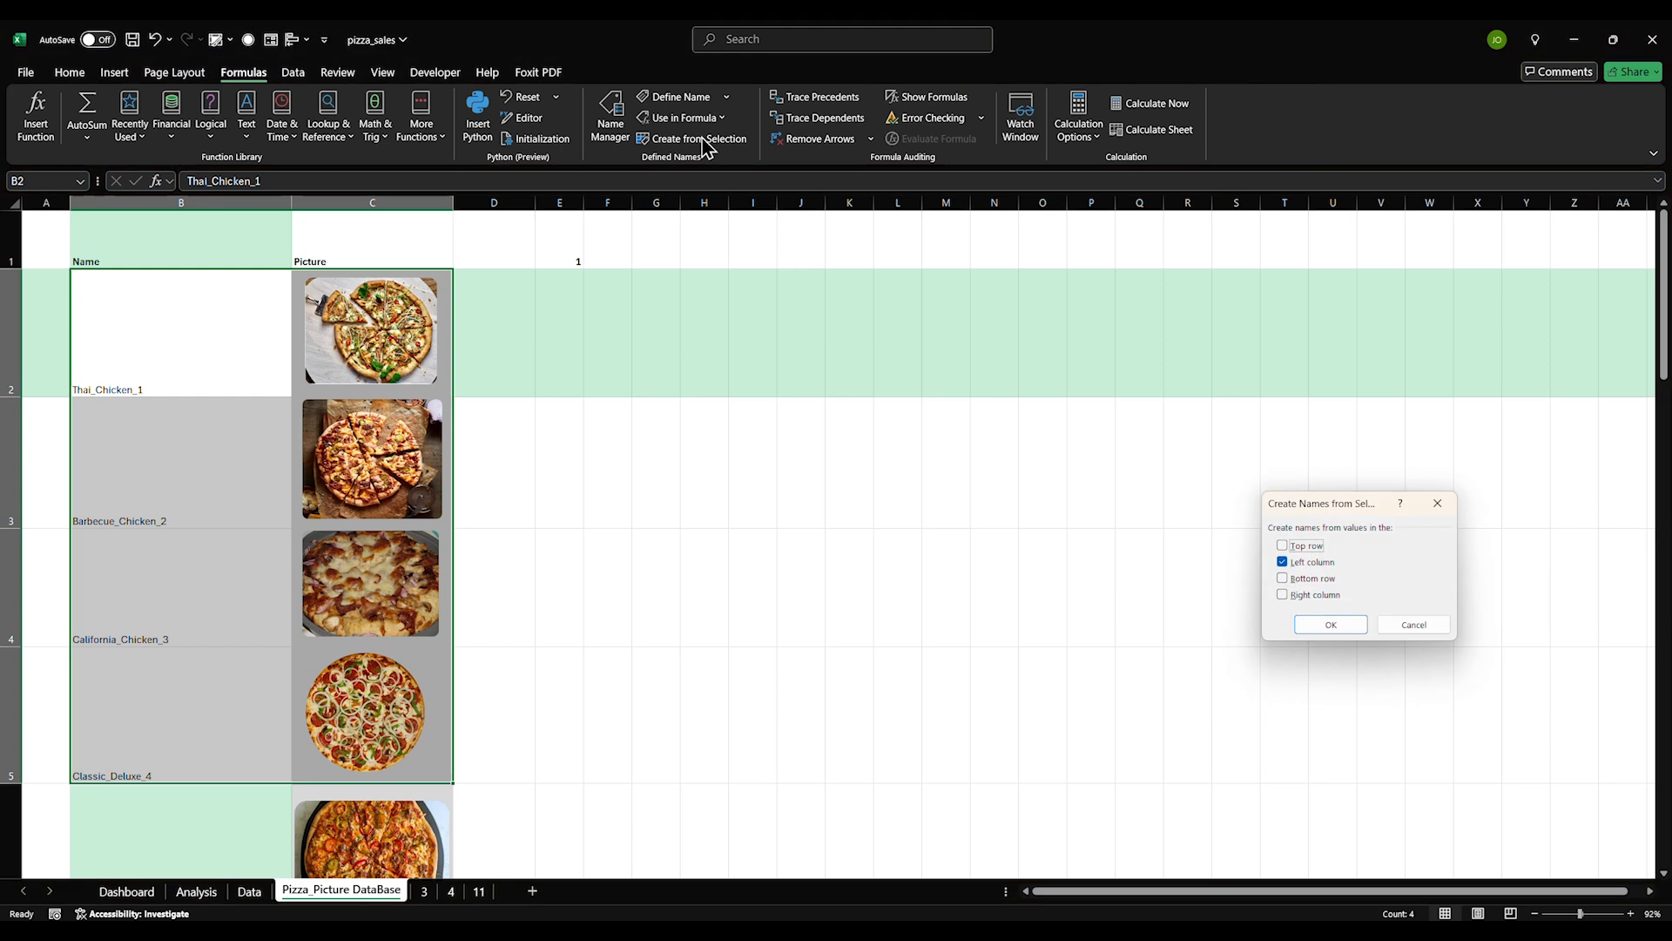
pyautogui.moveTo(1361, 500); pyautogui.dragTo(692, 259)
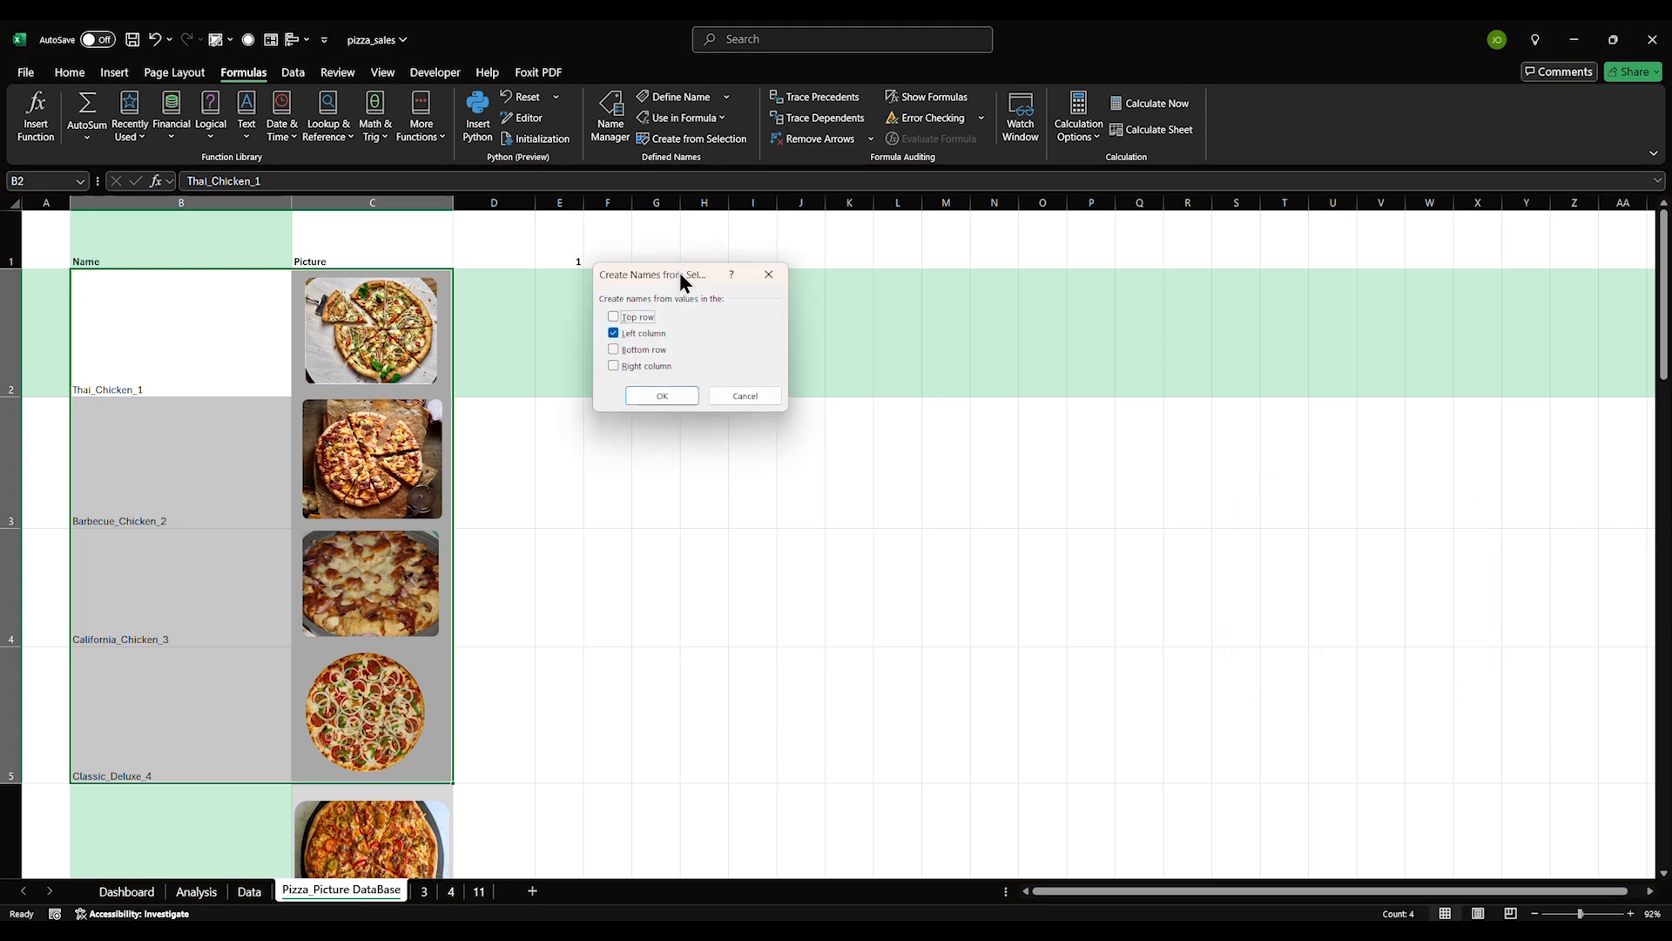
pyautogui.click(662, 382)
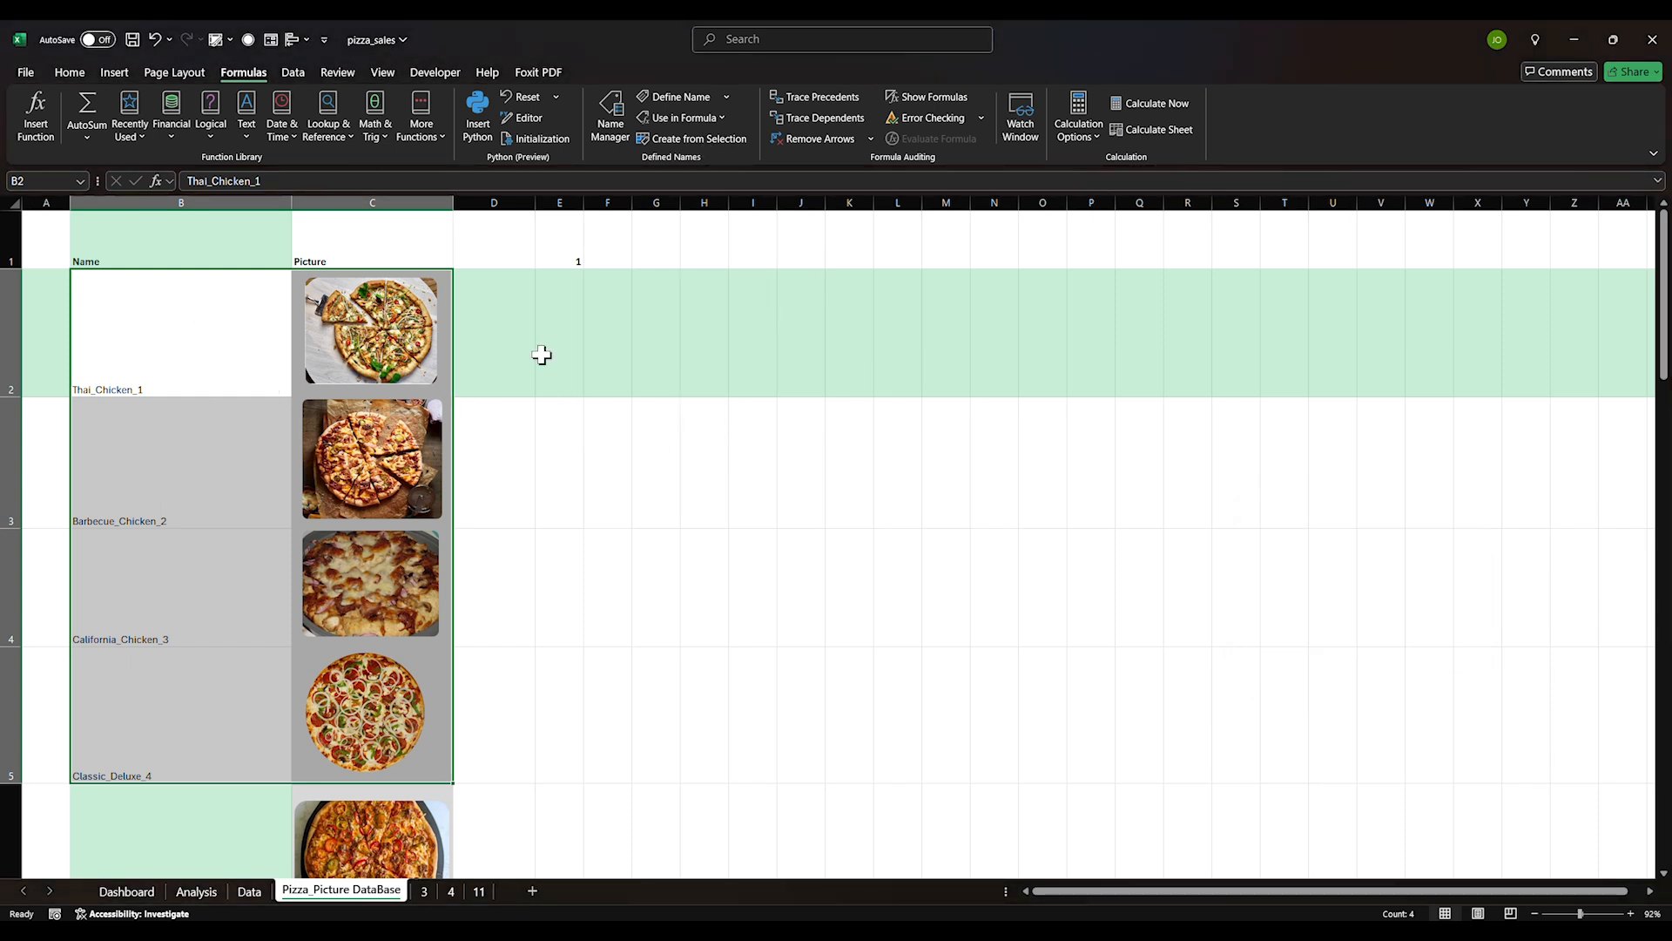
# Verify in Name Manager that Thai_Chicken_1 refers to cell C2
pyautogui.click(614, 122)
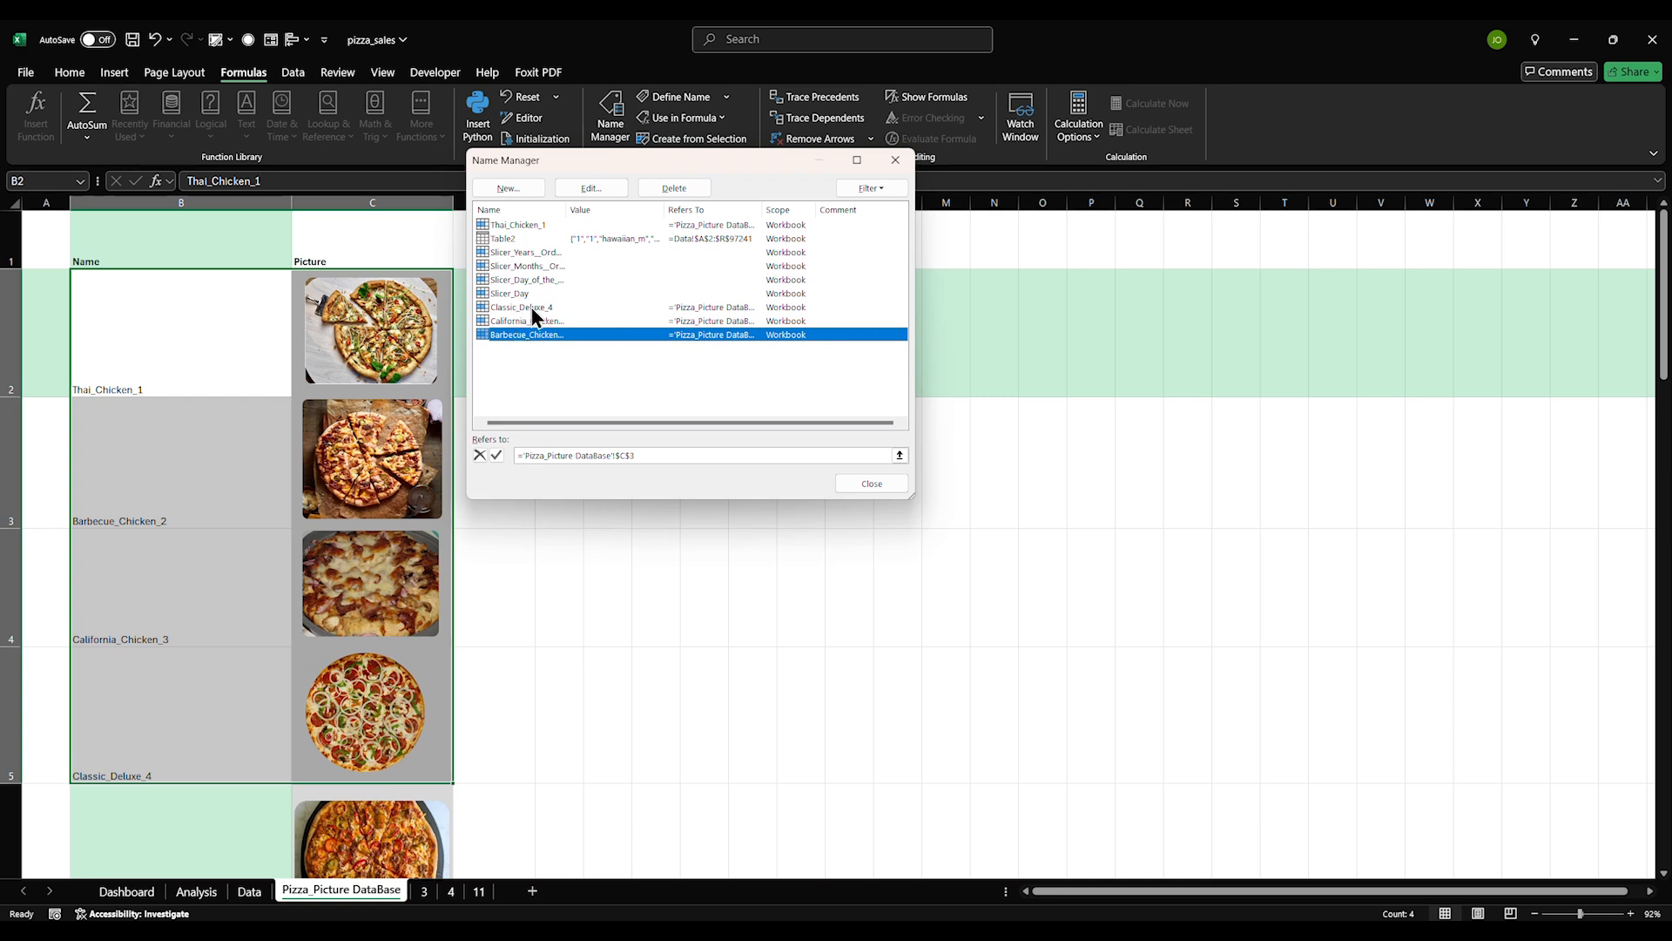
pyautogui.click(545, 222)
pyautogui.click(536, 211)
pyautogui.click(535, 211)
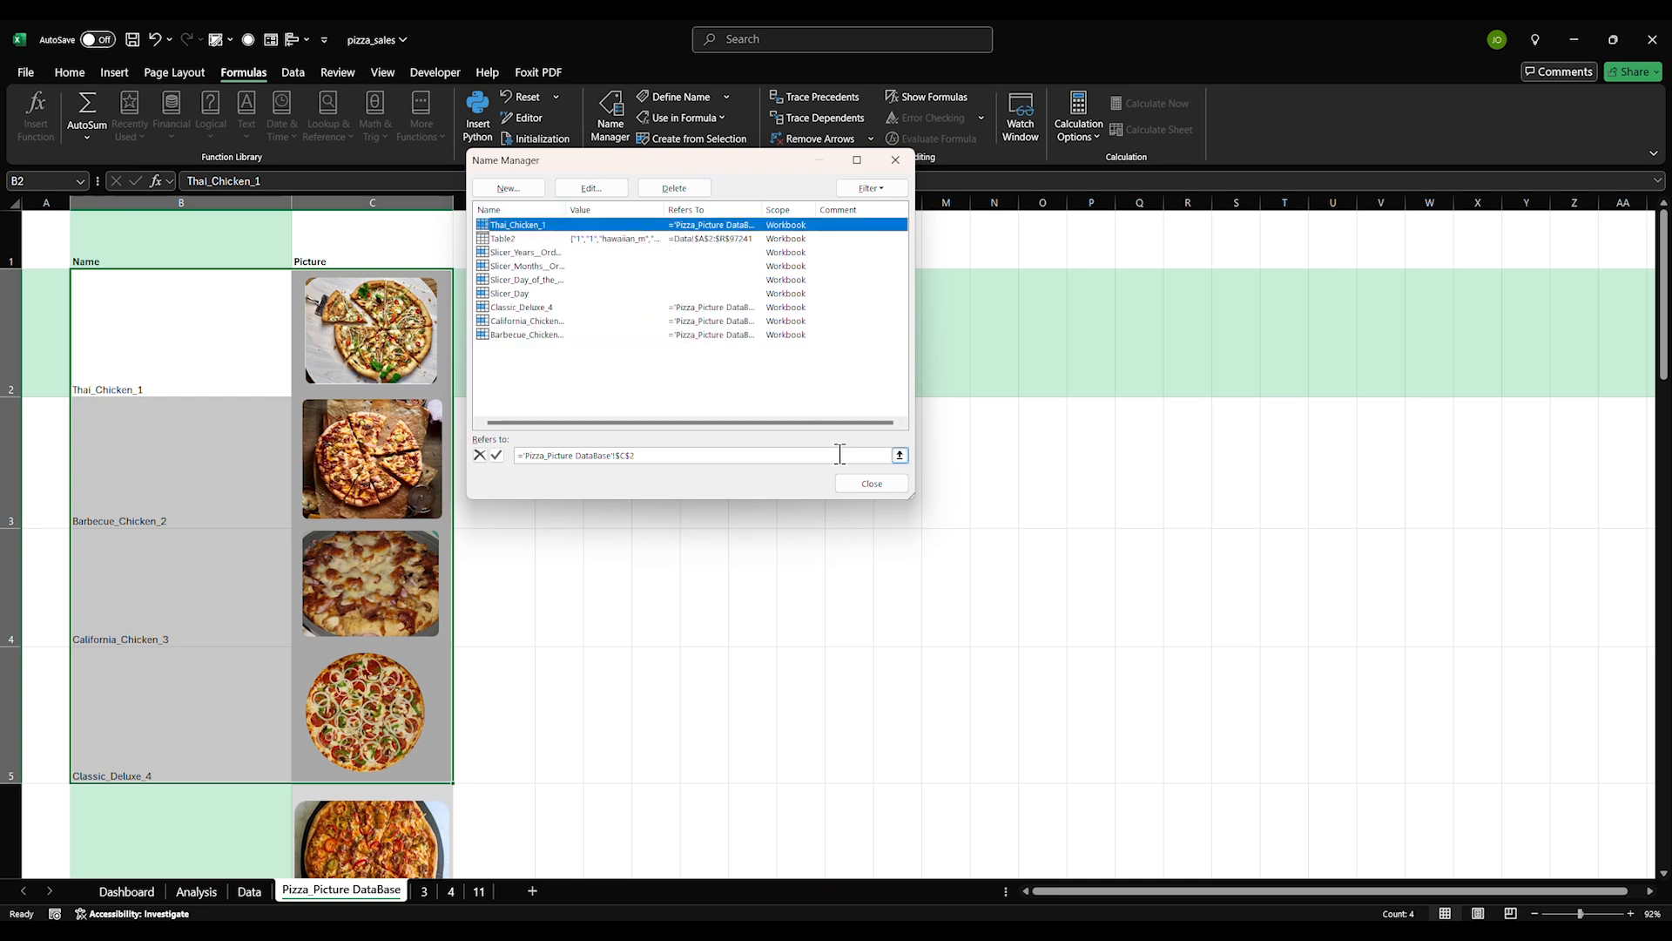
pyautogui.click(590, 189)
pyautogui.click(798, 383)
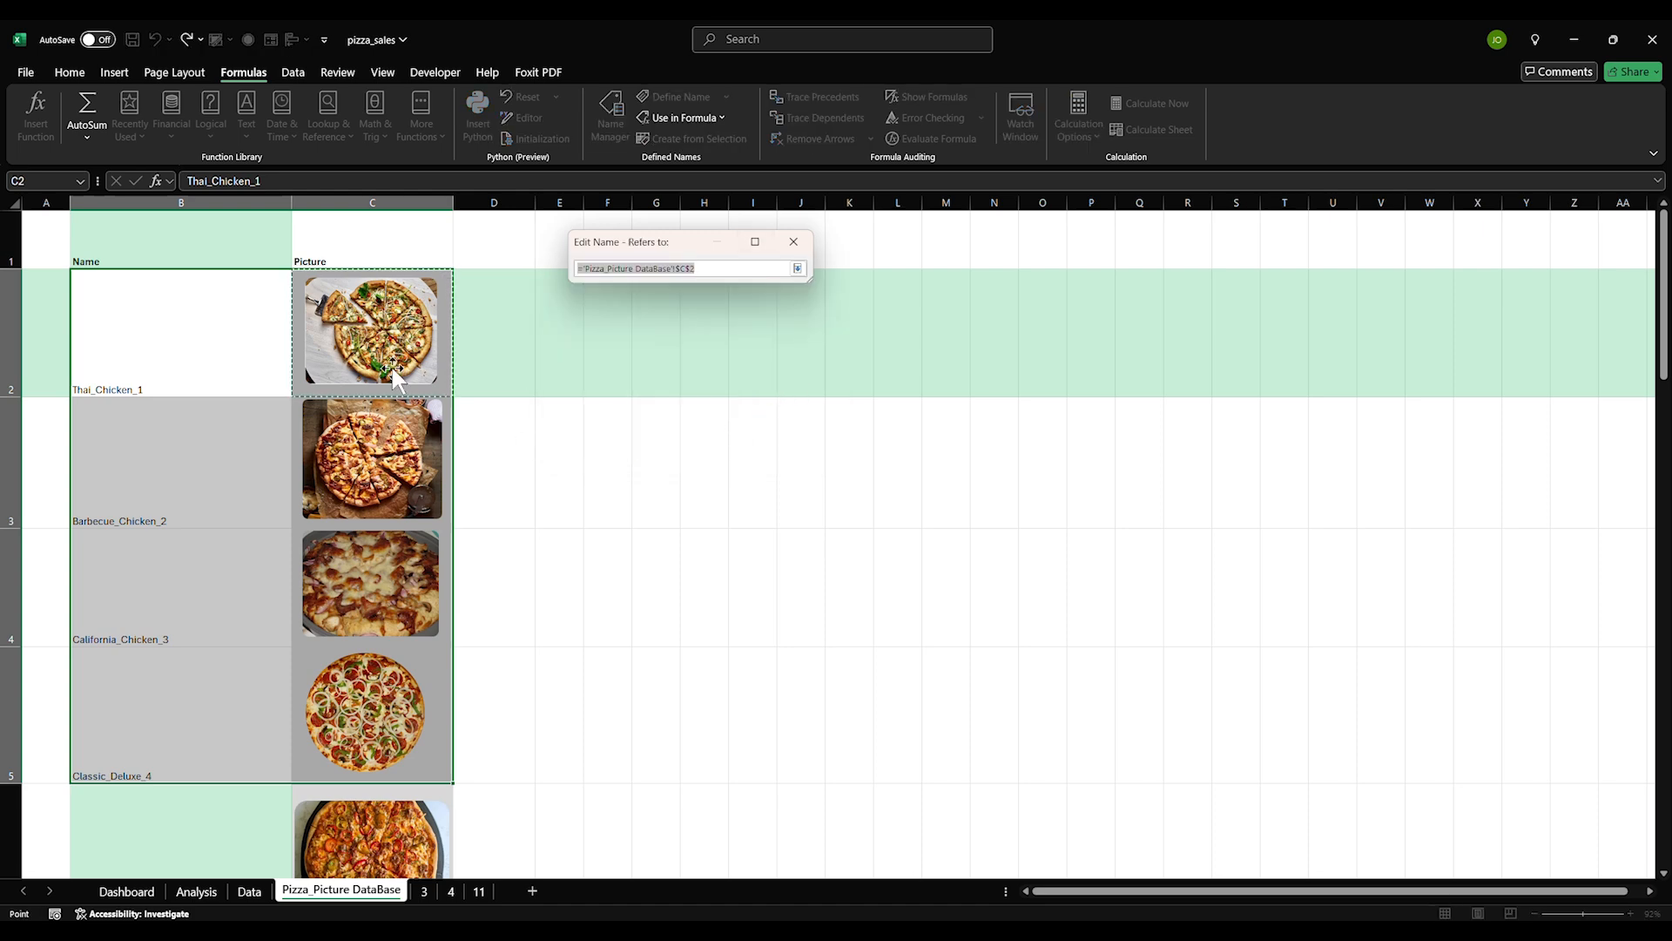
pyautogui.press('Return')
pyautogui.press('Return')
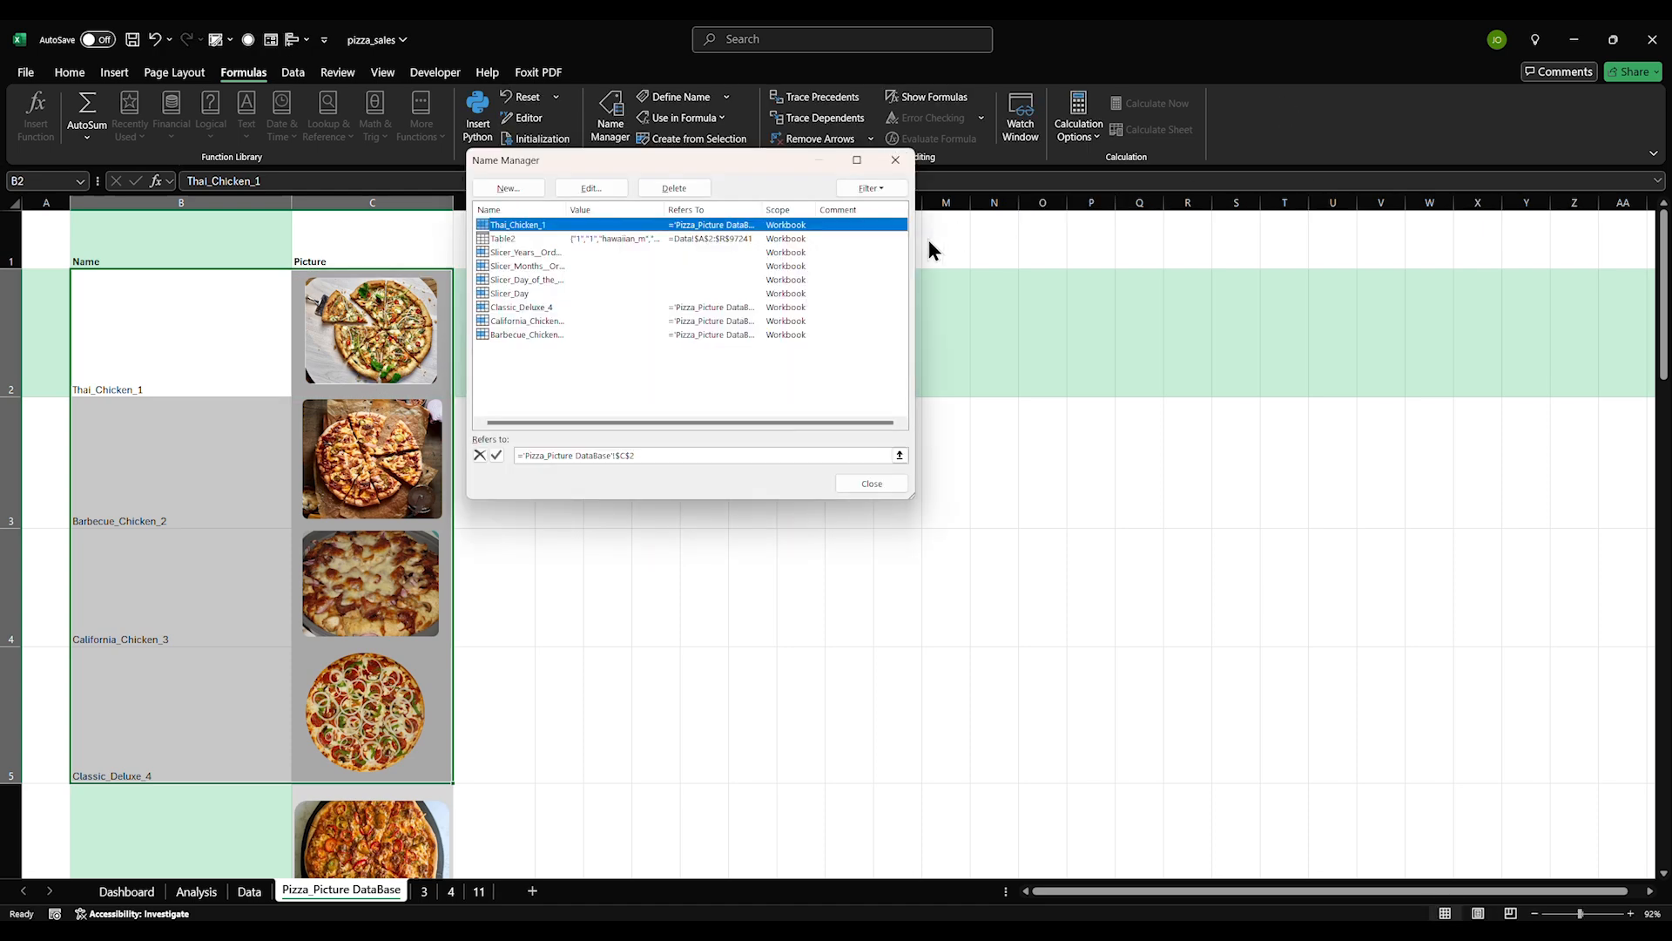
pyautogui.press('Escape')
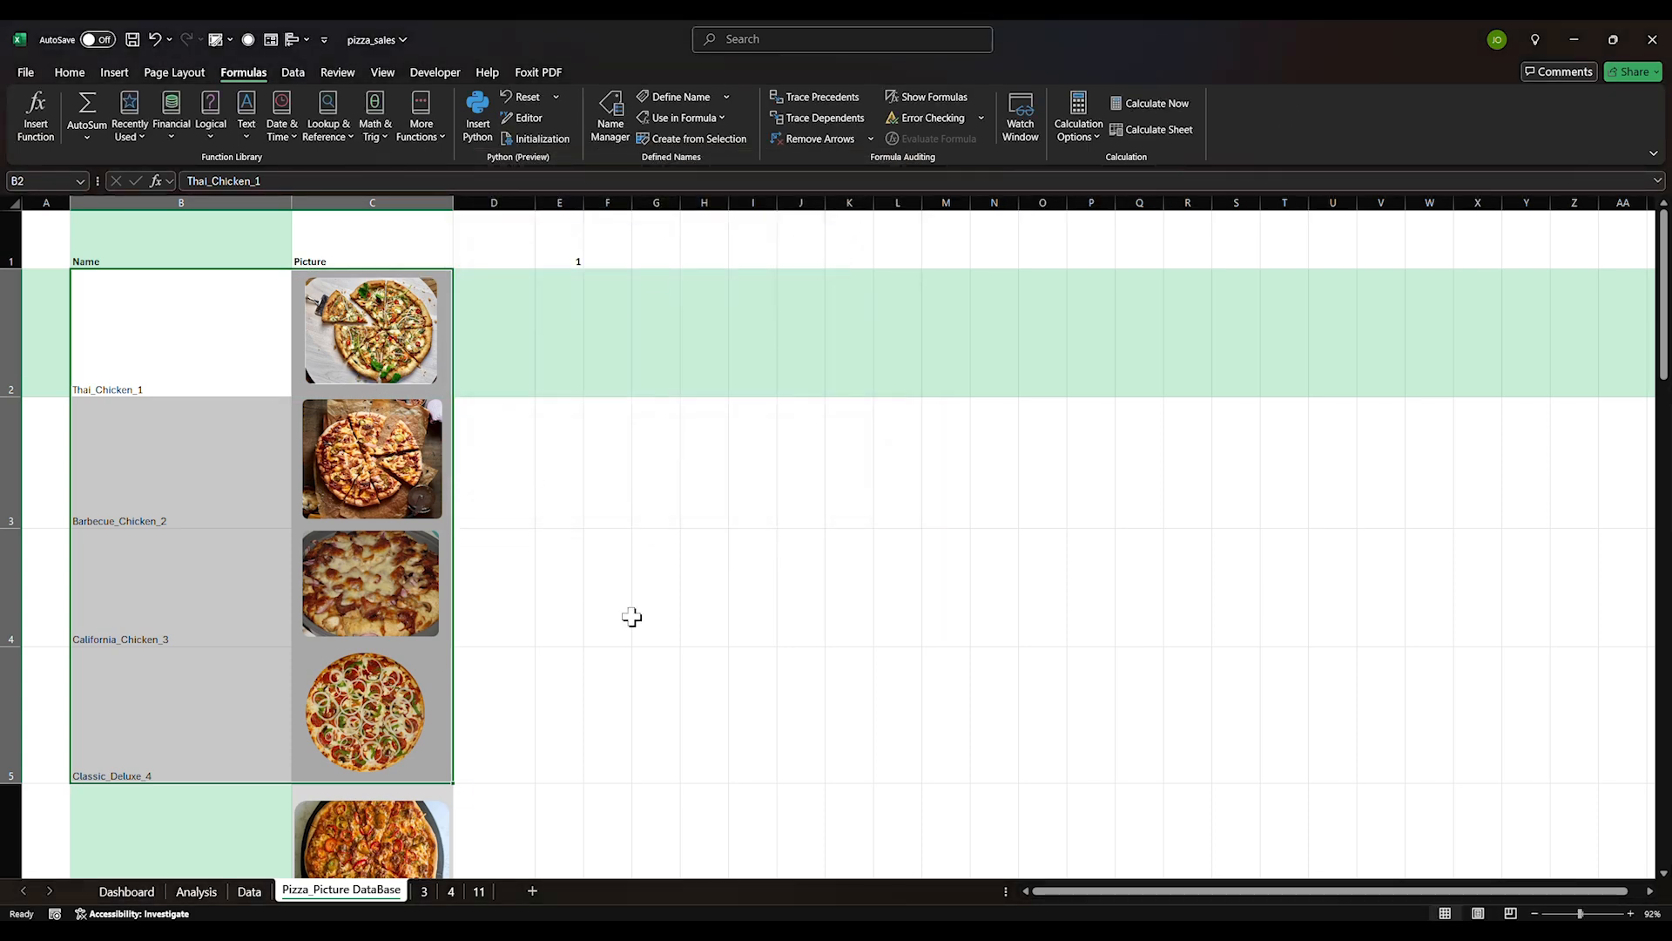
# Widen the pivot's picture-name column G on the Analysis sheet
pyautogui.click(249, 891)
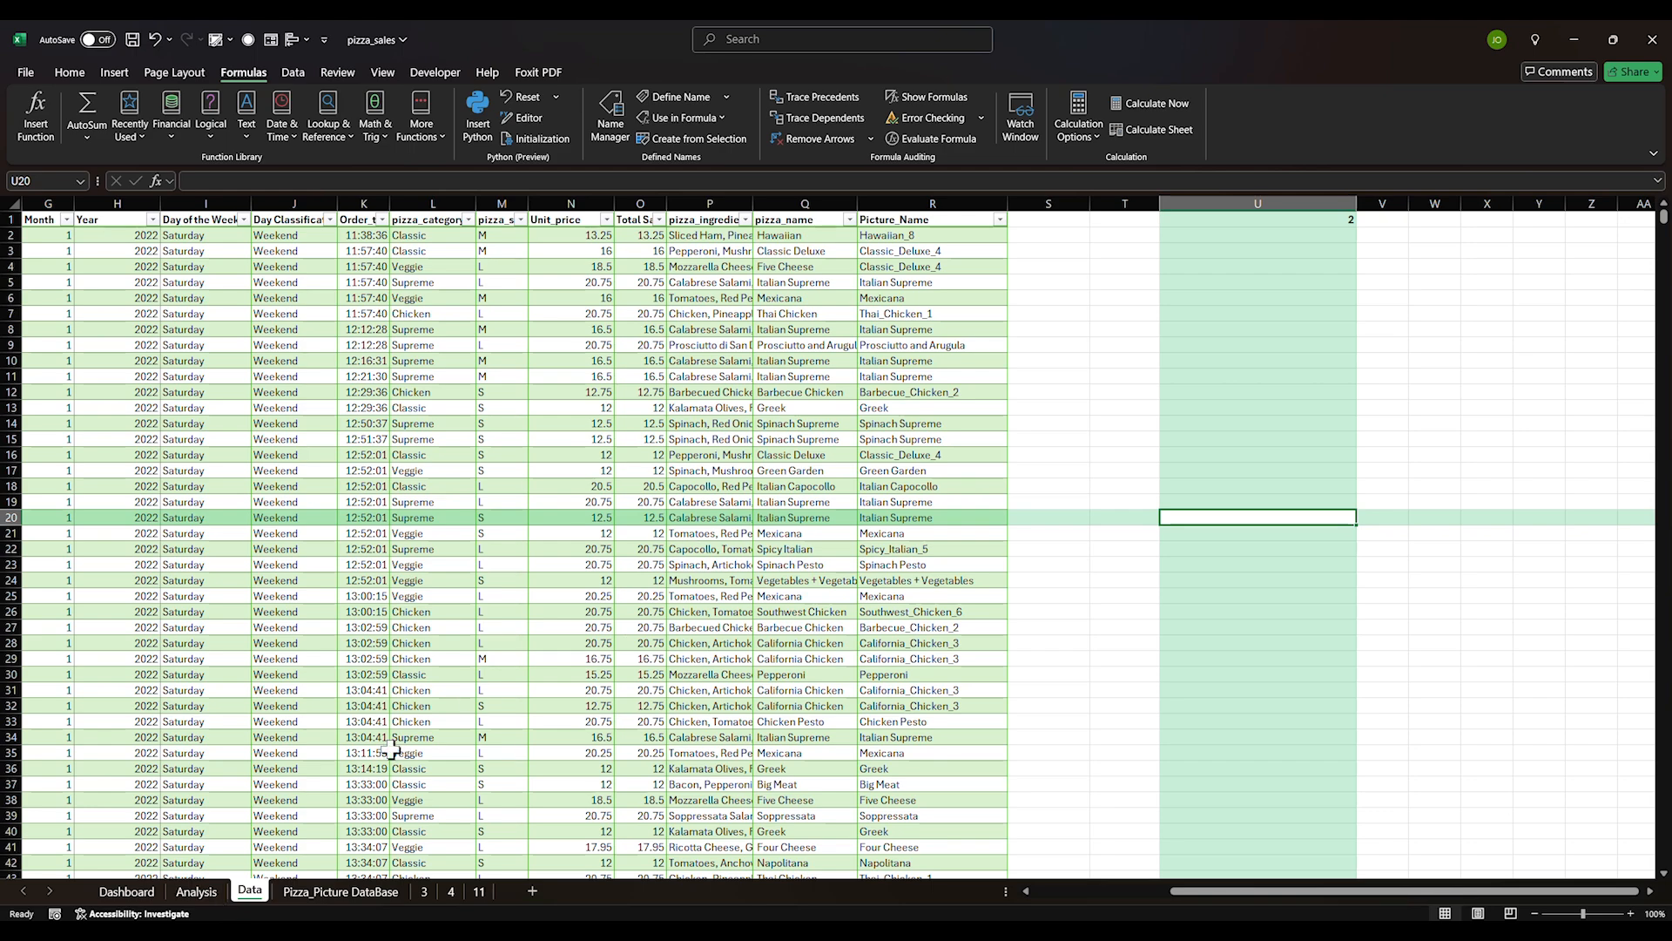
pyautogui.click(196, 891)
pyautogui.scroll(-5, 1120, 393)
pyautogui.scroll(8, 1097, 418)
pyautogui.scroll(-6, 1097, 470)
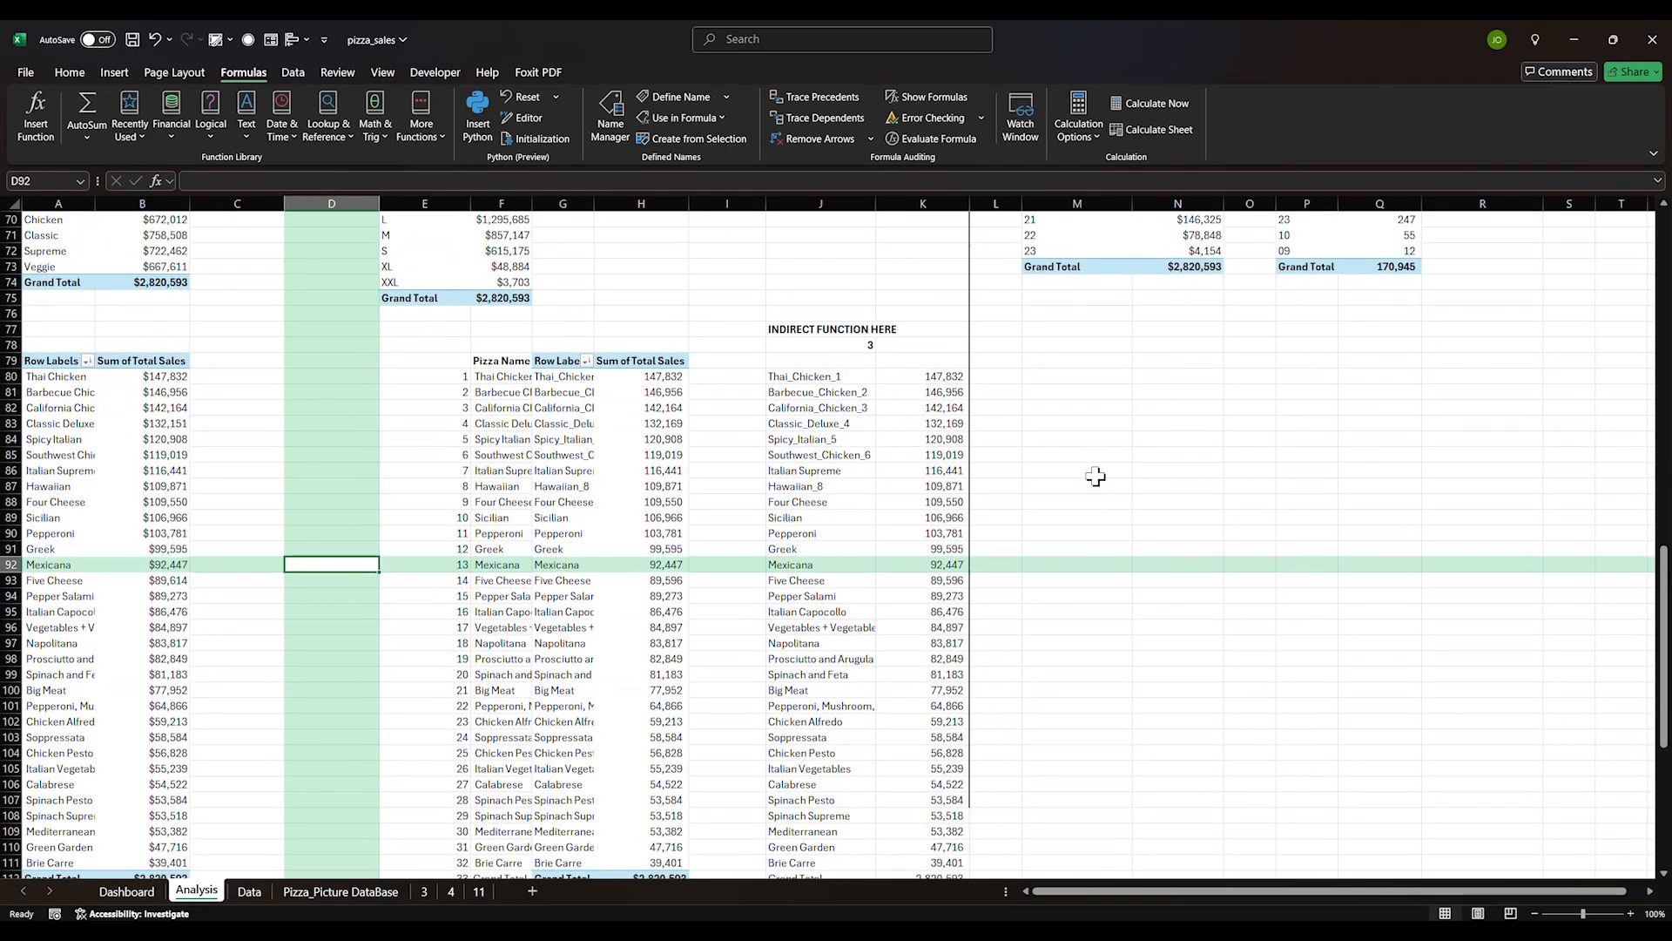
pyautogui.scroll(3, 540, 436)
pyautogui.click(566, 376)
pyautogui.moveTo(594, 204); pyautogui.dragTo(627, 217)
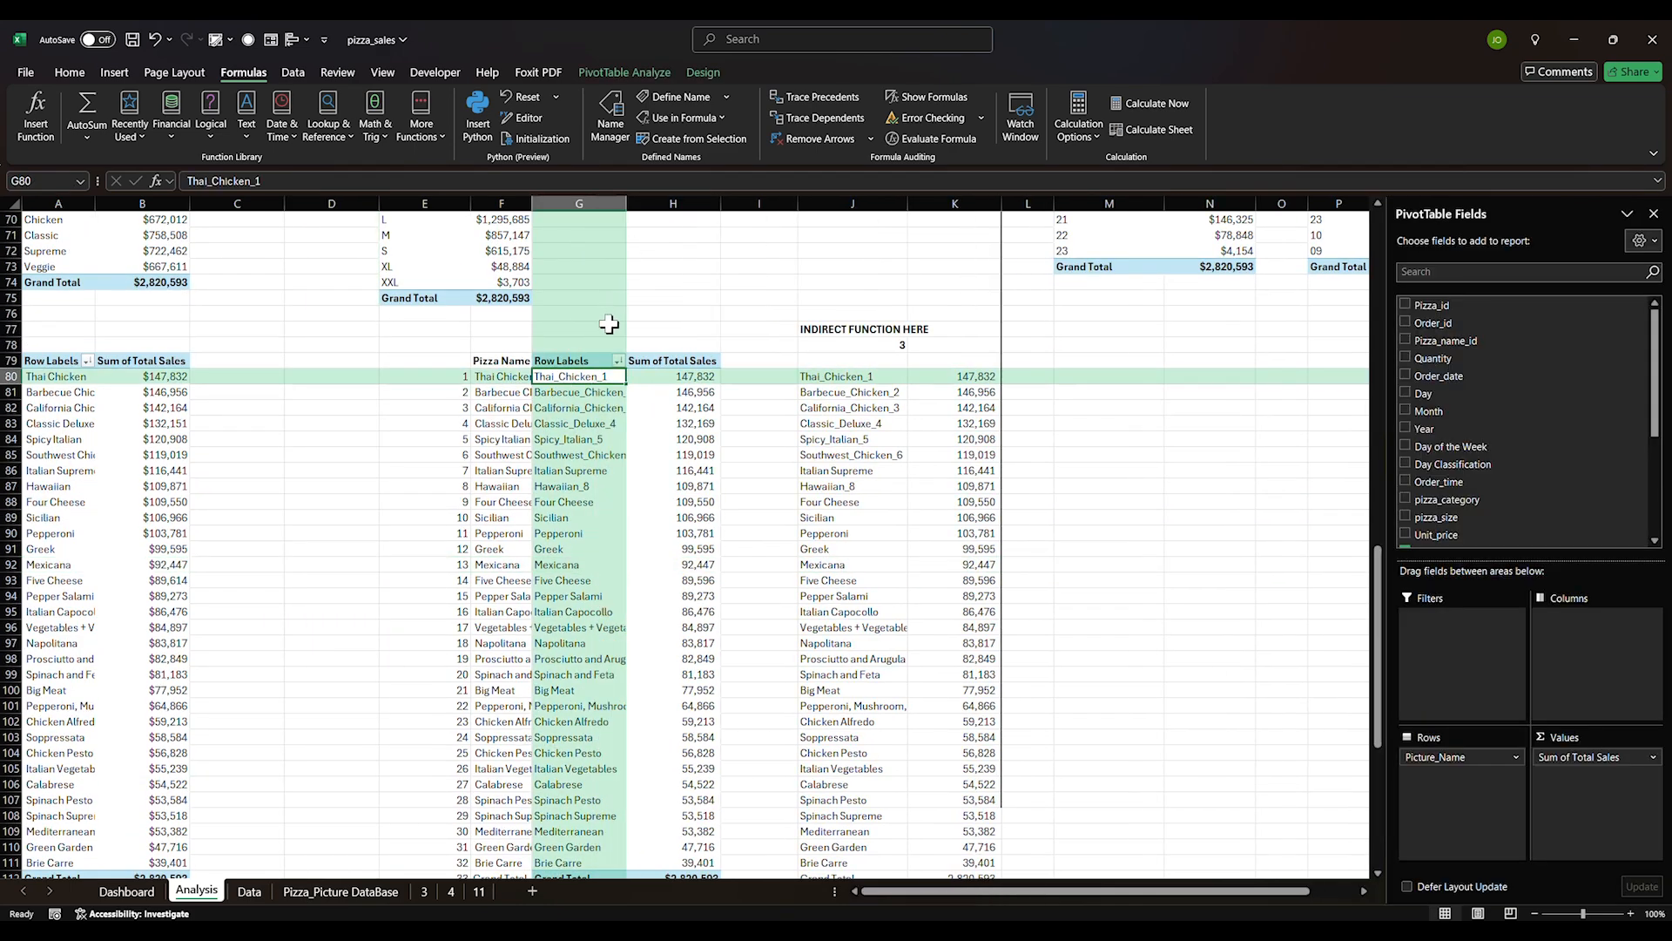
pyautogui.scroll(-5, 1463, 441)
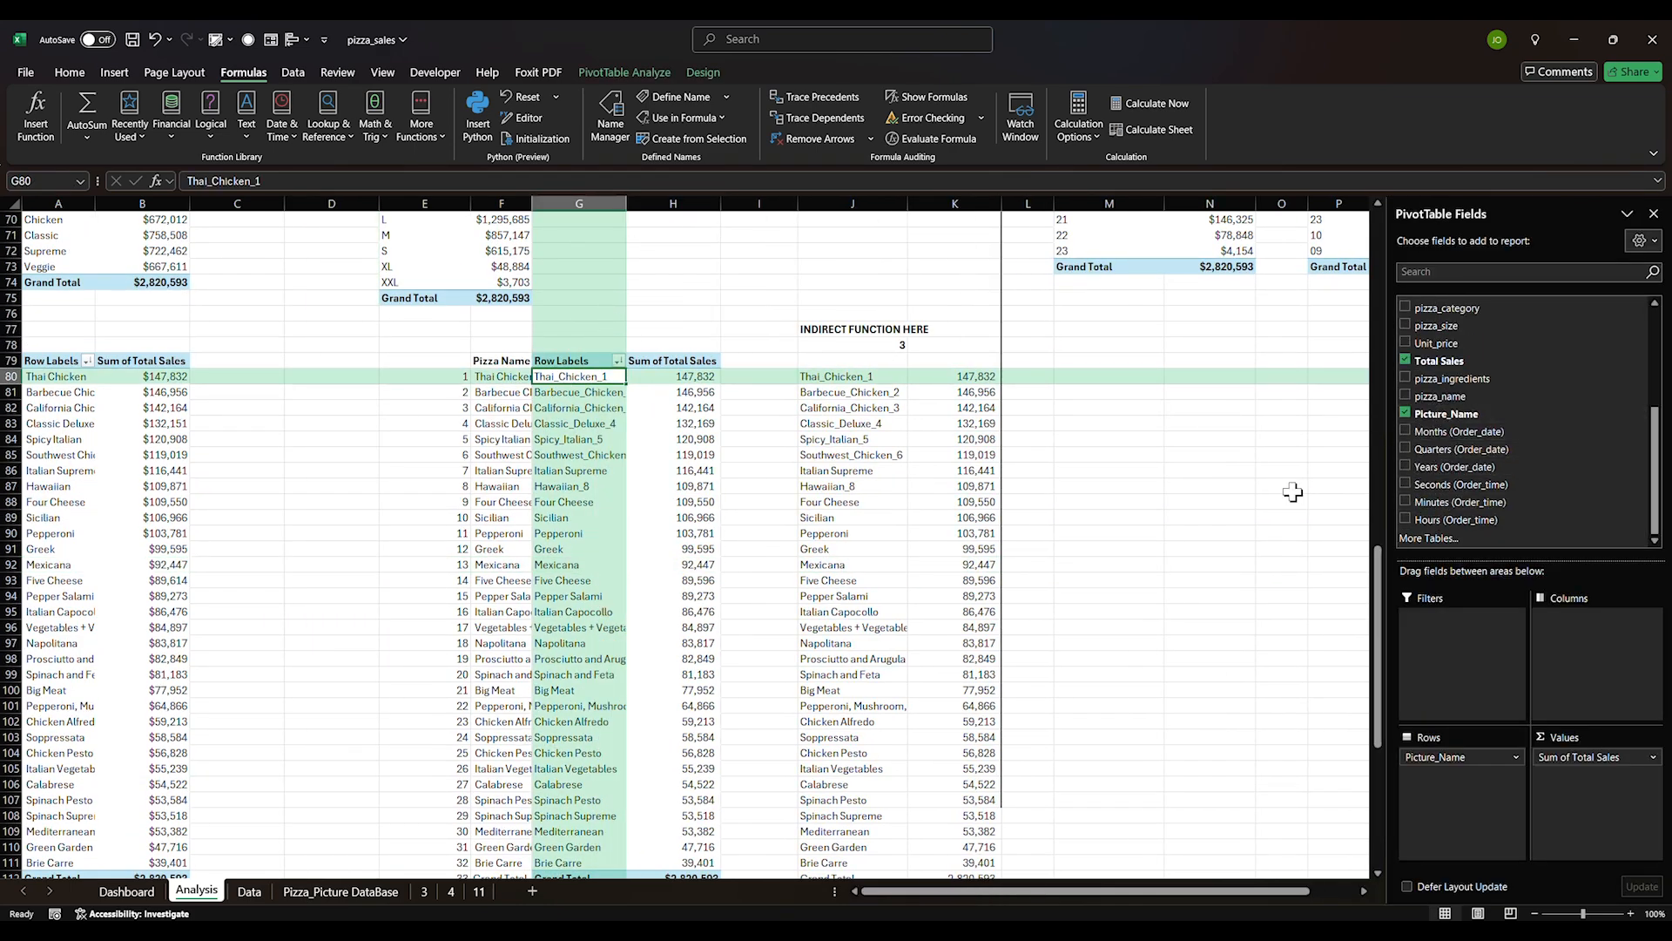
pyautogui.click(1290, 488)
# Review the J80, F80 and F83 formulas and the rank numbers, then return to Dashboard
pyautogui.click(880, 379)
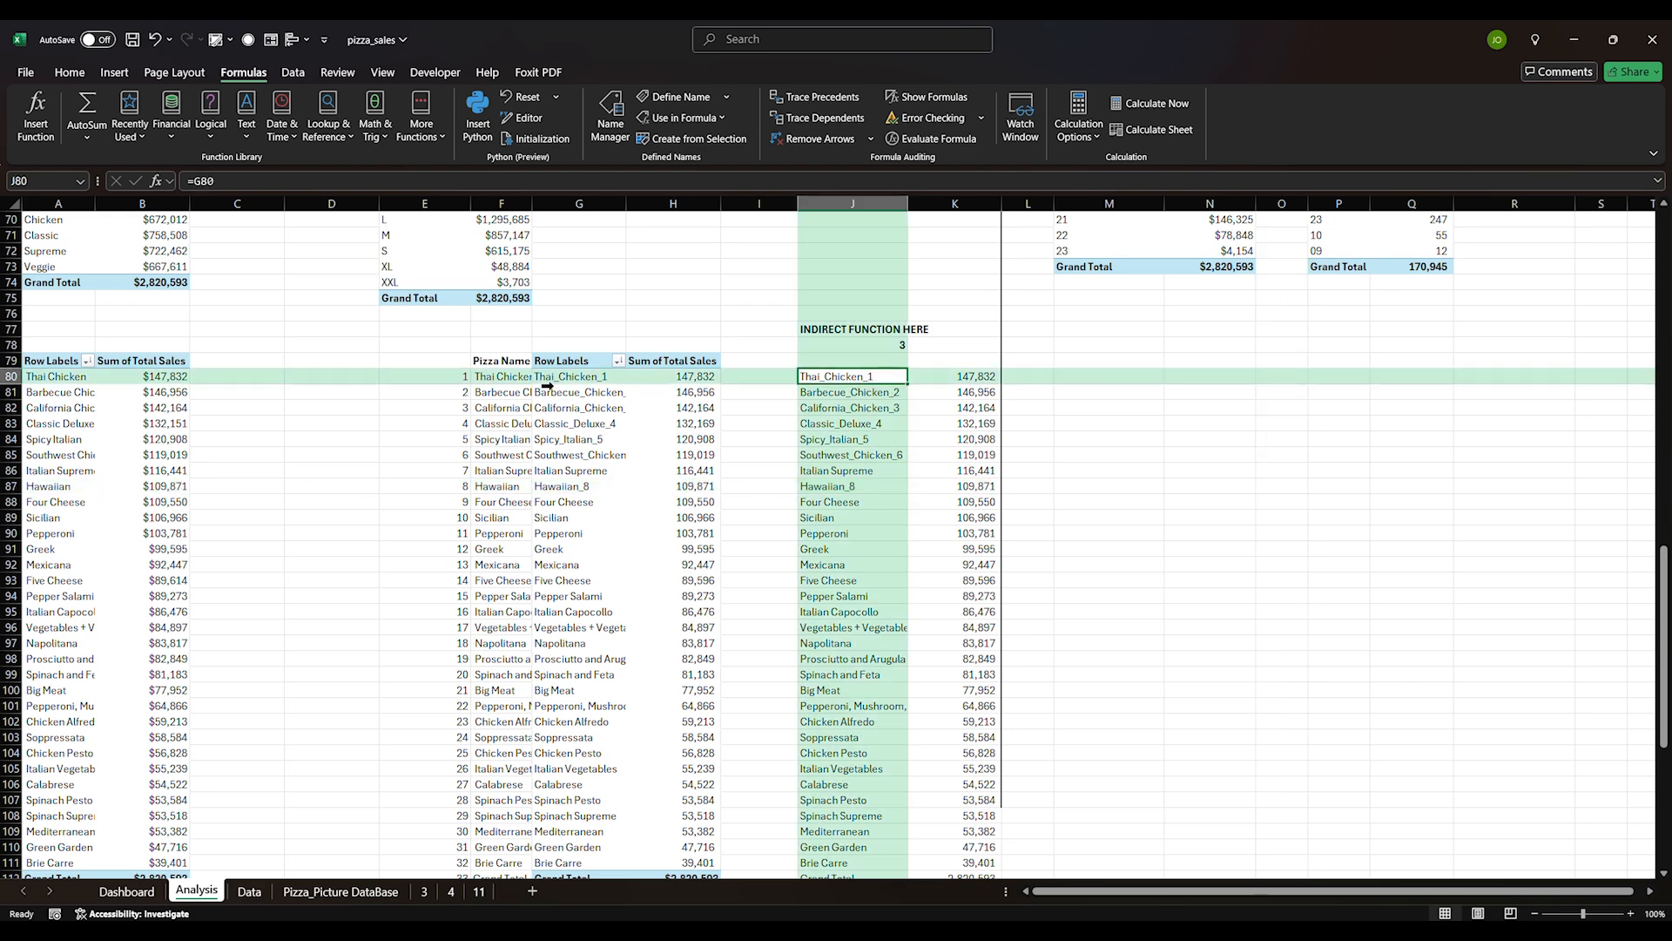
pyautogui.click(481, 377)
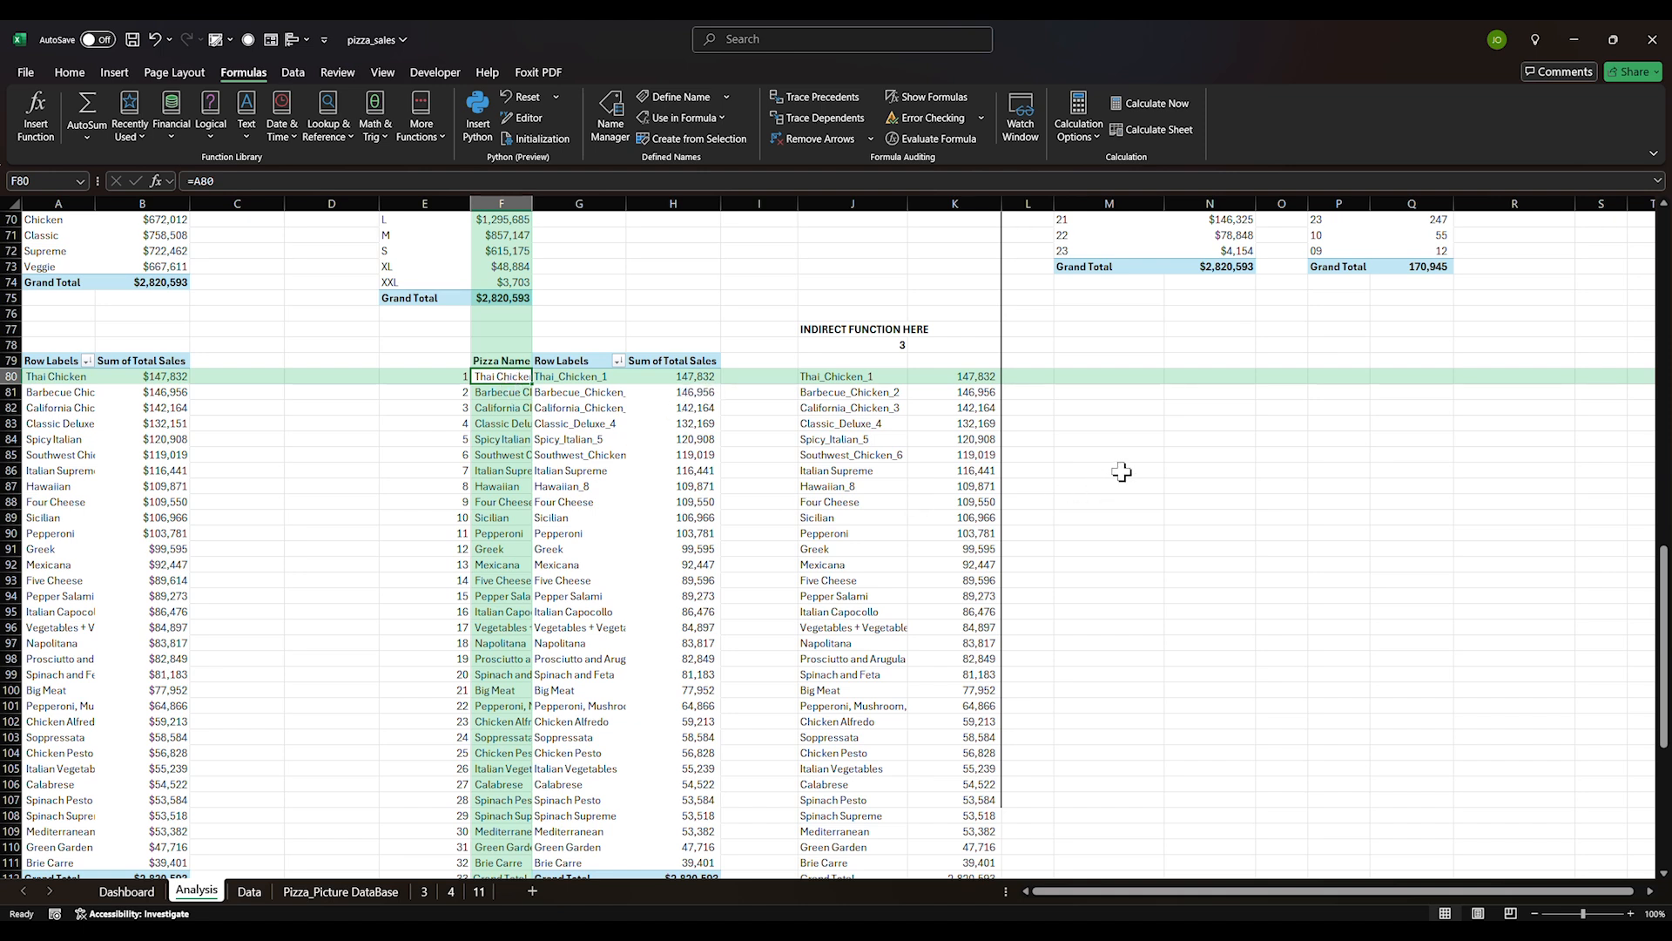
pyautogui.click(520, 426)
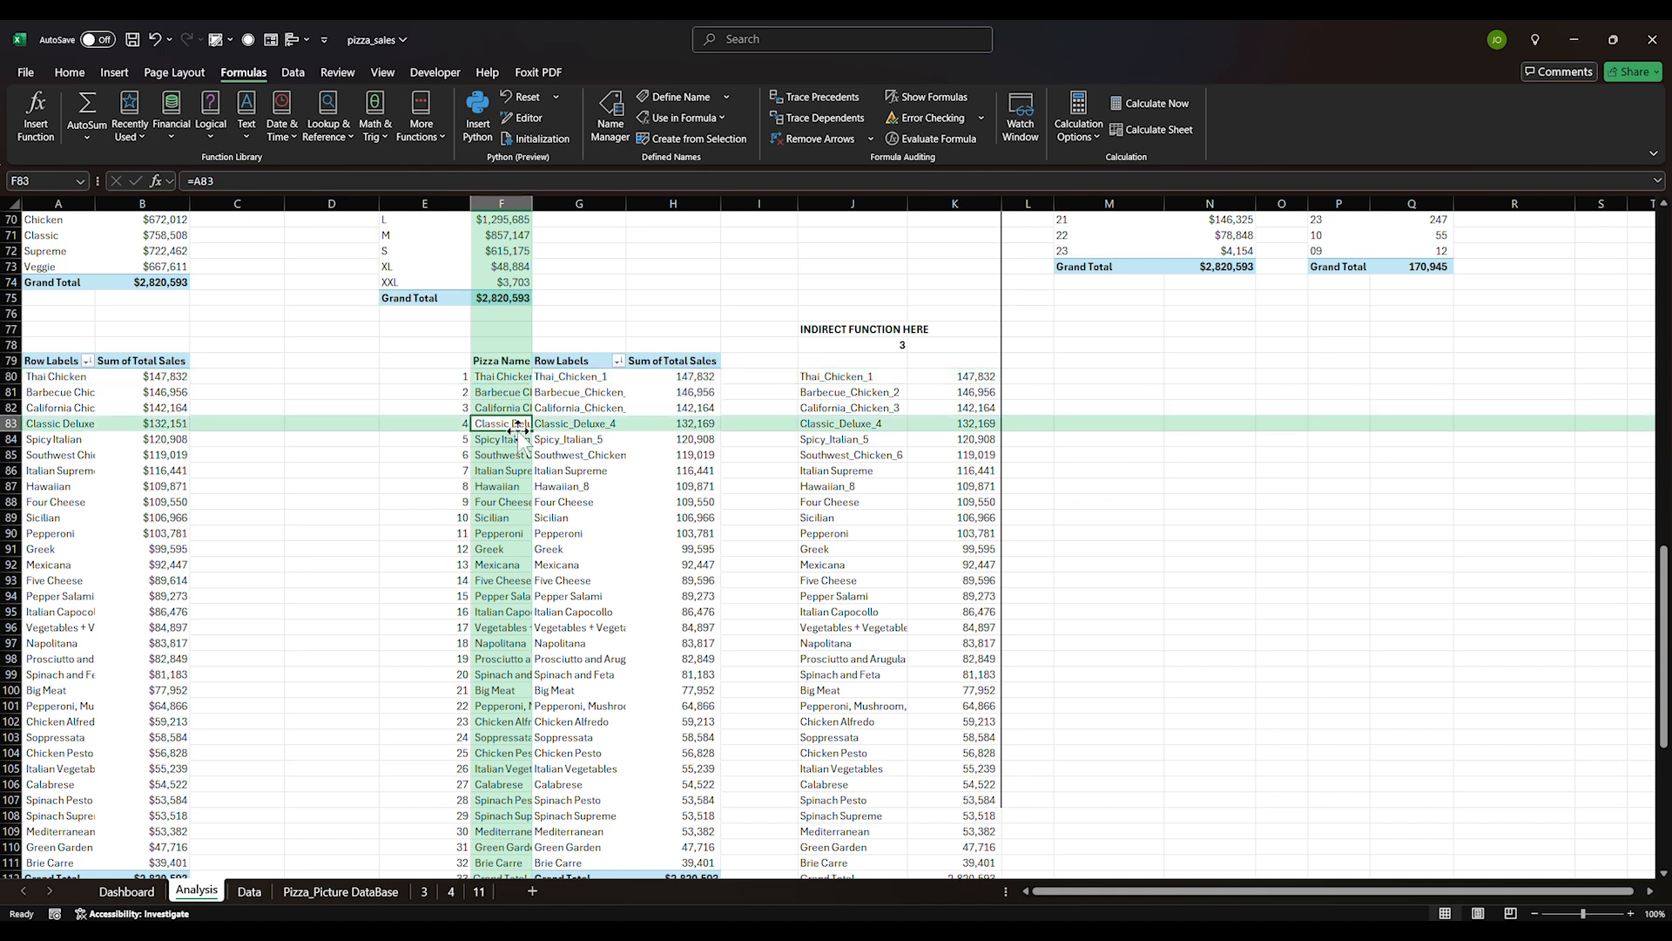
pyautogui.click(579, 484)
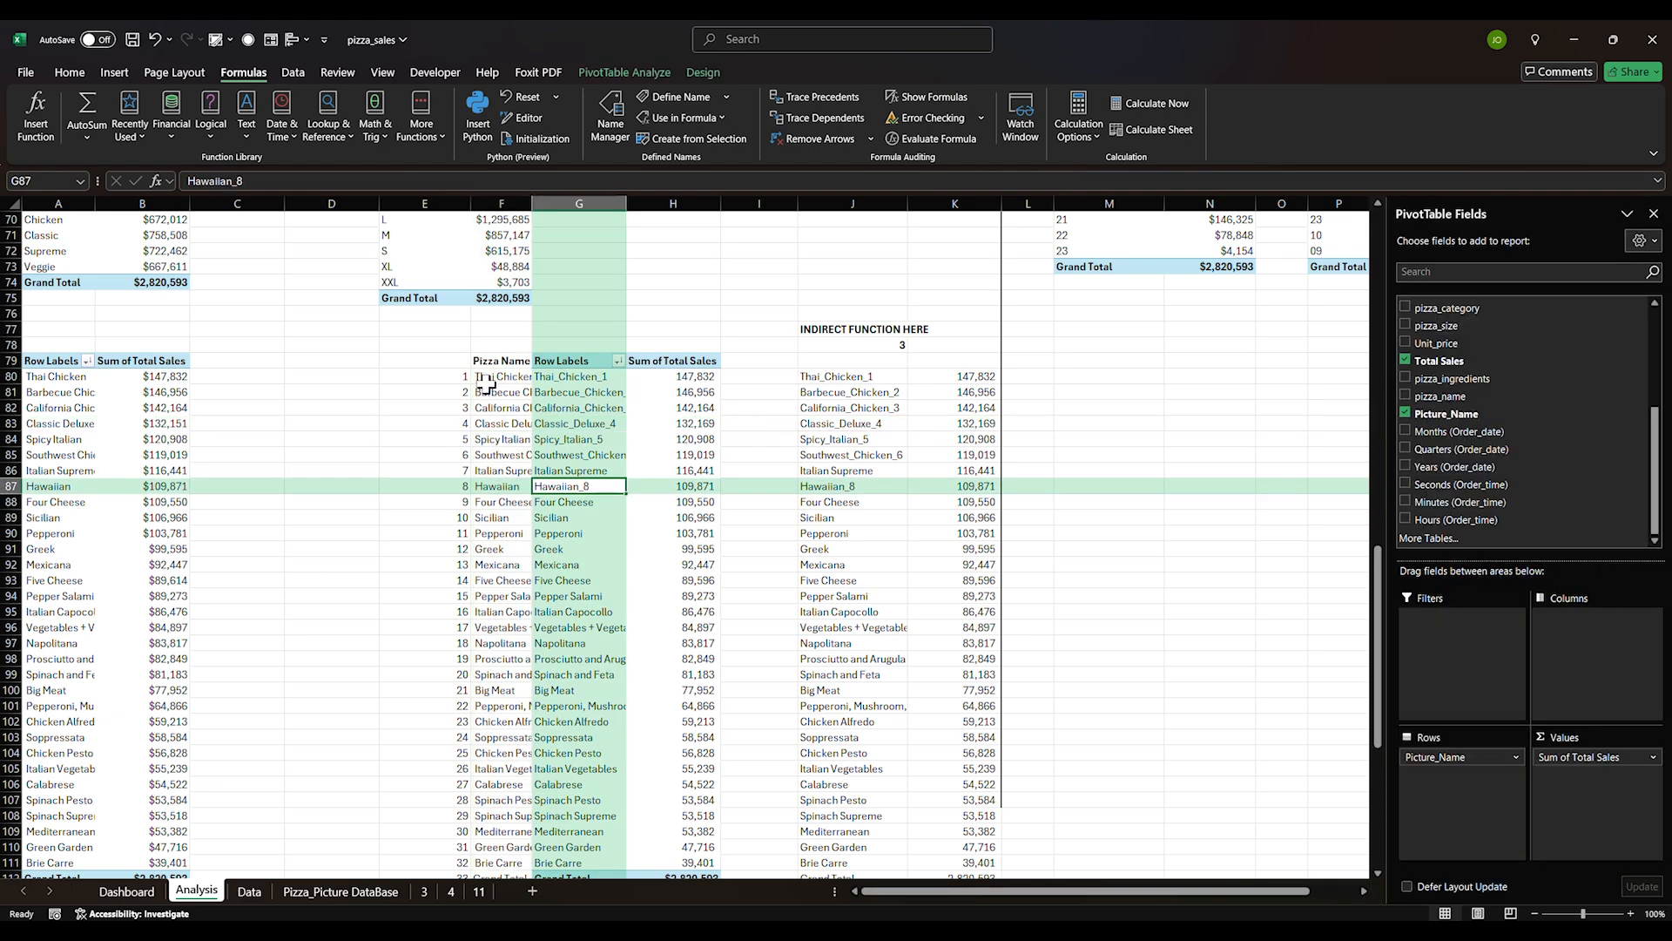
pyautogui.moveTo(456, 372); pyautogui.dragTo(406, 843)
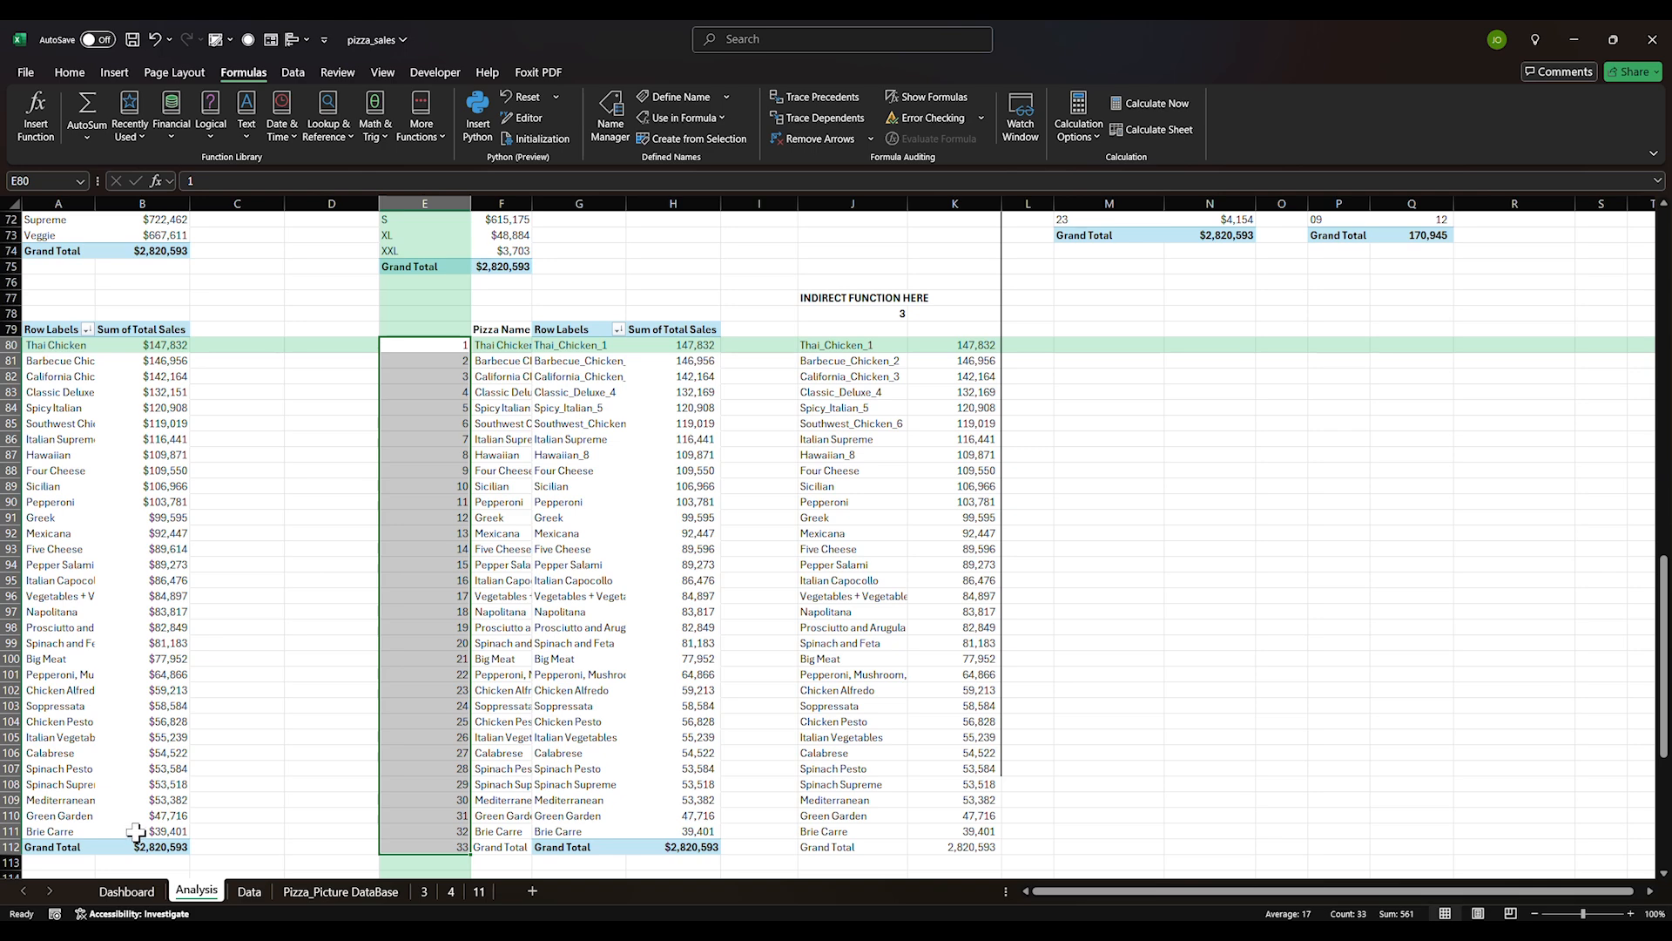
pyautogui.click(126, 891)
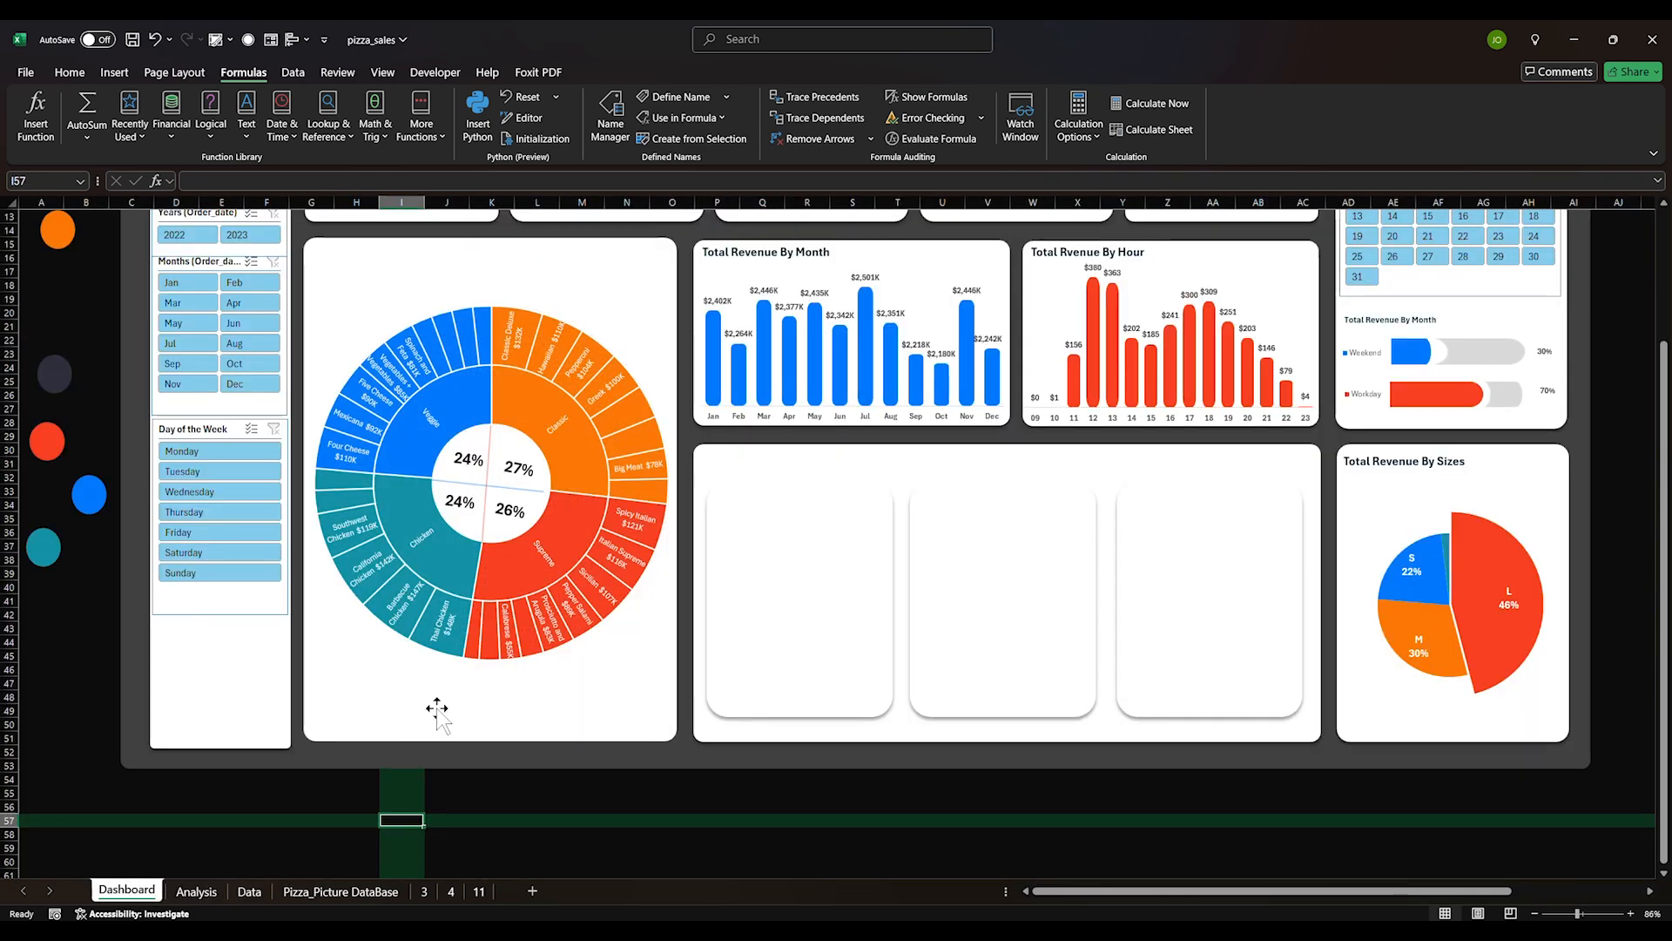
# Place the California_Chicken_3 pizza picture into the first empty dashboard card
pyautogui.click(331, 891)
pyautogui.click(303, 616)
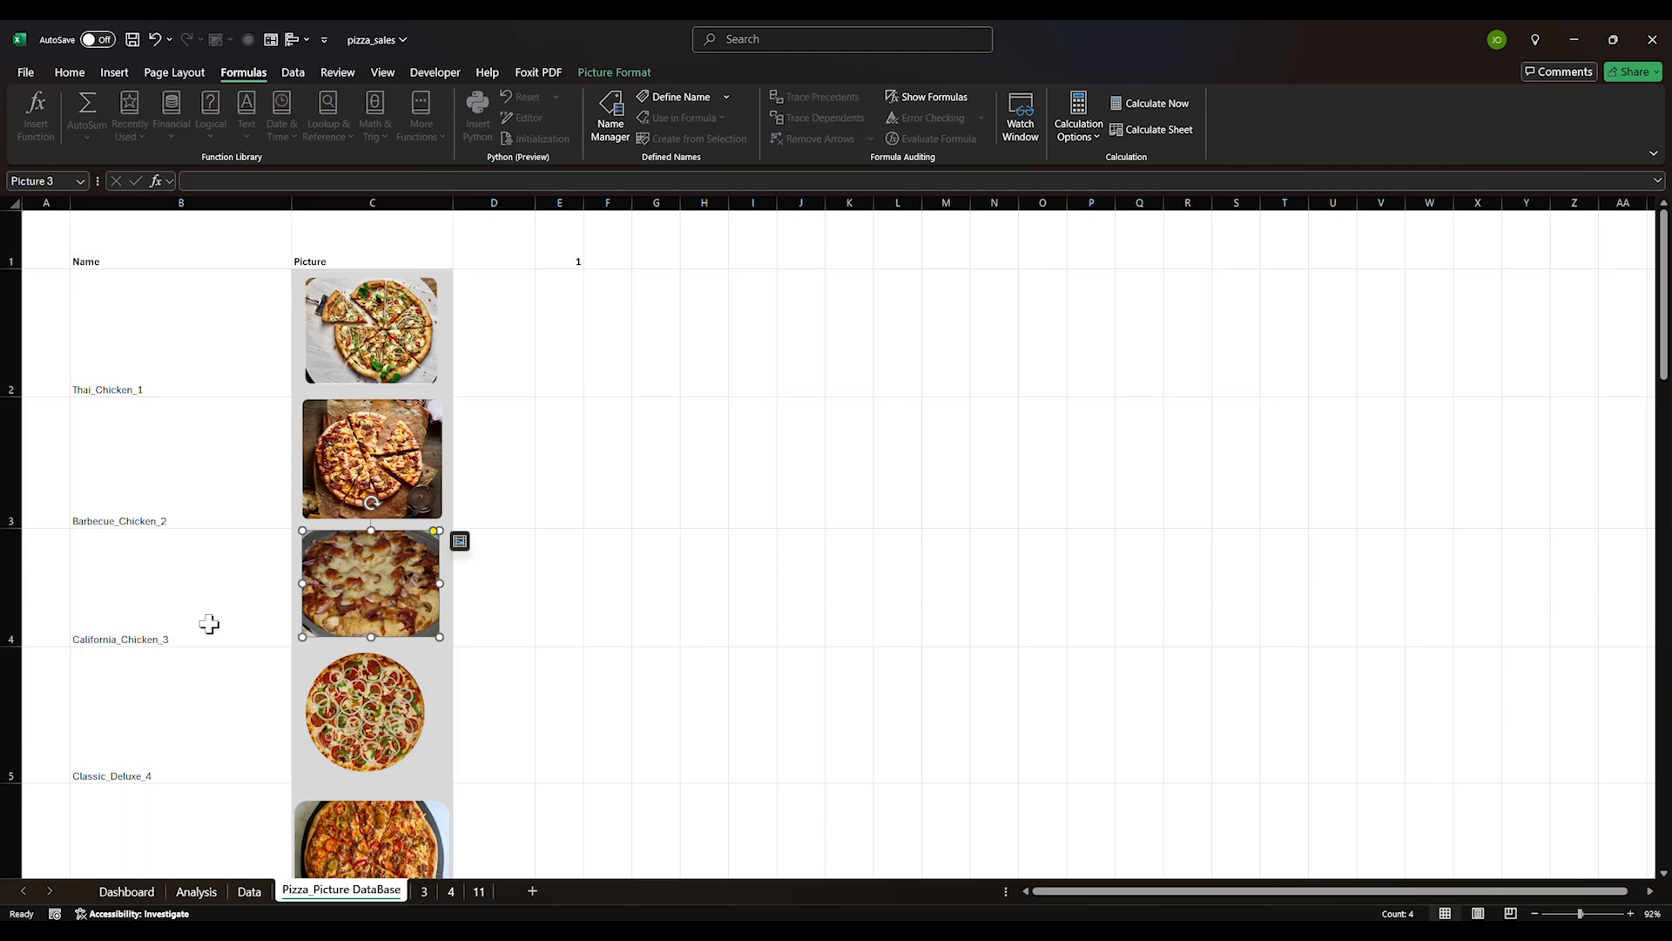
pyautogui.click(129, 890)
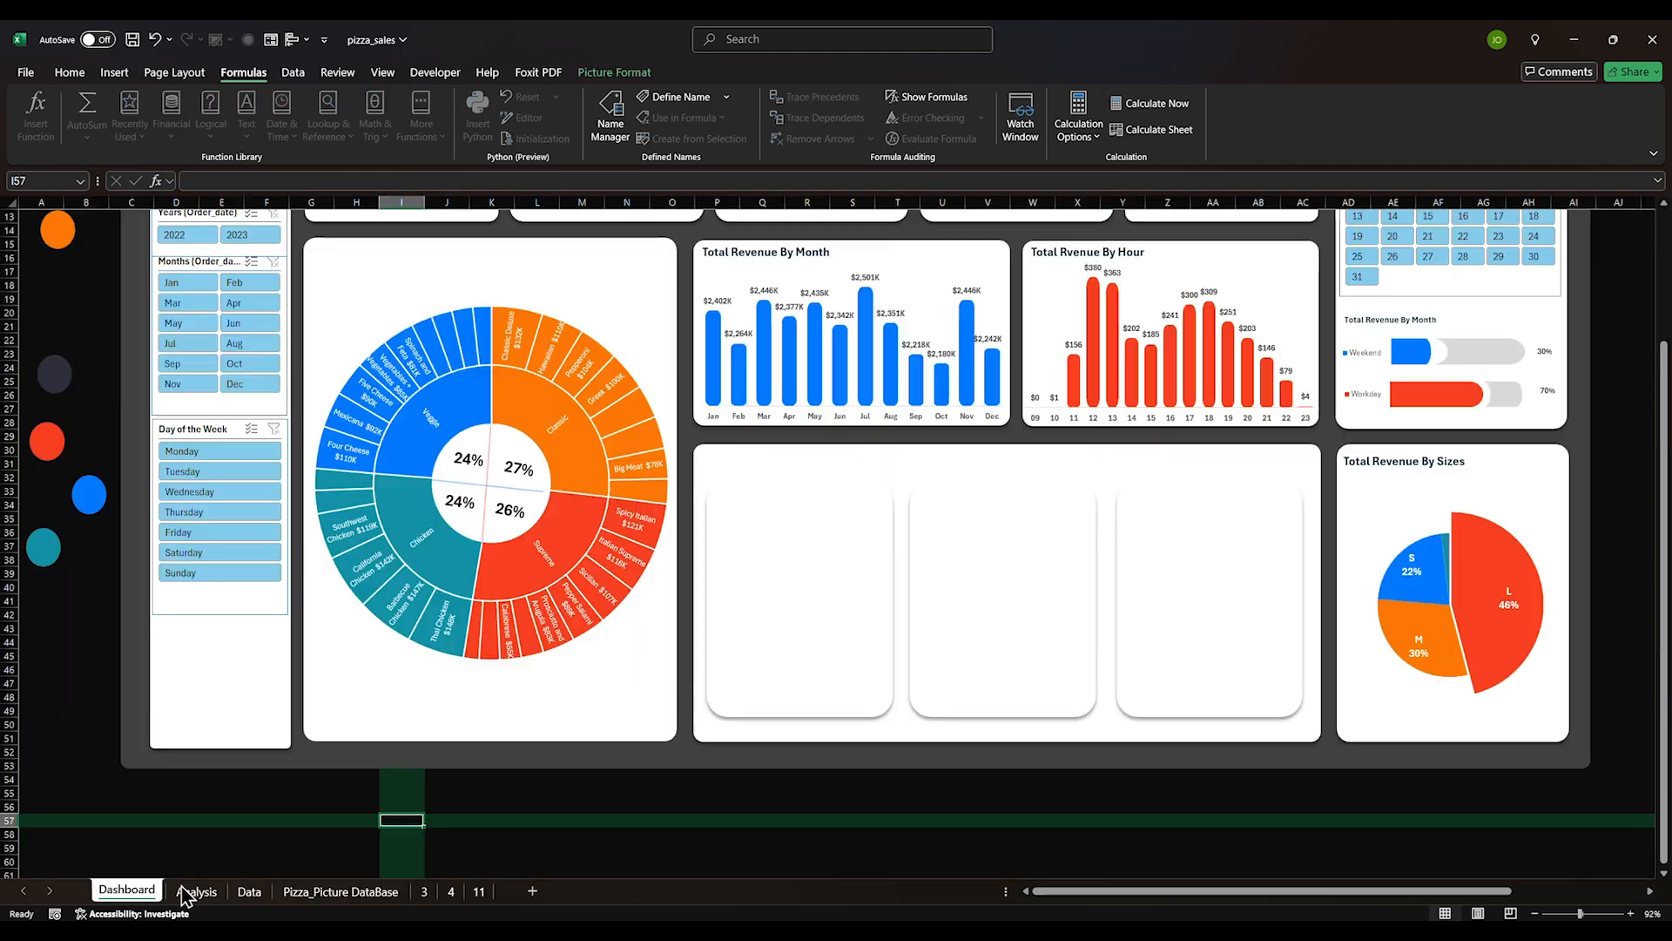
pyautogui.click(751, 541)
pyautogui.hotkey('ctrl', 'v')
pyautogui.moveTo(740, 534); pyautogui.dragTo(762, 562)
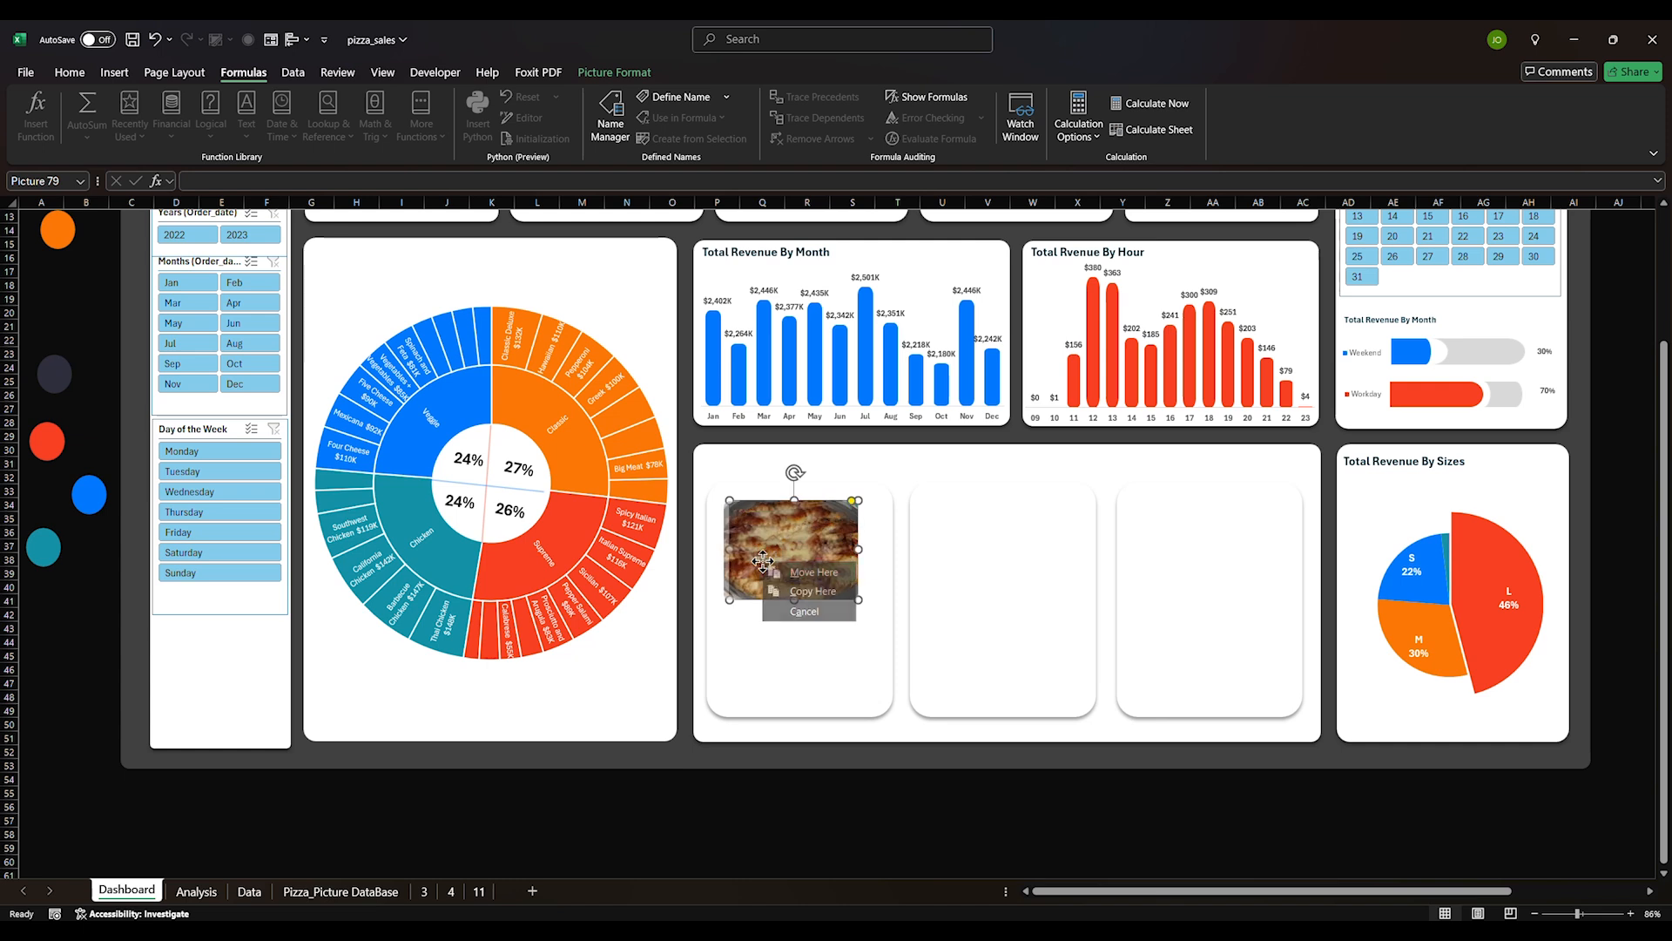
pyautogui.click(767, 572)
# Define the name BestSeller as =INDIRECT(Analysis!$J$80)
pyautogui.click(727, 97)
pyautogui.click(675, 174)
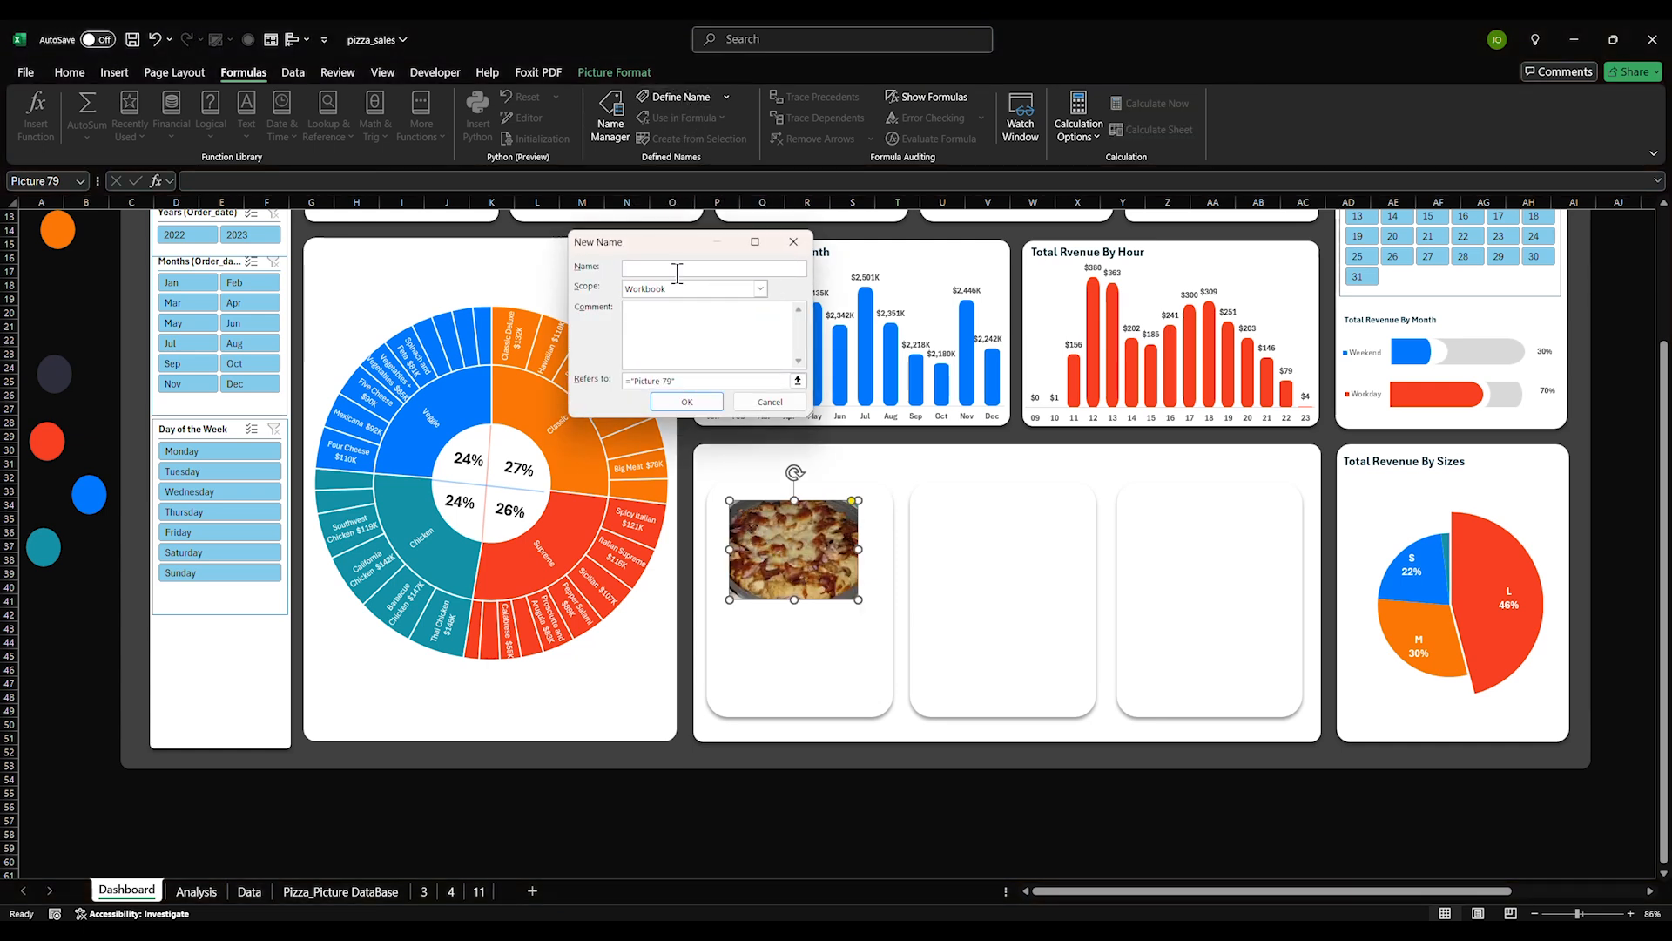
pyautogui.write('BestSeller')
pyautogui.moveTo(677, 381); pyautogui.dragTo(612, 388)
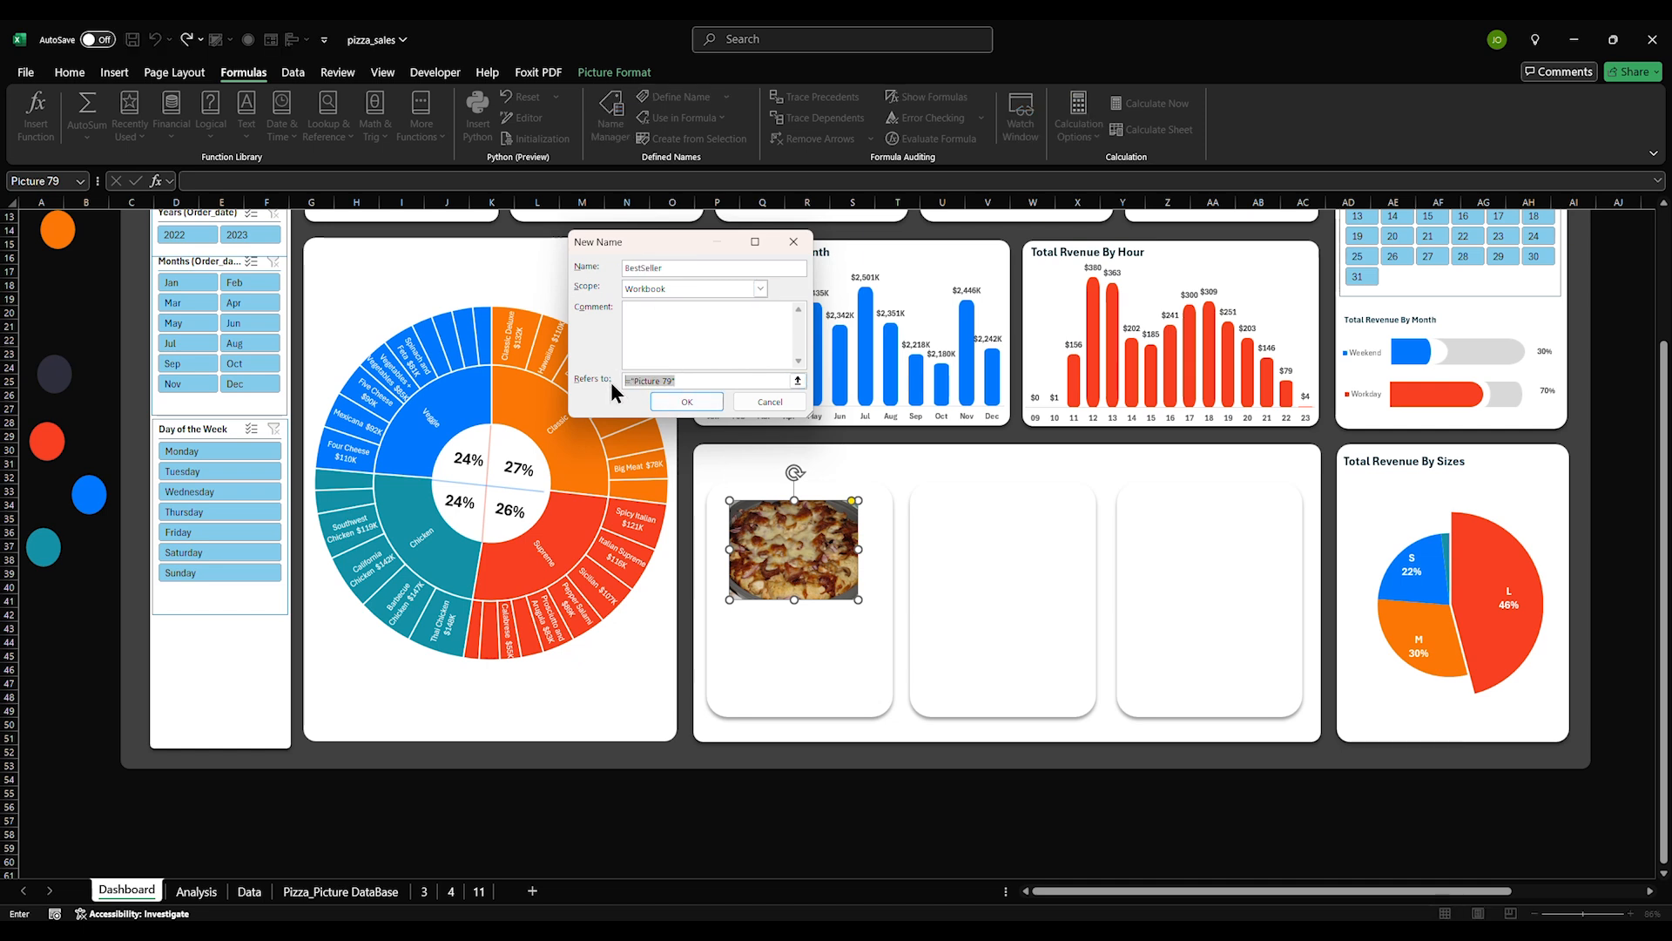
pyautogui.write('=INDIRECT(')
pyautogui.click(197, 906)
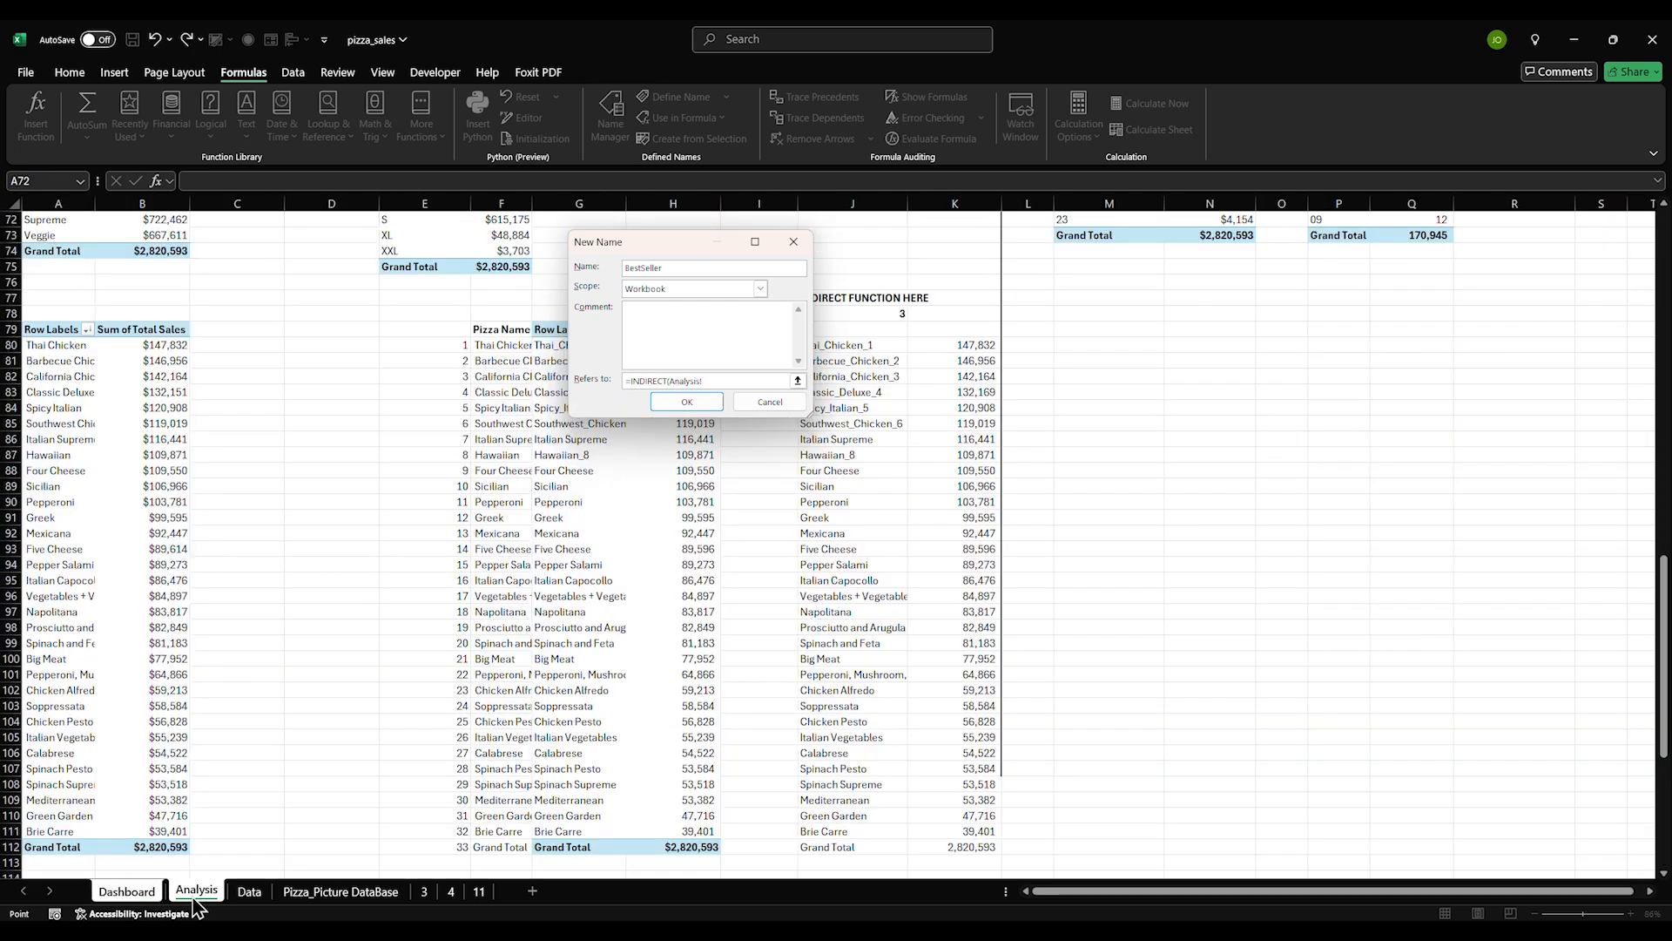
pyautogui.moveTo(668, 252); pyautogui.dragTo(335, 282)
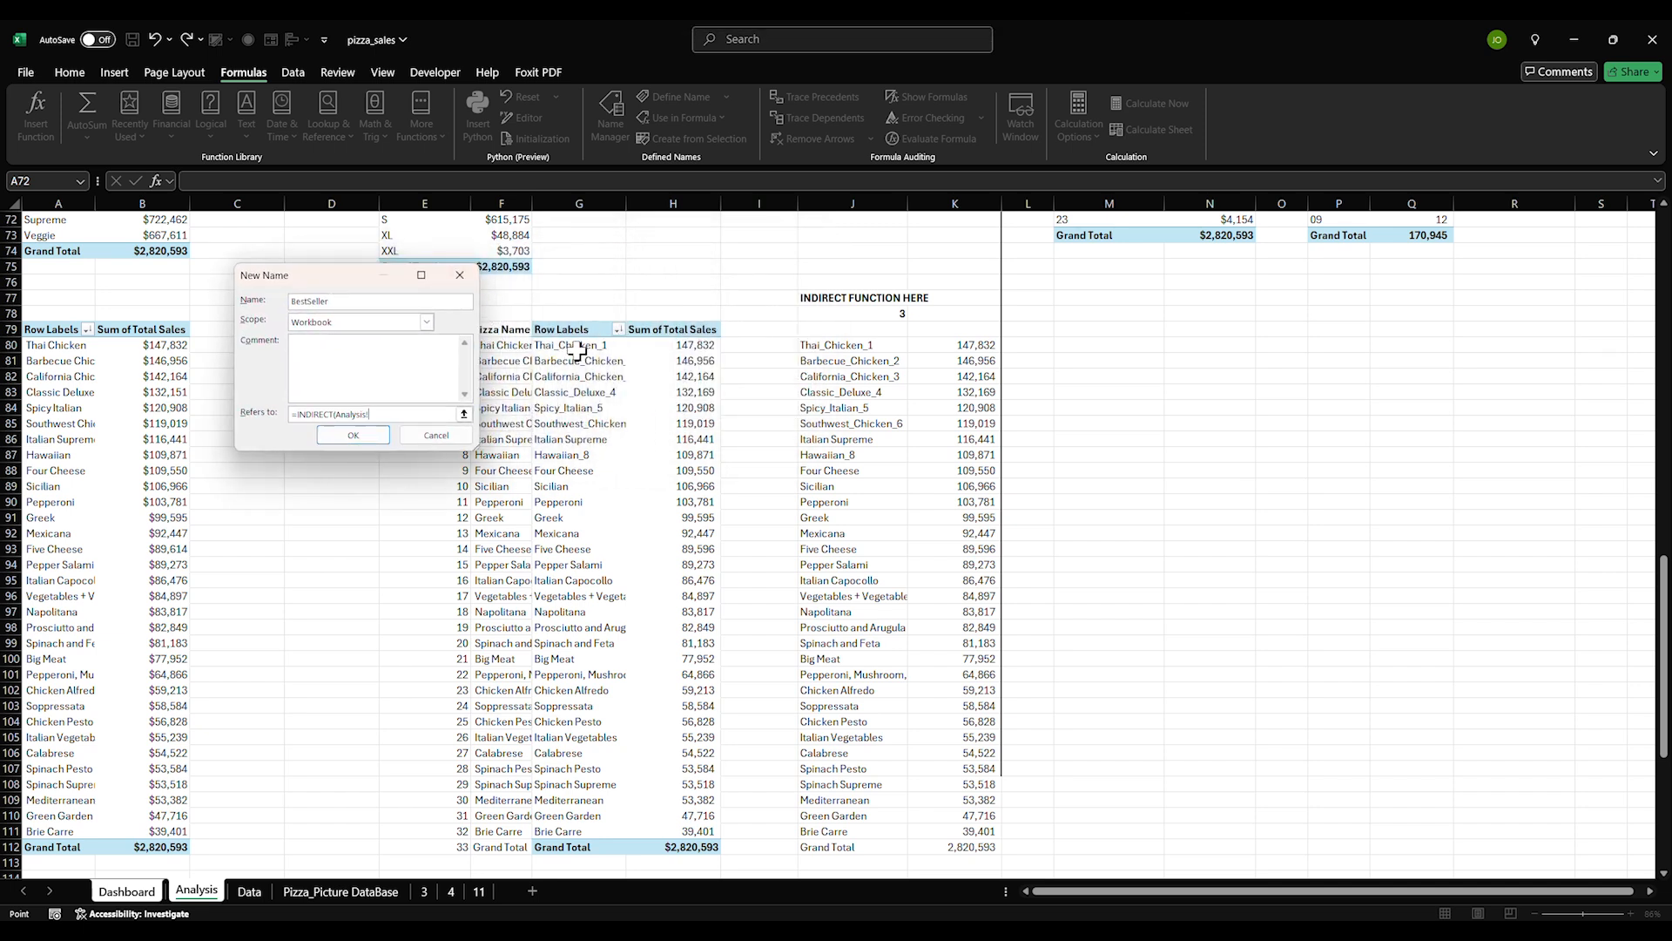
pyautogui.click(808, 345)
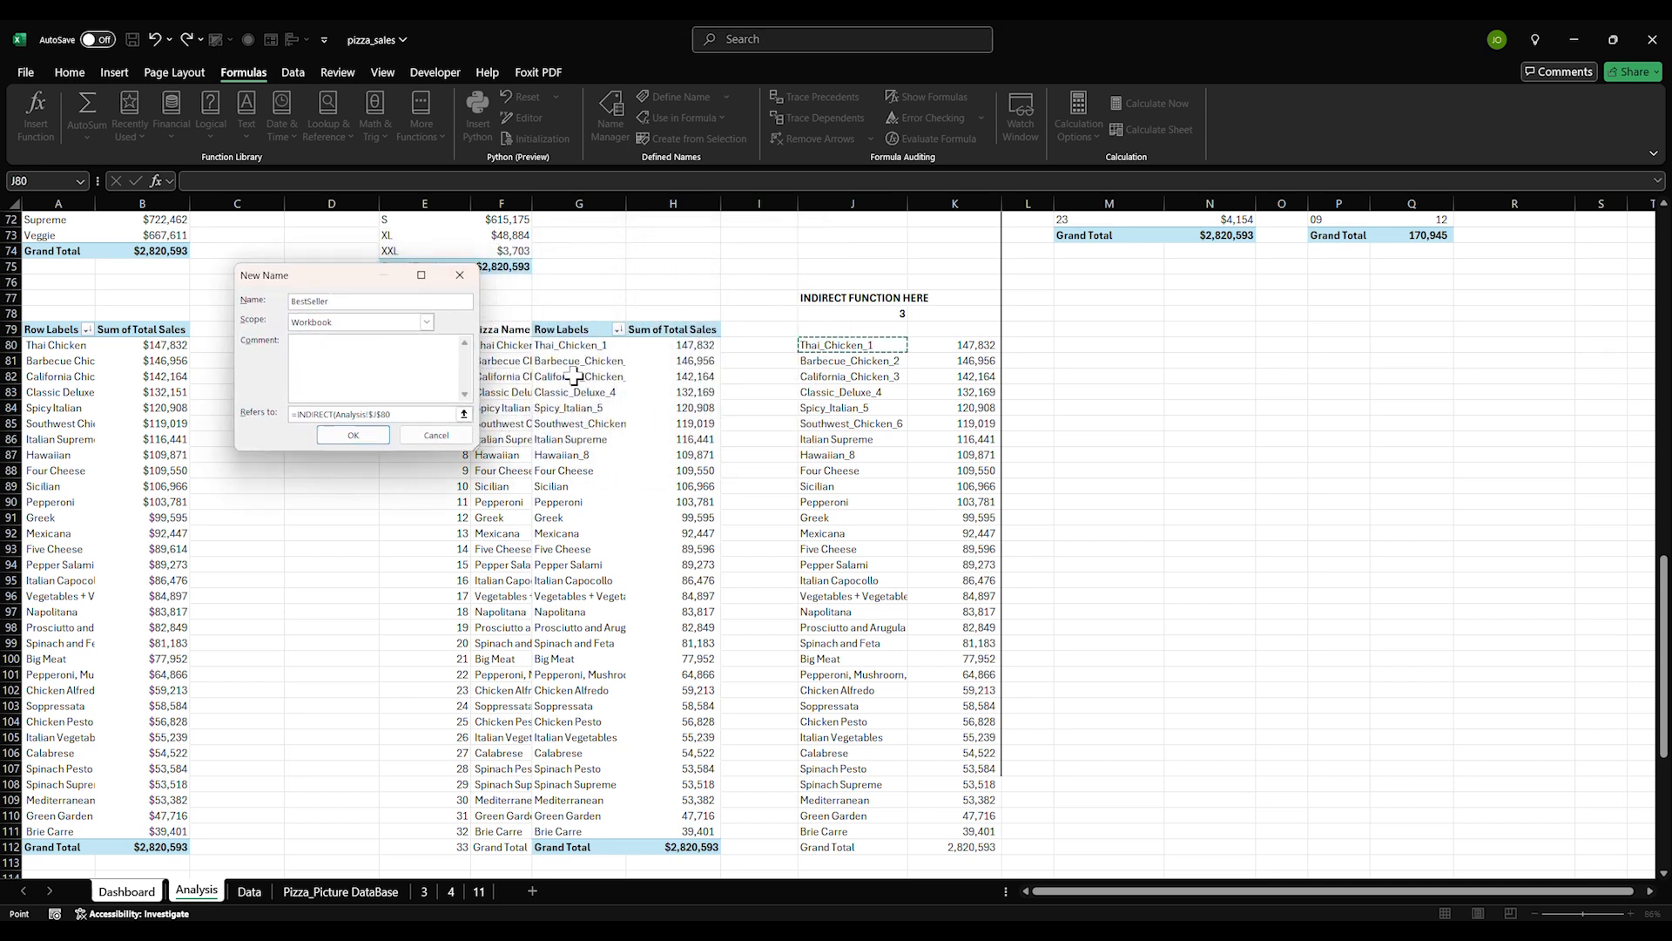
pyautogui.click(353, 436)
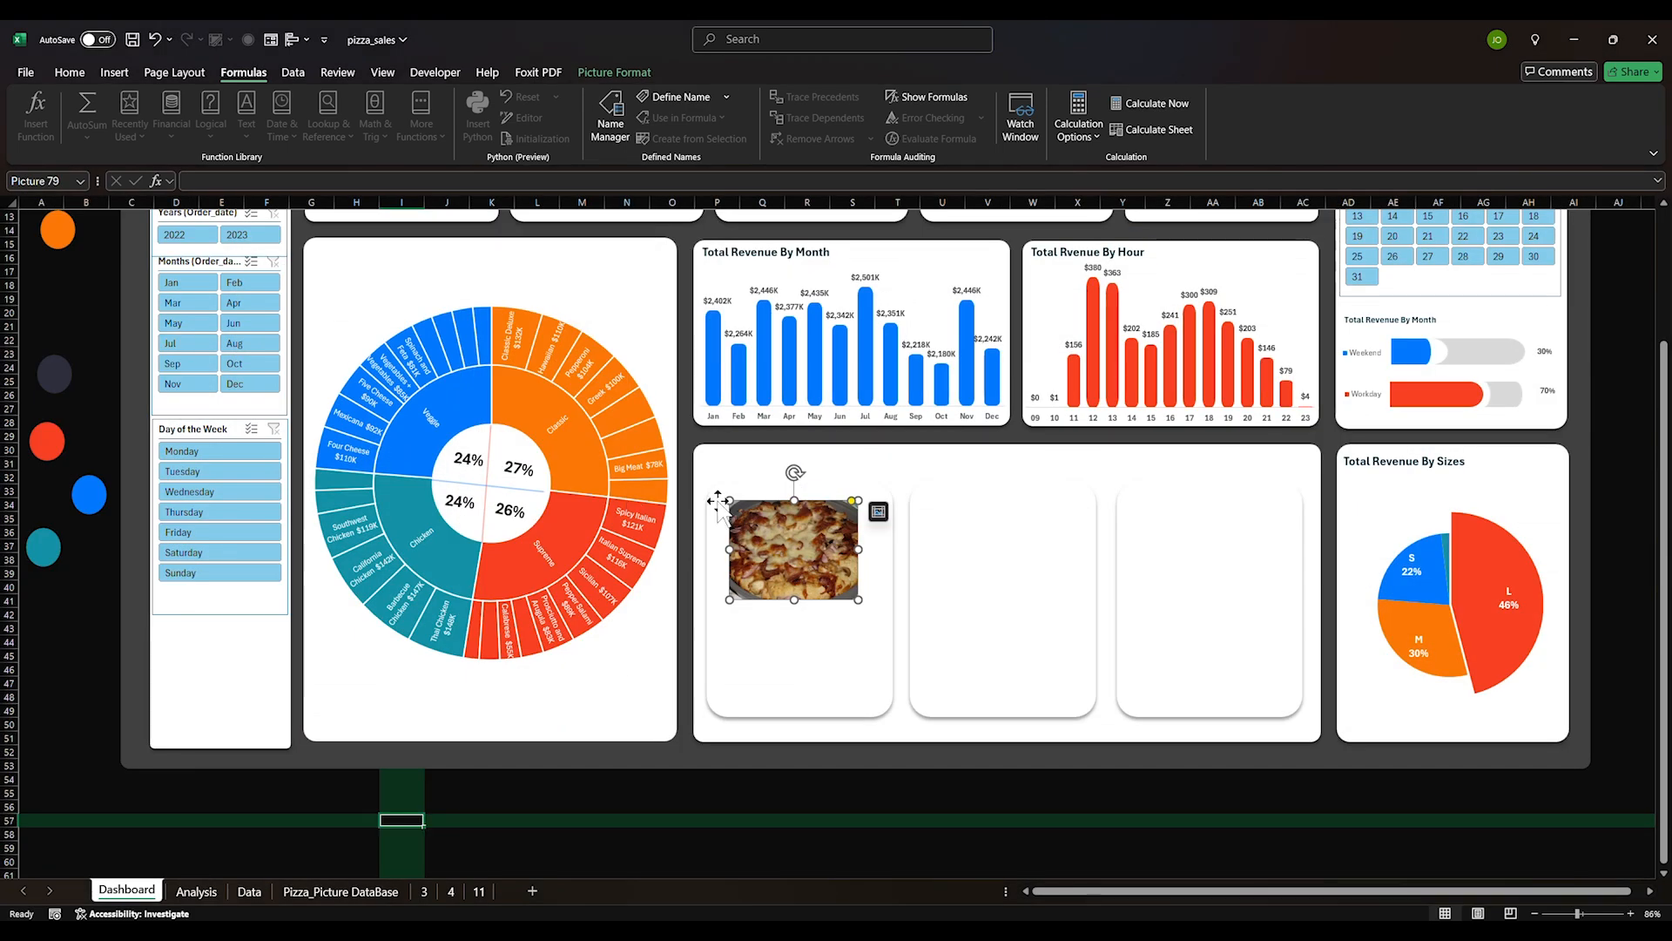
# Link the first card's picture to =BestSeller and nudge it into place
pyautogui.click(963, 536)
pyautogui.click(845, 562)
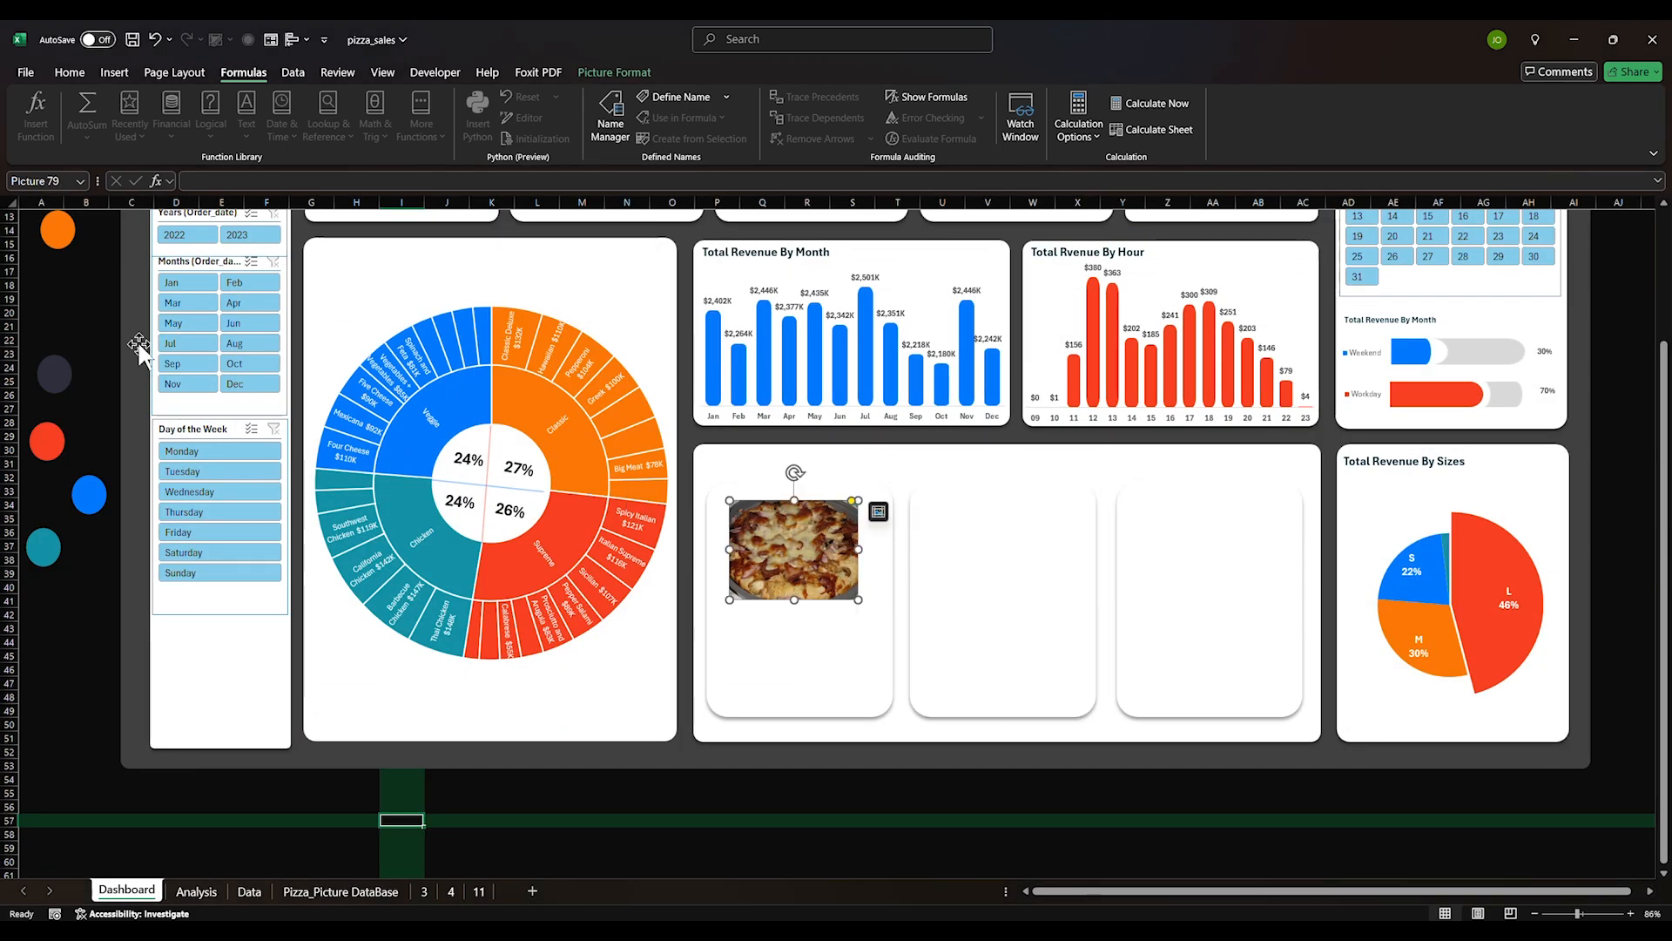
pyautogui.click(213, 181)
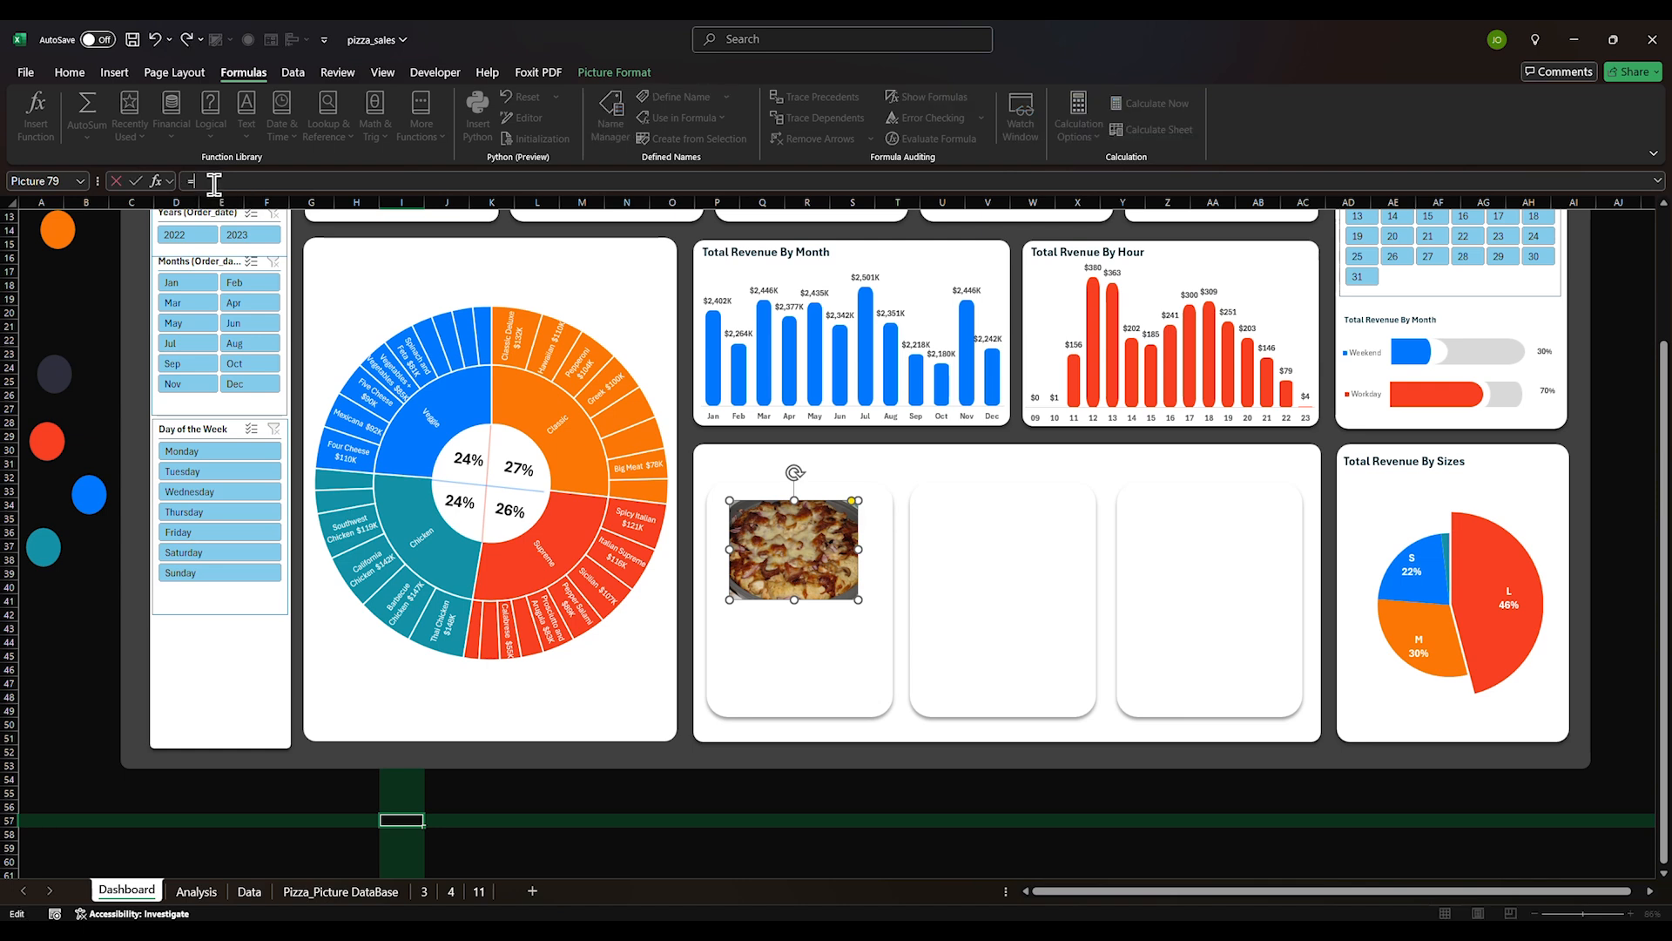
pyautogui.write('=BestSeller')
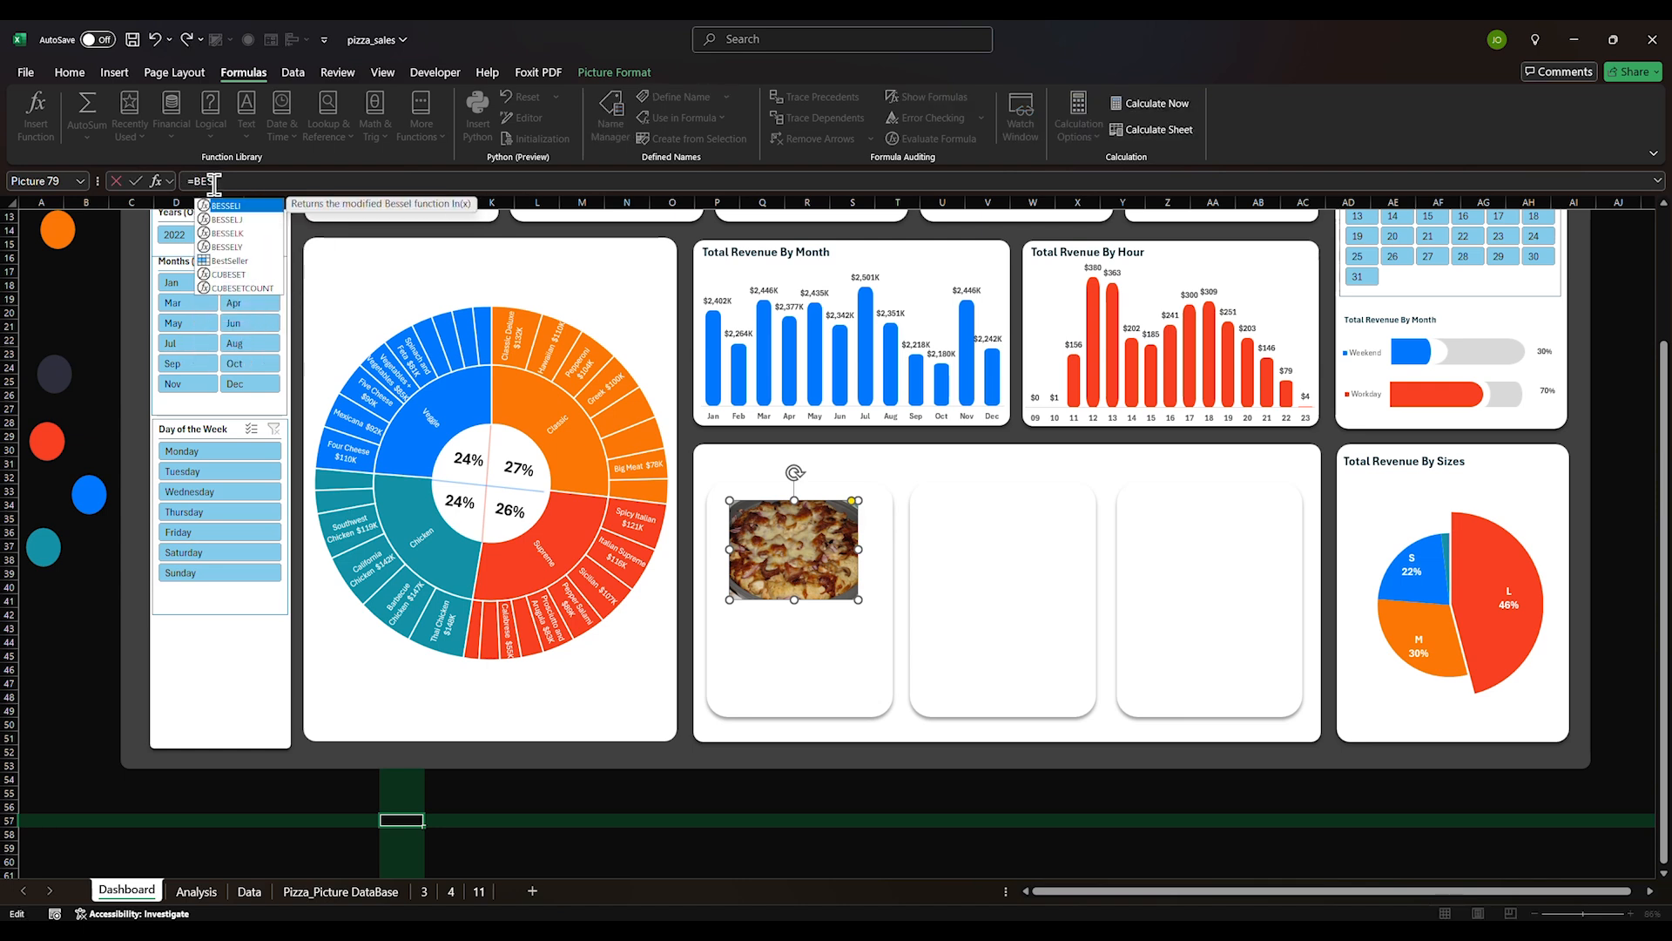
pyautogui.press('Return')
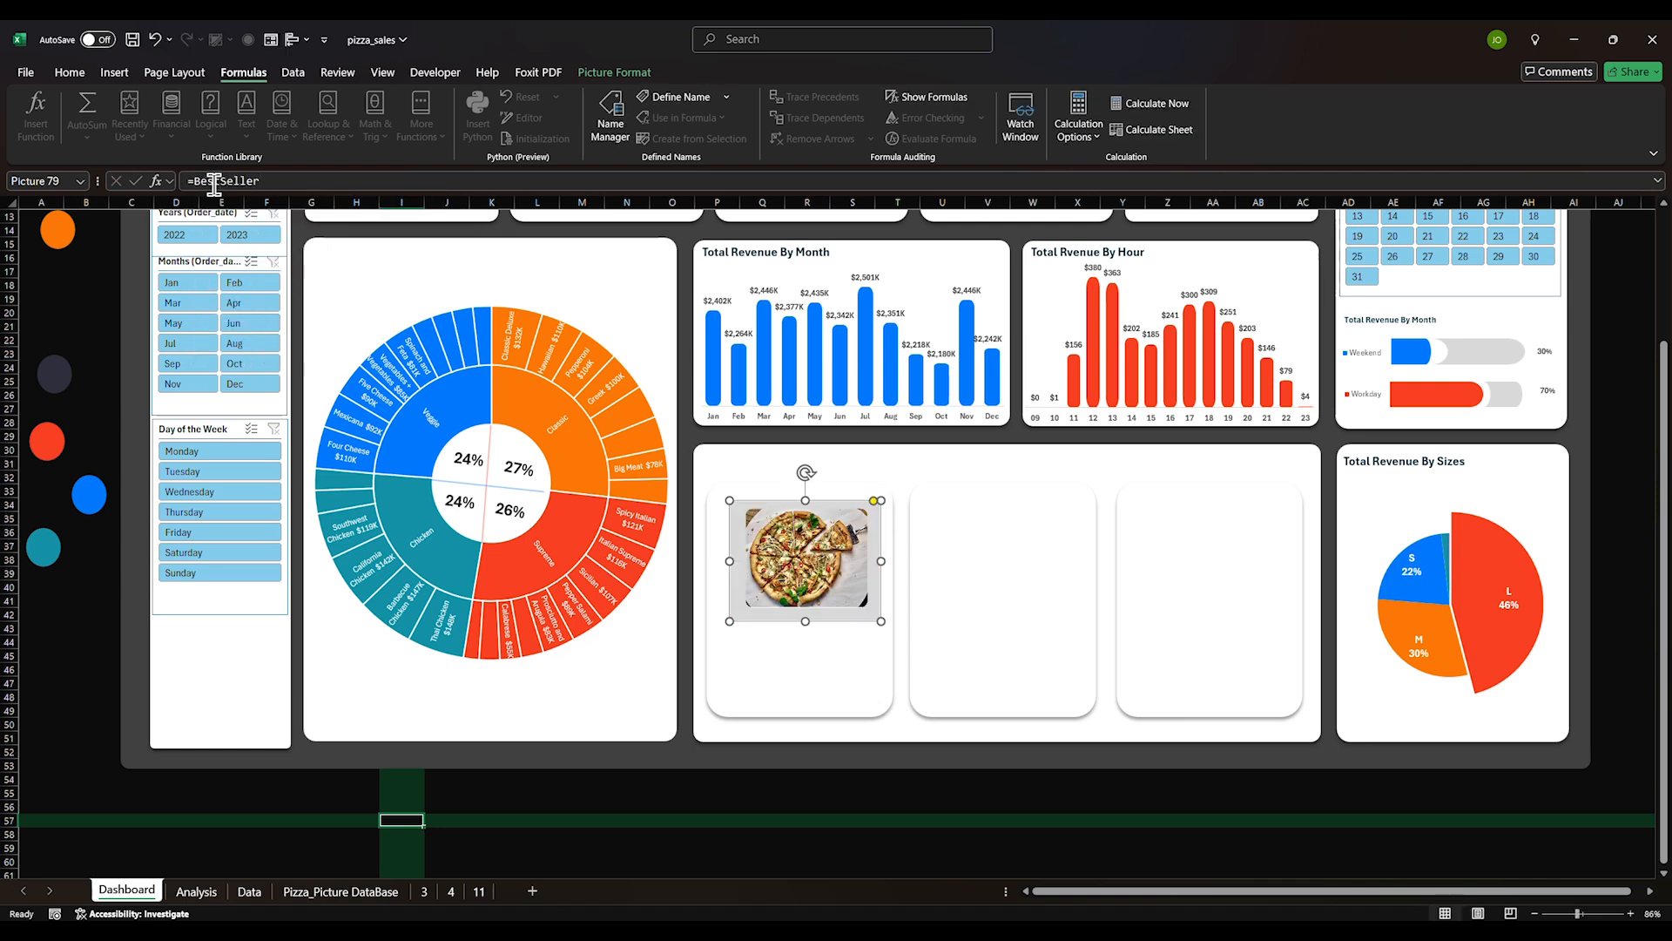
pyautogui.click(970, 578)
pyautogui.click(824, 580)
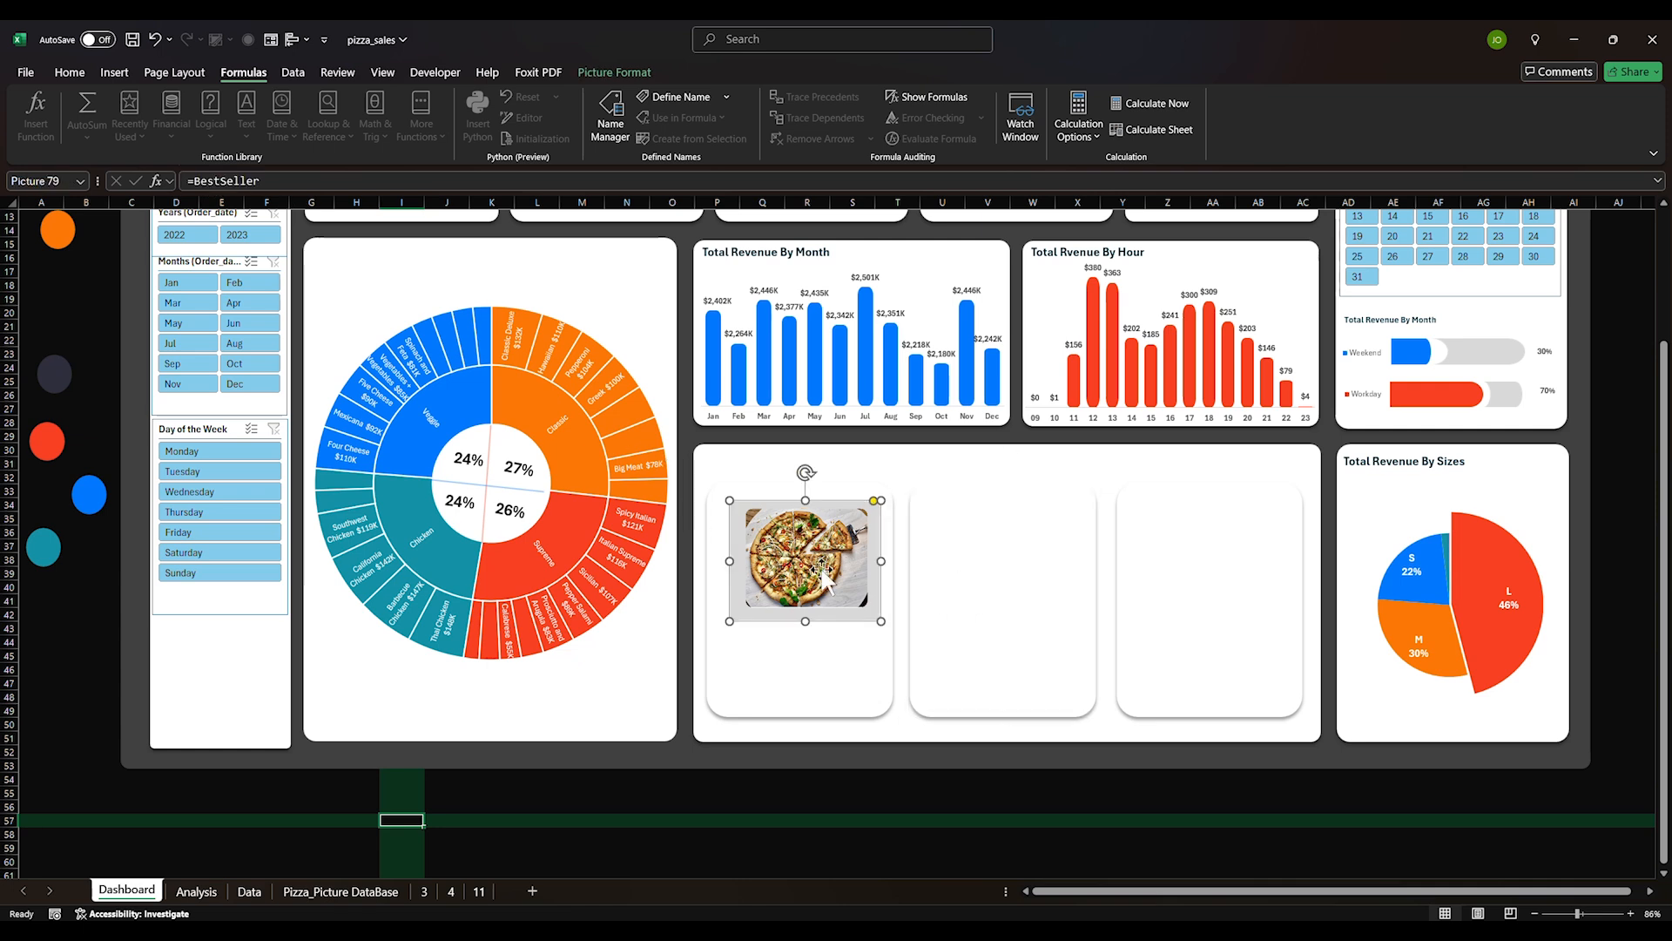
pyautogui.click(950, 575)
pyautogui.moveTo(795, 565); pyautogui.dragTo(789, 556)
# Cross-check the Thai_Chicken_1 label in B2 against the J80 formula on Analysis
pyautogui.click(305, 898)
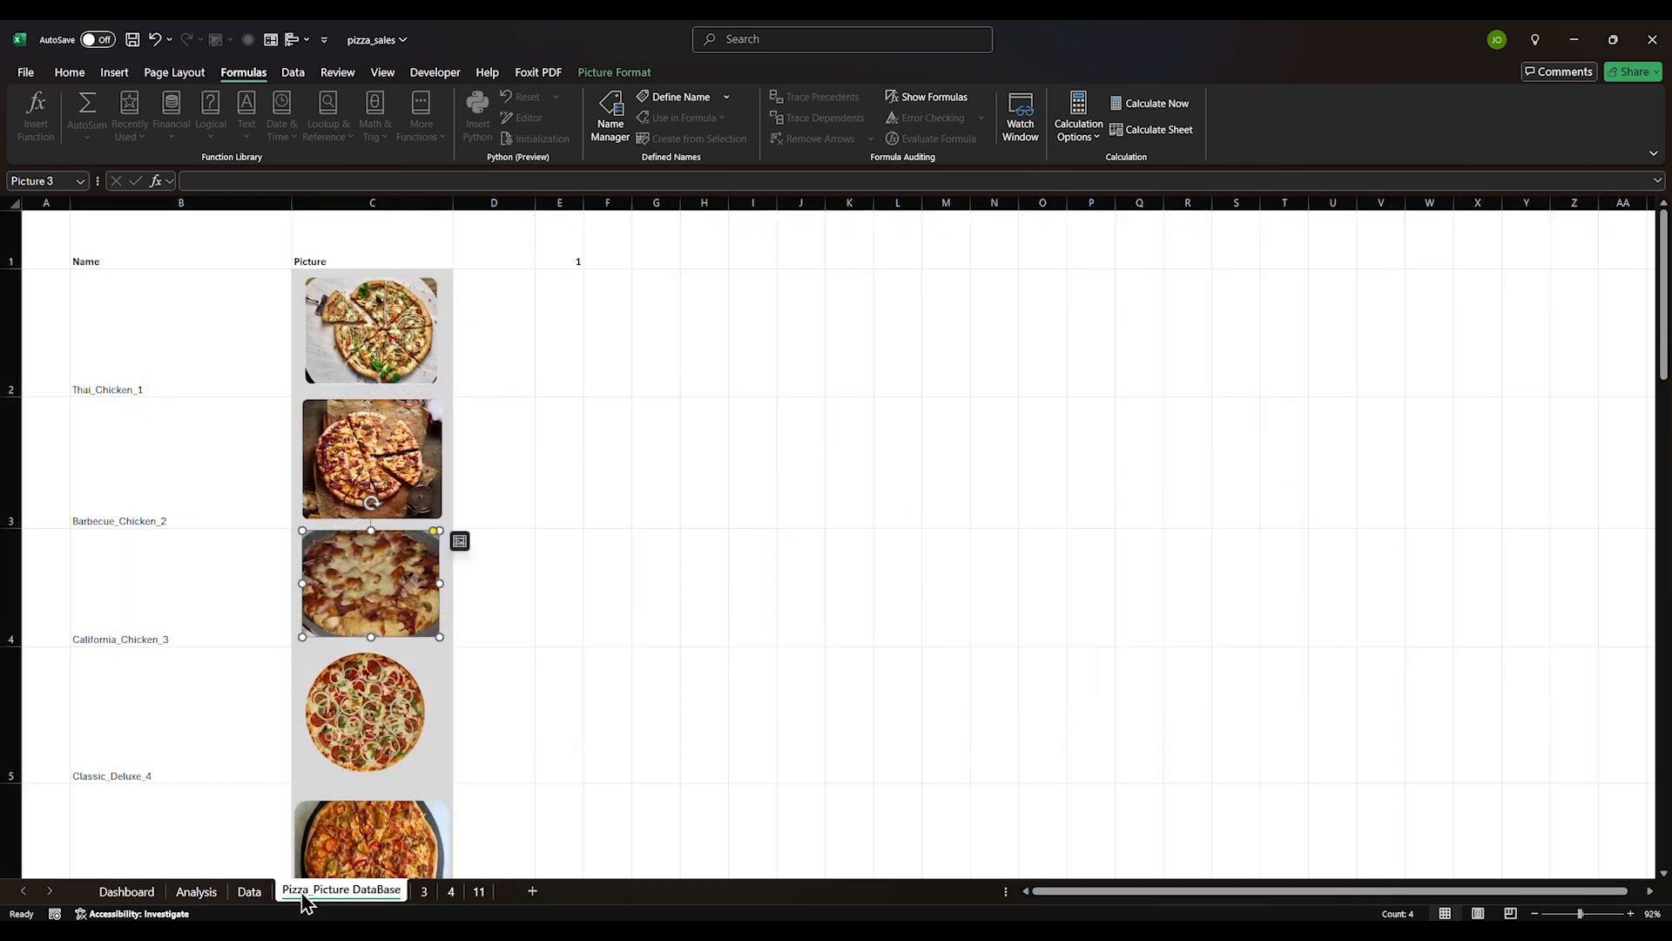
pyautogui.click(122, 376)
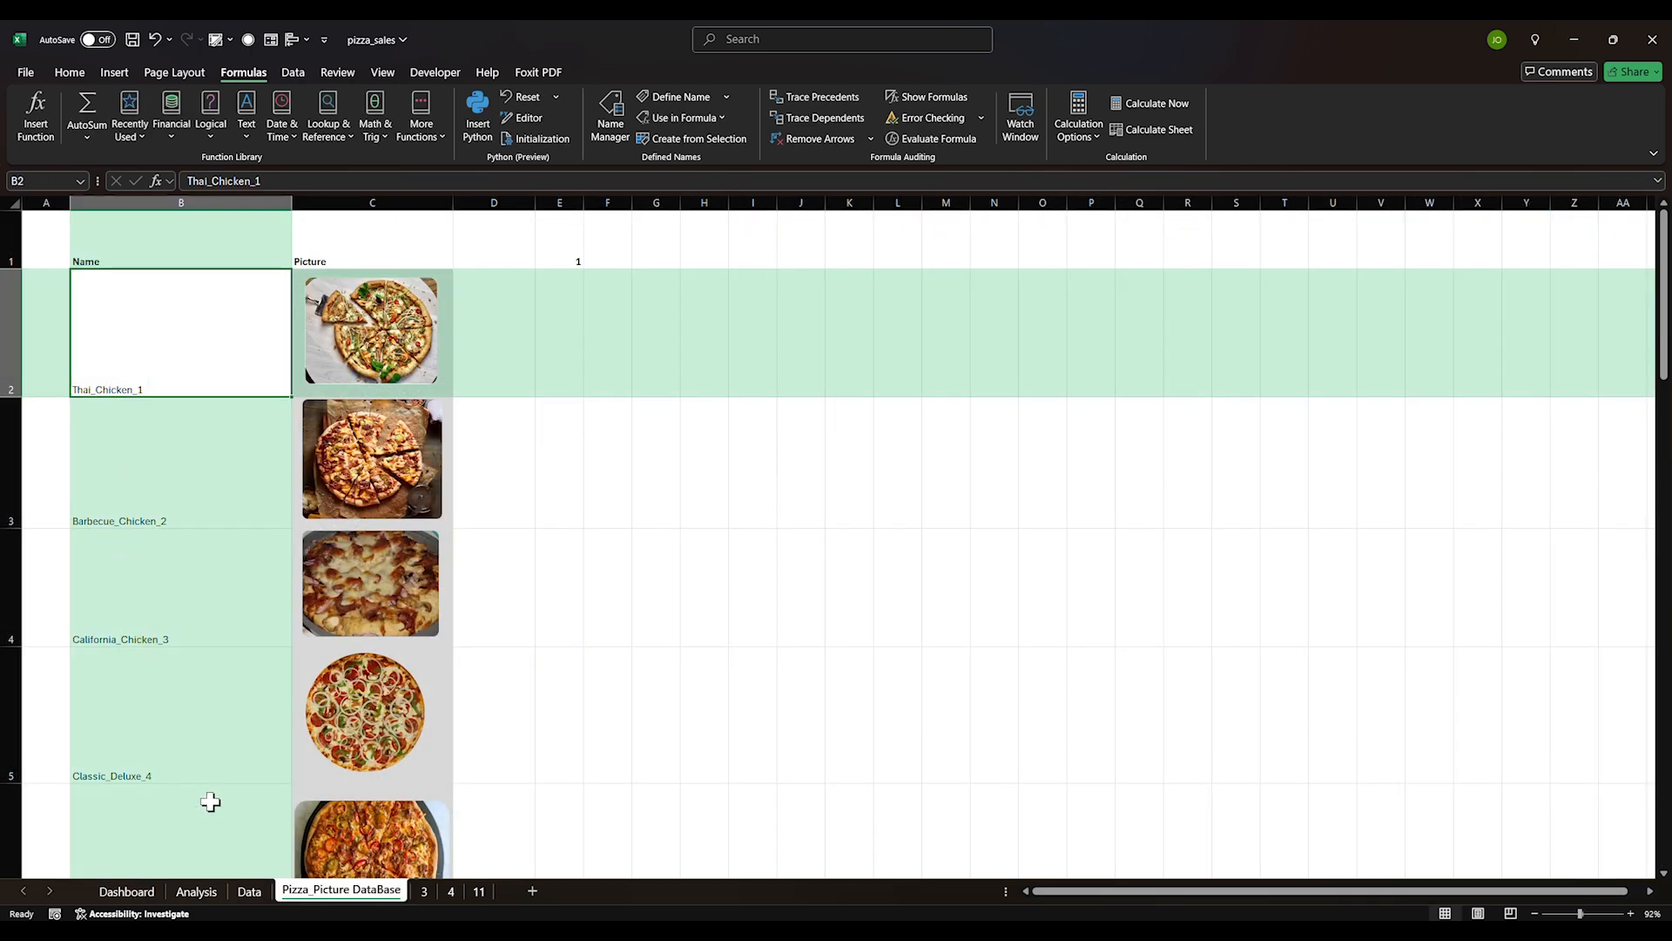
pyautogui.click(196, 890)
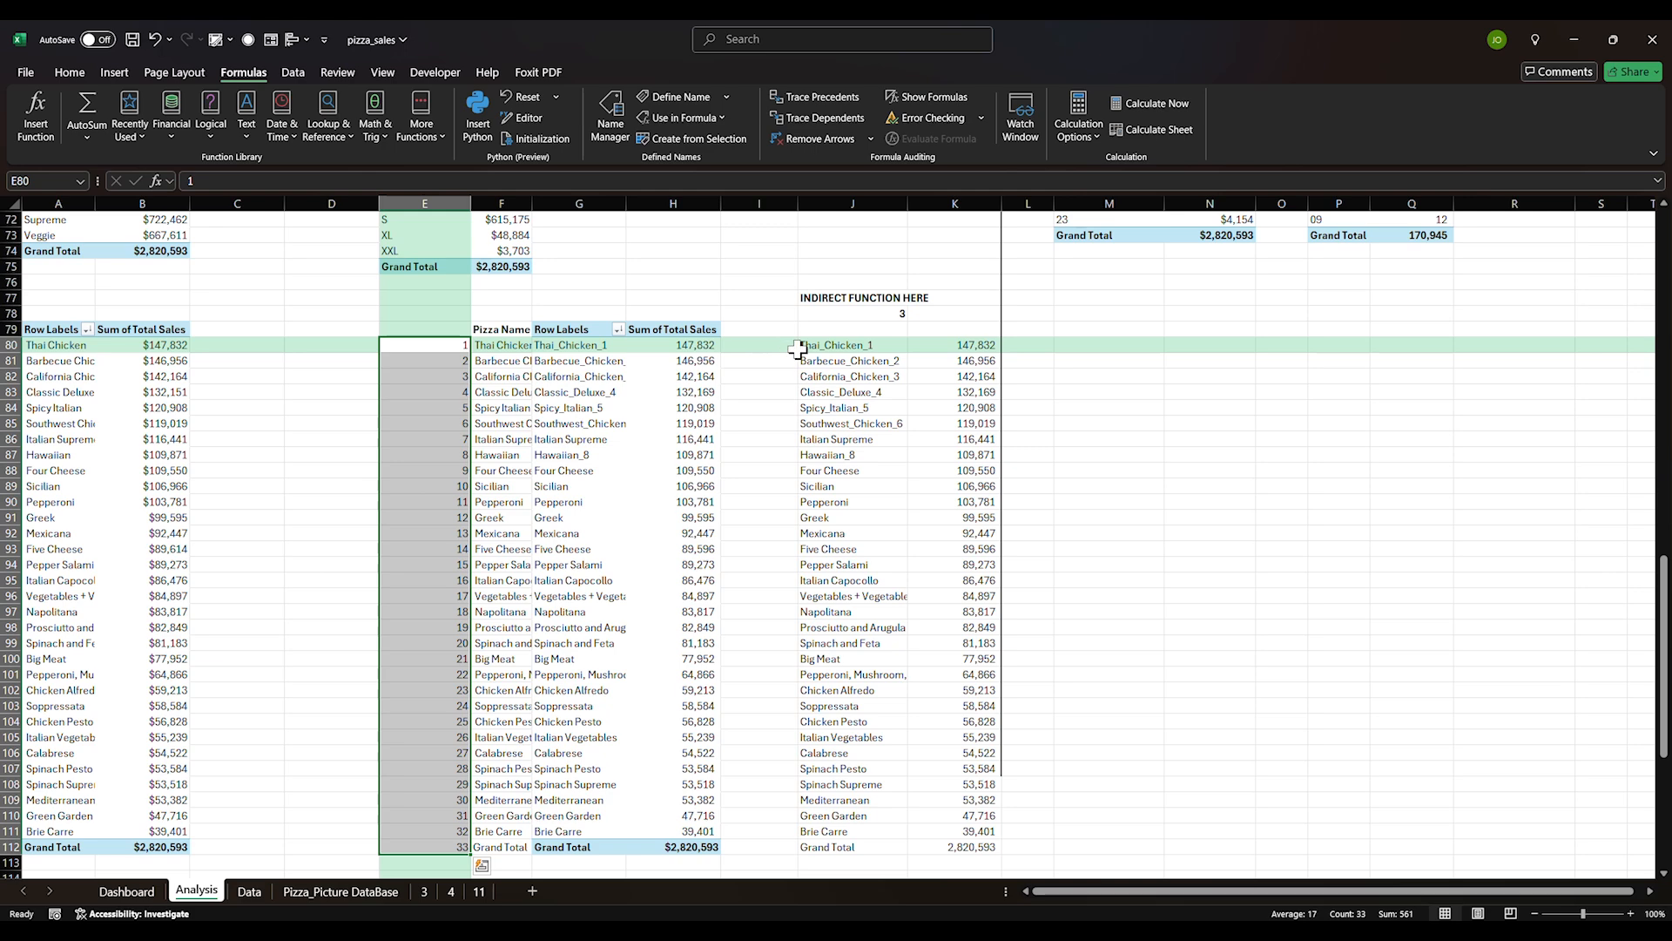
pyautogui.click(799, 349)
pyautogui.click(1149, 485)
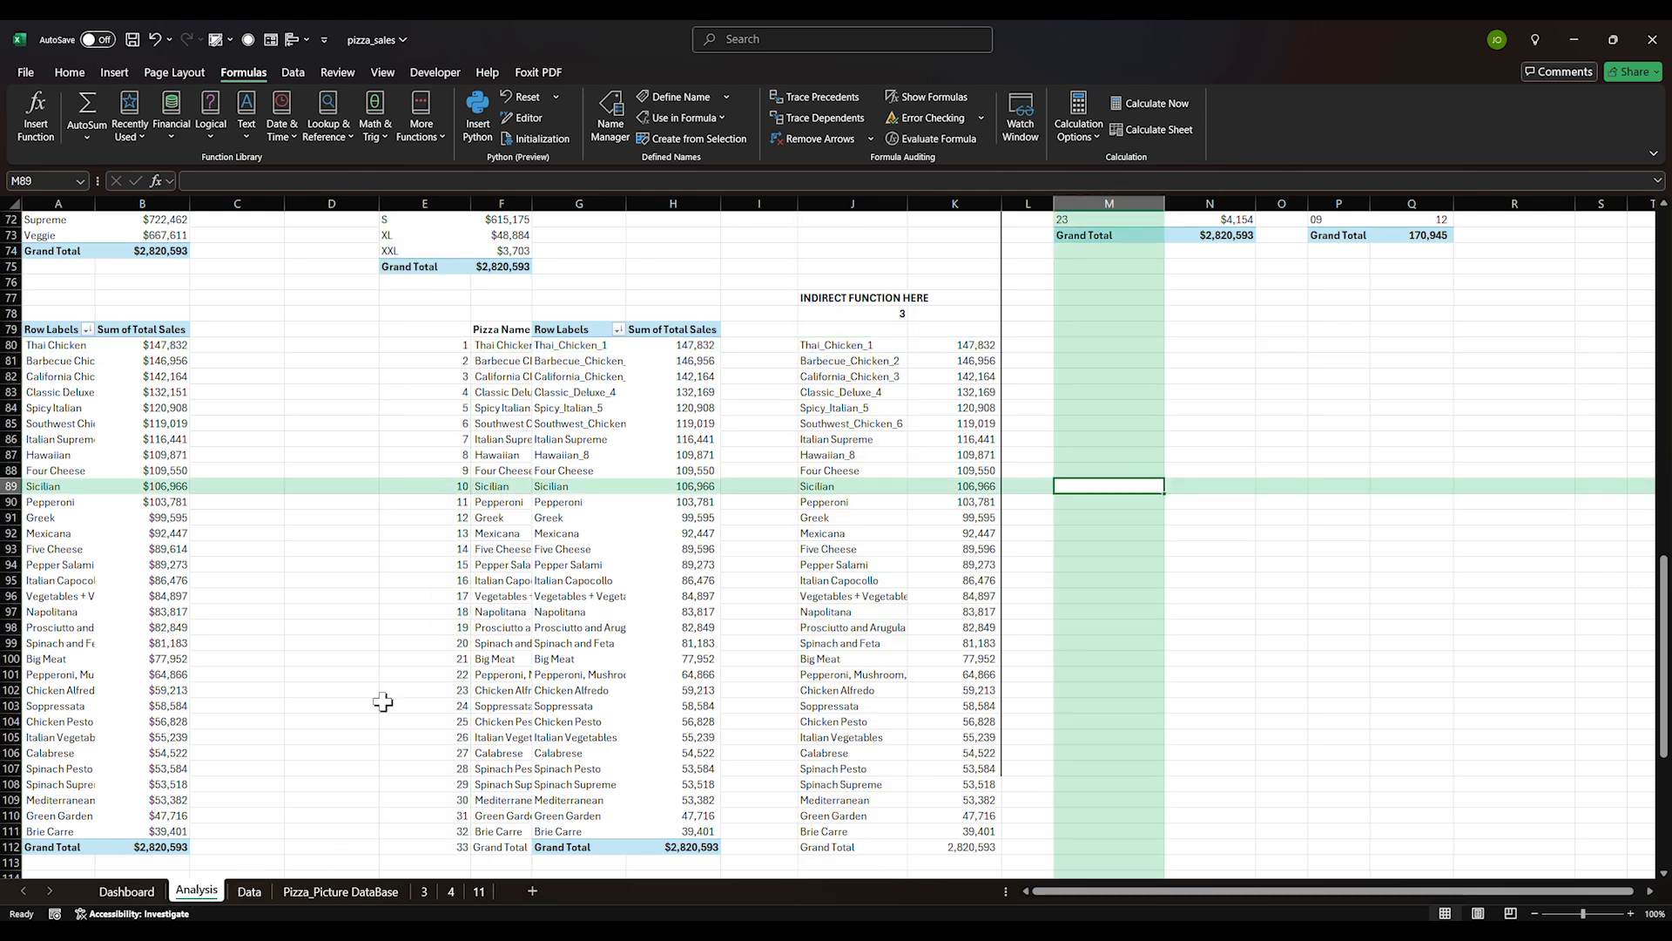
pyautogui.click(844, 345)
pyautogui.click(318, 892)
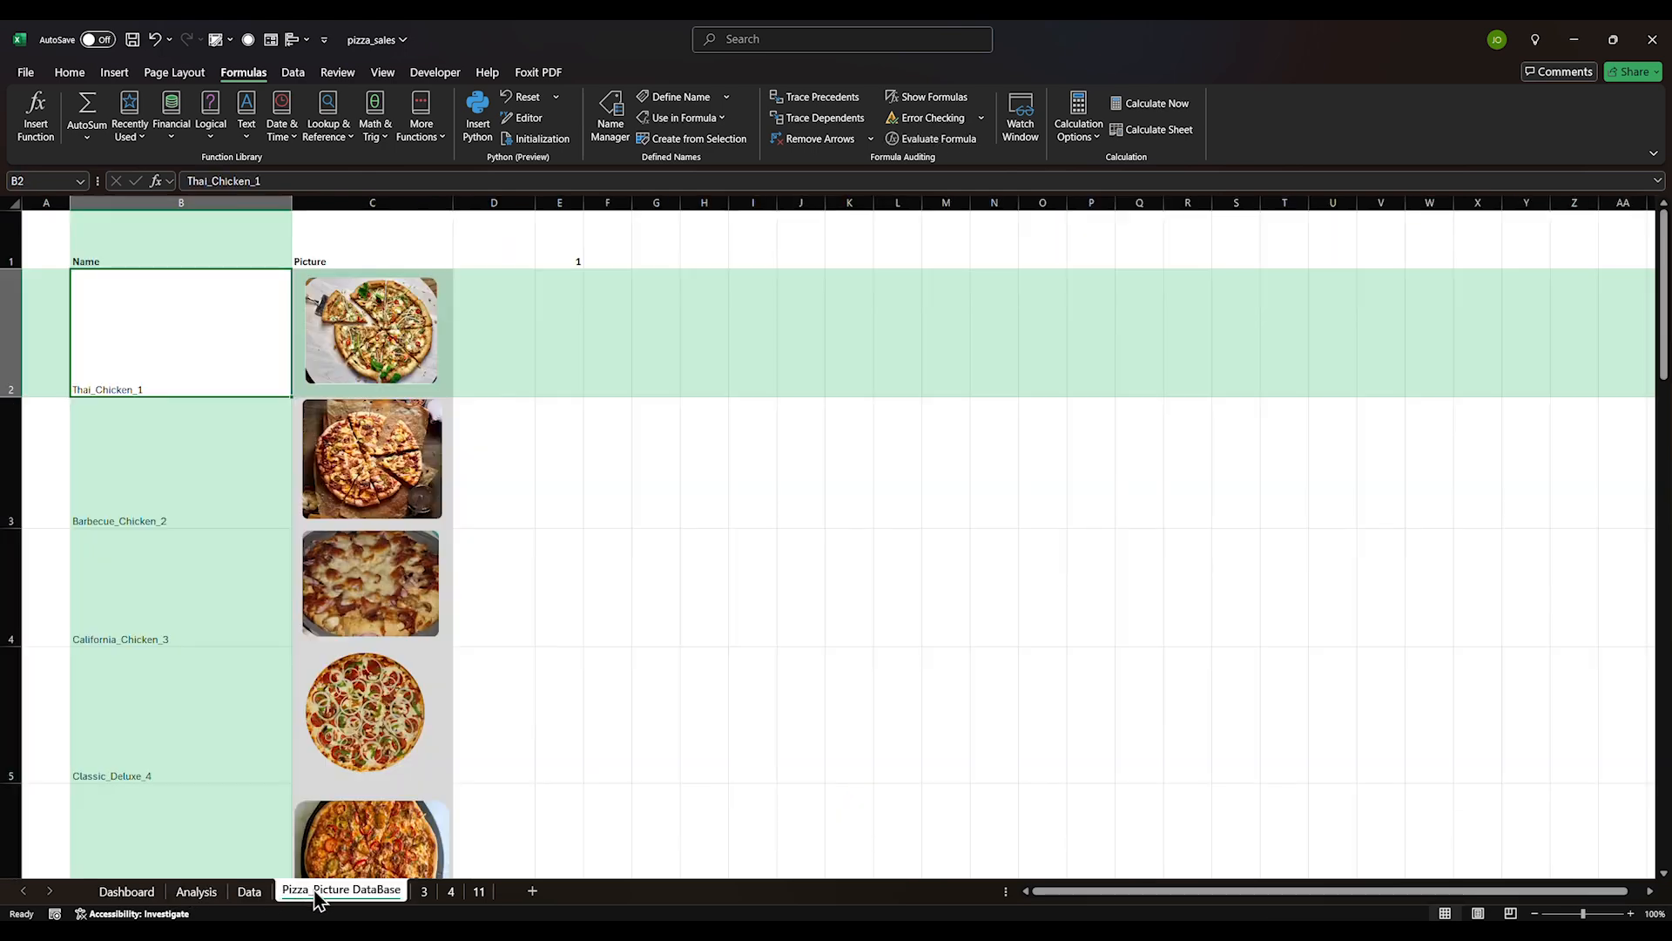
pyautogui.click(127, 893)
# Review the Picture_Name values on the Data sheet, ending on Pizza_Picture DataBase
pyautogui.click(249, 891)
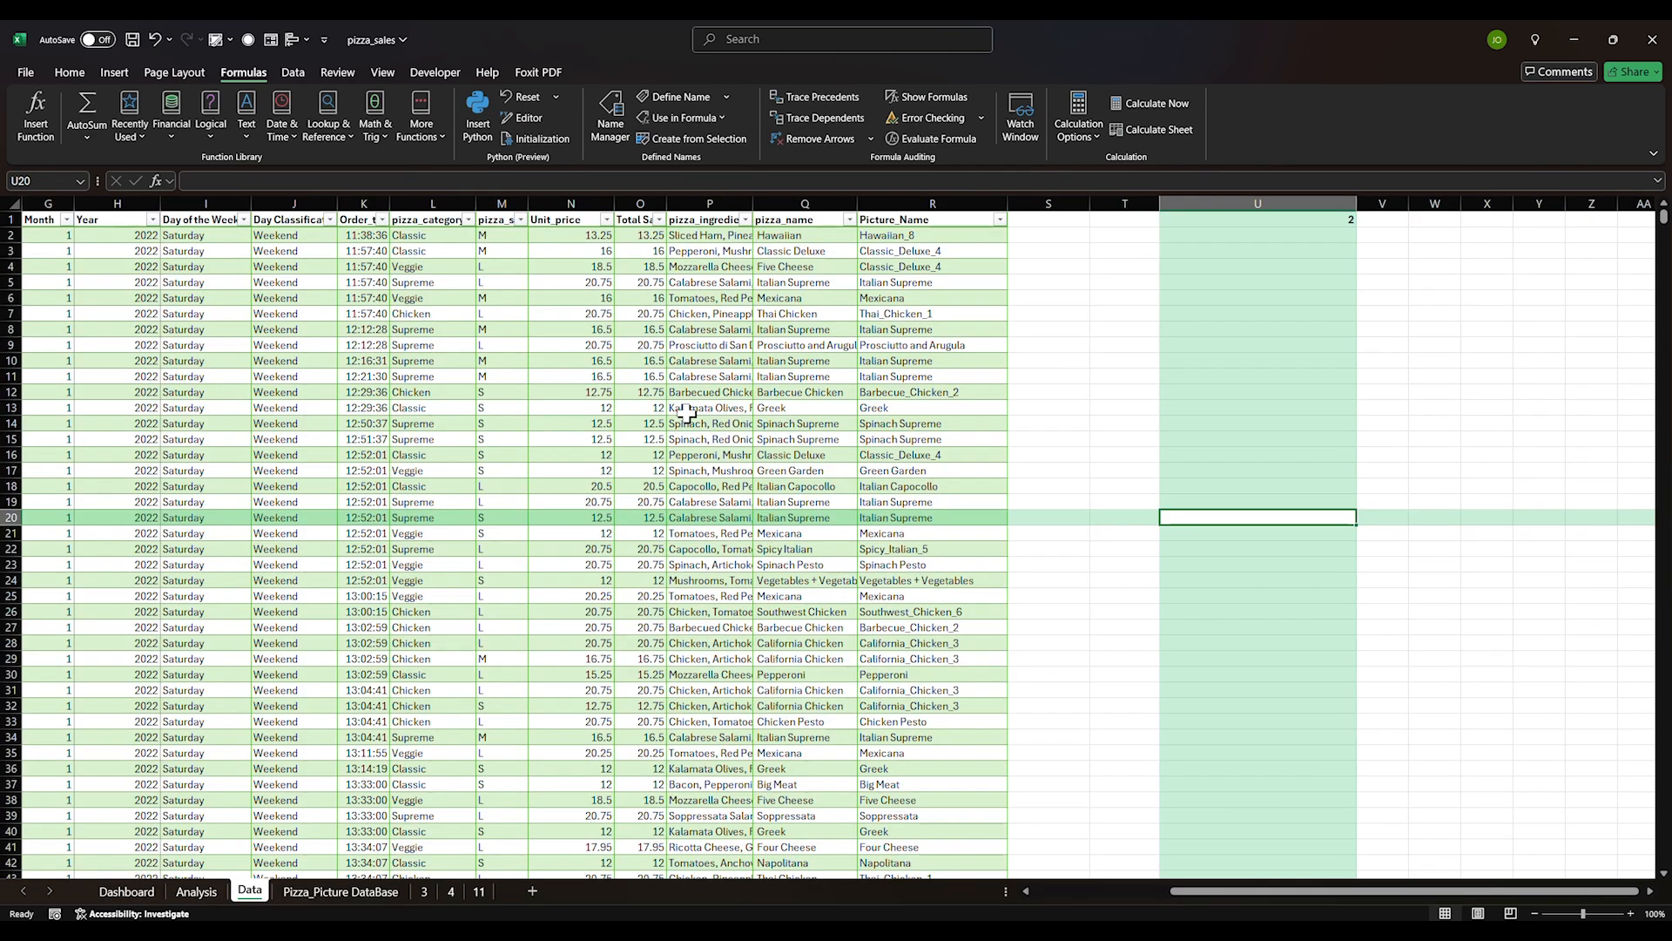
pyautogui.moveTo(872, 240); pyautogui.dragTo(878, 518)
pyautogui.click(906, 436)
pyautogui.click(1047, 392)
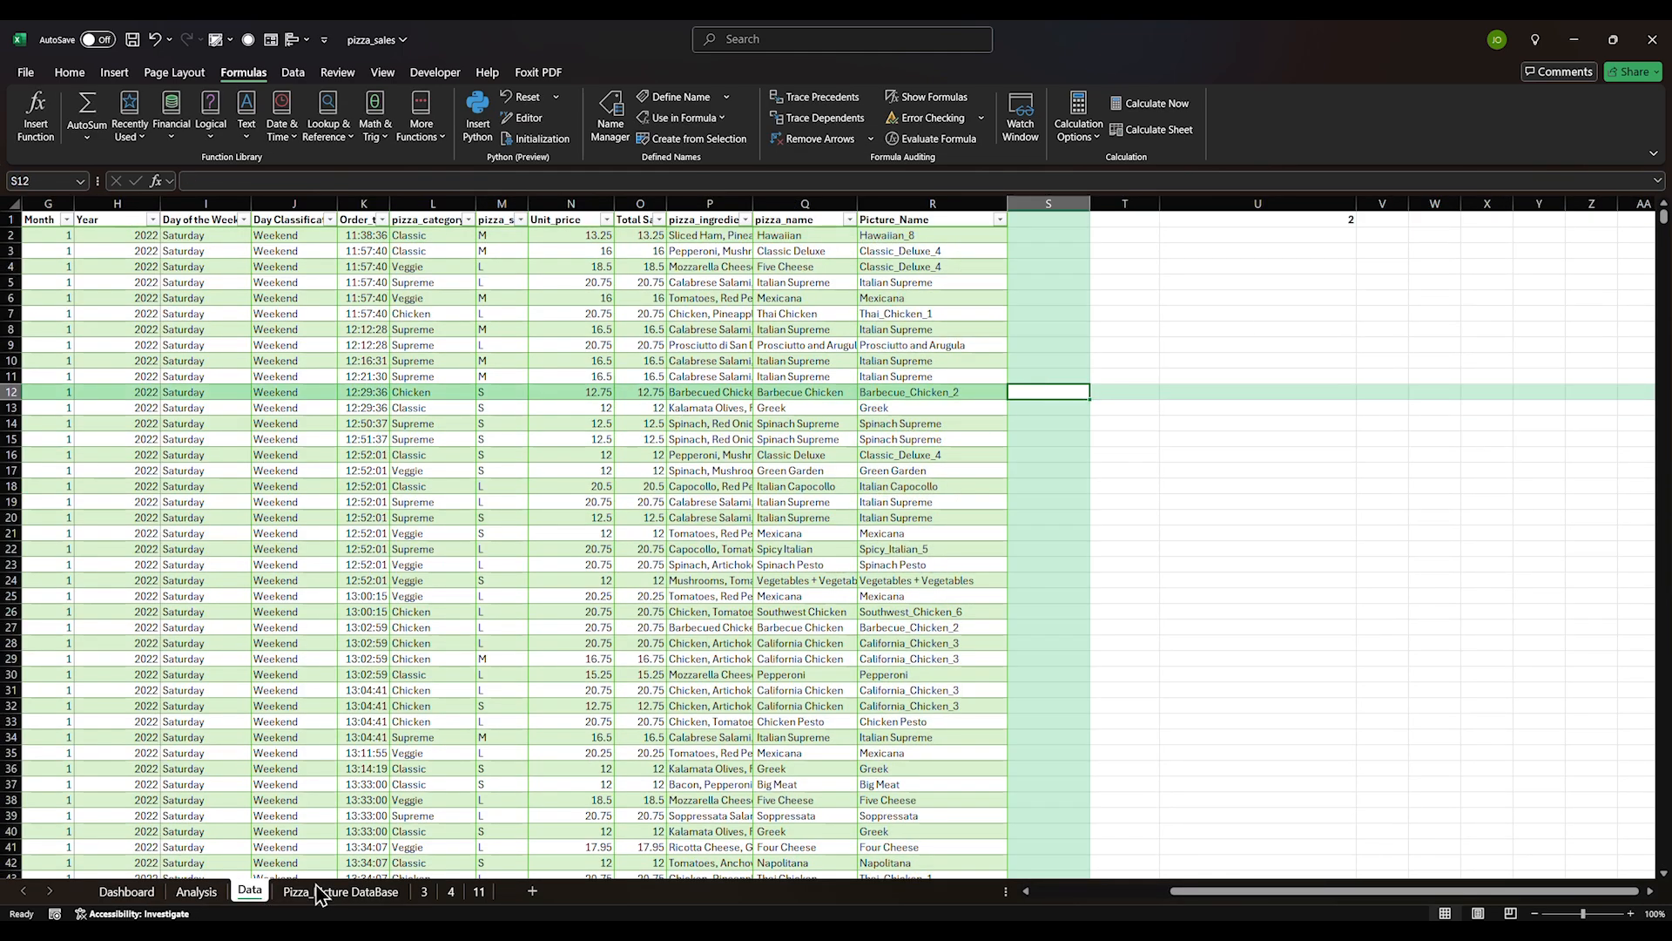
pyautogui.click(126, 891)
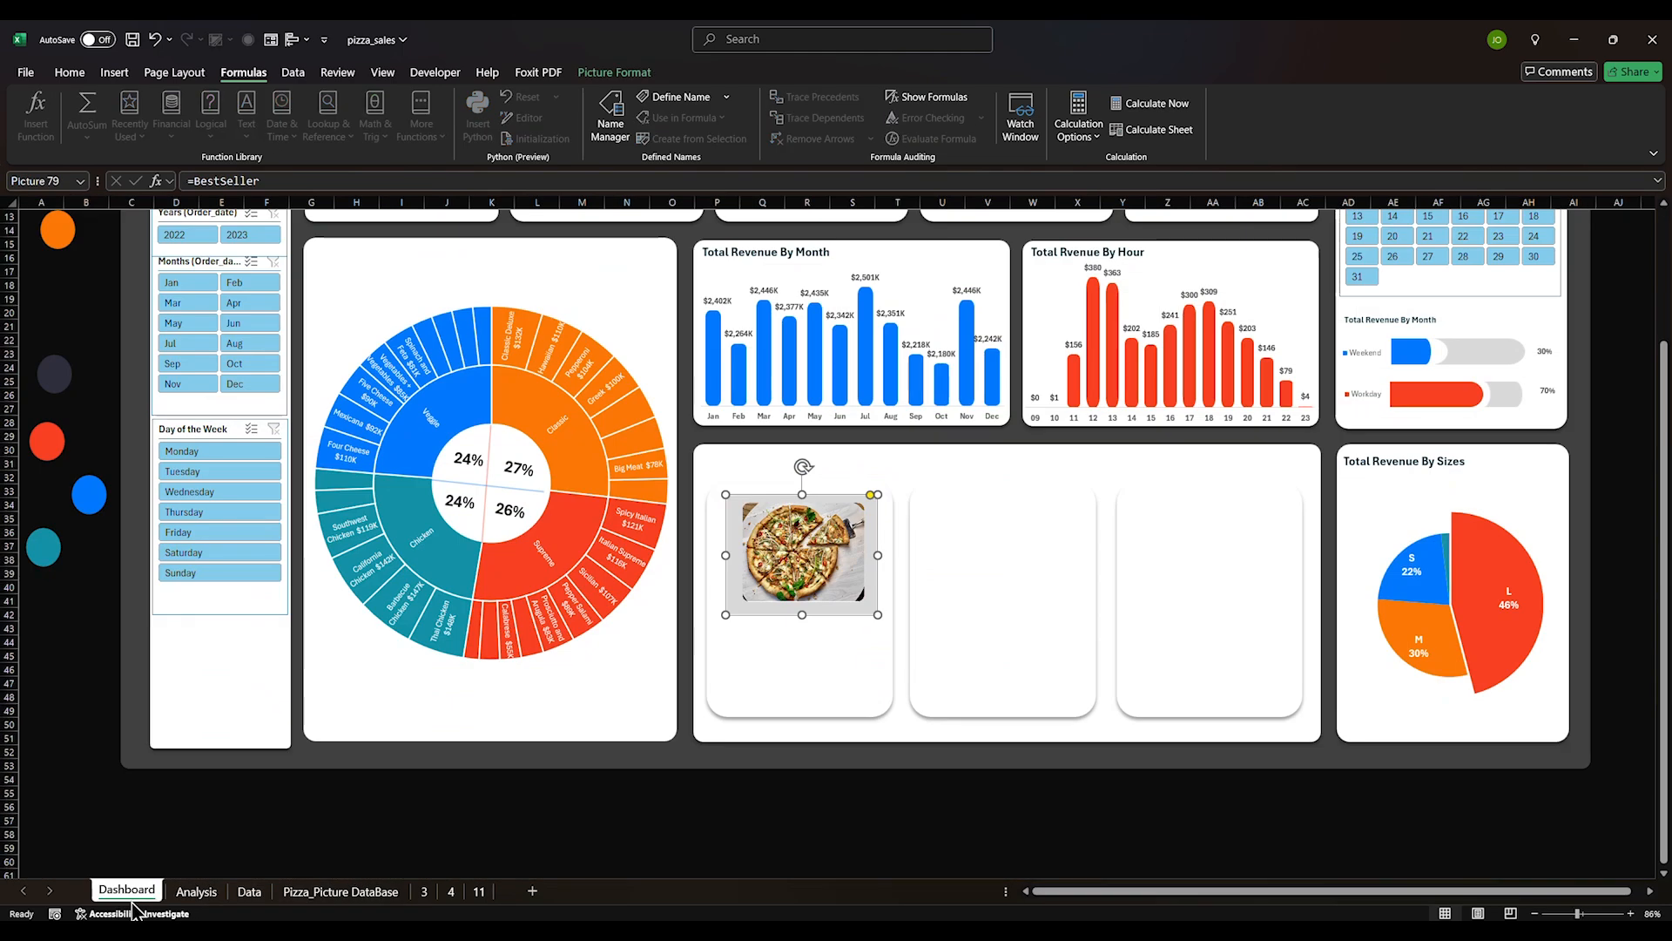
pyautogui.click(341, 891)
pyautogui.click(607, 521)
# Paste a copy of the Southwest_Chicken_6 pizza picture into the middle dashboard card
pyautogui.scroll(-2, 425, 663)
pyautogui.click(374, 577)
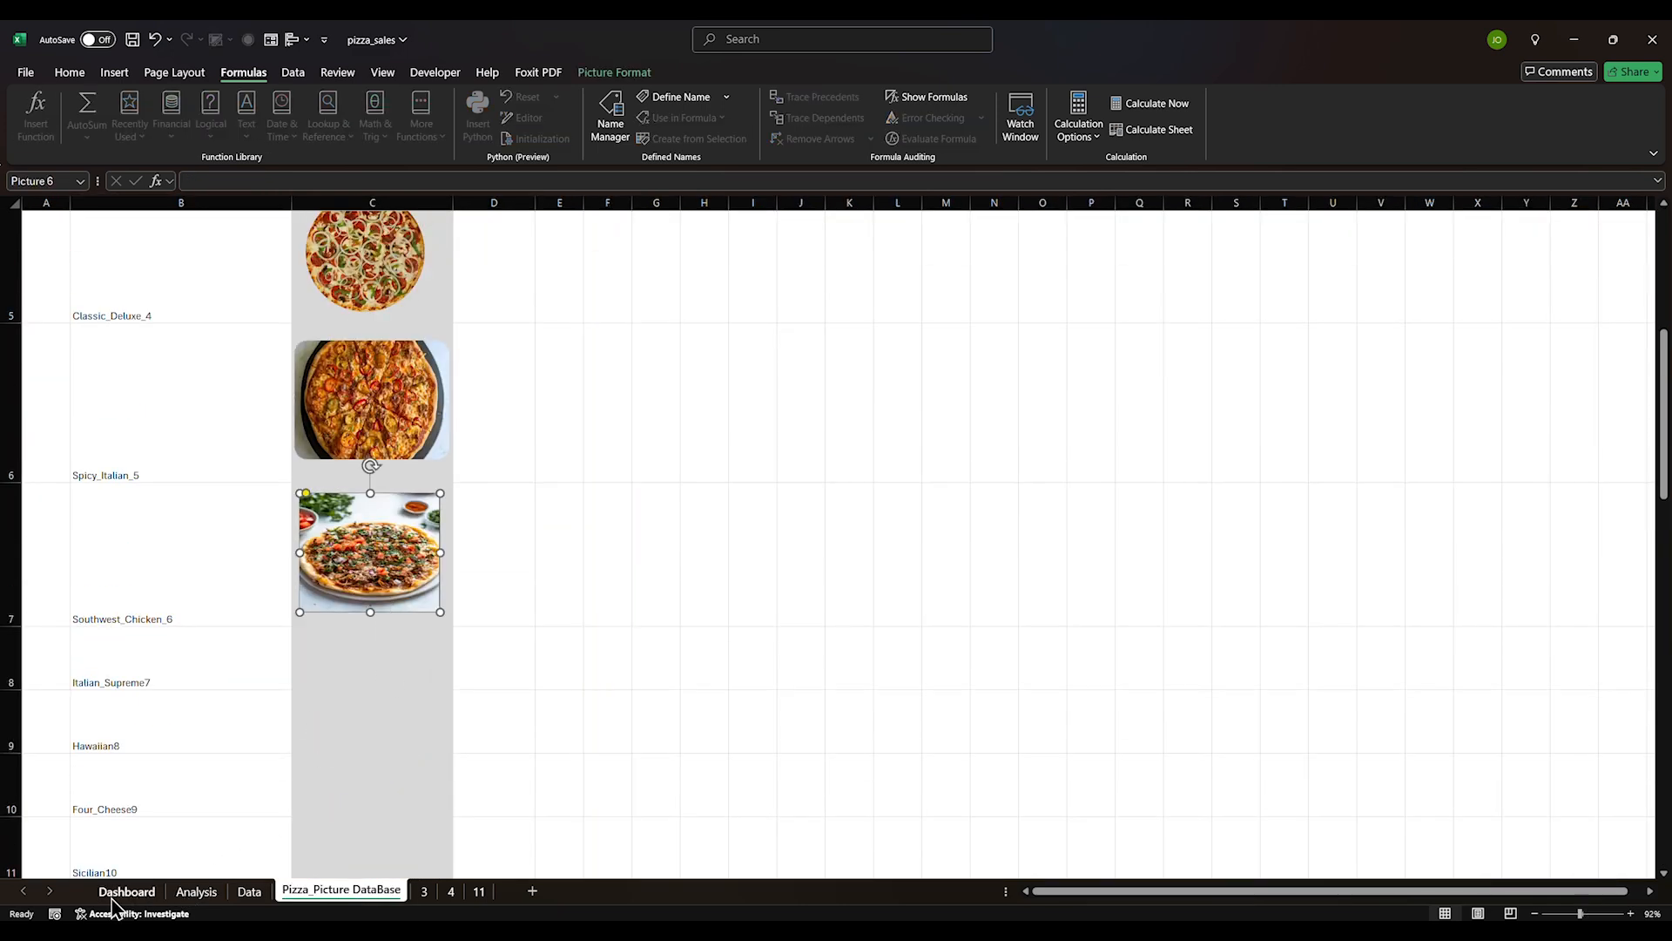
pyautogui.click(126, 891)
pyautogui.click(937, 557)
pyautogui.hotkey('ctrl', 'v')
pyautogui.moveTo(965, 566); pyautogui.dragTo(992, 572)
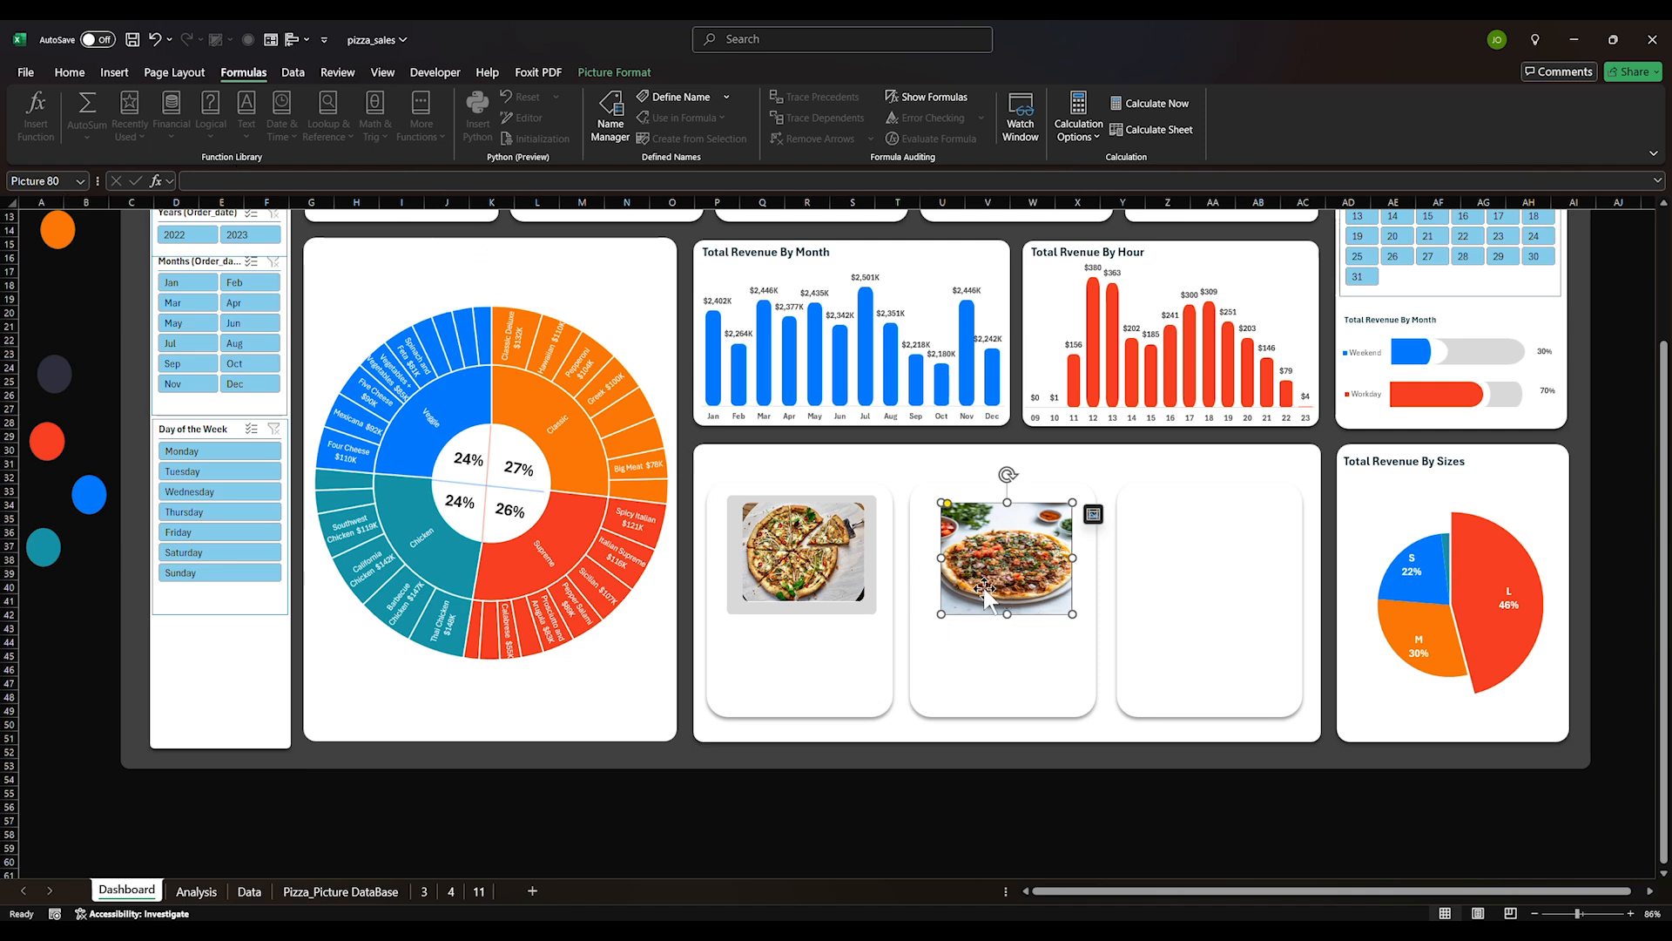
pyautogui.rightClick(989, 597)
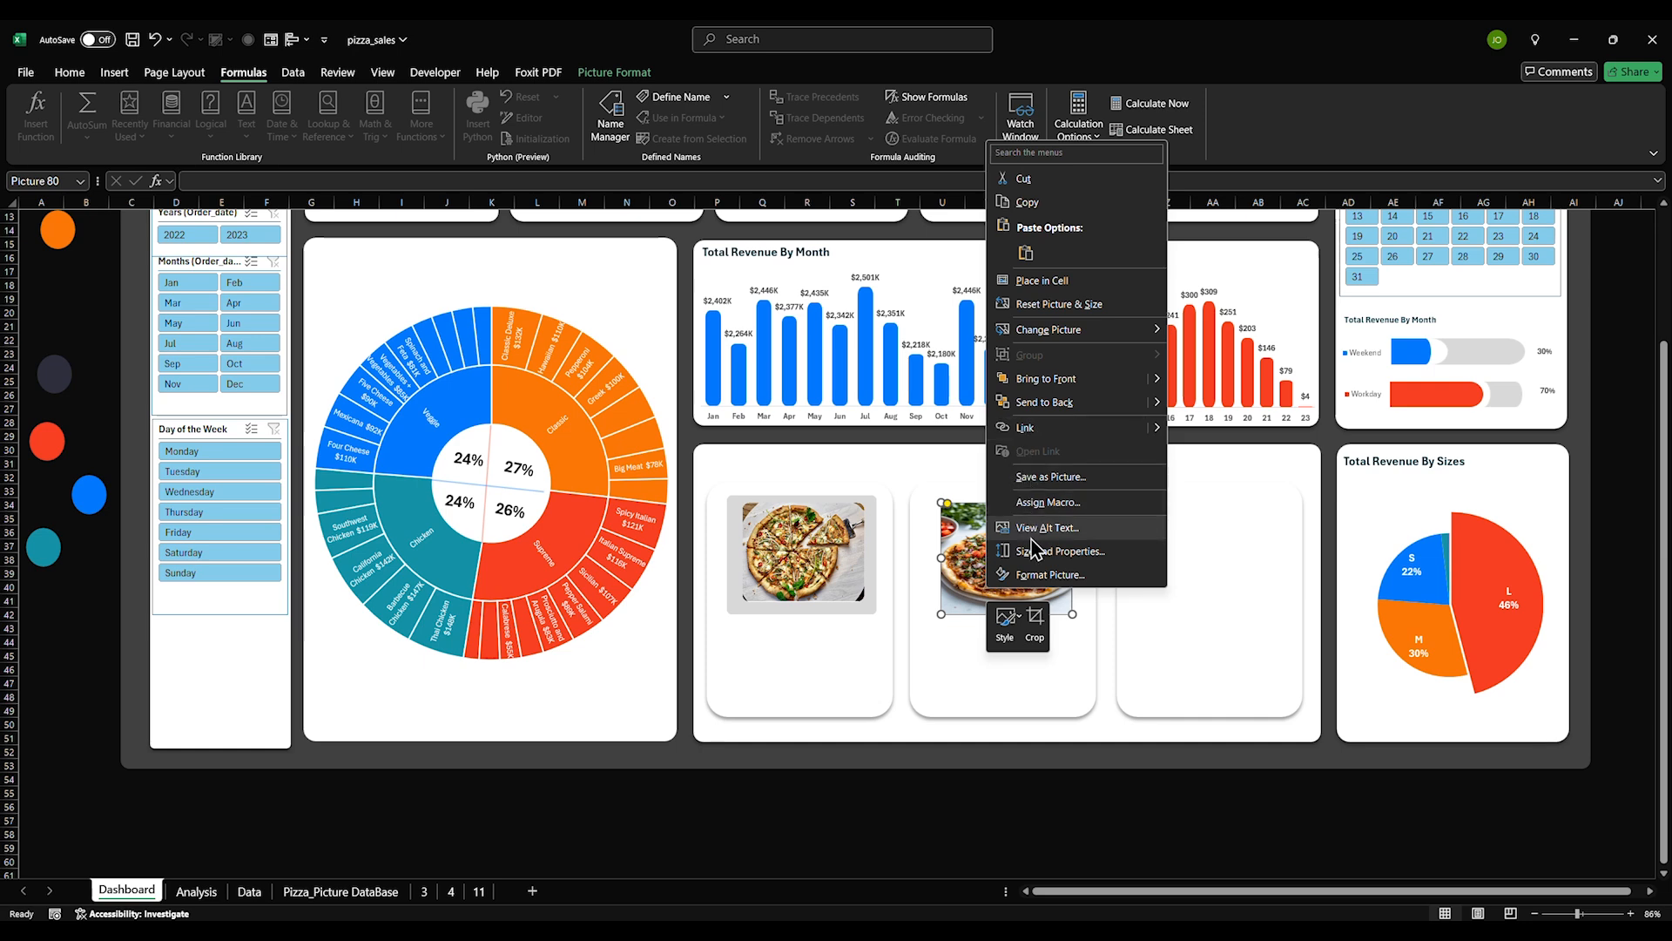
pyautogui.click(609, 127)
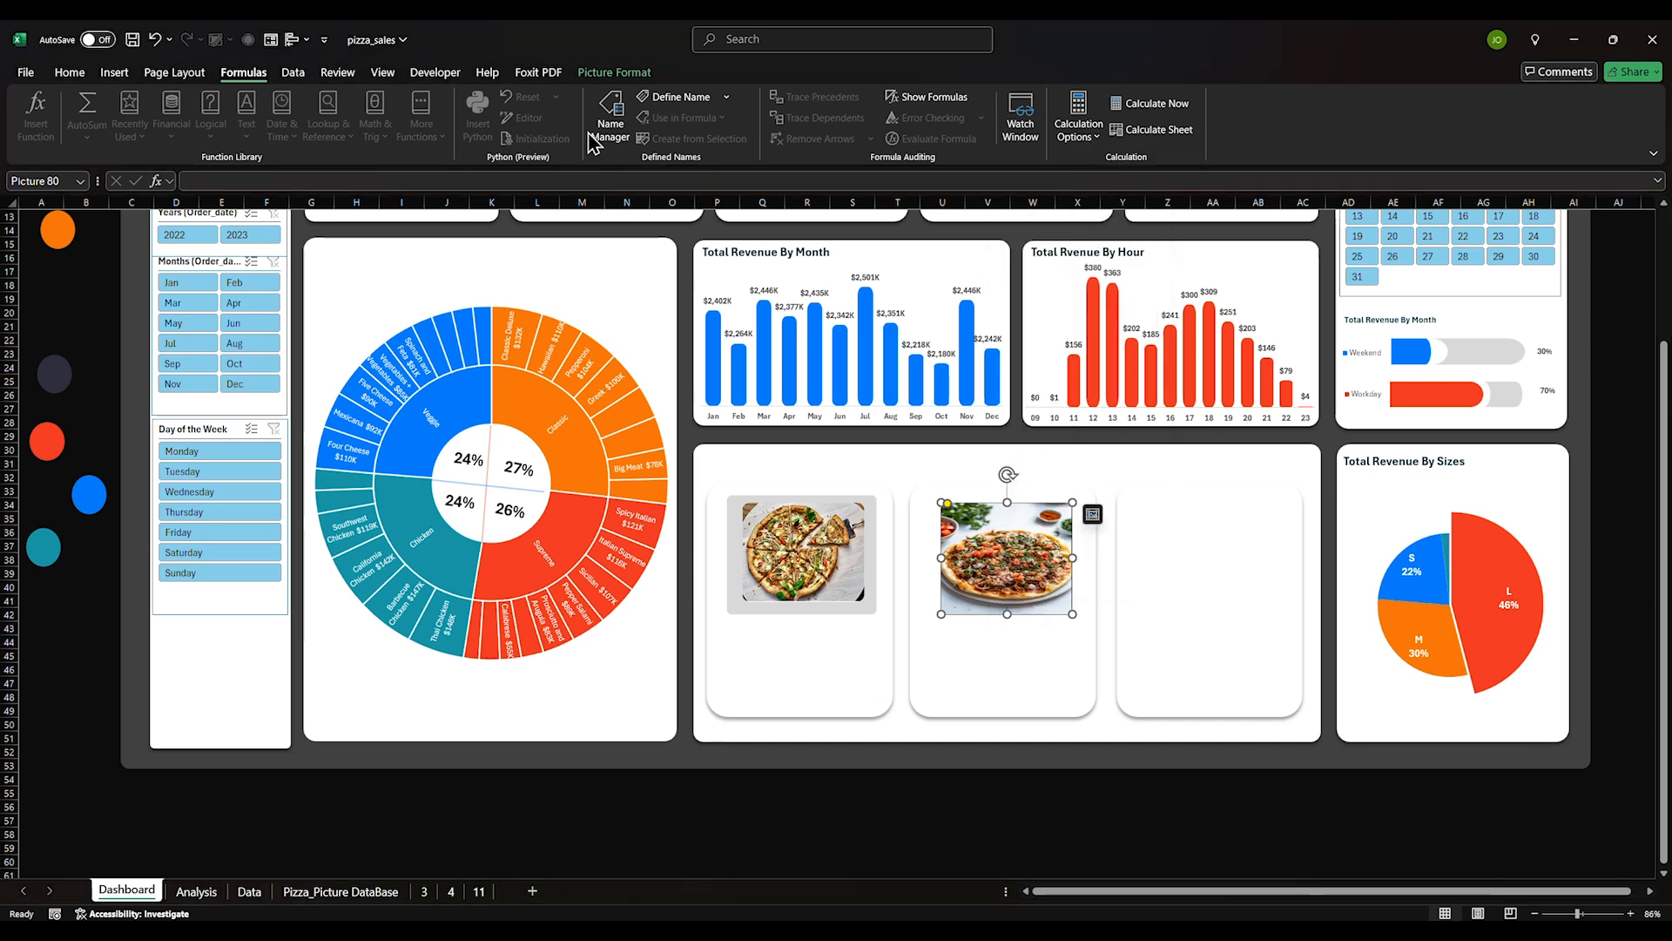
# Define a new name SecondBestSeller referring to =INDIRECT(Analysis!$J$81)
pyautogui.click(610, 126)
pyautogui.click(183, 221)
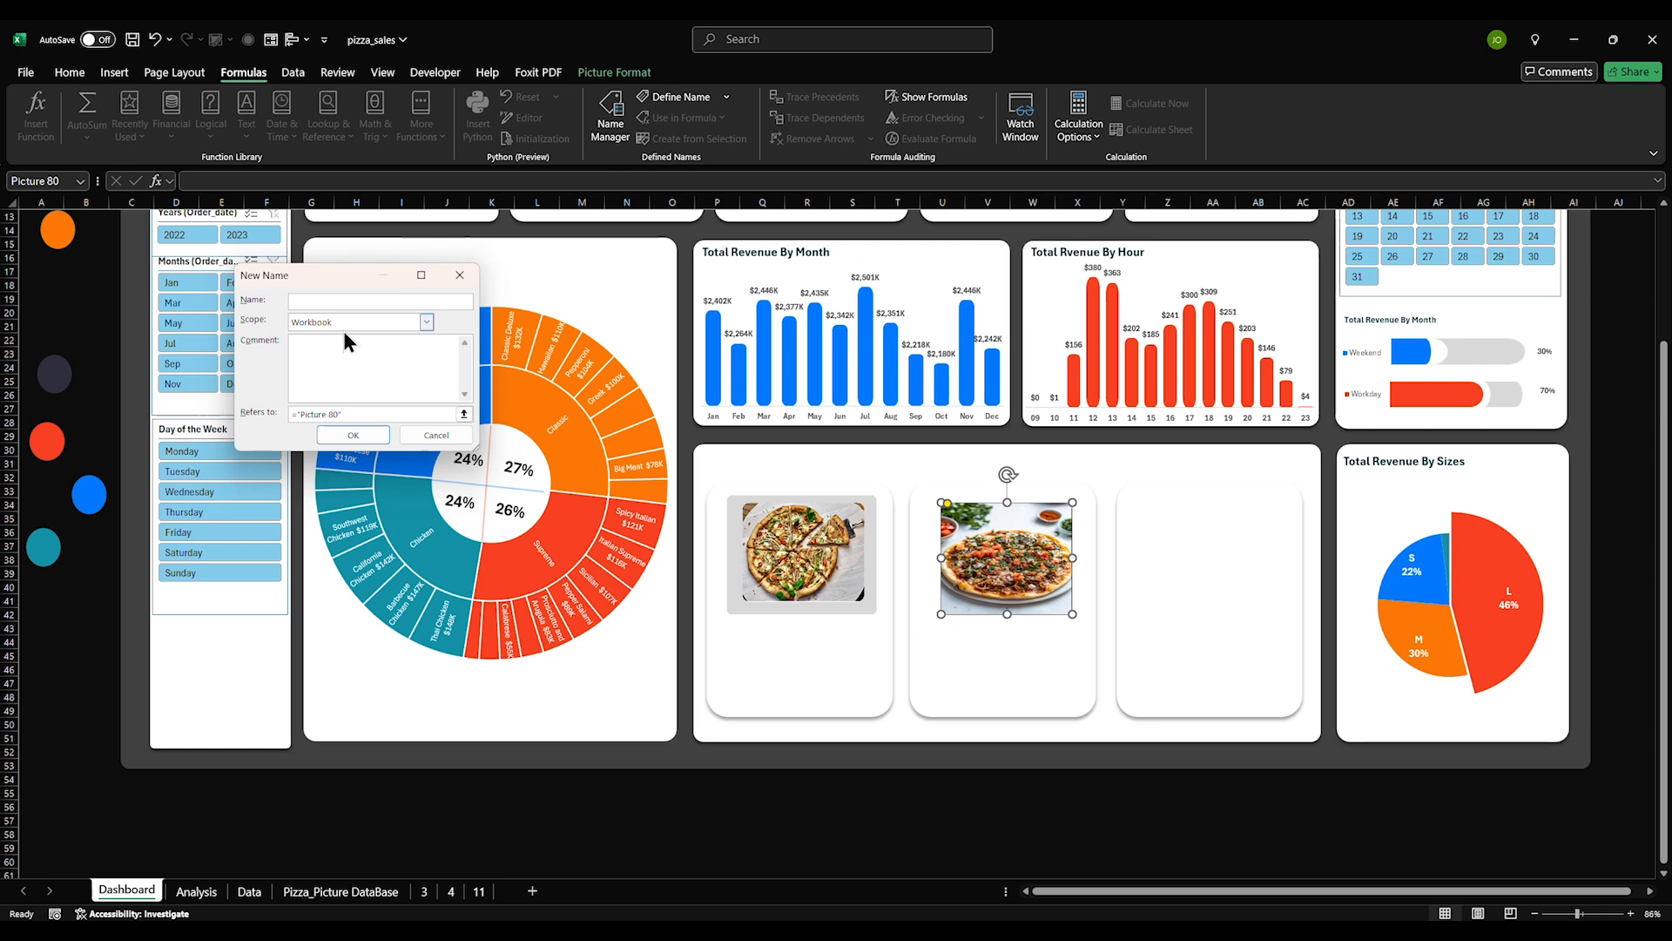
pyautogui.write('SecondBestSe')
pyautogui.press('Tab')
pyautogui.press('Tab')
pyautogui.press('Tab')
pyautogui.write('=INDIRECT')
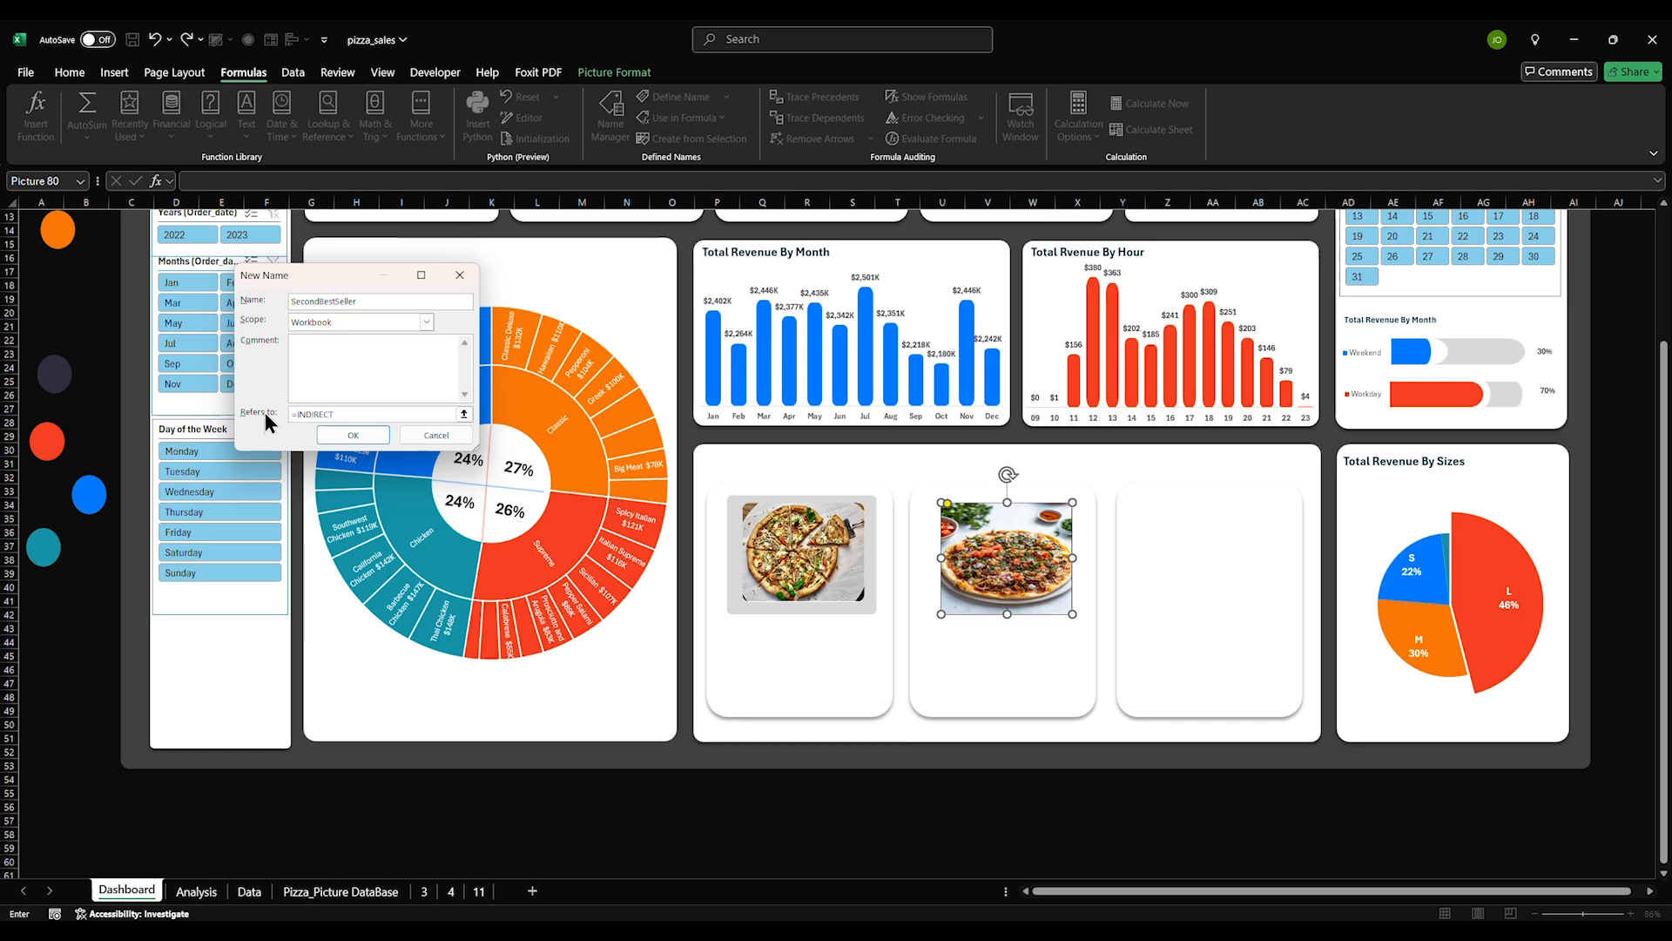
pyautogui.write('(')
pyautogui.click(196, 891)
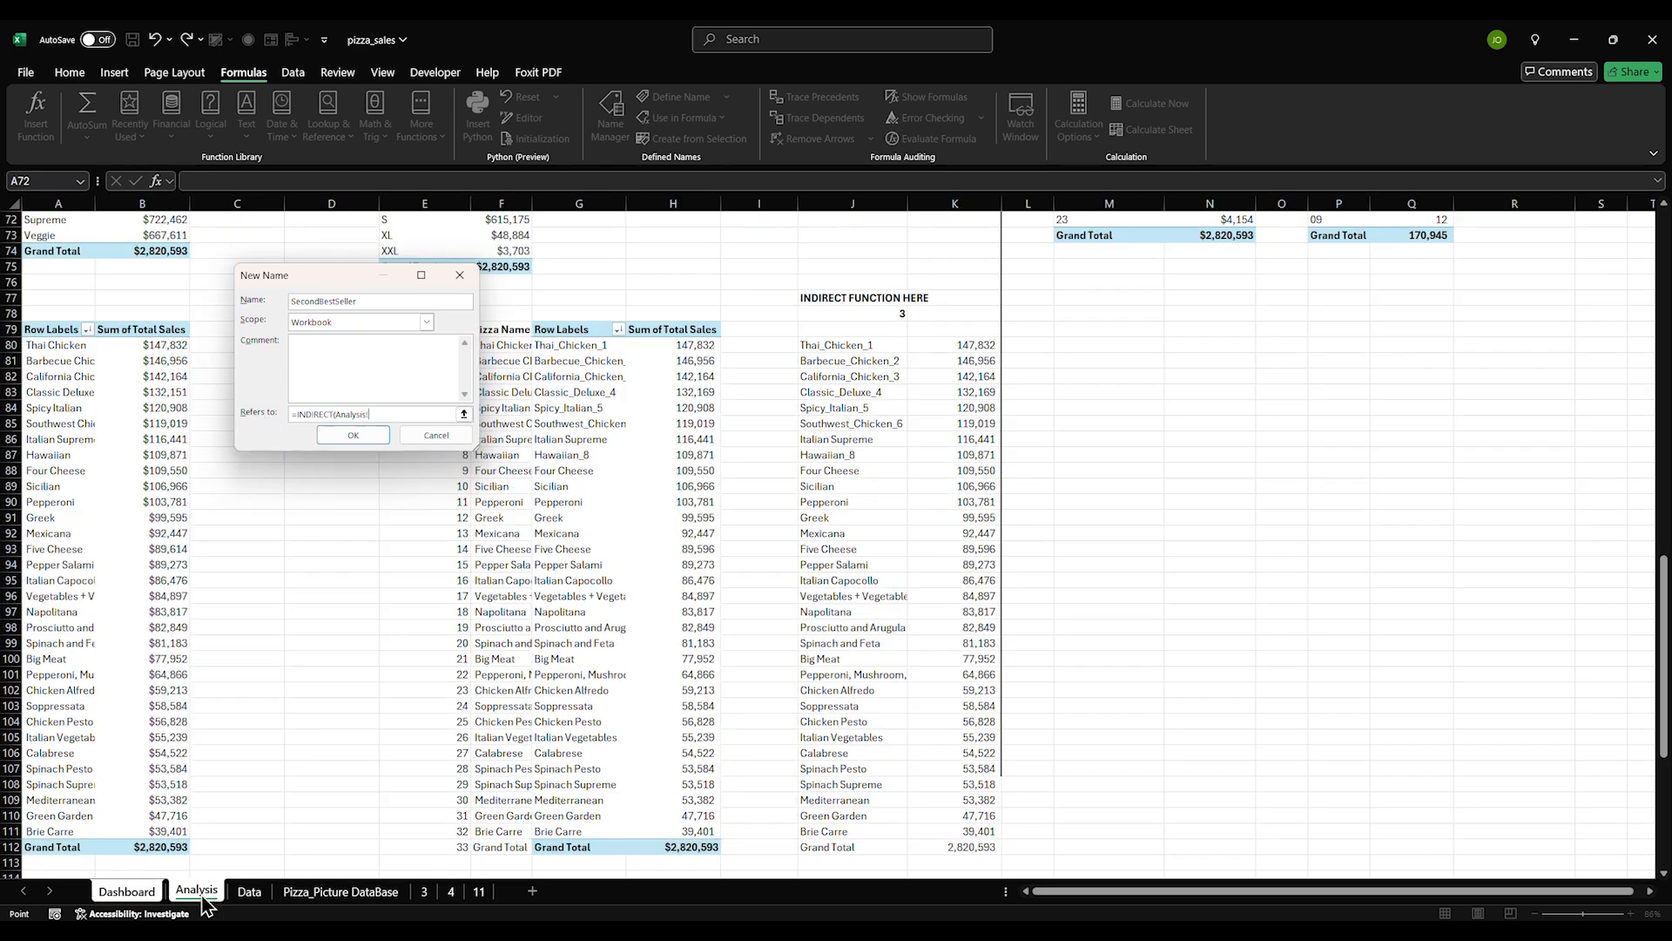
pyautogui.click(820, 359)
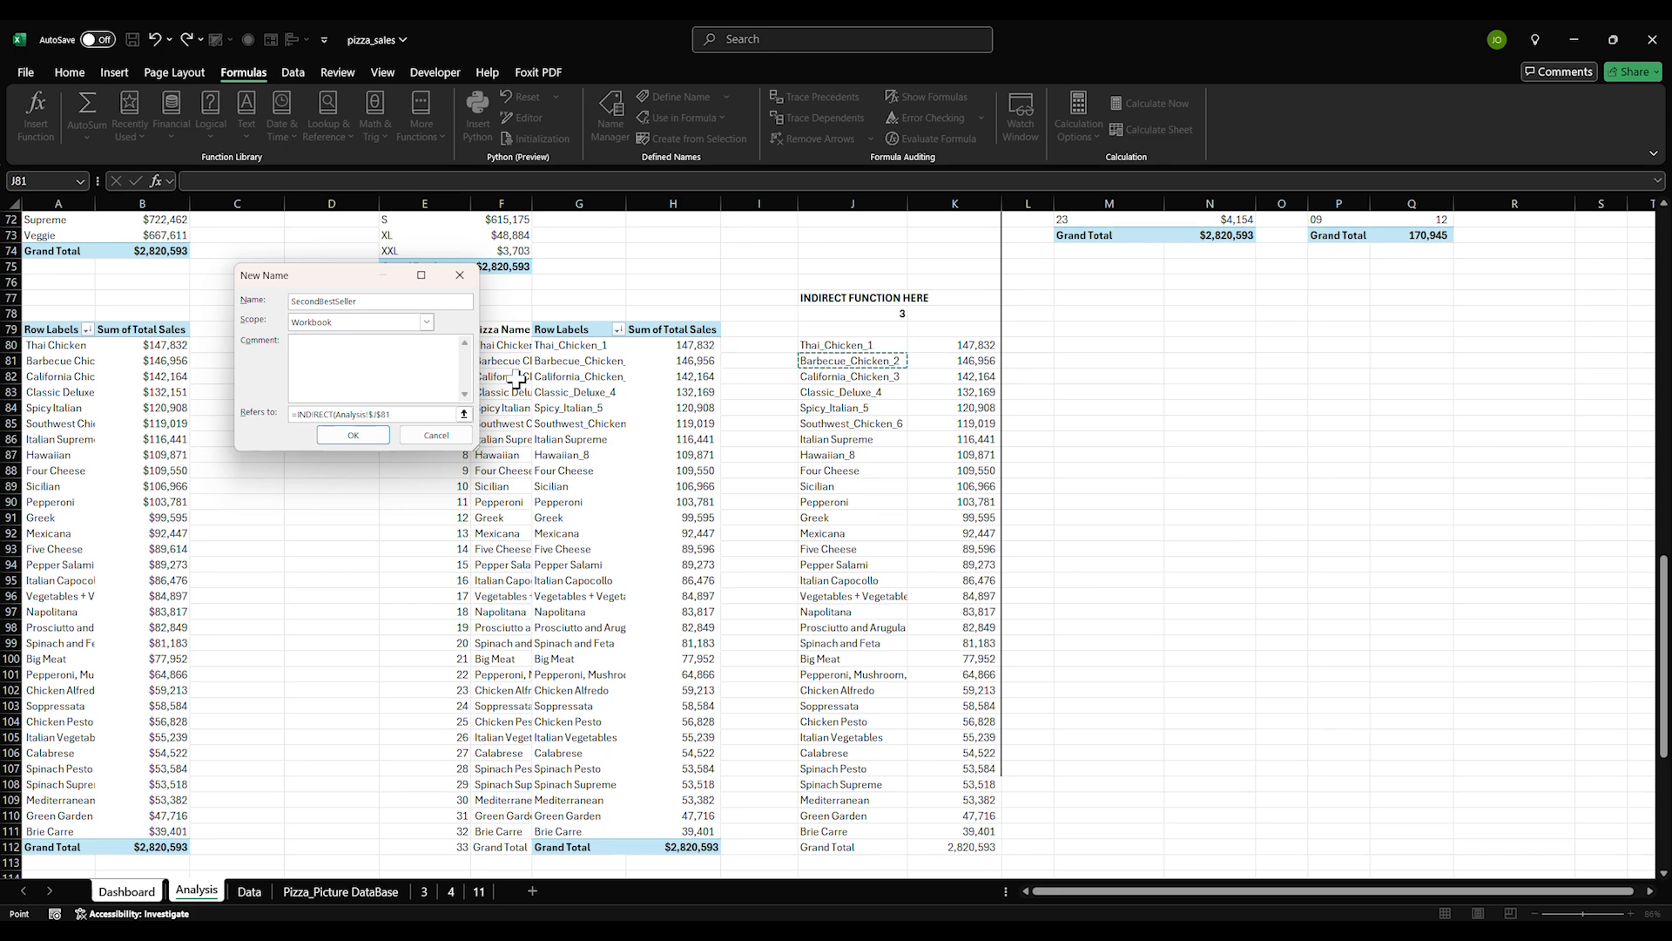
pyautogui.click(353, 435)
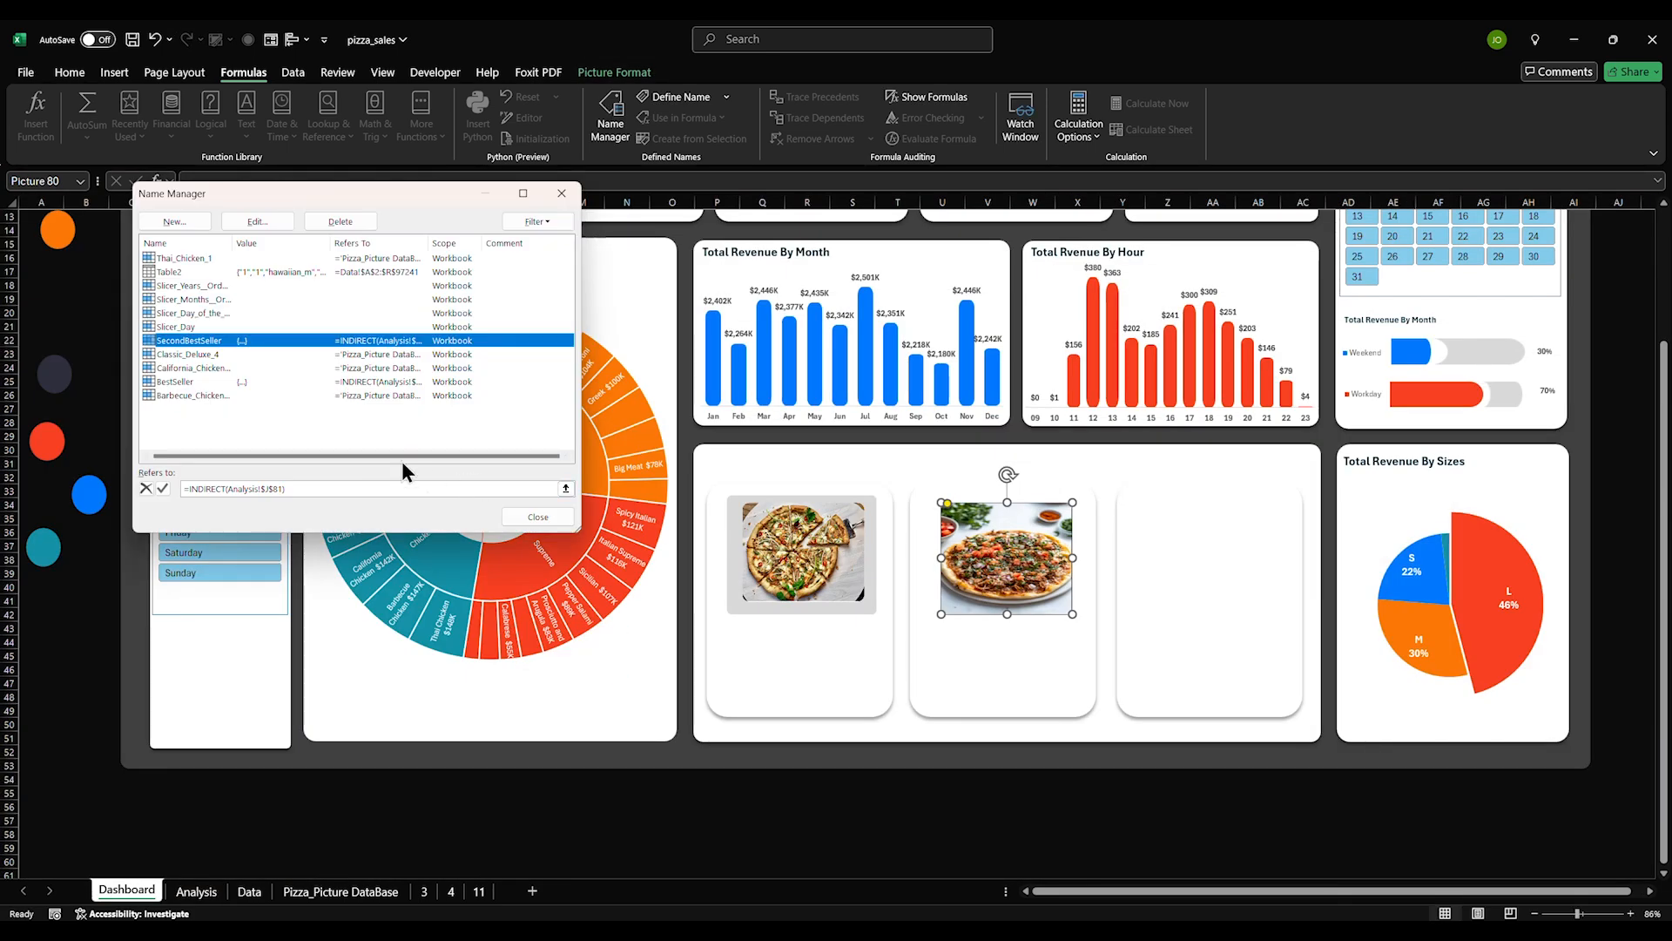
pyautogui.click(538, 516)
# Set the middle card picture's formula to =SecondBestSeller and nudge it slightly left
pyautogui.rightClick(984, 573)
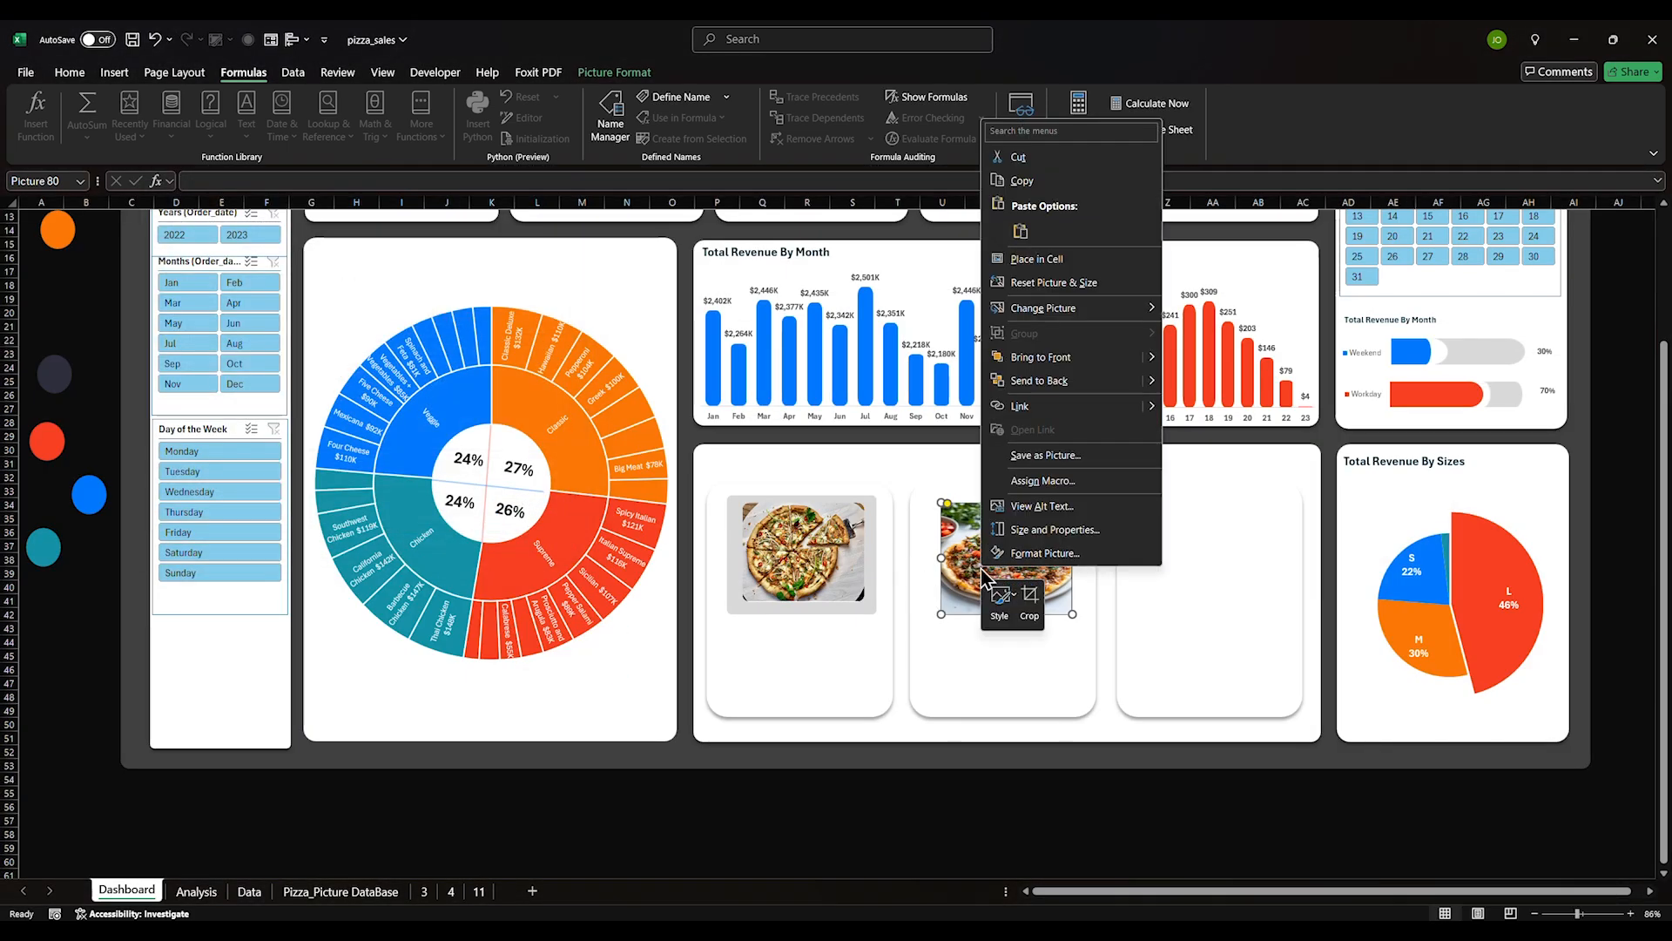
pyautogui.press('Escape')
pyautogui.click(331, 181)
pyautogui.write('=')
pyautogui.write('SecondBestSeller')
pyautogui.press('Return')
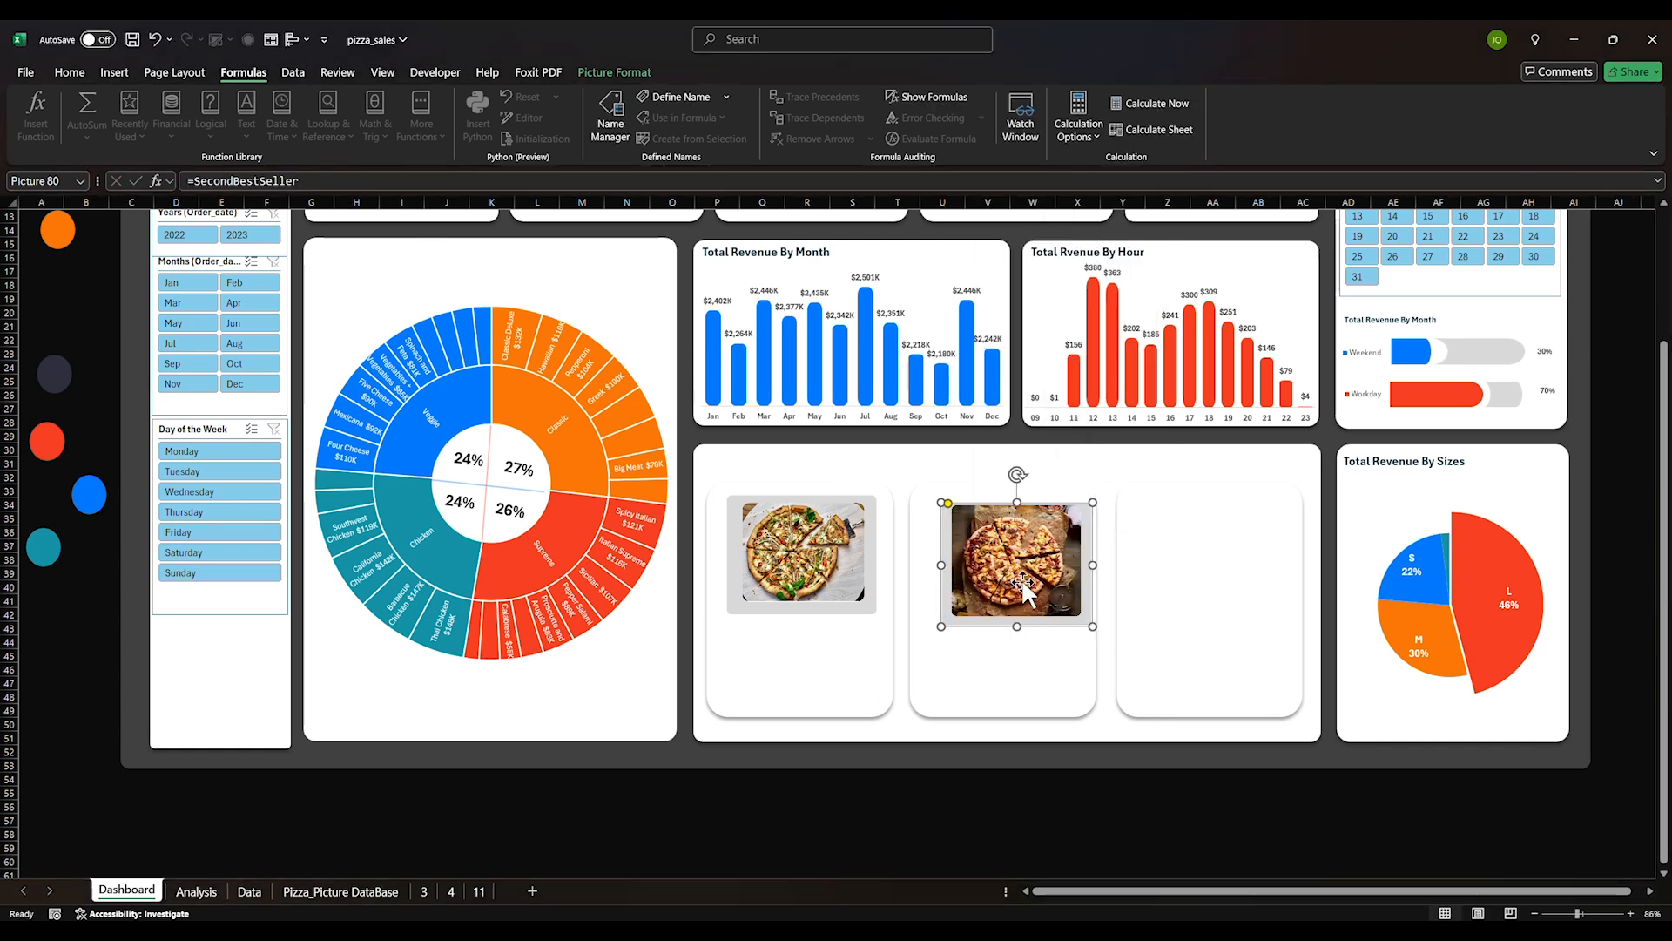
pyautogui.moveTo(993, 597); pyautogui.dragTo(978, 596)
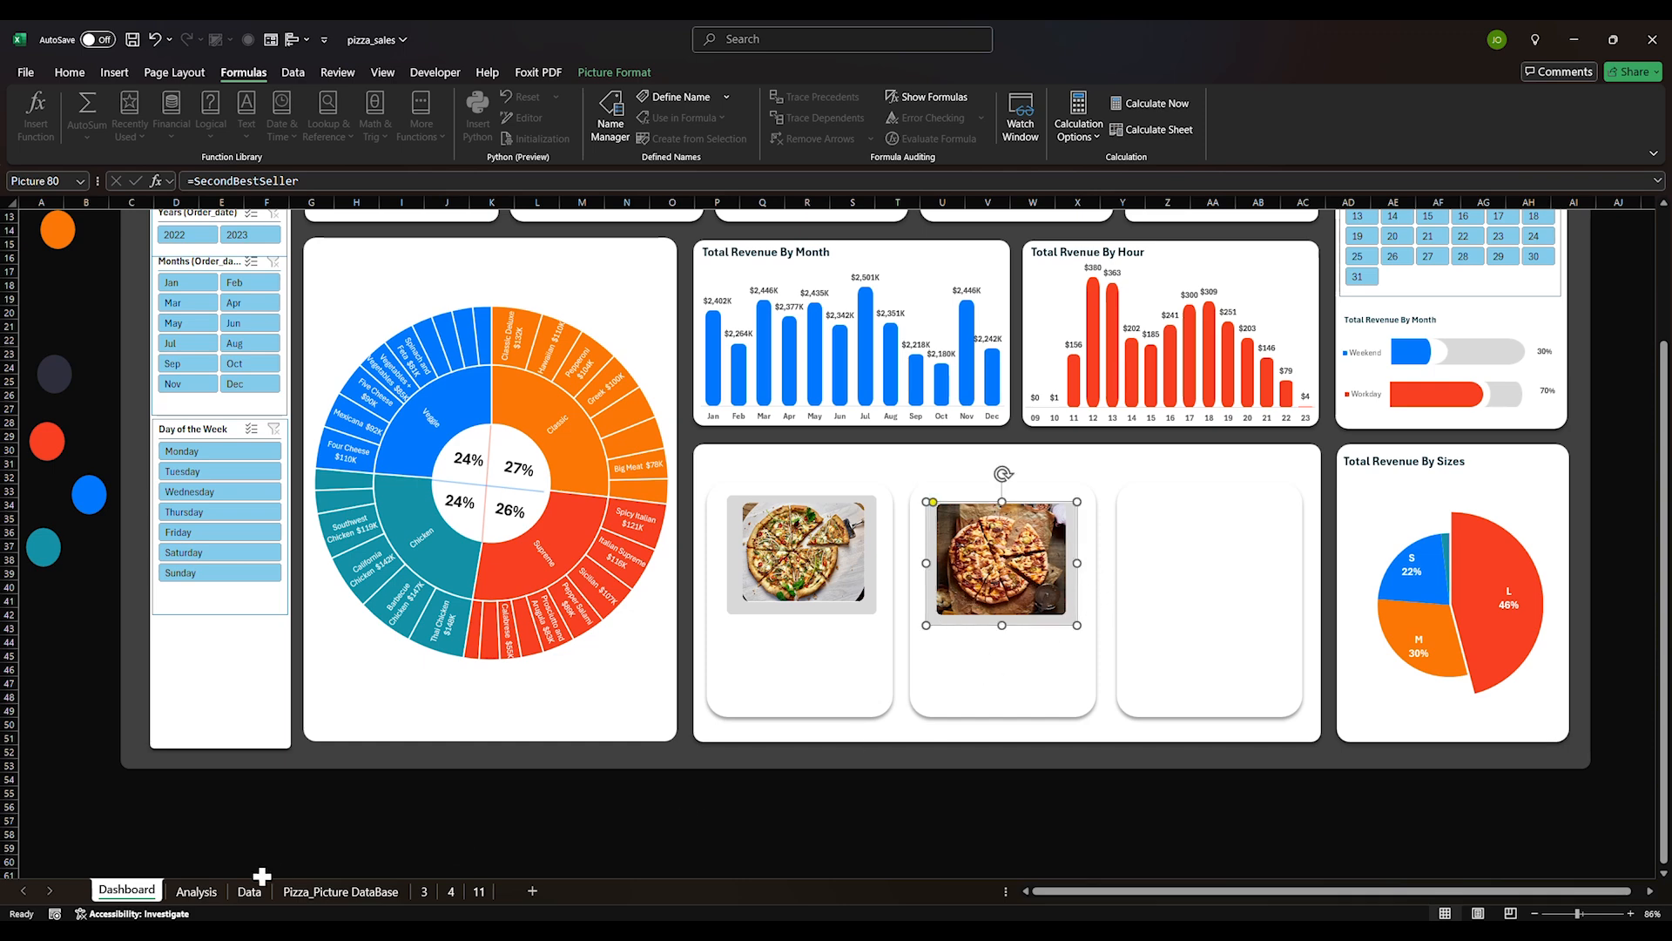
# Place the Spicy_Italian_5 pizza picture into the third dashboard card
pyautogui.click(405, 891)
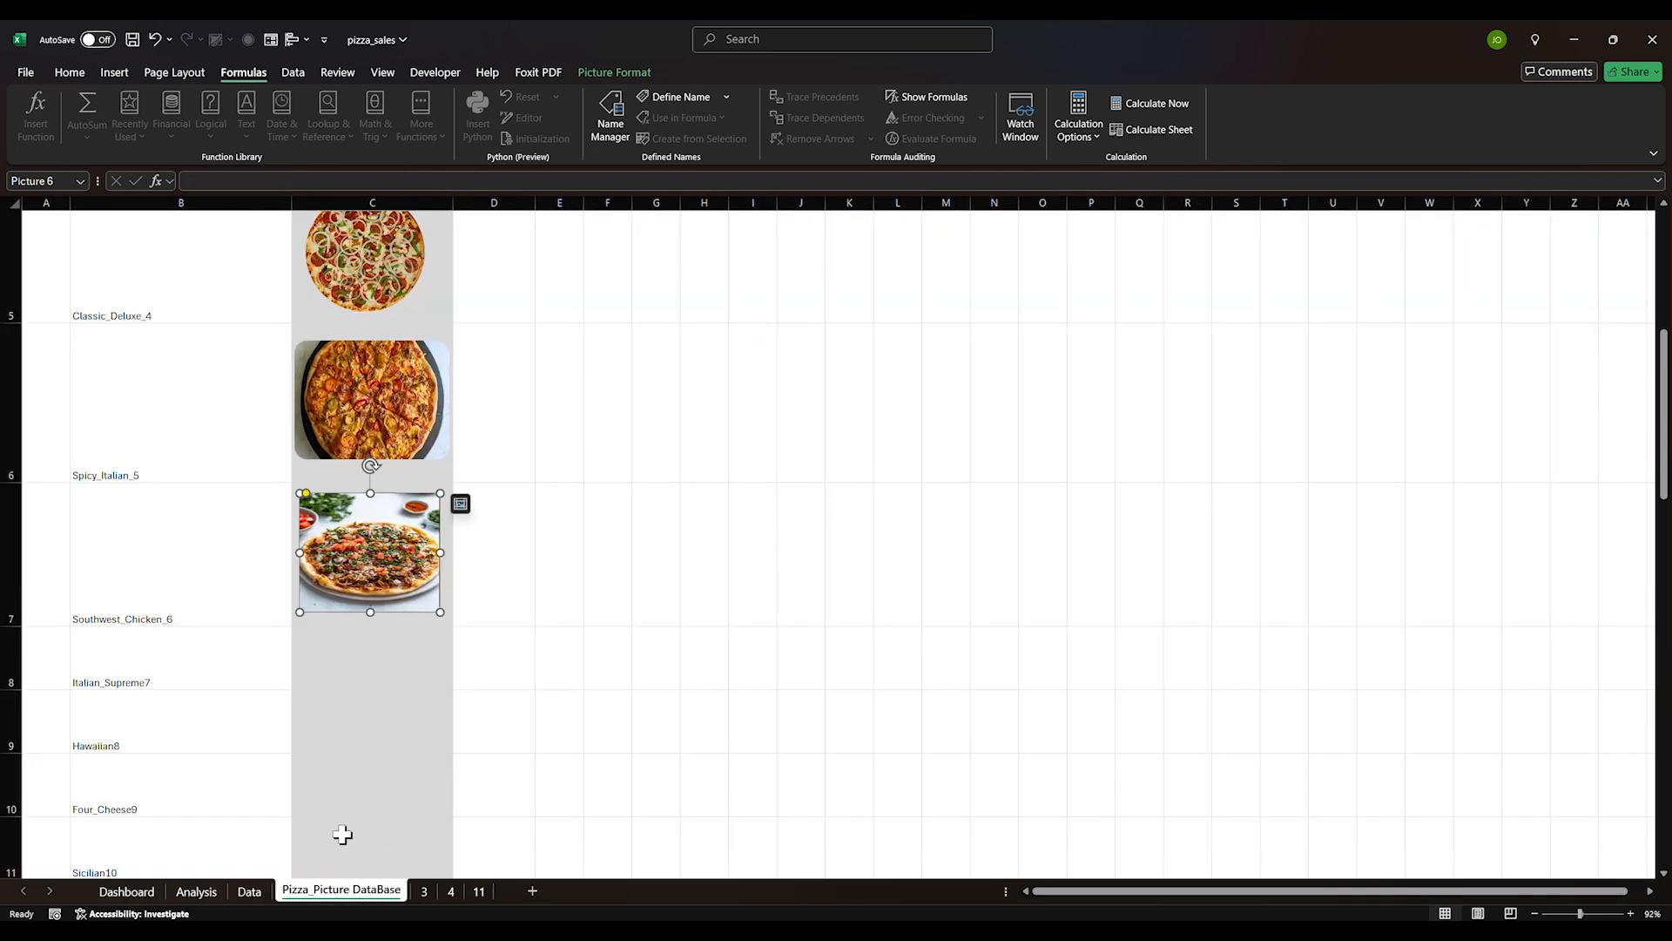
pyautogui.click(384, 427)
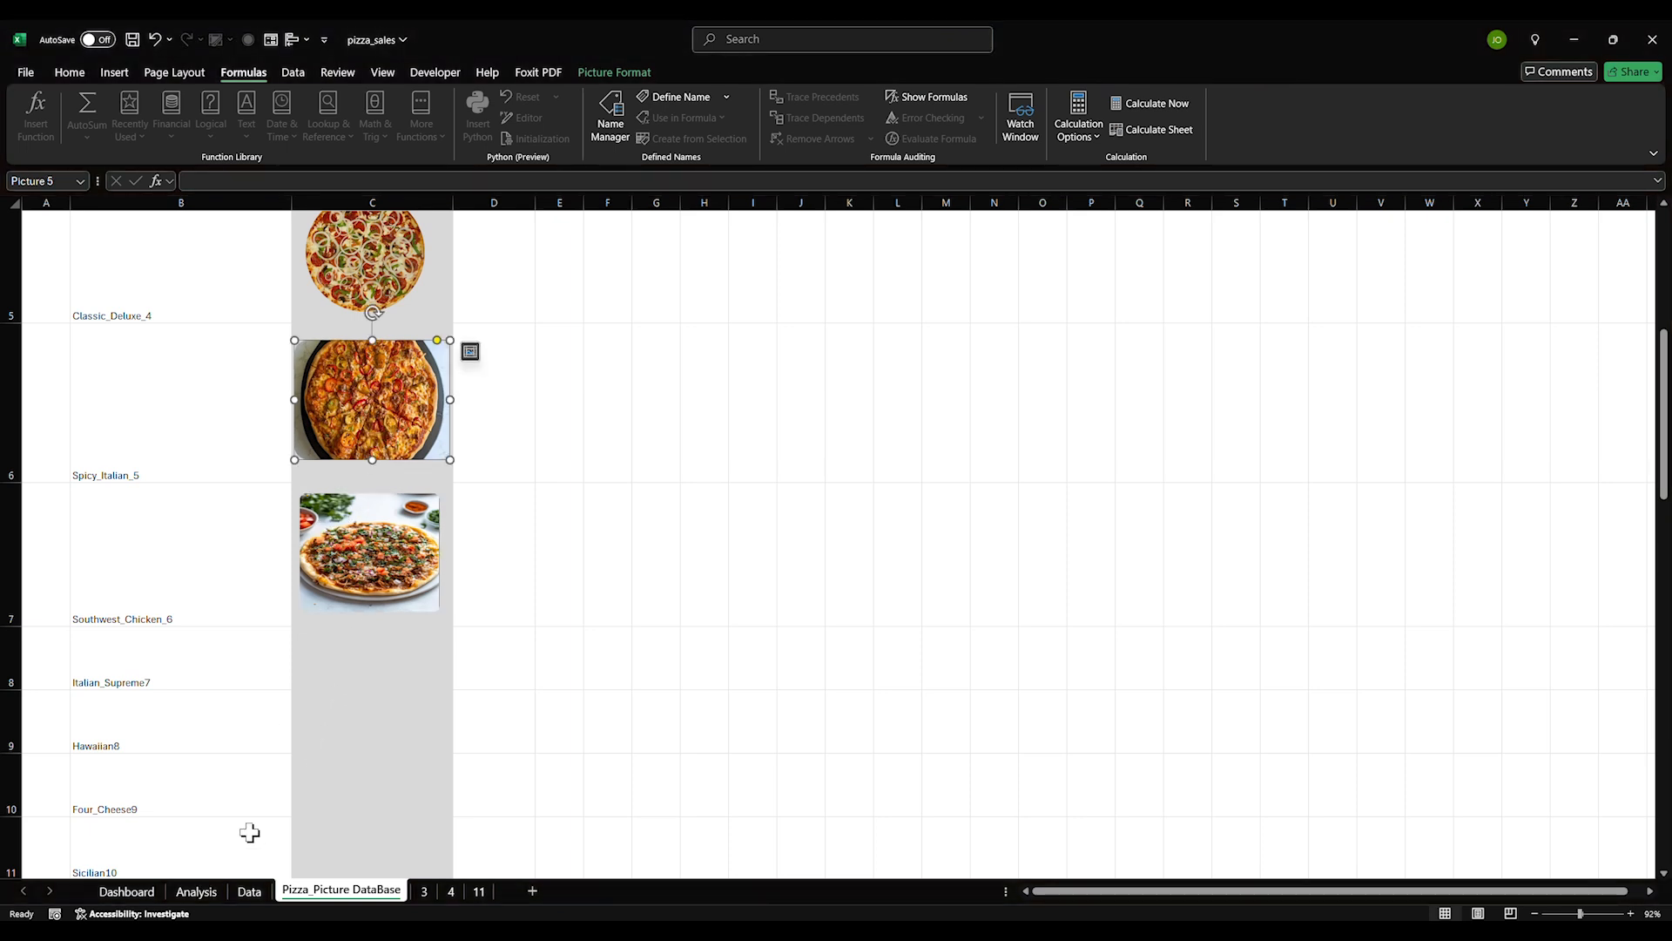
pyautogui.click(126, 890)
pyautogui.click(1191, 548)
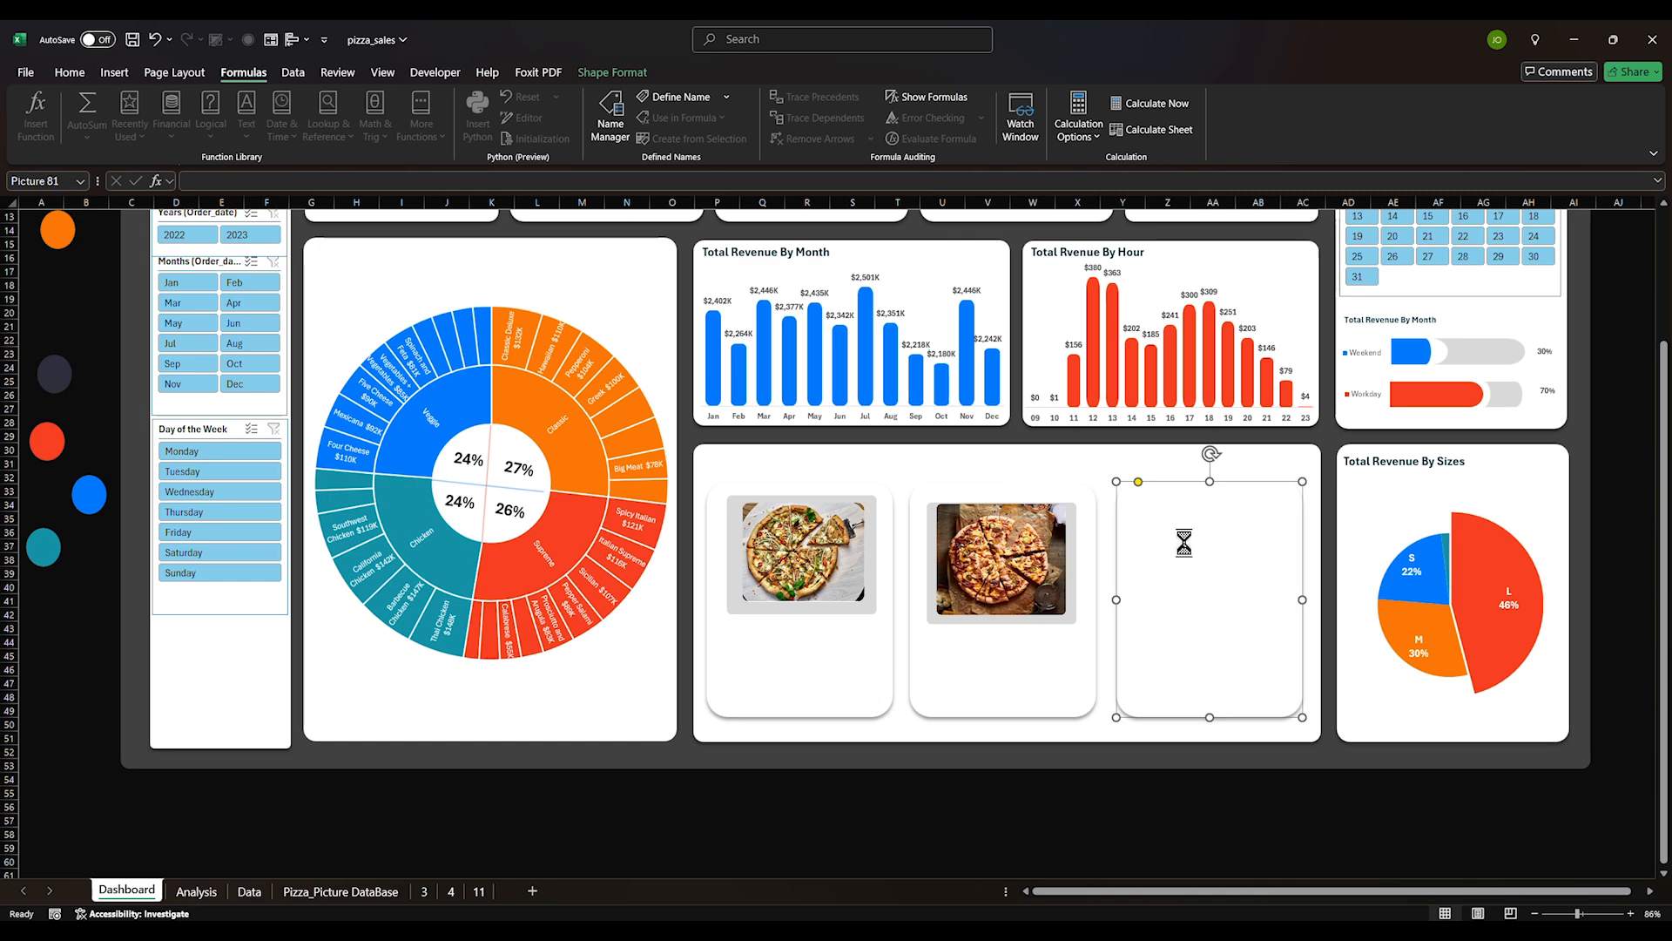
pyautogui.rightClick(1218, 583)
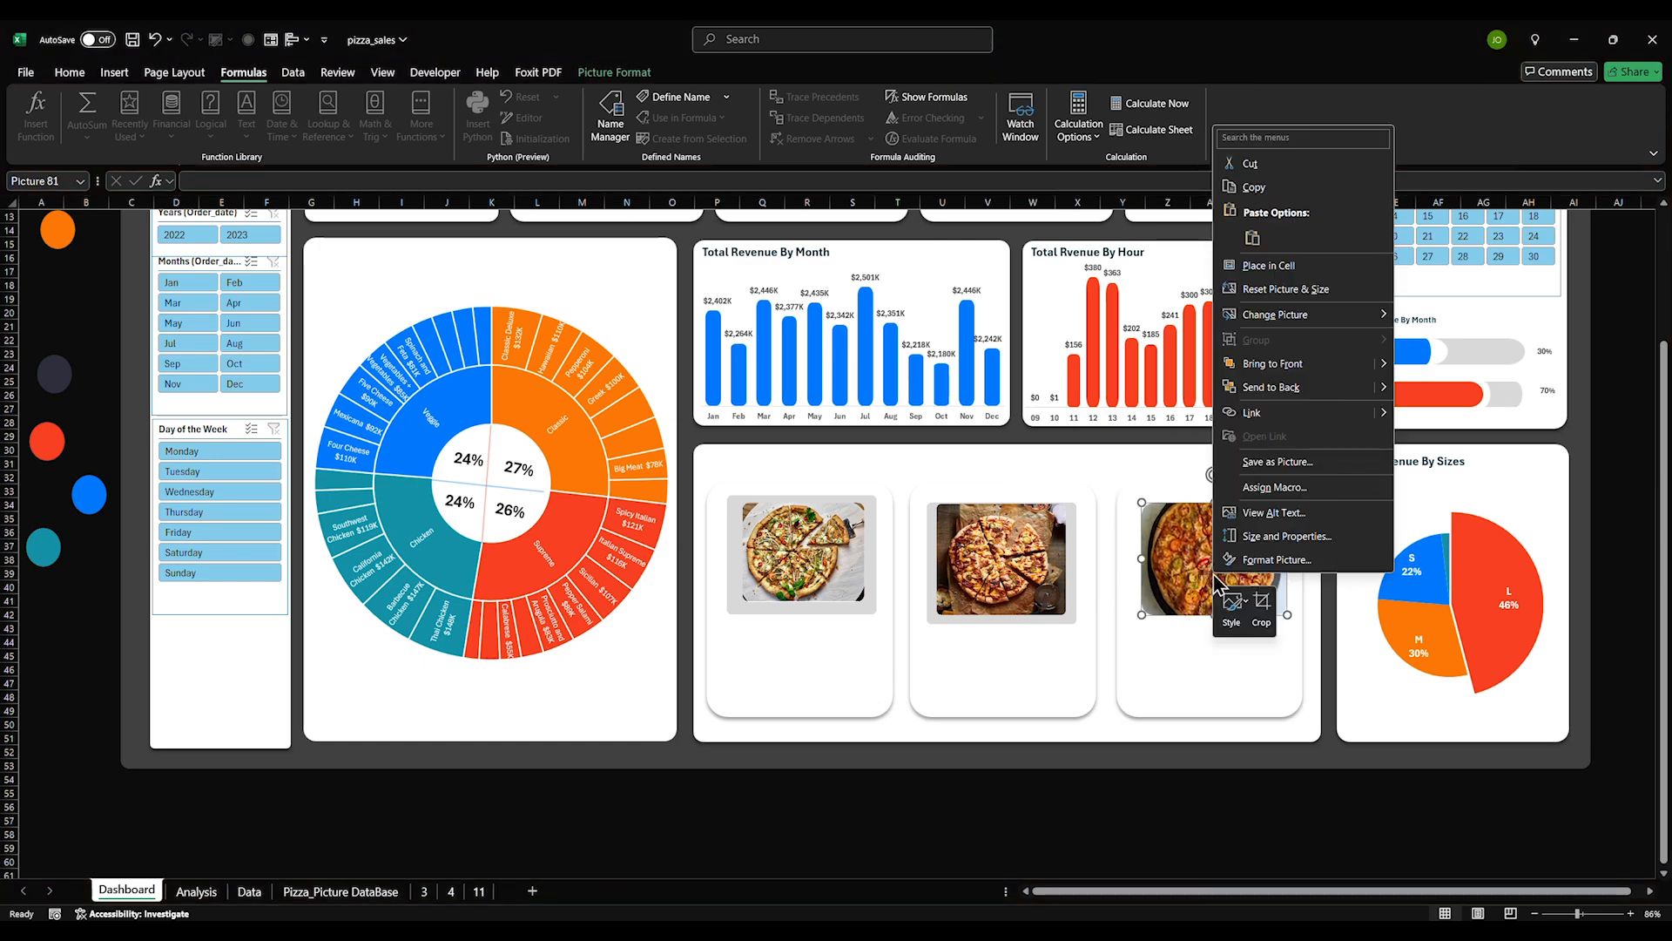
pyautogui.click(445, 39)
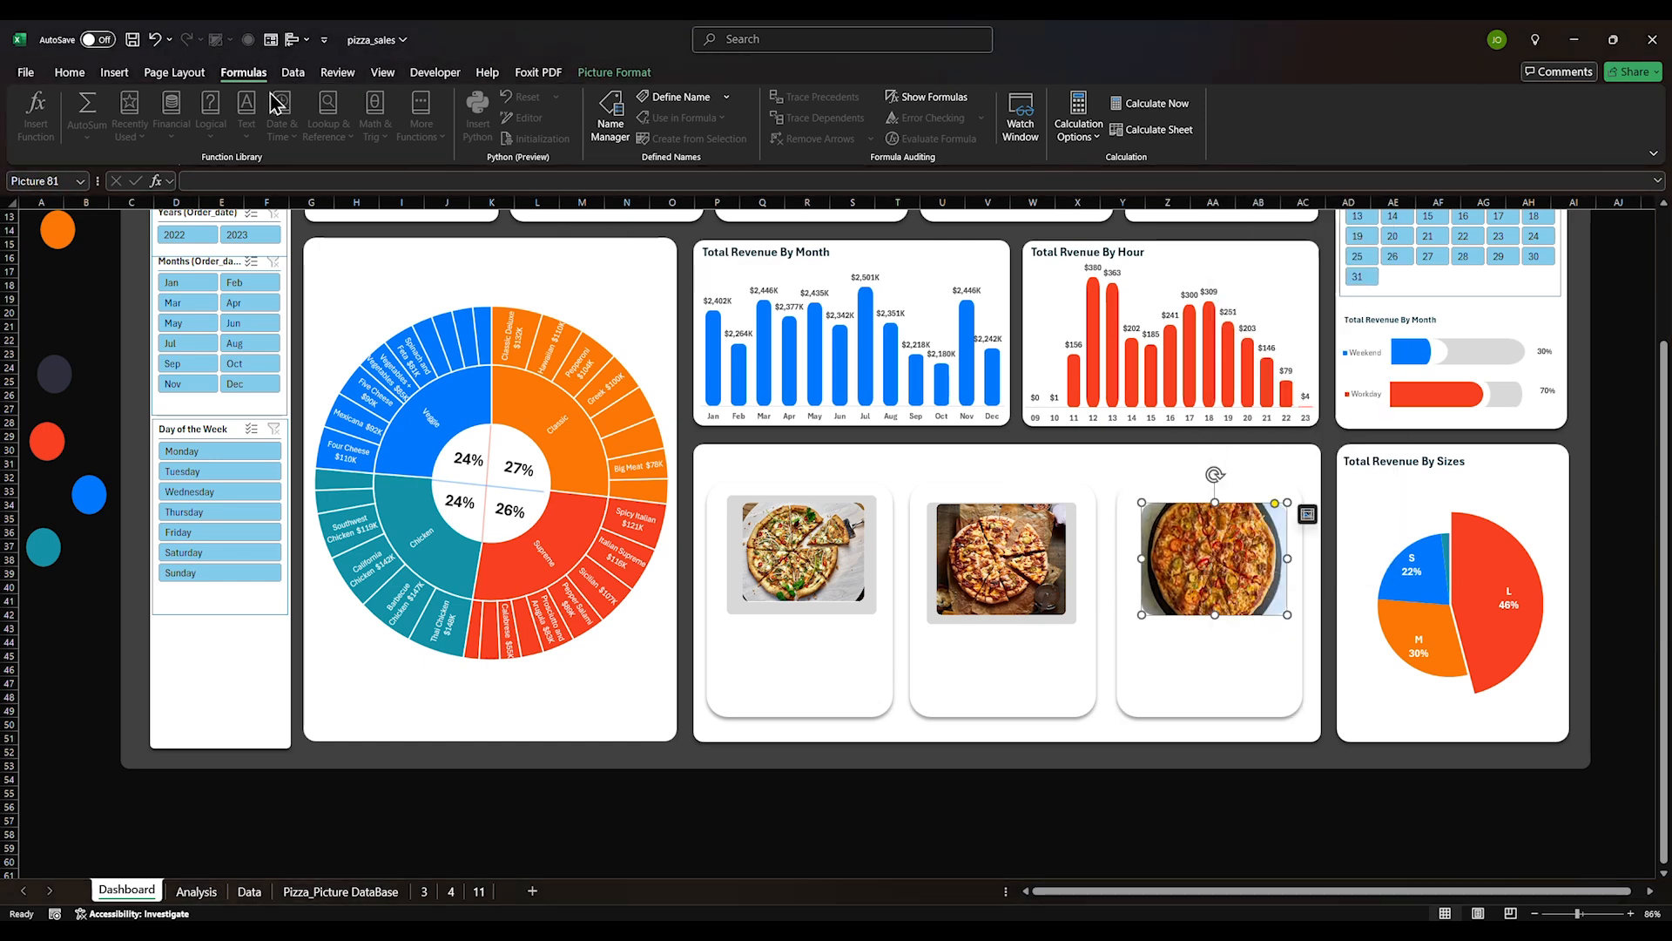
# Define a new name ThirdBestSeller referring to =INDIRECT(Analysis!$J$82)
pyautogui.click(675, 96)
pyautogui.write('ThirdBestSeller')
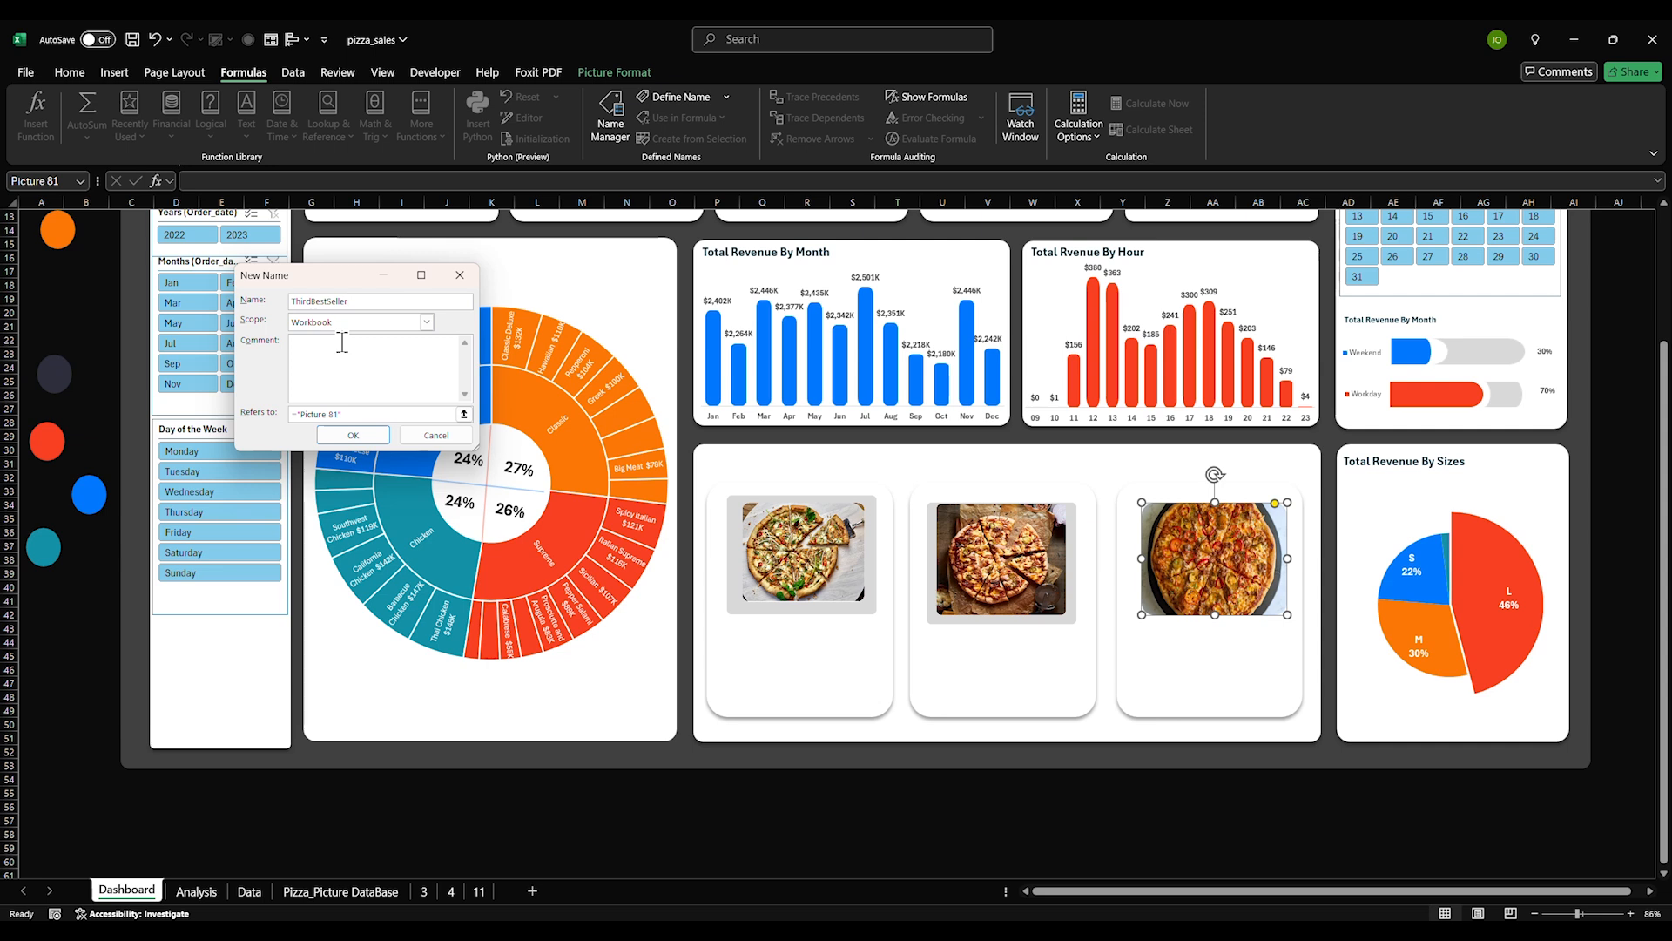
pyautogui.hotkey('ctrl', 'a')
pyautogui.moveTo(383, 415); pyautogui.dragTo(262, 422)
pyautogui.write('=INDIRECT')
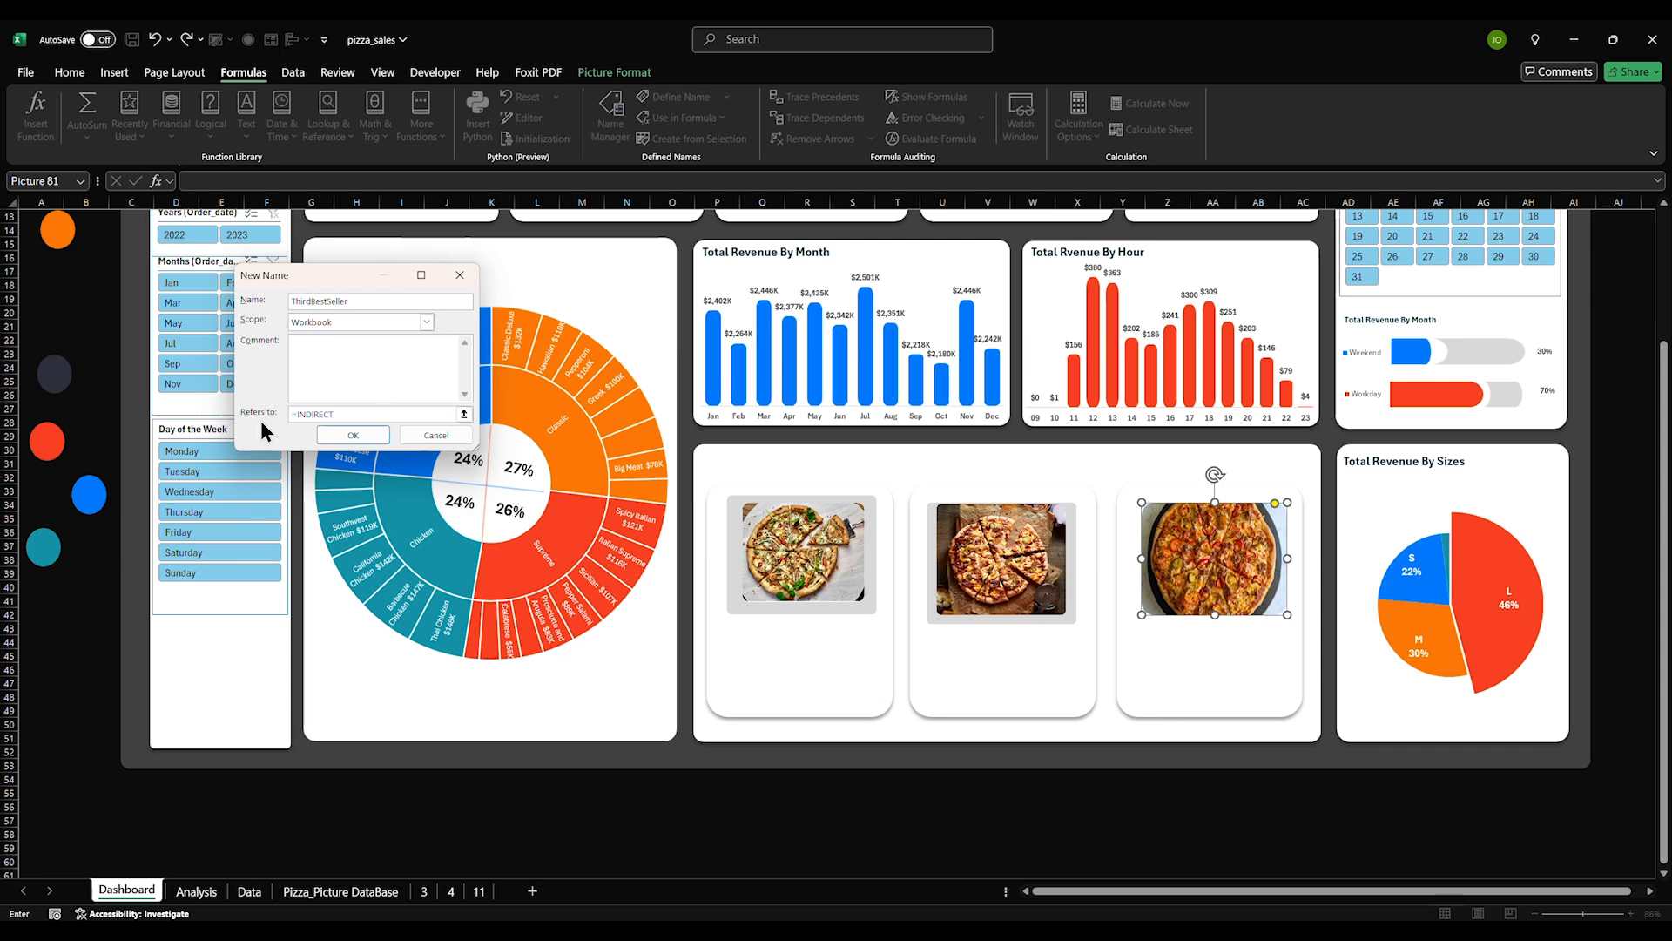
pyautogui.write('(')
pyautogui.click(196, 890)
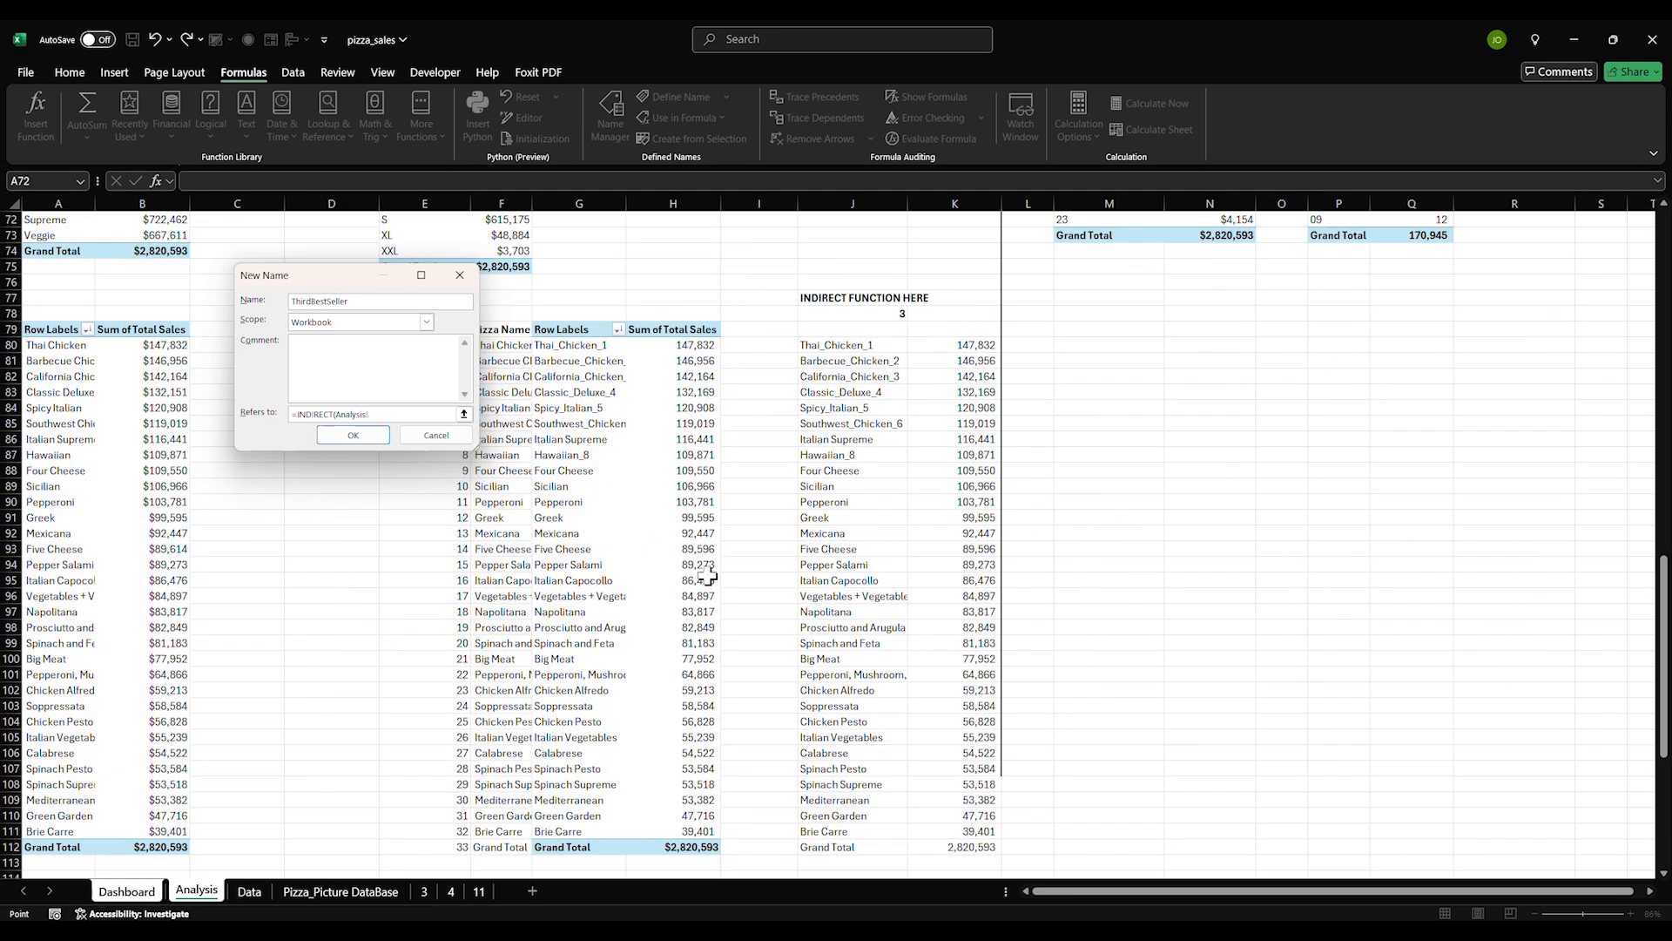
pyautogui.click(824, 376)
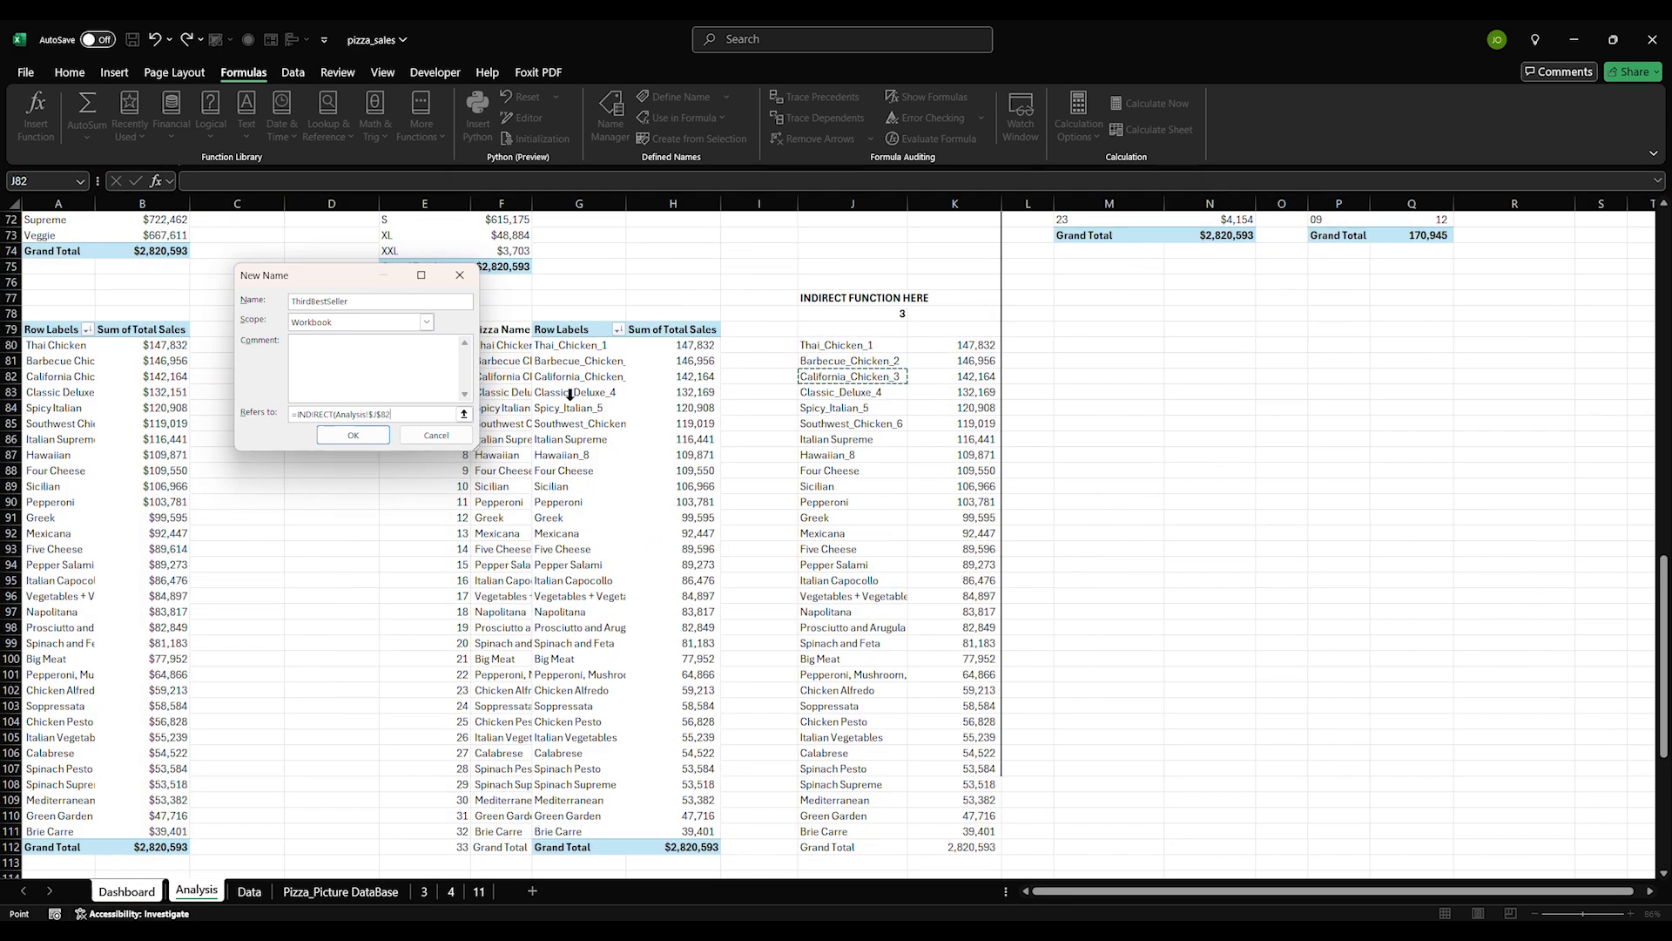
pyautogui.click(368, 435)
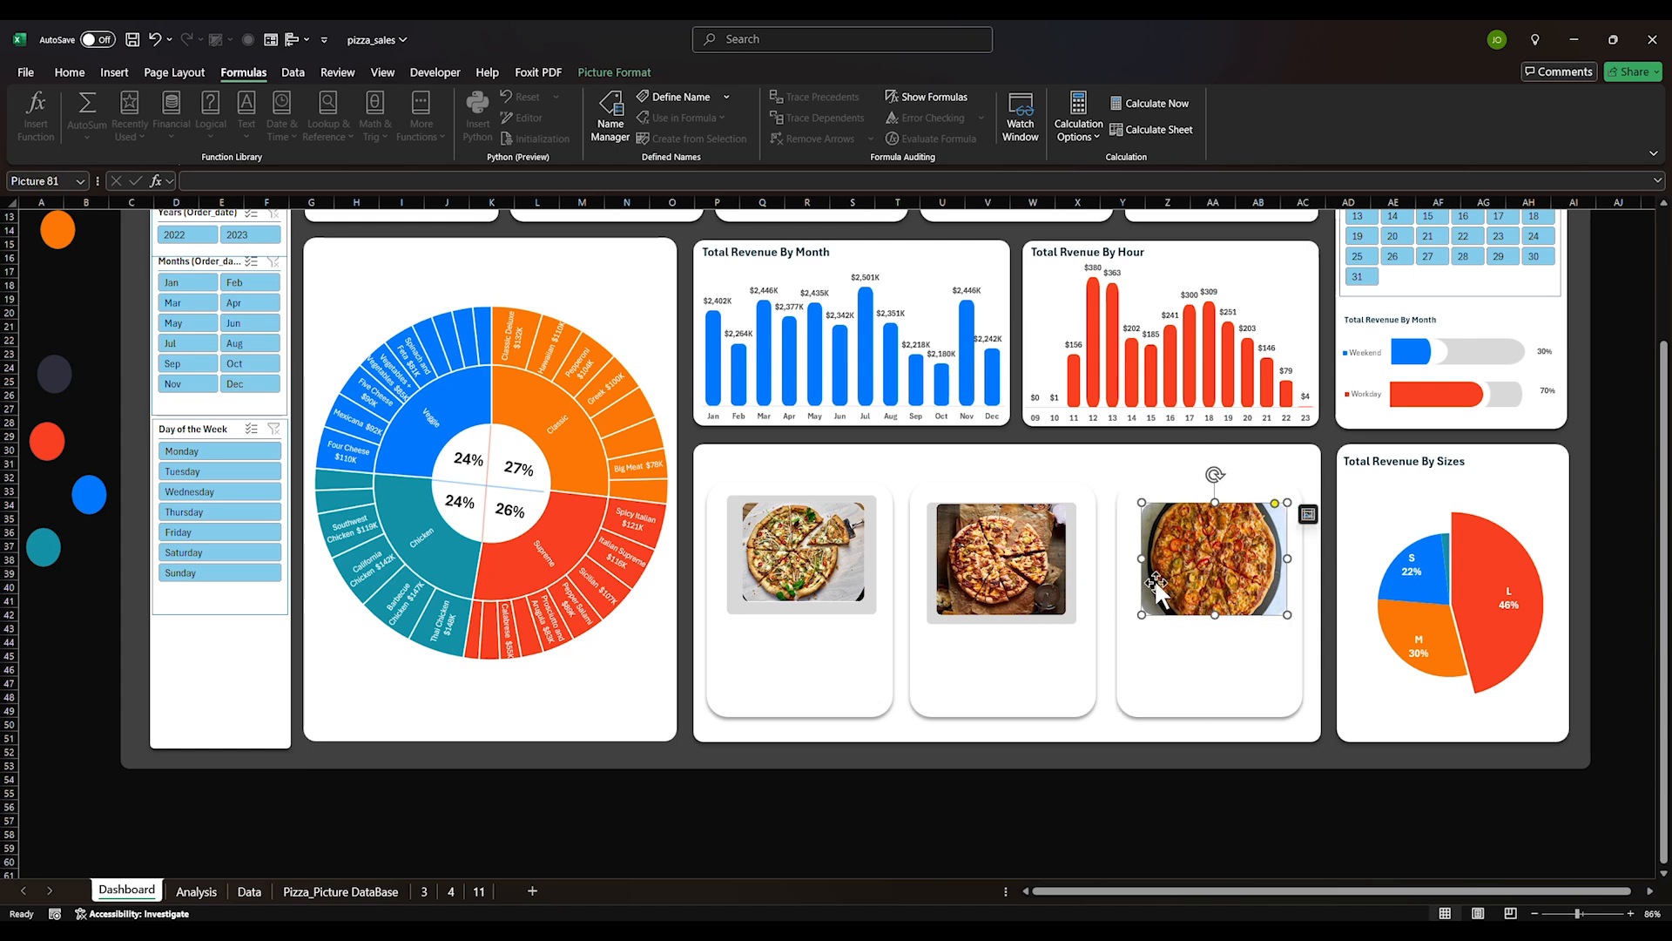
# Set the third picture's formula to =ThirdBestSeller
pyautogui.click(765, 180)
pyautogui.write('=ThirdBestSeller')
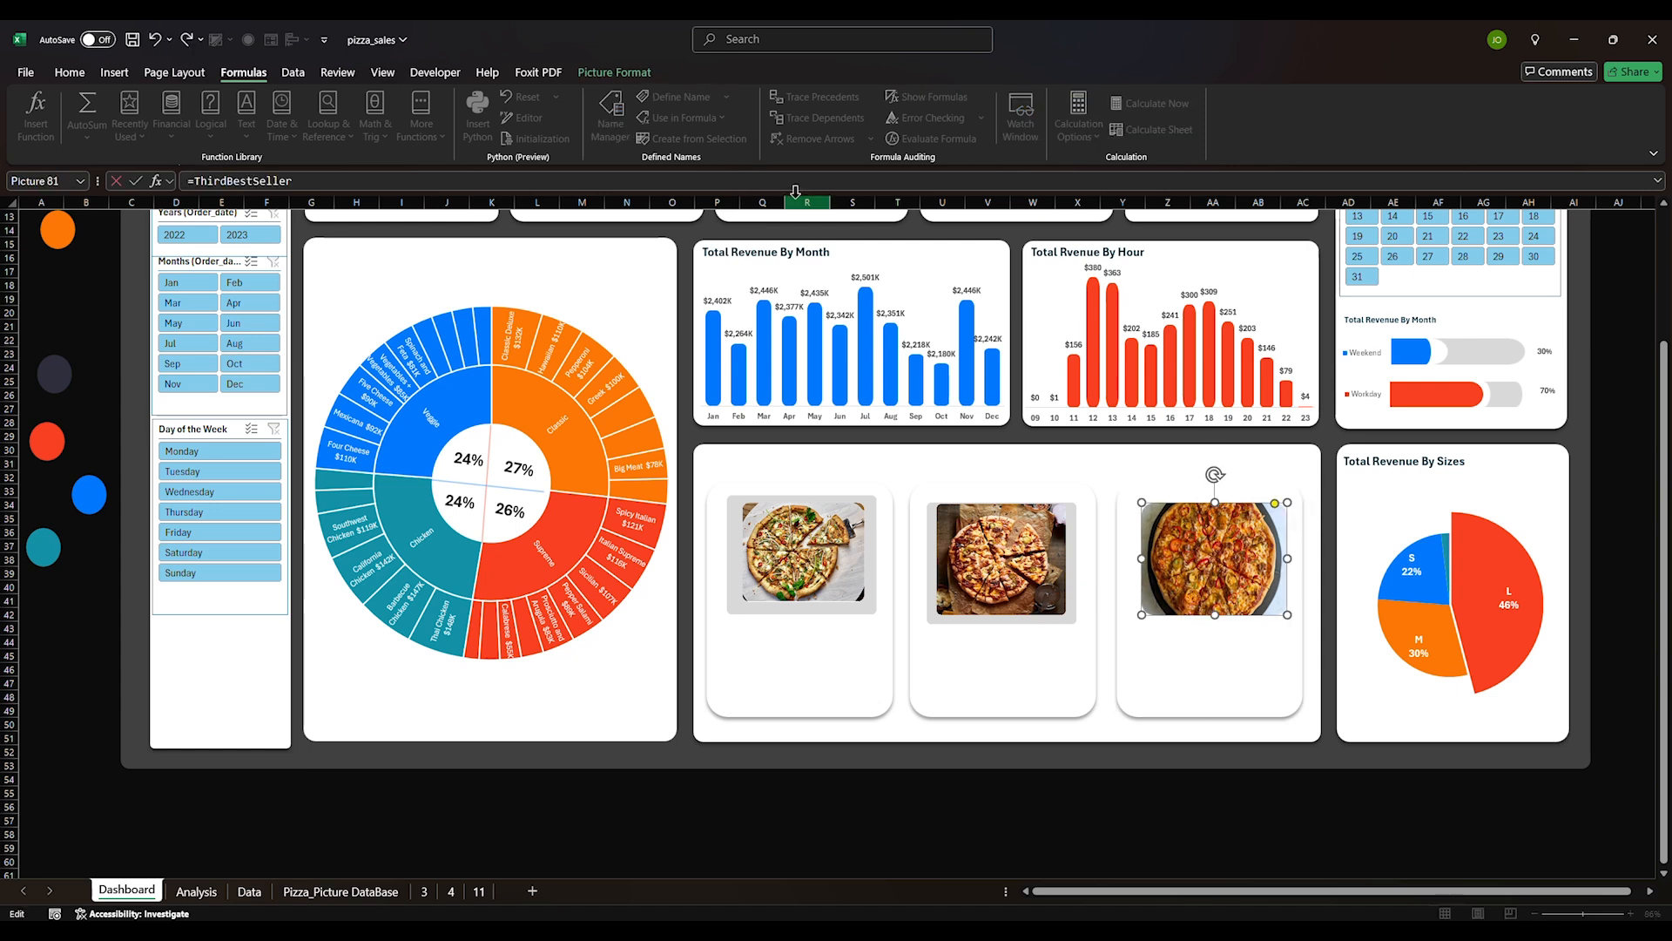
pyautogui.press('Return')
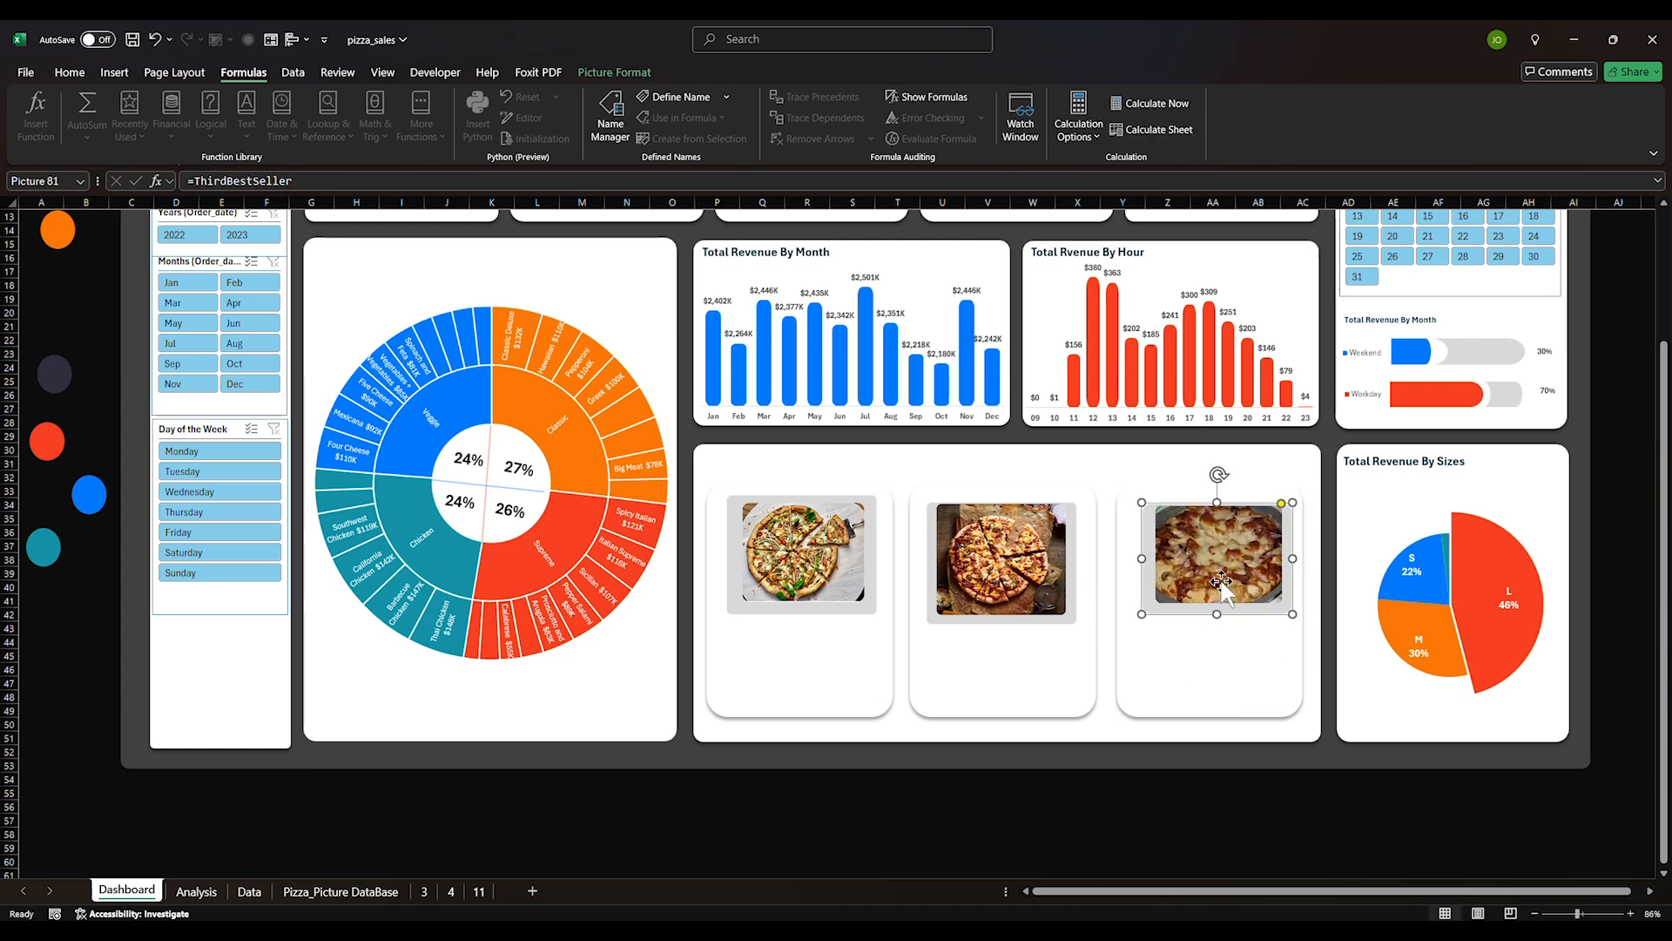
# Align the three dashboard pizza pictures along their top edges
pyautogui.keyDown('ctrl'); pyautogui.click(1050, 570); pyautogui.keyUp('ctrl')
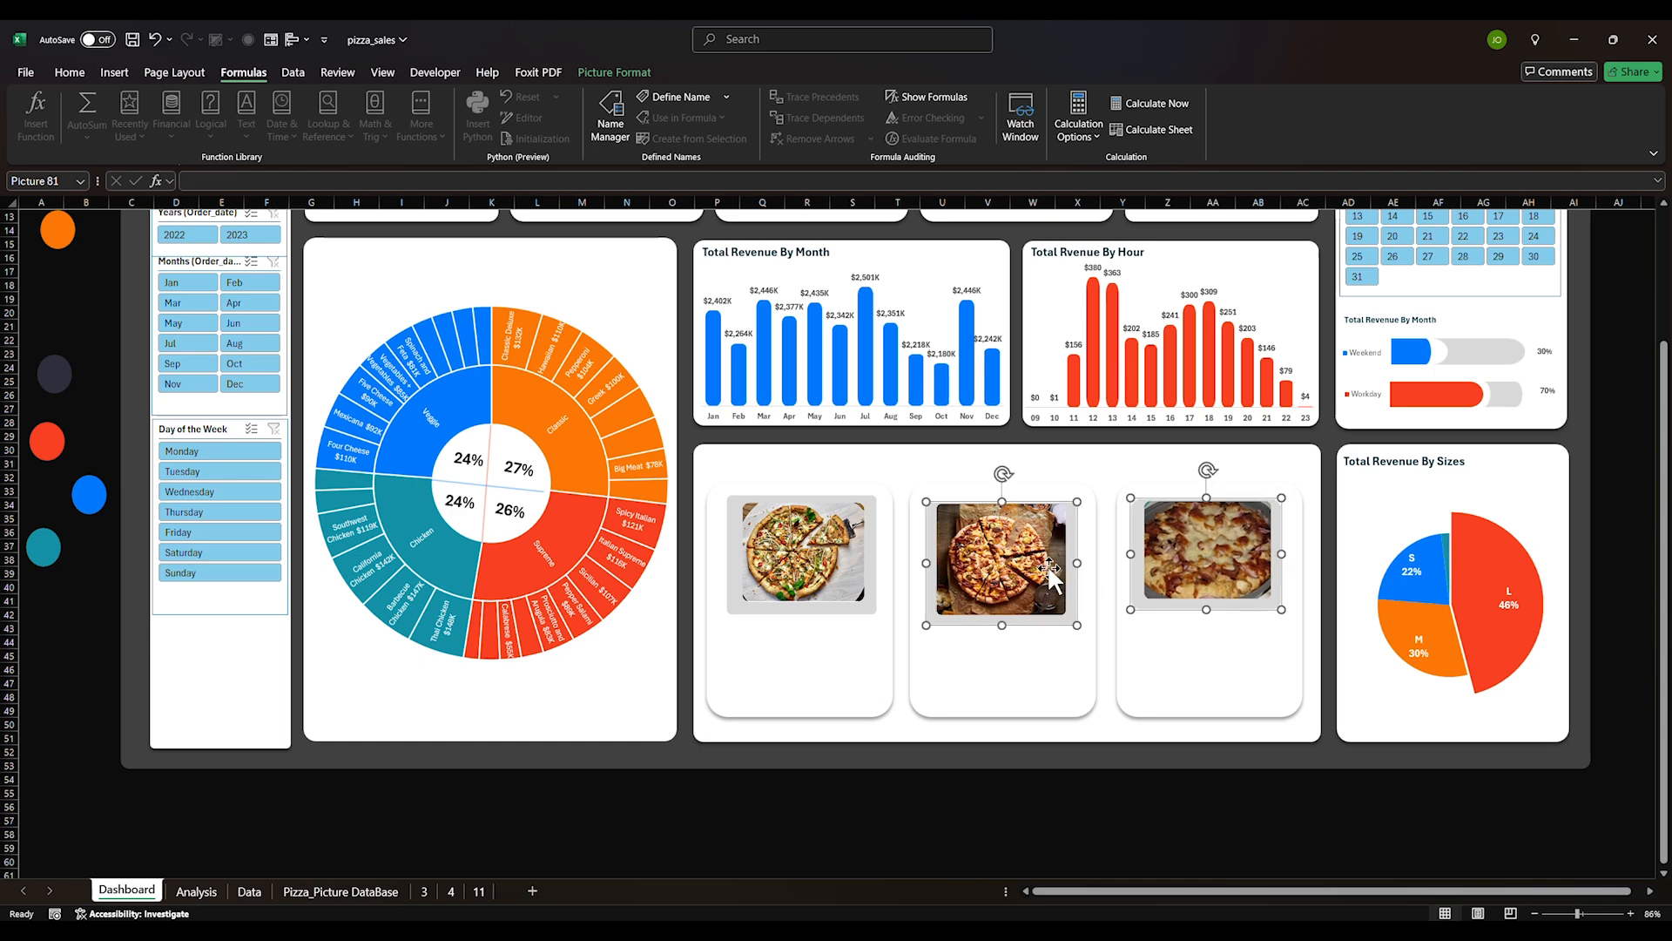
pyautogui.keyDown('ctrl'); pyautogui.click(851, 579); pyautogui.keyUp('ctrl')
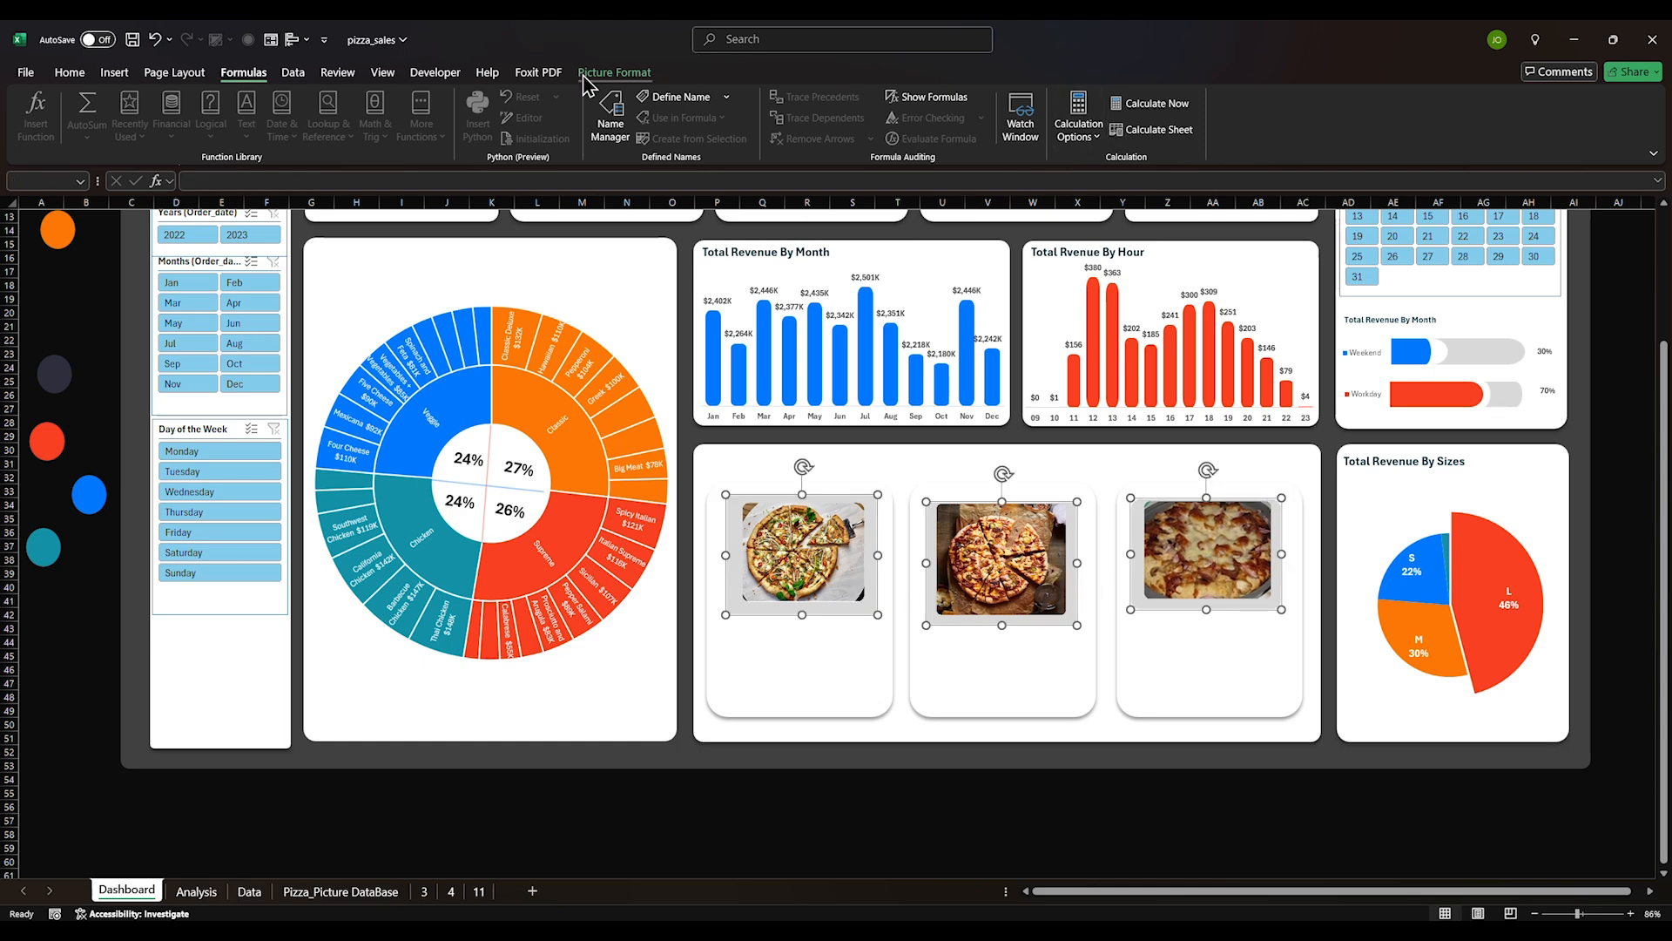
pyautogui.click(613, 73)
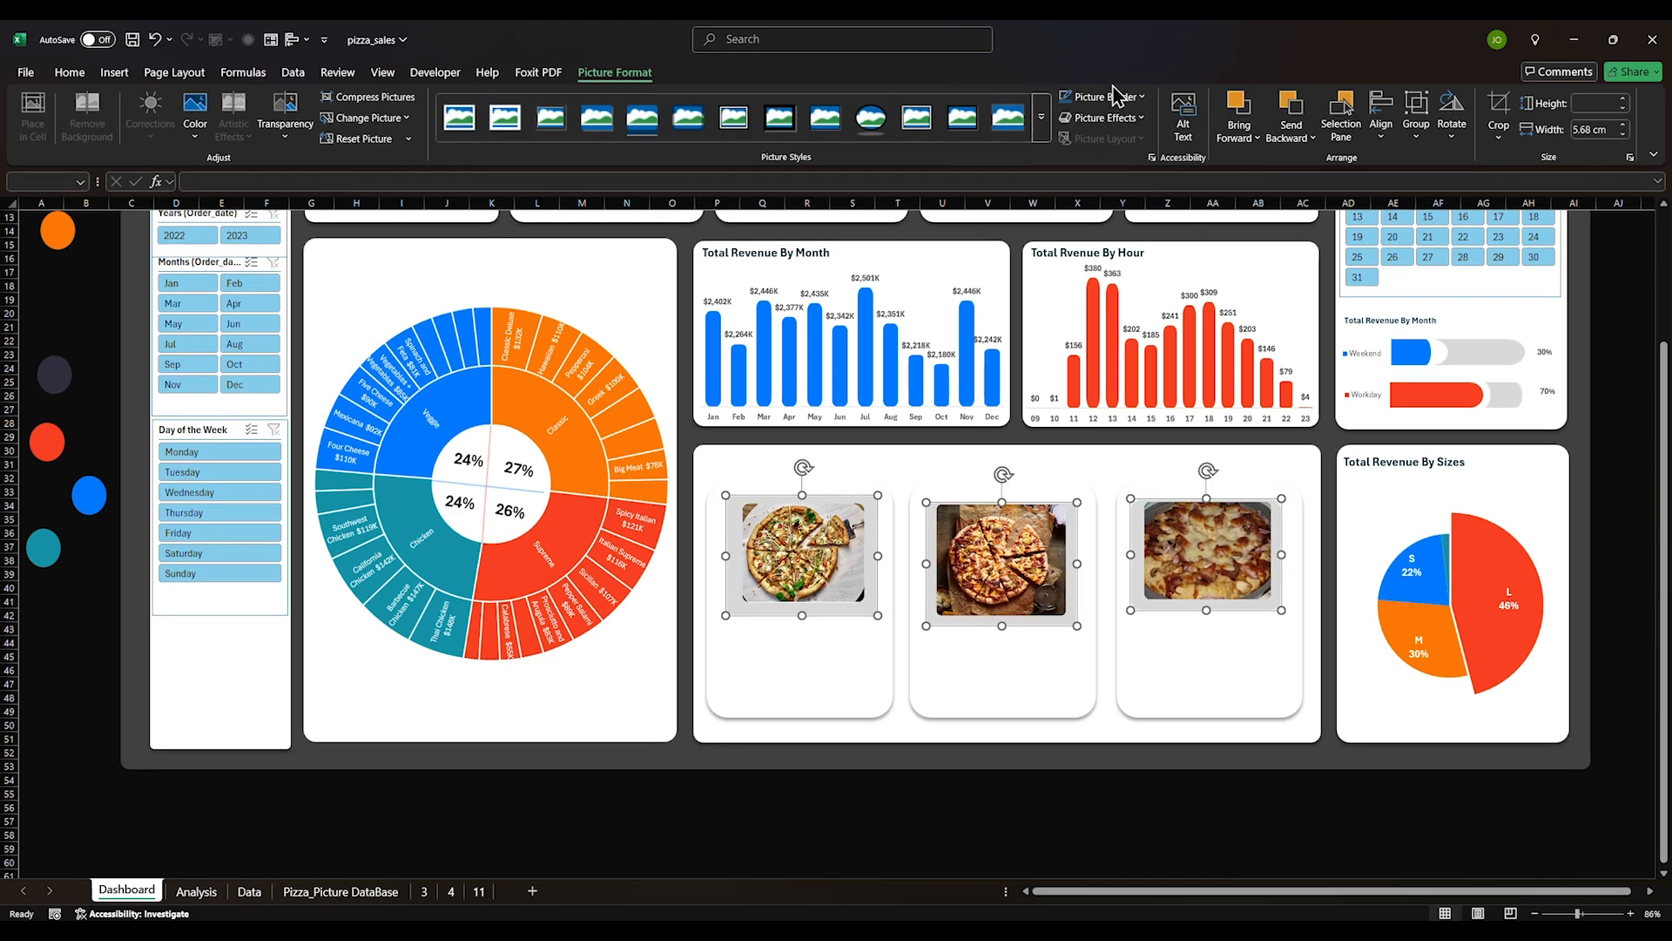
pyautogui.click(1382, 122)
pyautogui.click(1427, 237)
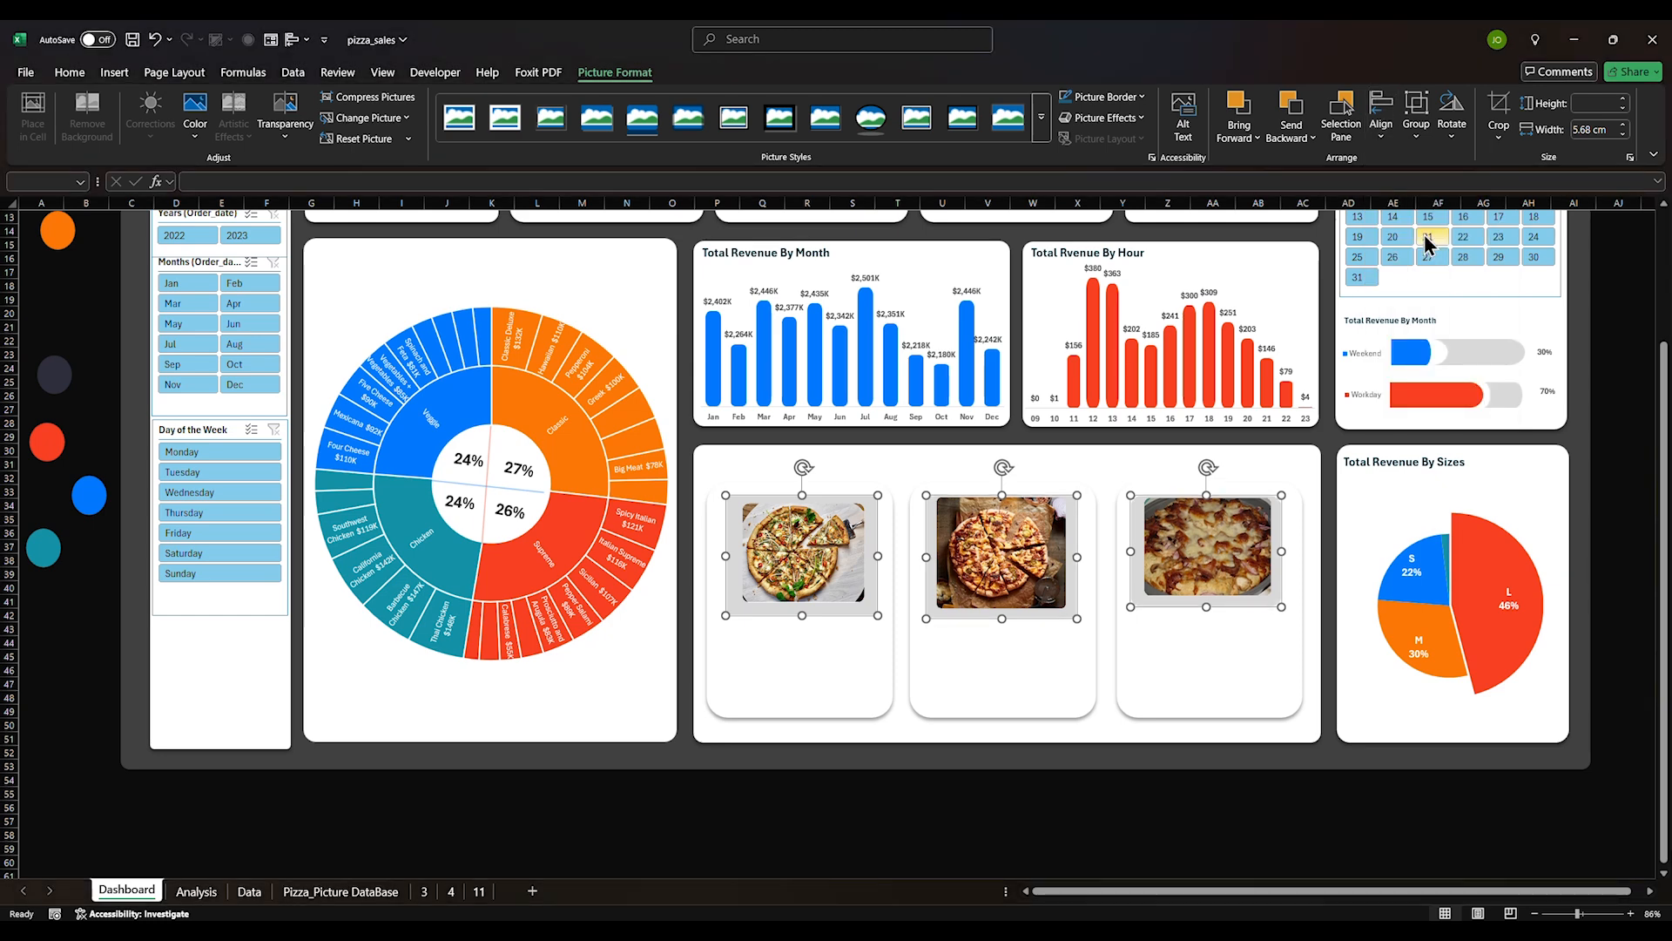
pyautogui.moveTo(1028, 576); pyautogui.dragTo(1028, 576)
pyautogui.click(1109, 835)
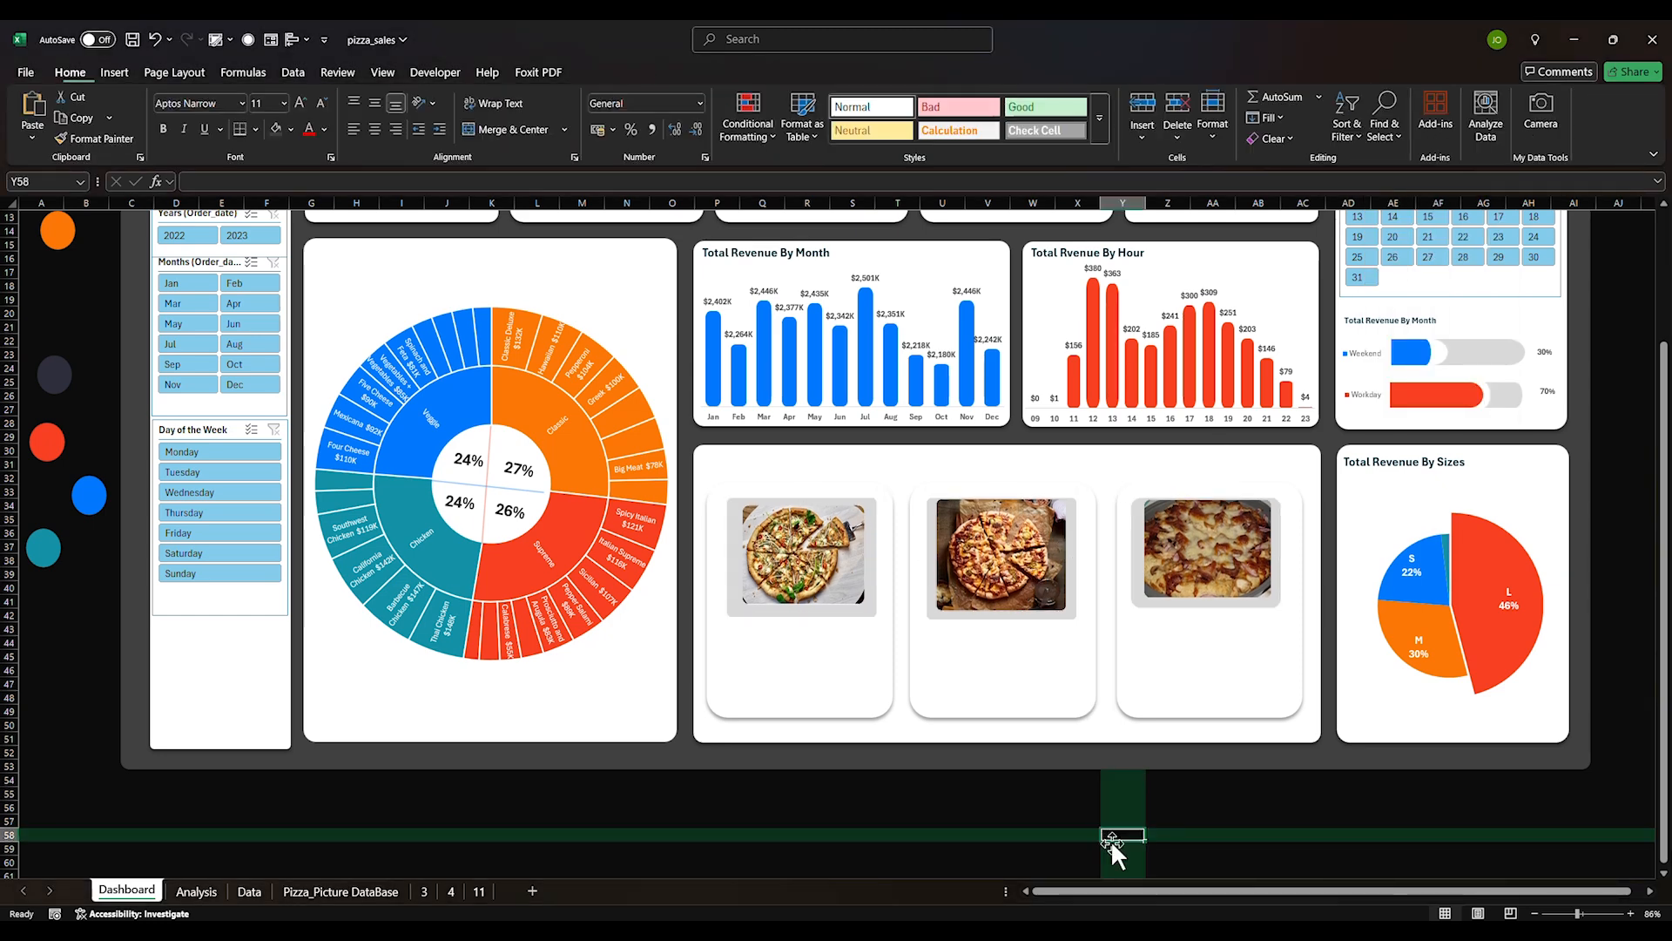
pyautogui.click(925, 818)
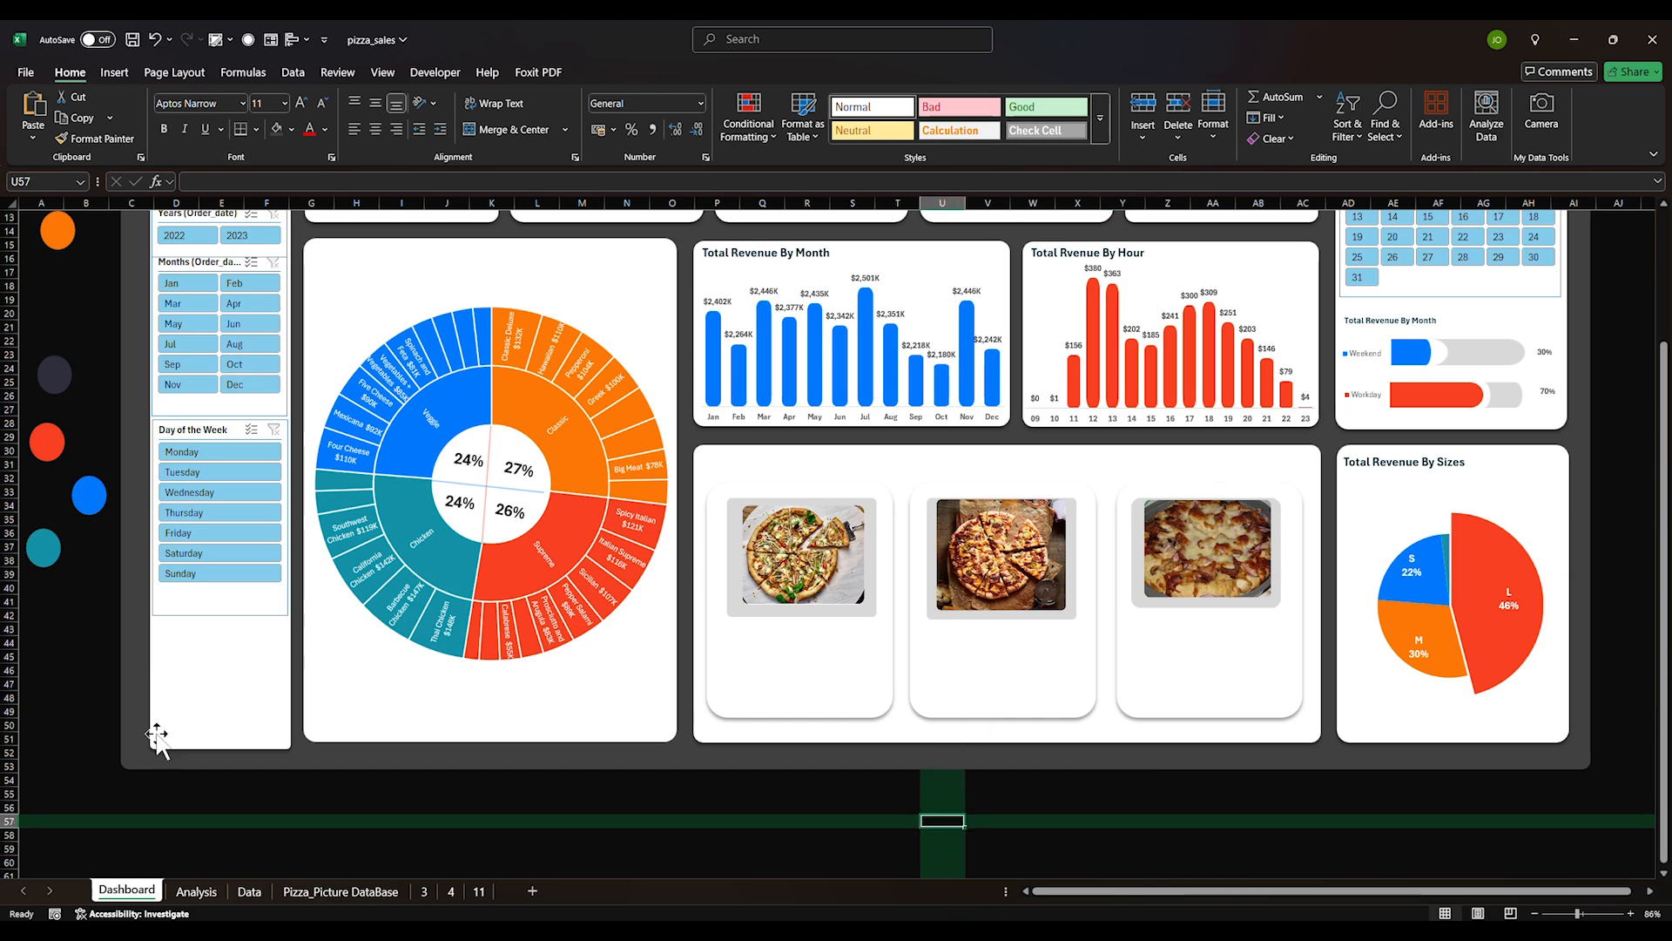
# Fill cells C2:C10 on Pizza_Picture DataBase with white, then return to Dashboard
pyautogui.click(341, 891)
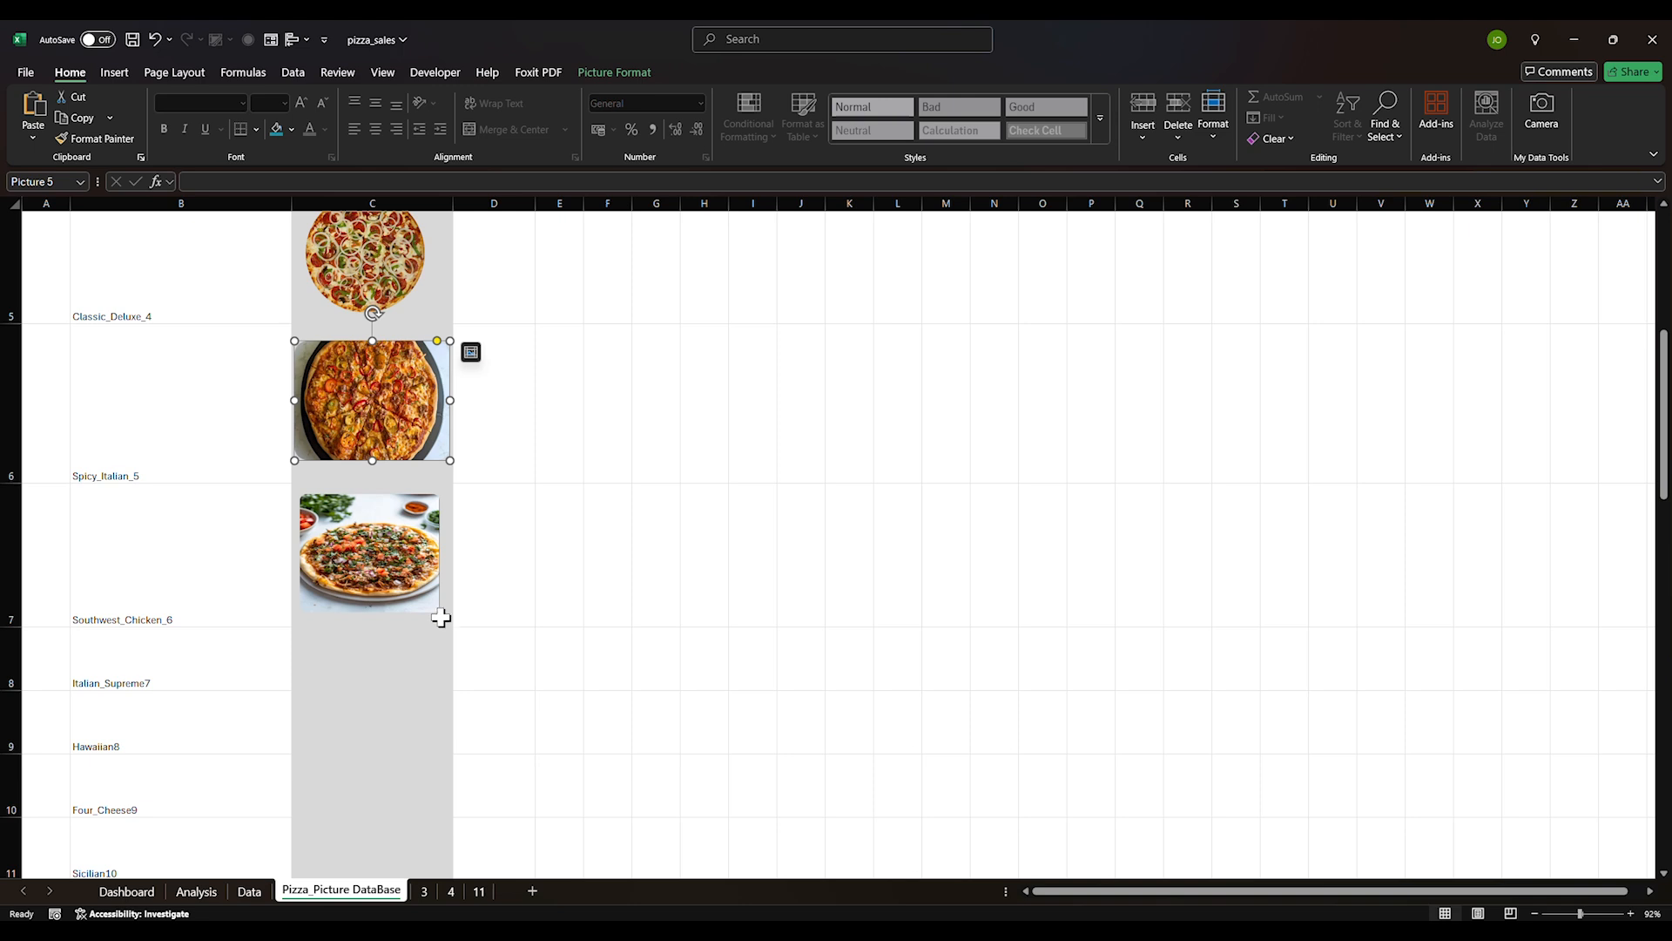
pyautogui.scroll(5, 441, 617)
pyautogui.moveTo(449, 276); pyautogui.dragTo(429, 664)
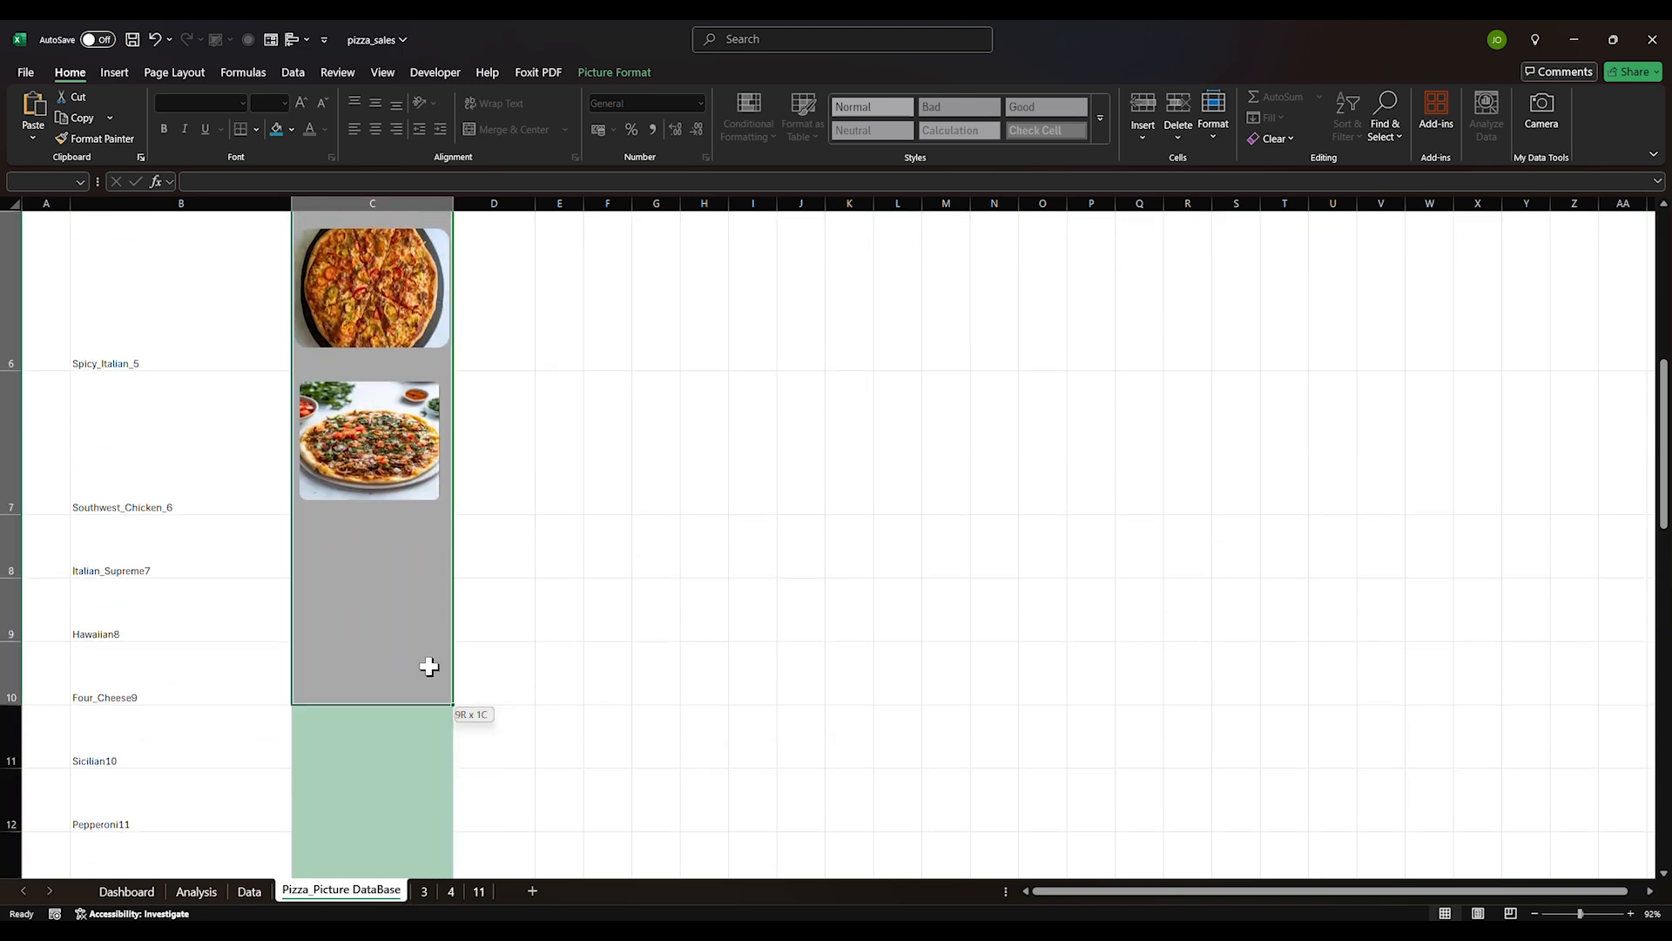
pyautogui.click(292, 130)
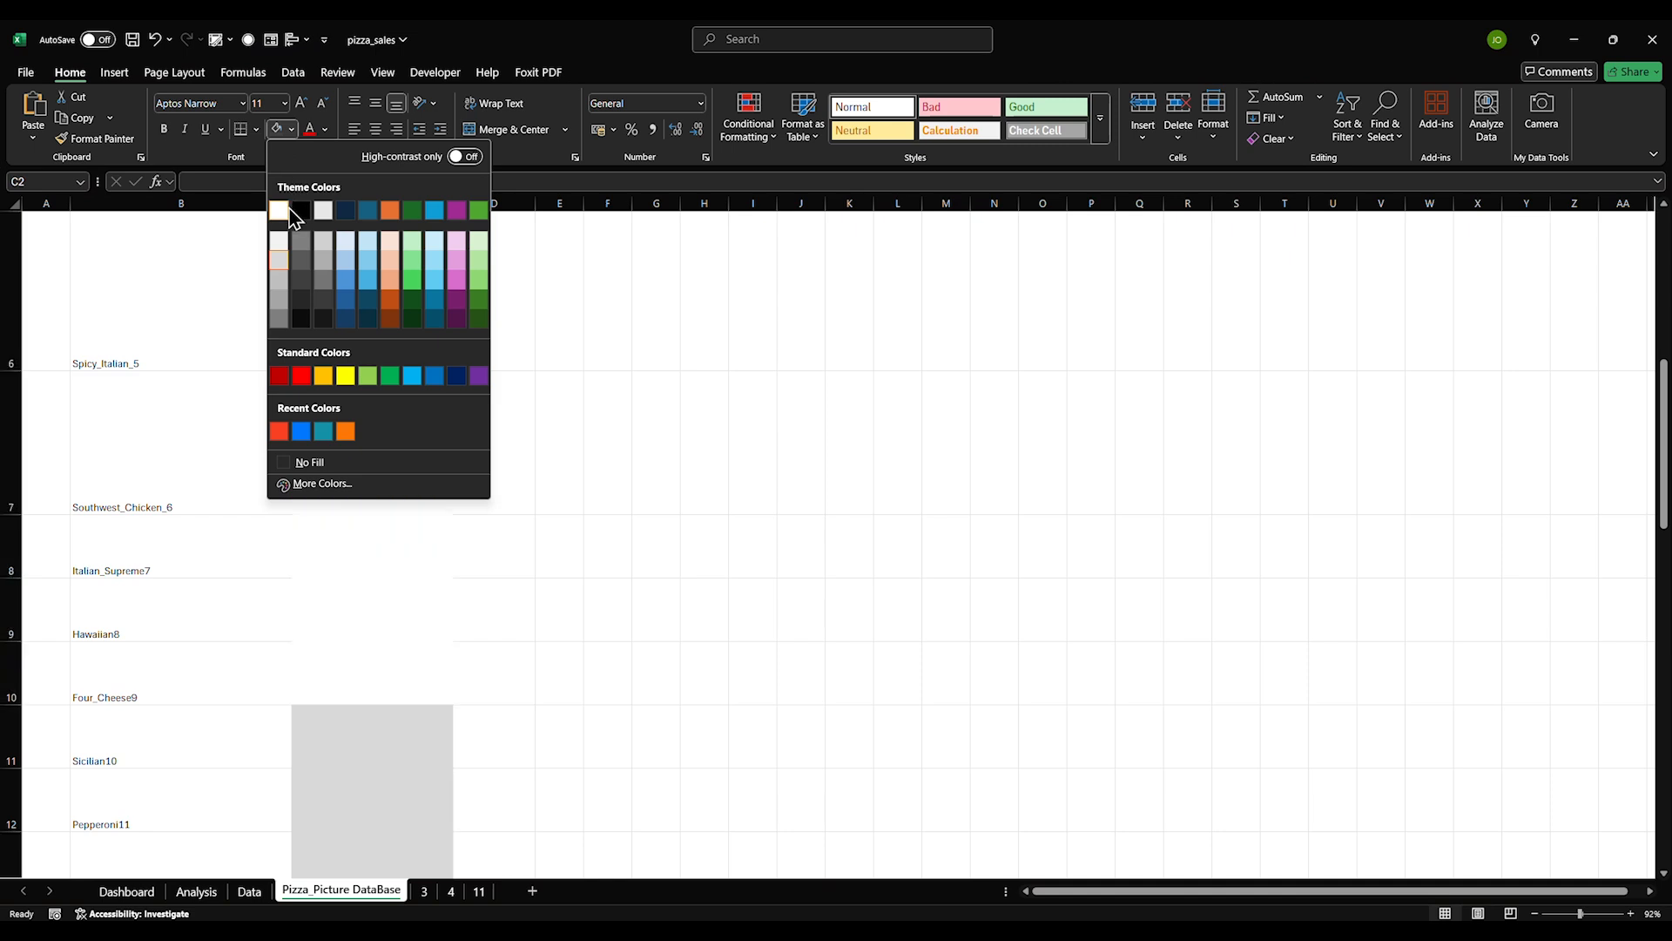
pyautogui.click(283, 212)
pyautogui.scroll(5, 523, 392)
pyautogui.click(608, 435)
pyautogui.click(882, 592)
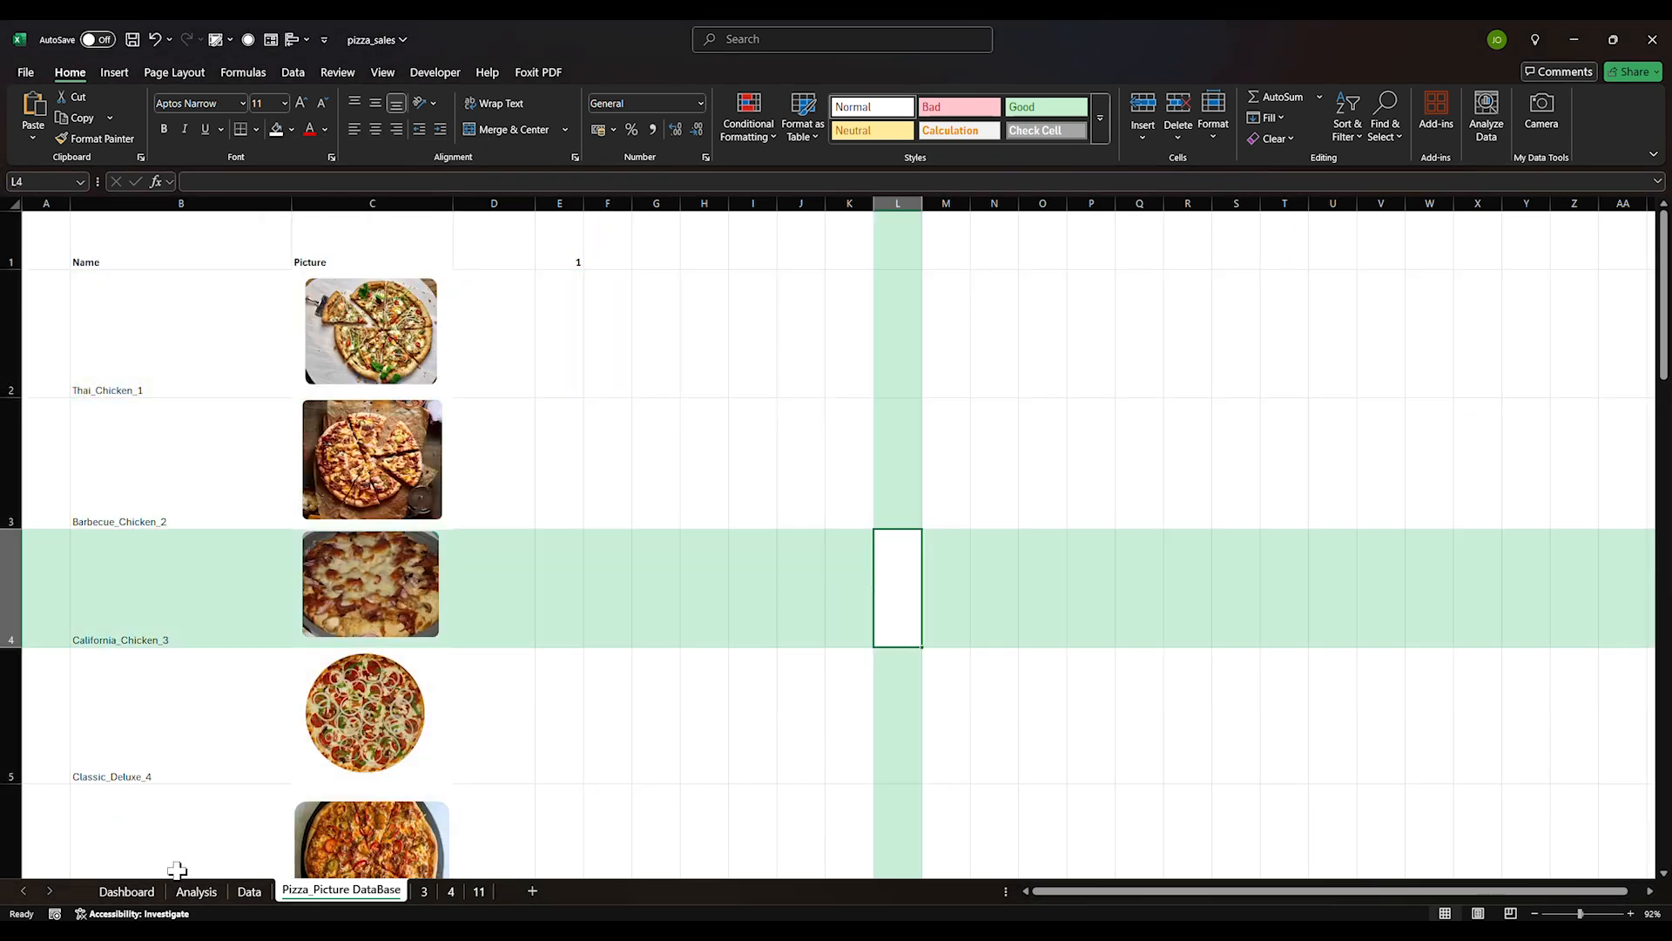
pyautogui.click(126, 891)
pyautogui.click(60, 709)
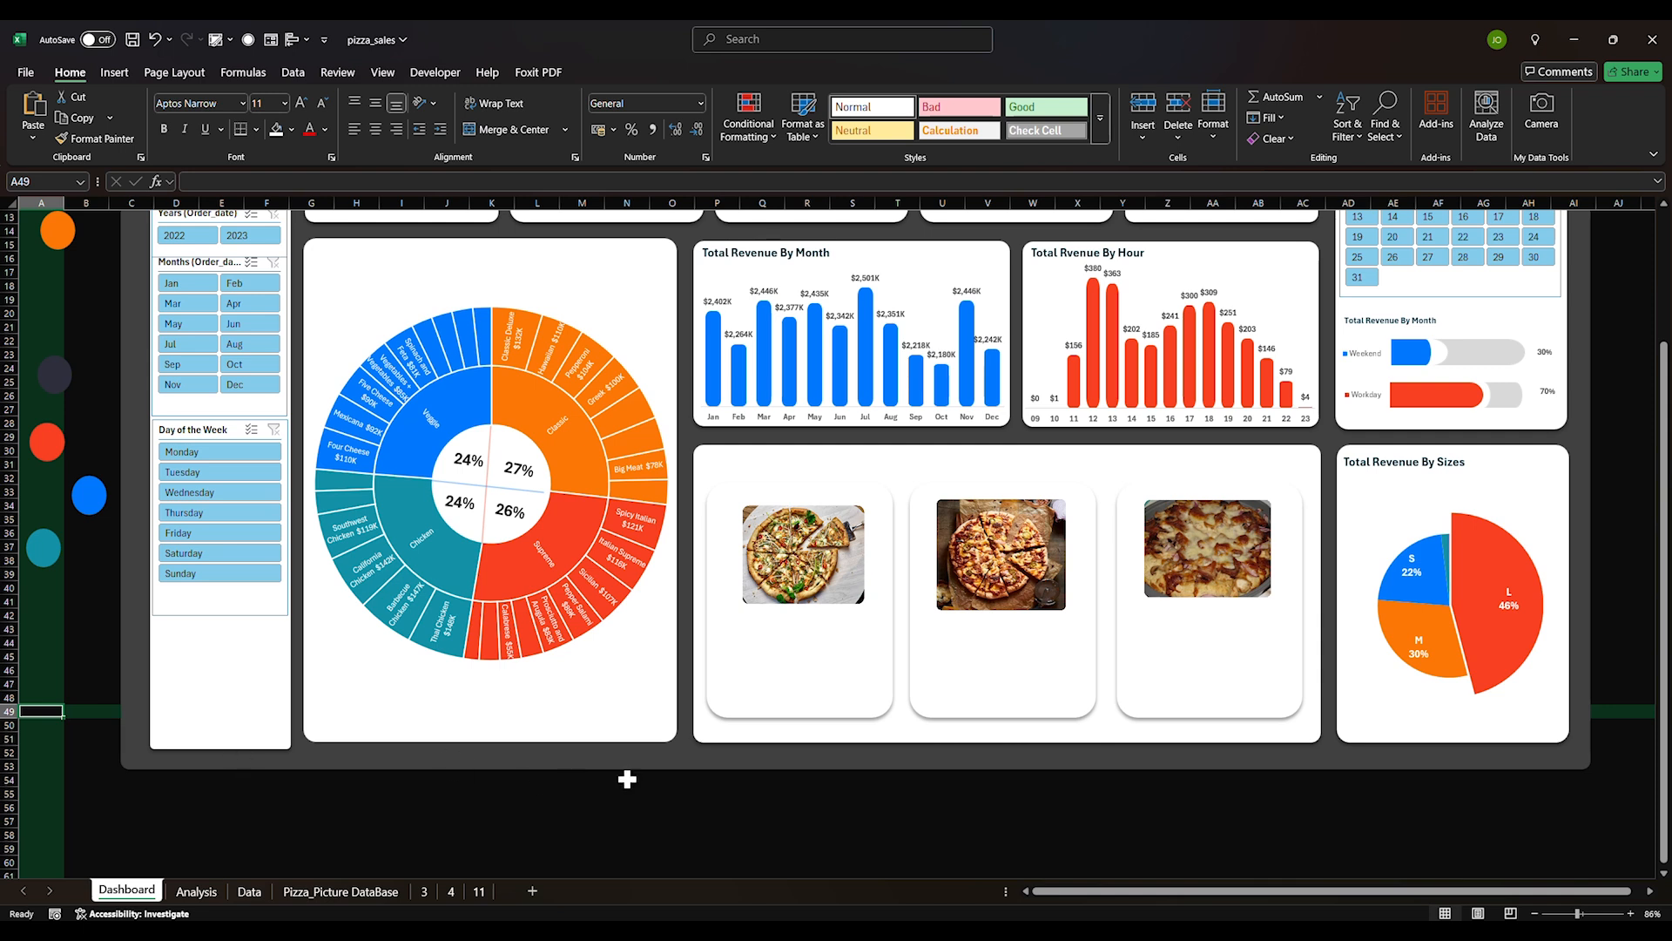
# Enlarge all three pizza pictures together and shift them slightly left and up
pyautogui.click(769, 588)
pyautogui.keyDown('ctrl'); pyautogui.click(971, 566); pyautogui.keyUp('ctrl')
pyautogui.keyDown('ctrl'); pyautogui.click(1198, 571); pyautogui.keyUp('ctrl')
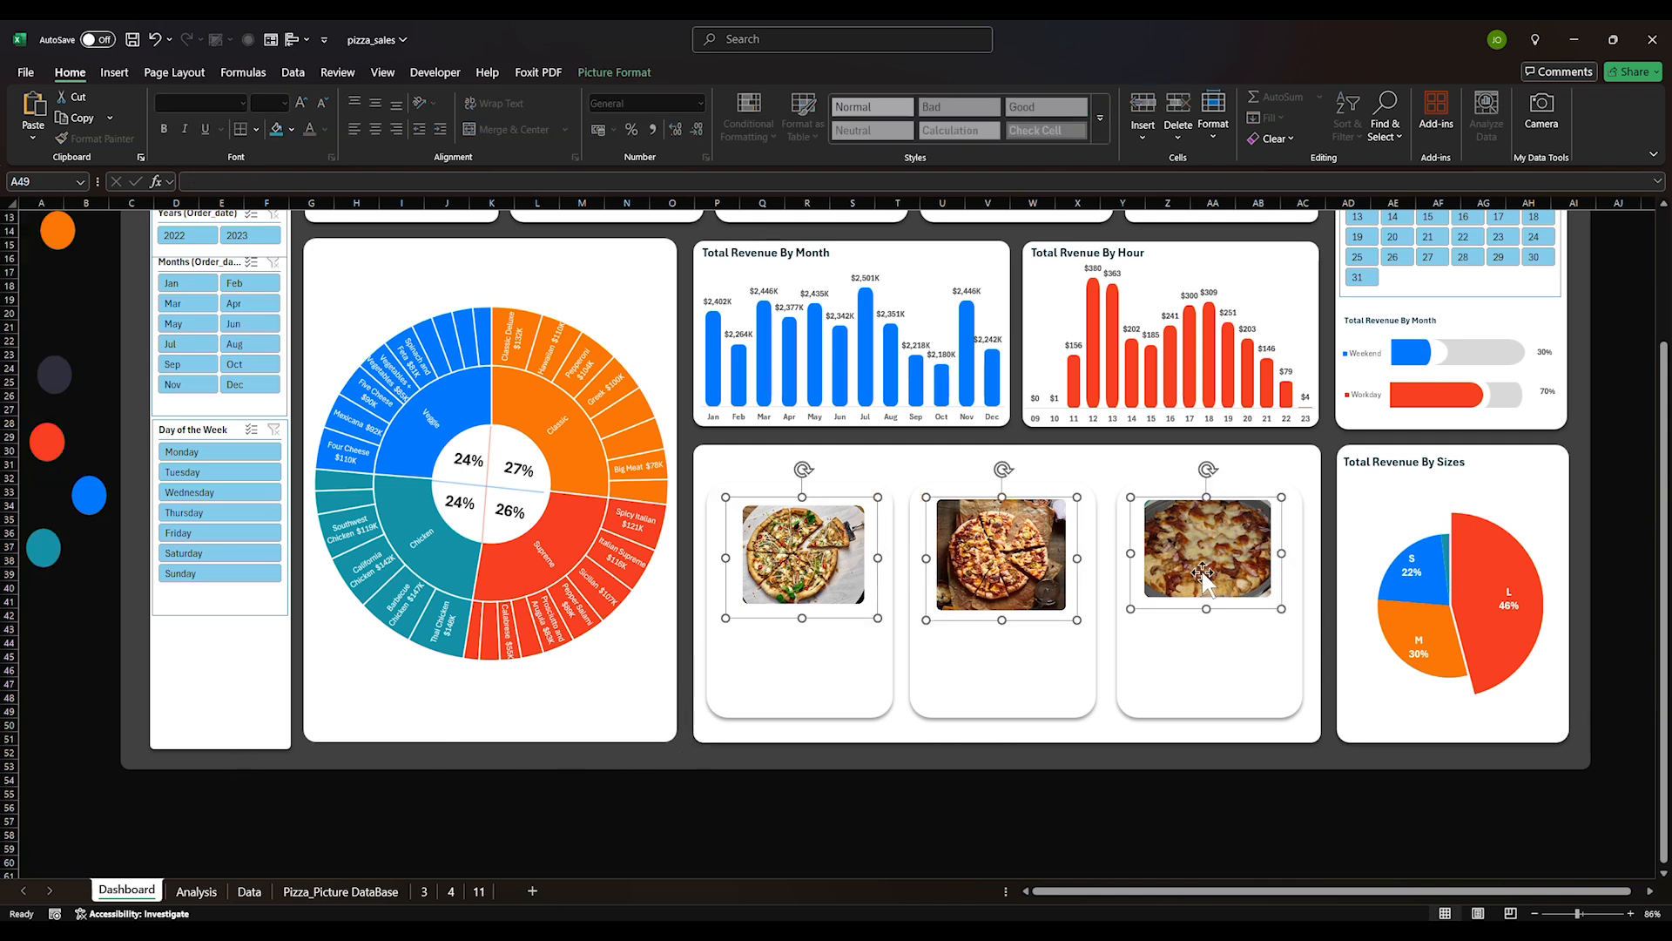
pyautogui.moveTo(1284, 610); pyautogui.dragTo(1297, 618)
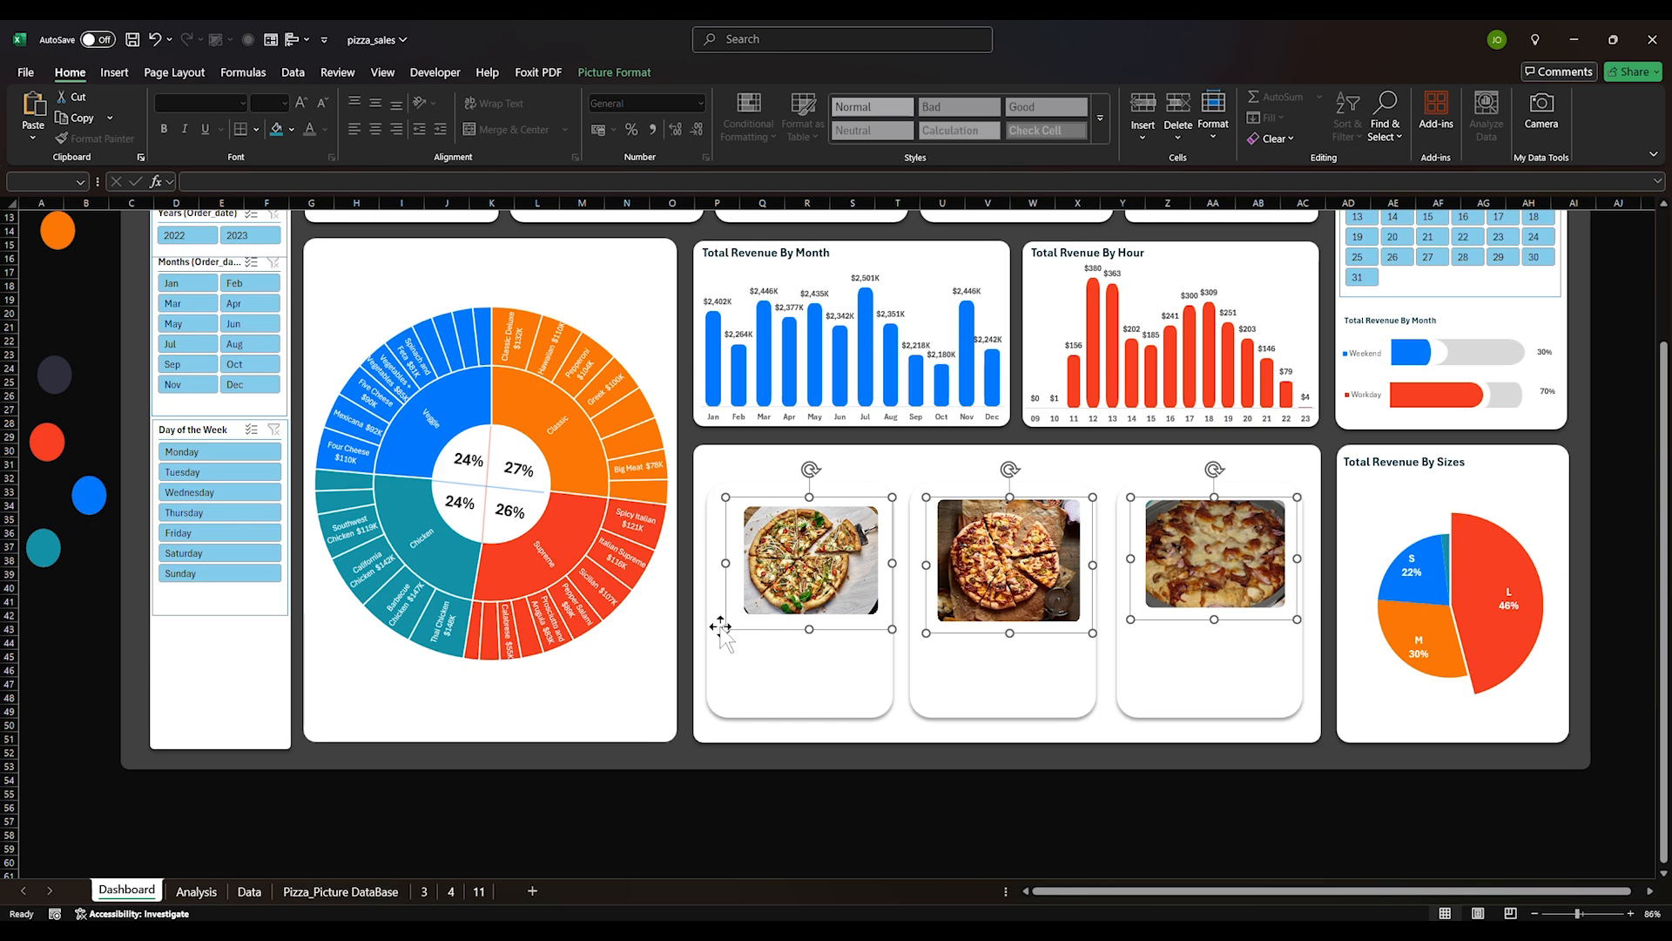
pyautogui.moveTo(723, 627); pyautogui.dragTo(708, 625)
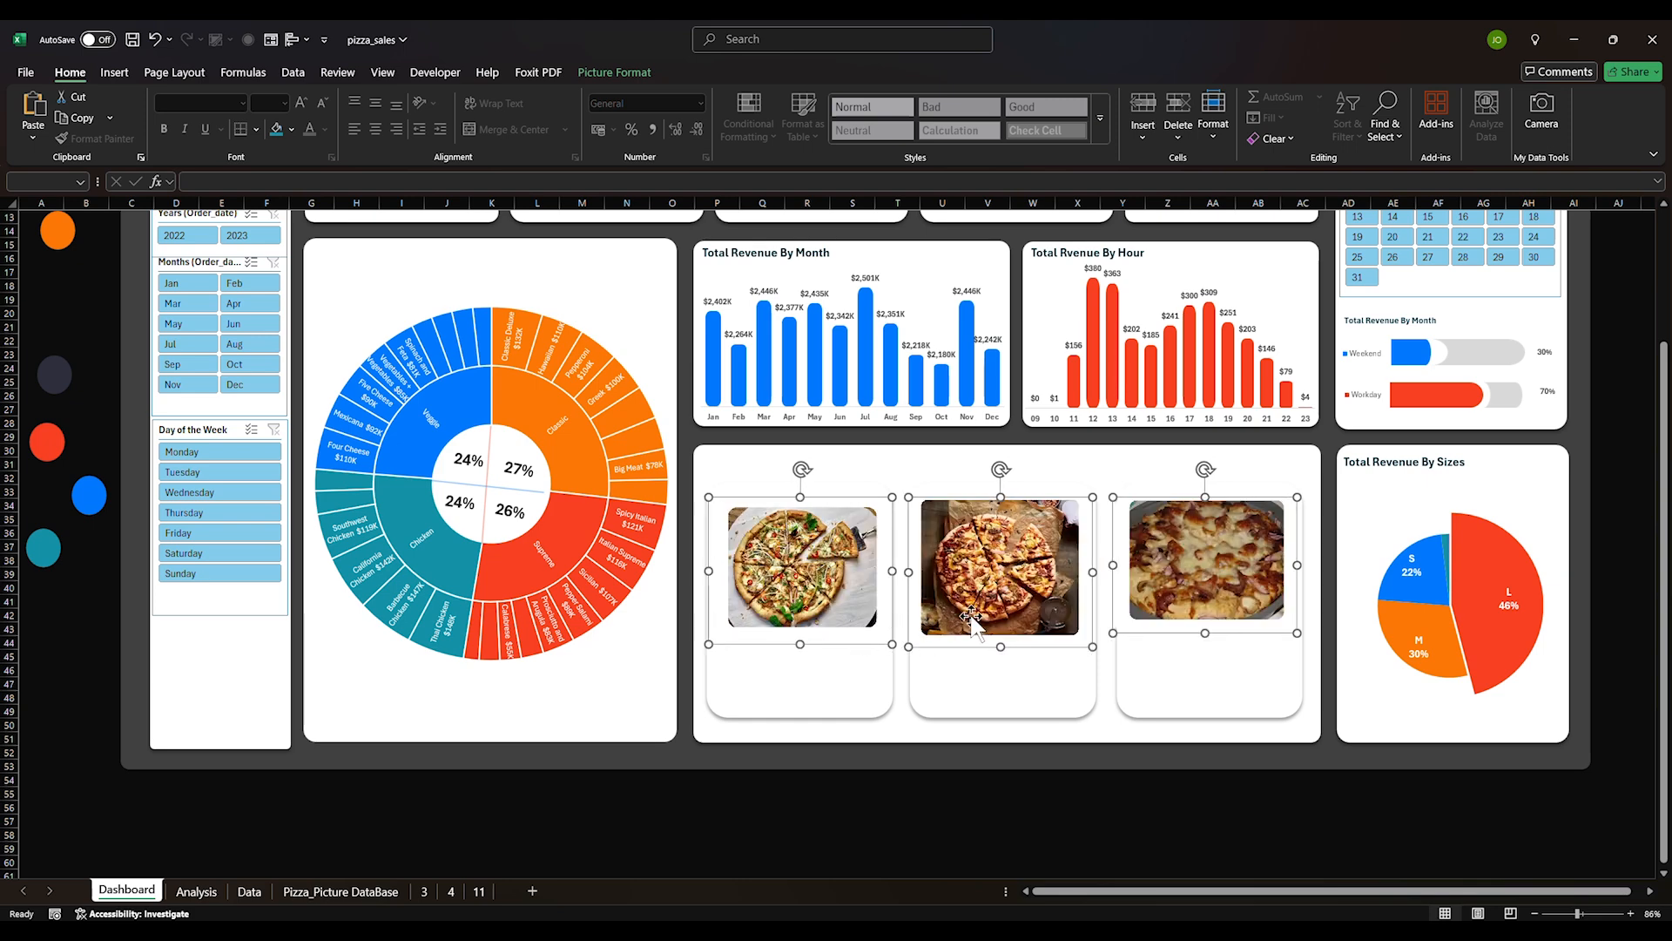
pyautogui.moveTo(972, 616); pyautogui.dragTo(954, 610)
pyautogui.click(870, 764)
# Fine-tune the first and third pictures' sizes, making the first slightly taller and higher
pyautogui.click(795, 586)
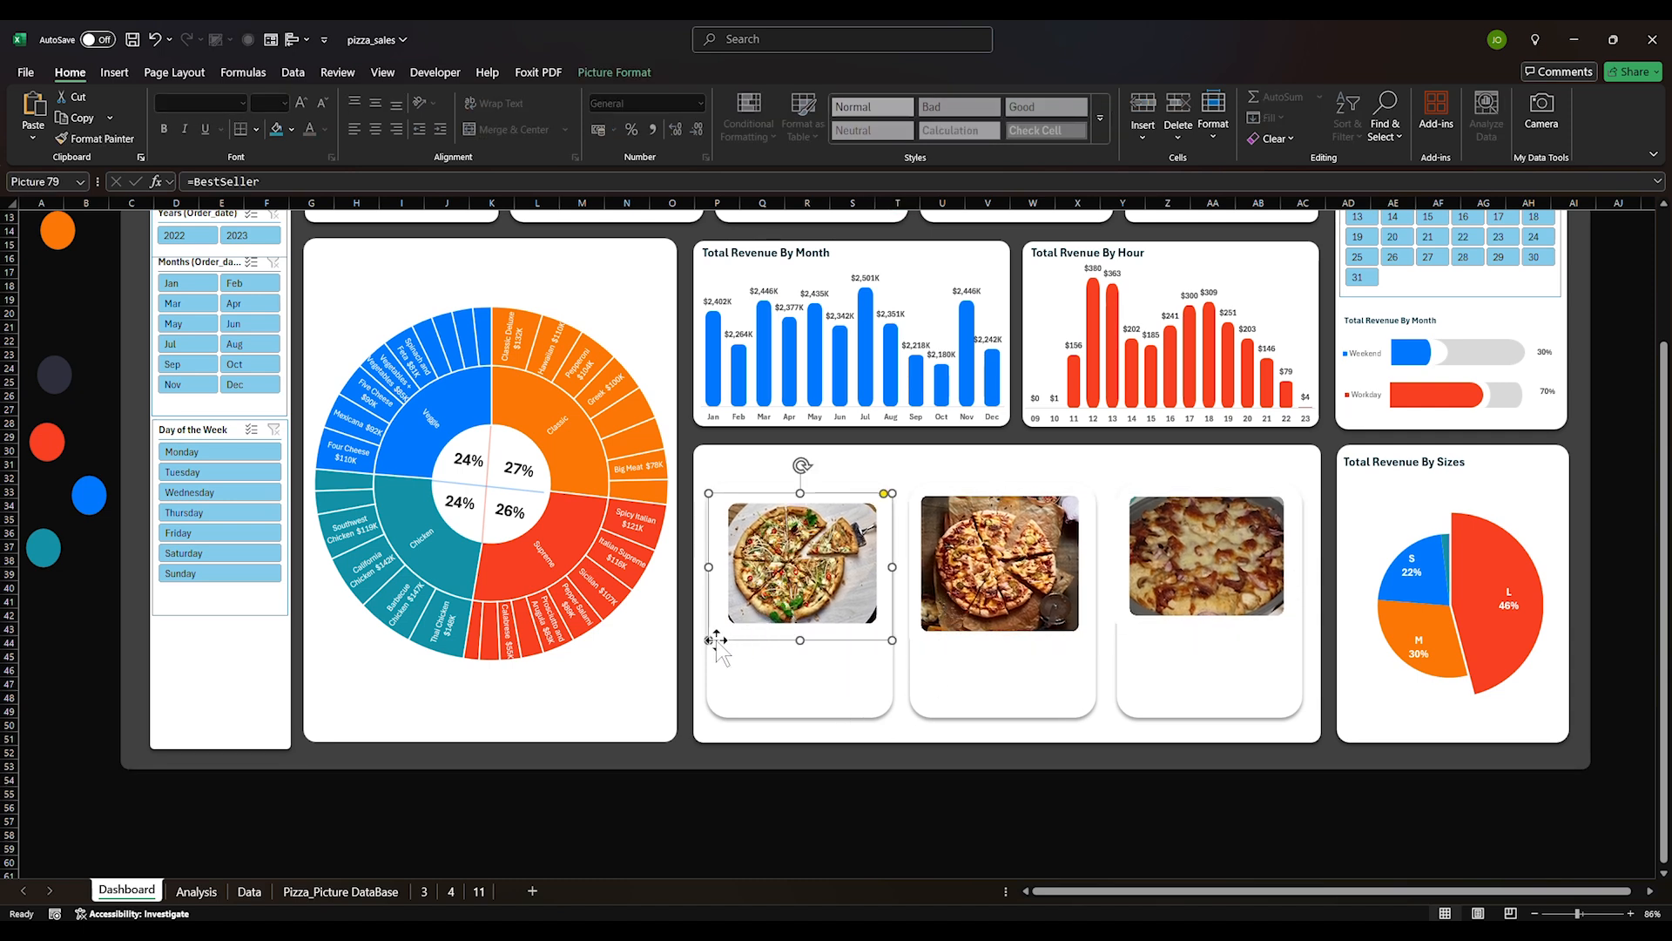
pyautogui.moveTo(711, 640); pyautogui.dragTo(702, 646)
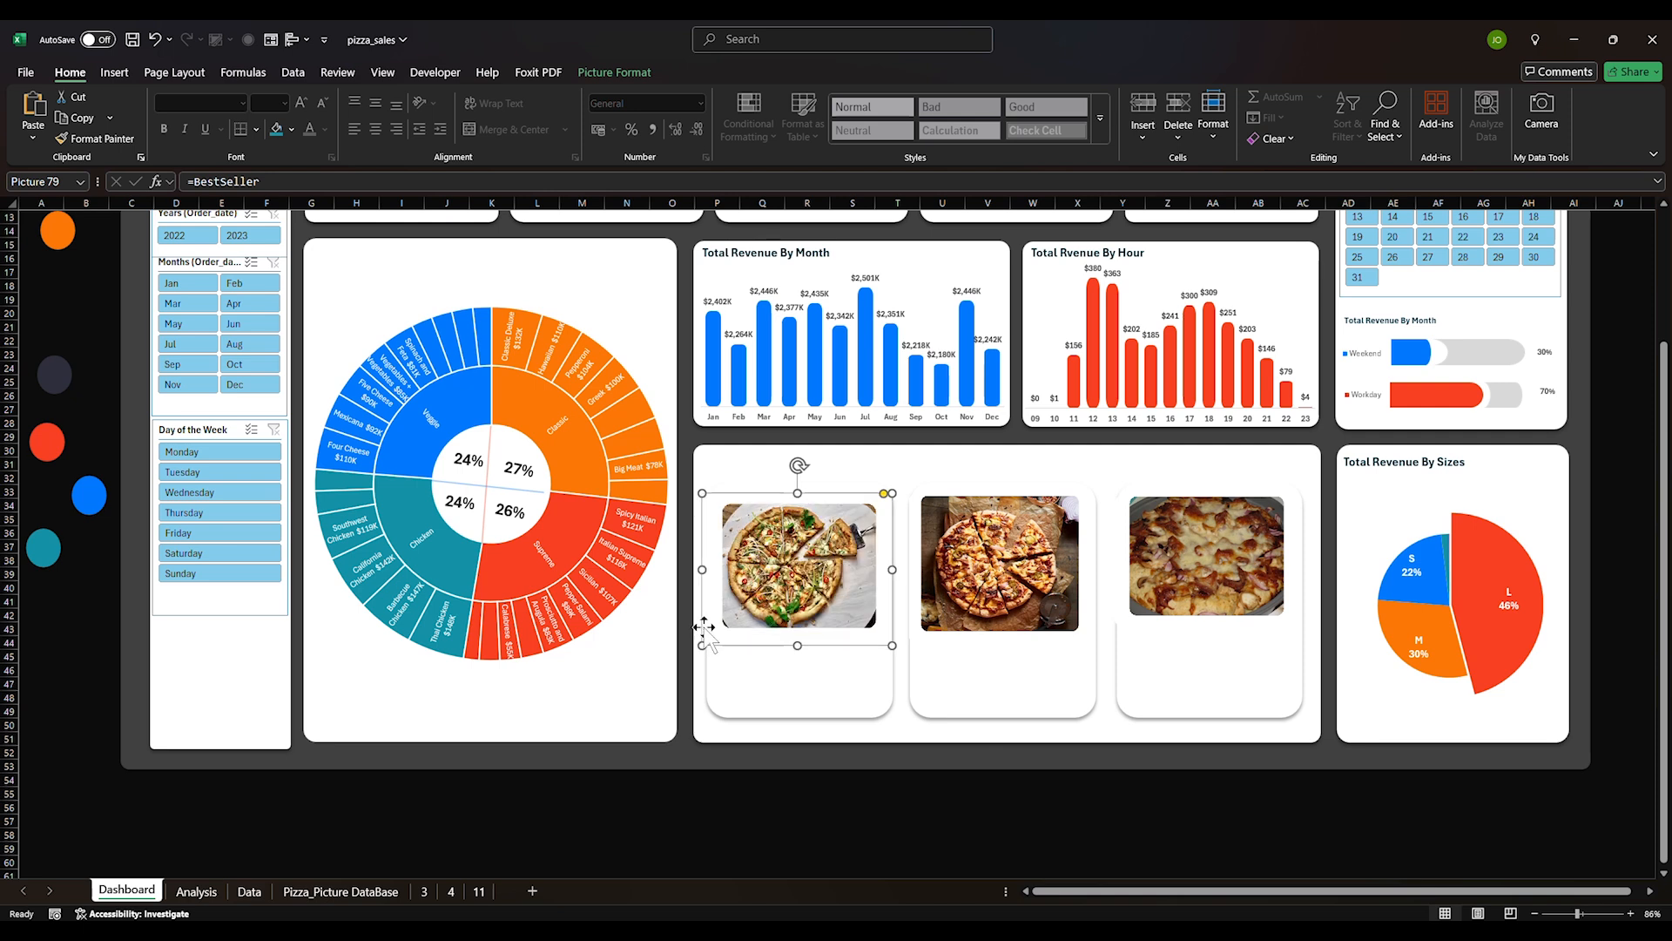
pyautogui.click(1001, 599)
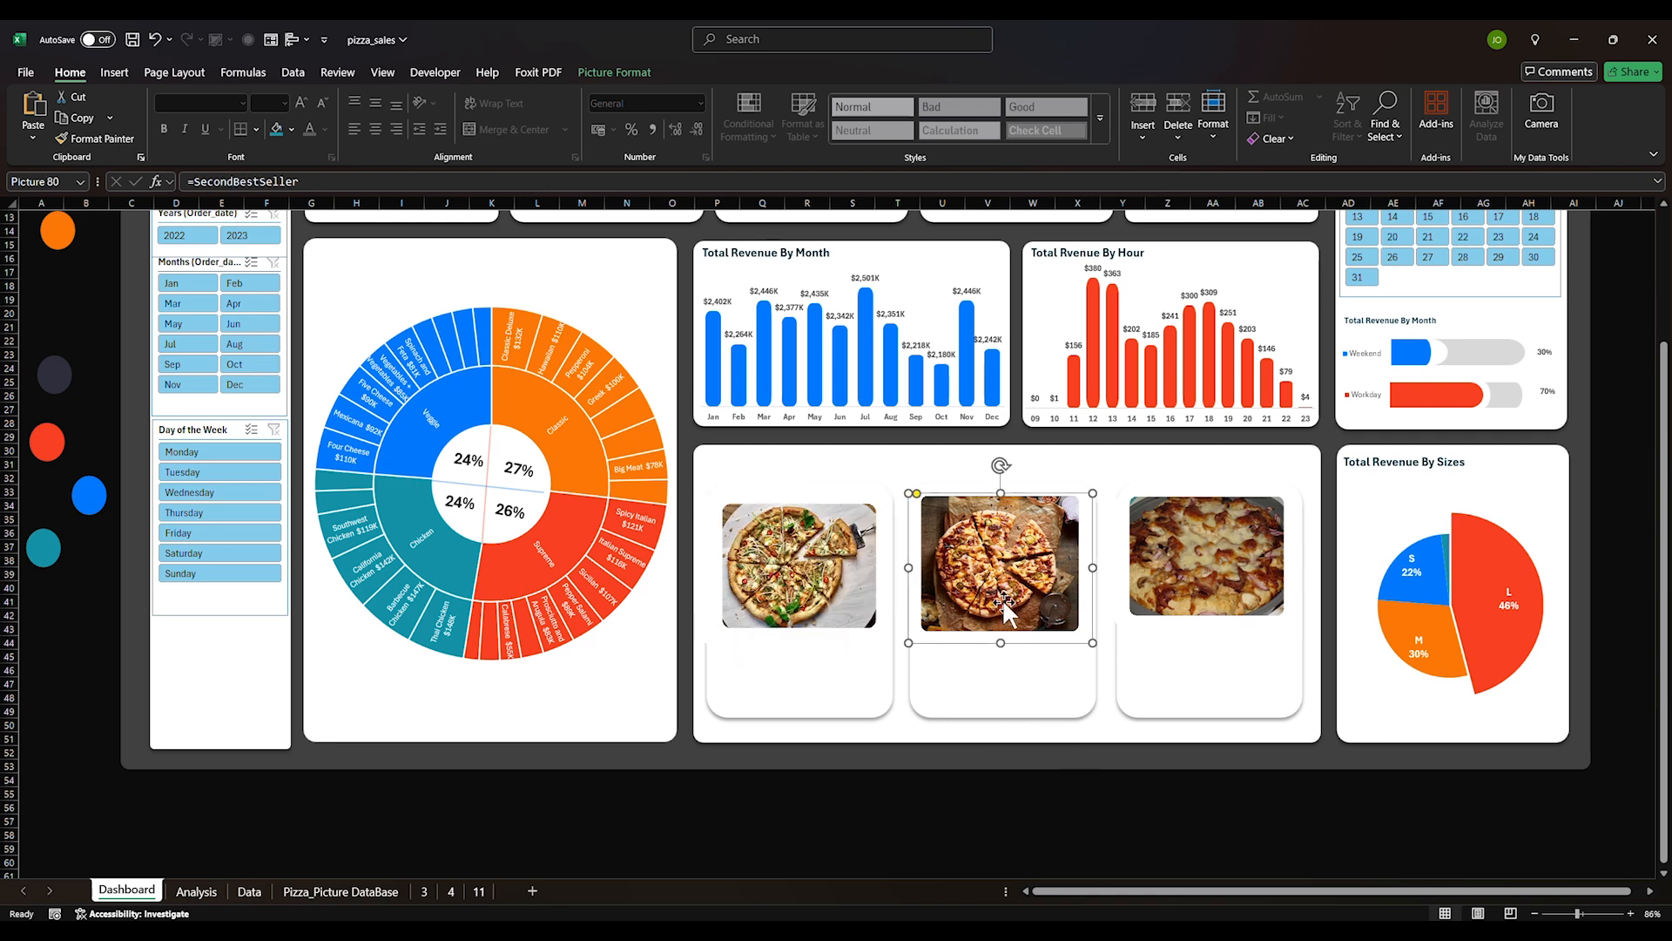
pyautogui.click(1141, 592)
pyautogui.moveTo(1205, 628); pyautogui.dragTo(1212, 636)
pyautogui.click(1168, 805)
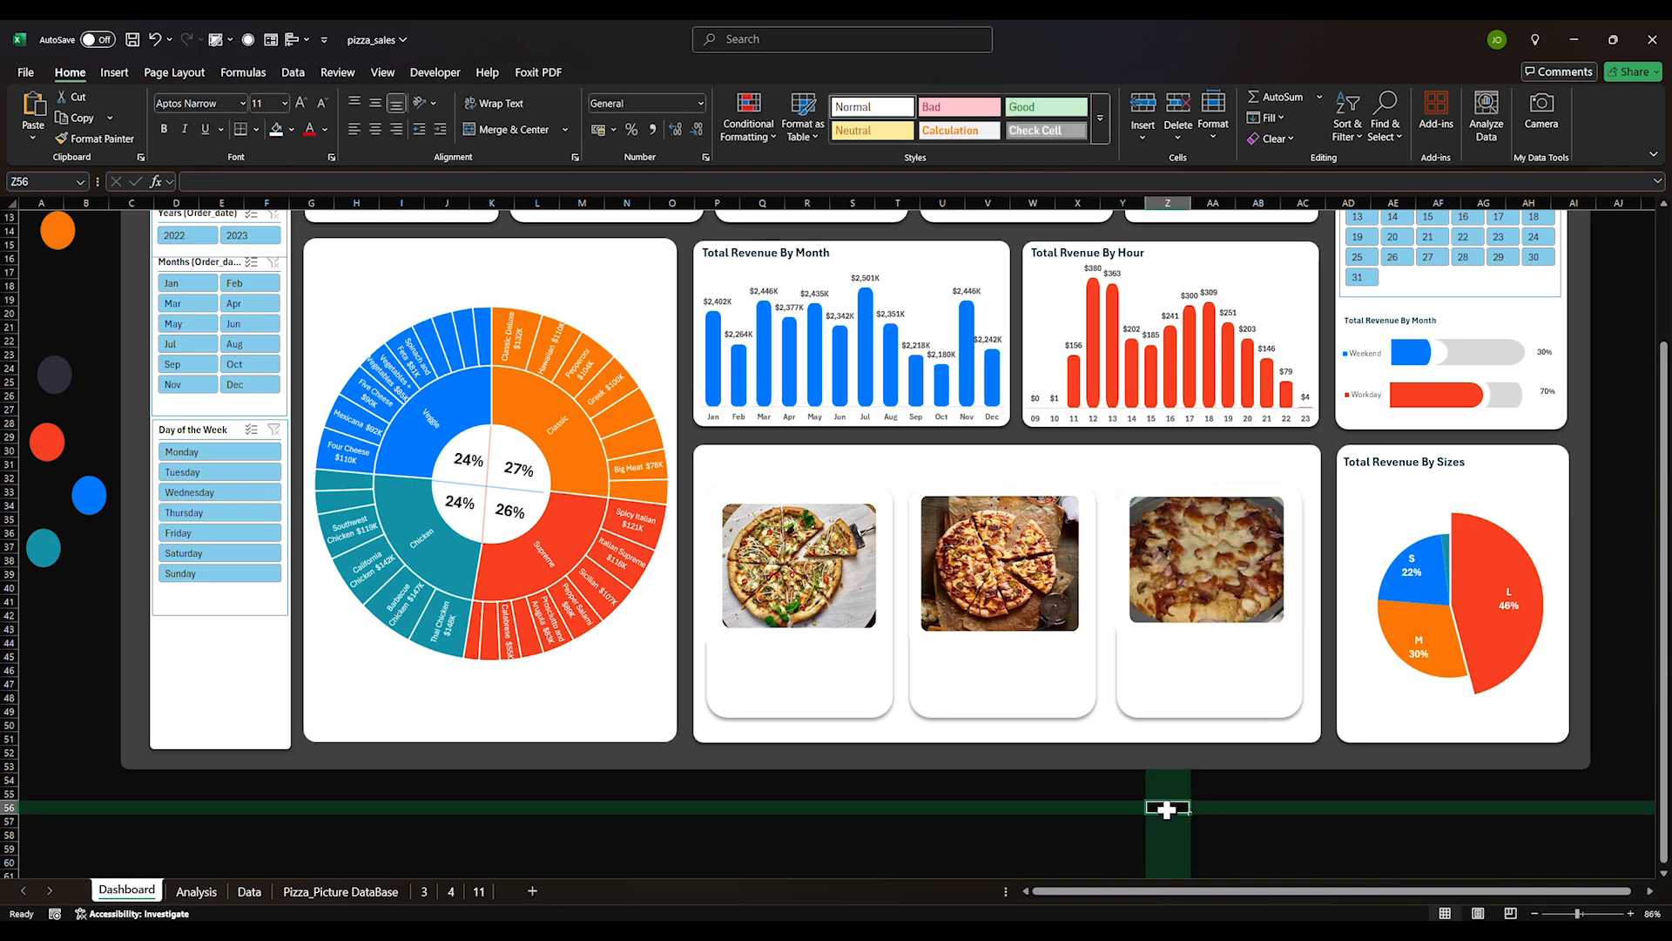
pyautogui.moveTo(799, 570); pyautogui.dragTo(801, 565)
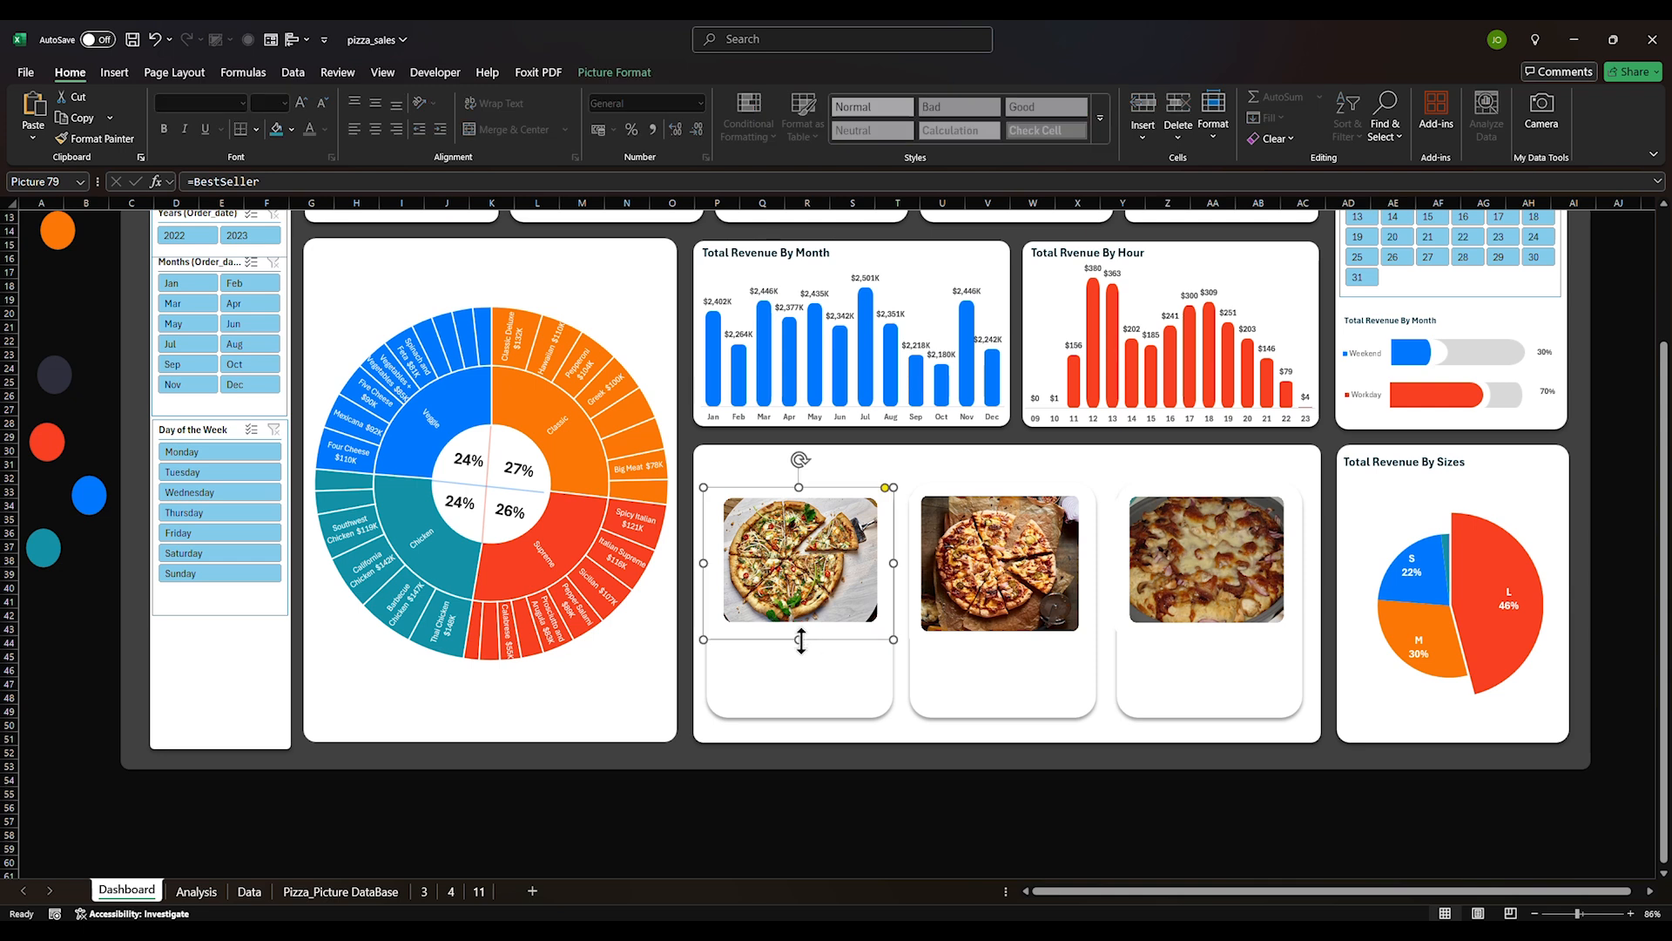
pyautogui.moveTo(802, 640); pyautogui.dragTo(797, 650)
pyautogui.click(906, 795)
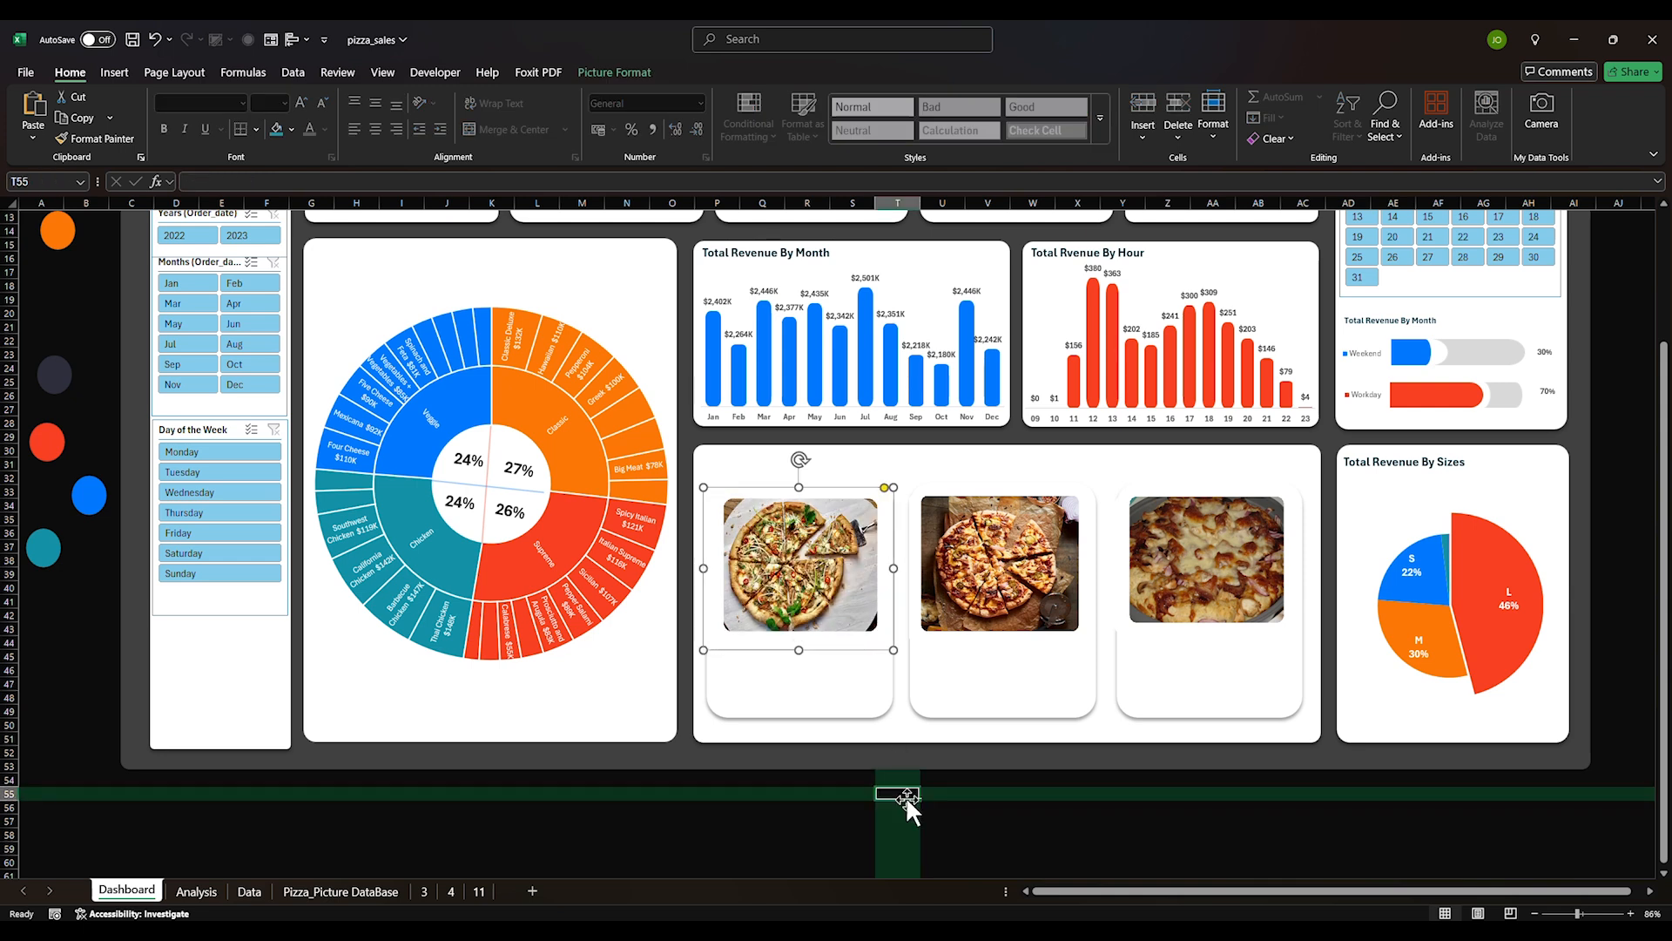
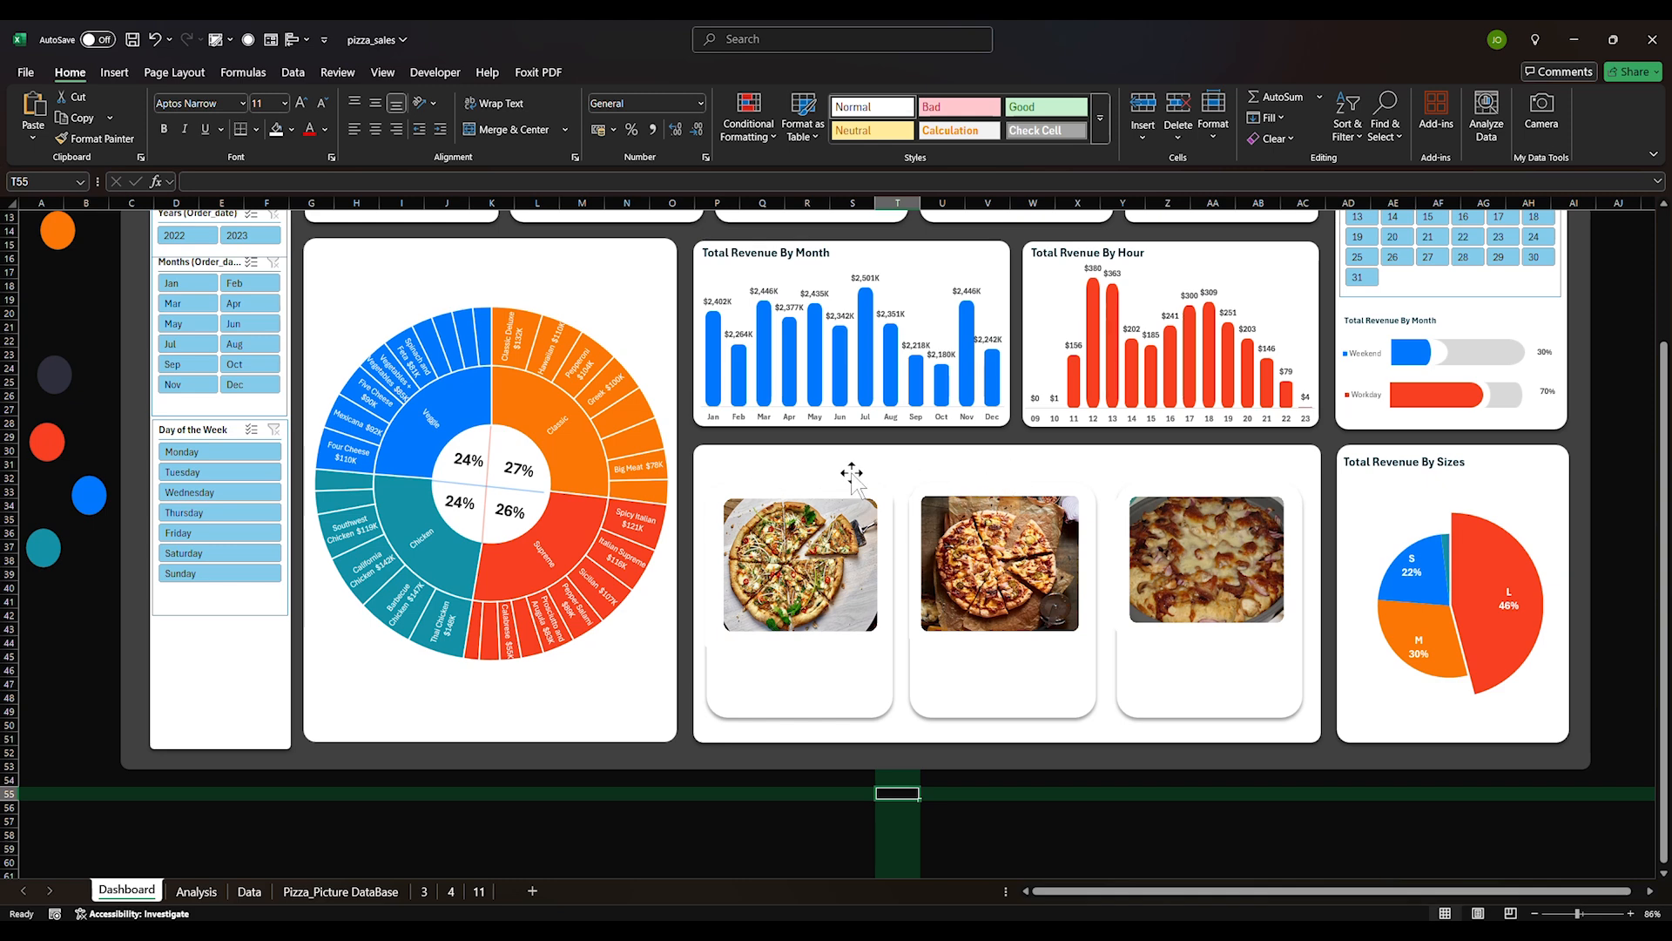
# Copy the Total Orders card down above the first pizza, rounding its corners and narrowing it
pyautogui.click(784, 692)
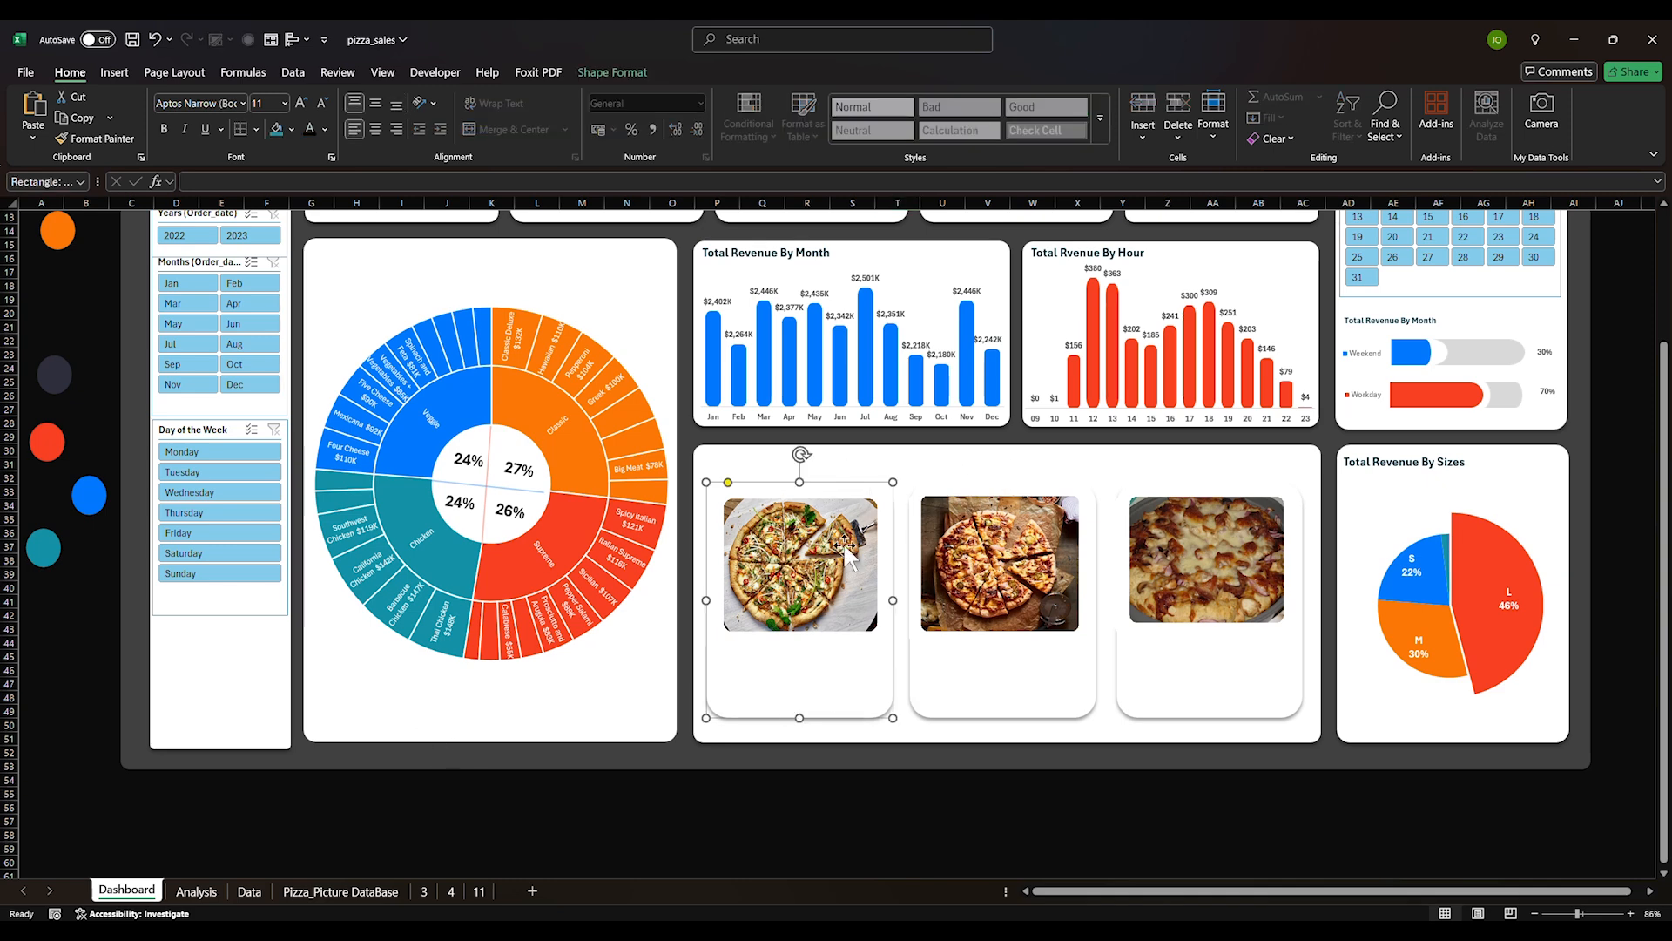
pyautogui.scroll(4, 1084, 294)
pyautogui.click(871, 336)
pyautogui.keyDown('ctrl'); pyautogui.click(876, 344); pyautogui.keyUp('ctrl')
pyautogui.moveTo(876, 345); pyautogui.dragTo(871, 637)
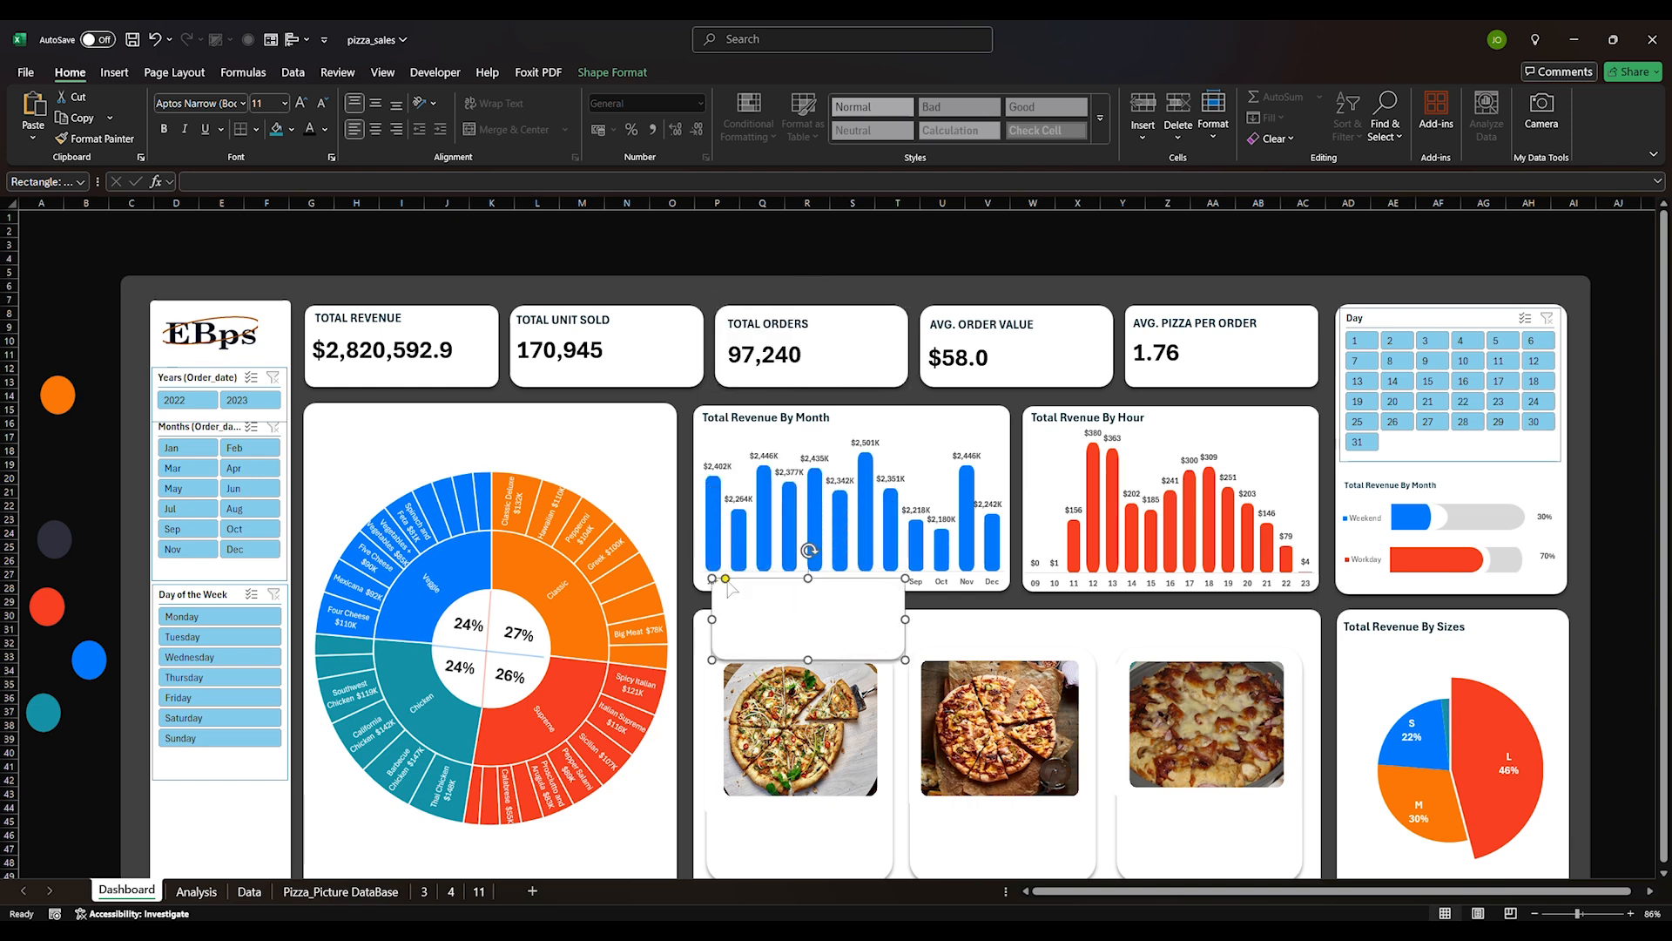
pyautogui.moveTo(729, 582); pyautogui.dragTo(725, 642)
pyautogui.moveTo(906, 635); pyautogui.dragTo(804, 635)
# Duplicate the TOTAL ORDERS heading onto the small card as BEST SELLER and fit its box
pyautogui.click(783, 329)
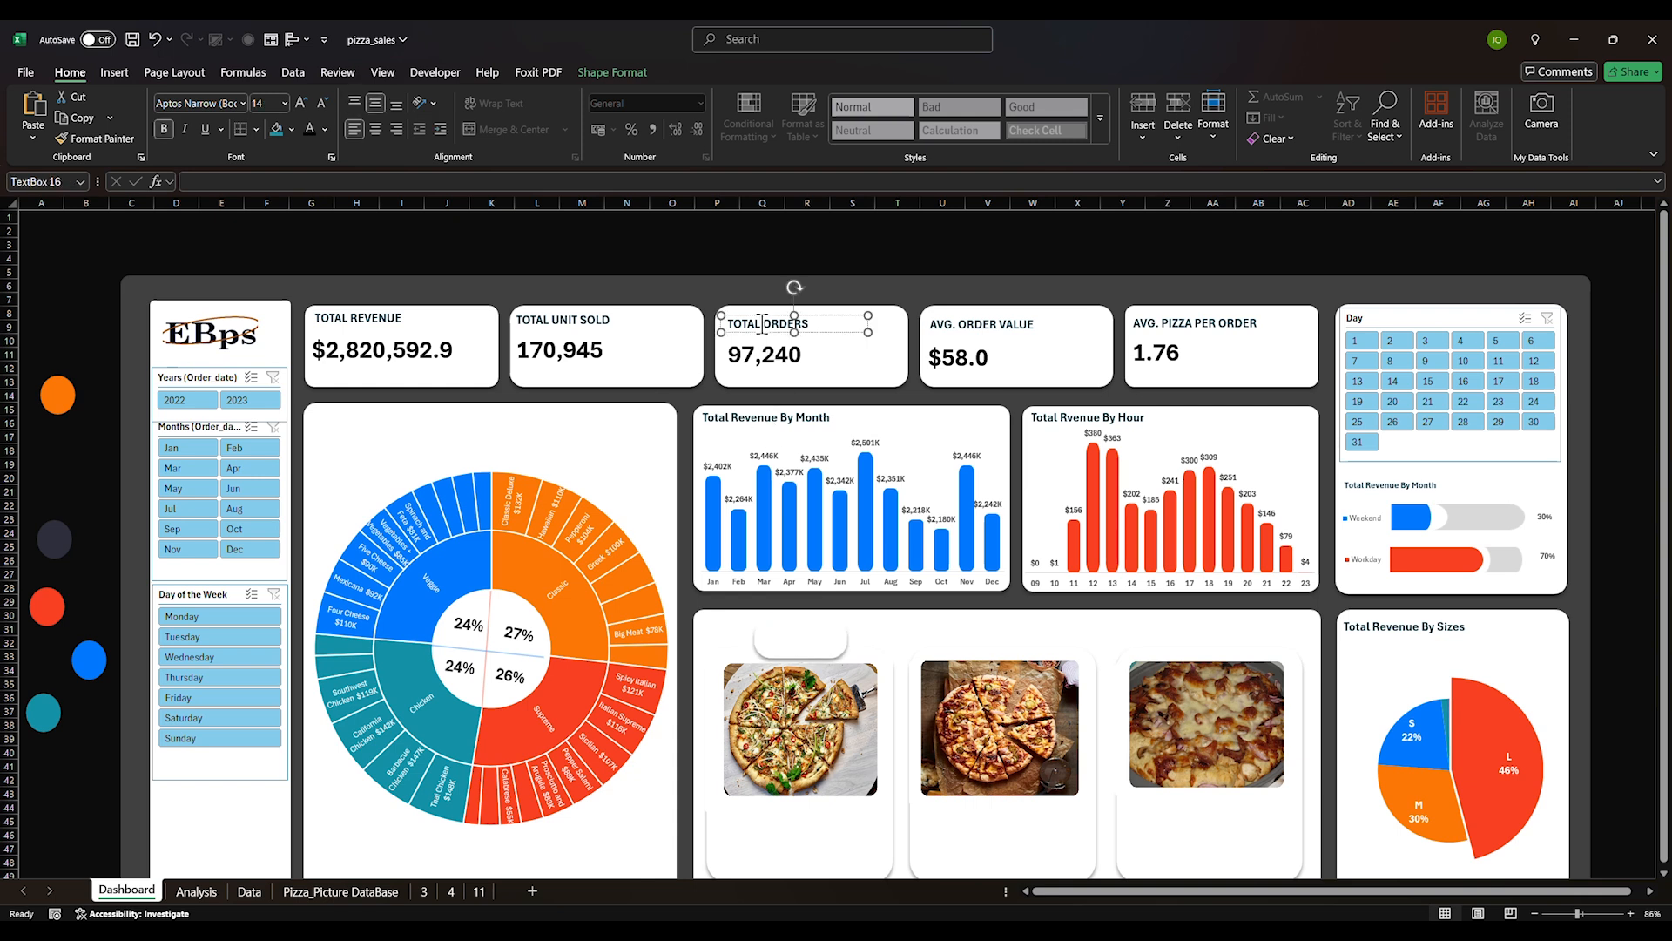
pyautogui.hotkey('ctrl', 'd')
pyautogui.moveTo(842, 329); pyautogui.dragTo(876, 646)
pyautogui.tripleClick(803, 641)
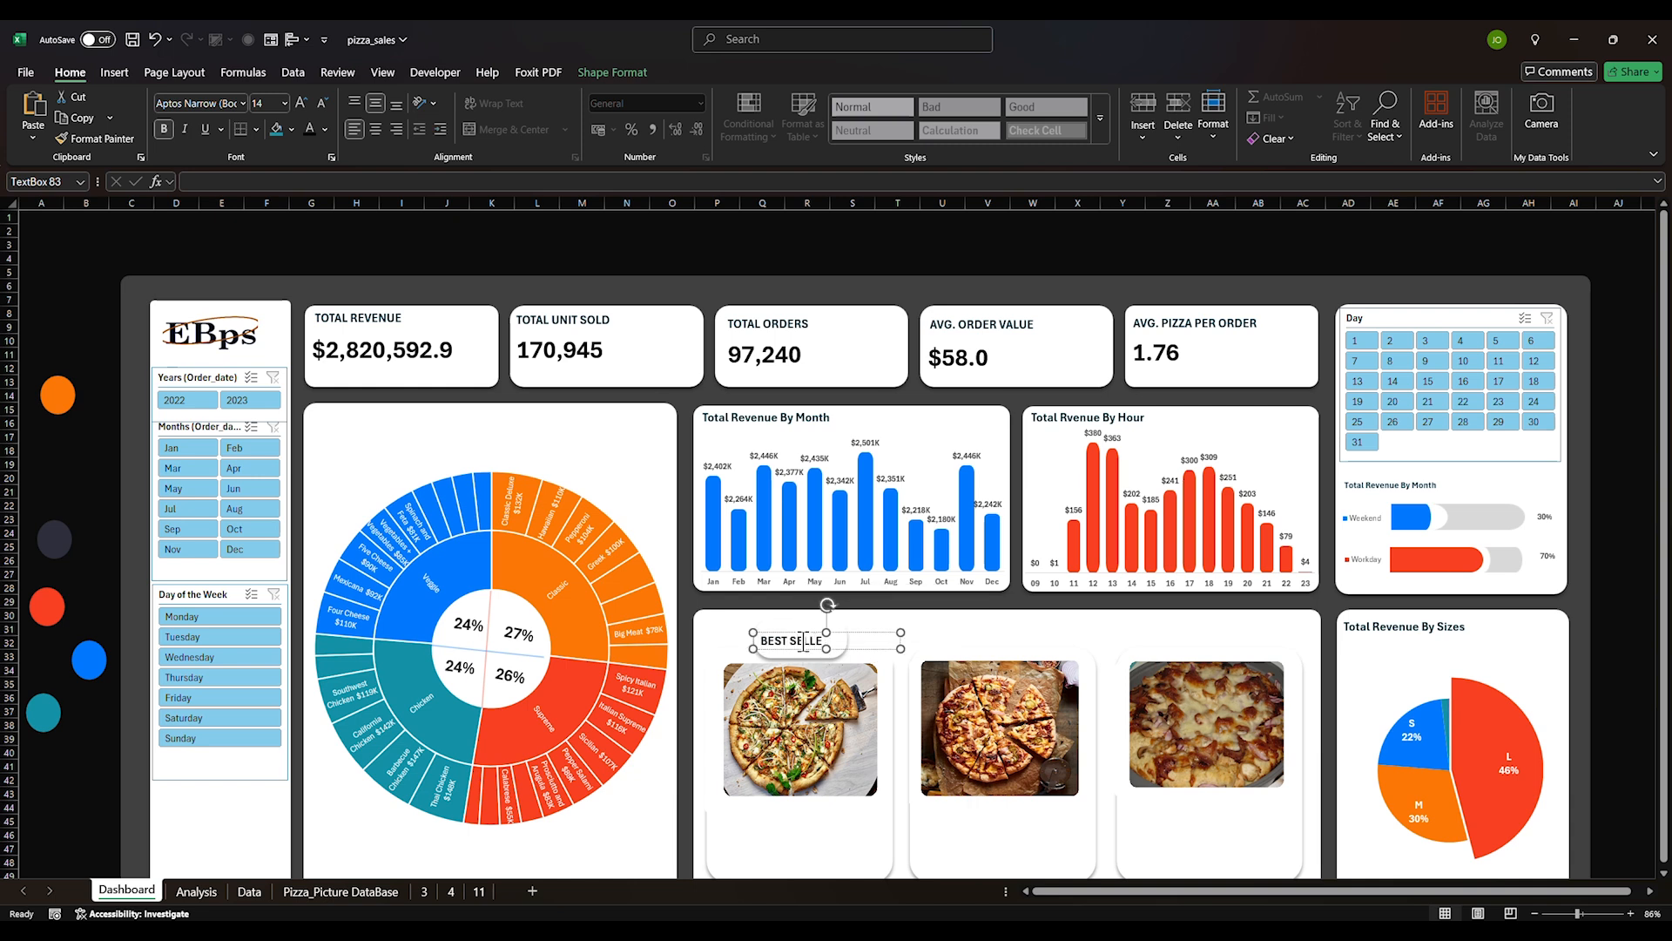
pyautogui.moveTo(900, 649); pyautogui.dragTo(830, 628)
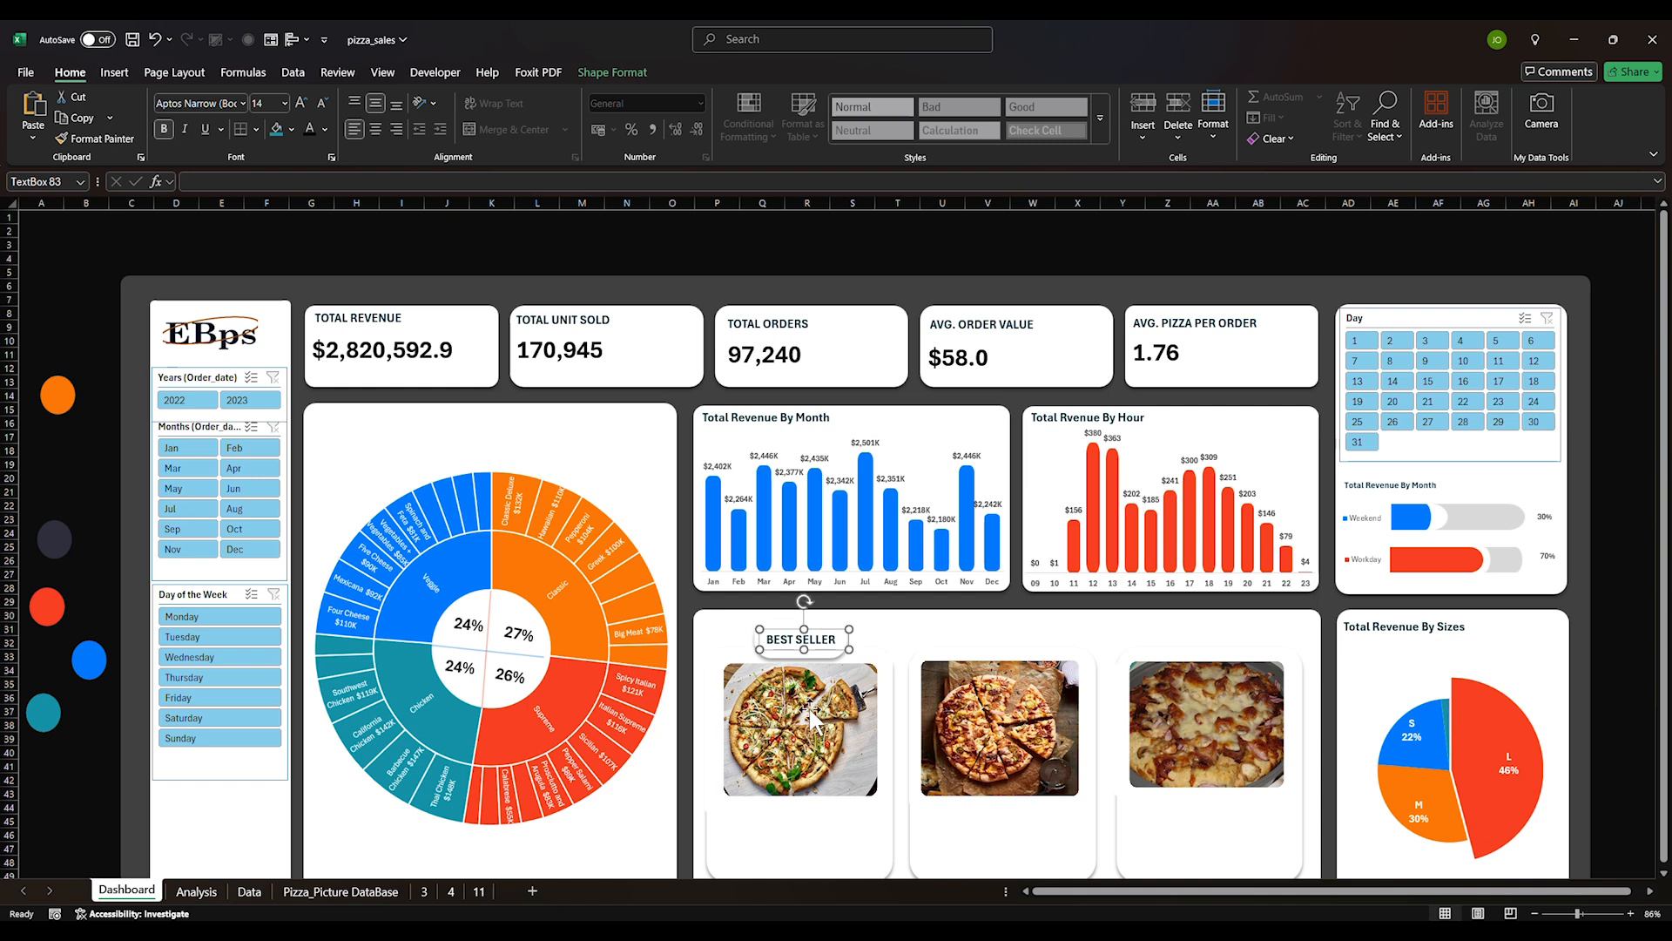
# Delete the small rounded card behind the BEST SELLER label
pyautogui.click(896, 647)
pyautogui.keyDown('ctrl'); pyautogui.click(812, 649); pyautogui.keyUp('ctrl')
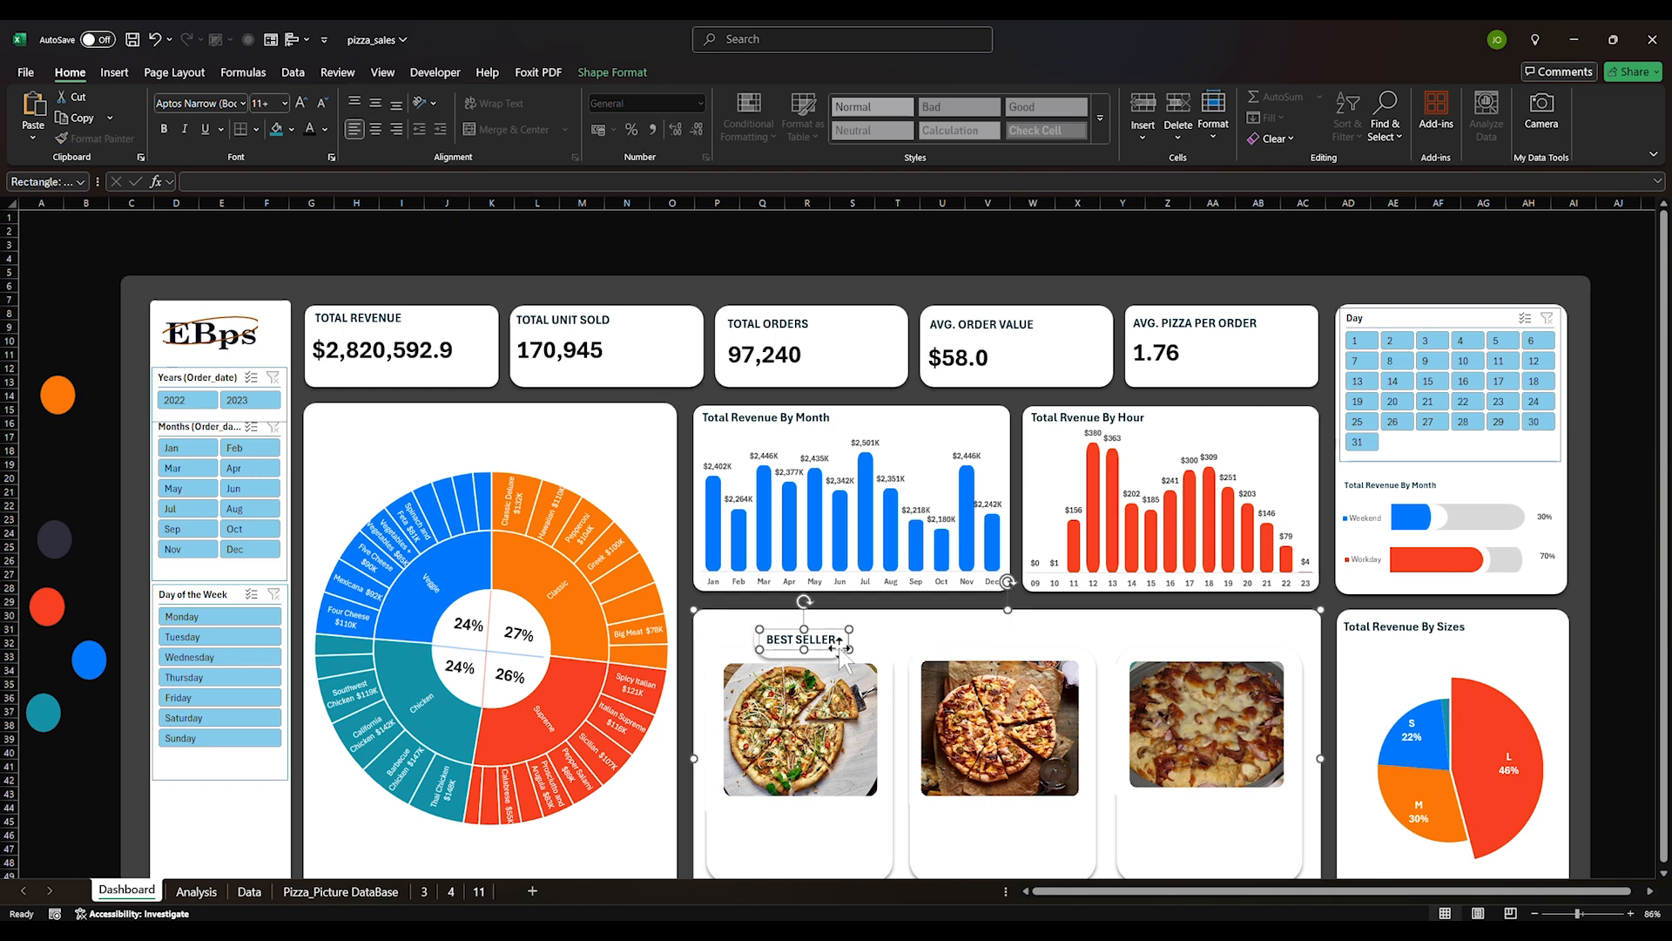
pyautogui.keyDown('ctrl'); pyautogui.click(830, 651); pyautogui.keyUp('ctrl')
pyautogui.doubleClick(805, 641)
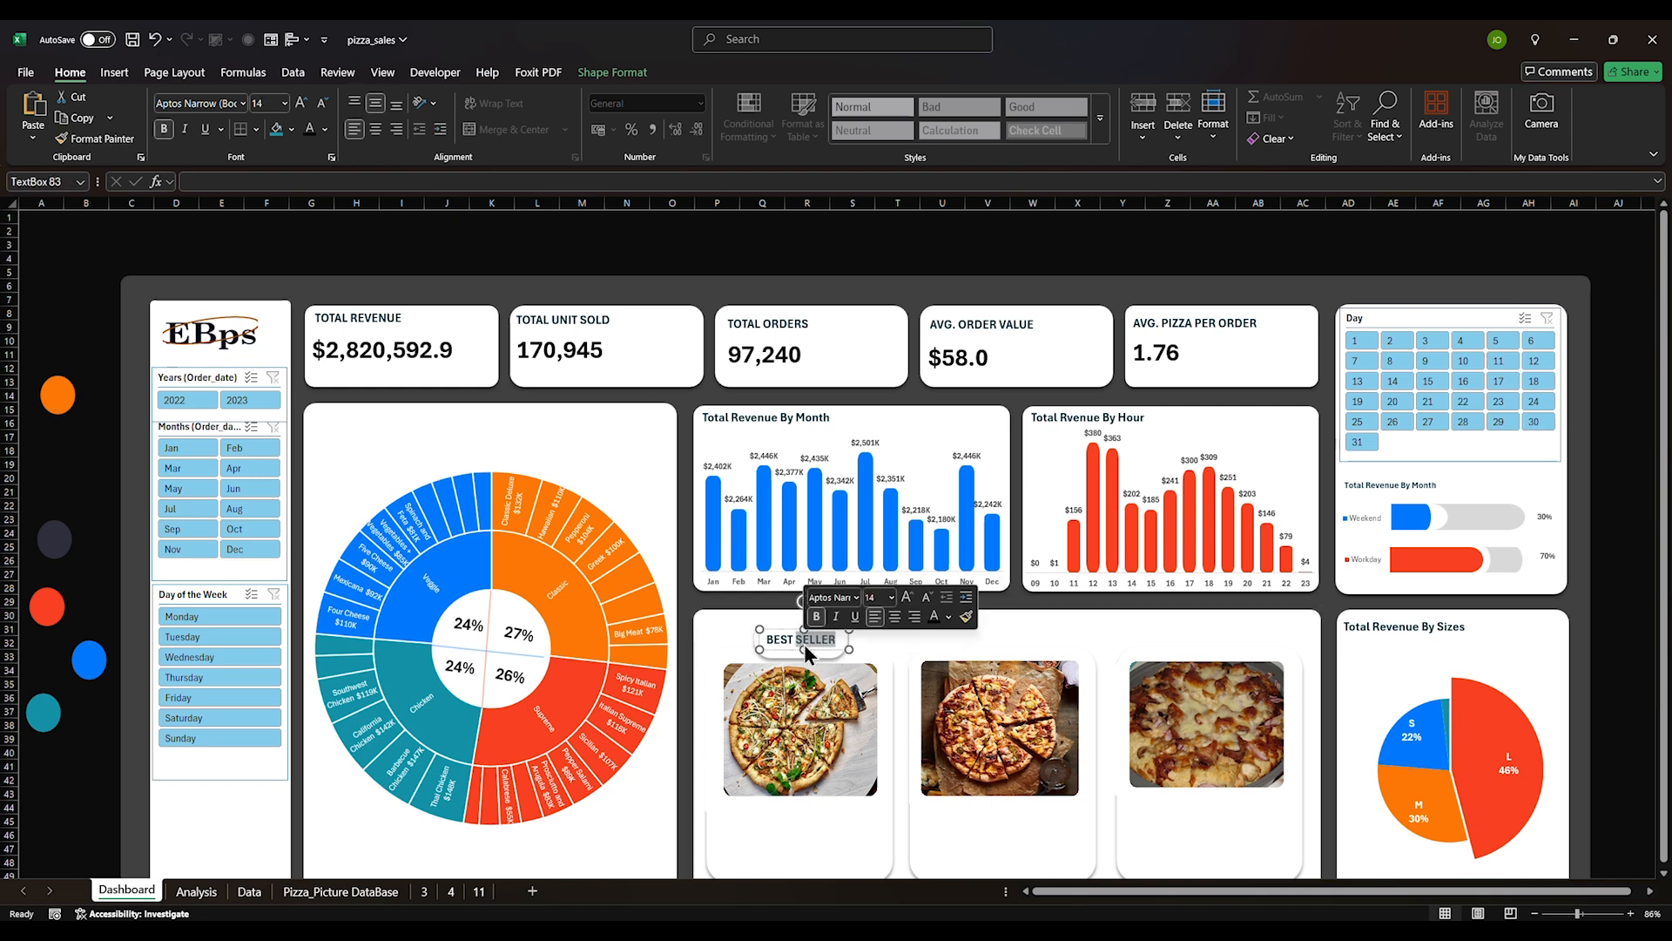
pyautogui.click(890, 633)
pyautogui.click(776, 641)
pyautogui.click(776, 641)
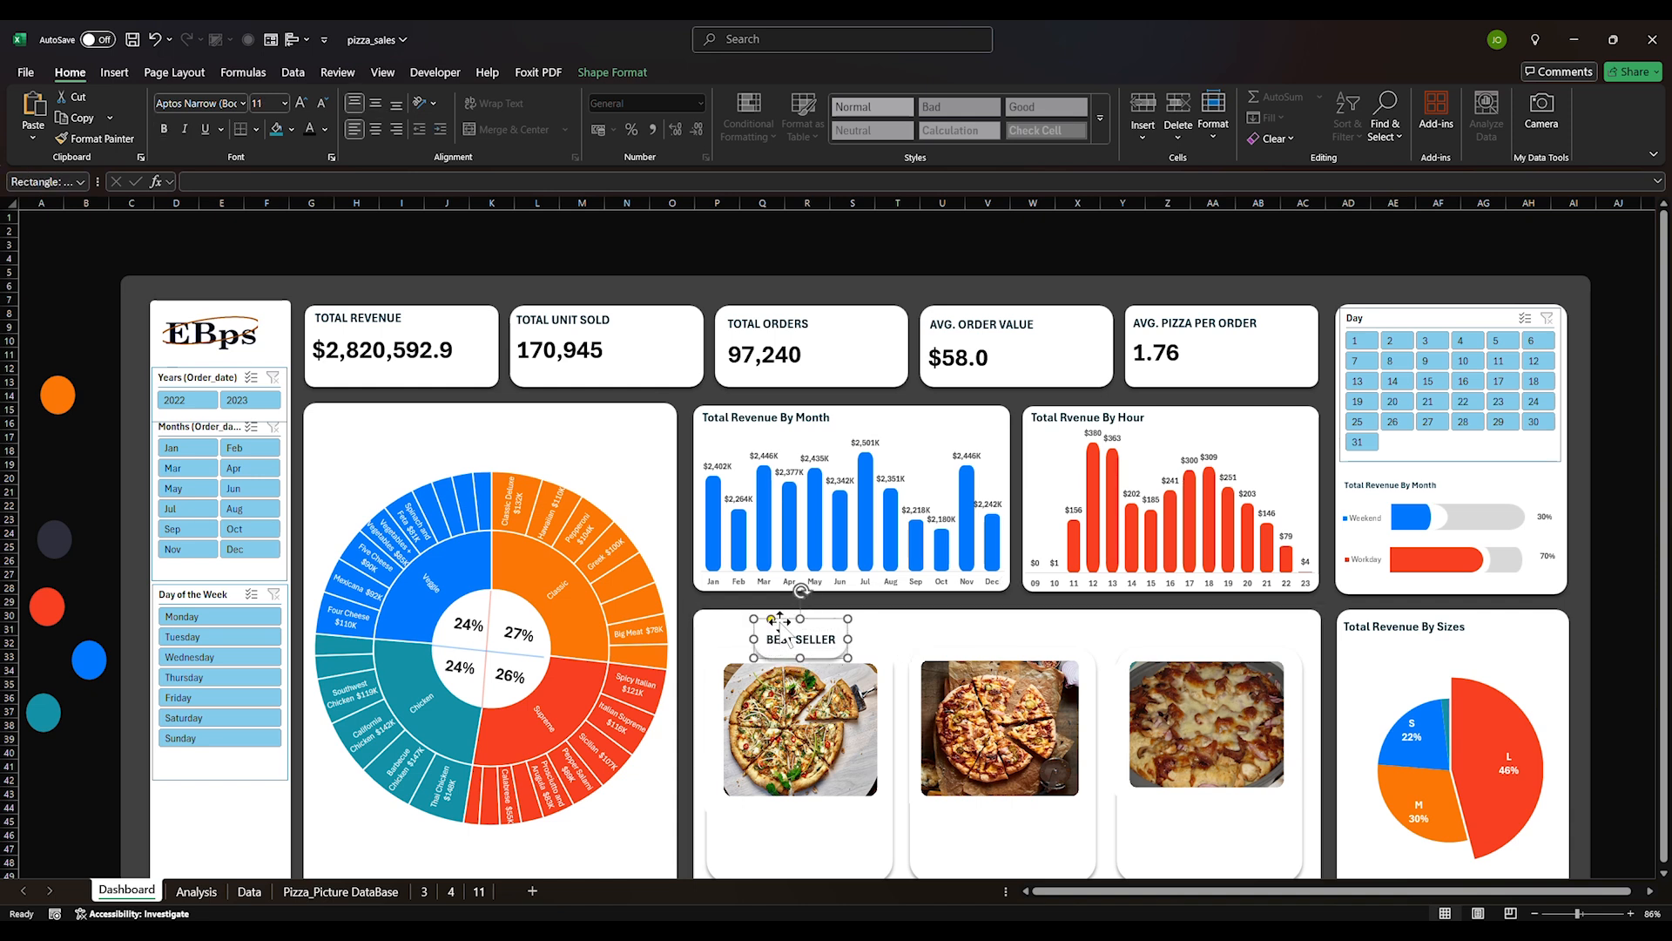
pyautogui.press('Delete')
# Fill the BEST SELLER label box with teal
pyautogui.click(767, 633)
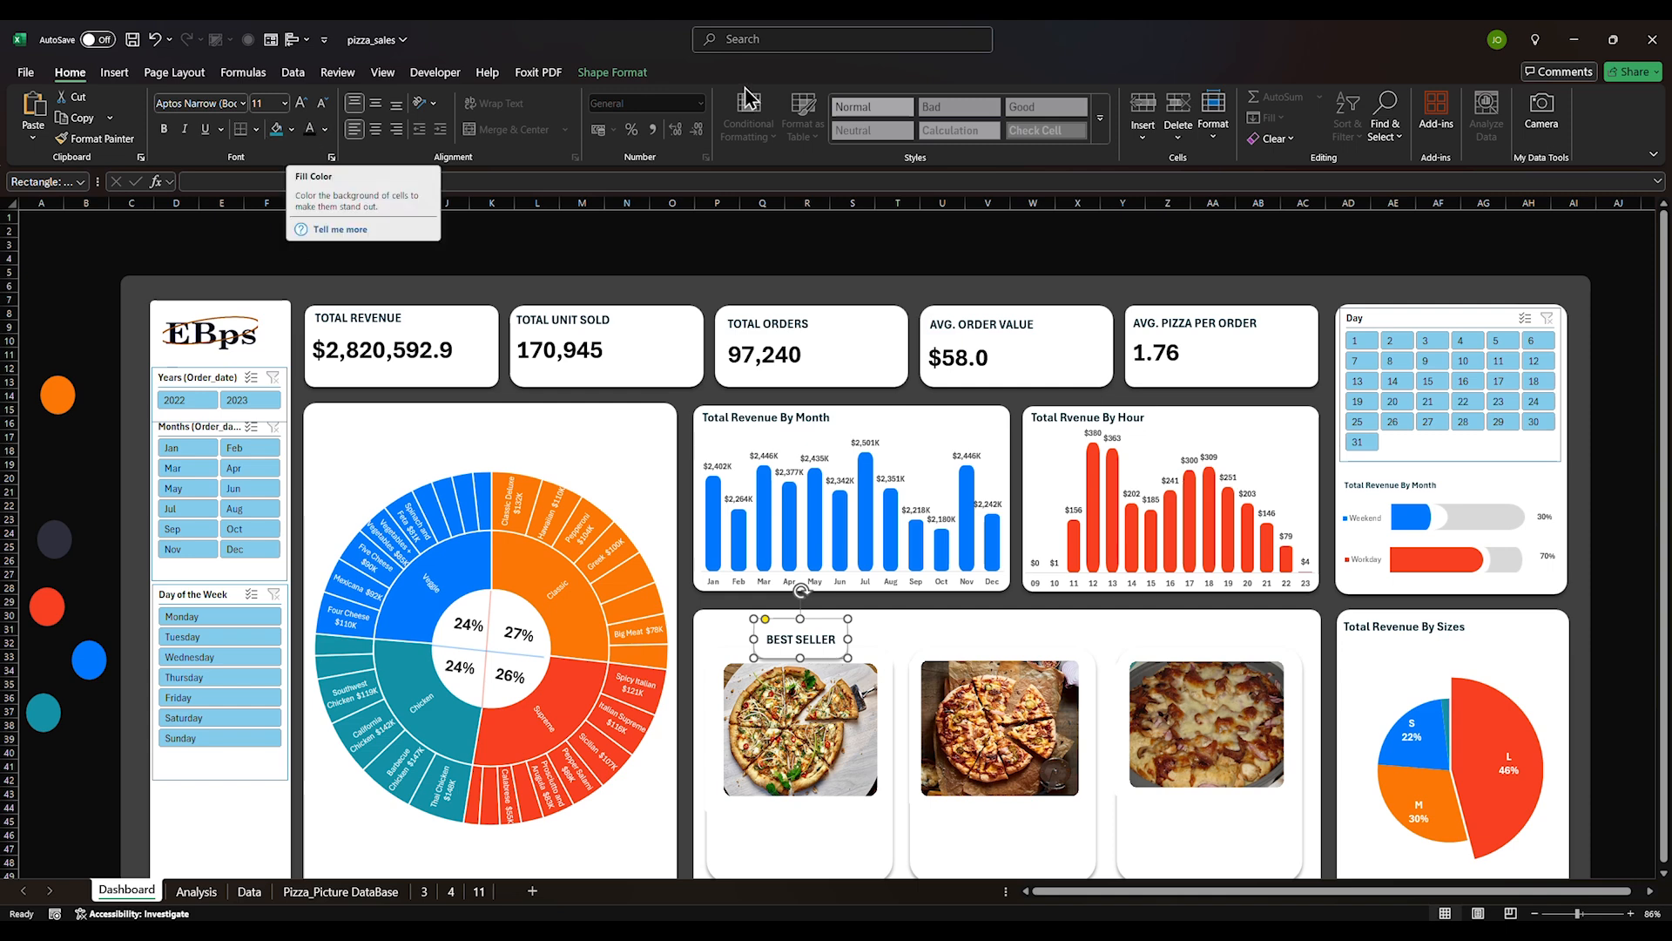
pyautogui.click(613, 72)
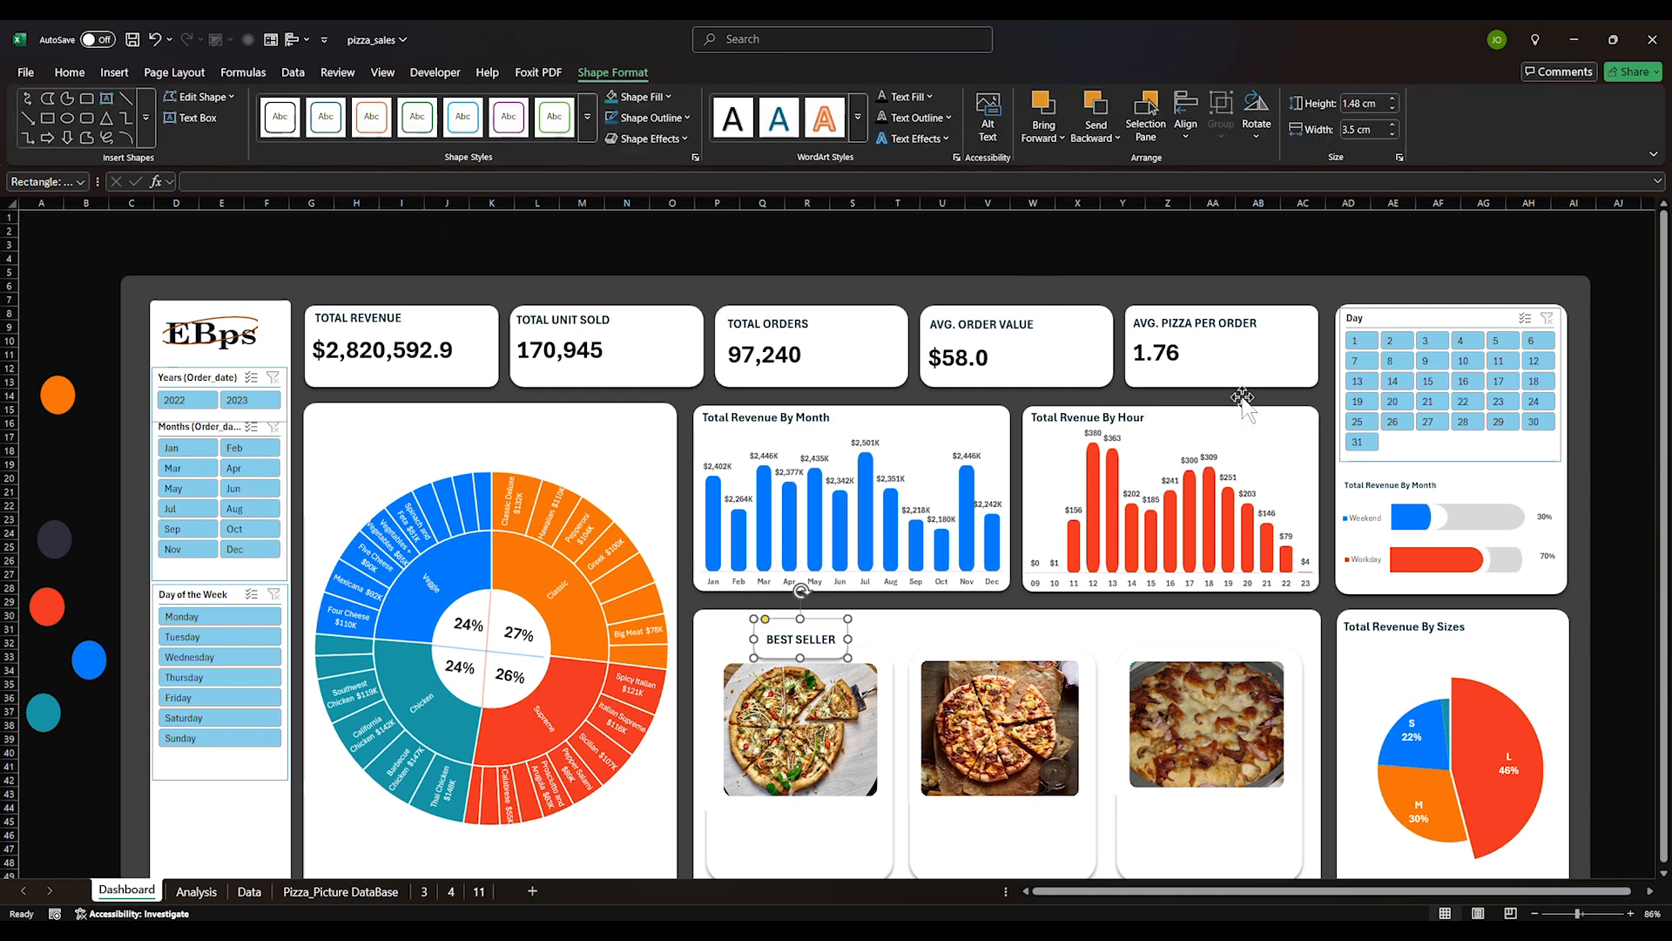
pyautogui.rightClick(829, 626)
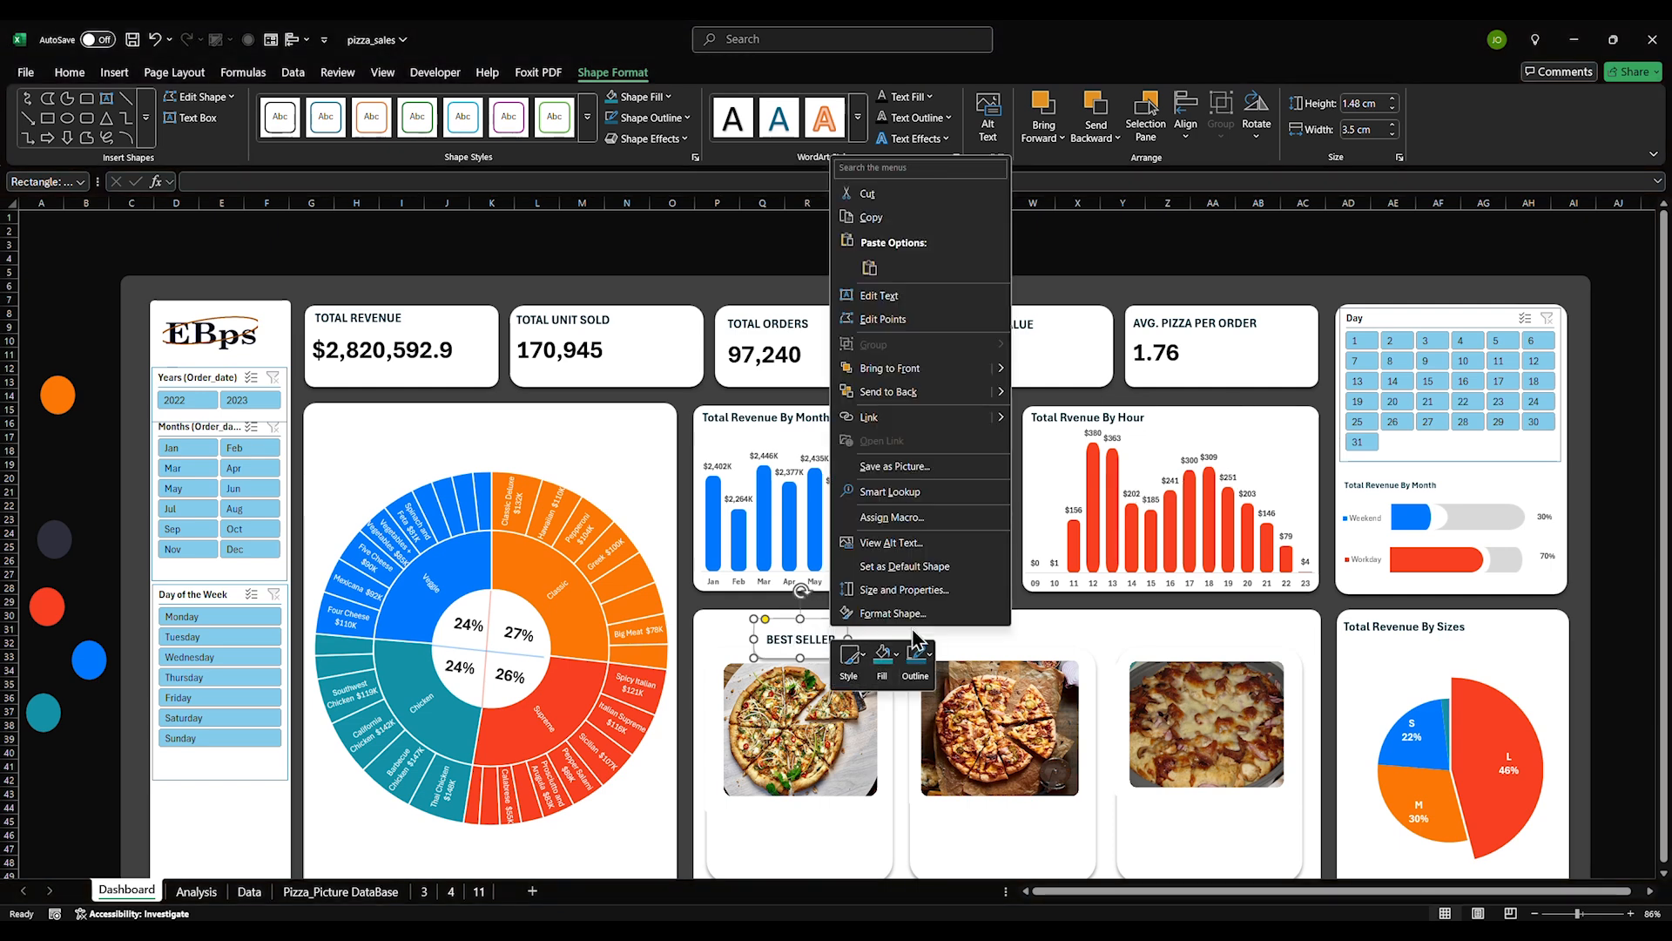
pyautogui.click(893, 655)
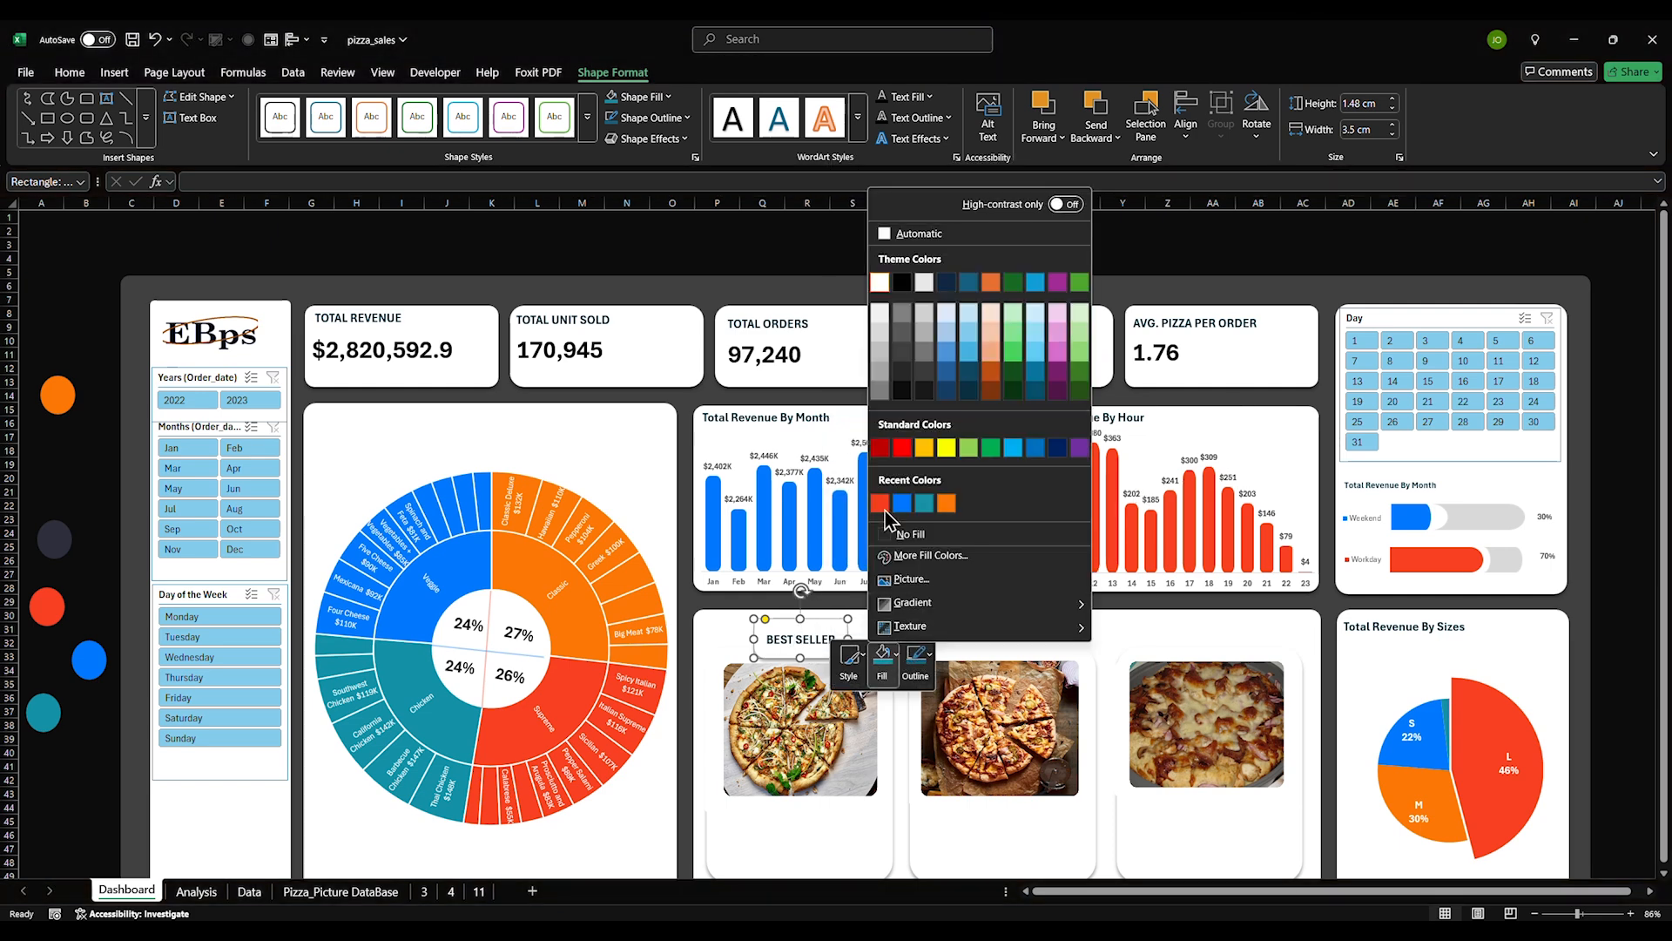
pyautogui.click(885, 331)
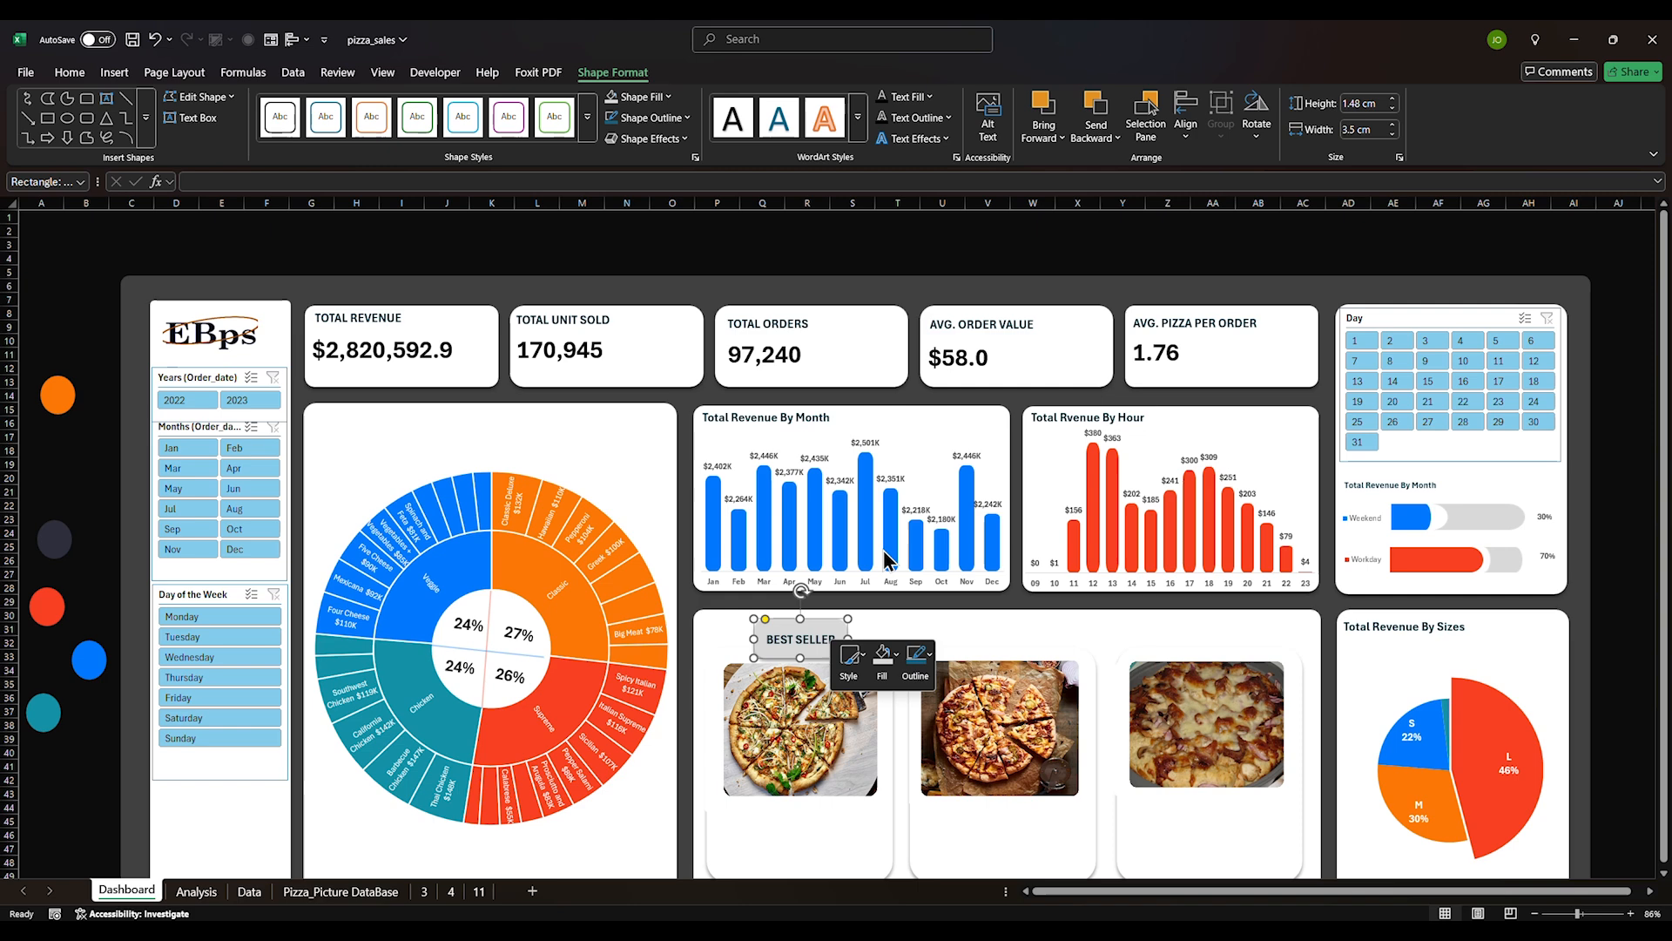
pyautogui.click(851, 655)
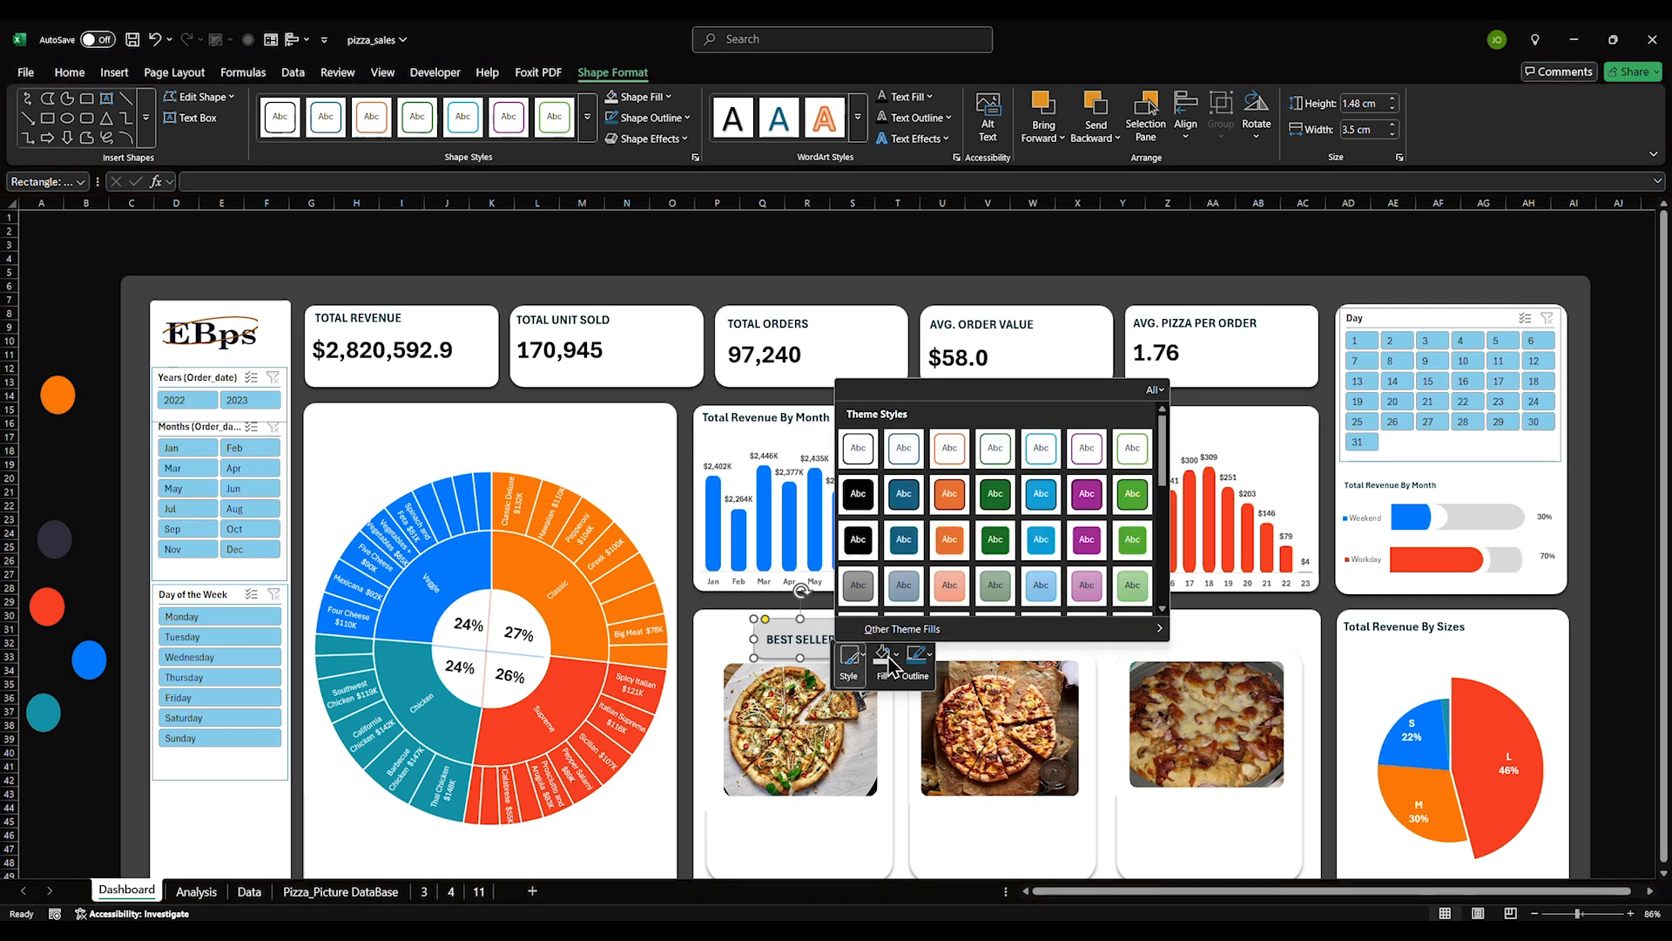
pyautogui.click(890, 664)
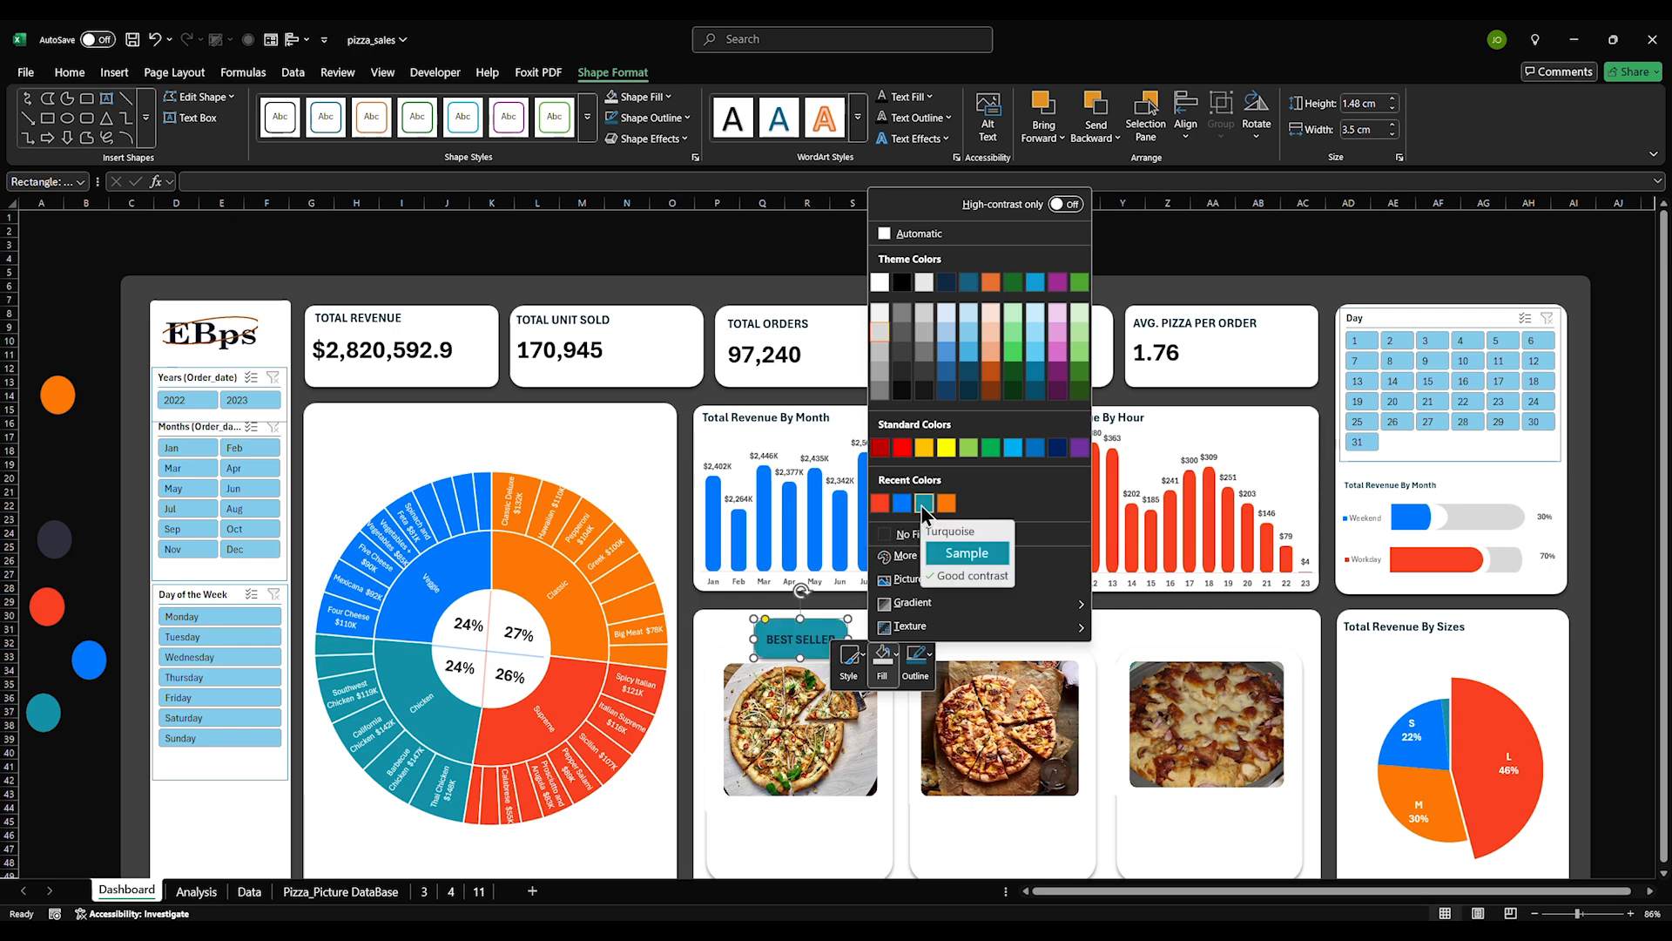
pyautogui.click(924, 503)
# Shorten and raise the teal label slightly, and make its text white
pyautogui.moveTo(799, 658); pyautogui.dragTo(799, 649)
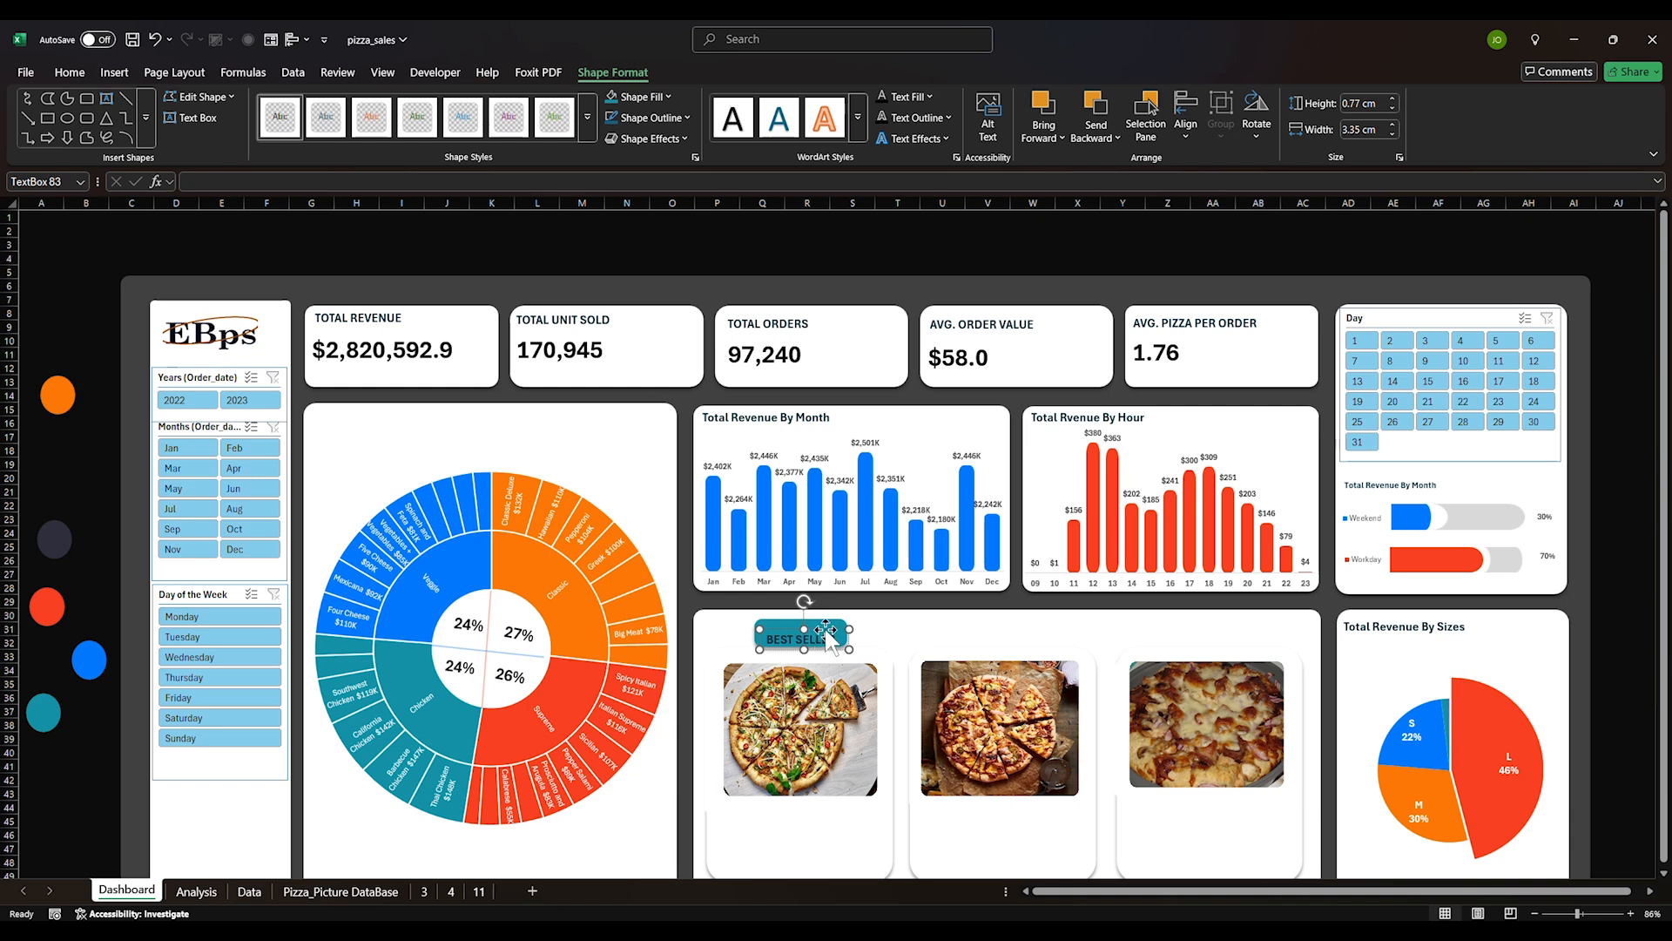
pyautogui.moveTo(819, 629); pyautogui.dragTo(819, 621)
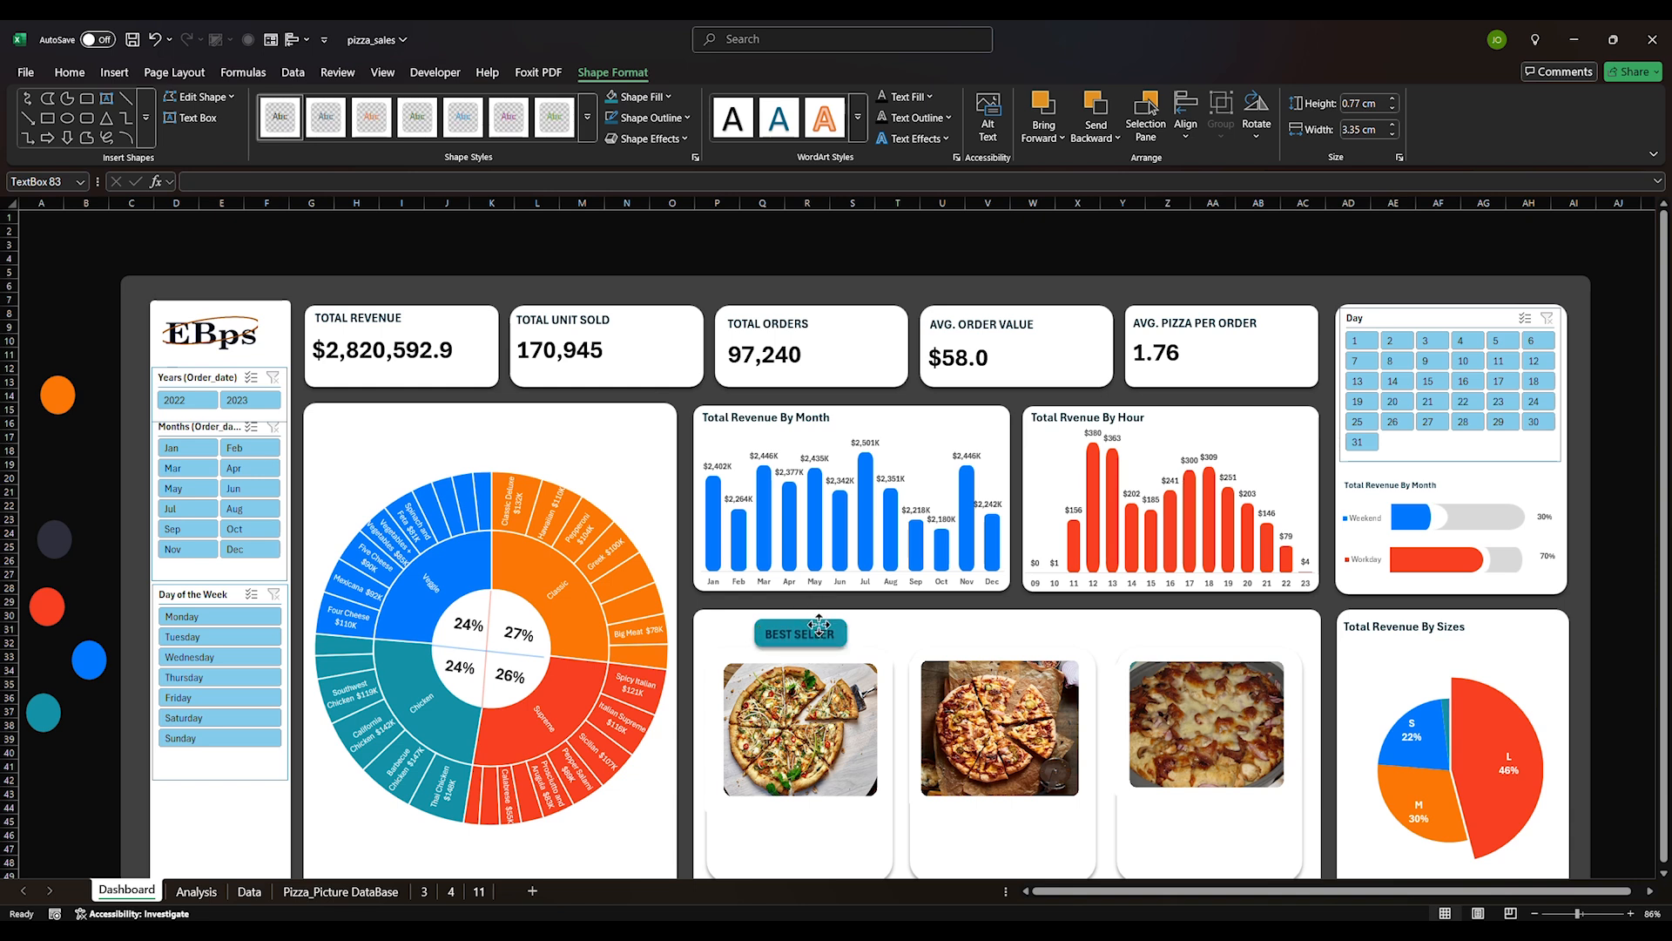
pyautogui.moveTo(819, 625); pyautogui.dragTo(819, 625)
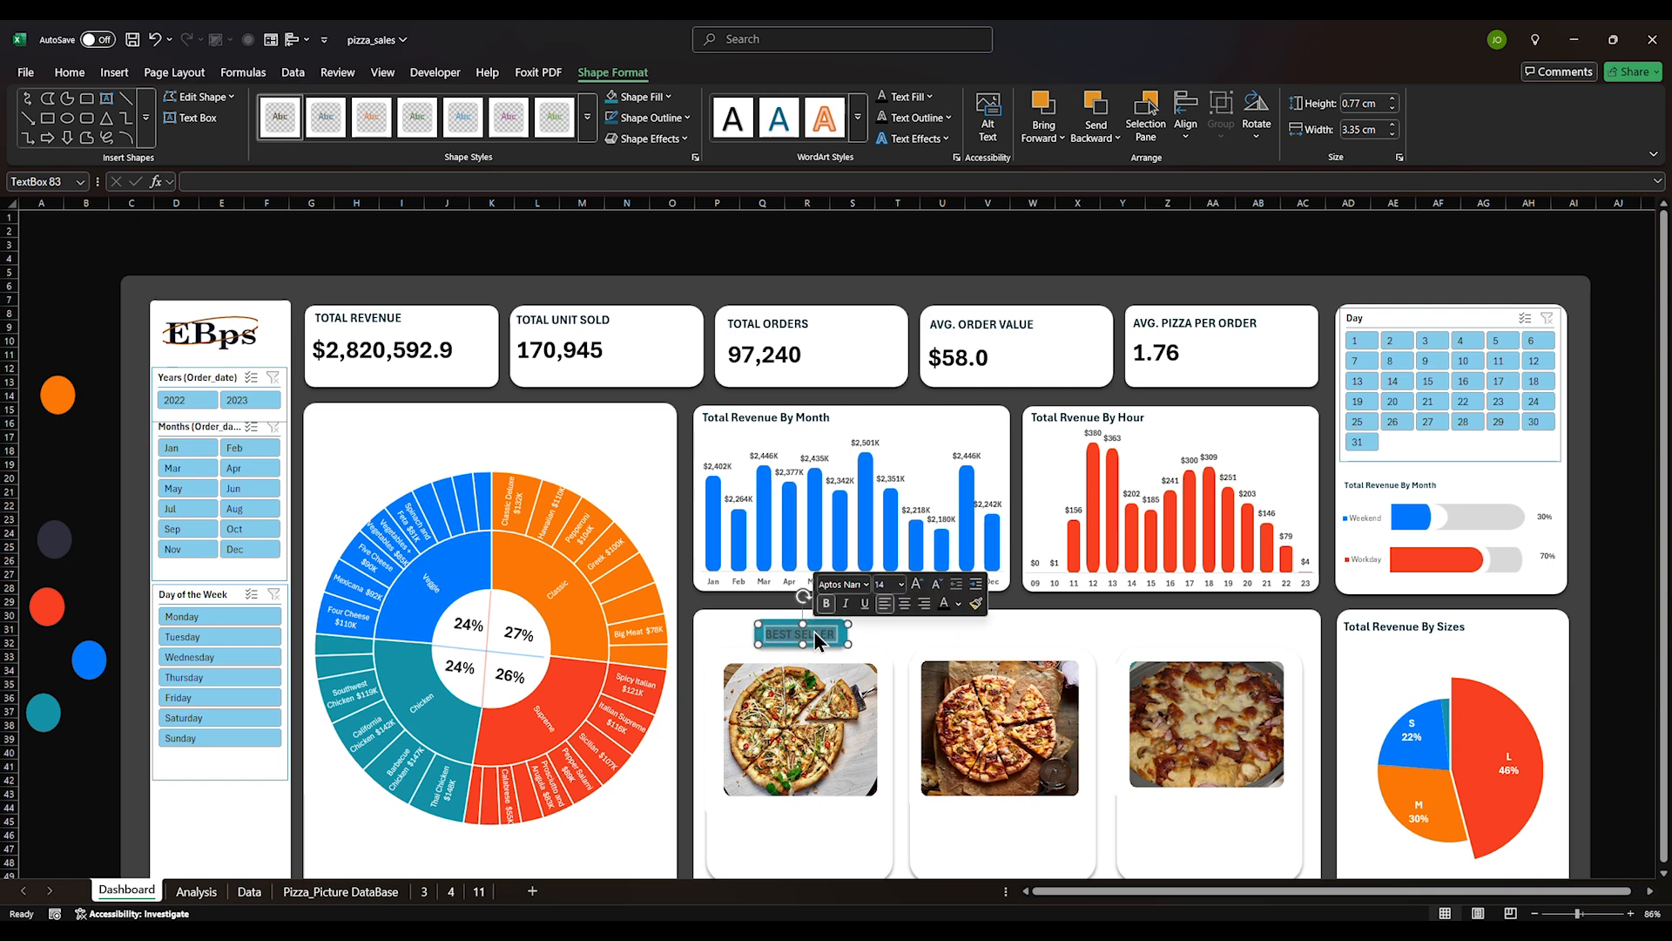
pyautogui.click(76, 69)
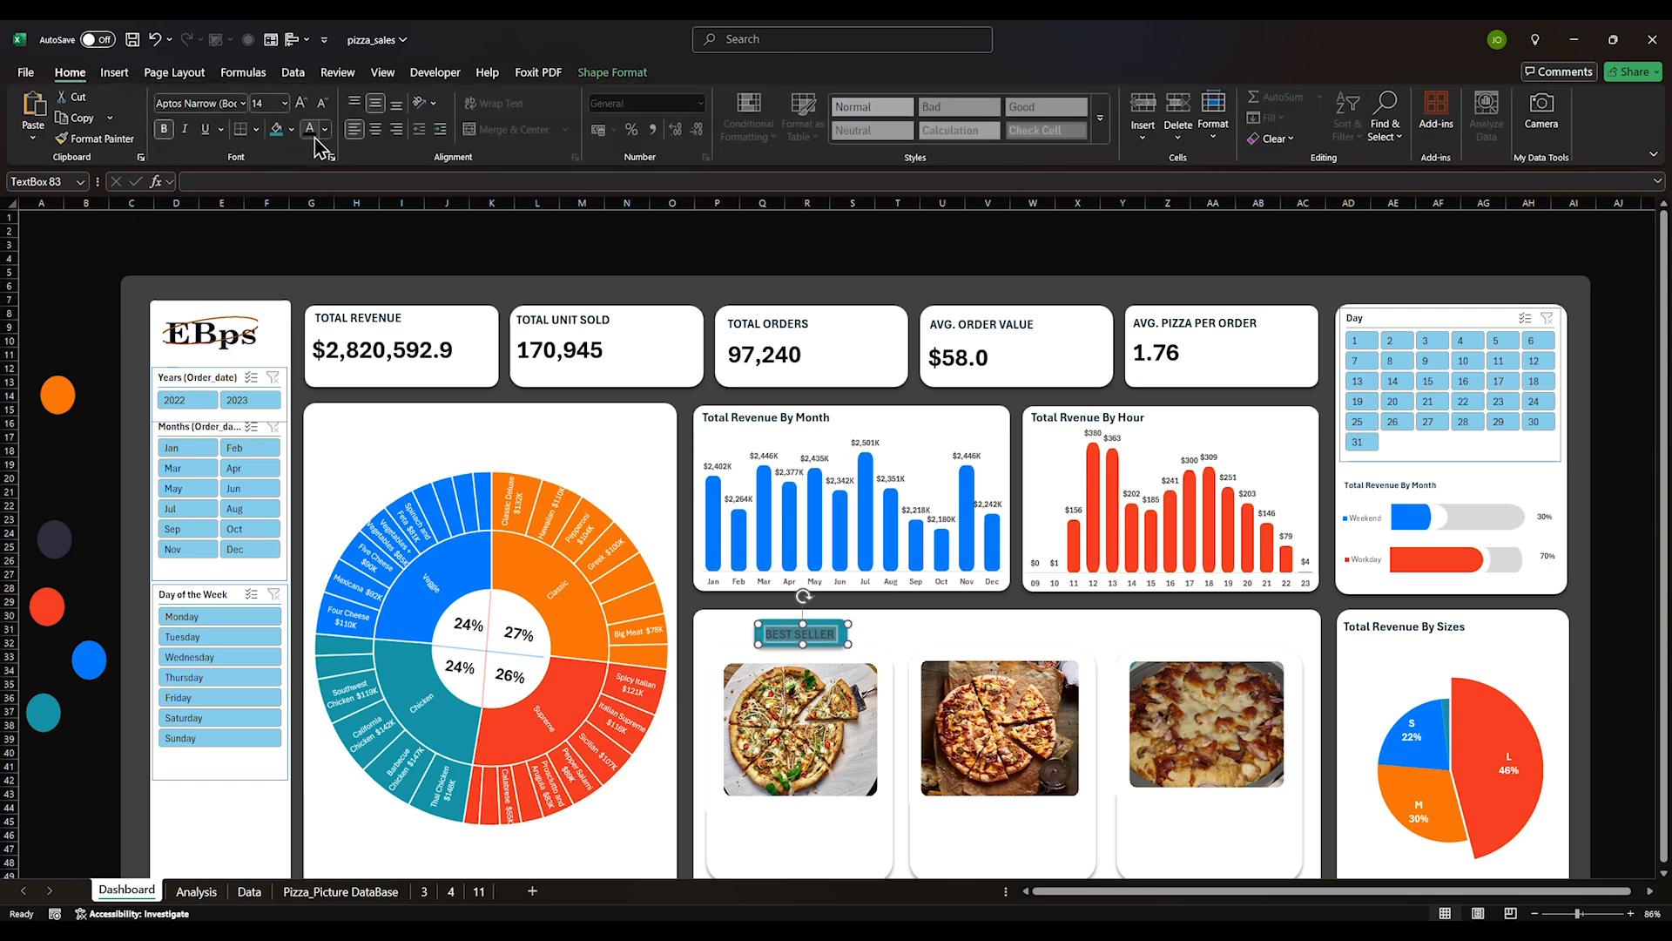
pyautogui.click(325, 130)
pyautogui.click(320, 243)
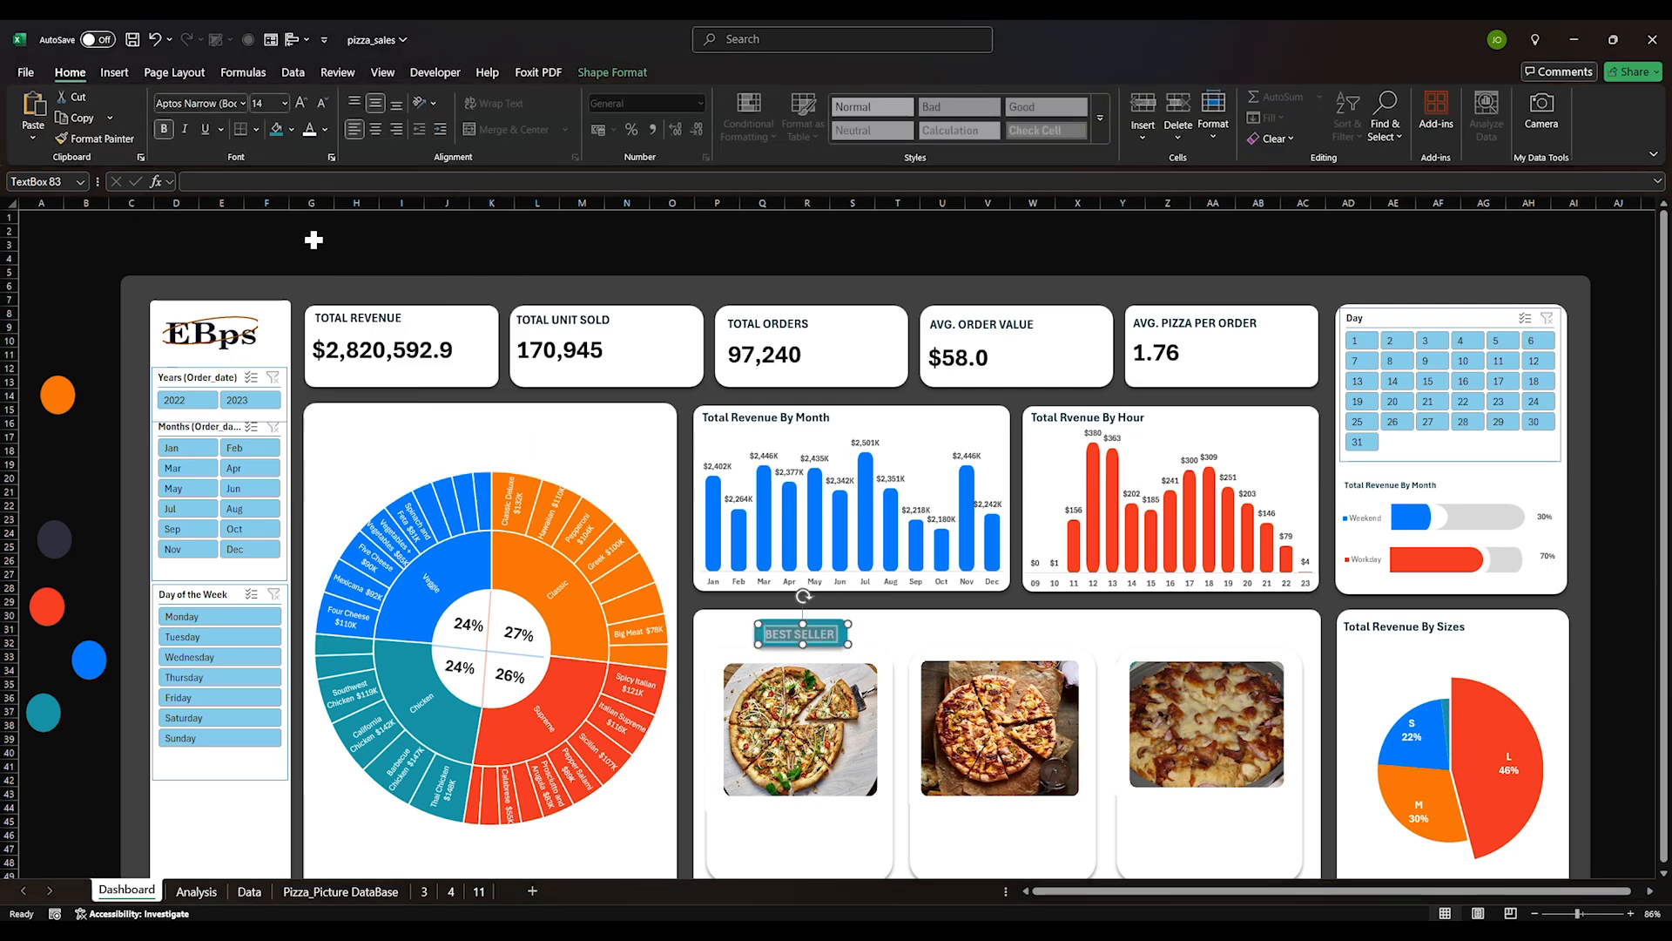
pyautogui.click(224, 244)
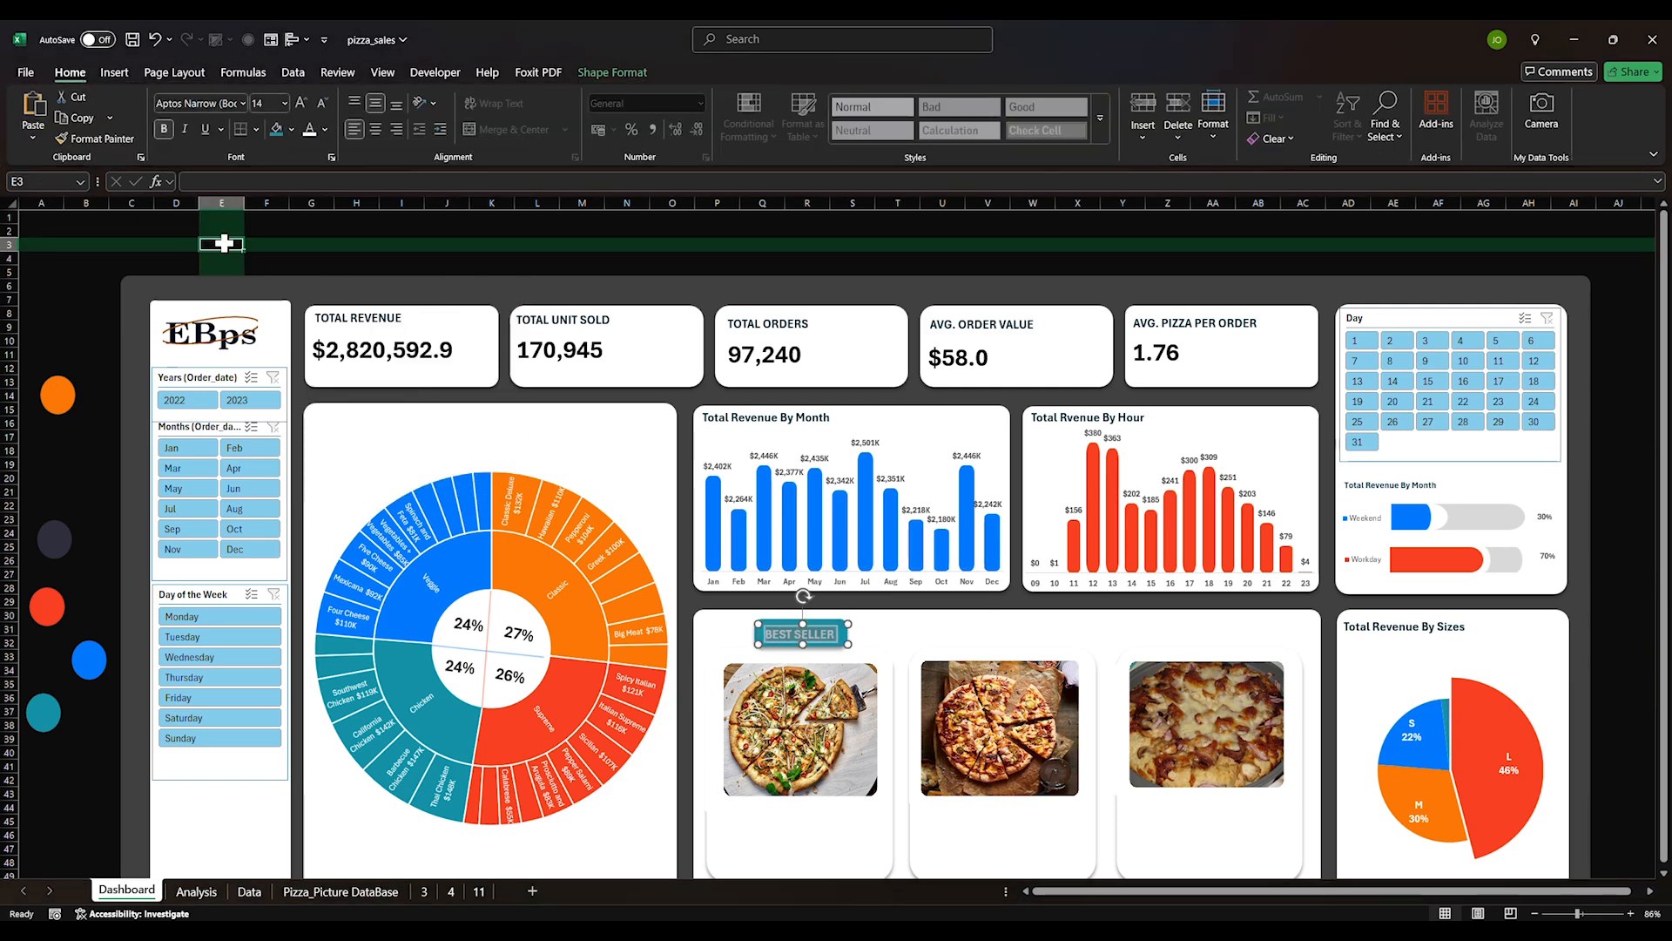
# Place copies of the teal BEST SELLER tag over the second and third pizza cards
pyautogui.click(797, 634)
pyautogui.moveTo(808, 636); pyautogui.dragTo(1245, 621)
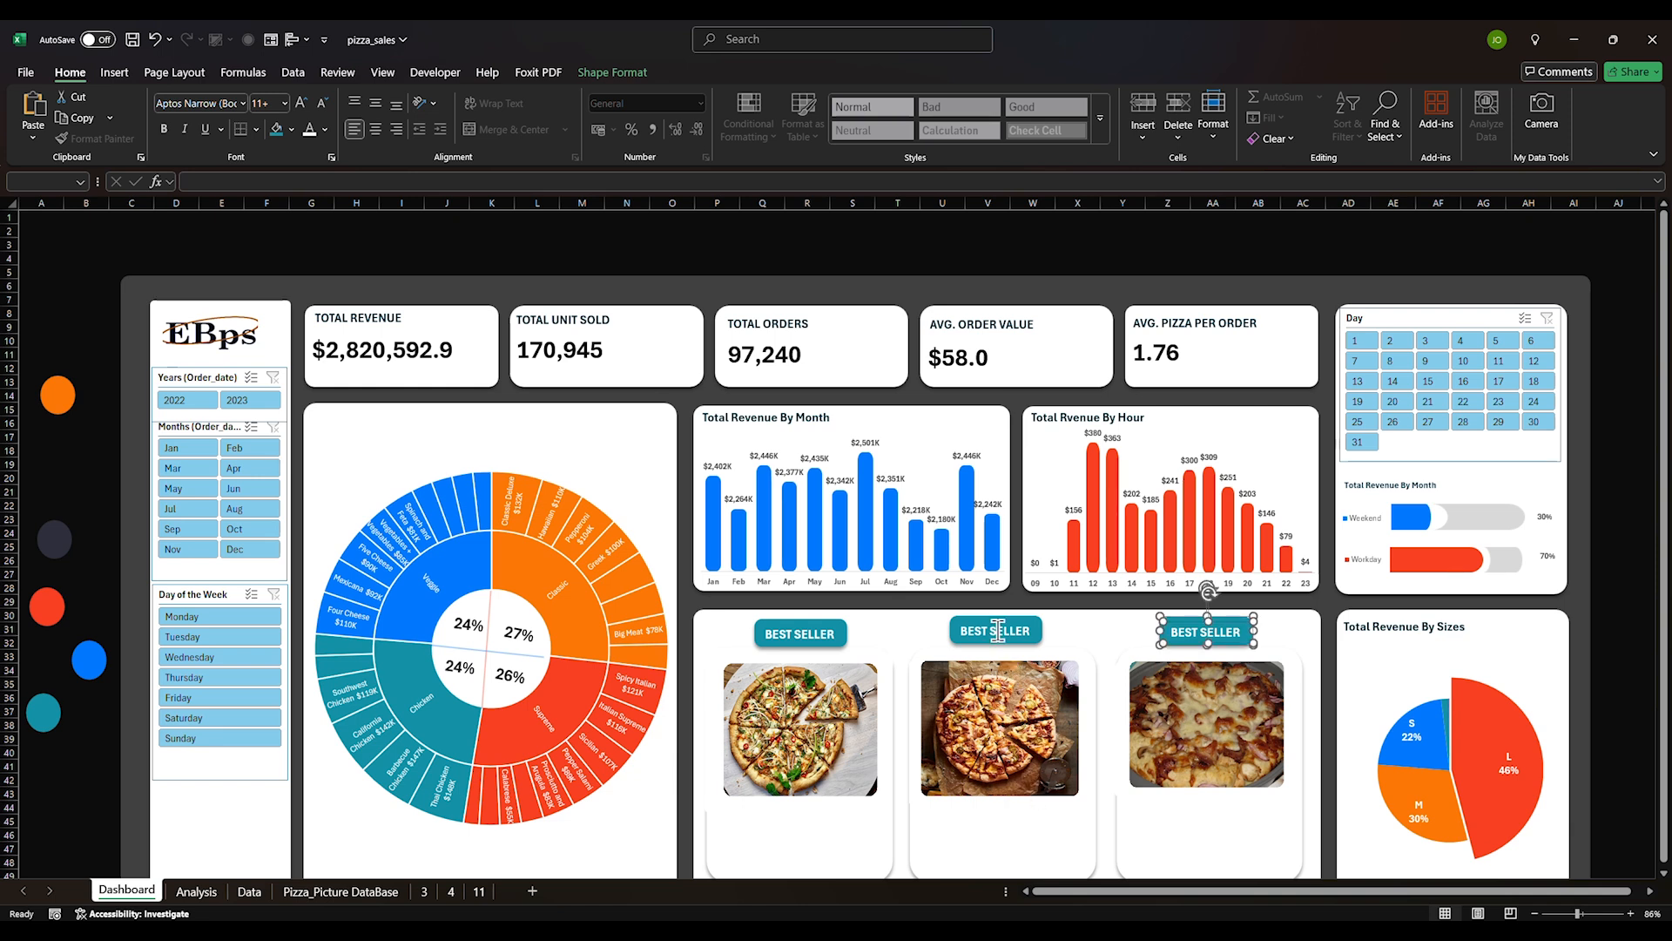
pyautogui.click(87, 794)
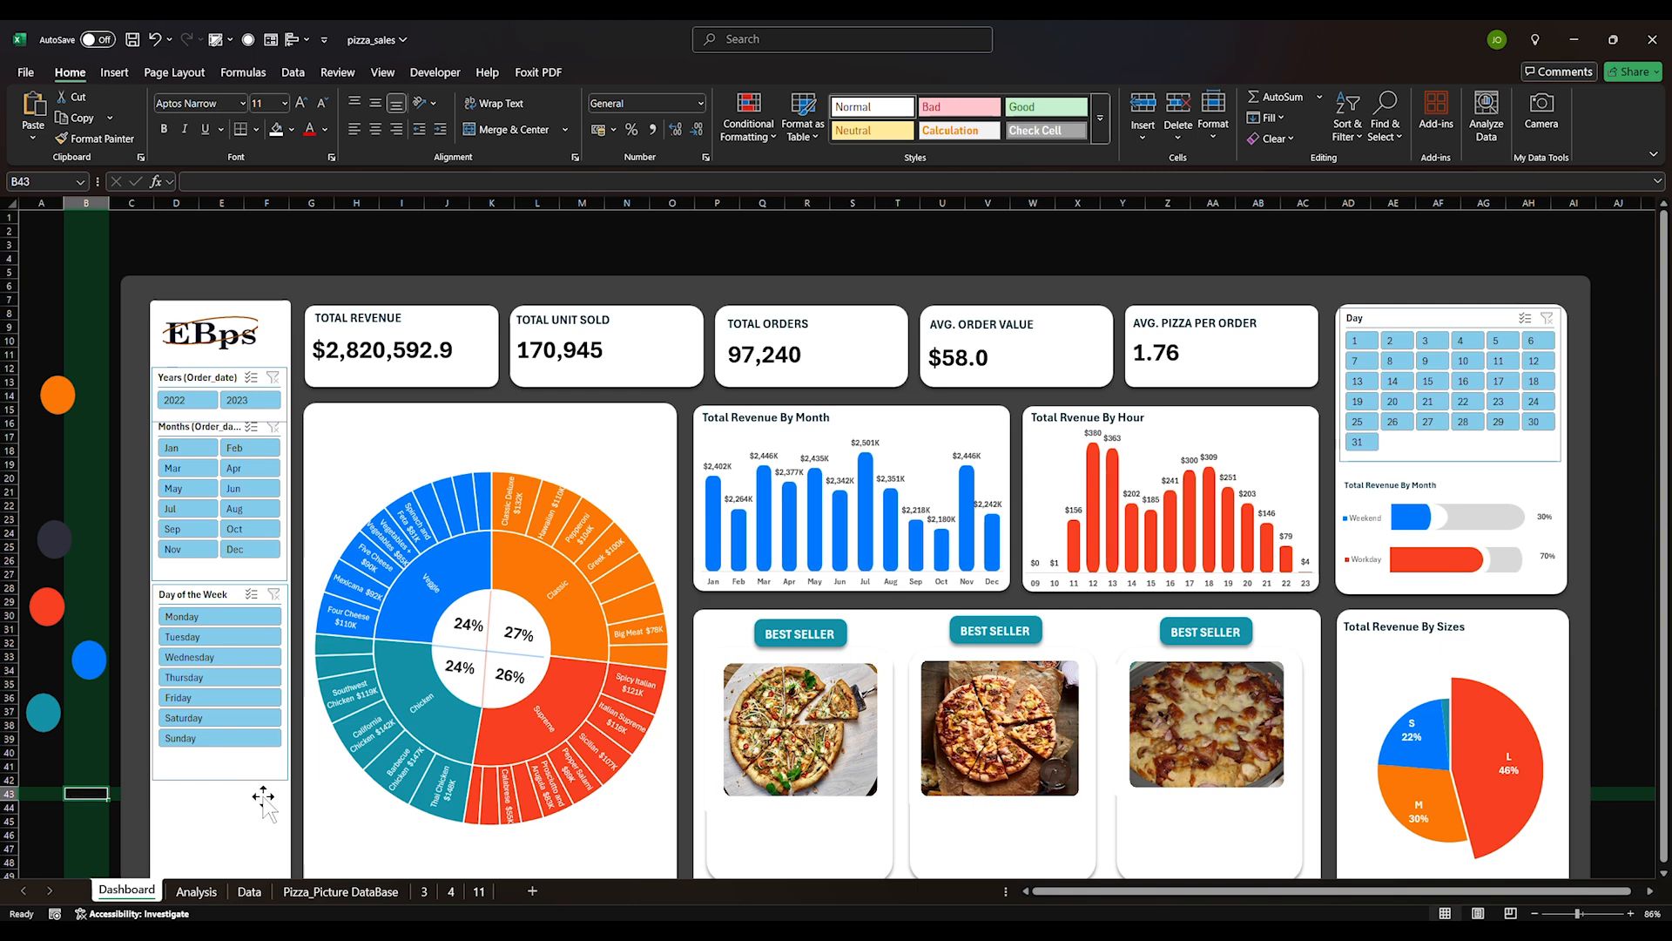
pyautogui.scroll(-3, 267, 809)
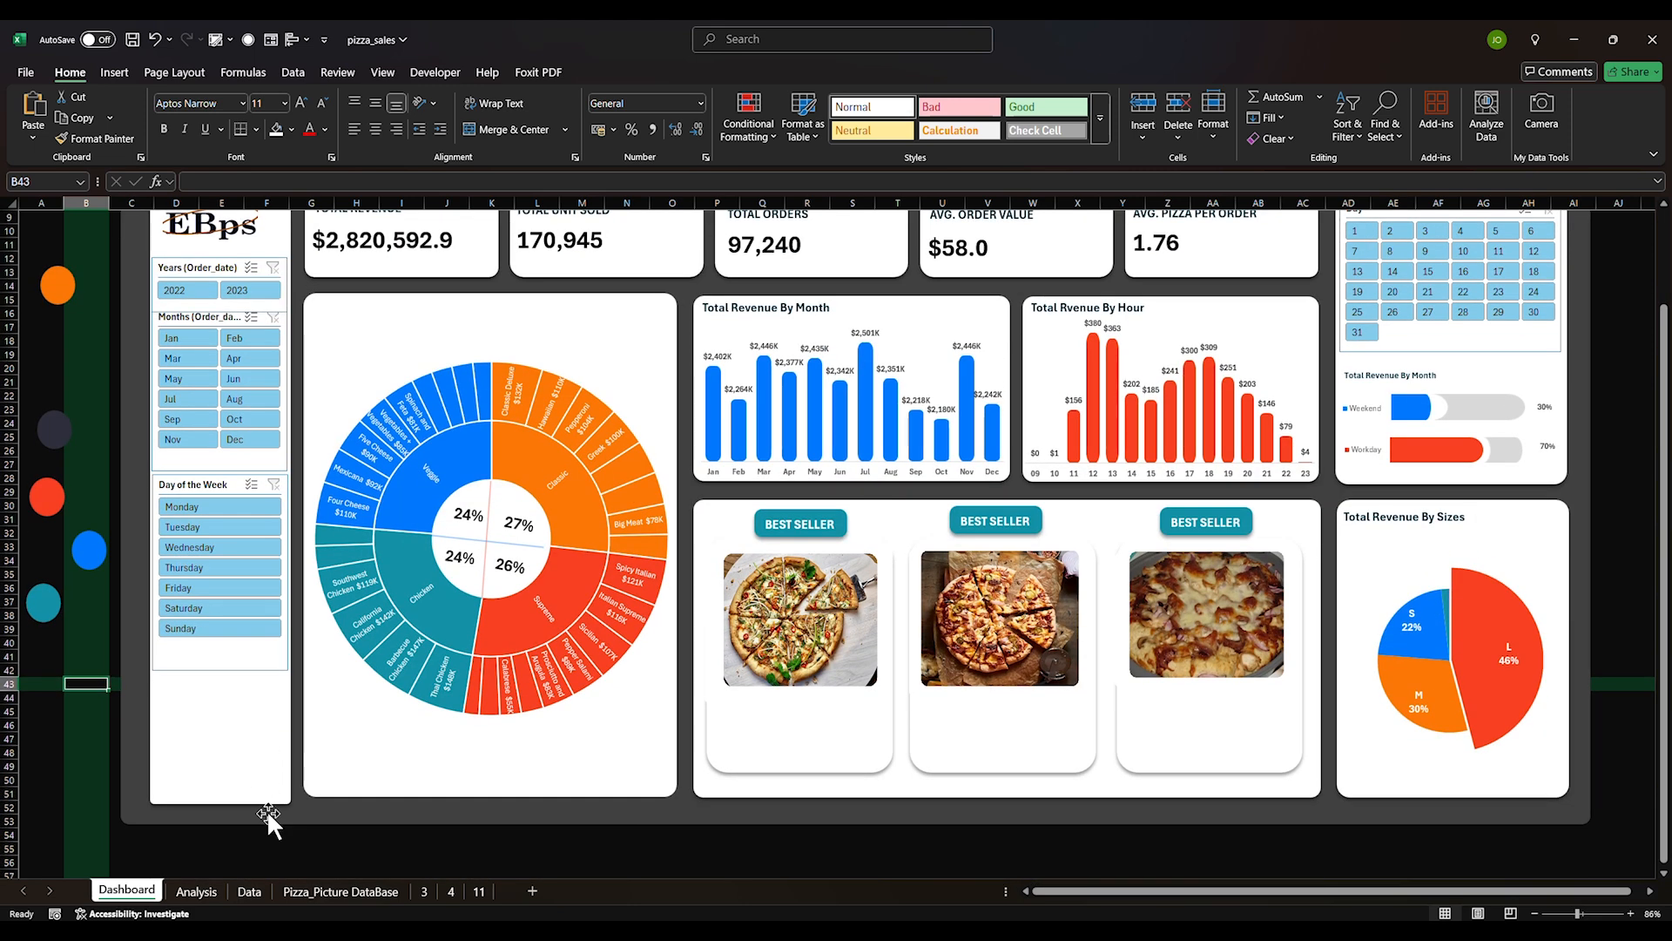
pyautogui.scroll(3, 339, 814)
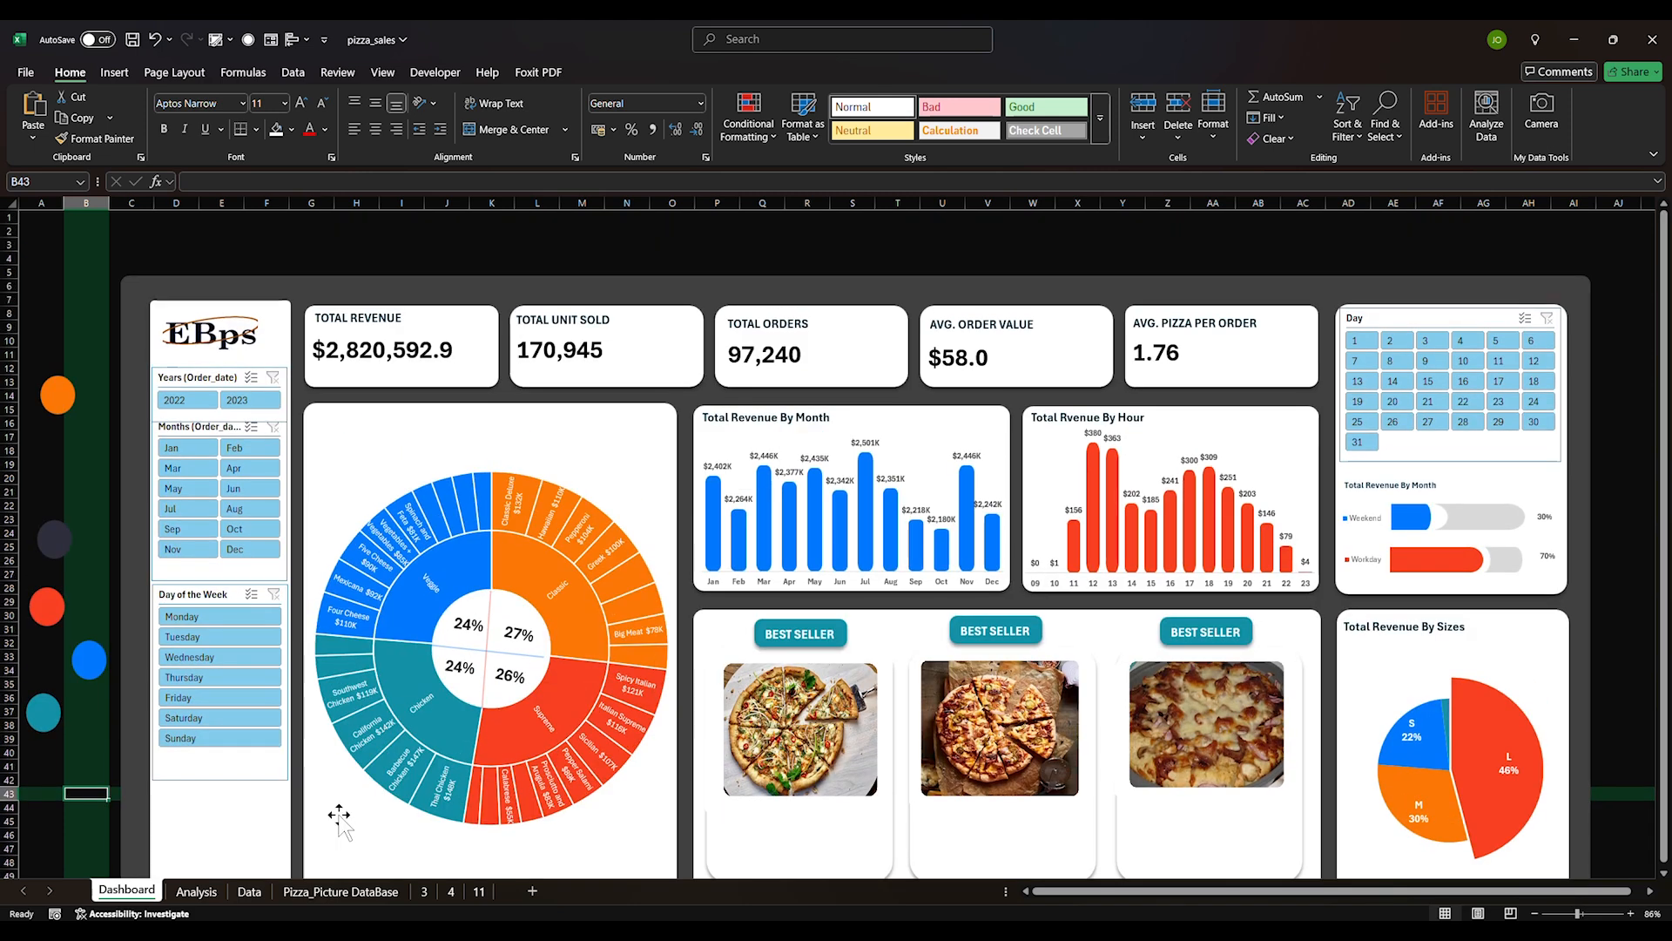
pyautogui.scroll(-3, 339, 815)
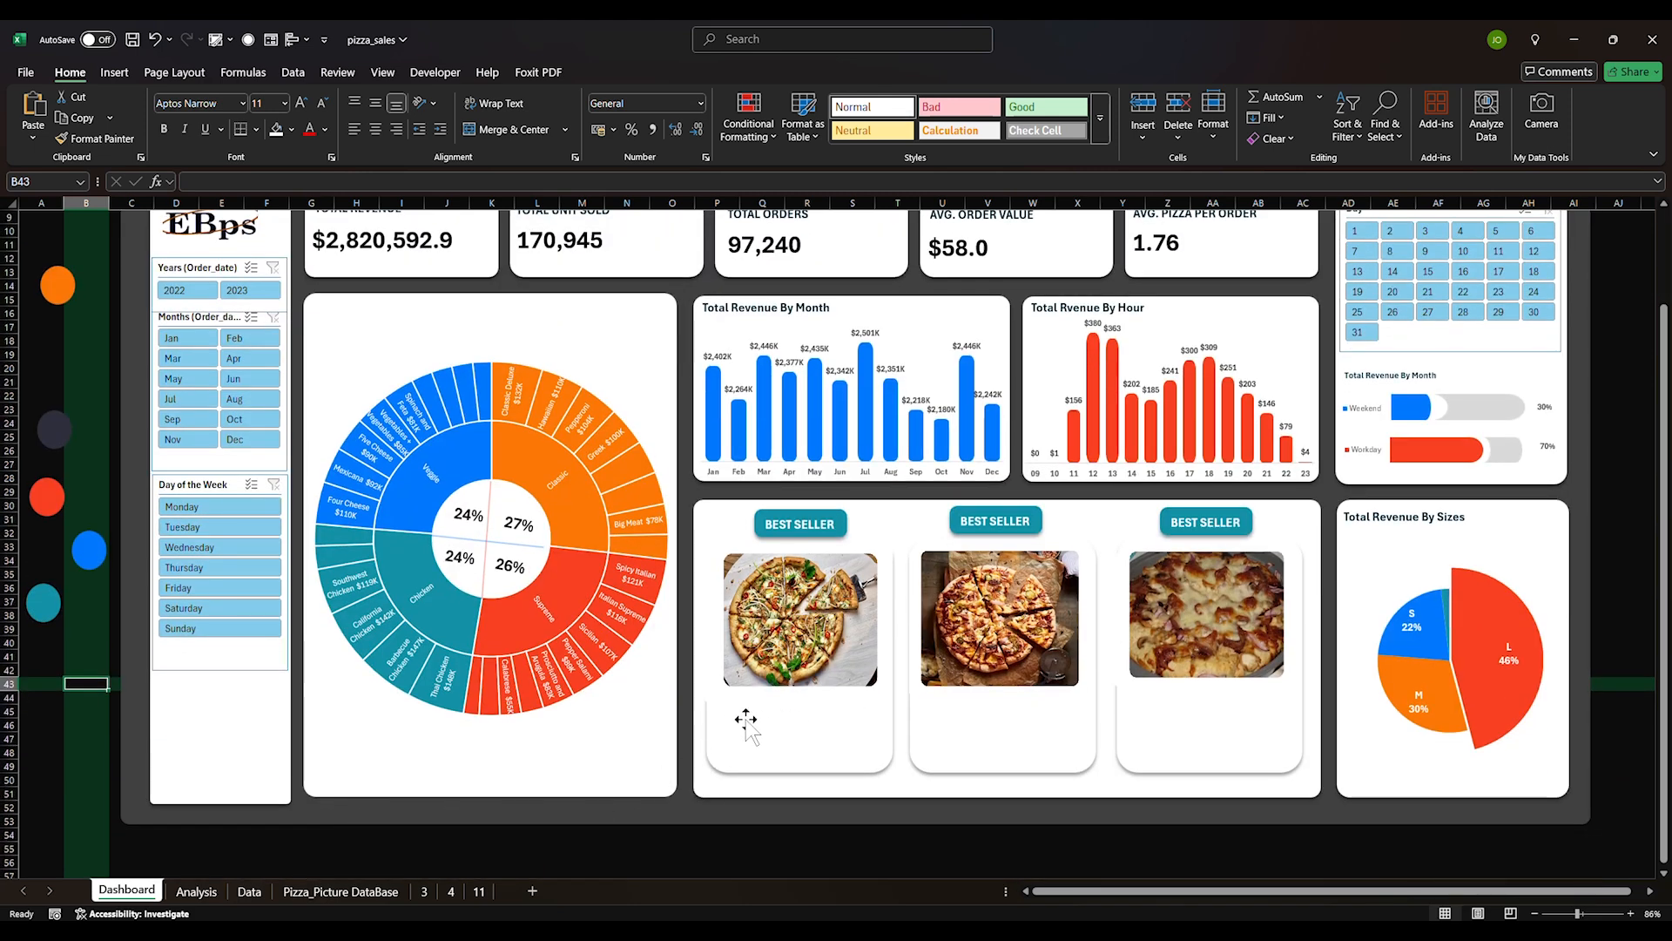
# Try renumbering and centring the first tag's text, then undo the change
pyautogui.doubleClick(802, 525)
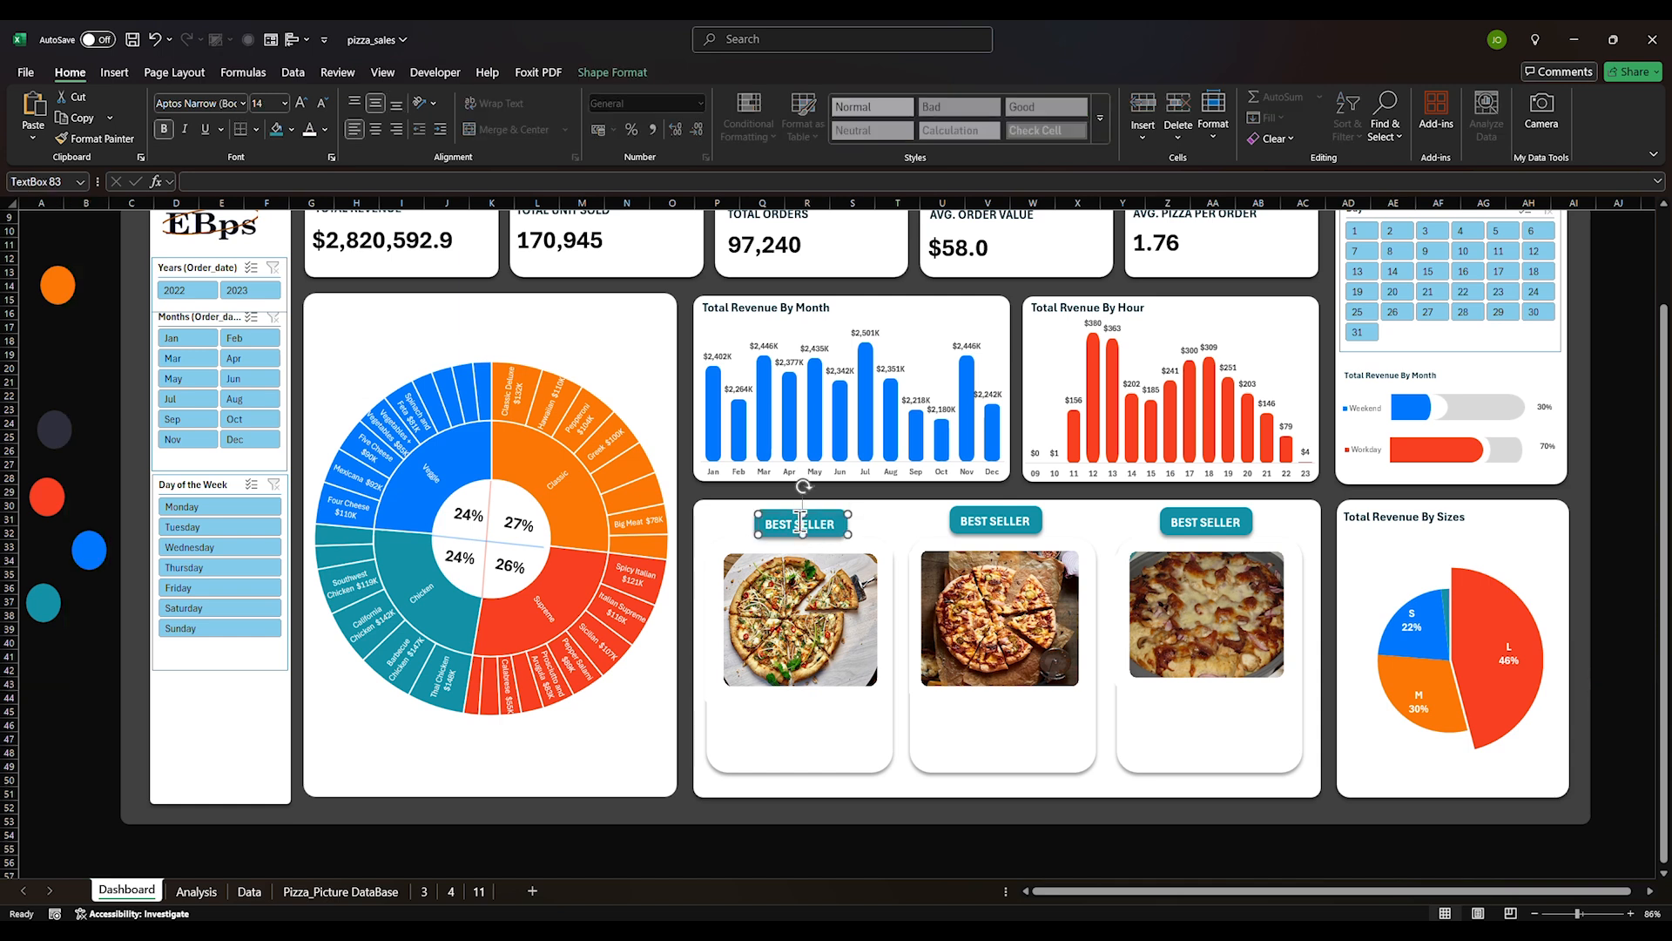
pyautogui.hotkey('ctrl', 'a')
pyautogui.write('1')
pyautogui.click(375, 128)
pyautogui.hotkey('ctrl', 'z')
pyautogui.hotkey('ctrl', 'z')
pyautogui.hotkey('ctrl', 'z')
# Turn the middle tag into '2nd BEST SELLER' at font size 12 on one line
pyautogui.doubleClick(975, 522)
pyautogui.press('Left')
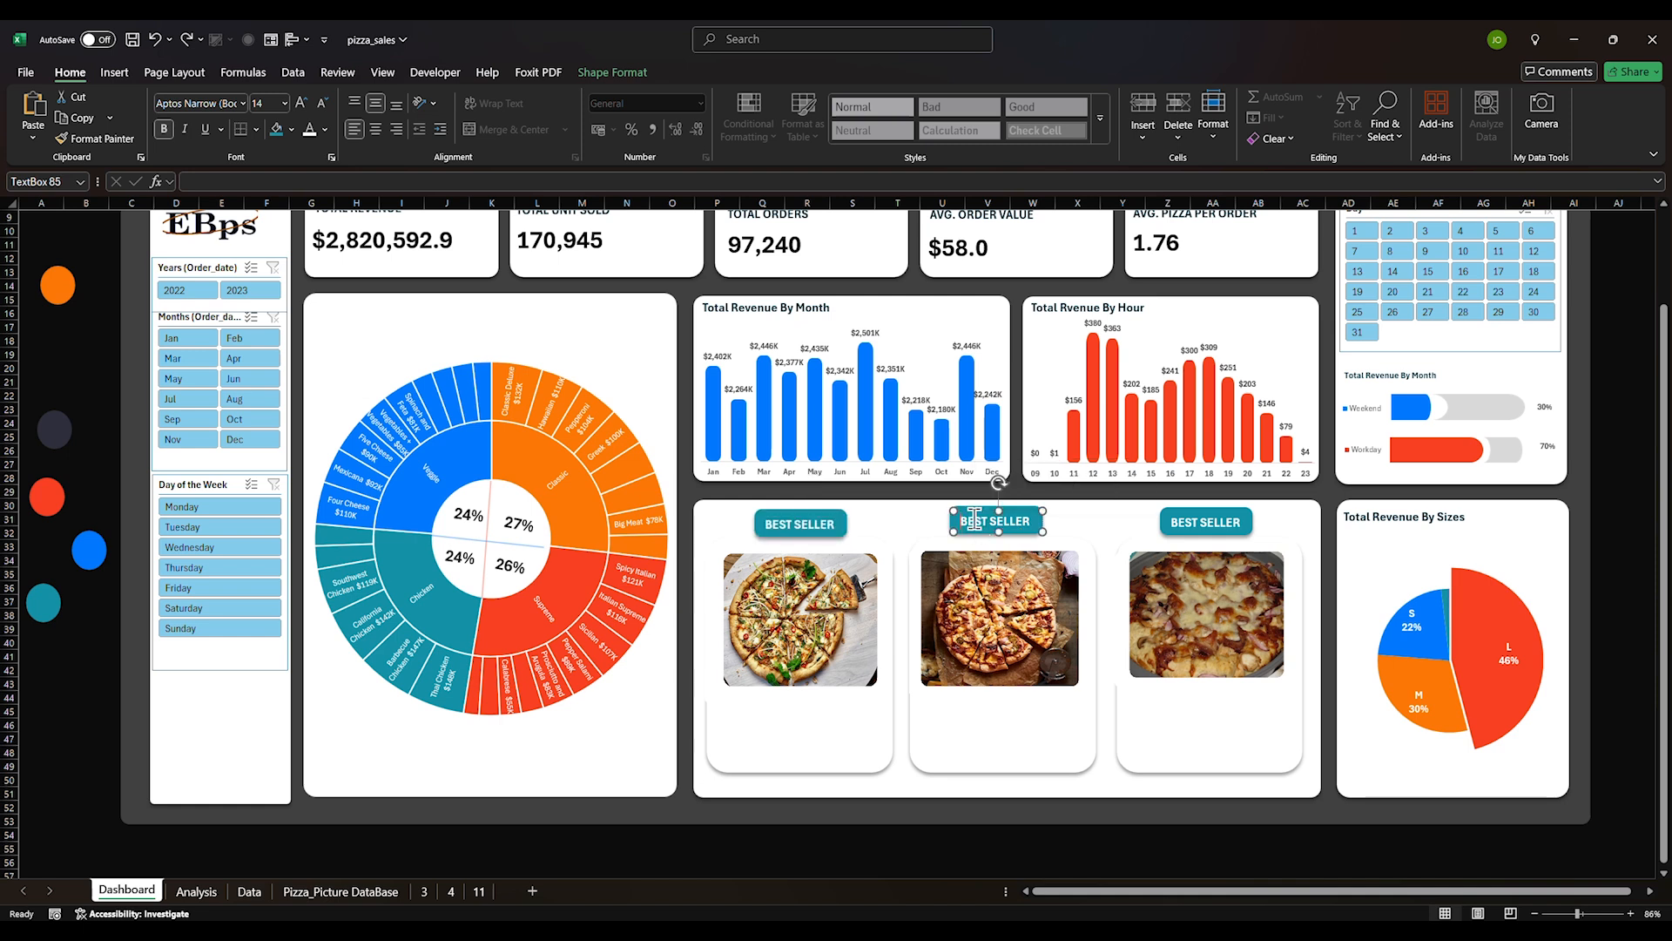
pyautogui.write('2nd')
pyautogui.click(1034, 508)
pyautogui.tripleClick(1001, 522)
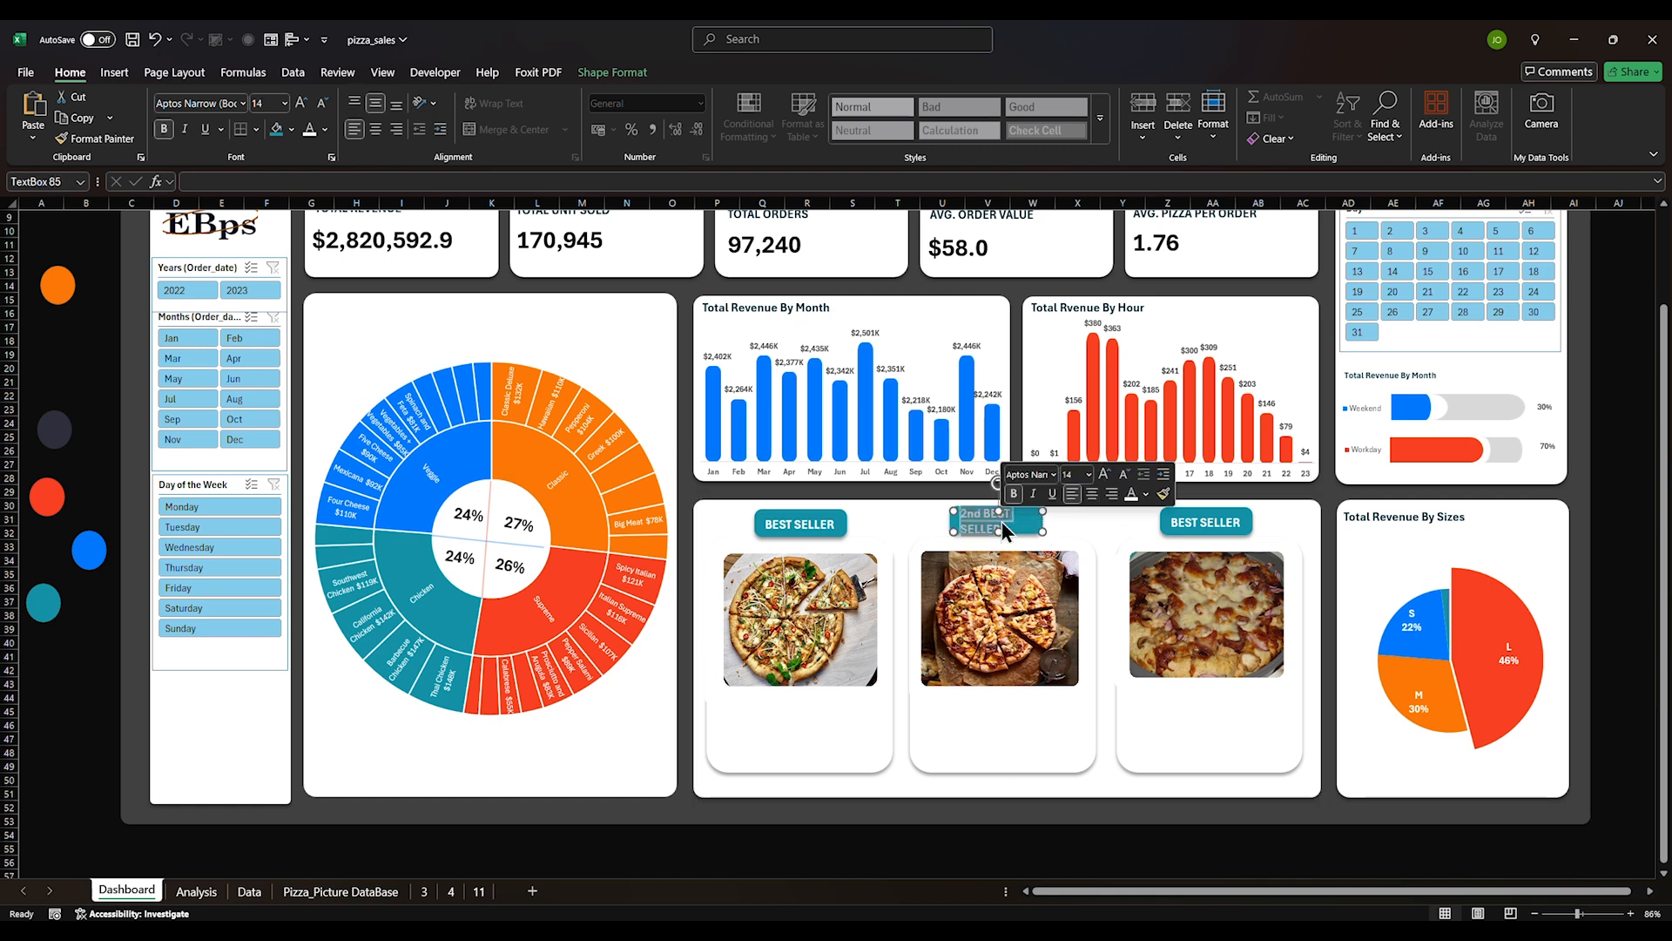
pyautogui.write('12')
pyautogui.press('Return')
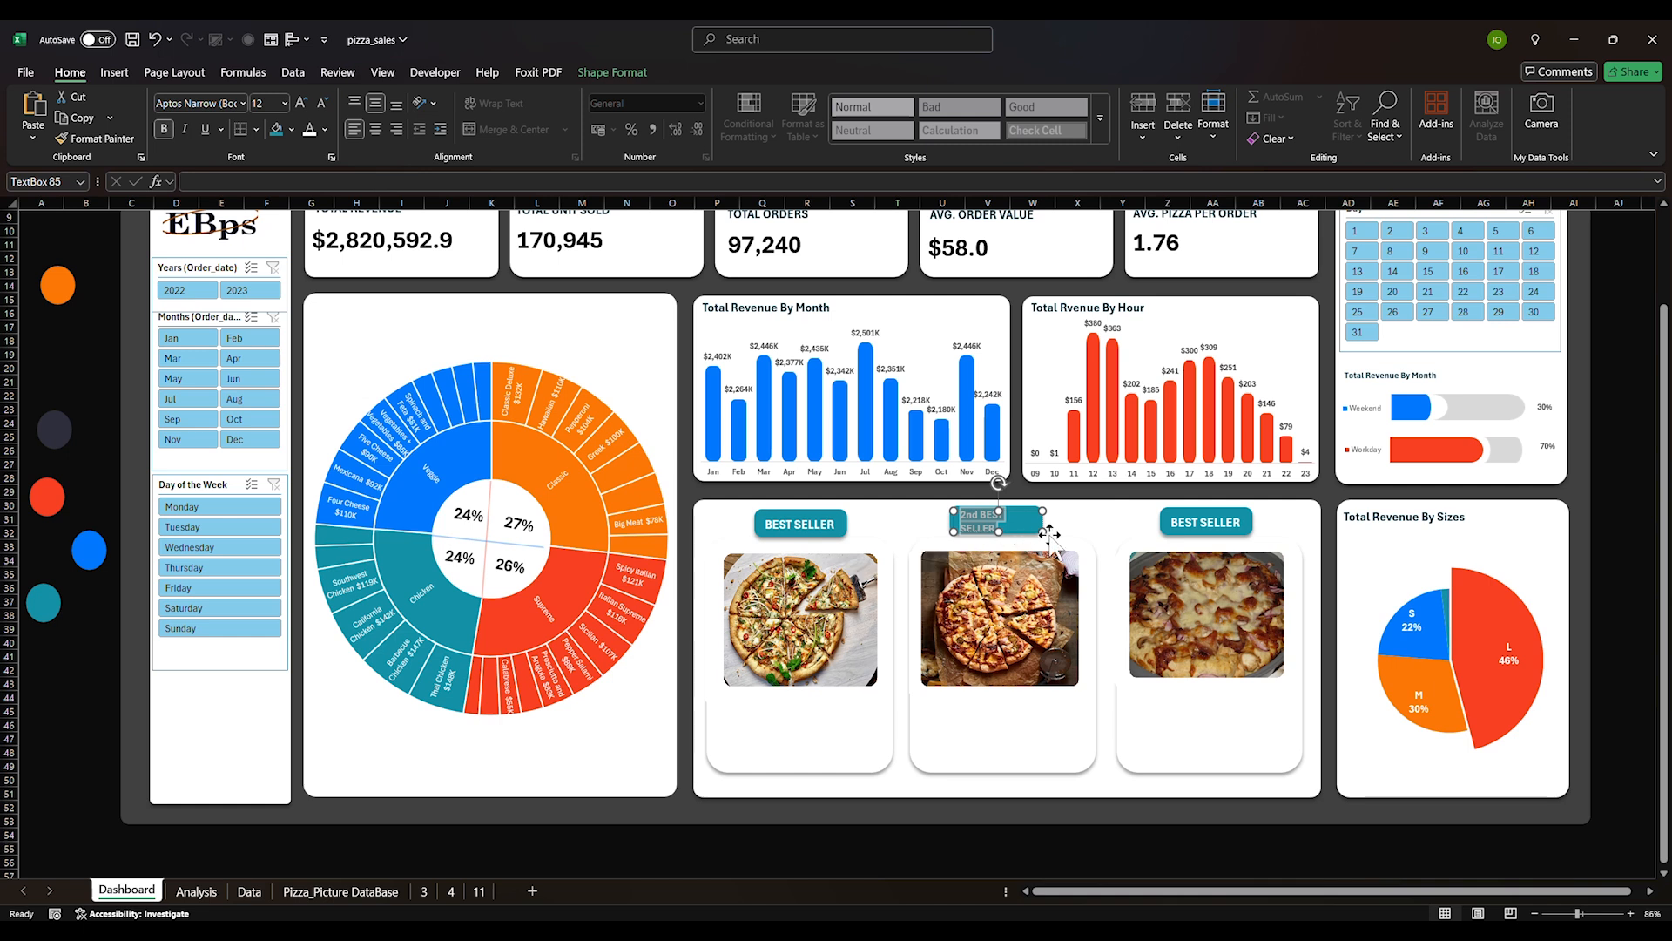
pyautogui.moveTo(1042, 530)
pyautogui.mouseDown()
pyautogui.moveTo(1059, 533)
pyautogui.moveTo(1039, 529)
pyautogui.mouseUp()
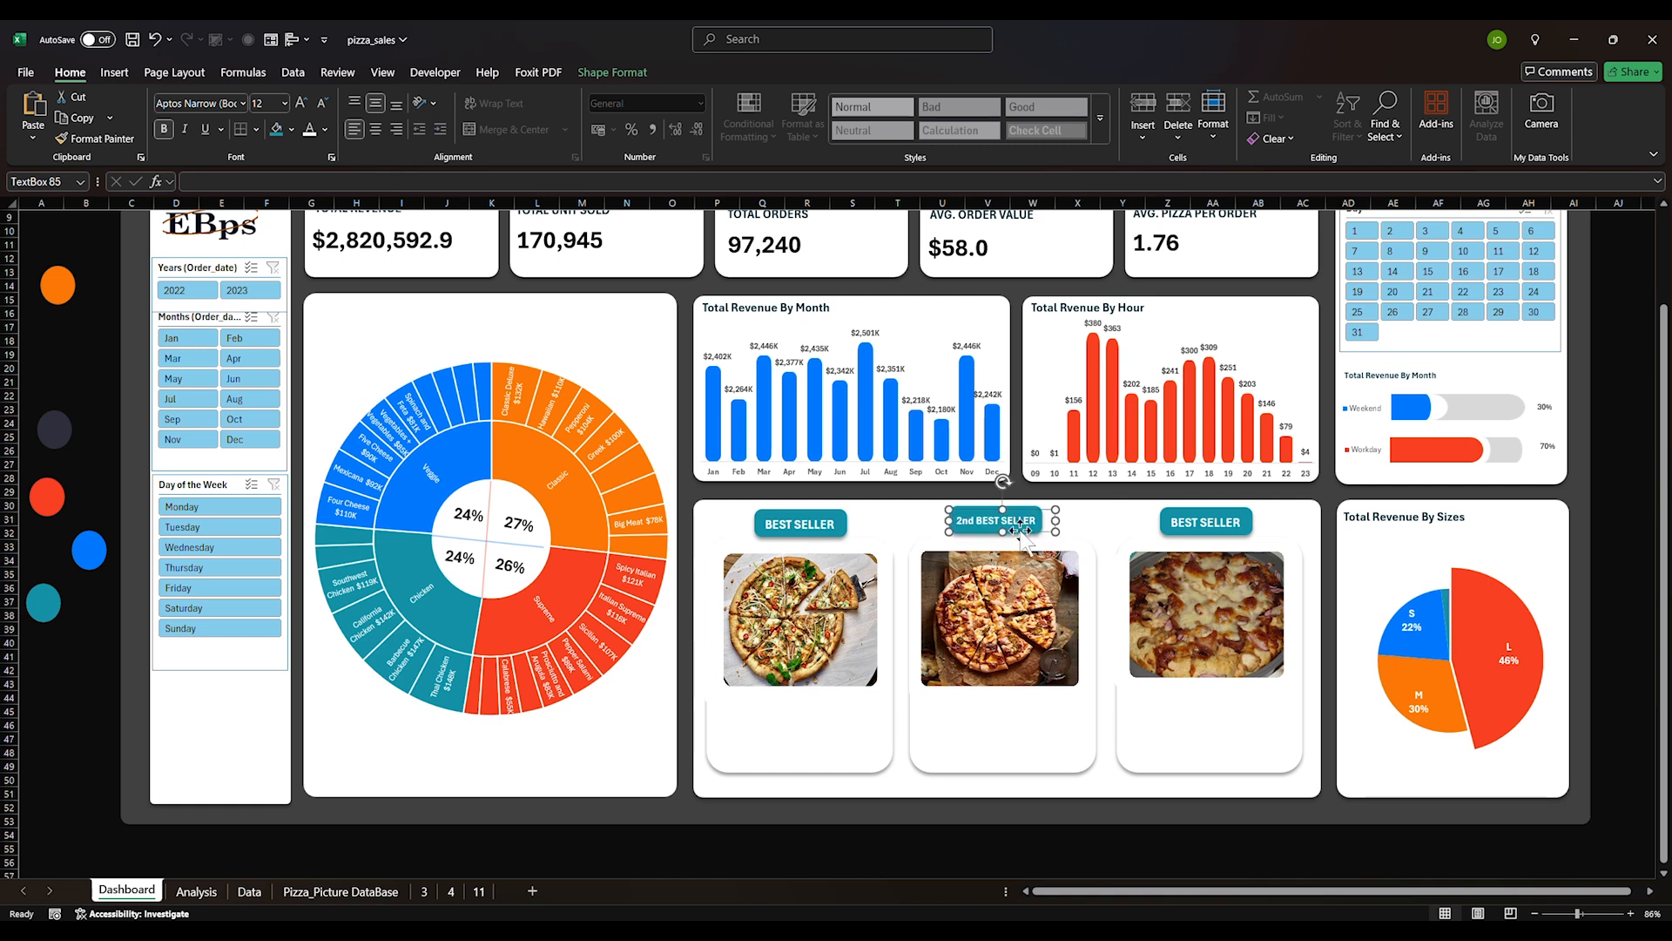
# Copy the second tag's text into the third tag and change it to '3RD BEST SELLER'
pyautogui.click(1223, 523)
pyautogui.tripleClick(1223, 522)
pyautogui.tripleClick(1011, 525)
pyautogui.hotkey('ctrl', 'c')
pyautogui.tripleClick(1190, 526)
pyautogui.hotkey('ctrl', 'v')
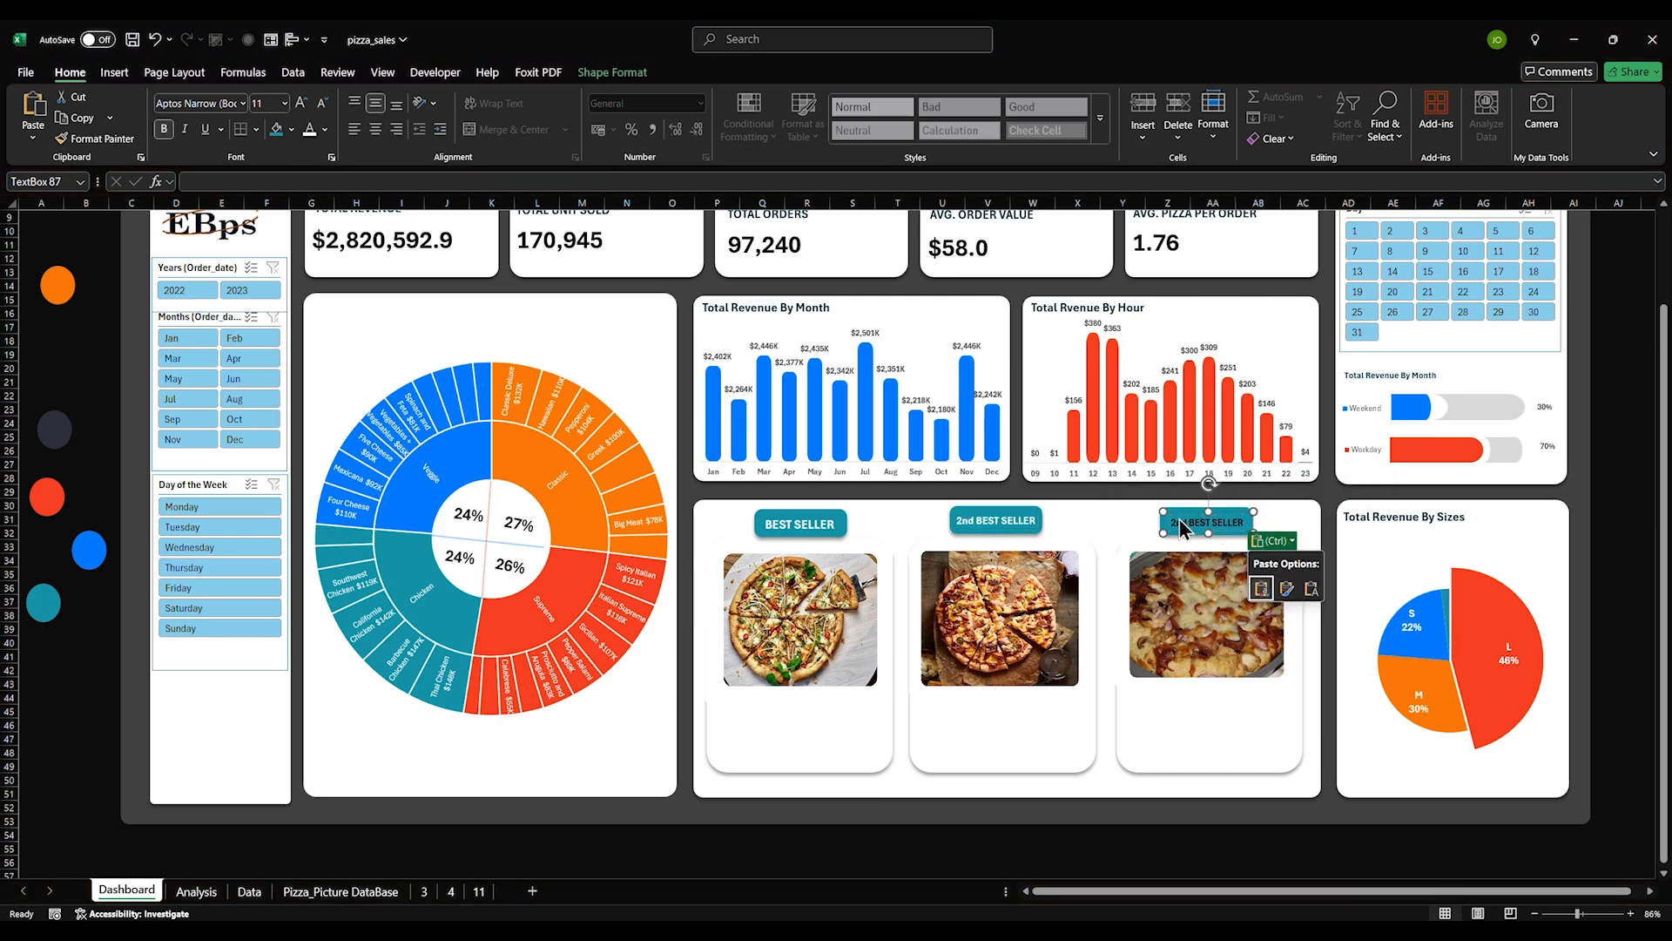
pyautogui.click(1179, 519)
pyautogui.write('3')
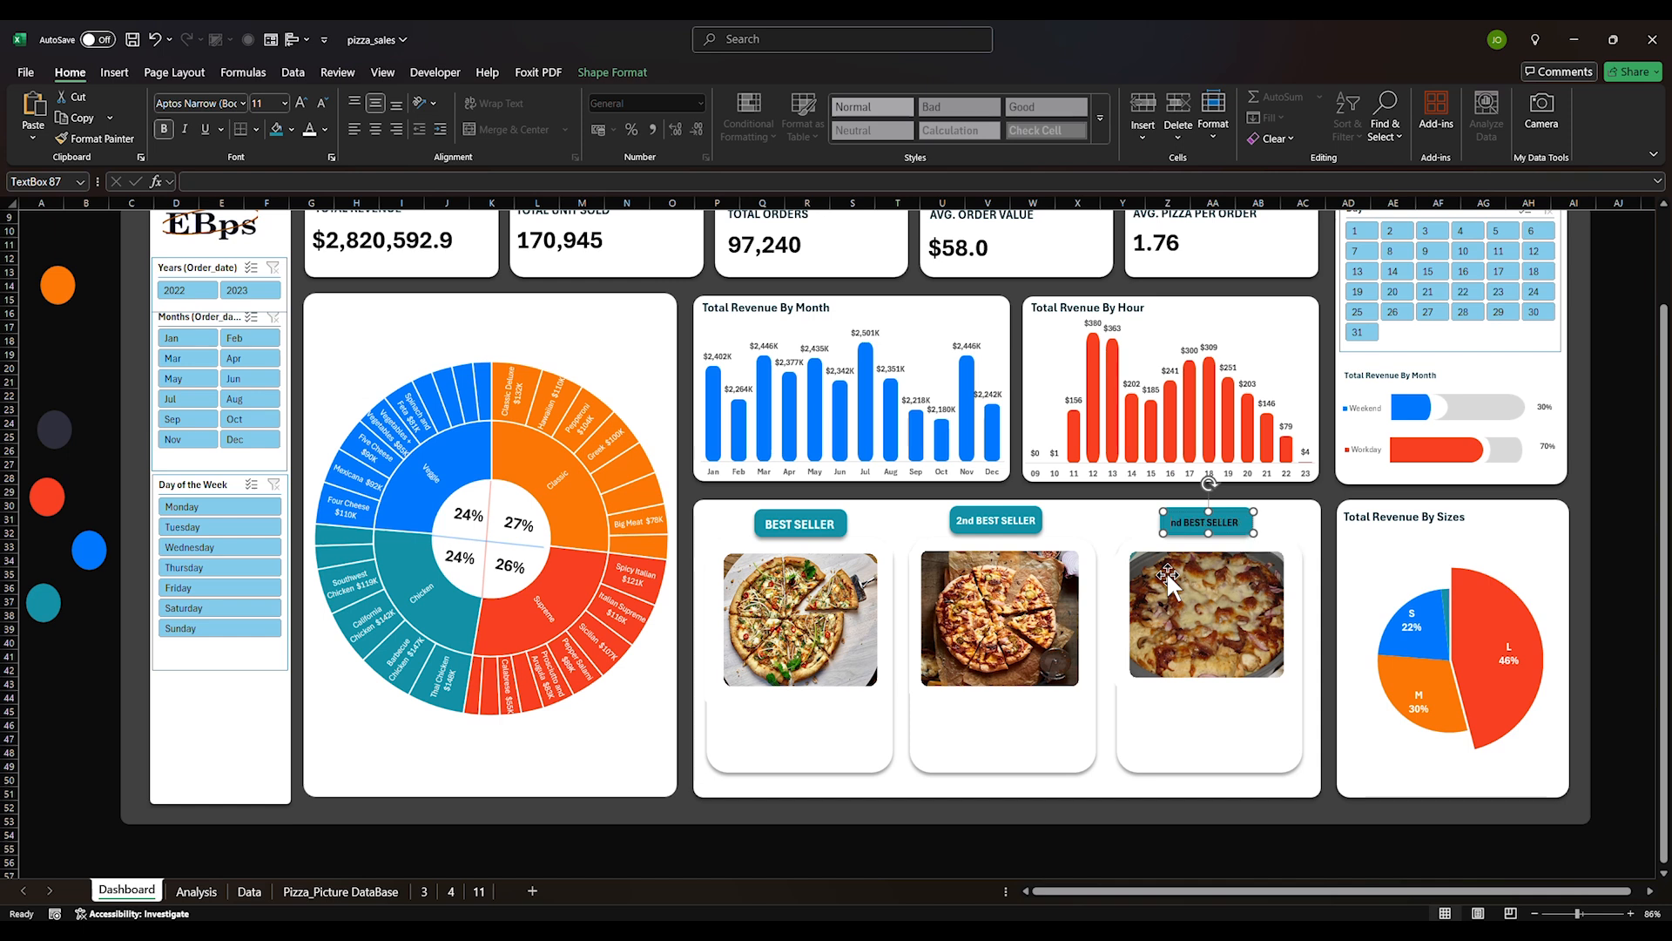
pyautogui.press('Delete')
pyautogui.press('Delete')
pyautogui.write('rd')
pyautogui.press('BackSpace')
pyautogui.press('BackSpace')
pyautogui.write('RD')
# Capitalise the middle tag as '2ND BEST SELLER' and realign it
pyautogui.doubleClick(973, 521)
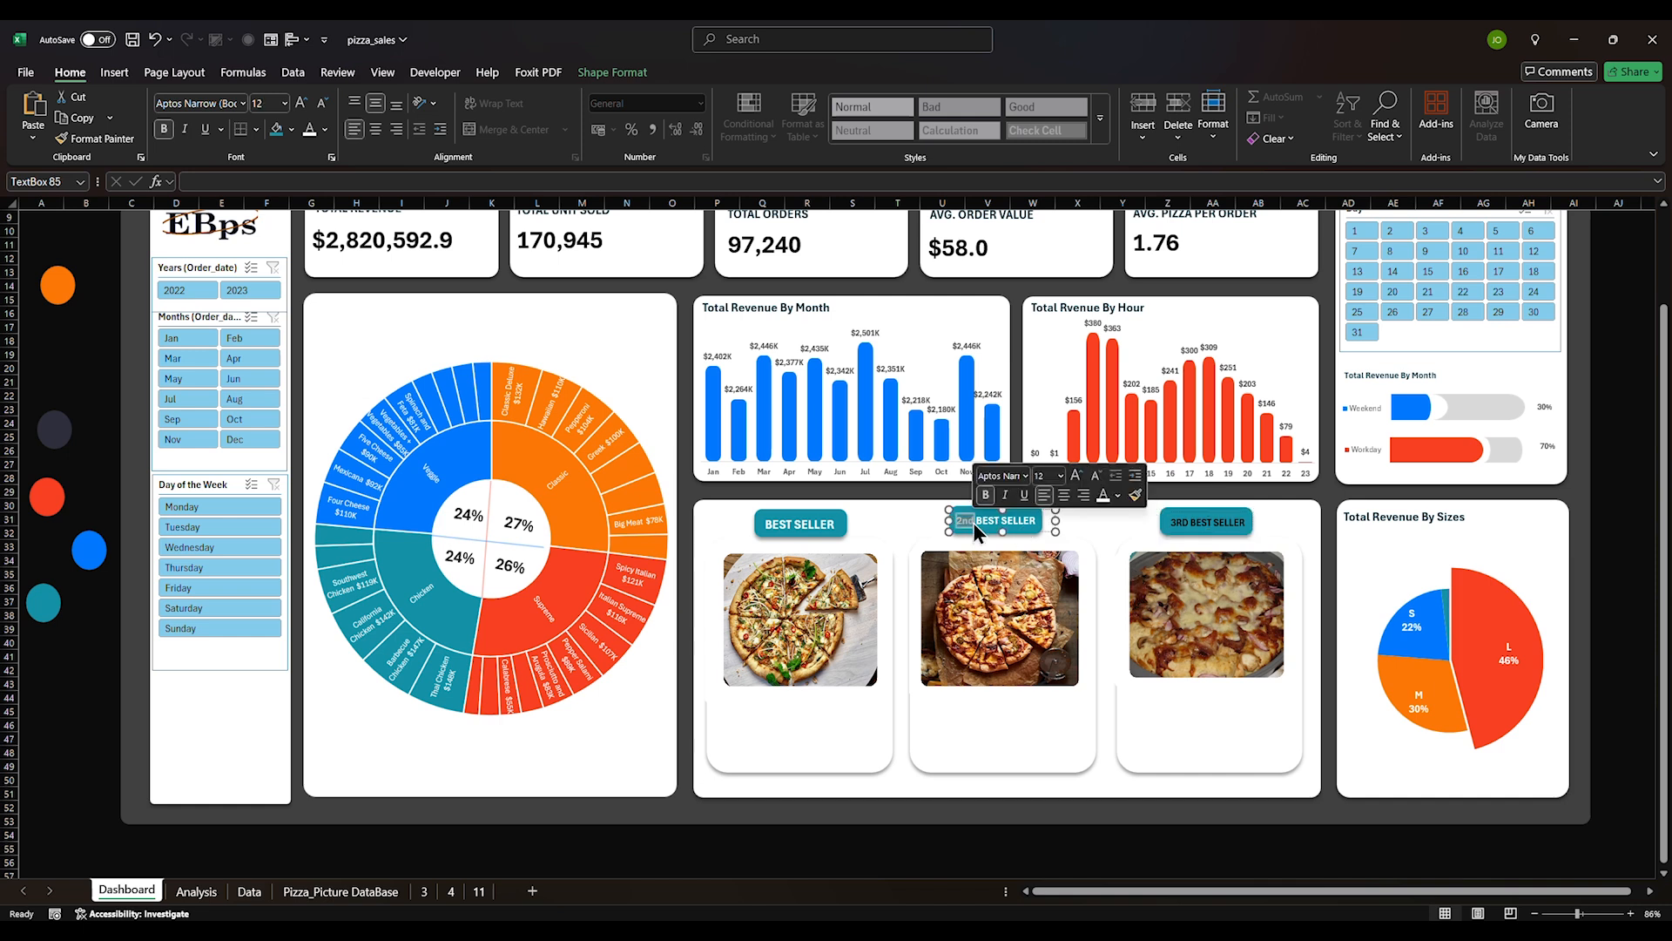
pyautogui.write('2ND')
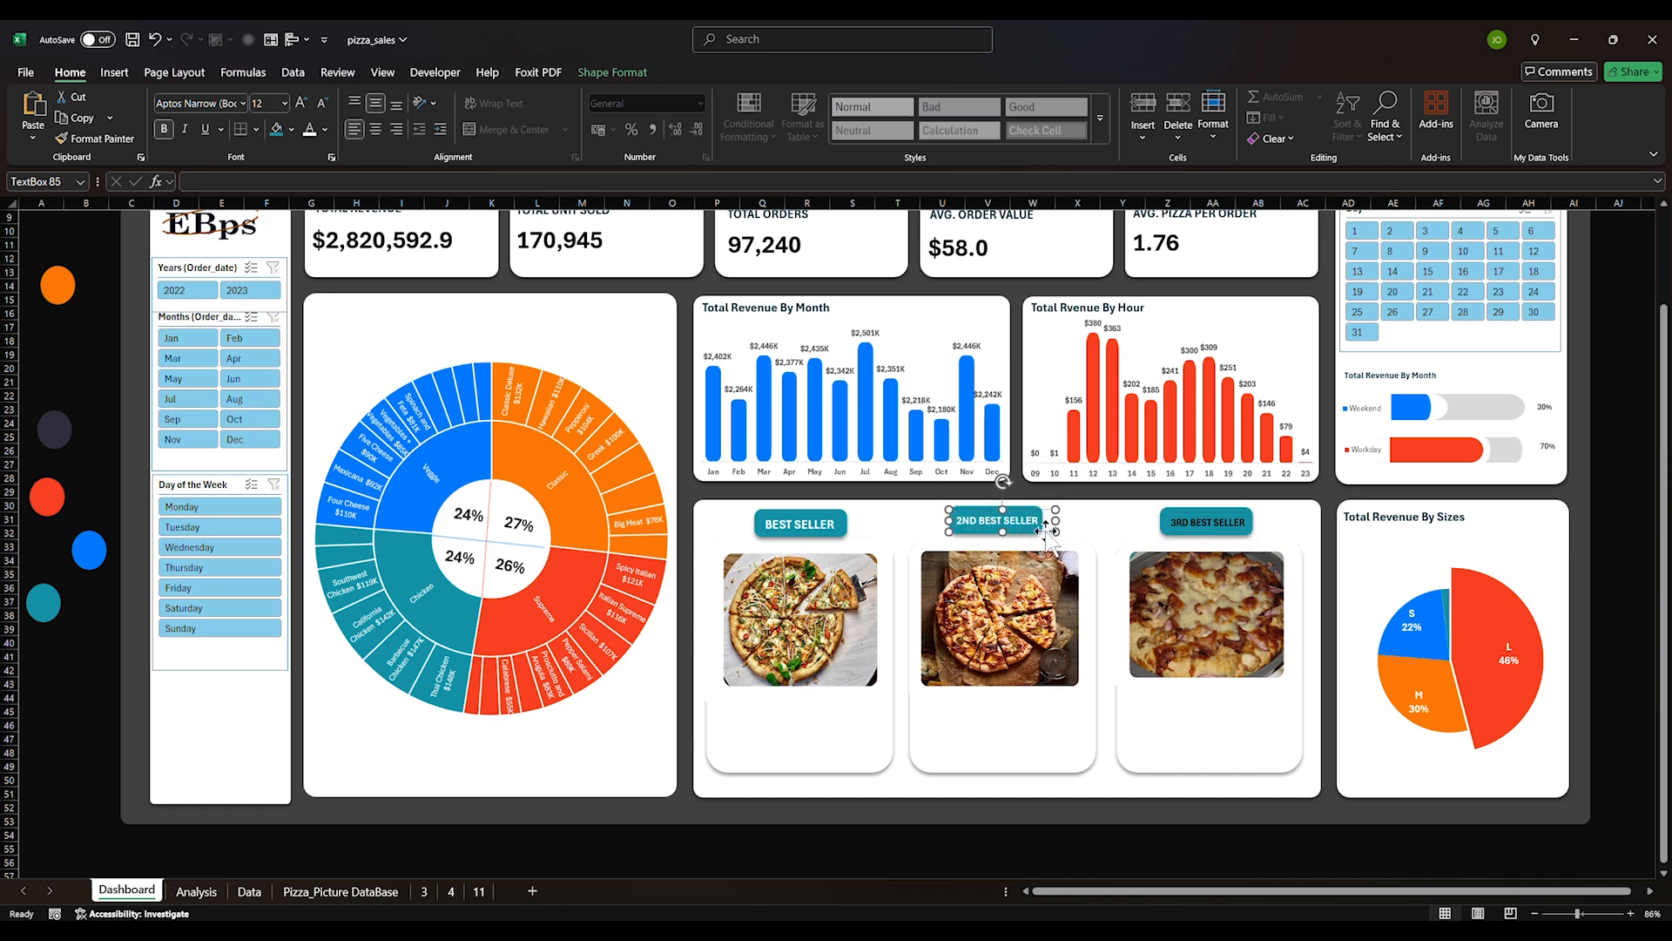
pyautogui.press('Left')
pyautogui.press('Left')
pyautogui.press('Left')
pyautogui.press('Left')
pyautogui.moveTo(1044, 531); pyautogui.dragTo(1045, 531)
# Give the 2ND BEST SELLER tag a white fill and dark text
pyautogui.click(1230, 522)
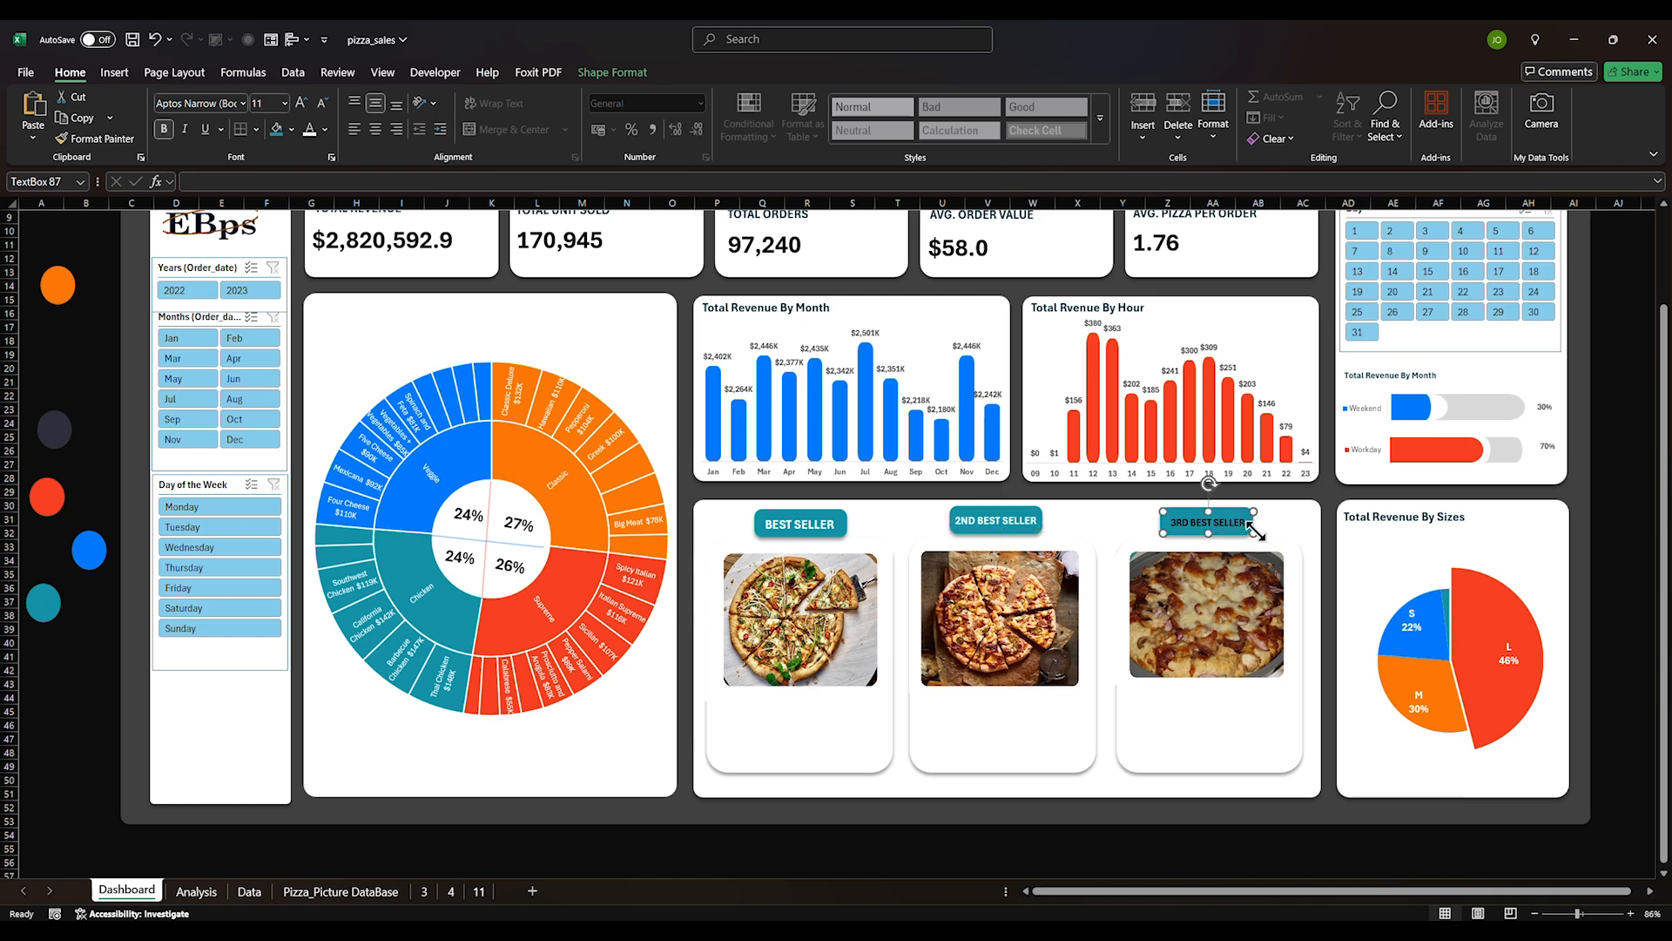
pyautogui.click(816, 527)
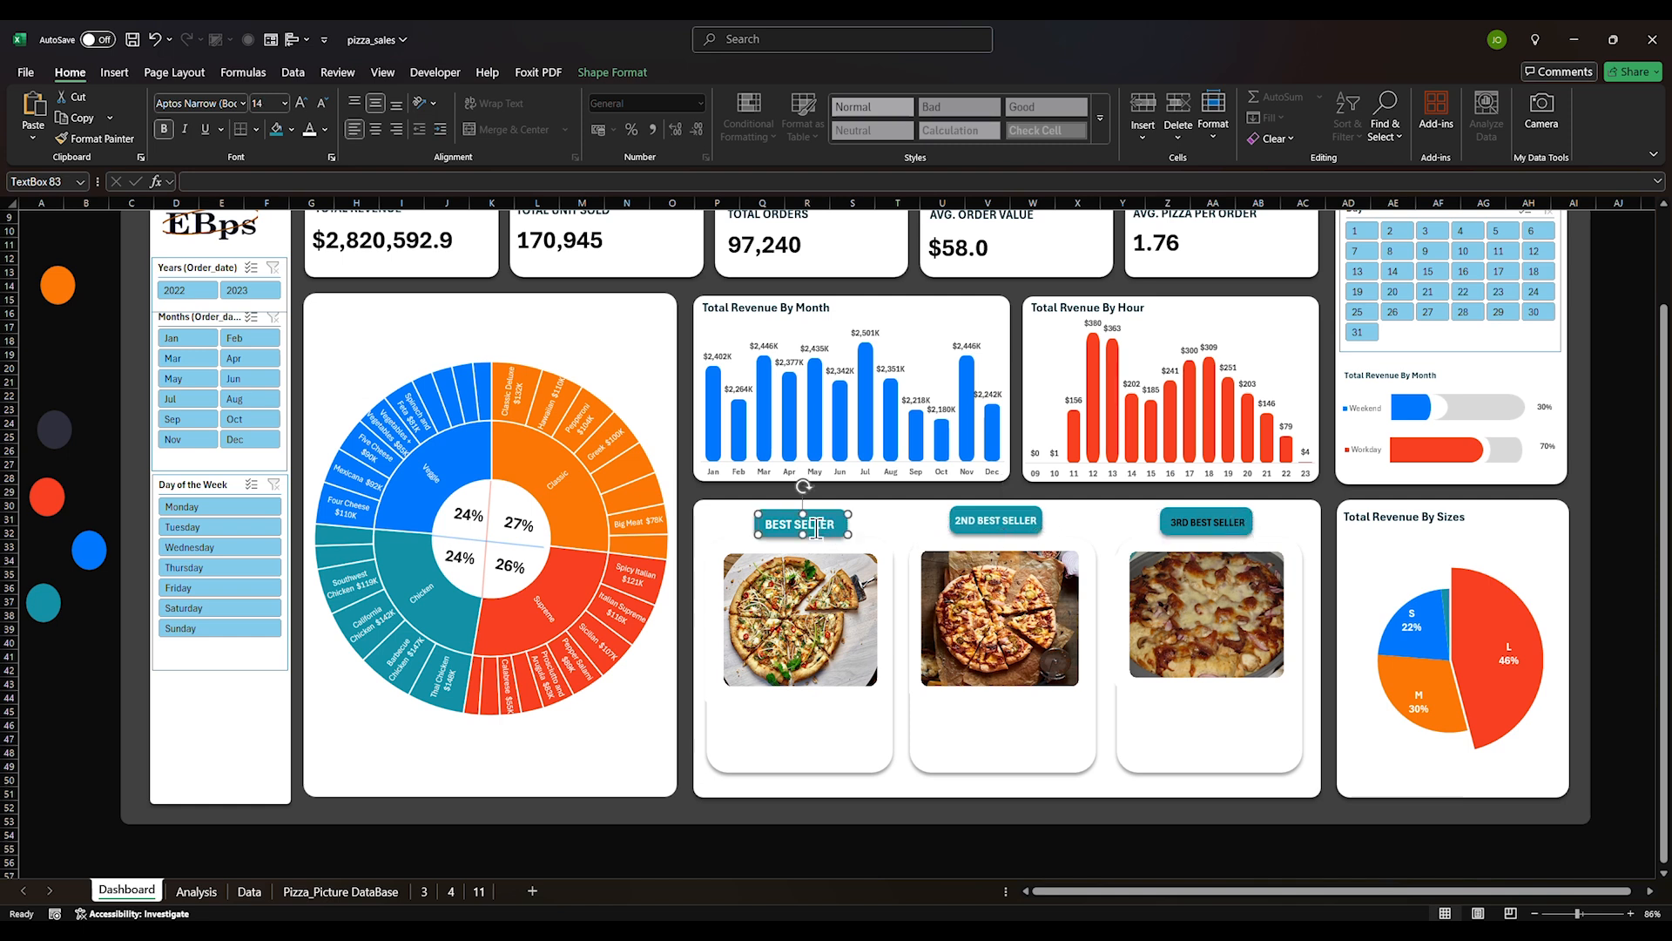
pyautogui.click(1021, 527)
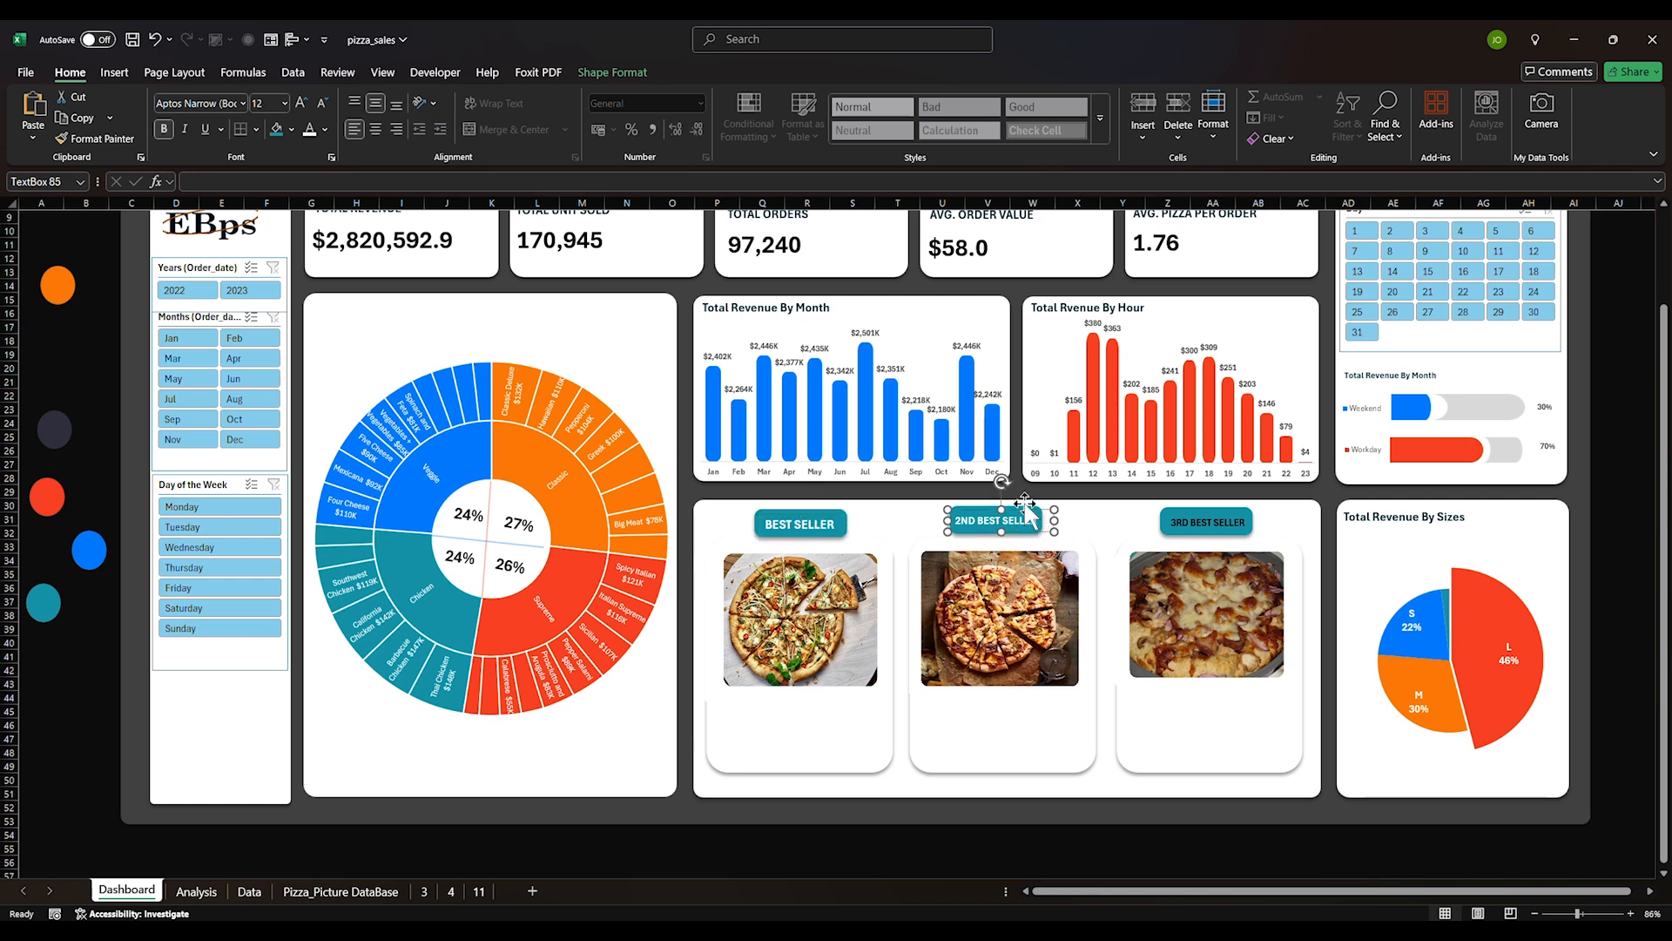
pyautogui.click(1024, 521)
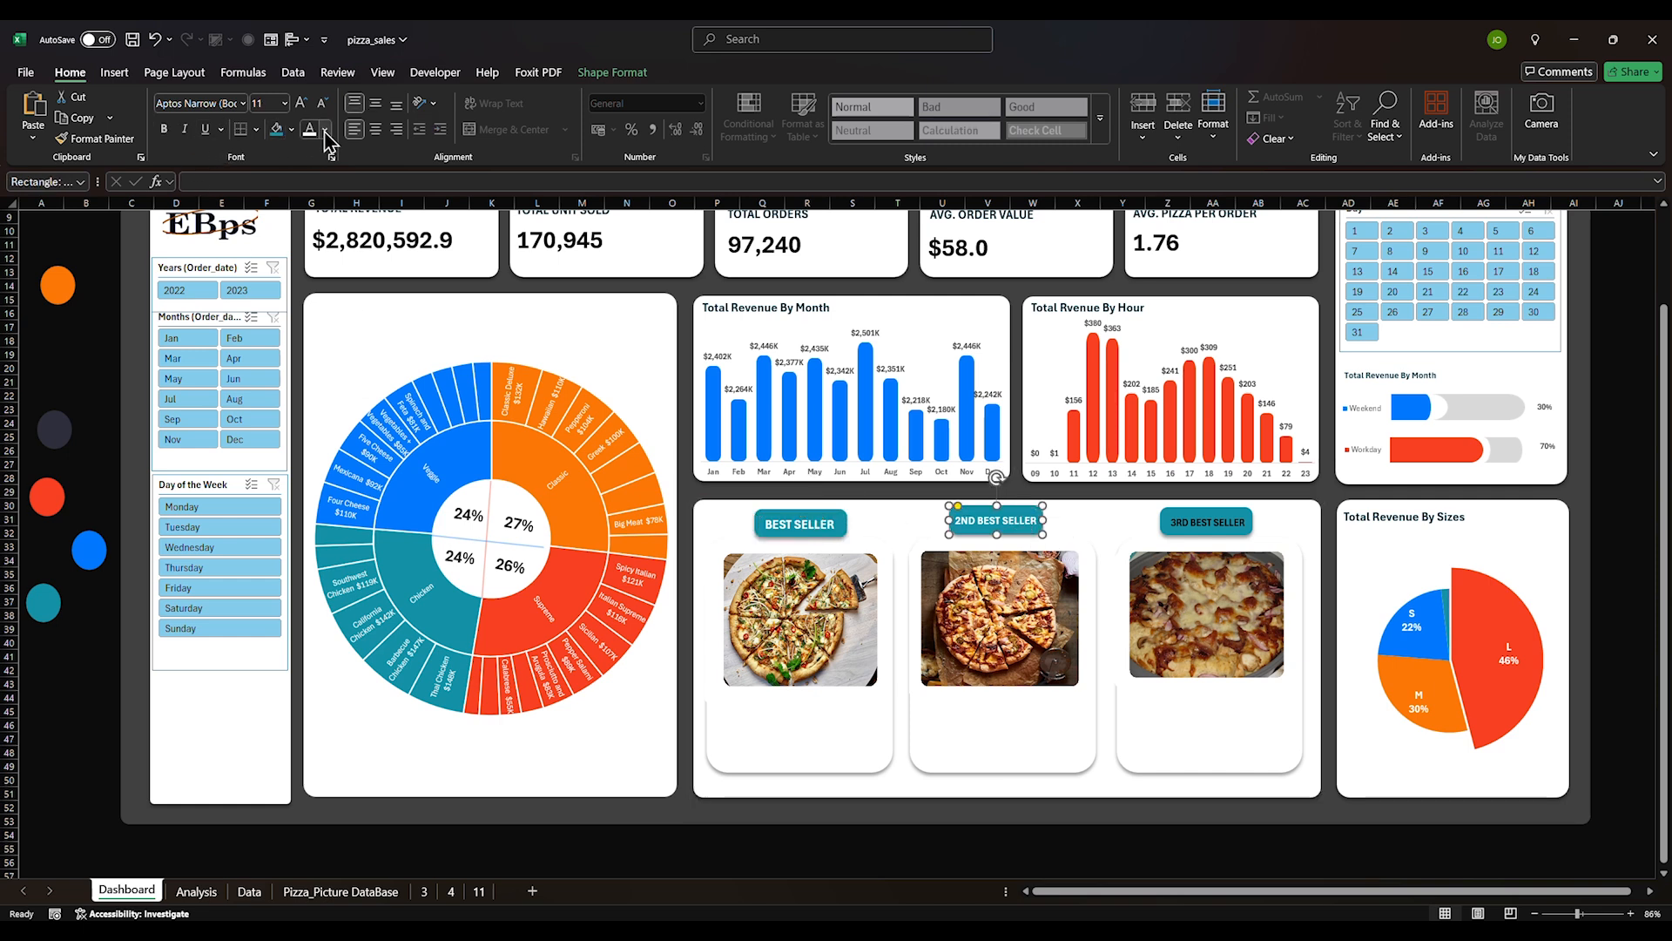
pyautogui.click(291, 130)
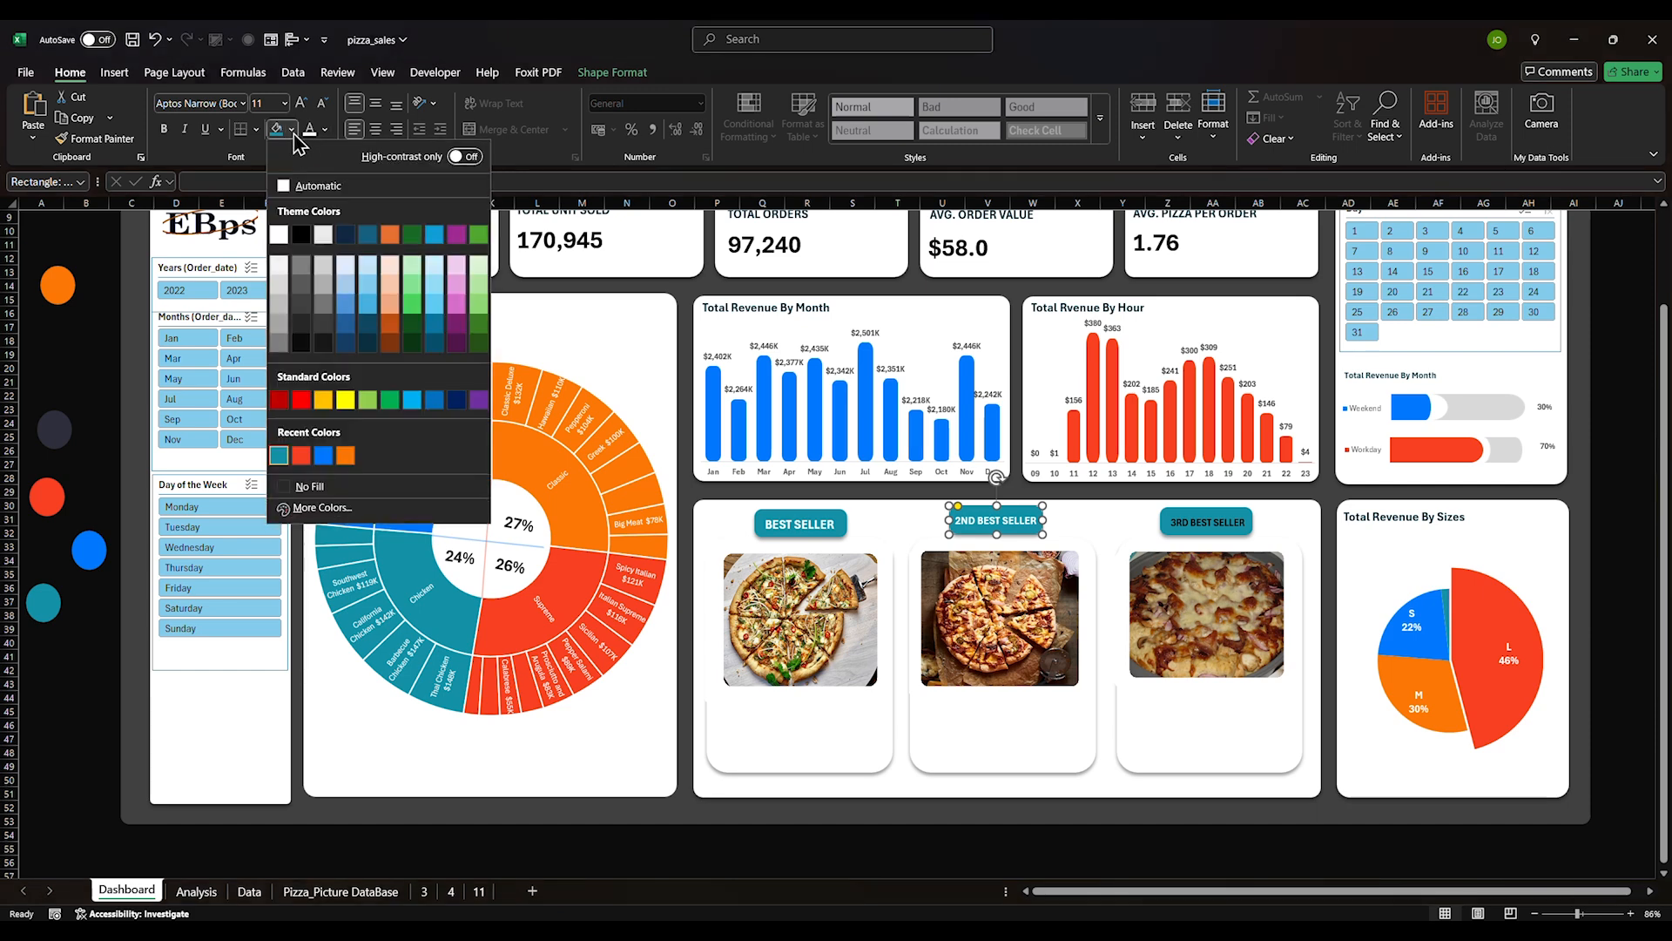
pyautogui.click(277, 266)
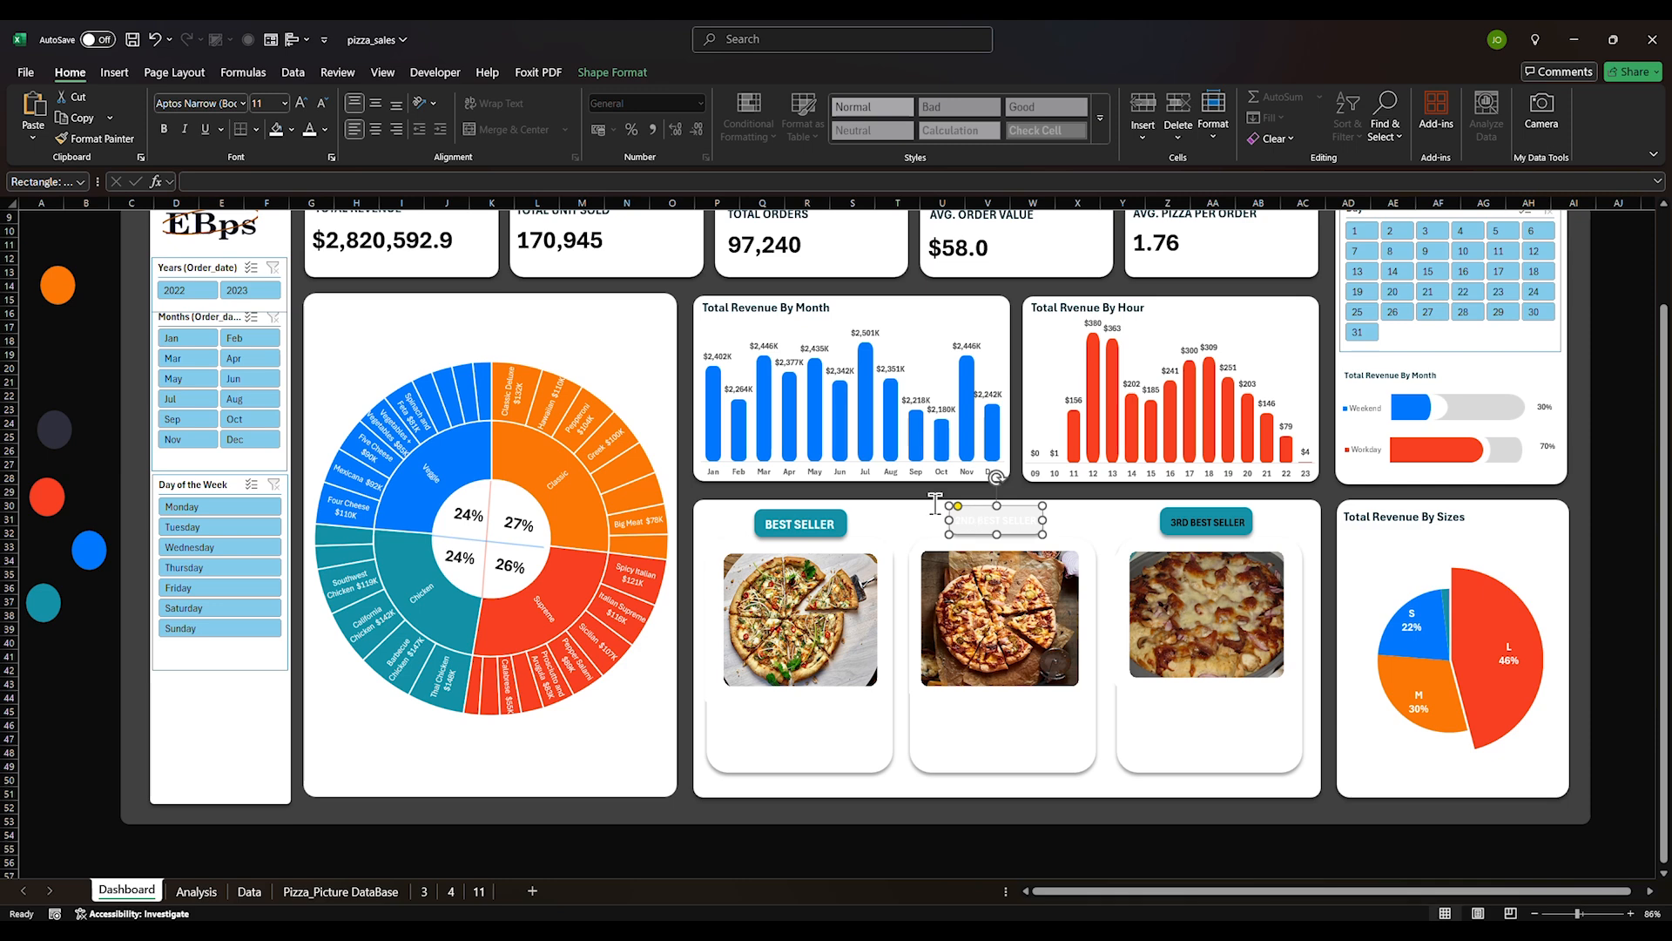
pyautogui.click(325, 130)
pyautogui.click(338, 188)
pyautogui.tripleClick(978, 527)
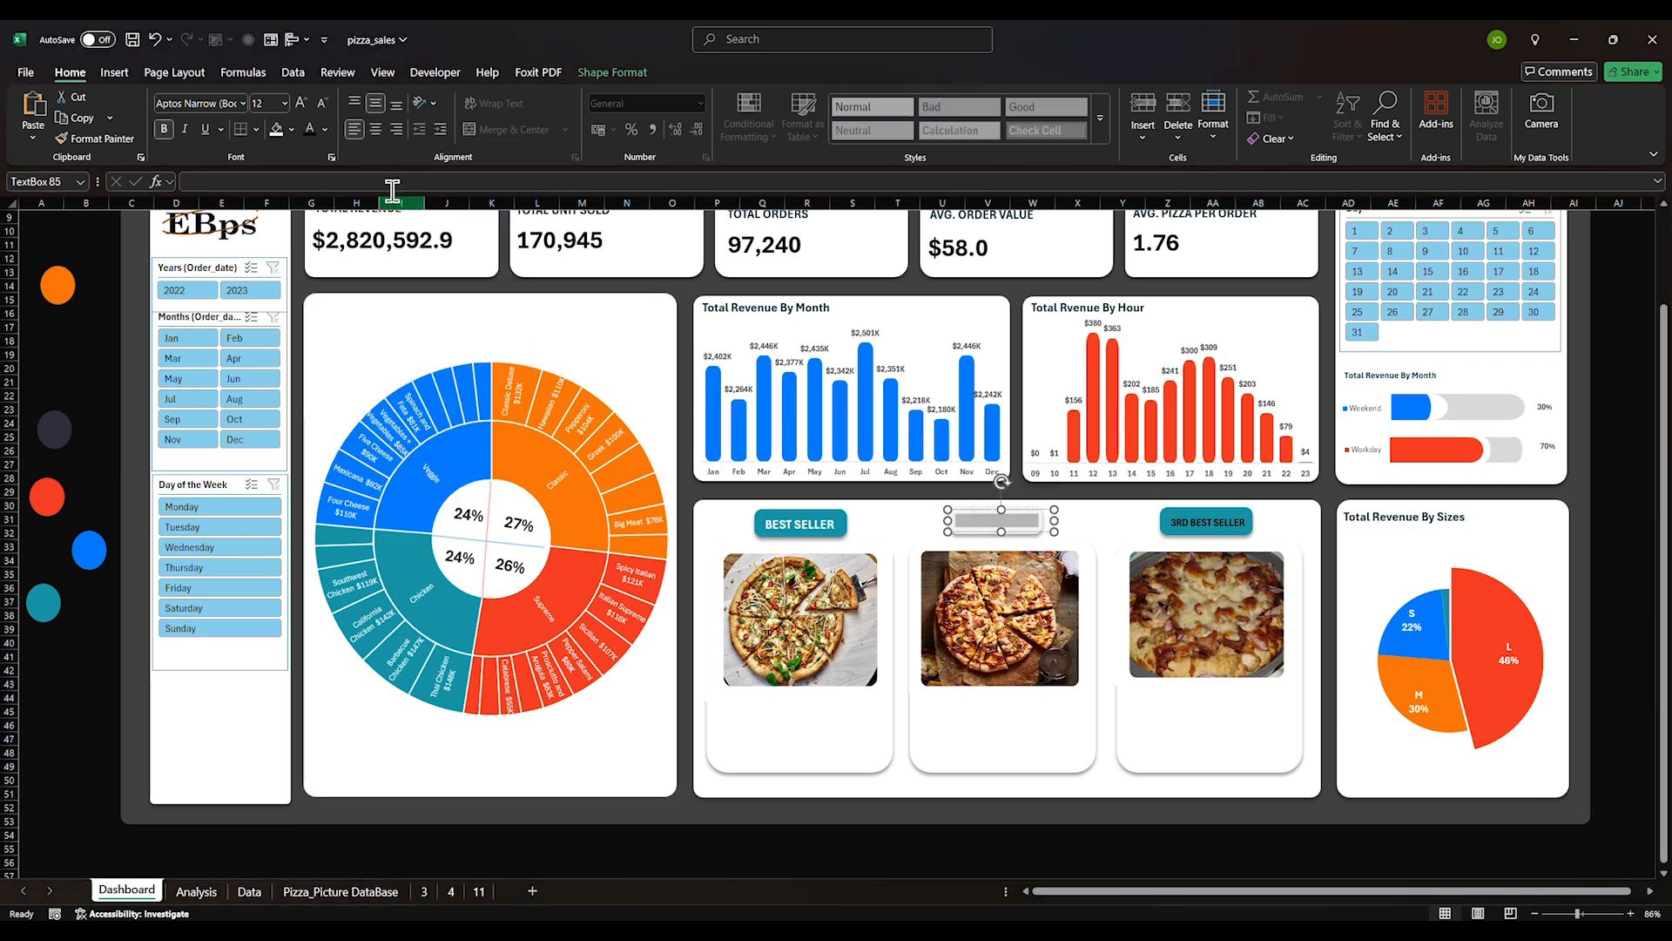
pyautogui.click(311, 129)
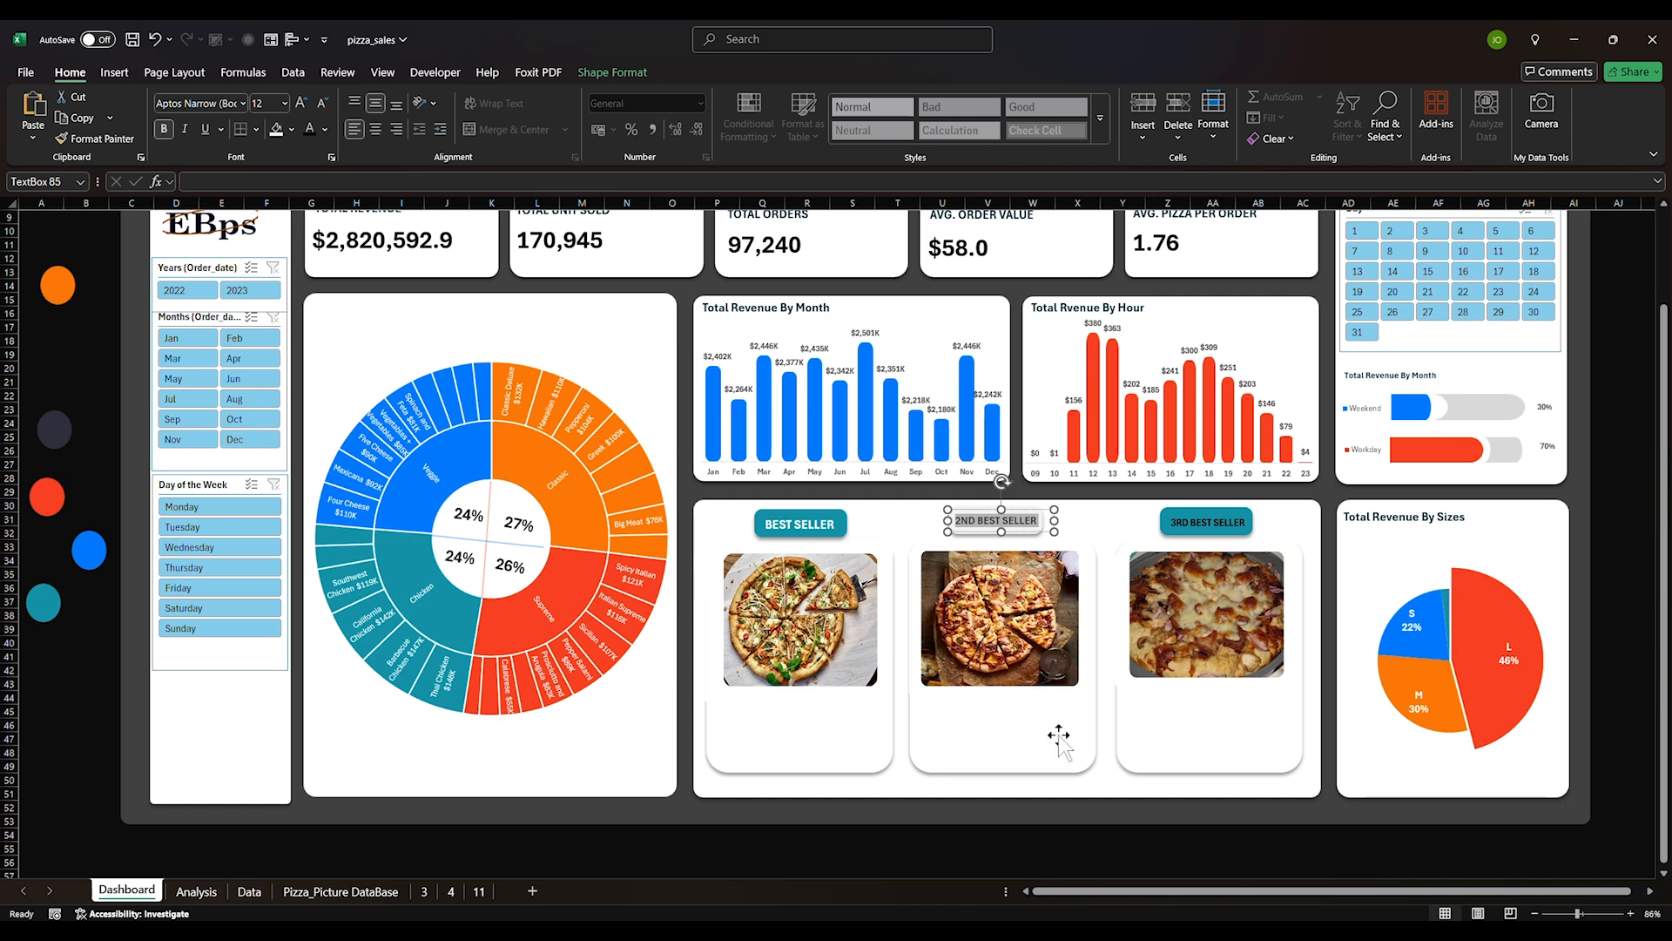
pyautogui.click(1070, 833)
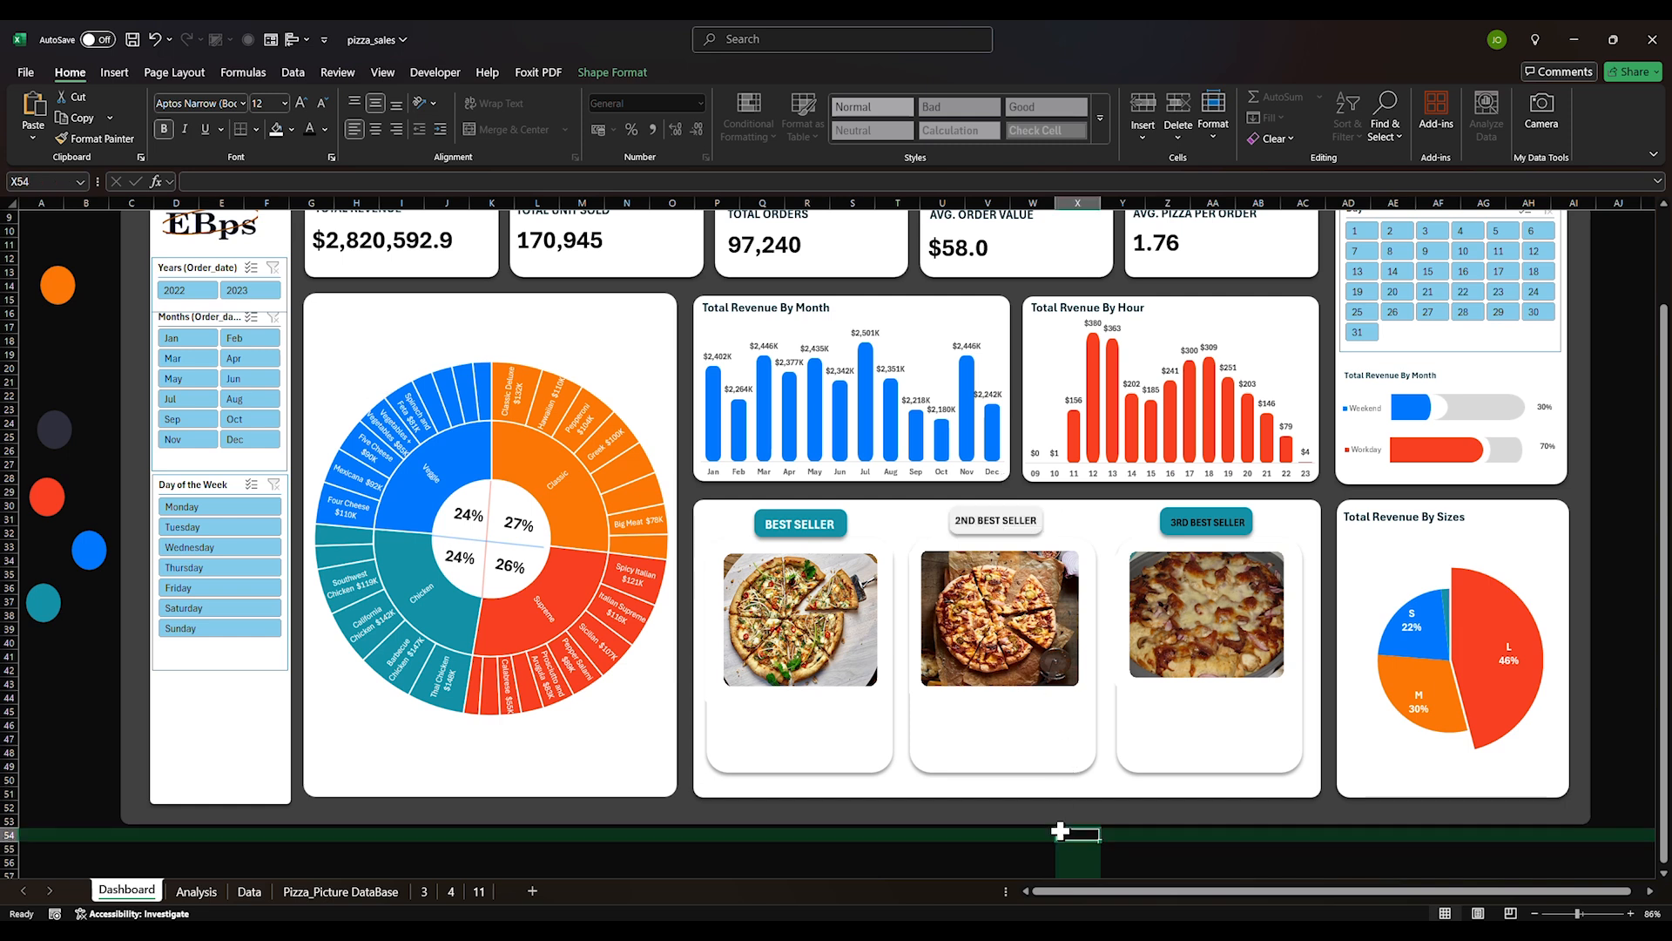
# Fill the 3RD BEST SELLER and BEST SELLER tags white, with dark BEST SELLER text
pyautogui.tripleClick(1204, 524)
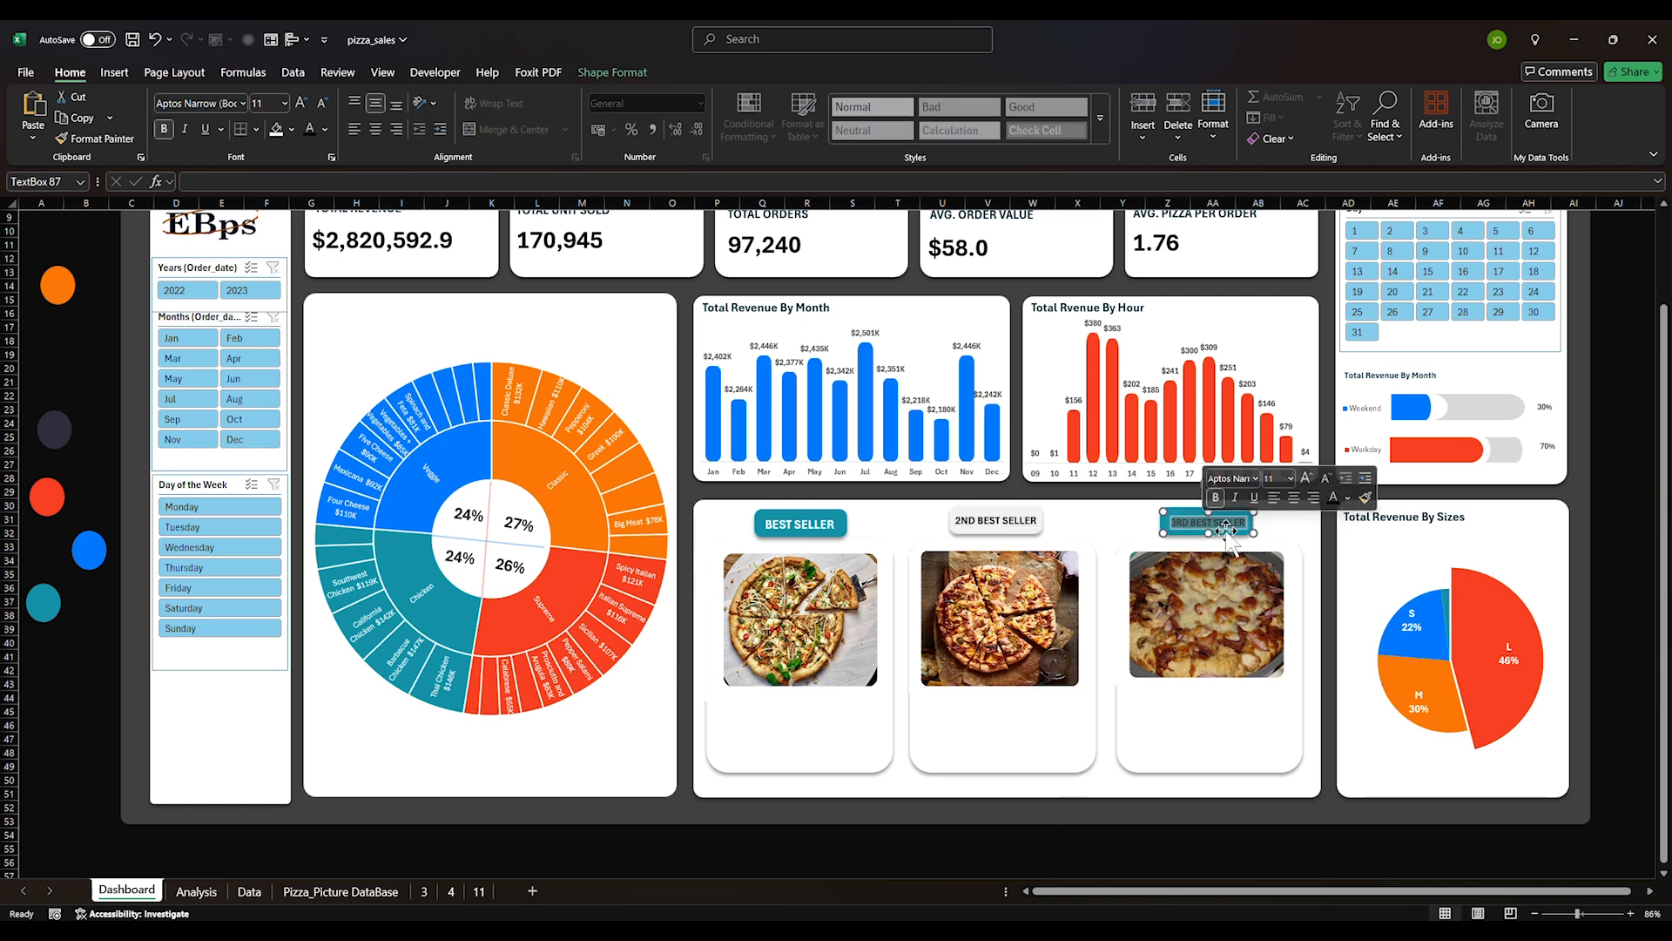
pyautogui.click(1245, 510)
pyautogui.click(1246, 512)
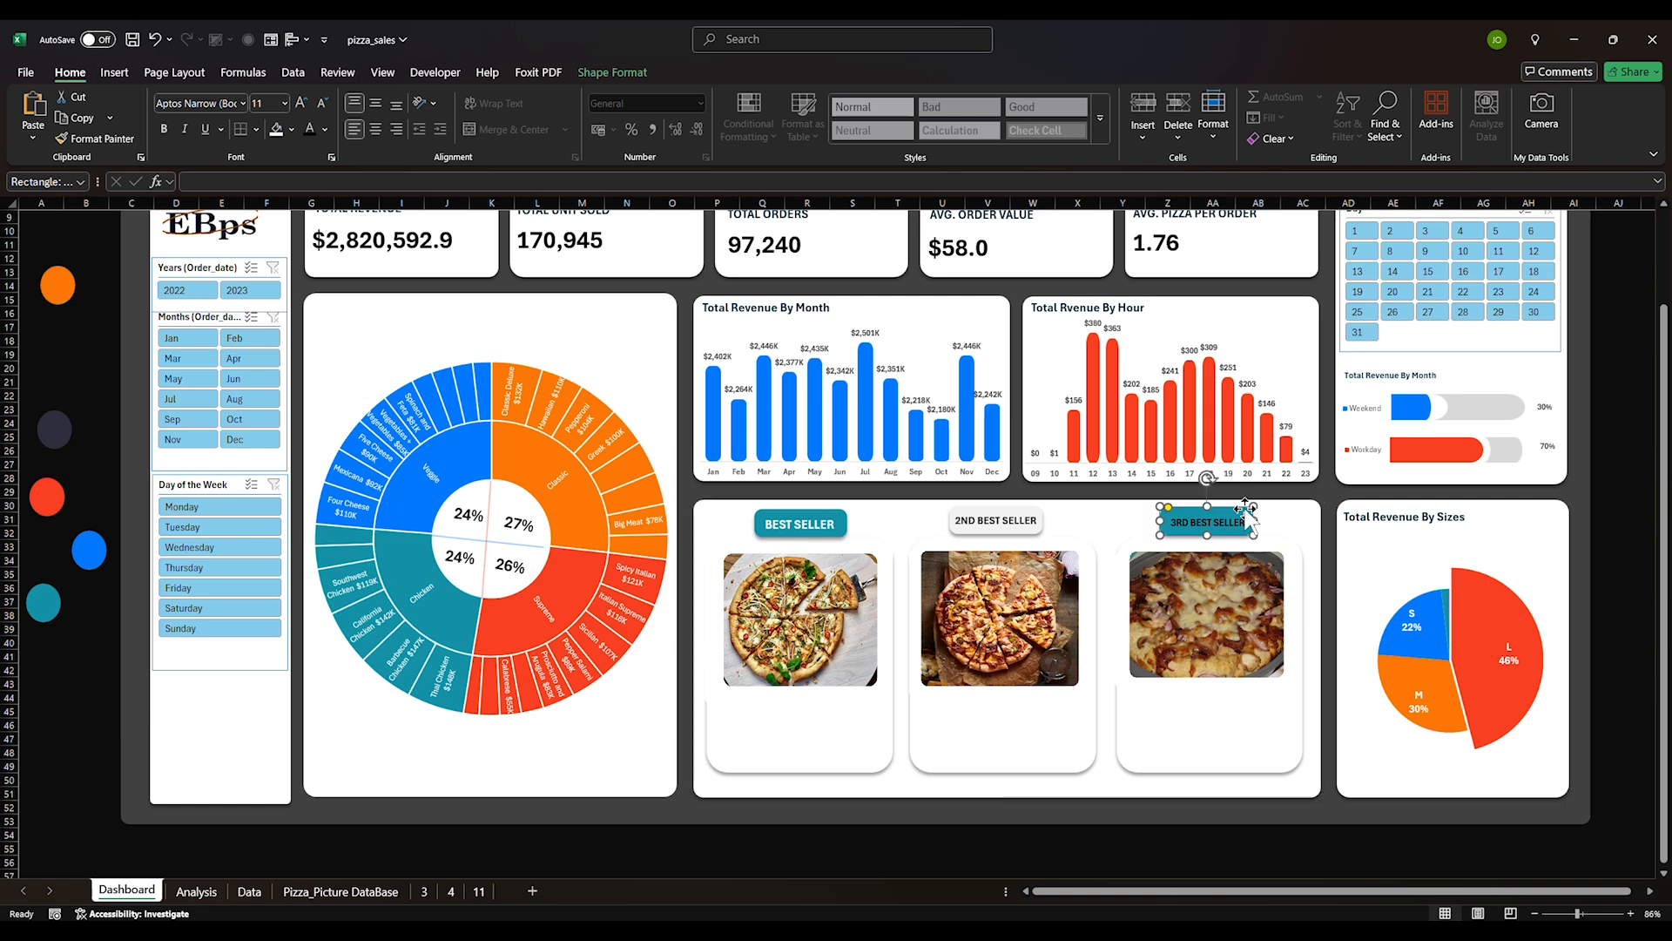
pyautogui.click(276, 132)
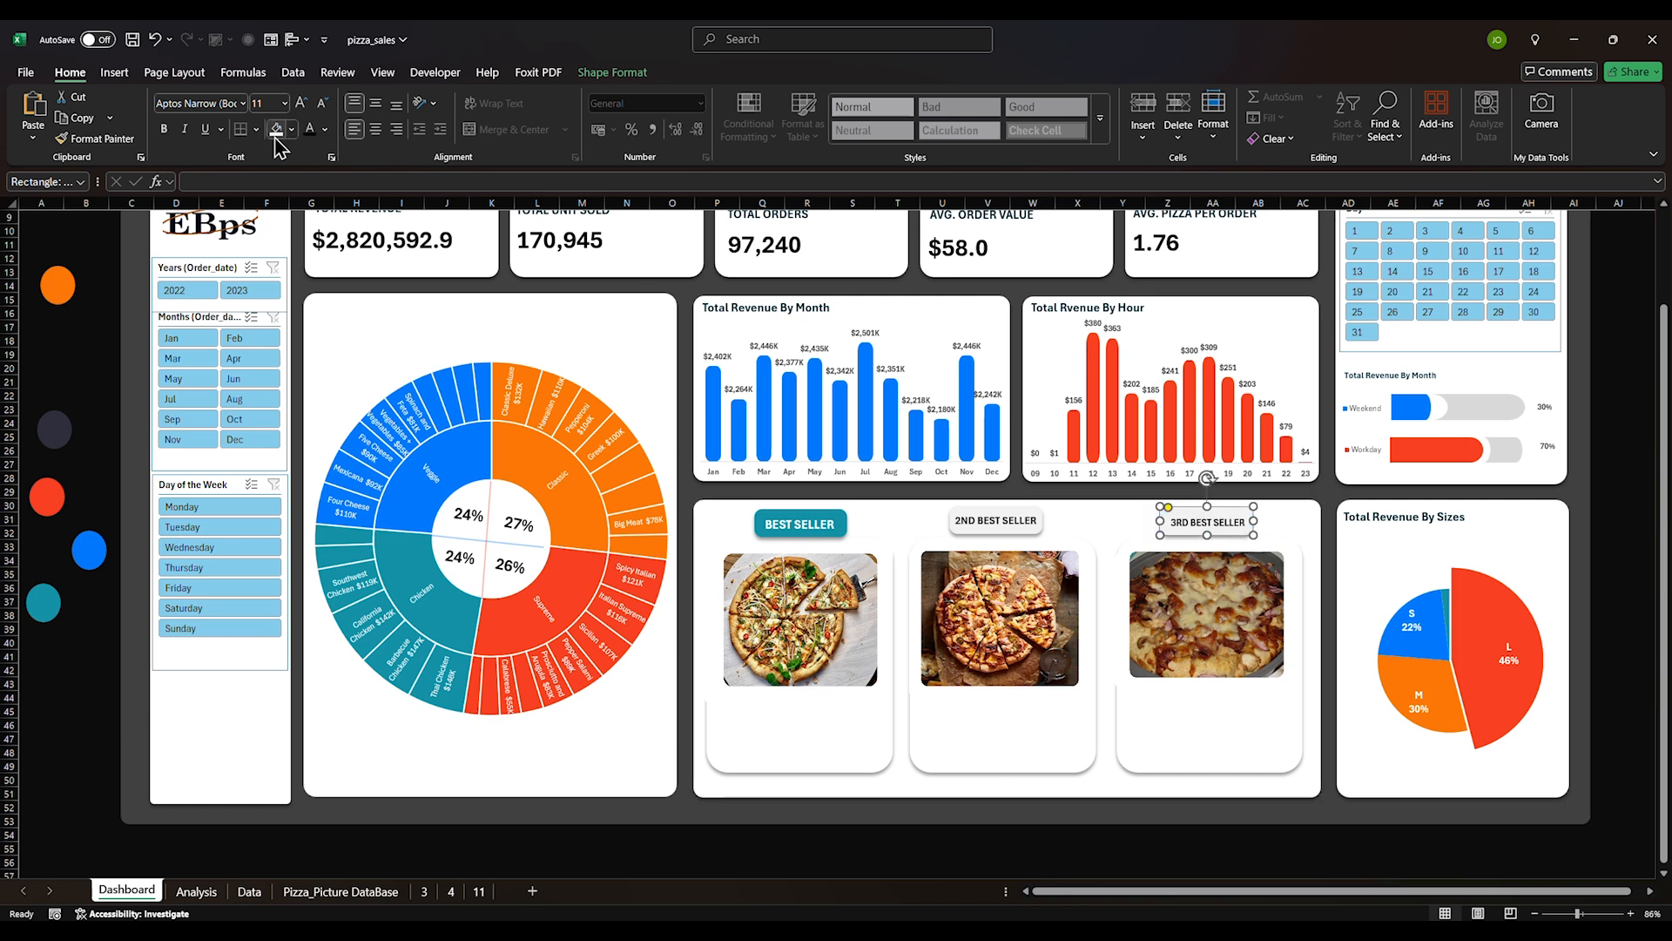
pyautogui.click(810, 524)
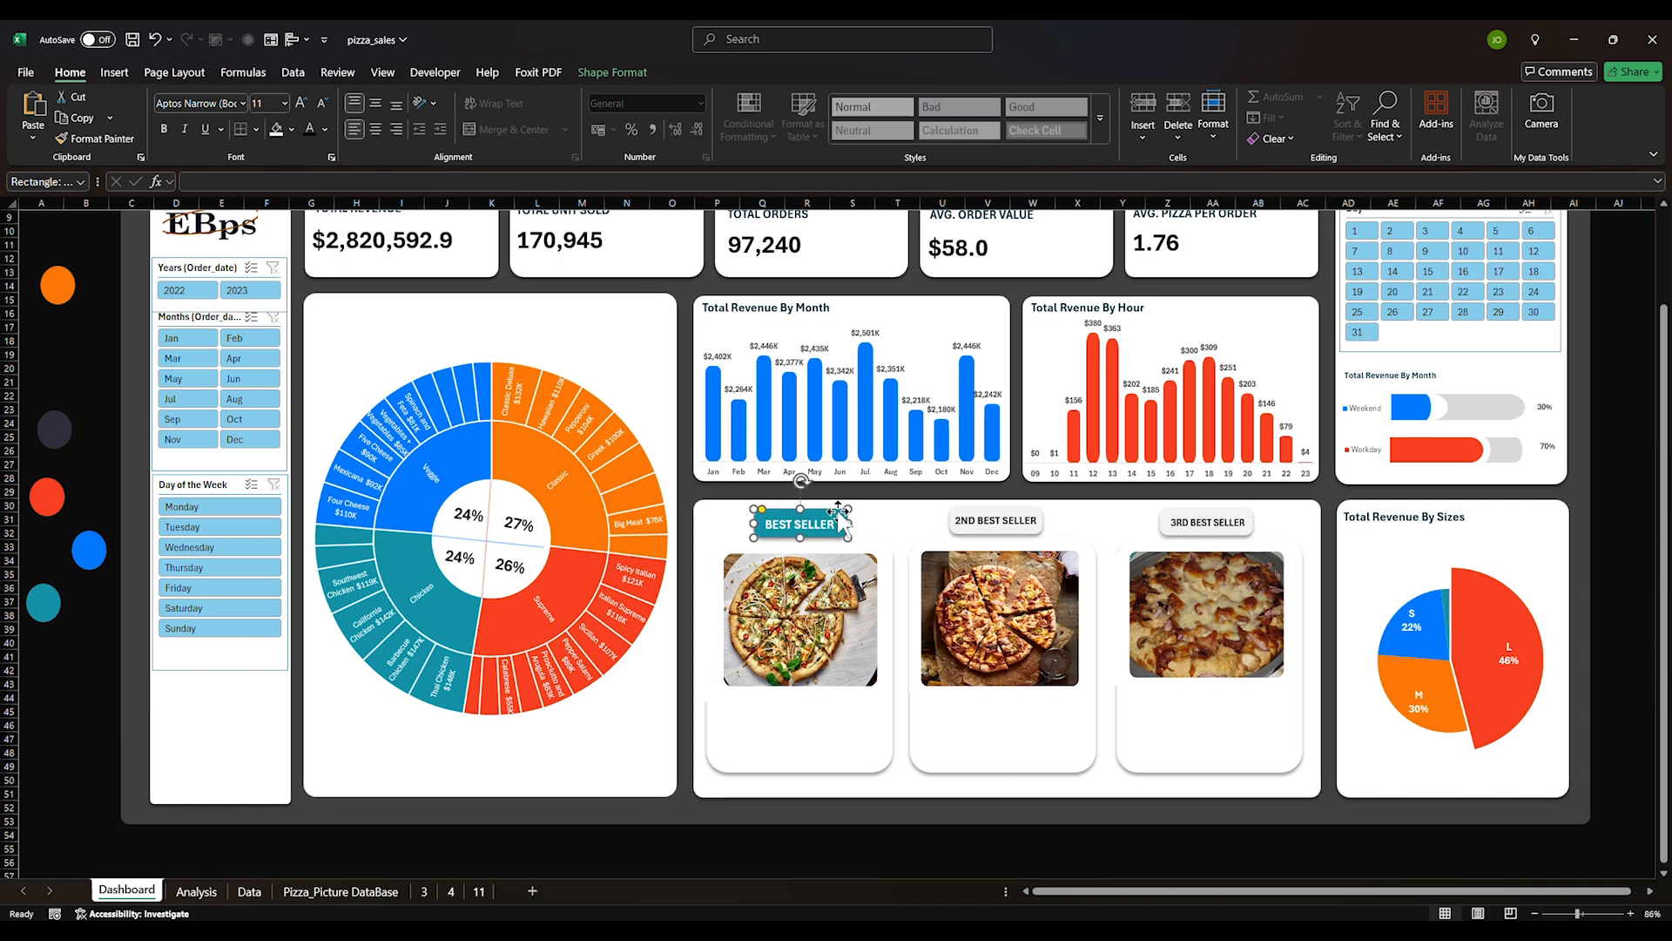
pyautogui.click(276, 131)
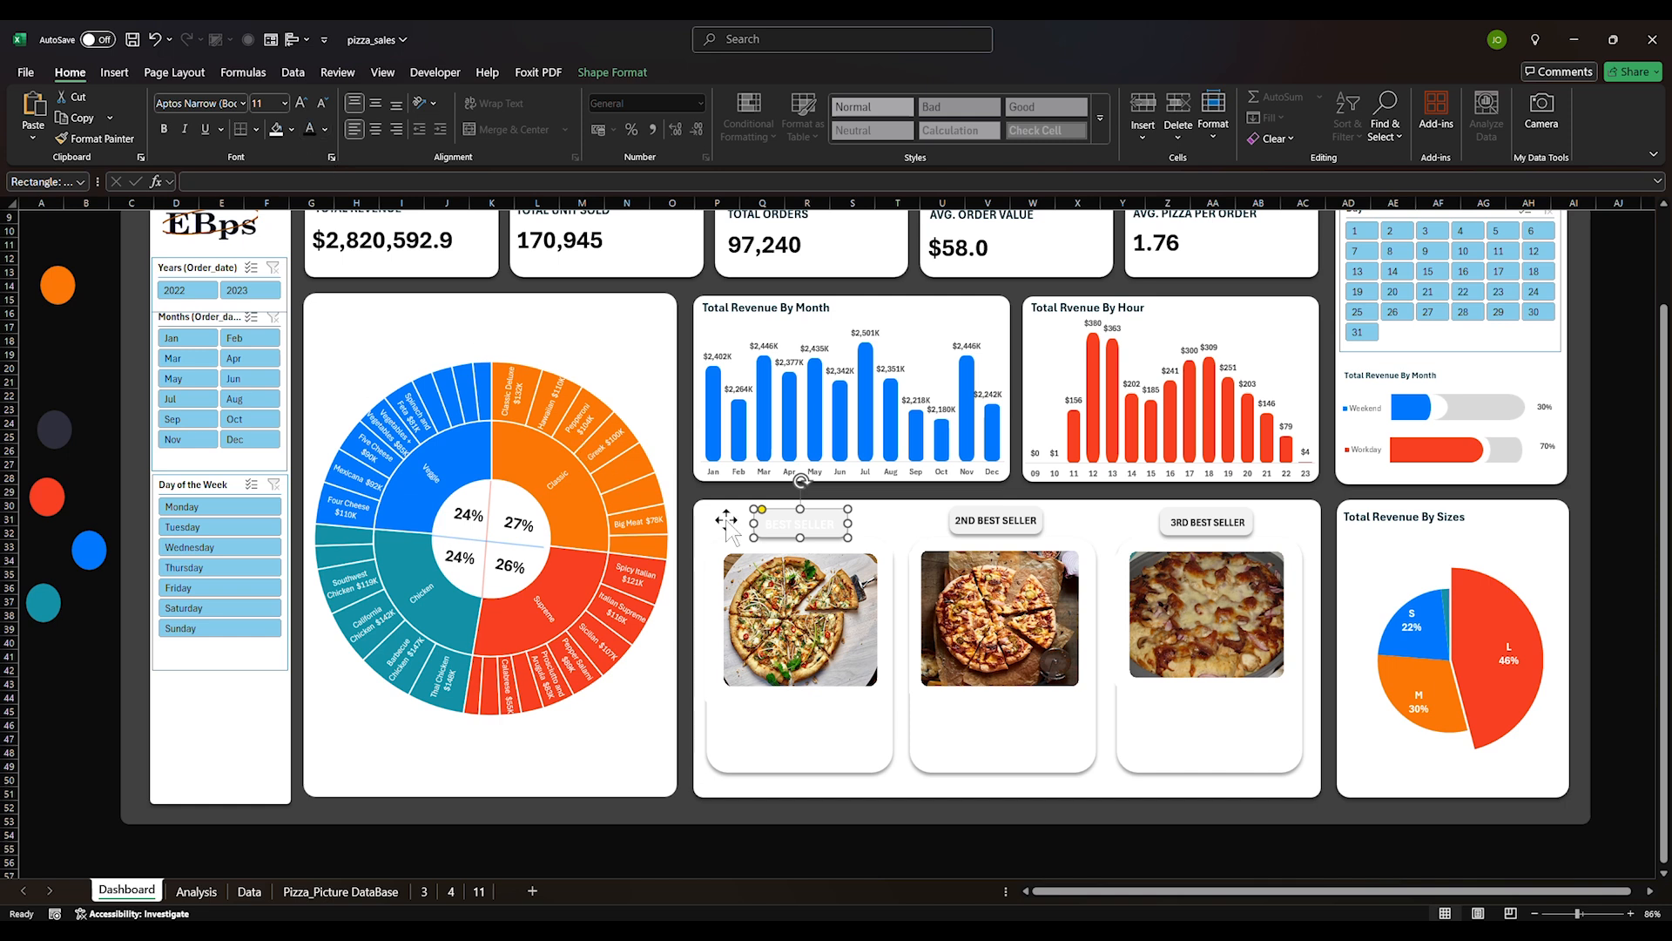
pyautogui.tripleClick(784, 524)
pyautogui.click(310, 129)
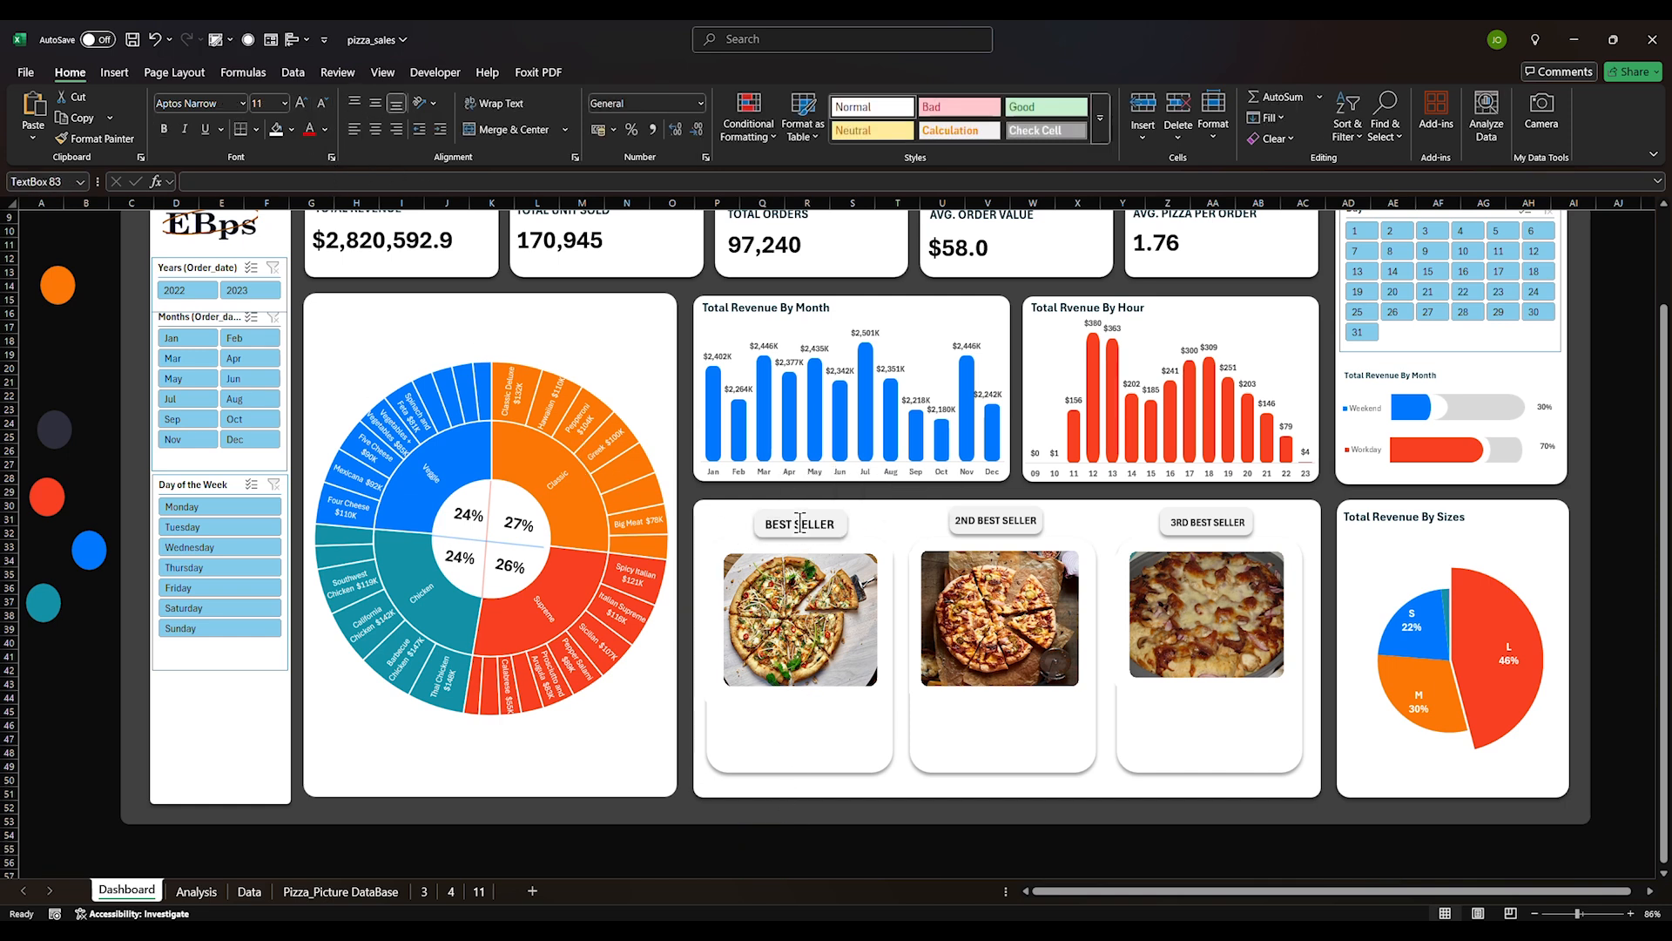
pyautogui.click(834, 518)
pyautogui.press('Escape')
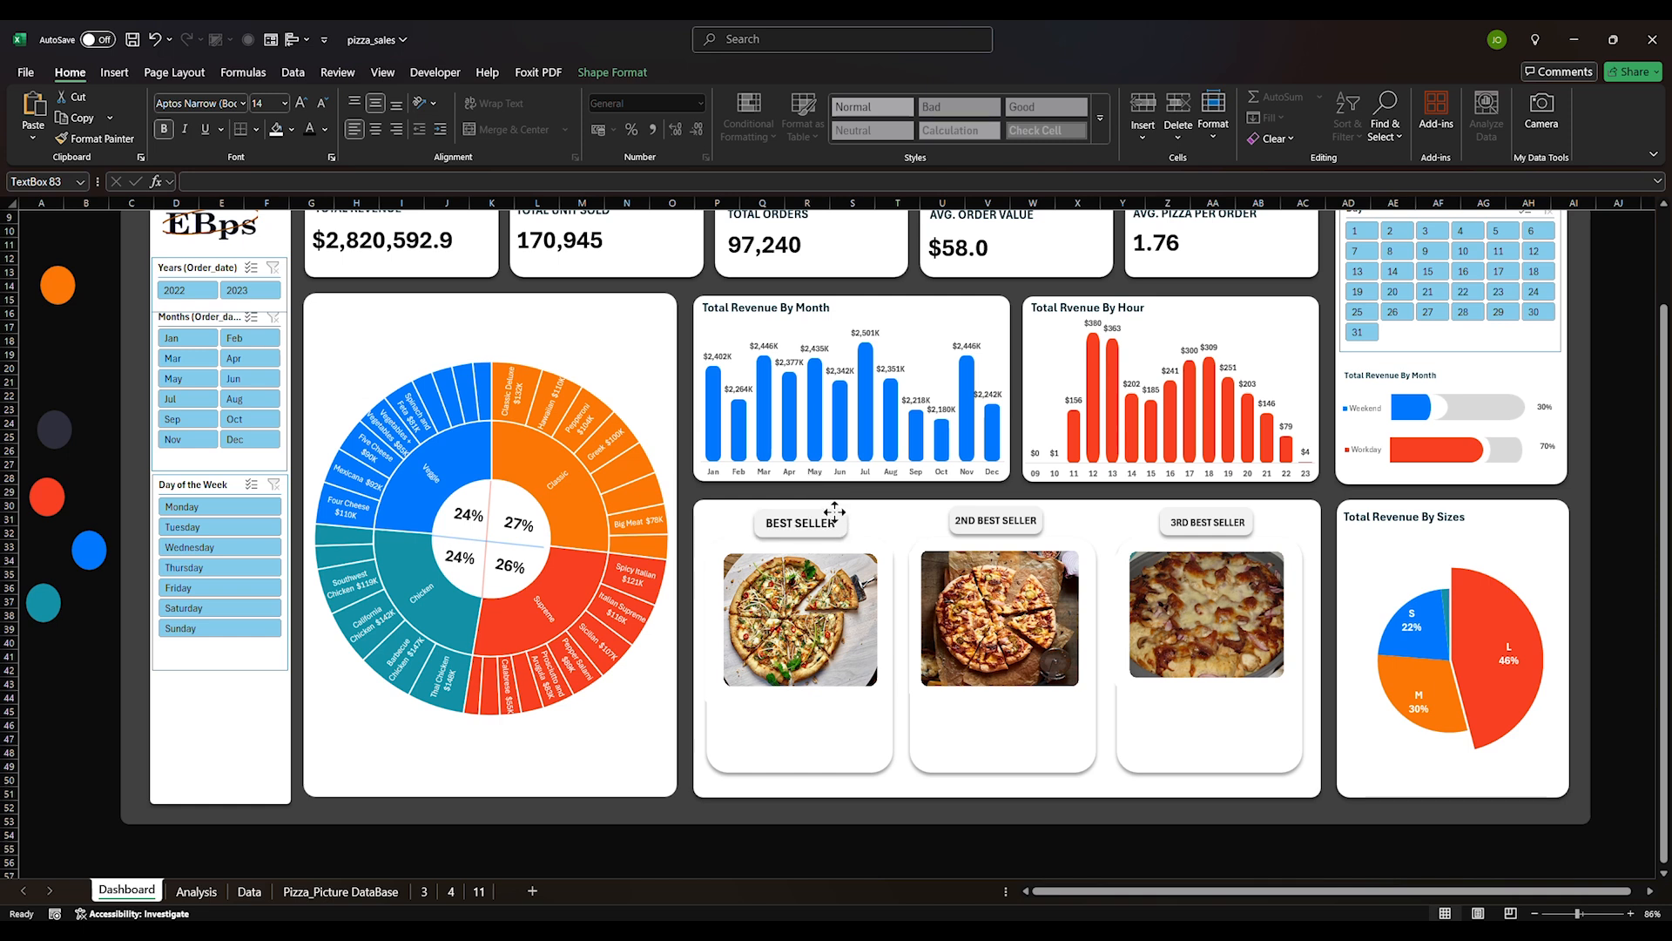
pyautogui.click(824, 834)
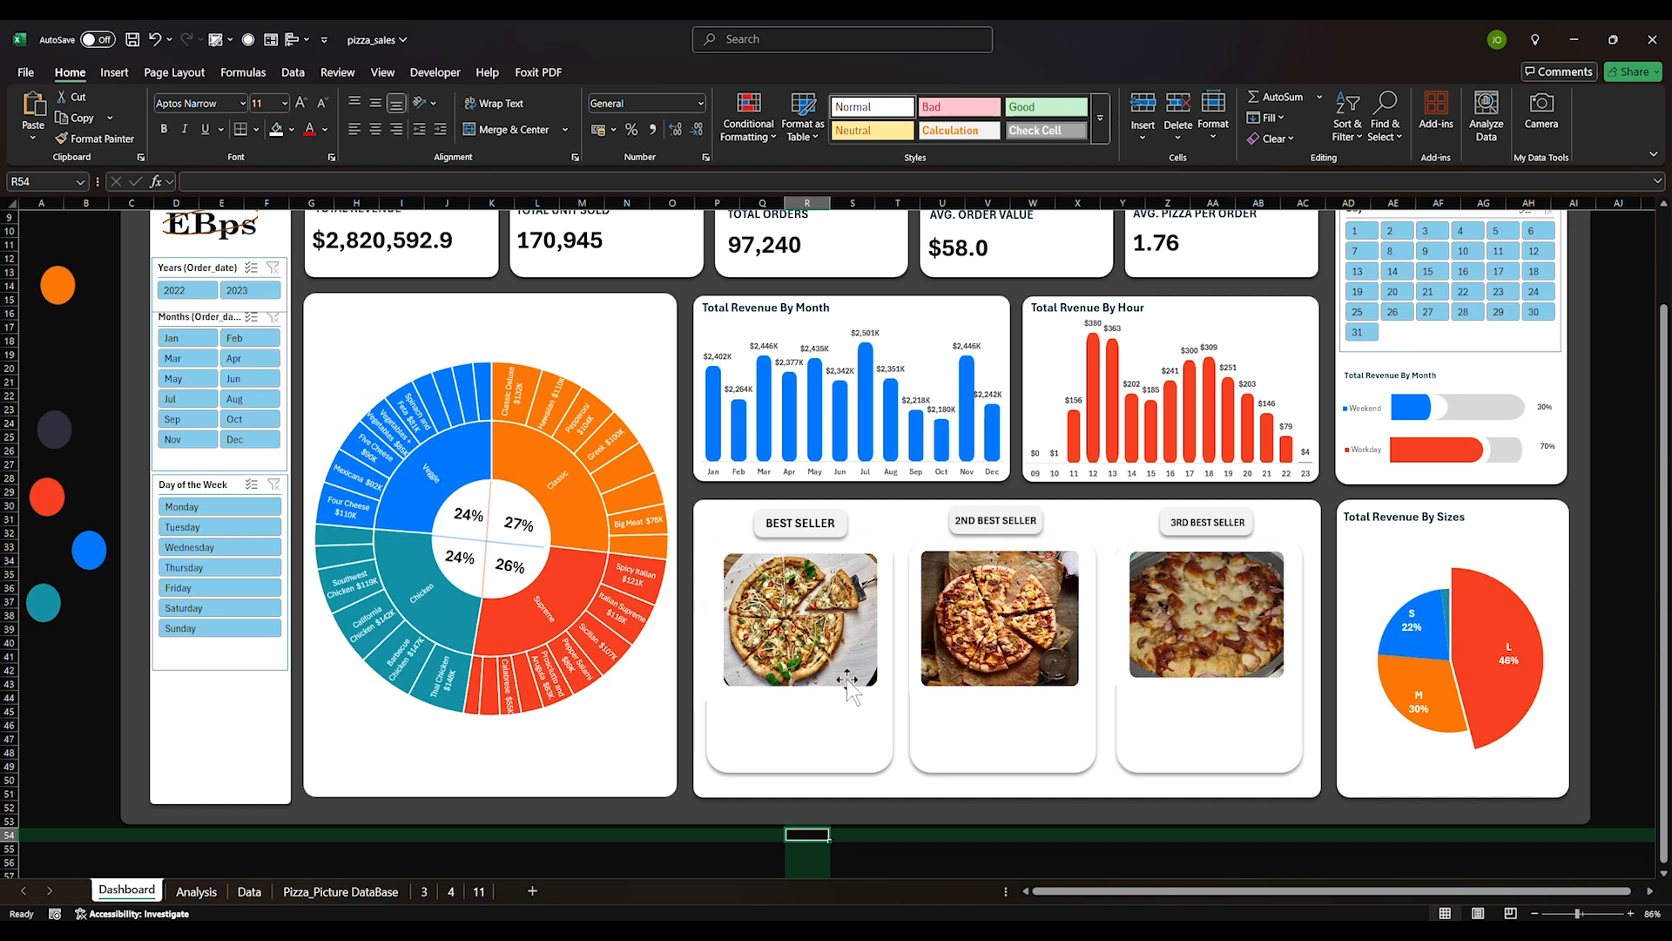
# Try moving the BEST SELLER tag slightly lower, then undo the move
pyautogui.click(825, 525)
pyautogui.press('Escape')
pyautogui.click(817, 530)
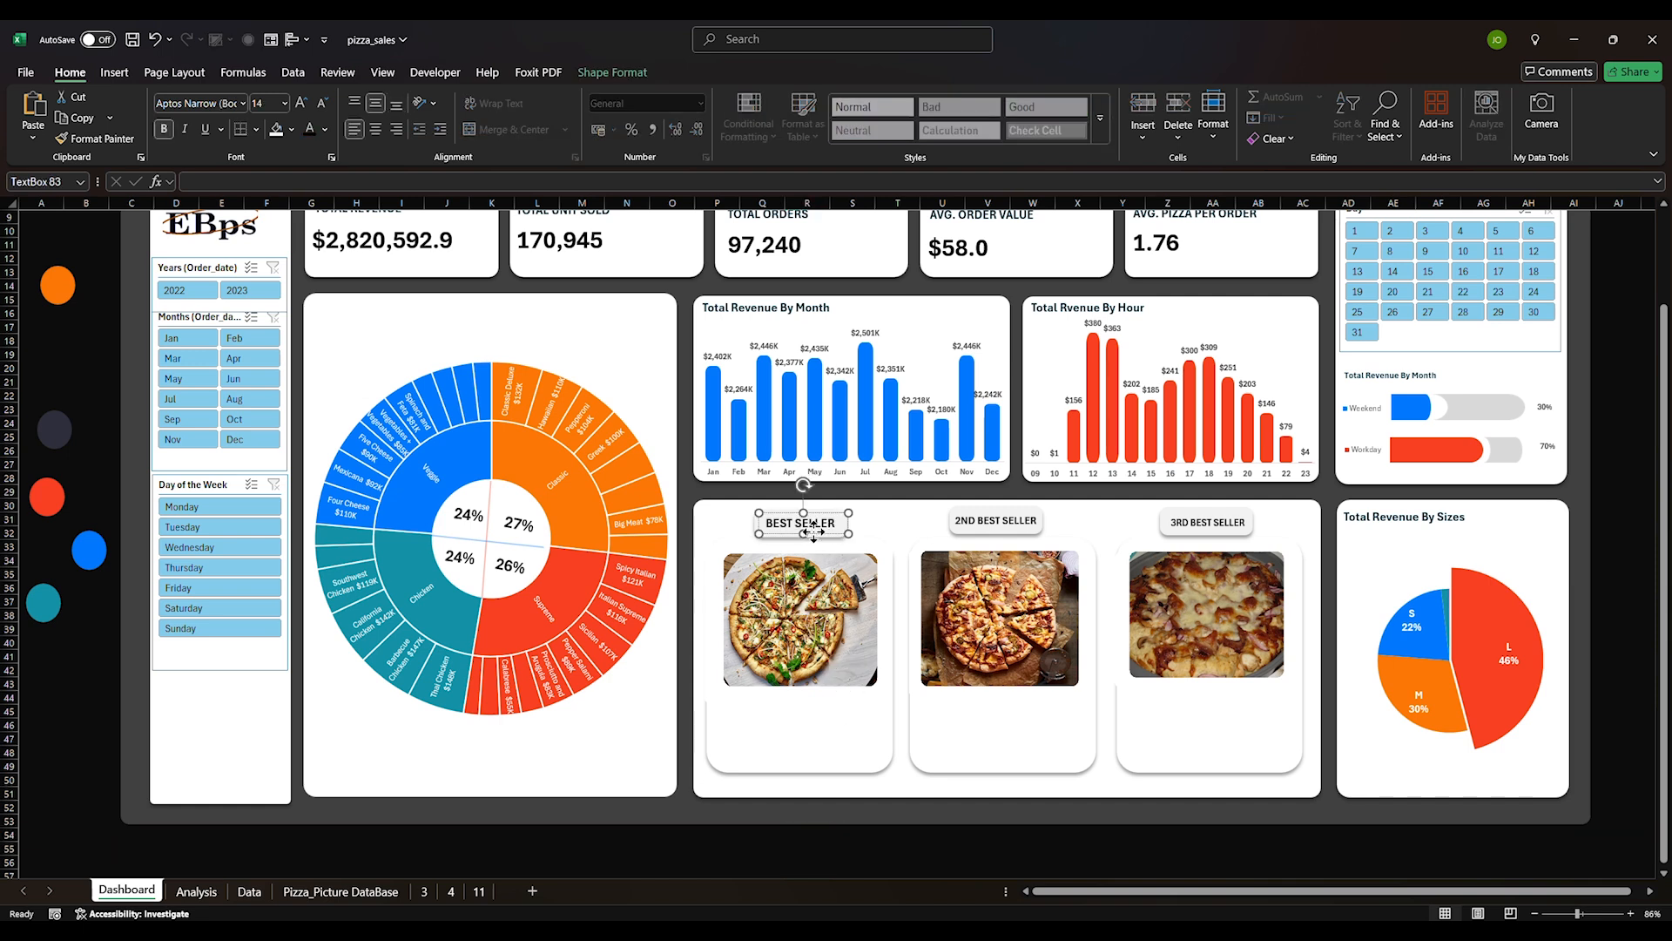
pyautogui.moveTo(820, 530)
pyautogui.mouseDown()
pyautogui.moveTo(820, 545)
pyautogui.moveTo(825, 528)
pyautogui.mouseUp()
pyautogui.click(832, 517)
pyautogui.click(903, 836)
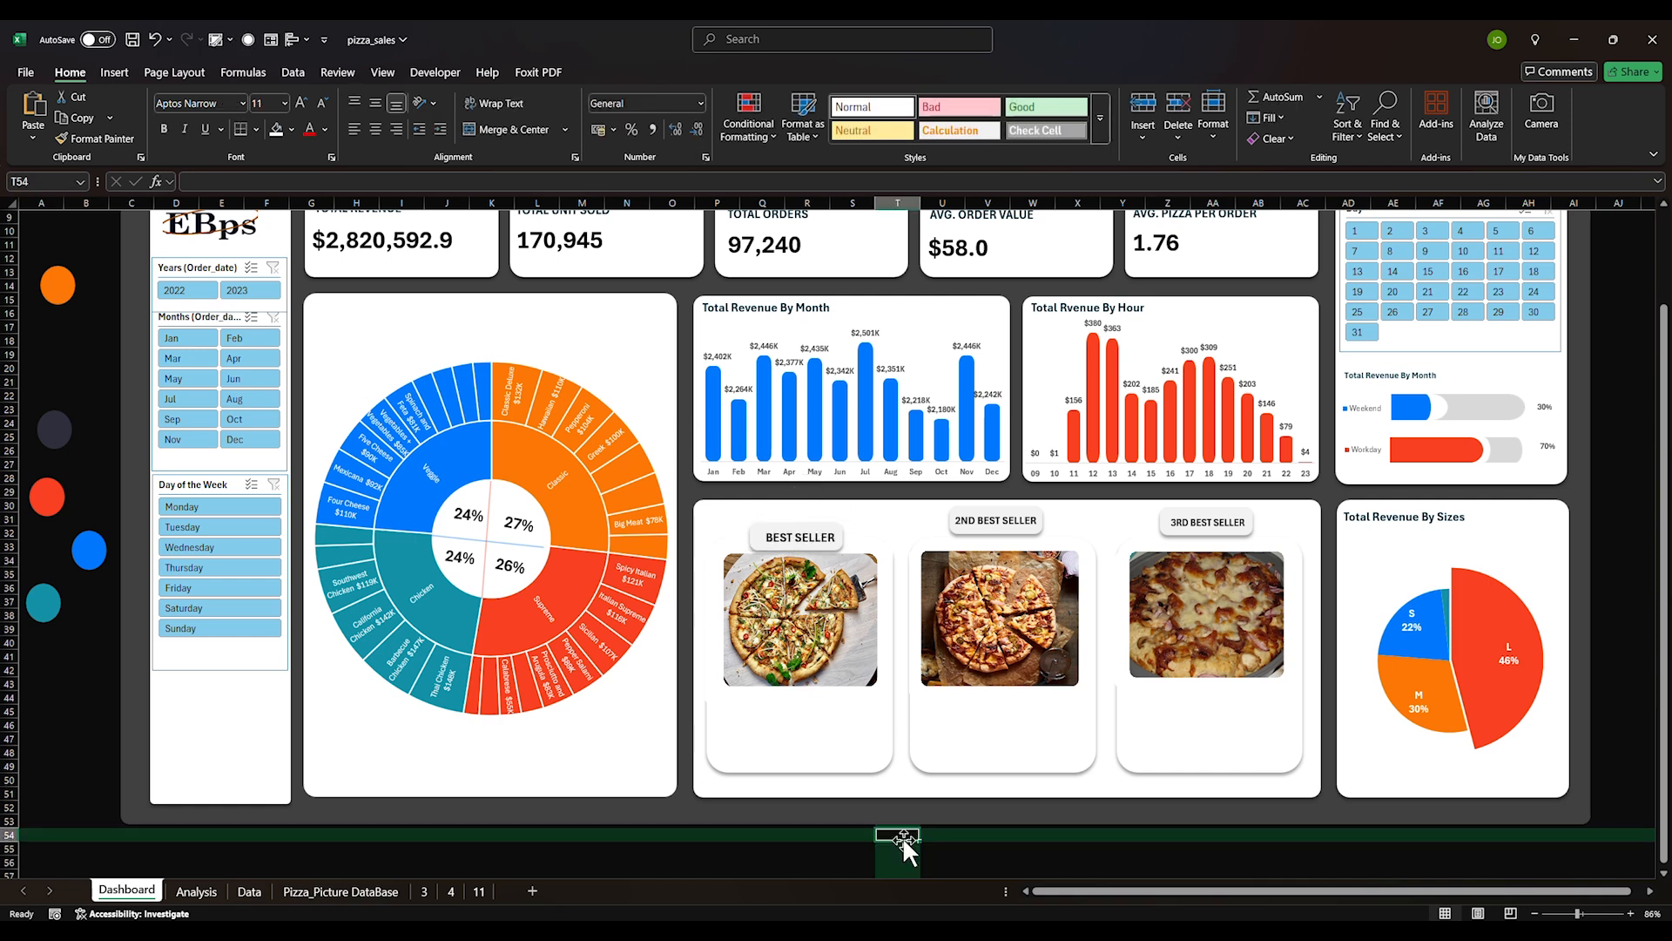
pyautogui.hotkey('ctrl', 'z')
pyautogui.hotkey('ctrl', 'z')
pyautogui.click(911, 838)
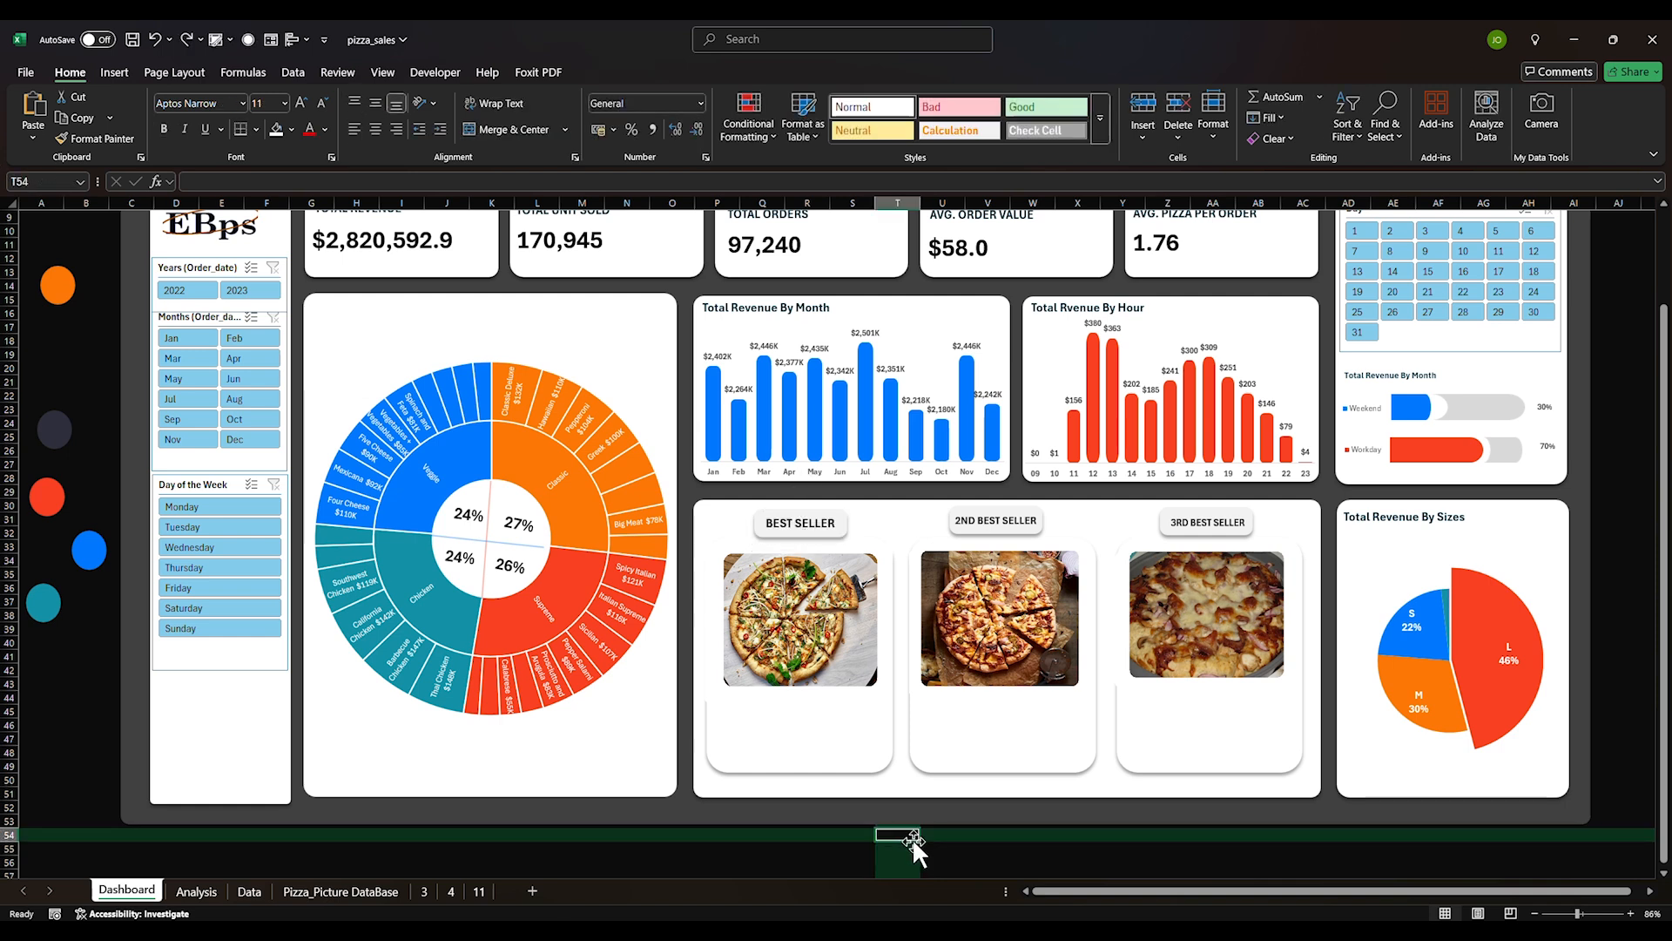
pyautogui.moveTo(1118, 800)
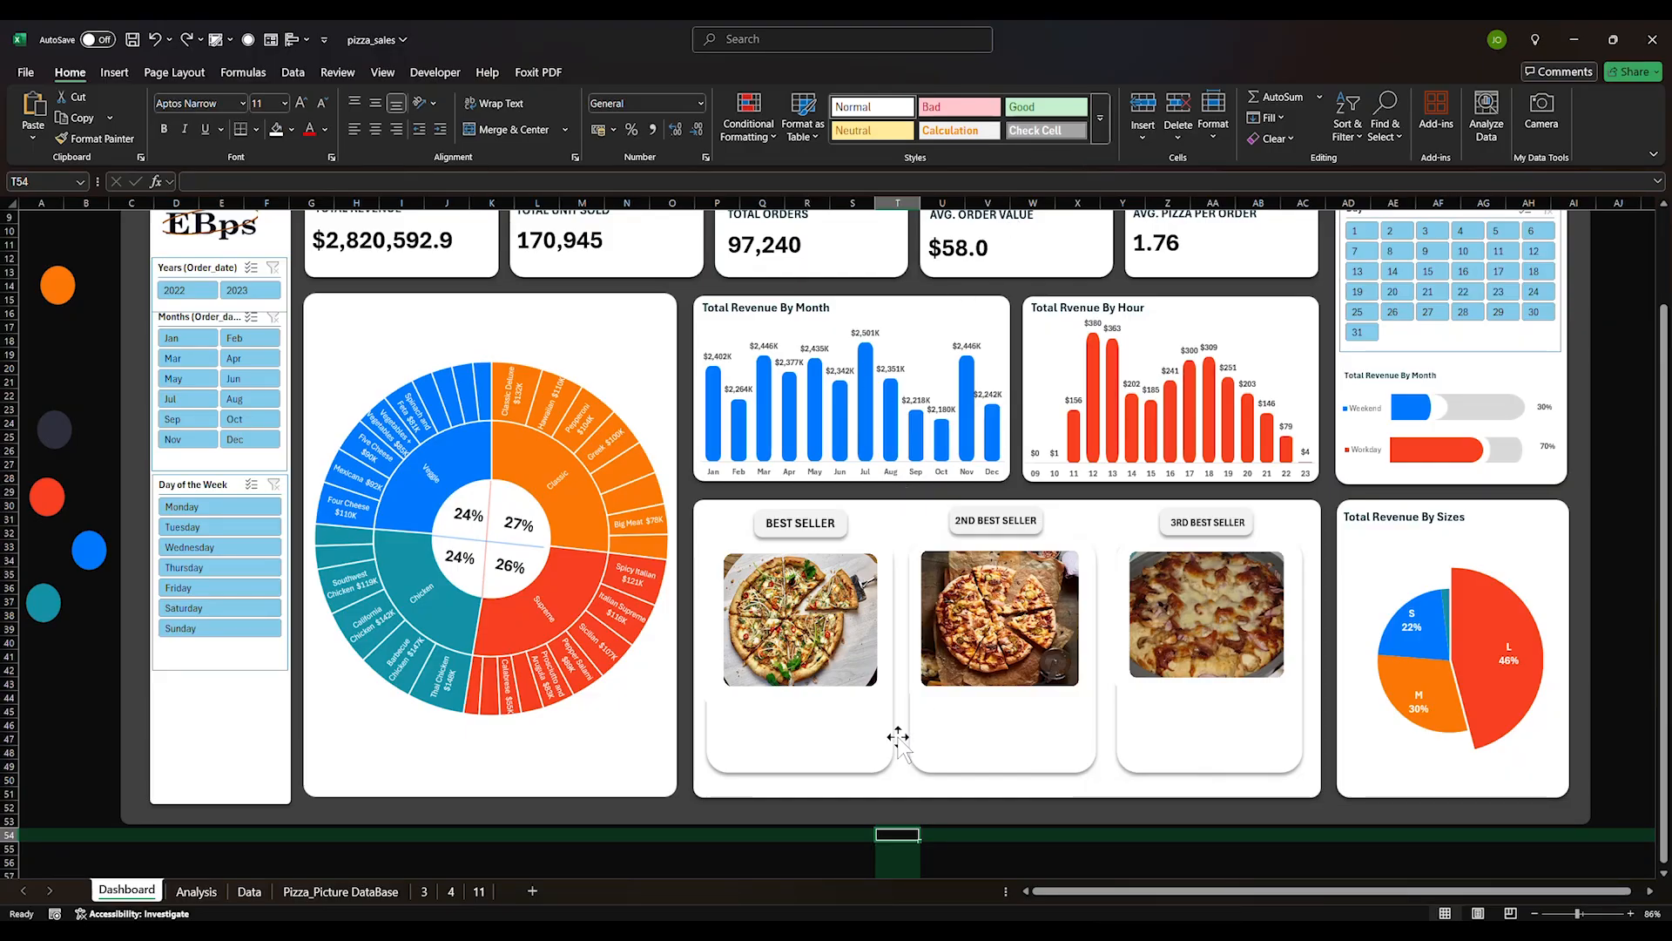
pyautogui.click(974, 849)
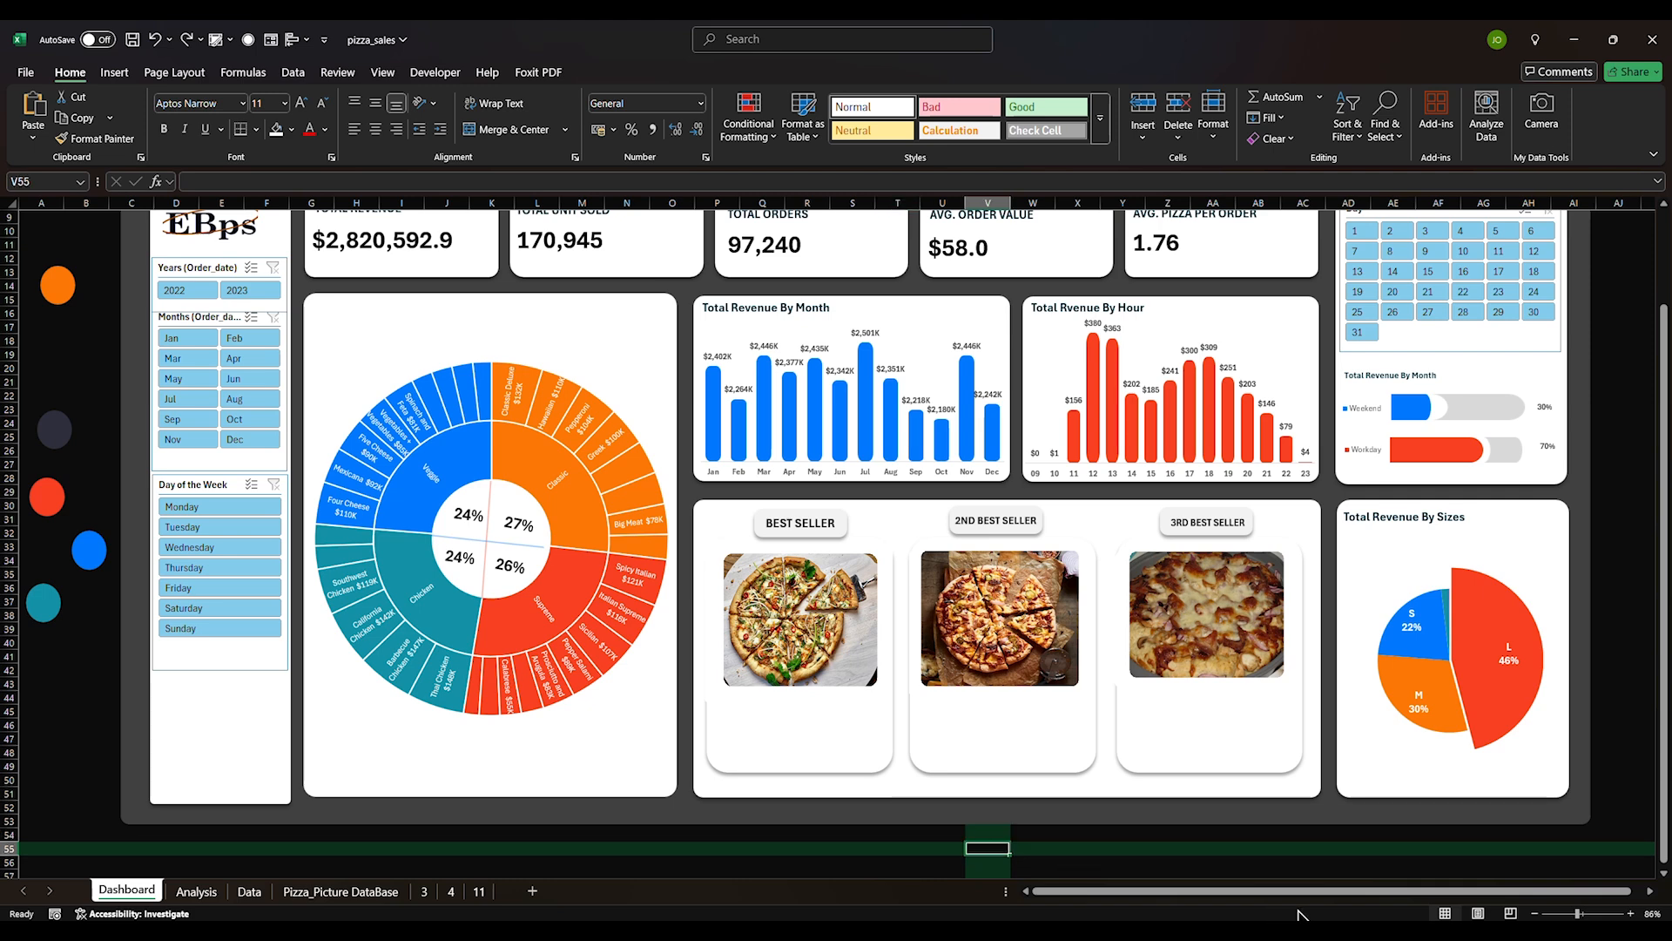
pyautogui.click(731, 861)
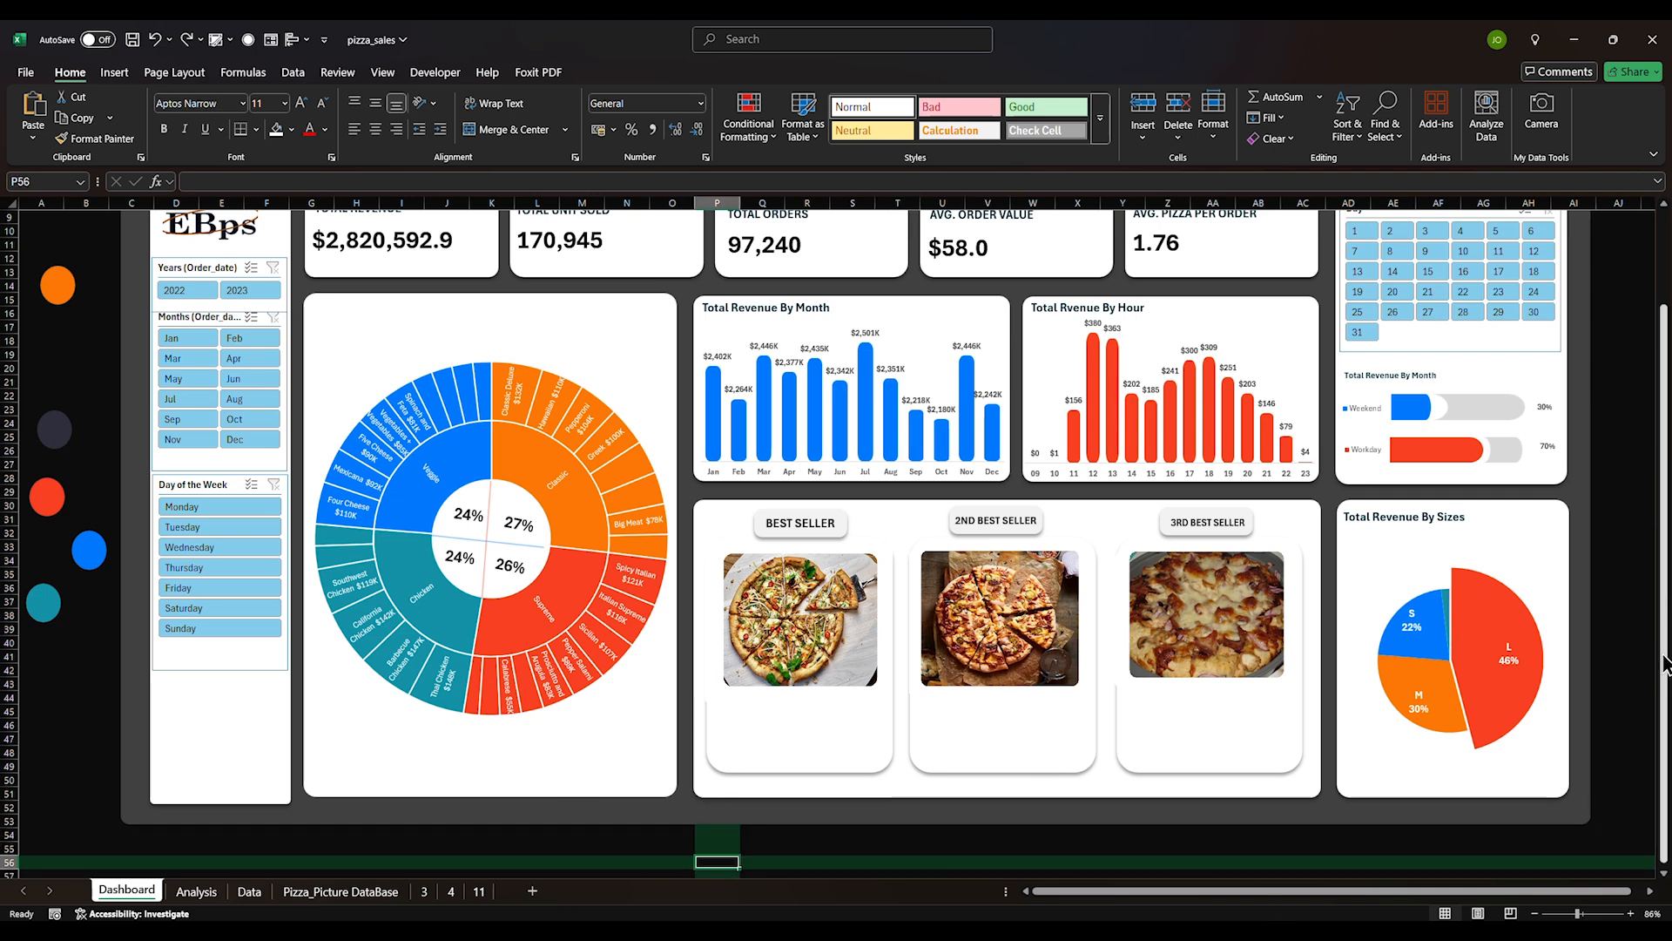
pyautogui.moveTo(1664, 666); pyautogui.dragTo(1664, 652)
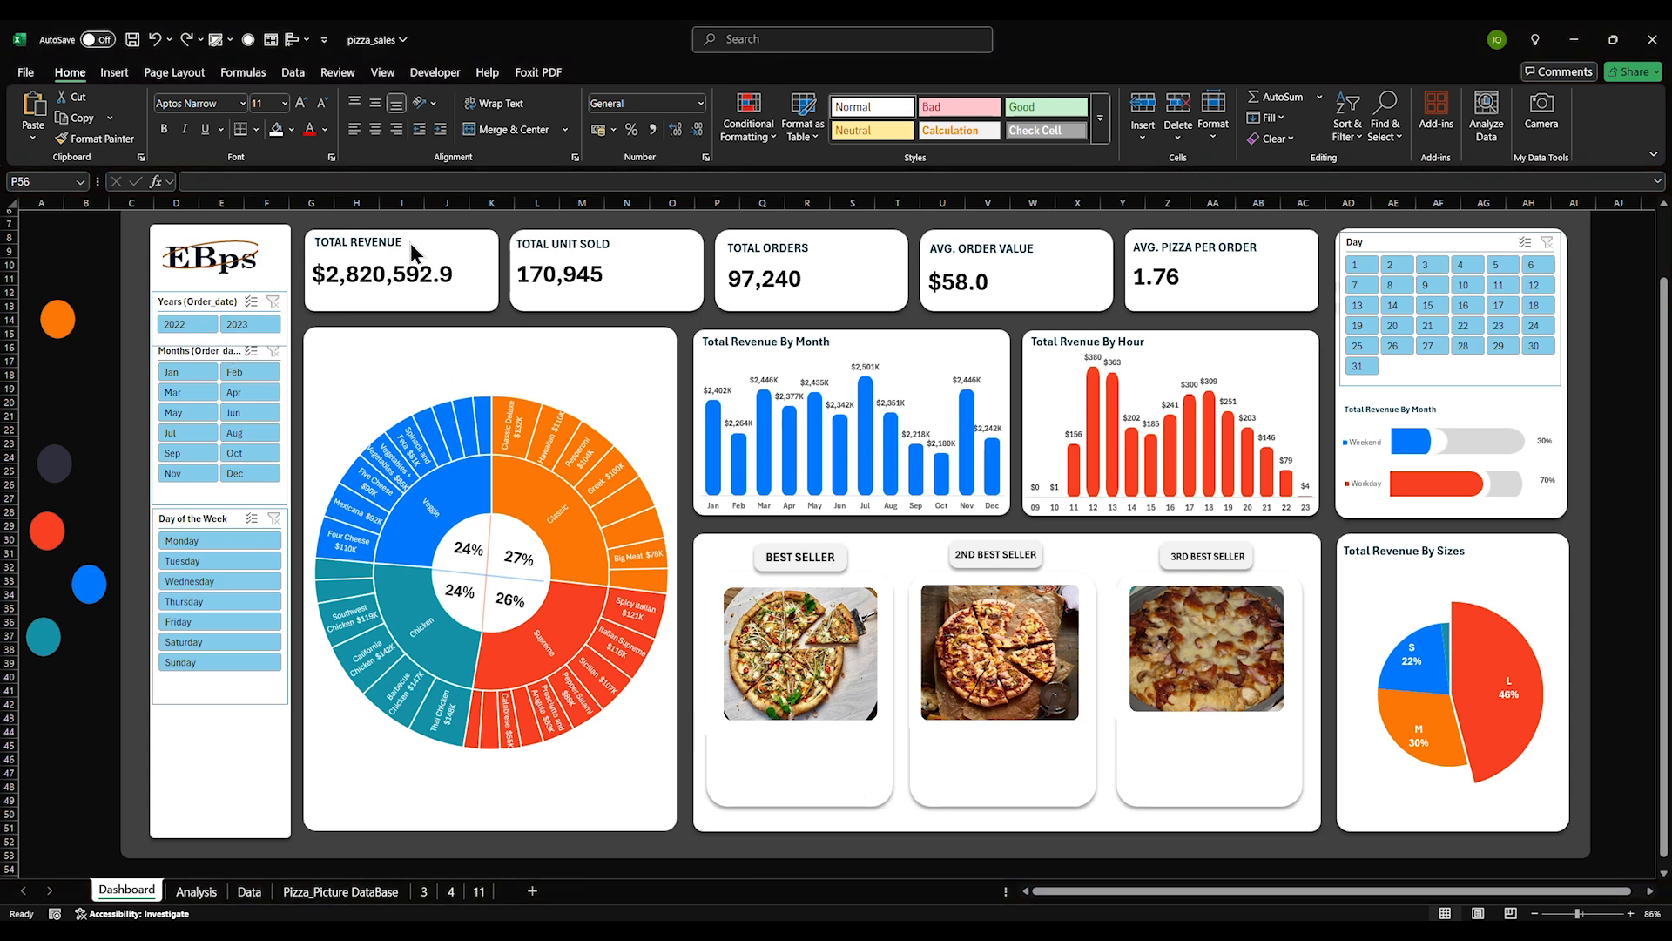
# Copy the TOTAL REVENUE text box beneath the first pizza image and retype it as Pizza Name
pyautogui.click(377, 247)
pyautogui.hotkey('ctrl', 'c')
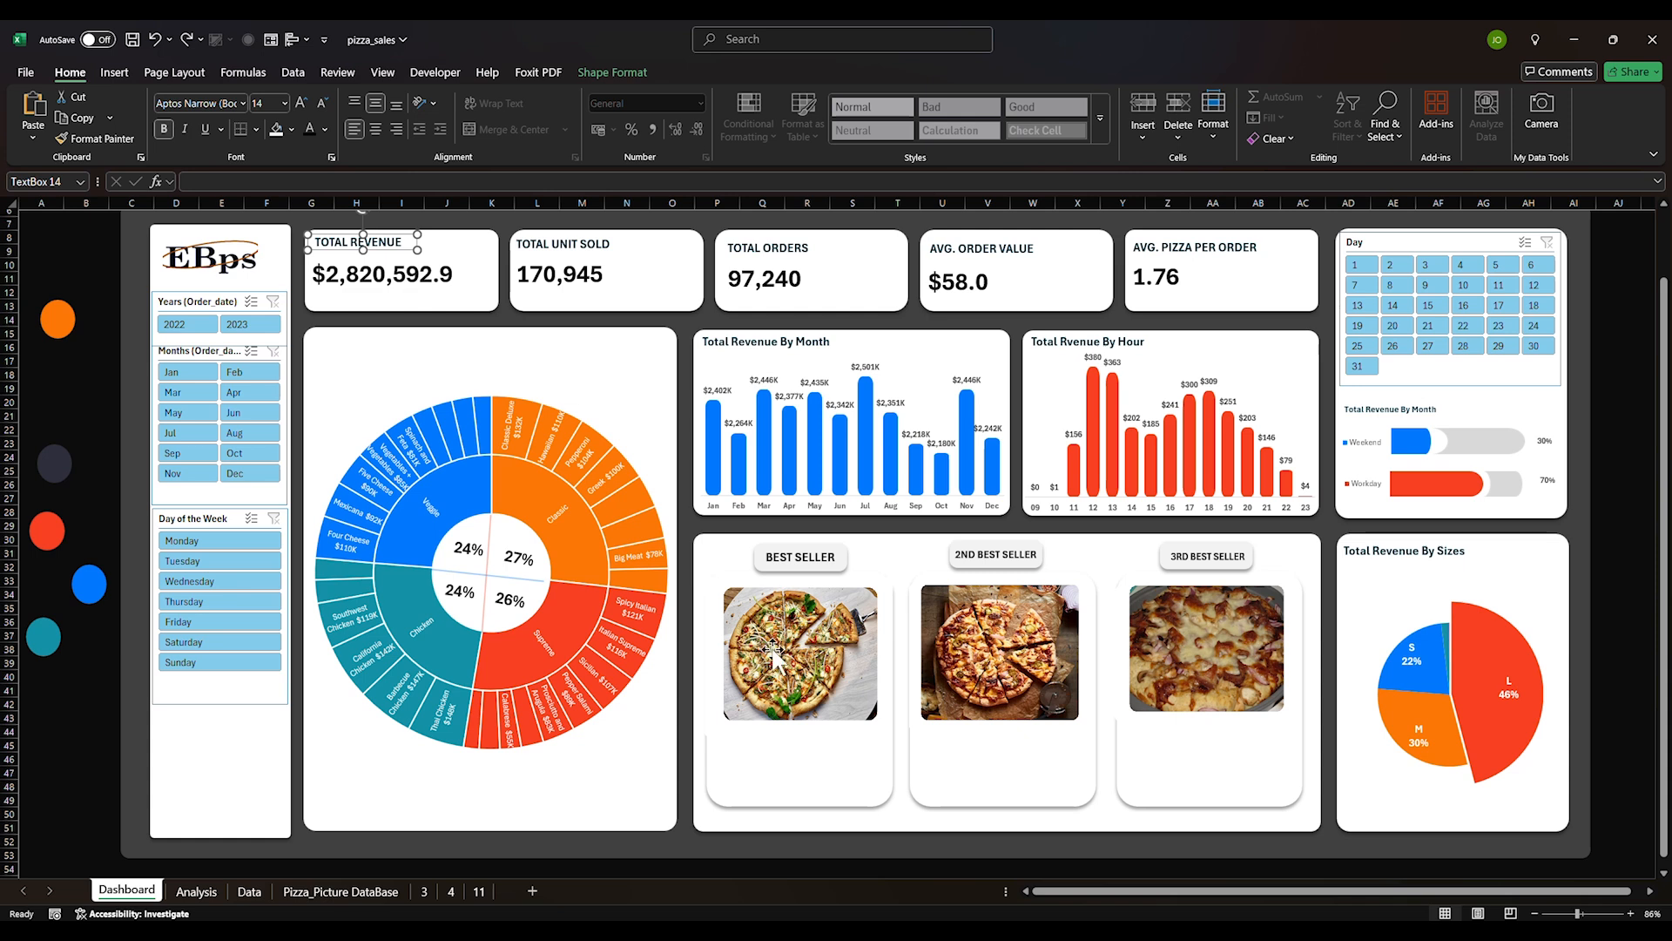
pyautogui.hotkey('ctrl', 'v')
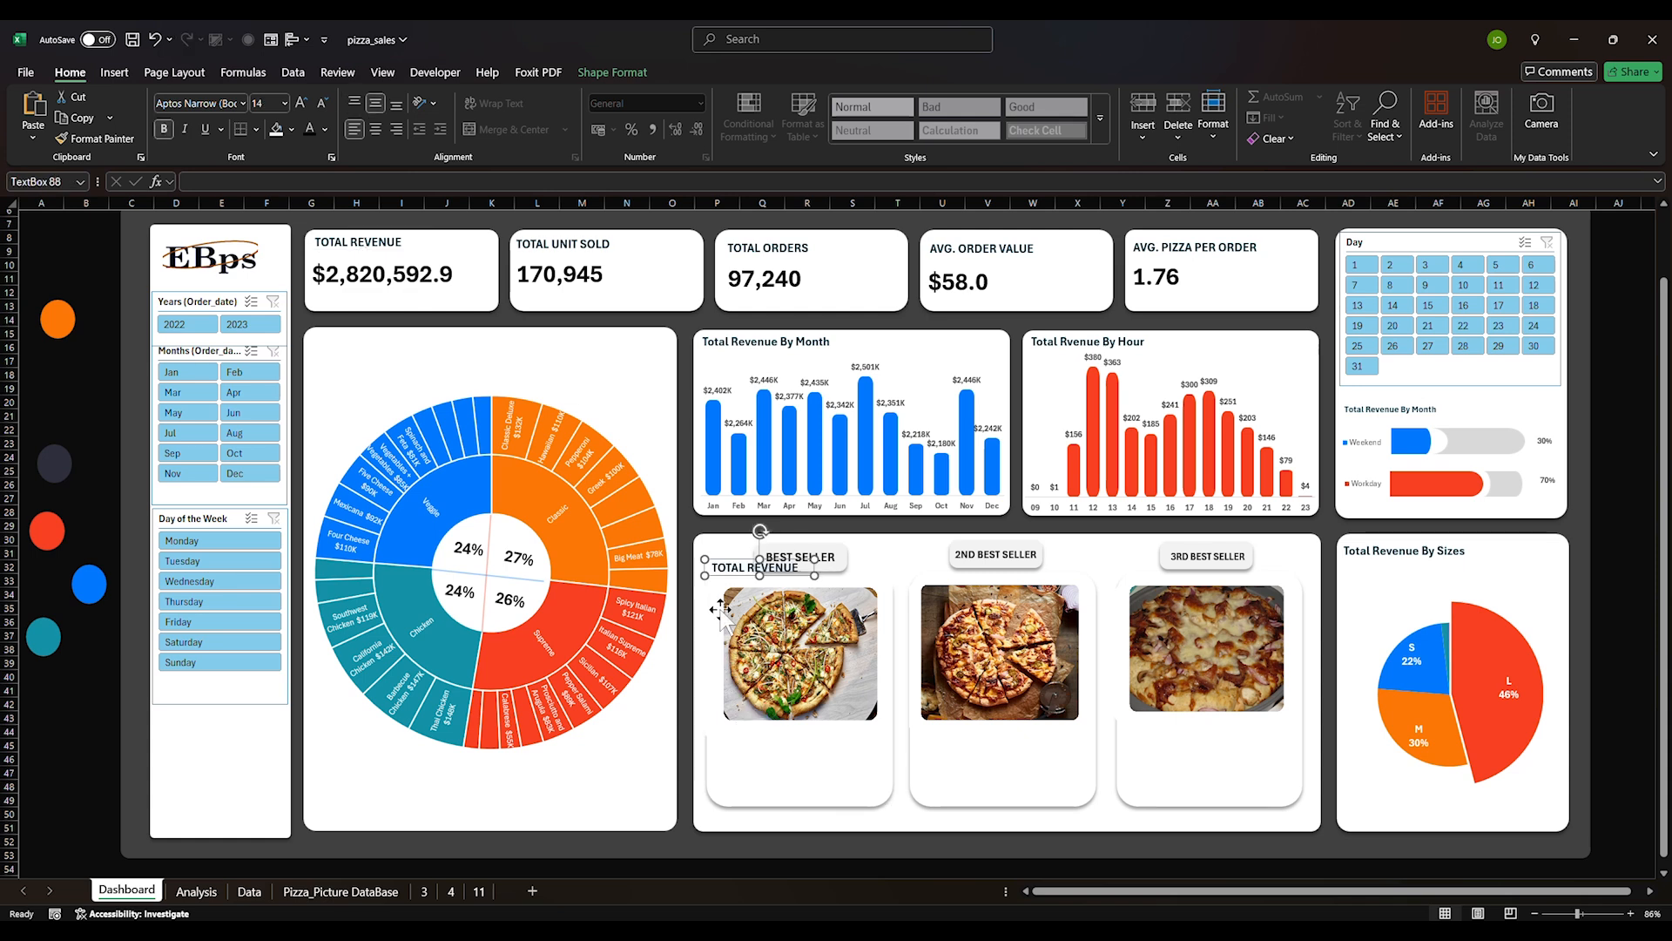
pyautogui.moveTo(712, 568); pyautogui.dragTo(720, 741)
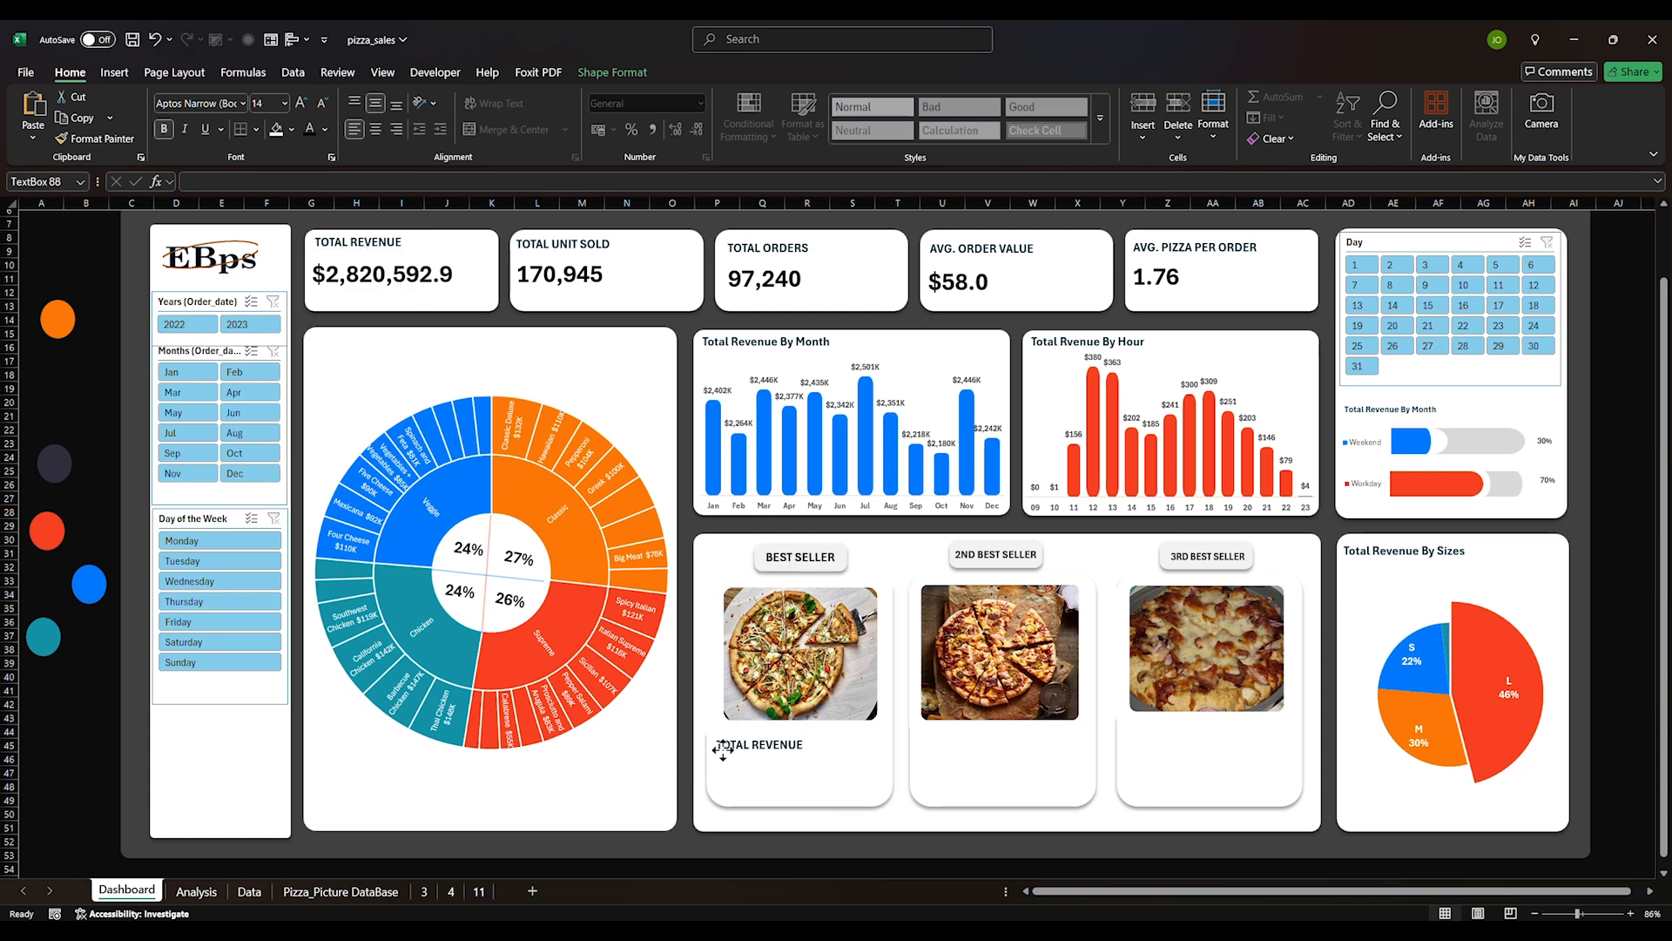
pyautogui.tripleClick(739, 742)
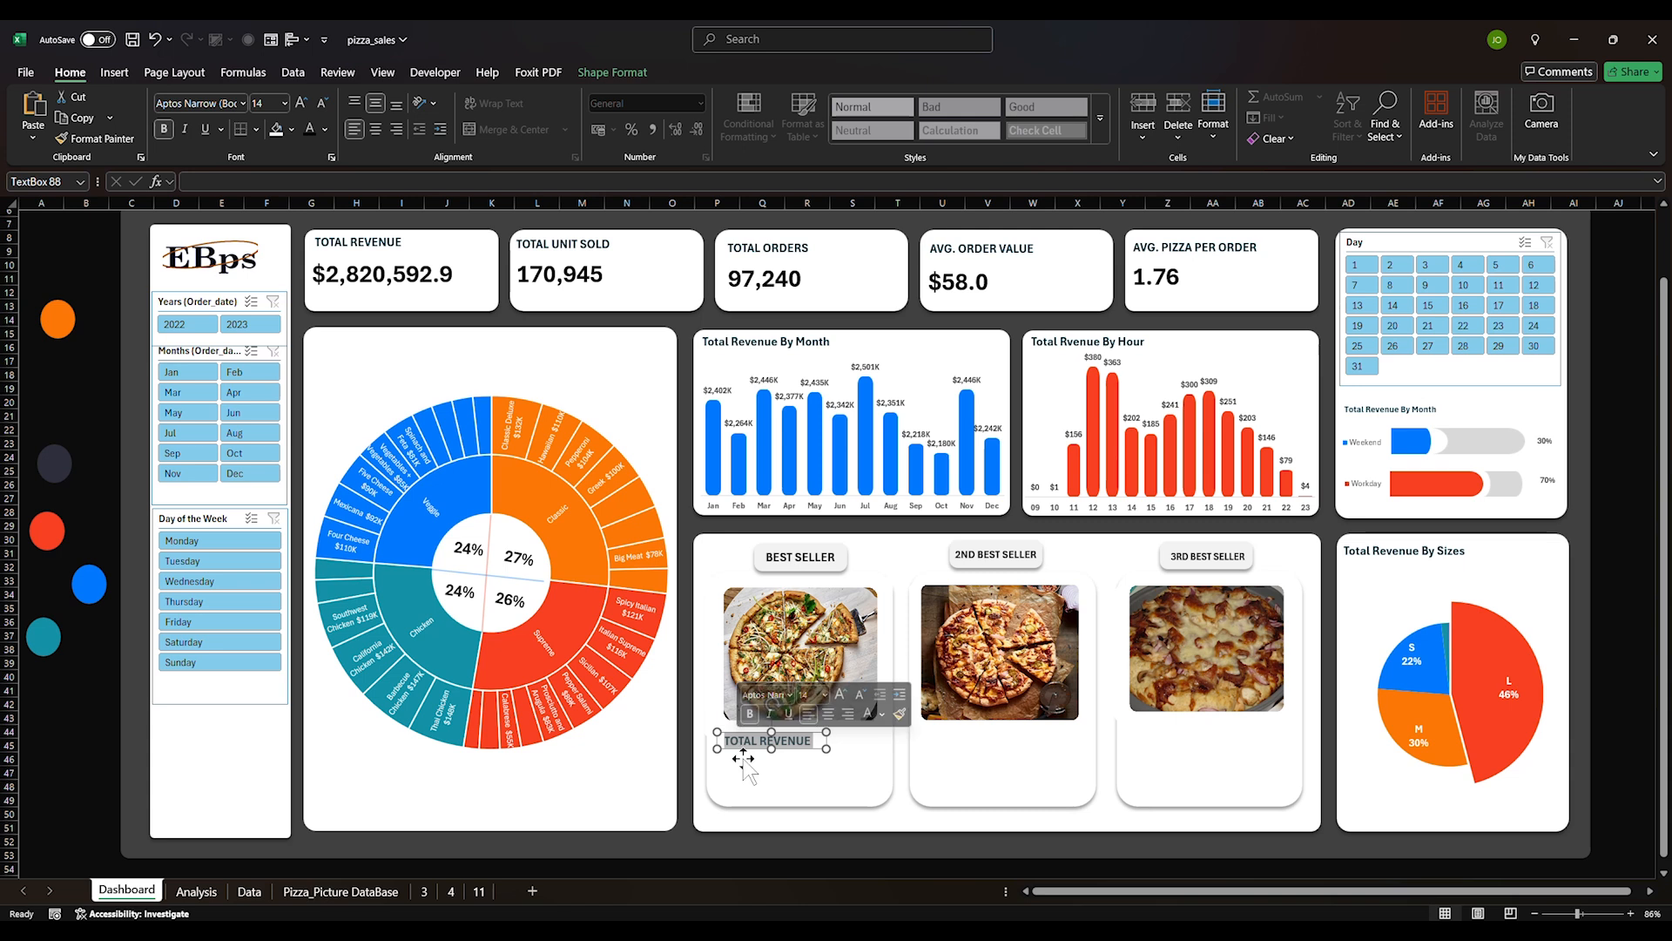
pyautogui.write('nA')
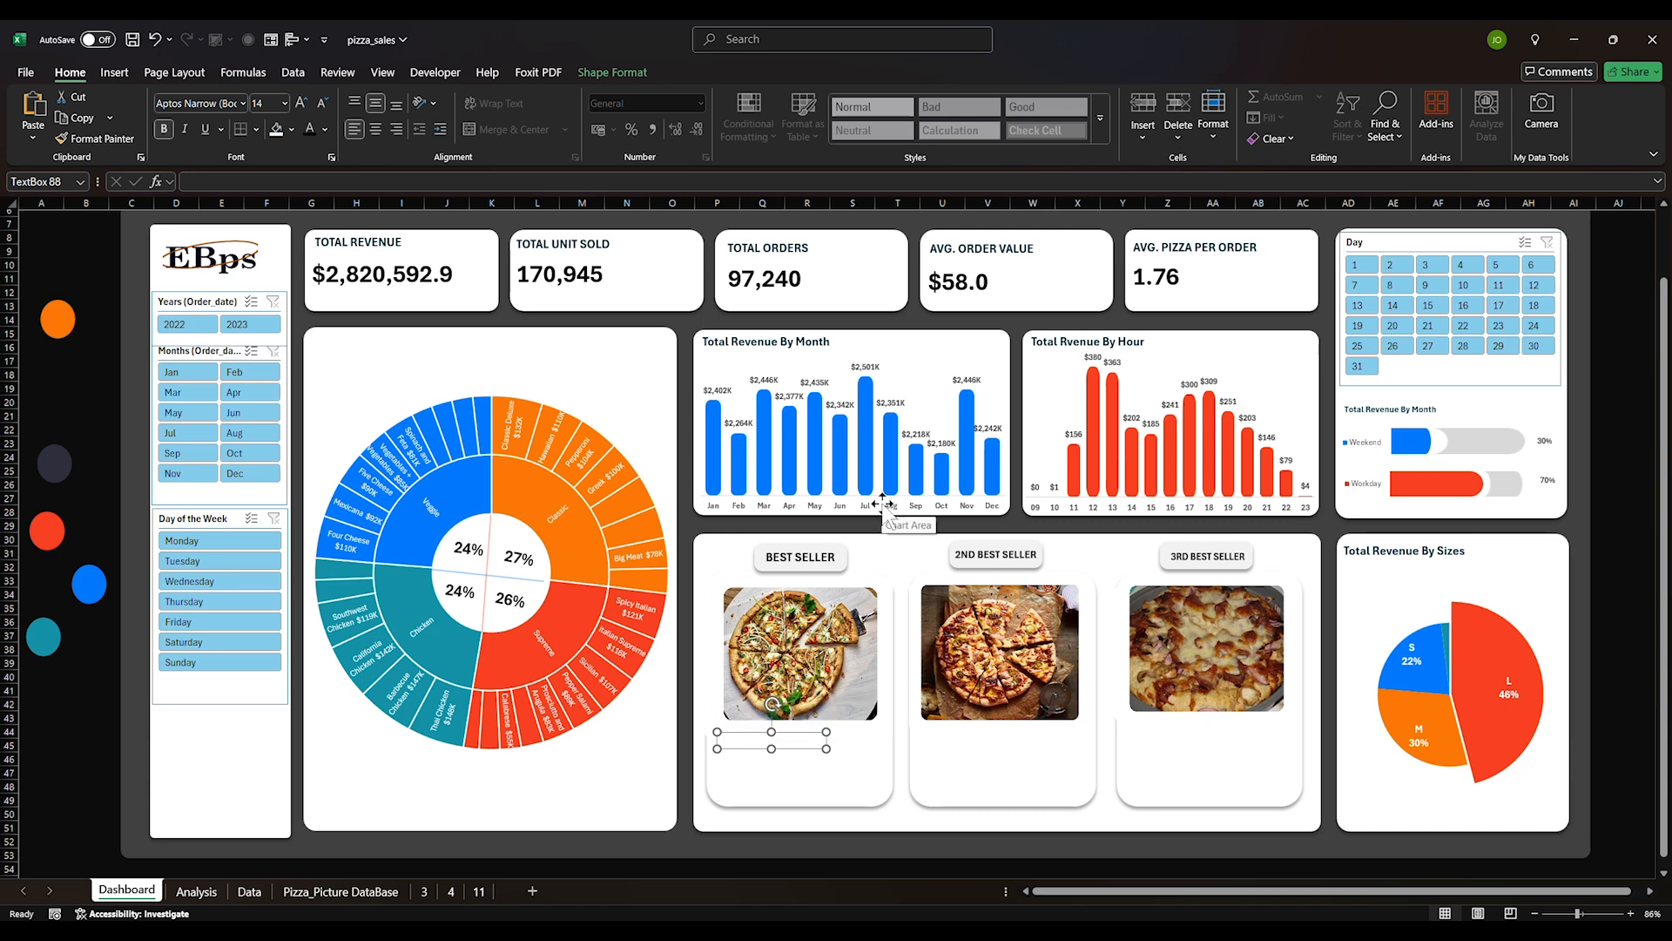
pyautogui.write('zza Name :')
pyautogui.moveTo(823, 749); pyautogui.dragTo(804, 752)
# Duplicate it below as a 'Category :' label
pyautogui.hotkey('ctrl', 'd')
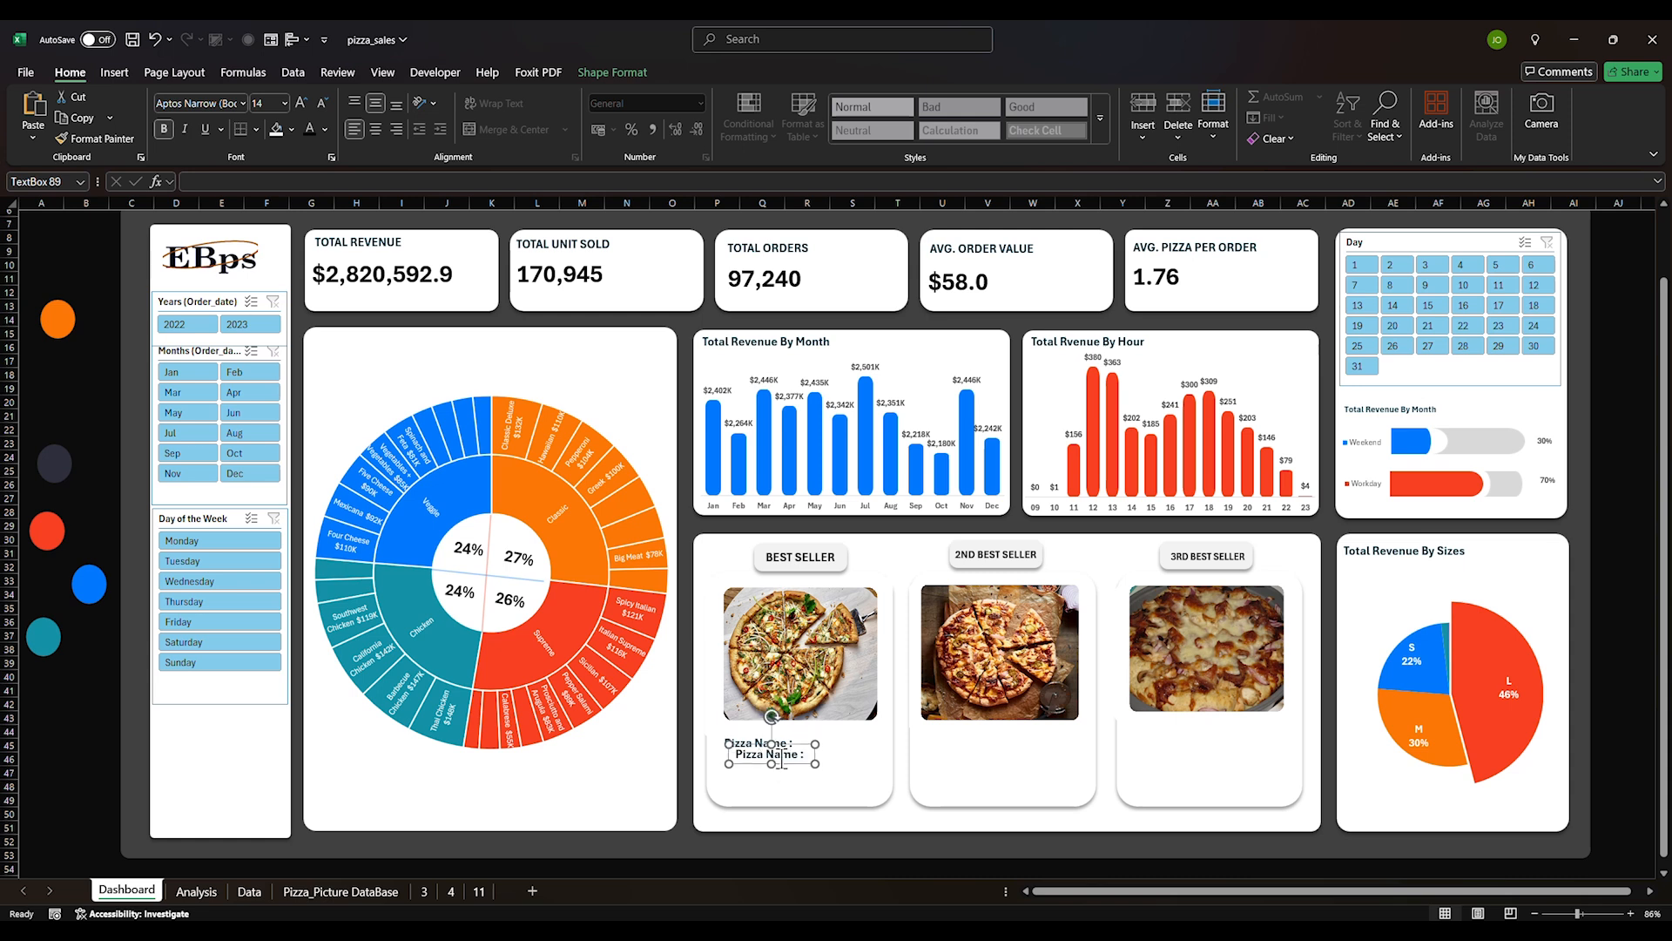
pyautogui.moveTo(785, 763); pyautogui.dragTo(774, 774)
pyautogui.tripleClick(761, 765)
pyautogui.write('Cat')
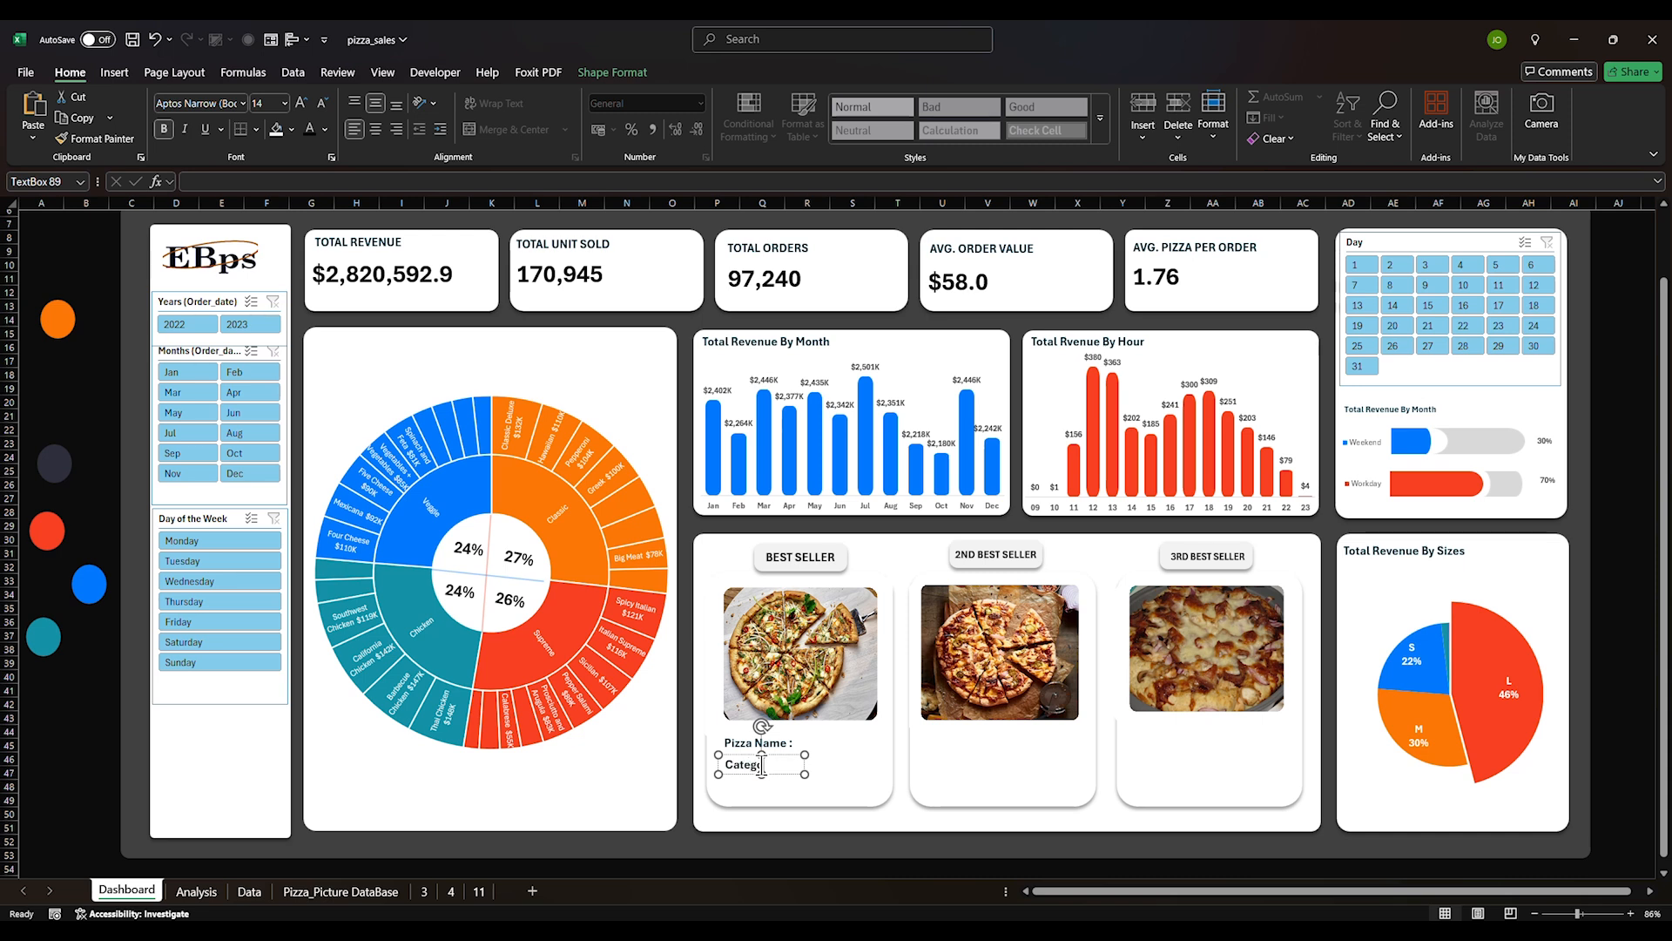
pyautogui.write('egory :')
# Add a 'Sales :' label beneath the Category label
pyautogui.hotkey('ctrl', 'd')
pyautogui.moveTo(795, 794); pyautogui.dragTo(785, 804)
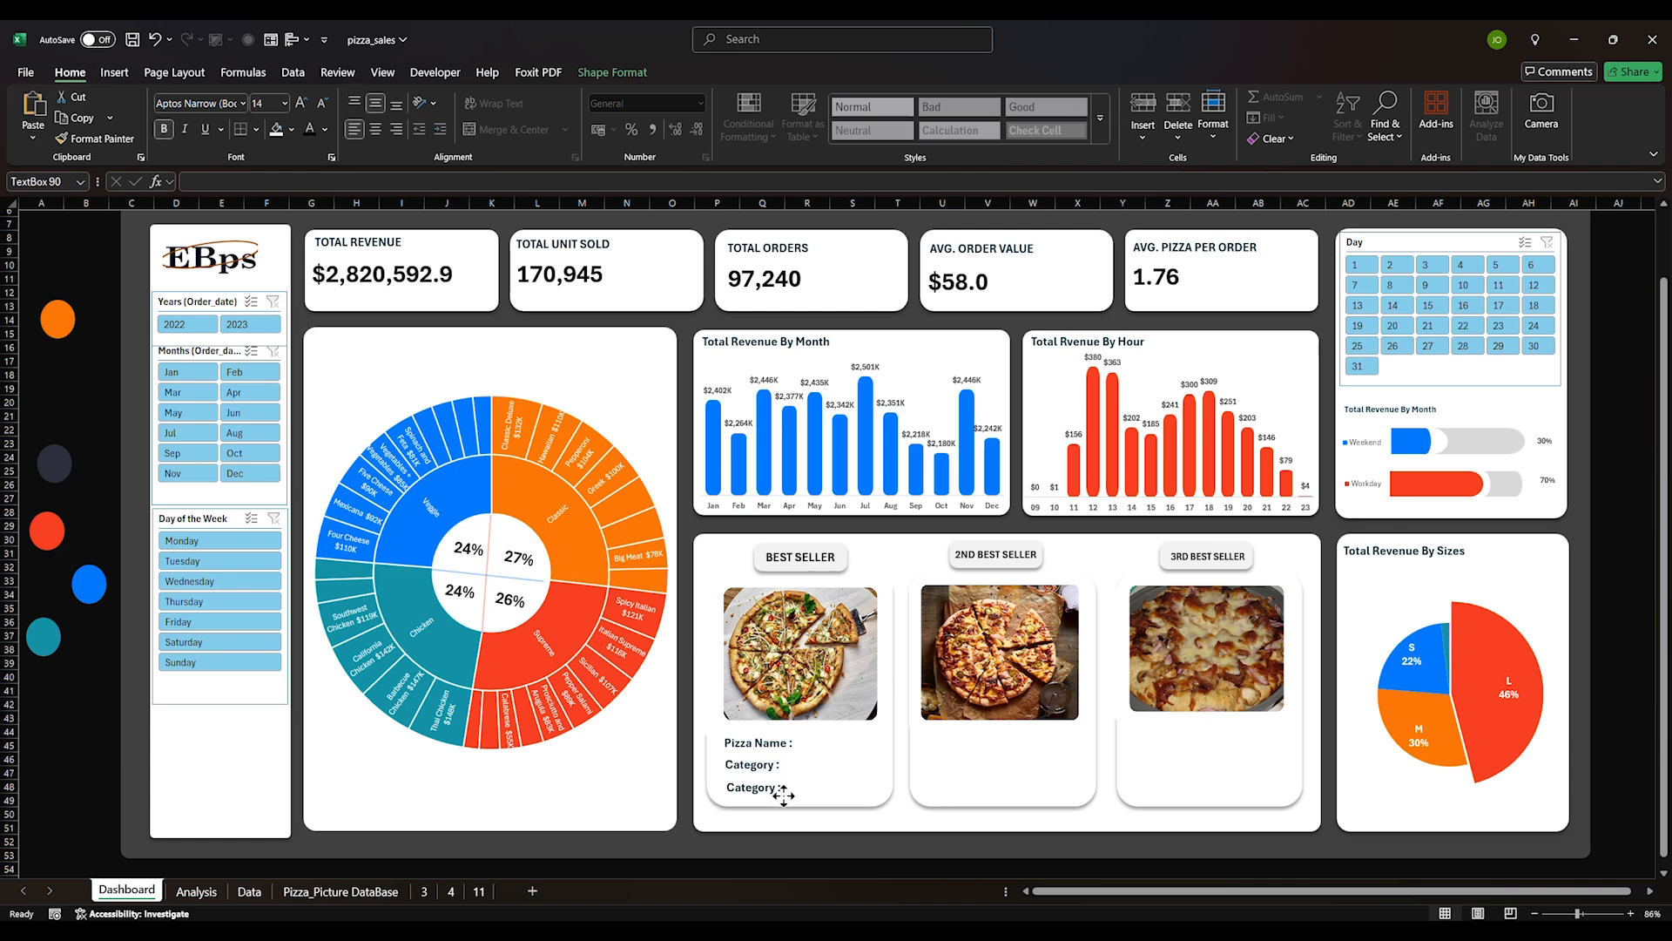
pyautogui.click(772, 786)
pyautogui.hotkey('ctrl', 'a')
pyautogui.write('S')
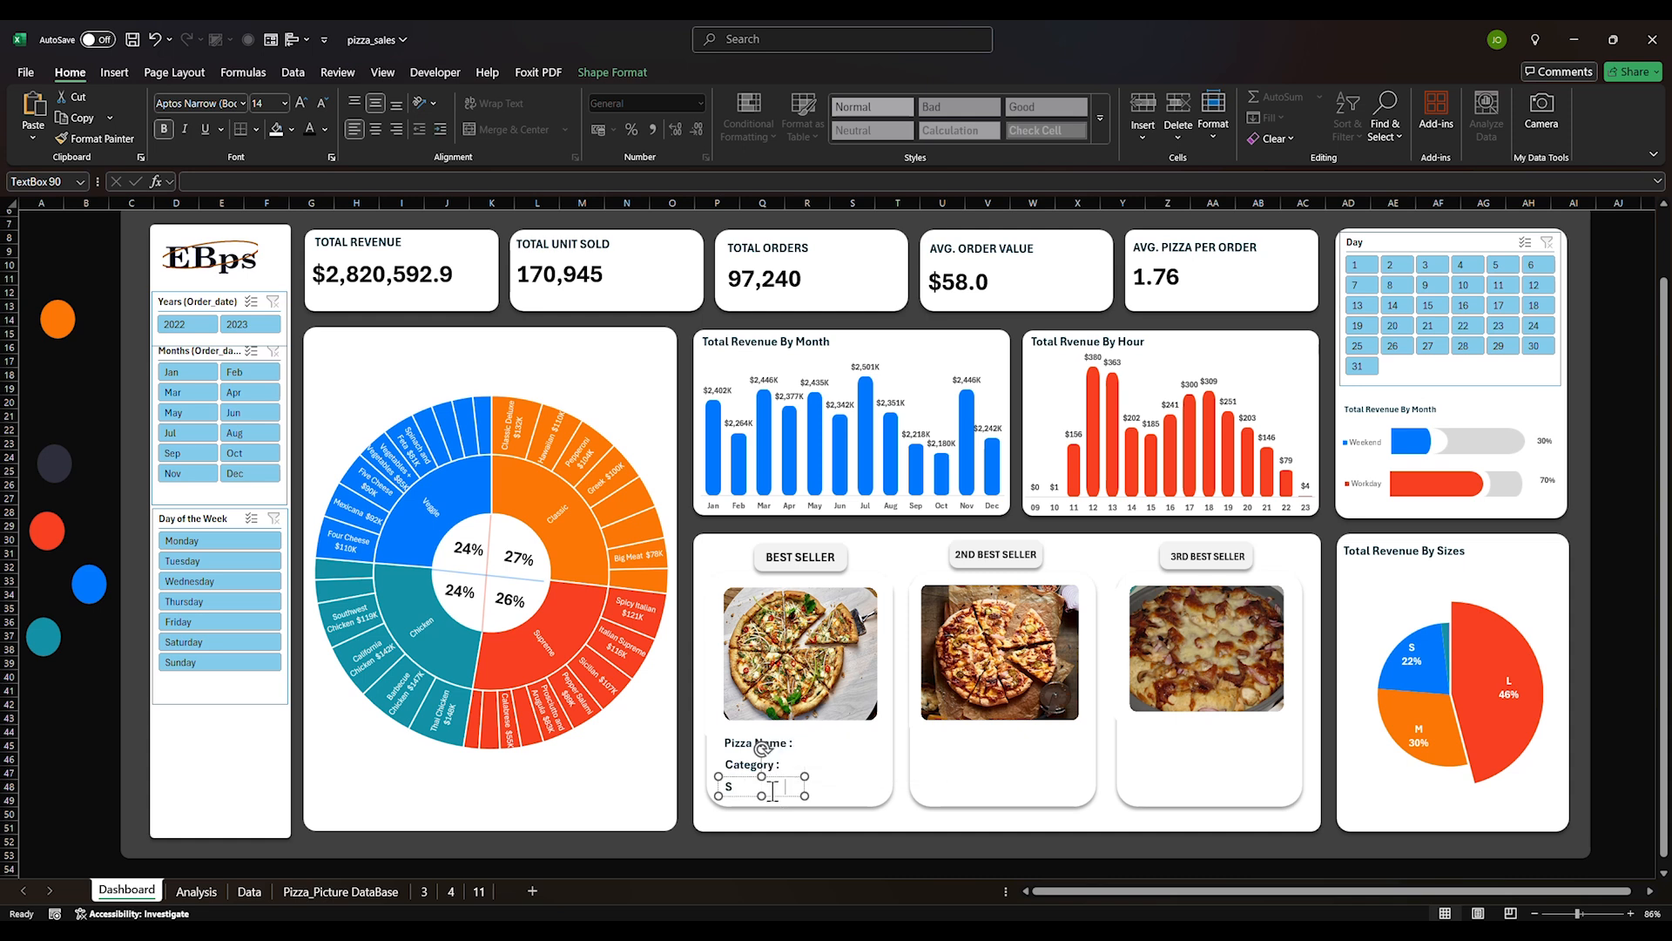
pyautogui.write('ales :')
# Select the Pizza Name, Category and Sales labels together and duplicate them
pyautogui.click(889, 761)
pyautogui.click(756, 744)
pyautogui.keyDown('ctrl'); pyautogui.click(746, 767); pyautogui.keyUp('ctrl')
pyautogui.keyDown('ctrl'); pyautogui.click(736, 791); pyautogui.keyUp('ctrl')
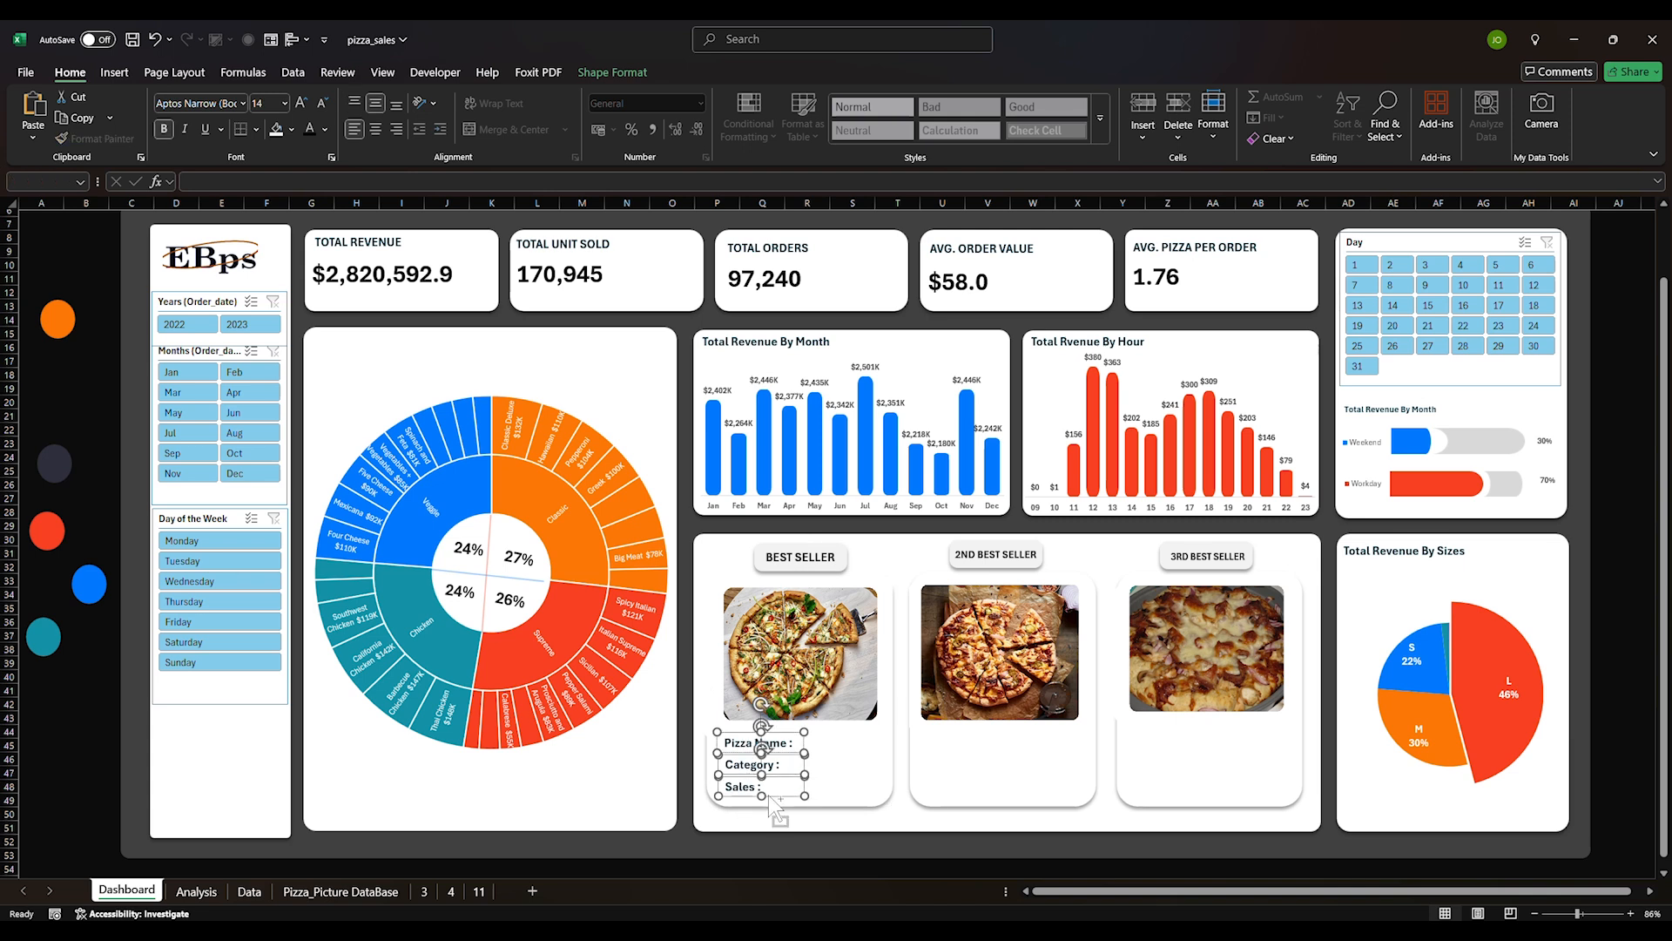
pyautogui.hotkey('ctrl', 'd')
# Place label sets in the 2nd and 3rd cards, plus a second column beside each card's labels
pyautogui.moveTo(806, 795); pyautogui.dragTo(987, 776)
pyautogui.hotkey('ctrl', 'd')
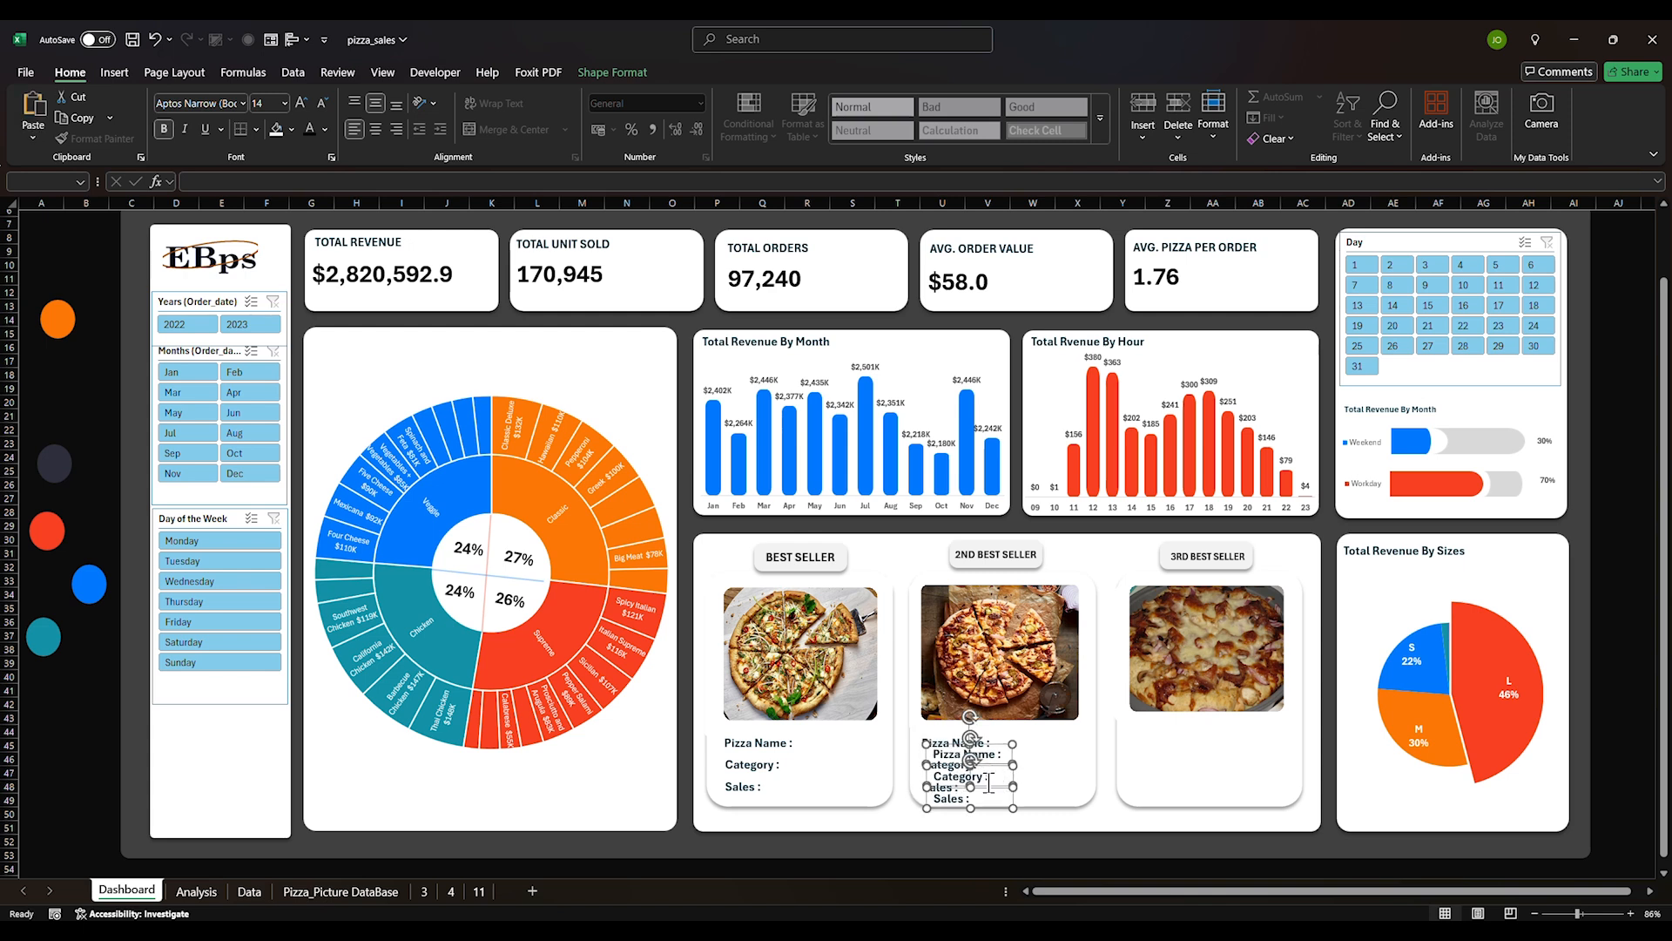
pyautogui.moveTo(989, 782); pyautogui.dragTo(1184, 776)
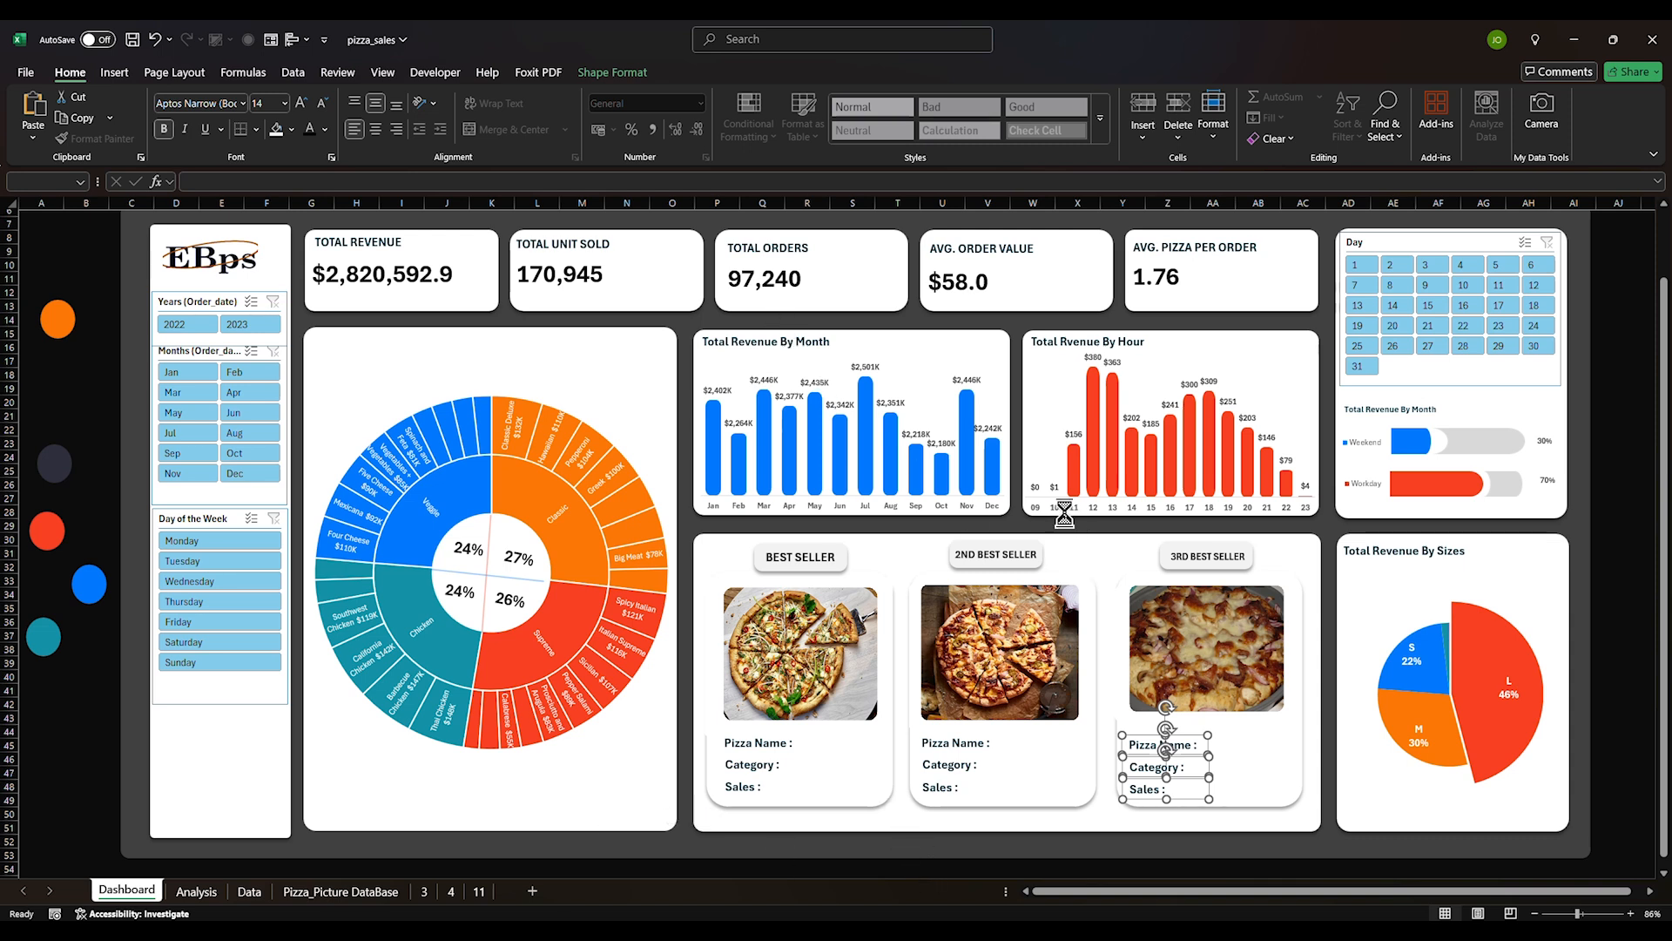
pyautogui.moveTo(1186, 774); pyautogui.dragTo(1273, 776)
pyautogui.click(1272, 776)
pyautogui.hotkey('ctrl', 'd')
pyautogui.moveTo(1287, 799); pyautogui.dragTo(1053, 777)
pyautogui.hotkey('ctrl', 'd')
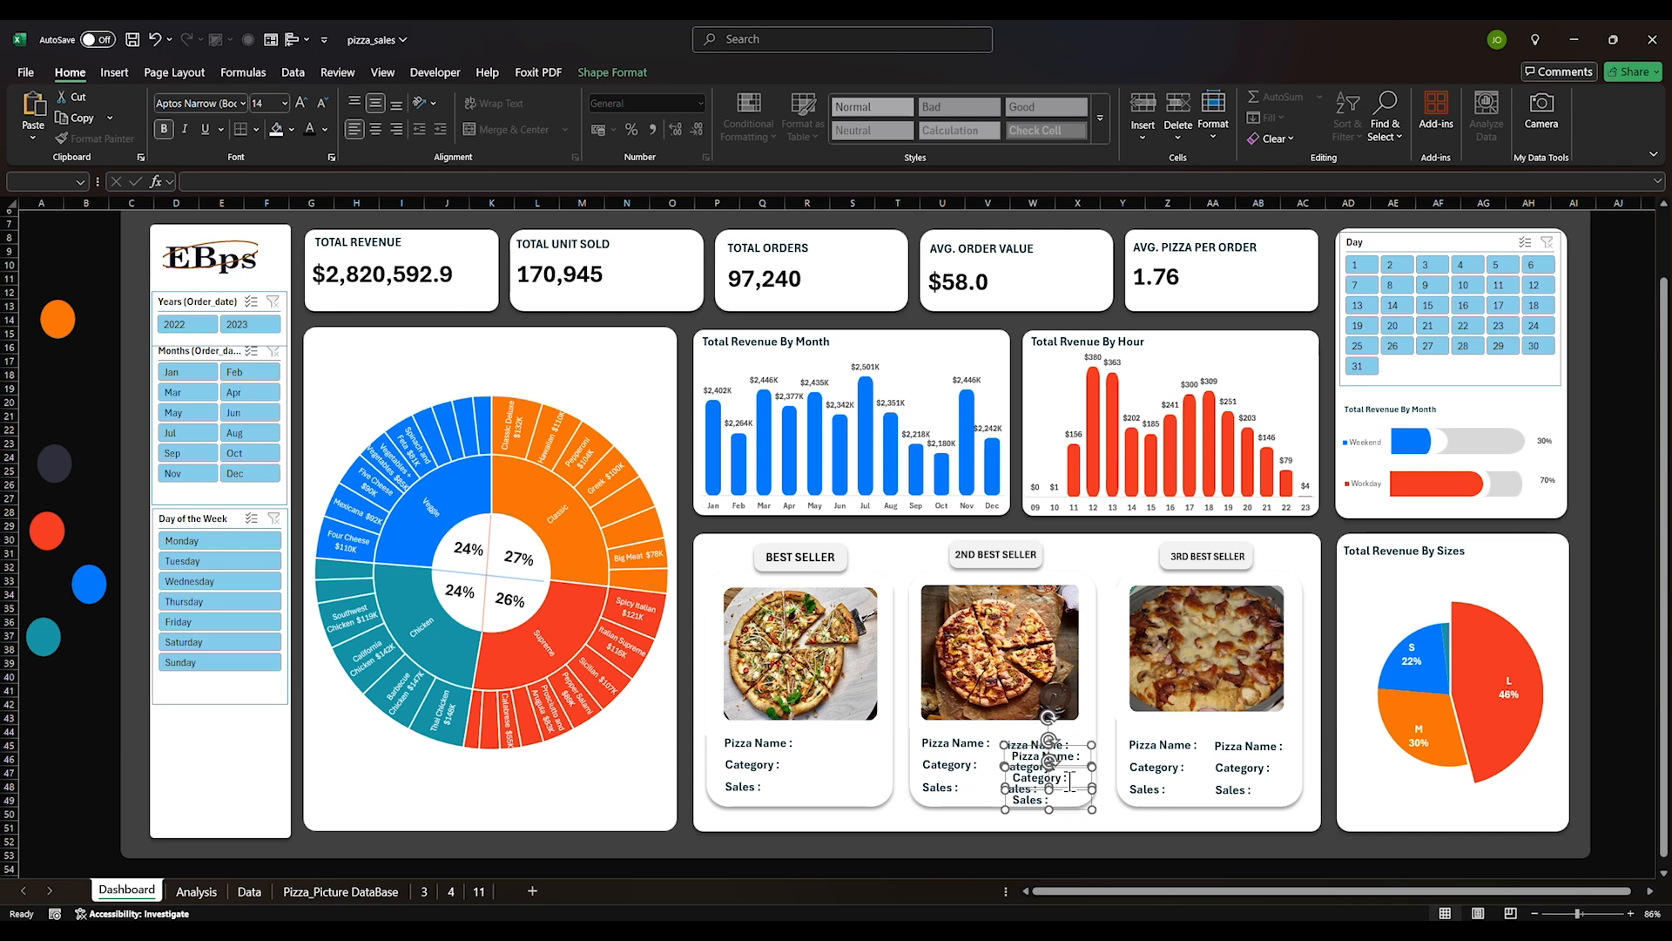
pyautogui.moveTo(1073, 791); pyautogui.dragTo(856, 772)
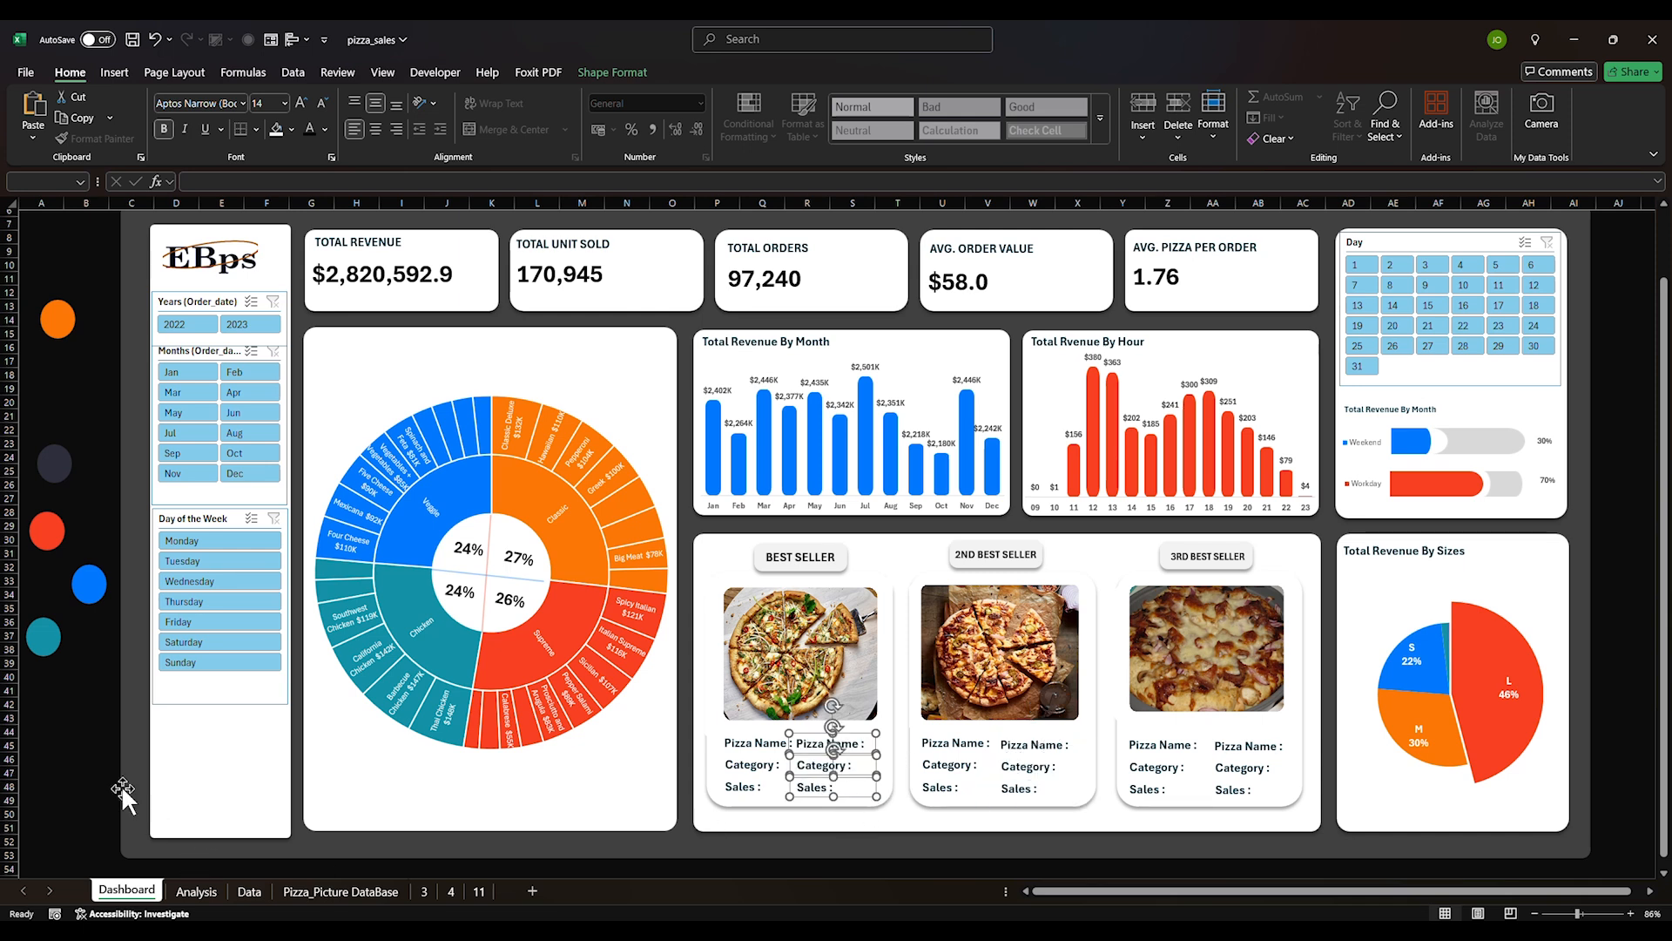
# Save the workbook with Ctrl+S
pyautogui.click(87, 772)
pyautogui.hotkey('ctrl', 's')
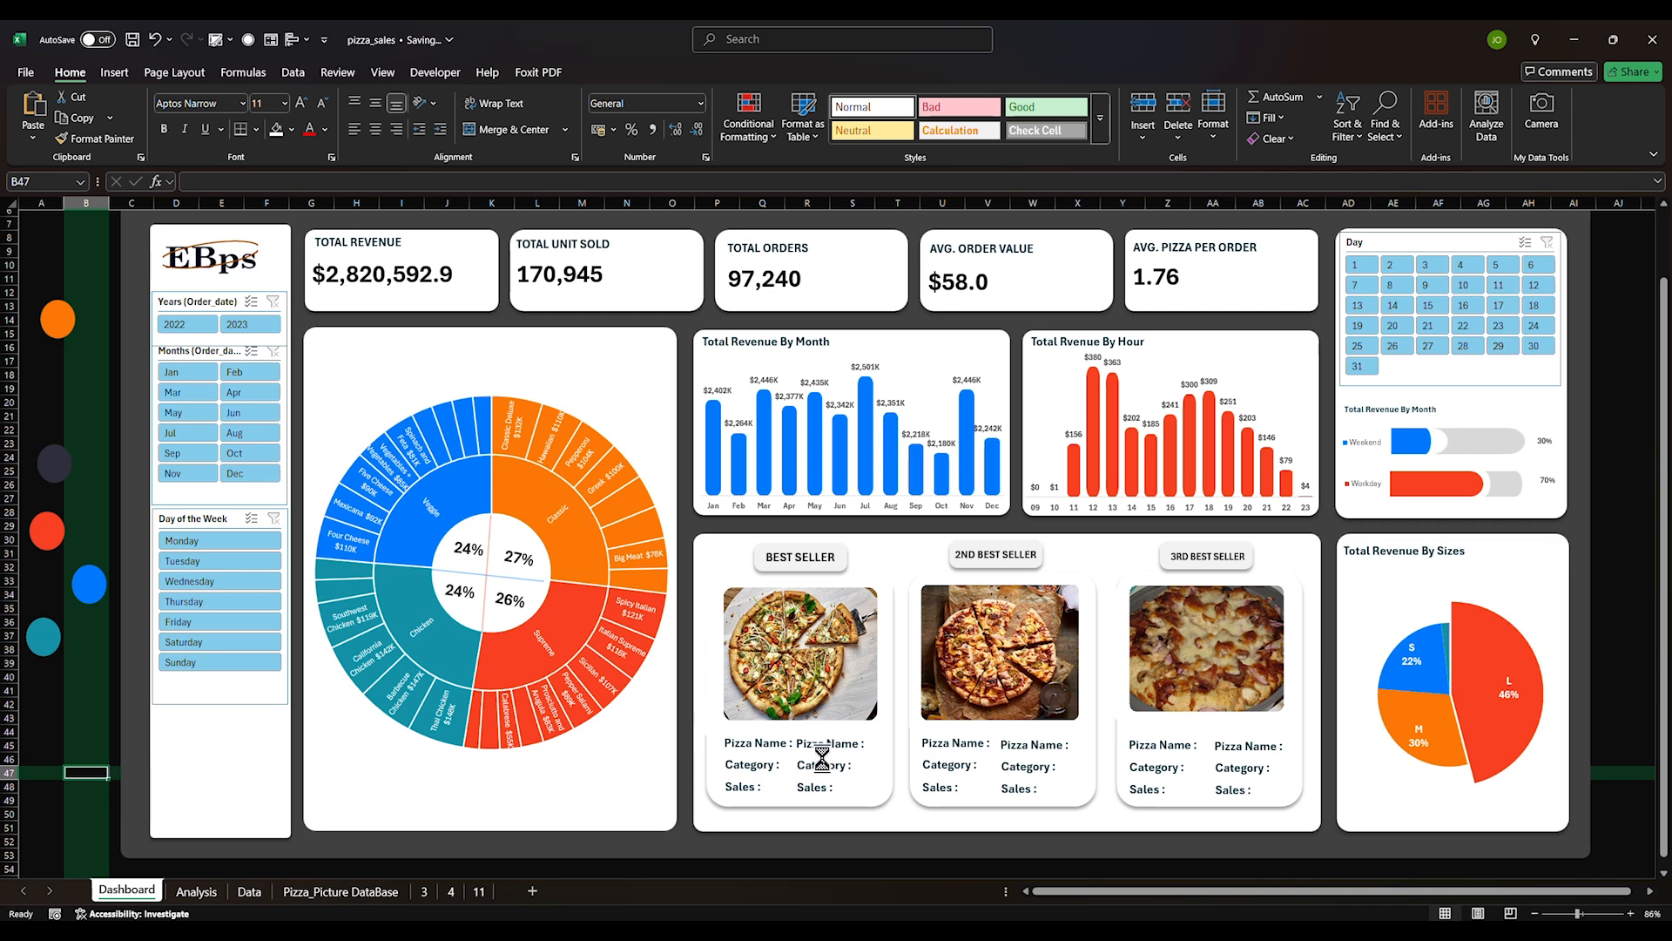
pyautogui.click(834, 743)
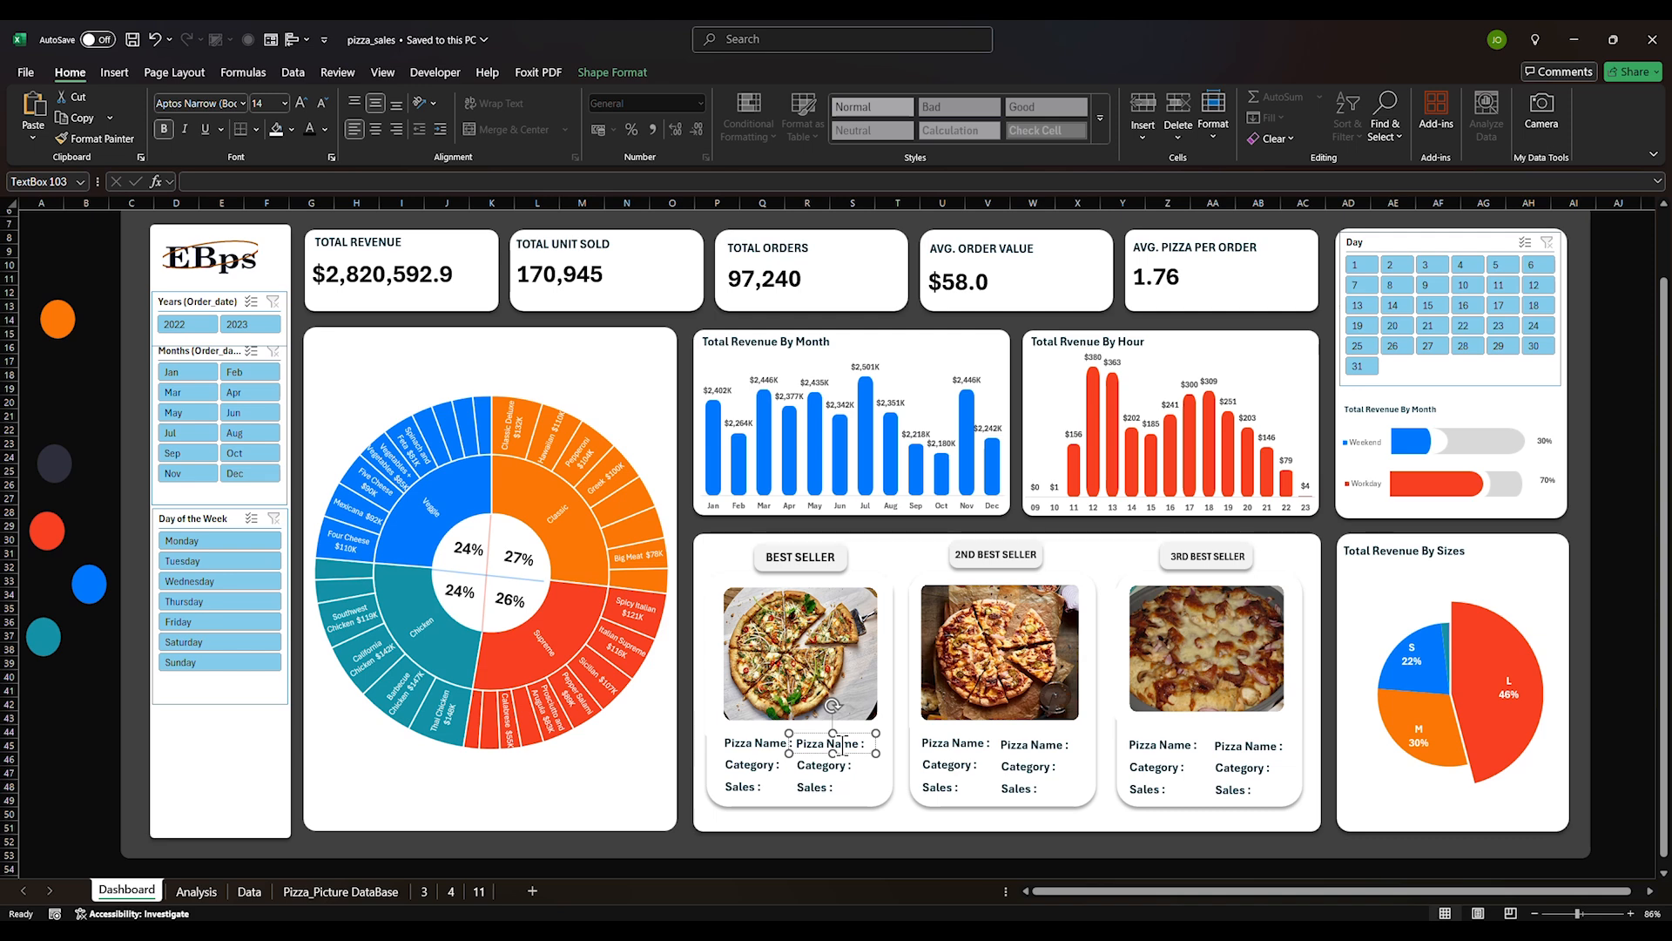
# On the Analysis sheet, check the Pizza Name column and select the pizza-name sales pivot
pyautogui.click(196, 890)
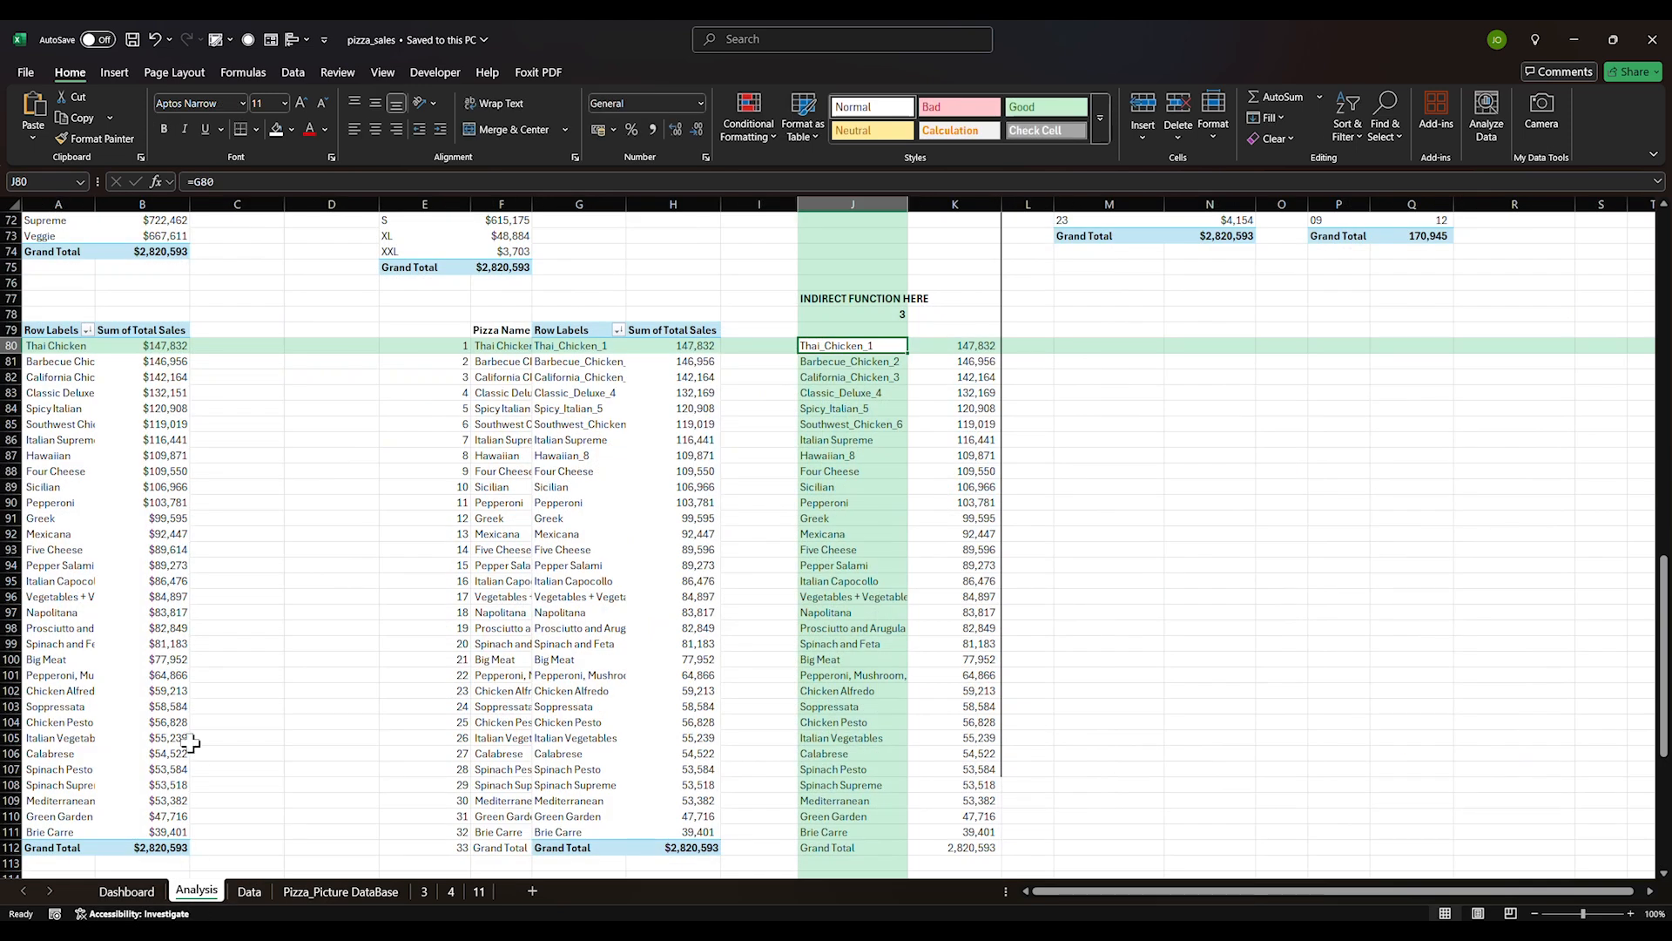
pyautogui.click(244, 565)
pyautogui.click(489, 455)
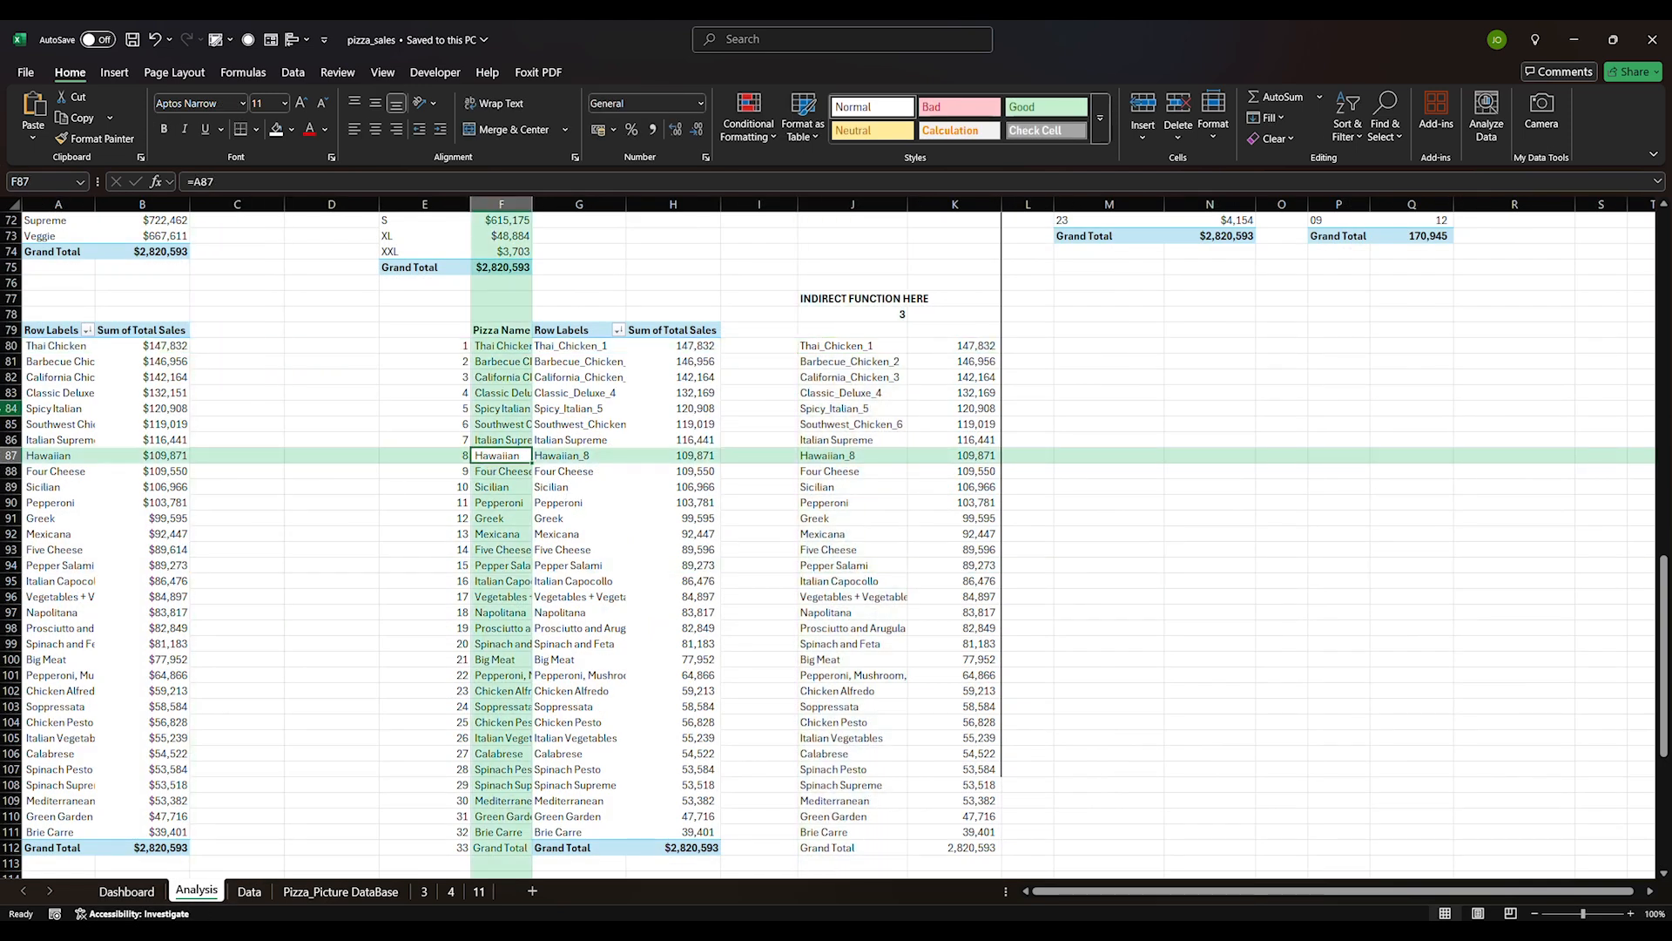
pyautogui.moveTo(30, 347); pyautogui.dragTo(120, 828)
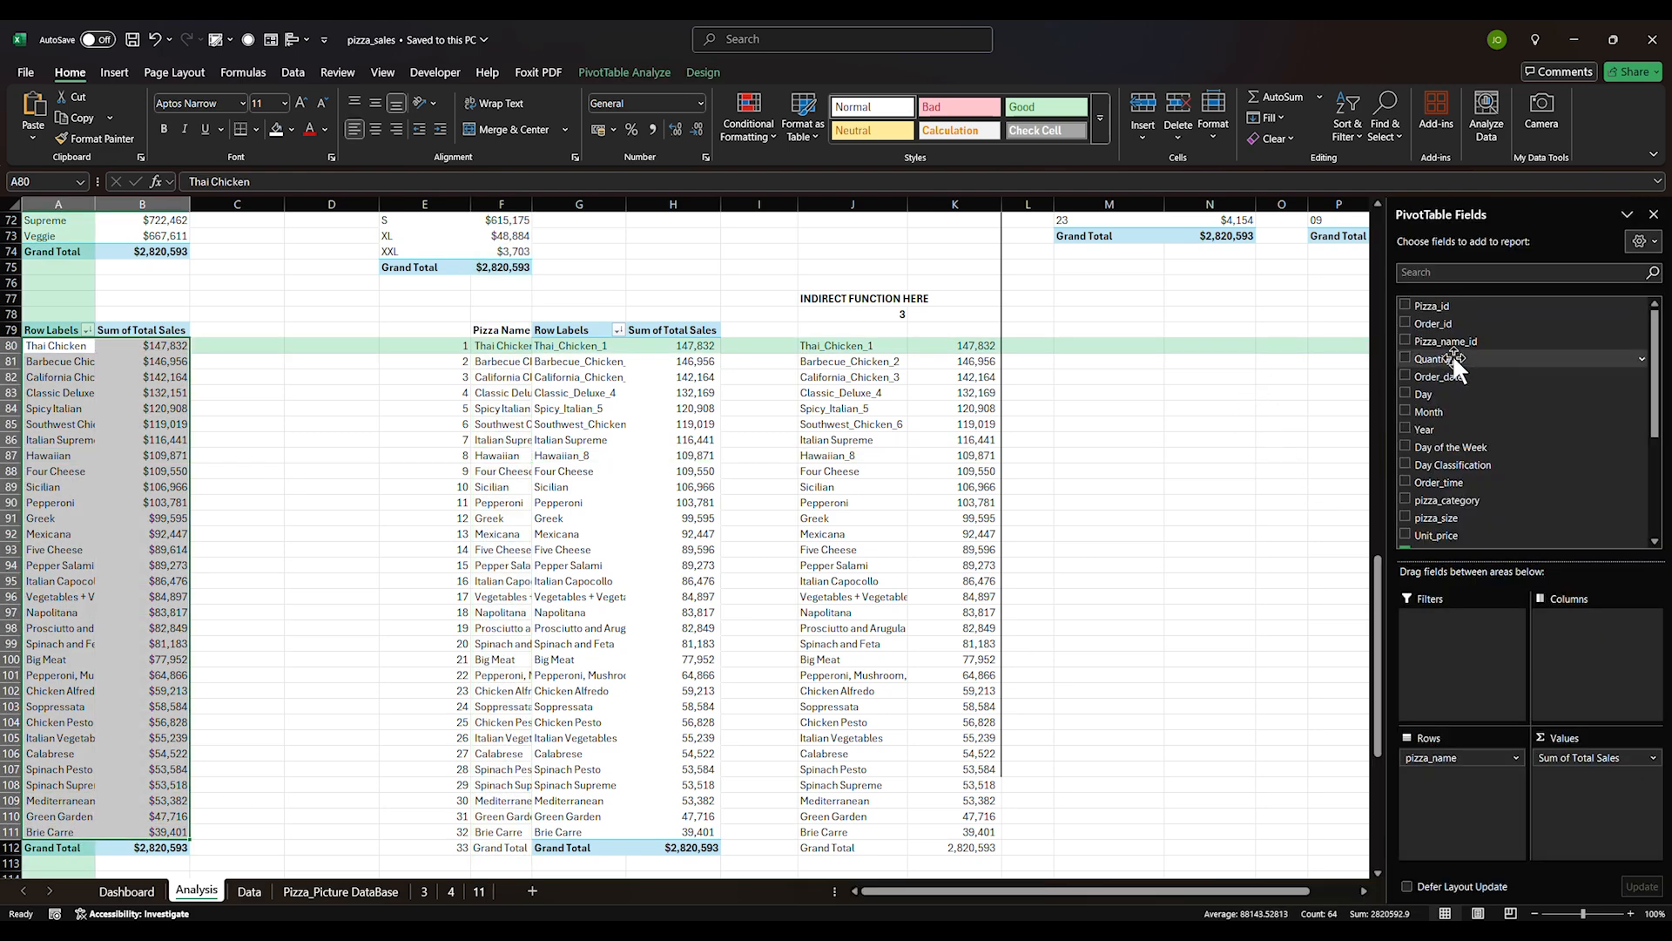
# Try adding another row field to the pivot, then dismiss the pivot overlap error
pyautogui.scroll(-4, 1439, 470)
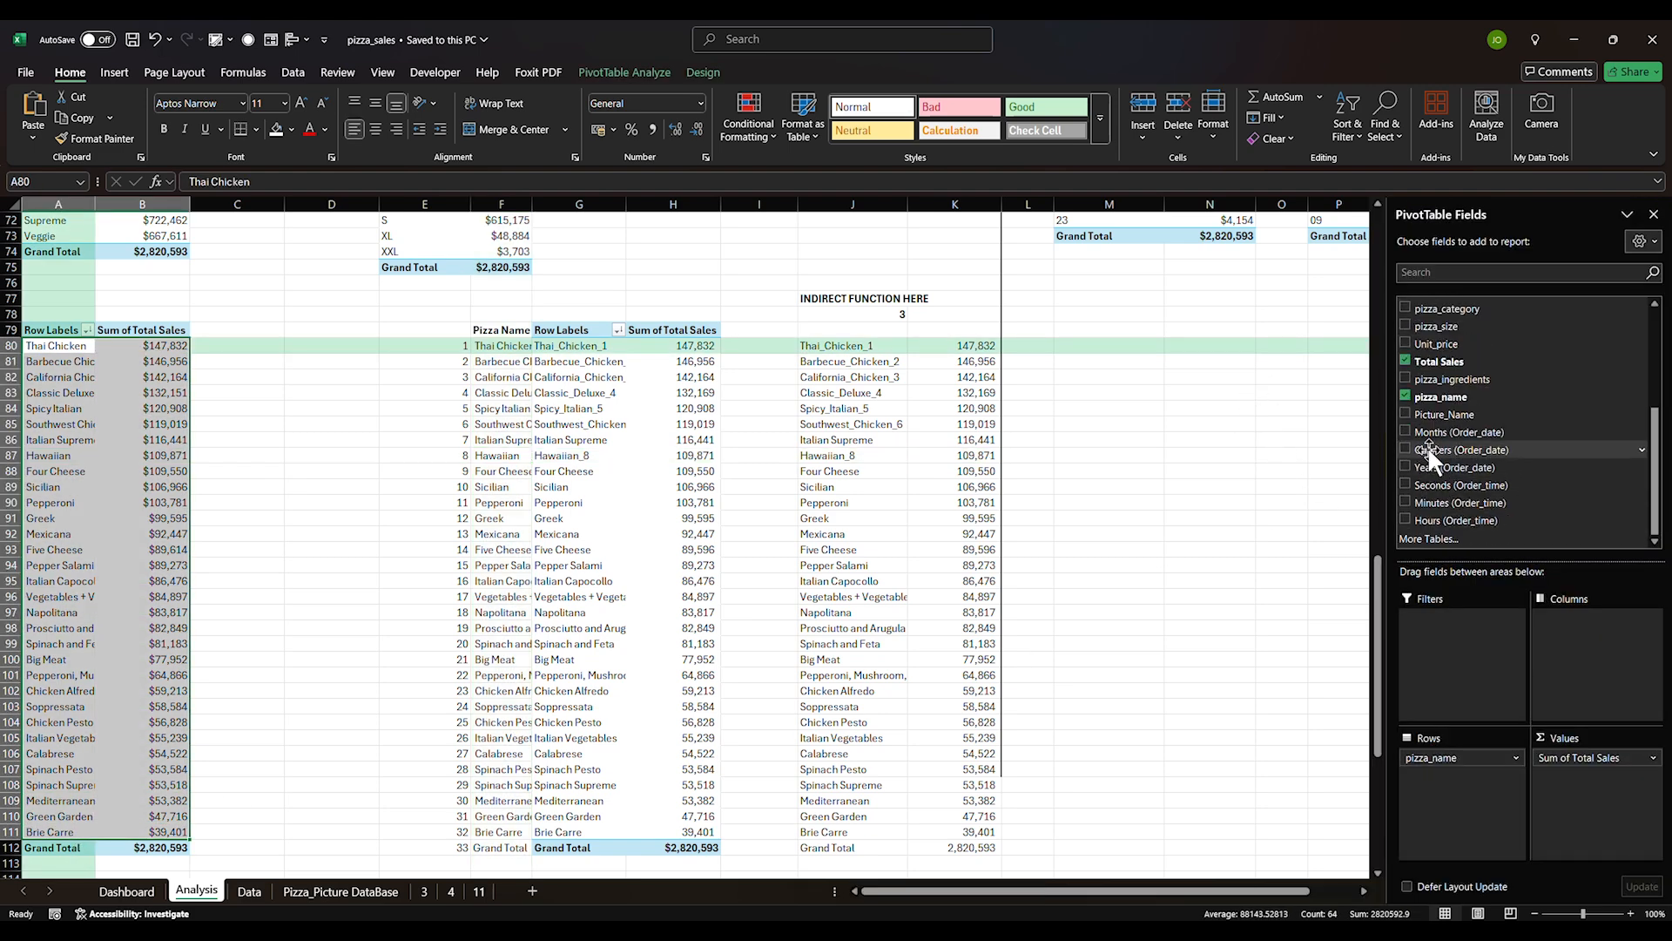
pyautogui.scroll(2, 1428, 457)
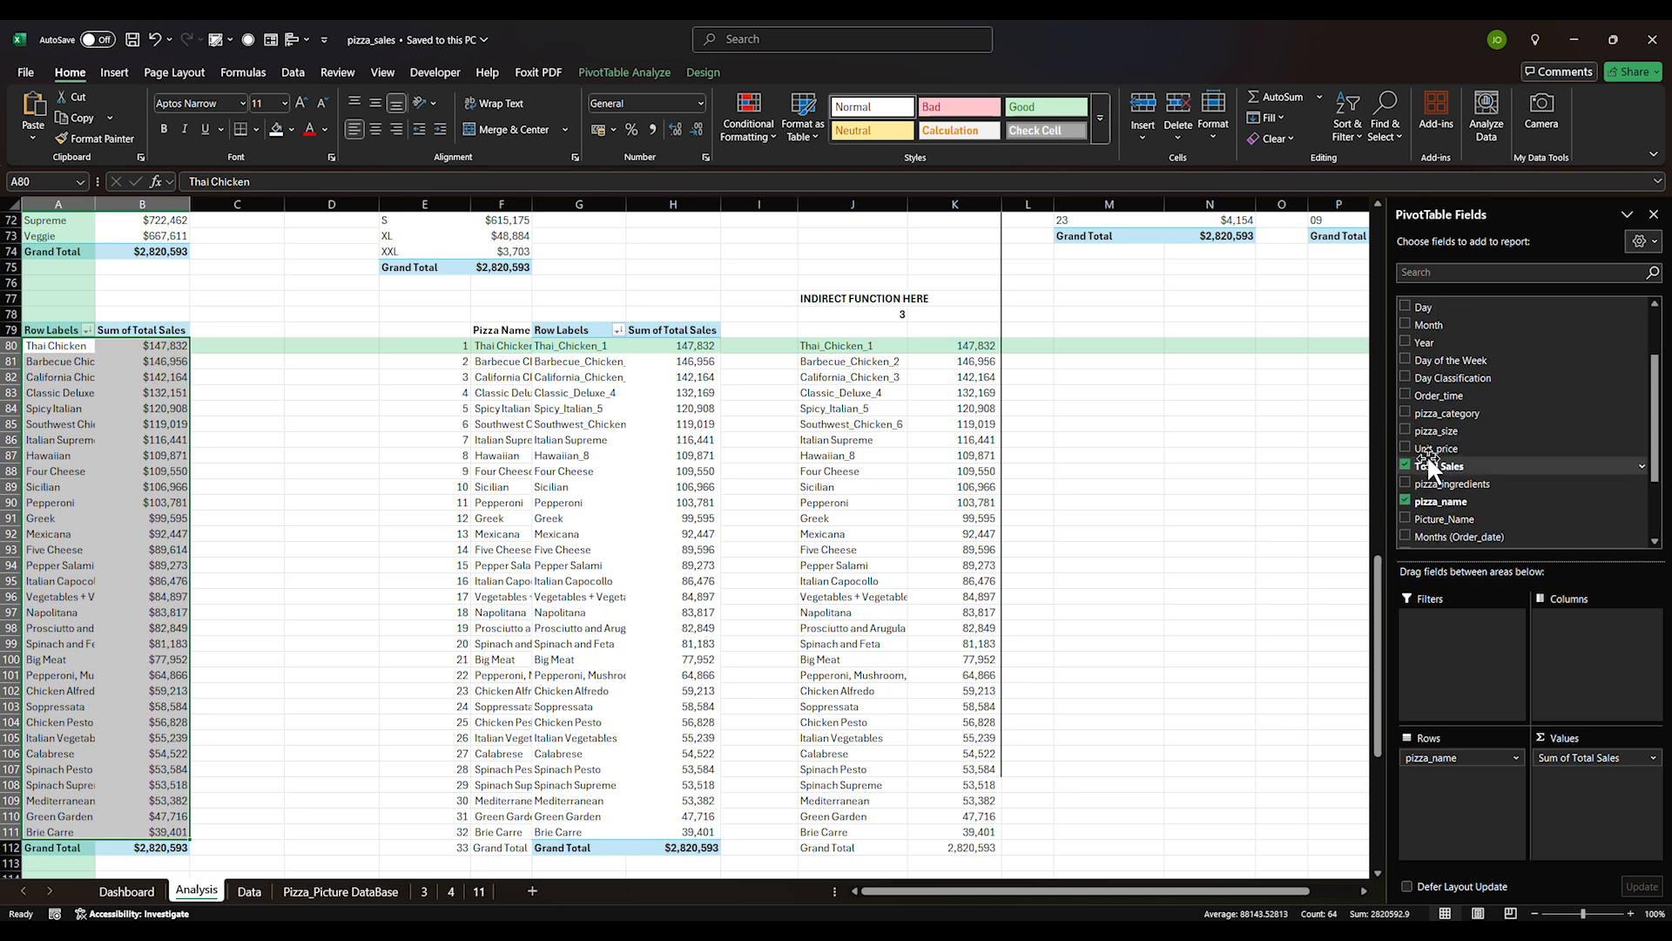
pyautogui.scroll(-2, 1420, 424)
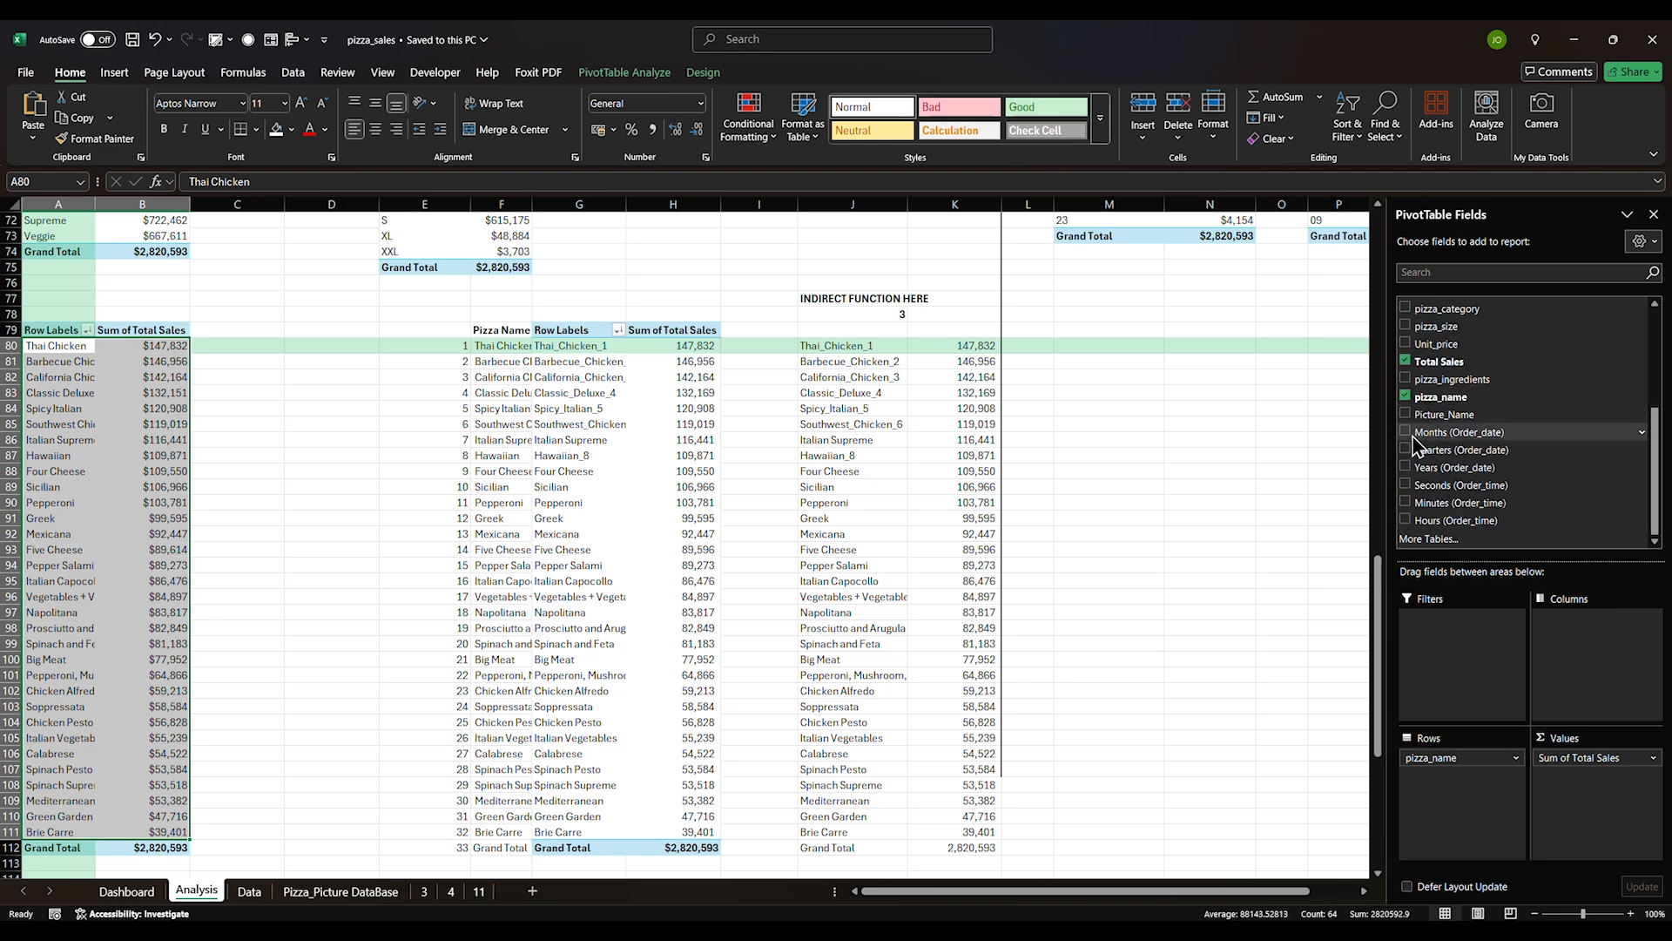
pyautogui.moveTo(1436, 308); pyautogui.dragTo(1448, 778)
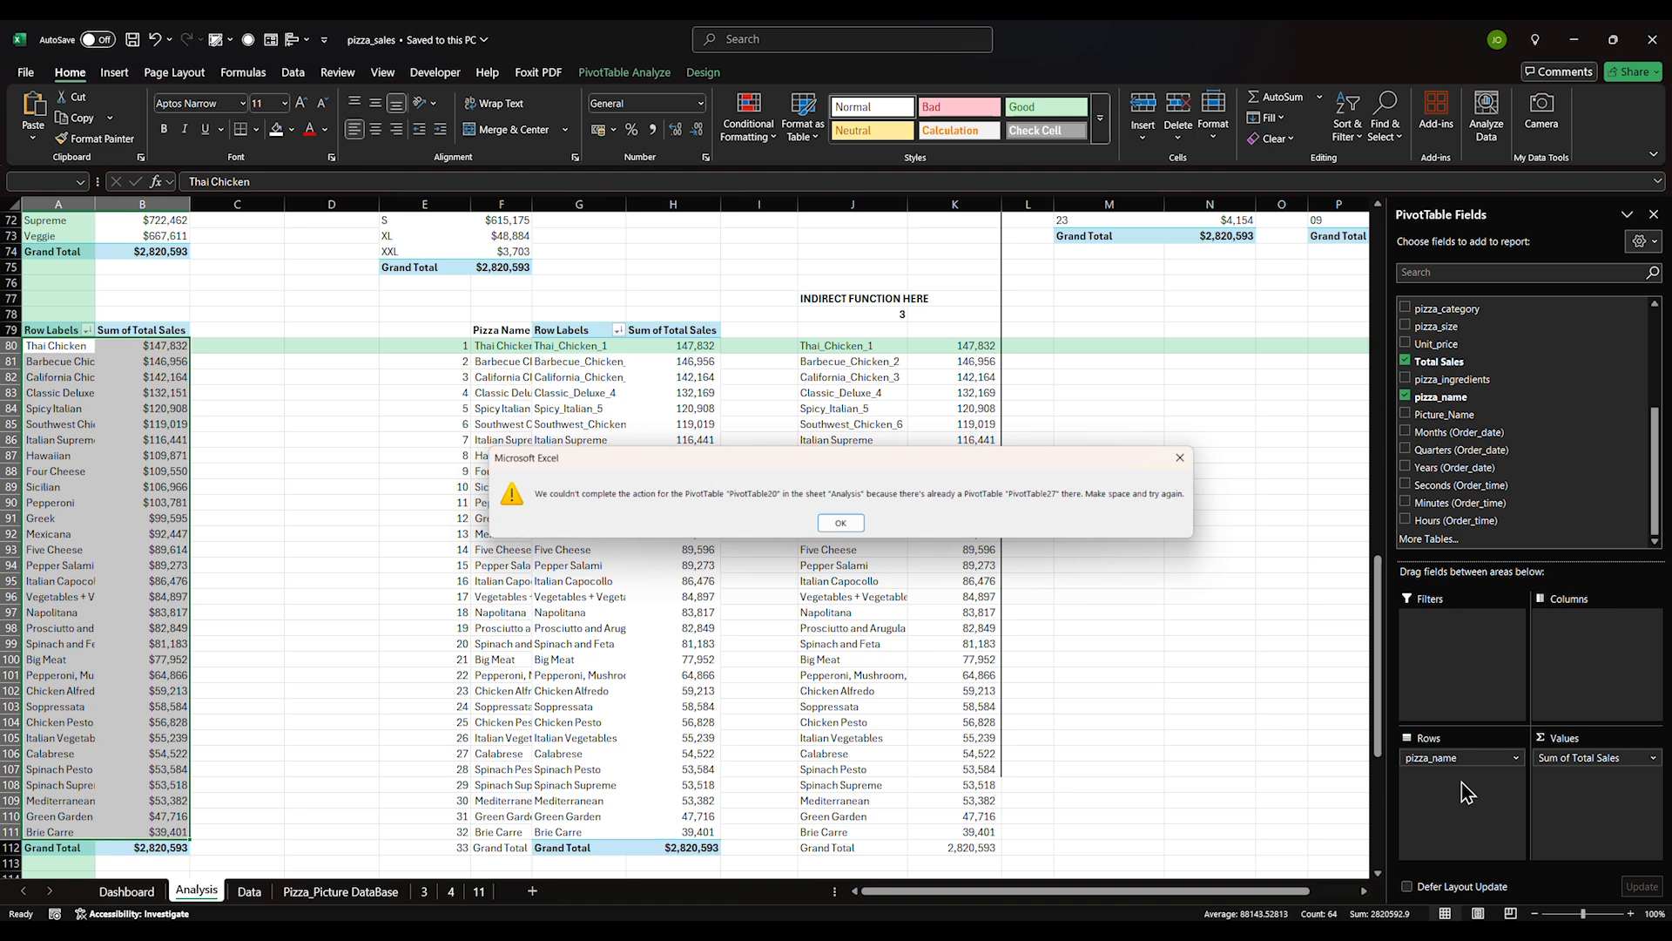
pyautogui.click(841, 523)
pyautogui.click(331, 611)
pyautogui.scroll(-3, 258, 624)
pyautogui.scroll(5, 211, 643)
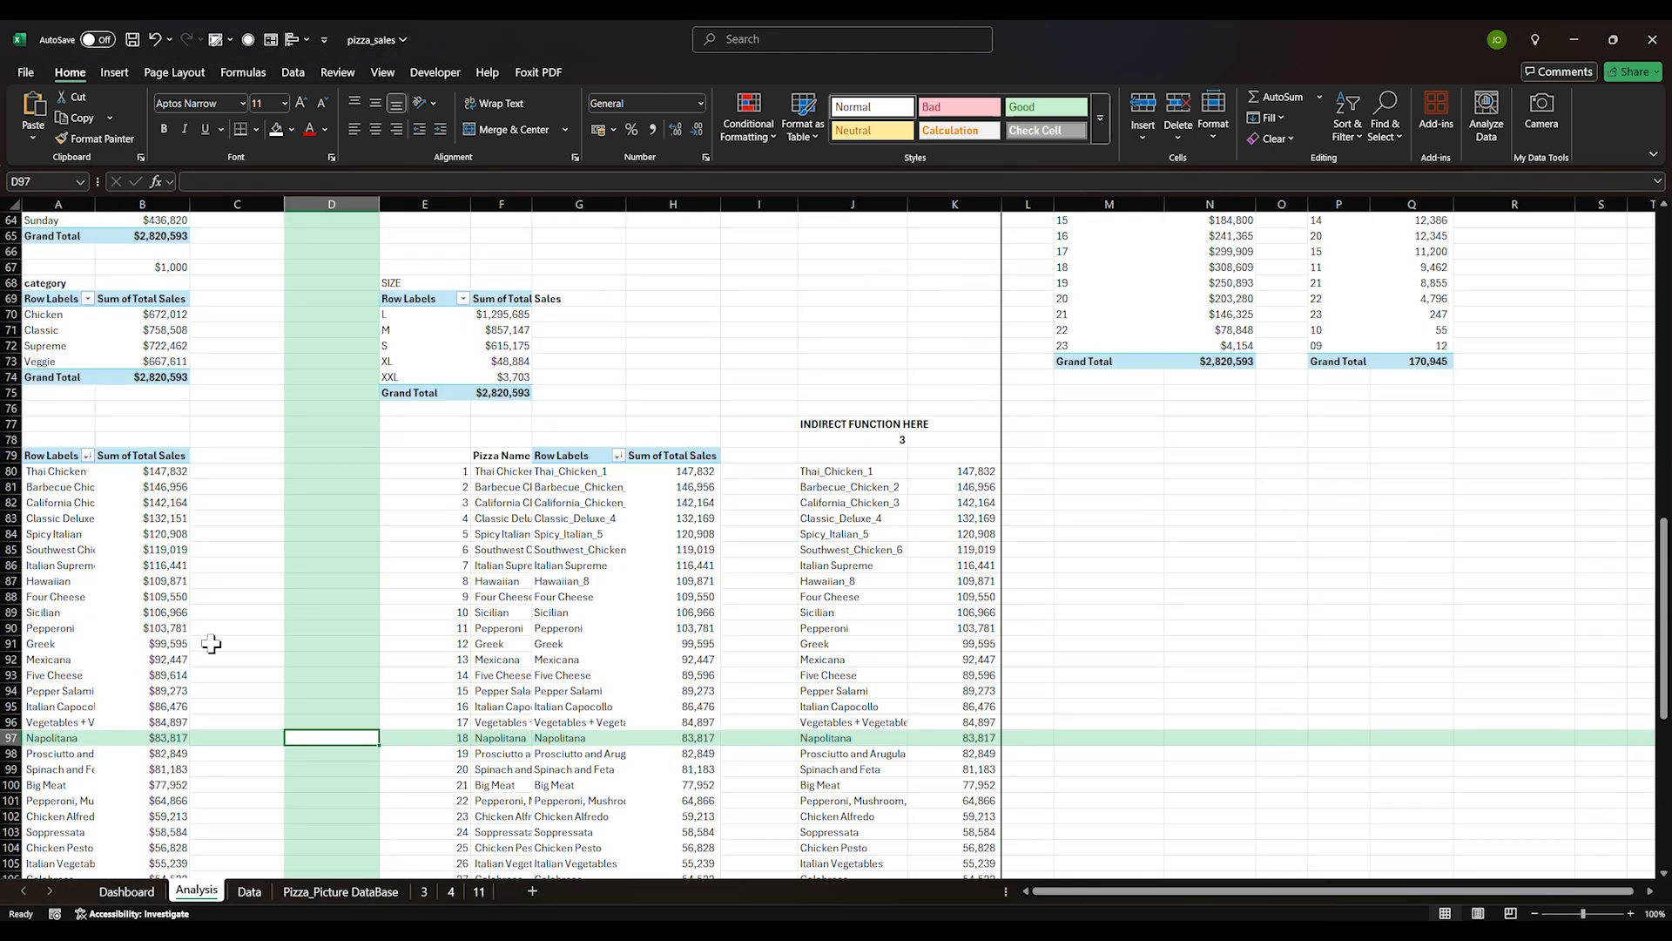
# Copy the pizza sales pivot table and paste a duplicate at cell N79
pyautogui.scroll(-3, 892, 534)
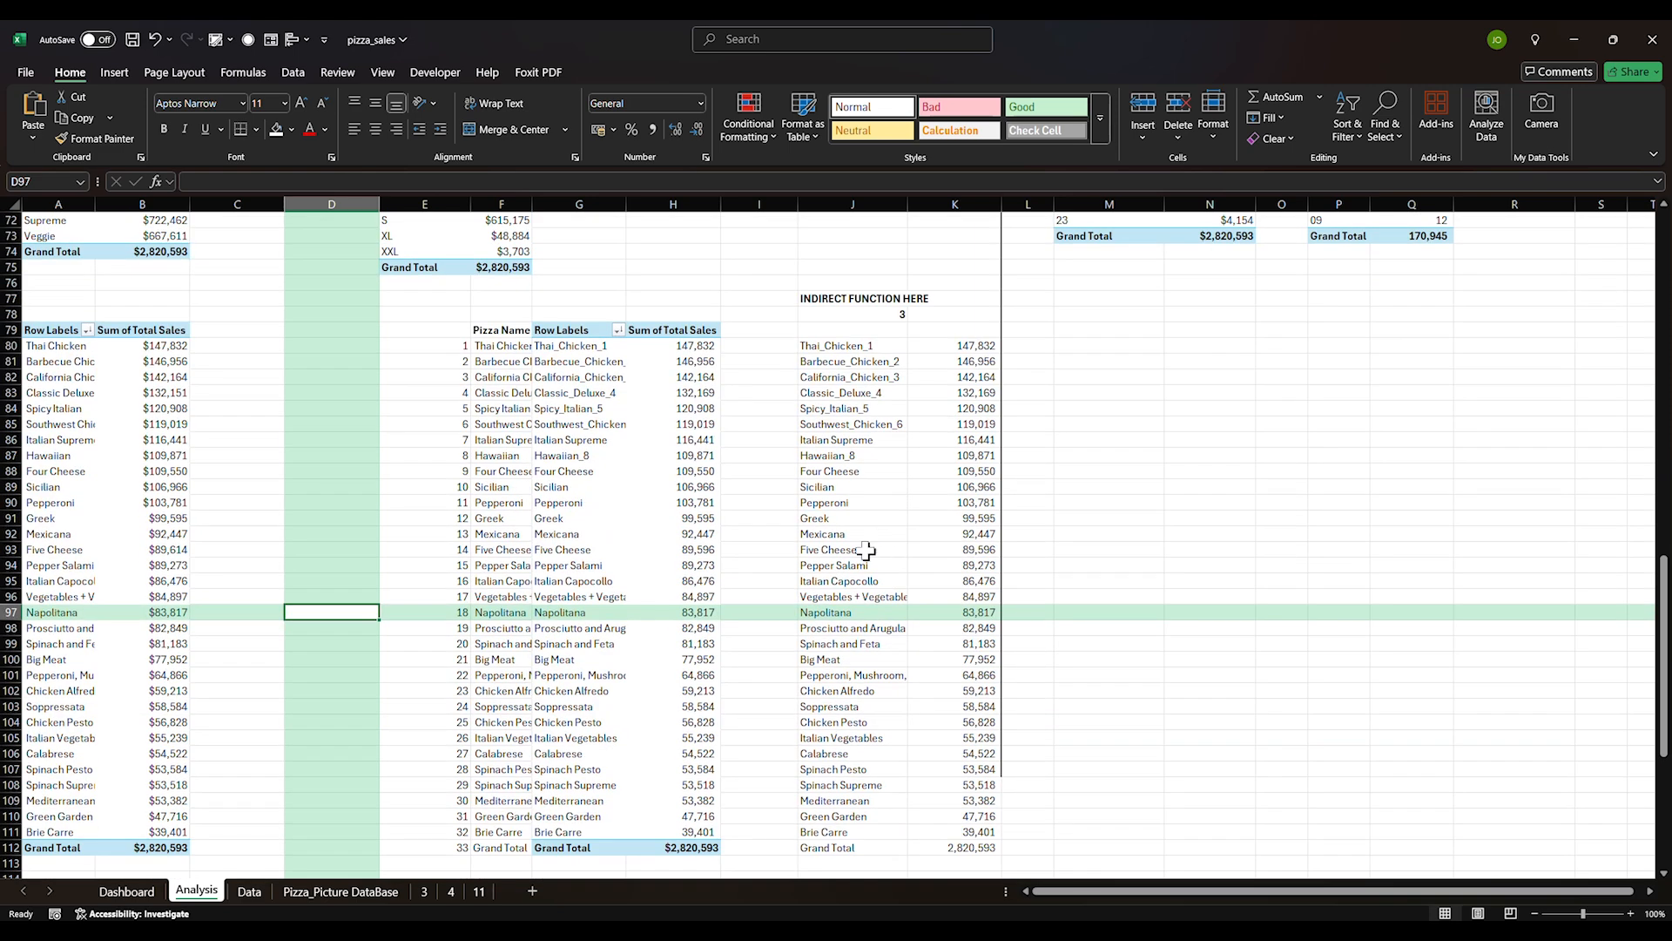
pyautogui.moveTo(50, 364); pyautogui.dragTo(157, 843)
pyautogui.hotkey('ctrl', 'c')
pyautogui.click(1191, 329)
pyautogui.hotkey('ctrl', 'v')
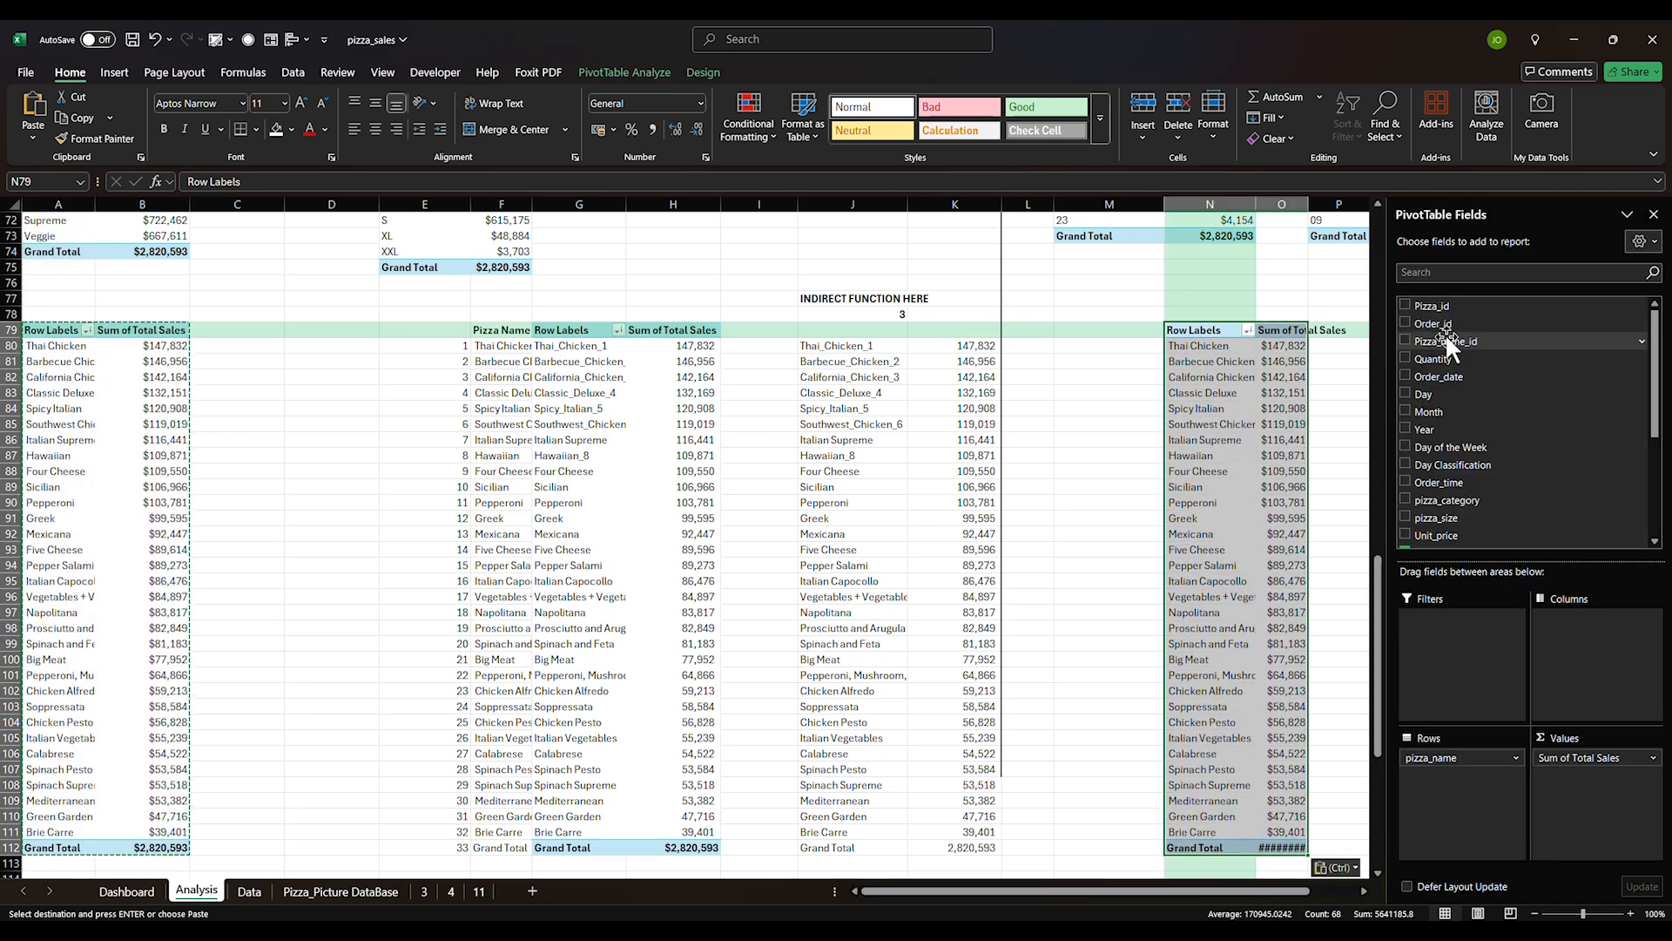
# Add pizza_category to the copied pivot's rows and show it in tabular layout
pyautogui.moveTo(1446, 500); pyautogui.dragTo(1504, 828)
pyautogui.moveTo(1206, 890); pyautogui.dragTo(1285, 888)
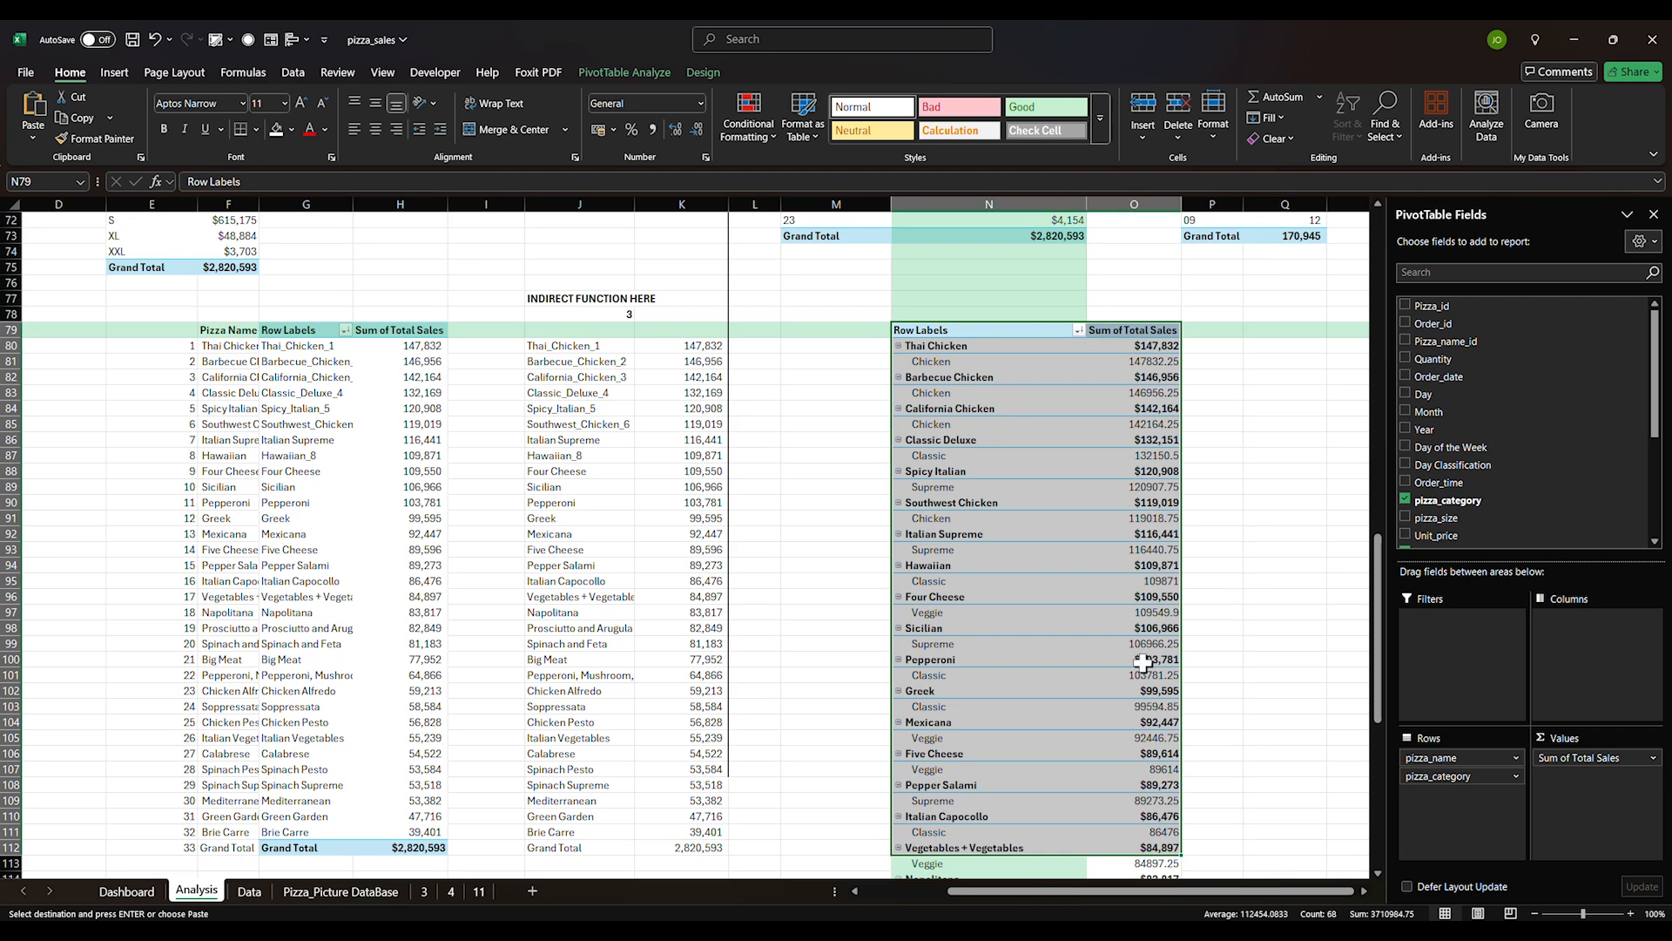
pyautogui.click(625, 72)
pyautogui.click(701, 74)
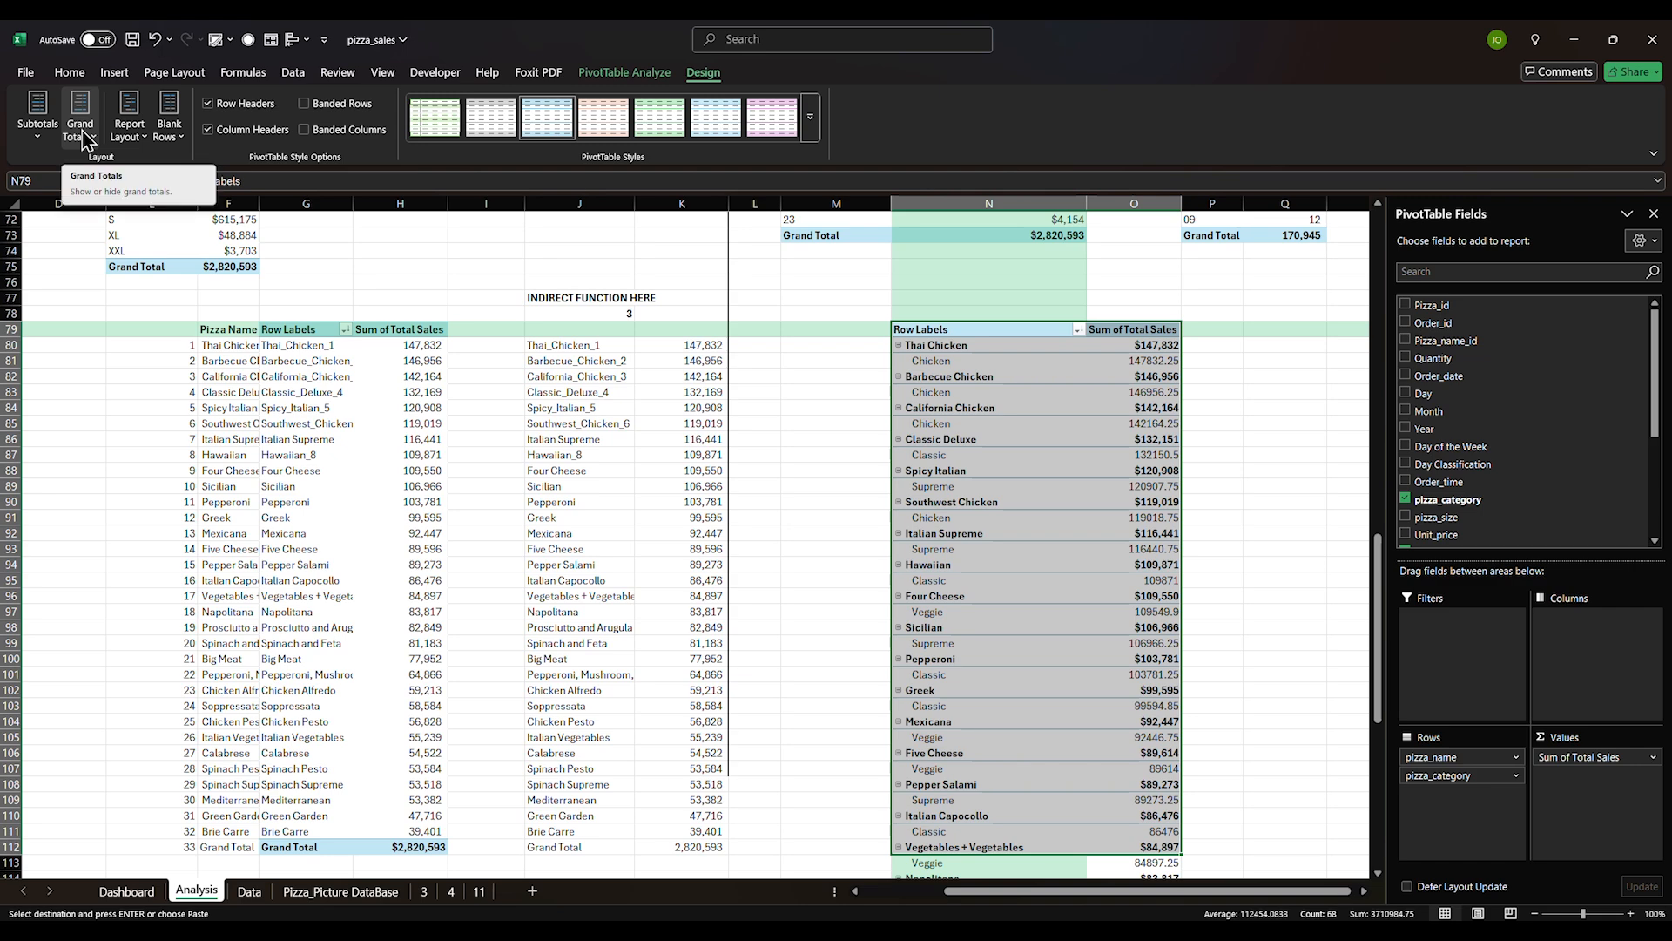
pyautogui.click(129, 129)
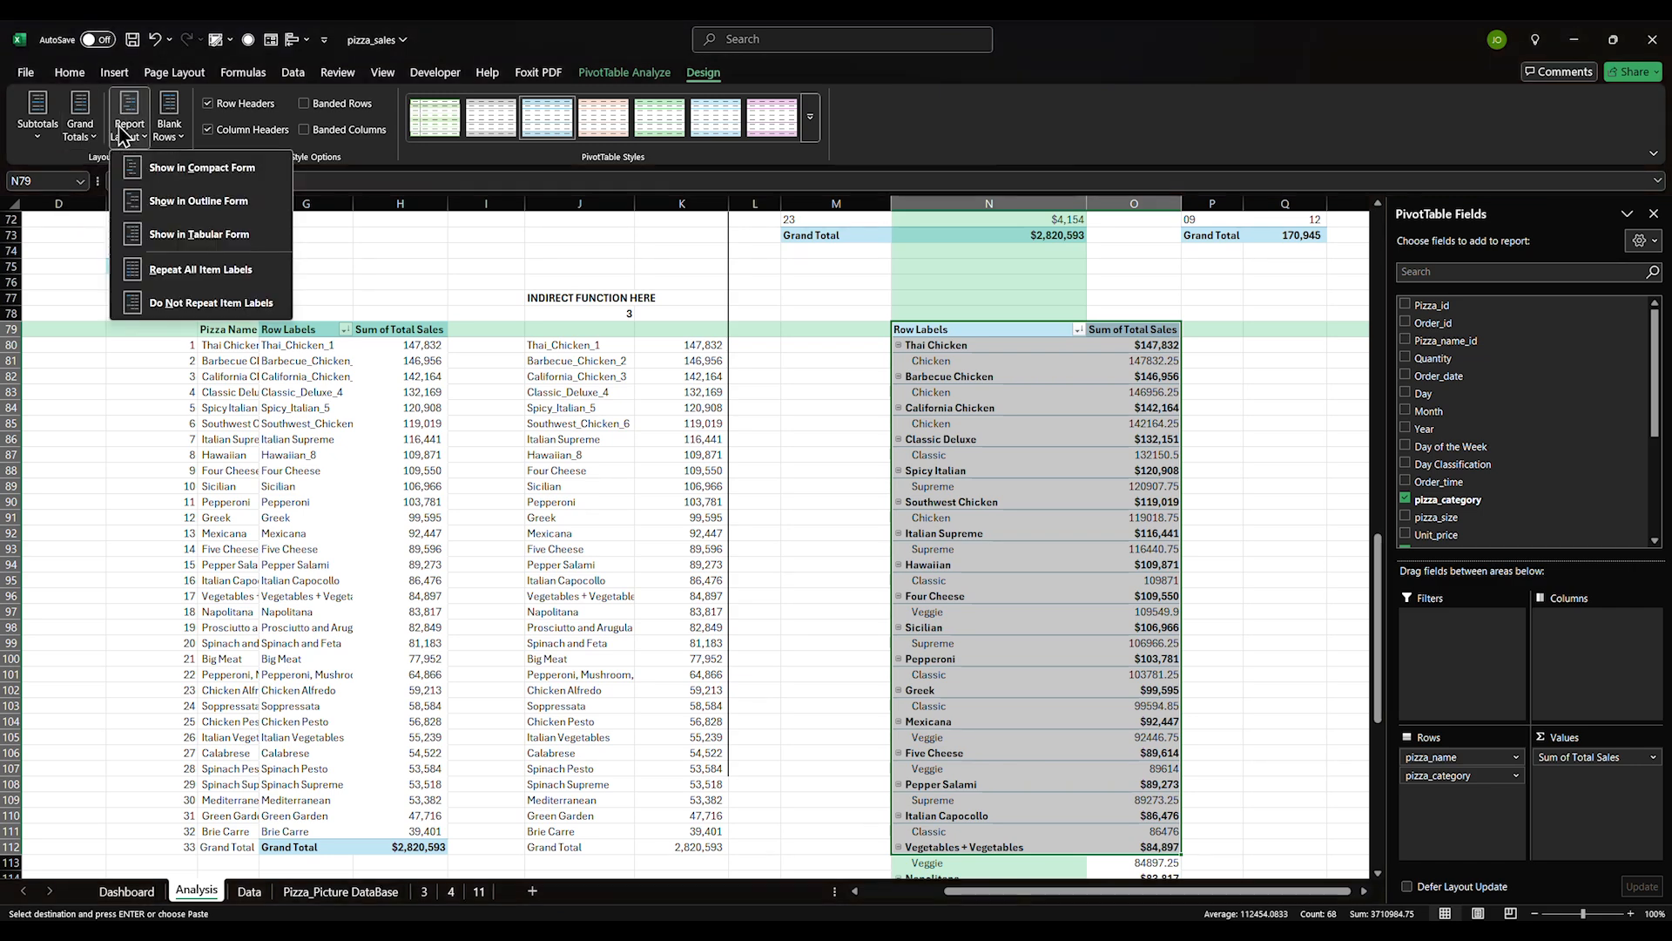
pyautogui.click(199, 234)
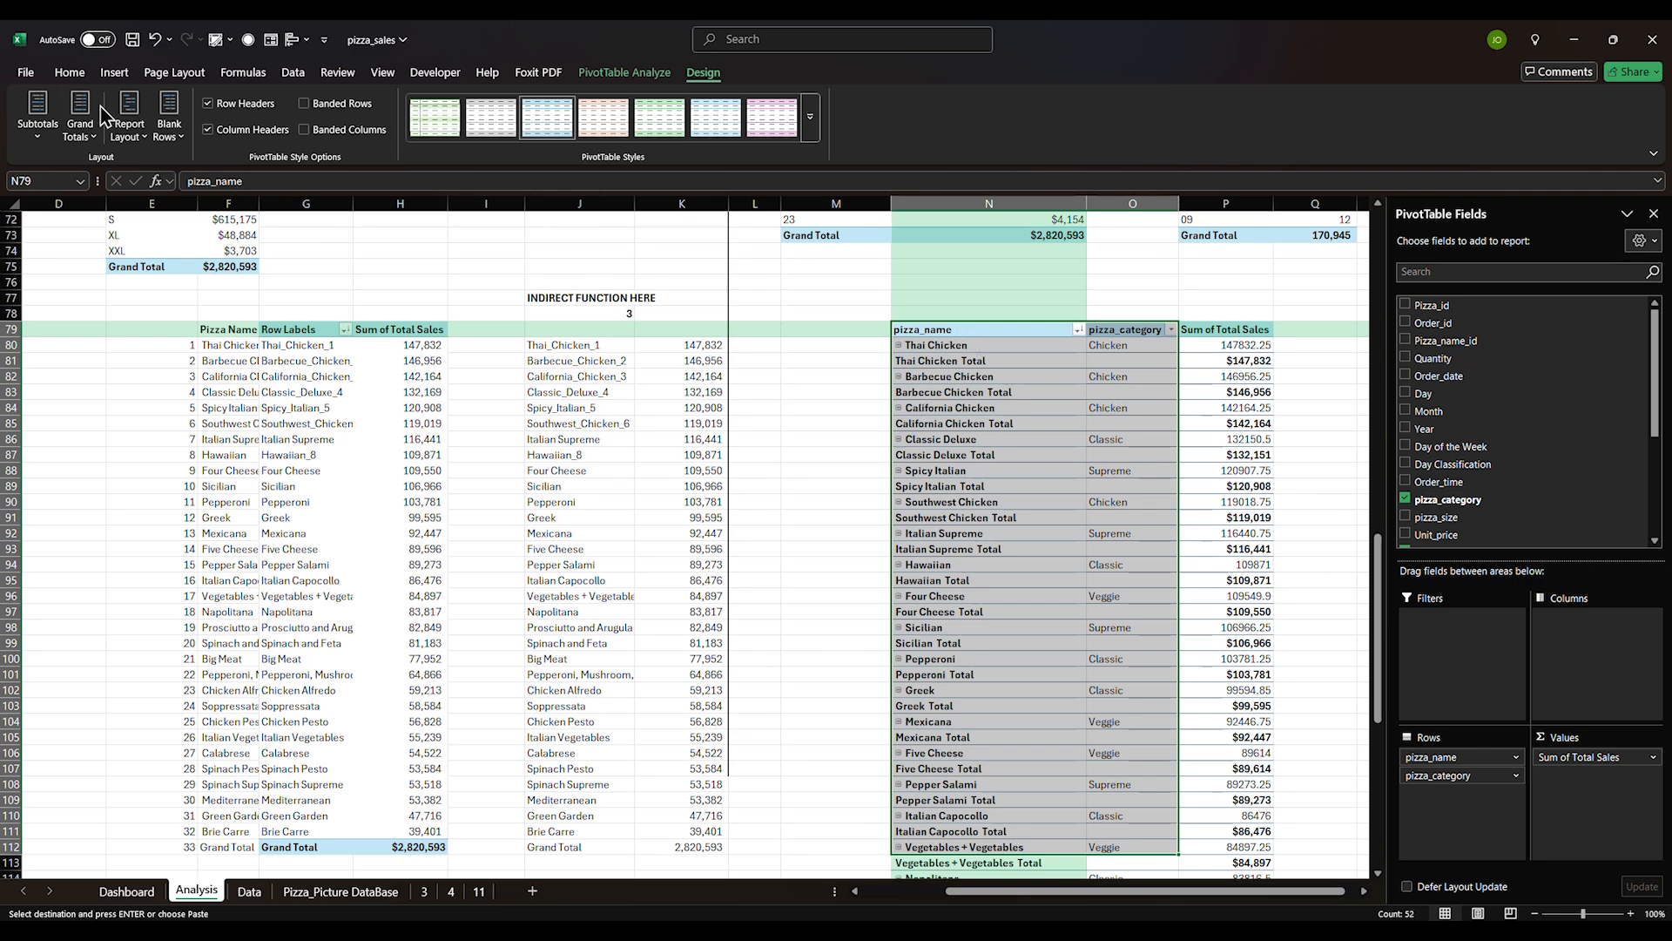
# Hide the pivot's subtotal rows and change its grand totals setting
pyautogui.click(37, 118)
pyautogui.click(103, 176)
pyautogui.click(87, 129)
pyautogui.click(142, 176)
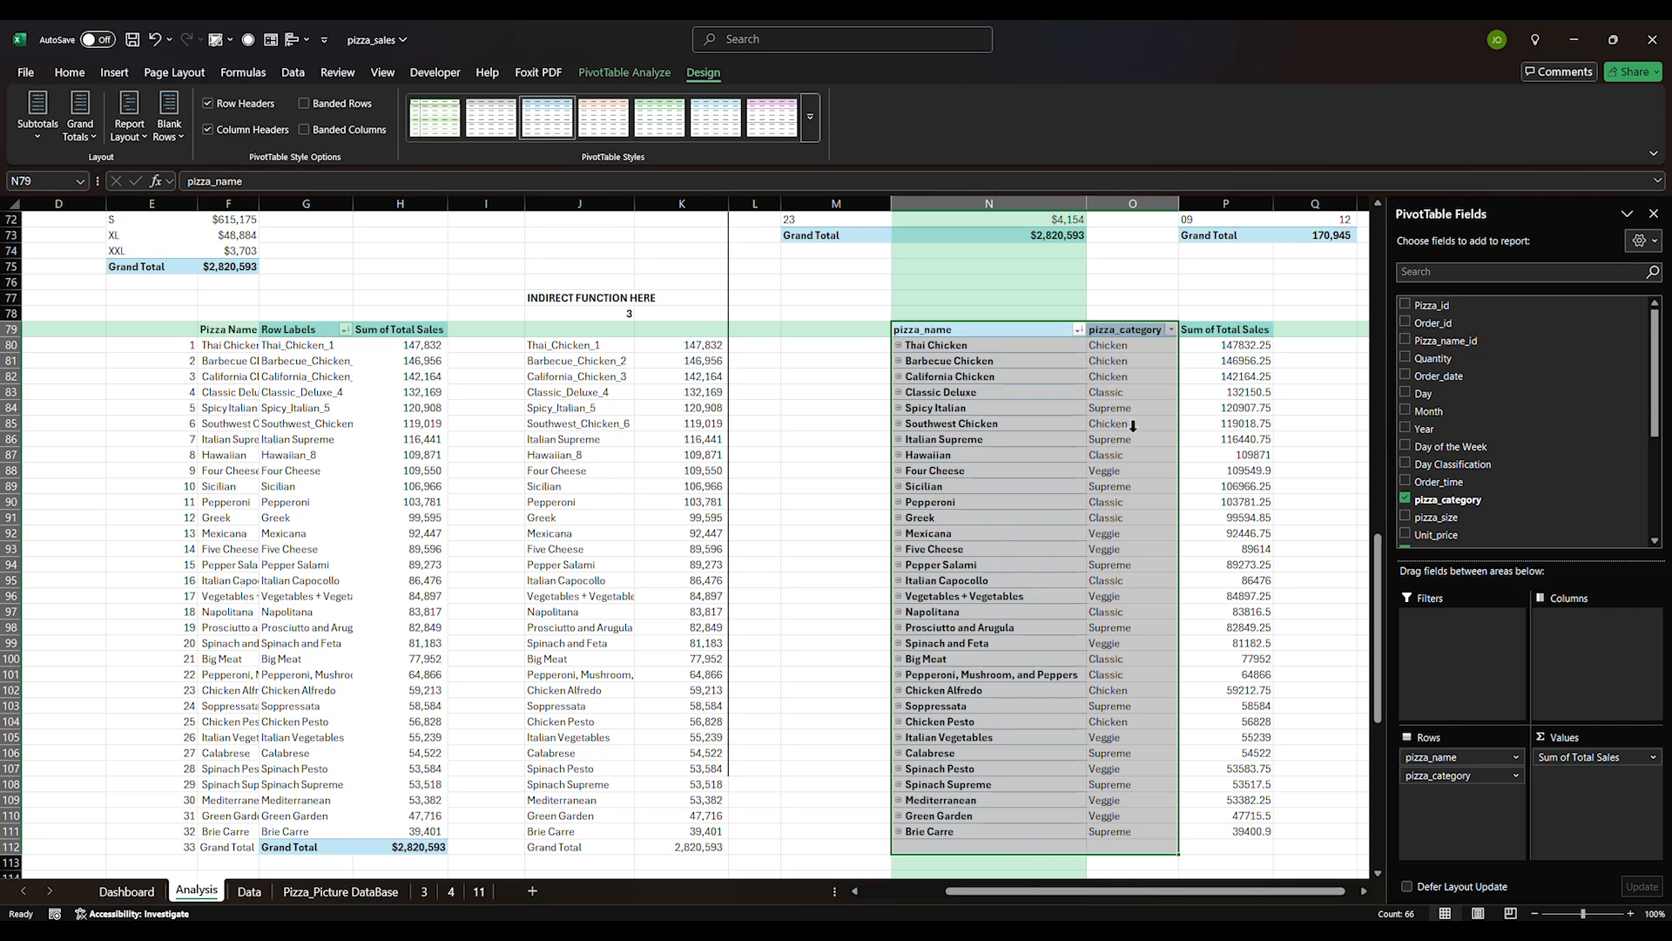
# Check Spicy Italian's category and name, then add Picture_Name as a pivot row field
pyautogui.click(1137, 347)
pyautogui.click(1137, 346)
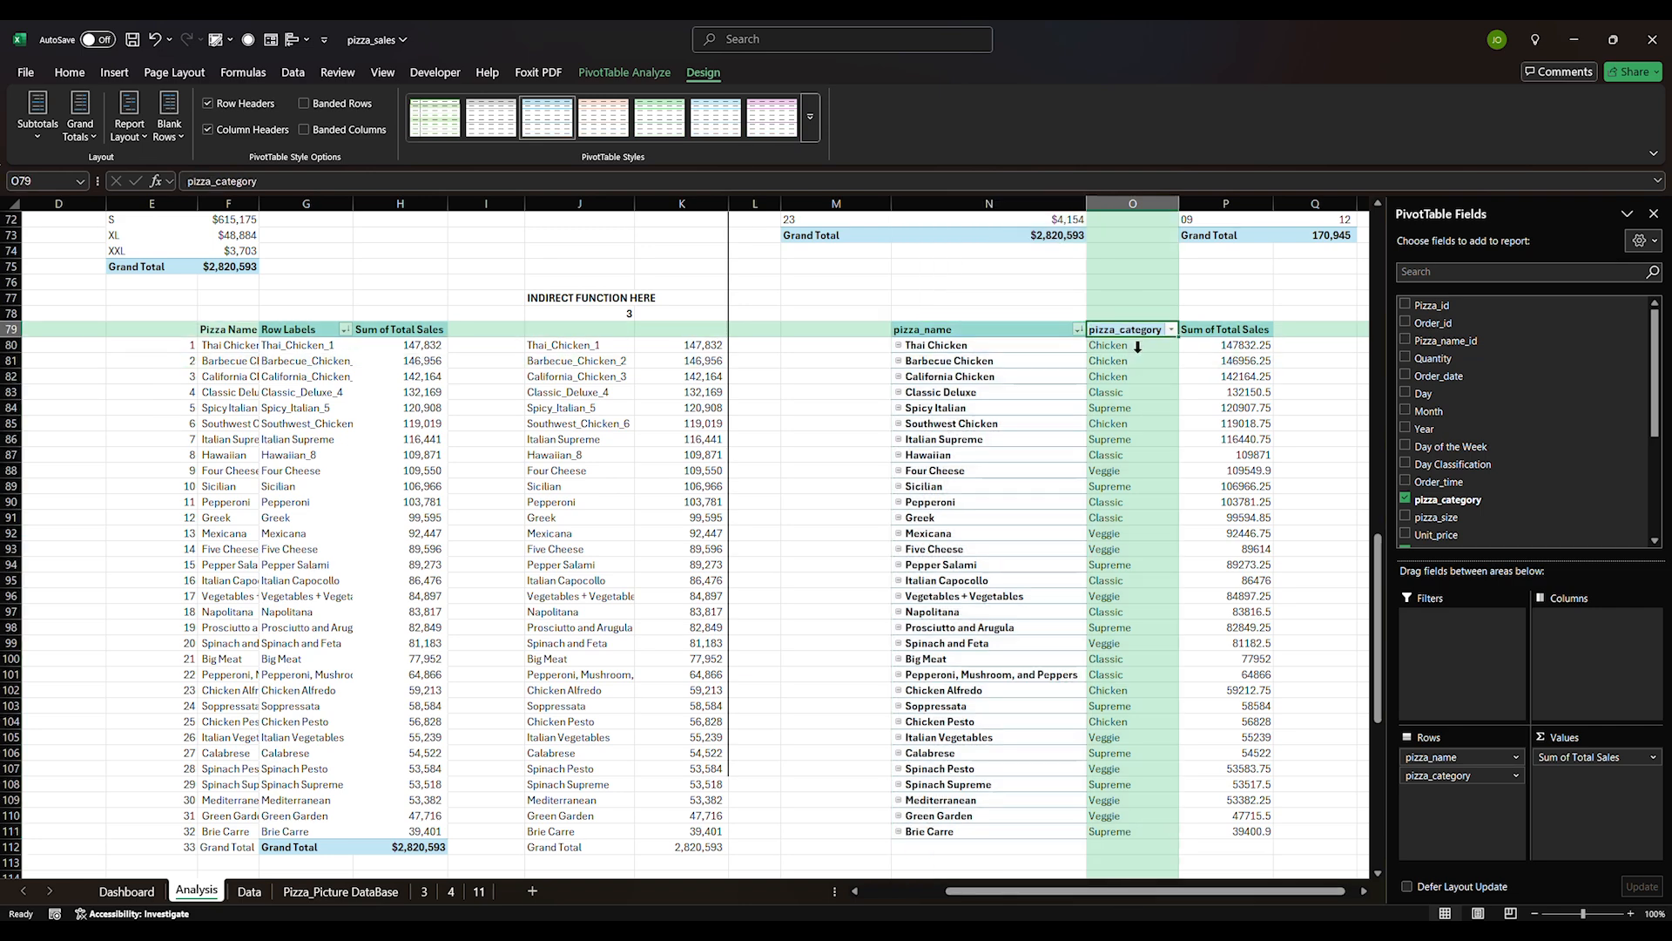
pyautogui.click(1119, 409)
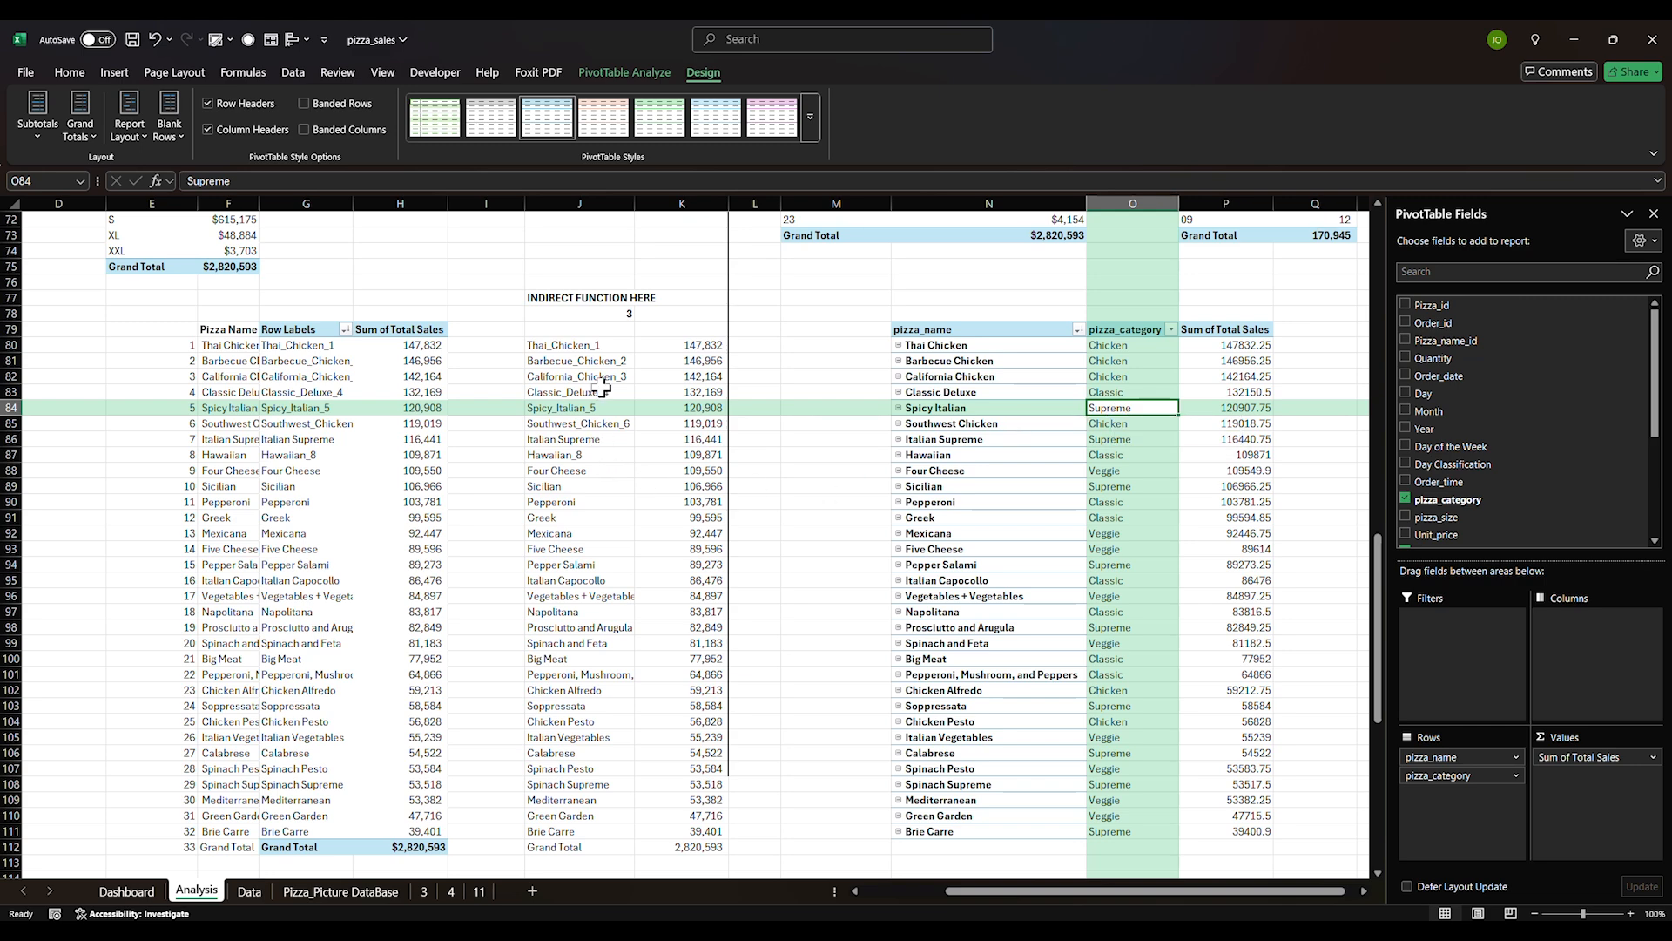
pyautogui.click(554, 348)
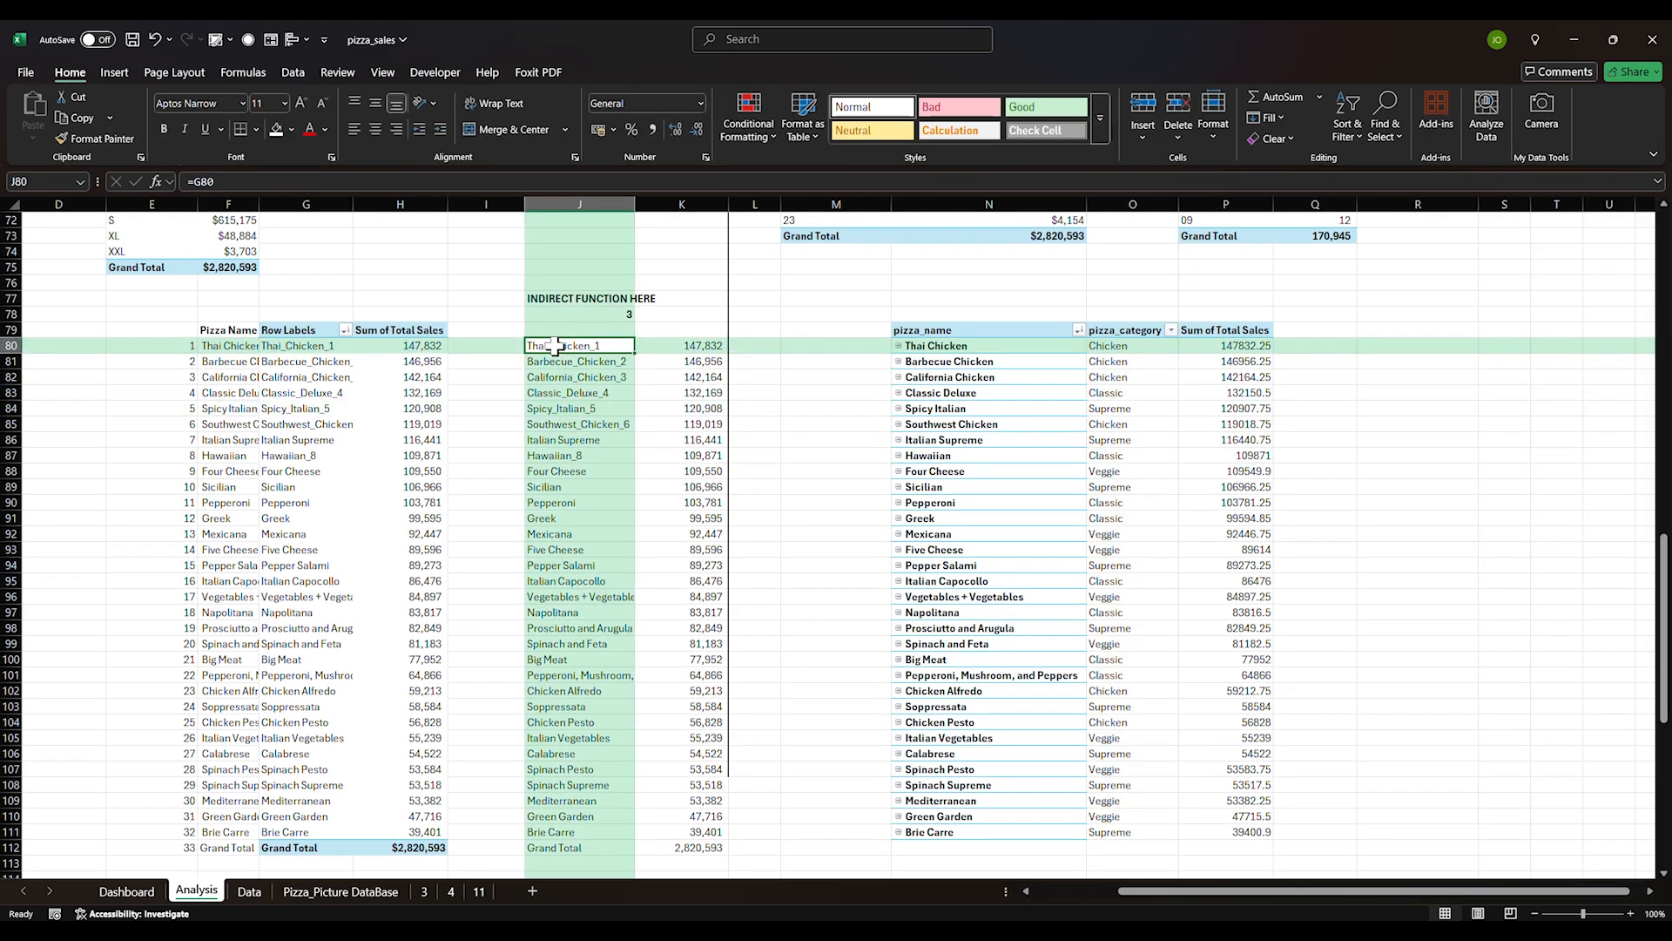
pyautogui.click(961, 412)
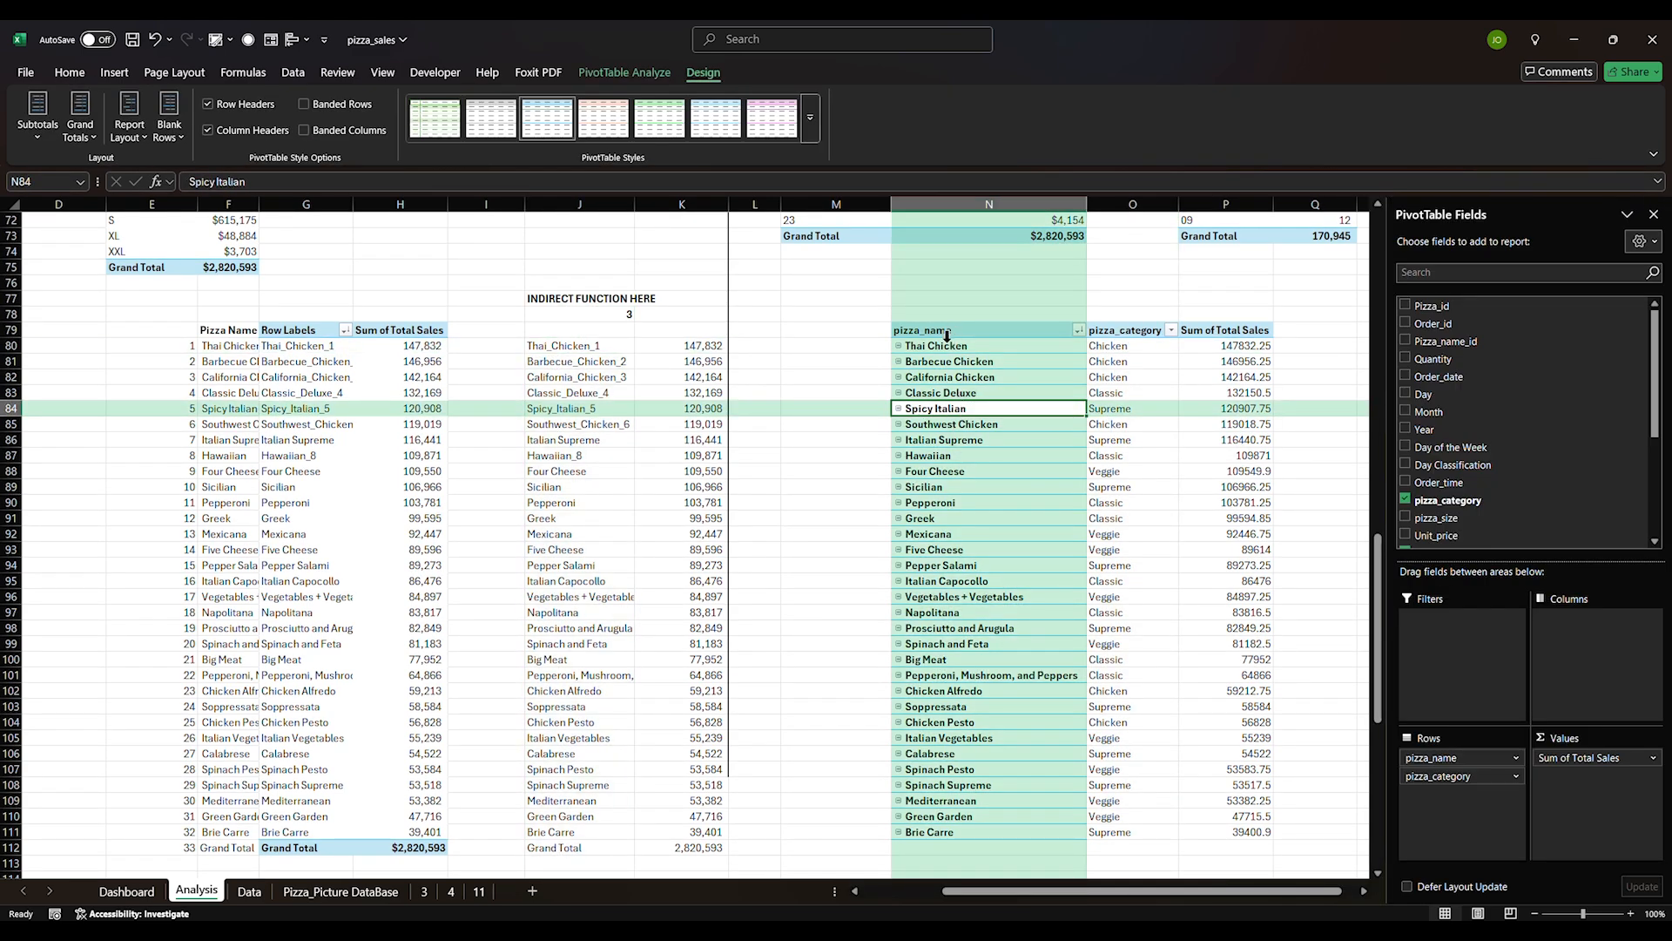
pyautogui.moveTo(949, 346); pyautogui.dragTo(937, 833)
pyautogui.scroll(-2, 1467, 494)
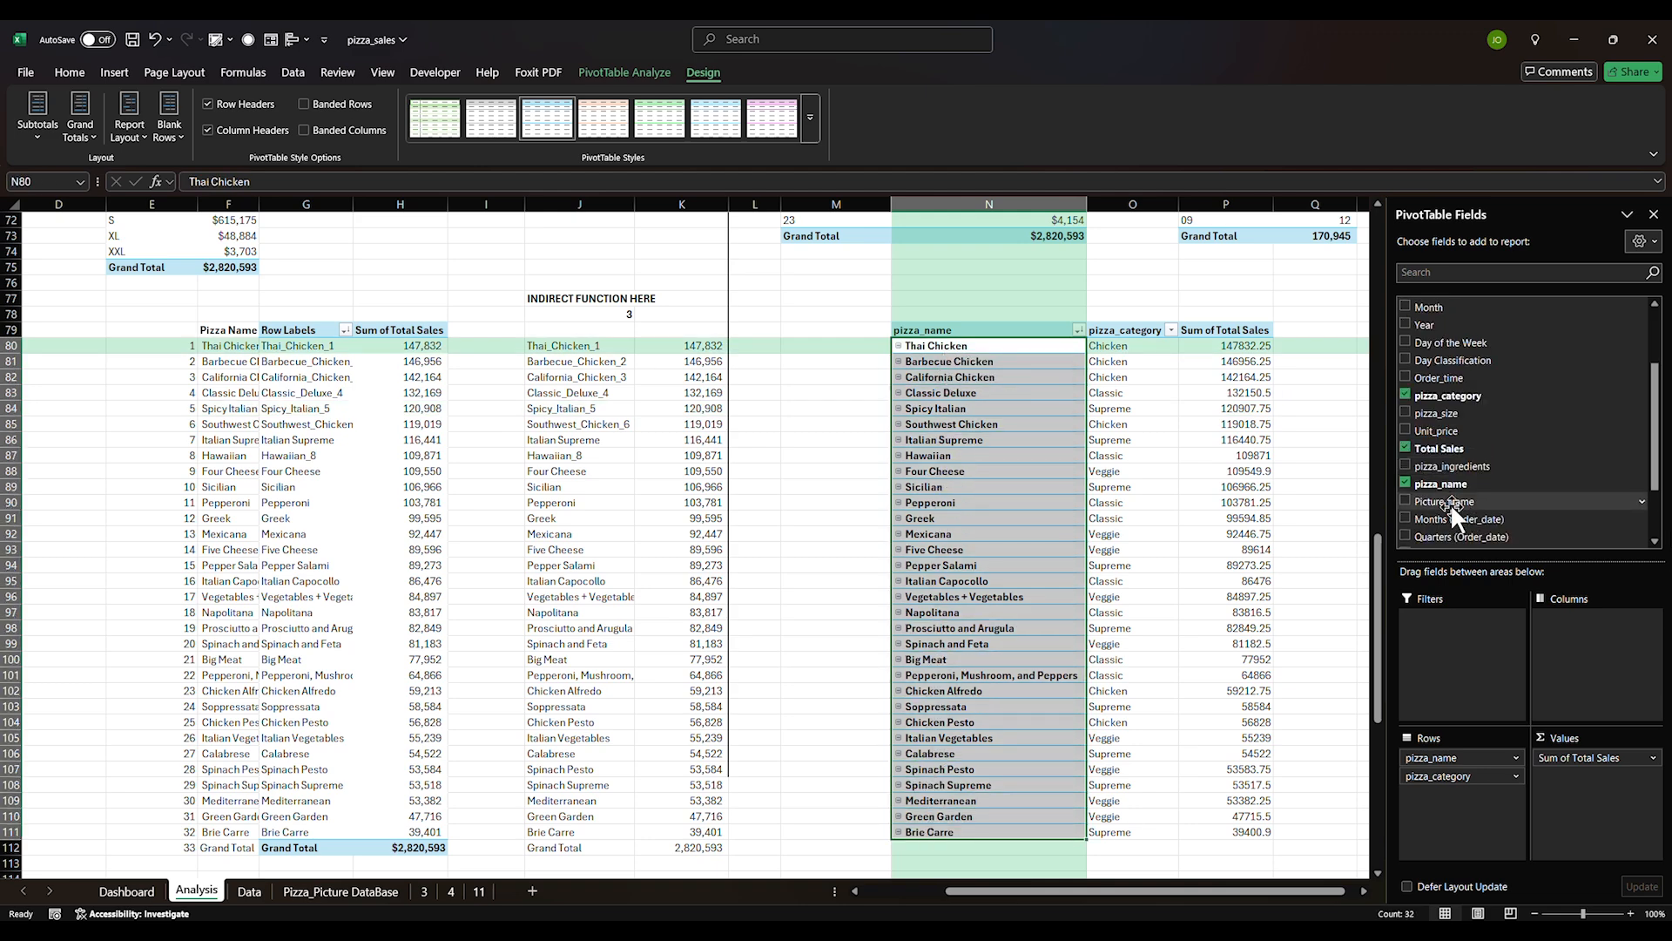
pyautogui.moveTo(1465, 497); pyautogui.dragTo(1483, 833)
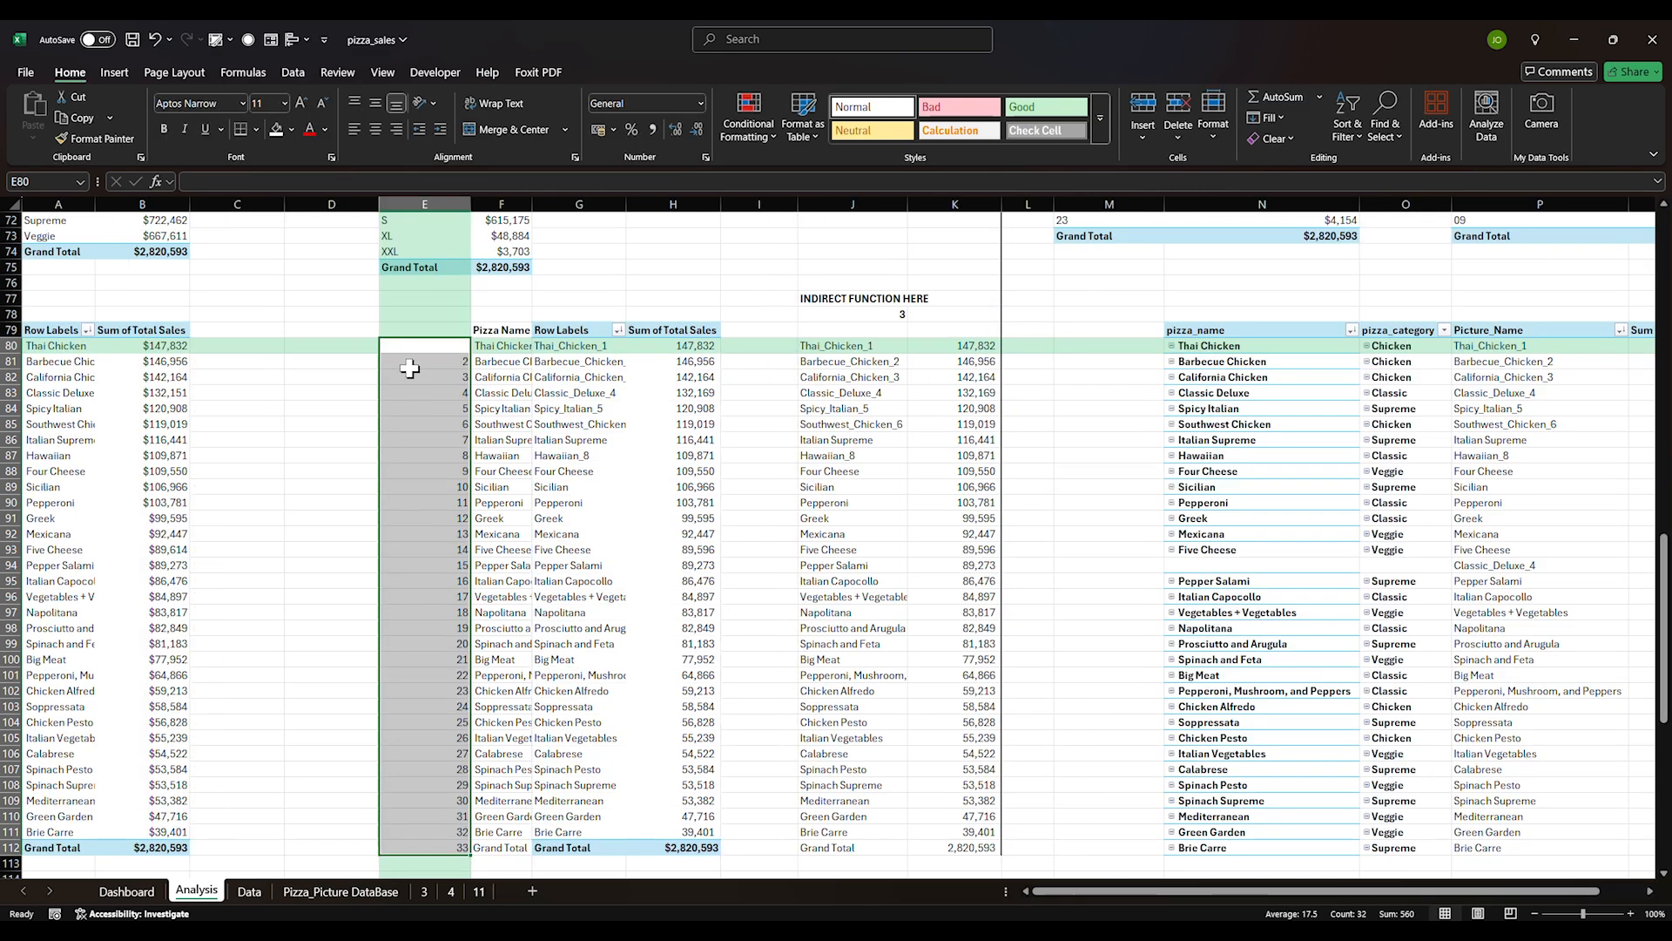
# Clear the rank numbers from column E
pyautogui.click(410, 364)
pyautogui.moveTo(414, 346); pyautogui.dragTo(442, 856)
pyautogui.press('Delete')
# Start an XLOOKUP formula in E80 using G80's picture name as the lookup value
pyautogui.click(417, 348)
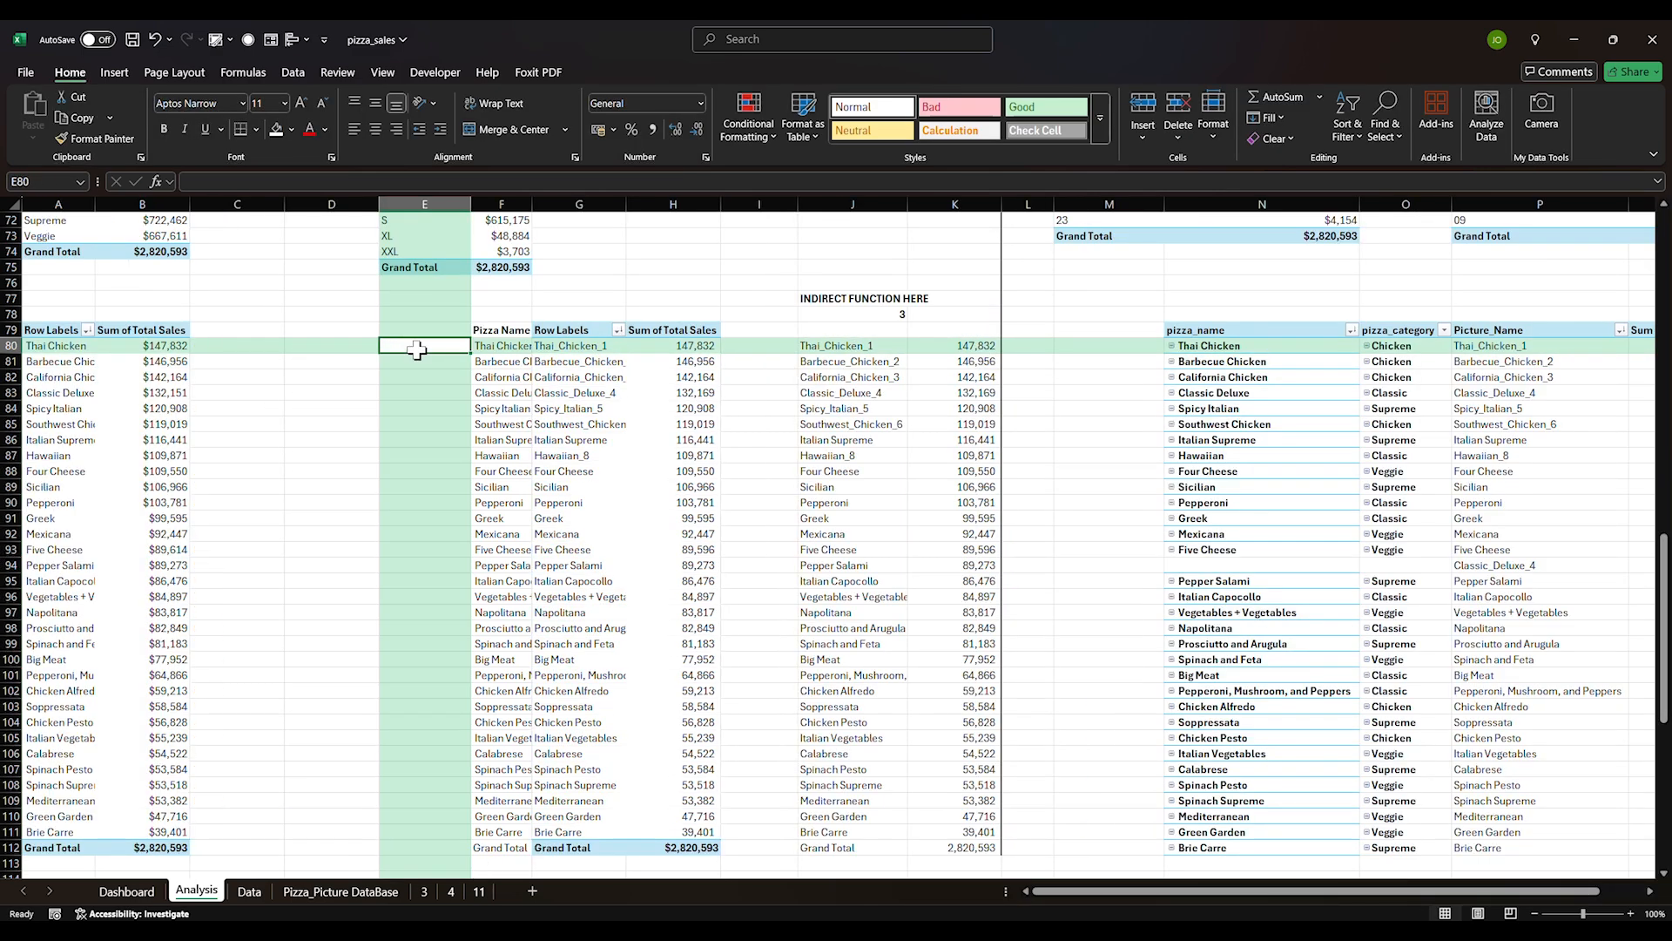
pyautogui.write('=VLOOKUP(')
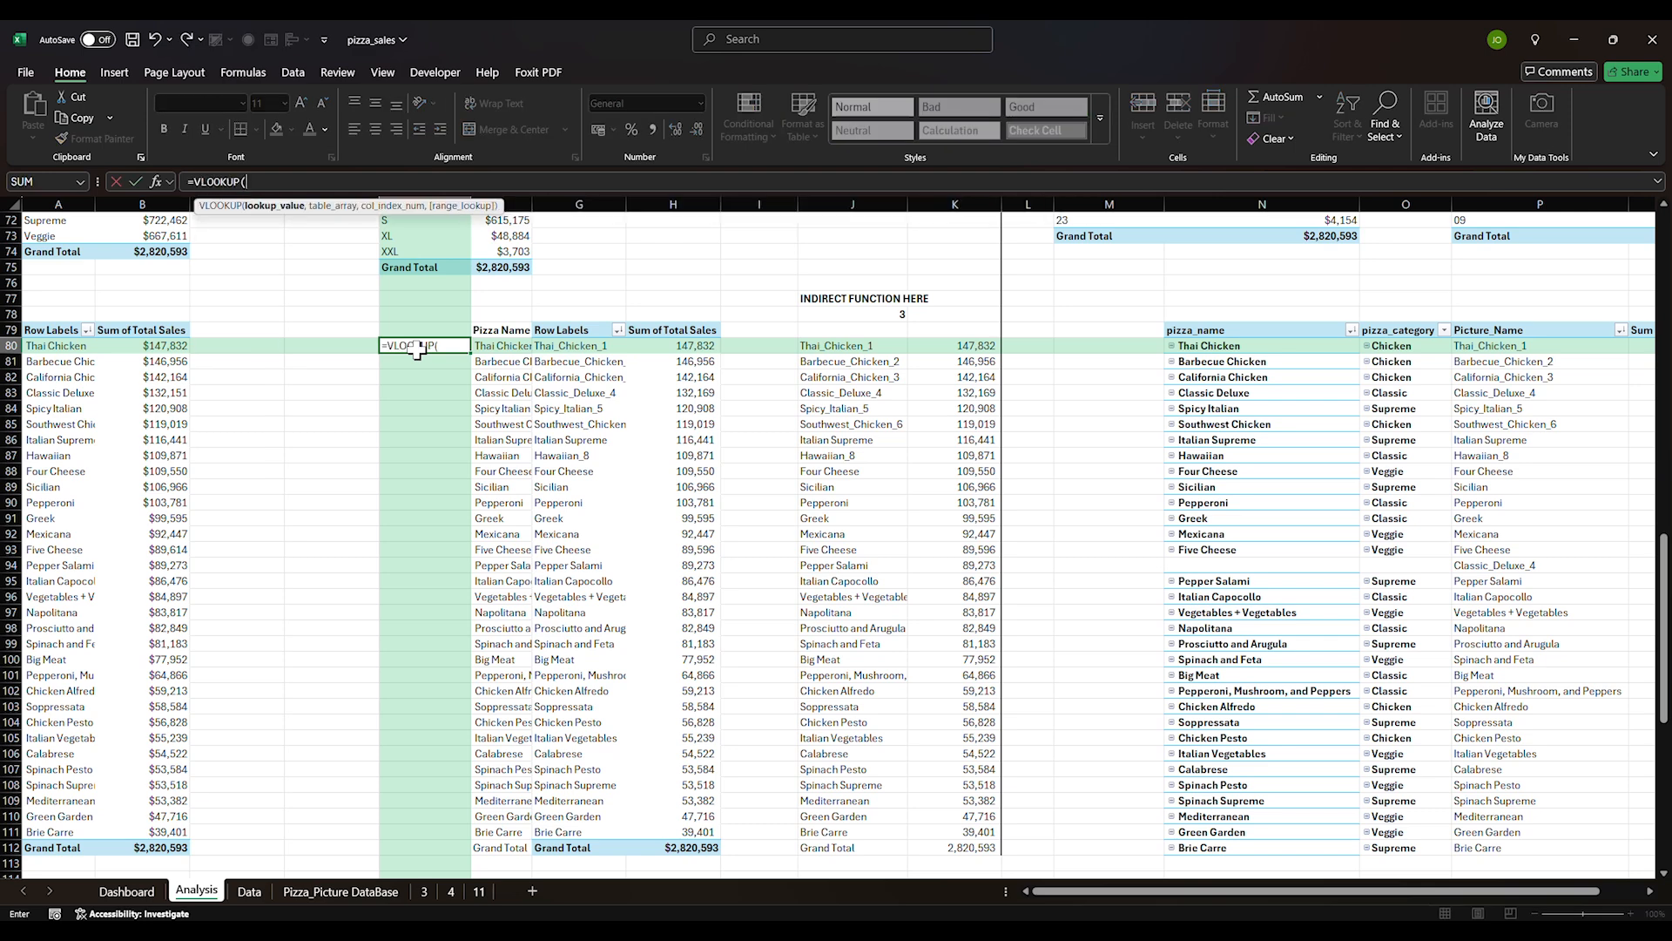
pyautogui.press('BackSpace')
pyautogui.press('BackSpace')
pyautogui.press('BackSpace')
pyautogui.press('BackSpace')
pyautogui.press('BackSpace')
pyautogui.press('BackSpace')
pyautogui.press('BackSpace')
pyautogui.press('BackSpace')
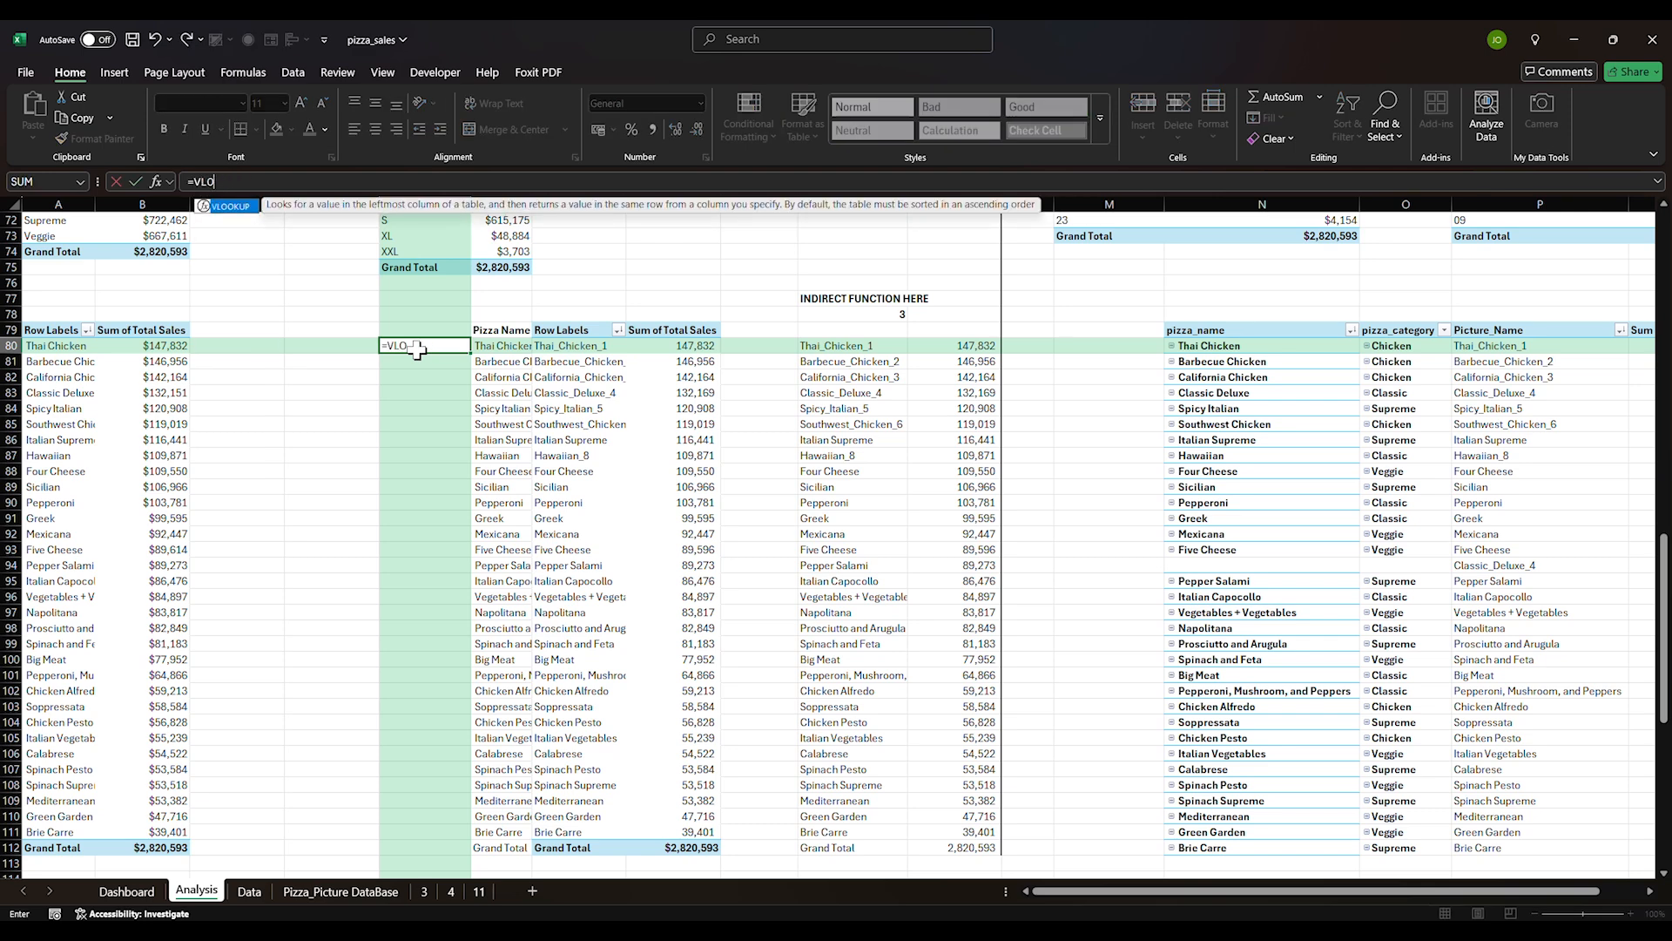
pyautogui.write('xl')
pyautogui.press('Tab')
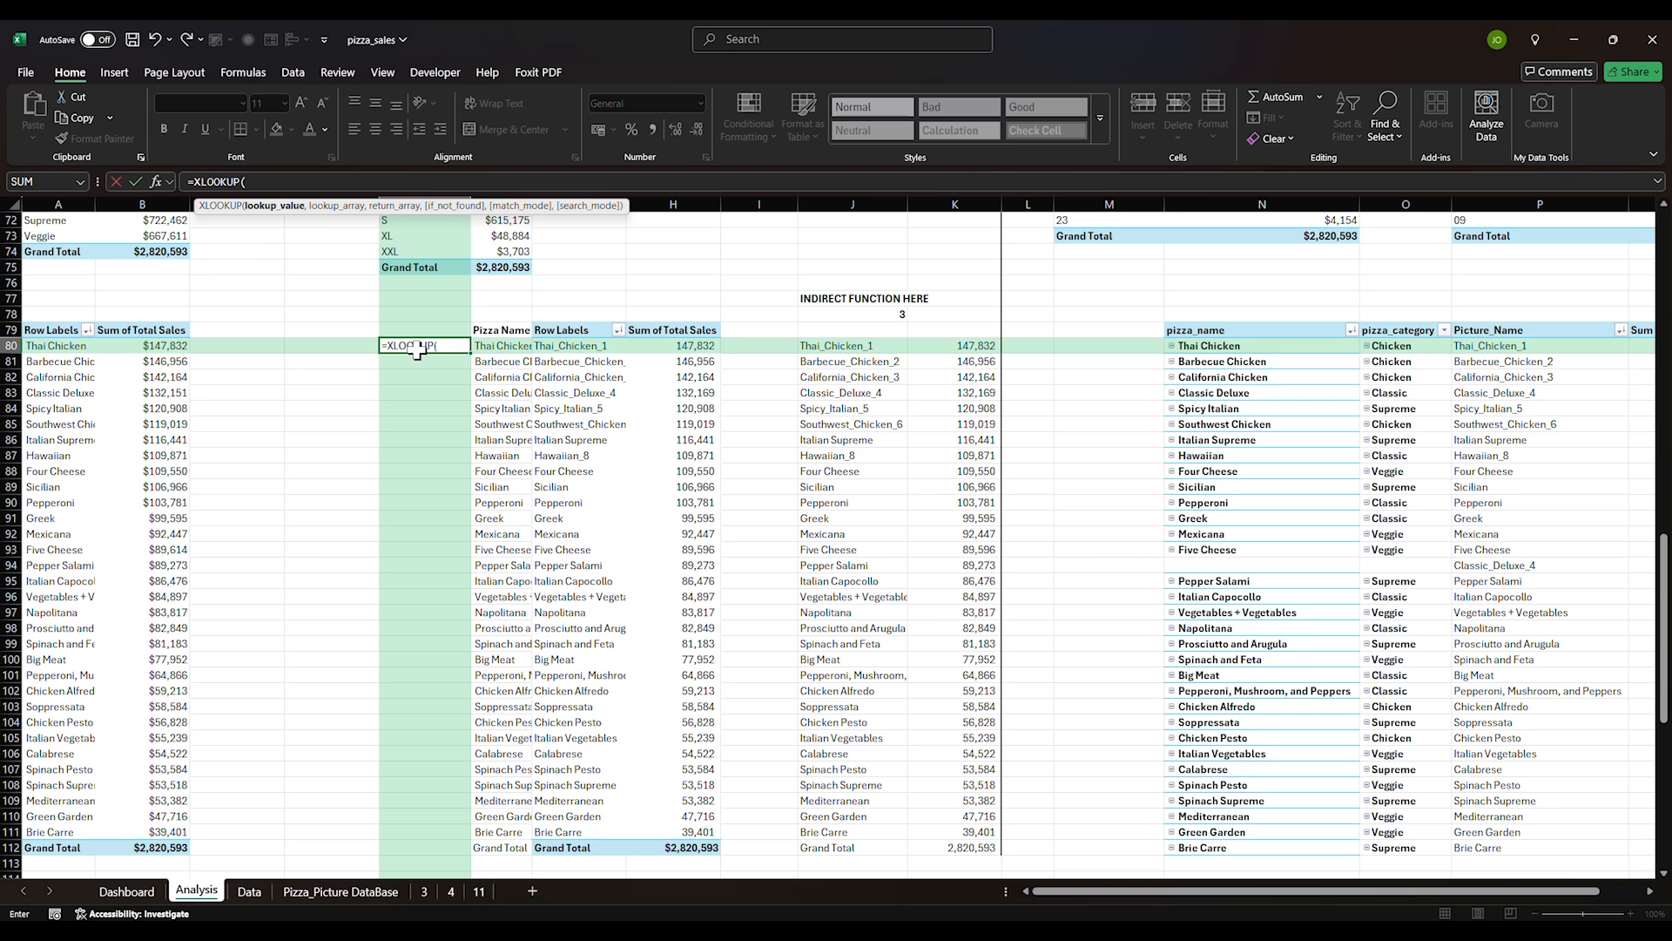
pyautogui.click(504, 345)
pyautogui.write(',')
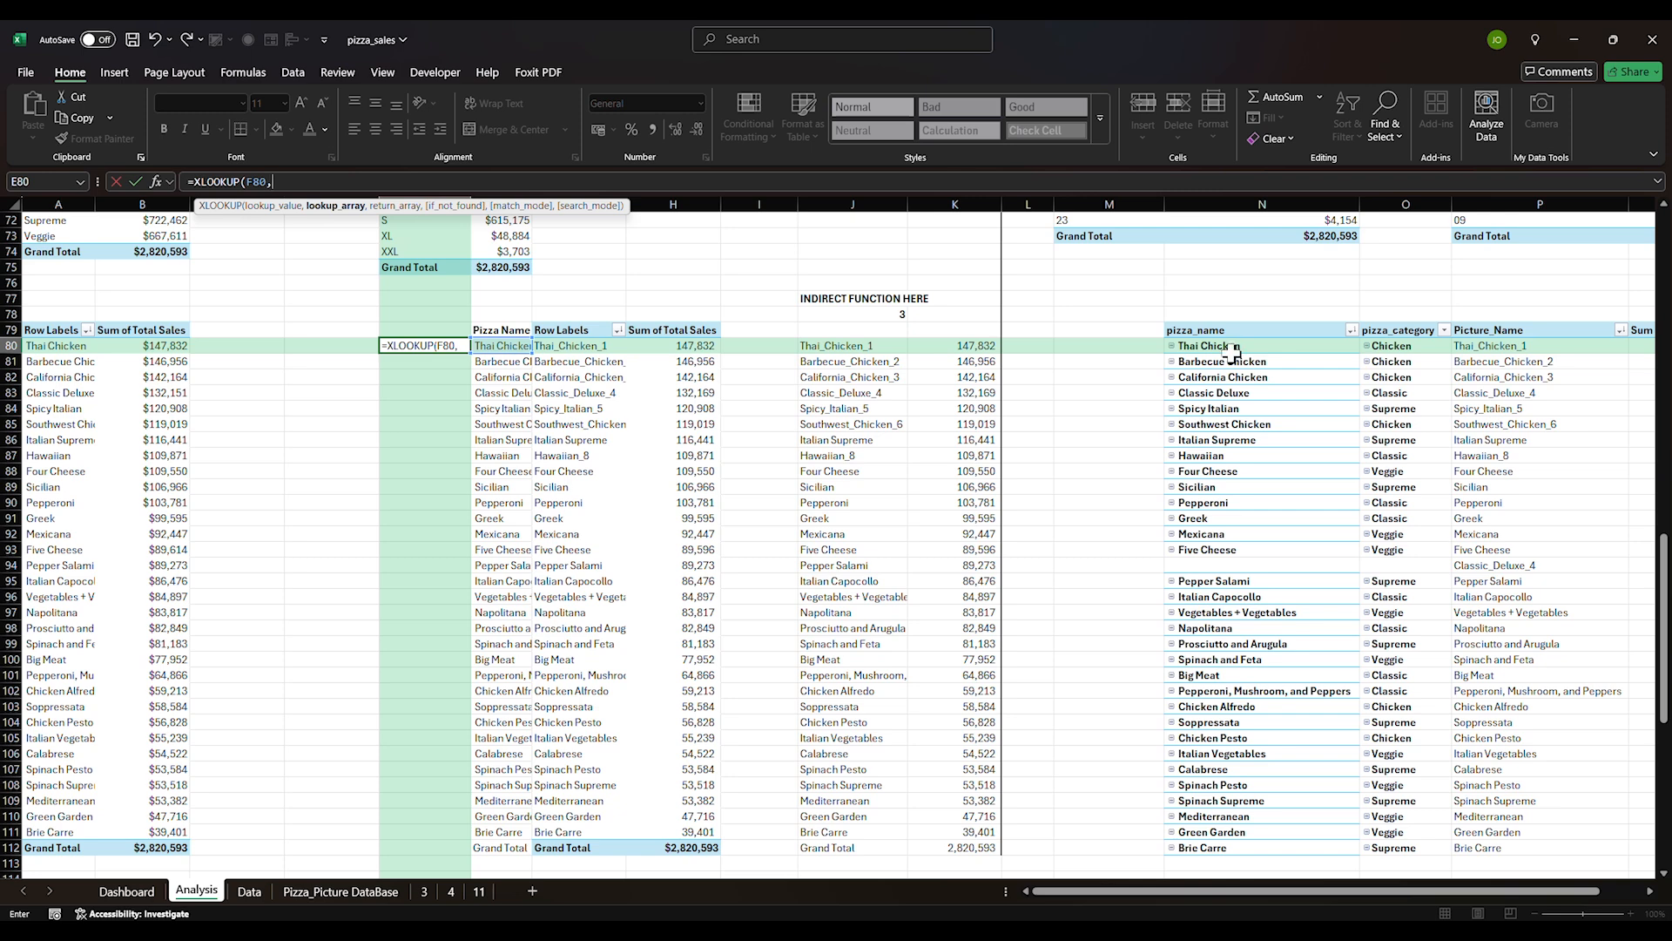
pyautogui.hscroll(1, 1232, 351)
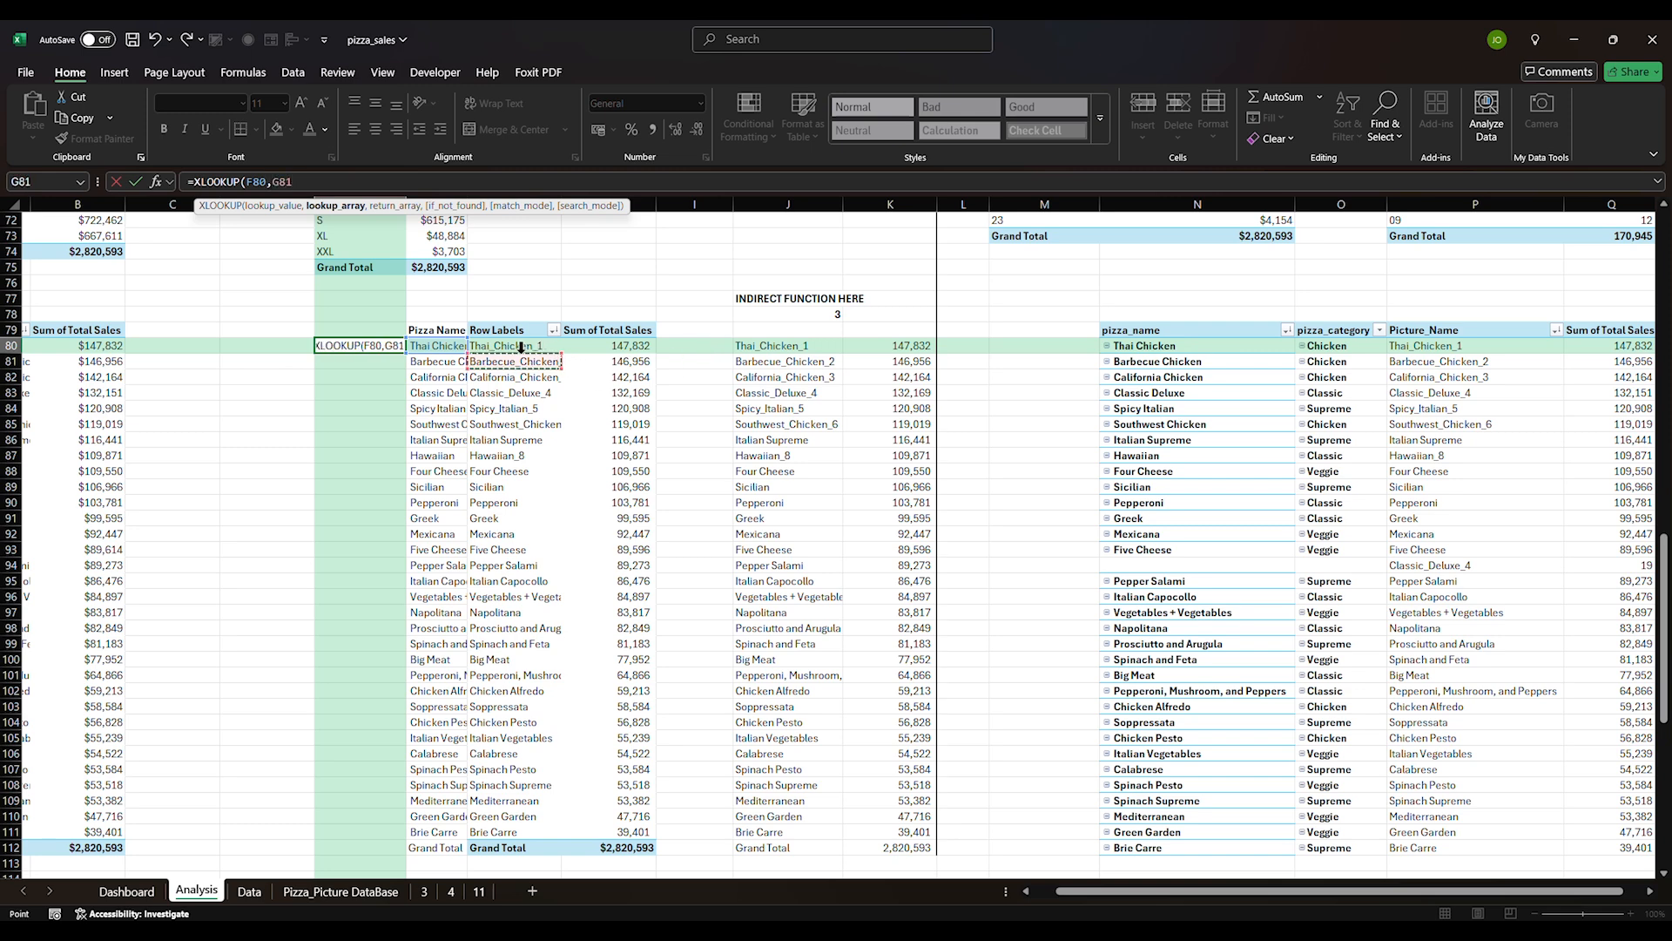
pyautogui.write('G8')
pyautogui.press('BackSpace')
pyautogui.press('BackSpace')
pyautogui.press('BackSpace')
pyautogui.press('BackSpace')
pyautogui.press('BackSpace')
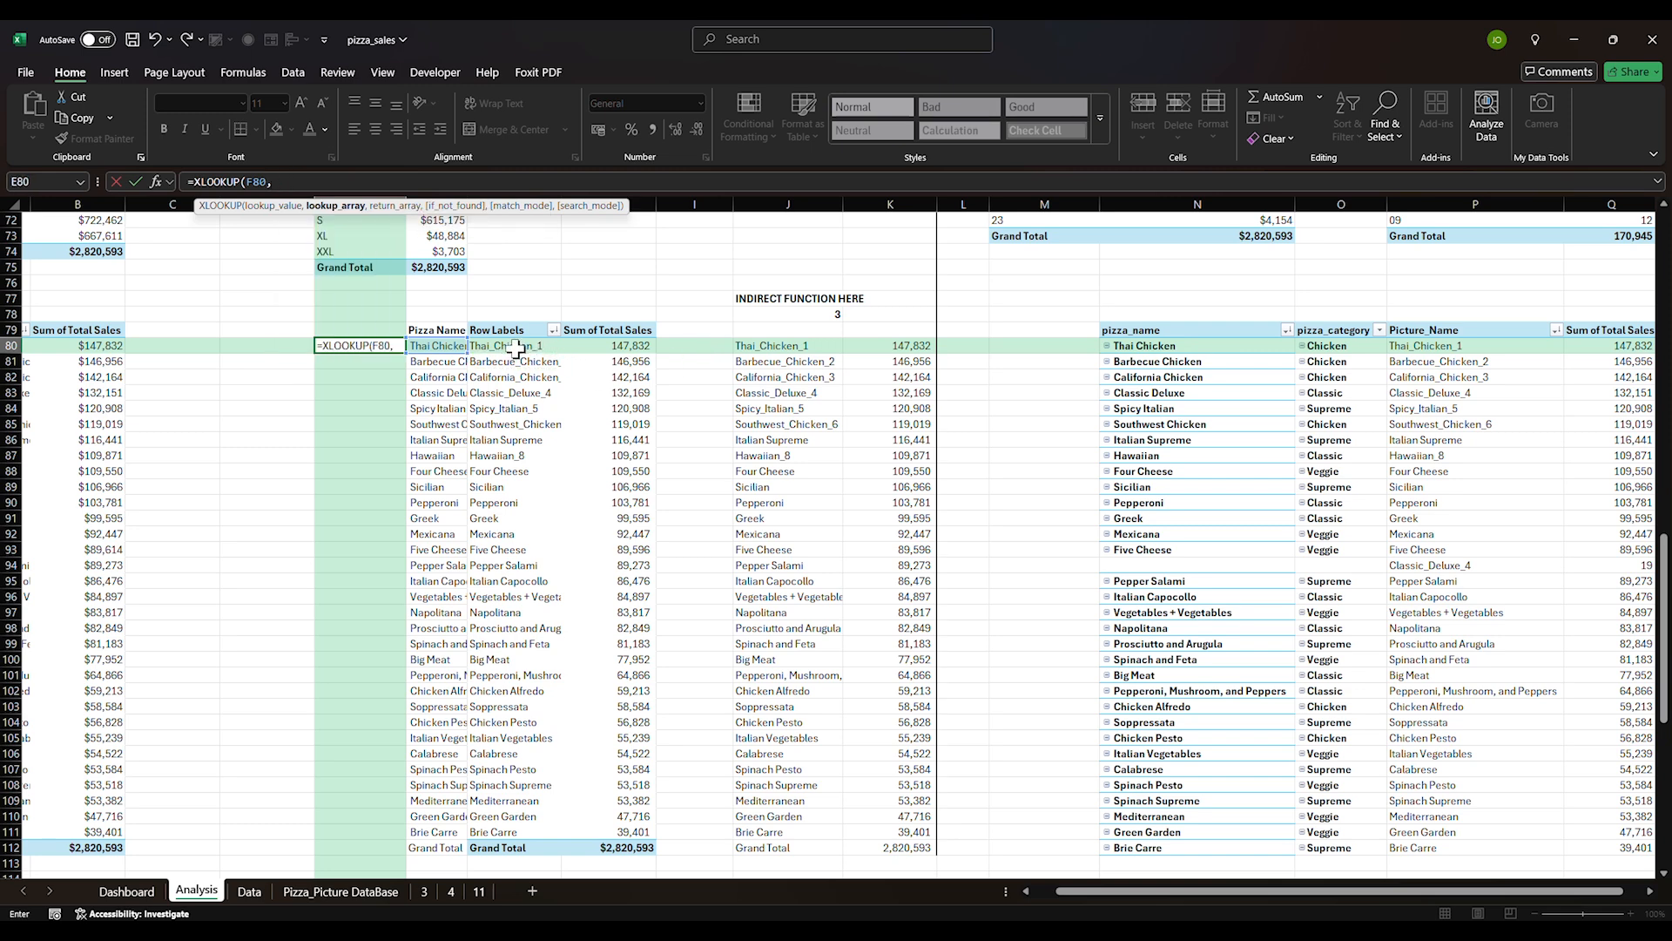
pyautogui.click(514, 347)
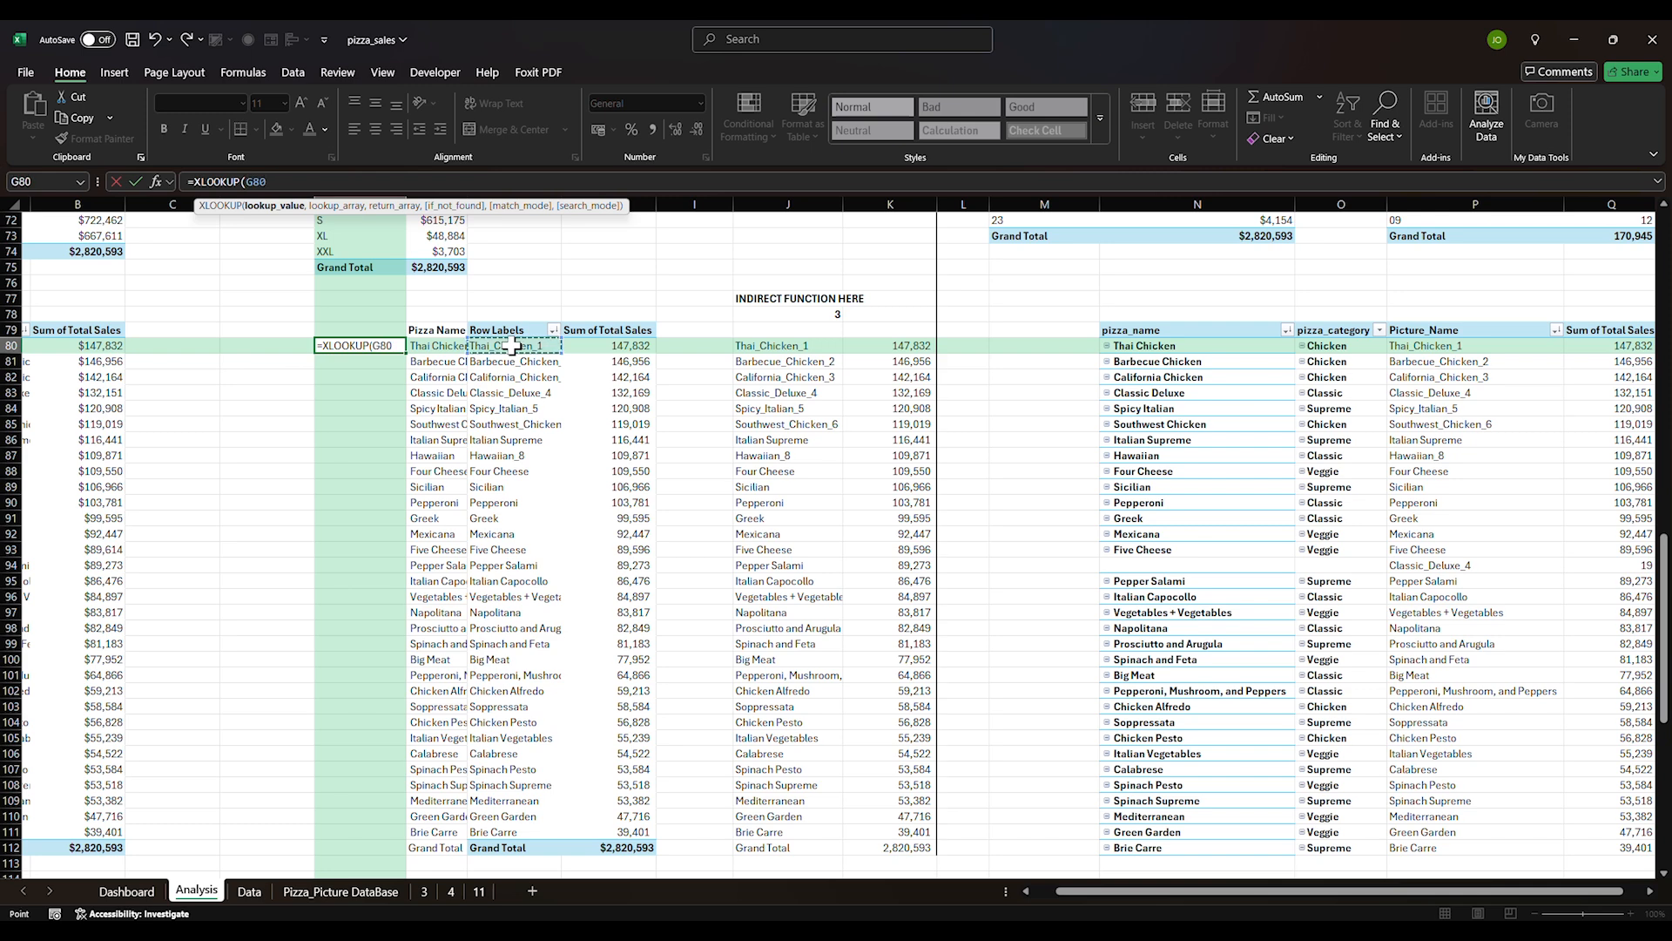
pyautogui.write(',')
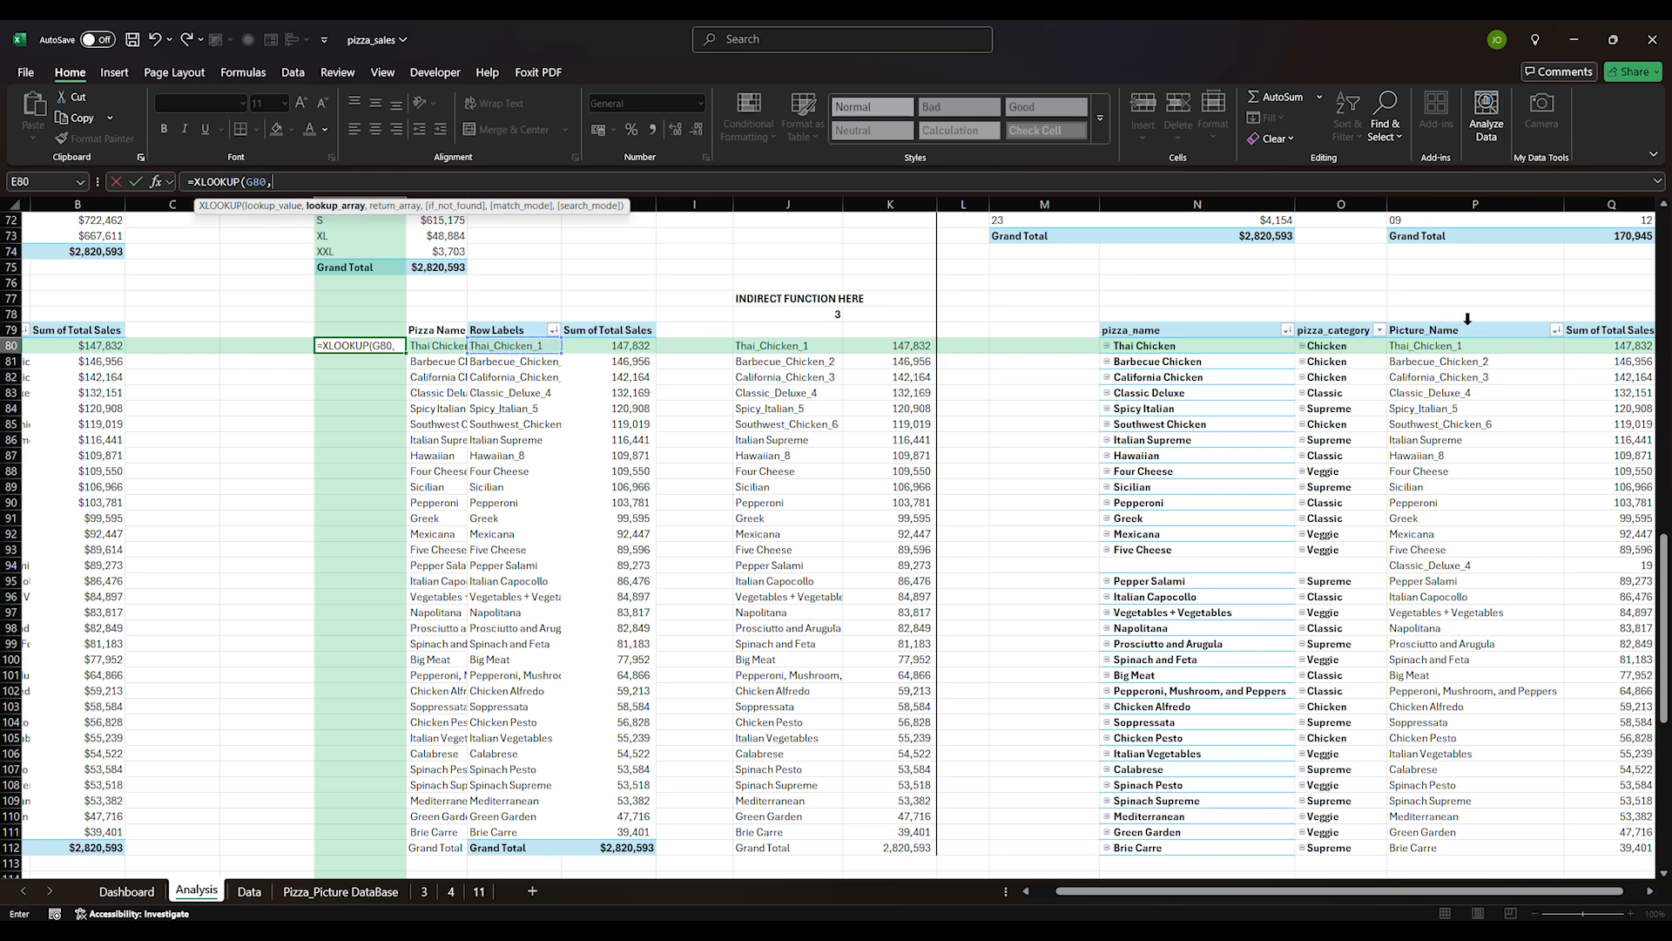
# Use locked ranges $P$80:$P$112 for lookup and $O$80:$O$112 for the returned category
pyautogui.moveTo(1422, 347); pyautogui.dragTo(1420, 851)
pyautogui.write(',')
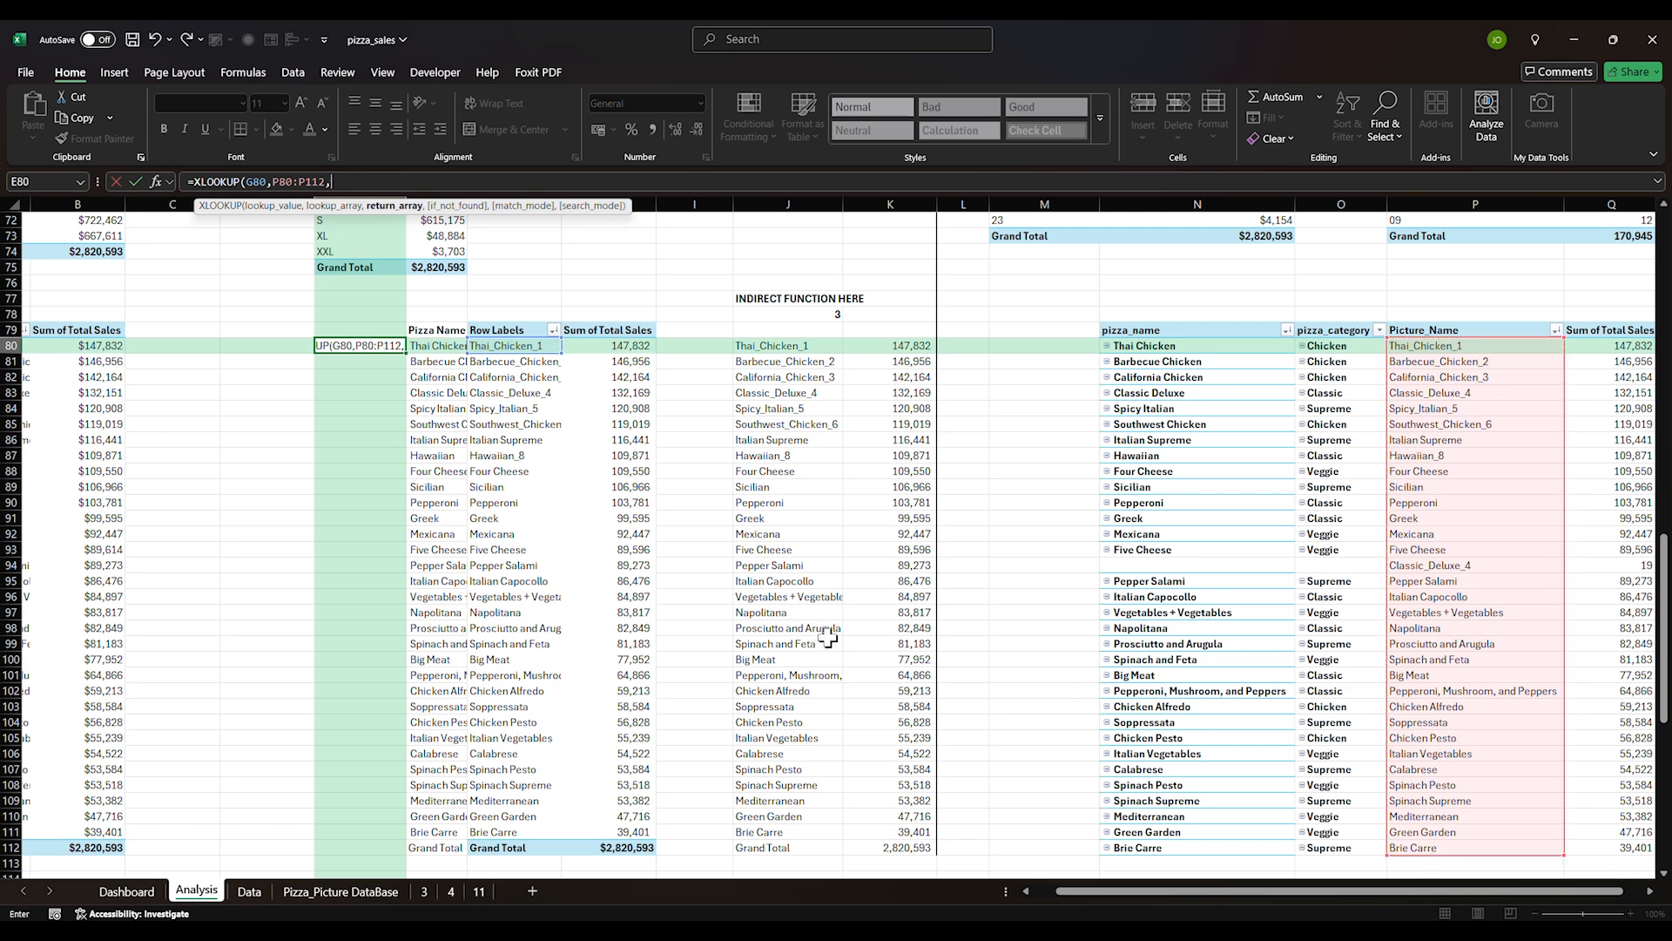
pyautogui.press('BackSpace')
pyautogui.moveTo(328, 181); pyautogui.dragTo(277, 190)
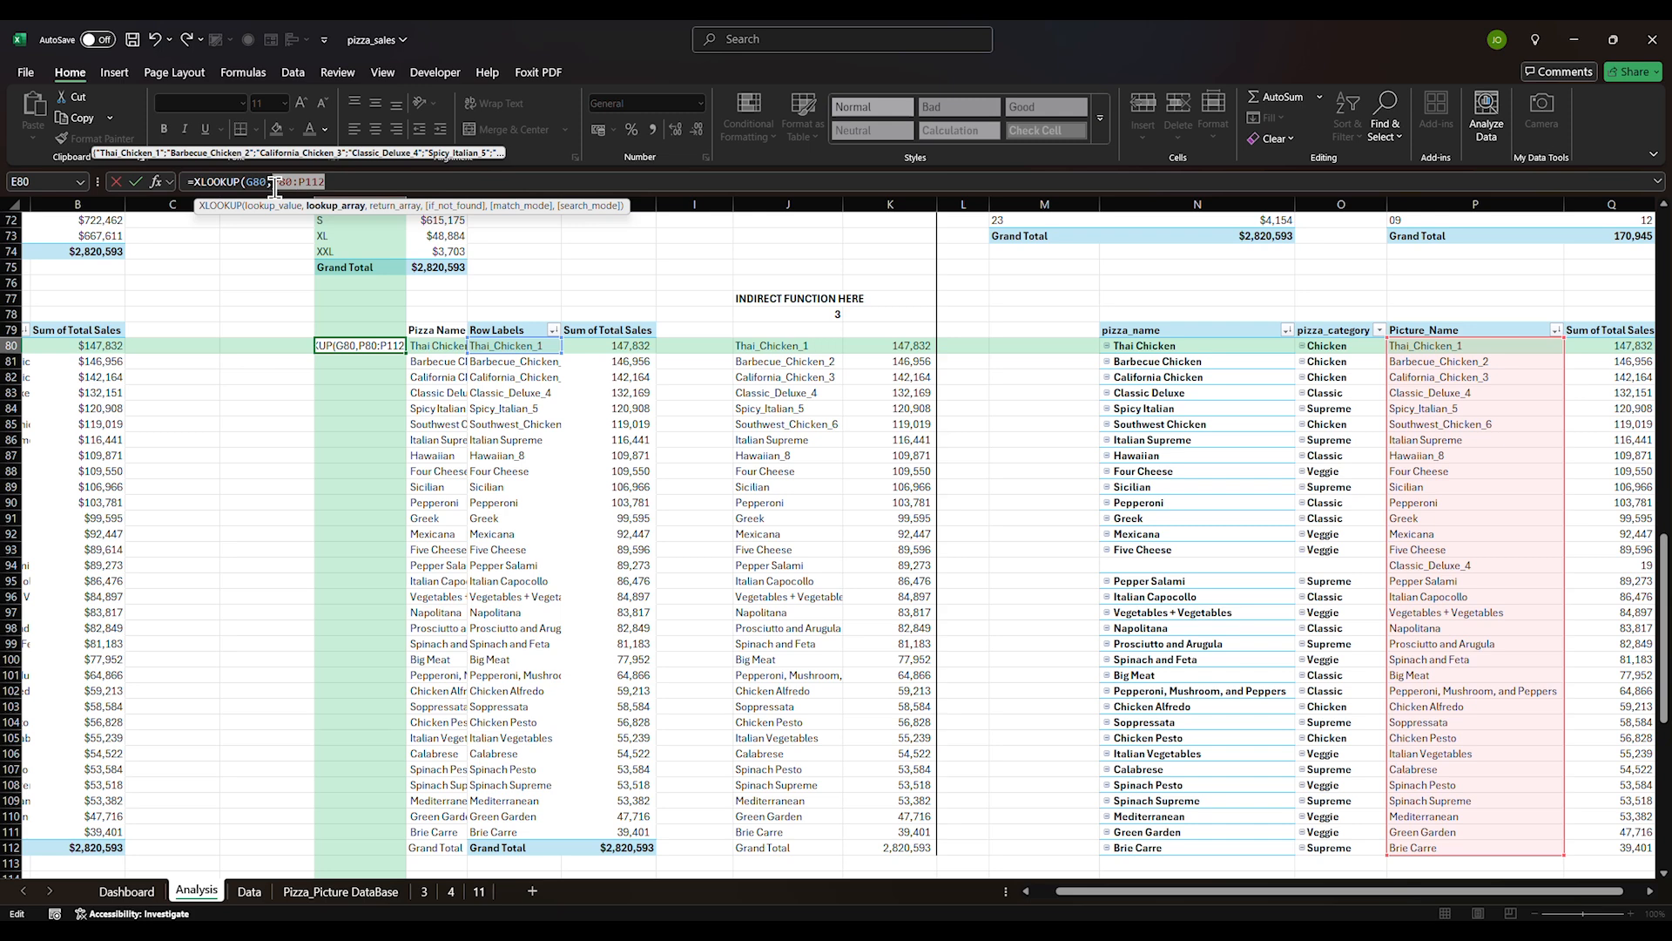
pyautogui.press('F4')
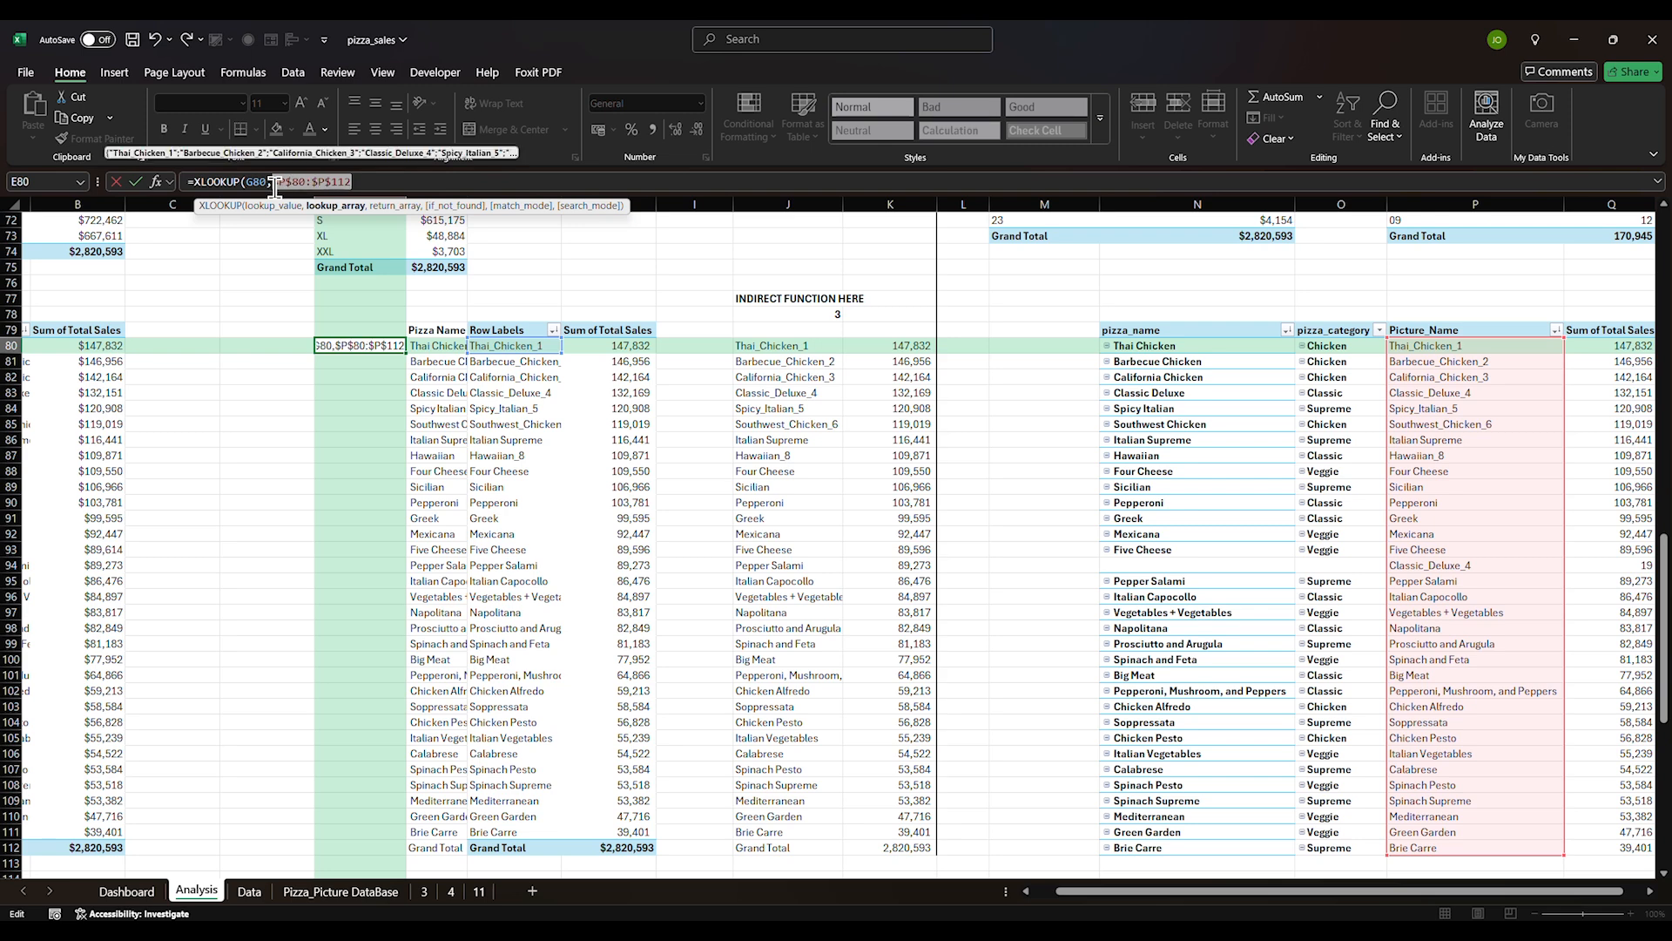
pyautogui.click(359, 184)
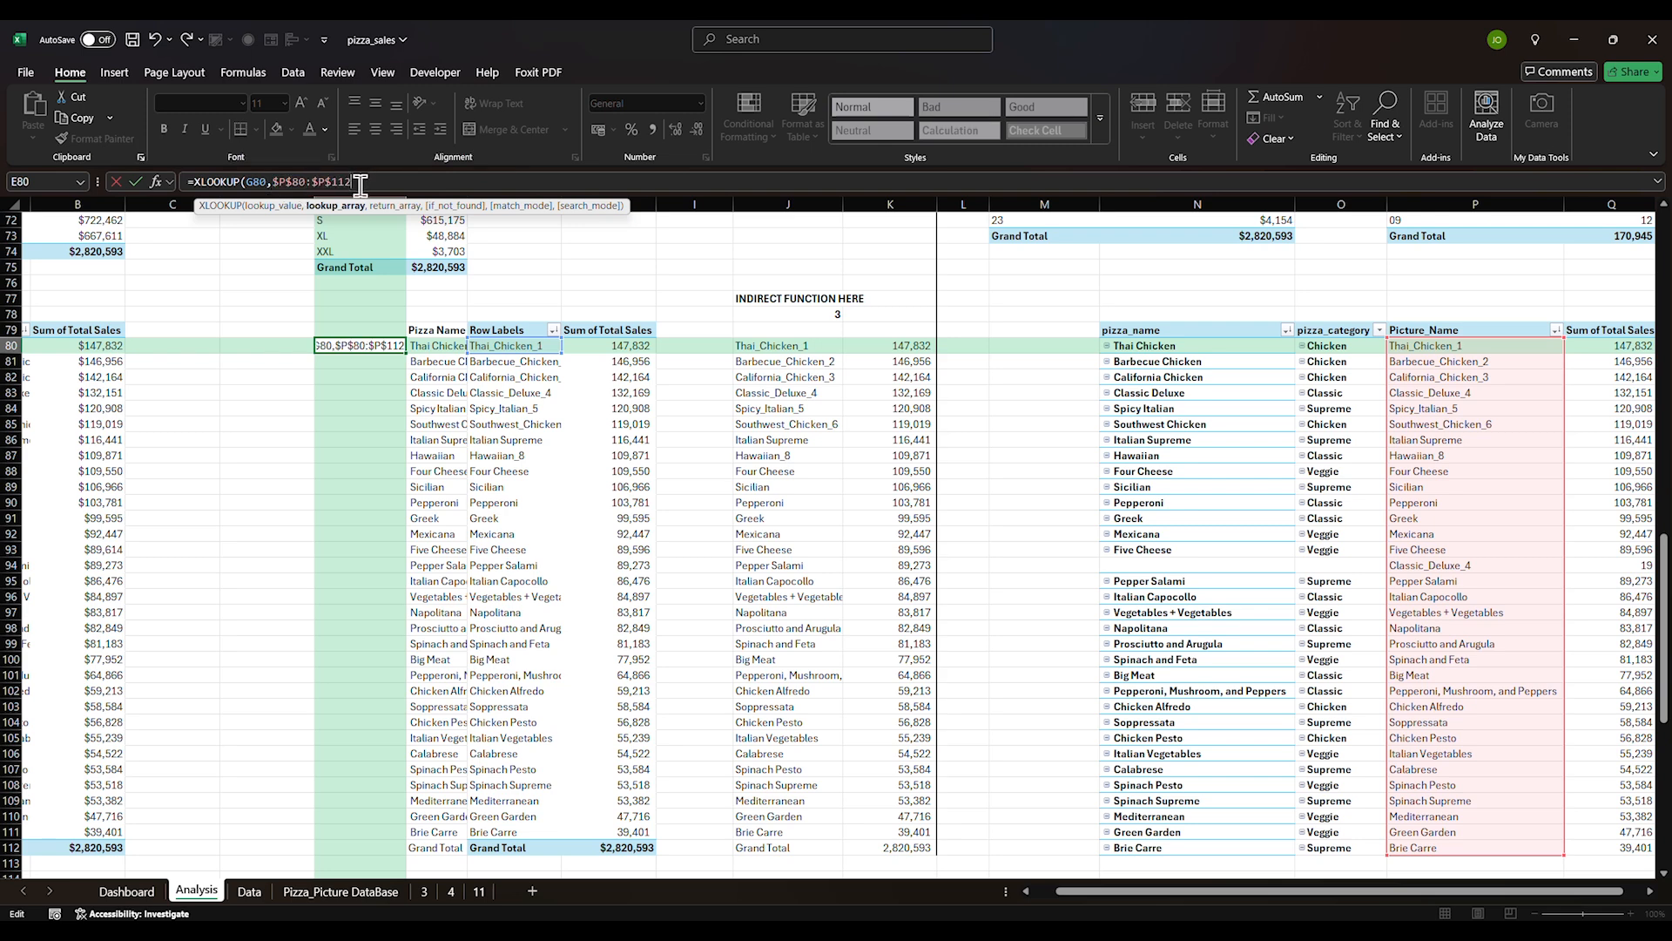
pyautogui.write(',')
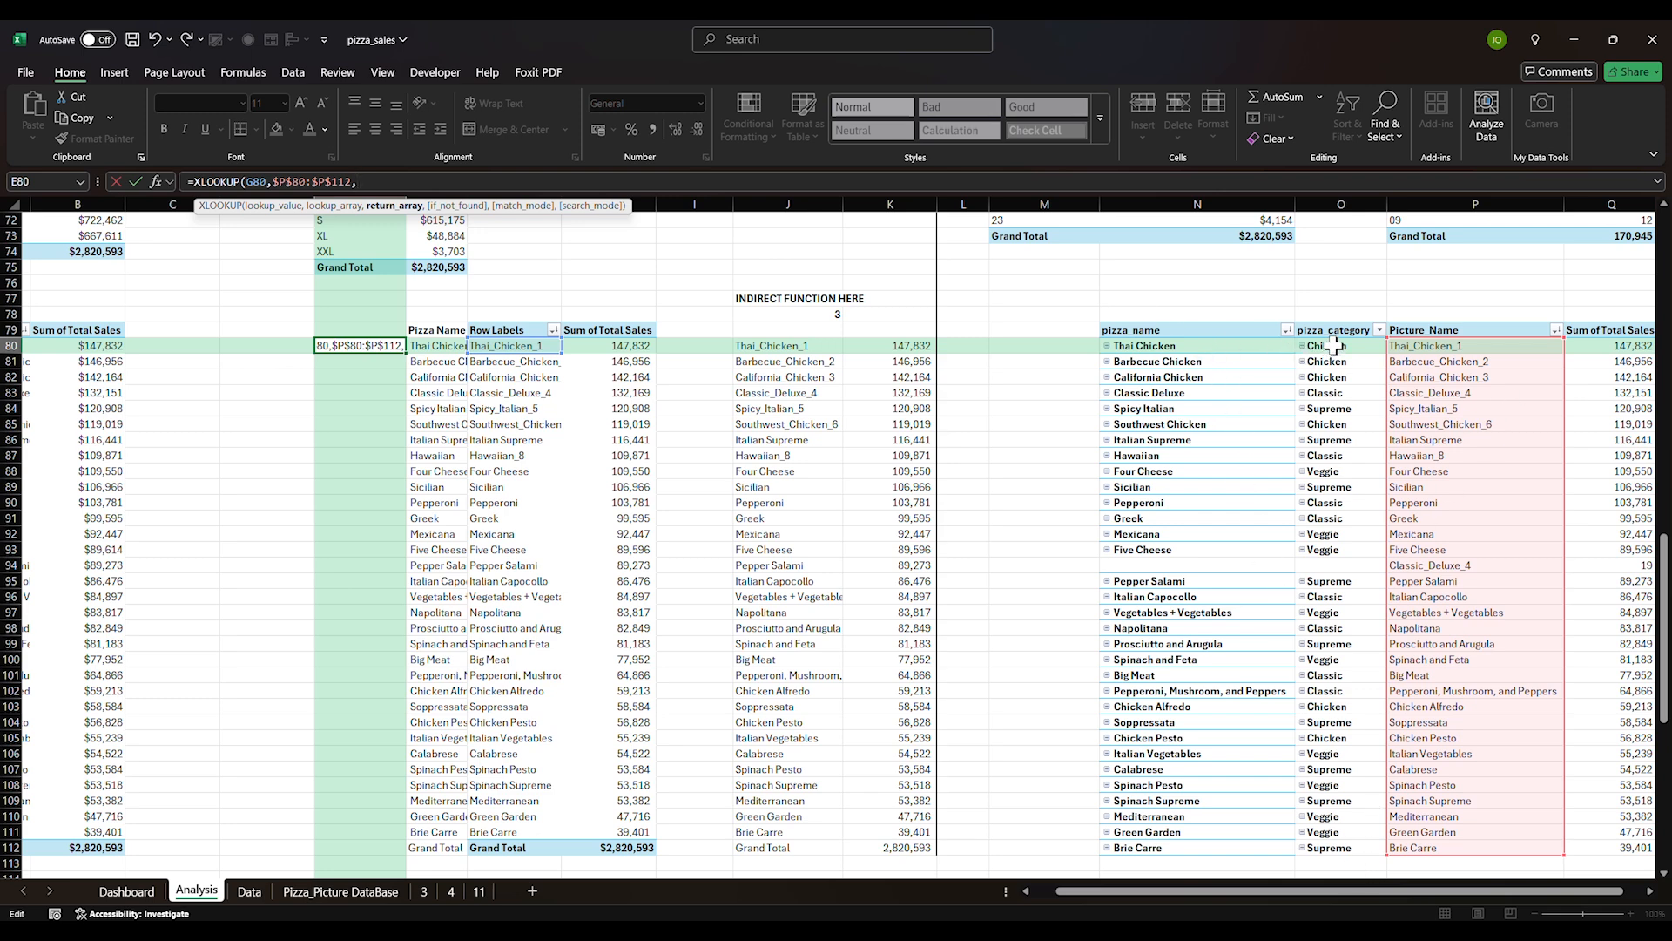
pyautogui.moveTo(1335, 346); pyautogui.dragTo(1358, 849)
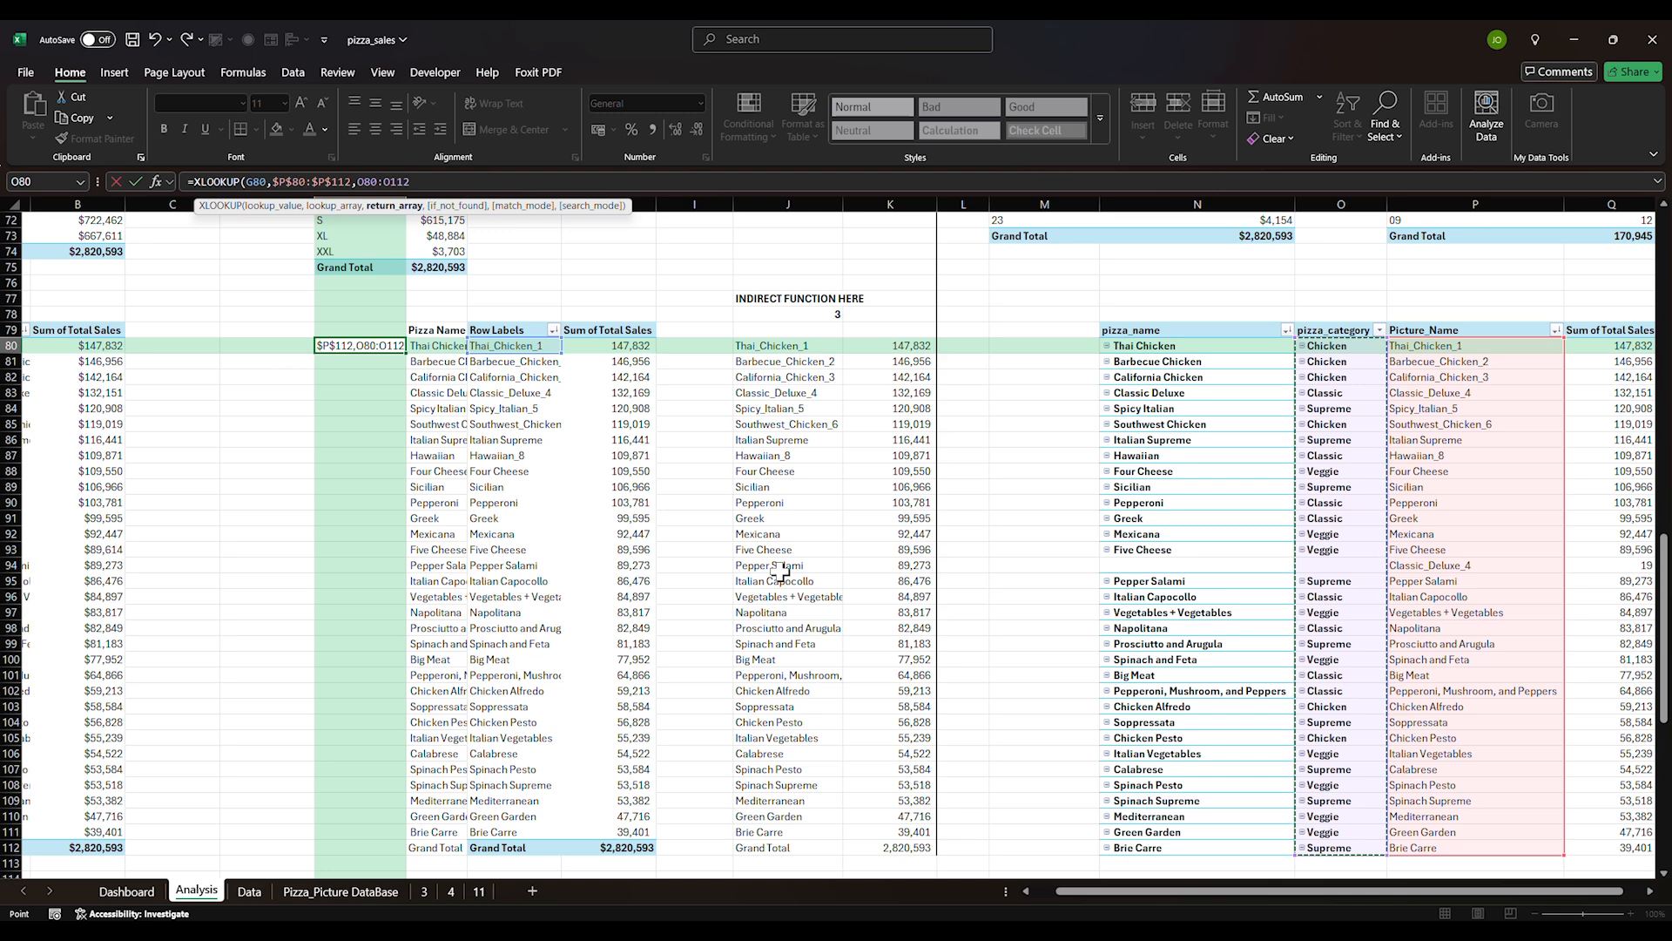
pyautogui.press('F4')
# Finish the E80 XLOOKUP formula and fill it down column E to E111
pyautogui.write(')')
pyautogui.press('Return')
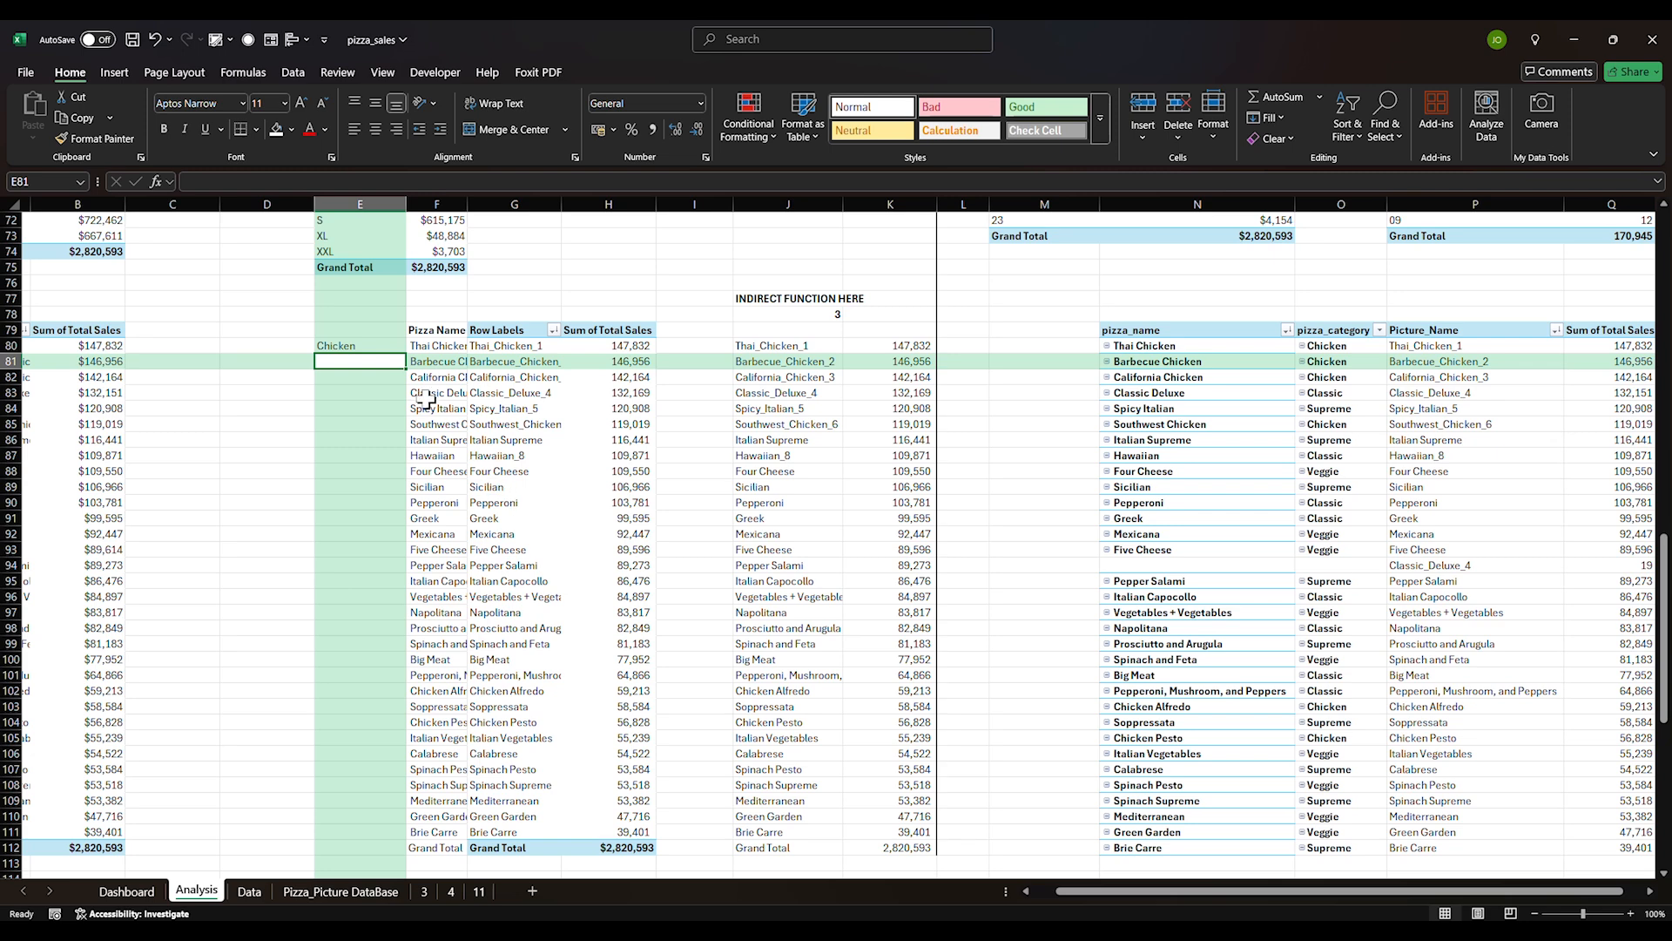
pyautogui.click(384, 350)
pyautogui.moveTo(406, 357); pyautogui.dragTo(374, 836)
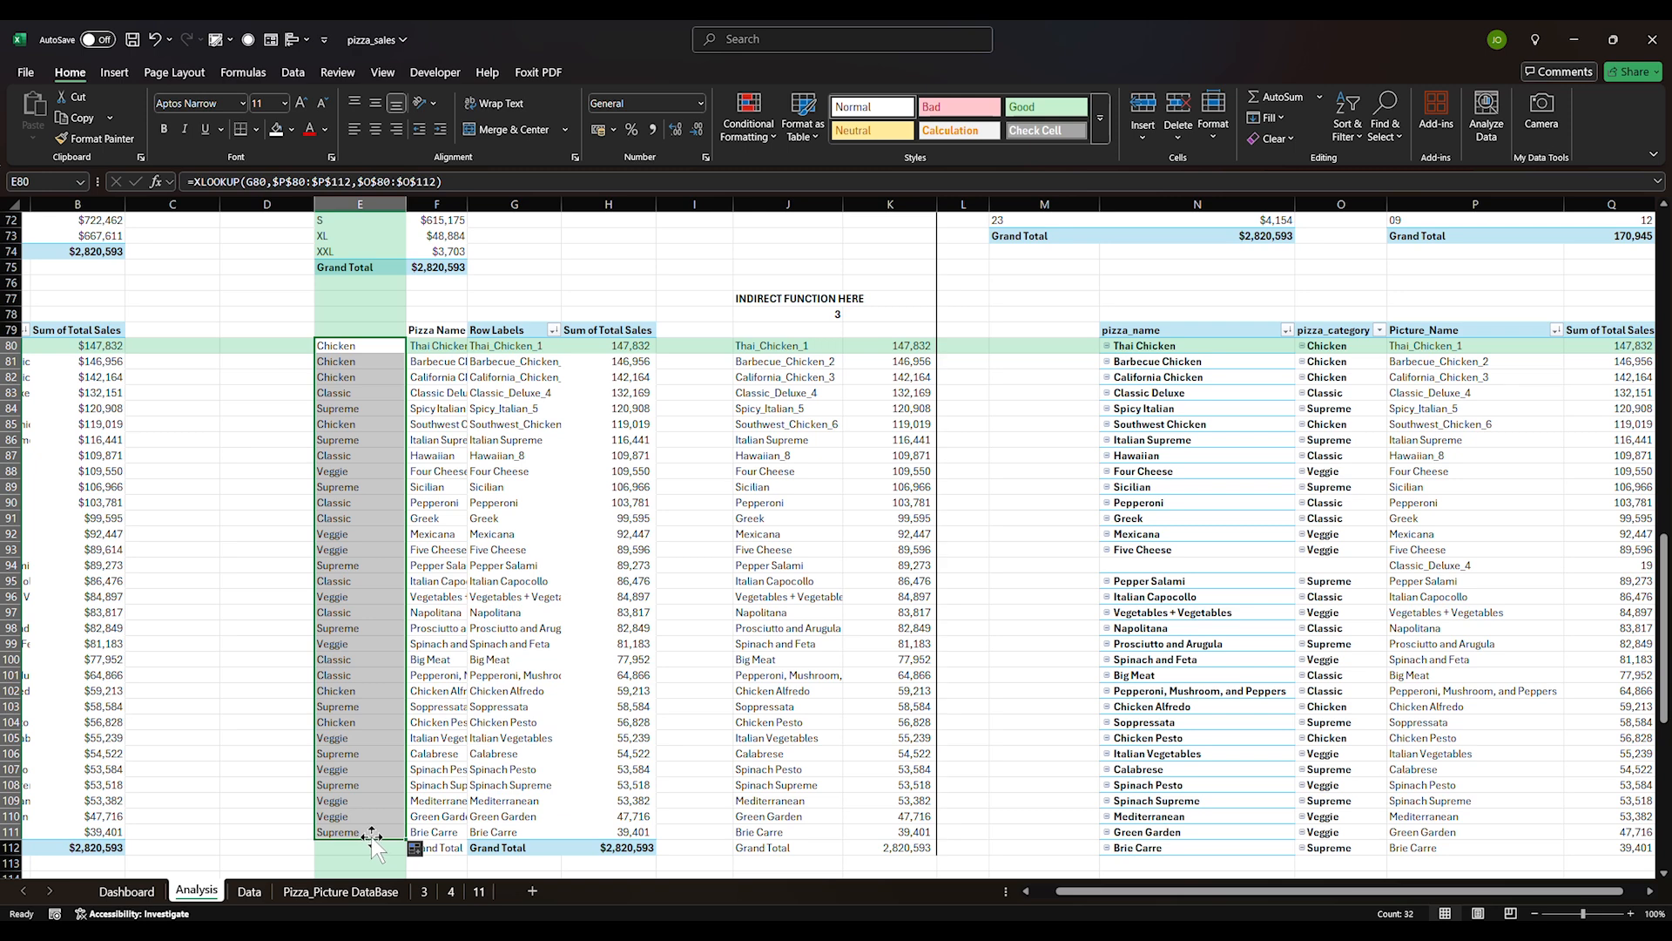
# Add a 'Category' header in E79, then return to the Dashboard sheet
pyautogui.click(336, 329)
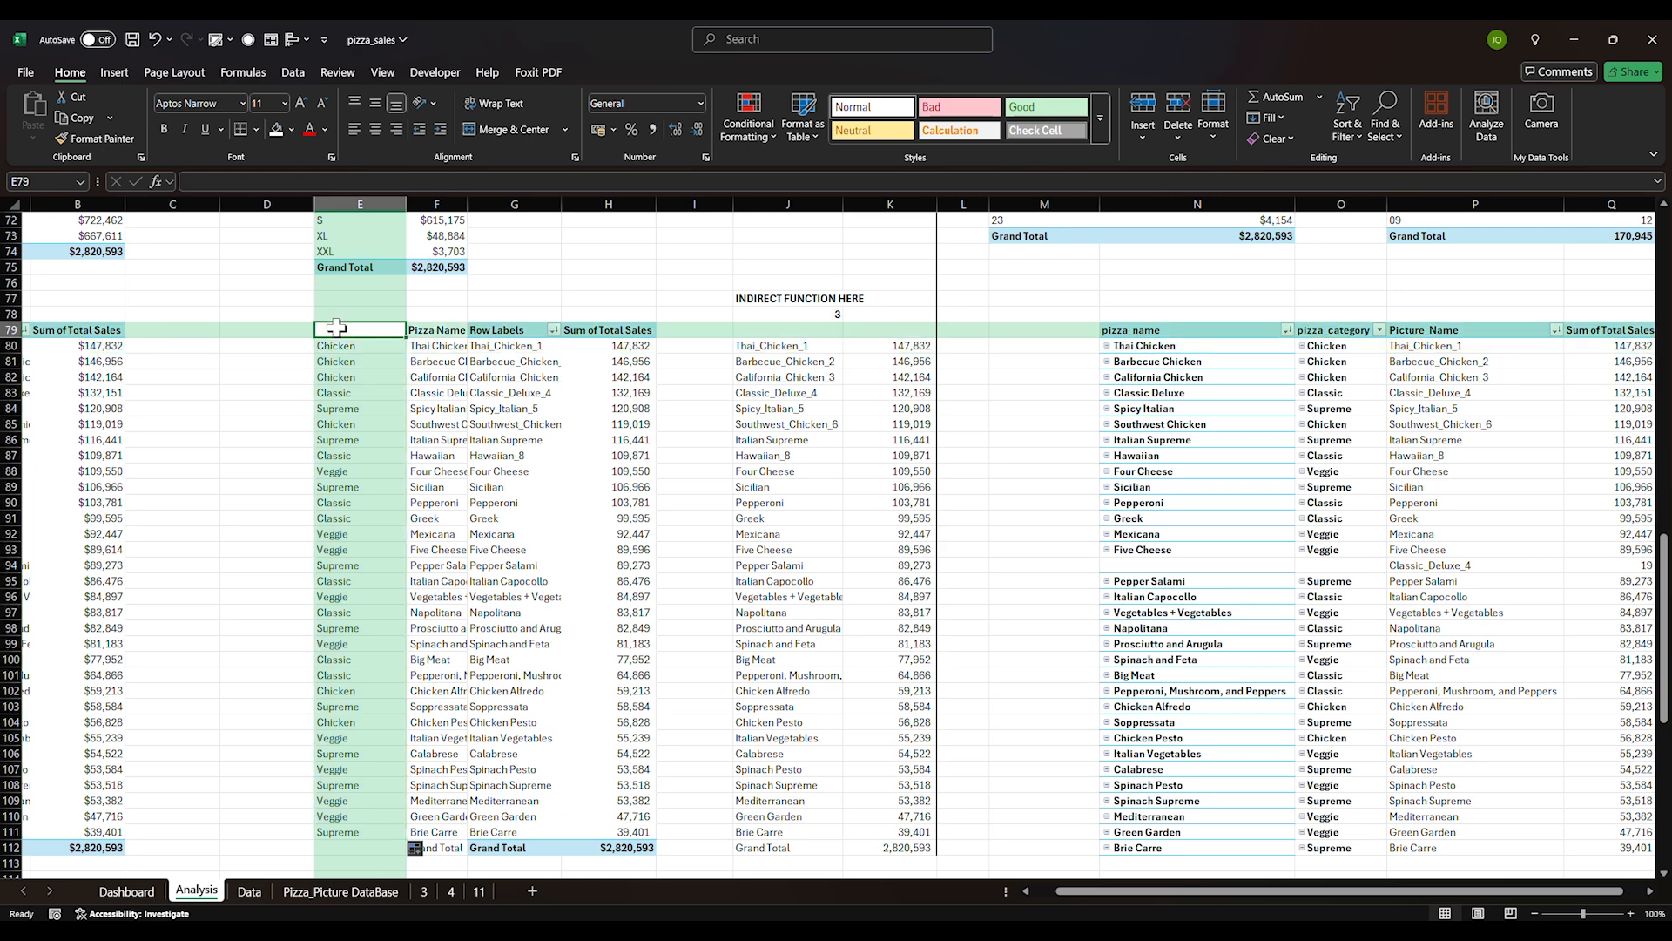
pyautogui.write('Category')
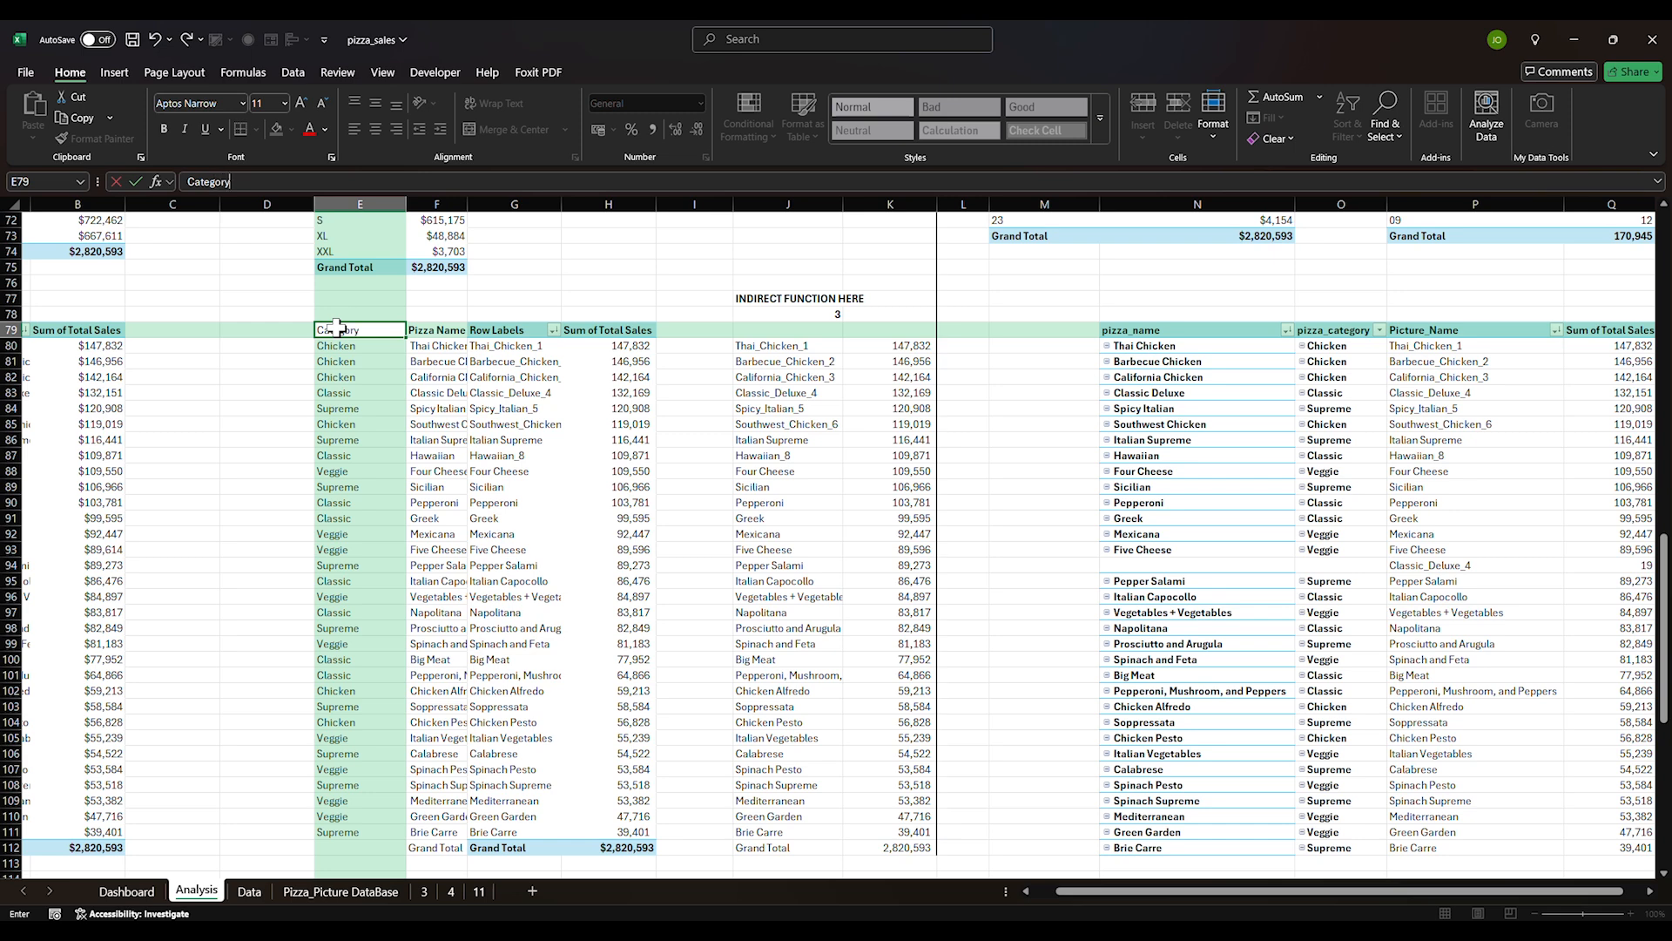
pyautogui.press('Return')
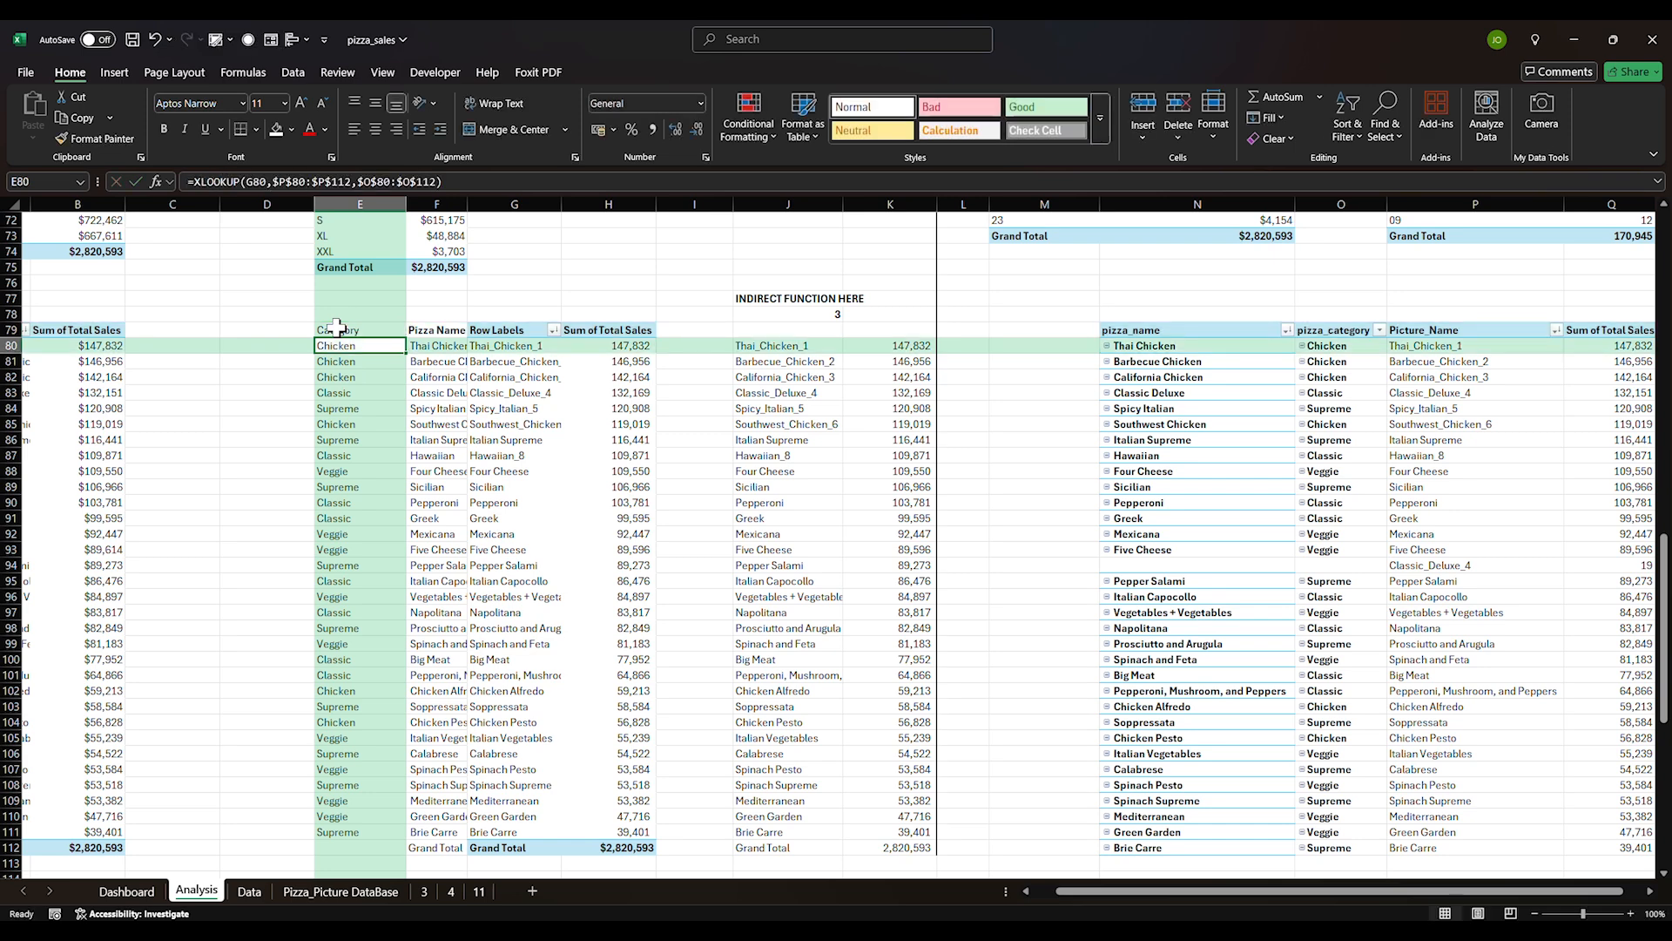
pyautogui.click(336, 328)
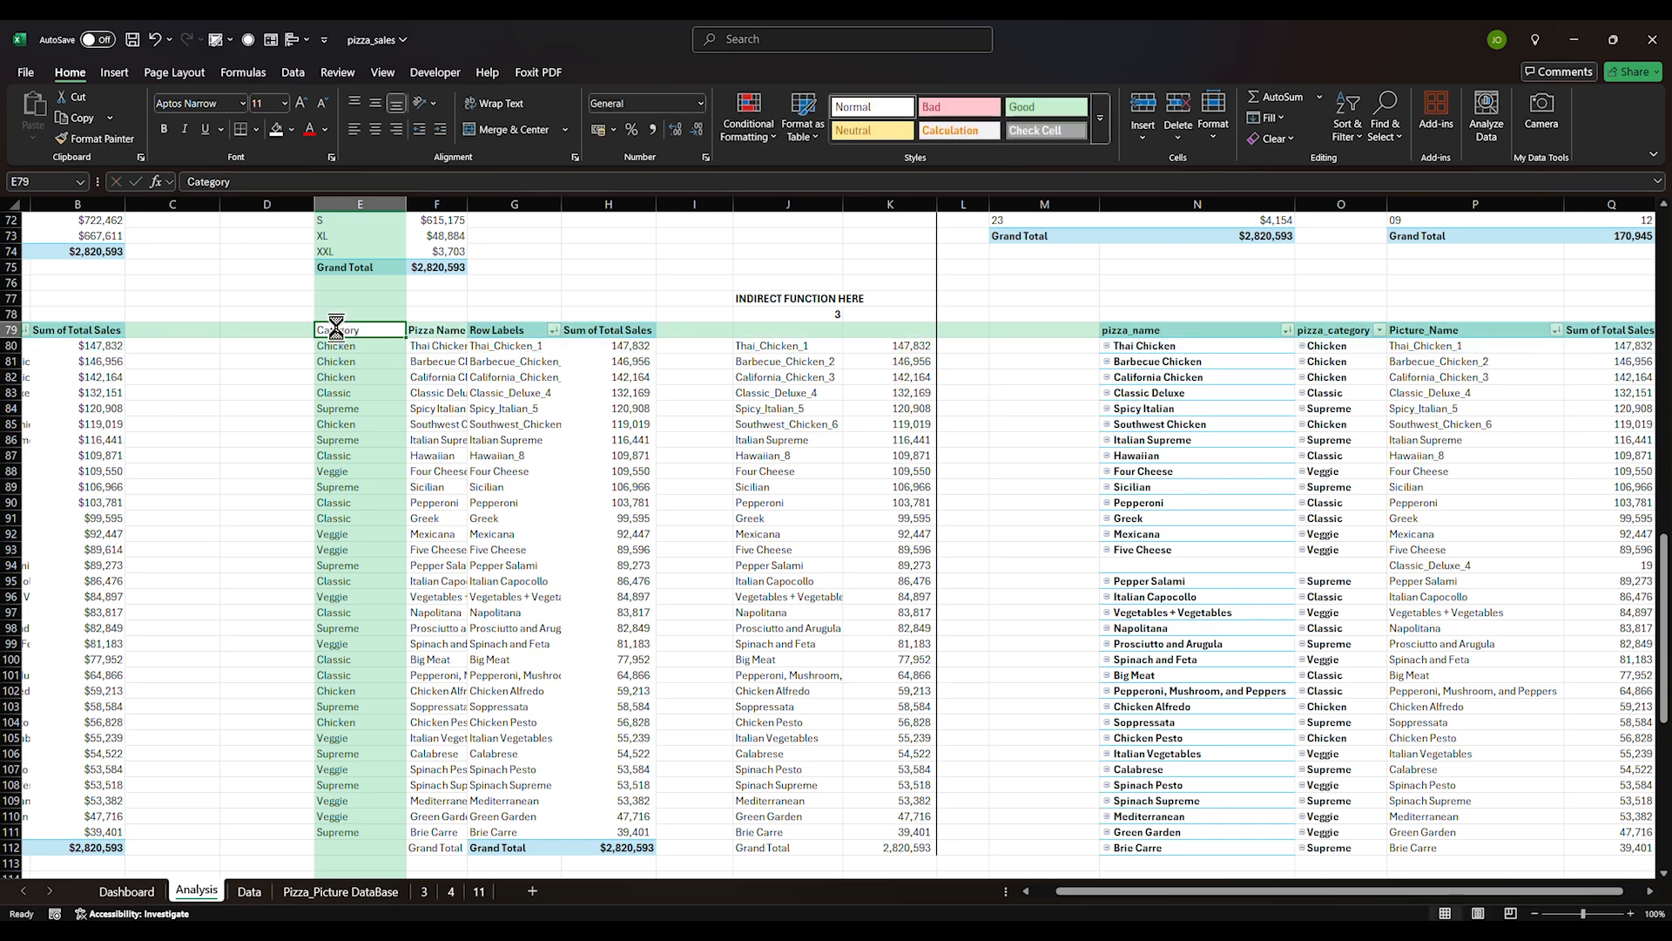
pyautogui.click(298, 473)
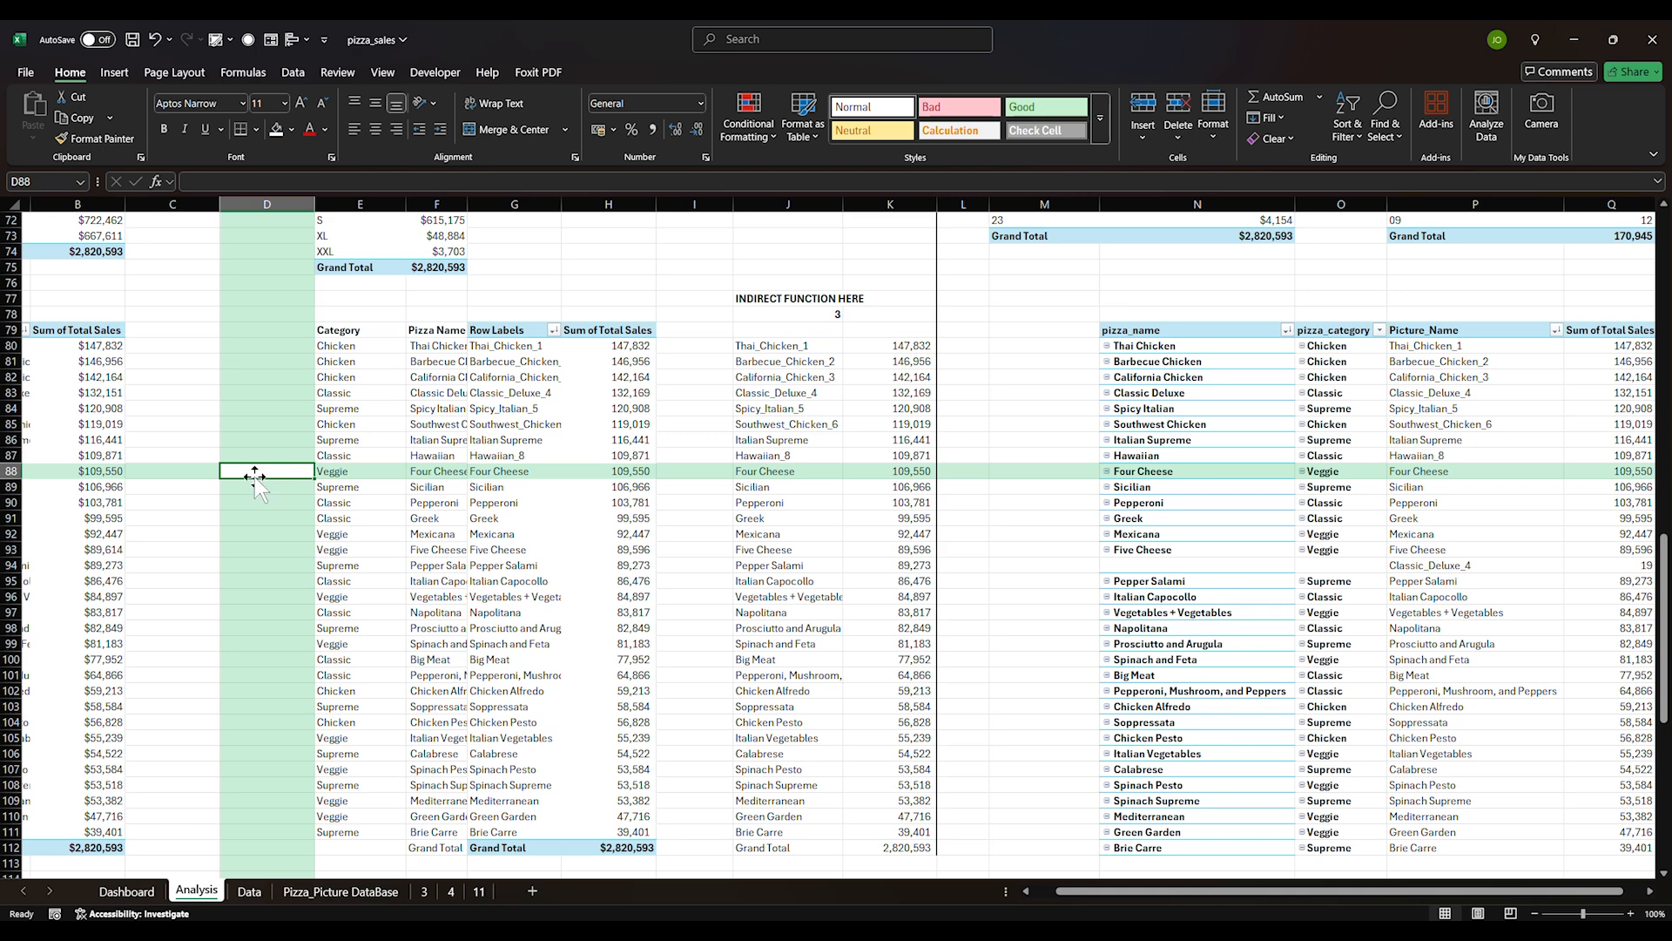
pyautogui.click(131, 897)
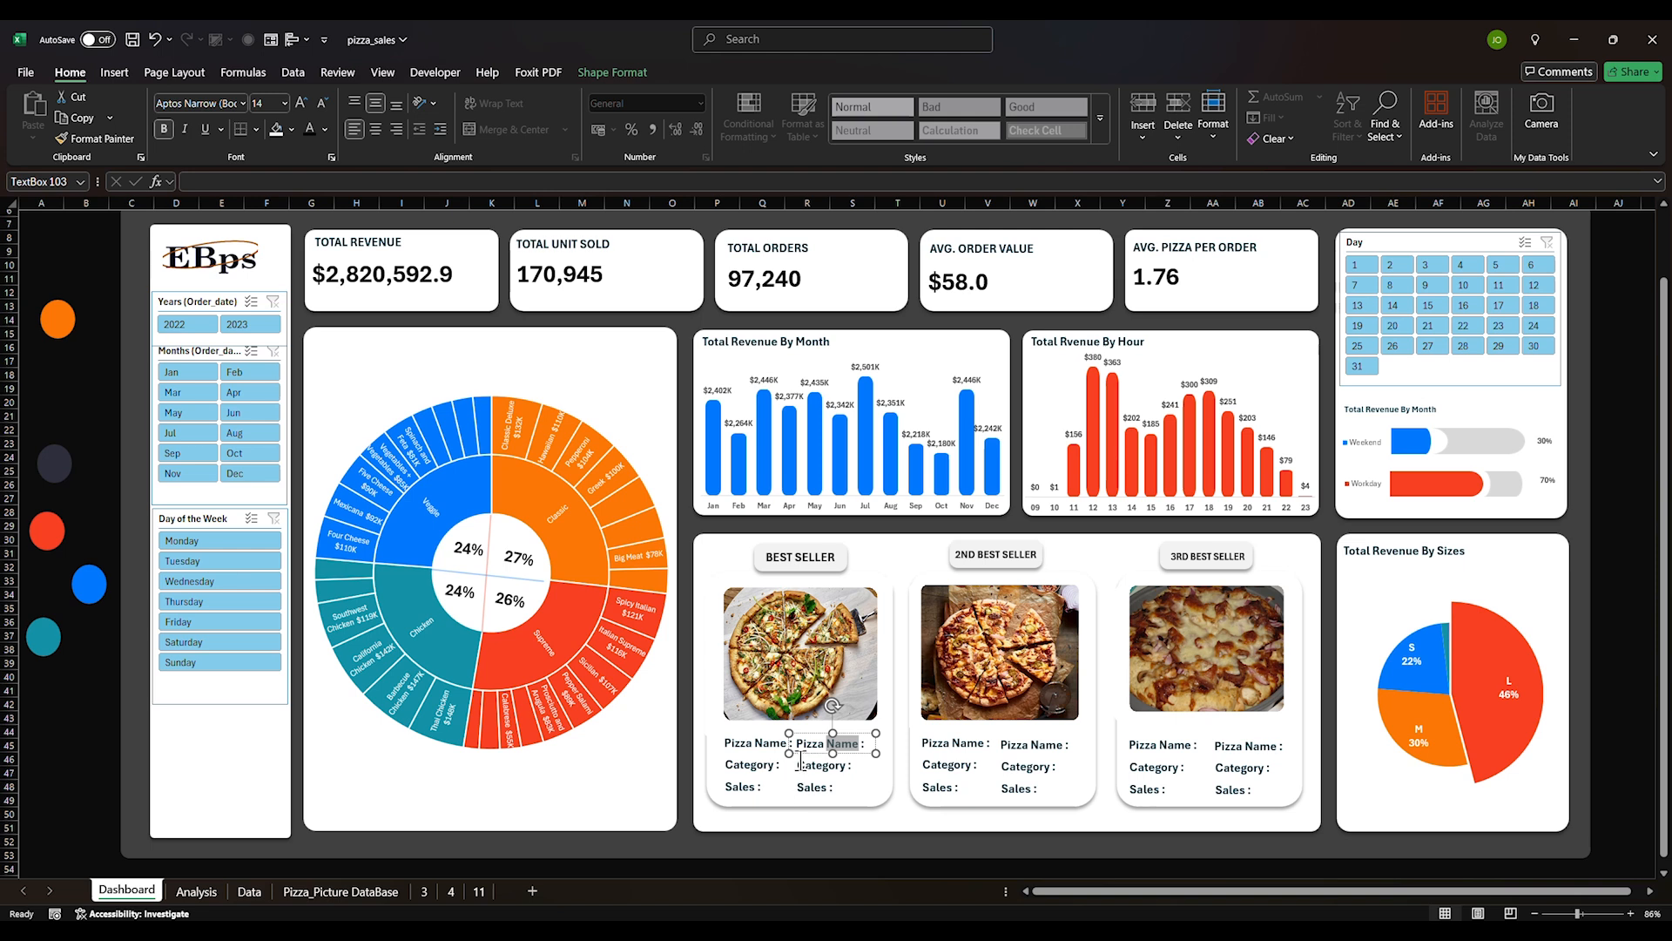
# Link the name box to Analysis cell F80 so it shows Thai Chicken
pyautogui.press('BackSpace')
pyautogui.click(266, 178)
pyautogui.write('=')
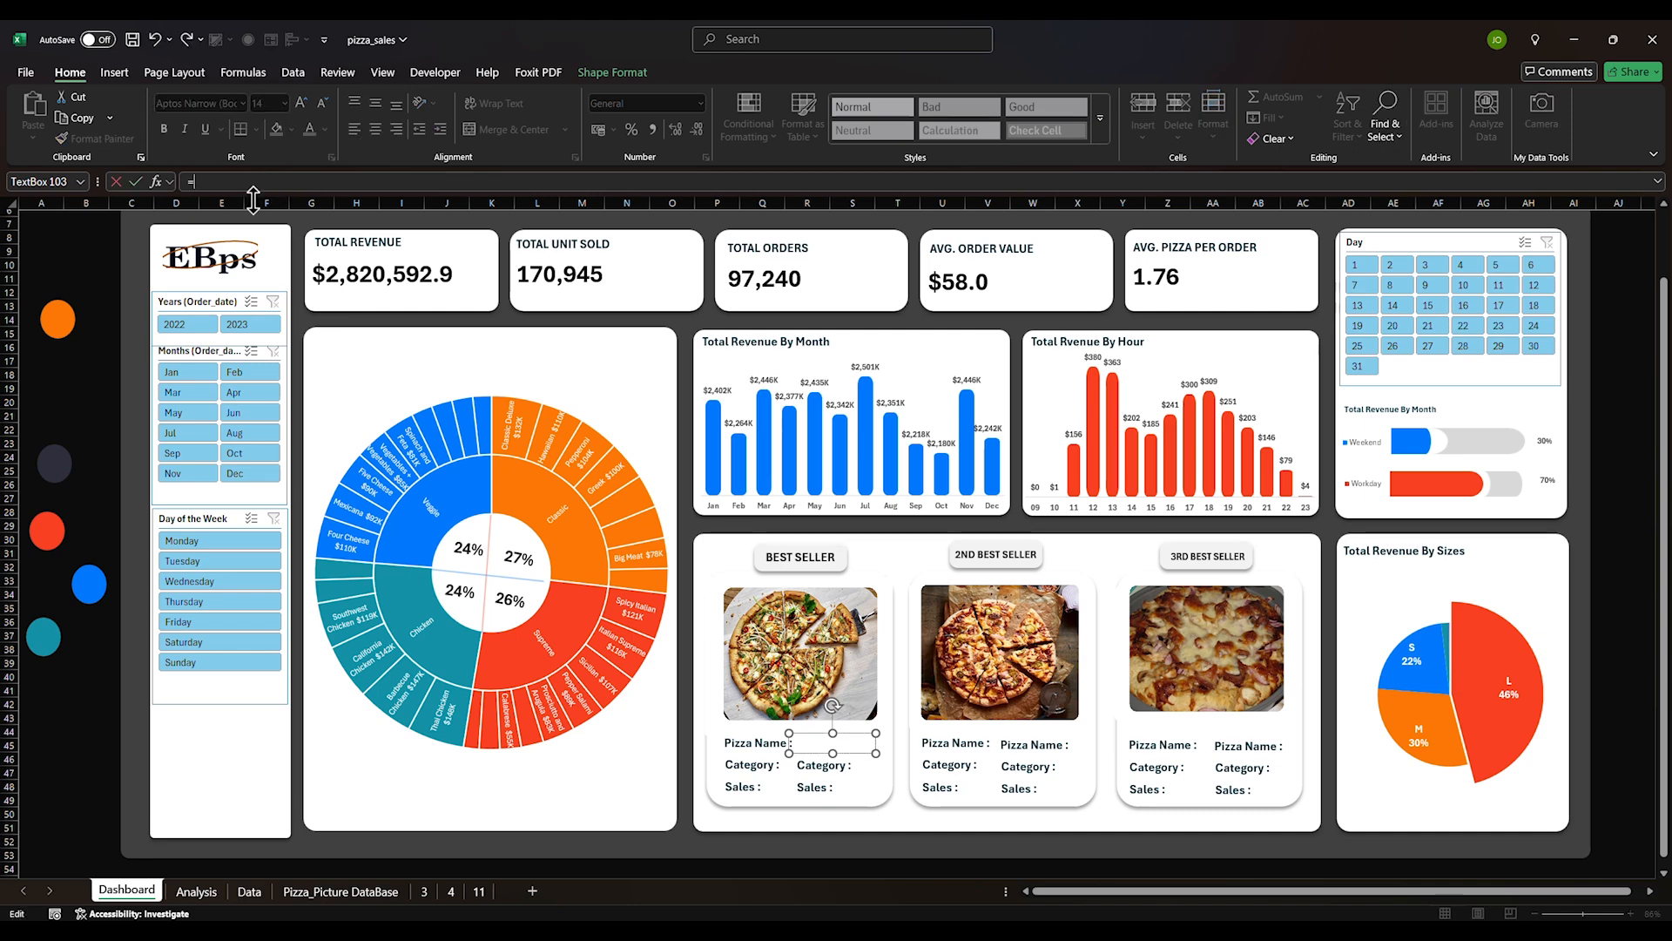
pyautogui.click(199, 894)
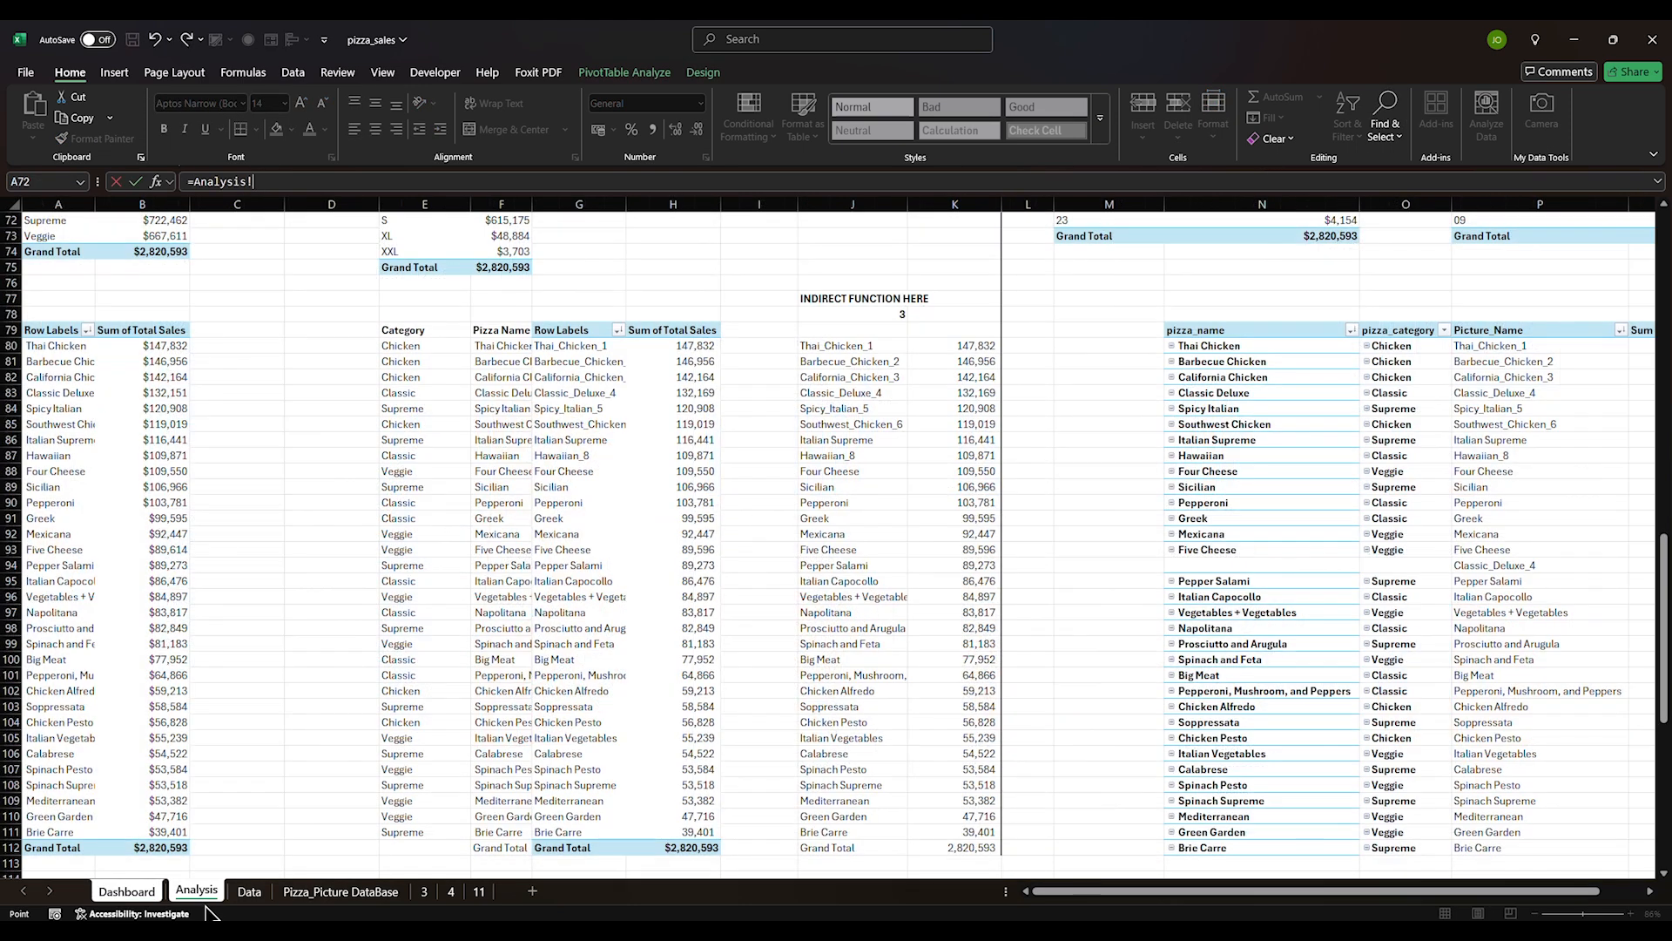
pyautogui.click(506, 347)
pyautogui.press('Return')
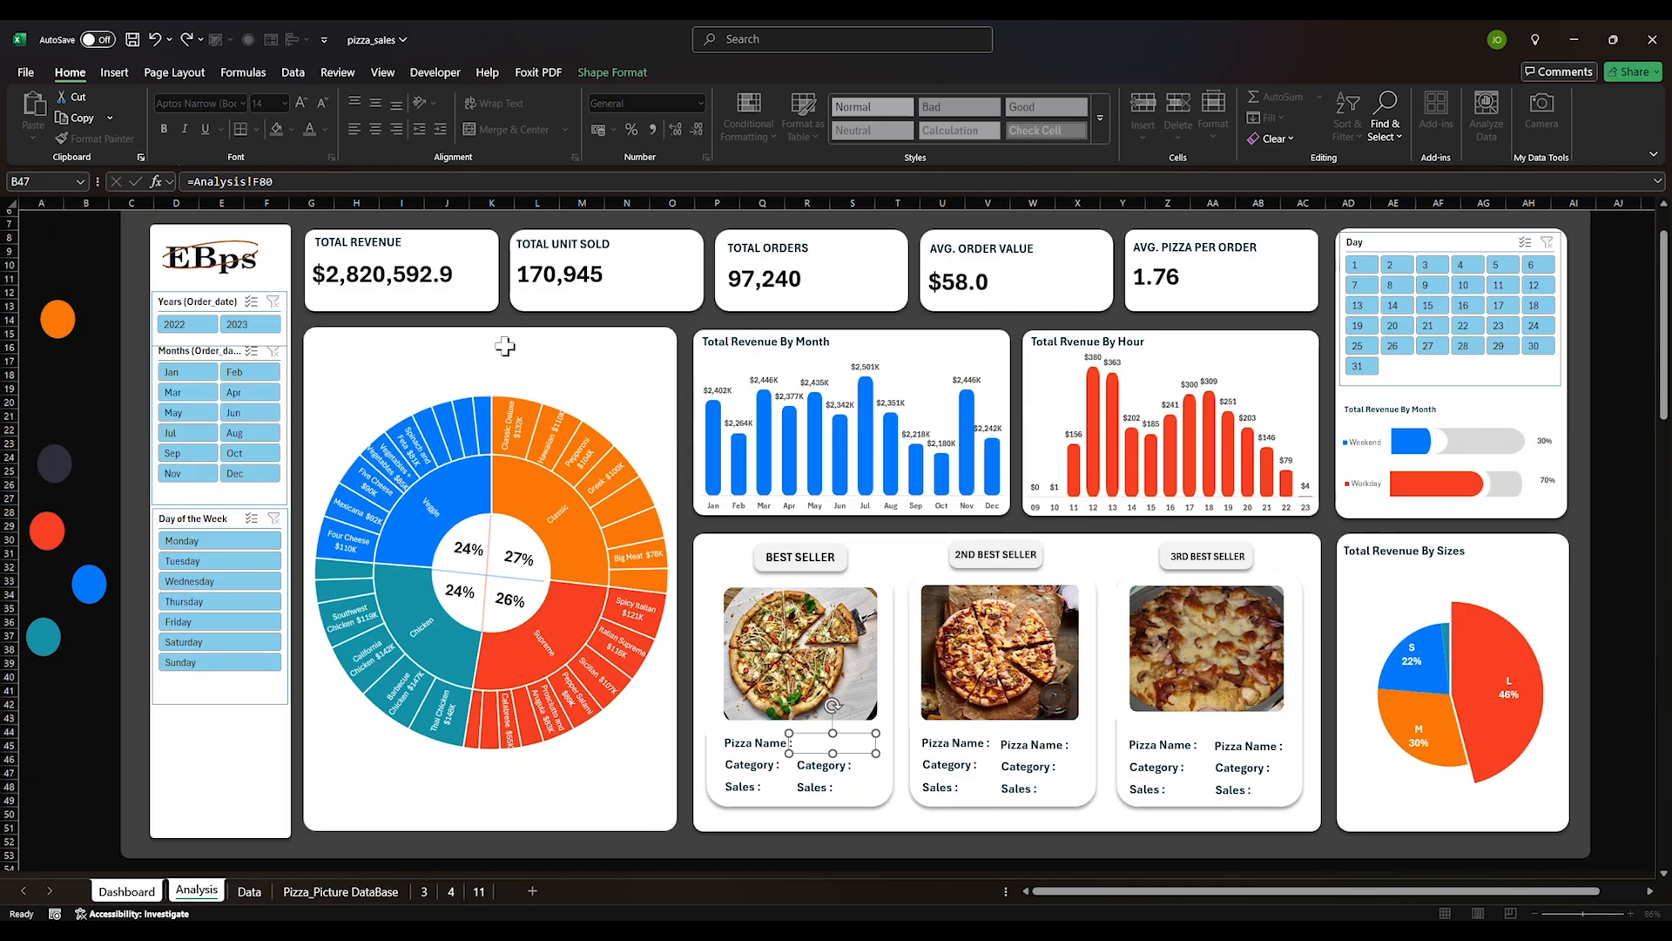
# Link the category box to Analysis cell E80 so it shows Chicken
pyautogui.tripleClick(820, 768)
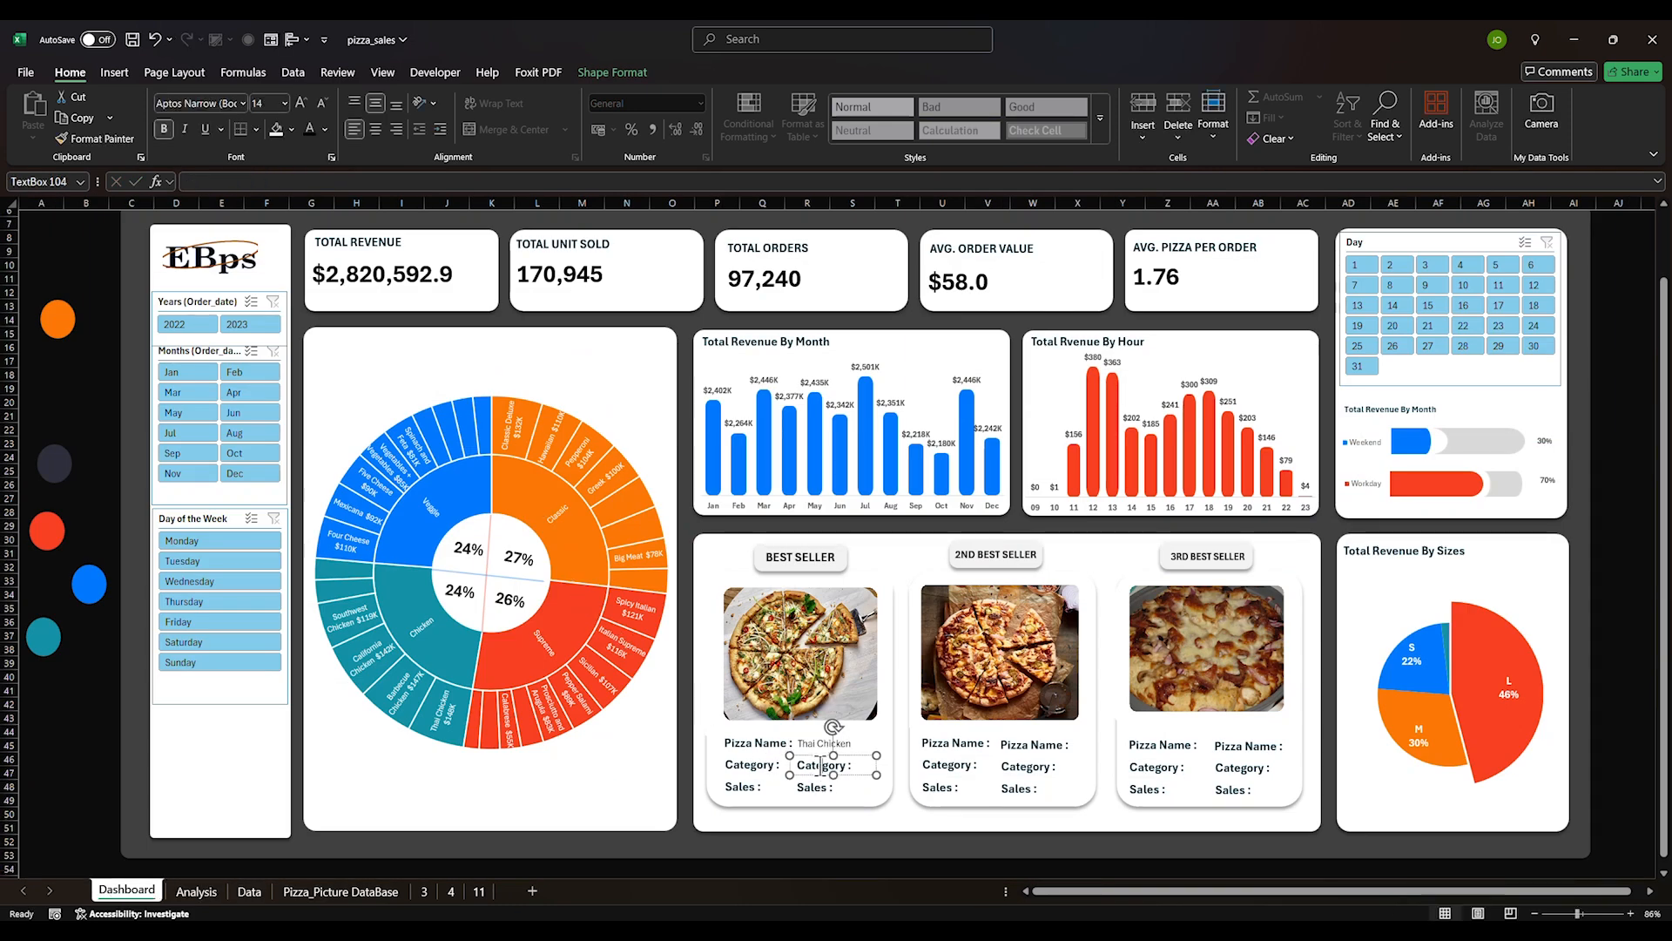
pyautogui.press('BackSpace')
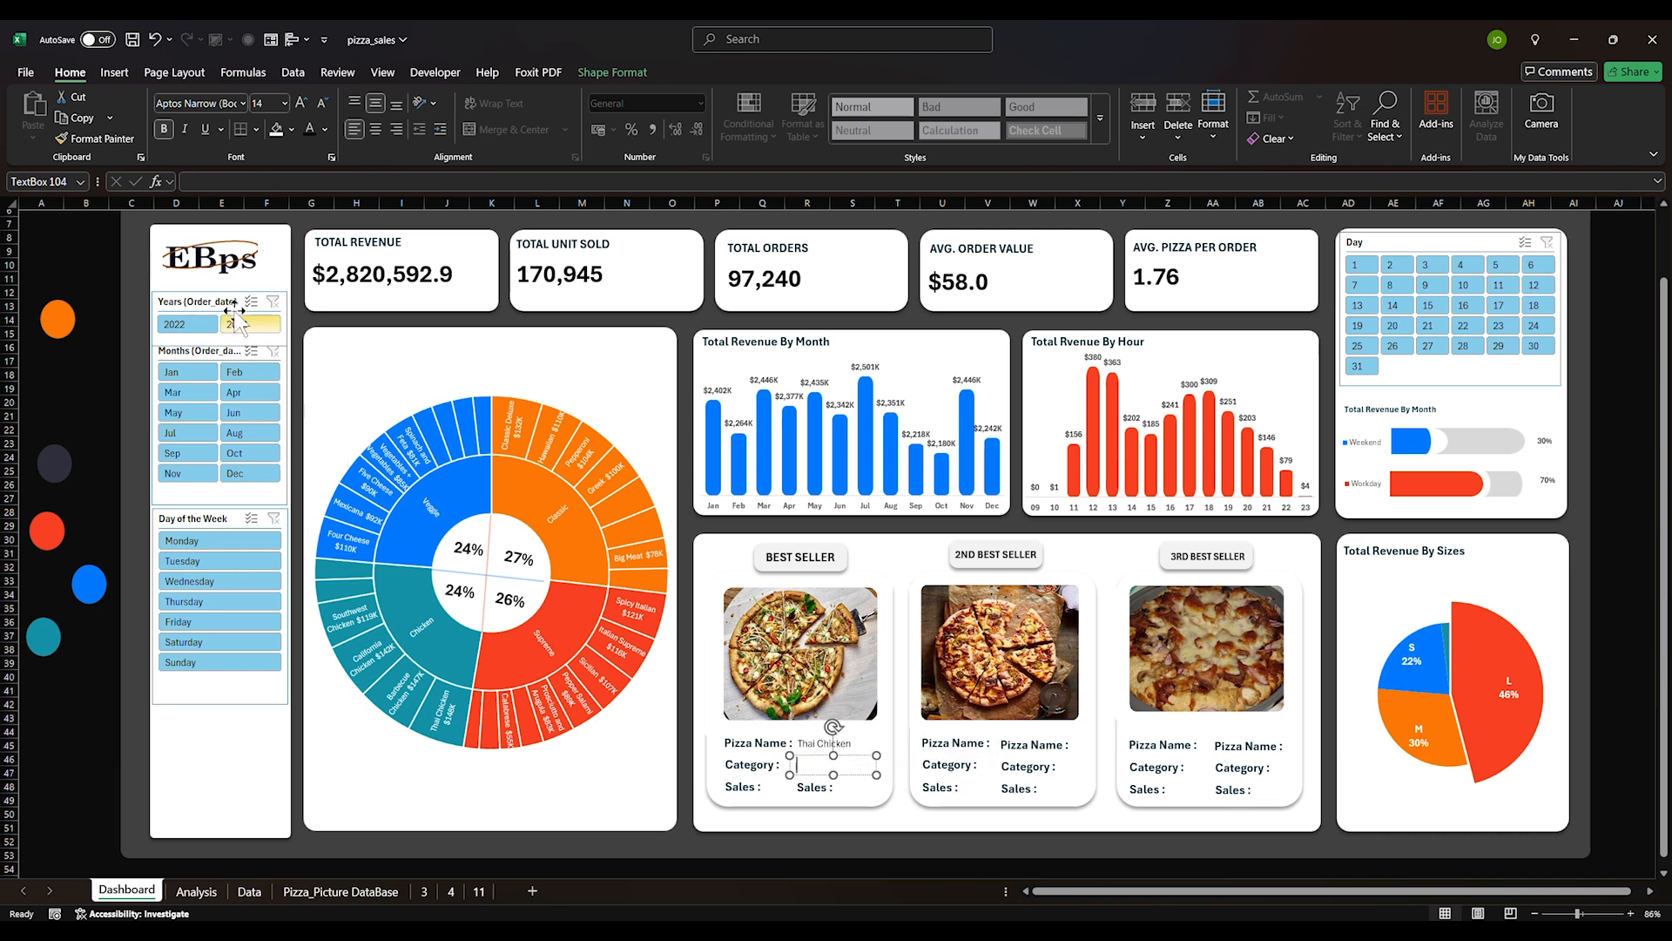
pyautogui.click(192, 181)
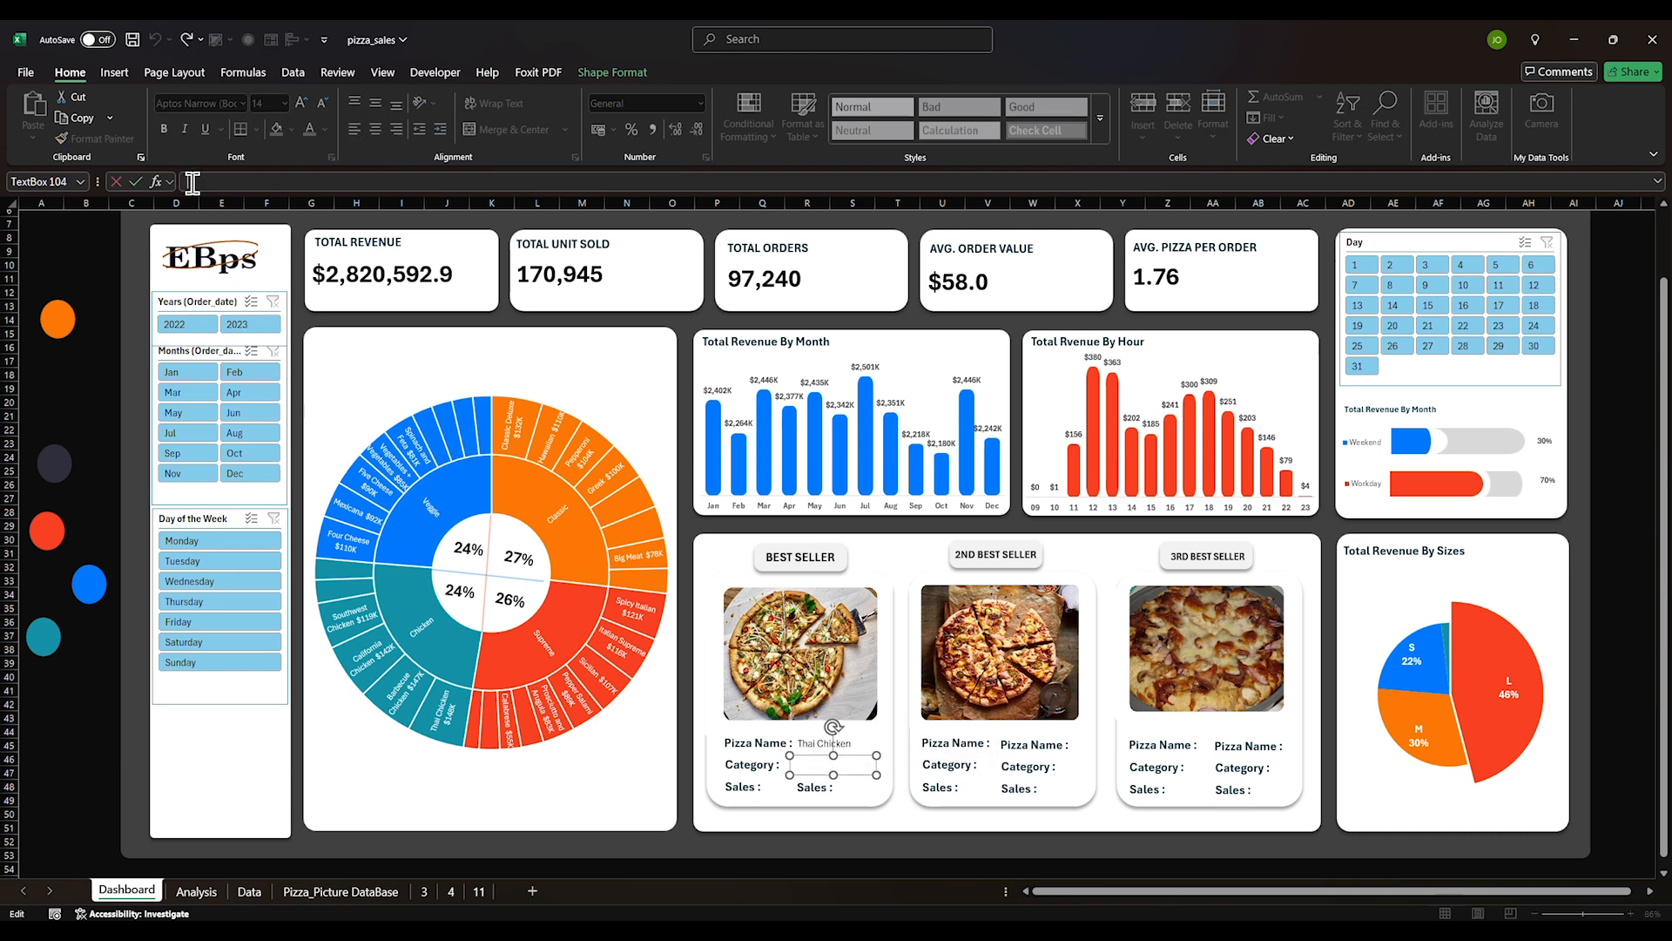
pyautogui.write('=')
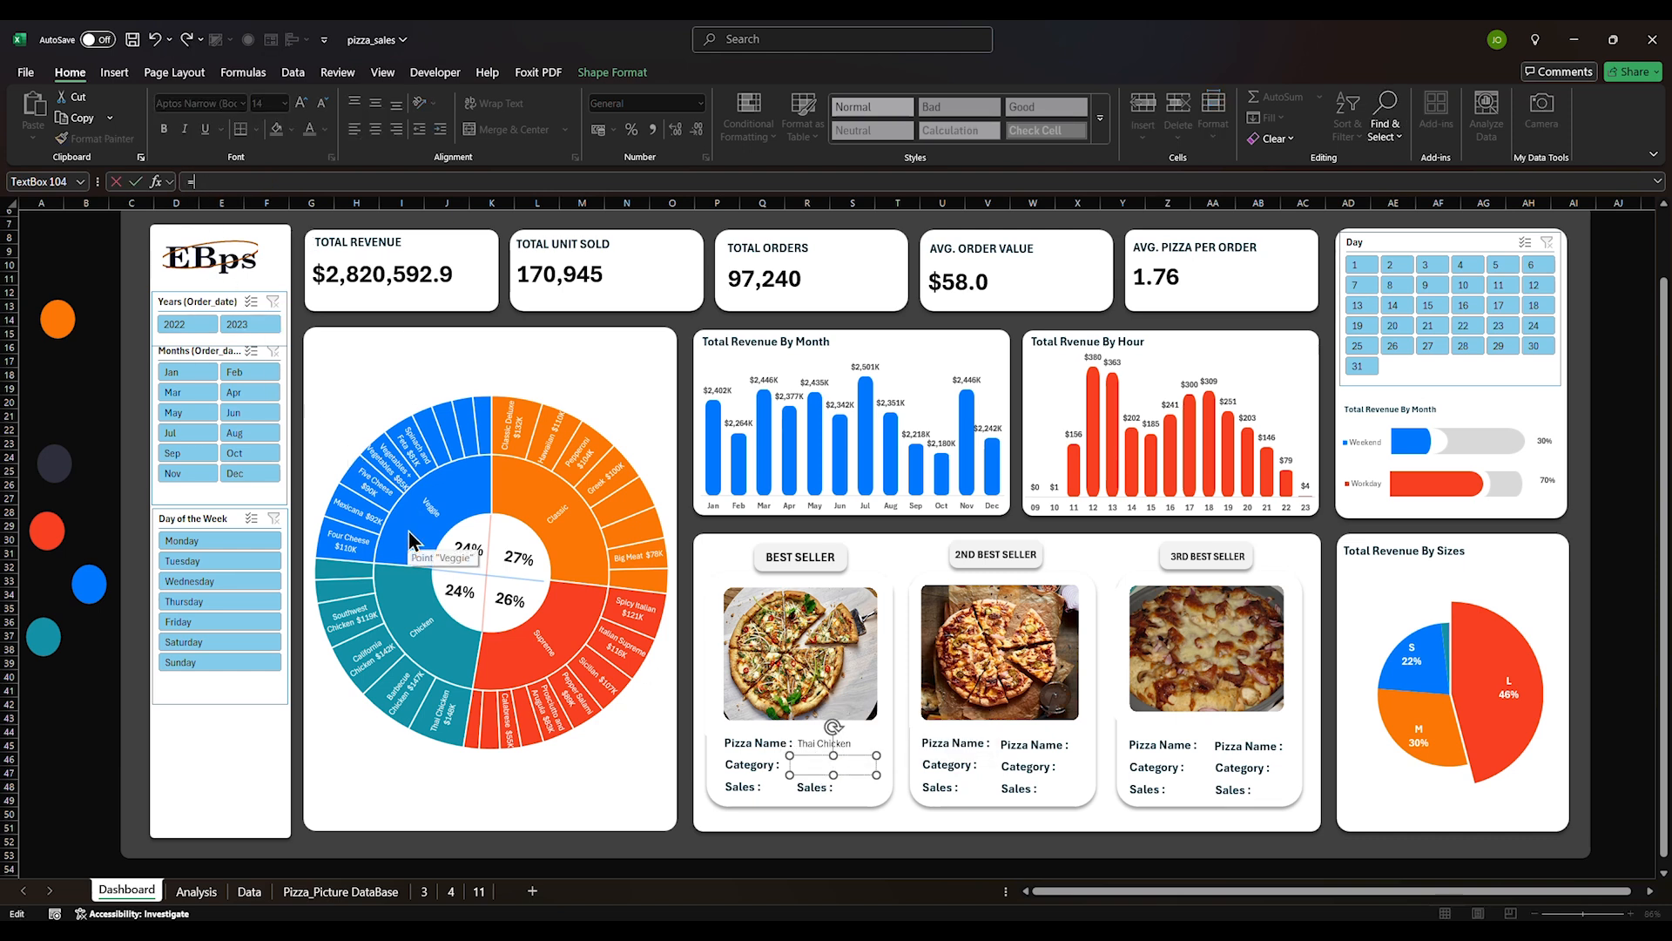
pyautogui.click(196, 890)
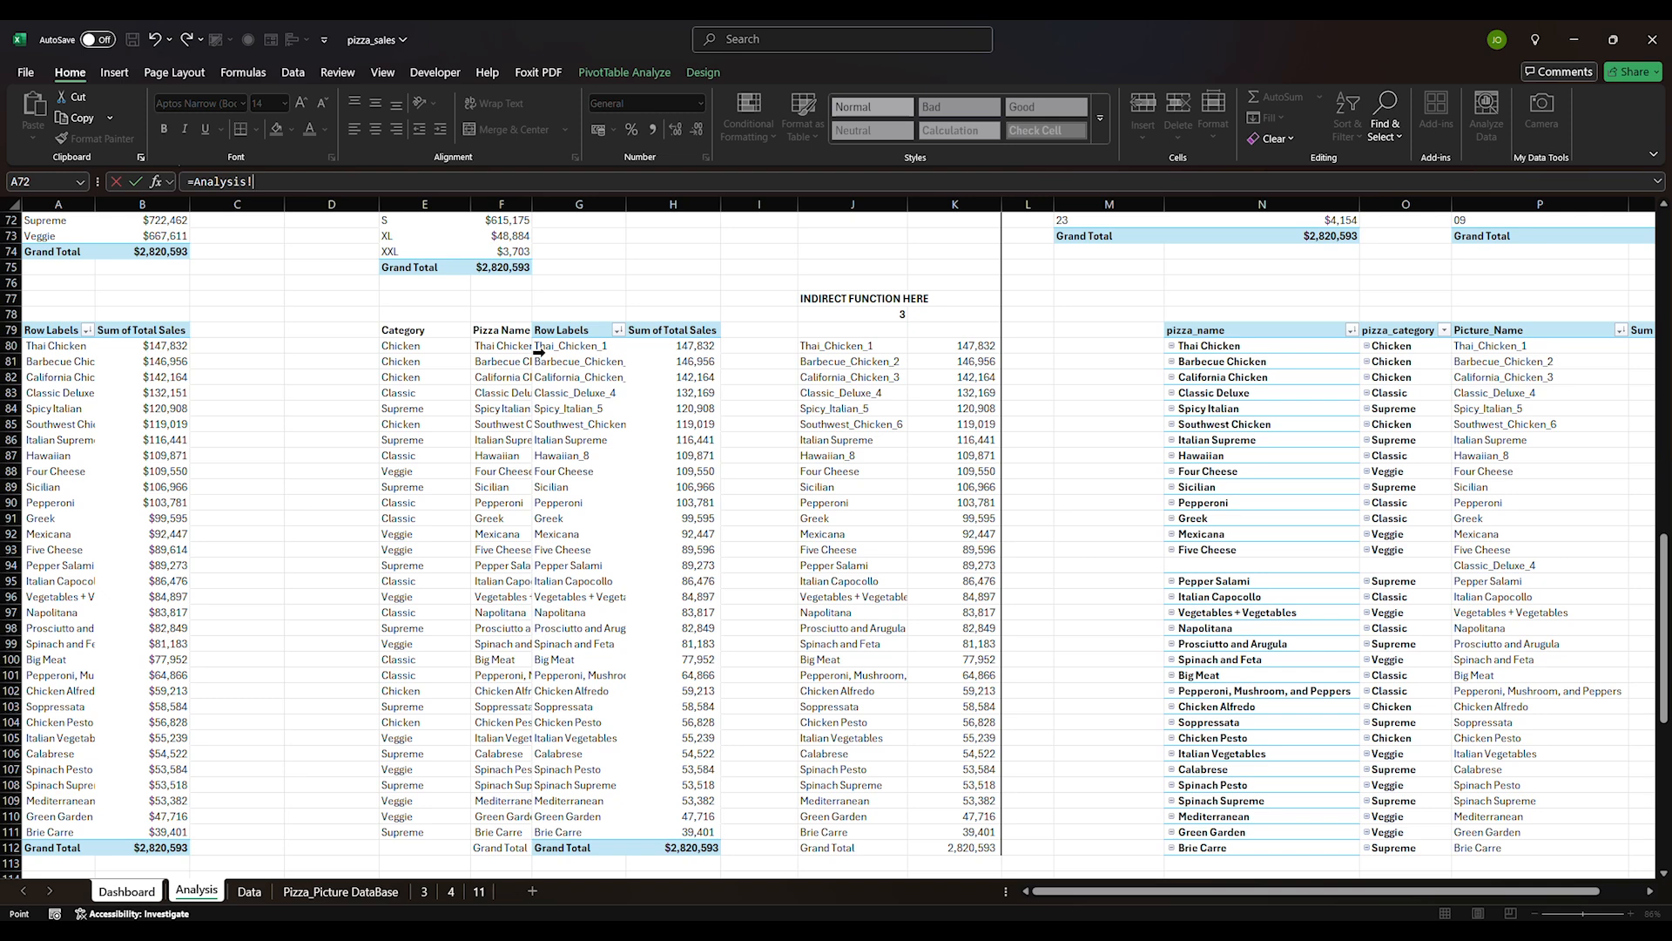
pyautogui.click(408, 346)
pyautogui.press('Return')
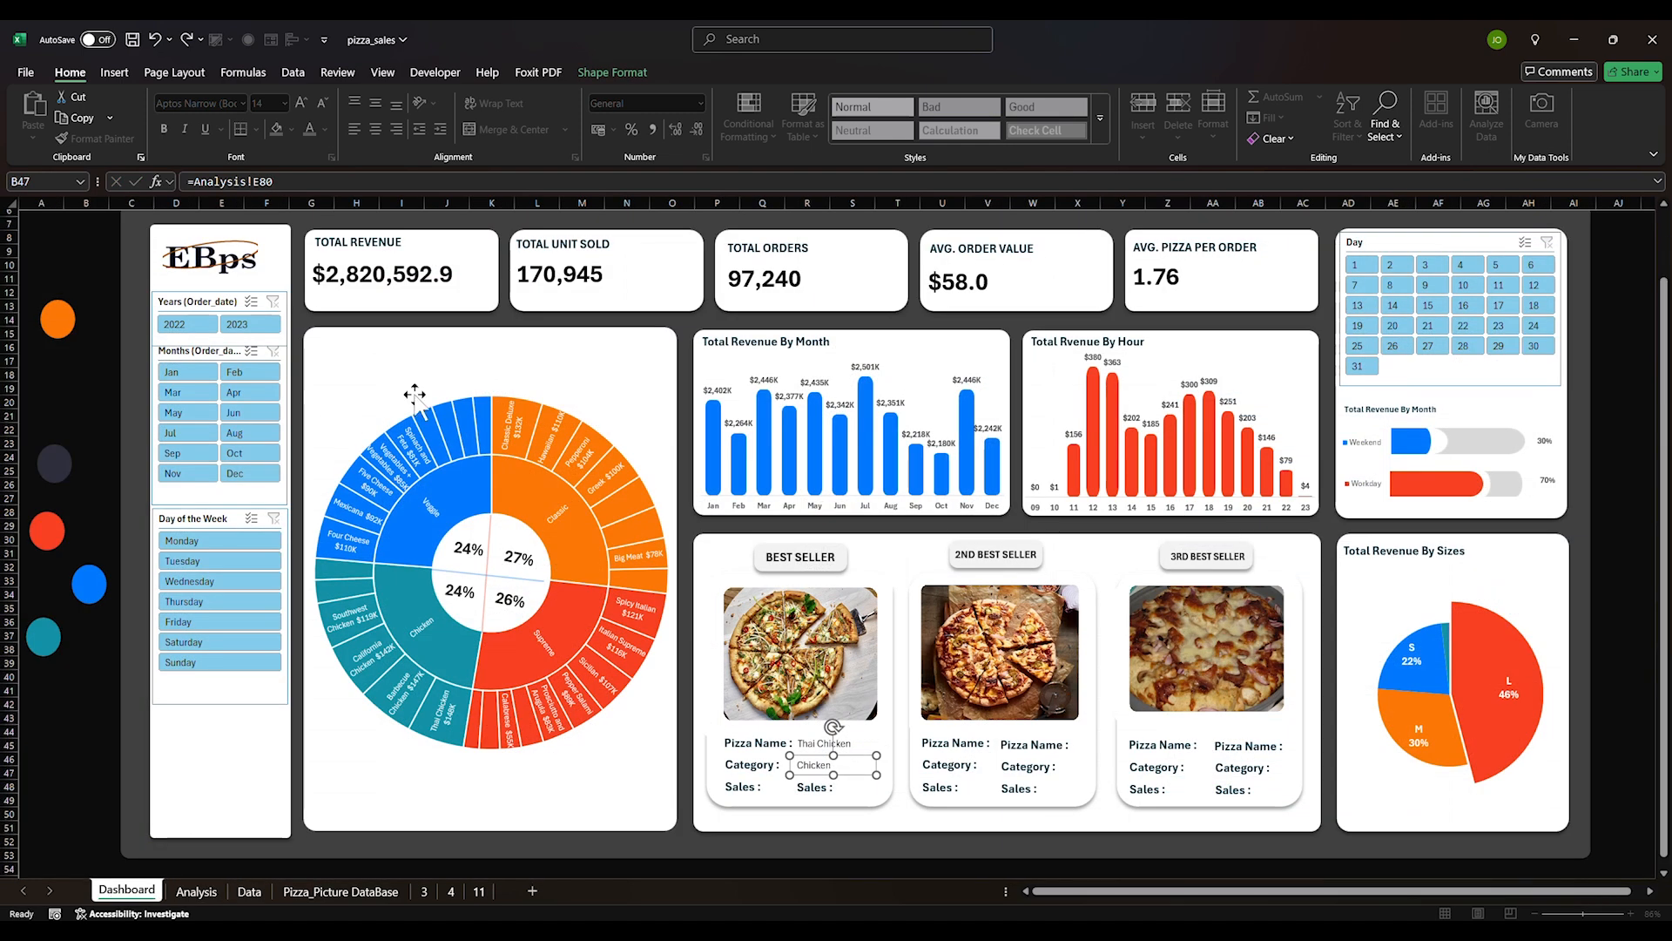
# Link the sales box to Analysis cell H80 so it shows 147,832
pyautogui.doubleClick(800, 788)
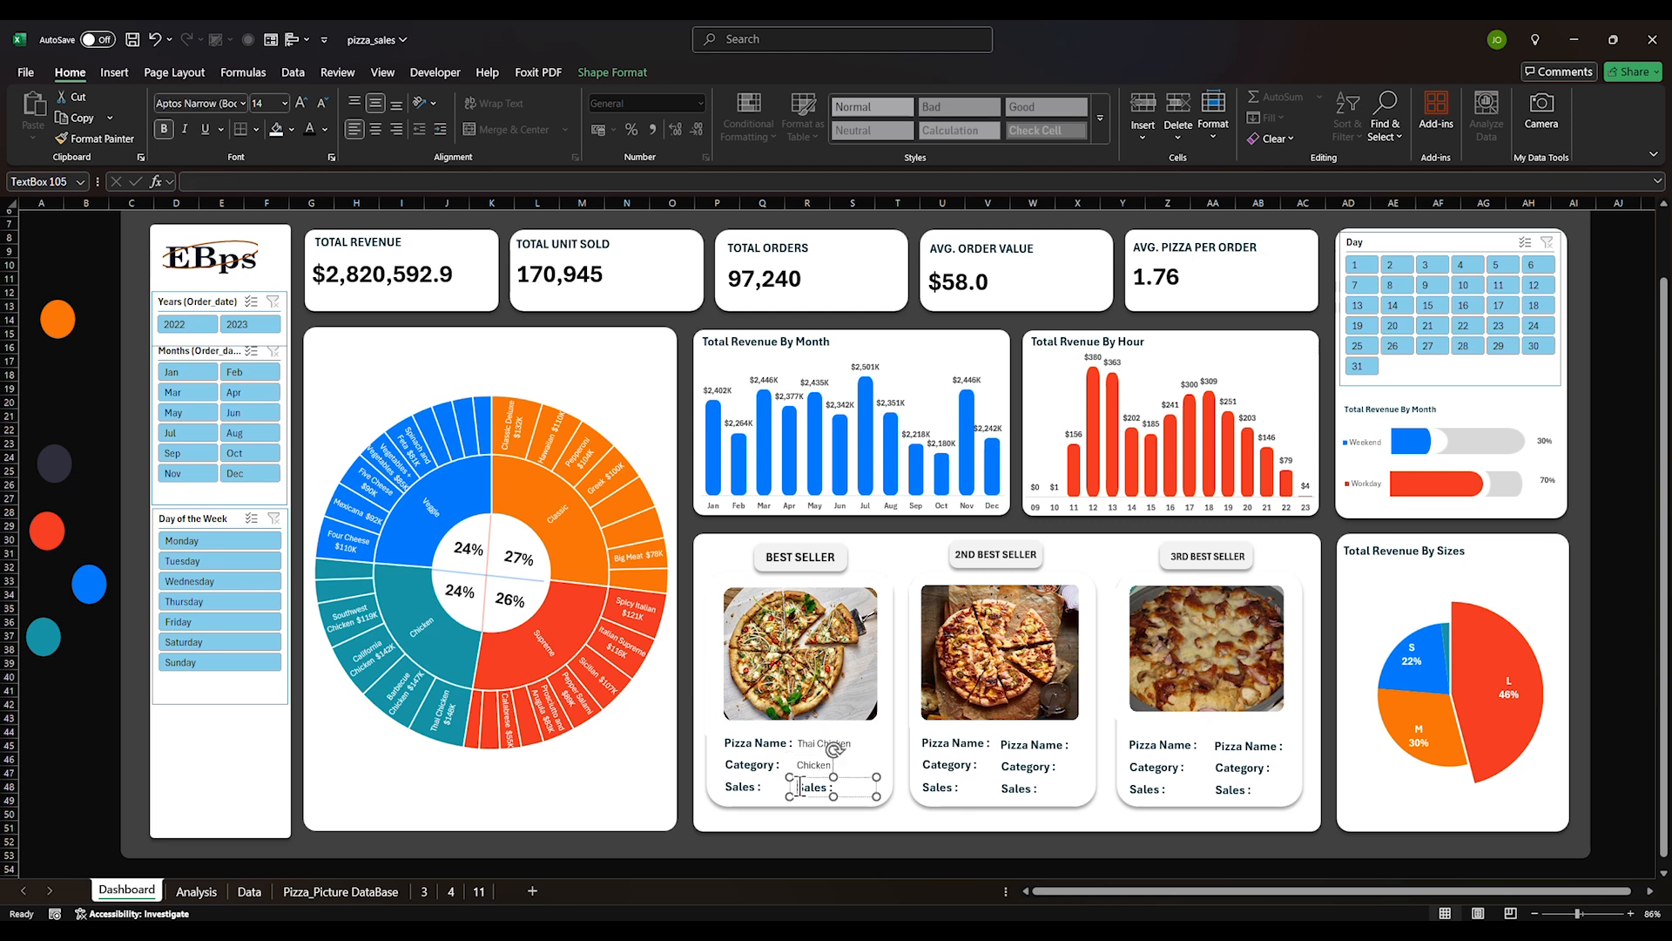
pyautogui.press('BackSpace')
pyautogui.click(325, 184)
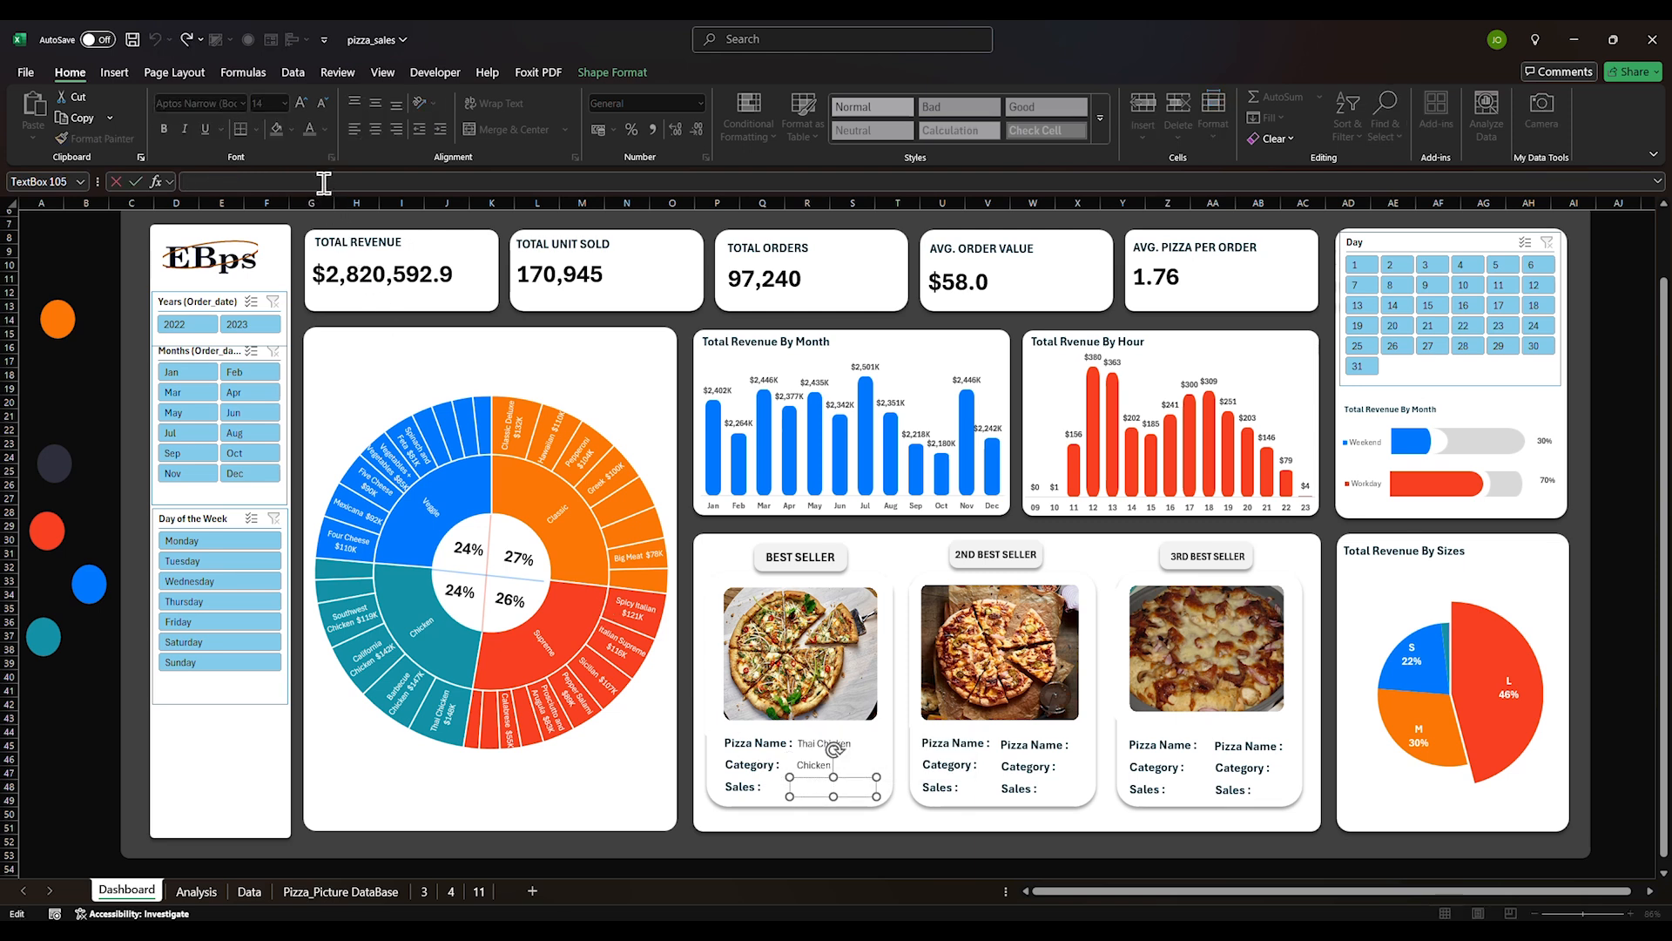
pyautogui.click(196, 890)
pyautogui.click(678, 341)
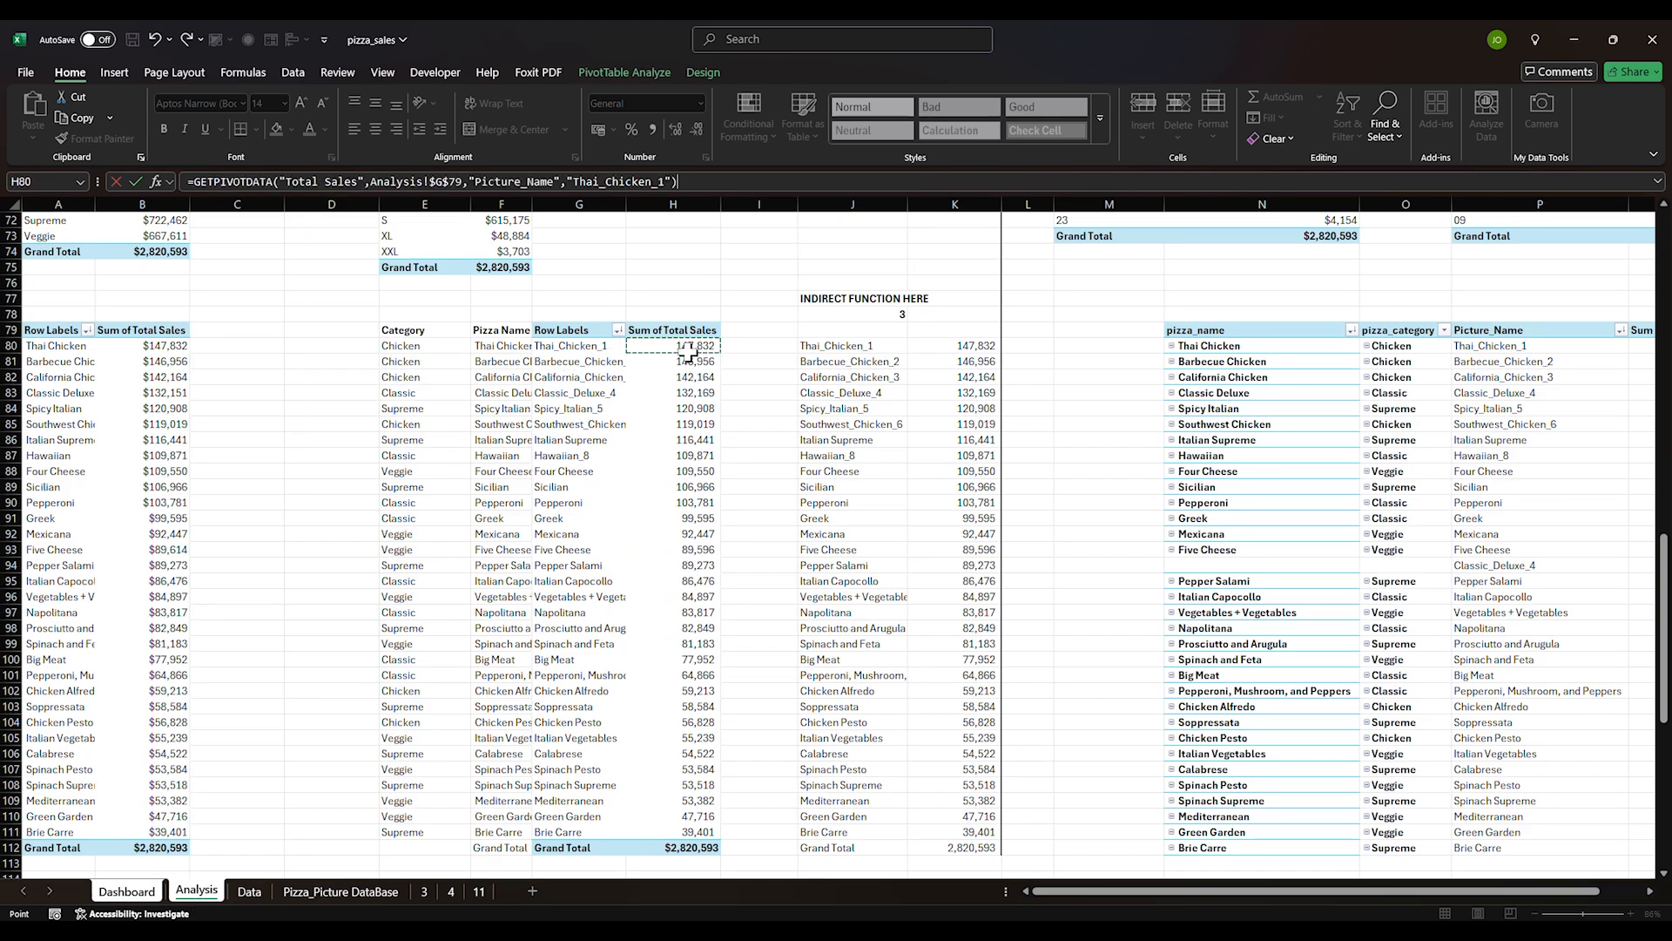
pyautogui.moveTo(691, 349); pyautogui.dragTo(691, 361)
pyautogui.press('BackSpace')
pyautogui.press('BackSpace')
pyautogui.press('BackSpace')
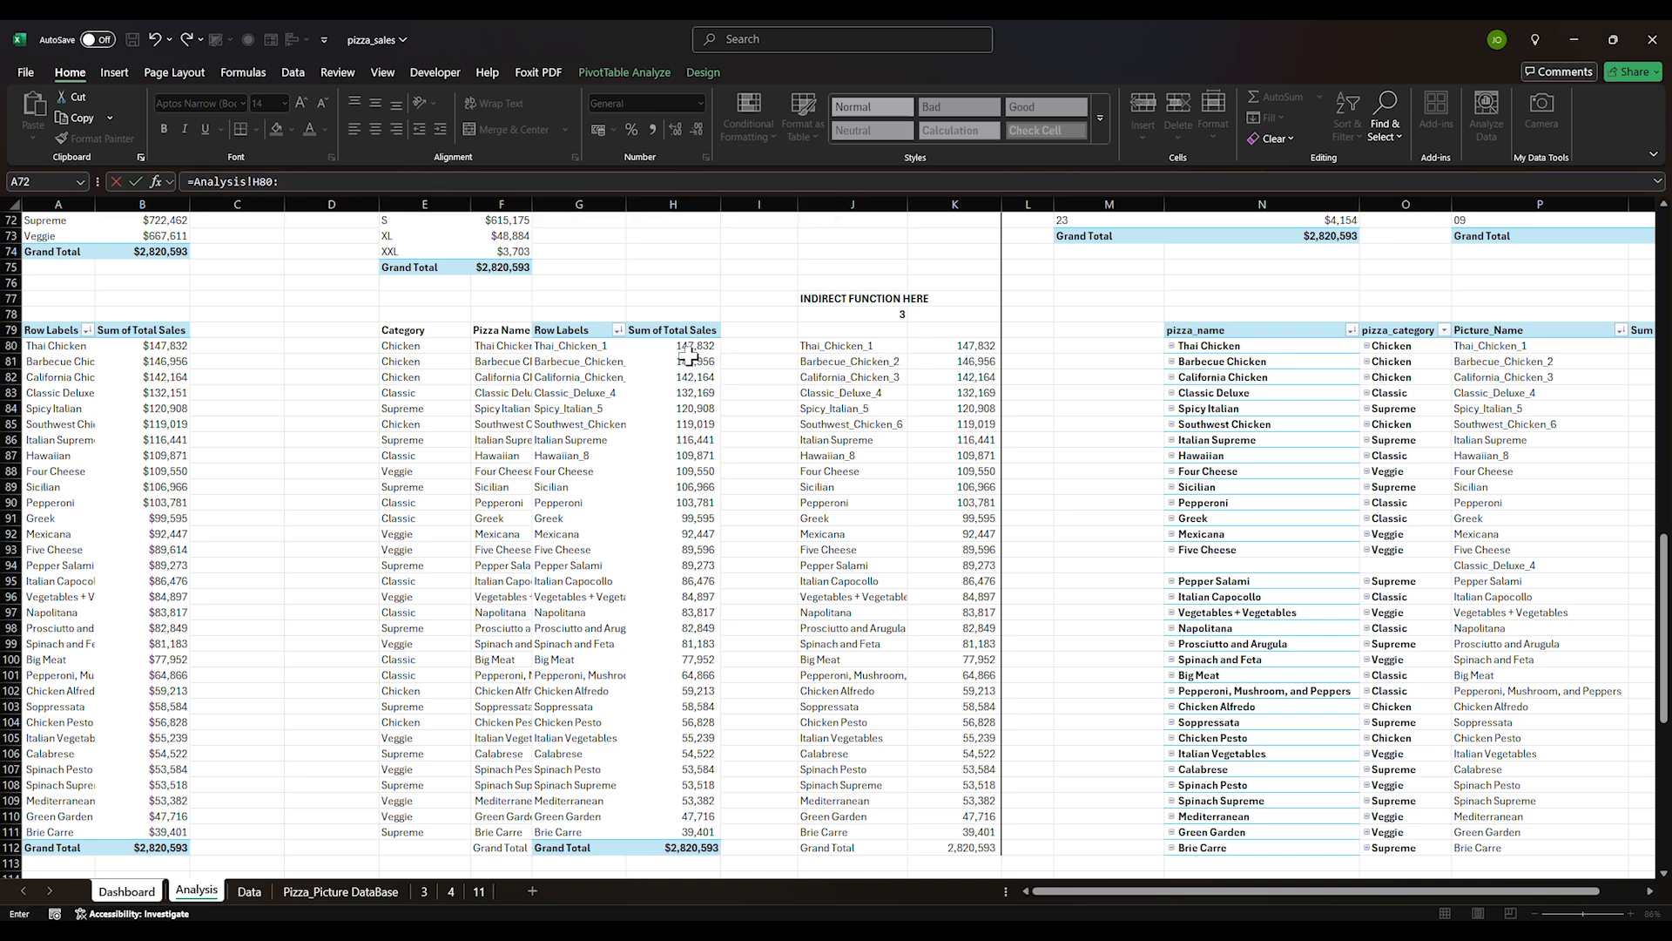
pyautogui.press('Return')
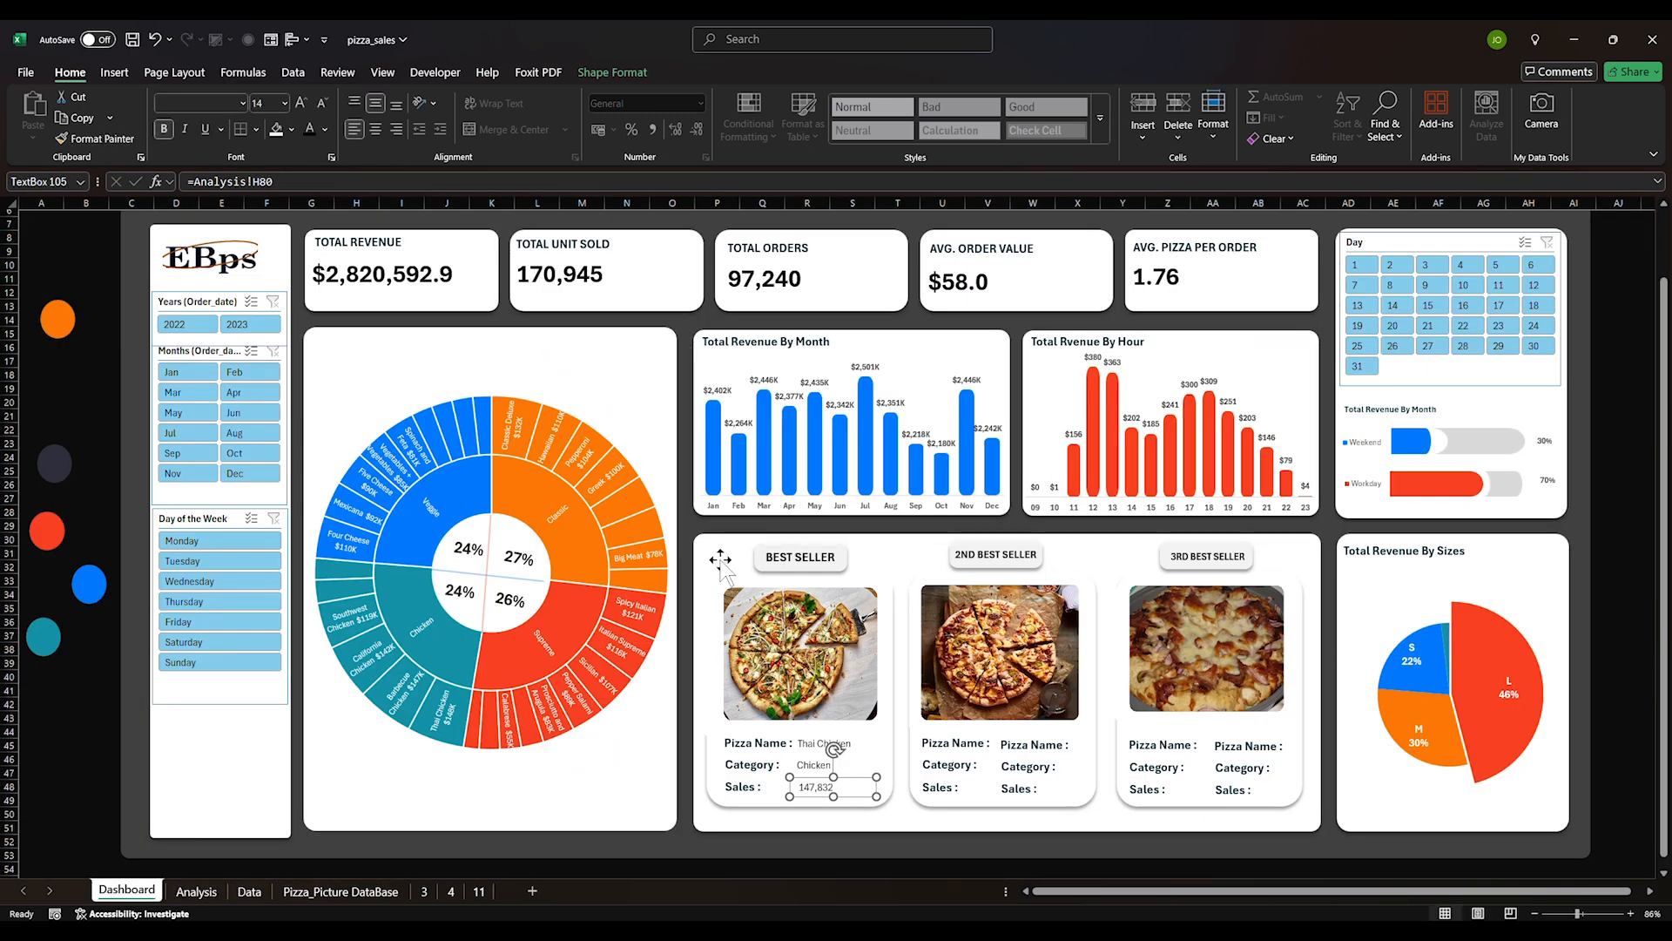
pyautogui.click(791, 853)
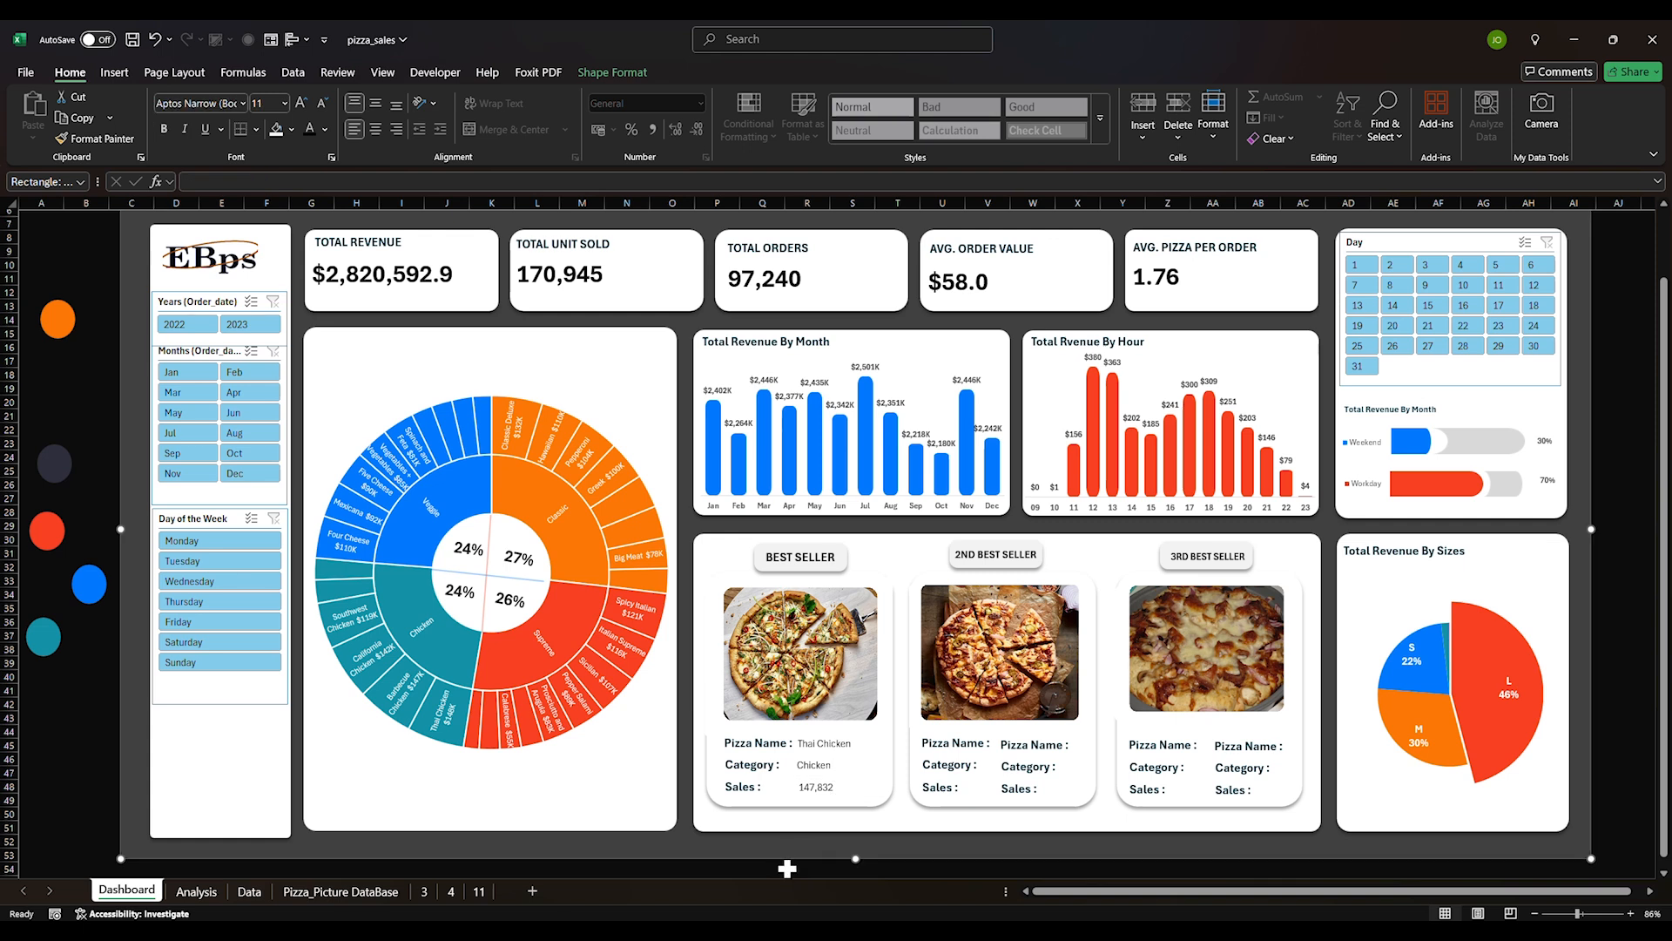
# Compare the Thai Chicken name box with the Pizza Name label's styling
pyautogui.click(814, 747)
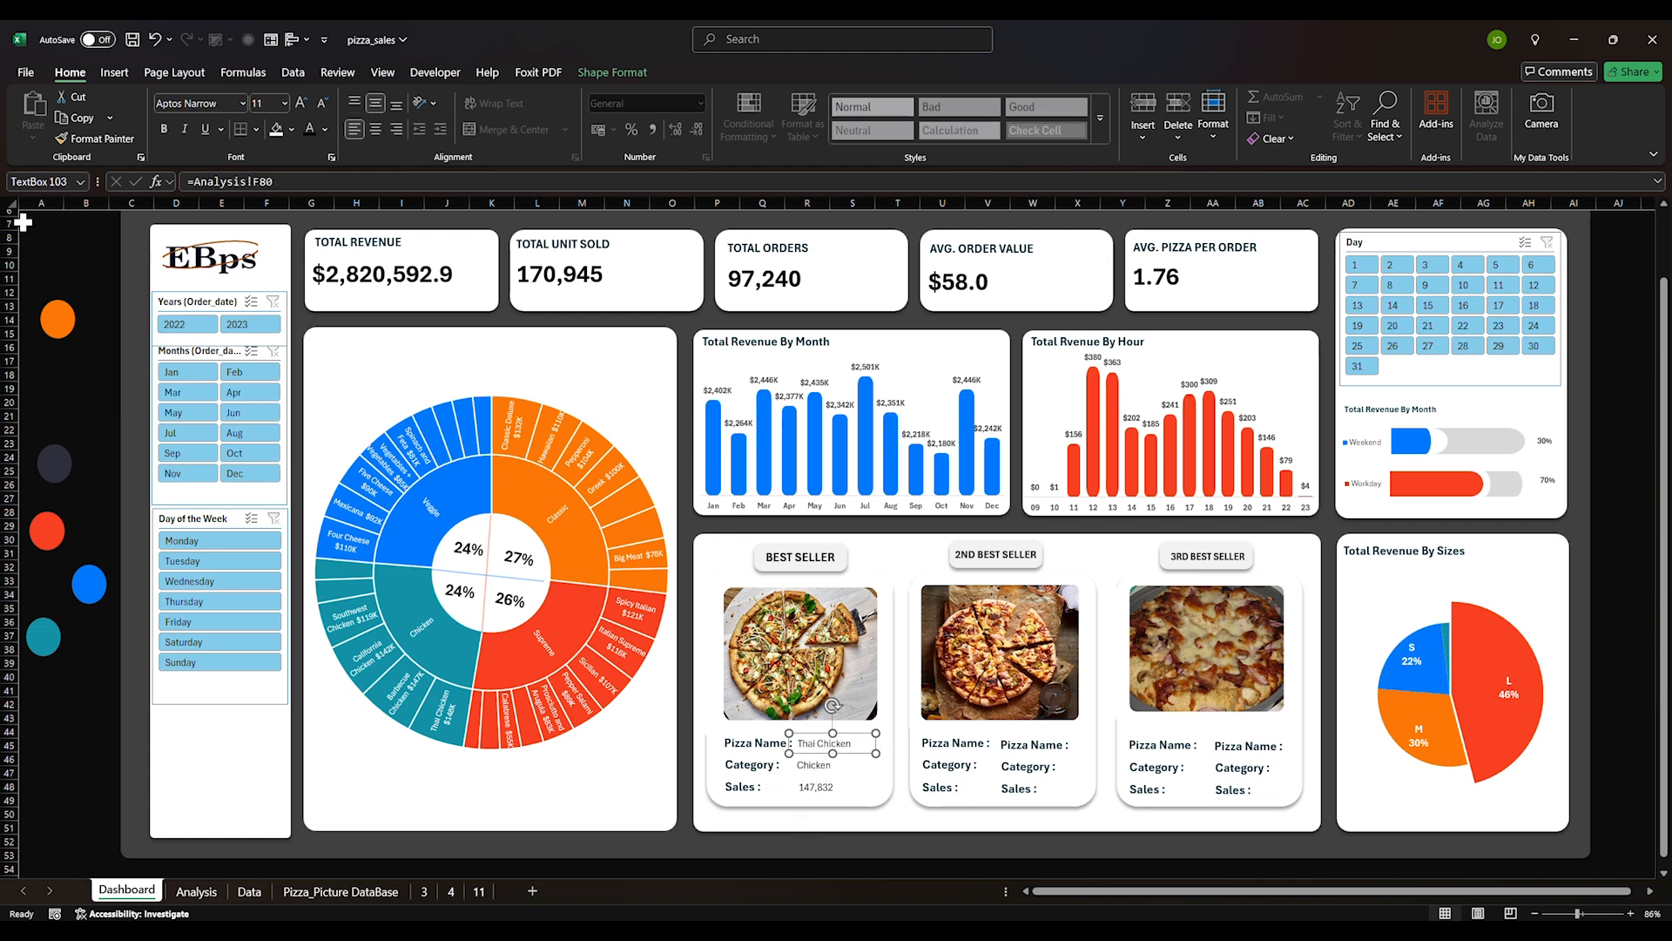
pyautogui.click(740, 741)
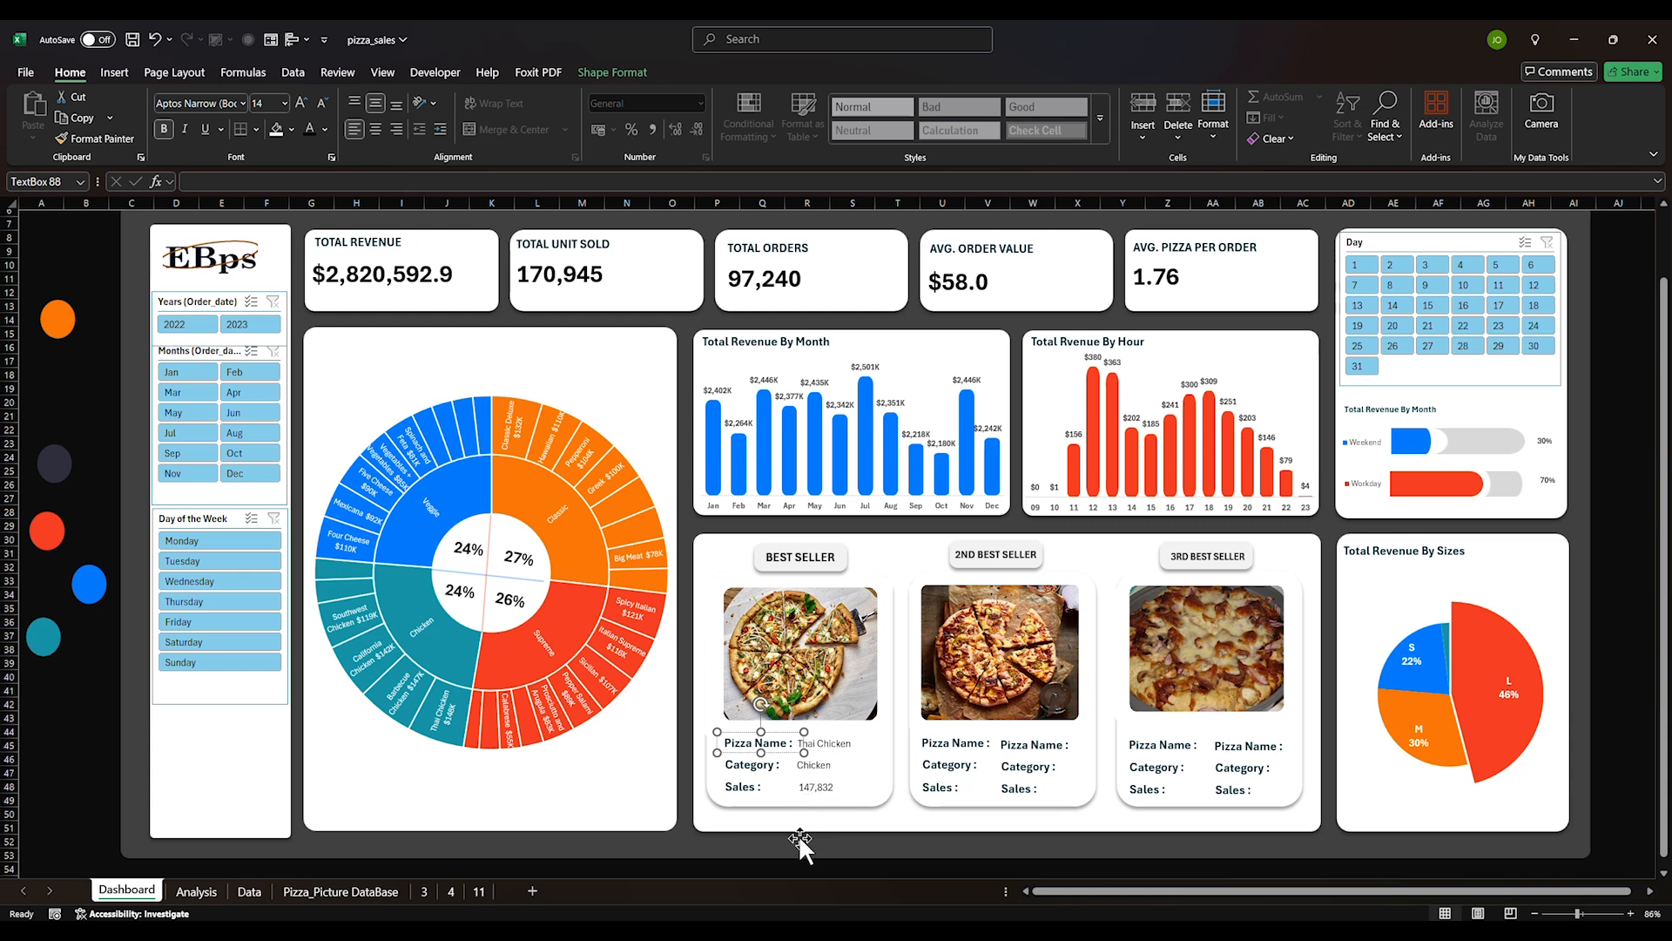
pyautogui.click(788, 870)
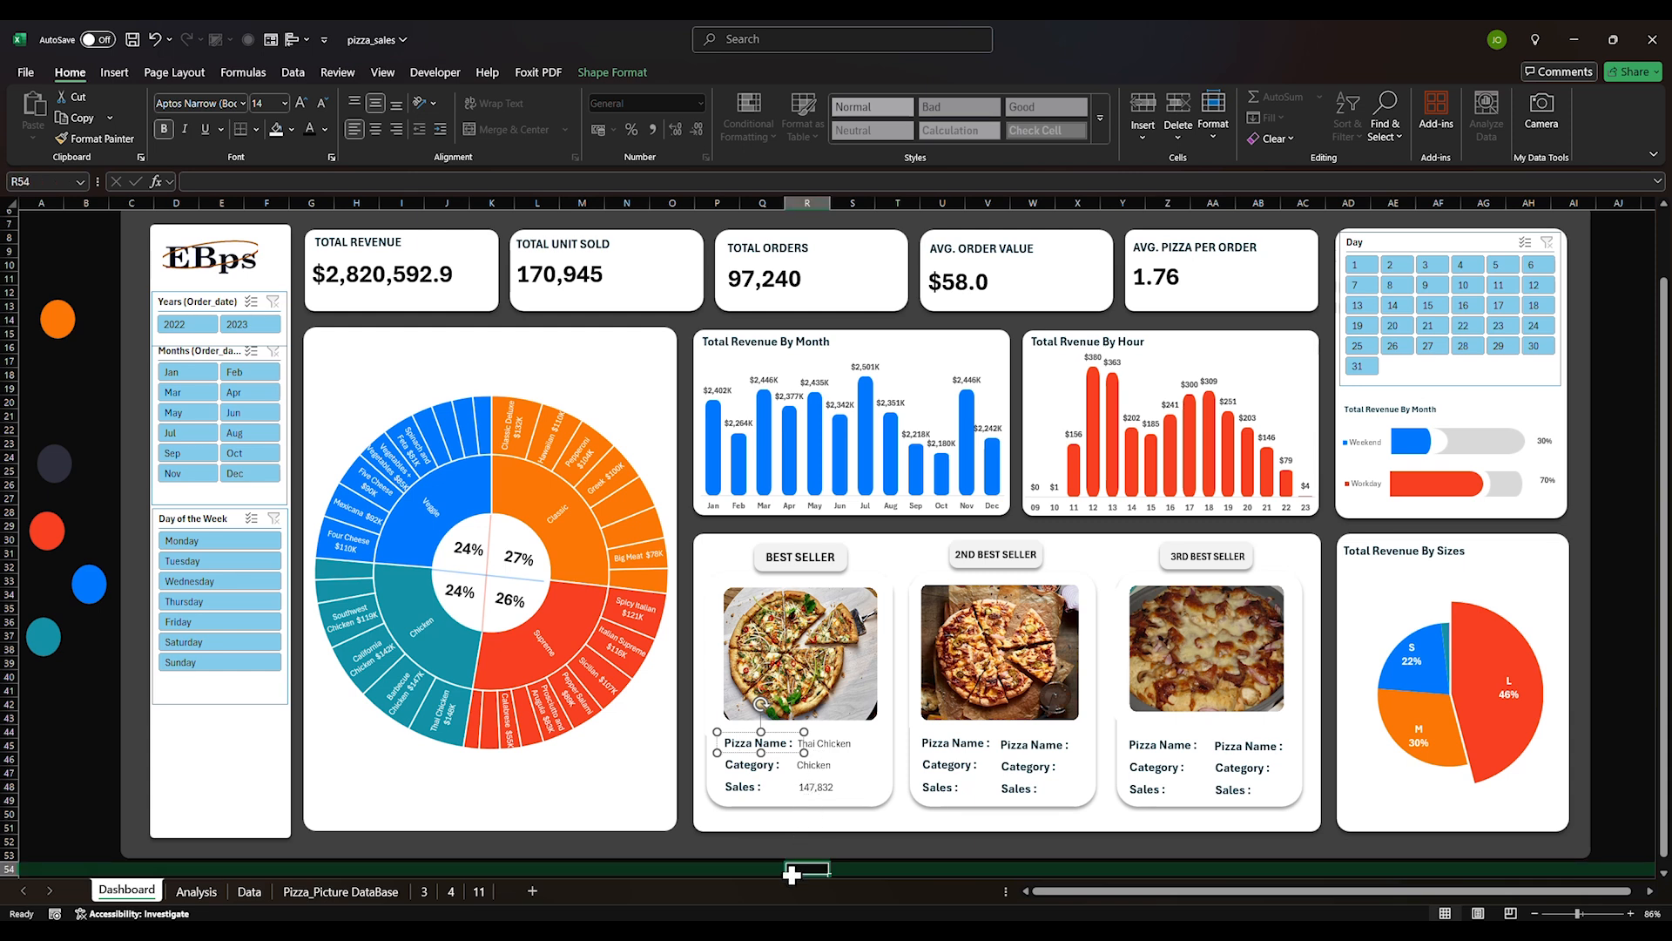
pyautogui.click(812, 743)
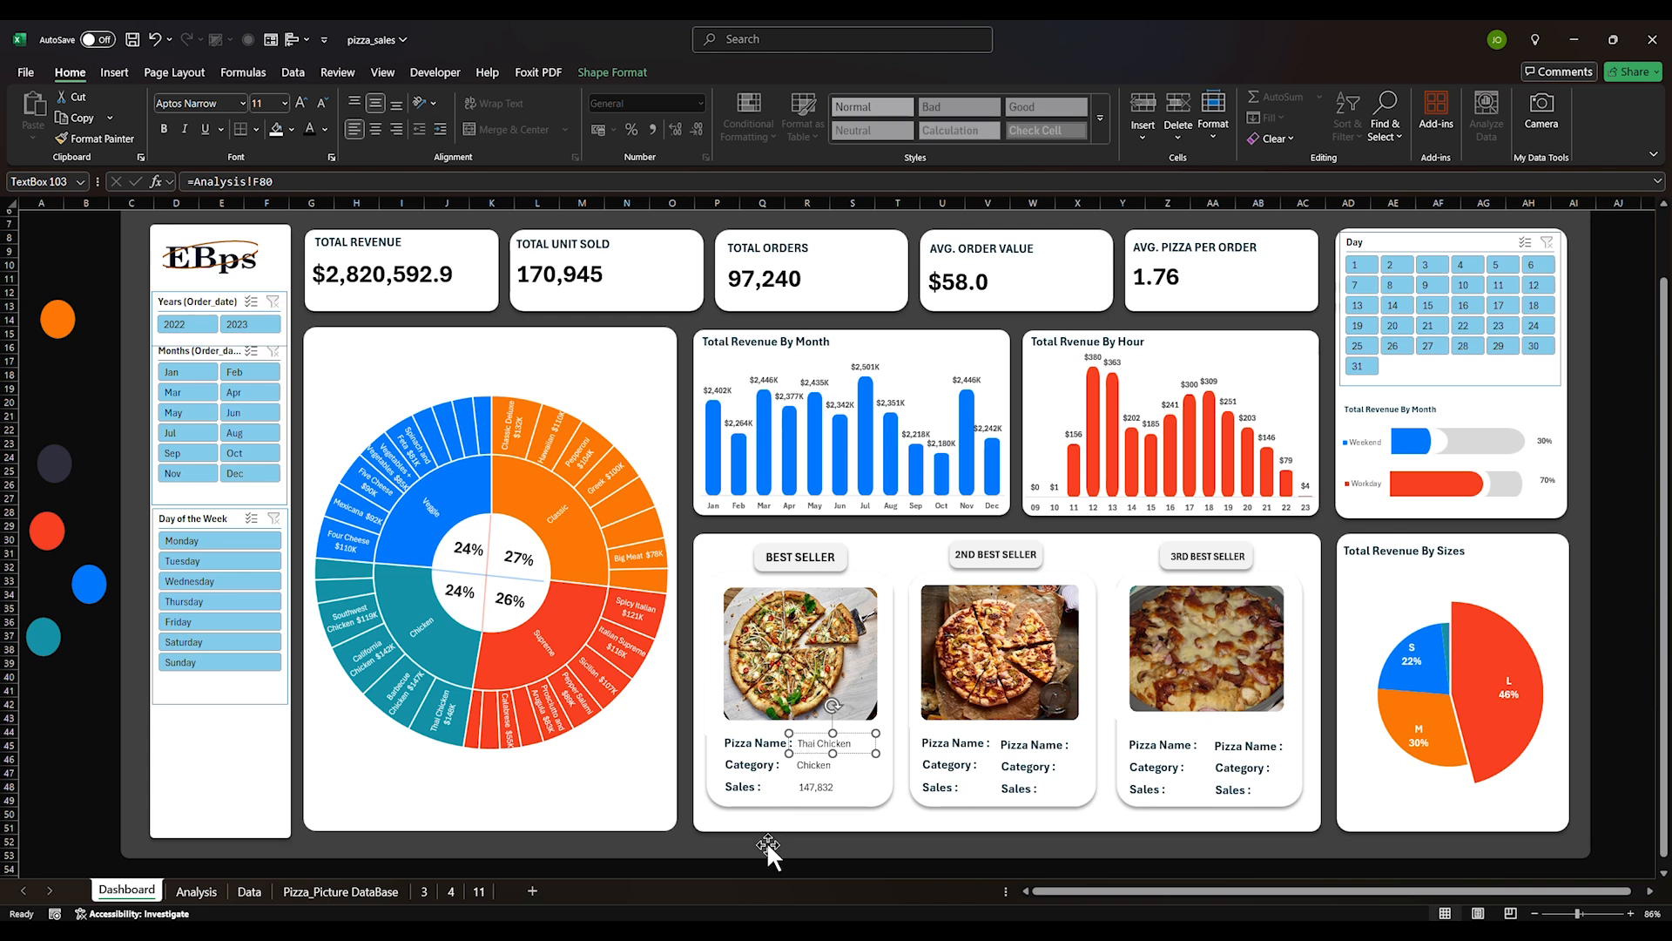
pyautogui.click(762, 870)
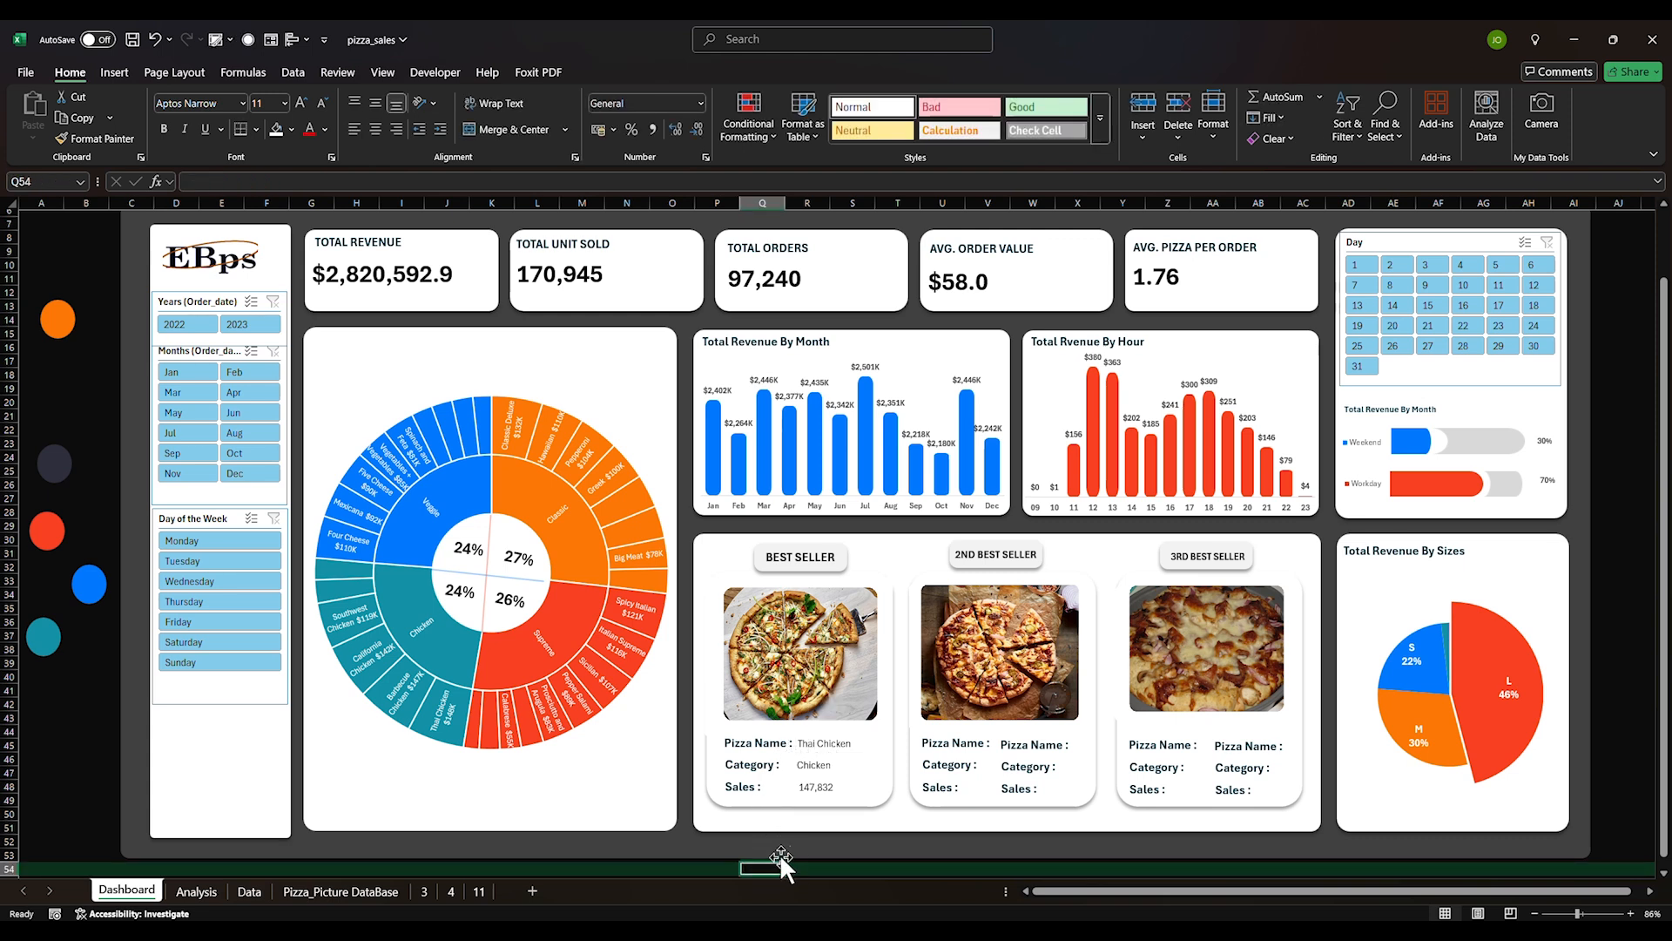
pyautogui.click(788, 857)
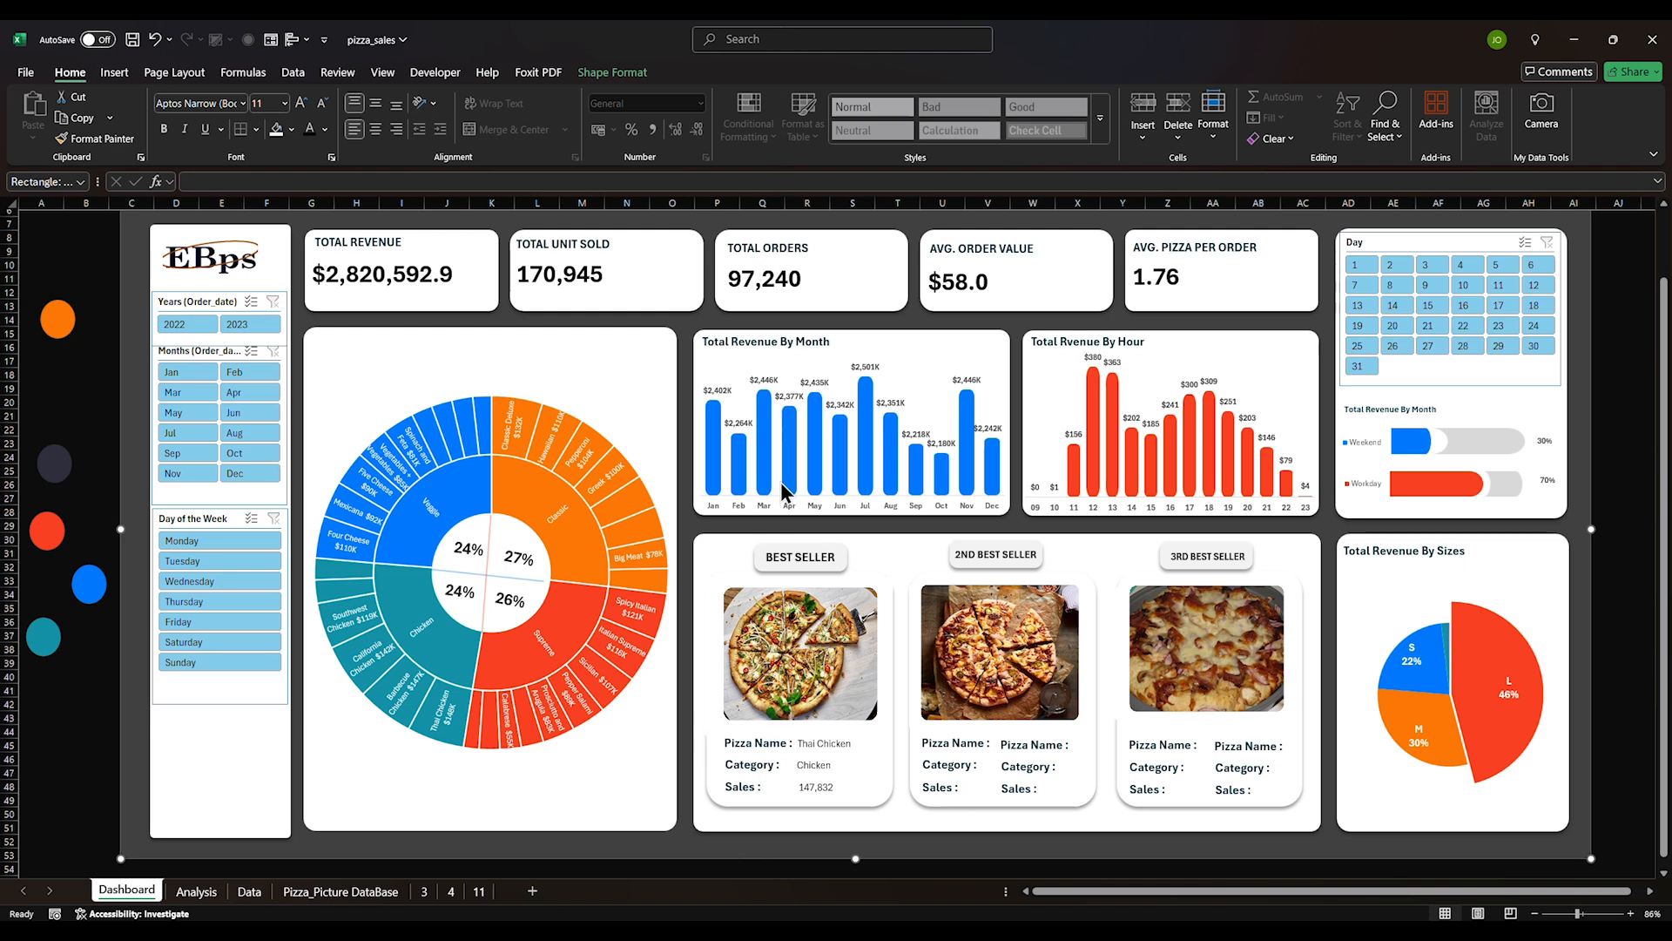
pyautogui.click(819, 745)
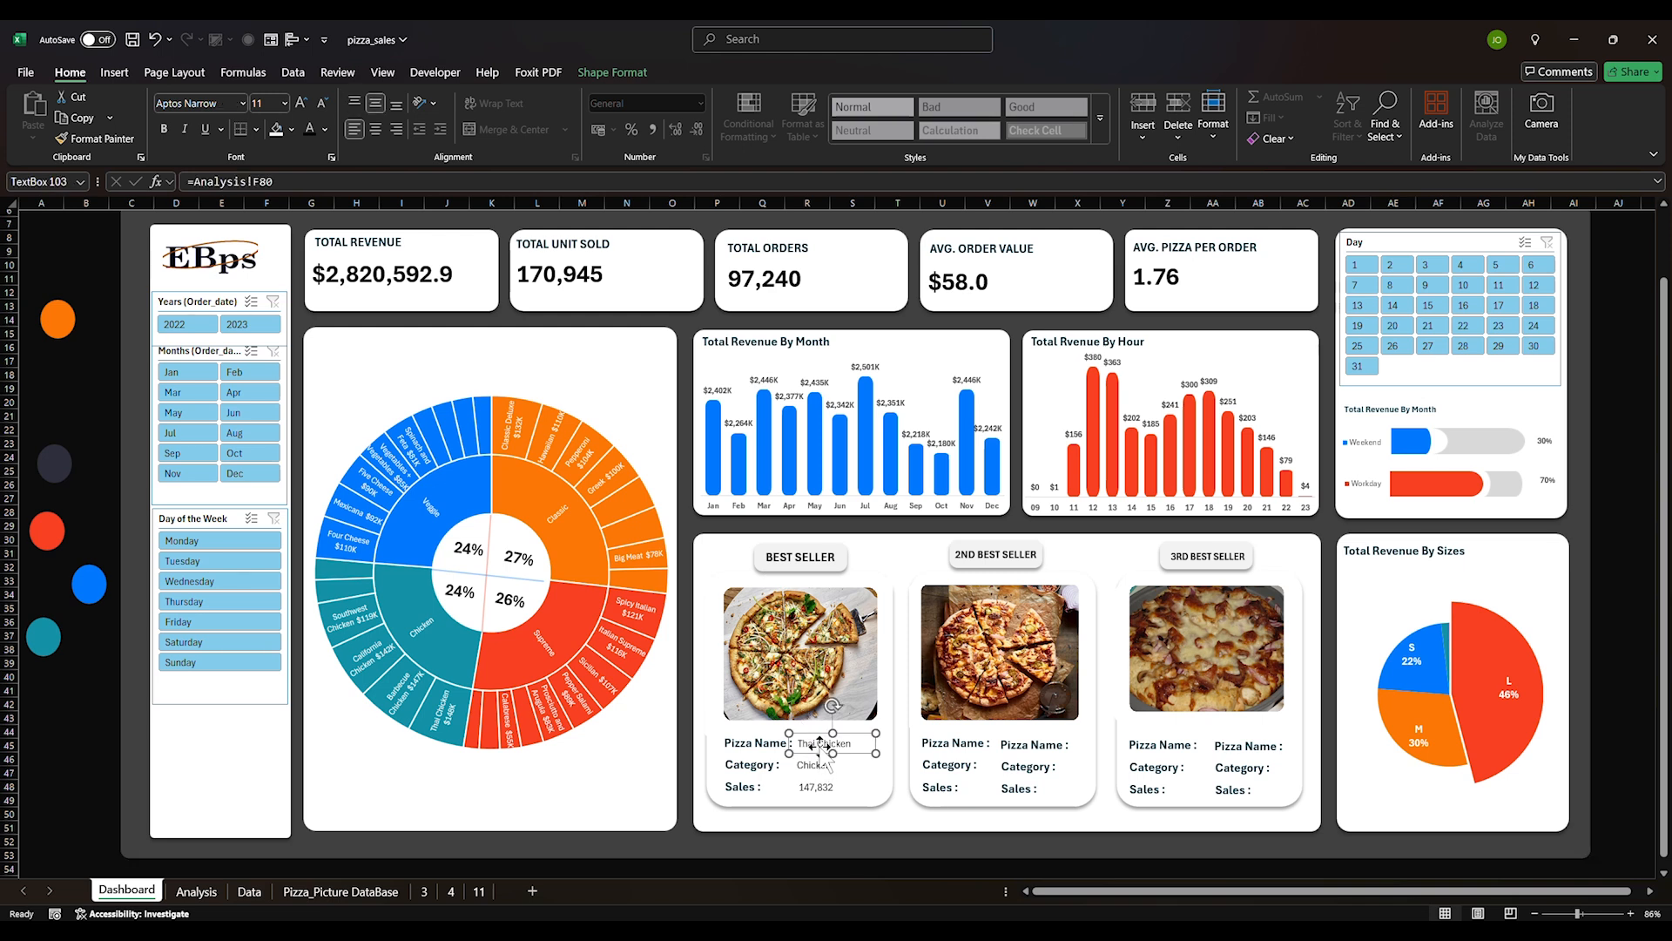
pyautogui.click(742, 746)
# Copy the Pizza Name label's formatting onto the Thai Chicken name with Format Painter
pyautogui.click(96, 139)
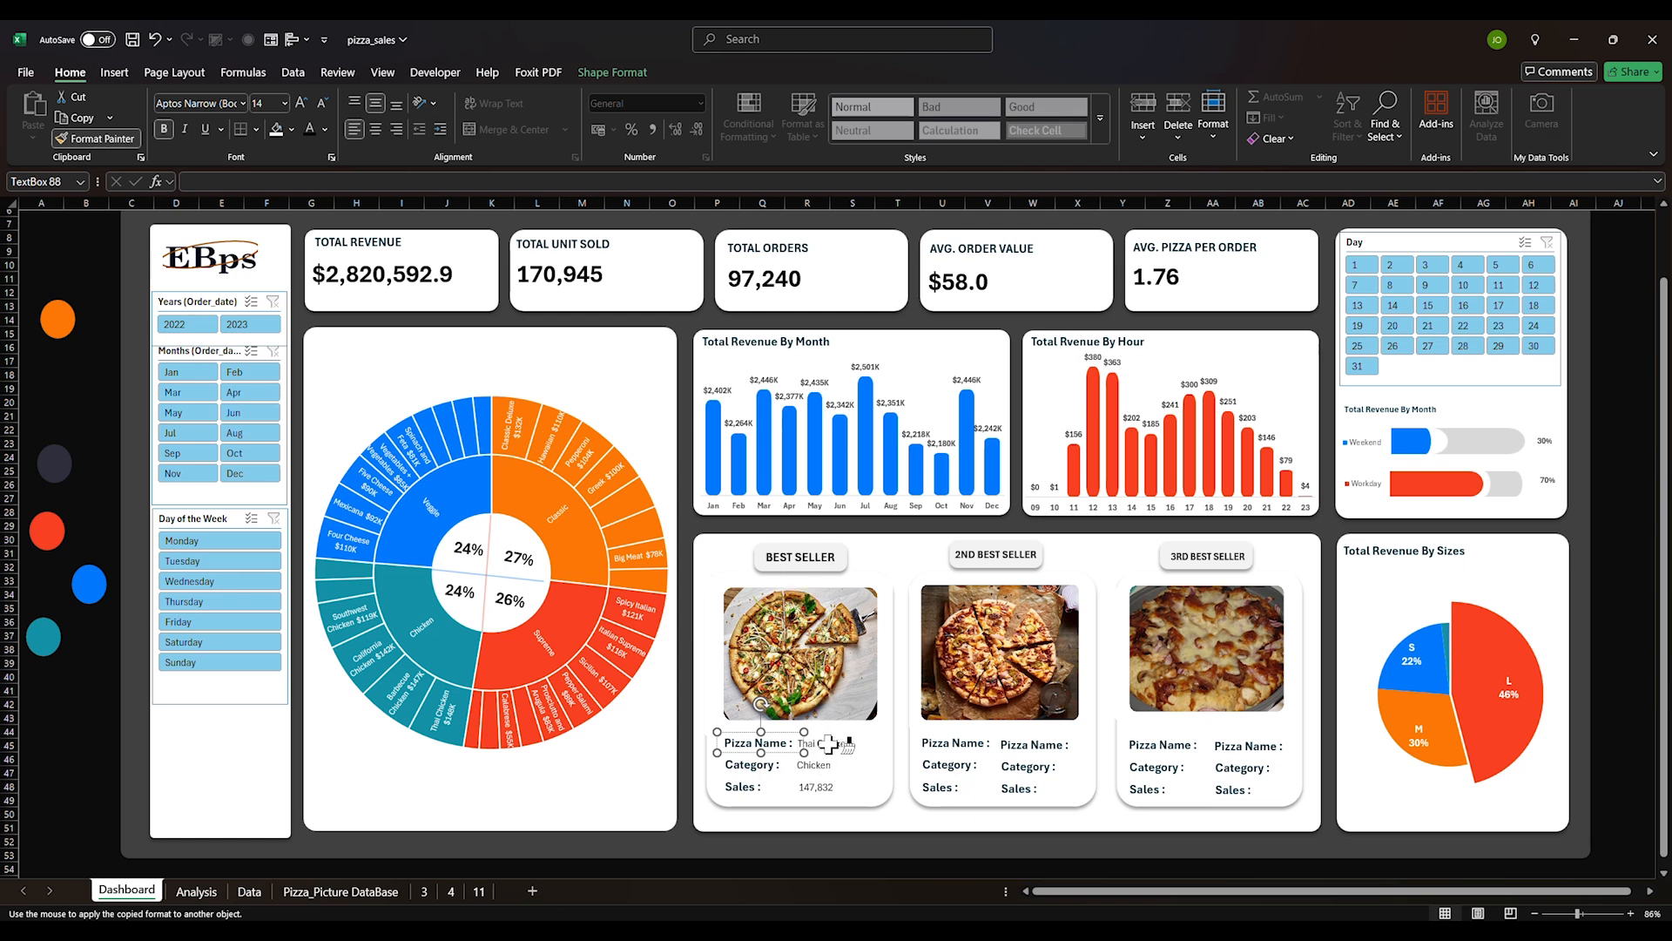
pyautogui.click(810, 777)
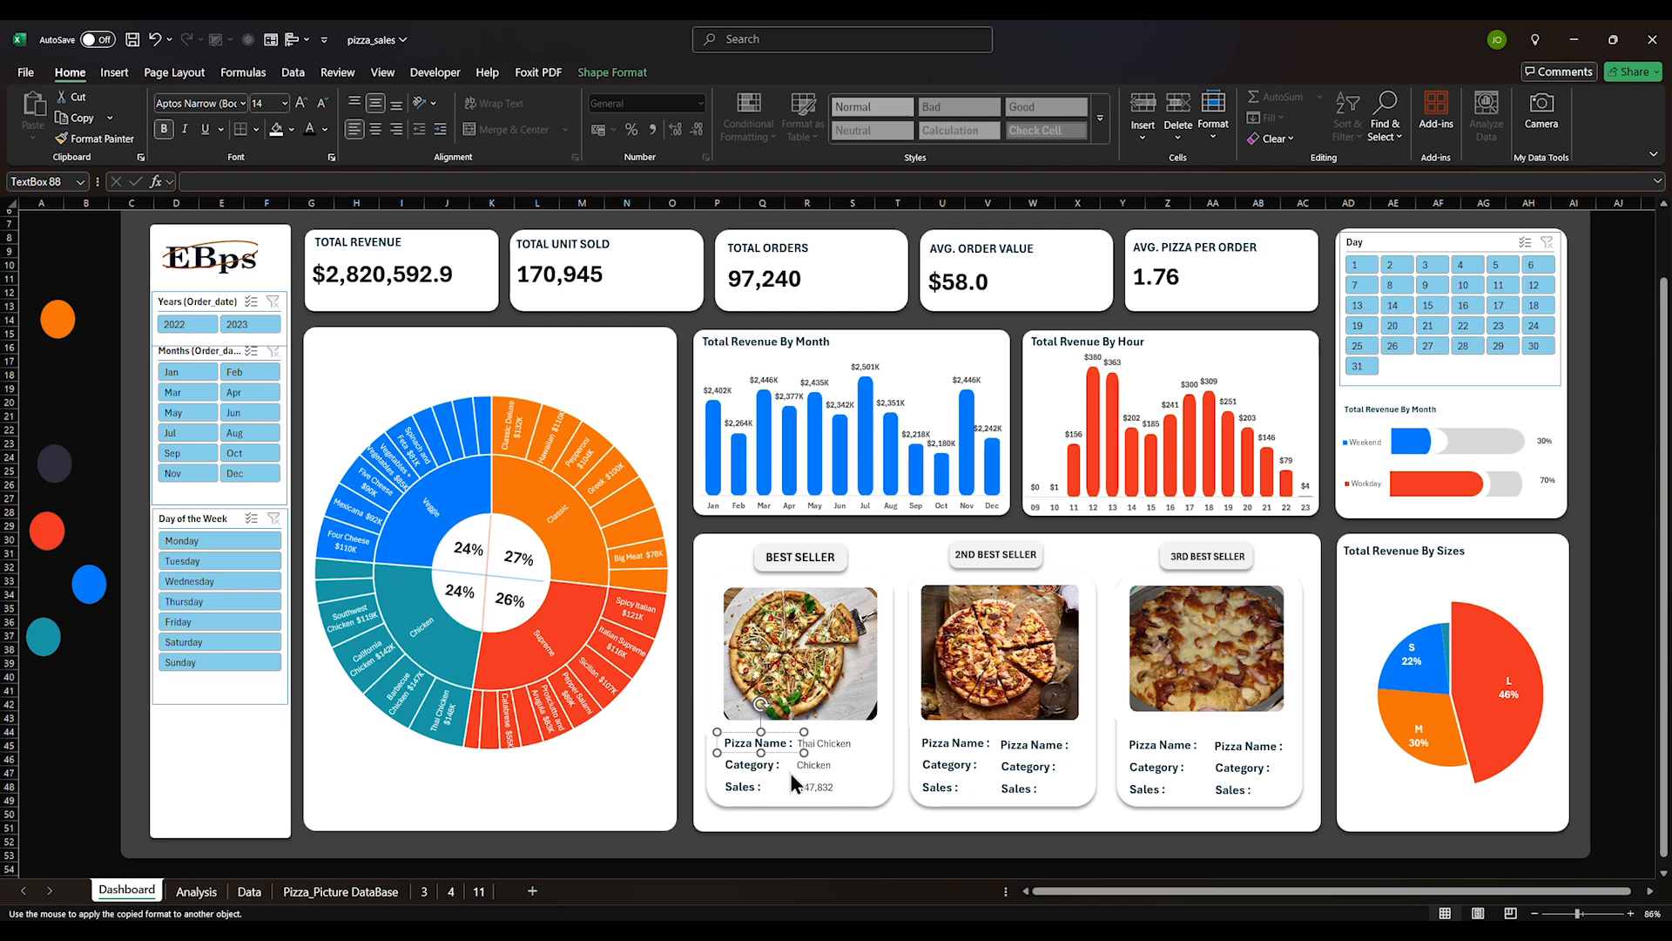
pyautogui.click(728, 849)
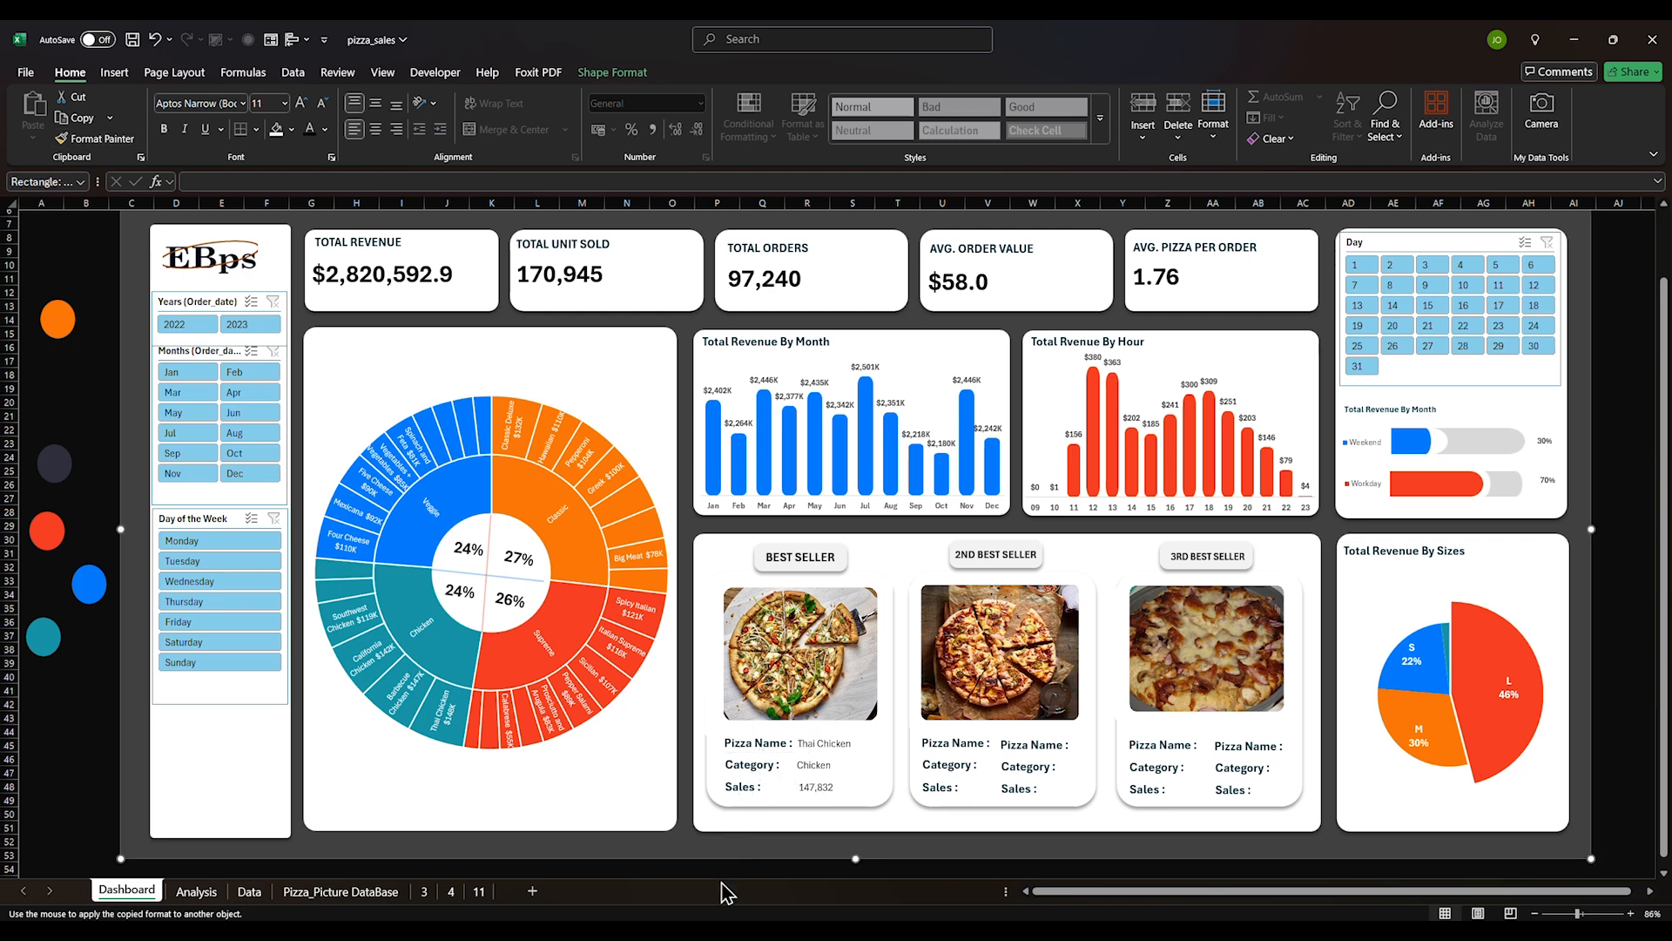
pyautogui.click(723, 746)
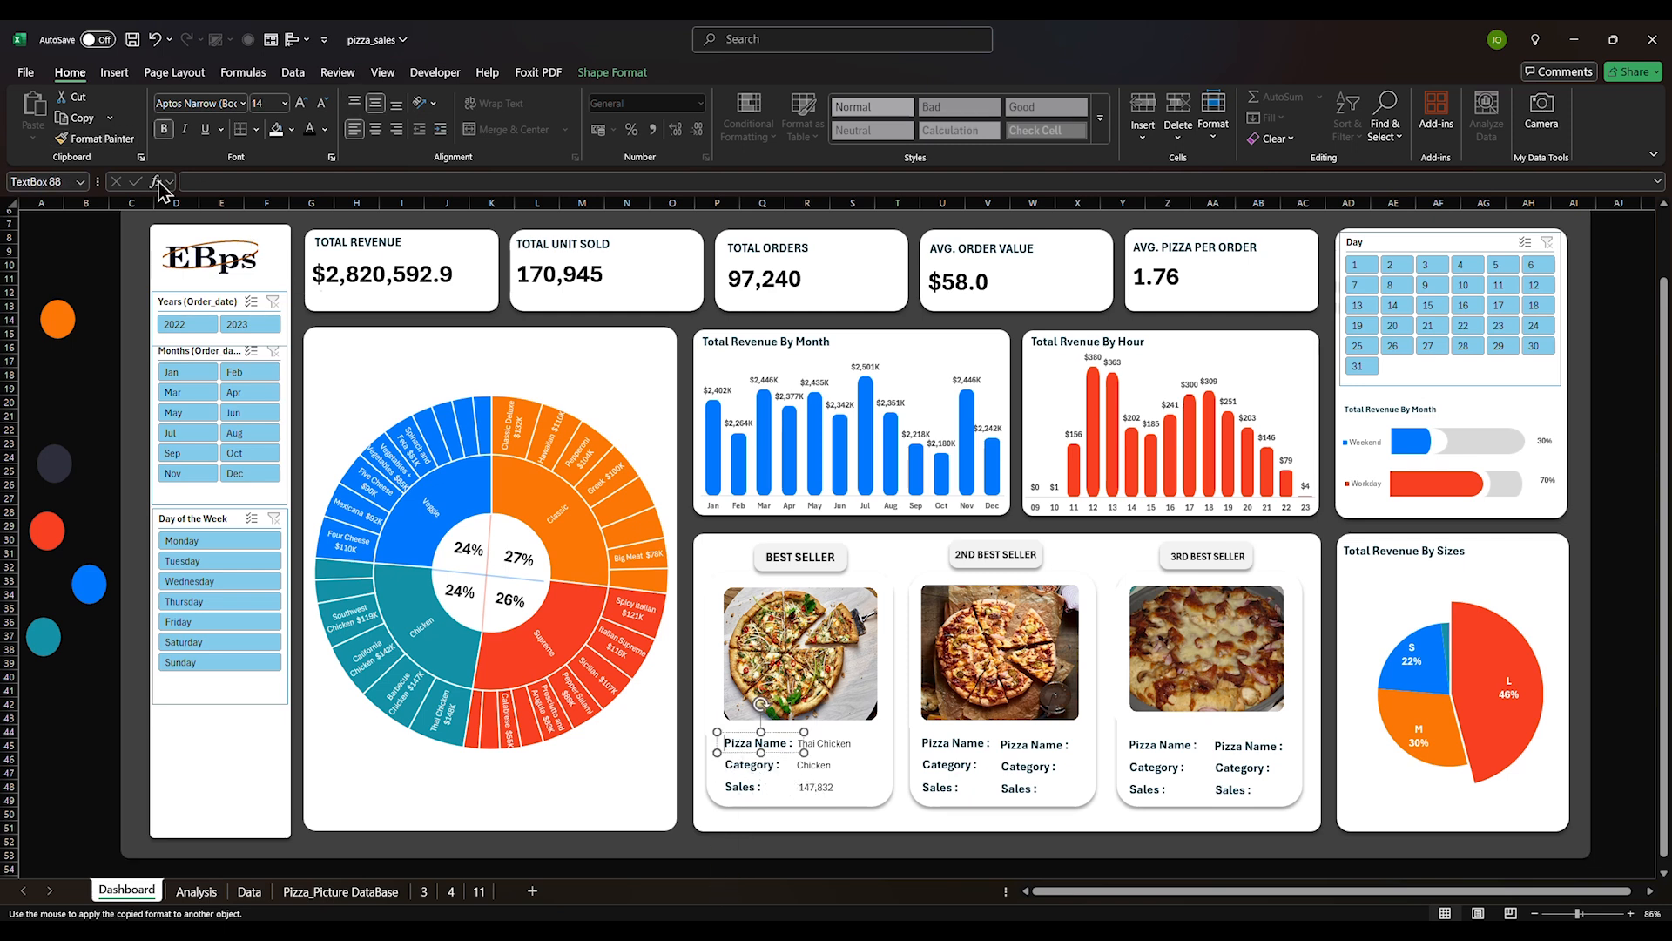
pyautogui.click(114, 143)
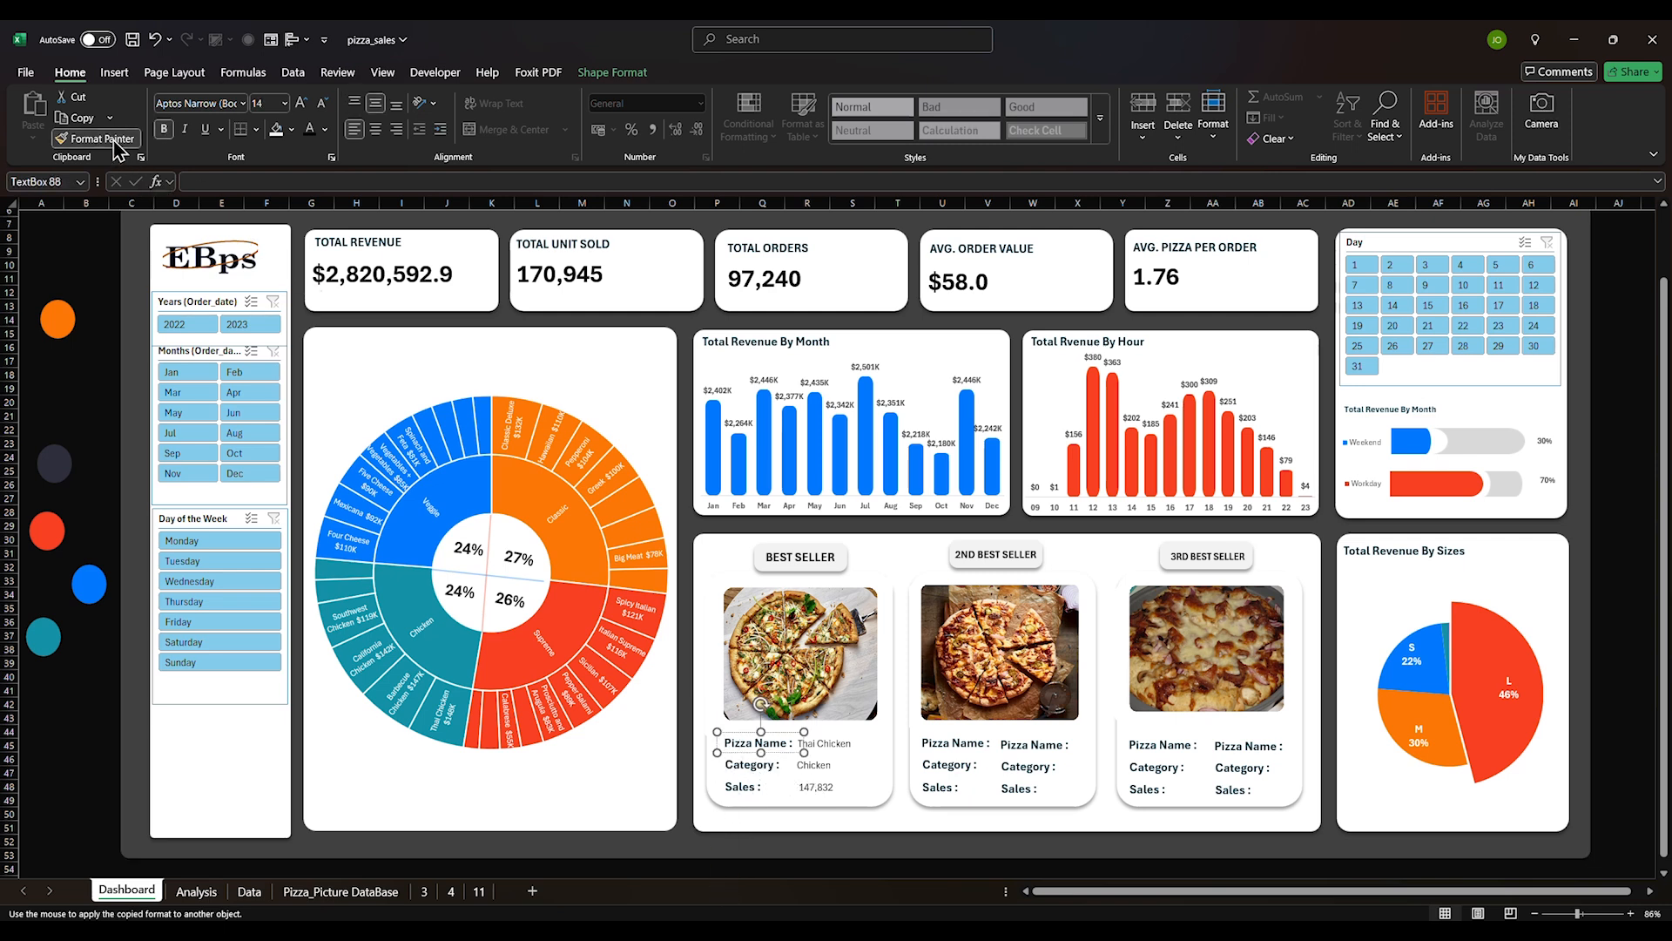
pyautogui.click(819, 747)
# Apply the Sales label's bold format to 147,832, Chicken and Thai Chicken
pyautogui.click(737, 769)
pyautogui.click(725, 790)
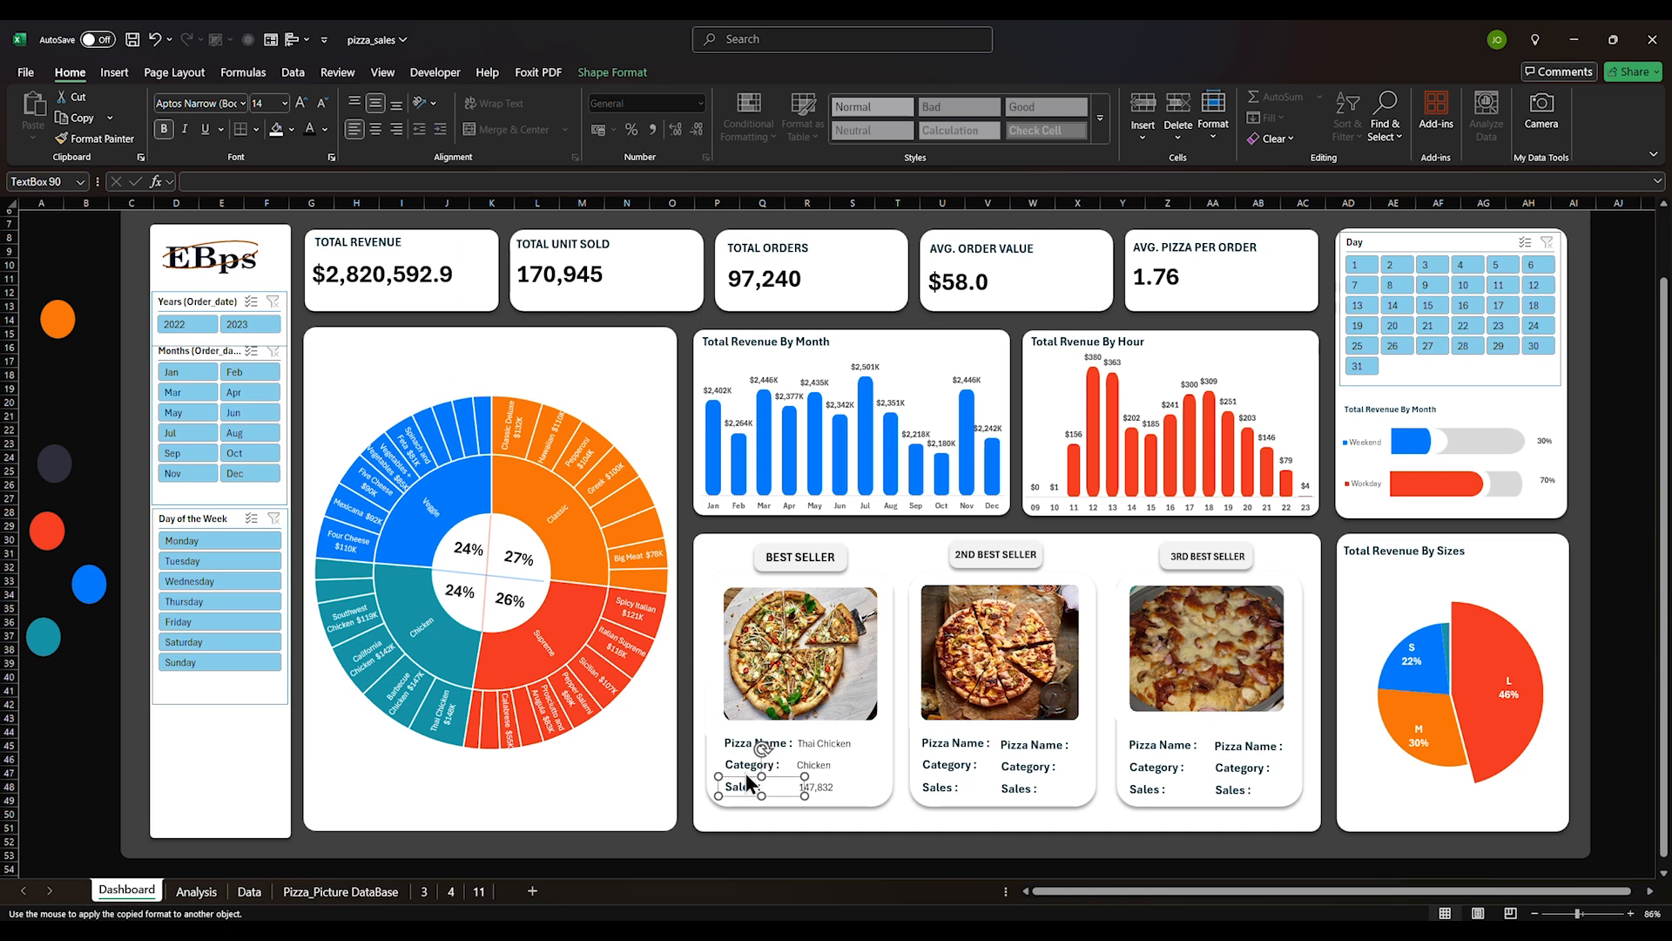
pyautogui.click(116, 144)
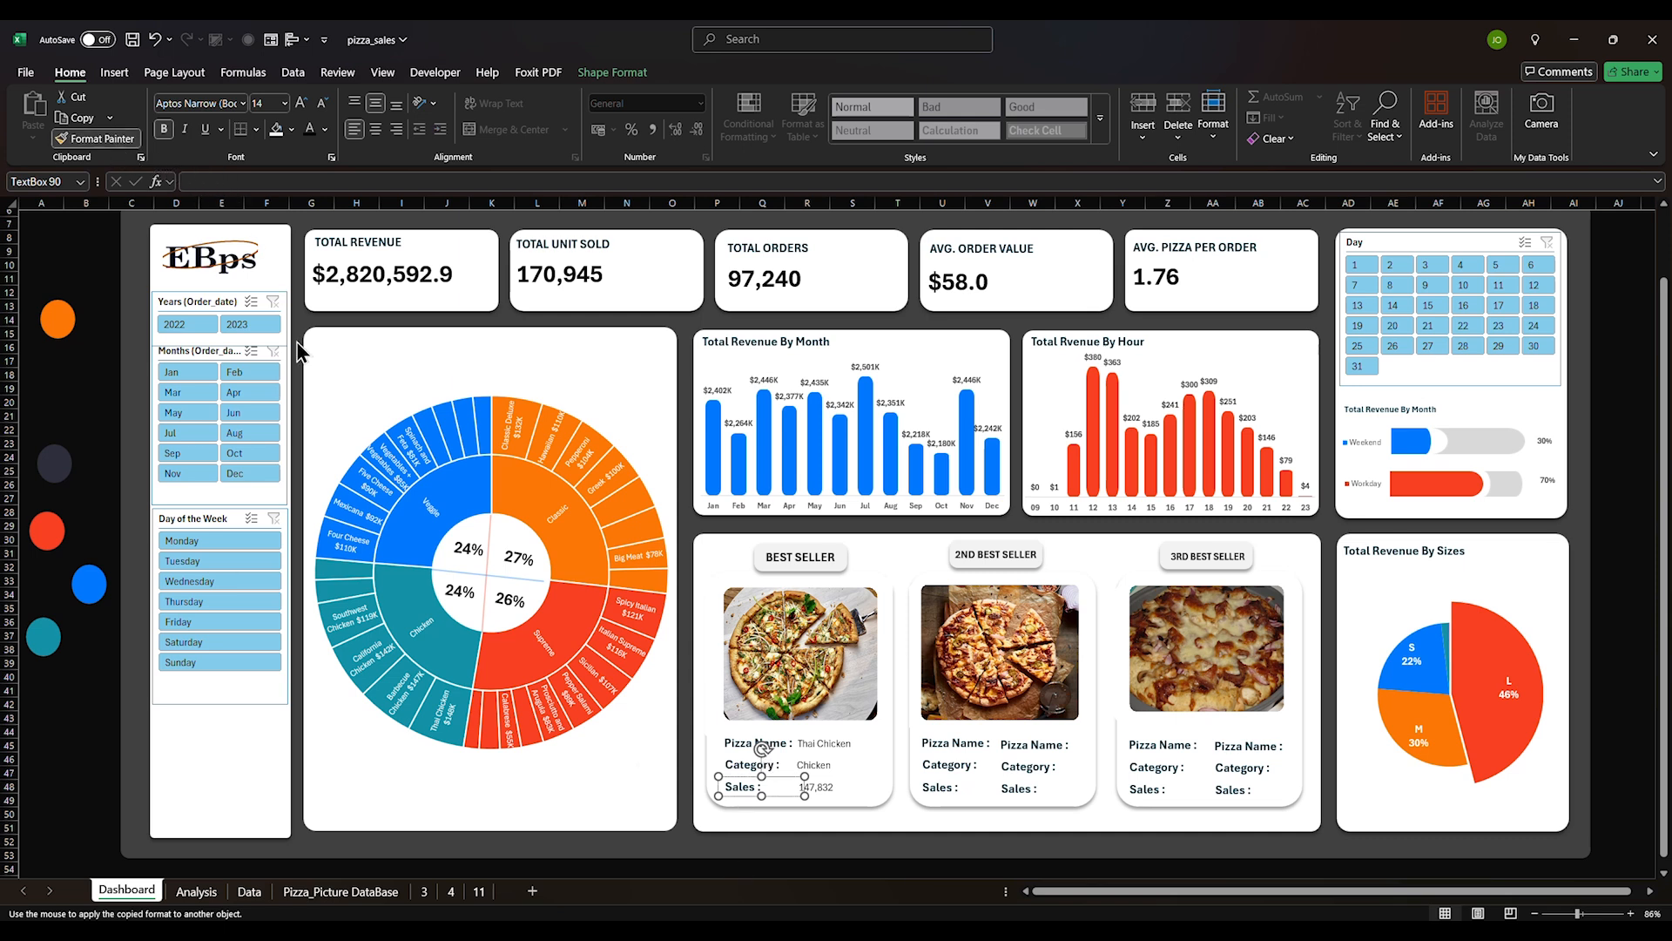
pyautogui.click(827, 788)
pyautogui.click(832, 767)
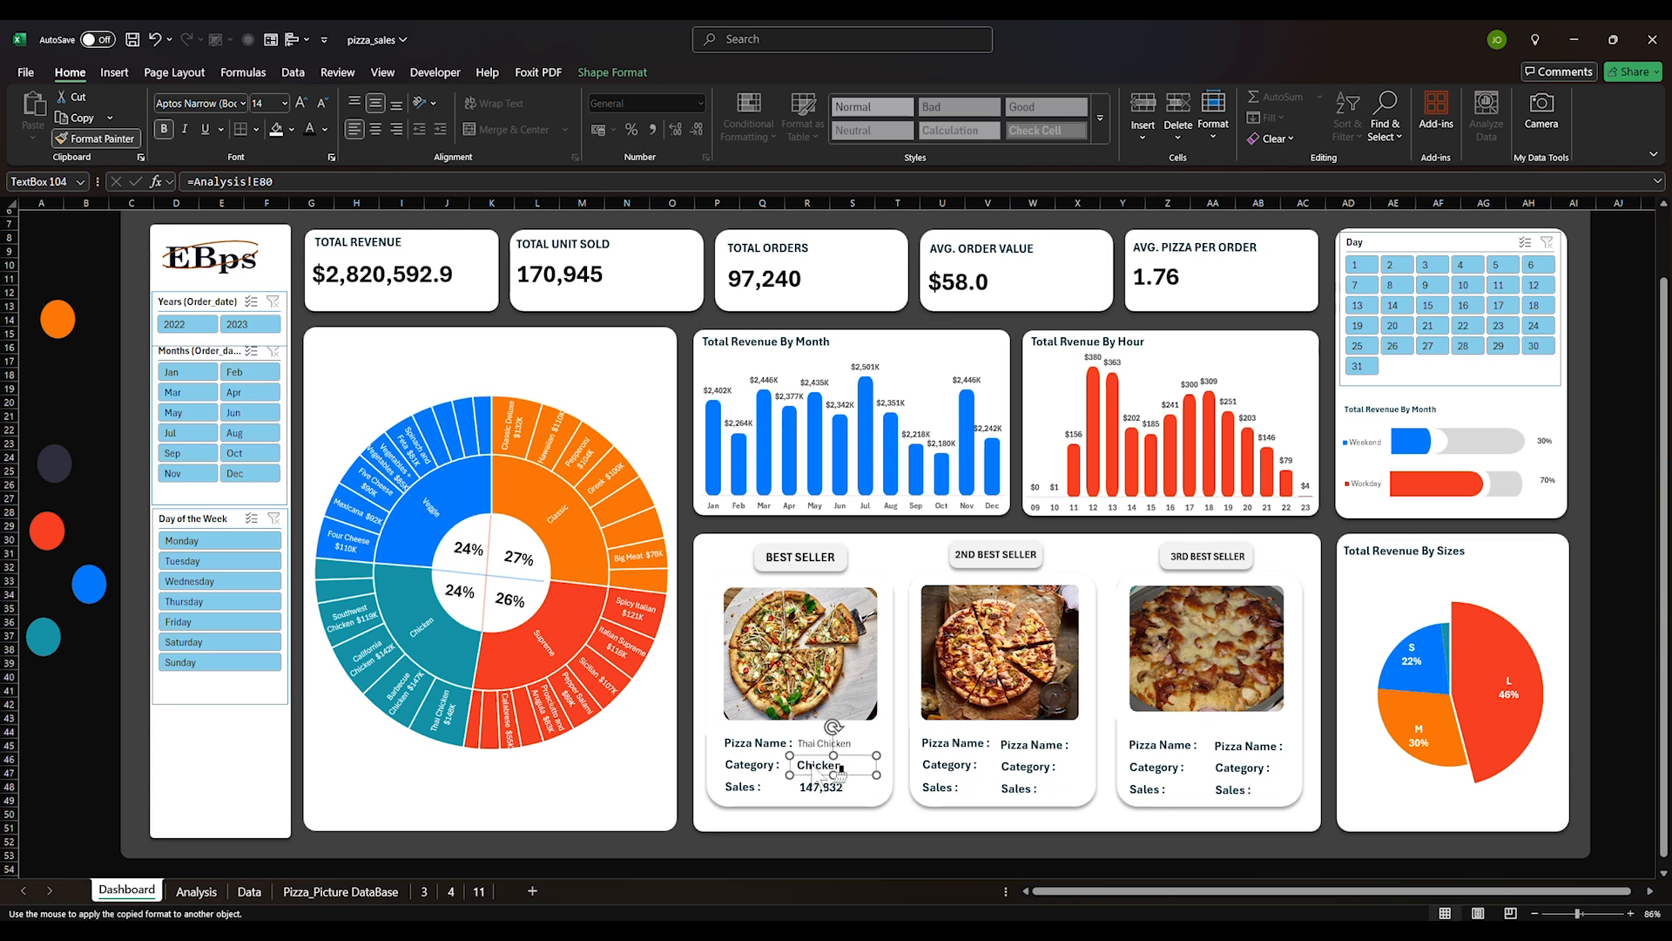
pyautogui.click(824, 743)
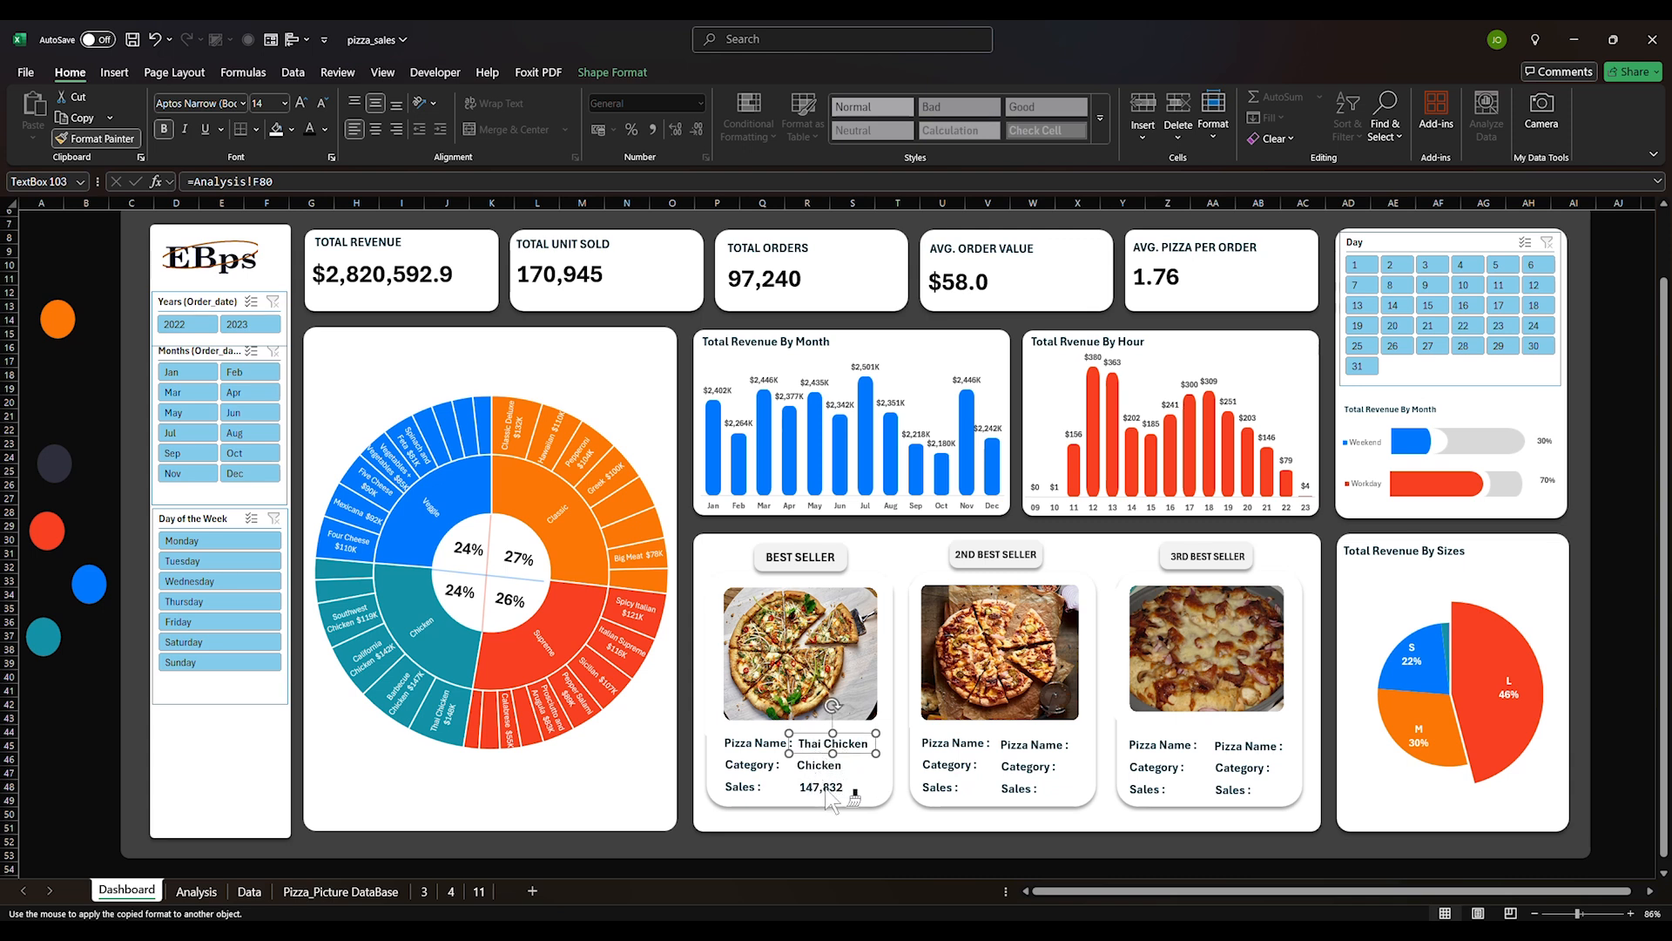
pyautogui.press('Escape')
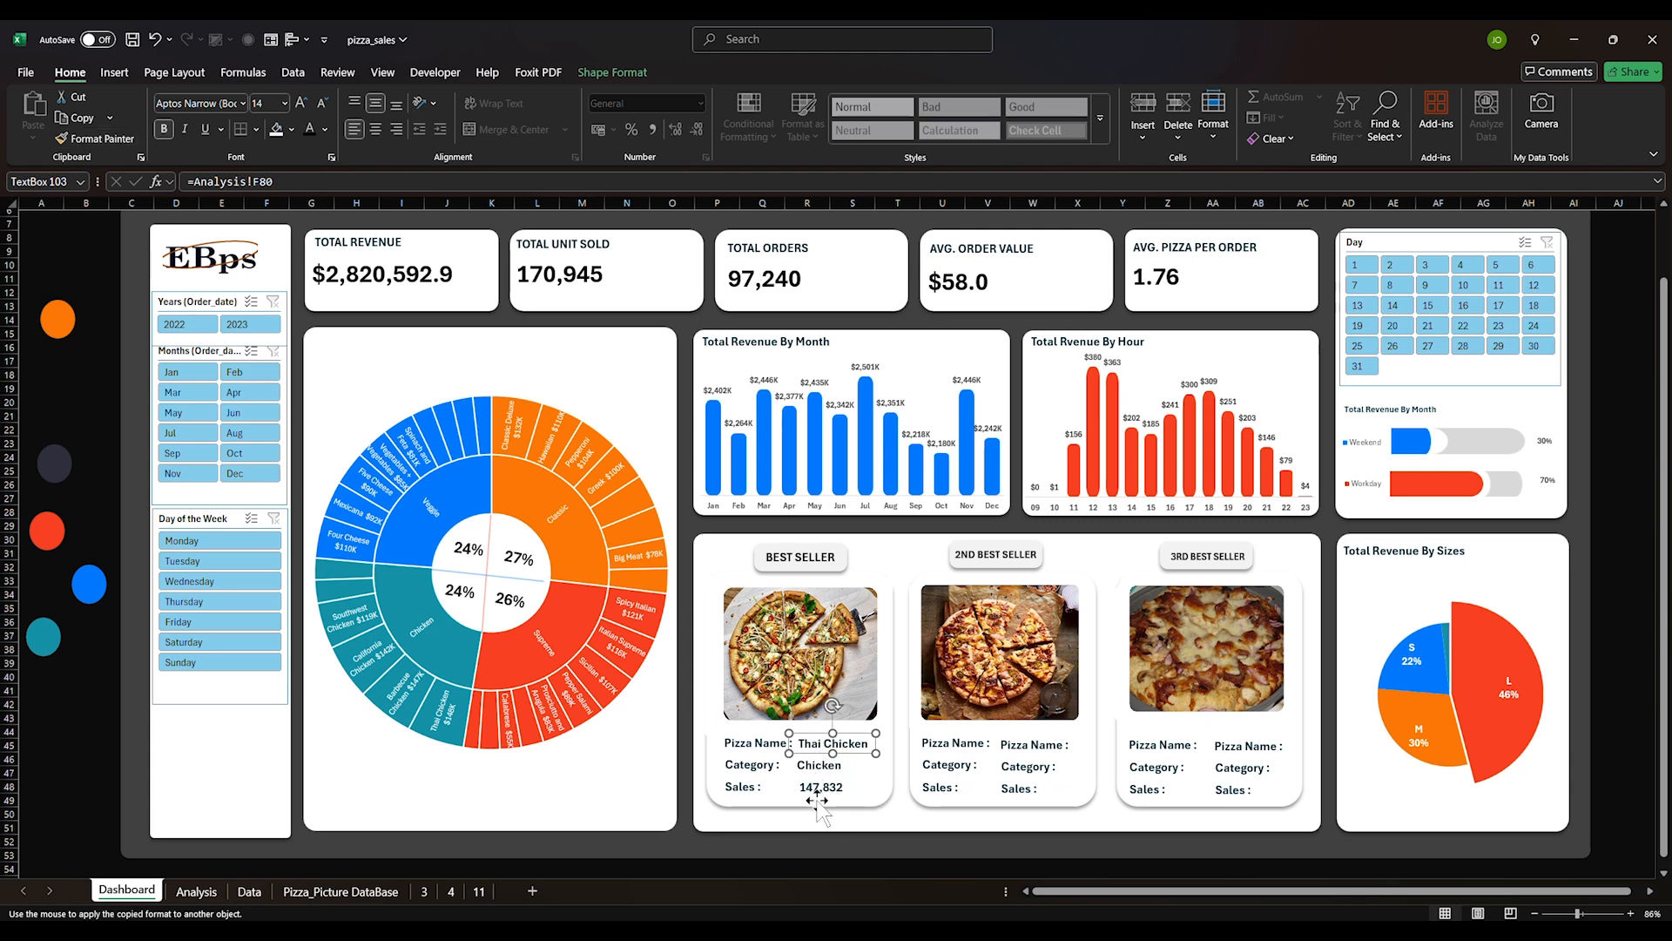
pyautogui.click(824, 788)
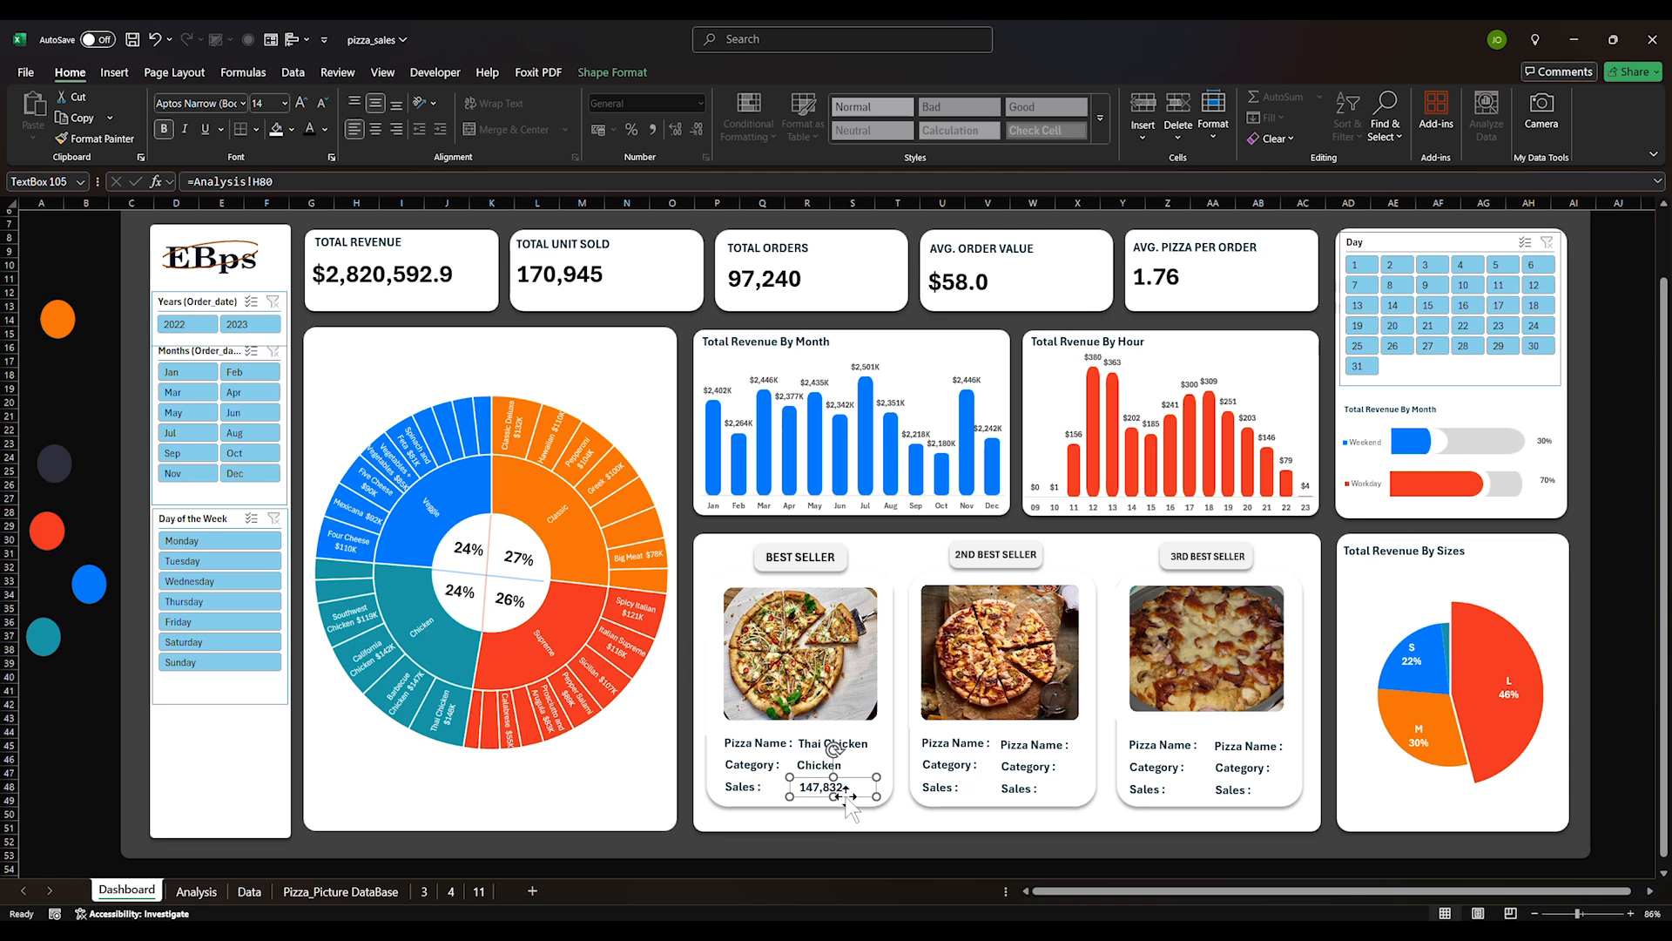
pyautogui.click(819, 743)
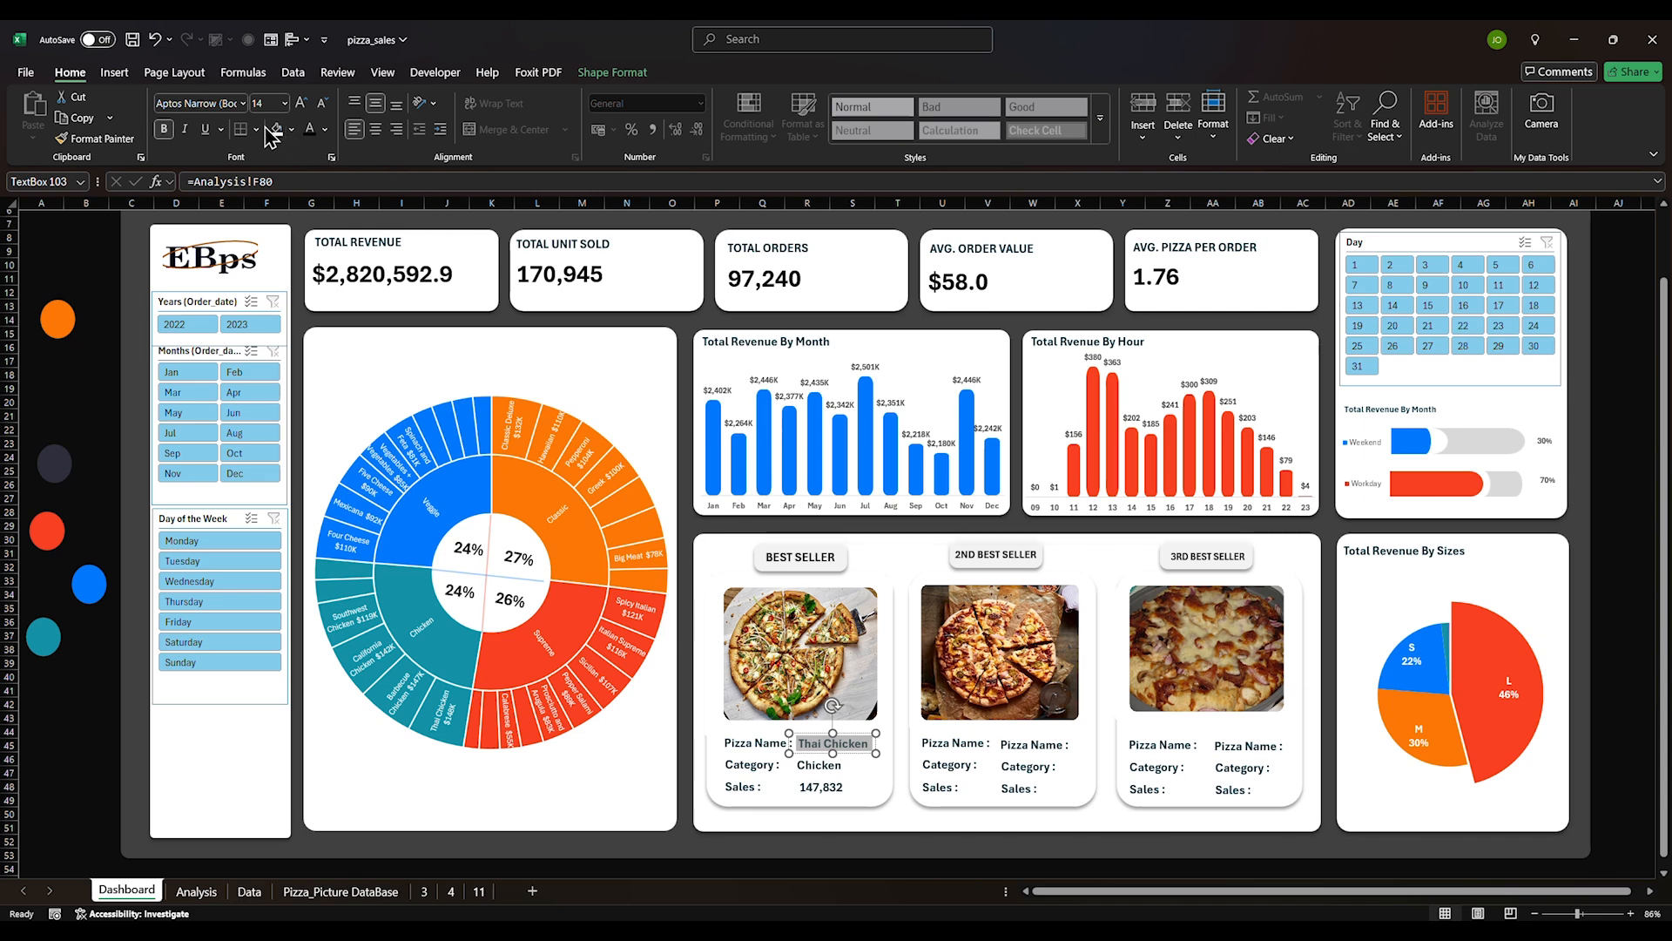
# Colour the Thai Chicken name blue
pyautogui.click(326, 129)
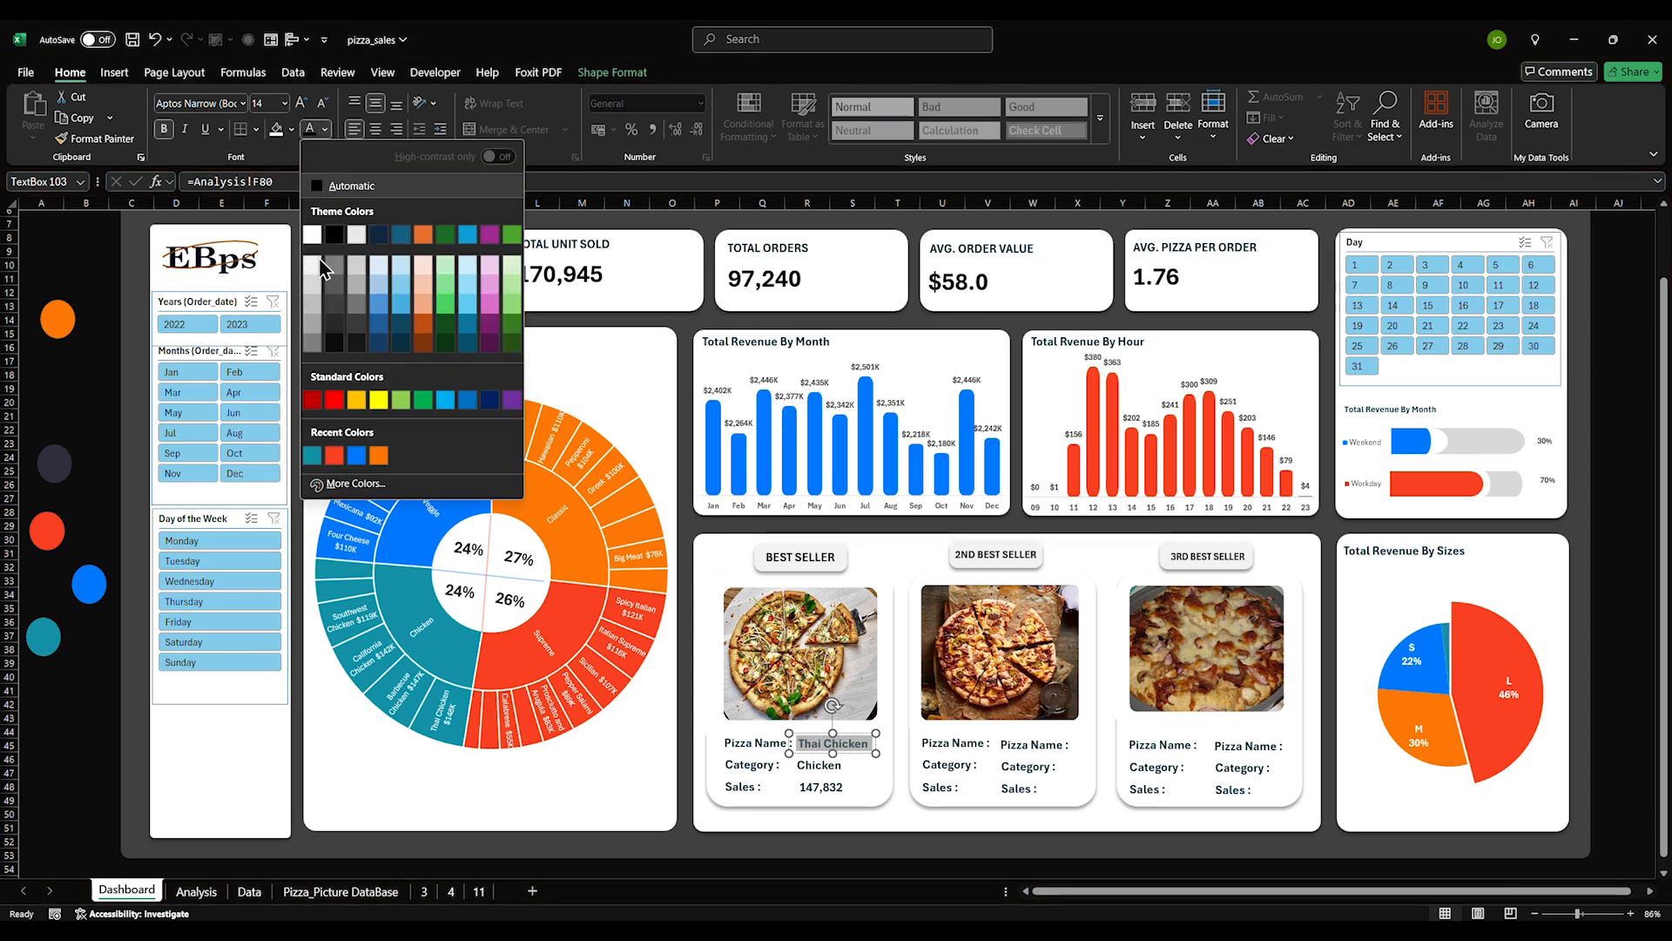
pyautogui.click(357, 455)
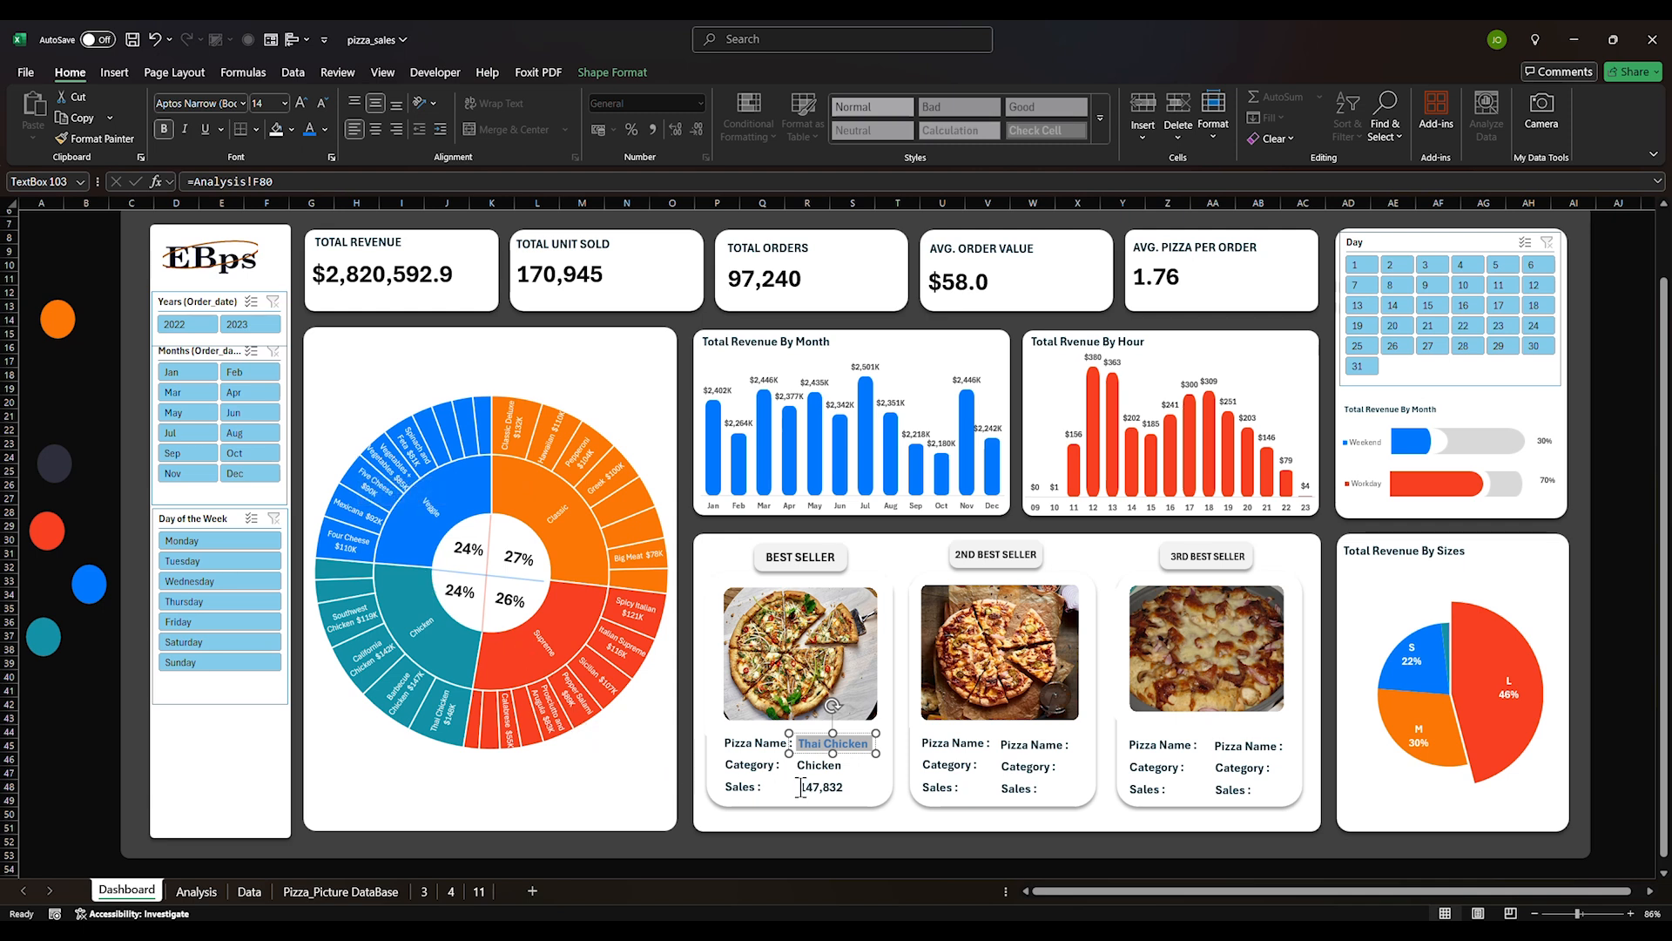
pyautogui.click(96, 139)
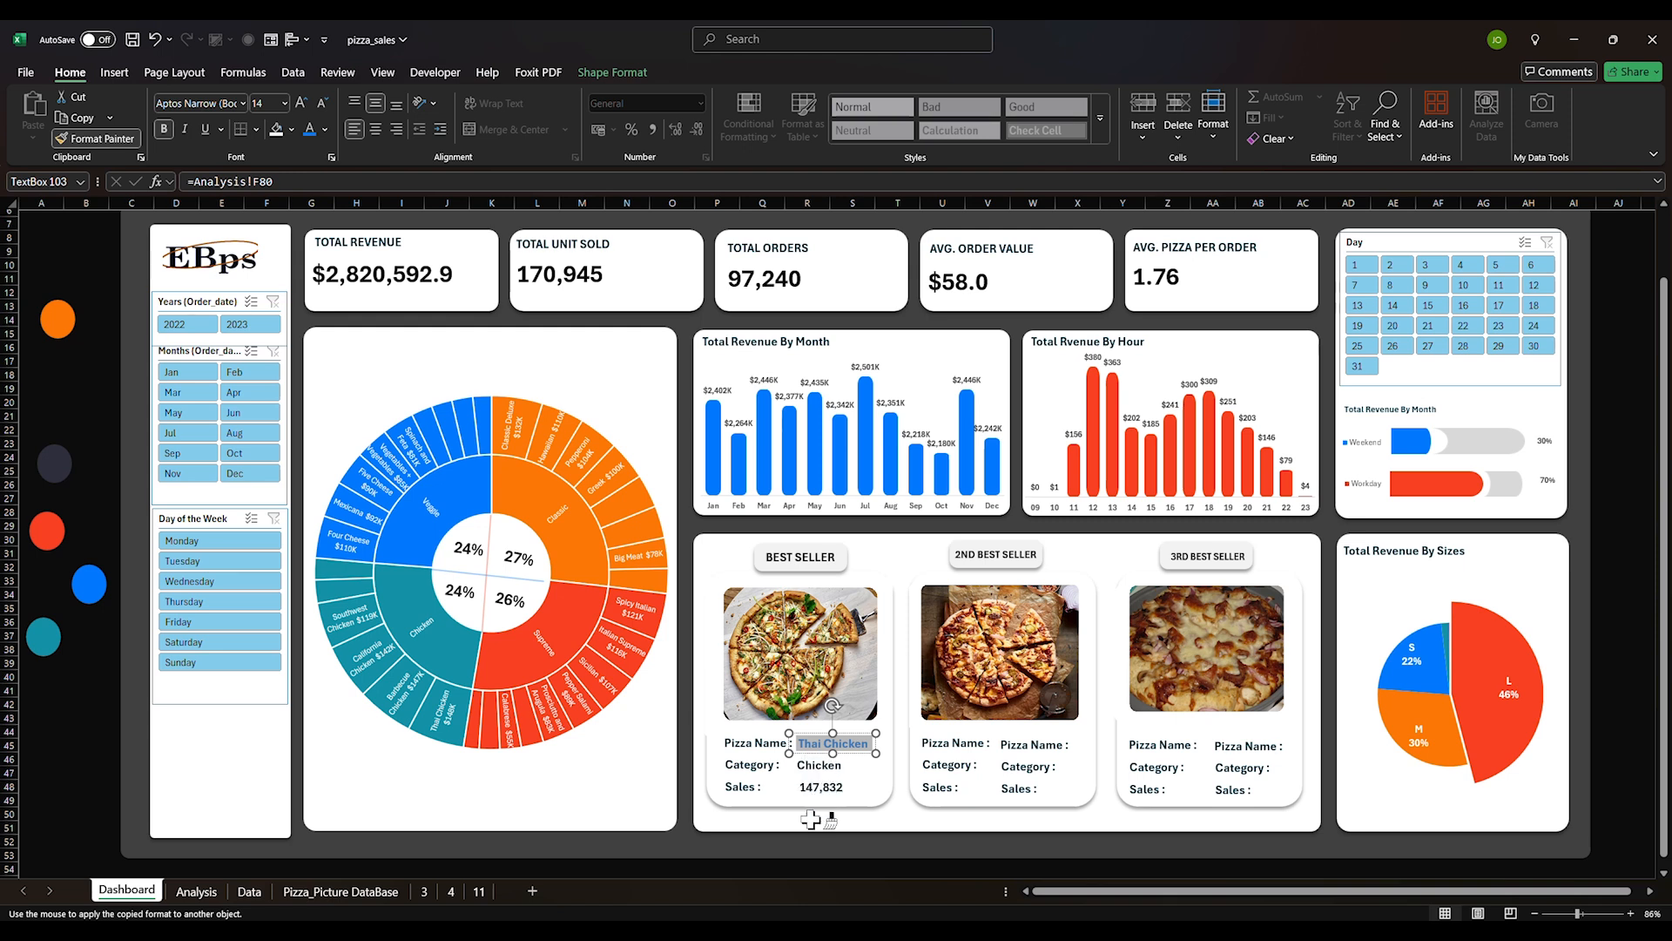
pyautogui.press('Escape')
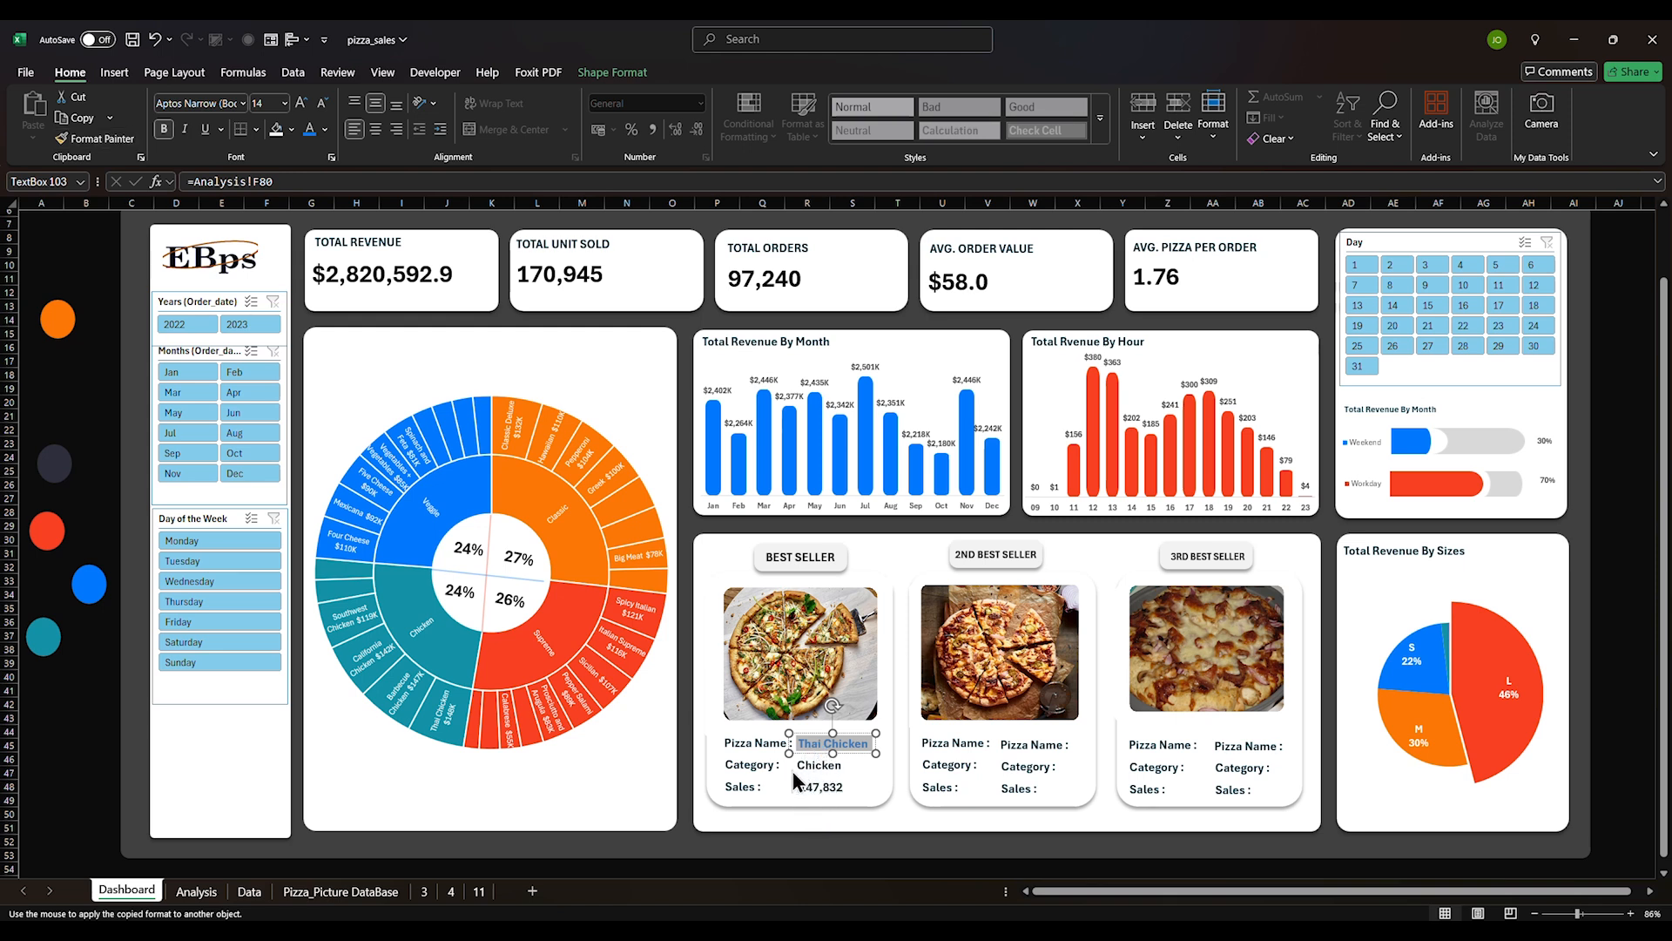
pyautogui.click(786, 772)
pyautogui.click(754, 875)
pyautogui.click(71, 785)
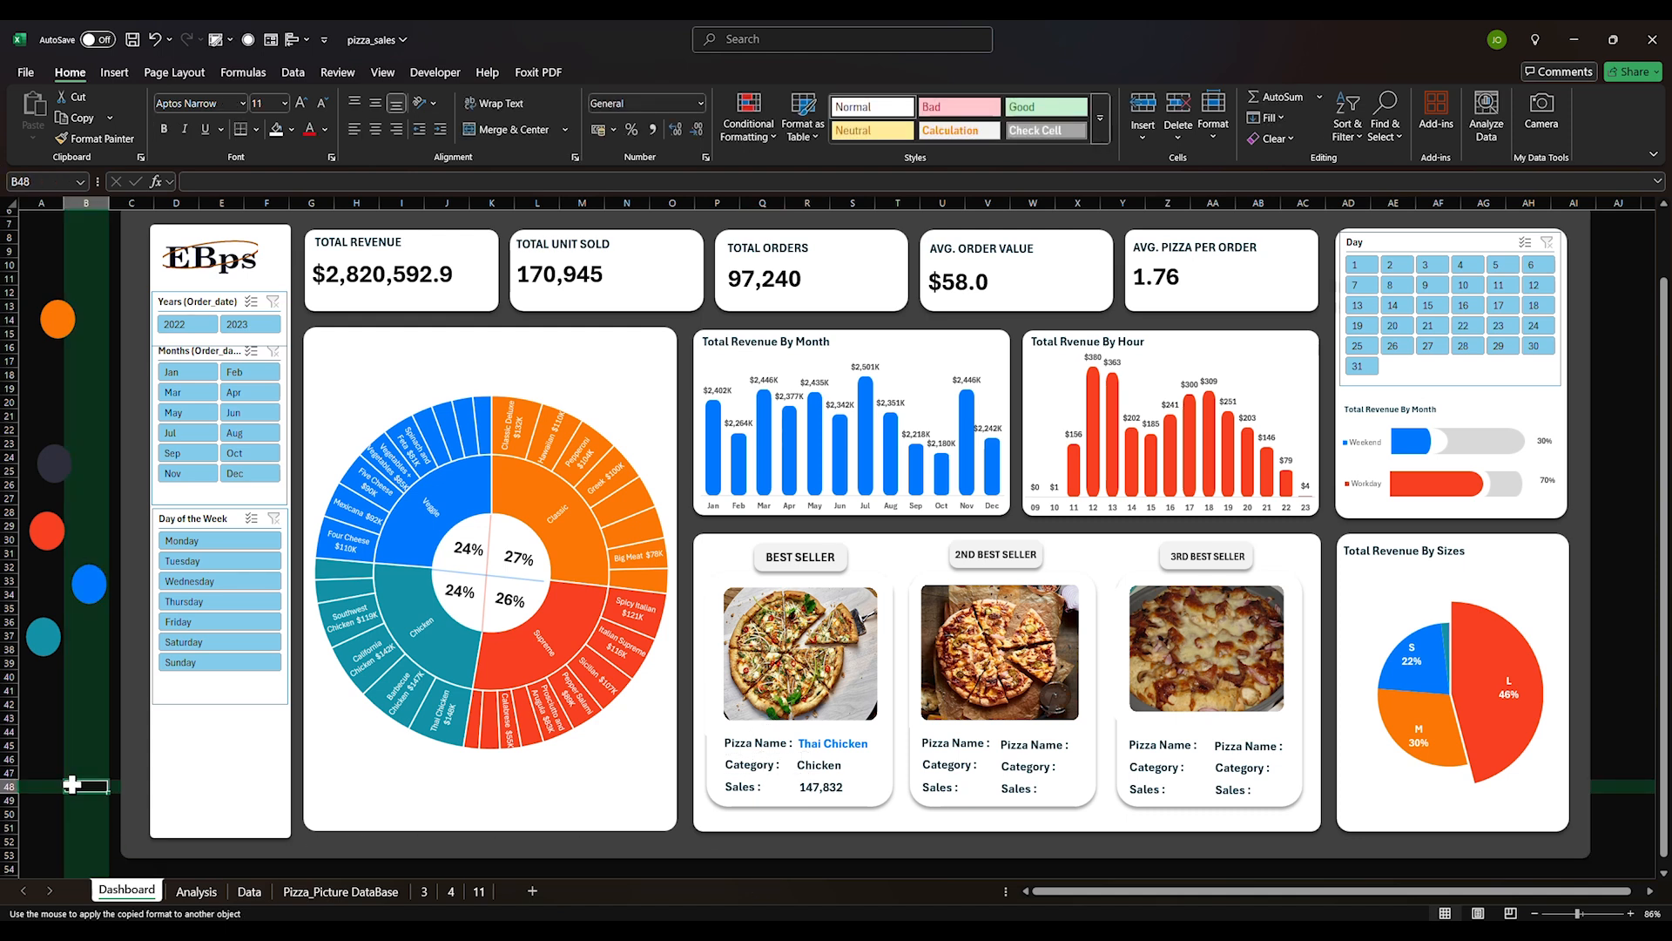
# Copy Thai Chicken's blue bold format onto the Chicken and 147,832 boxes
pyautogui.click(802, 745)
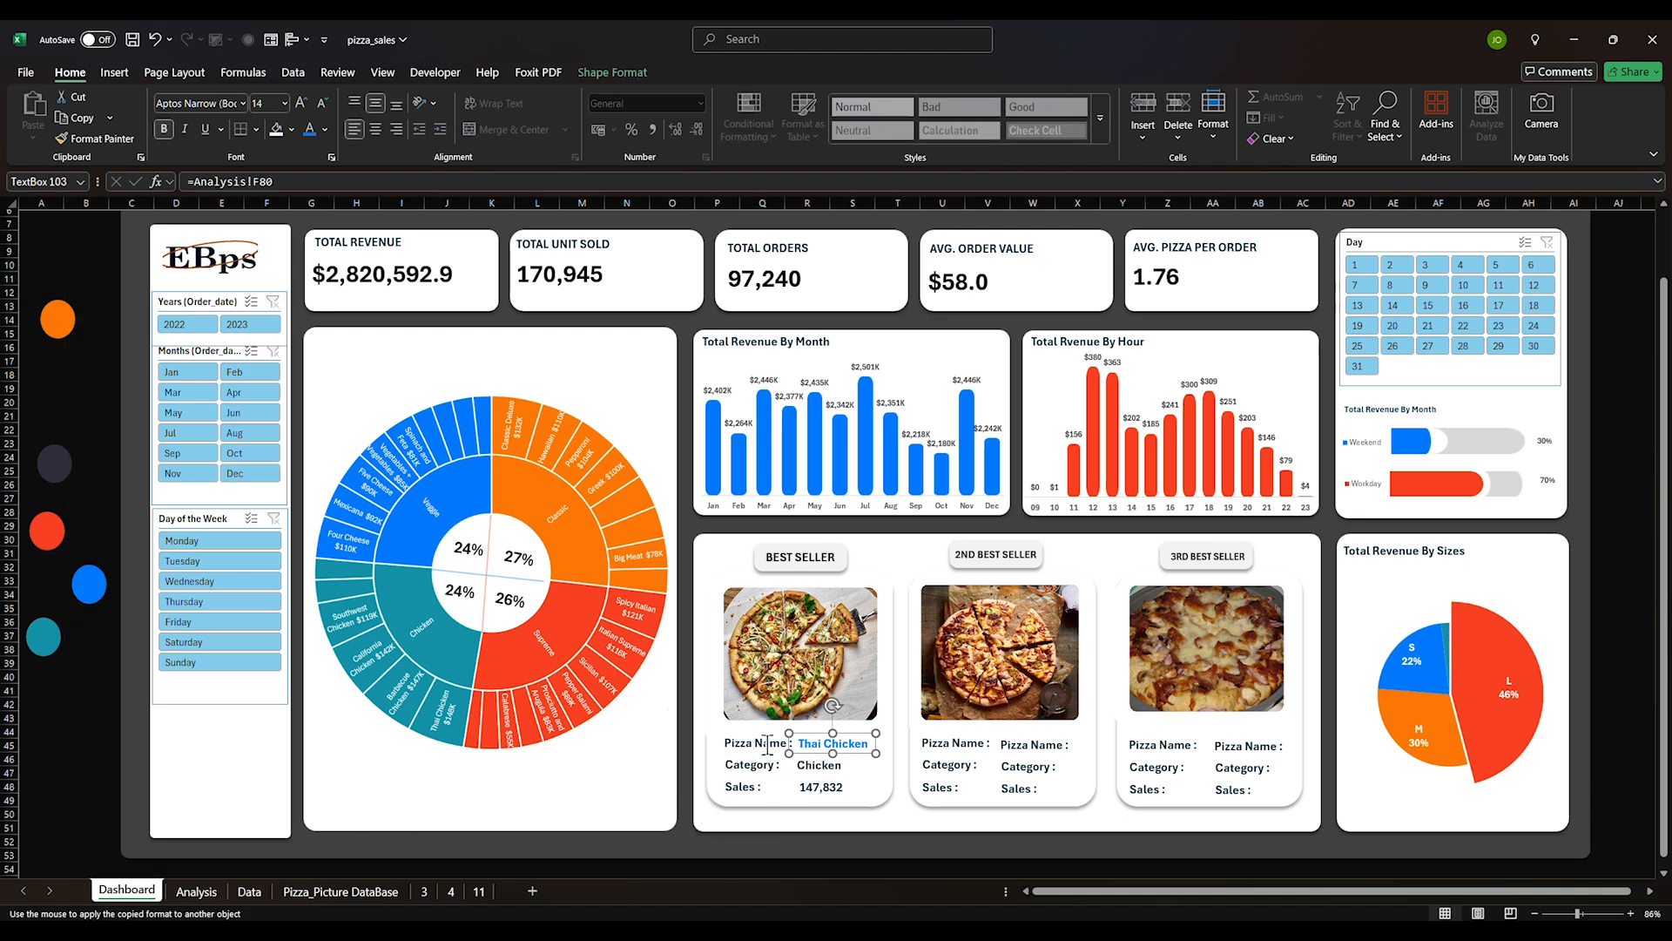
pyautogui.click(98, 139)
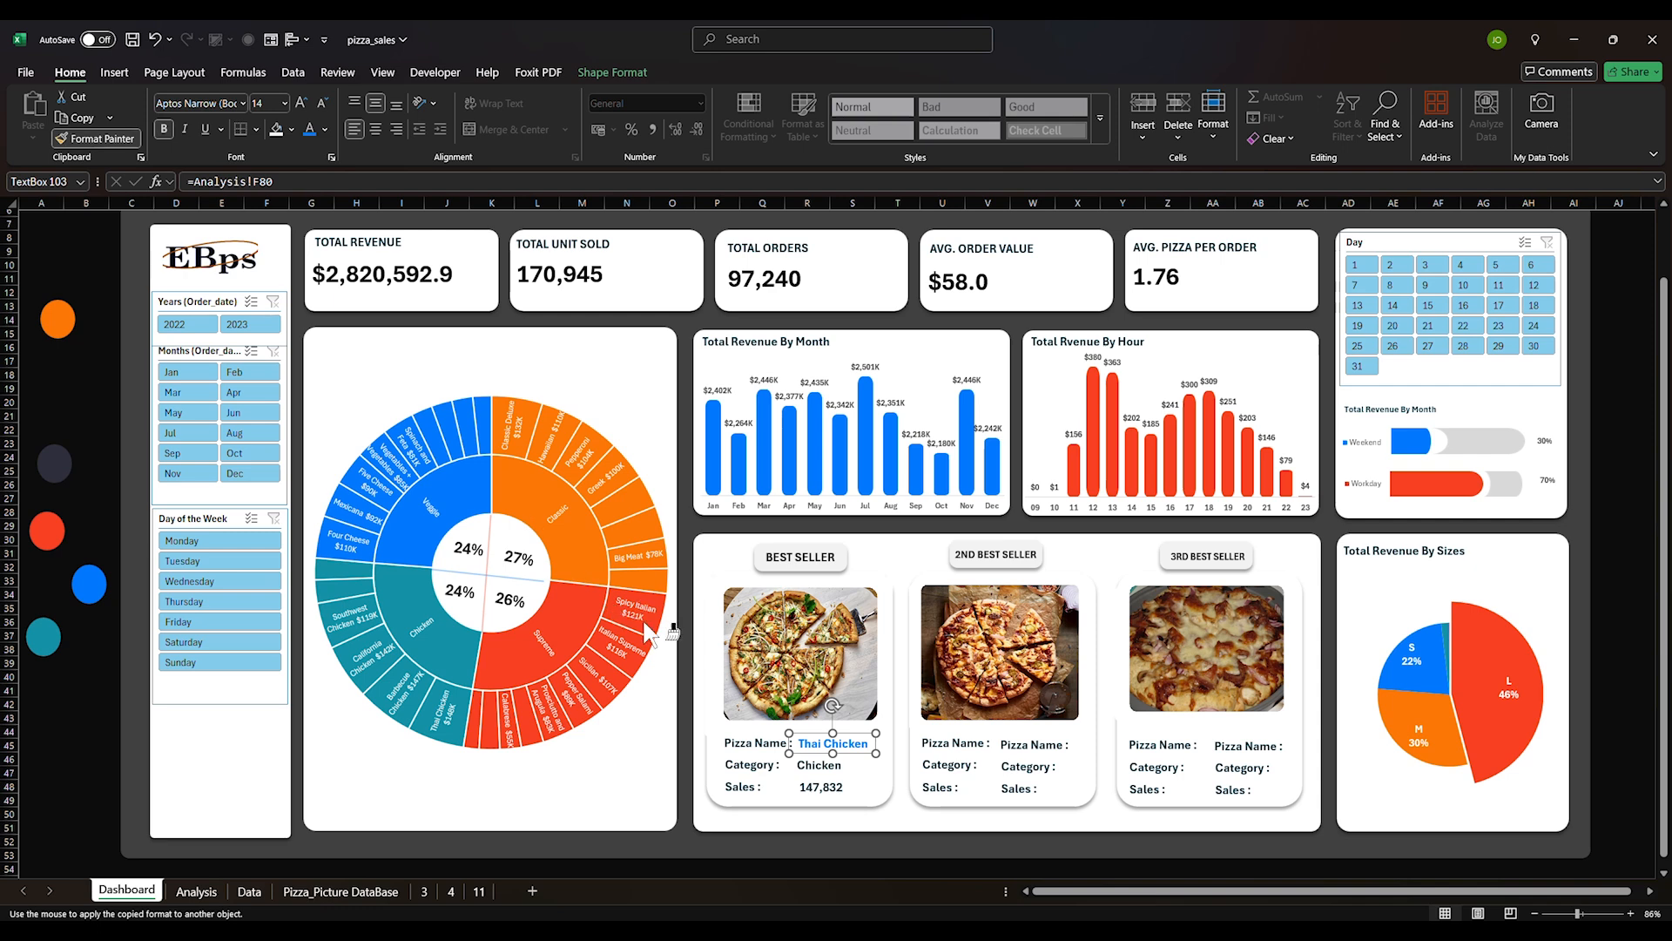
pyautogui.click(812, 765)
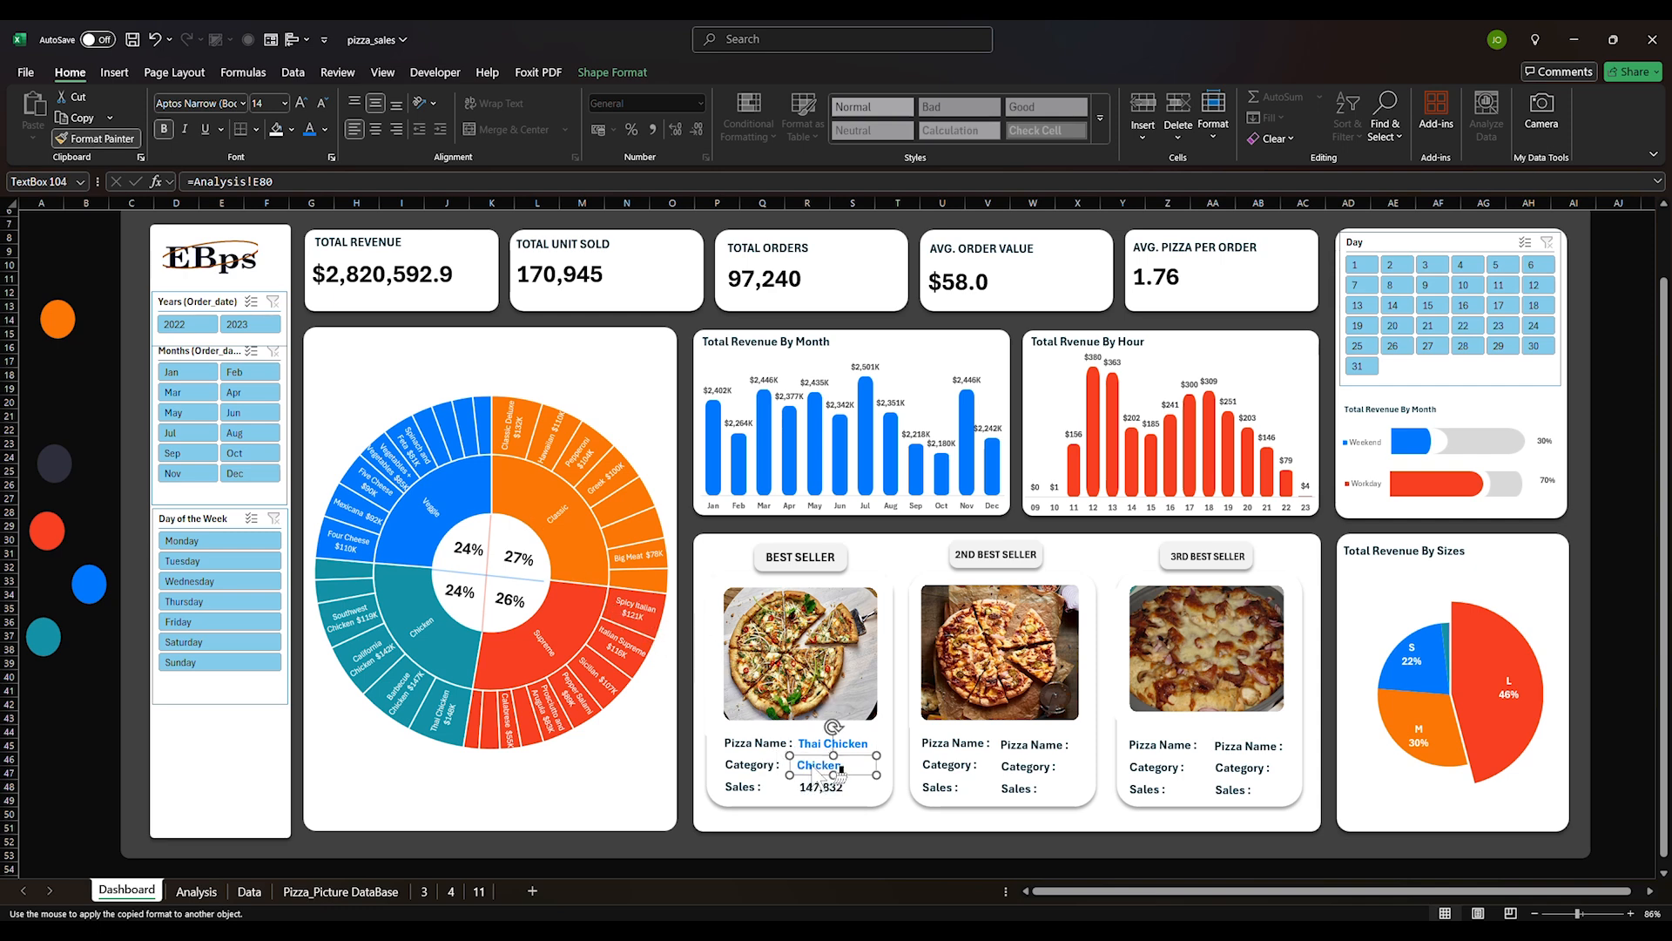
pyautogui.click(815, 787)
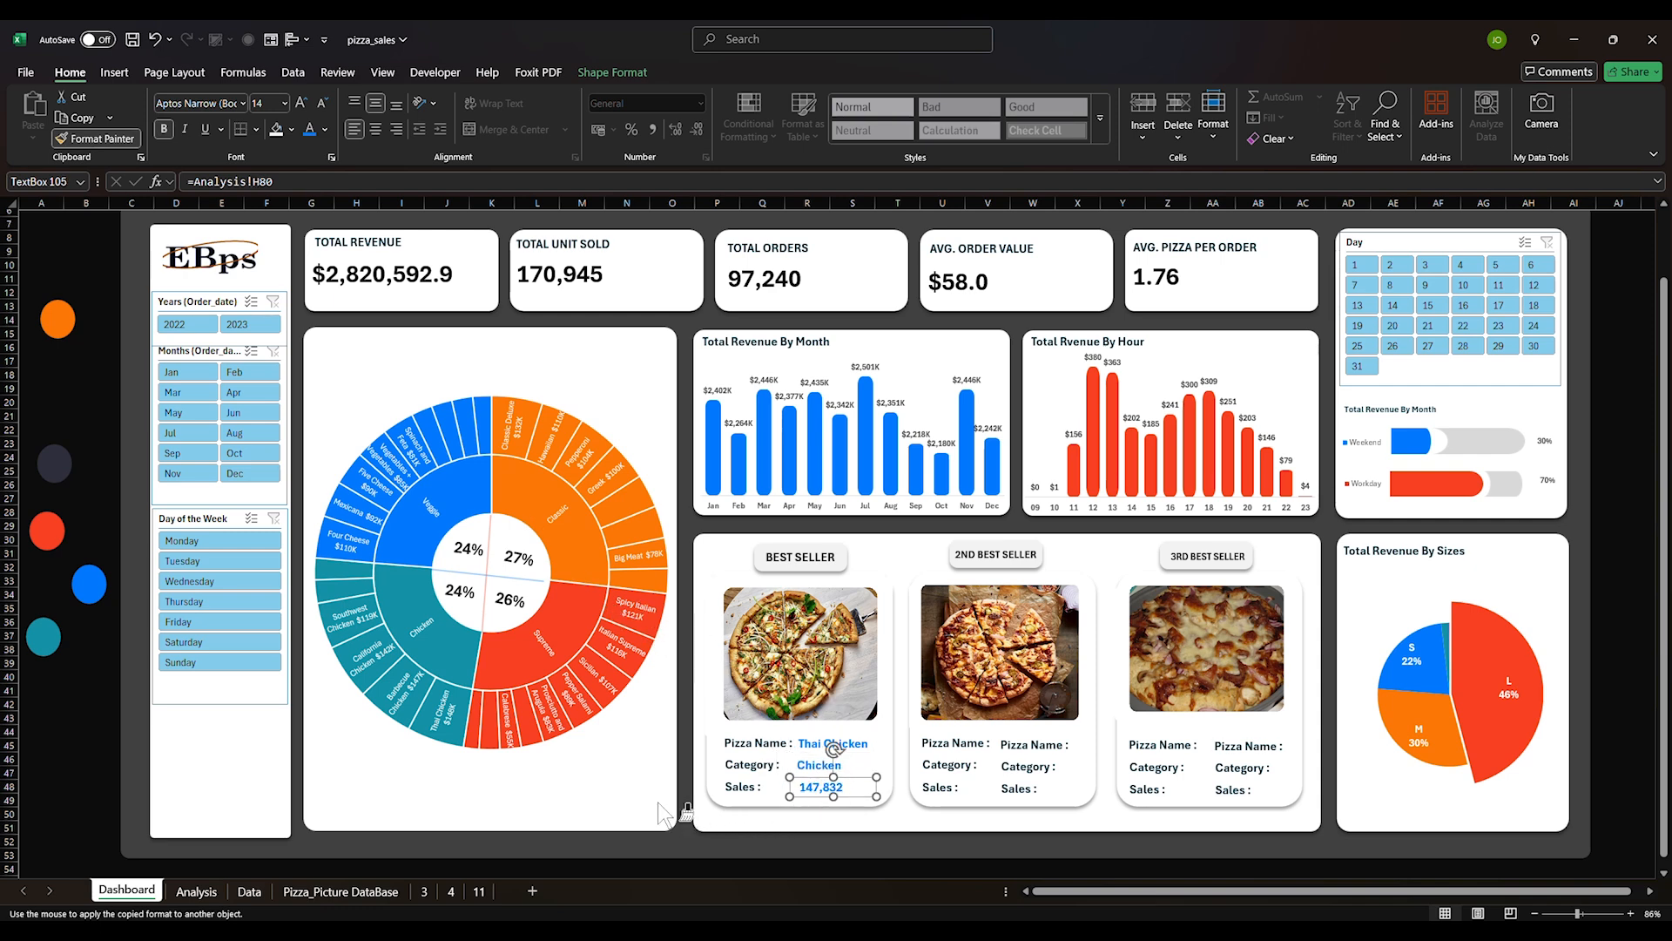
pyautogui.click(57, 707)
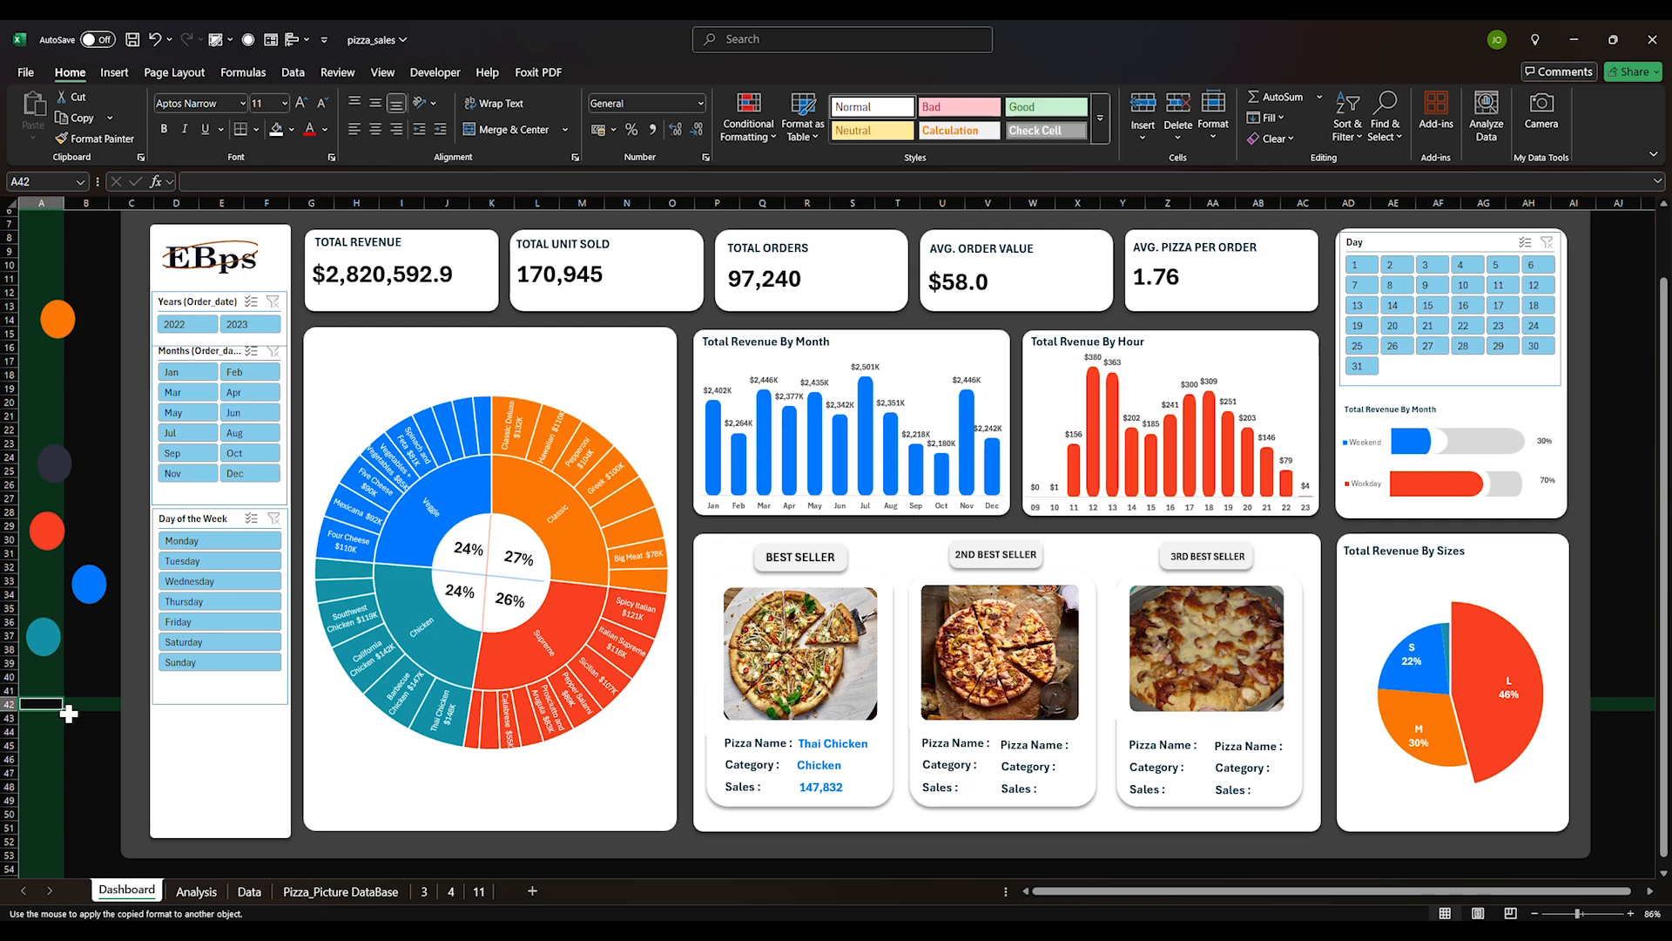
# Replace the second card's name placeholder with =Analysis!F81 so it shows Barbecue
pyautogui.click(1028, 744)
pyautogui.tripleClick(1027, 743)
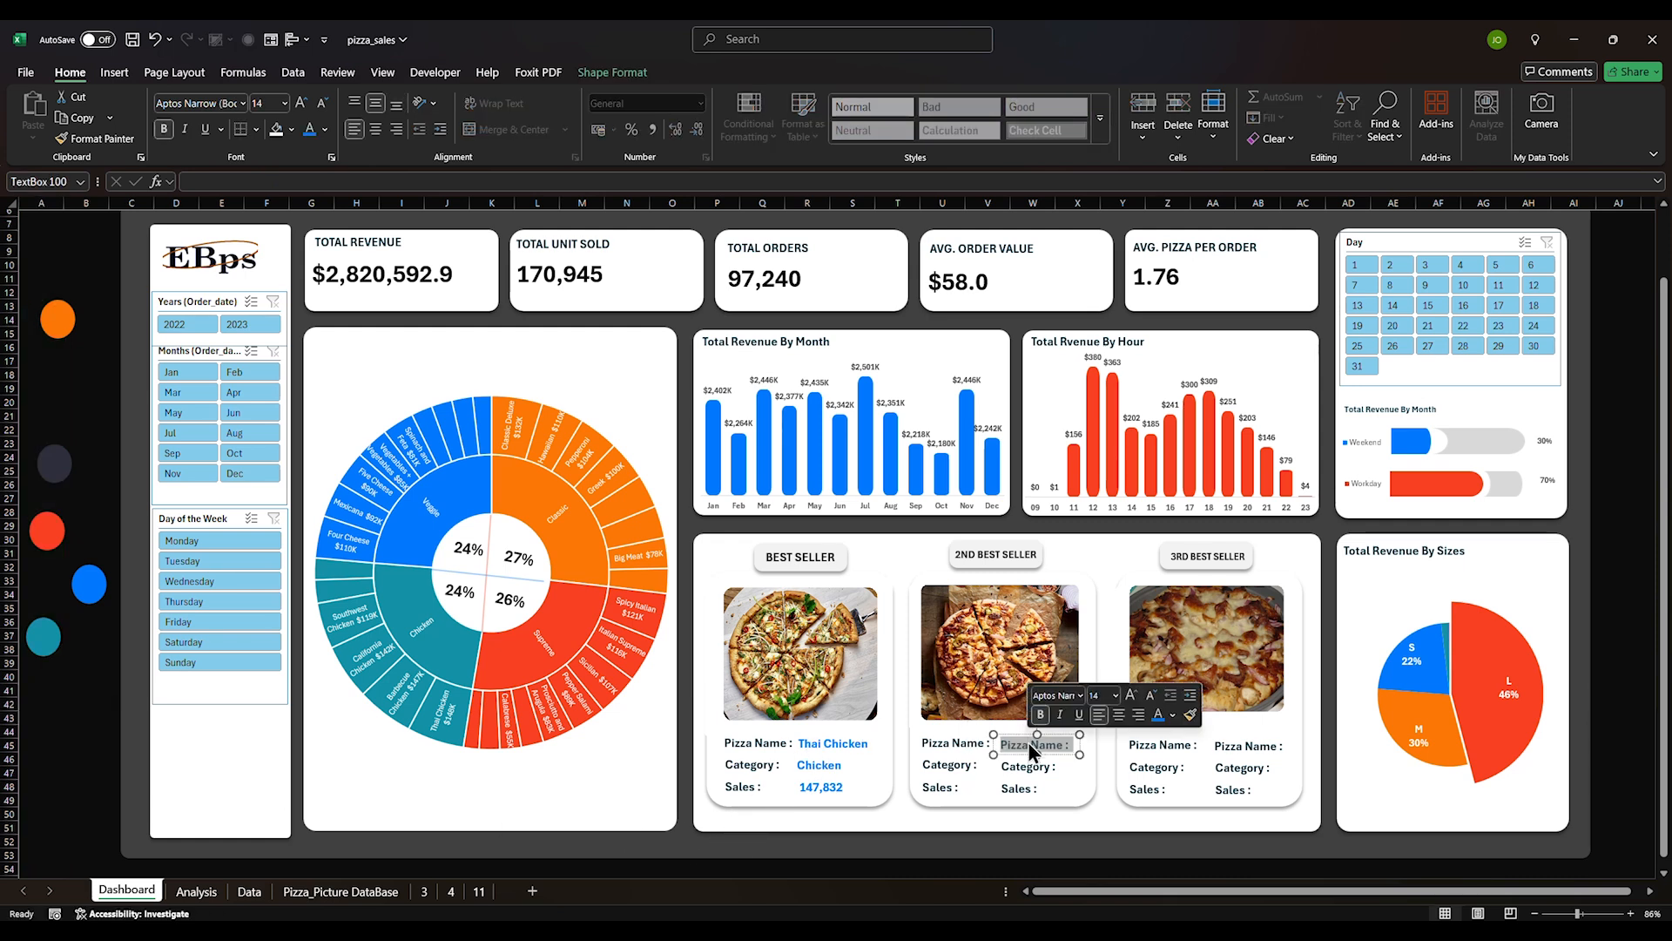
pyautogui.press('BackSpace')
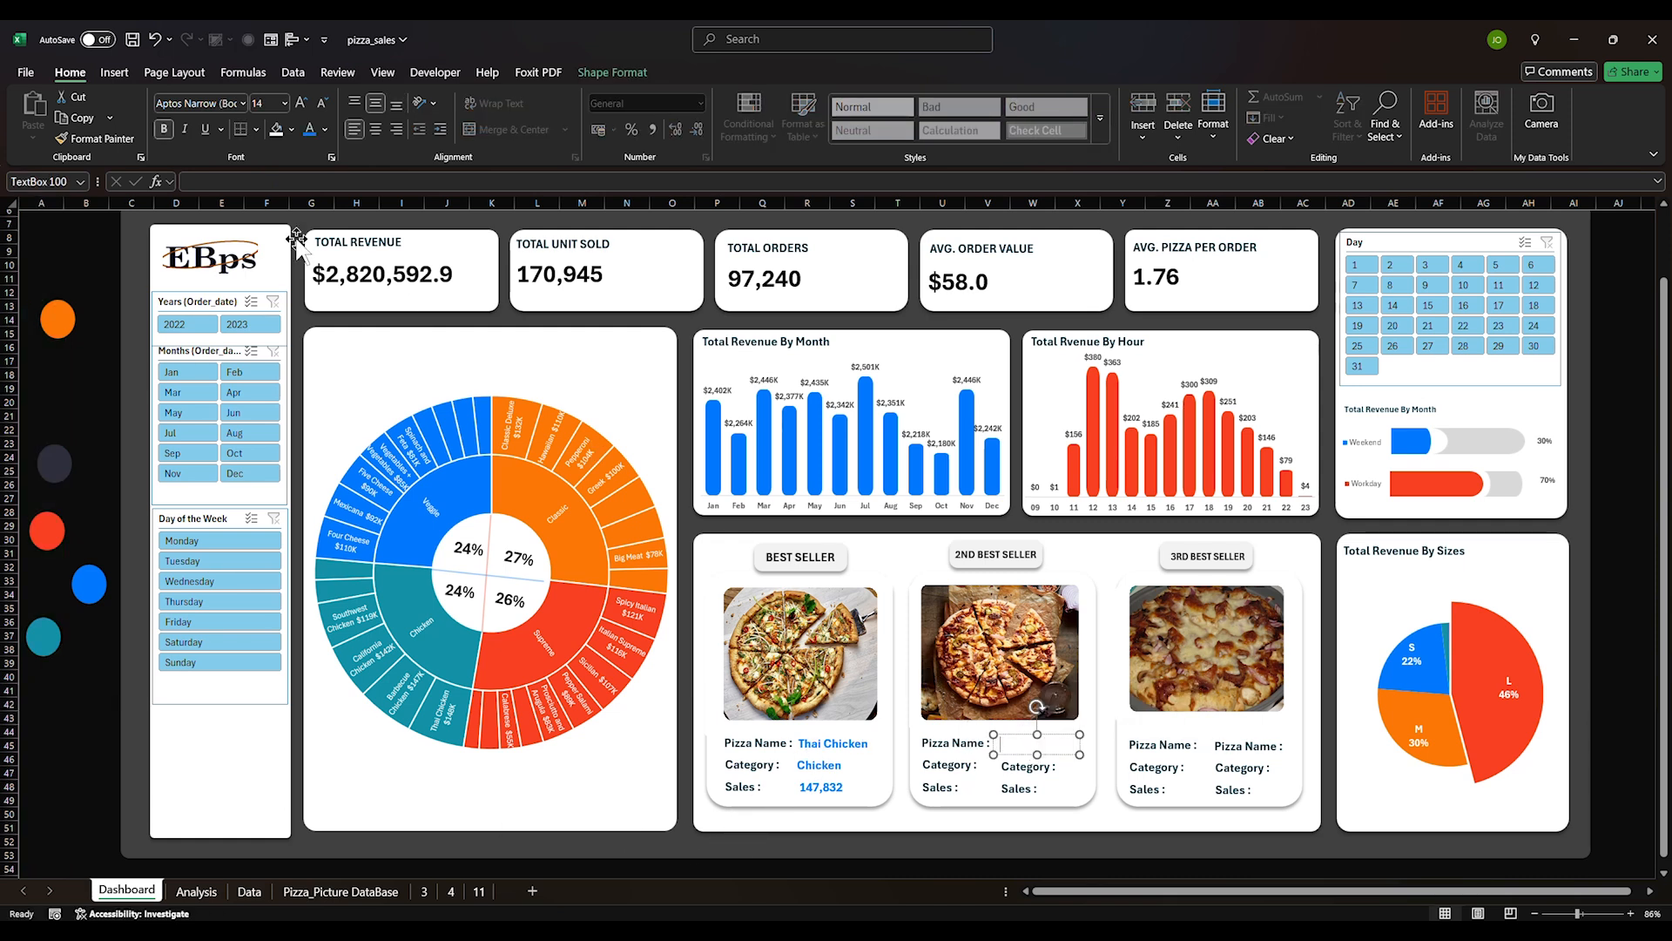
pyautogui.click(197, 180)
pyautogui.write('=')
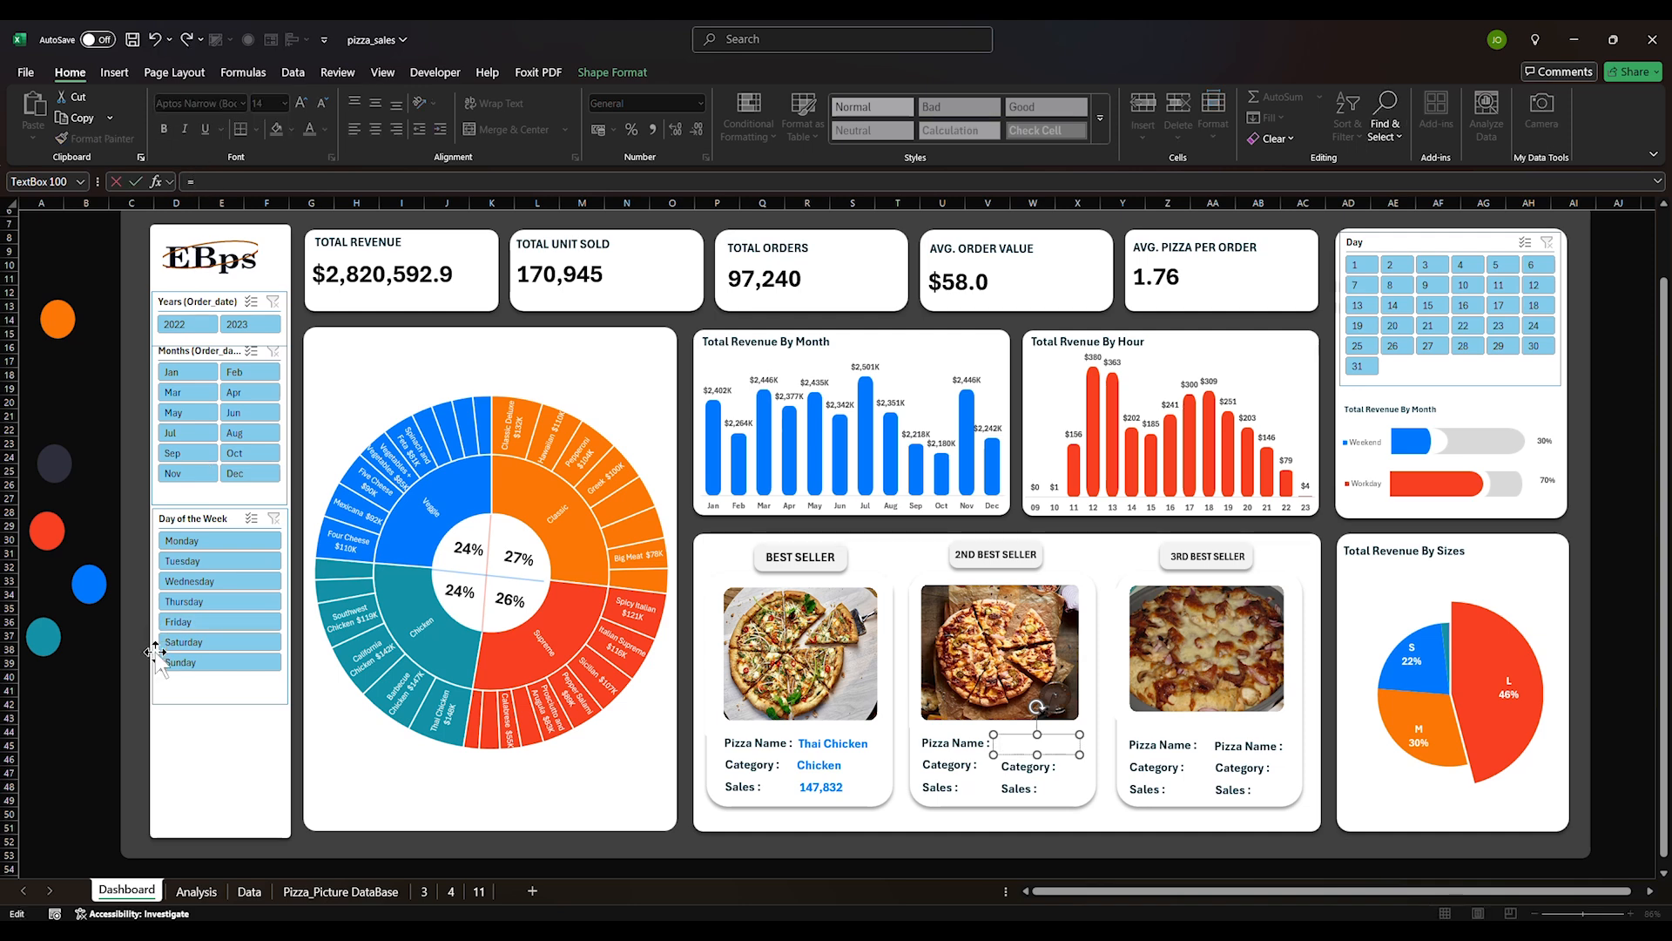
pyautogui.click(196, 891)
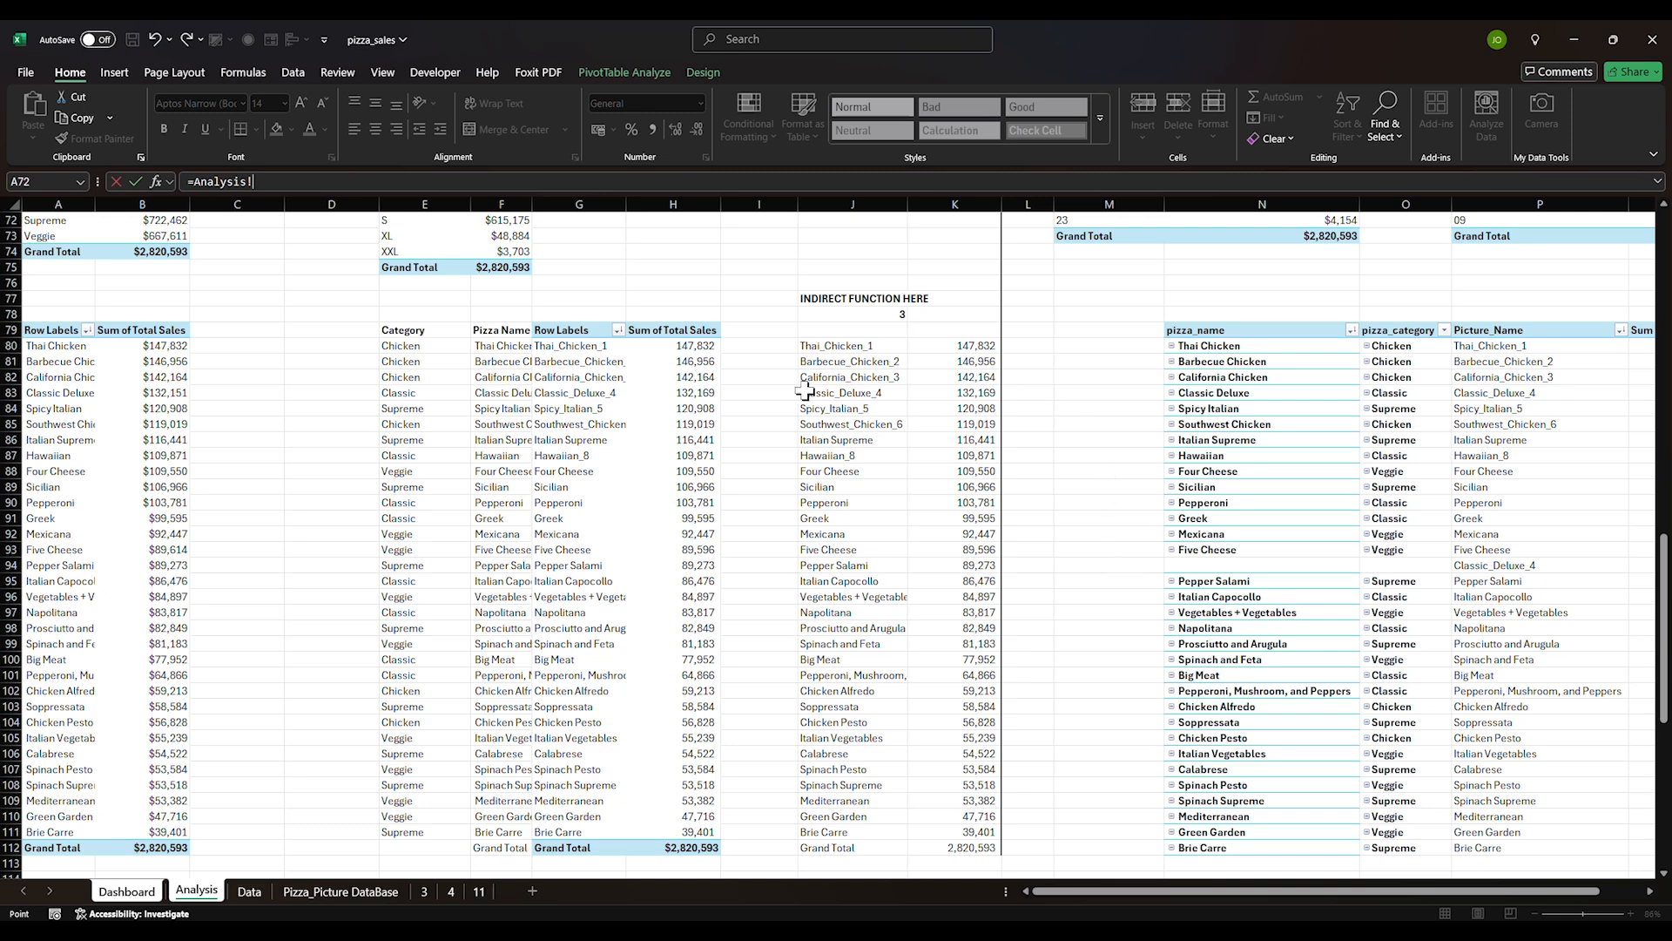
pyautogui.click(508, 360)
pyautogui.press('Return')
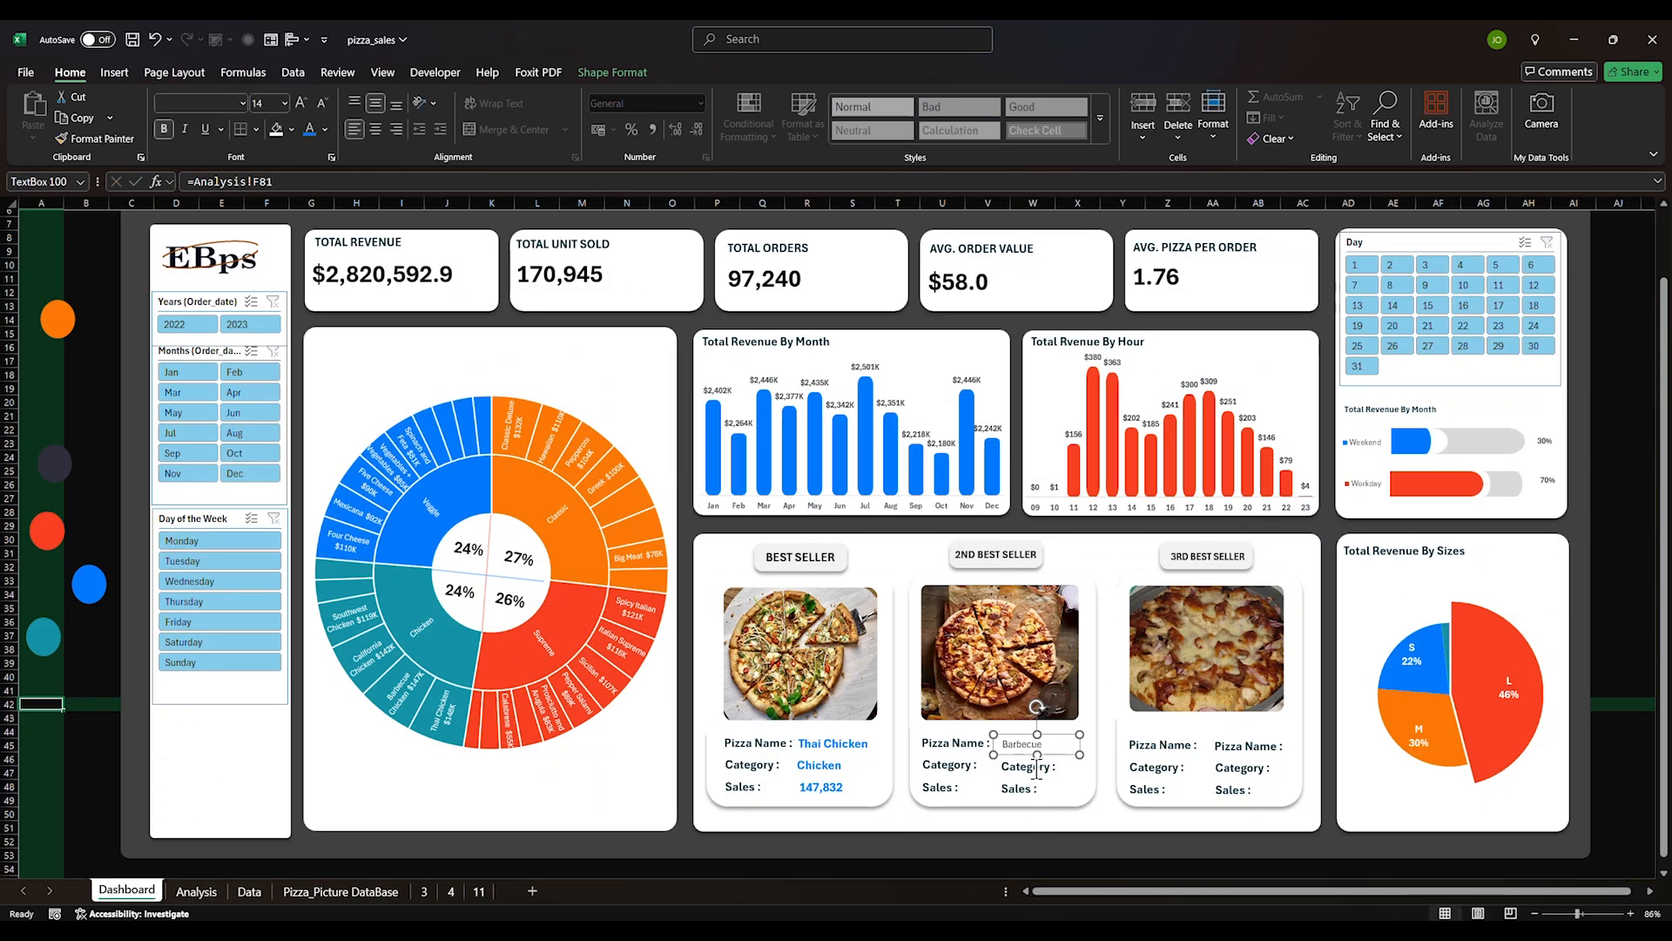
# Link the second card's category box to =Analysis!E81 so it shows Chicken
pyautogui.doubleClick(1036, 768)
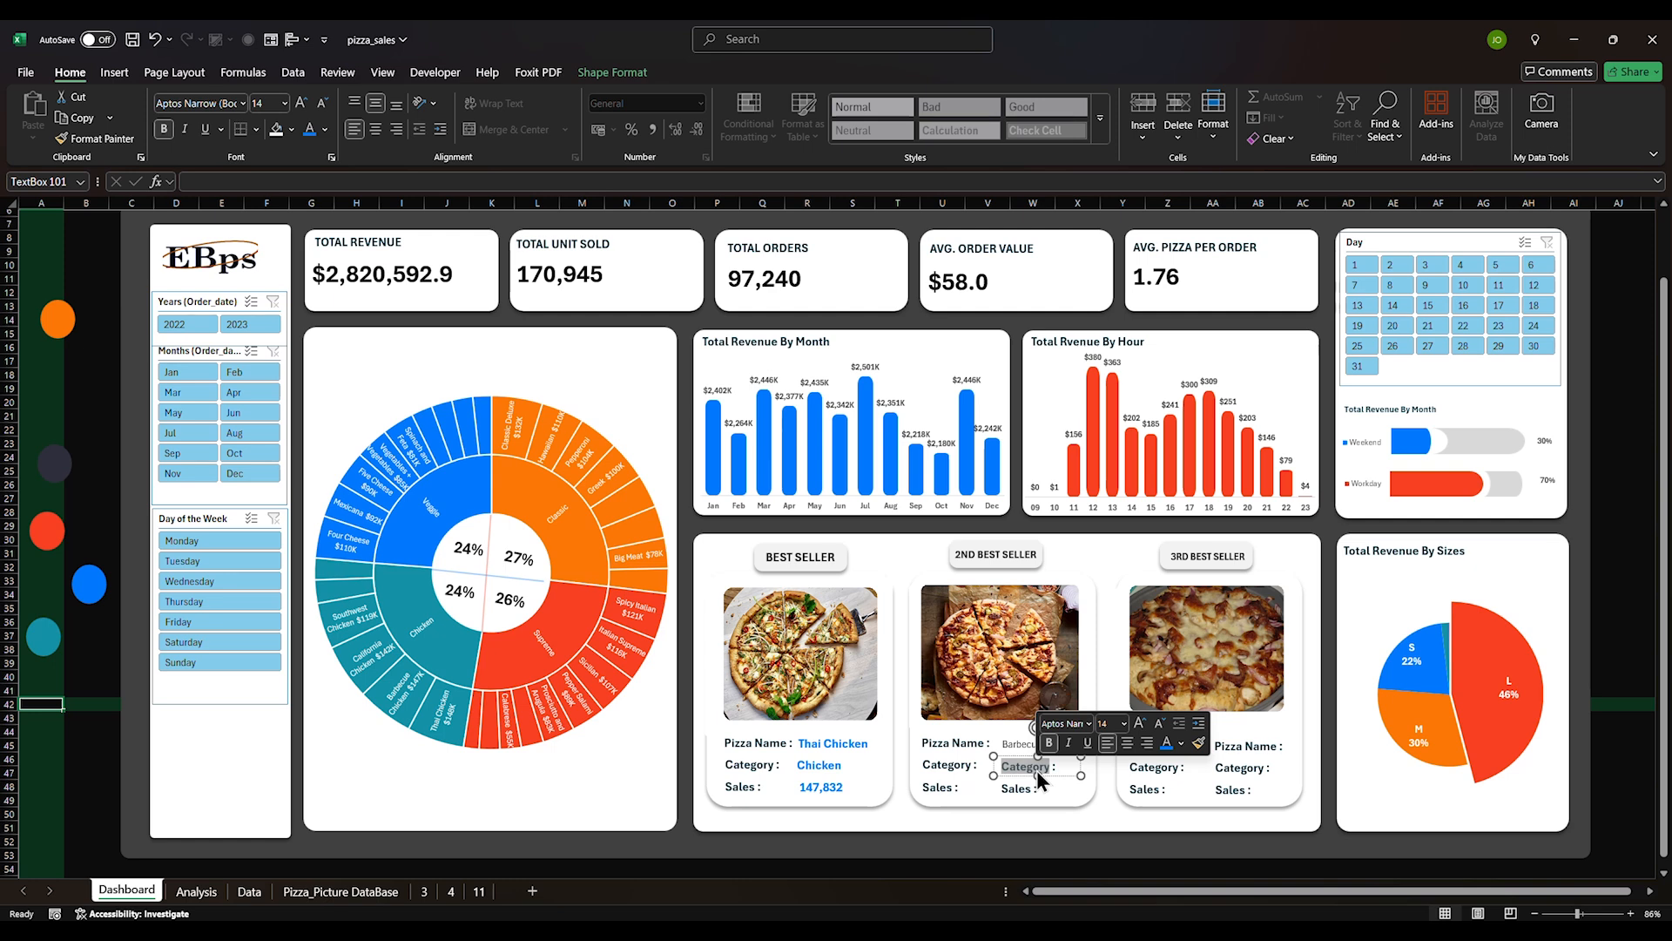
pyautogui.press('Escape')
pyautogui.write('=')
pyautogui.click(196, 891)
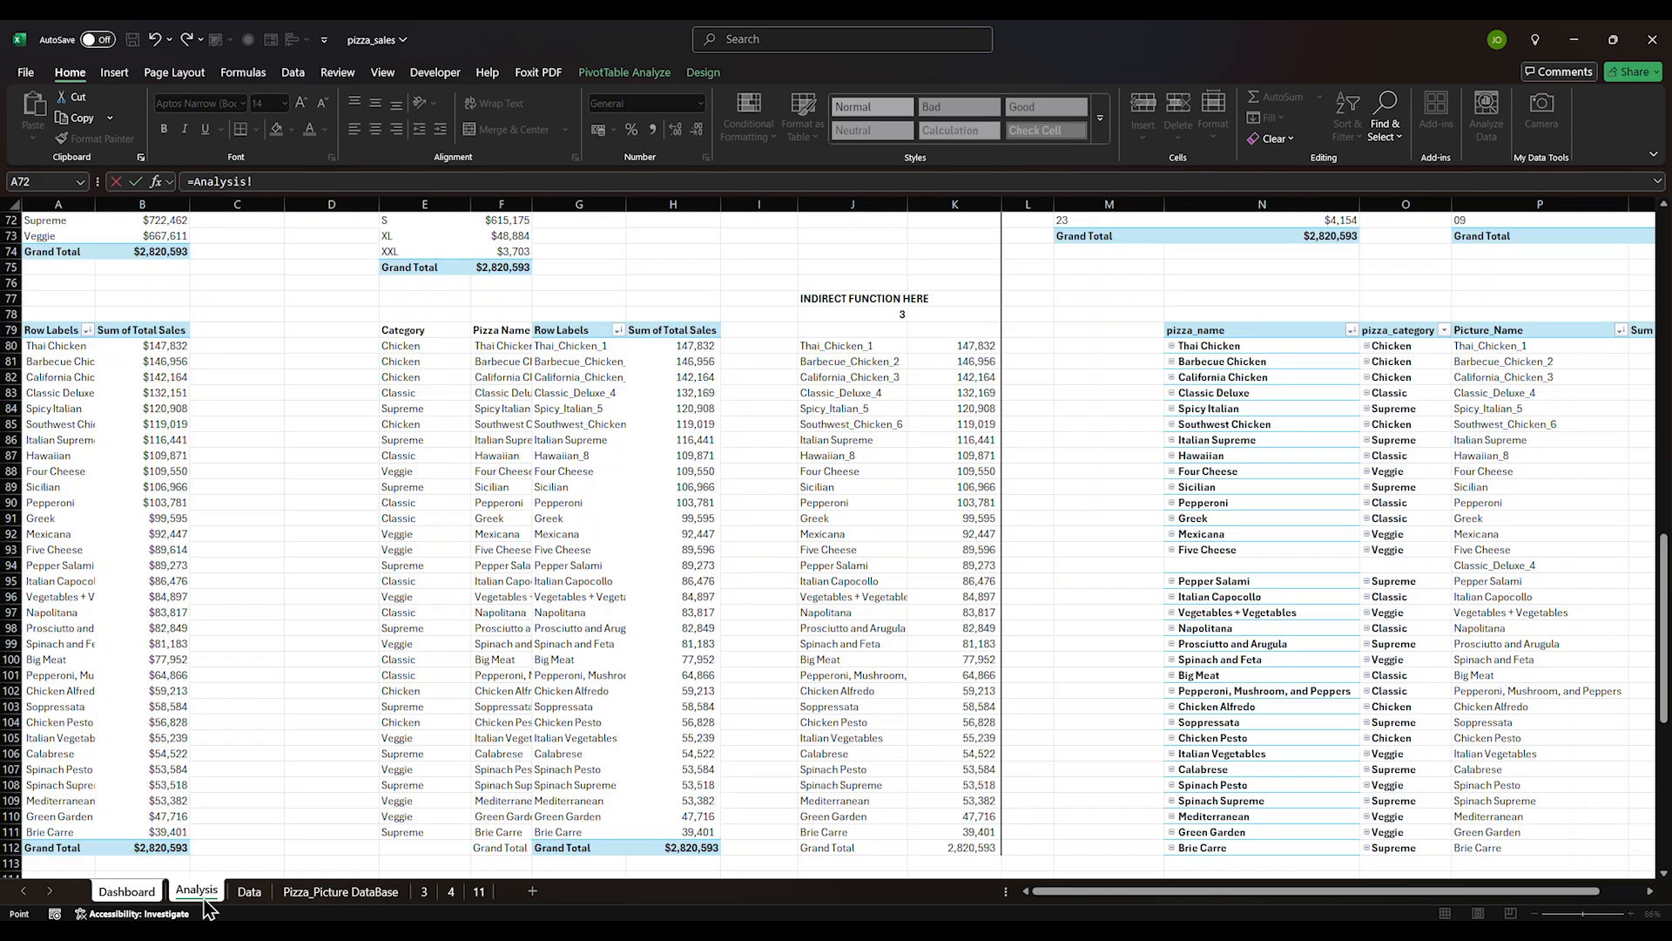
pyautogui.click(430, 366)
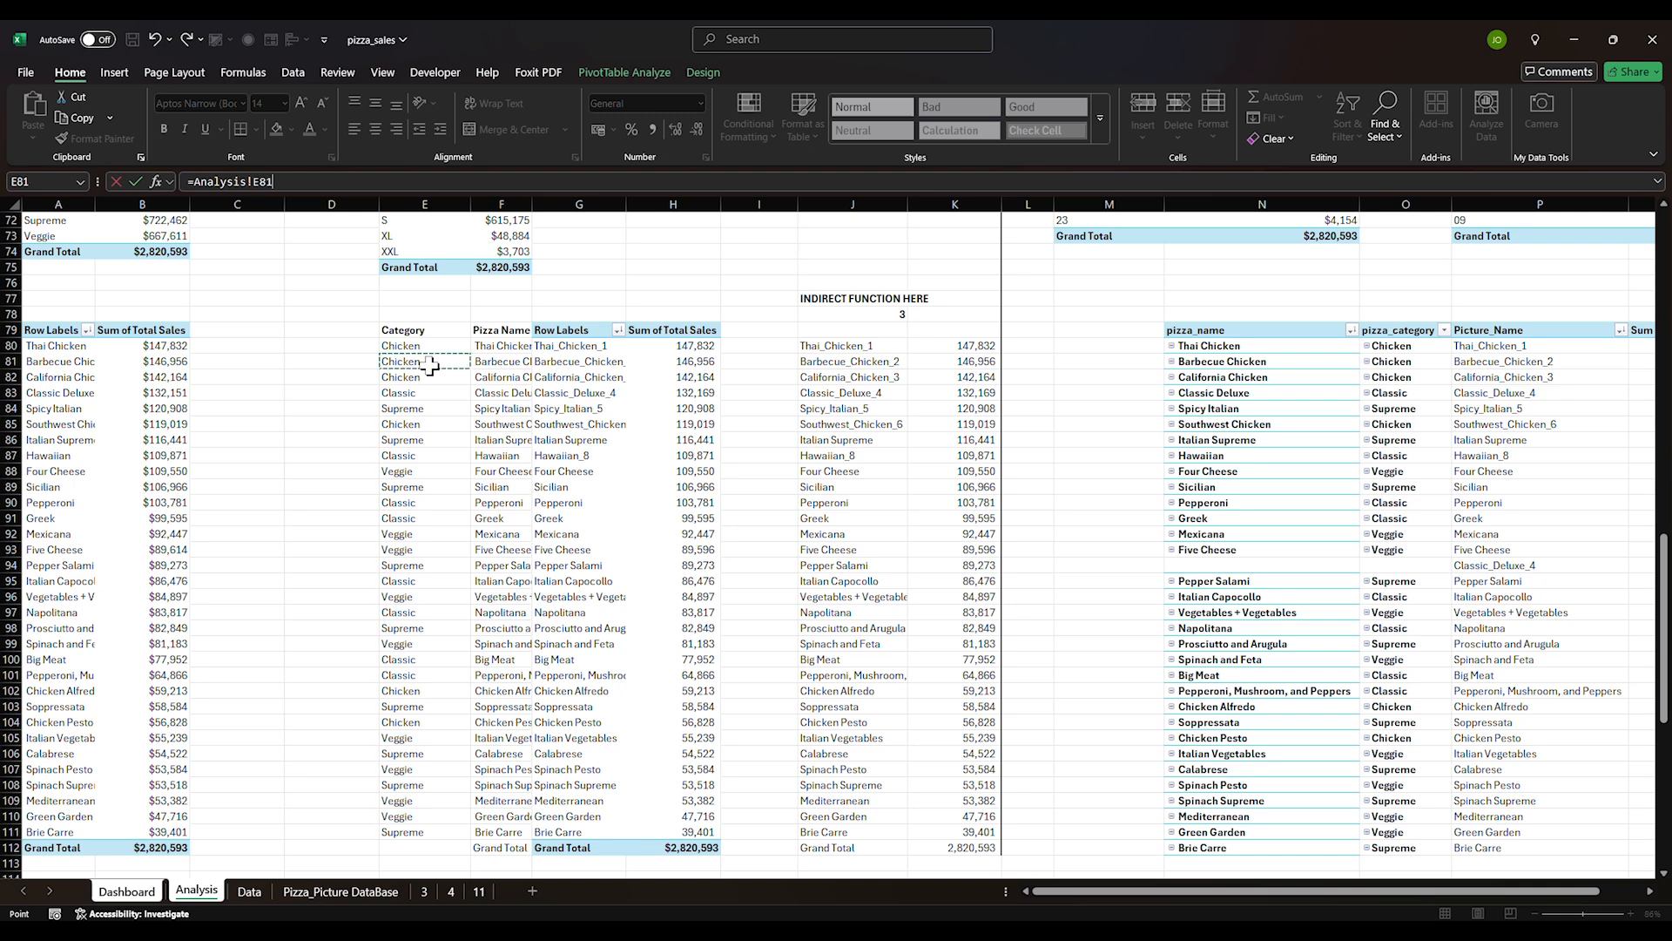
pyautogui.press('Return')
# Replace the second card's Sales placeholder with =Analysis!H82 showing 142,164
pyautogui.tripleClick(1021, 791)
pyautogui.press('BackSpace')
pyautogui.click(384, 184)
pyautogui.write('=')
pyautogui.click(196, 890)
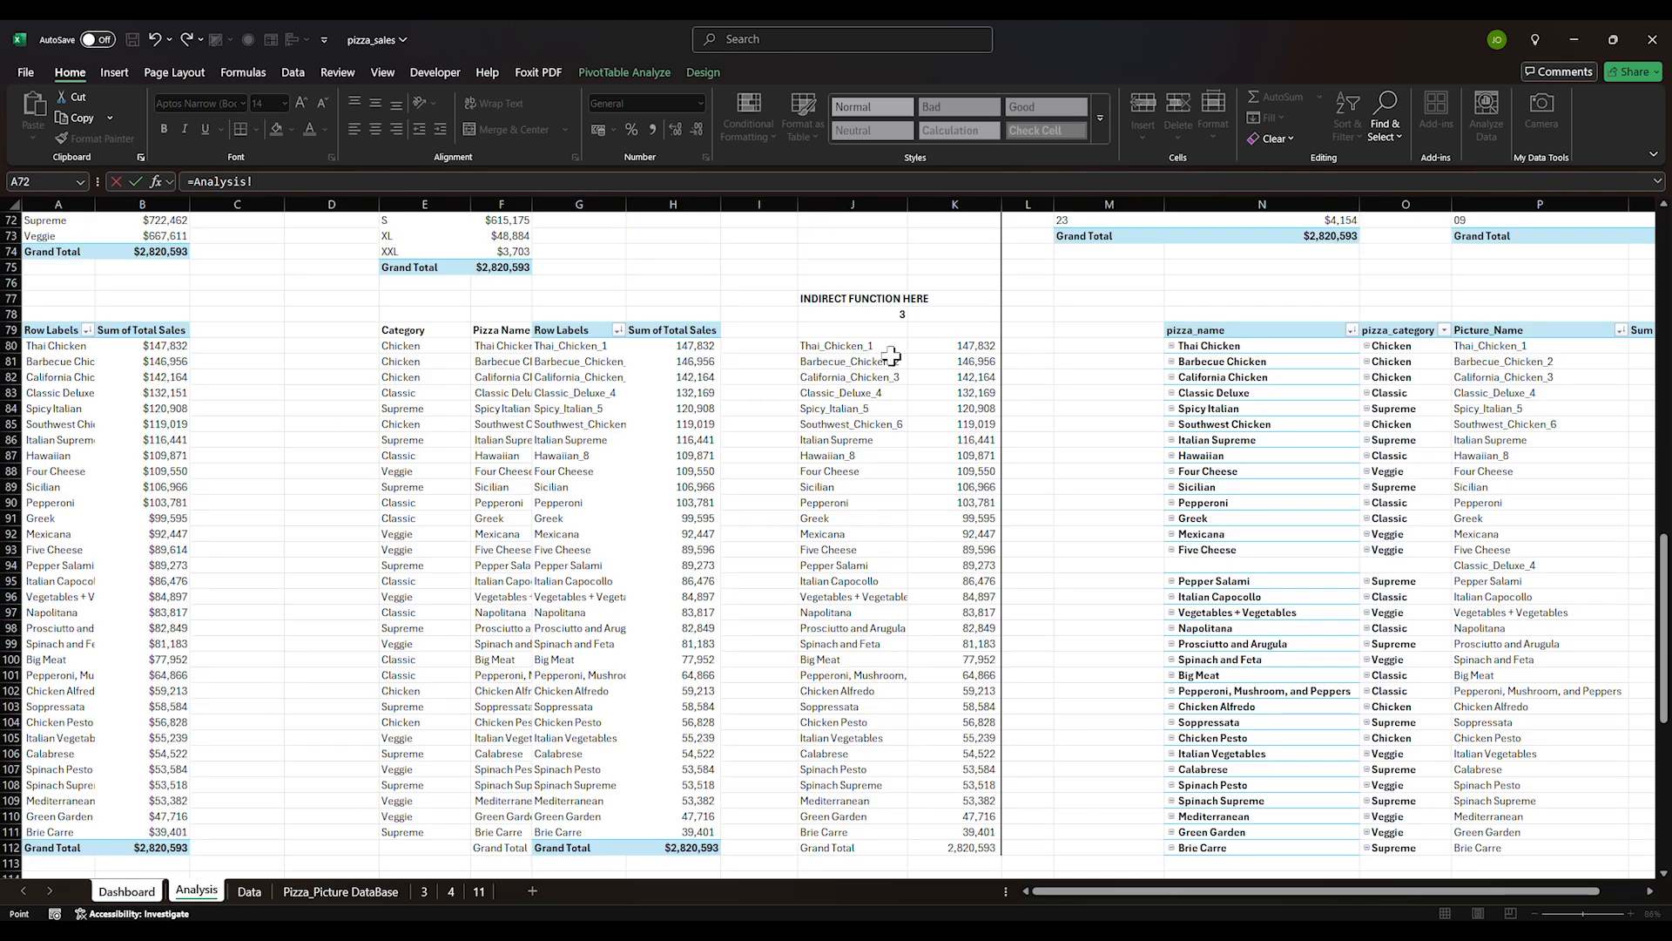
pyautogui.moveTo(691, 362); pyautogui.dragTo(691, 372)
pyautogui.press('BackSpace')
pyautogui.press('BackSpace')
pyautogui.press('BackSpace')
pyautogui.press('BackSpace')
pyautogui.press('BackSpace')
pyautogui.write('2')
pyautogui.press('Return')
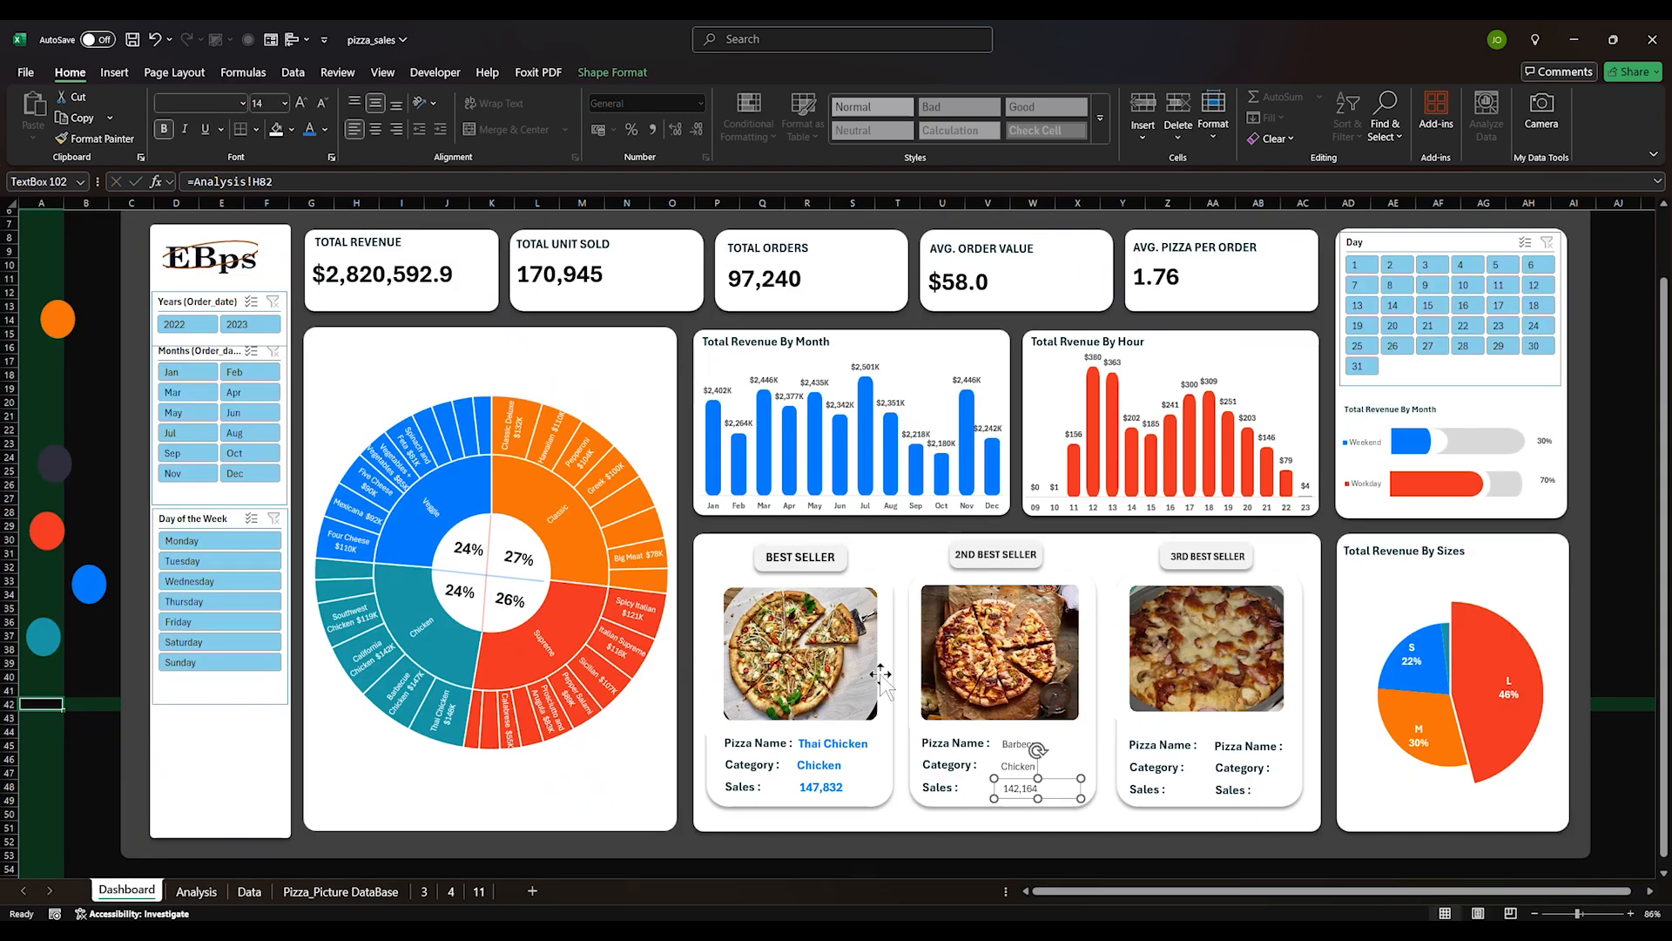
pyautogui.click(948, 843)
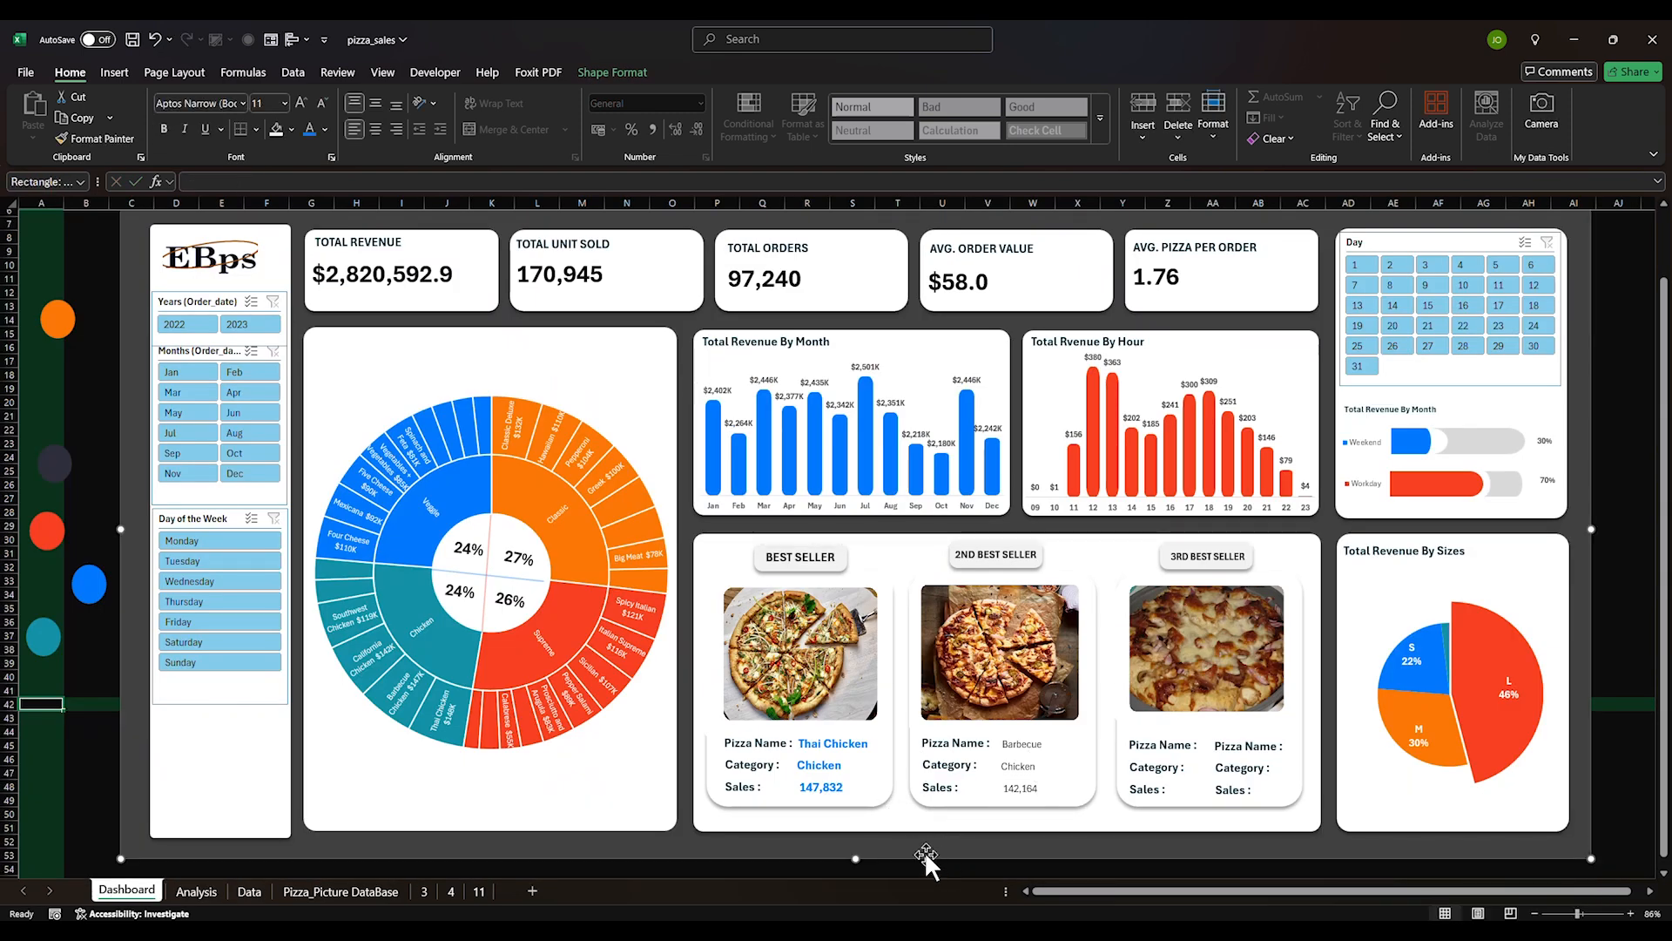
# Format-paint Thai Chicken's bold blue style onto Barbecue, Chicken and 142,164
pyautogui.click(852, 743)
pyautogui.keyDown('ctrl'); pyautogui.click(818, 765); pyautogui.keyUp('ctrl')
pyautogui.keyDown('ctrl'); pyautogui.click(821, 787); pyautogui.keyUp('ctrl')
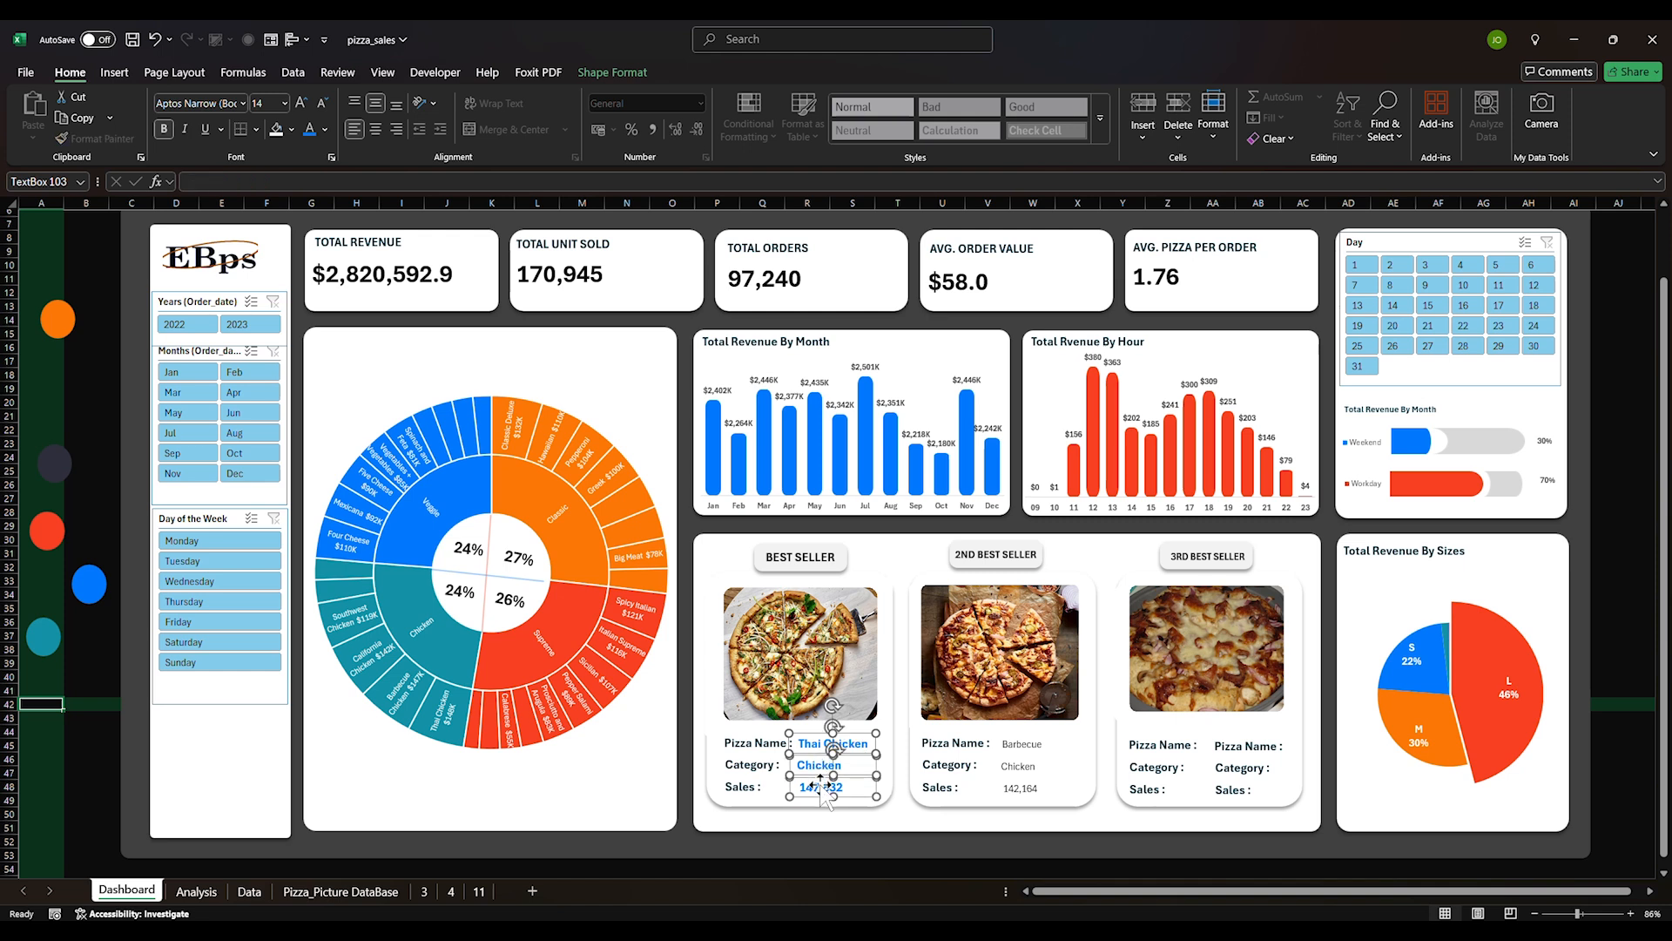
pyautogui.click(811, 840)
pyautogui.click(824, 754)
pyautogui.doubleClick(103, 139)
pyautogui.click(1028, 745)
pyautogui.click(1023, 766)
pyautogui.click(1025, 788)
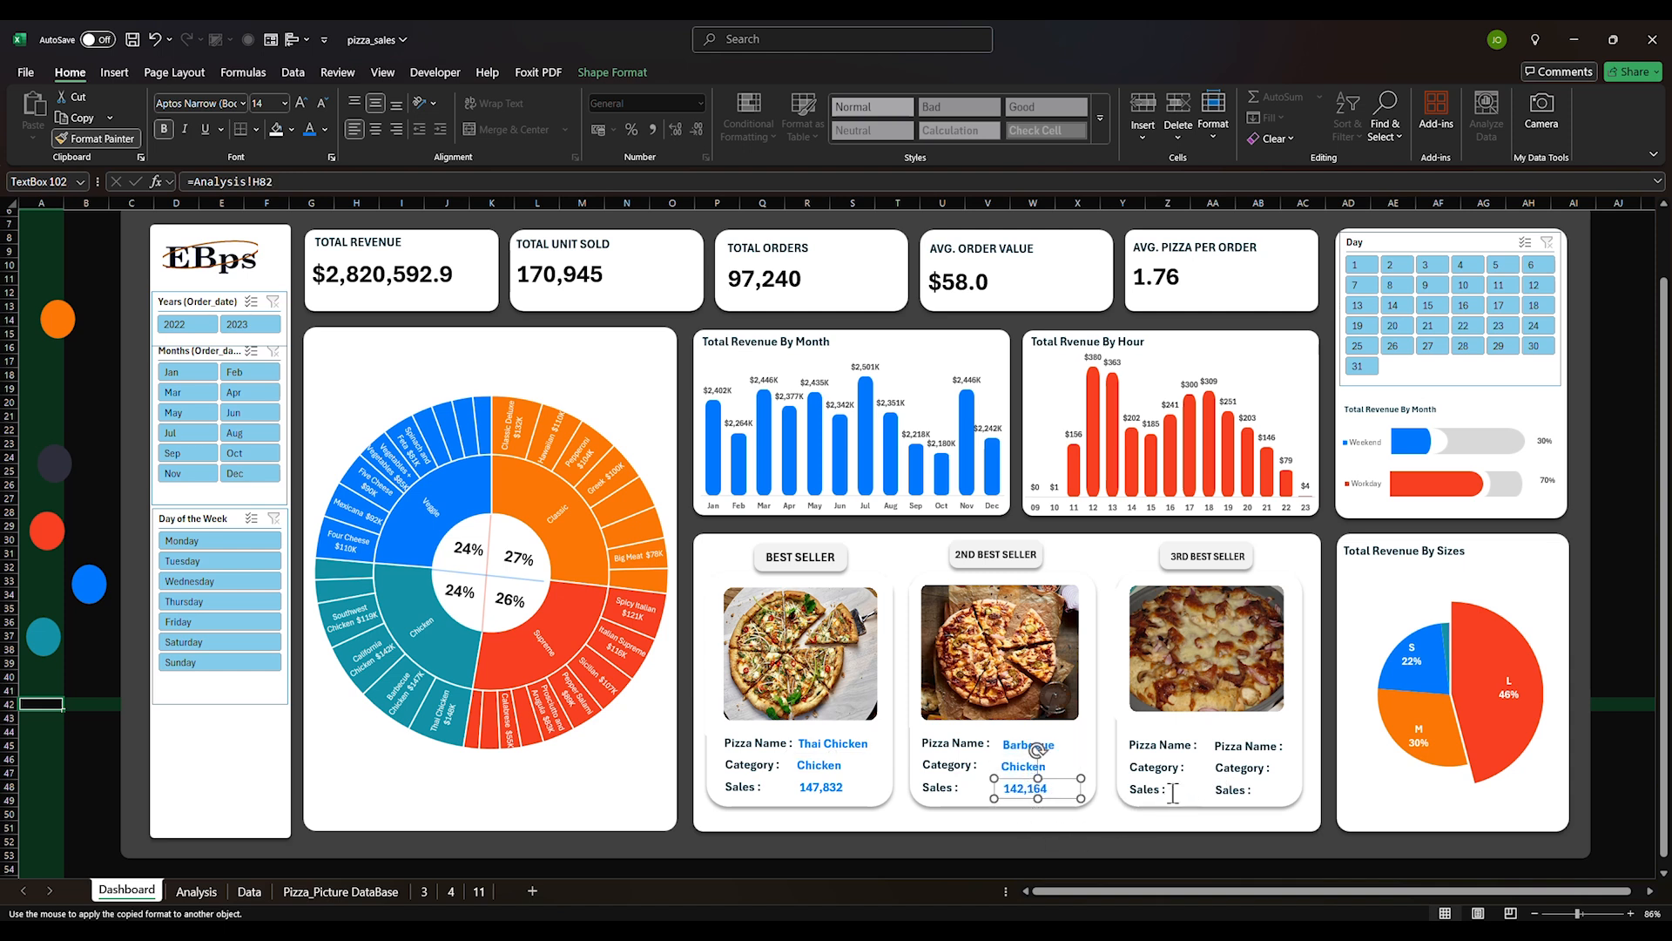
pyautogui.press('Escape')
pyautogui.click(1127, 838)
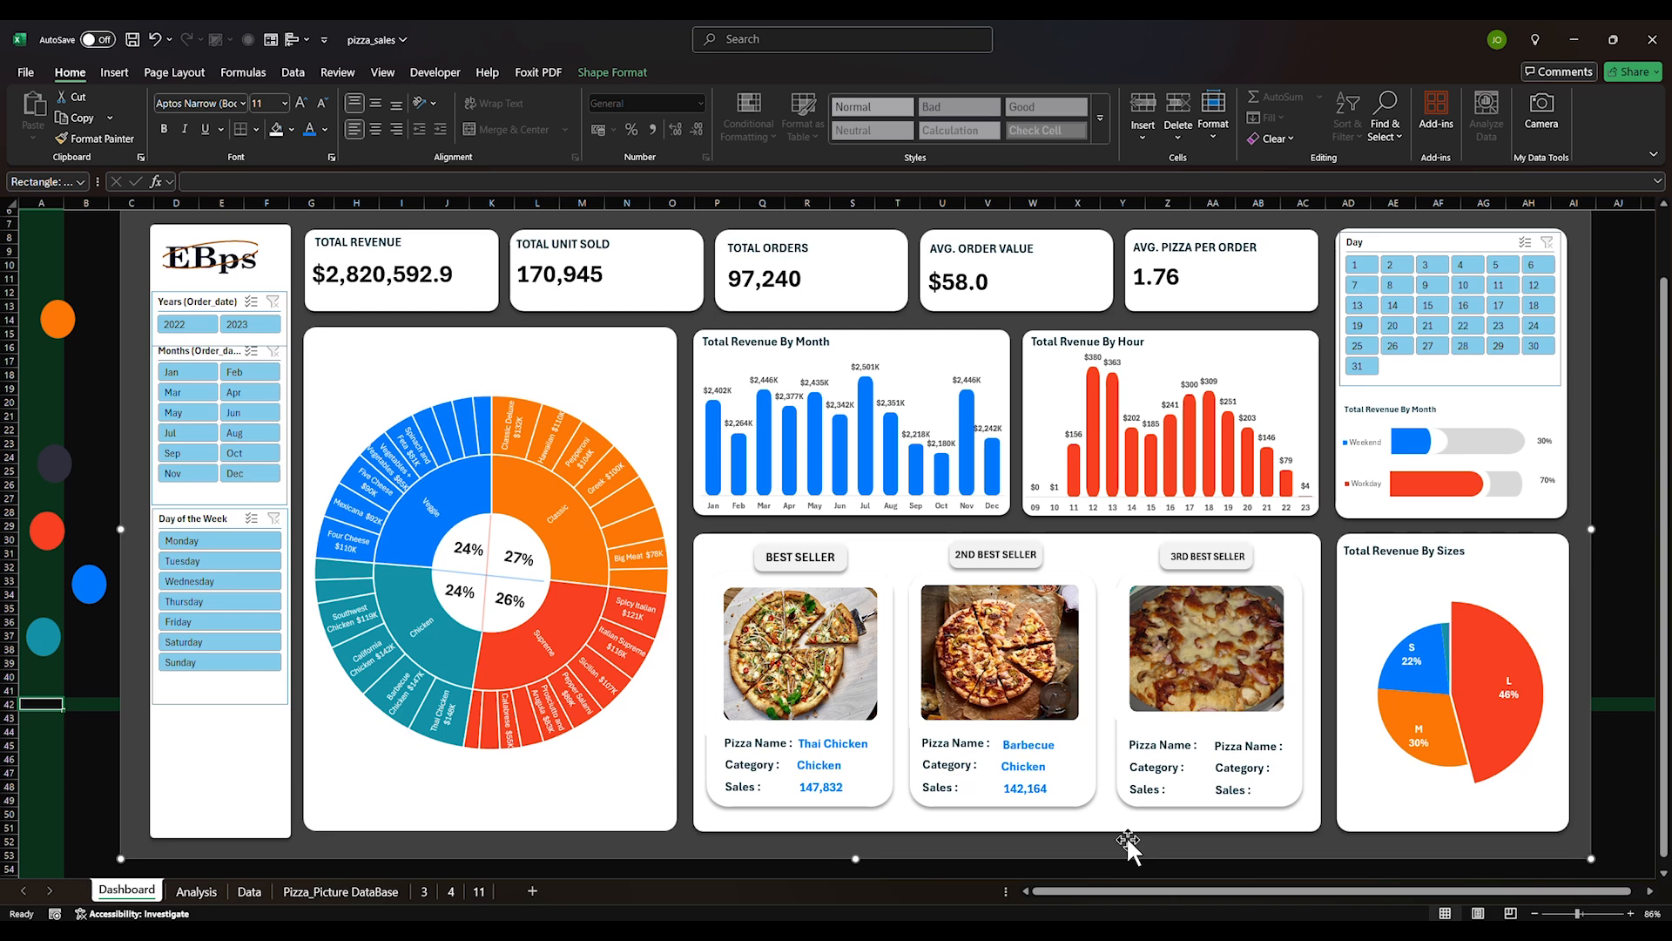
pyautogui.click(1228, 745)
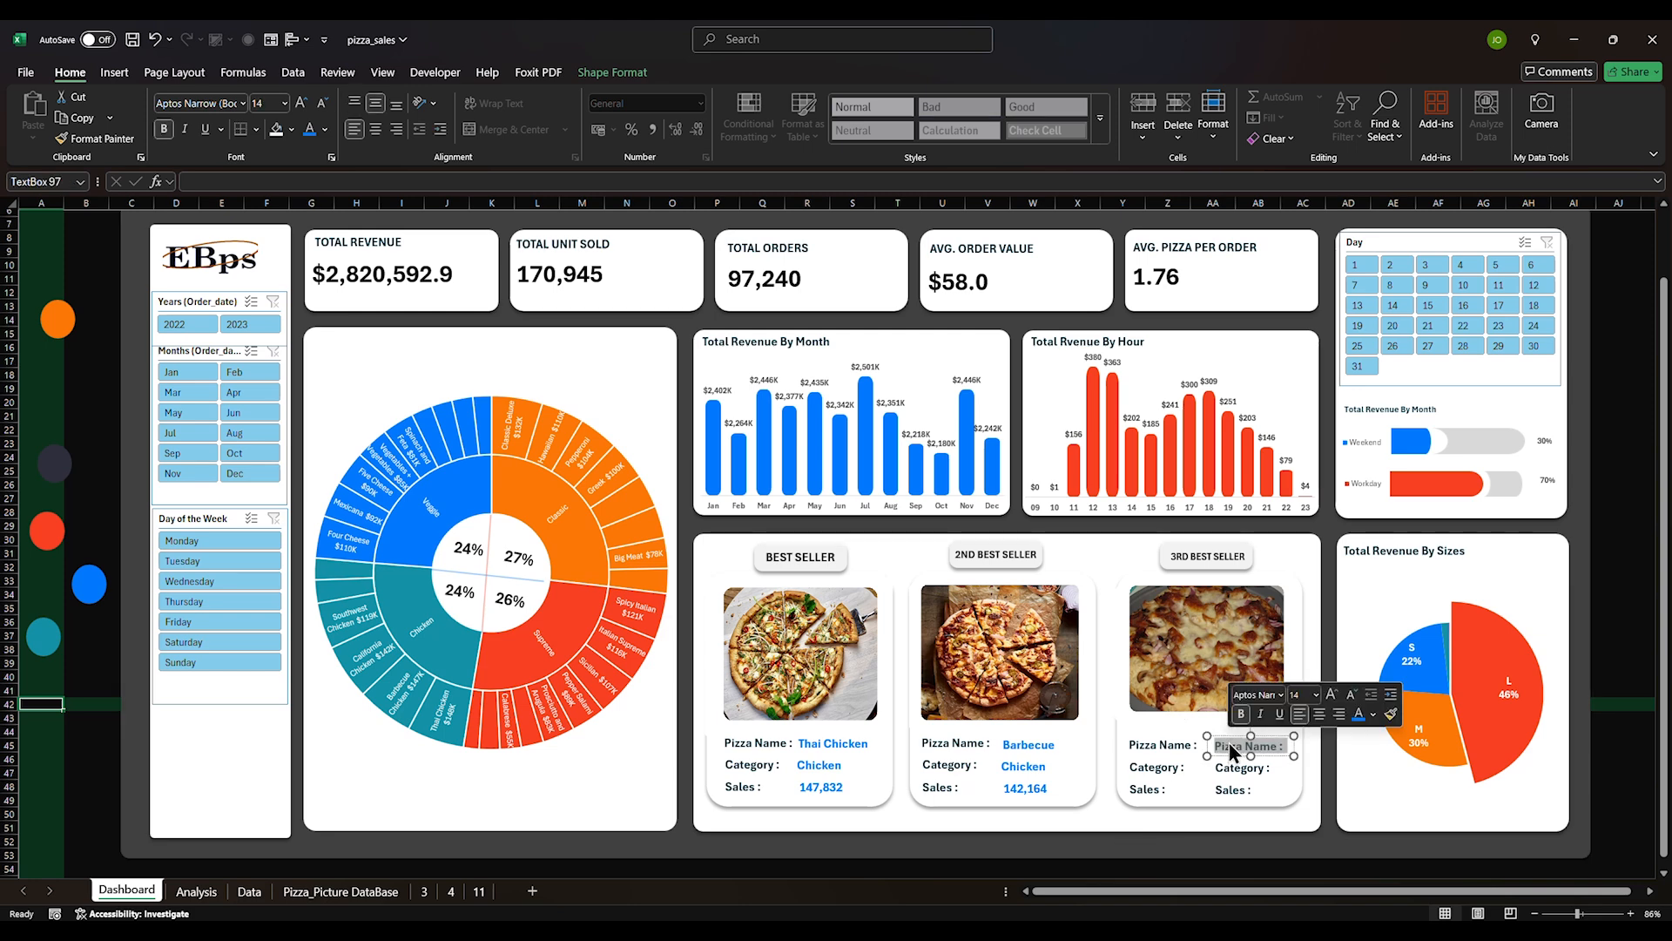
# Link the third card's name box to =Analysis!F82 so it shows California
pyautogui.click(196, 890)
pyautogui.click(497, 377)
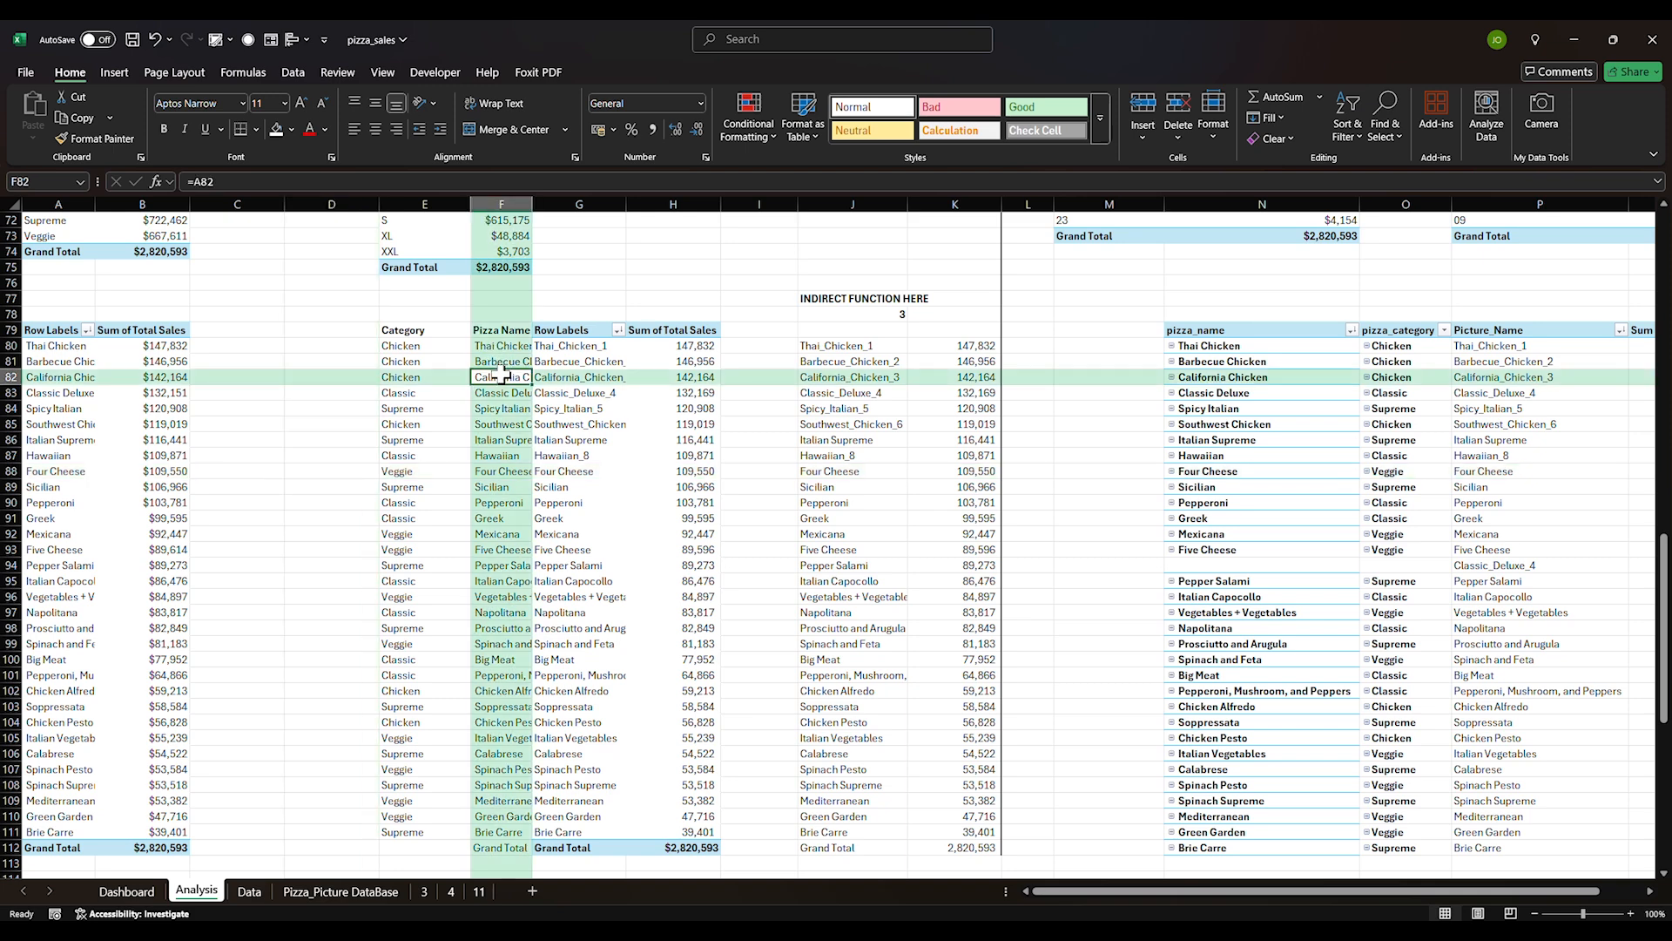
pyautogui.click(498, 392)
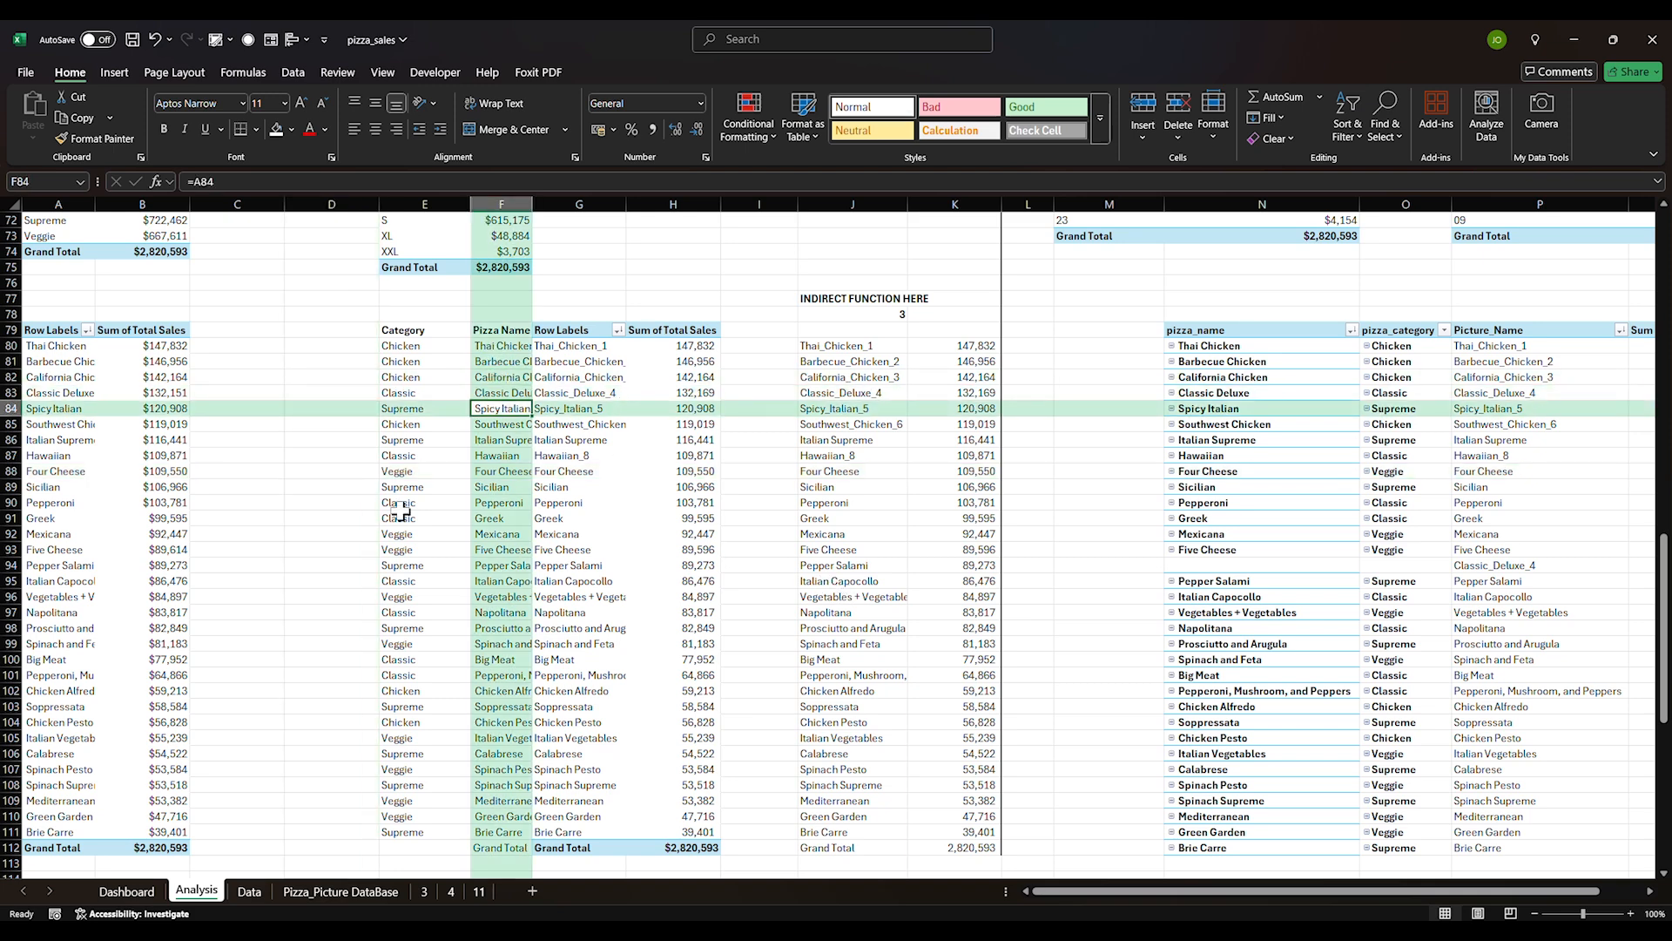
pyautogui.click(126, 890)
pyautogui.click(190, 181)
pyautogui.write('=')
pyautogui.click(207, 893)
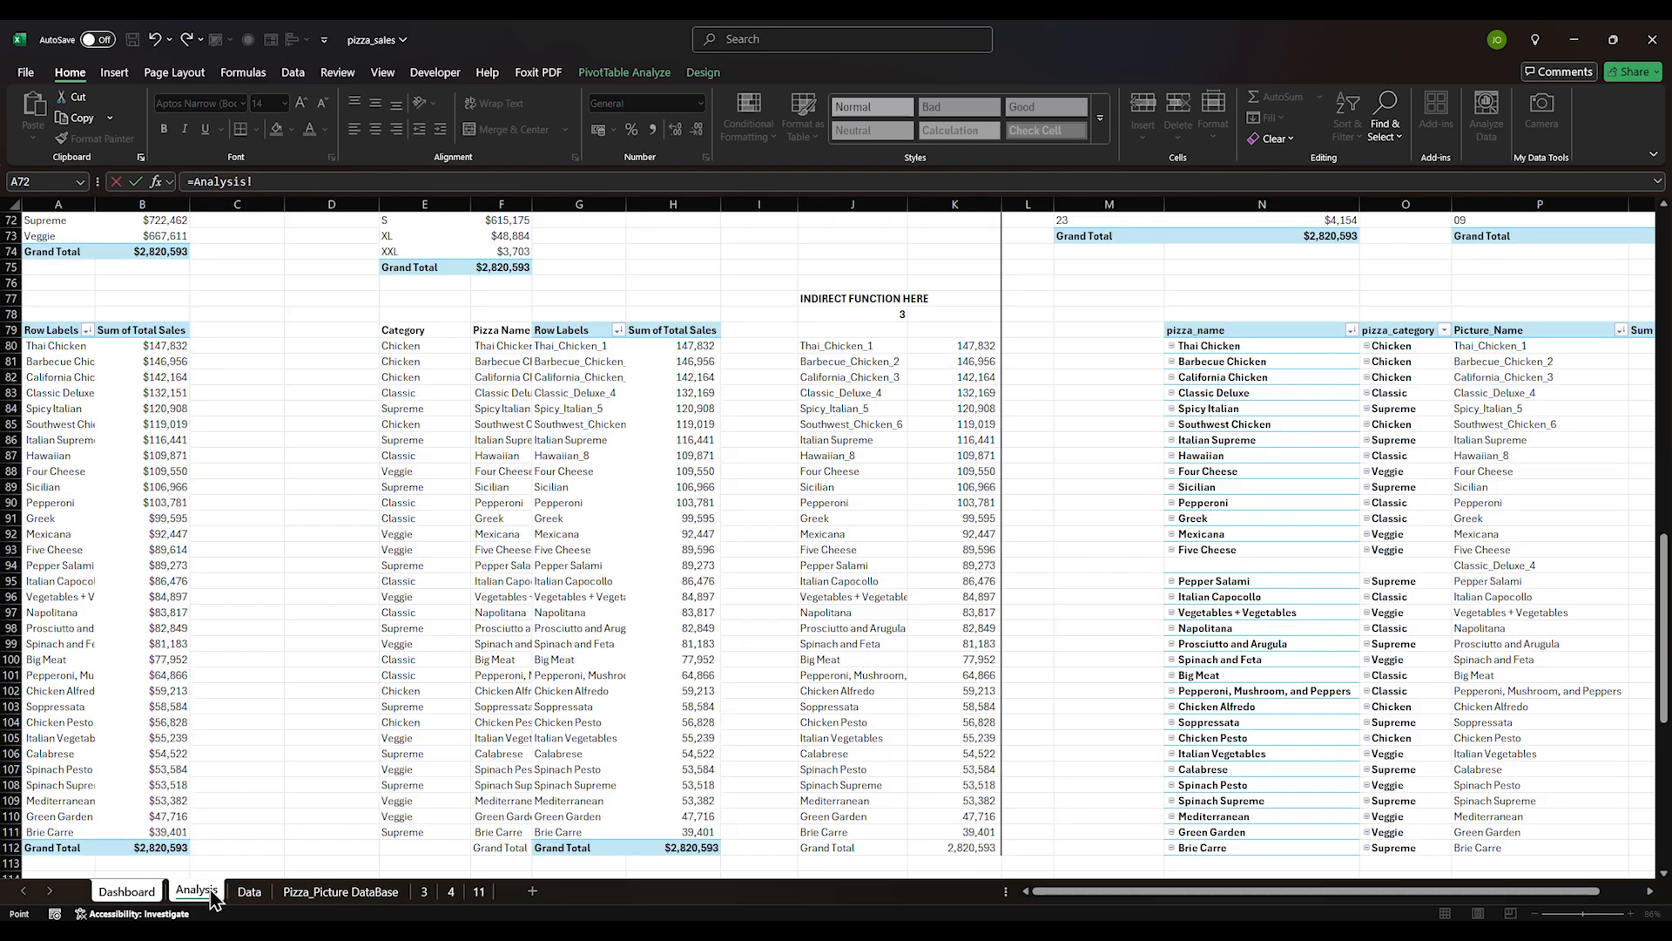
pyautogui.click(509, 376)
pyautogui.press('Return')
# Replace the third card's category text with =Analysis!E82 showing Chicken
pyautogui.tripleClick(1235, 771)
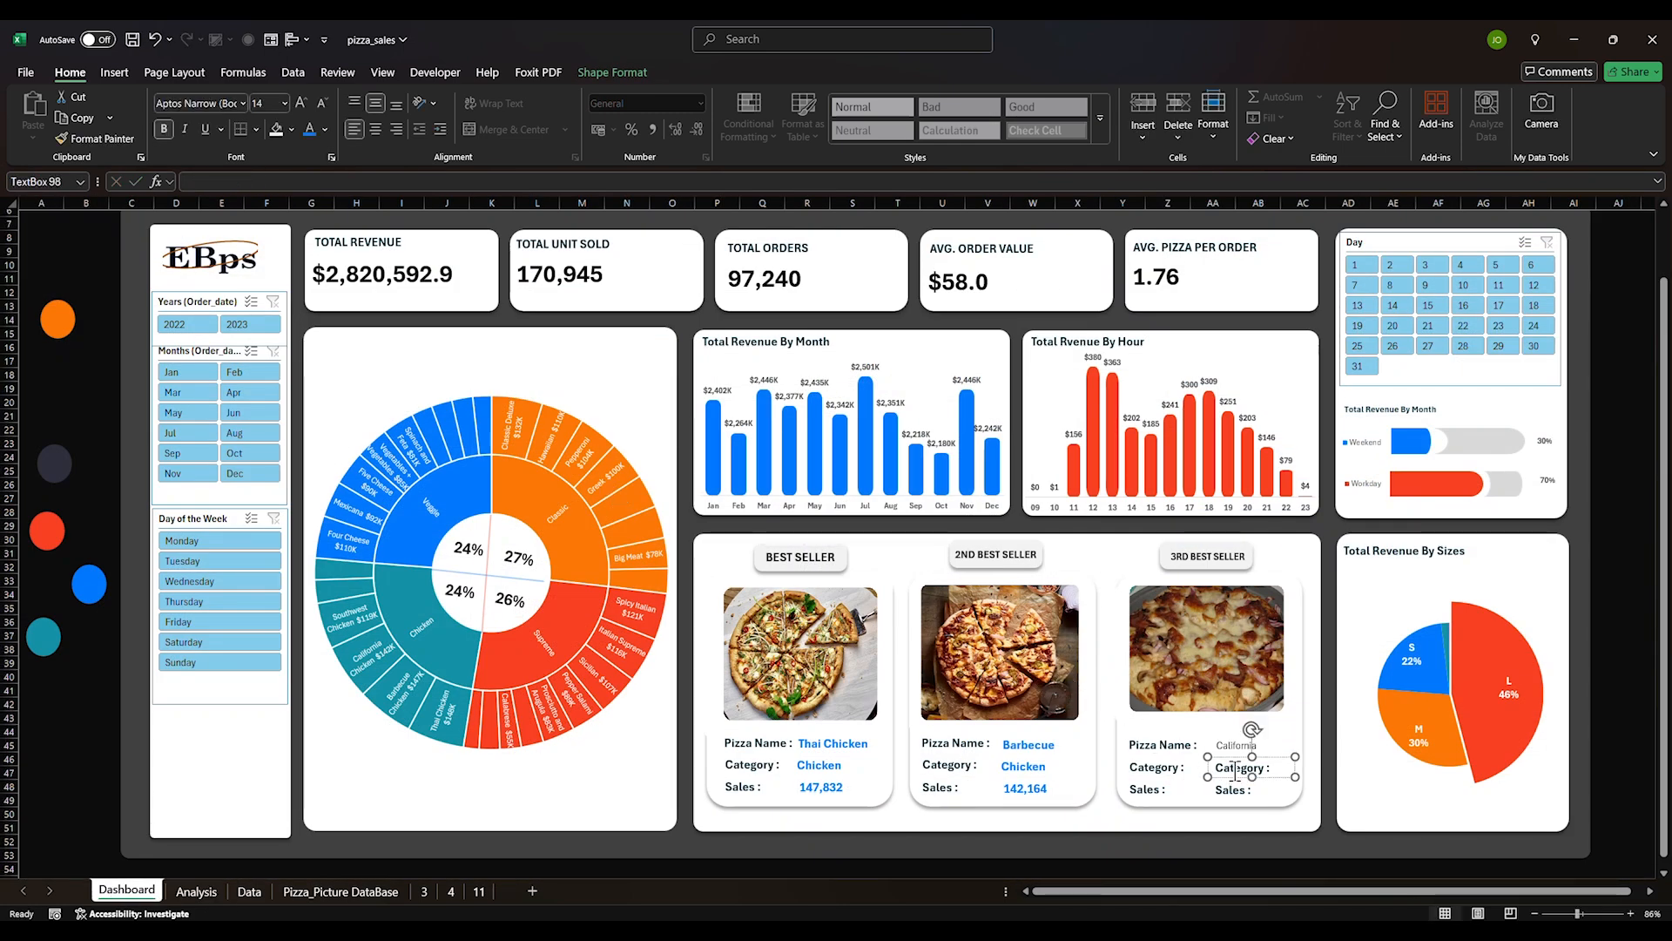
pyautogui.press('BackSpace')
pyautogui.click(288, 183)
pyautogui.write('=')
pyautogui.click(197, 892)
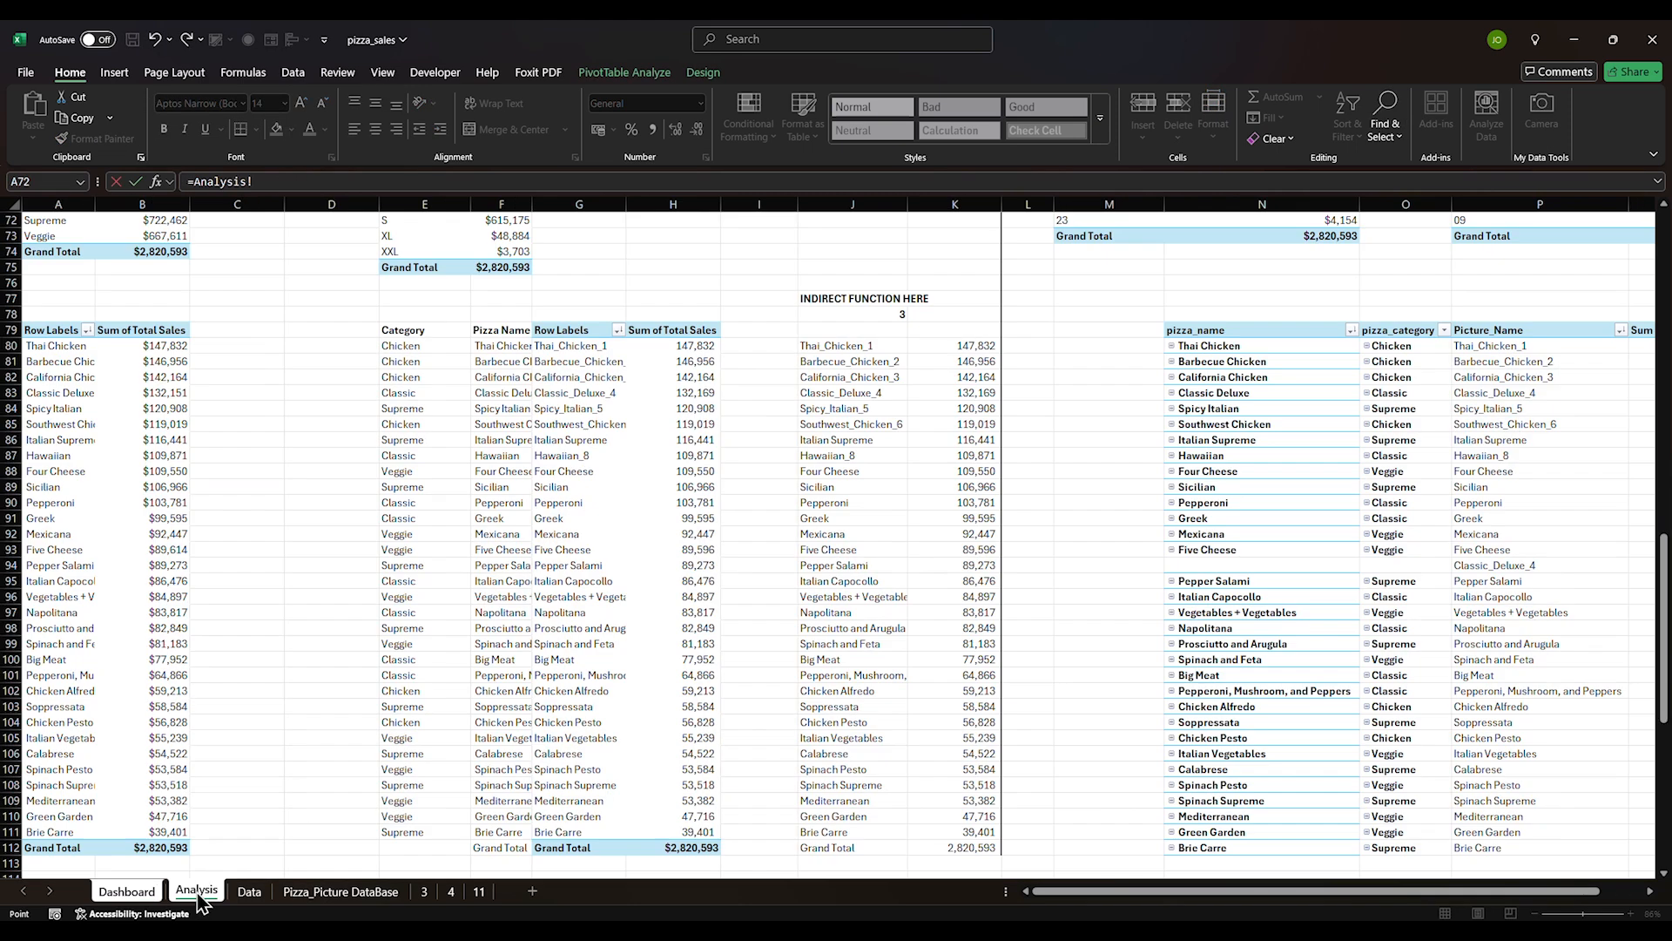
pyautogui.click(433, 380)
pyautogui.press('Return')
# Link the third card's sales box to Analysis!H82, fixing the faulty first formula
pyautogui.click(1228, 790)
pyautogui.click(199, 181)
pyautogui.write('=')
pyautogui.click(196, 891)
pyautogui.click(702, 378)
pyautogui.press('Return')
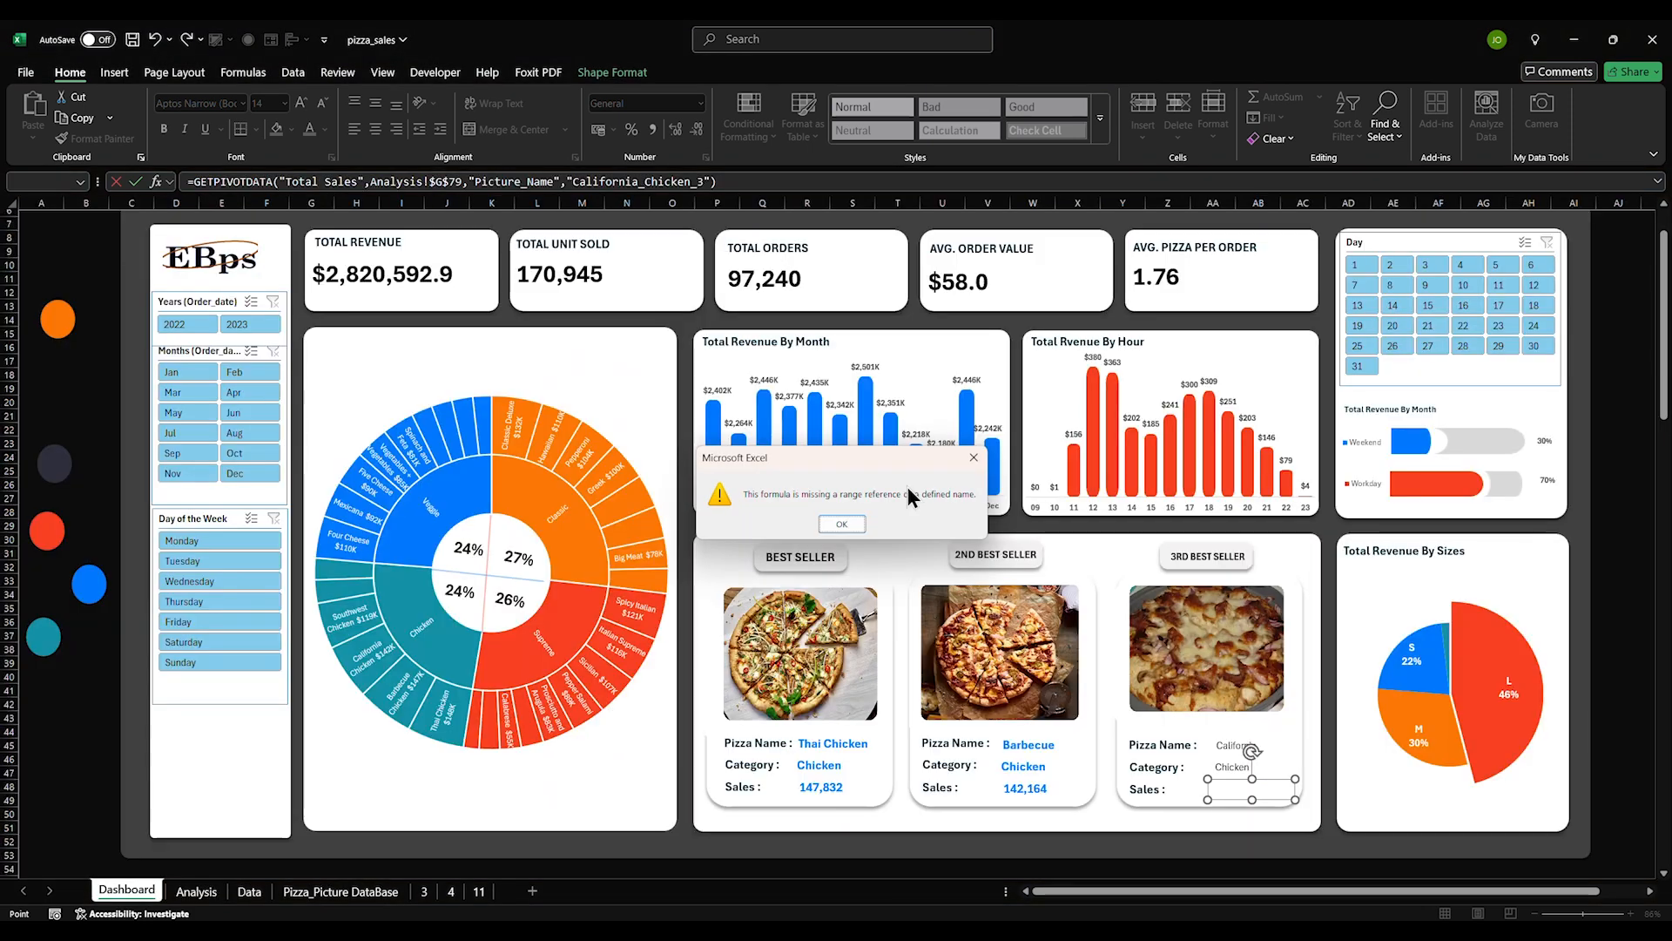
pyautogui.click(842, 523)
pyautogui.moveTo(738, 185); pyautogui.dragTo(200, 189)
pyautogui.press('BackSpace')
pyautogui.click(196, 891)
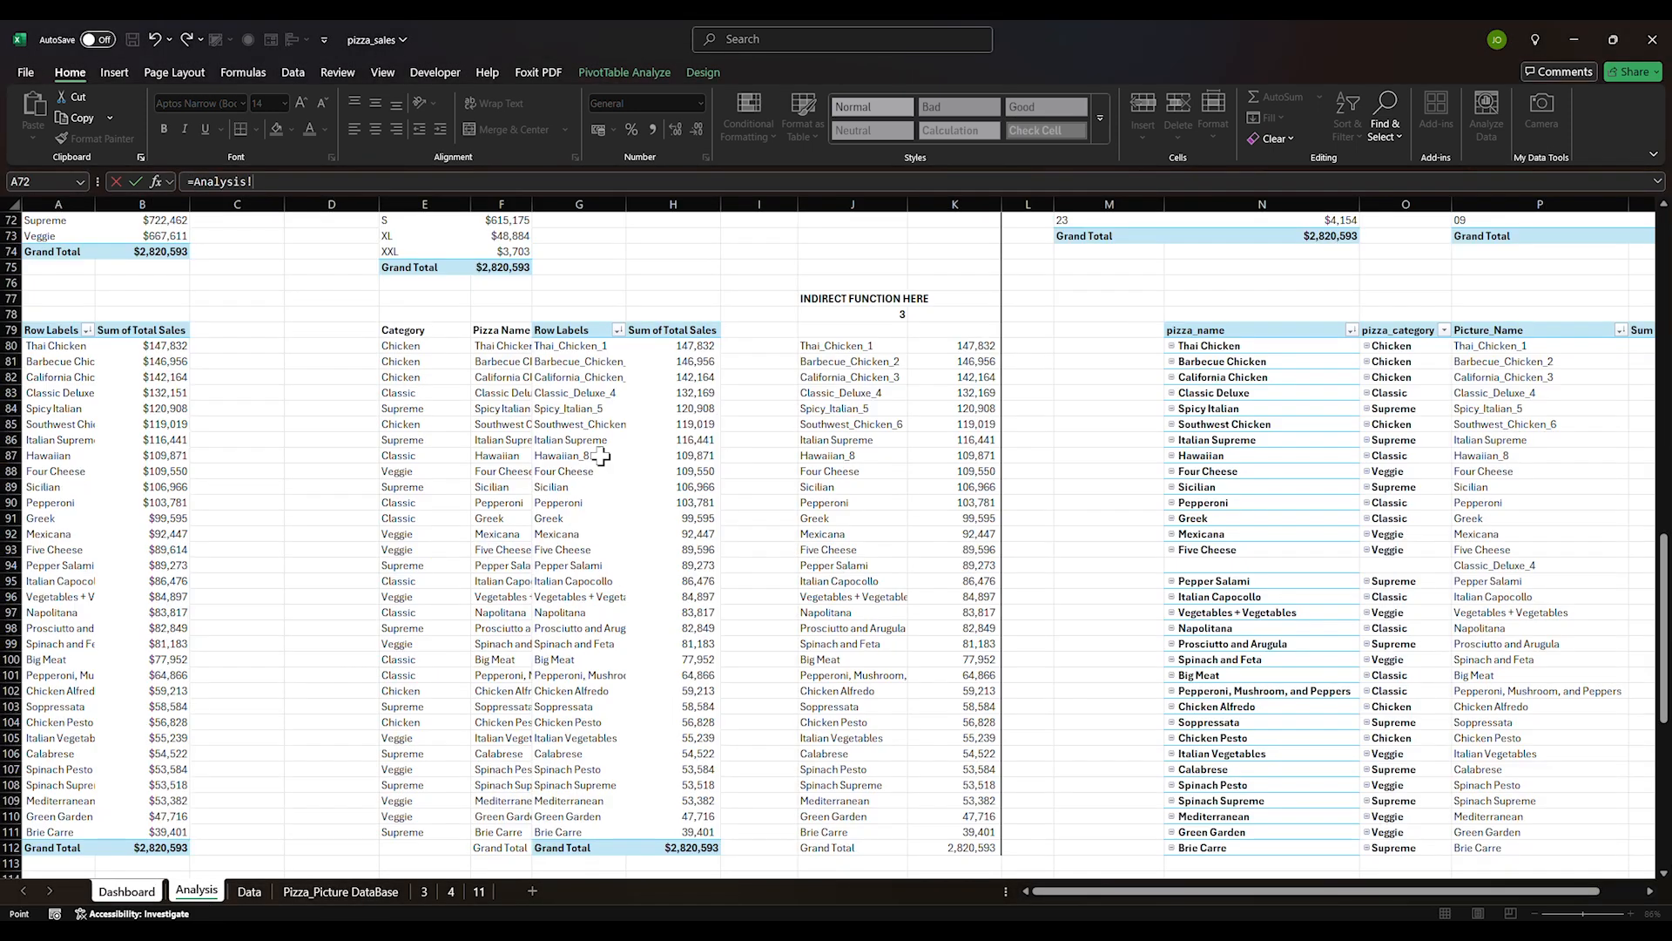
pyautogui.click(682, 377)
pyautogui.press('Return')
pyautogui.click(1032, 756)
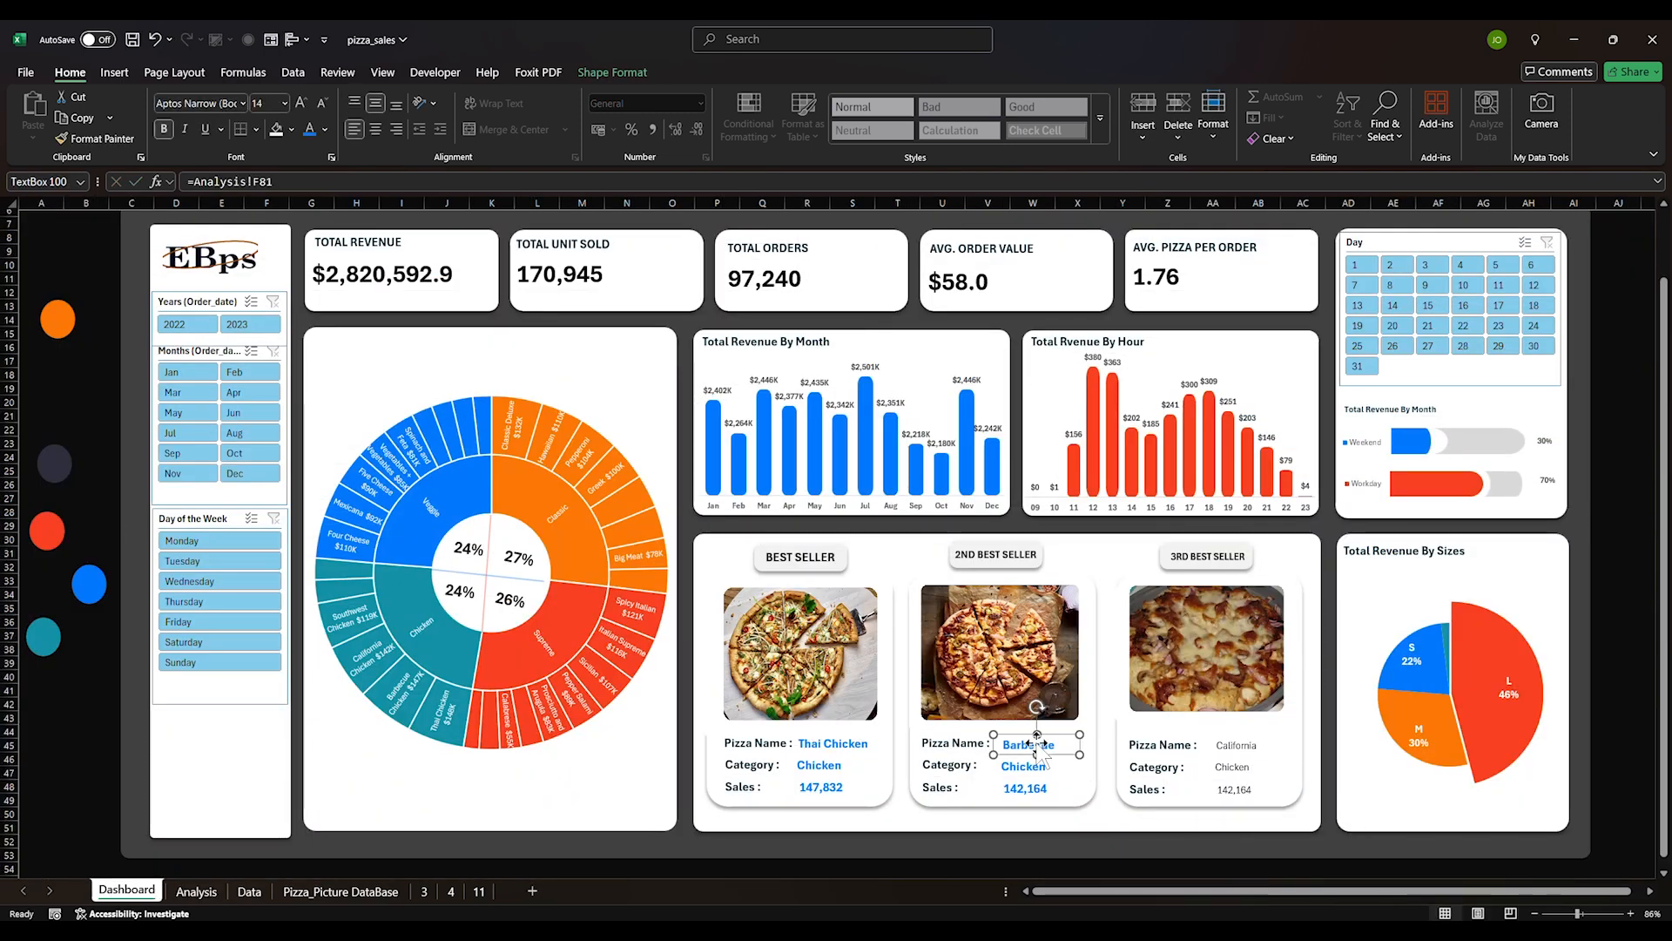
# Keep the second card's value boxes left-aligned and nudge them slightly right and down
pyautogui.keyDown('shift'); pyautogui.click(1017, 788); pyautogui.keyUp('shift')
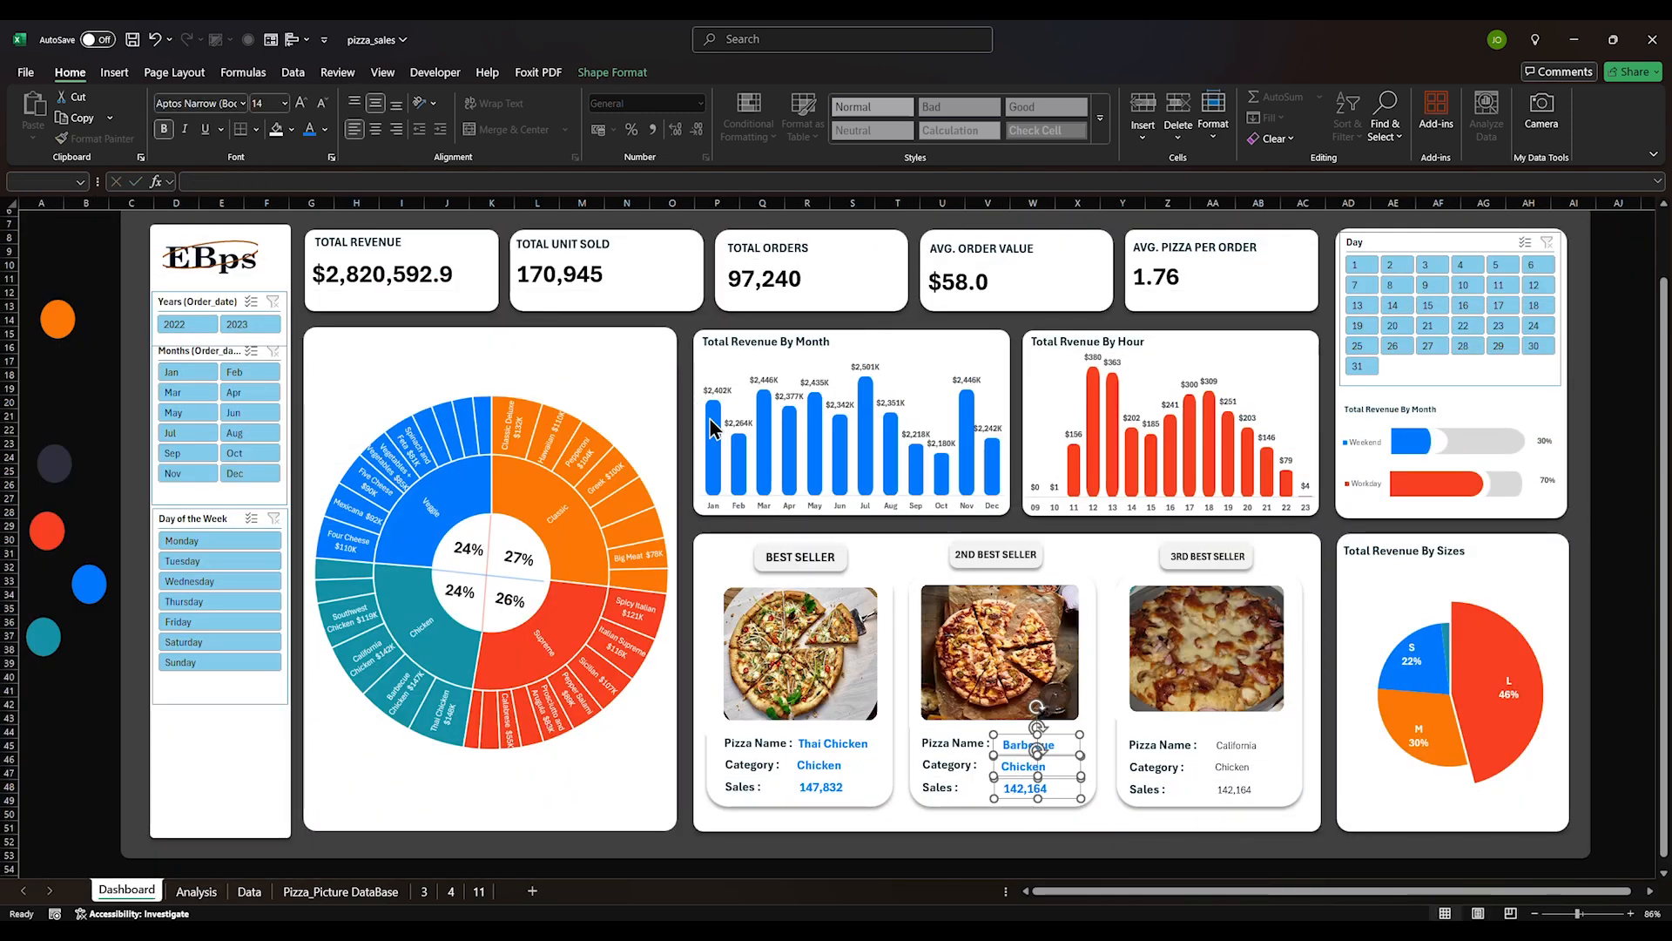
pyautogui.click(377, 134)
pyautogui.click(356, 133)
pyautogui.click(1026, 791)
pyautogui.keyDown('shift'); pyautogui.click(1024, 766); pyautogui.keyUp('shift')
pyautogui.keyDown('shift'); pyautogui.click(1028, 744); pyautogui.keyUp('shift')
pyautogui.moveTo(1055, 776); pyautogui.dragTo(1061, 775)
pyautogui.click(1013, 860)
# Apply Barbecue's bold blue formatting to the third card's California, Chicken and 142,164
pyautogui.click(1035, 745)
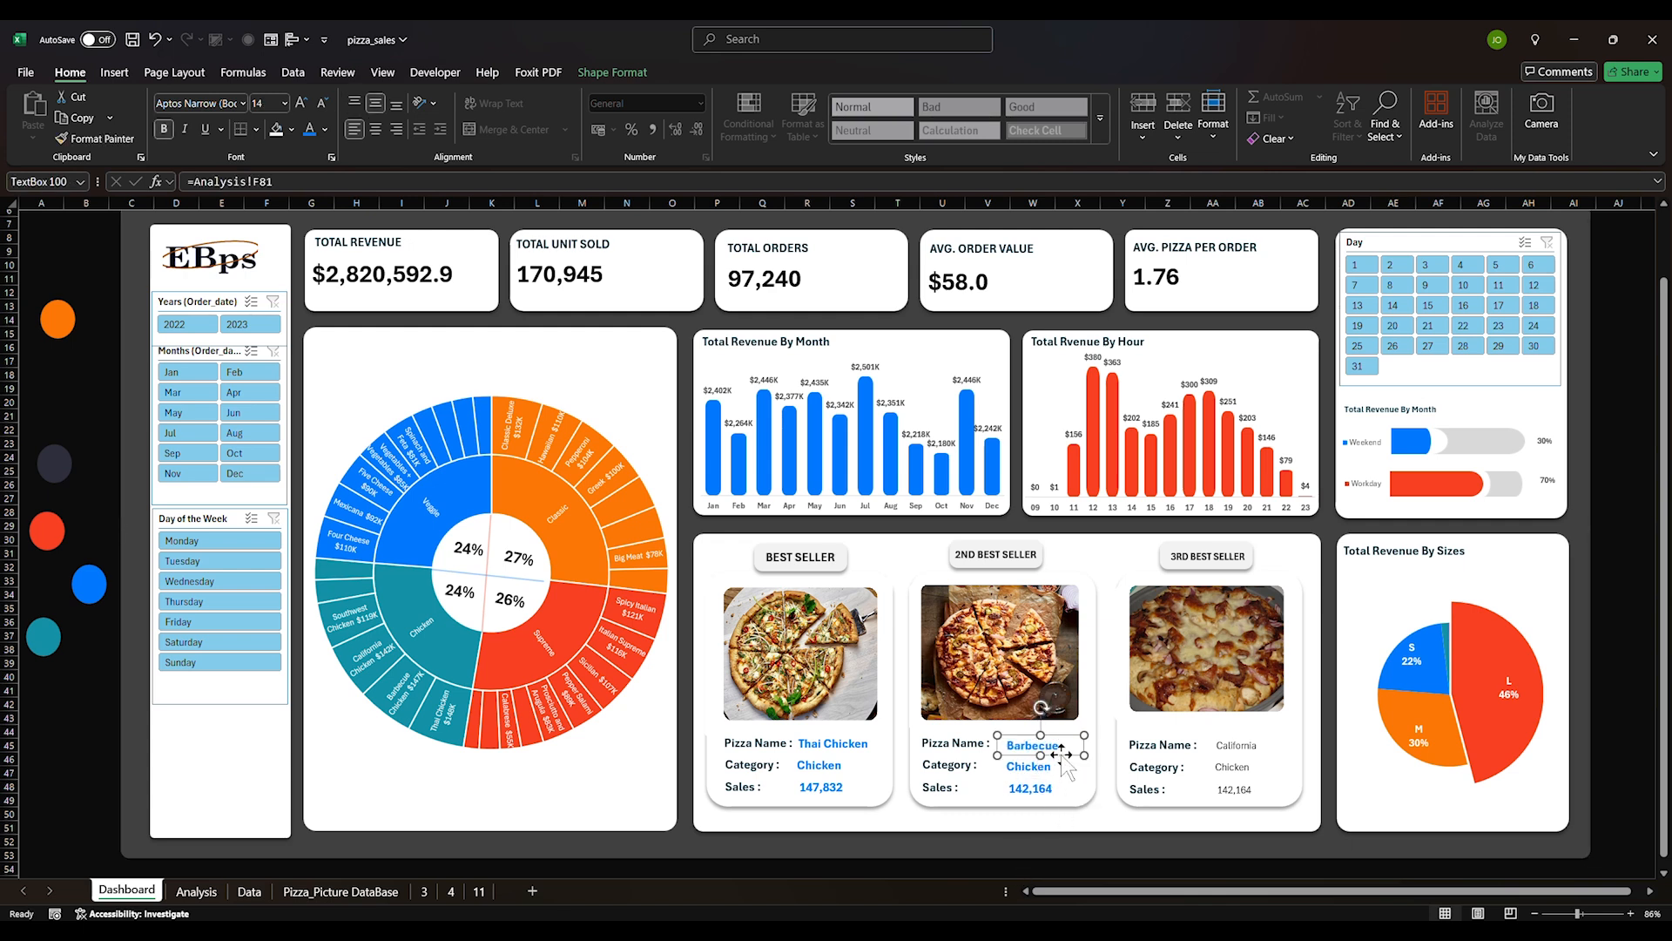
pyautogui.click(1010, 739)
pyautogui.click(1010, 739)
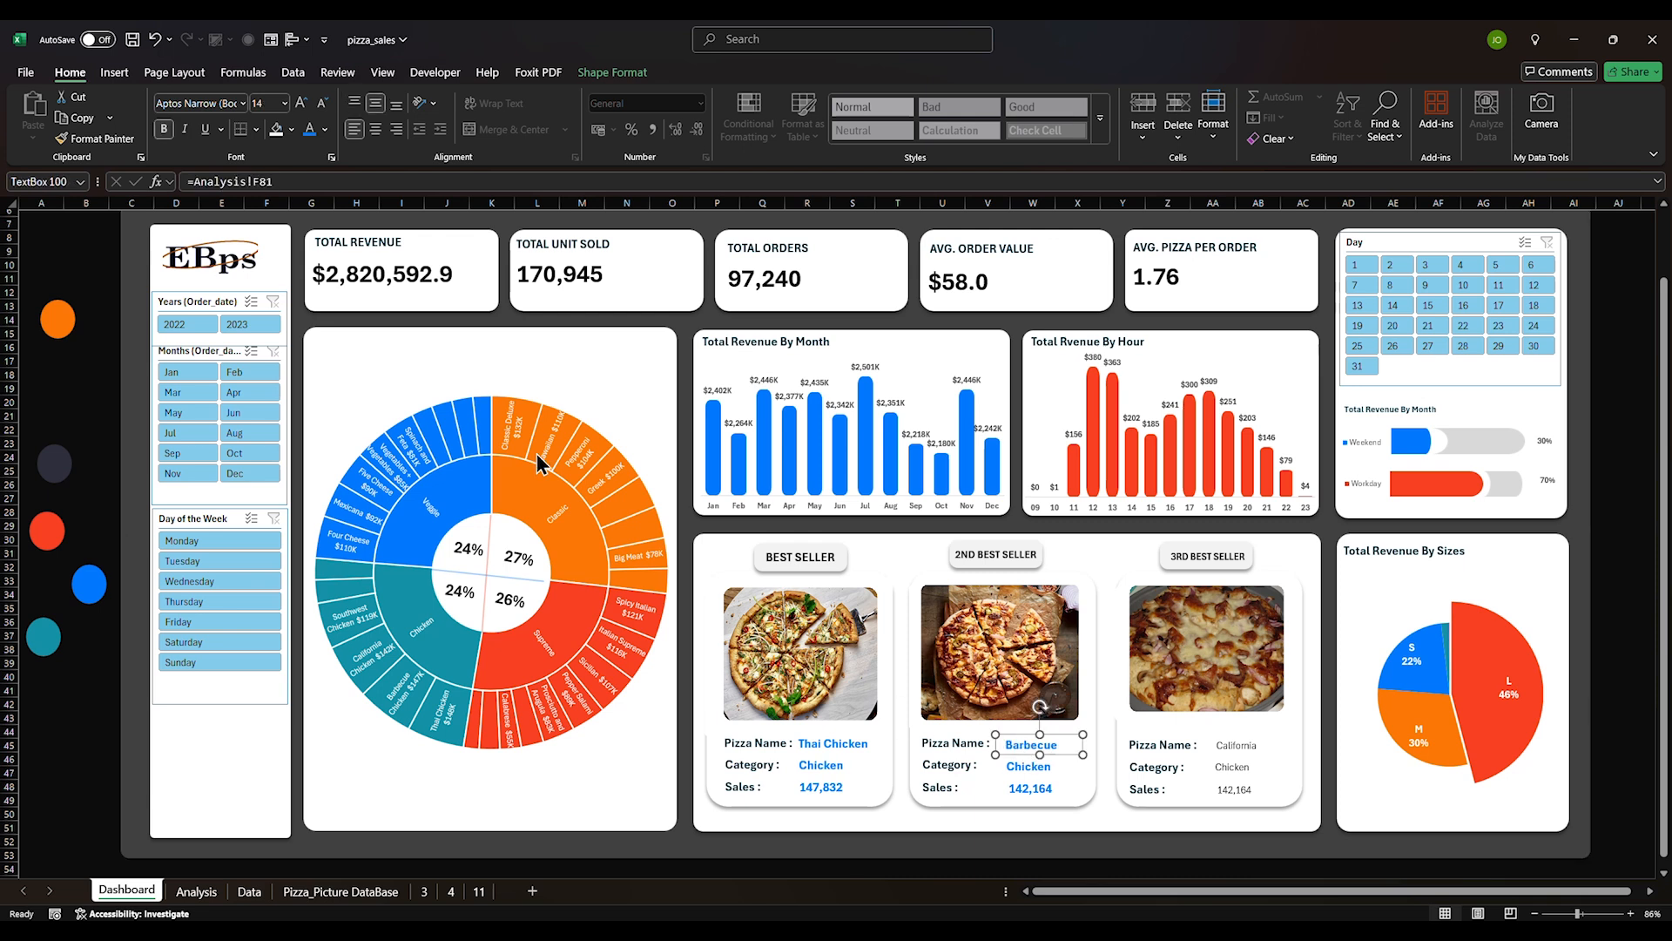
pyautogui.click(103, 138)
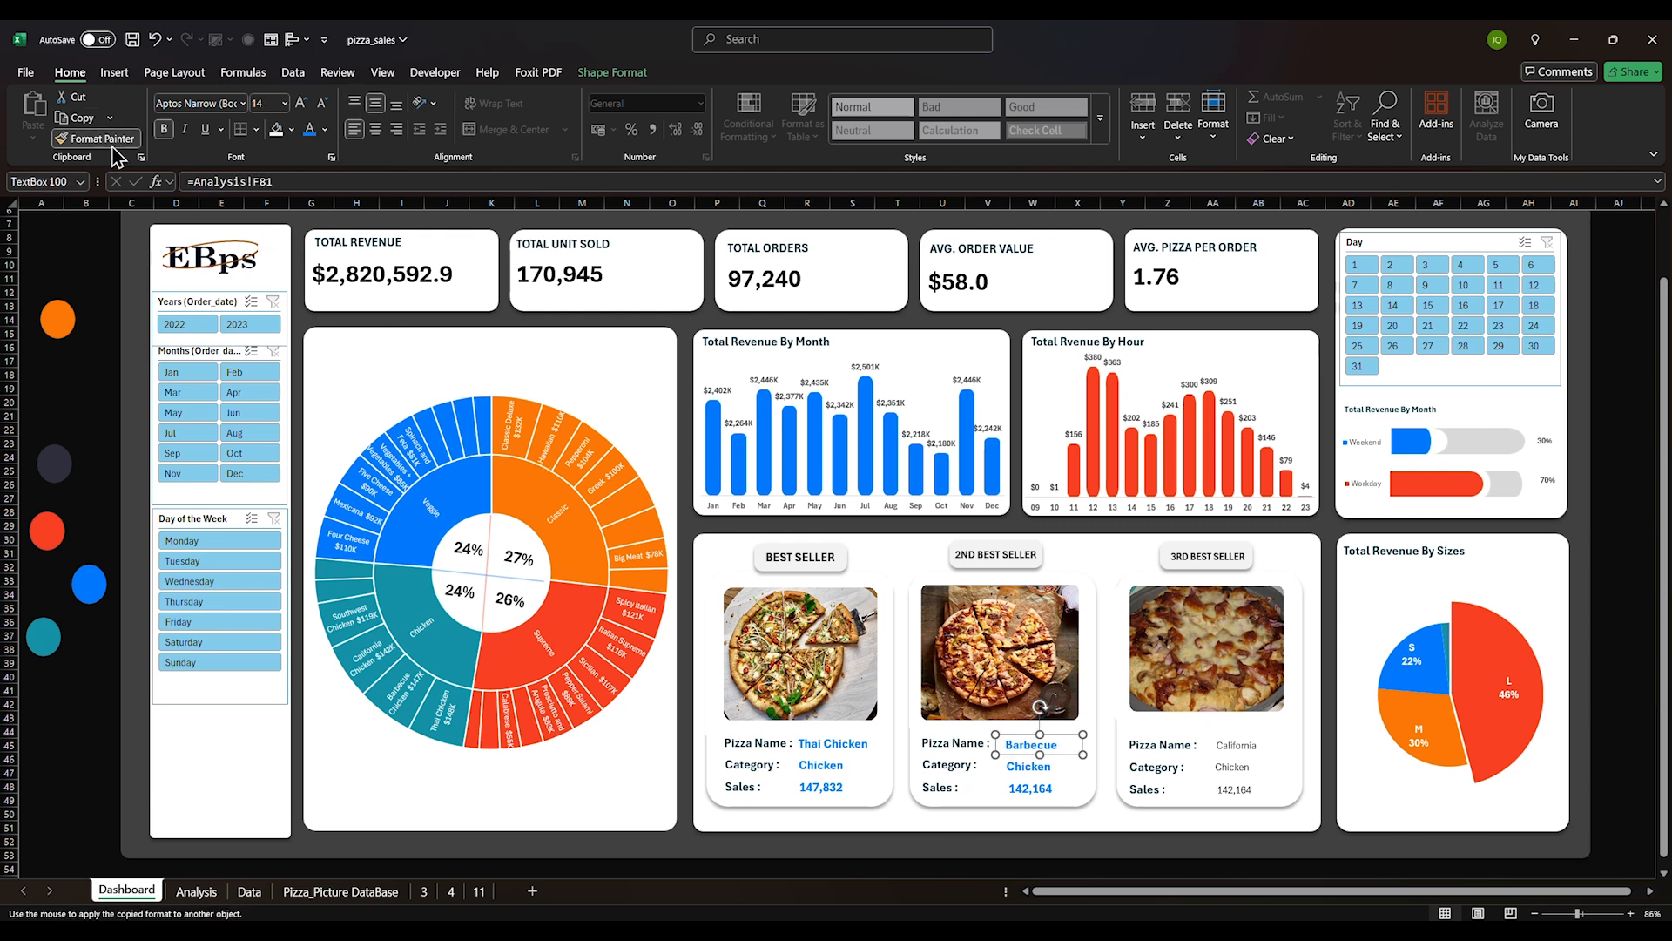
pyautogui.click(1241, 763)
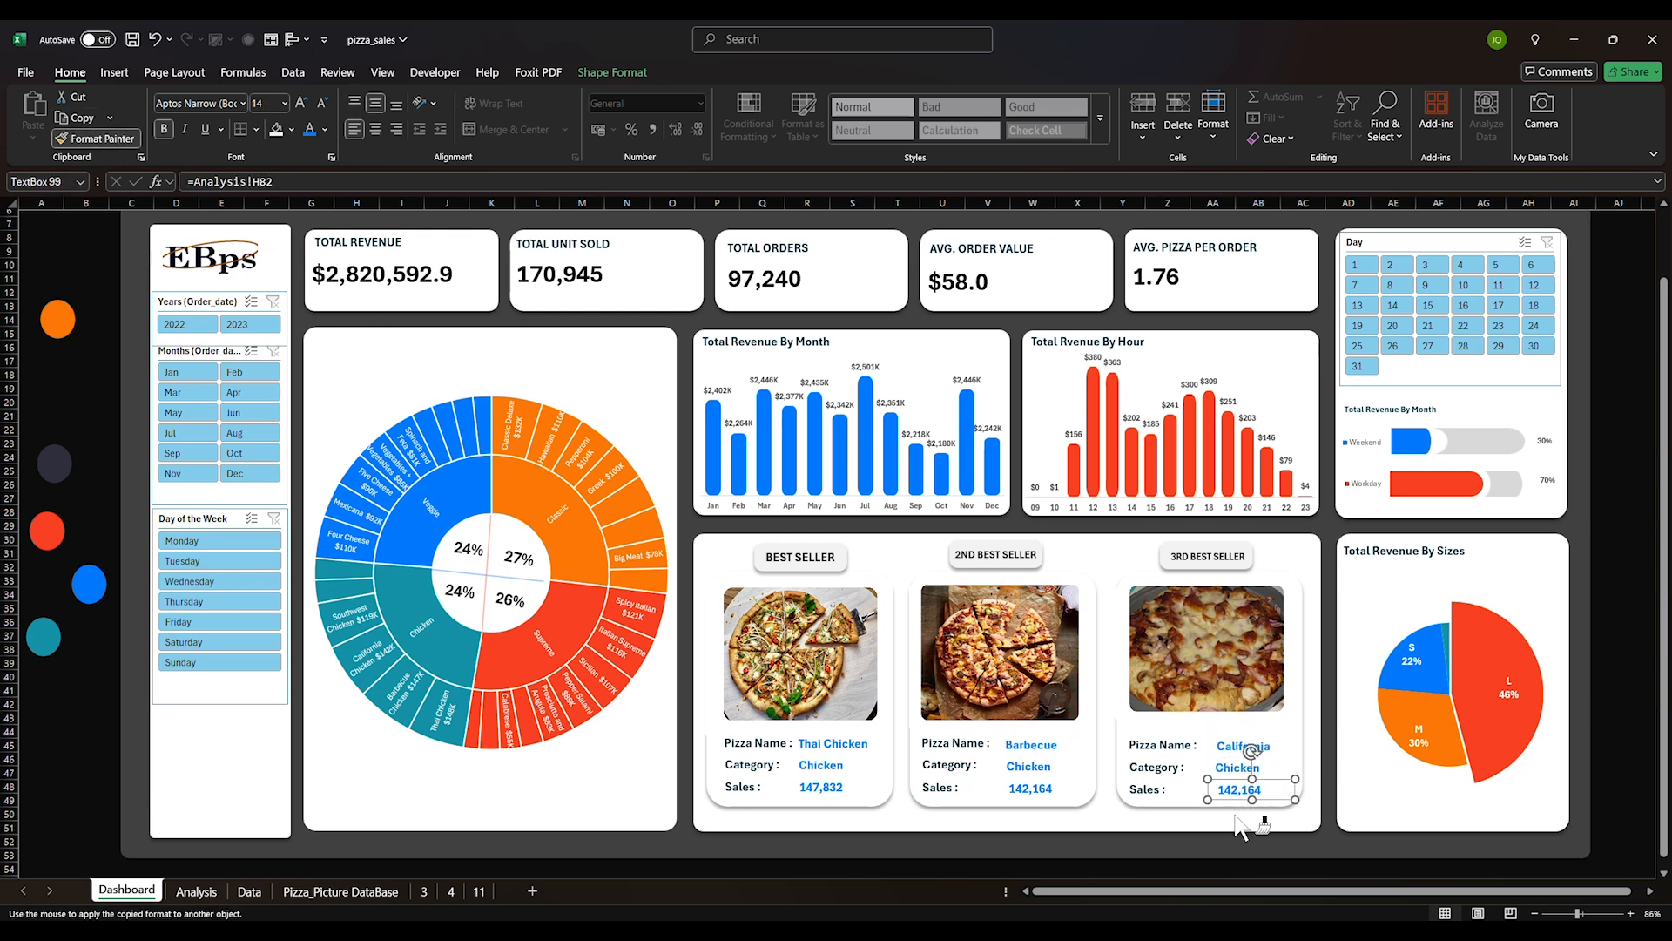
pyautogui.click(1236, 789)
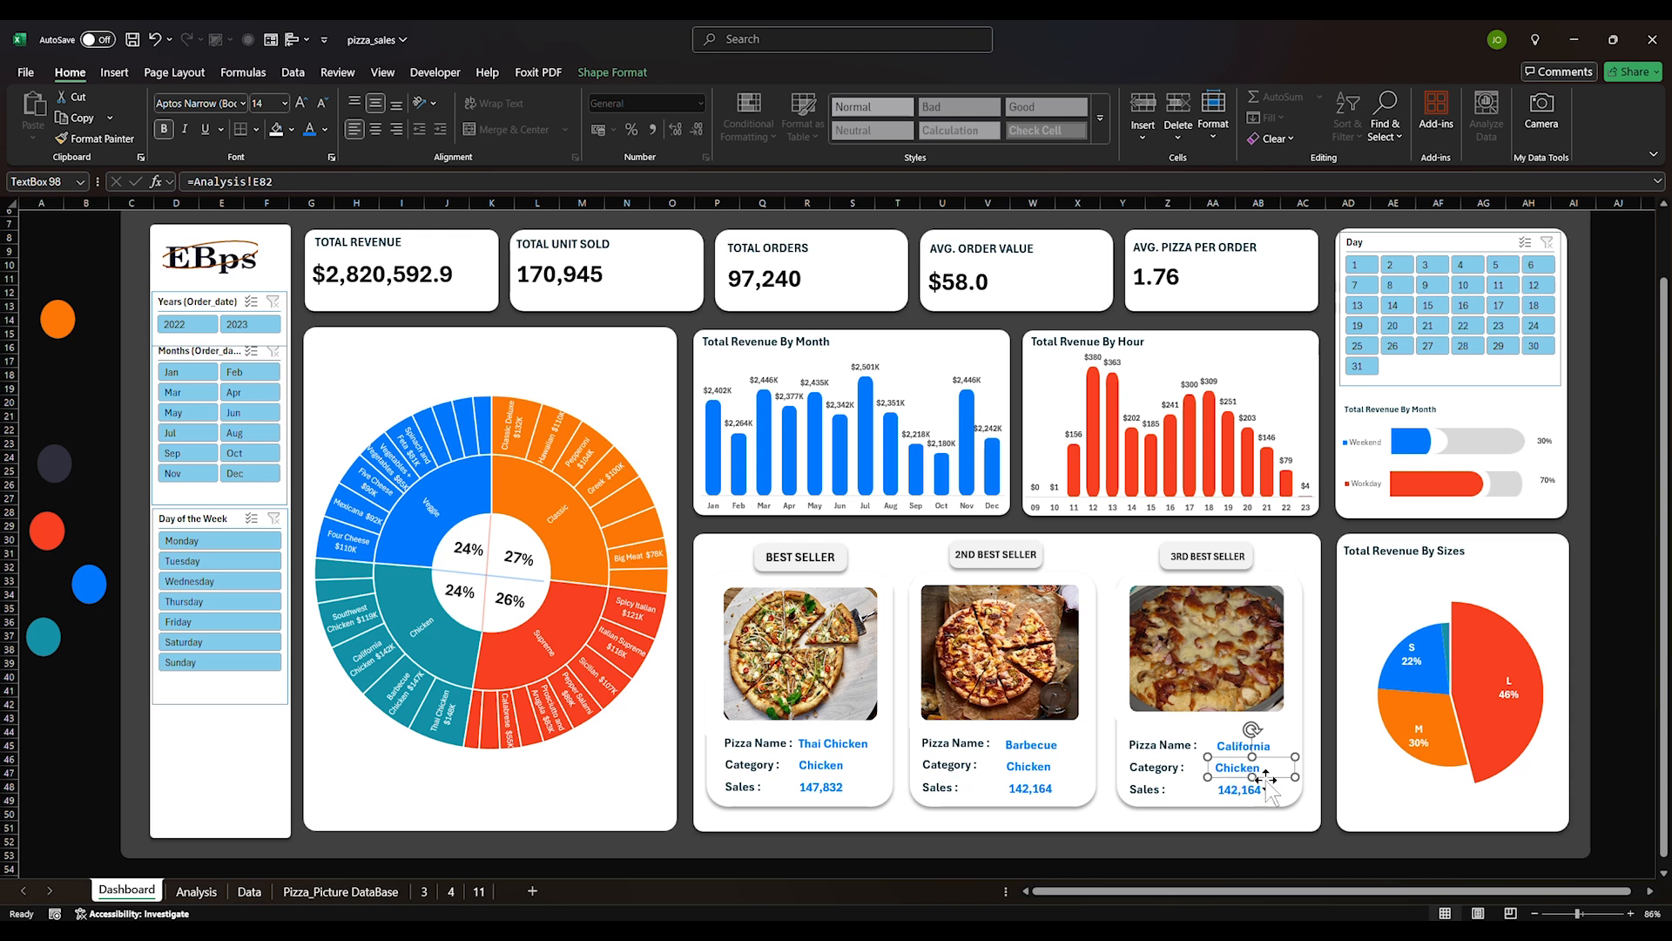
# Nudge the third card's category and sales boxes into line beside their labels
pyautogui.moveTo(1262, 778); pyautogui.dragTo(1268, 782)
pyautogui.click(1272, 792)
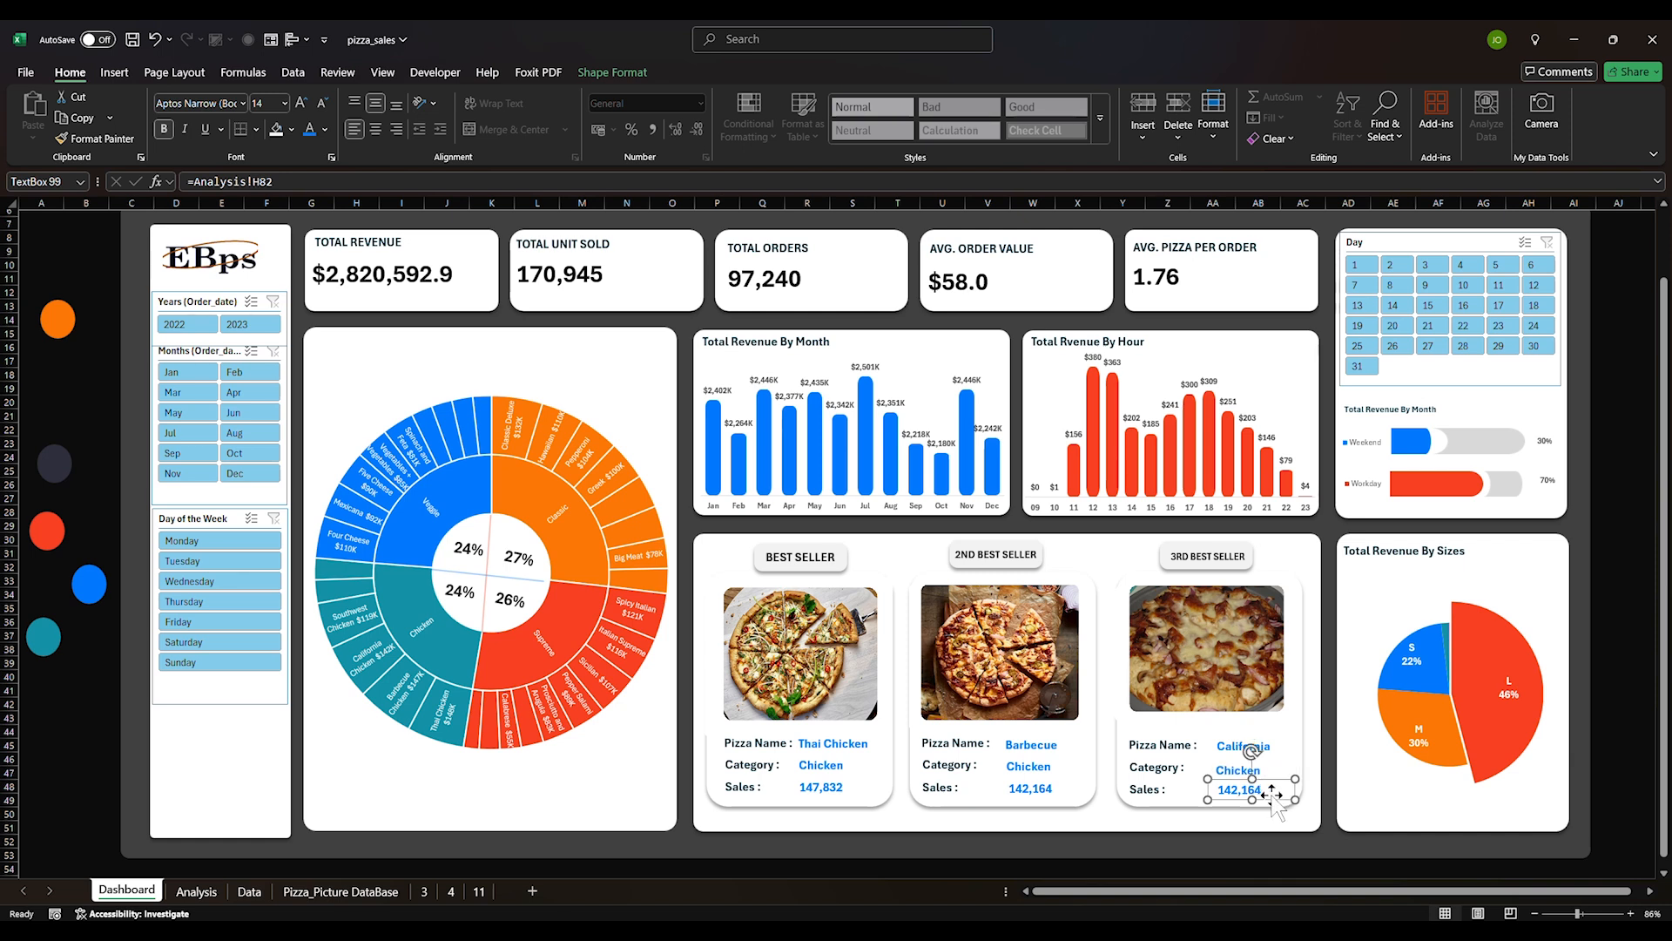
pyautogui.moveTo(1272, 794); pyautogui.dragTo(1278, 757)
pyautogui.click(1272, 753)
pyautogui.click(1268, 763)
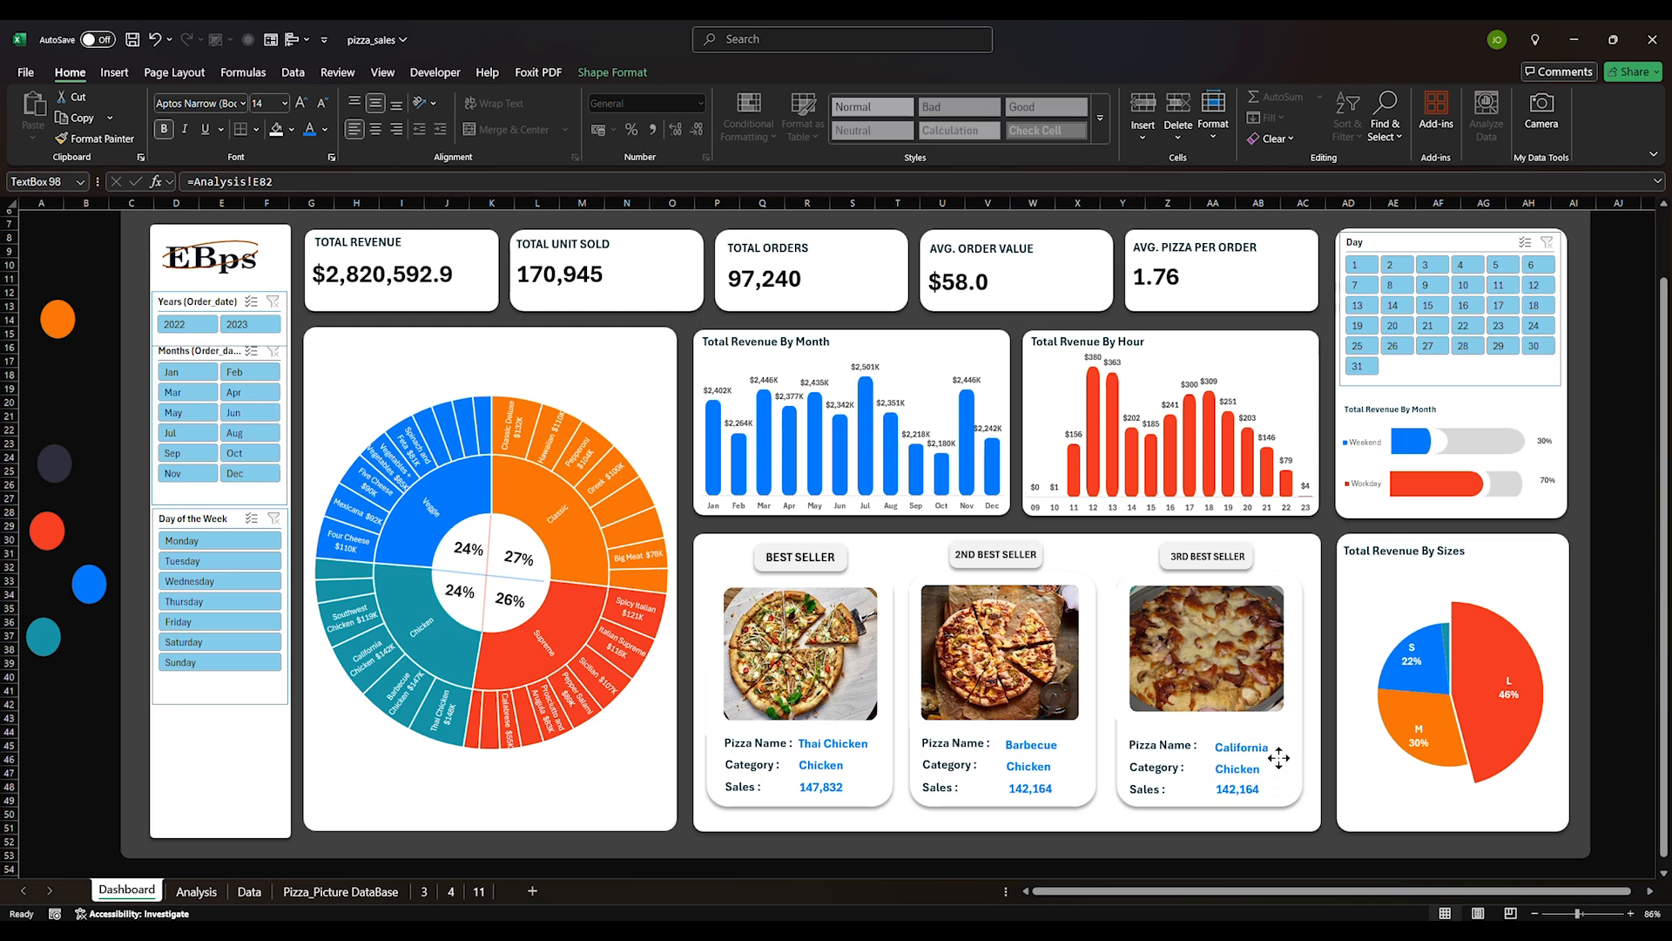
pyautogui.click(1273, 849)
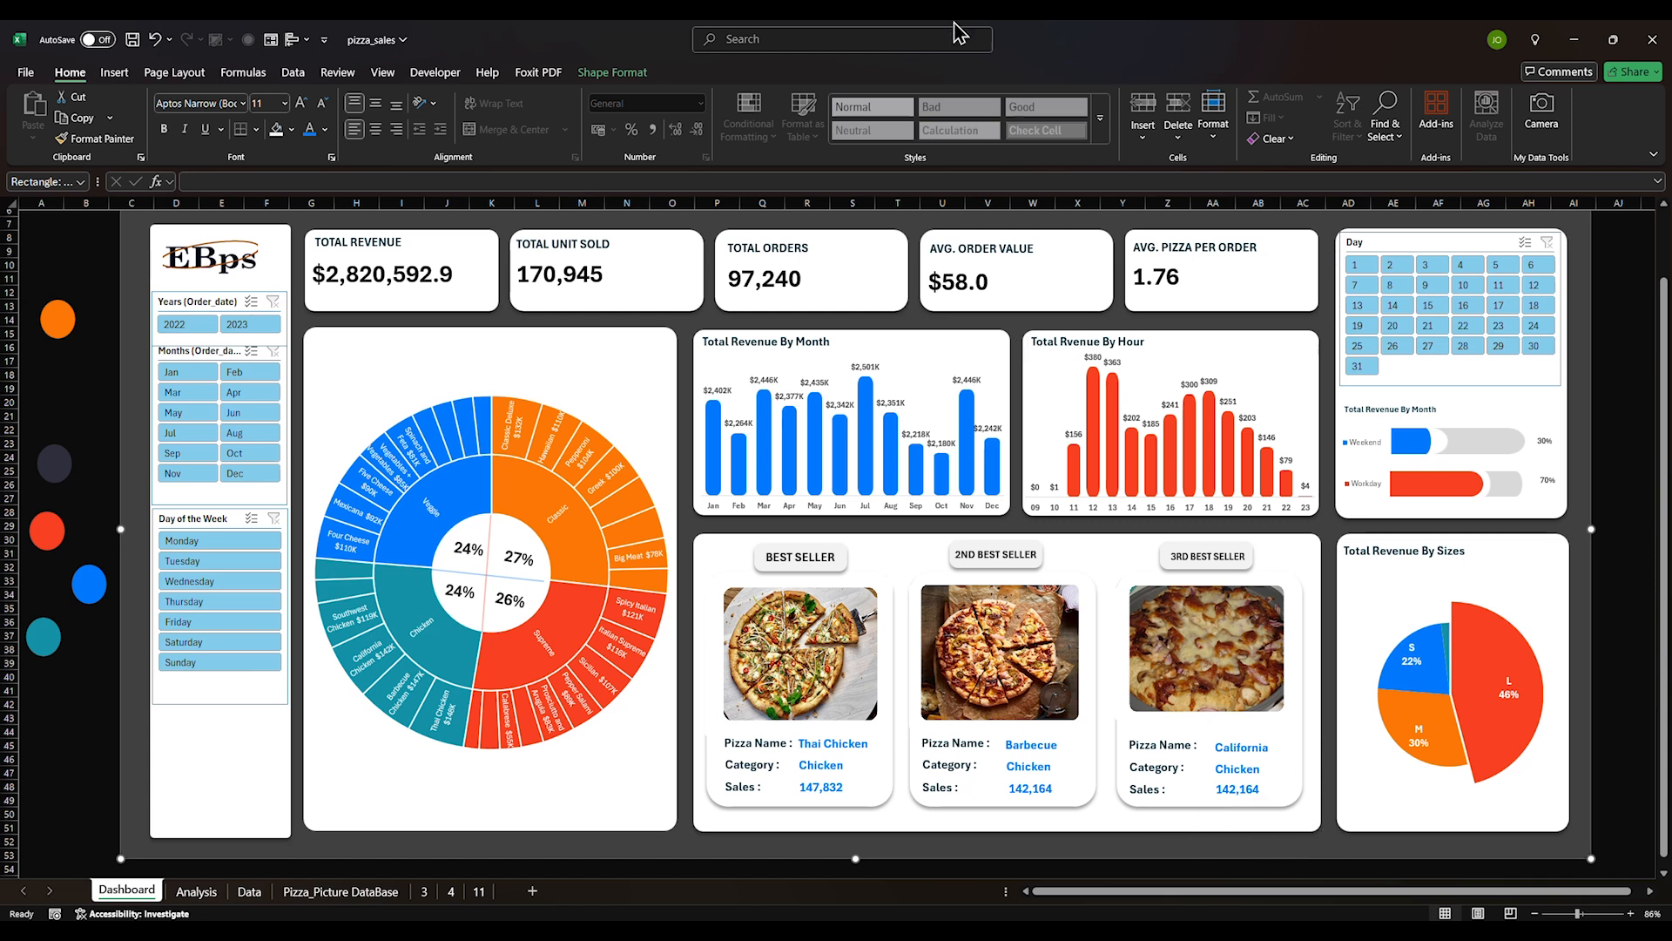
# Resize the EBps logo slightly and nudge it left
pyautogui.press('Escape')
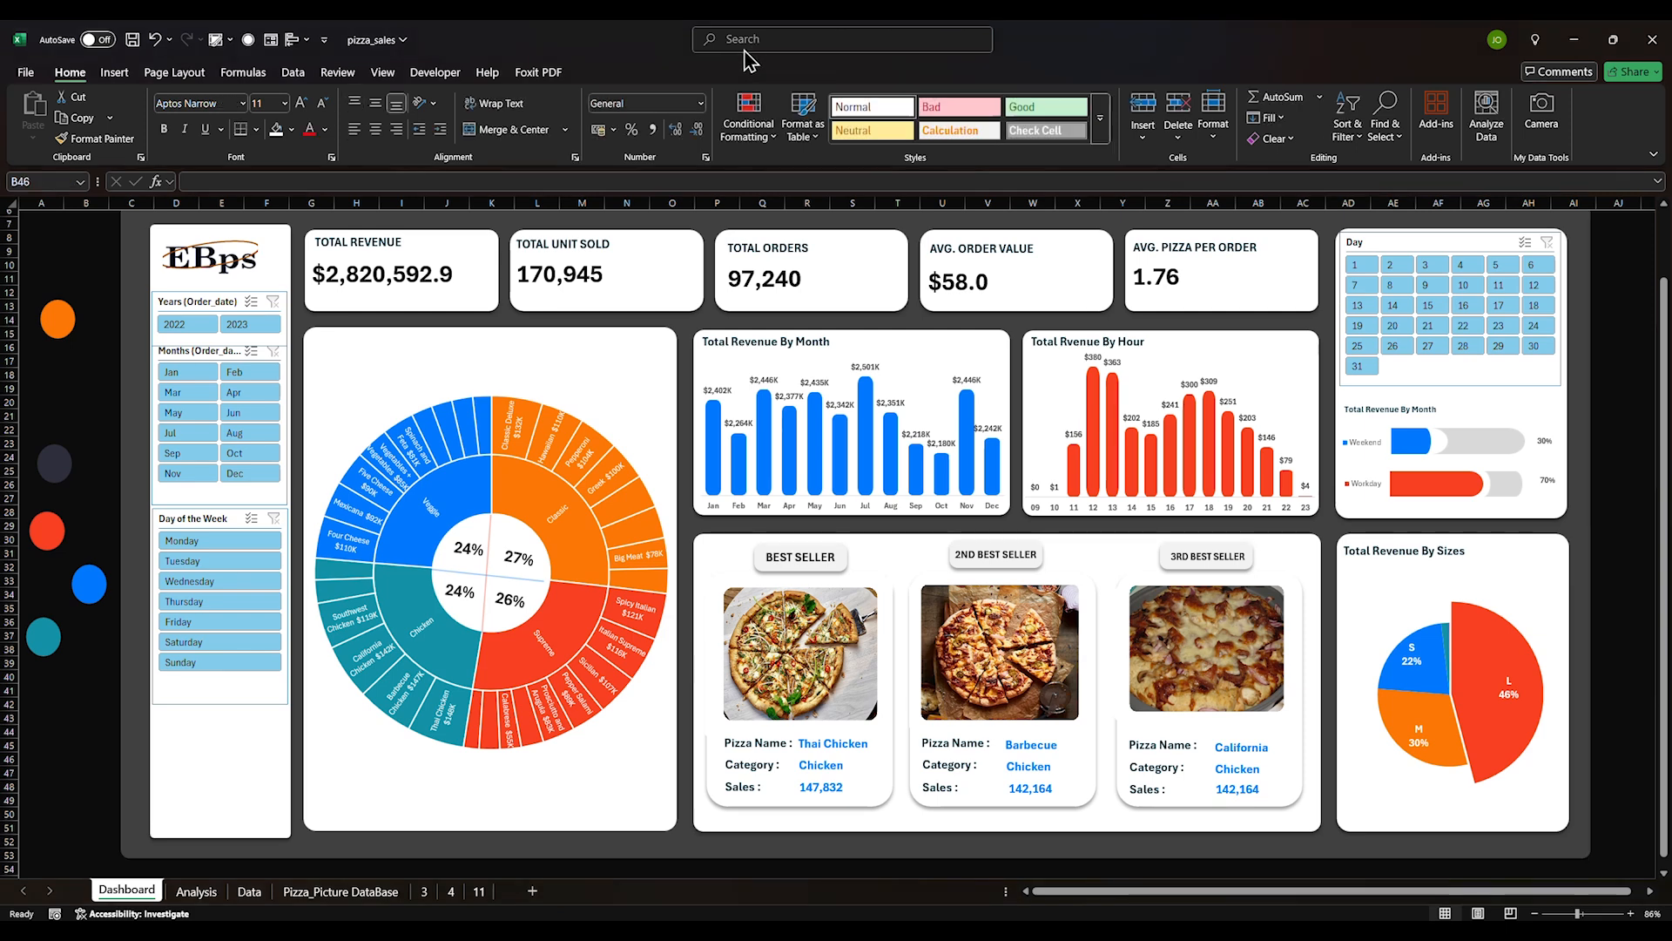
pyautogui.click(244, 273)
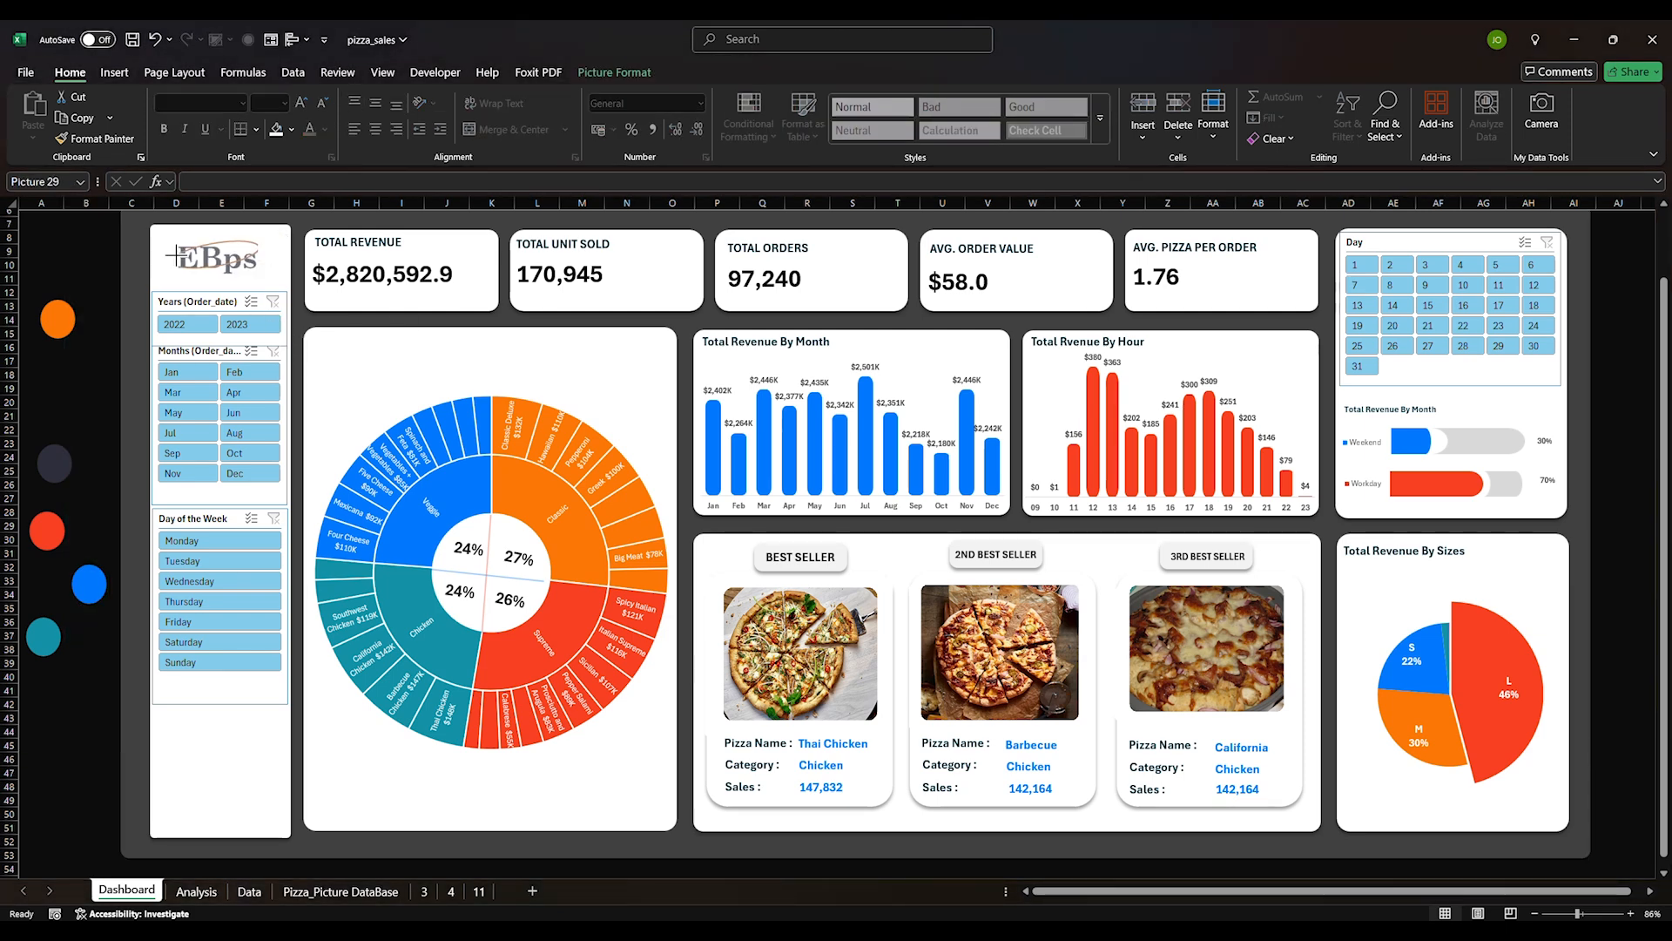
pyautogui.moveTo(176, 255); pyautogui.dragTo(174, 257)
pyautogui.moveTo(215, 267); pyautogui.dragTo(210, 268)
# Duplicate the first slicer style into a new custom style named custom 3
pyautogui.rightClick(214, 307)
pyautogui.press('Escape')
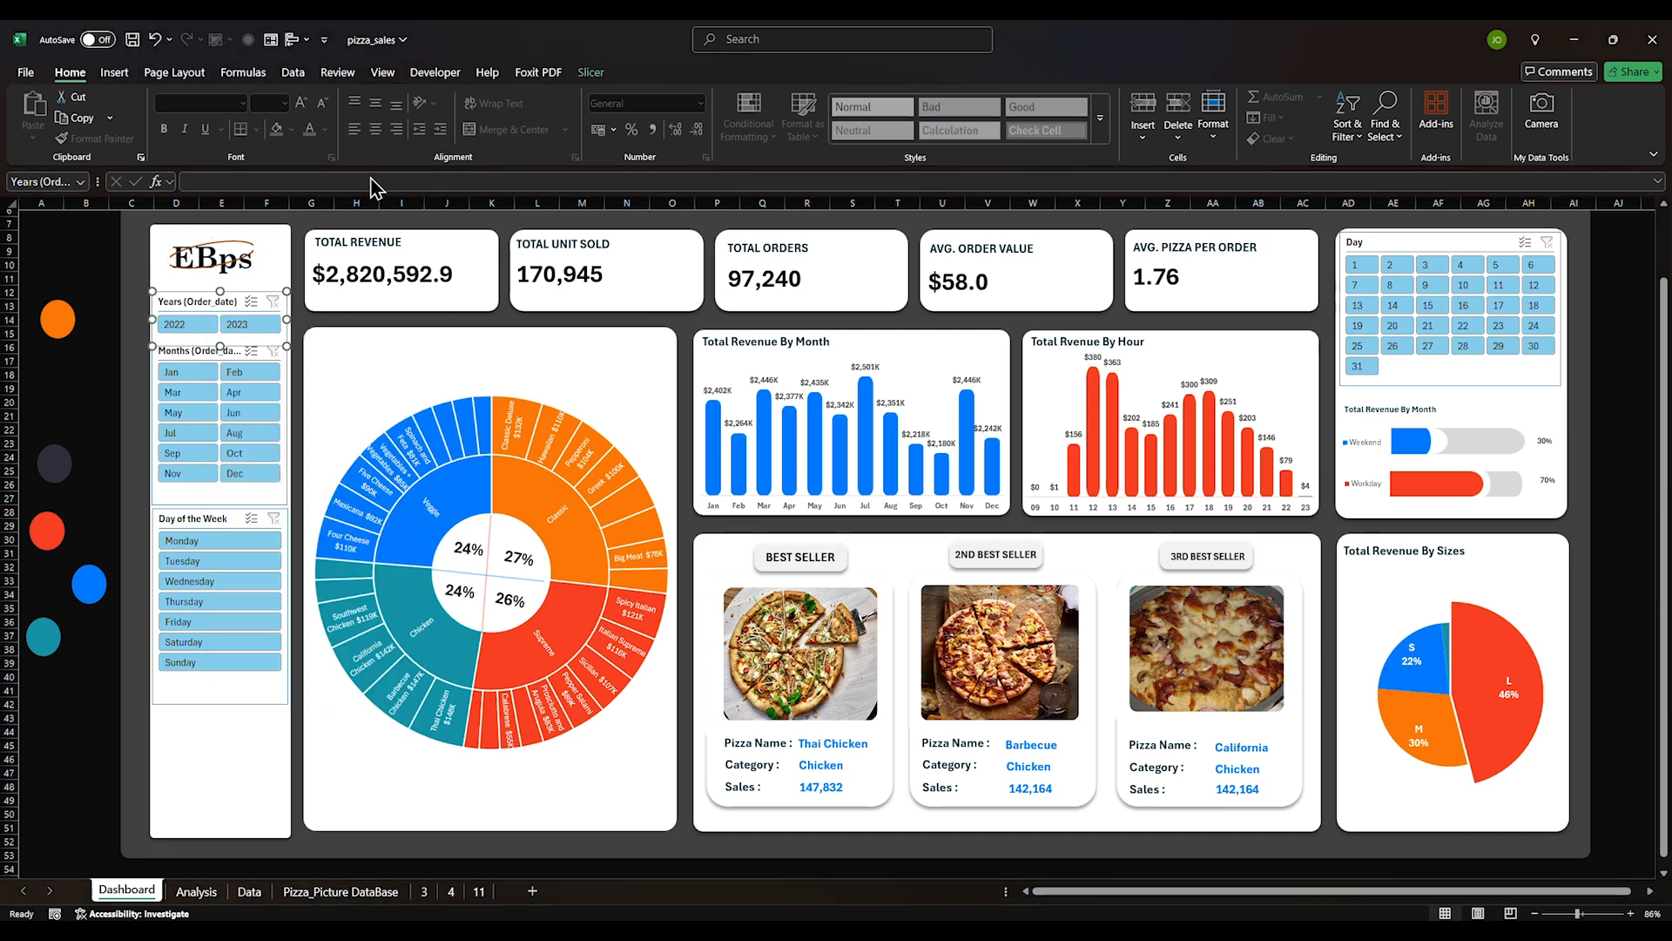
pyautogui.click(588, 72)
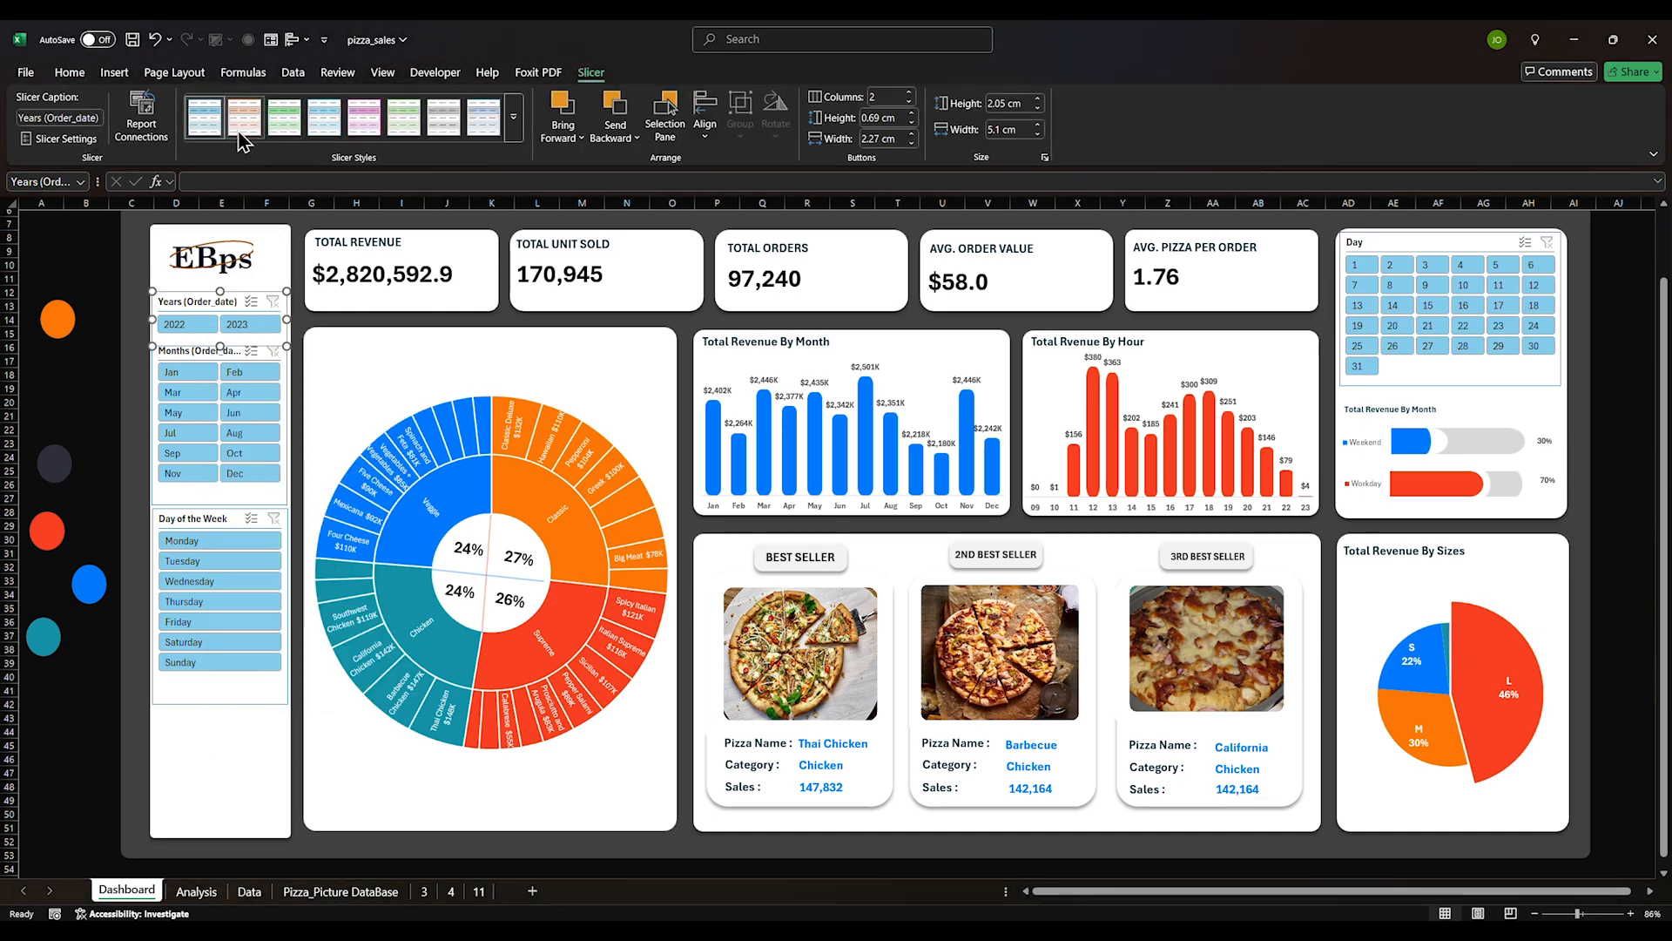
pyautogui.rightClick(217, 126)
pyautogui.click(268, 167)
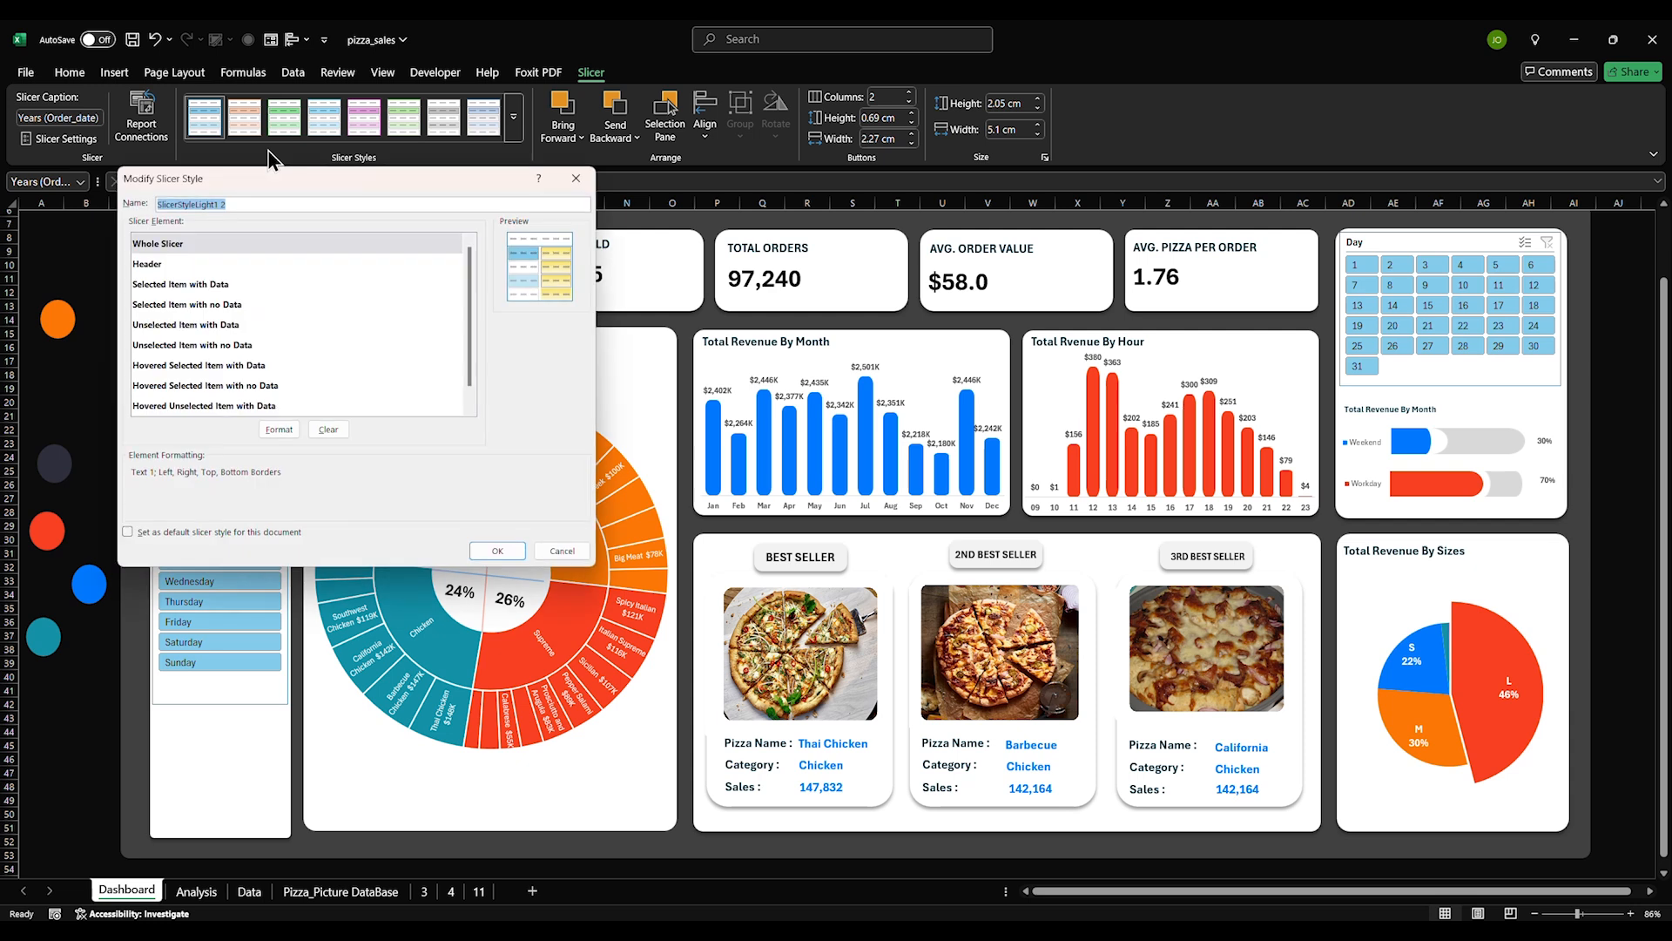
pyautogui.write('cus')
pyautogui.press('Return')
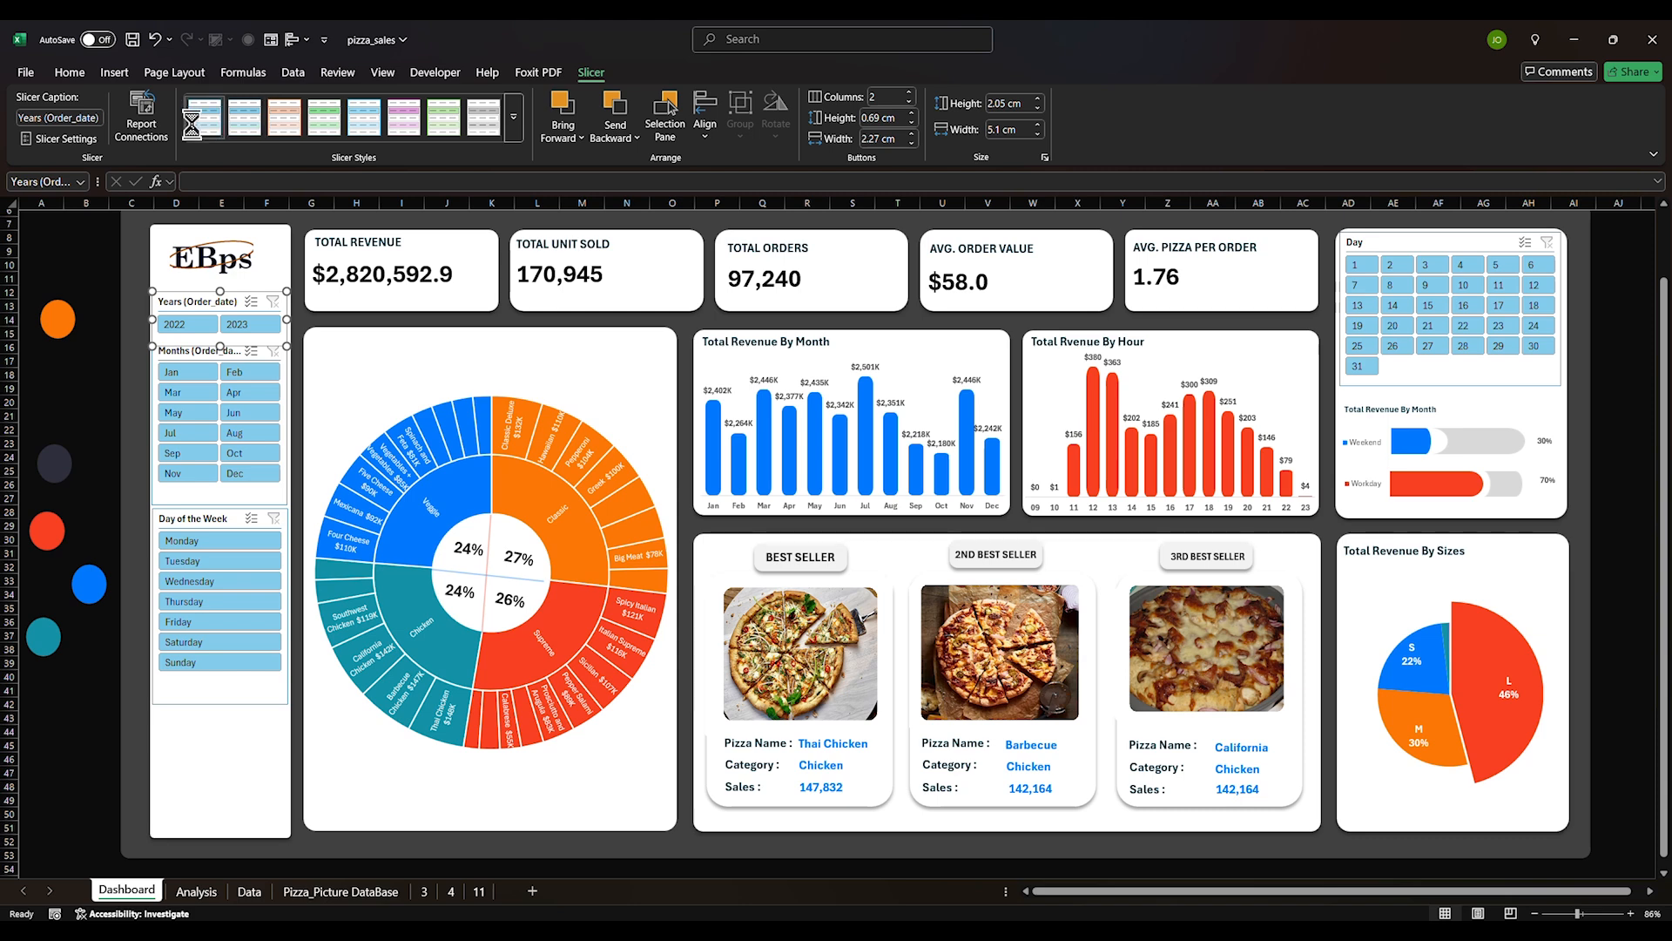
# Modify the custom style's Whole Slicer element to white font with no borders
pyautogui.rightClick(204, 127)
pyautogui.click(233, 149)
pyautogui.moveTo(234, 174); pyautogui.dragTo(436, 127)
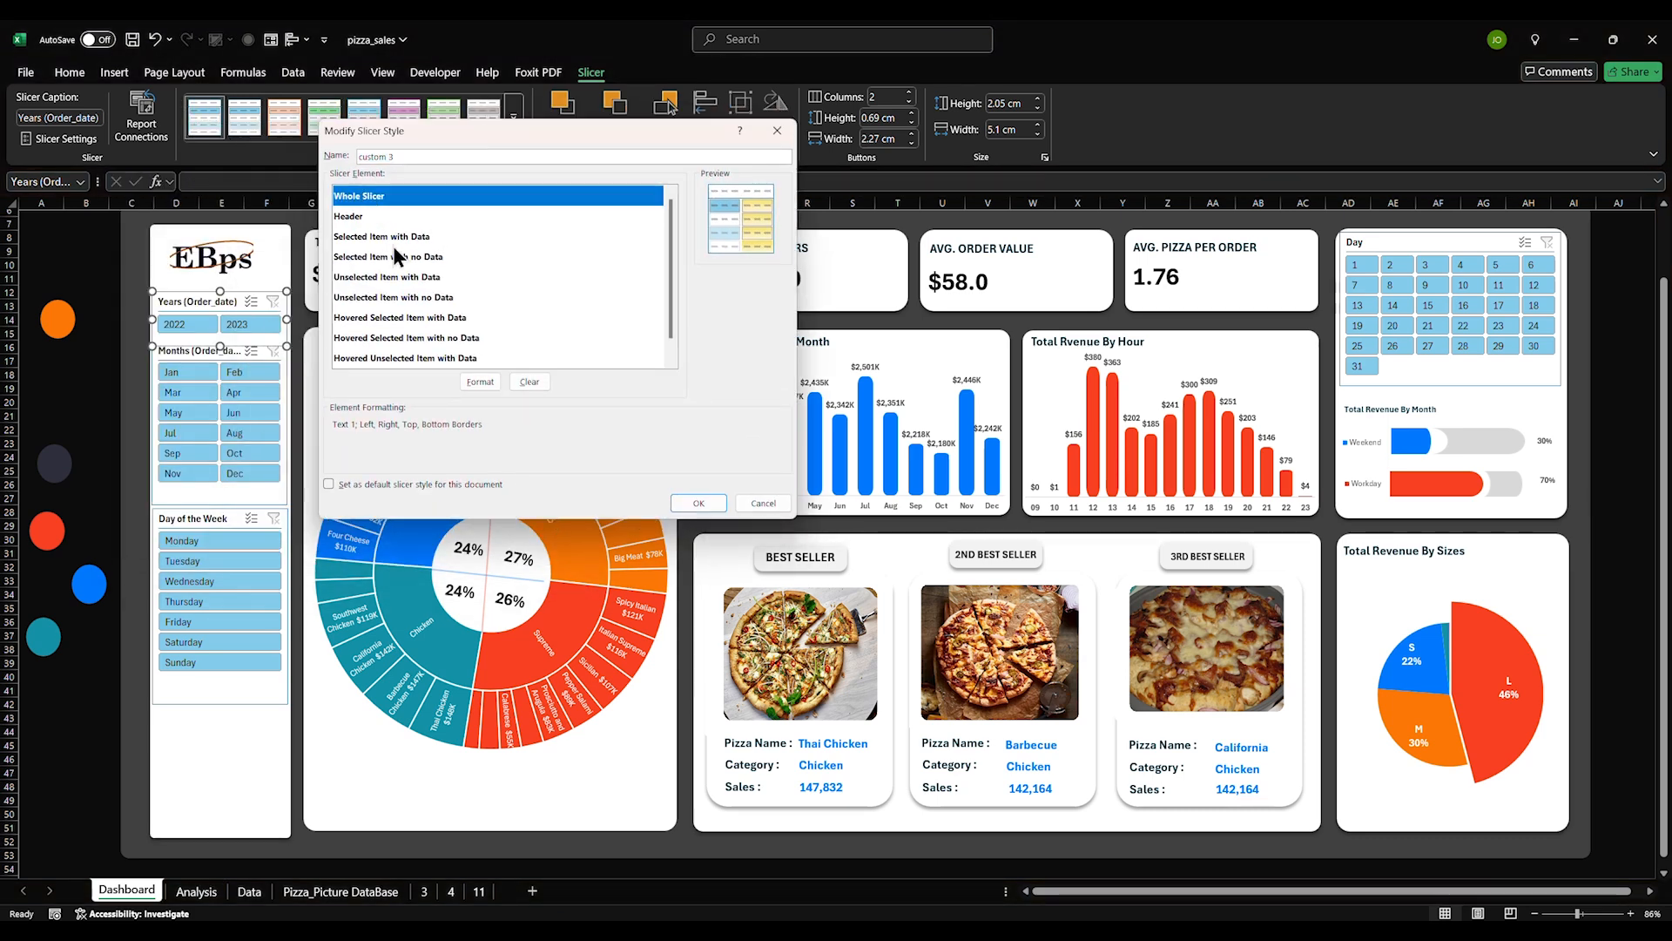
pyautogui.click(481, 381)
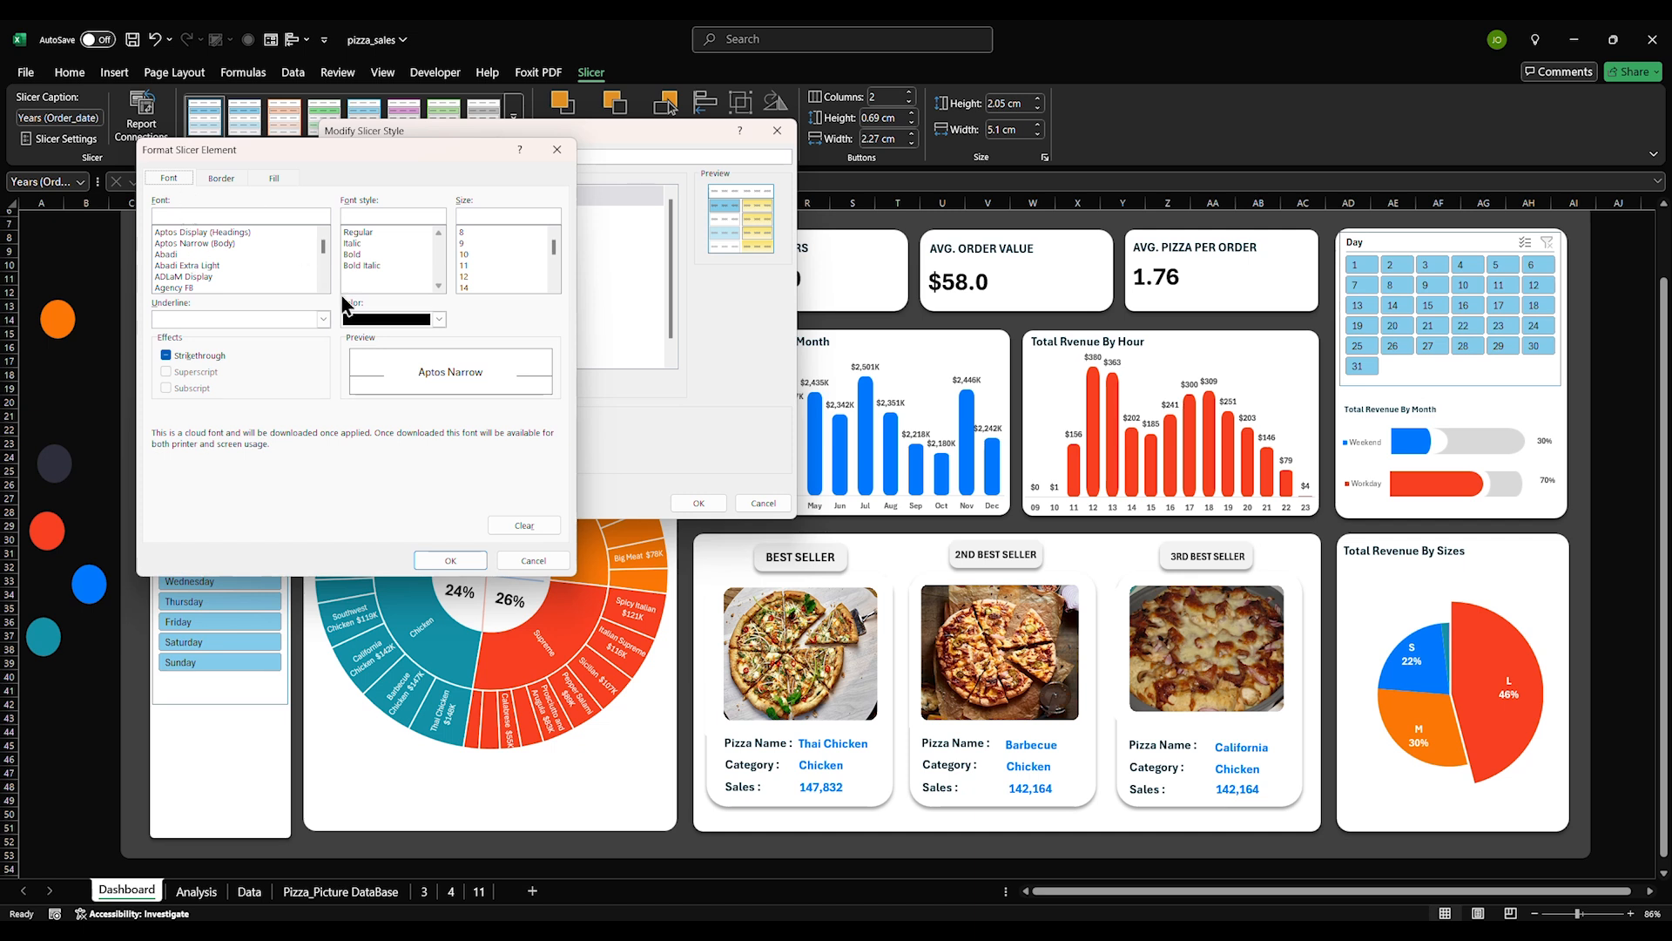
pyautogui.click(425, 320)
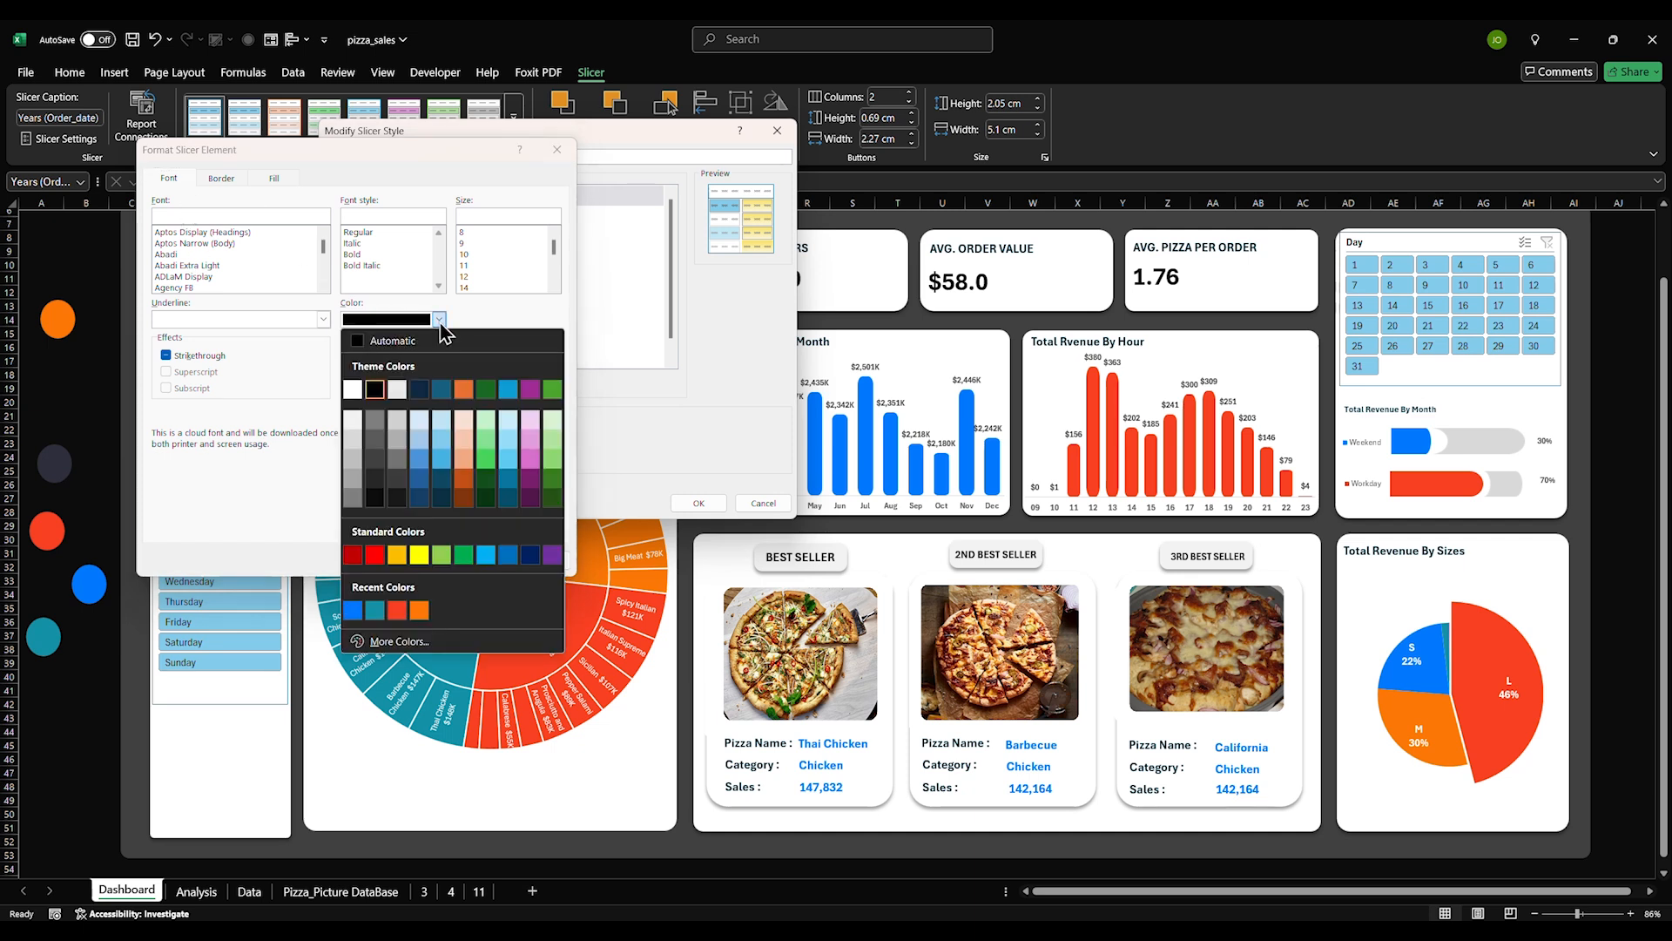
pyautogui.click(353, 392)
pyautogui.click(226, 181)
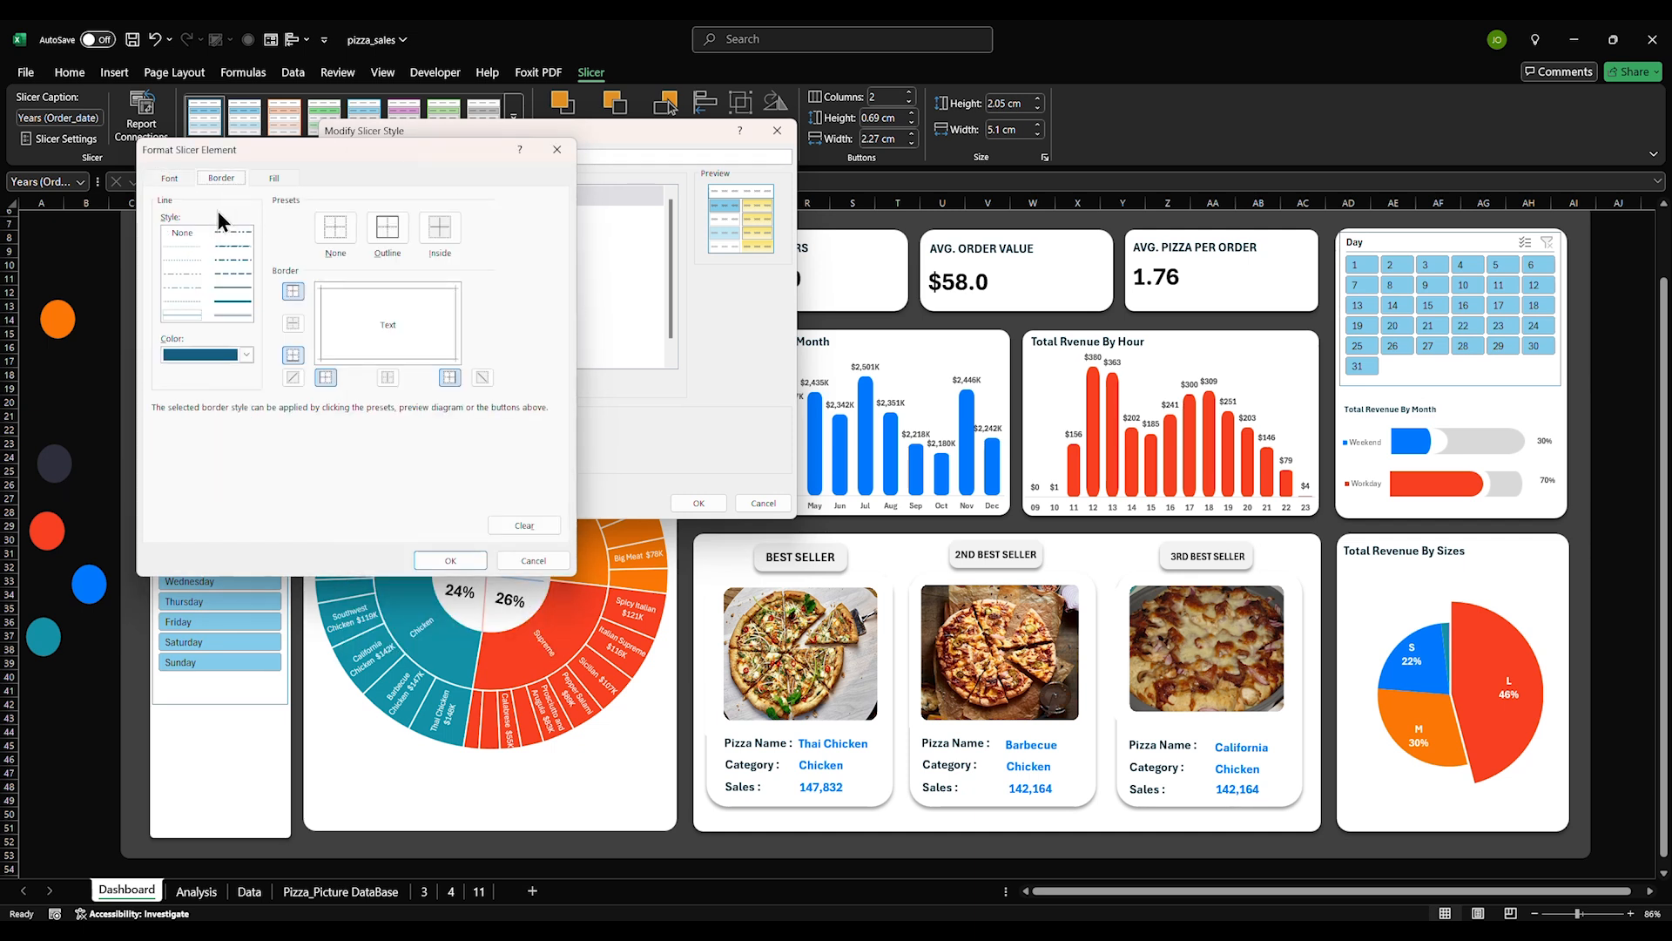
pyautogui.click(349, 230)
pyautogui.click(285, 181)
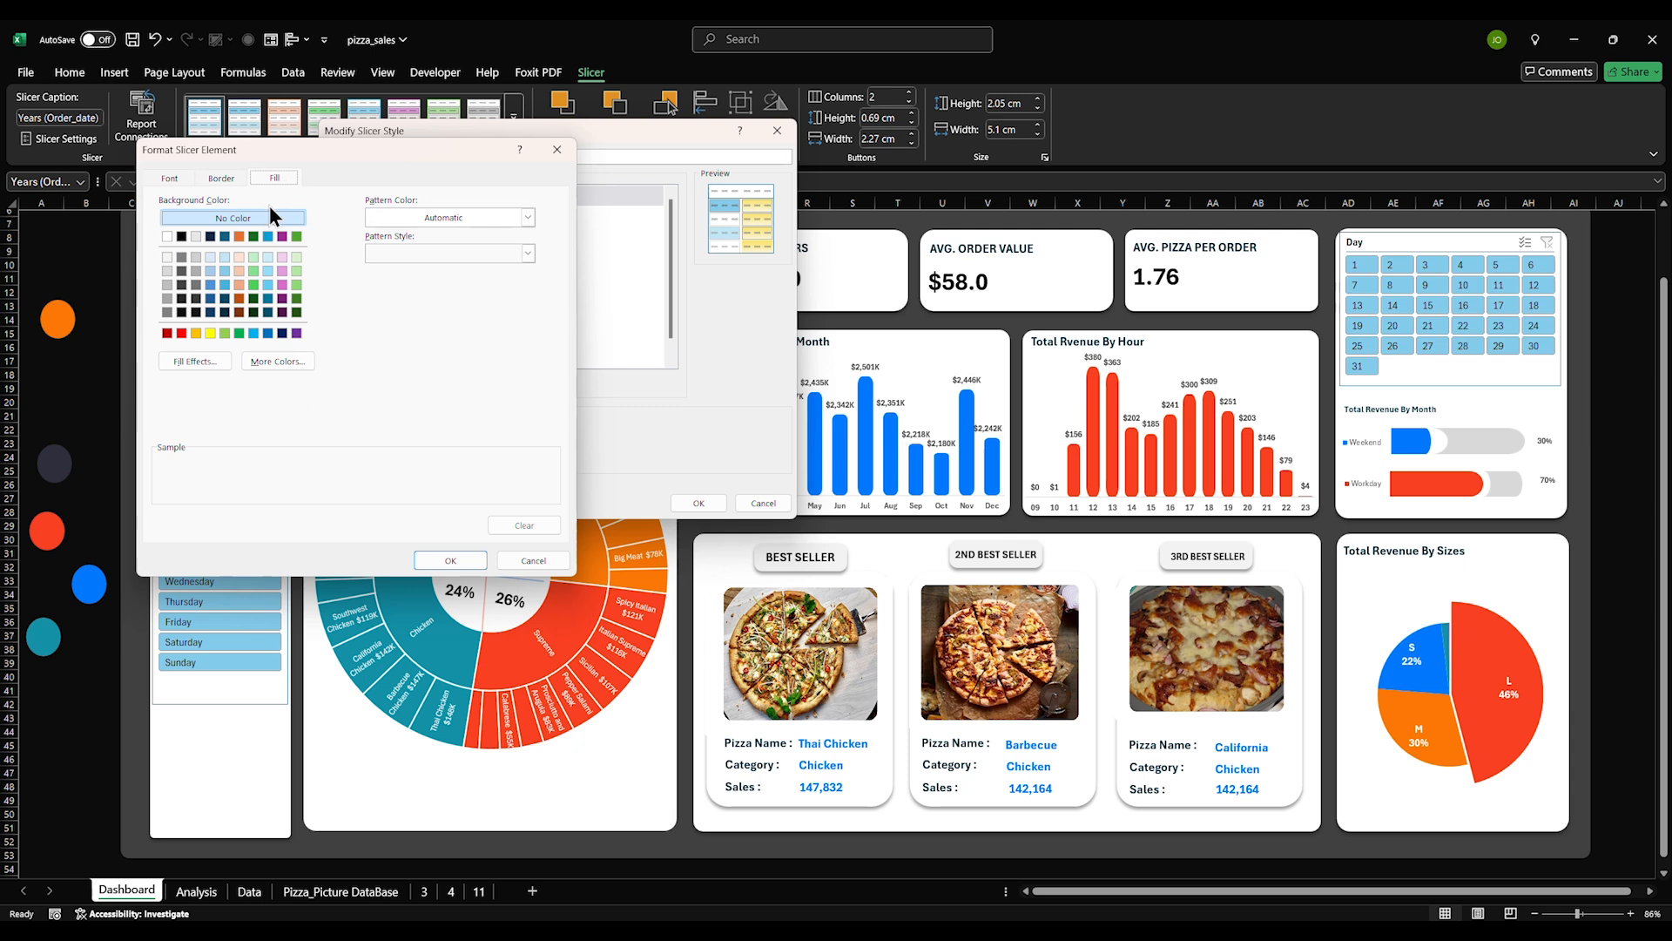
pyautogui.moveTo(327, 147); pyautogui.dragTo(541, 146)
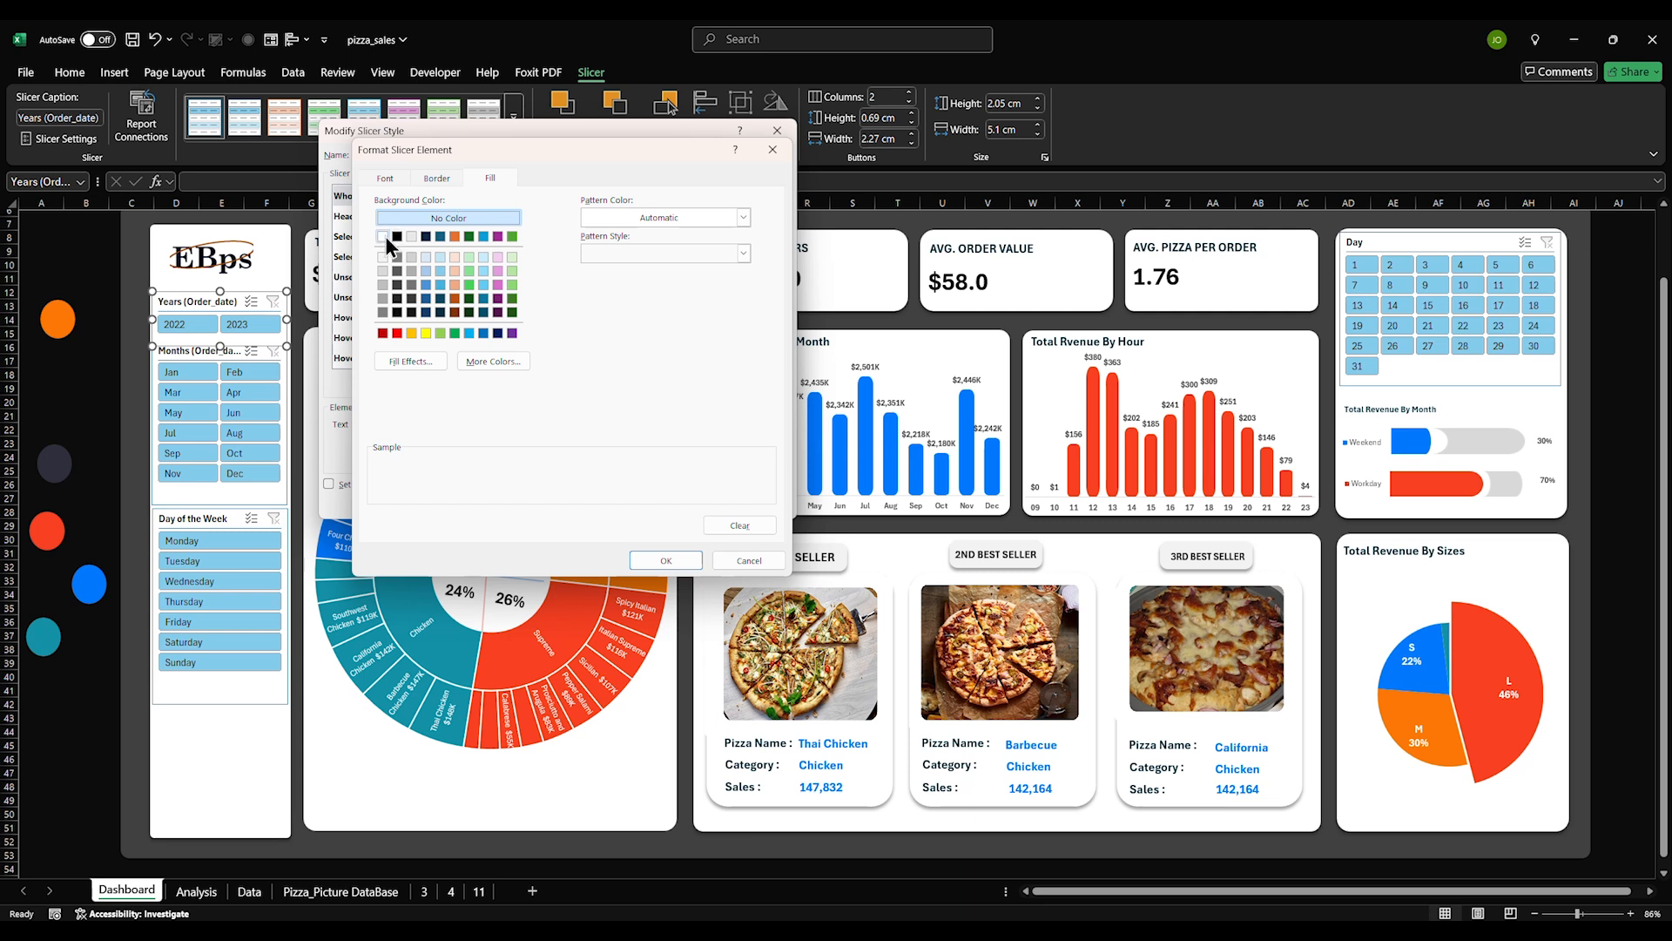
# Set the Whole Slicer element's border colour to red and confirm its formatting
pyautogui.click(437, 178)
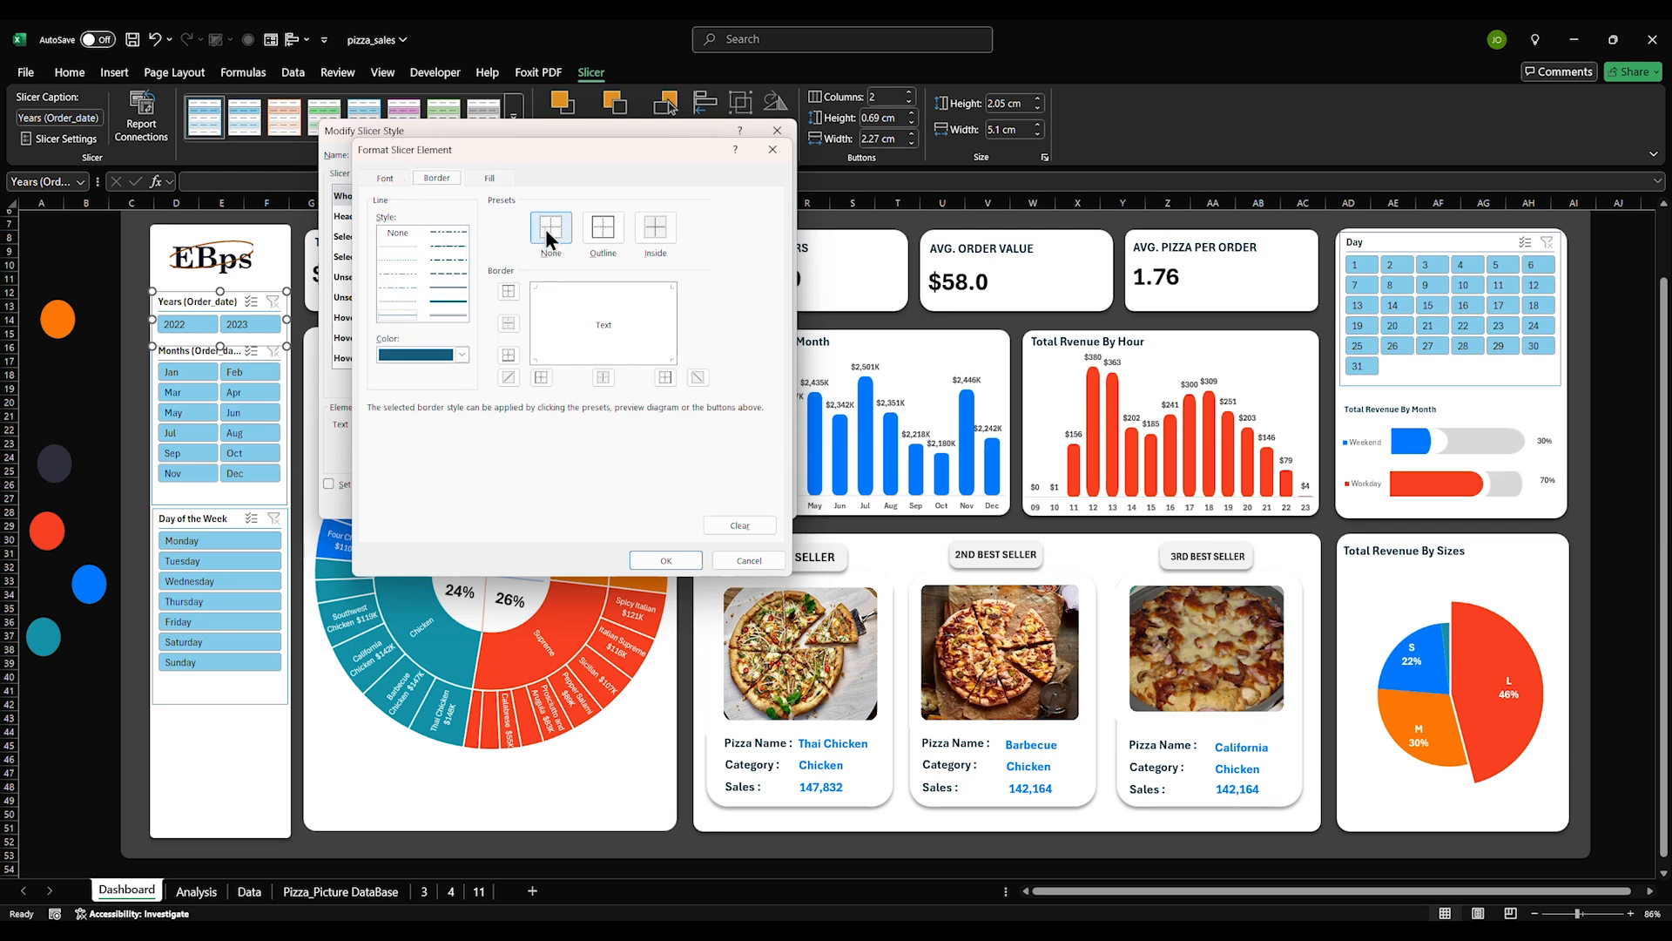
pyautogui.click(463, 355)
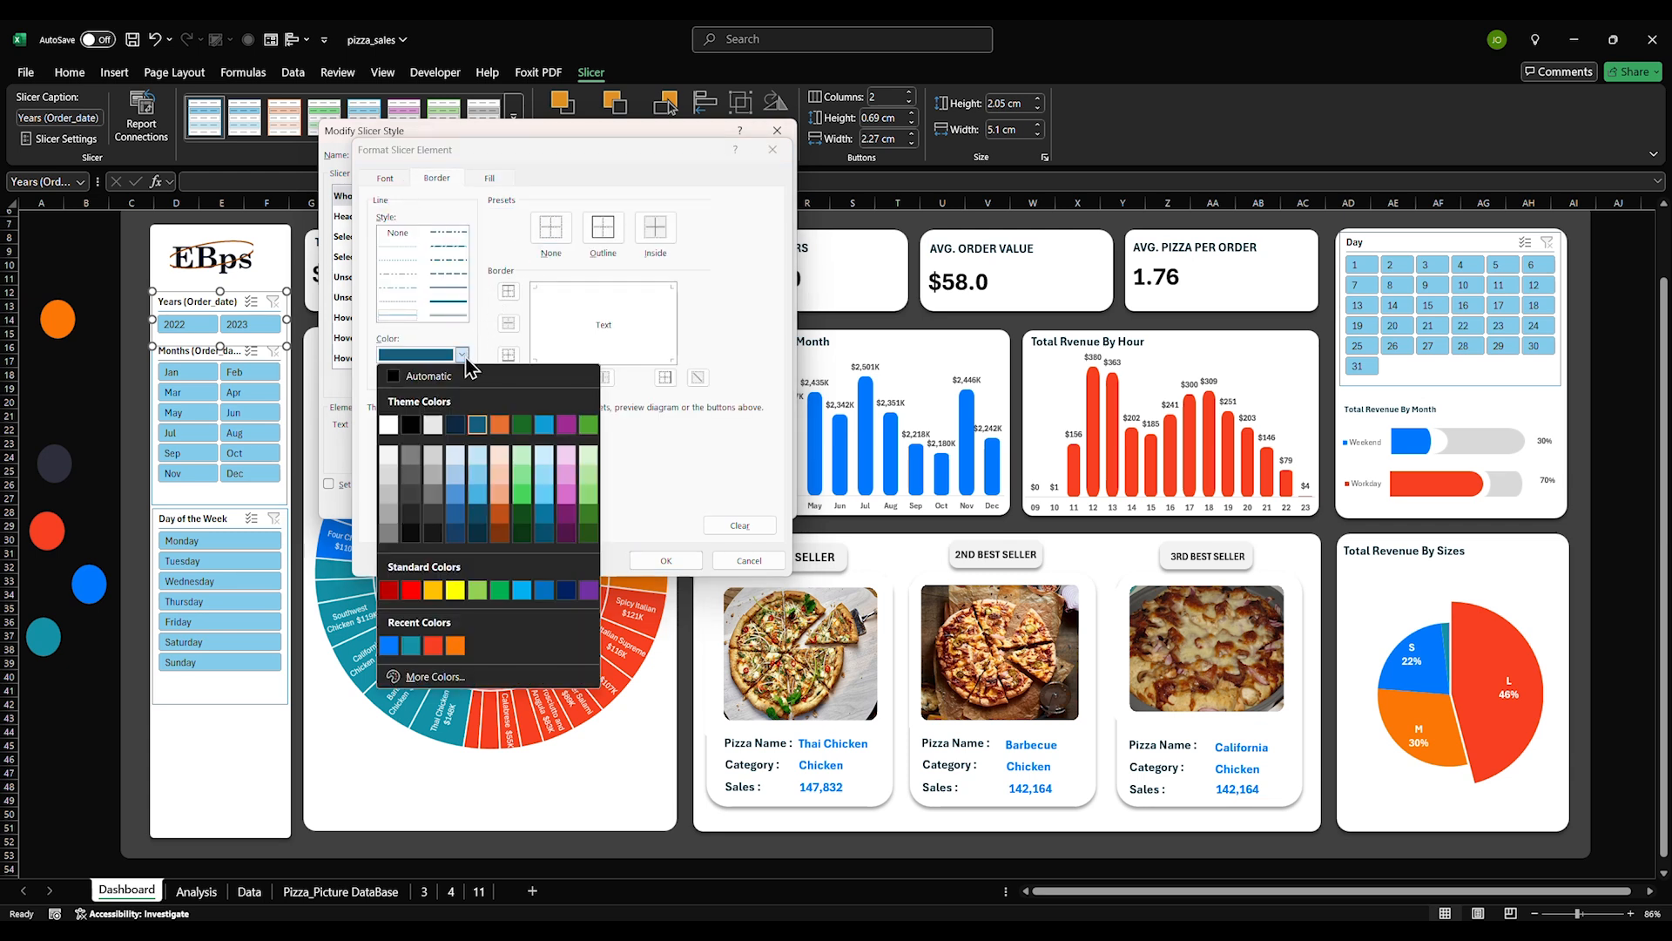
pyautogui.click(433, 646)
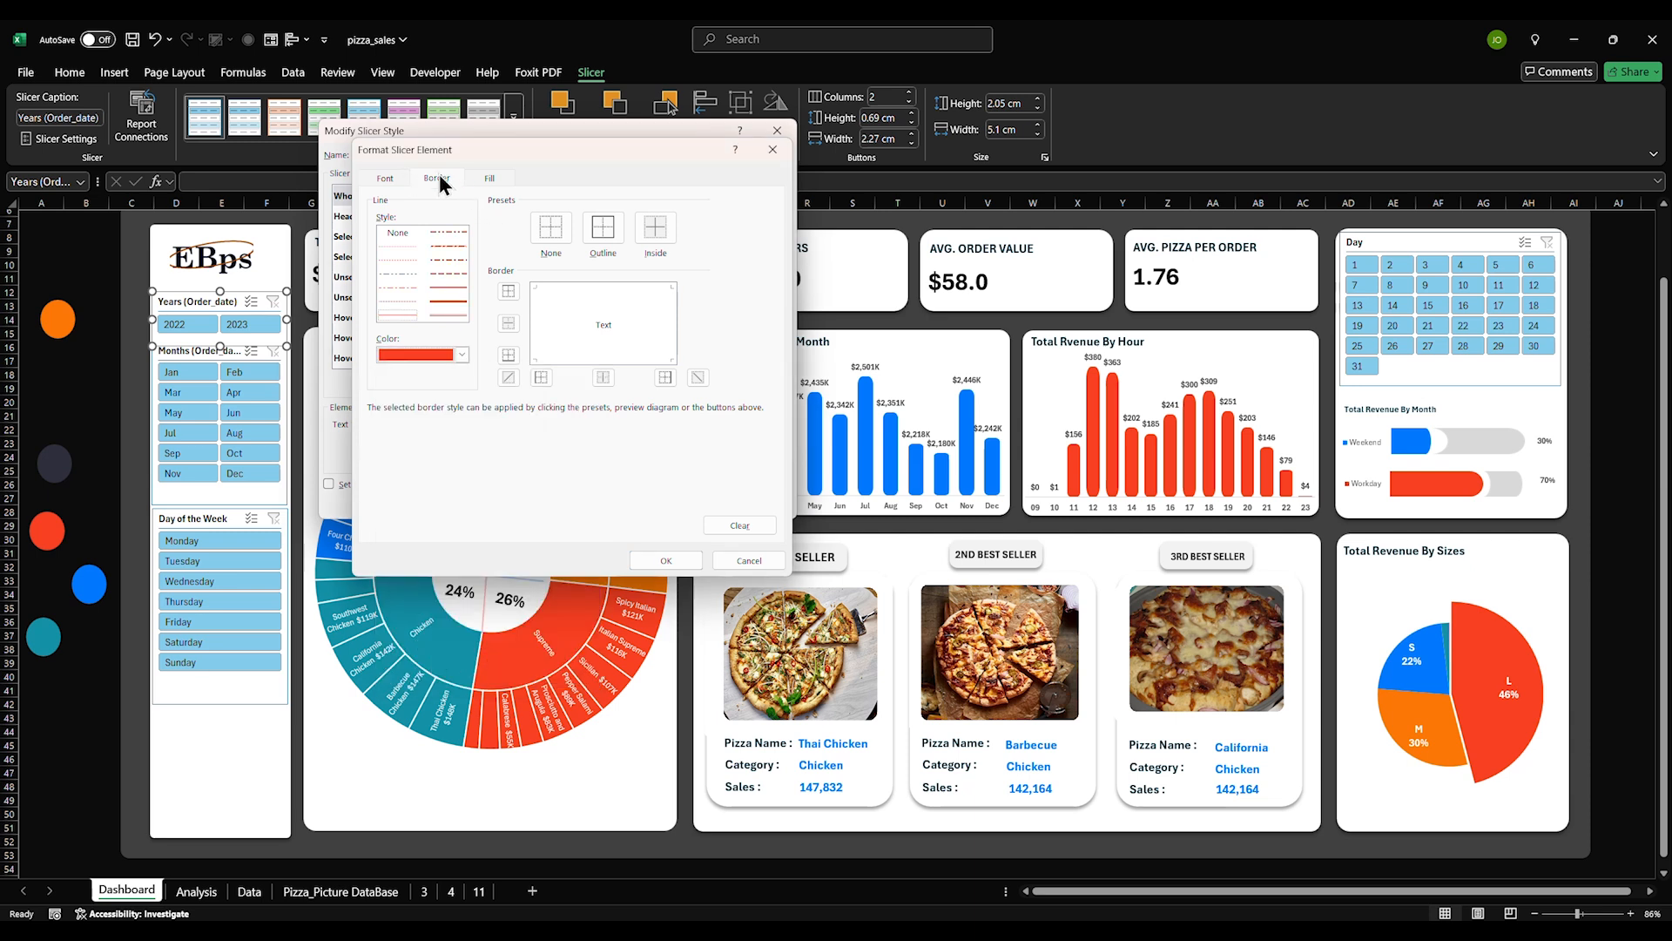
pyautogui.click(546, 238)
pyautogui.click(383, 178)
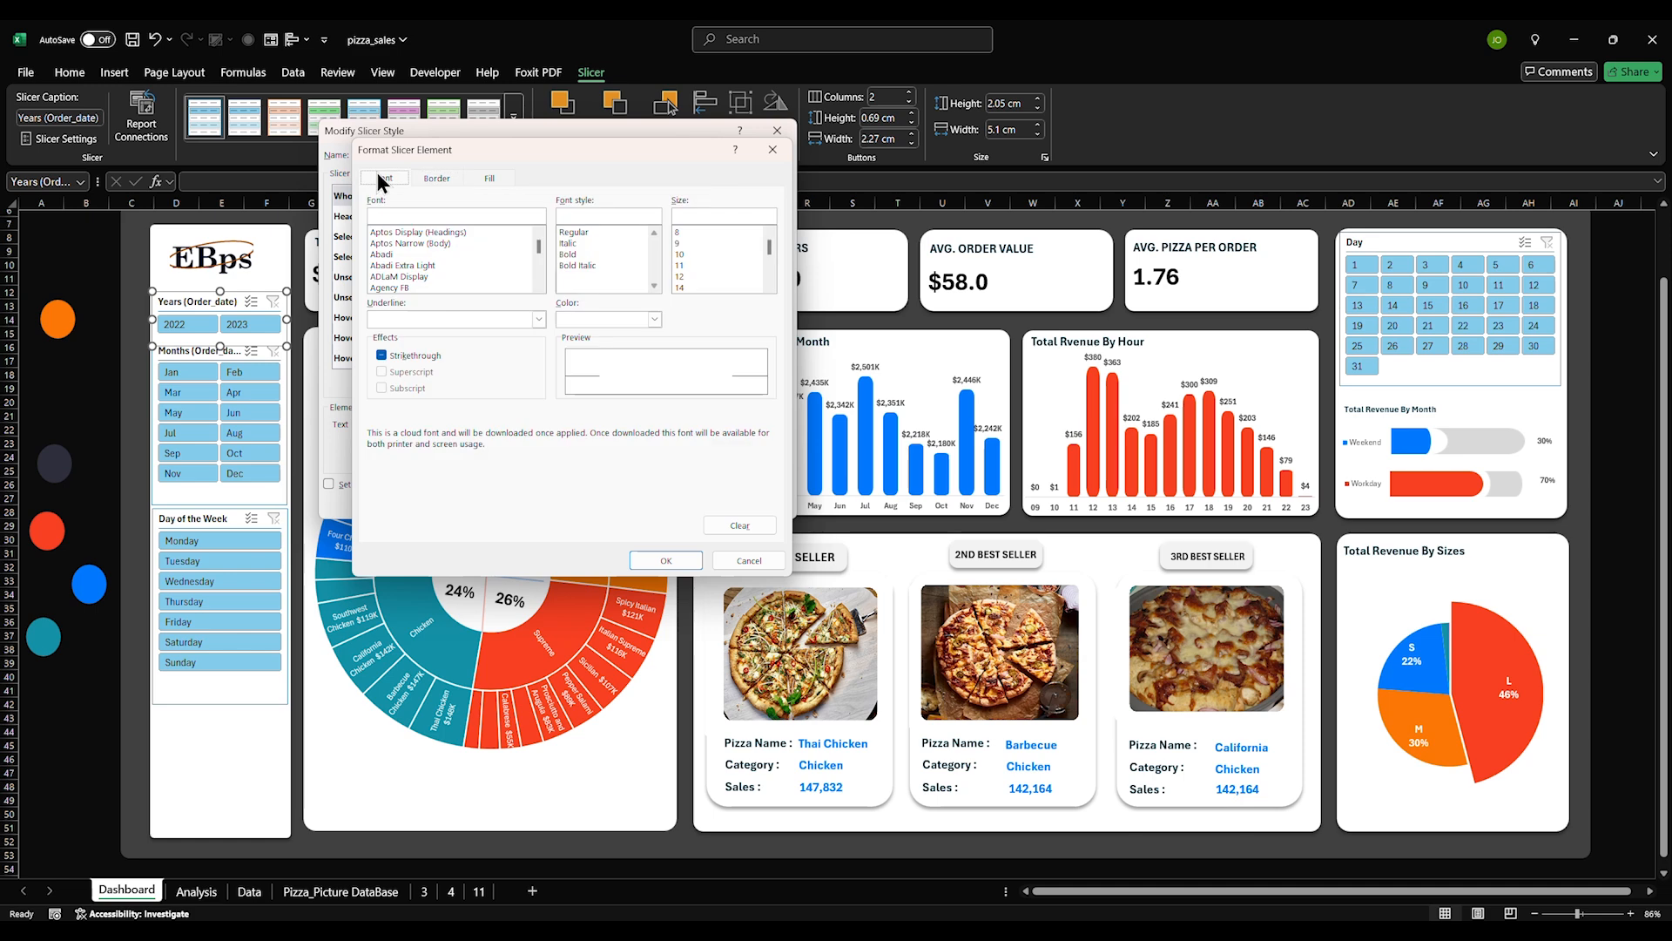
pyautogui.click(659, 562)
pyautogui.click(363, 217)
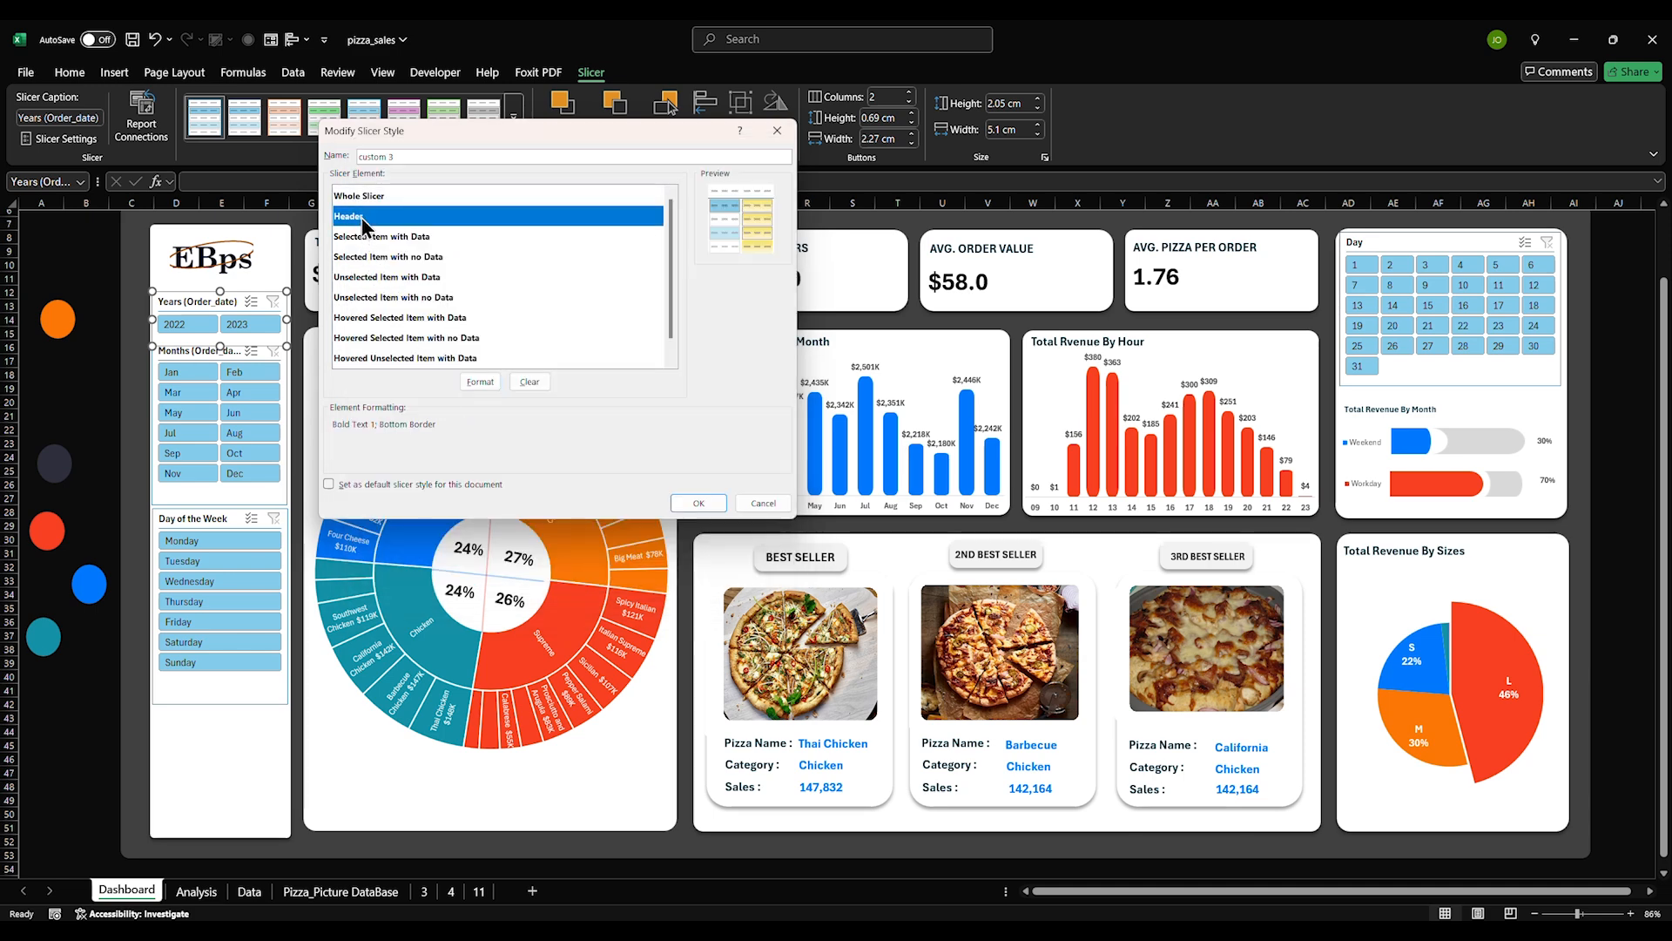
# Give the Header element red text and a background fill colour
pyautogui.click(472, 375)
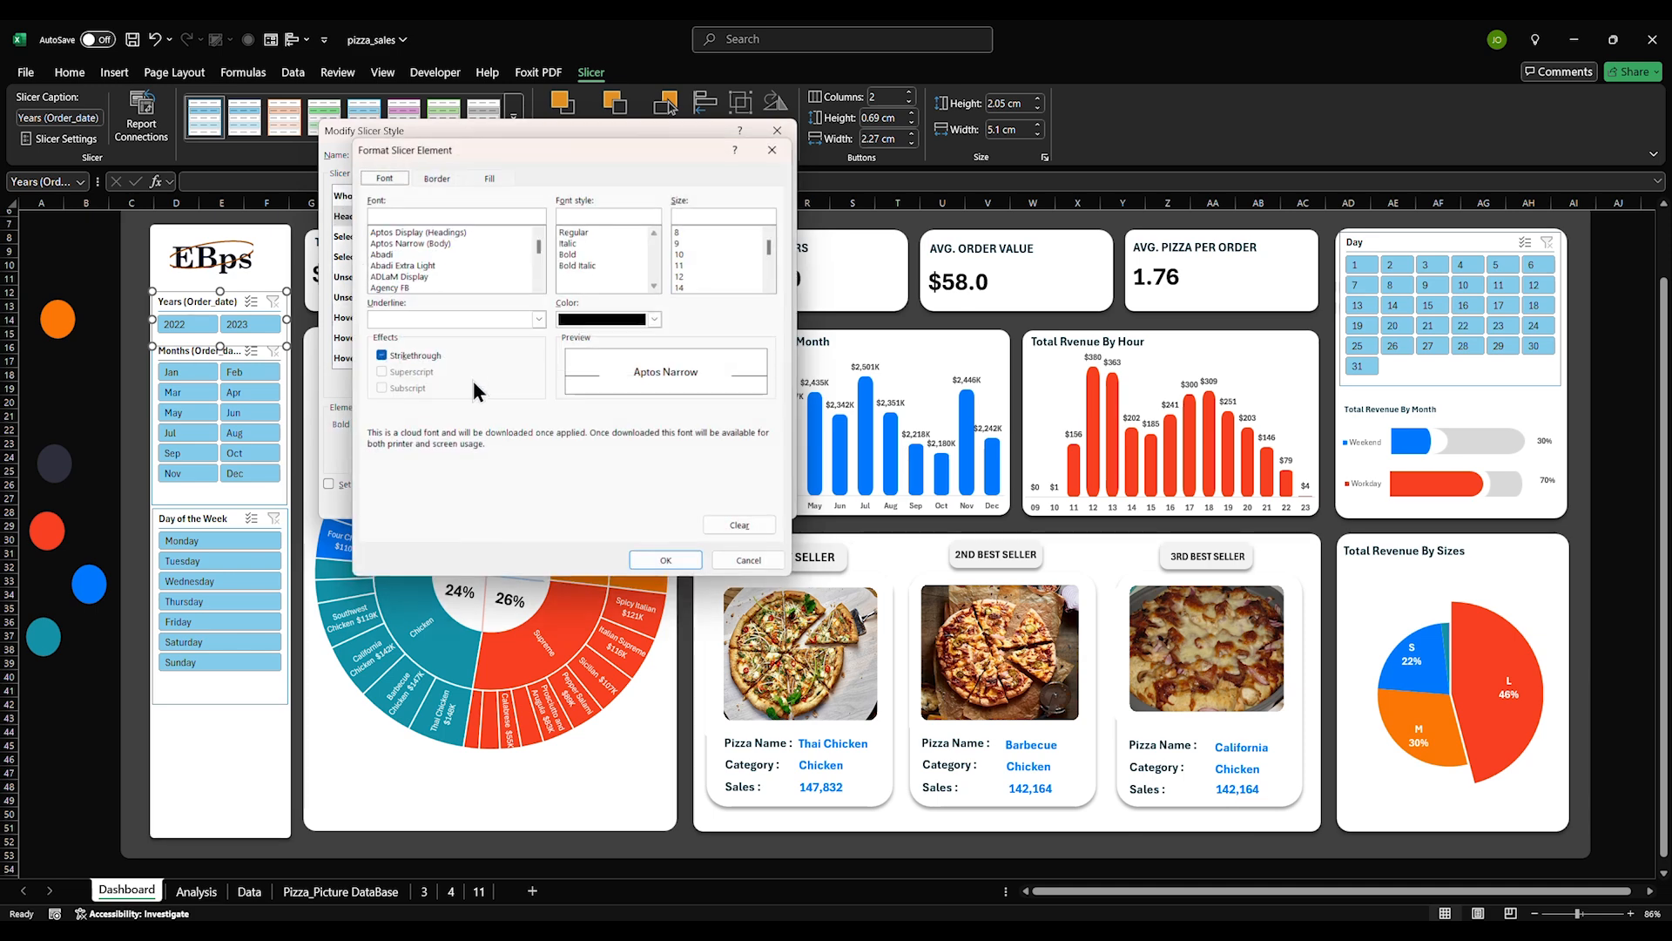
pyautogui.click(603, 319)
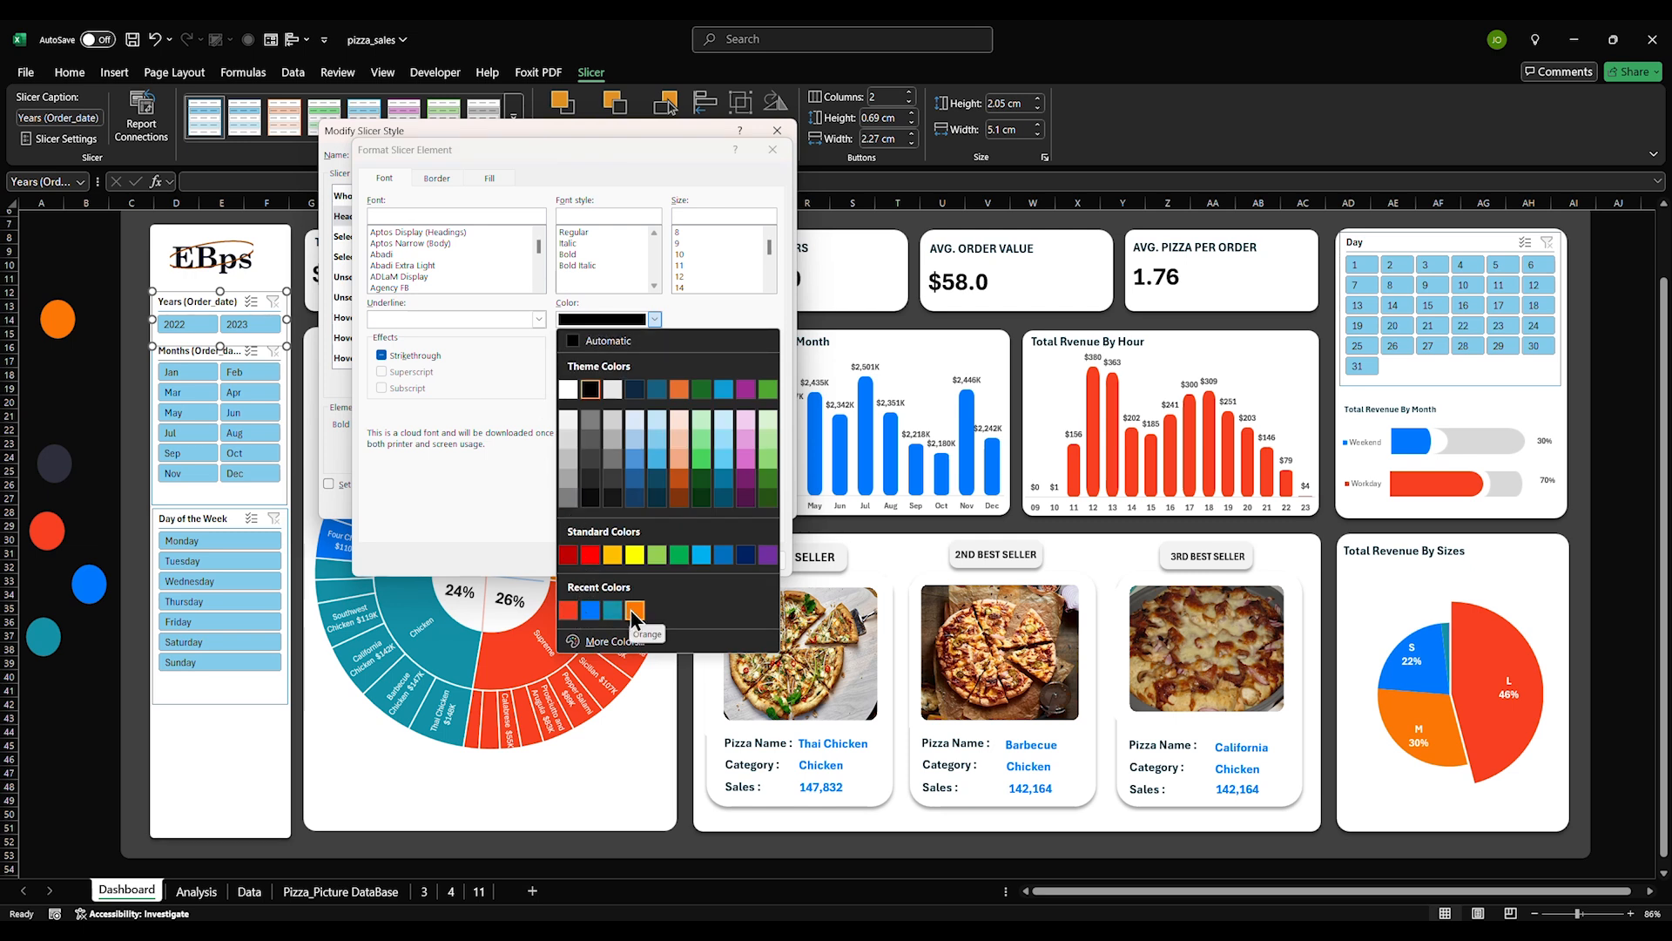
pyautogui.click(567, 610)
pyautogui.click(441, 178)
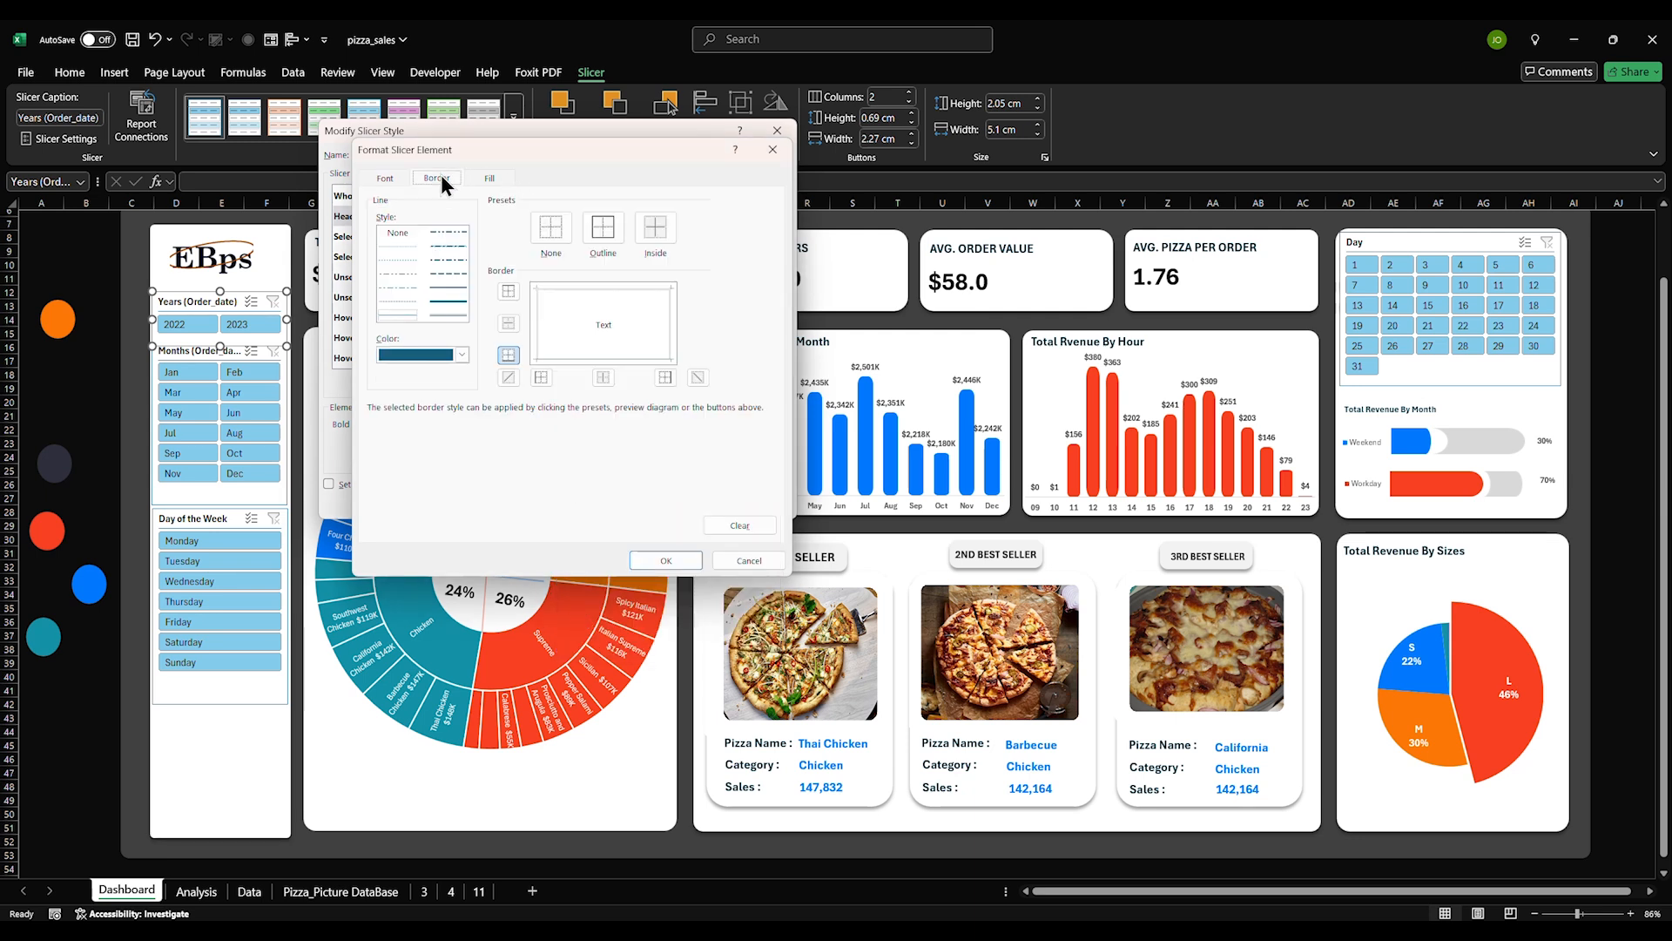
pyautogui.click(391, 177)
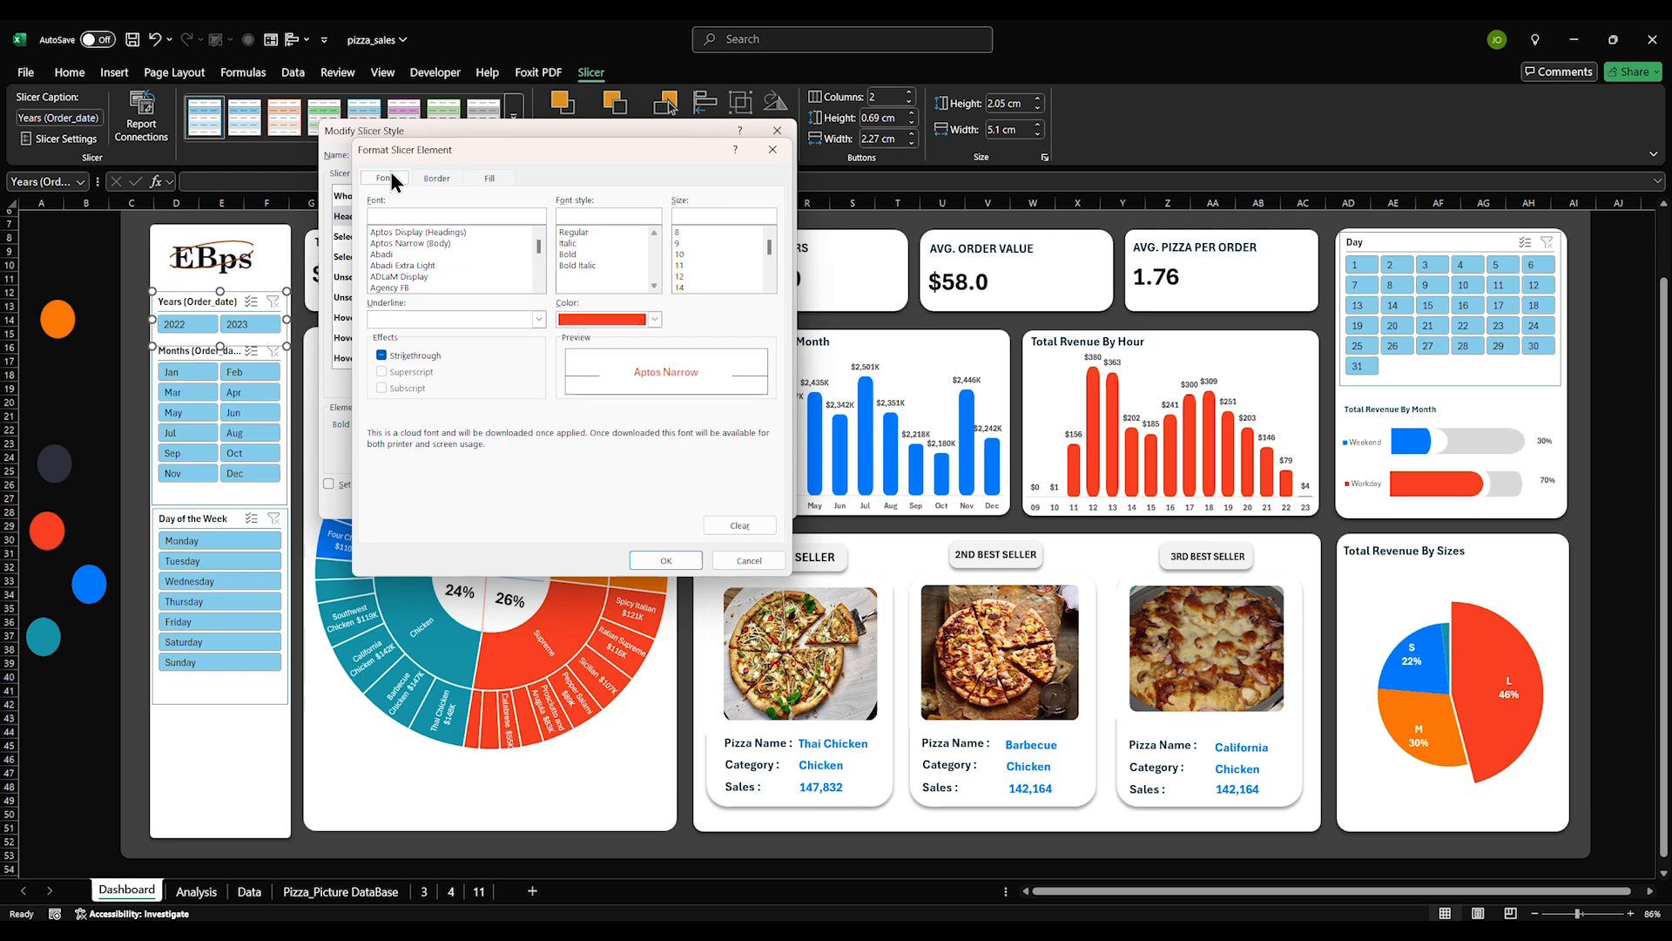
pyautogui.click(486, 176)
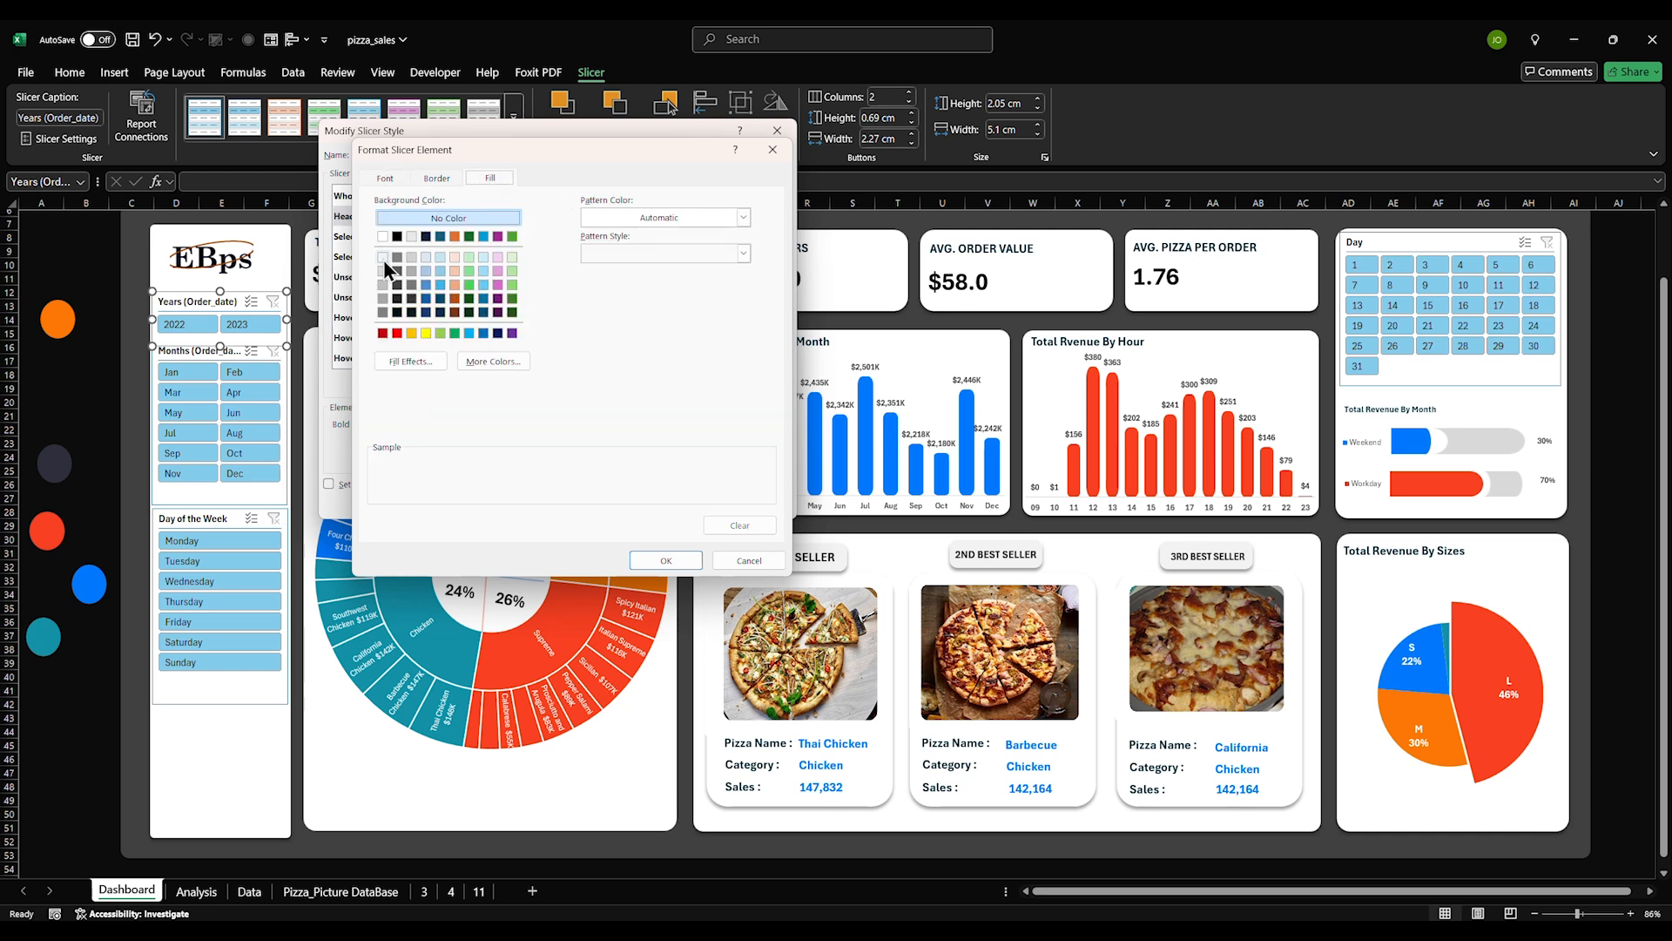
pyautogui.click(383, 236)
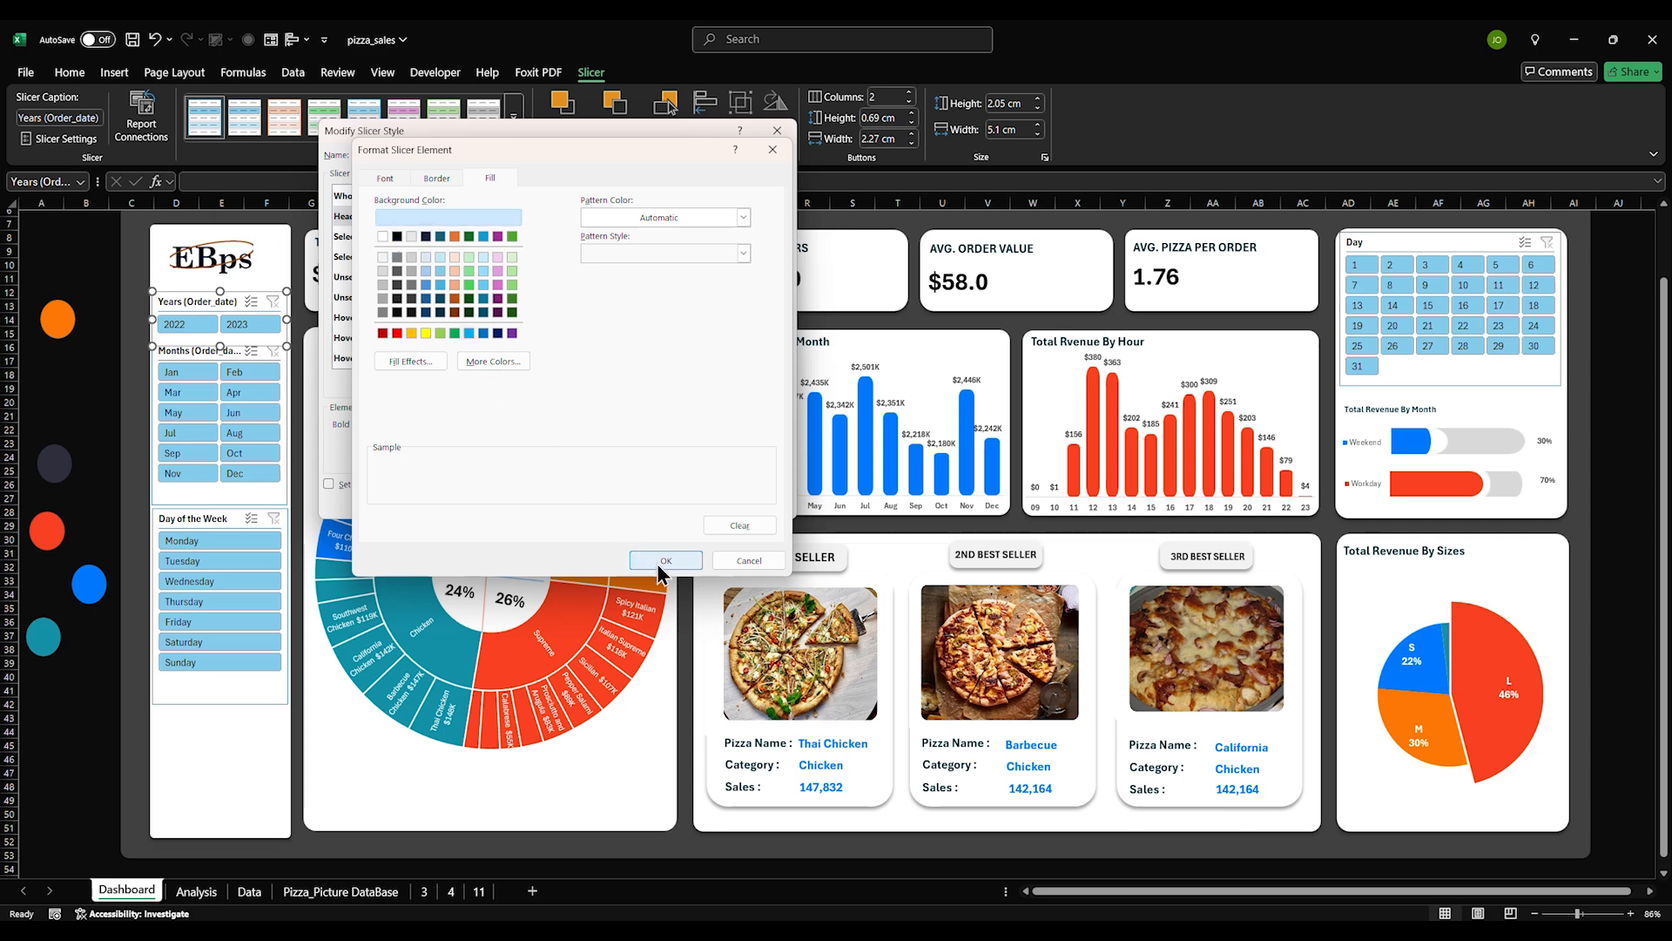
pyautogui.click(666, 560)
pyautogui.click(373, 217)
pyautogui.click(383, 236)
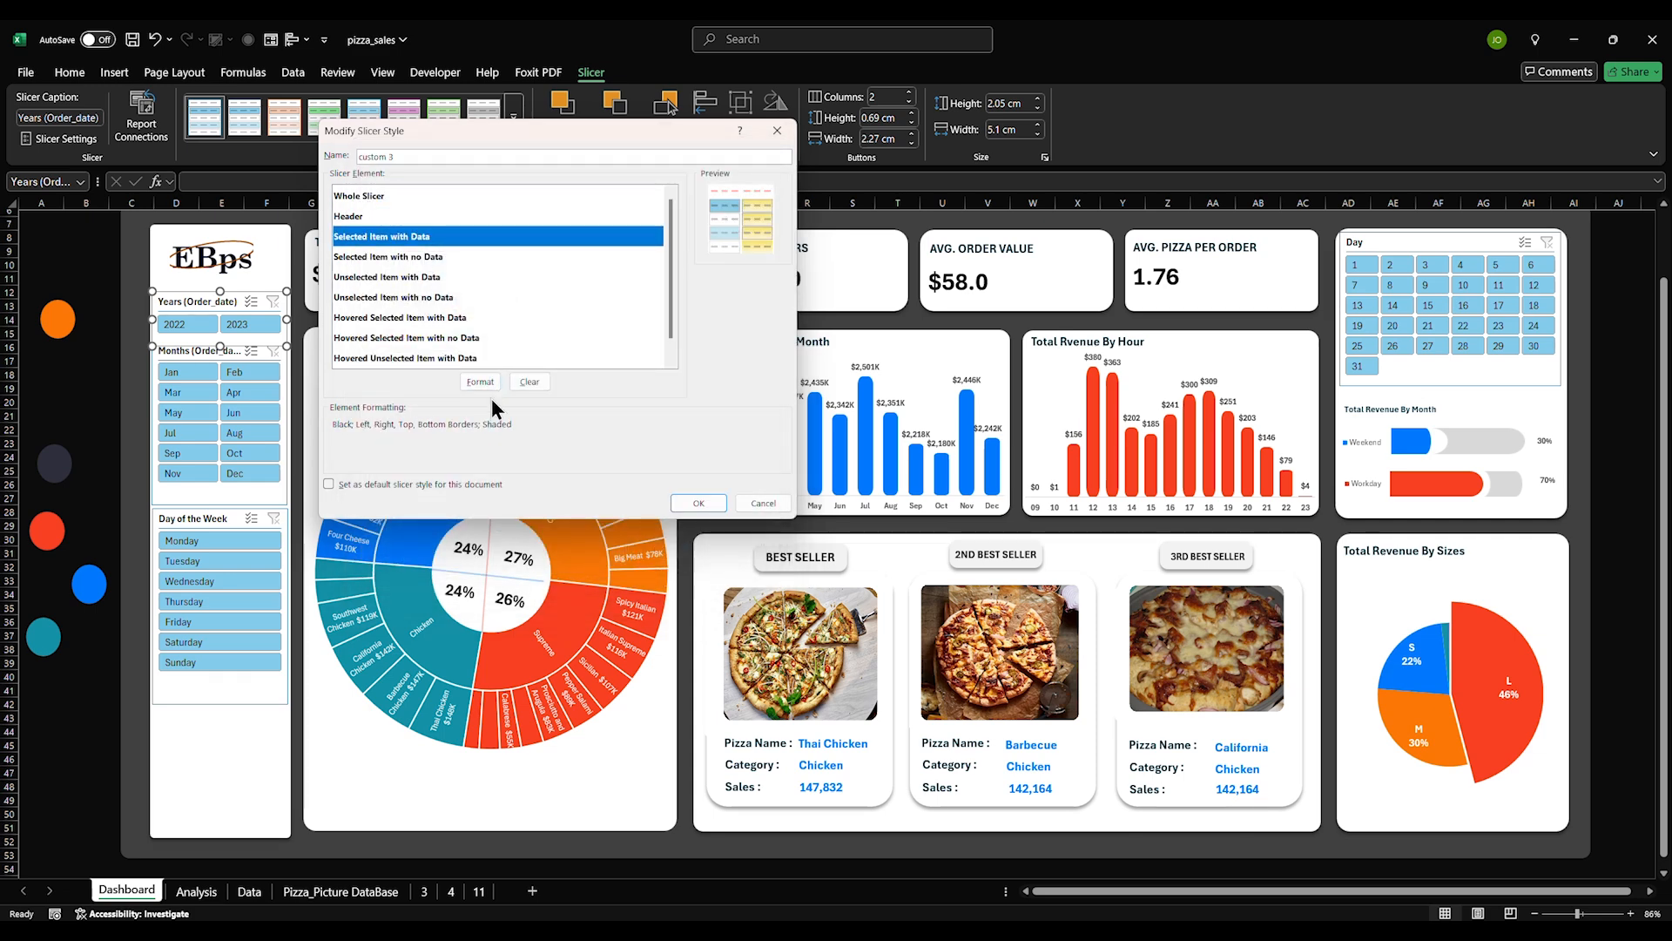
# Give the Selected Item with Data element white text and no borders
pyautogui.click(480, 382)
pyautogui.click(385, 179)
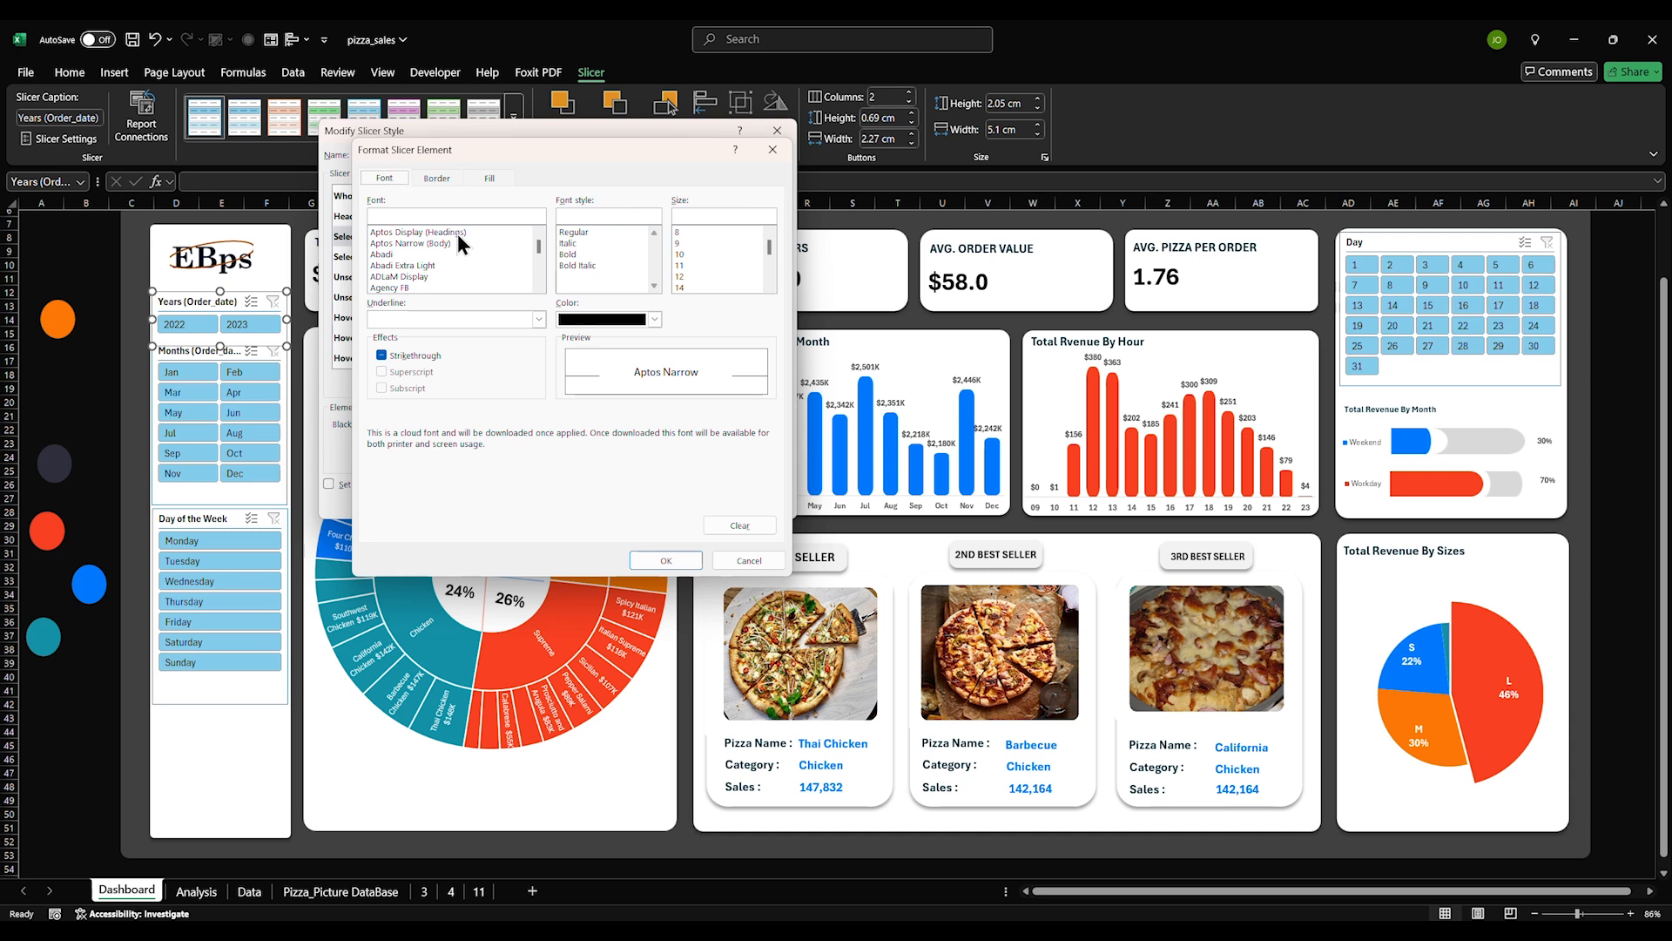
pyautogui.click(599, 317)
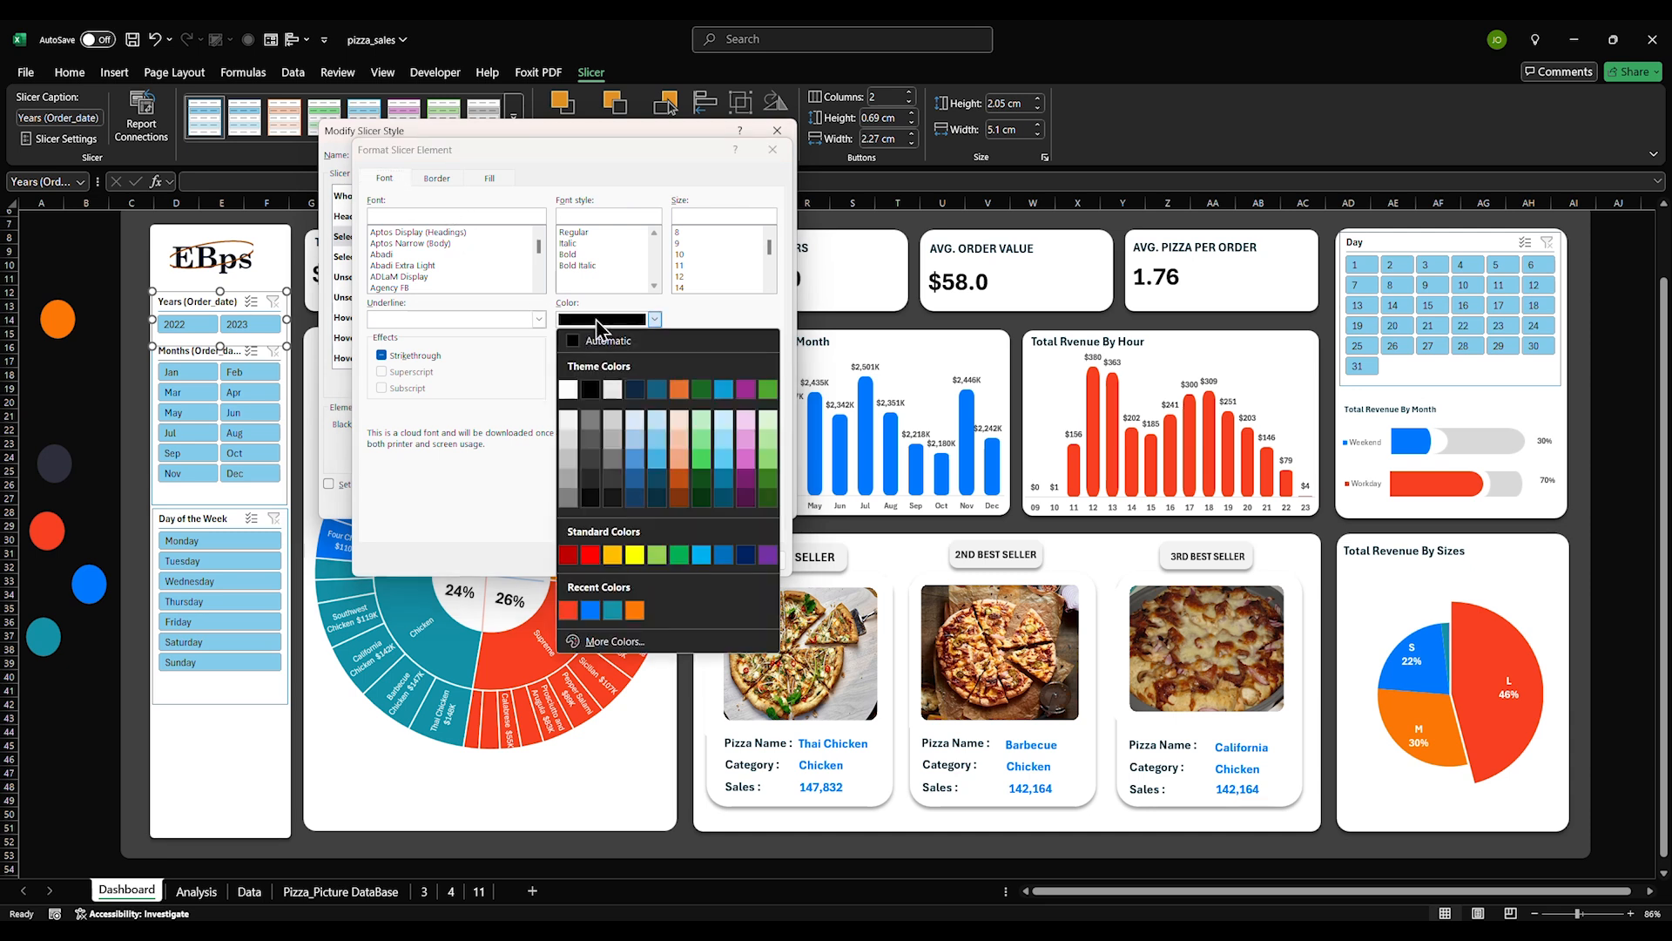
pyautogui.click(578, 398)
pyautogui.click(448, 181)
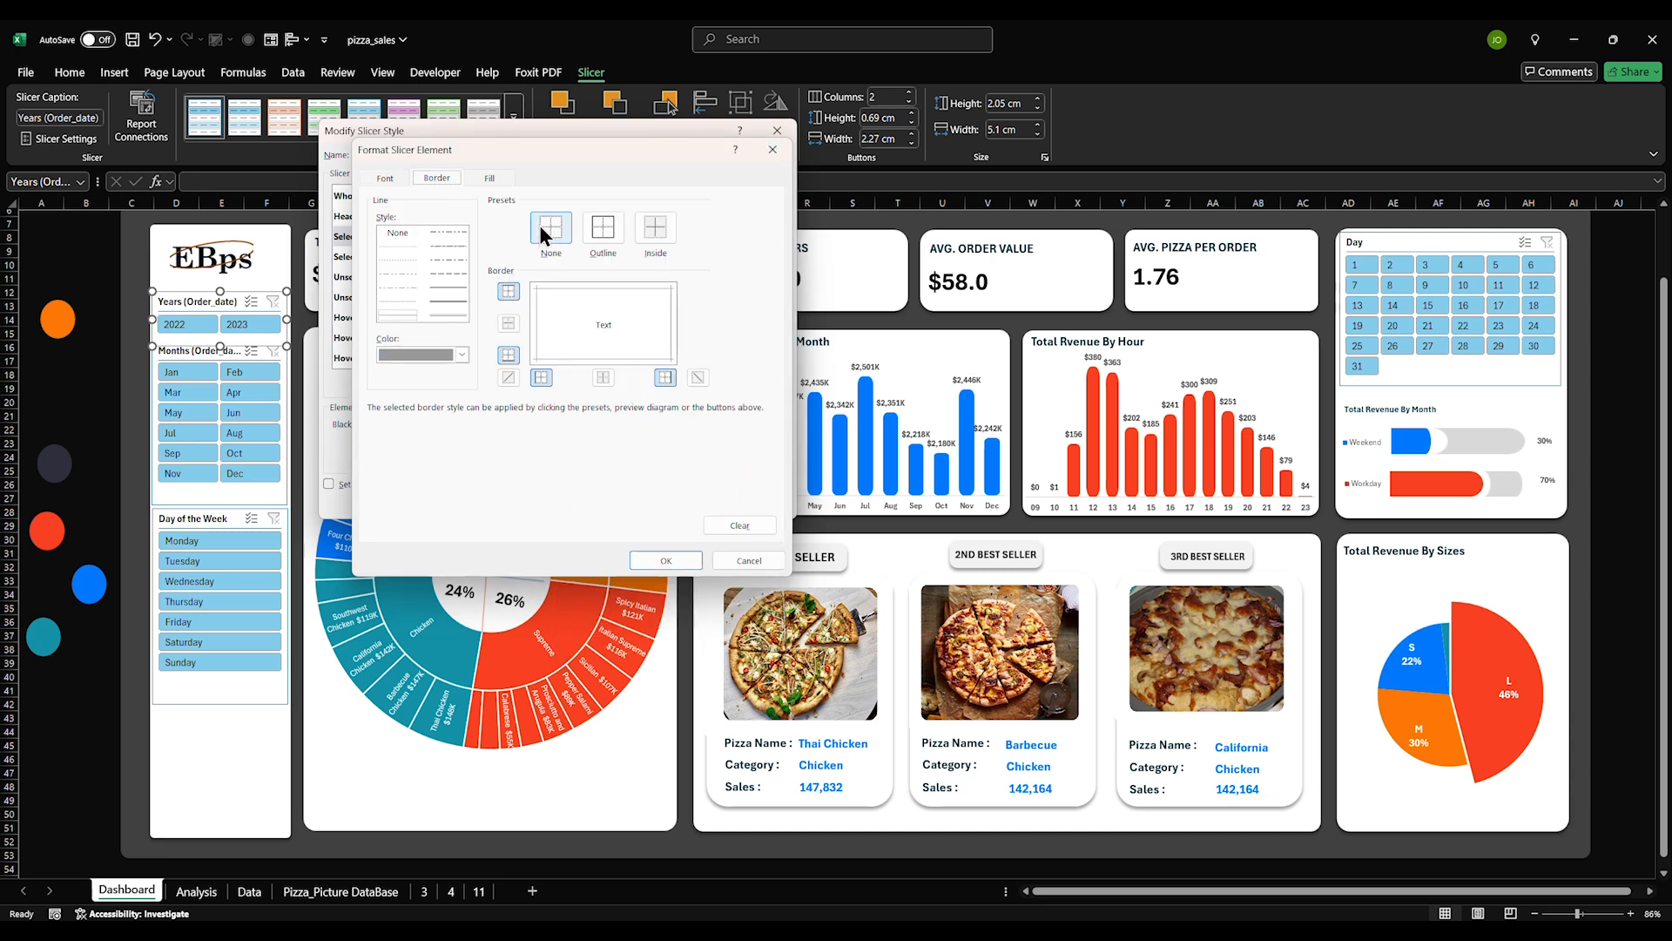
pyautogui.click(548, 231)
# Fill selected items with the red hex colour #F84022 and confirm the formatting
pyautogui.click(489, 178)
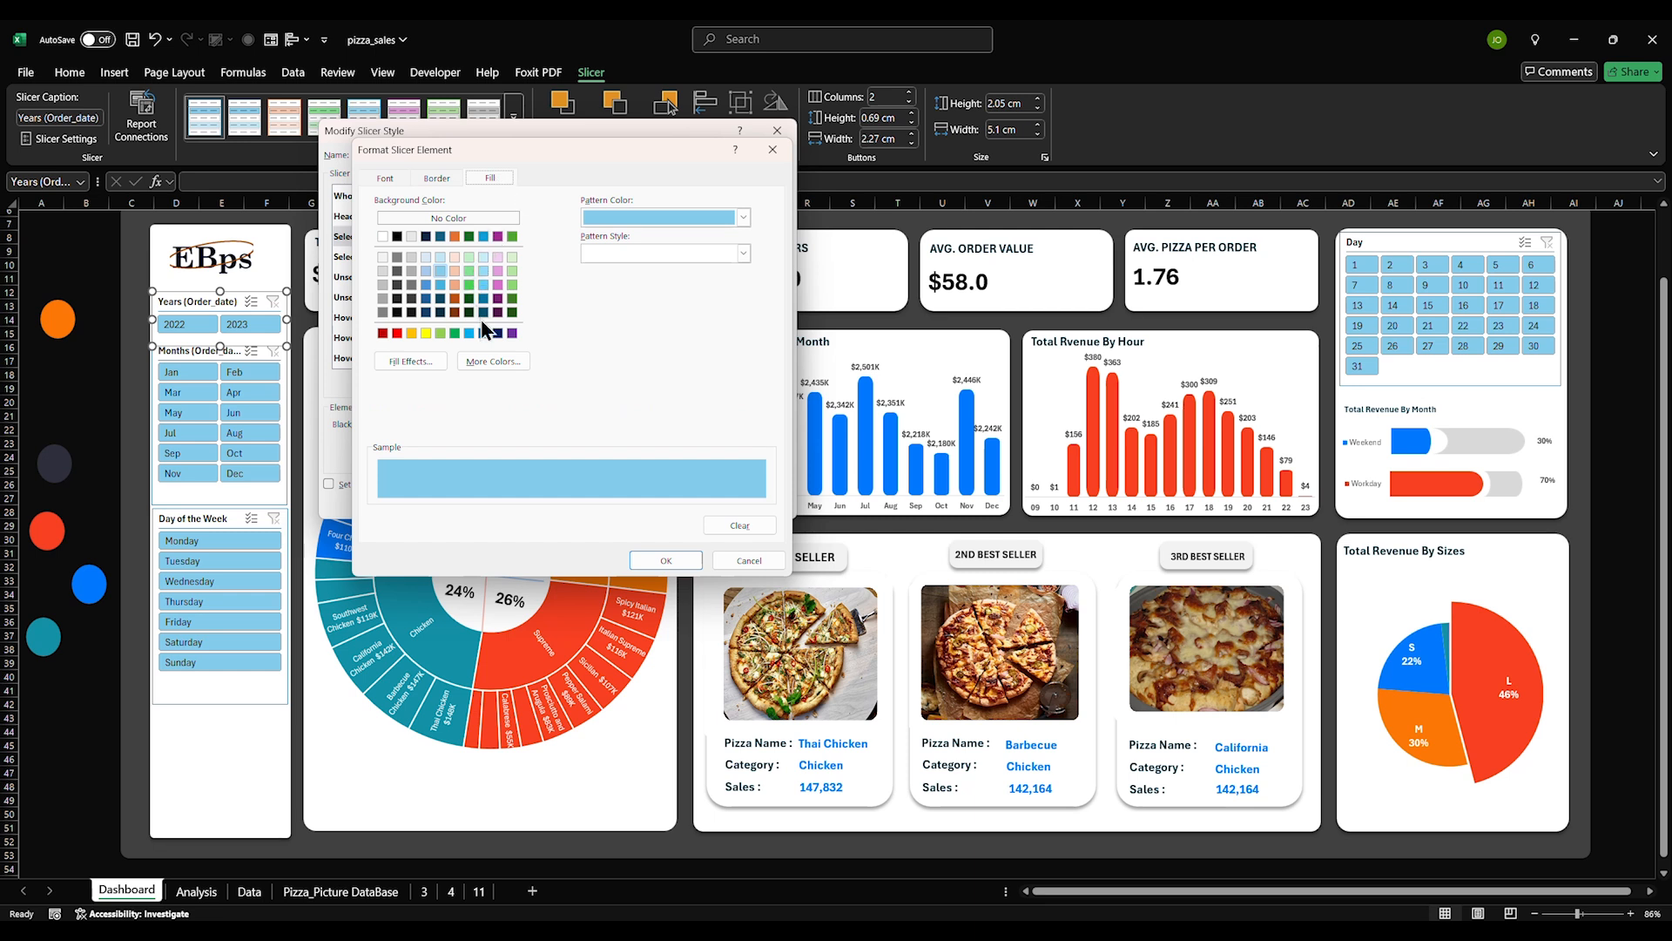
pyautogui.click(742, 218)
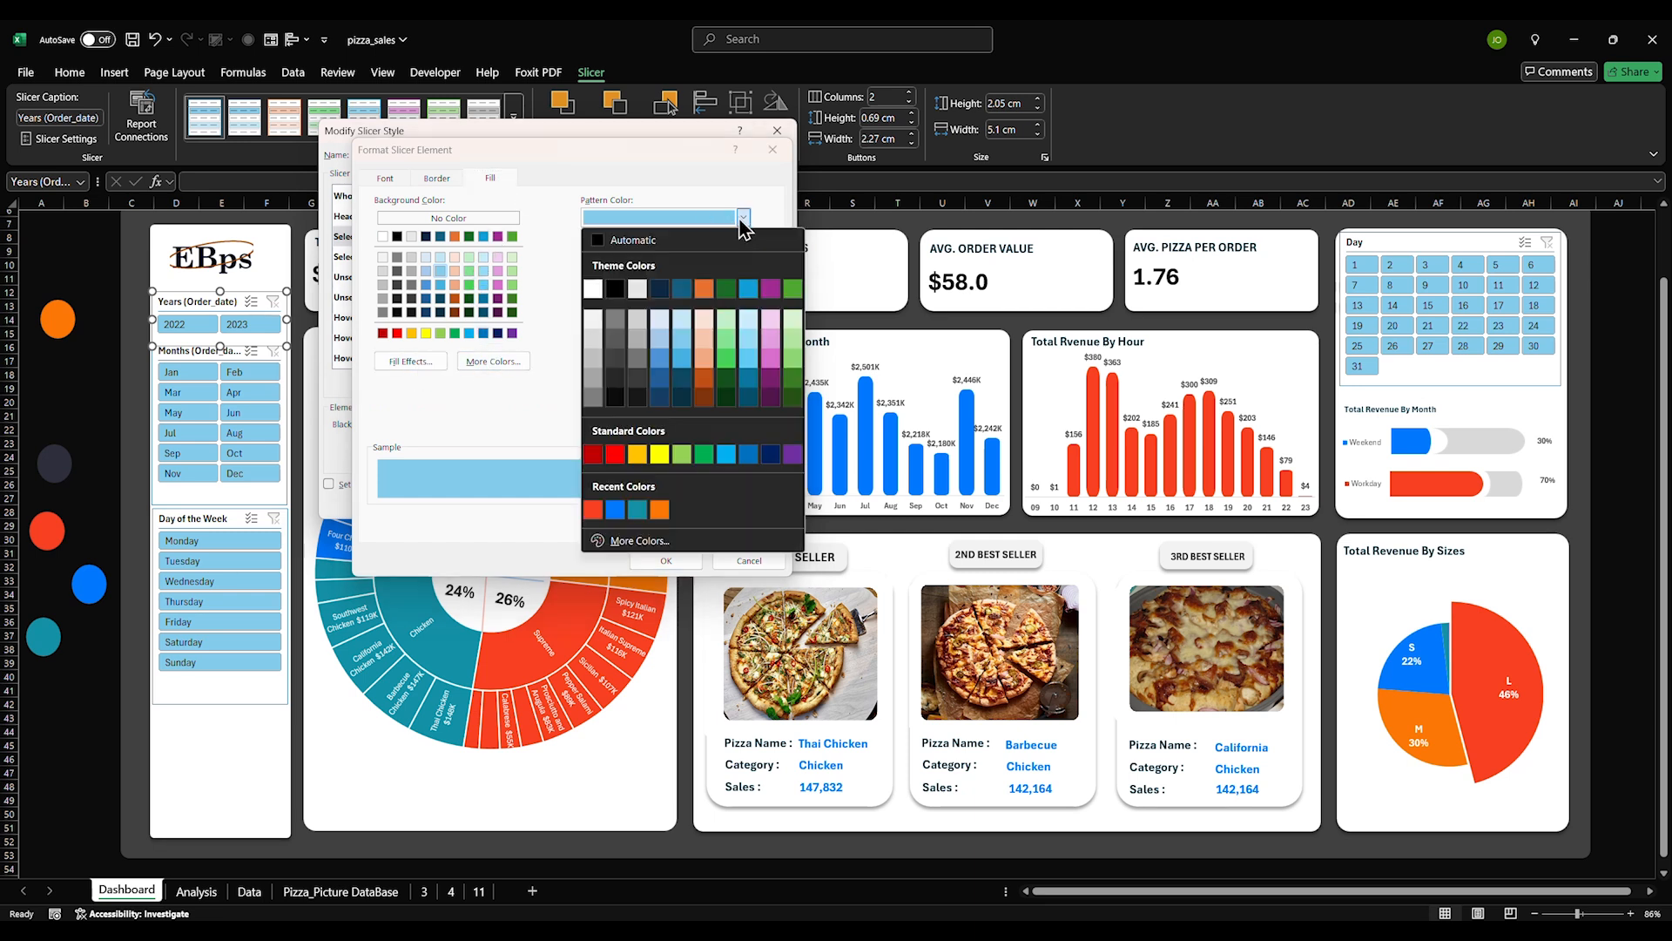
pyautogui.click(592, 510)
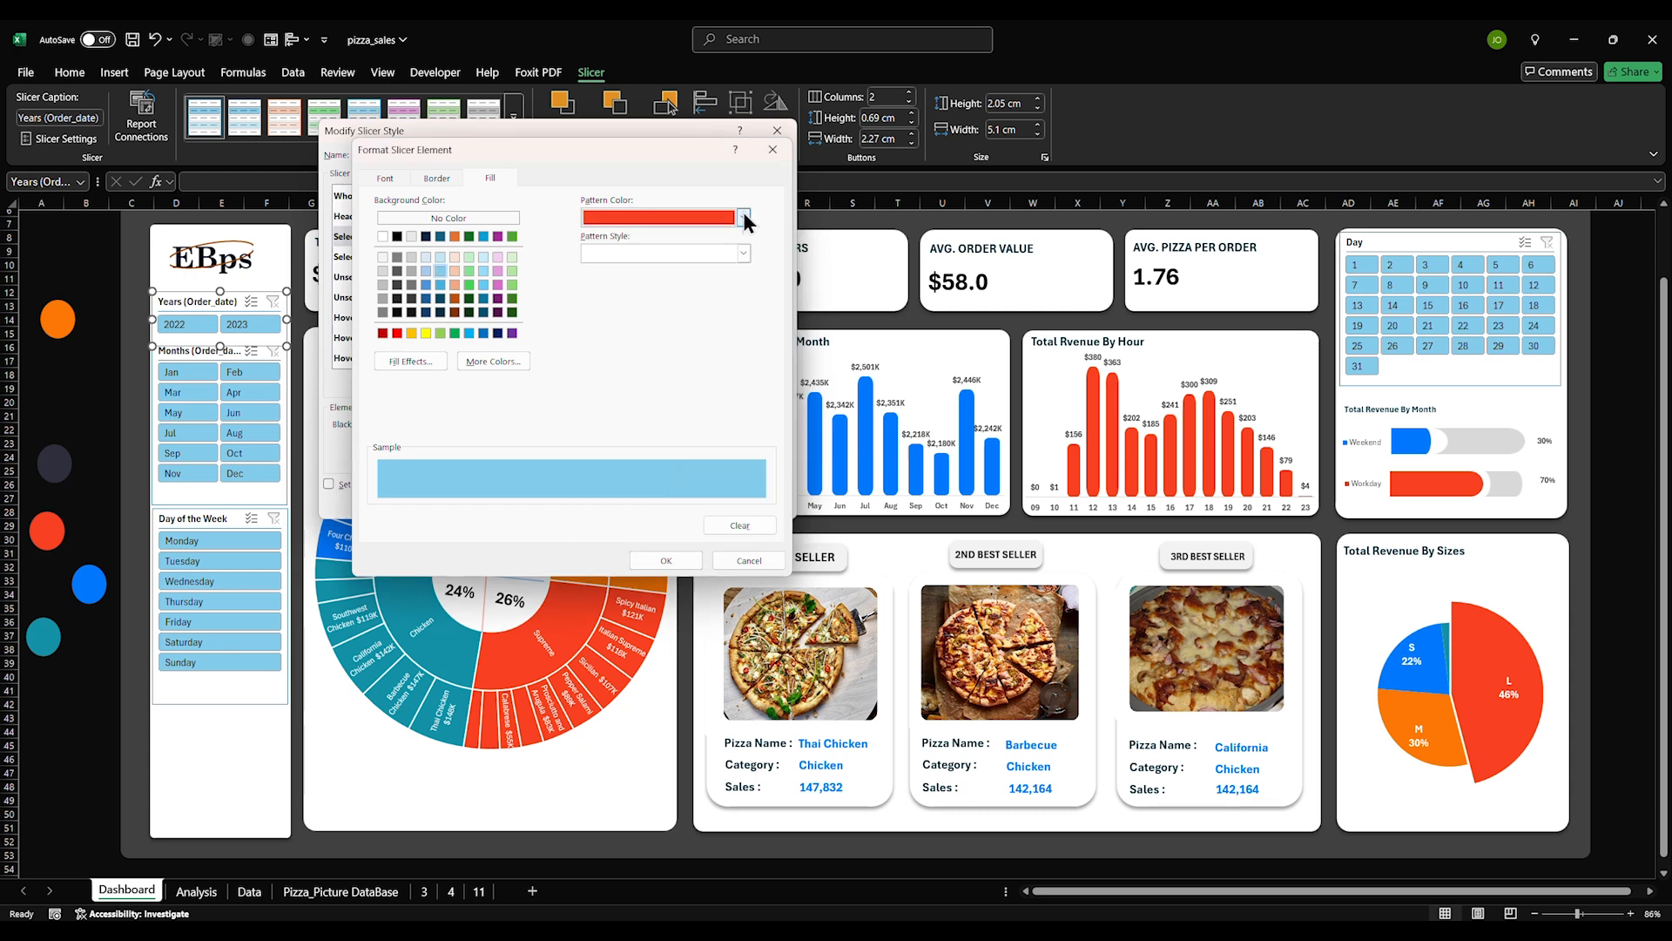
pyautogui.click(743, 217)
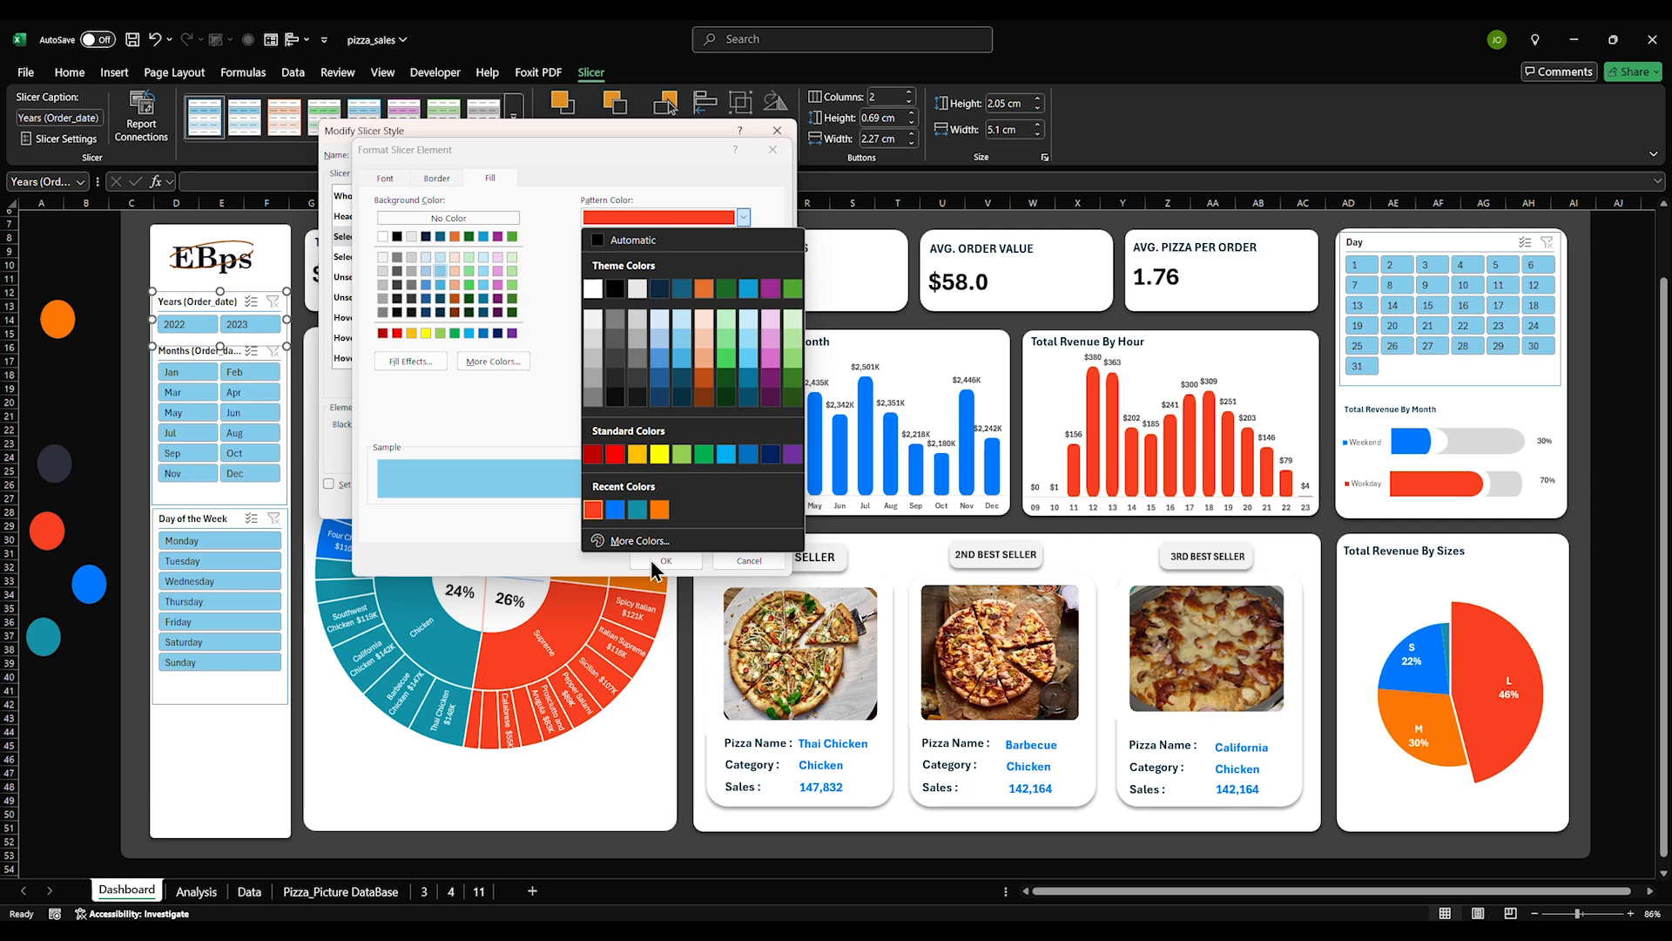
pyautogui.click(644, 536)
pyautogui.moveTo(557, 477); pyautogui.dragTo(512, 476)
pyautogui.hotkey('ctrl', 'c')
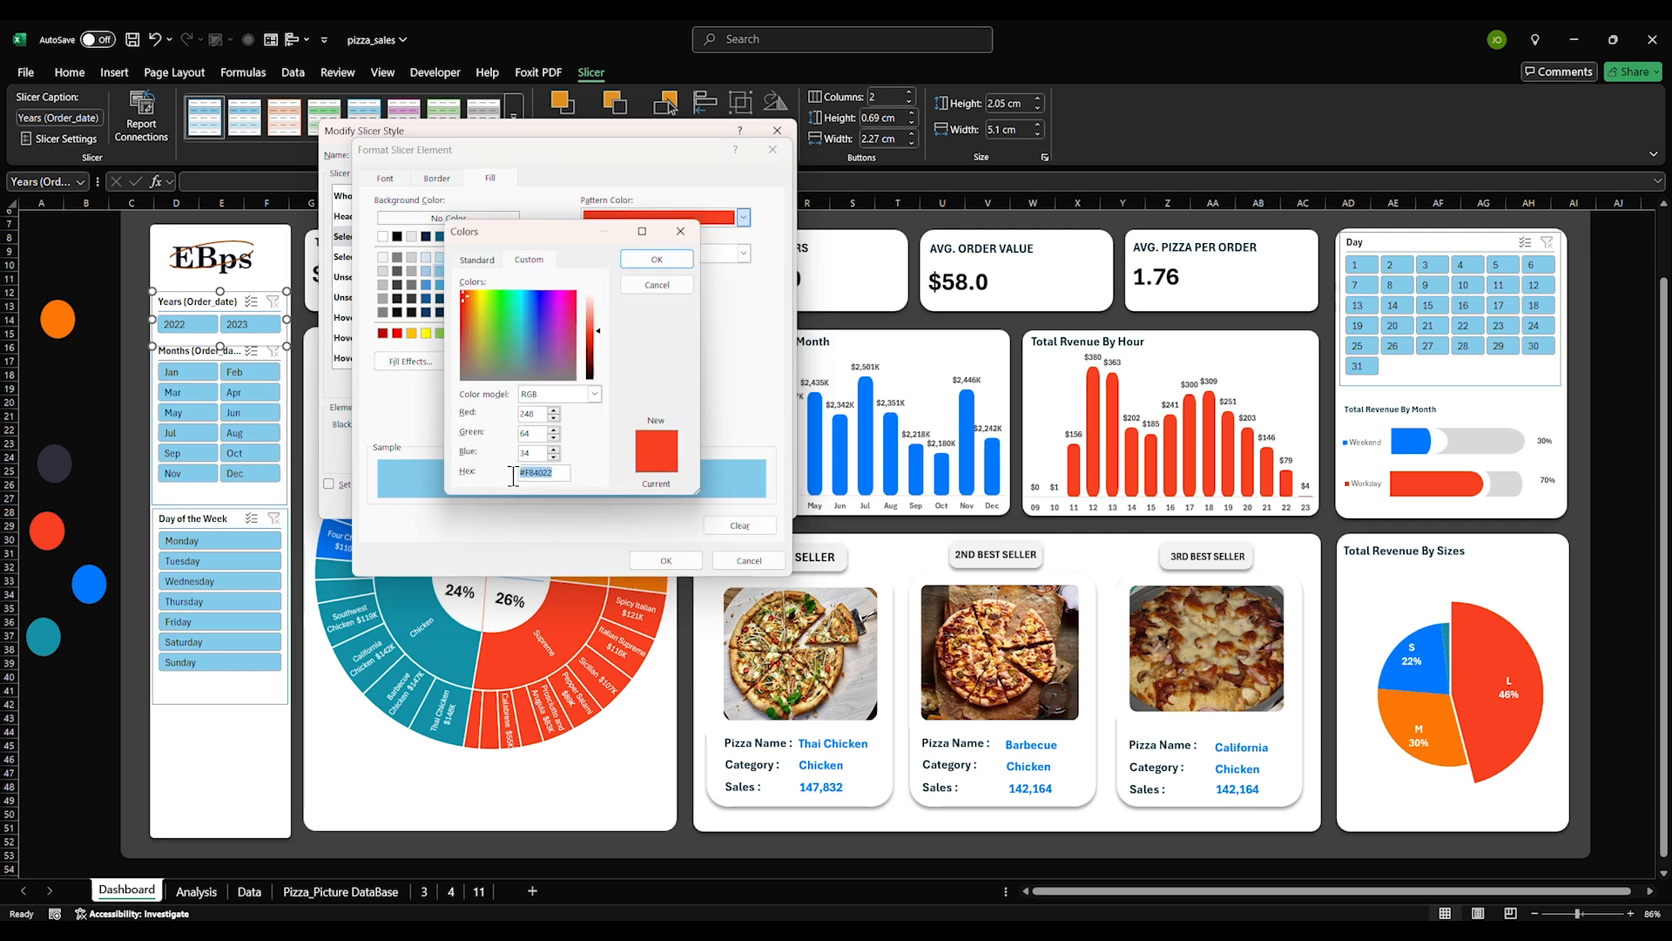
pyautogui.click(650, 259)
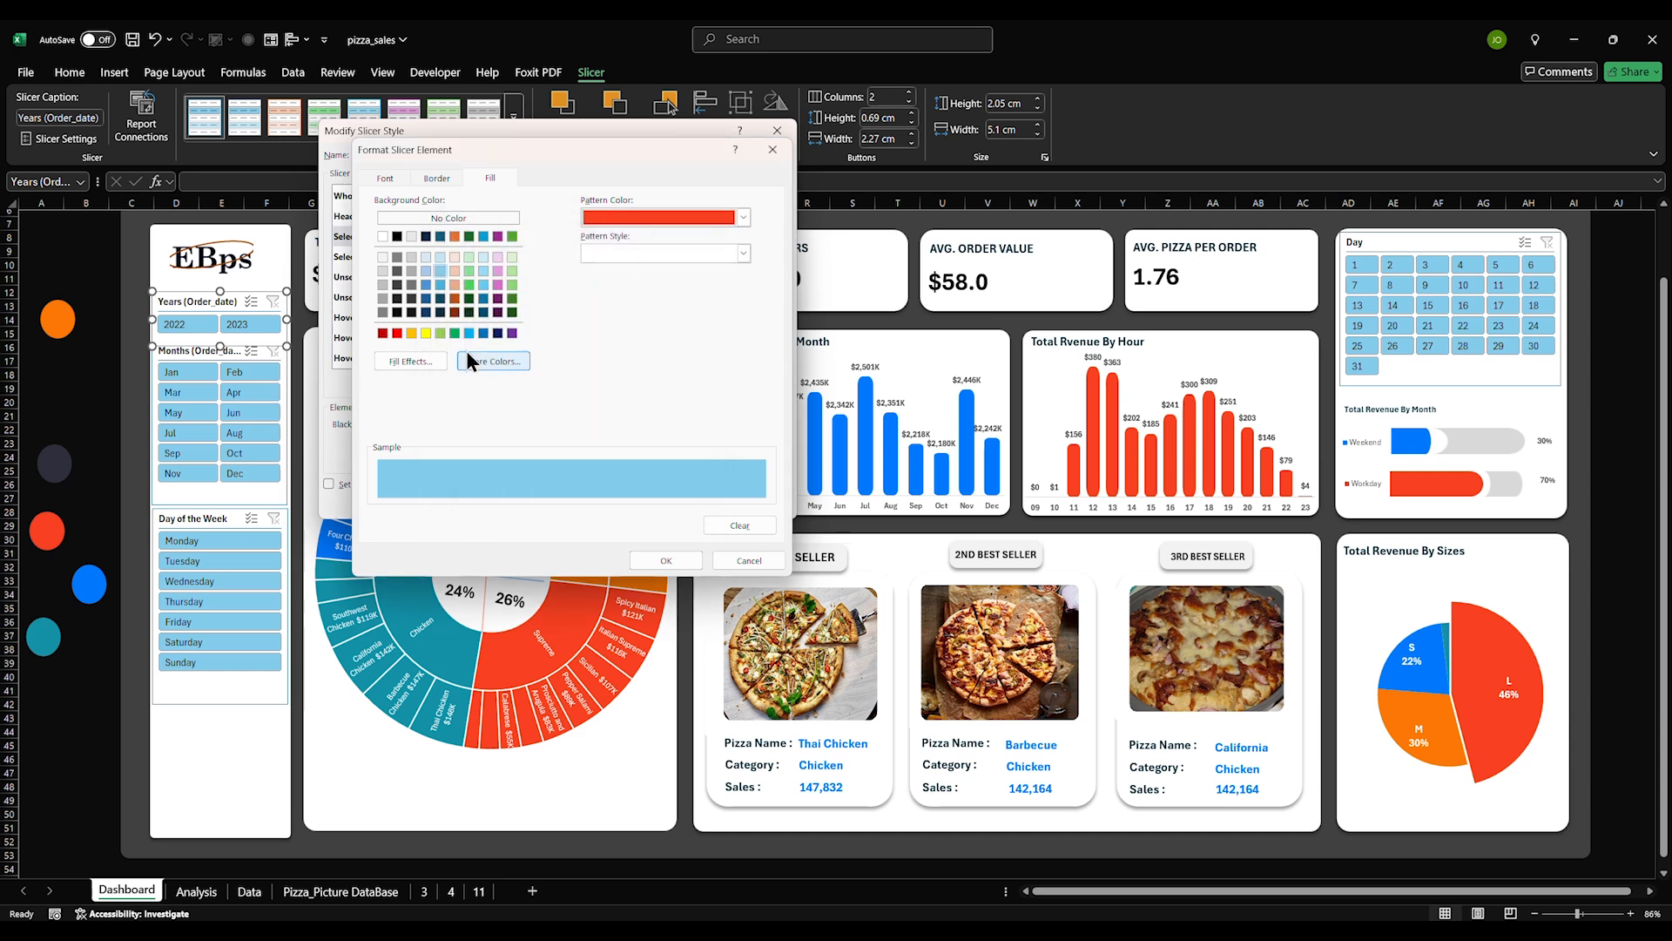
pyautogui.click(489, 360)
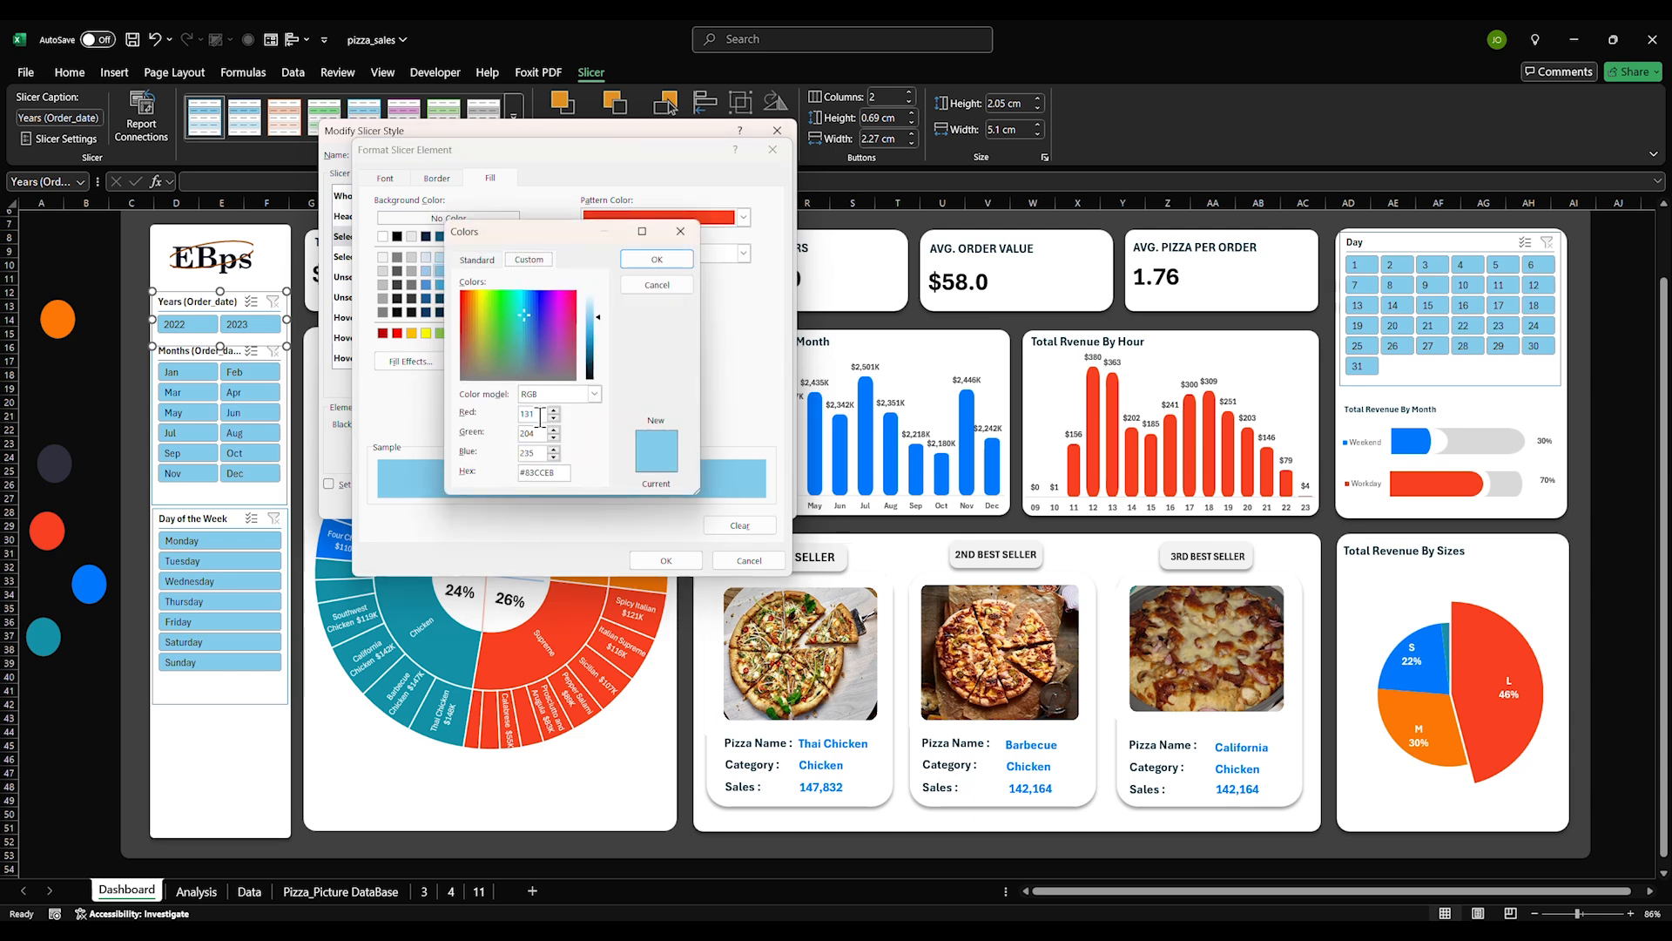
pyautogui.moveTo(560, 475); pyautogui.dragTo(515, 473)
pyautogui.hotkey('ctrl', 'v')
pyautogui.press('Return')
pyautogui.click(669, 557)
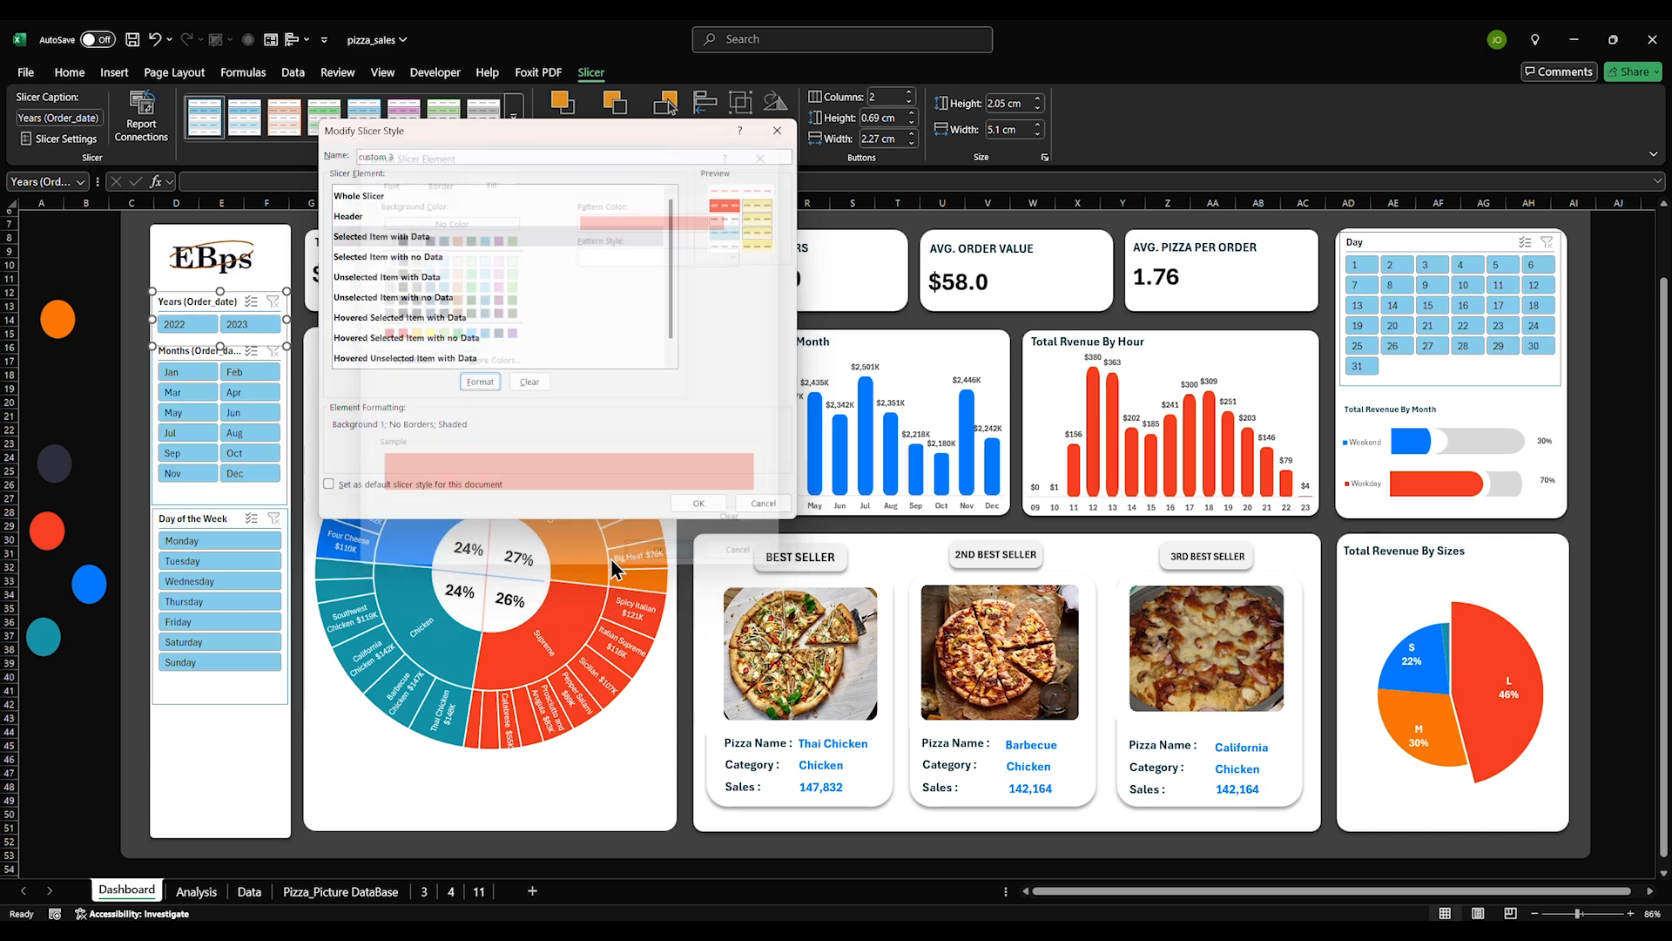
pyautogui.click(380, 260)
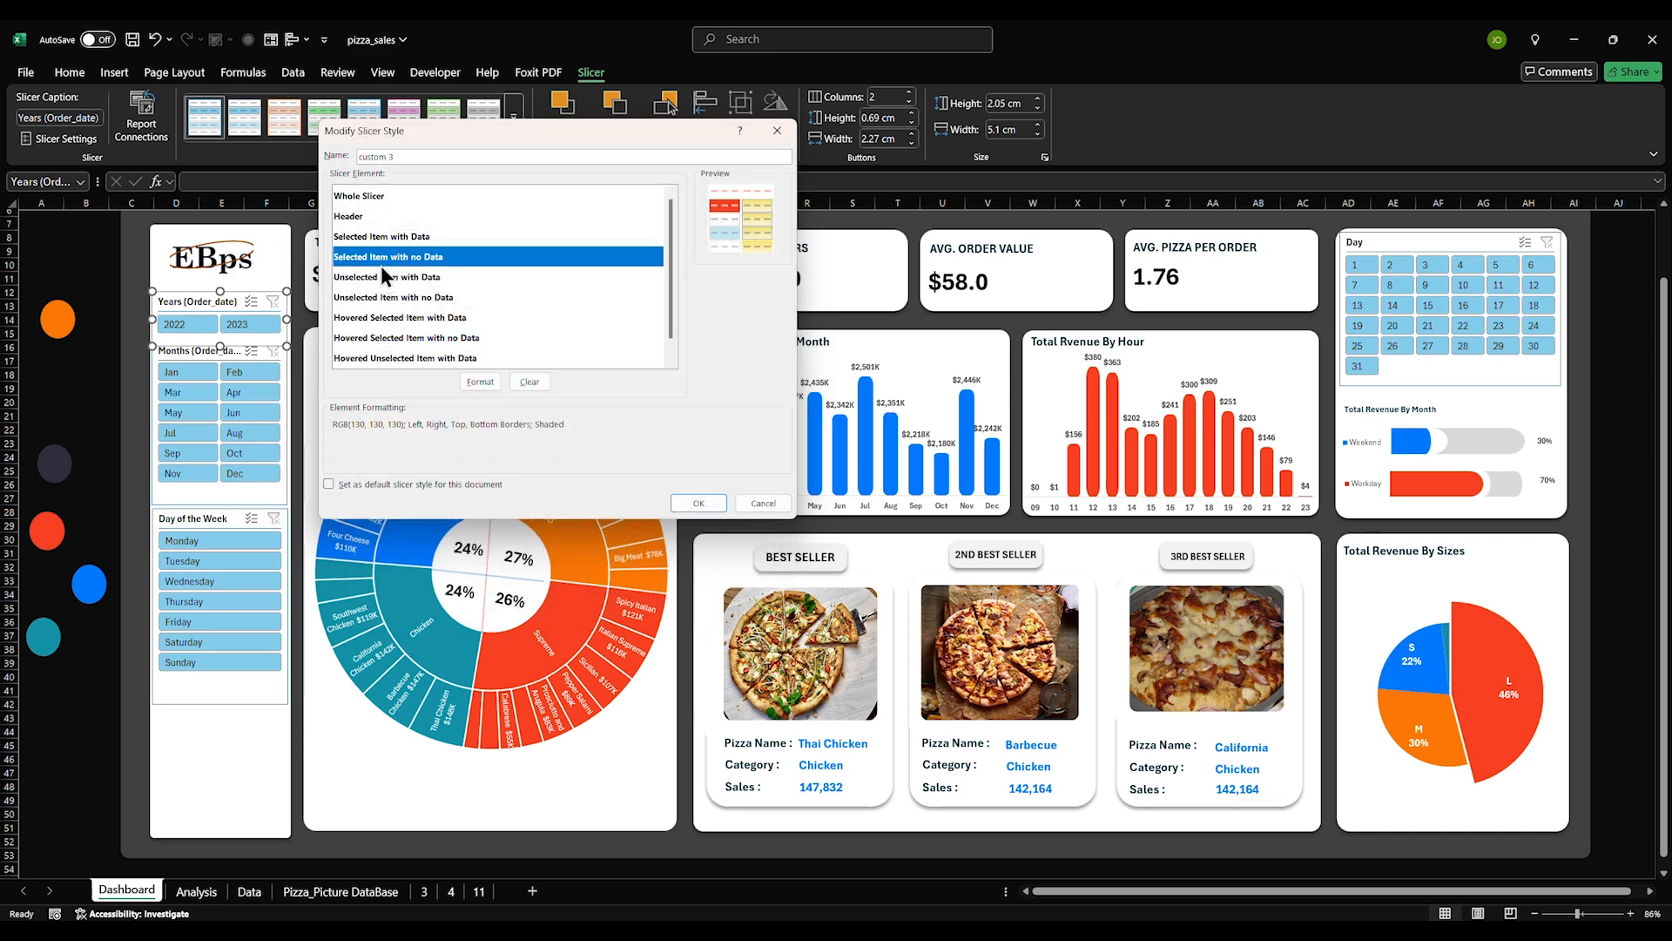
# Give Selected Item with no Data a red #F84022 fill, no borders and white text
pyautogui.click(479, 380)
pyautogui.click(485, 362)
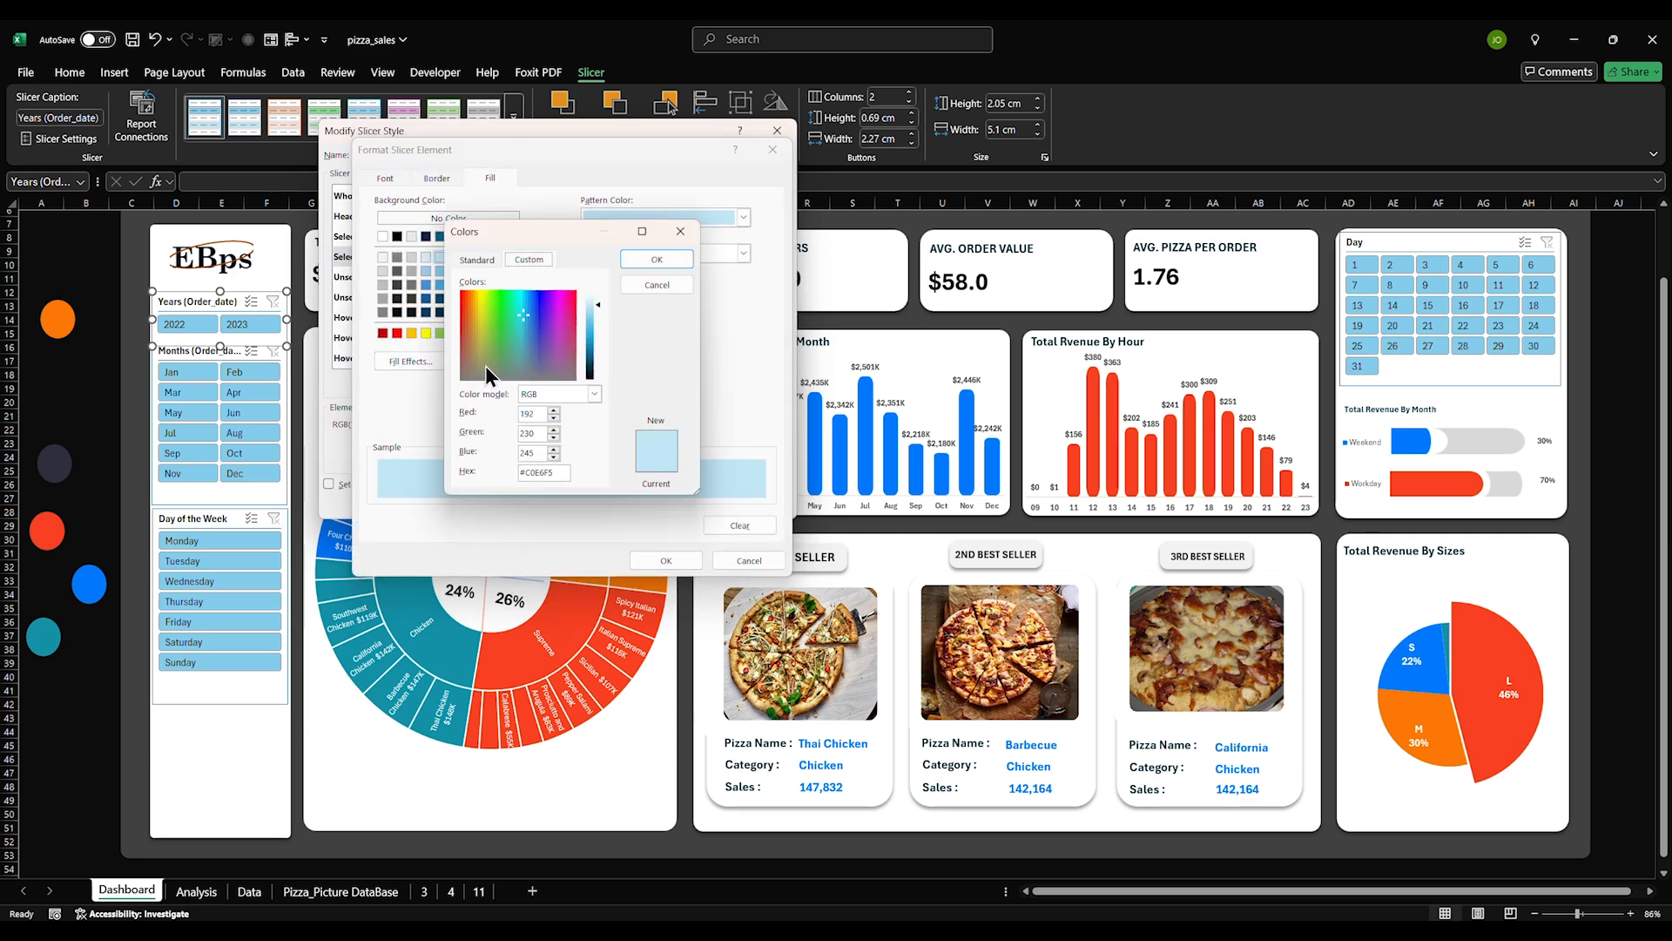
pyautogui.moveTo(562, 478); pyautogui.dragTo(514, 480)
pyautogui.hotkey('ctrl', 'v')
pyautogui.click(656, 258)
pyautogui.click(437, 178)
pyautogui.click(536, 231)
pyautogui.click(384, 178)
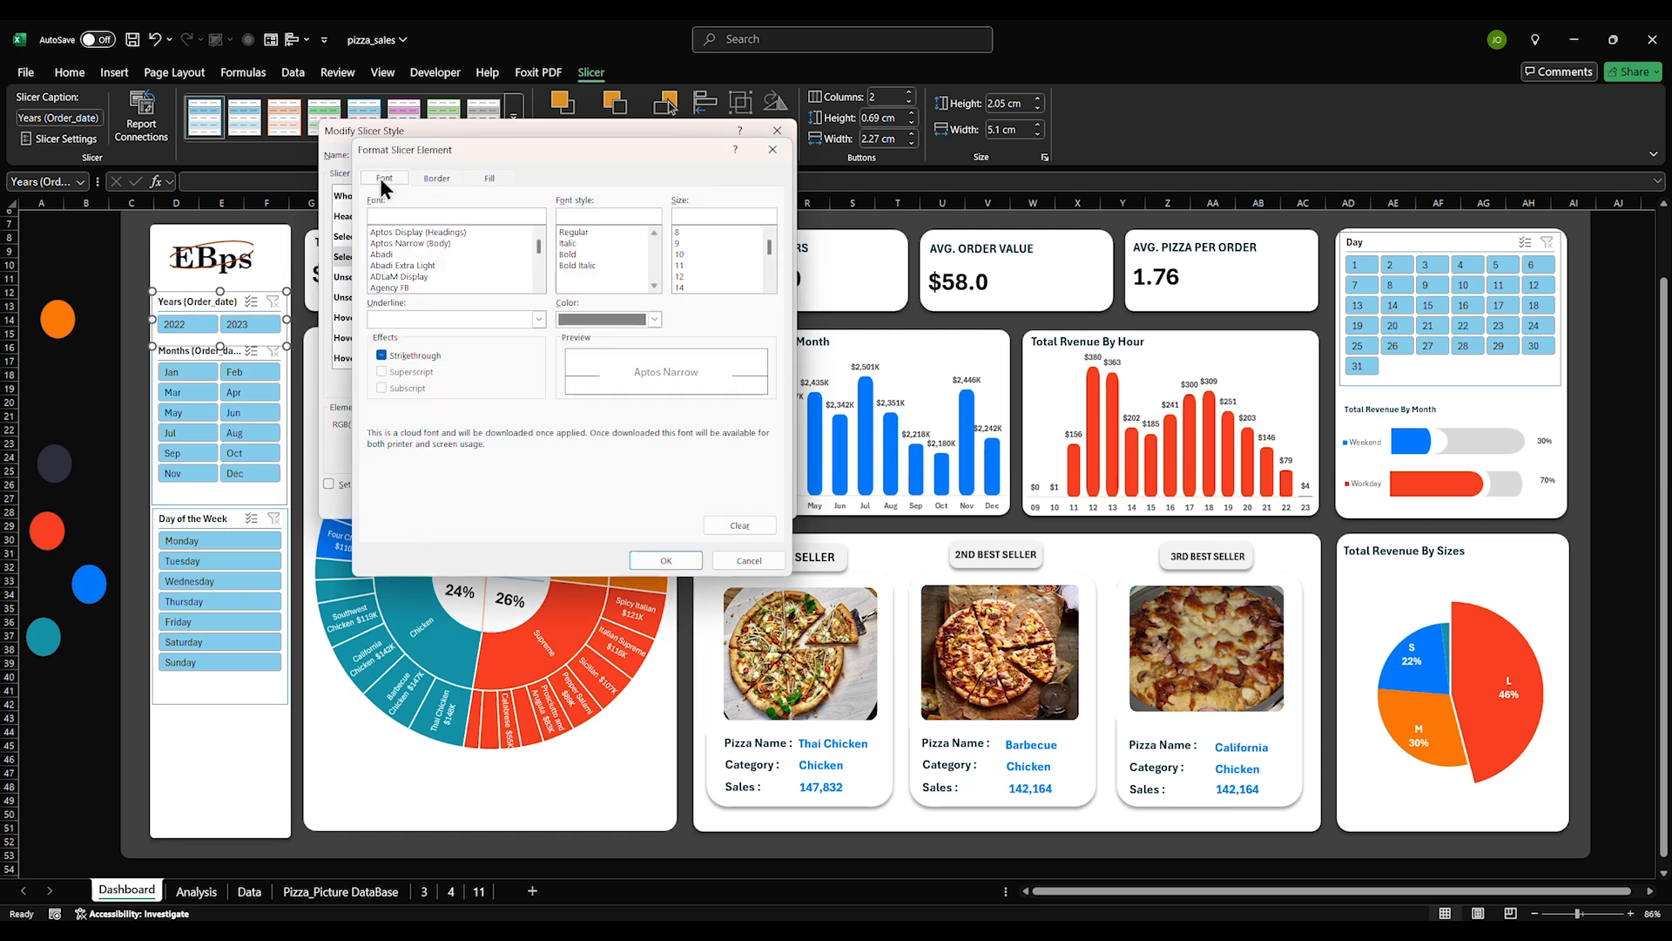
pyautogui.click(593, 320)
pyautogui.click(568, 389)
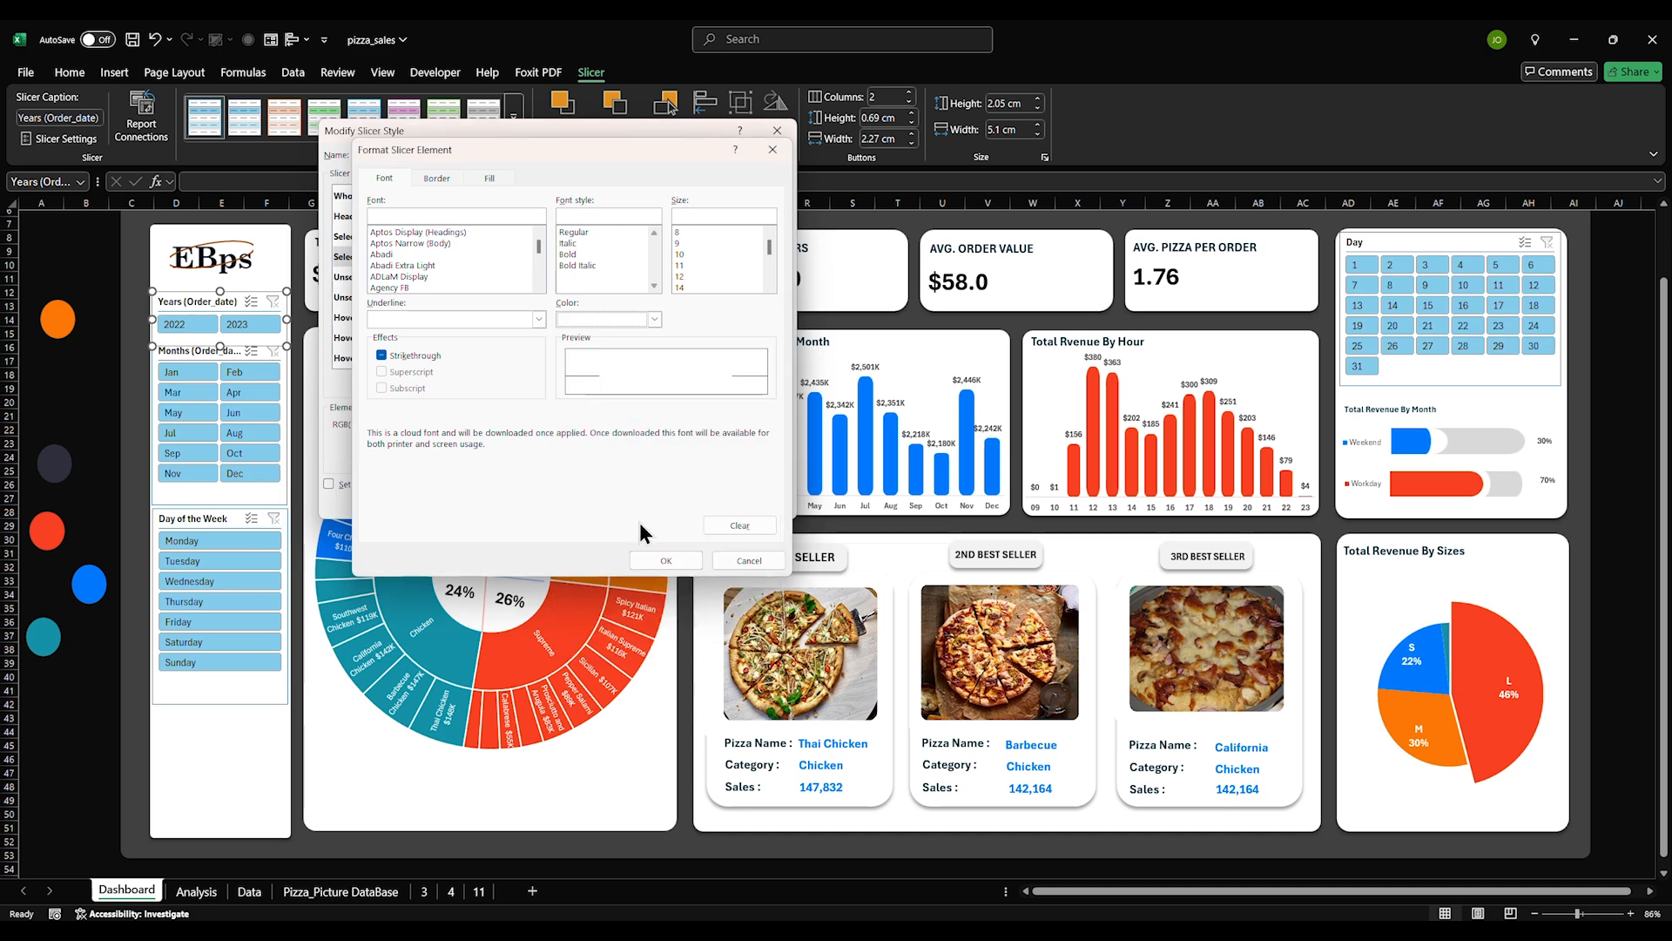
pyautogui.click(651, 555)
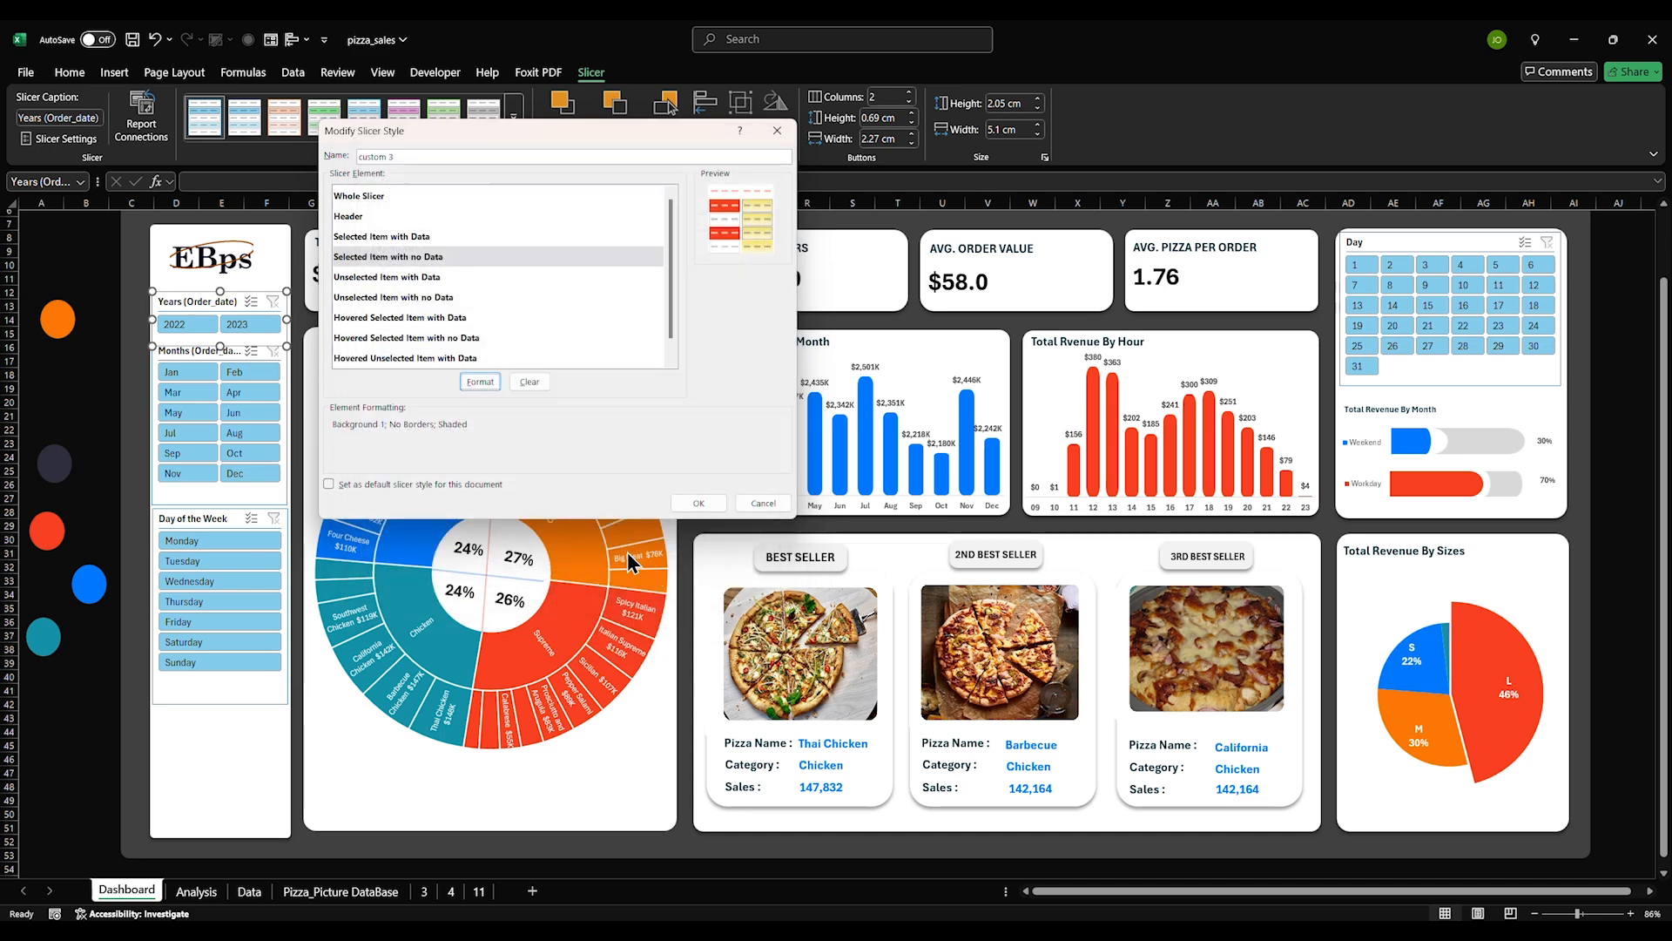
# Give the Unselected Item with Data element a light grey background fill
pyautogui.click(384, 283)
pyautogui.click(480, 381)
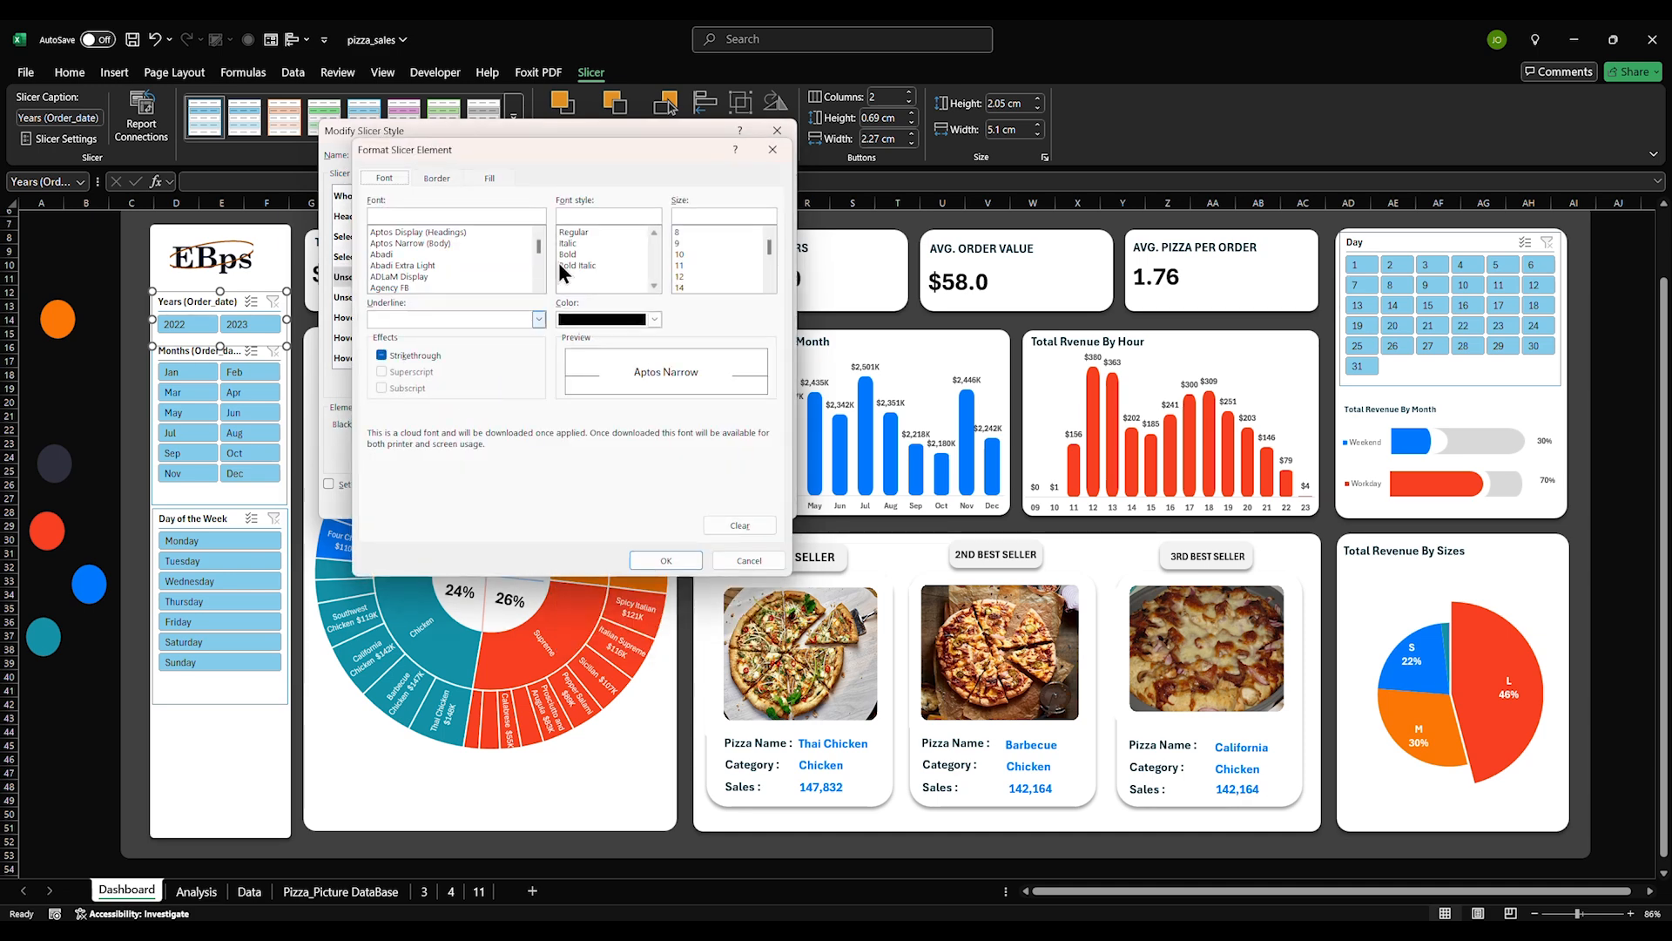
pyautogui.click(479, 177)
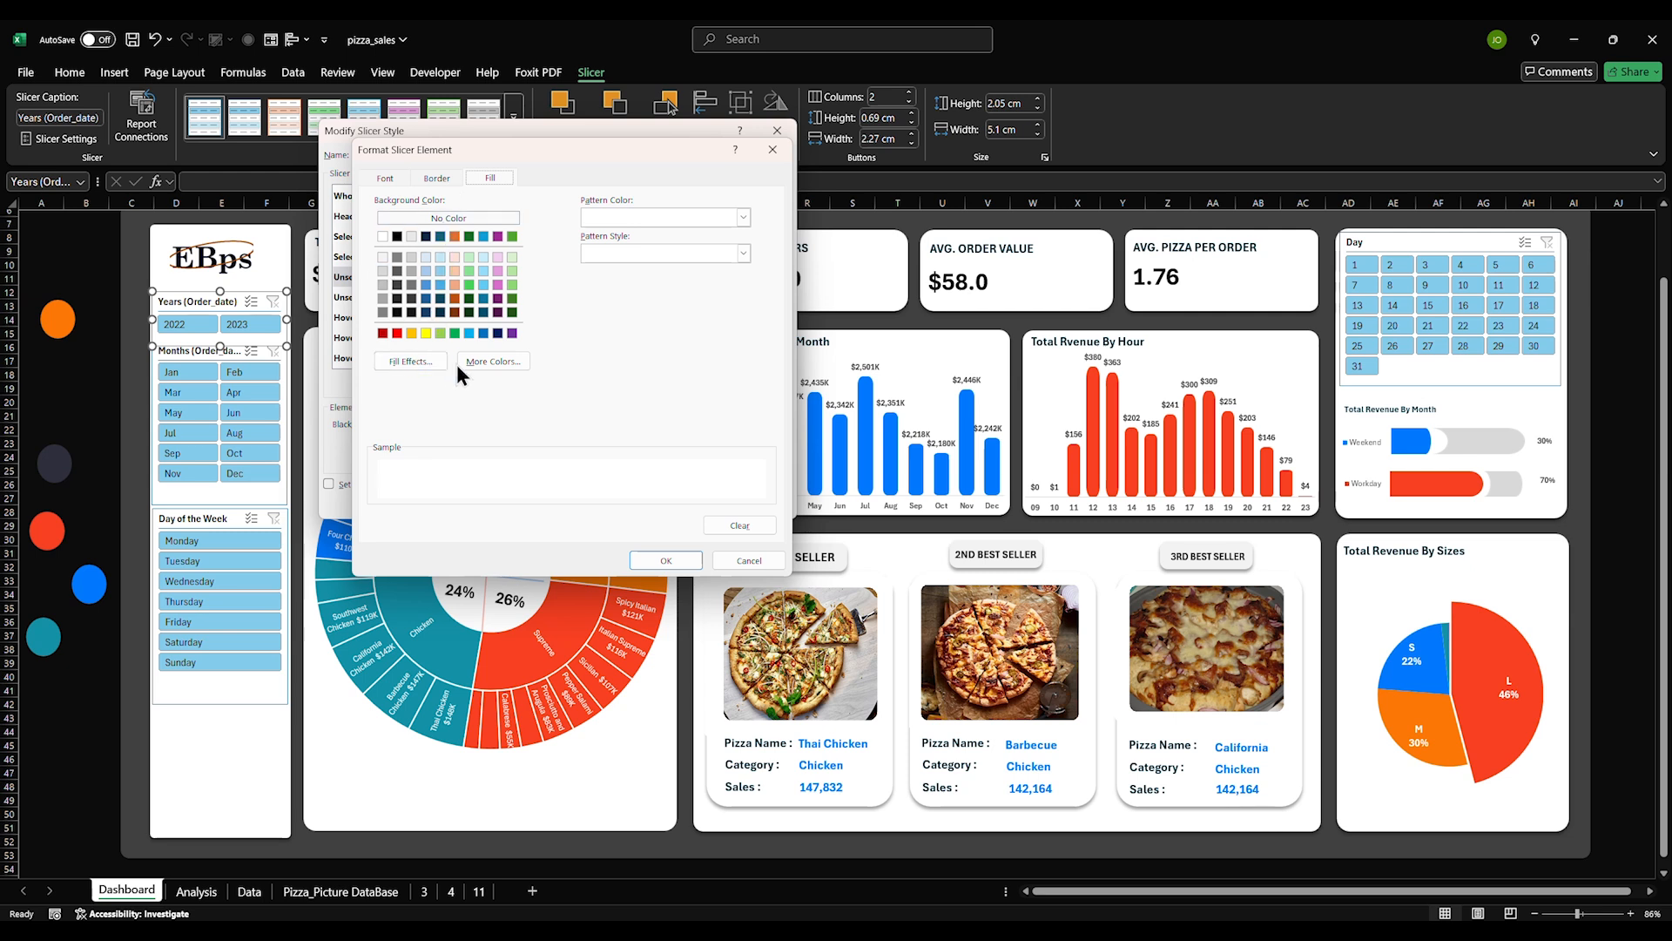
pyautogui.click(490, 361)
pyautogui.click(533, 259)
pyautogui.moveTo(568, 473); pyautogui.dragTo(507, 474)
pyautogui.hotkey('ctrl', 'v')
pyautogui.click(635, 260)
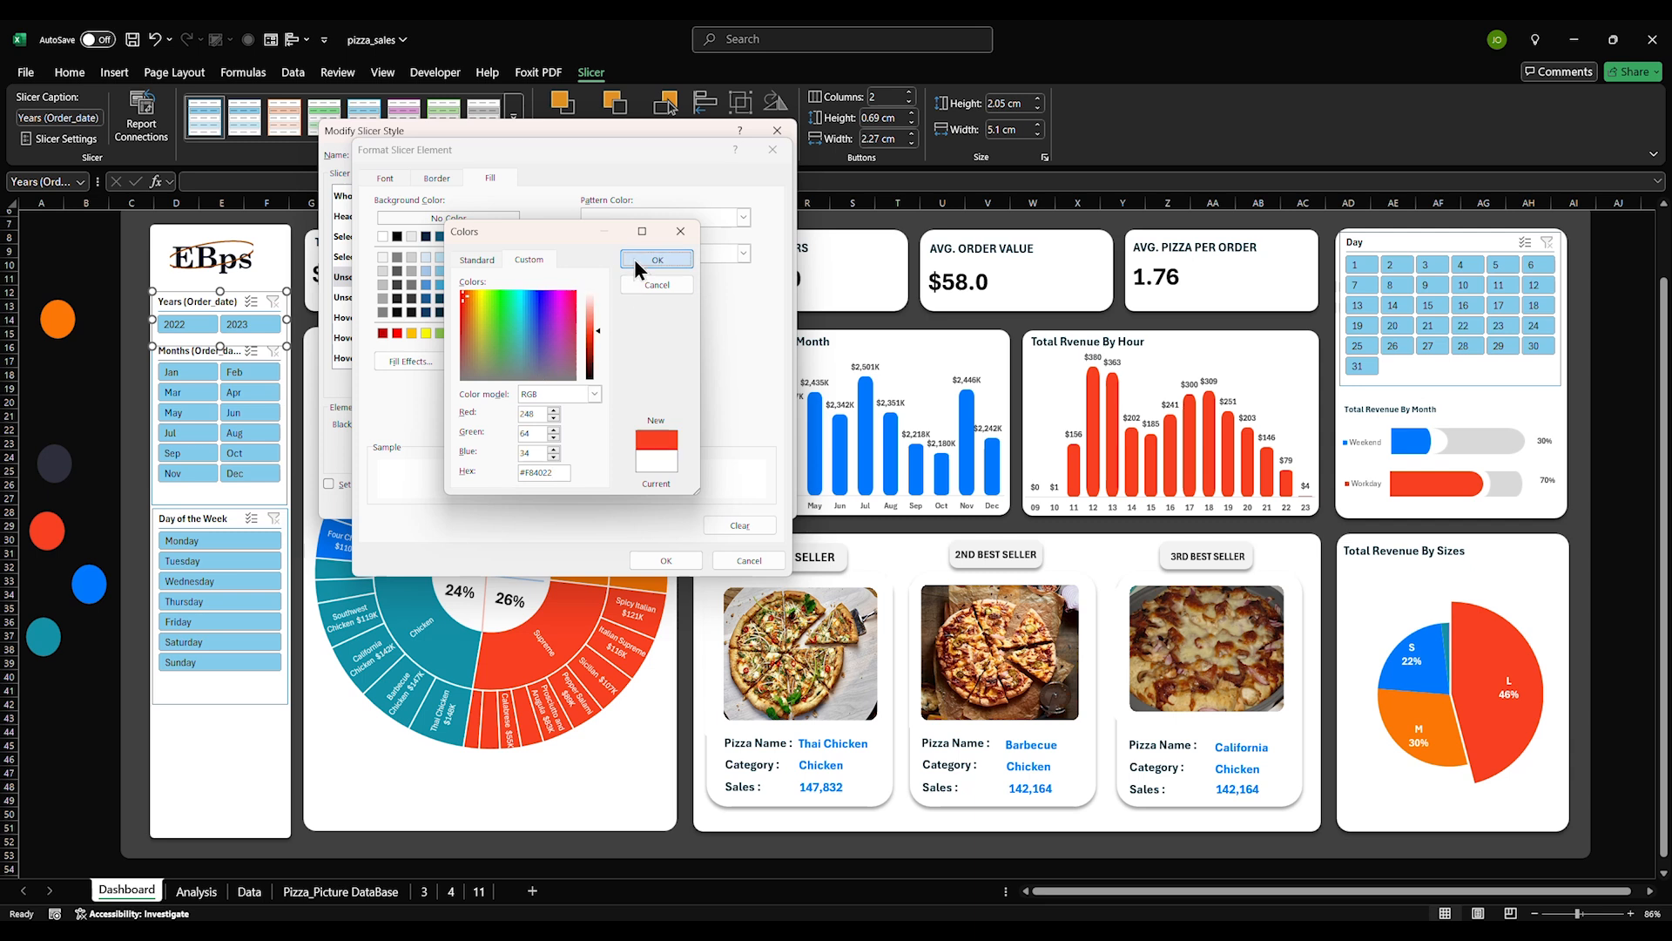
pyautogui.click(677, 233)
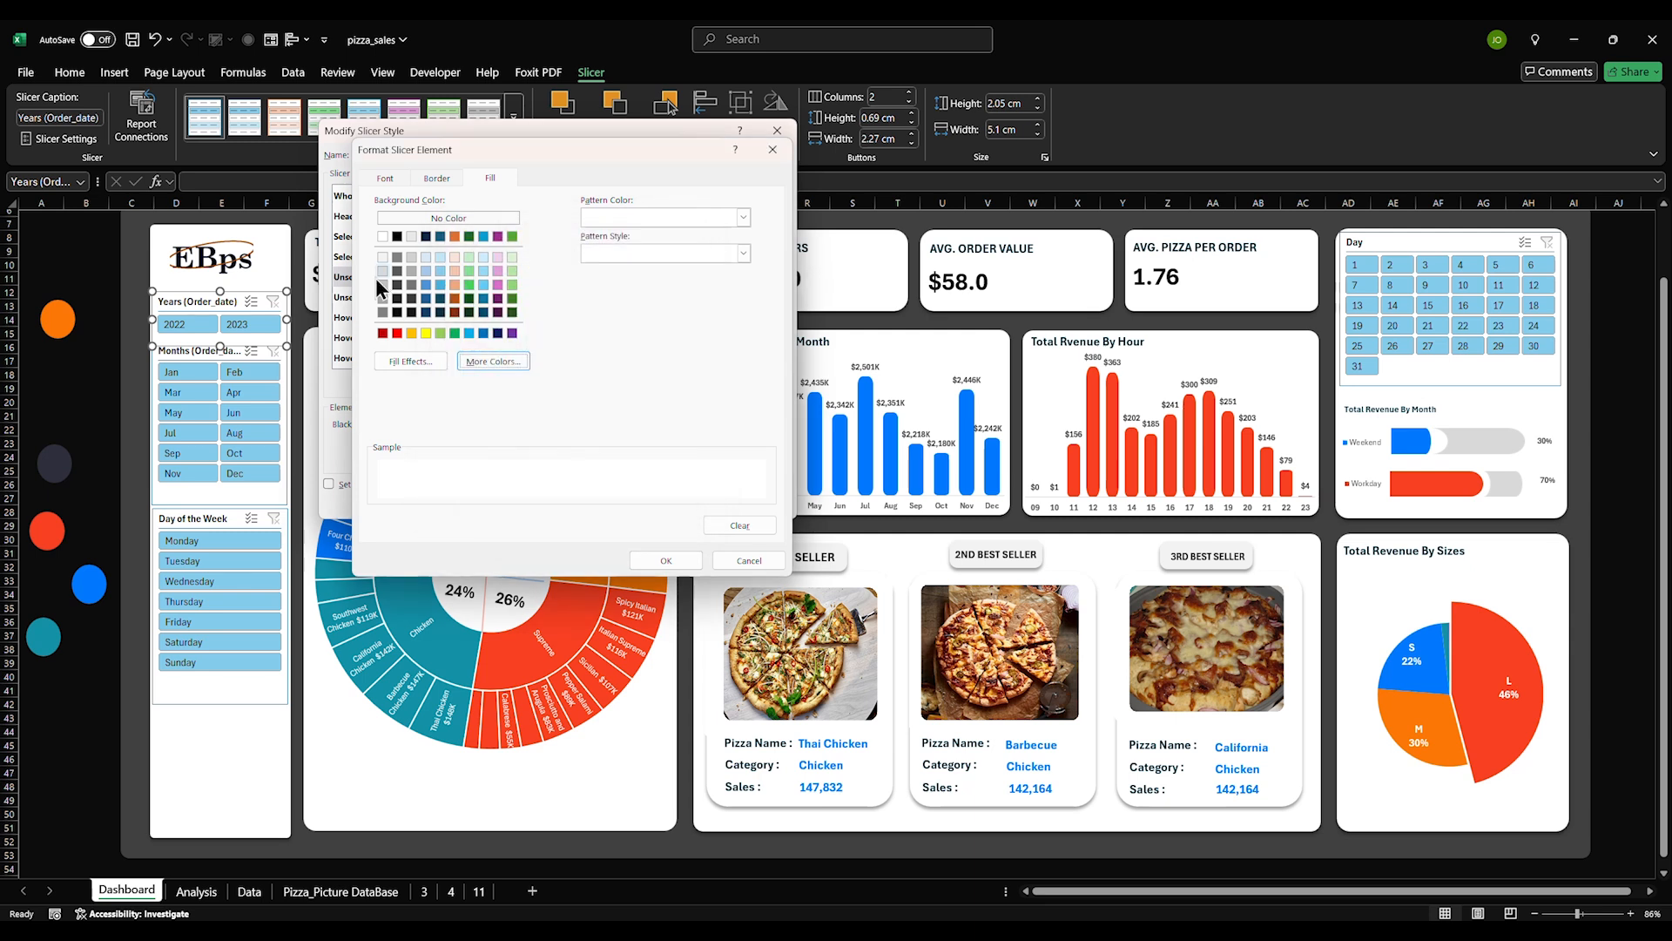
pyautogui.click(385, 259)
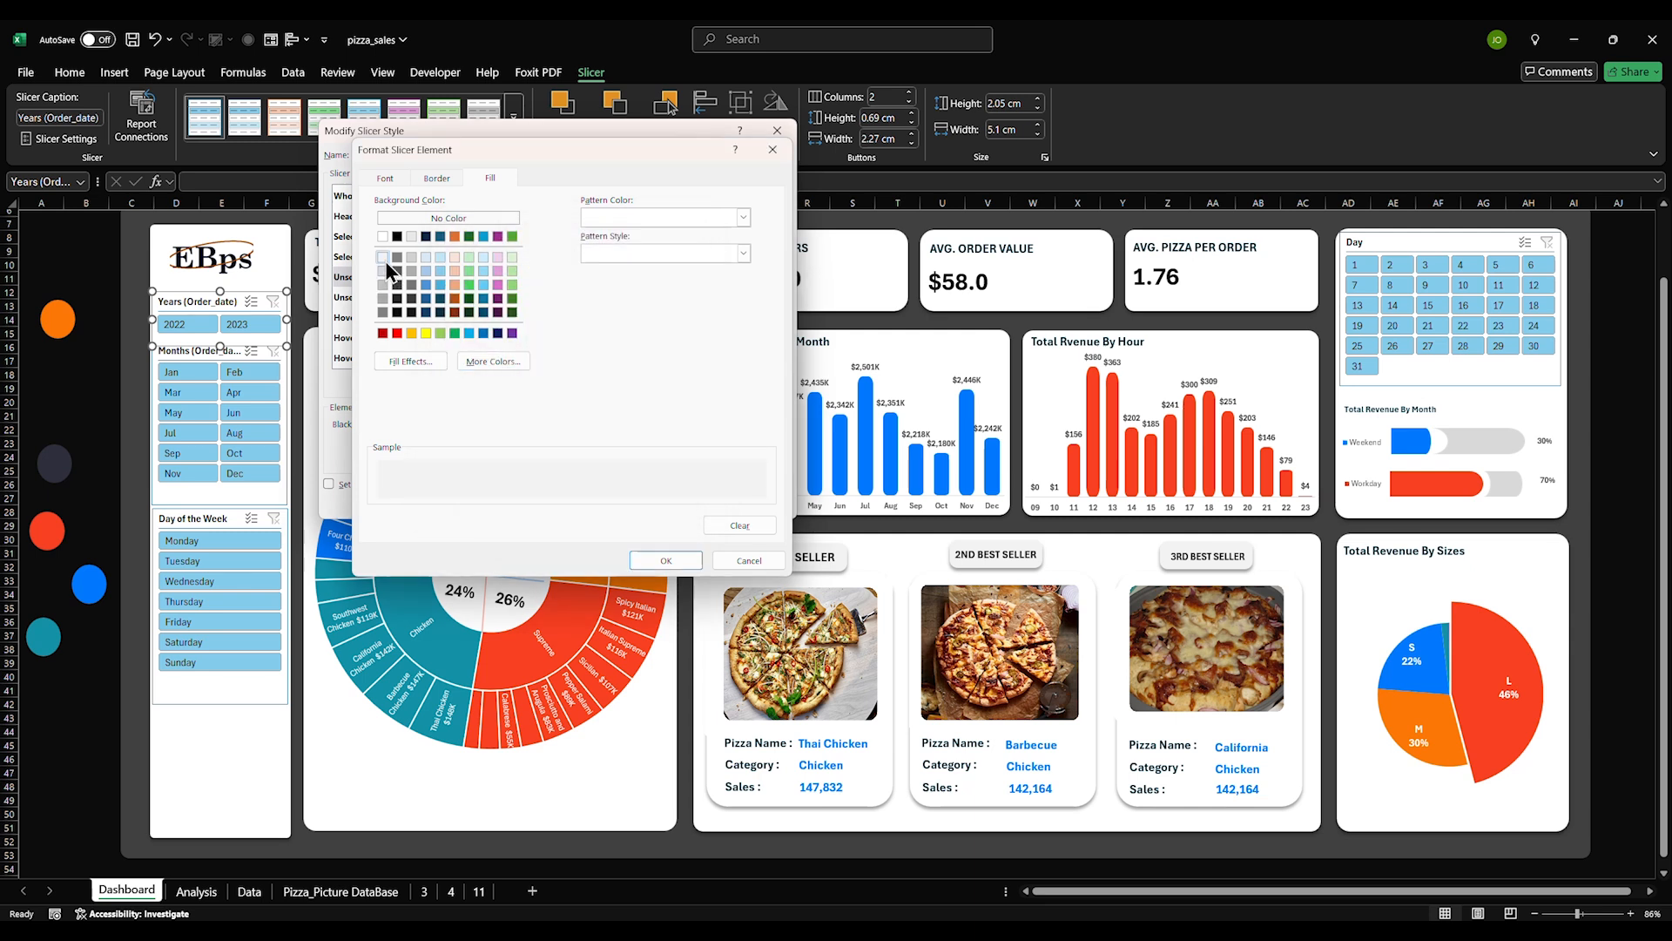
# Set the Unselected Item with Data font colour and confirm its formatting
pyautogui.click(437, 178)
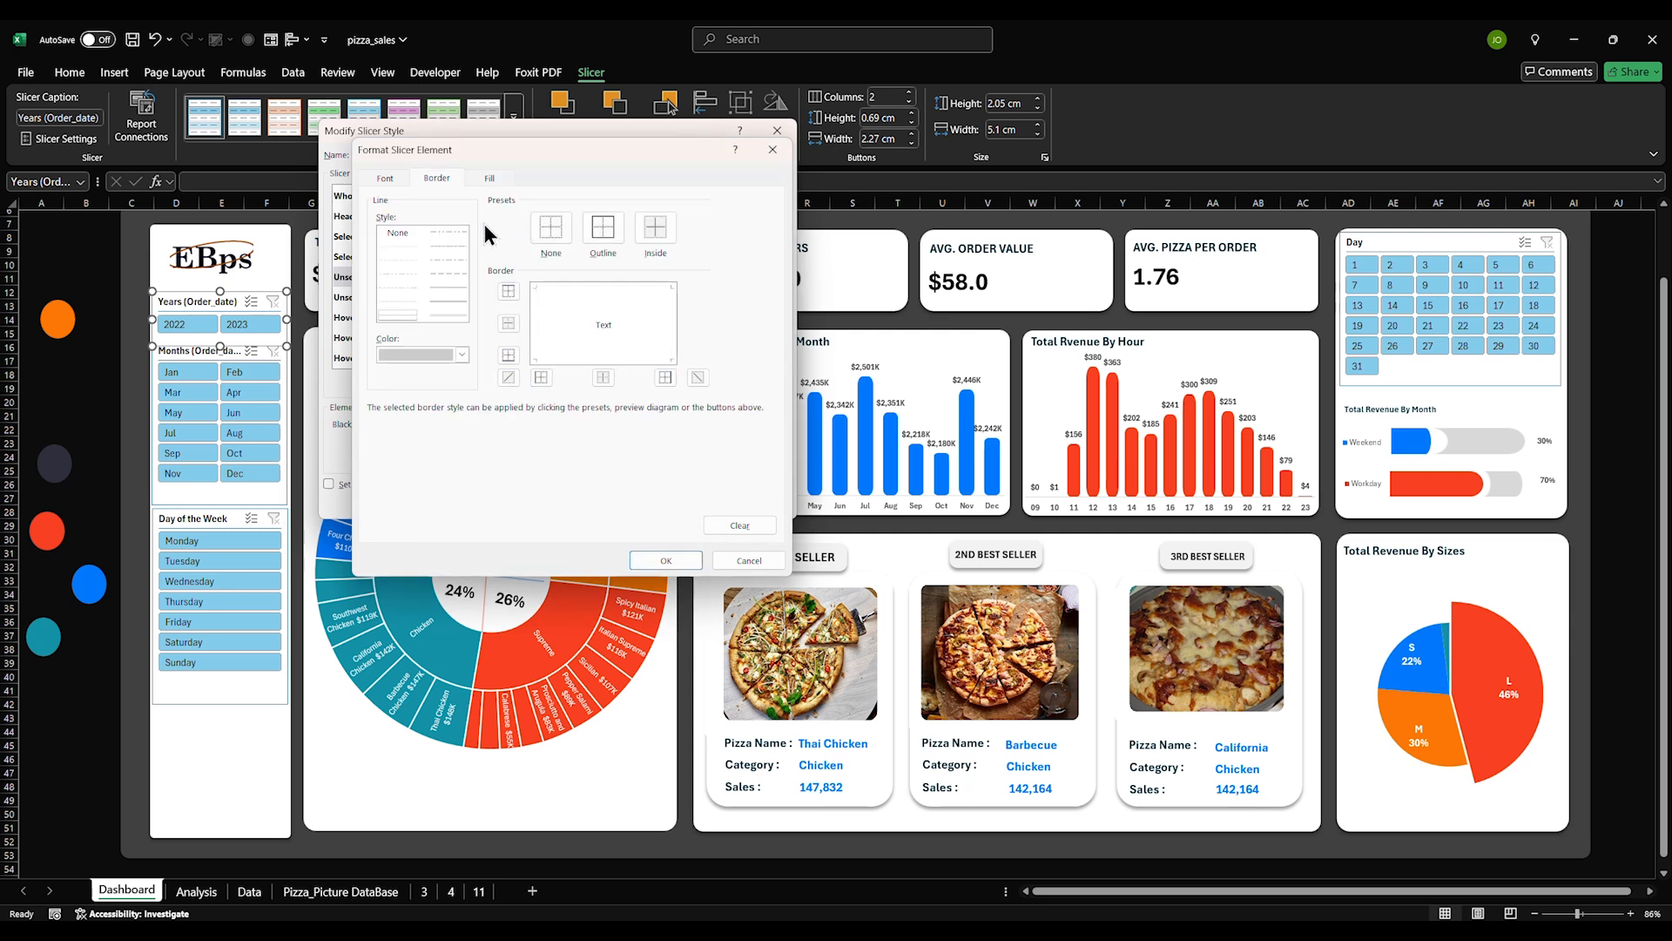
pyautogui.click(394, 179)
pyautogui.click(654, 319)
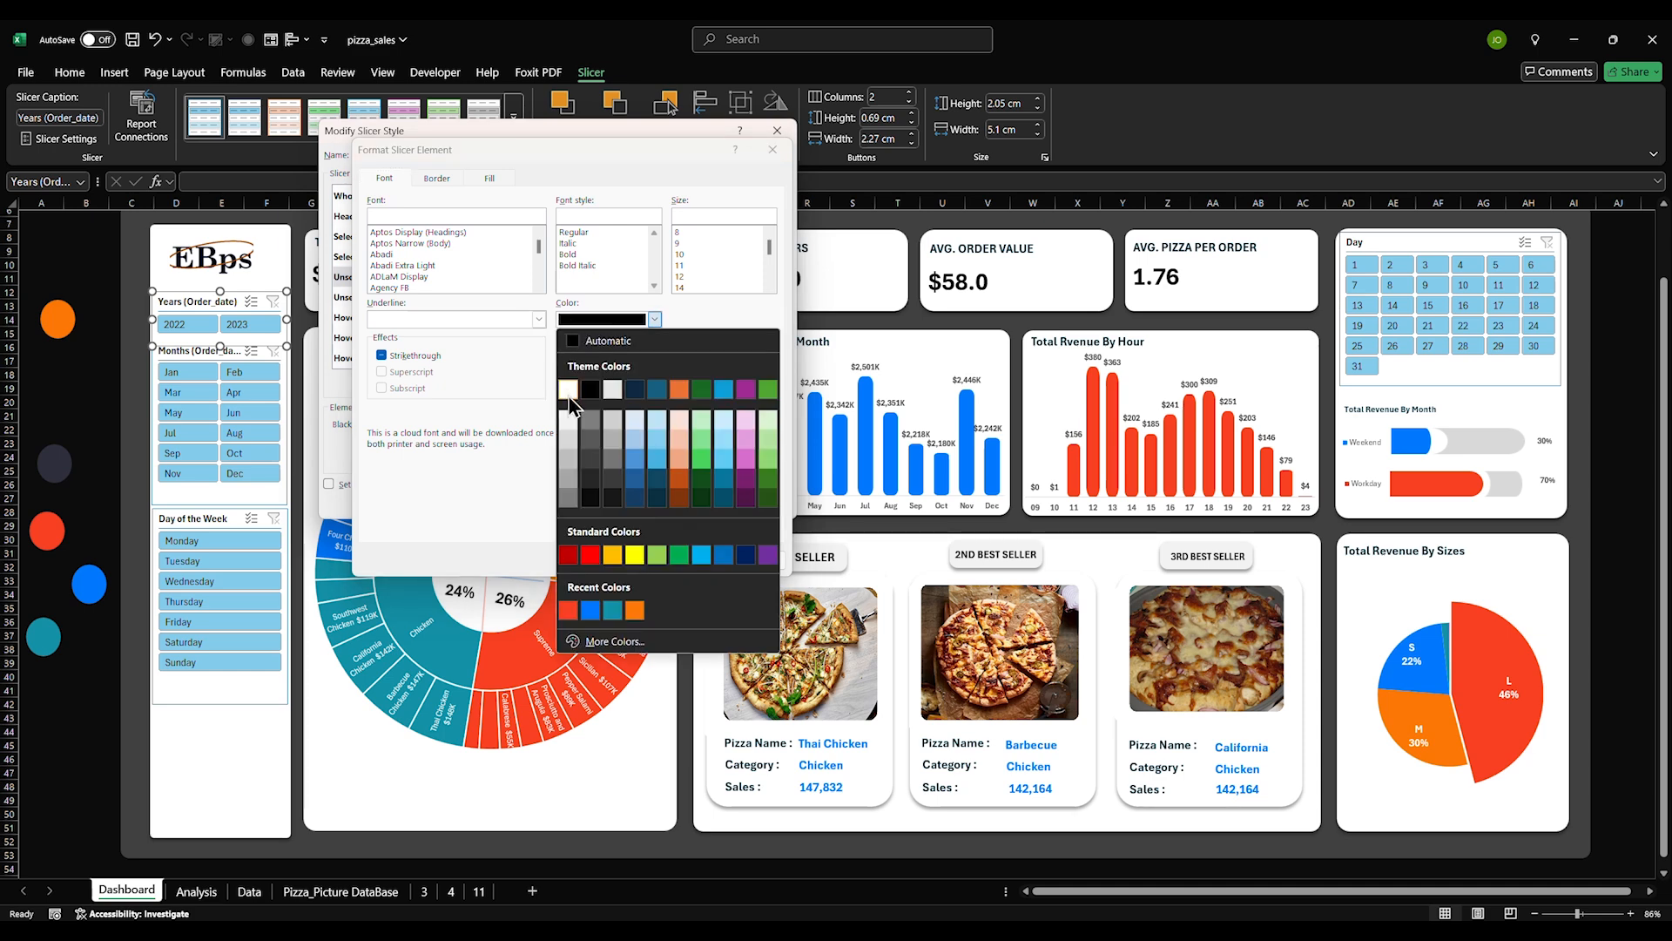
pyautogui.click(587, 374)
pyautogui.click(666, 560)
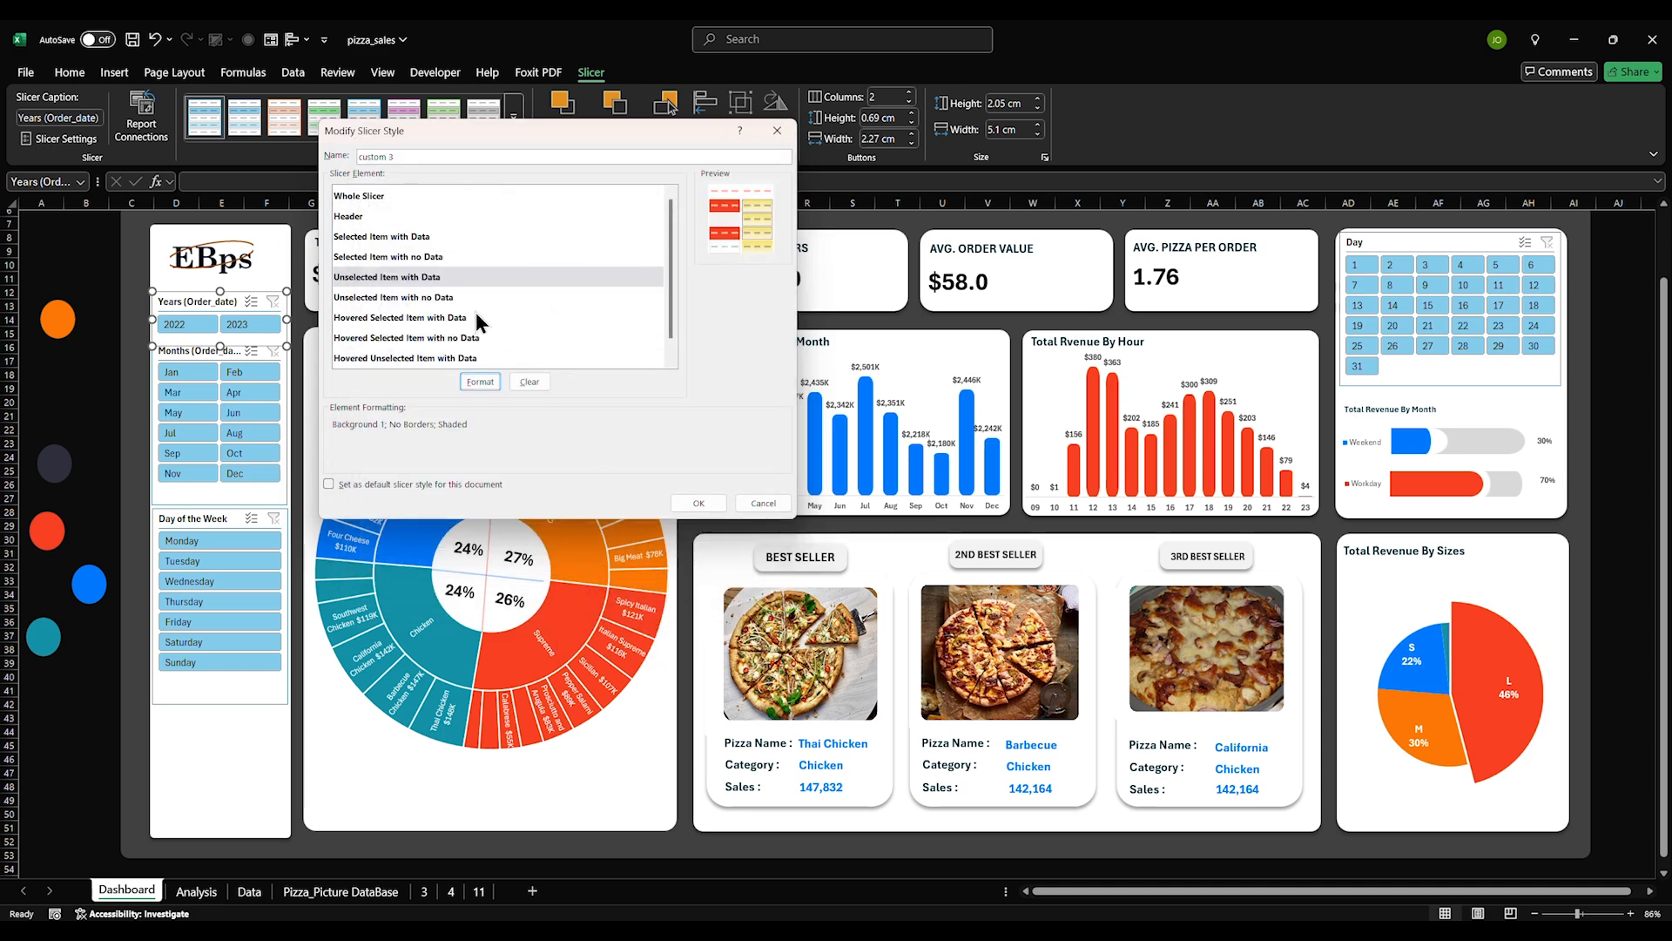
# Give Unselected Item with no Data a light text colour
pyautogui.click(452, 297)
pyautogui.click(482, 384)
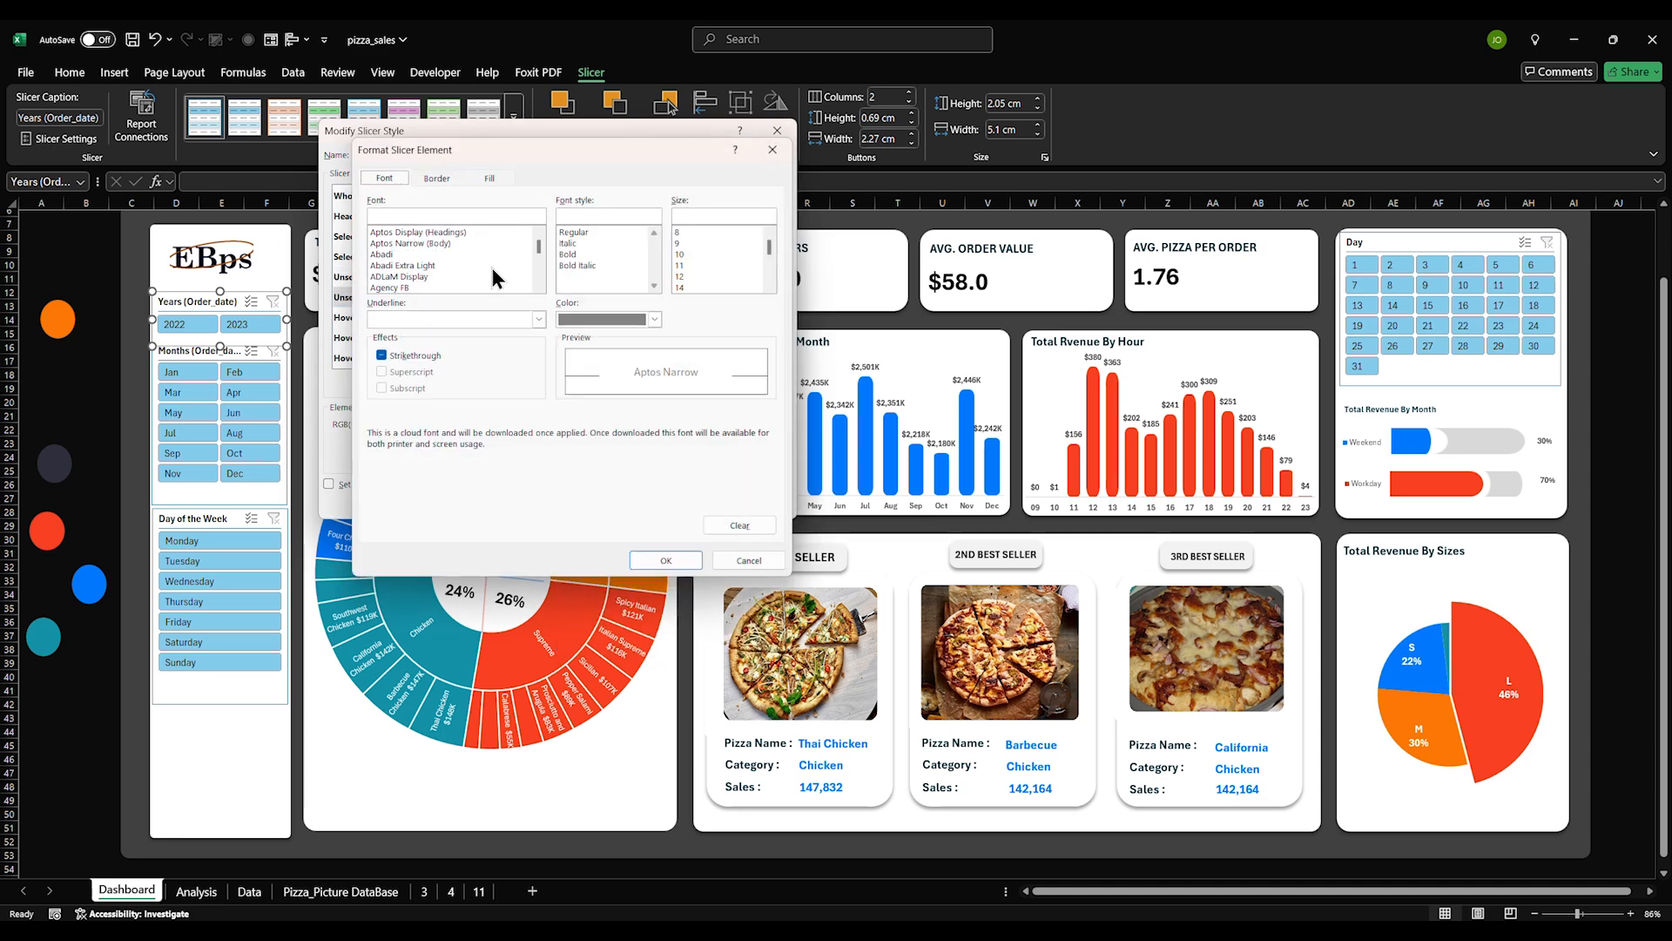
pyautogui.click(486, 180)
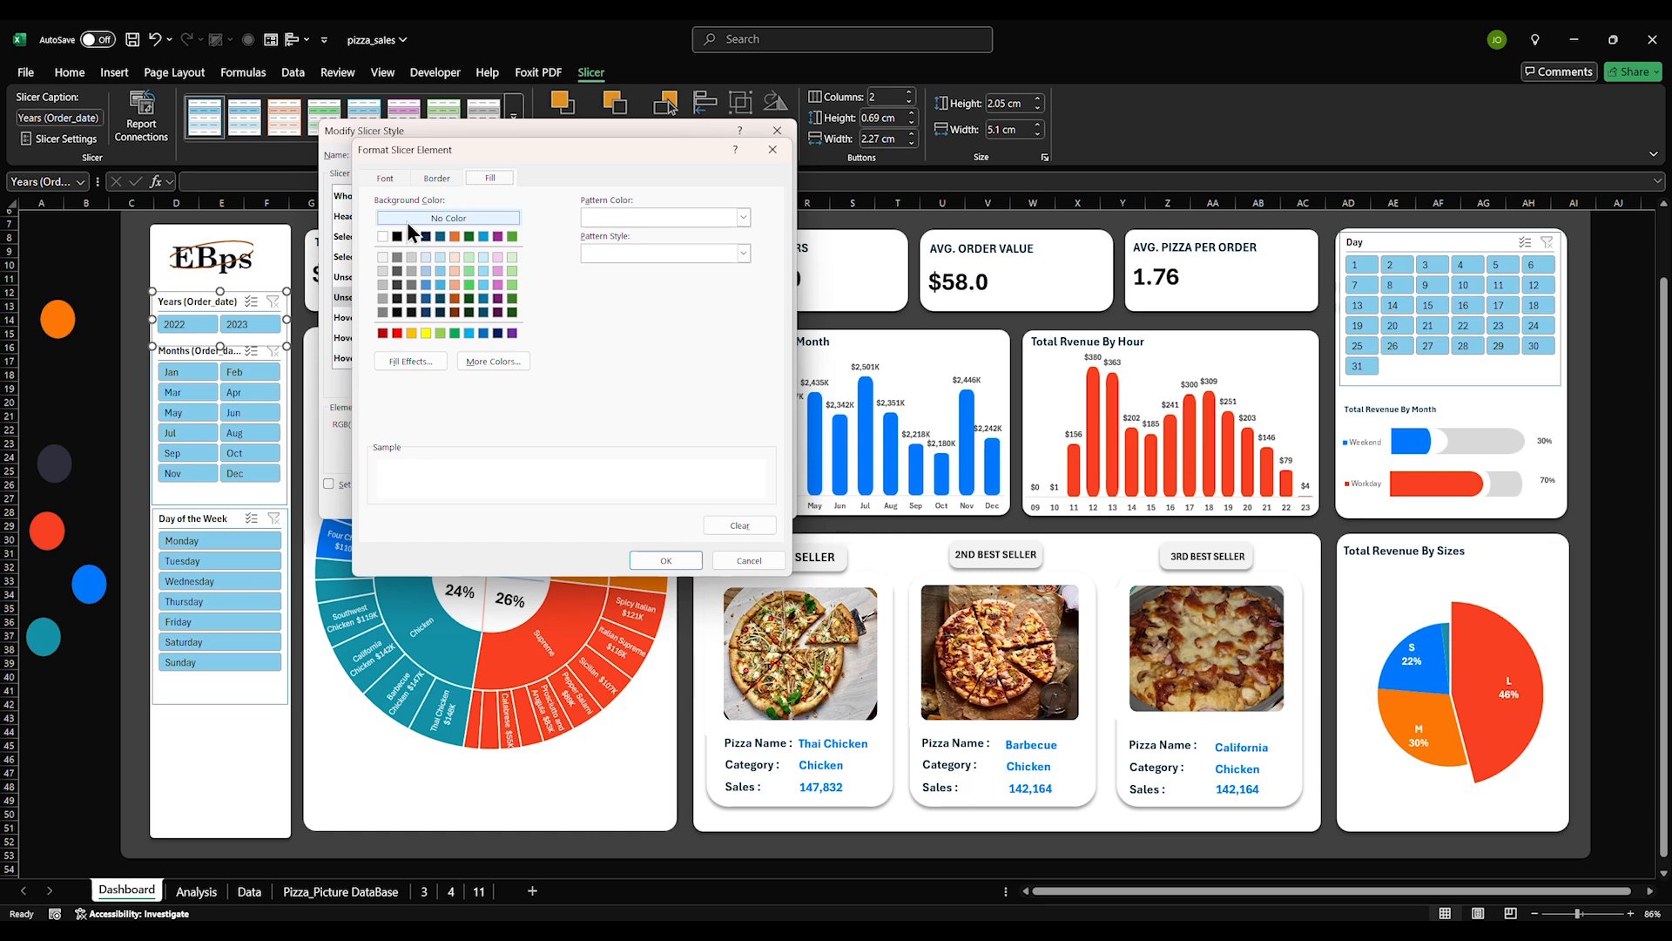
pyautogui.click(434, 179)
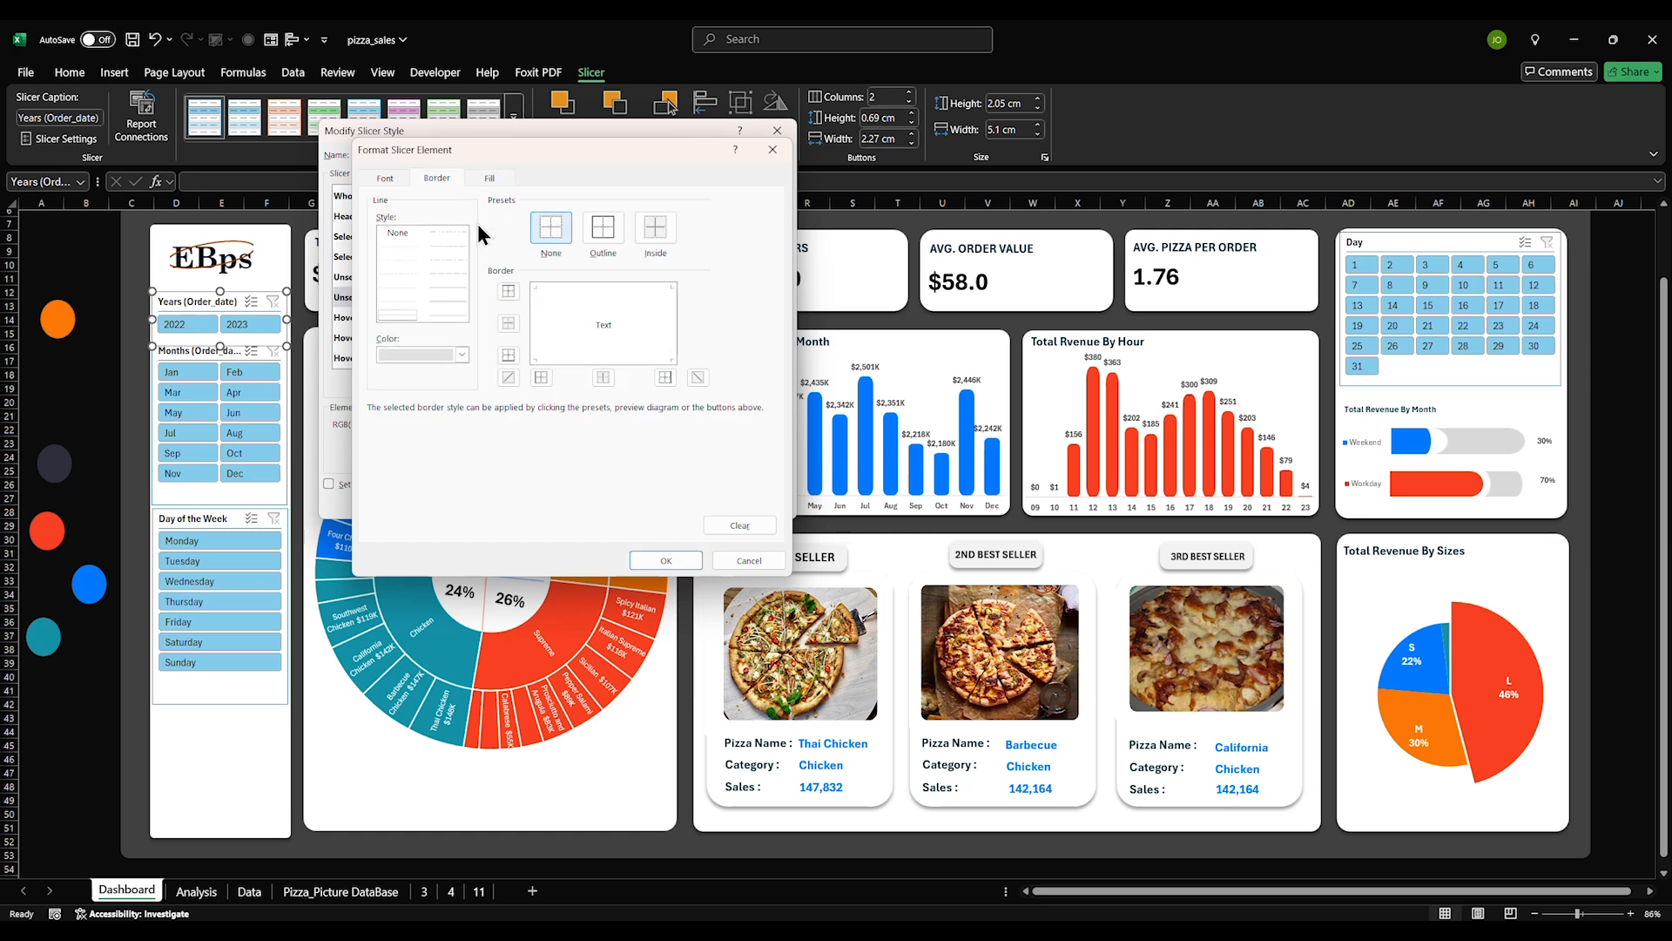
pyautogui.click(386, 178)
pyautogui.click(566, 321)
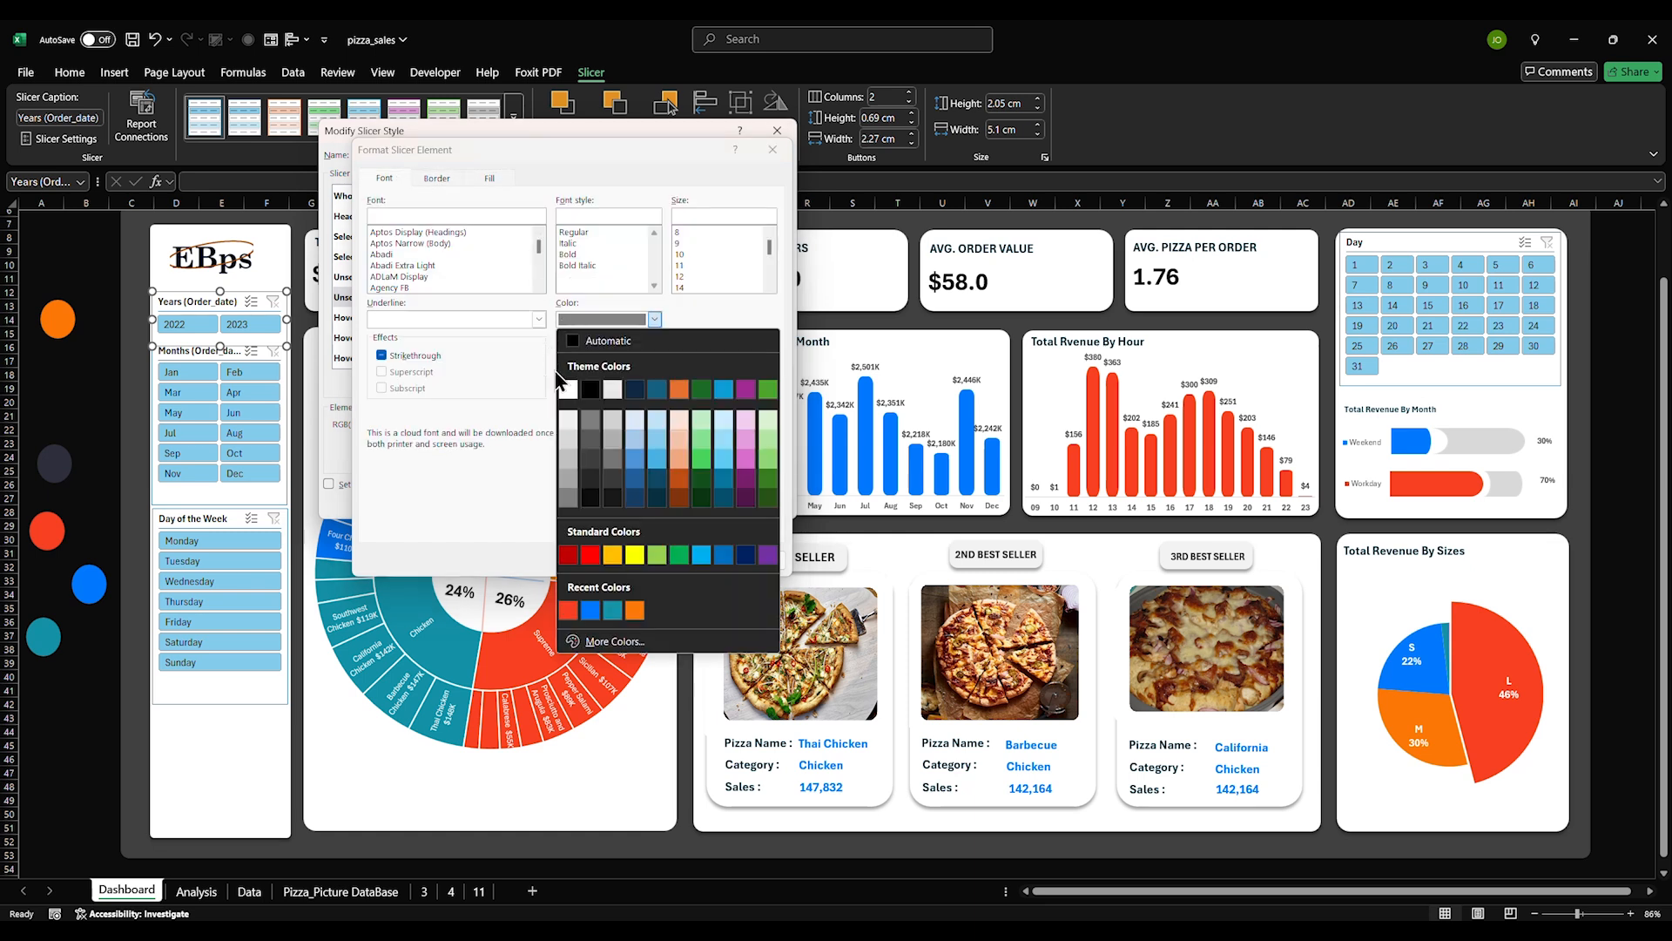
pyautogui.click(569, 423)
pyautogui.click(664, 560)
# Set Hovered Selected Item with Data's font colour and remove its borders
pyautogui.click(420, 317)
pyautogui.click(480, 382)
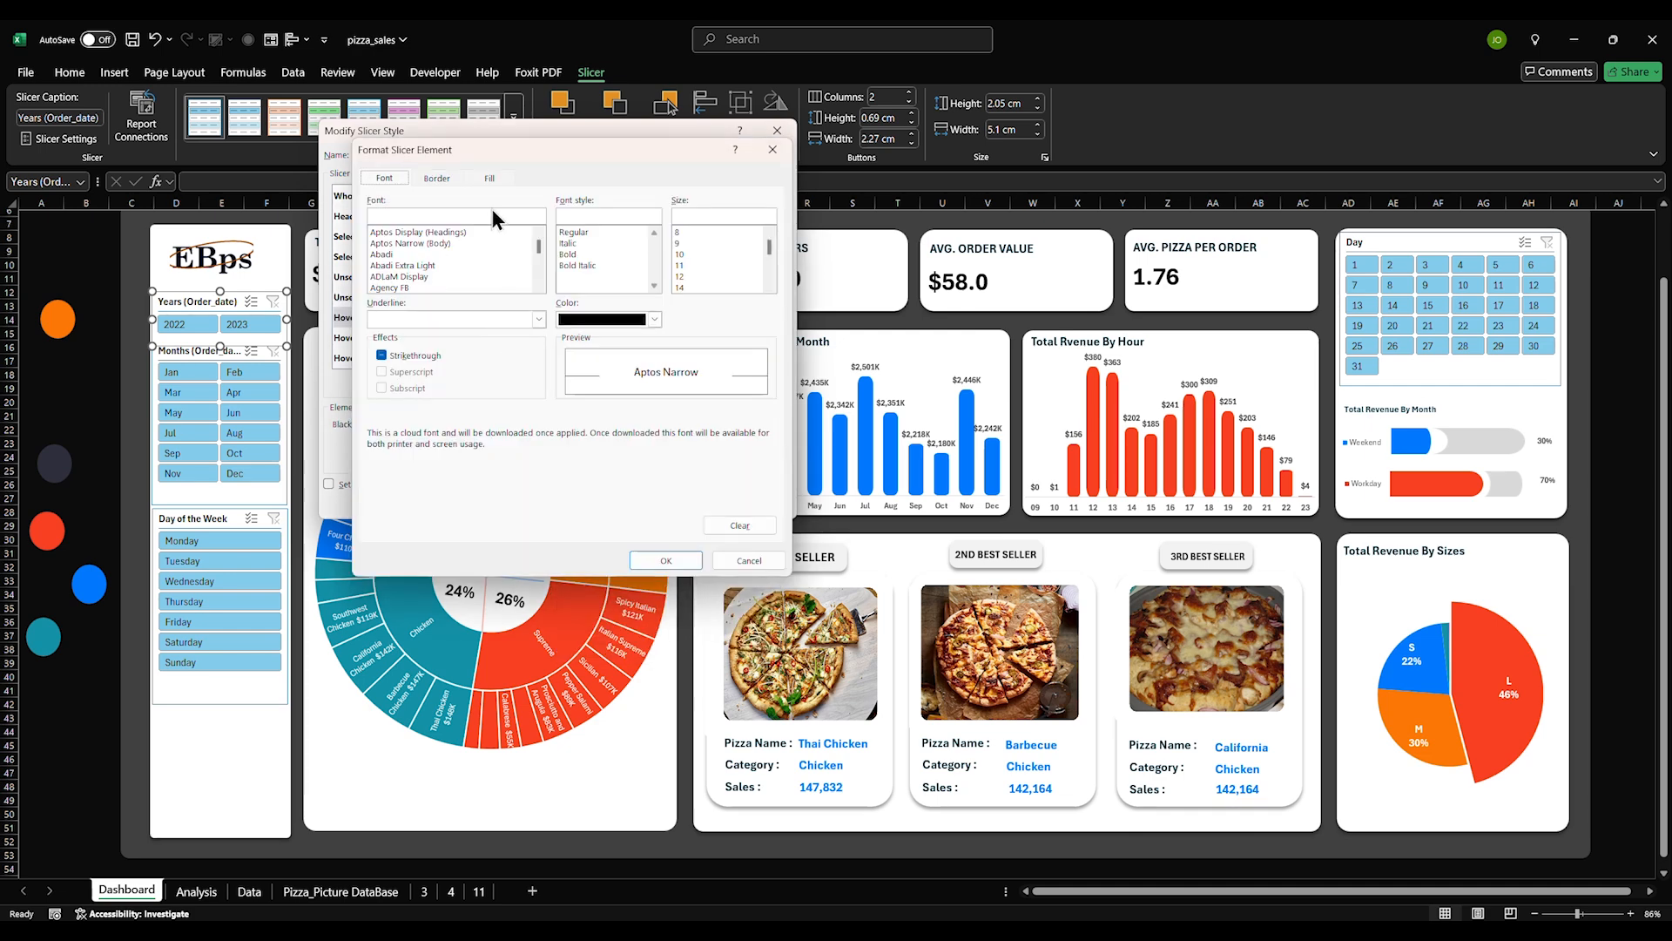
pyautogui.click(601, 319)
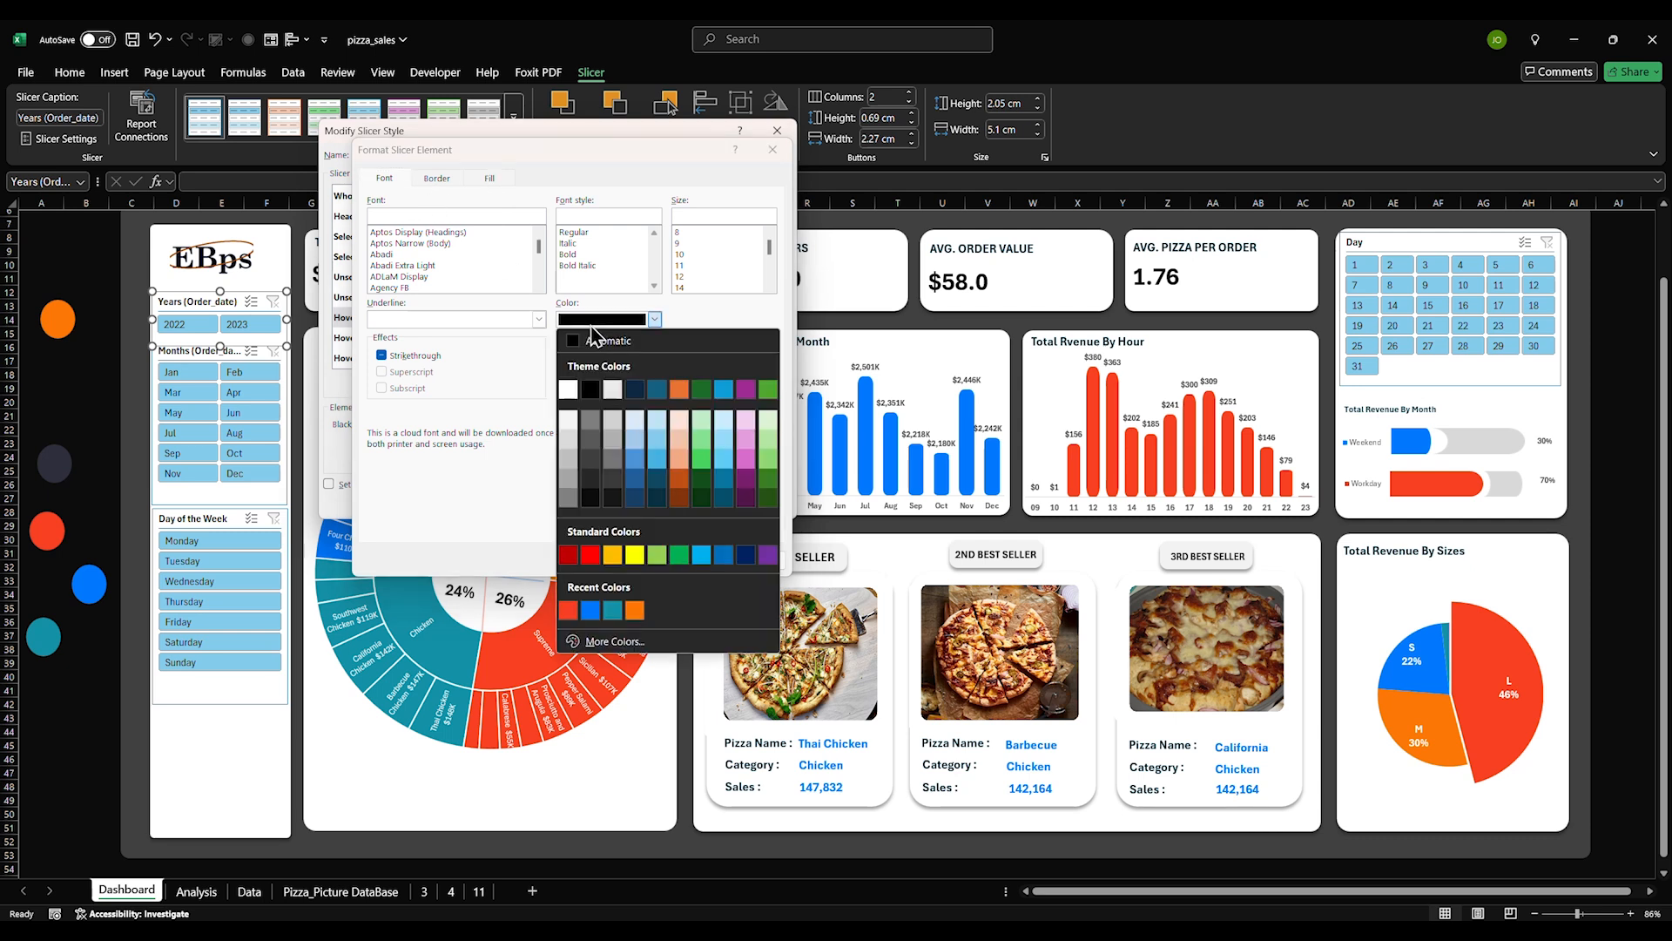
pyautogui.click(569, 390)
pyautogui.click(436, 178)
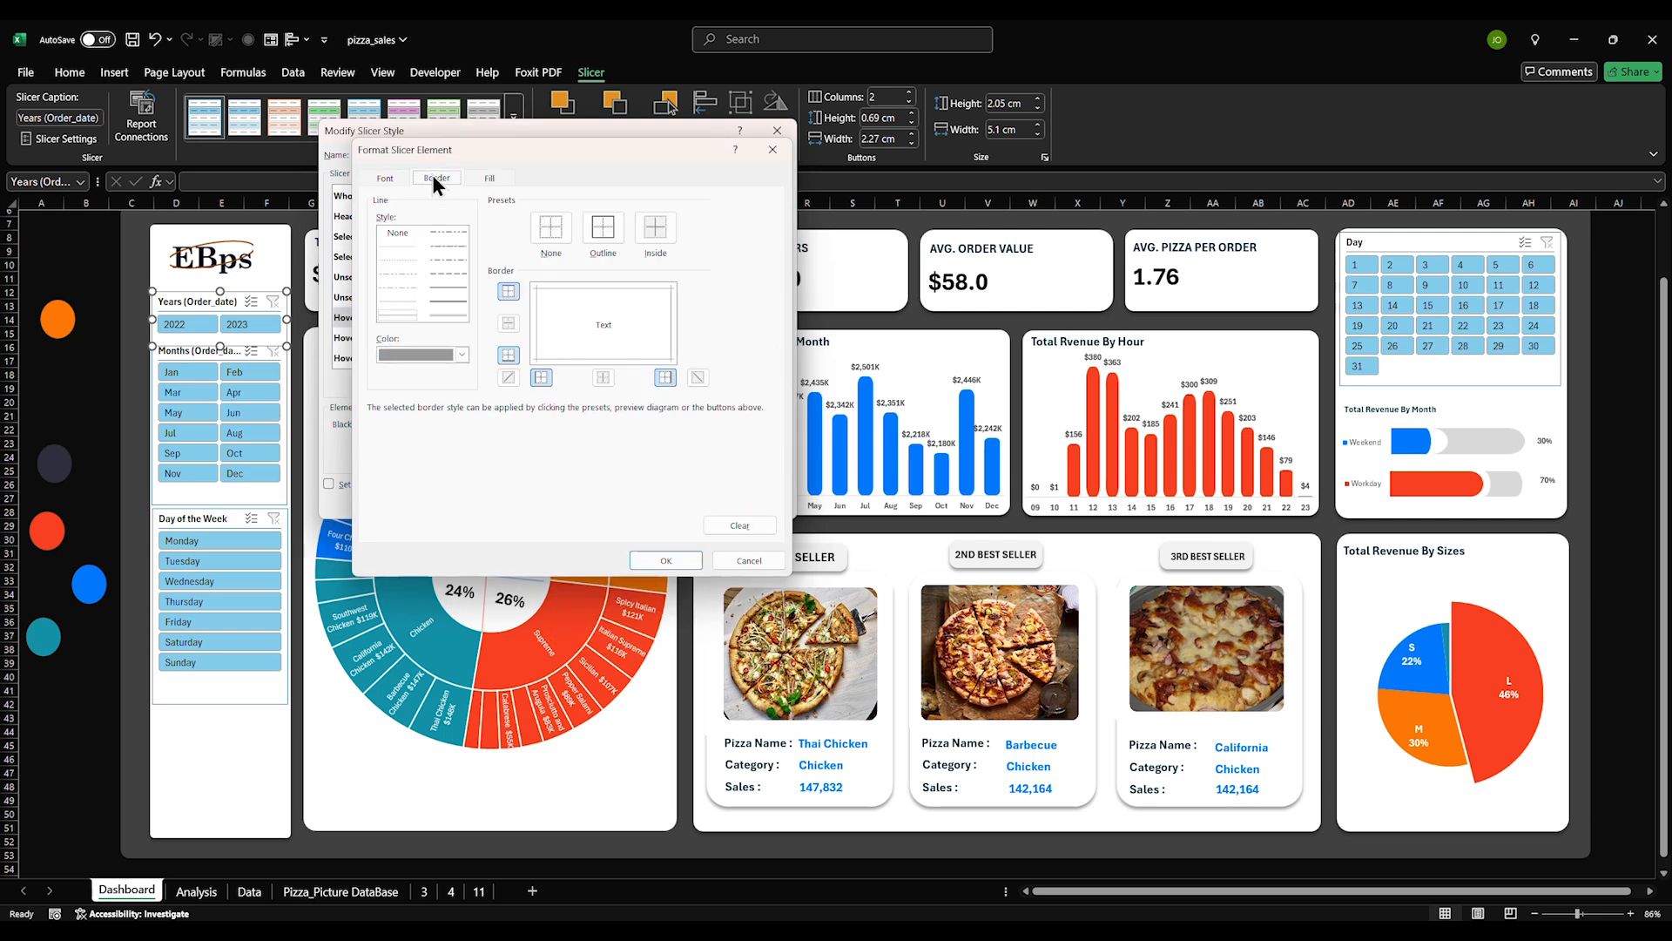
pyautogui.click(550, 231)
# Fill Hovered Selected Item with Data with a custom blue hex colour
pyautogui.click(491, 178)
pyautogui.click(743, 217)
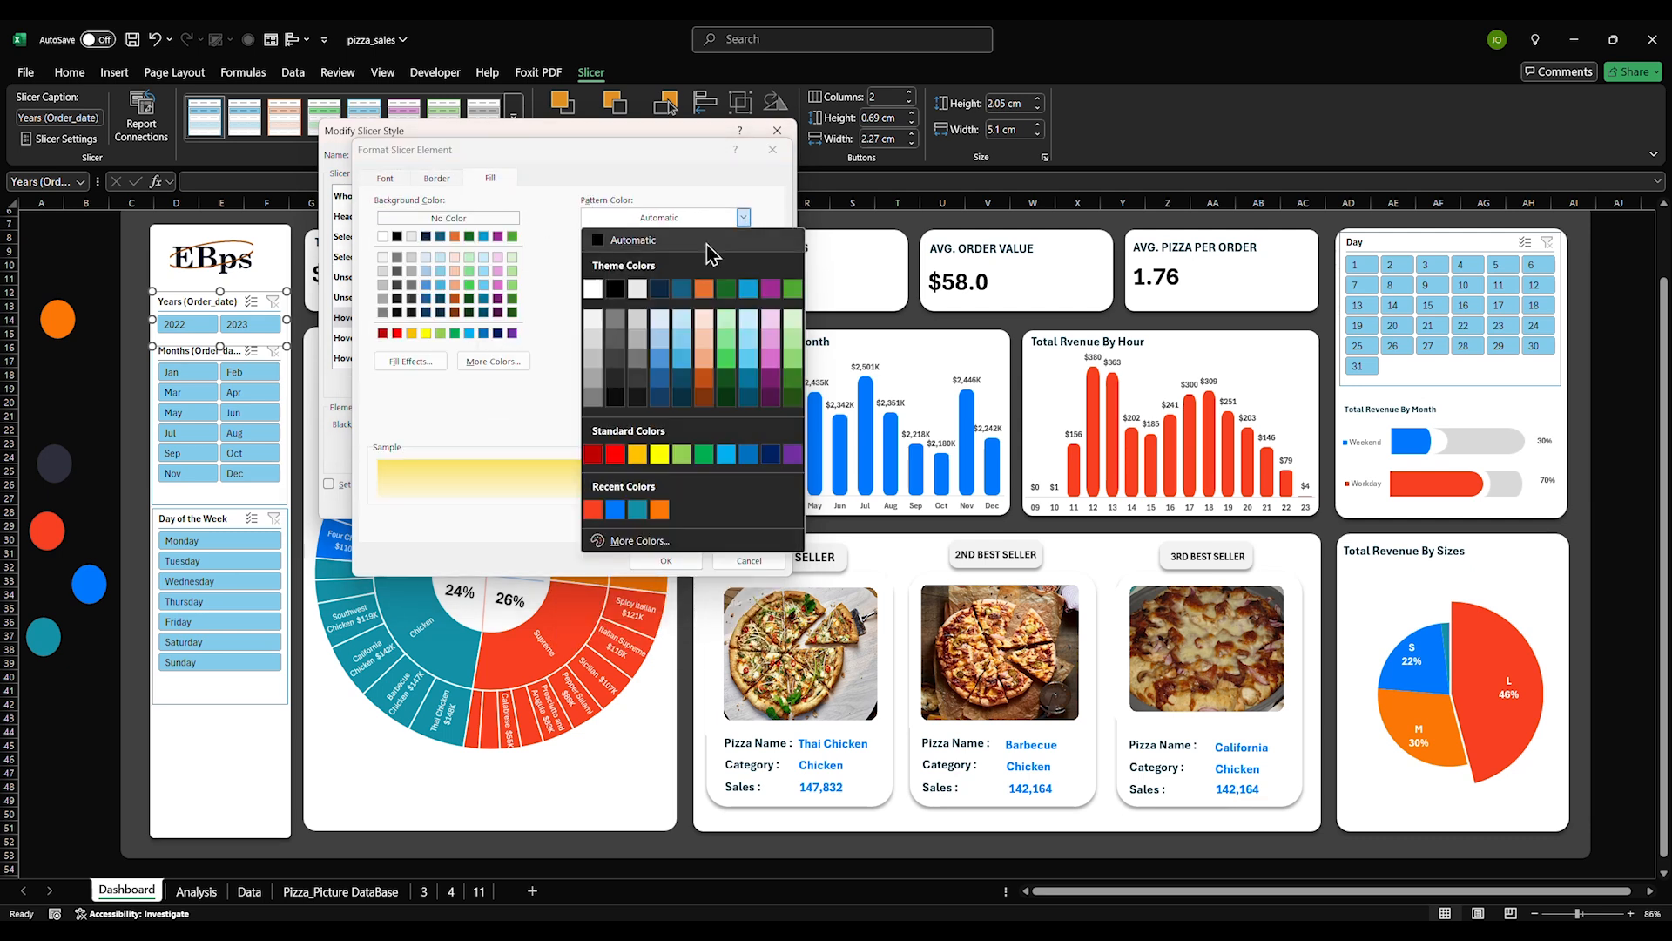
pyautogui.click(620, 509)
pyautogui.click(742, 219)
pyautogui.click(636, 540)
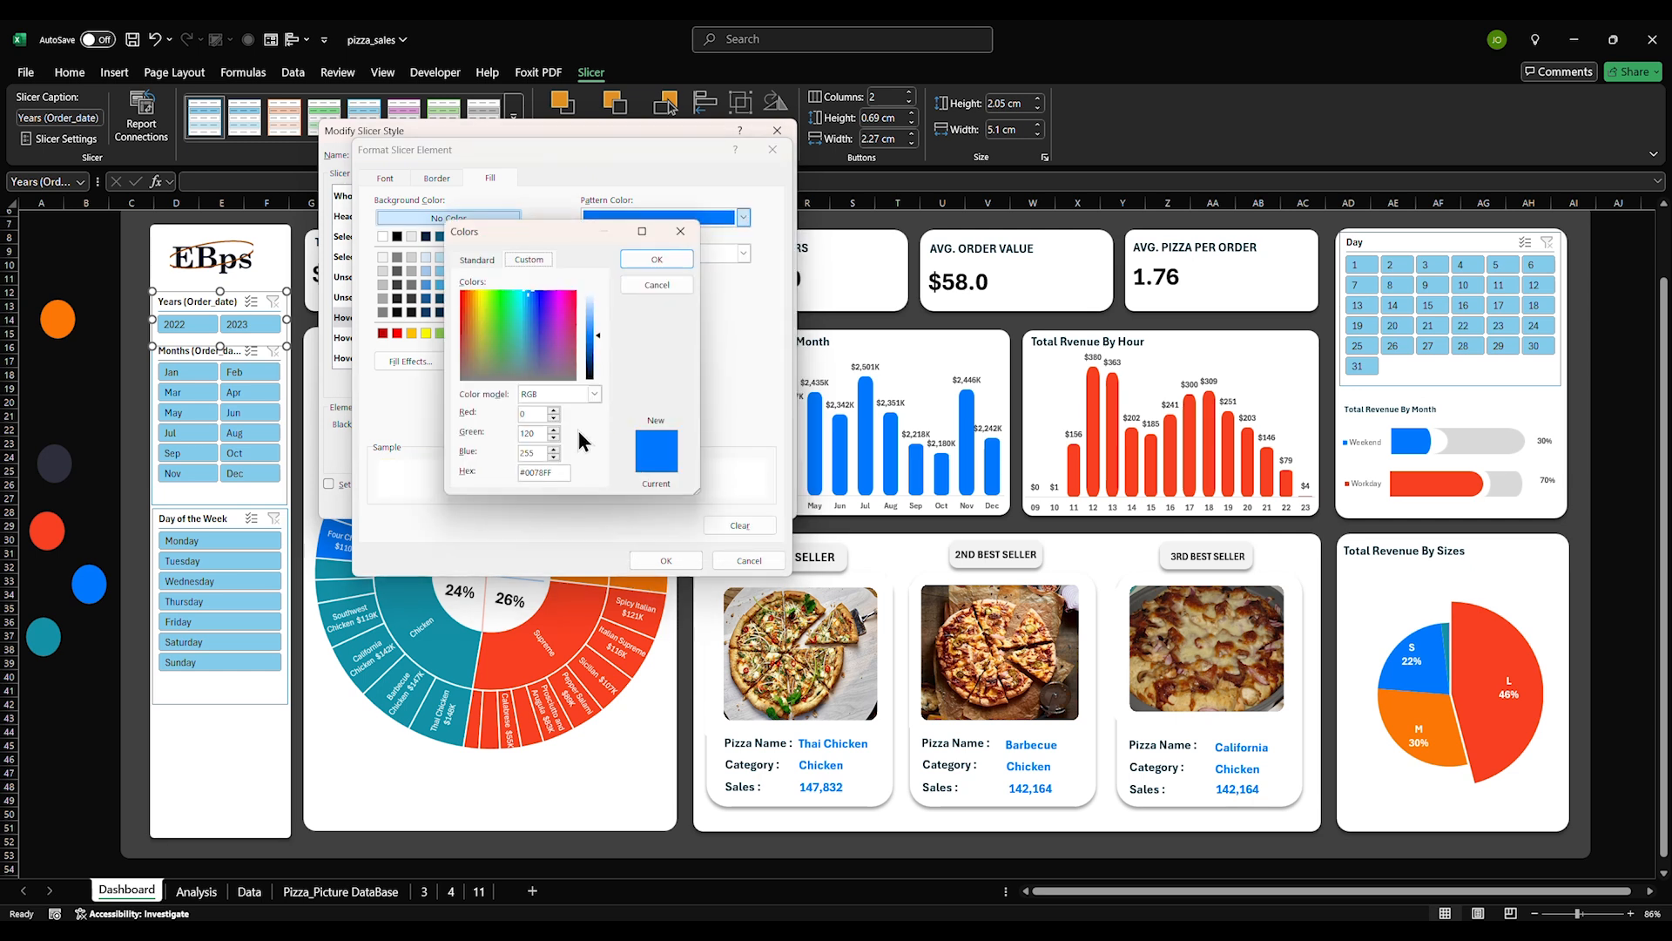
pyautogui.click(634, 261)
pyautogui.click(453, 366)
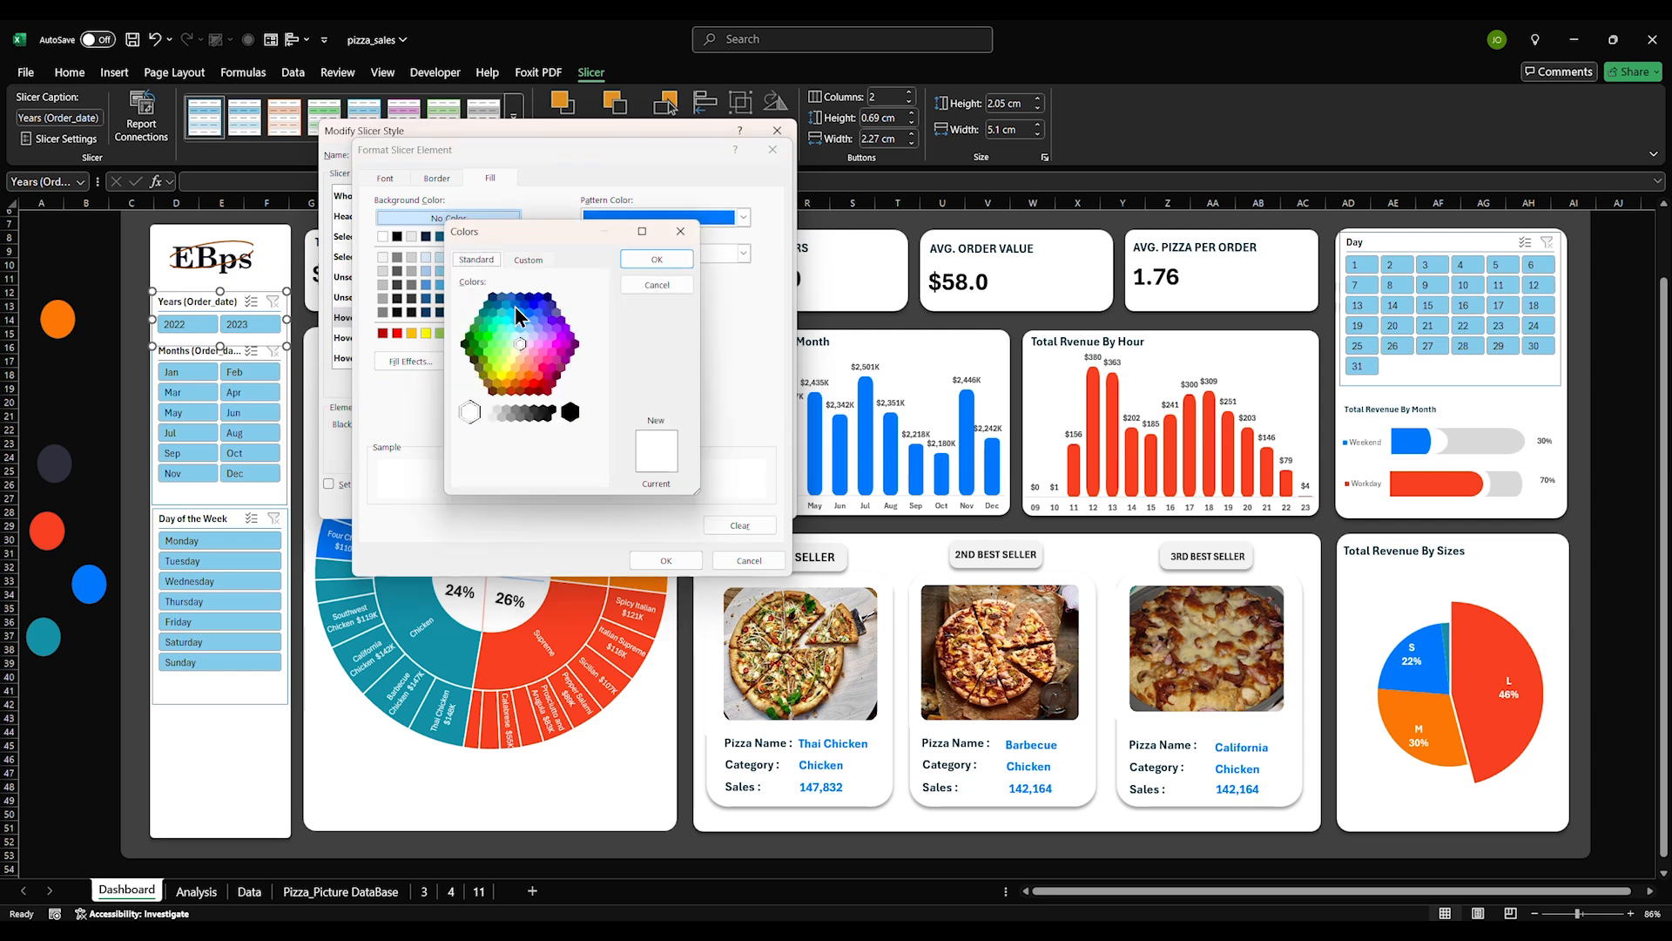
pyautogui.click(528, 260)
pyautogui.moveTo(551, 473); pyautogui.dragTo(514, 486)
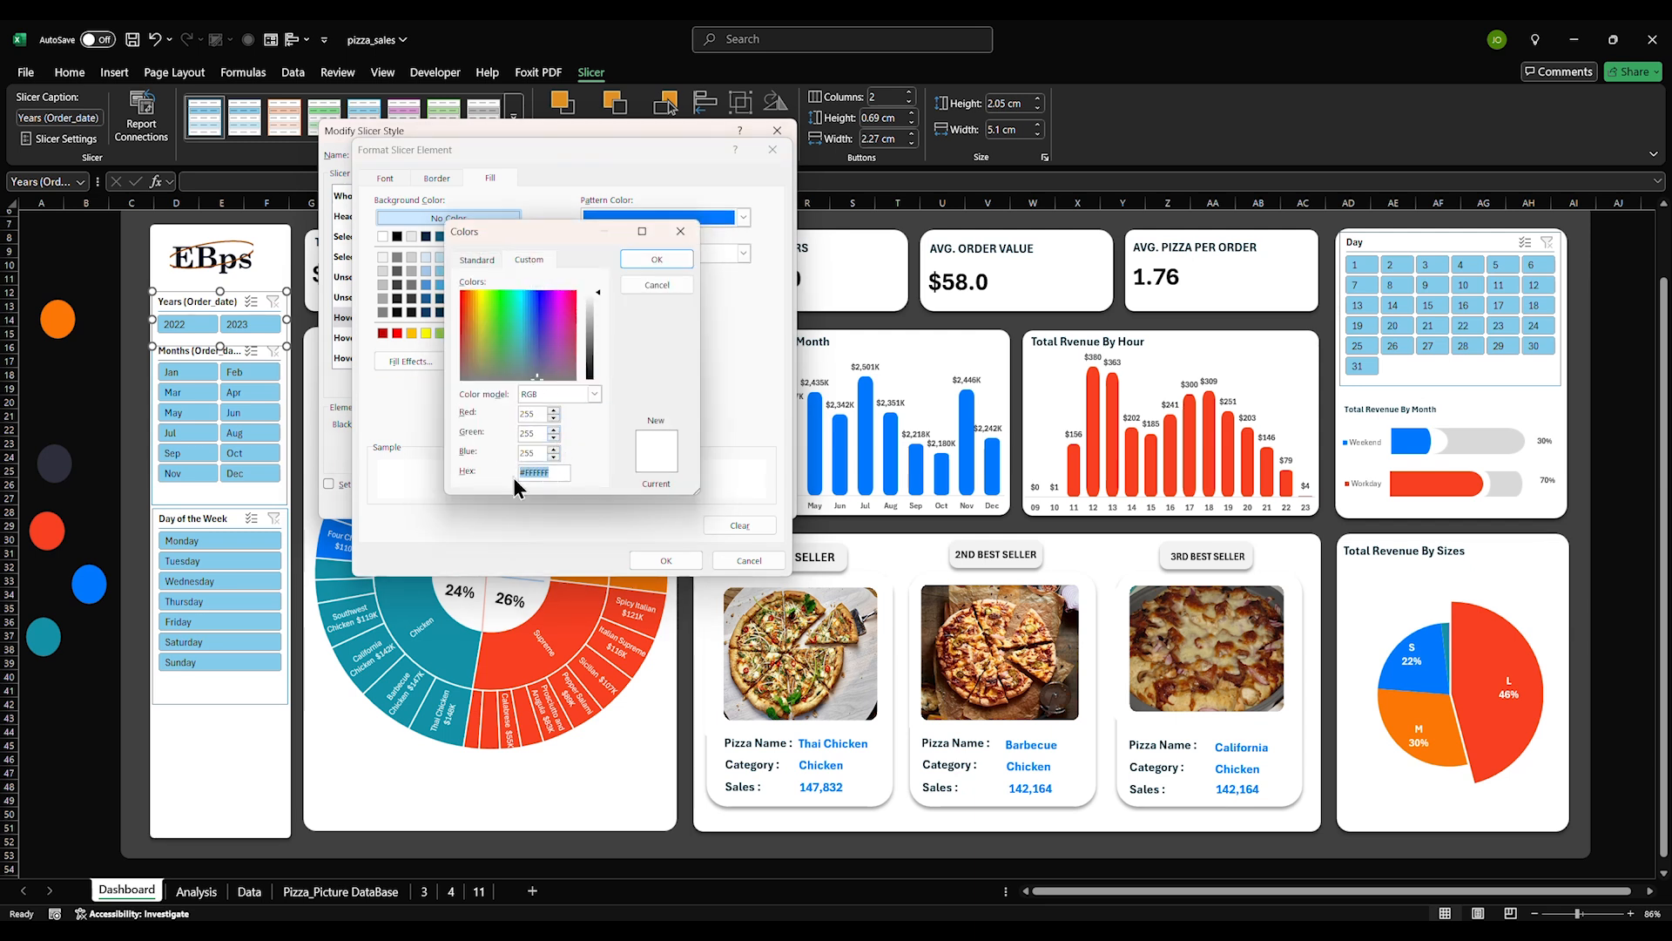
pyautogui.hotkey('ctrl', 'v')
pyautogui.click(653, 258)
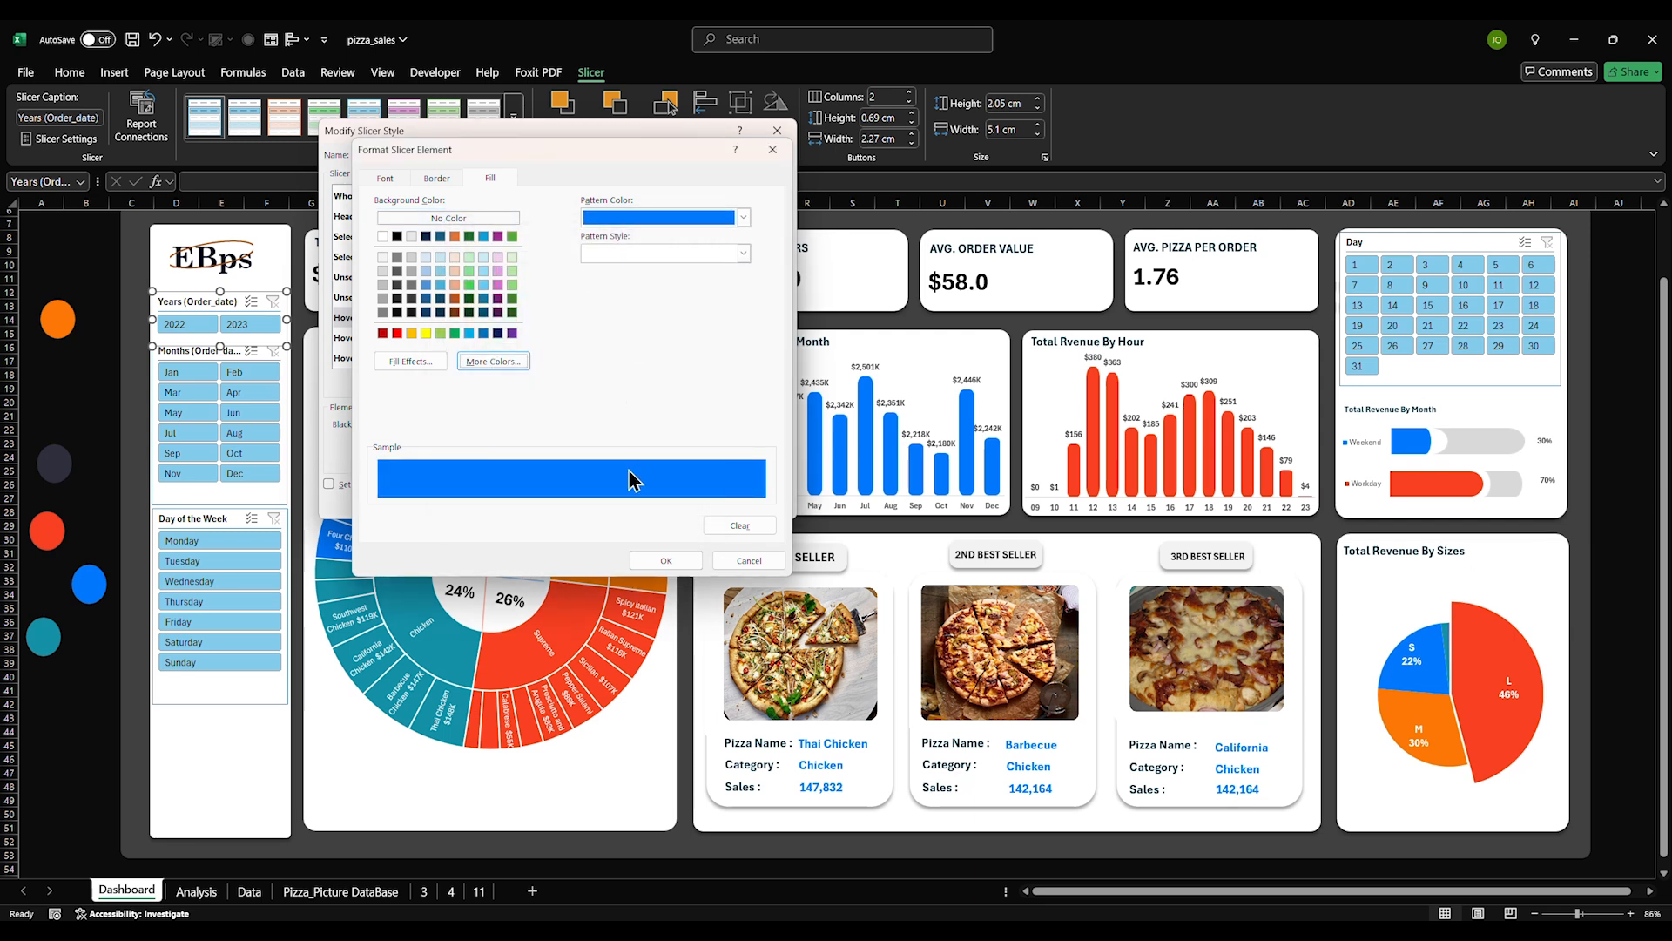
pyautogui.click(666, 560)
# Give Hovered Selected Item with no Data no borders and white text
pyautogui.click(432, 339)
pyautogui.click(479, 383)
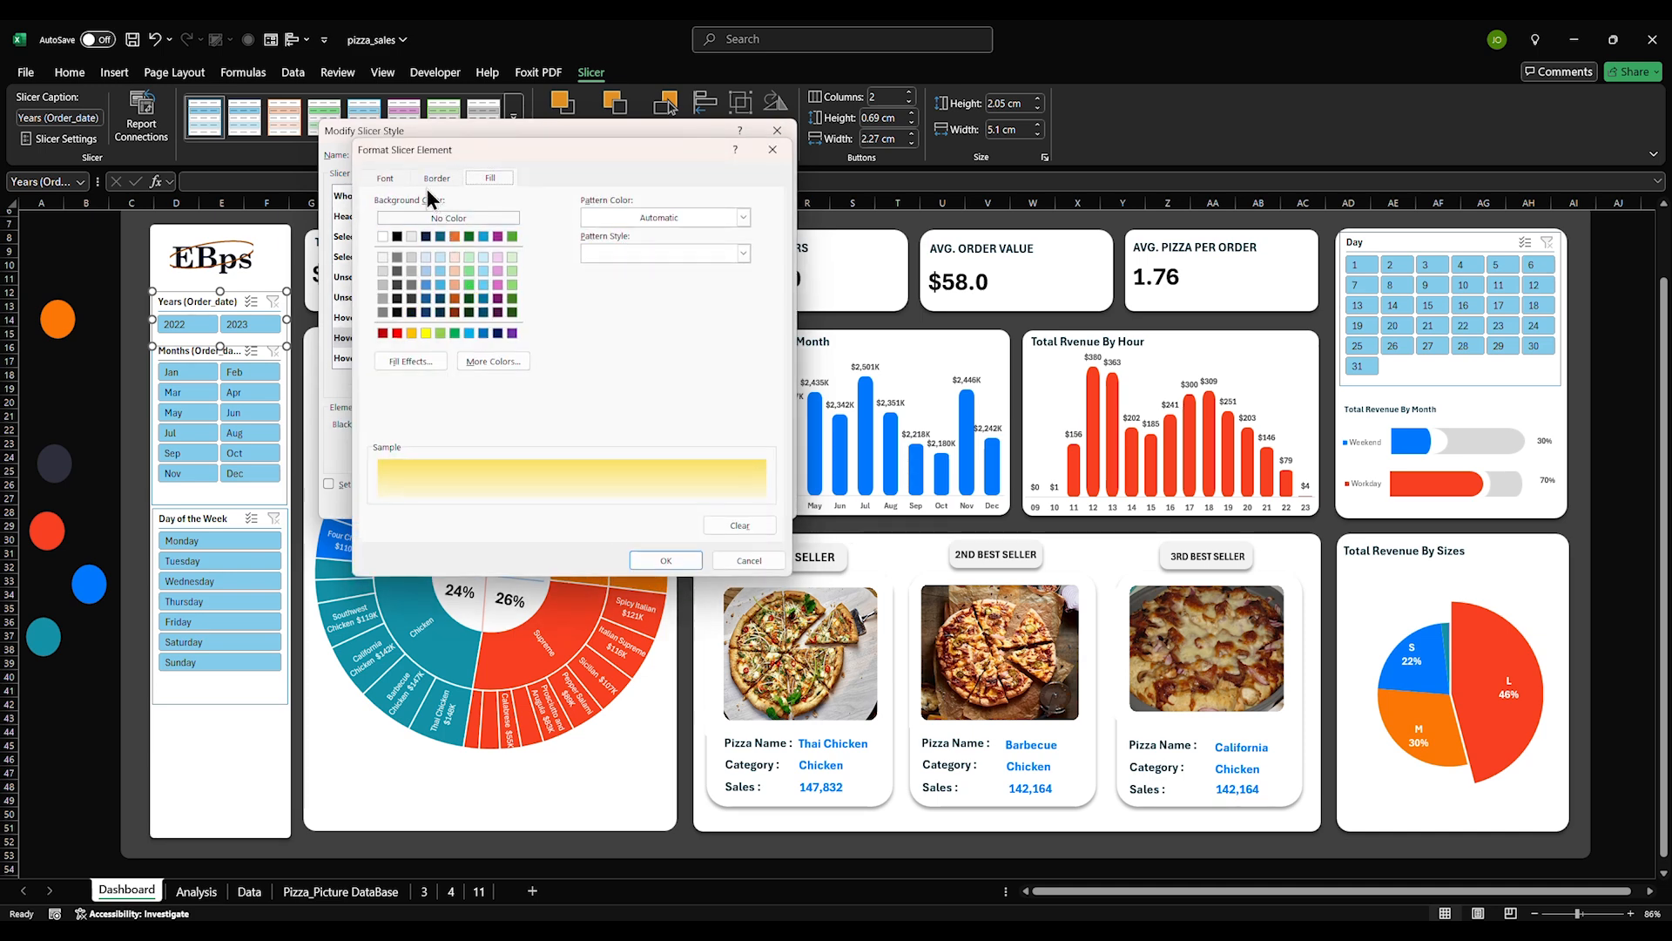
pyautogui.click(432, 179)
pyautogui.click(541, 233)
pyautogui.click(390, 178)
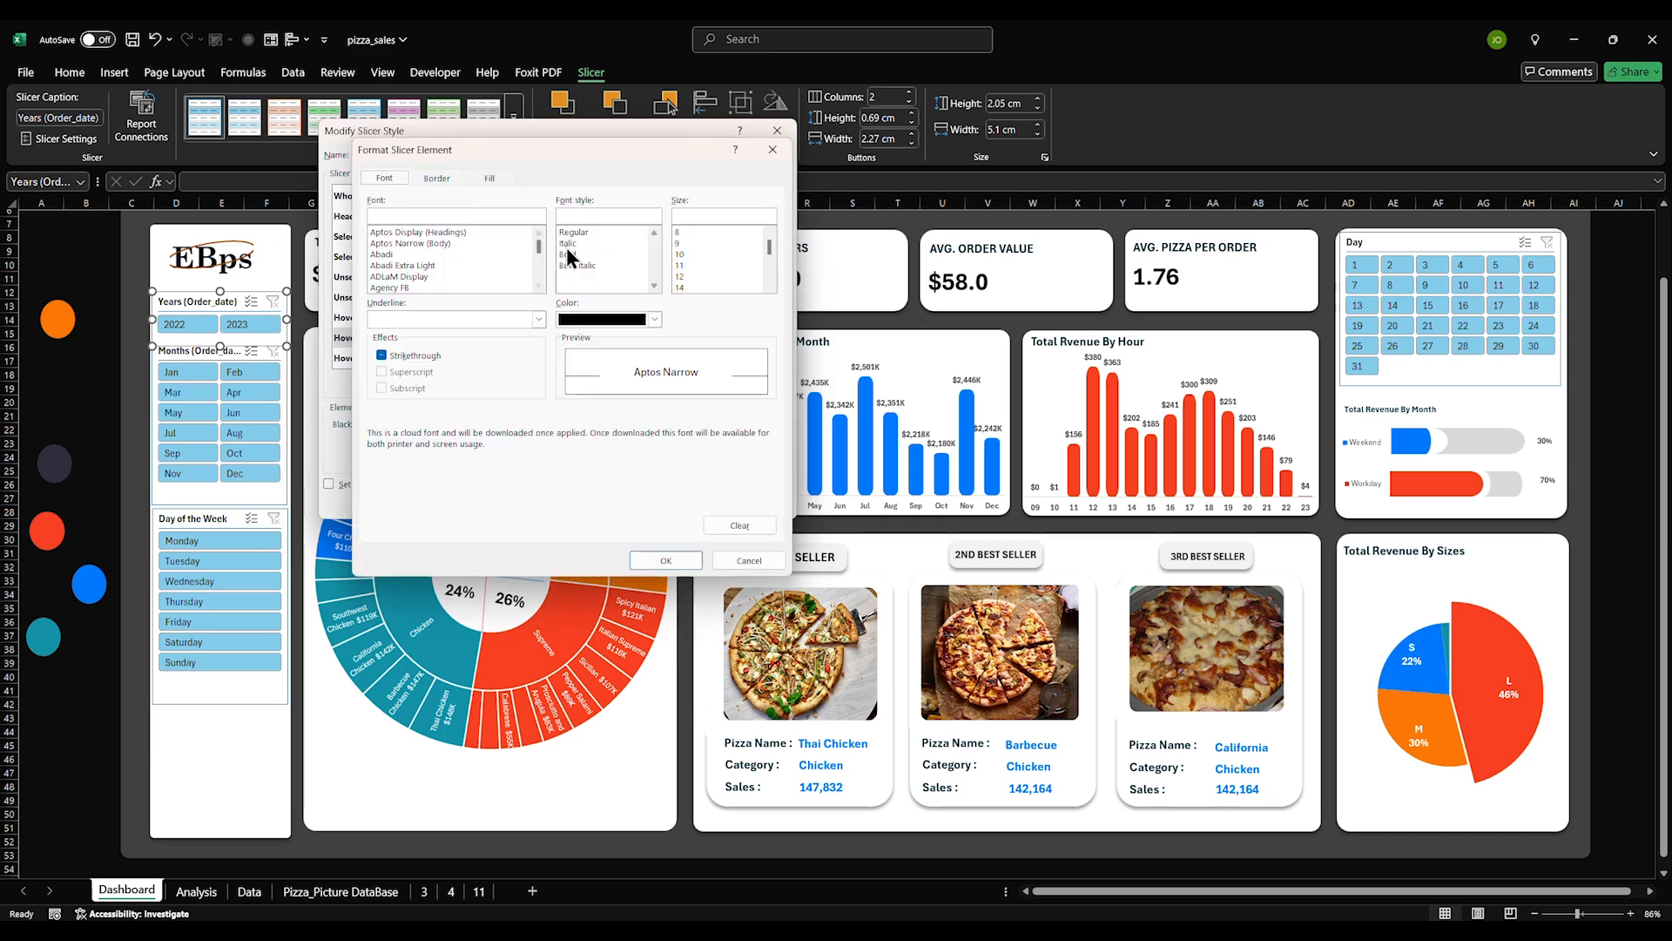
pyautogui.click(582, 318)
pyautogui.click(569, 389)
# Fill Hovered Selected Item with no Data with blue #0078FF
pyautogui.click(492, 180)
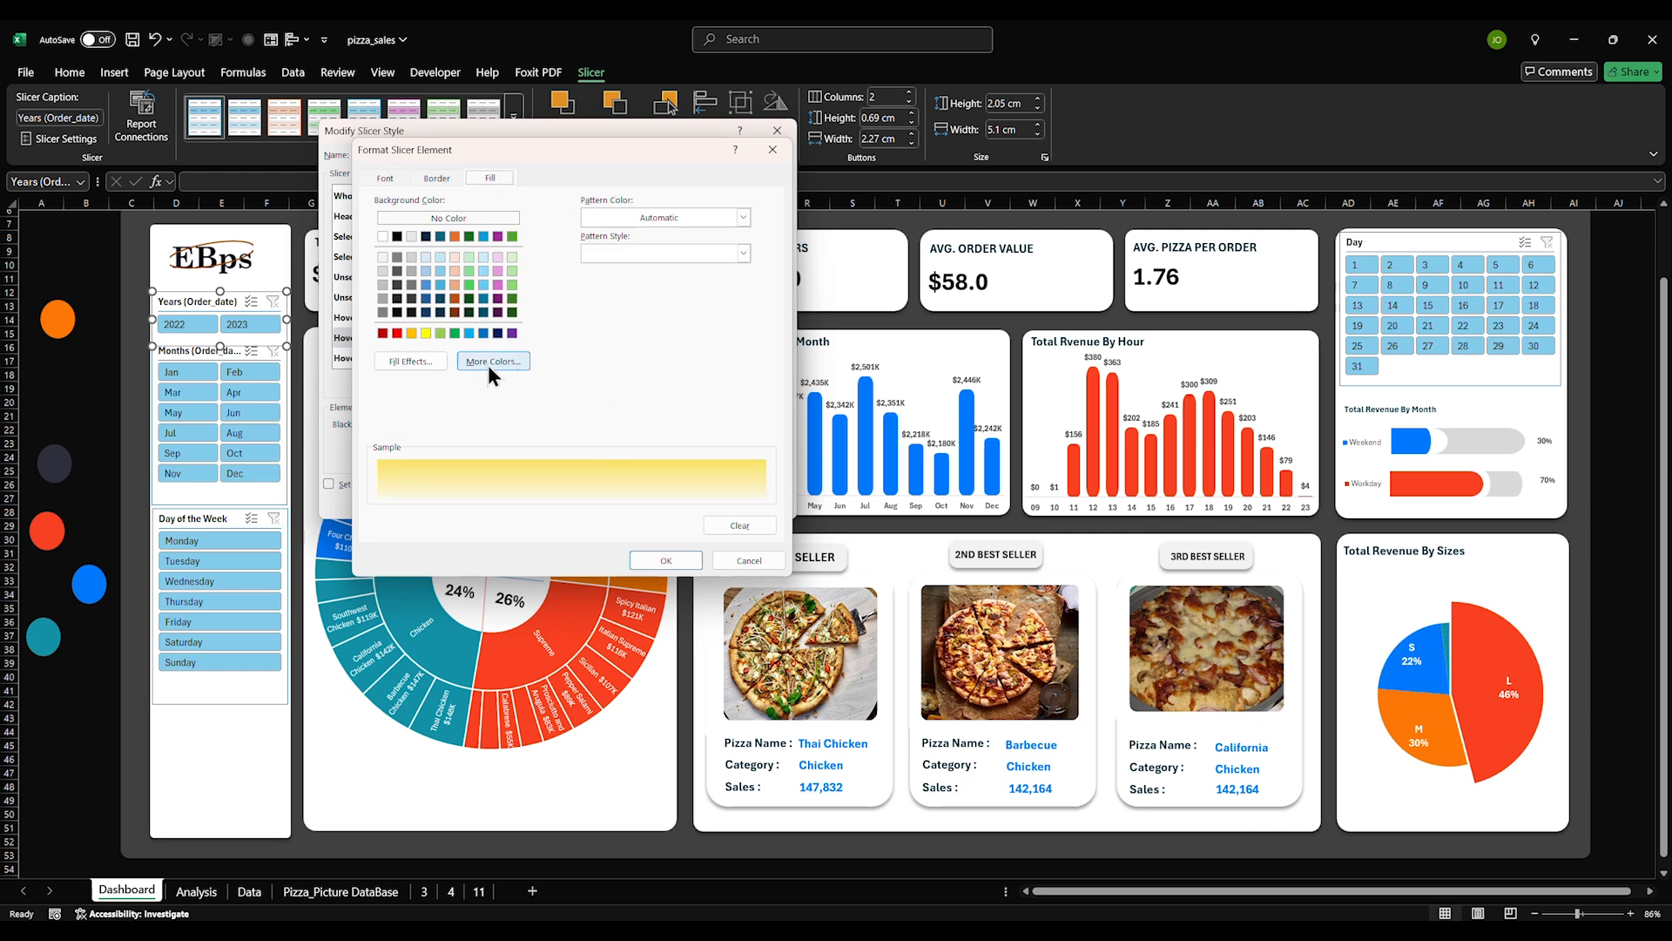
pyautogui.click(491, 361)
pyautogui.click(530, 260)
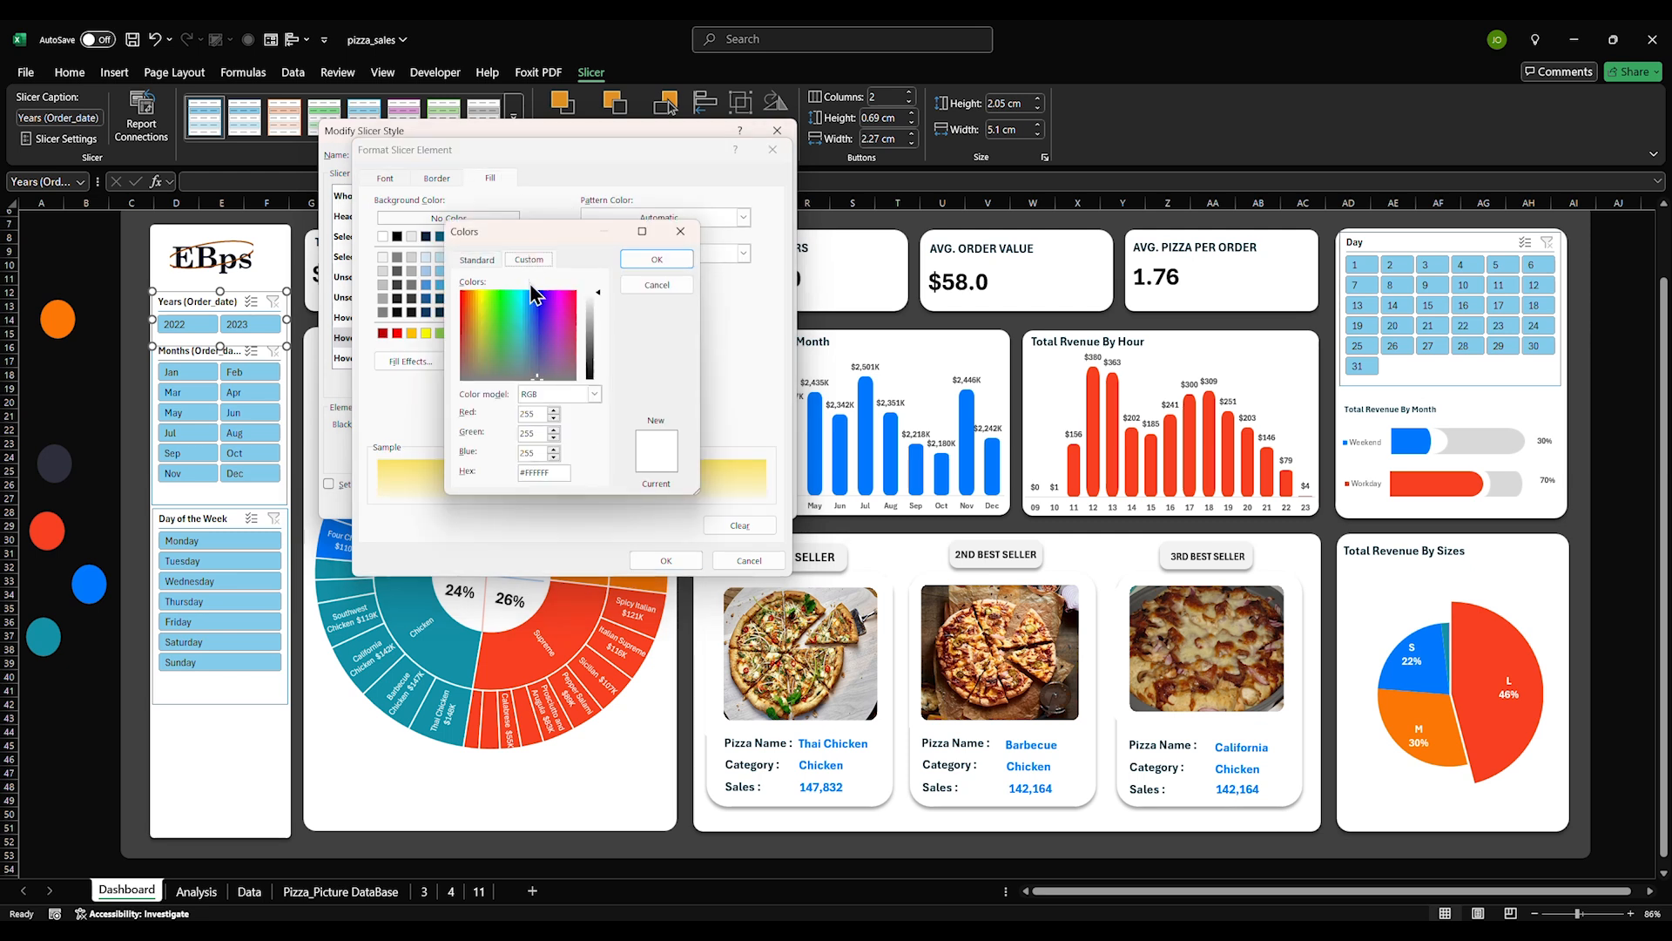
pyautogui.moveTo(558, 473); pyautogui.dragTo(512, 474)
pyautogui.write('#0078FF')
pyautogui.click(661, 261)
pyautogui.click(665, 561)
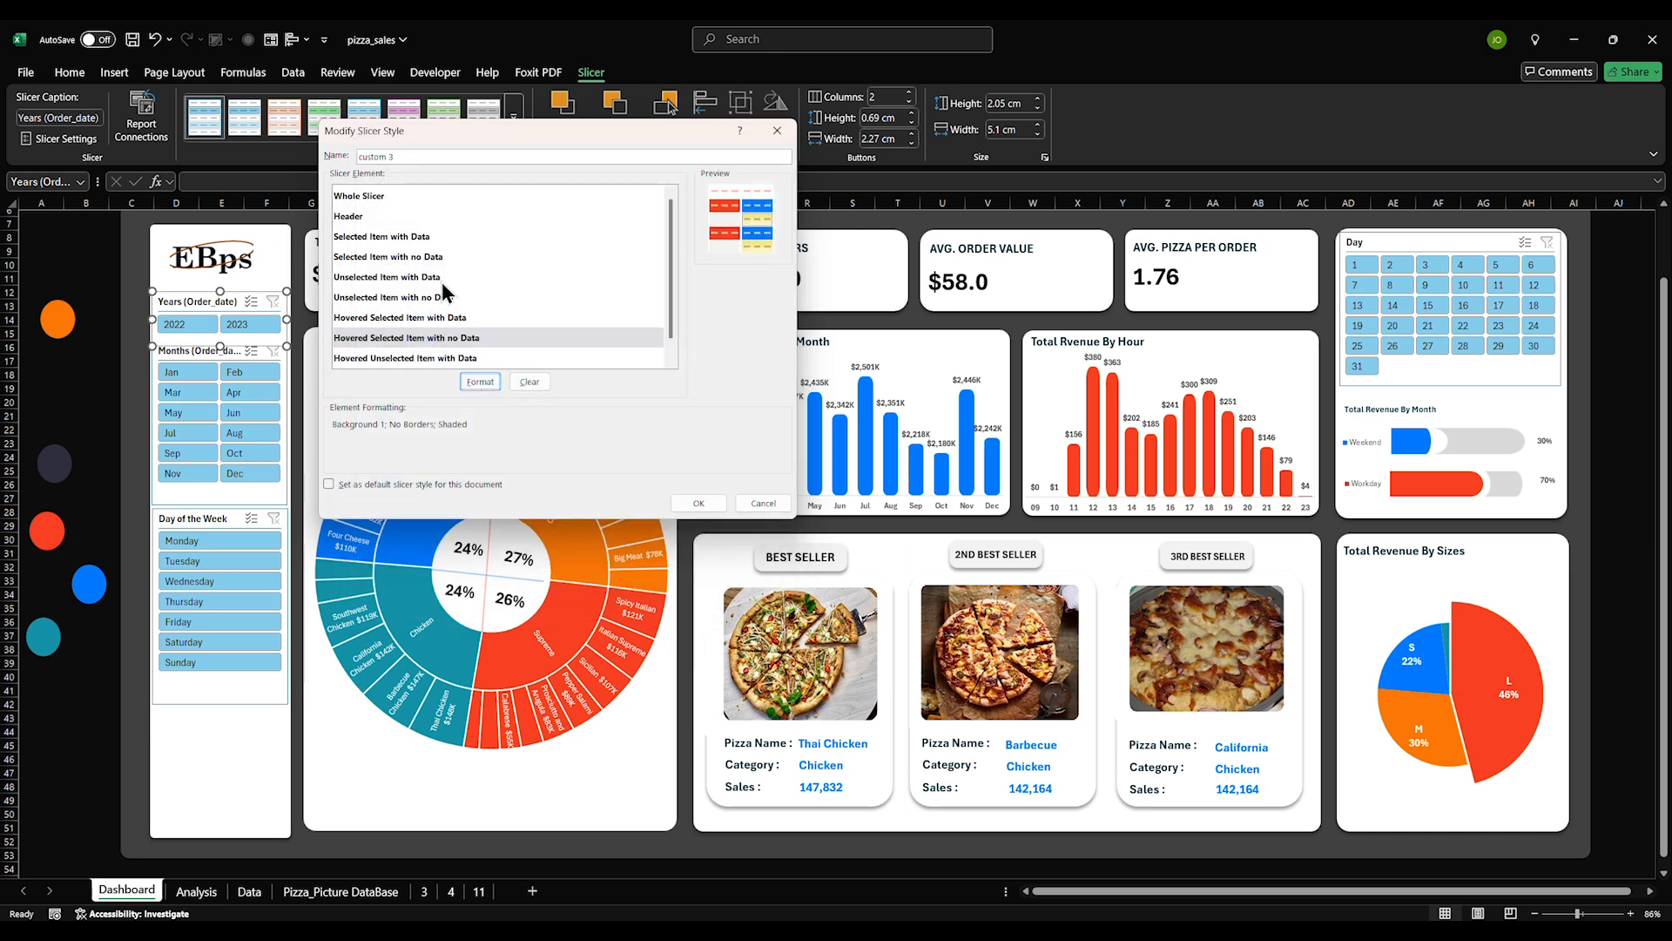
# Give Hovered Unselected Item with Data a blue #0078FF fill, no borders and a new font colour
pyautogui.click(393, 358)
pyautogui.click(476, 382)
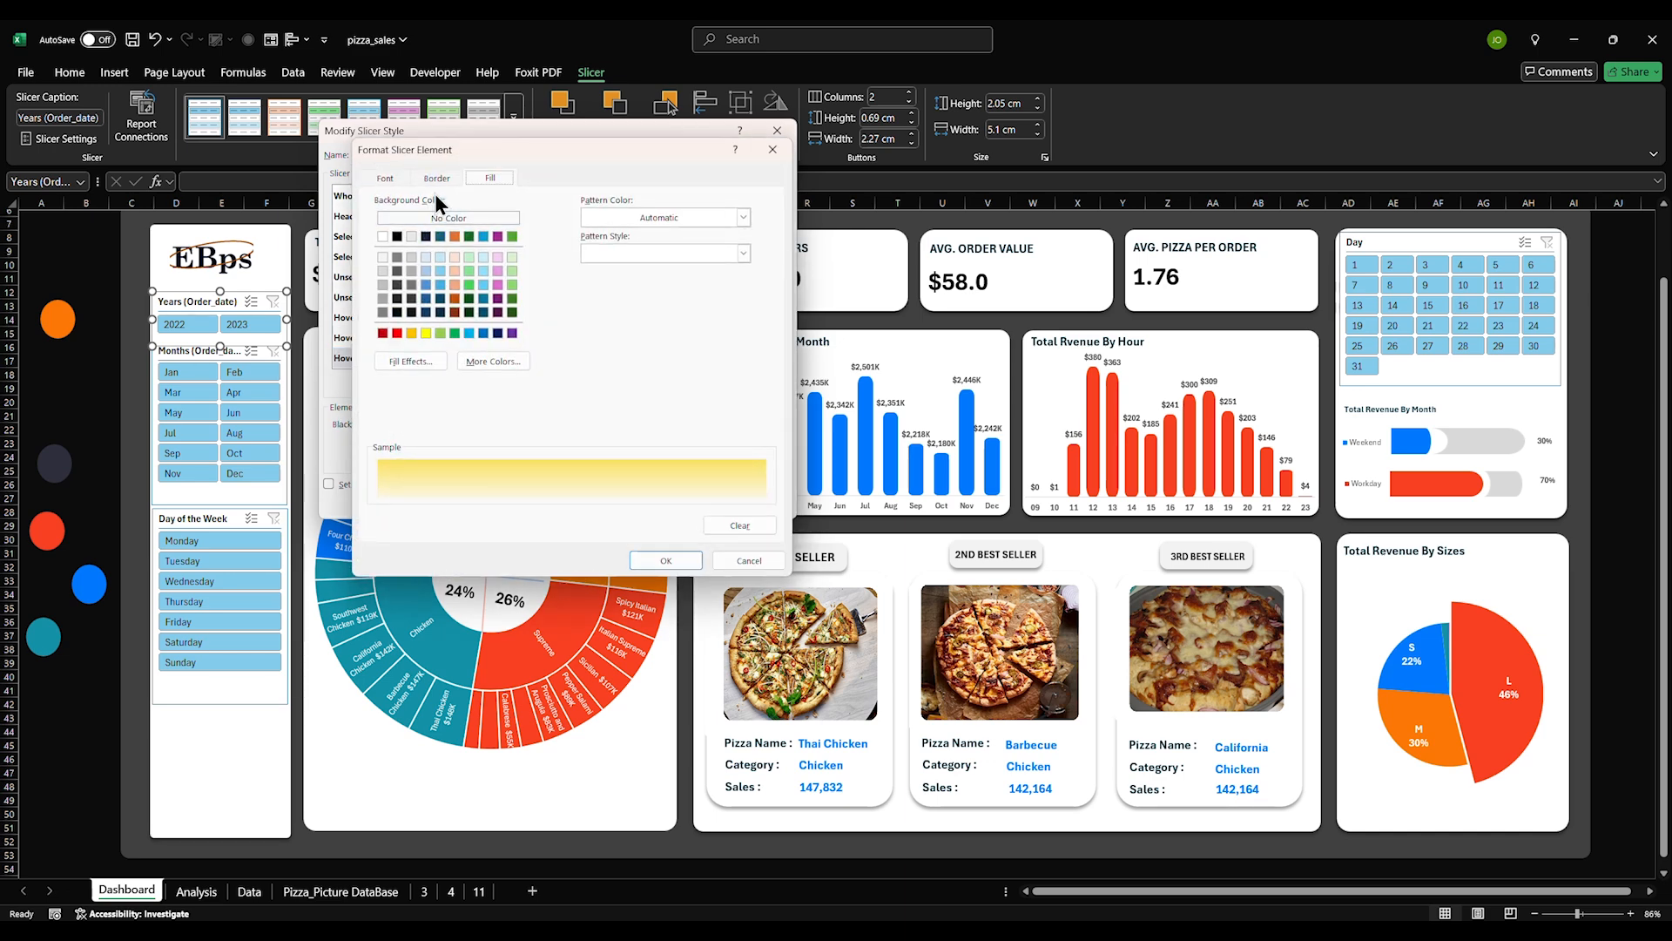
pyautogui.click(493, 361)
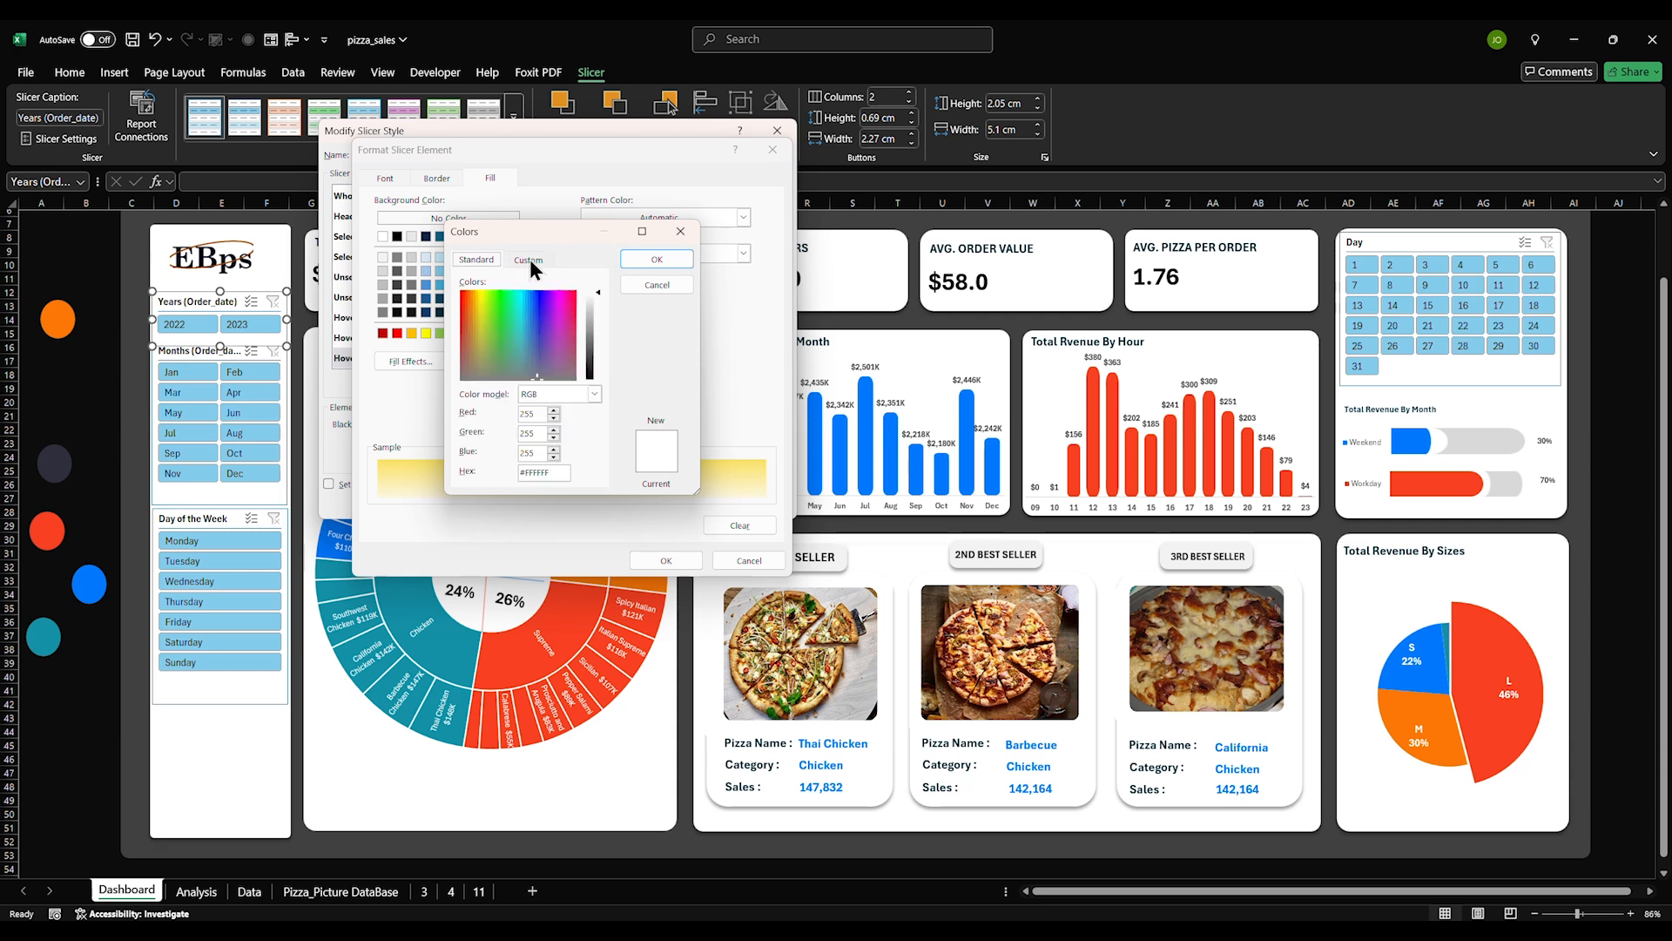
pyautogui.moveTo(554, 472); pyautogui.dragTo(498, 473)
pyautogui.write('#0078FF')
pyautogui.click(651, 266)
pyautogui.click(437, 177)
pyautogui.click(536, 238)
pyautogui.click(397, 181)
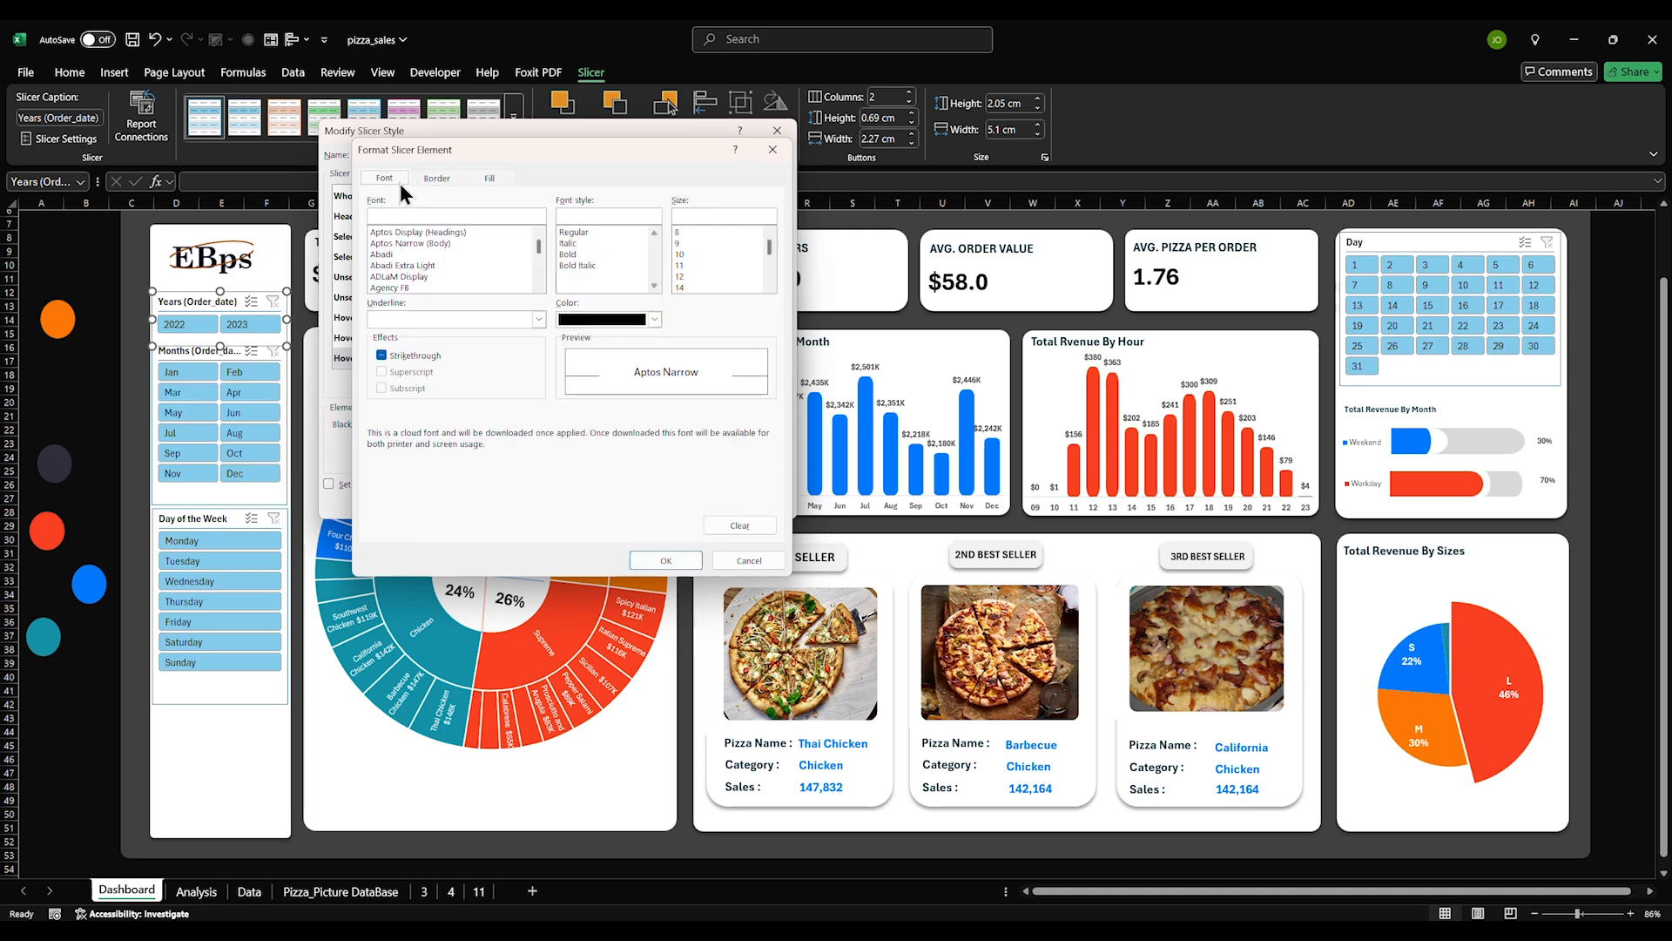
pyautogui.click(620, 320)
pyautogui.click(577, 392)
pyautogui.click(645, 560)
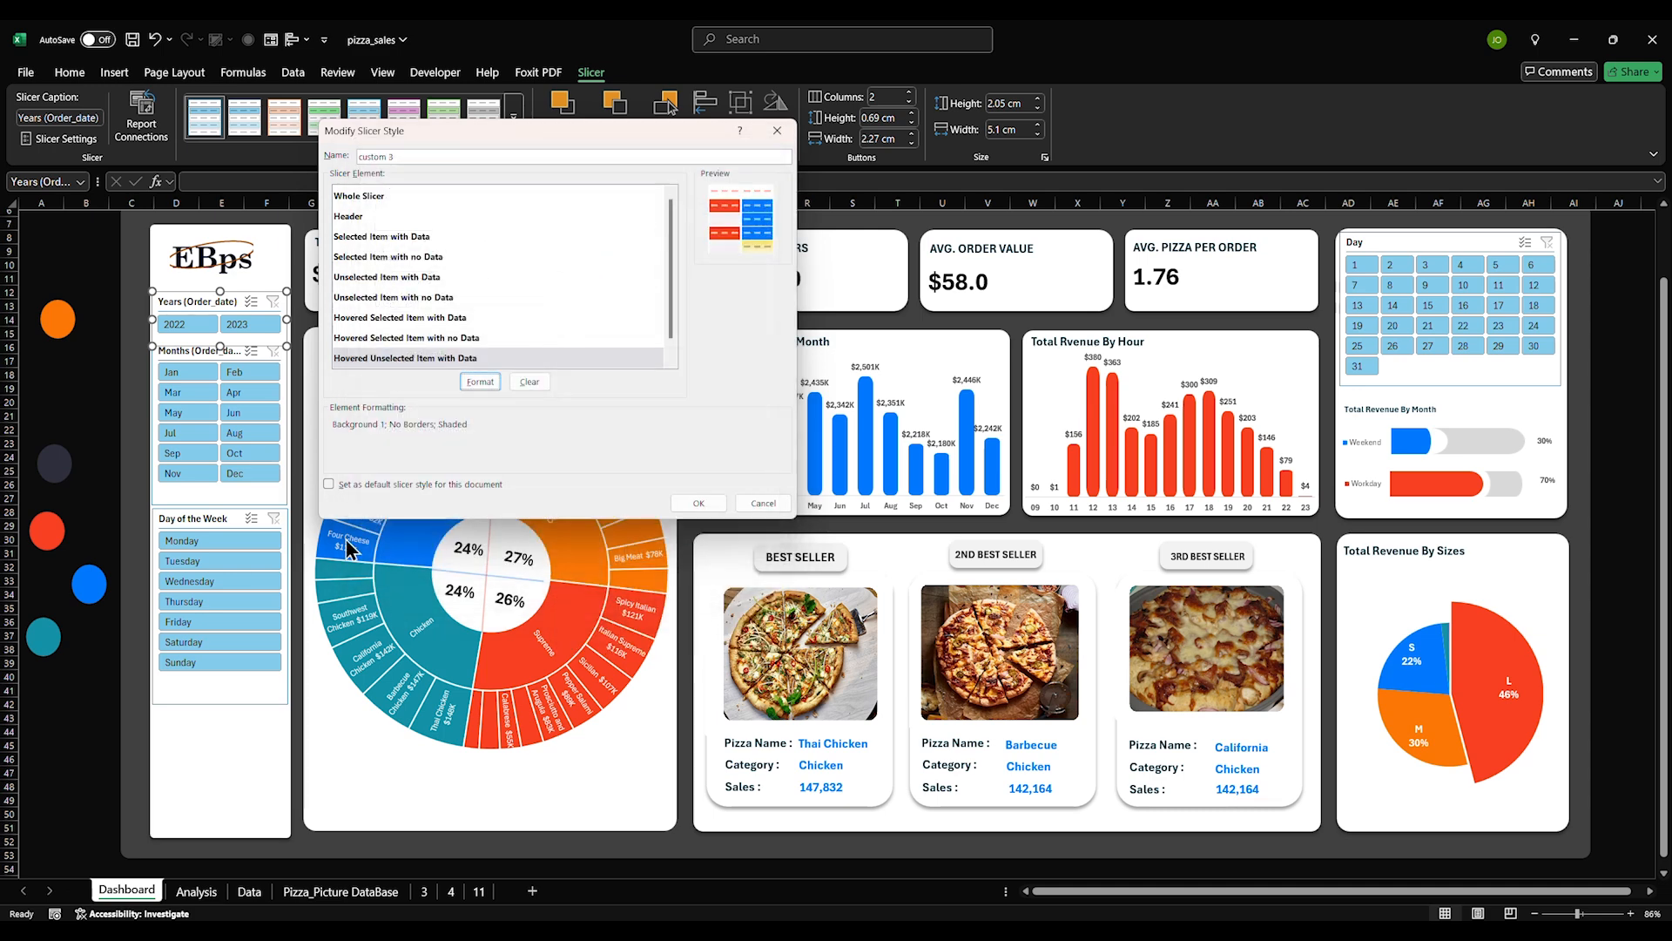
# Give Hovered Unselected Item with no Data a custom hex fill colour
pyautogui.scroll(-1, 421, 326)
pyautogui.click(390, 360)
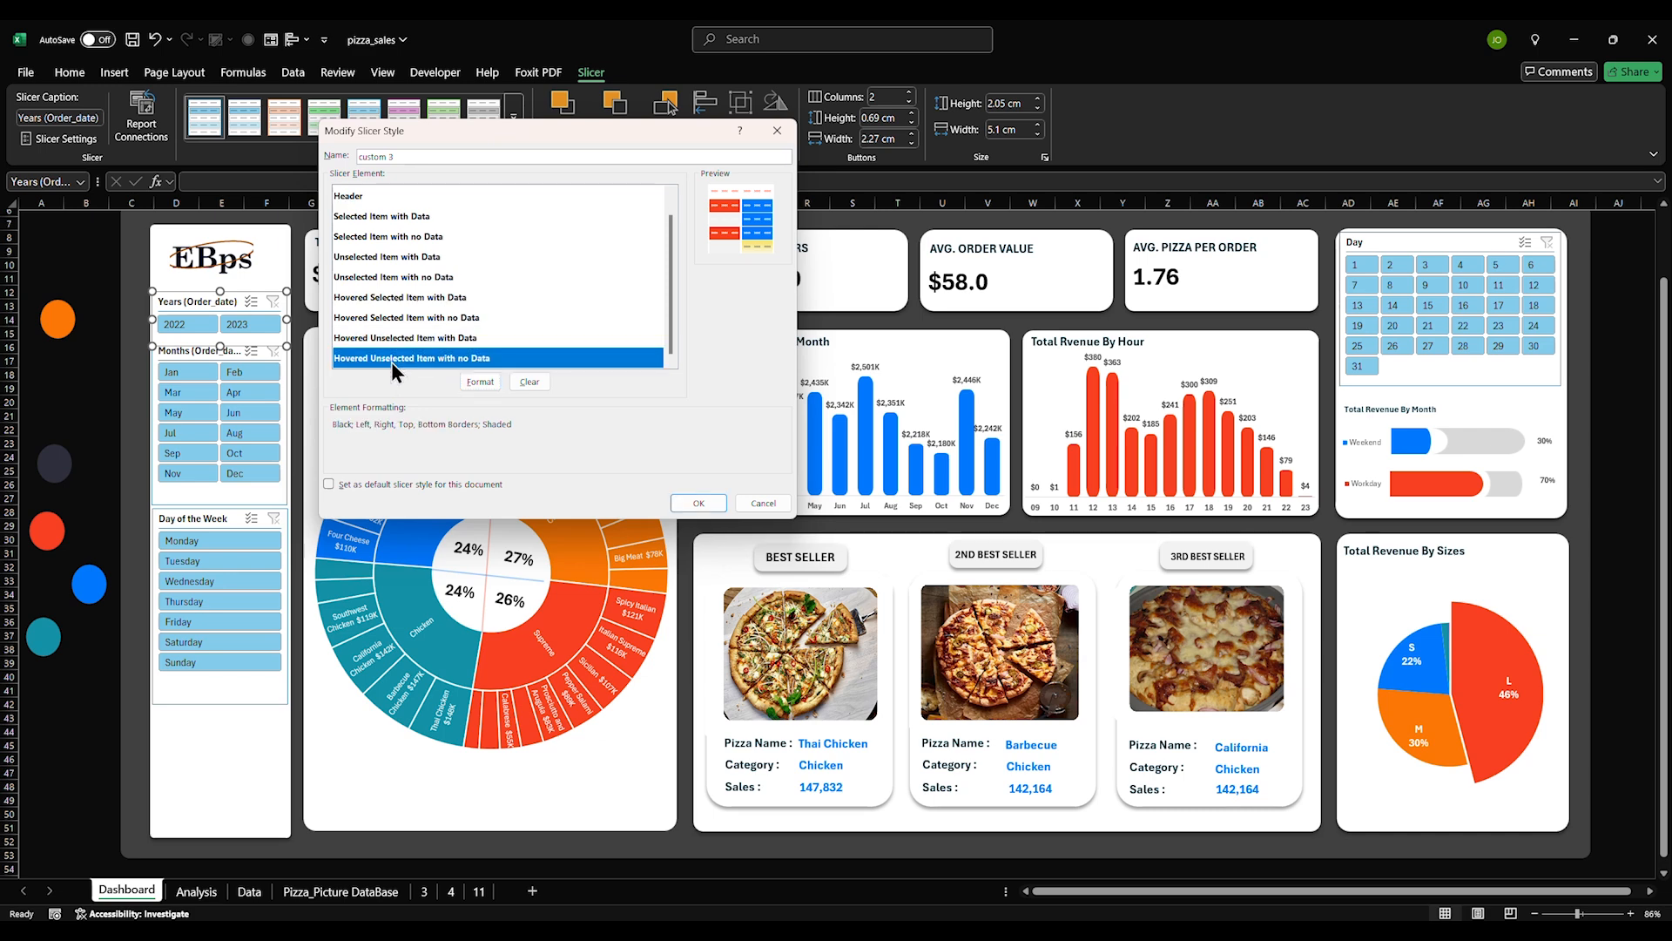
pyautogui.click(471, 384)
pyautogui.click(488, 179)
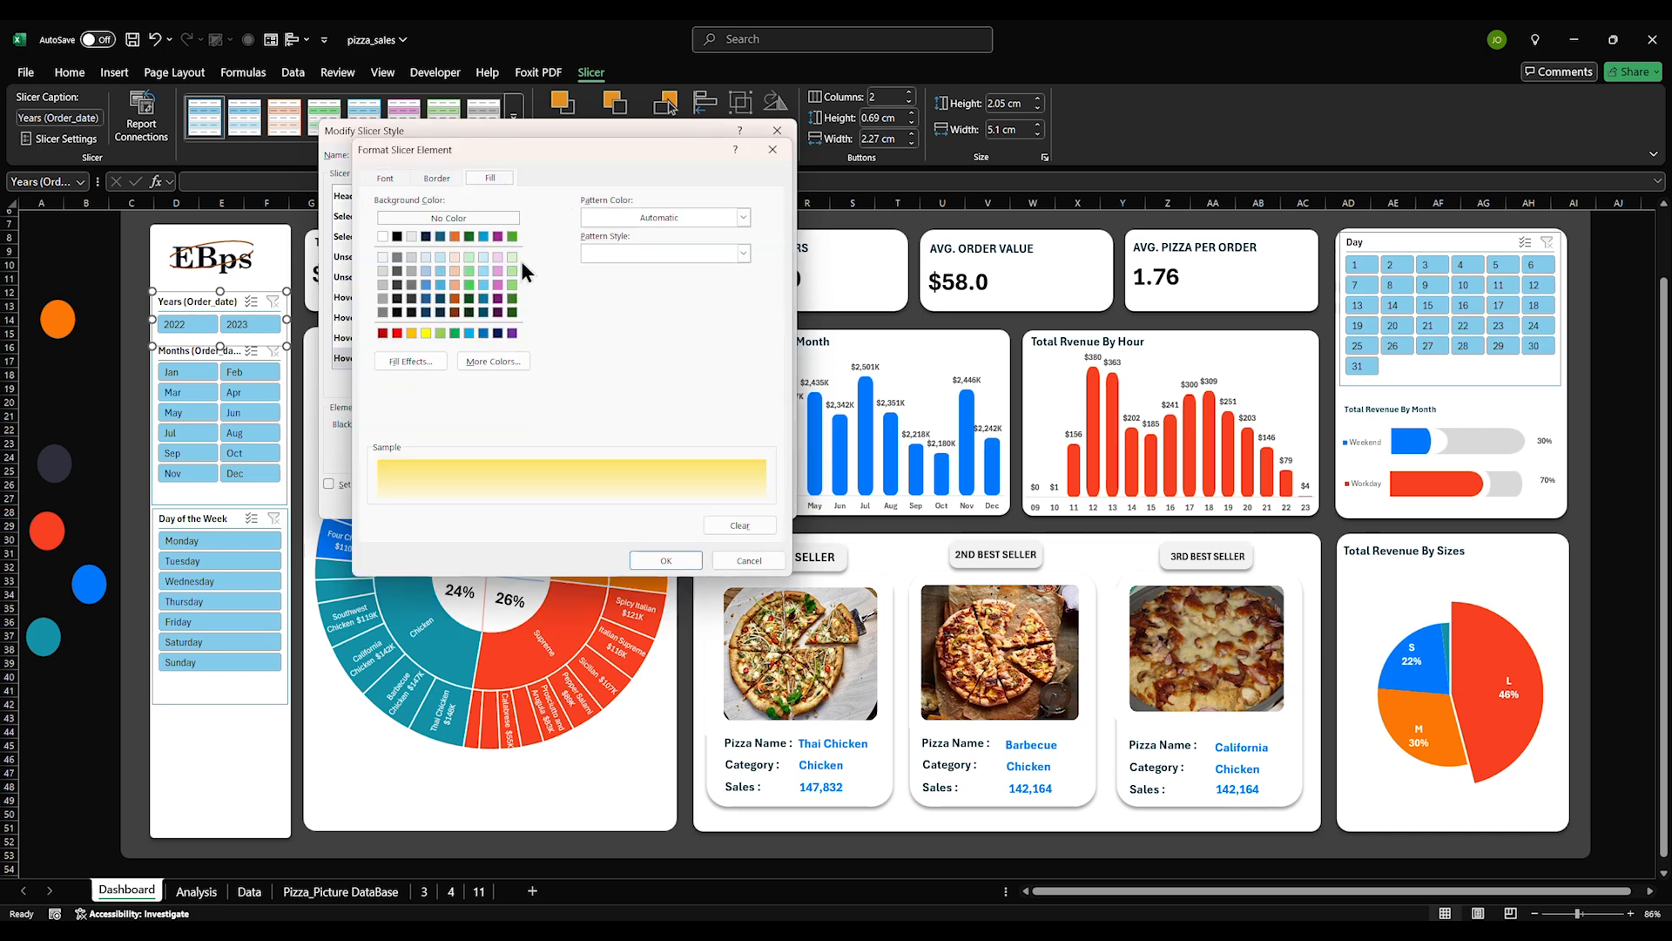
pyautogui.click(493, 360)
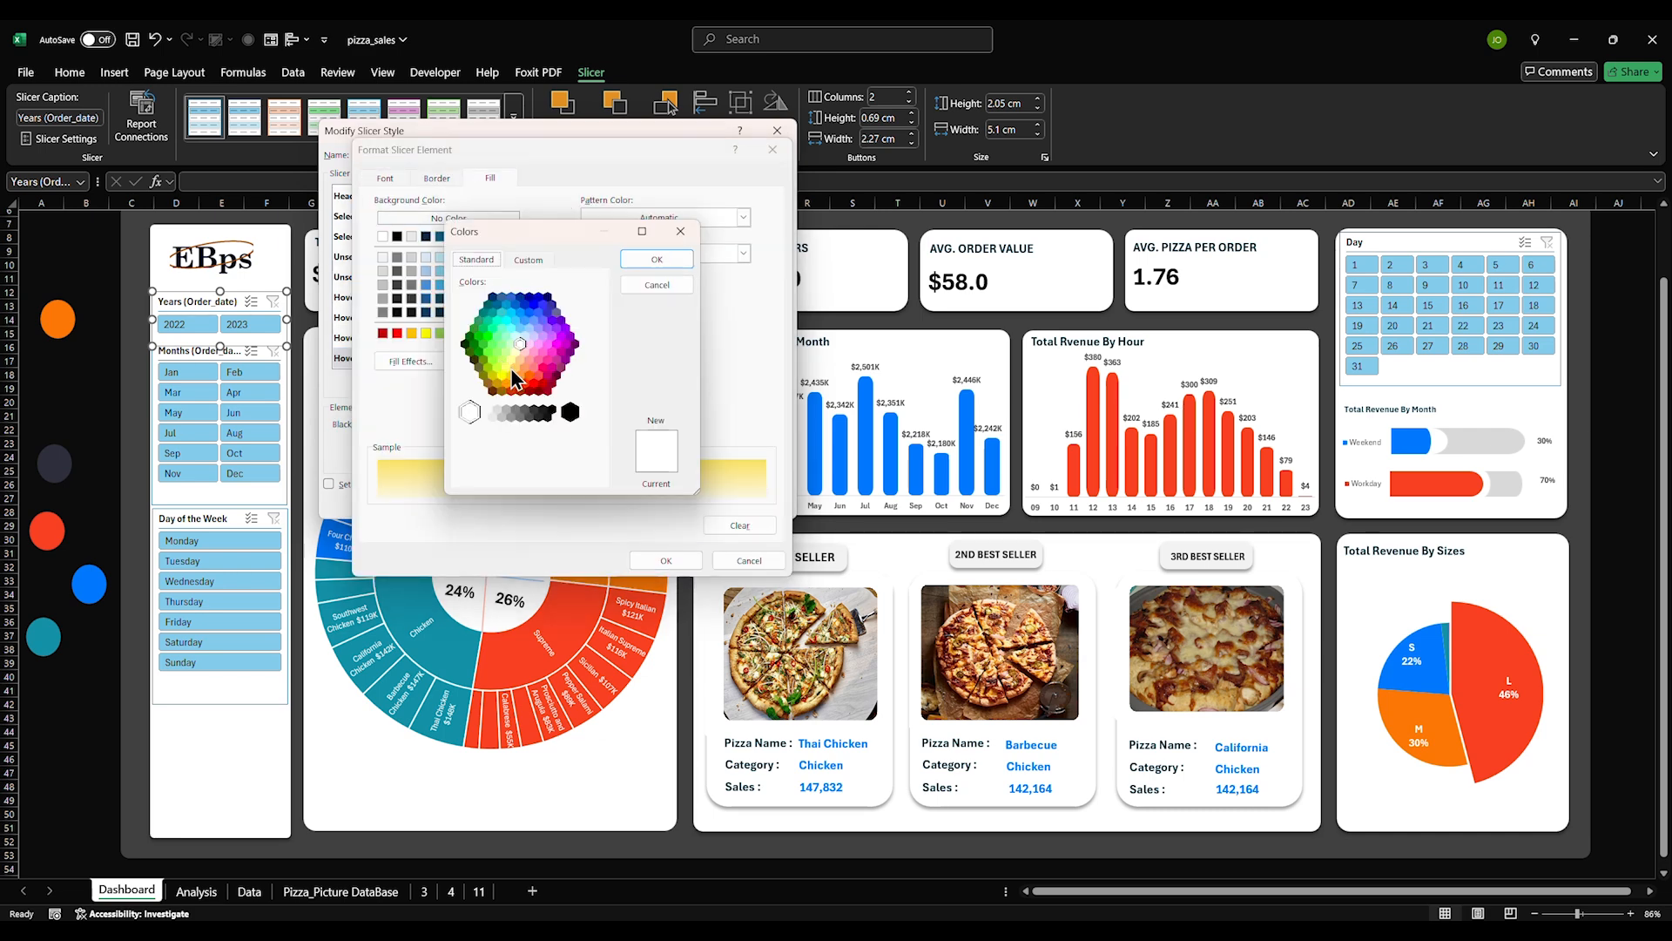
pyautogui.click(526, 261)
pyautogui.doubleClick(533, 473)
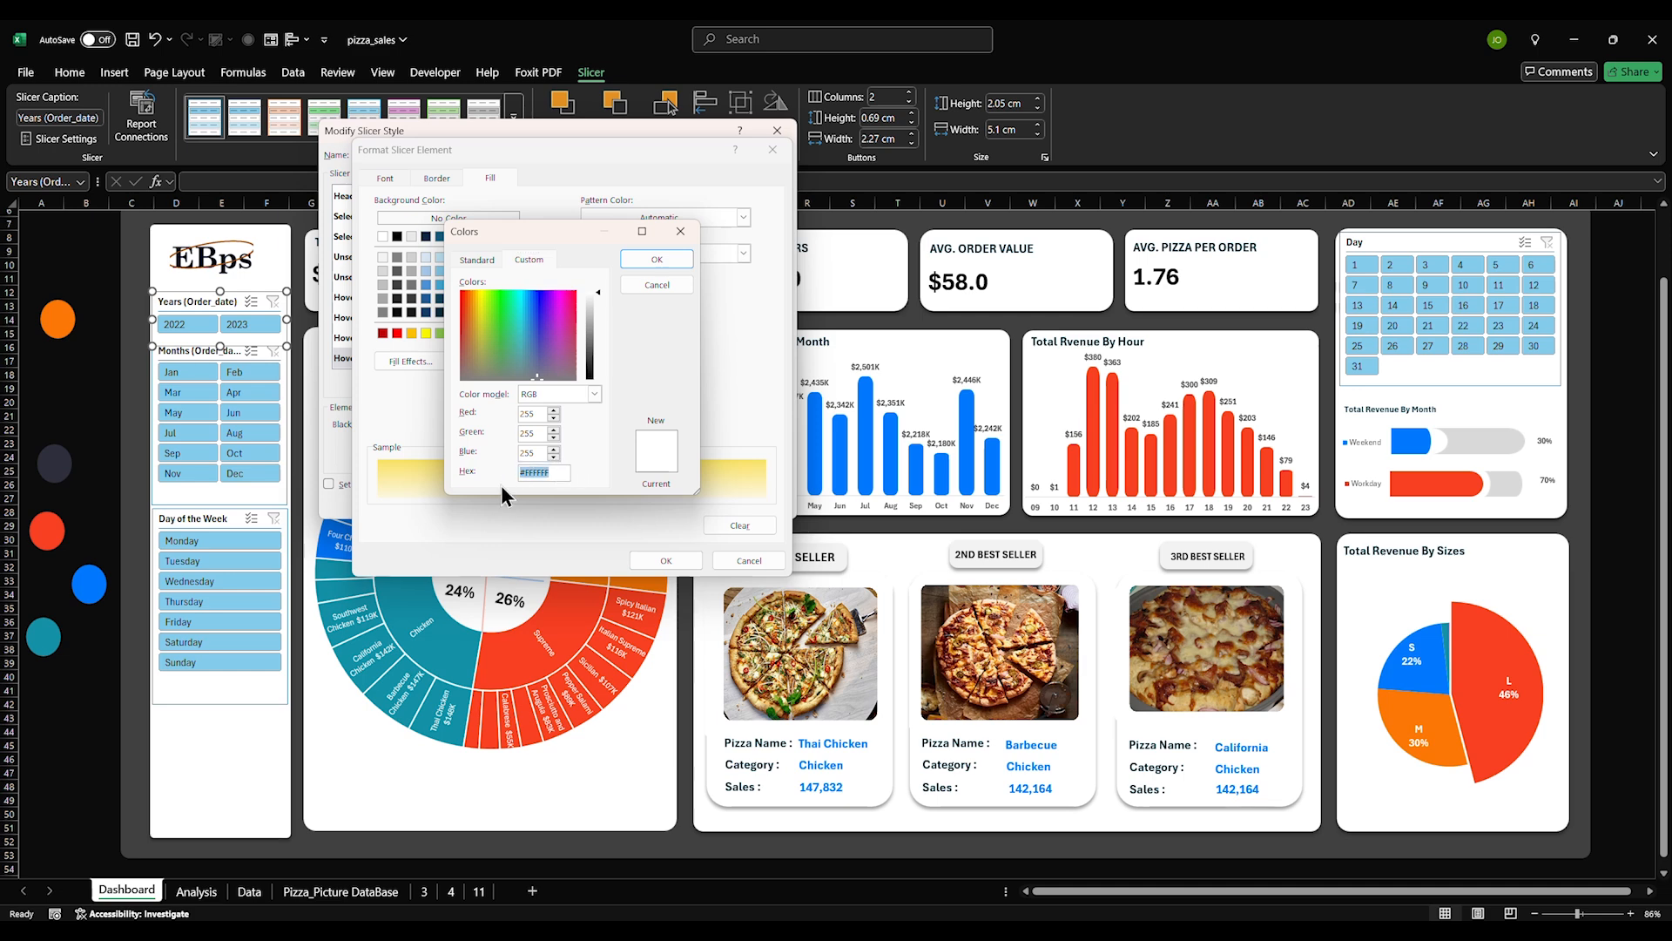
pyautogui.hotkey('ctrl', 'v')
pyautogui.click(637, 260)
# Remove that element's borders, set its font colour, and apply the style to the Years slicer
pyautogui.click(441, 180)
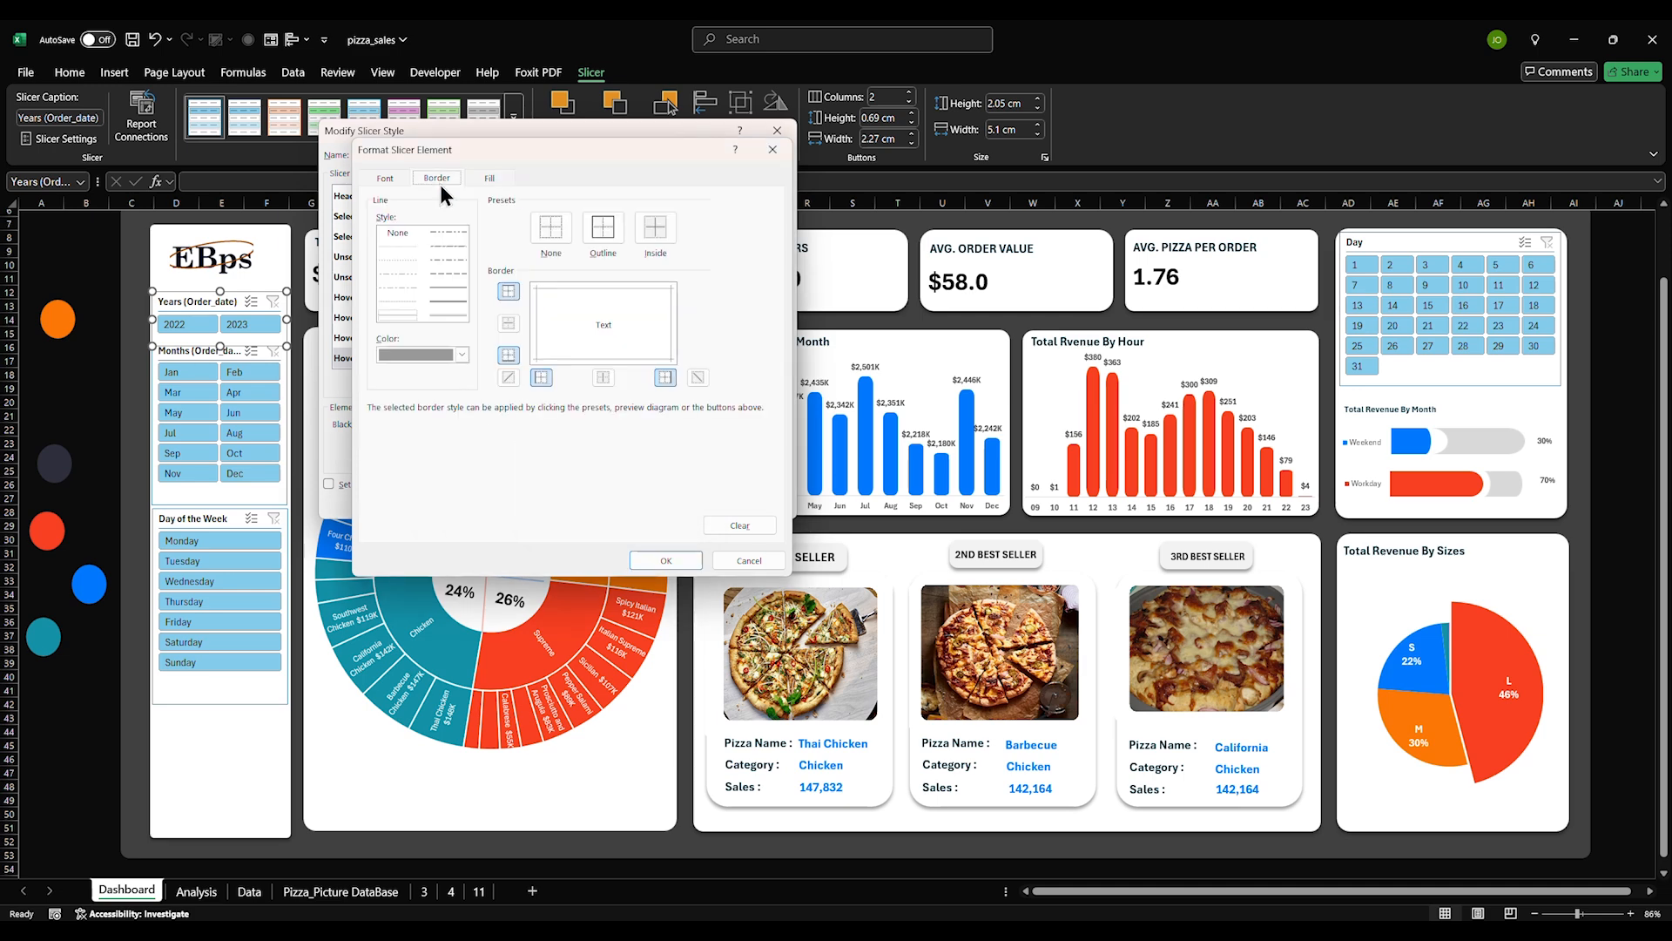
pyautogui.click(542, 242)
pyautogui.click(399, 185)
pyautogui.click(582, 319)
pyautogui.click(588, 374)
pyautogui.click(646, 554)
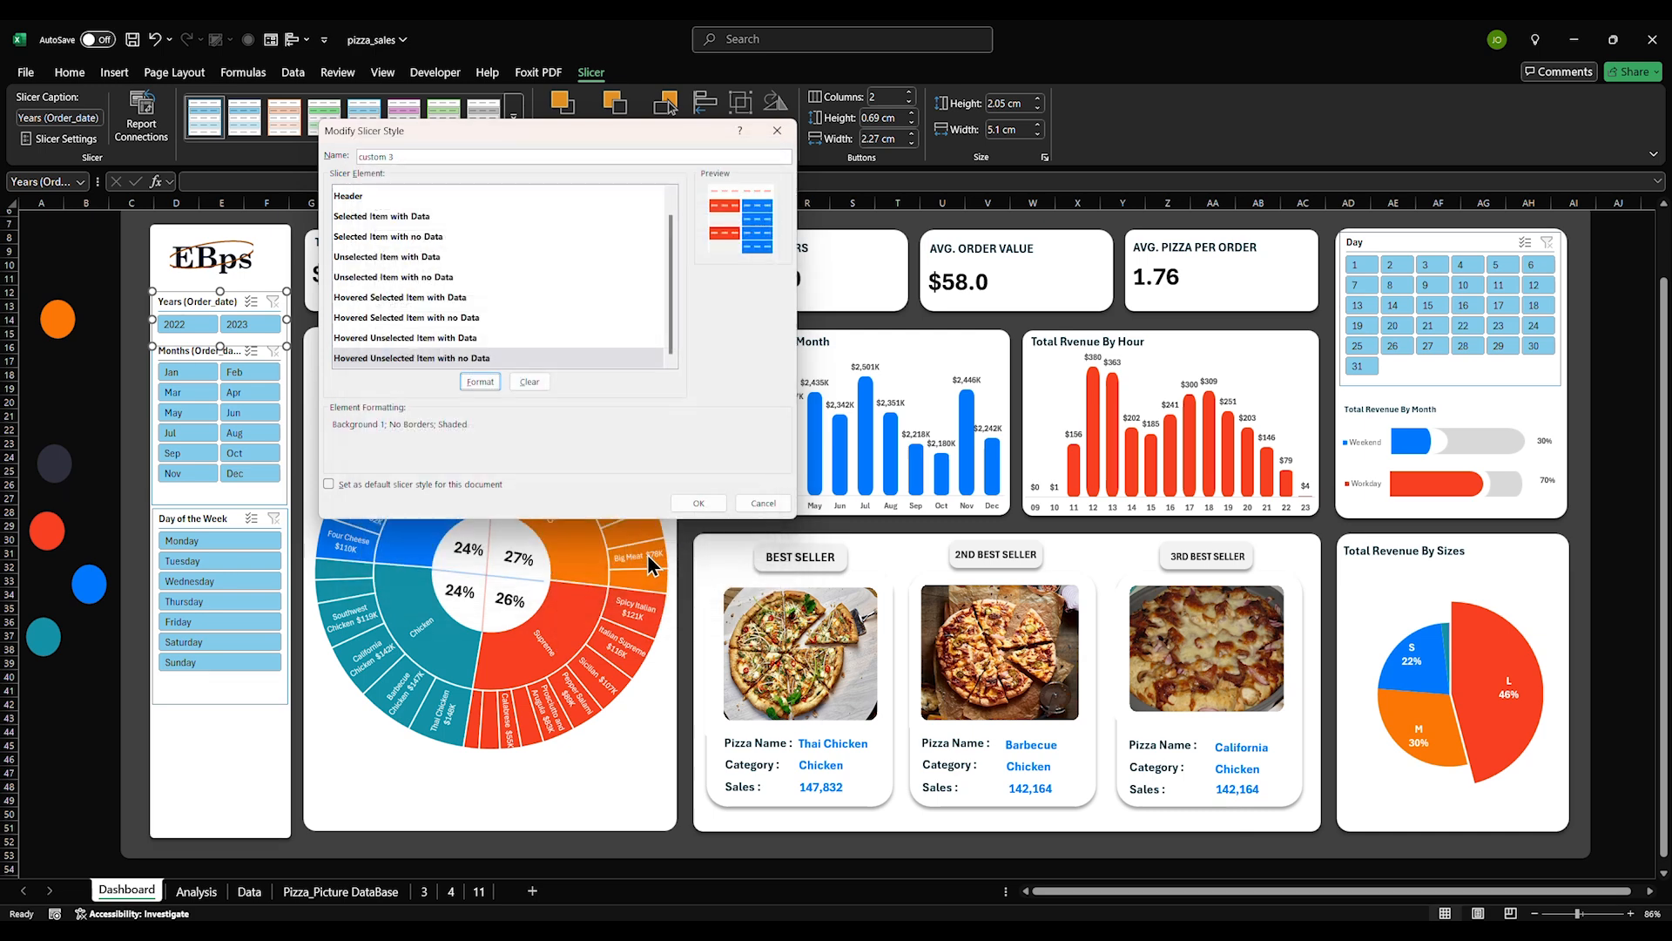
pyautogui.click(688, 503)
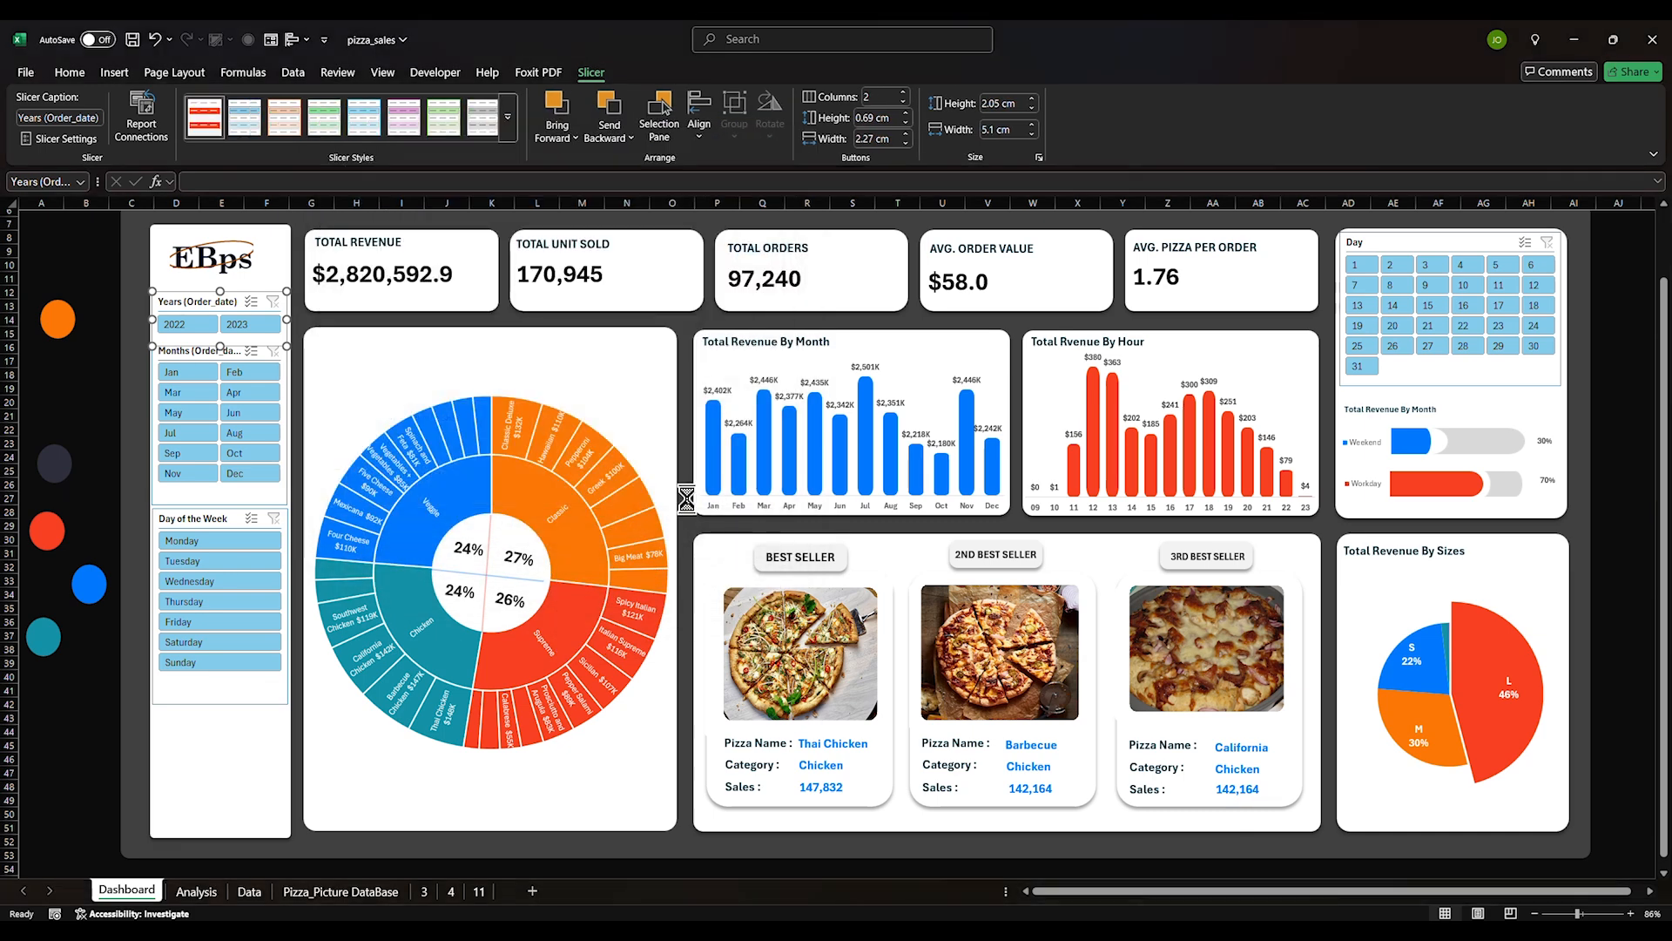
# Shorten the Years slicer caption to 'Years' by dropping '(Order_date)'
pyautogui.click(235, 736)
pyautogui.rightClick(214, 305)
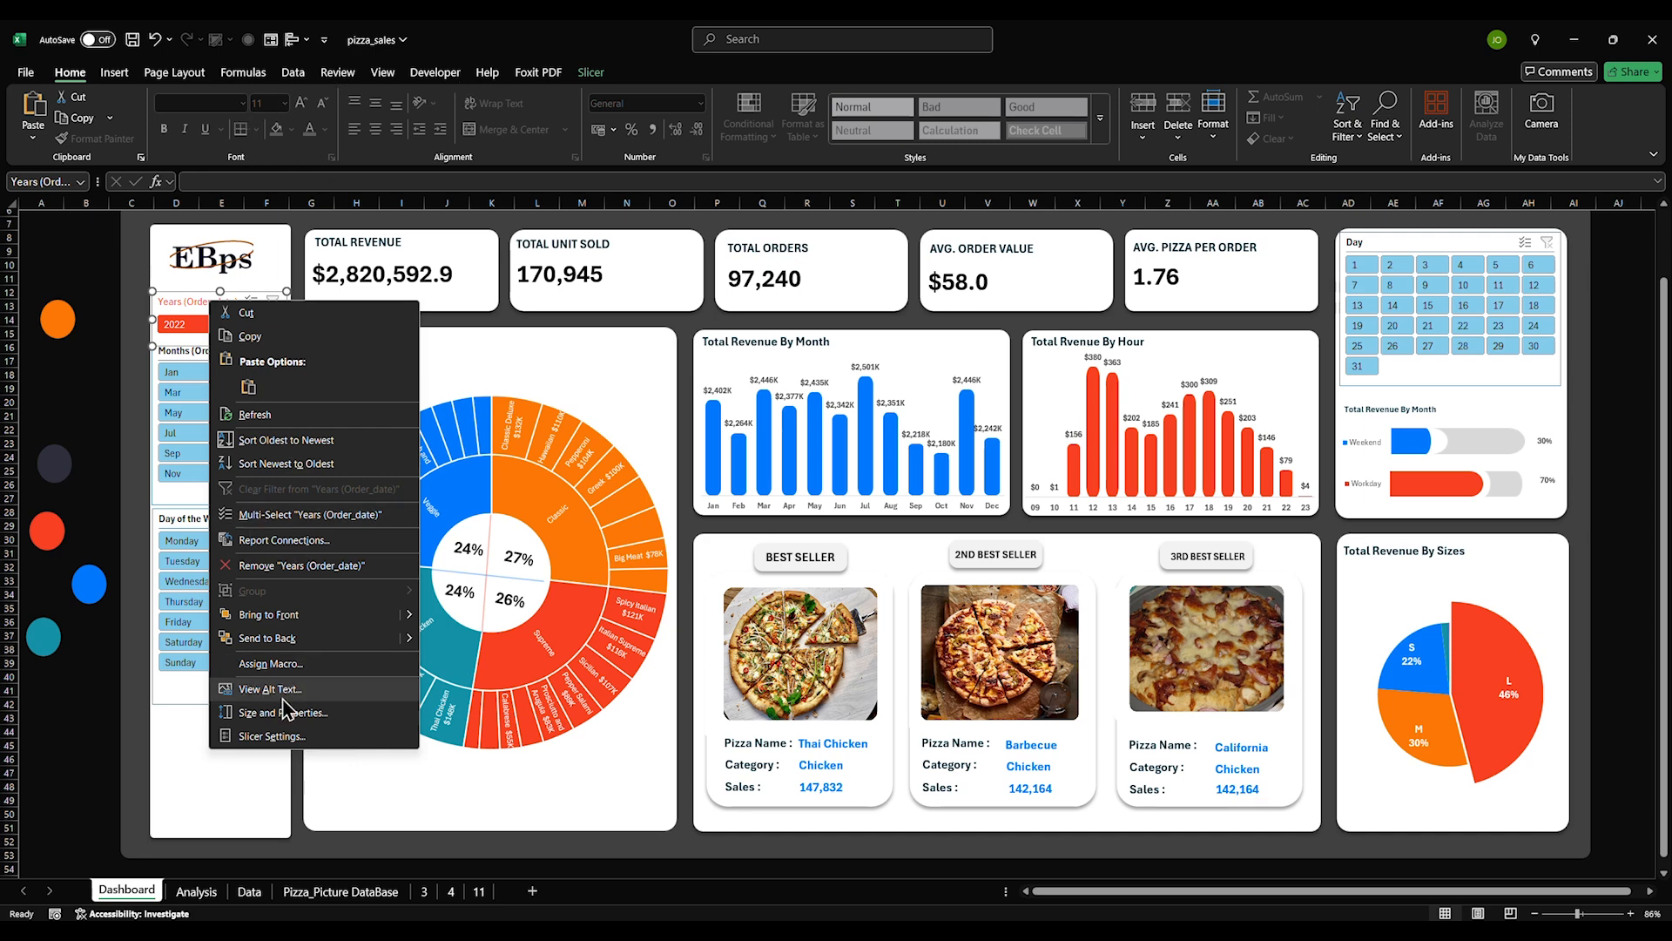
pyautogui.click(272, 736)
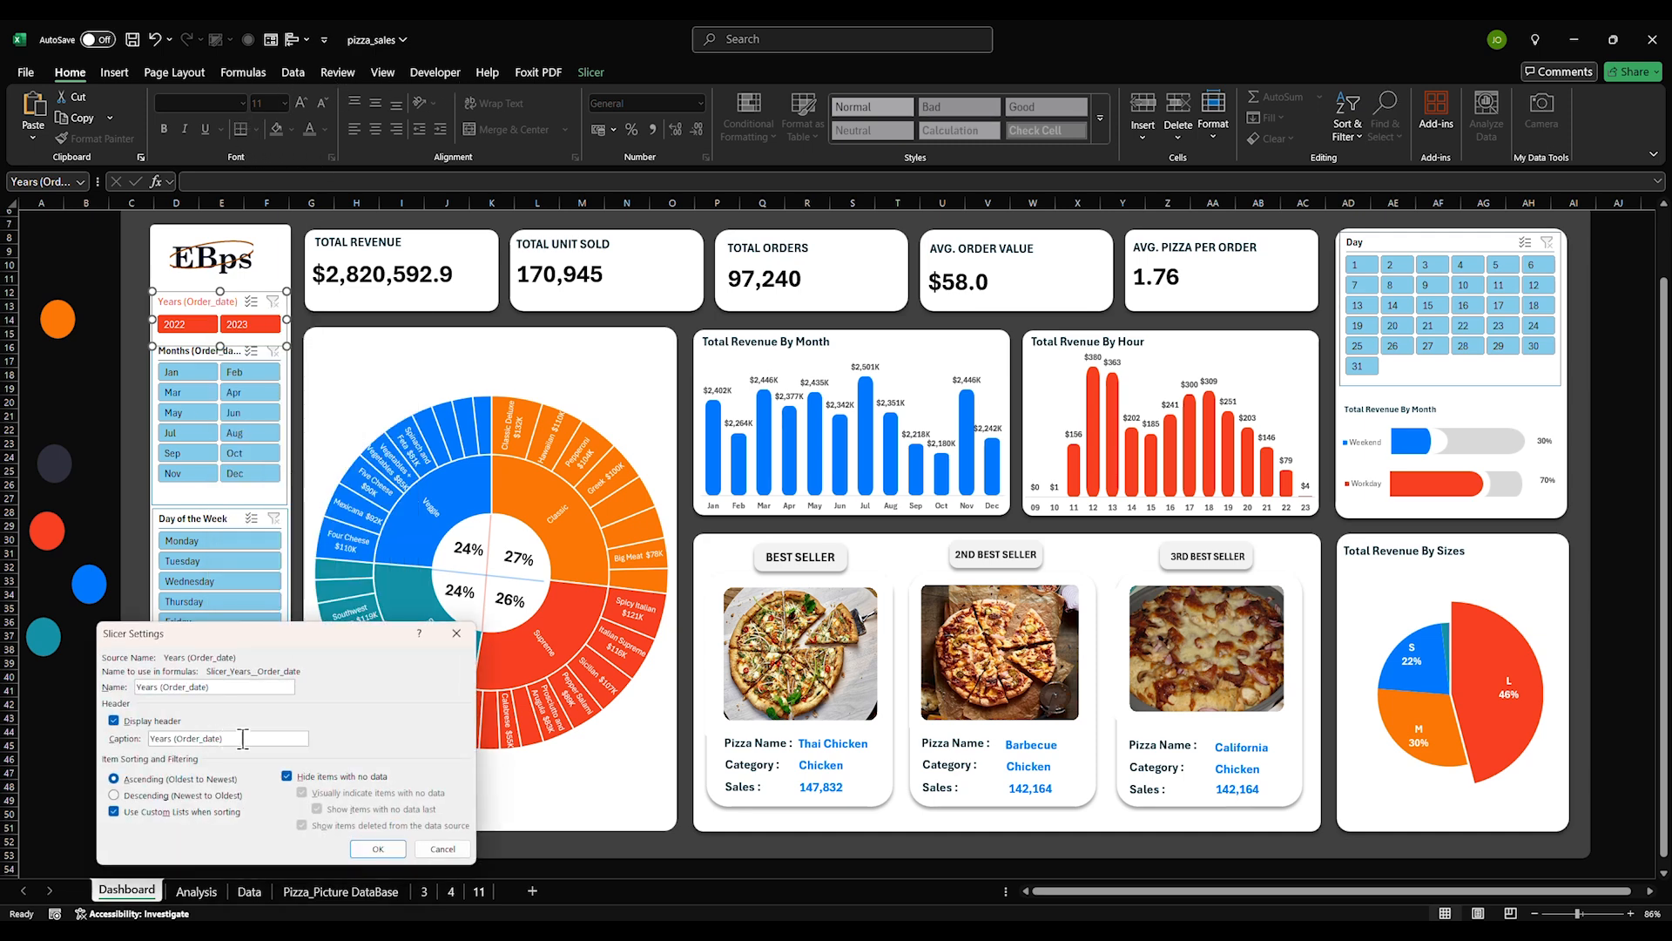
pyautogui.press('BackSpace')
pyautogui.press('BackSpace')
pyautogui.press('BackSpace')
pyautogui.press('BackSpace')
pyautogui.press('BackSpace')
pyautogui.press('BackSpace')
pyautogui.press('BackSpace')
pyautogui.press('BackSpace')
pyautogui.press('BackSpace')
pyautogui.press('BackSpace')
pyautogui.press('BackSpace')
pyautogui.press('BackSpace')
pyautogui.press('BackSpace')
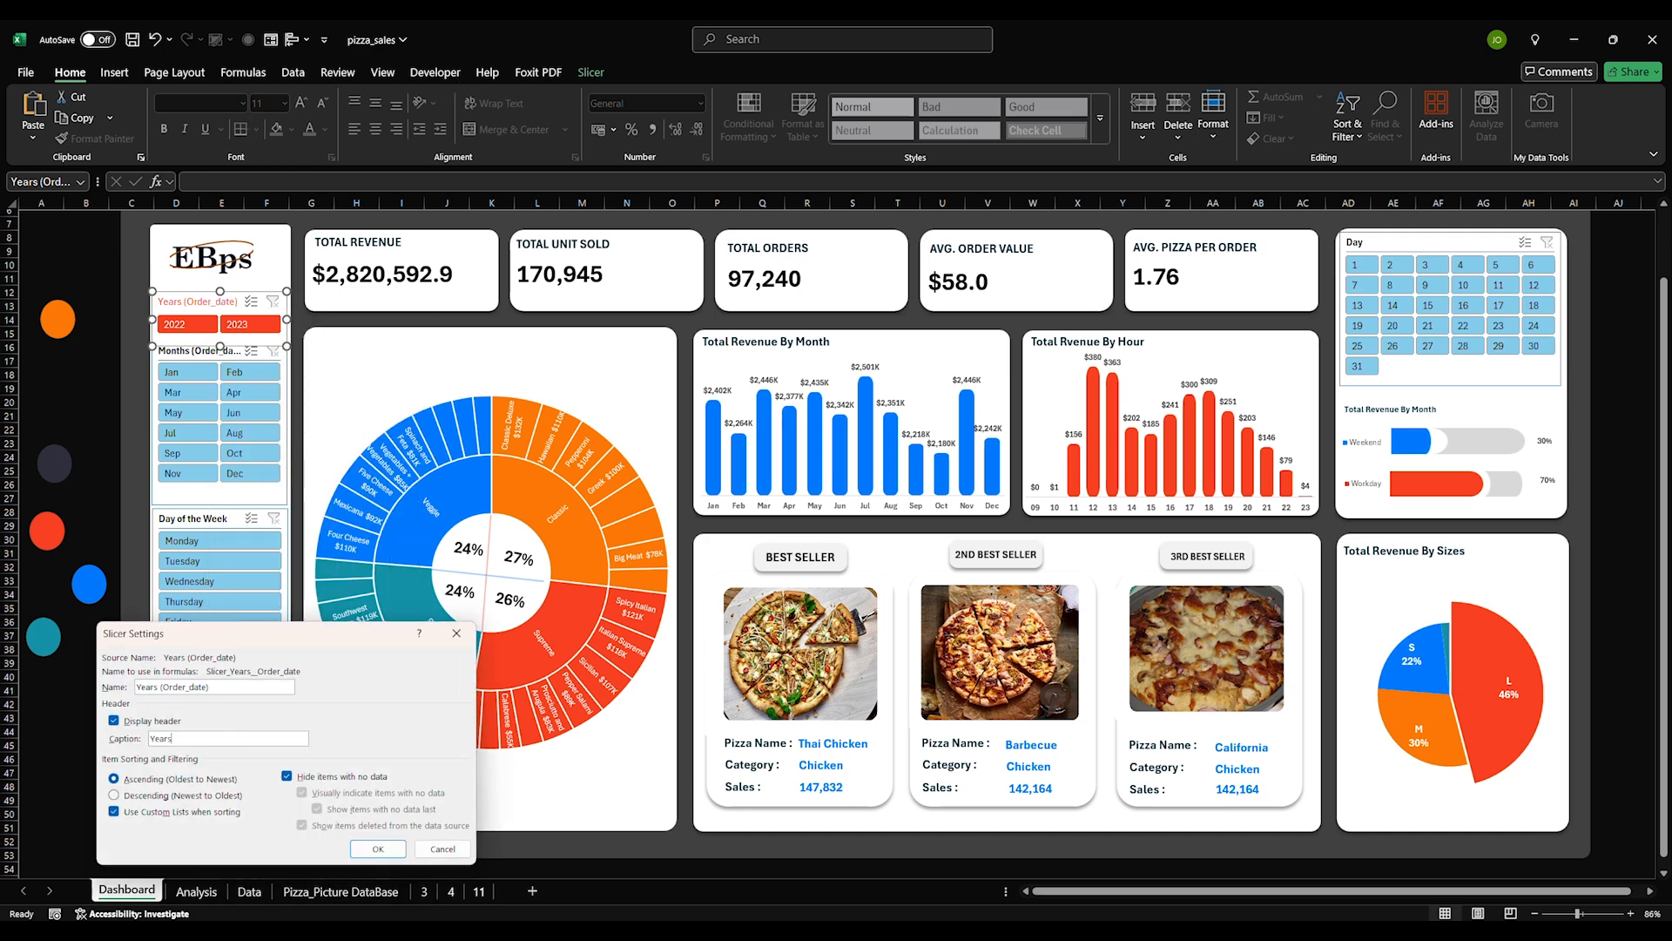
pyautogui.press('Return')
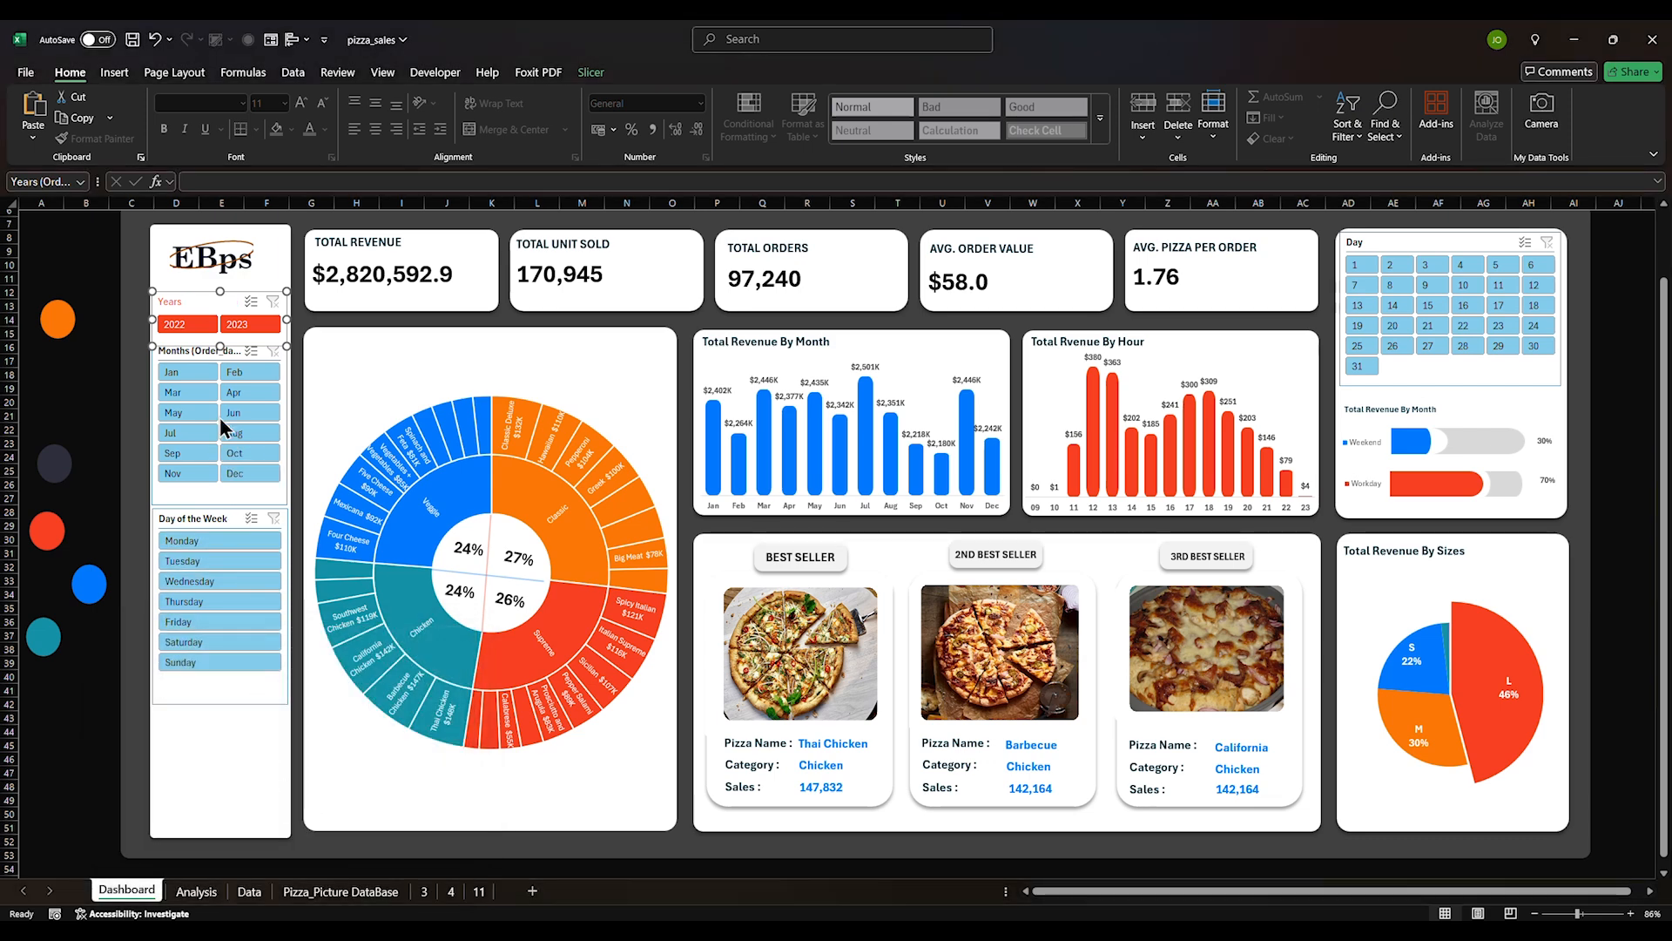
# Move the Day of the Week and Months slicers slightly lower on the panel
pyautogui.click(272, 255)
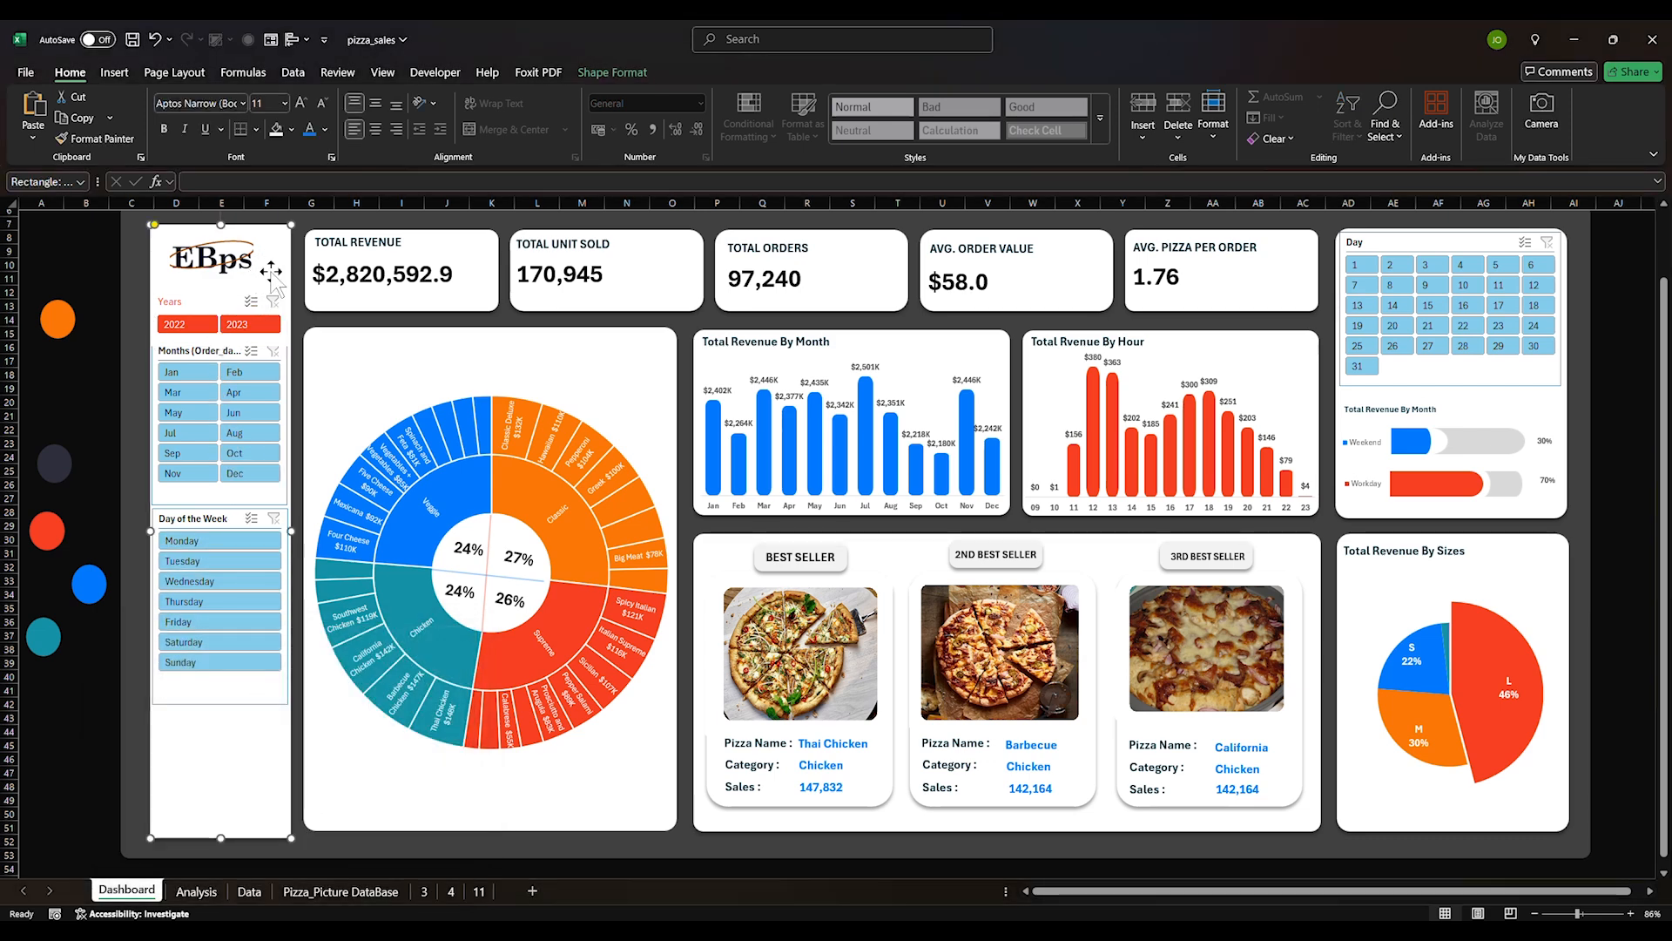
pyautogui.moveTo(206, 686); pyautogui.dragTo(207, 713)
pyautogui.moveTo(206, 491); pyautogui.dragTo(207, 508)
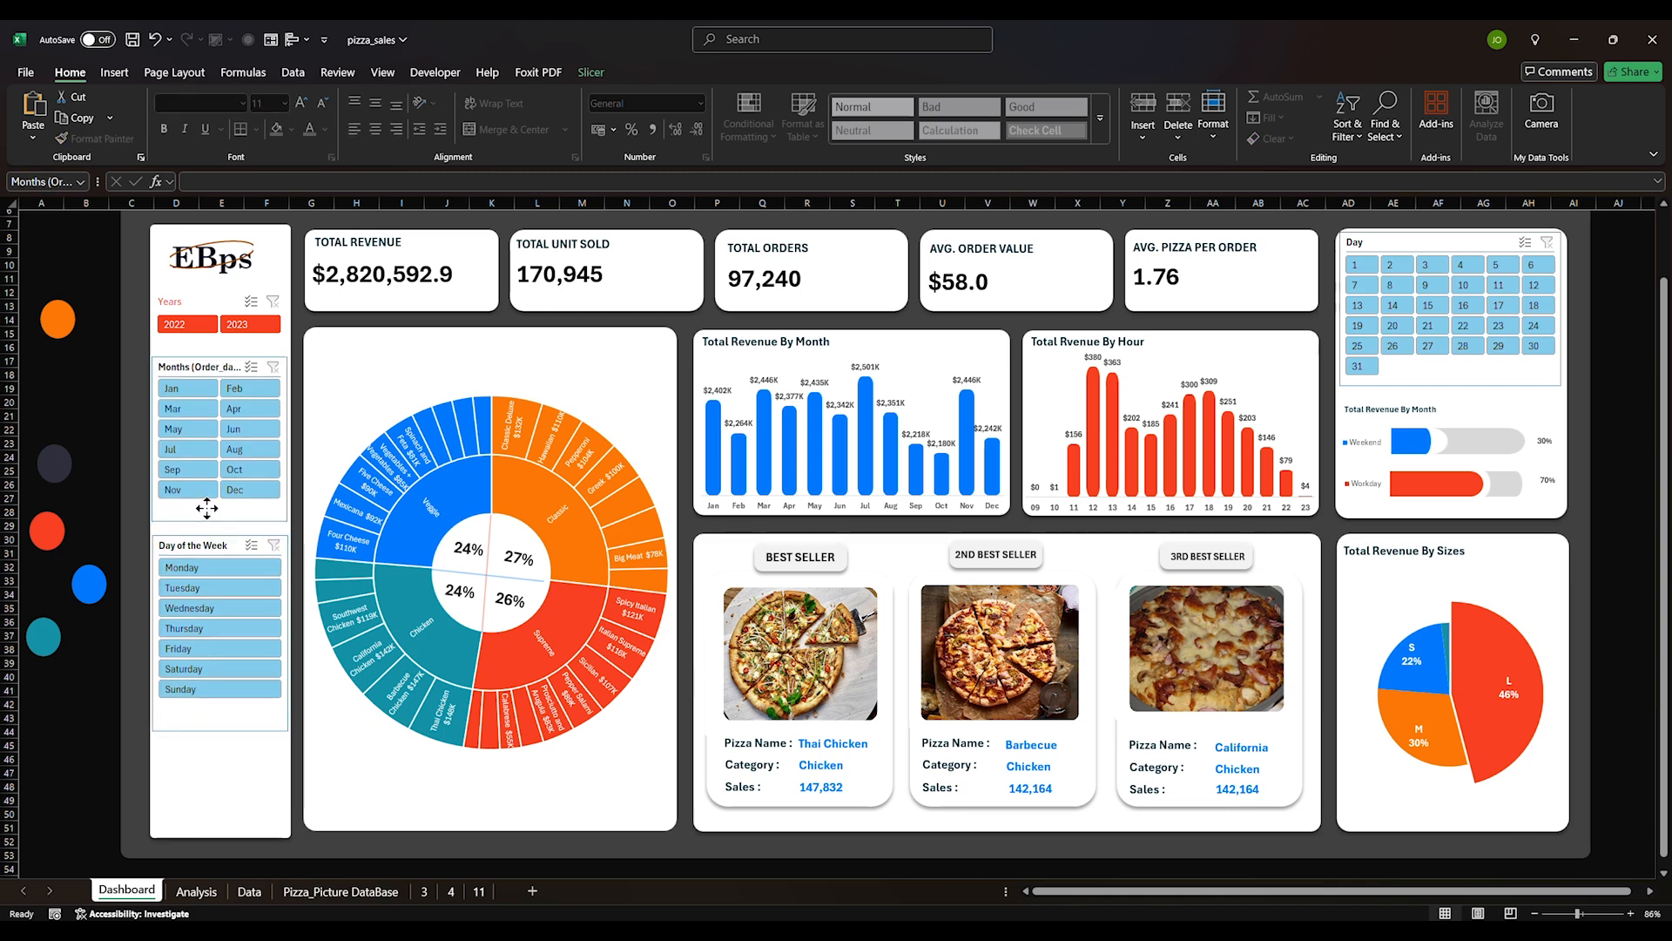
# Shorten the Months slicer caption to 'Months' by deleting '(Order_date)'
pyautogui.rightClick(214, 370)
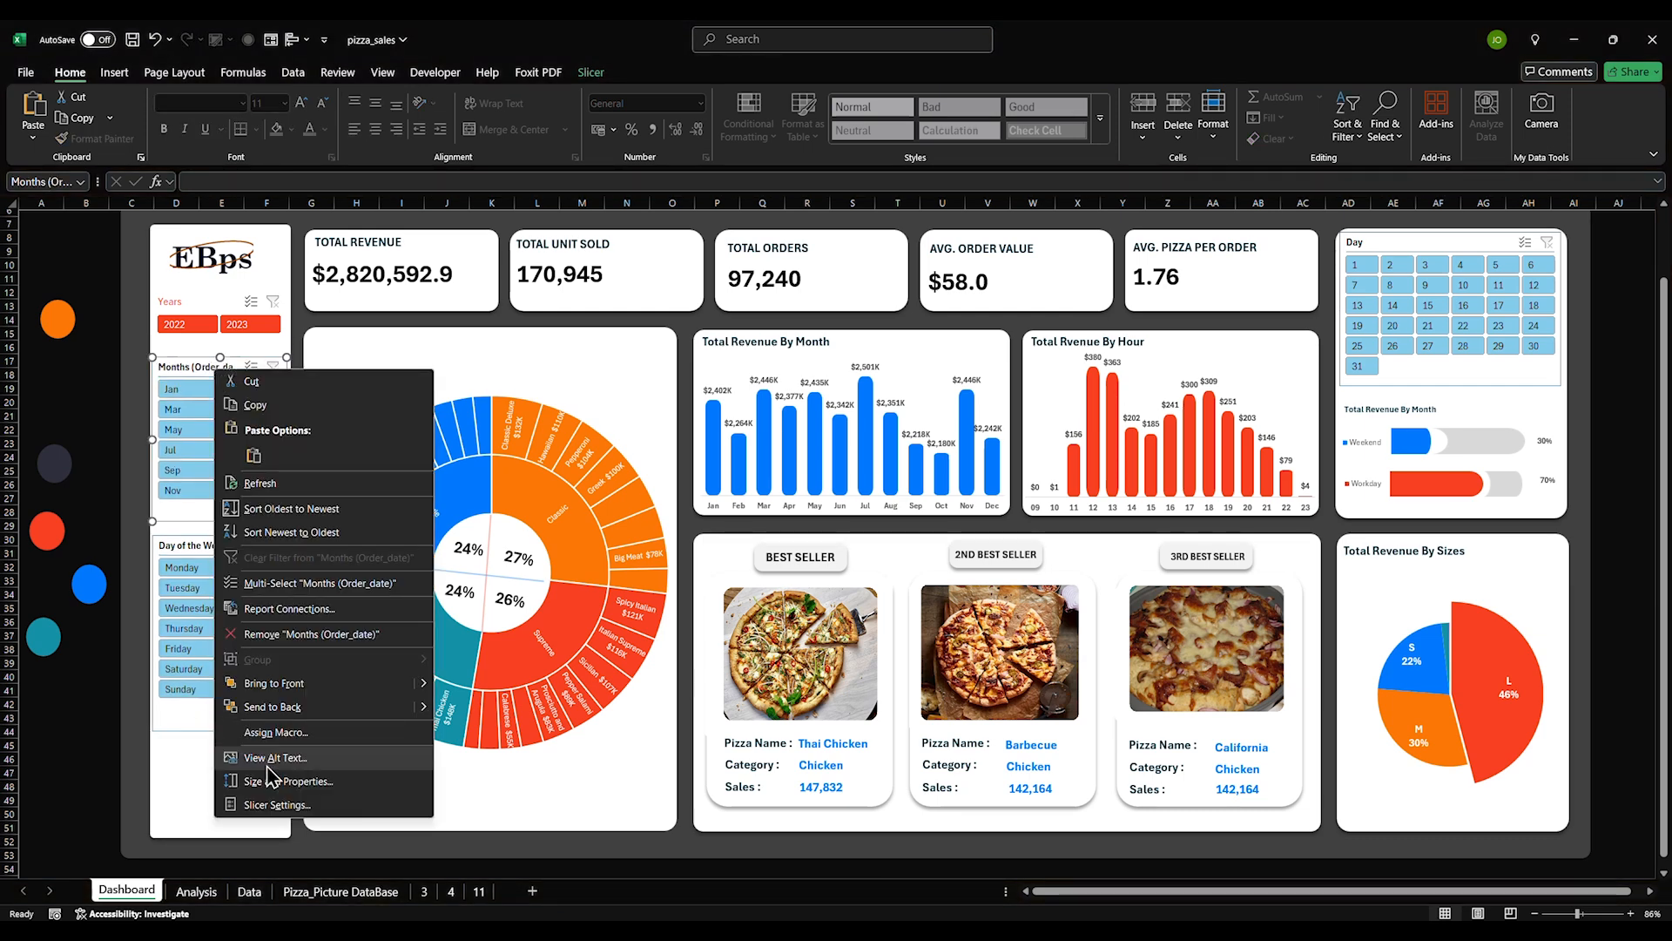
pyautogui.click(273, 805)
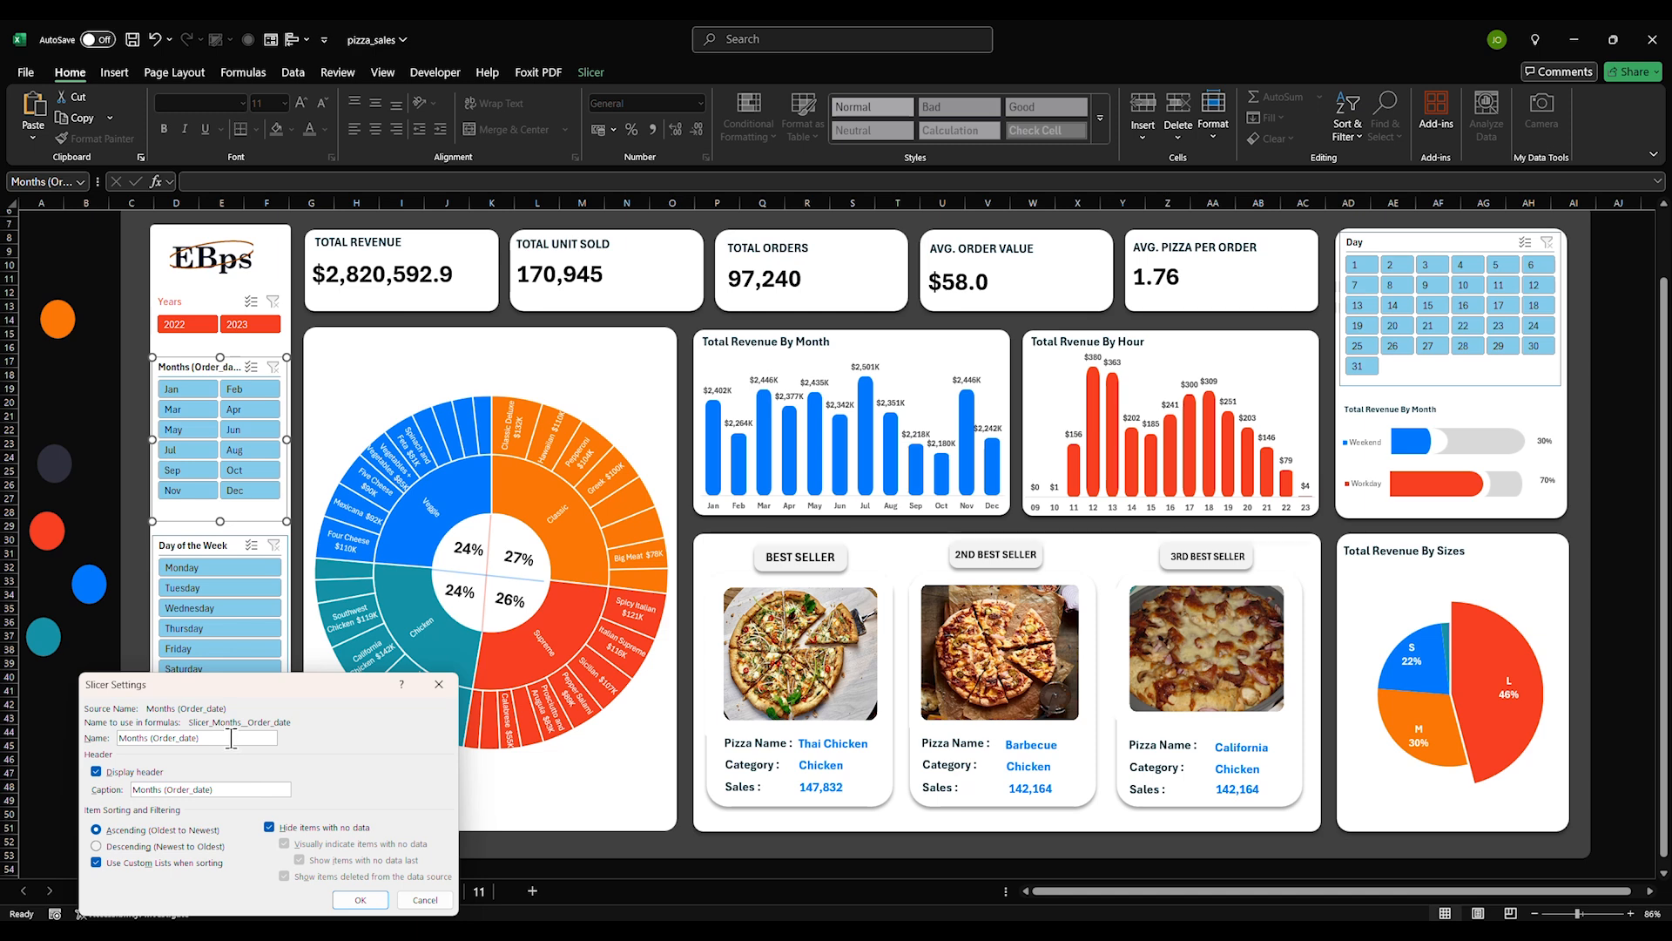
pyautogui.moveTo(233, 790); pyautogui.dragTo(162, 790)
pyautogui.press('BackSpace')
pyautogui.click(349, 901)
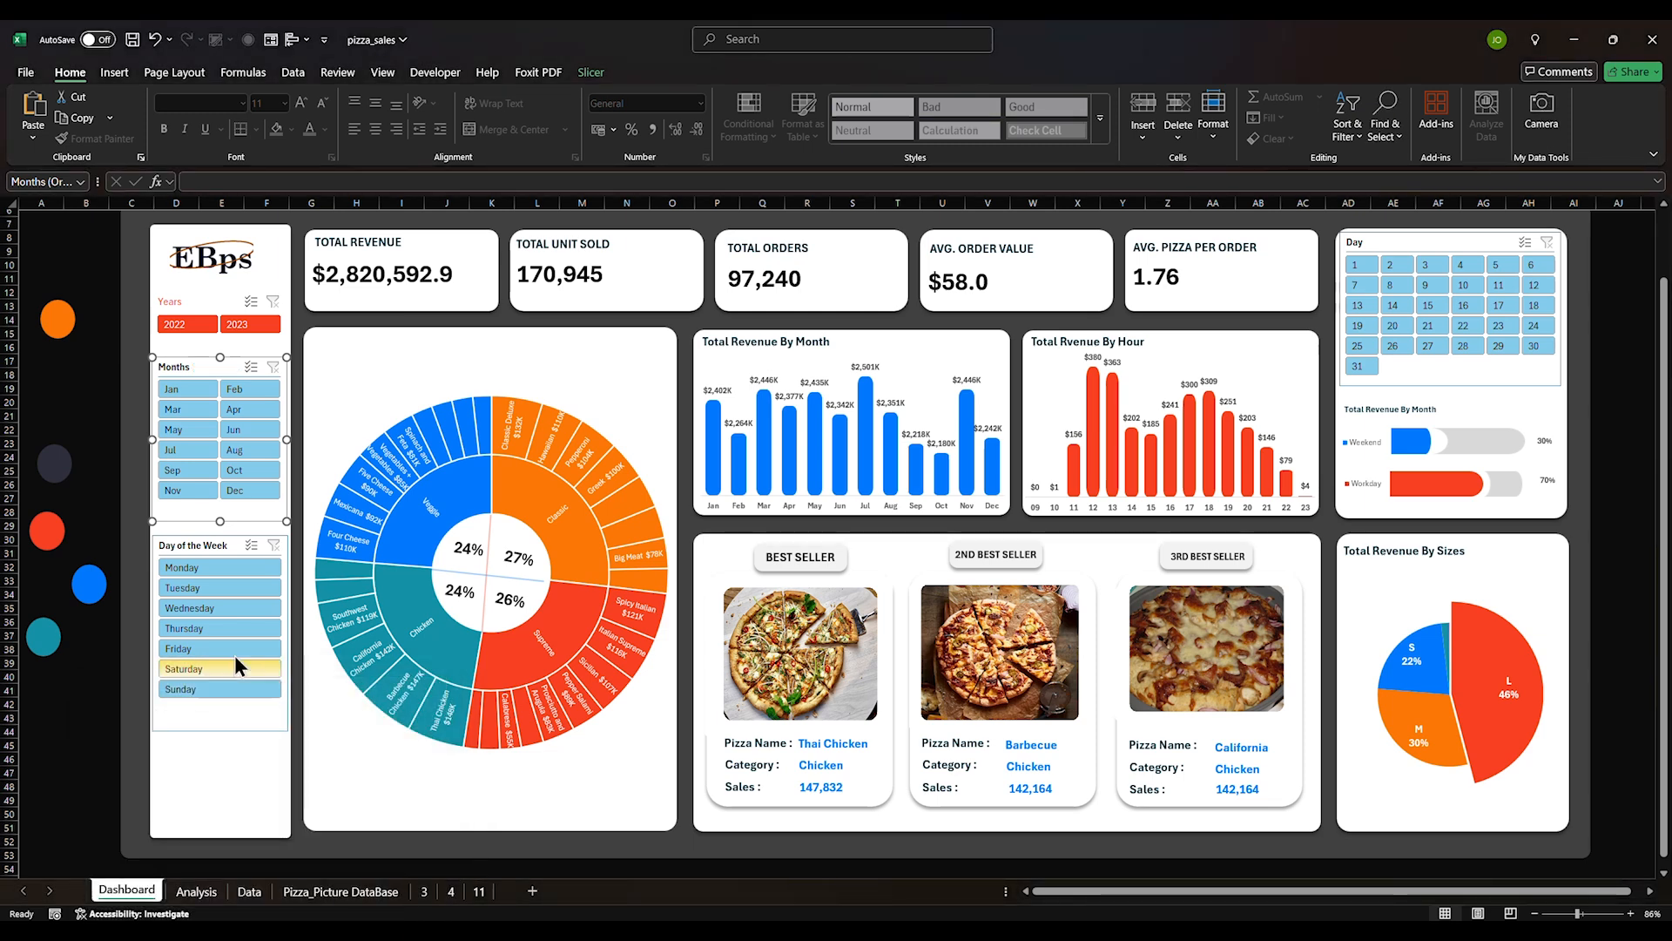
# Leave the Day of the Week caption unchanged and undo an accidental background panel shift
pyautogui.rightClick(228, 557)
pyautogui.click(261, 535)
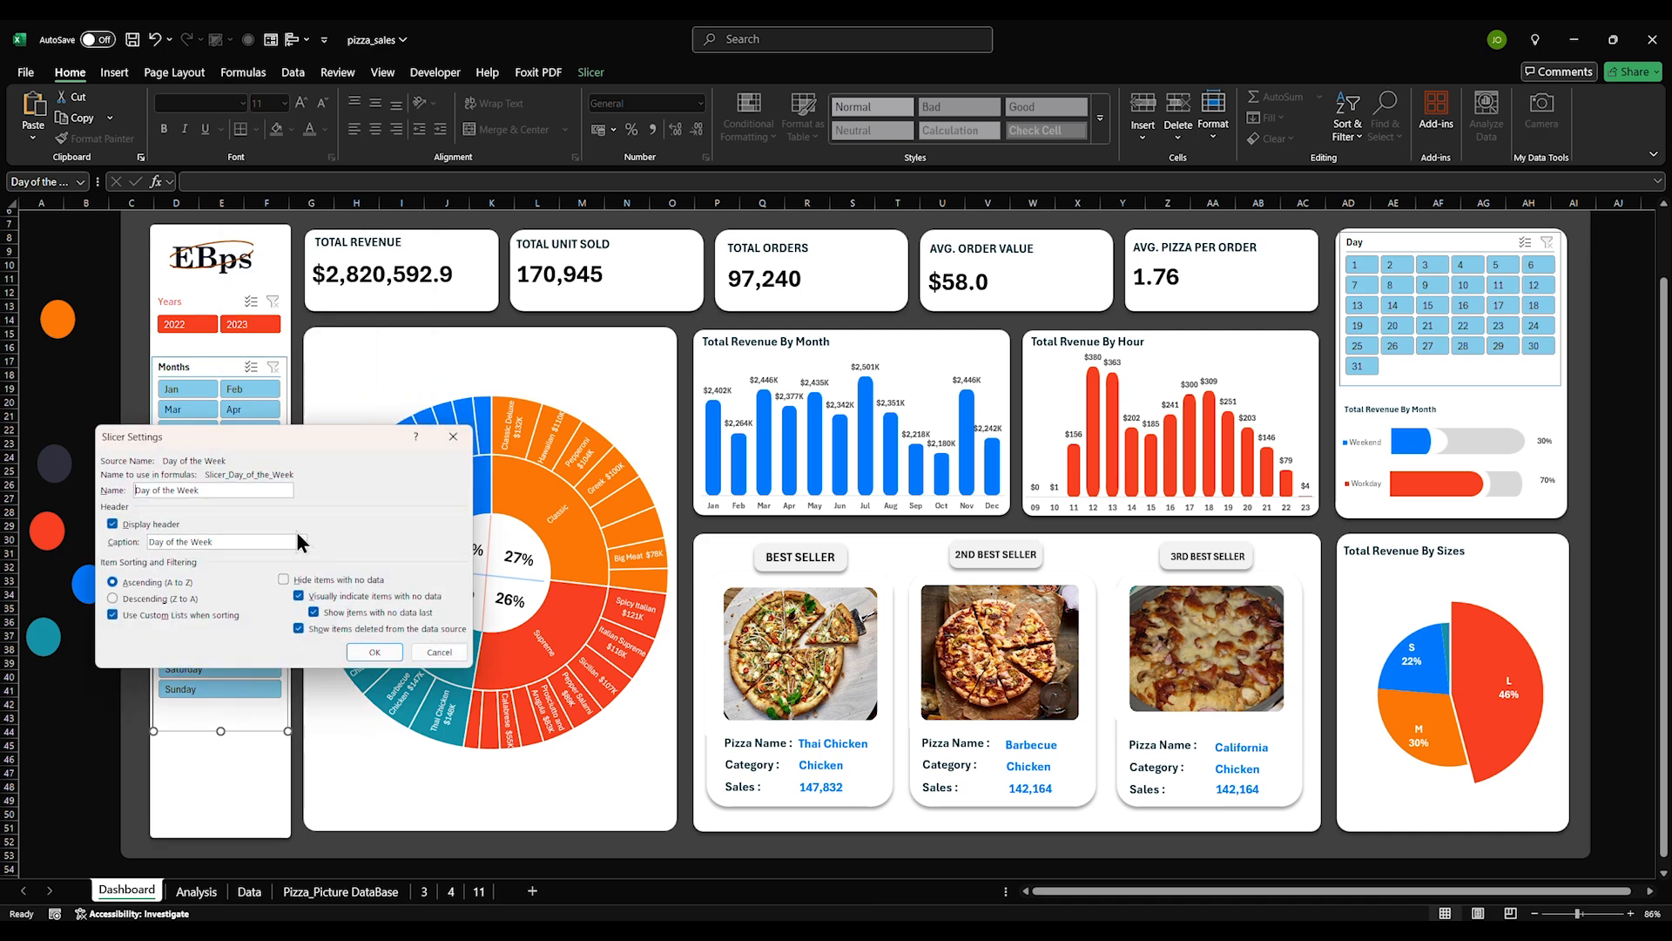
pyautogui.click(256, 541)
pyautogui.click(375, 653)
pyautogui.click(209, 736)
pyautogui.moveTo(209, 733); pyautogui.dragTo(205, 734)
pyautogui.hotkey('ctrl', 'z')
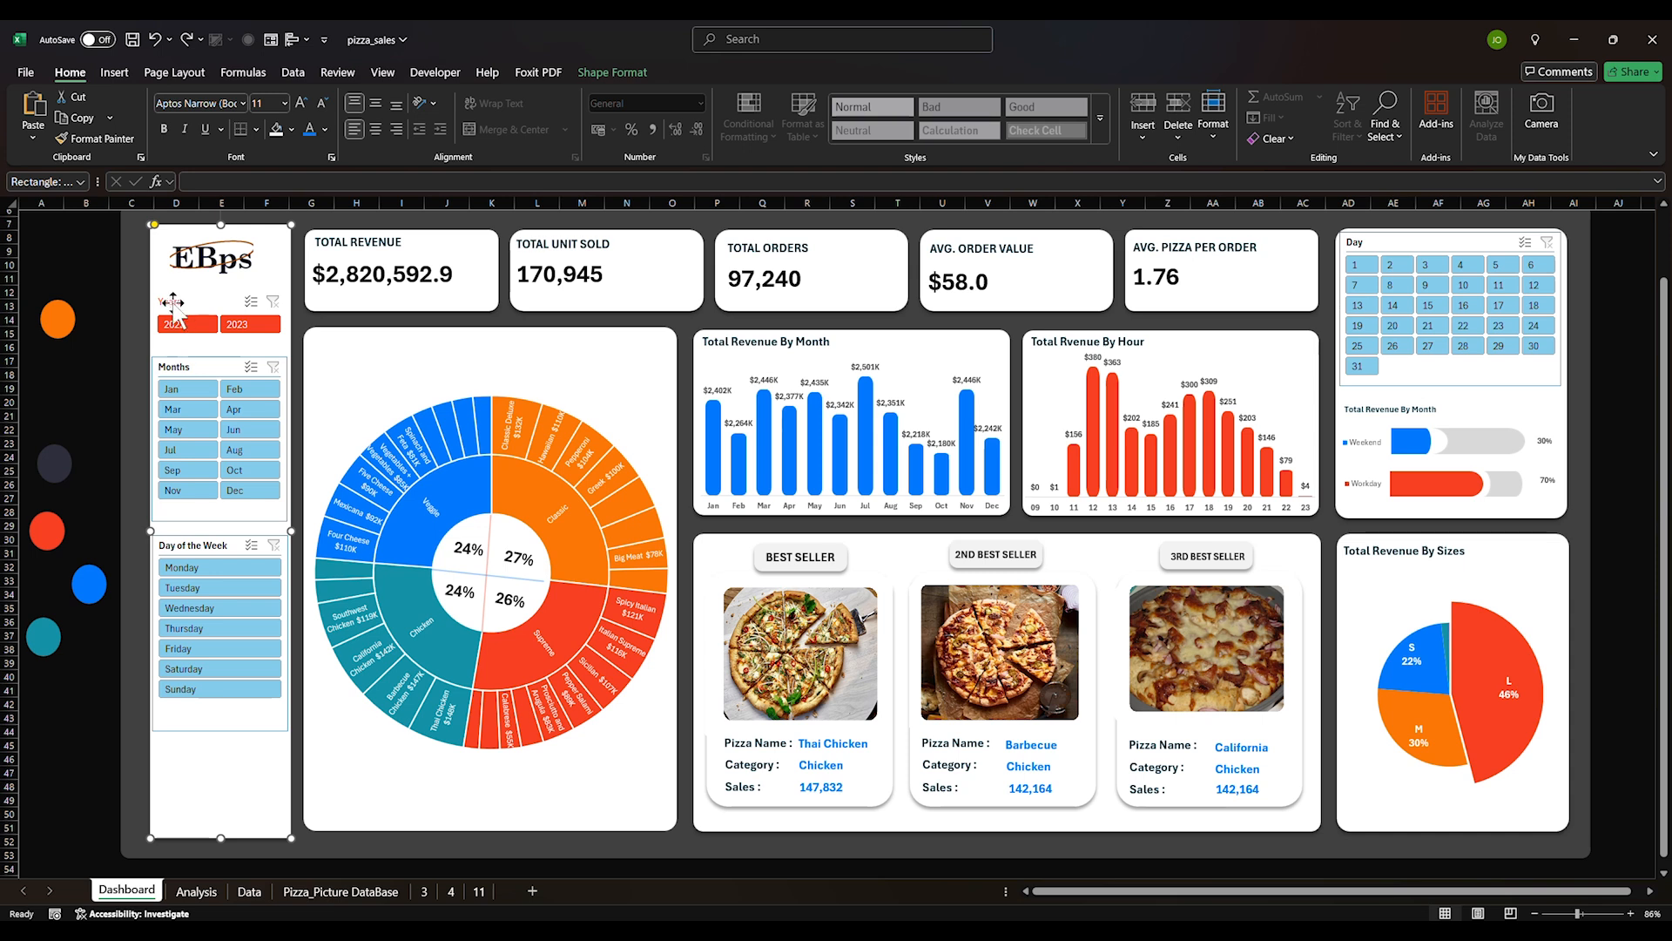
# Apply the red custom slicer style to the Months, Day of the Week and Day slicers
pyautogui.click(196, 360)
pyautogui.keyDown('ctrl'); pyautogui.click(222, 719); pyautogui.keyUp('ctrl')
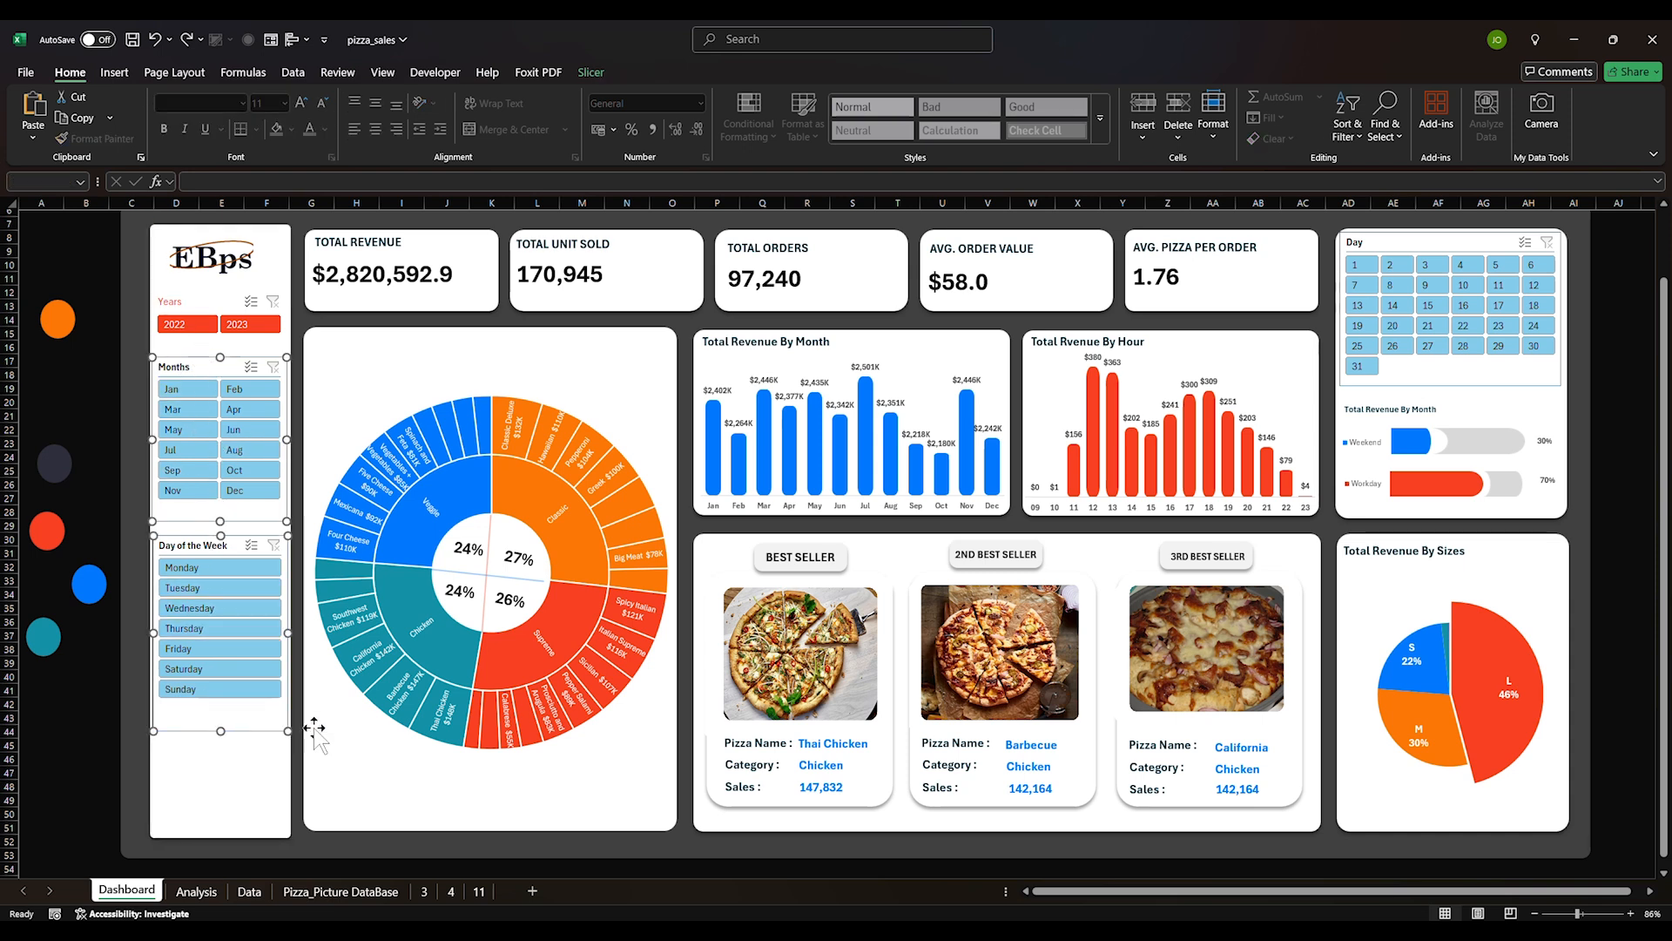
pyautogui.keyDown('ctrl'); pyautogui.click(1421, 378); pyautogui.keyUp('ctrl')
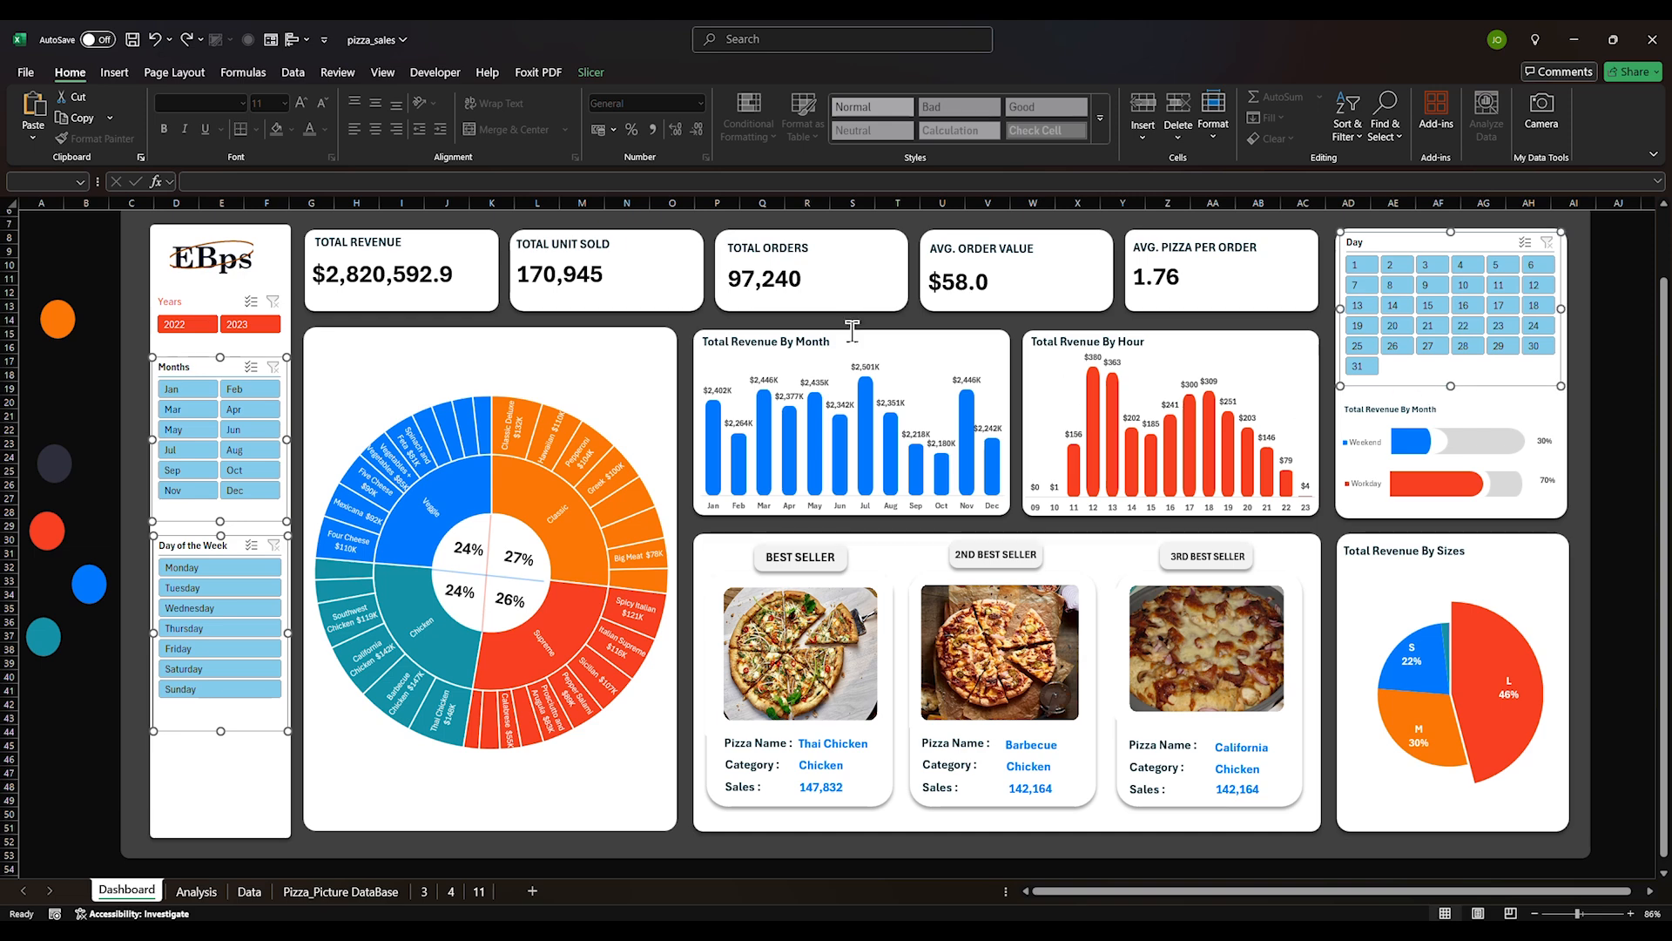
pyautogui.click(590, 75)
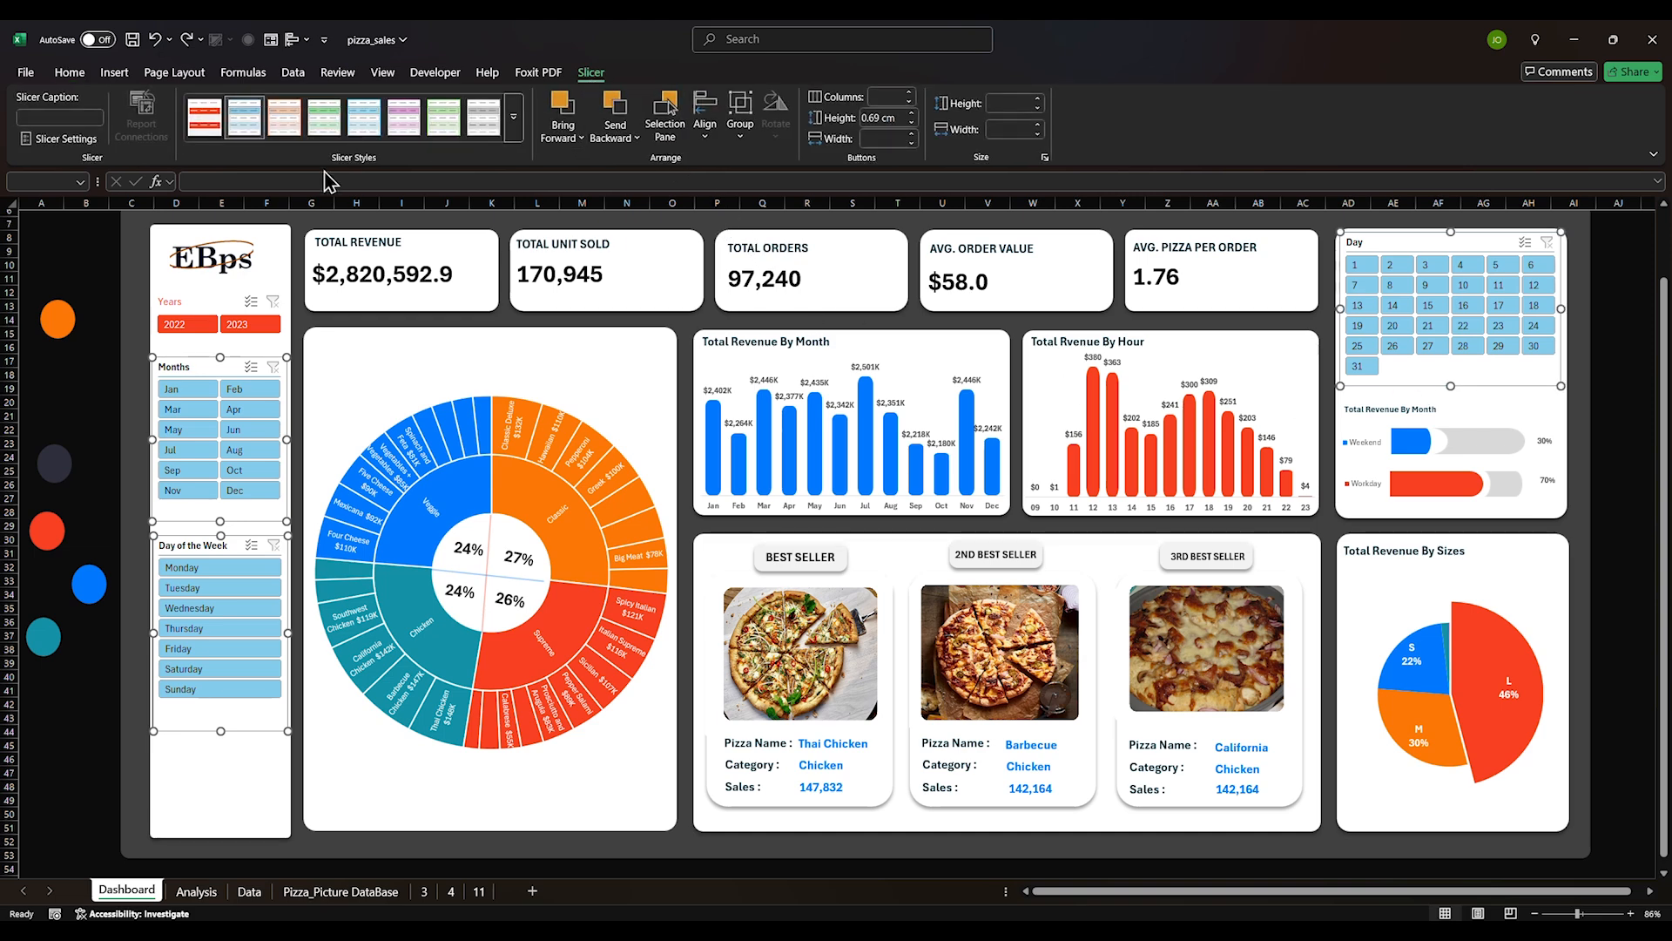
pyautogui.click(205, 118)
pyautogui.click(87, 772)
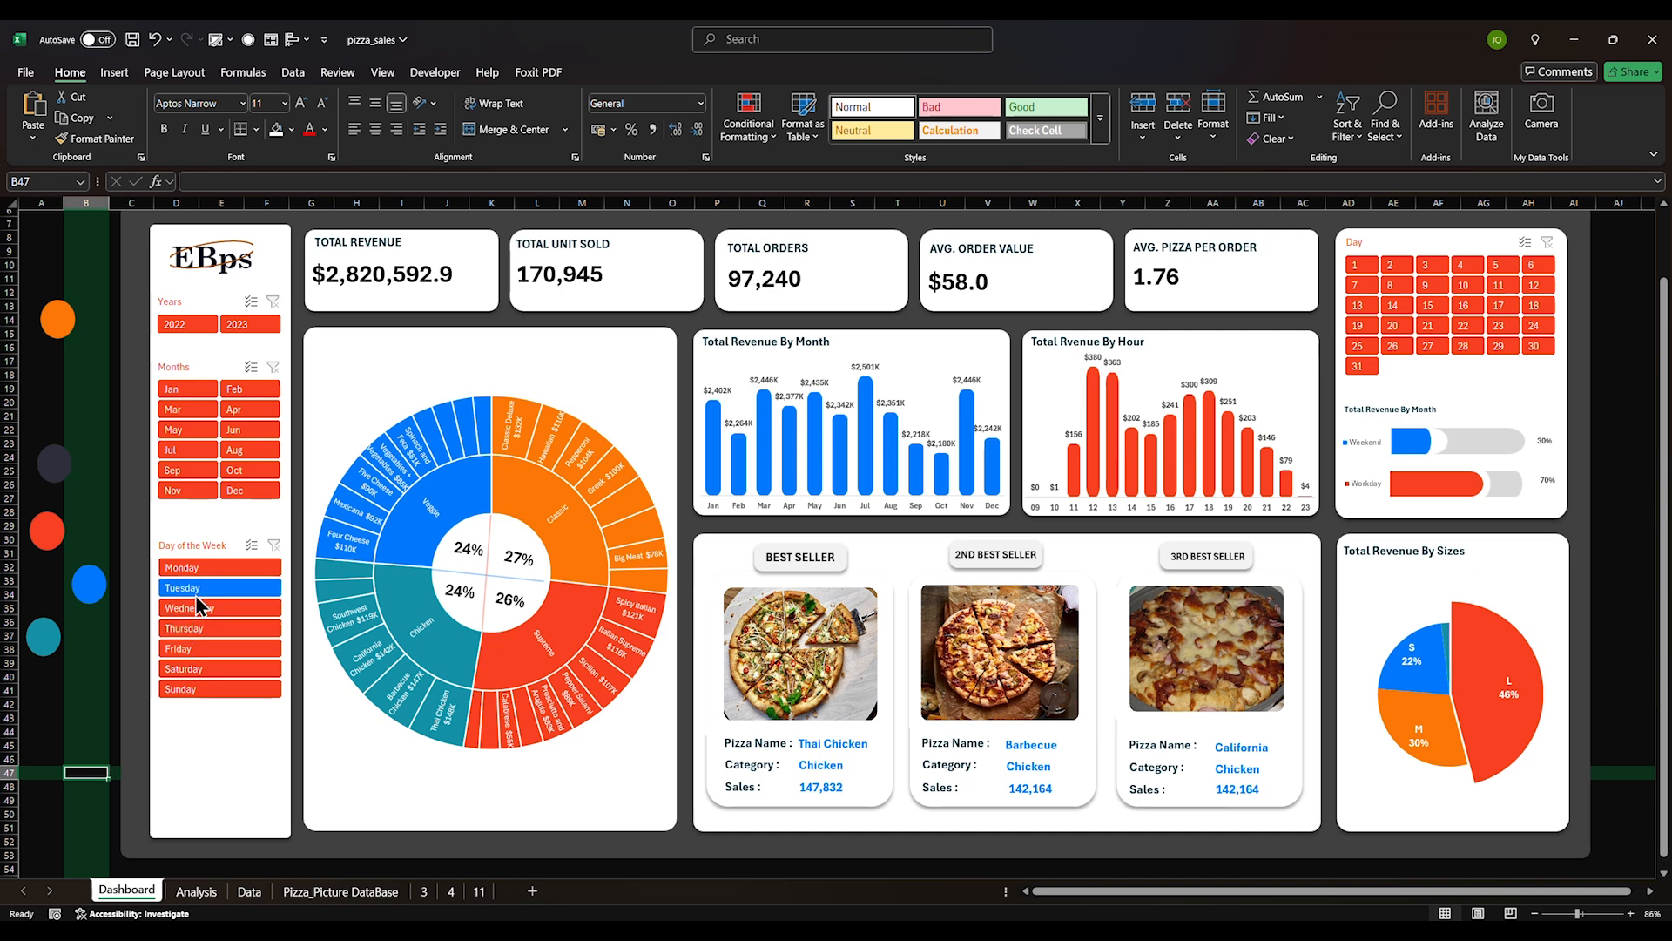
# Reopen the red custom style for modification with Whole Slicer selected
pyautogui.click(51, 731)
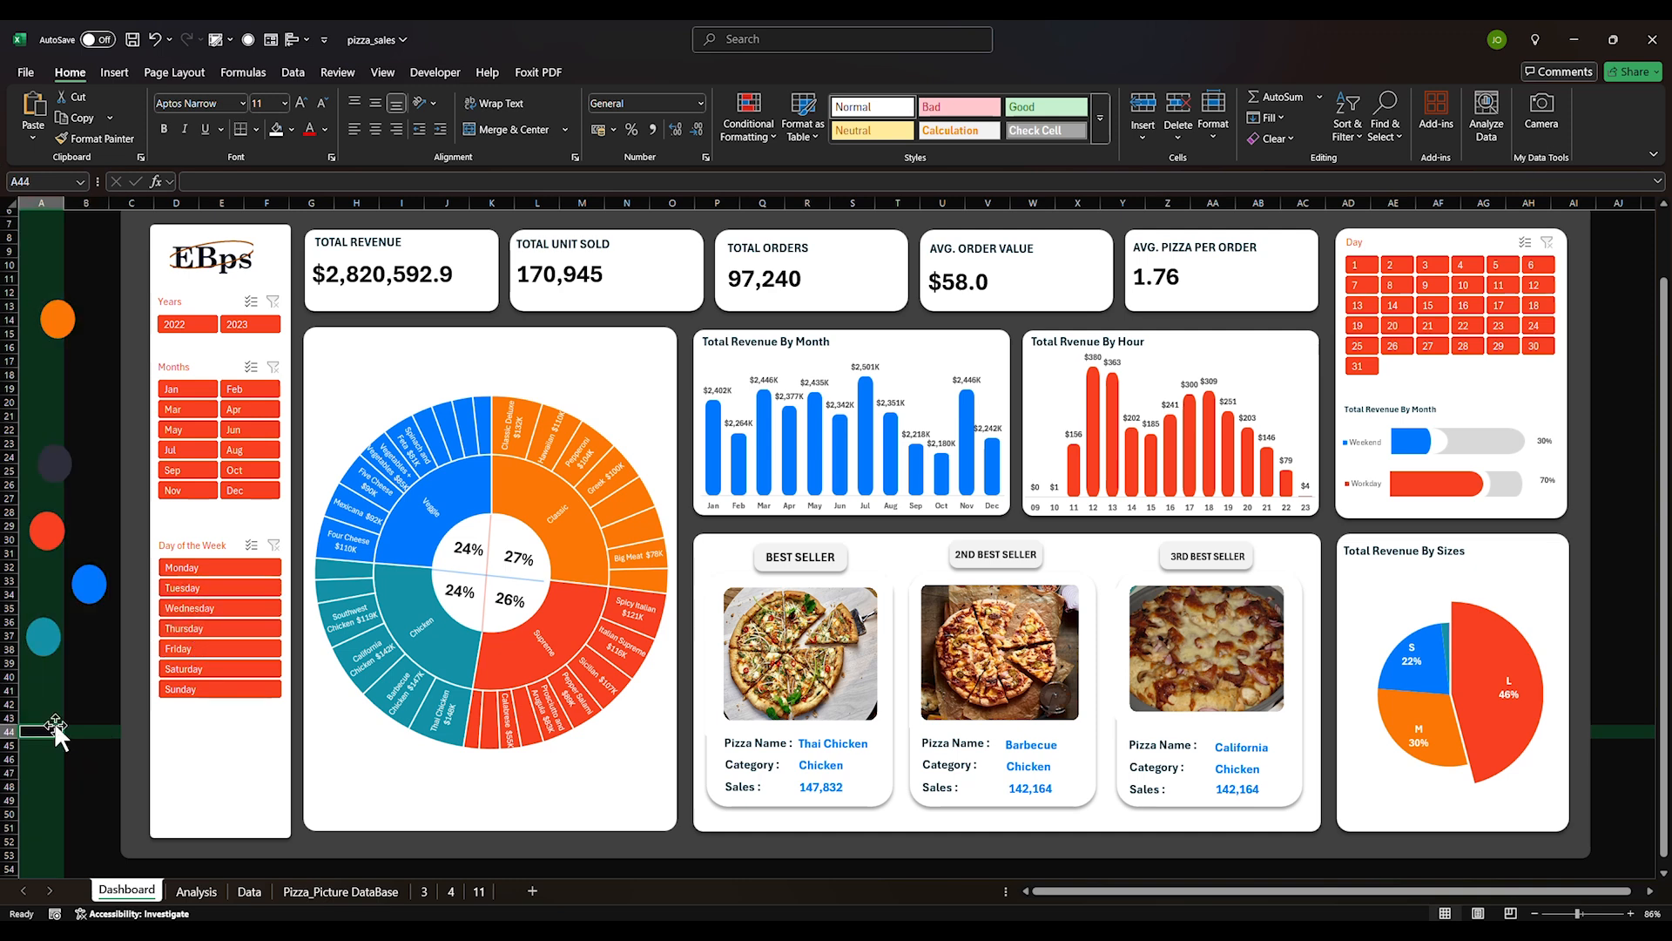
pyautogui.click(357, 244)
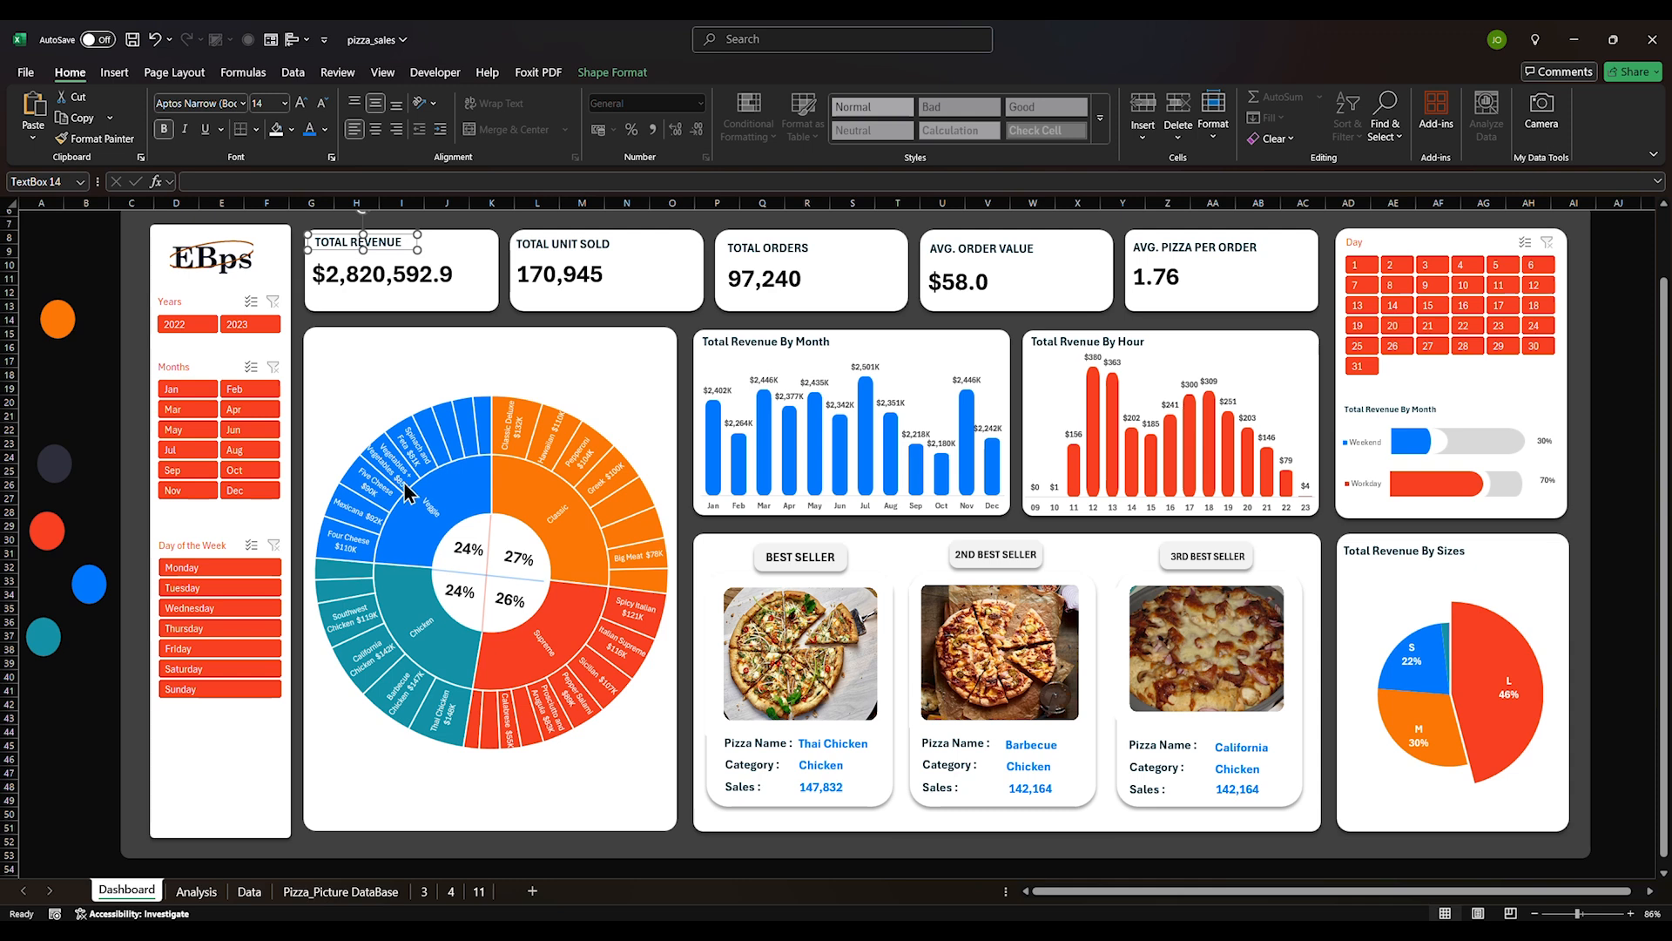
pyautogui.click(191, 303)
pyautogui.click(592, 72)
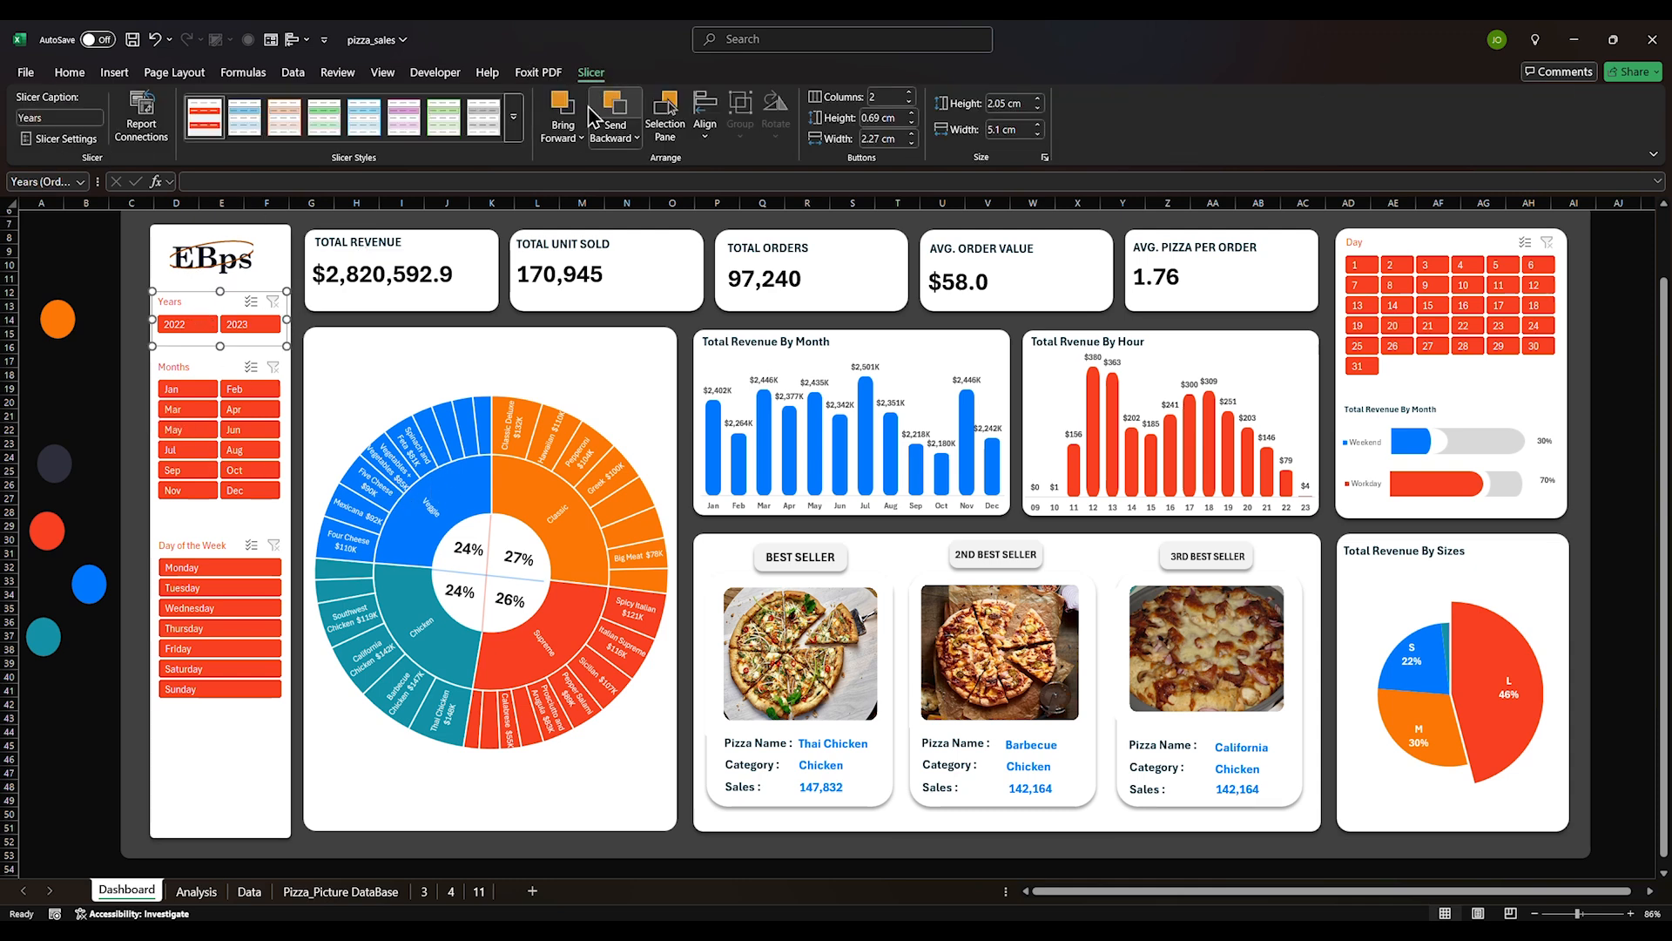
pyautogui.rightClick(206, 124)
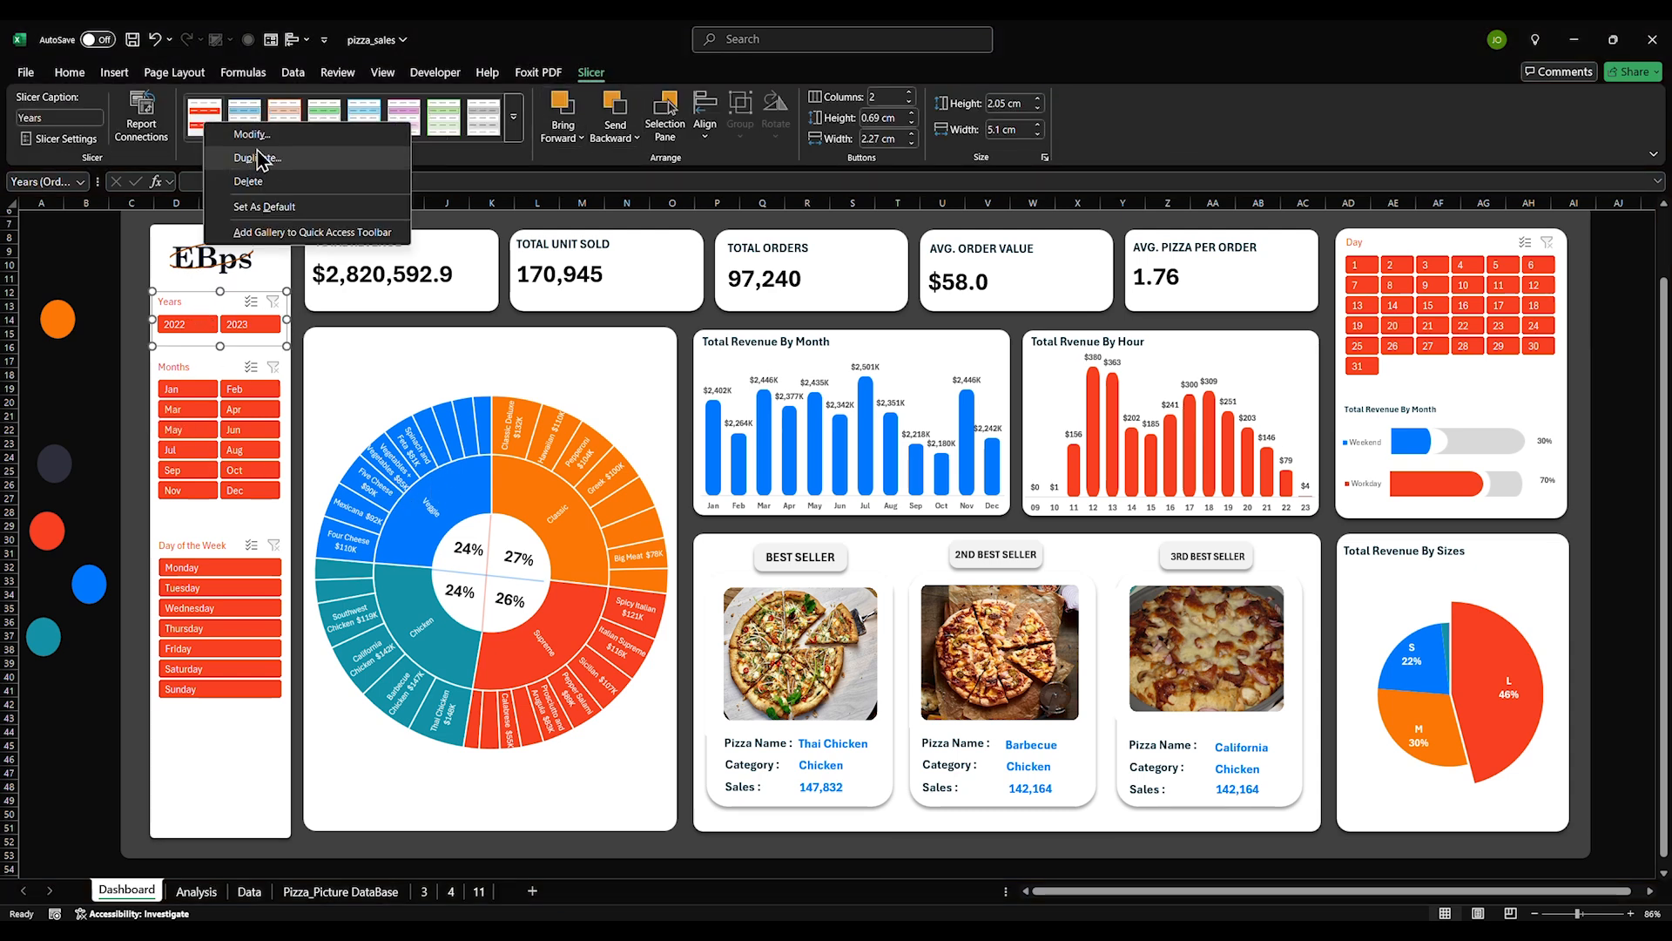
pyautogui.click(260, 142)
pyautogui.click(368, 197)
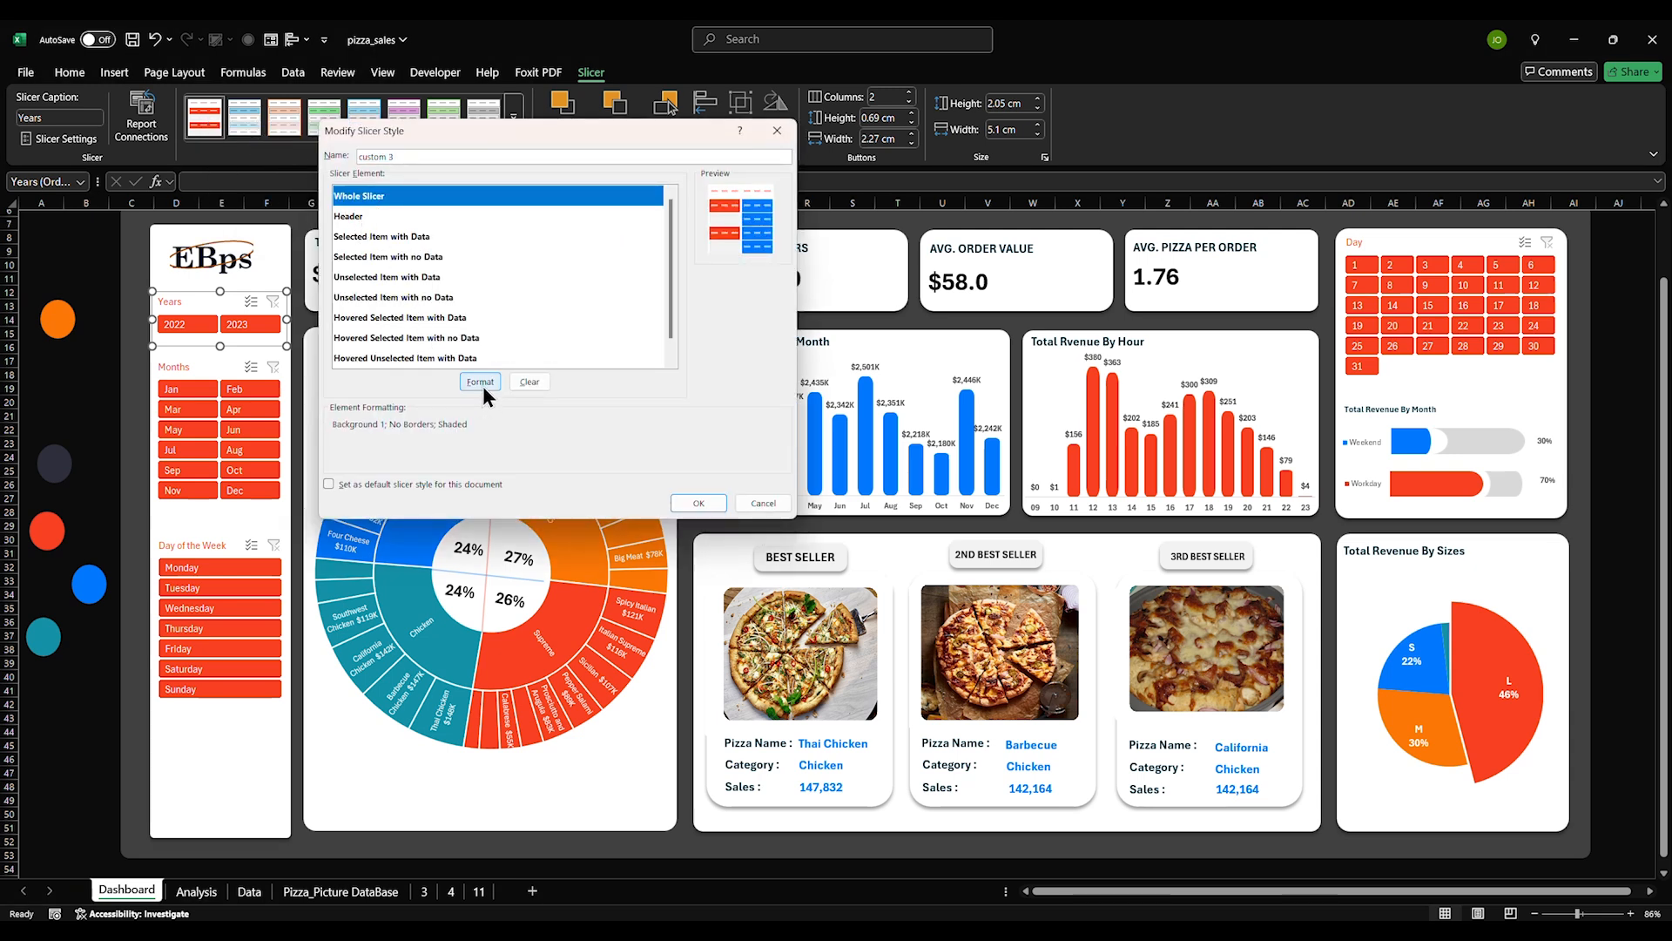
# Format the style's Header as Abadi, Bold, size 14 with Automatic colour, and save it
pyautogui.click(374, 216)
pyautogui.click(480, 381)
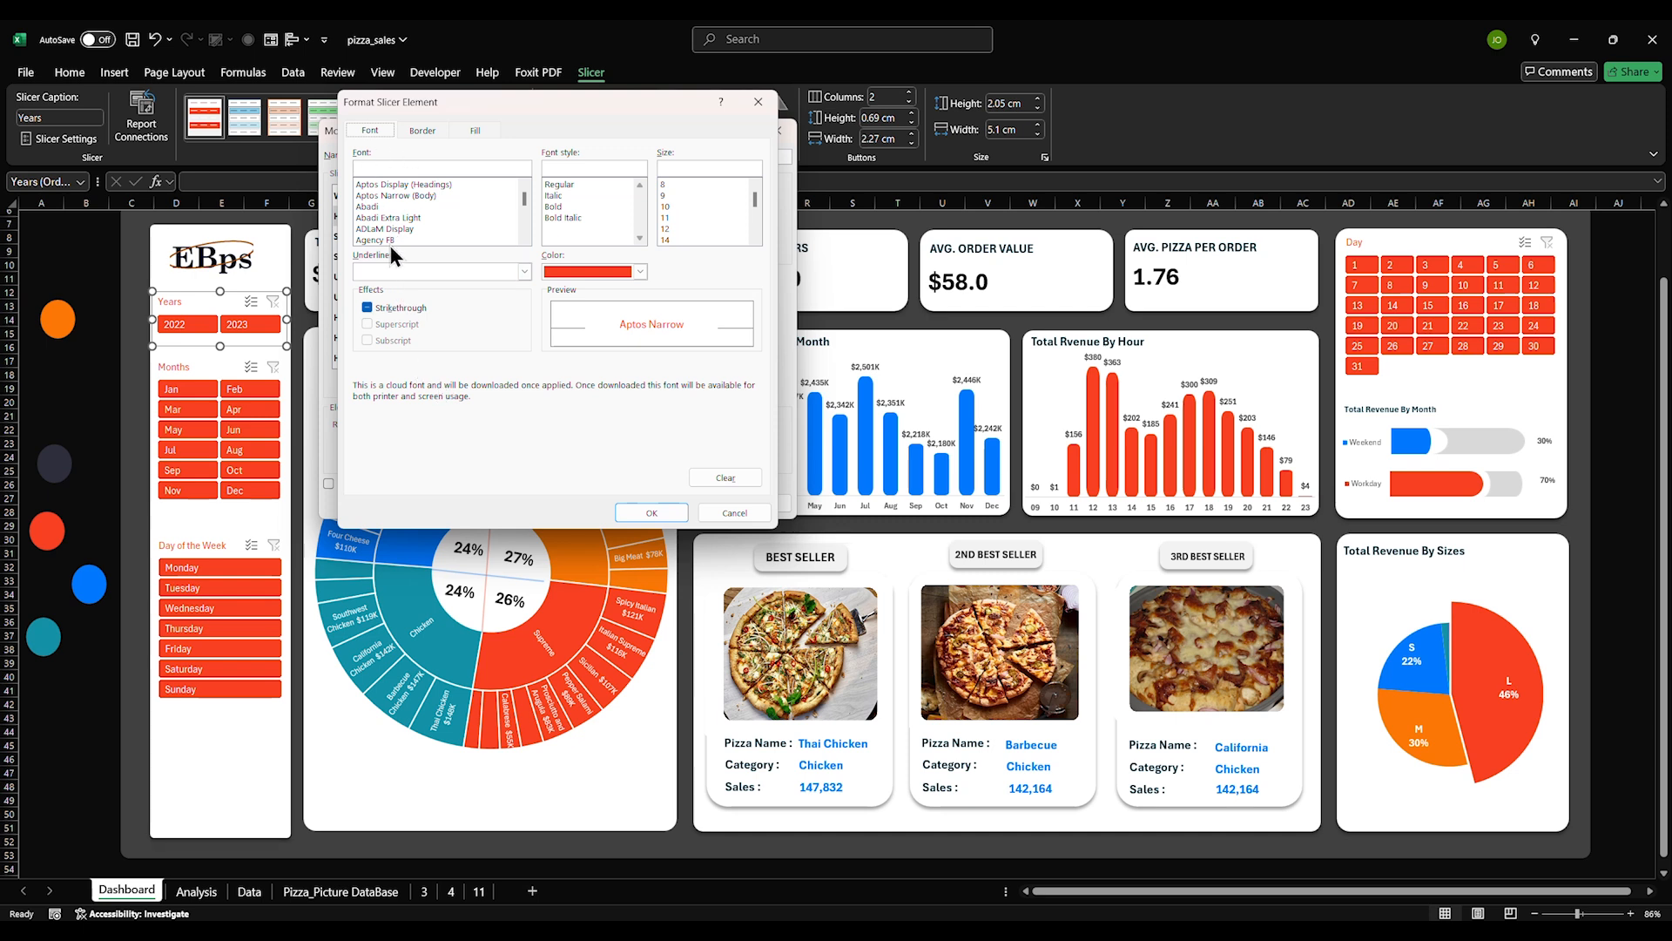
pyautogui.click(596, 271)
pyautogui.click(593, 293)
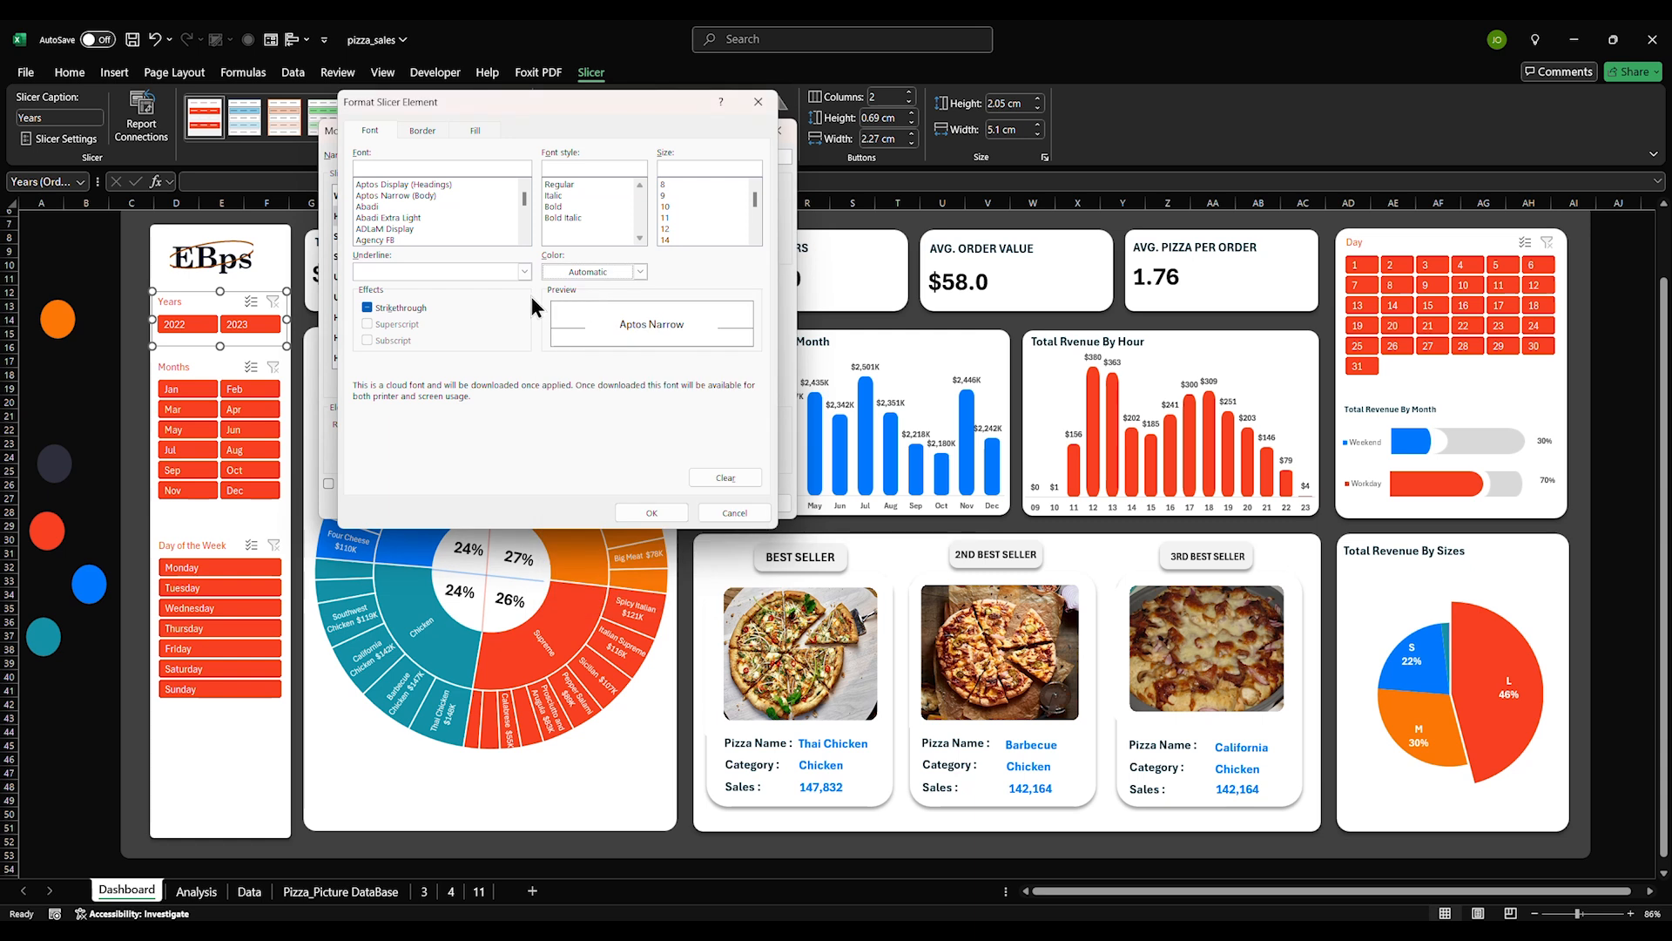
pyautogui.click(378, 208)
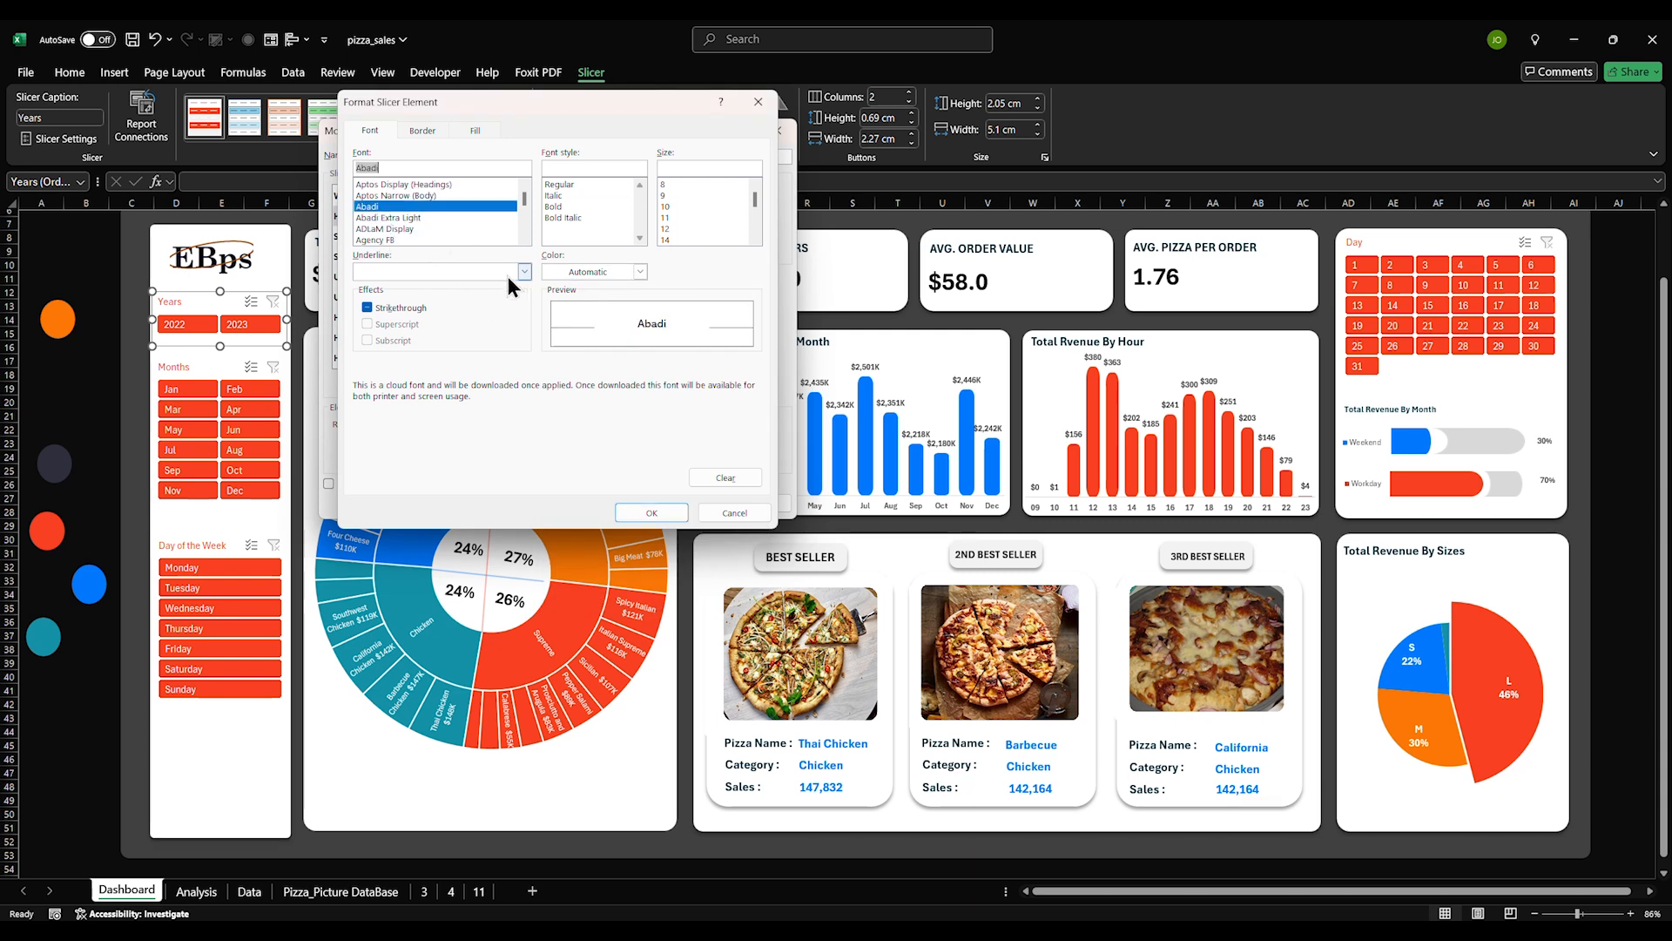
pyautogui.click(557, 207)
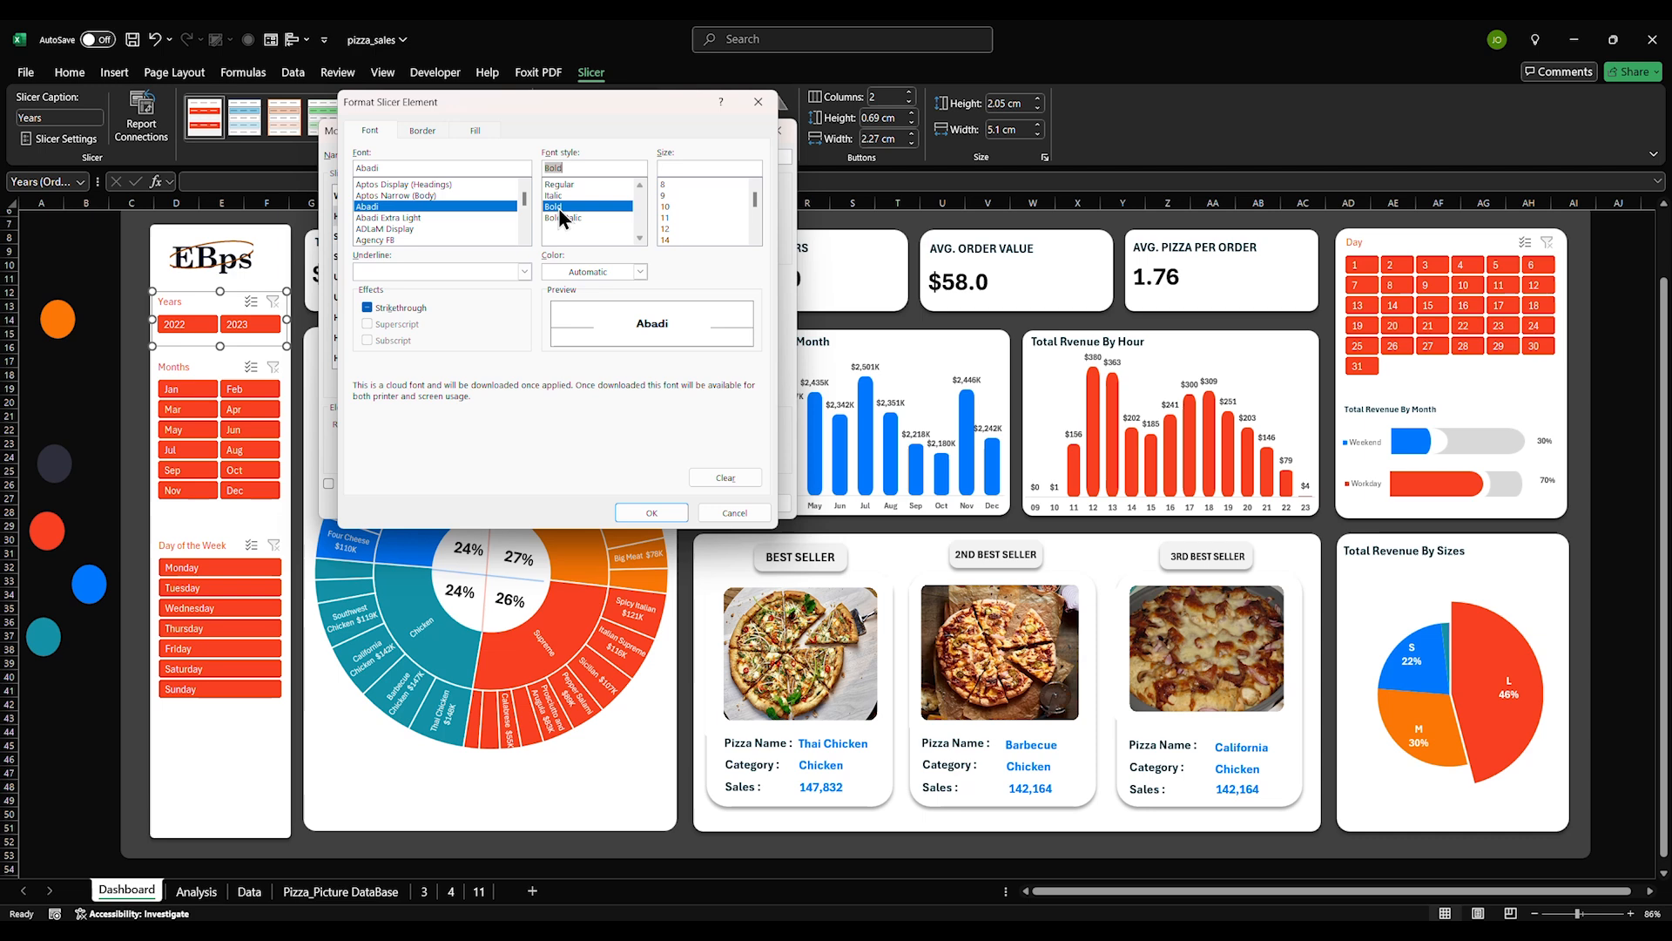
pyautogui.click(666, 238)
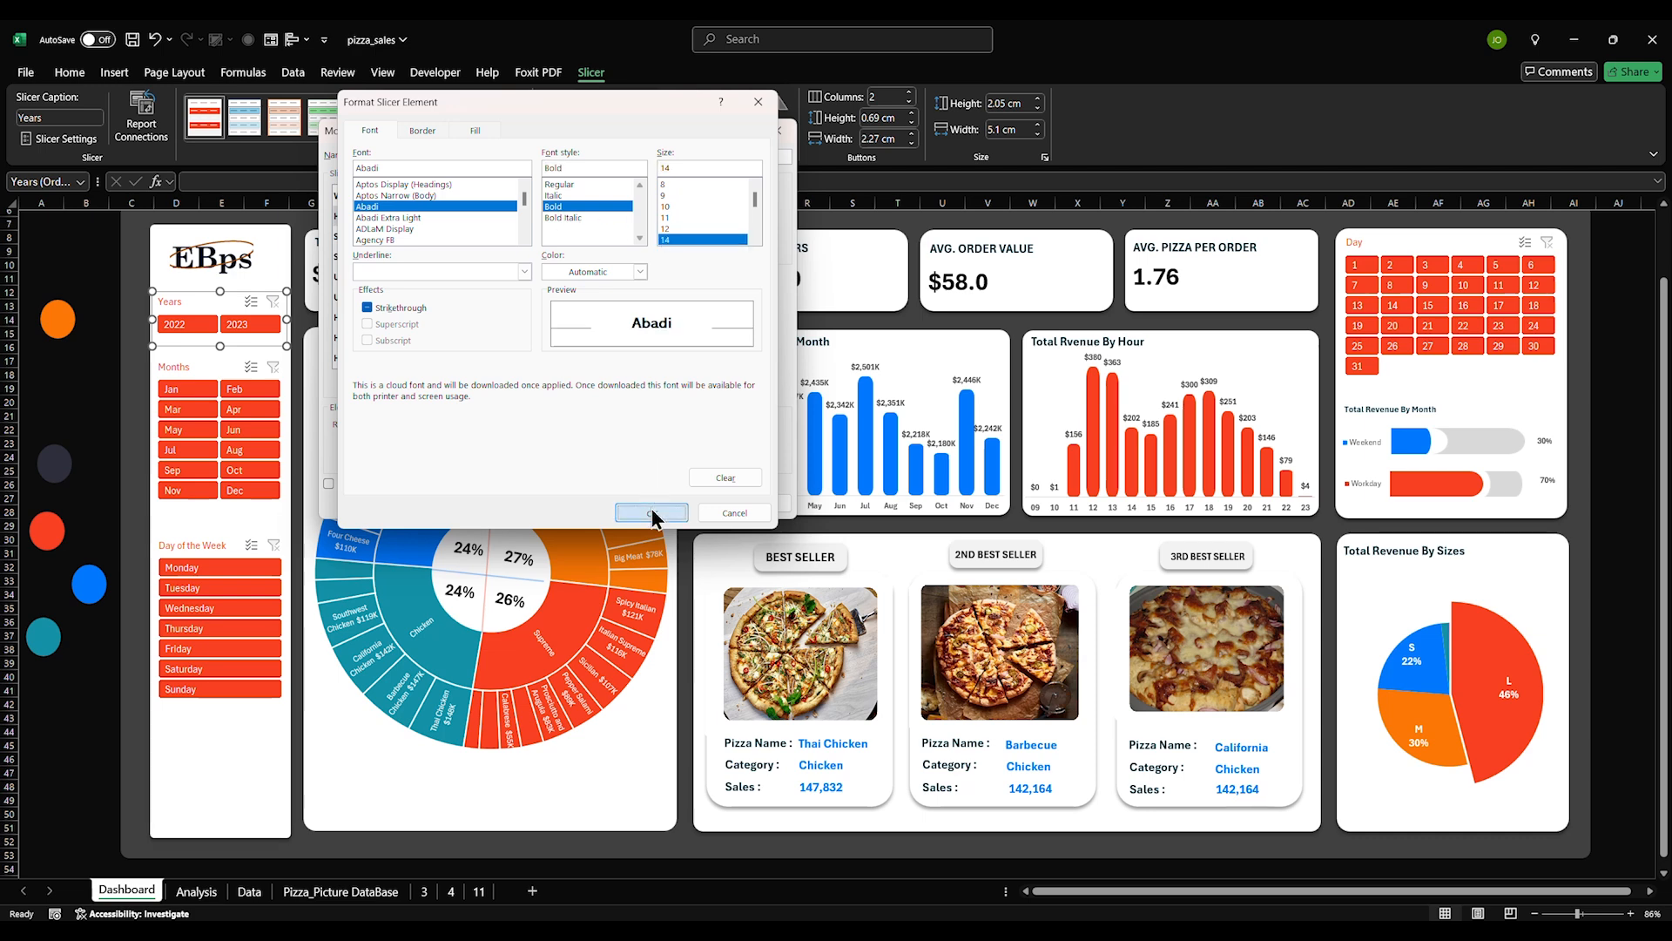
pyautogui.click(653, 510)
pyautogui.click(678, 510)
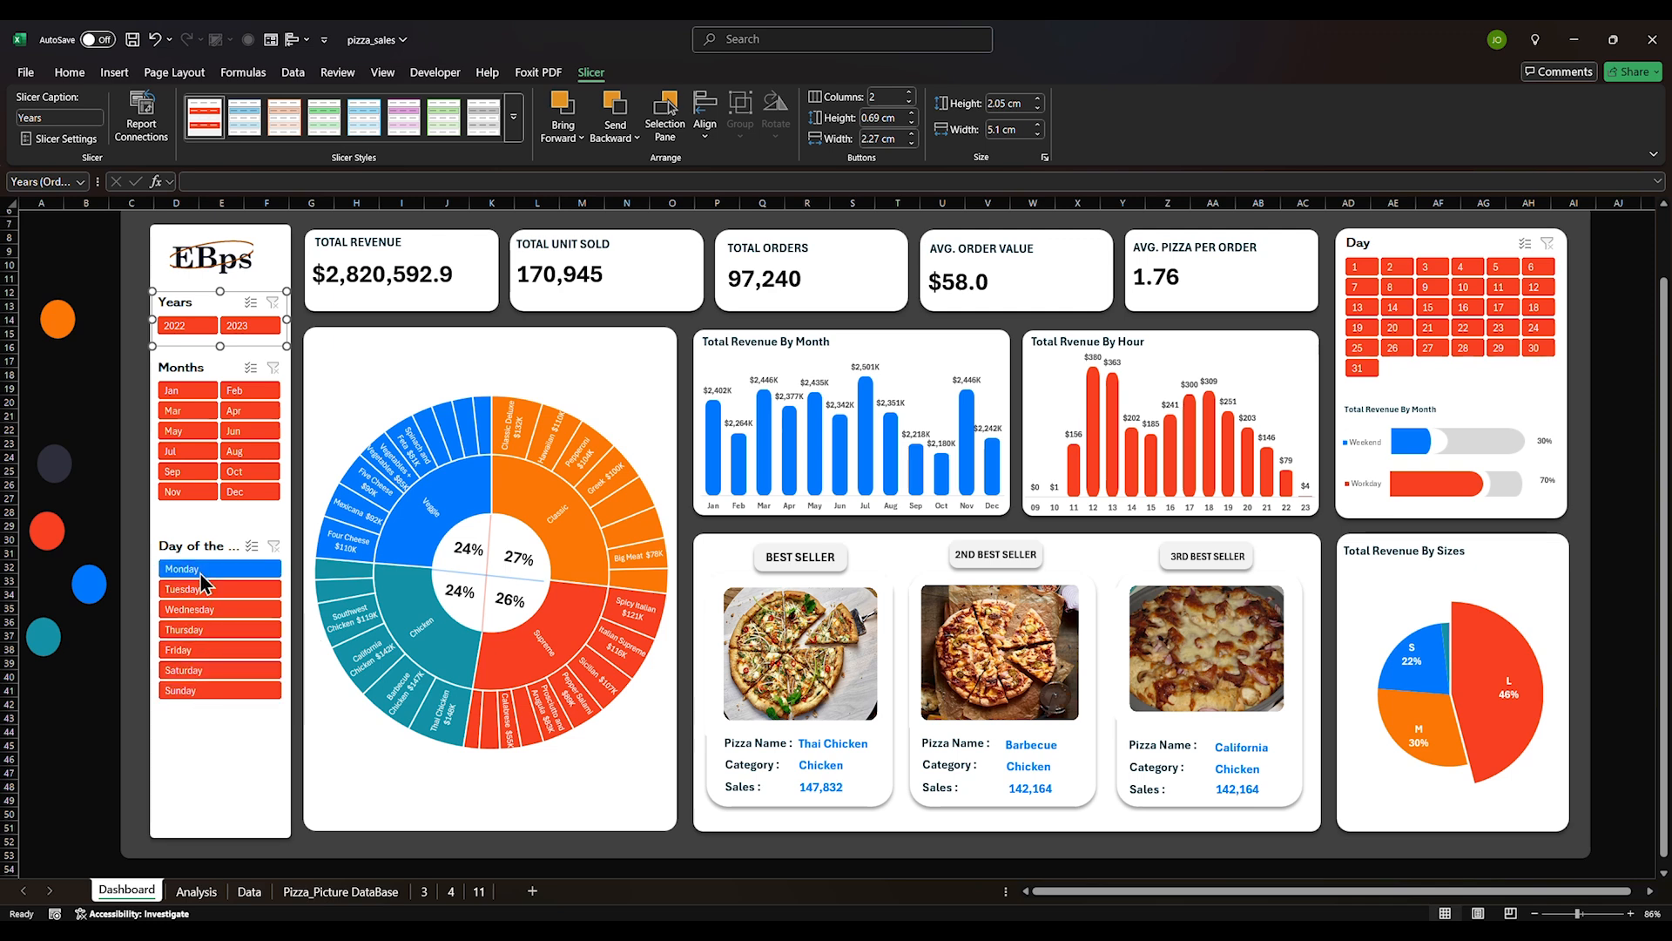
# Stretch the Day of the Week slicer to make it taller
pyautogui.click(203, 544)
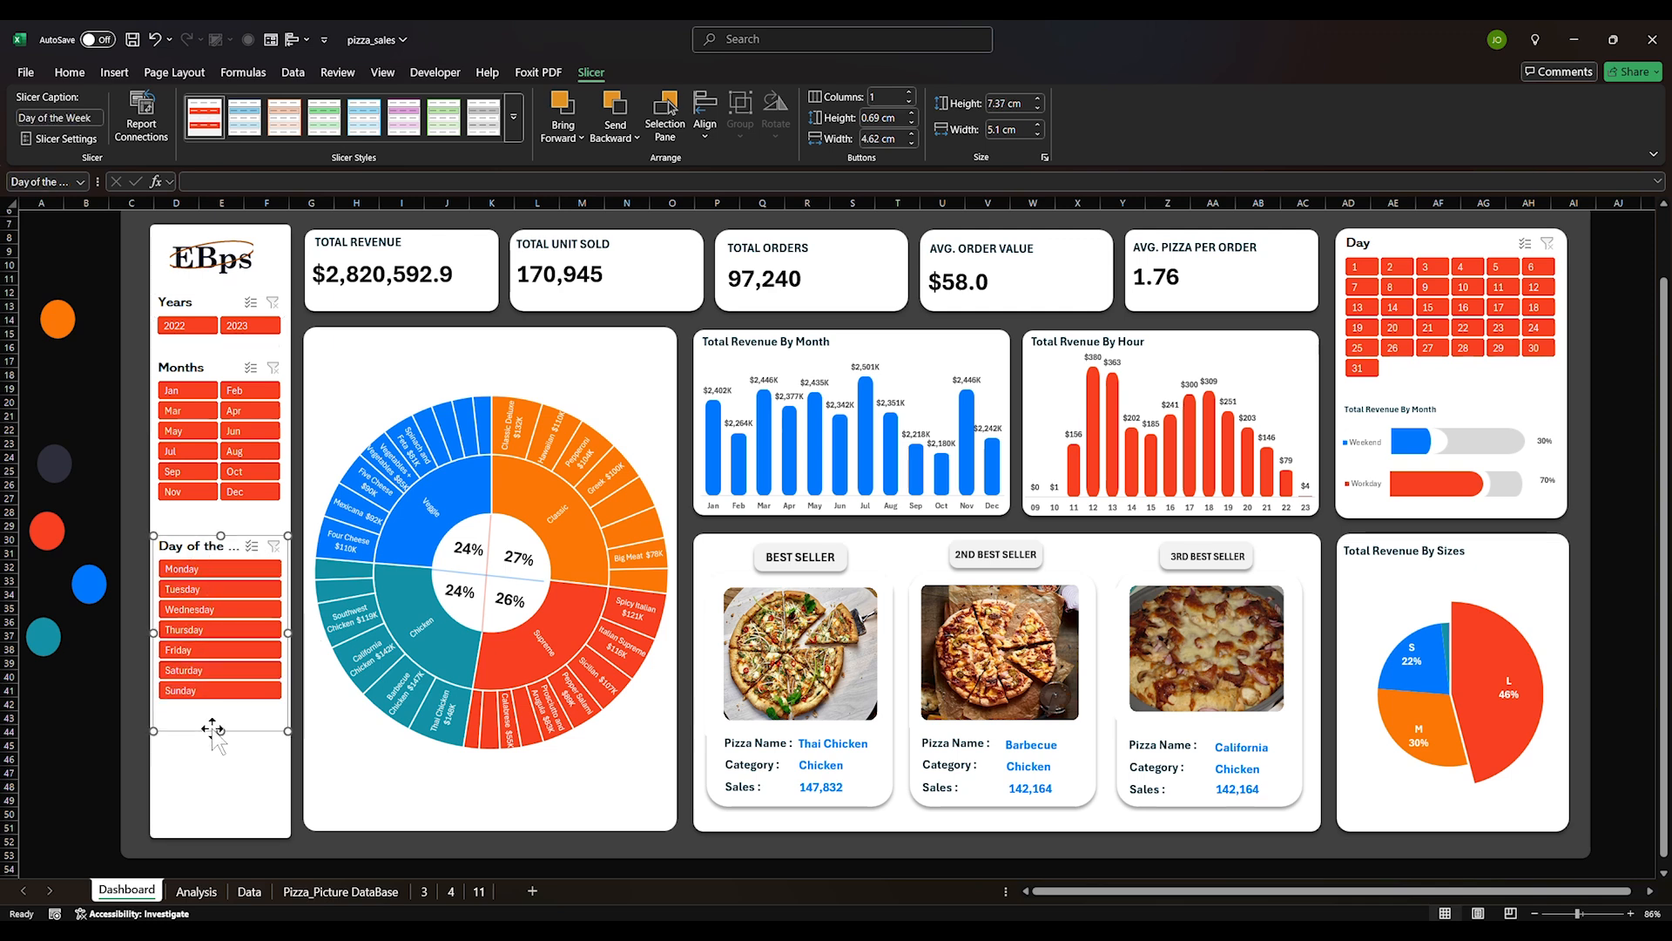
pyautogui.moveTo(219, 734)
pyautogui.mouseDown()
pyautogui.moveTo(222, 762)
pyautogui.moveTo(221, 721)
pyautogui.mouseUp()
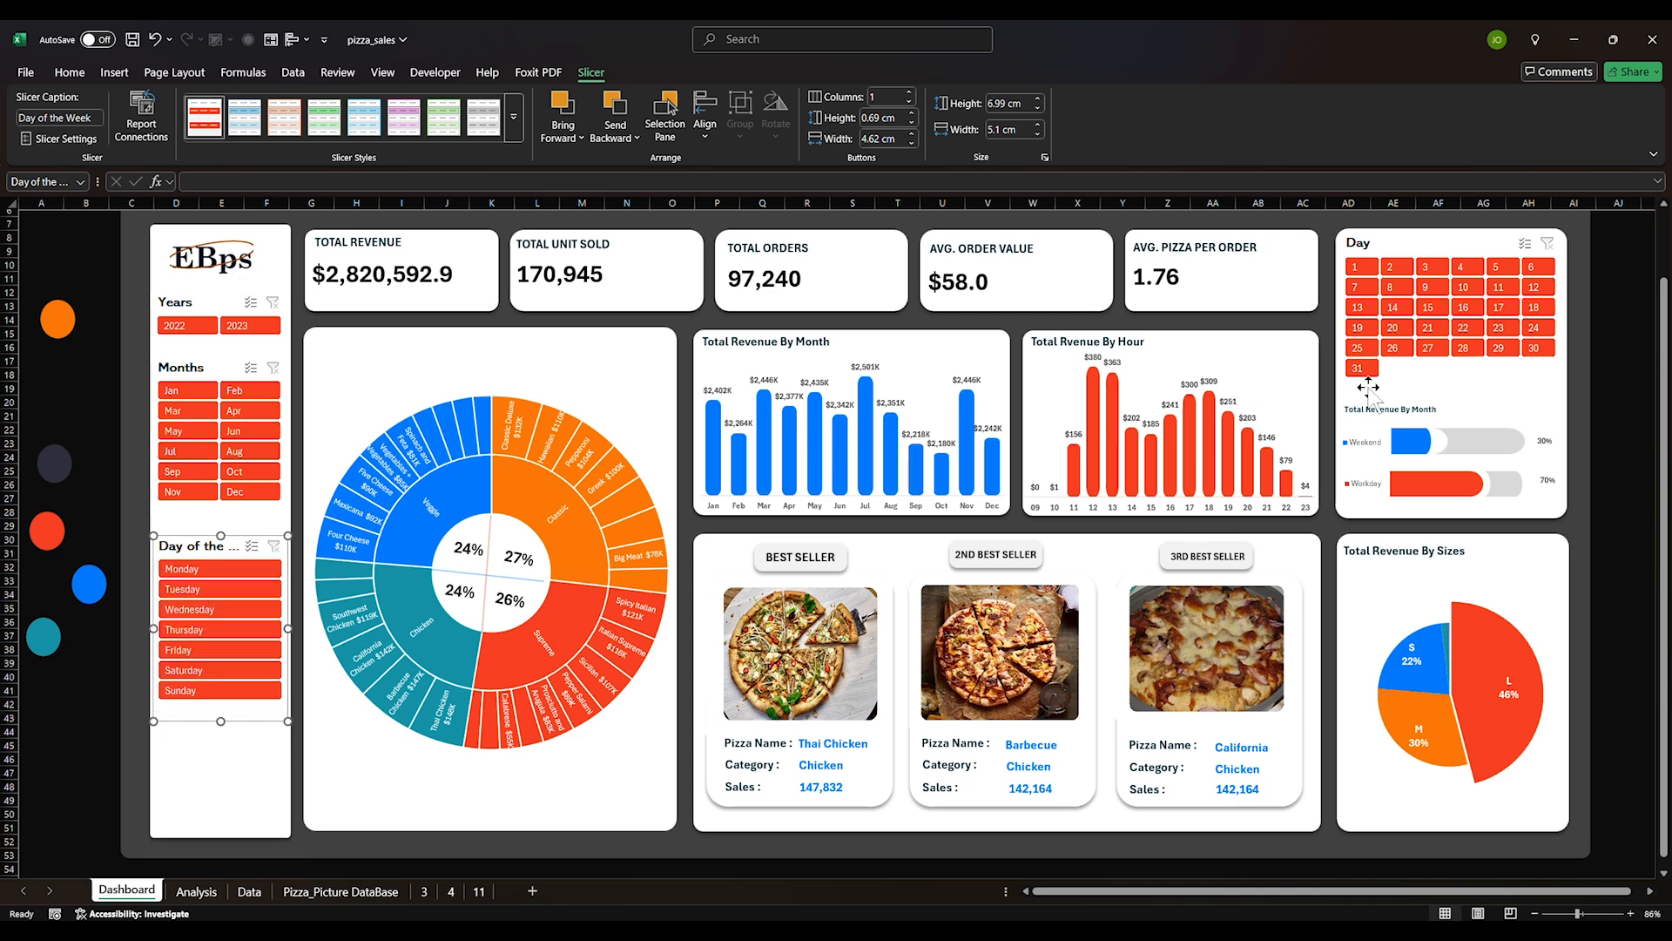
pyautogui.rightClick(226, 297)
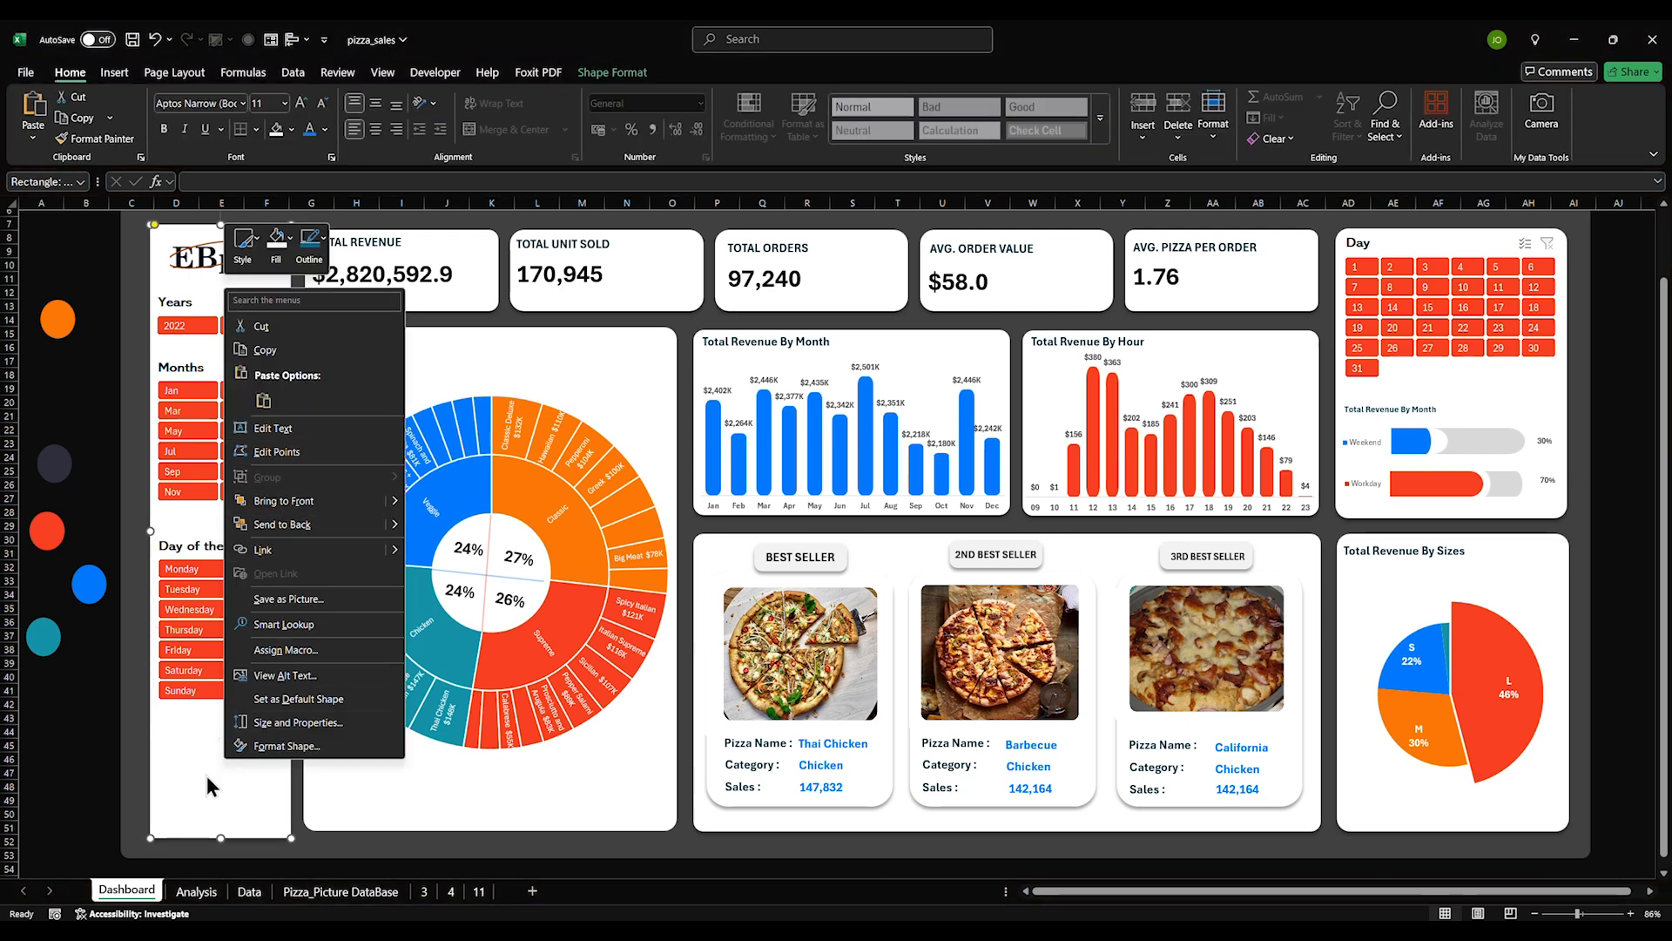
pyautogui.press('Escape')
# Connect the Years slicer to PivotTables 5, 8, 9, 10, 11 and 14 via Report Connections
pyautogui.rightClick(181, 339)
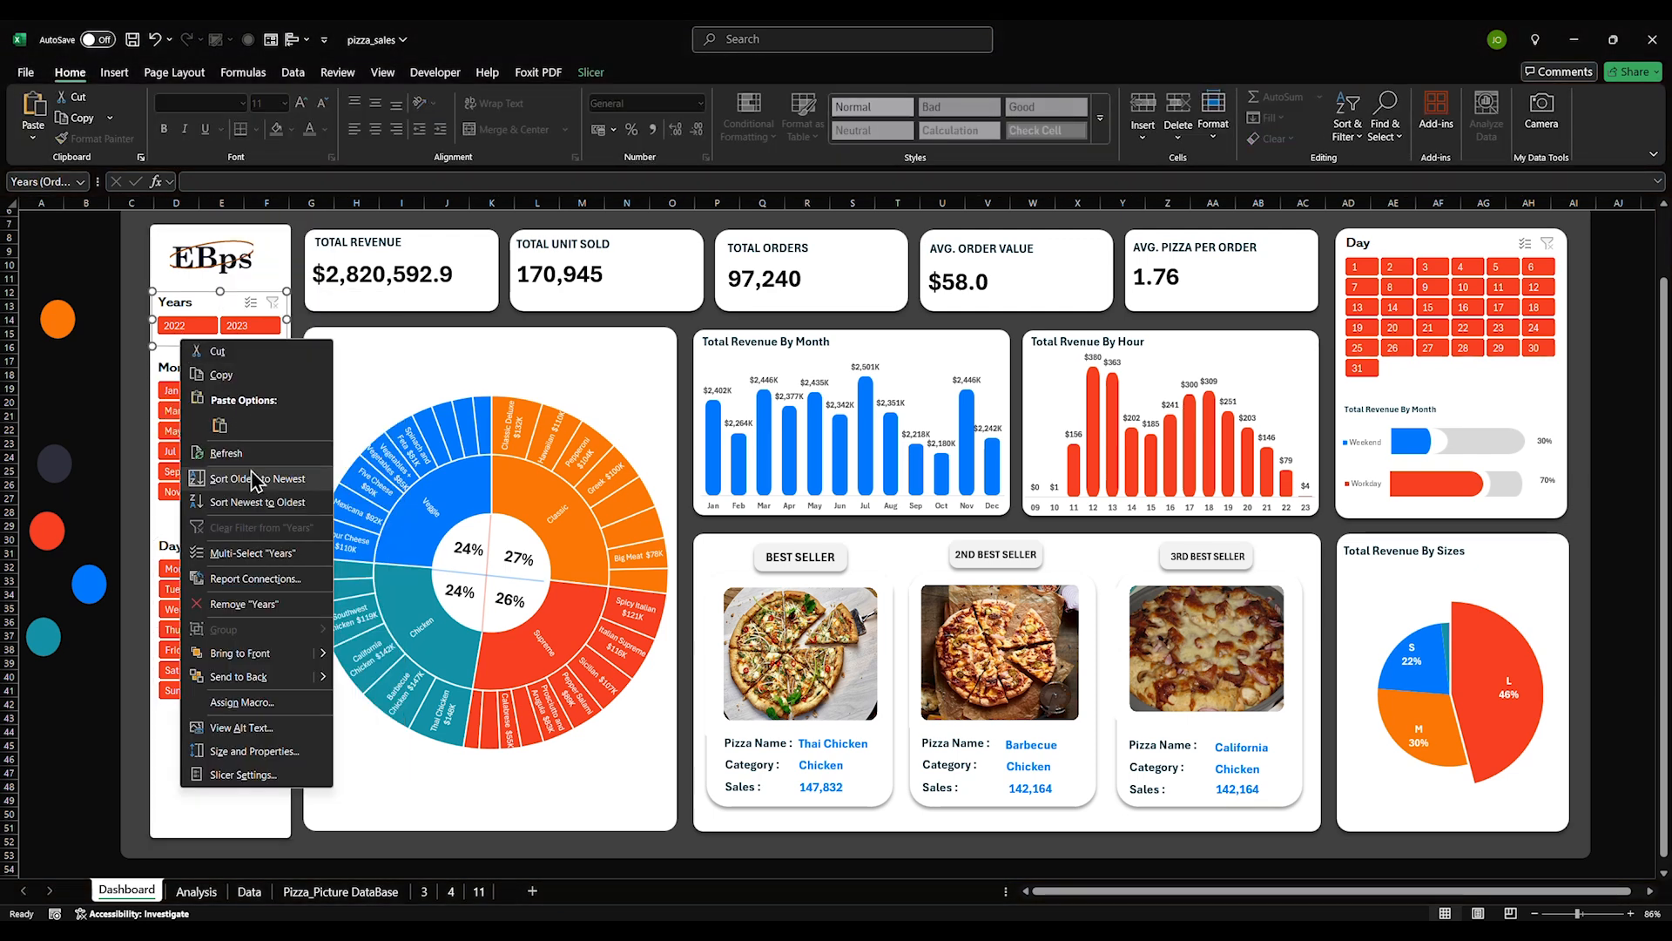
pyautogui.click(238, 579)
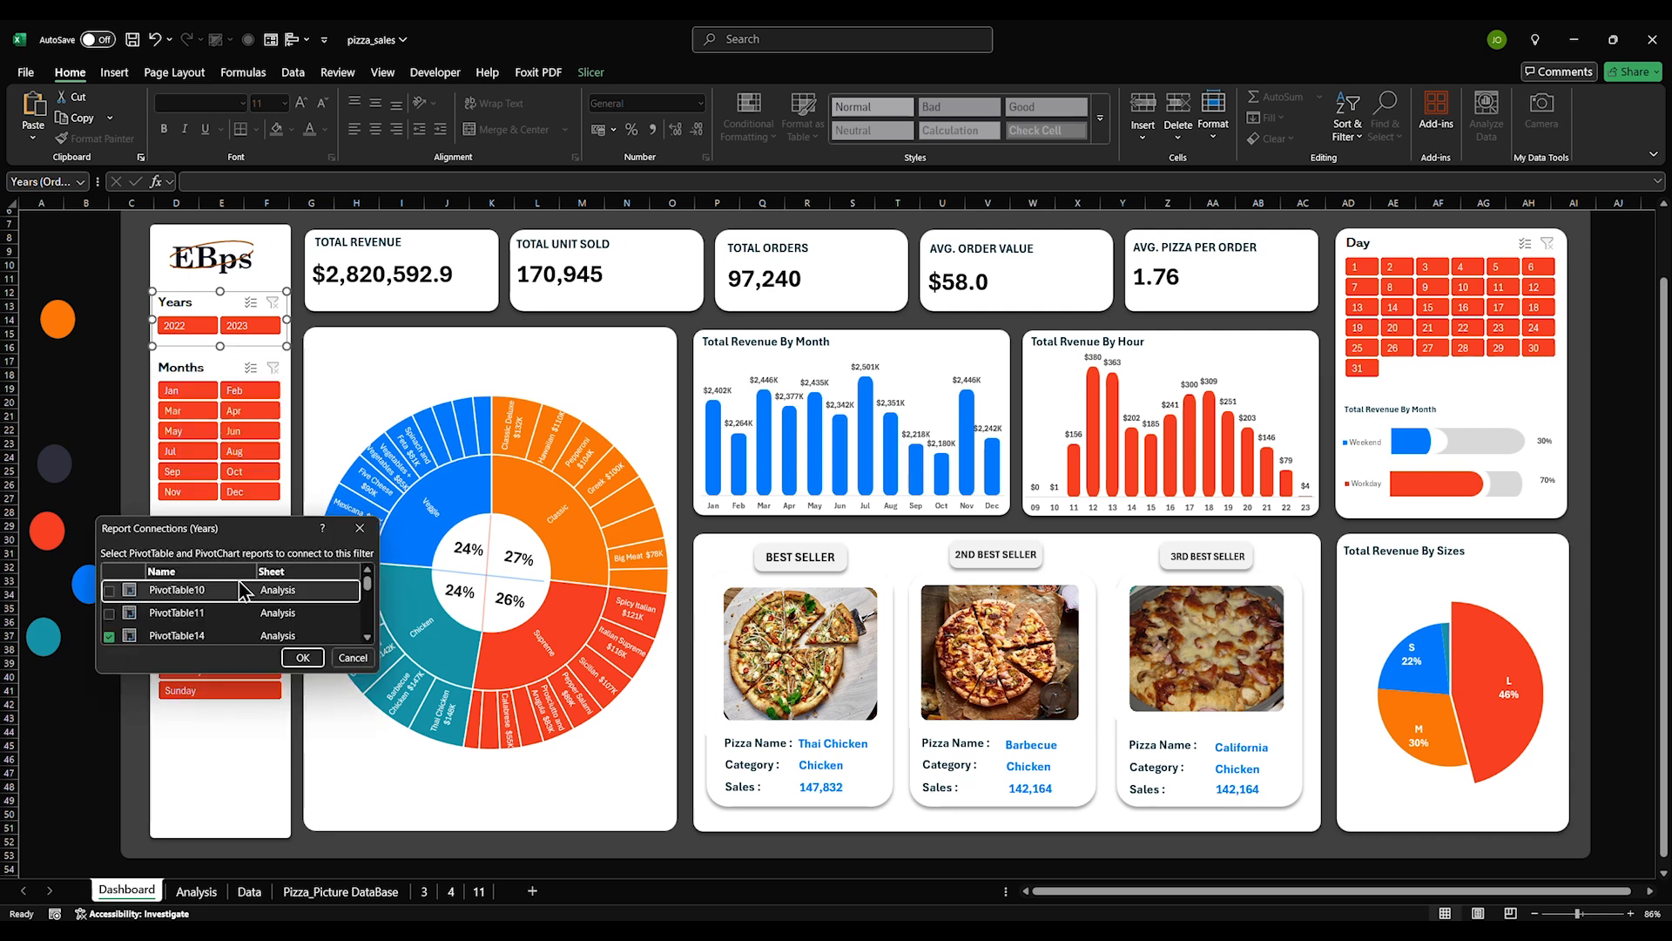
pyautogui.scroll(-5, 114, 605)
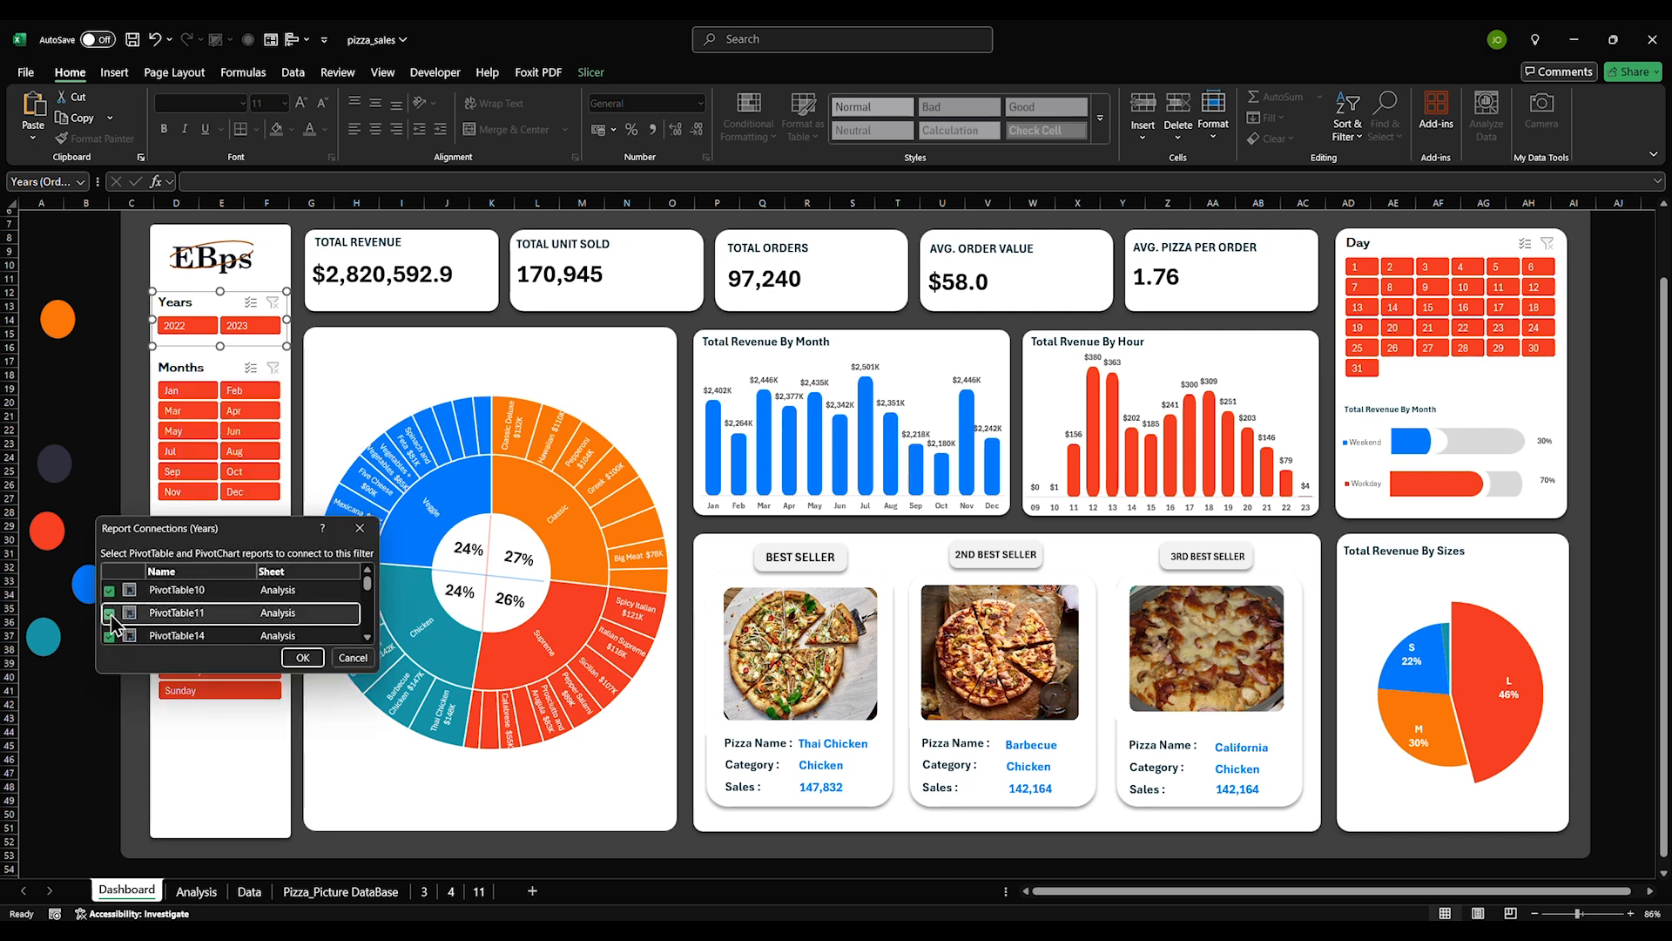
pyautogui.scroll(5, 115, 614)
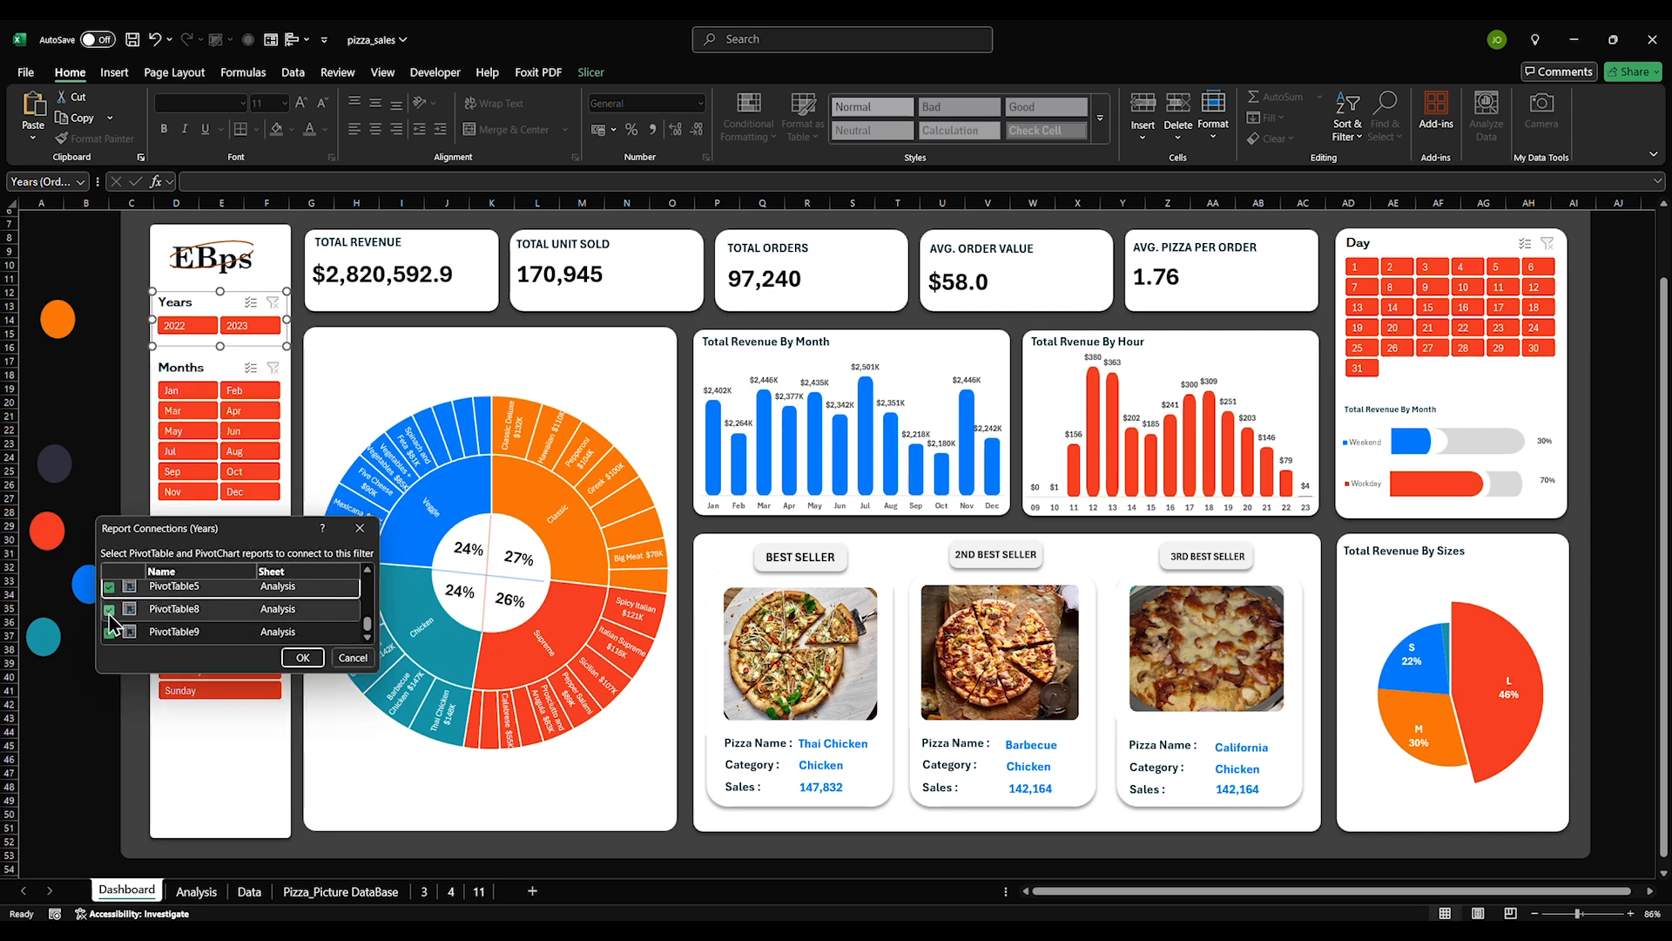
pyautogui.click(302, 657)
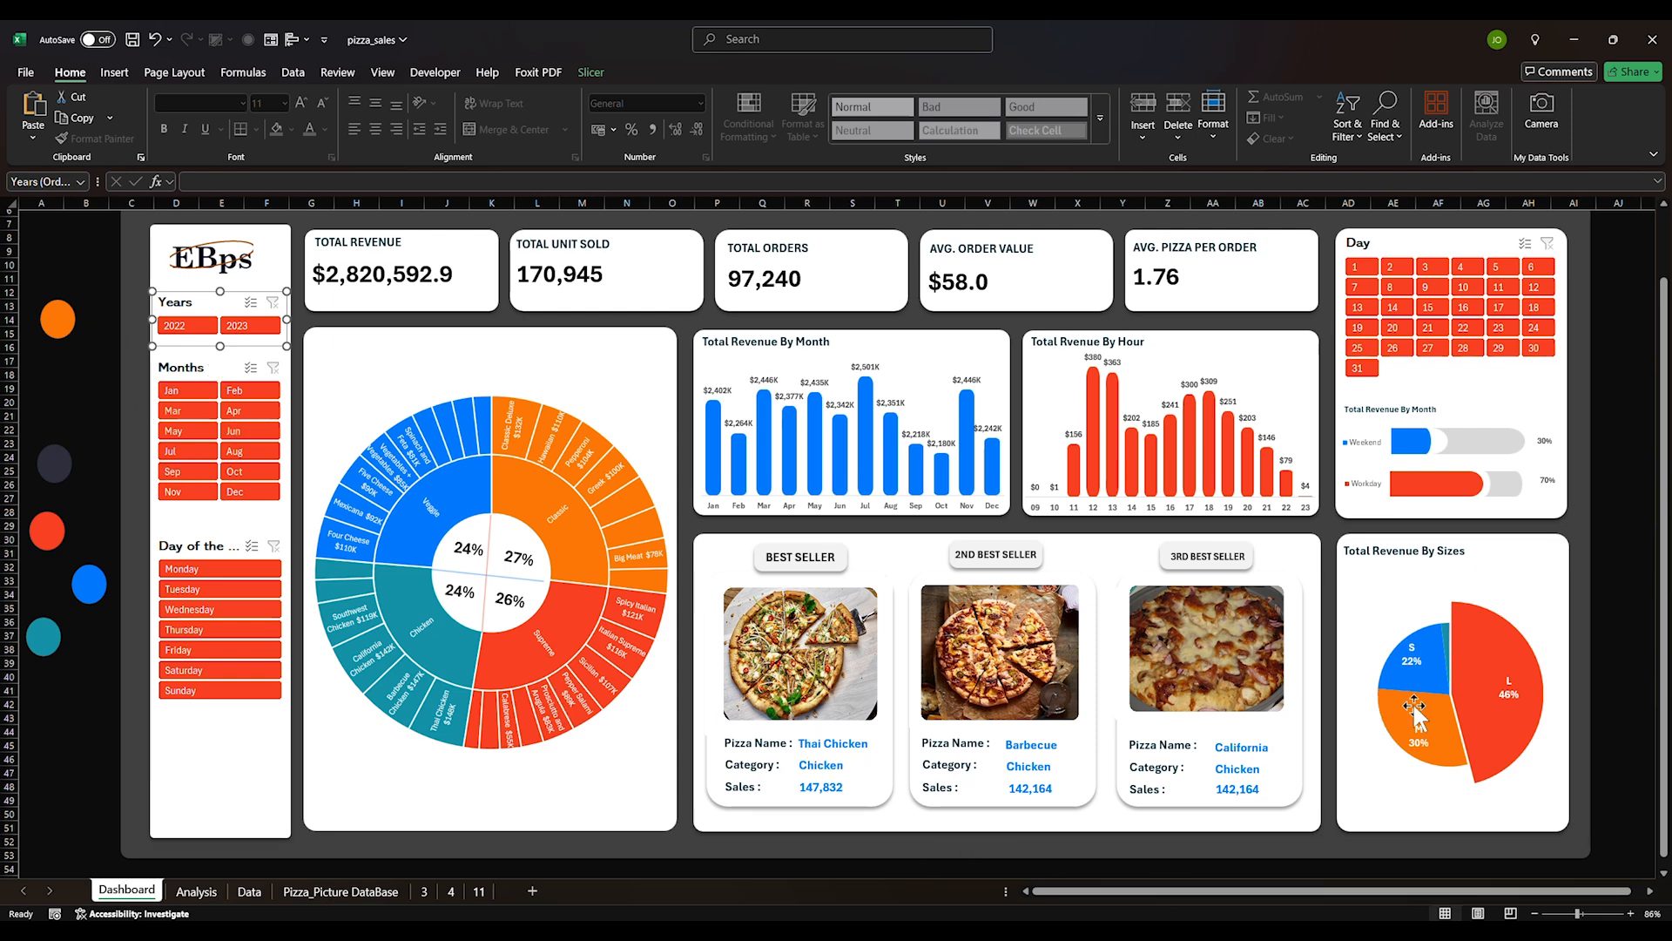
pyautogui.moveTo(1411, 709)
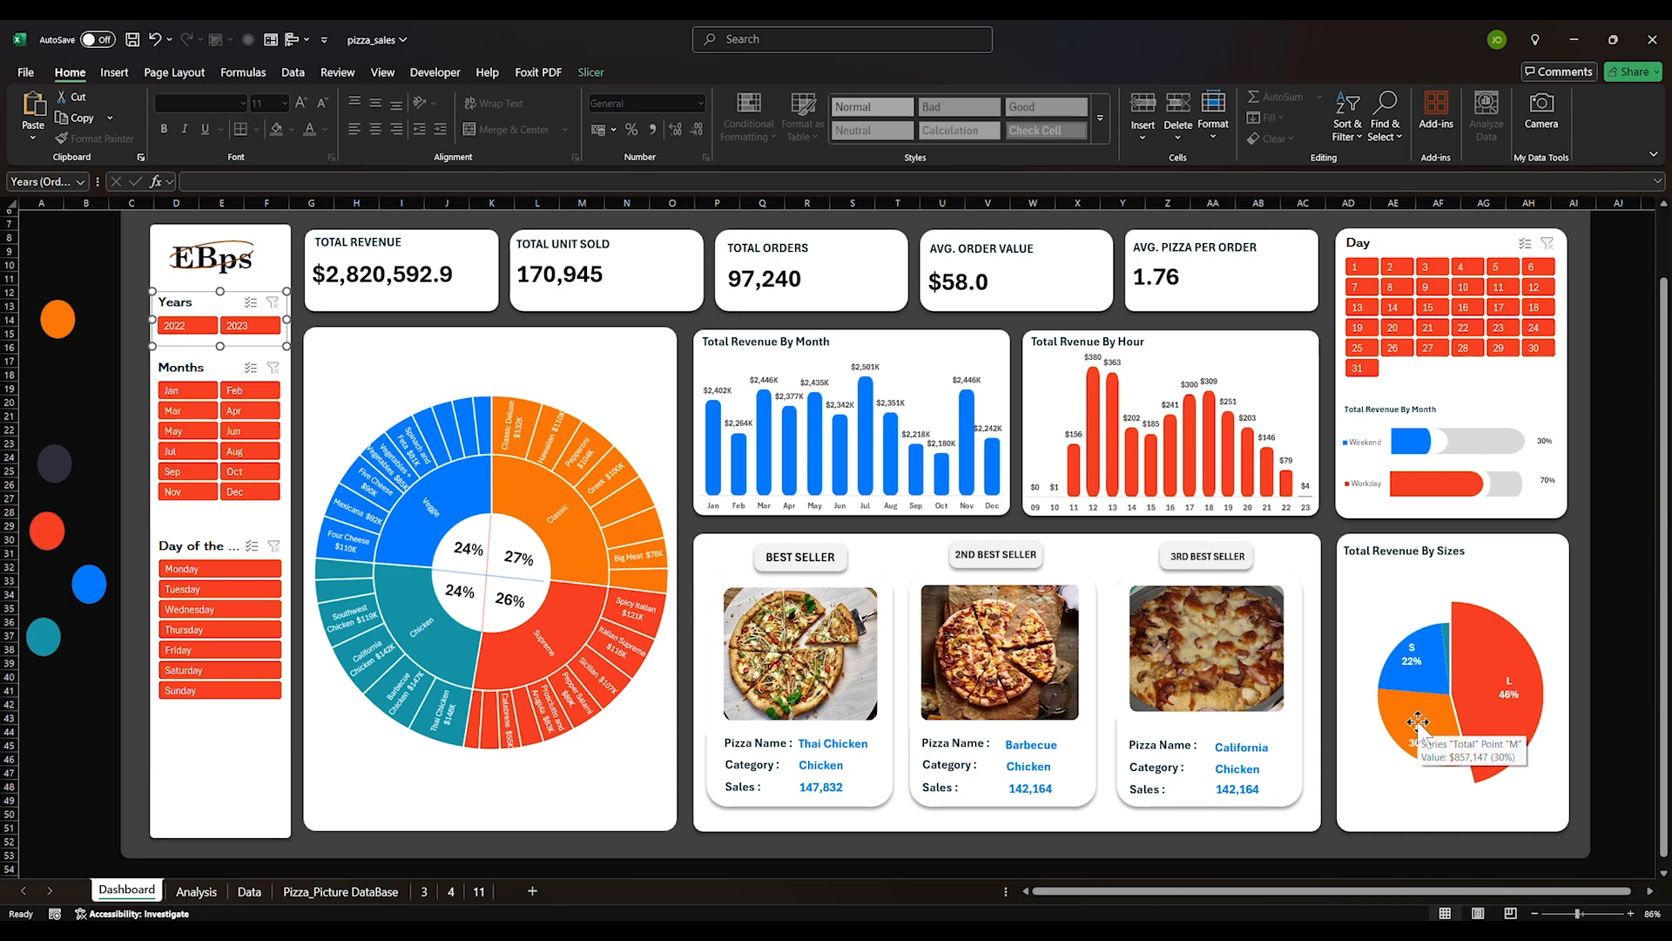
pyautogui.click(1418, 723)
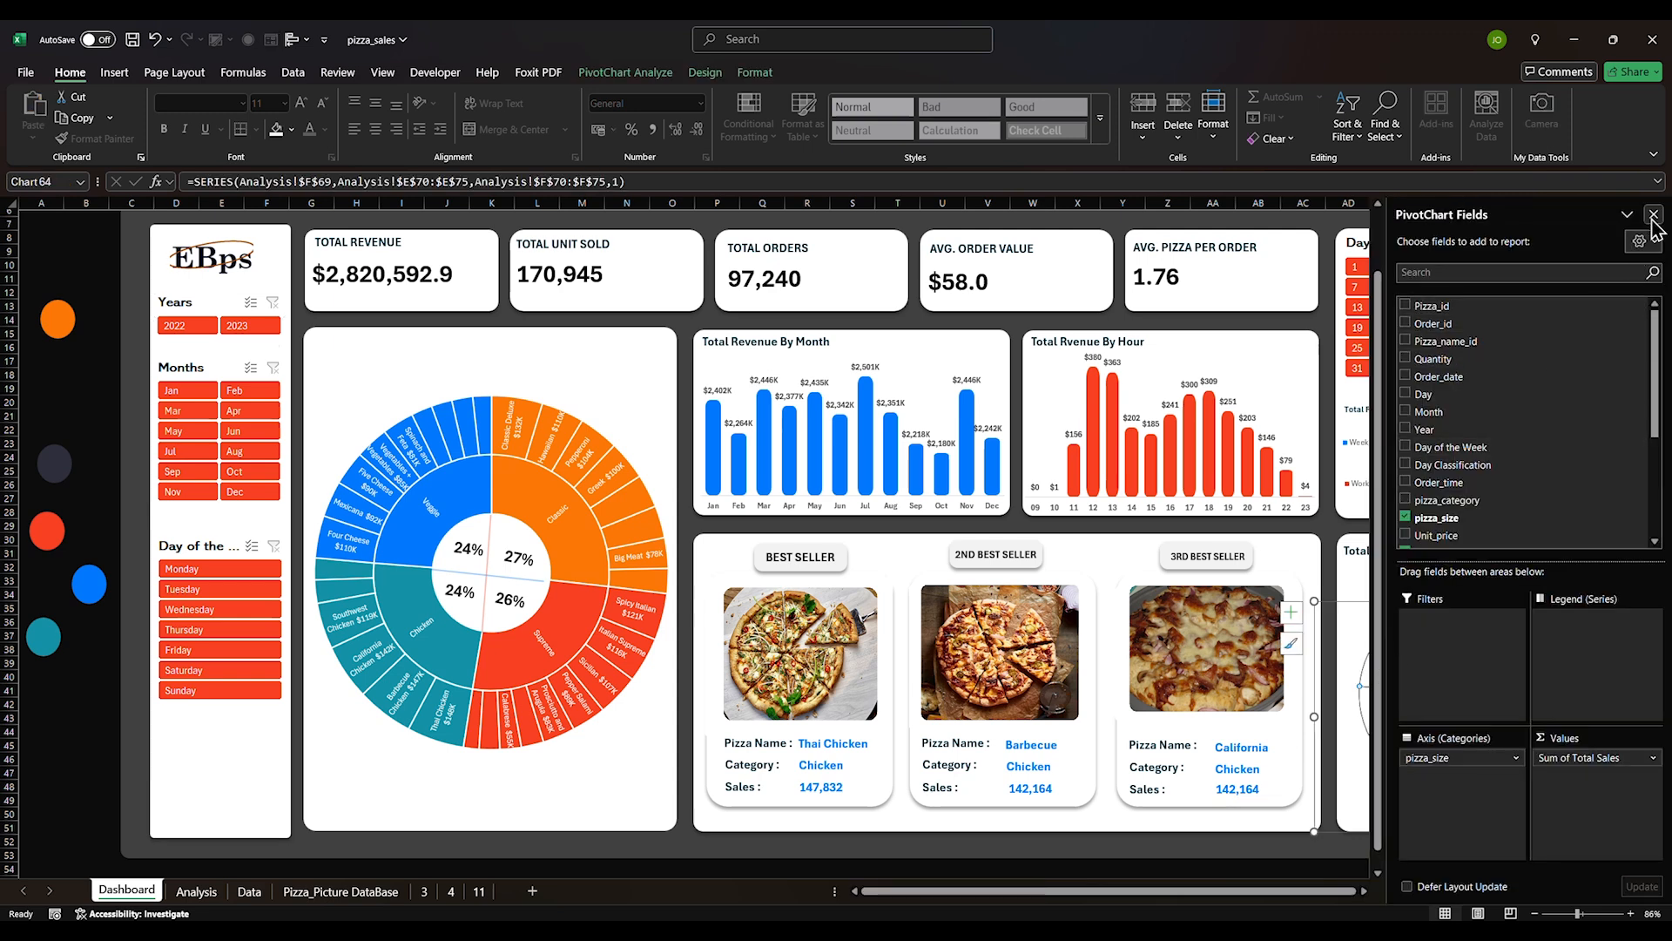
pyautogui.click(1653, 215)
pyautogui.click(1414, 663)
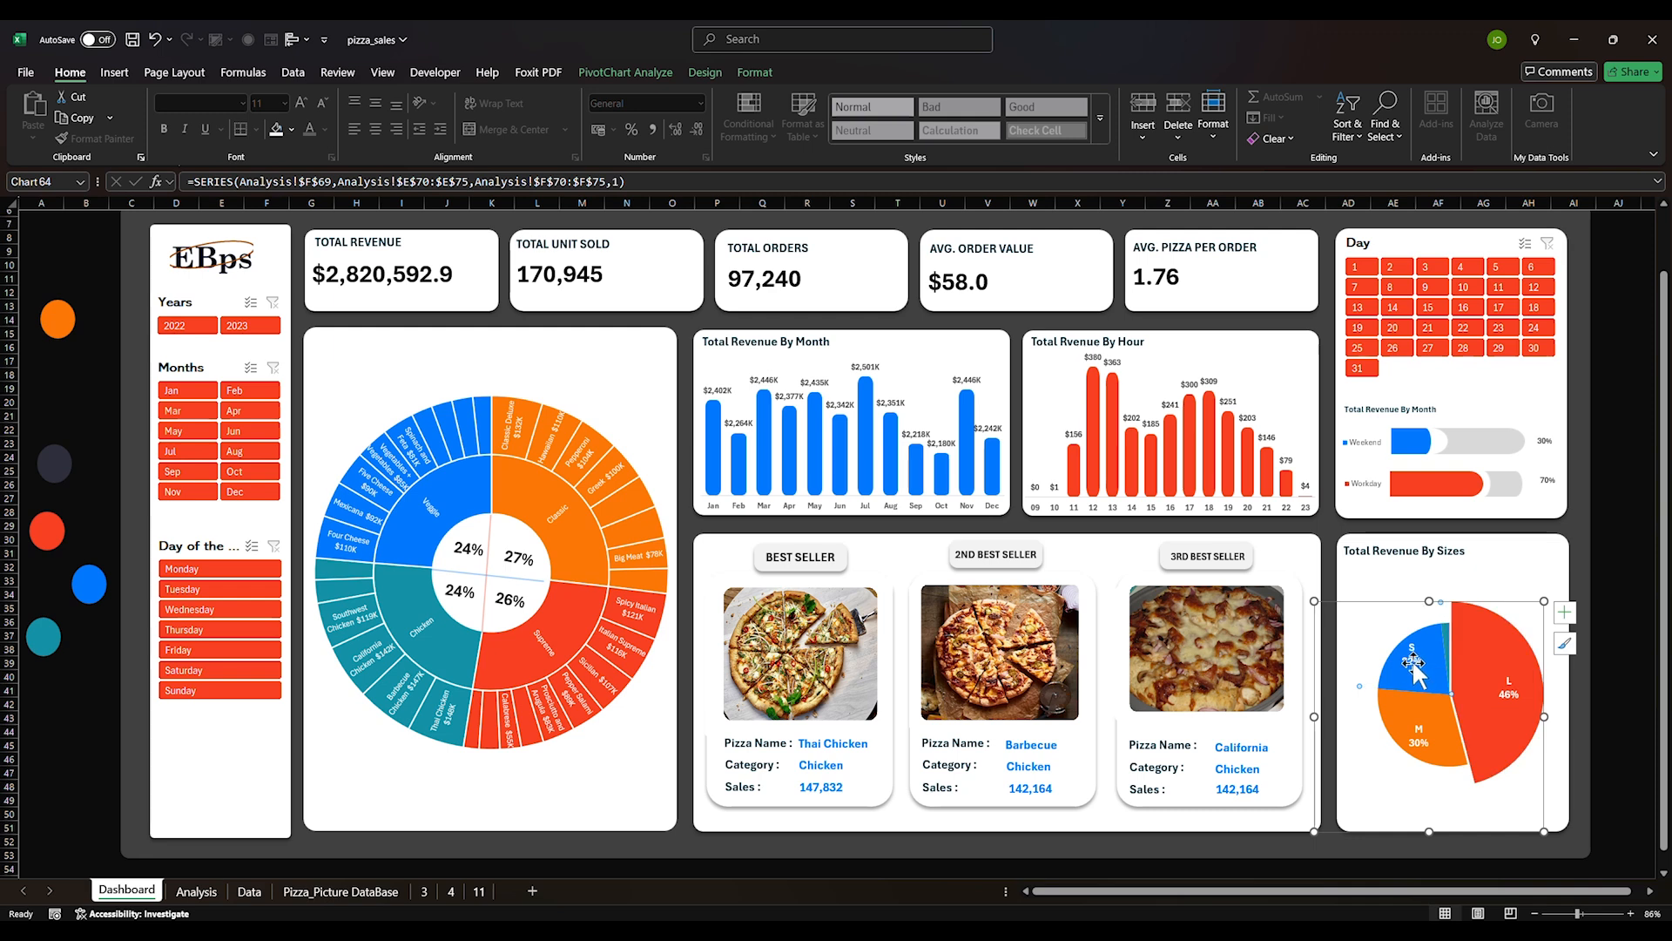
pyautogui.click(1509, 700)
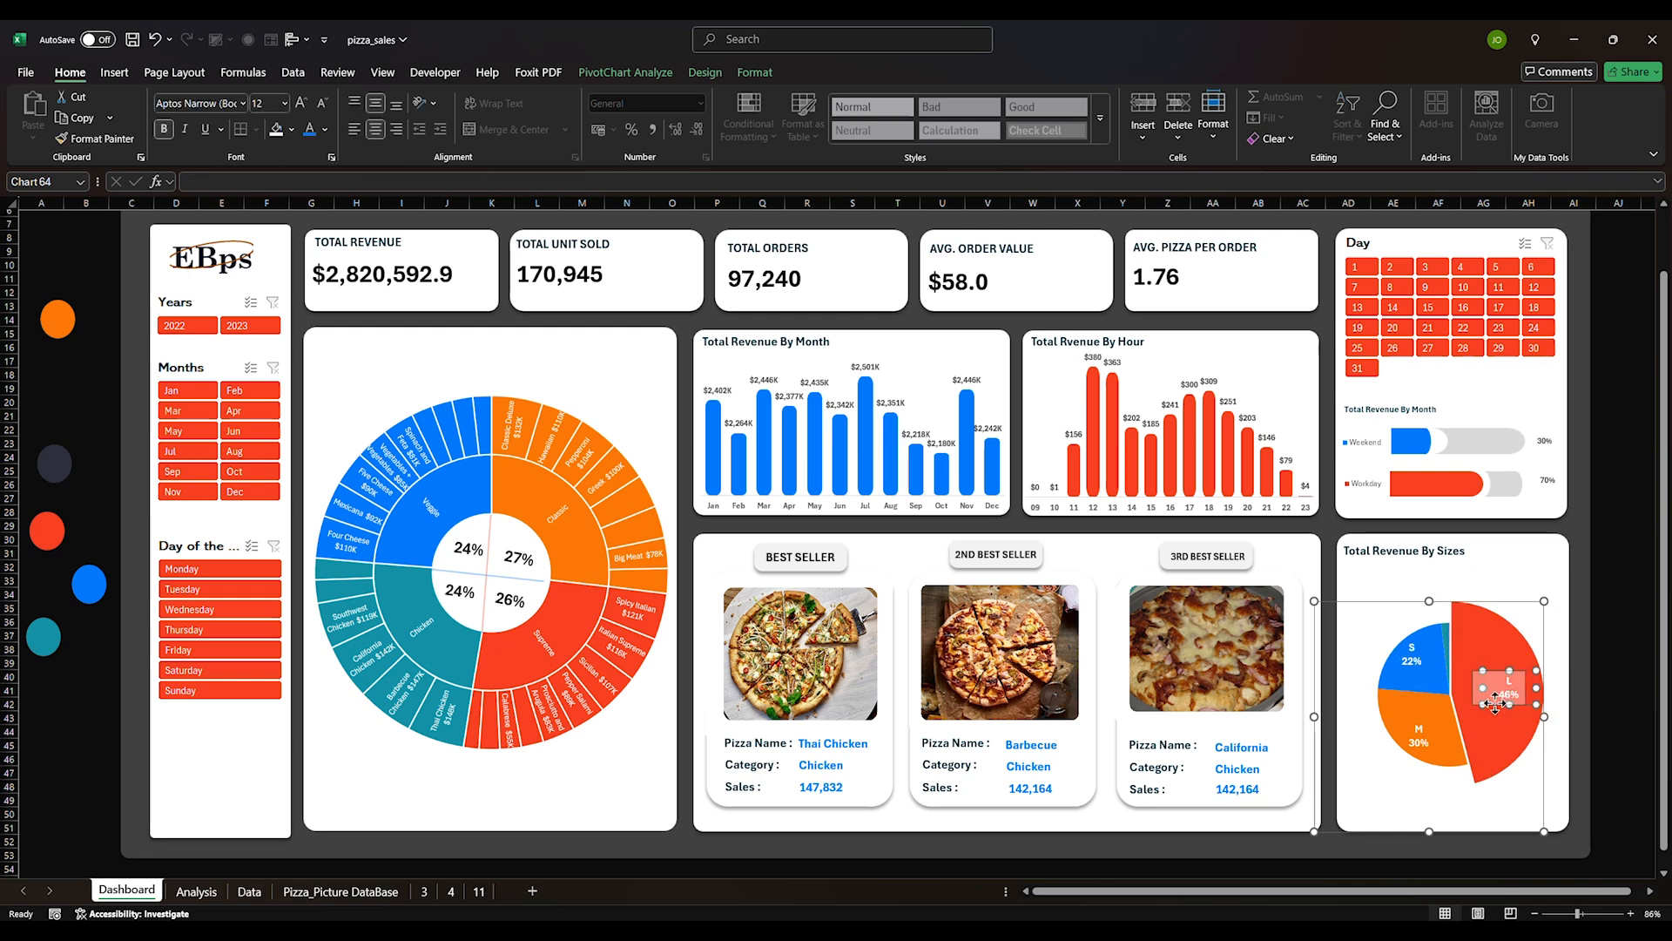
pyautogui.click(1426, 741)
pyautogui.click(1380, 801)
pyautogui.click(1414, 735)
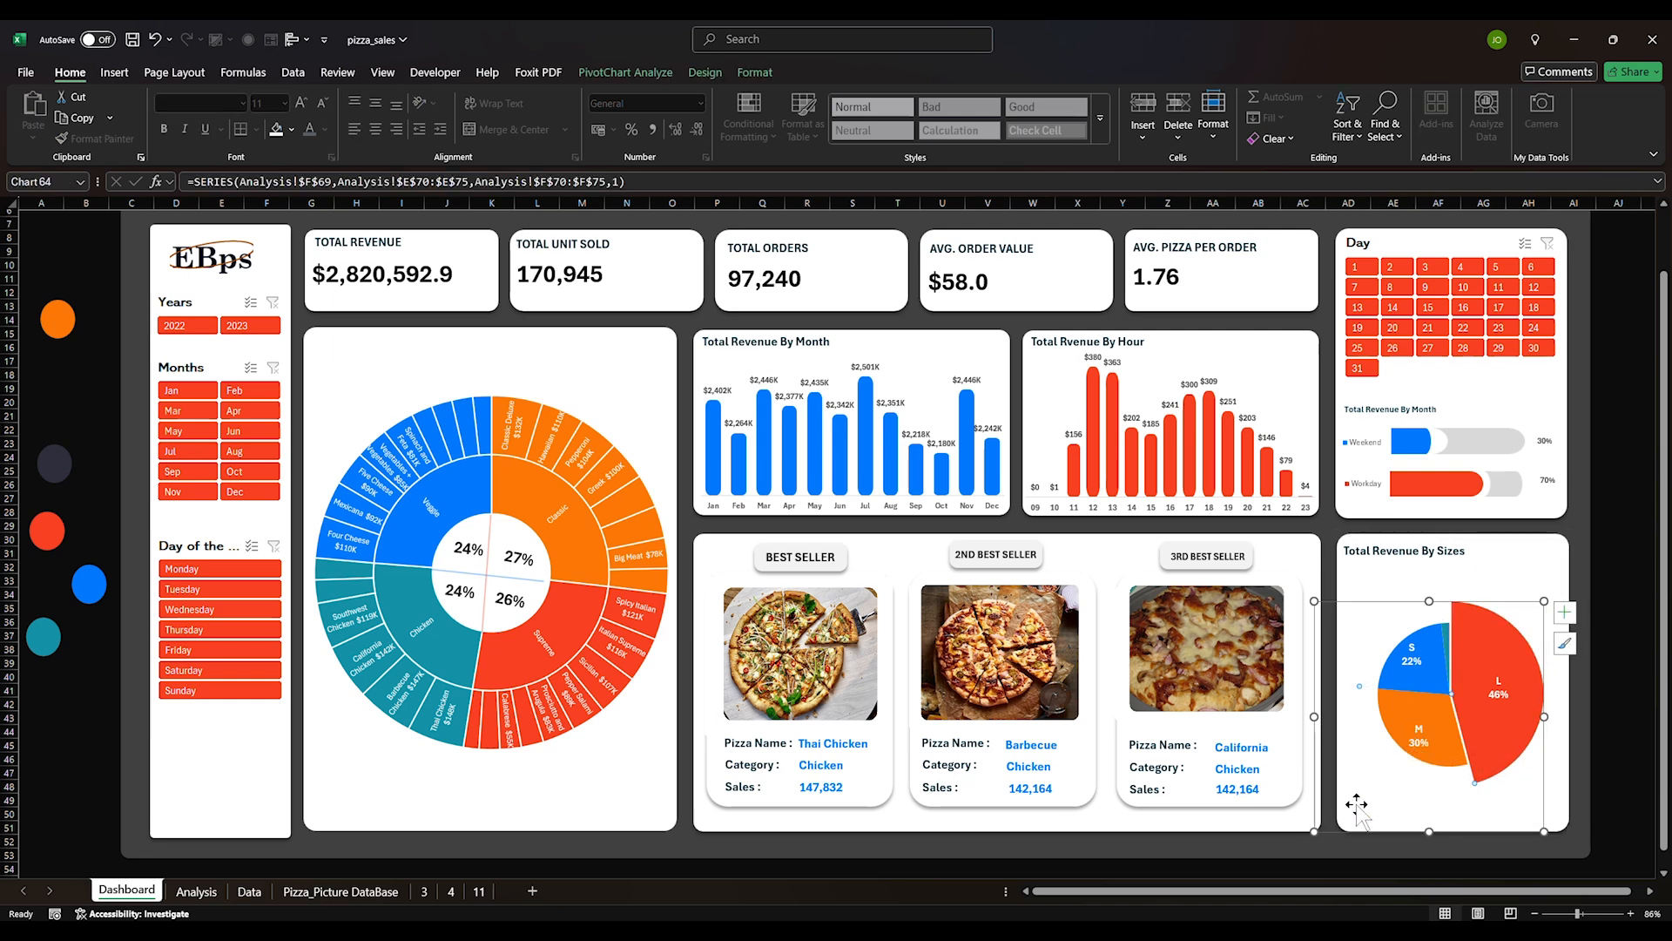
pyautogui.click(1397, 779)
pyautogui.click(183, 765)
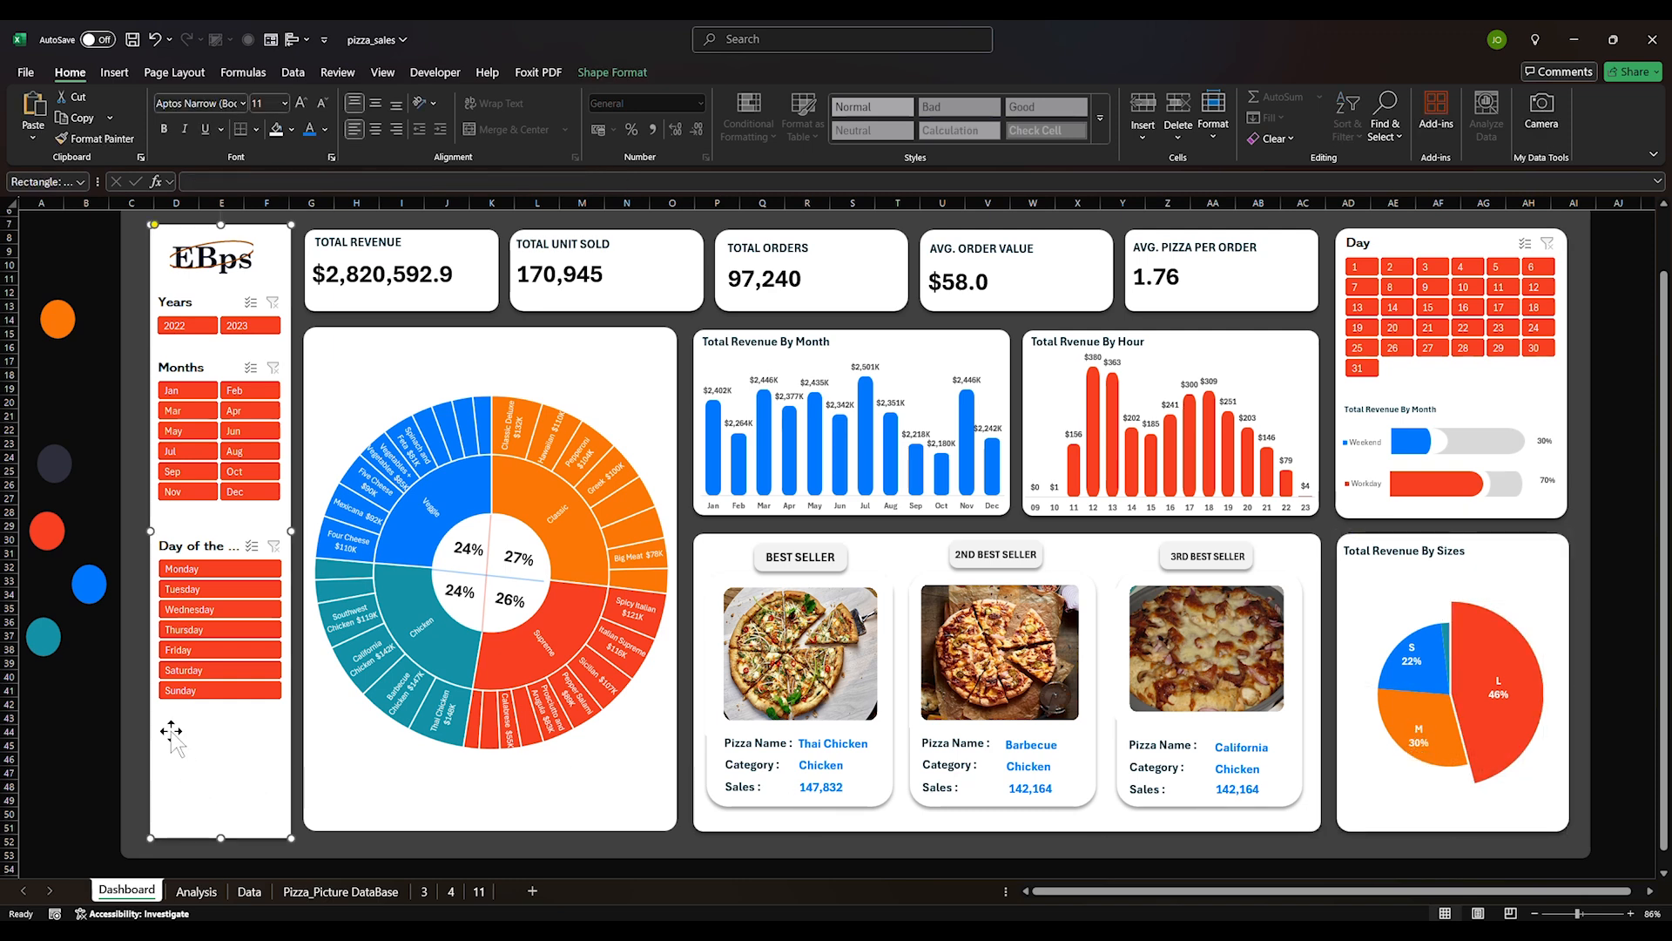
# Tick PivotTable11, PivotTable4 and PivotTable8 in the Months slicer's Report Connections and confirm
pyautogui.rightClick(182, 386)
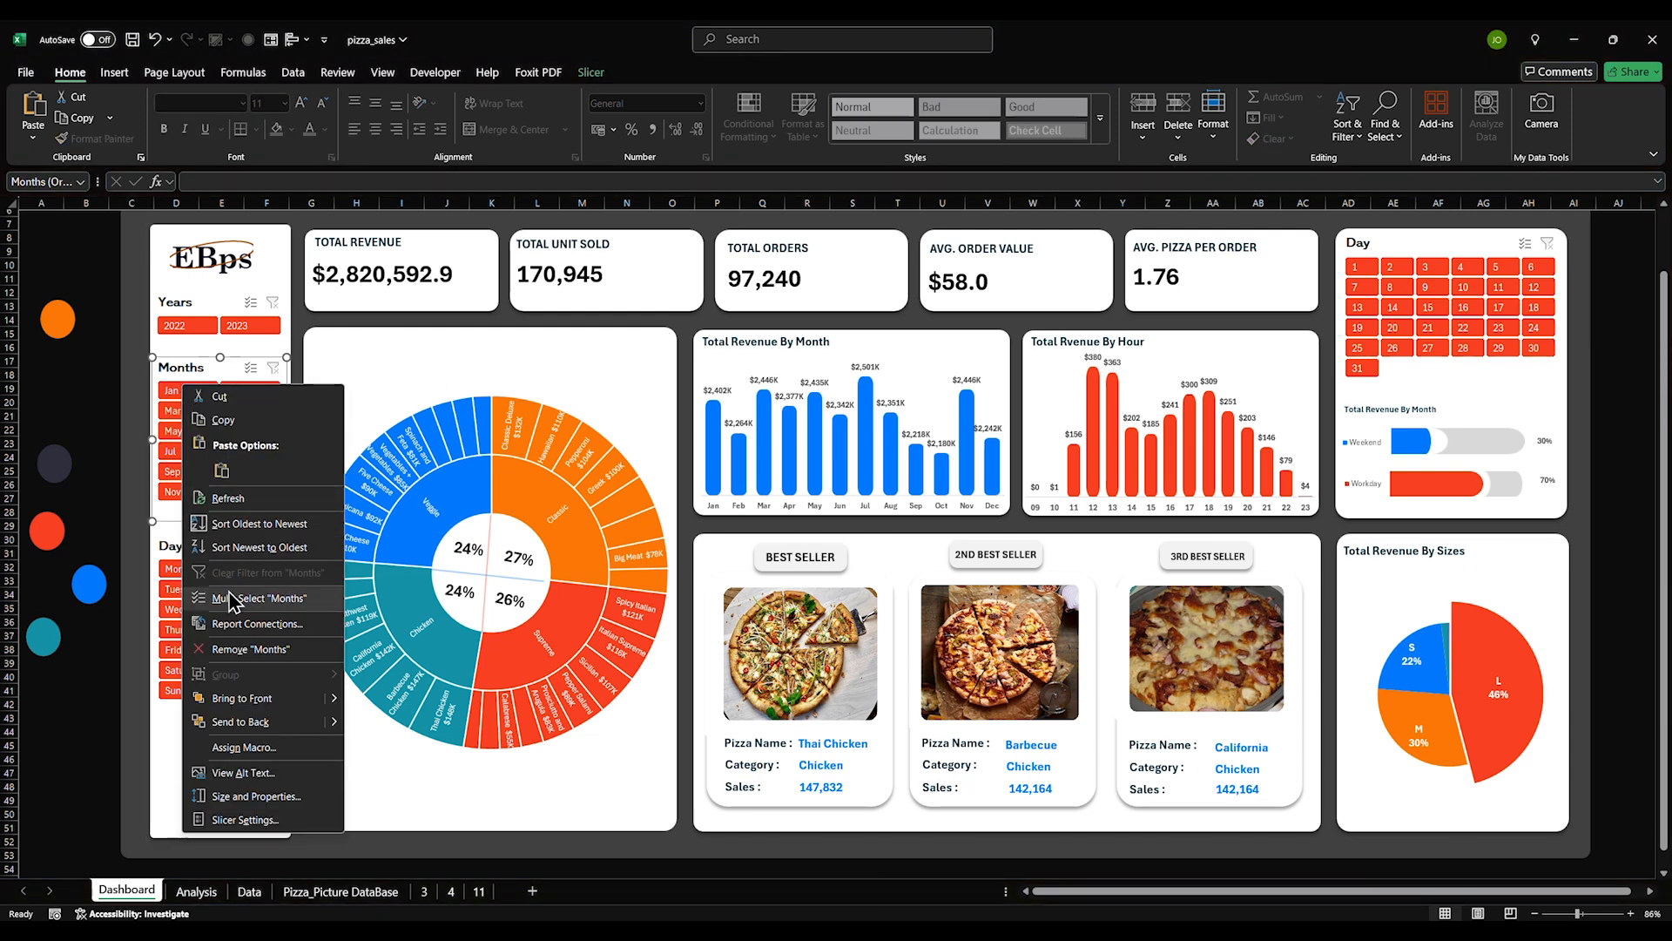
pyautogui.click(236, 624)
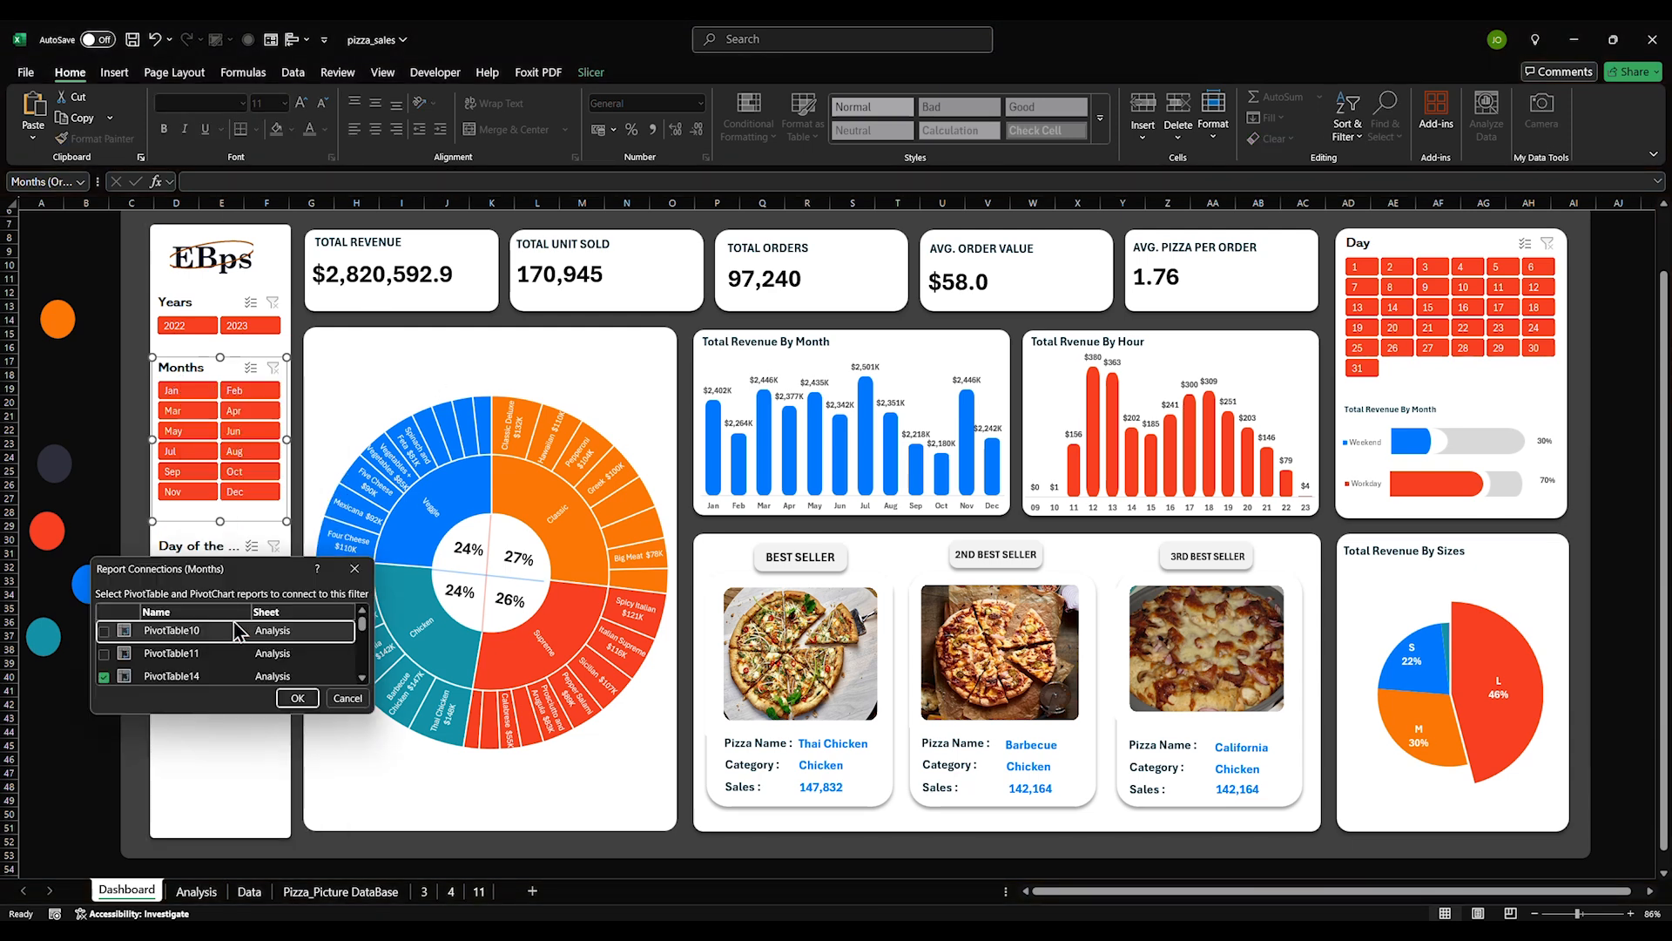
pyautogui.click(104, 653)
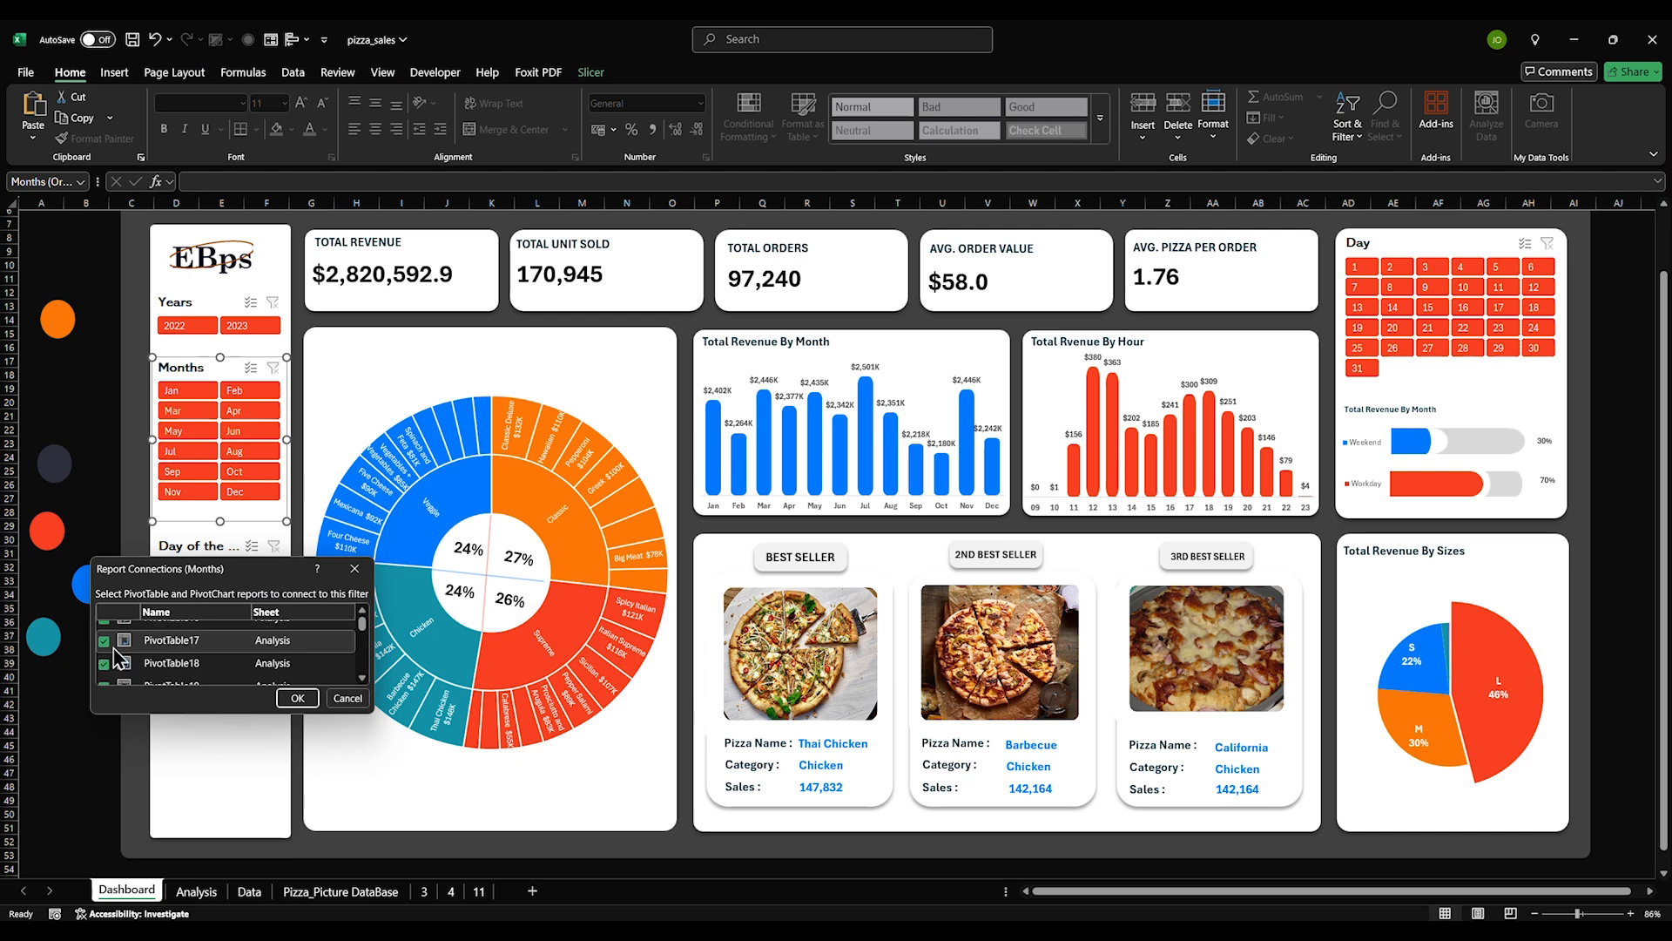
pyautogui.scroll(-3, 122, 653)
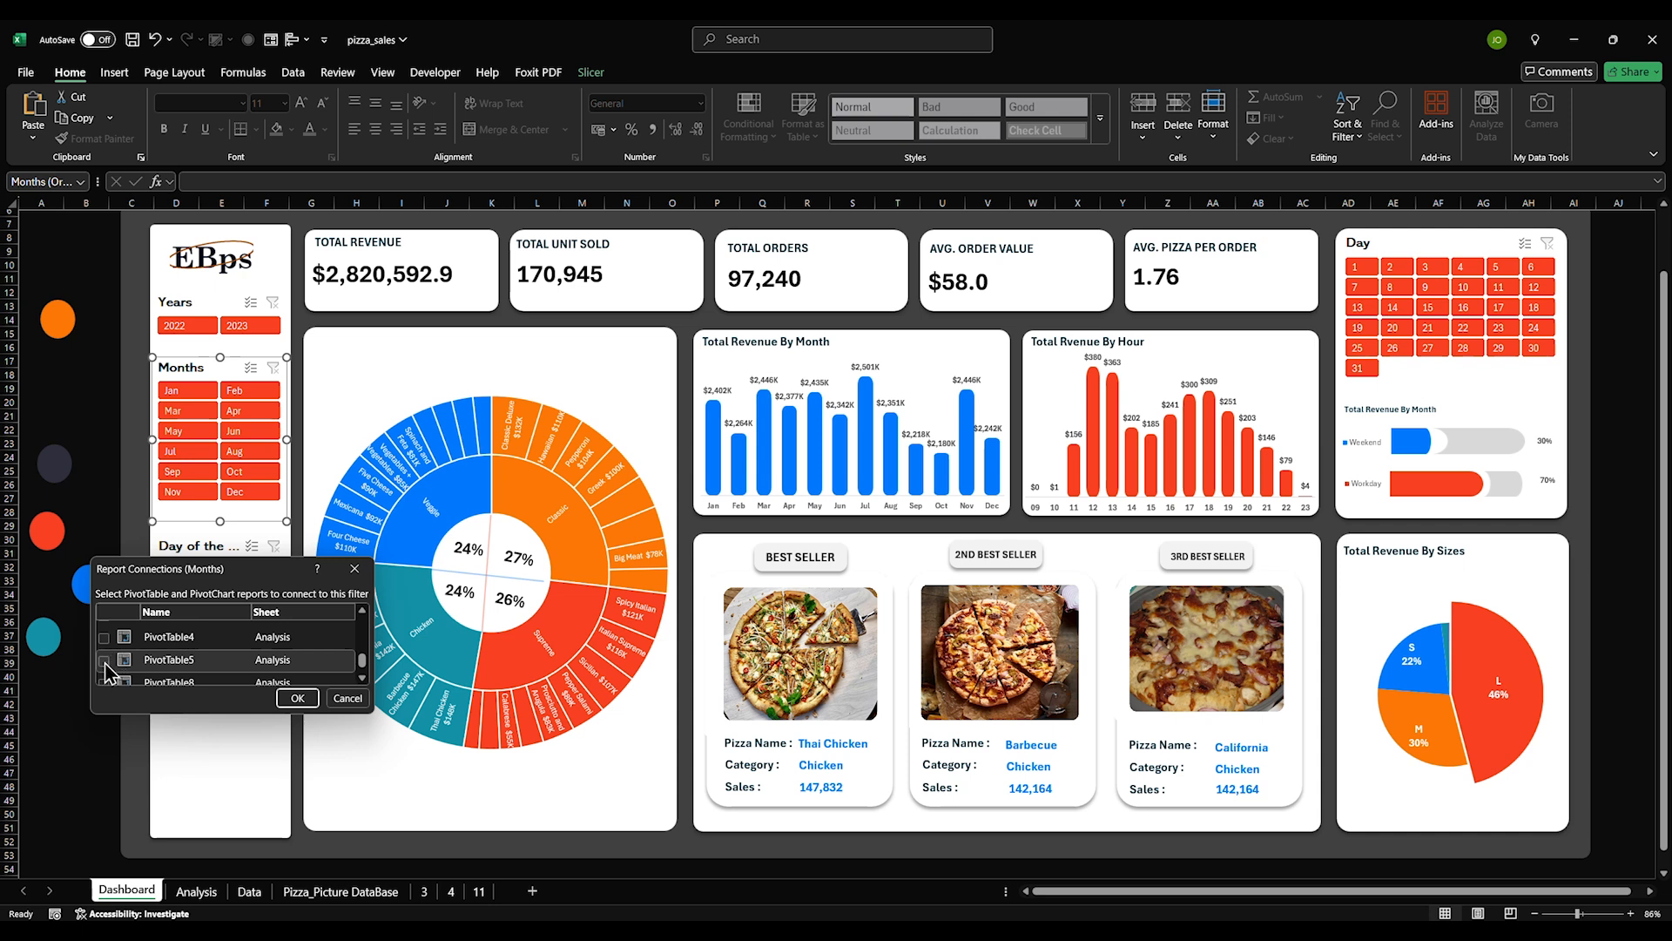
pyautogui.click(105, 638)
pyautogui.click(104, 685)
pyautogui.scroll(-1, 116, 675)
pyautogui.scroll(4, 116, 670)
pyautogui.scroll(1, 117, 668)
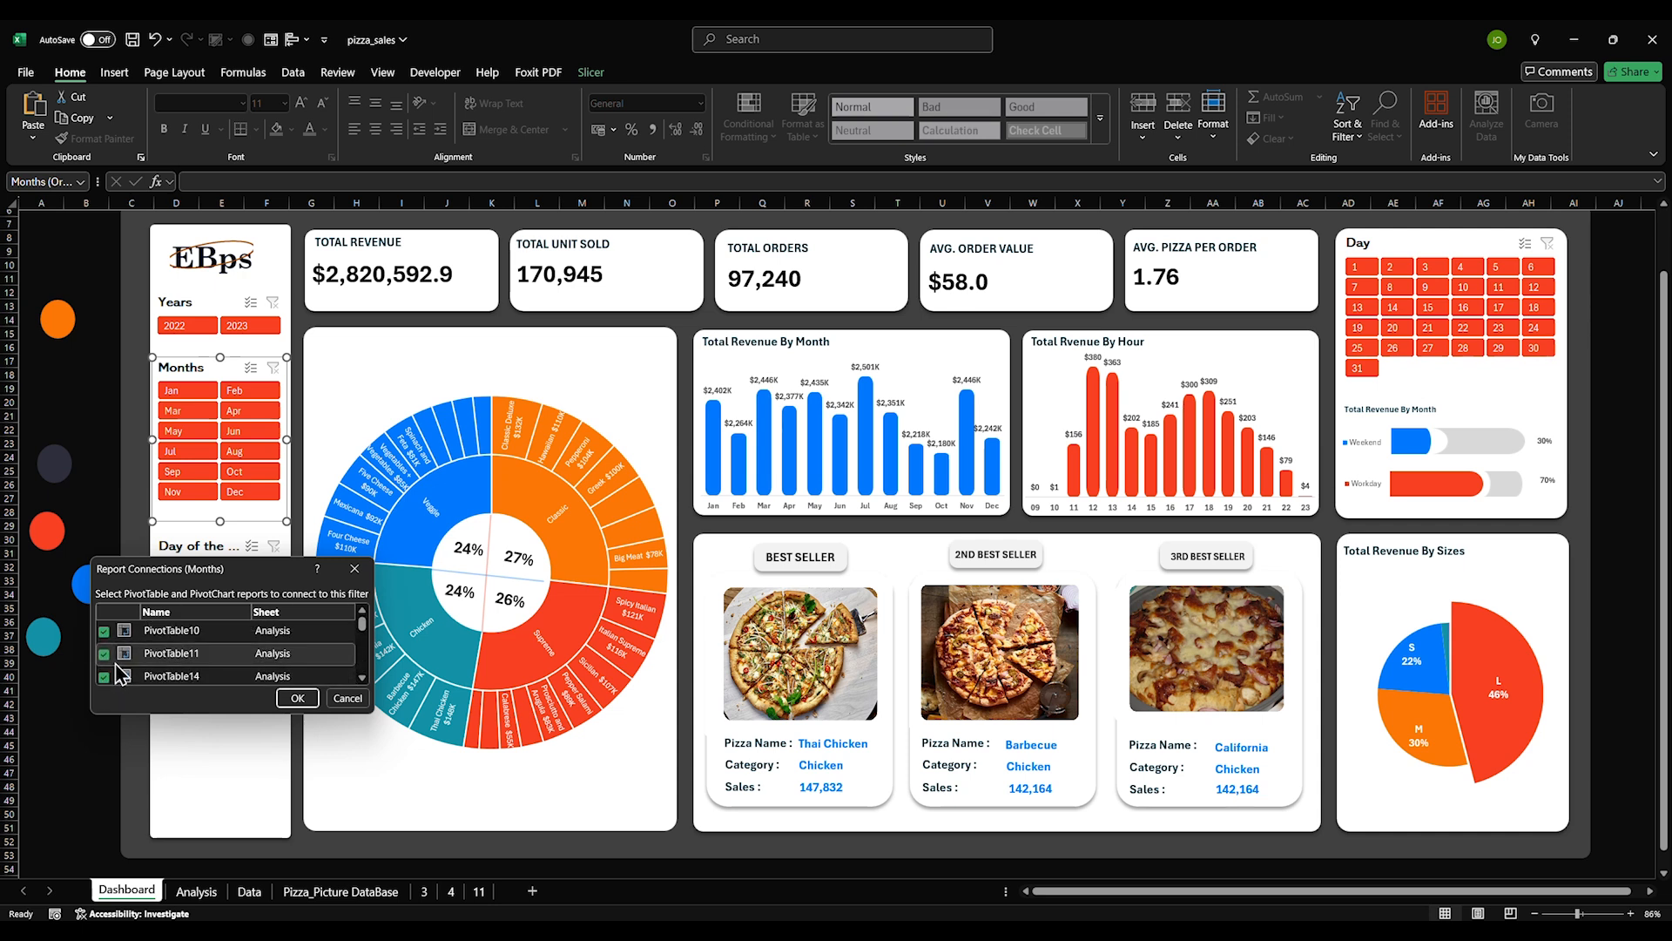
pyautogui.click(297, 698)
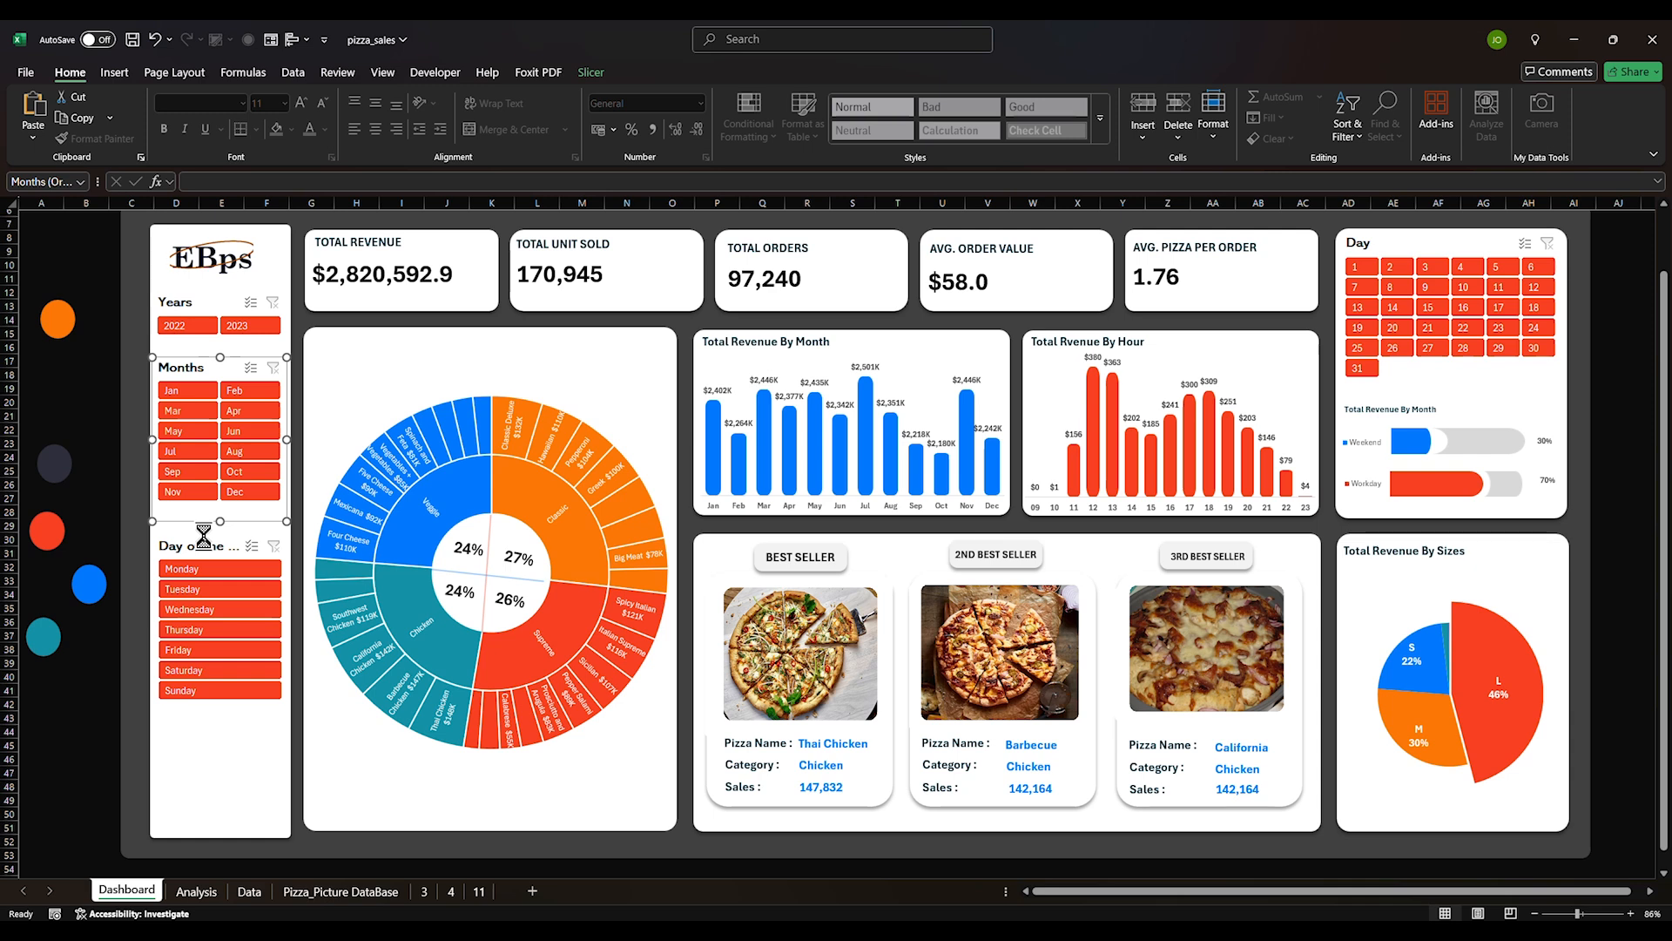
# Check the Day slicer's settings without changes, then filter the dashboard to Sunday
pyautogui.click(204, 544)
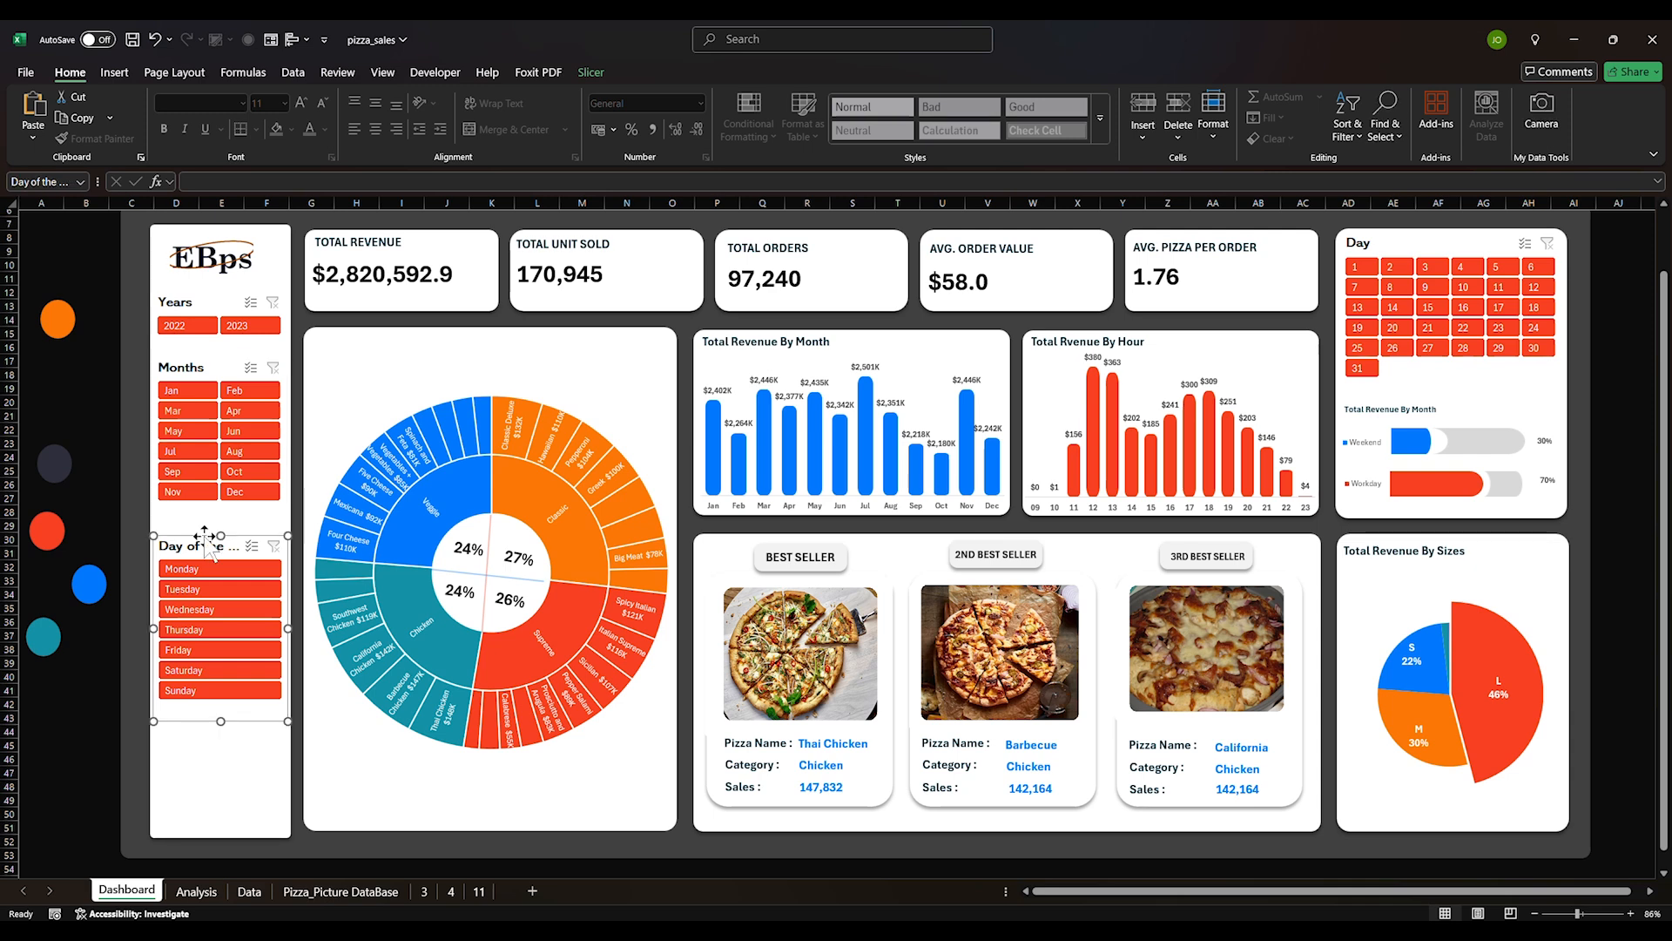
pyautogui.rightClick(1383, 239)
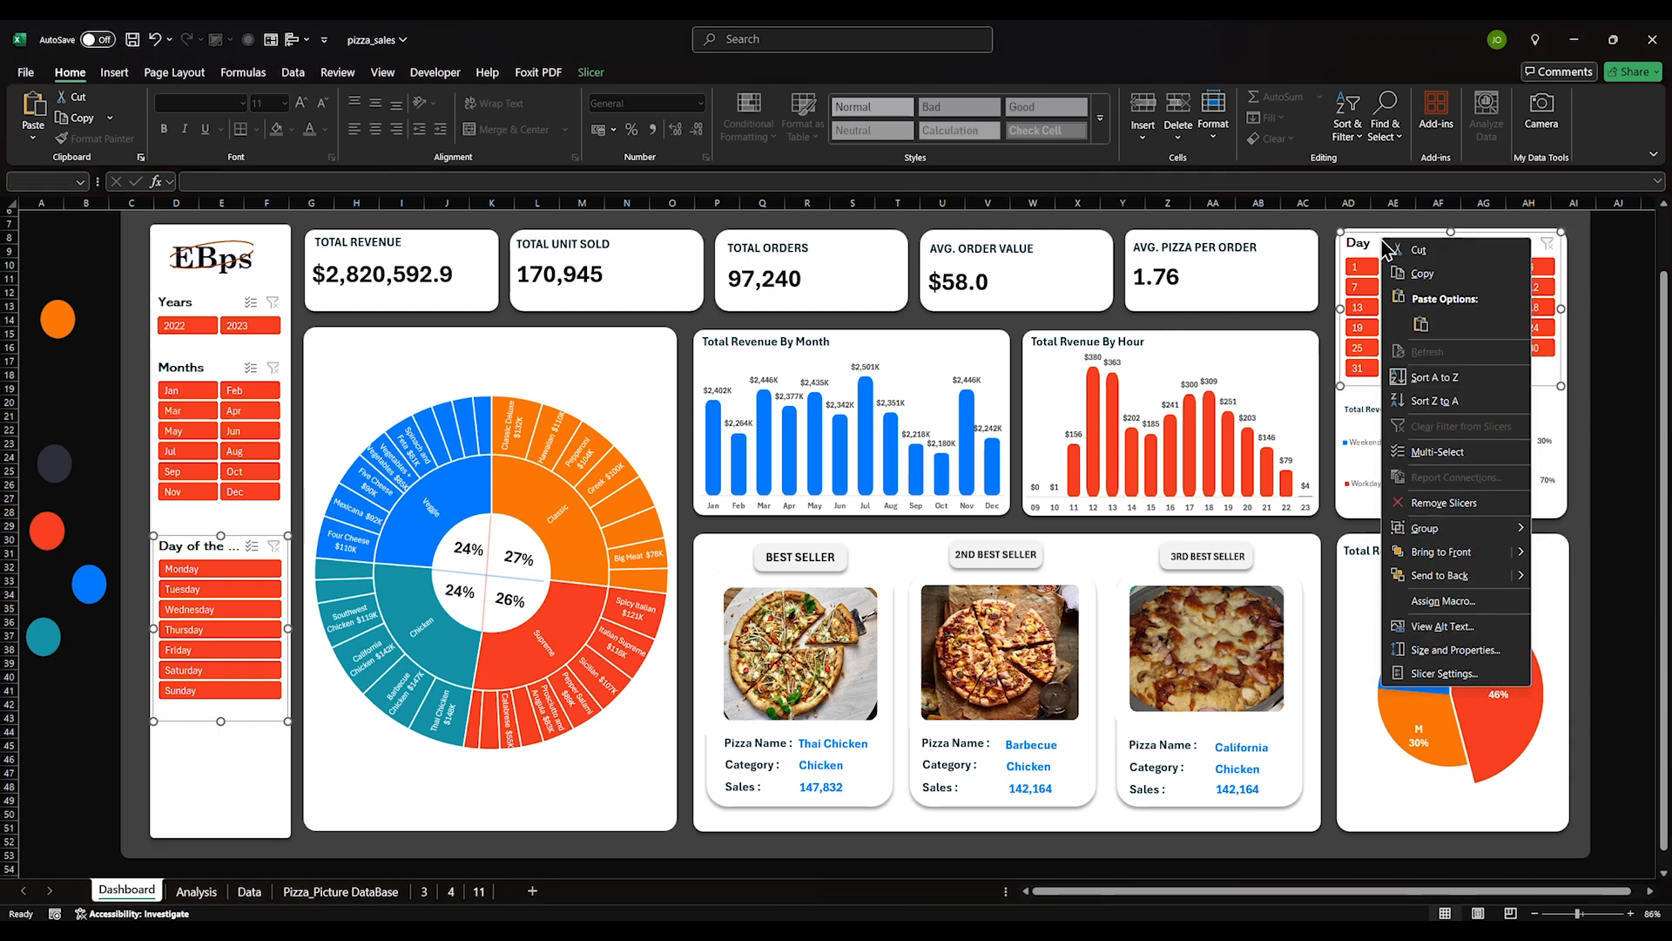
pyautogui.click(1444, 673)
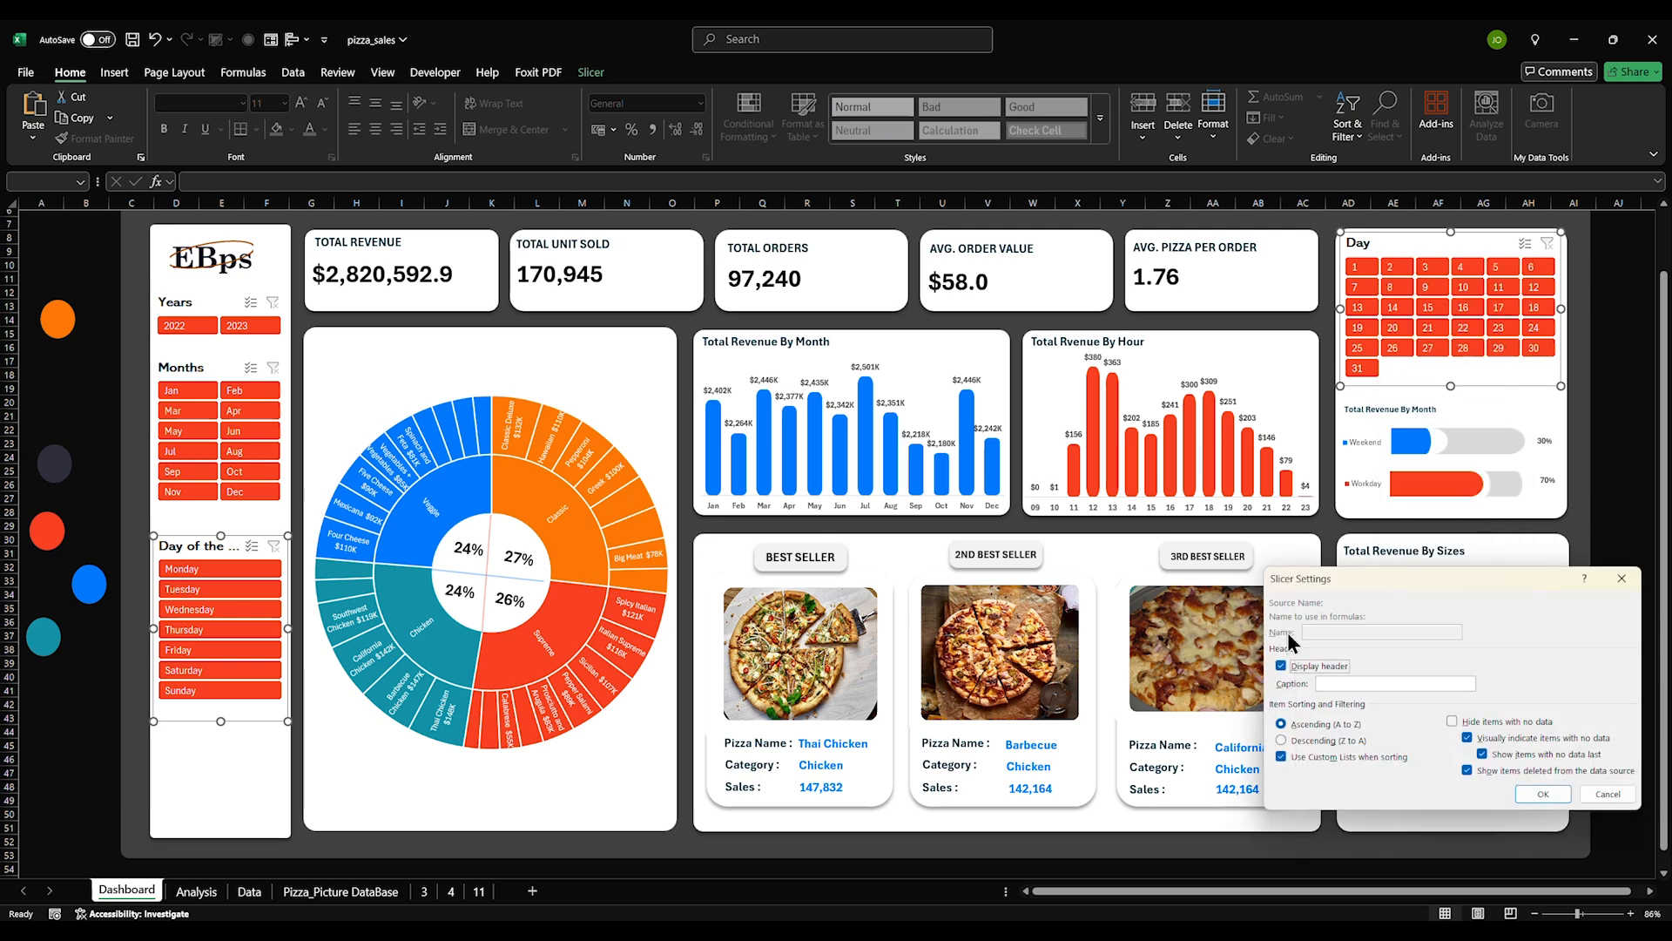
pyautogui.click(1607, 794)
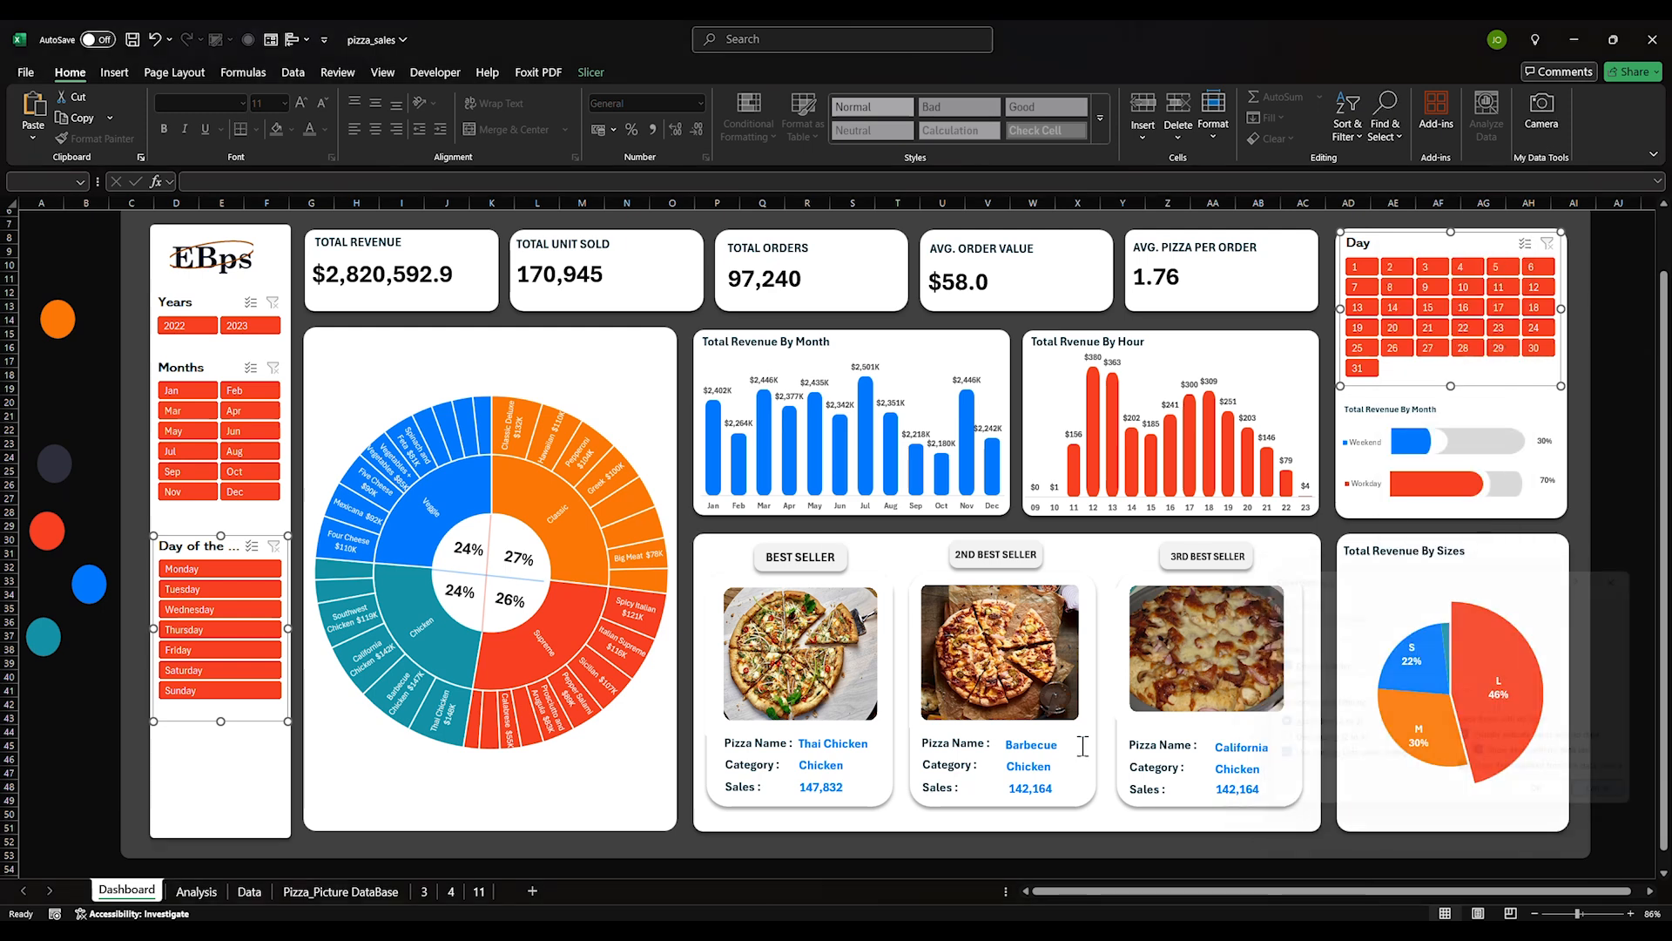
pyautogui.rightClick(1399, 243)
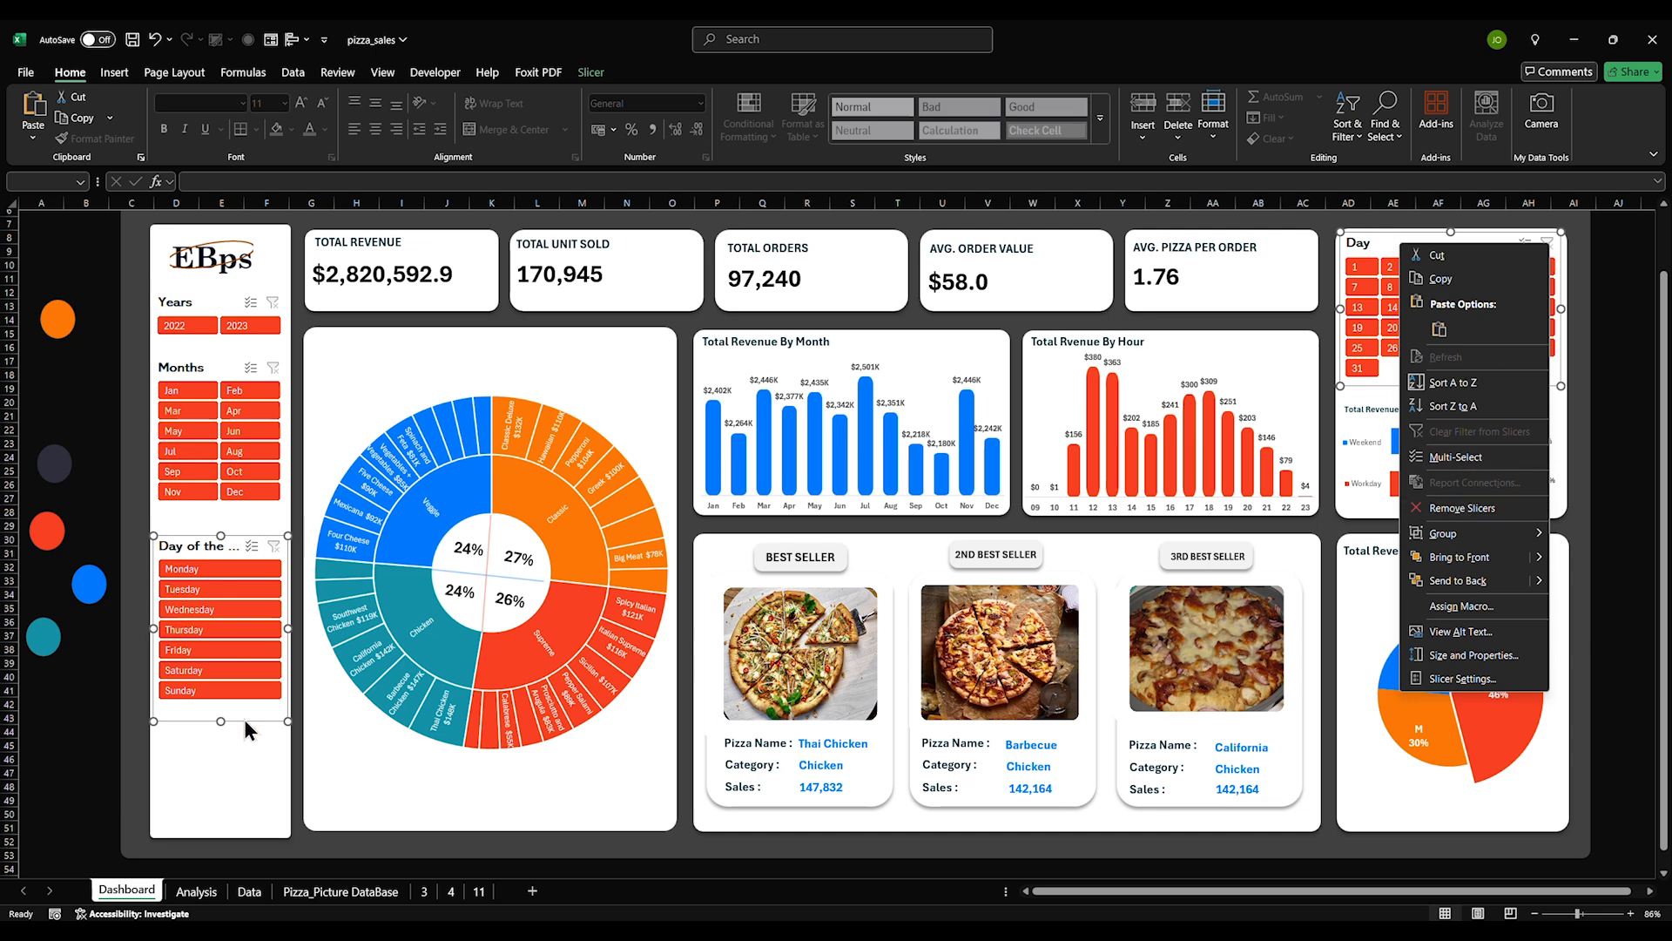
pyautogui.click(246, 728)
pyautogui.click(201, 690)
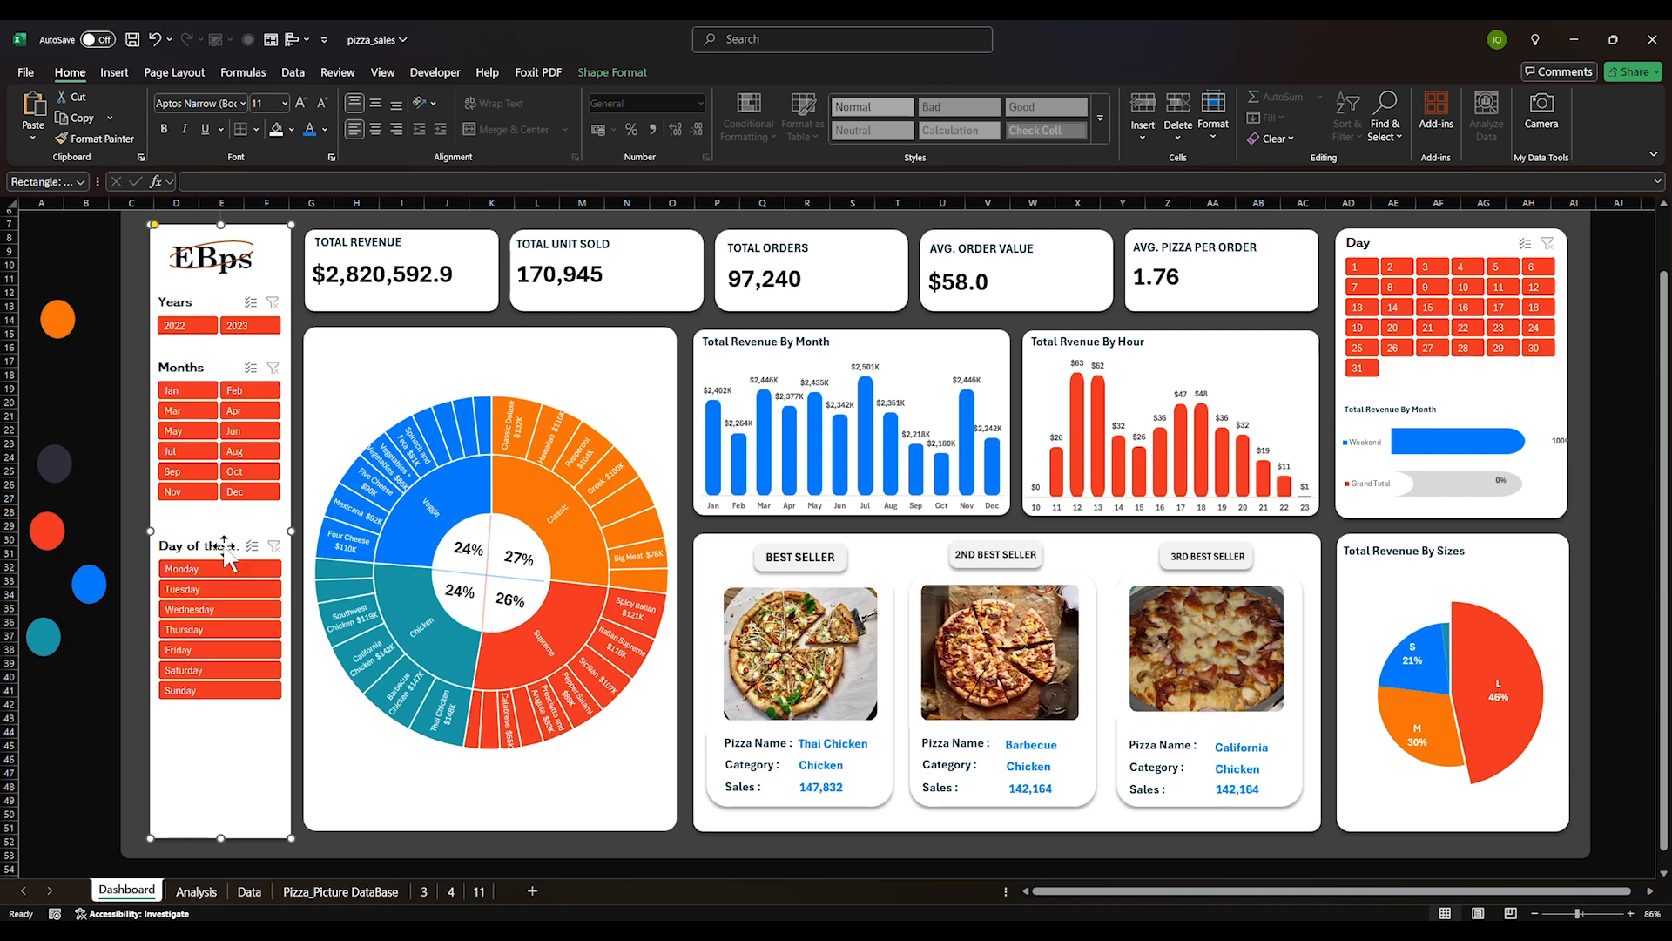
# Change the Day of the Week slicer caption to 'Week Days'
pyautogui.rightClick(229, 546)
pyautogui.click(287, 534)
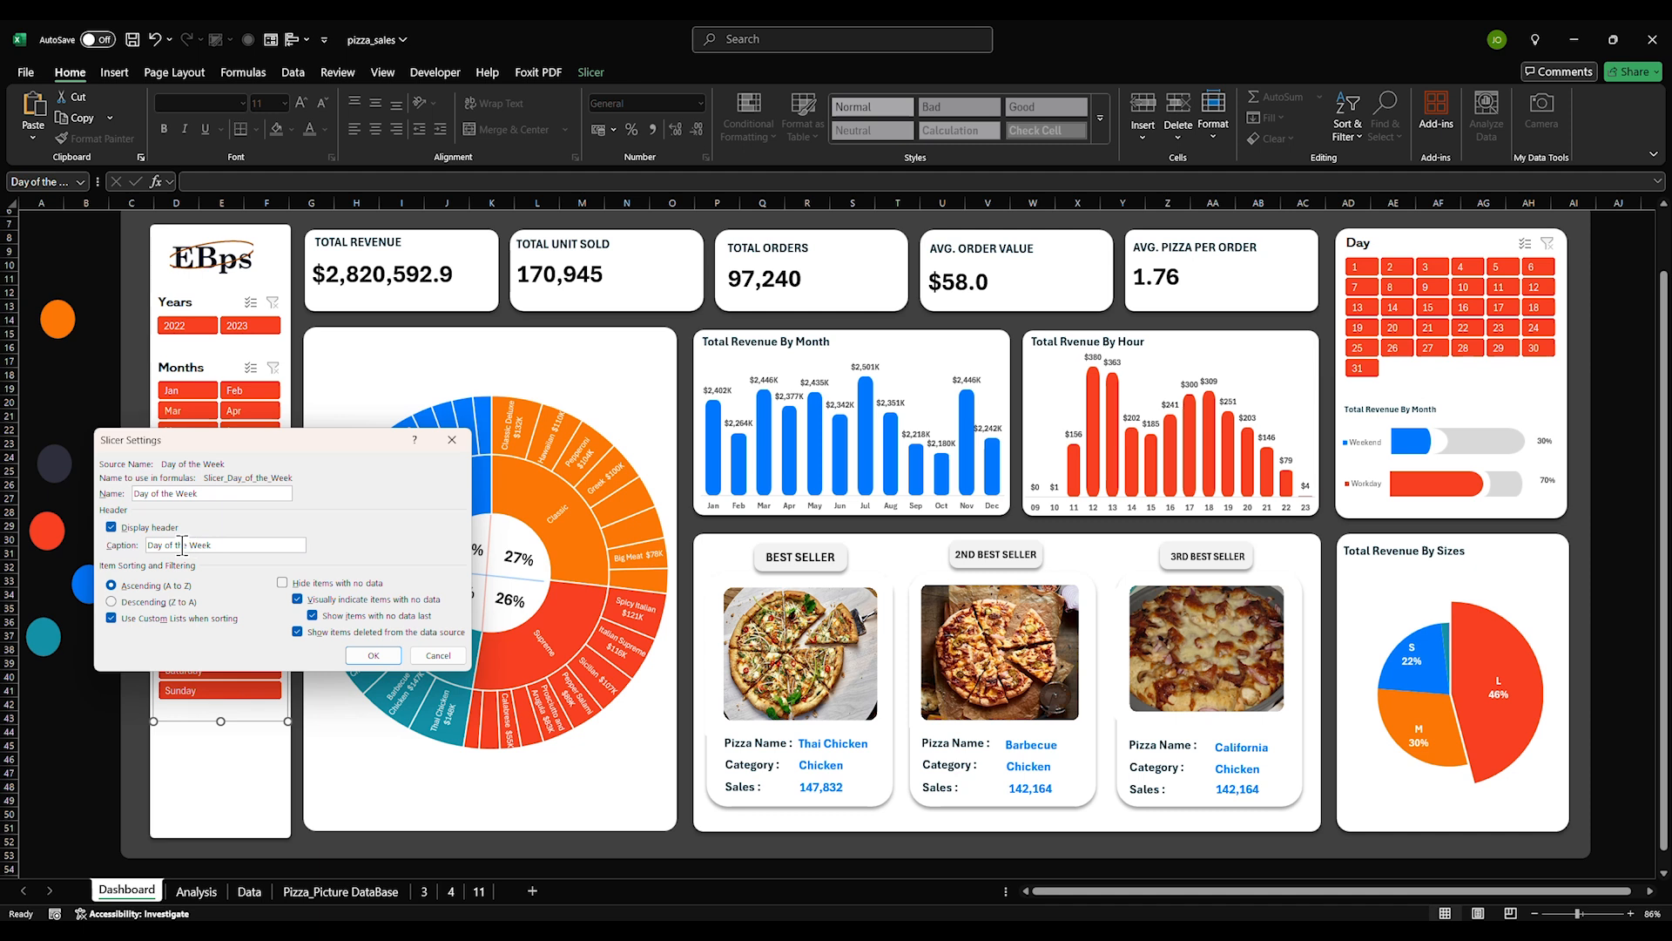
pyautogui.moveTo(190, 545); pyautogui.dragTo(91, 555)
pyautogui.press('BackSpace')
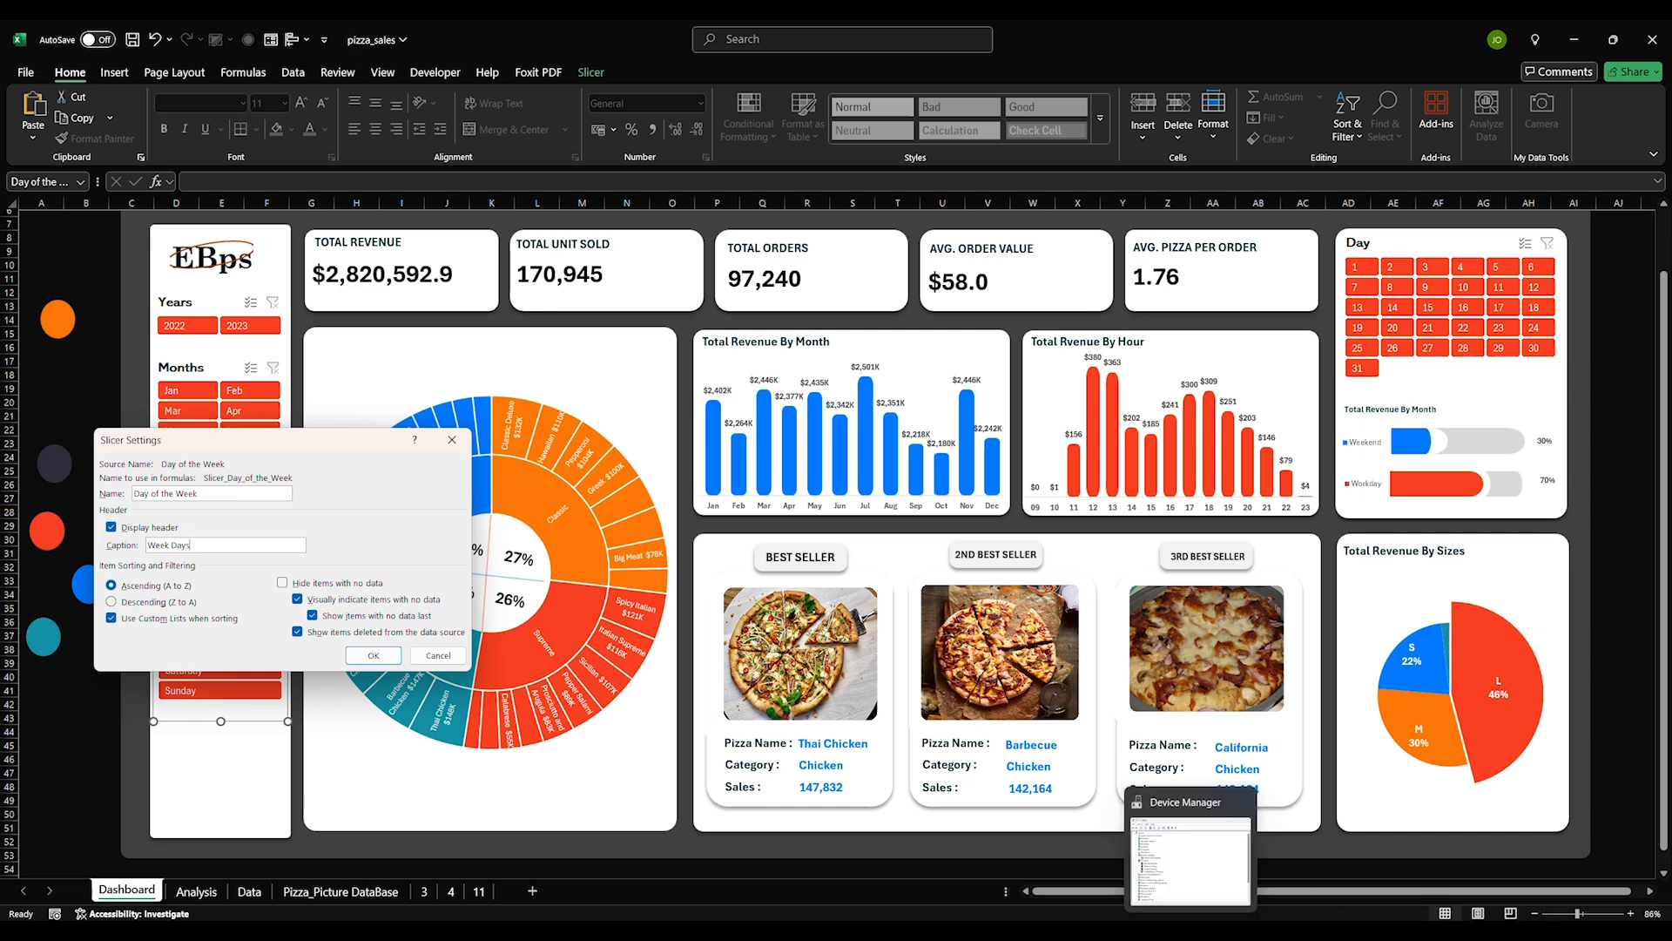
pyautogui.click(366, 655)
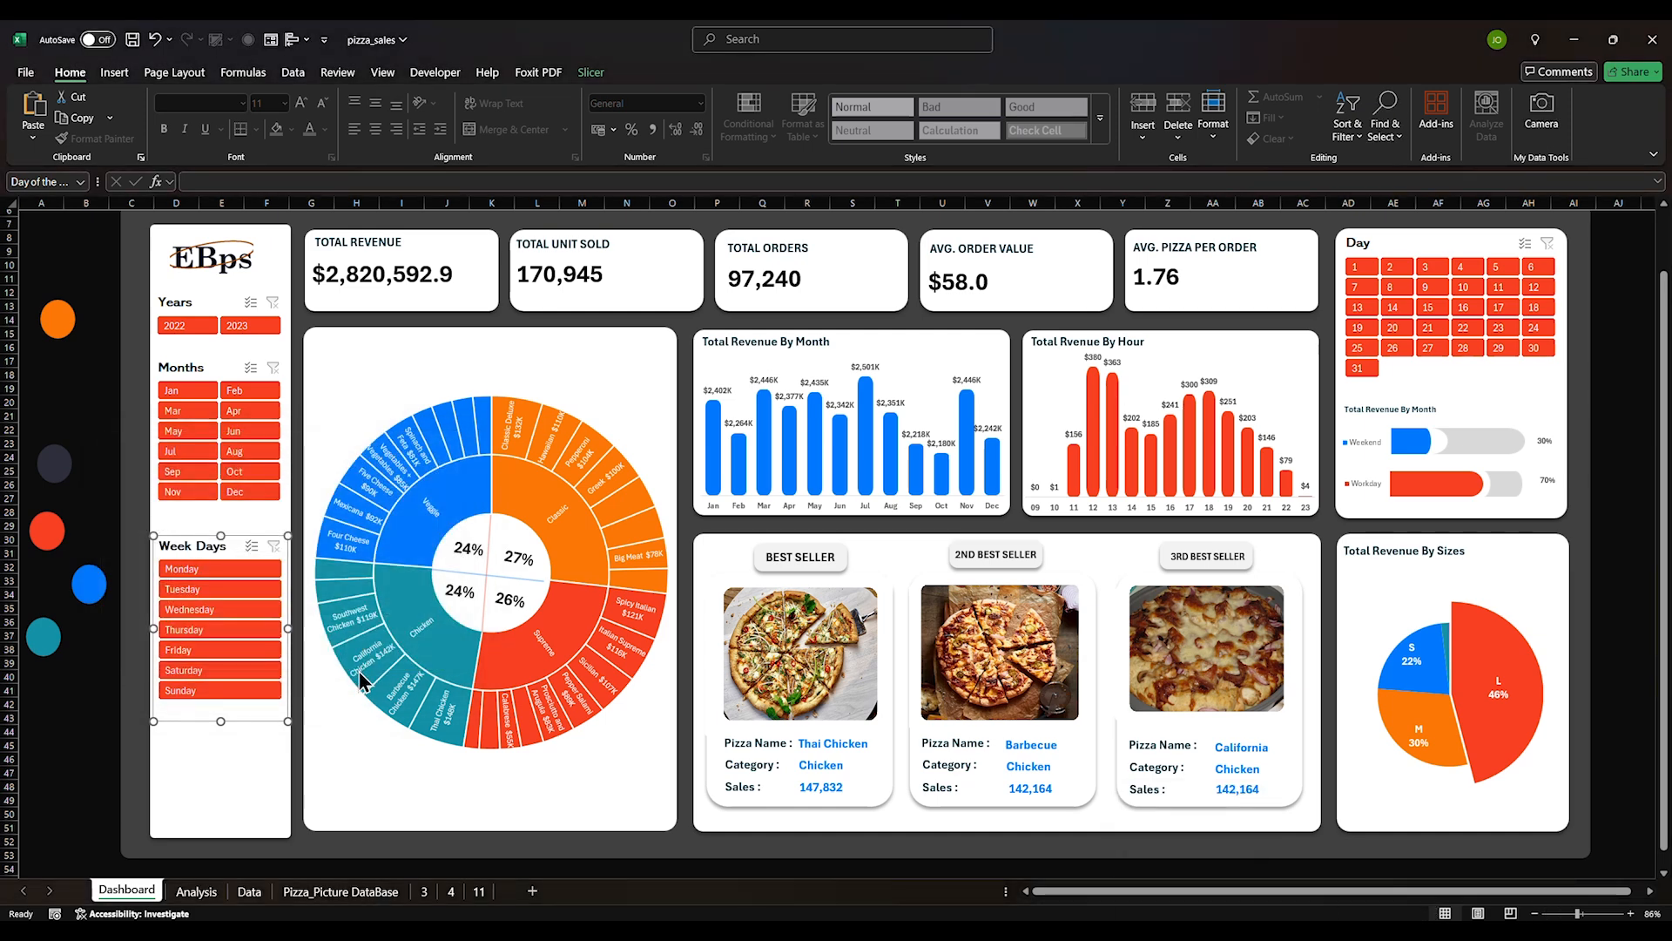
pyautogui.click(97, 773)
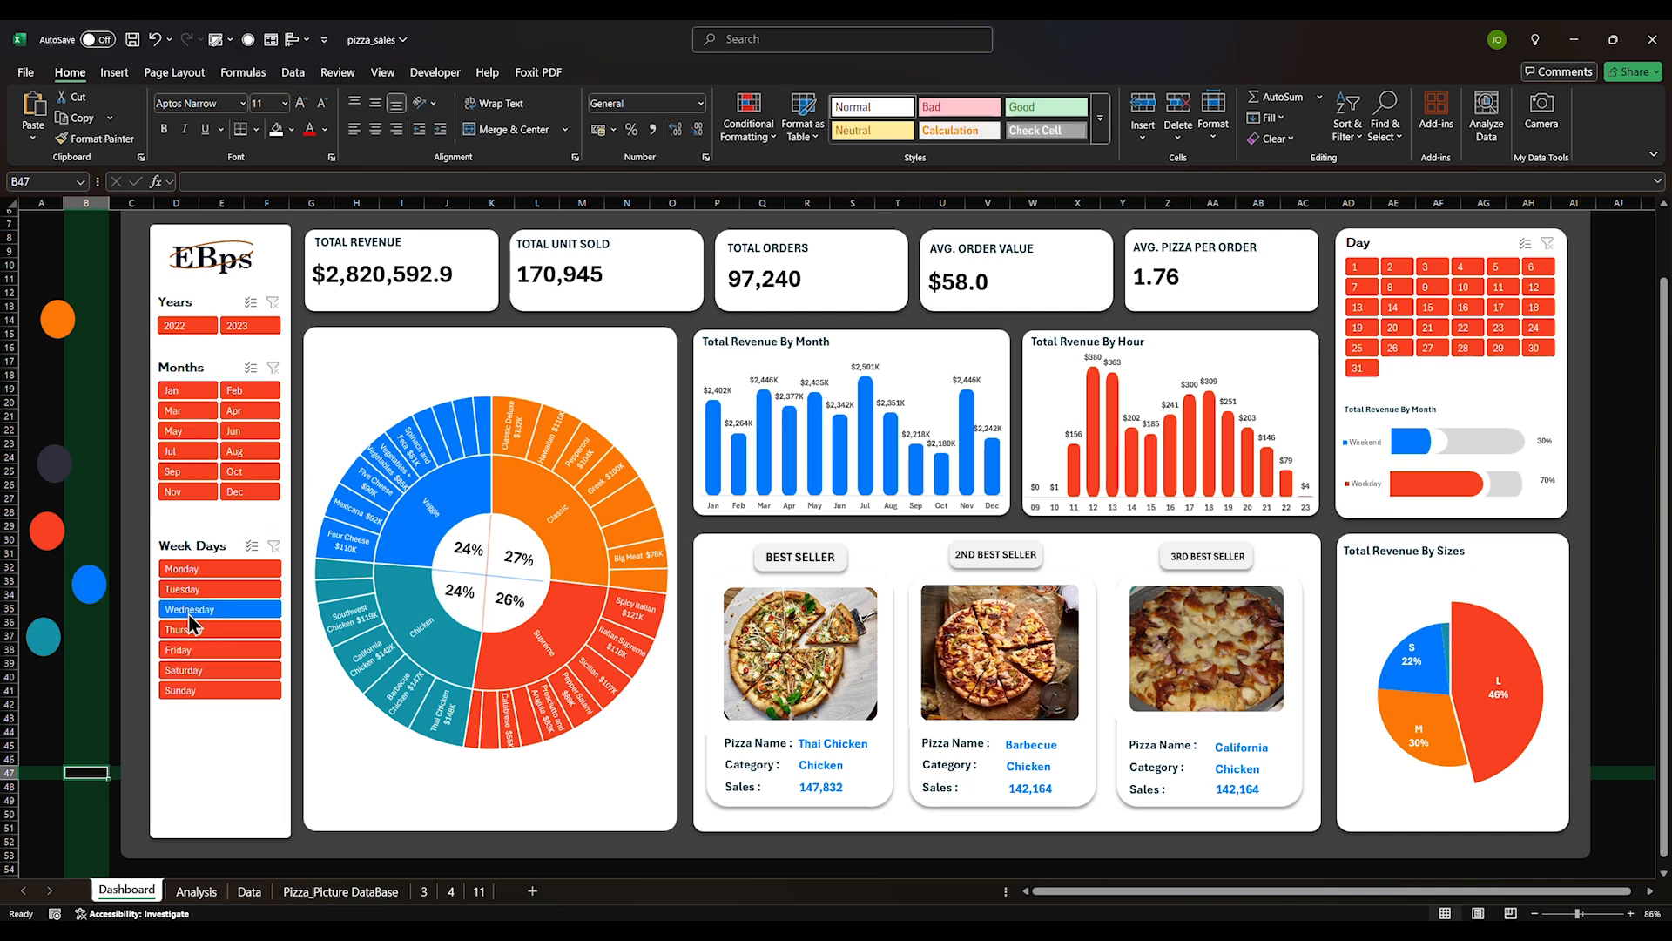
# Rename the Day slicer's caption to 'Days'
pyautogui.rightClick(1497, 243)
pyautogui.click(1560, 677)
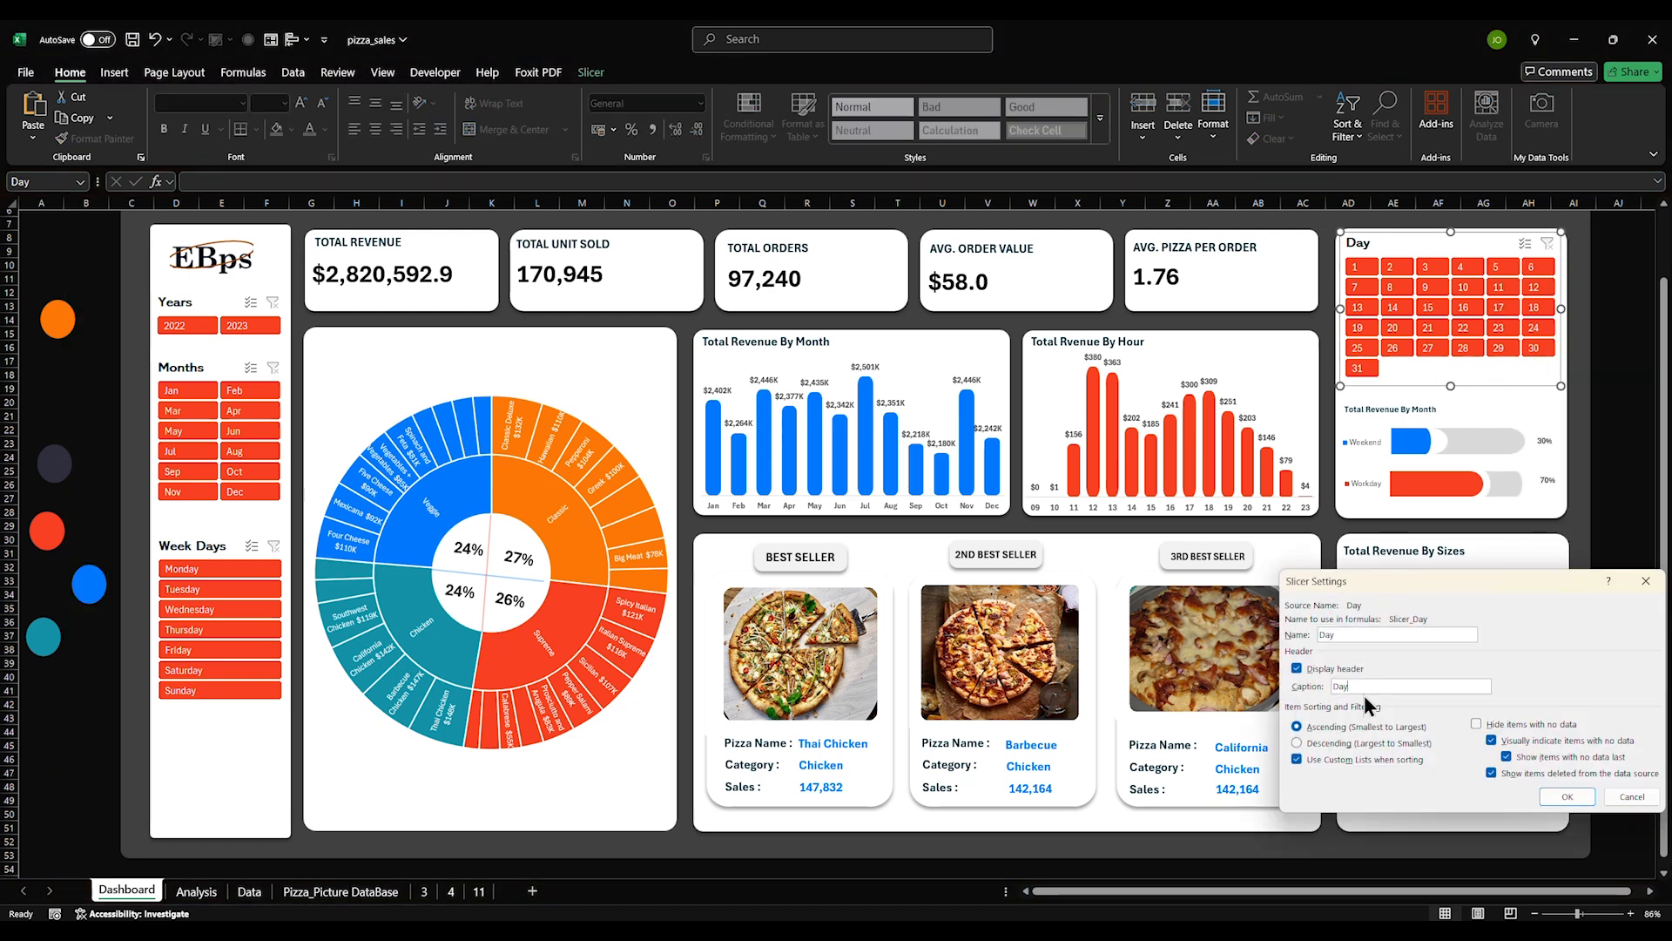
pyautogui.click(1563, 796)
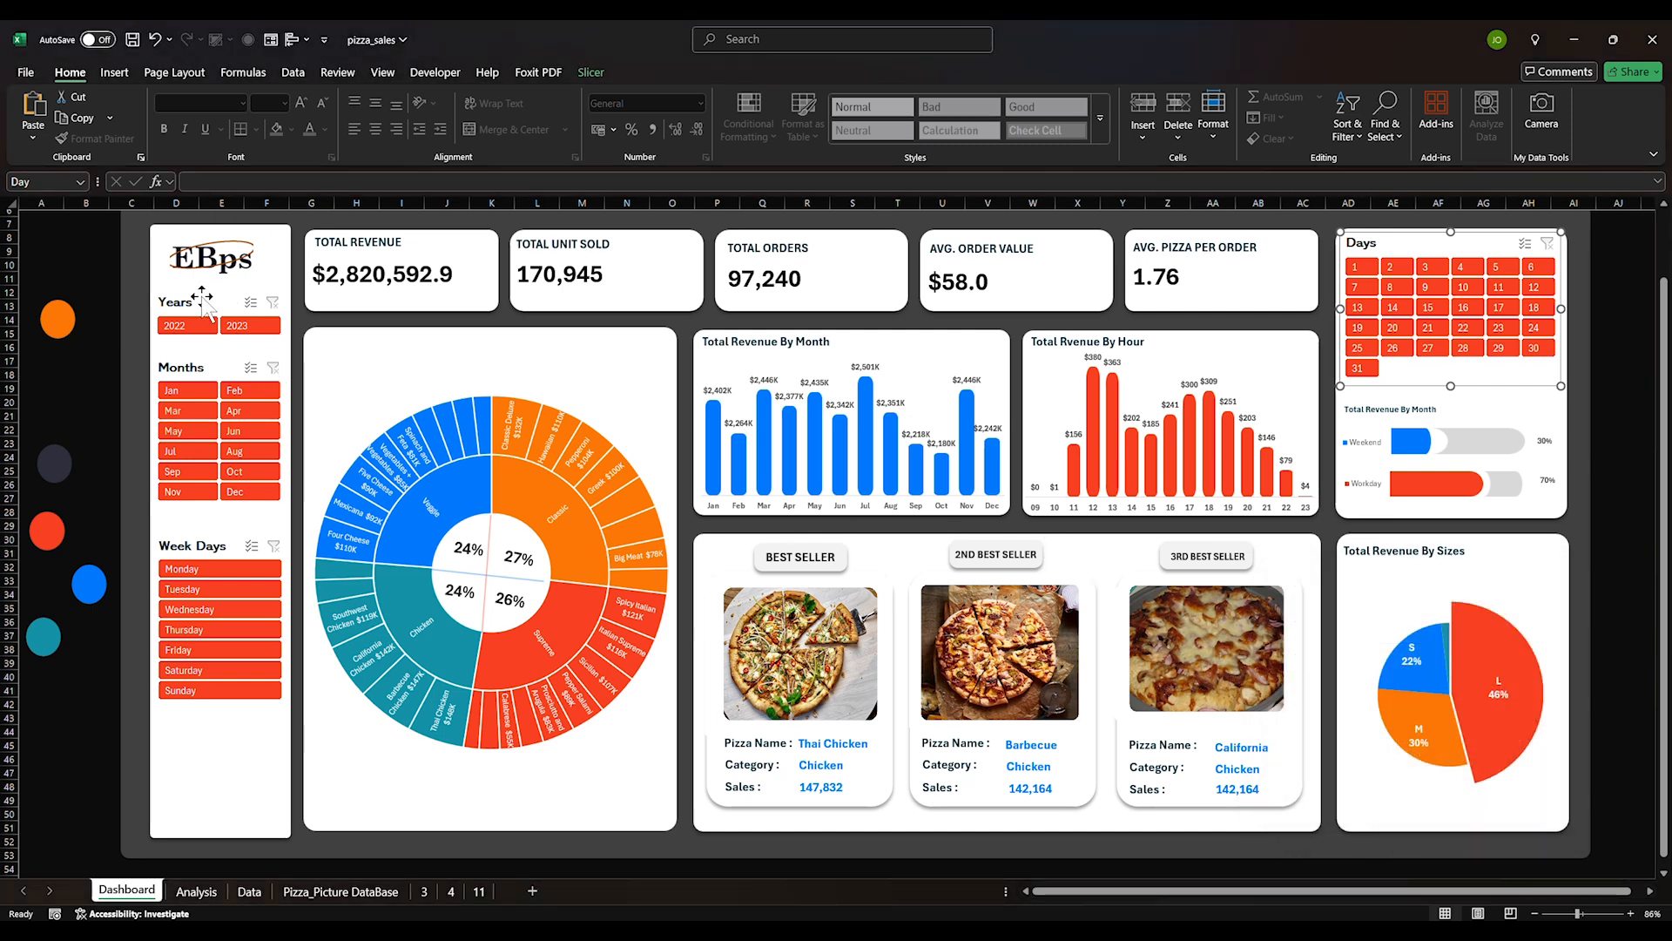
# Duplicate the red slicer style and make its Header text bold
pyautogui.click(610, 76)
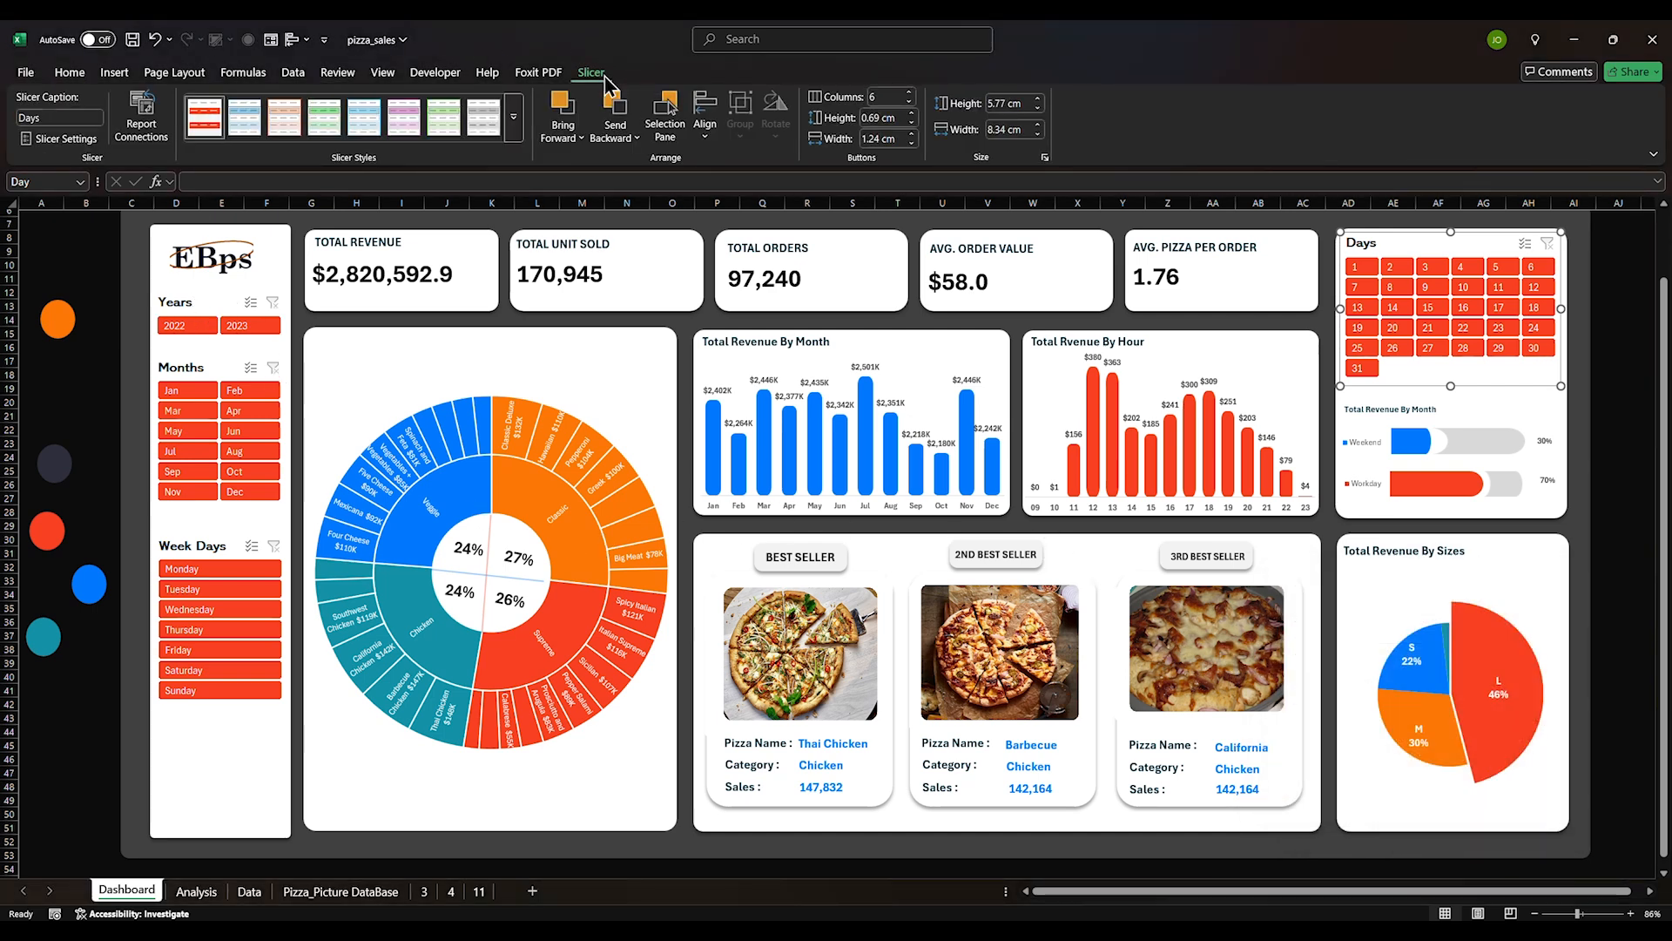
pyautogui.rightClick(193, 128)
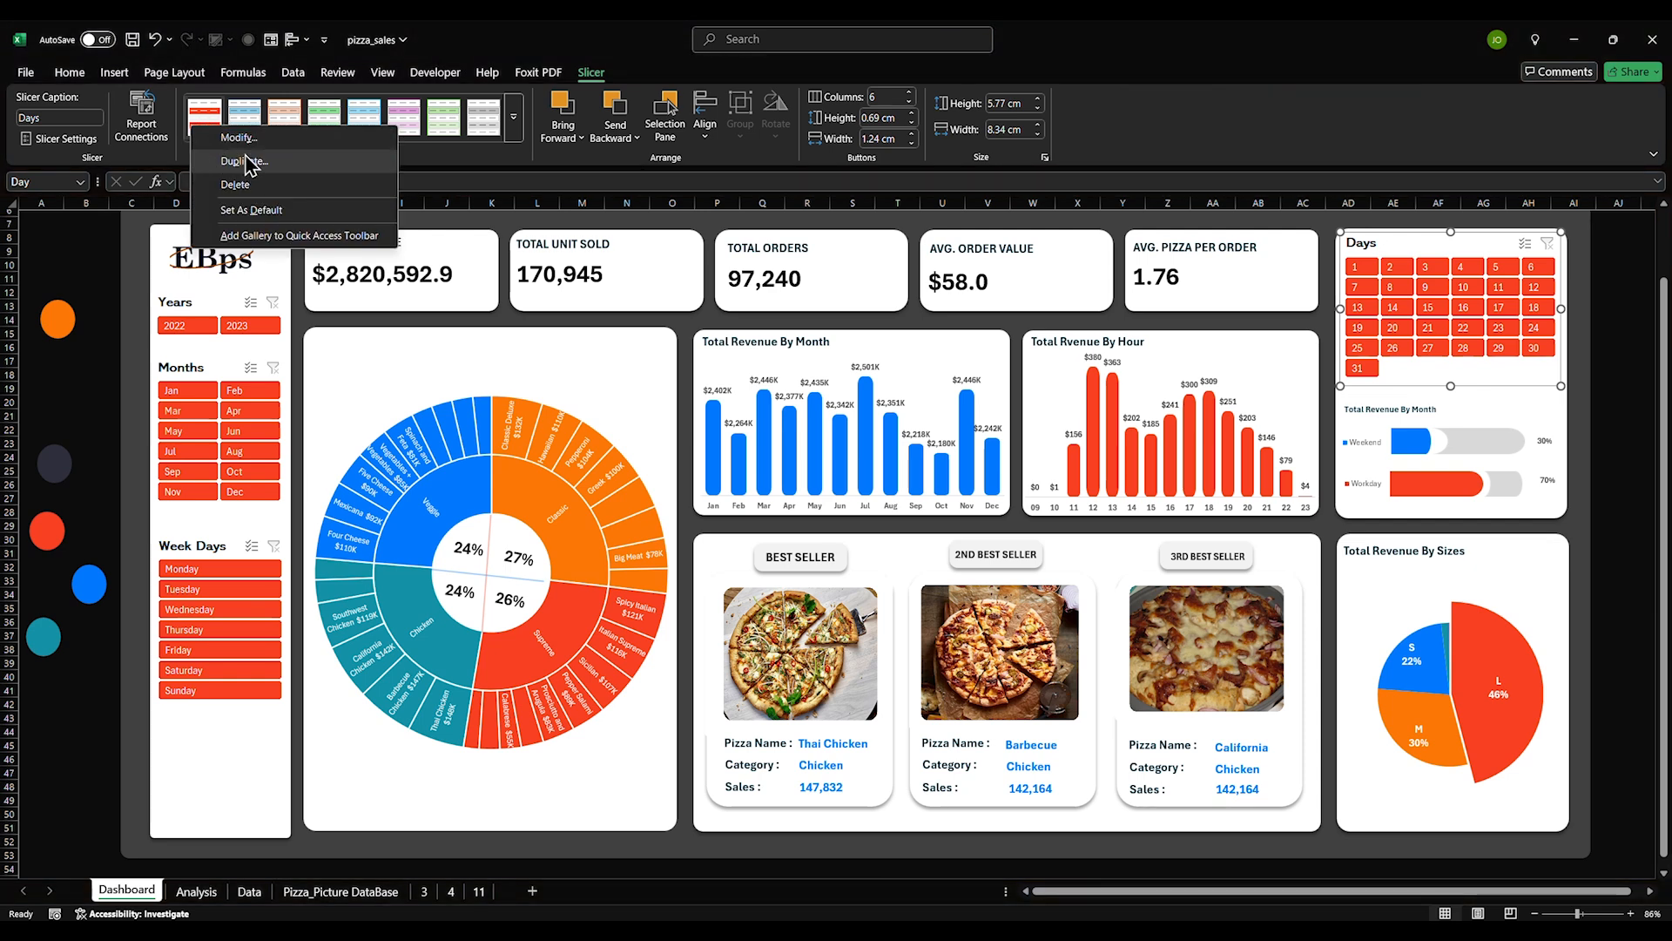
pyautogui.click(249, 162)
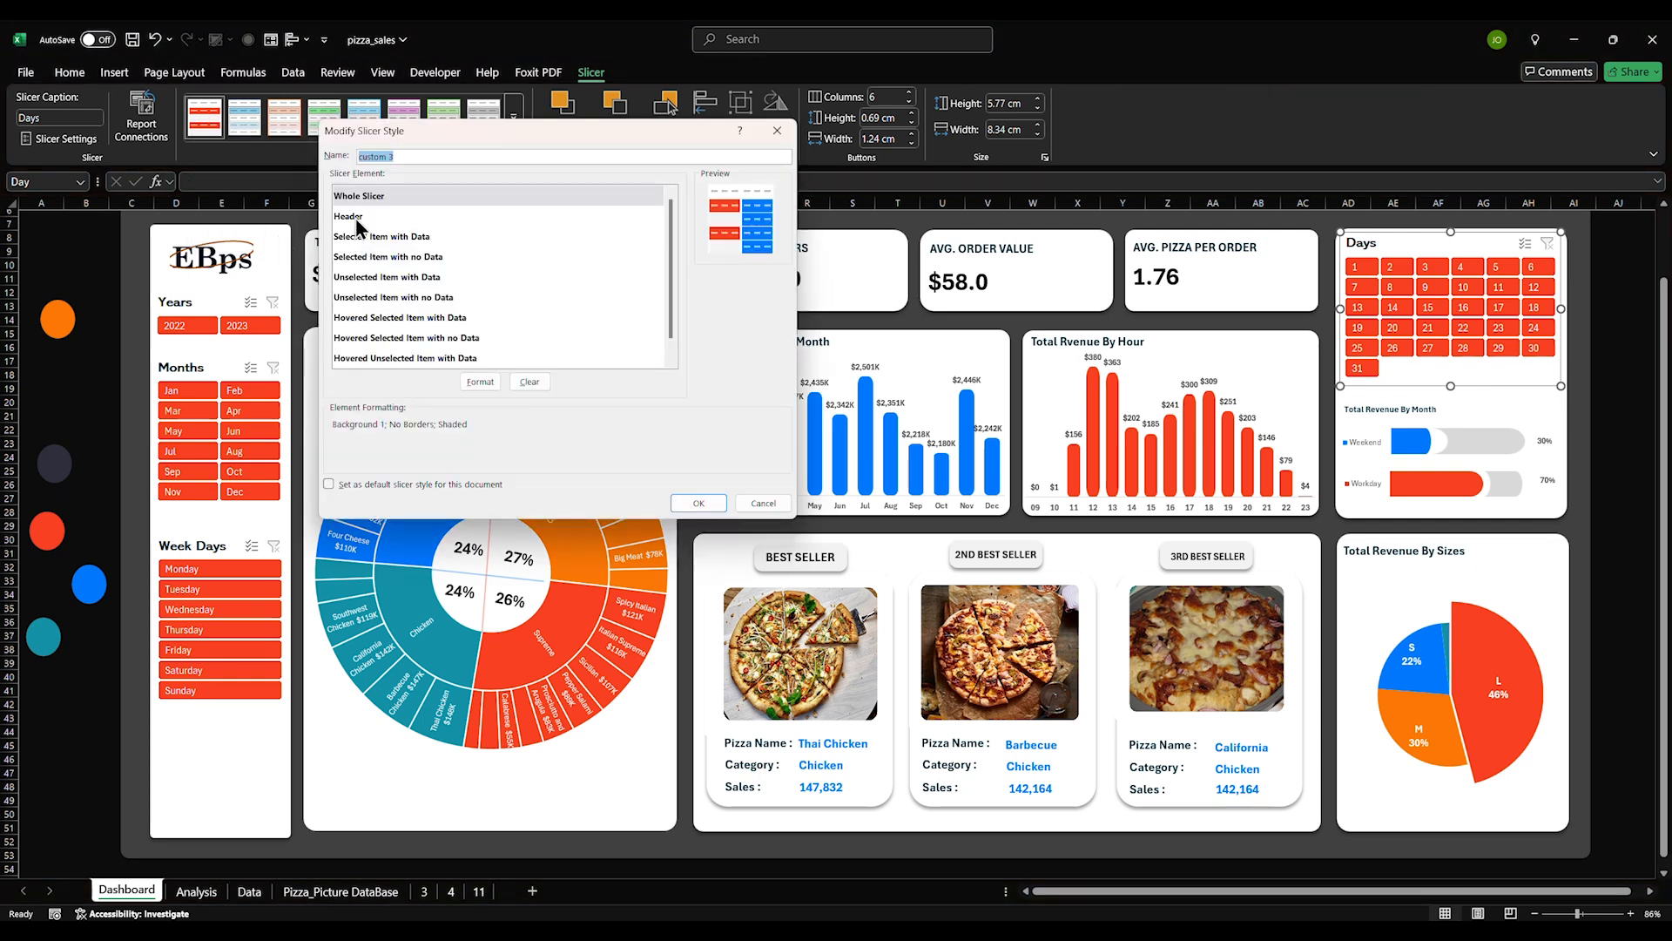
pyautogui.click(356, 219)
pyautogui.click(481, 380)
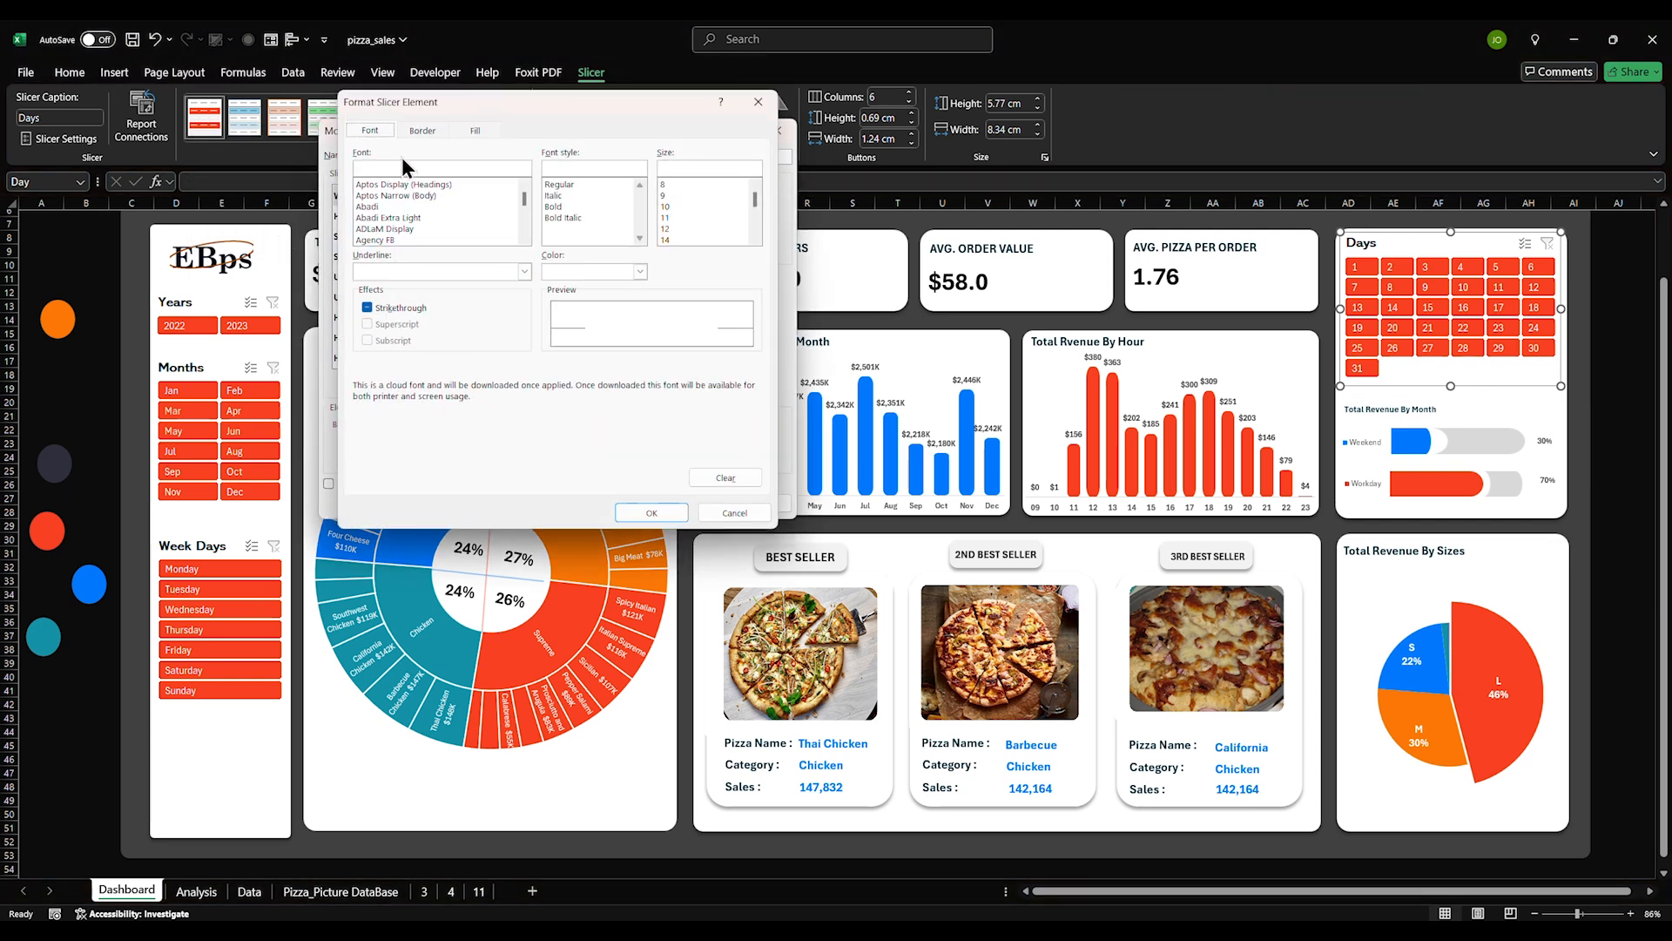
pyautogui.click(557, 207)
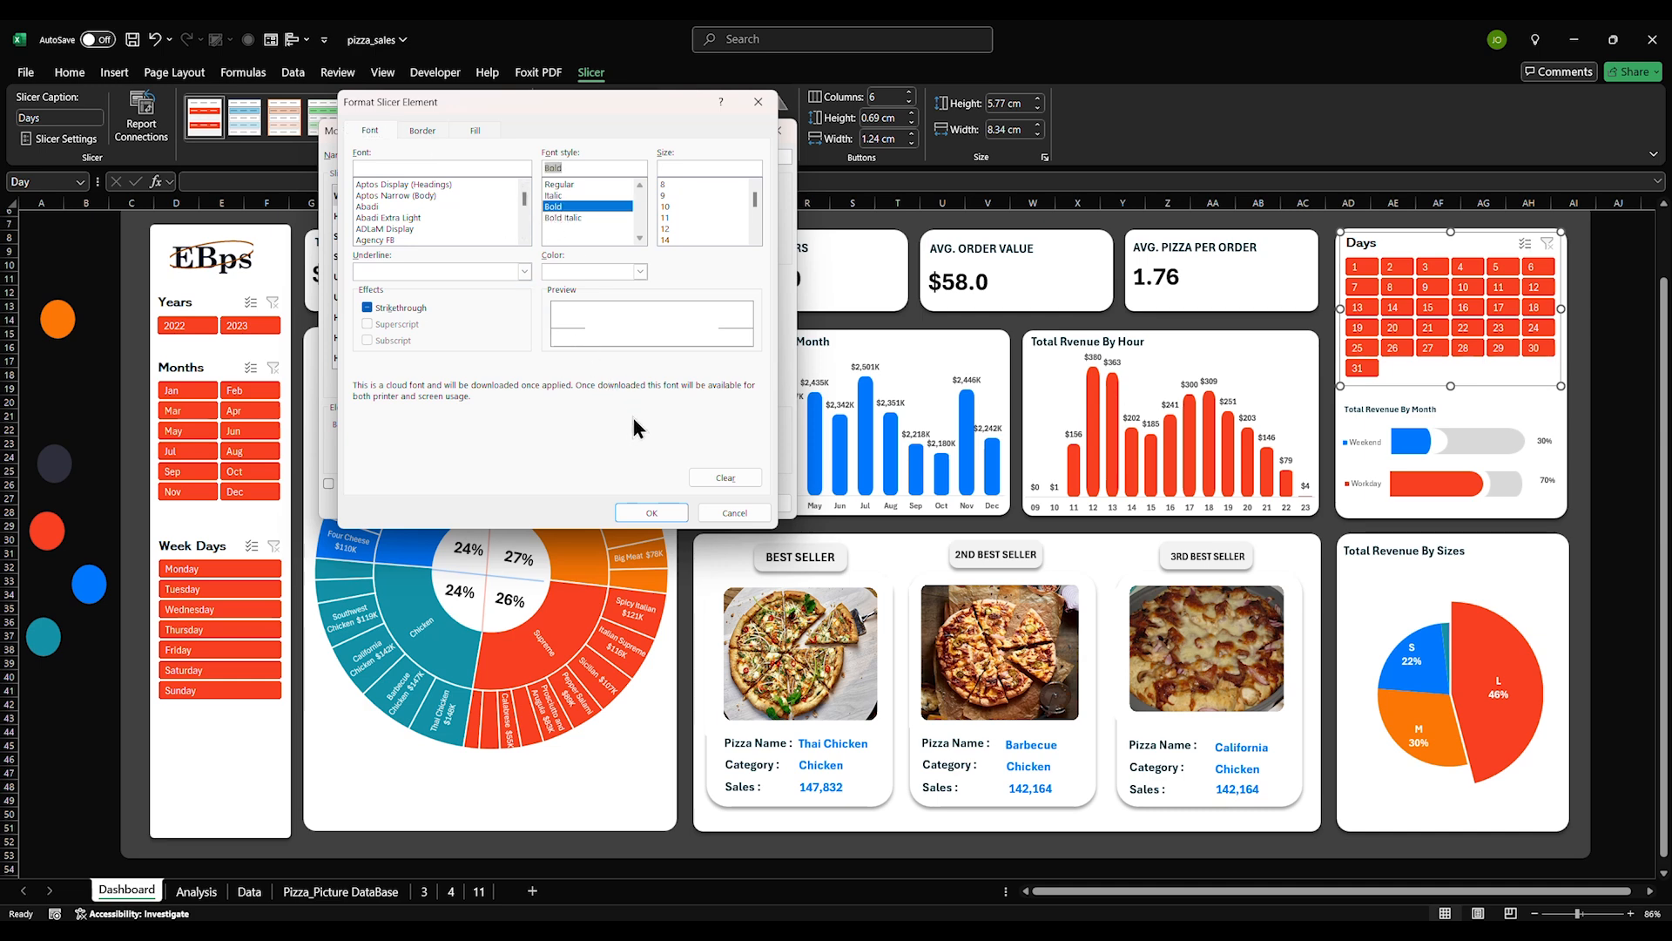
pyautogui.click(652, 512)
pyautogui.click(357, 219)
# Make the Selected Item with Data text bold
pyautogui.click(362, 237)
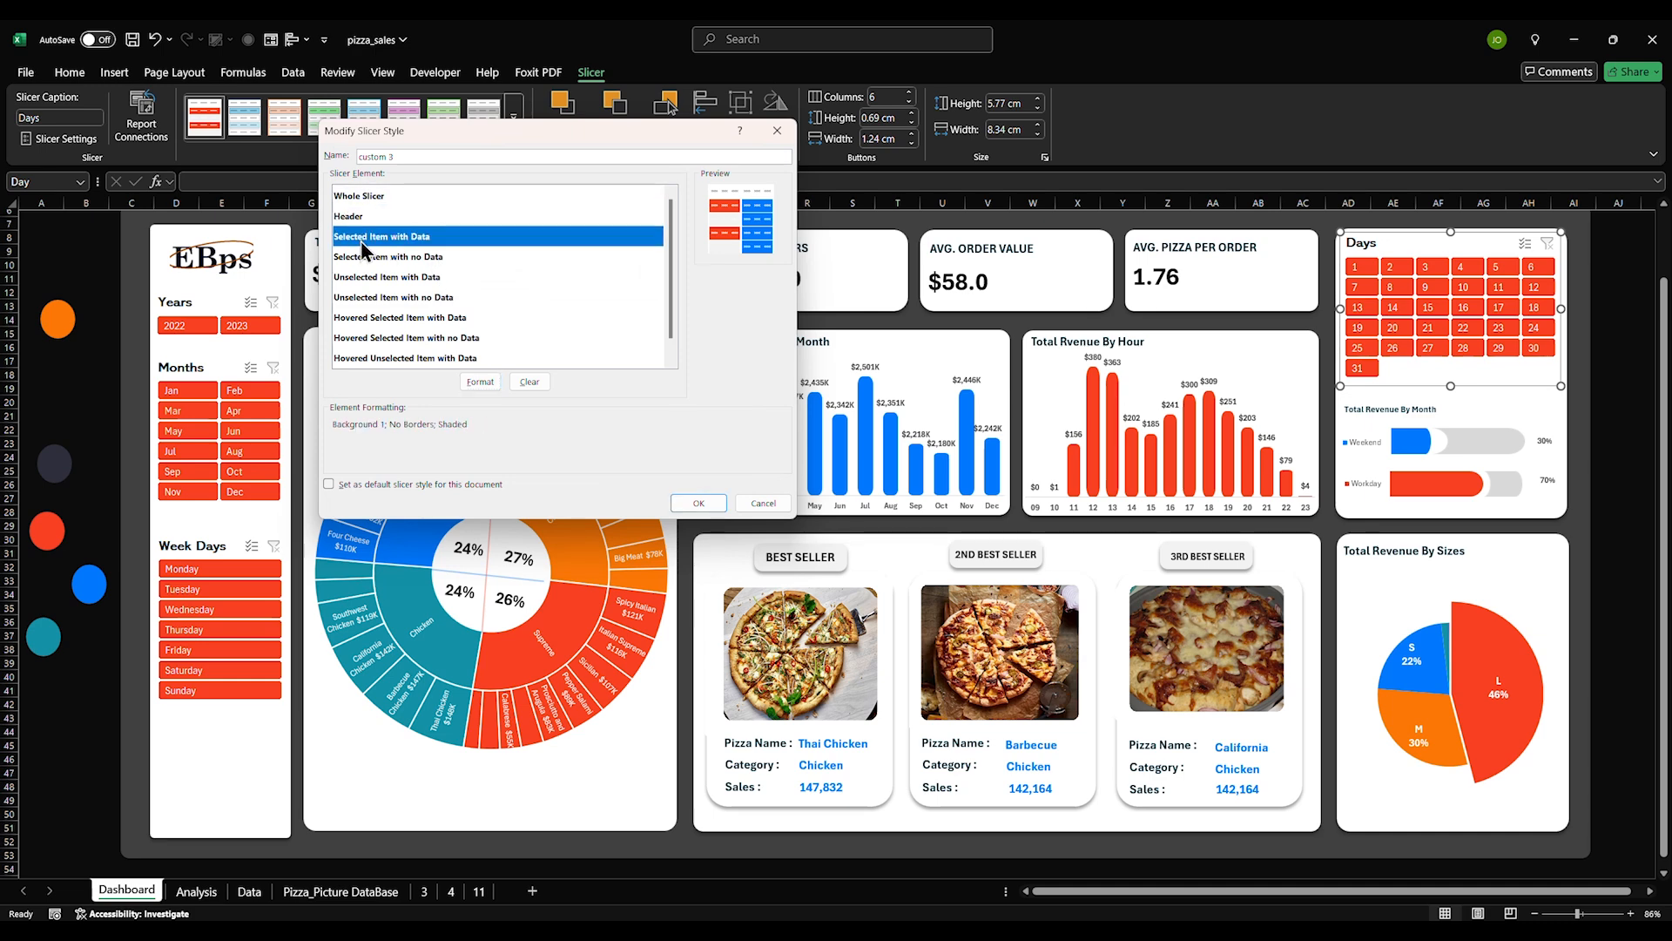
pyautogui.click(490, 381)
pyautogui.click(424, 130)
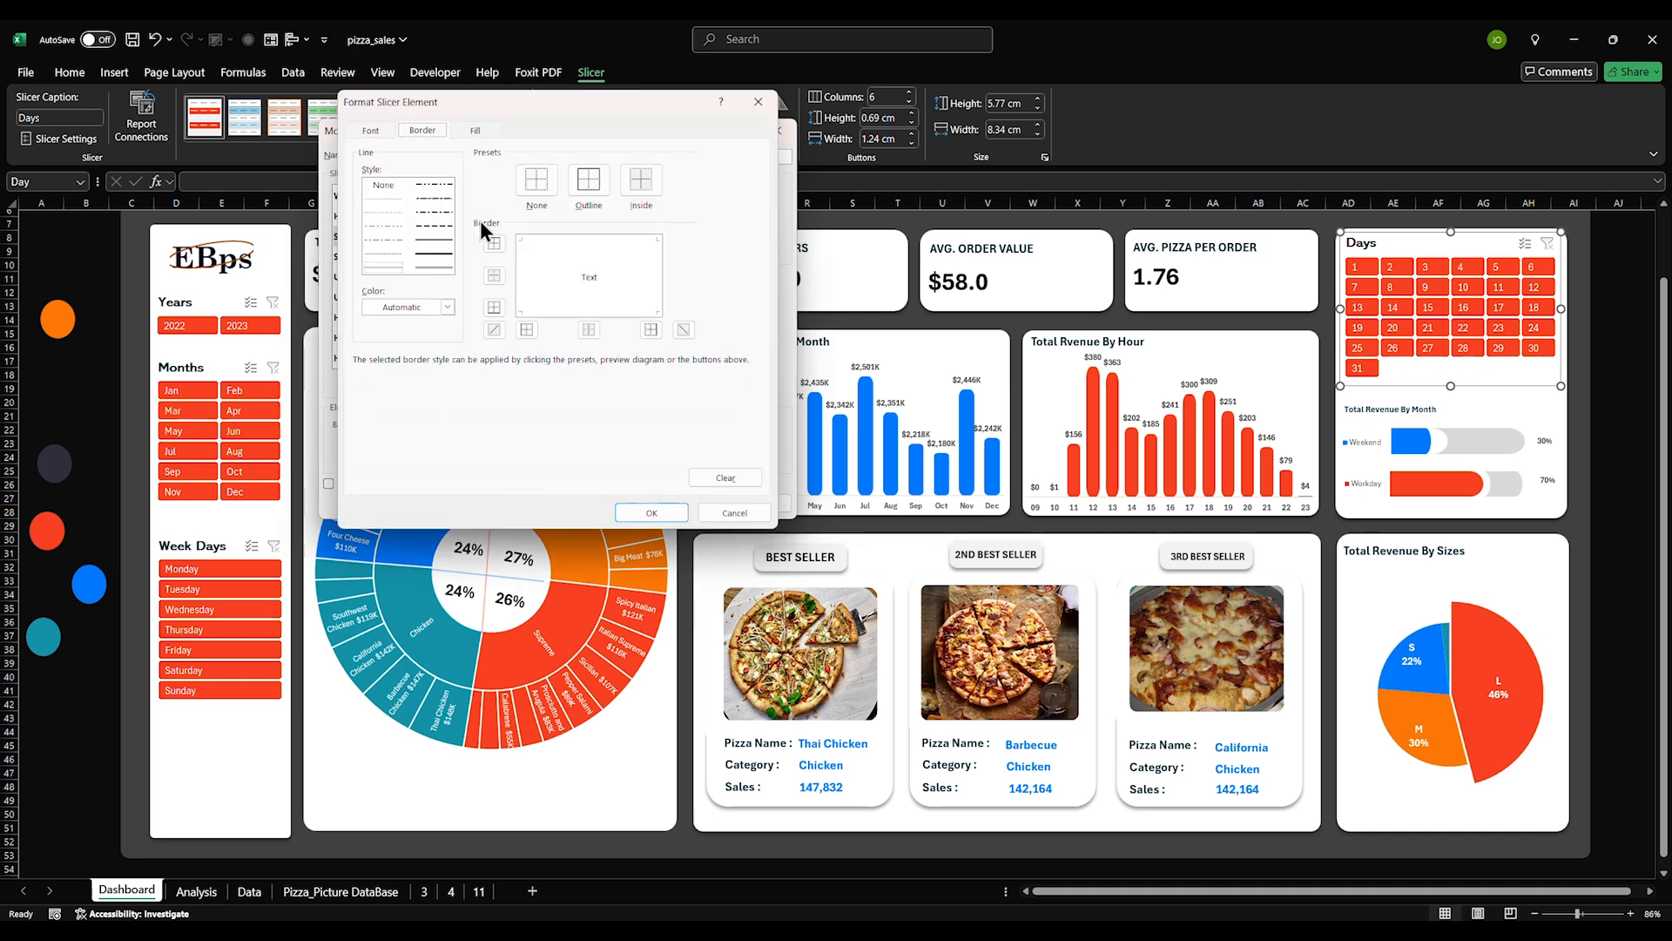
pyautogui.click(375, 131)
pyautogui.click(558, 206)
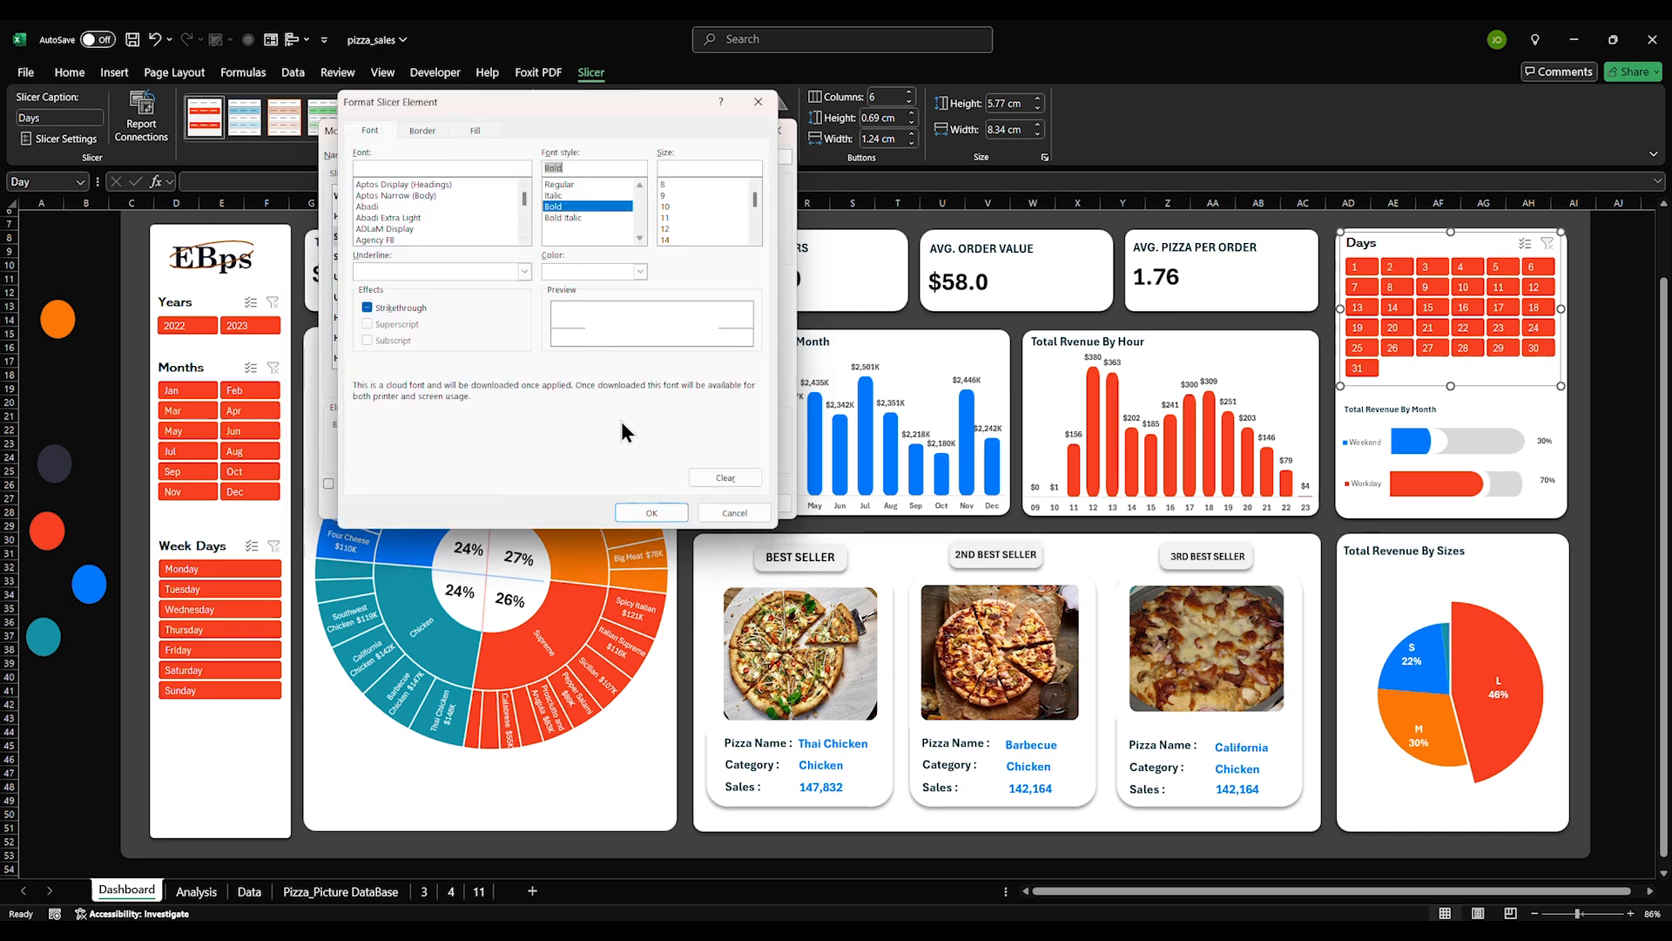
pyautogui.click(649, 513)
# Bold the Selected Item with no Data and the following item element's text
pyautogui.click(374, 257)
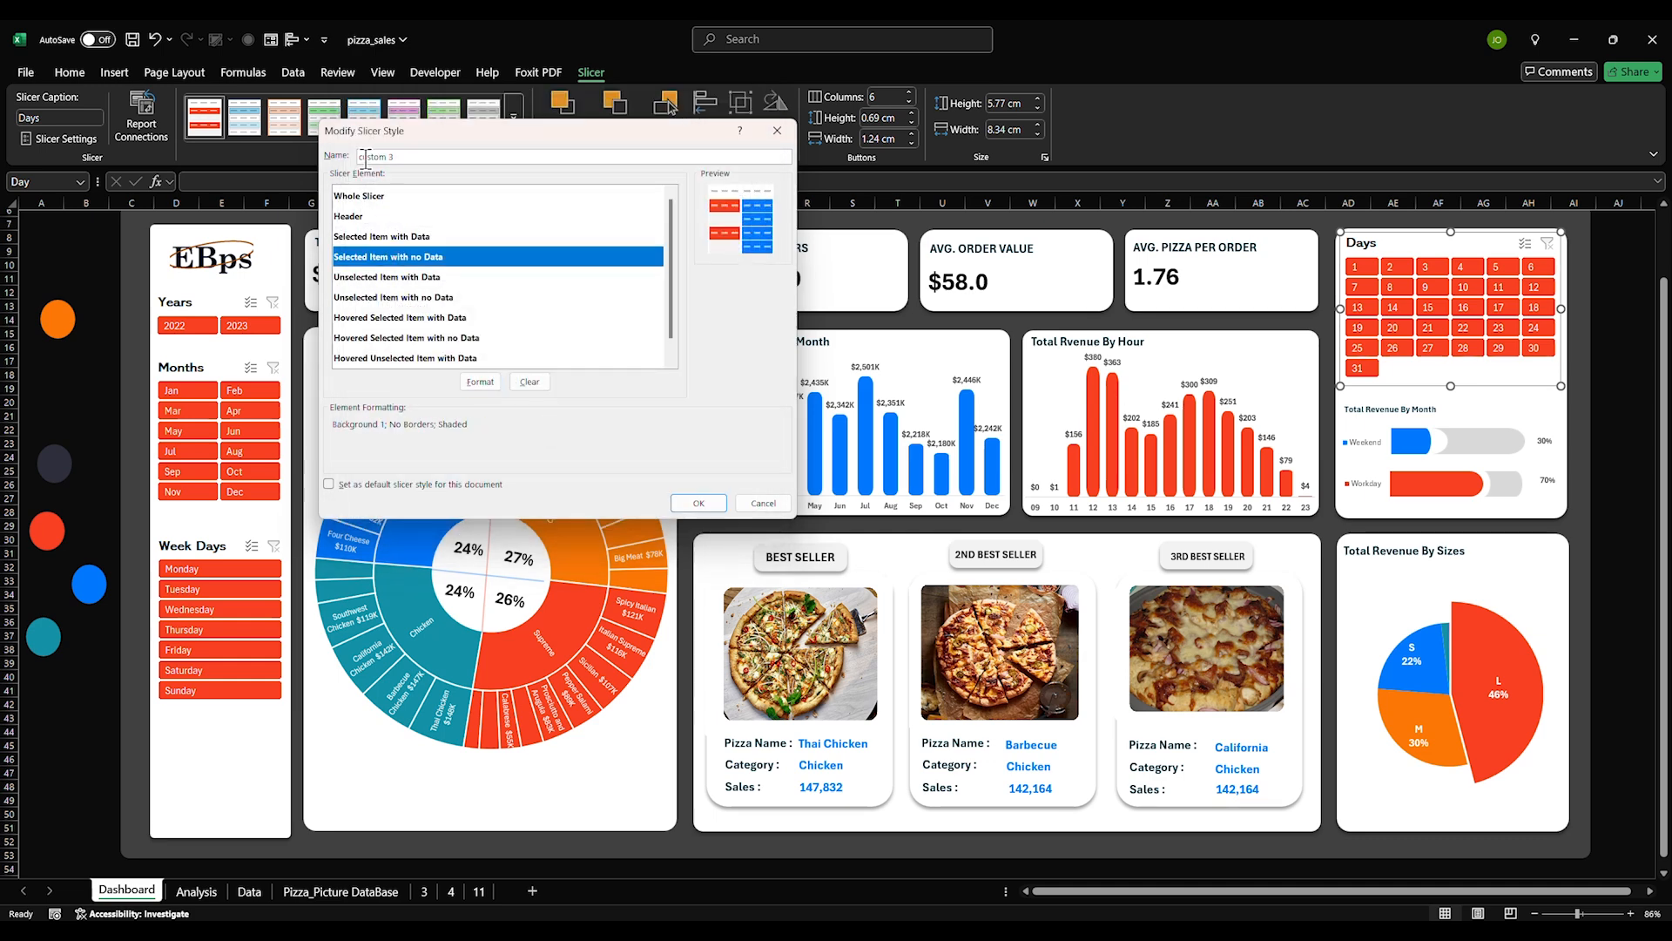
pyautogui.click(478, 381)
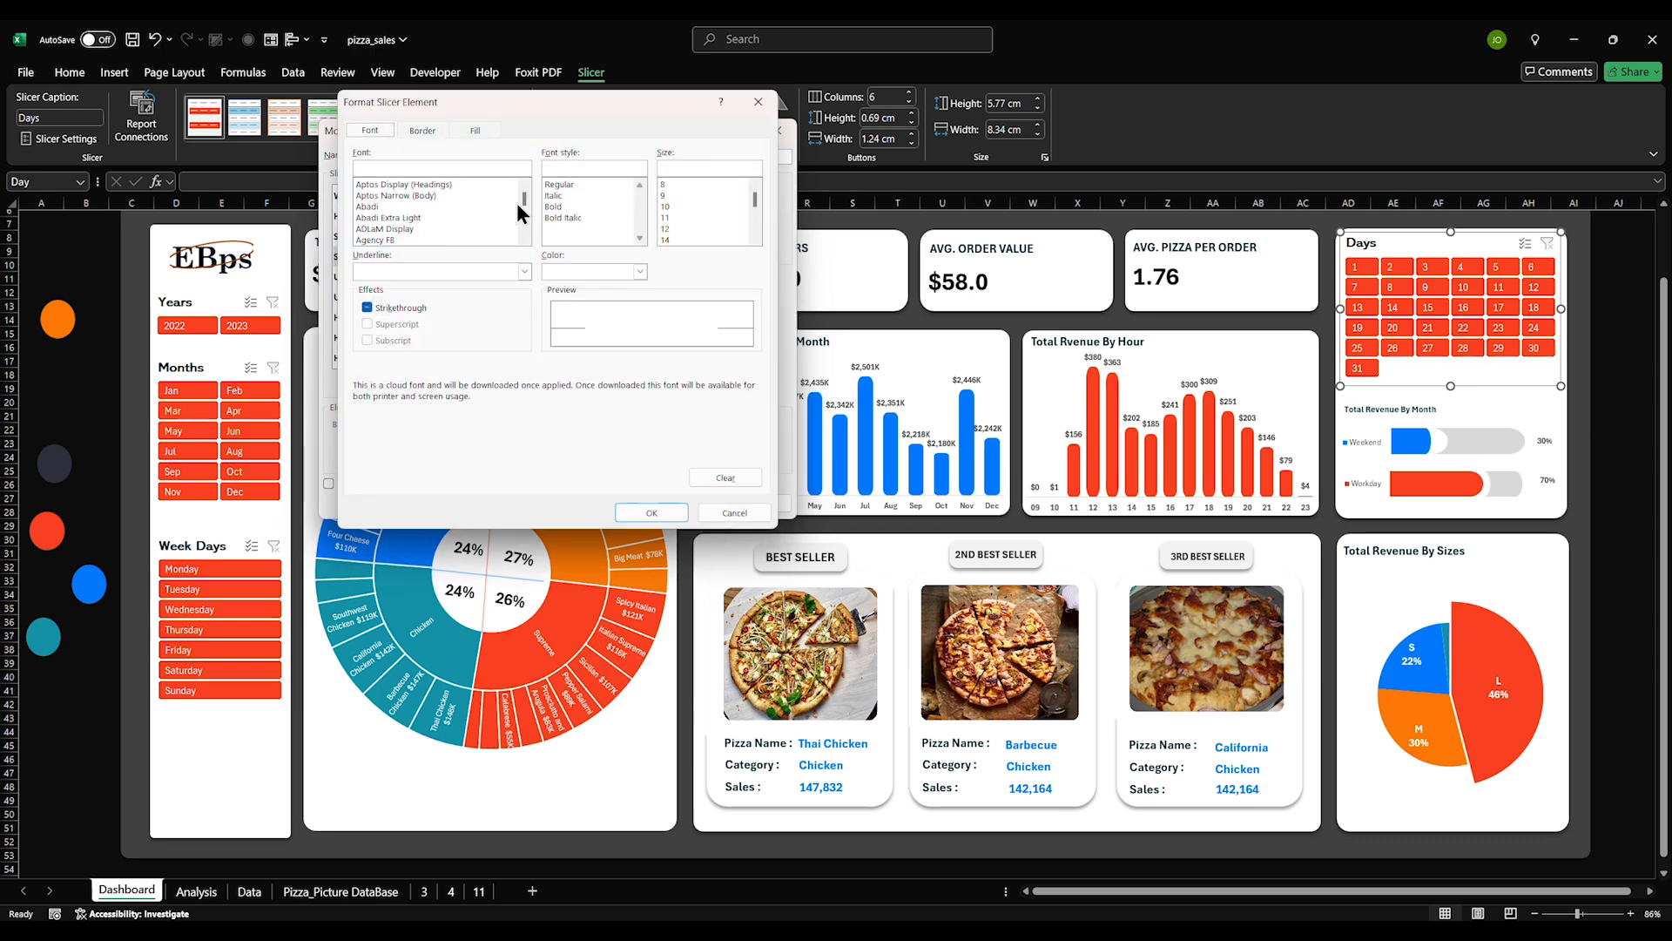
pyautogui.click(555, 207)
pyautogui.click(653, 516)
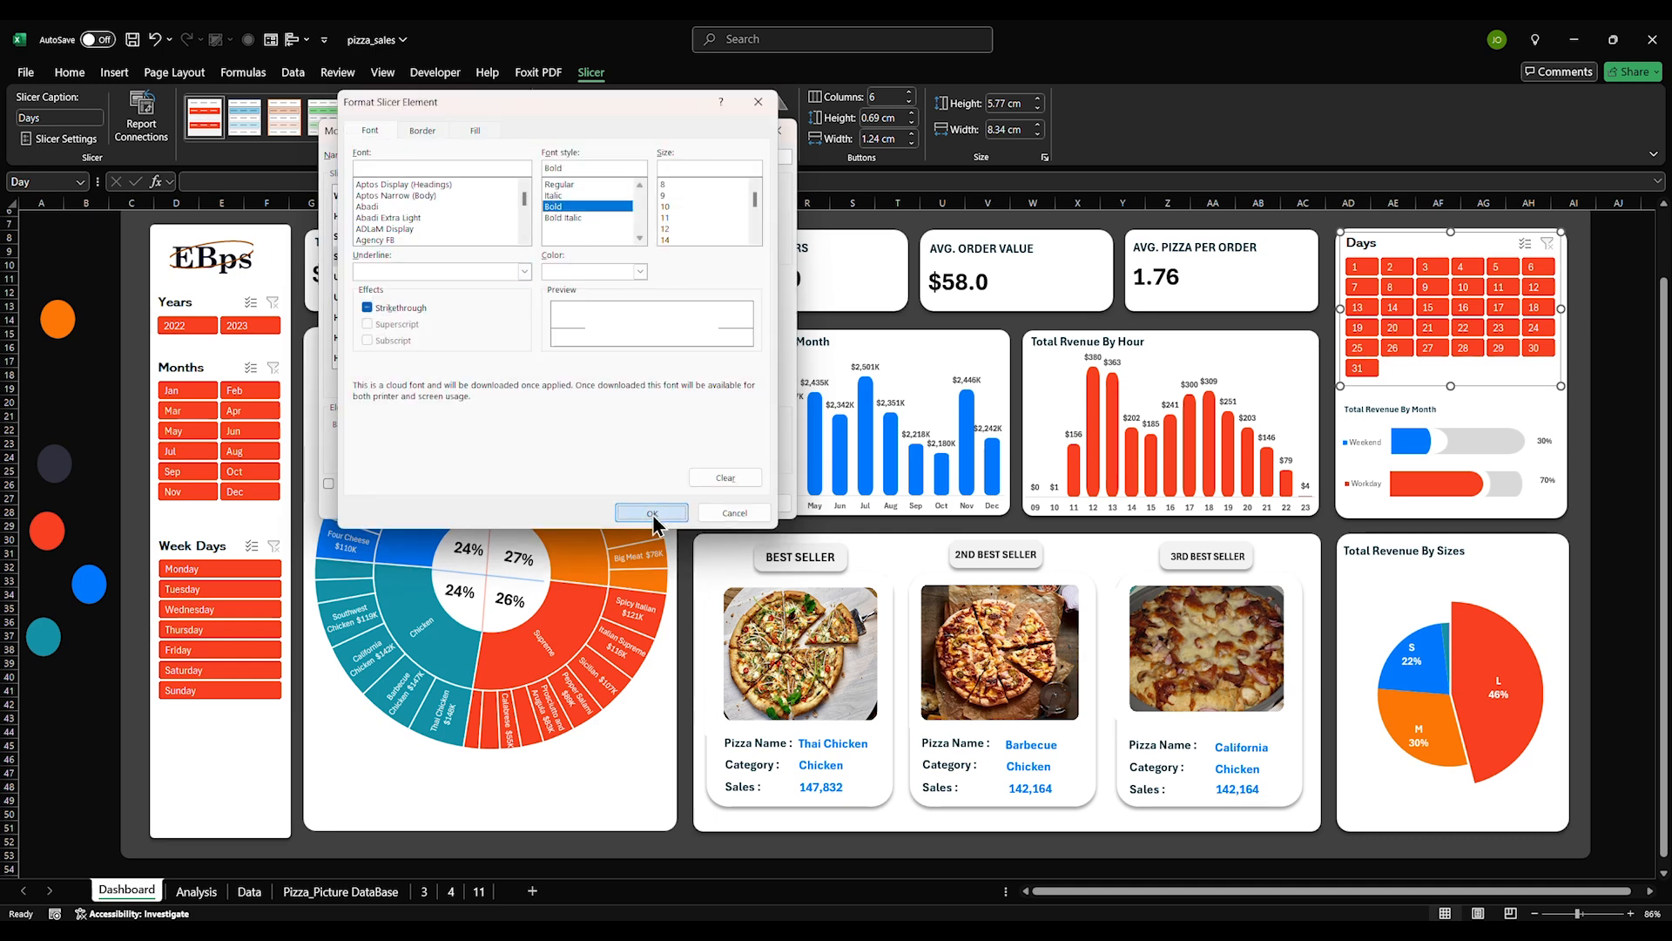
pyautogui.click(375, 277)
pyautogui.click(478, 381)
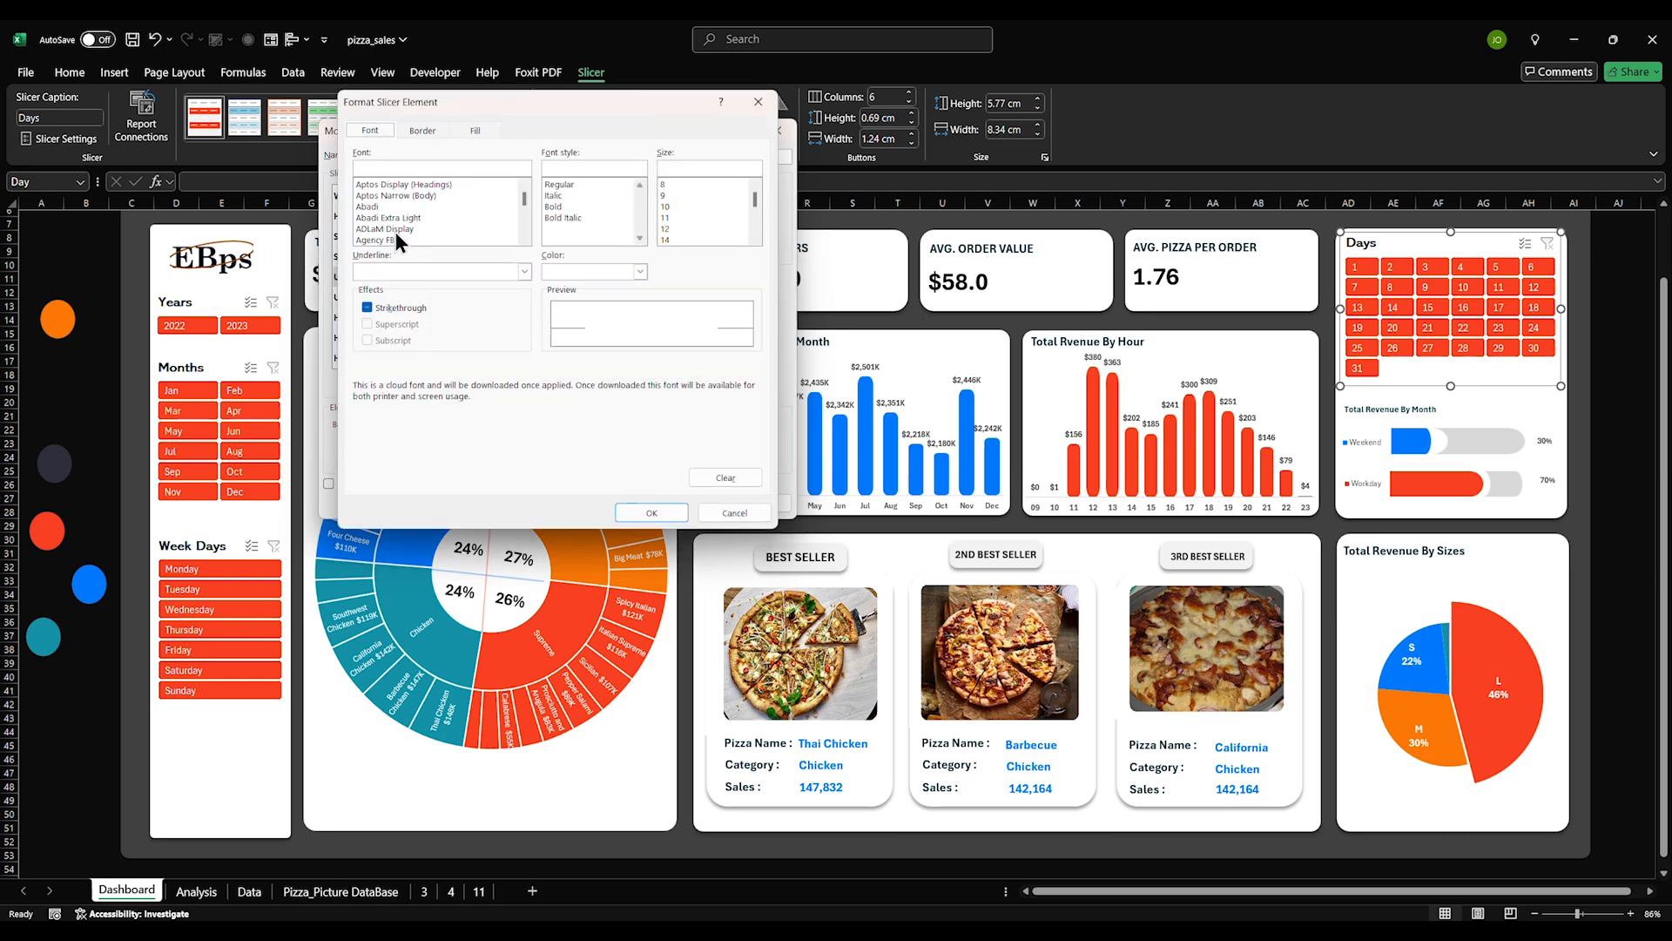
pyautogui.click(551, 209)
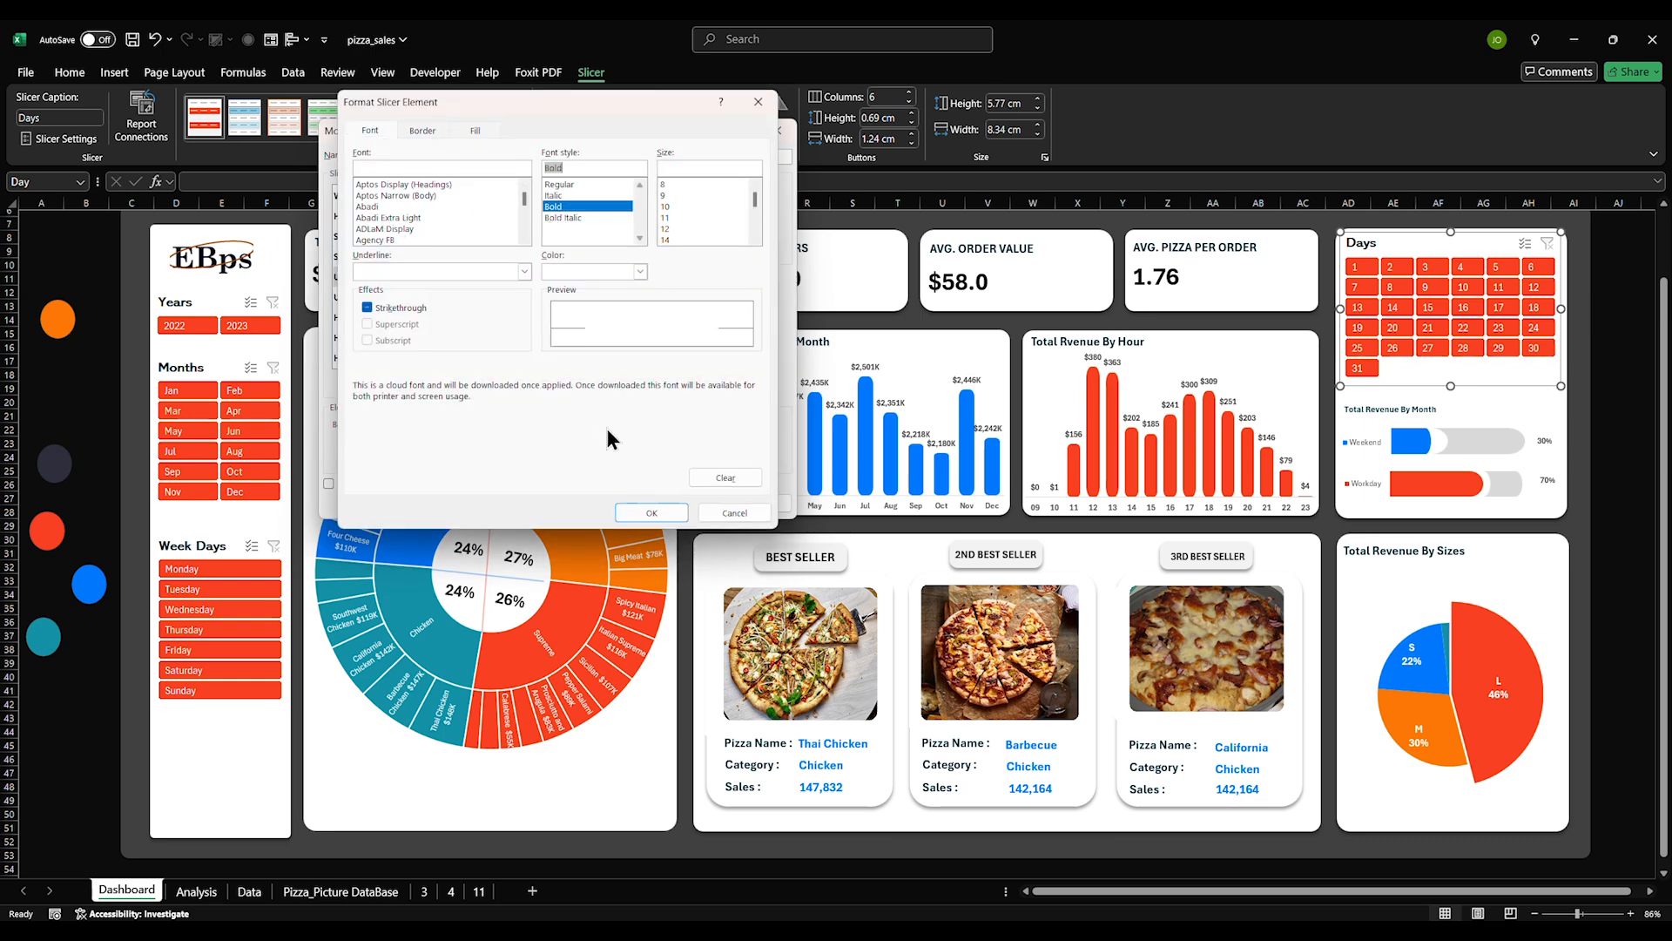
pyautogui.click(650, 513)
# Bold the Unselected Item with no Data and Hovered Selected Item with Data text
pyautogui.click(383, 297)
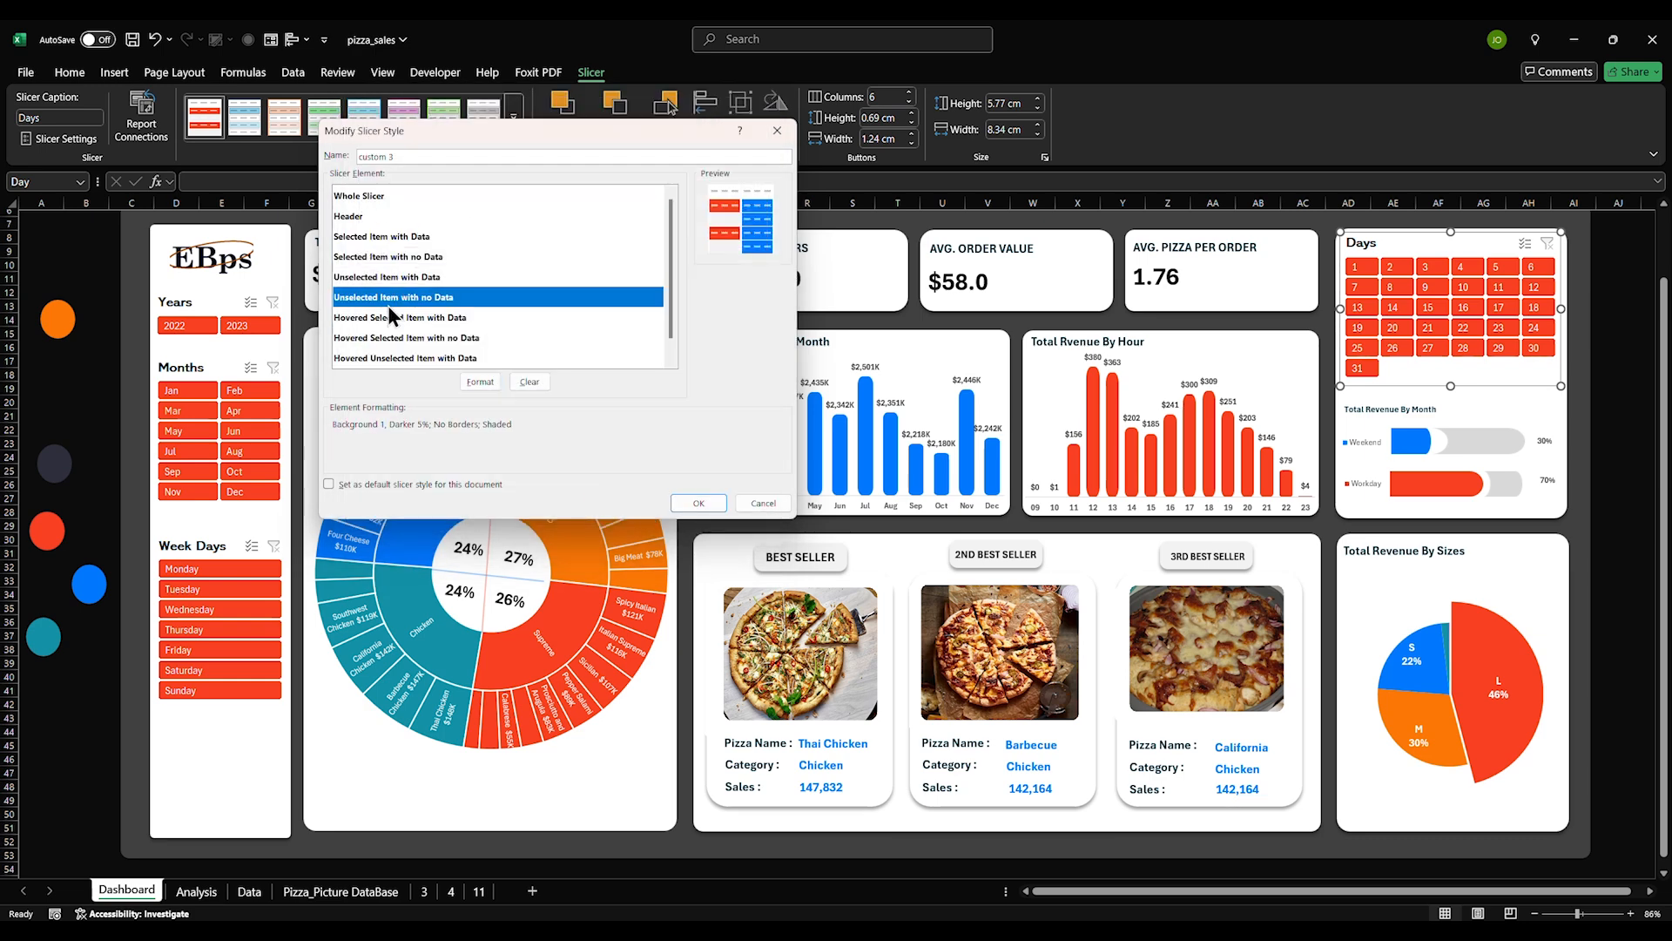
pyautogui.click(480, 381)
pyautogui.click(549, 211)
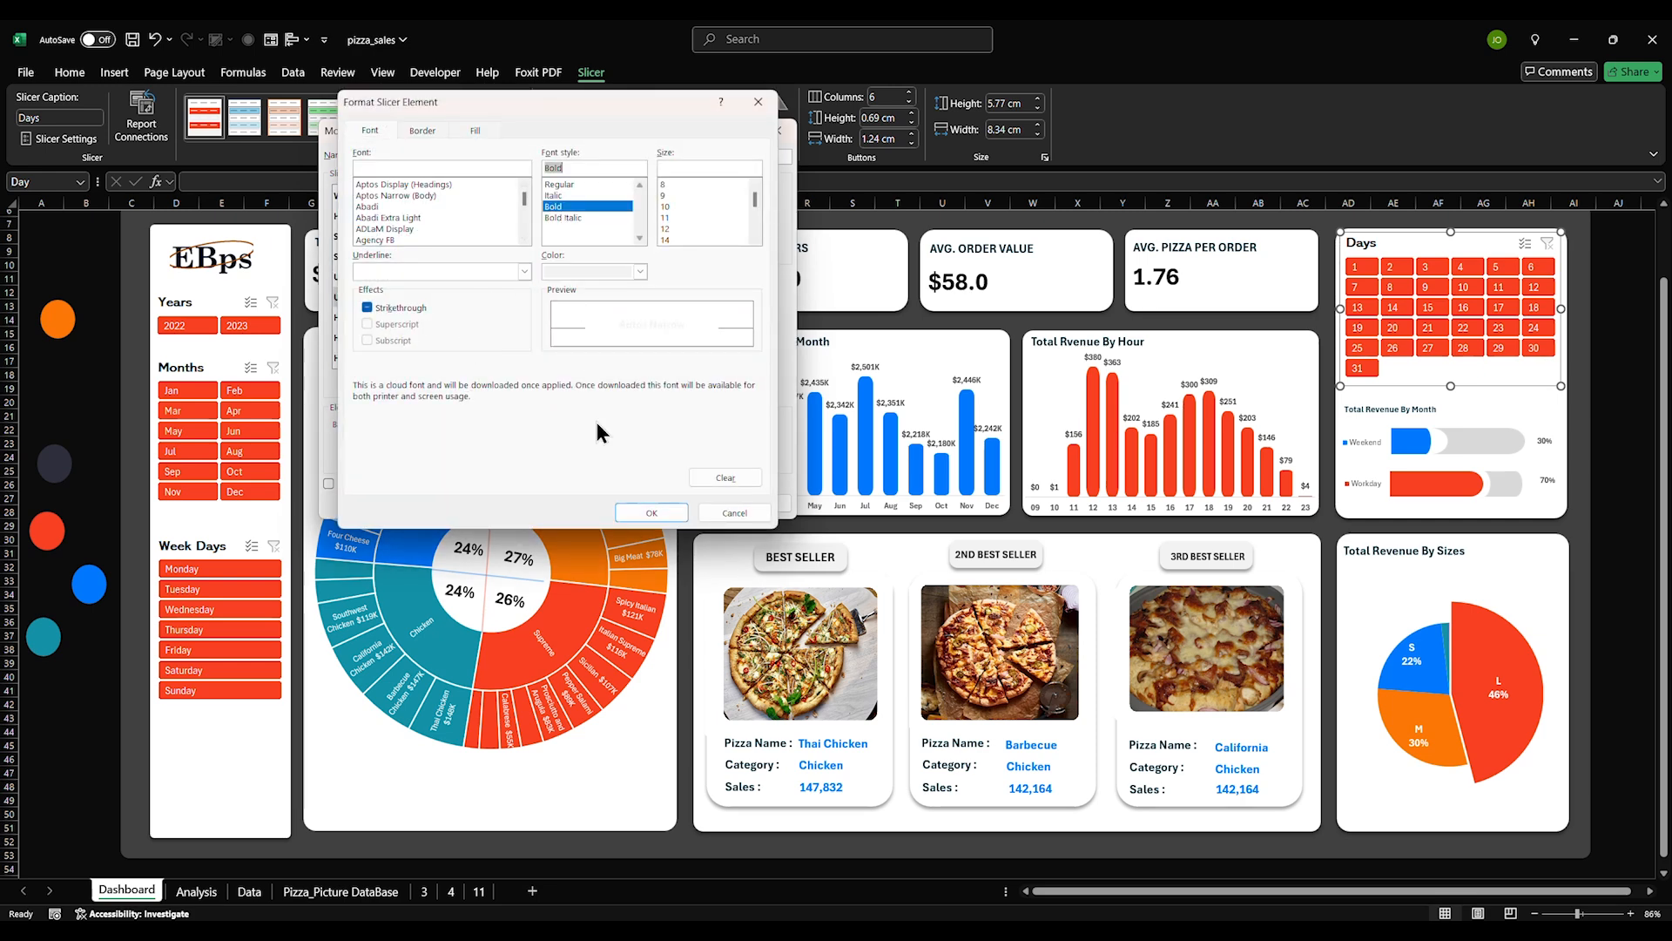
pyautogui.click(651, 513)
pyautogui.click(402, 320)
pyautogui.click(479, 380)
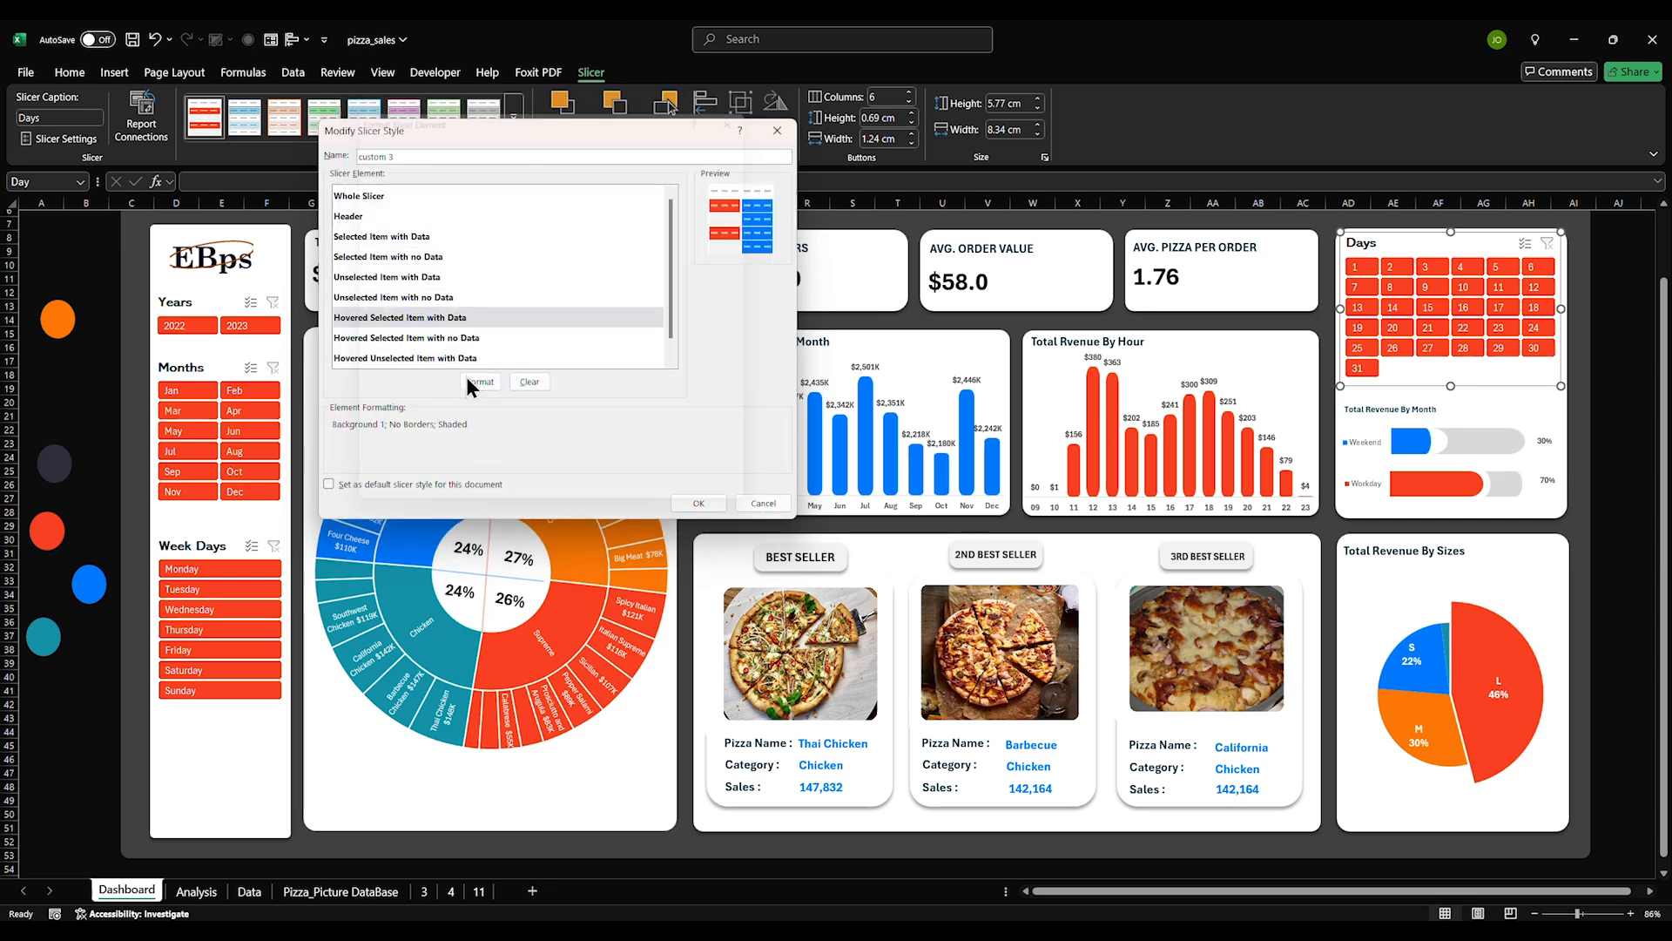
pyautogui.click(557, 208)
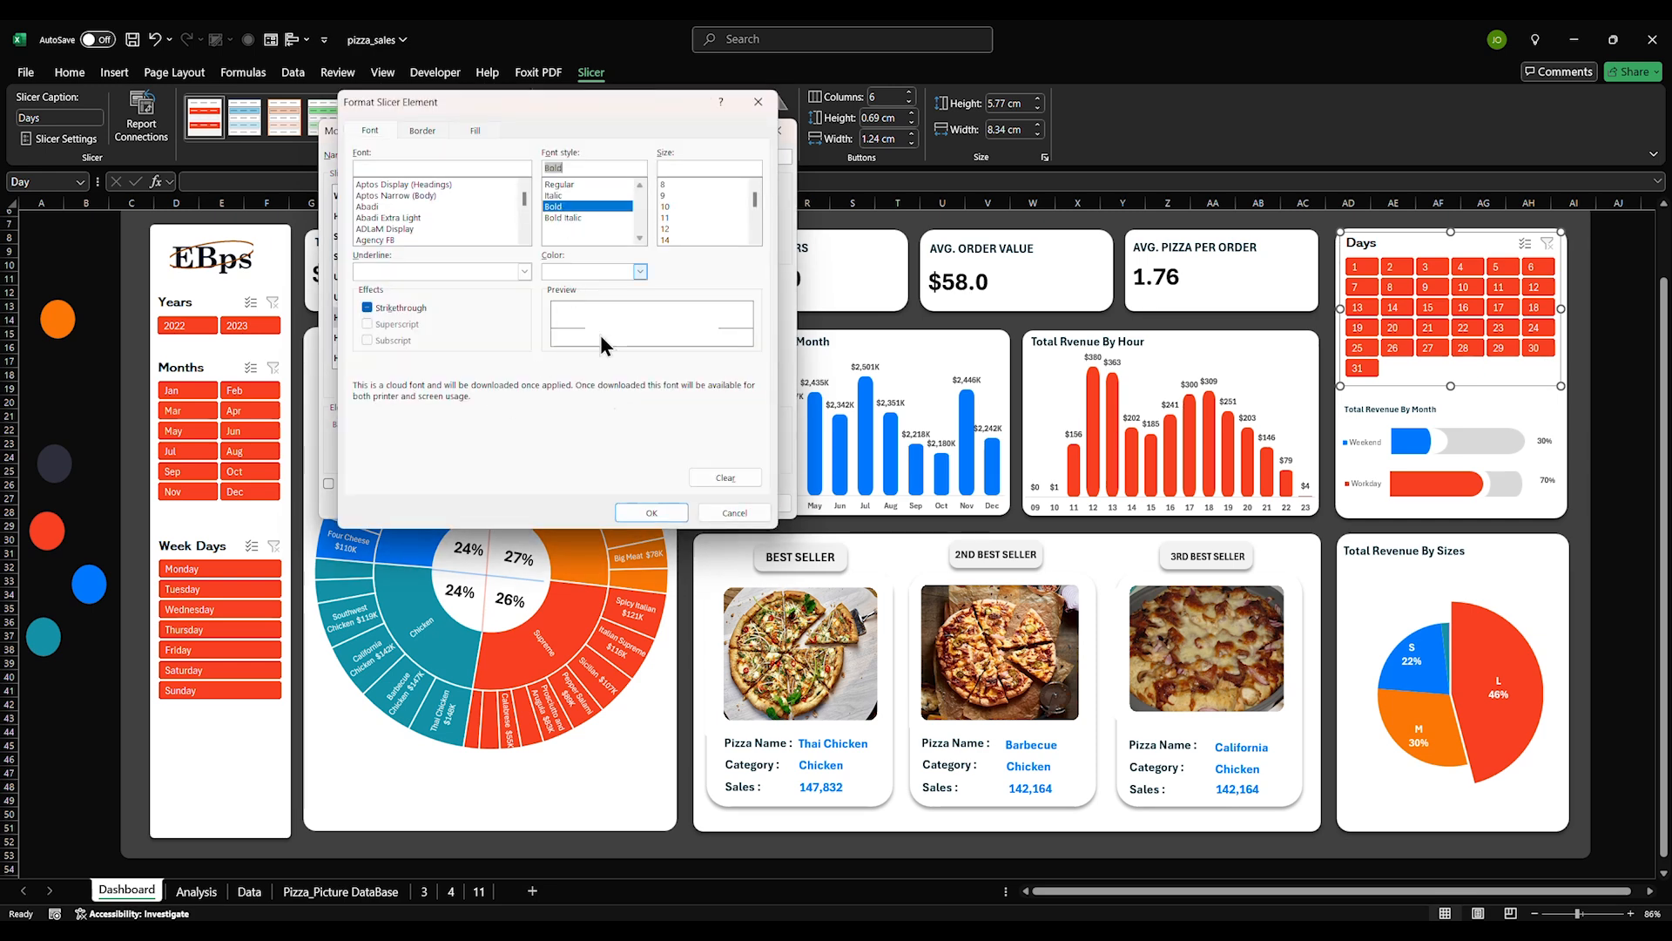
pyautogui.click(648, 512)
# Bold the remaining hovered item elements and save the modified slicer style
pyautogui.click(408, 358)
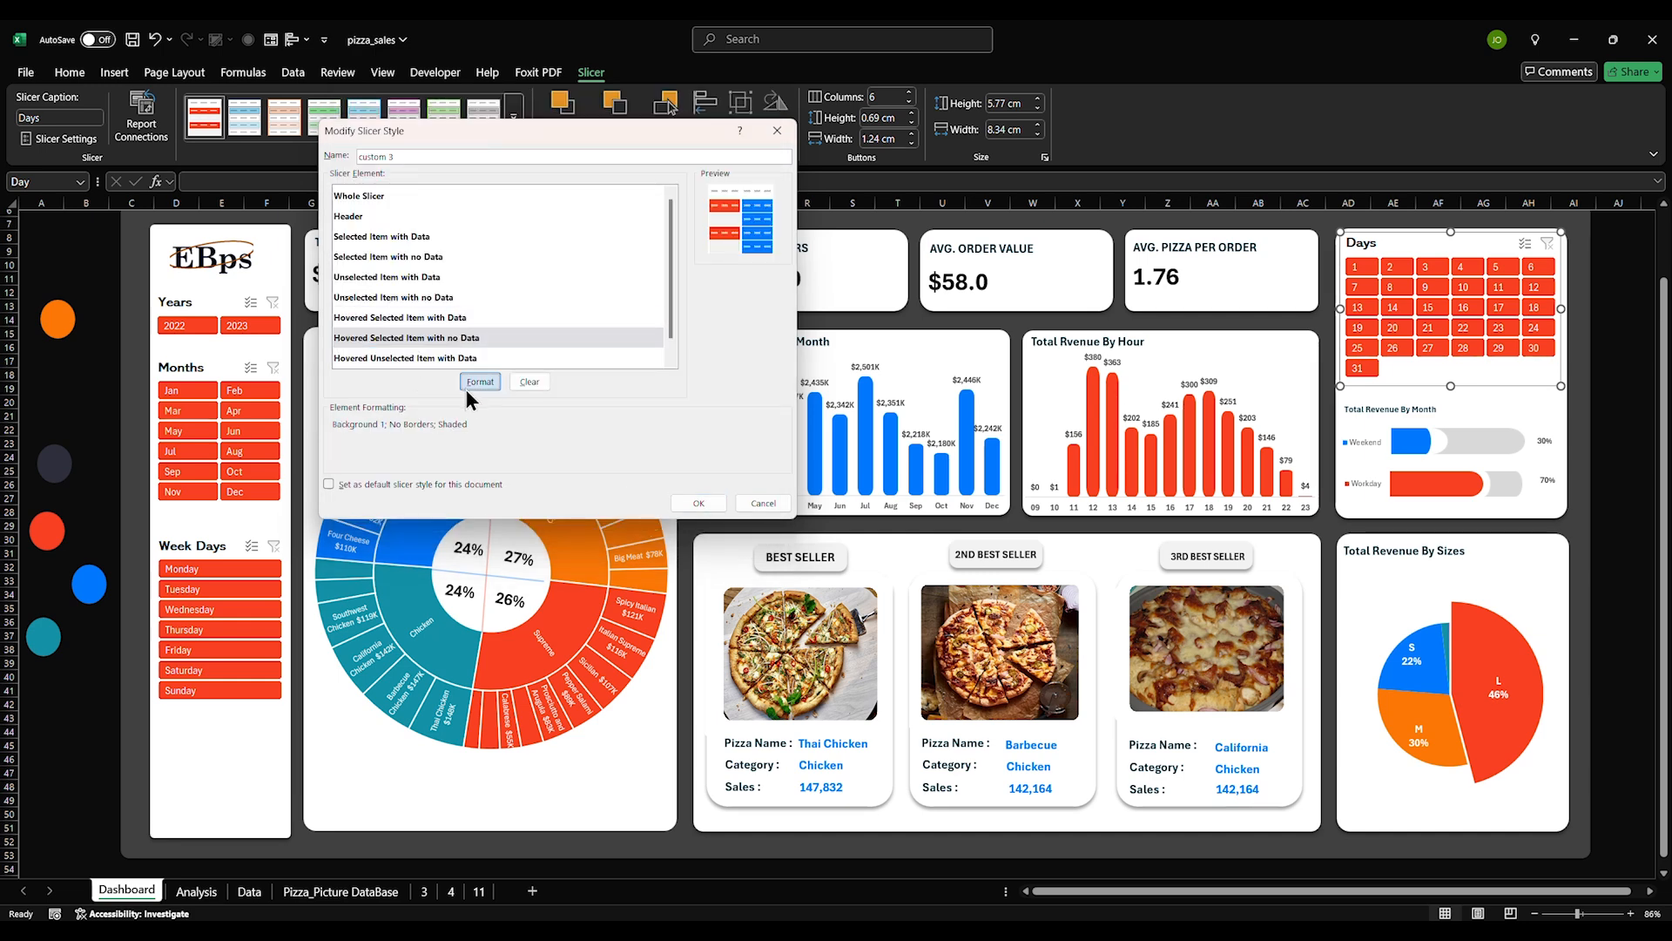
pyautogui.click(479, 381)
pyautogui.click(553, 206)
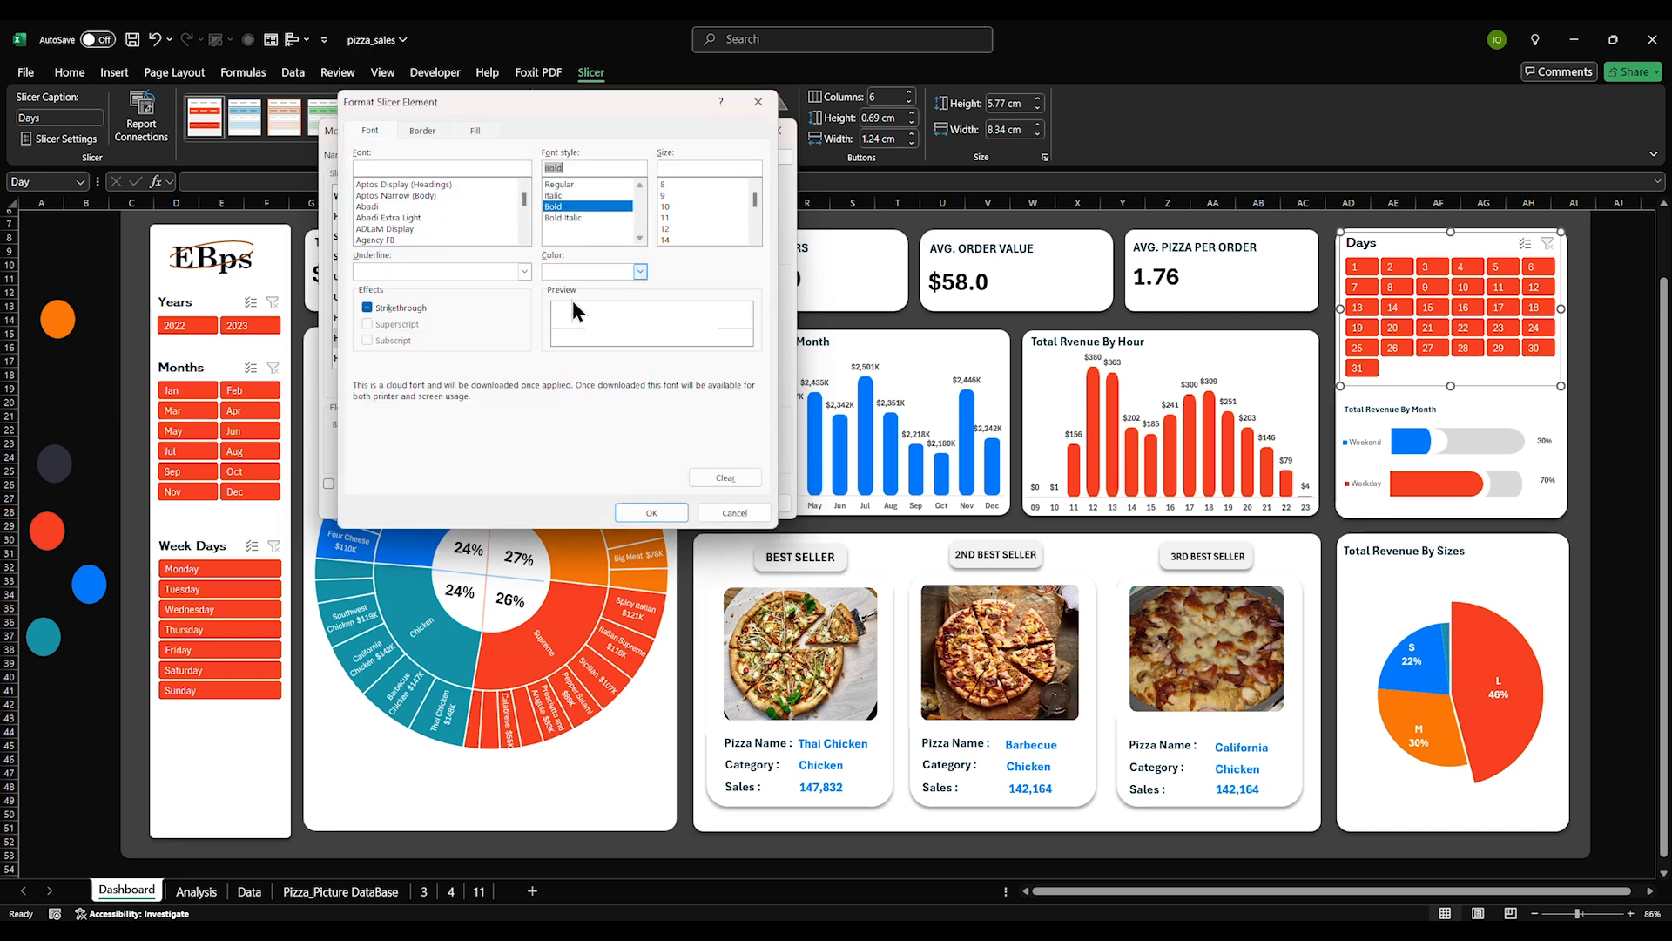
pyautogui.click(650, 512)
pyautogui.click(449, 362)
pyautogui.click(479, 380)
pyautogui.click(552, 207)
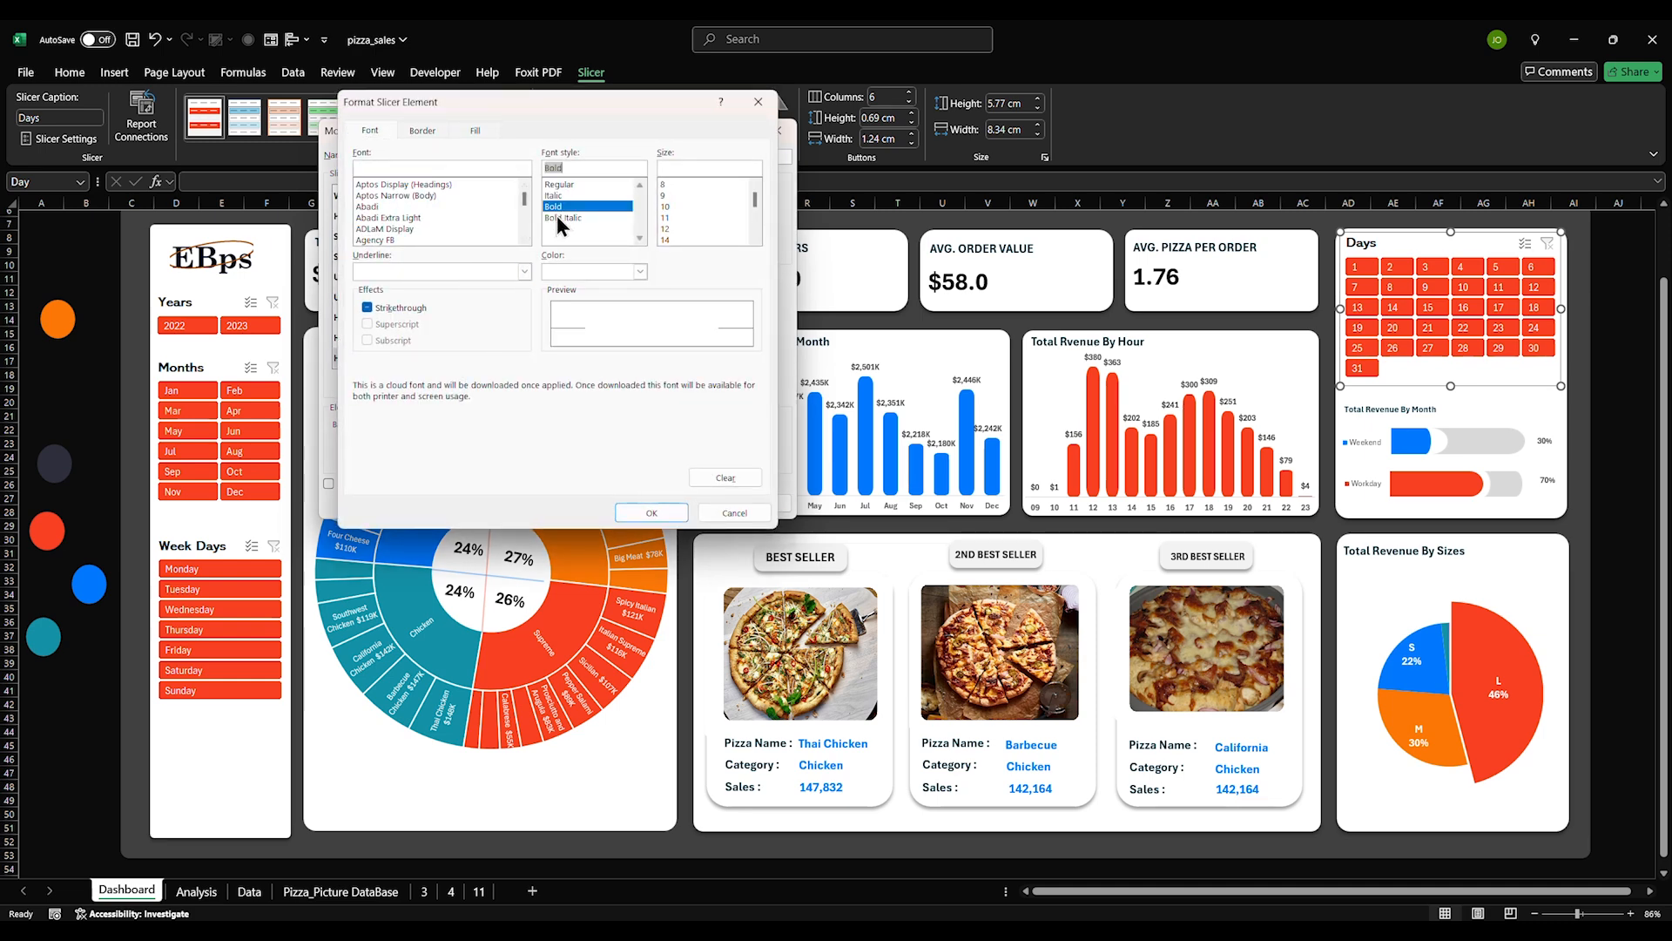
pyautogui.click(650, 512)
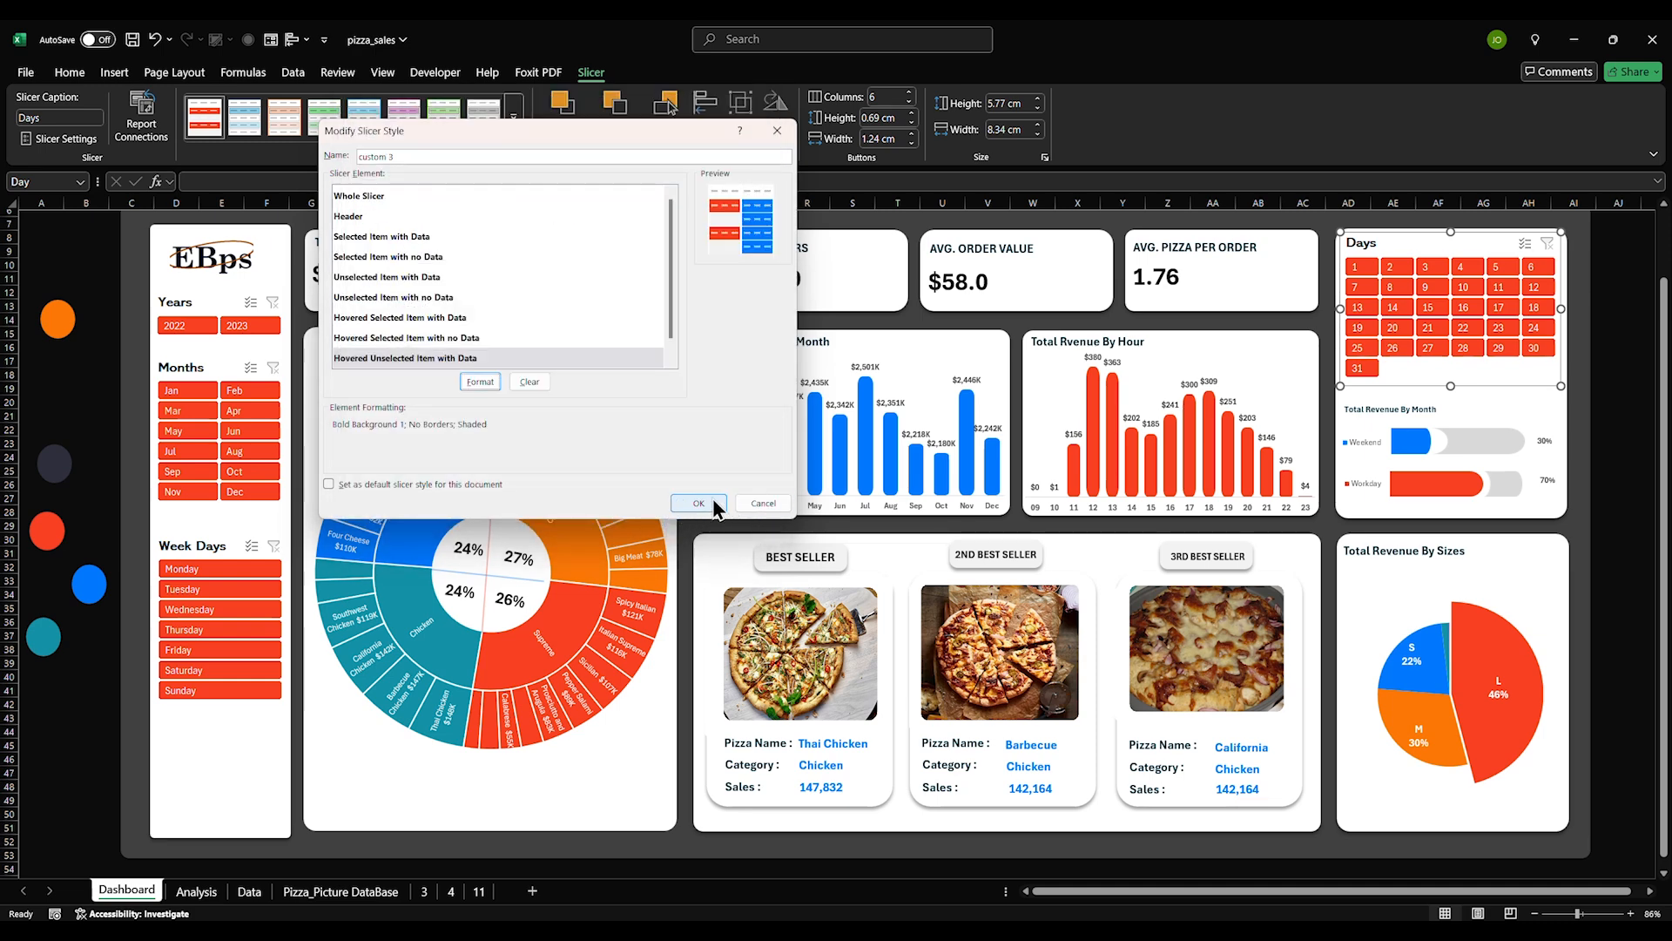
pyautogui.click(699, 503)
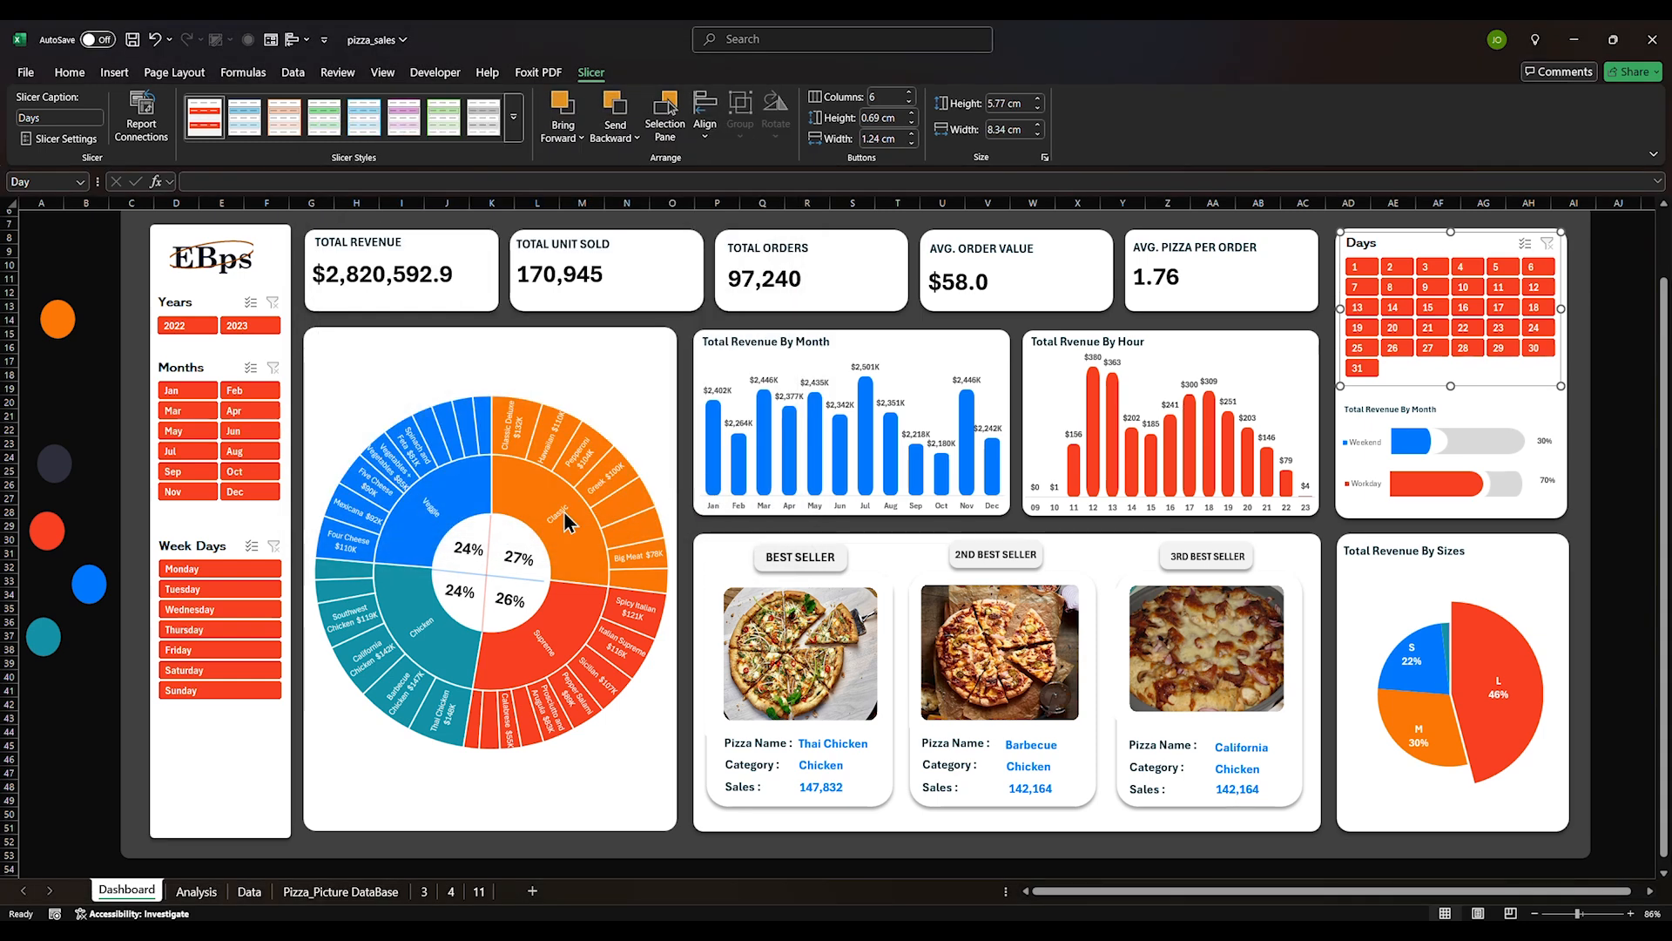
# Connect the Week Days slicer to PivotTable10, 11, 8 and 5 via Report Connections
pyautogui.click(90, 756)
pyautogui.click(233, 710)
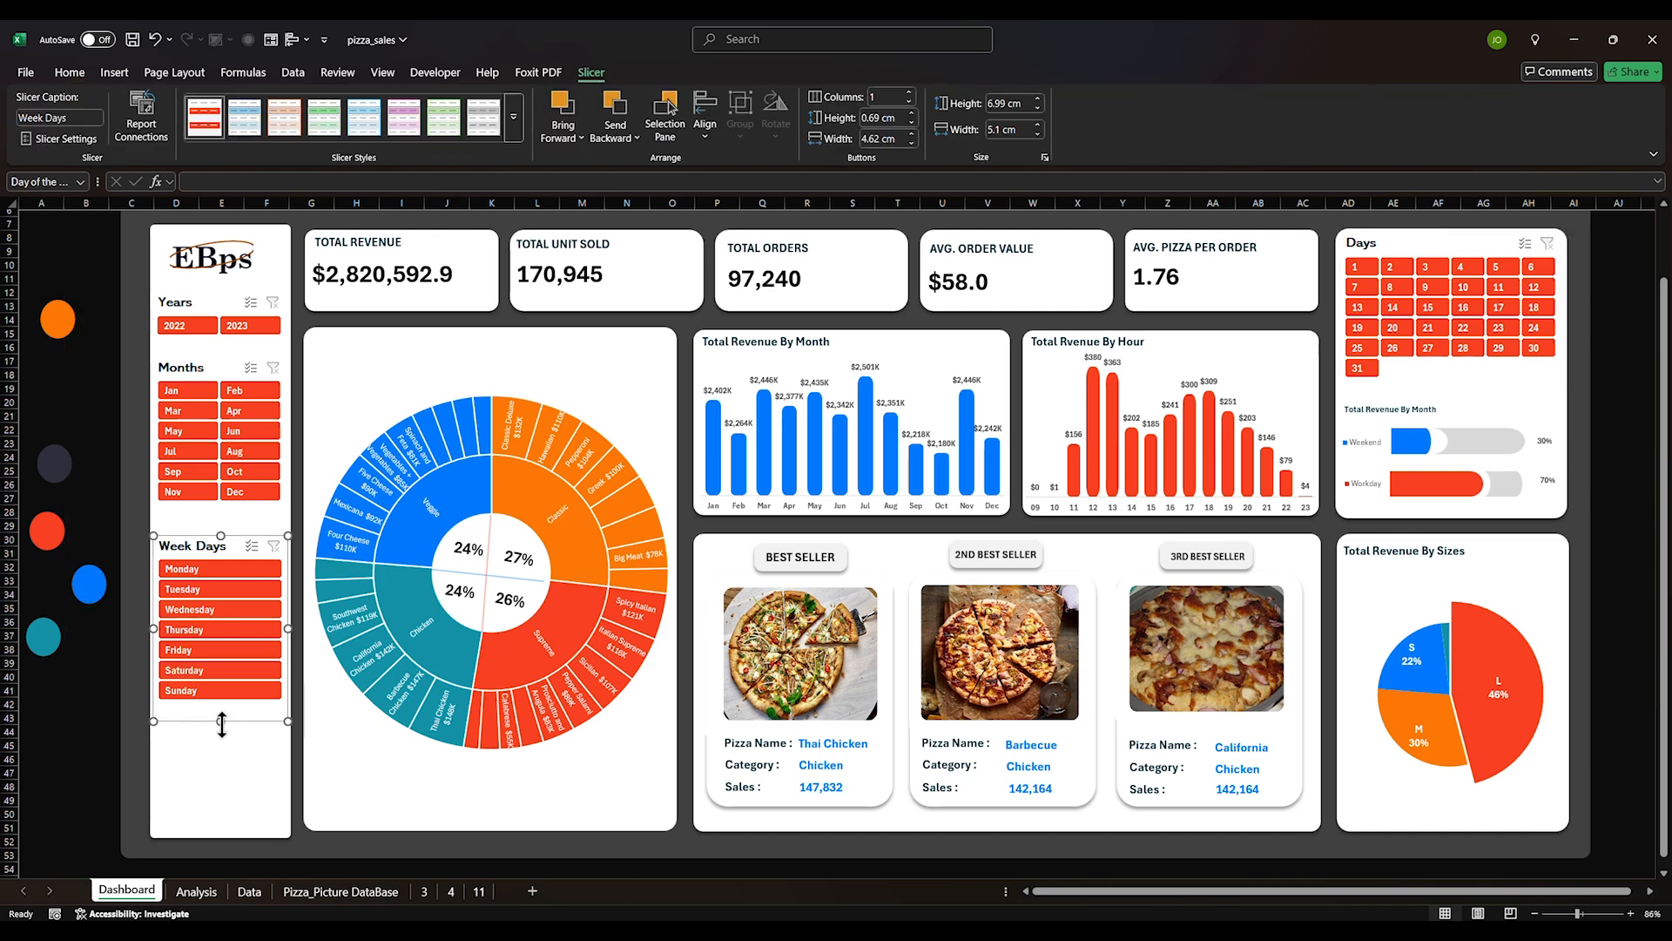
pyautogui.click(57, 747)
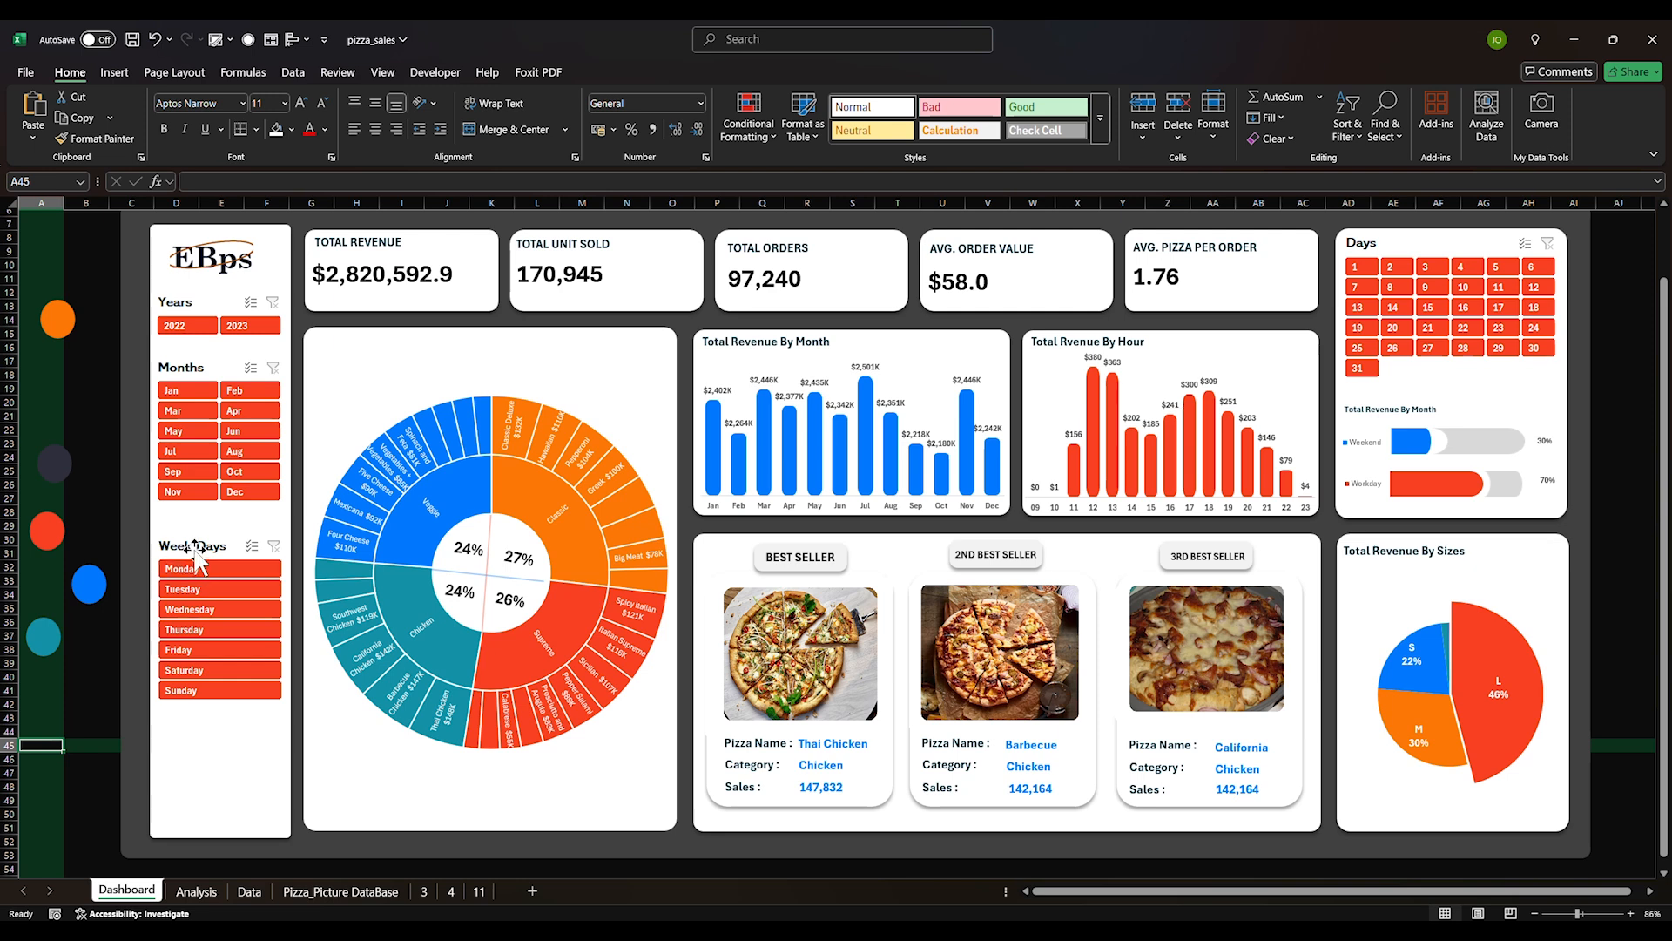
pyautogui.rightClick(197, 560)
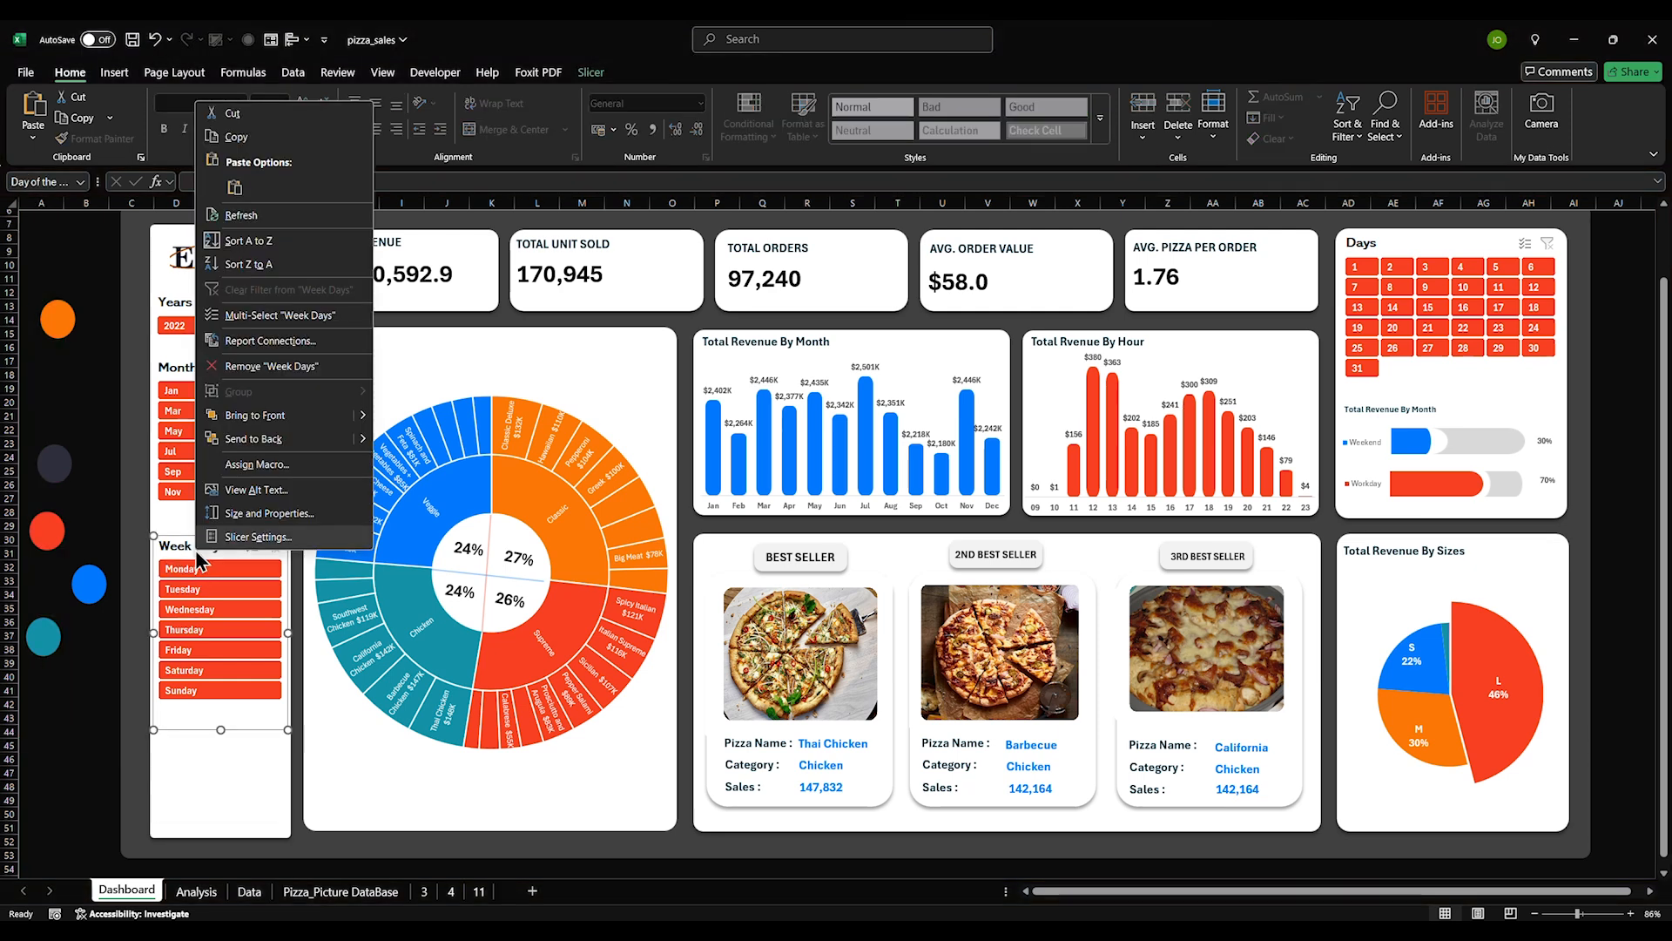
pyautogui.click(248, 342)
pyautogui.click(116, 356)
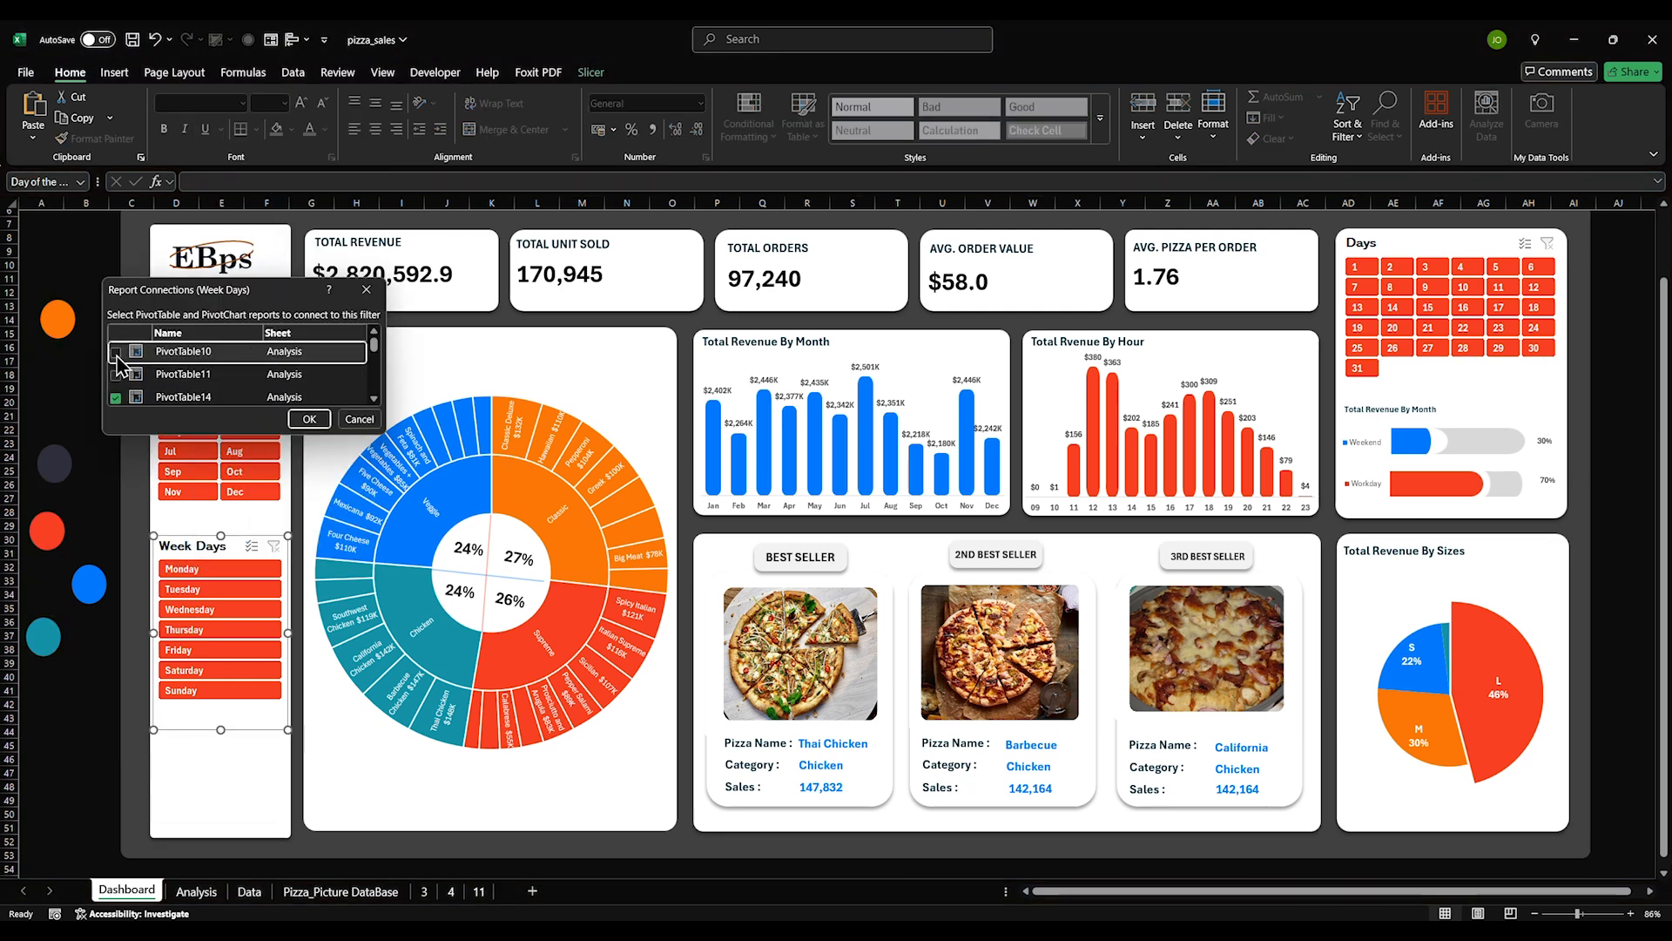
pyautogui.click(115, 375)
pyautogui.scroll(-5, 123, 387)
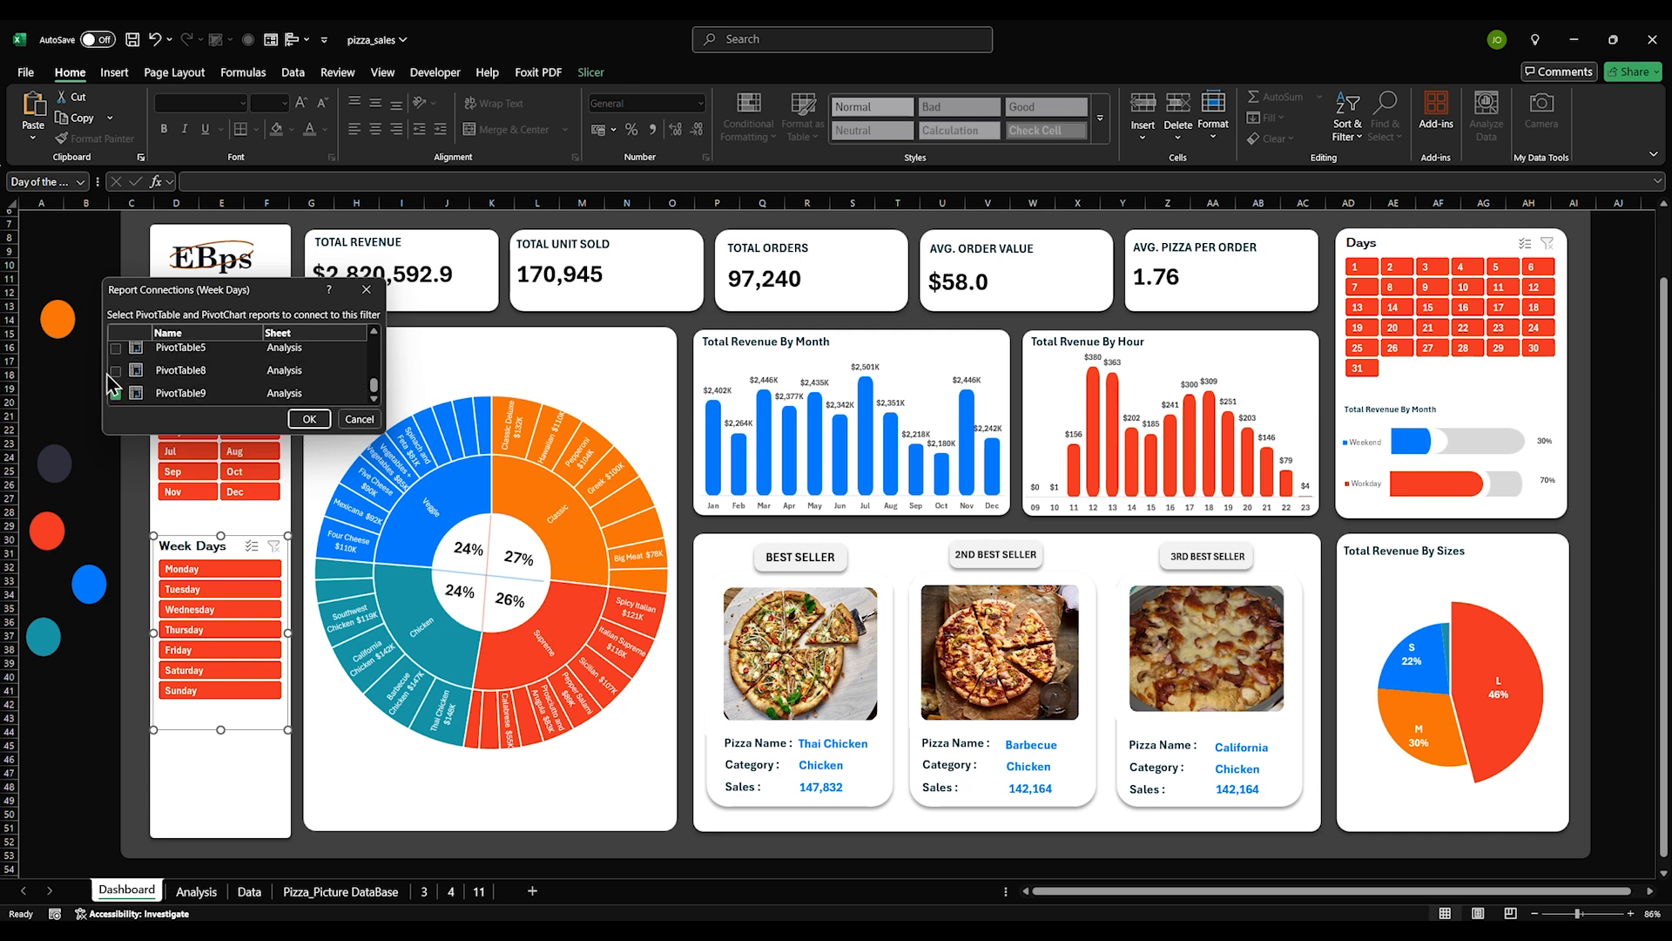
pyautogui.click(115, 370)
pyautogui.click(115, 350)
pyautogui.scroll(3, 118, 370)
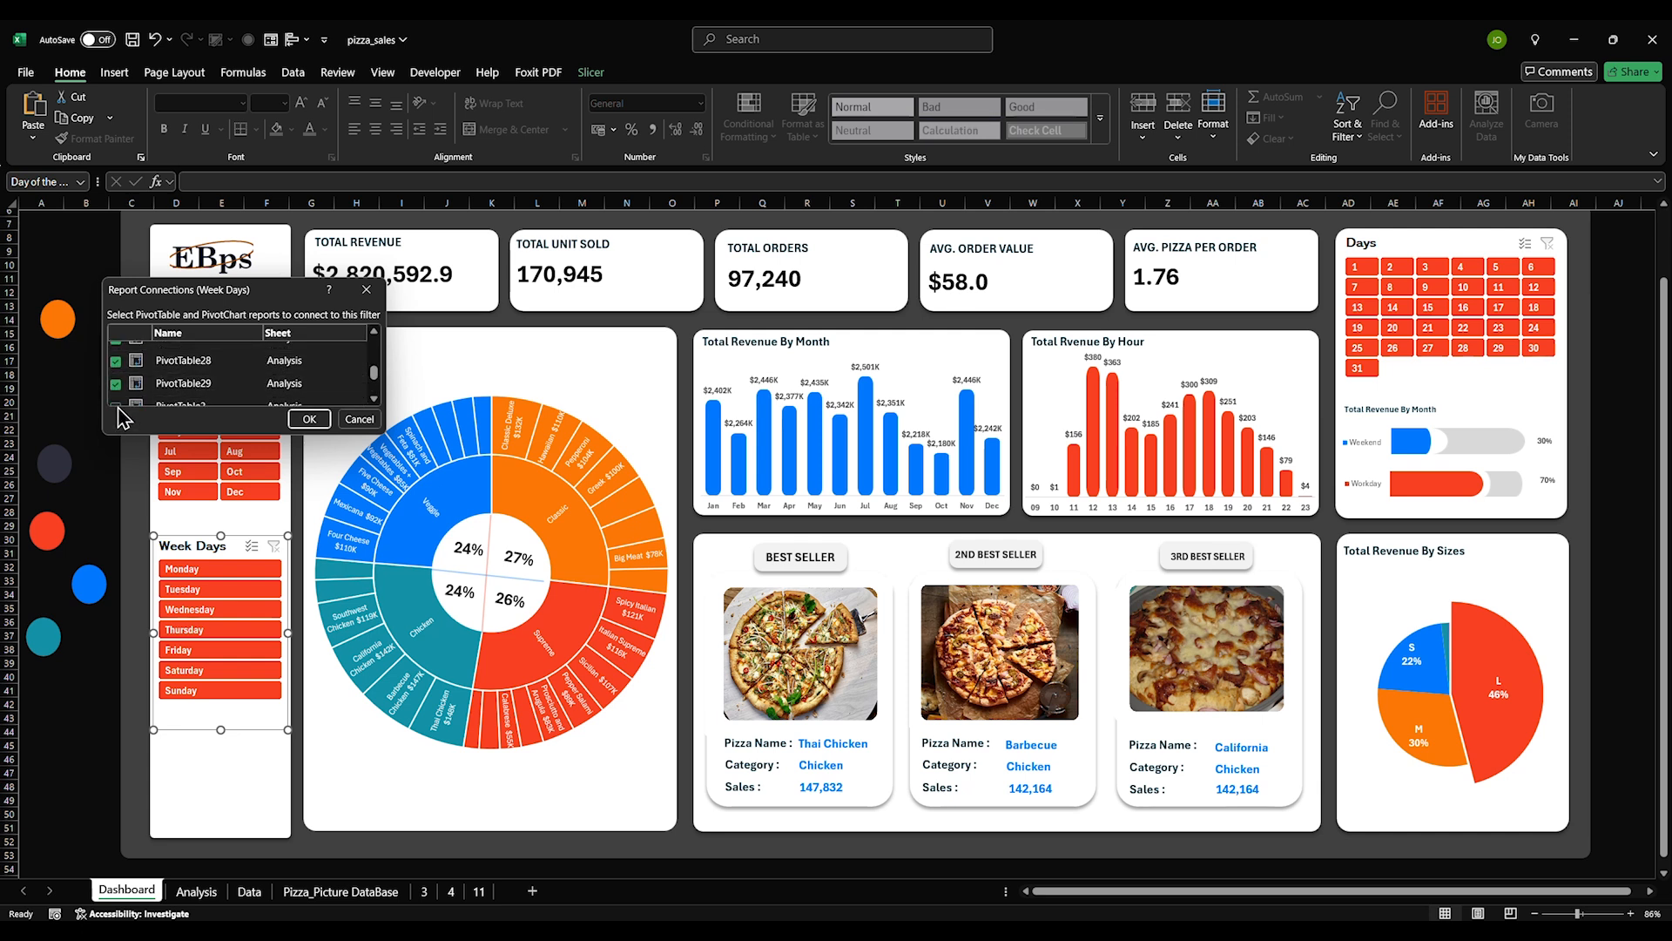
pyautogui.scroll(5, 139, 390)
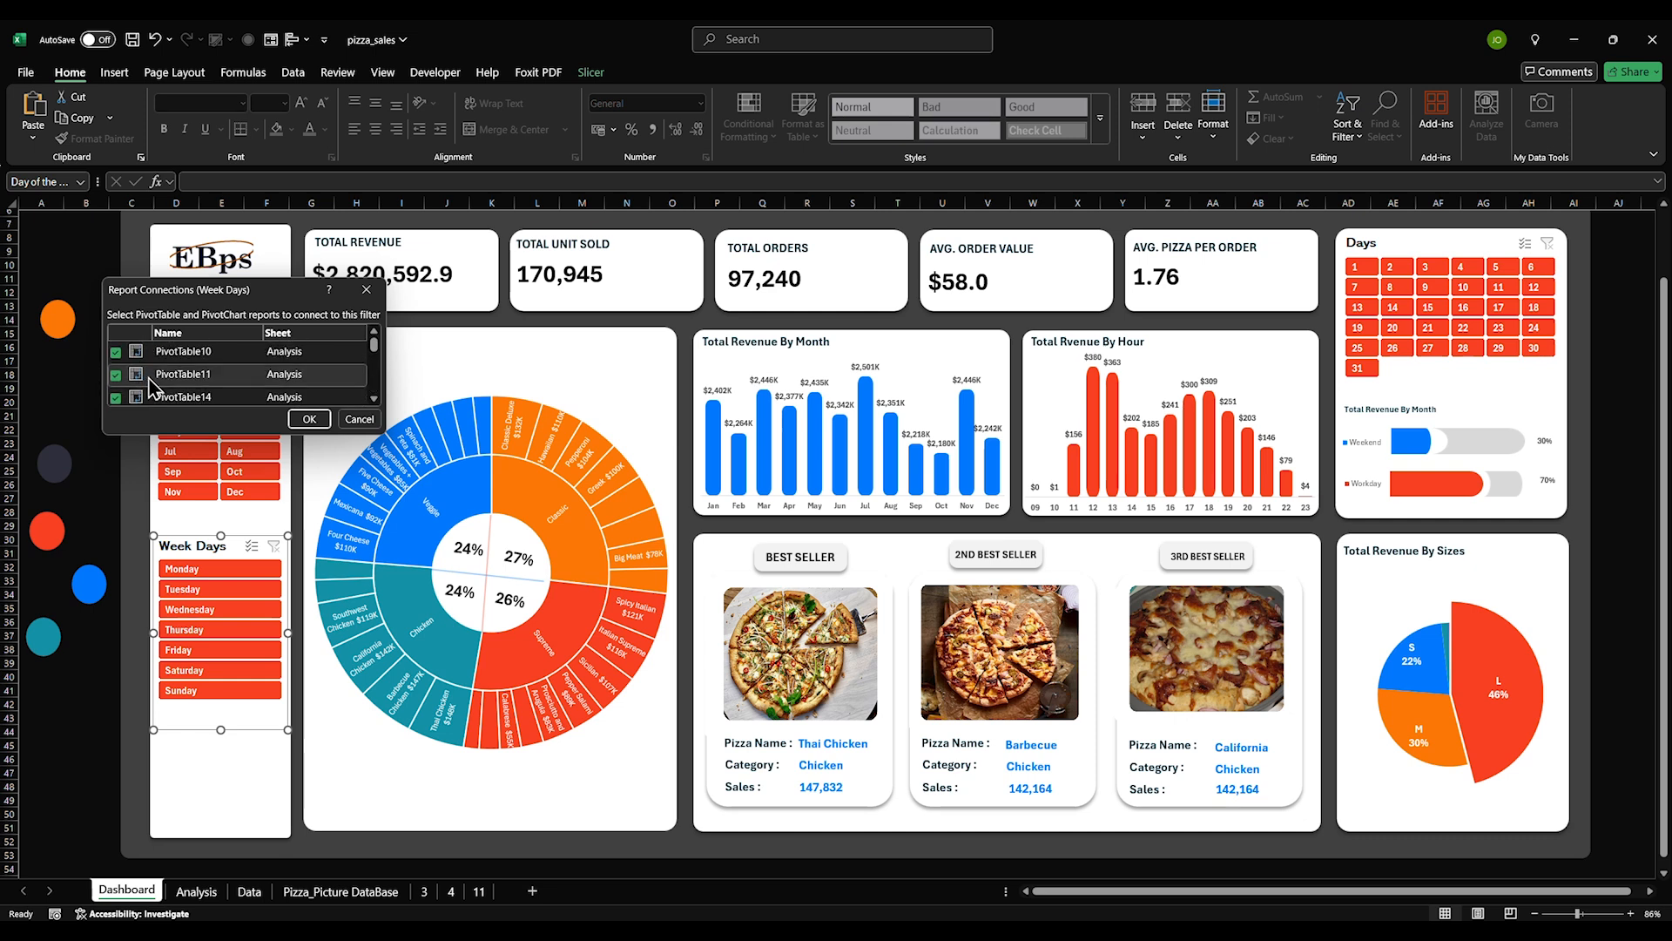
pyautogui.click(309, 419)
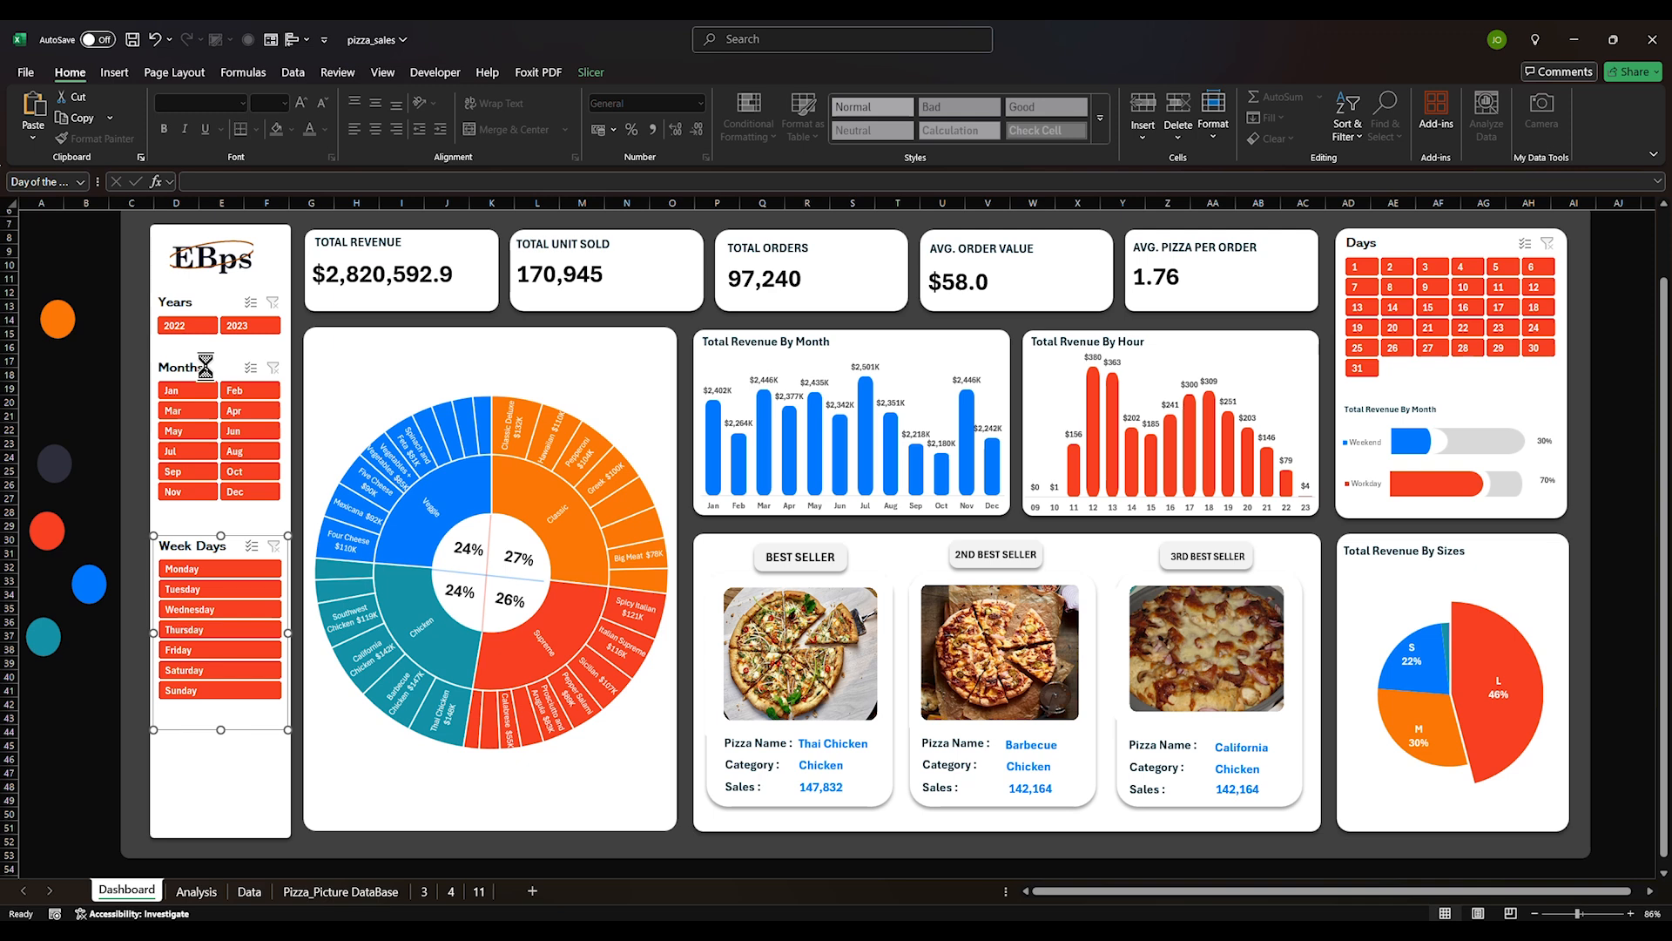
# Review the Months slicer's Report Connections and confirm them
pyautogui.rightClick(206, 366)
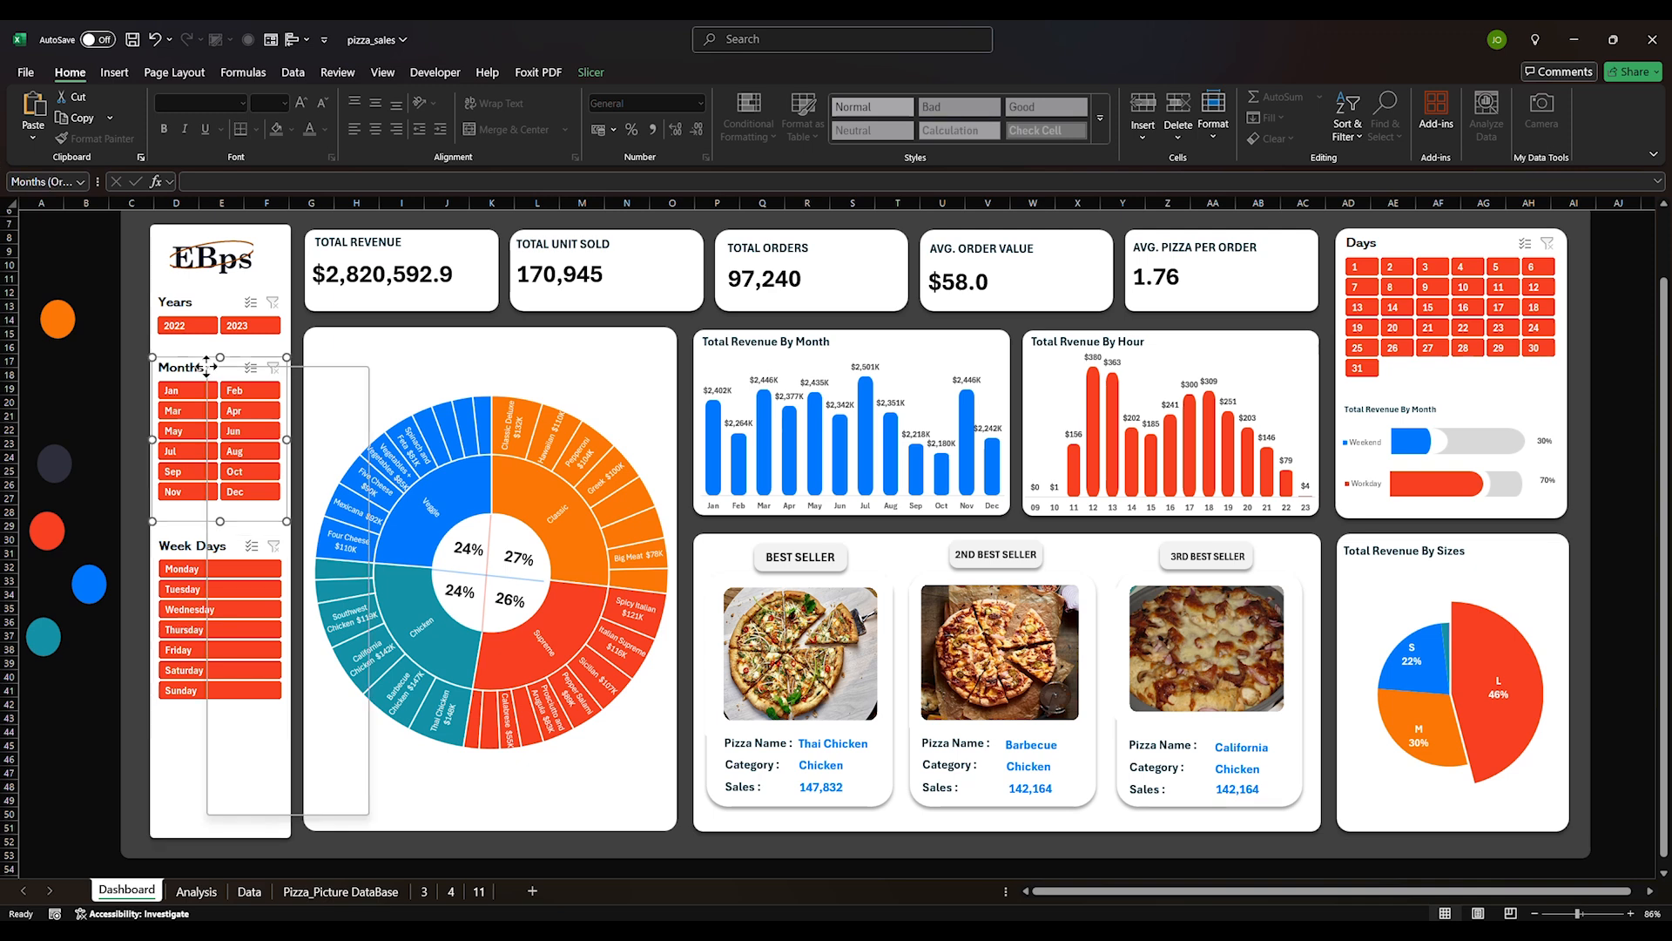
pyautogui.click(256, 607)
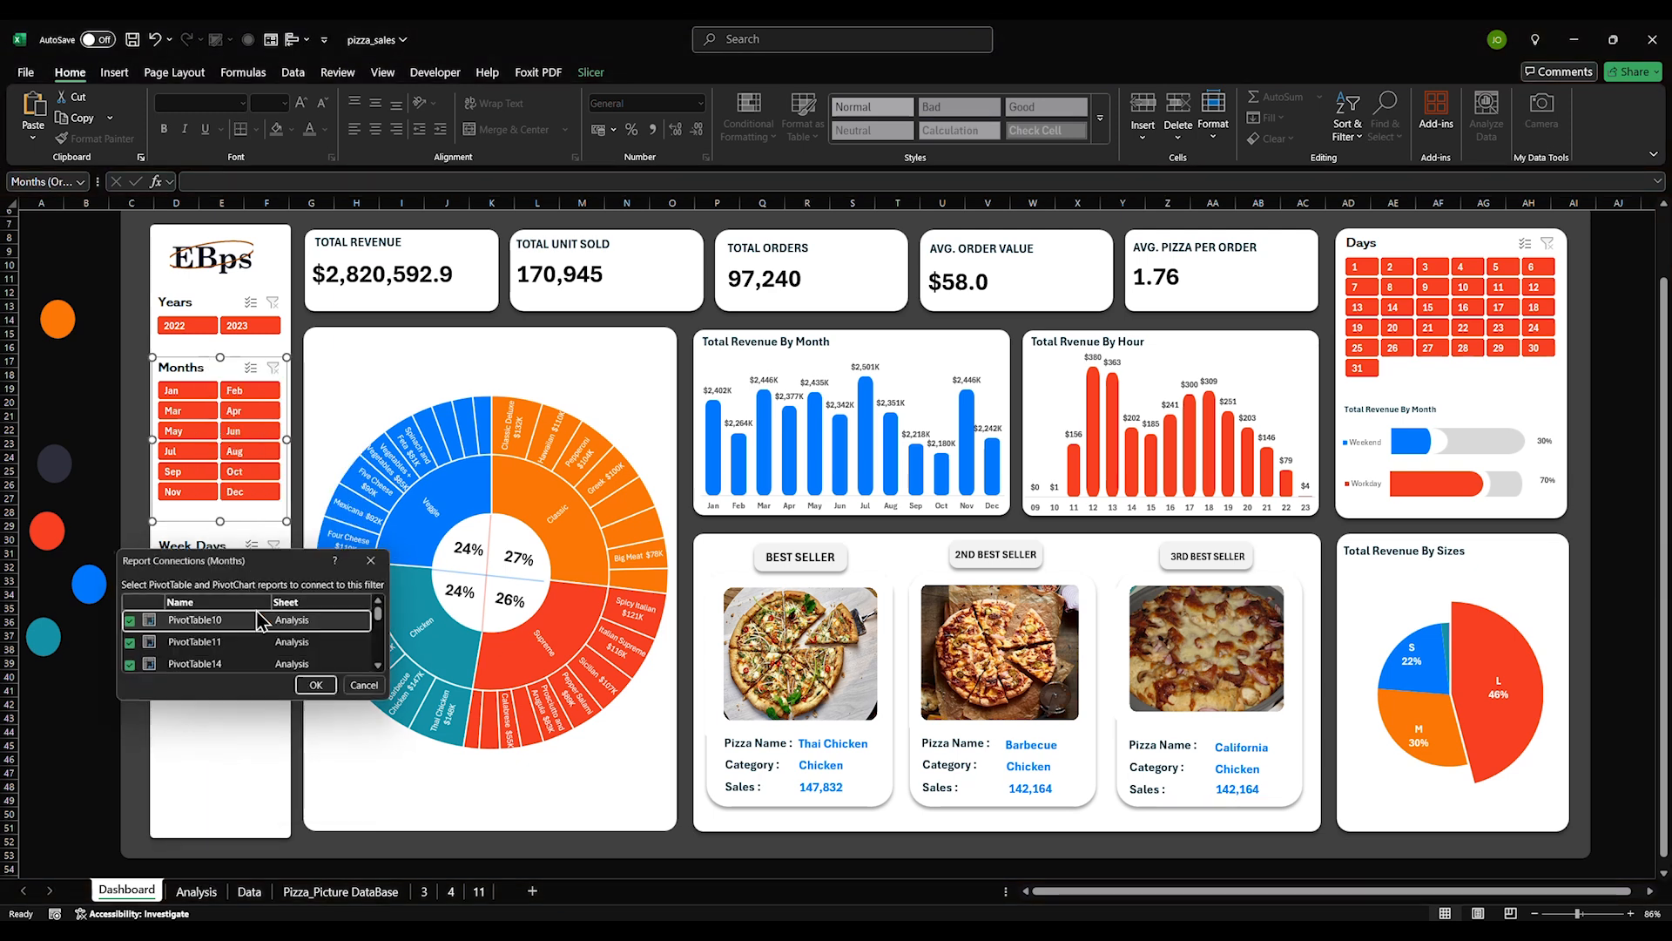
pyautogui.scroll(-2, 205, 642)
pyautogui.click(320, 688)
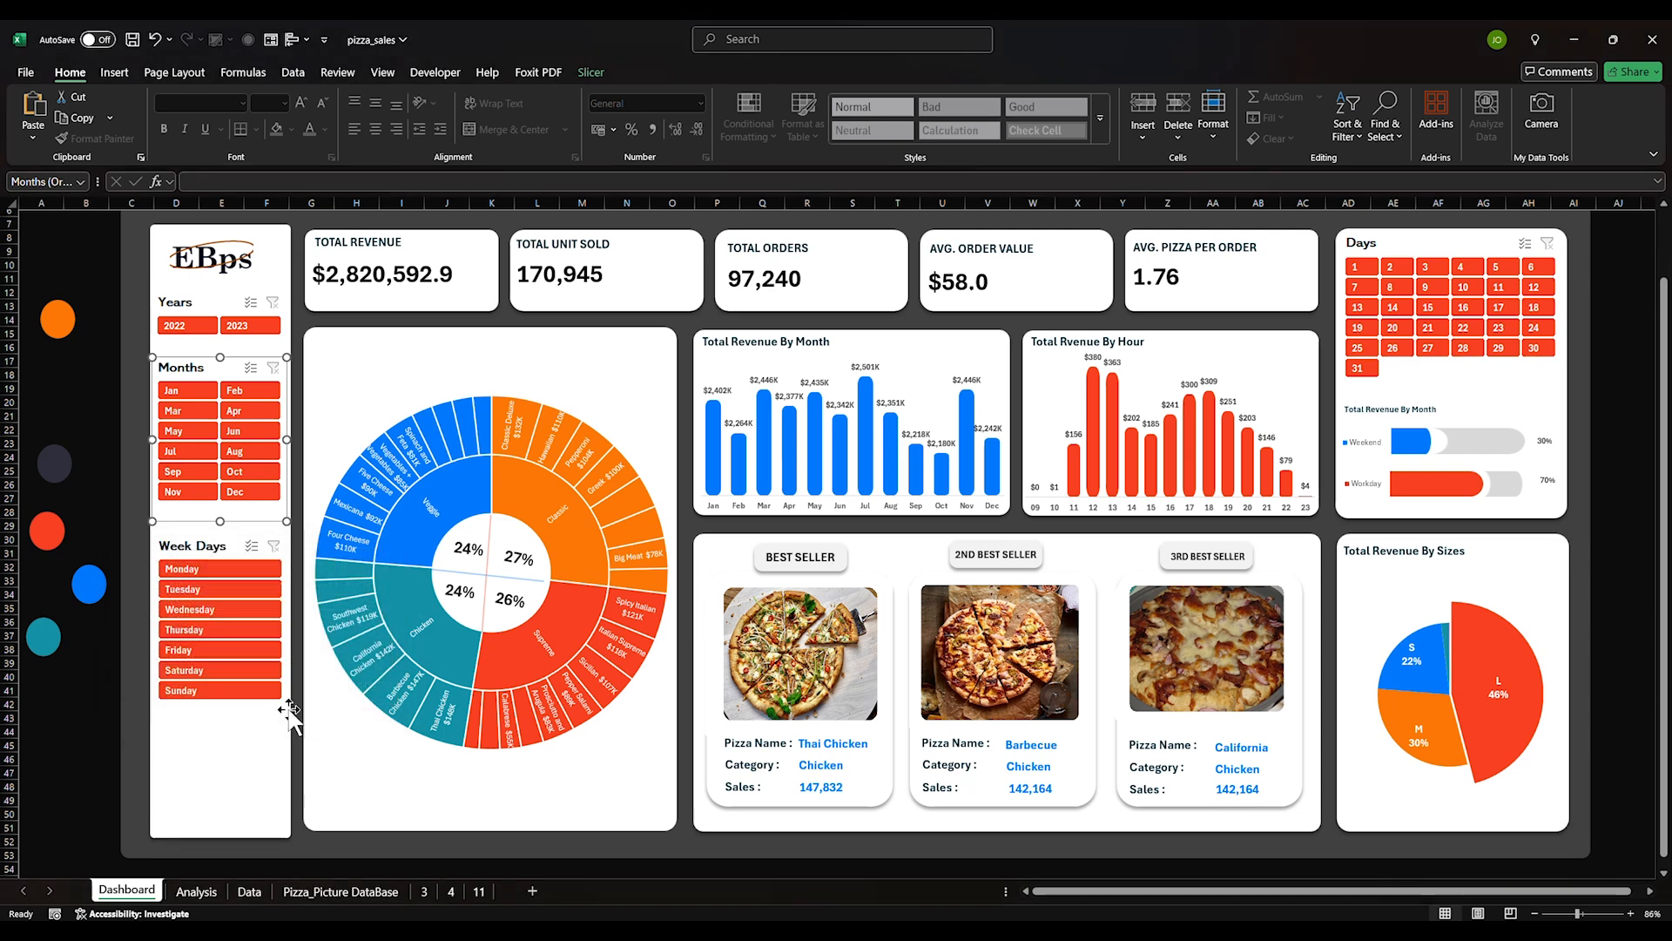
# Copy the Total Revenue By Month title onto the sunburst chart and change 'Month' to 'Categories and Product Names'
pyautogui.click(759, 354)
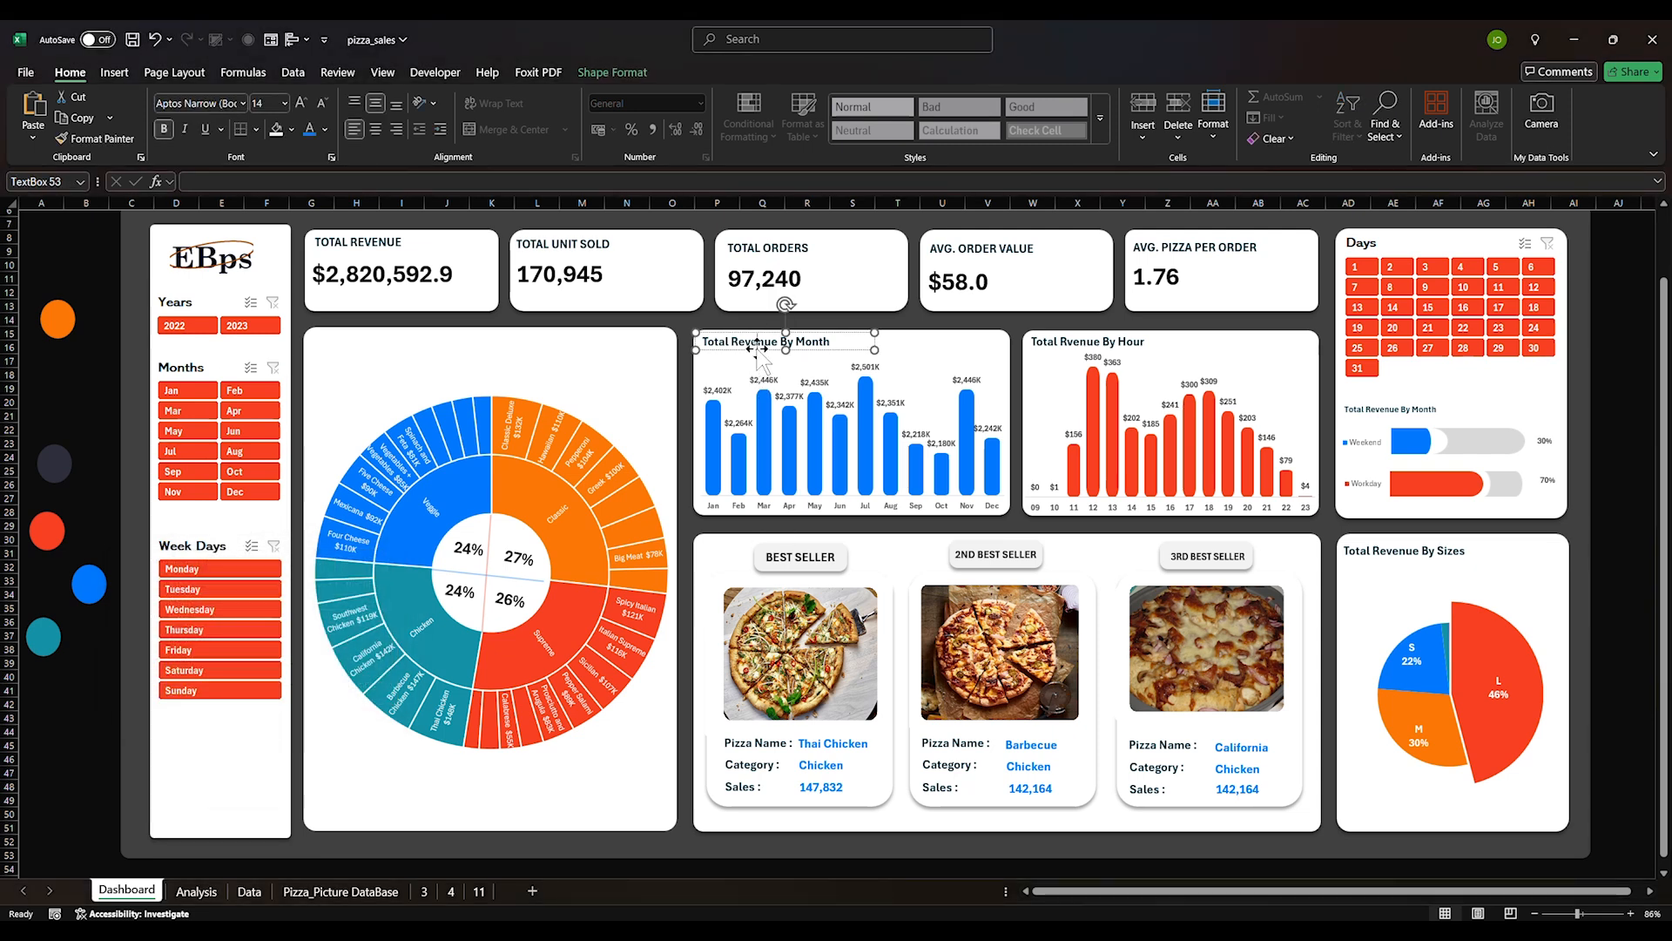
pyautogui.keyDown('ctrl'); pyautogui.moveTo(843, 347); pyautogui.dragTo(455, 353); pyautogui.keyUp('ctrl')
pyautogui.doubleClick(386, 345)
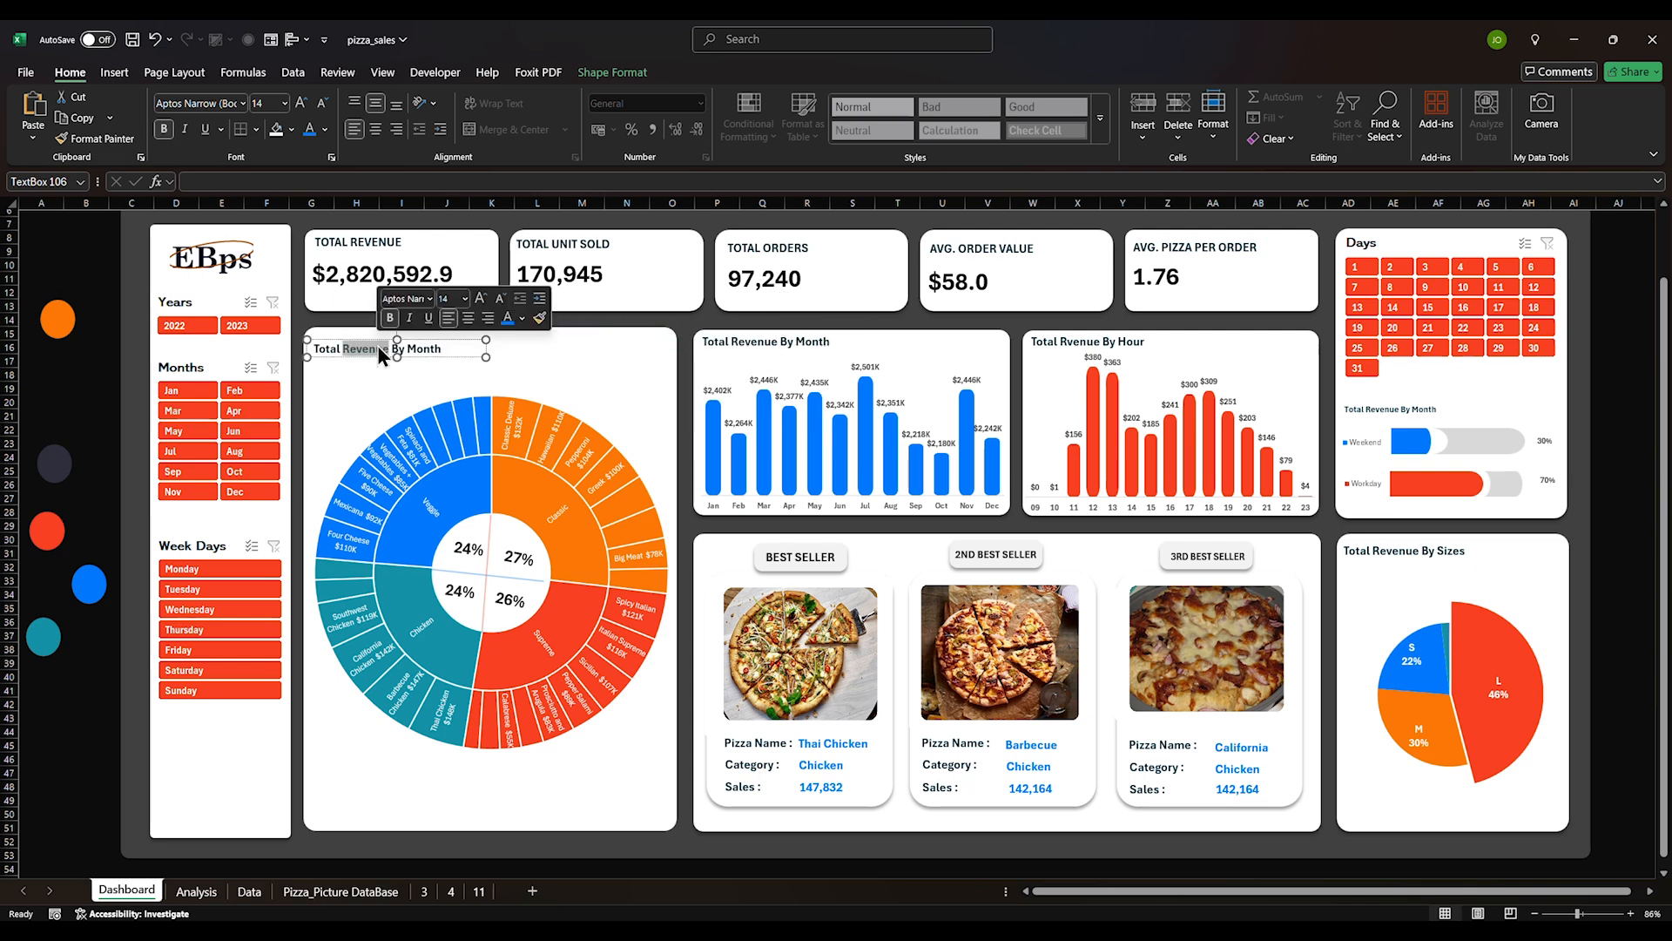
pyautogui.write('Cat')
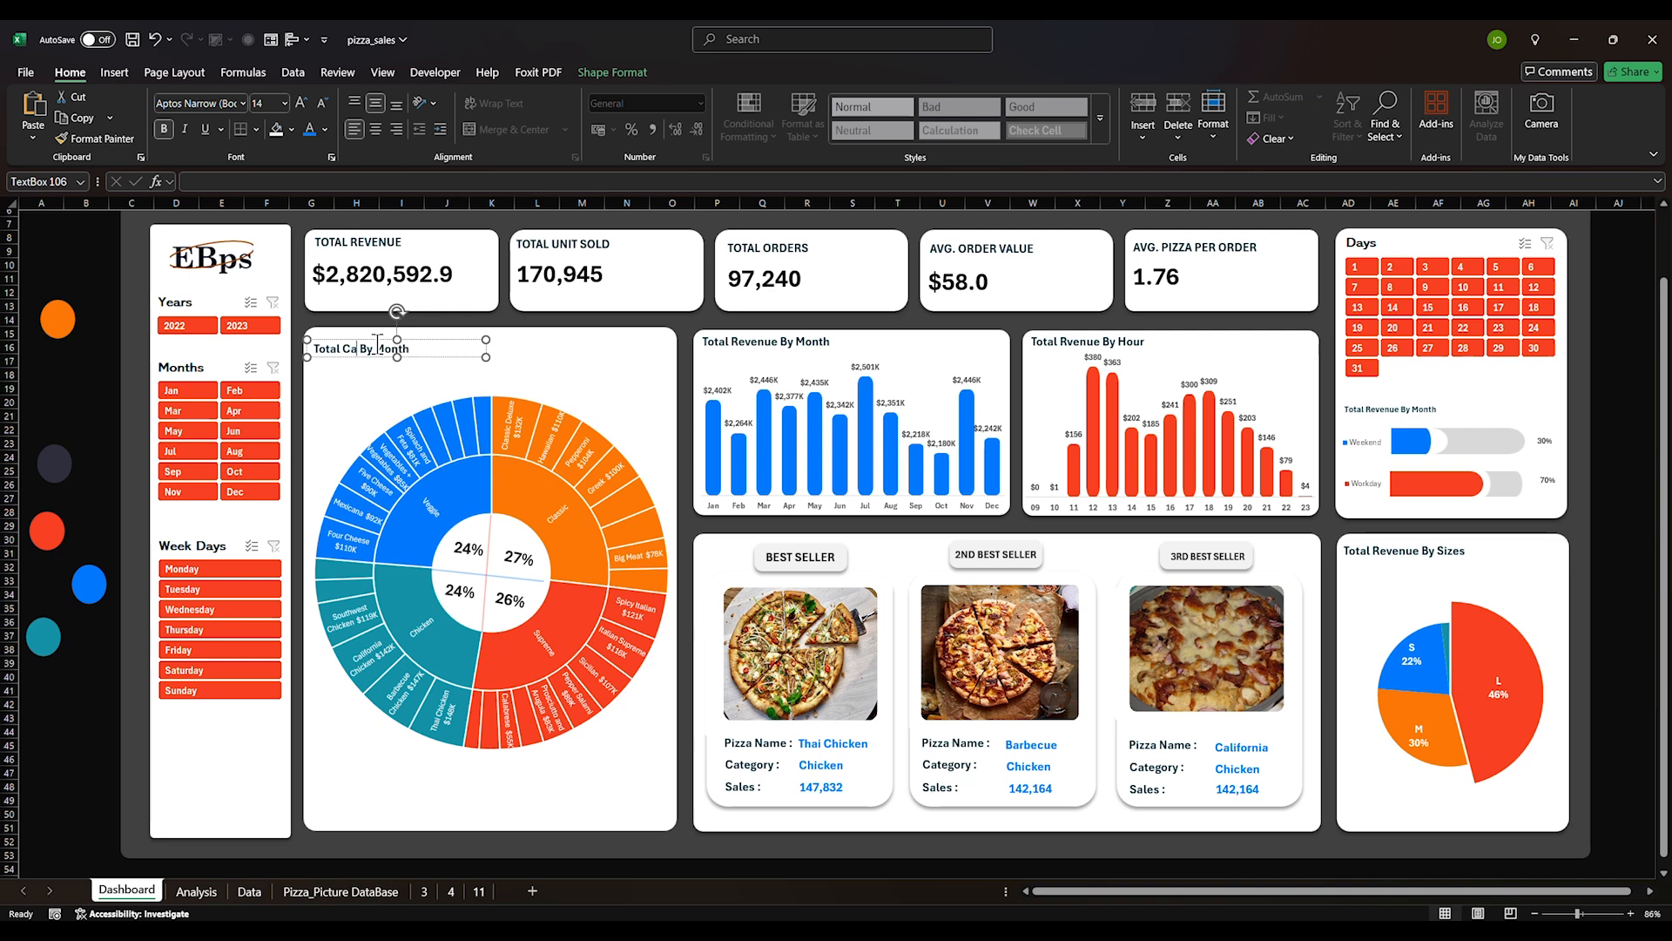
pyautogui.write('eg')
pyautogui.press('BackSpace')
pyautogui.press('BackSpace')
pyautogui.press('BackSpace')
pyautogui.press('BackSpace')
pyautogui.press('BackSpace')
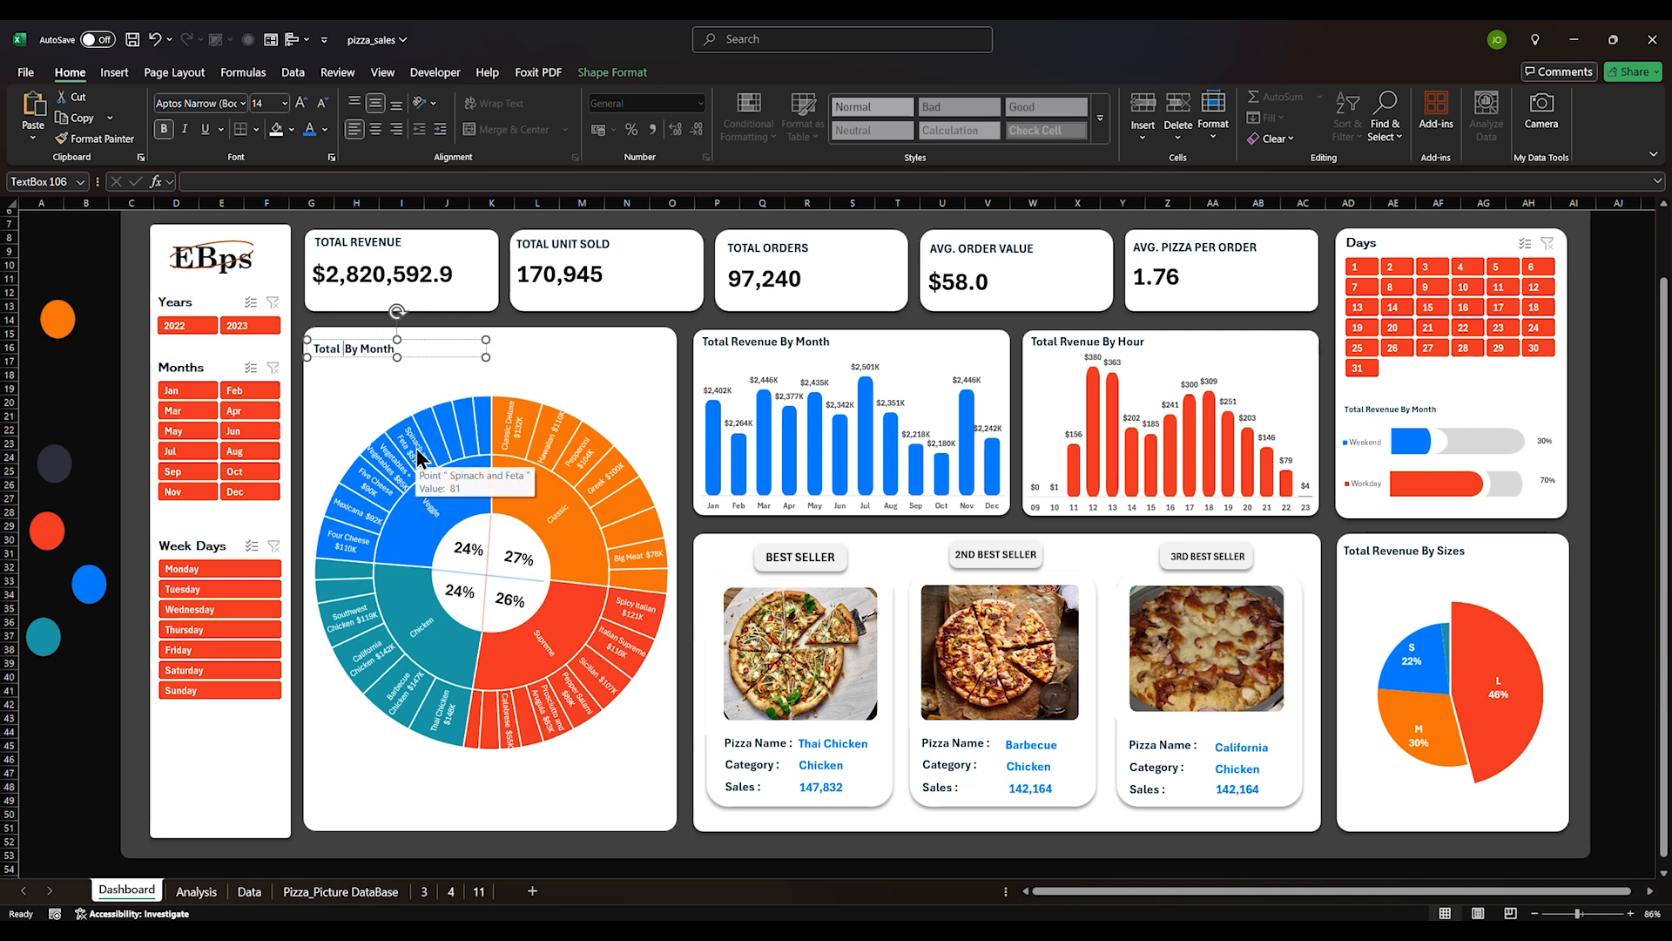
pyautogui.write('Revenue By Cate')
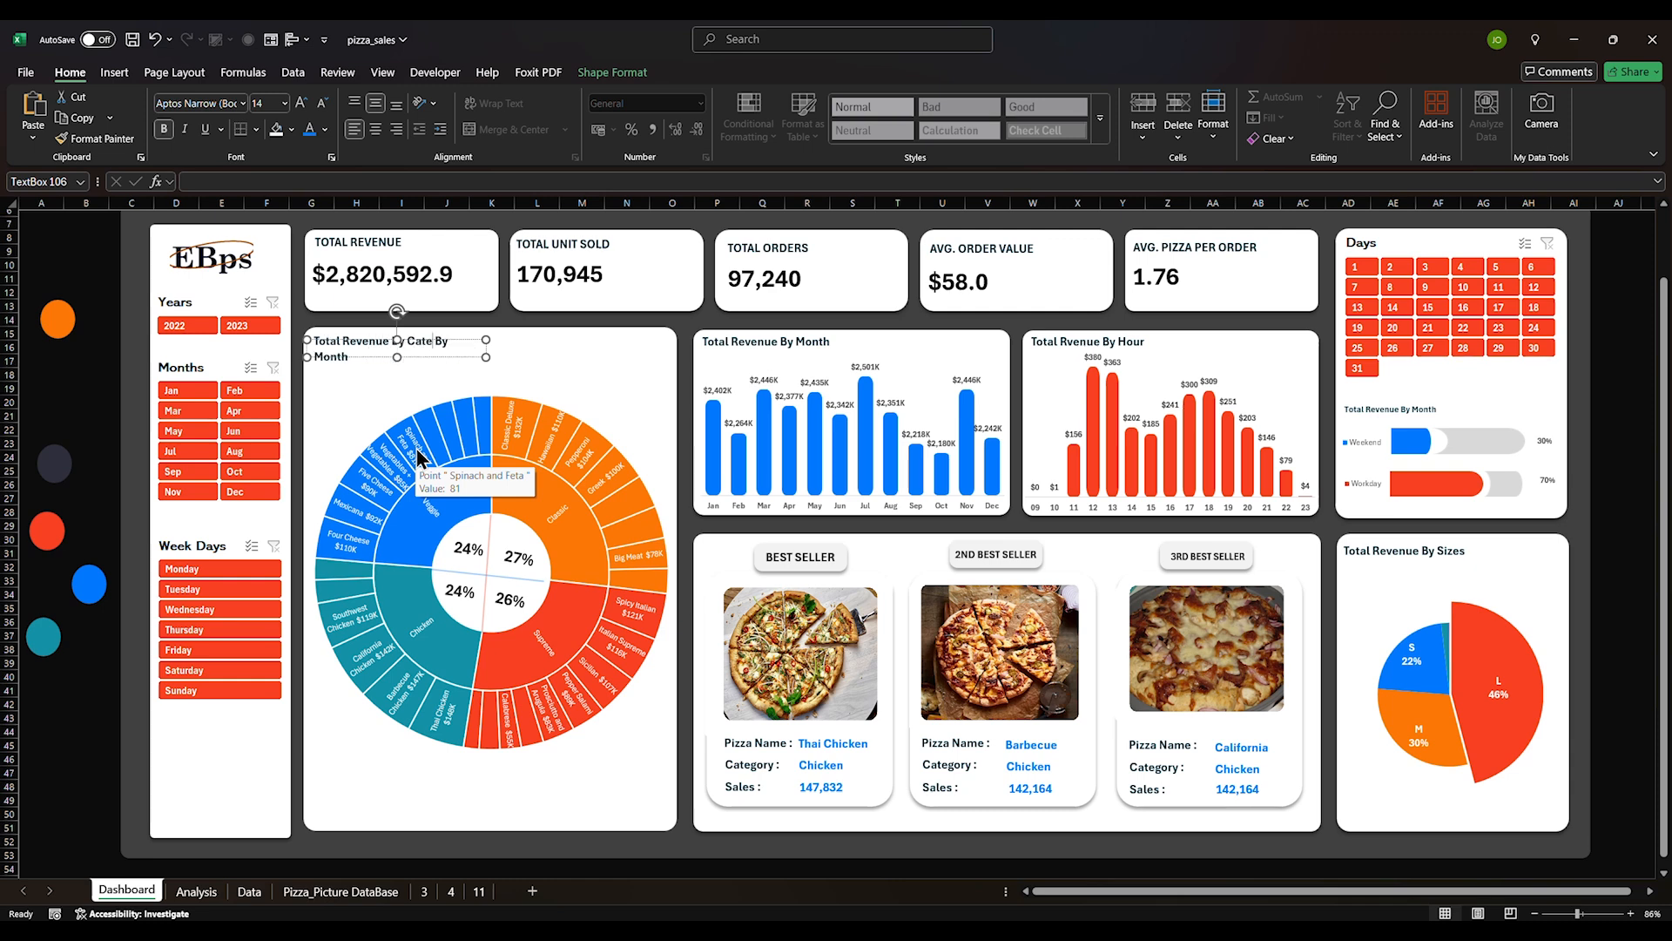
pyautogui.write('gories and Pr')
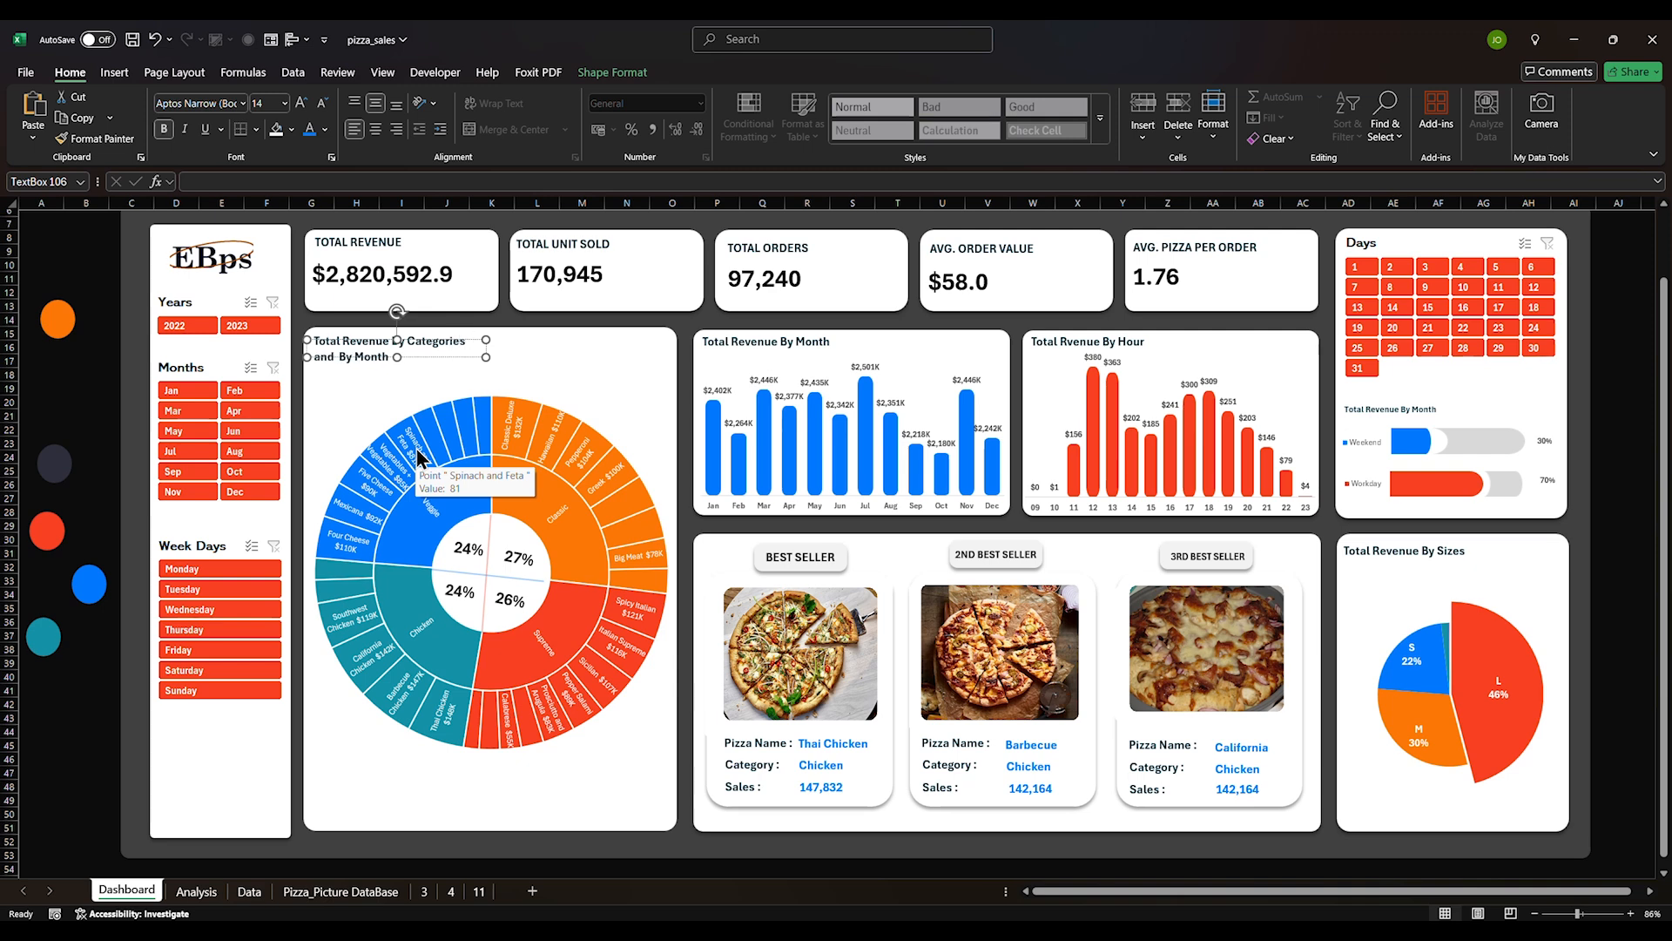
pyautogui.write('oducts')
pyautogui.press('BackSpace')
pyautogui.write('Names')
pyautogui.hotkey('shift', 'End')
pyautogui.press('BackSpace')
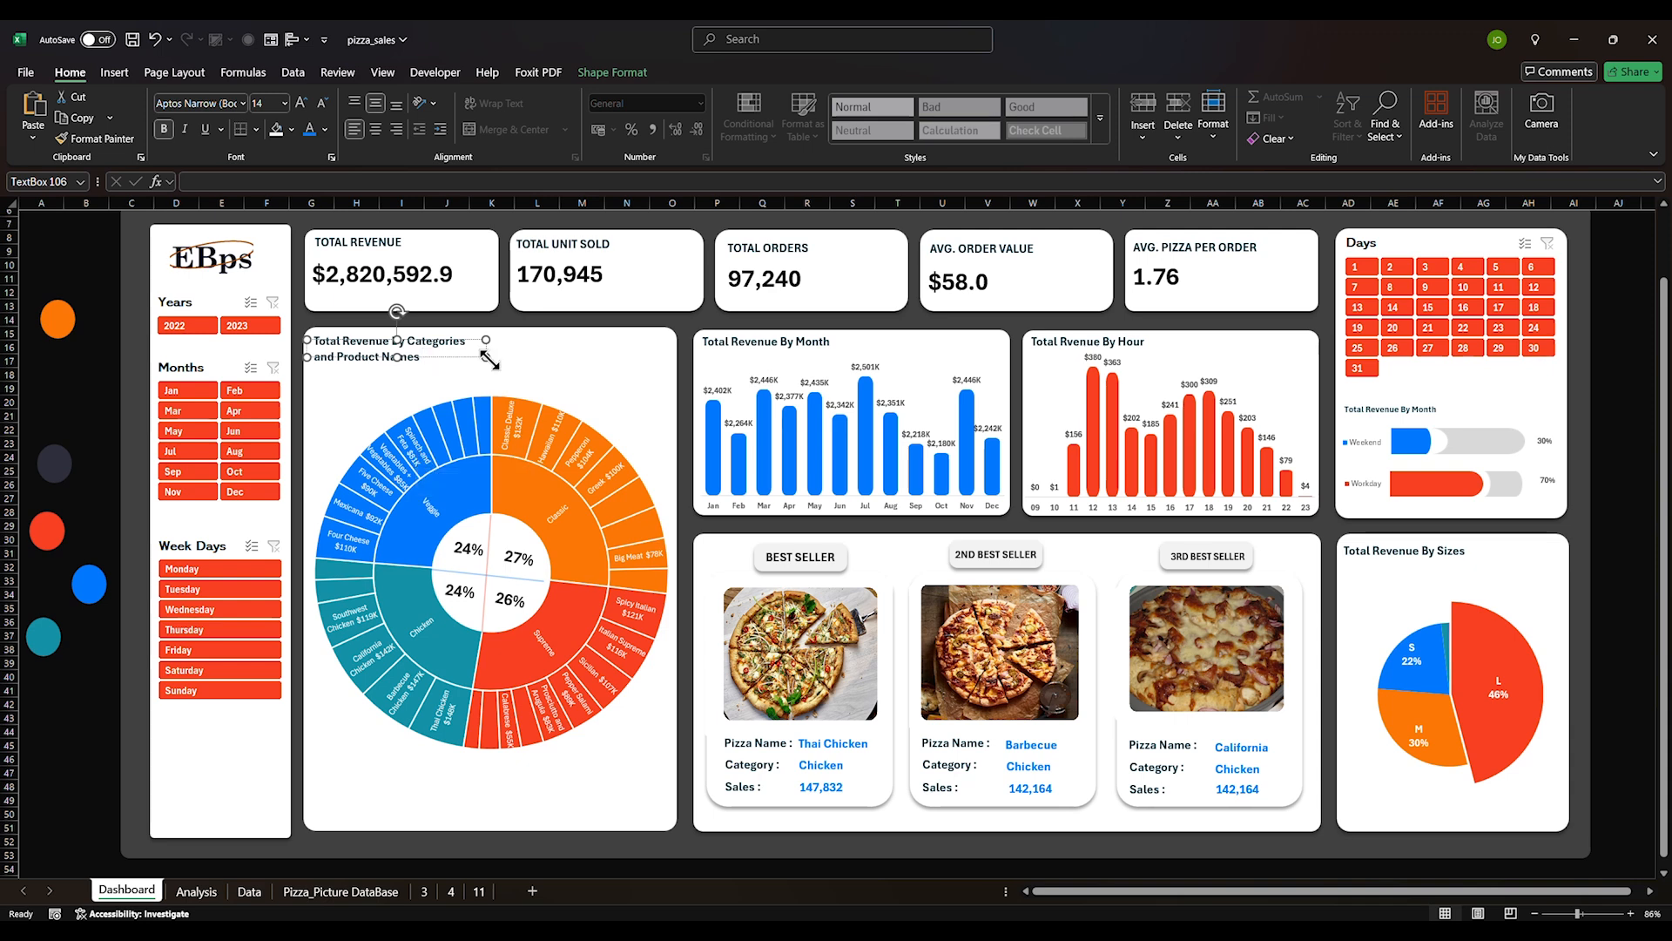
# Widen the copied title box until the text fits on a single line
pyautogui.moveTo(486, 356); pyautogui.dragTo(559, 374)
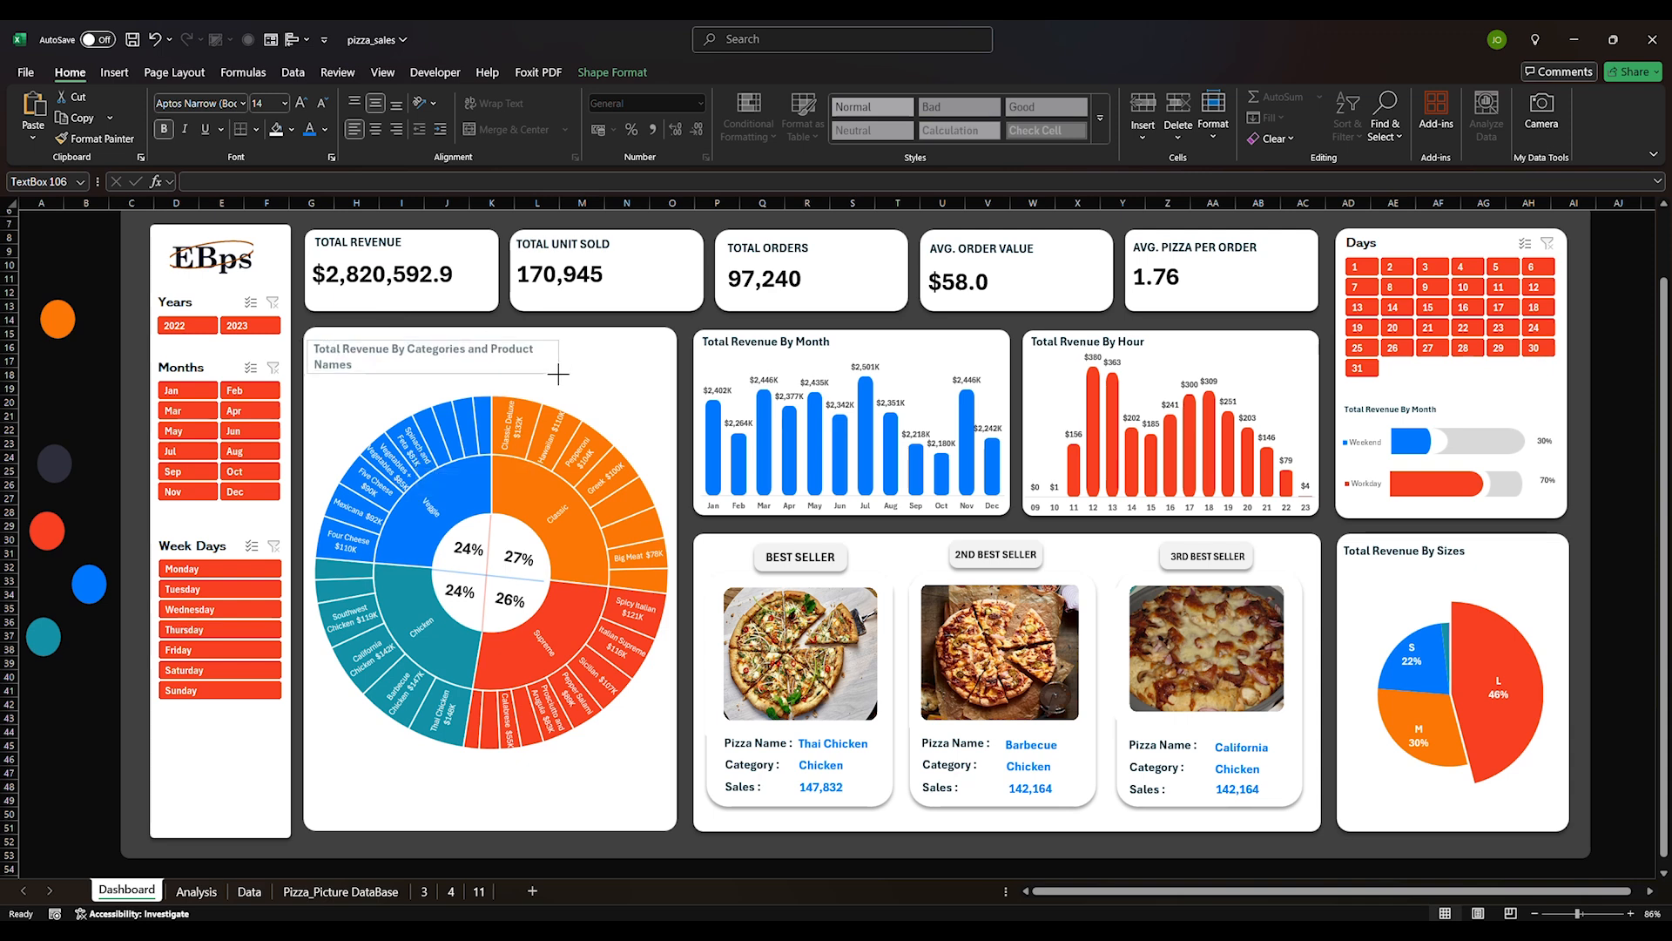
pyautogui.click(562, 383)
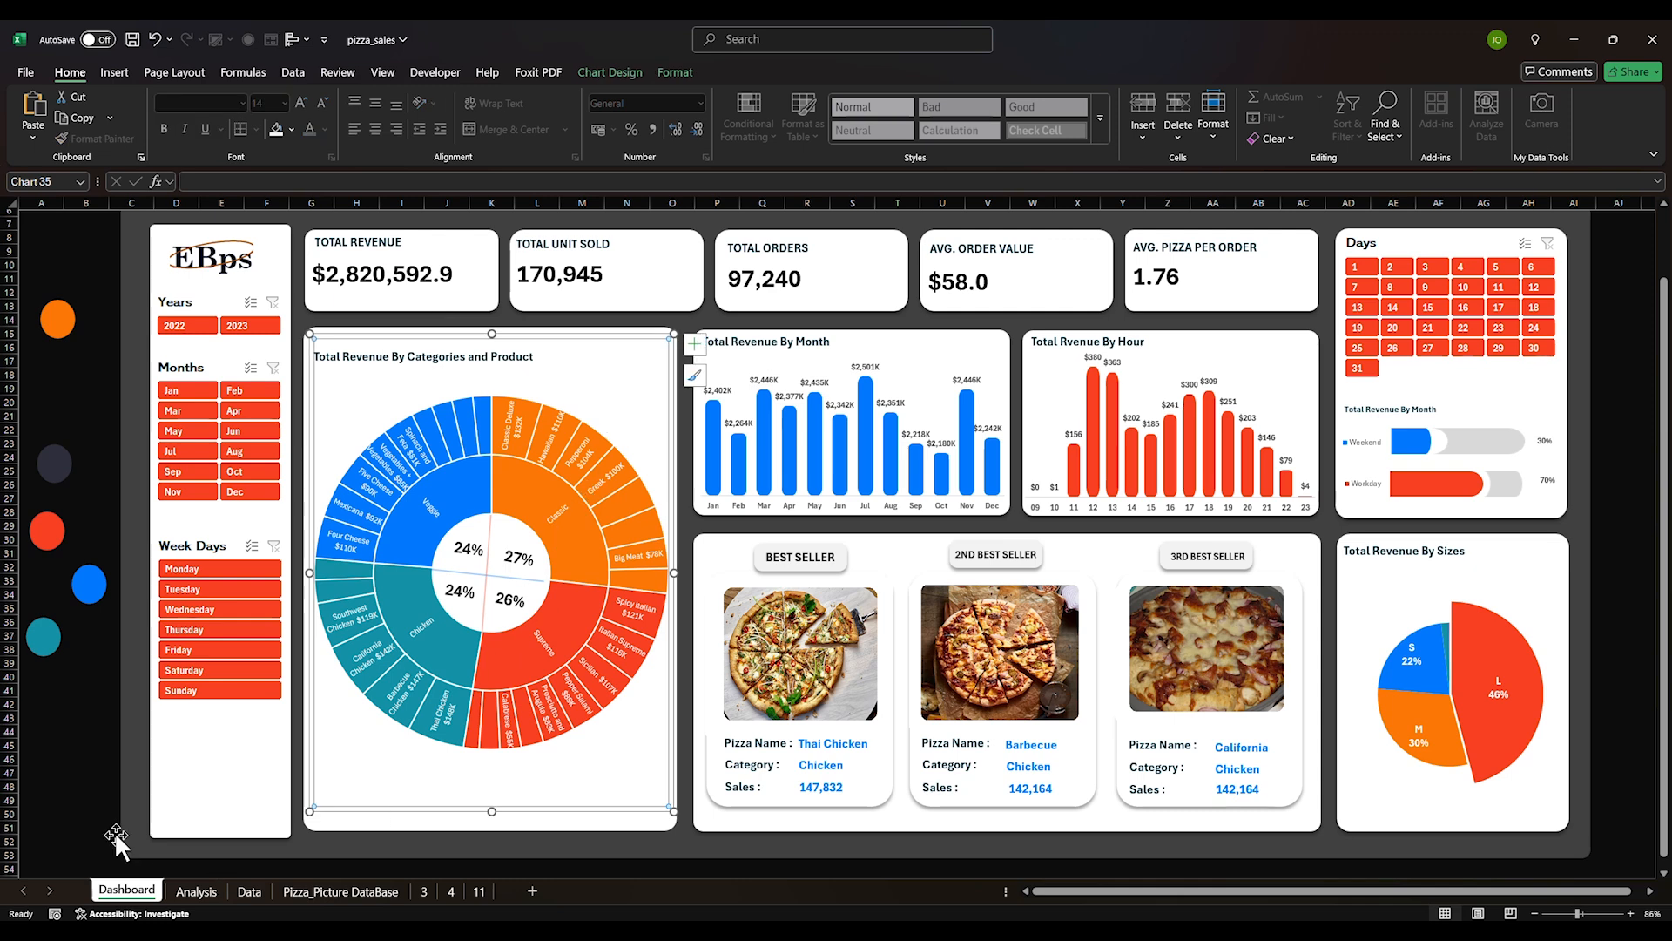
pyautogui.click(538, 359)
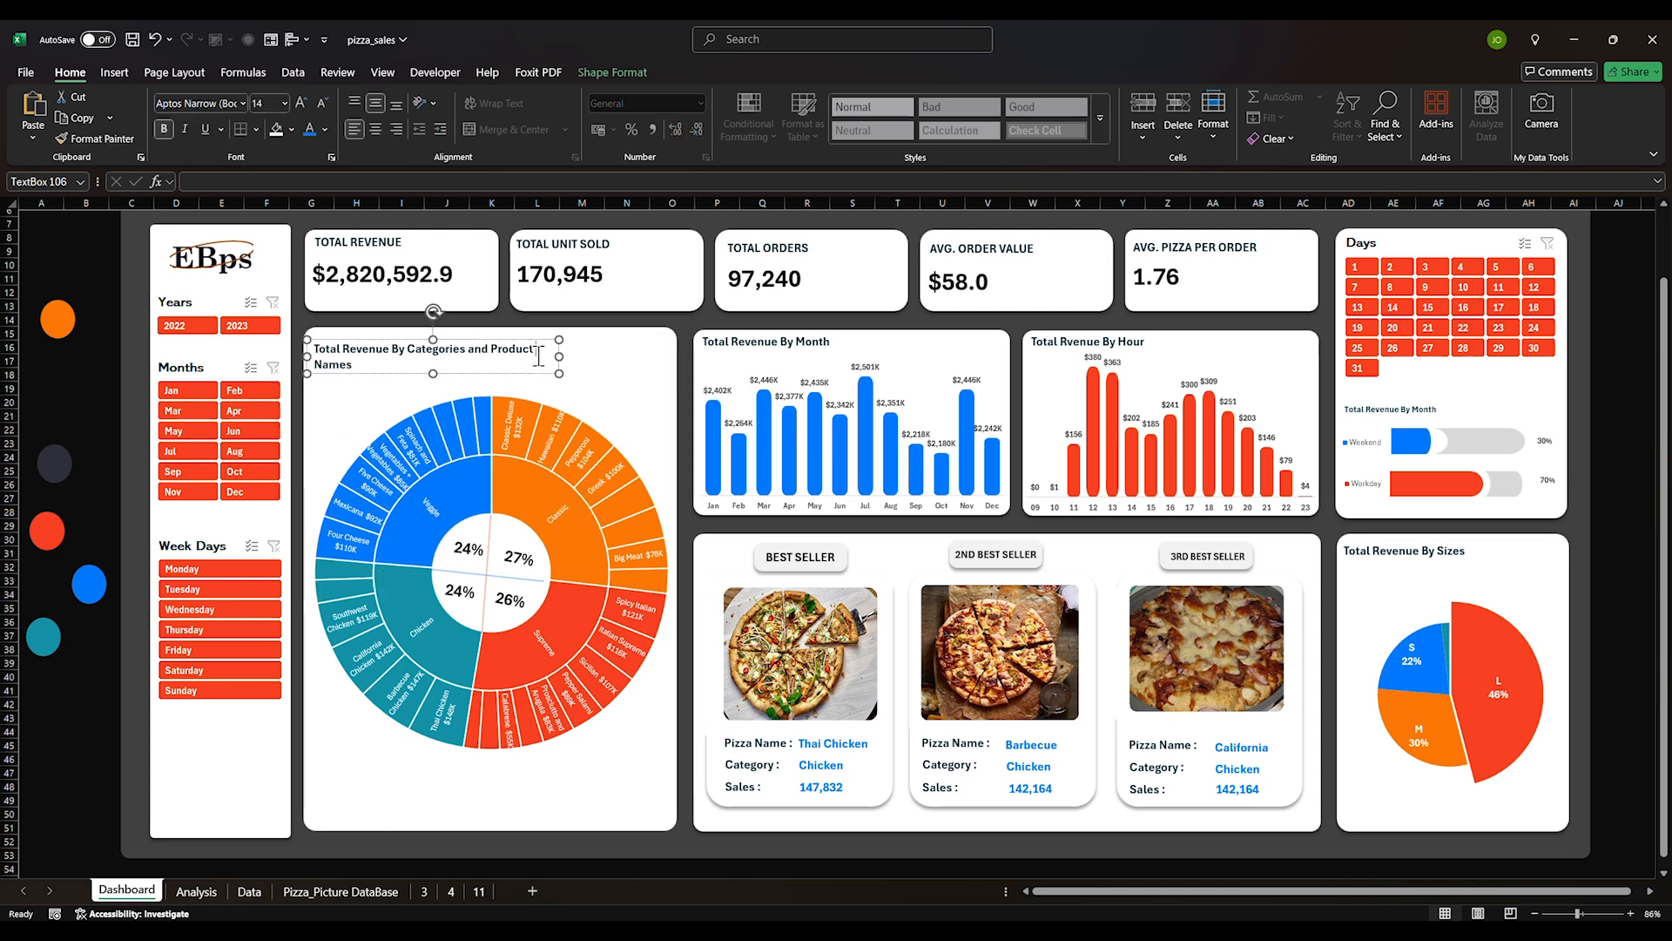
pyautogui.moveTo(555, 375); pyautogui.dragTo(614, 357)
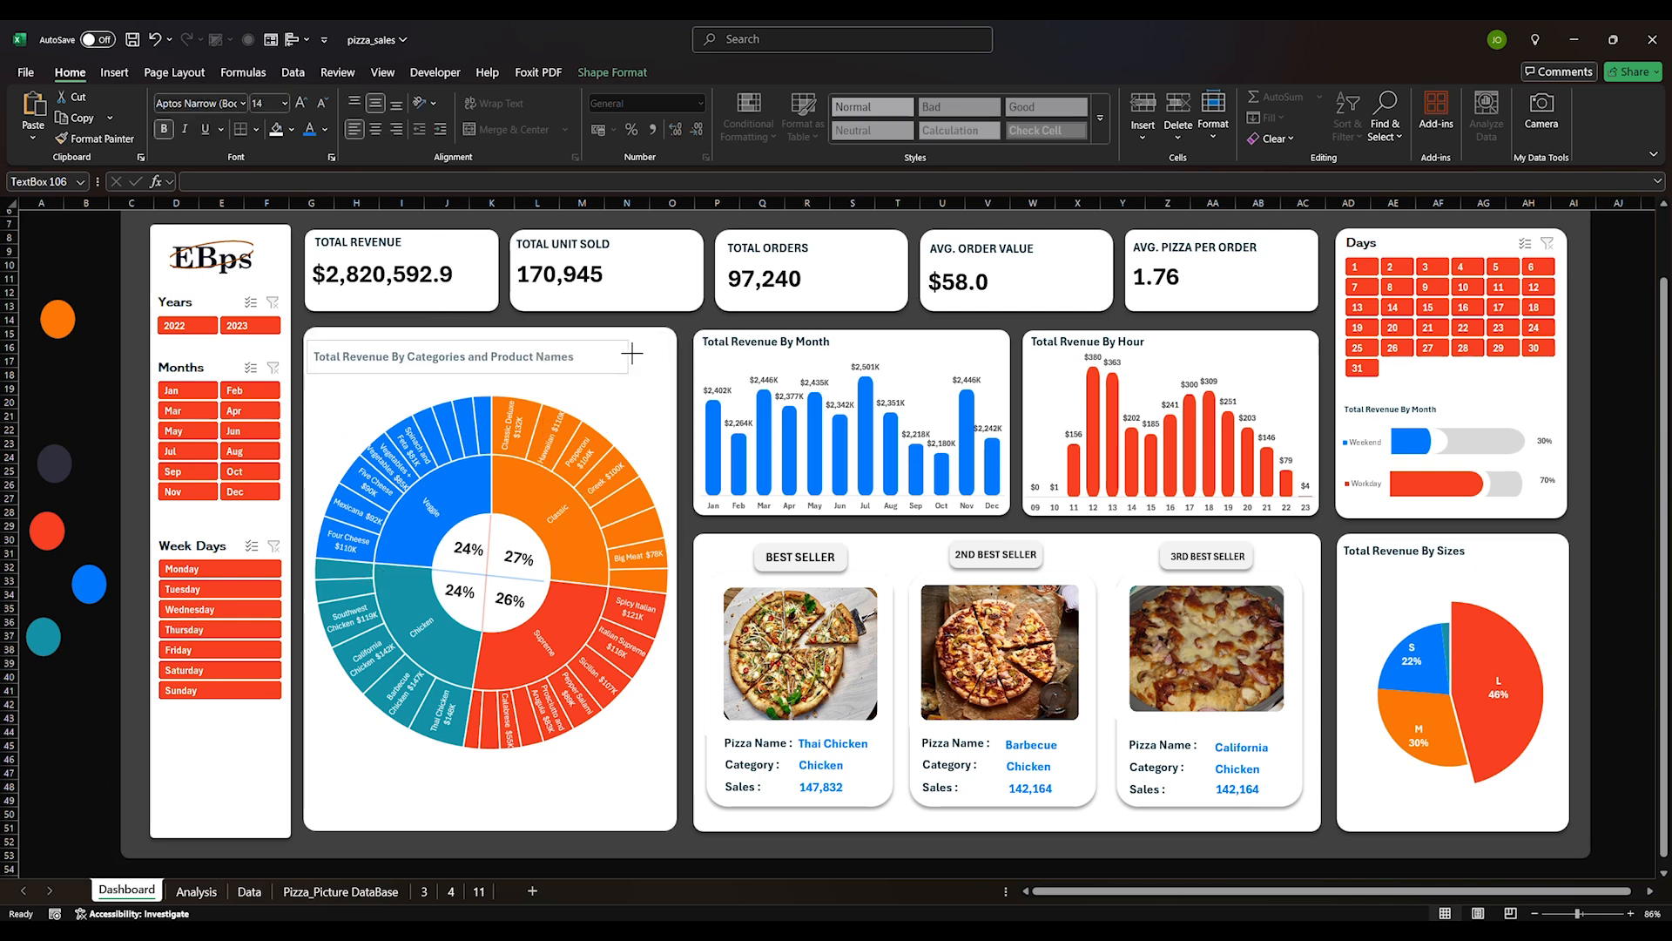